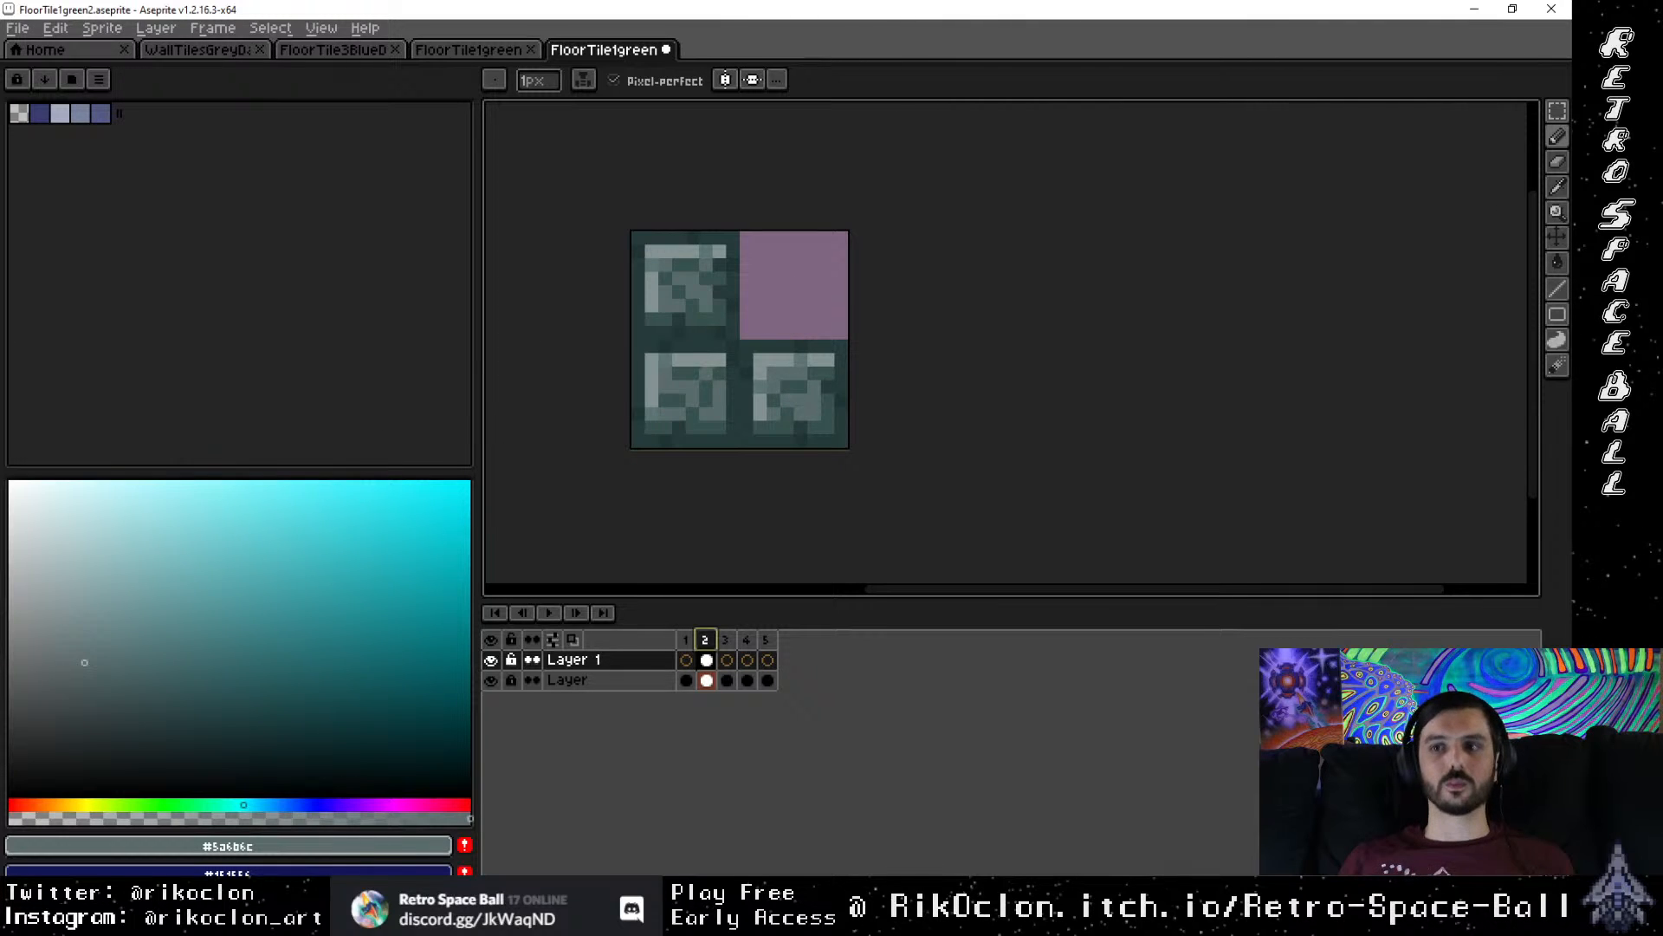
Step: Switch to the Unity HubWorld scene and examine the blue and green floor tiles, the yellow-piped asteroid area and the lone test tile
{"action": "left_click", "coordinate": [1598, 211]}
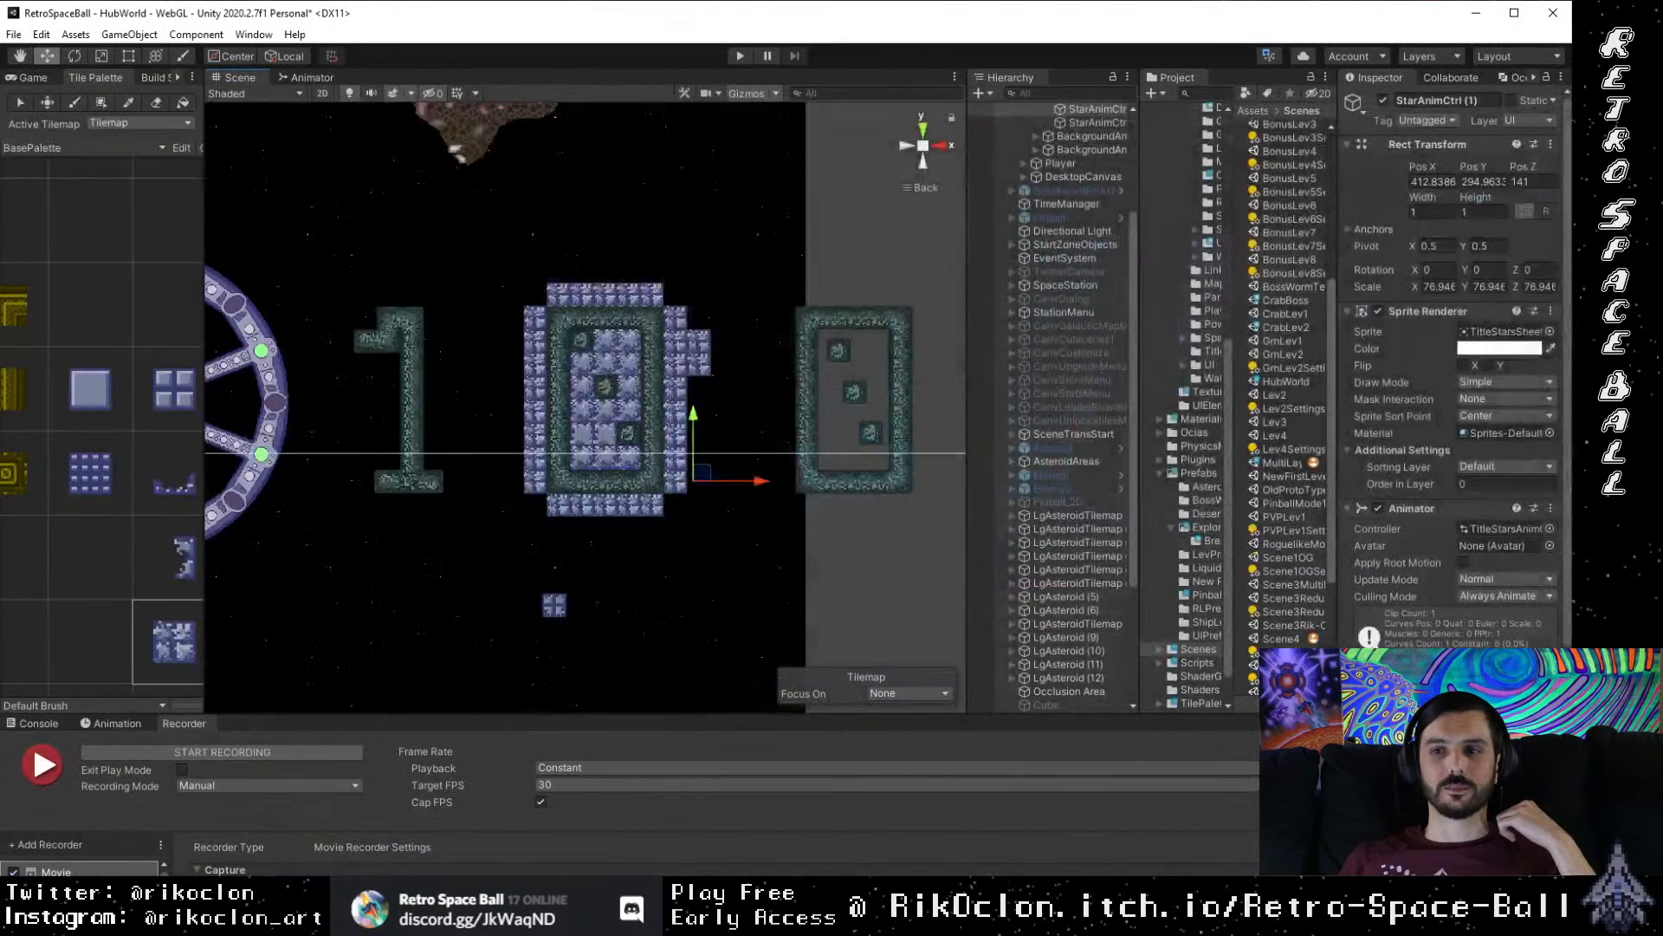
{"action": "scroll", "coordinate": [573, 480], "scroll_direction": "up", "scroll_amount": 8}
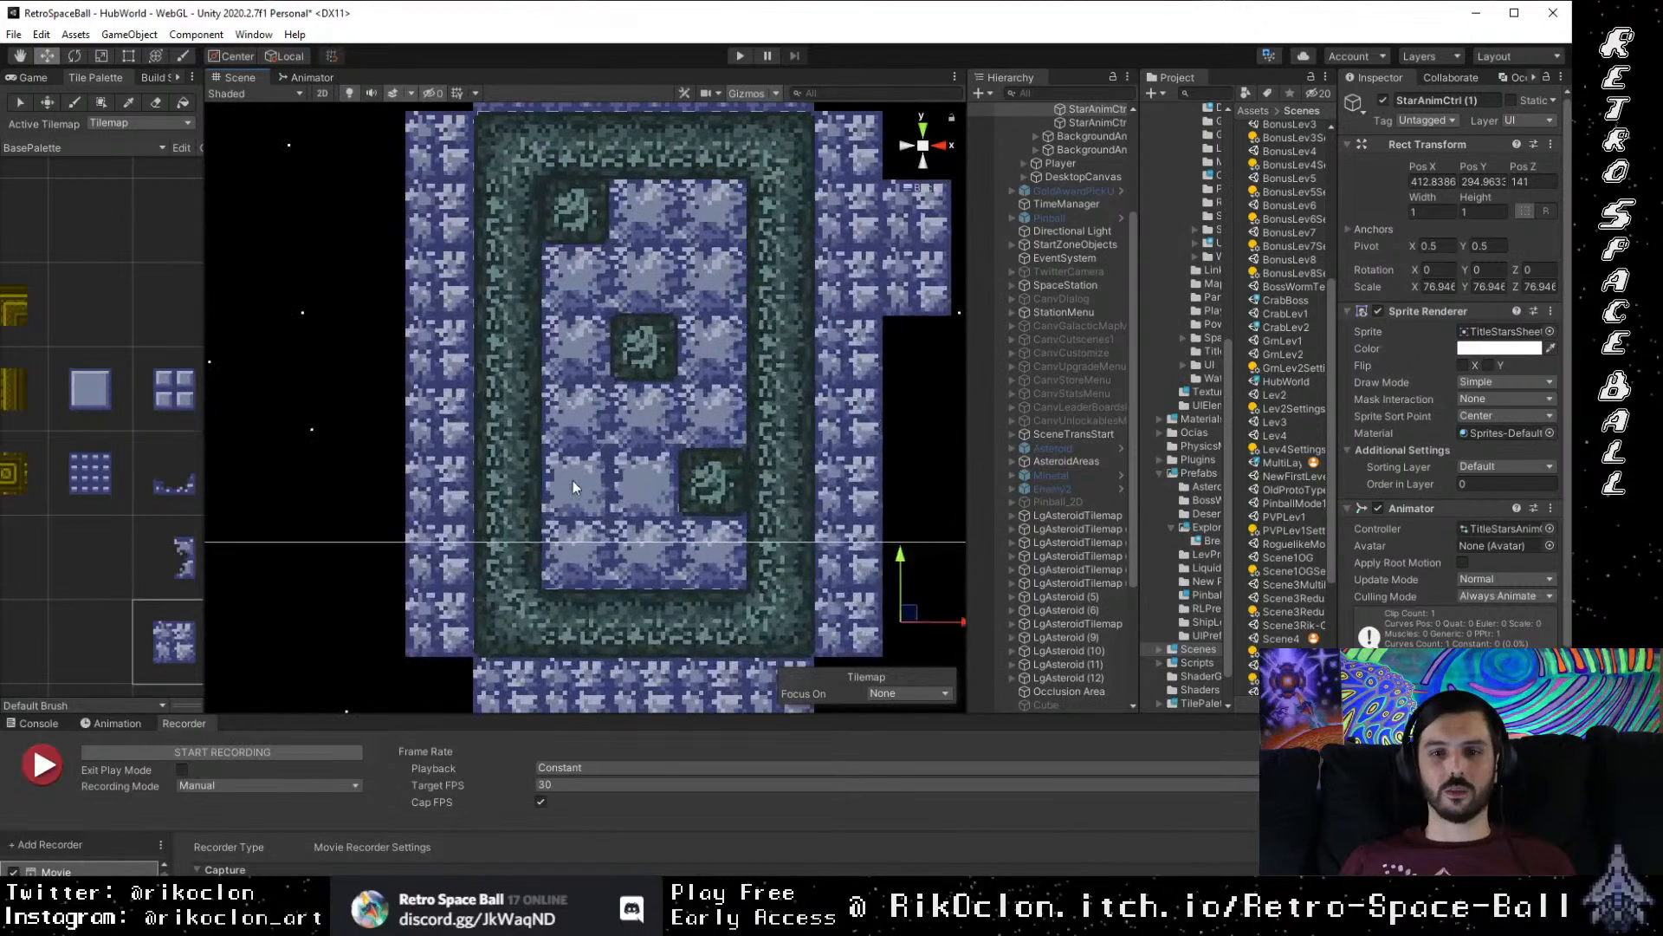
{"action": "scroll", "coordinate": [590, 495], "scroll_direction": "down", "scroll_amount": 5}
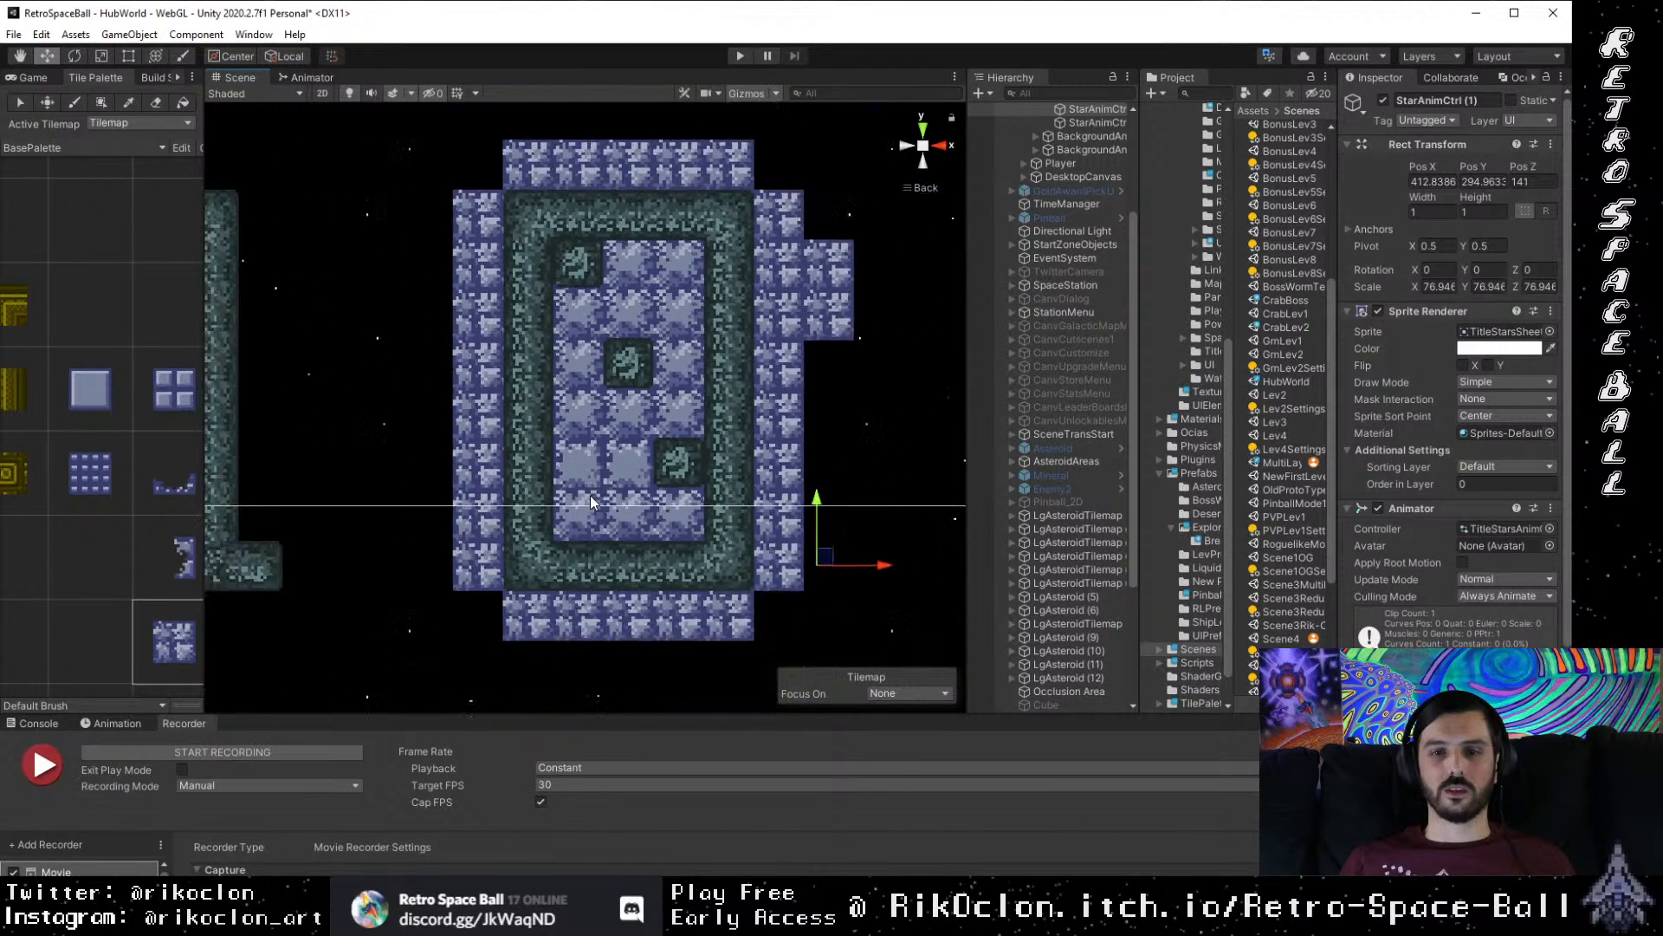
{"action": "left_click_drag", "start_coordinate": [640, 444], "coordinate": [609, 492]}
{"action": "left_click_drag", "start_coordinate": [503, 604], "coordinate": [1514, 13]}
{"action": "left_click_drag", "start_coordinate": [1033, 763], "coordinate": [1030, 774]}
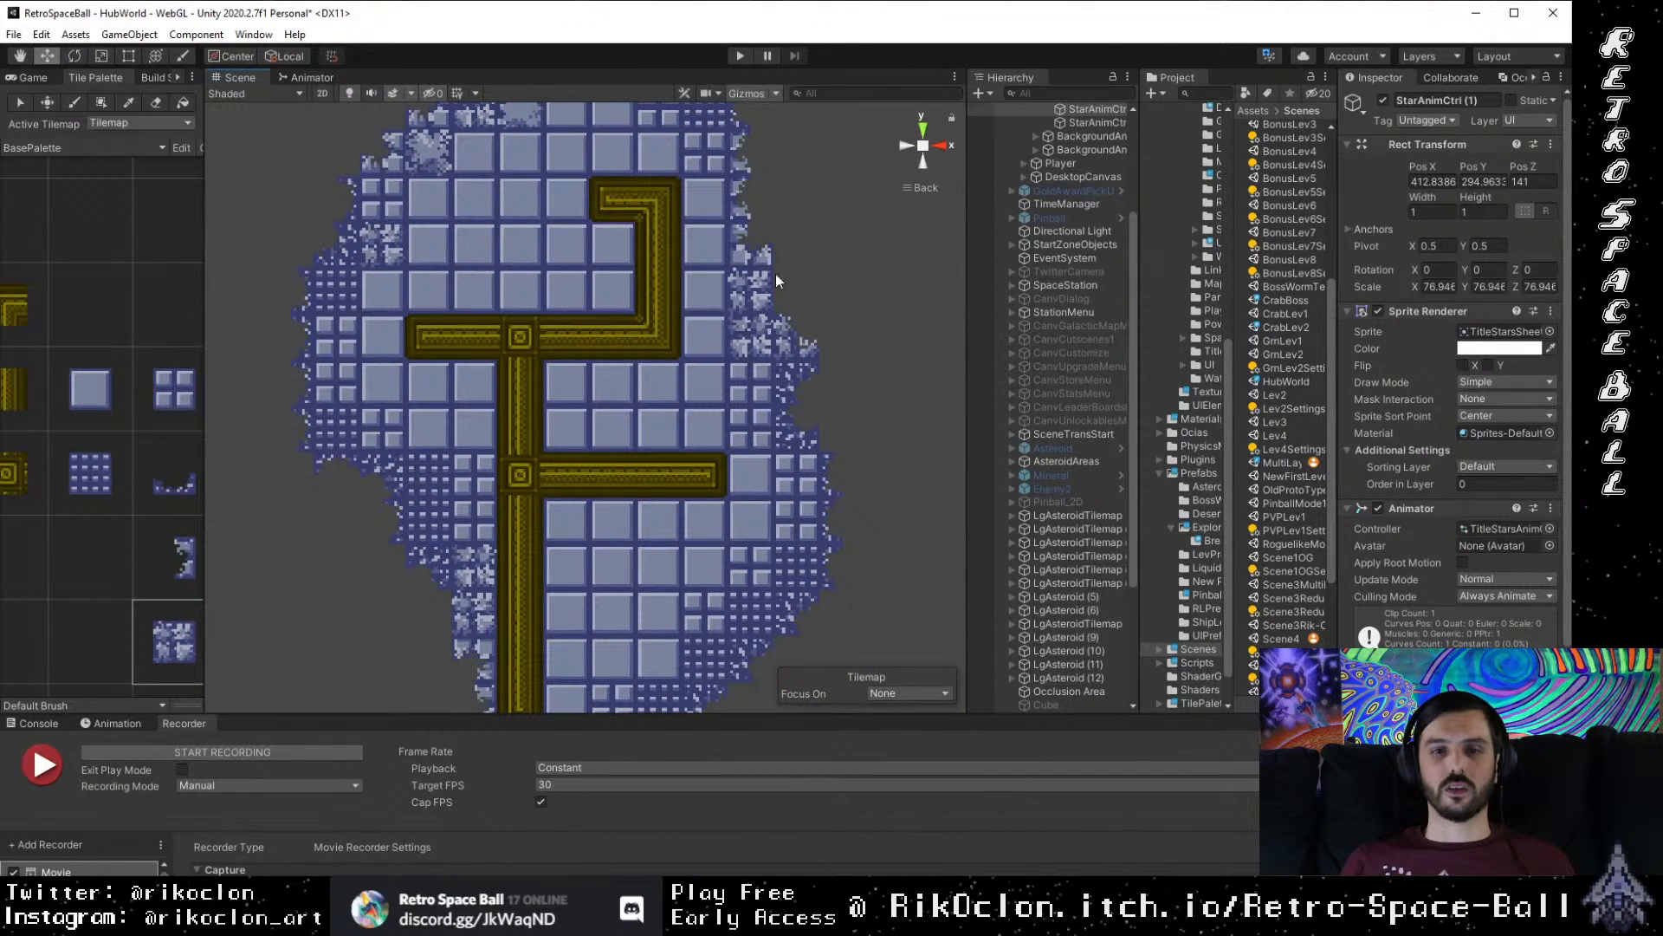
{"action": "left_click_drag", "start_coordinate": [881, 353], "coordinate": [1534, 5]}
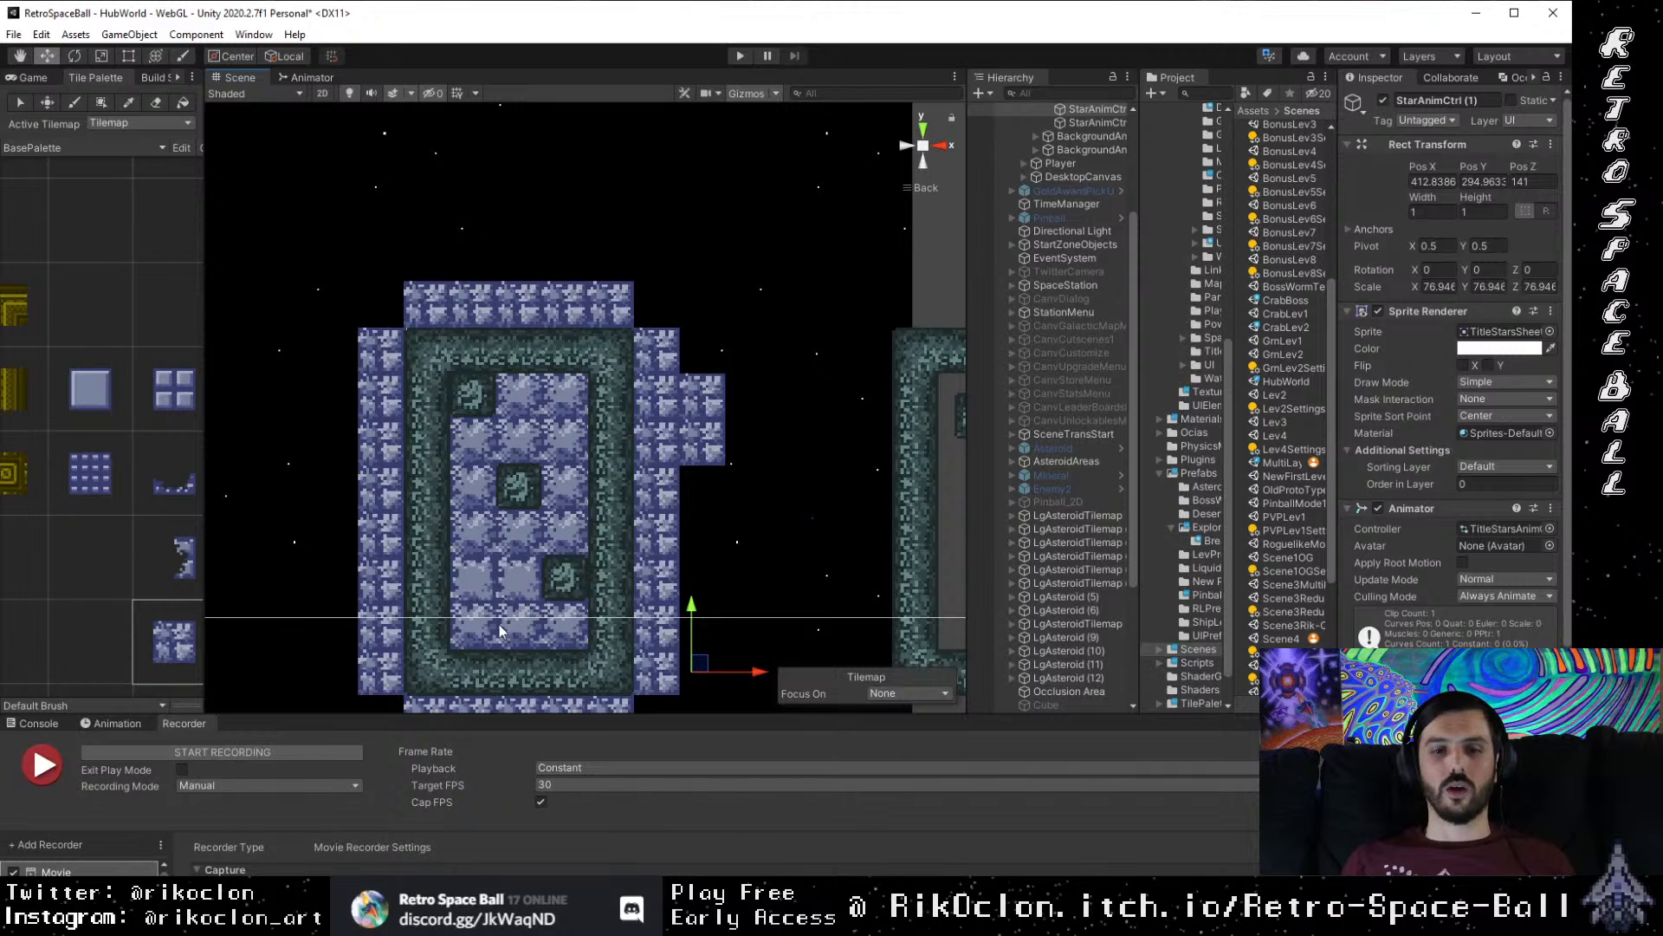
{"action": "left_click_drag", "start_coordinate": [569, 569], "coordinate": [603, 536]}
{"action": "scroll", "coordinate": [523, 579], "scroll_direction": "down", "scroll_amount": 5}
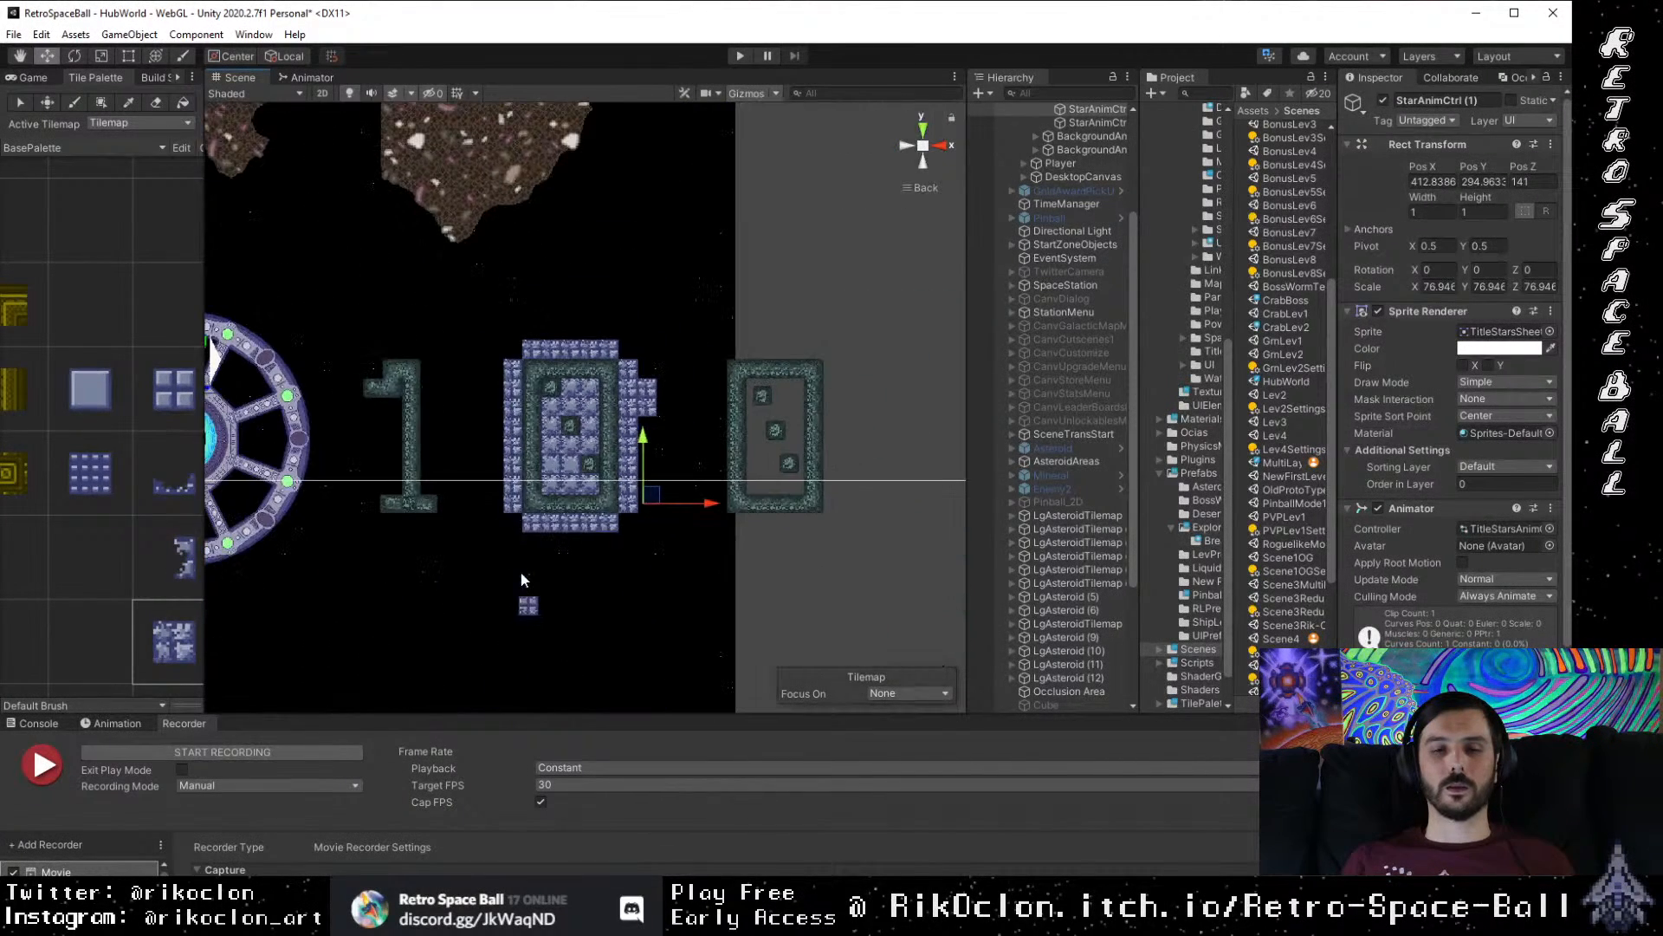
{"action": "left_click_drag", "start_coordinate": [532, 598], "coordinate": [546, 531]}
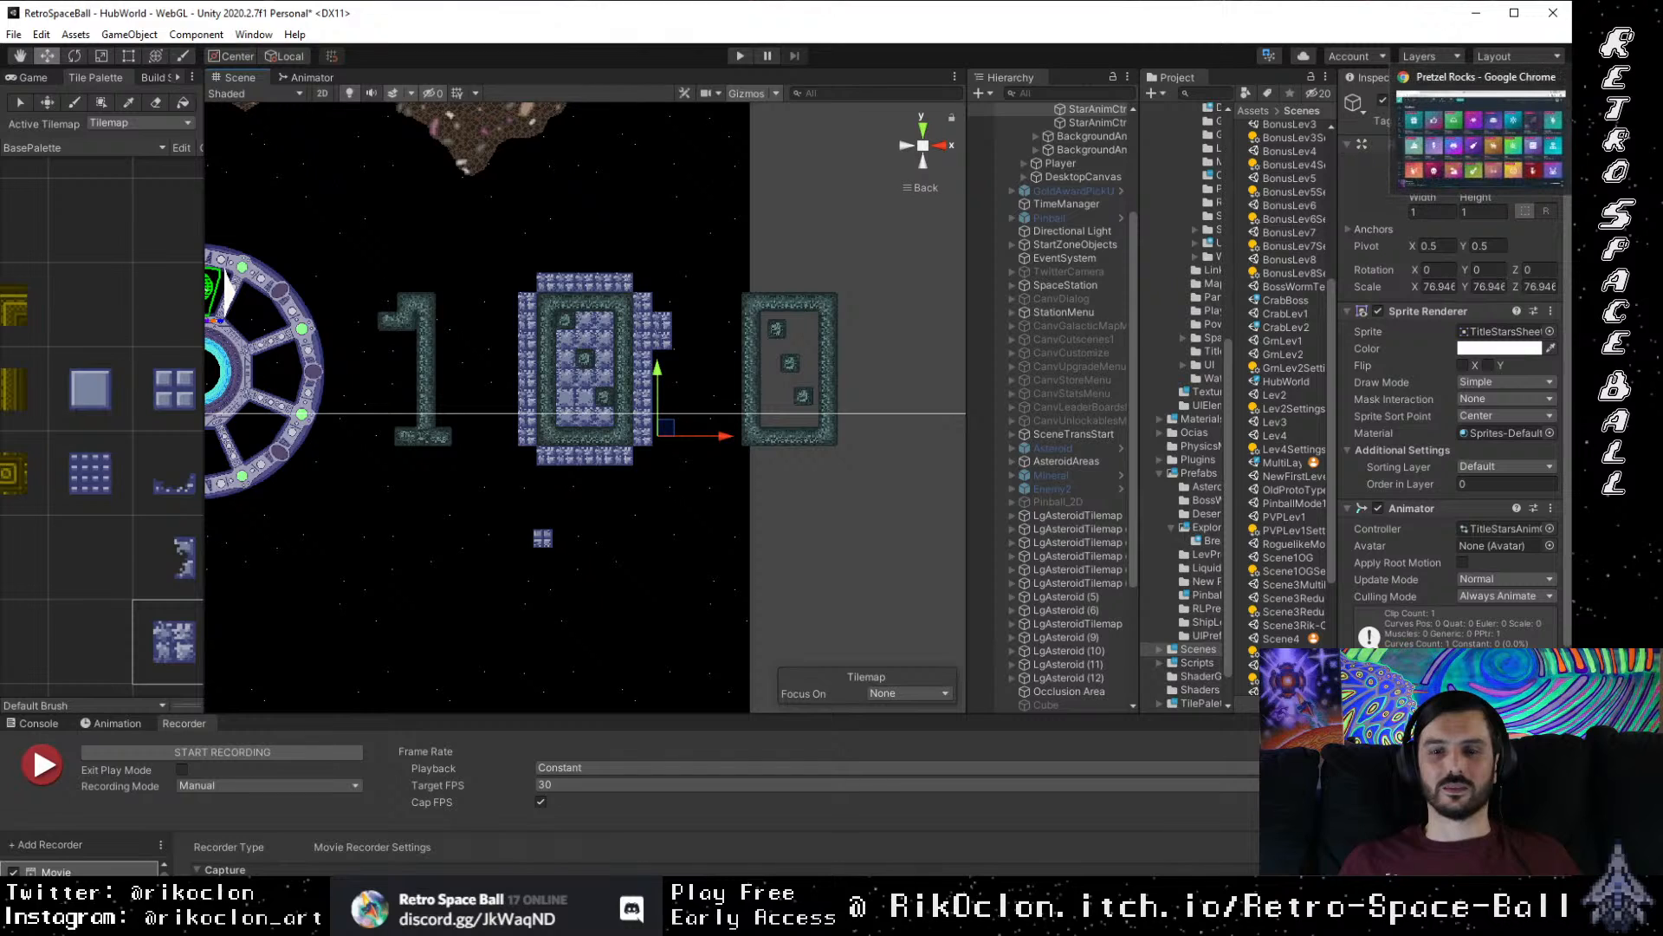
Step: Switch back to FloorTile1green2 in Aseprite and sample the dark green crack colour #203434 from the tile
{"action": "mouse_move", "coordinate": [1596, 403]}
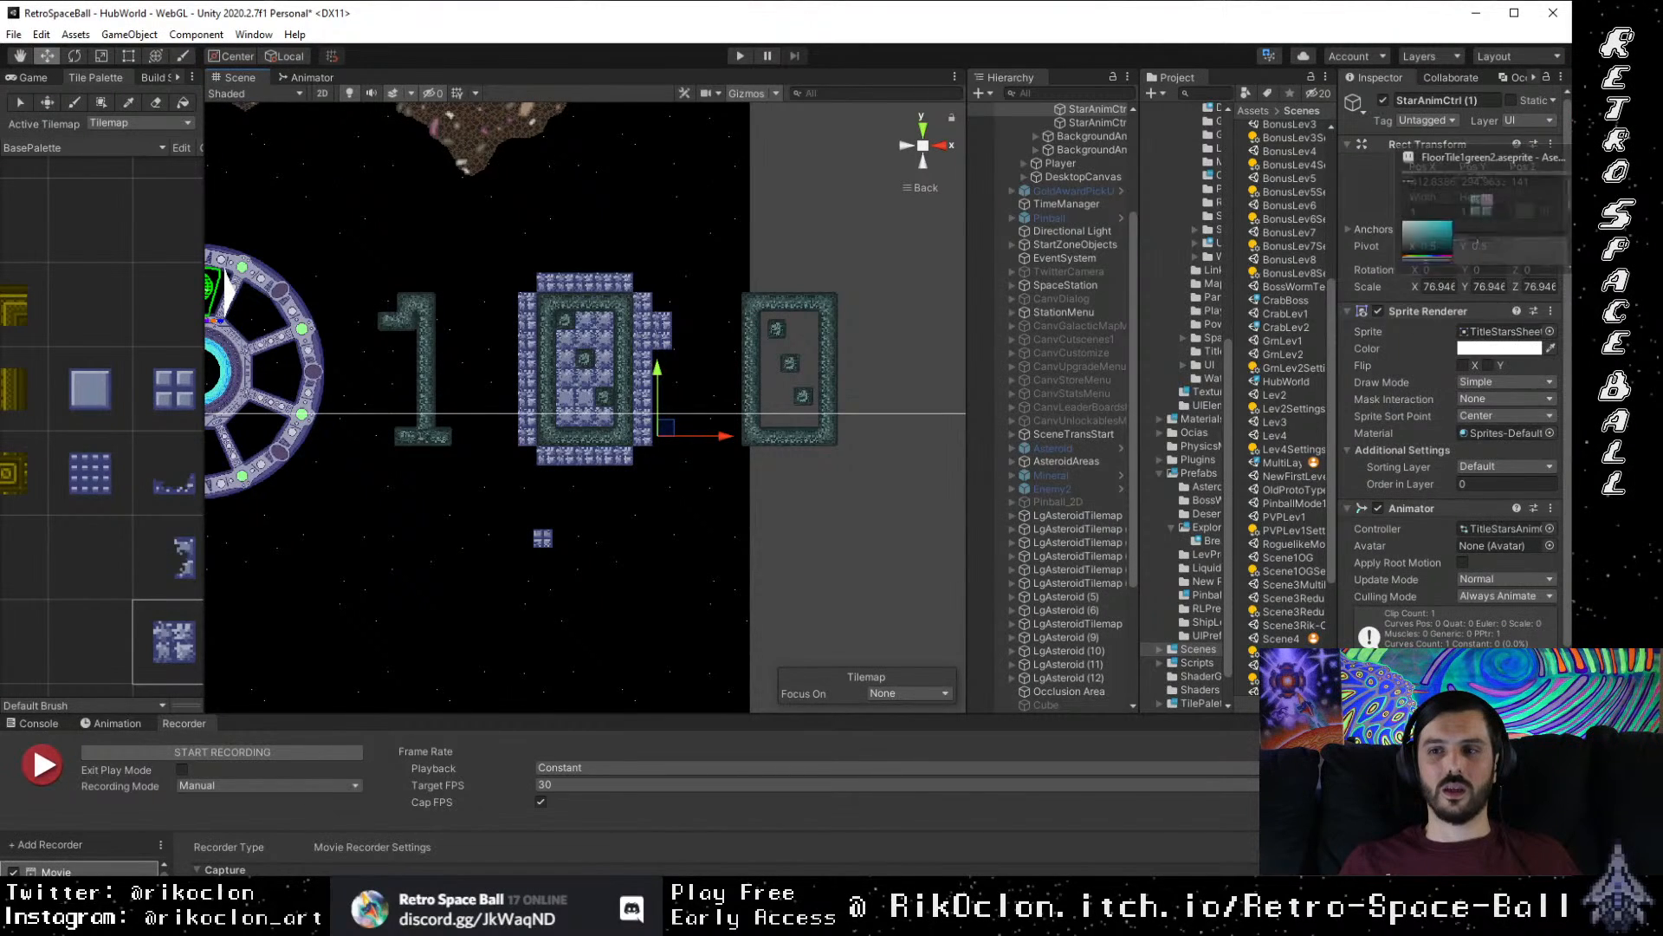
{"action": "left_click", "coordinate": [1494, 242]}
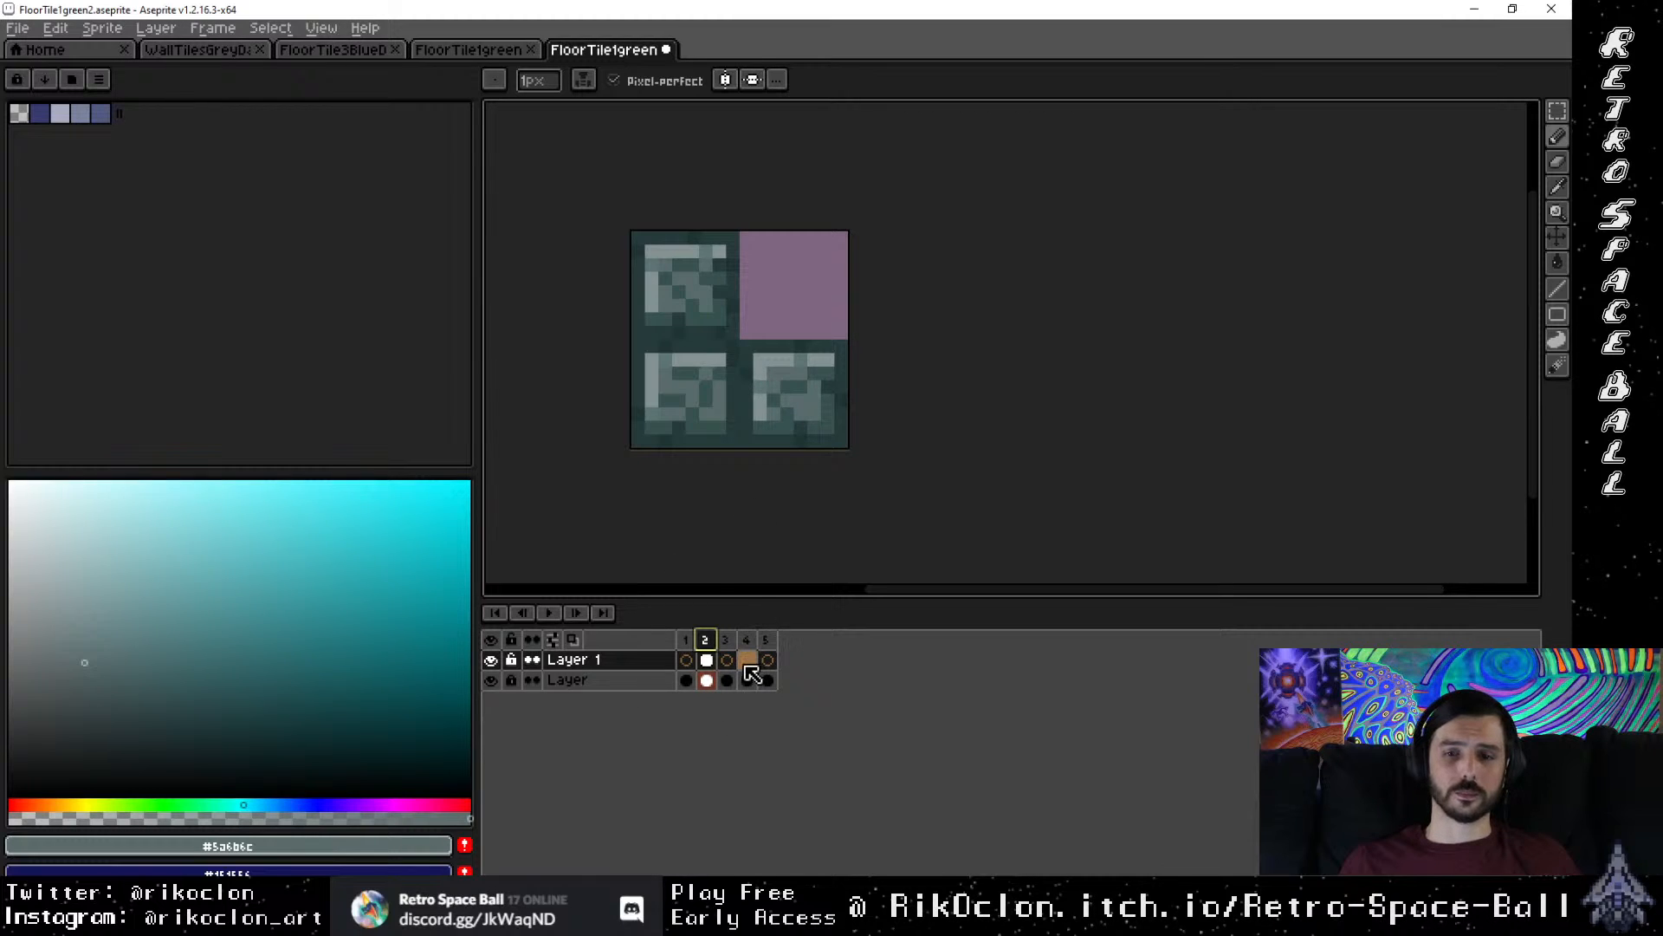
{"action": "scroll", "coordinate": [774, 390], "scroll_direction": "up", "scroll_amount": 2}
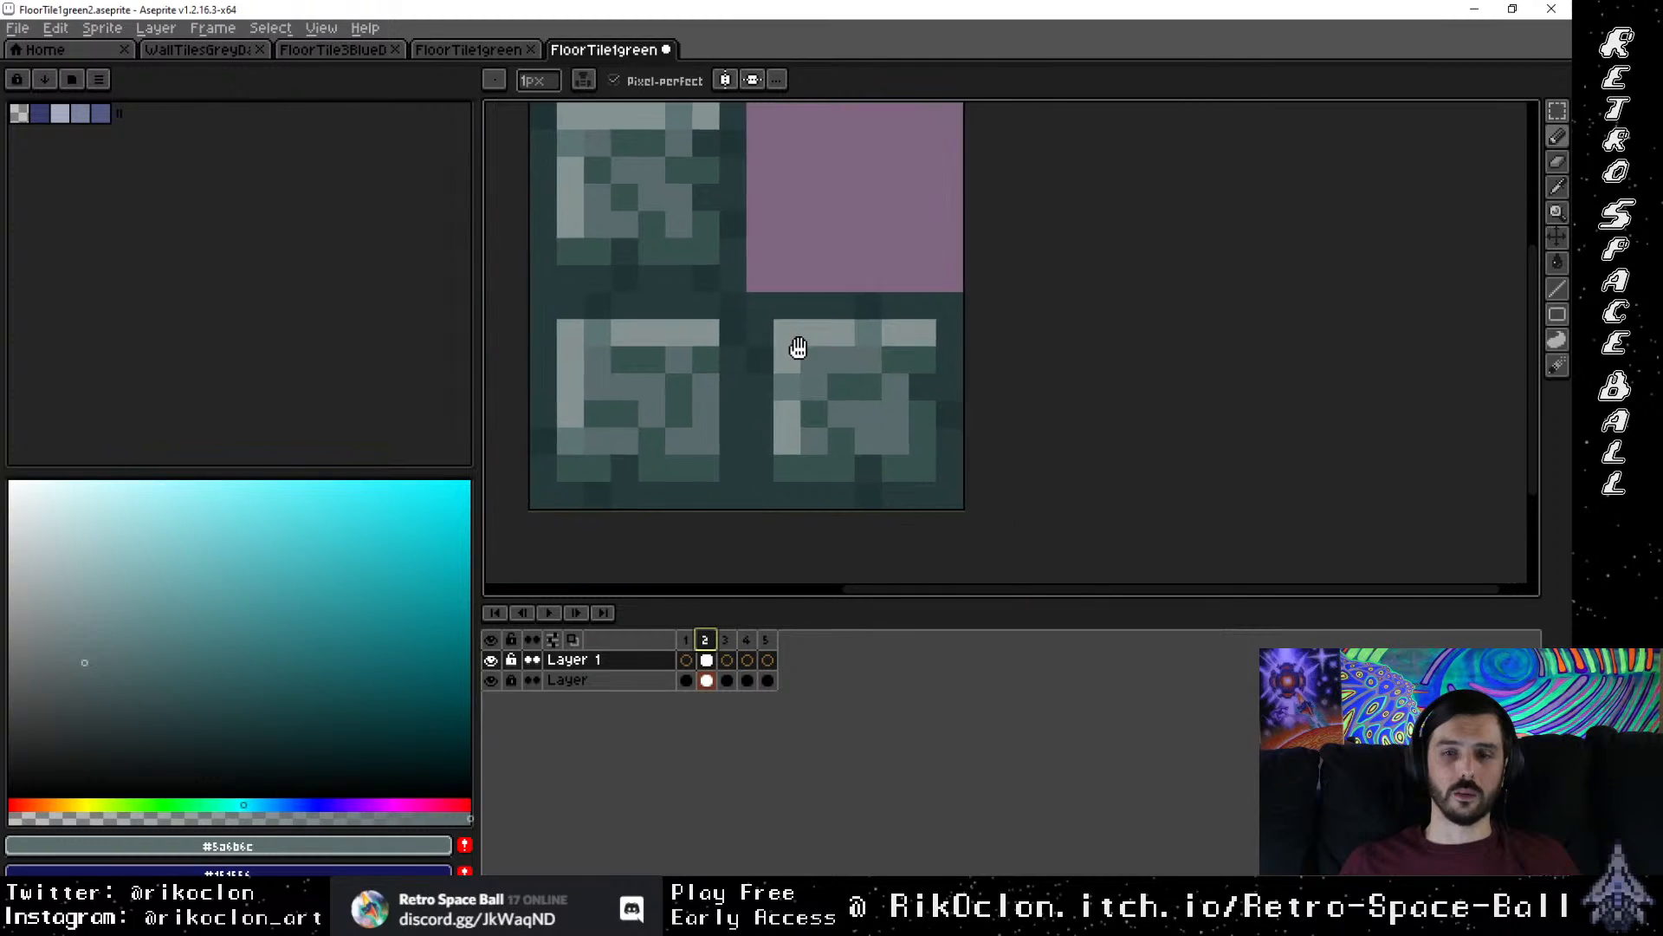
{"action": "scroll", "coordinate": [816, 387], "scroll_direction": "down", "scroll_amount": 1}
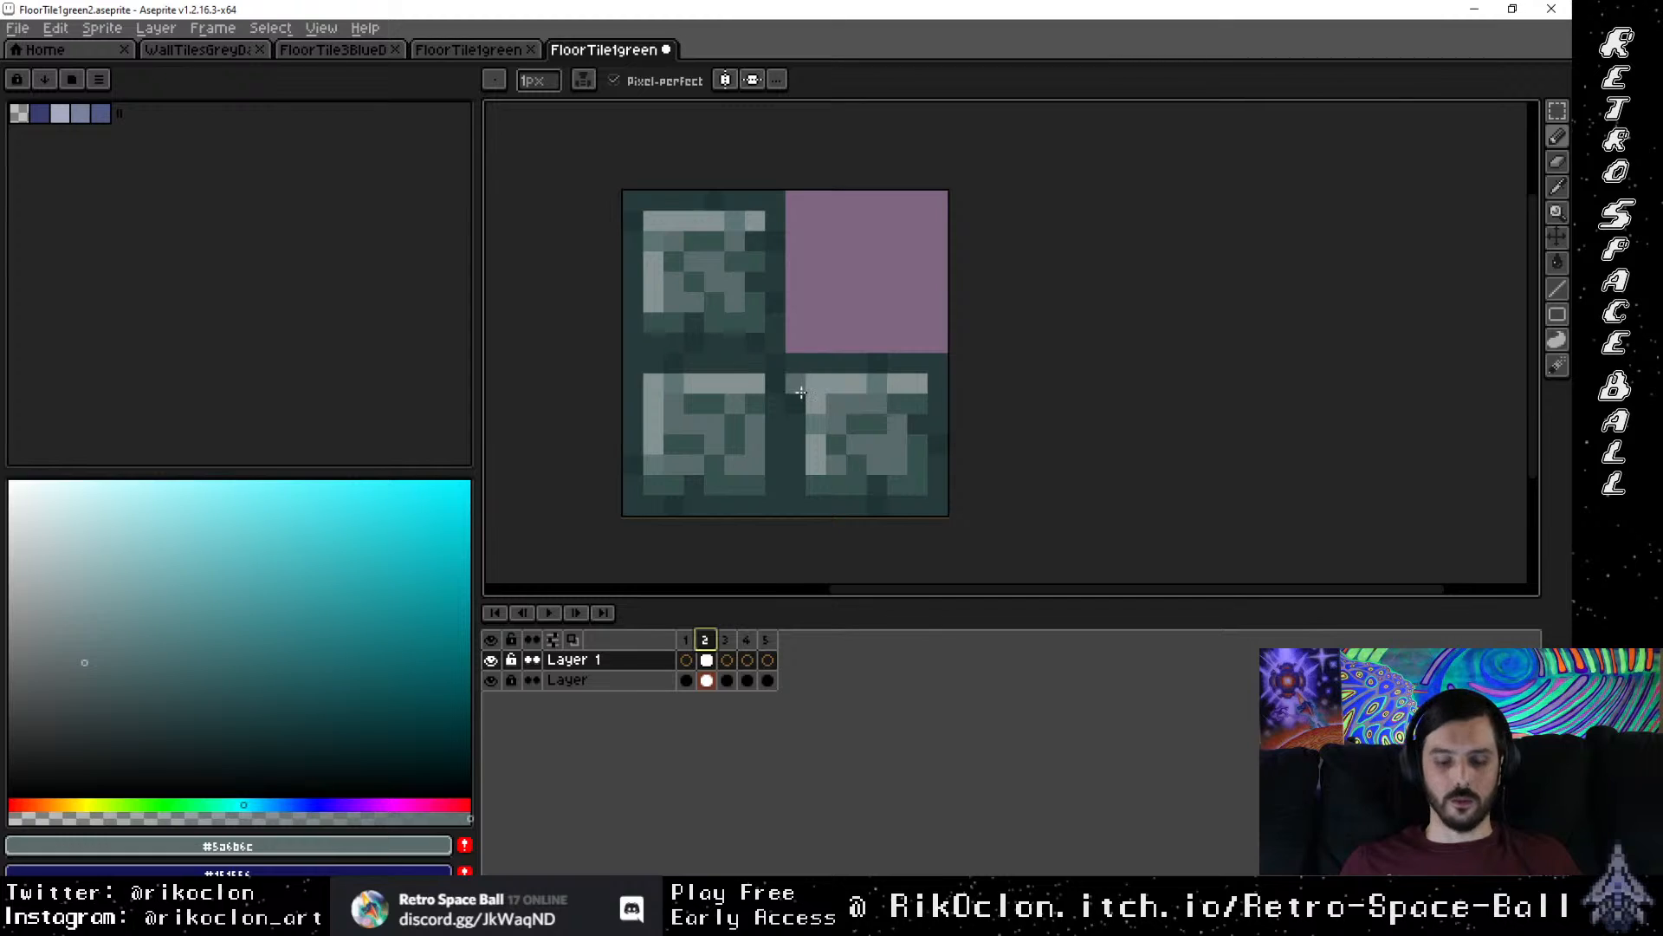
{"action": "key", "text": "i"}
{"action": "left_click", "coordinate": [684, 353]}
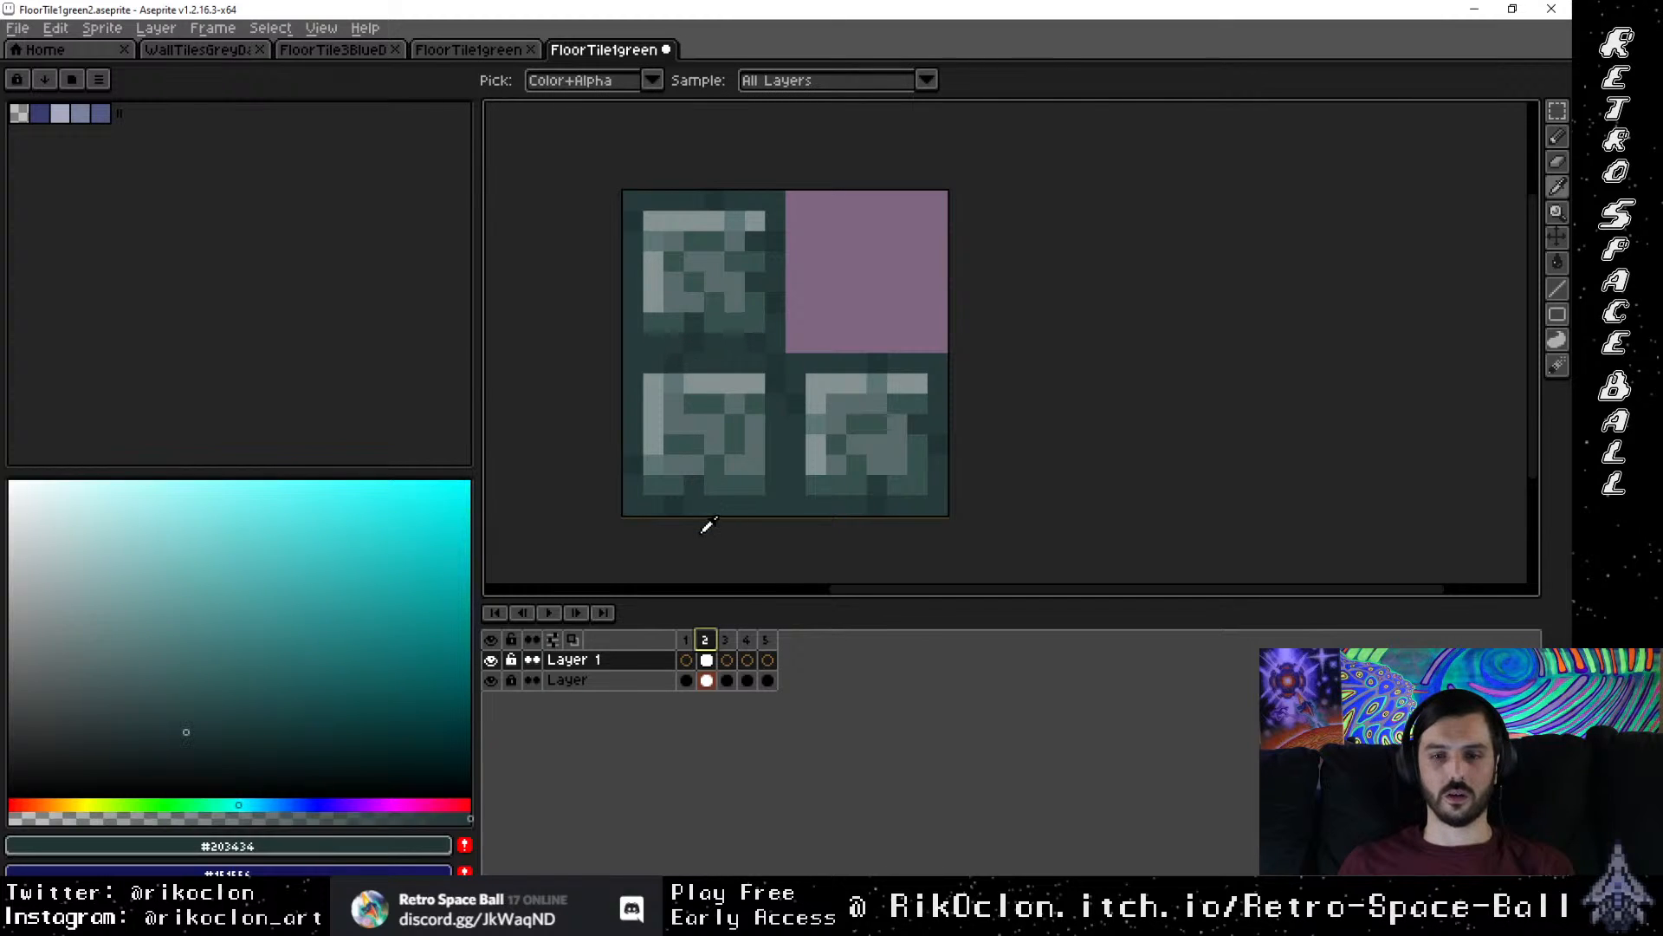
Step: In FloorTile1green3, hide the base layer briefly to inspect the crack overlay on its own, and show it again
{"action": "left_click", "coordinate": [479, 54]}
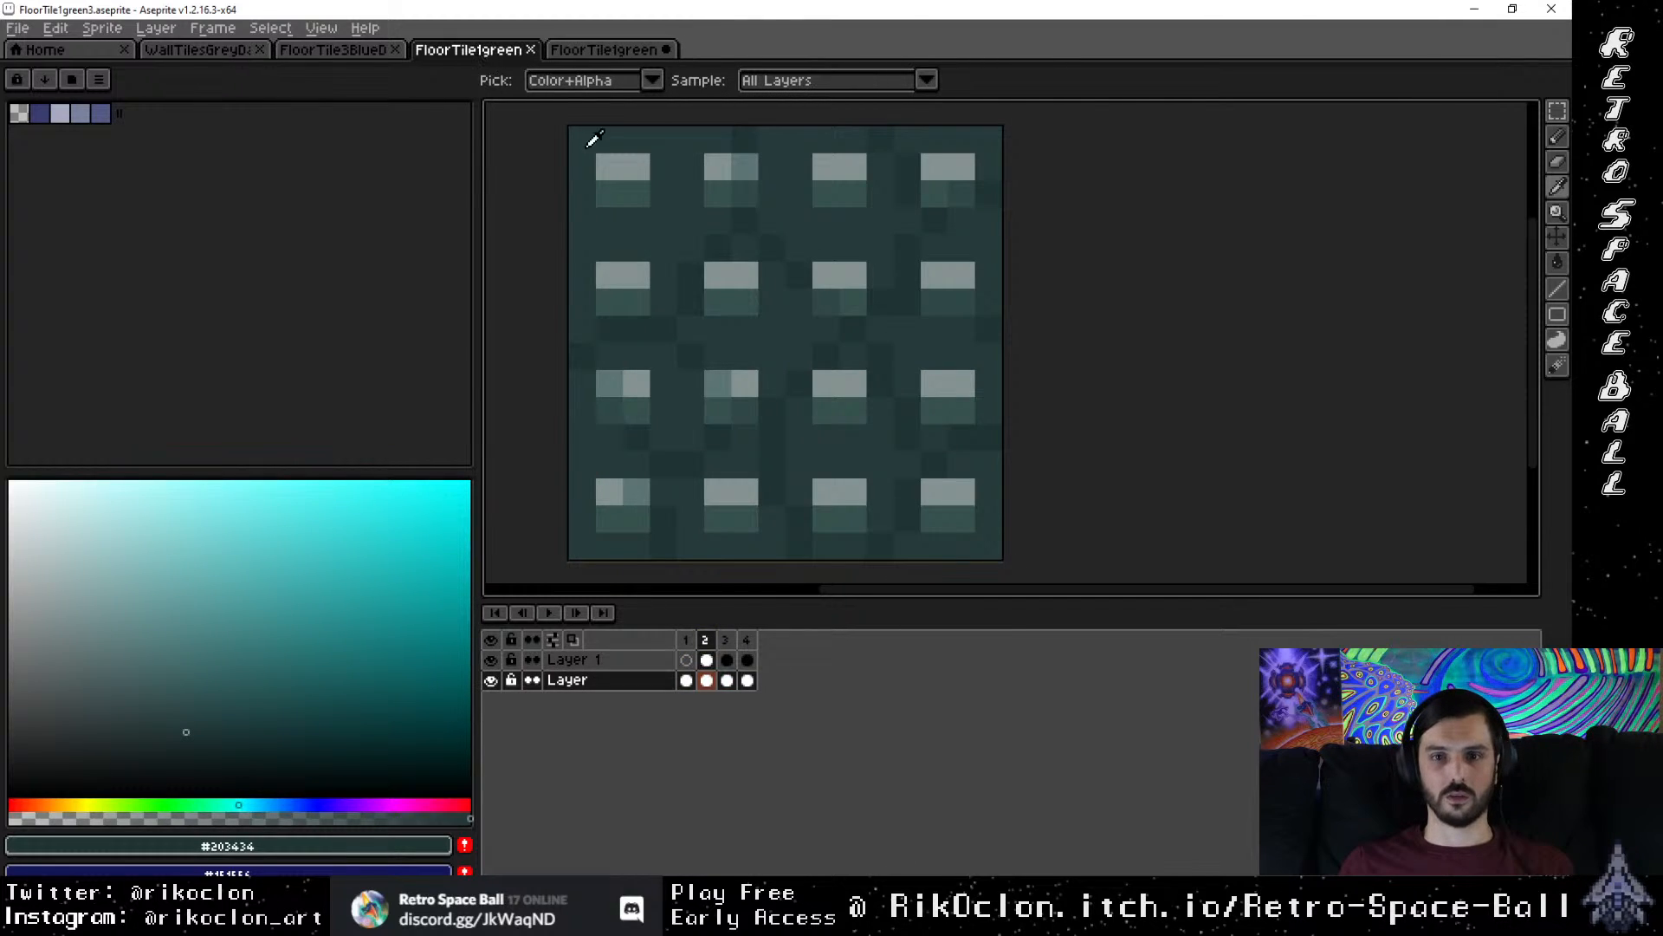
{"action": "left_click", "coordinate": [496, 680]}
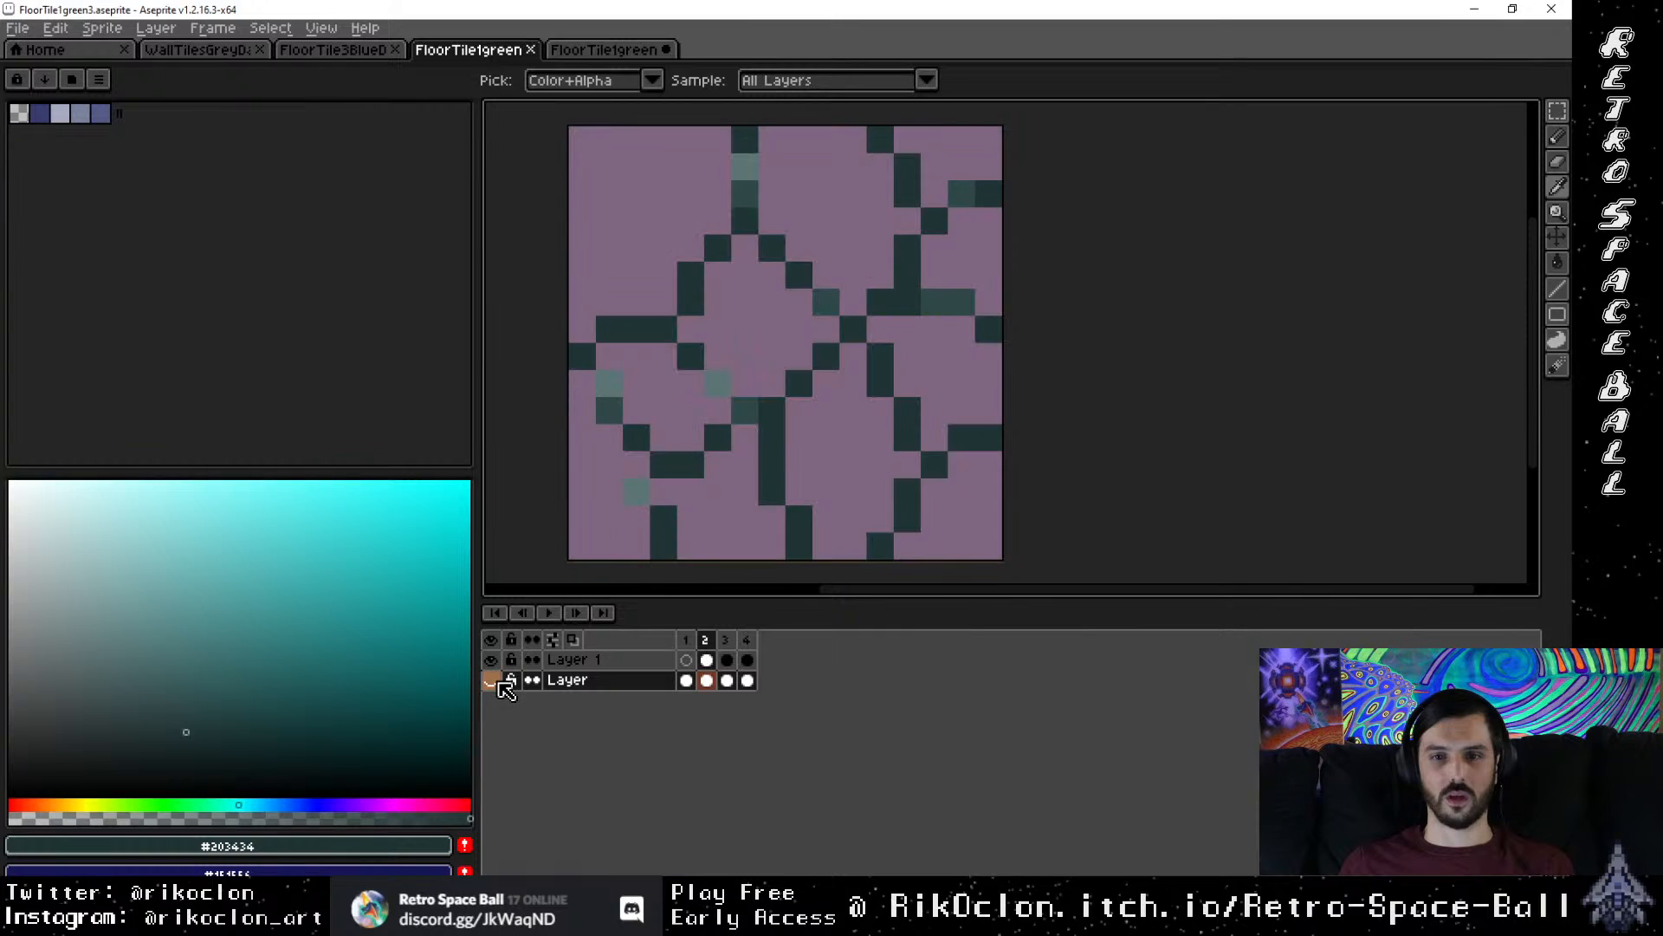
{"action": "left_click", "coordinate": [491, 680]}
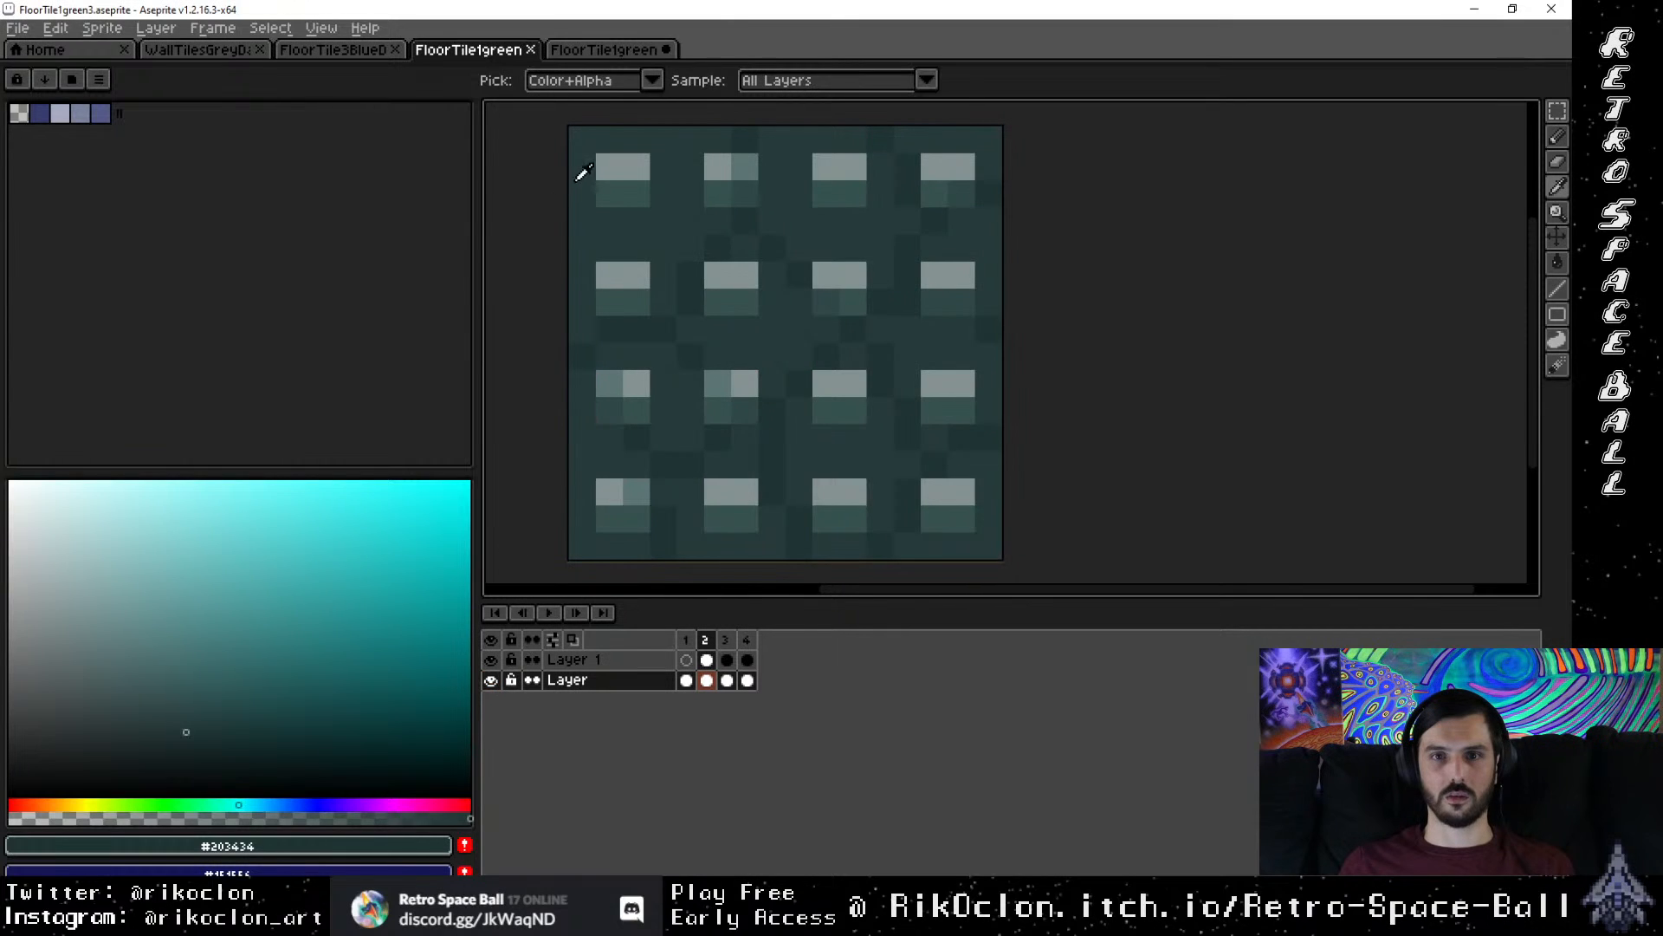
Step: Return to FloorTile1green2 and add a new frame copied from the undamaged frame 1
{"action": "left_click", "coordinate": [606, 50]}
{"action": "scroll", "coordinate": [899, 419], "scroll_direction": "down", "scroll_amount": 3}
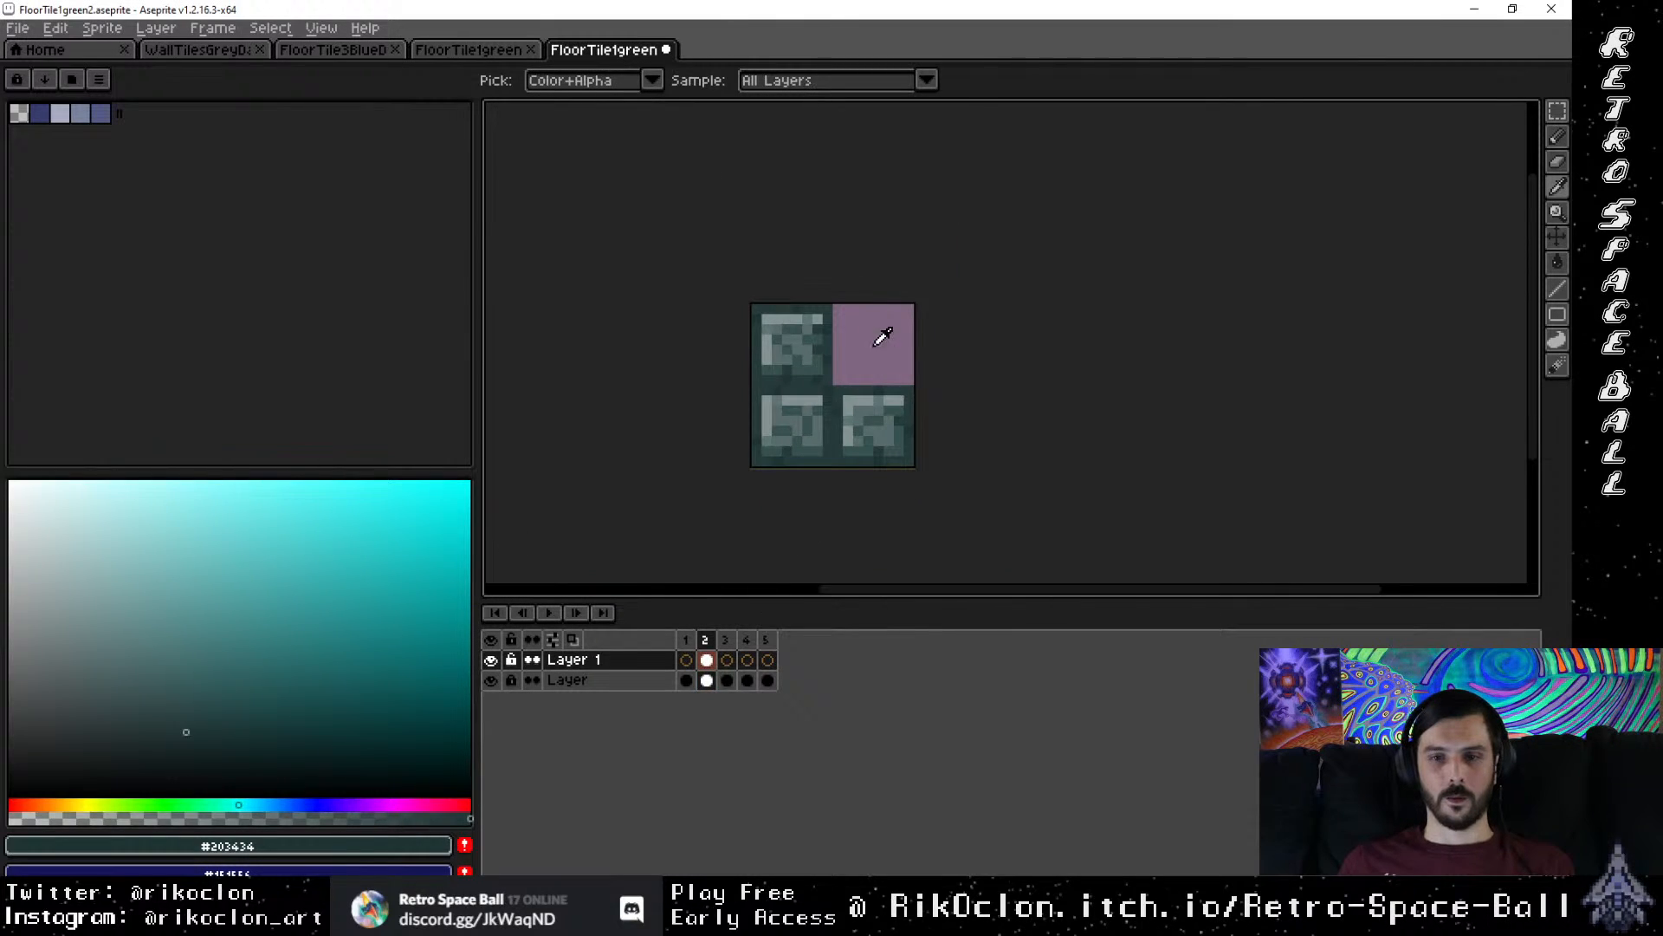
{"action": "scroll", "coordinate": [873, 379], "scroll_direction": "up", "scroll_amount": 1}
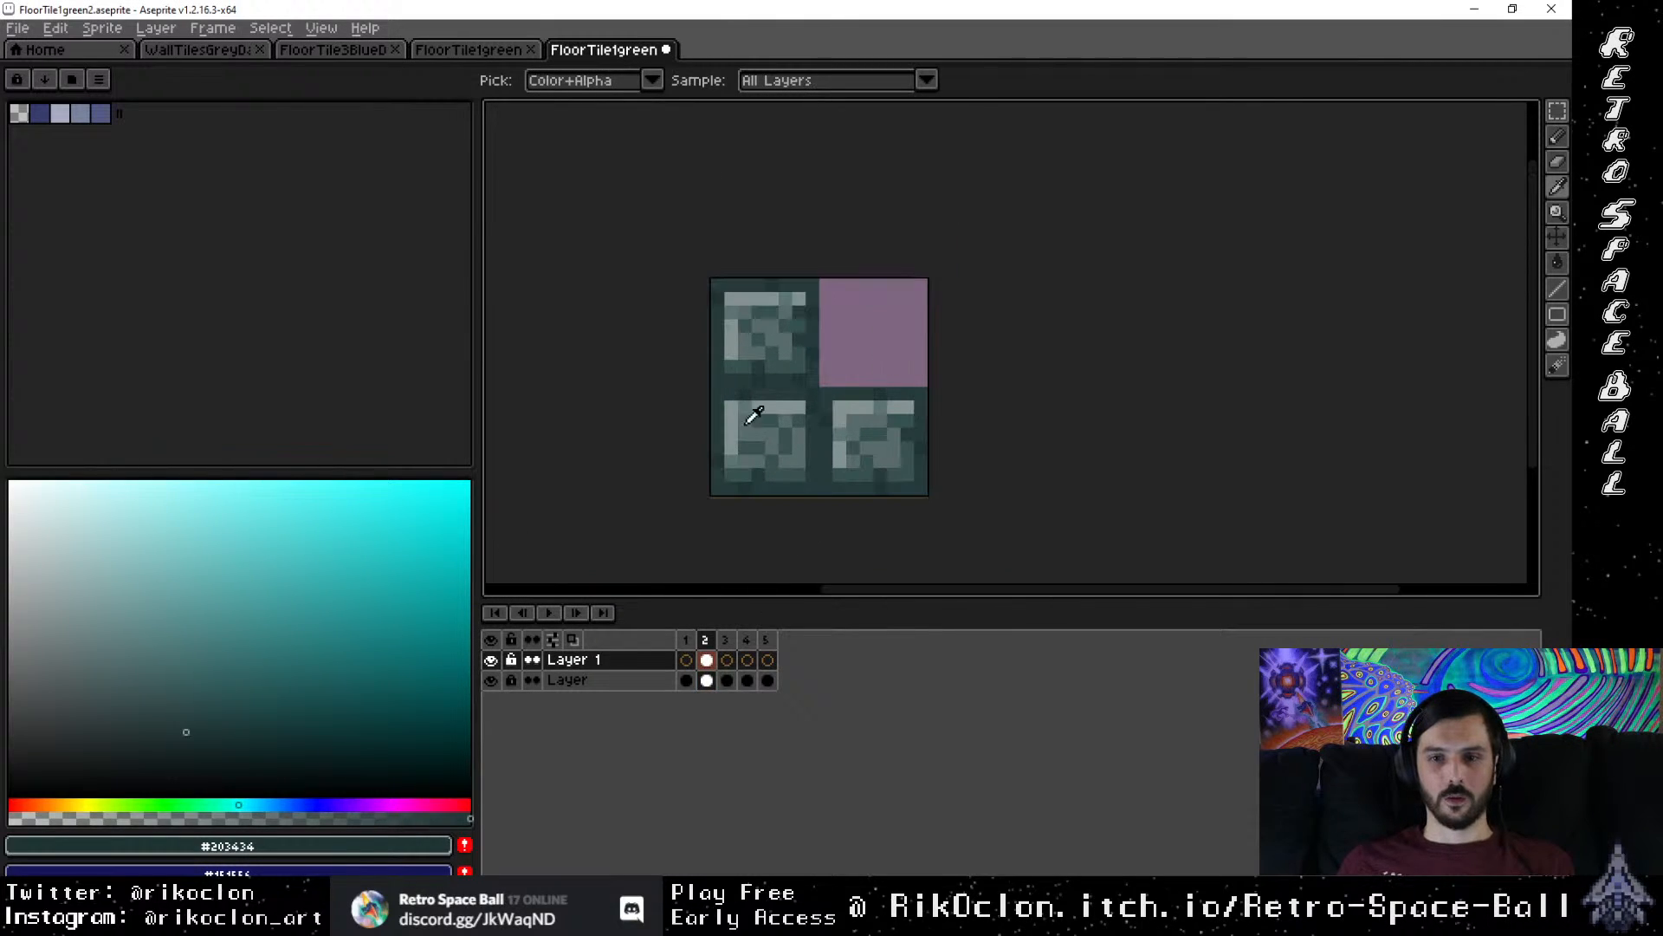
{"action": "left_click", "coordinate": [686, 640]}
{"action": "right_click", "coordinate": [687, 642]}
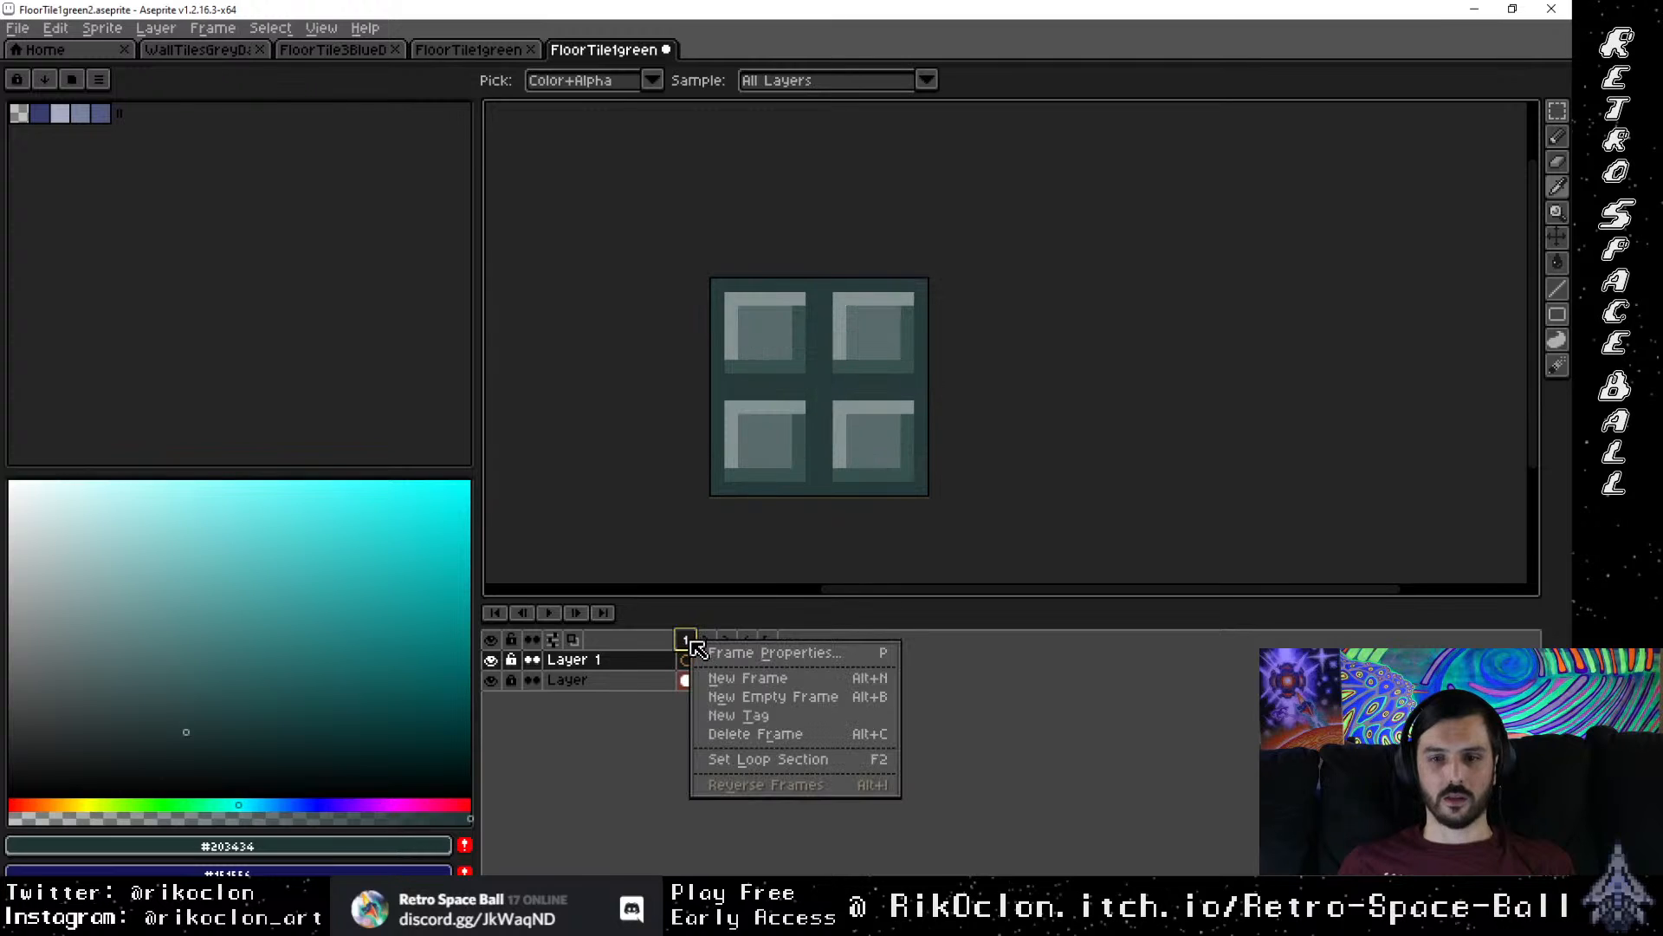
{"action": "left_click", "coordinate": [728, 681]}
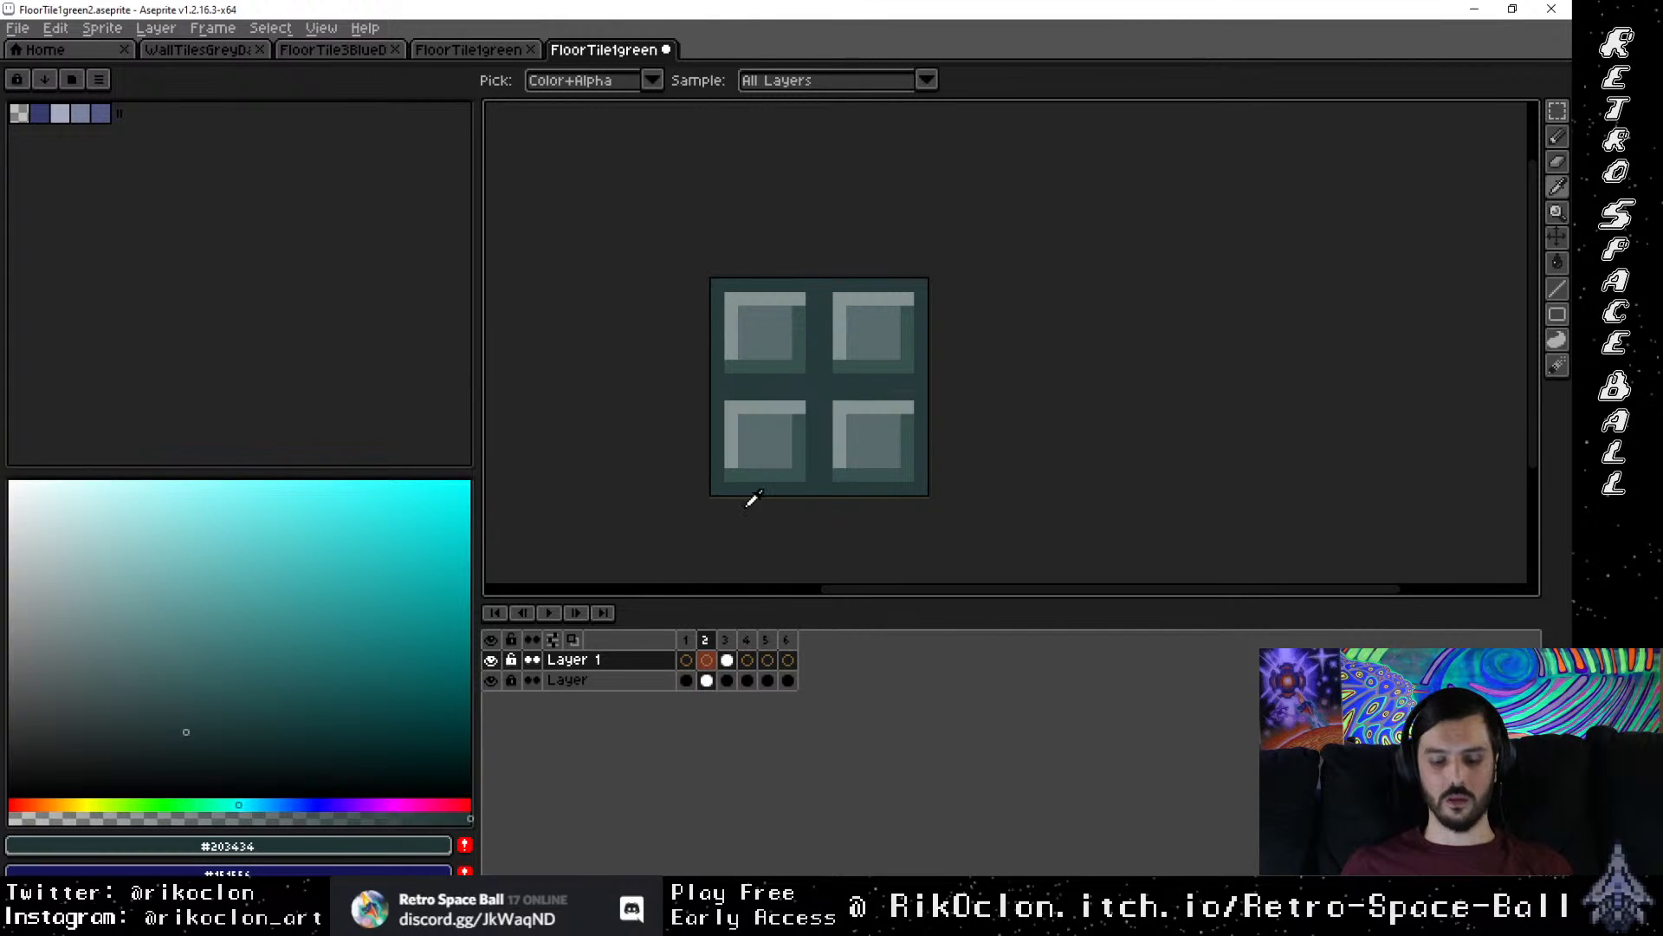
Step: Select the upper-left quarter of the four-tile sprite on the base layer in frame 2
{"action": "key", "text": "m"}
{"action": "left_click", "coordinate": [706, 680]}
{"action": "scroll", "coordinate": [824, 390], "scroll_direction": "up", "scroll_amount": 2}
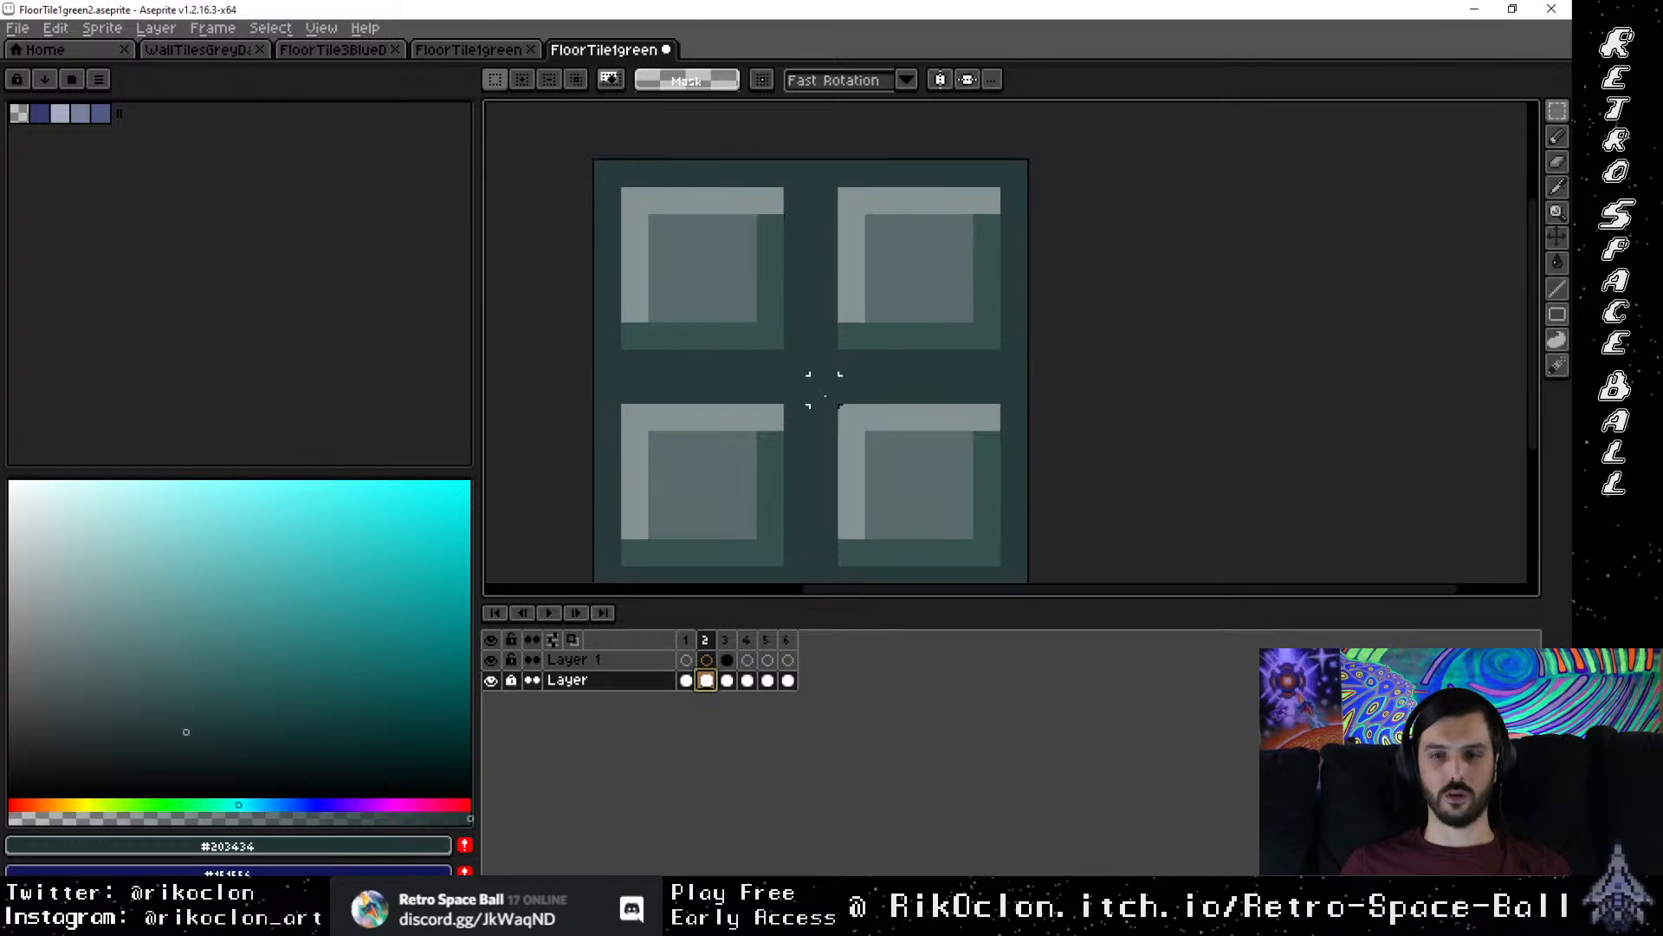
{"action": "left_click_drag", "start_coordinate": [797, 362], "coordinate": [598, 163]}
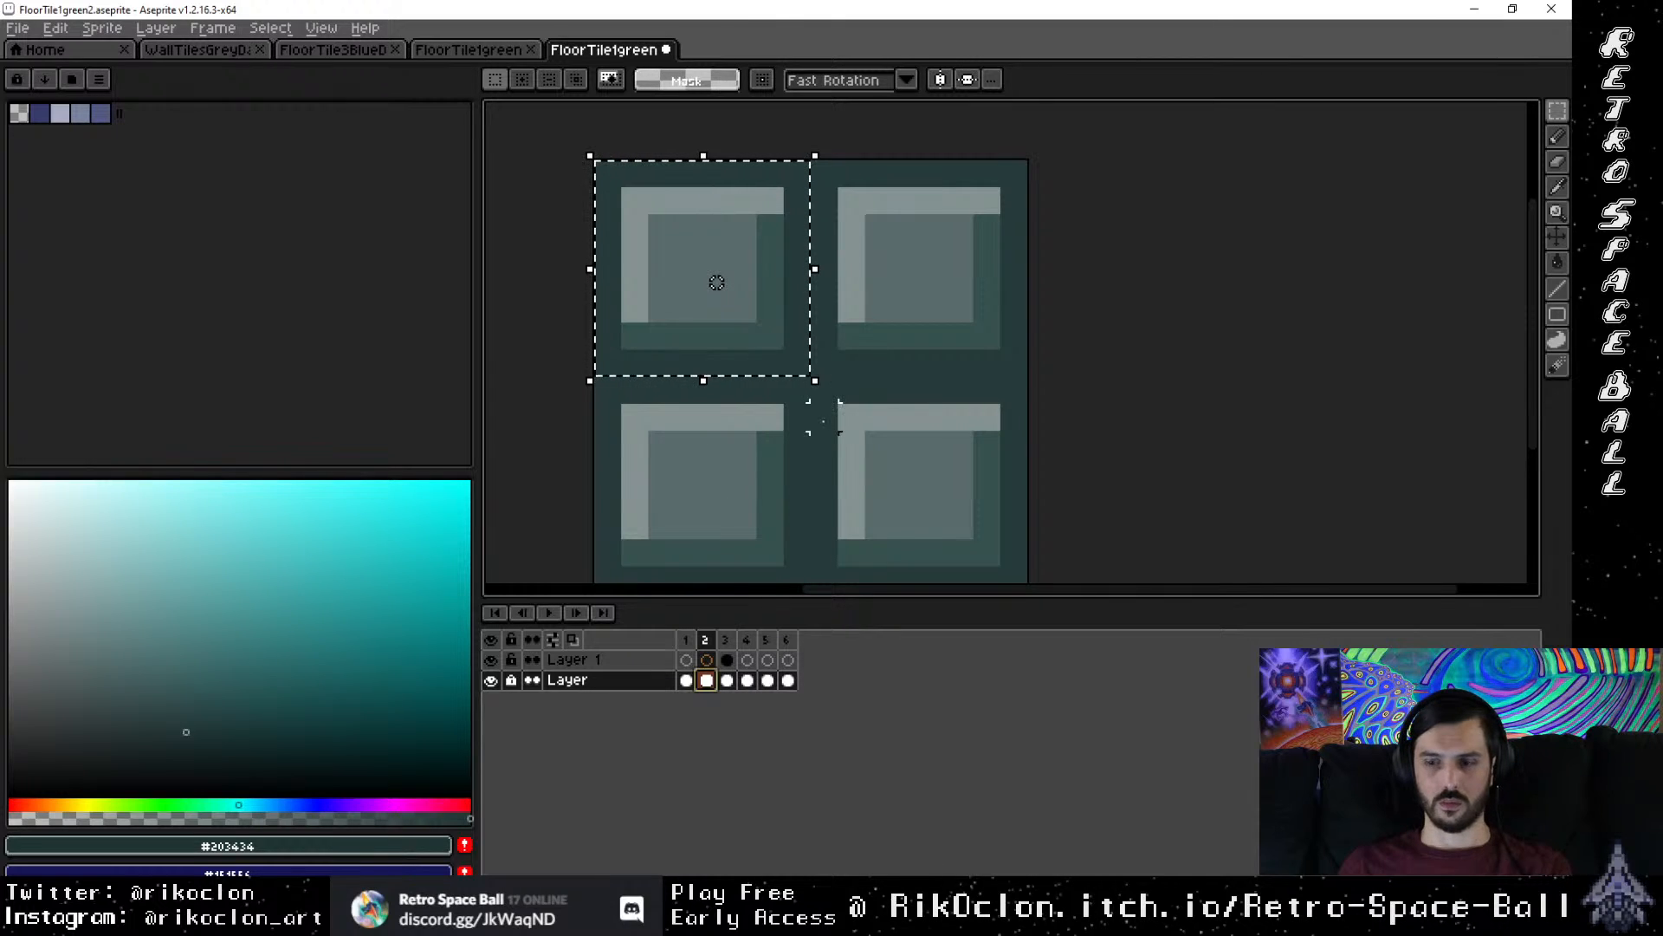
{"action": "scroll", "coordinate": [769, 444], "scroll_direction": "down", "scroll_amount": 2}
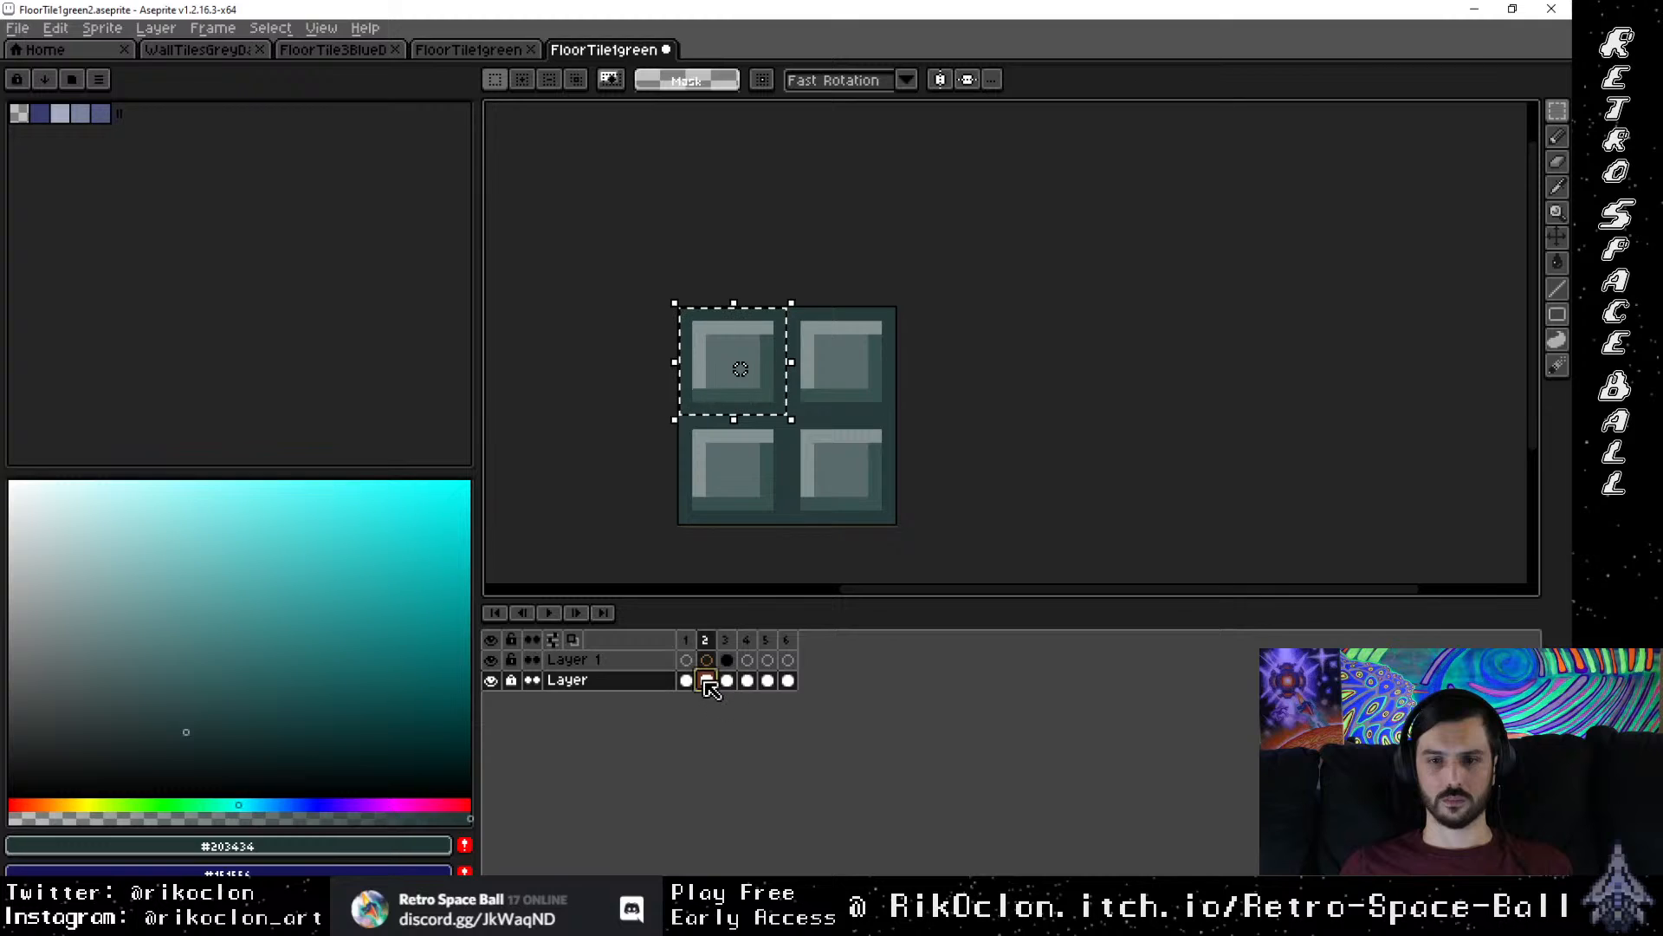
{"action": "left_click", "coordinate": [705, 637]}
{"action": "left_click", "coordinate": [724, 641]}
{"action": "left_click", "coordinate": [707, 639]}
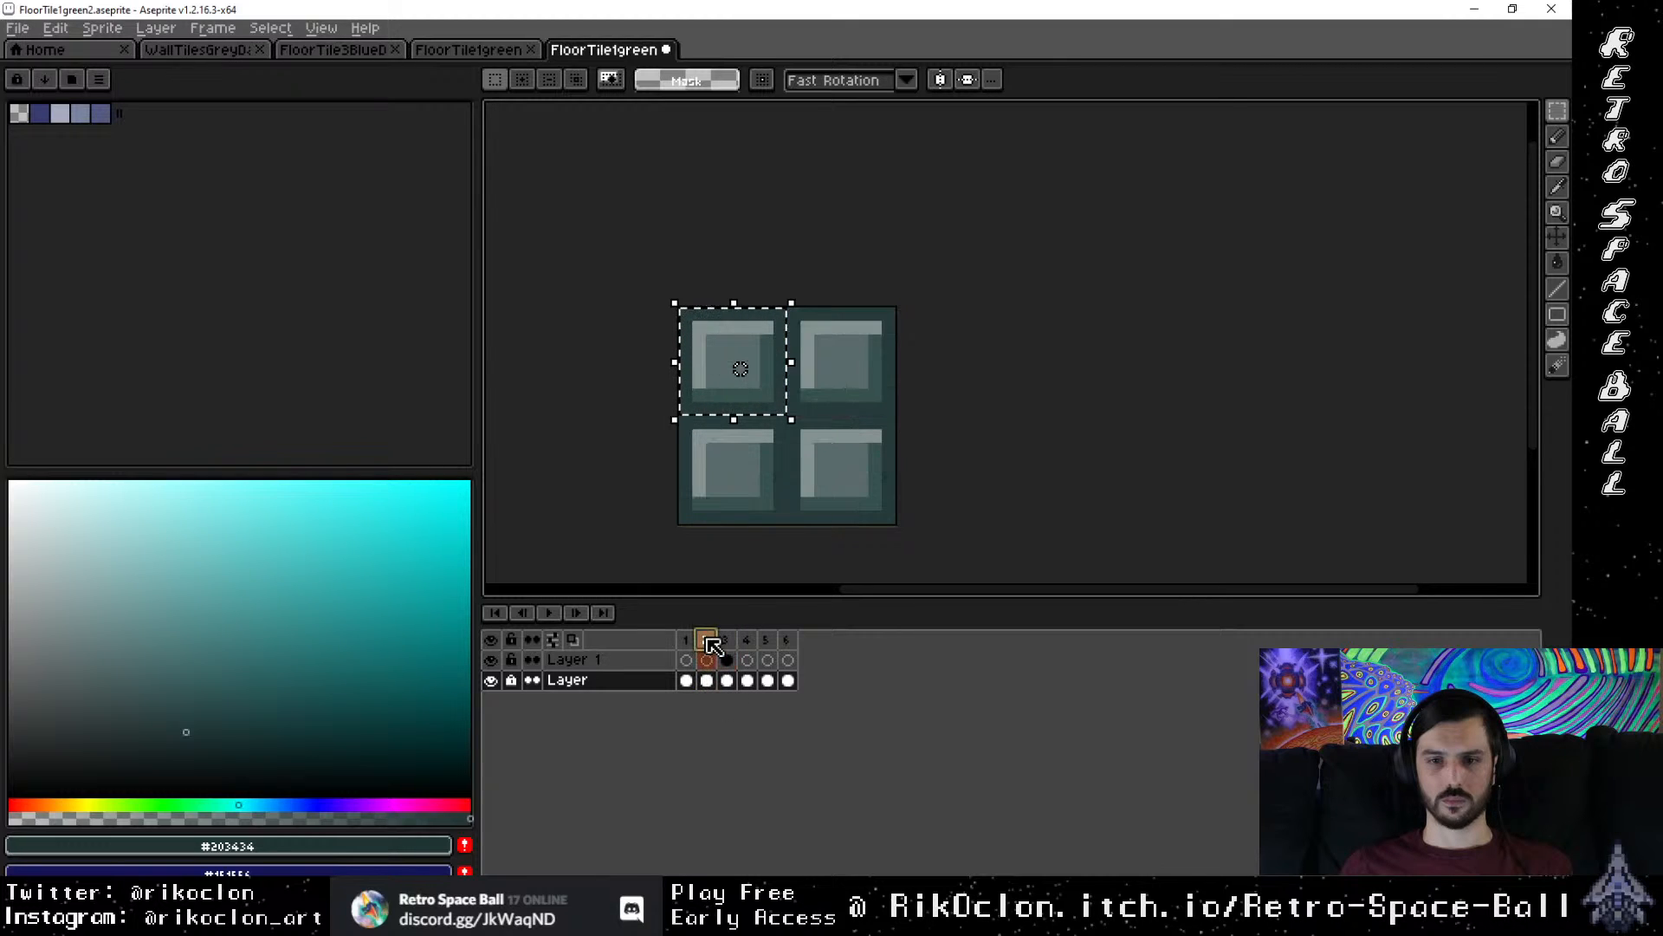
{"action": "left_click", "coordinate": [707, 680]}
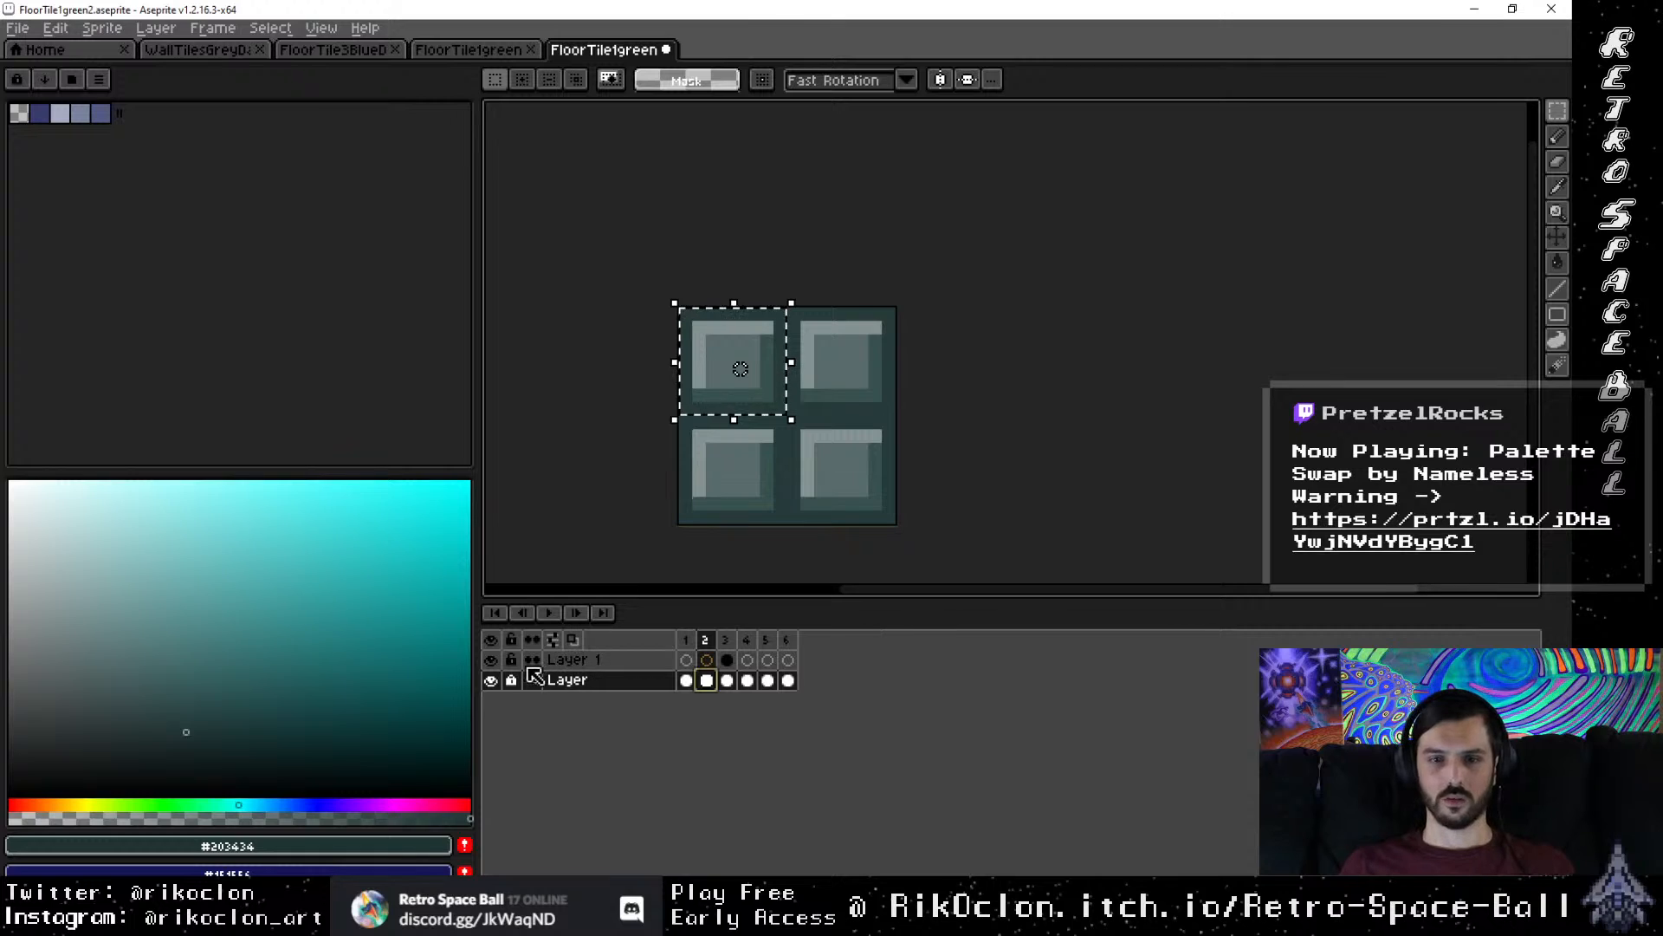
{"action": "key", "text": "Delete"}
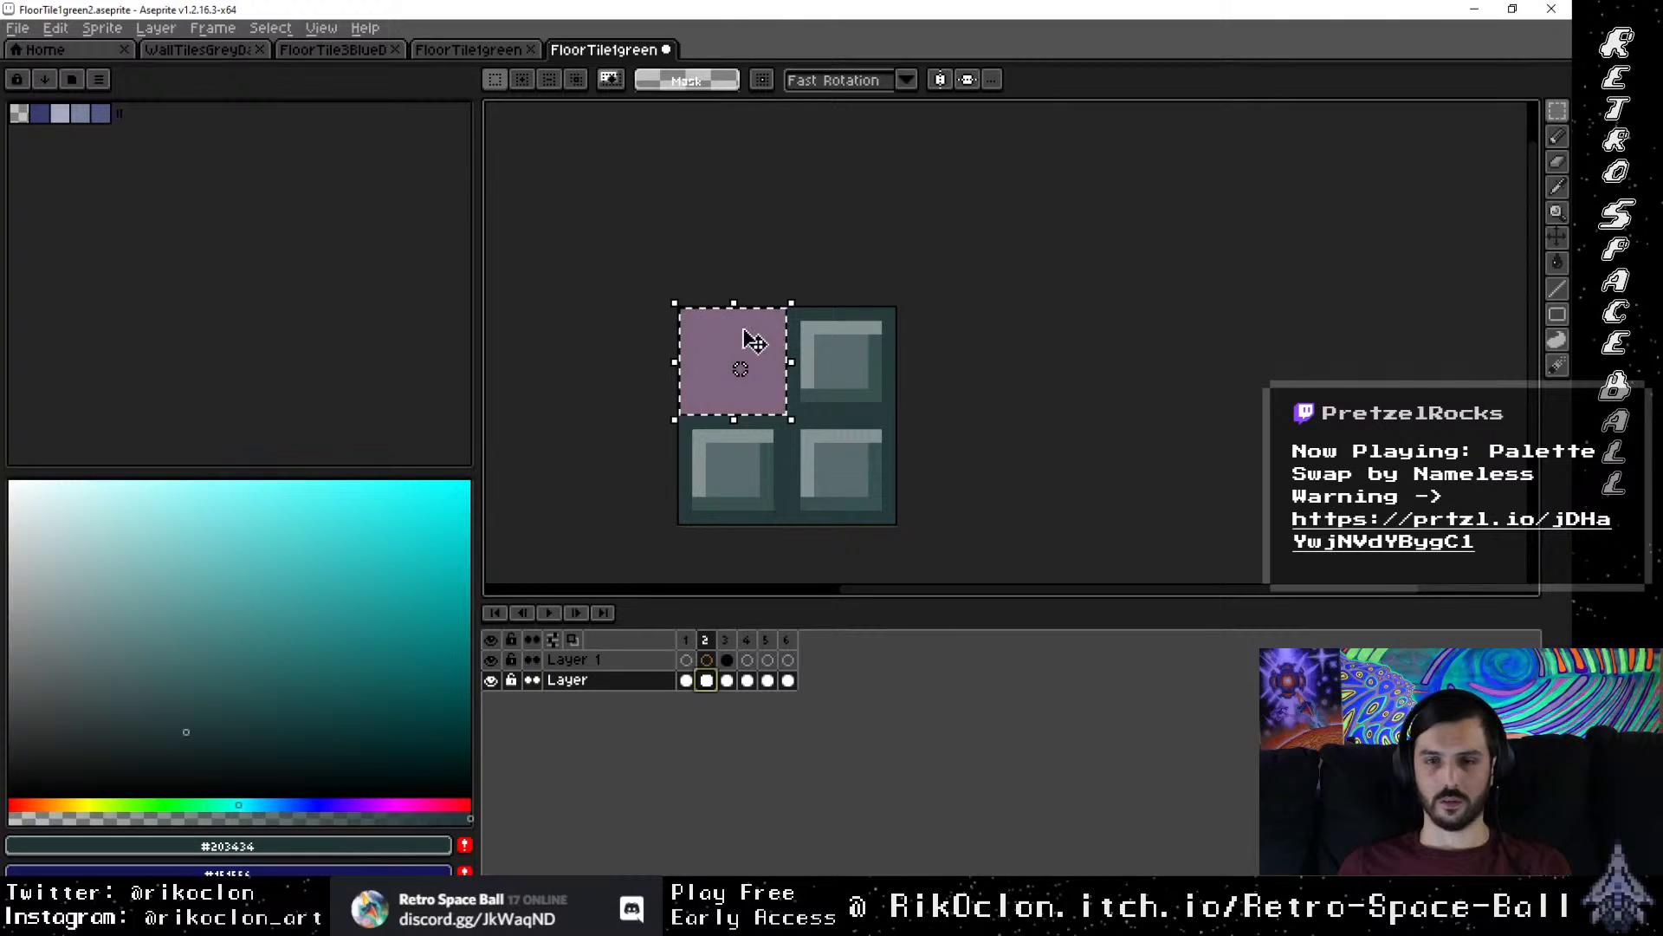
{"action": "scroll", "coordinate": [731, 368], "scroll_direction": "up", "scroll_amount": 6}
{"action": "scroll", "coordinate": [731, 368], "scroll_direction": "down", "scroll_amount": 4}
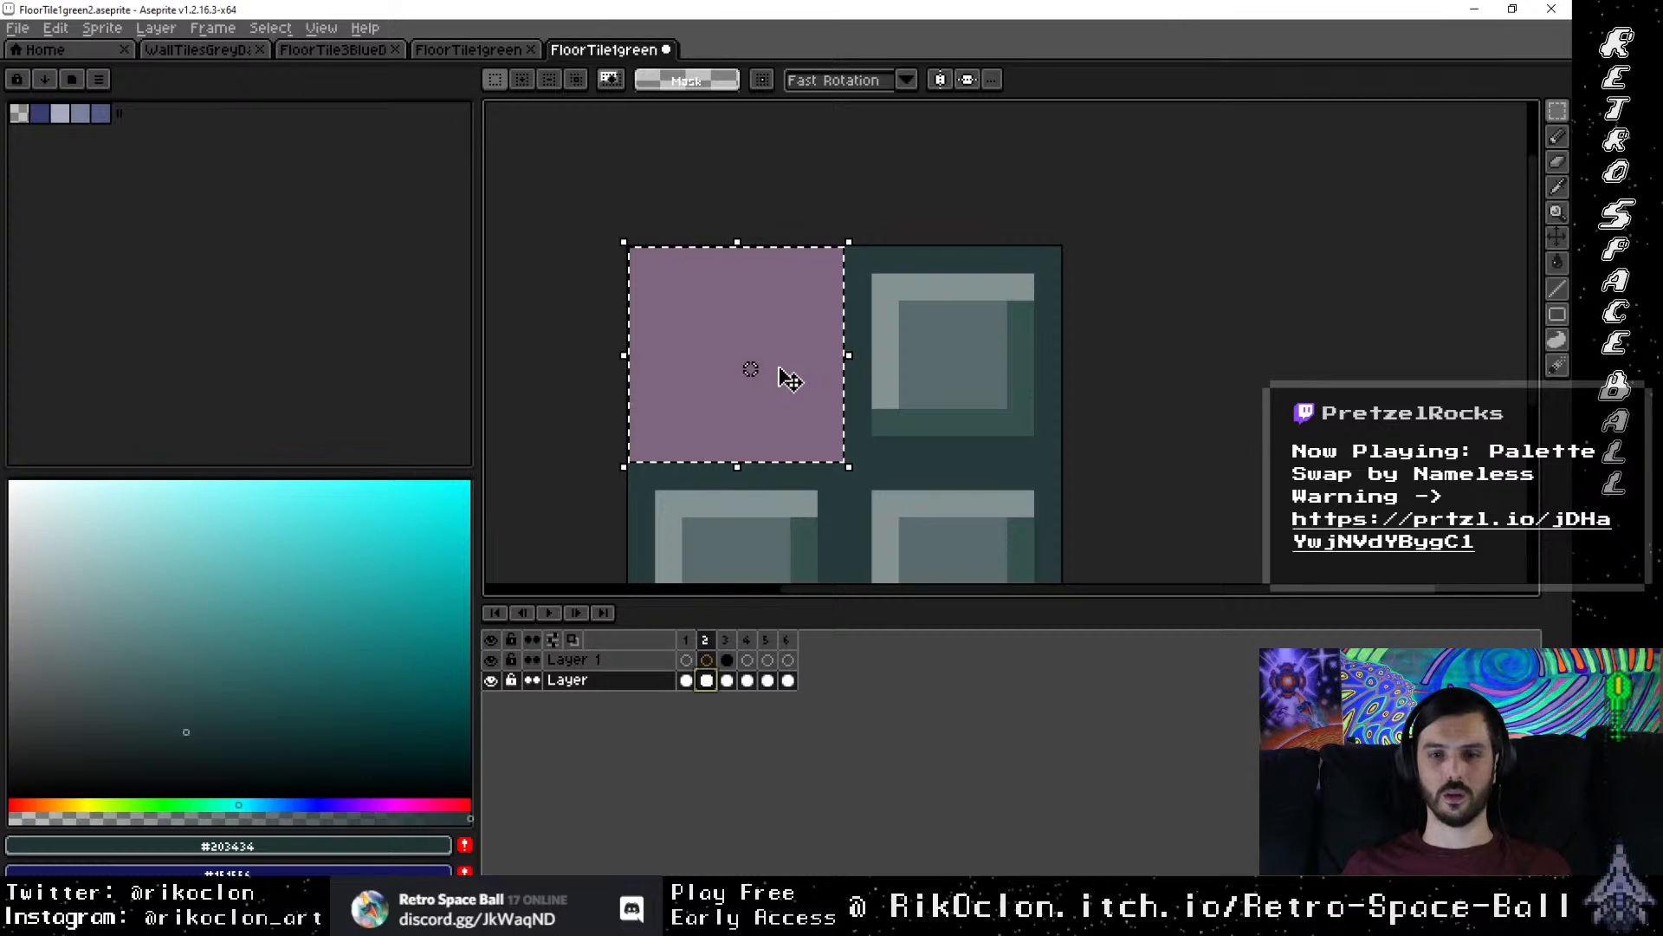
{"action": "key", "text": "ctrl+d"}
{"action": "left_click", "coordinate": [707, 664]}
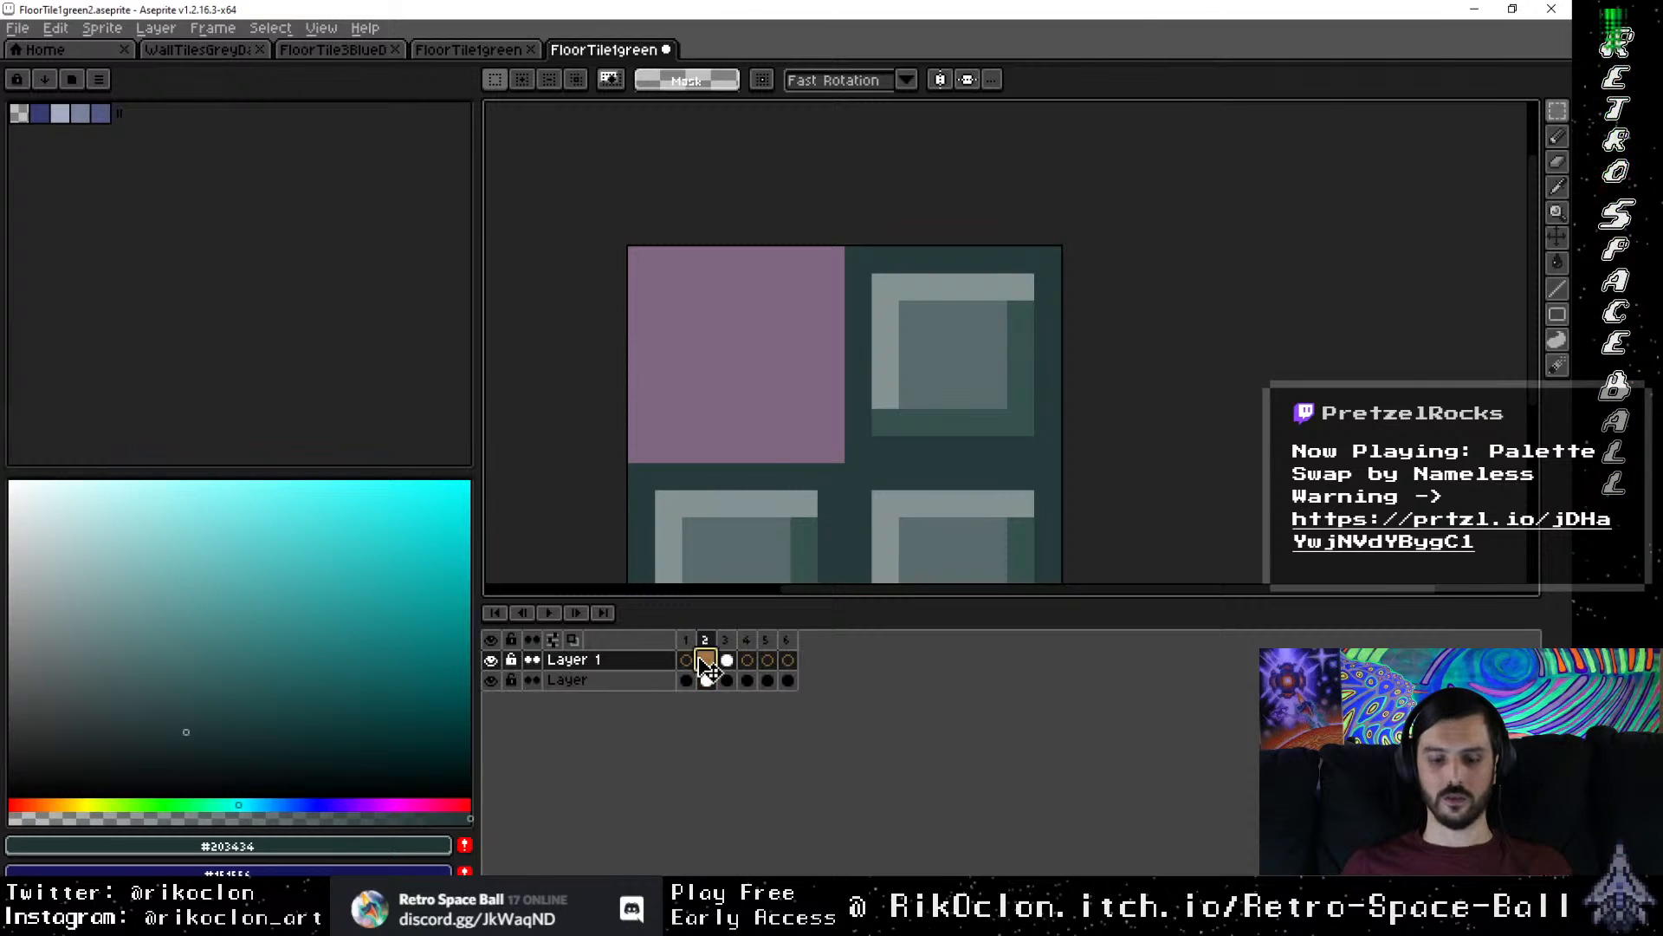
{"action": "key", "text": "b"}
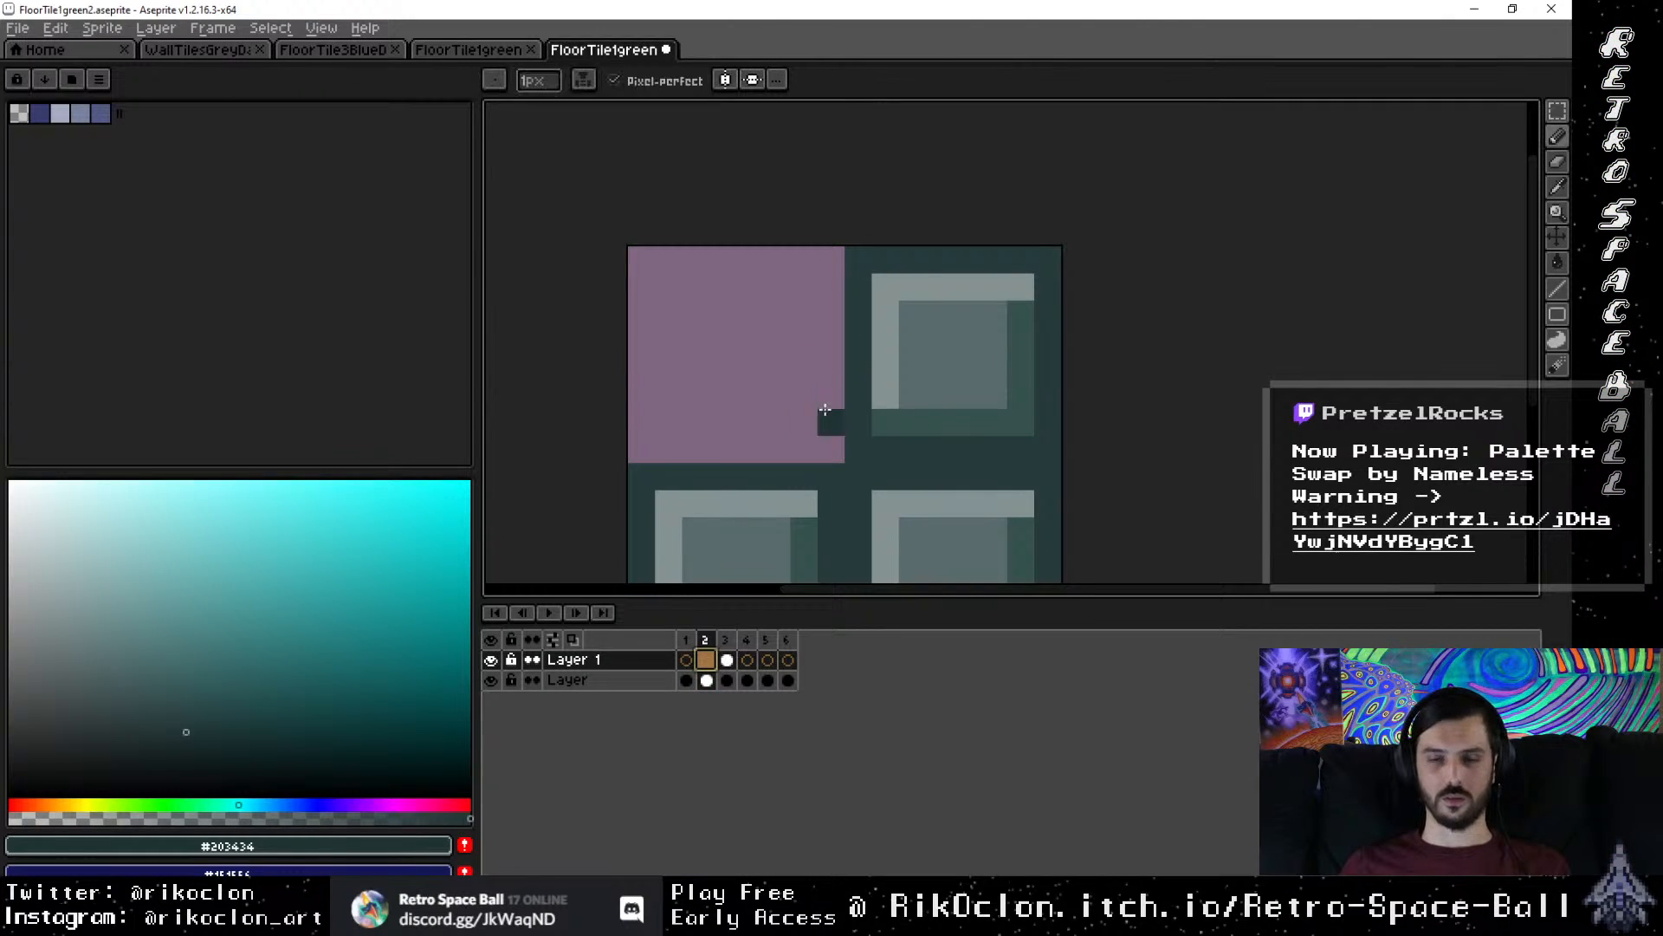
{"action": "left_click_drag", "start_coordinate": [834, 459], "coordinate": [724, 290]}
{"action": "scroll", "coordinate": [658, 481], "scroll_direction": "down", "scroll_amount": 1}
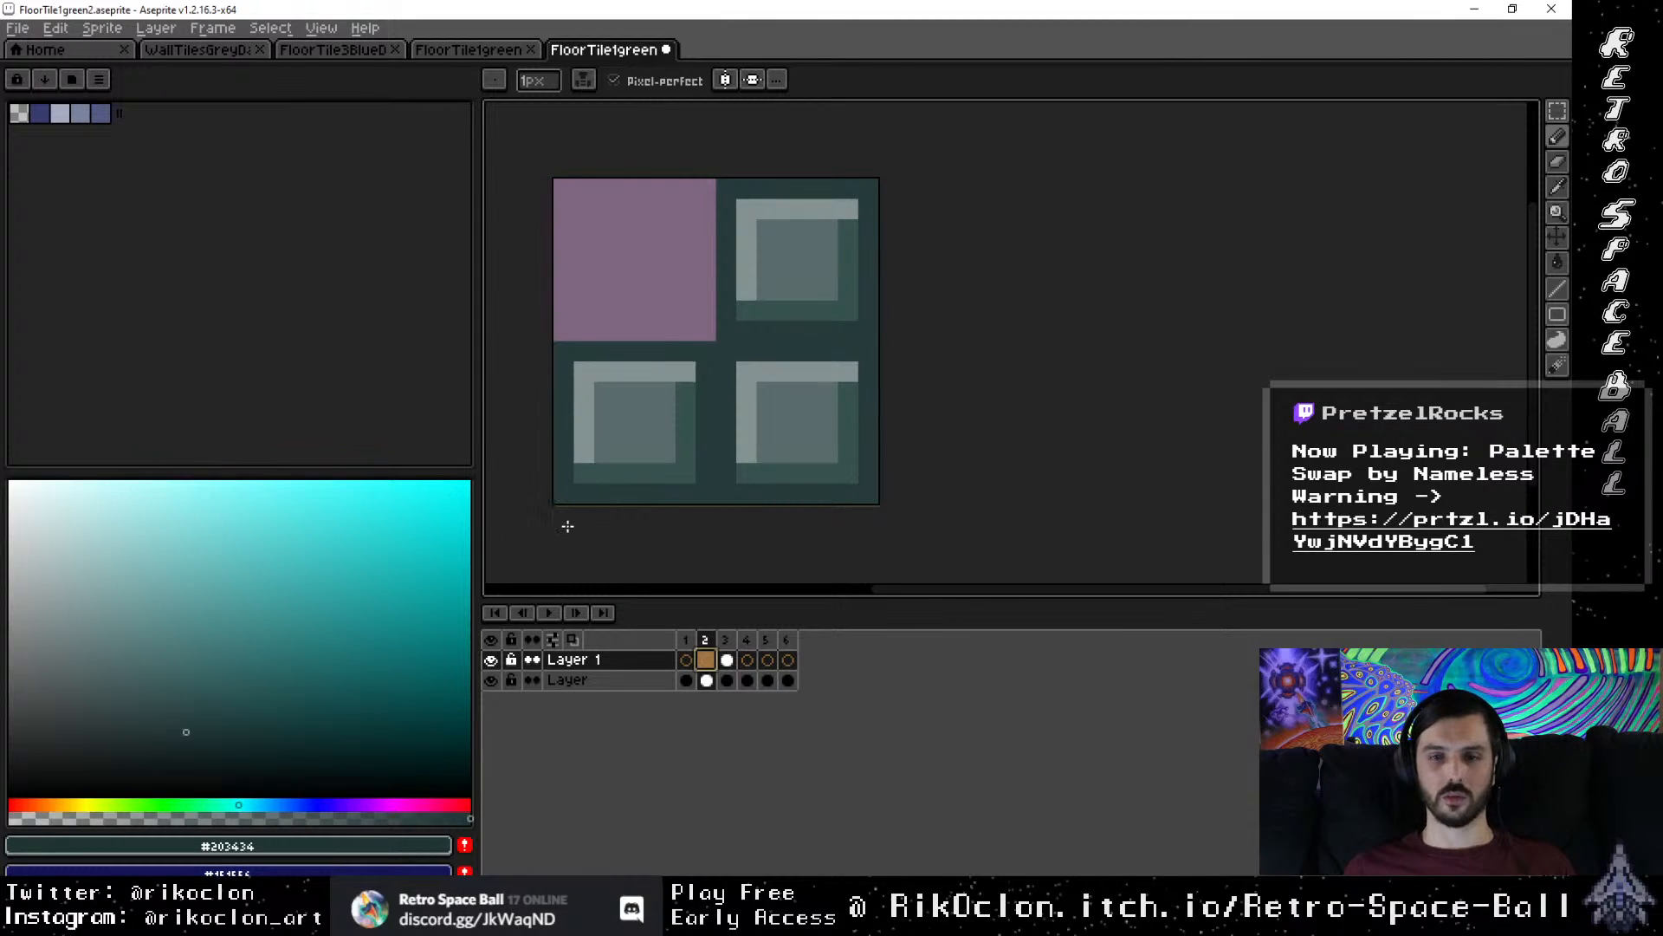
{"action": "key", "text": "ctrl+z"}
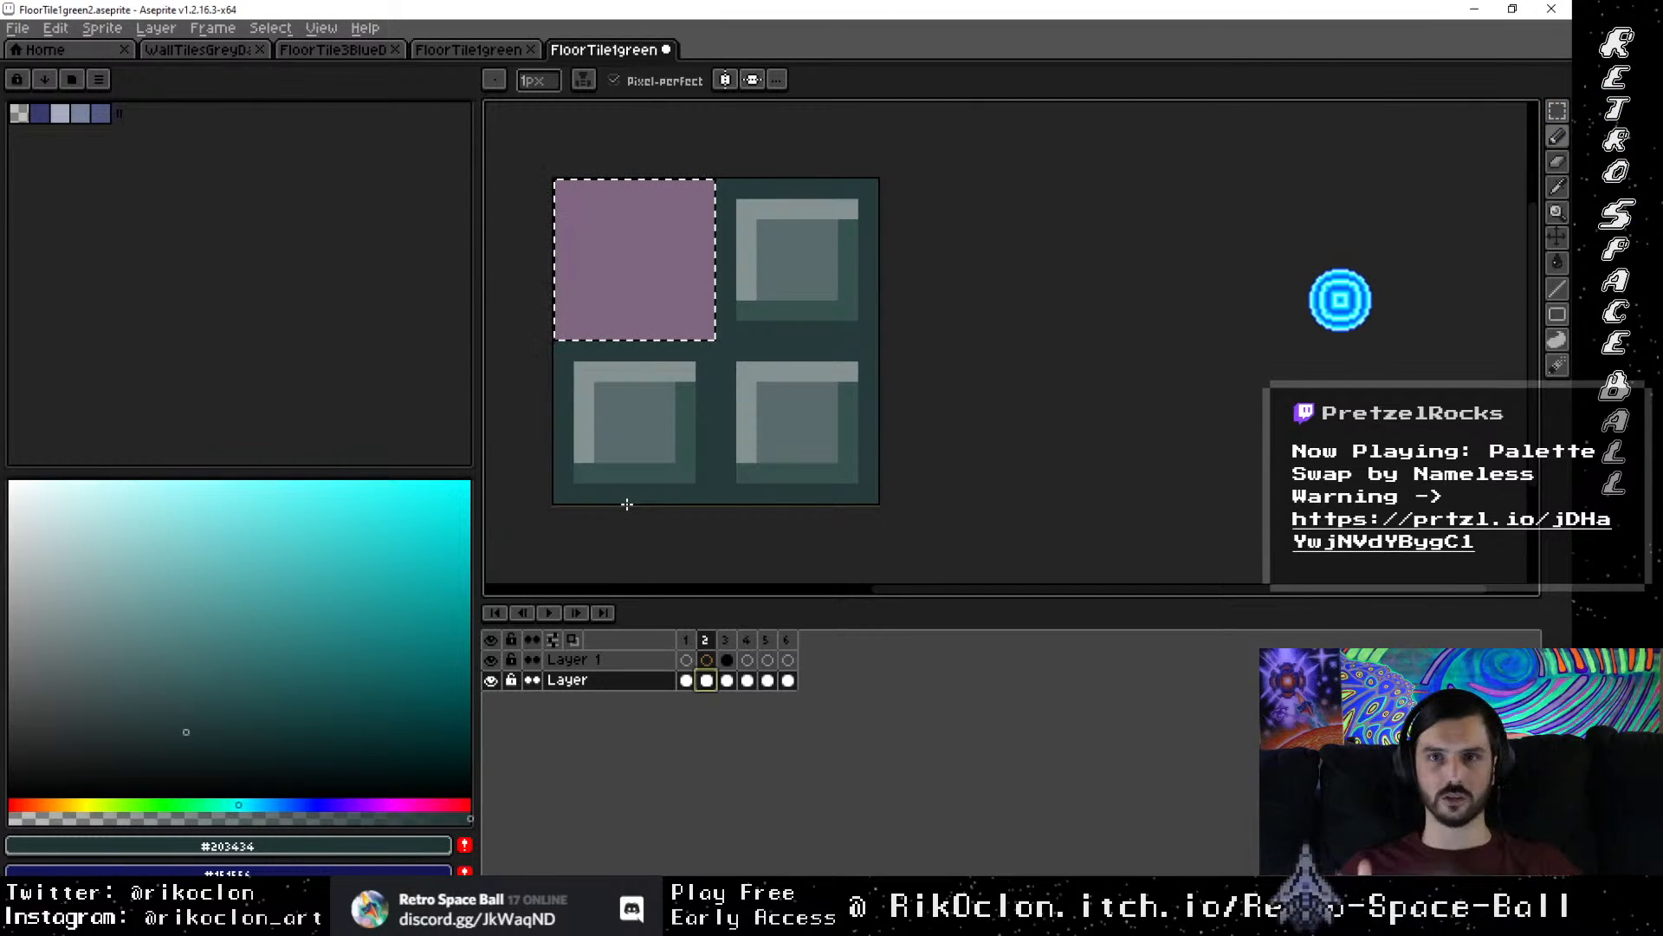
{"action": "key", "text": "ctrl+z"}
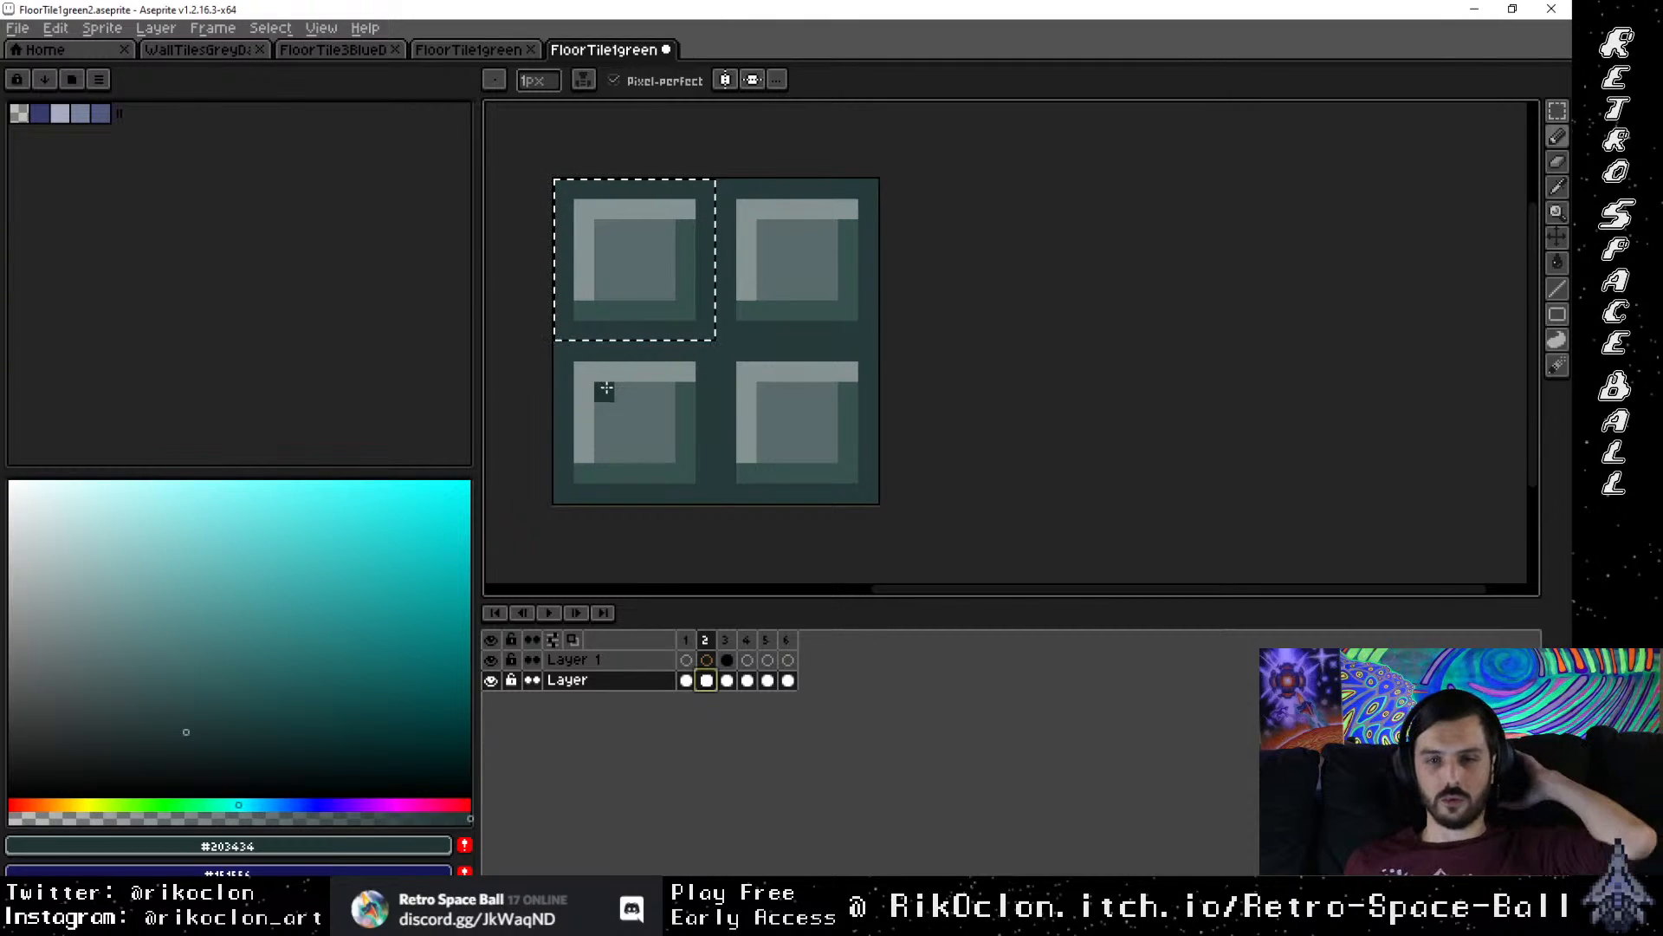
Step: Erase the selected upper-left tile from the base layer in frame 2, clear the selection and ready the Pencil tool
{"action": "left_click", "coordinate": [684, 641]}
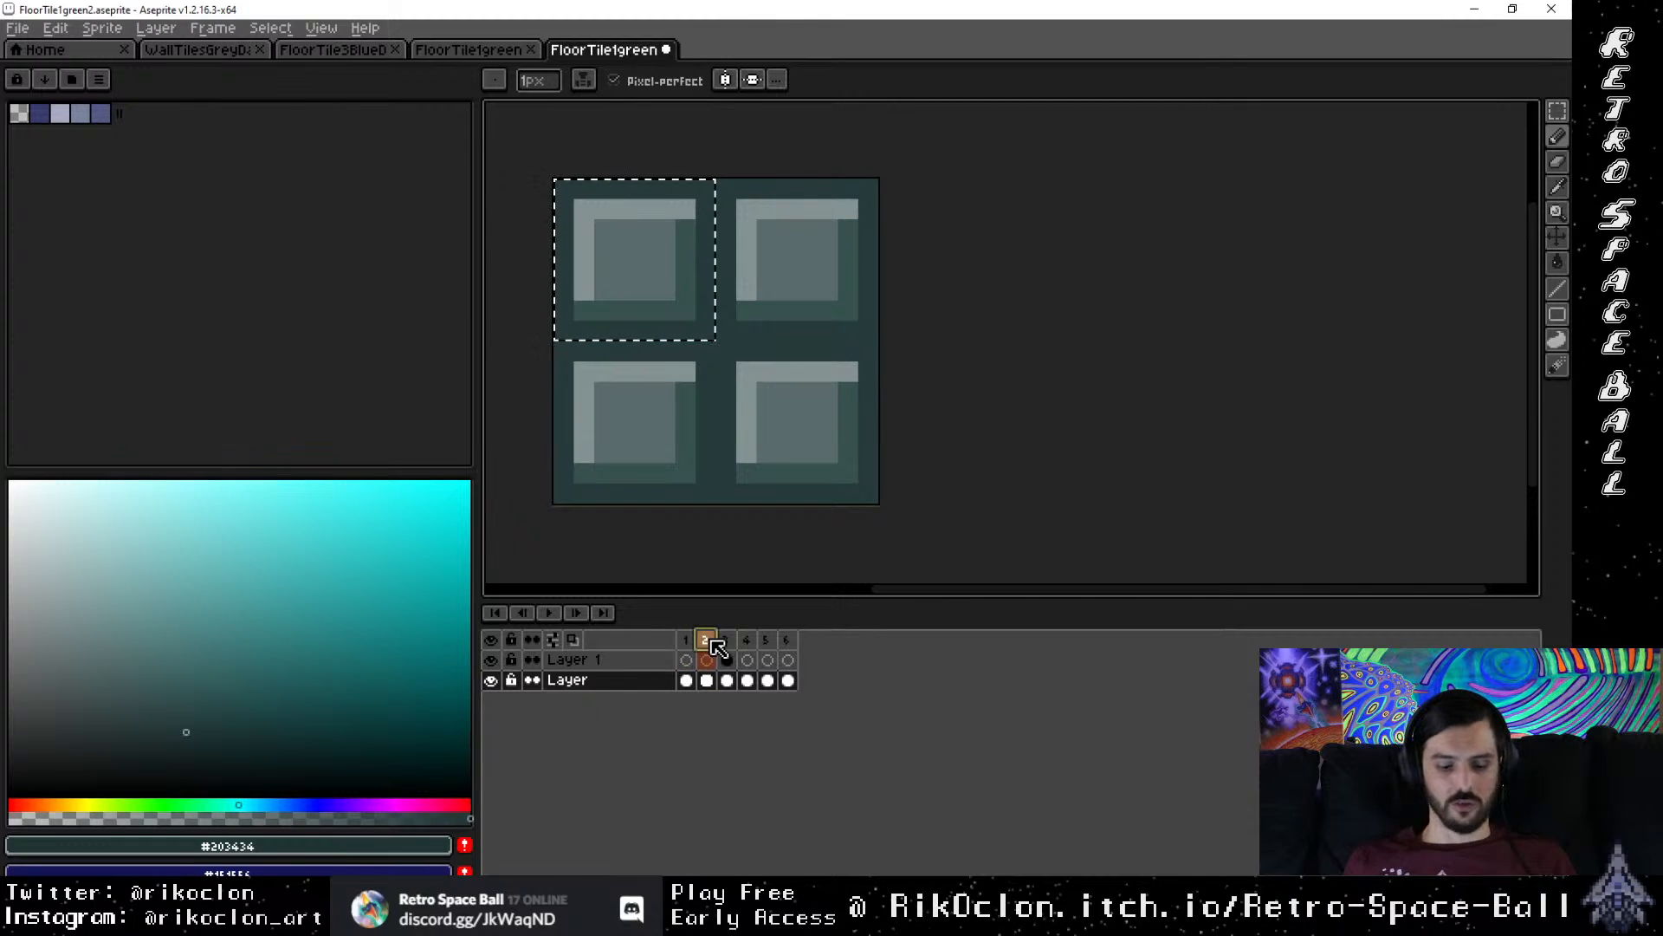
{"action": "left_click", "coordinate": [706, 680]}
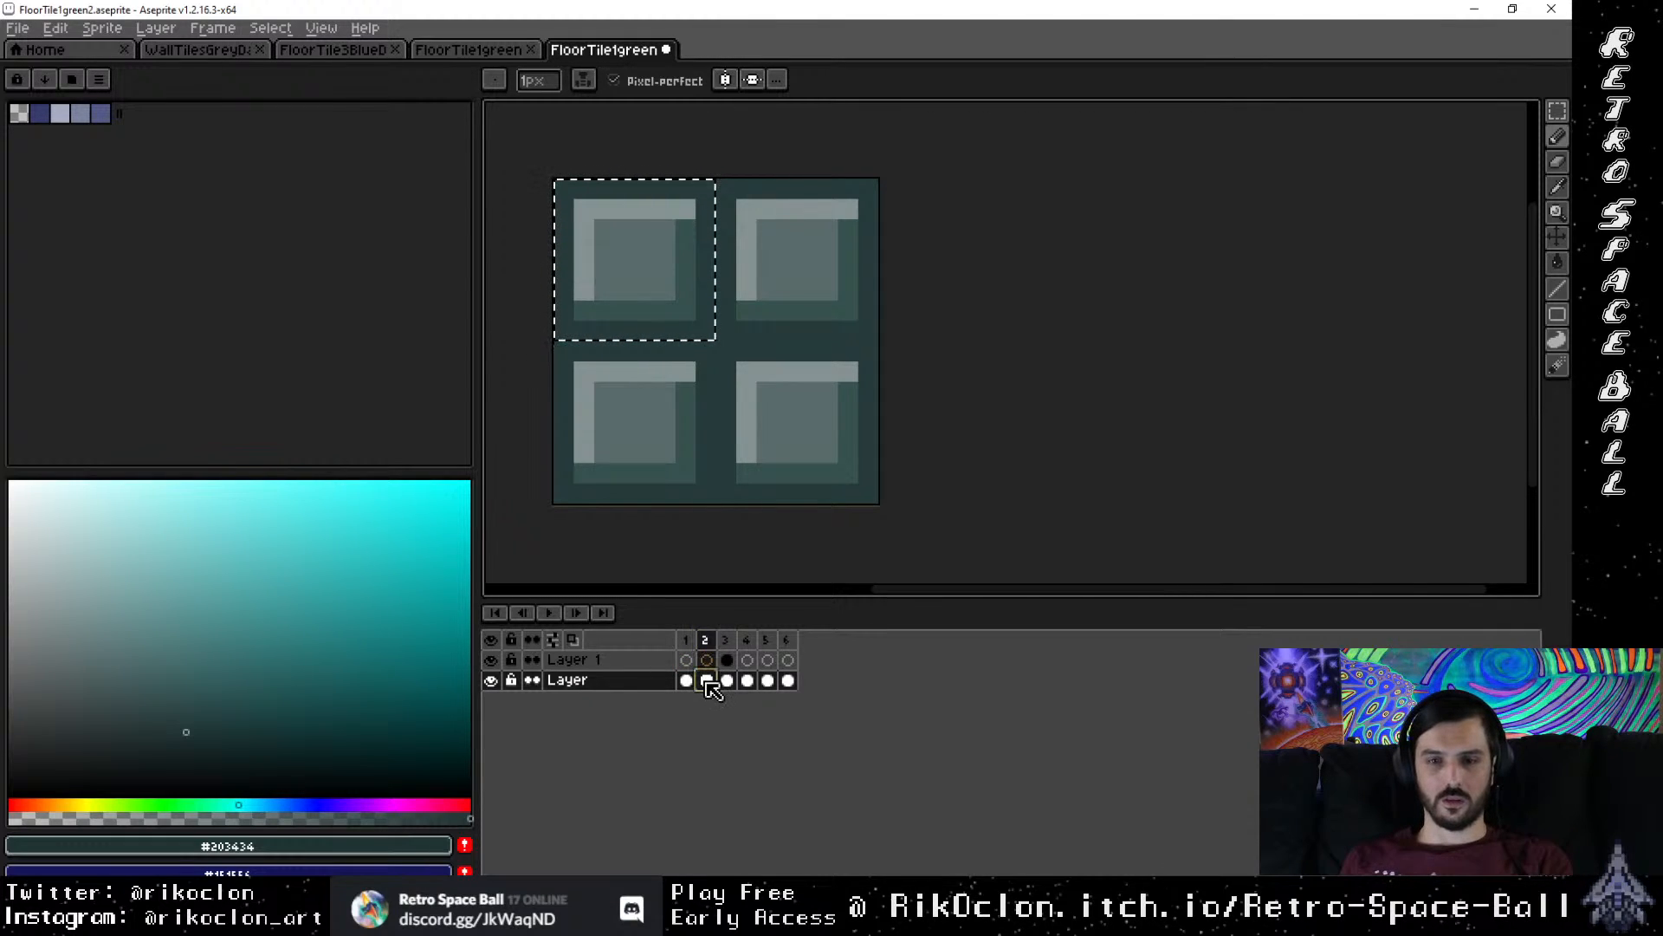
{"action": "key", "text": "Delete"}
{"action": "key", "text": "v"}
{"action": "key", "text": "ctrl+d"}
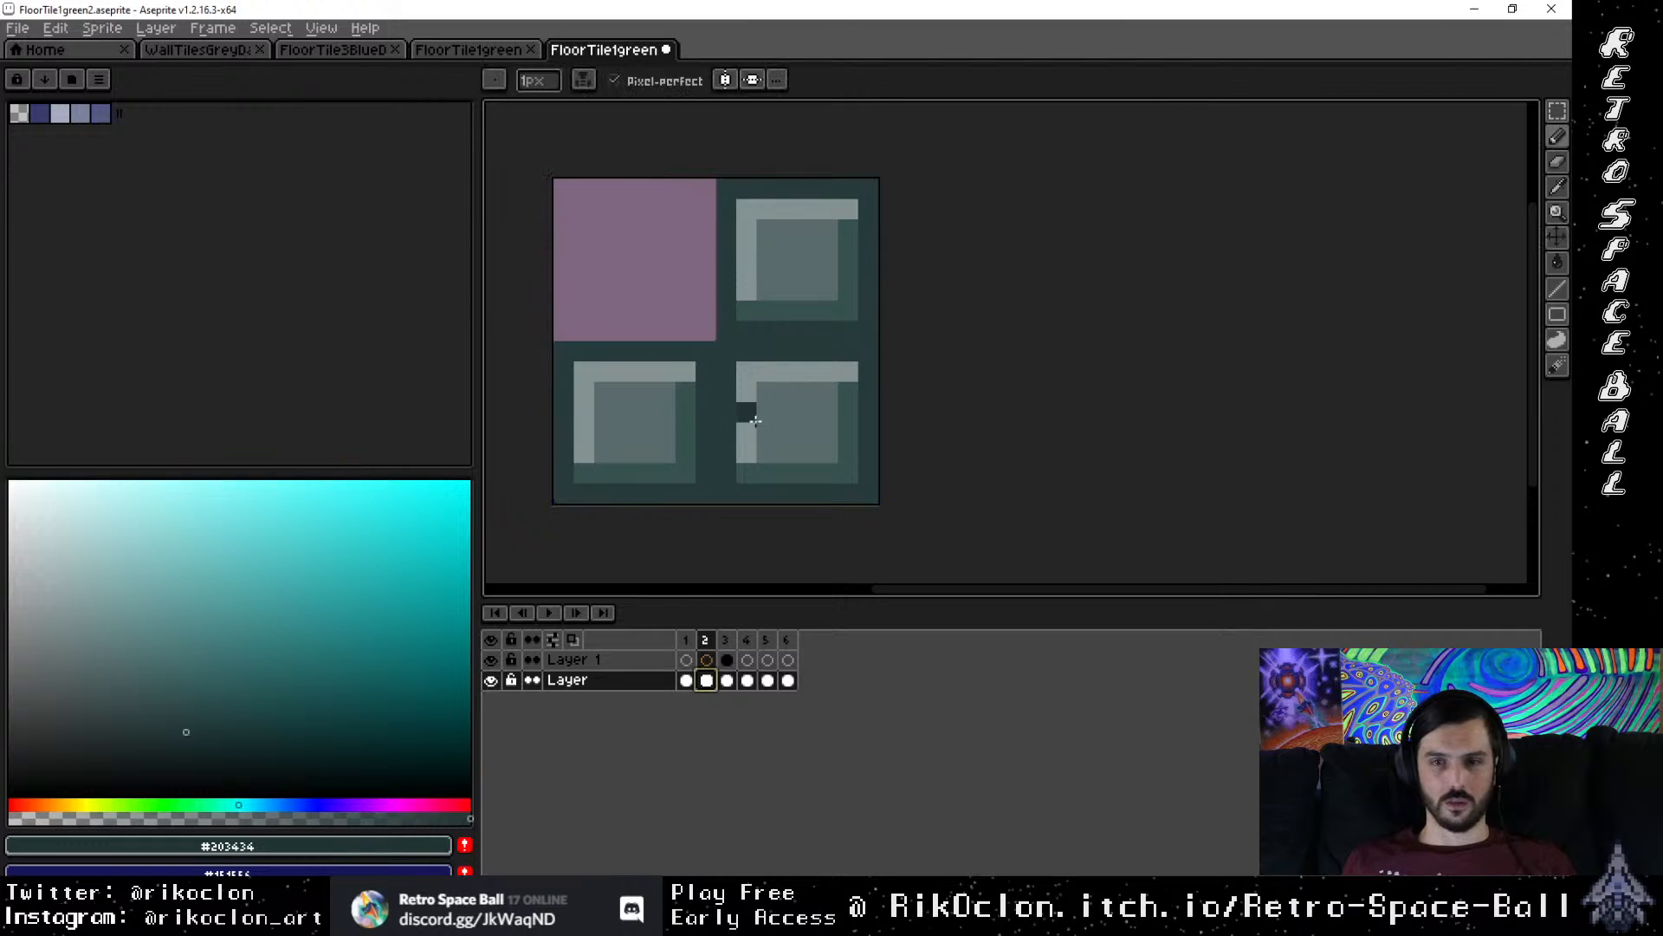
{"action": "key", "text": "b"}
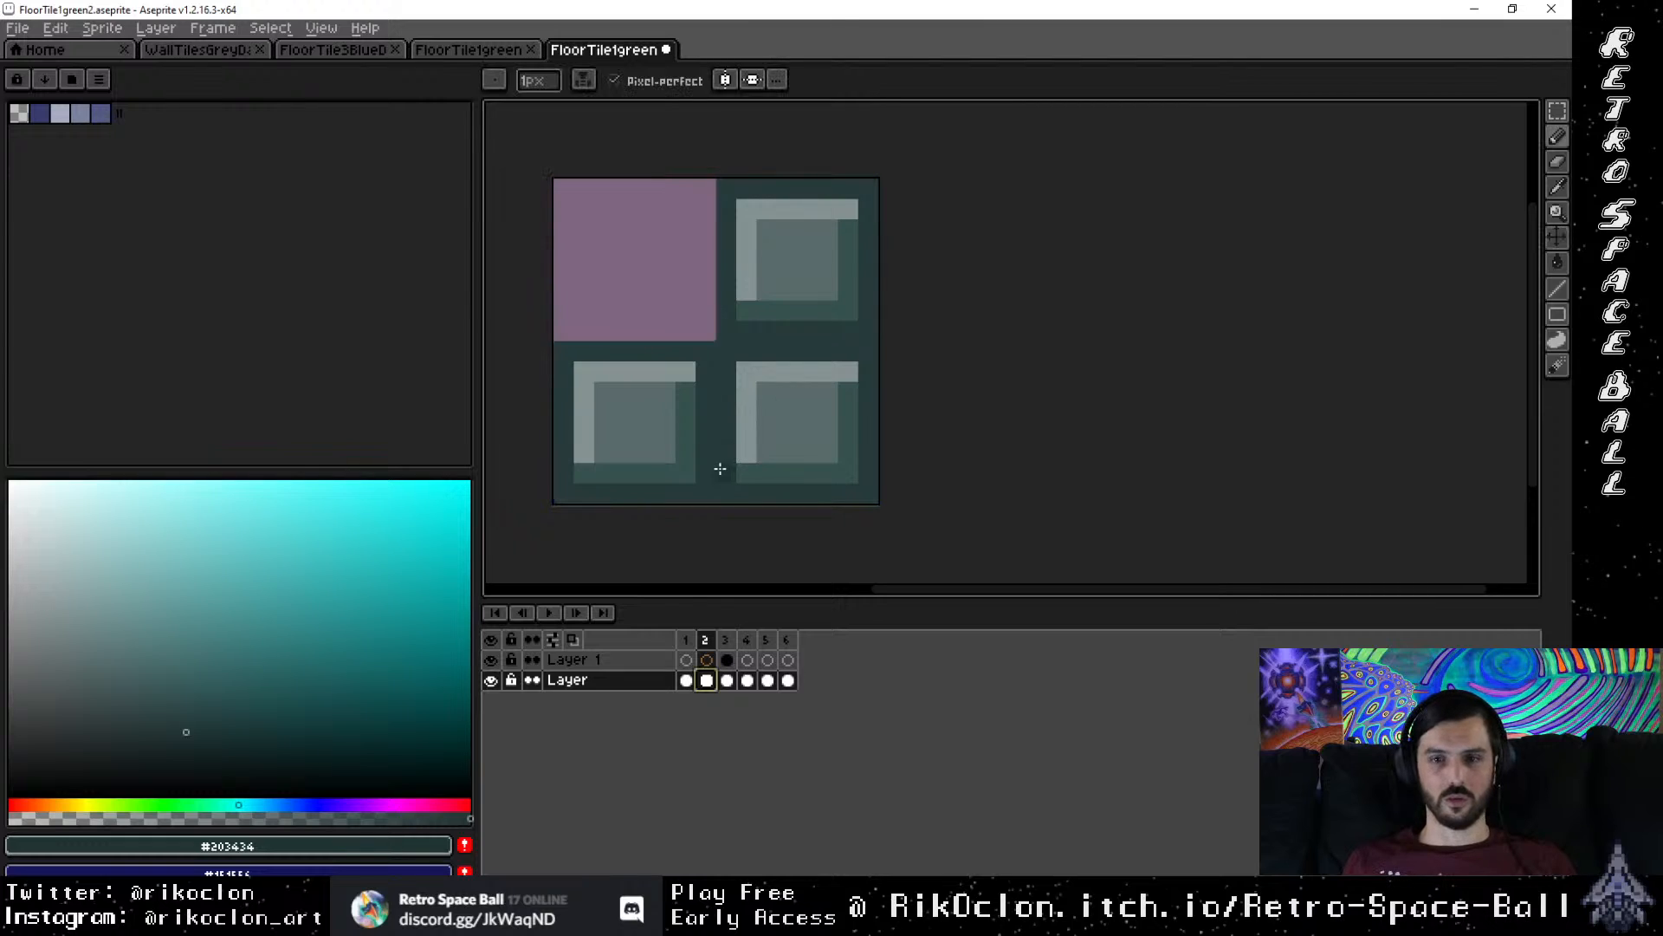
Step: On Layer 1 in frame 2, pencil dark #203434 cracks across the two lower blocks and up into the upper-right block
{"action": "left_click", "coordinate": [706, 659]}
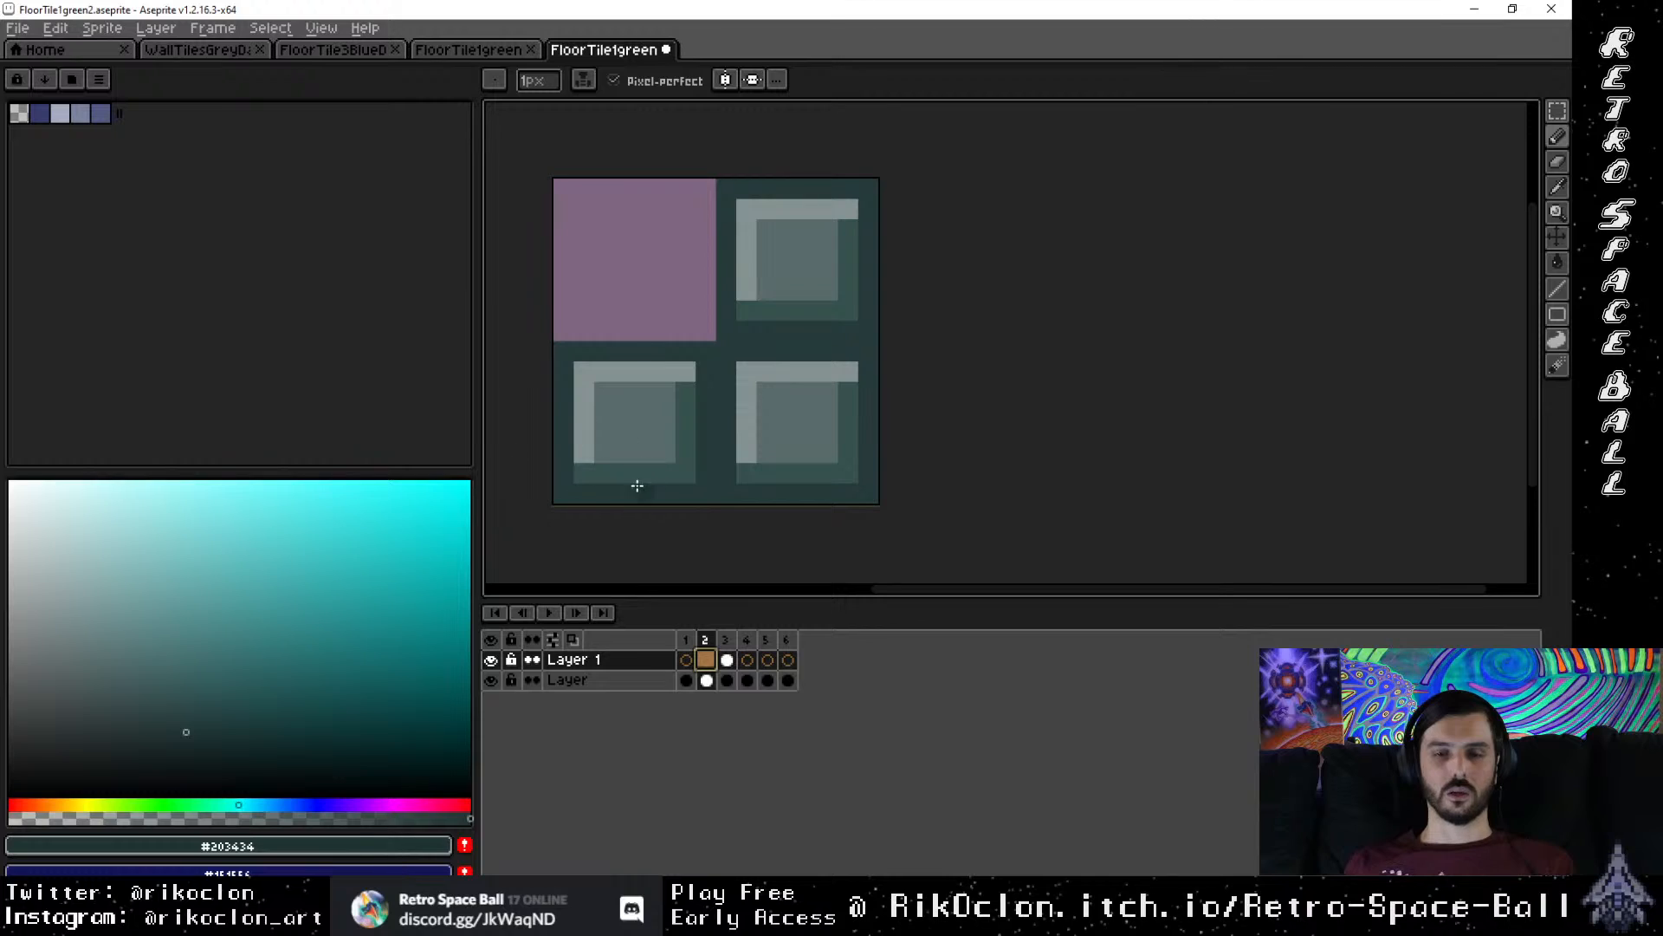
{"action": "mouse_move", "coordinate": [640, 486]}
{"action": "left_mouse_down"}
{"action": "mouse_move", "coordinate": [626, 449]}
{"action": "mouse_move", "coordinate": [725, 394]}
{"action": "mouse_move", "coordinate": [784, 396]}
{"action": "mouse_move", "coordinate": [853, 442]}
{"action": "left_mouse_up"}
{"action": "left_click", "coordinate": [853, 382]}
{"action": "mouse_move", "coordinate": [776, 364]}
{"action": "left_mouse_down"}
{"action": "mouse_move", "coordinate": [828, 306]}
{"action": "mouse_move", "coordinate": [780, 272]}
{"action": "mouse_move", "coordinate": [801, 255]}
{"action": "mouse_move", "coordinate": [763, 229]}
{"action": "left_mouse_up"}
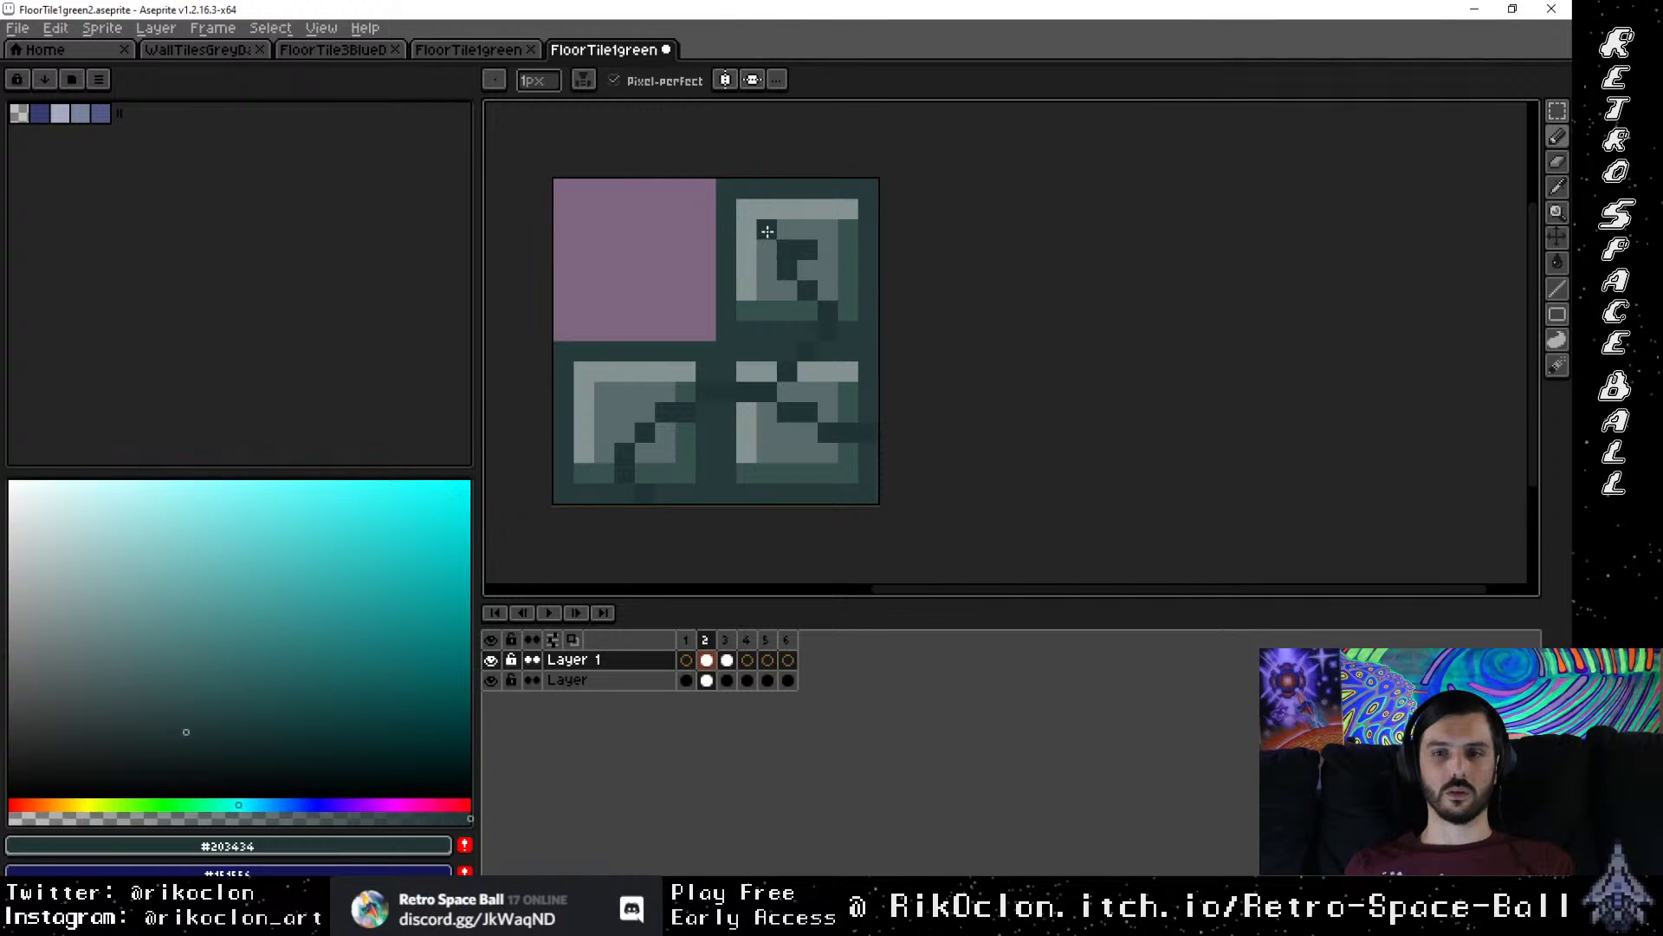
Step: Undo the last crack strokes in the upper-right block and redraw the crack up to the tile's top edge
{"action": "key", "text": "ctrl"}
{"action": "key", "text": "ctrl+z"}
{"action": "key", "text": "ctrl+z"}
{"action": "key", "text": "ctrl+z"}
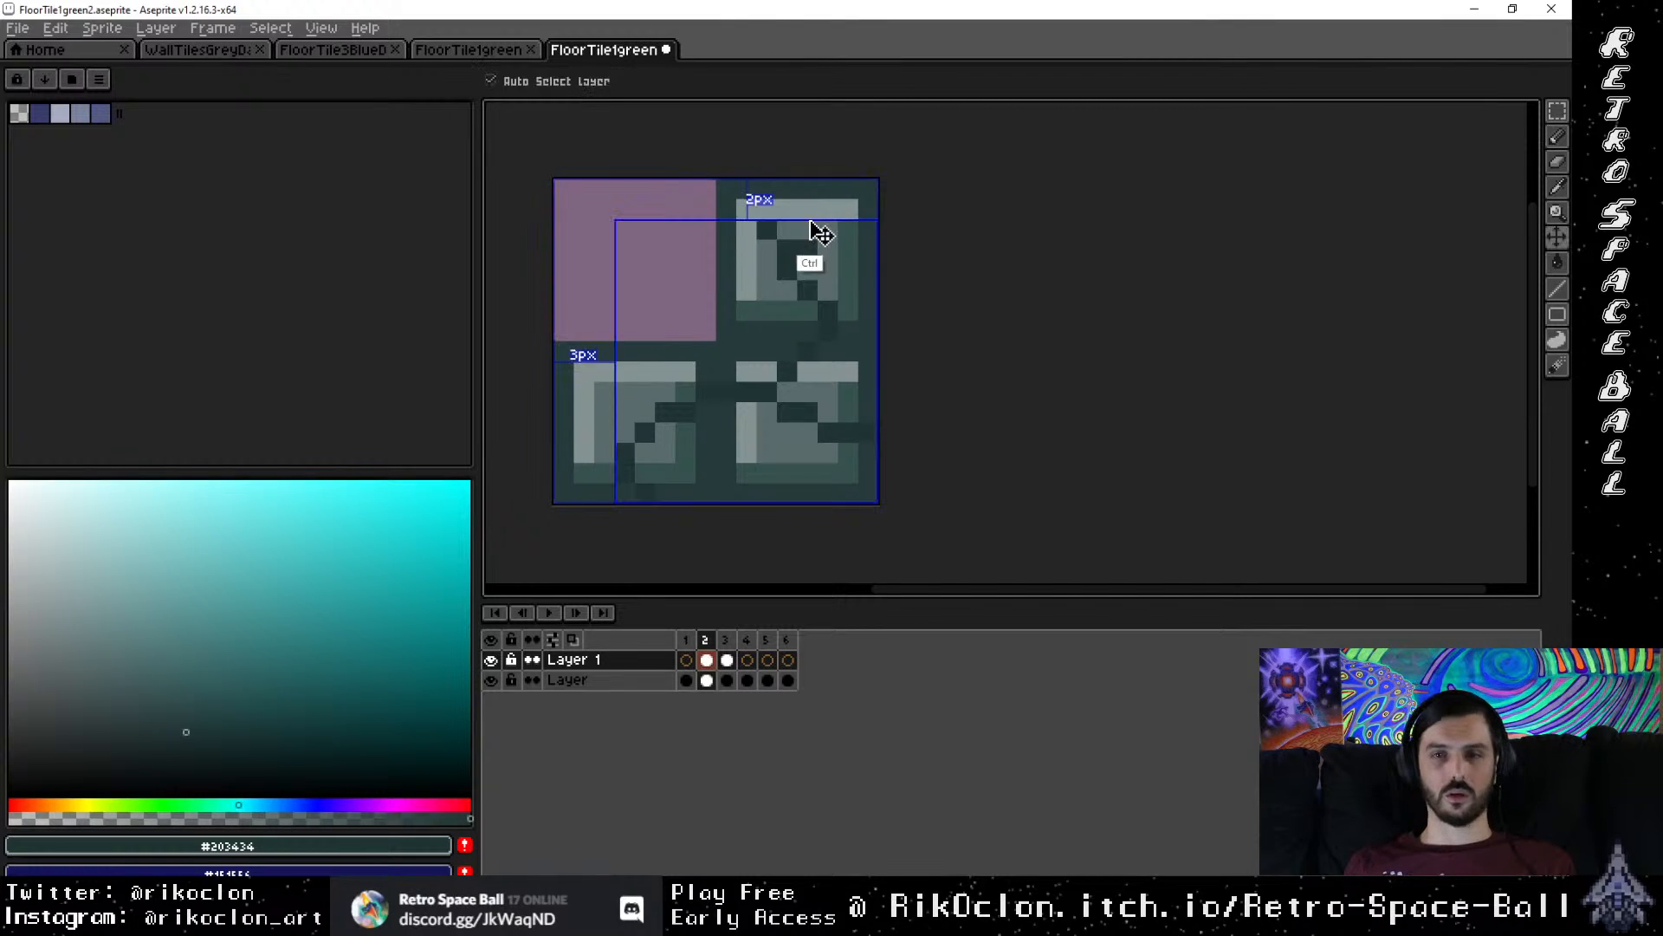
{"action": "left_click", "coordinate": [809, 268]}
{"action": "mouse_move", "coordinate": [781, 346]}
{"action": "left_mouse_down"}
{"action": "mouse_move", "coordinate": [832, 323]}
{"action": "mouse_move", "coordinate": [785, 277]}
{"action": "mouse_move", "coordinate": [809, 240]}
{"action": "left_mouse_up"}
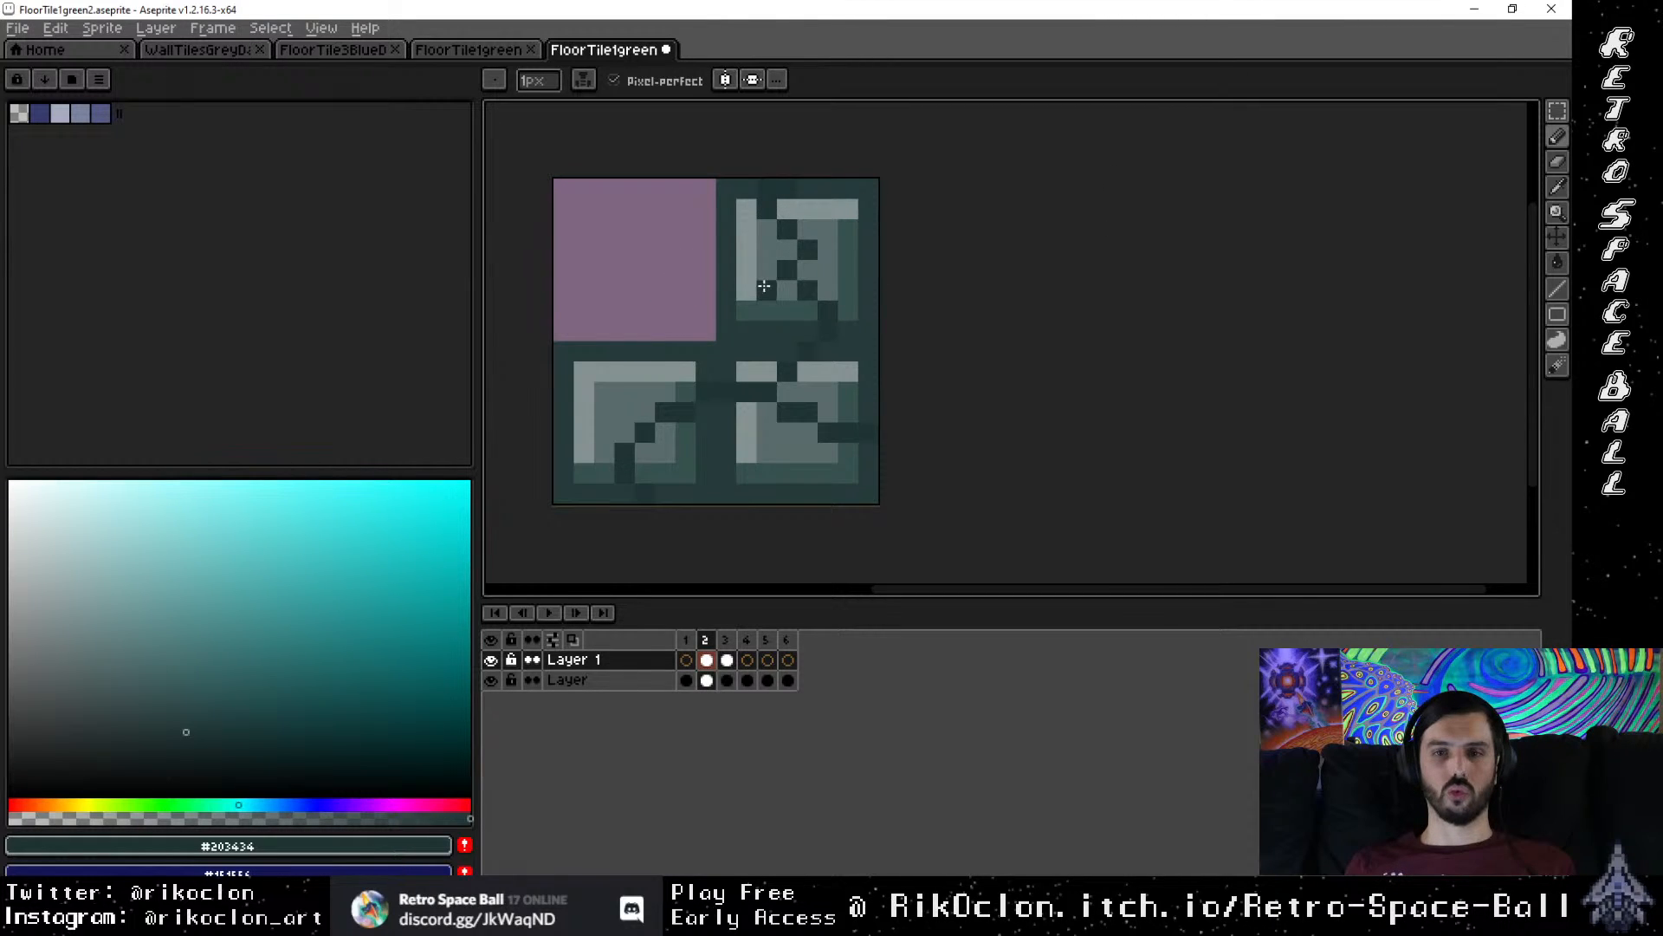
Step: Redraw the upper-right block's lower-left crack branch, and add branches reaching the tile's right edge and the lower-left block's left edge
{"action": "key", "text": "ctrl+z"}
{"action": "left_click_drag", "start_coordinate": [785, 296], "coordinate": [767, 309]}
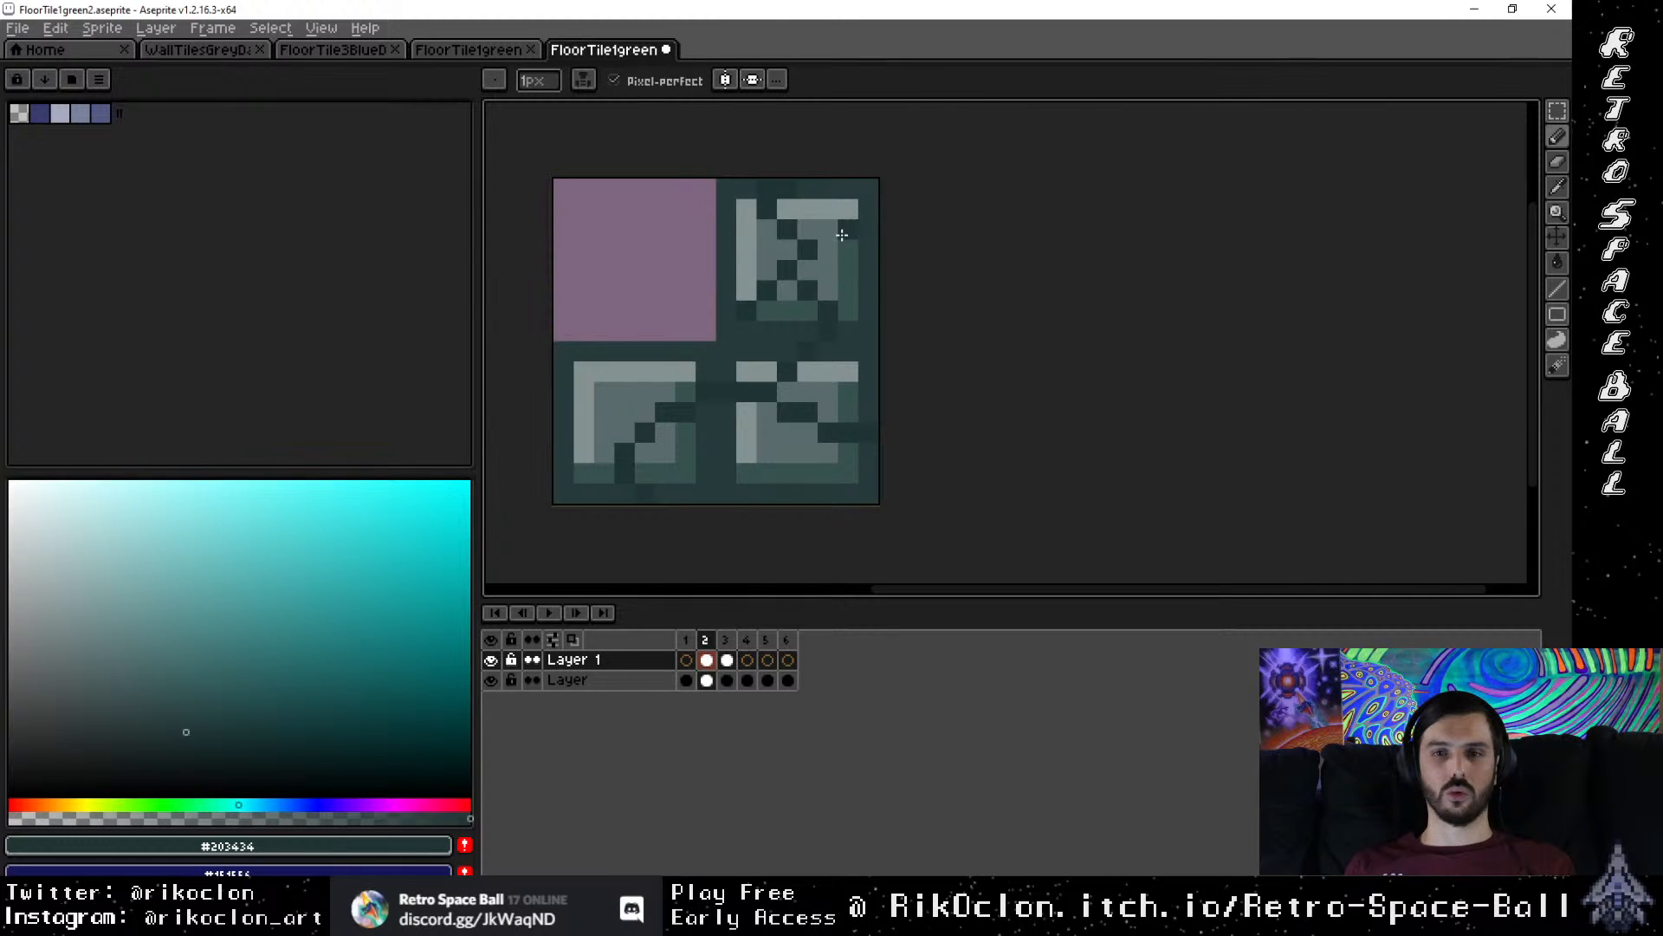
{"action": "mouse_move", "coordinate": [842, 235]}
{"action": "left_mouse_down"}
{"action": "mouse_move", "coordinate": [827, 247]}
{"action": "mouse_move", "coordinate": [854, 244]}
{"action": "left_mouse_up"}
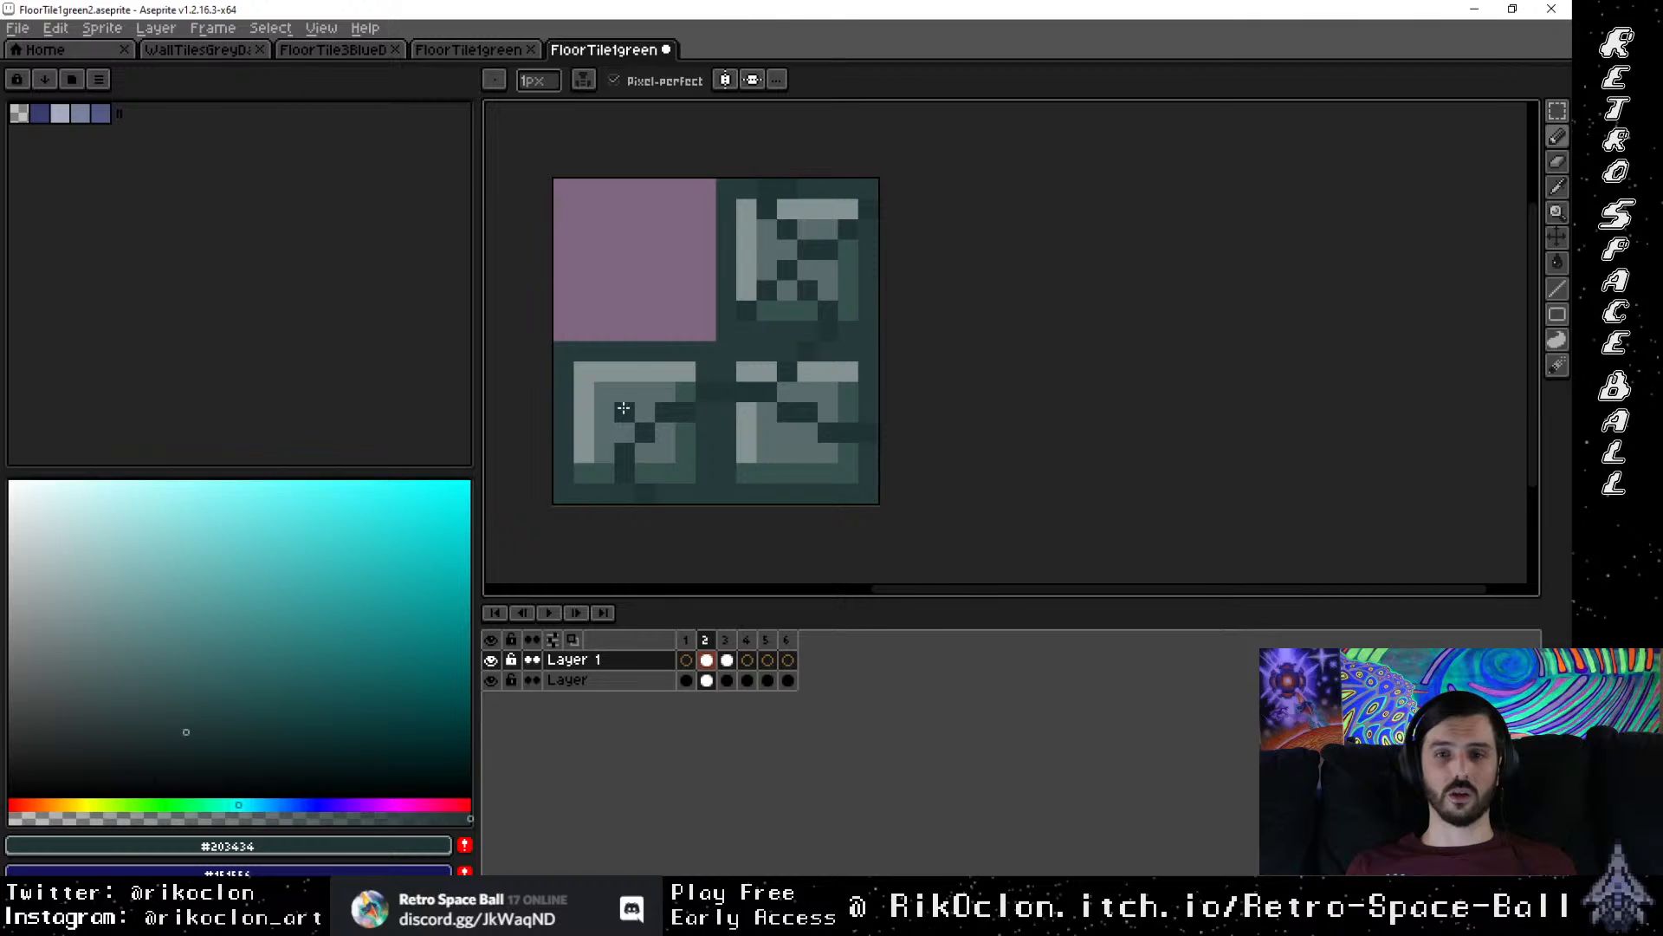
{"action": "left_click_drag", "start_coordinate": [623, 408], "coordinate": [574, 387]}
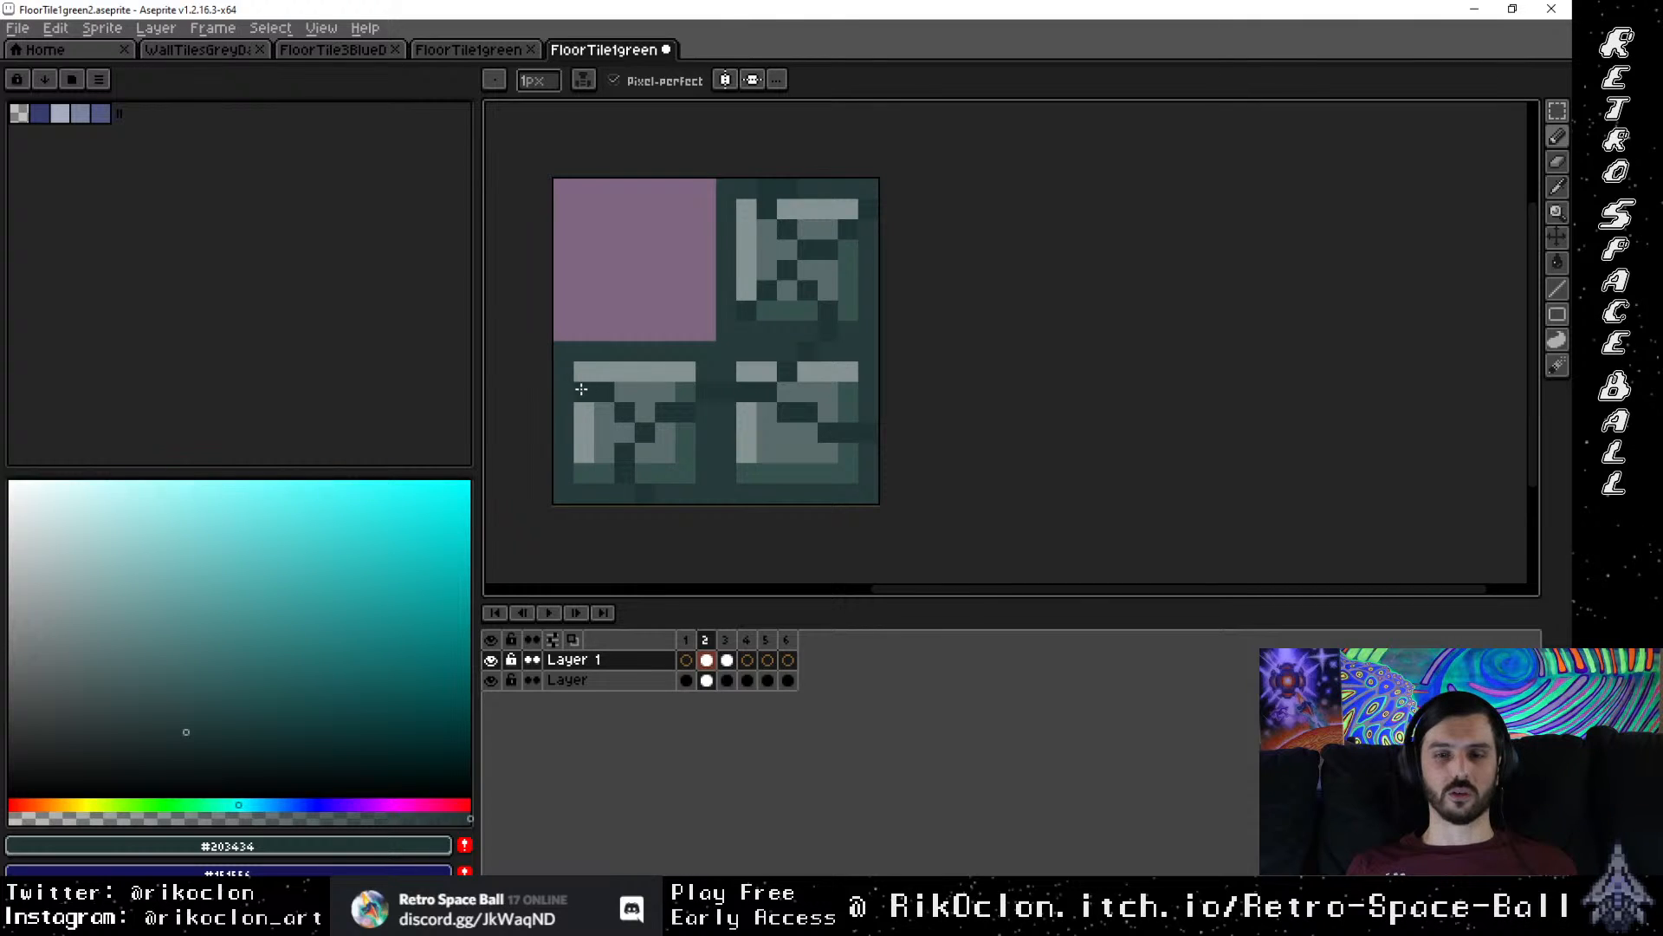
{"action": "key", "text": "ctrl+z"}
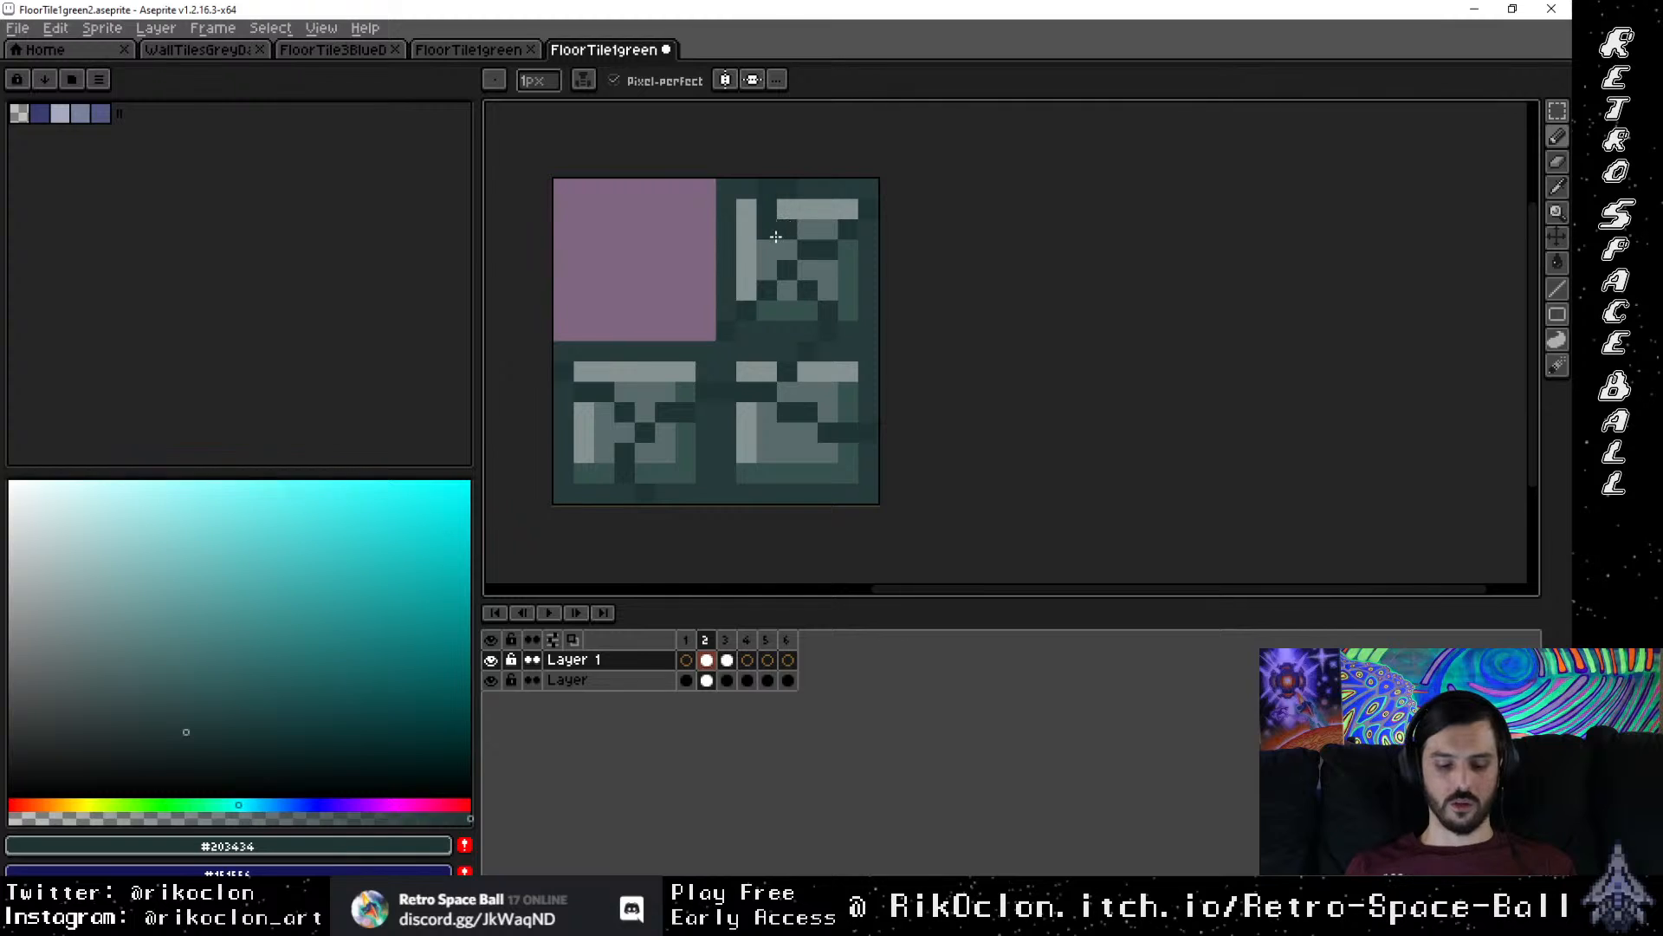
Step: Pencil a crack branch from the lower-right block to the tile's bottom edge, and briefly hide the base layer to inspect the overlay
{"action": "key", "text": "e"}
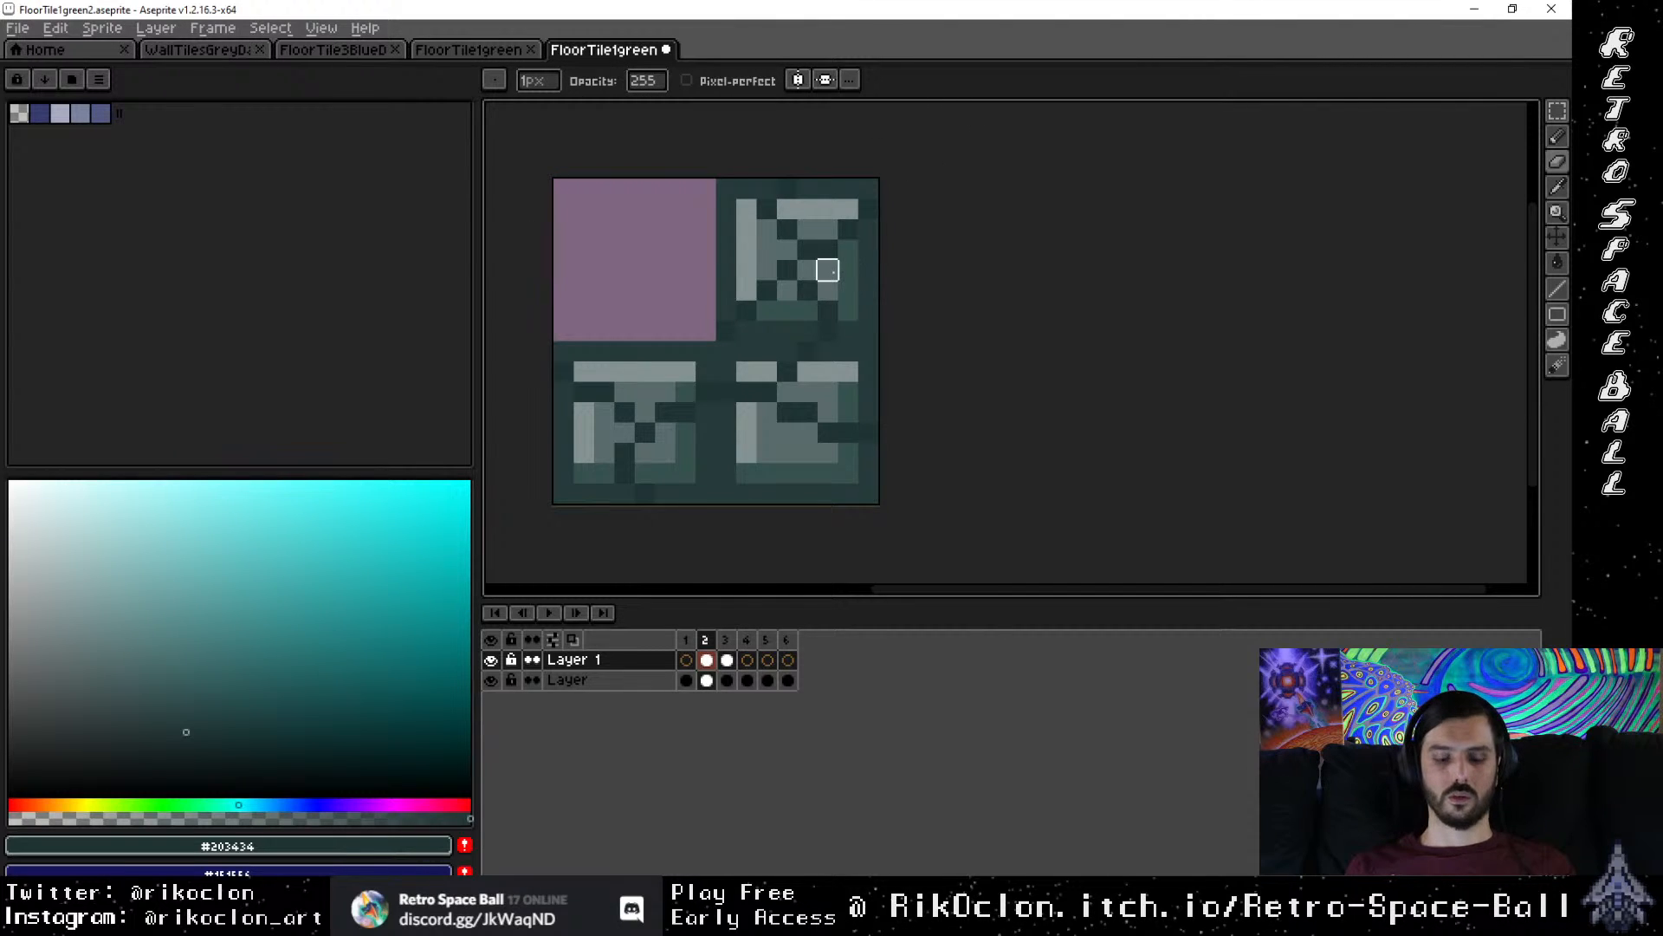
{"action": "key", "text": "b"}
{"action": "left_click", "coordinate": [807, 450]}
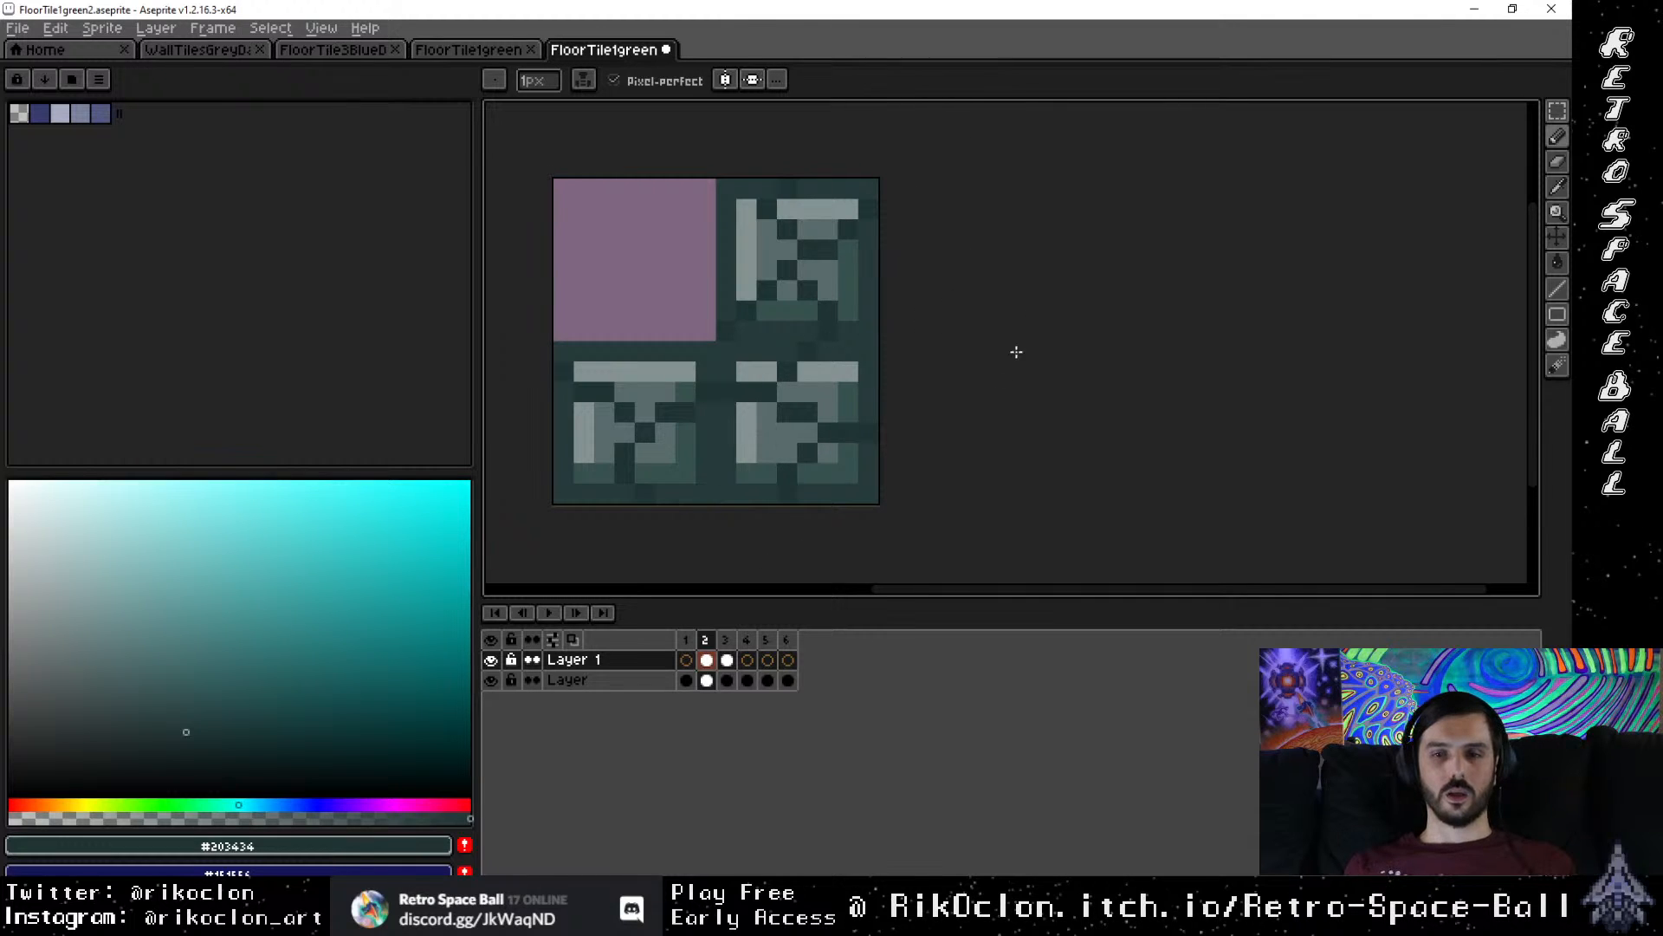
{"action": "left_click", "coordinate": [492, 682]}
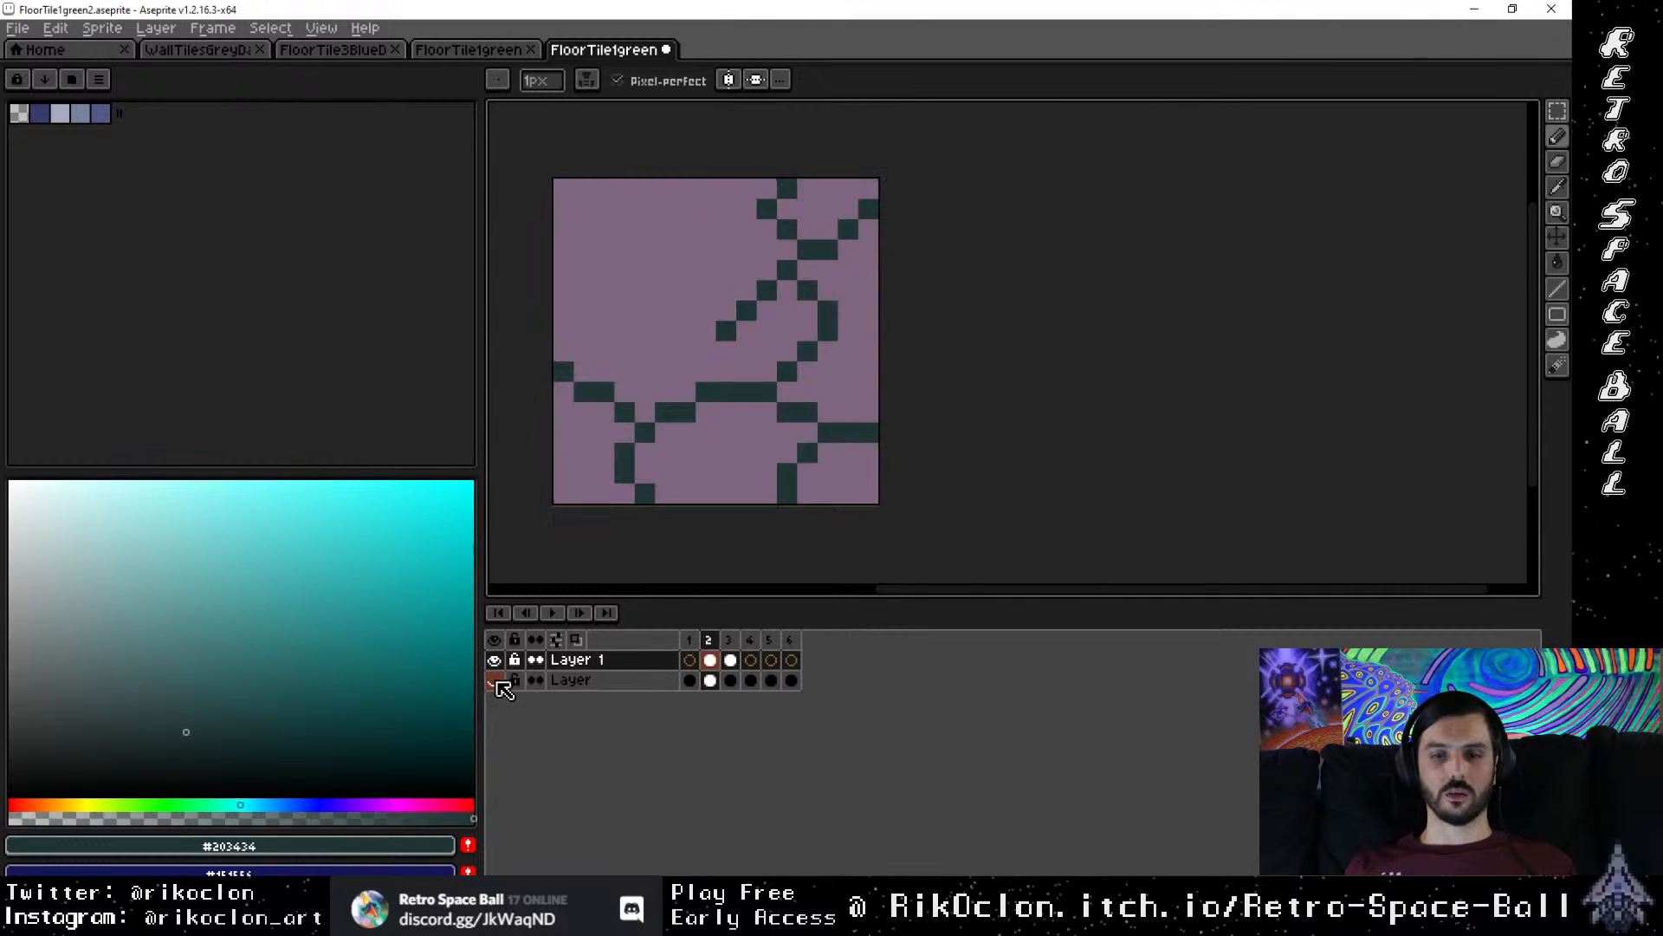
{"action": "left_click", "coordinate": [494, 681]}
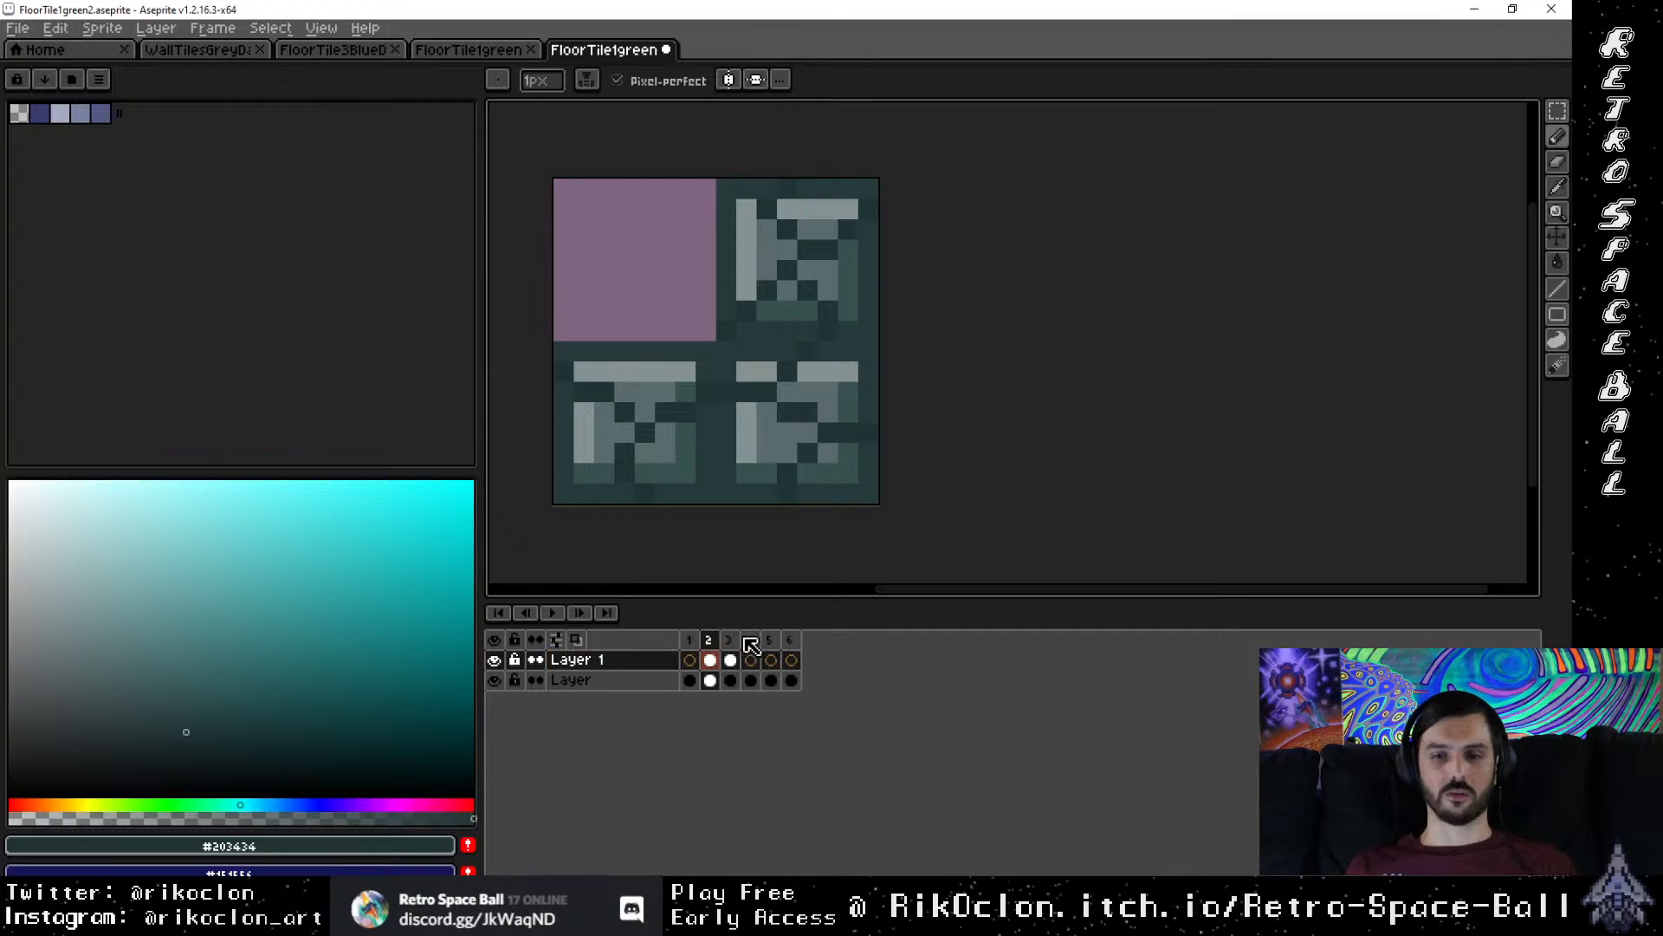
Step: Sample the highlight crack colour #5c7573 from frame 3 and recolour the crack pixels crossing the blocks' highlight edges in frame 2
{"action": "left_click", "coordinate": [730, 660]}
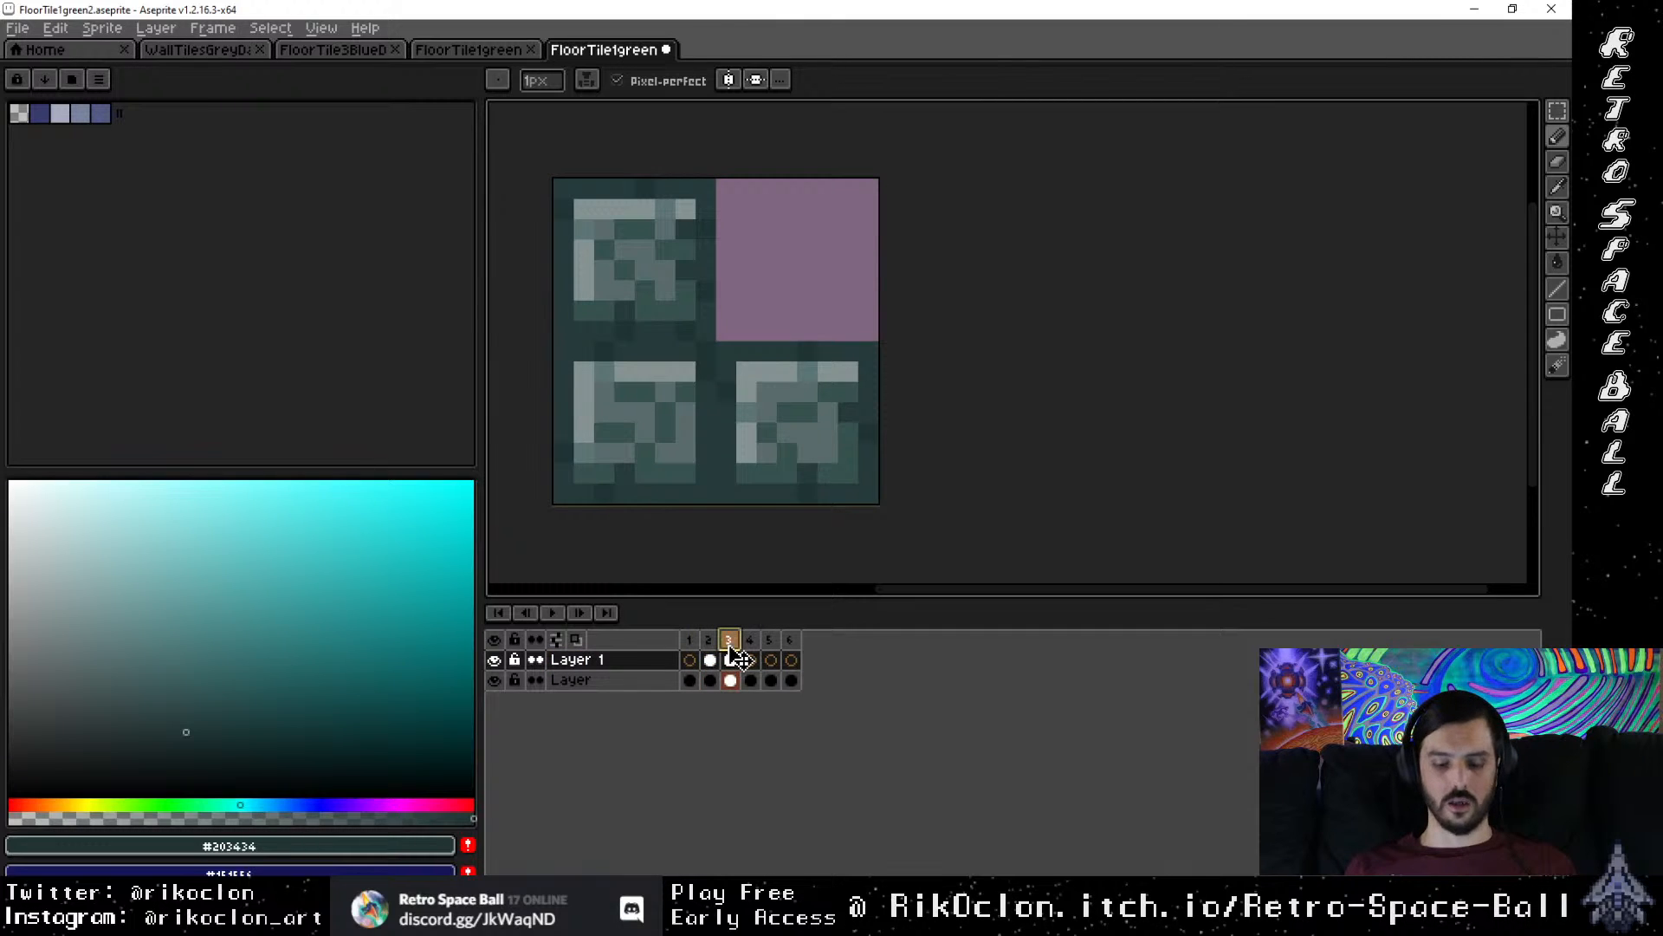
{"action": "key", "text": "i"}
{"action": "left_click", "coordinate": [814, 367]}
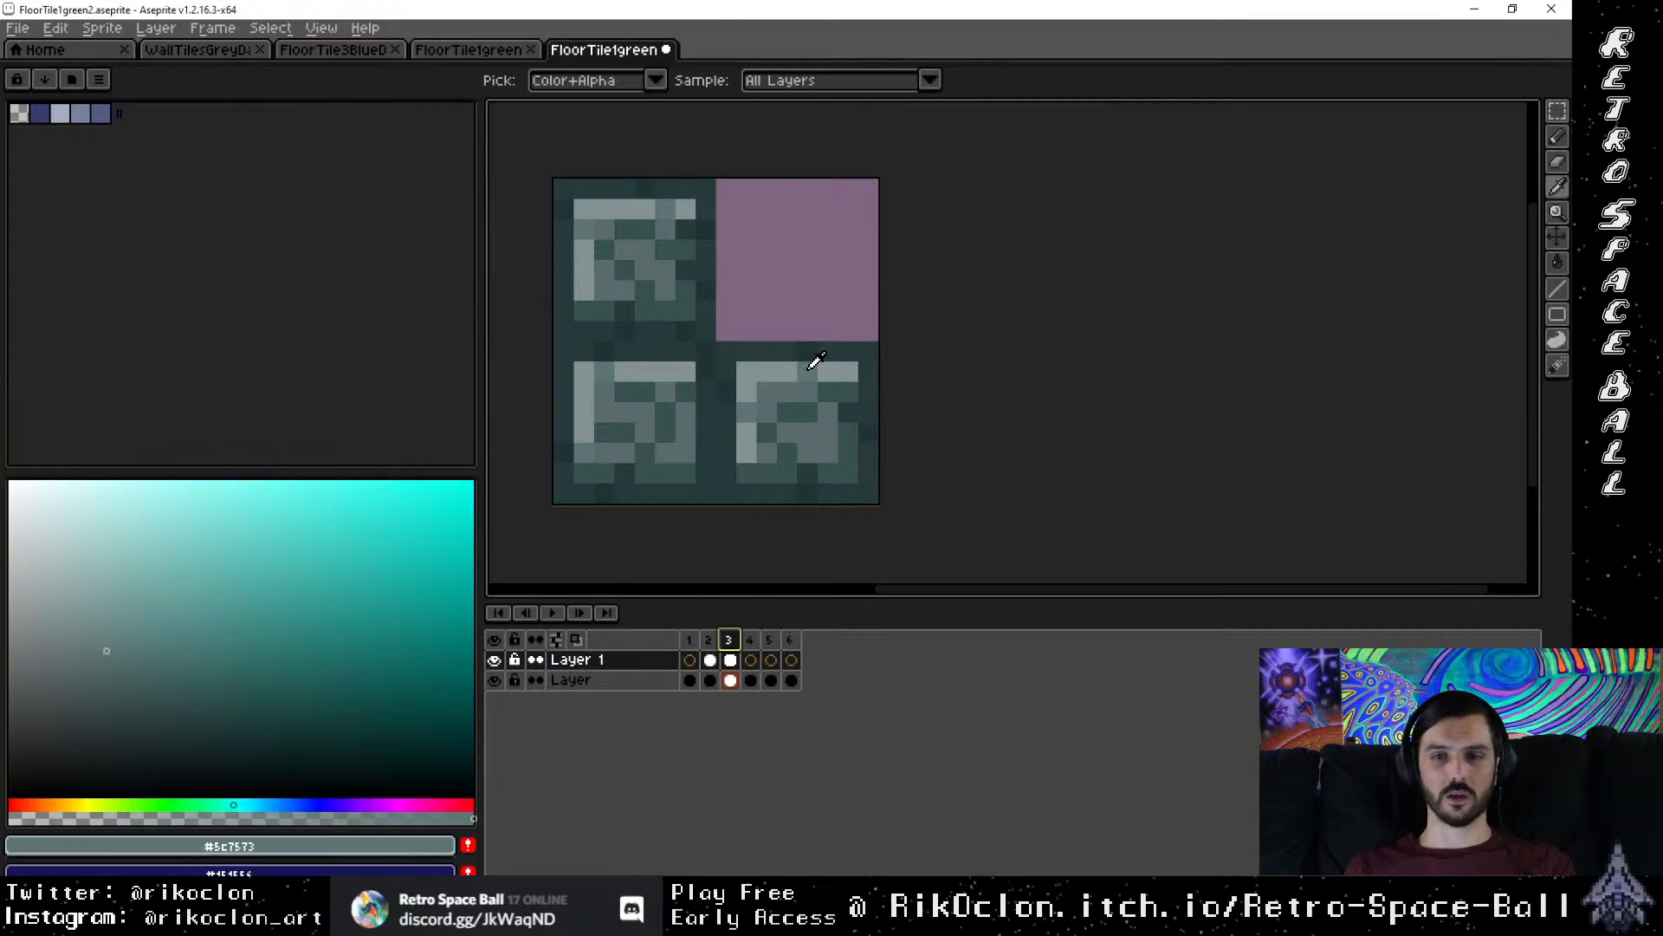
{"action": "key", "text": "b"}
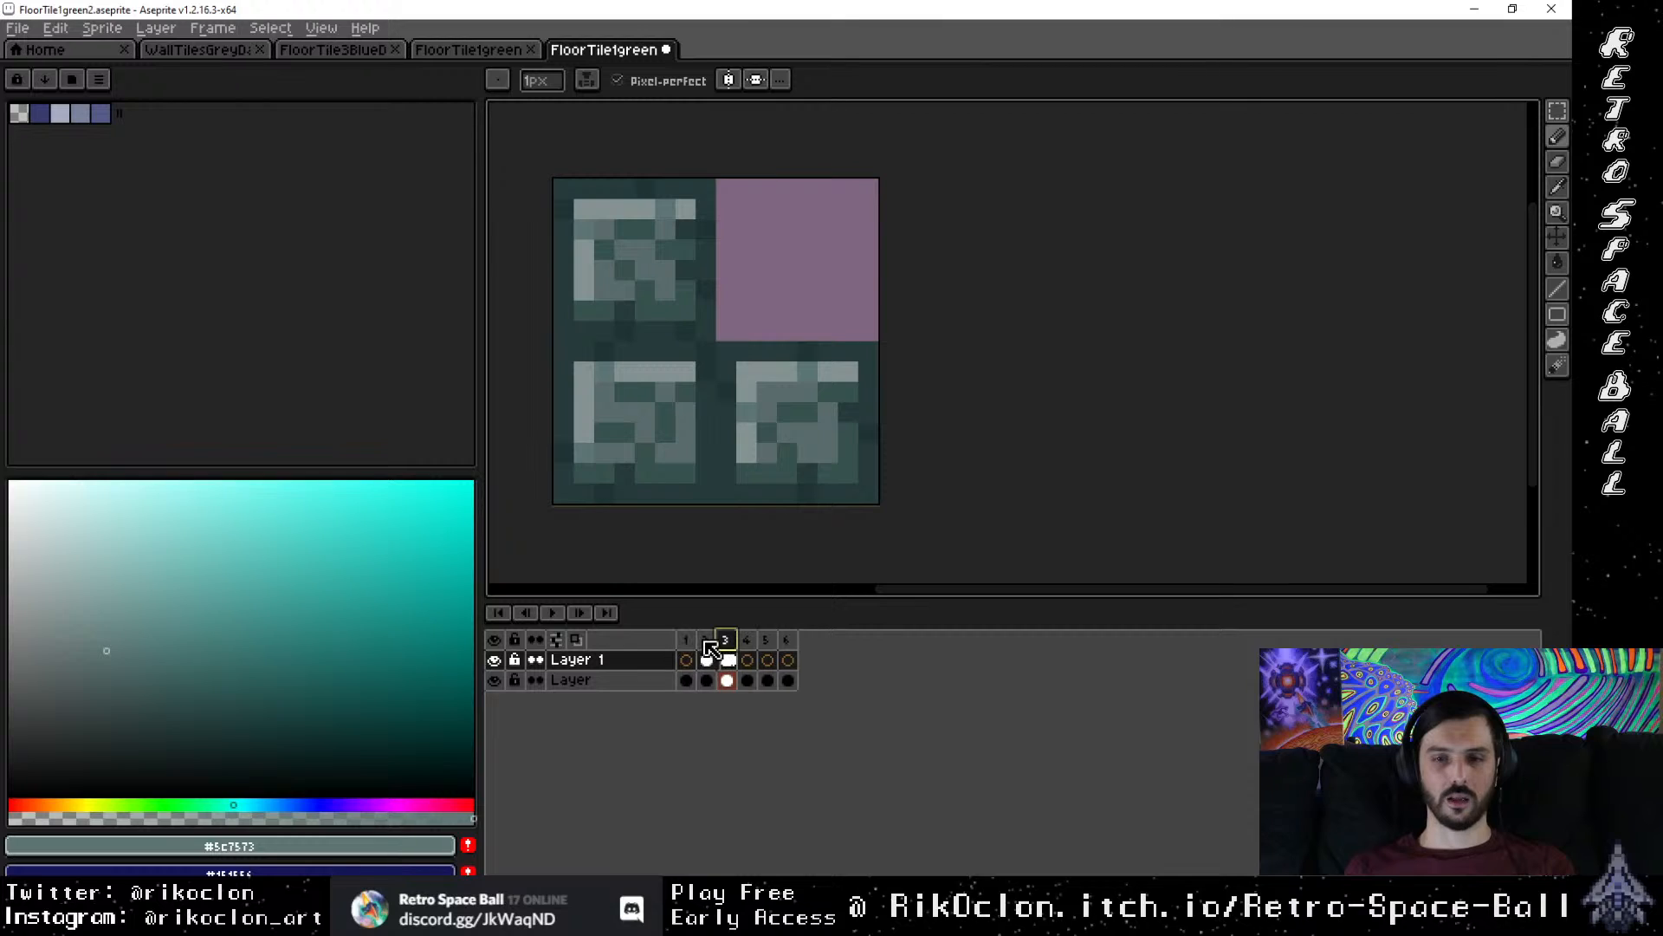
{"action": "left_click", "coordinate": [706, 640]}
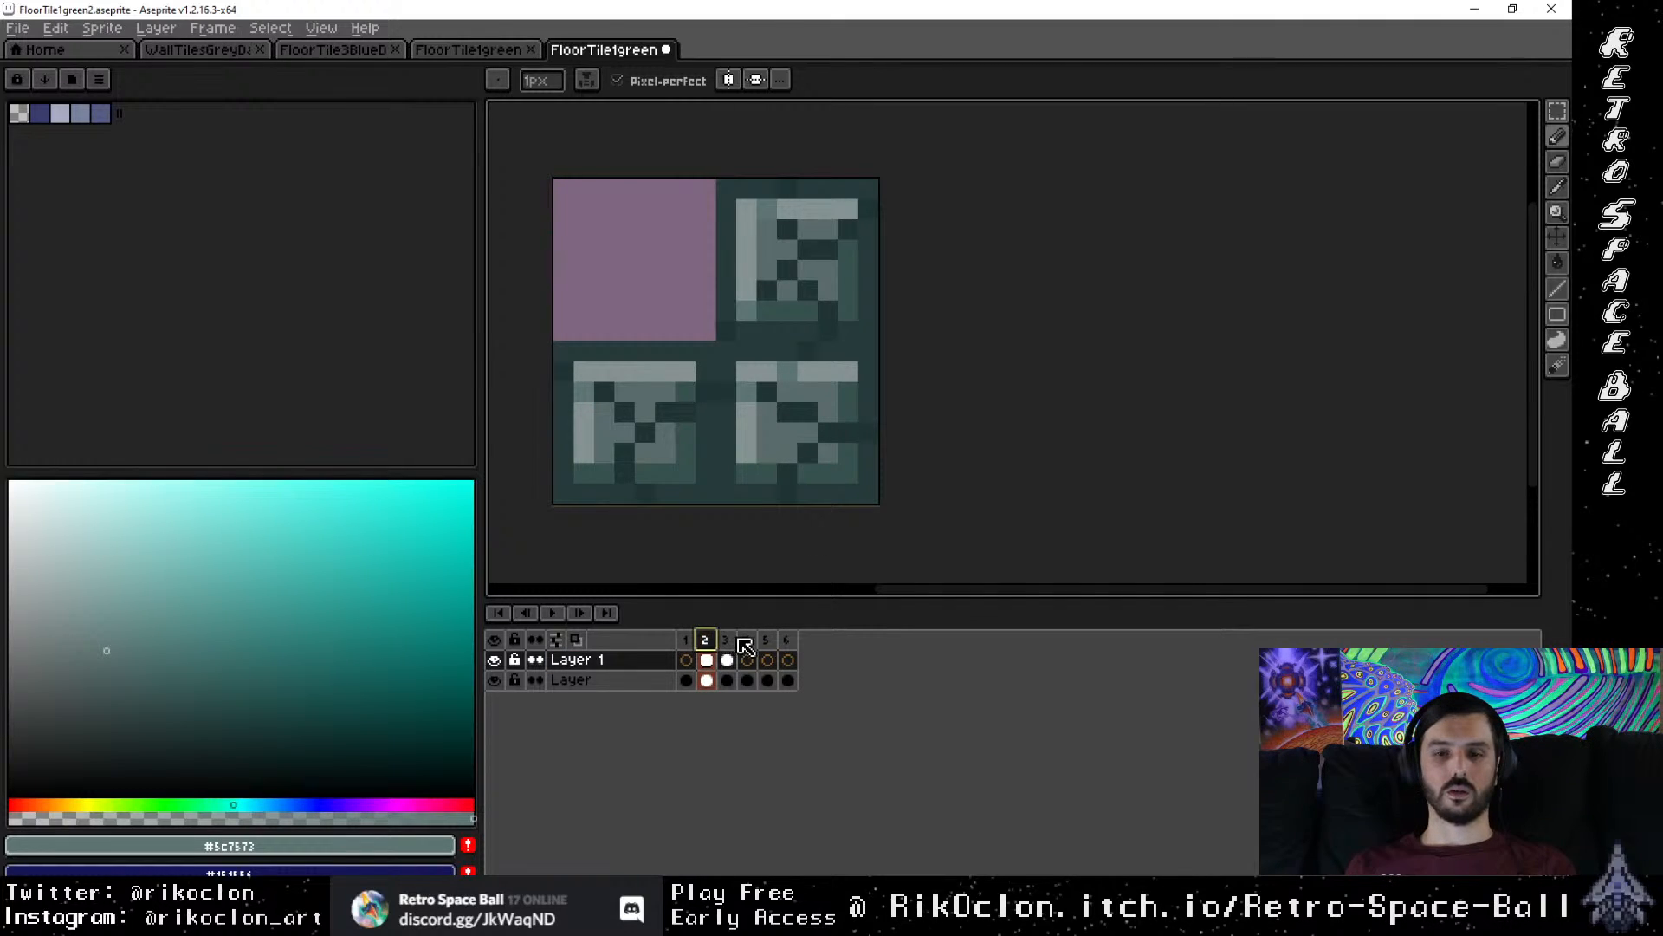
Step: Sample the mid-tone crack colour #37524e from frame 3 and recolour the crack pixels on the three block faces in frame 2
{"action": "left_click", "coordinate": [726, 639]}
{"action": "key", "text": "i"}
{"action": "left_click", "coordinate": [819, 407]}
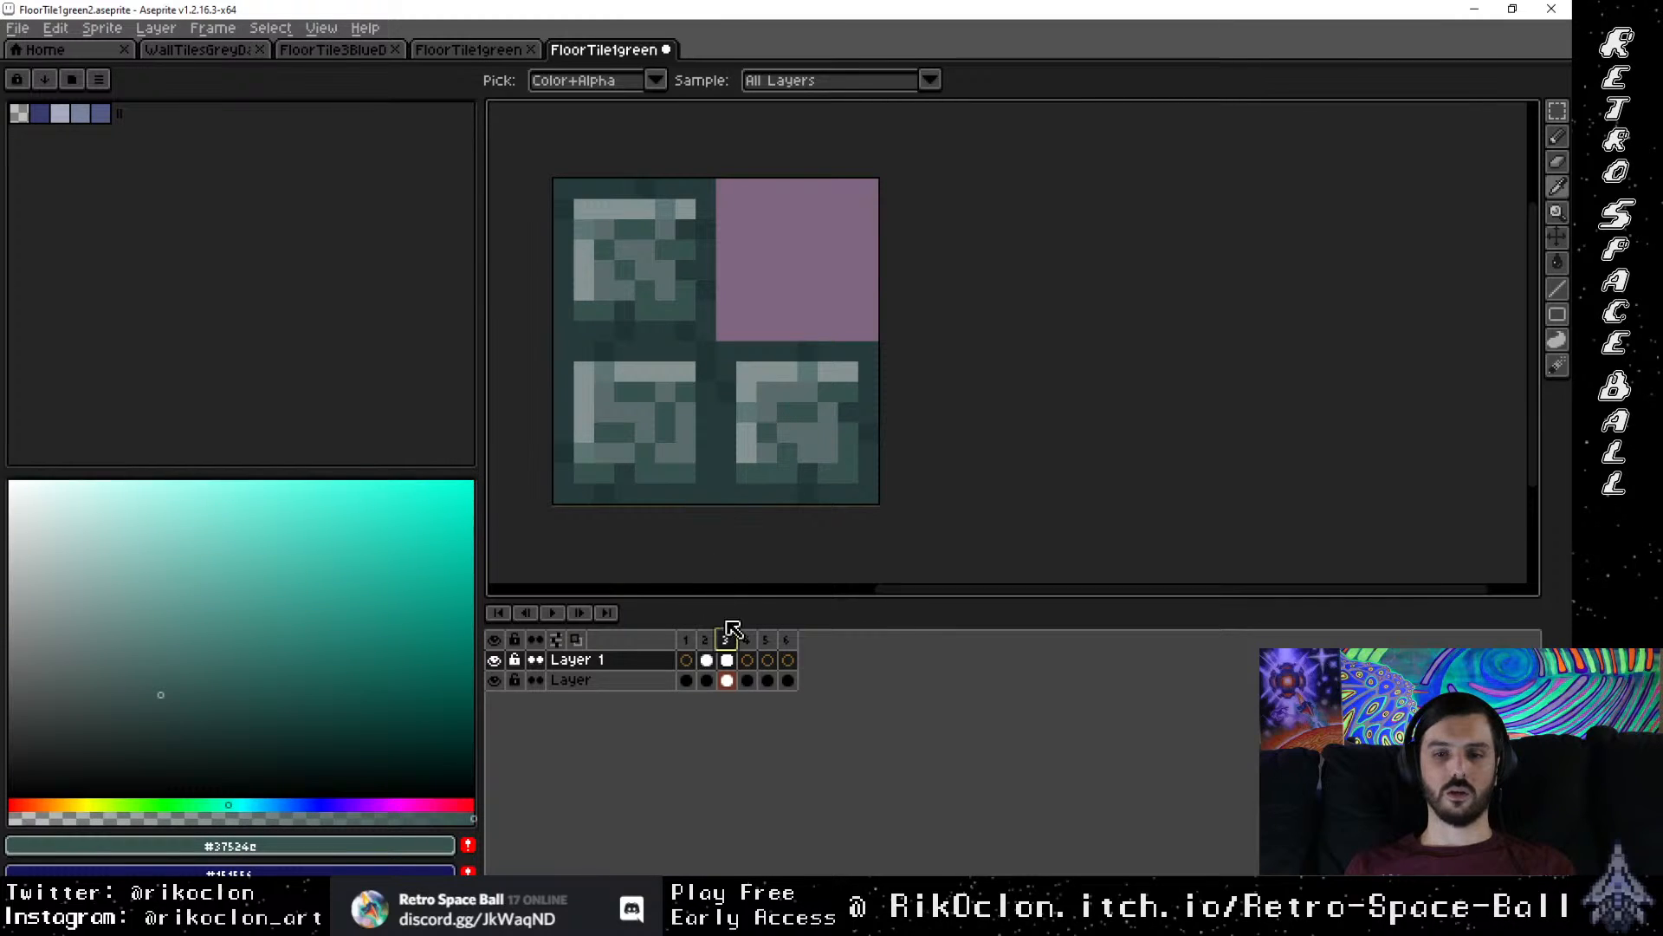
{"action": "left_click", "coordinate": [705, 640]}
{"action": "key", "text": "b"}
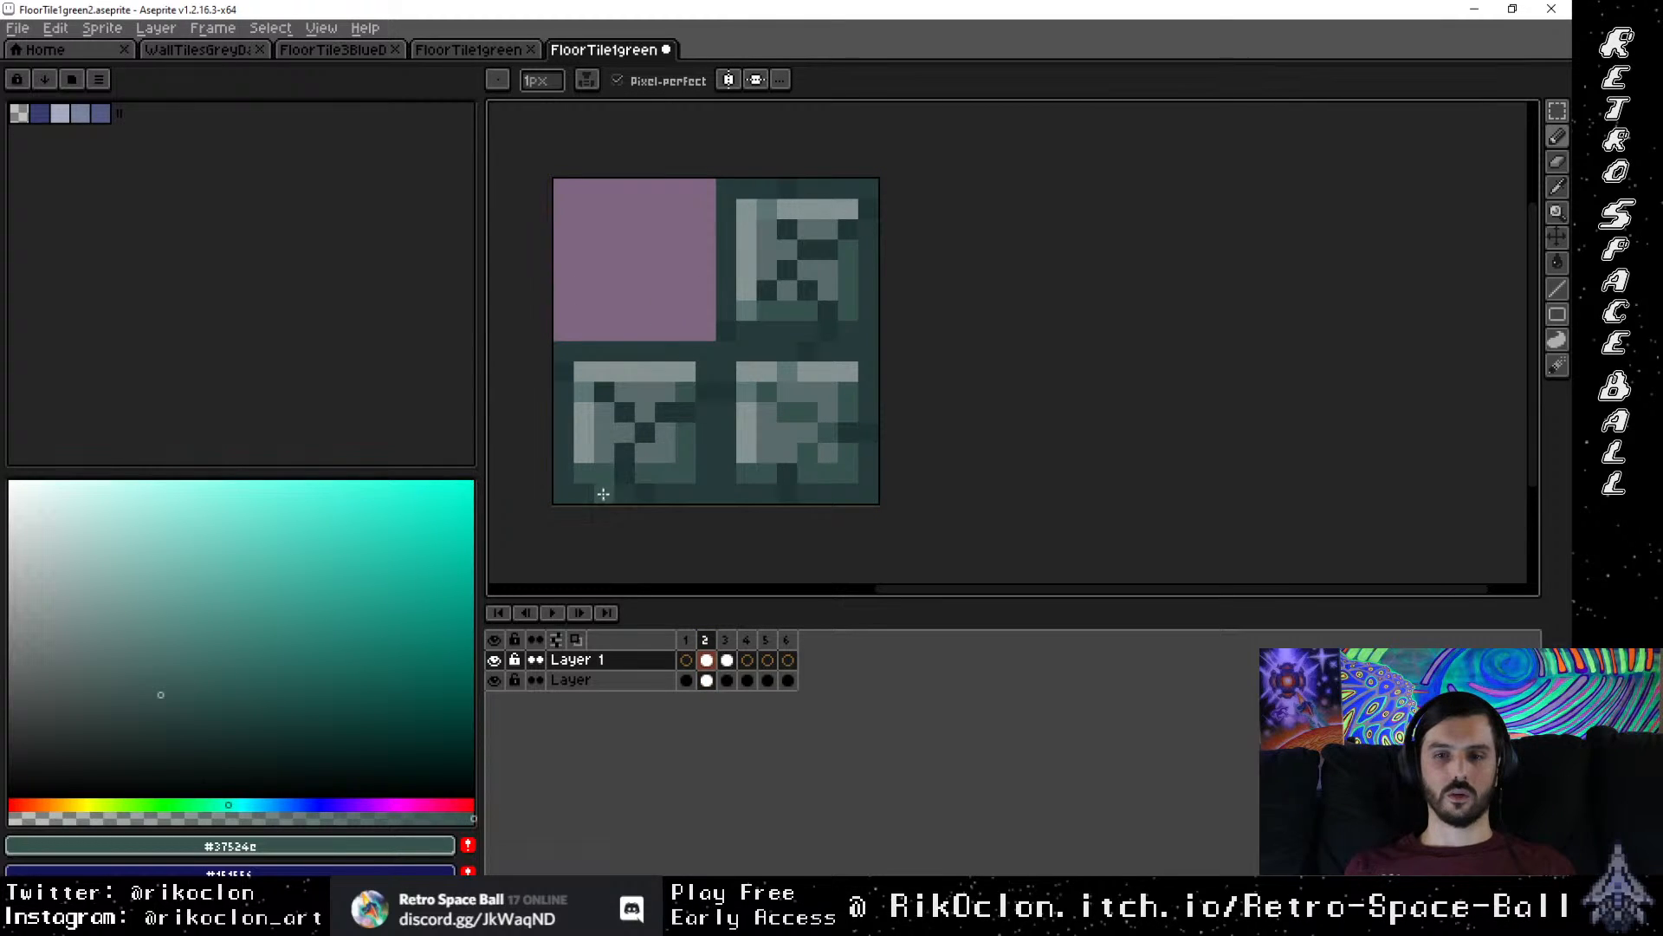
{"action": "left_click", "coordinate": [625, 450]}
{"action": "left_click", "coordinate": [653, 433]}
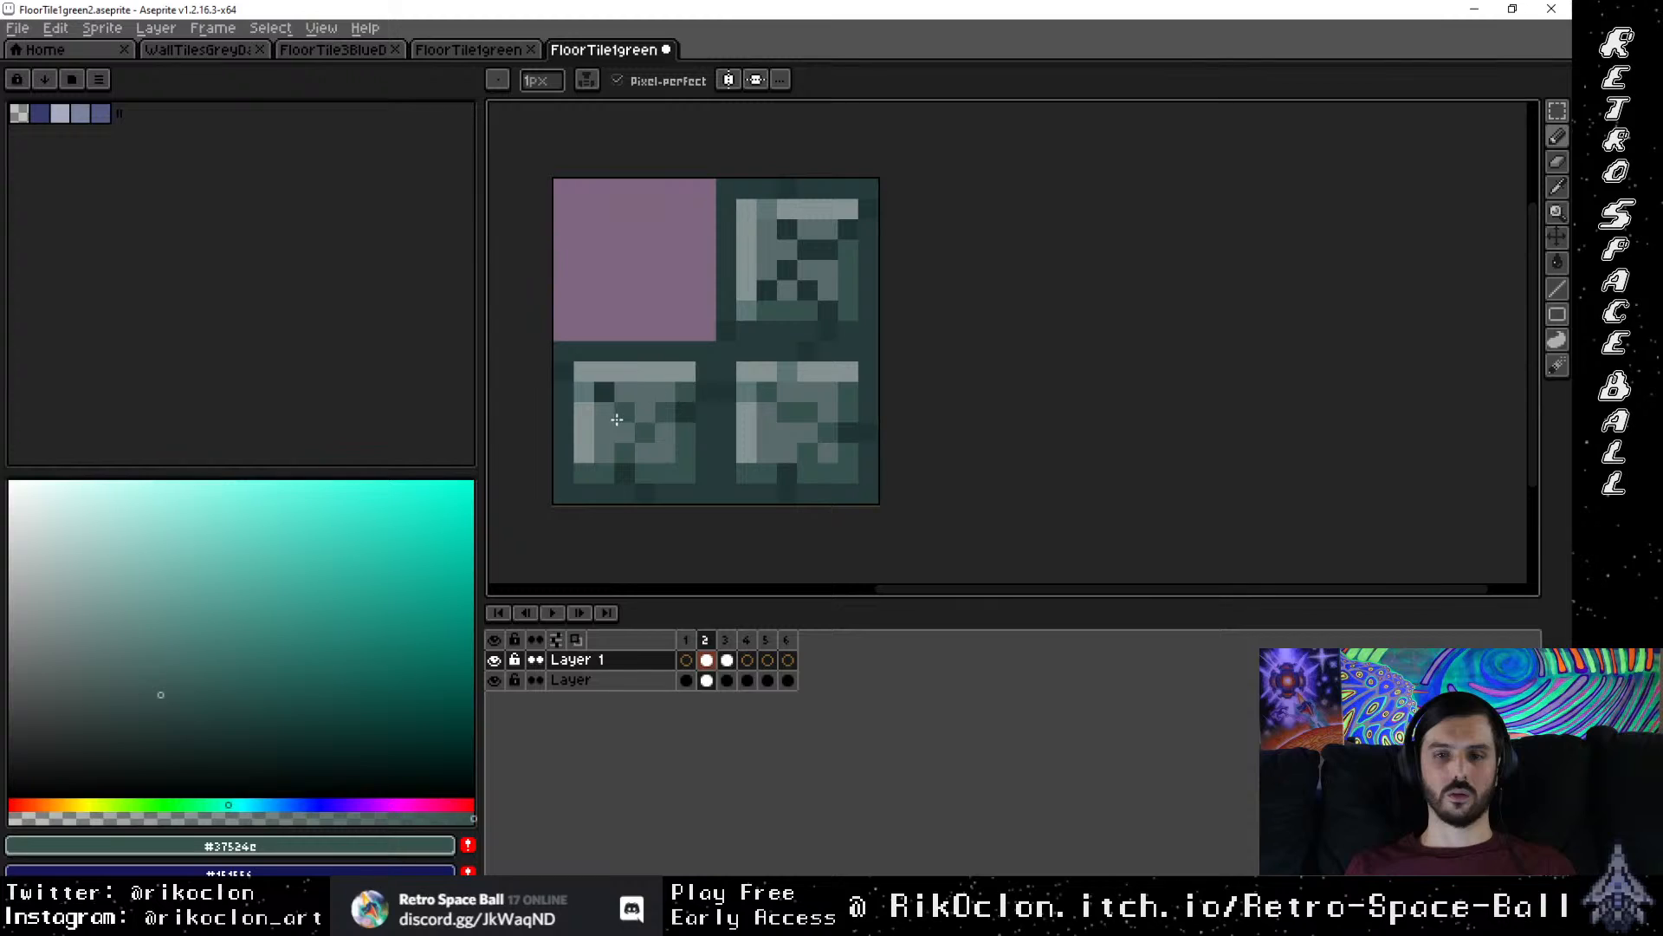
{"action": "left_click", "coordinate": [628, 412]}
{"action": "left_click", "coordinate": [606, 396]}
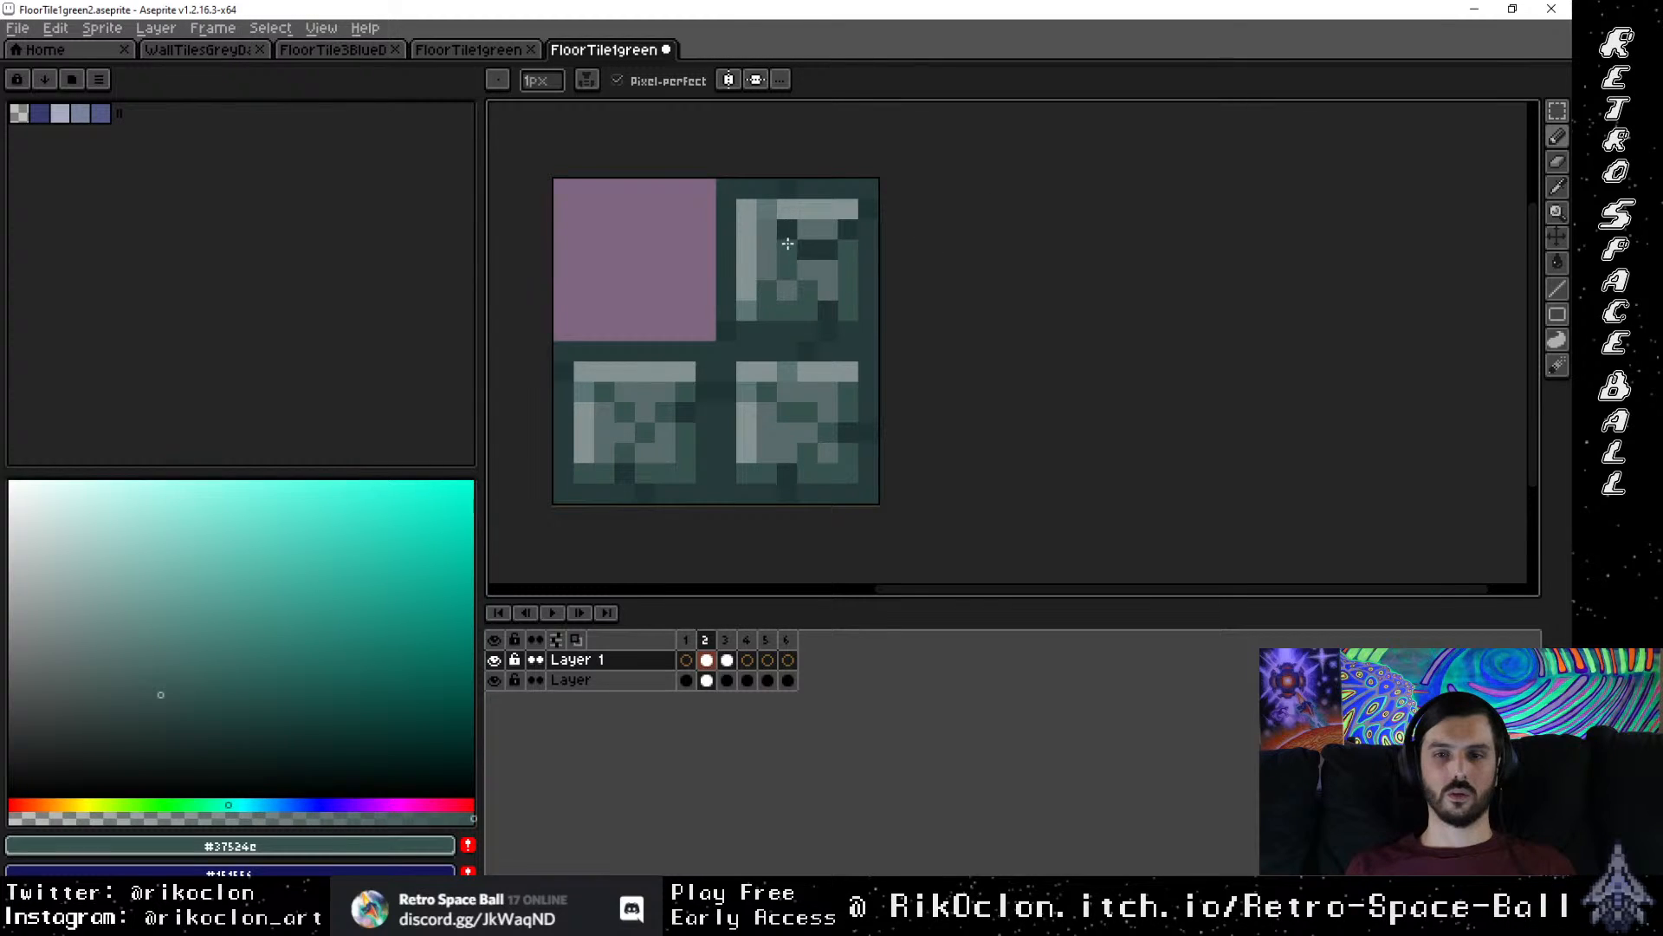
{"action": "left_click", "coordinate": [782, 230]}
{"action": "left_click", "coordinate": [843, 229]}
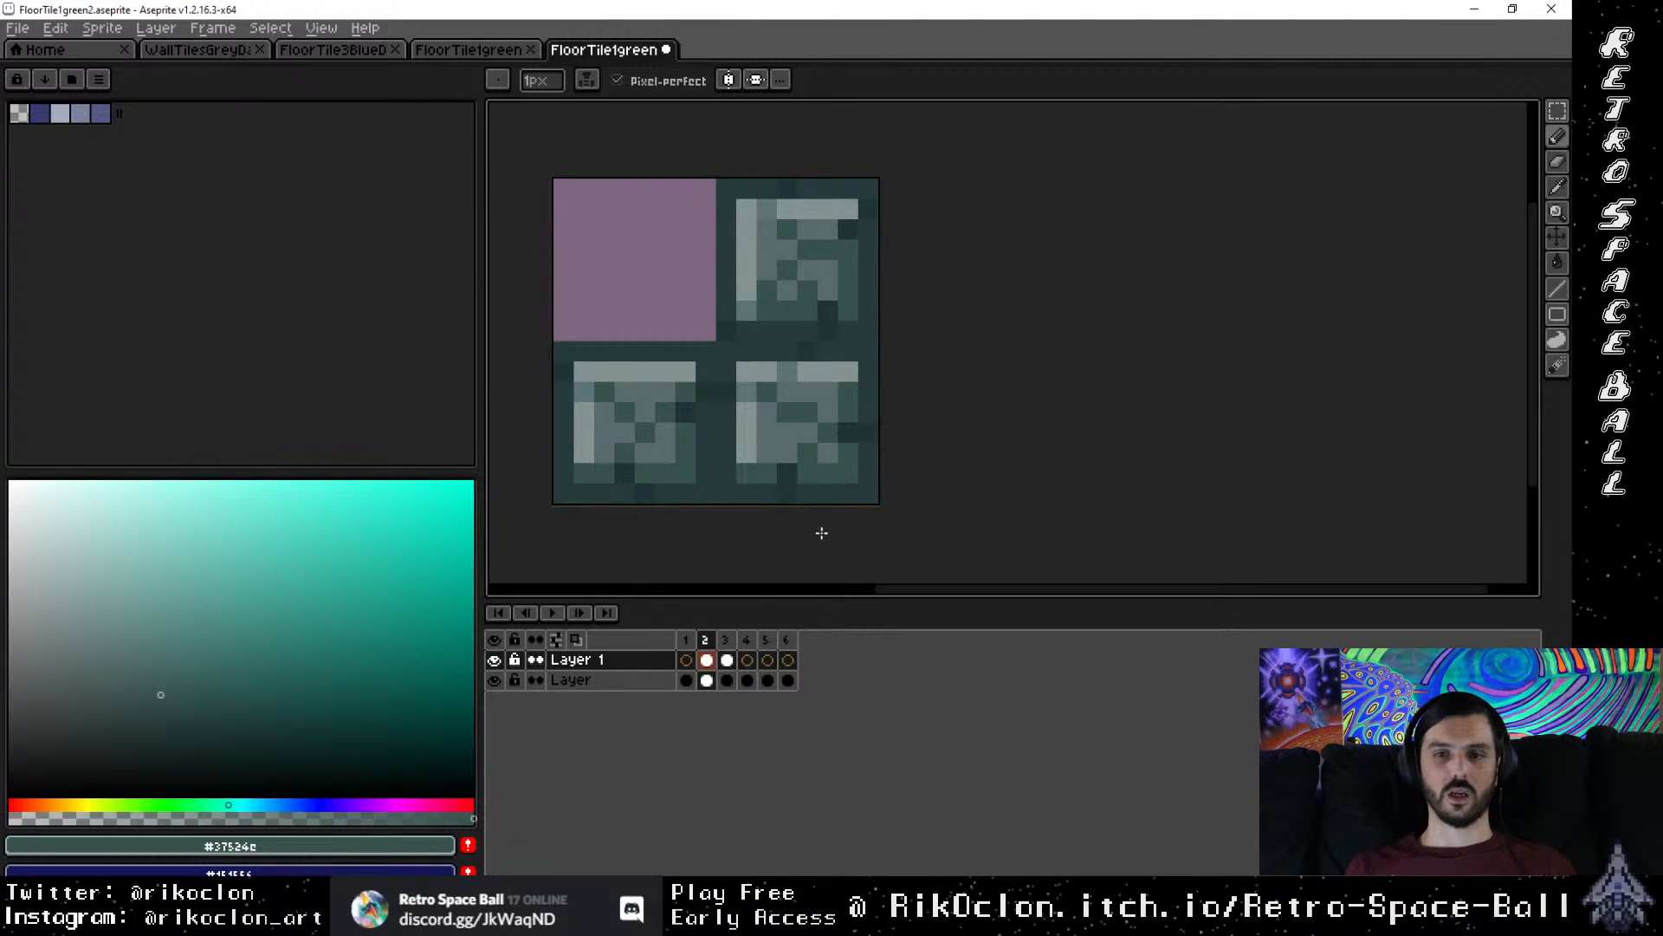
Step: Sample the shadow crack colour #243b3b from frame 3 and recolour the crack pixels crossing the blocks' shadow edges in frame 2
{"action": "left_click", "coordinate": [725, 640]}
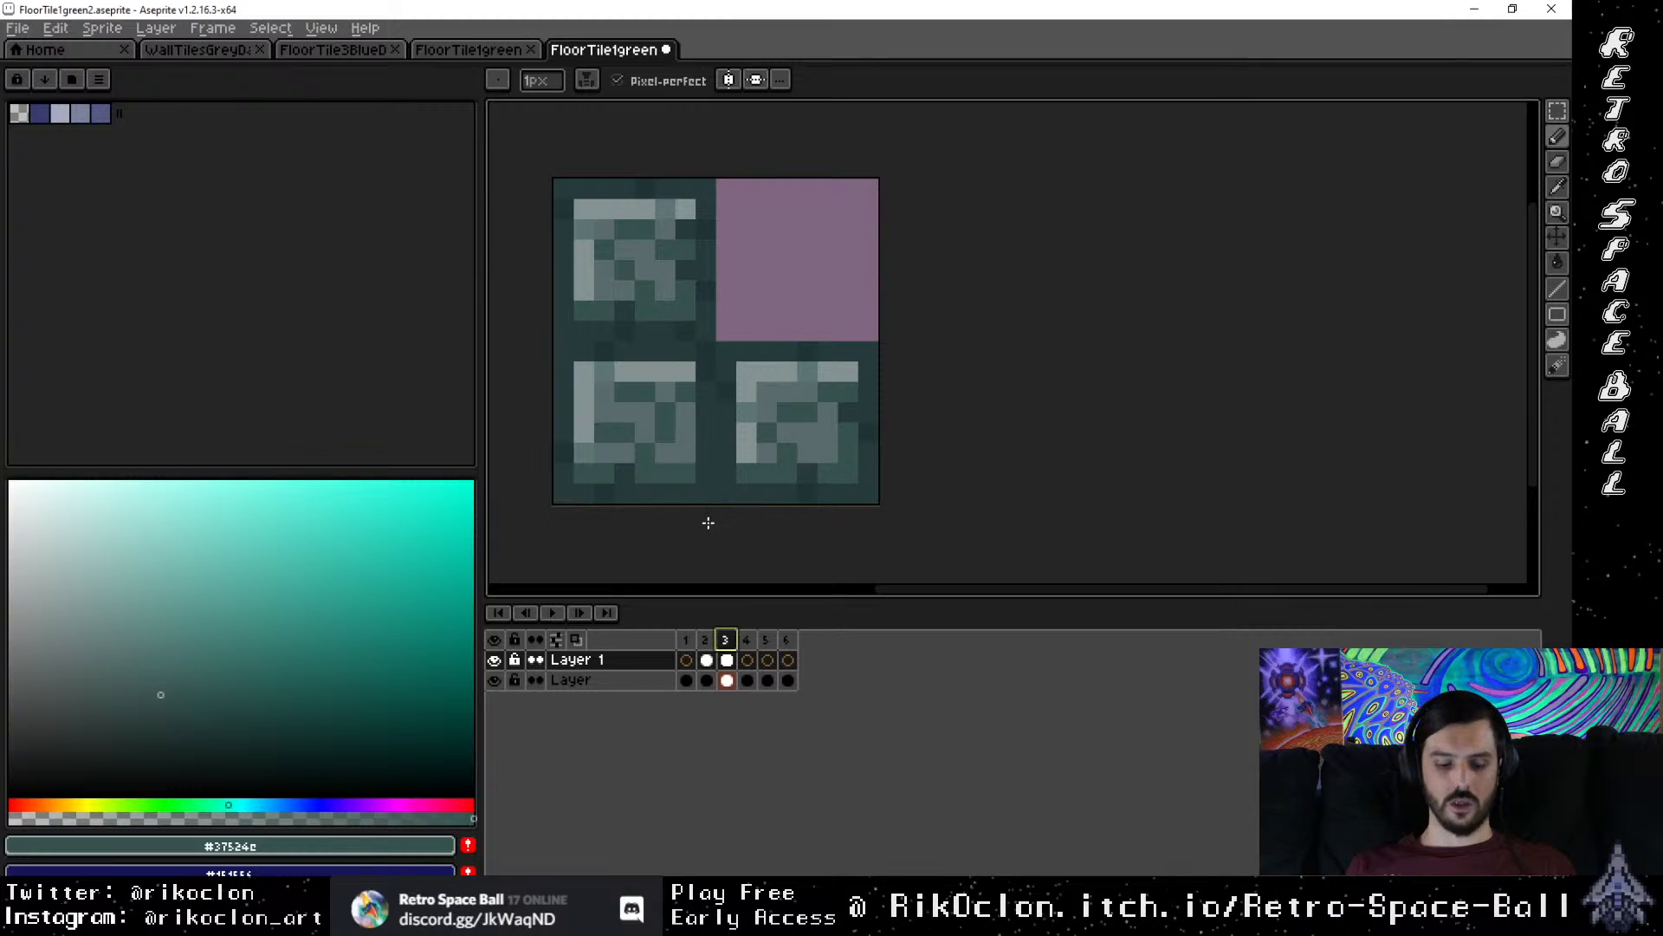
{"action": "key", "text": "i"}
{"action": "left_click", "coordinate": [814, 465]}
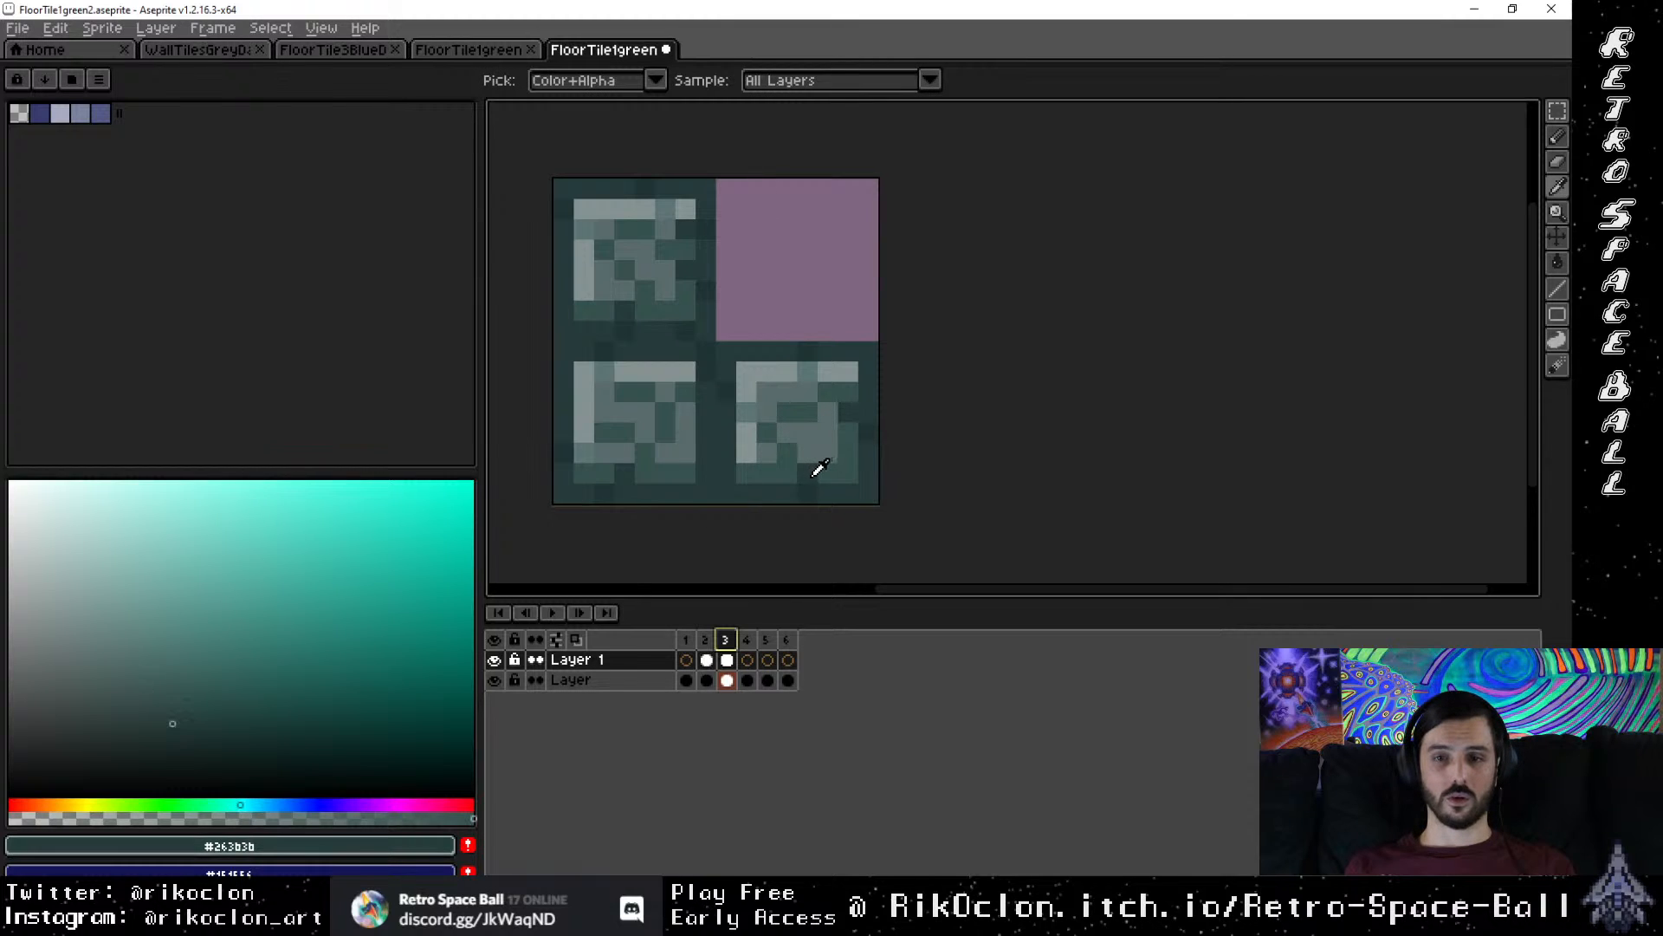
{"action": "key", "text": "b"}
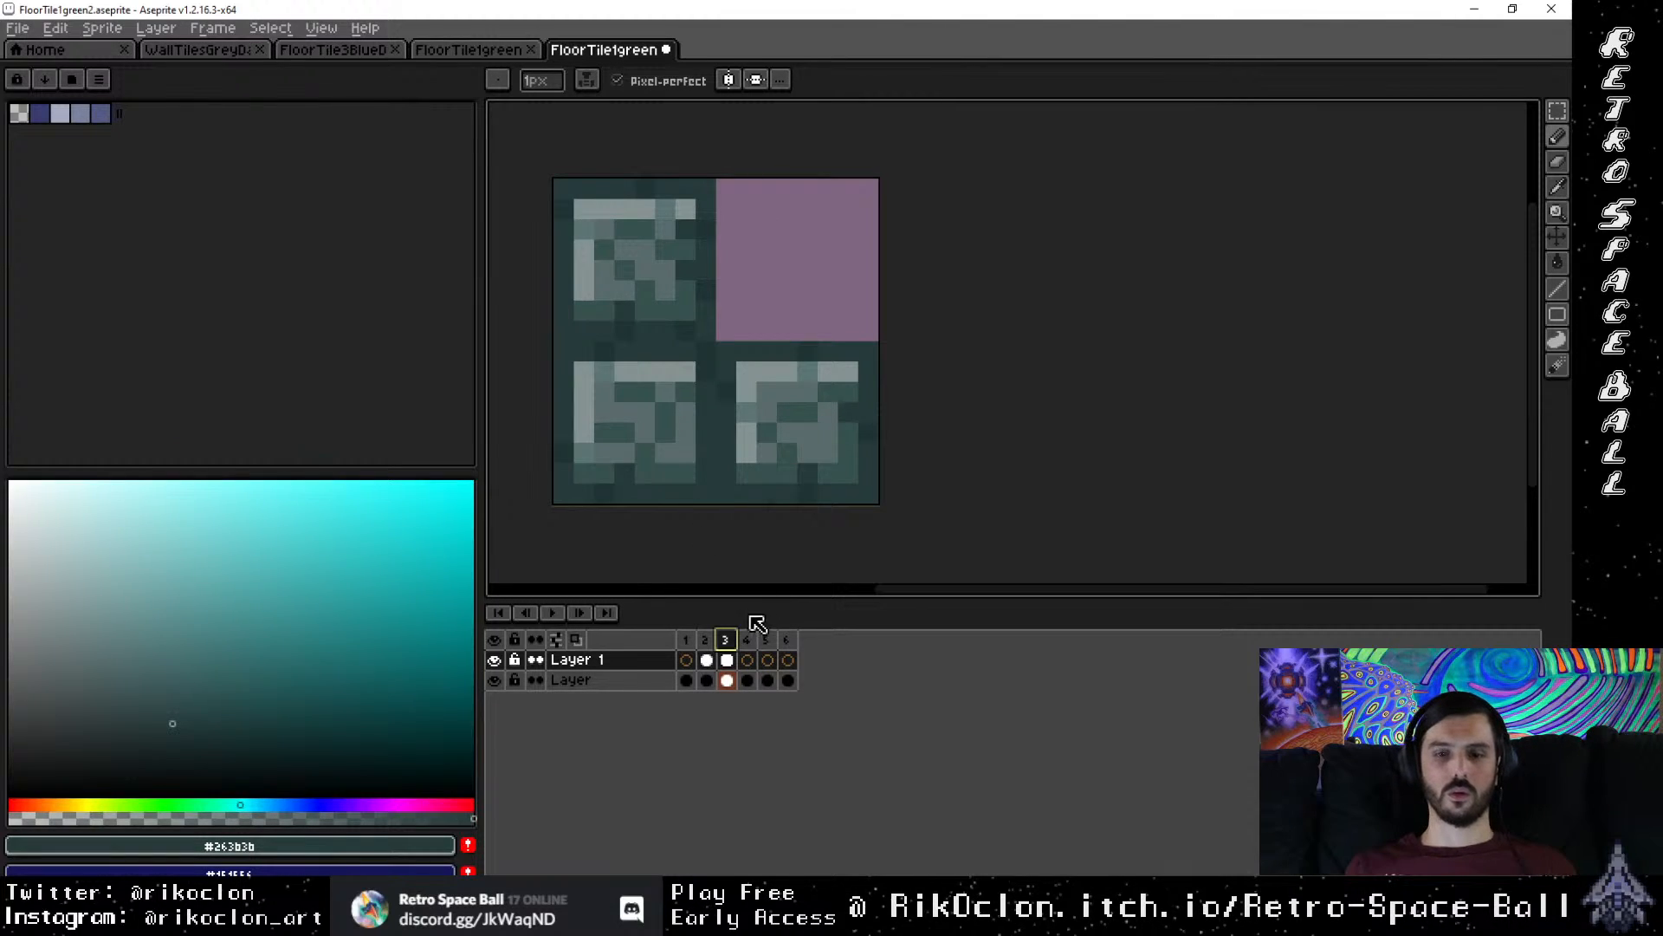
{"action": "left_click", "coordinate": [705, 639]}
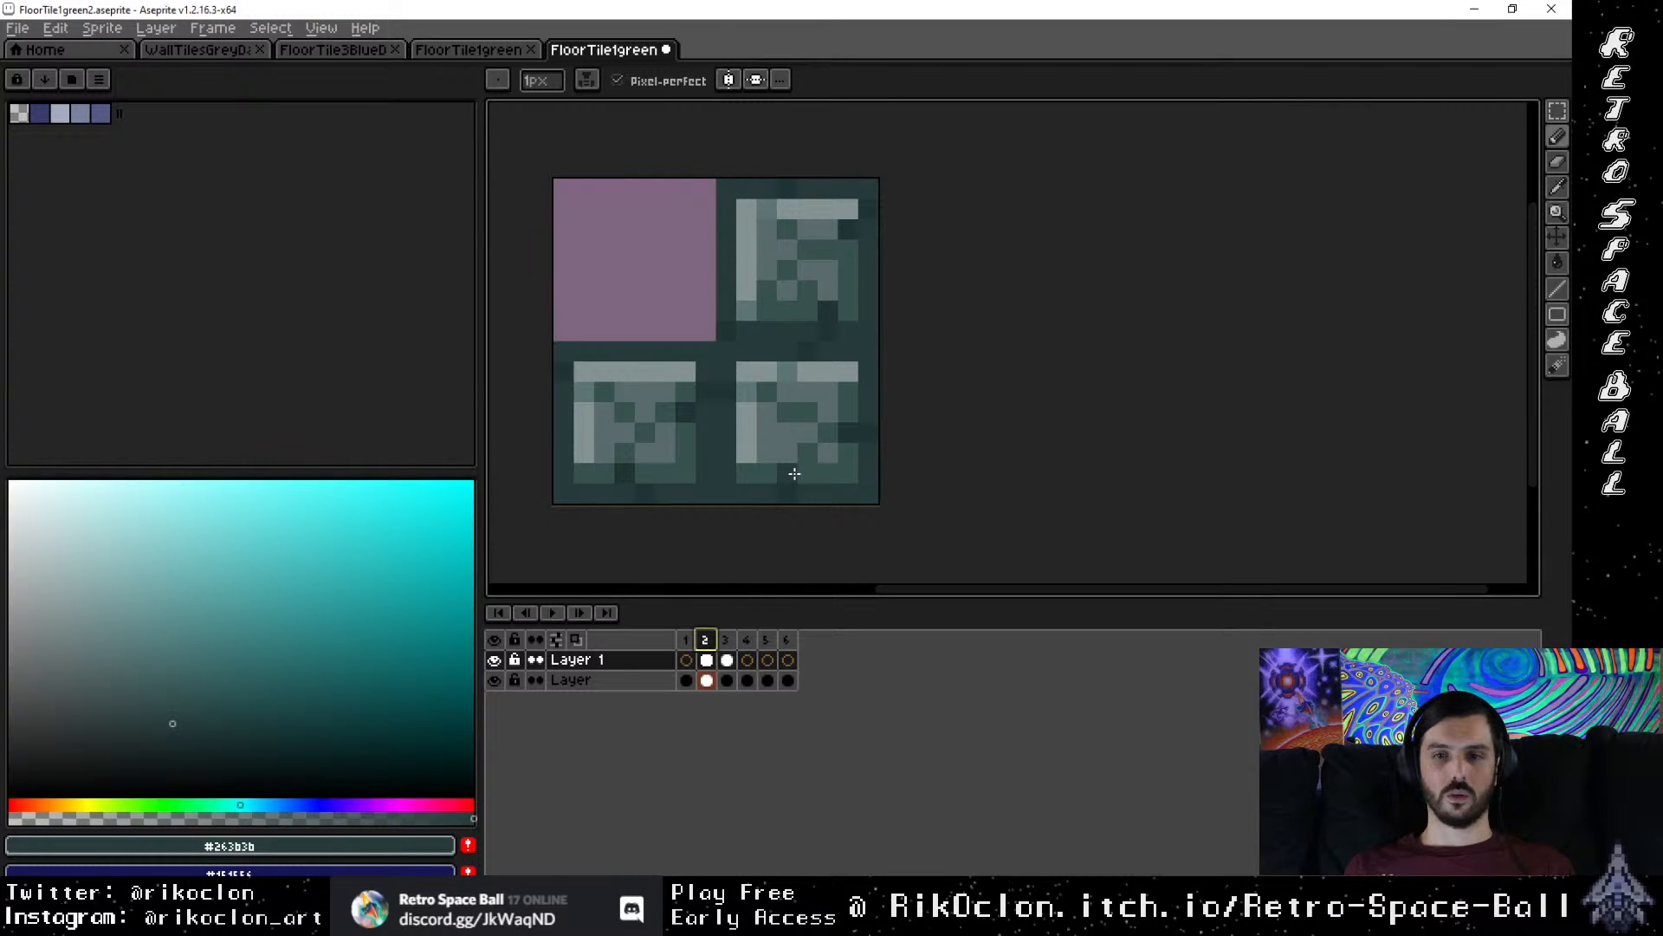
{"action": "key", "text": "Up"}
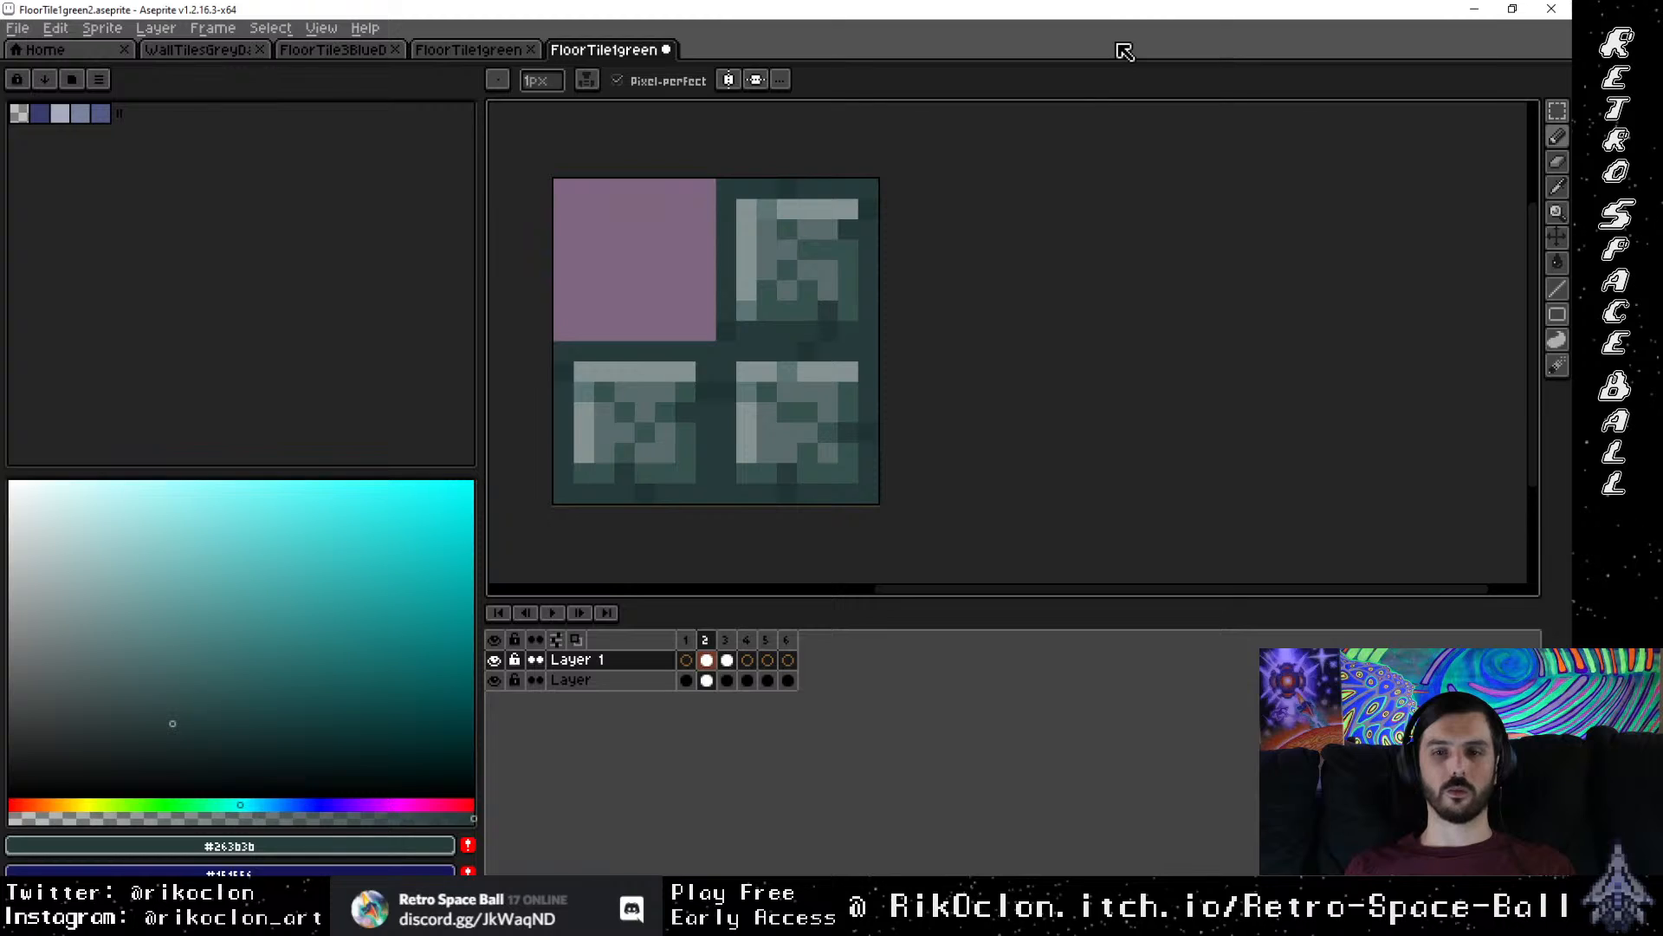
Step: Compare the crack overlays of frames 2 and 3 by switching back and forth between them
{"action": "left_click", "coordinate": [726, 646]}
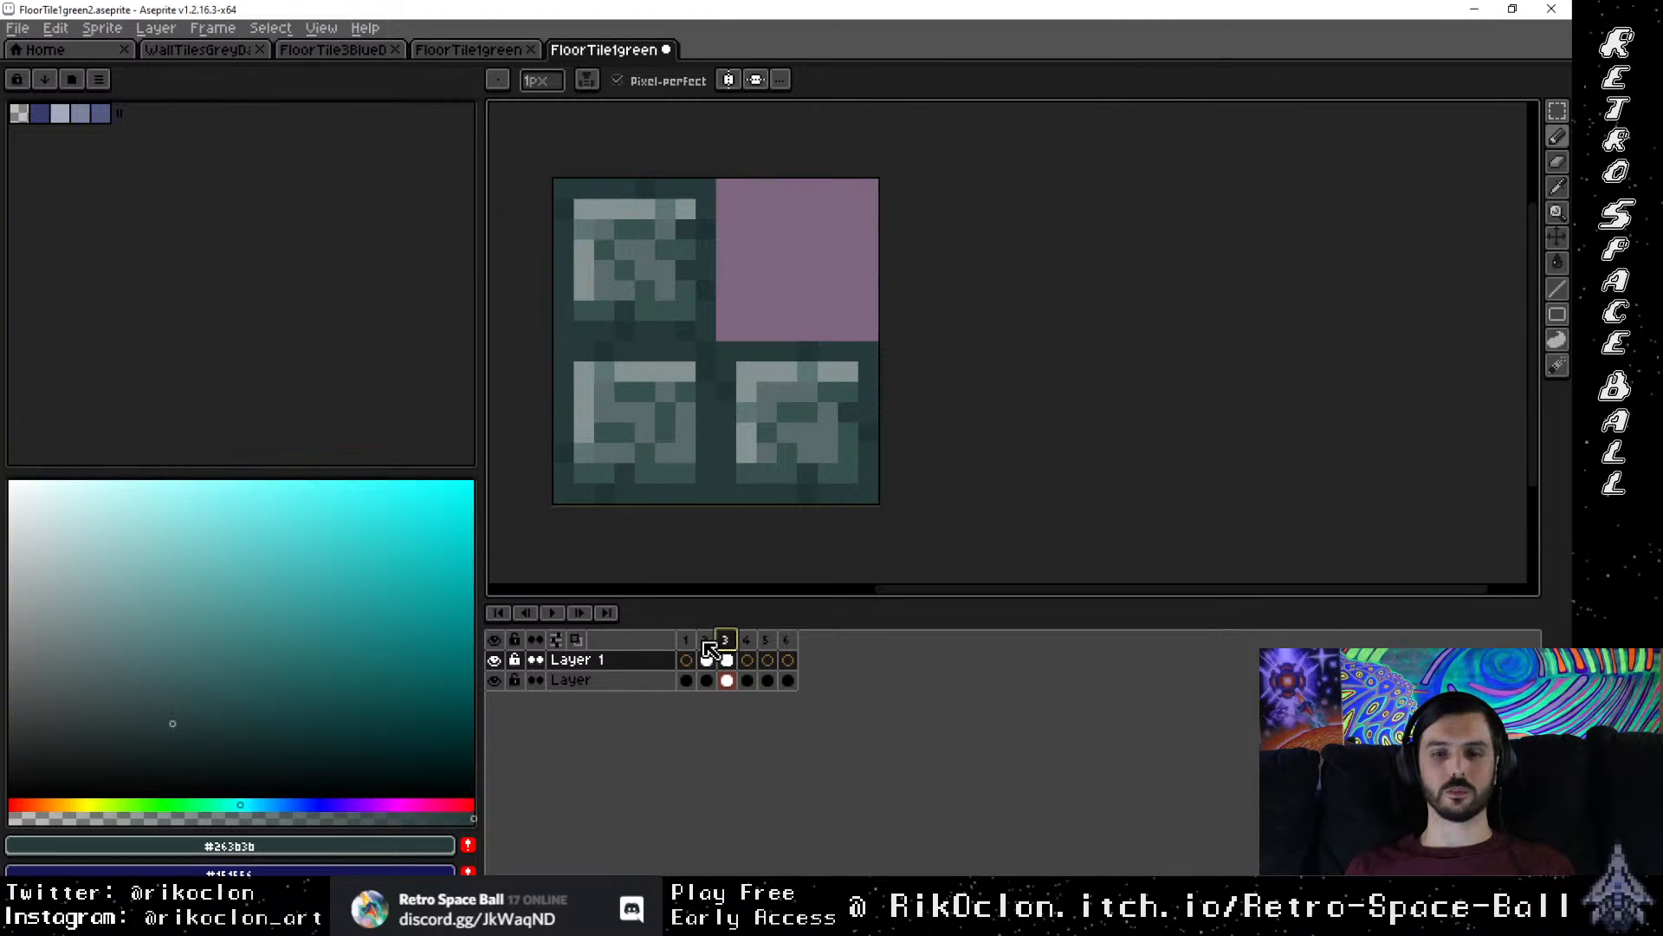
{"action": "left_click_drag", "start_coordinate": [693, 642], "coordinate": [706, 642]}
{"action": "left_click", "coordinate": [726, 641]}
{"action": "left_click", "coordinate": [704, 639]}
{"action": "left_click", "coordinate": [729, 643]}
{"action": "double_click", "coordinate": [718, 641]}
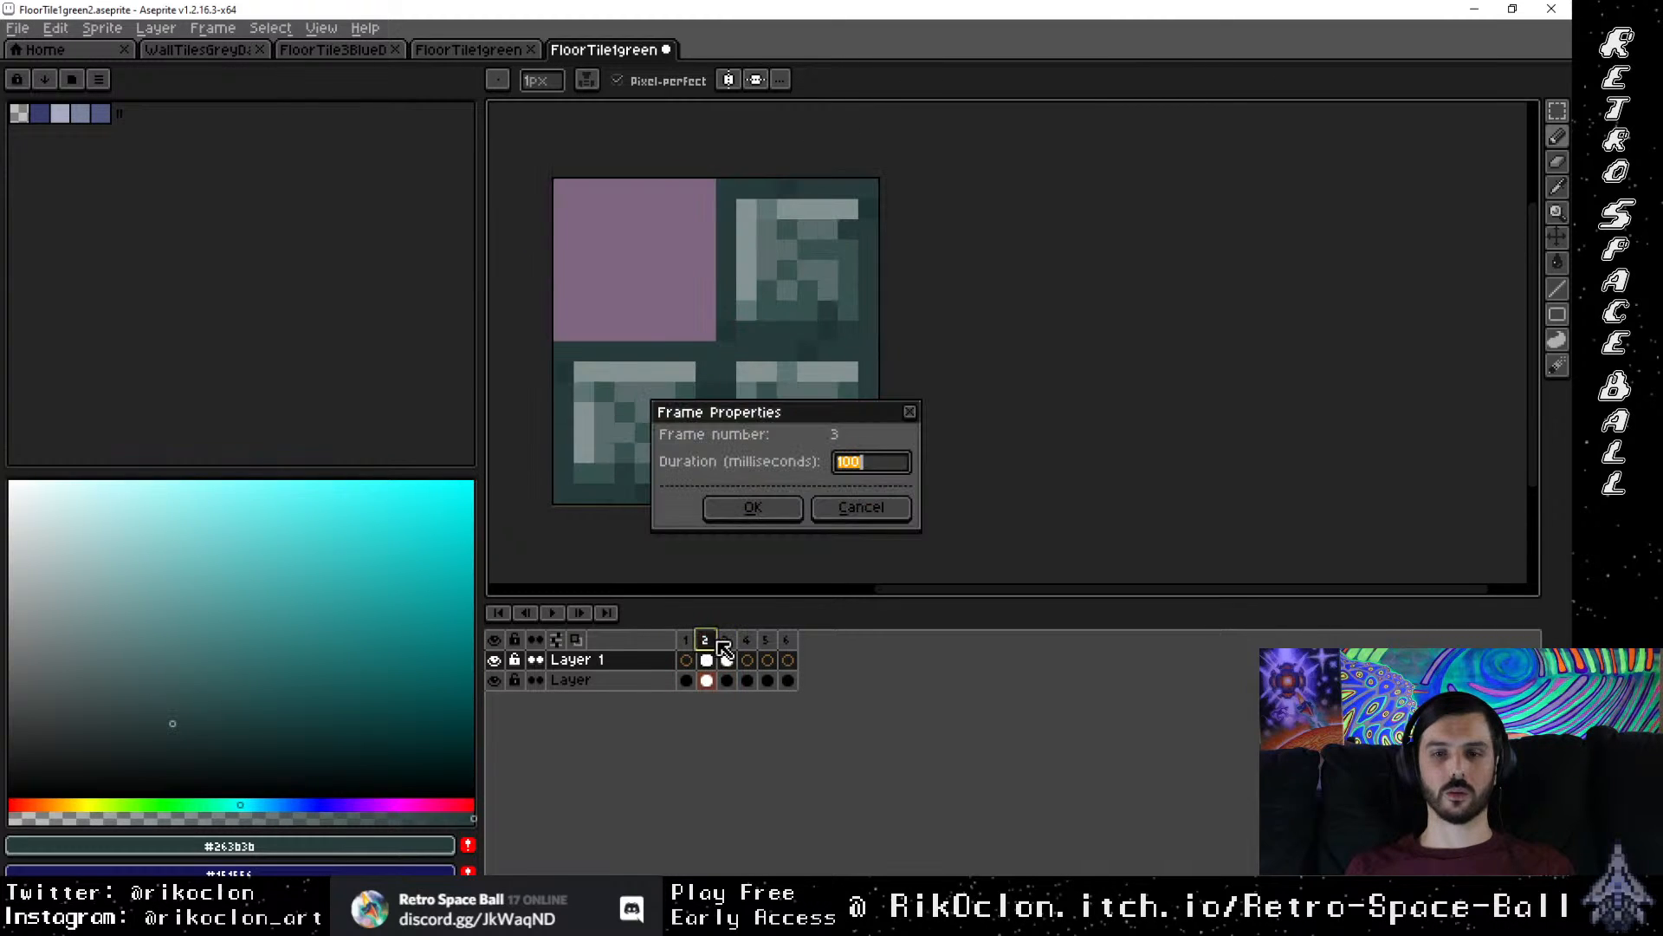
{"action": "left_click", "coordinate": [861, 508]}
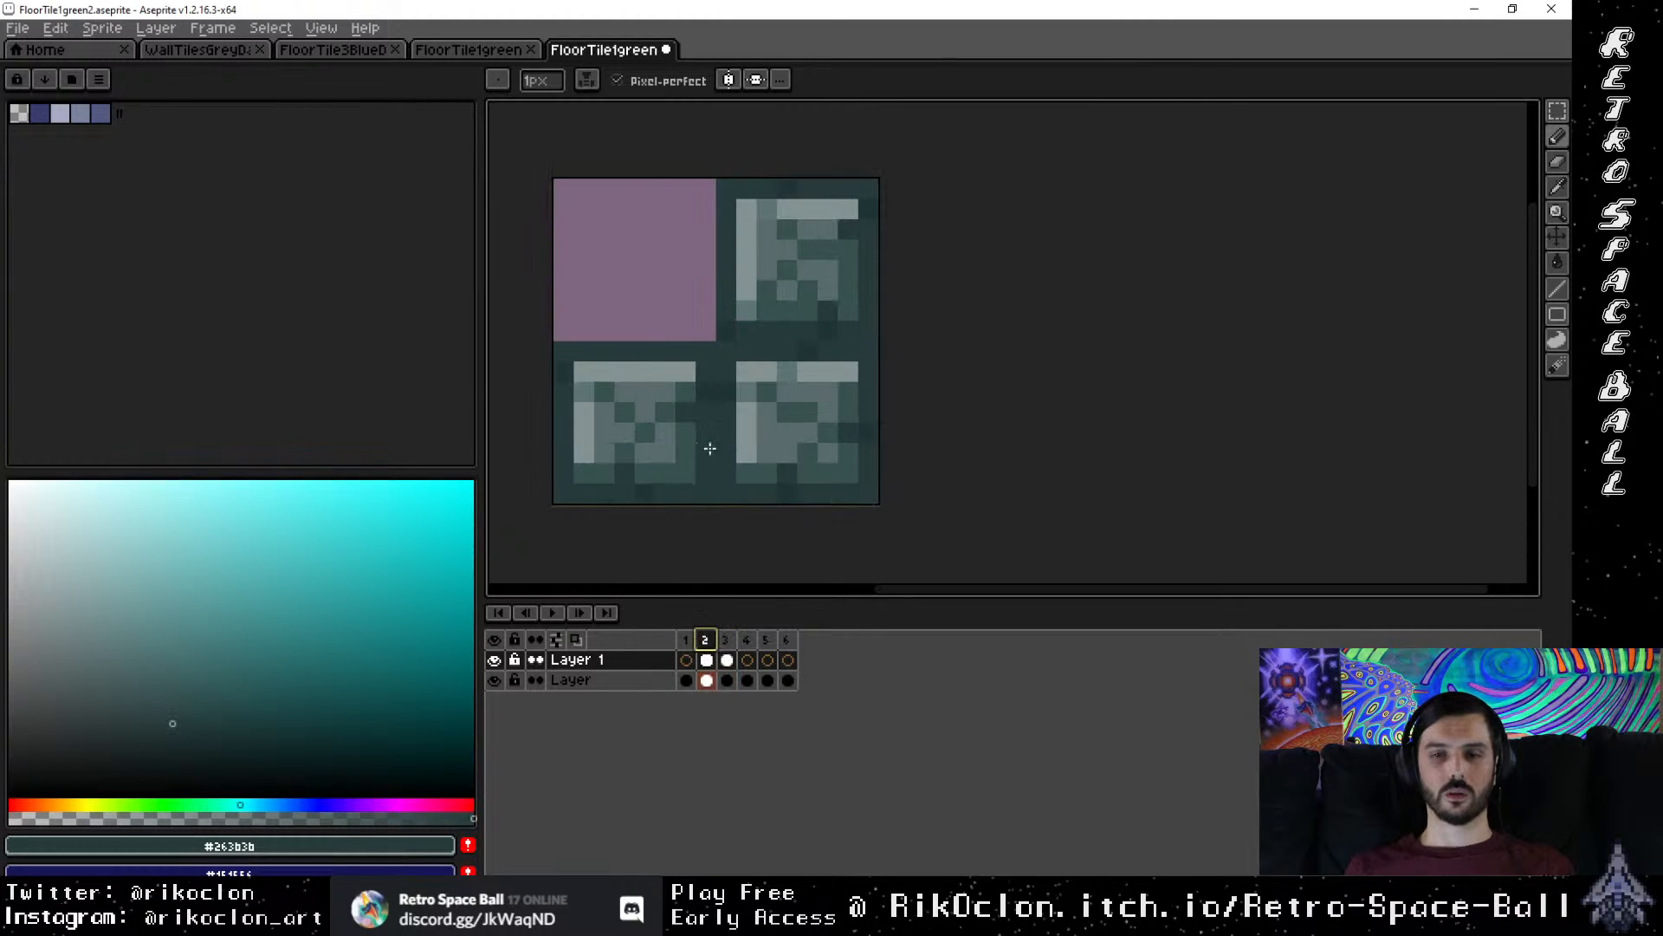
Step: Add a new frame copied from the undamaged frame 1 and make it the active frame
{"action": "left_click", "coordinate": [689, 641]}
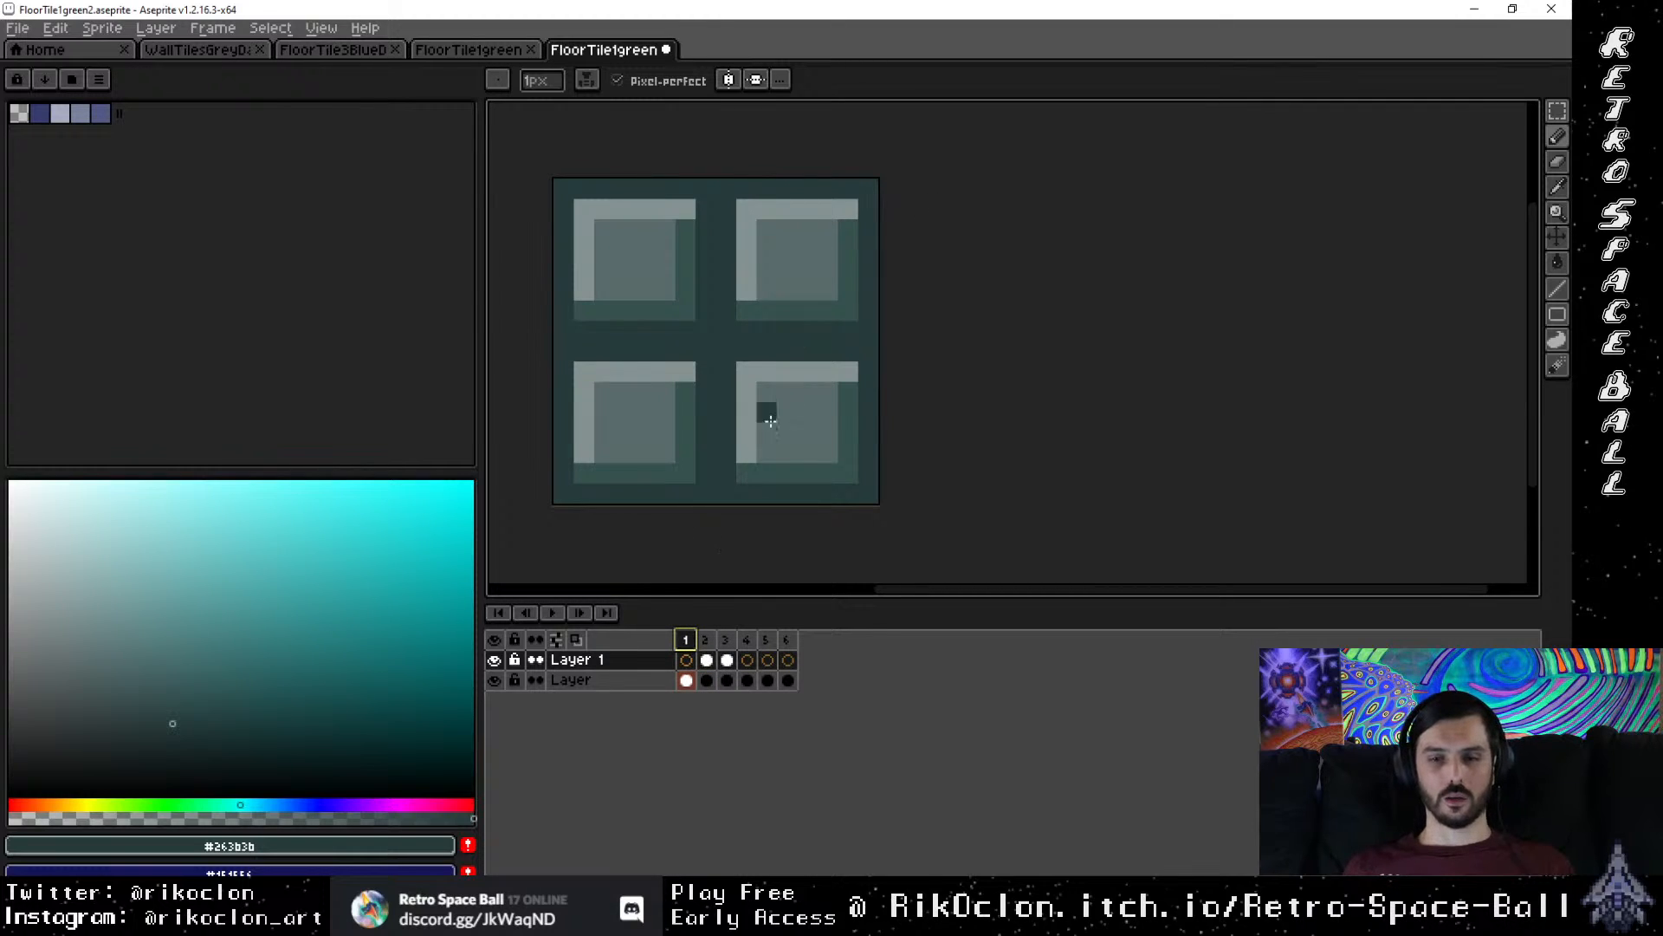
{"action": "right_click", "coordinate": [686, 639]}
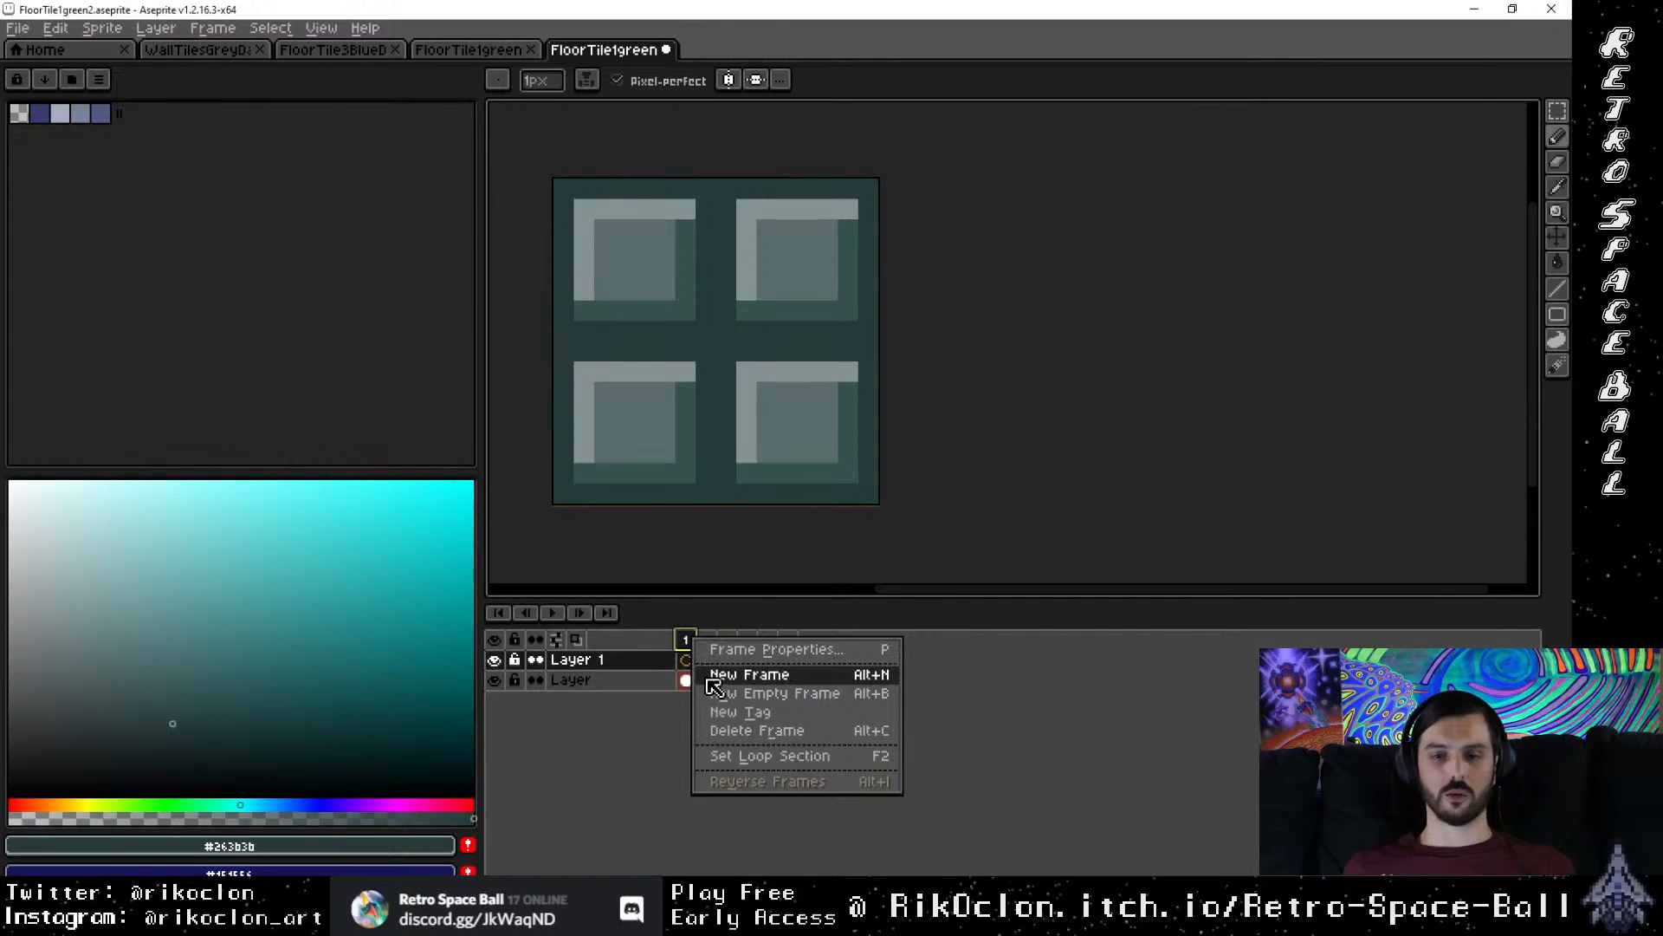
{"action": "left_click", "coordinate": [720, 676]}
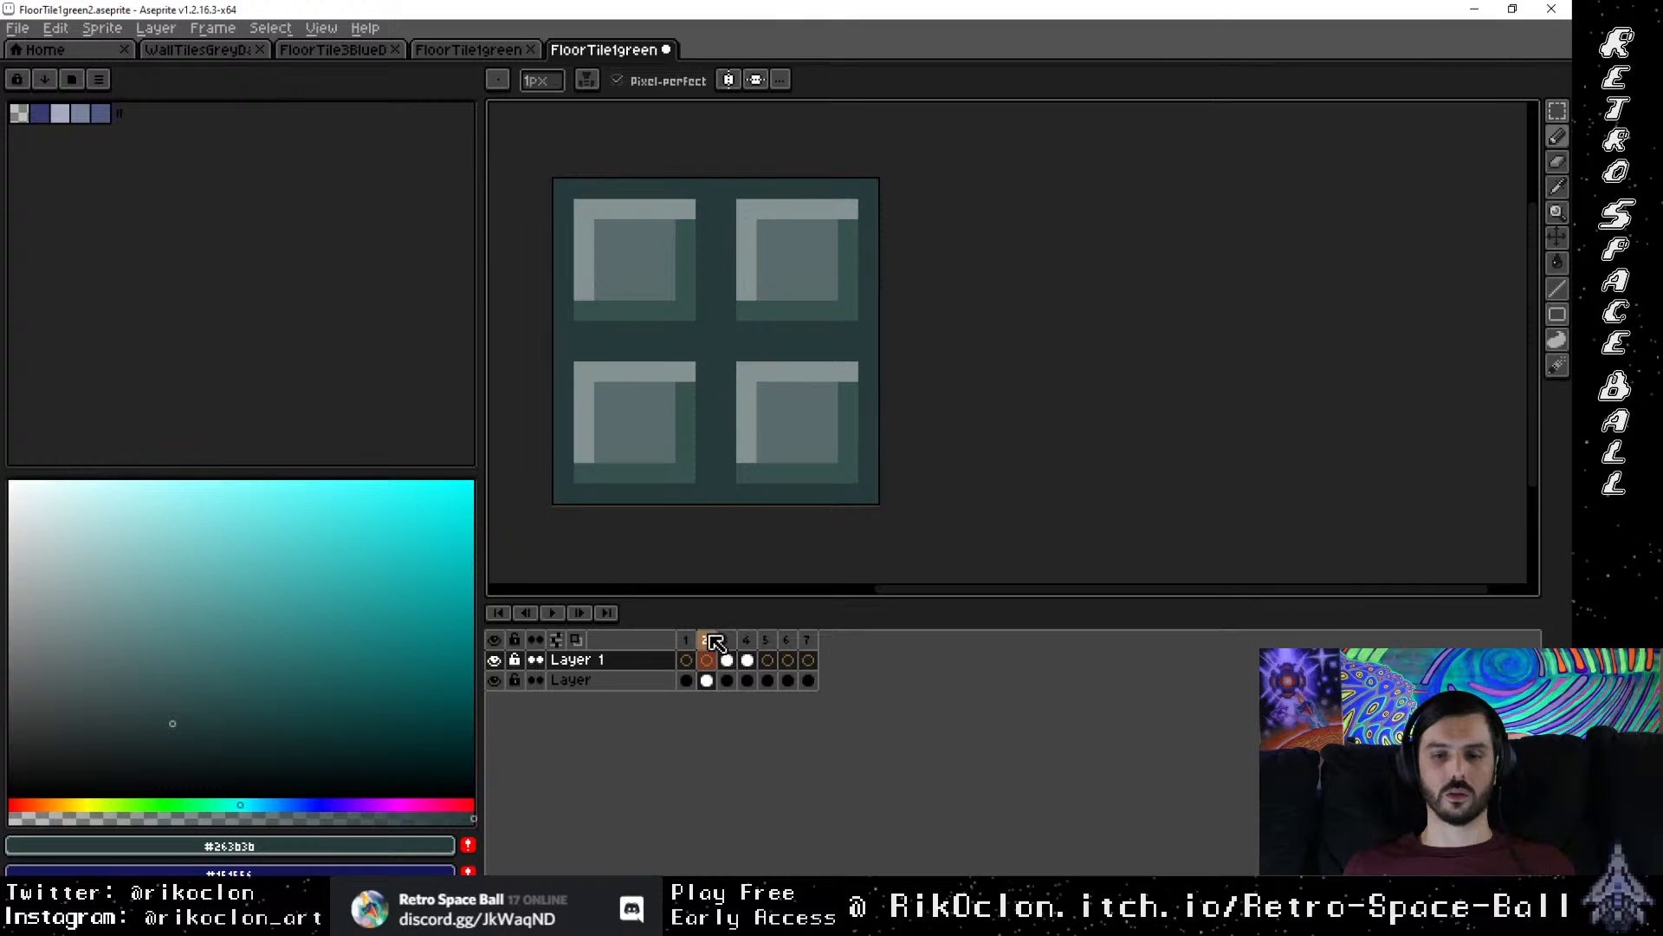
{"action": "left_click", "coordinate": [710, 638]}
Step: Select the lower-left quarter of the tile on the base layer in the new frame 2 and delete it
{"action": "key", "text": "m"}
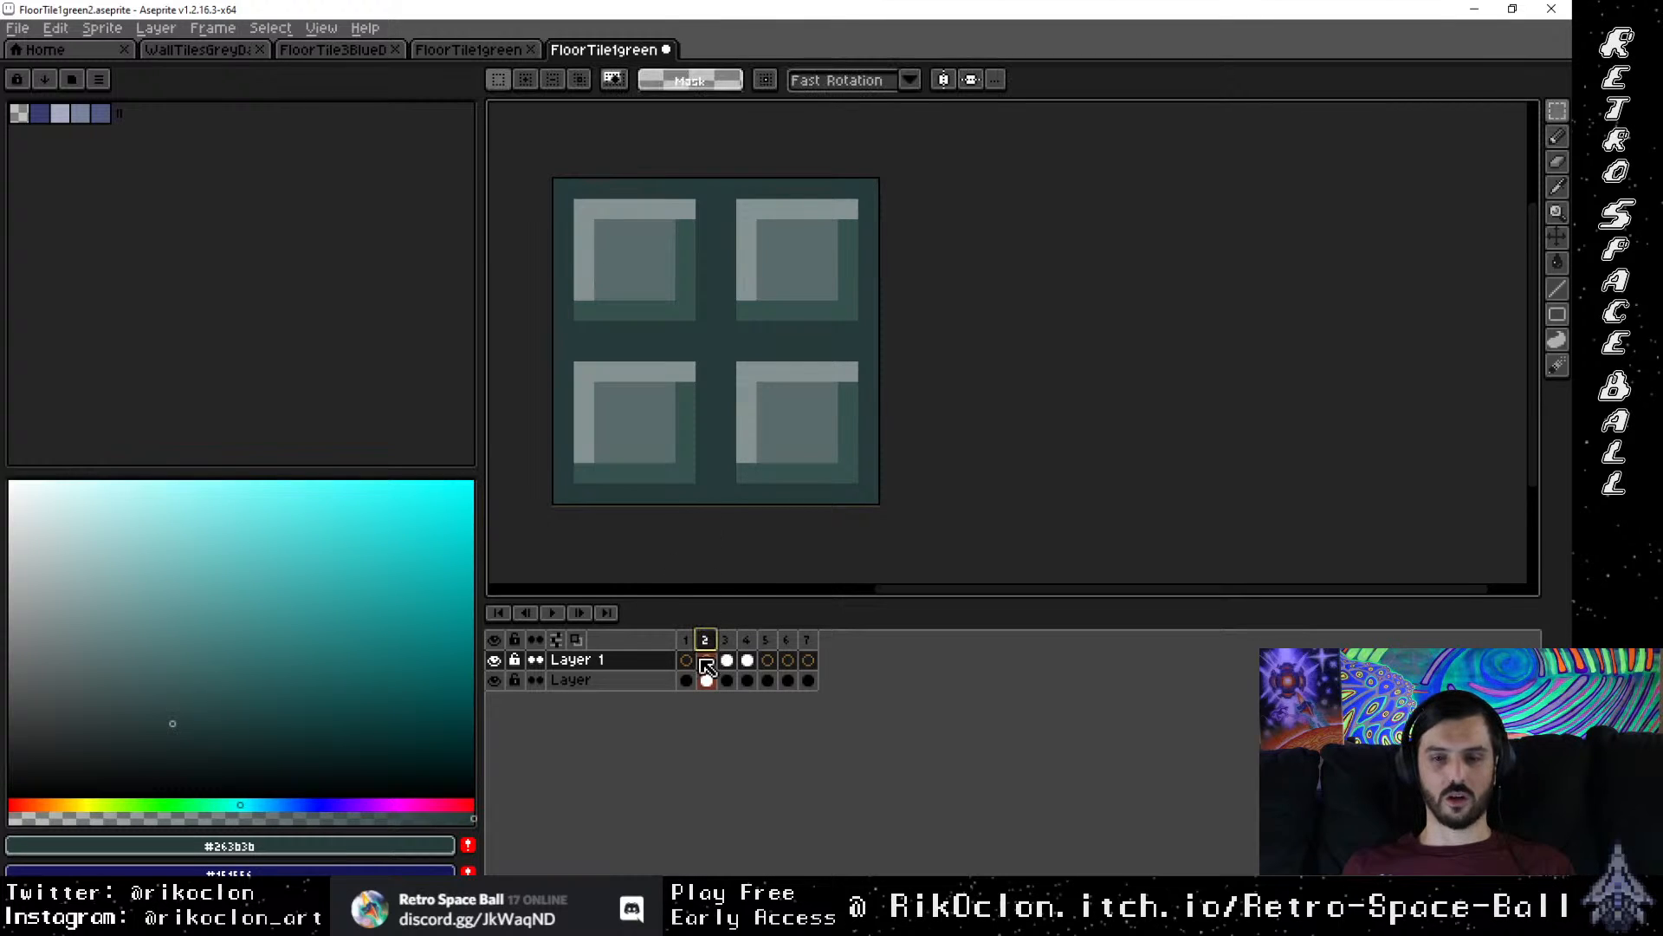
{"action": "left_click", "coordinate": [712, 685]}
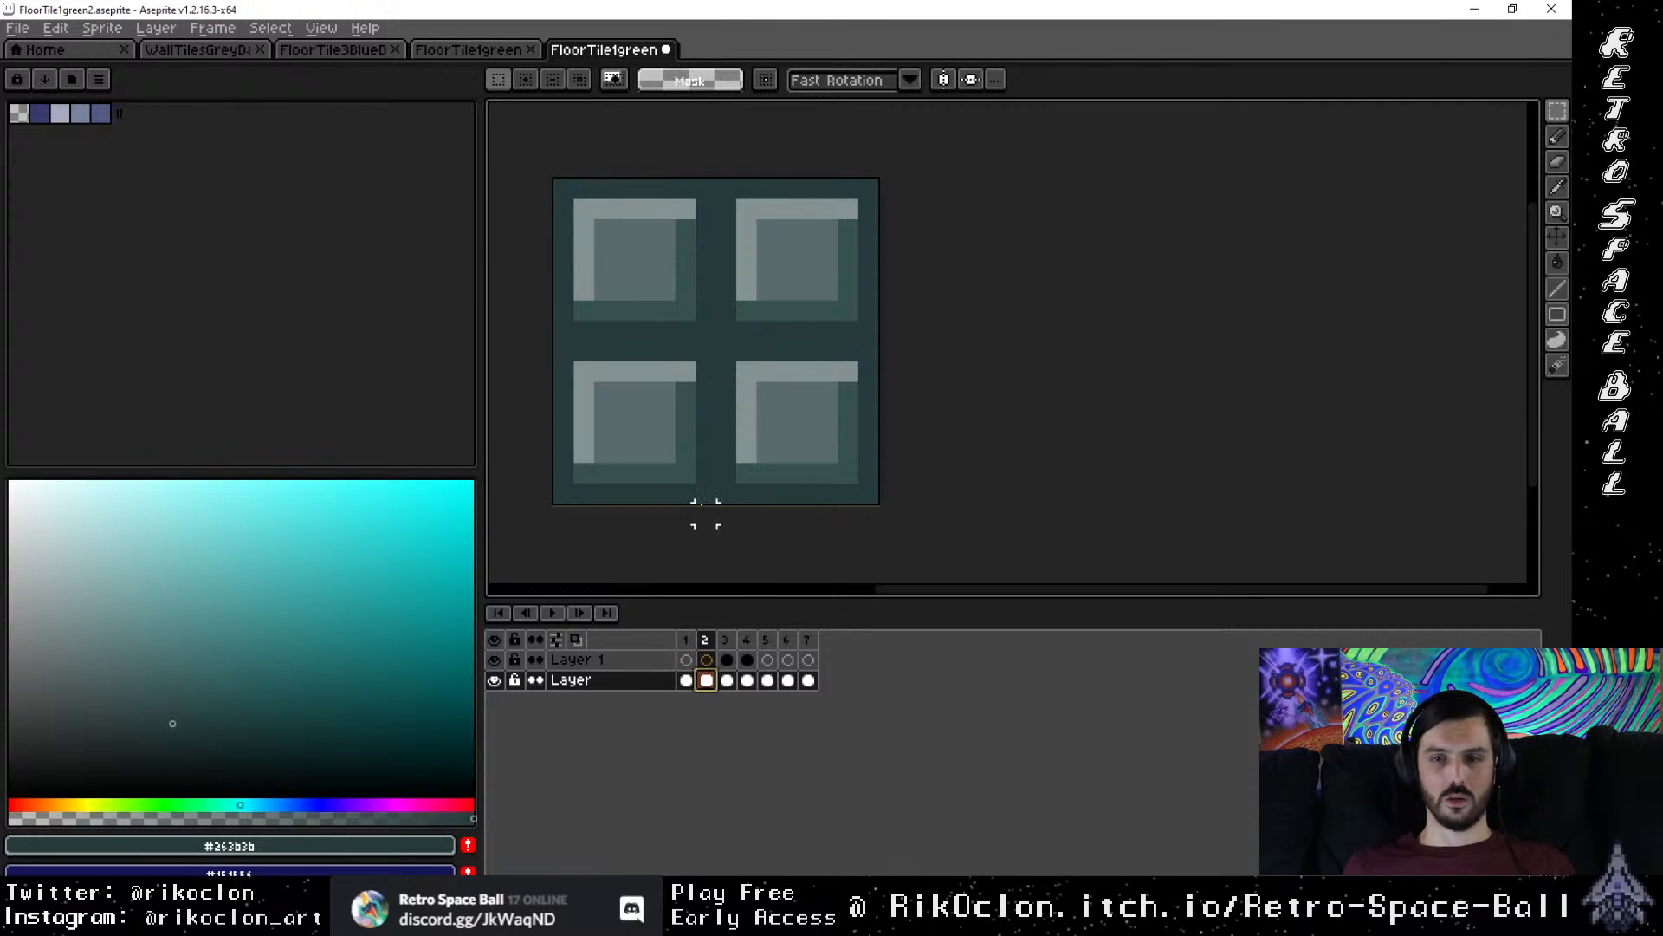
{"action": "left_click_drag", "start_coordinate": [705, 513], "coordinate": [691, 477]}
{"action": "left_click_drag", "start_coordinate": [705, 350], "coordinate": [523, 529]}
{"action": "key", "text": "Delete"}
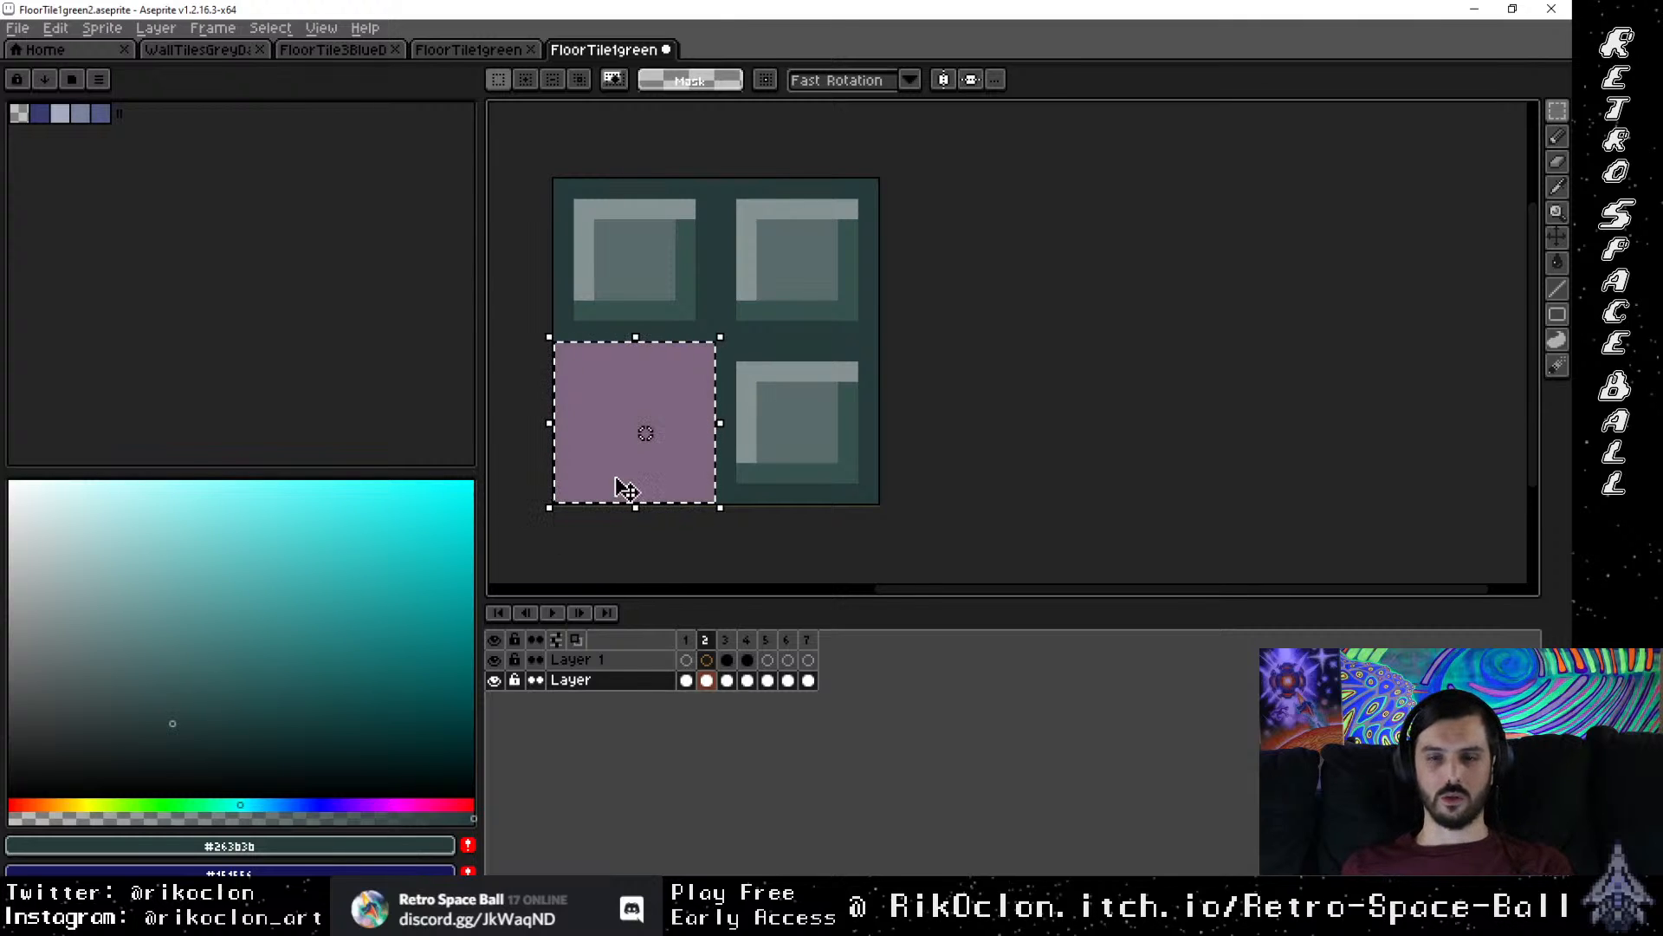
Step: Sample the dark crack colour #203434 from frame 3 and draw cracks across the lower-right block on Layer 1 of frame 2
{"action": "left_click", "coordinate": [708, 660]}
{"action": "key", "text": "ctrl+d"}
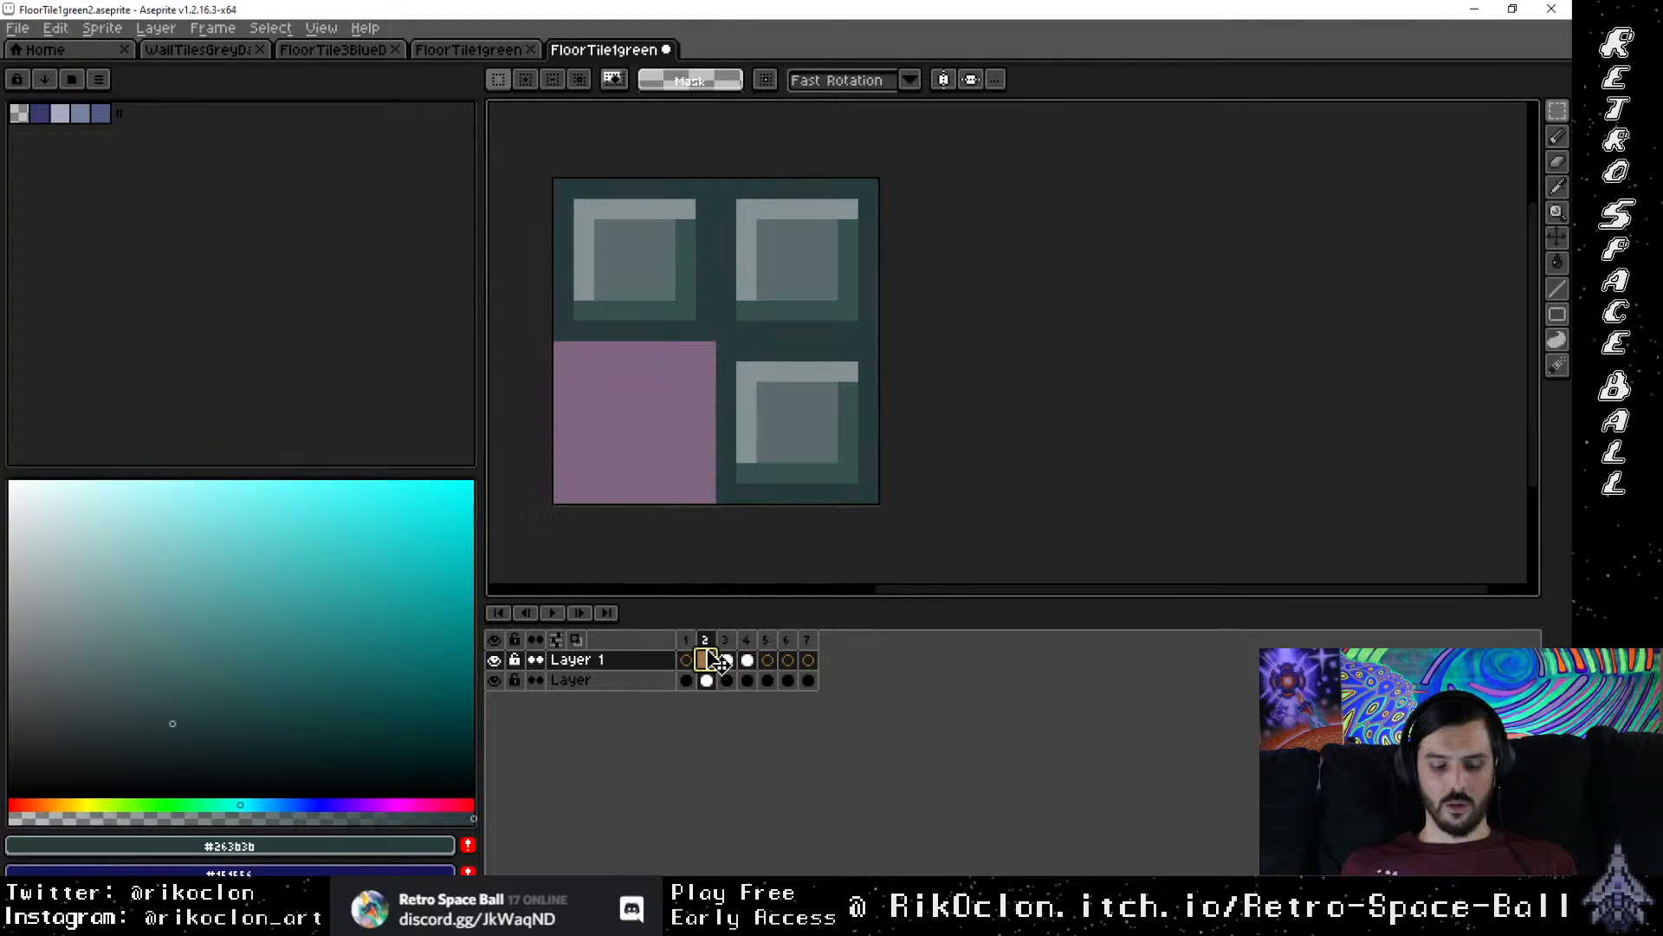
{"action": "key", "text": "b"}
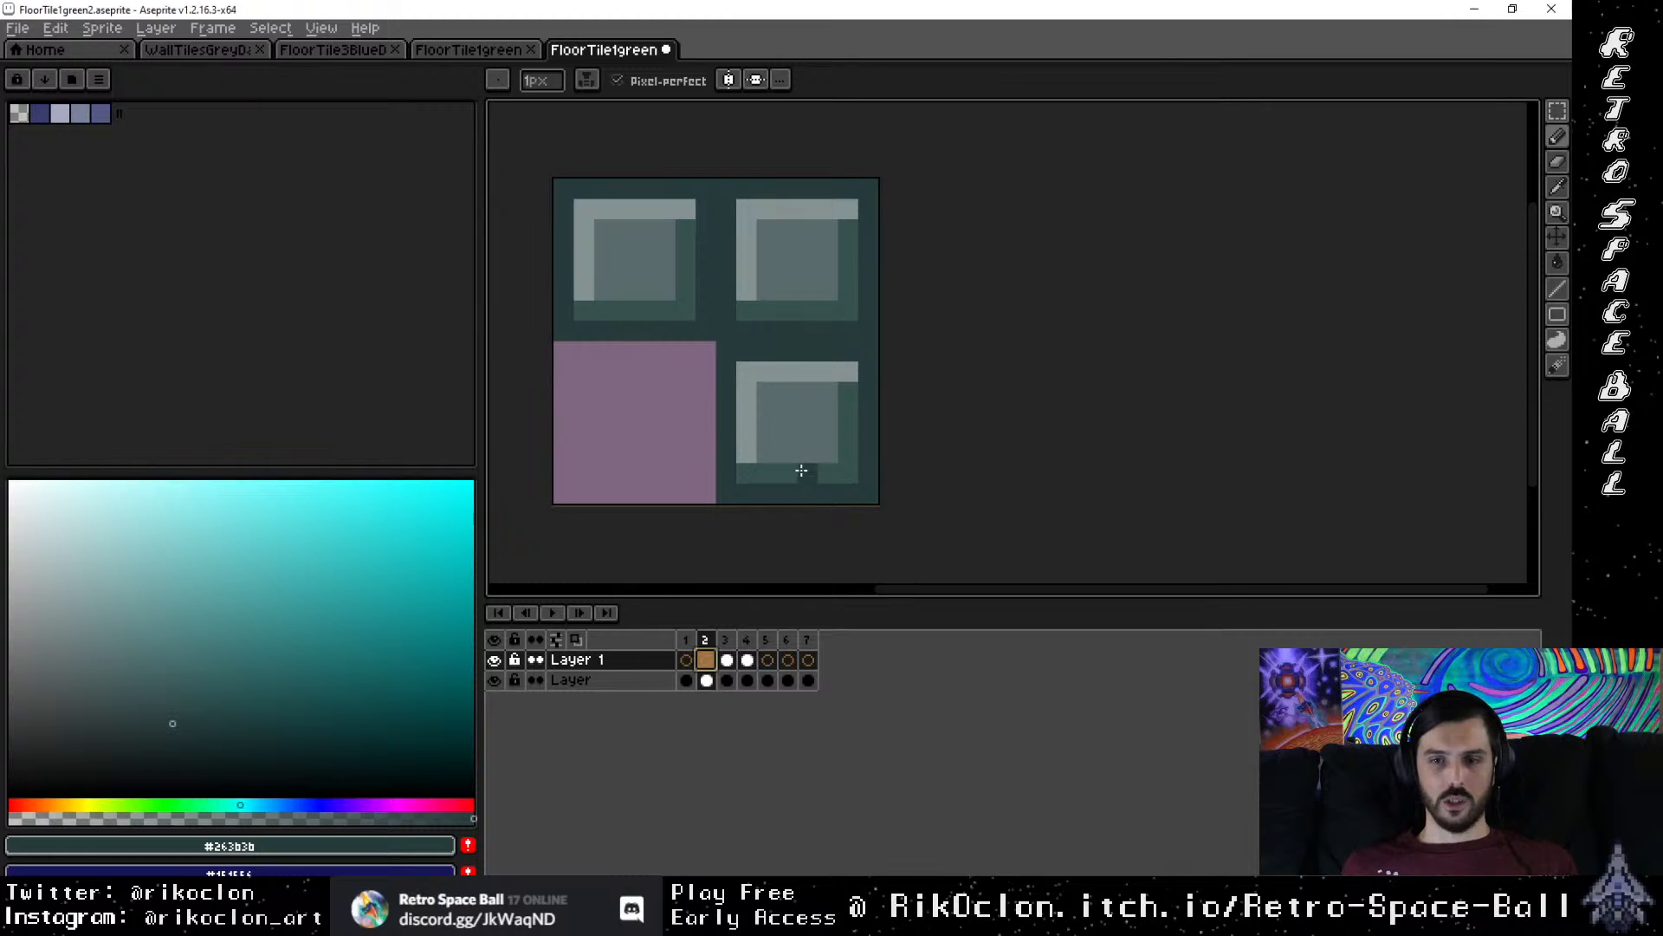
{"action": "left_click", "coordinate": [725, 641]}
{"action": "key", "text": "i"}
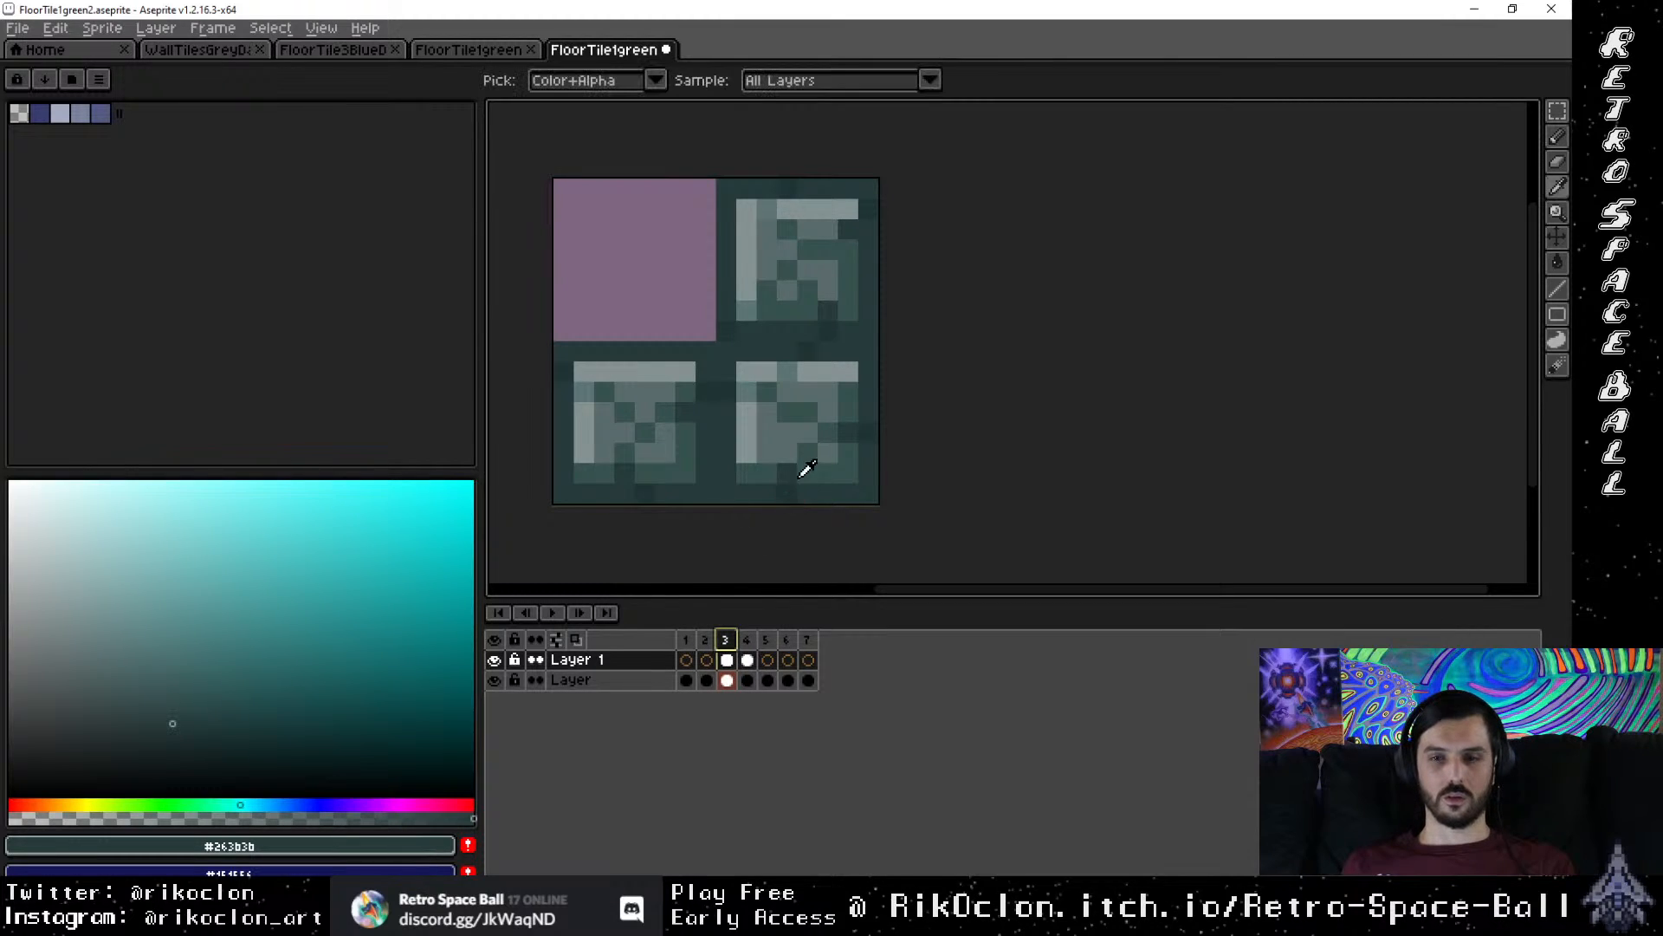
{"action": "left_click", "coordinate": [796, 483]}
{"action": "left_click", "coordinate": [705, 641]}
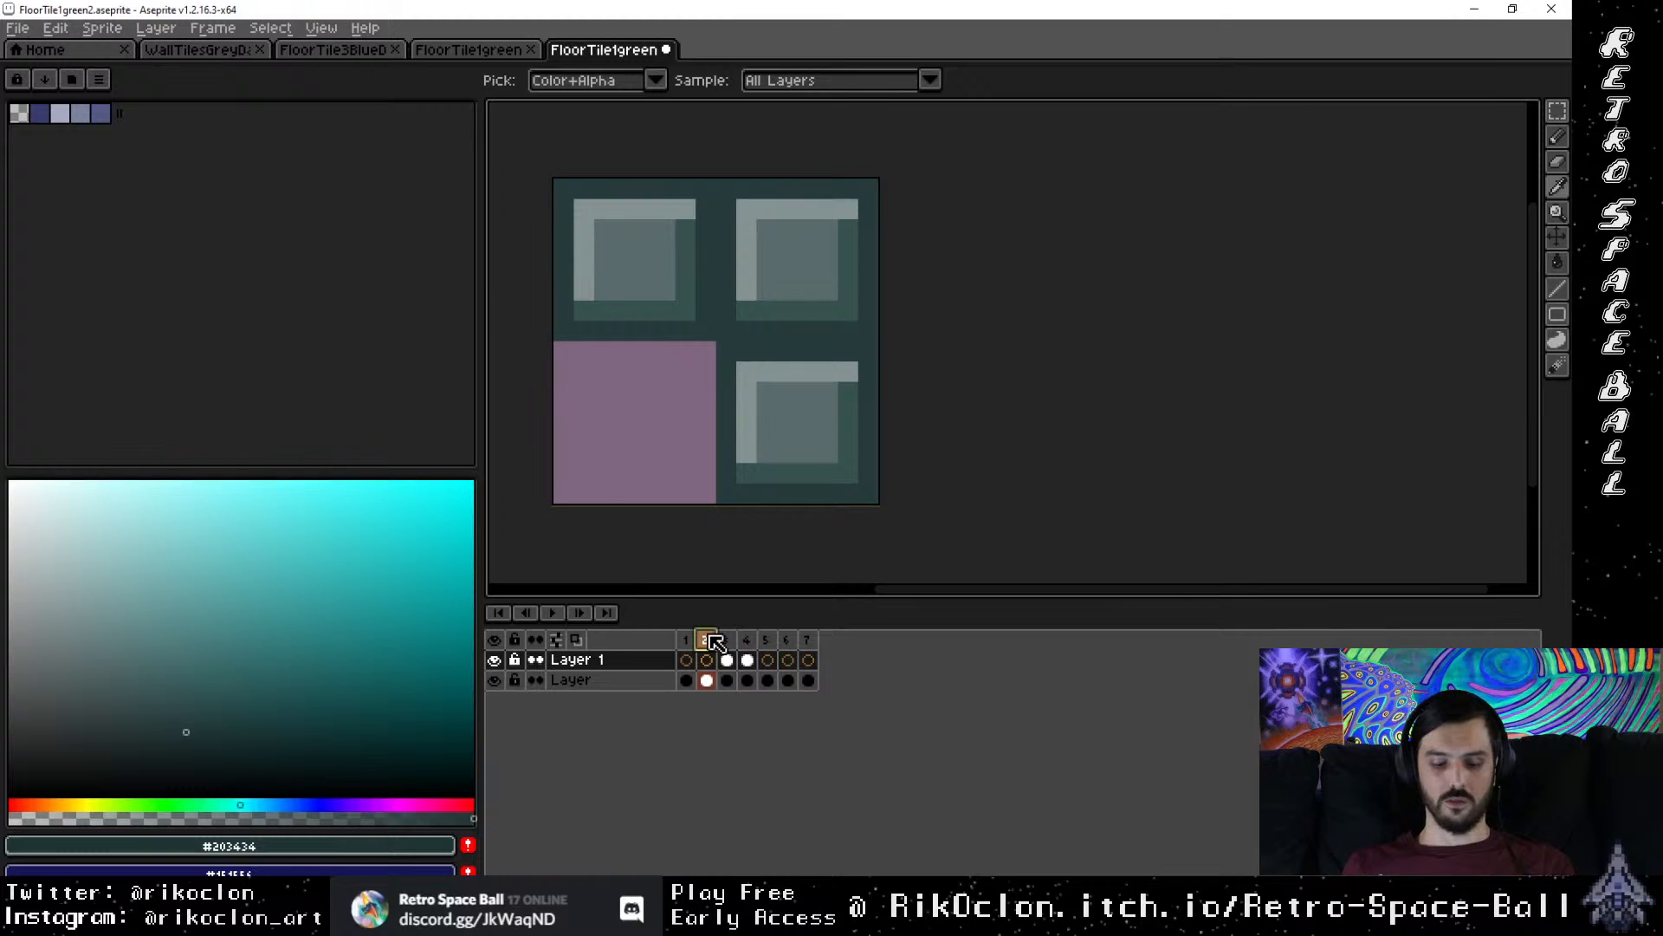
{"action": "key", "text": "b"}
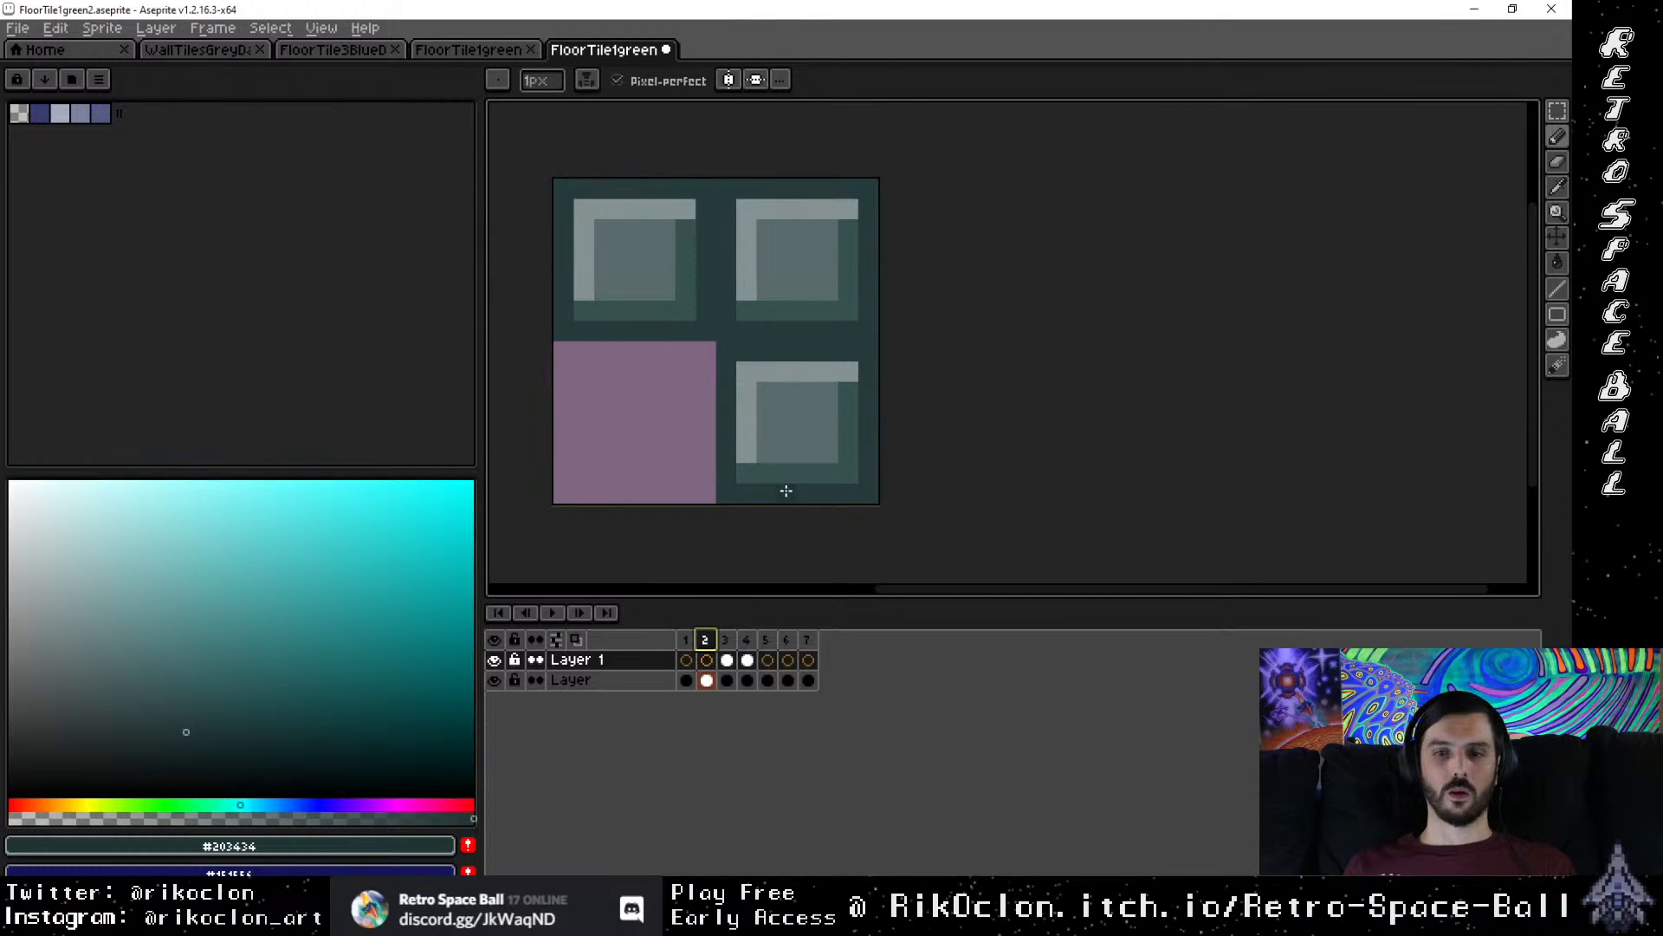
{"action": "mouse_move", "coordinate": [785, 472]}
{"action": "left_mouse_down"}
{"action": "mouse_move", "coordinate": [785, 435]}
{"action": "mouse_move", "coordinate": [770, 433]}
{"action": "left_mouse_up"}
{"action": "key", "text": "ctrl+z"}
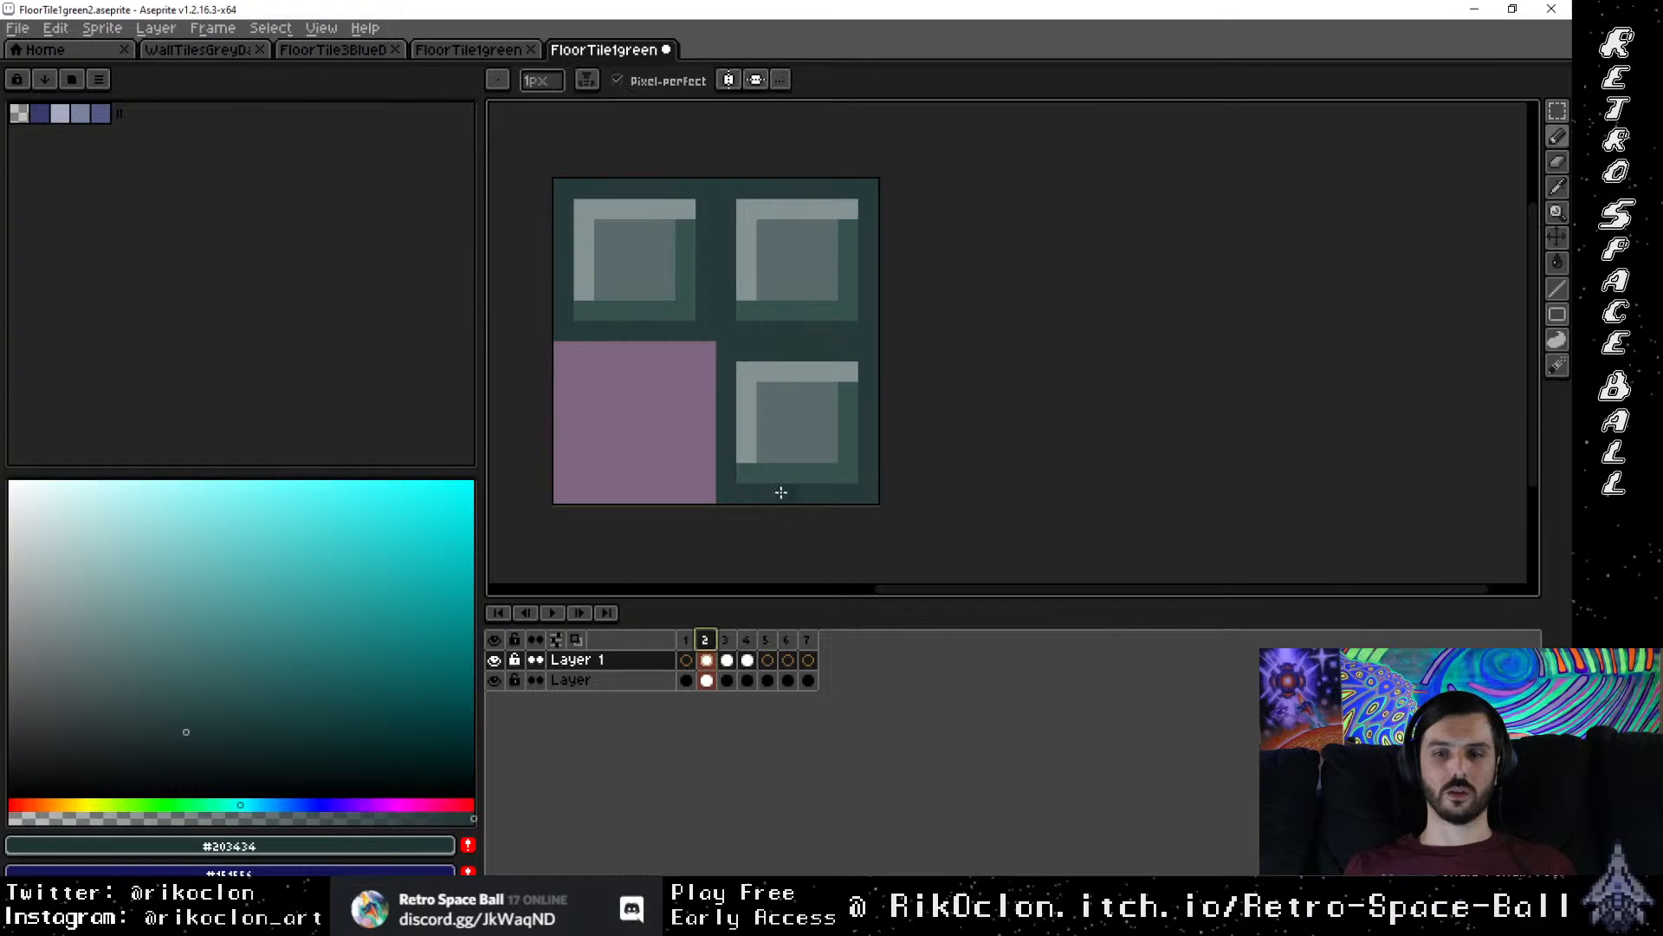
{"action": "mouse_move", "coordinate": [771, 492]}
{"action": "left_mouse_down"}
{"action": "mouse_move", "coordinate": [806, 463]}
{"action": "mouse_move", "coordinate": [746, 413]}
{"action": "left_mouse_up"}
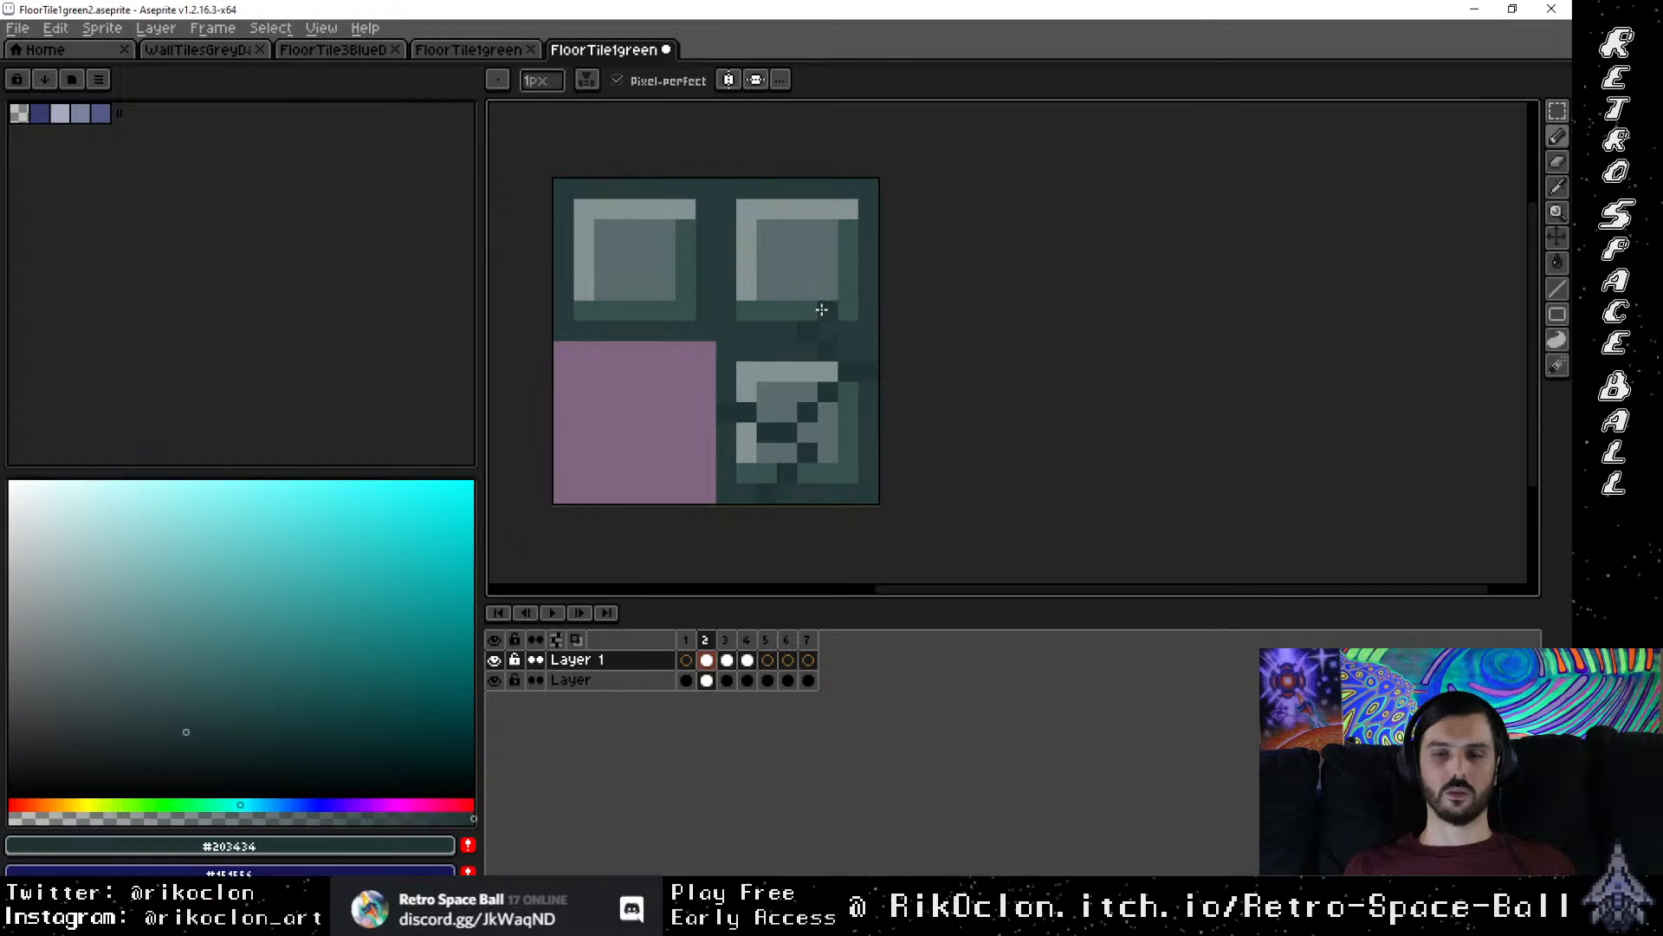
Step: Draw branching cracks in #203434 across the upper-right block in frame 2, undoing and reworking the branch towards its upper-left corner
{"action": "mouse_move", "coordinate": [822, 309]}
{"action": "left_mouse_down"}
{"action": "mouse_move", "coordinate": [826, 270]}
{"action": "mouse_move", "coordinate": [870, 230]}
{"action": "left_mouse_up"}
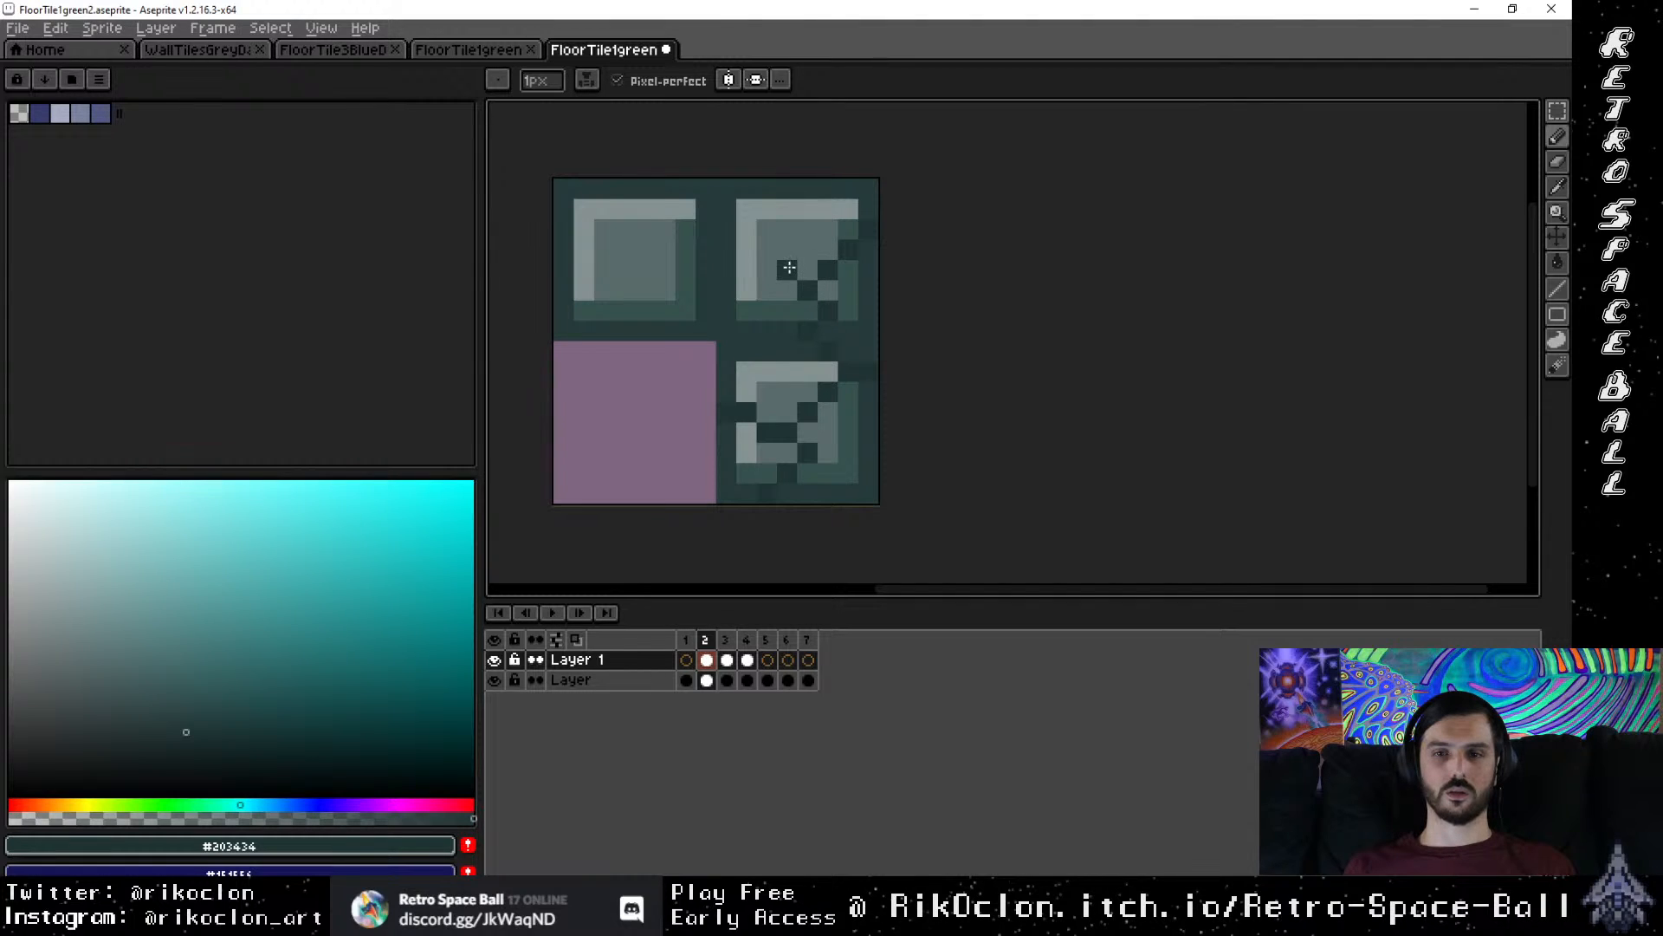
{"action": "left_click_drag", "start_coordinate": [767, 233], "coordinate": [778, 202]}
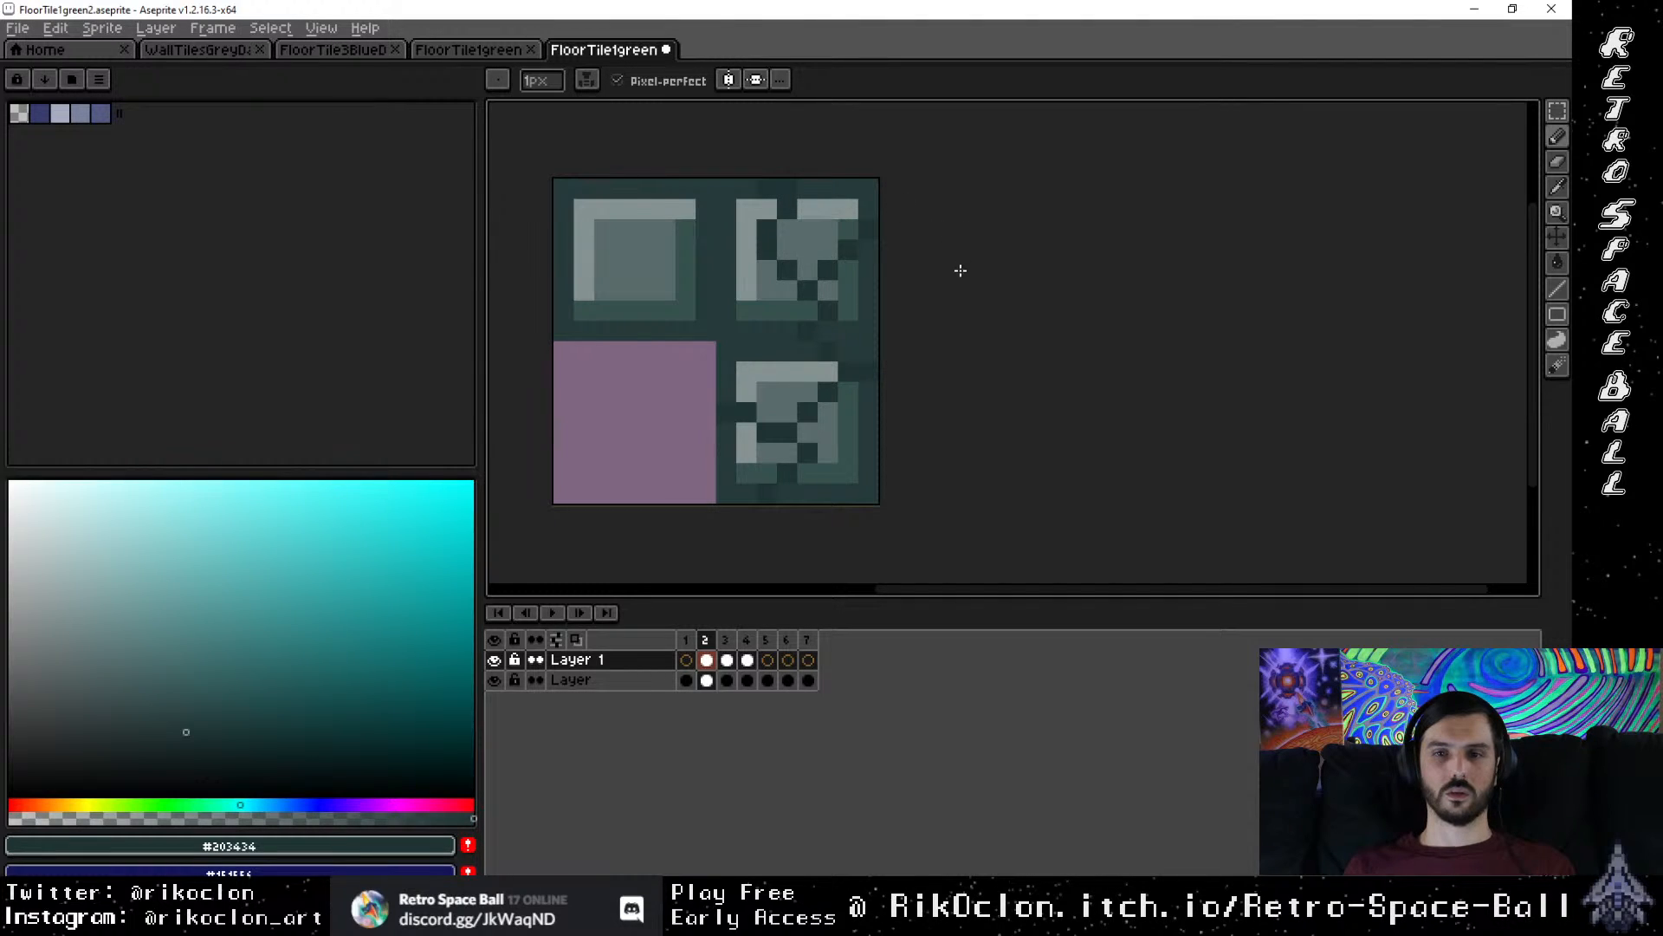
{"action": "key", "text": "ctrl+z"}
{"action": "mouse_move", "coordinate": [784, 271]}
{"action": "left_mouse_down"}
{"action": "mouse_move", "coordinate": [767, 252]}
{"action": "mouse_move", "coordinate": [780, 218]}
{"action": "mouse_move", "coordinate": [764, 249]}
{"action": "mouse_move", "coordinate": [754, 231]}
{"action": "mouse_move", "coordinate": [774, 212]}
{"action": "left_mouse_up"}
{"action": "key", "text": "ctrl+z"}
Step: Draw branching cracks in #203434 across the upper-left block in frame 2, from its lower edge out to its other edges
{"action": "left_click", "coordinate": [626, 311]}
{"action": "left_click", "coordinate": [666, 309]}
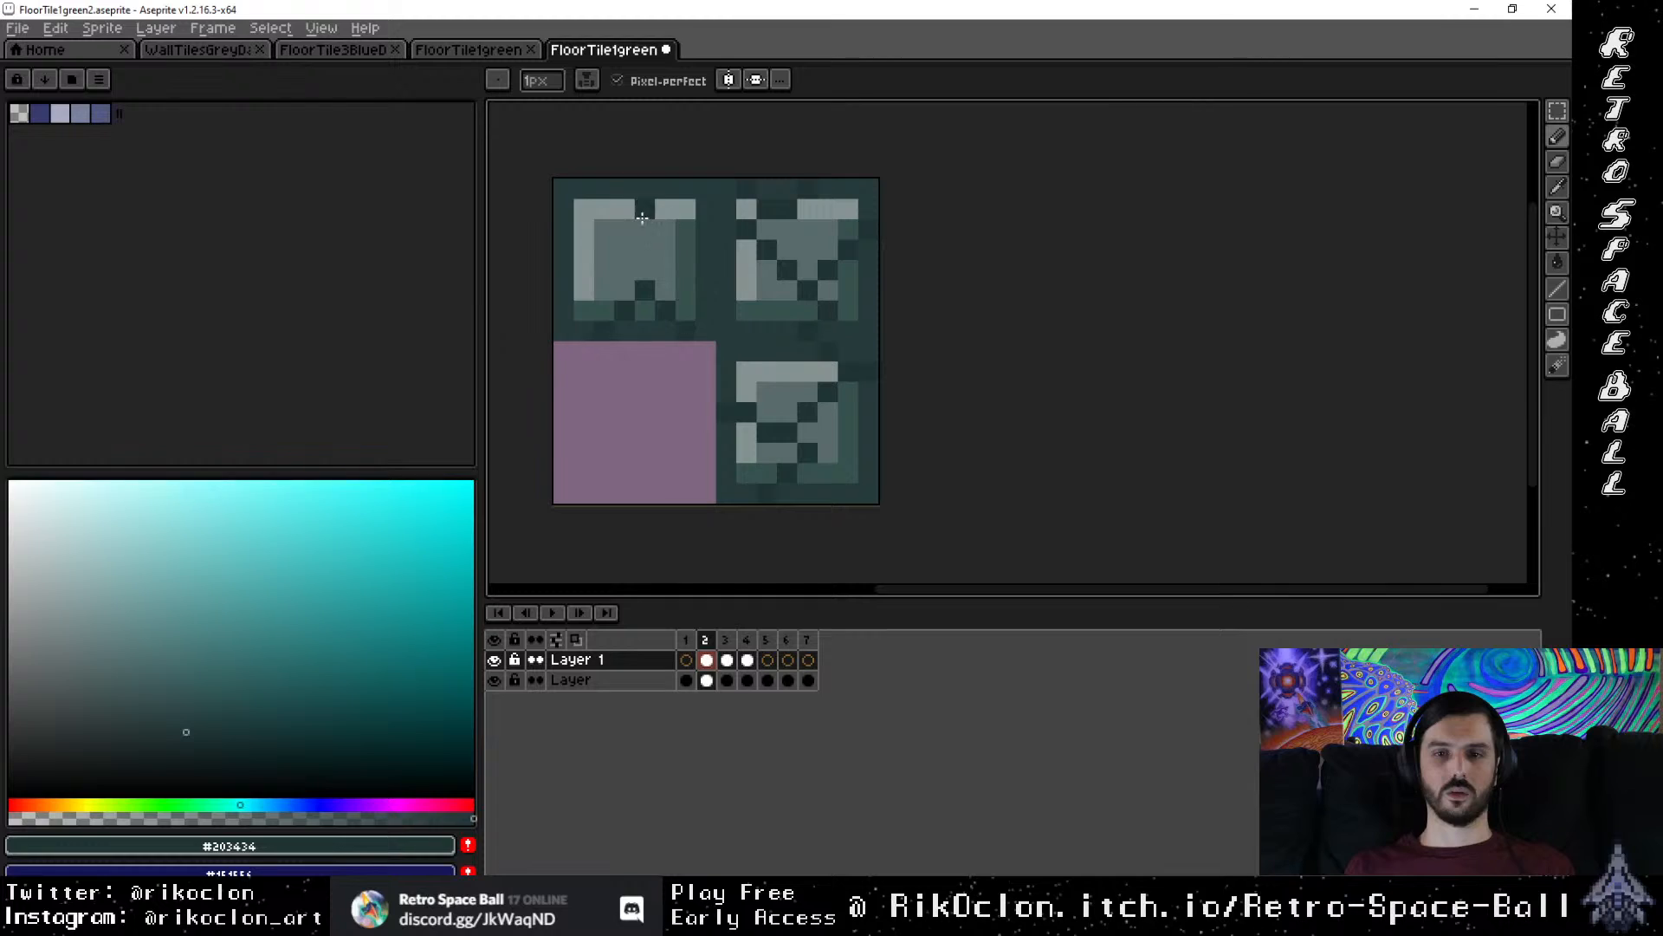
{"action": "mouse_move", "coordinate": [676, 247]}
{"action": "left_mouse_down"}
{"action": "mouse_move", "coordinate": [706, 233]}
{"action": "mouse_move", "coordinate": [630, 249]}
{"action": "mouse_move", "coordinate": [607, 208]}
{"action": "left_mouse_up"}
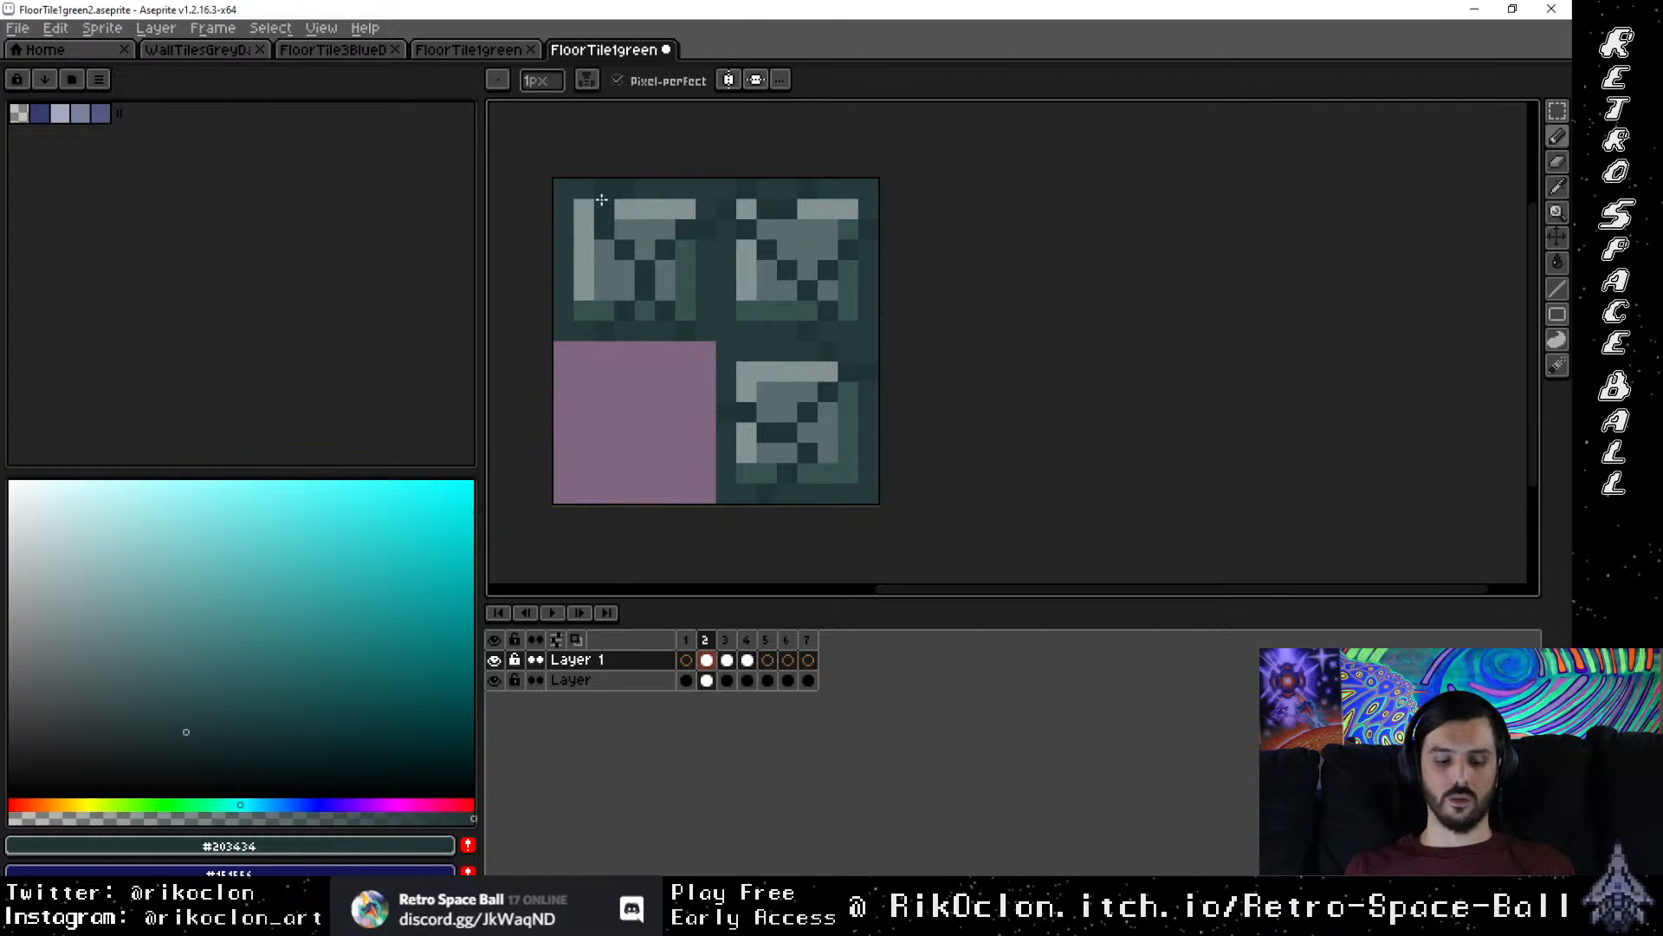
{"action": "key", "text": "e"}
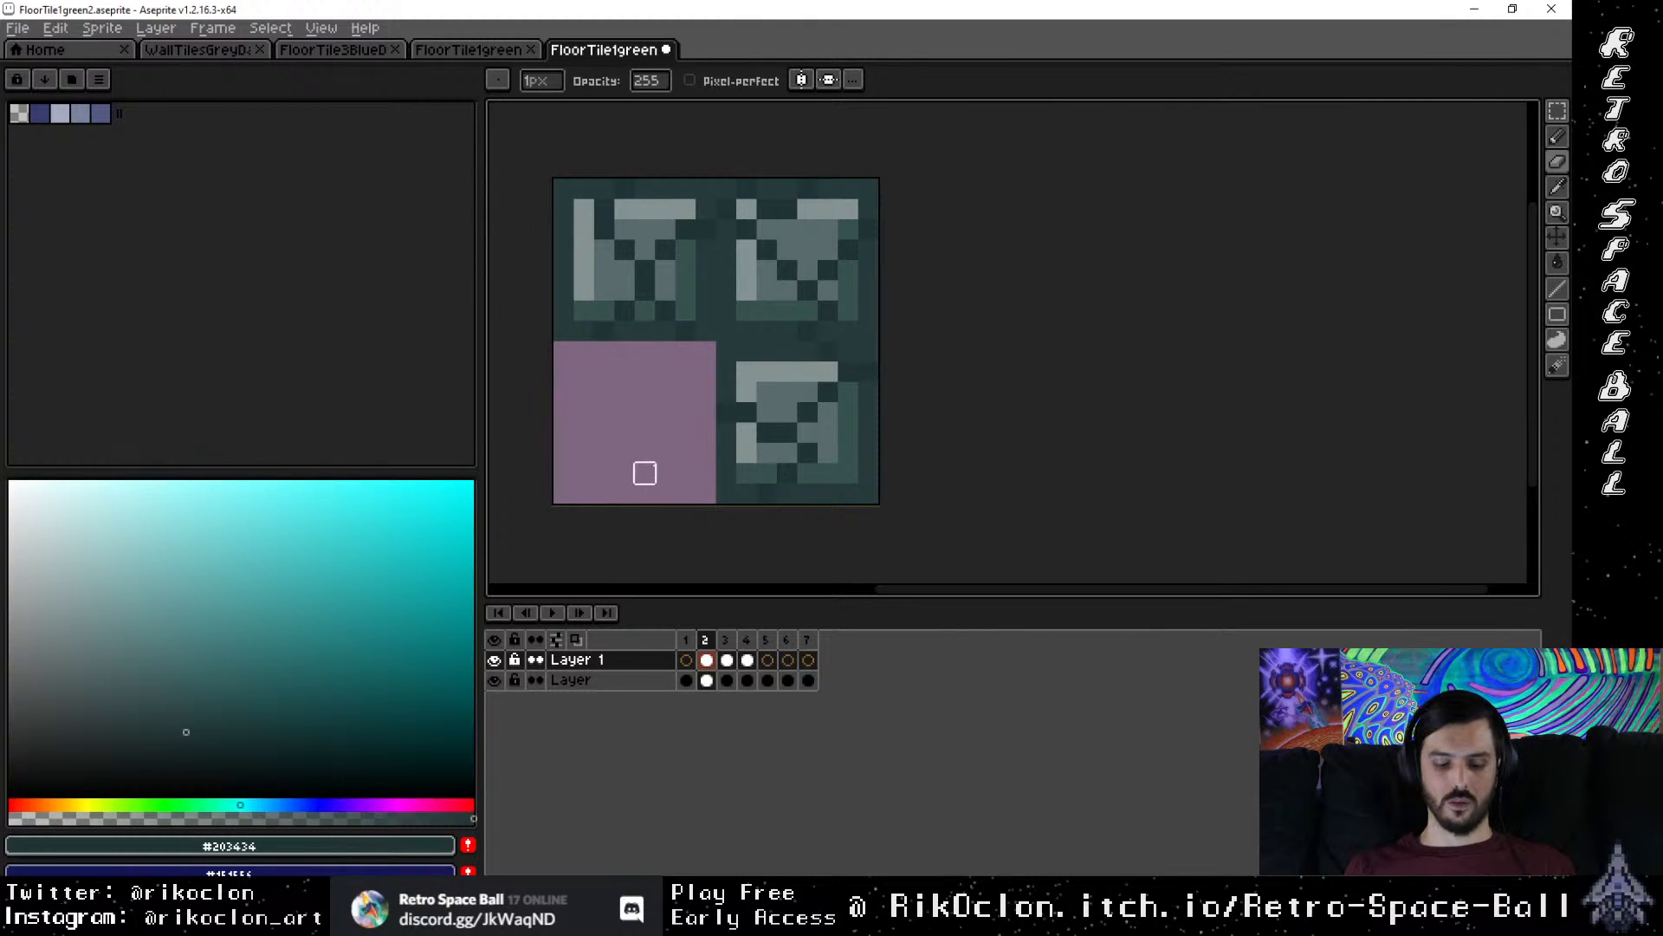
{"action": "key", "text": "b"}
{"action": "left_click", "coordinate": [576, 232]}
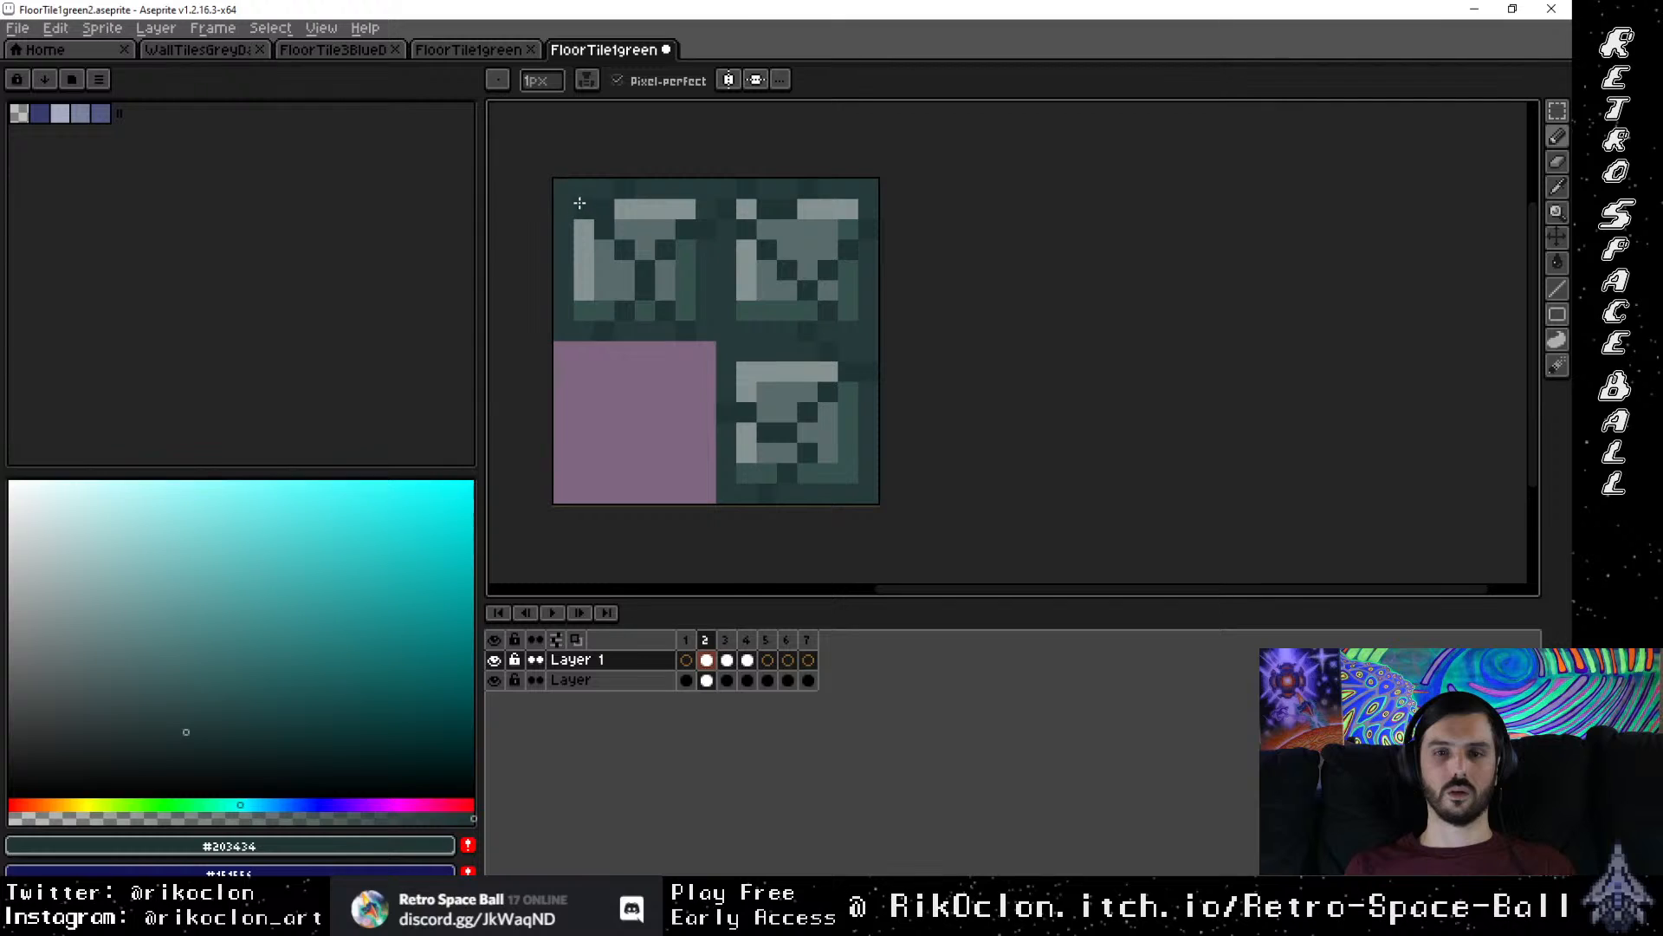
{"action": "left_click", "coordinate": [579, 203]}
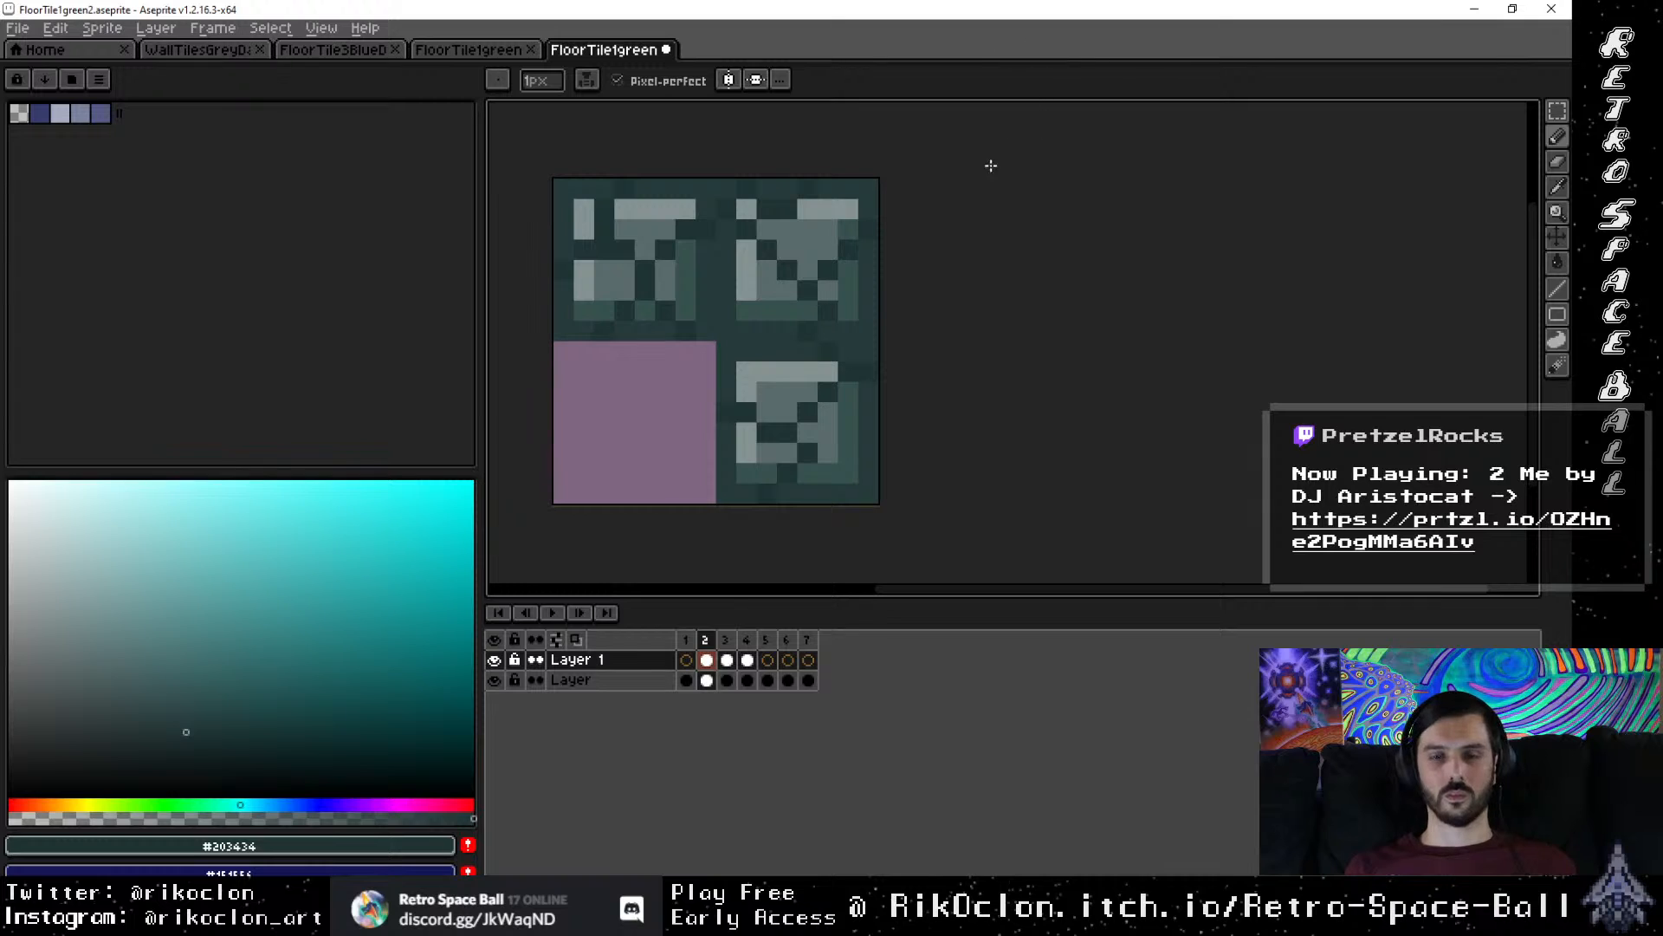
Step: Sample the highlight crack colour #5c7573 from frame 3 and recolour the crack pixels crossing the three blocks' highlight edges in frame 2
{"action": "key", "text": "e"}
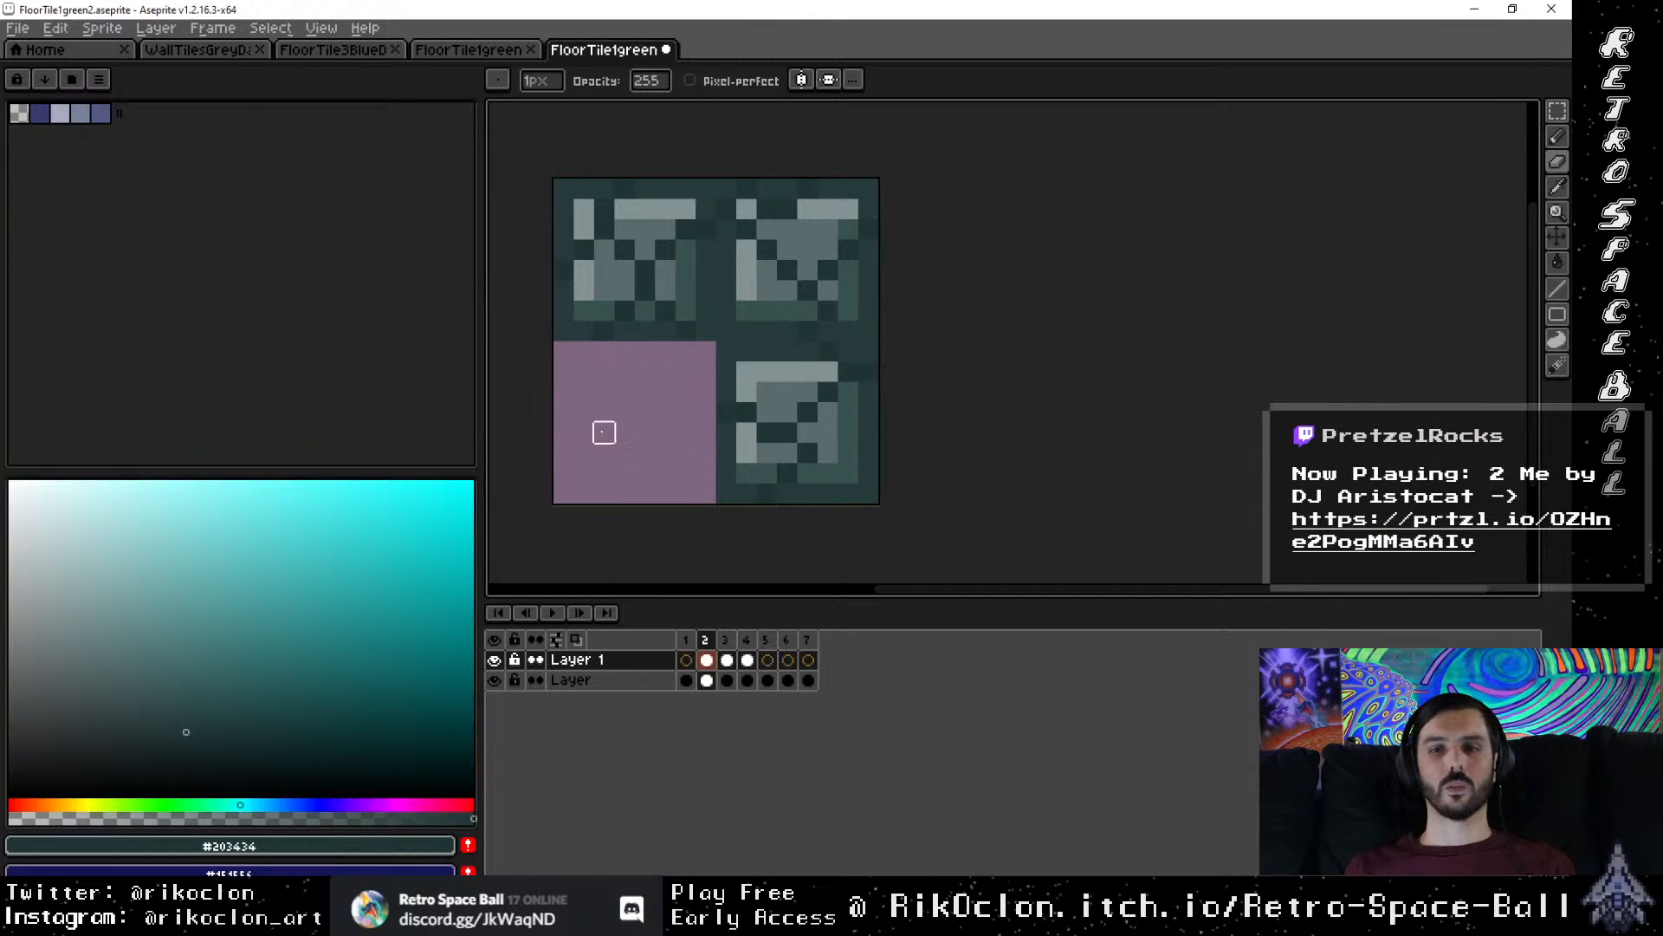
{"action": "left_click", "coordinate": [727, 642]}
{"action": "key", "text": "i"}
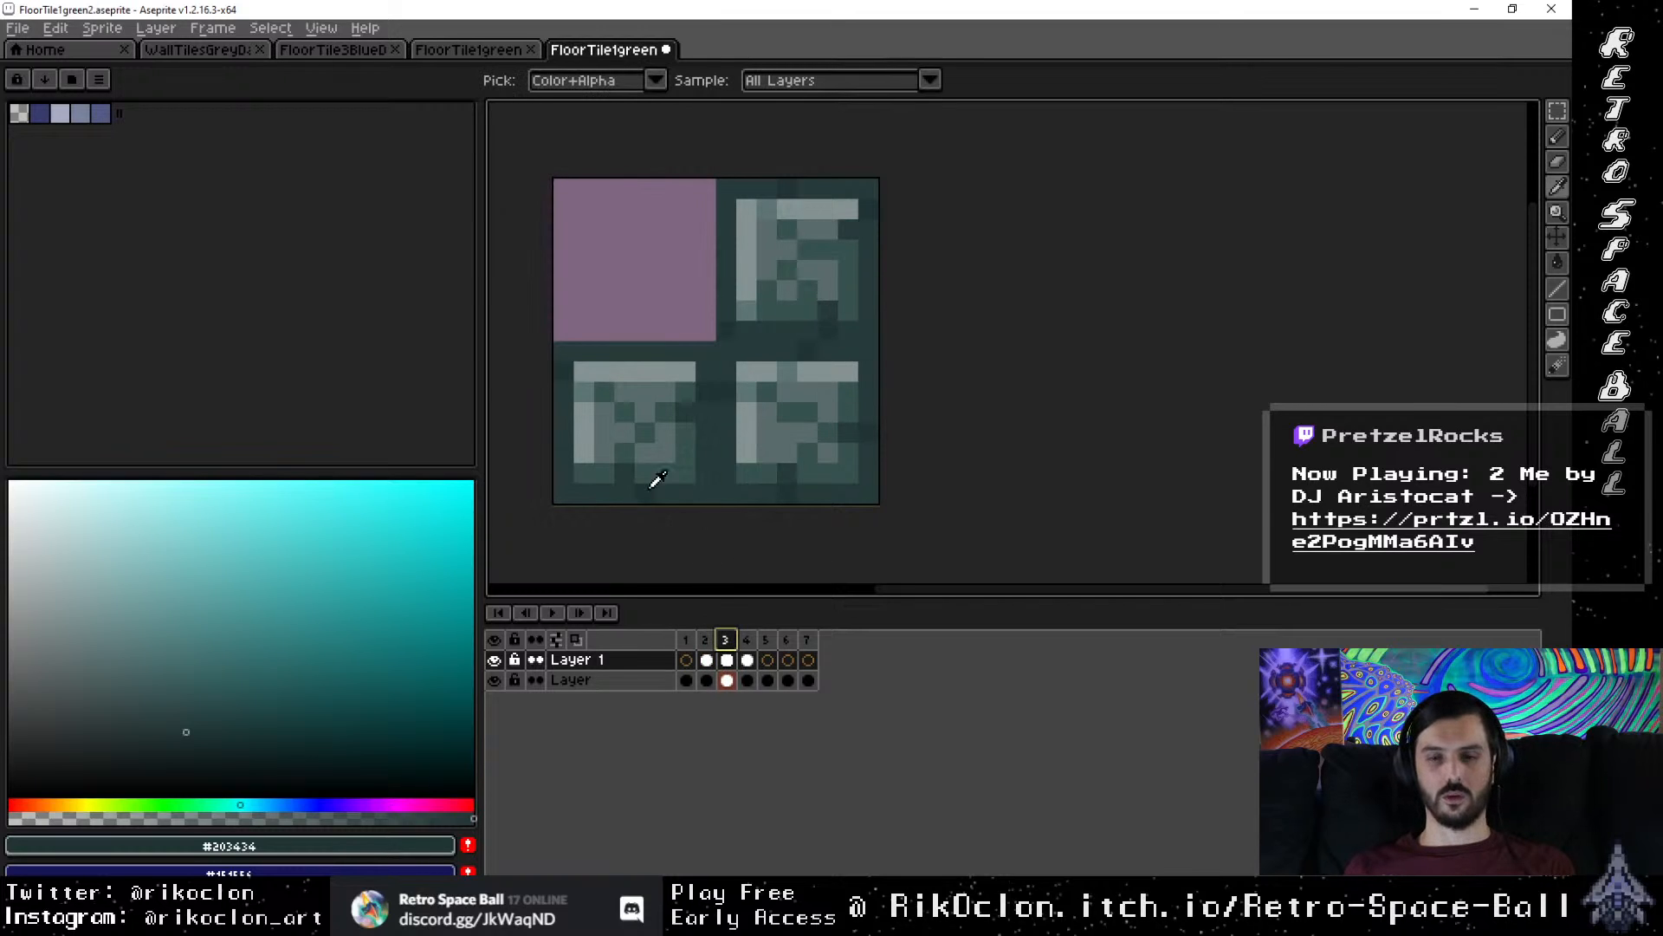
{"action": "left_click", "coordinate": [589, 382]}
{"action": "left_click", "coordinate": [707, 641]}
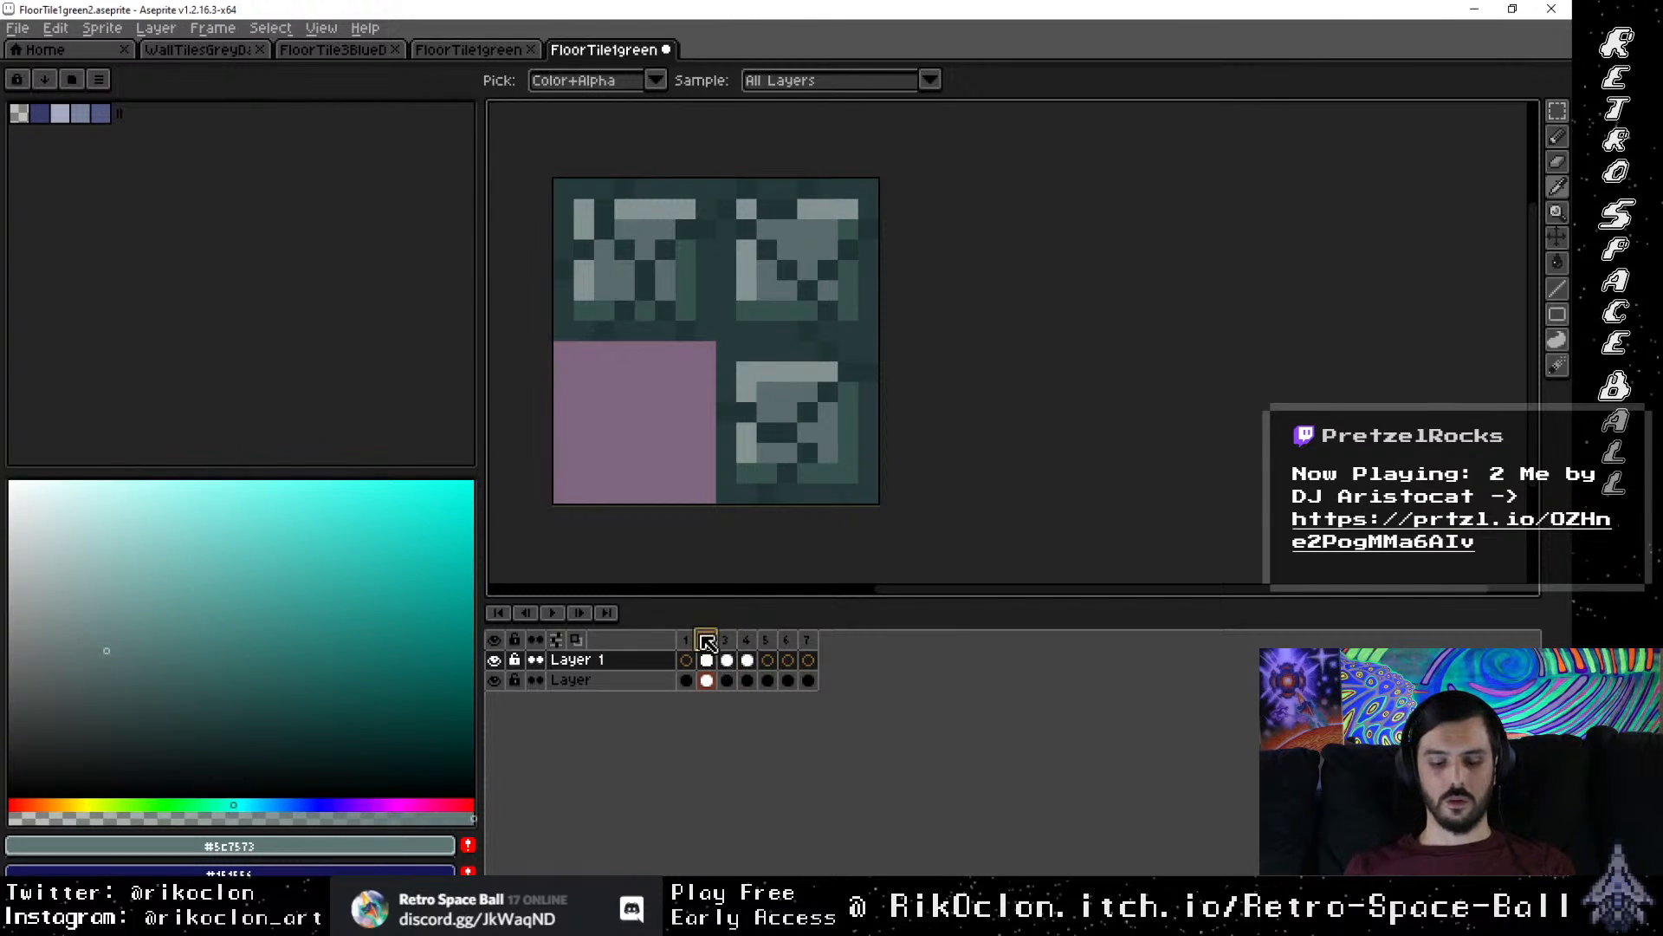
{"action": "key", "text": "b"}
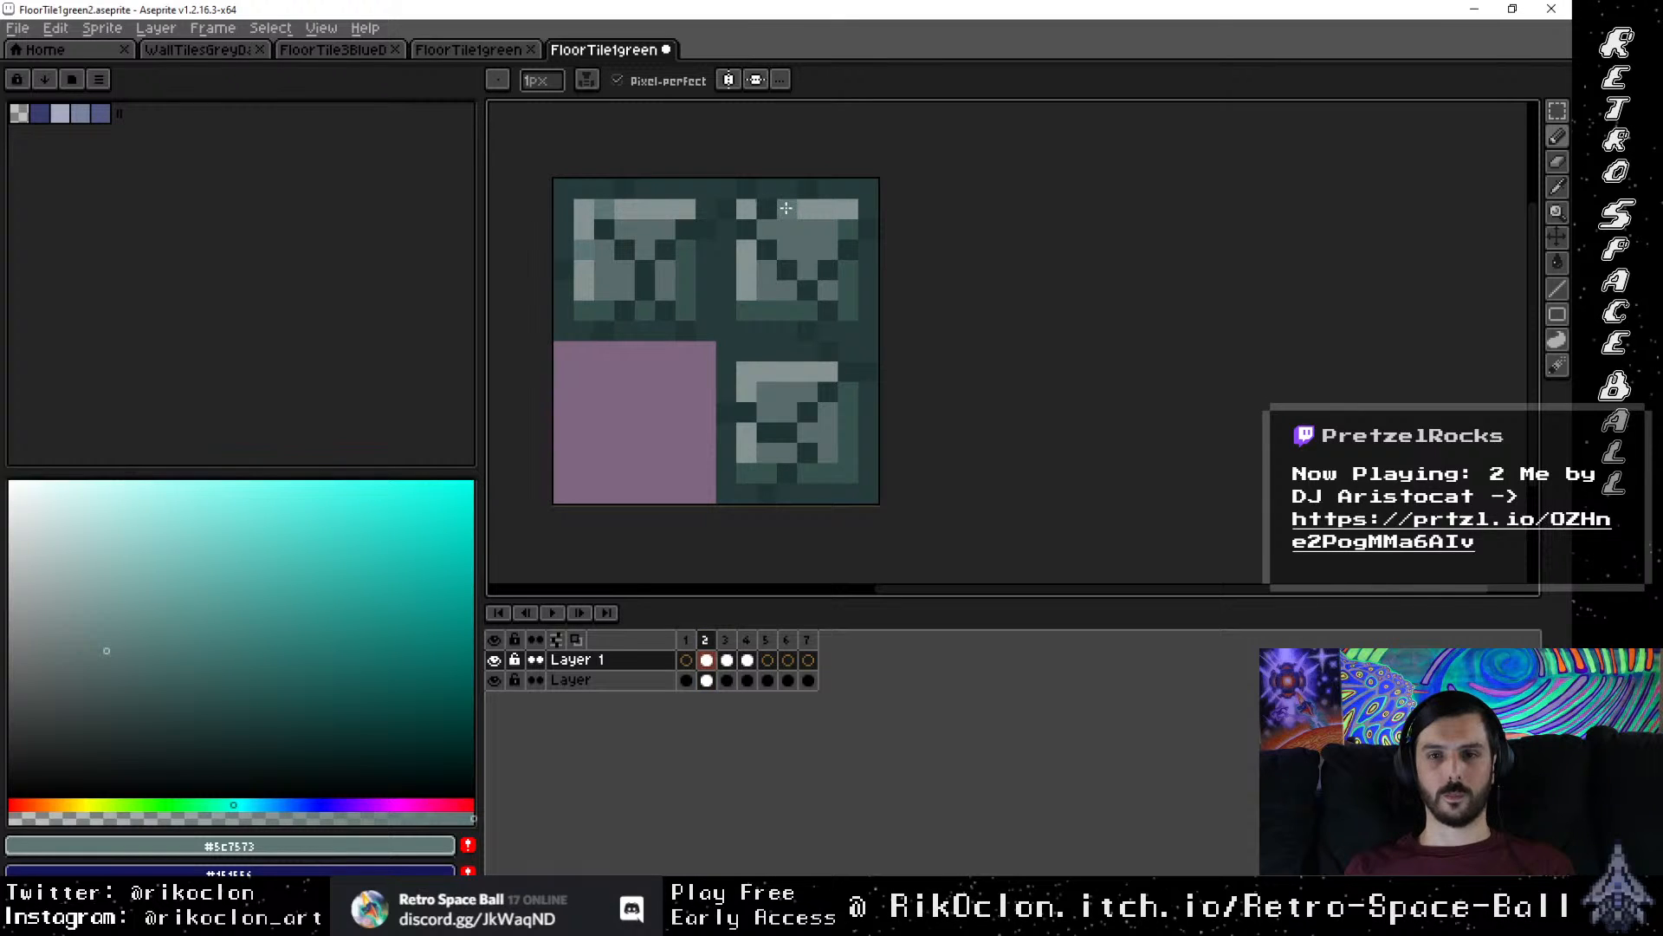
{"action": "left_click_drag", "start_coordinate": [767, 209], "coordinate": [747, 229]}
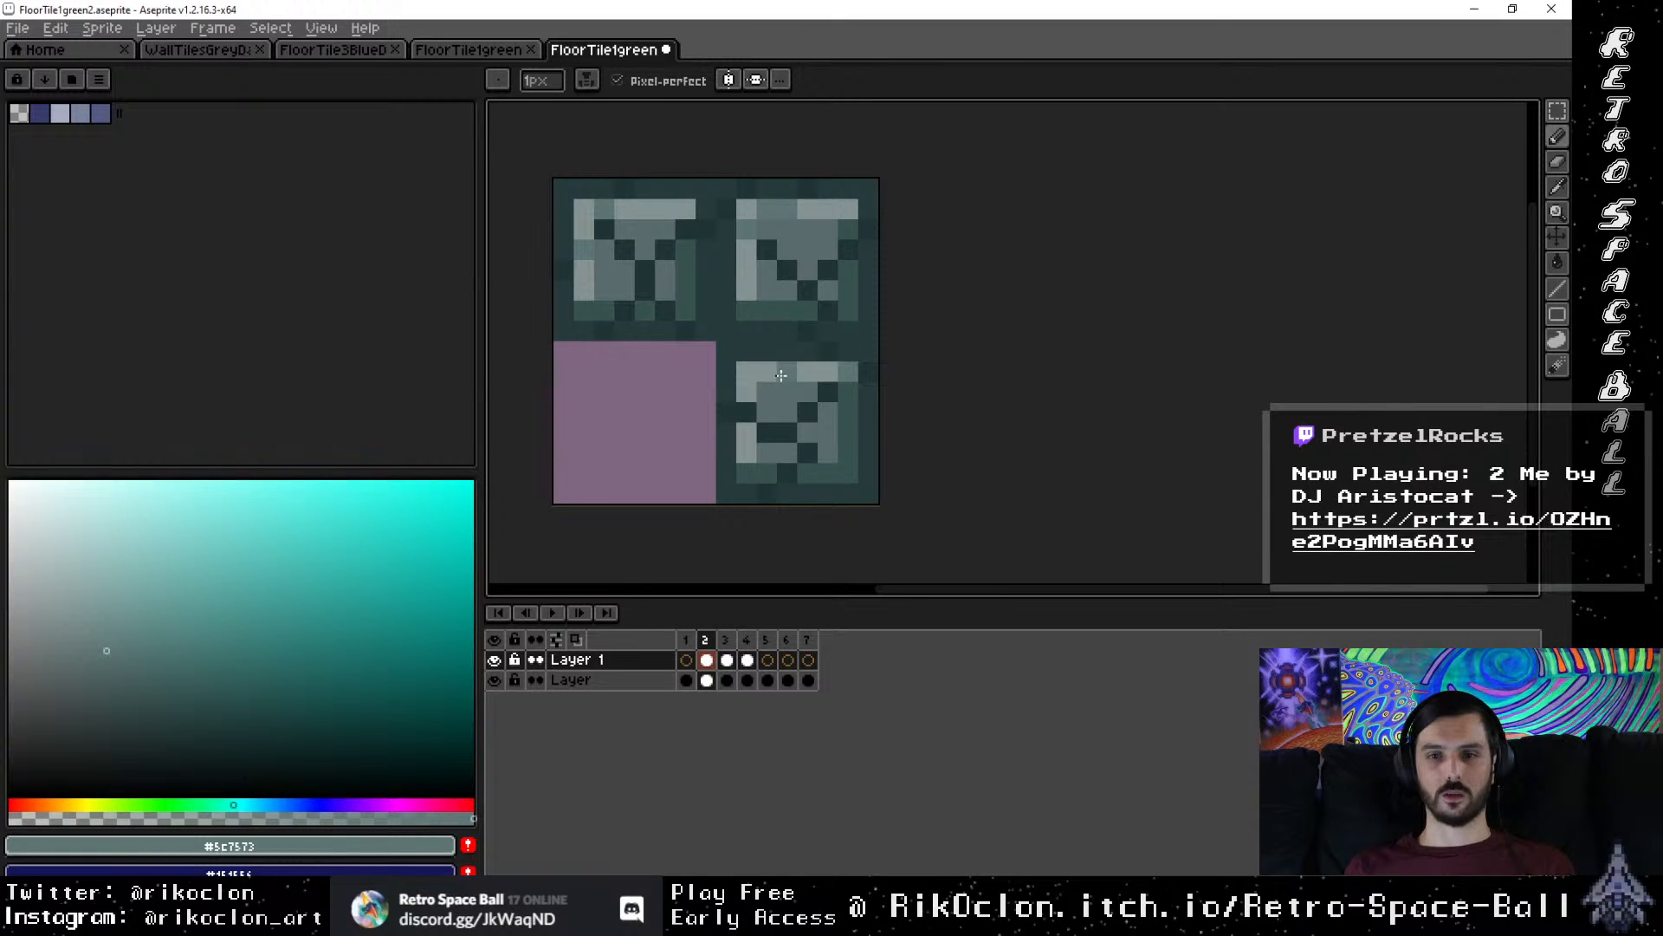
{"action": "left_click_drag", "start_coordinate": [781, 376], "coordinate": [756, 405]}
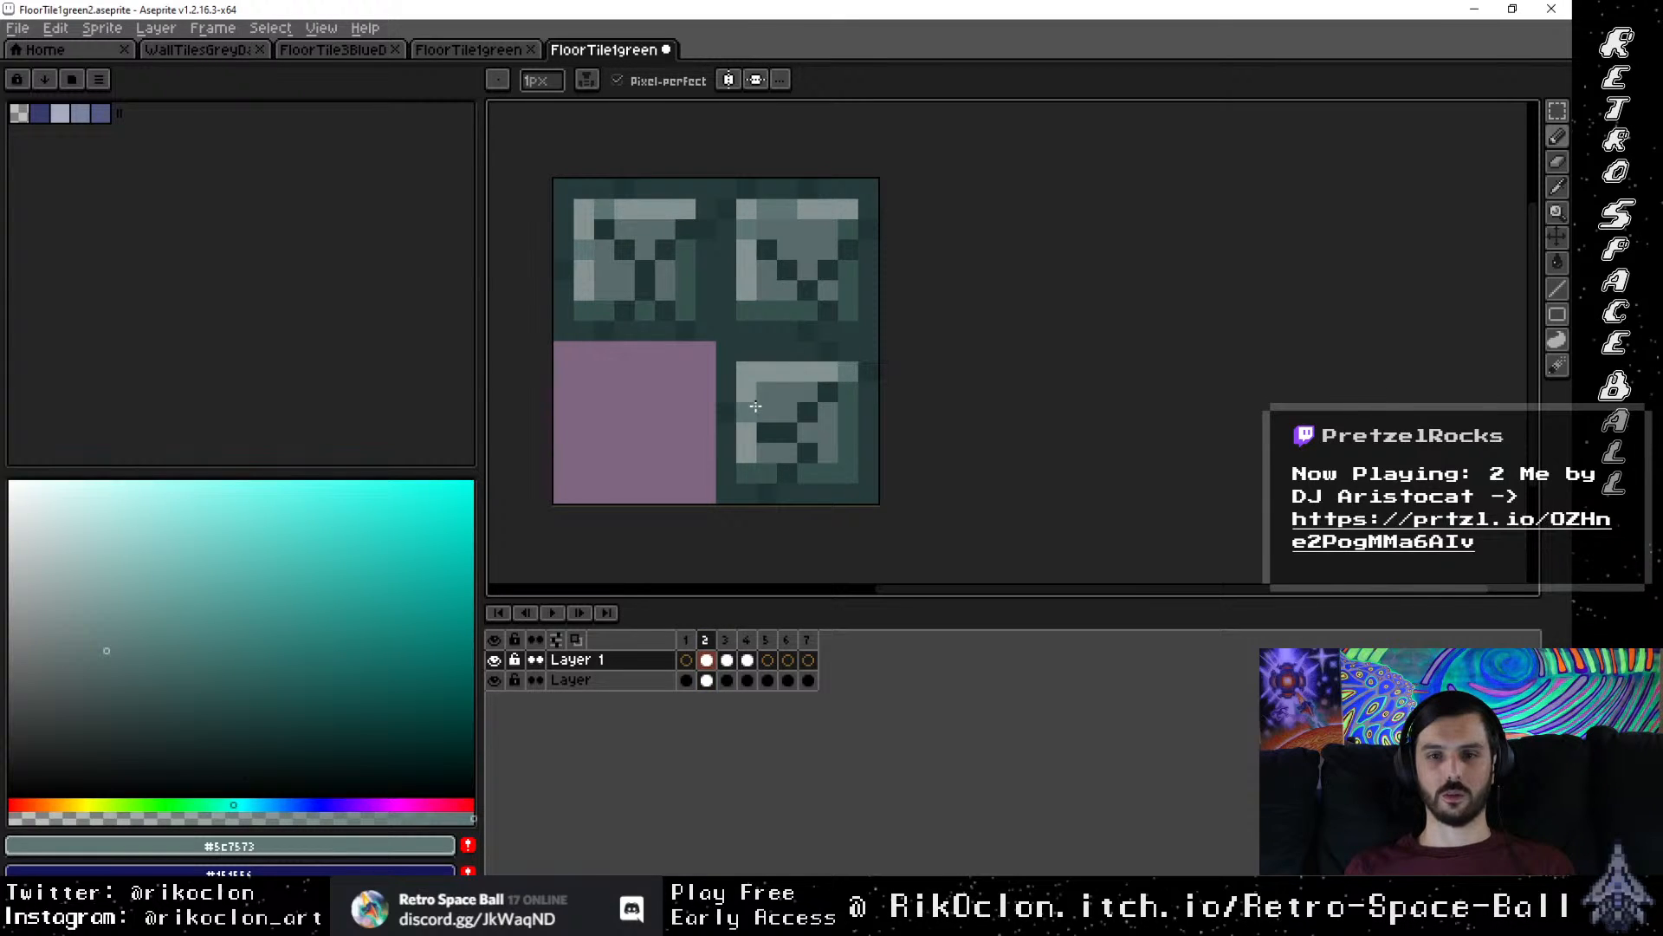
Step: Sample the crack colour #37524e from frame 3 and recolour the crack pixels on the faces of the three blocks in frame 2
{"action": "left_click", "coordinate": [728, 639]}
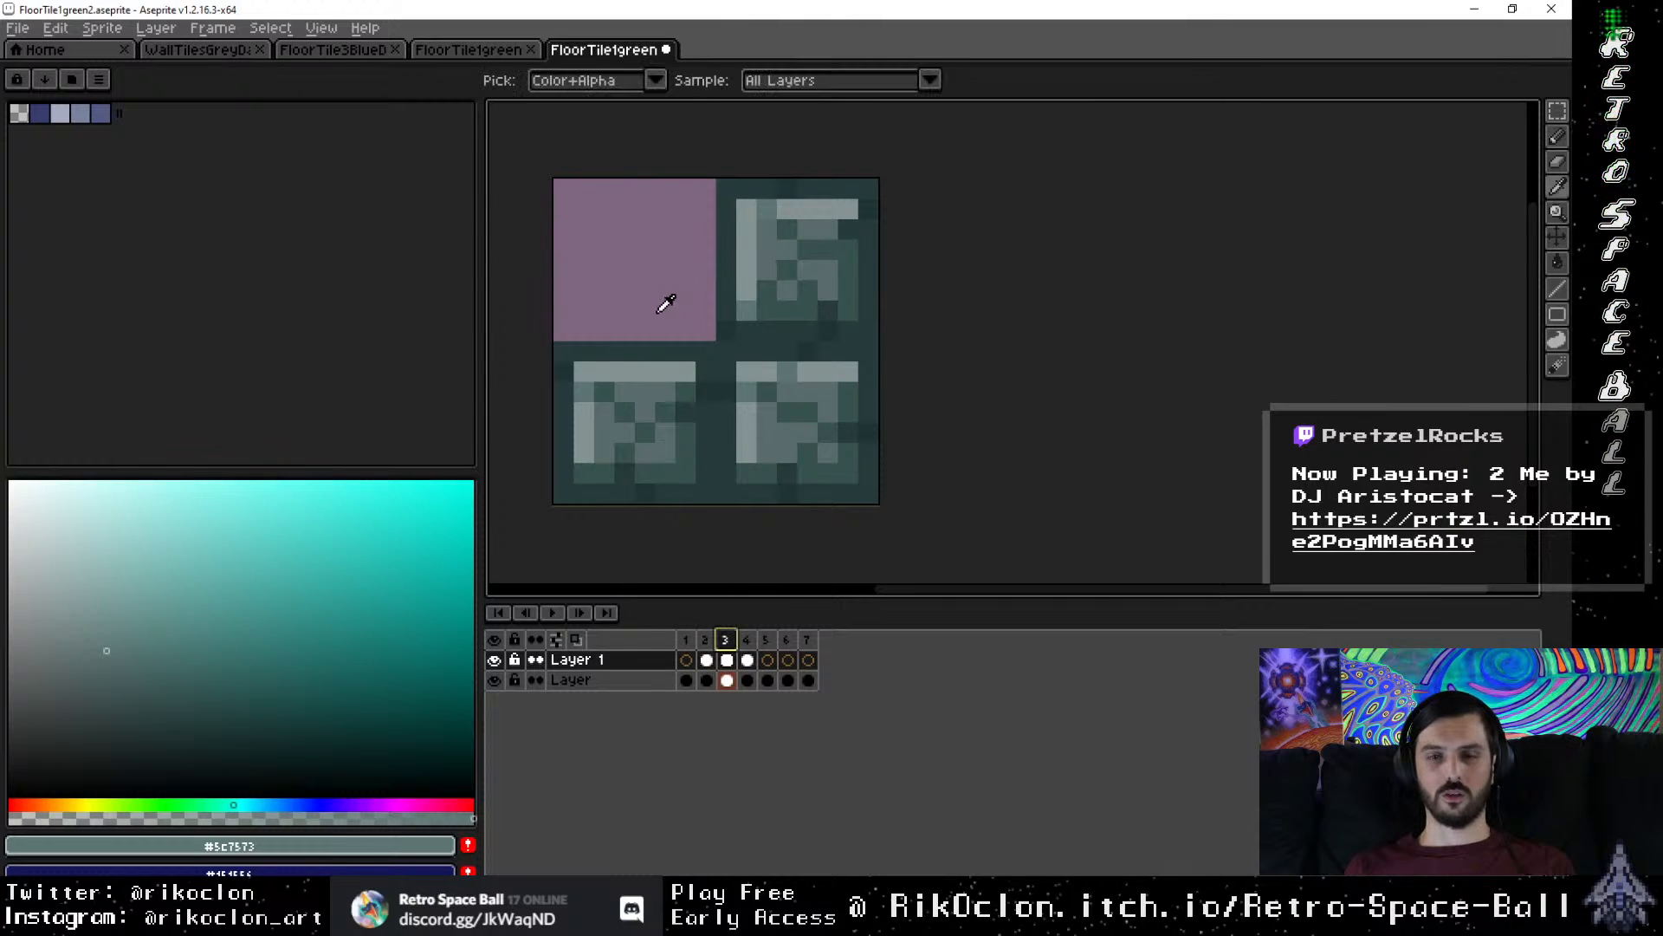
{"action": "left_click", "coordinate": [626, 399], "text": "alt"}
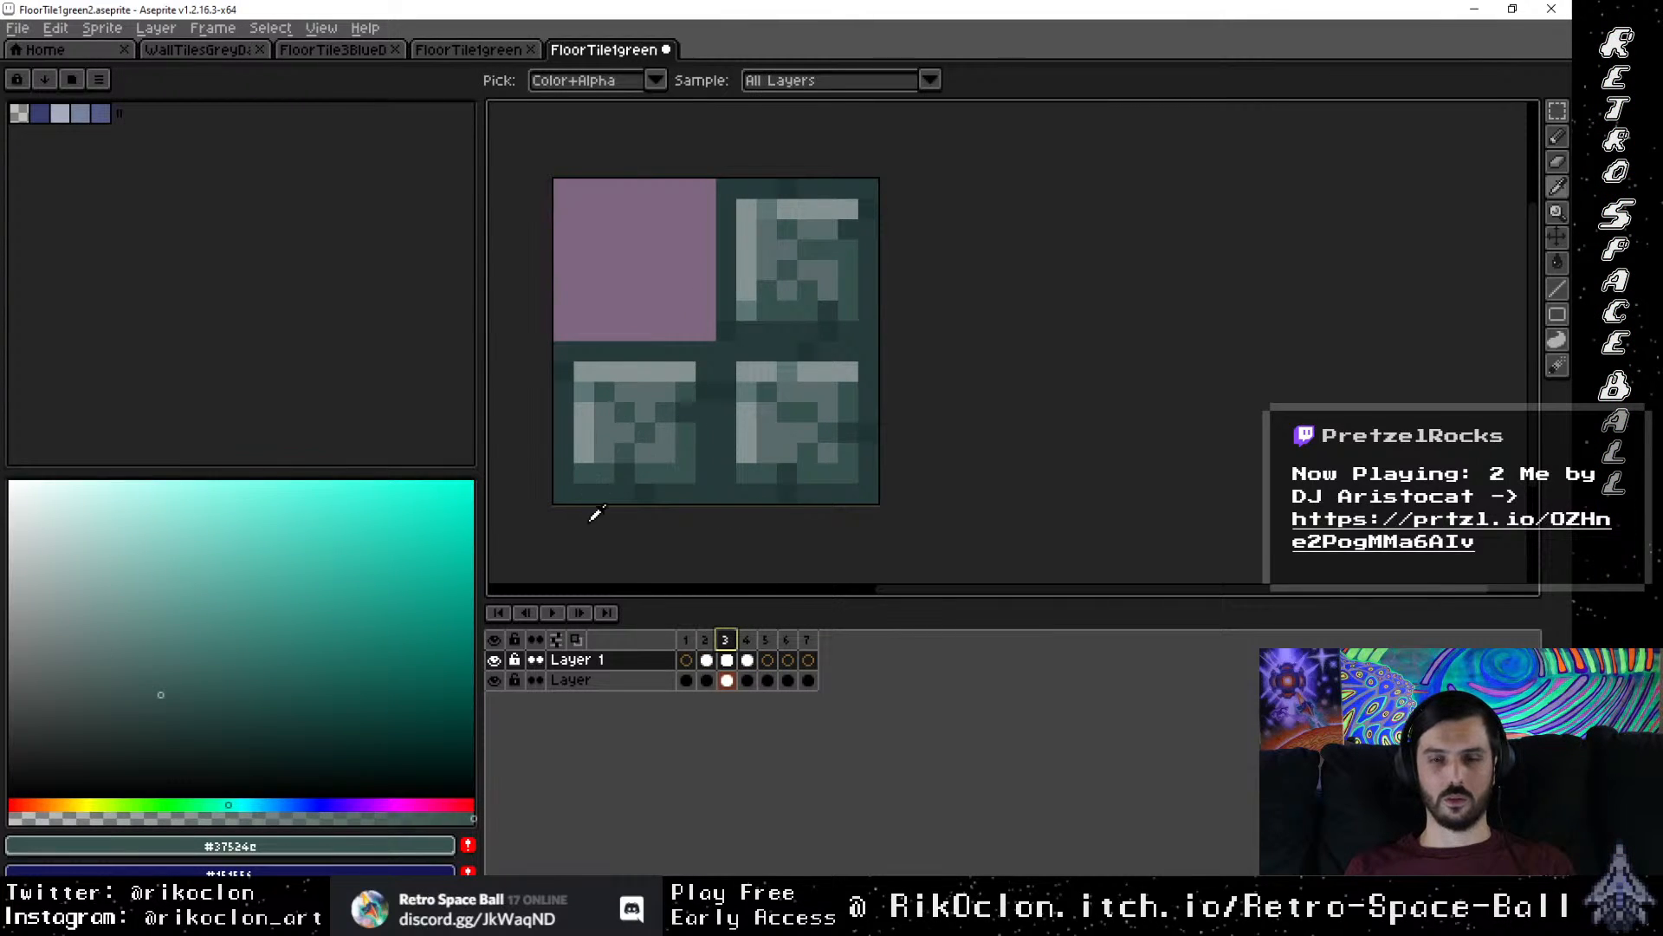
{"action": "left_click", "coordinate": [707, 640]}
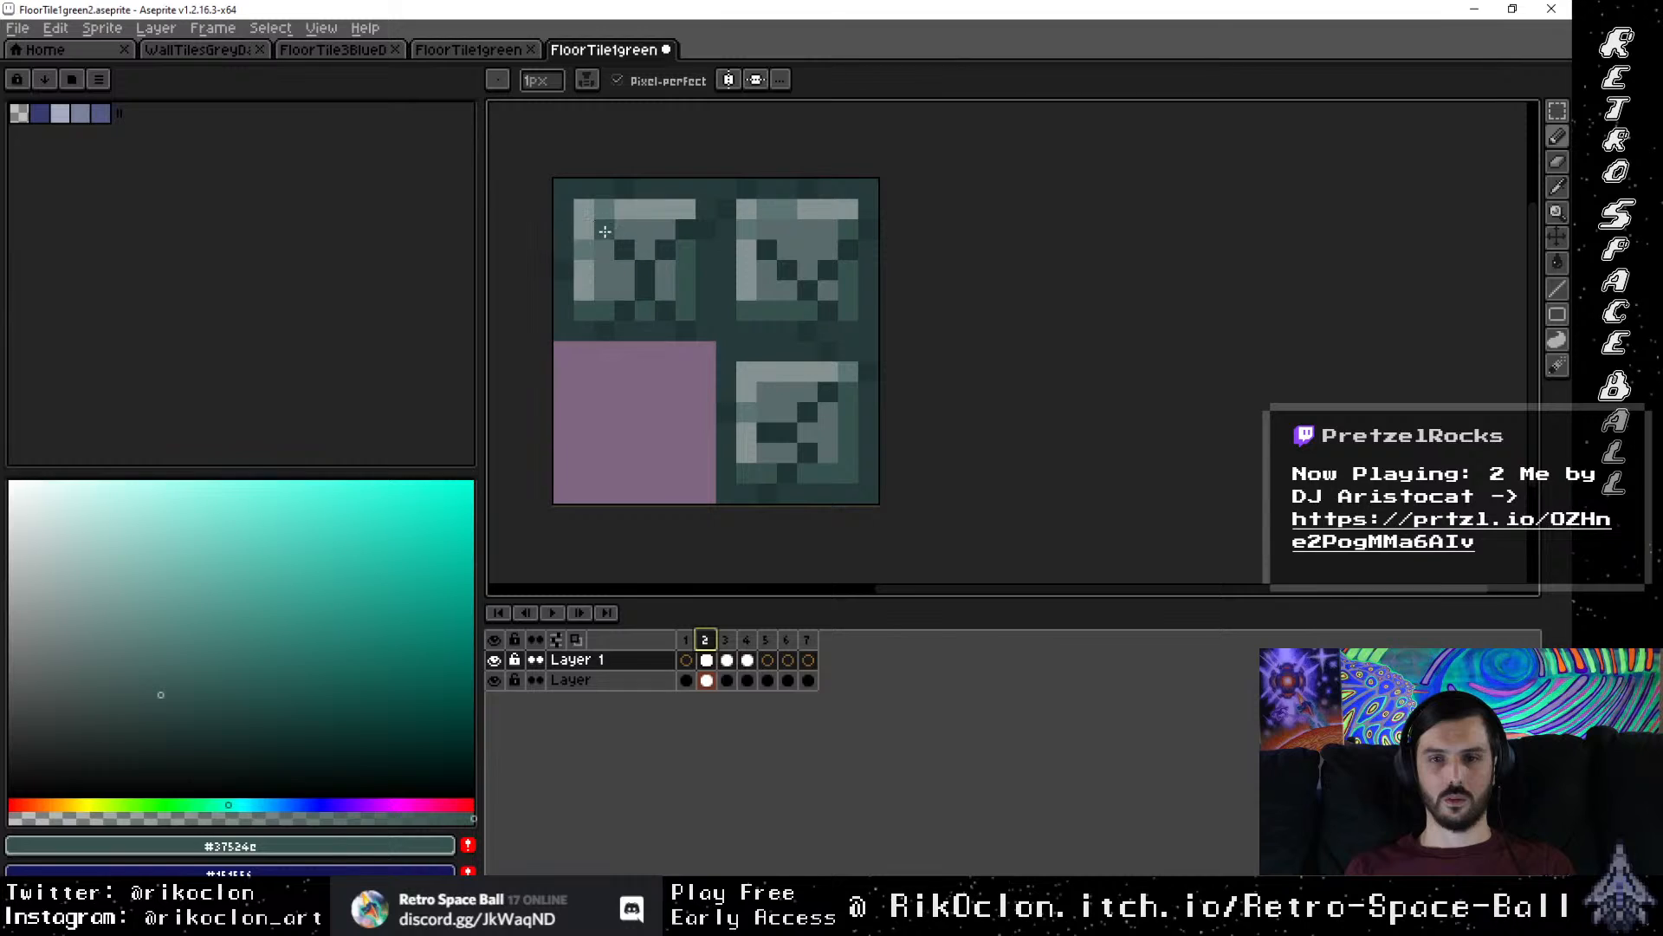
{"action": "left_click_drag", "start_coordinate": [640, 267], "coordinate": [640, 282]}
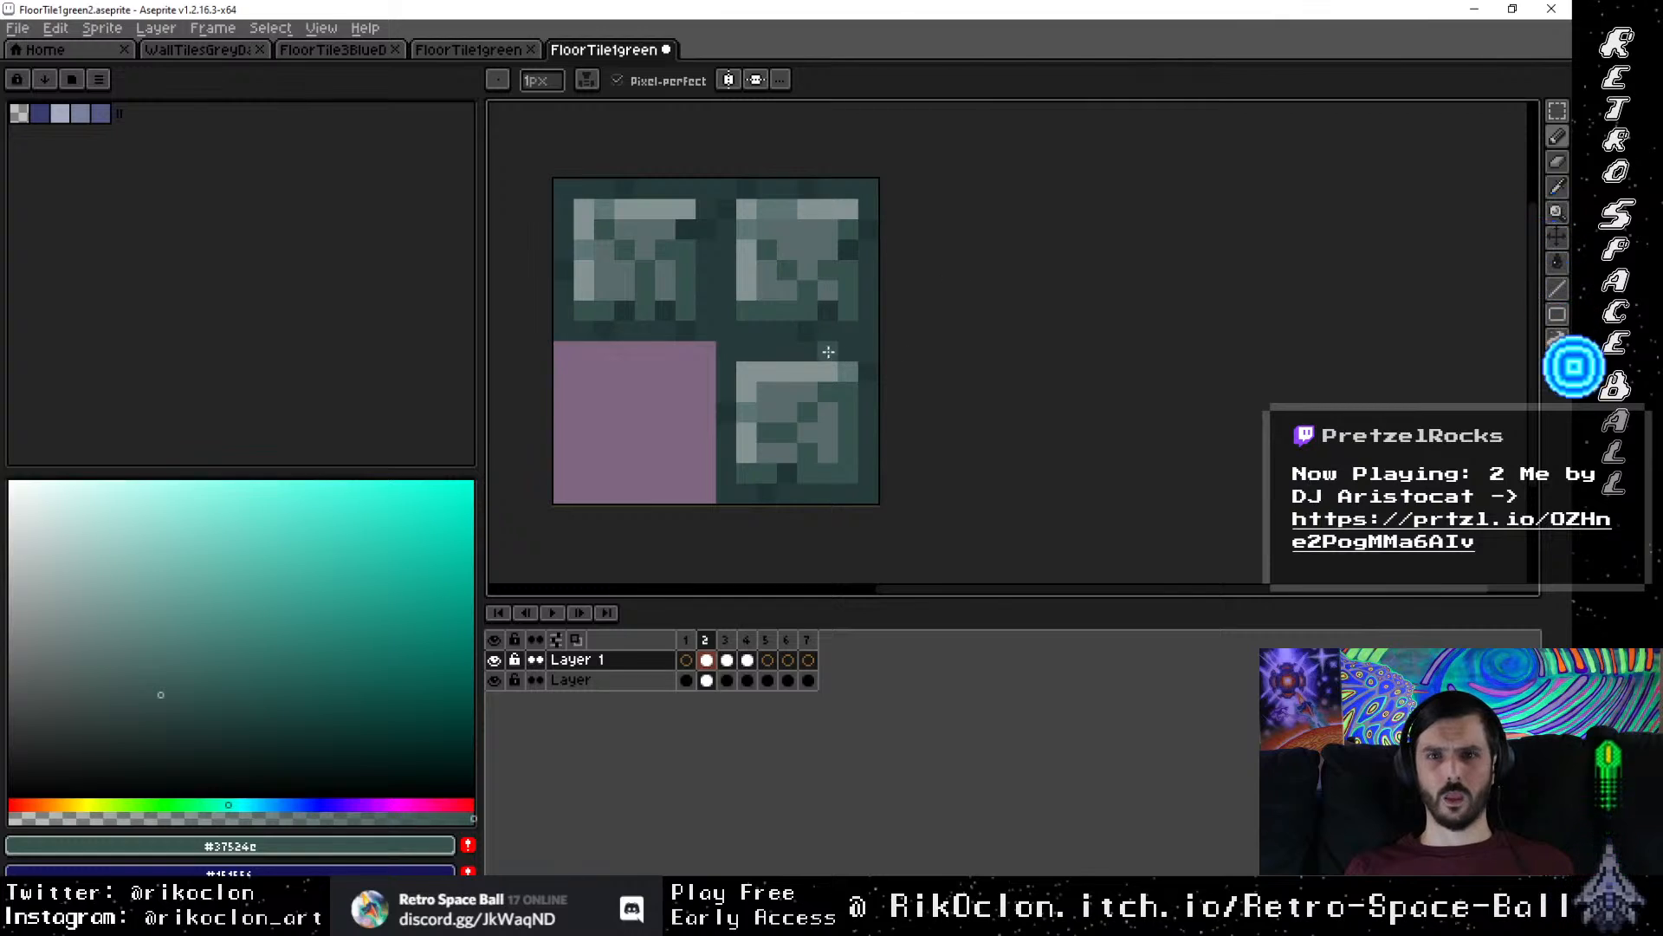
Step: Sample #243b3b from frame 3 and recolour the crack pixels on the three remaining blocks' shadow edges in frame 2
{"action": "left_click", "coordinate": [726, 640]}
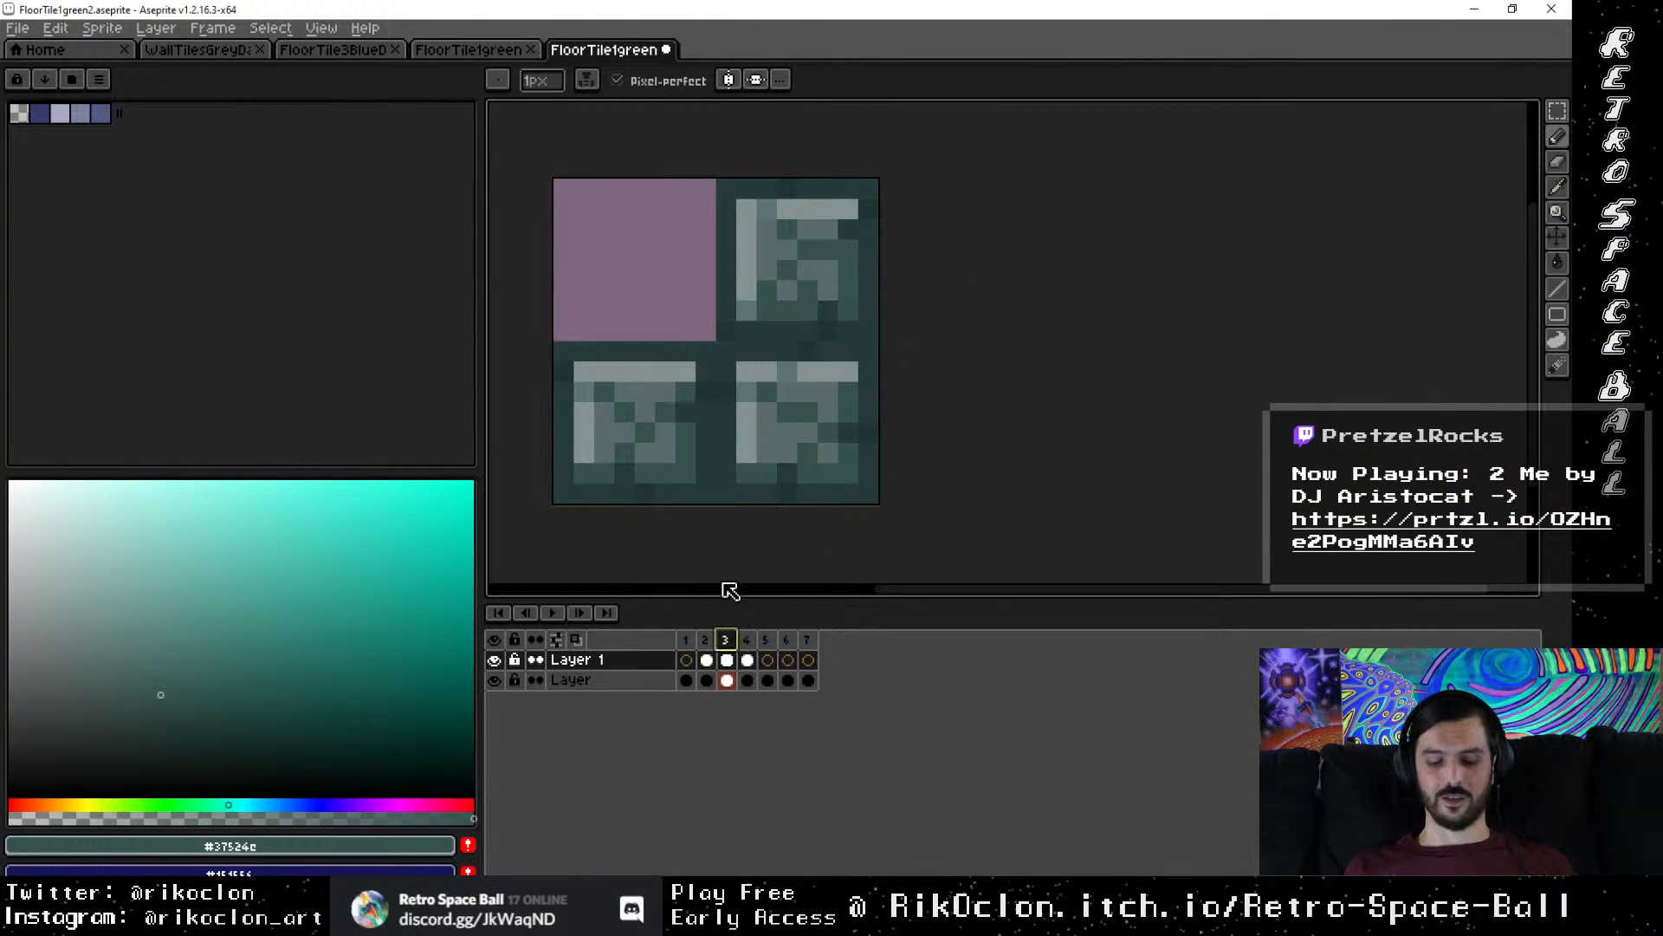
{"action": "key", "text": "alt"}
{"action": "left_click", "coordinate": [798, 489]}
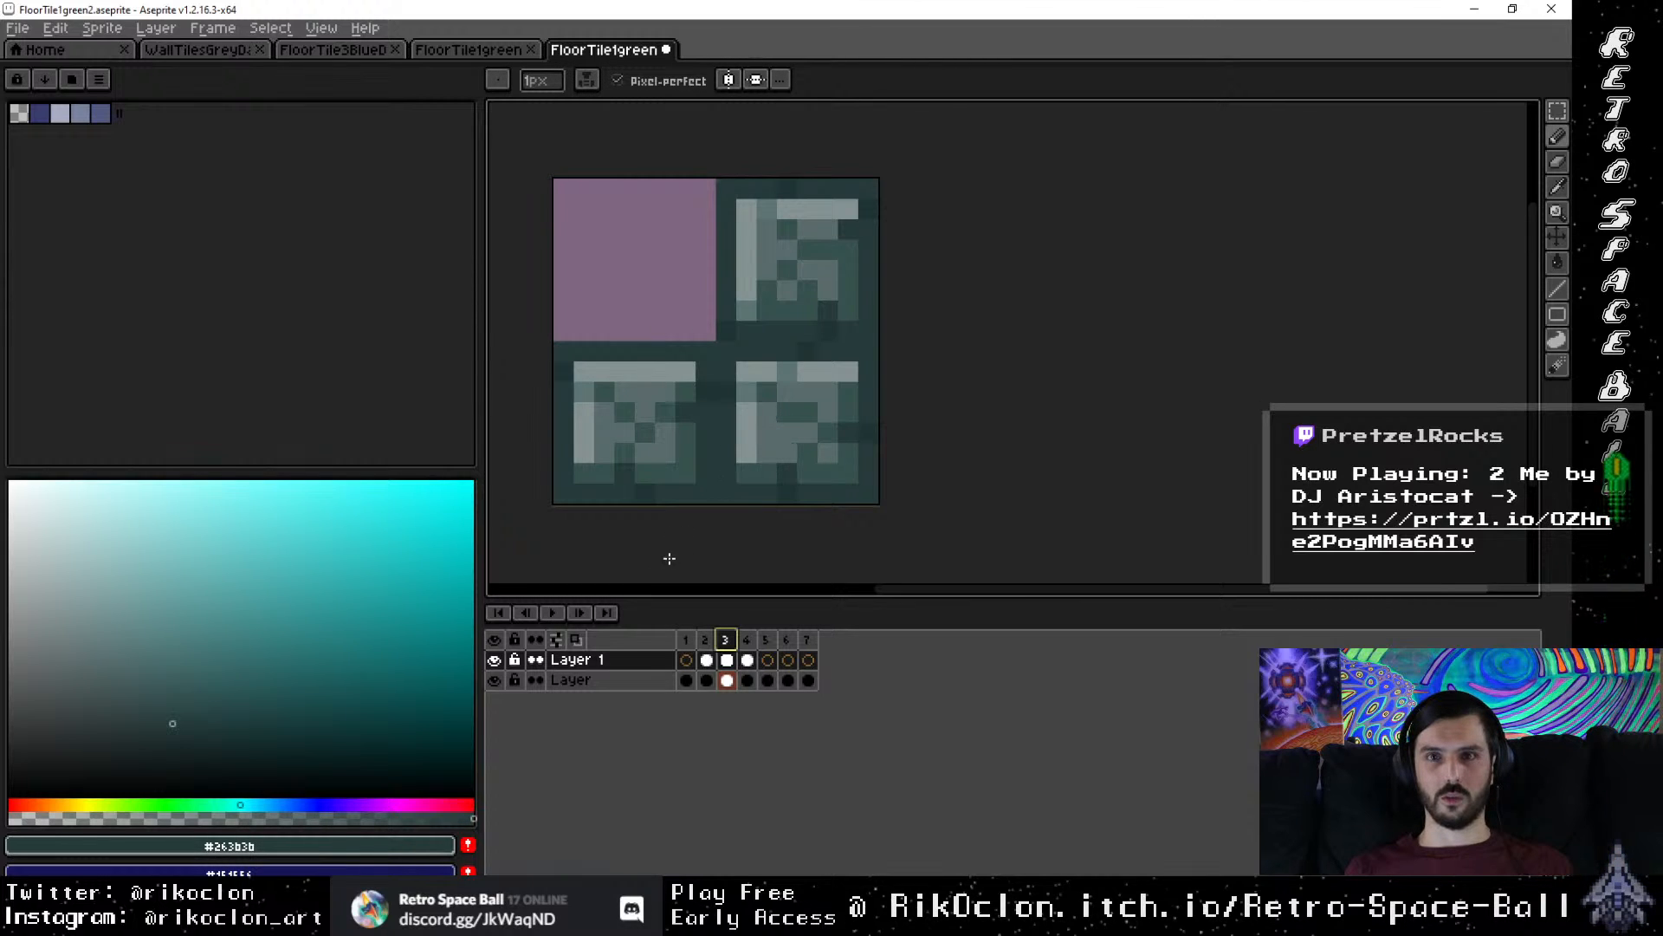
{"action": "left_click", "coordinate": [687, 642]}
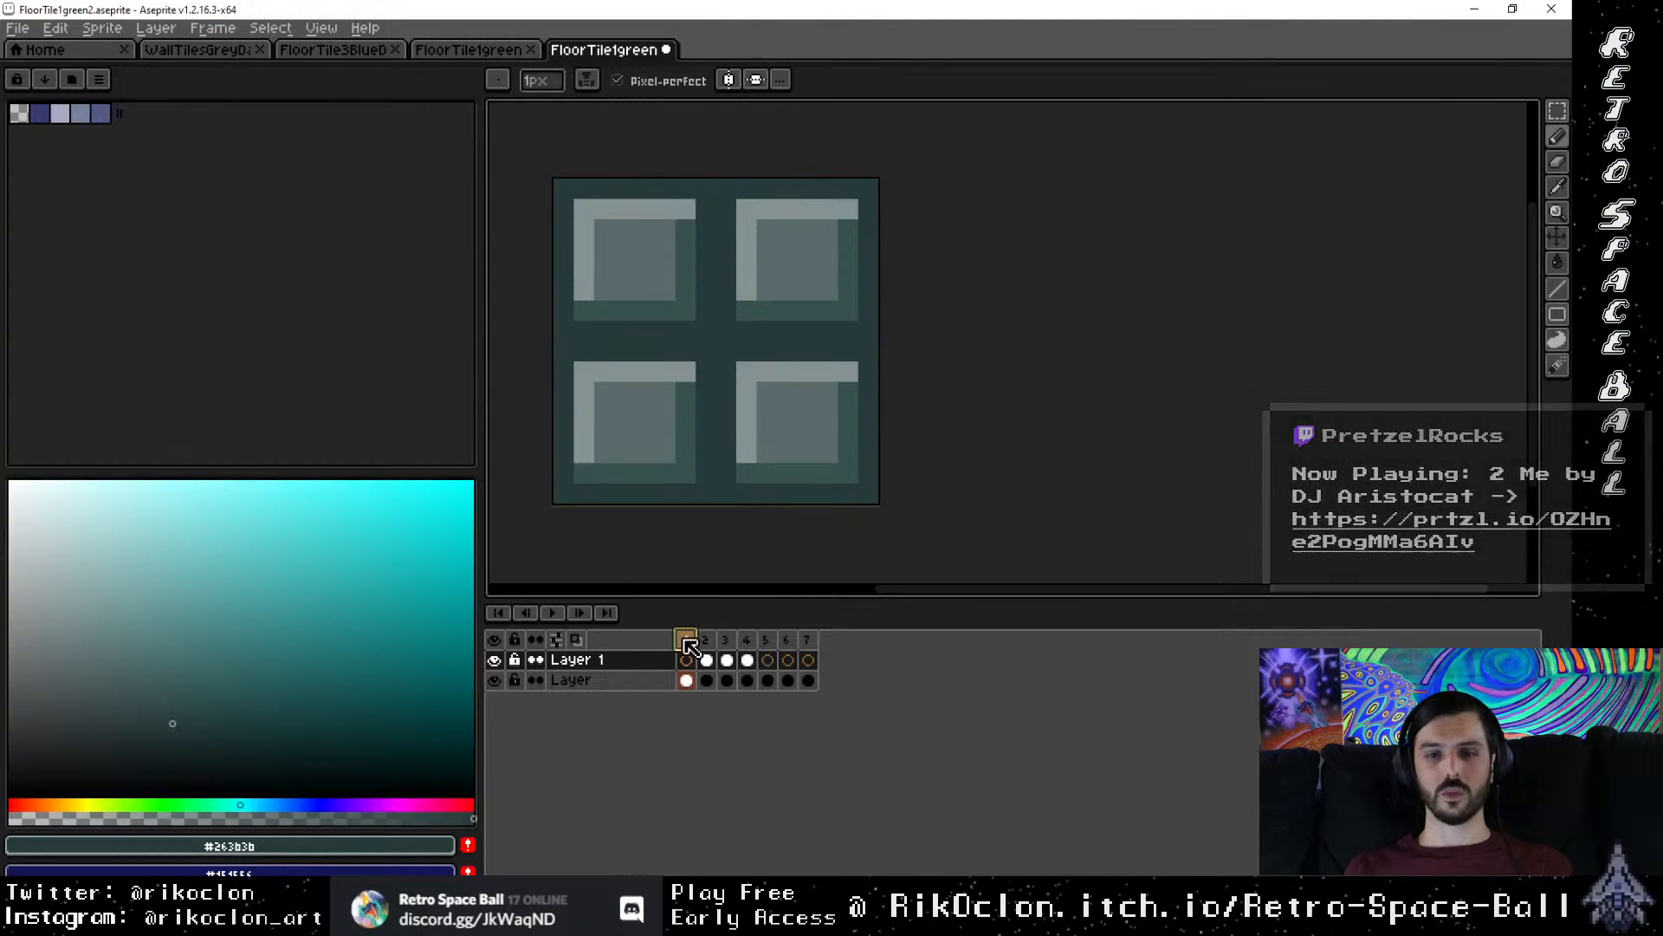
{"action": "left_click", "coordinate": [706, 642]}
{"action": "left_click", "coordinate": [730, 651]}
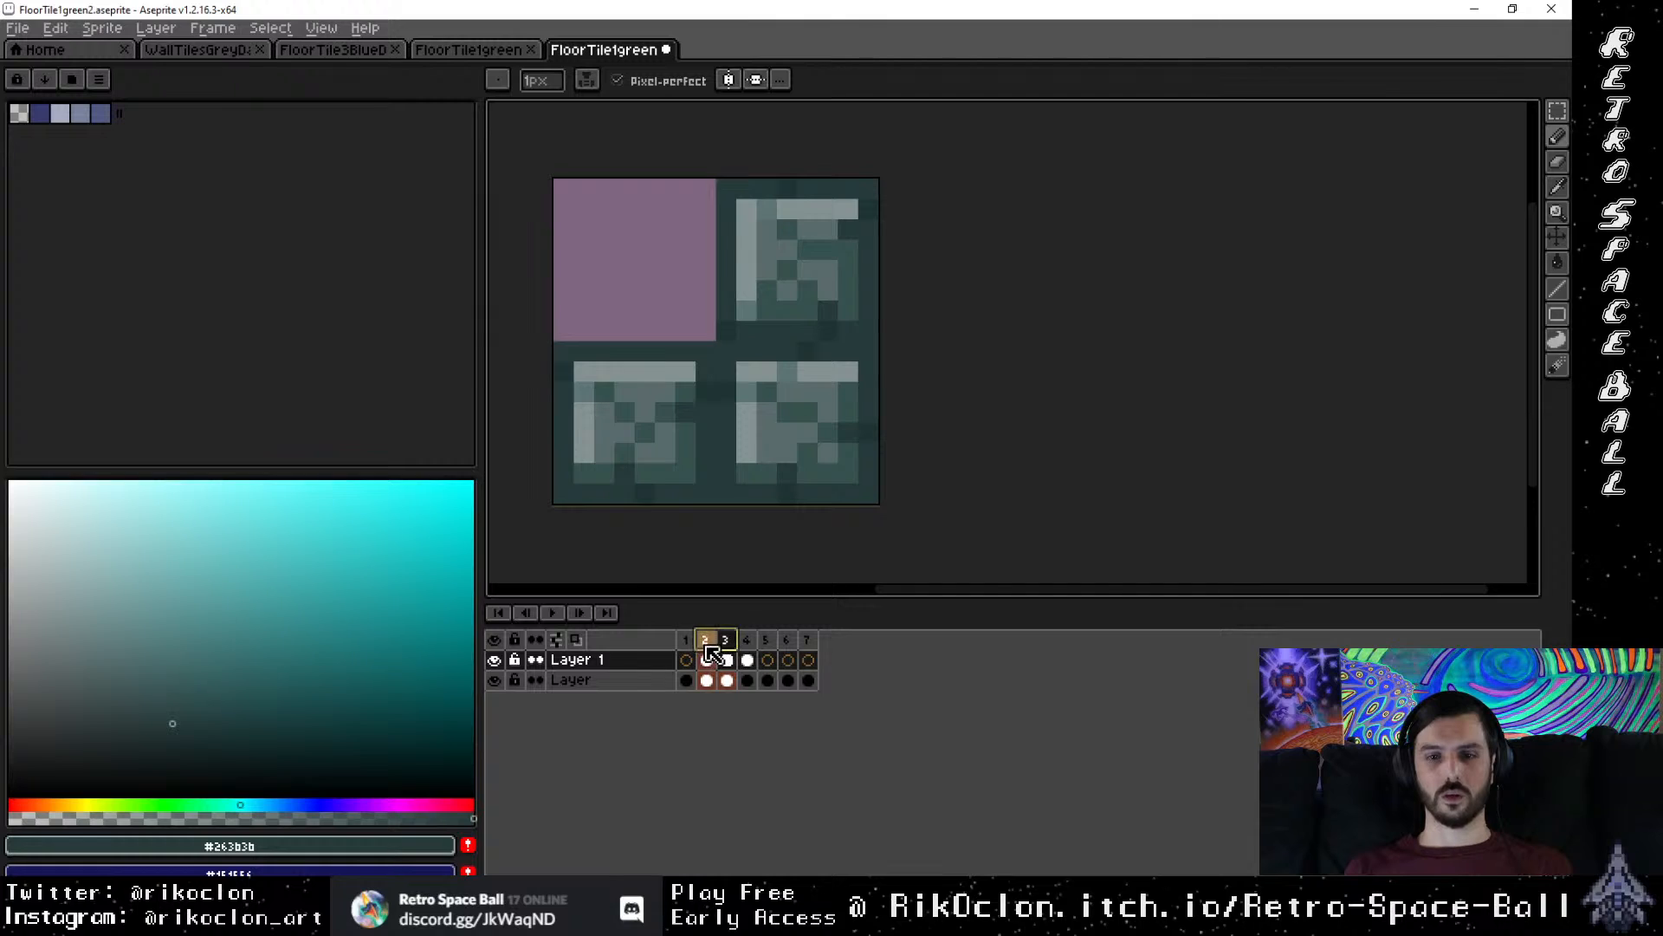
{"action": "left_click", "coordinate": [706, 651]}
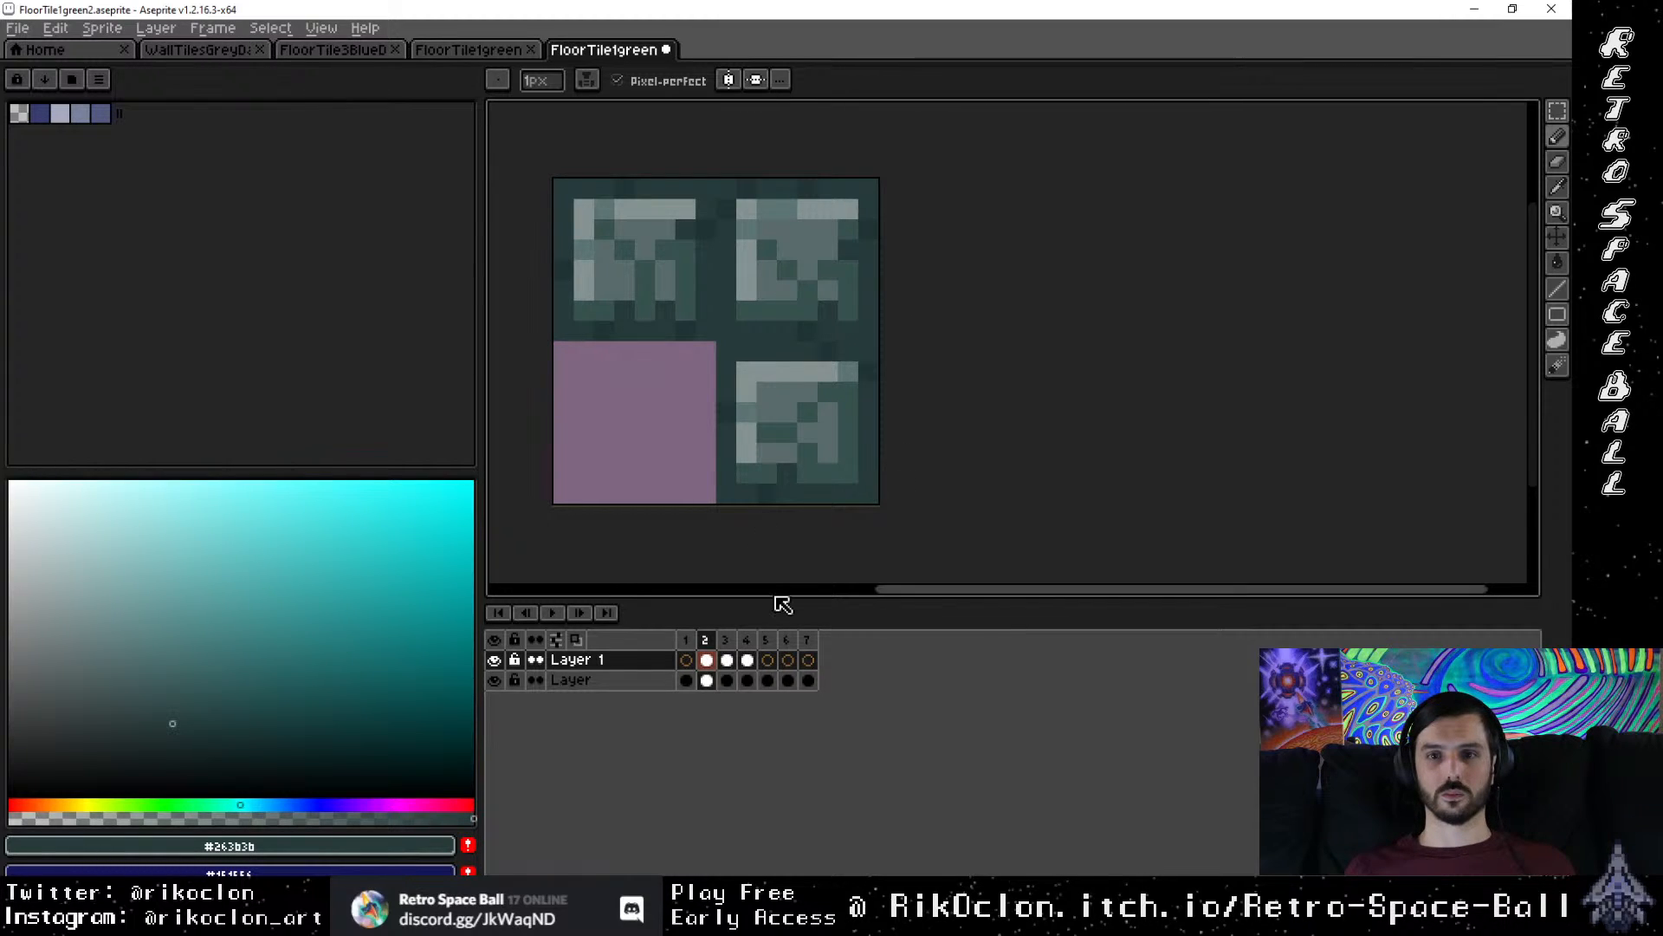
Step: Compare the finished crack shading of frame 2 with frame 3 by alternating between the two frames
{"action": "left_click", "coordinate": [726, 639]}
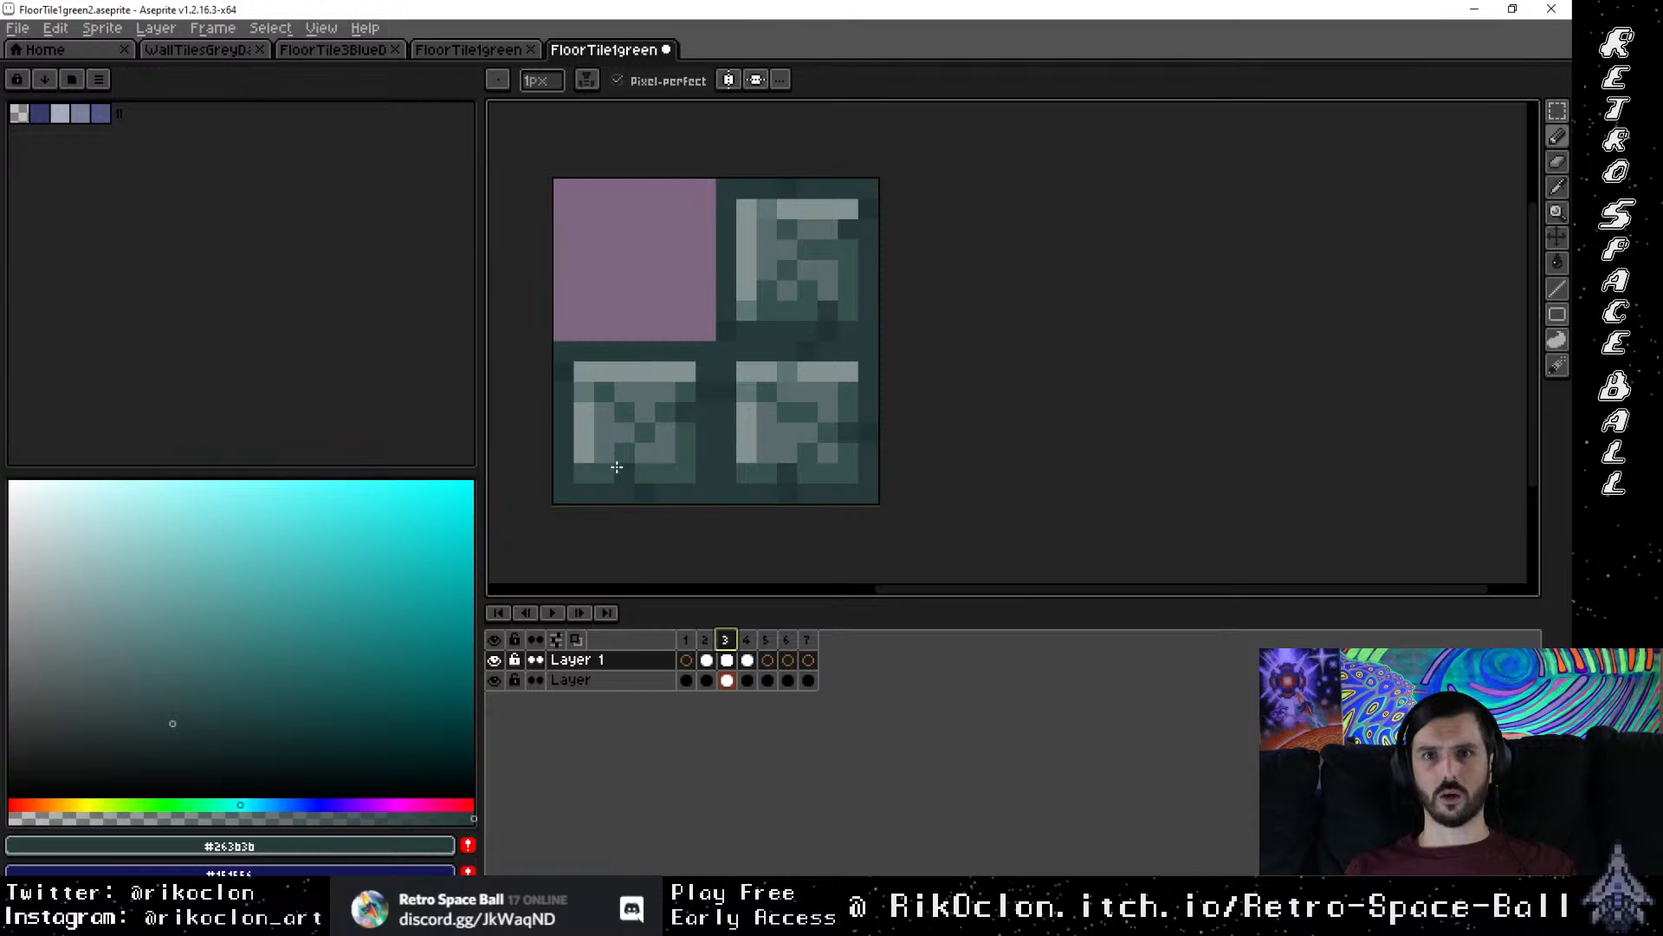
{"action": "left_click", "coordinate": [705, 640]}
{"action": "left_click", "coordinate": [729, 645]}
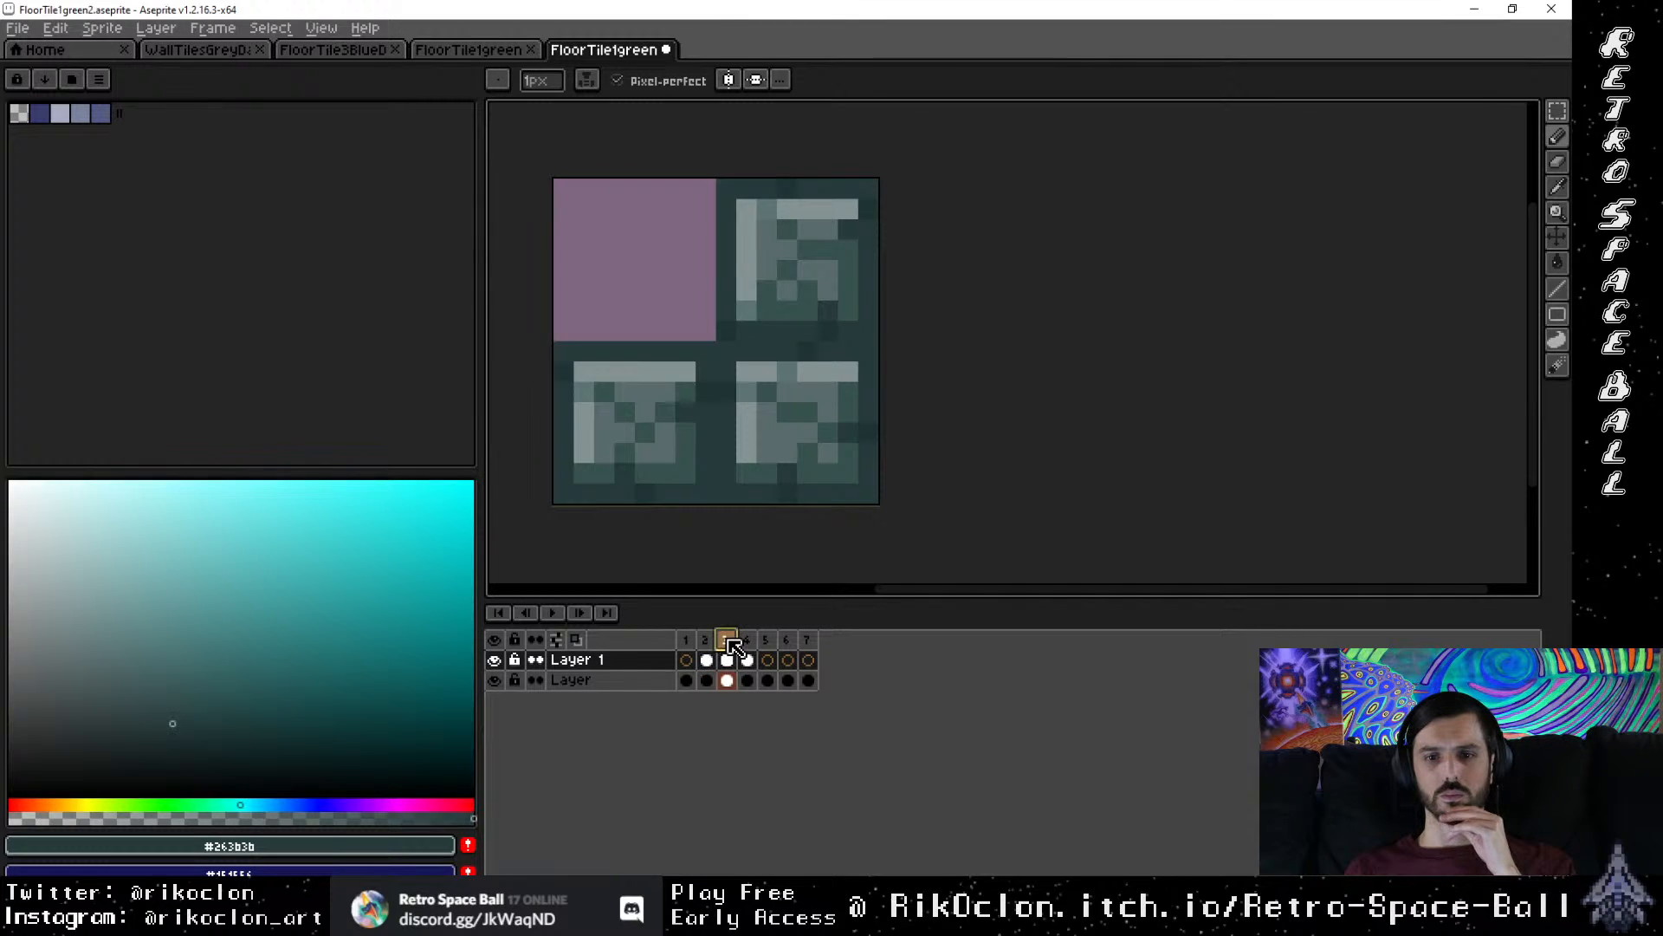
{"action": "left_click", "coordinate": [710, 642]}
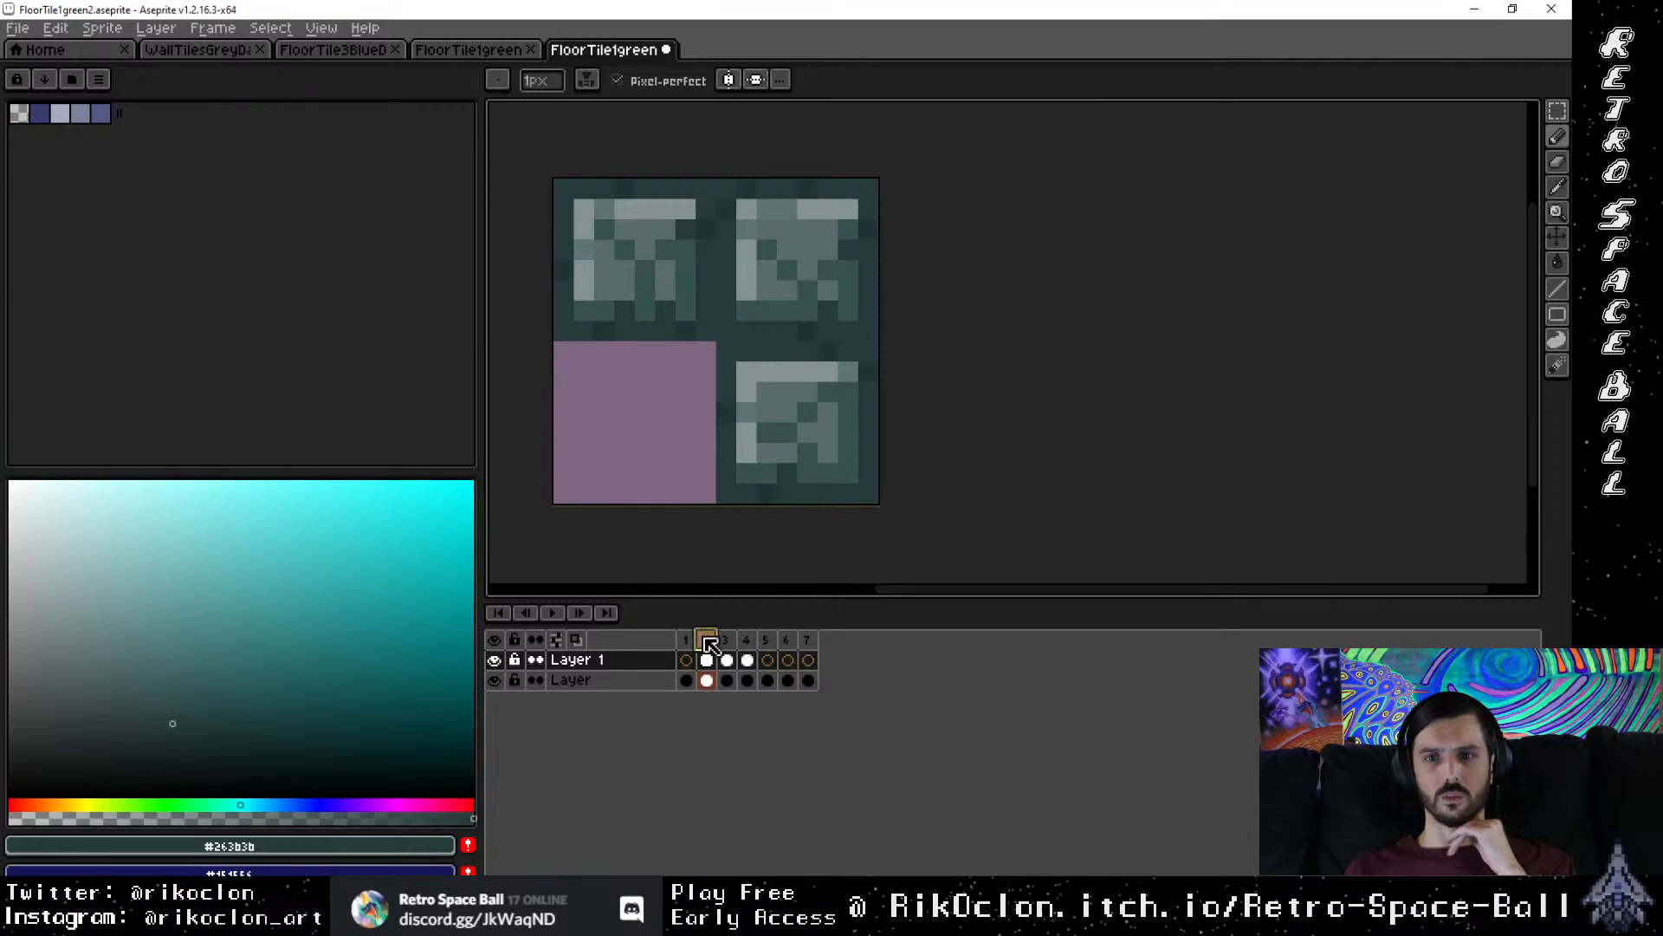
Step: Add another new frame duplicated from the undamaged tile in frame 1
{"action": "left_click", "coordinate": [686, 640]}
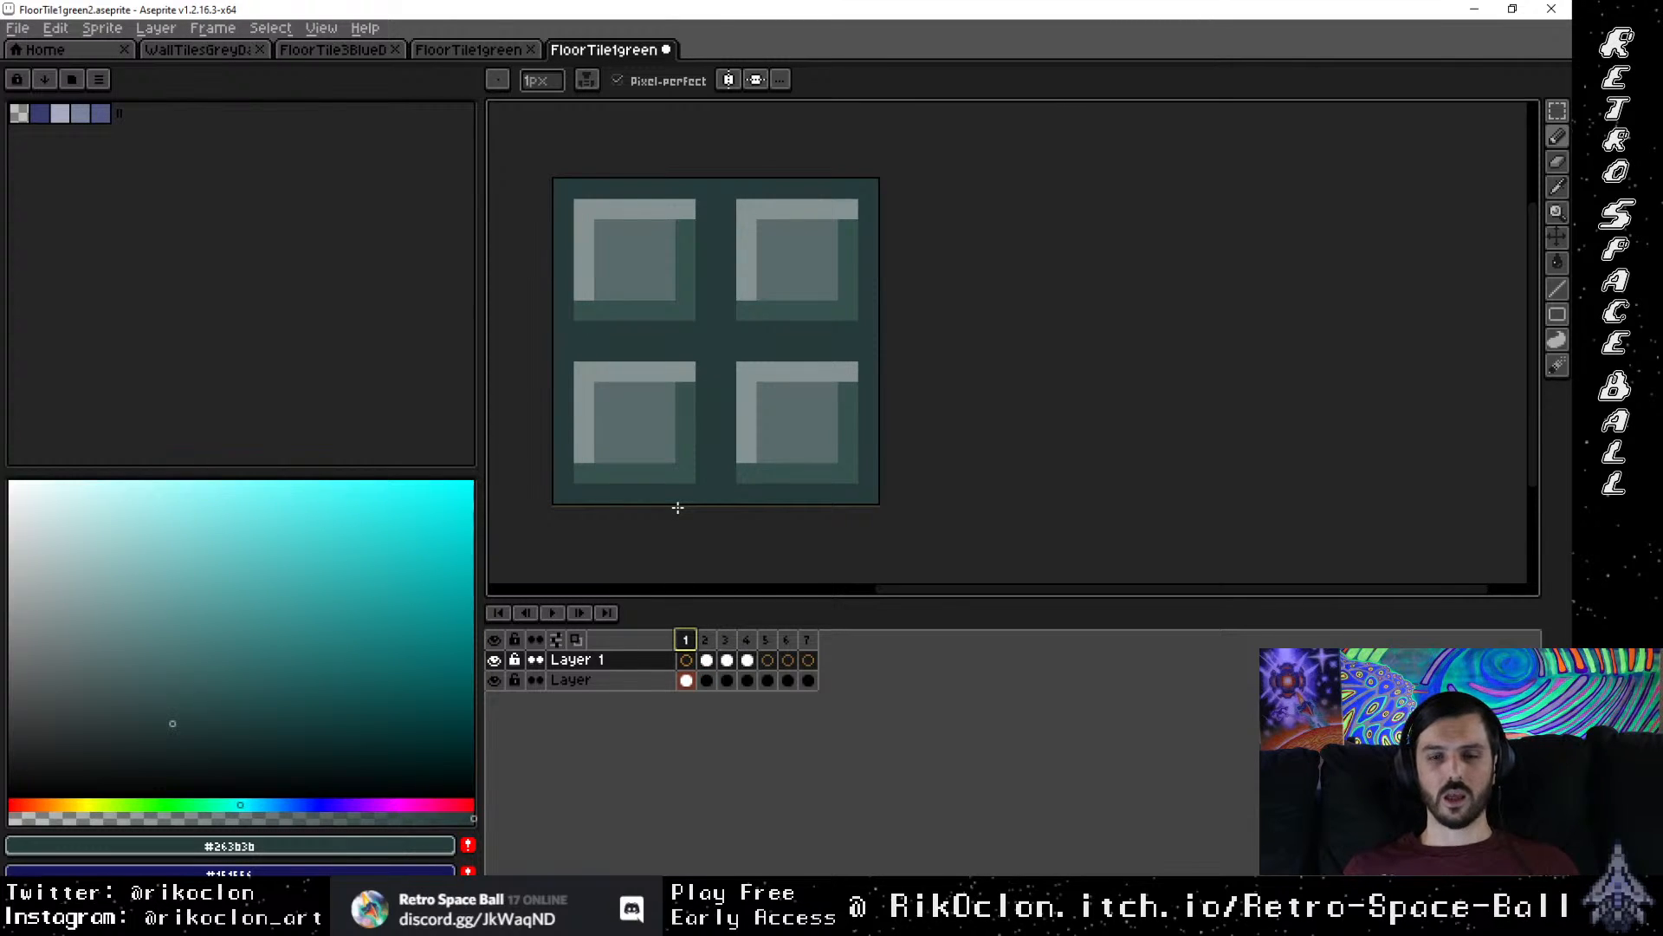
{"action": "right_click", "coordinate": [690, 642]}
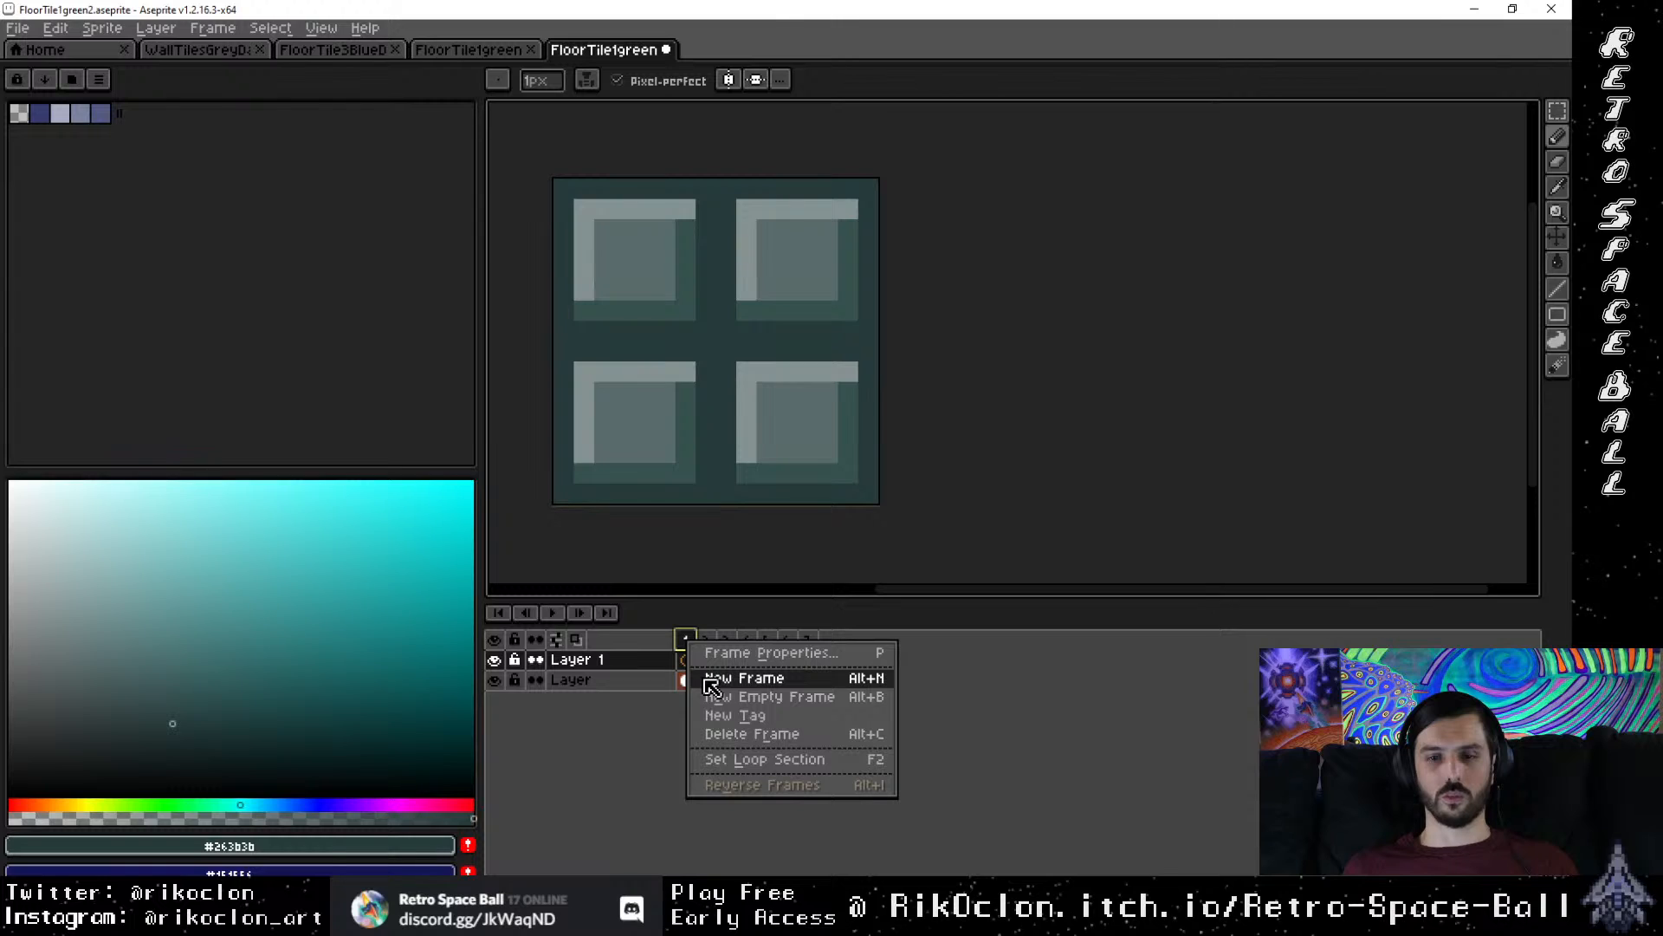
{"action": "left_click", "coordinate": [709, 681]}
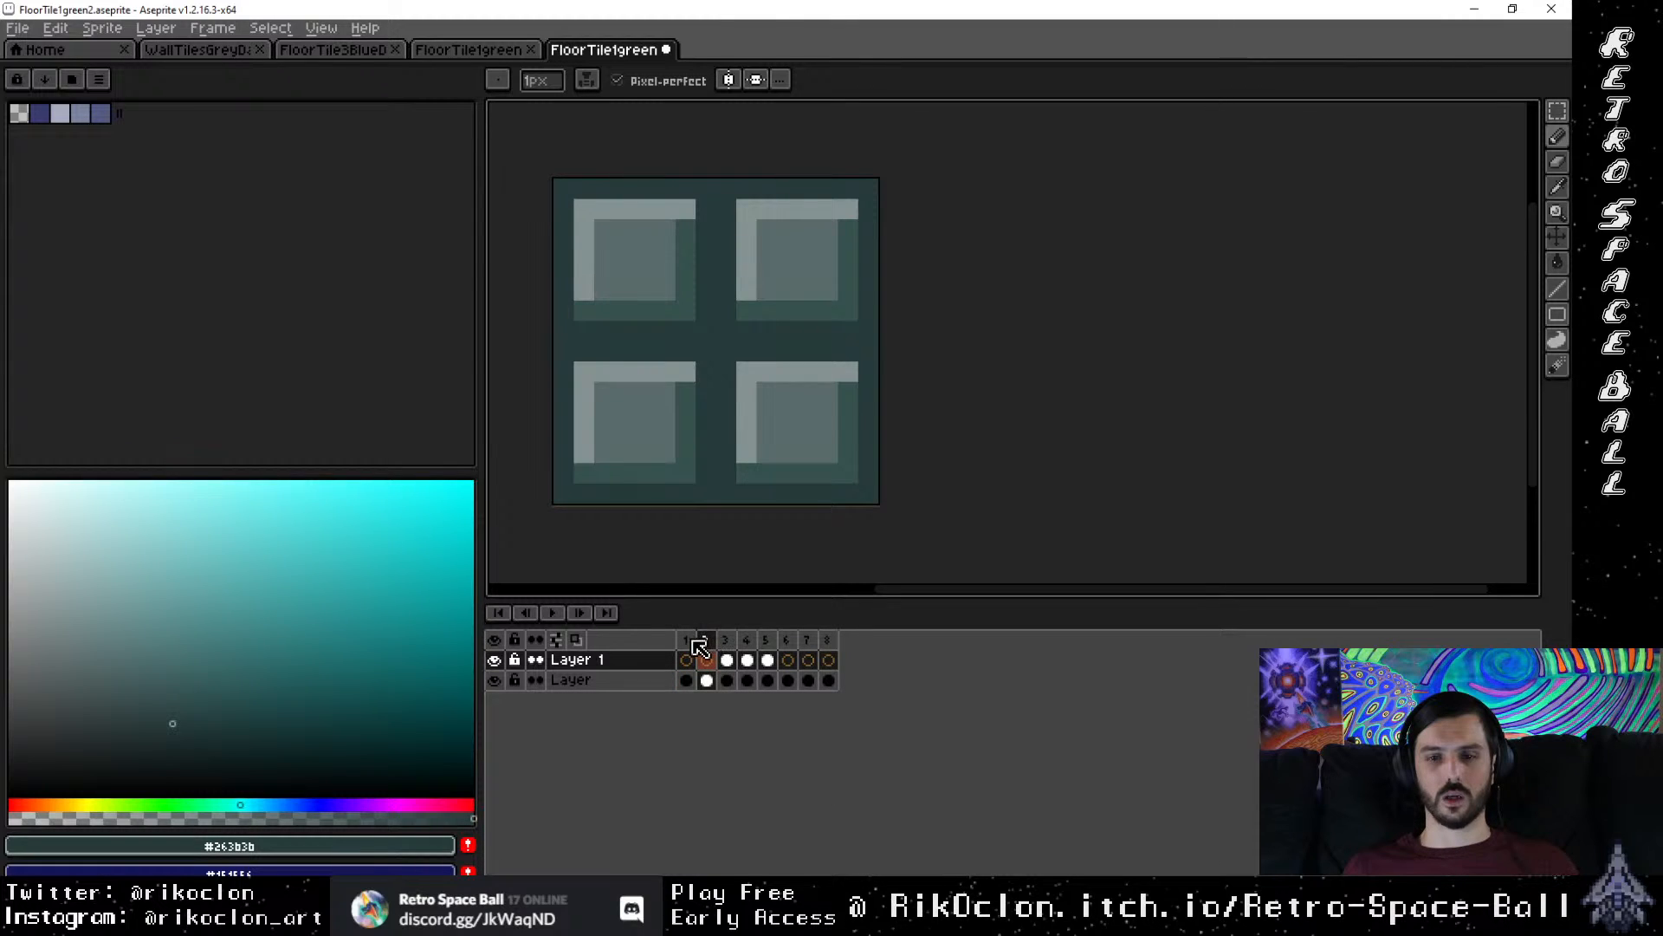
Step: Sample the dark crack colour #203434 from the gap below the lower-right block in frame 3 for use in frame 2
{"action": "left_click", "coordinate": [686, 641]}
{"action": "left_click", "coordinate": [707, 641]}
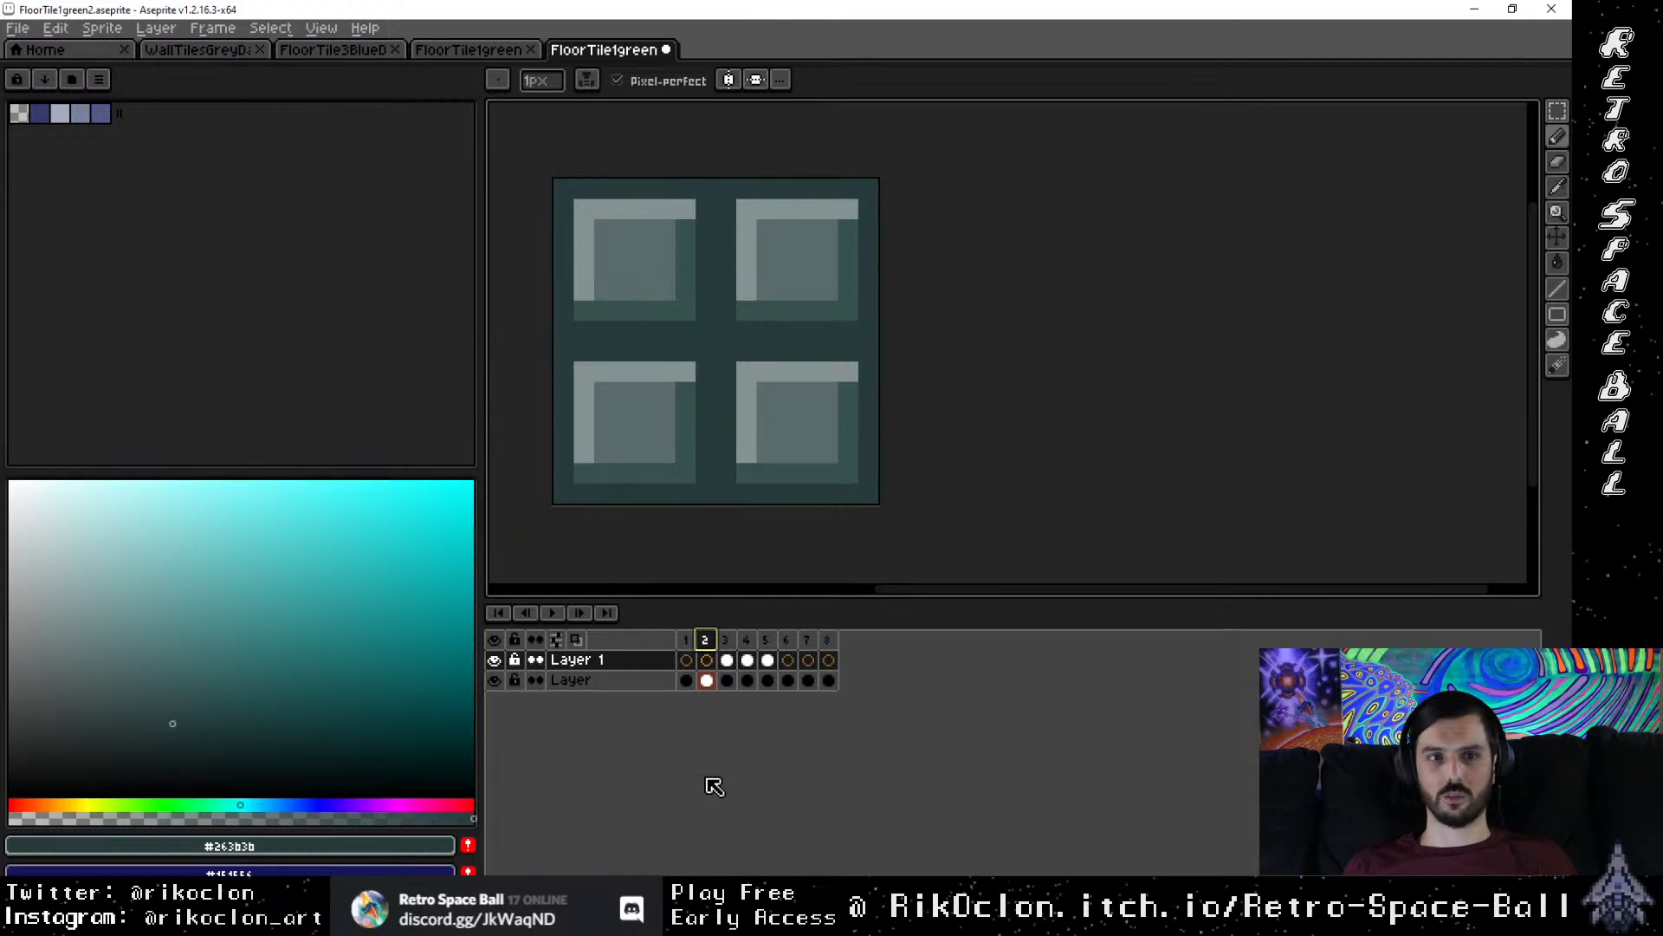
{"action": "left_click", "coordinate": [751, 433]}
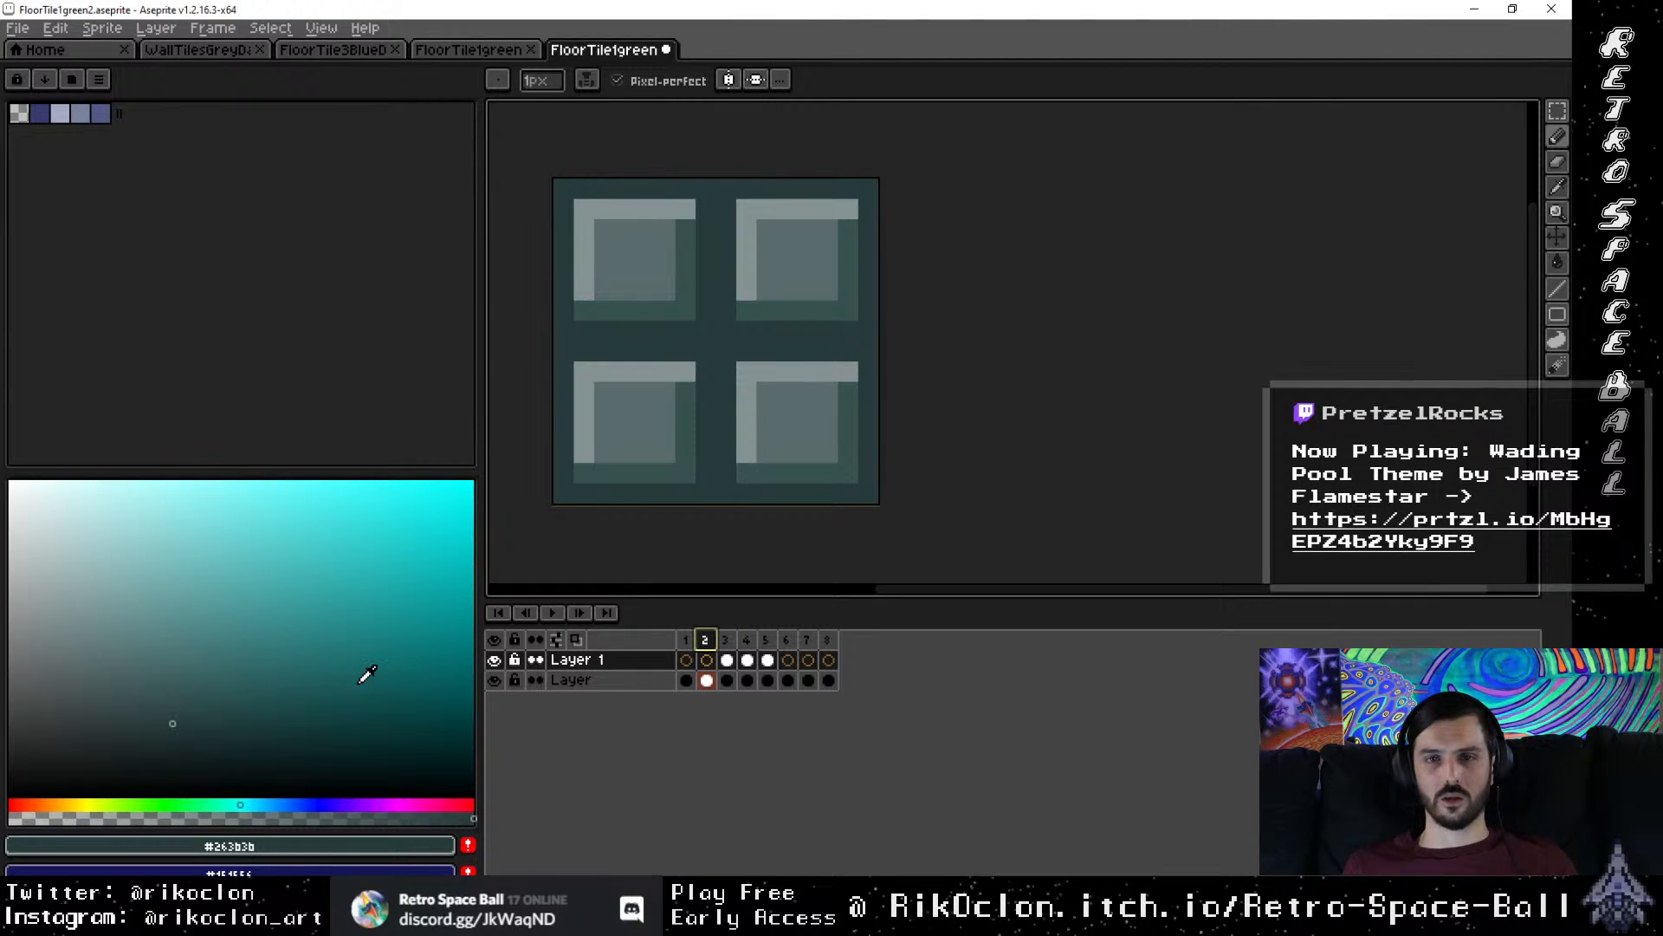
{"action": "scroll", "coordinate": [788, 433], "scroll_direction": "up", "scroll_amount": 2}
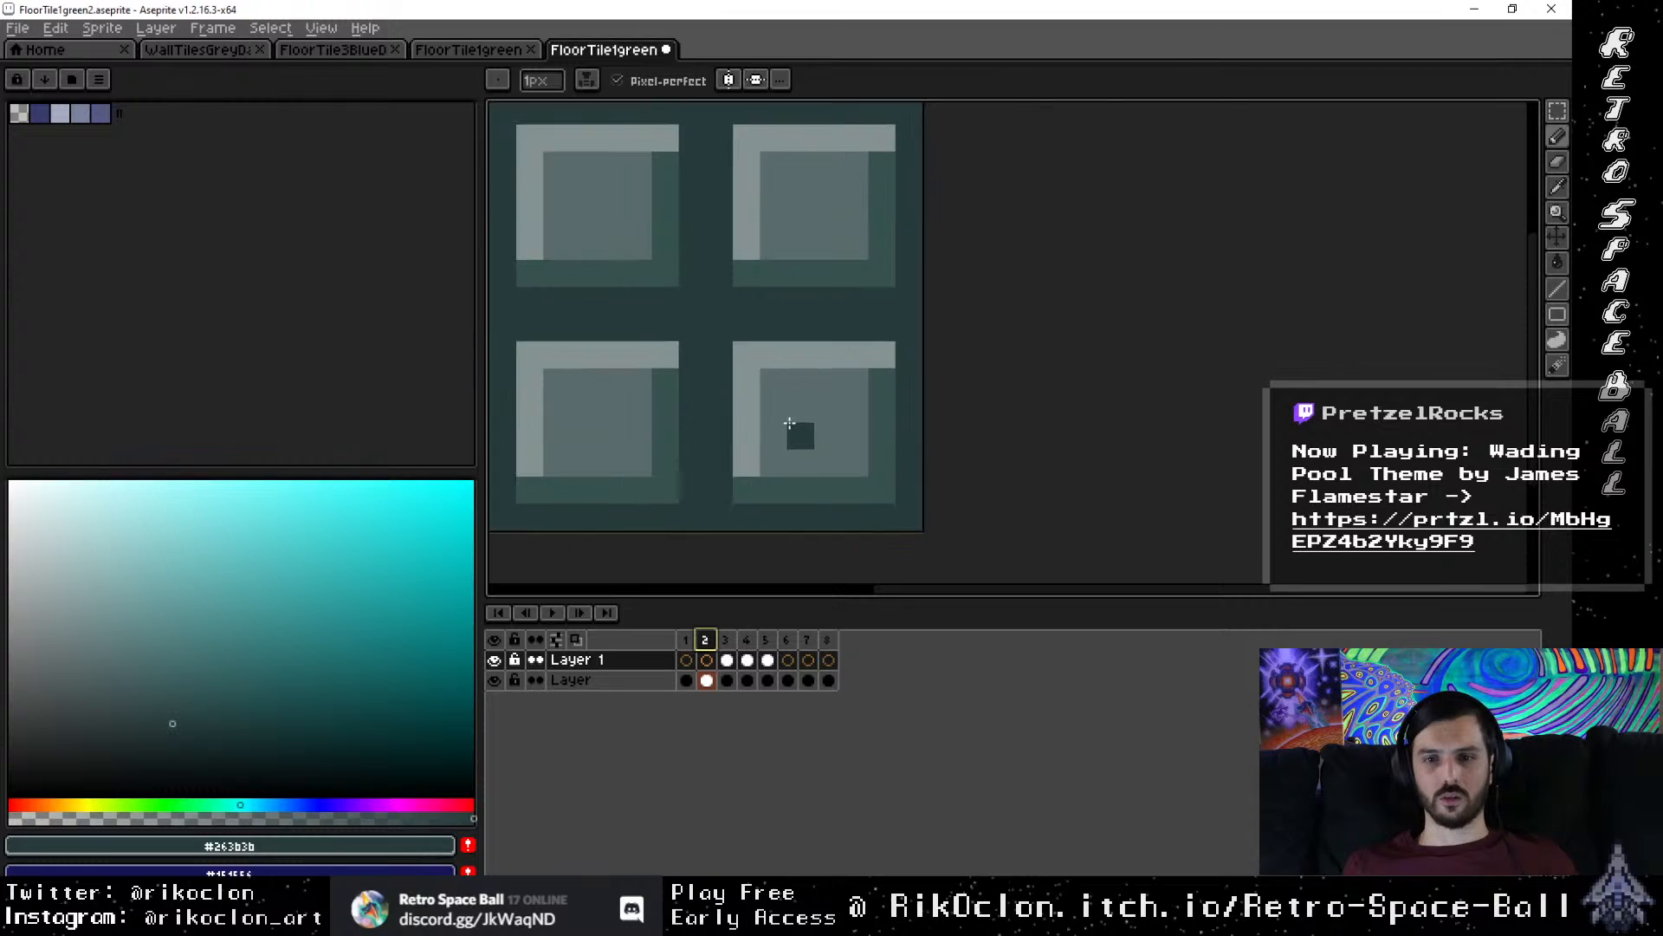
{"action": "left_click", "coordinate": [729, 642]}
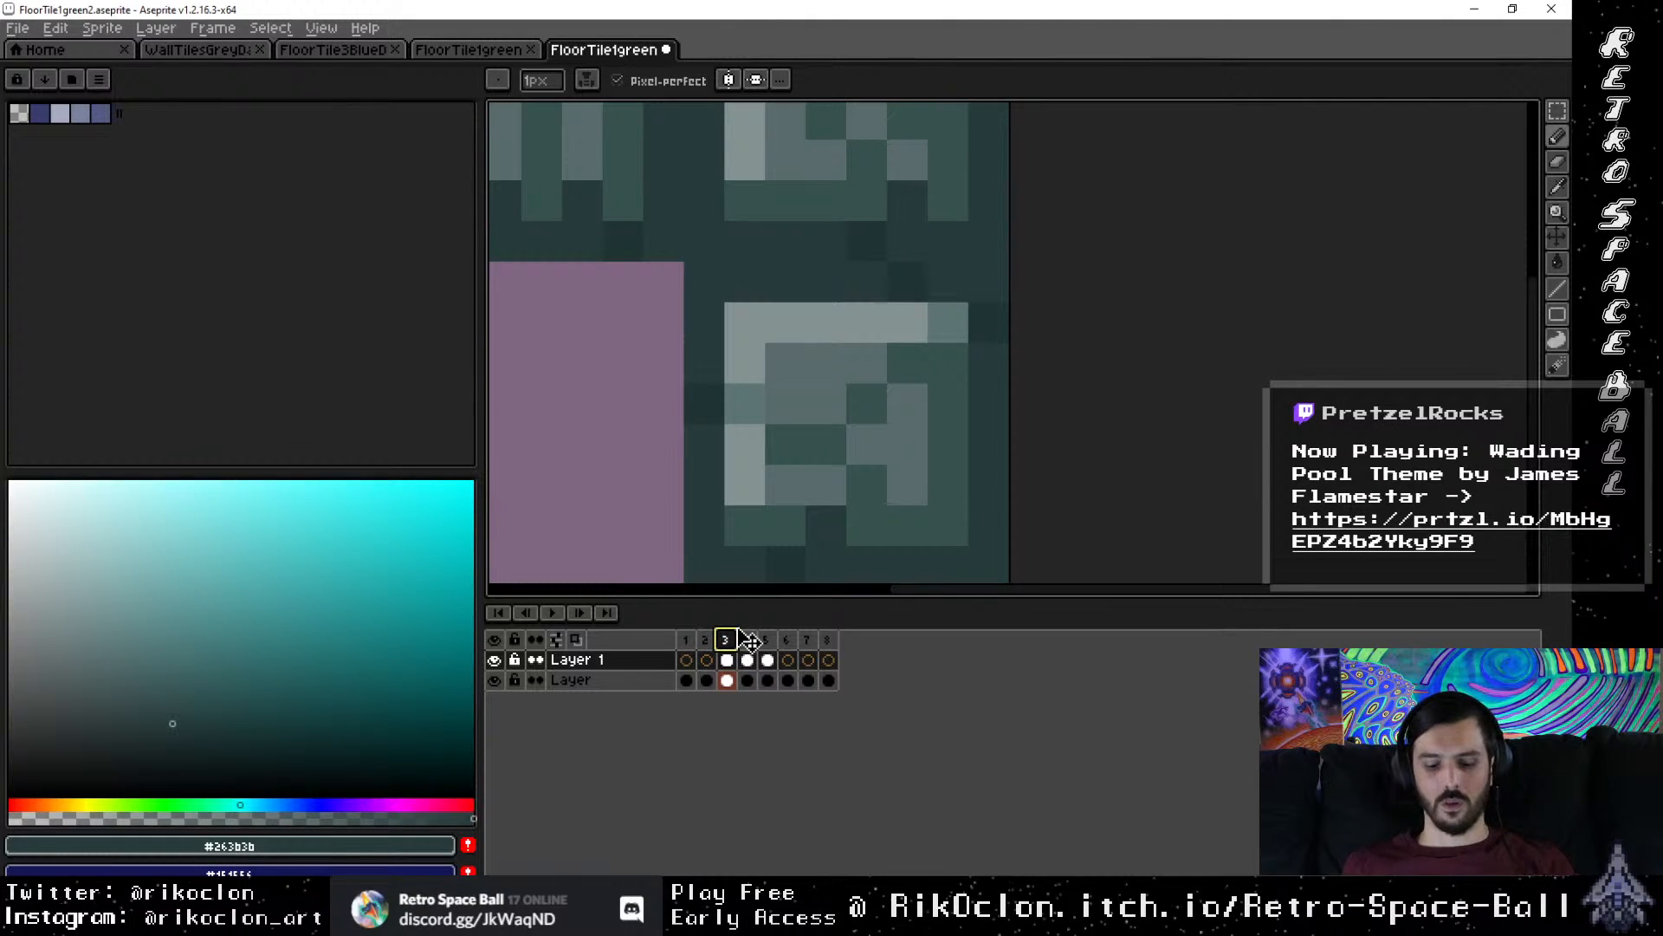
{"action": "key", "text": "i"}
{"action": "left_click", "coordinate": [788, 563]}
{"action": "left_click", "coordinate": [708, 641]}
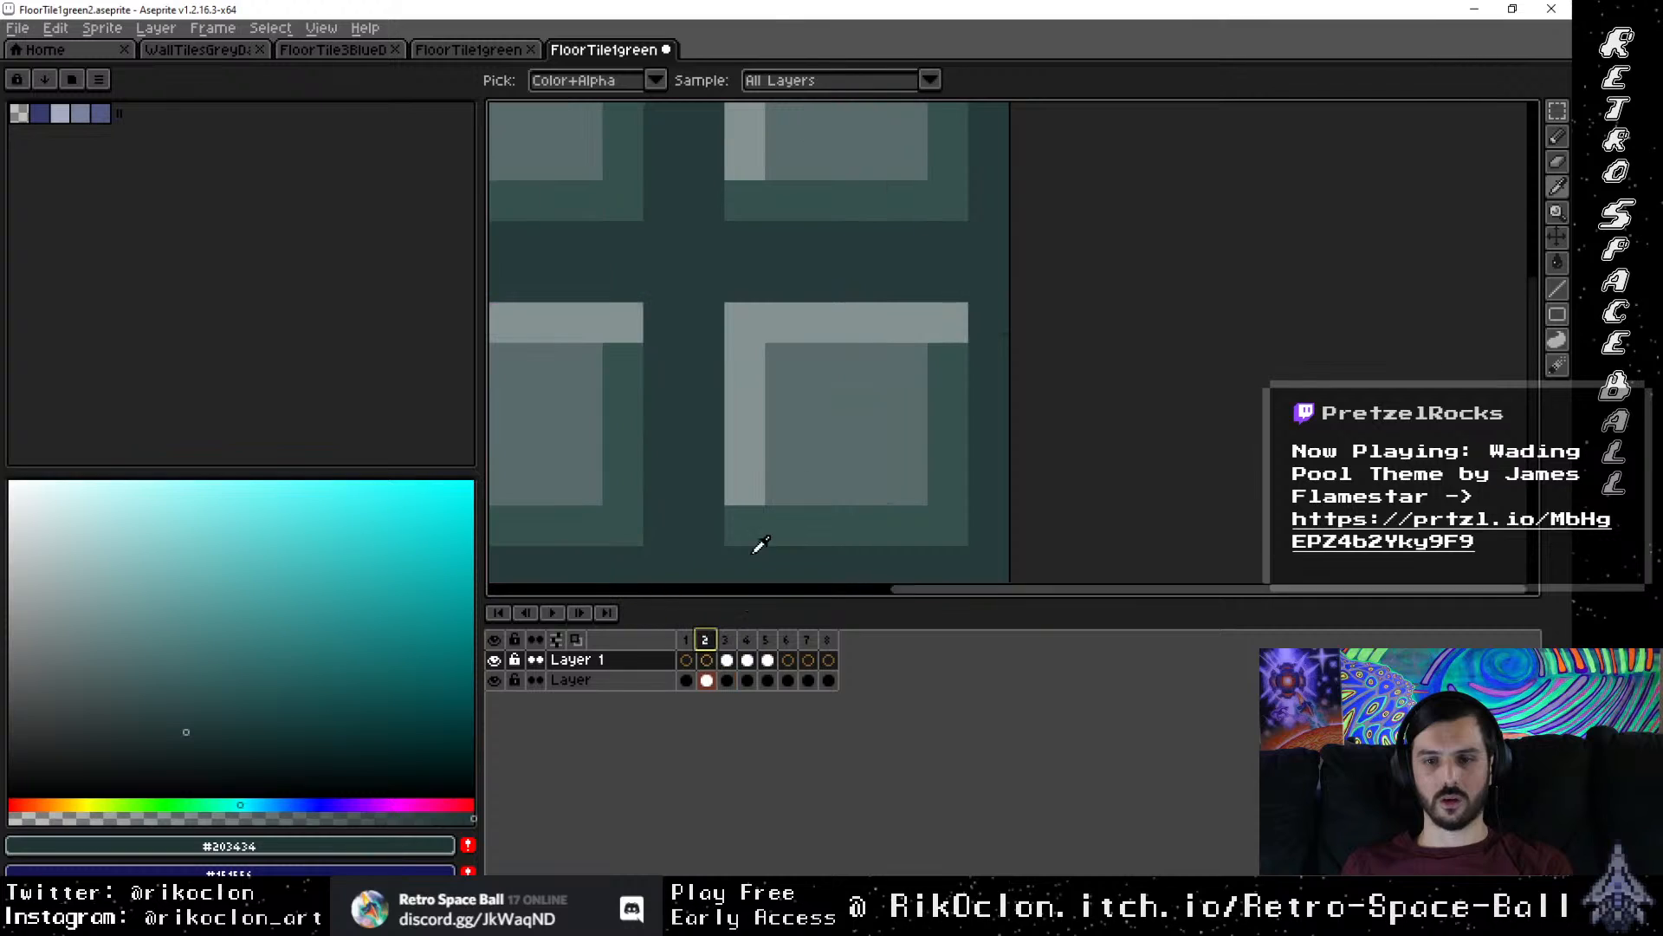
{"action": "key", "text": "b"}
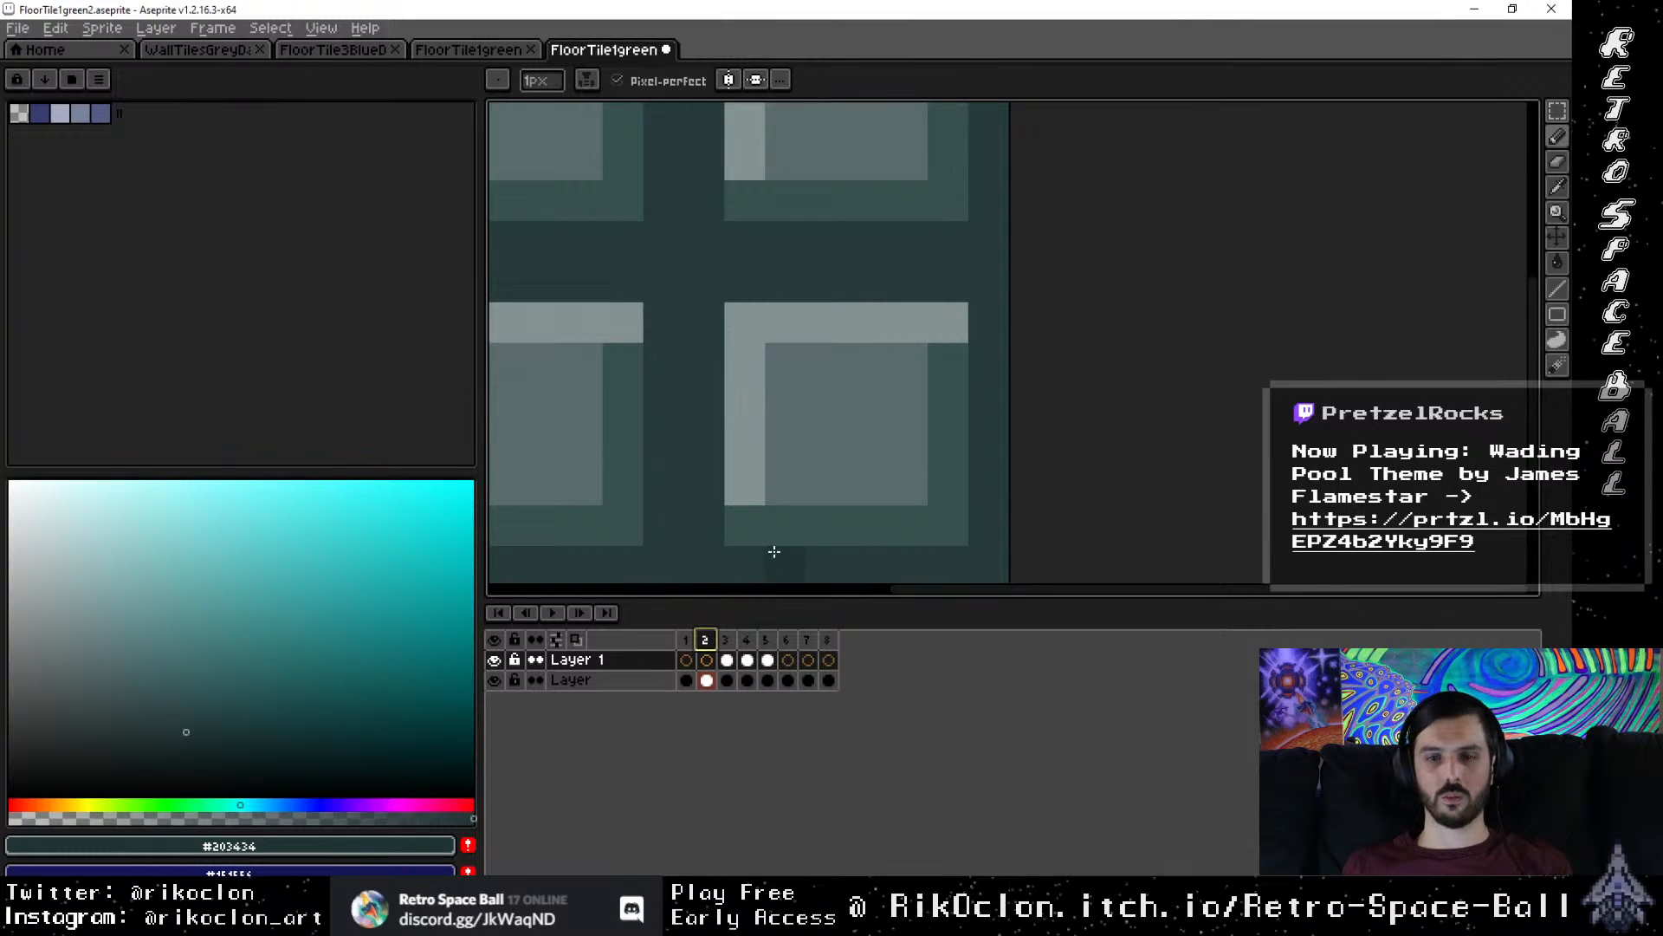
Step: Draw branching #203434 cracks across the lower-right block of frame 2, extending them into the surrounding gaps
{"action": "scroll", "coordinate": [774, 558], "scroll_direction": "down", "scroll_amount": 4}
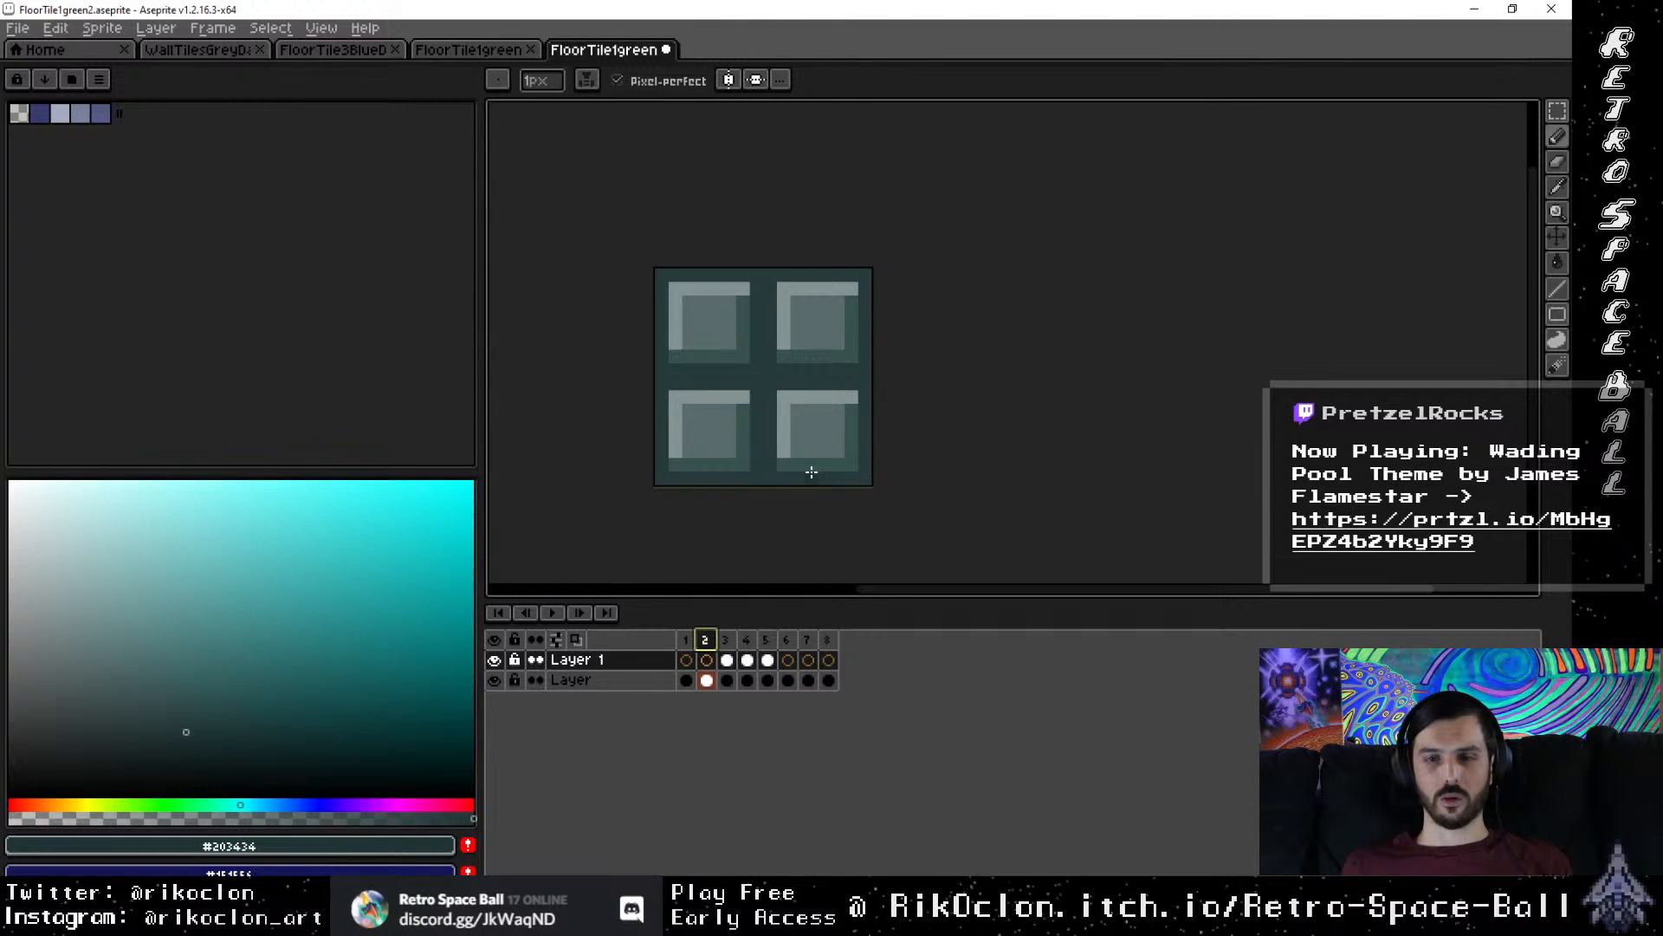
{"action": "scroll", "coordinate": [804, 478], "scroll_direction": "up", "scroll_amount": 3}
{"action": "mouse_move", "coordinate": [805, 478]}
{"action": "left_mouse_down"}
{"action": "mouse_move", "coordinate": [806, 434]}
{"action": "mouse_move", "coordinate": [856, 370]}
{"action": "mouse_move", "coordinate": [973, 308]}
{"action": "mouse_move", "coordinate": [909, 326]}
{"action": "mouse_move", "coordinate": [862, 367]}
{"action": "mouse_move", "coordinate": [824, 359]}
{"action": "mouse_move", "coordinate": [828, 236]}
{"action": "mouse_move", "coordinate": [848, 213]}
{"action": "left_mouse_up"}
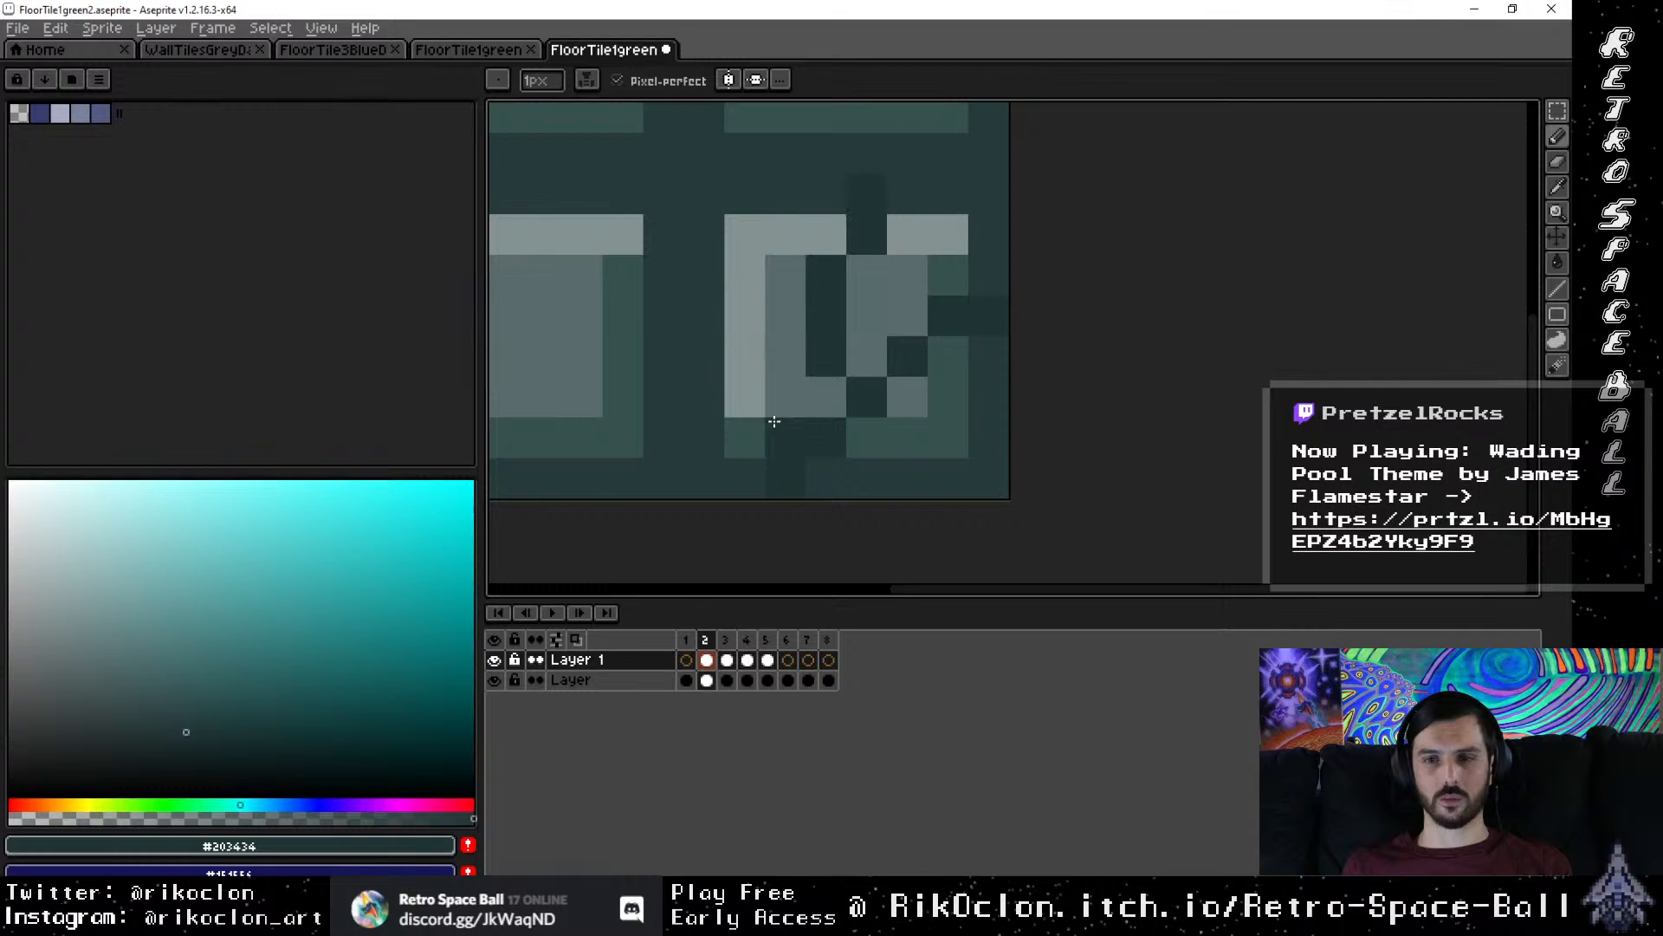
Step: Draw branching cracks across the lower-left block and erase stray pixels to thin the crack lines on the lower blocks
{"action": "scroll", "coordinate": [928, 415], "scroll_direction": "down", "scroll_amount": 2}
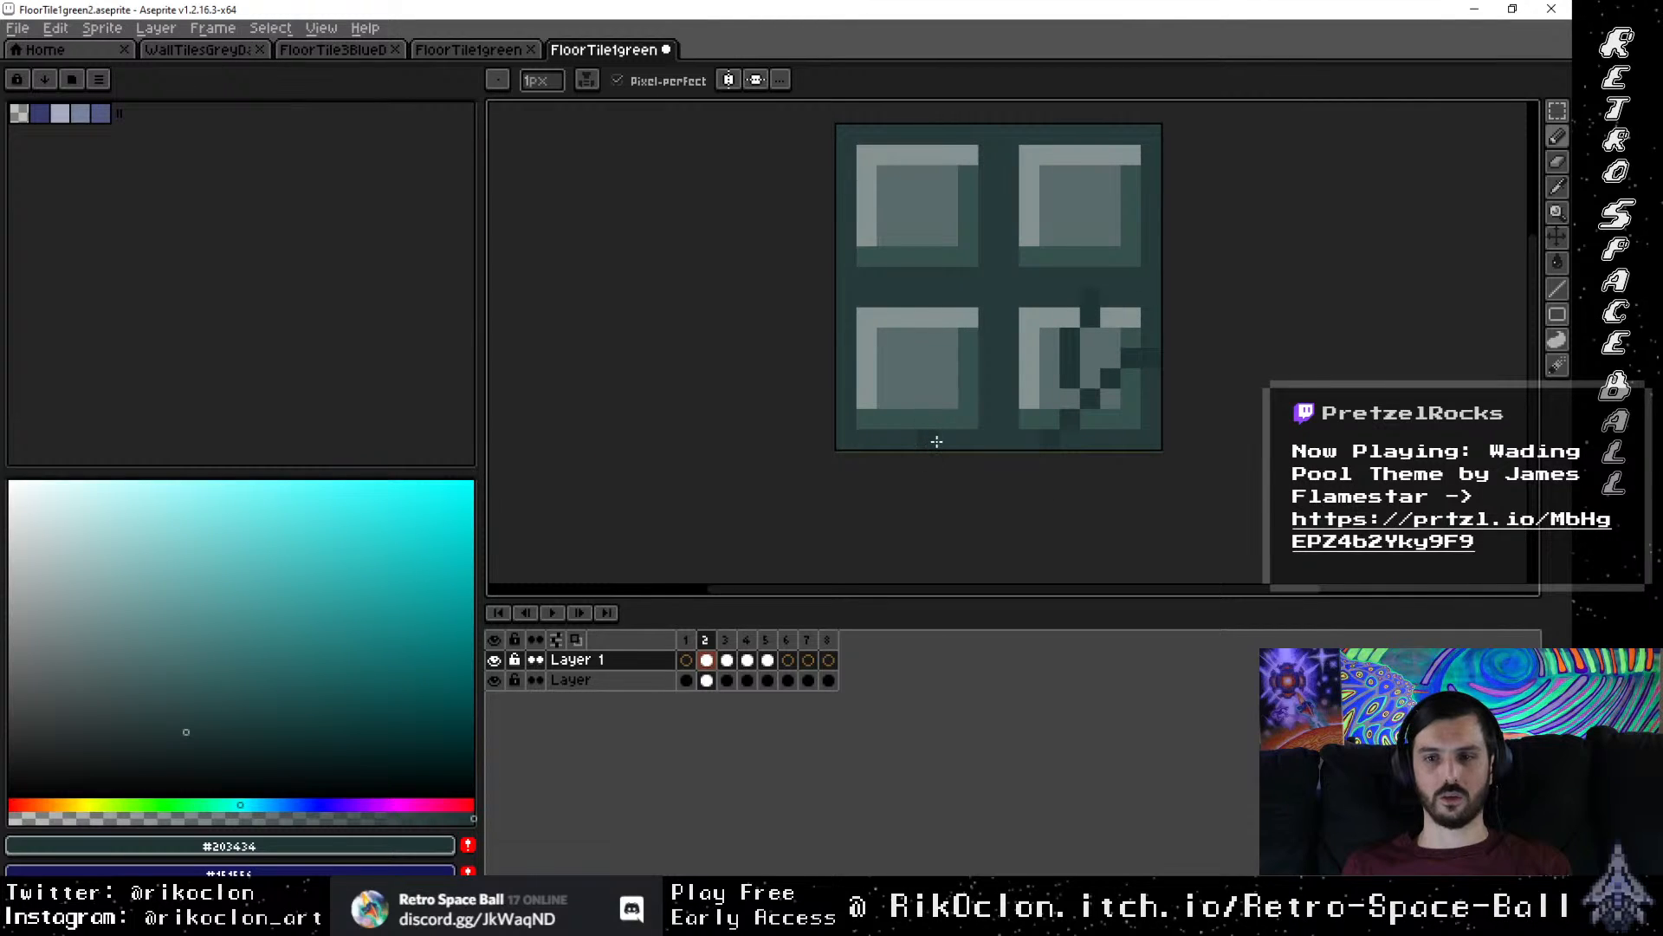
{"action": "mouse_move", "coordinate": [929, 437]}
{"action": "left_mouse_down"}
{"action": "mouse_move", "coordinate": [932, 400]}
{"action": "mouse_move", "coordinate": [986, 376]}
{"action": "mouse_move", "coordinate": [911, 345]}
{"action": "mouse_move", "coordinate": [918, 379]}
{"action": "mouse_move", "coordinate": [904, 334]}
{"action": "mouse_move", "coordinate": [919, 299]}
{"action": "mouse_move", "coordinate": [853, 392]}
{"action": "mouse_move", "coordinate": [856, 333]}
{"action": "left_mouse_up"}
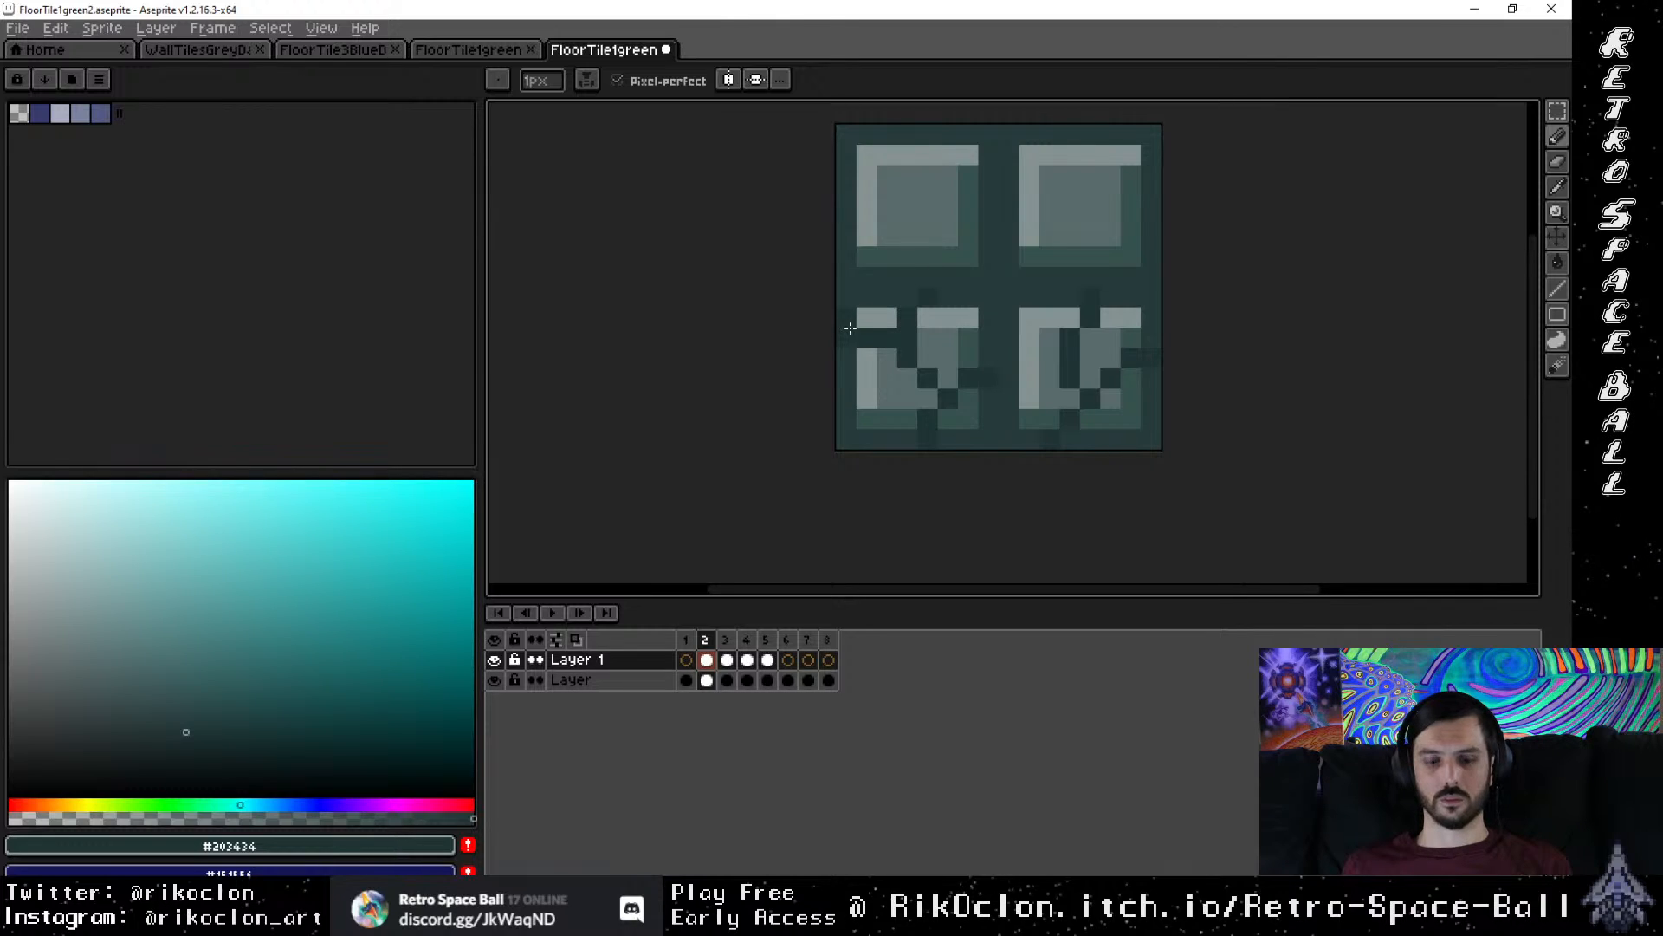
{"action": "key", "text": "e"}
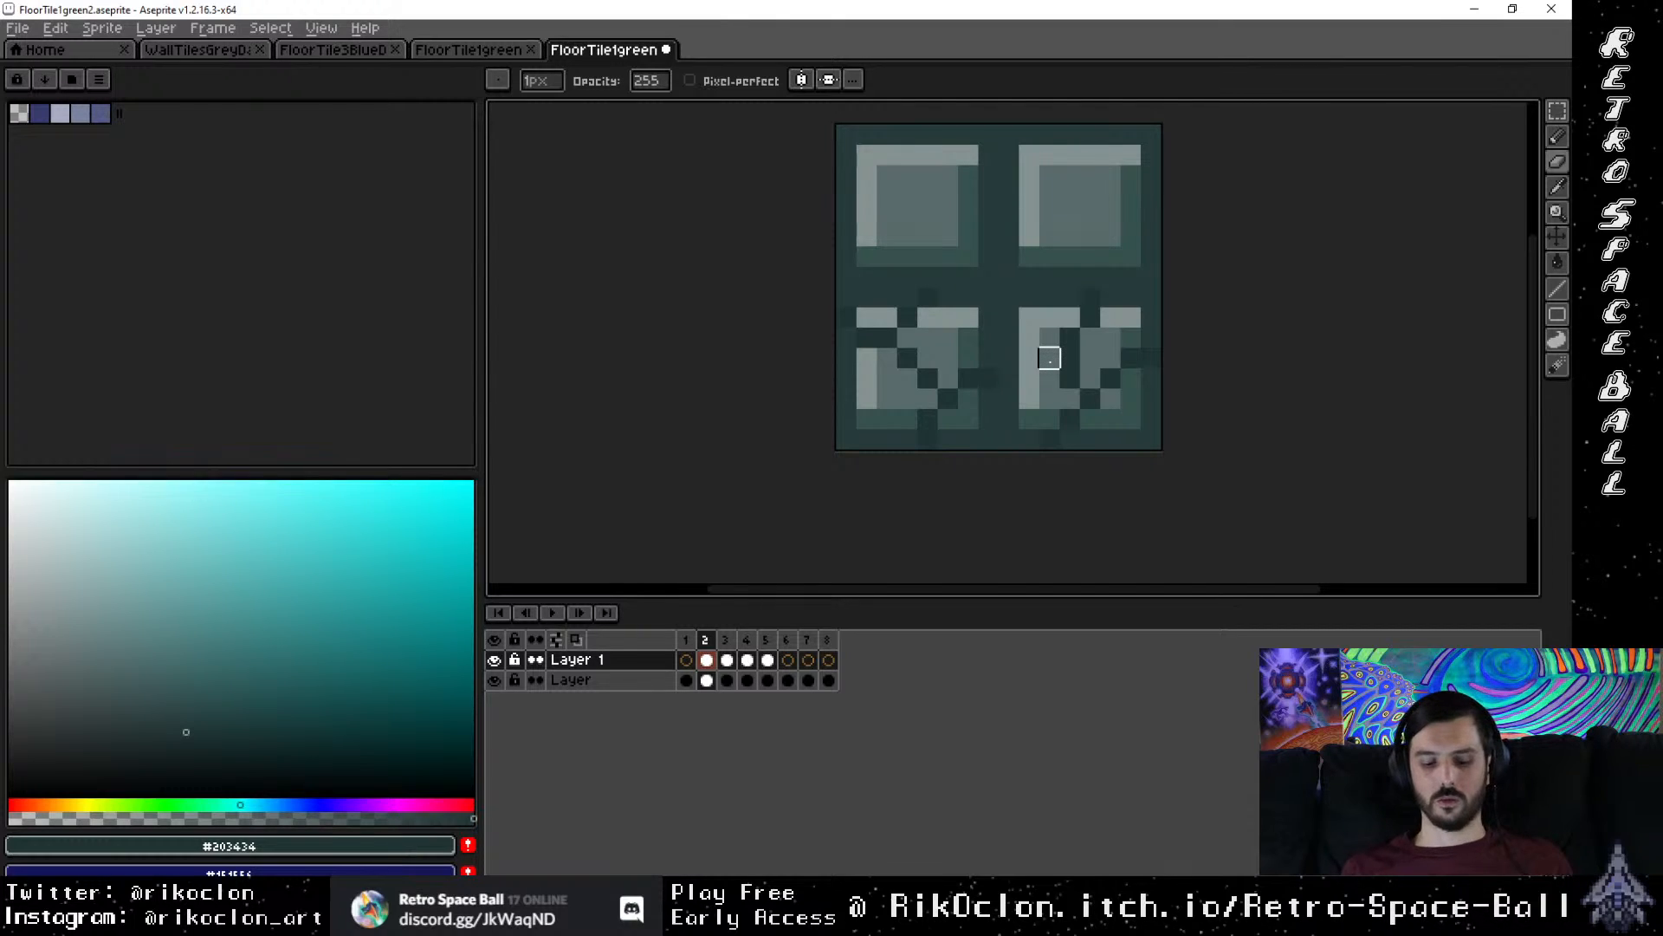
{"action": "left_click_drag", "start_coordinate": [981, 286], "coordinate": [949, 366]}
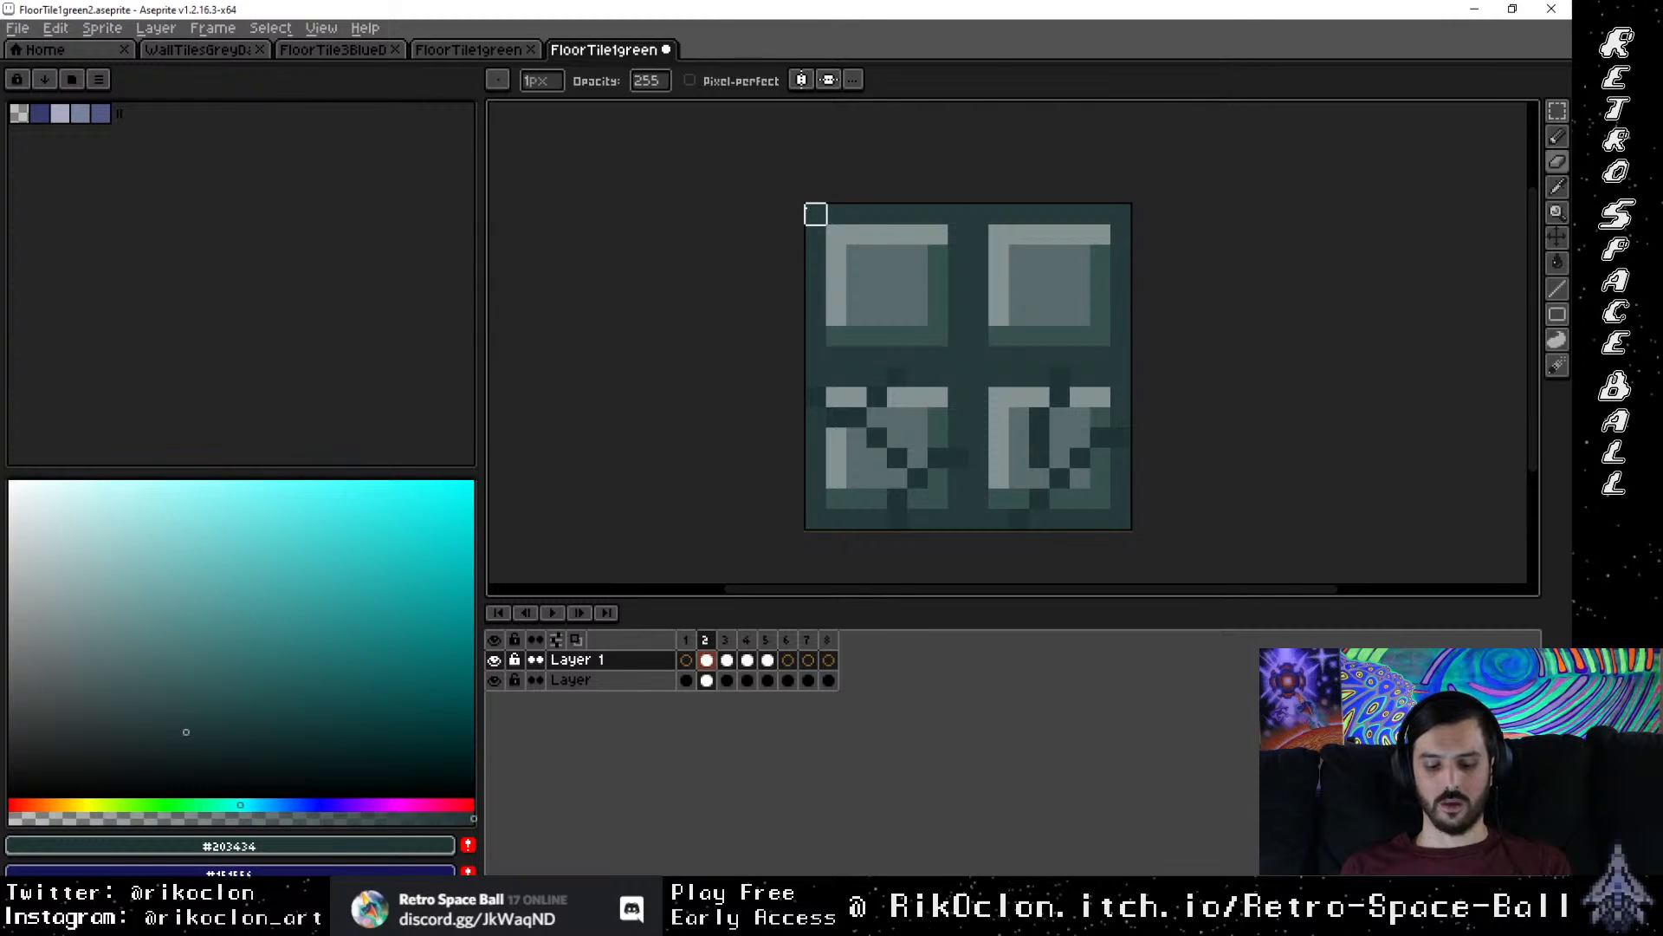
Step: Draw #203434 cracks across the upper-left and upper-right blocks, running from the tile's outer corners into the central gaps
{"action": "key", "text": "b"}
{"action": "left_click", "coordinate": [808, 210]}
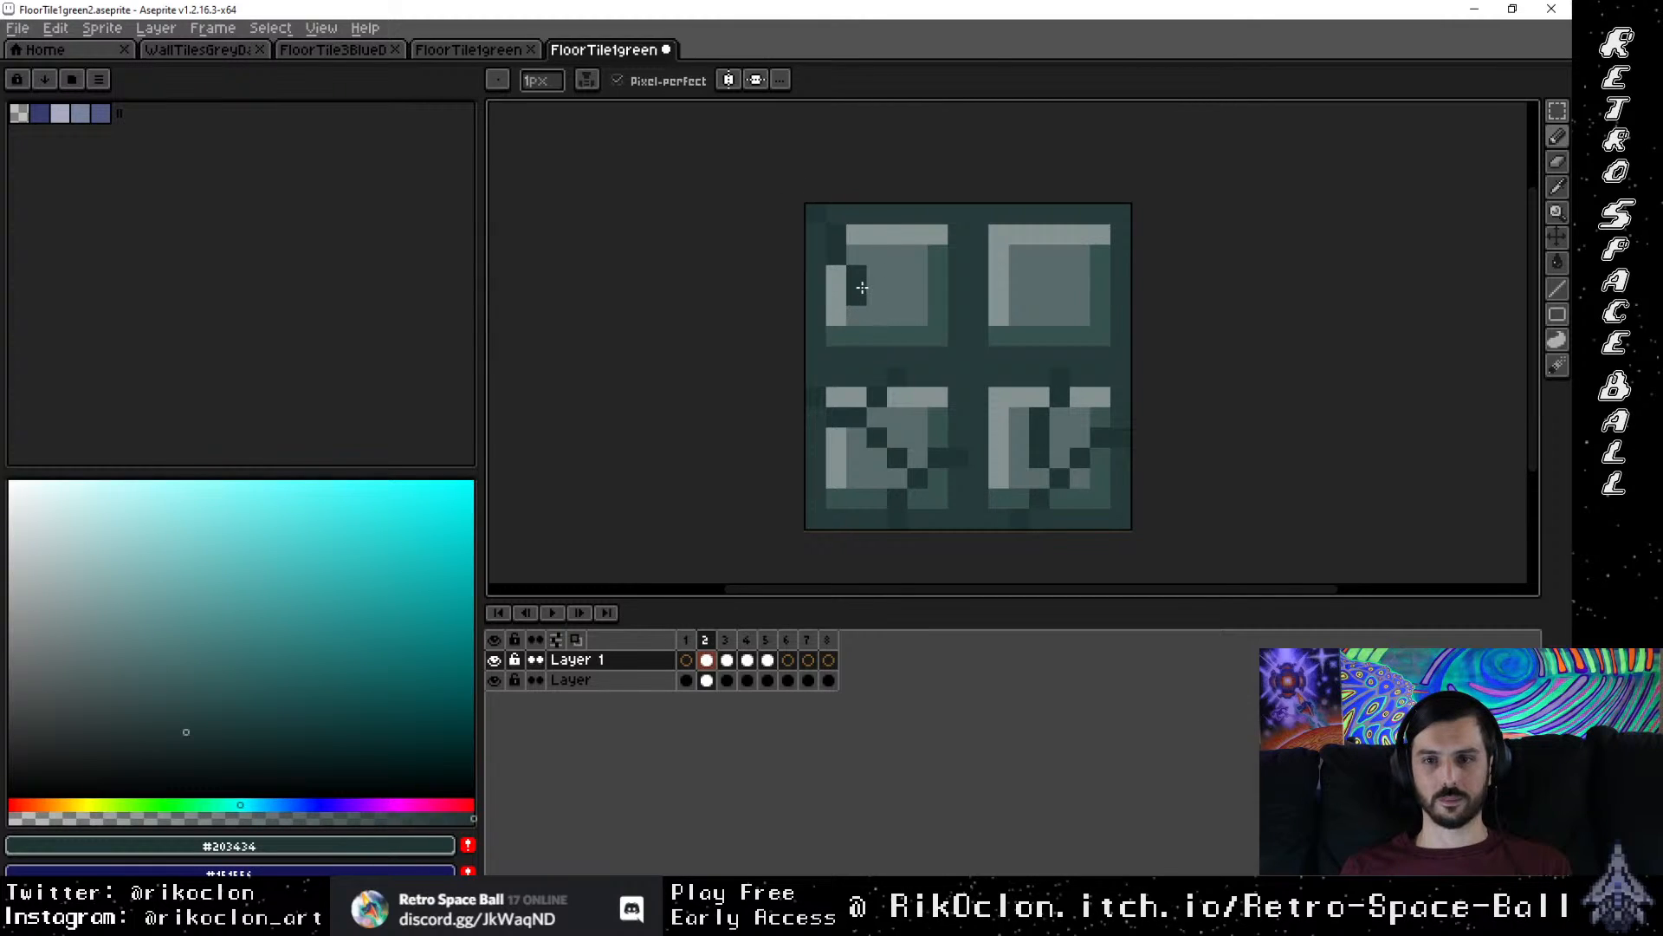
{"action": "mouse_move", "coordinate": [862, 288]}
{"action": "left_mouse_down"}
{"action": "mouse_move", "coordinate": [941, 298]}
{"action": "mouse_move", "coordinate": [913, 300]}
{"action": "mouse_move", "coordinate": [899, 353]}
{"action": "mouse_move", "coordinate": [915, 354]}
{"action": "mouse_move", "coordinate": [933, 277]}
{"action": "mouse_move", "coordinate": [1032, 253]}
{"action": "mouse_move", "coordinate": [1060, 274]}
{"action": "mouse_move", "coordinate": [1048, 352]}
{"action": "left_mouse_up"}
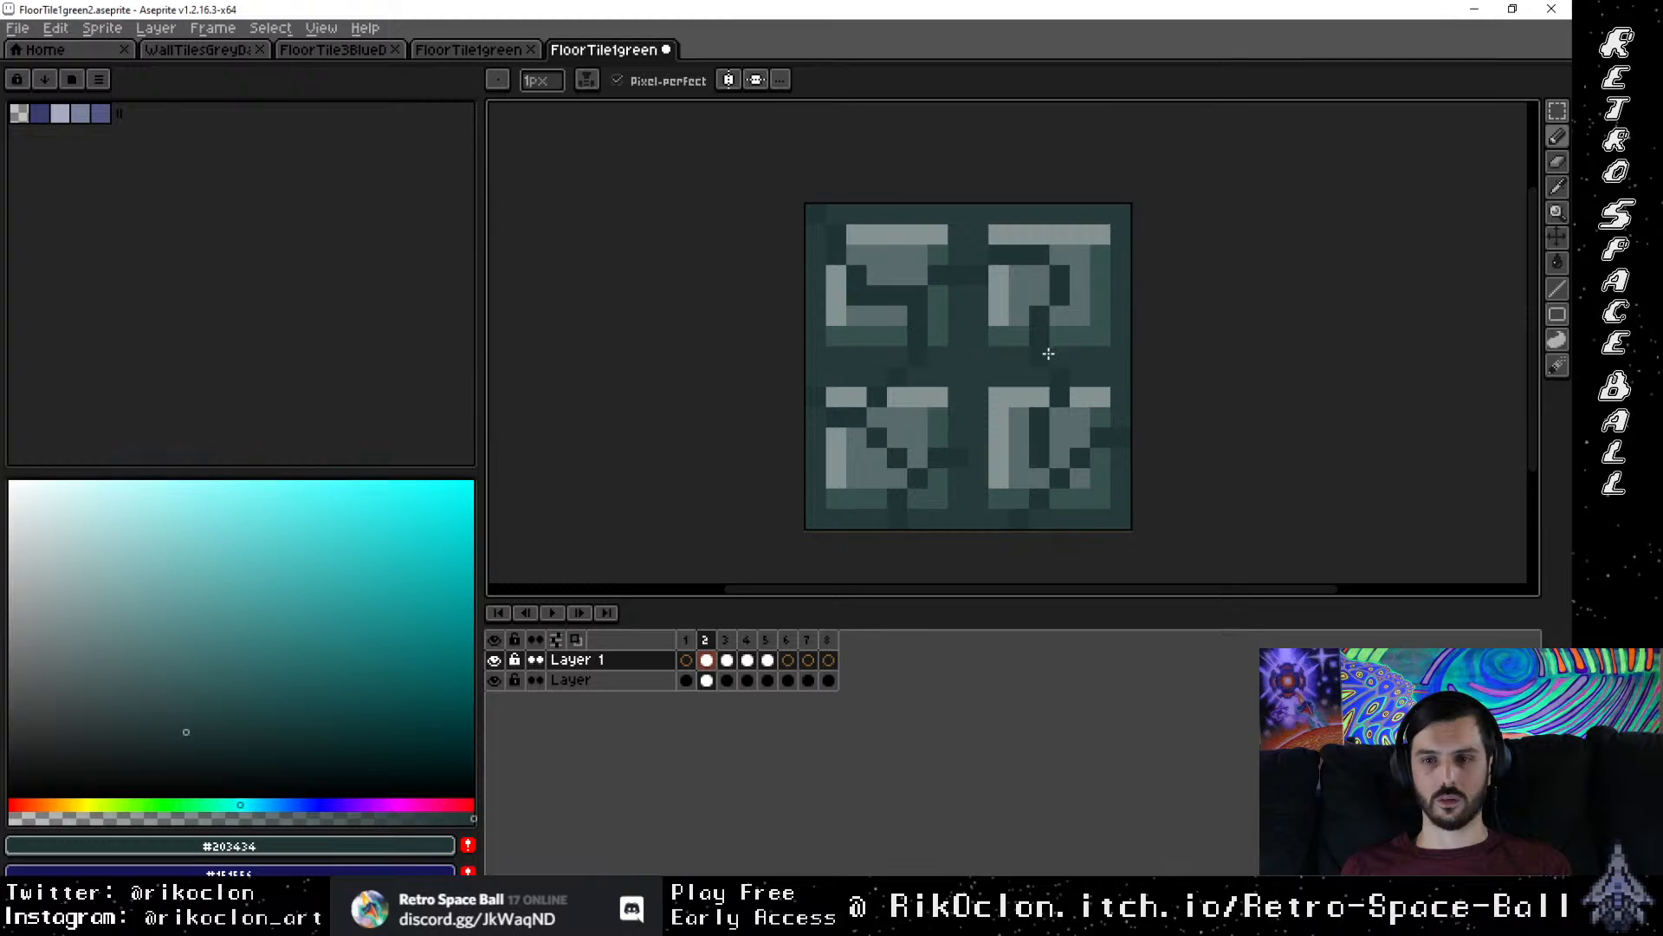
{"action": "left_click_drag", "start_coordinate": [1081, 276], "coordinate": [1121, 229]}
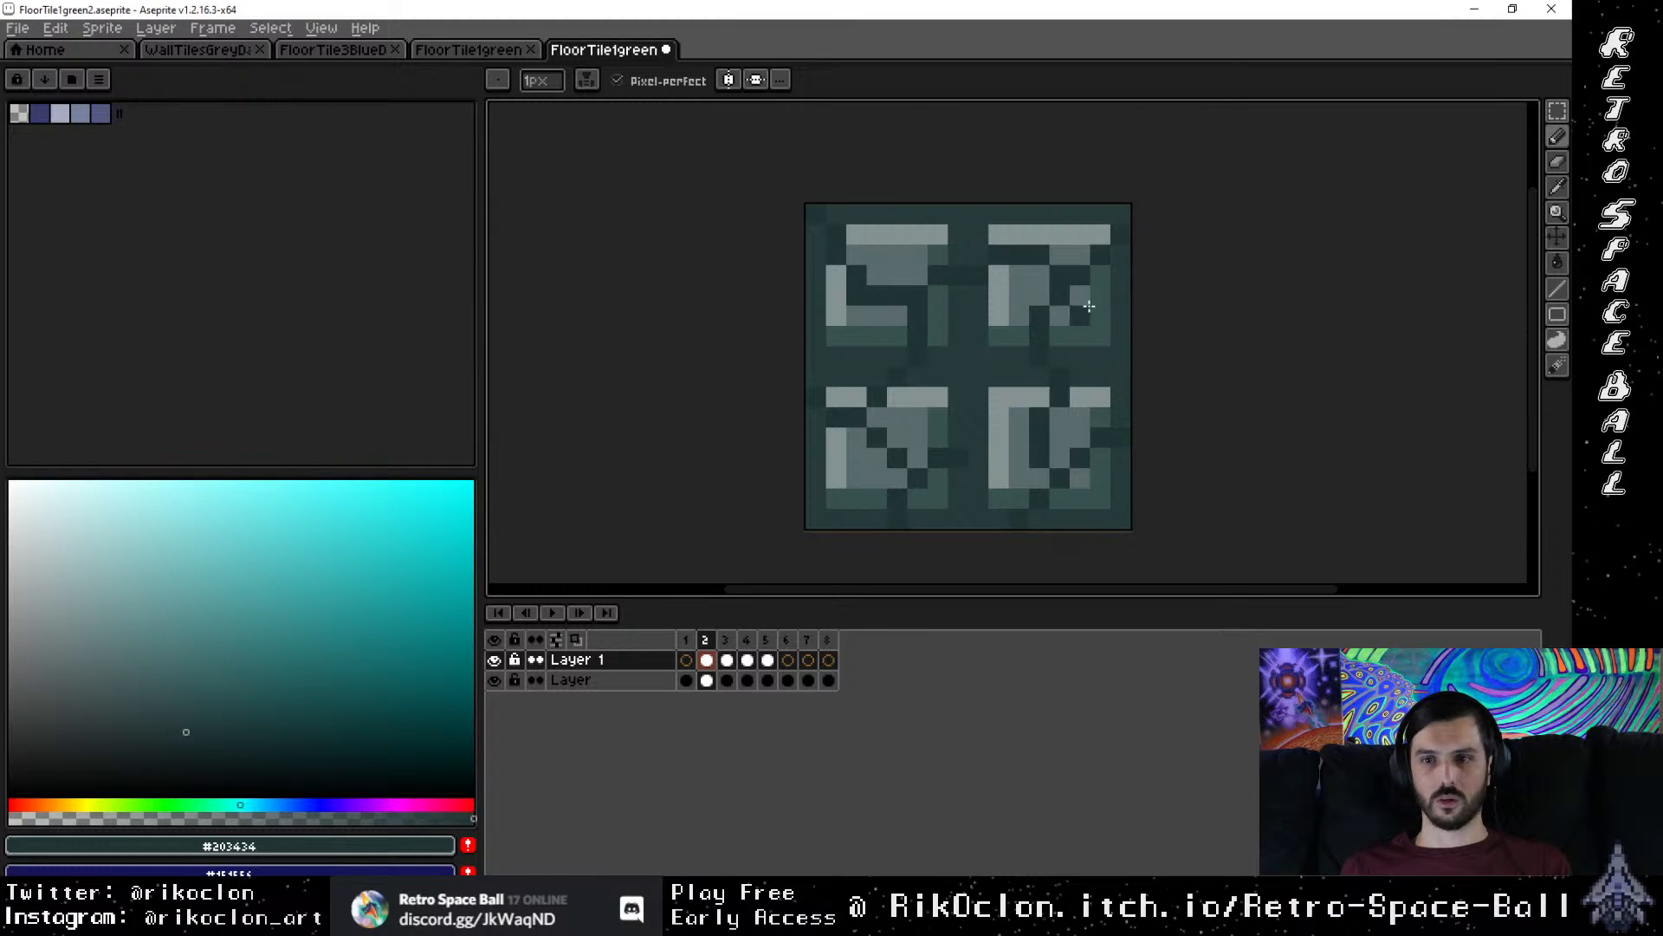
Step: Erase the vertical segment of the upper-left block's crack and reroute it through the block's shadow edge
{"action": "key", "text": "e"}
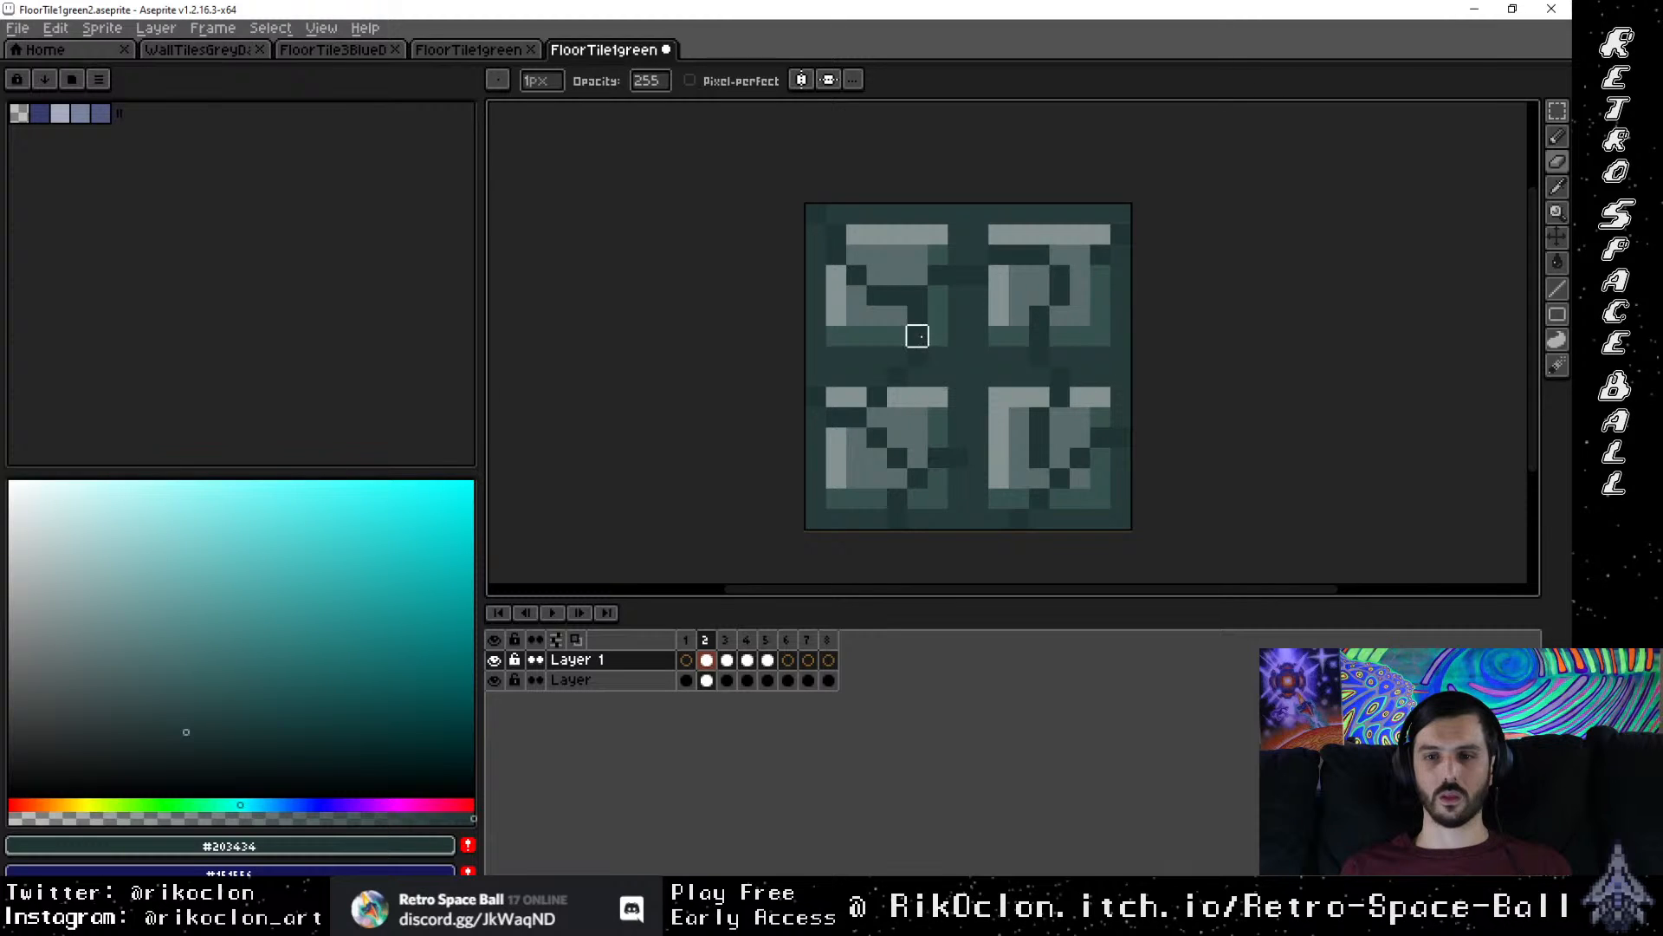
{"action": "left_click", "coordinate": [918, 296]}
{"action": "left_click", "coordinate": [917, 316]}
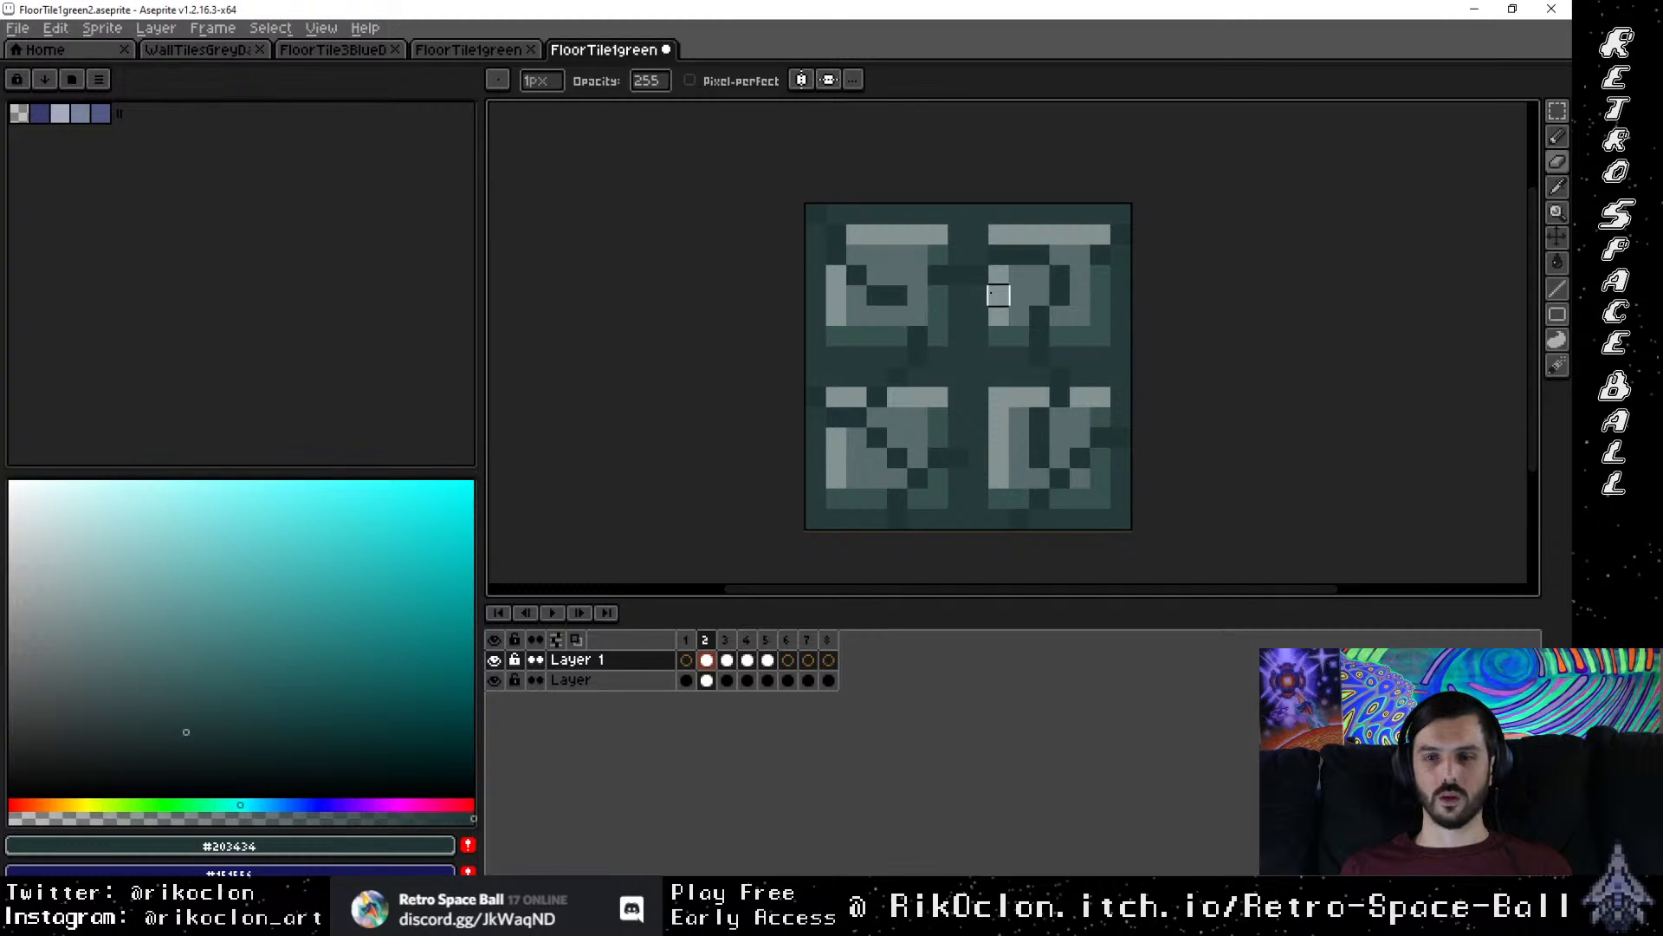
{"action": "key", "text": "b"}
{"action": "left_click", "coordinate": [891, 310]}
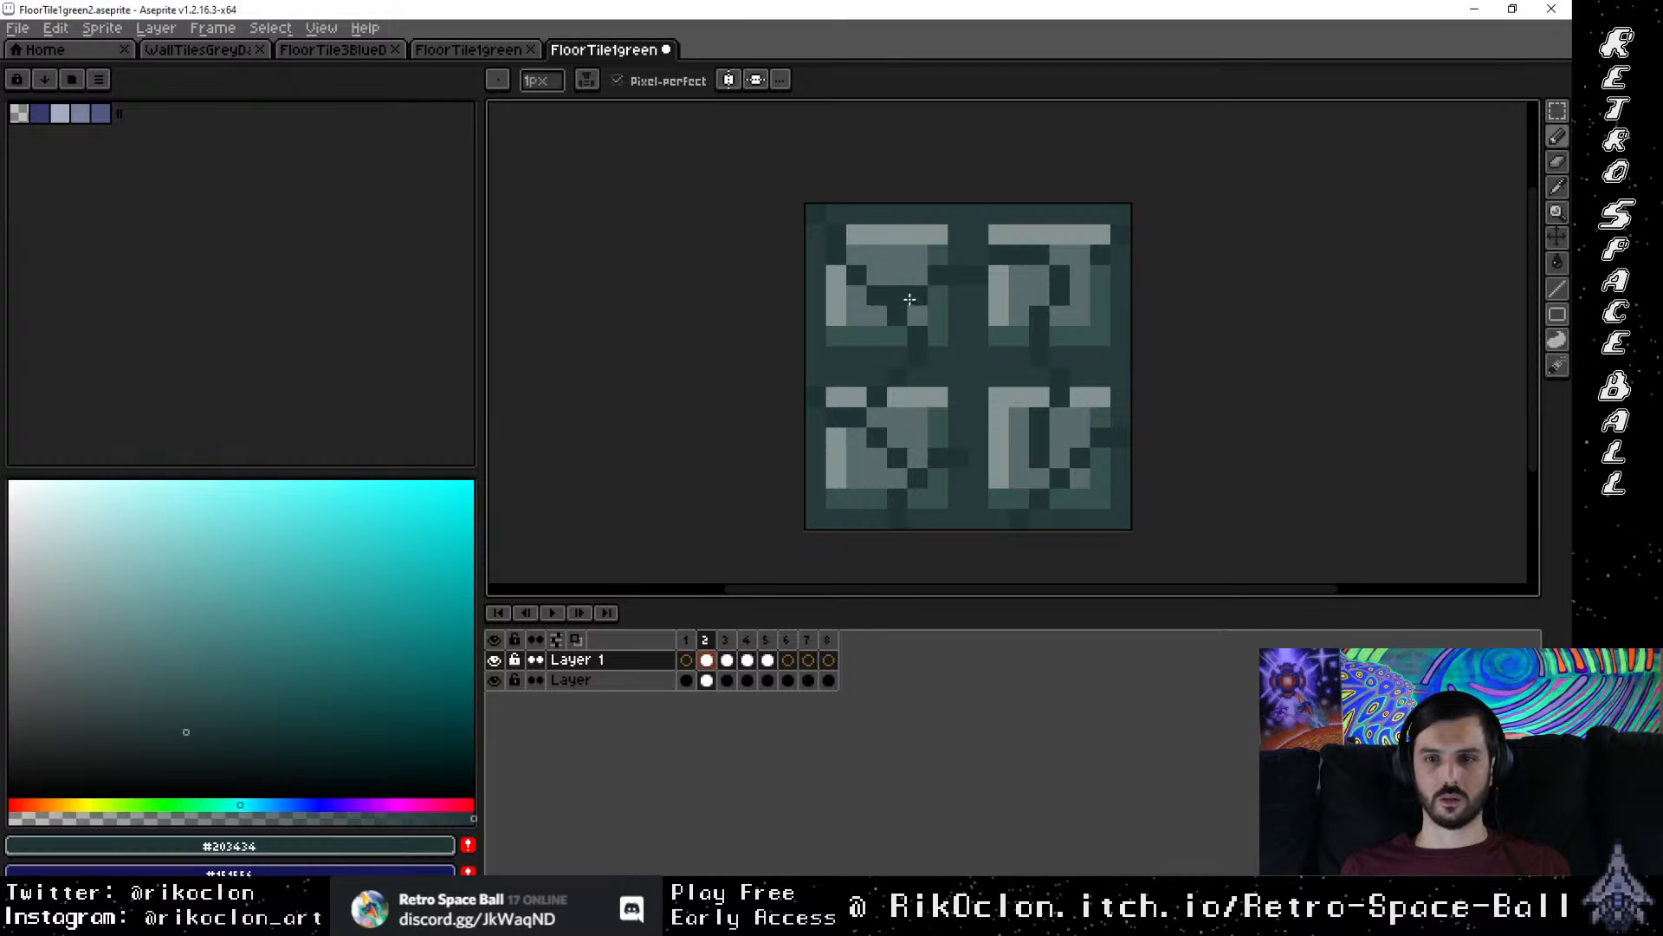
{"action": "key", "text": "ctrl+z"}
{"action": "left_click_drag", "start_coordinate": [927, 297], "coordinate": [928, 311]}
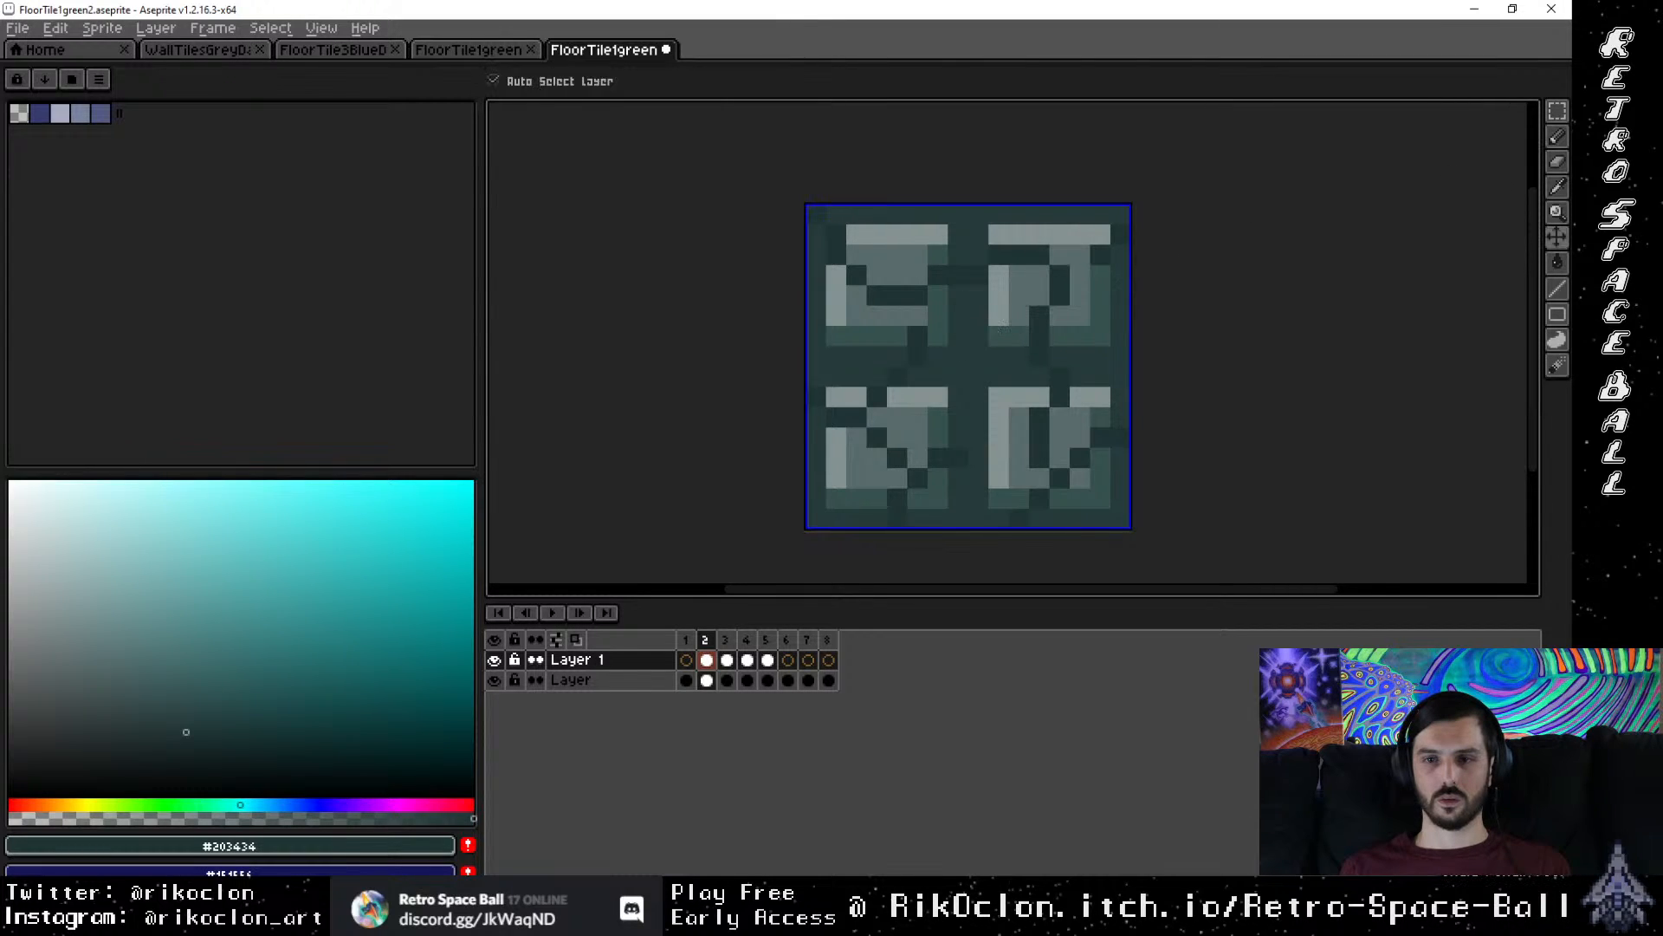
Step: Add short branch cracks to the upper-right block's face and the lower-right block's edges, erasing the excess pixels beside them
{"action": "left_click", "coordinate": [1072, 256]}
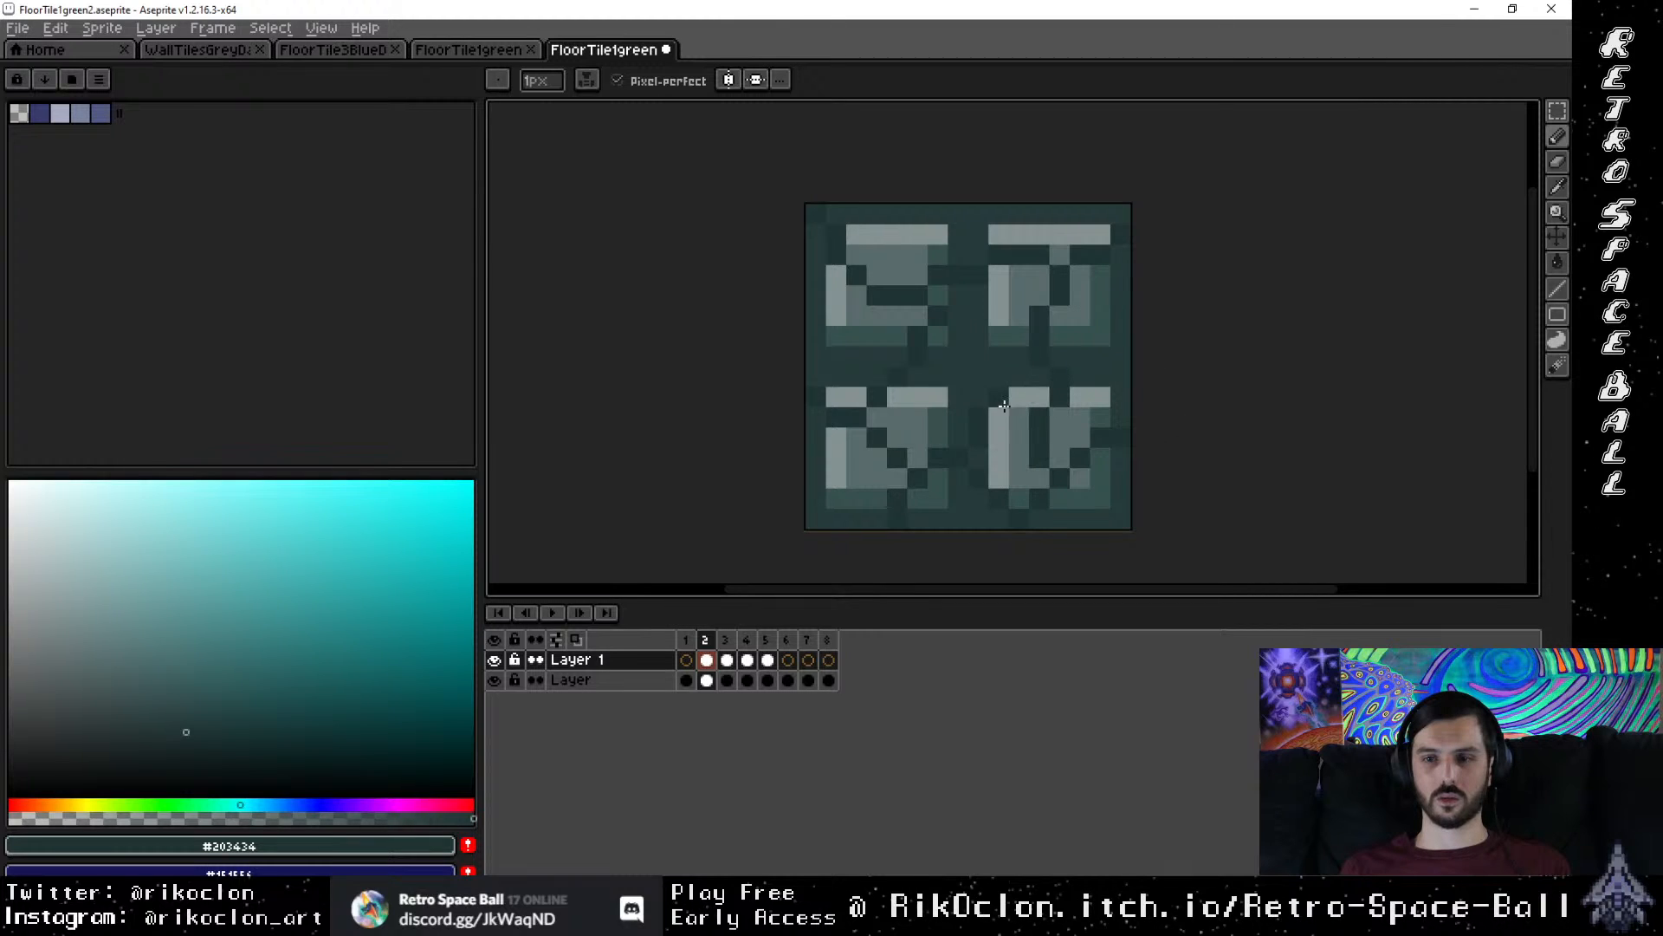
{"action": "left_click", "coordinate": [993, 408]}
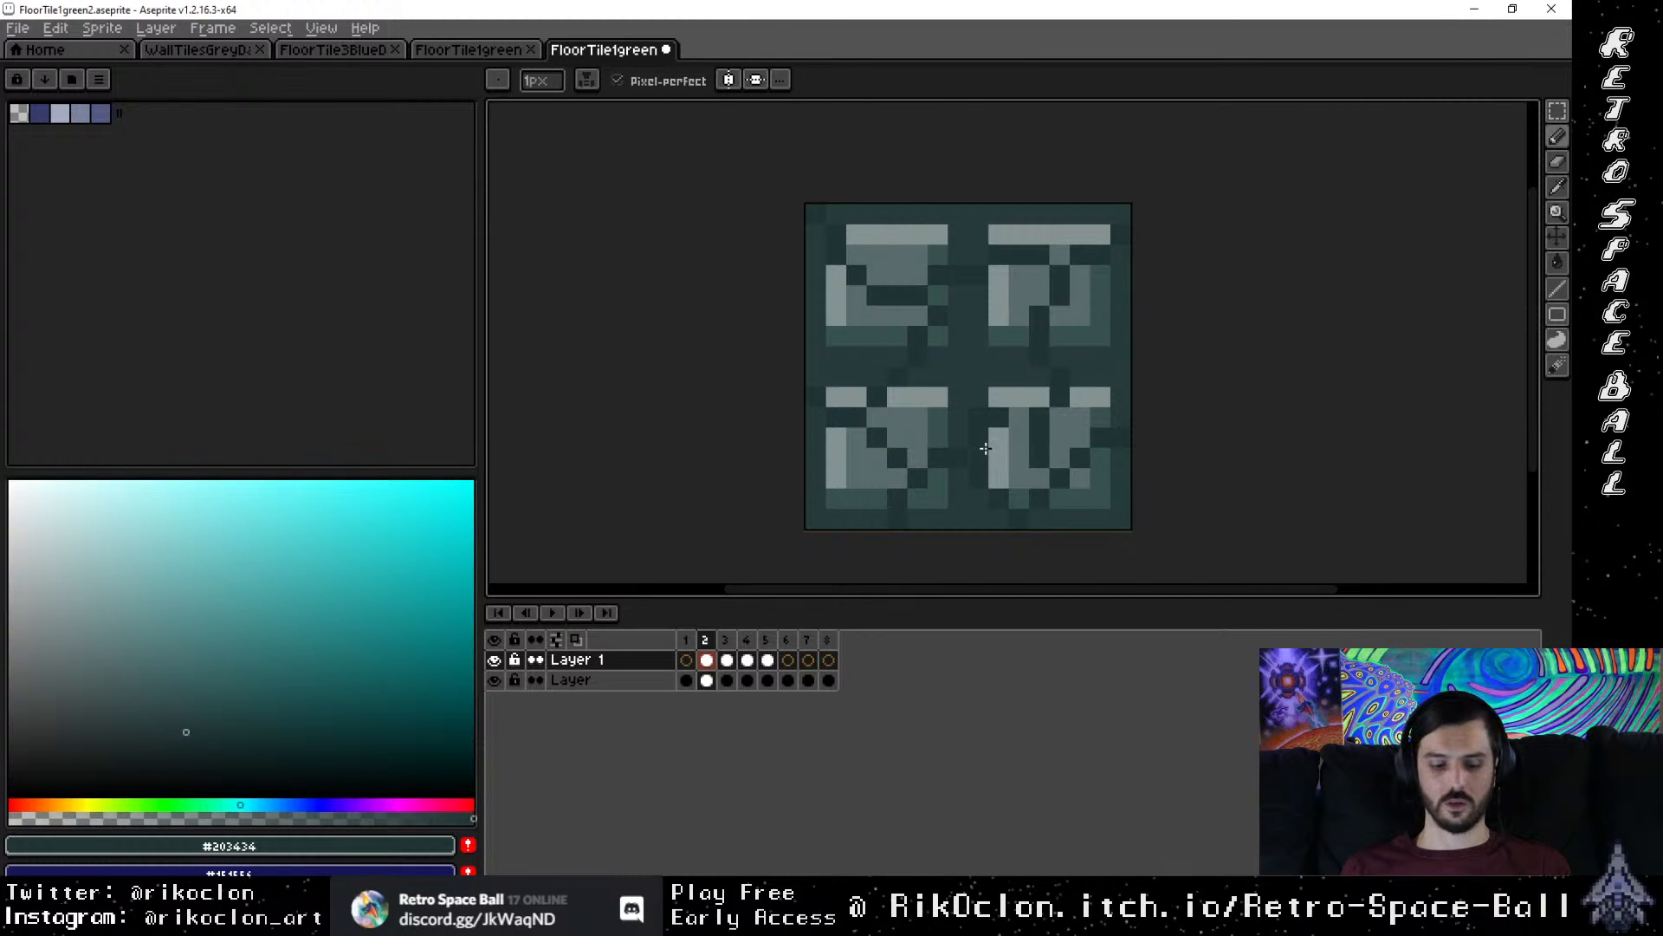
{"action": "key", "text": "e"}
{"action": "left_click", "coordinate": [980, 420]}
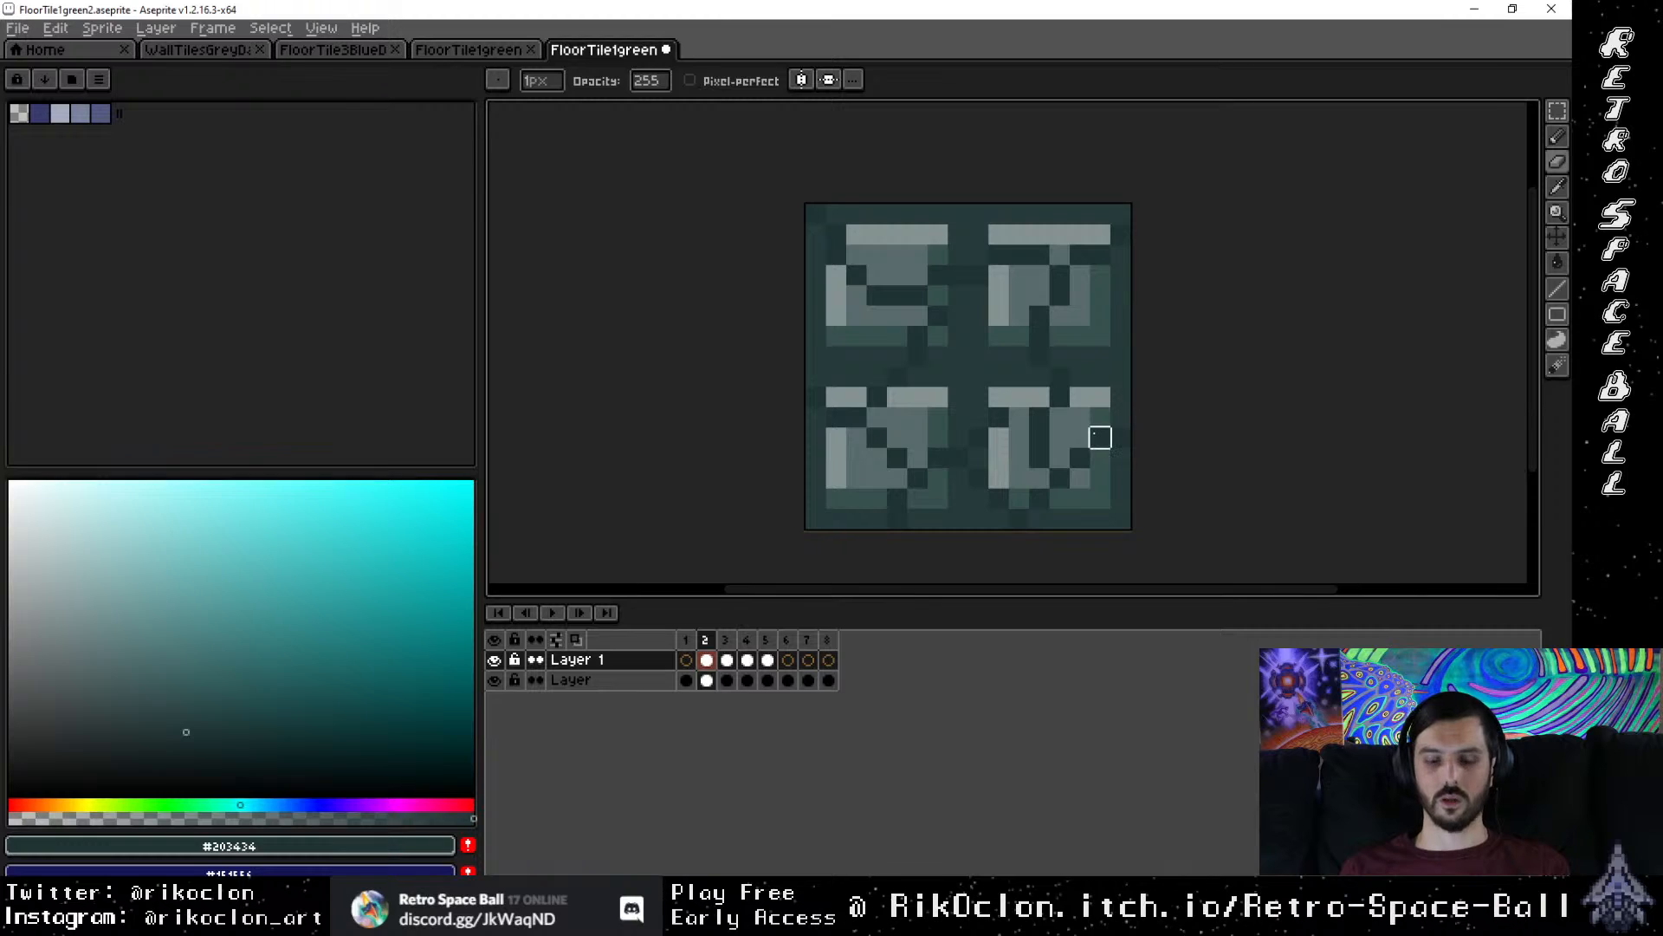
{"action": "key", "text": "b"}
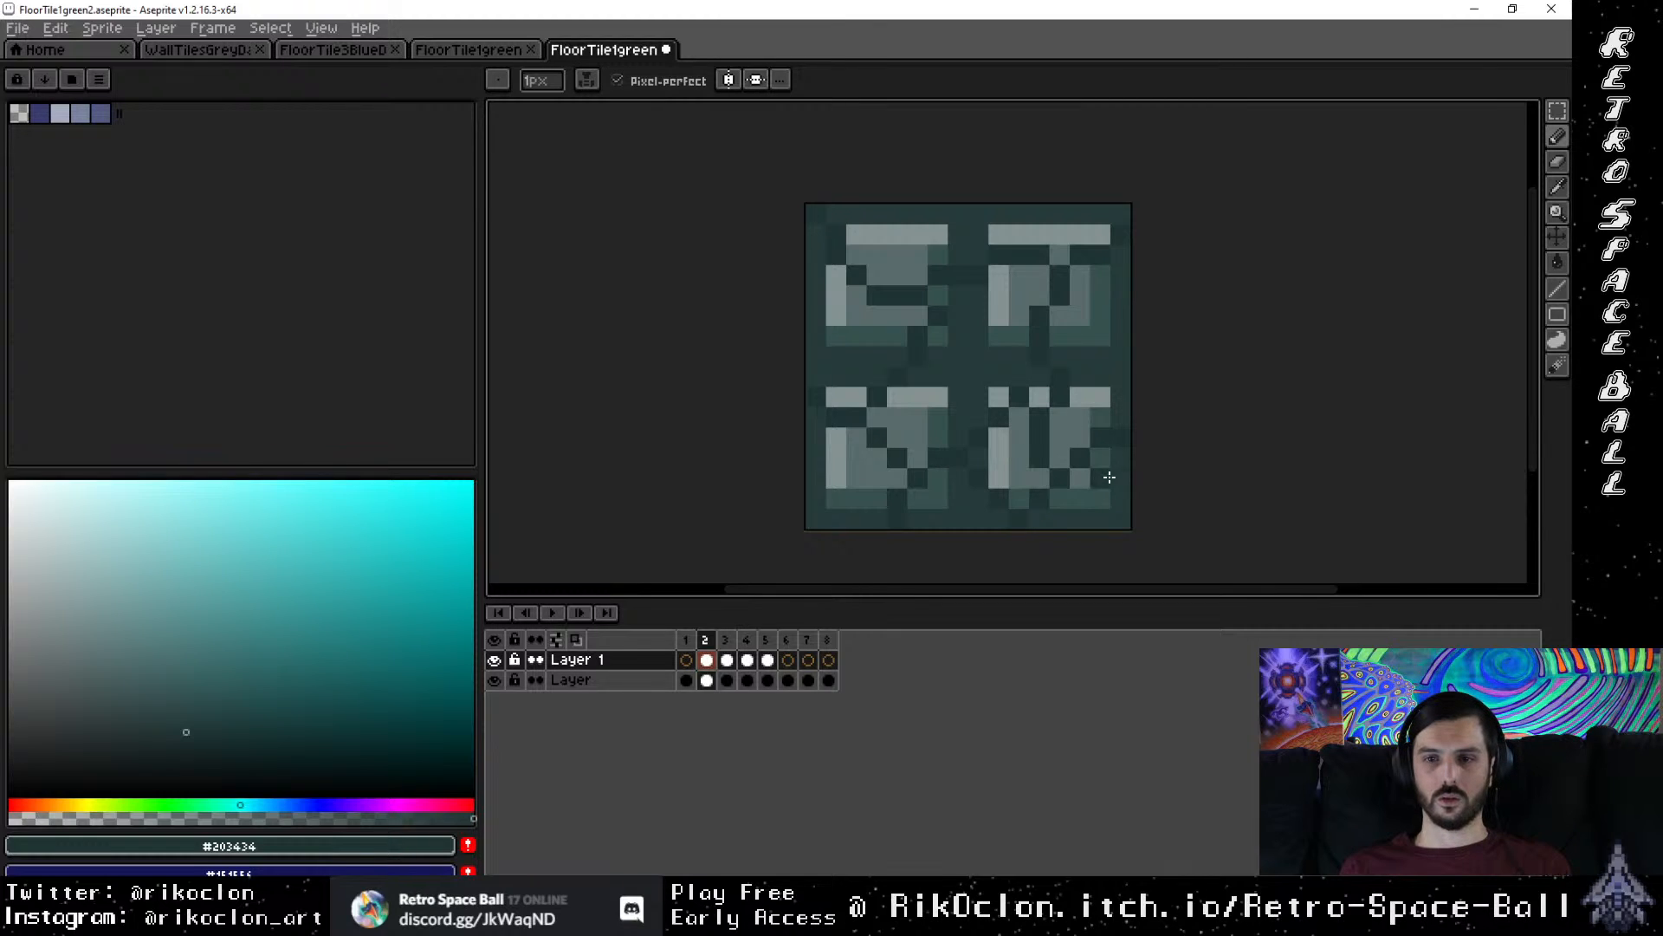
{"action": "scroll", "coordinate": [1169, 495], "scroll_direction": "down", "scroll_amount": 1}
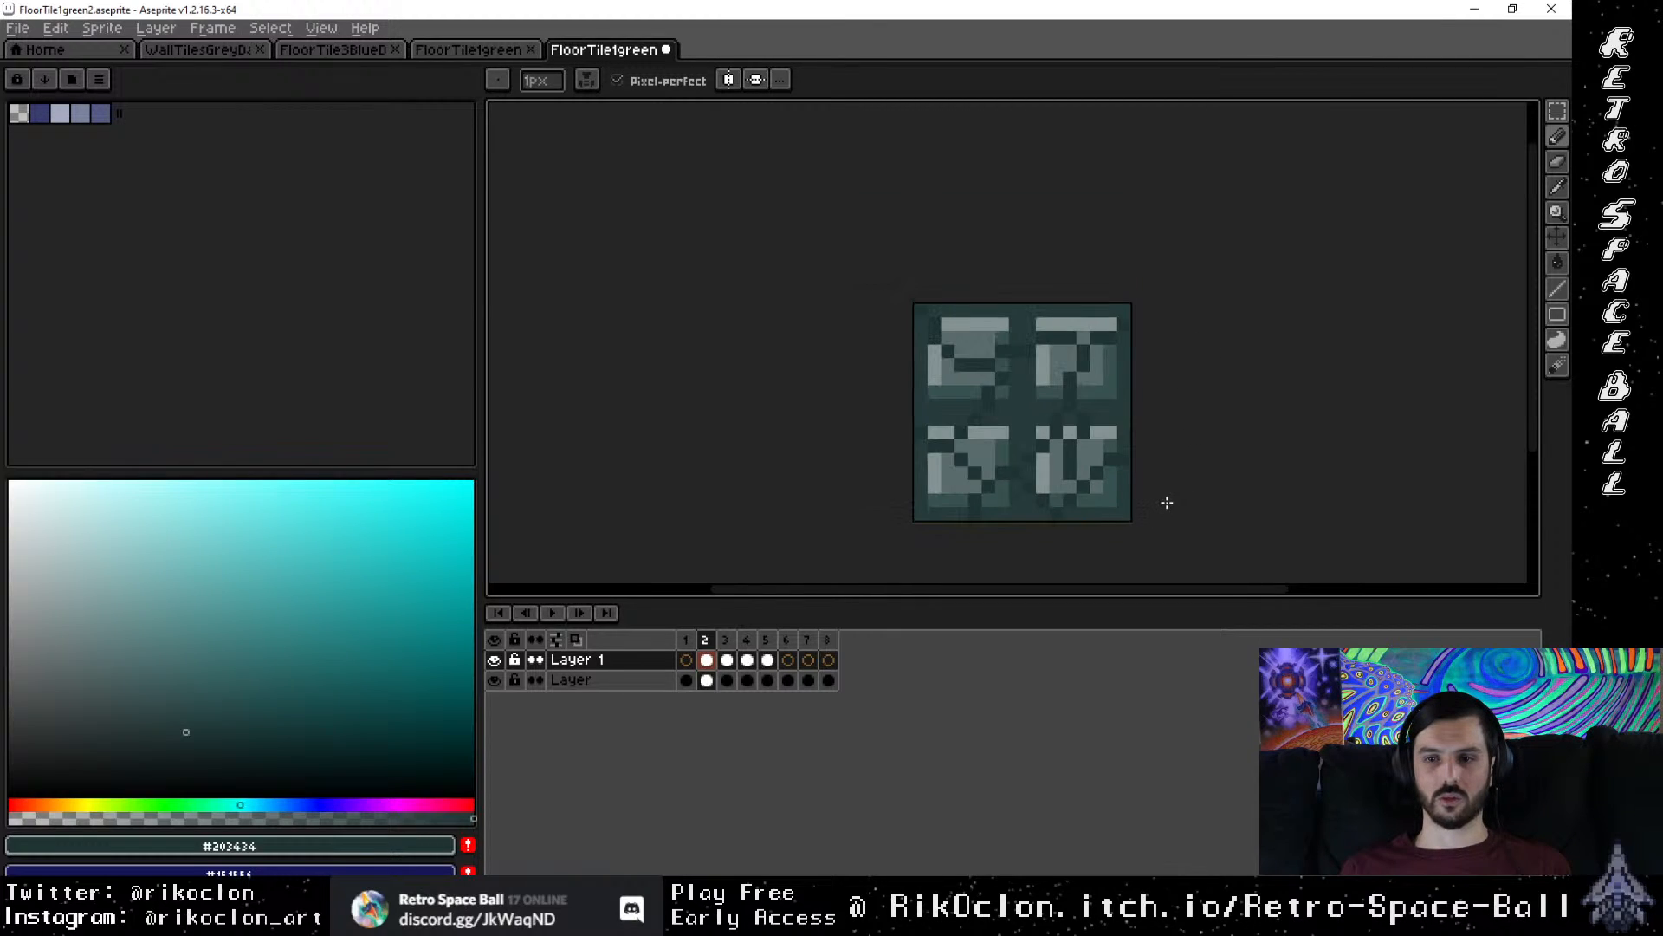
Step: Add #203434 crack pixels in the gaps around the upper-right block's top-left corner
{"action": "scroll", "coordinate": [1037, 323], "scroll_direction": "up", "scroll_amount": 3}
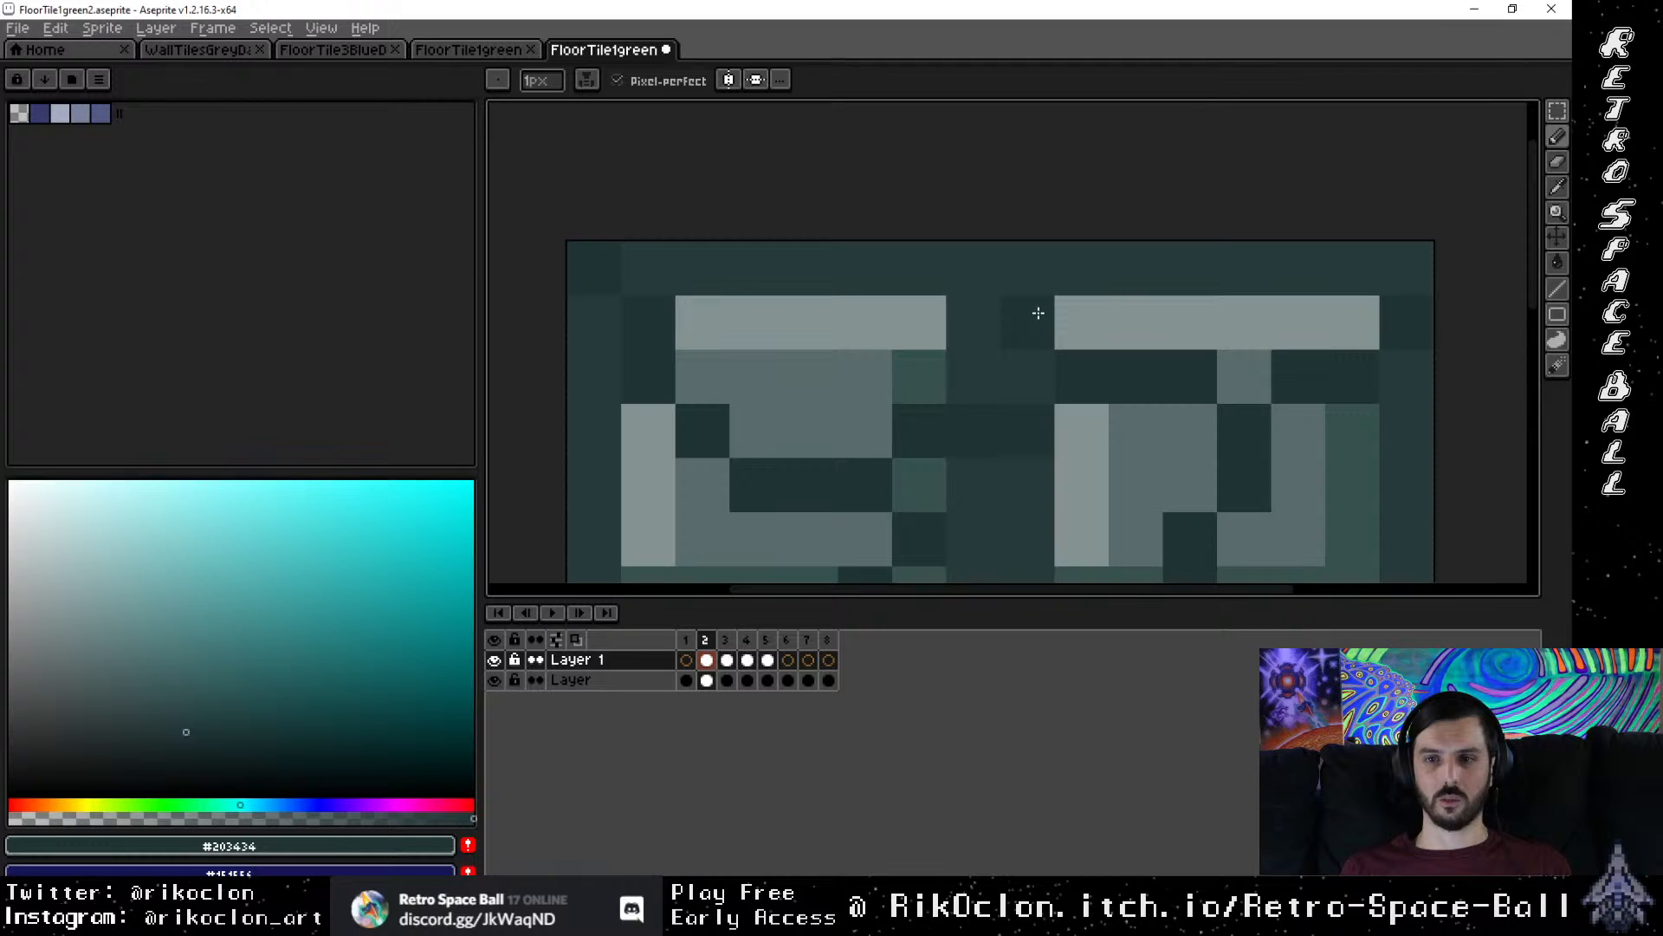
{"action": "scroll", "coordinate": [1212, 394], "scroll_direction": "down", "scroll_amount": 4}
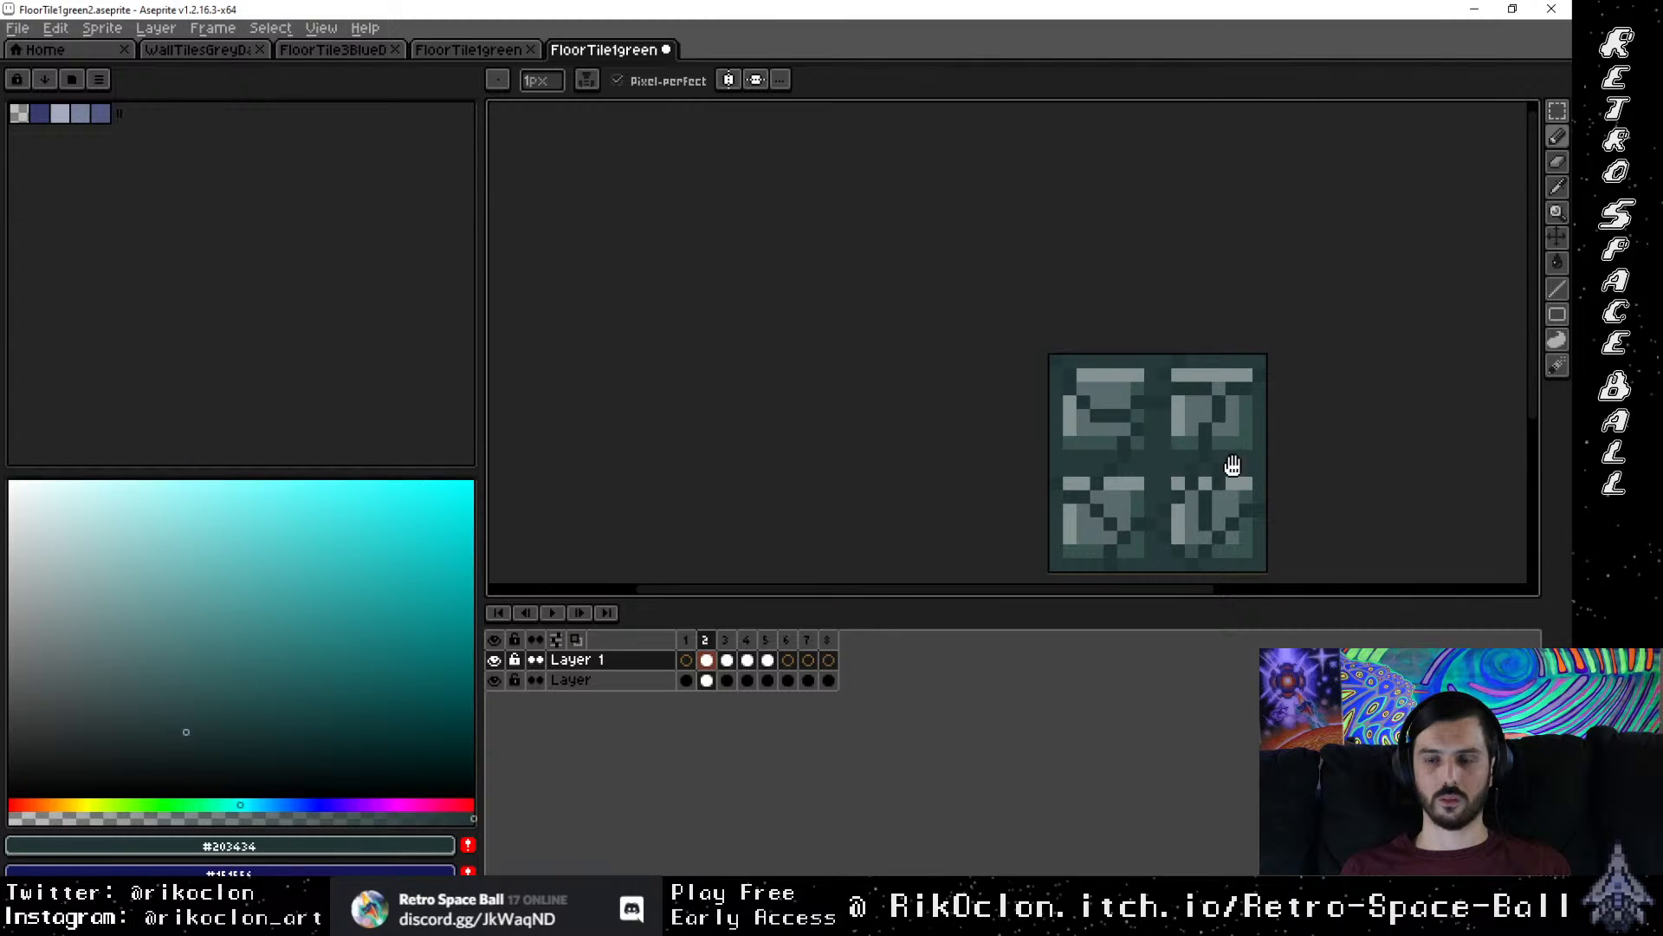
{"action": "left_click_drag", "start_coordinate": [1232, 465], "coordinate": [906, 379]}
{"action": "scroll", "coordinate": [948, 414], "scroll_direction": "up", "scroll_amount": 2}
{"action": "scroll", "coordinate": [903, 416], "scroll_direction": "down", "scroll_amount": 1}
{"action": "left_click", "coordinate": [903, 416]}
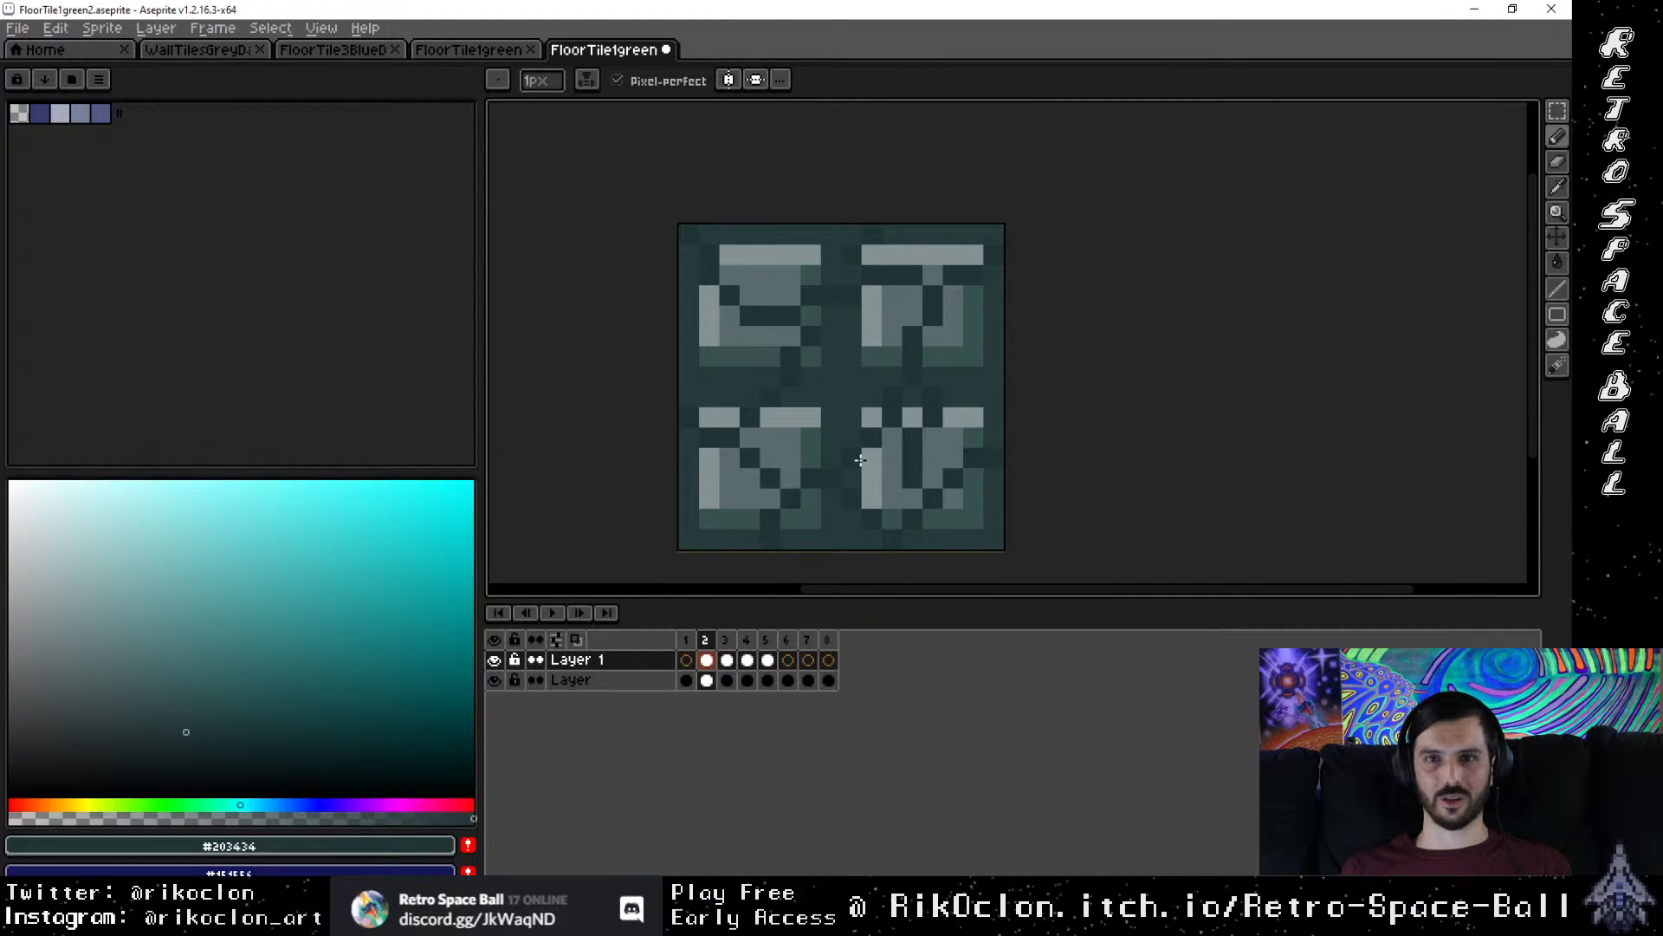
Step: Examine the crack pattern on all four blocks of frame 2 at close and distant zoom levels
{"action": "scroll", "coordinate": [894, 410], "scroll_direction": "up", "scroll_amount": 1}
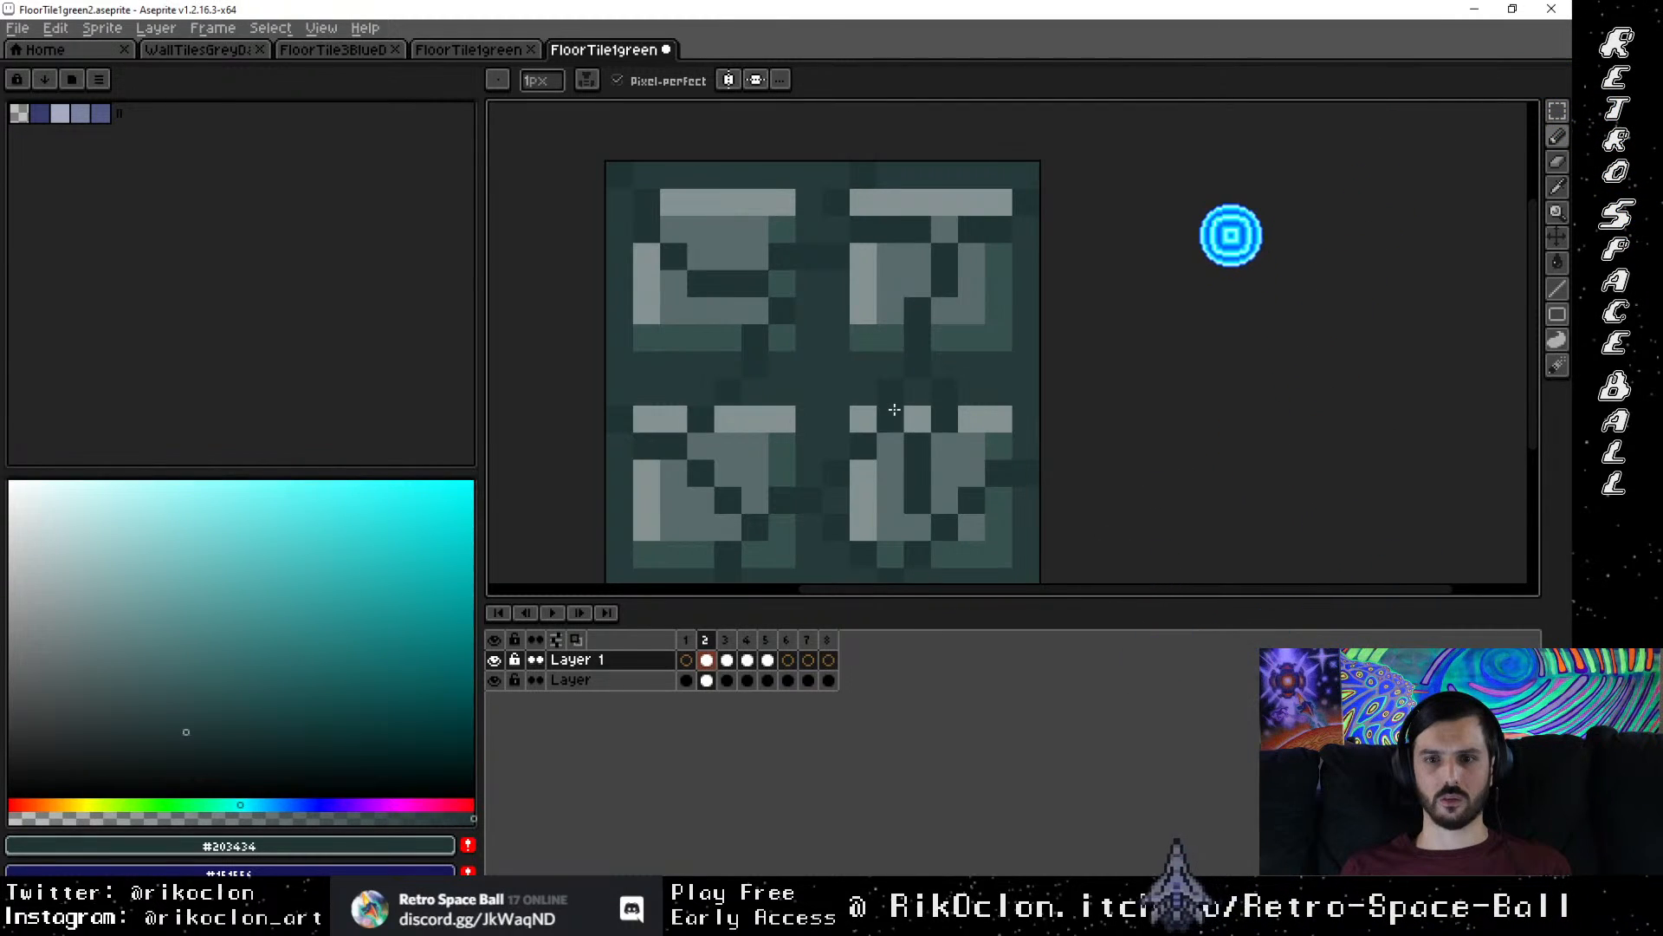
{"action": "scroll", "coordinate": [894, 410], "scroll_direction": "down", "scroll_amount": 3}
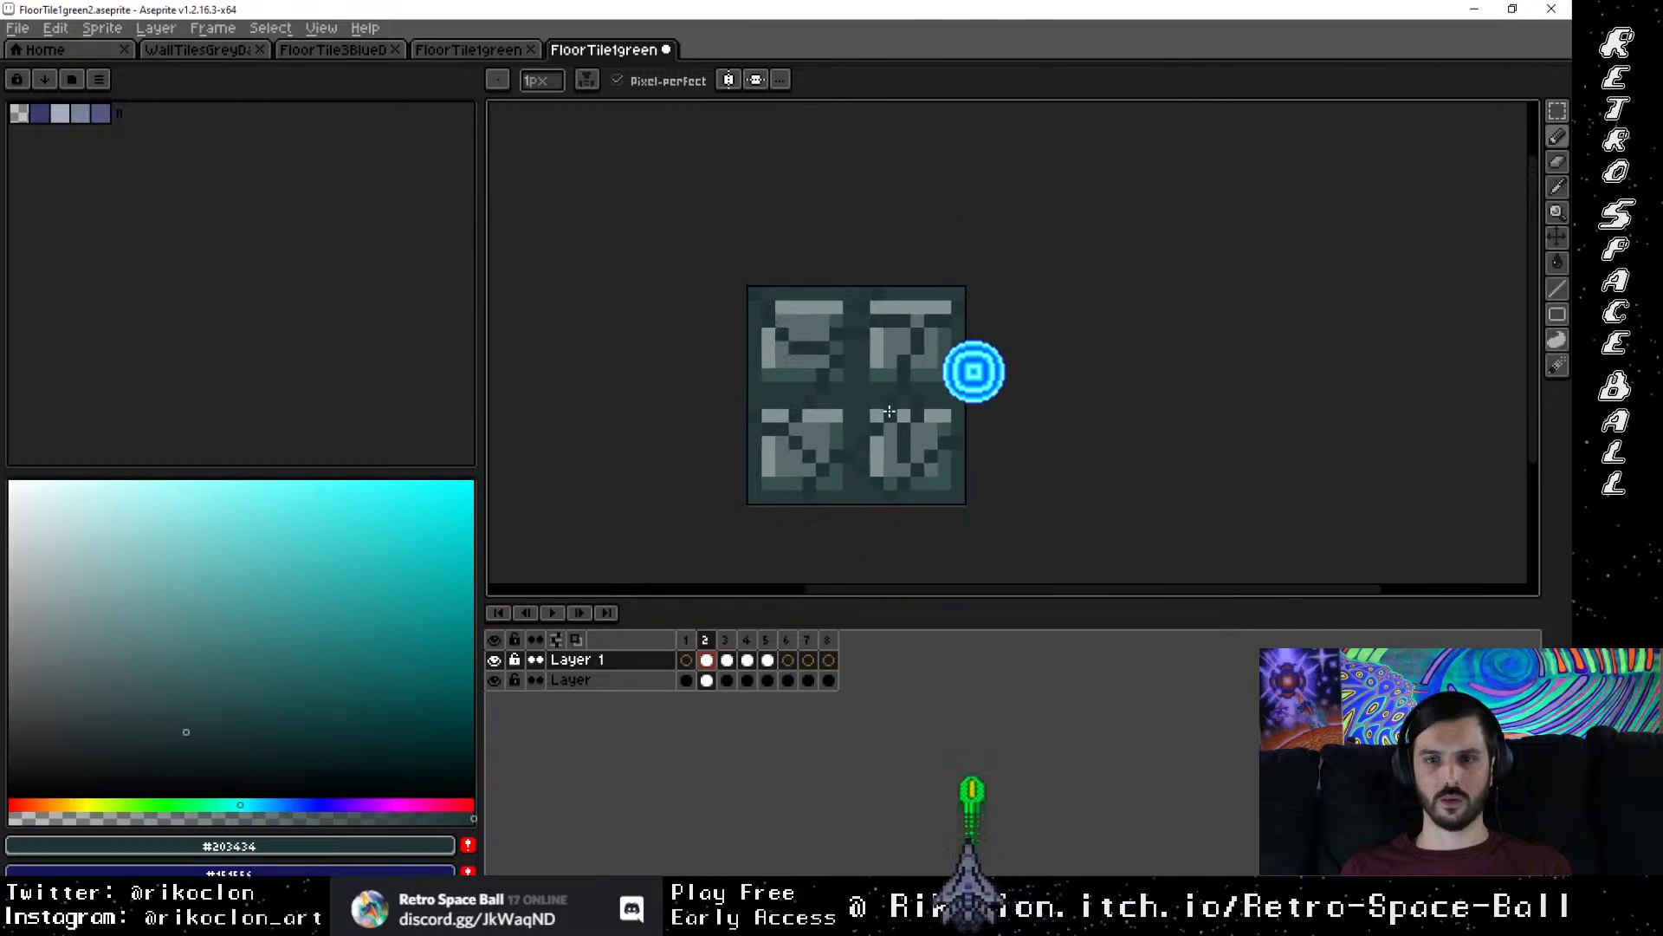
{"action": "scroll", "coordinate": [890, 412], "scroll_direction": "up", "scroll_amount": 3}
{"action": "scroll", "coordinate": [890, 412], "scroll_direction": "down", "scroll_amount": 3}
{"action": "scroll", "coordinate": [884, 413], "scroll_direction": "up", "scroll_amount": 2}
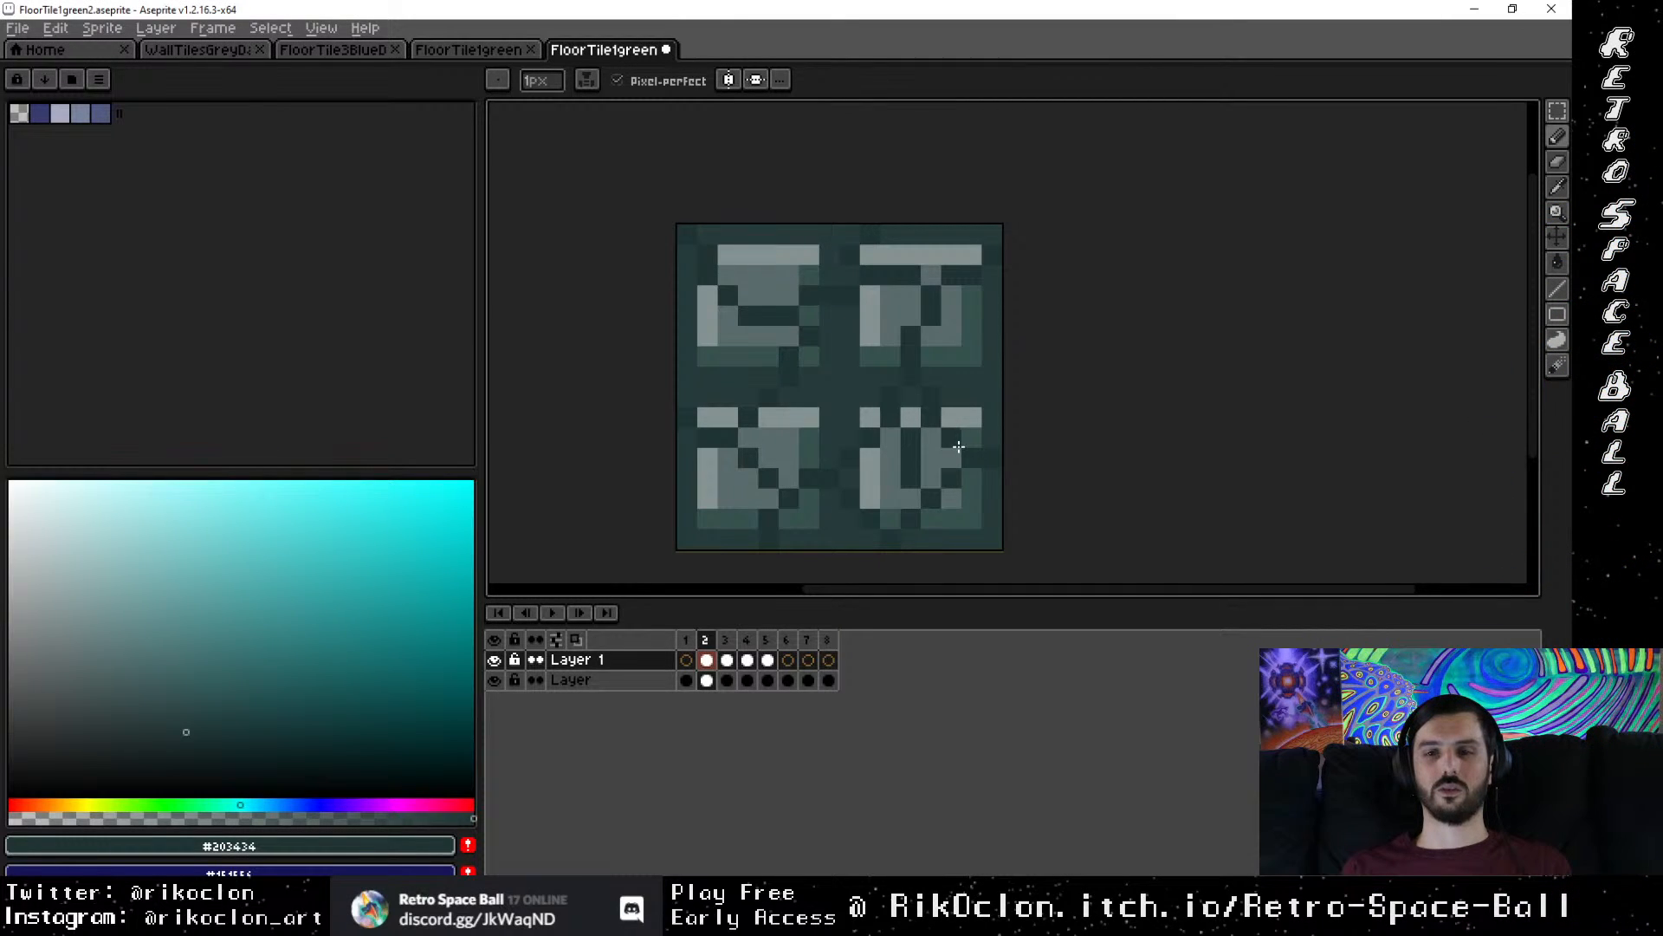
{"action": "left_click_drag", "start_coordinate": [958, 446], "coordinate": [914, 456]}
{"action": "scroll", "coordinate": [904, 459], "scroll_direction": "down", "scroll_amount": 3}
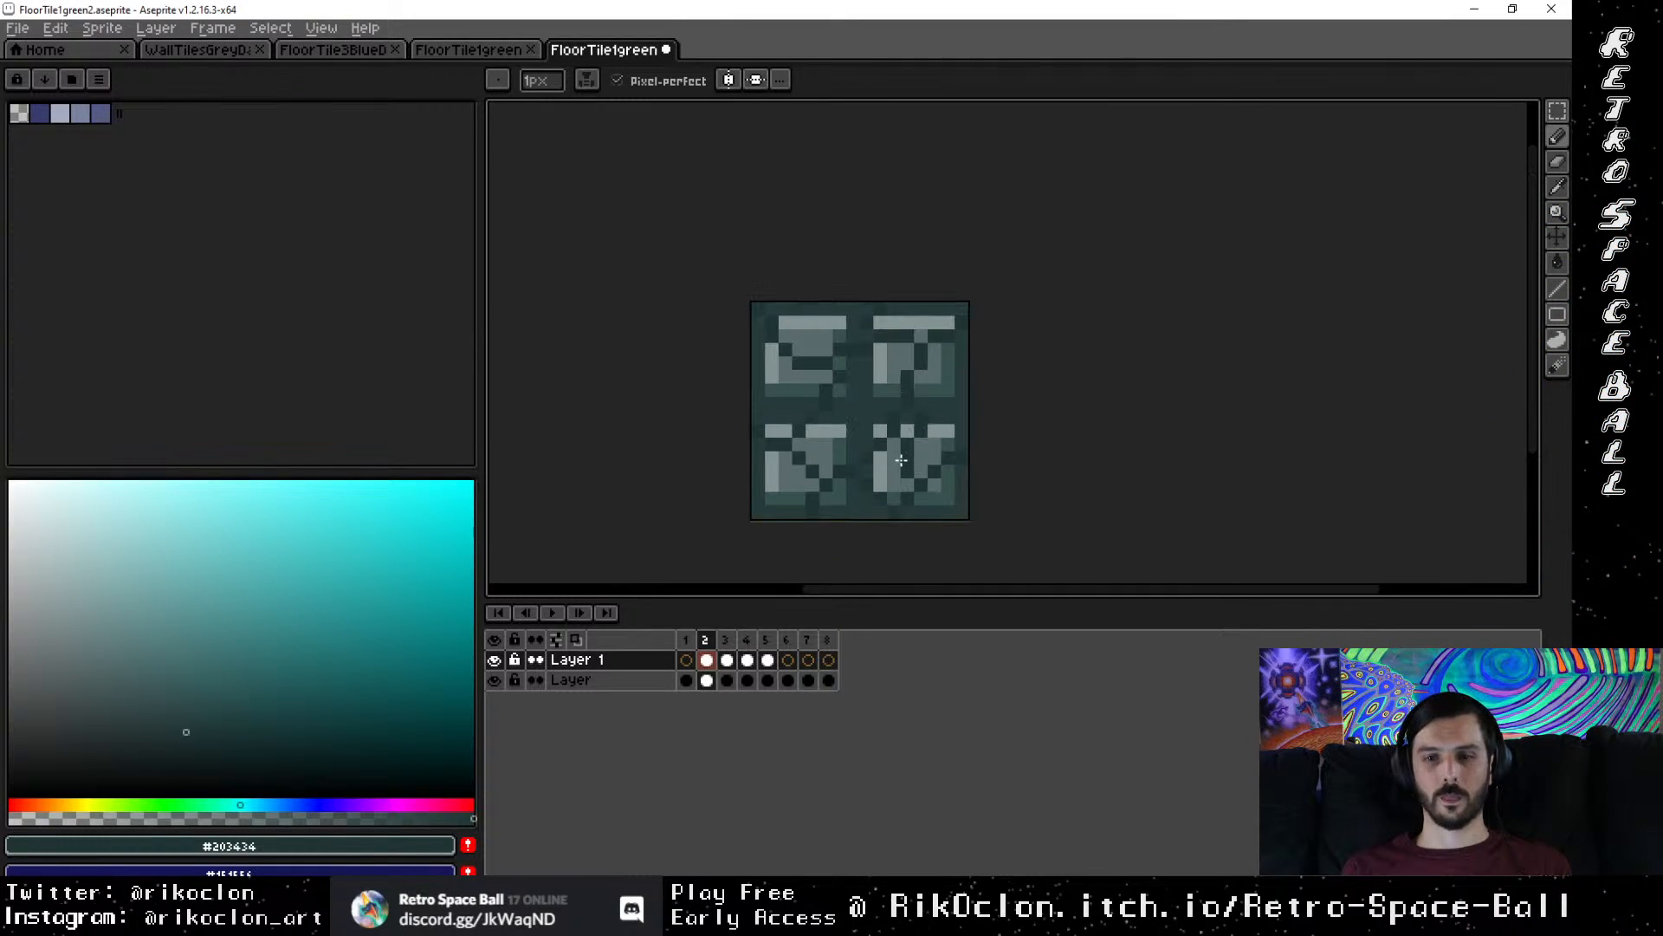
{"action": "scroll", "coordinate": [905, 459], "scroll_direction": "up", "scroll_amount": 4}
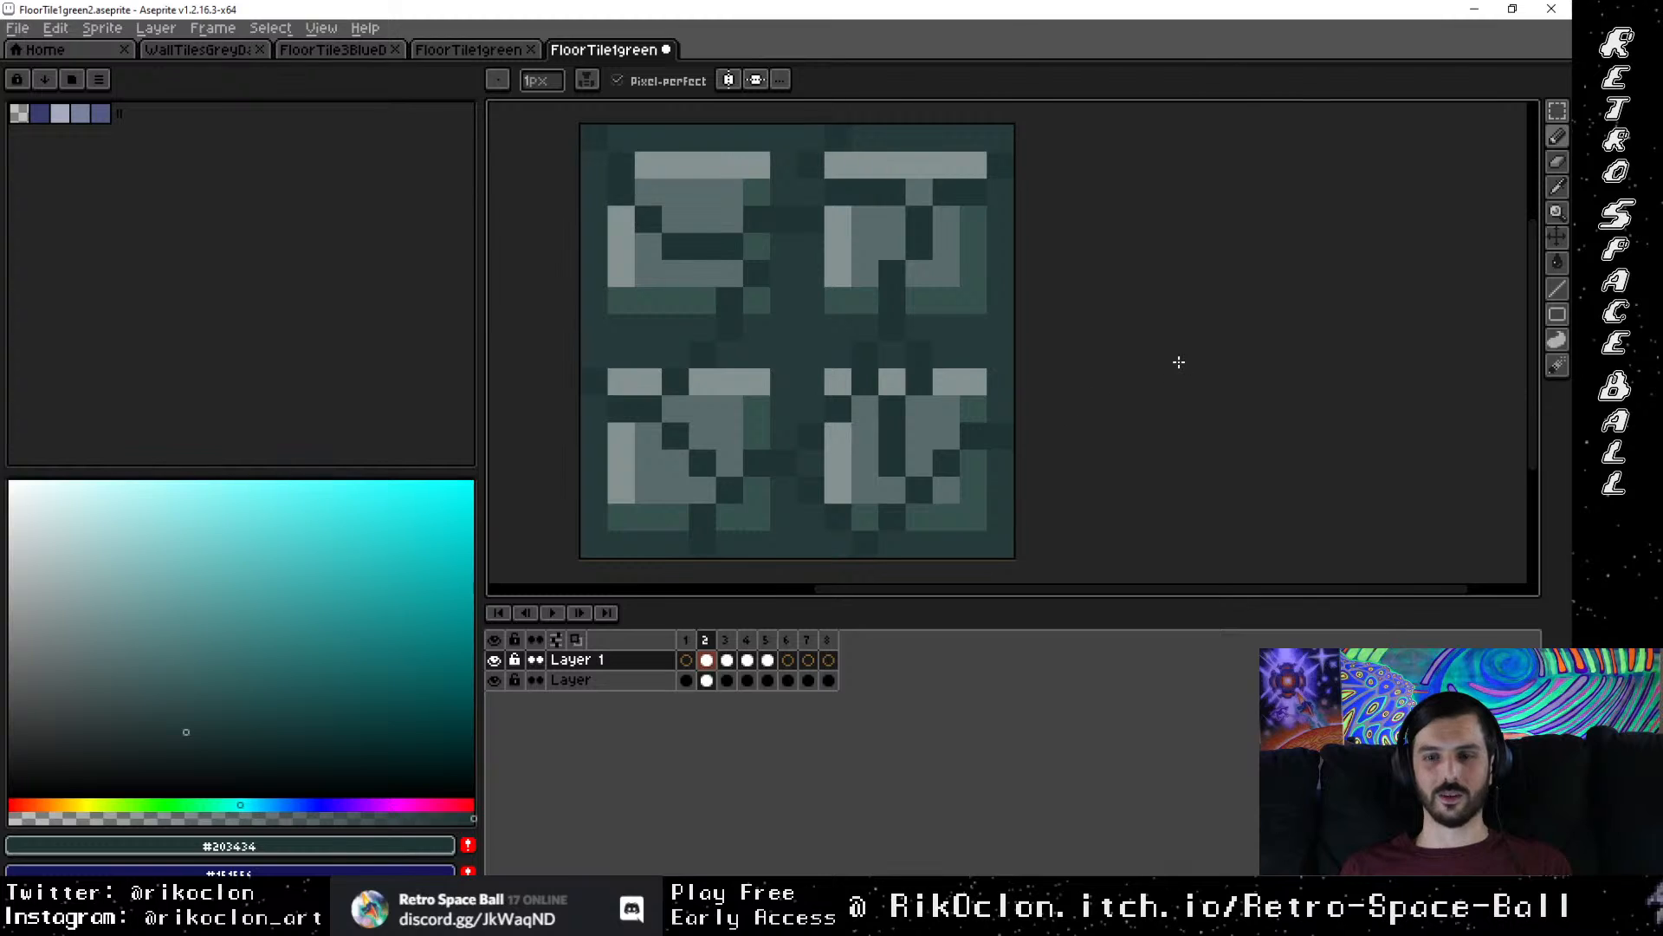
{"action": "scroll", "coordinate": [1179, 363], "scroll_direction": "down", "scroll_amount": 1}
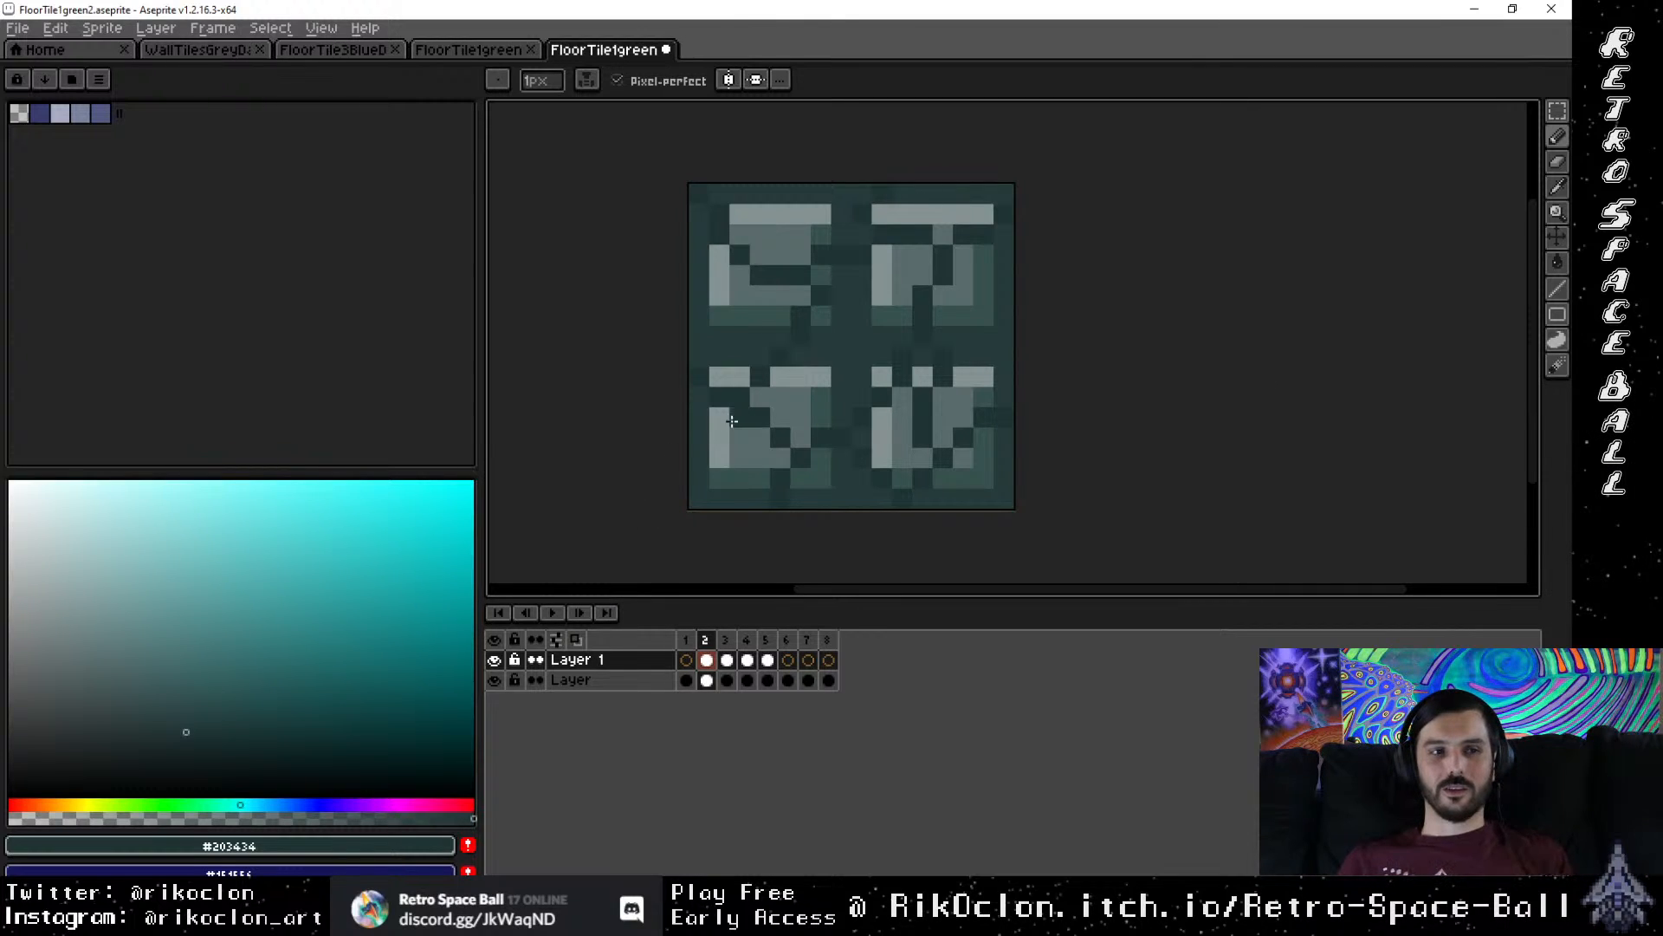
Step: Compare the new cracks in frame 2 with the shaded cracks in frames 3 and 4
{"action": "left_click", "coordinate": [726, 642]}
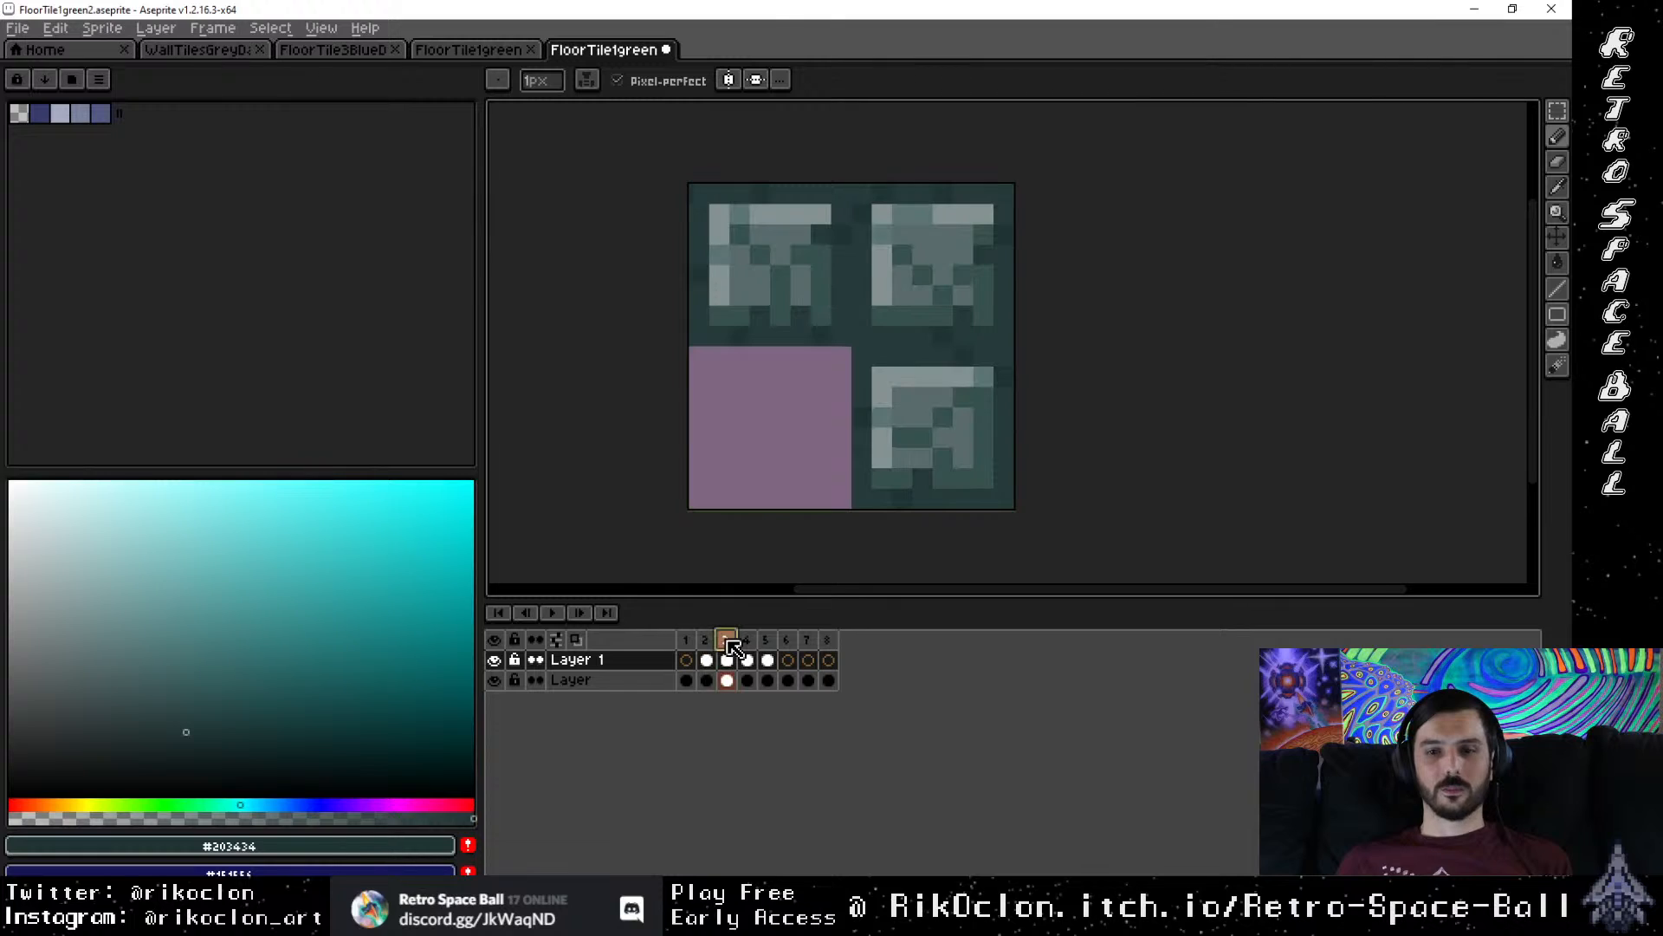
{"action": "left_click", "coordinate": [747, 641]}
{"action": "left_click", "coordinate": [728, 641]}
{"action": "left_click", "coordinate": [705, 641]}
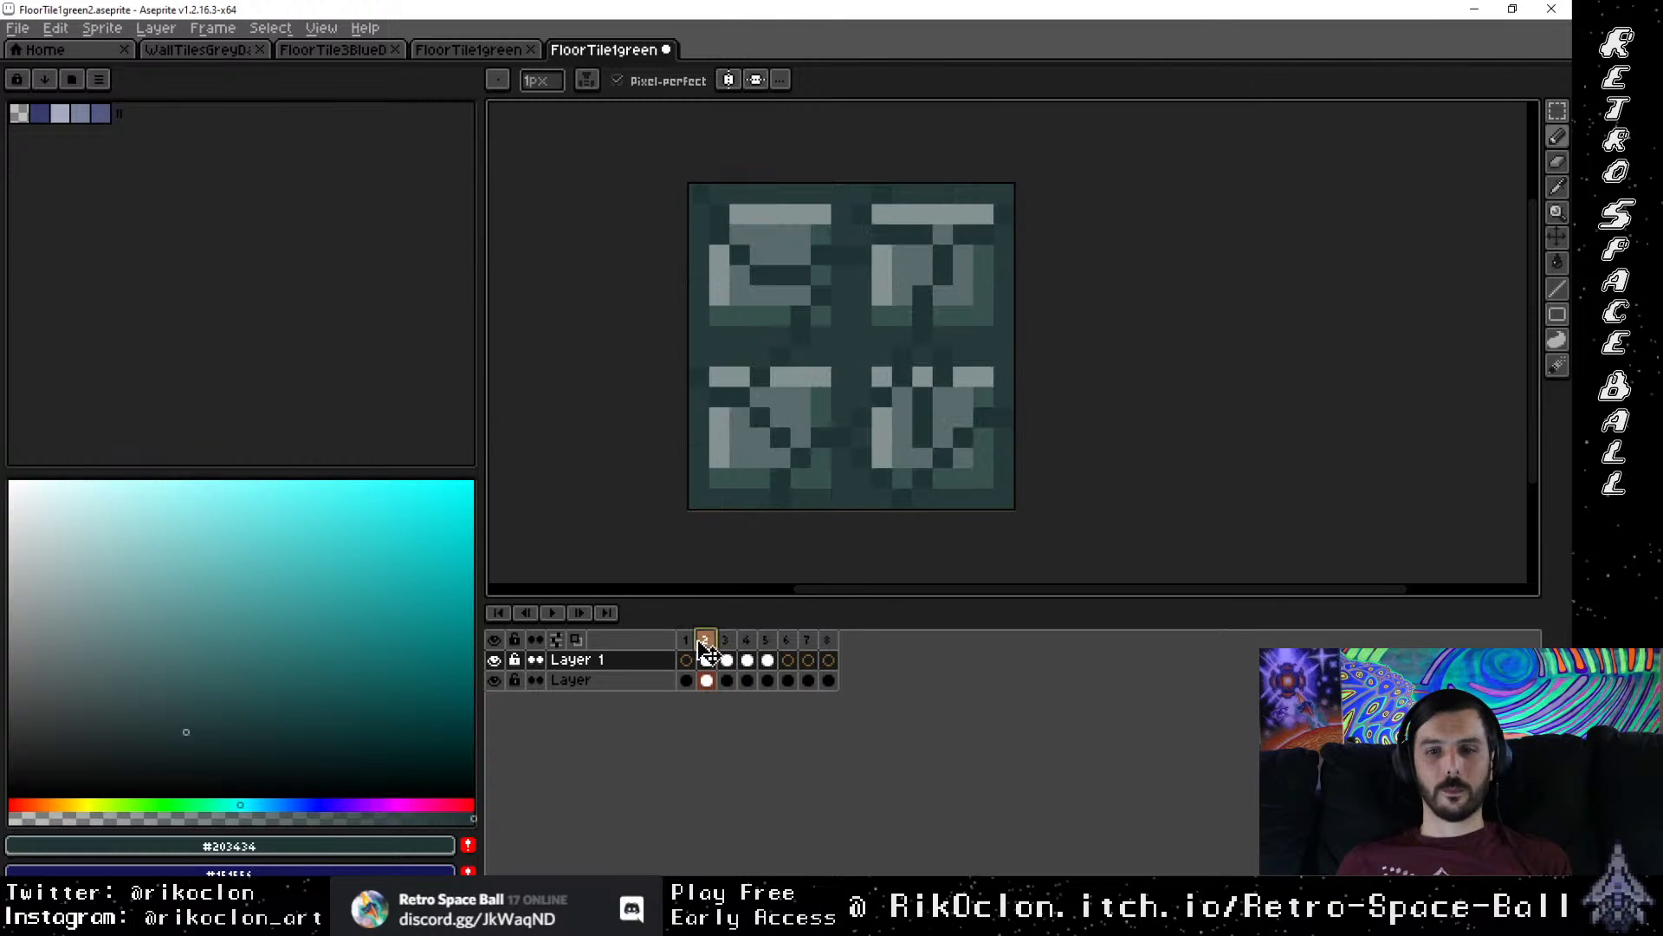
Step: Flip through frames 1 to 5 to compare frame 2's crack pattern with the intact tile and the other damaged variants
{"action": "left_click", "coordinate": [685, 641]}
{"action": "left_click", "coordinate": [705, 641]}
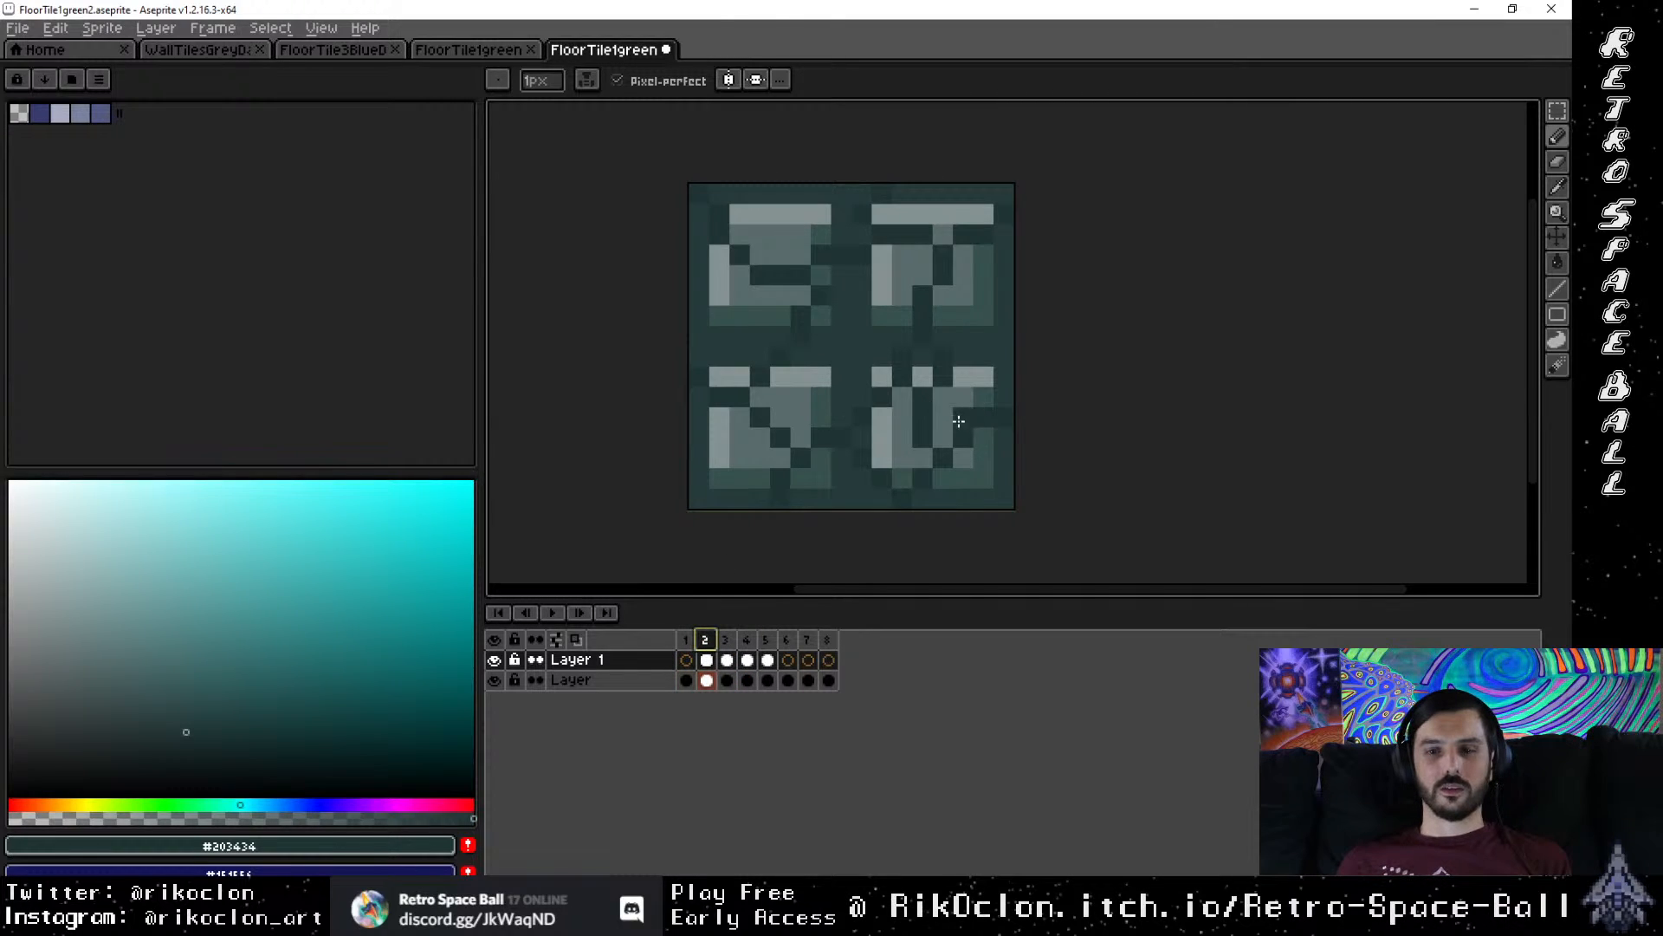
{"action": "left_click_drag", "start_coordinate": [959, 422], "coordinate": [925, 422]}
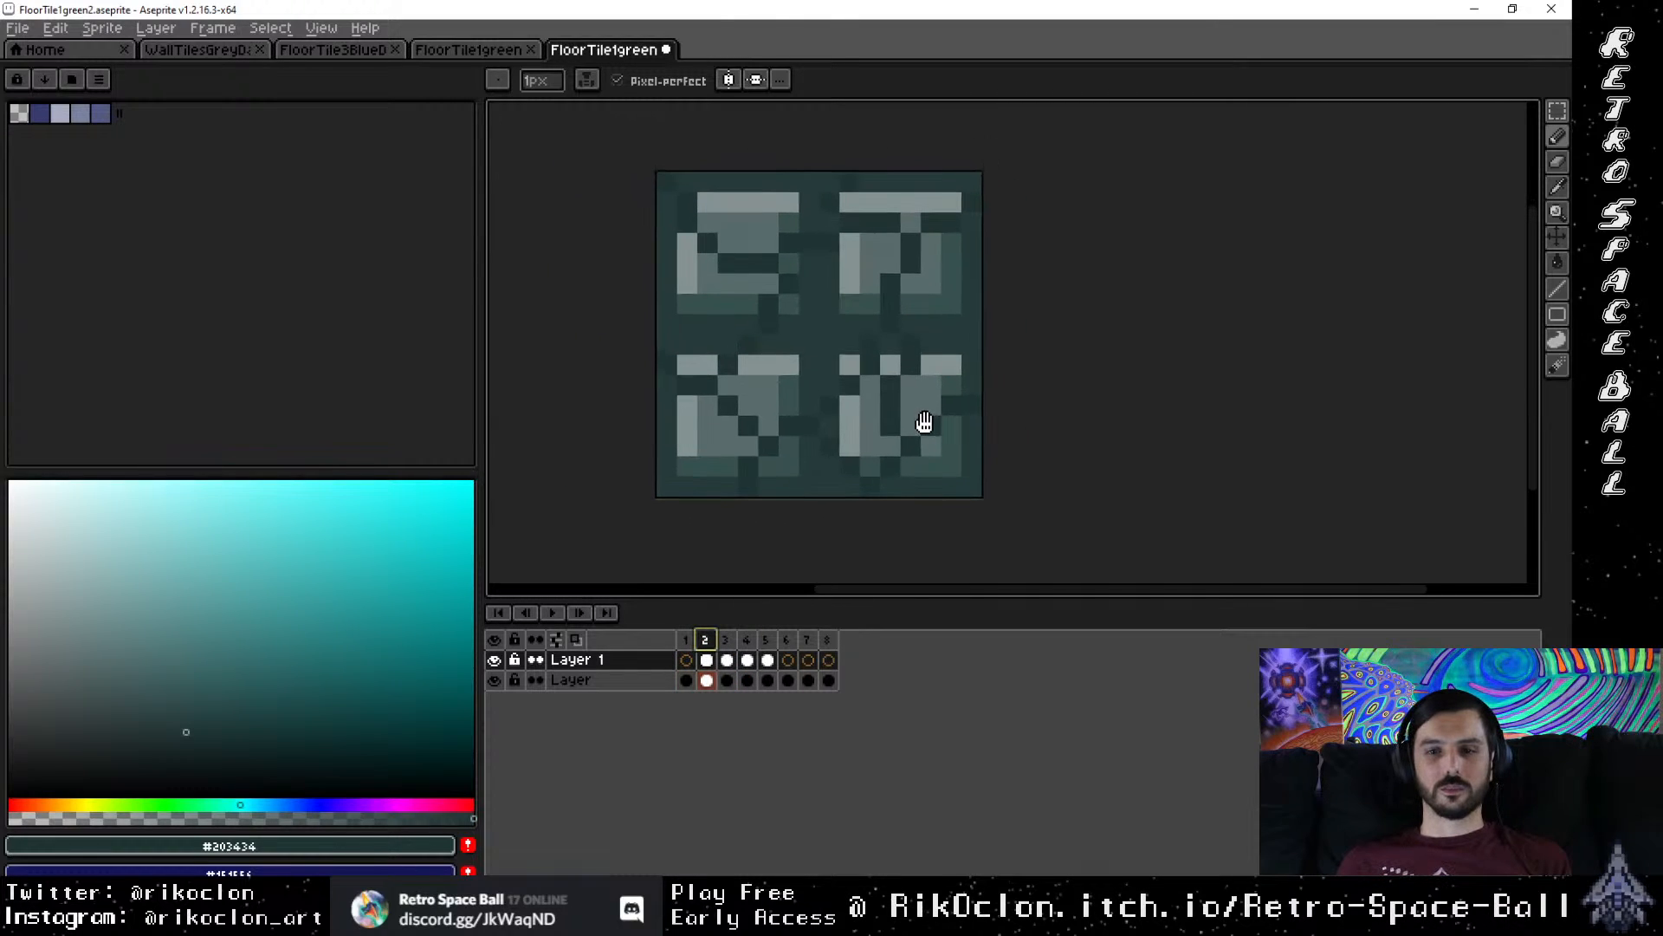
{"action": "left_click", "coordinate": [726, 642]}
{"action": "left_click", "coordinate": [747, 642]}
{"action": "left_click", "coordinate": [769, 643]}
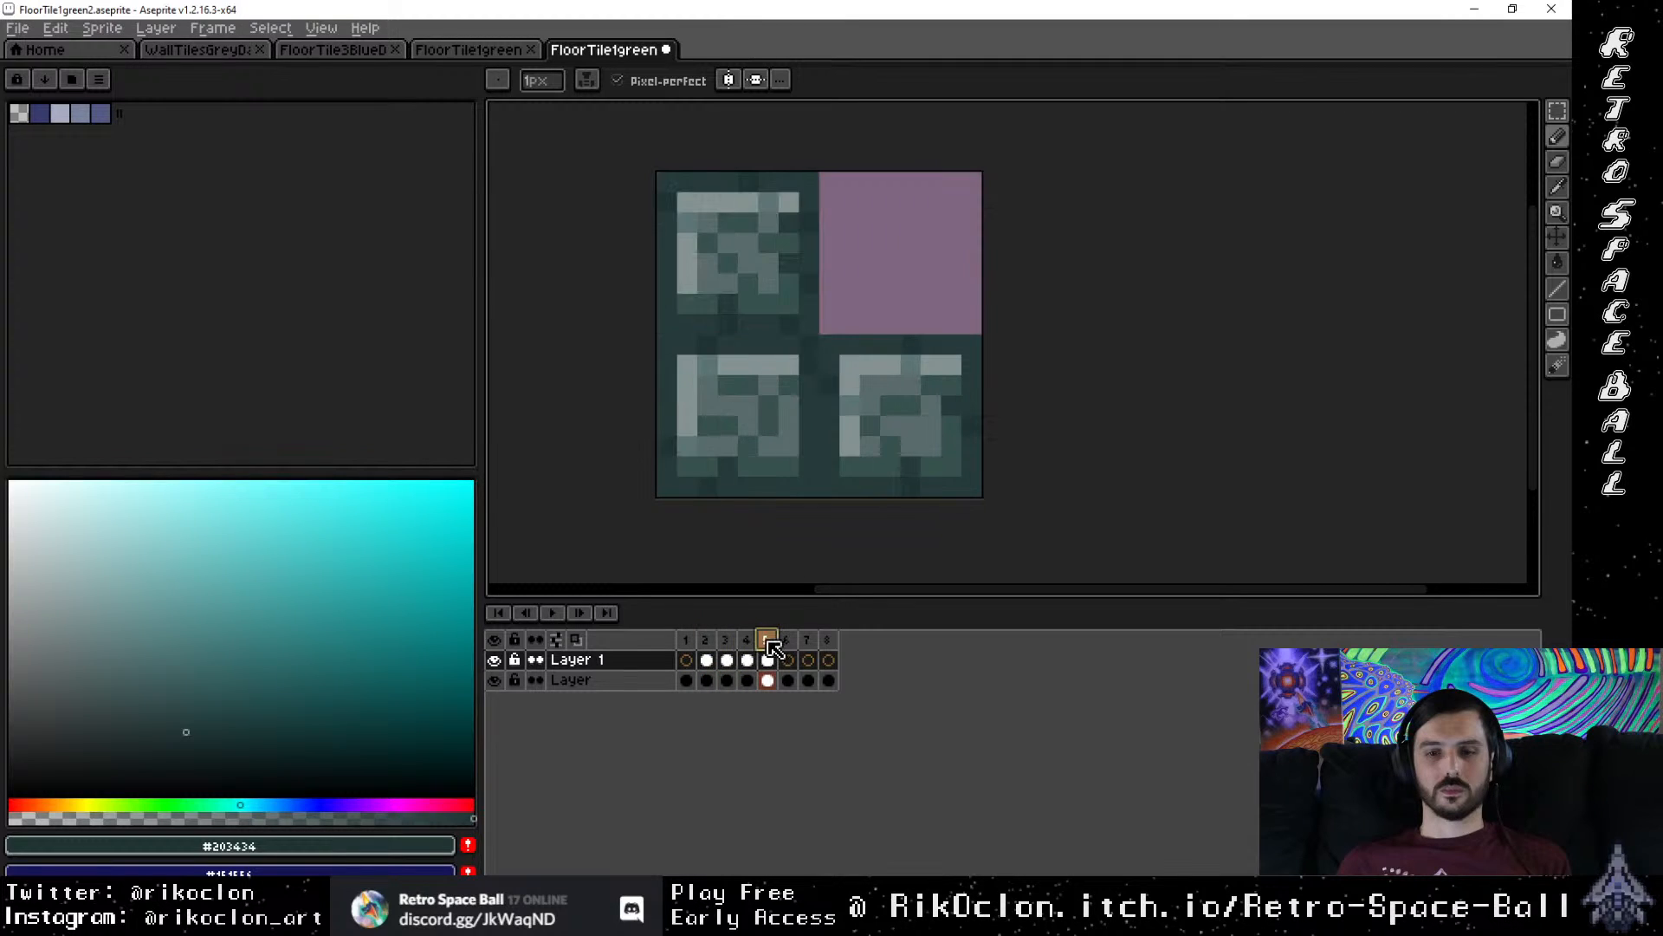
{"action": "left_click", "coordinate": [746, 642]}
{"action": "left_click", "coordinate": [726, 642]}
{"action": "left_click", "coordinate": [706, 642]}
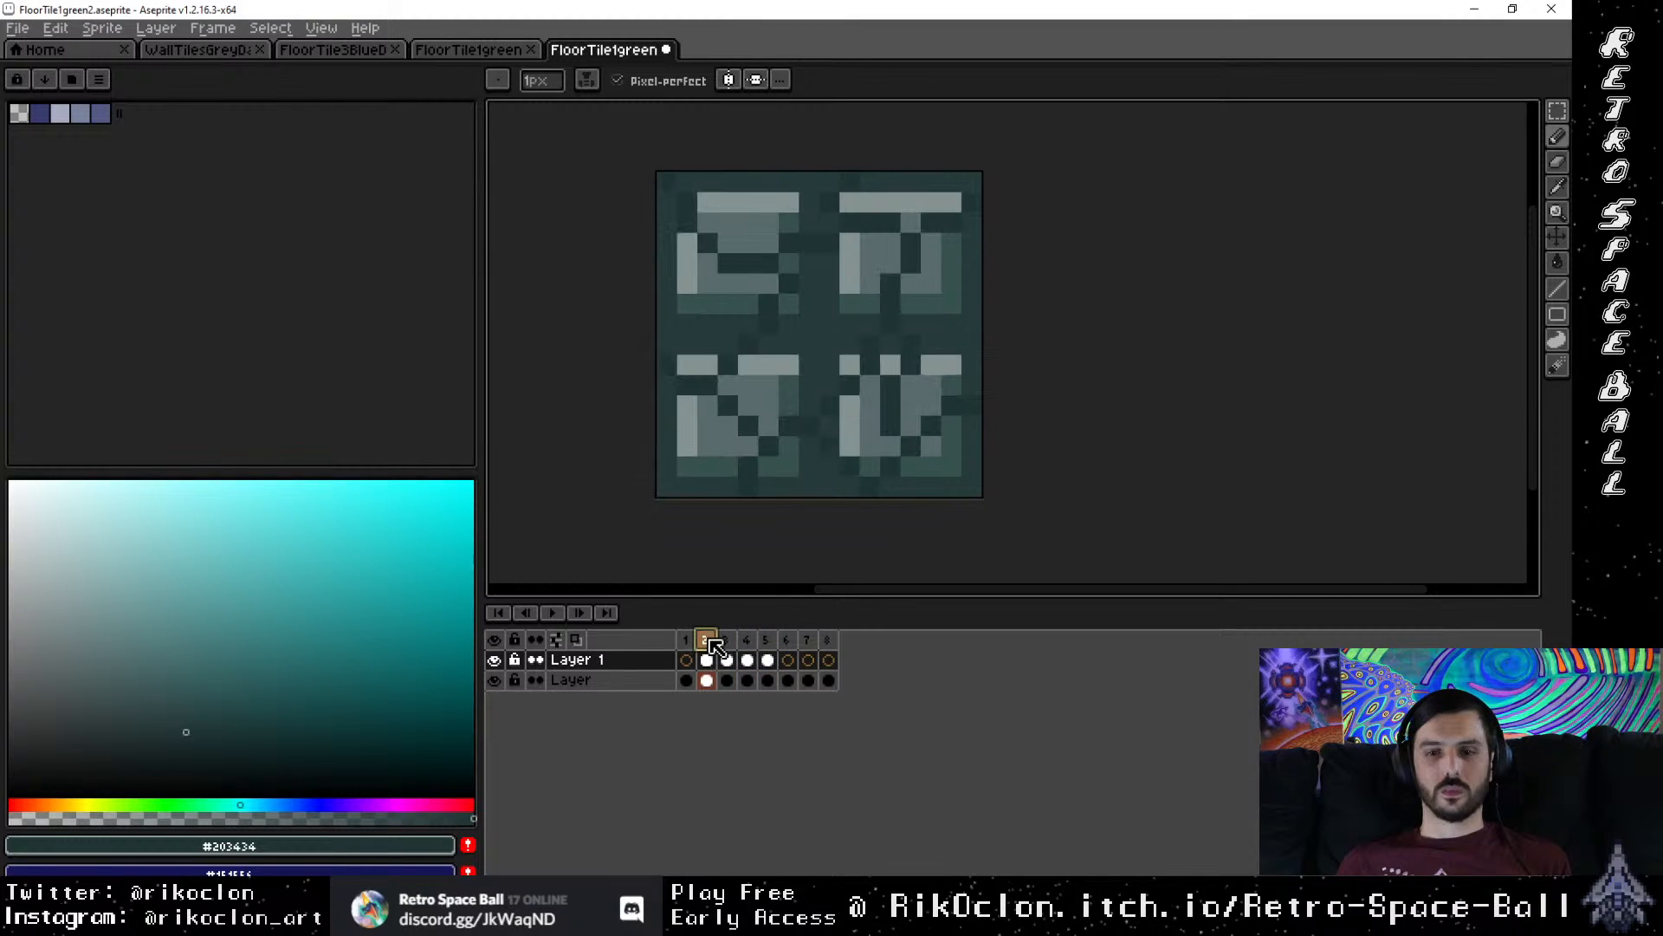
{"action": "key", "text": "m"}
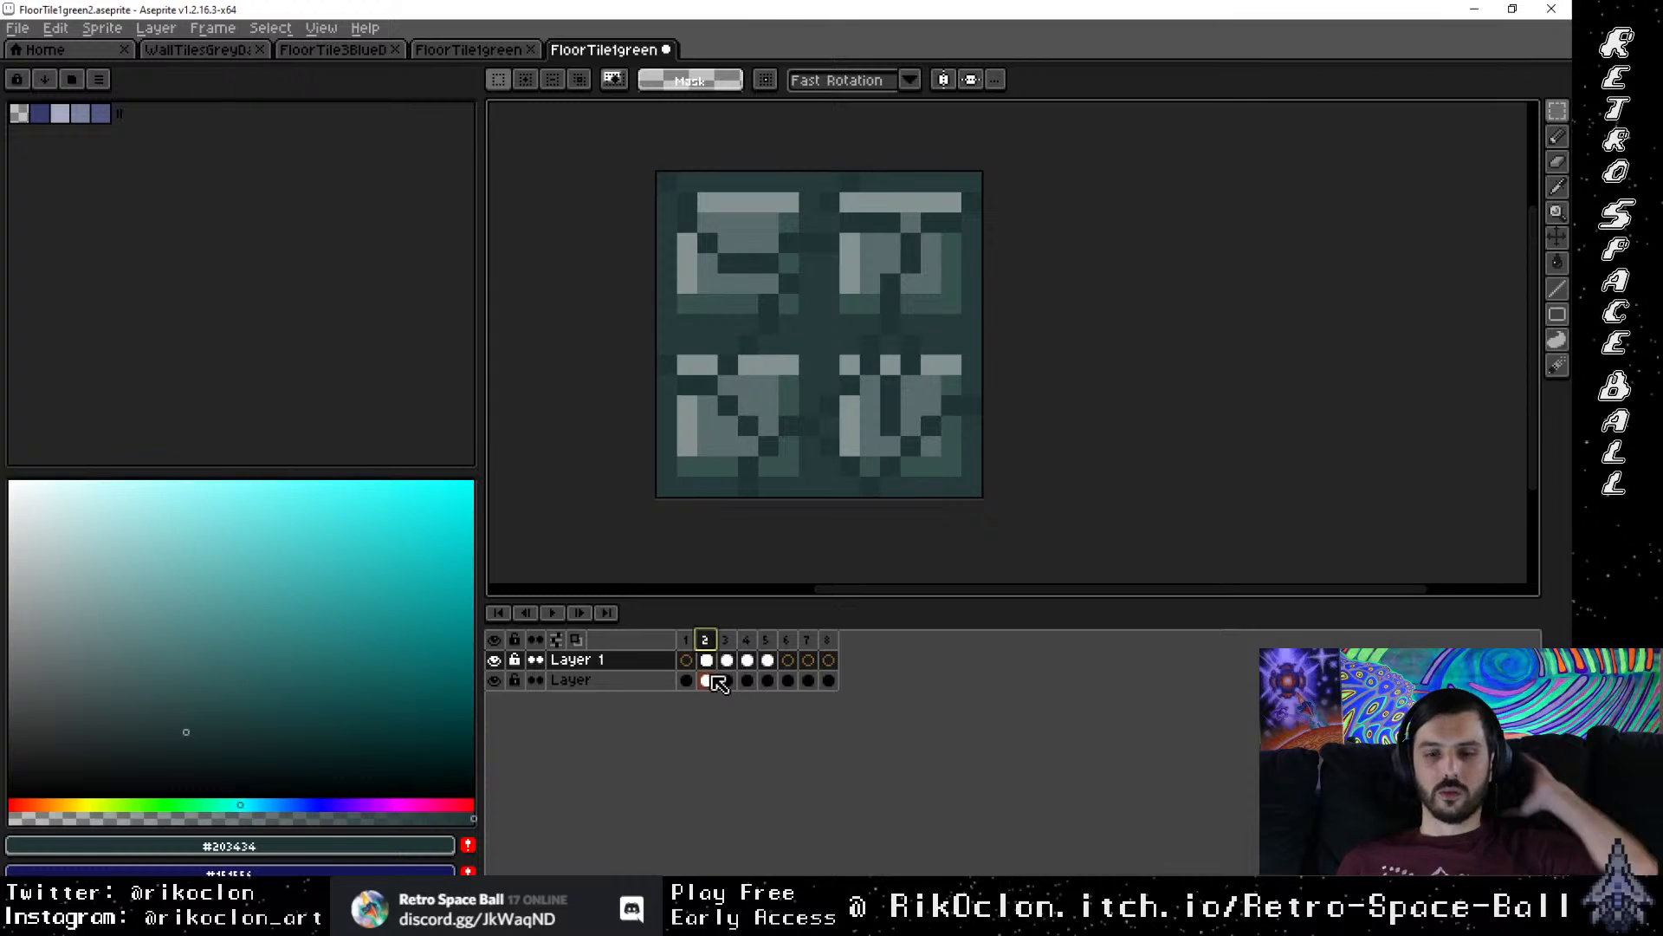
{"action": "left_click", "coordinate": [706, 680]}
{"action": "left_click_drag", "start_coordinate": [978, 494], "coordinate": [819, 333]}
{"action": "key", "text": "Down"}
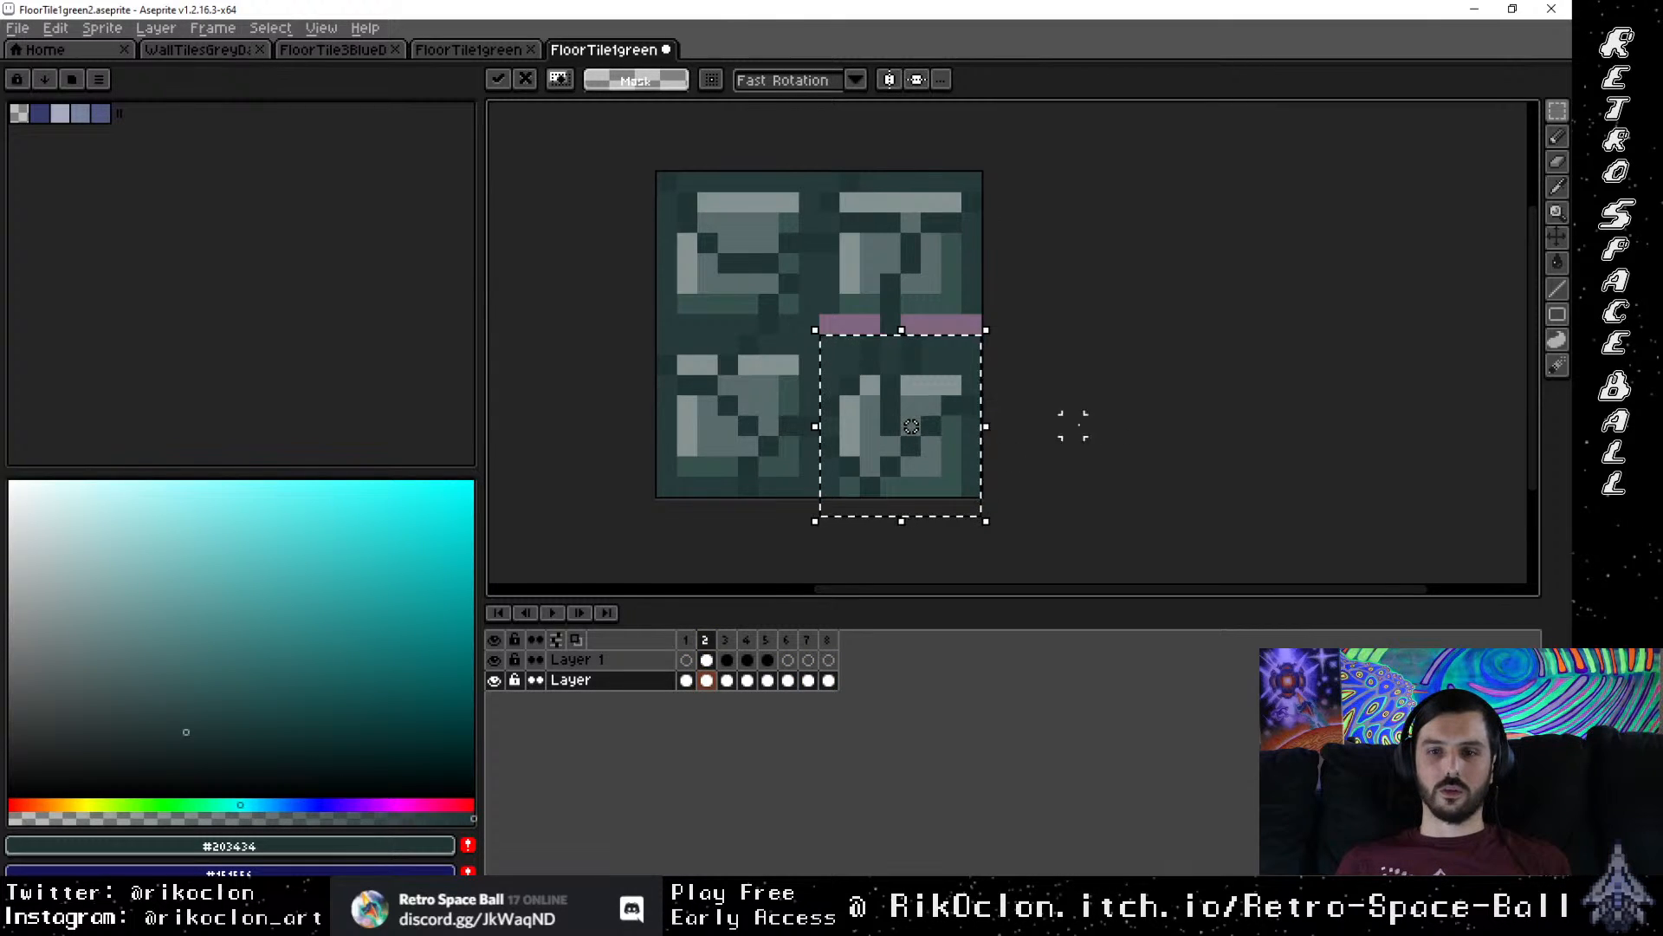
{"action": "key", "text": "ctrl+z"}
{"action": "key", "text": "ctrl+z"}
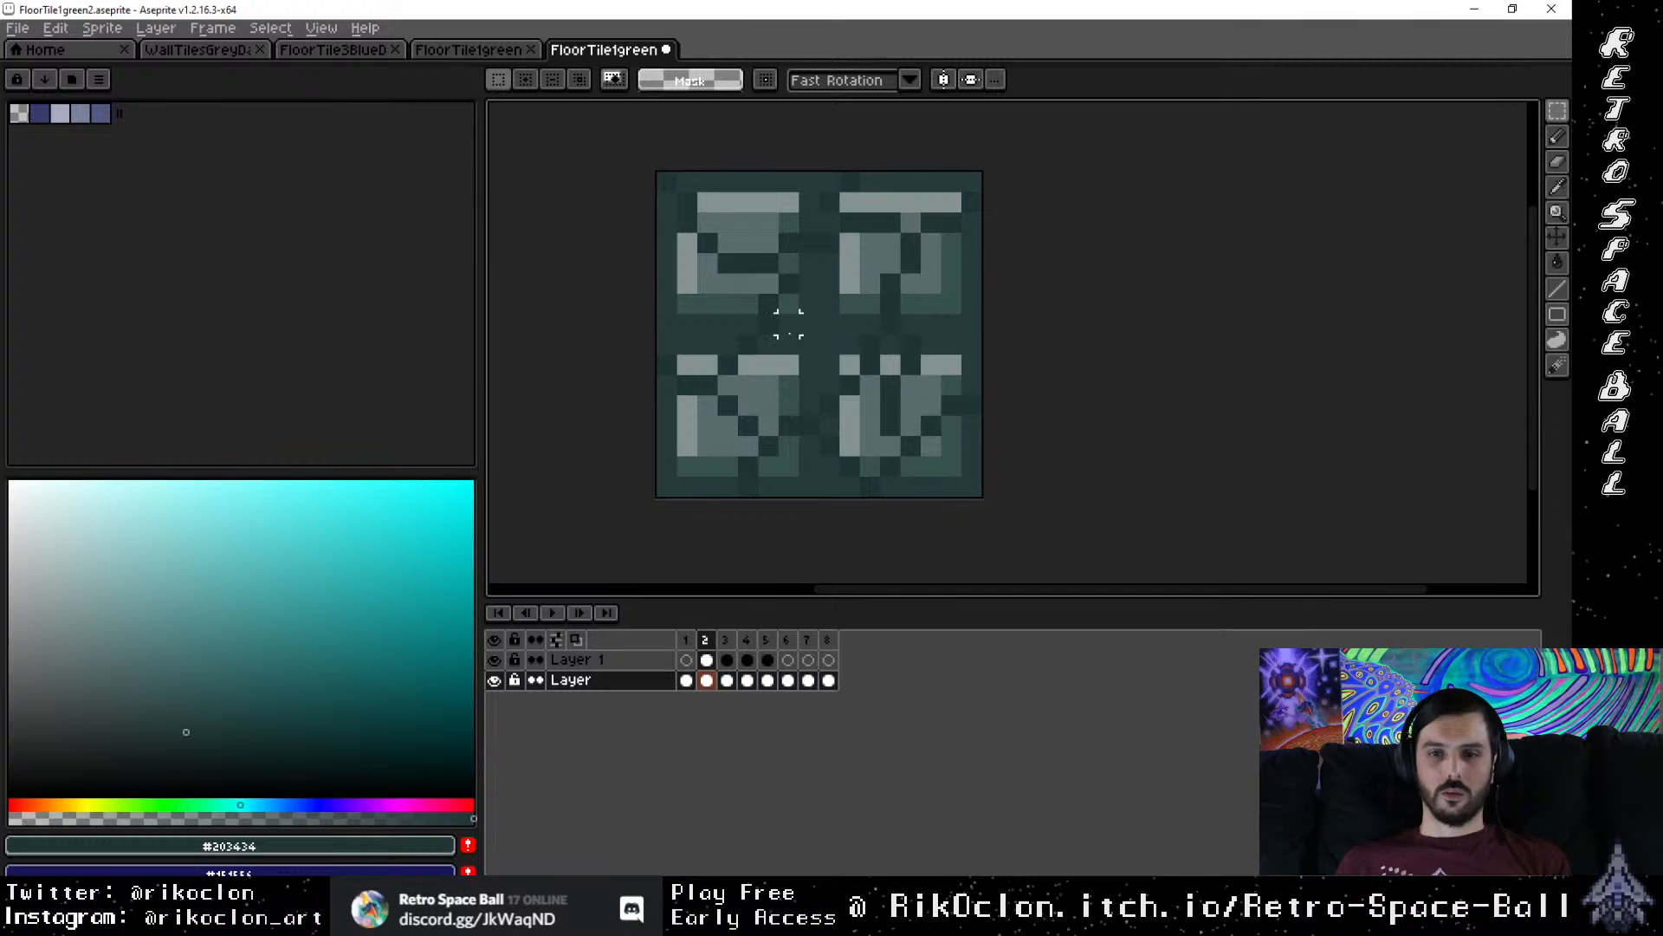
Step: Delete the lower-right quarter of frame 2 from both the base layer and the Layer 1 cracks, and clear the selection
{"action": "left_click_drag", "start_coordinate": [827, 342], "coordinate": [981, 496]}
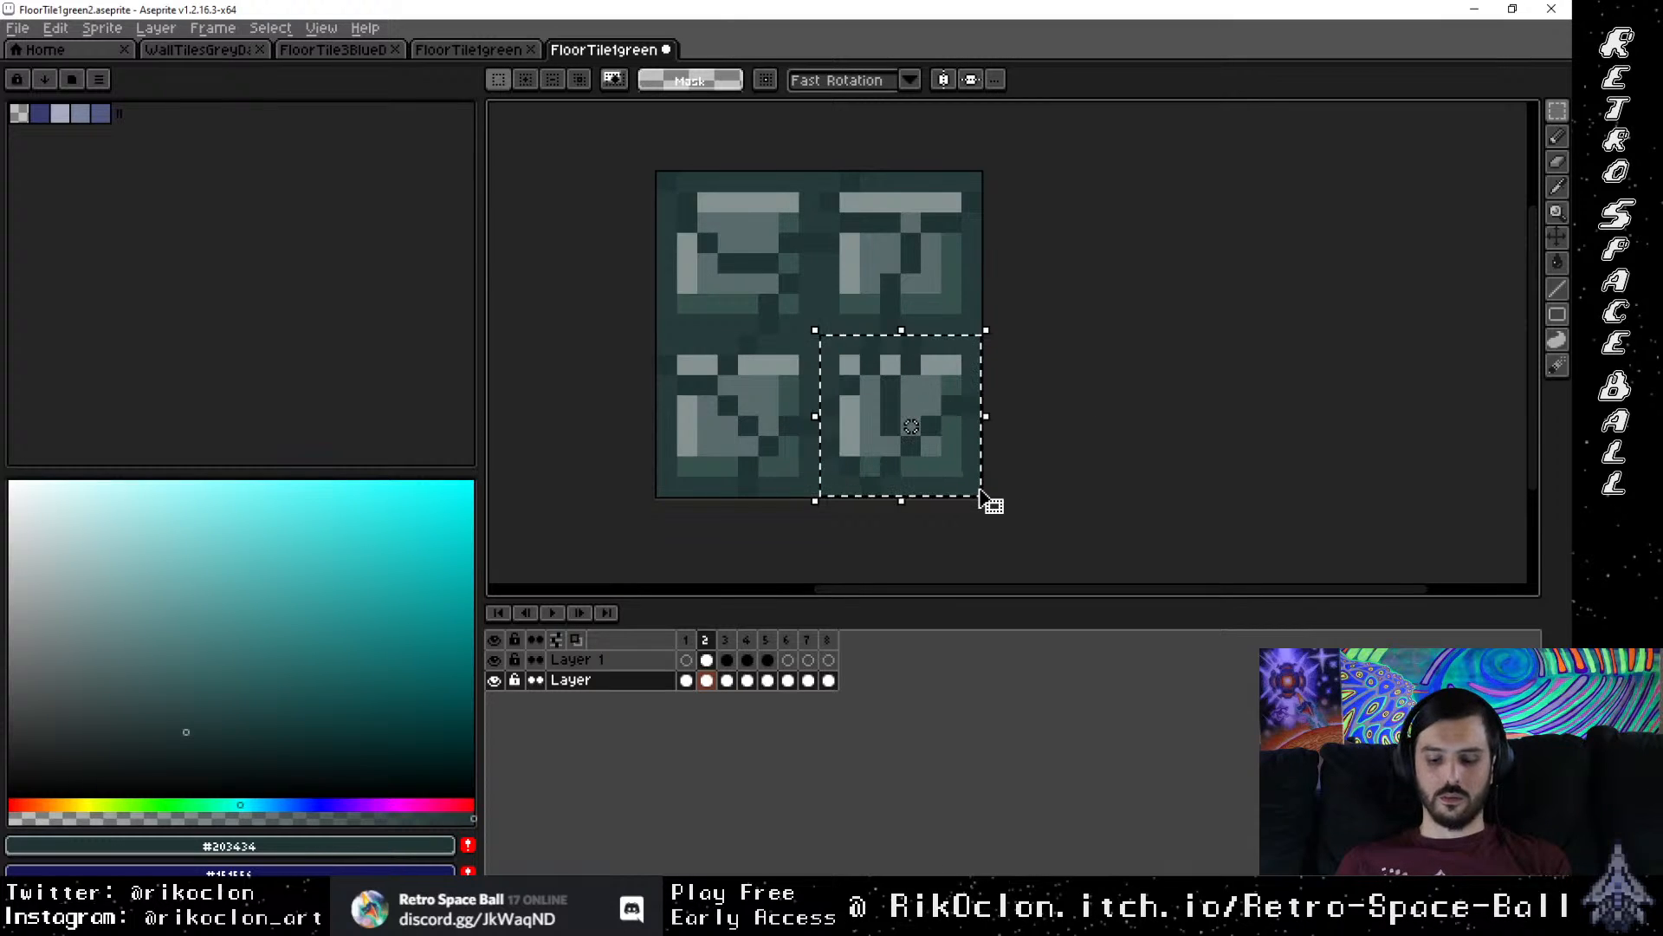
{"action": "key", "text": "Delete"}
{"action": "left_click", "coordinate": [707, 660]}
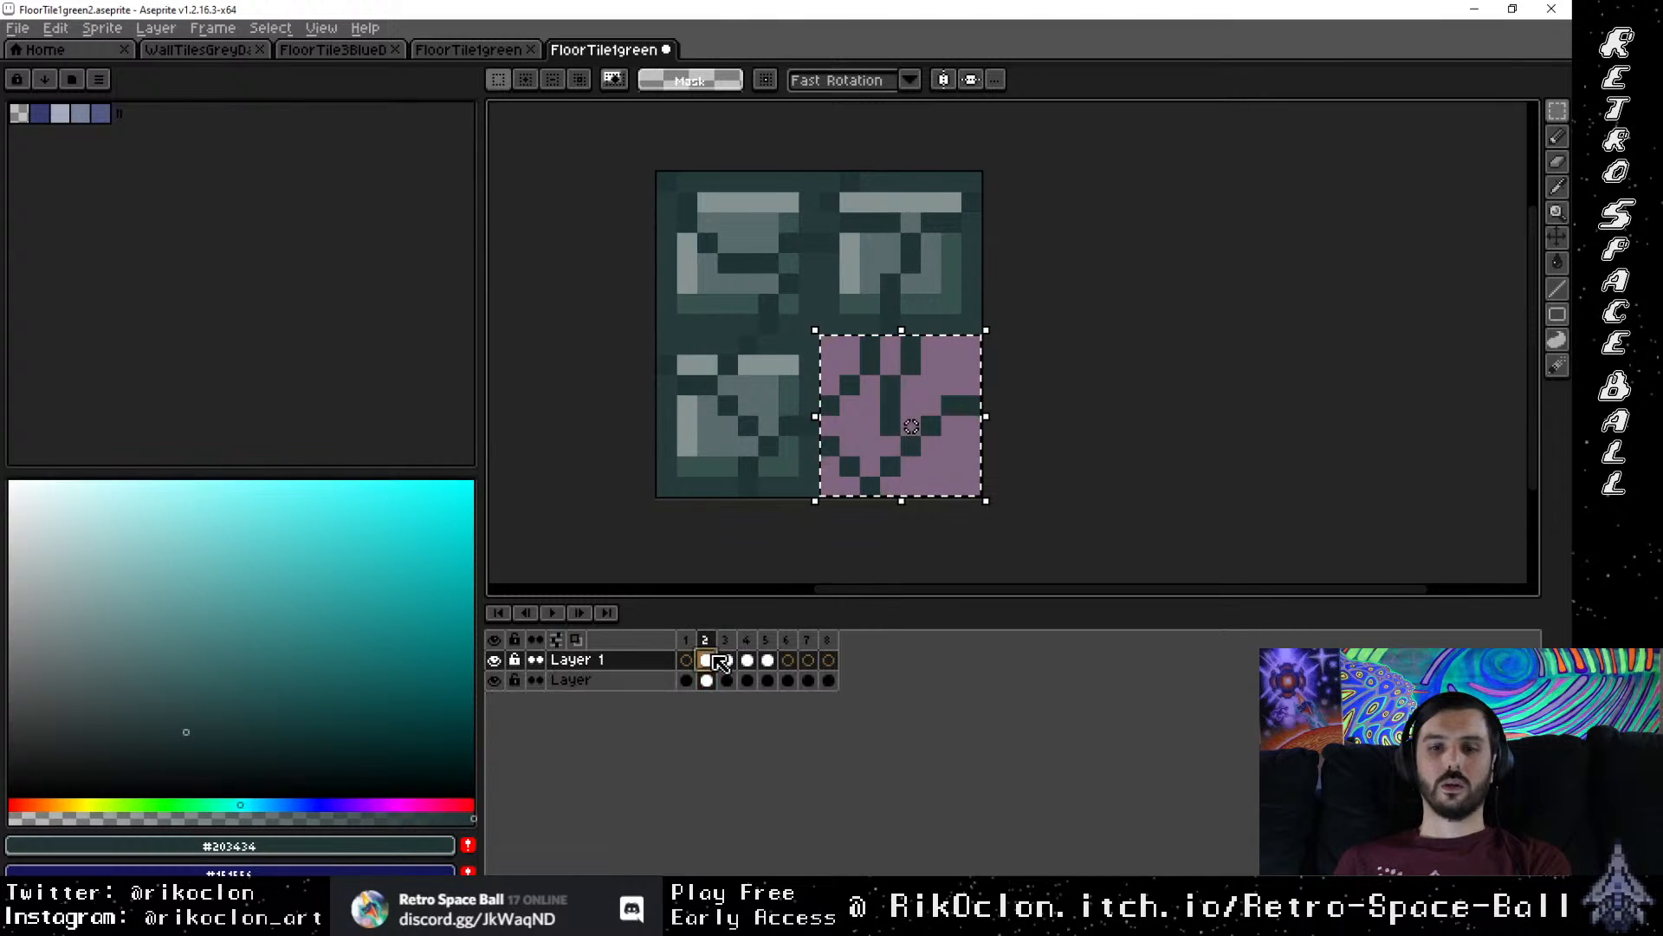
{"action": "left_click", "coordinate": [1073, 406]}
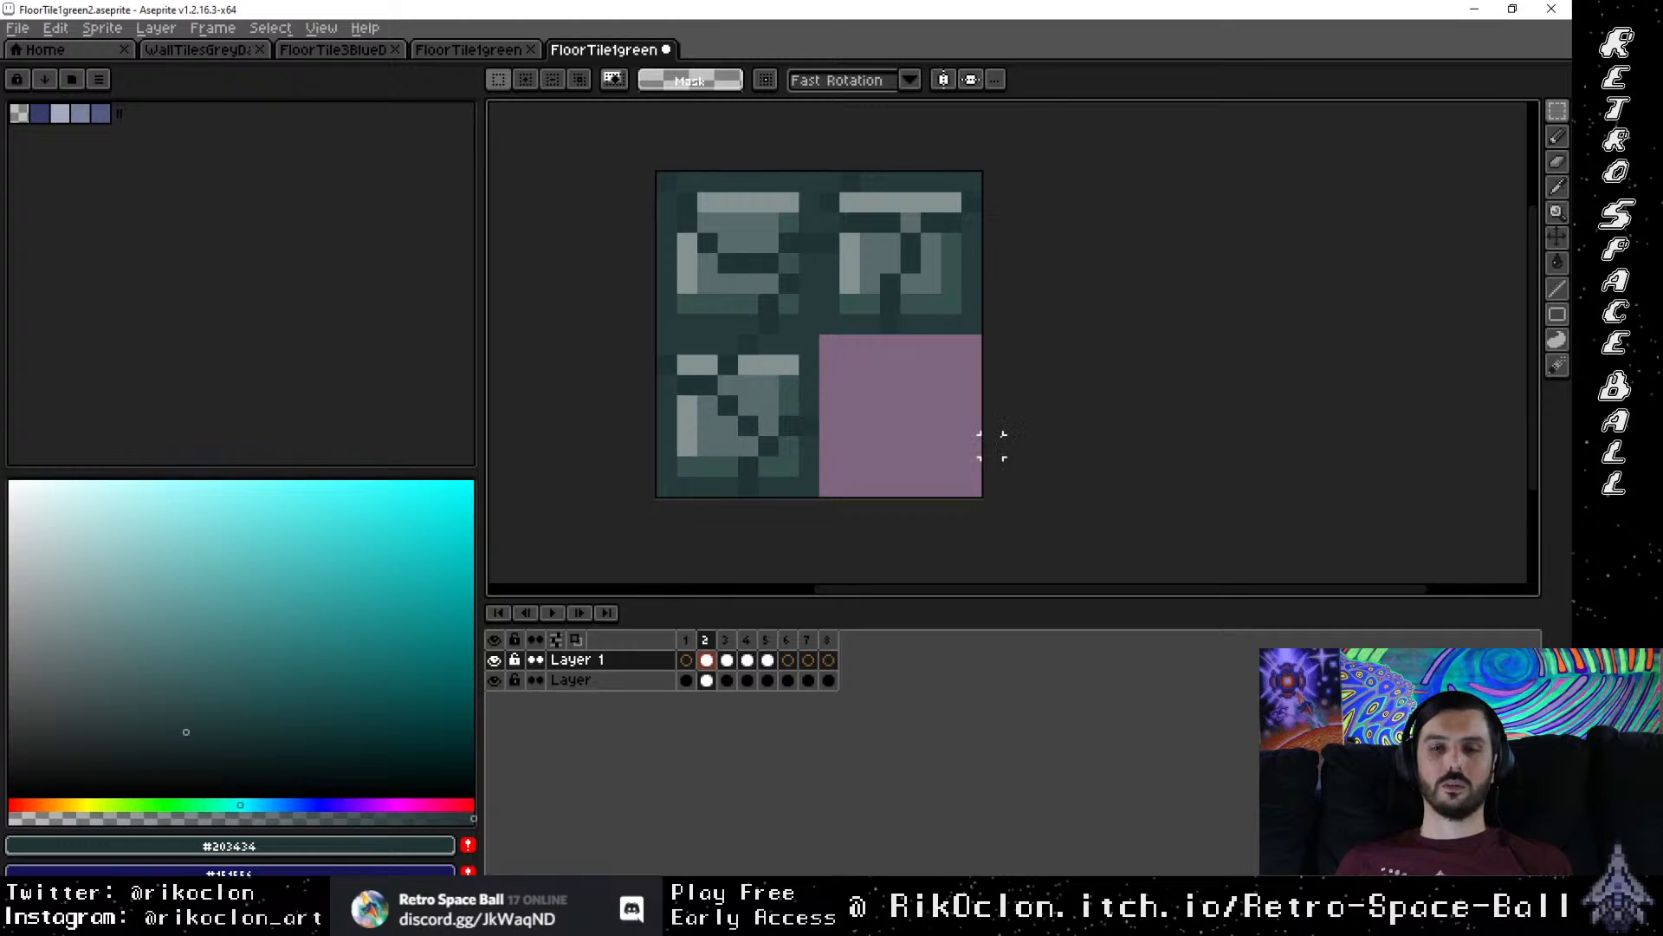
Step: Review frames 2 to 5 to check which quarter is missing in each damaged variant
{"action": "left_click", "coordinate": [726, 641]}
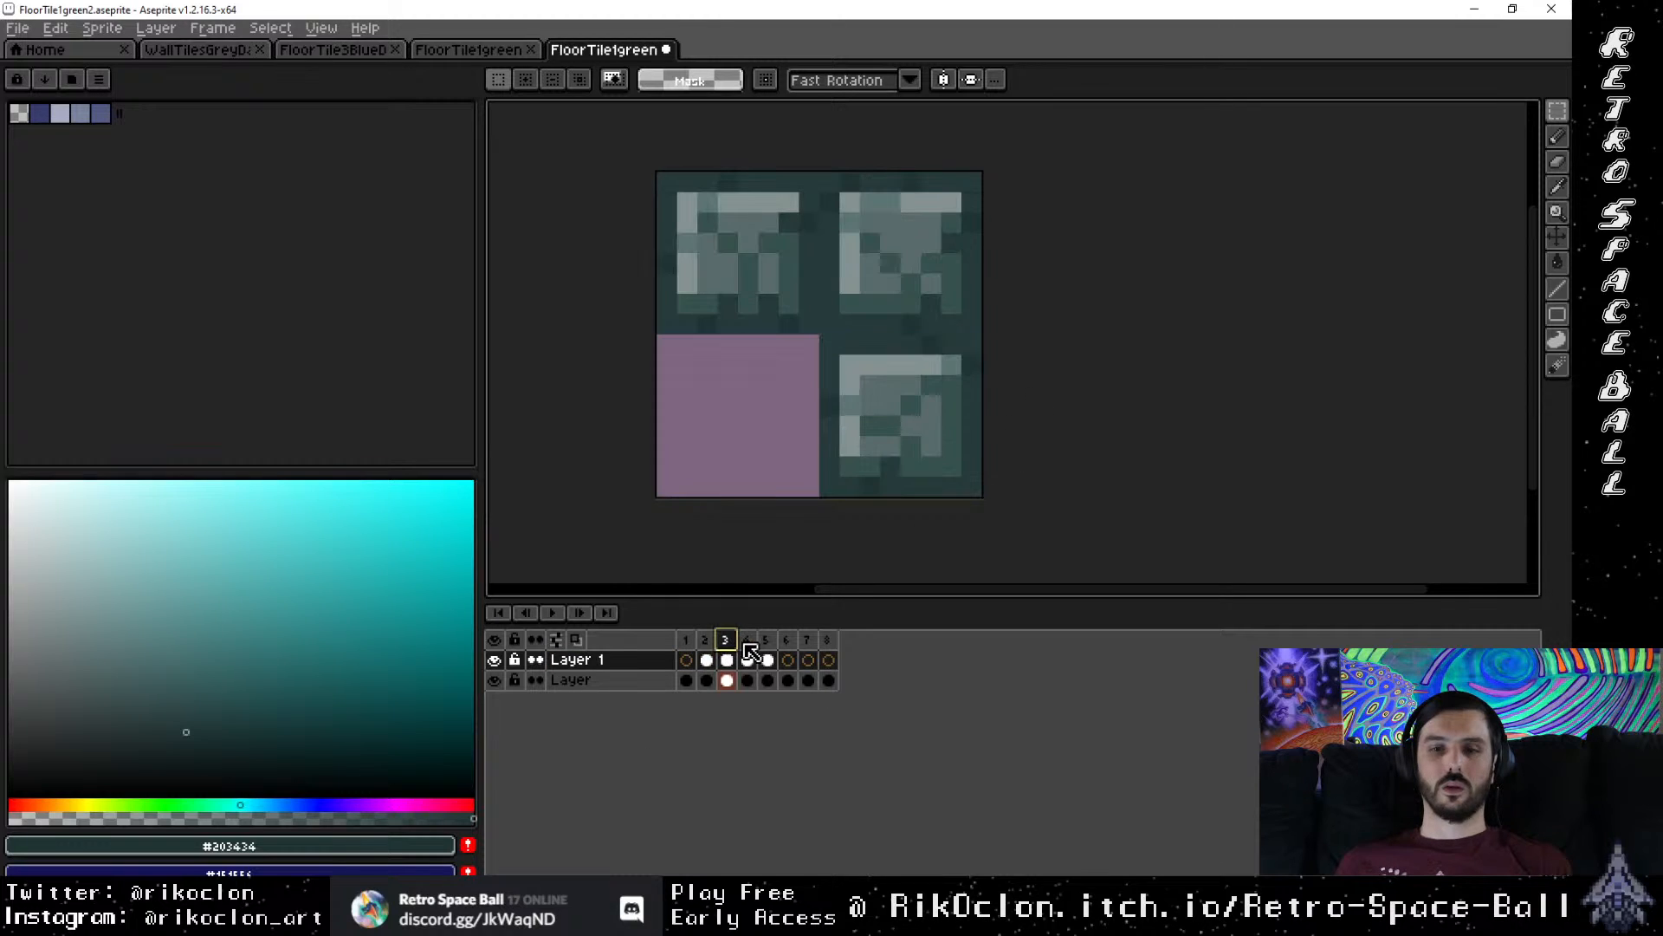
{"action": "left_click", "coordinate": [747, 641]}
{"action": "left_click", "coordinate": [766, 641]}
{"action": "left_click", "coordinate": [746, 641]}
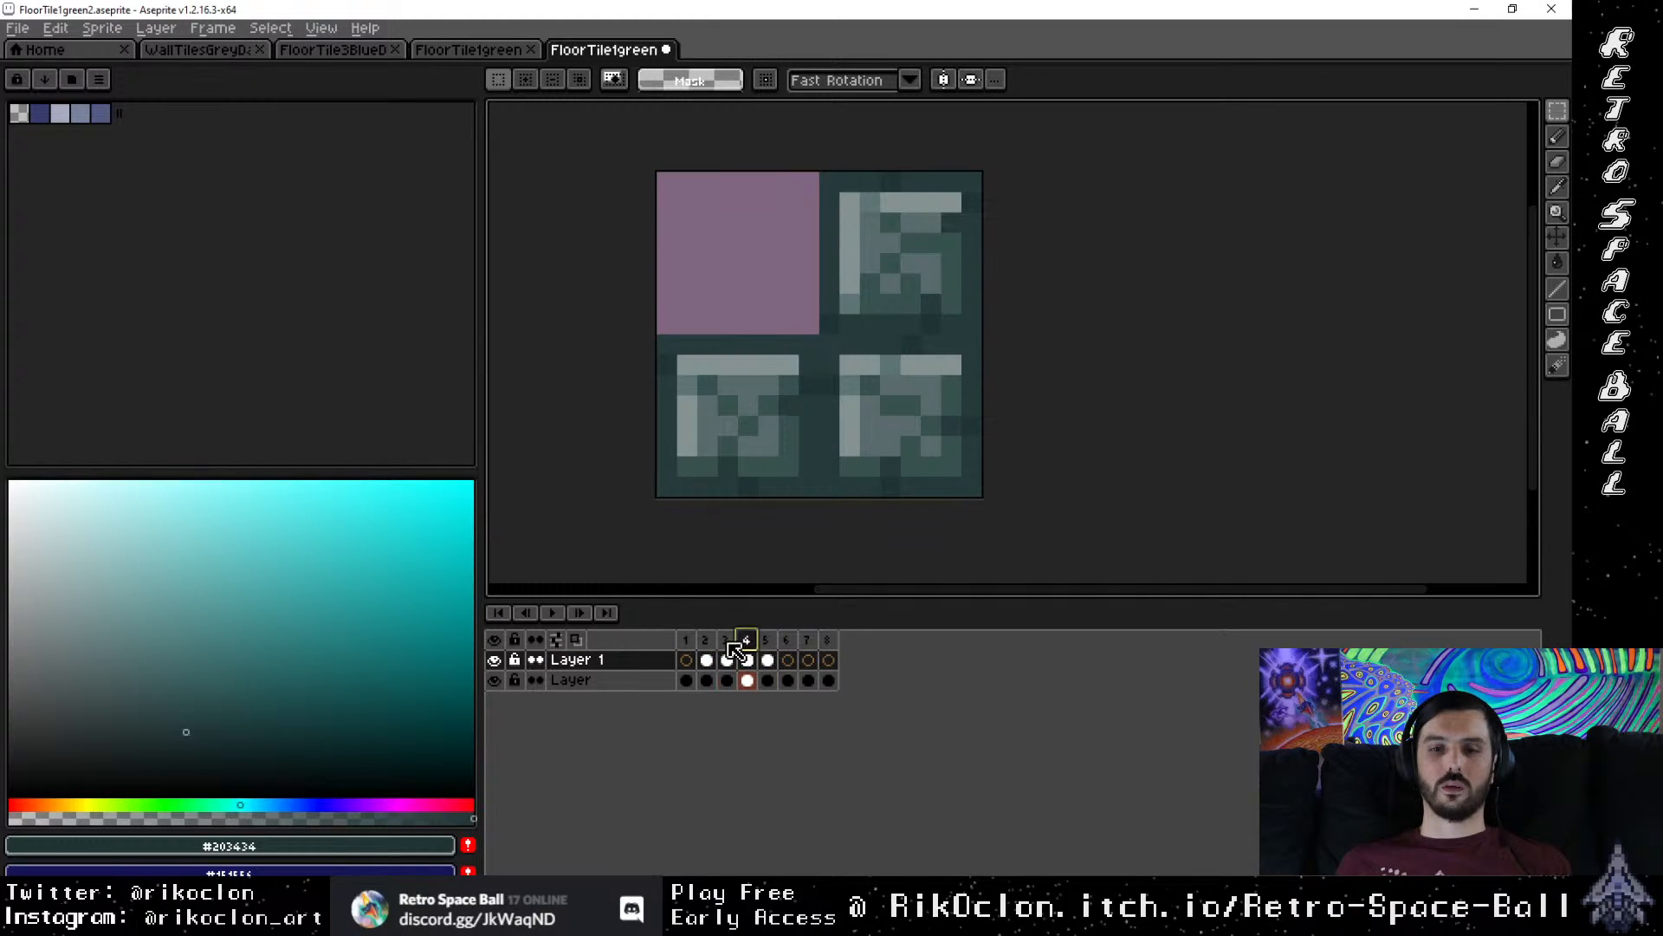
{"action": "left_click", "coordinate": [726, 641]}
{"action": "left_click", "coordinate": [707, 641]}
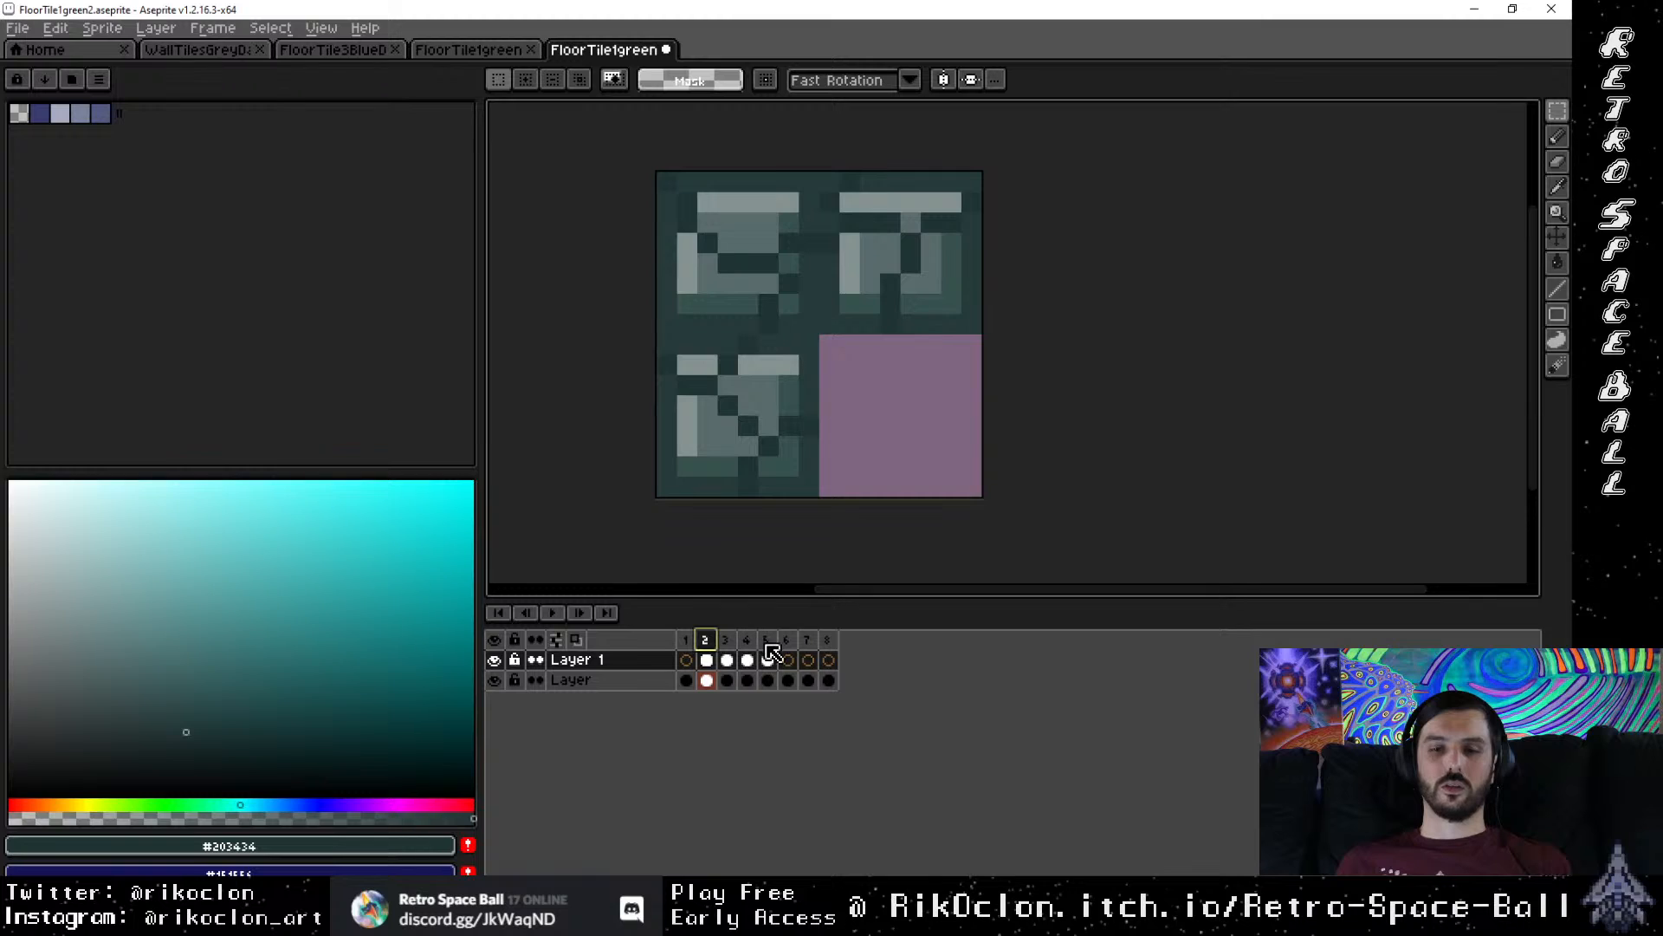
{"action": "left_click", "coordinate": [726, 641]}
{"action": "left_click", "coordinate": [746, 641]}
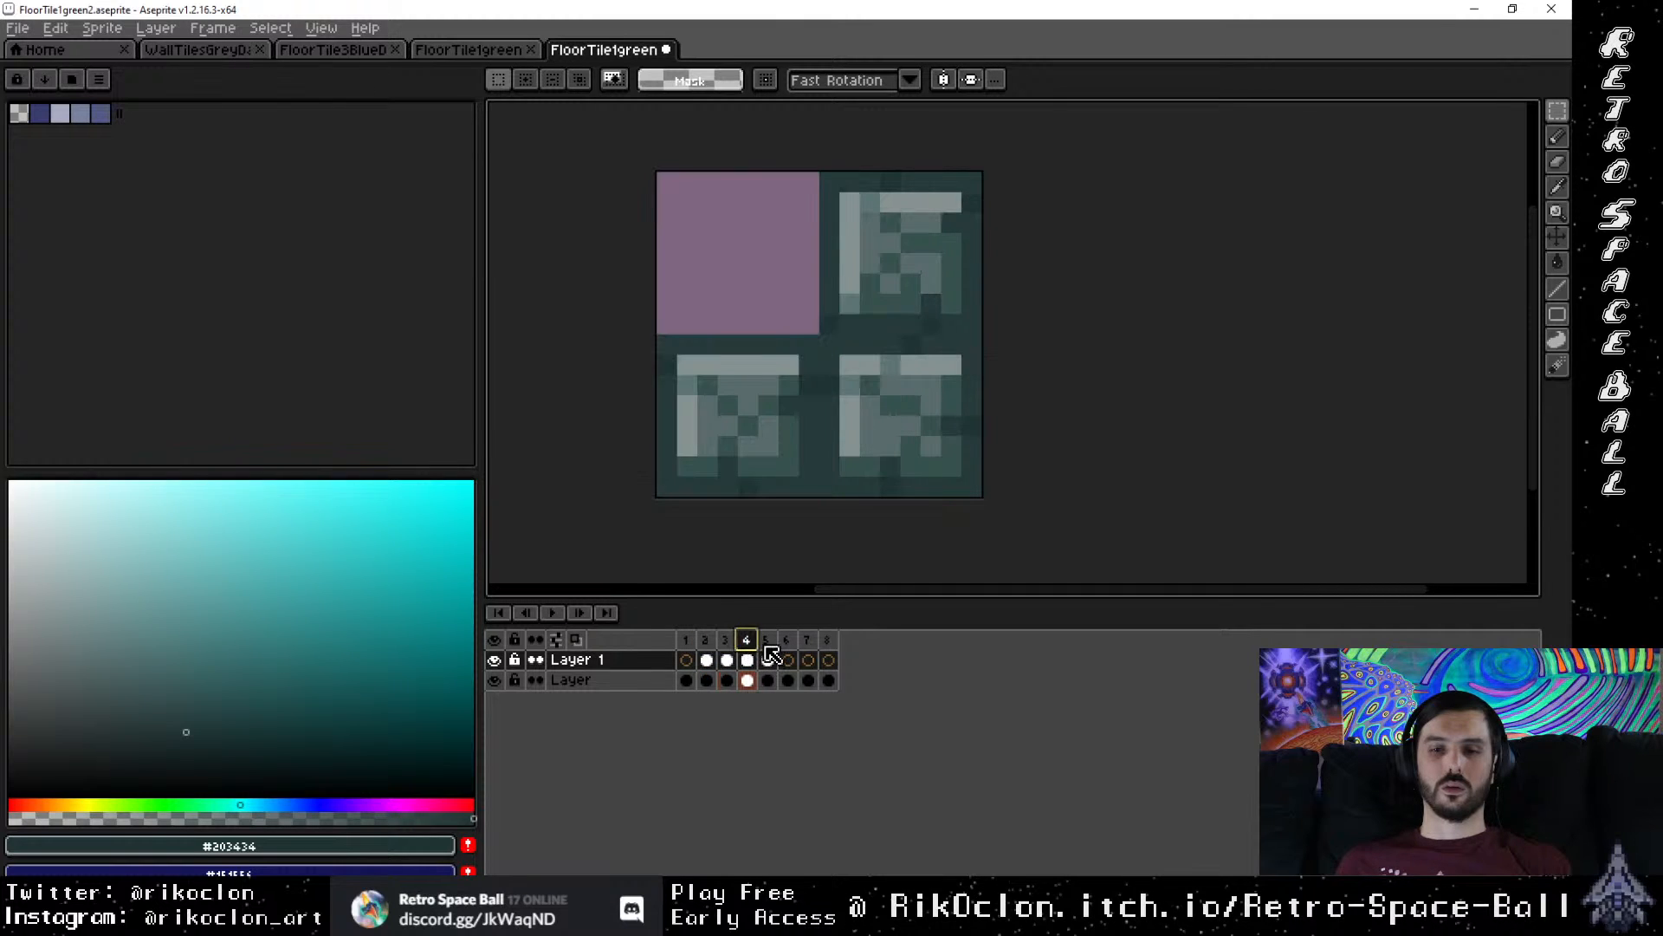
{"action": "left_click", "coordinate": [765, 641]}
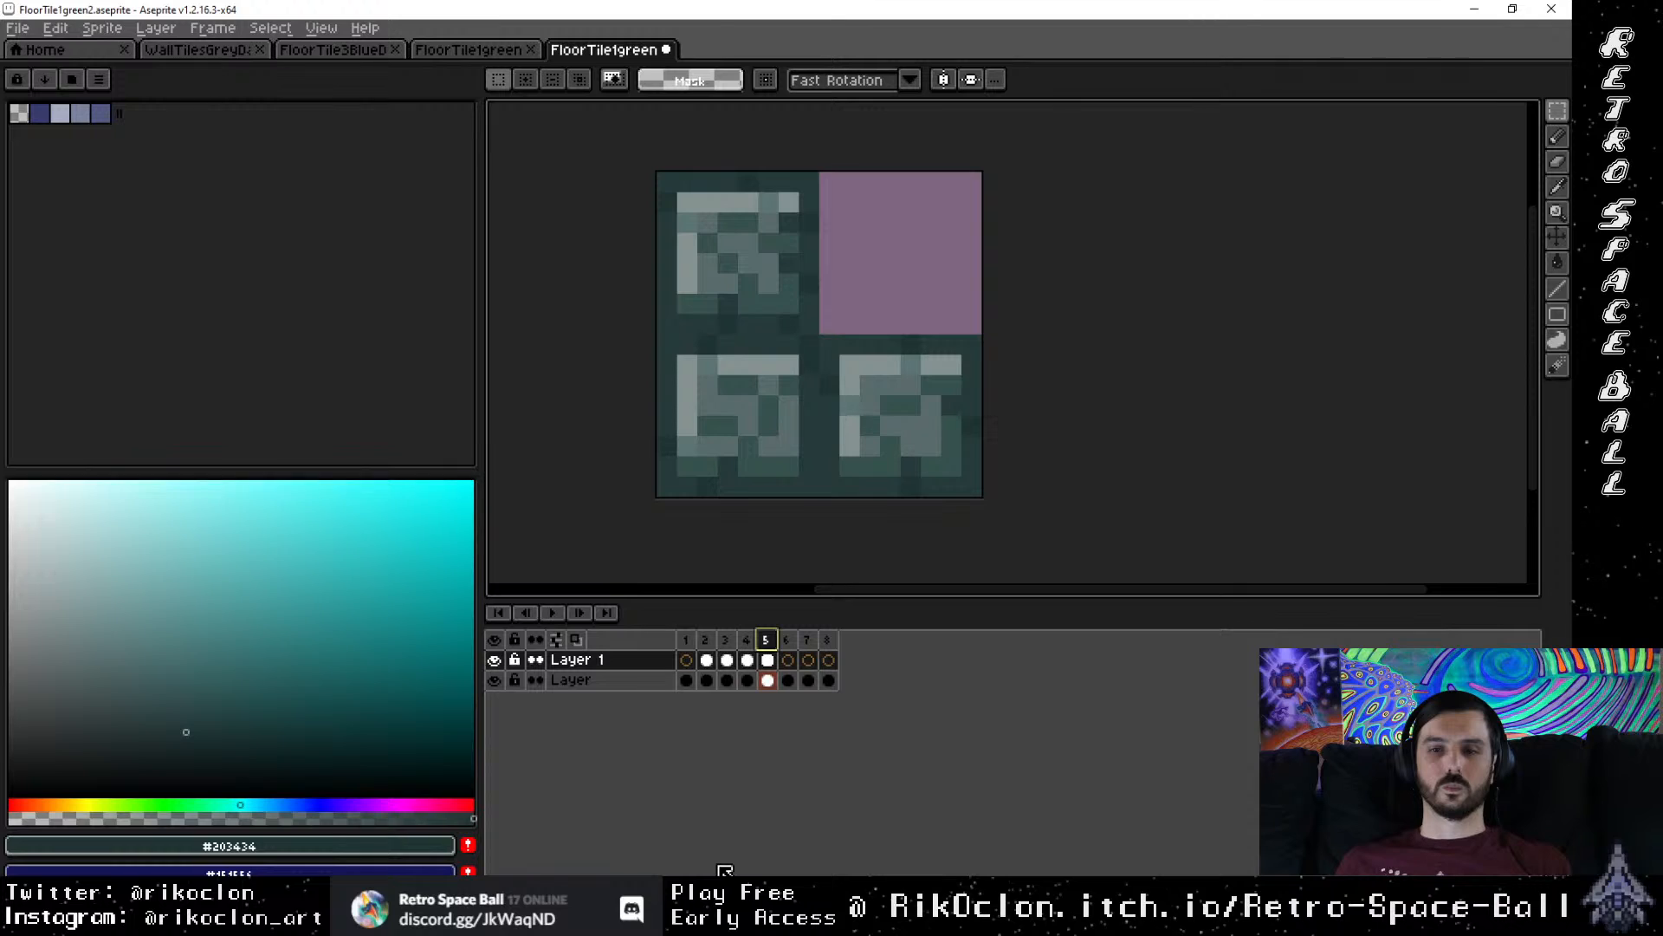
Step: Insert a new frame after frame 1 that copies the intact four-block tile
{"action": "left_click", "coordinate": [706, 640]}
{"action": "left_click", "coordinate": [685, 640]}
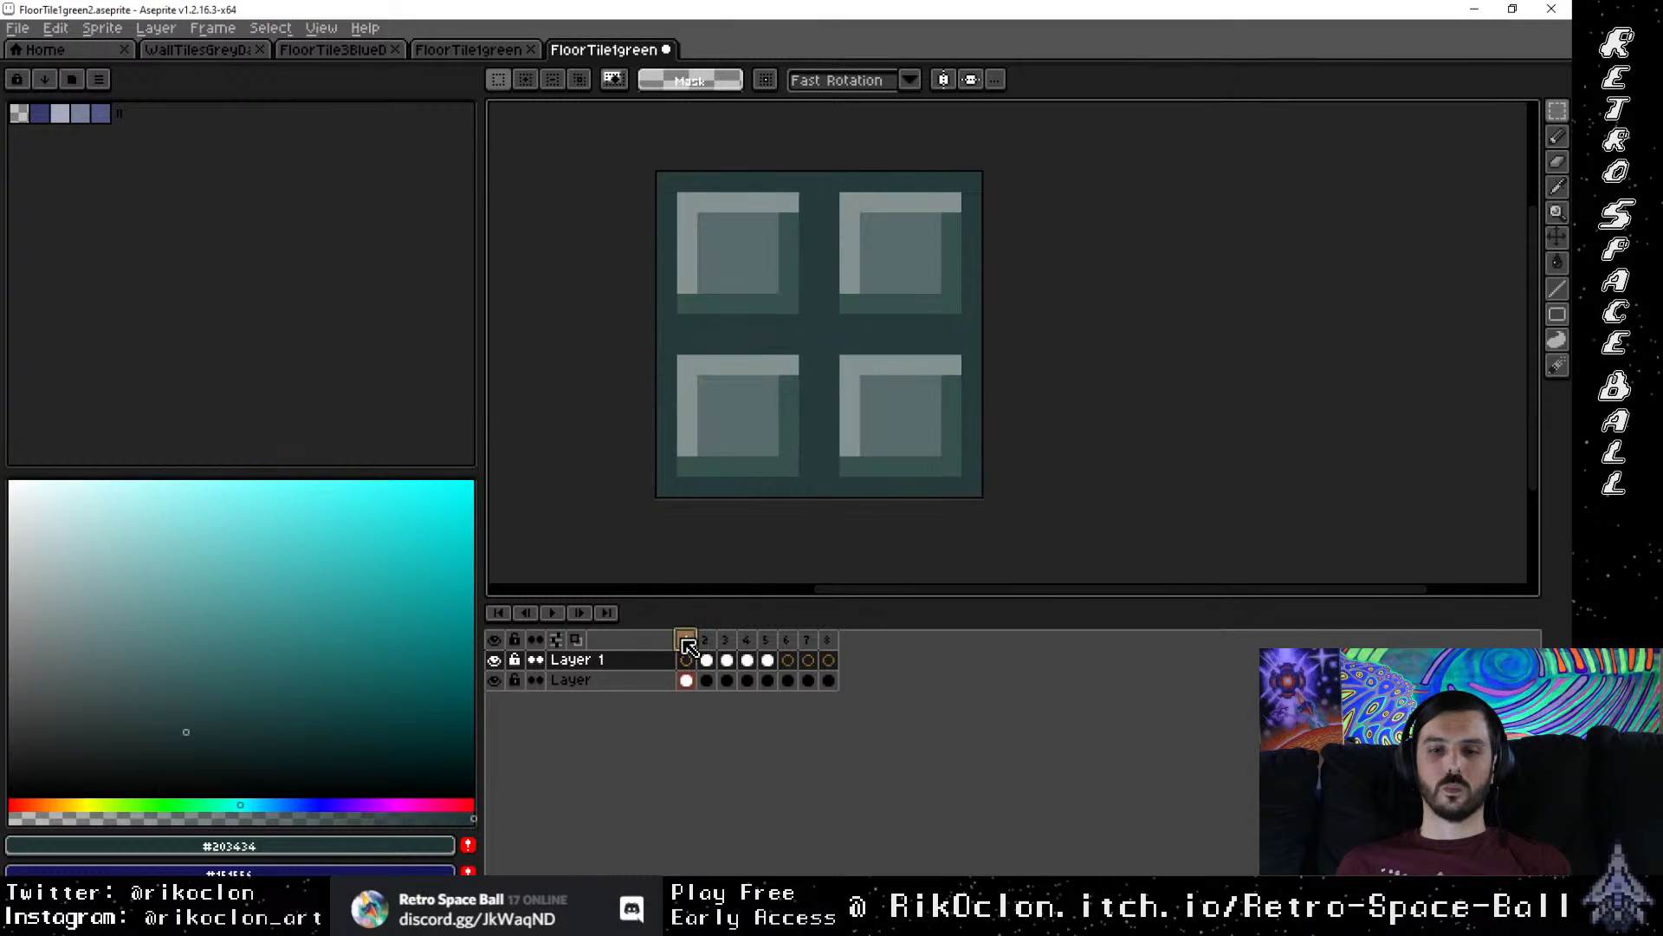
{"action": "right_click", "coordinate": [686, 641]}
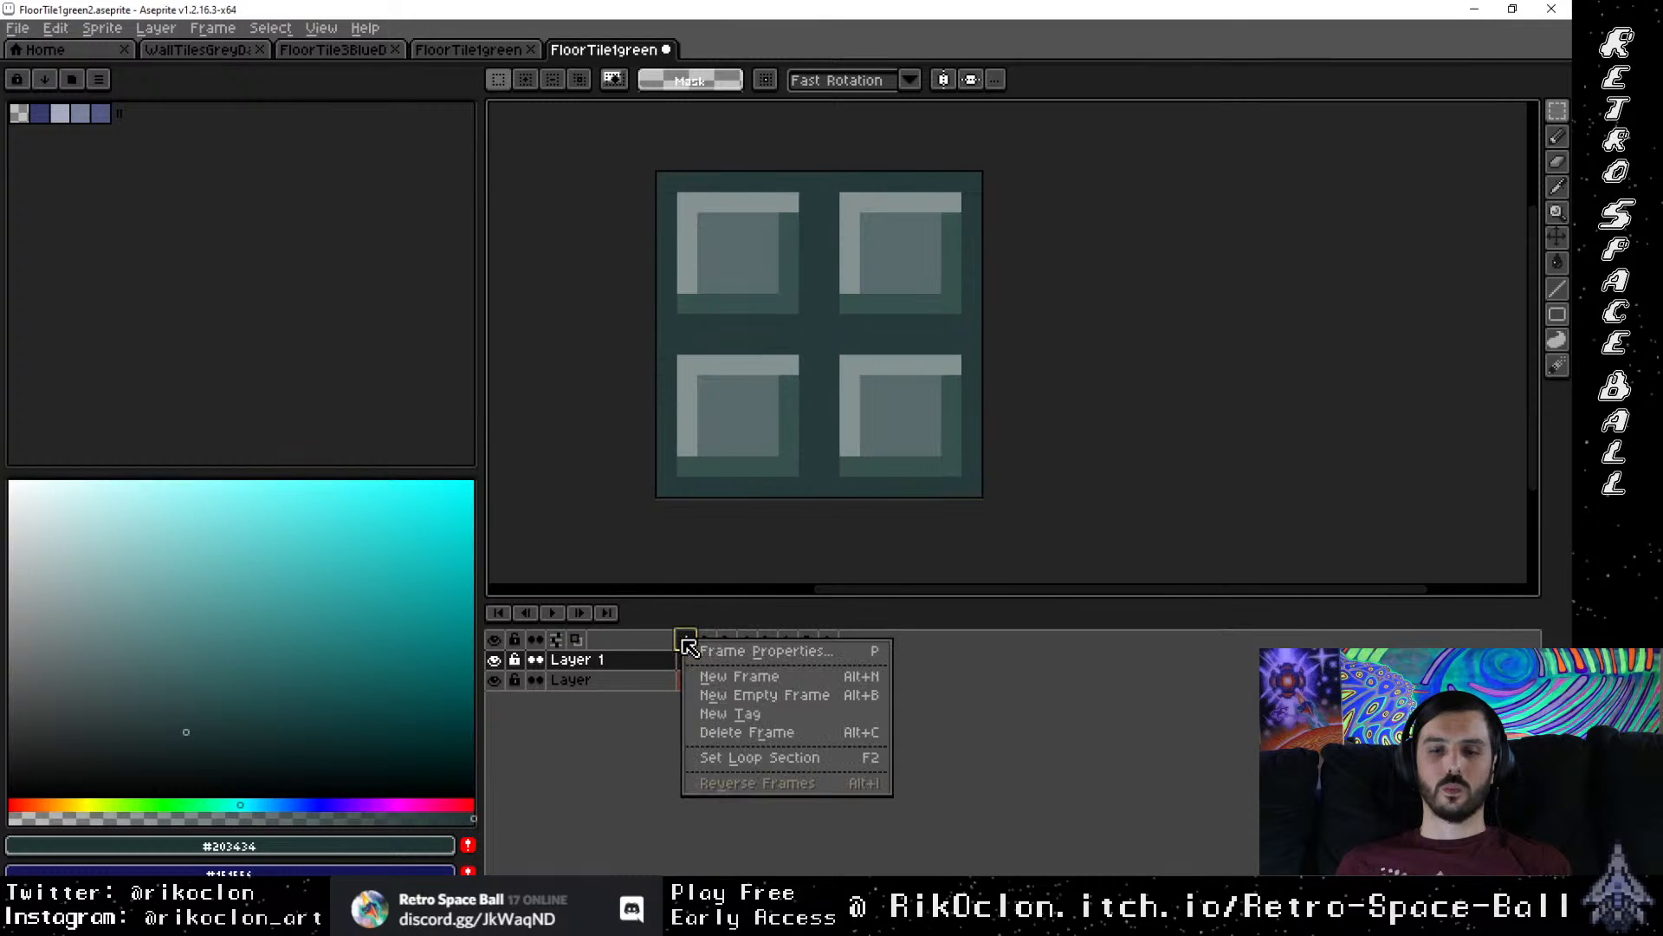
{"action": "left_click", "coordinate": [720, 683]}
{"action": "left_click", "coordinate": [727, 644]}
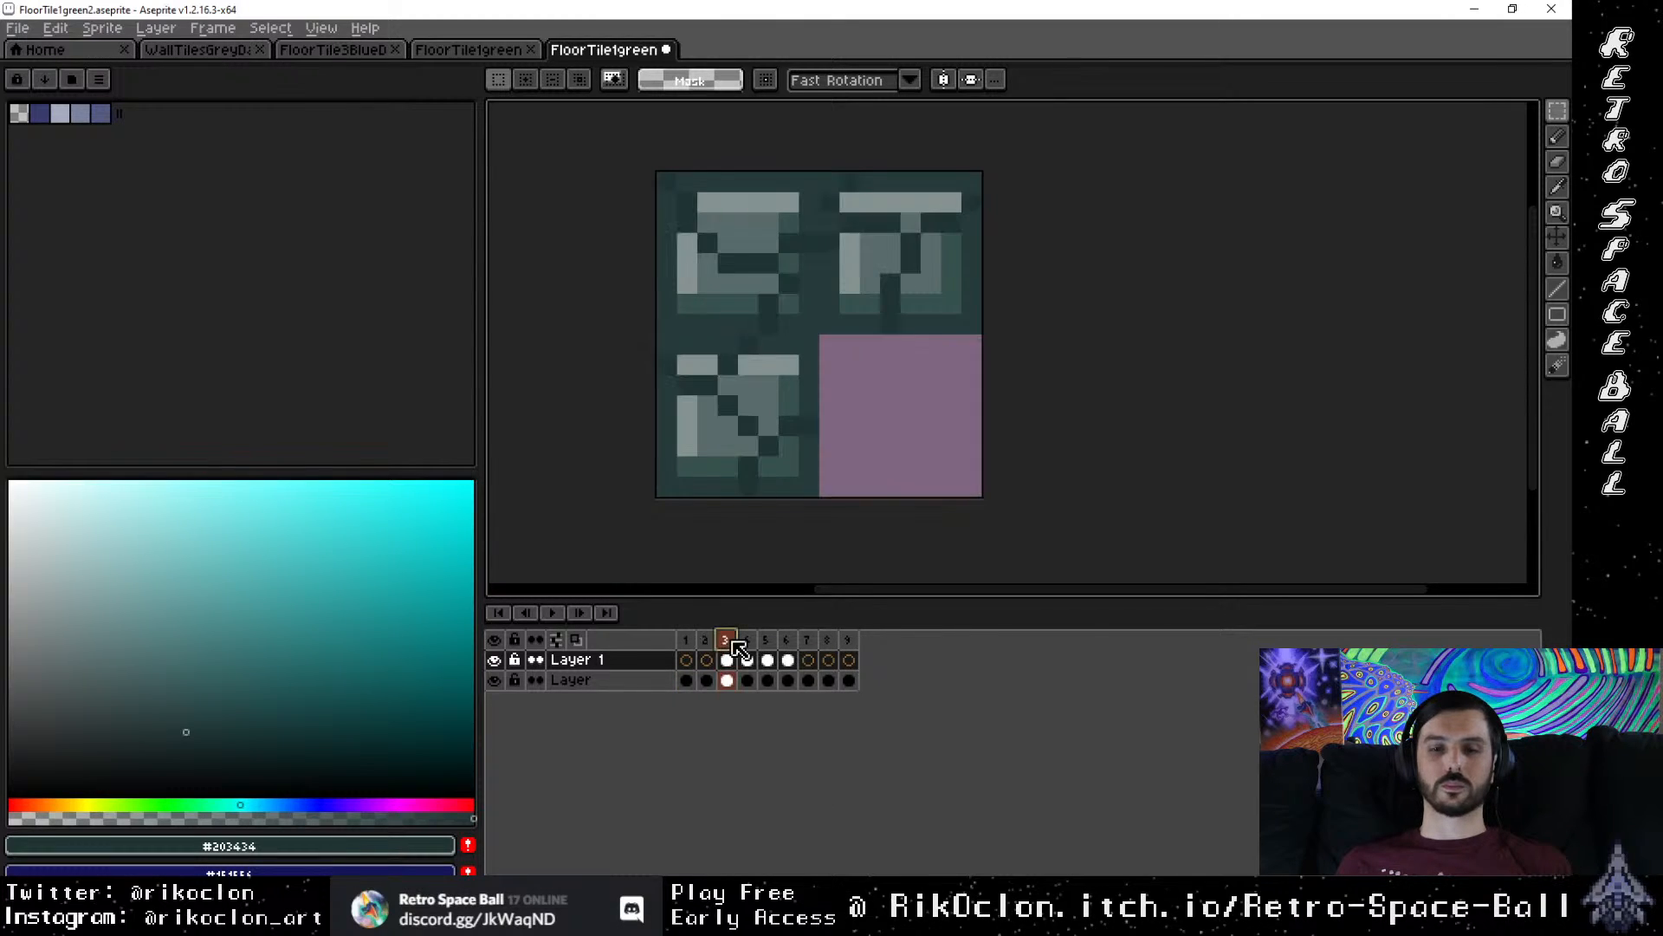
Step: Delete the upper two blocks from the base layer of the new frame 2 and clear the selection
{"action": "left_click", "coordinate": [704, 645]}
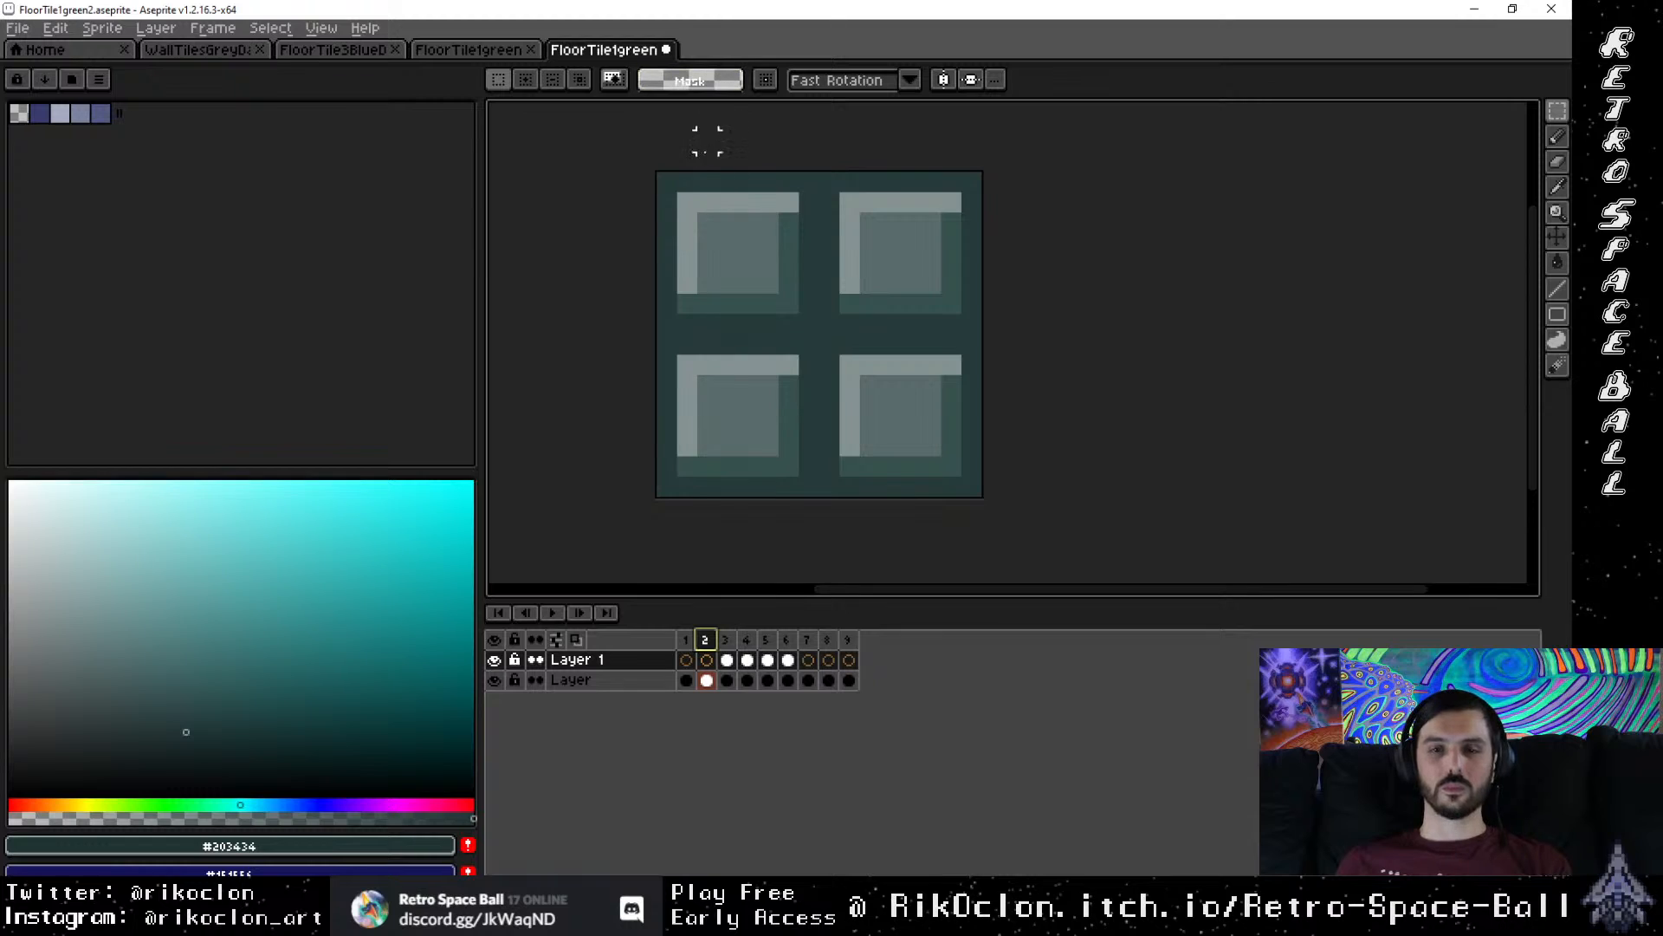
{"action": "left_click_drag", "start_coordinate": [655, 171], "coordinate": [984, 329]}
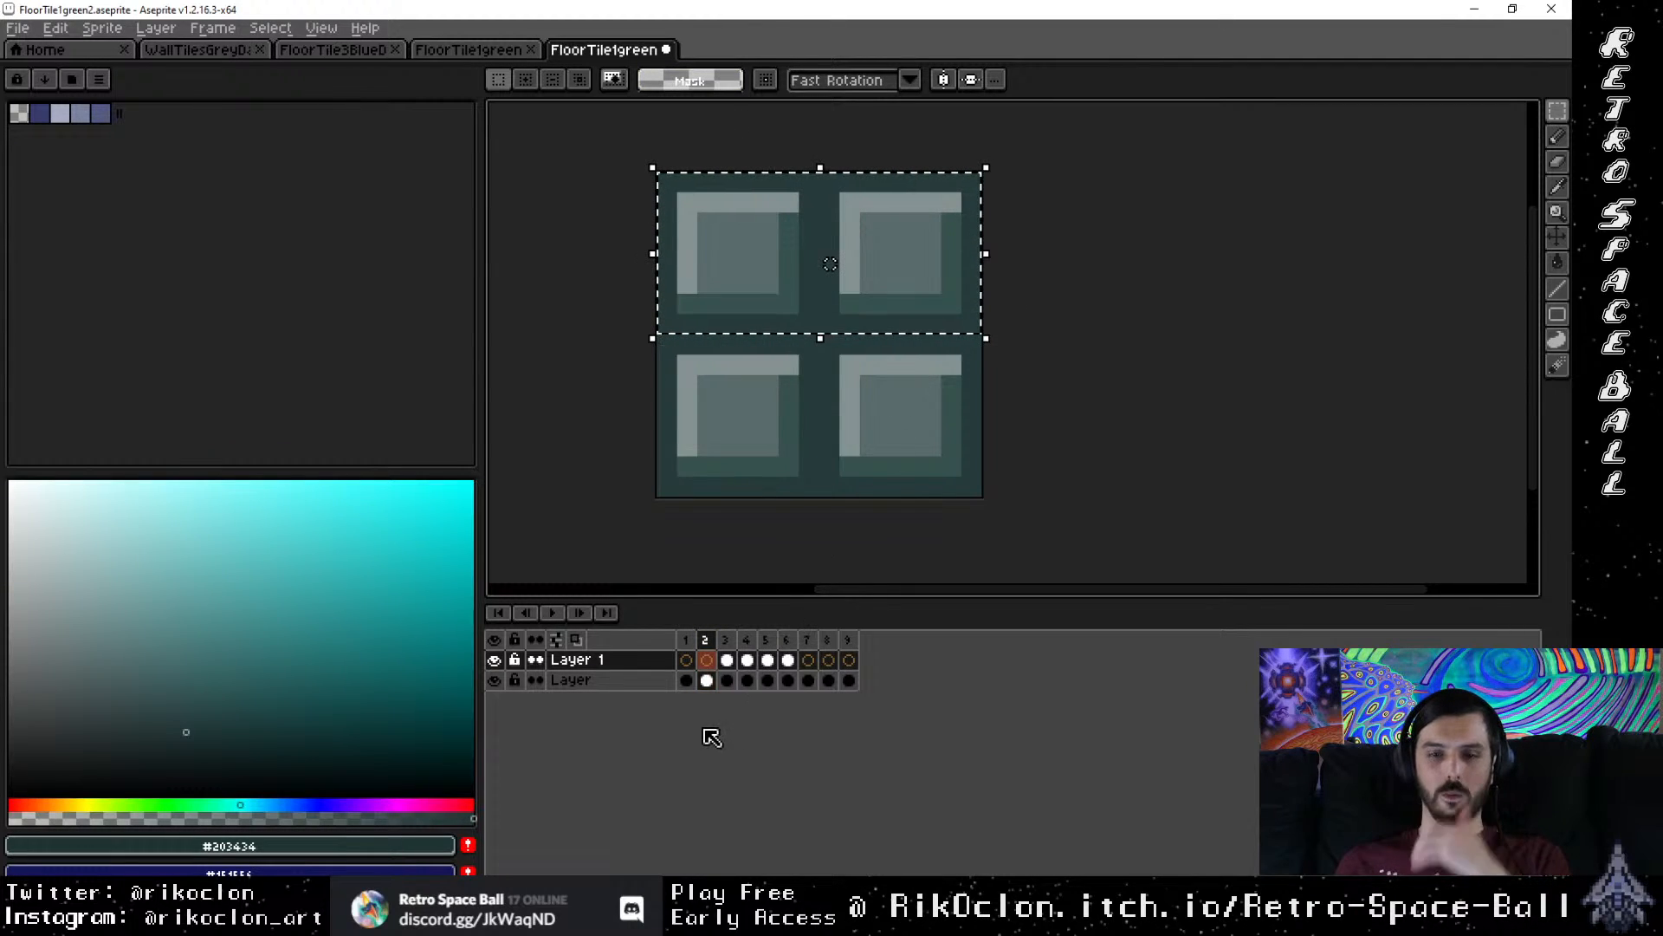
{"action": "left_click", "coordinate": [706, 681]}
{"action": "key", "text": "Delete"}
{"action": "left_click", "coordinate": [706, 660]}
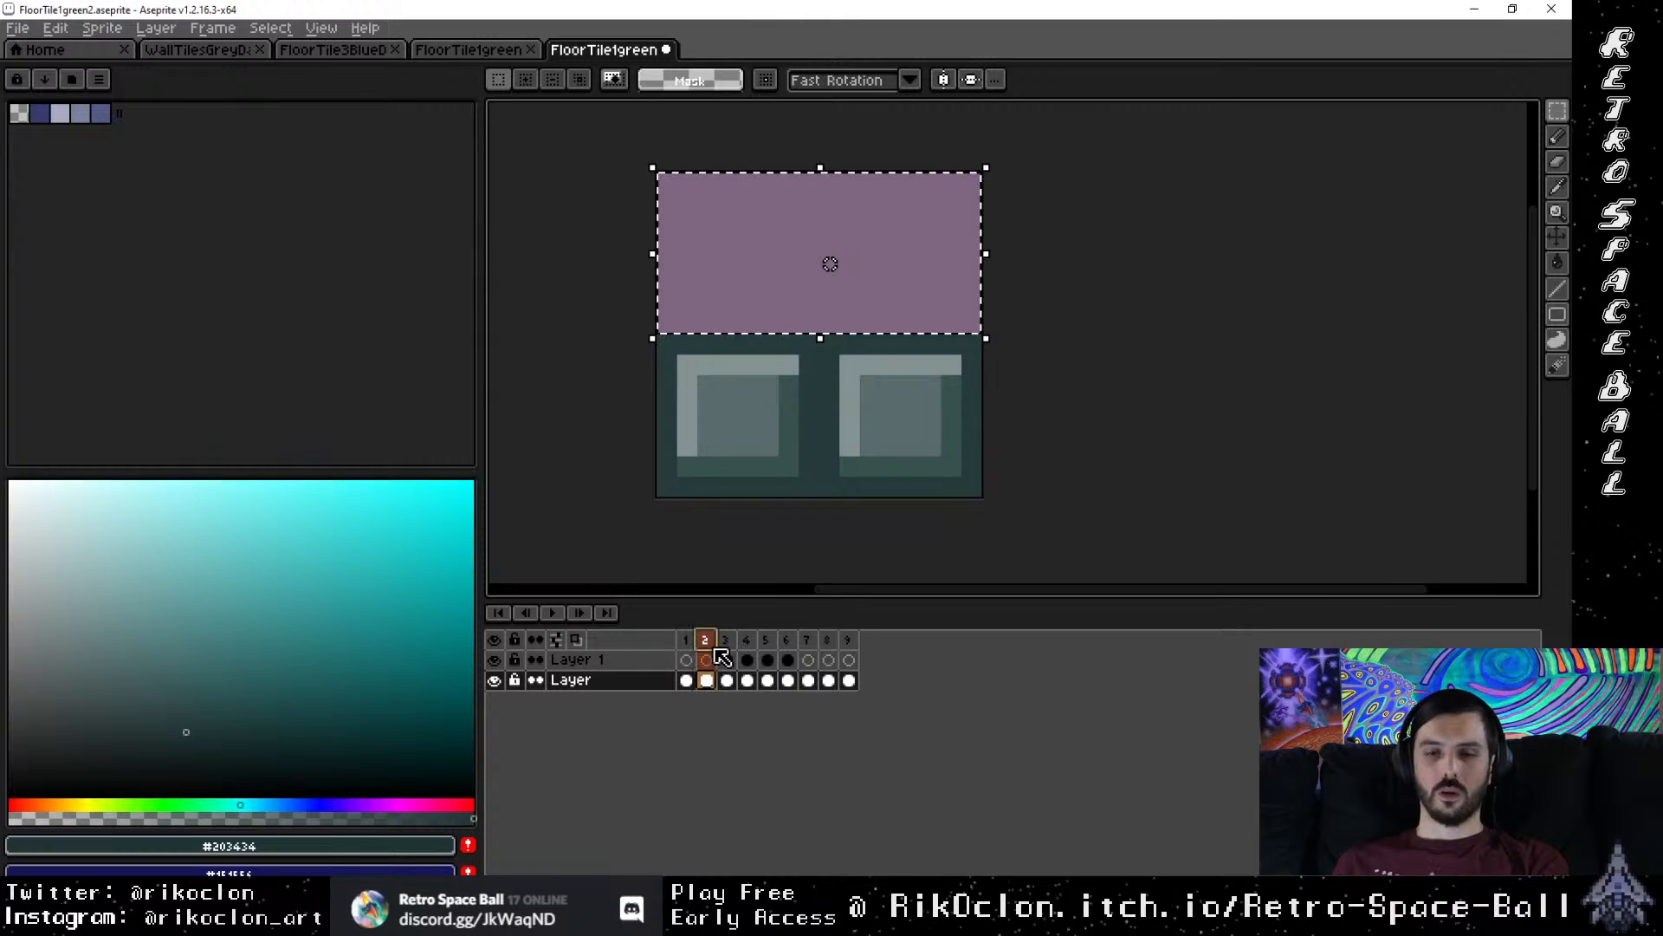
{"action": "key", "text": "ctrl+d"}
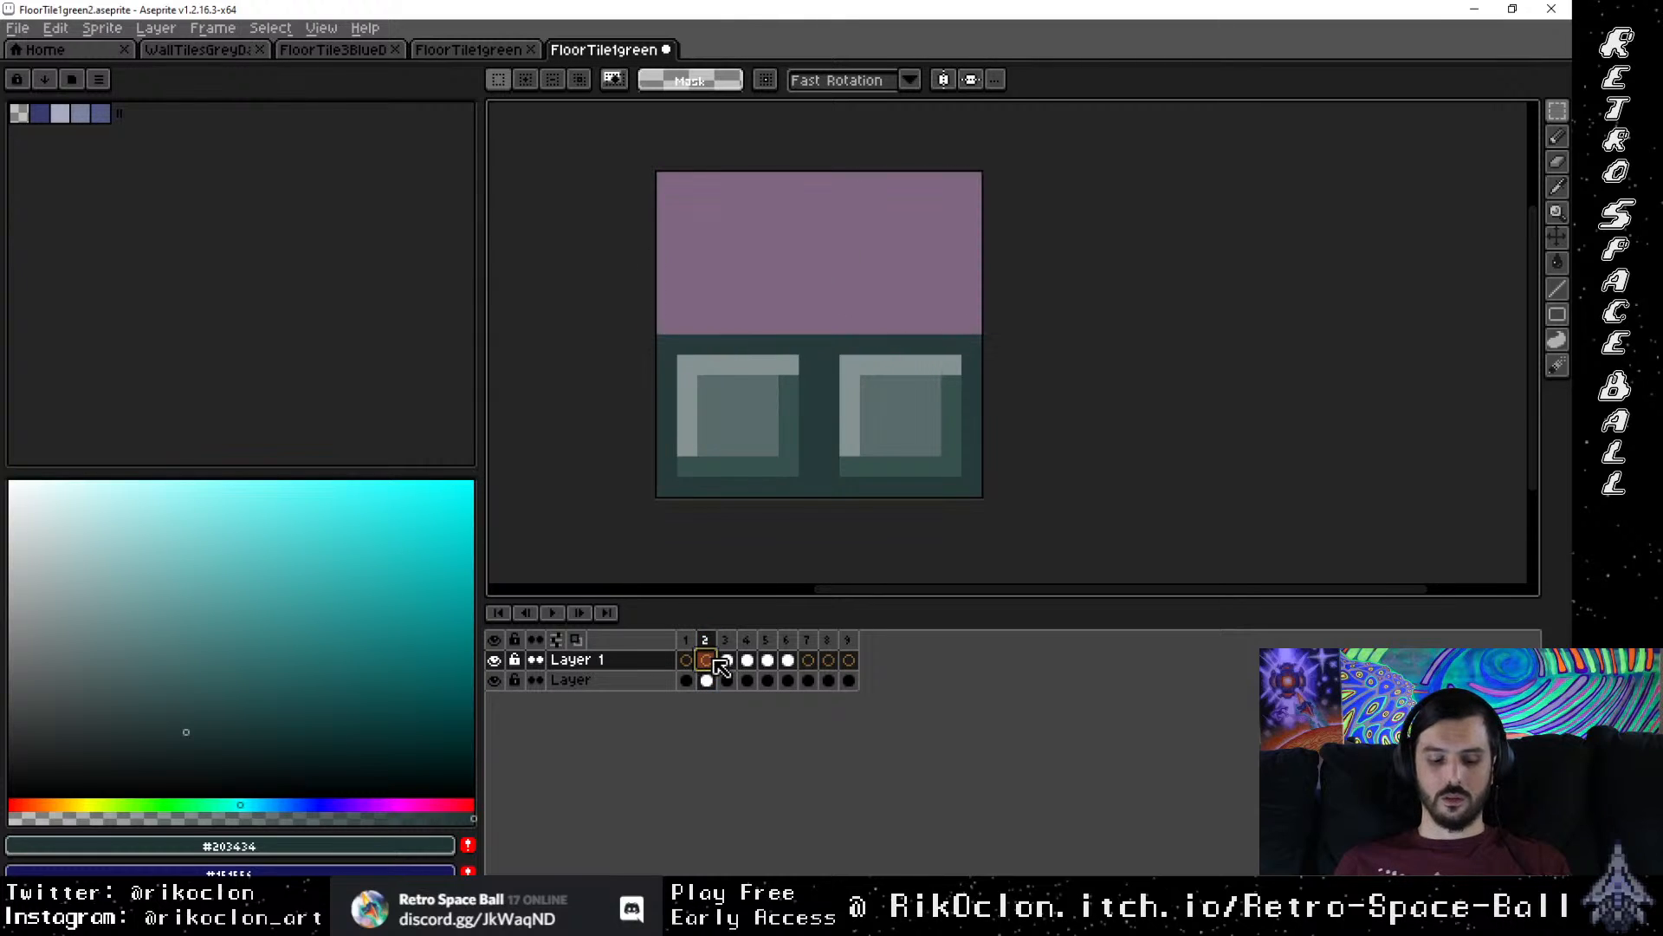
Step: Draw a #203434 crack on Layer 1 of frame 2, running from the lower-left block's bottom-left corner up through its top edge
{"action": "key", "text": "i"}
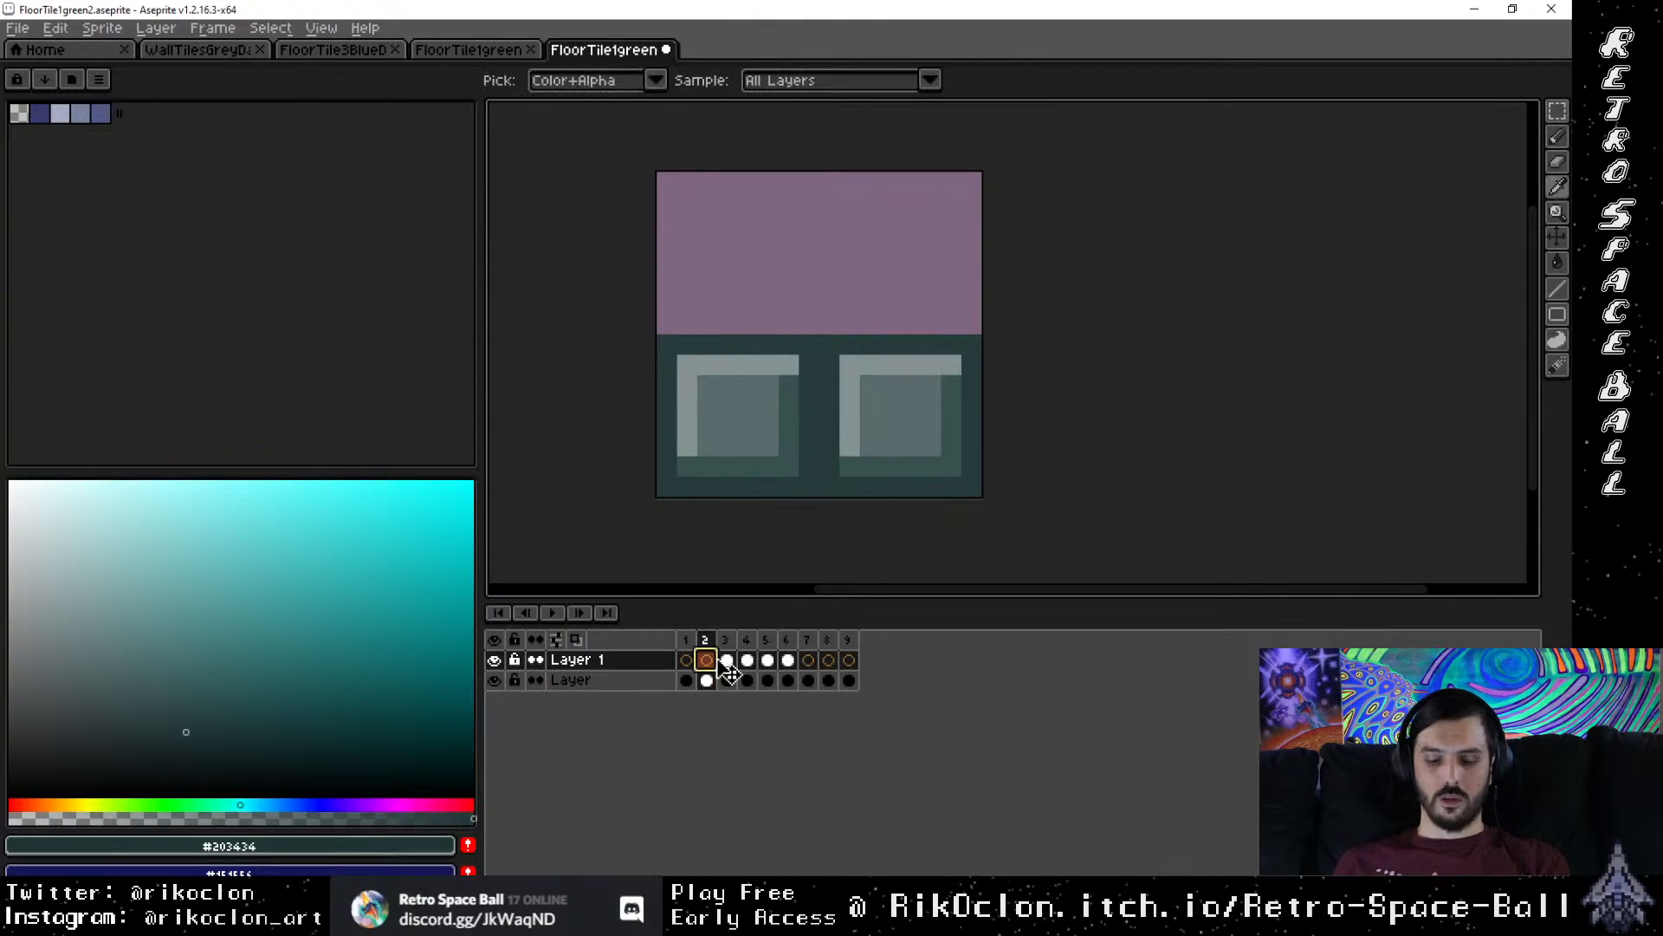
{"action": "left_click", "coordinate": [726, 660]}
{"action": "key", "text": "b"}
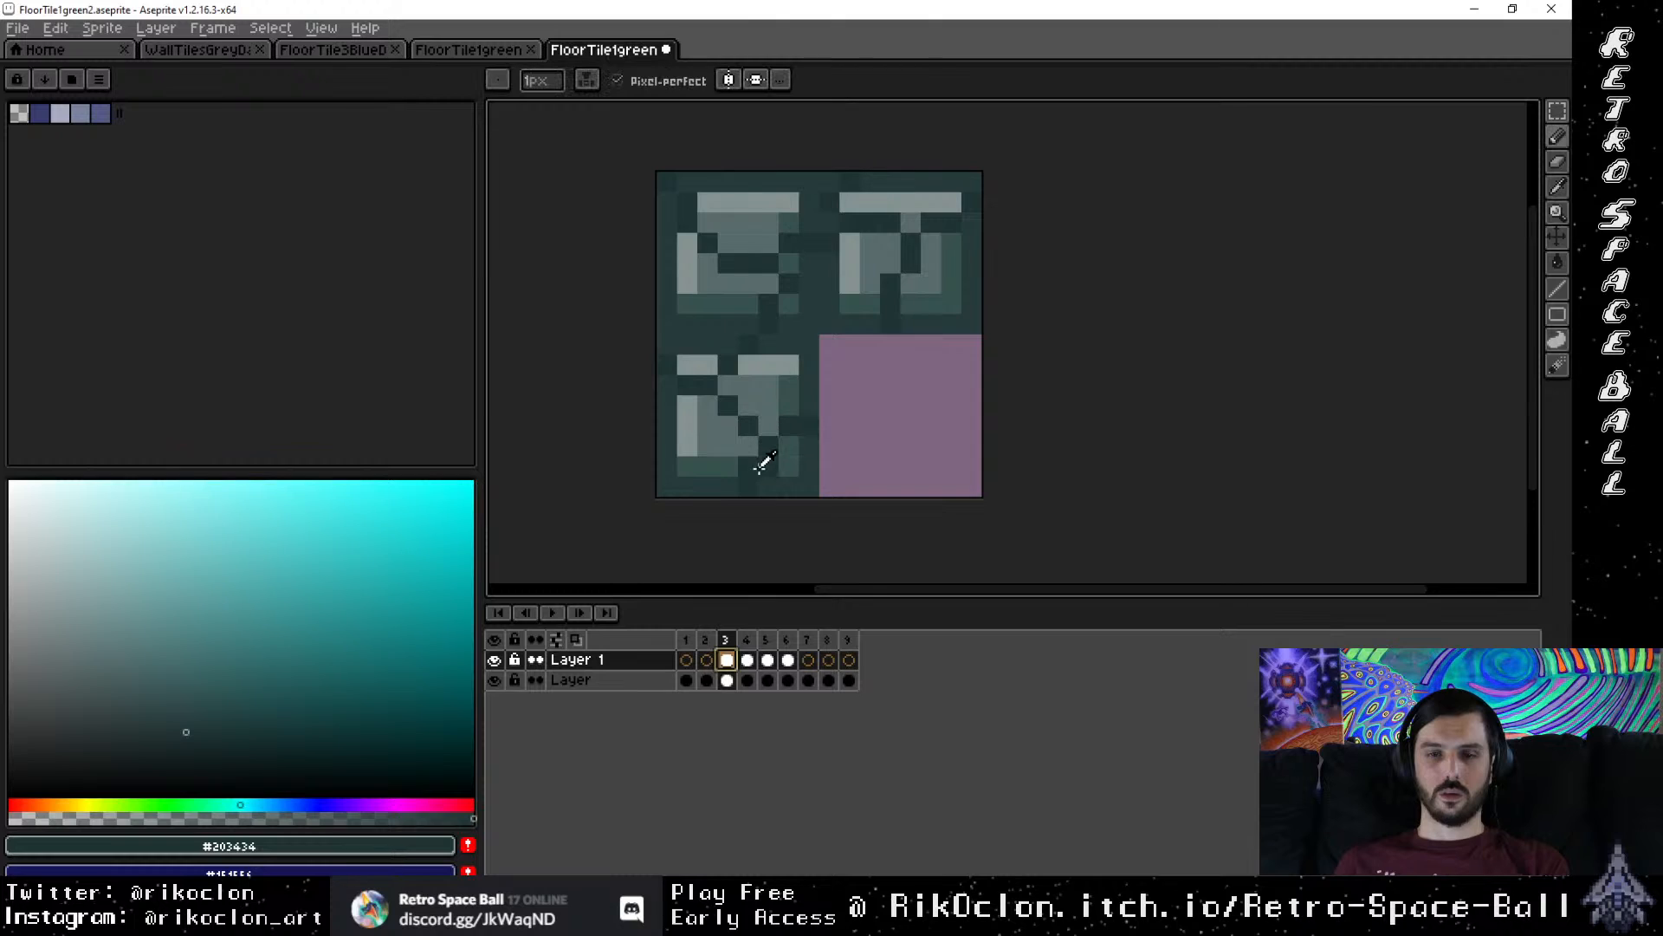
{"action": "key", "text": "i"}
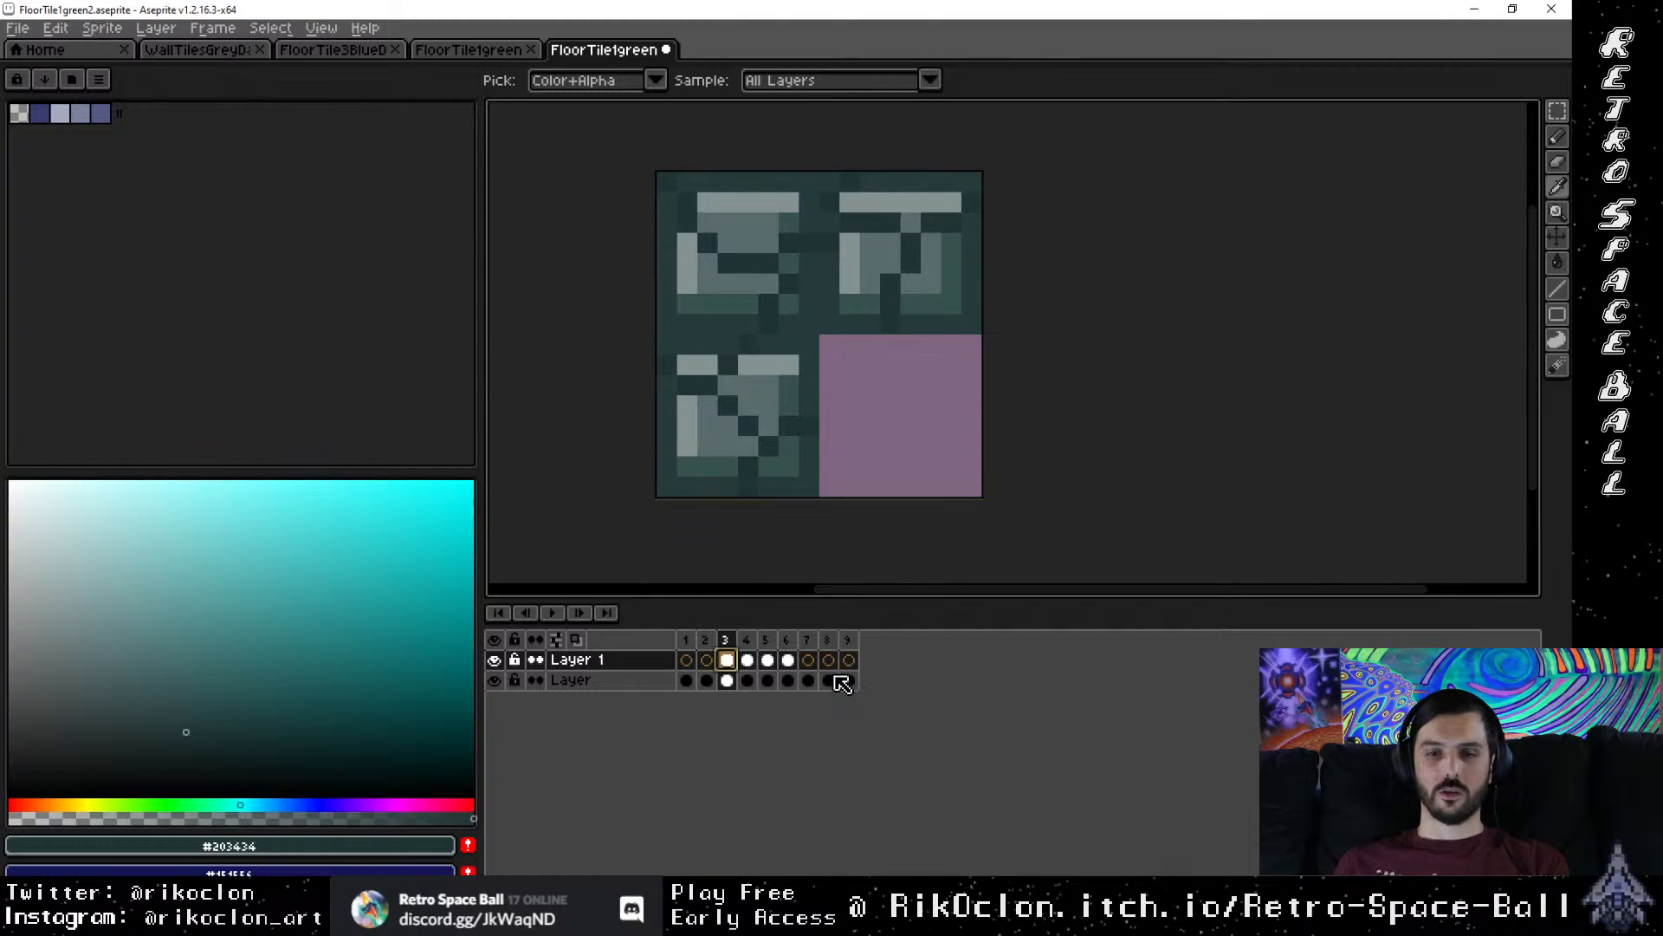
{"action": "left_click", "coordinate": [705, 639]}
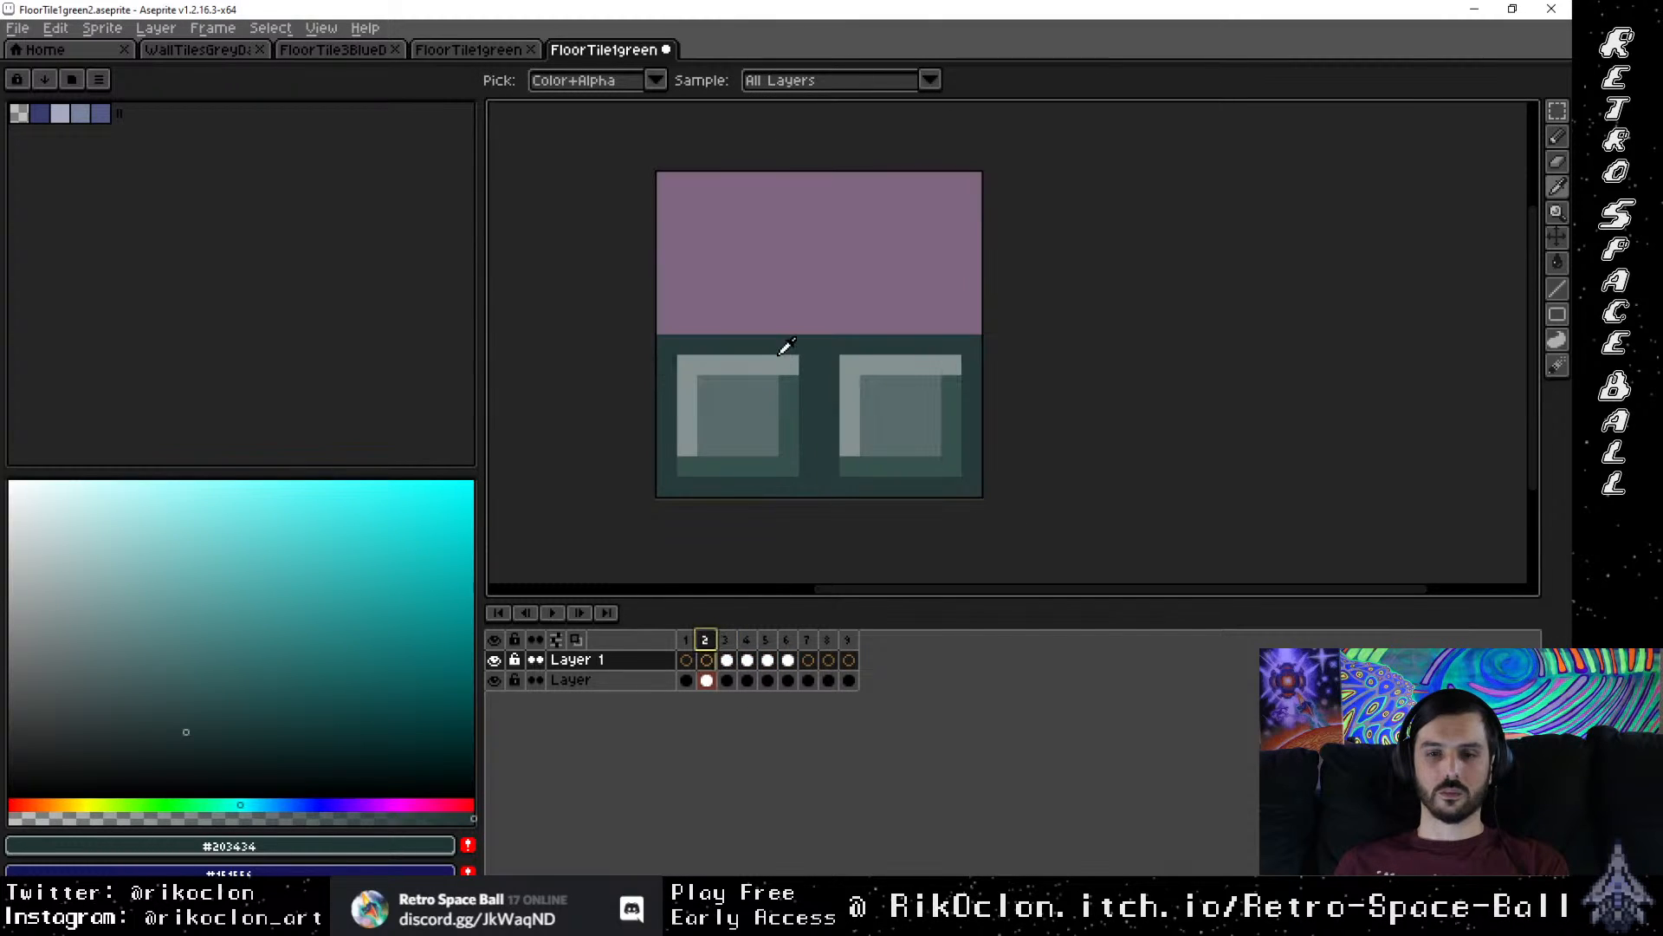
{"action": "key", "text": "b"}
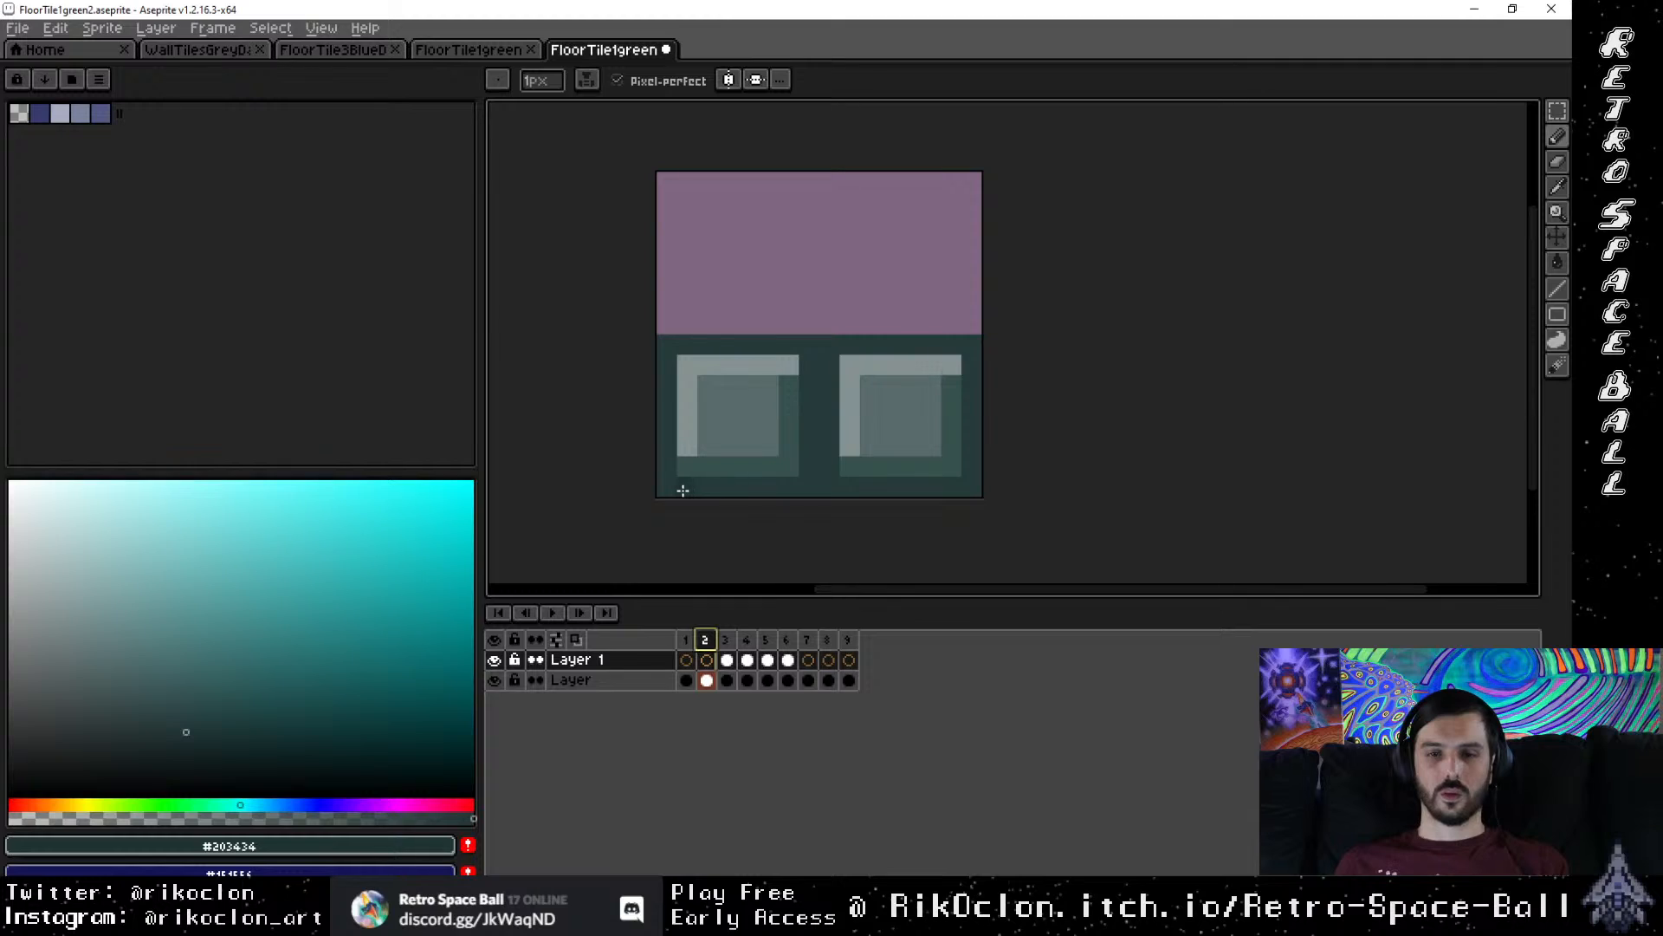
{"action": "mouse_move", "coordinate": [675, 490]}
{"action": "left_mouse_down"}
{"action": "mouse_move", "coordinate": [727, 411]}
{"action": "mouse_move", "coordinate": [775, 401]}
{"action": "mouse_move", "coordinate": [784, 342]}
{"action": "left_mouse_up"}
{"action": "key", "text": "ctrl+z"}
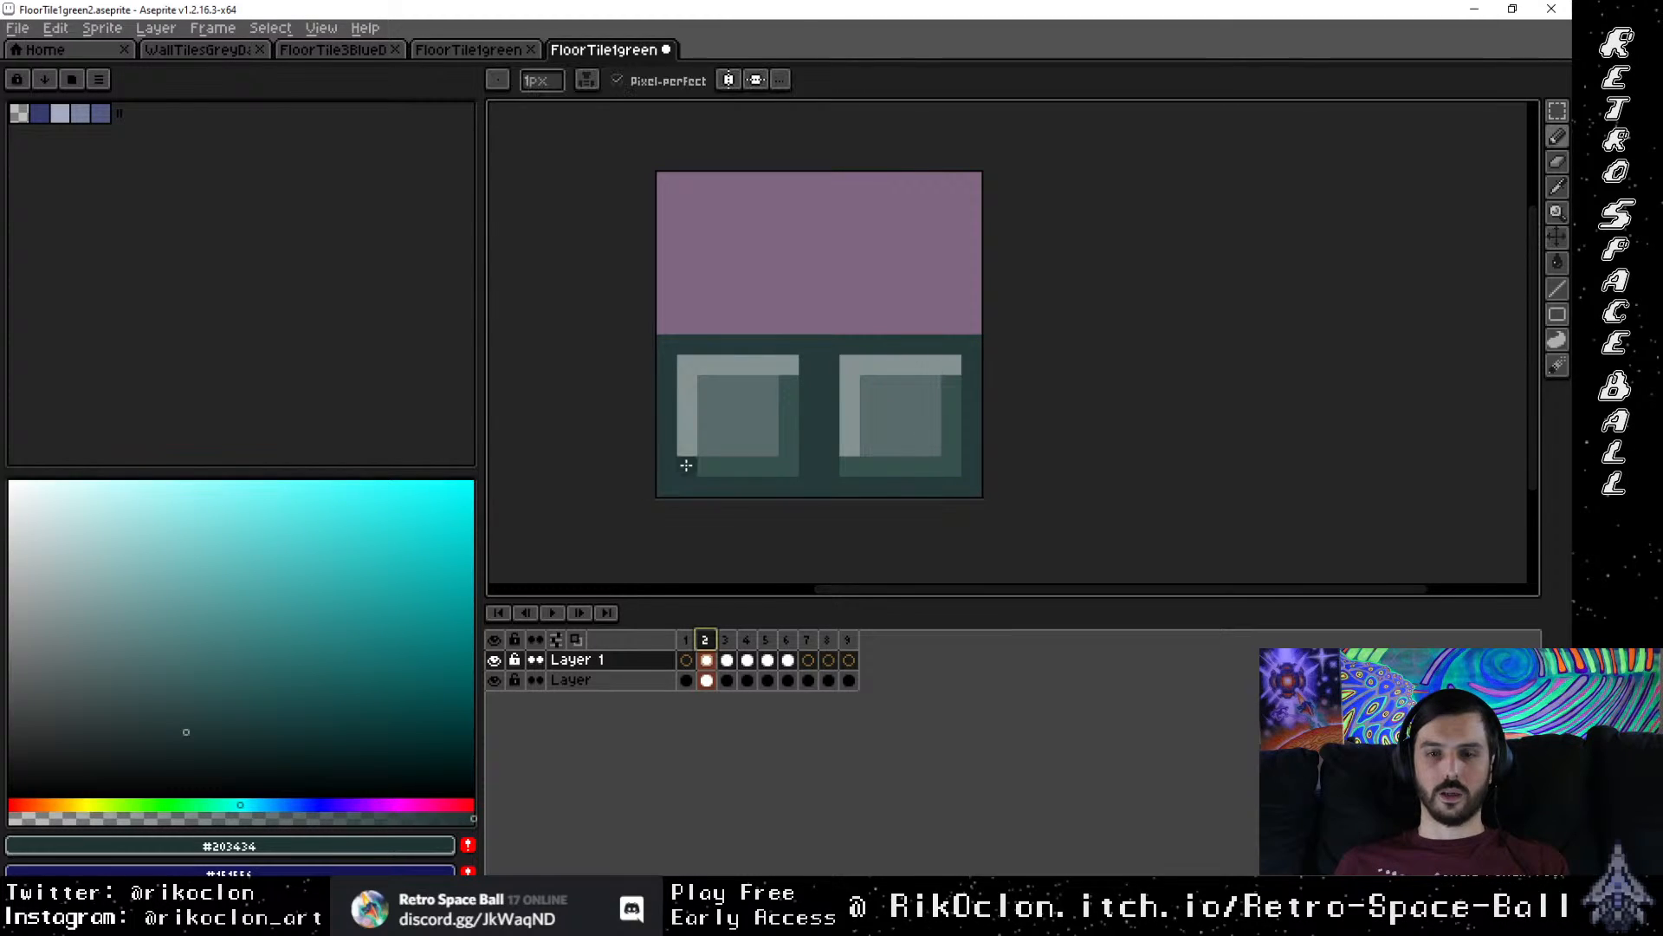
{"action": "mouse_move", "coordinate": [672, 486]}
{"action": "left_mouse_down"}
{"action": "mouse_move", "coordinate": [733, 395]}
{"action": "mouse_move", "coordinate": [707, 348]}
{"action": "left_mouse_up"}
{"action": "mouse_move", "coordinate": [752, 406]}
{"action": "left_mouse_down"}
{"action": "mouse_move", "coordinate": [793, 372]}
{"action": "mouse_move", "coordinate": [846, 428]}
{"action": "mouse_move", "coordinate": [904, 409]}
{"action": "mouse_move", "coordinate": [933, 494]}
{"action": "left_mouse_up"}
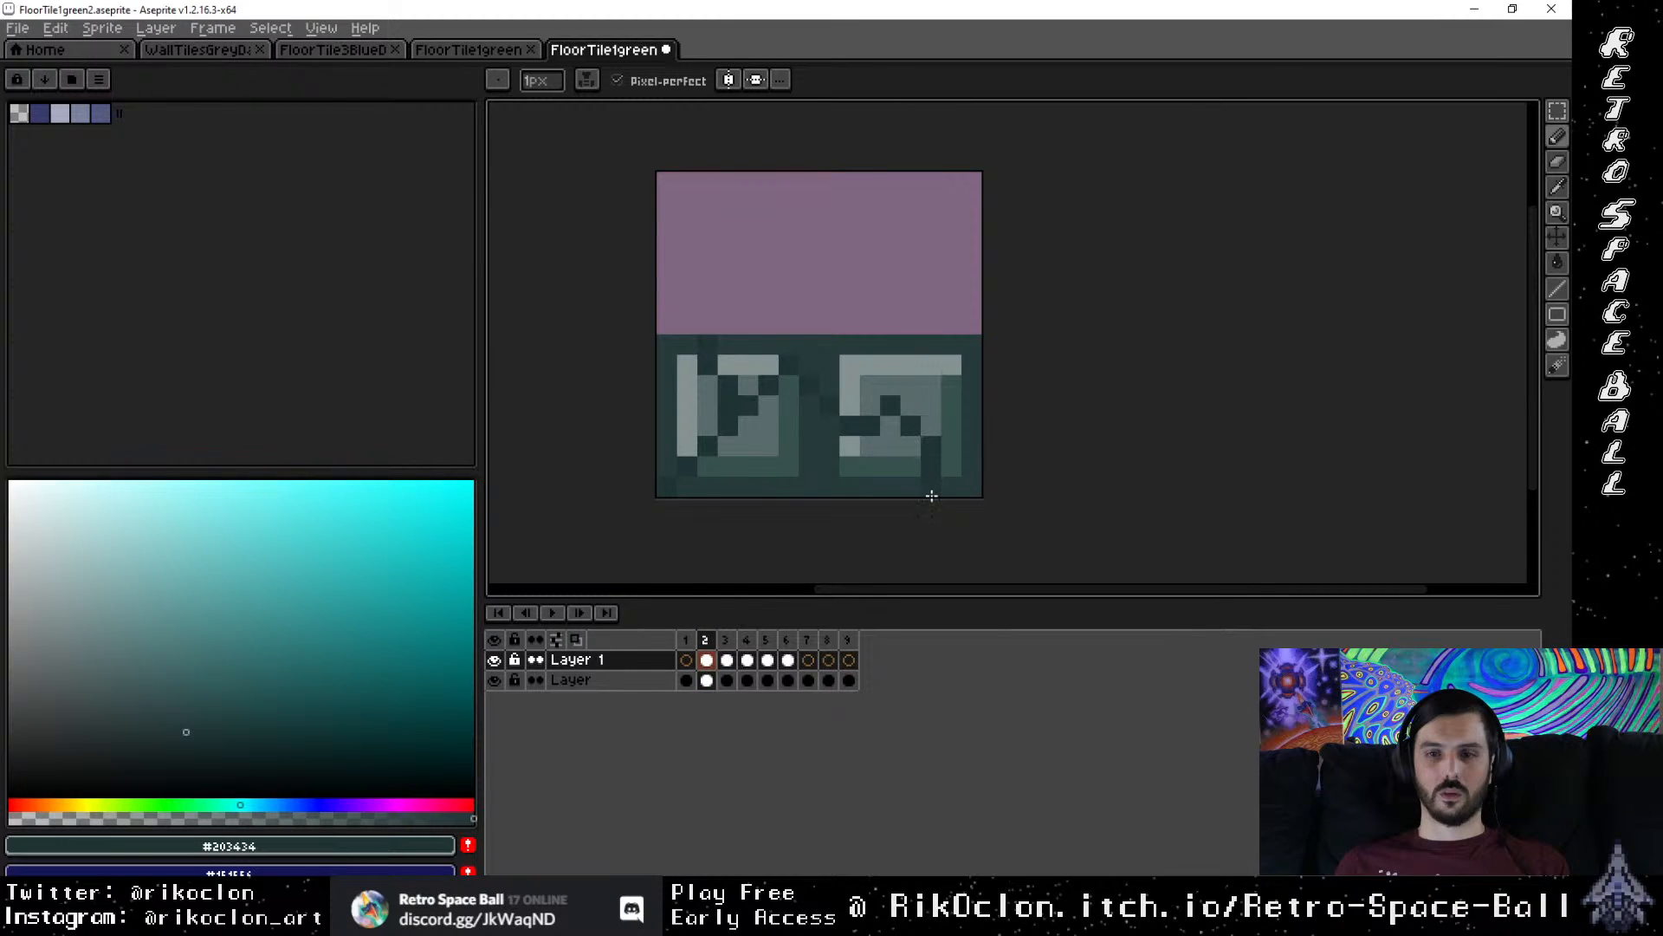
{"action": "left_click_drag", "start_coordinate": [944, 437], "coordinate": [944, 433]}
{"action": "key", "text": "ctrl+z"}
{"action": "key", "text": "ctrl+z"}
{"action": "key", "text": "ctrl+z"}
{"action": "key", "text": "ctrl+z"}
{"action": "key", "text": "ctrl+z"}
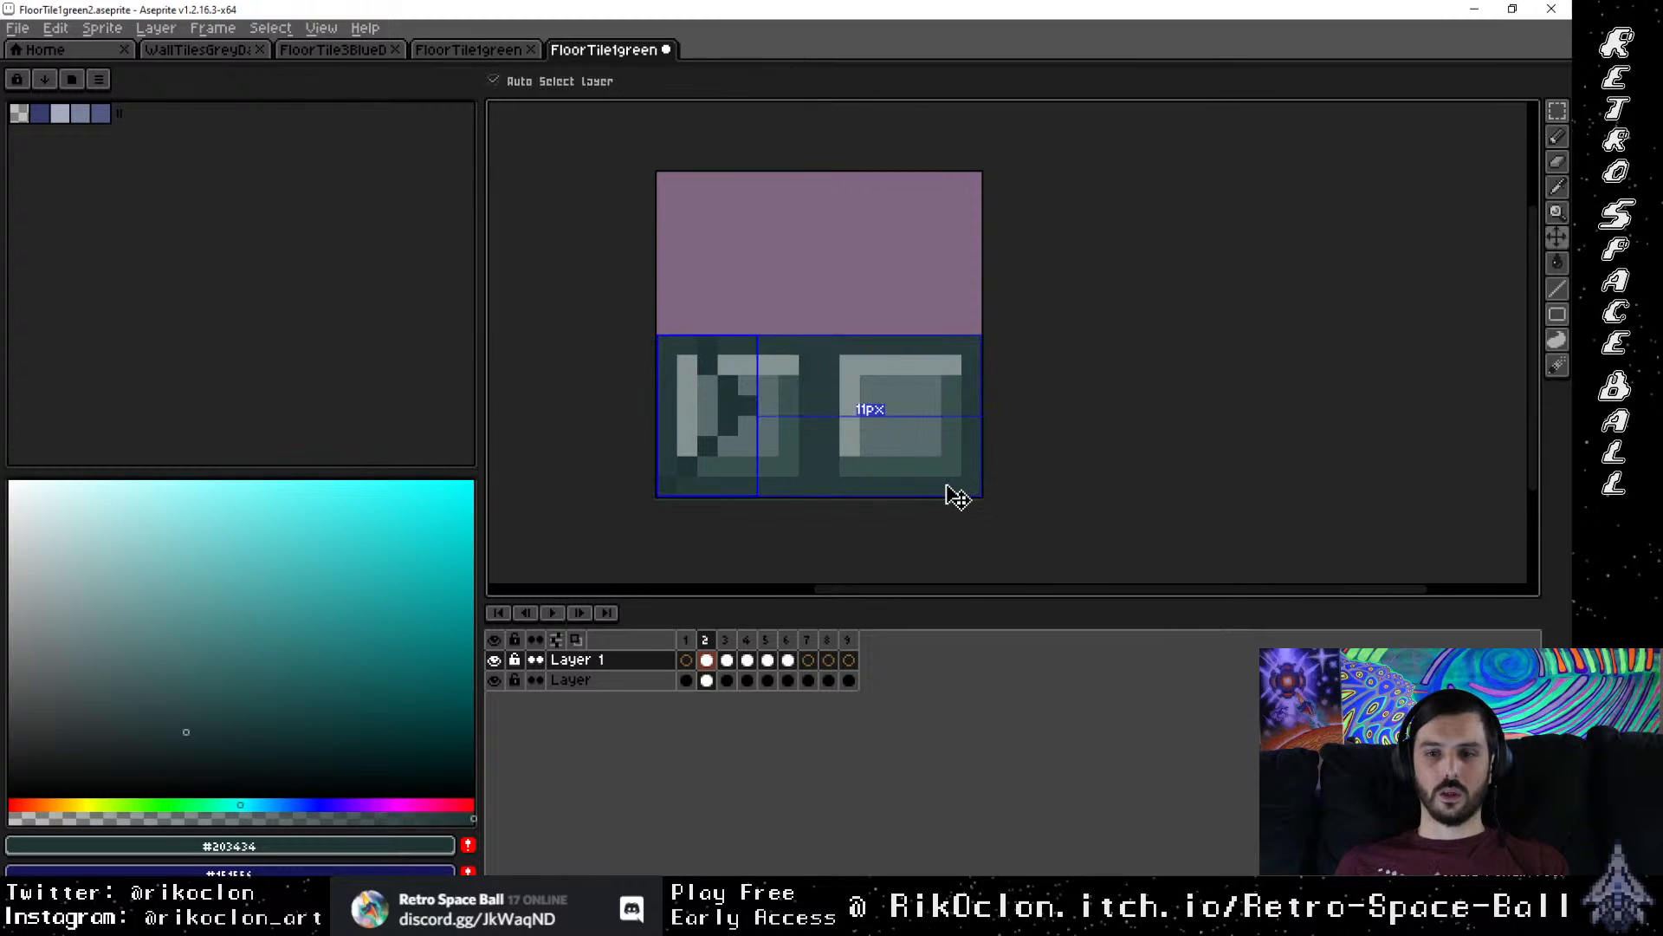
Step: Draw branching #203434 cracks across the lower-right block in frame 2, reaching its top, bottom and side edges
{"action": "mouse_move", "coordinate": [908, 487]}
{"action": "left_mouse_down"}
{"action": "mouse_move", "coordinate": [902, 429]}
{"action": "mouse_move", "coordinate": [960, 377]}
{"action": "mouse_move", "coordinate": [923, 402]}
{"action": "mouse_move", "coordinate": [899, 393]}
{"action": "mouse_move", "coordinate": [916, 420]}
{"action": "mouse_move", "coordinate": [901, 418]}
{"action": "mouse_move", "coordinate": [871, 368]}
{"action": "left_mouse_up"}
{"action": "key", "text": "ctrl+z"}
{"action": "key", "text": "ctrl+z"}
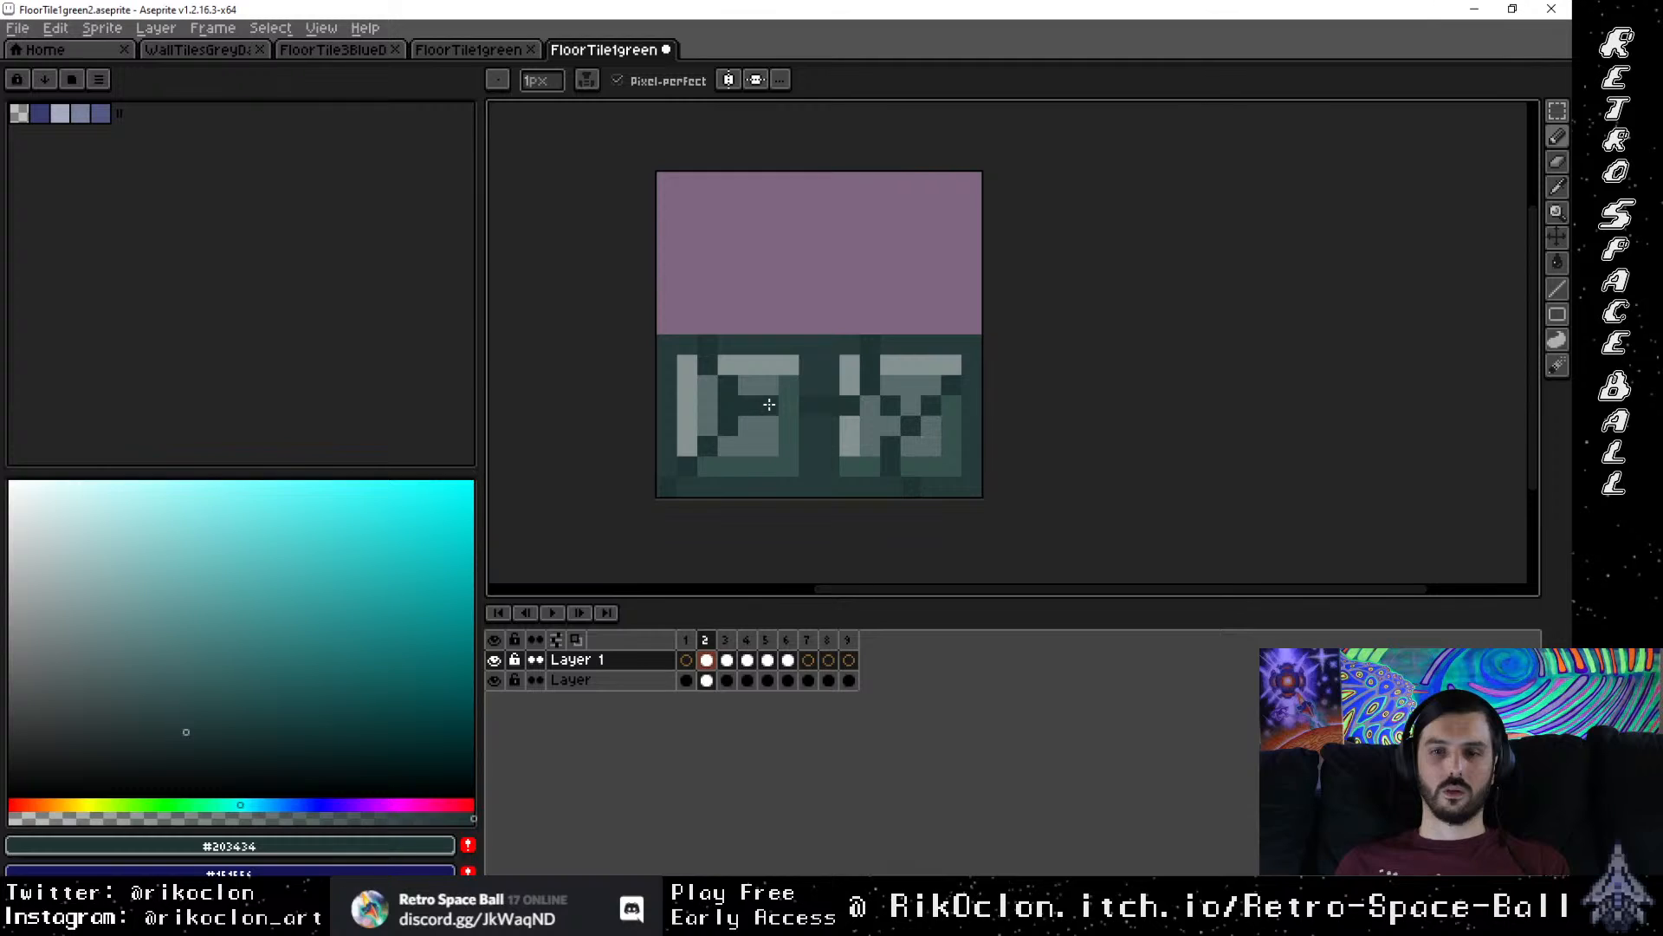
Step: Erase the straight crack between the two remaining blocks and redraw it stepping down from the lower-left block into the gap
{"action": "key", "text": "e"}
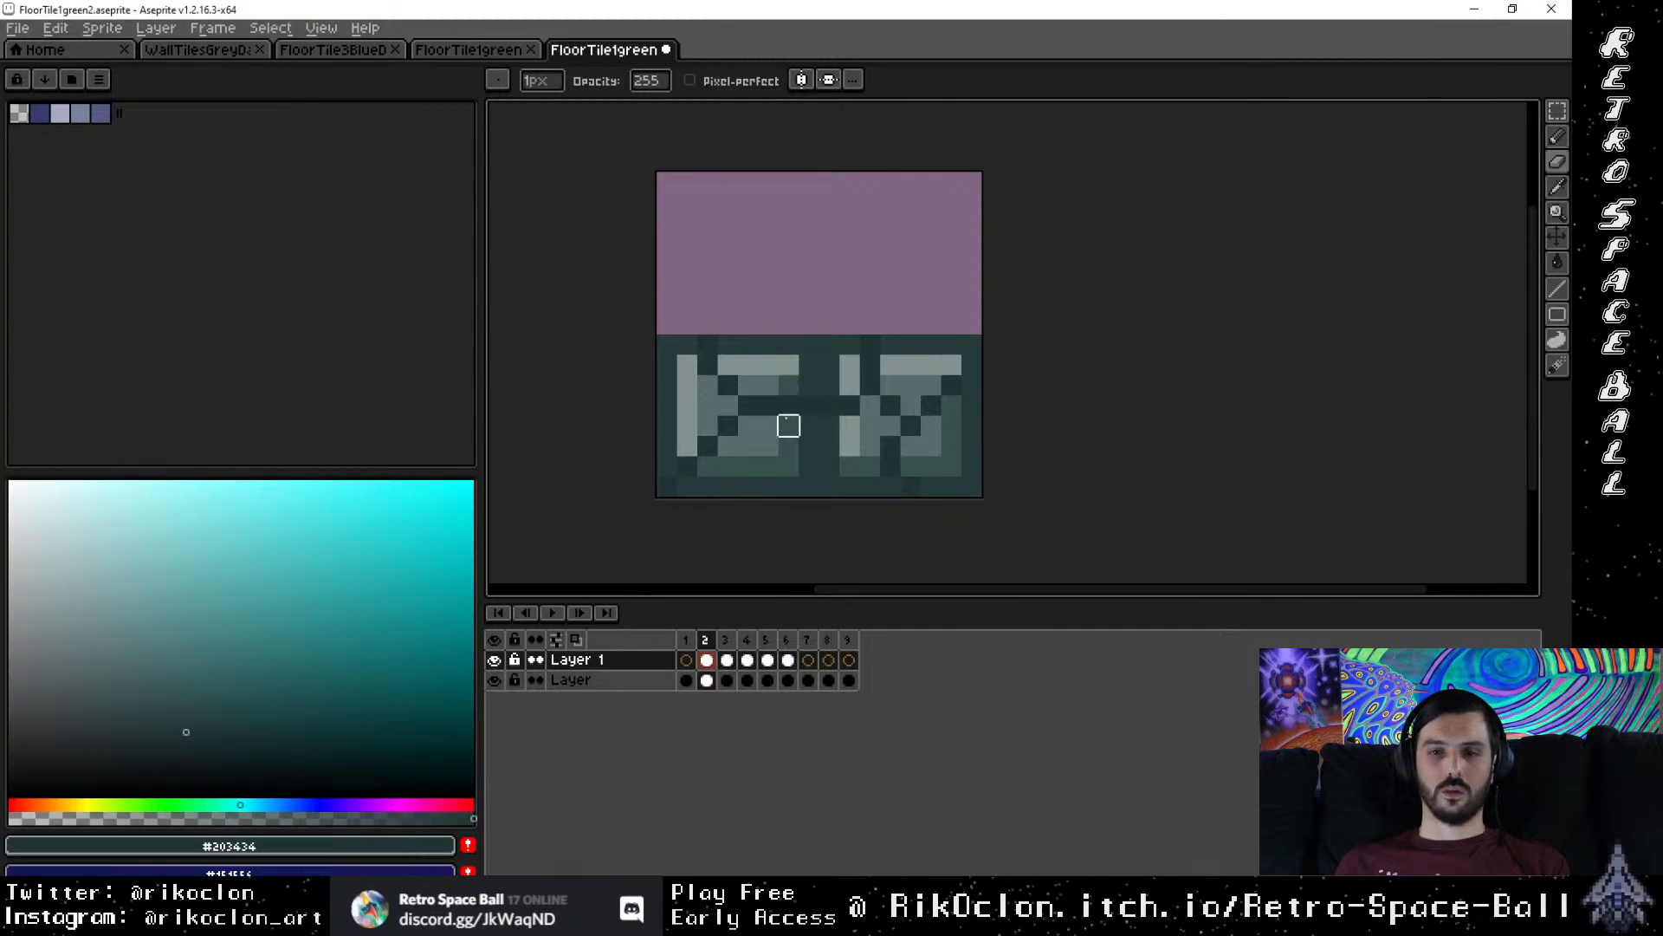
{"action": "mouse_move", "coordinate": [768, 405]}
{"action": "left_mouse_down"}
{"action": "mouse_move", "coordinate": [829, 404]}
{"action": "mouse_move", "coordinate": [774, 417]}
{"action": "left_mouse_up"}
{"action": "key", "text": "b"}
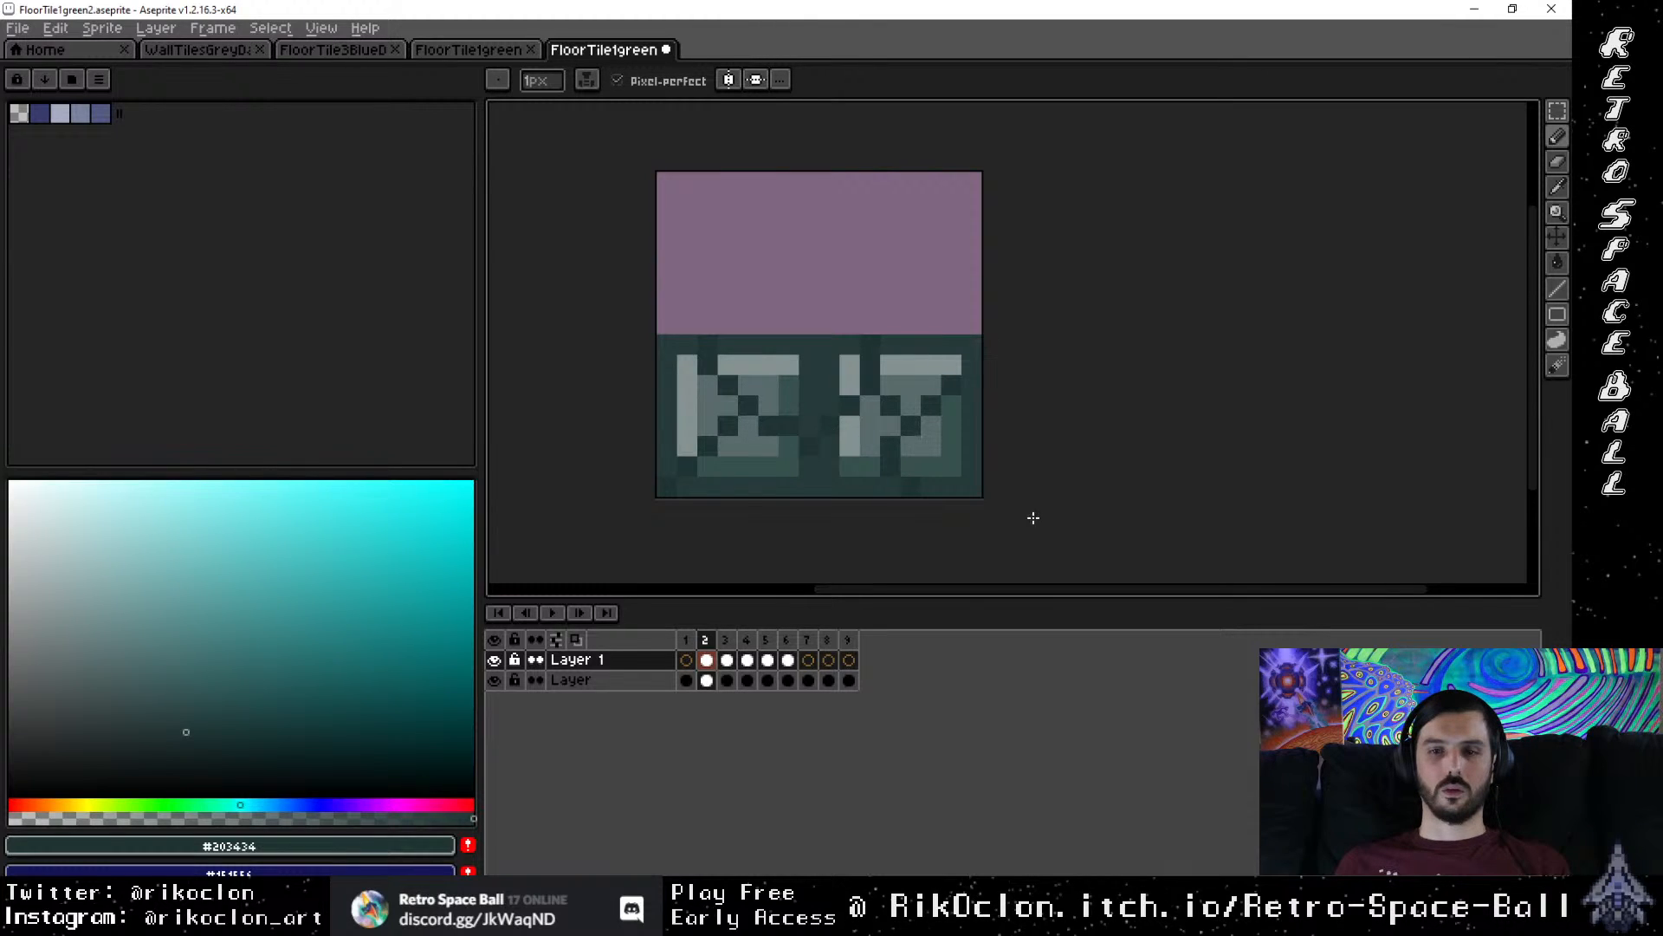
{"action": "scroll", "coordinate": [959, 440], "scroll_direction": "down", "scroll_amount": 2}
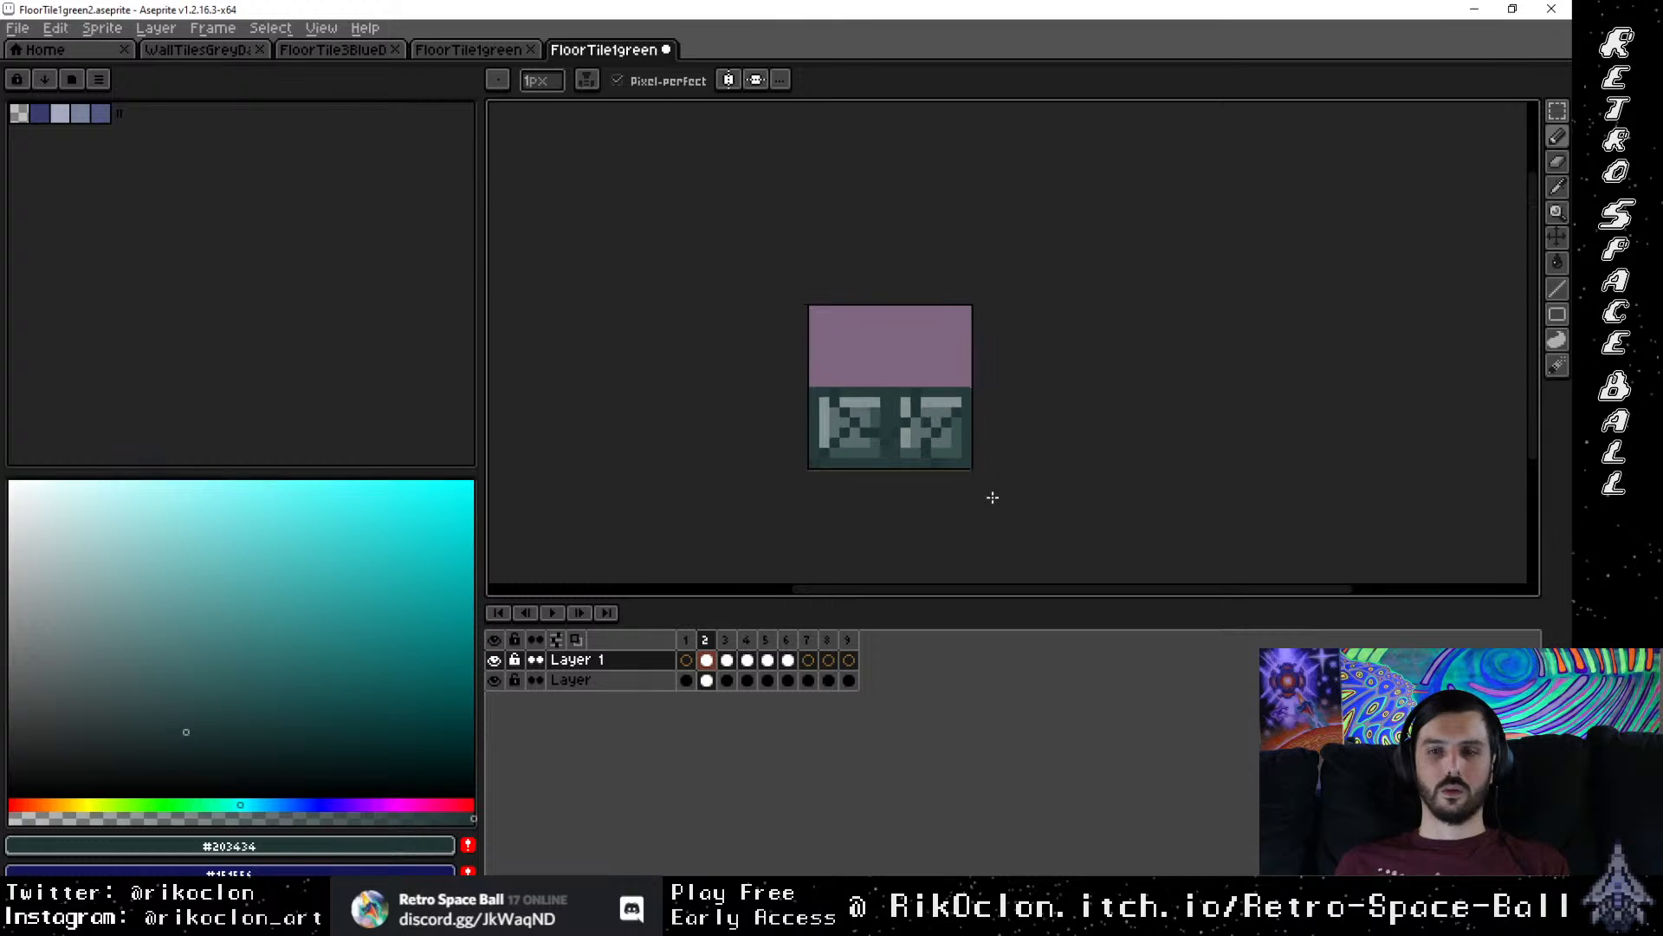
{"action": "scroll", "coordinate": [953, 487], "scroll_direction": "up", "scroll_amount": 2}
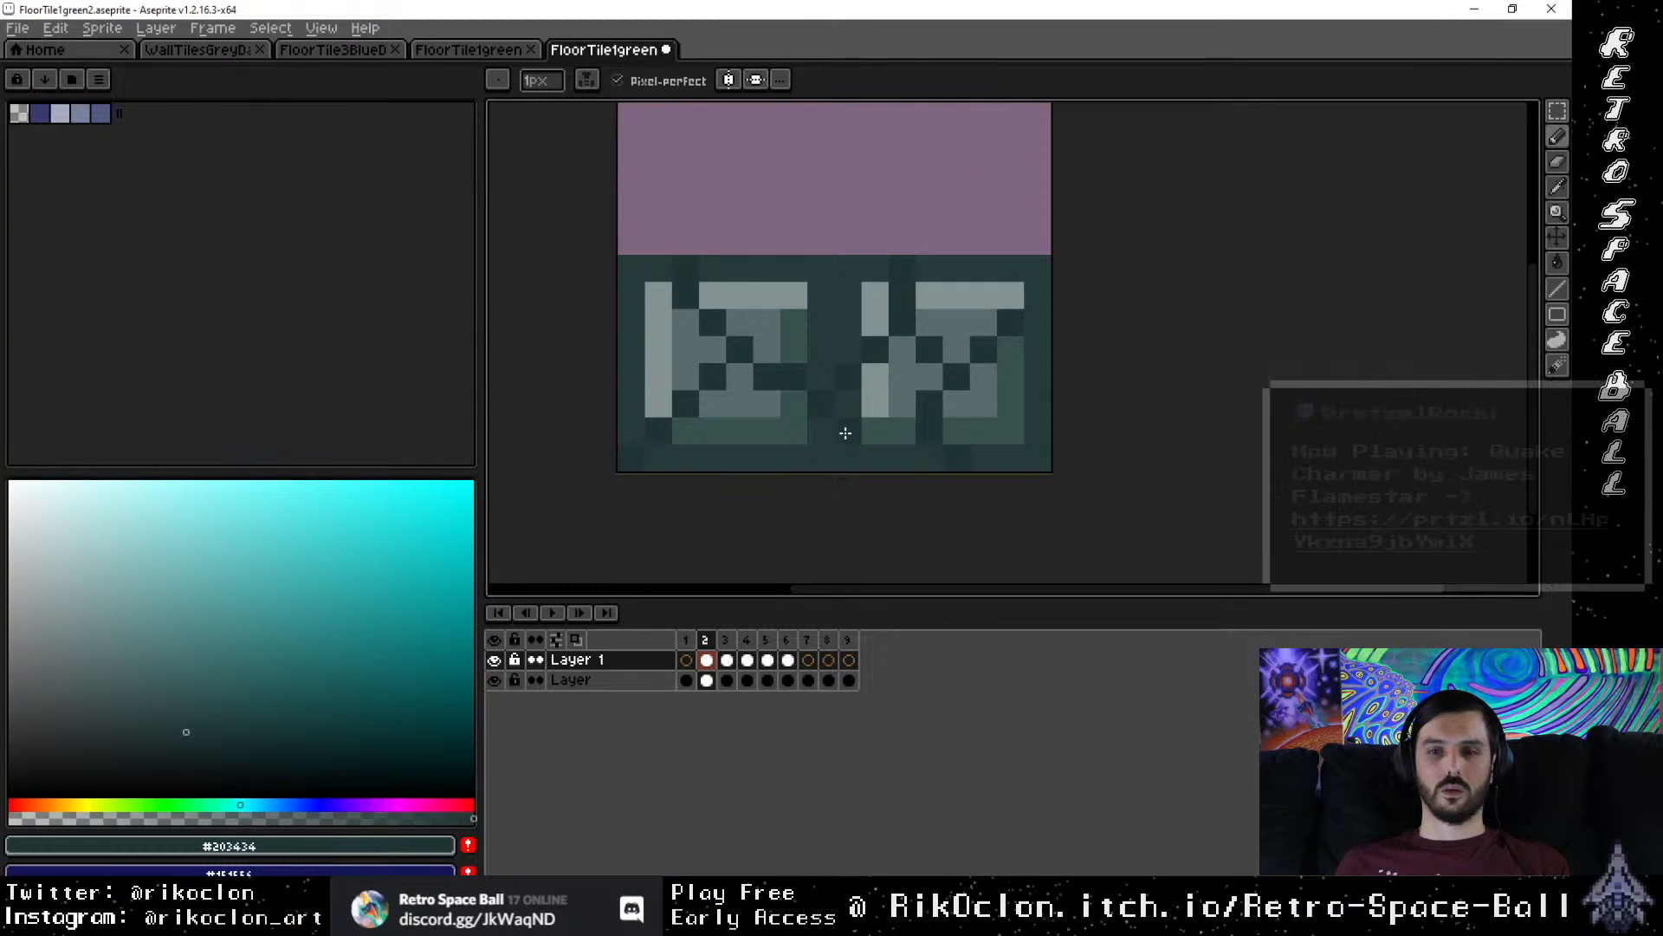
Step: Extend the lower-left block's crack in frame 2 out through its light left edge with #203434
{"action": "scroll", "coordinate": [1126, 478], "scroll_direction": "down", "scroll_amount": 1}
{"action": "scroll", "coordinate": [923, 436], "scroll_direction": "up", "scroll_amount": 2}
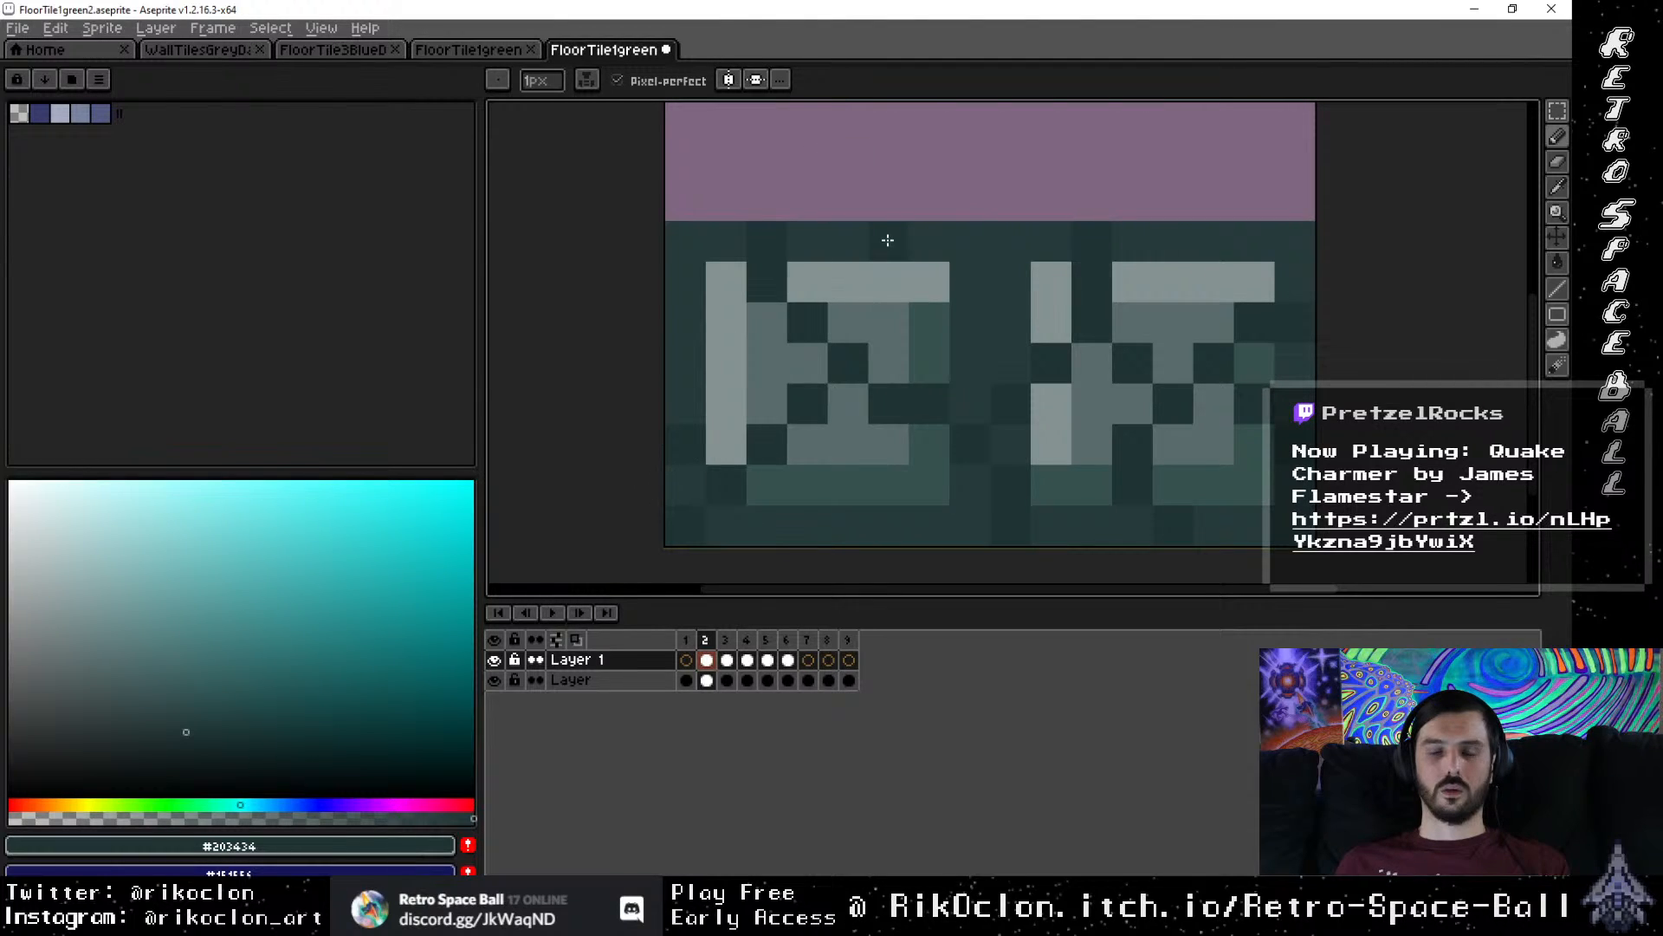
{"action": "scroll", "coordinate": [828, 384], "scroll_direction": "down", "scroll_amount": 2}
{"action": "scroll", "coordinate": [979, 440], "scroll_direction": "up", "scroll_amount": 3}
{"action": "scroll", "coordinate": [700, 238], "scroll_direction": "down", "scroll_amount": 2}
{"action": "left_click_drag", "start_coordinate": [725, 280], "coordinate": [996, 336]}
{"action": "scroll", "coordinate": [850, 266], "scroll_direction": "up", "scroll_amount": 1}
{"action": "scroll", "coordinate": [1077, 382], "scroll_direction": "down", "scroll_amount": 1}
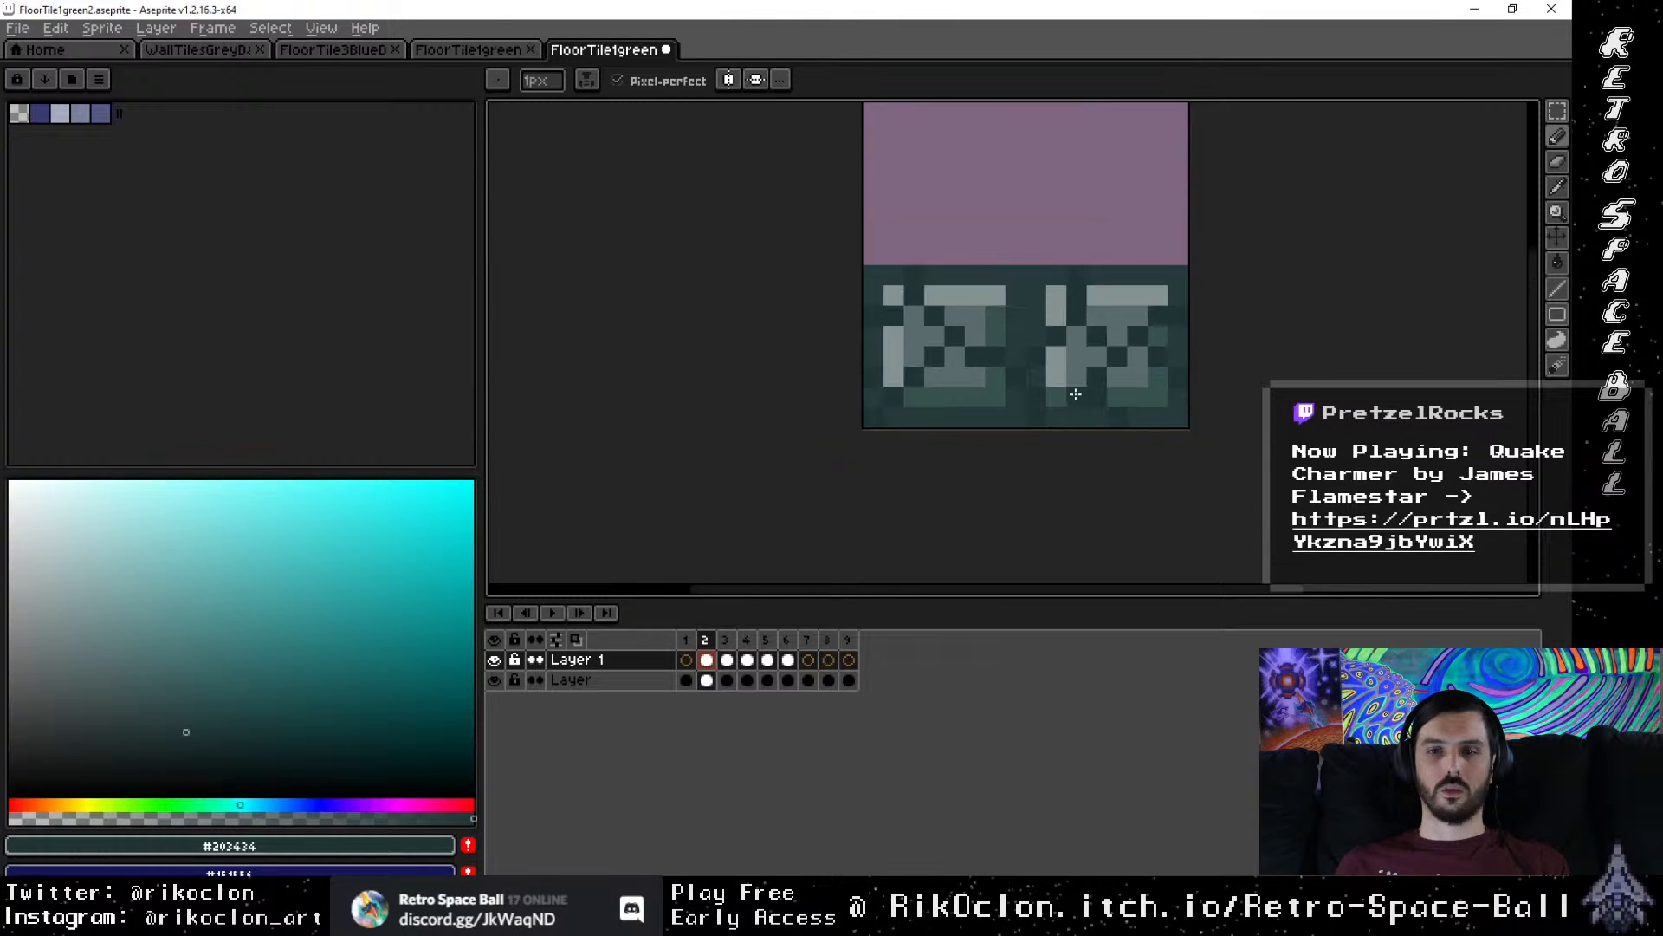
{"action": "left_click_drag", "start_coordinate": [1077, 382], "coordinate": [905, 415]}
Step: Sample #5c7573 from frame 4 and recolour the crack pixels crossing the light edges of frame 3's two left blocks
{"action": "left_click", "coordinate": [725, 639]}
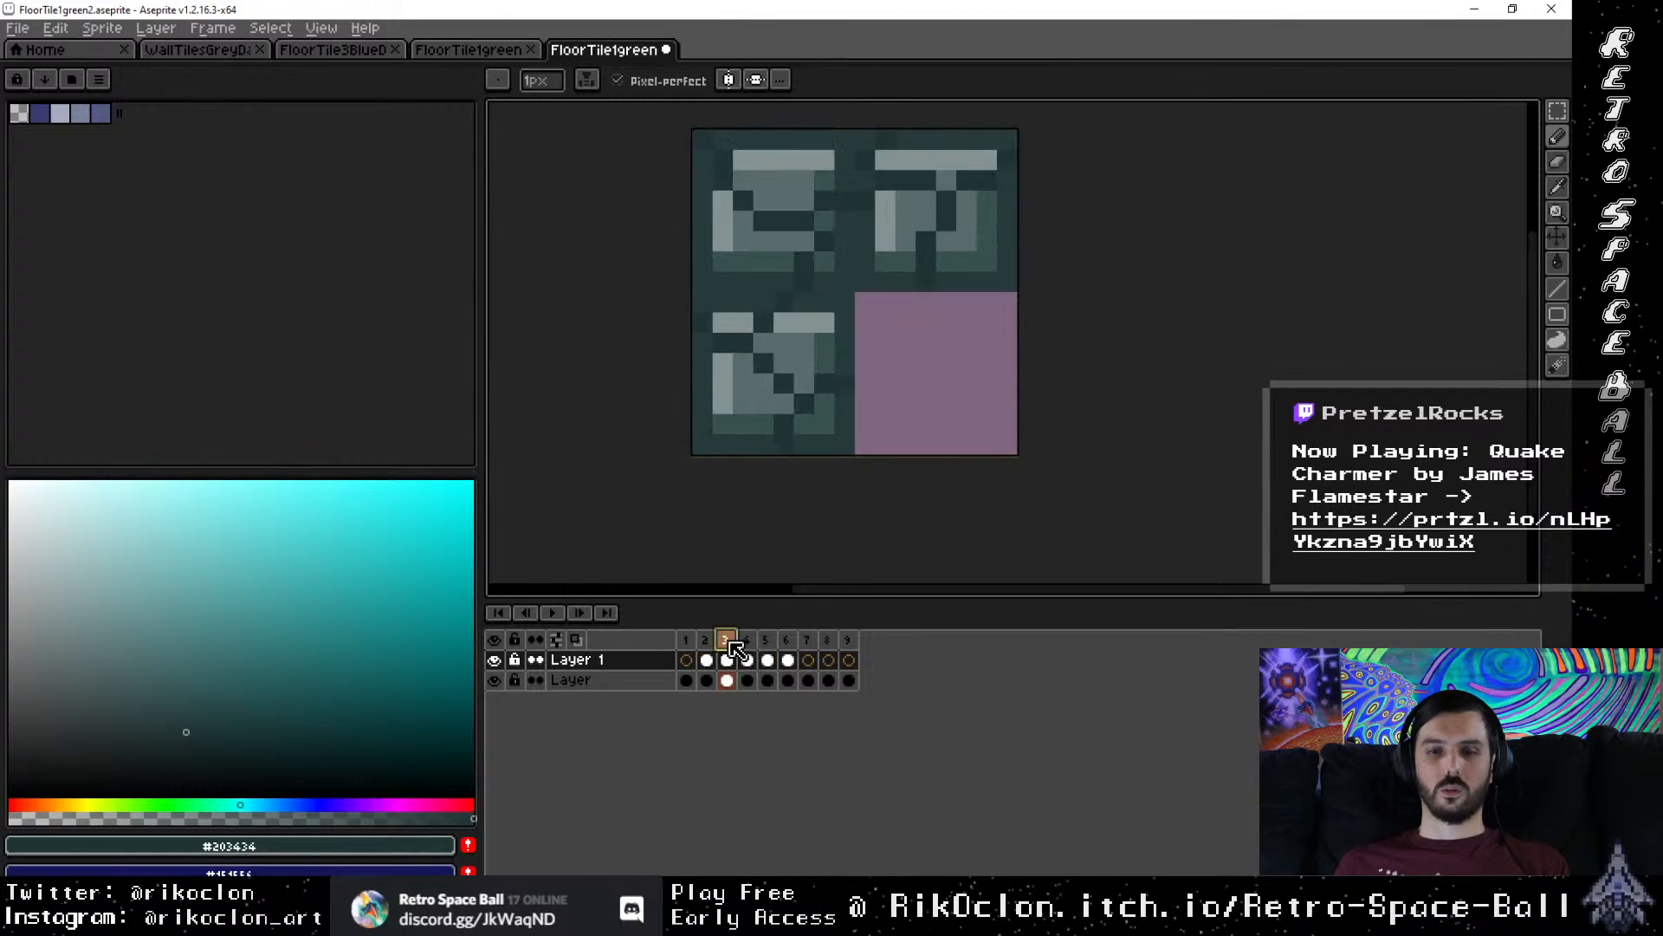
{"action": "left_click", "coordinate": [746, 640]}
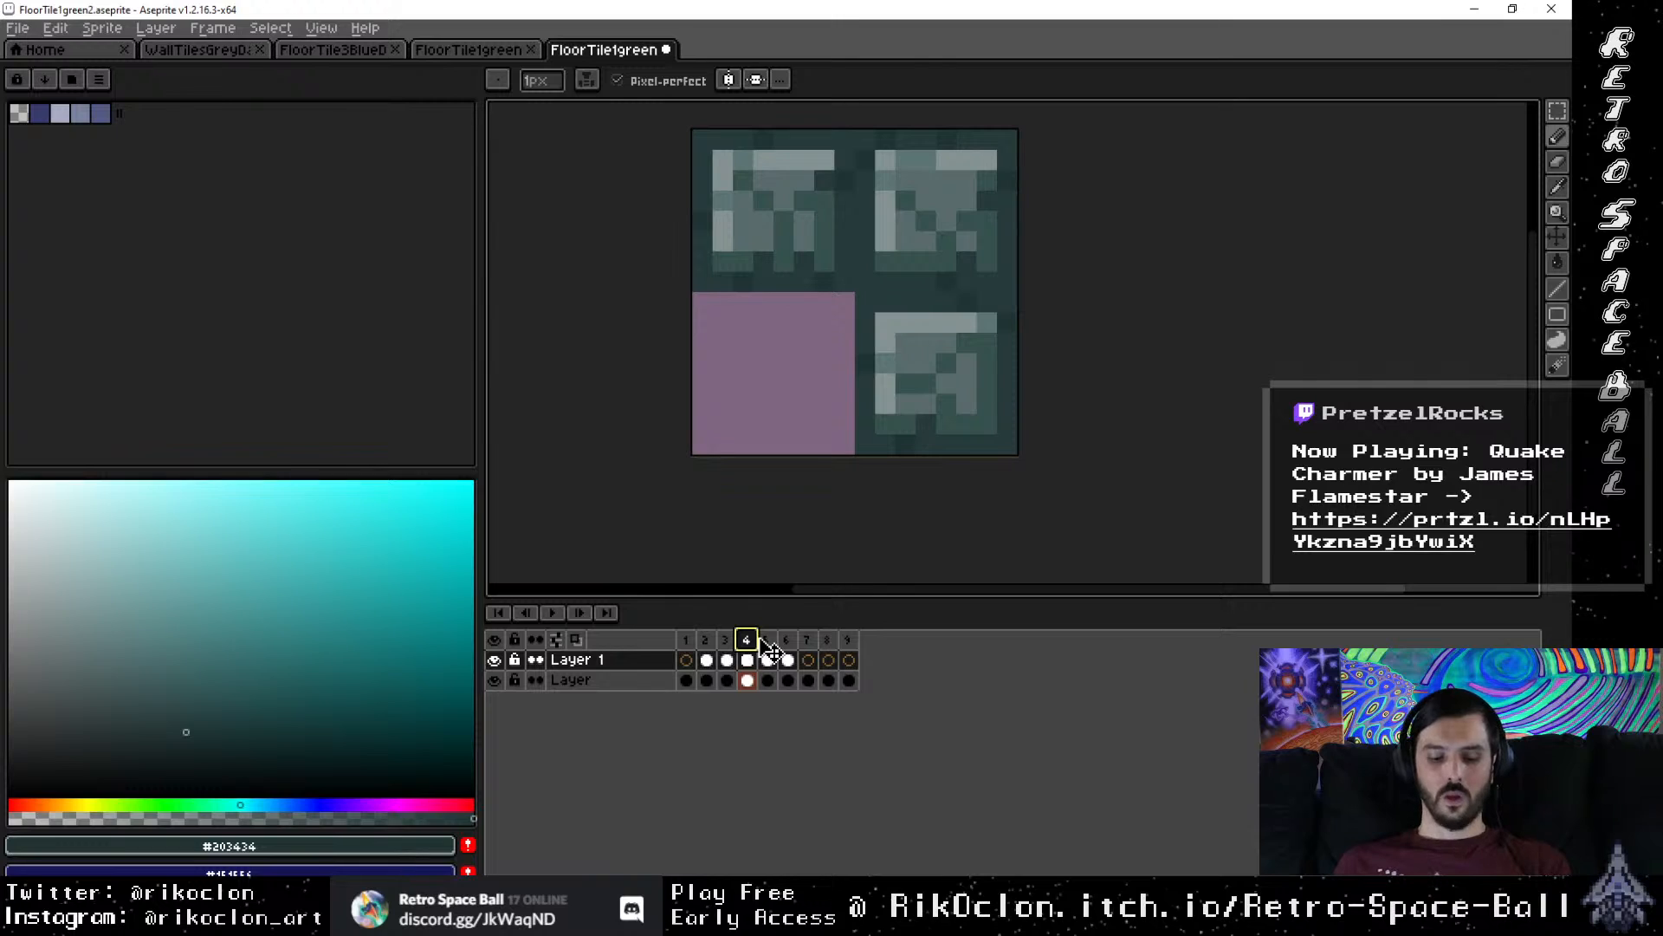
{"action": "key", "text": "i"}
{"action": "left_click", "coordinate": [887, 362]}
{"action": "key", "text": "b"}
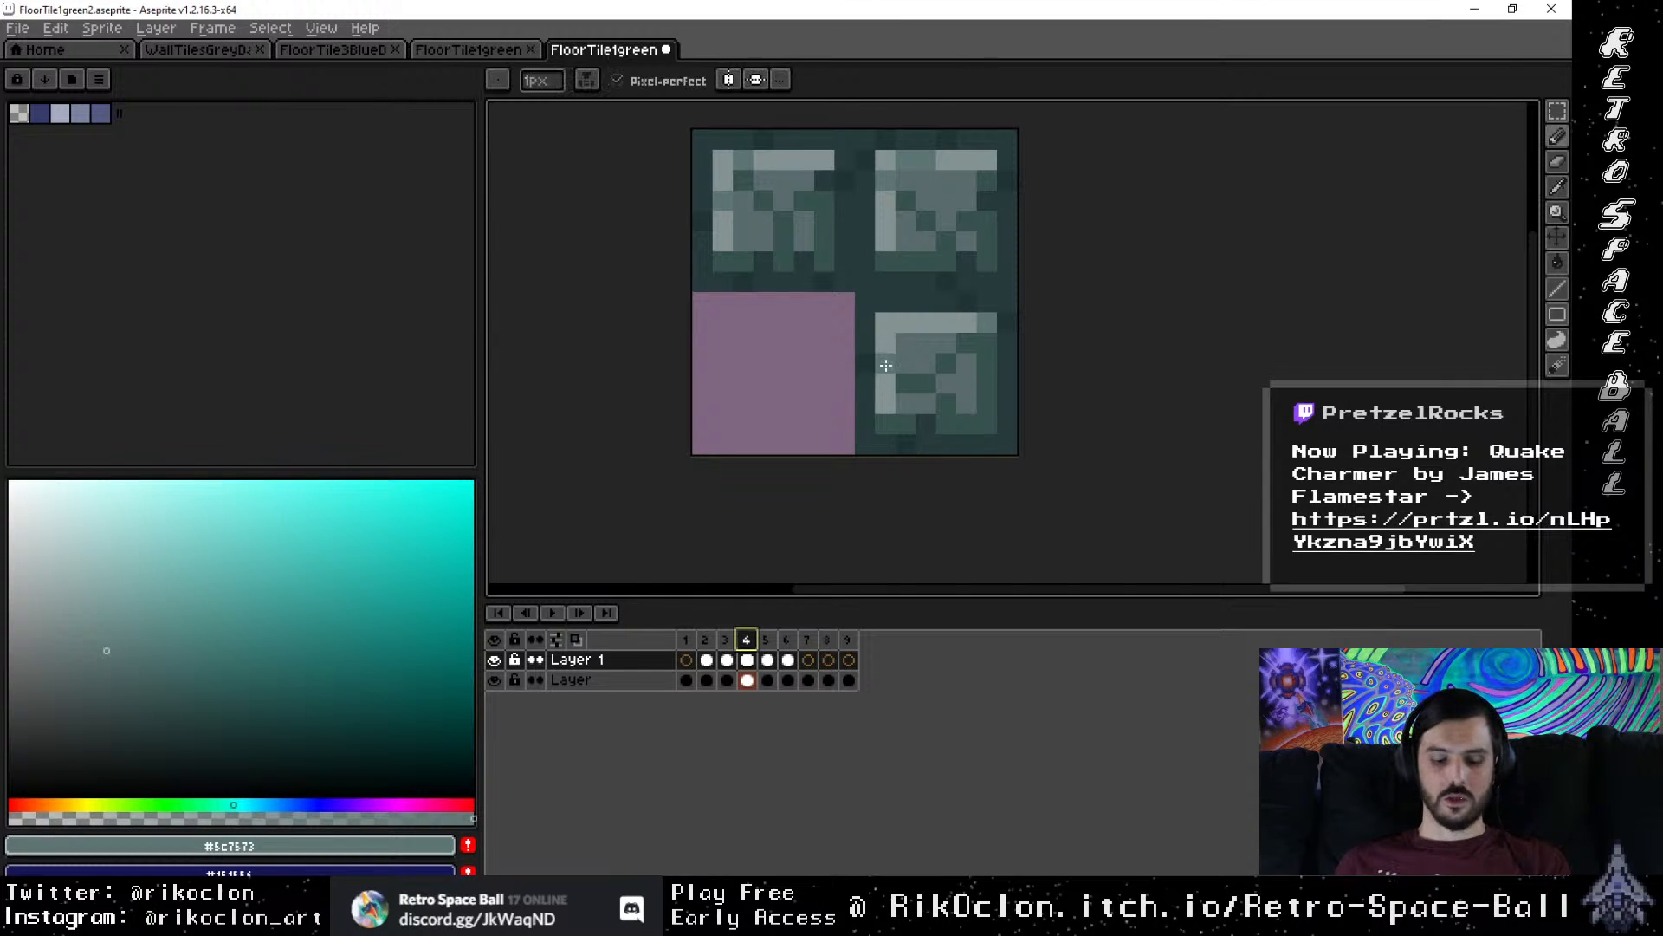
{"action": "key", "text": "comma"}
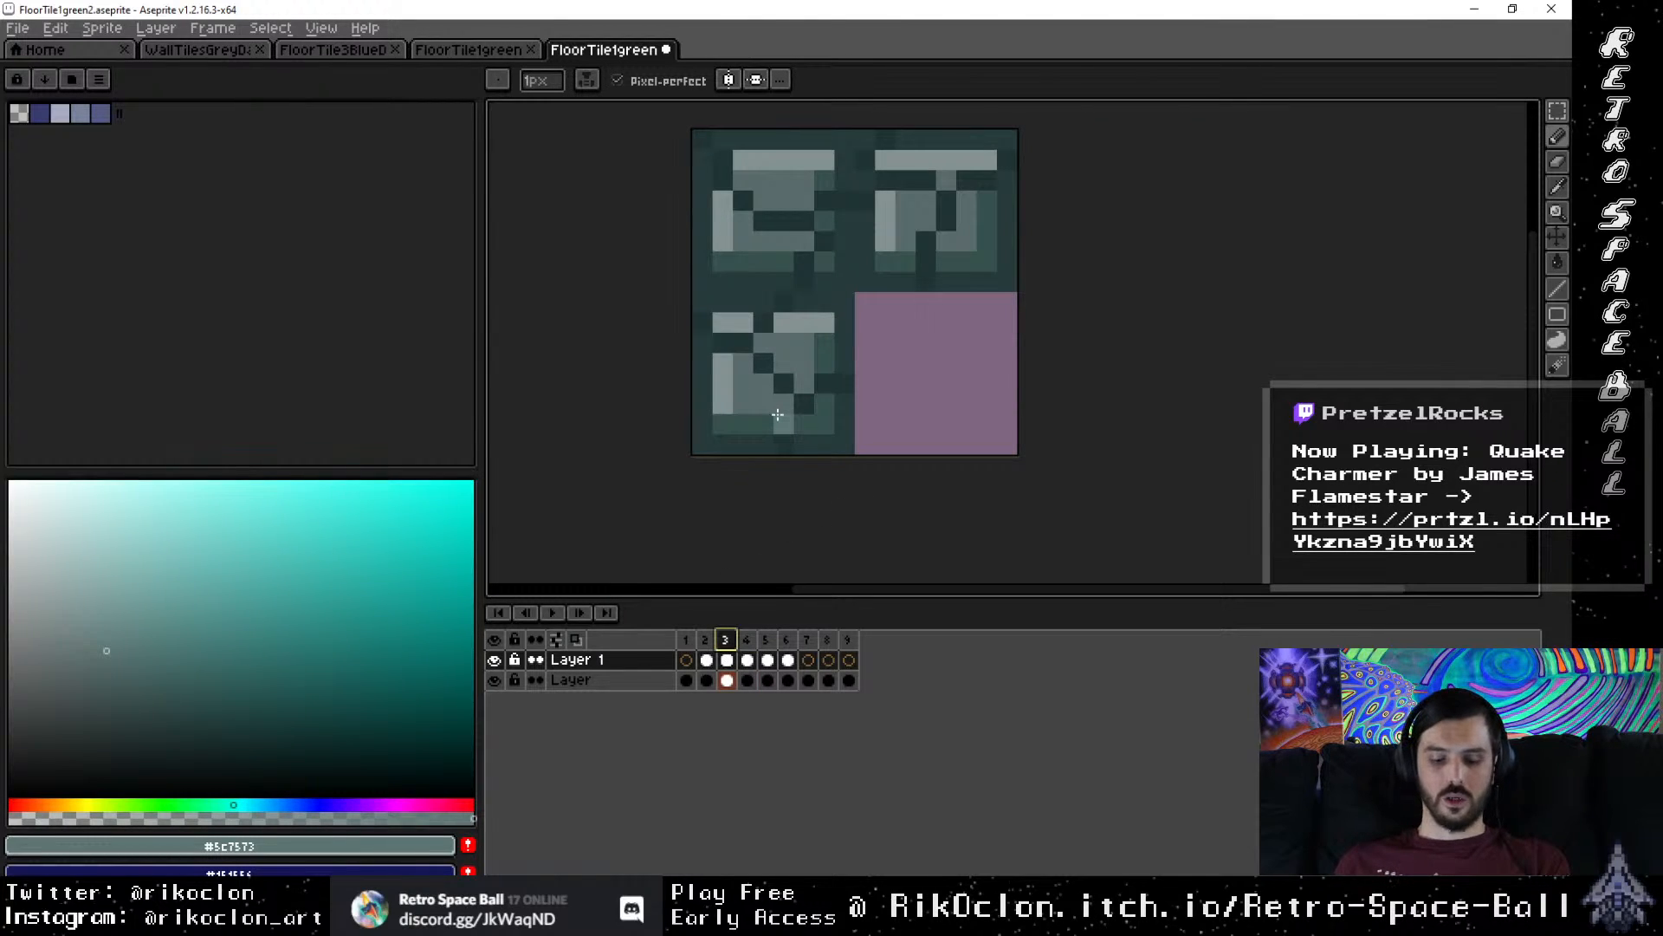
{"action": "left_click", "coordinate": [764, 322]}
{"action": "key", "text": "ctrl+z"}
{"action": "left_click", "coordinate": [726, 342]}
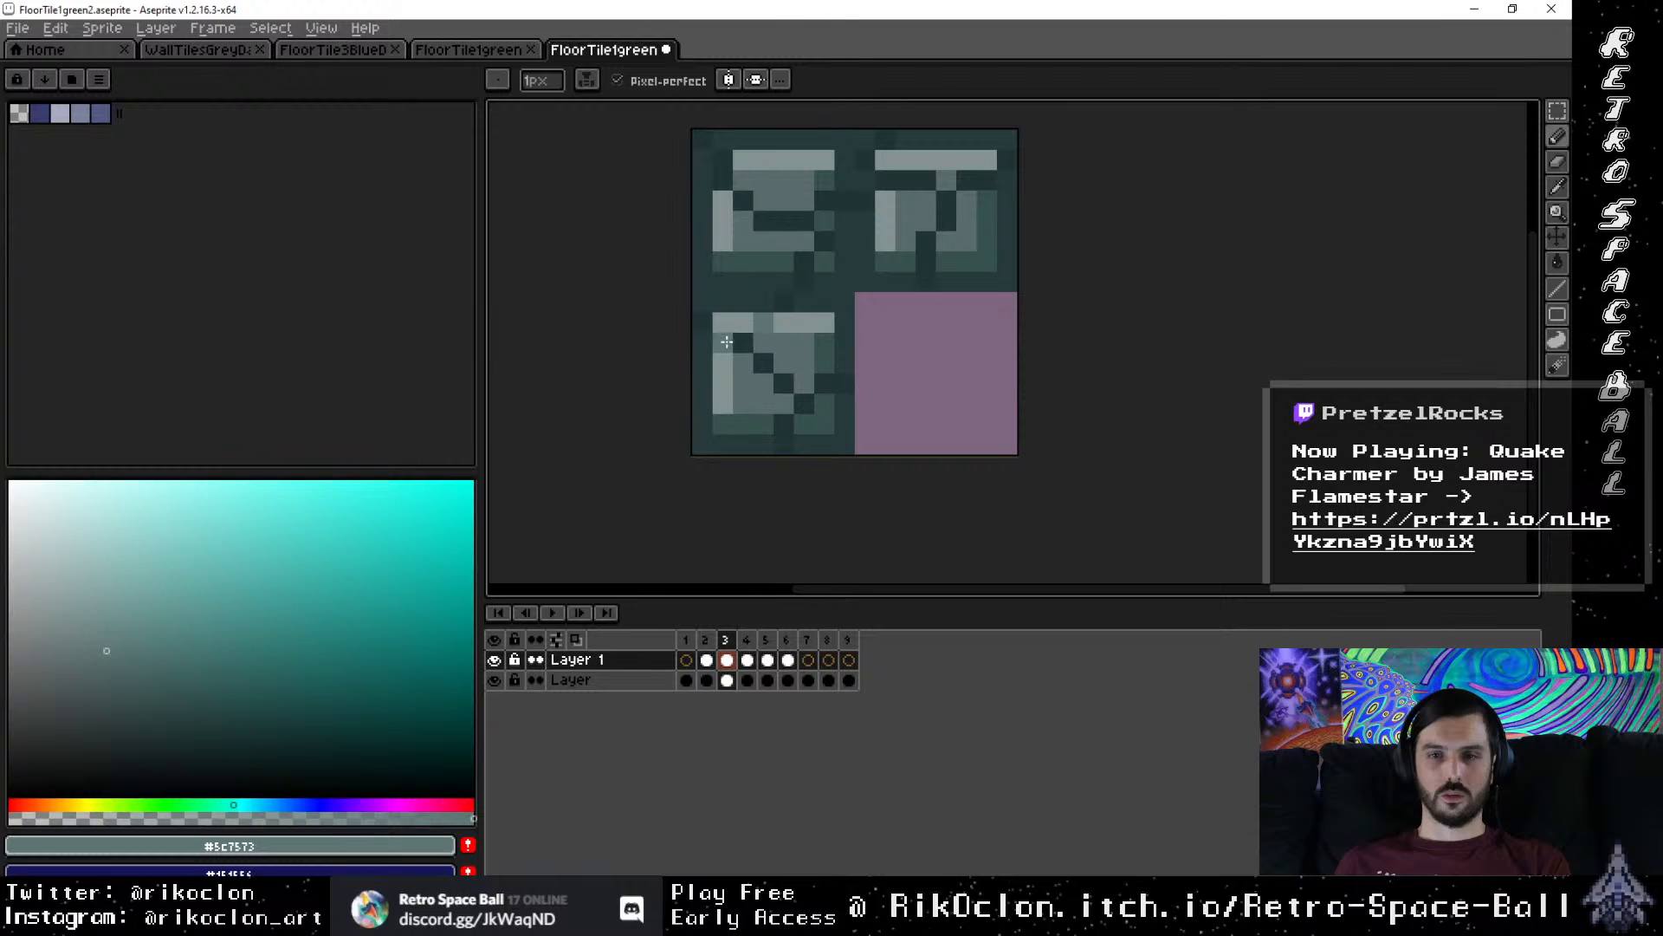
{"action": "left_click", "coordinate": [865, 160]}
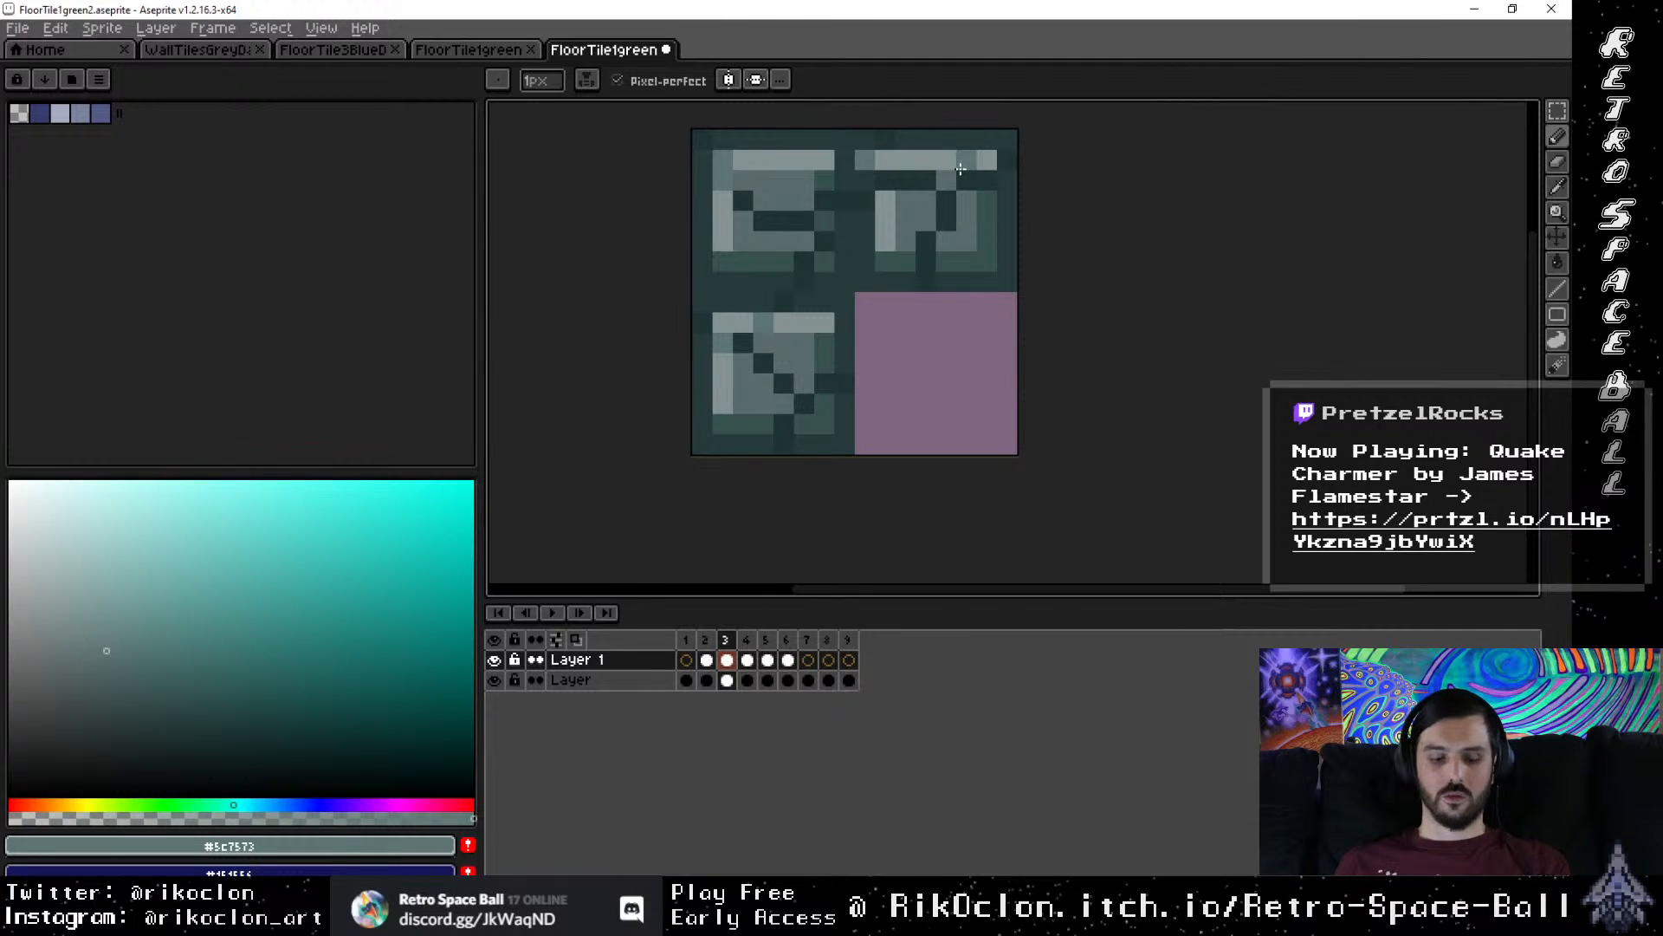
{"action": "key", "text": "ctrl+z"}
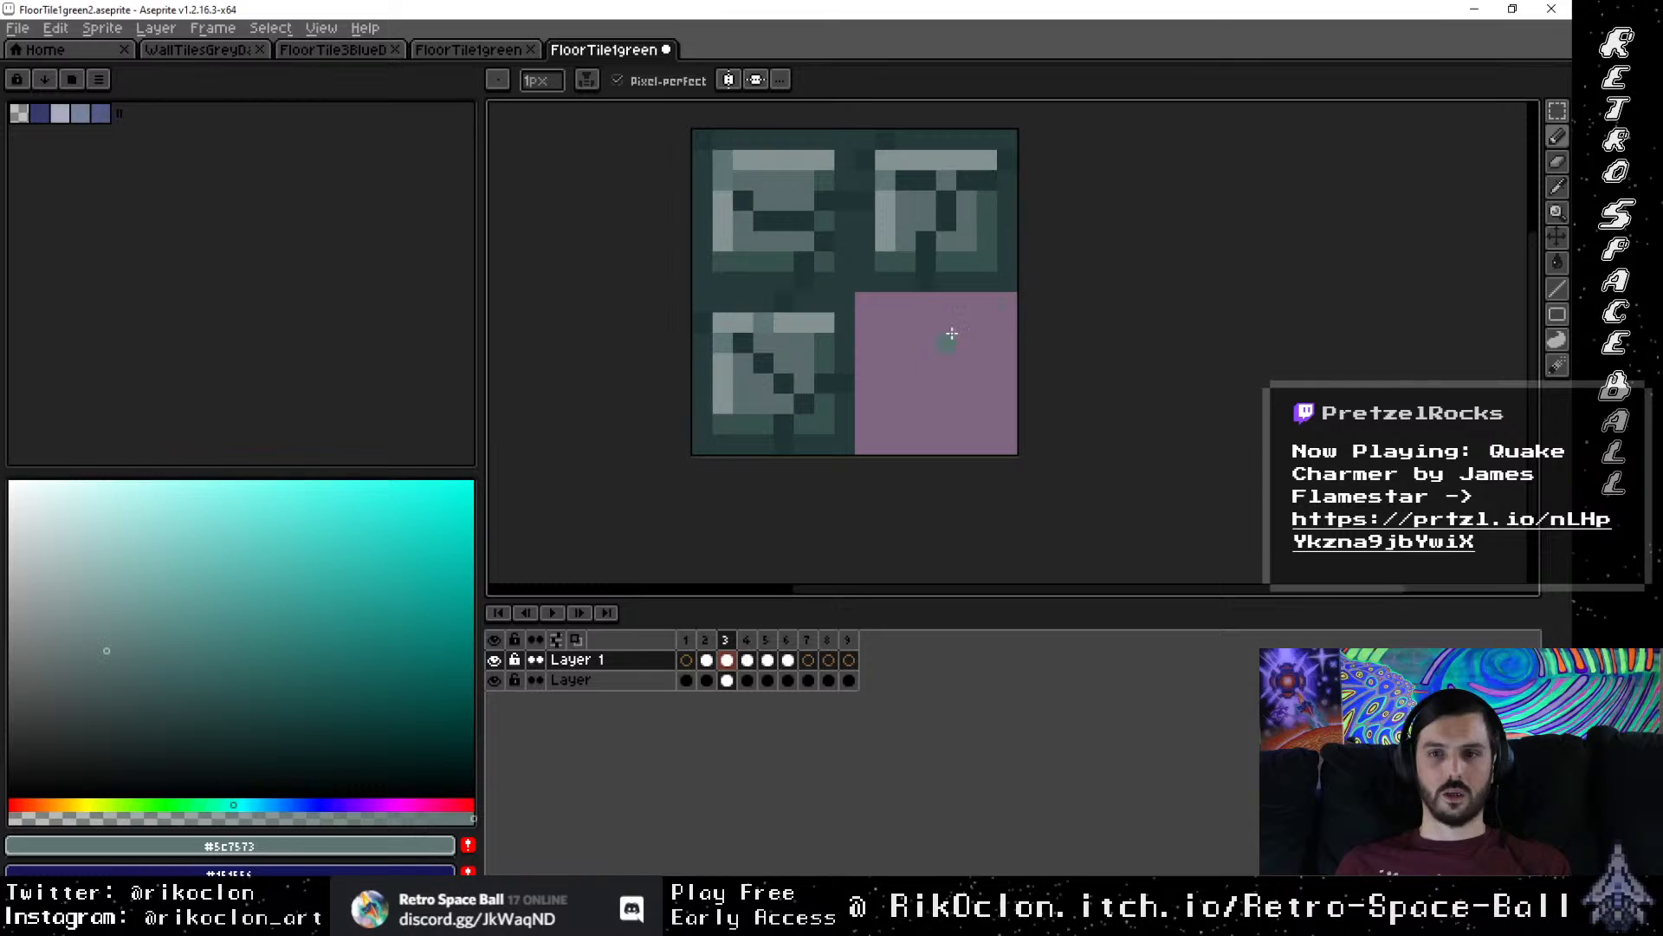
Step: Recolour the crack pixels crossing the light edges of both remaining blocks in frame 2 with #5c7573
{"action": "left_click", "coordinate": [706, 640]}
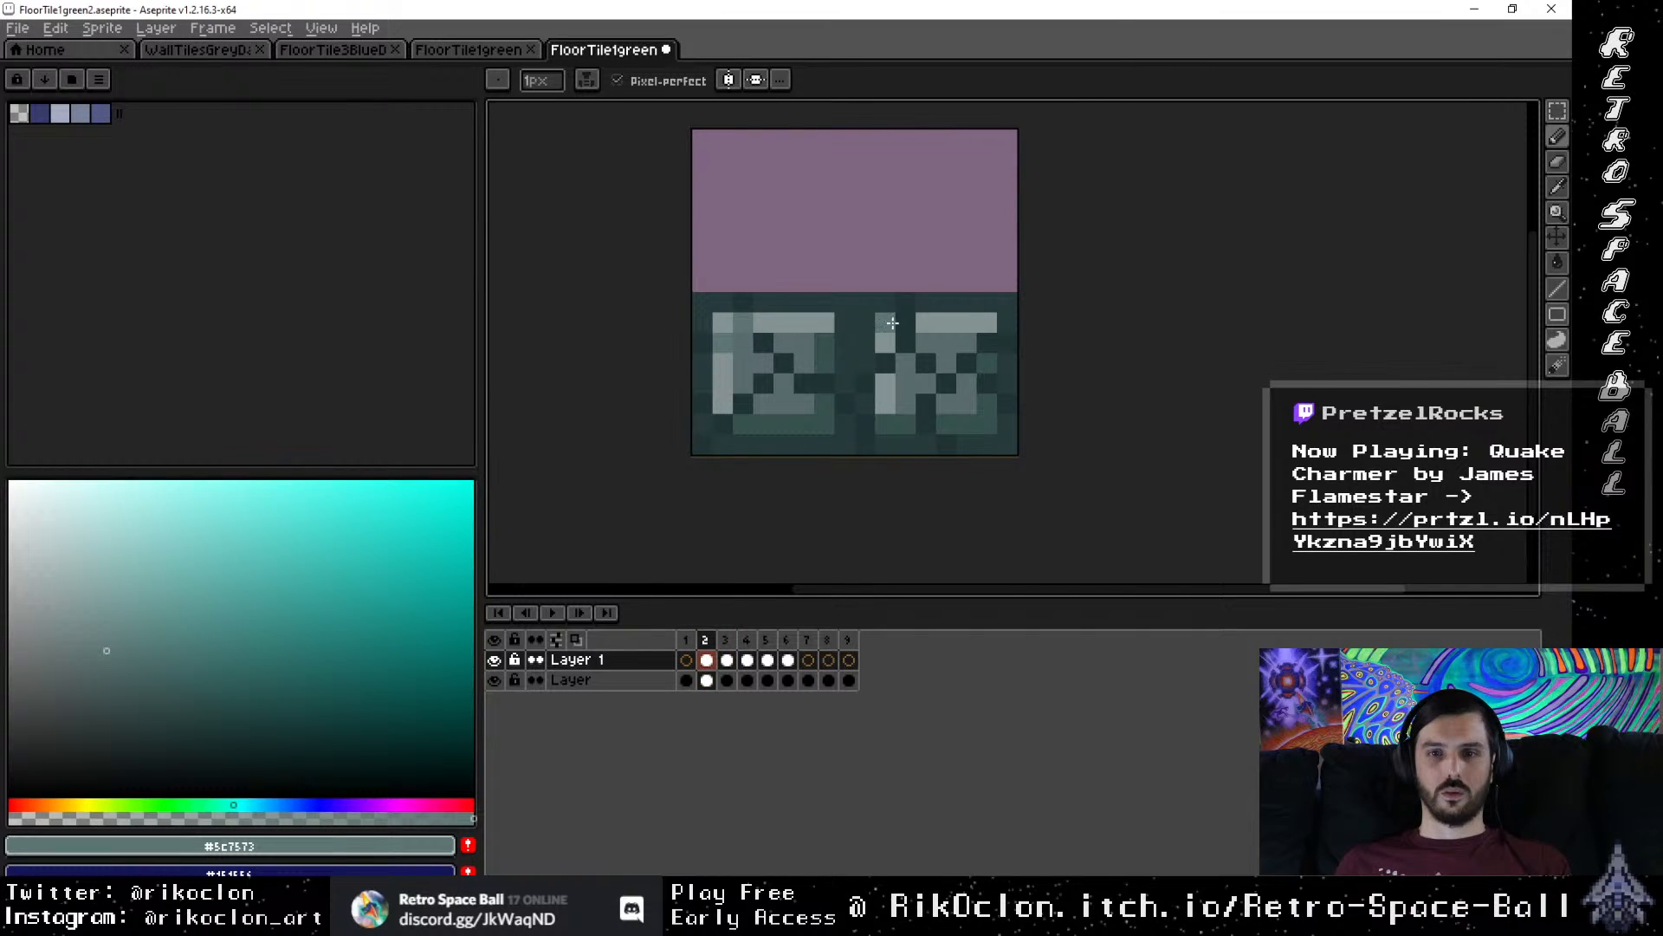
{"action": "left_click", "coordinate": [730, 423]}
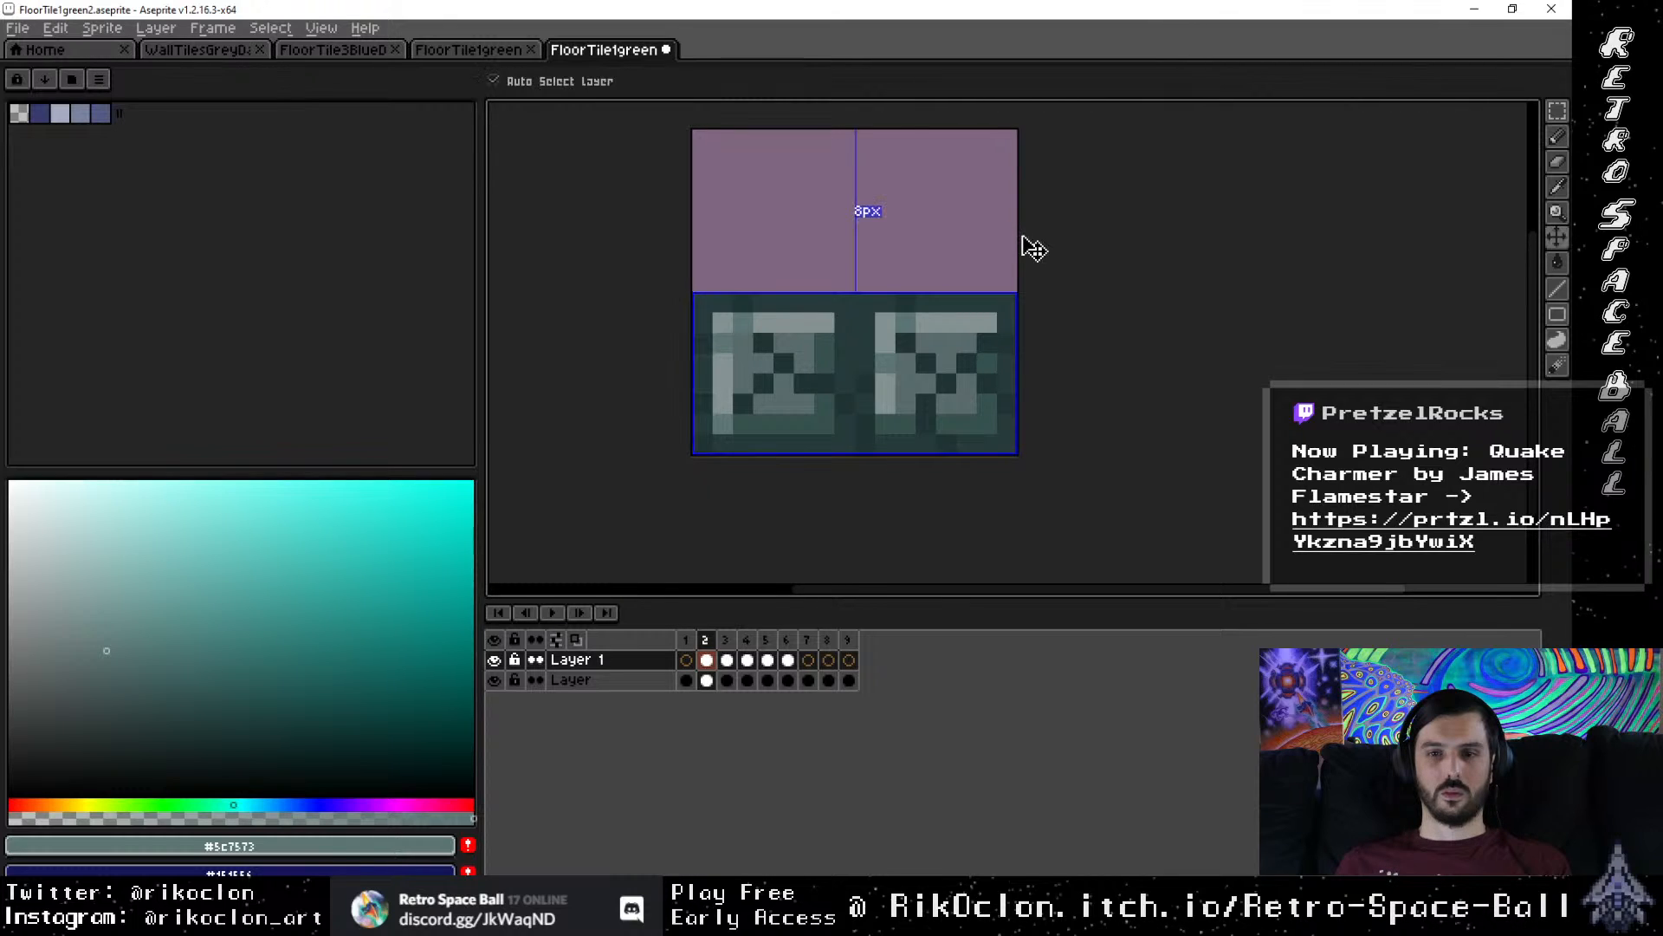
{"action": "key", "text": "ctrl+z"}
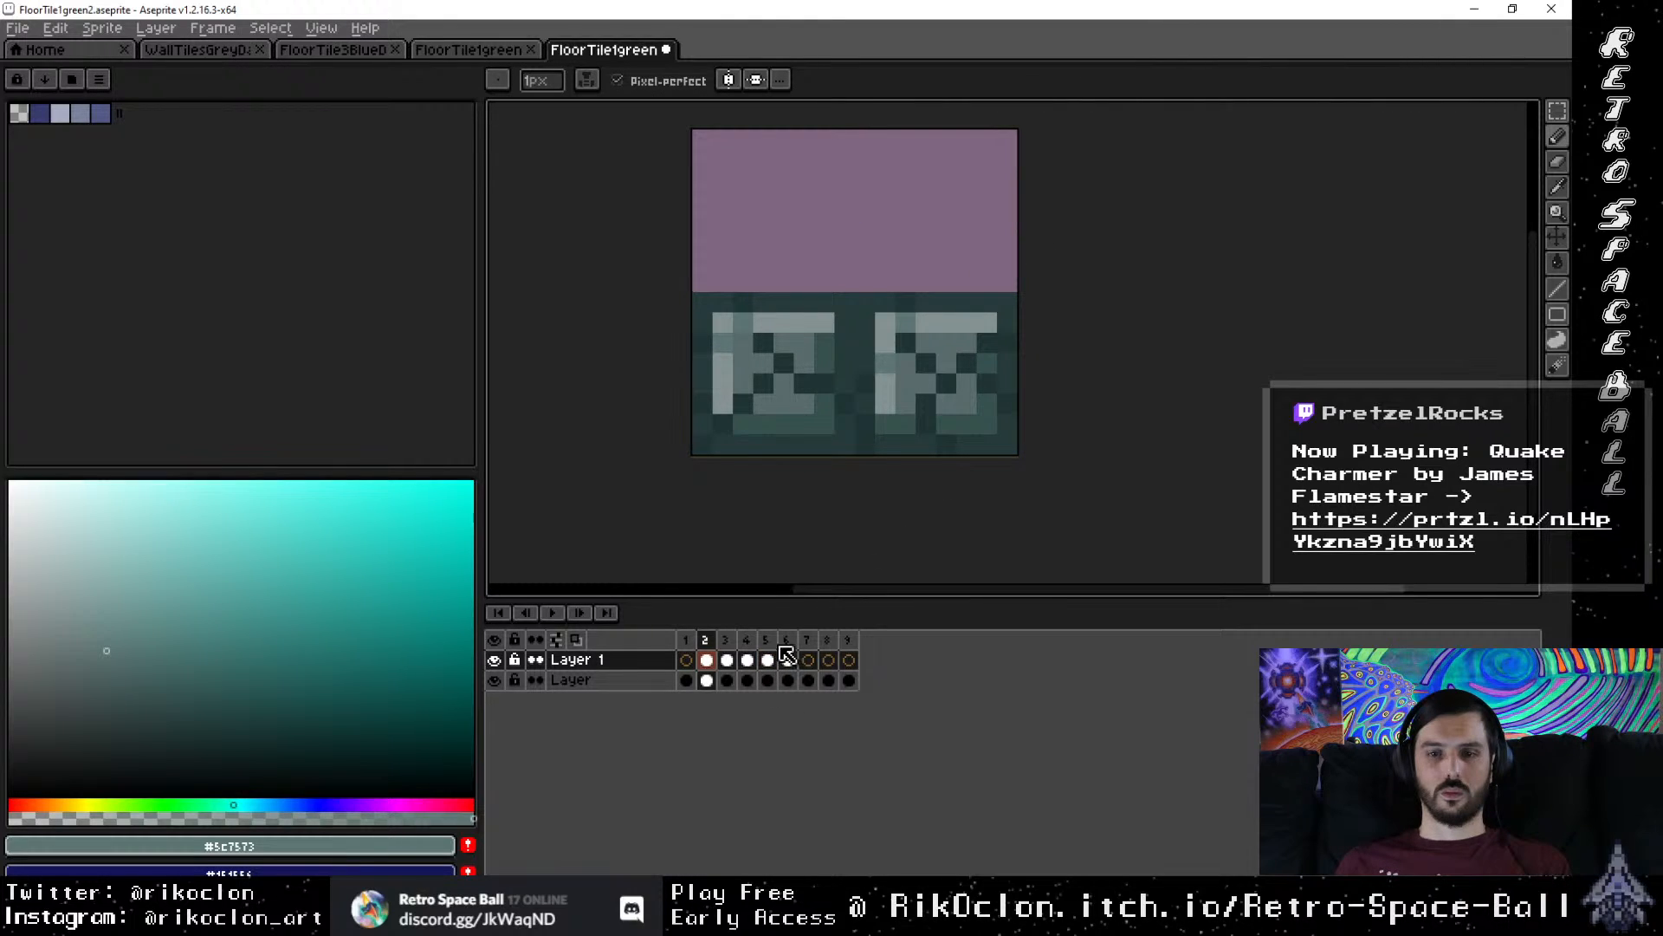
Step: Sample #37524e from frame 4 and recolour the inner cracks of the two upper blocks in frame 3
{"action": "left_click", "coordinate": [732, 641]}
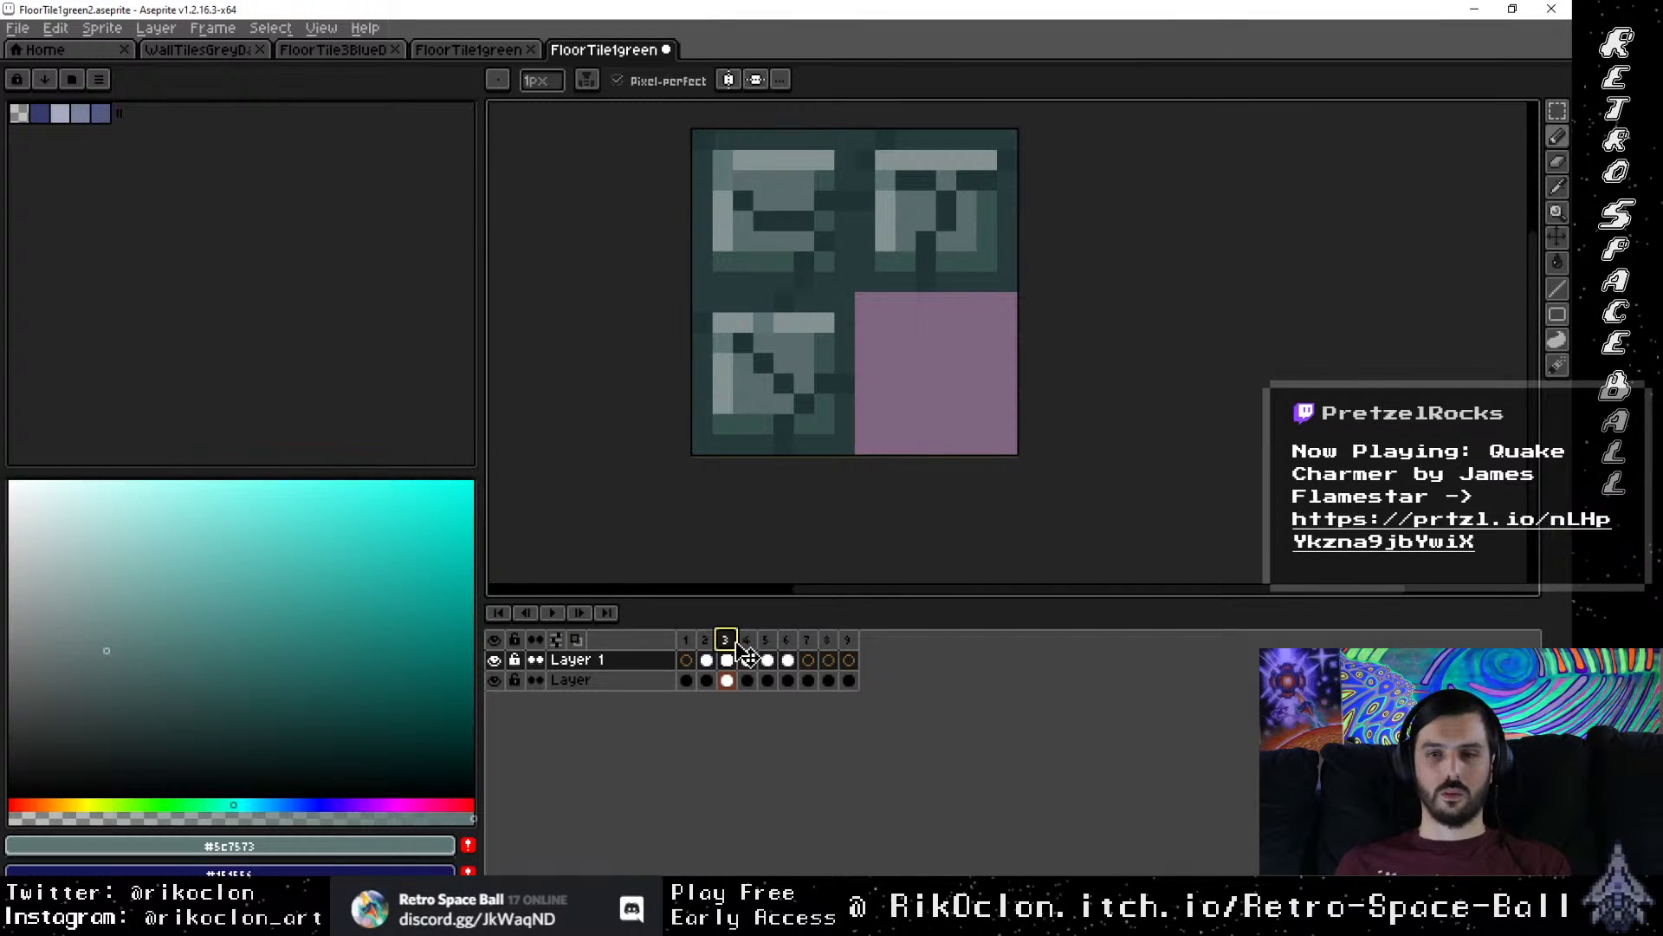
{"action": "left_click", "coordinate": [747, 641]}
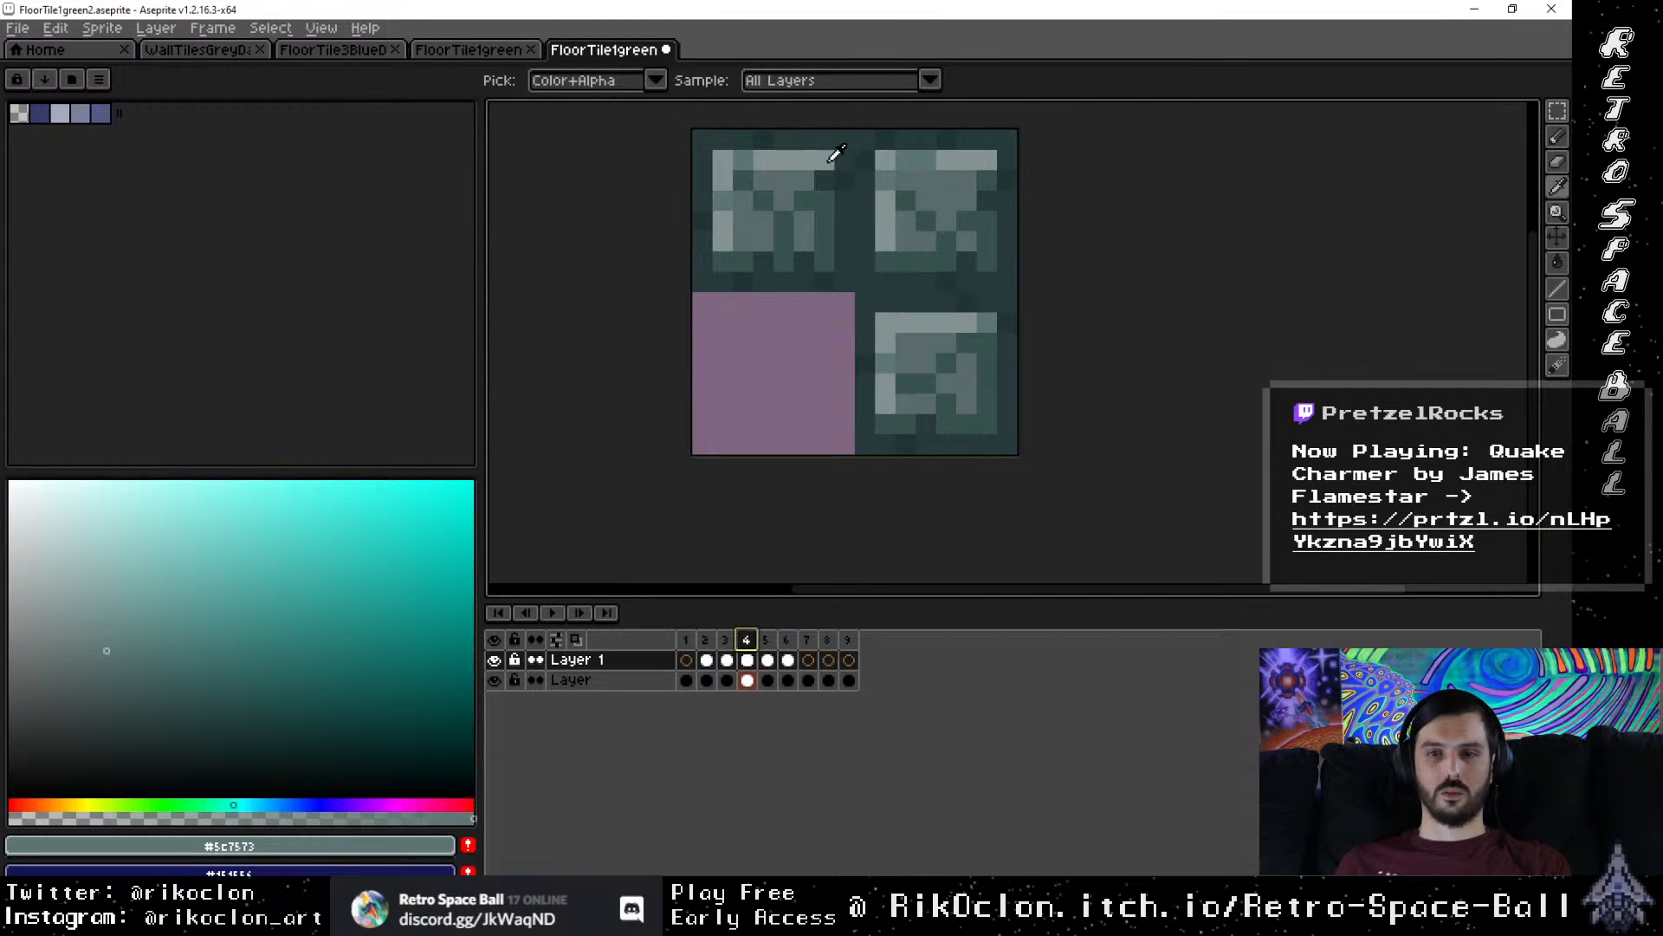
{"action": "left_click", "coordinate": [834, 172], "text": "alt"}
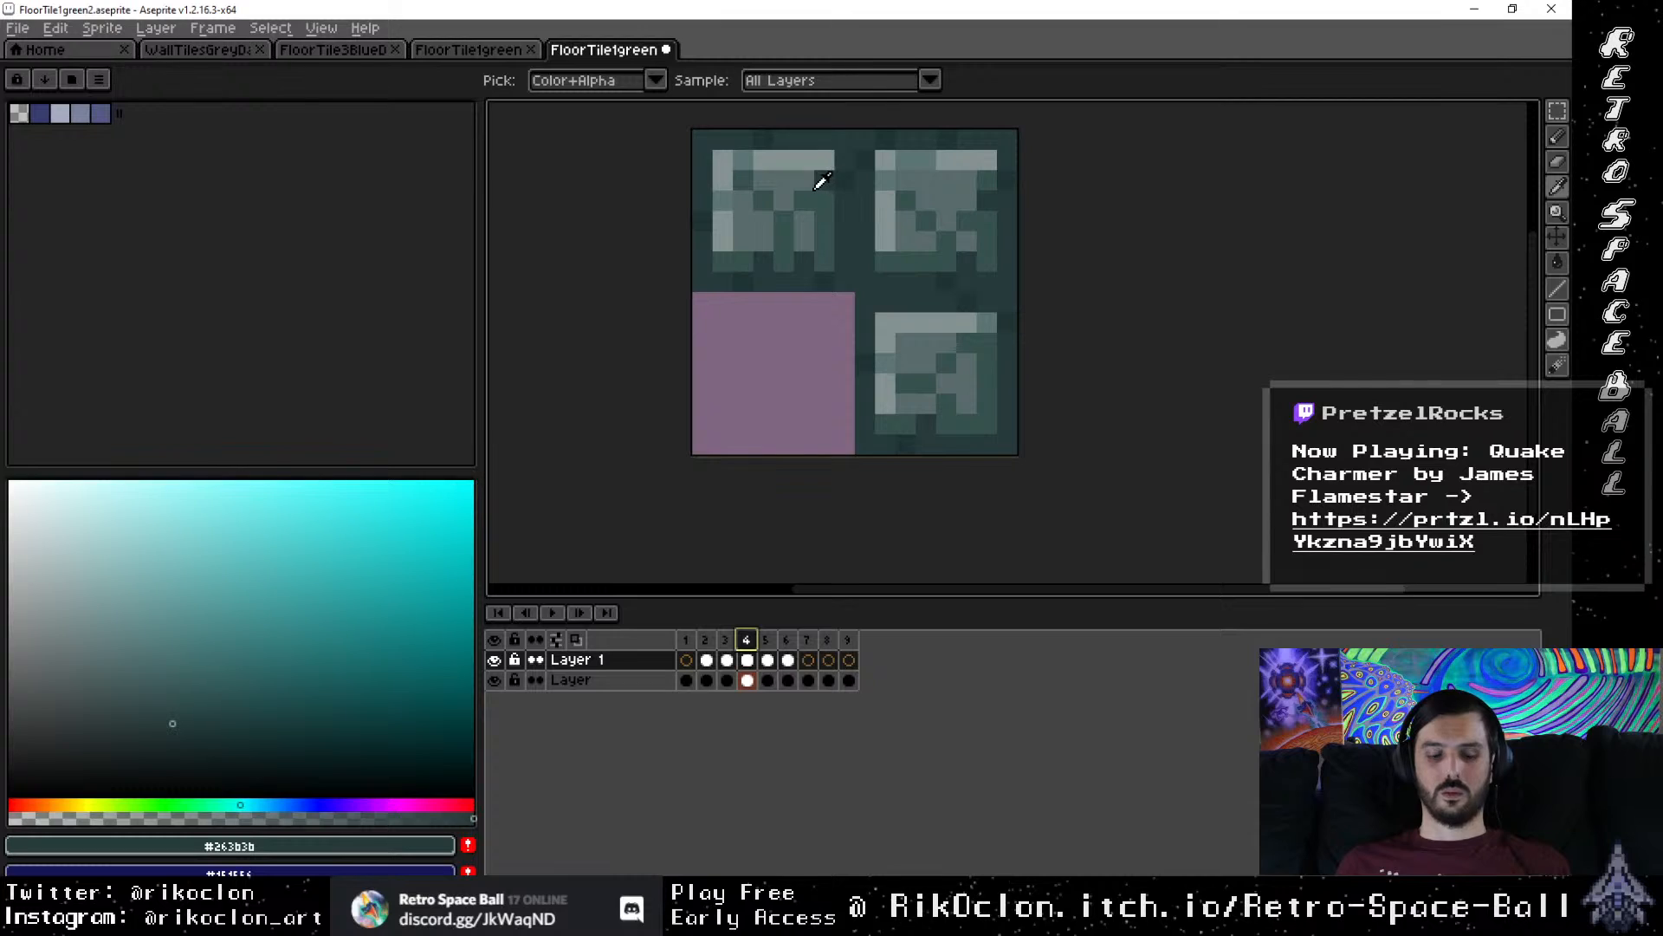
{"action": "left_click", "coordinate": [811, 189], "text": "alt"}
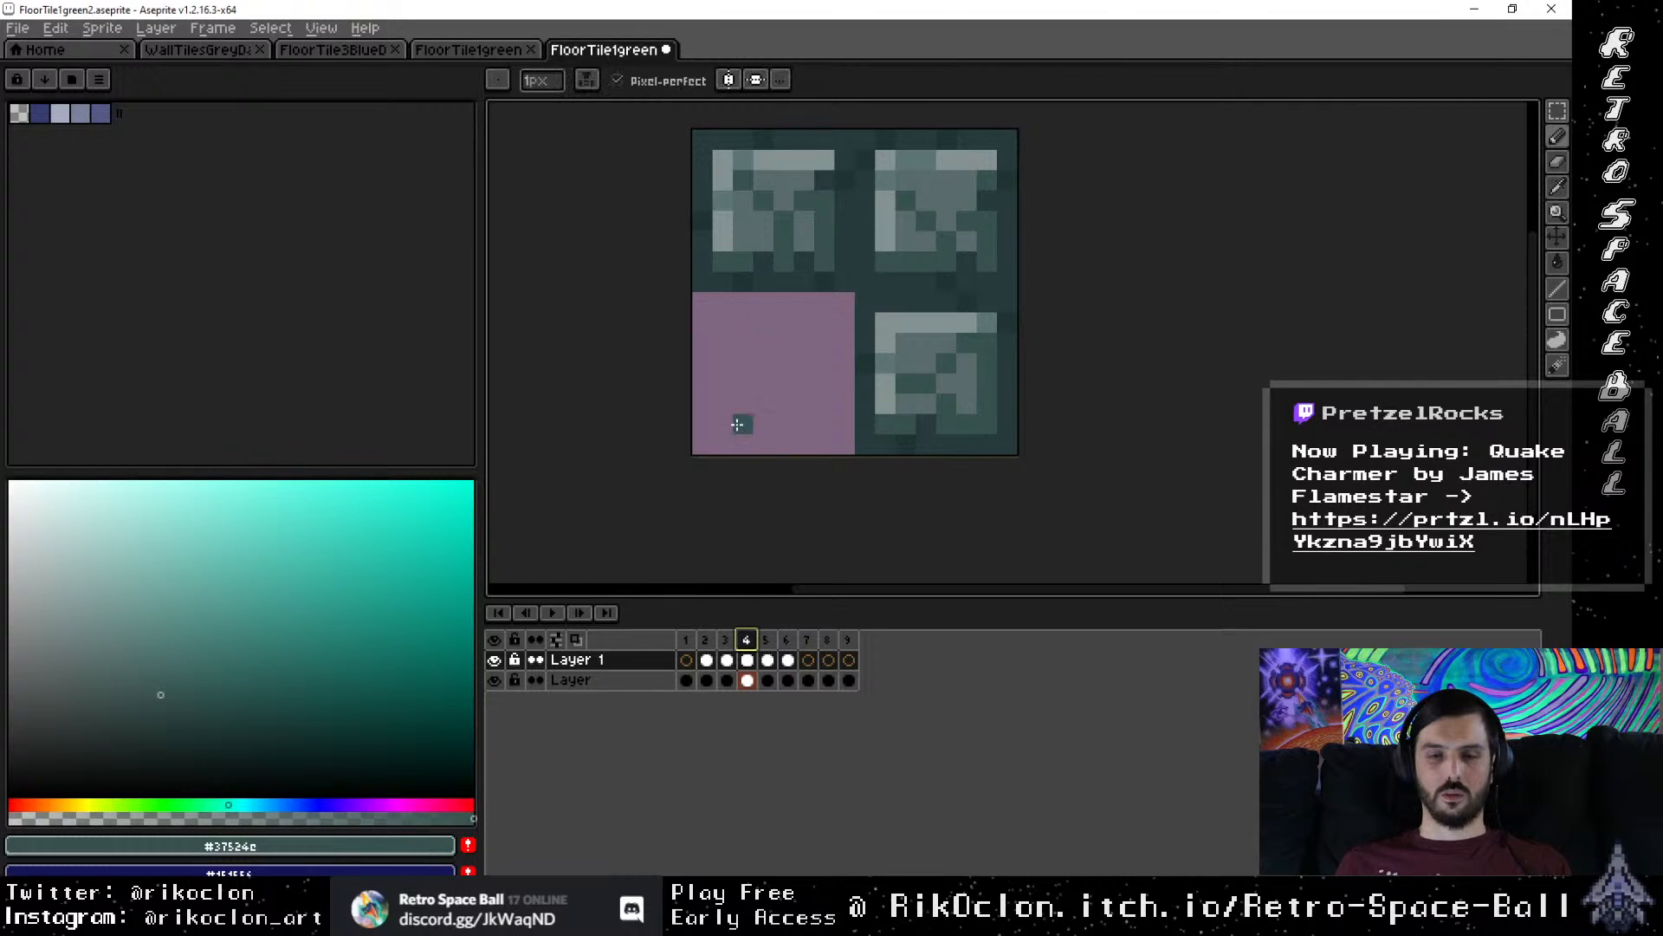
{"action": "left_click", "coordinate": [725, 641]}
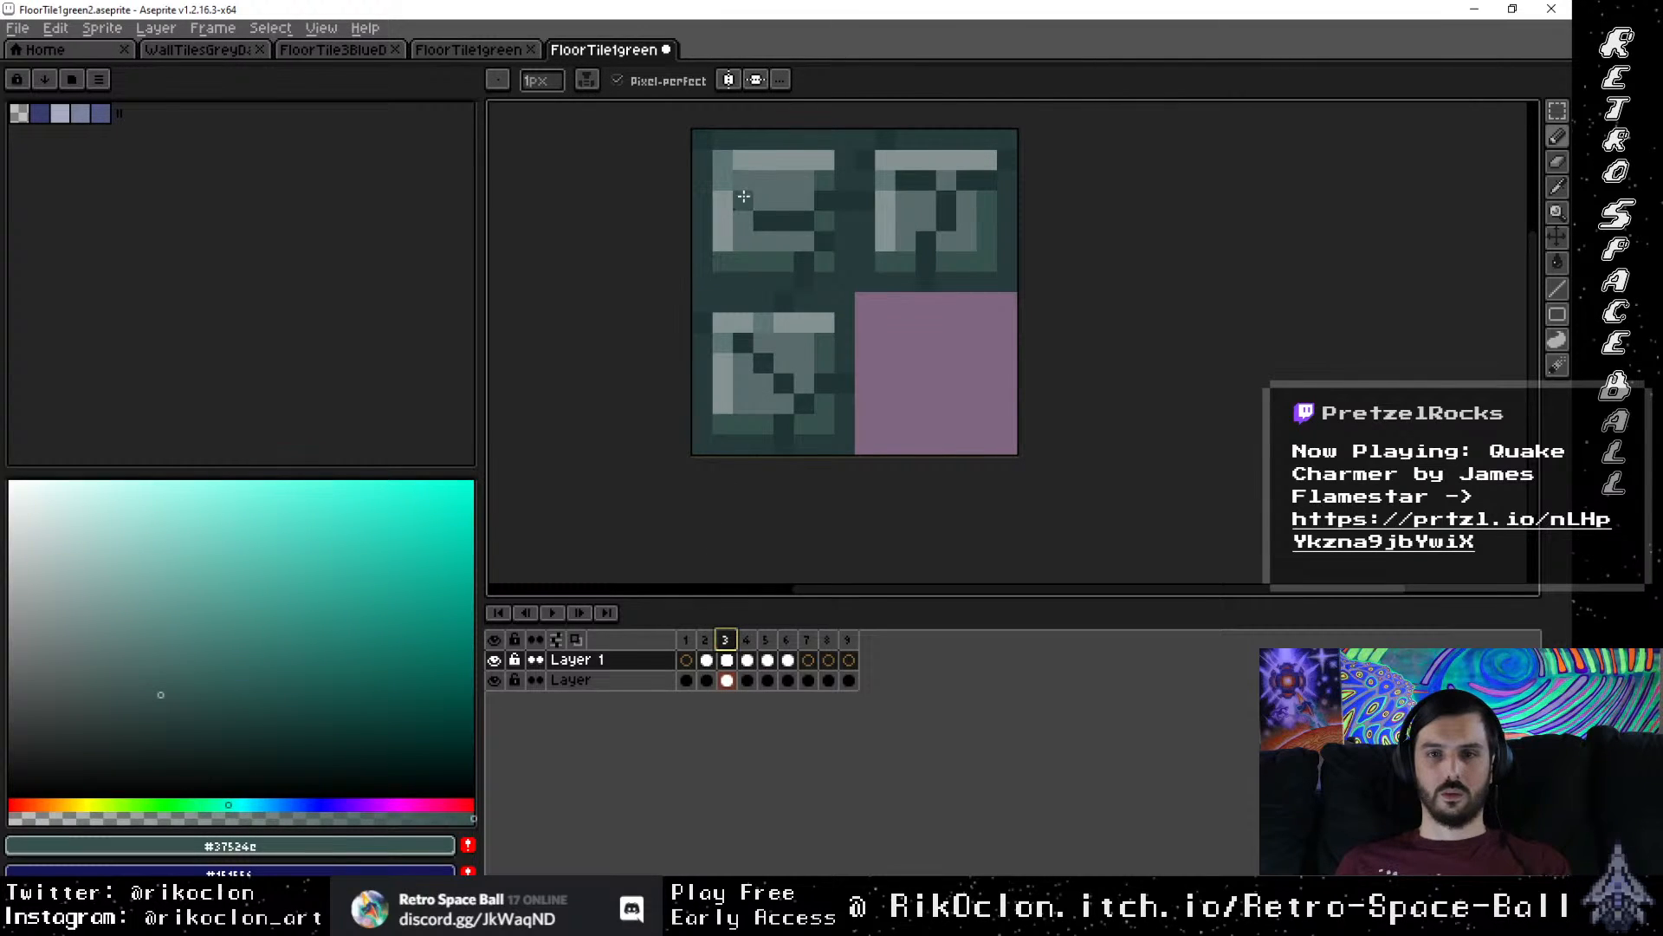
{"action": "left_click_drag", "start_coordinate": [764, 221], "coordinate": [795, 225]}
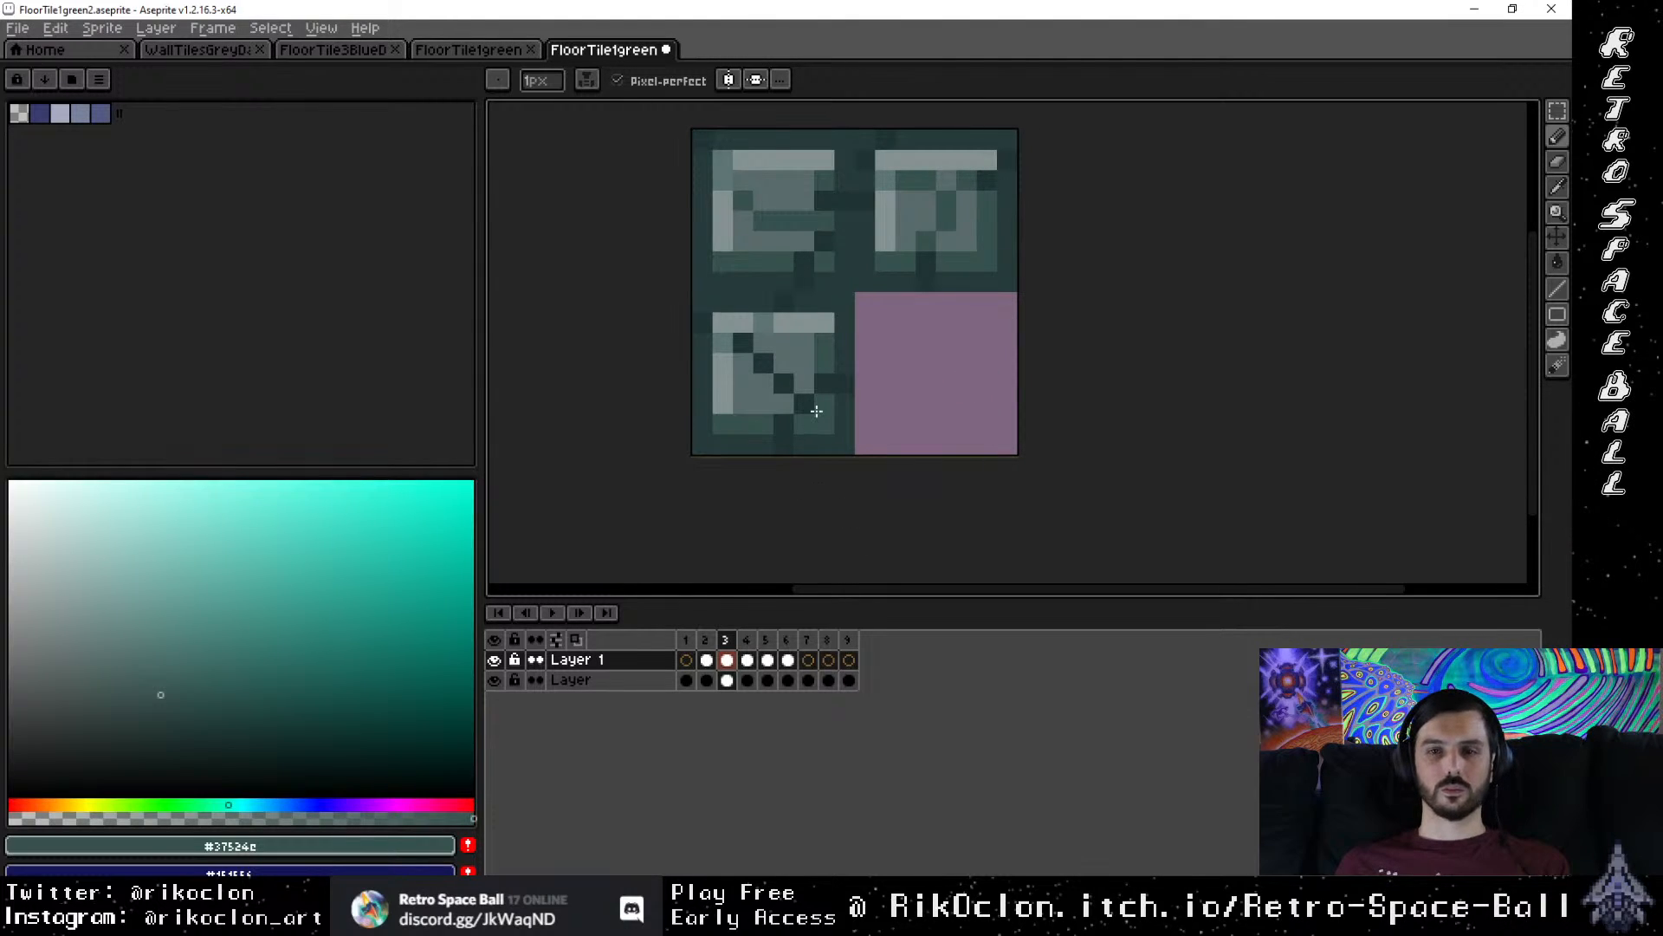
Step: Rework frame 3's upper-left crack into a descending diagonal with a short #37524e branch, using #203434 where it exits the bottom edge
{"action": "key", "text": "e"}
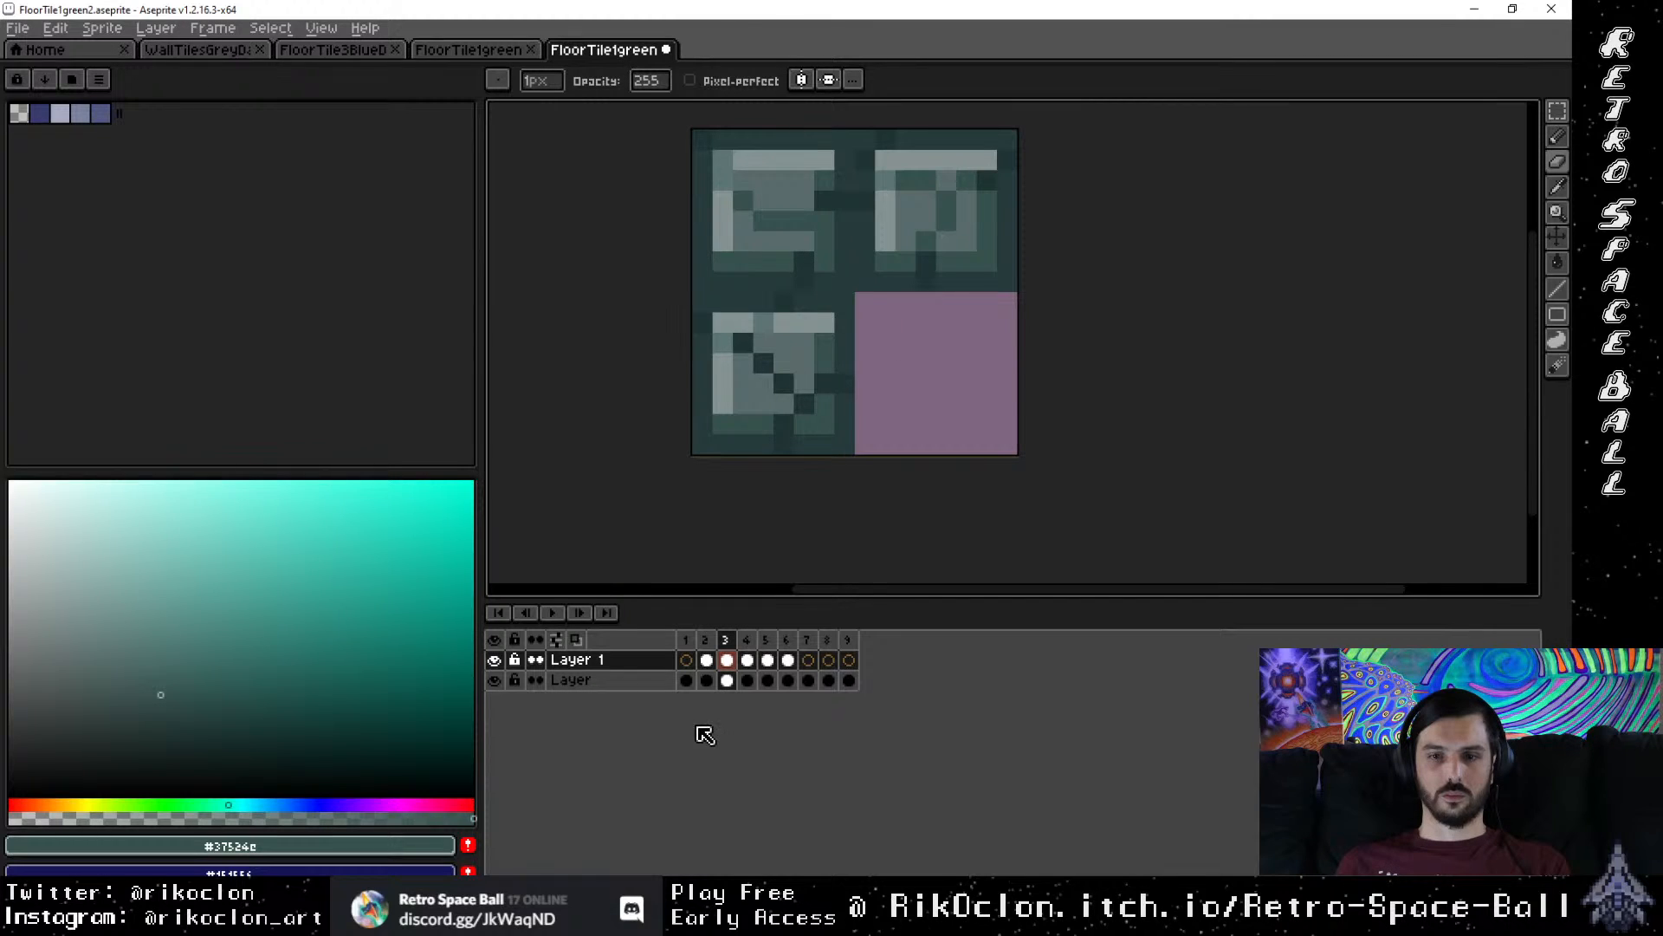
{"action": "left_click", "coordinate": [727, 661]}
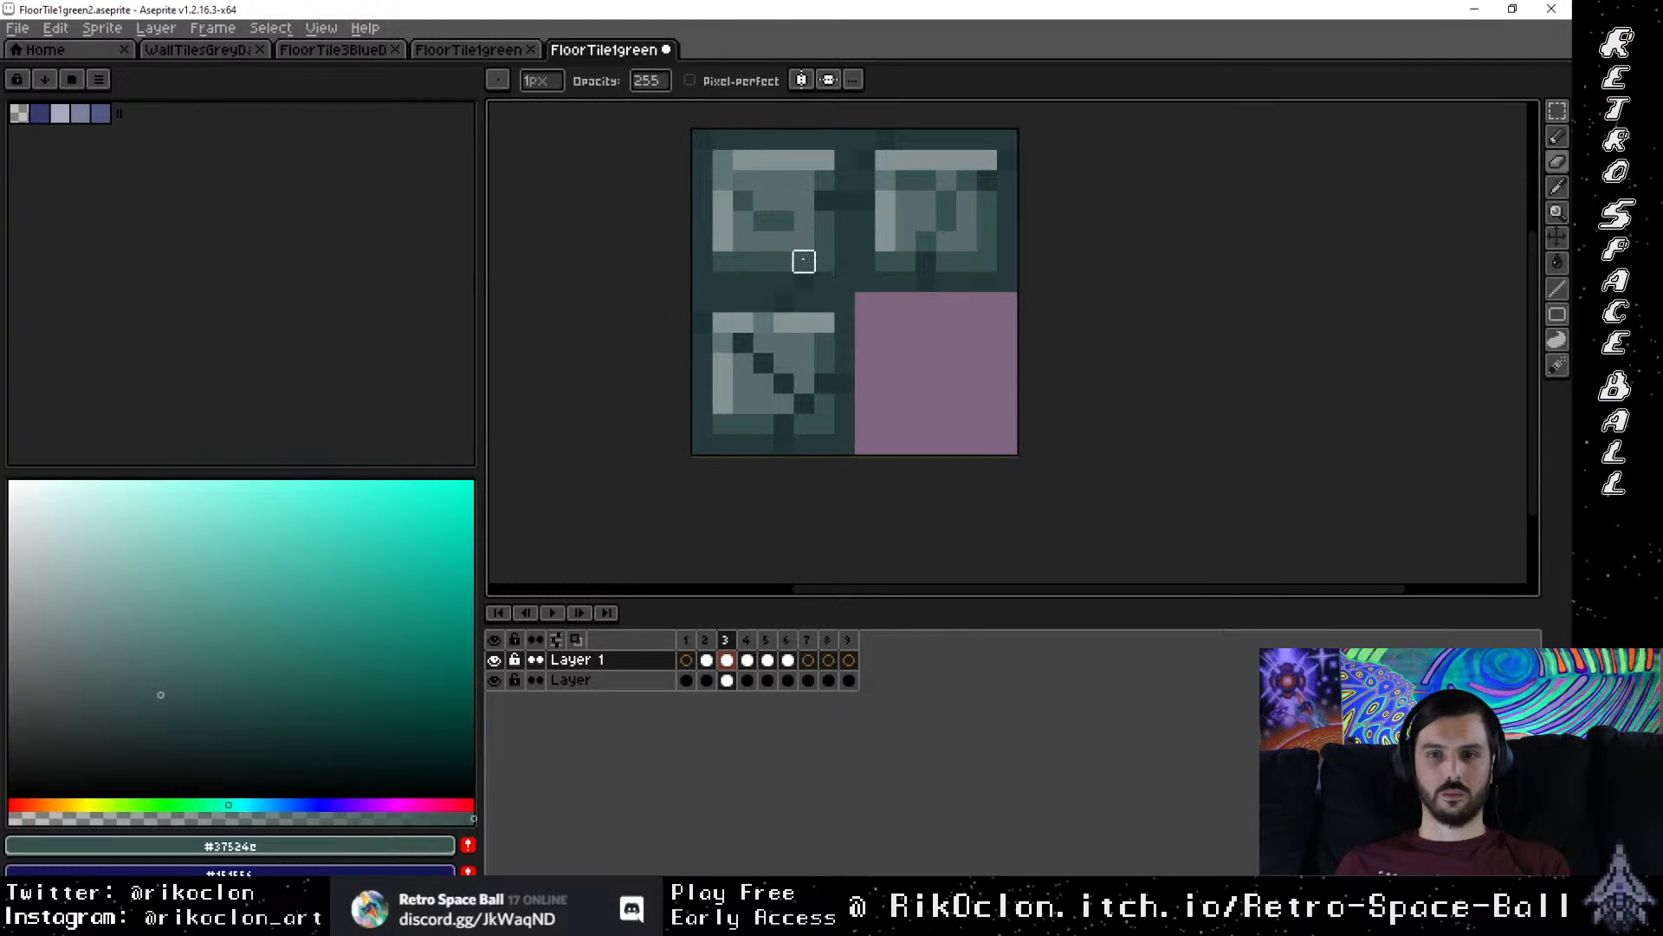
{"action": "key", "text": "alt"}
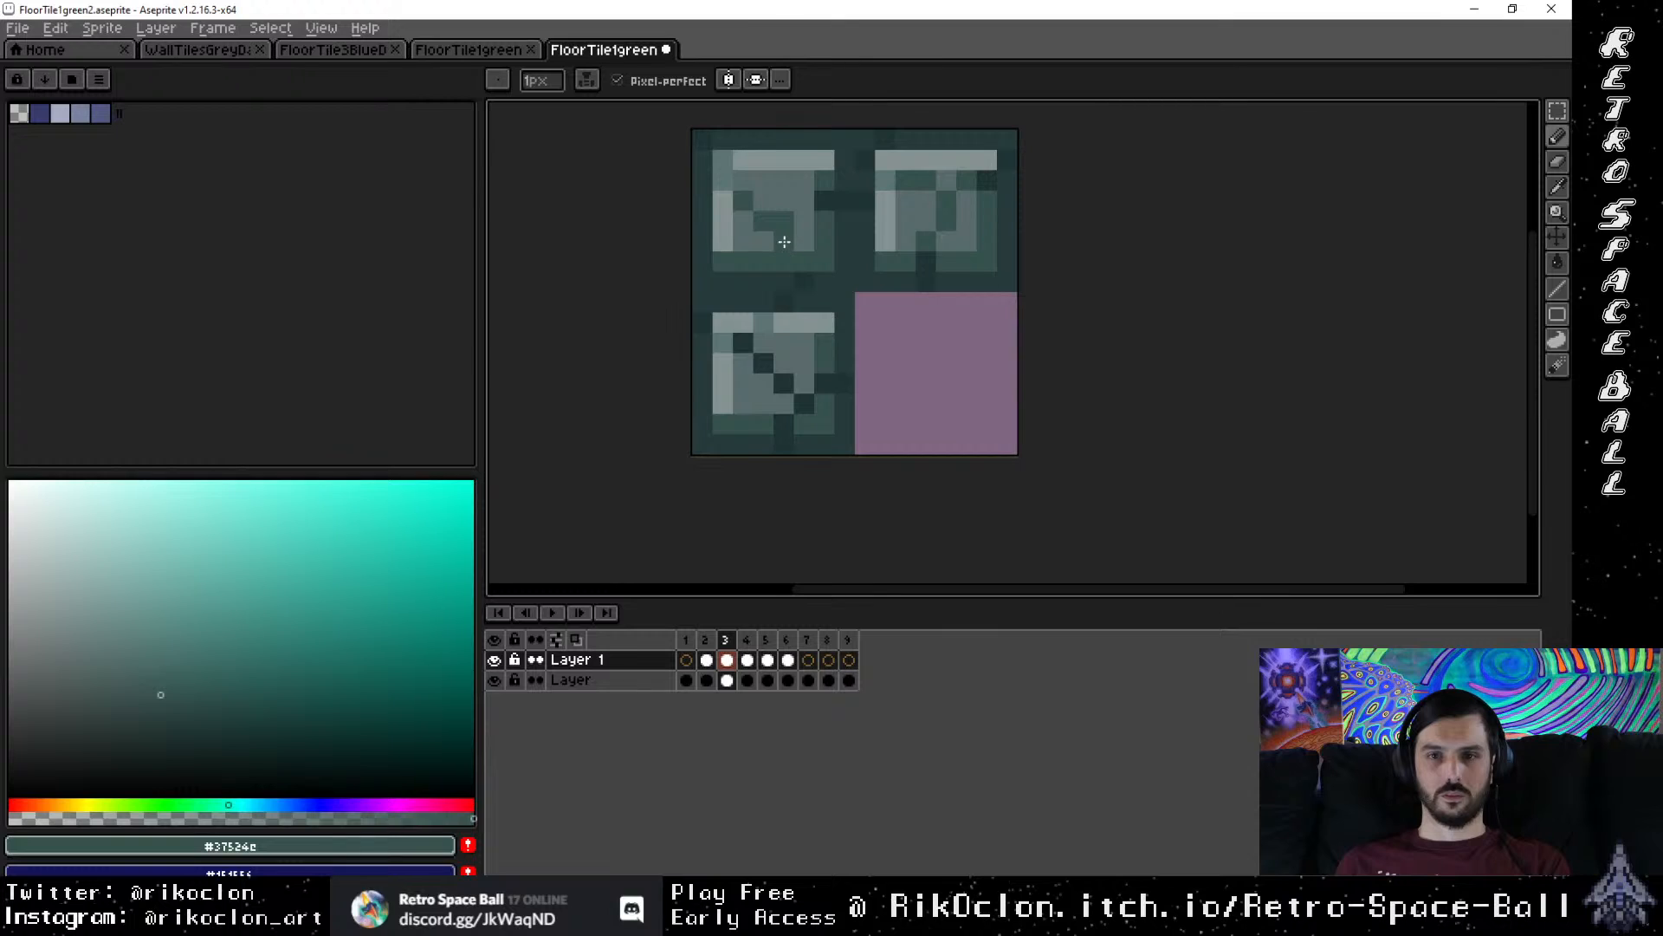
{"action": "left_click", "coordinate": [783, 221]}
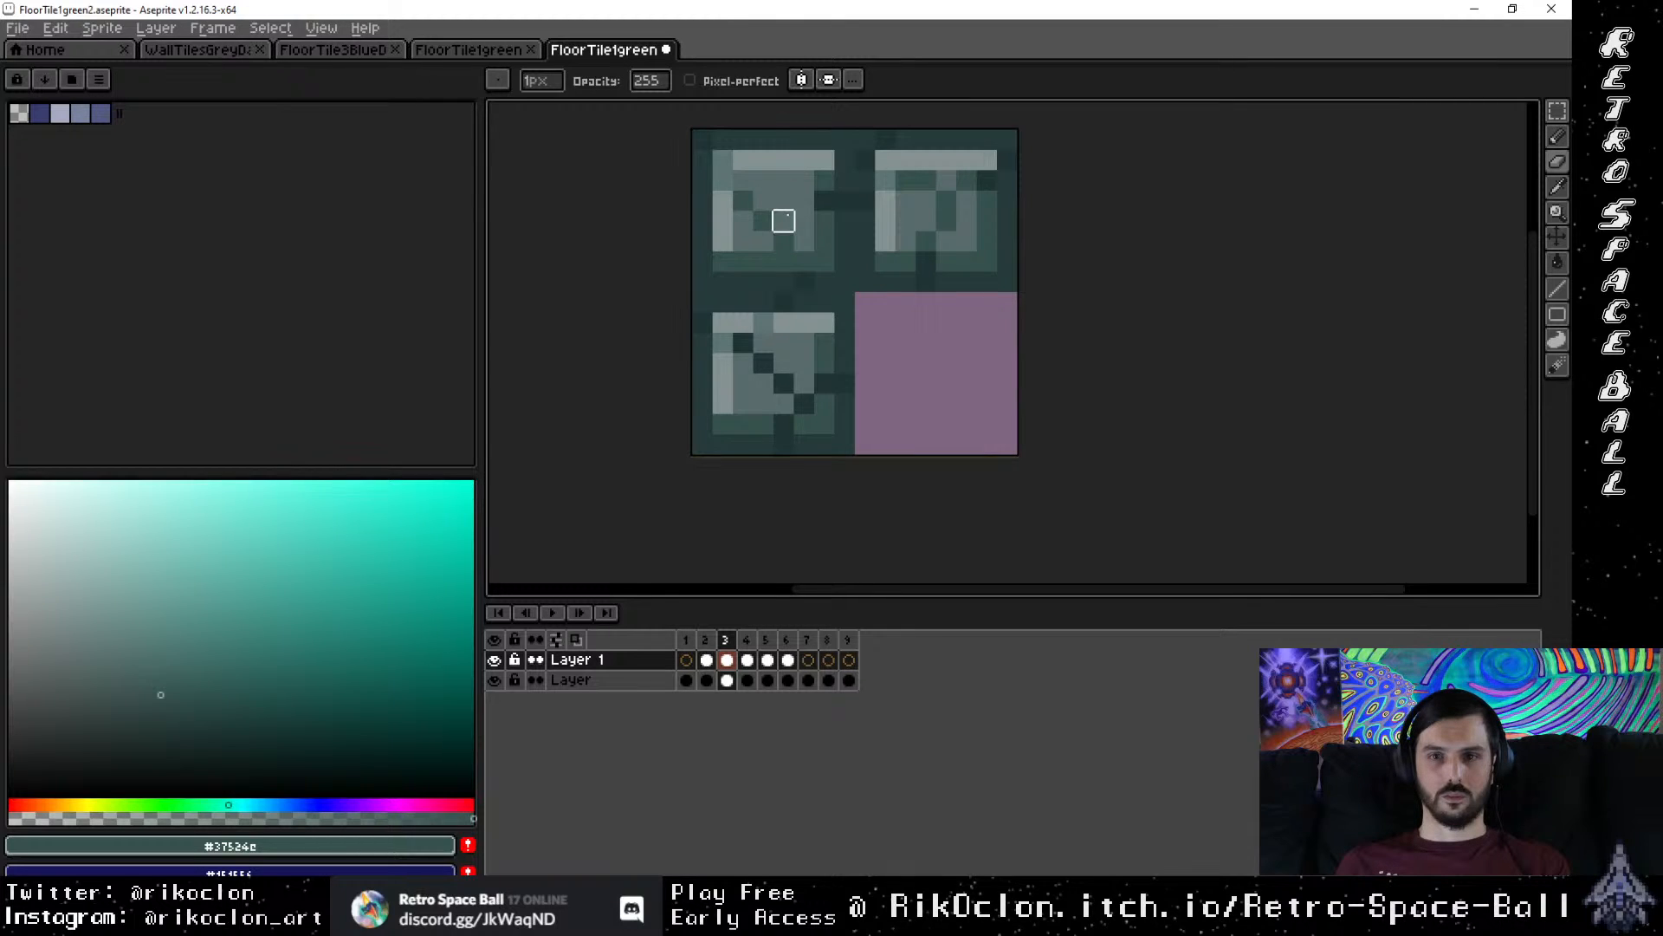
{"action": "key", "text": "b"}
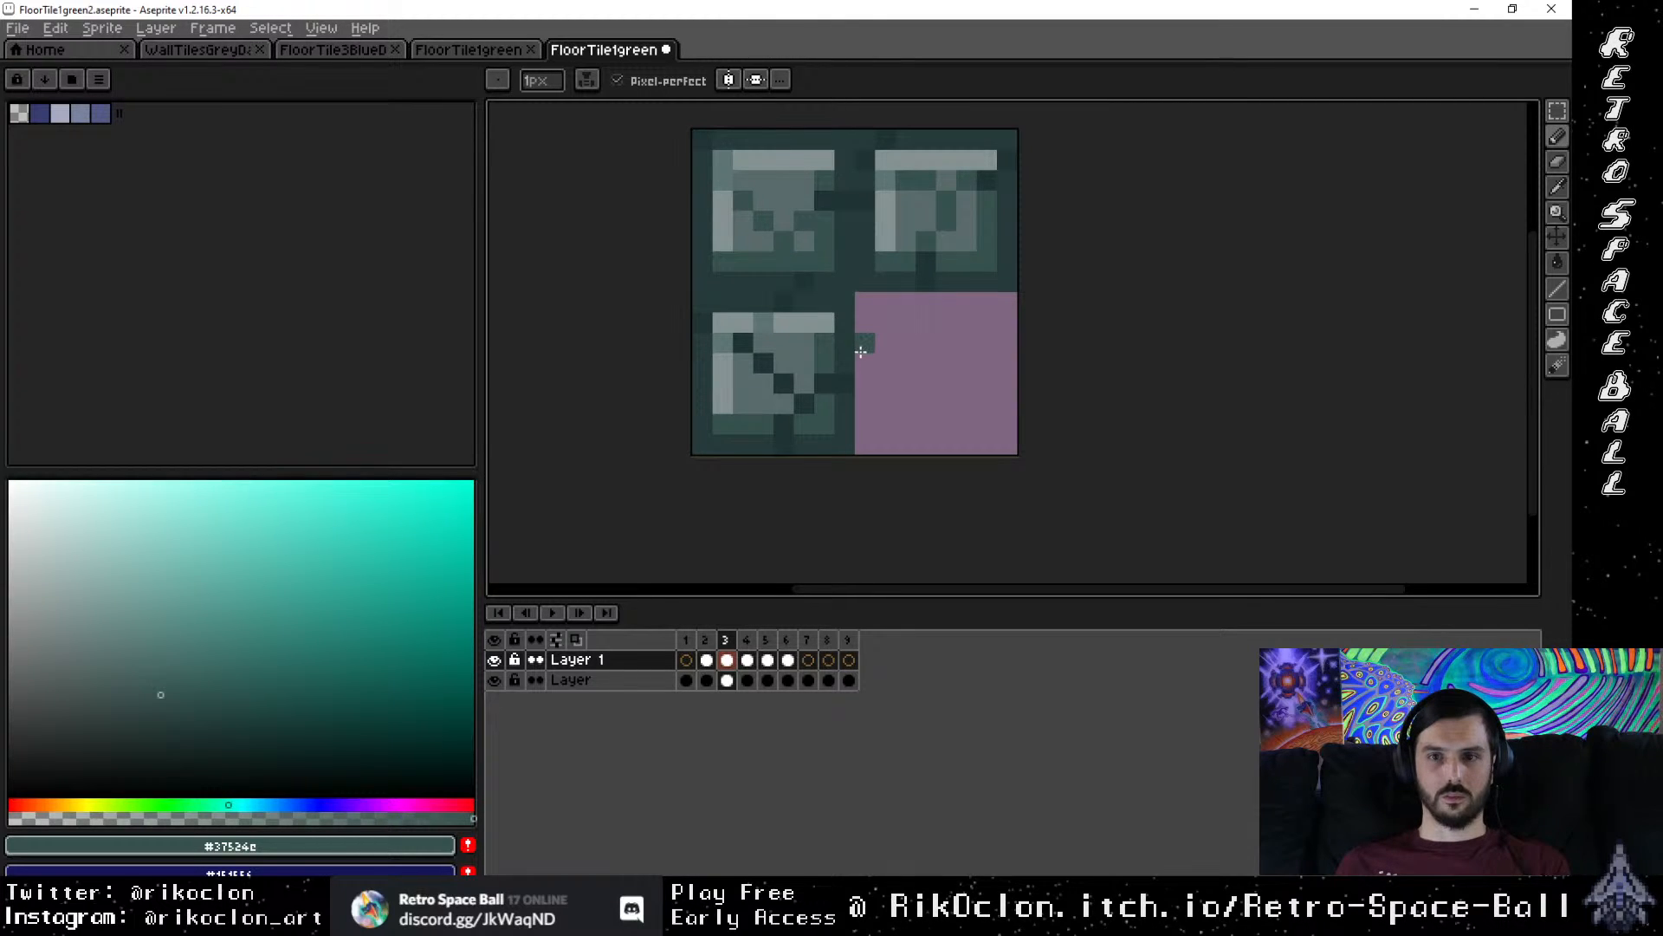
{"action": "key", "text": "alt"}
{"action": "left_click", "coordinate": [830, 199]}
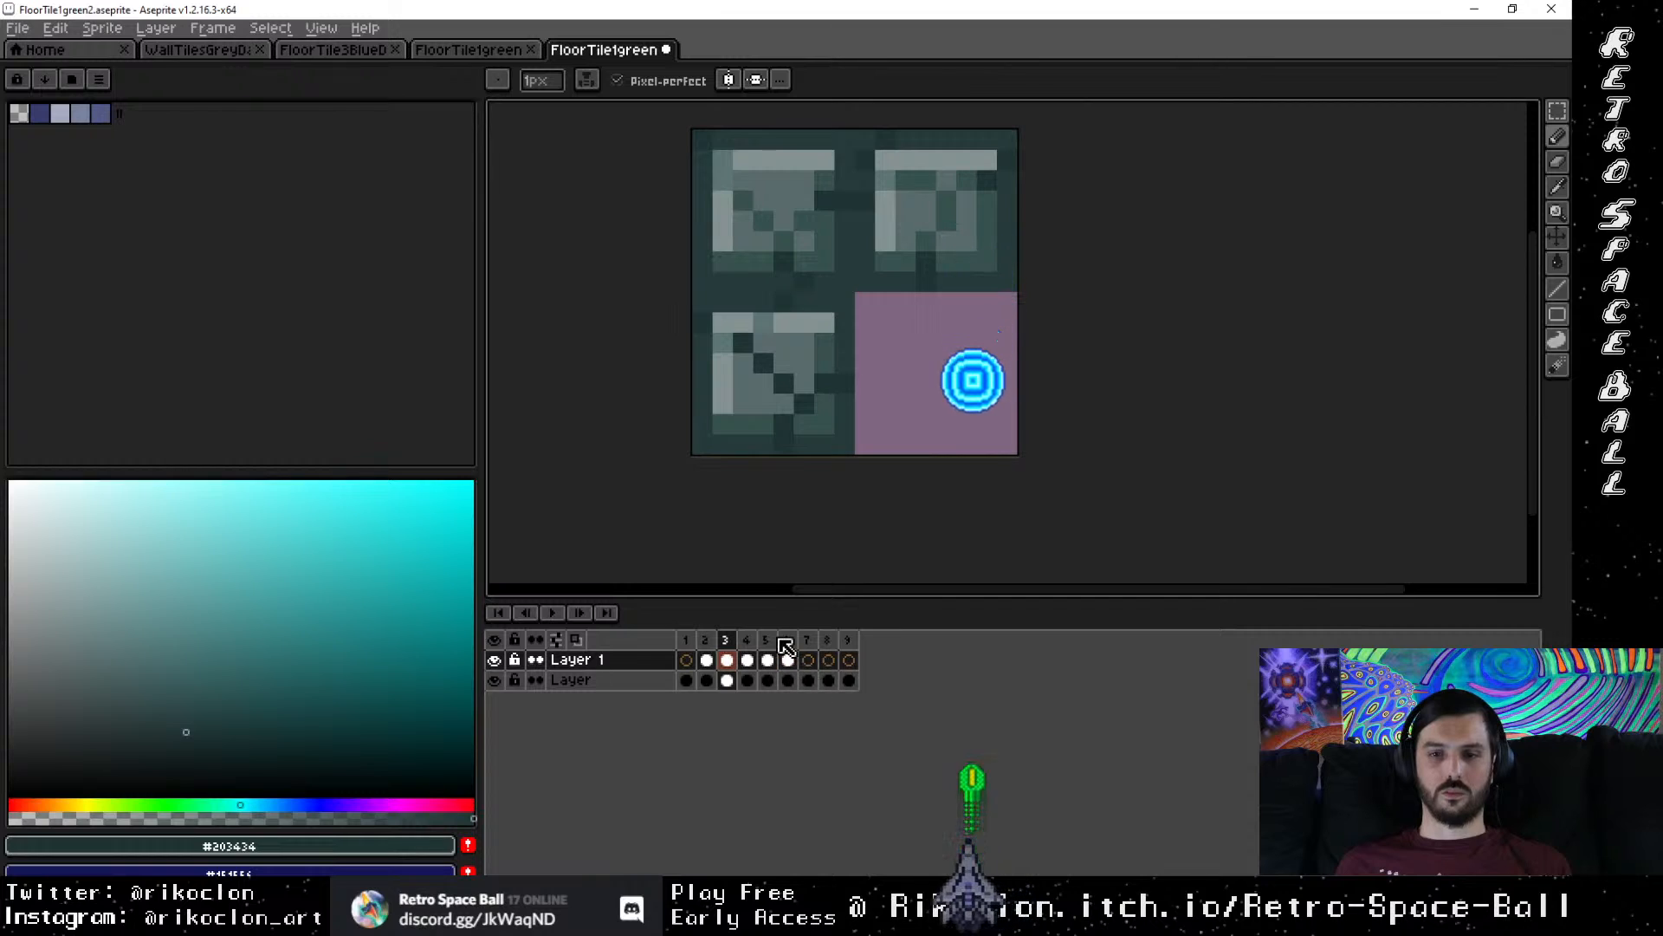
Step: Sample #37524e from frame 5 and recolour the inner cracks of frame 3's lower-left block and both blocks in frame 2
{"action": "left_click", "coordinate": [768, 680]}
{"action": "key", "text": "i"}
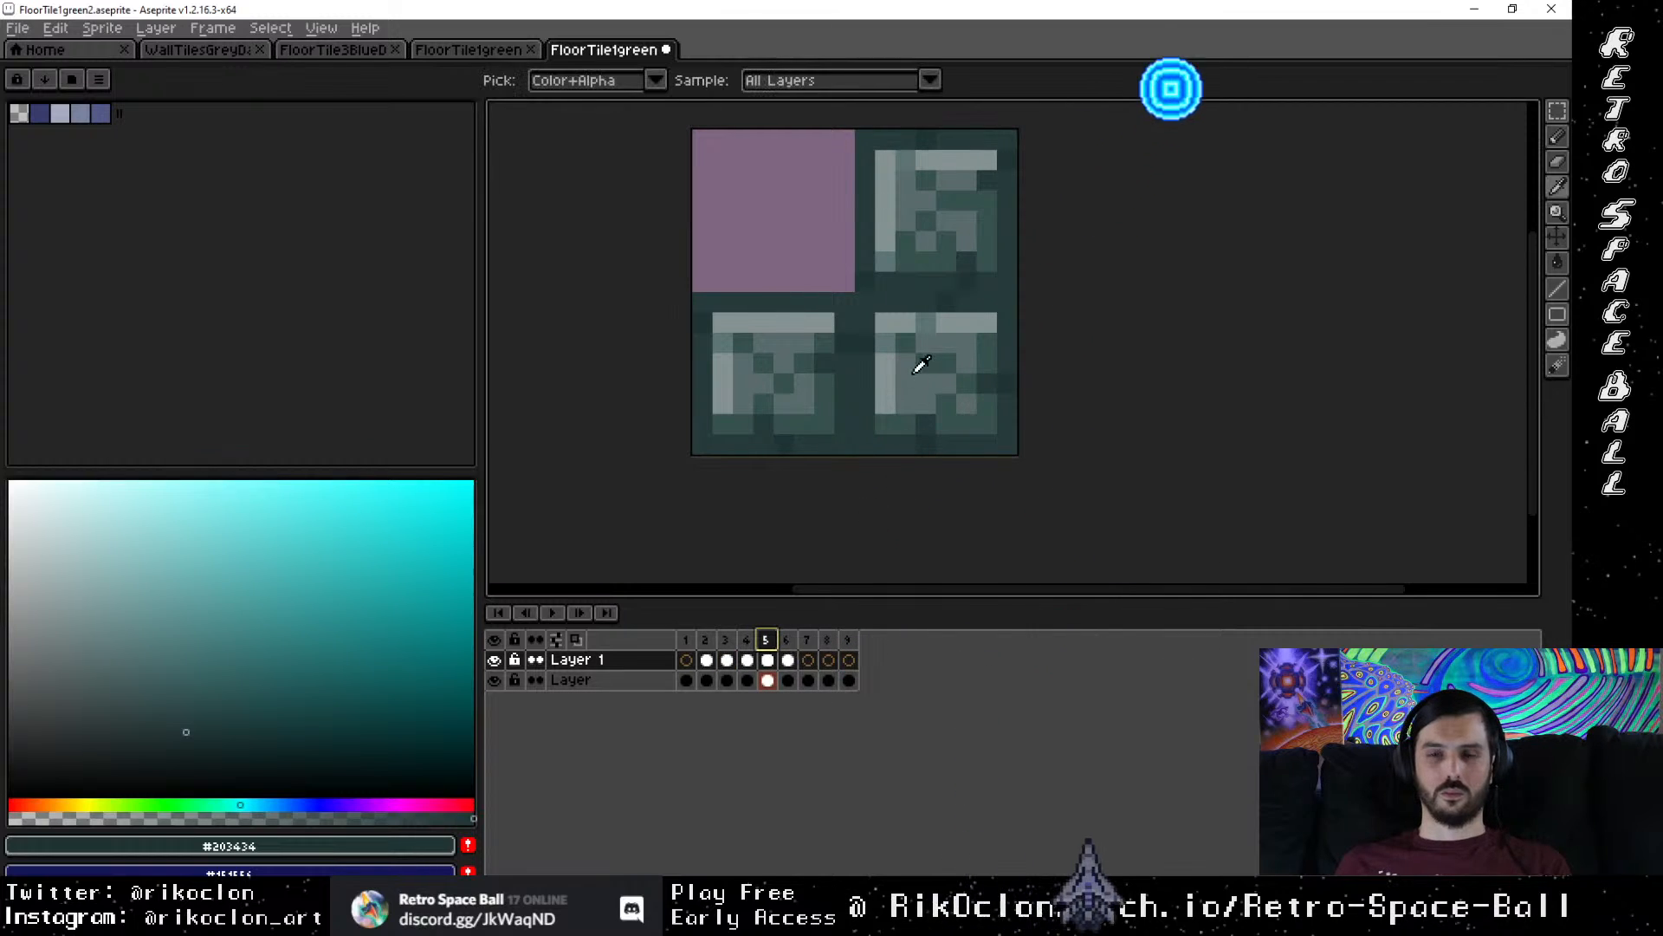
{"action": "left_click", "coordinate": [939, 356]}
{"action": "key", "text": "b"}
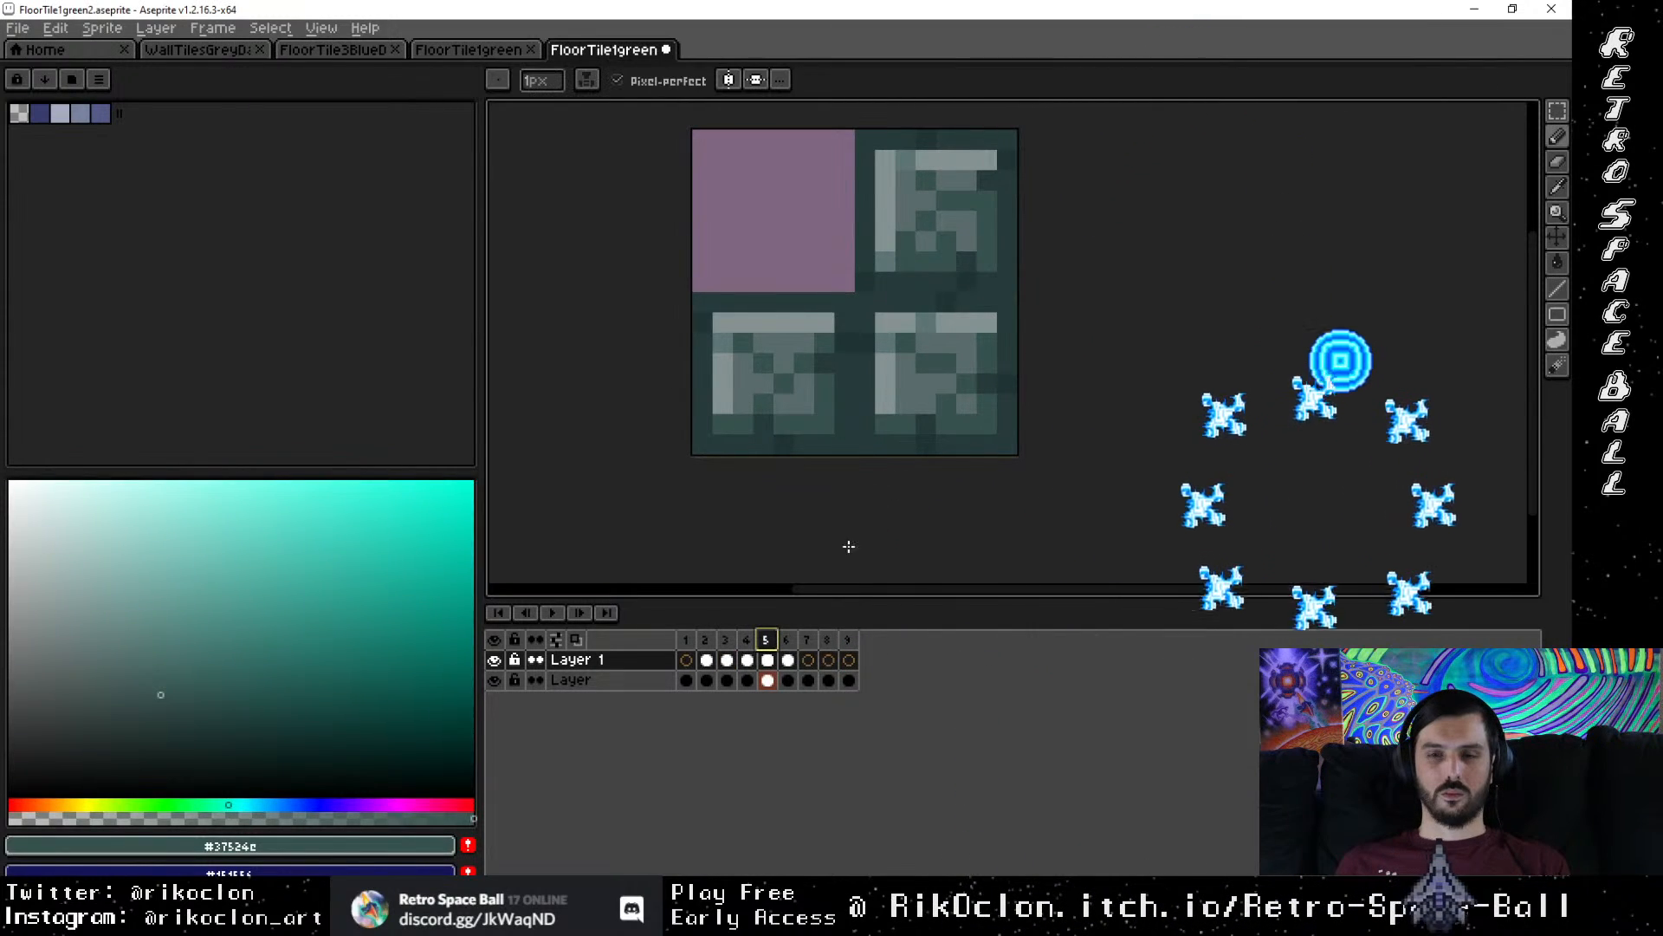
{"action": "key", "text": "comma"}
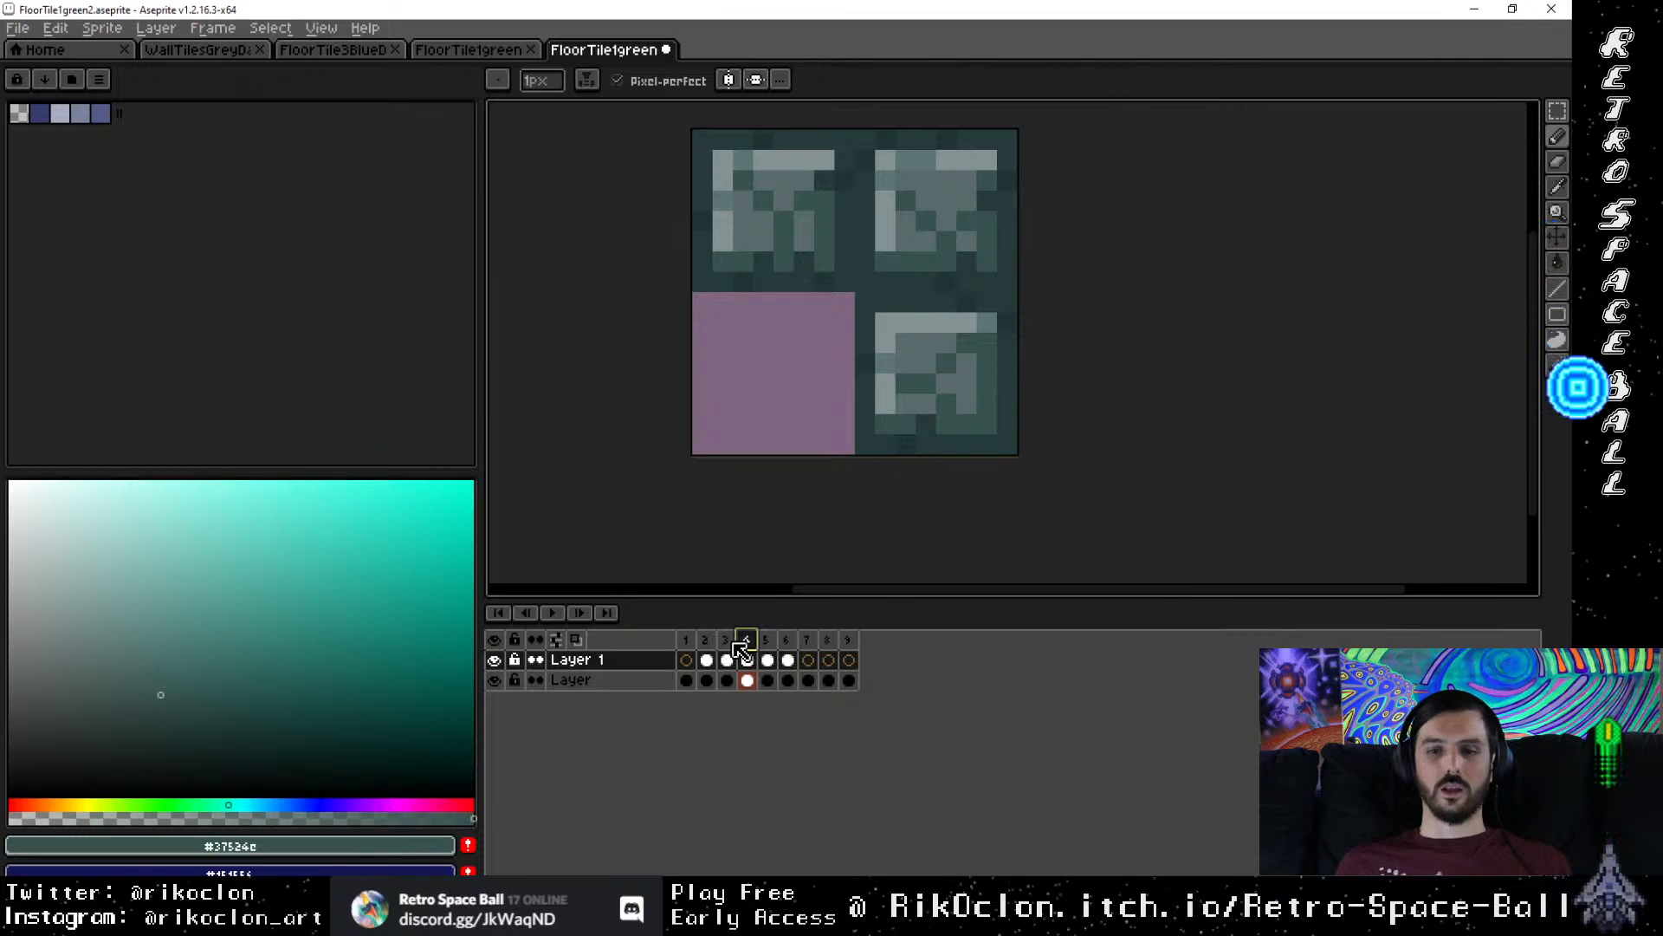
{"action": "key", "text": "comma"}
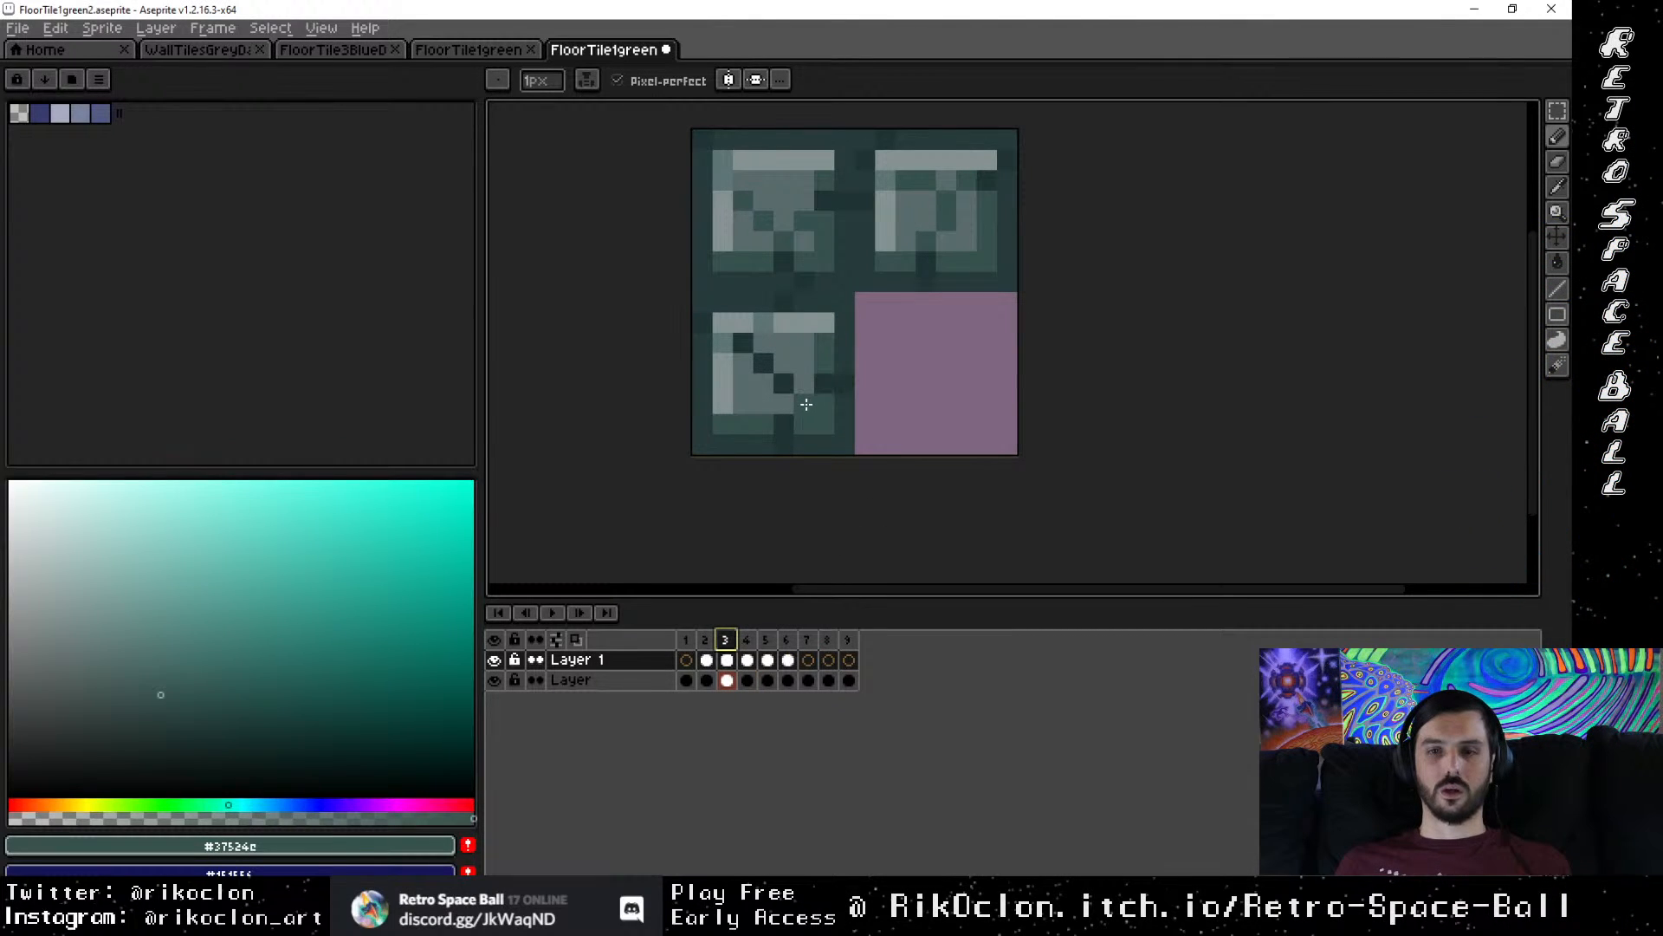
{"action": "left_click", "coordinate": [781, 382]}
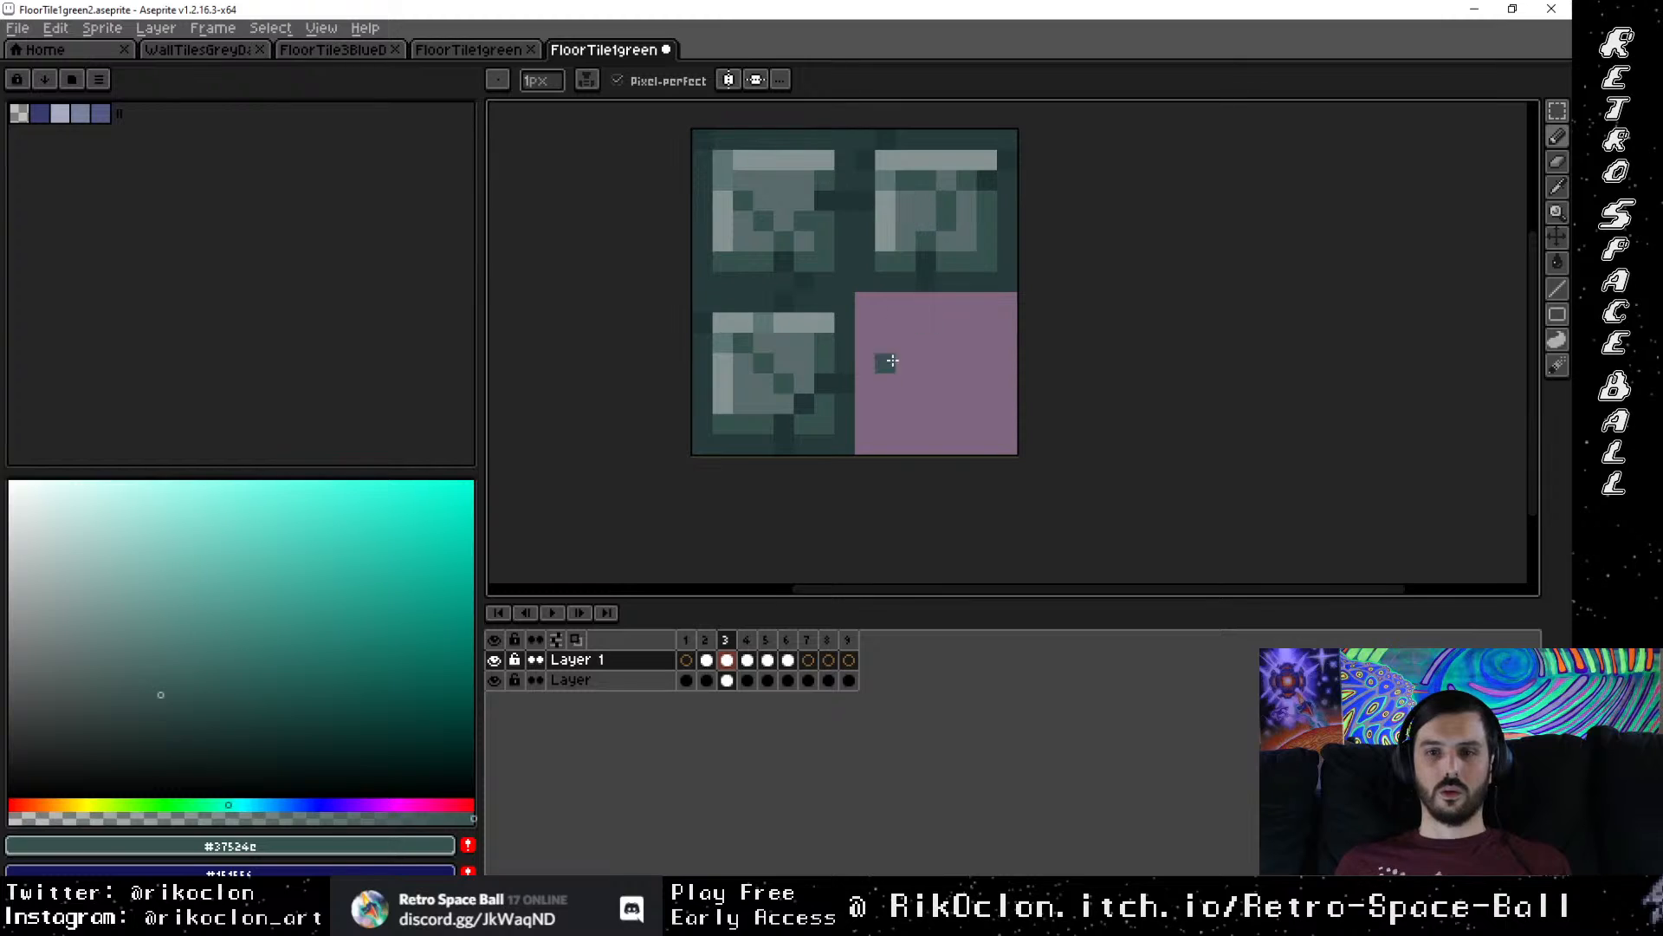
{"action": "left_click", "coordinate": [707, 640]}
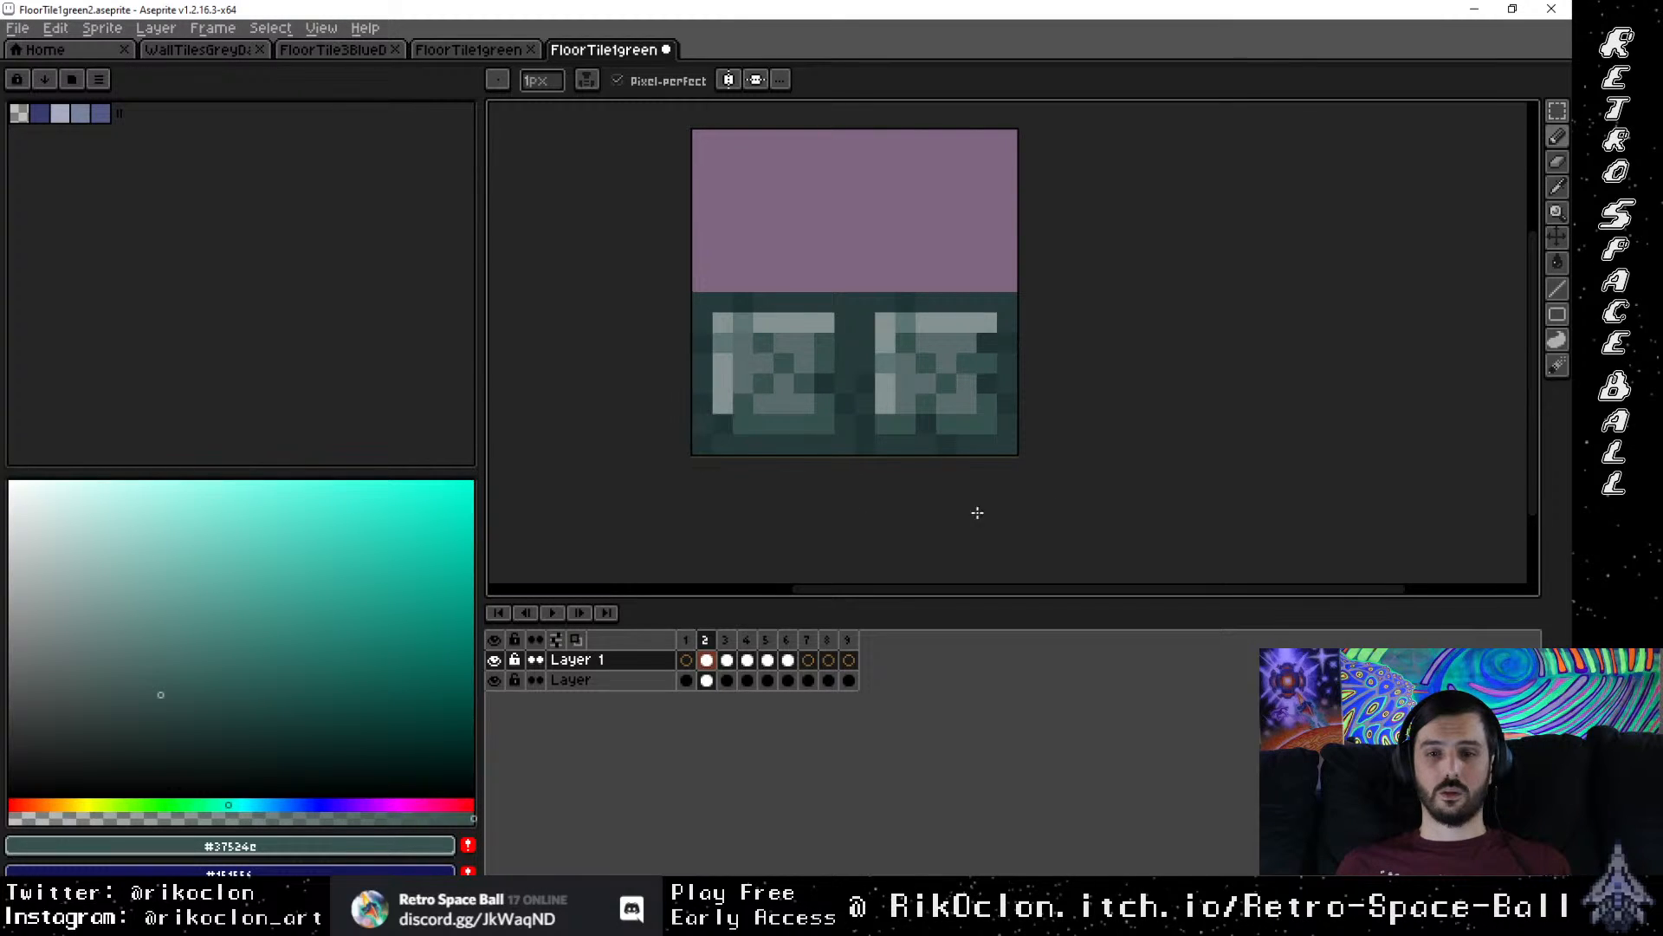
{"action": "left_click", "coordinate": [476, 54]}
{"action": "left_click", "coordinate": [611, 50]}
{"action": "left_click", "coordinate": [355, 52]}
{"action": "left_click", "coordinate": [208, 54]}
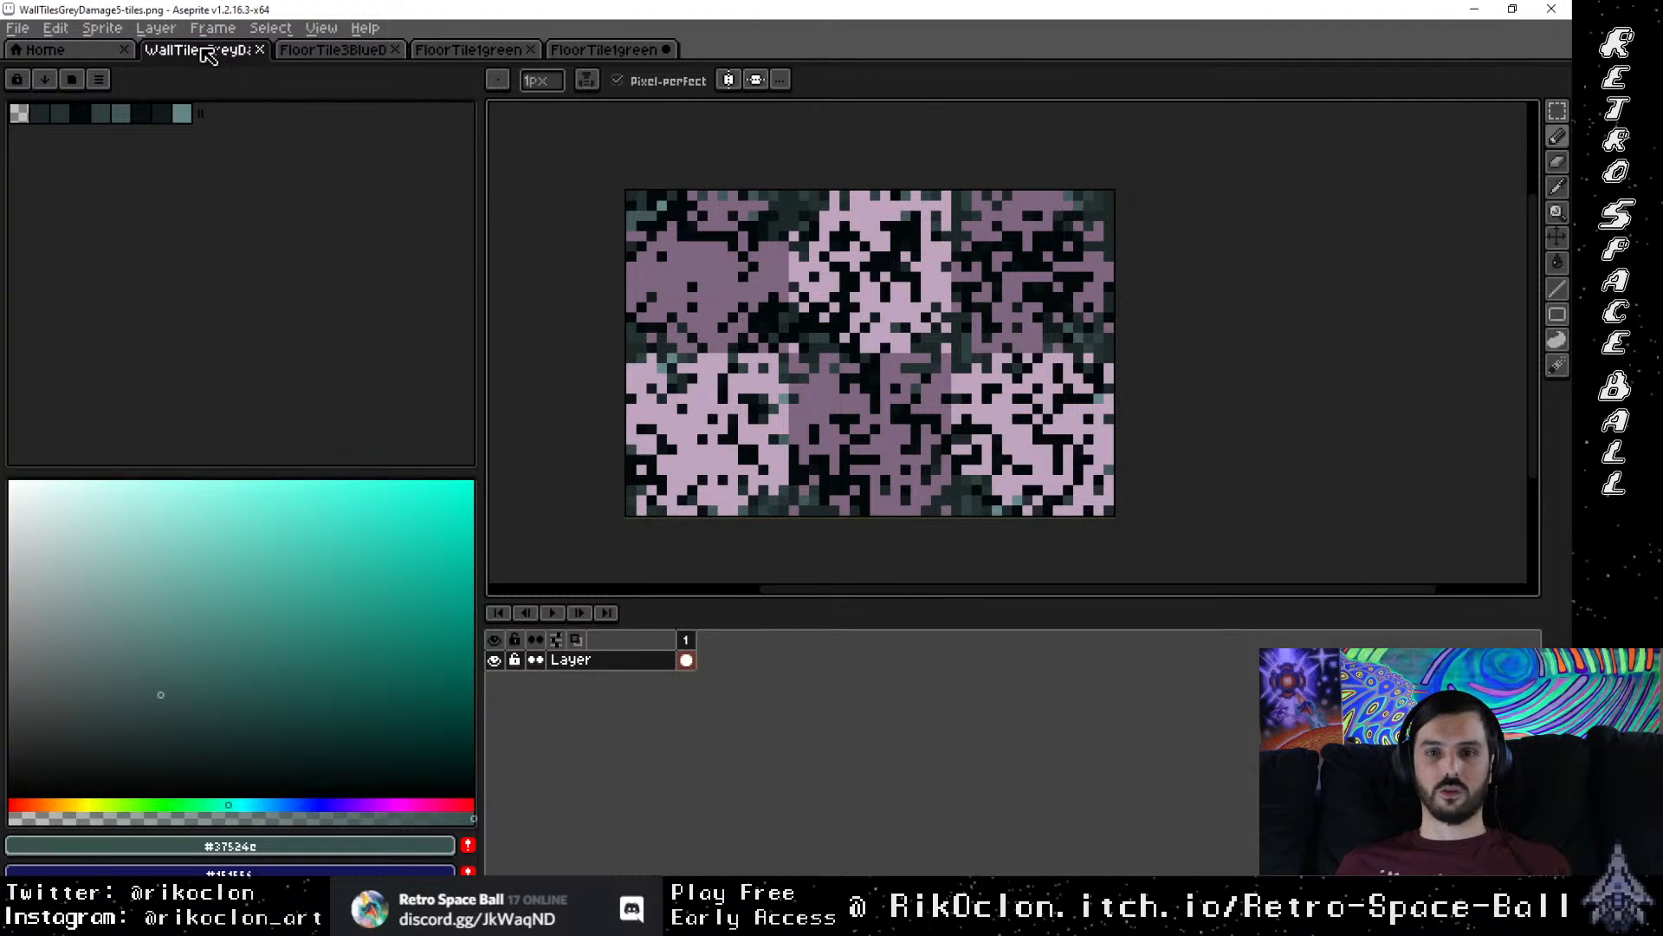
{"action": "left_click", "coordinate": [93, 53]}
{"action": "left_click", "coordinate": [572, 52]}
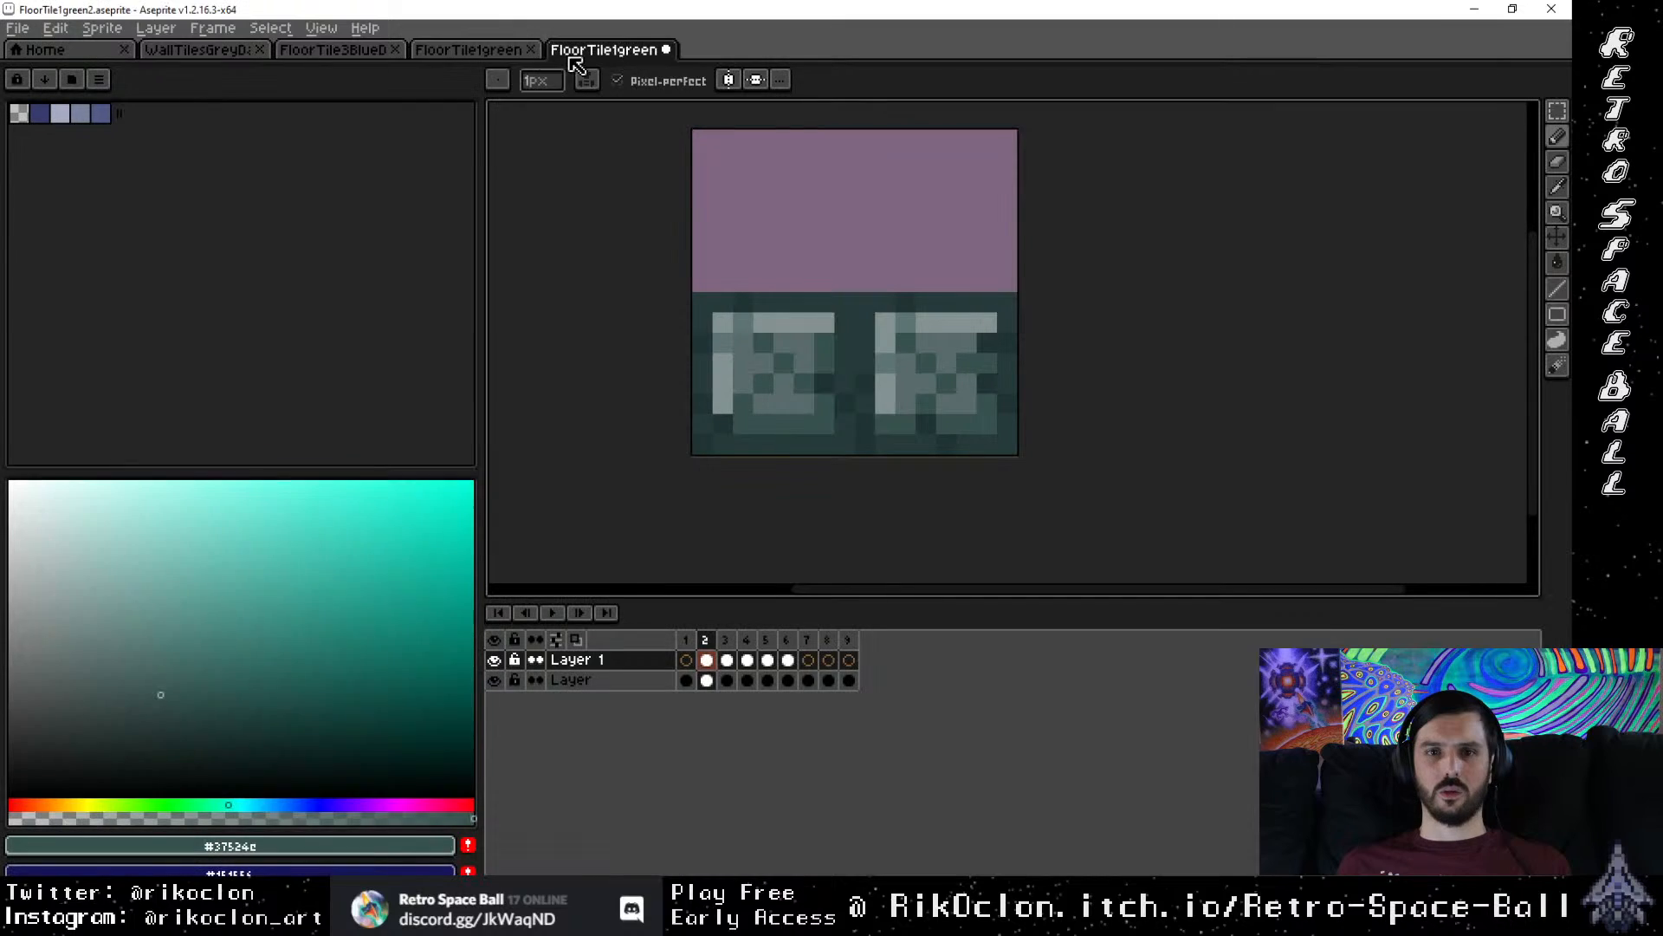
Step: Sample #203434 from the crack below frame 4's lower-right block and check the cracks in frames 2 and 3 against it
{"action": "left_click", "coordinate": [732, 641]}
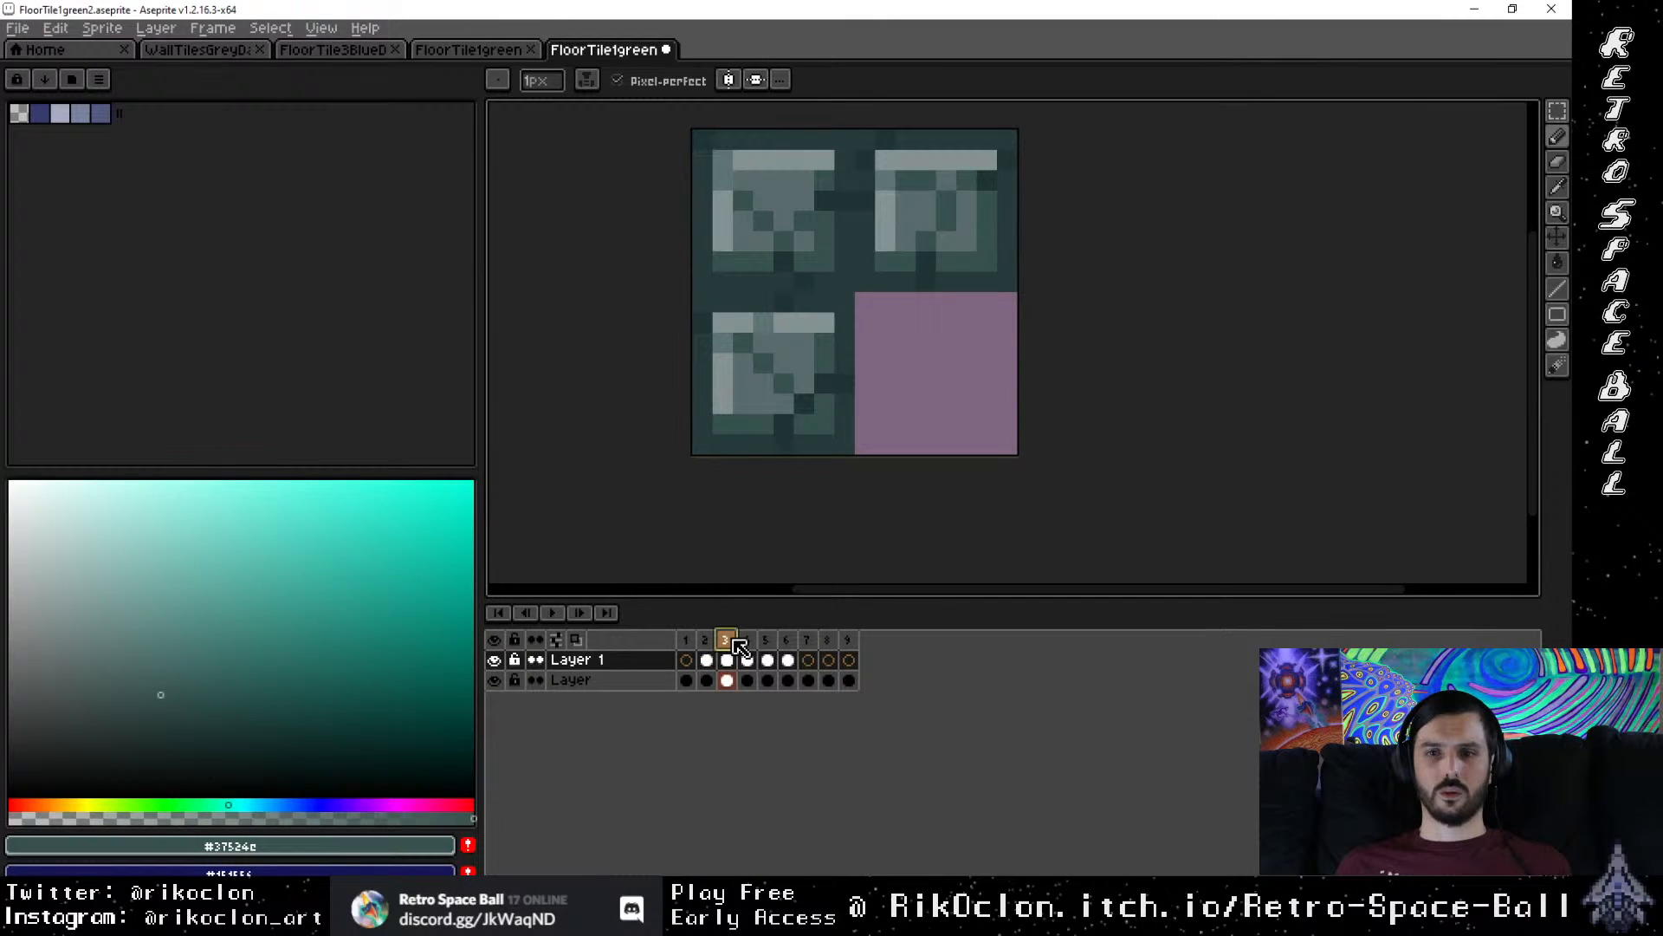
{"action": "left_click", "coordinate": [745, 641]}
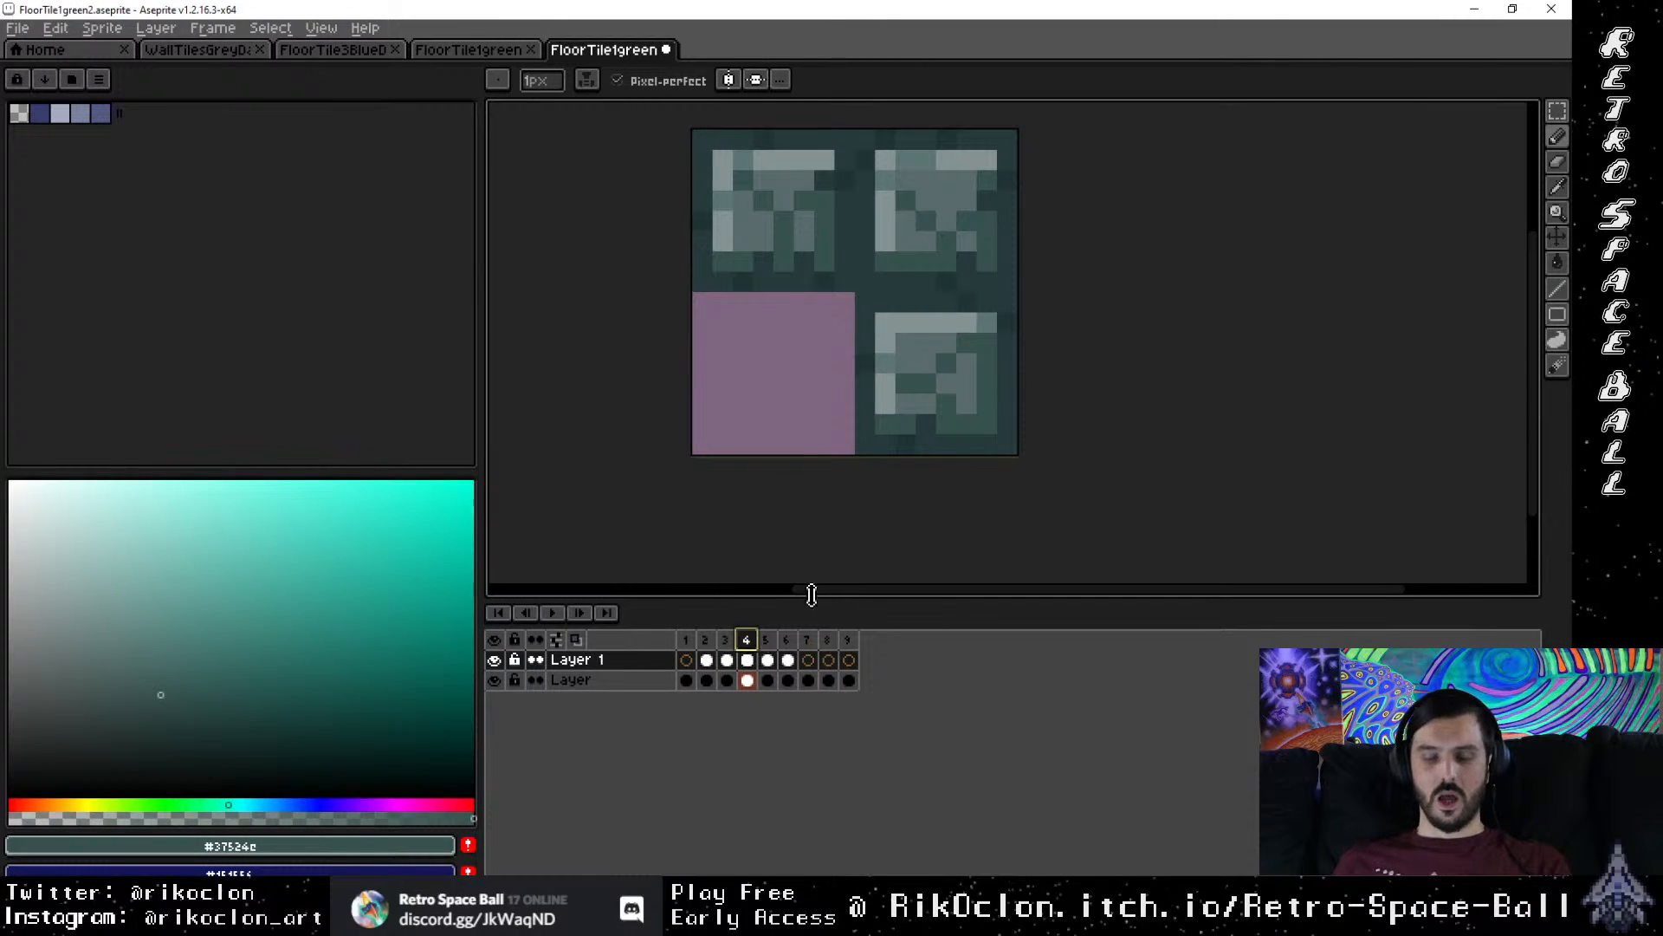
{"action": "key", "text": "i"}
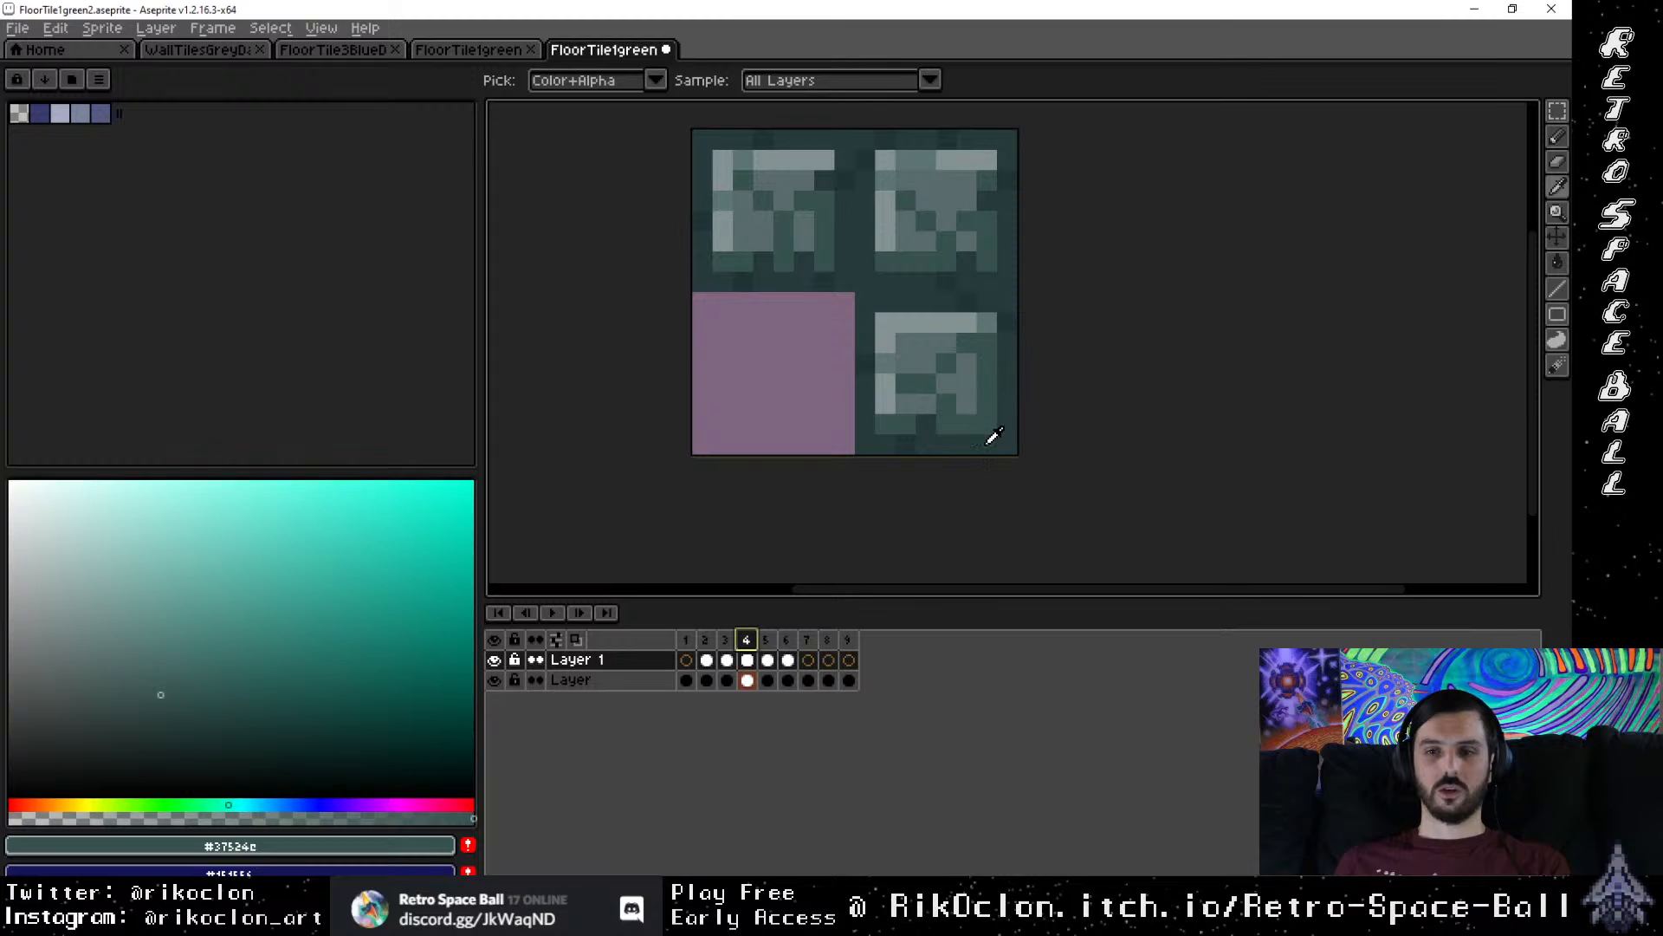
{"action": "left_click", "coordinate": [920, 435]}
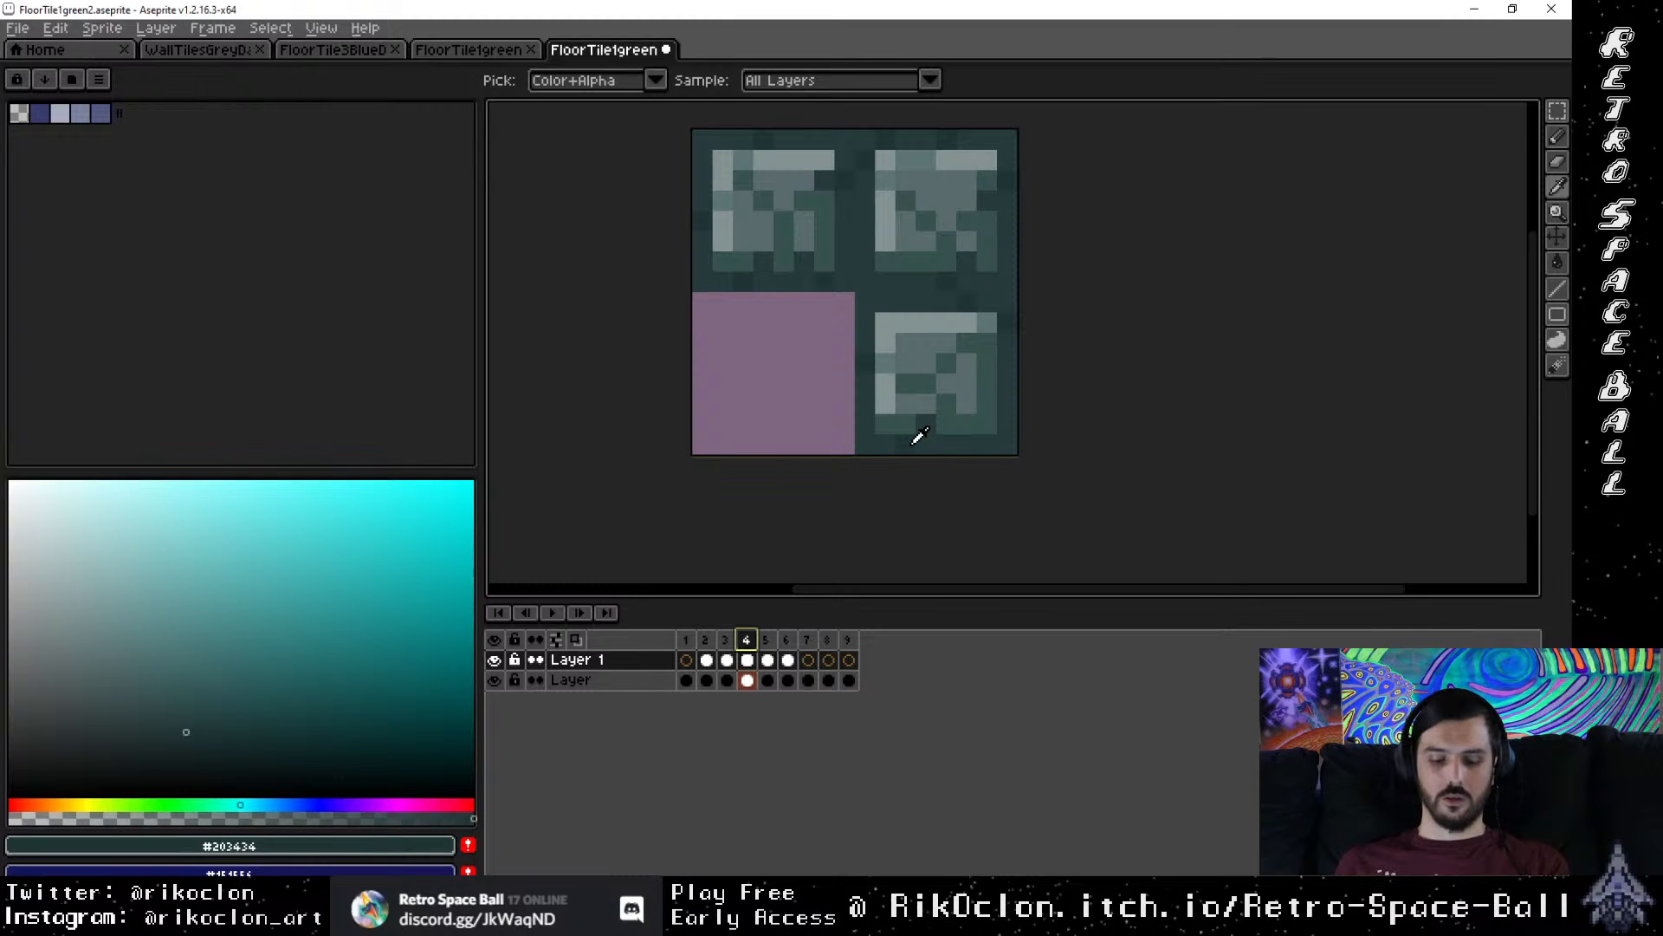
{"action": "key", "text": "b"}
{"action": "left_click", "coordinate": [705, 640]}
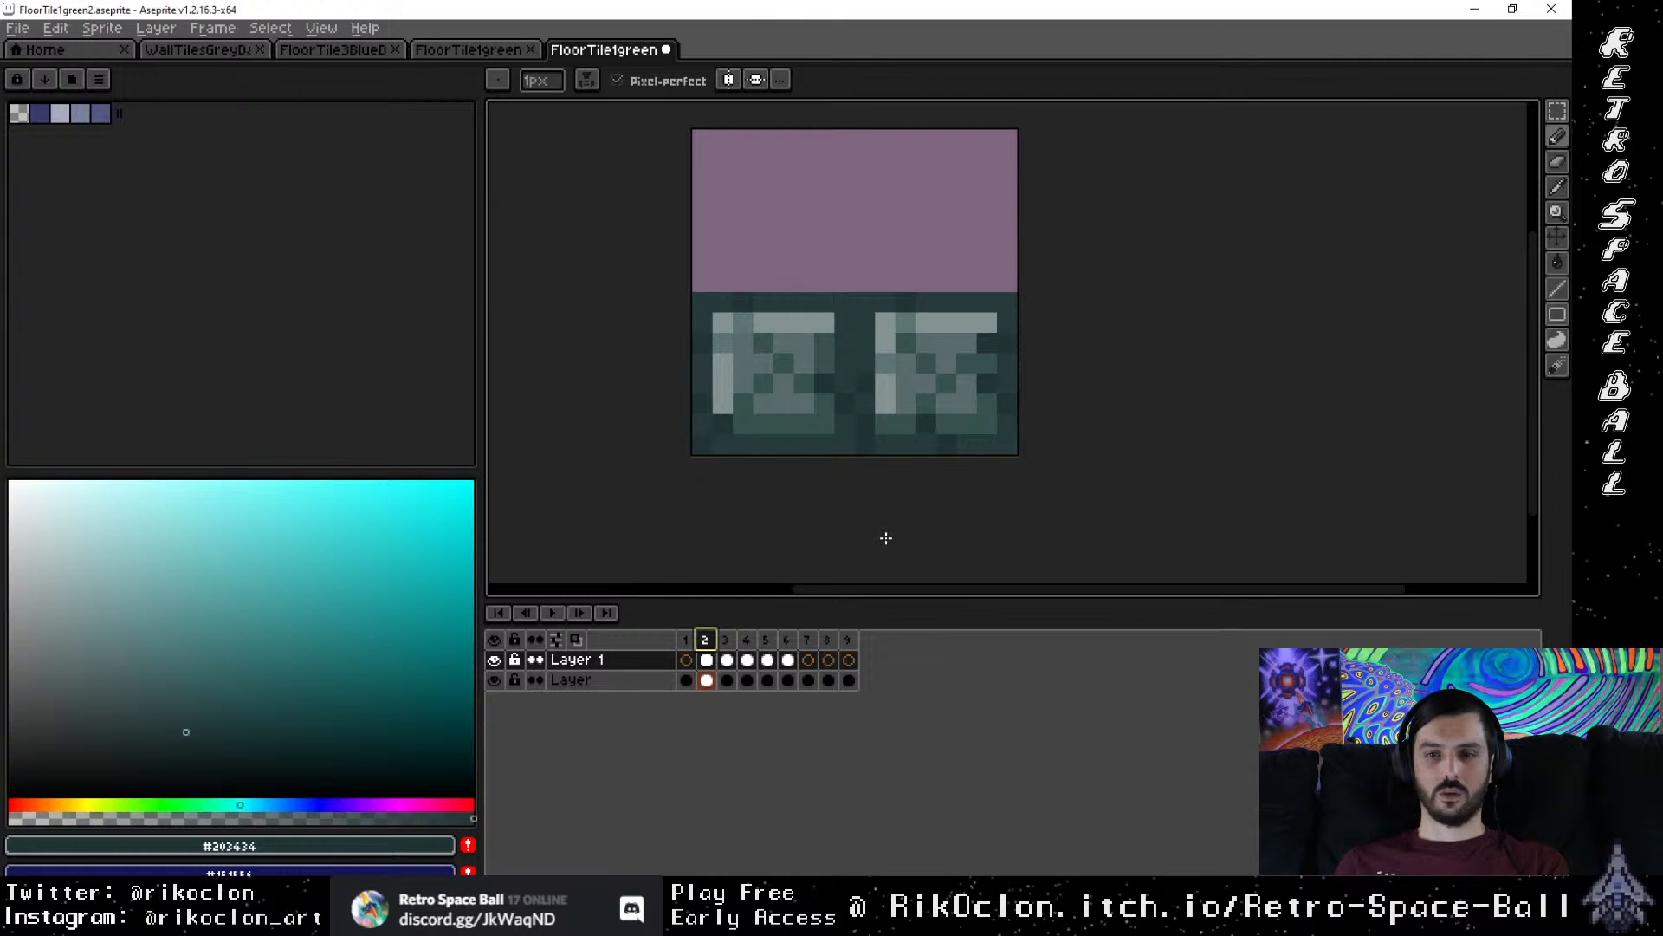
{"action": "left_click", "coordinate": [727, 642]}
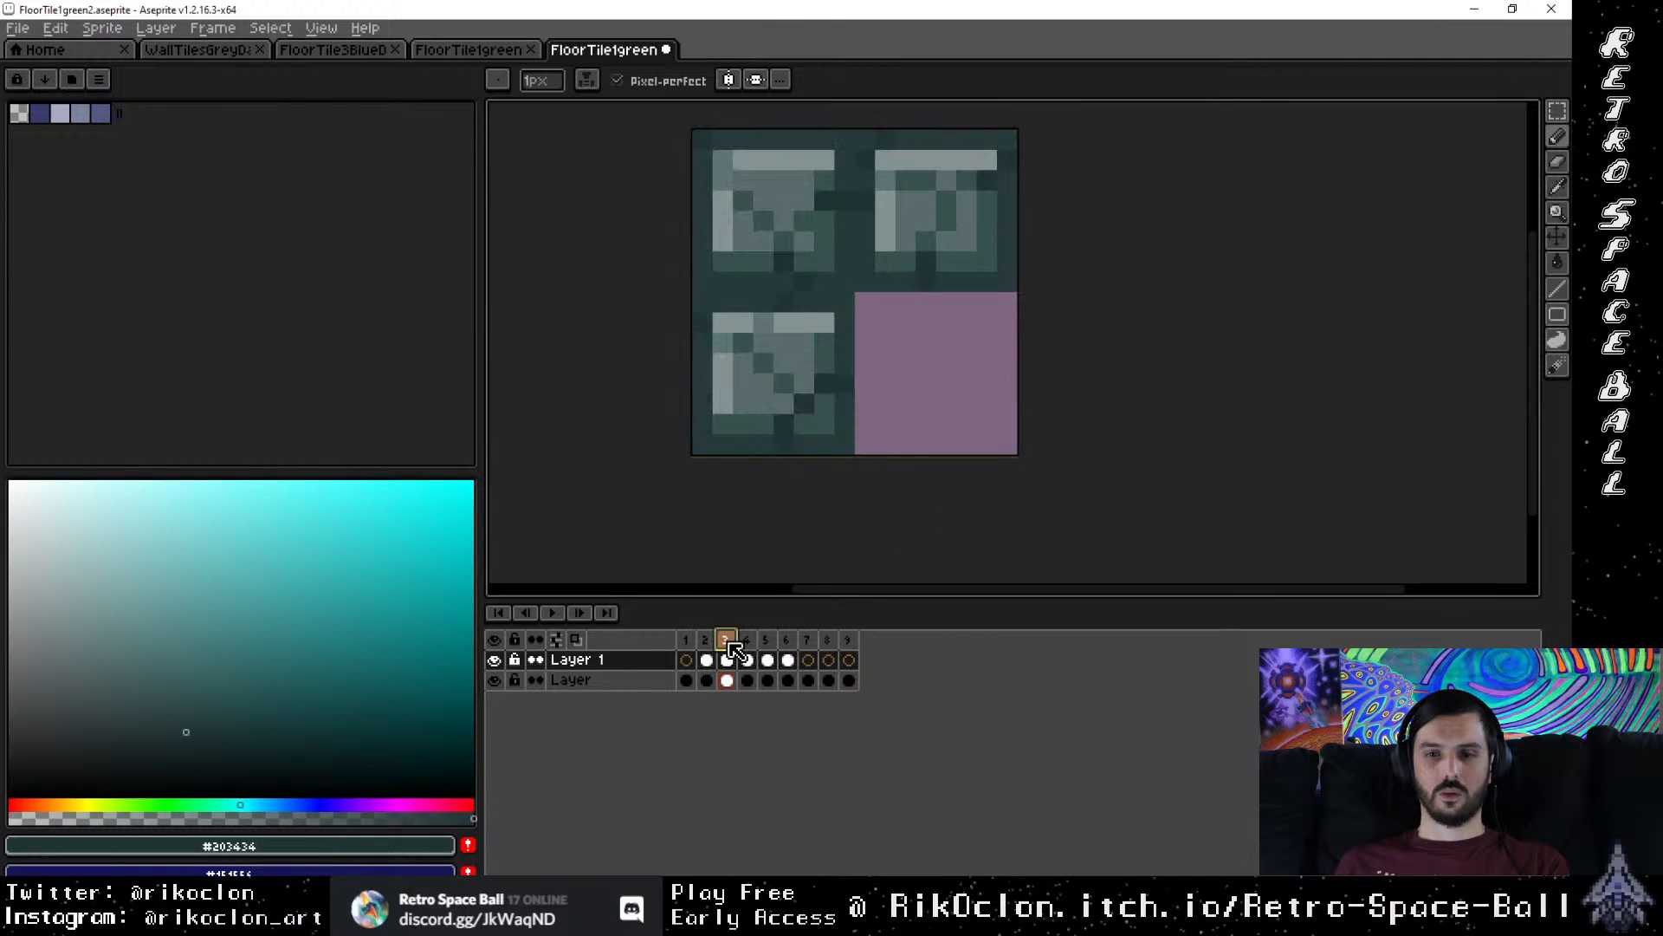
Step: Rework the inner crack of frame 3's lower-left block into crossing diagonals with #37524e, filling removed crack pixels with the block face colour
{"action": "left_click", "coordinate": [805, 369], "text": "alt"}
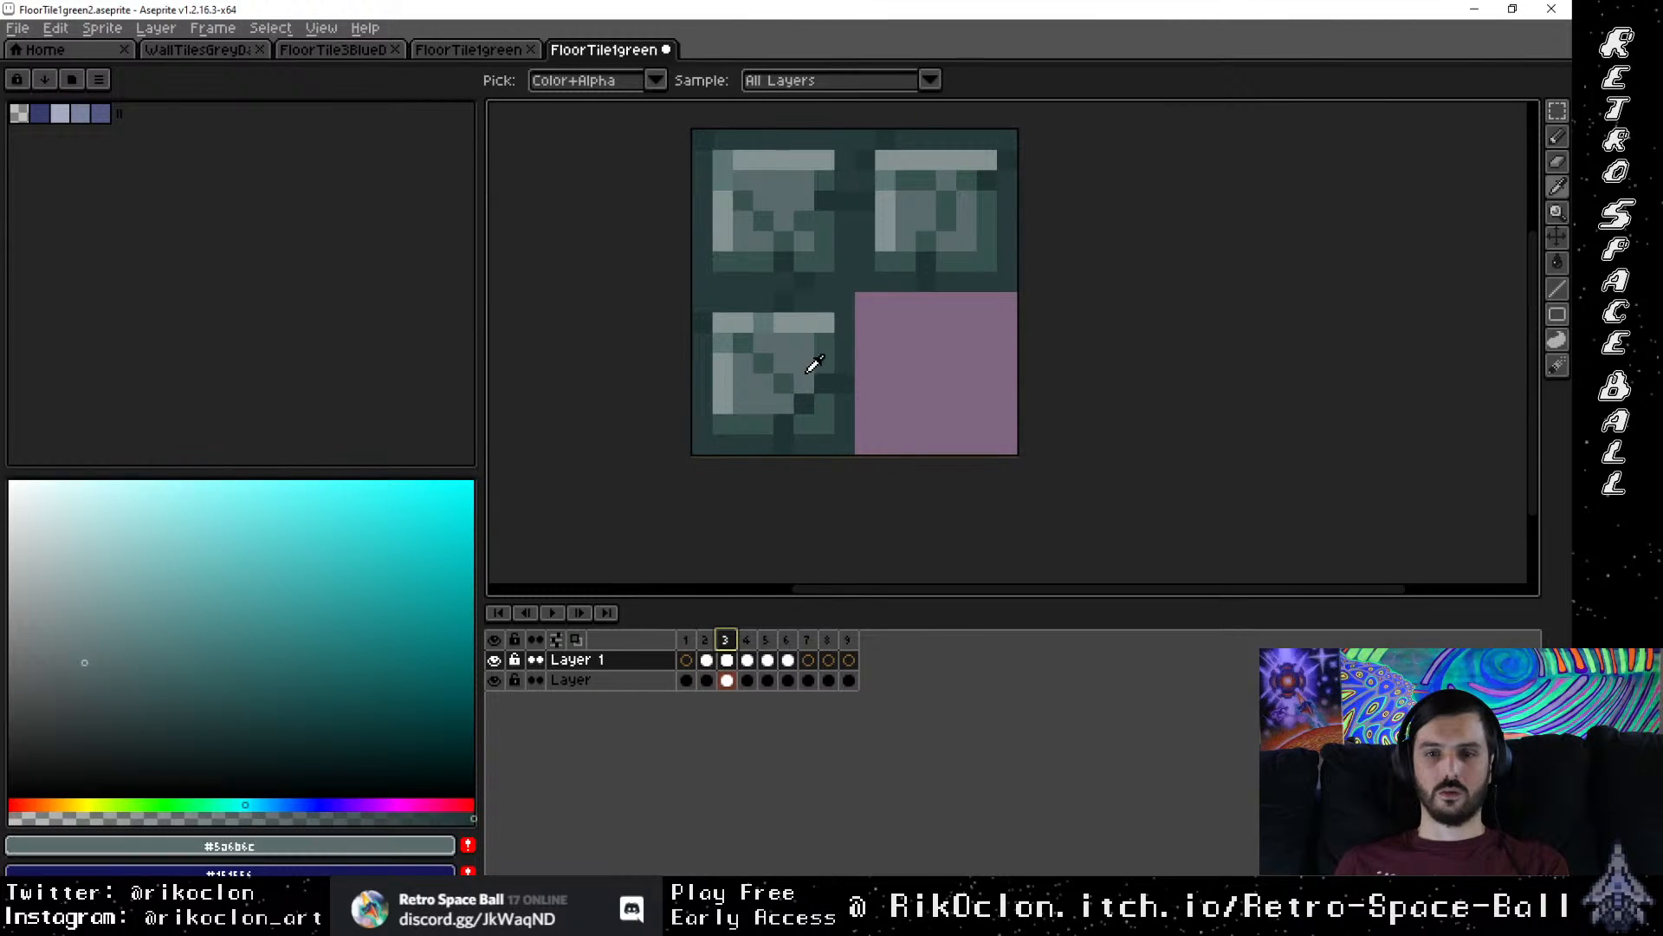
{"action": "left_click", "coordinate": [807, 378], "text": "alt"}
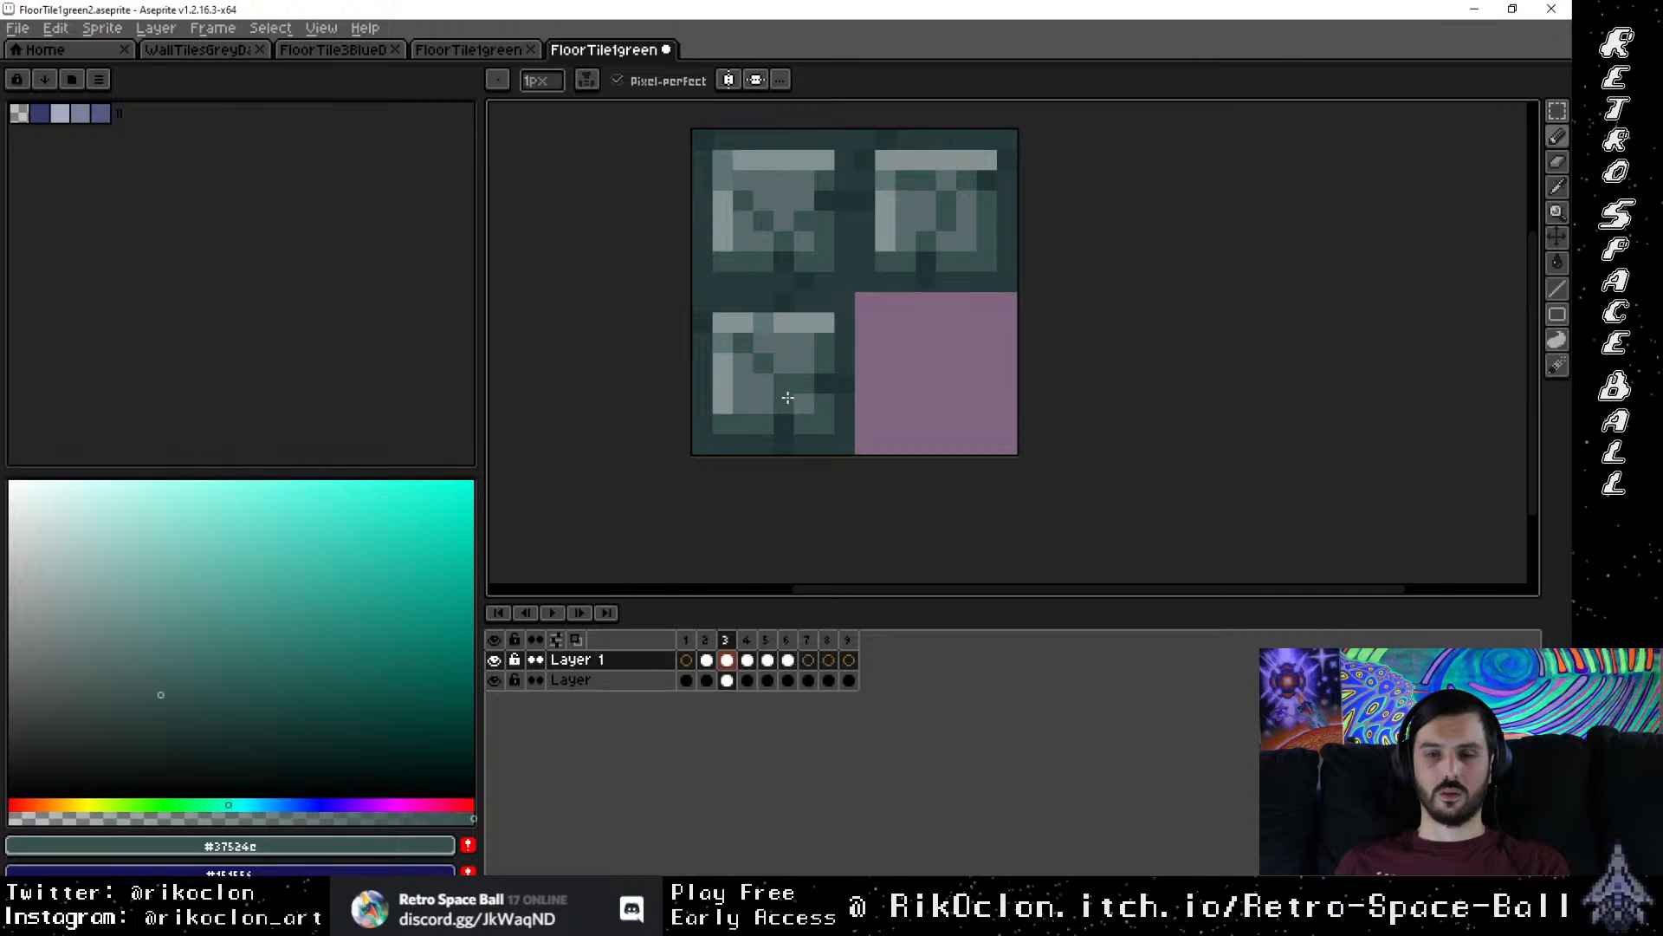
{"action": "left_click_drag", "start_coordinate": [787, 397], "coordinate": [770, 407]}
{"action": "key", "text": "alt"}
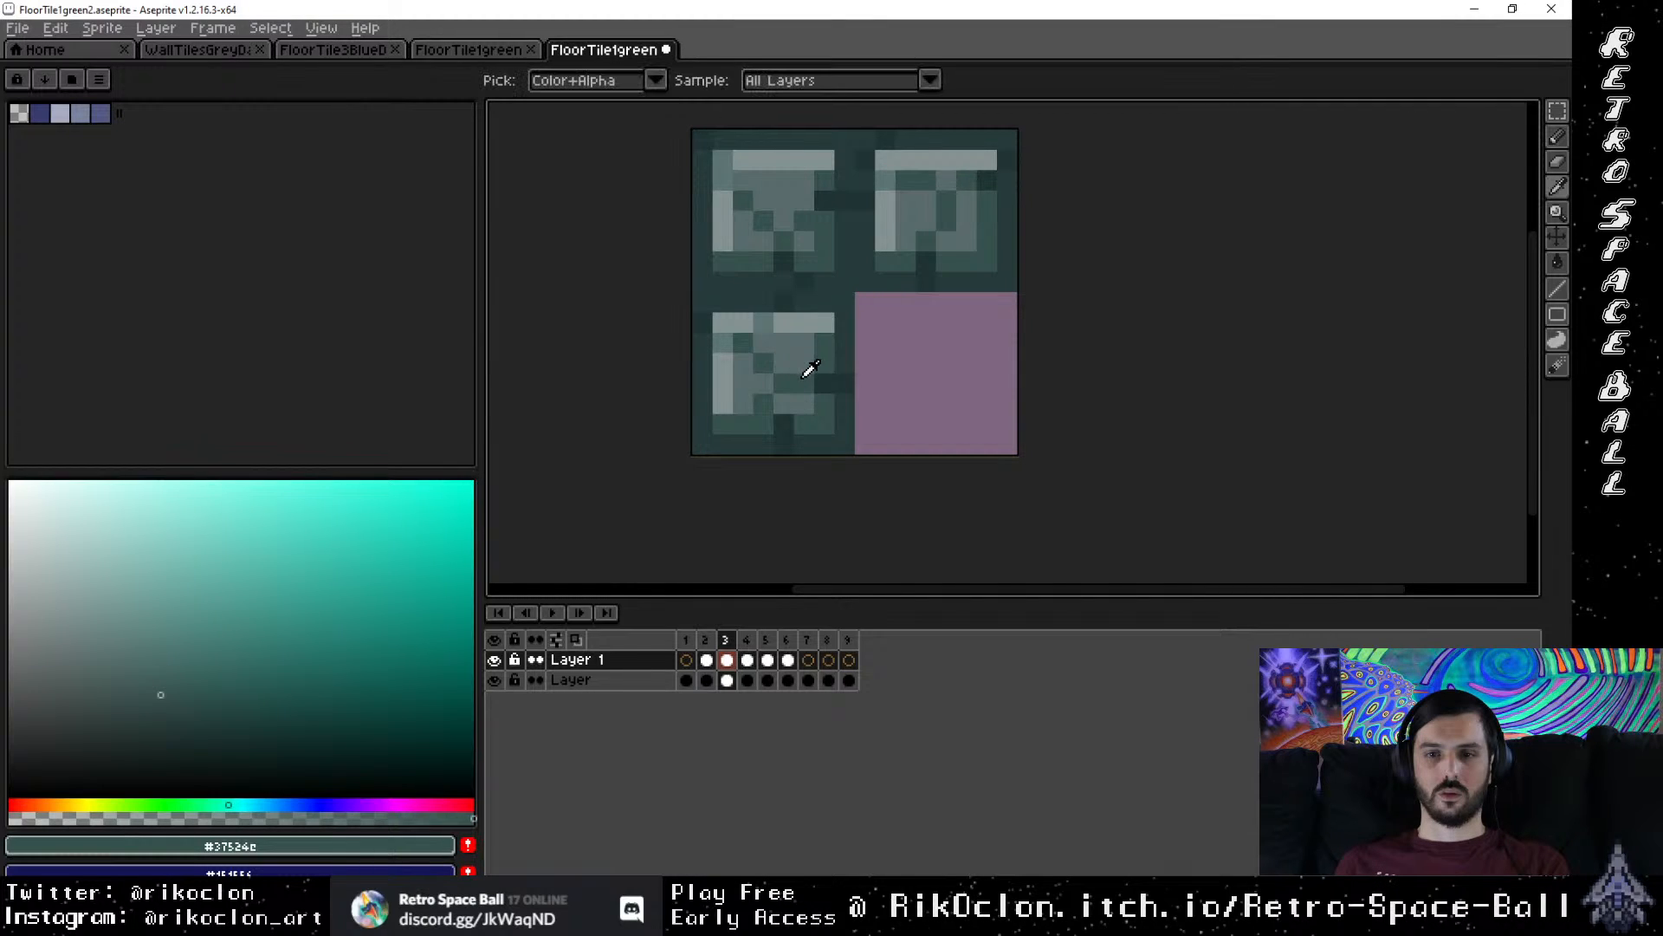
{"action": "left_click", "coordinate": [804, 397], "text": "alt"}
{"action": "left_click", "coordinate": [806, 384]}
{"action": "left_click", "coordinate": [791, 382], "text": "alt"}
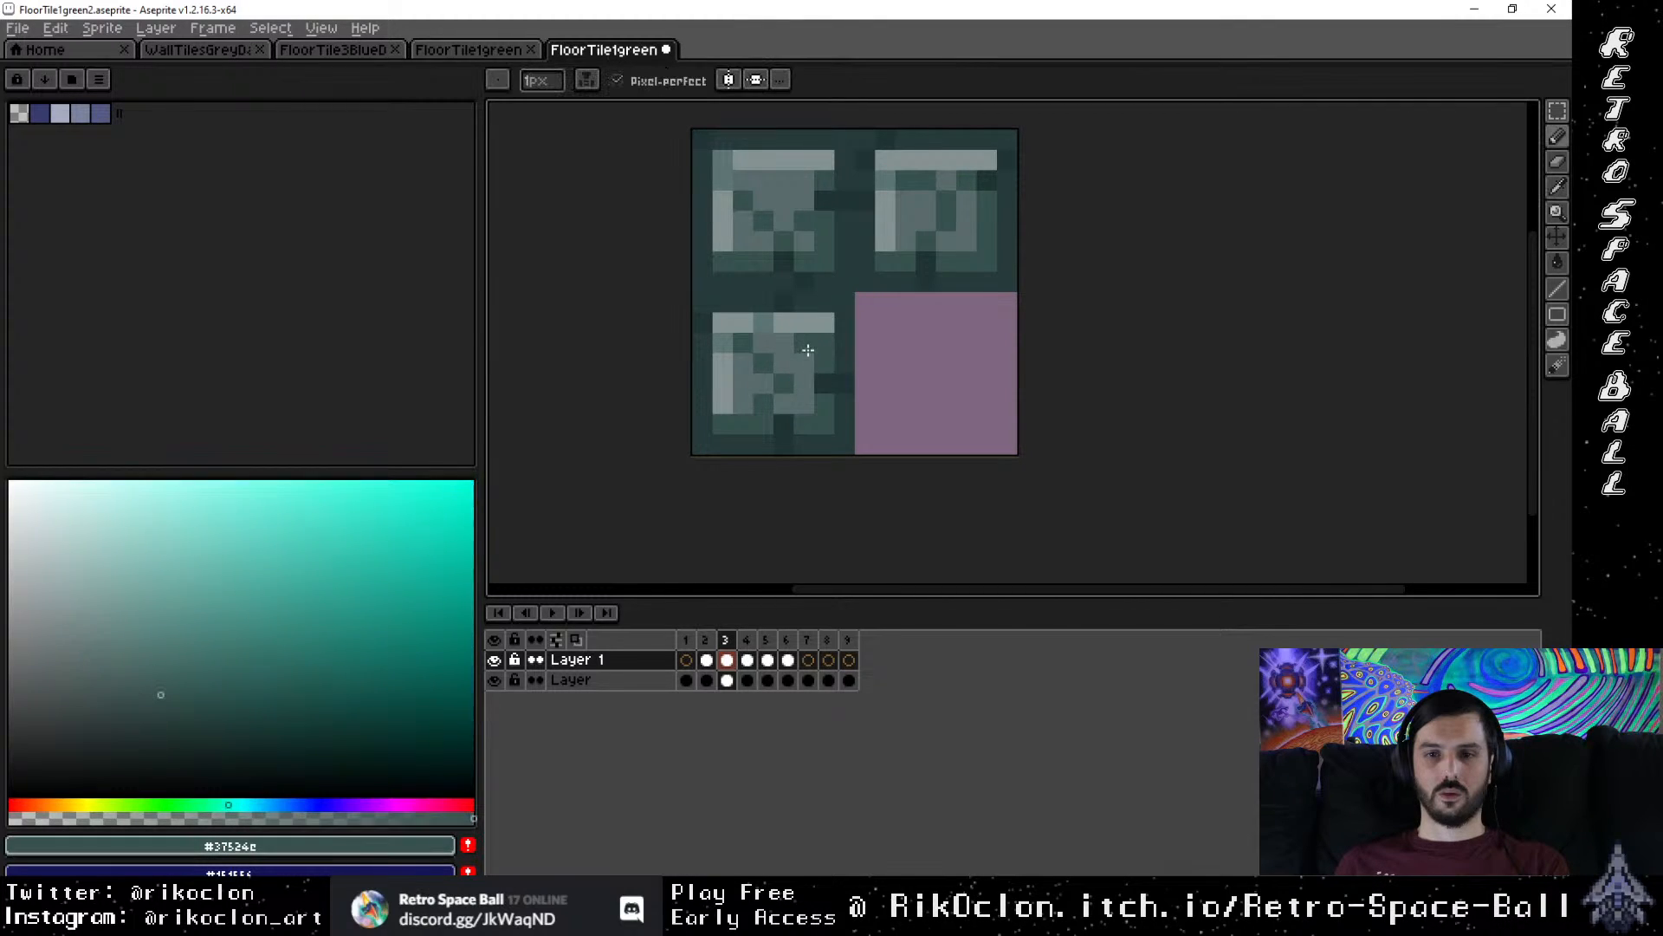
{"action": "left_click", "coordinate": [806, 367]}
{"action": "key", "text": "alt"}
Step: Sample #263b3b from frame 5 and recolour the crack pixels crossing the blocks' shaded edges in frames 3 and 2
{"action": "left_click", "coordinate": [770, 641]}
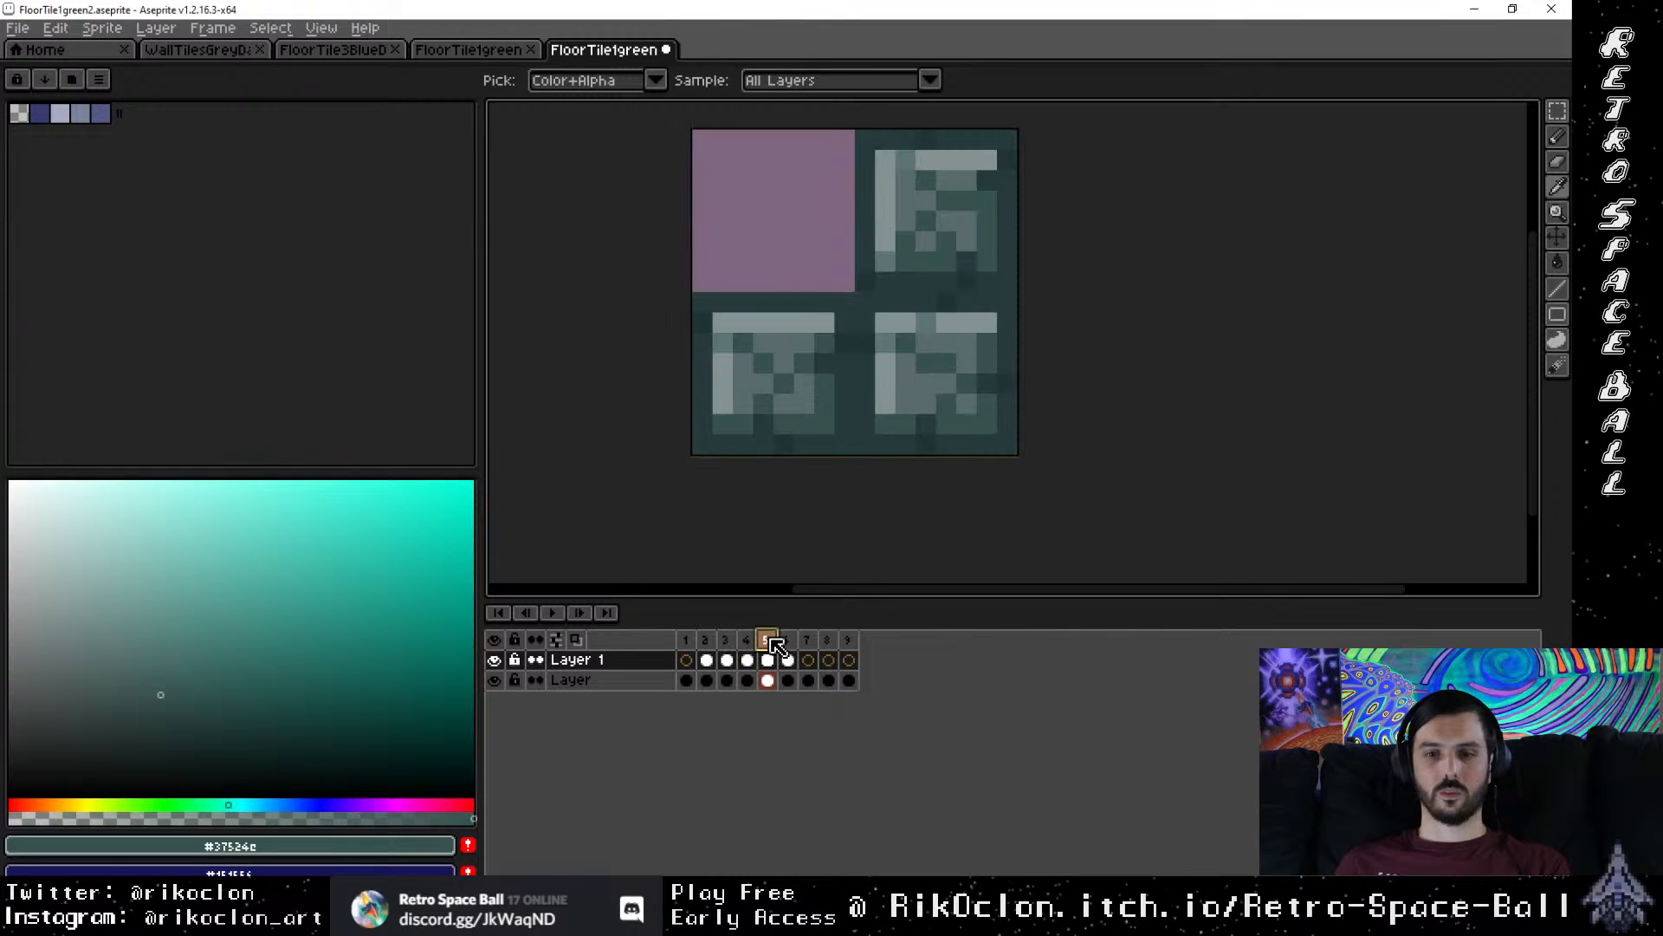
{"action": "left_click", "coordinate": [766, 421]}
{"action": "key", "text": "Left"}
{"action": "key", "text": "Left"}
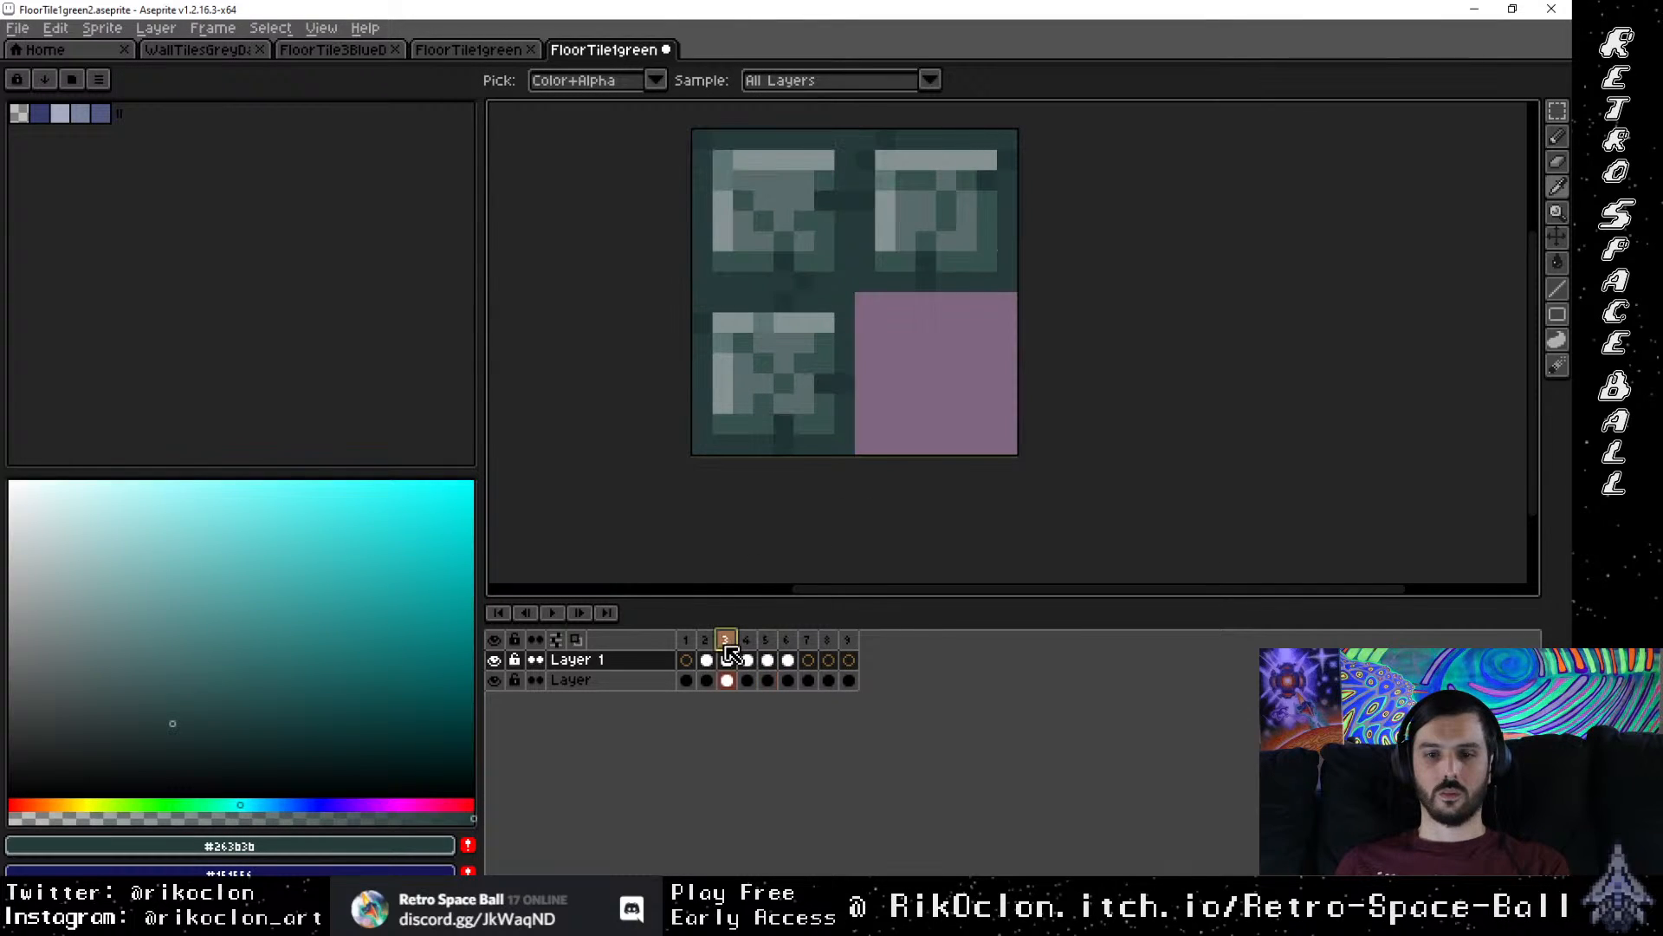
{"action": "key", "text": "Up"}
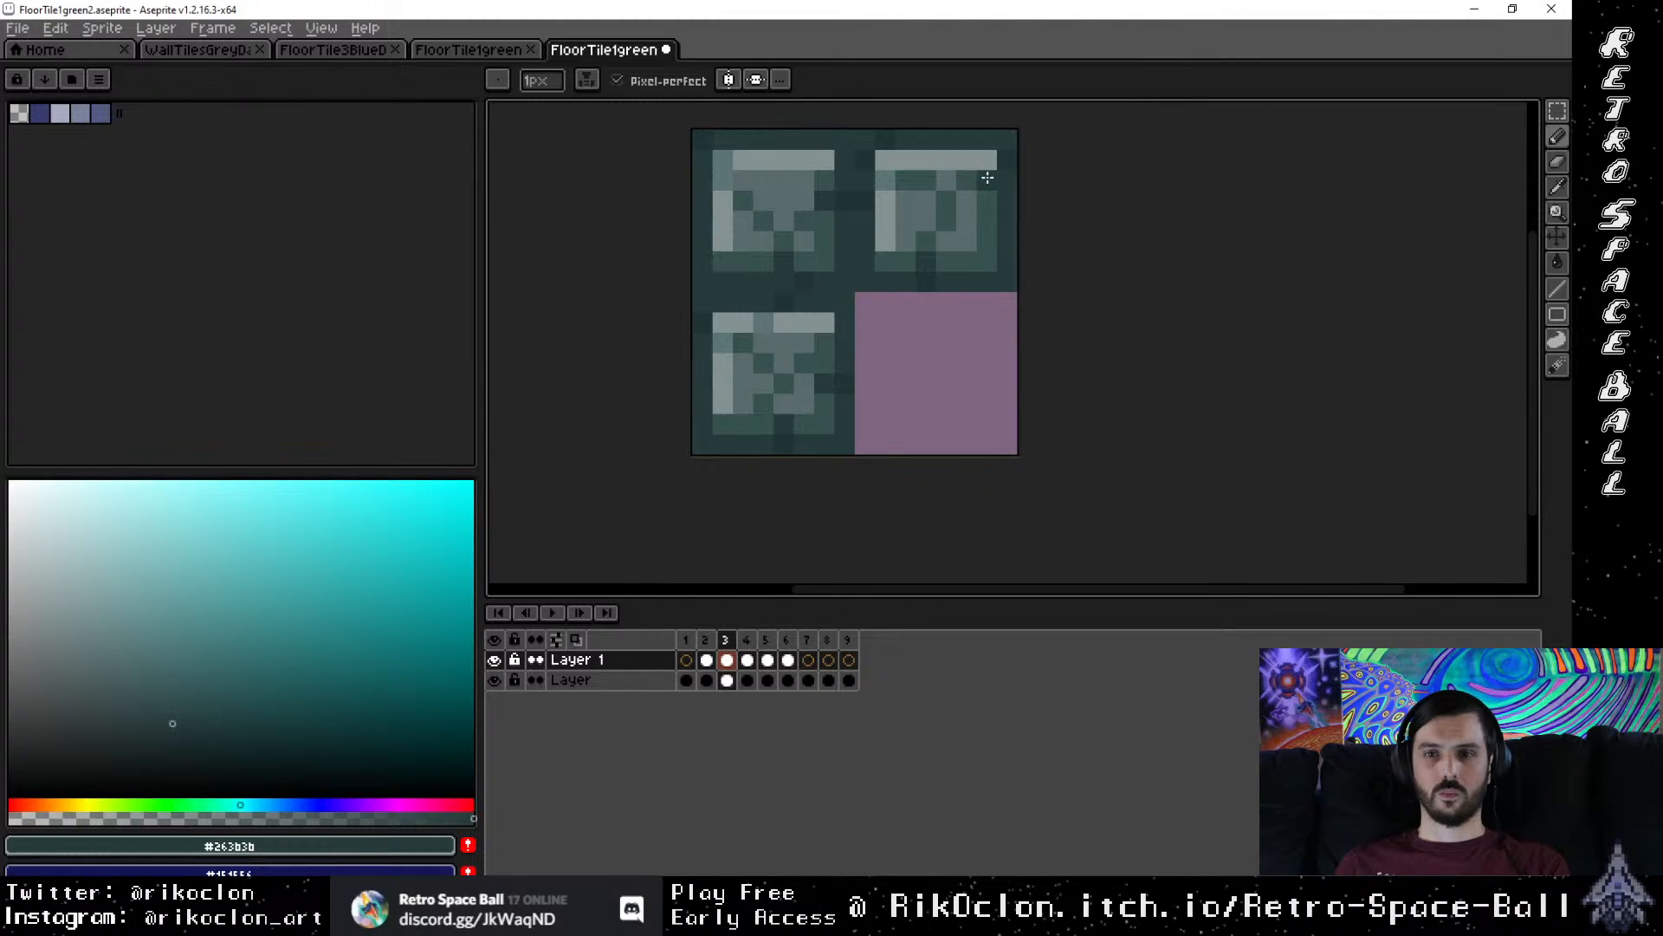
{"action": "left_click", "coordinate": [705, 640]}
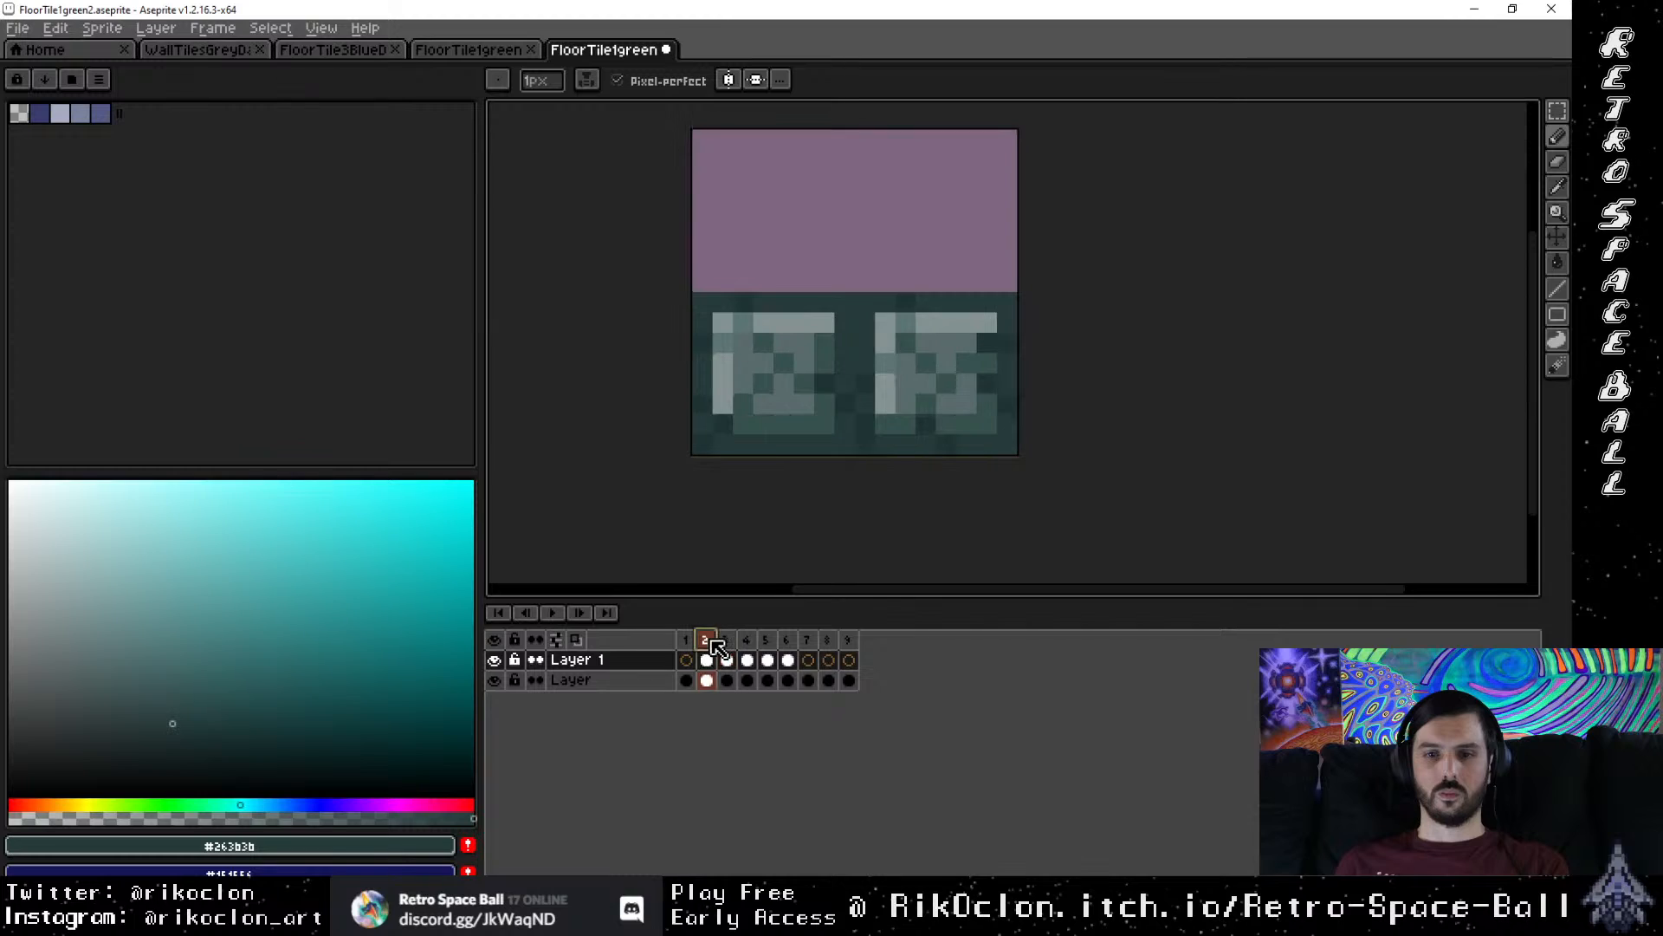
{"action": "key", "text": "Up"}
{"action": "left_click", "coordinate": [725, 639]}
{"action": "left_click", "coordinate": [753, 638]}
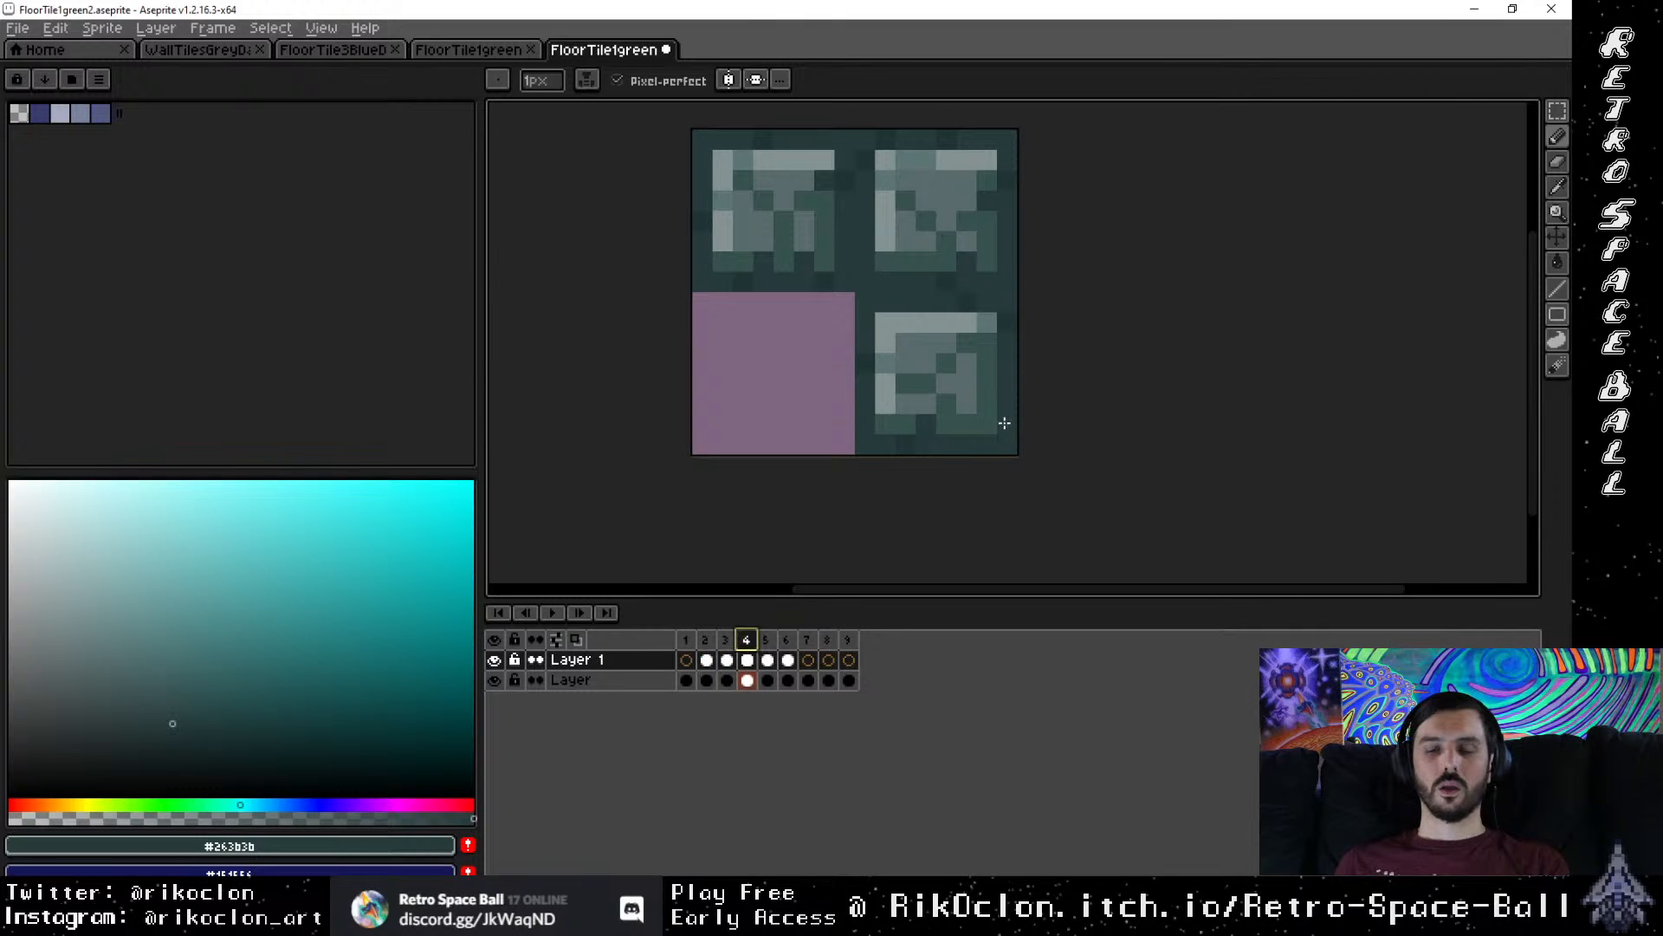
Step: Sample #203434 from frame 4 and touch up the cracks around the two blocks in frame 2
{"action": "left_click", "coordinate": [904, 442], "text": "alt"}
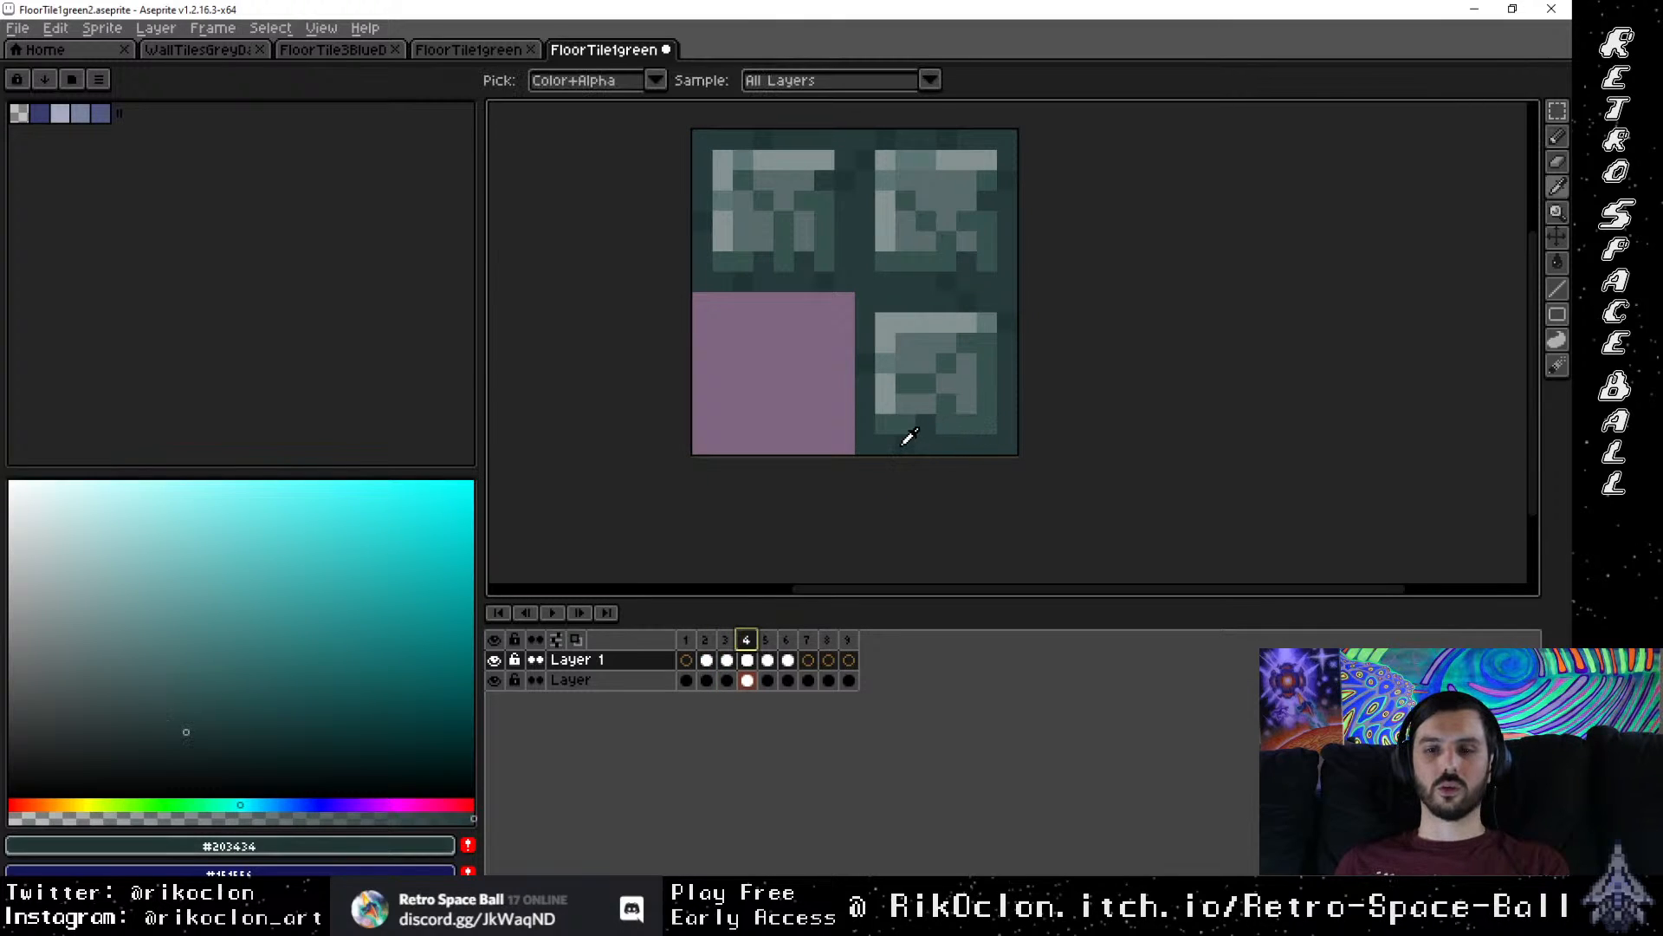
{"action": "left_click", "coordinate": [705, 639]}
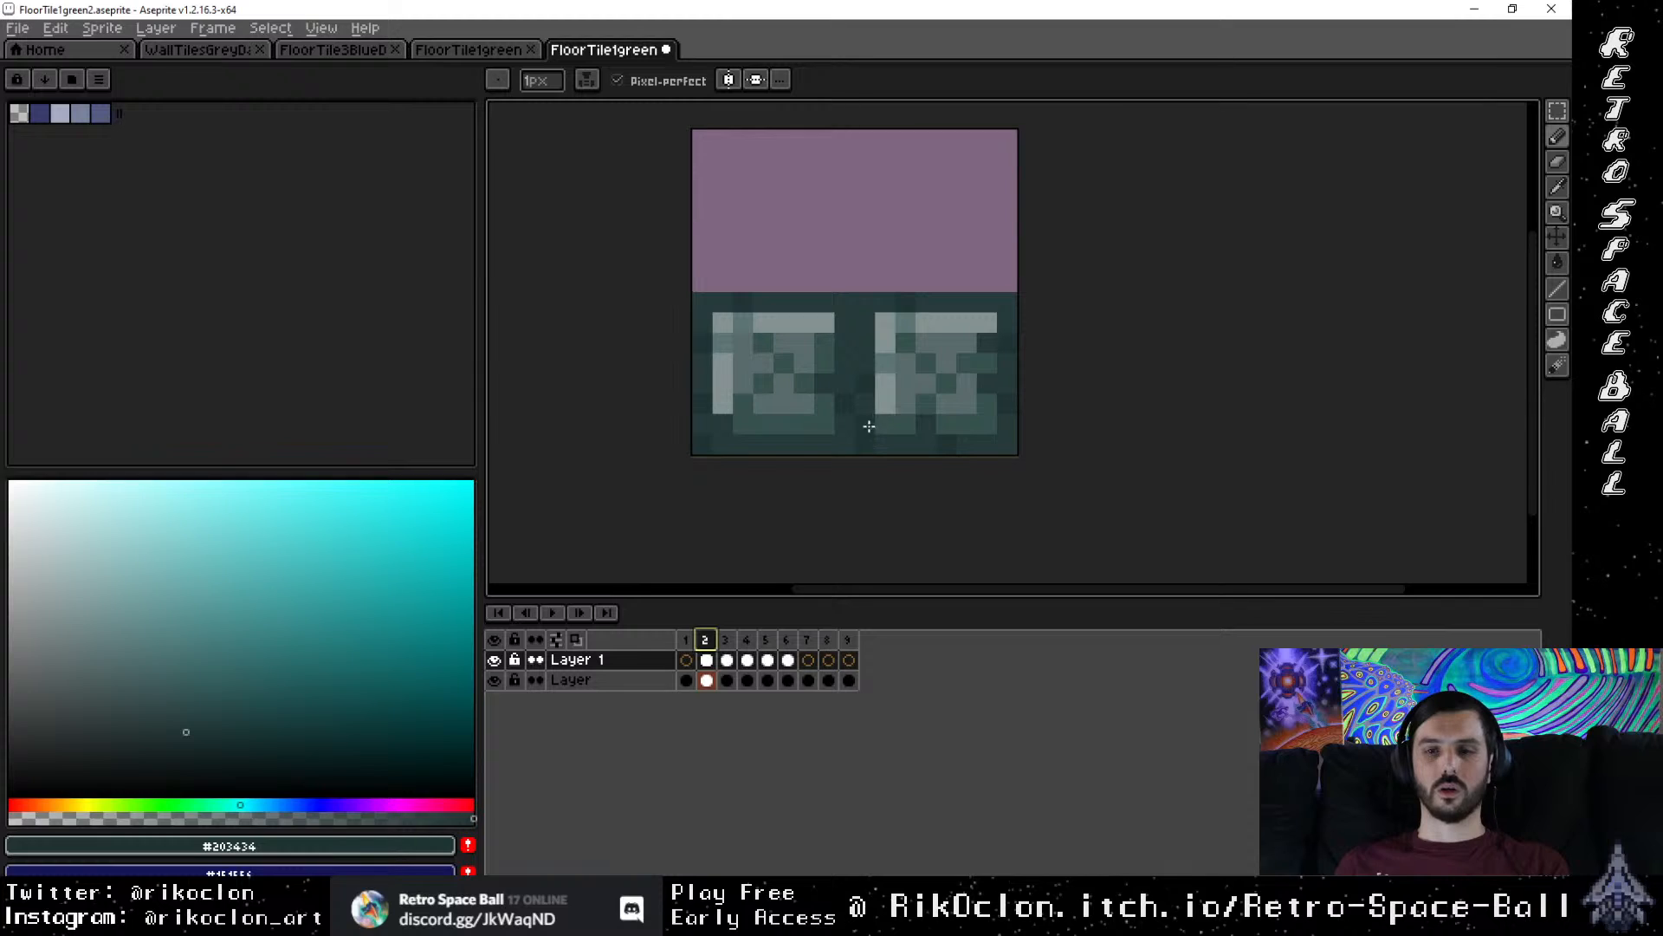
{"action": "left_click", "coordinate": [927, 385]}
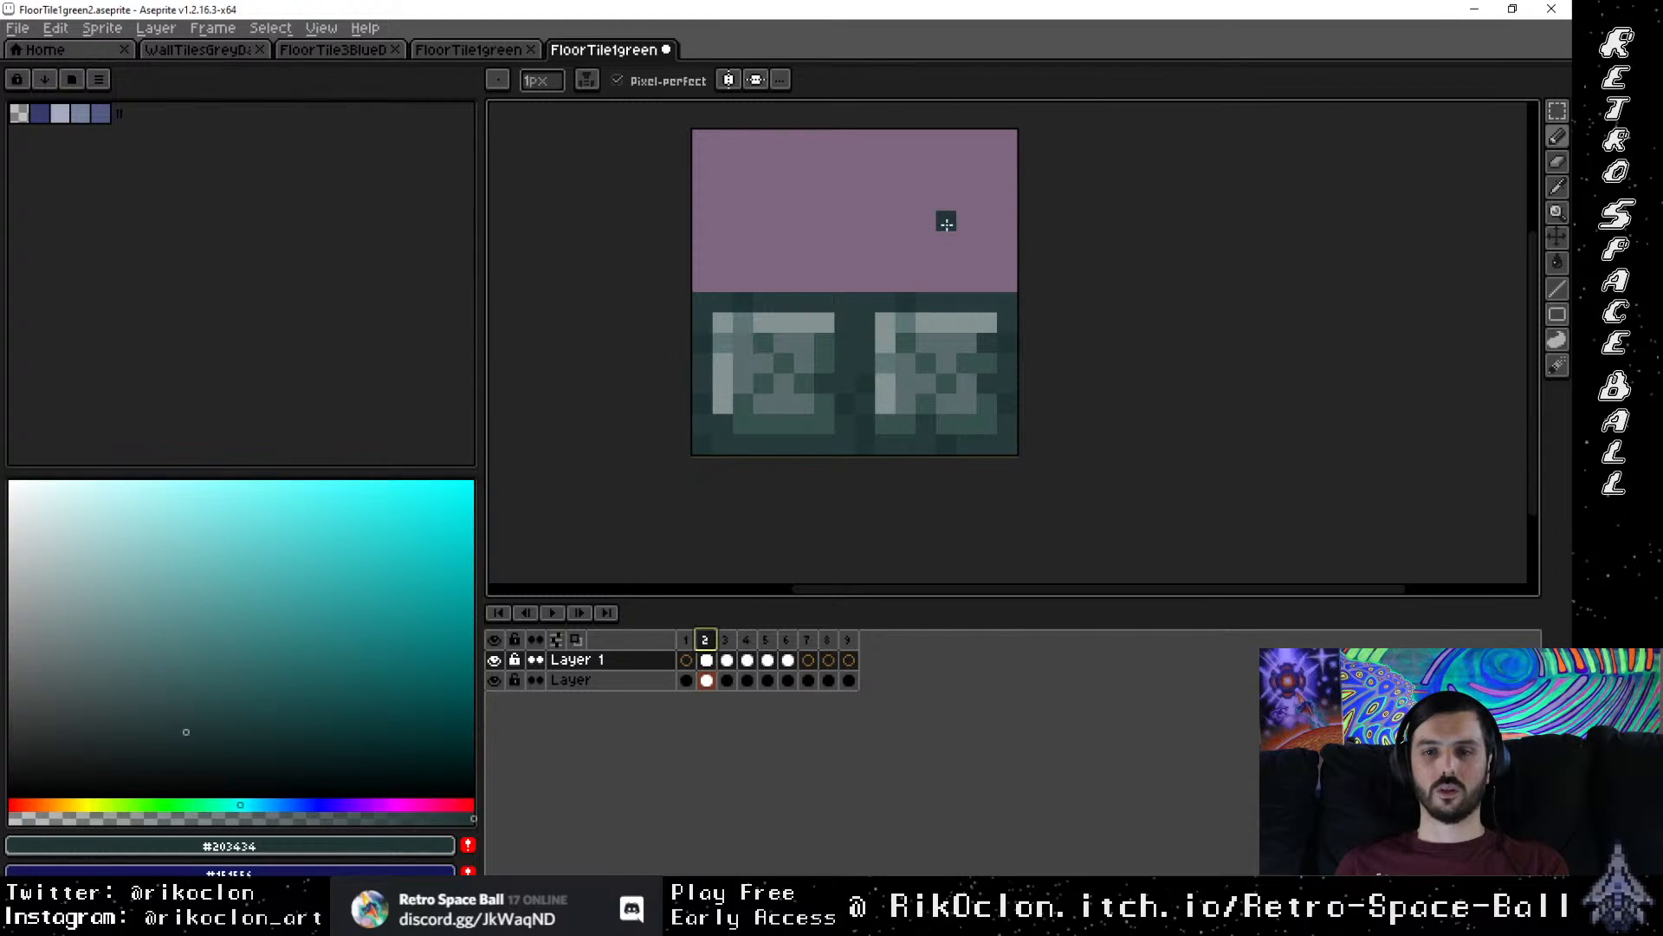
Step: Step through frames 2 to 5 and compare their shaded crack overlays
{"action": "left_click", "coordinate": [726, 641]}
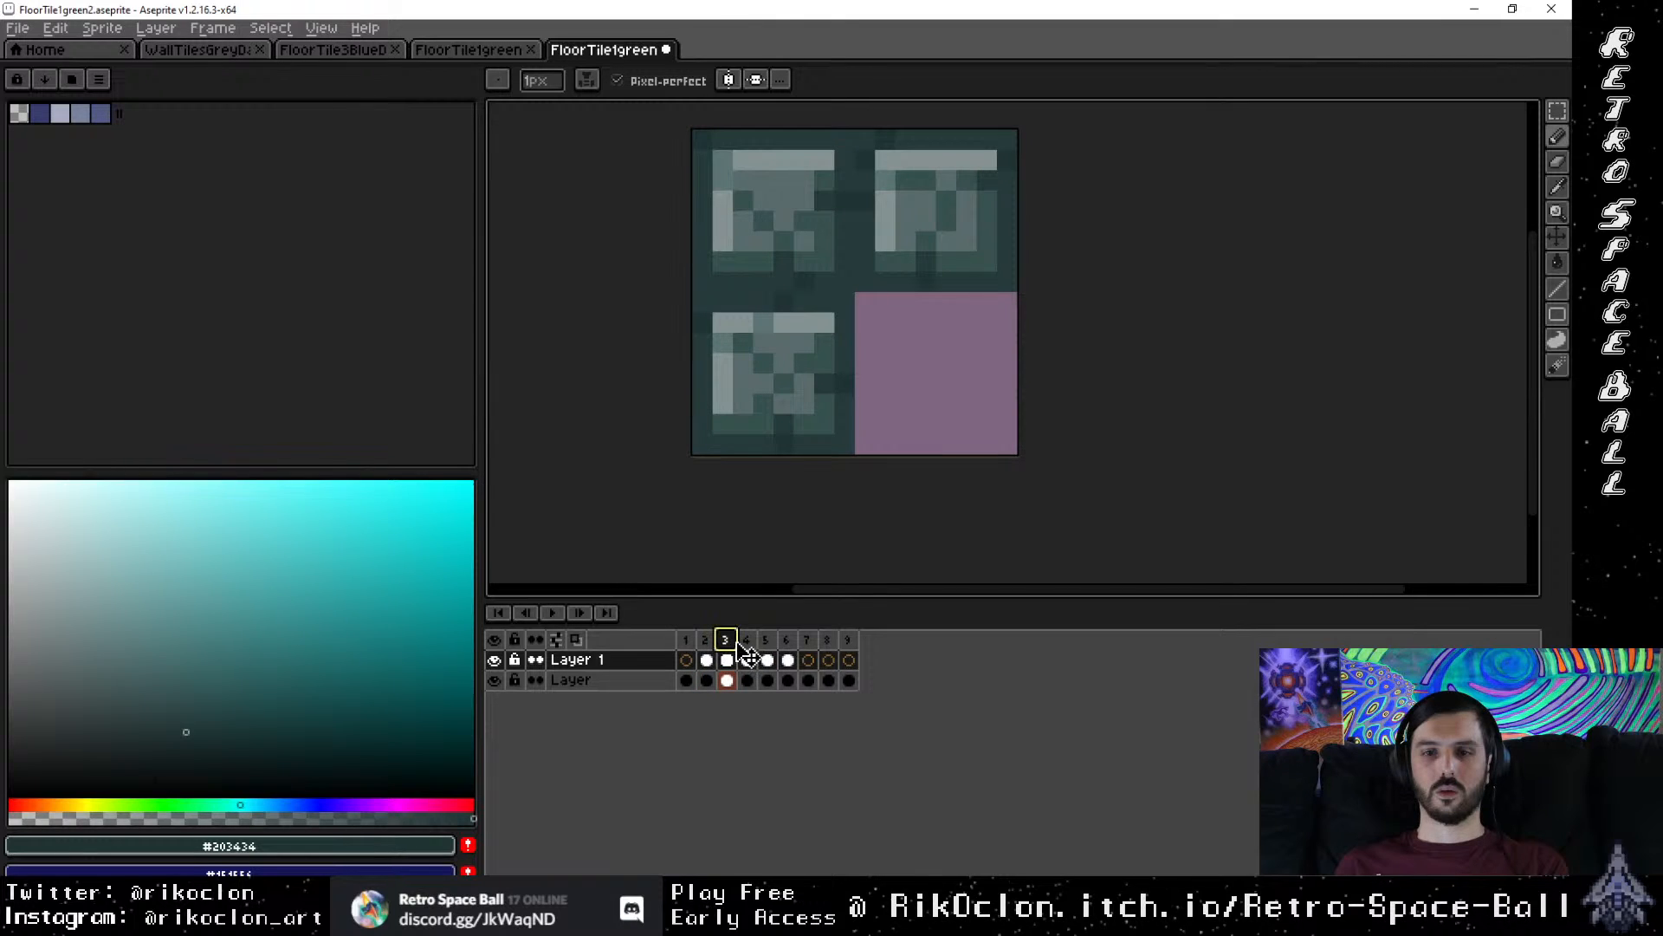
{"action": "left_click", "coordinate": [705, 641]}
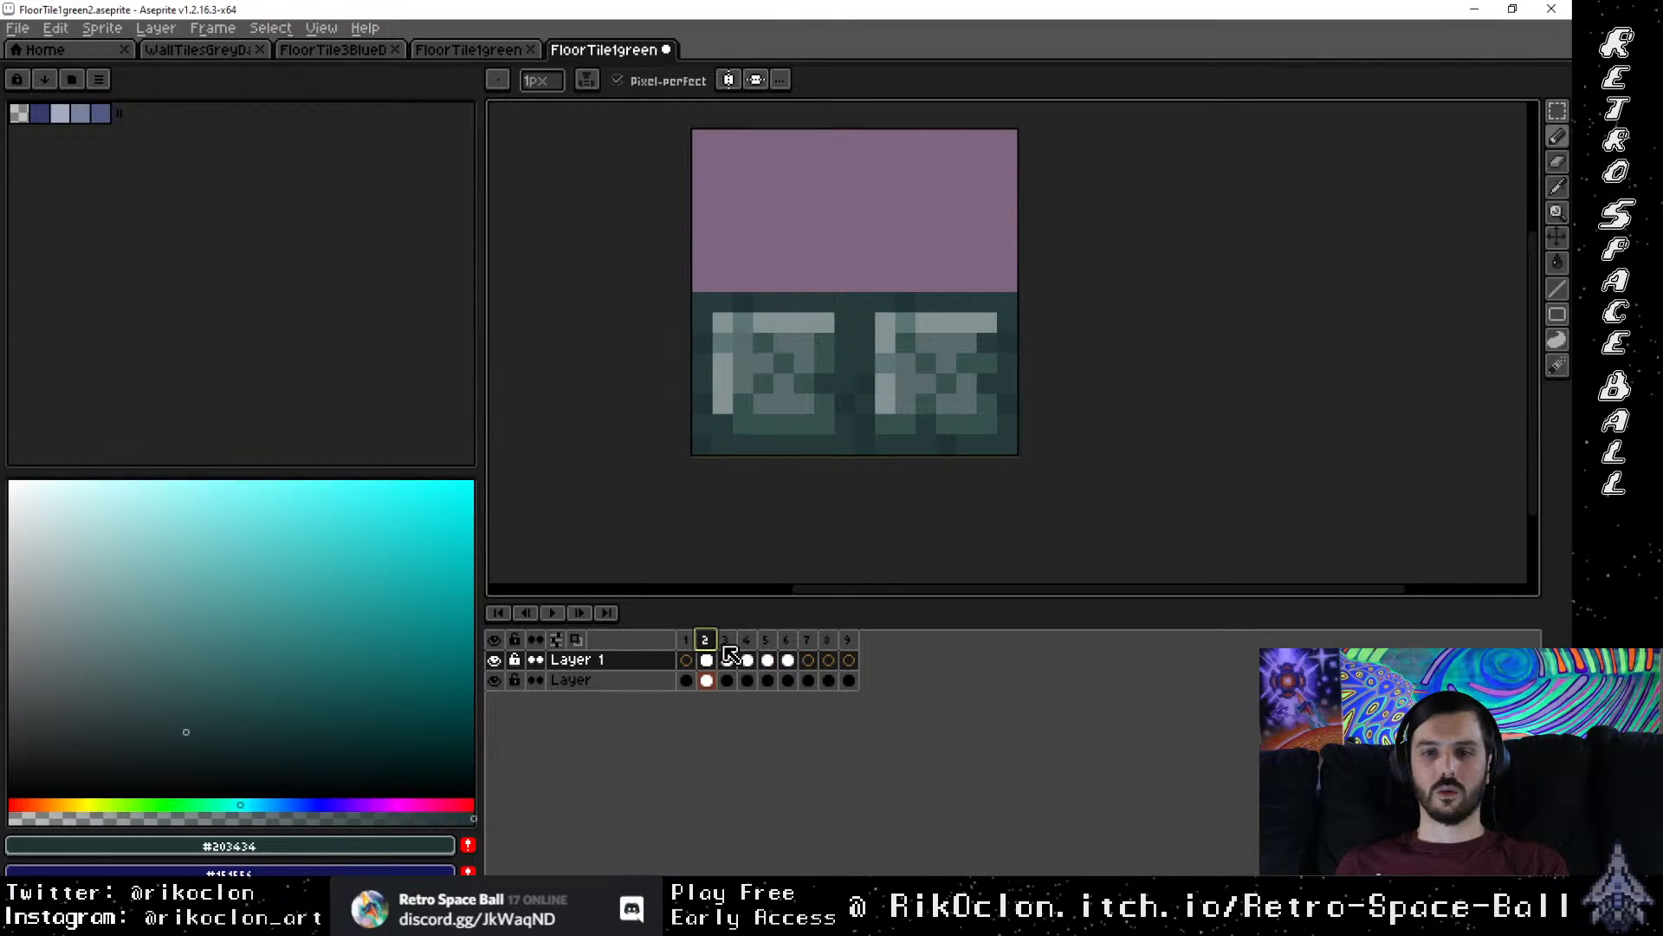
{"action": "left_click", "coordinate": [728, 658]}
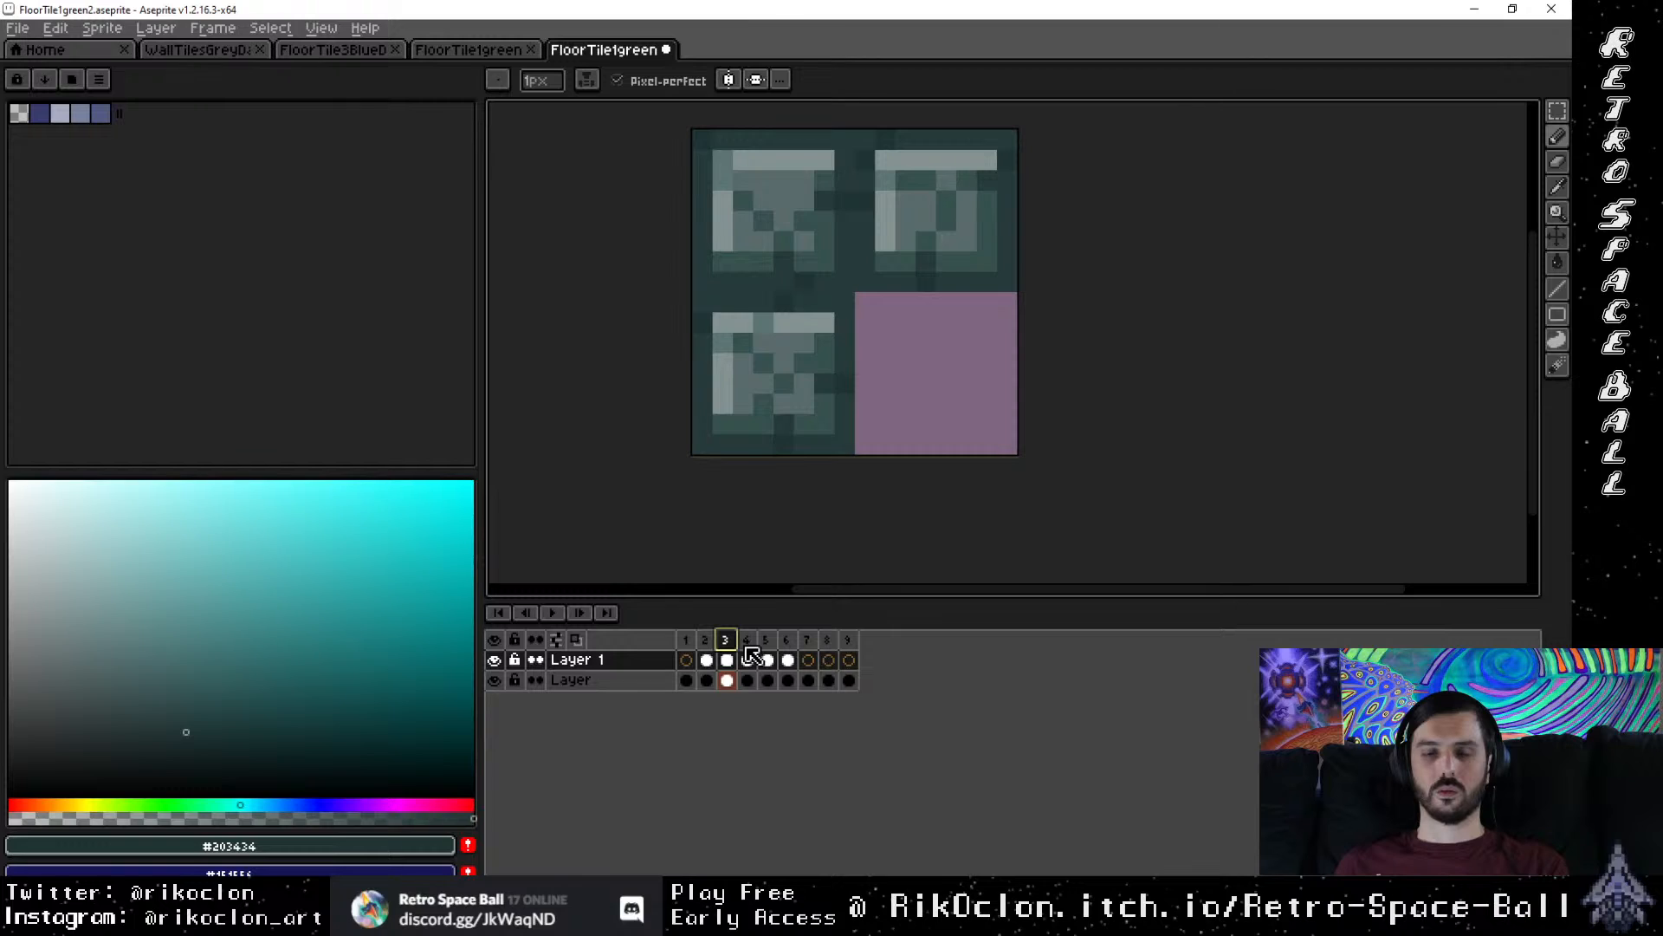
{"action": "left_click", "coordinate": [748, 650]}
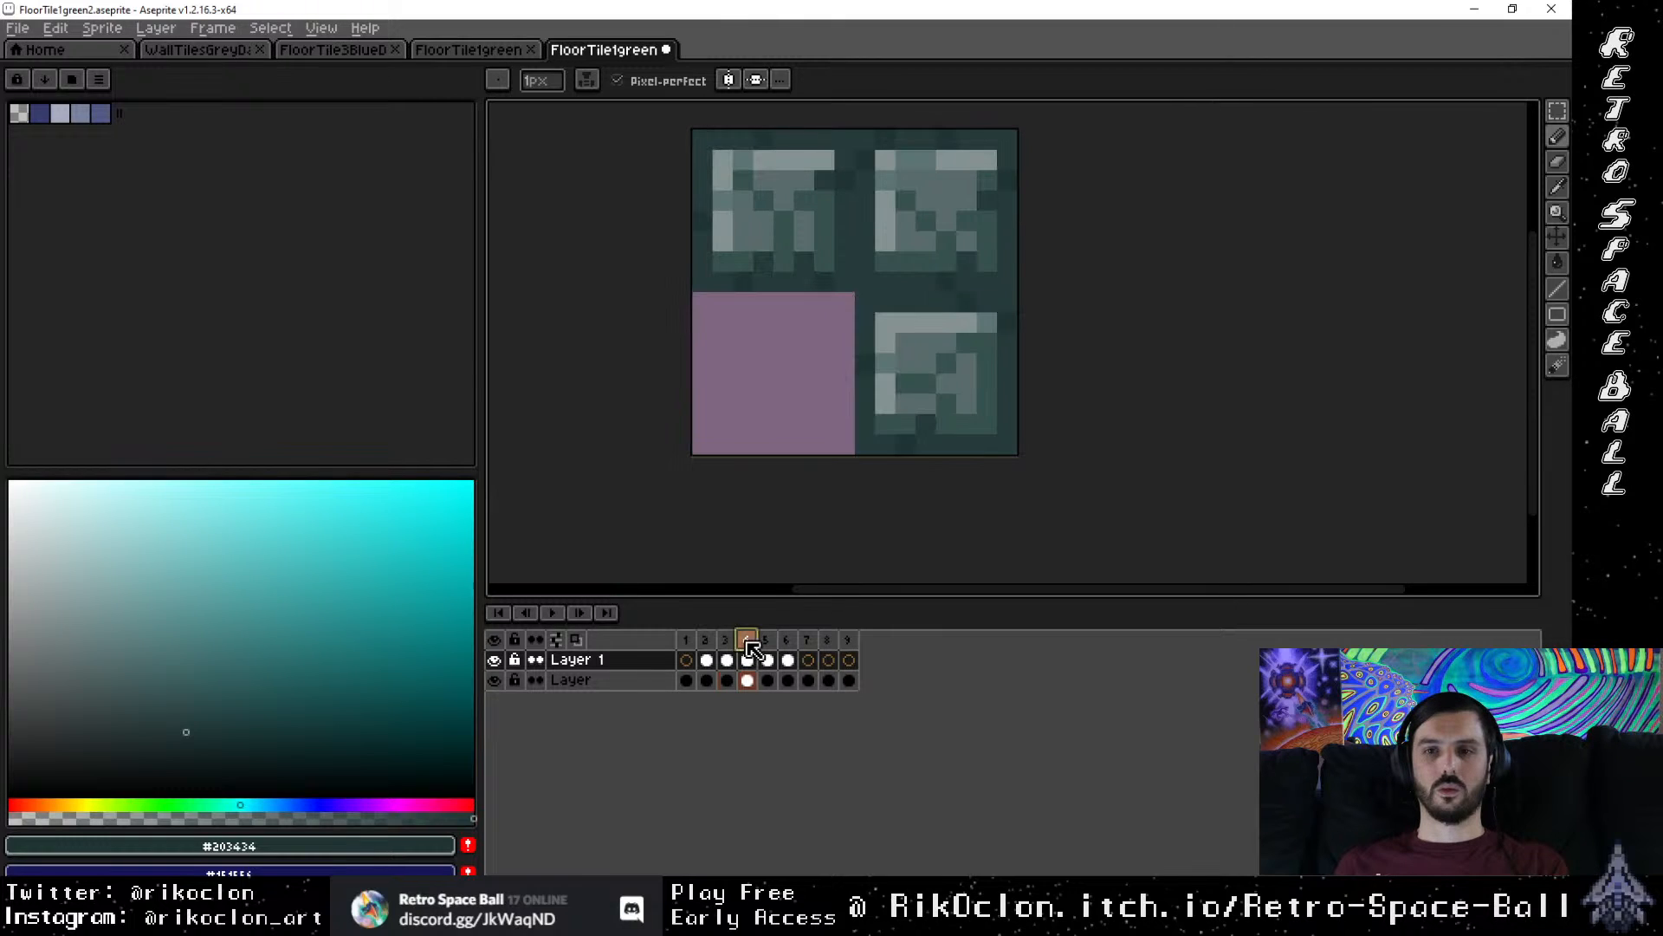
{"action": "left_click", "coordinate": [768, 661]}
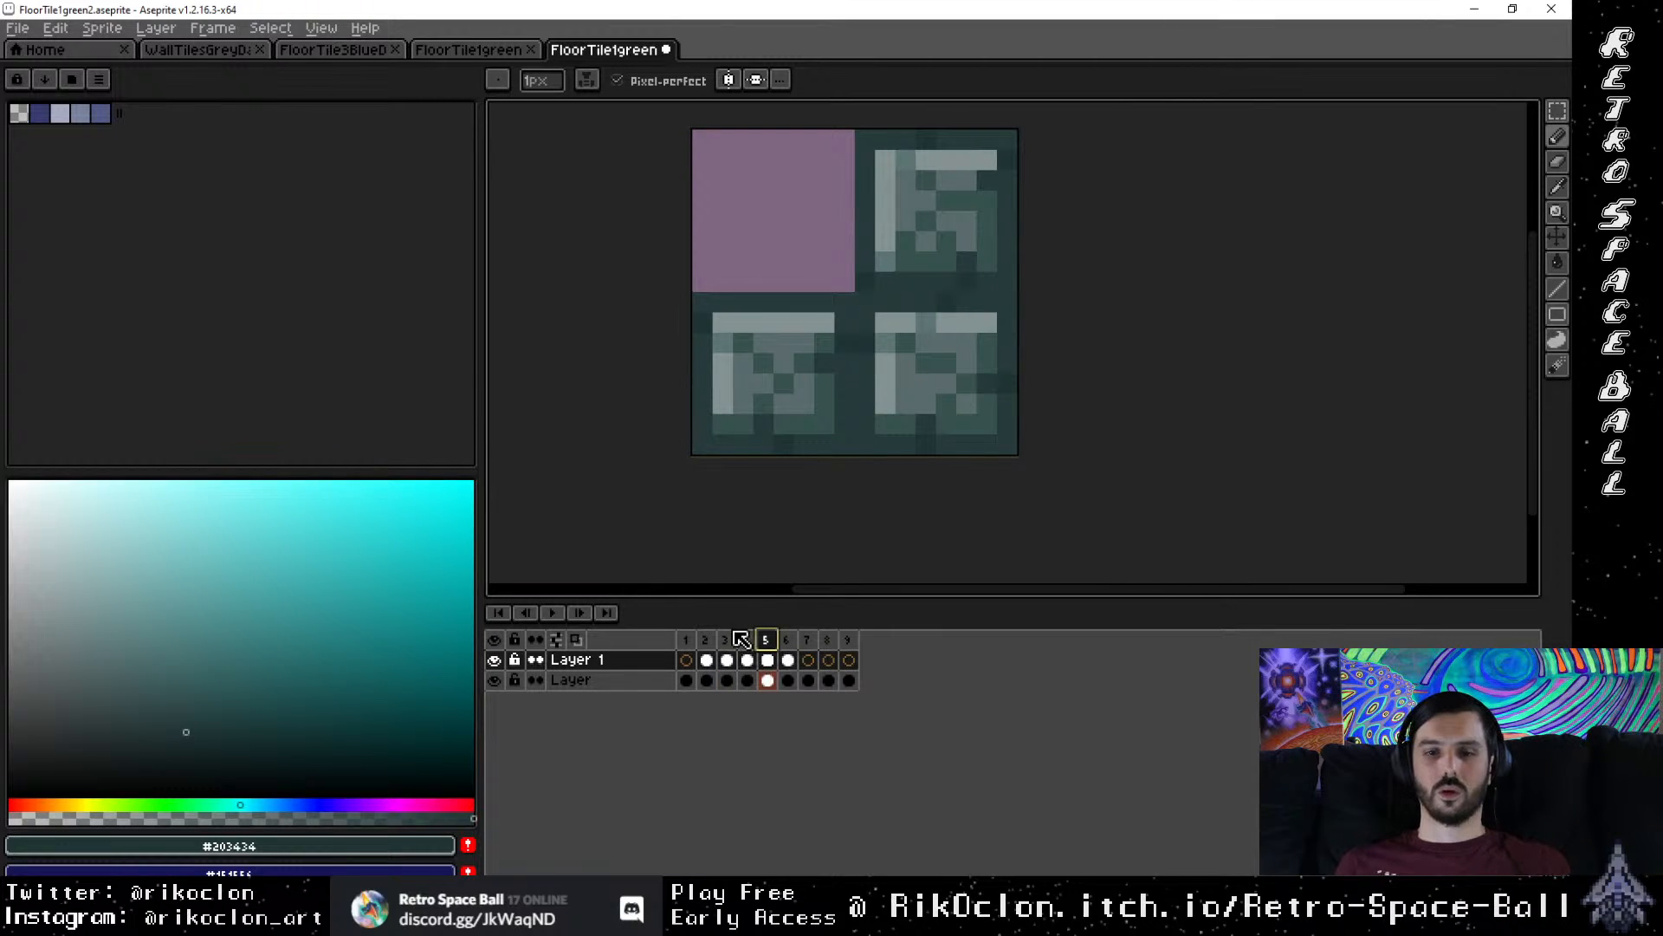
{"action": "left_click", "coordinate": [706, 657]}
Step: Add a new frame after frame 1 that carries over the complete uncracked tile
{"action": "left_click", "coordinate": [689, 642]}
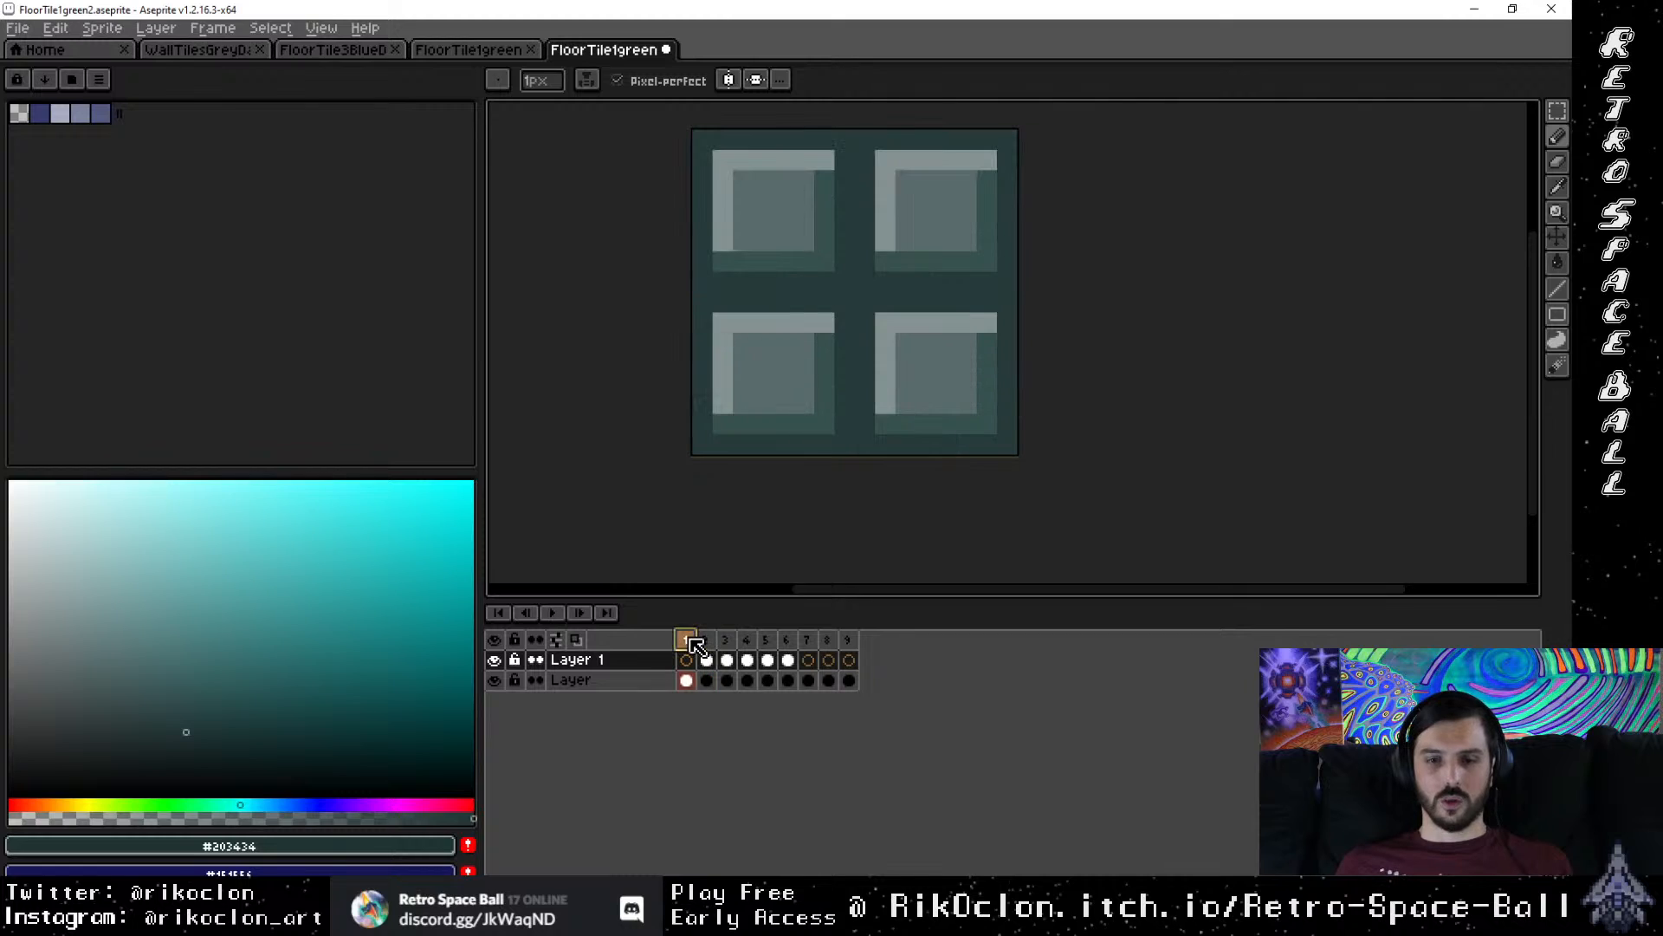
{"action": "right_click", "coordinate": [691, 640]}
{"action": "left_click", "coordinate": [735, 677]}
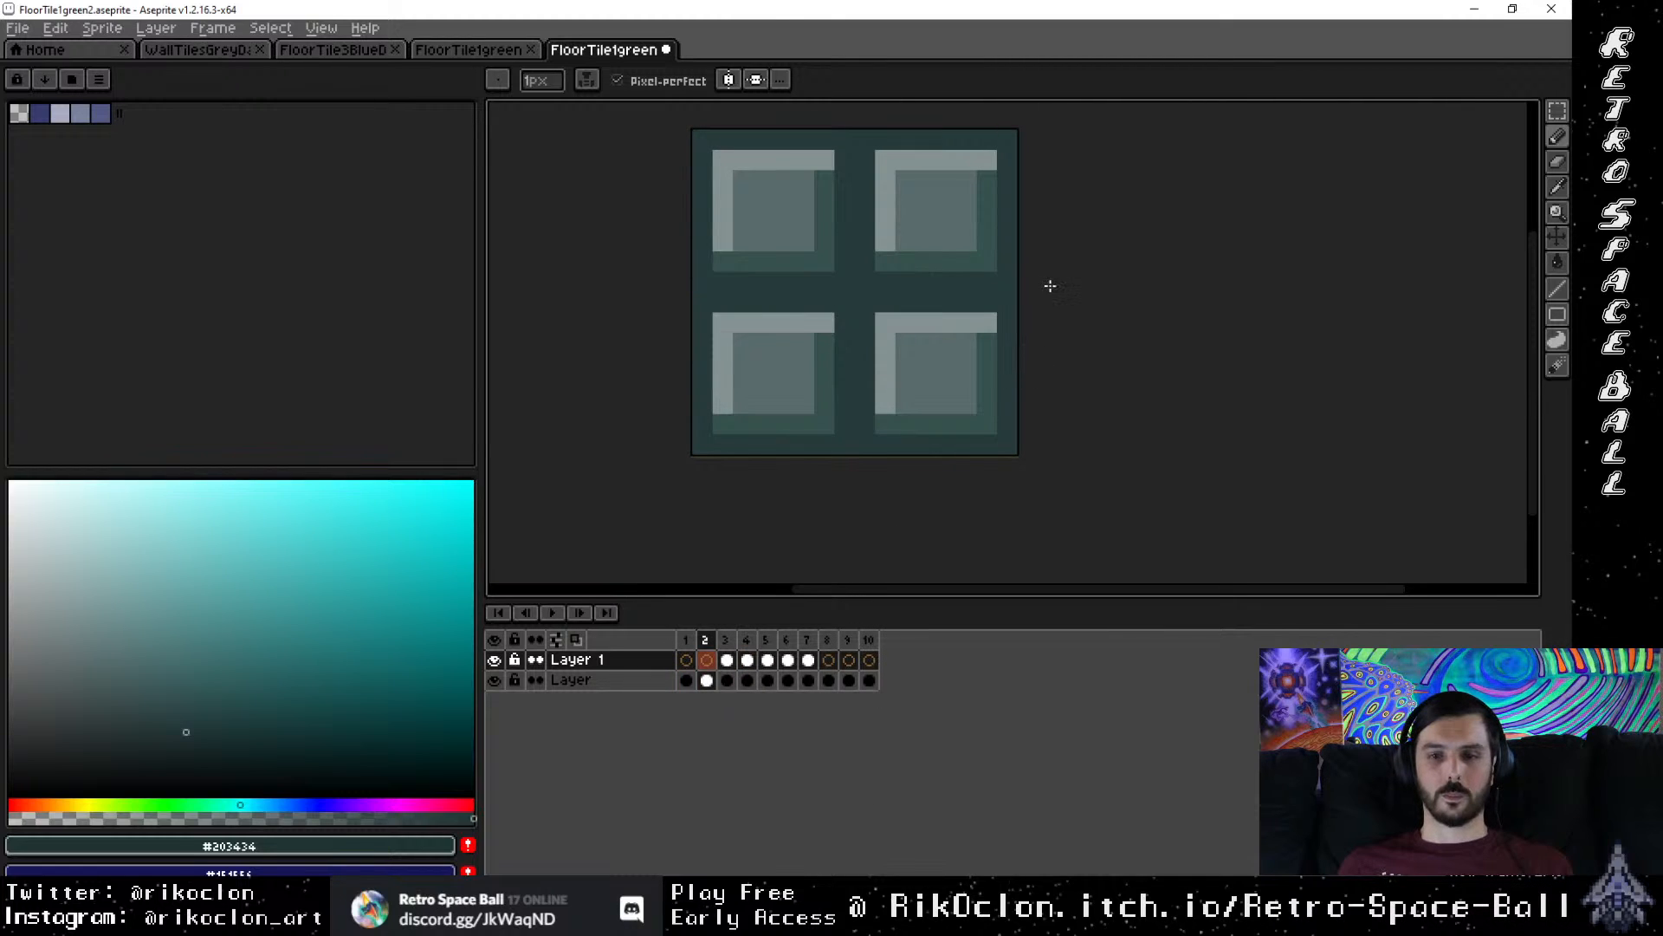
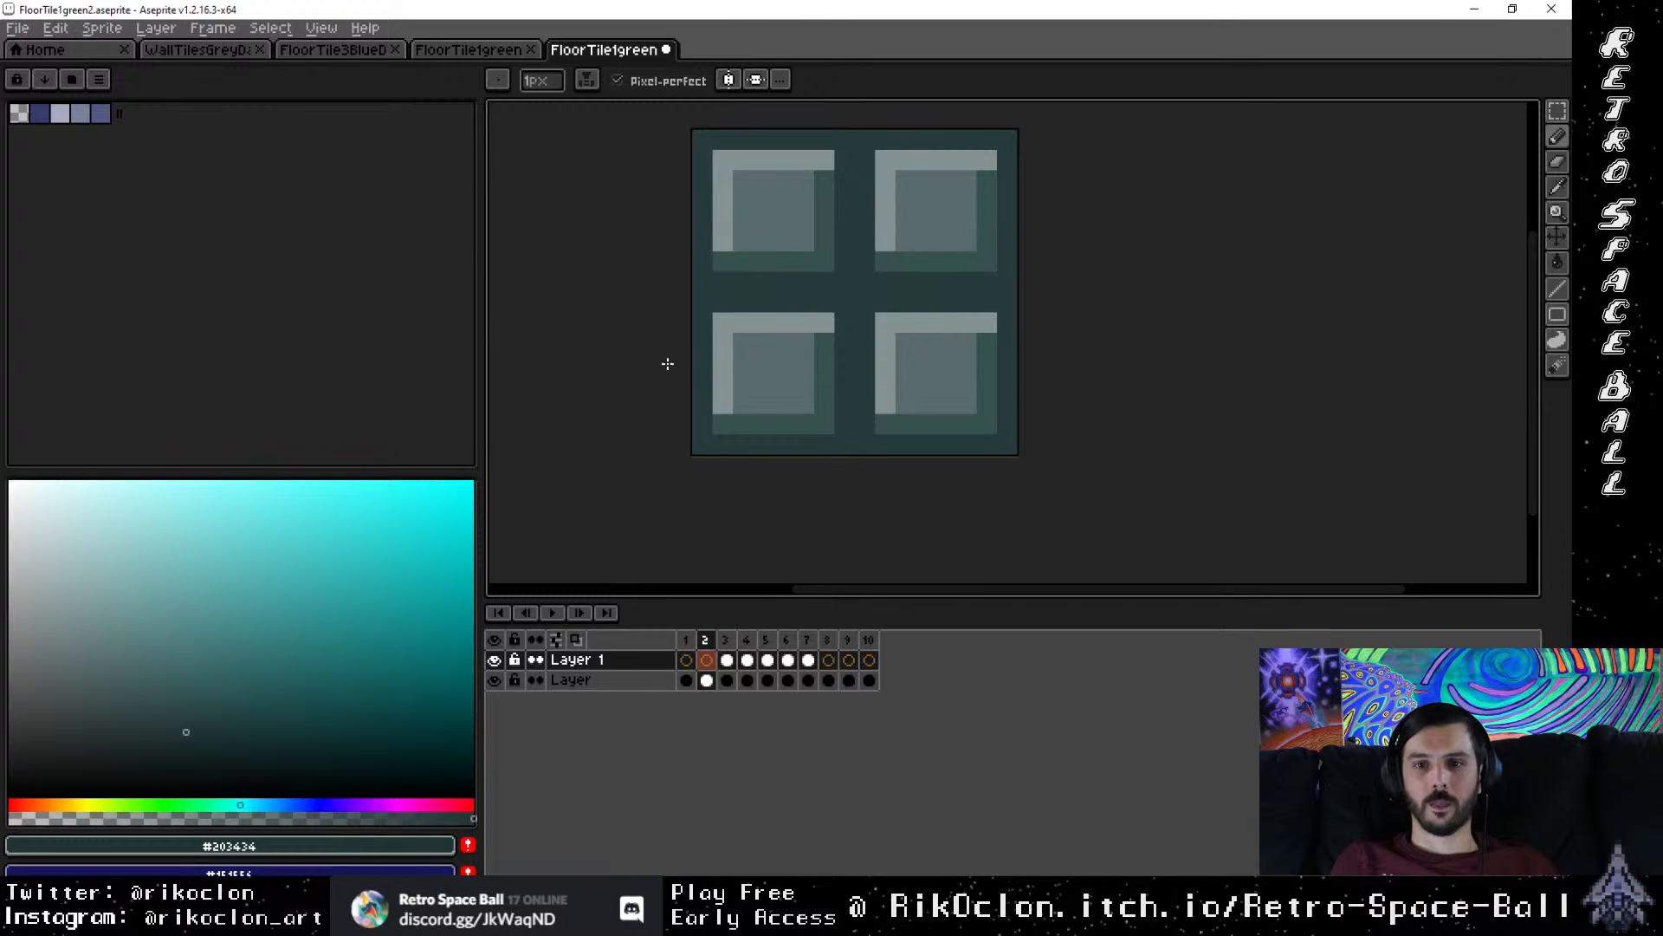
{"action": "left_click", "coordinate": [725, 640]}
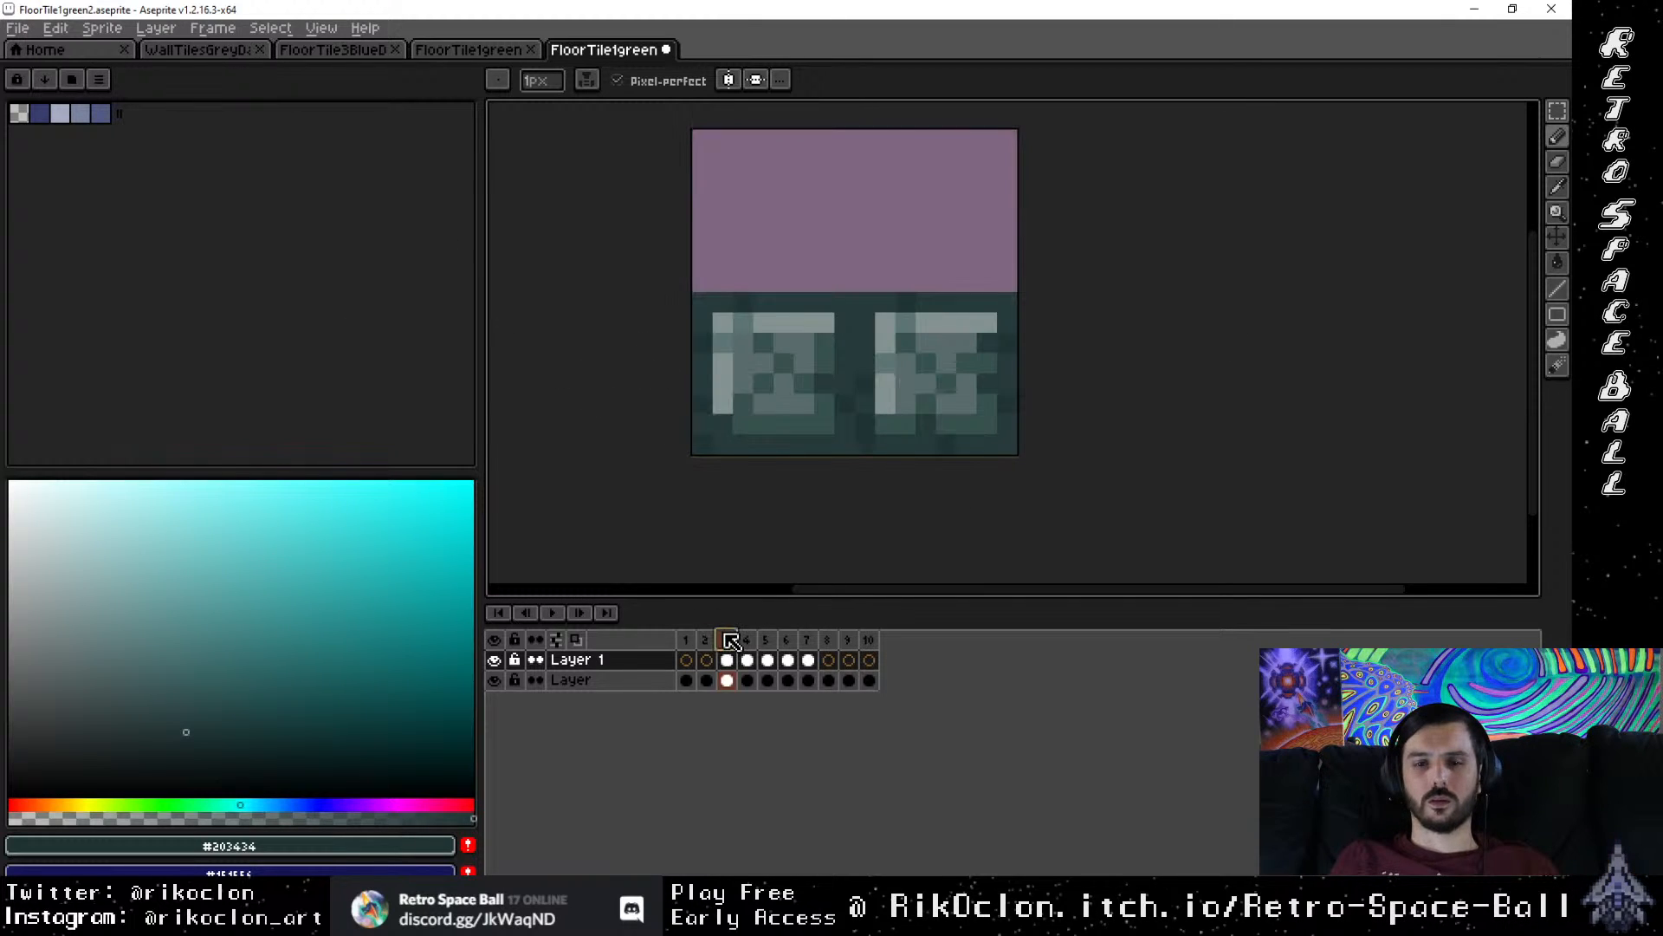
{"action": "left_click", "coordinate": [706, 640]}
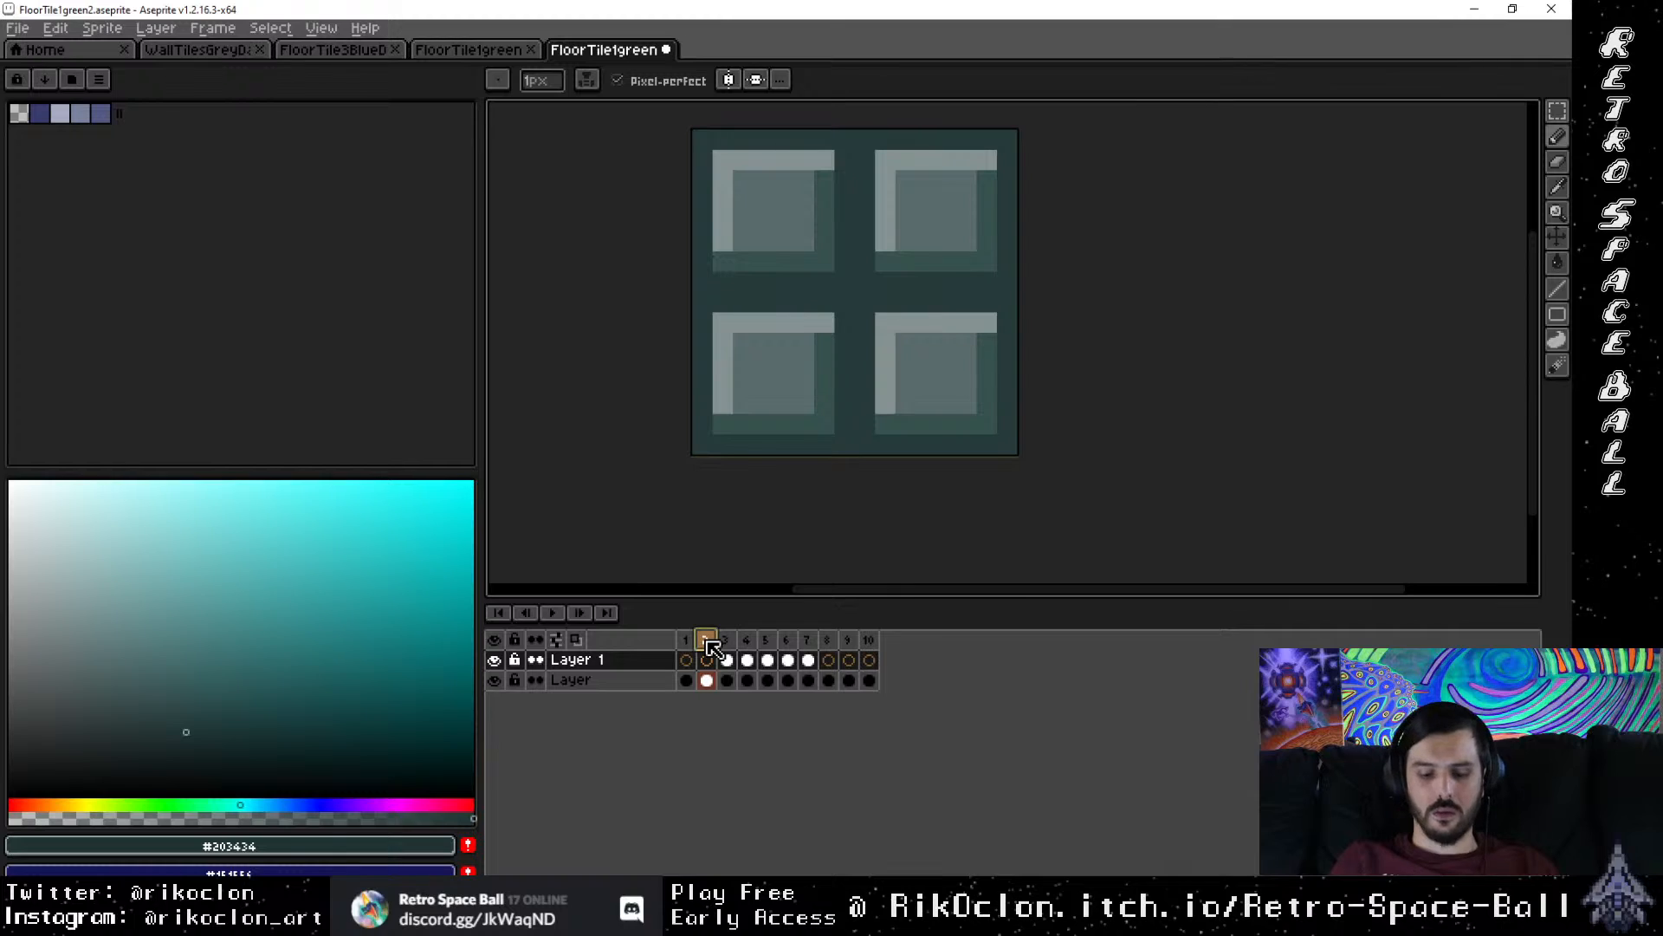
Step: Delete the upper half of the tile on the base layer of the new frame 2
{"action": "key", "text": "m"}
{"action": "left_click_drag", "start_coordinate": [693, 130], "coordinate": [1018, 292]}
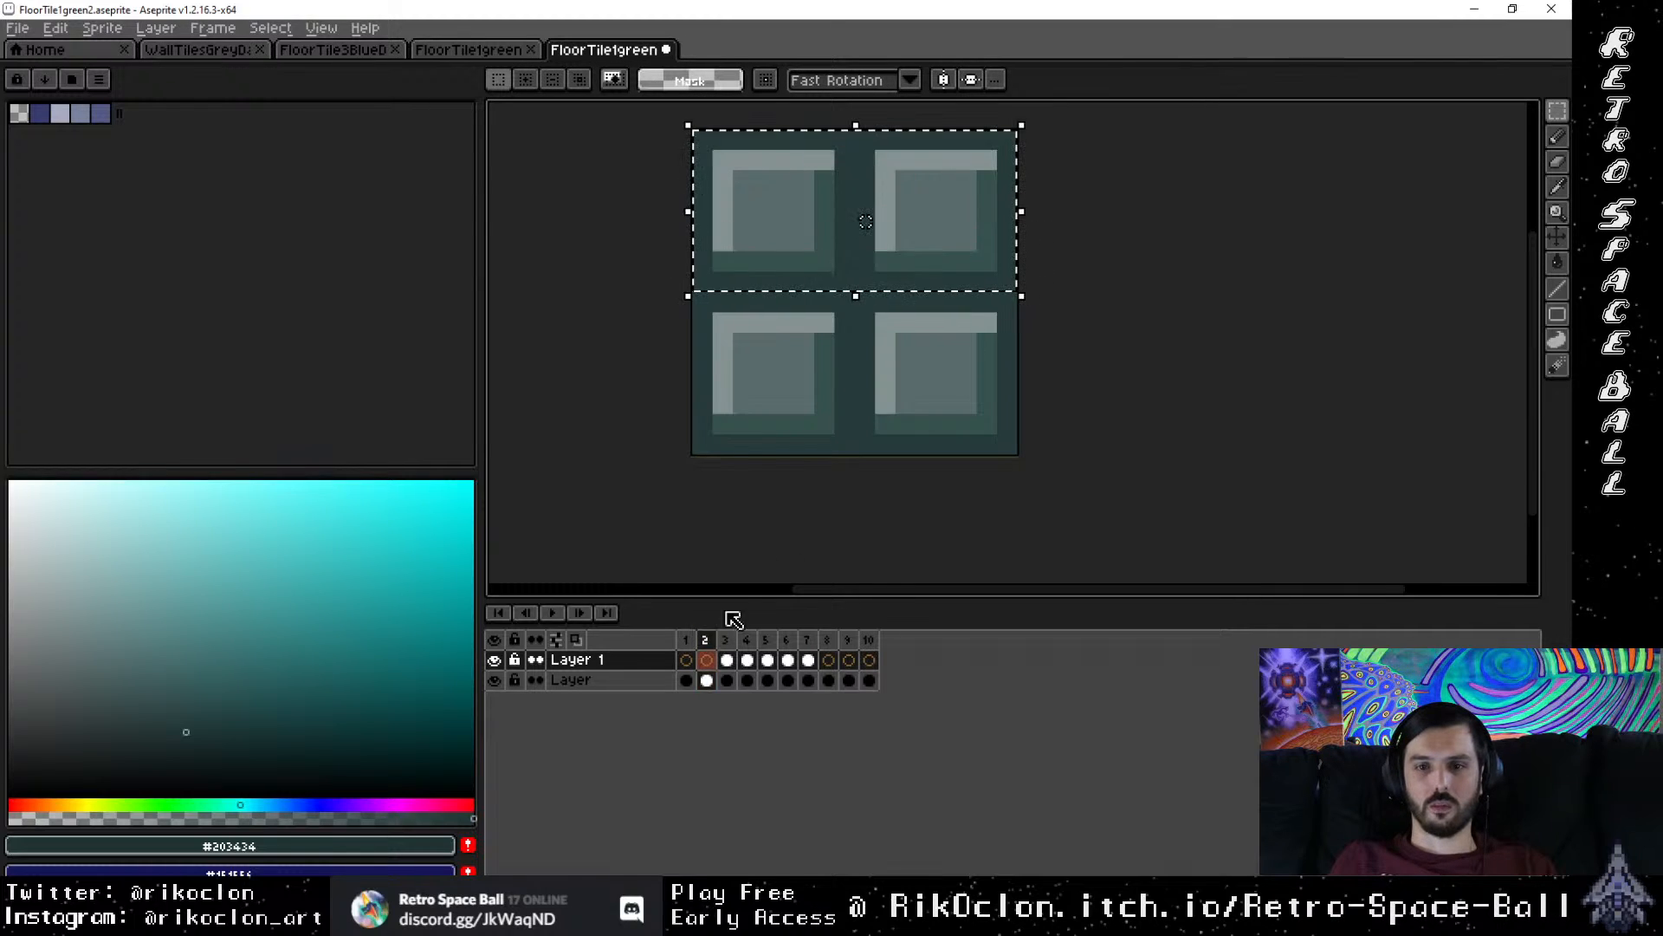
{"action": "left_click", "coordinate": [707, 680]}
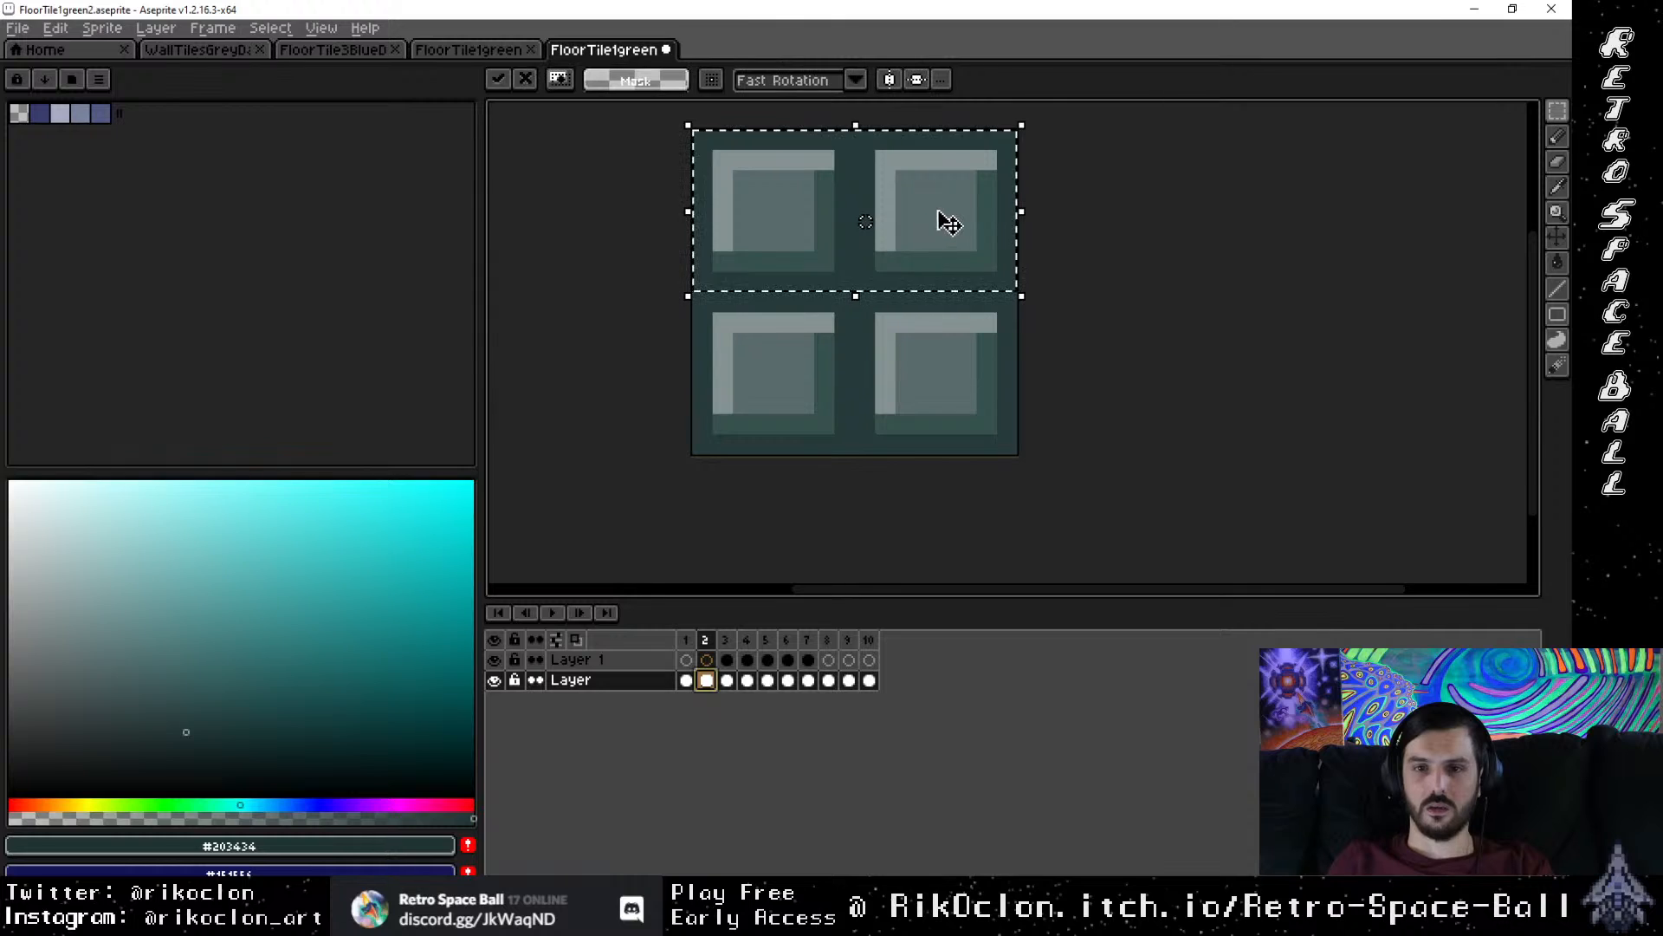
{"action": "key", "text": "Delete"}
Step: Compare against frame 3's cracks, then activate the empty Layer 1 cel in frame 2 with the Pencil tool
{"action": "left_click", "coordinate": [710, 661]}
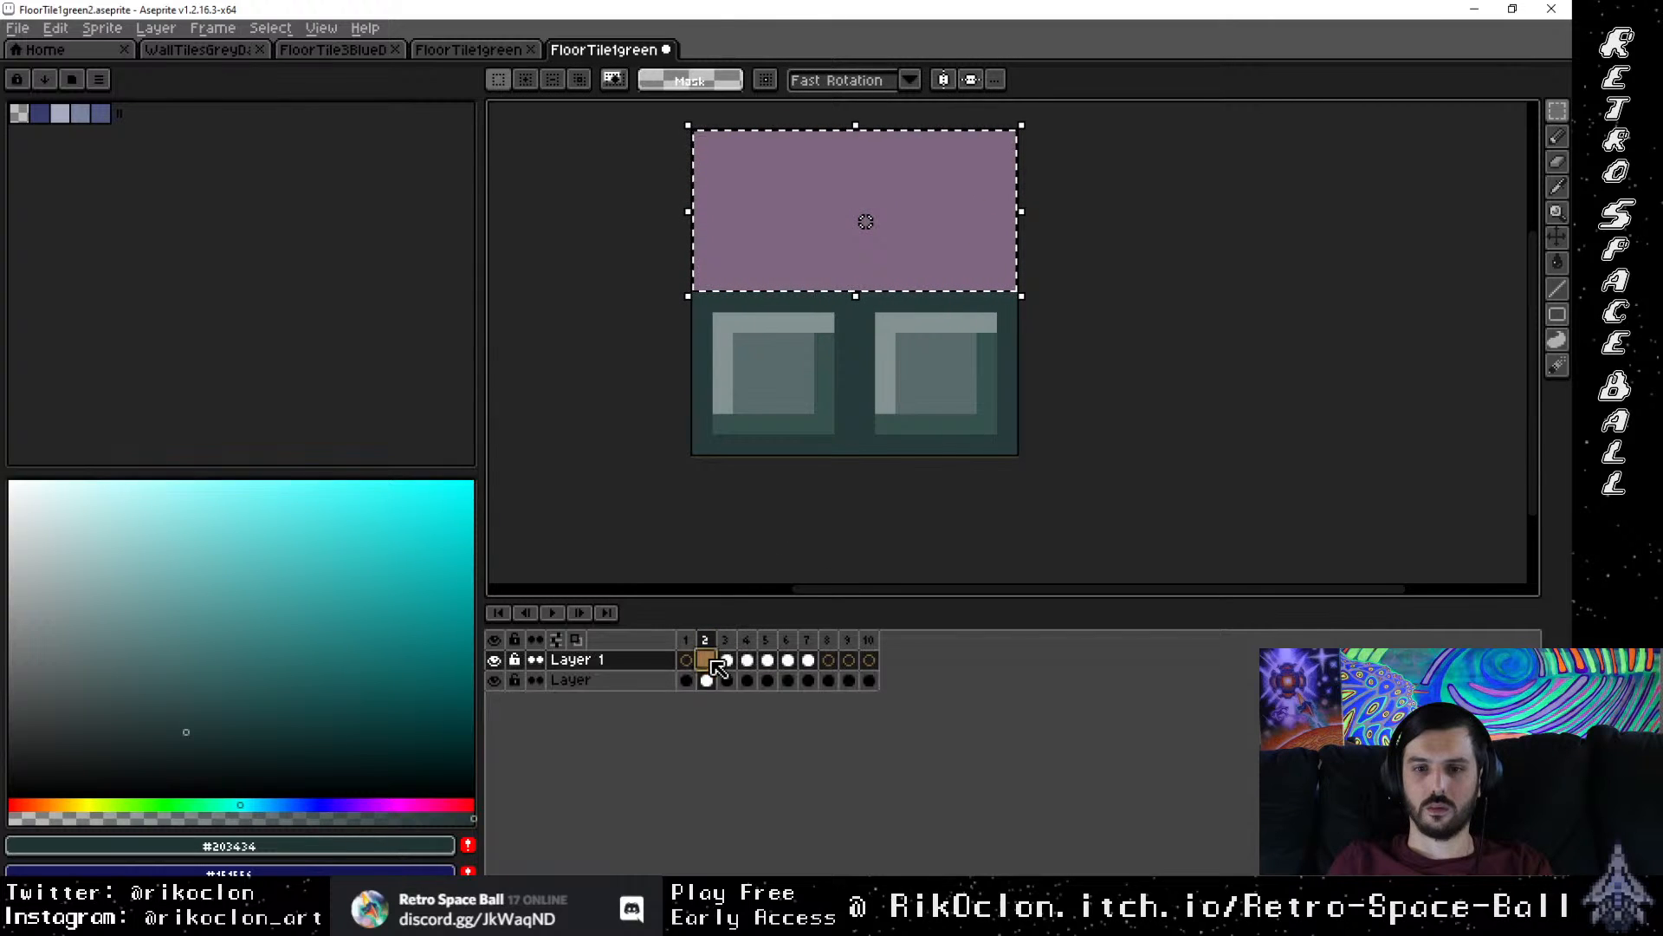
{"action": "left_click", "coordinate": [727, 660]}
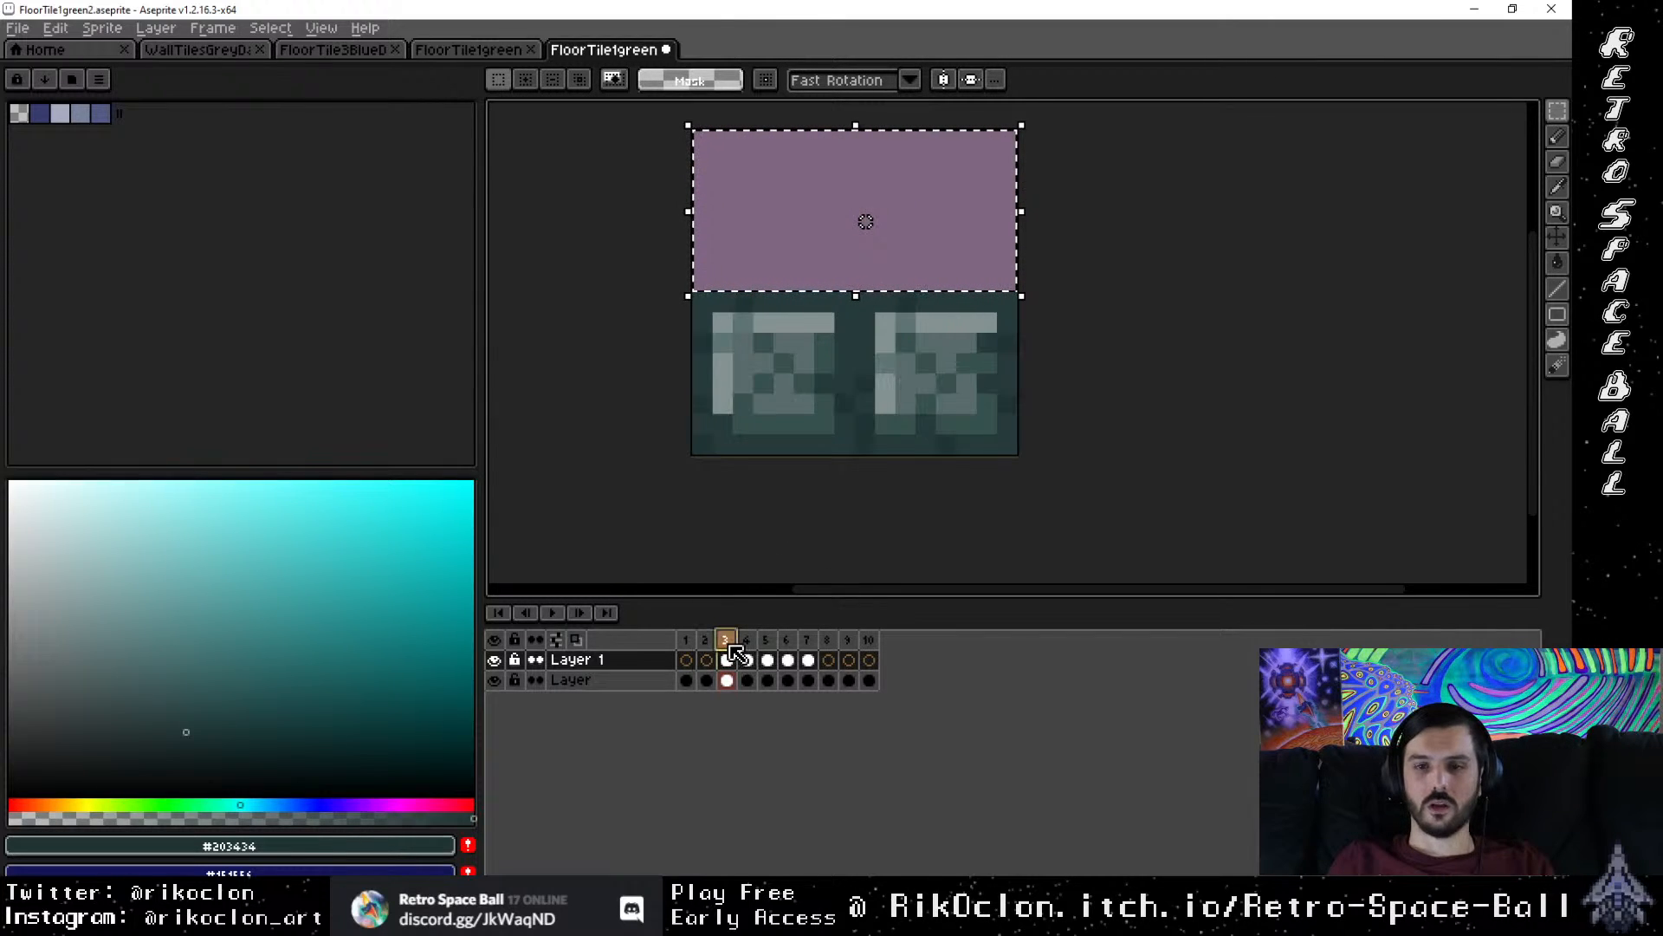
{"action": "key", "text": "i"}
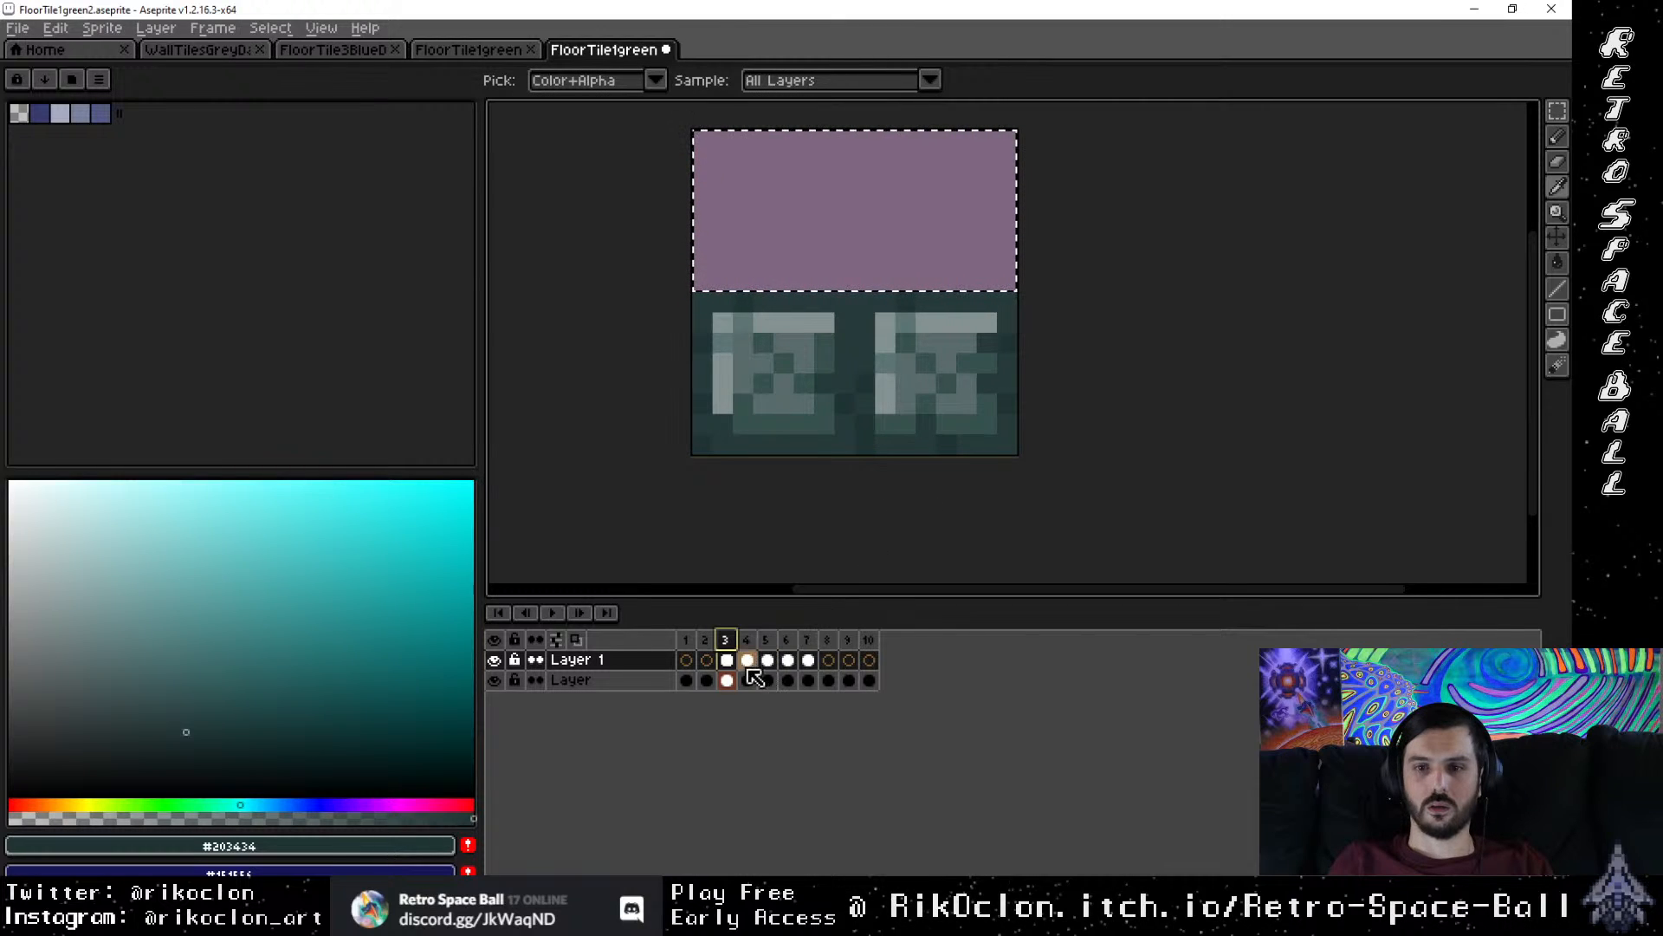
{"action": "left_click", "coordinate": [707, 661]}
{"action": "key", "text": "b"}
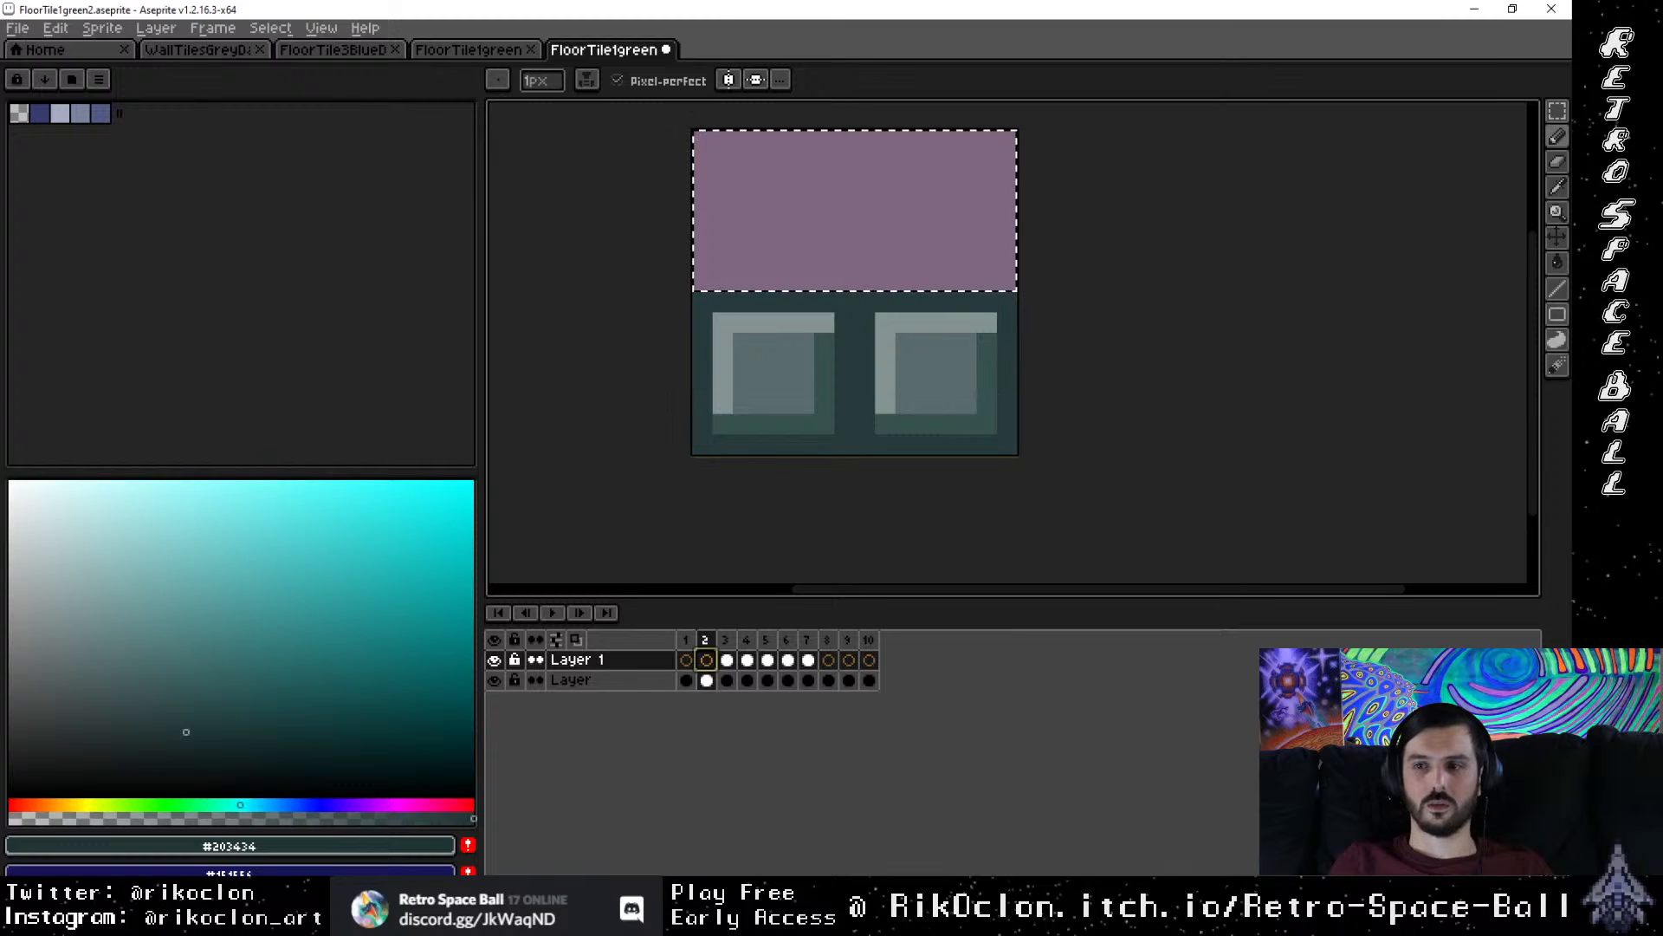
{"action": "mouse_move", "coordinate": [1598, 328]}
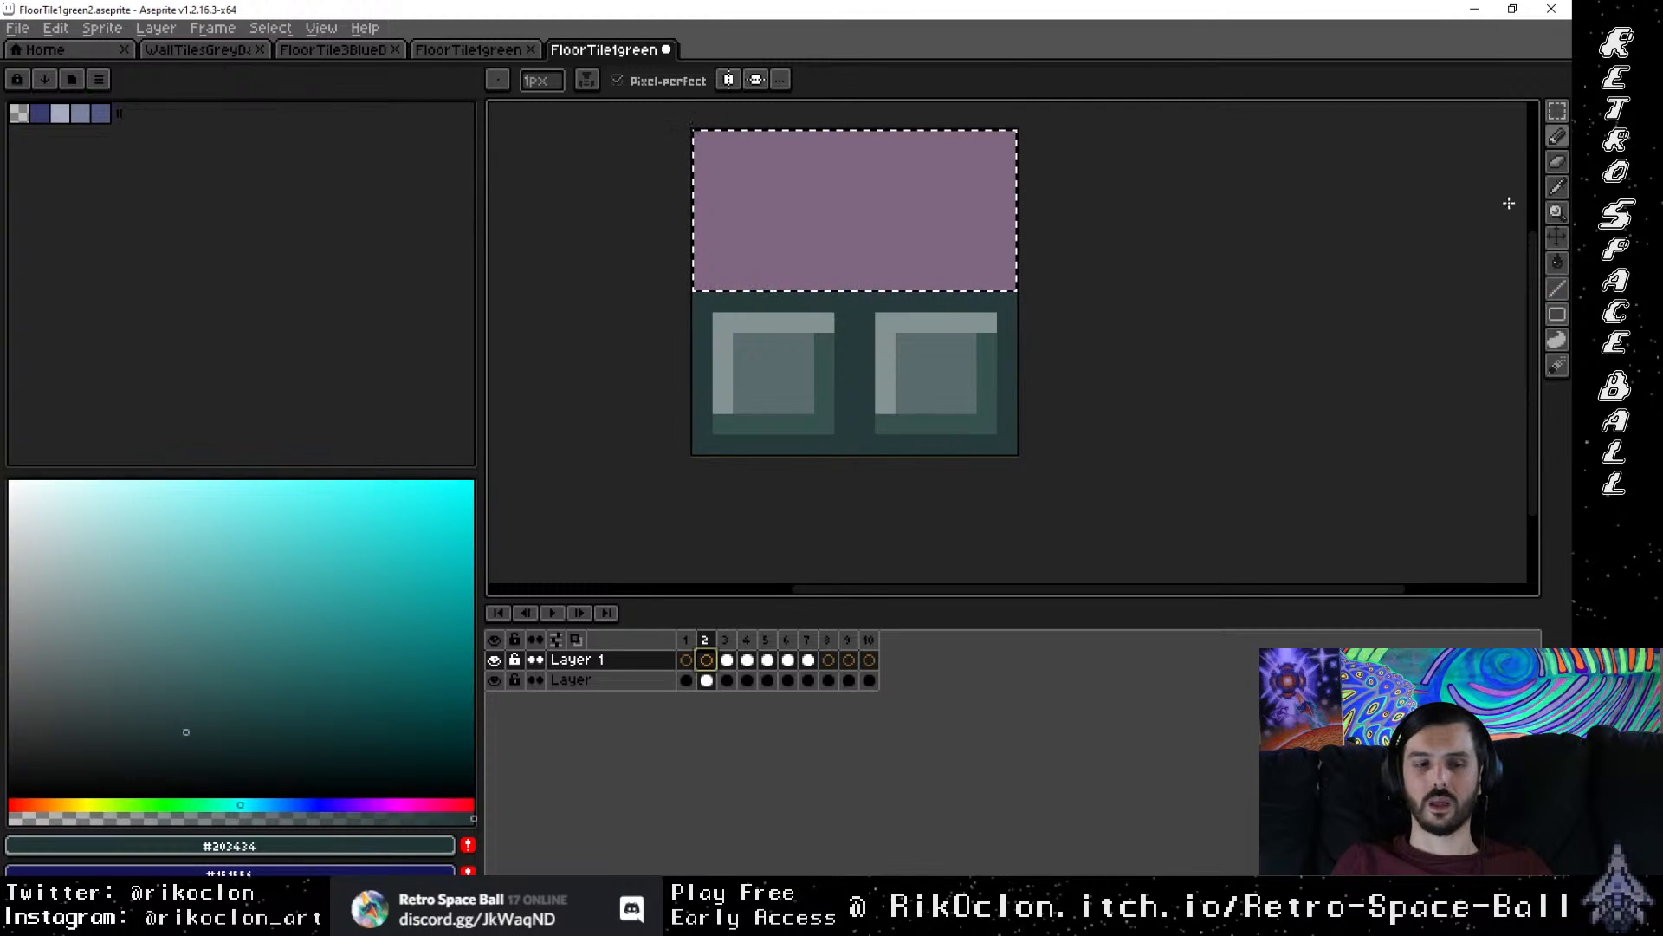
{"action": "left_click", "coordinate": [1599, 281]}
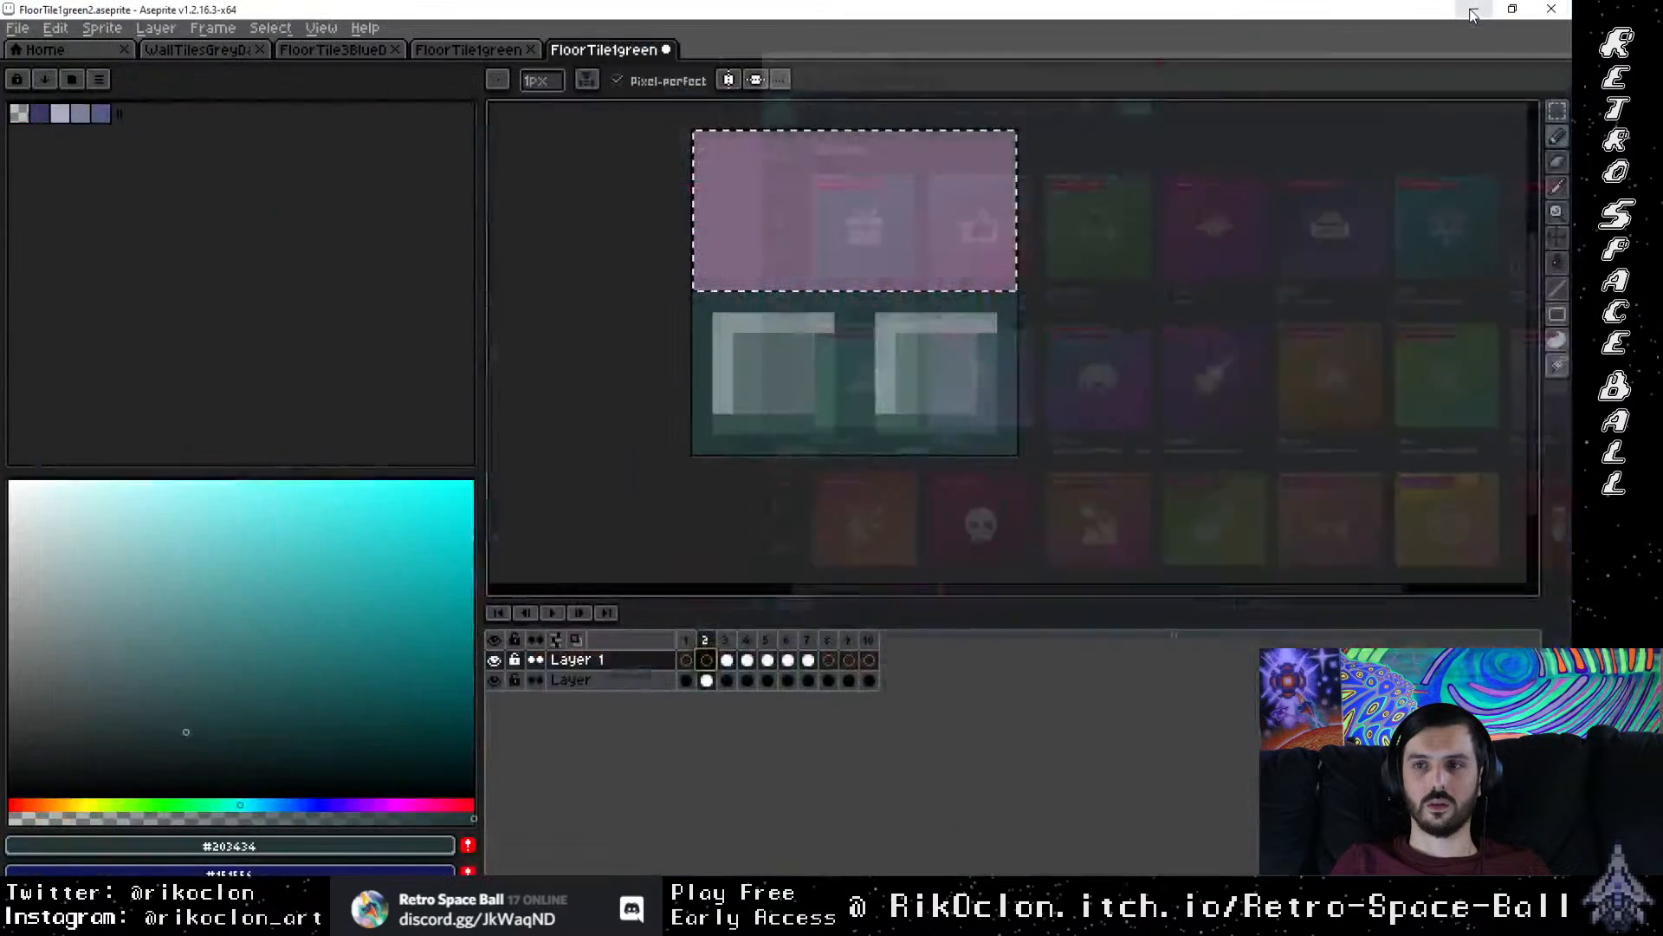
{"action": "left_click", "coordinate": [1474, 13]}
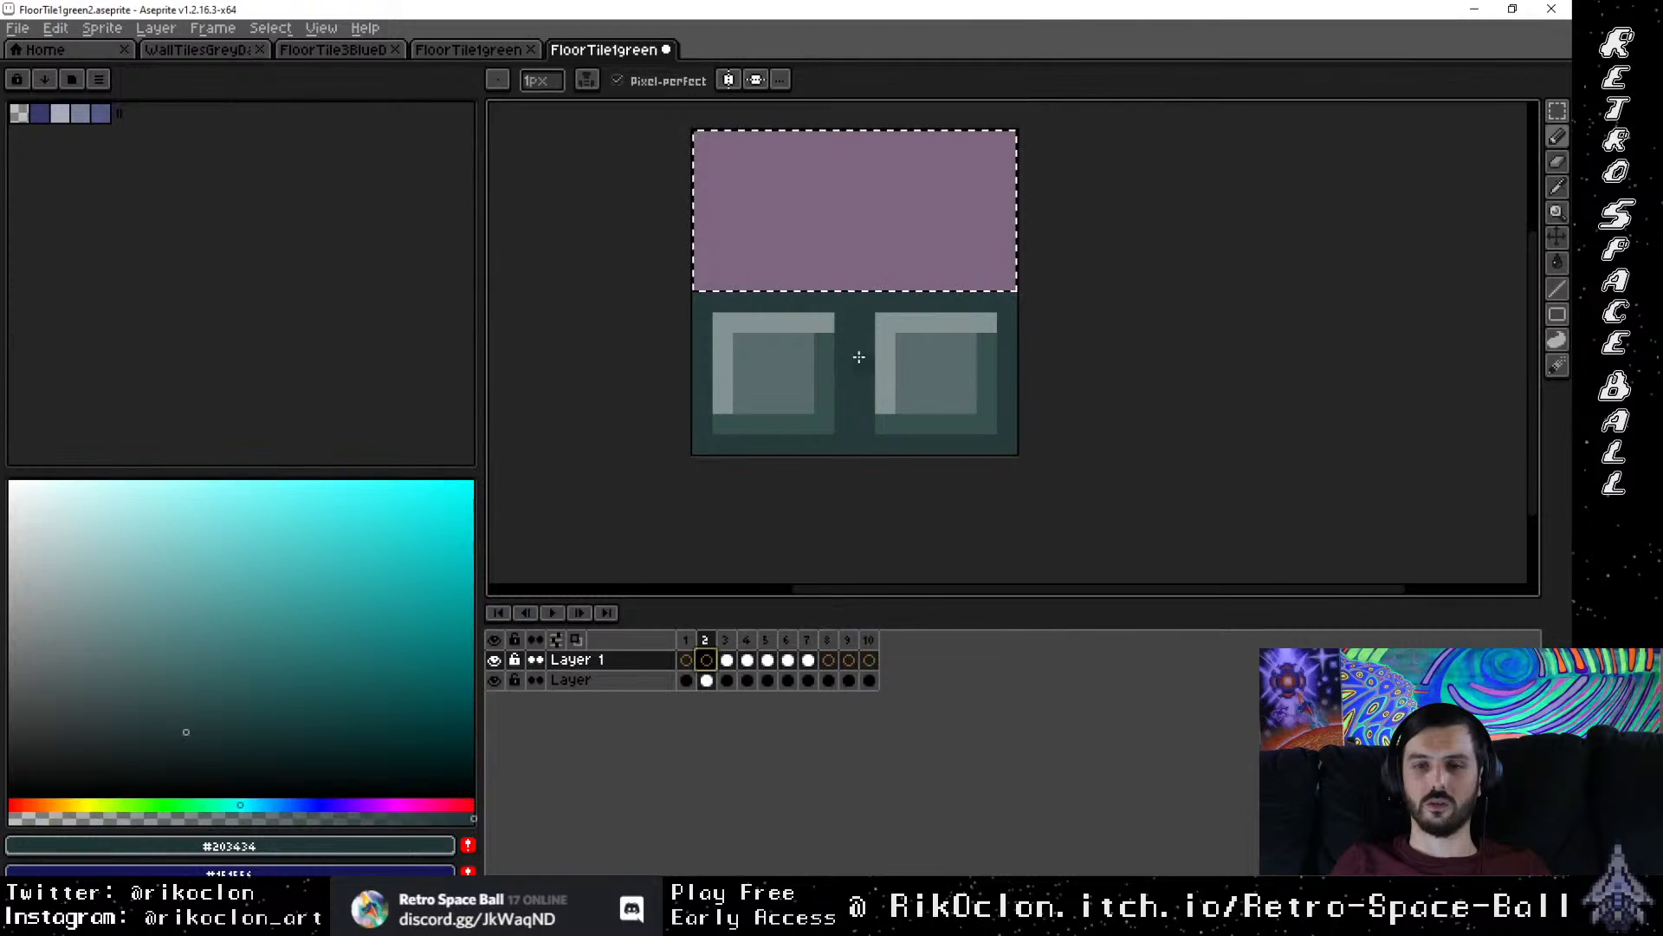
Step: Clear the selection and draw dark #203434 cracks across both remaining blocks on Layer 1 of frame 2
{"action": "scroll", "coordinate": [859, 357], "scroll_direction": "up", "scroll_amount": 3}
{"action": "scroll", "coordinate": [865, 401], "scroll_direction": "down", "scroll_amount": 3}
{"action": "scroll", "coordinate": [855, 416], "scroll_direction": "up", "scroll_amount": 2}
{"action": "scroll", "coordinate": [830, 438], "scroll_direction": "down", "scroll_amount": 1}
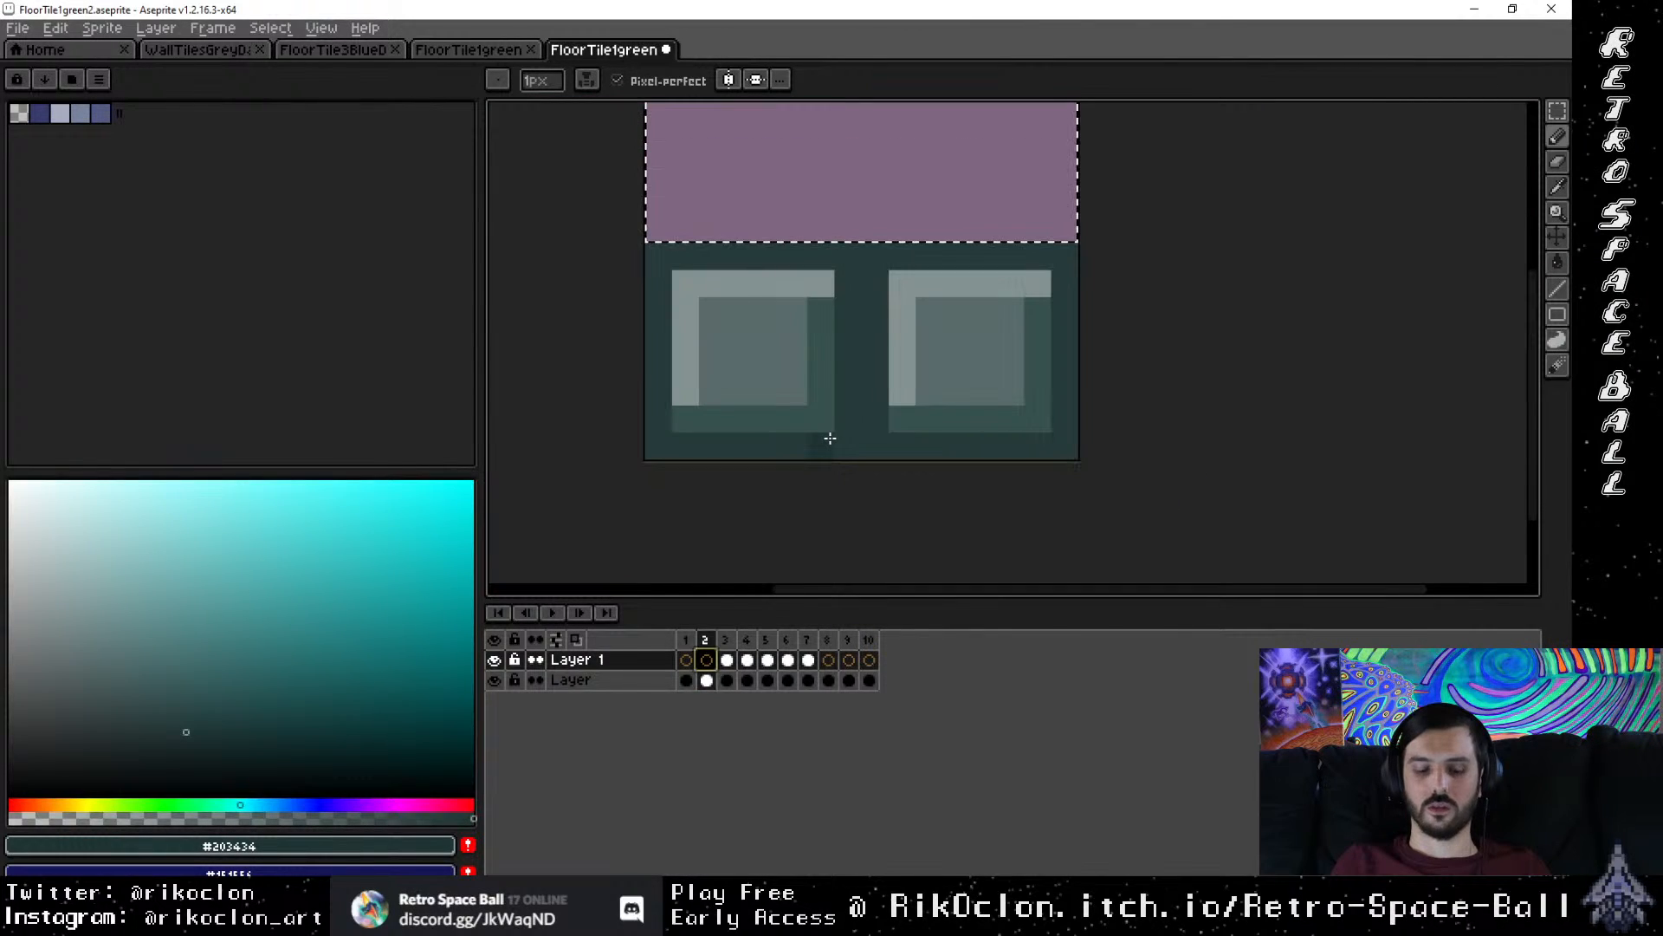
{"action": "key", "text": "ctrl+d"}
{"action": "left_click_drag", "start_coordinate": [736, 447], "coordinate": [733, 418]}
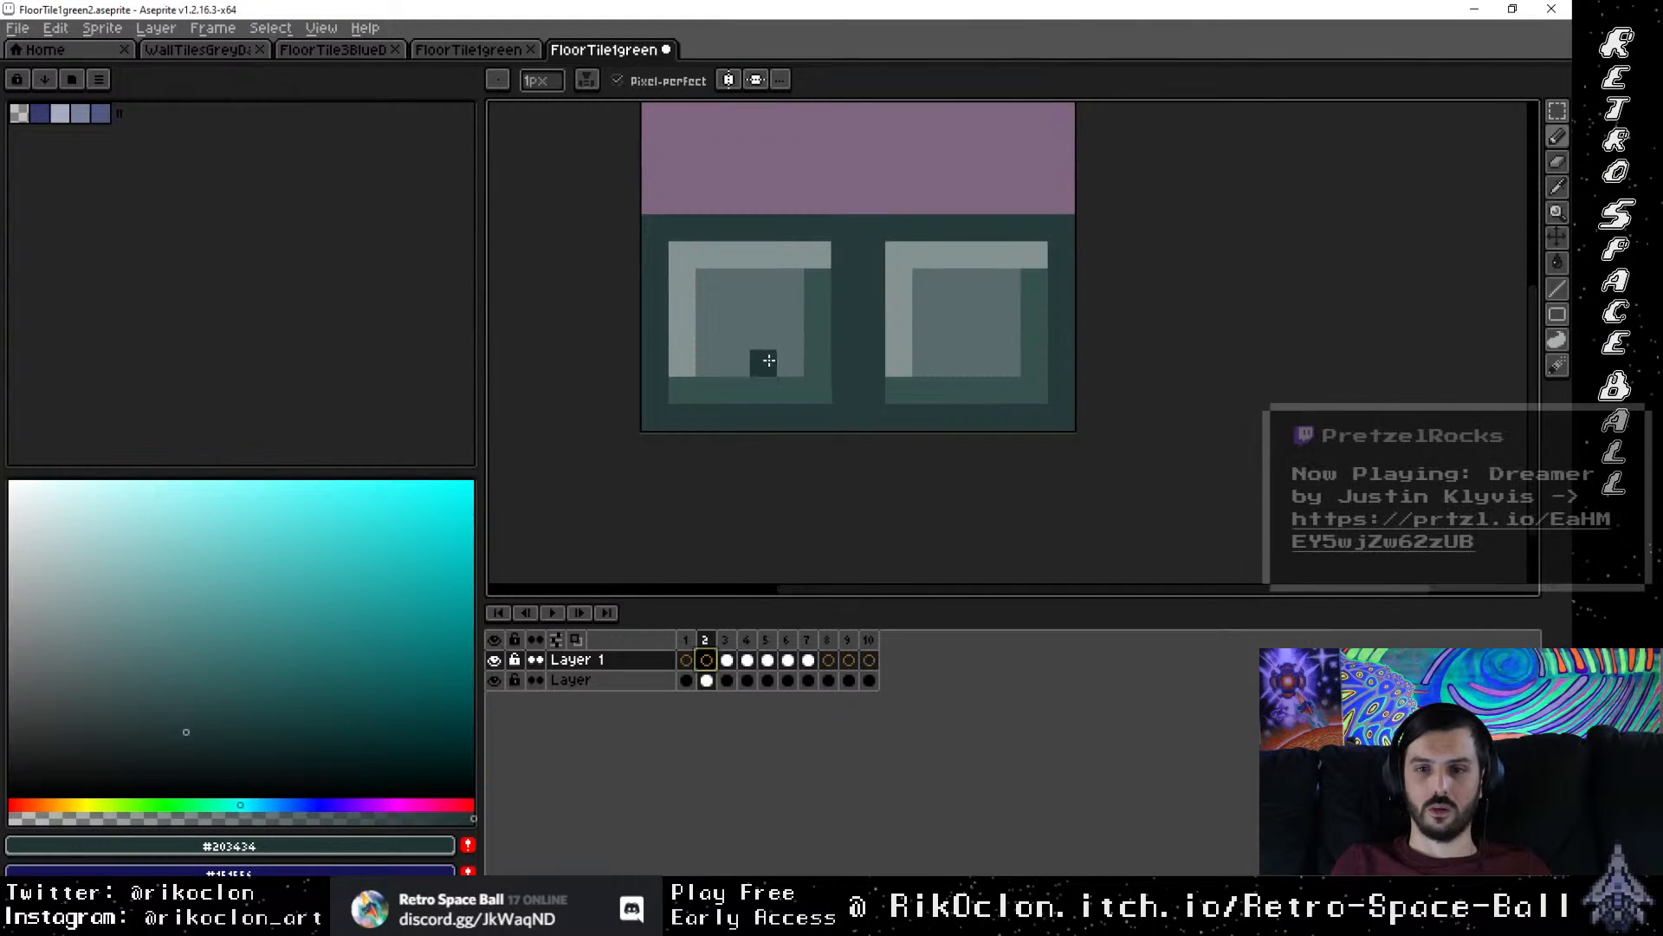
{"action": "left_click_drag", "start_coordinate": [768, 361], "coordinate": [815, 365]}
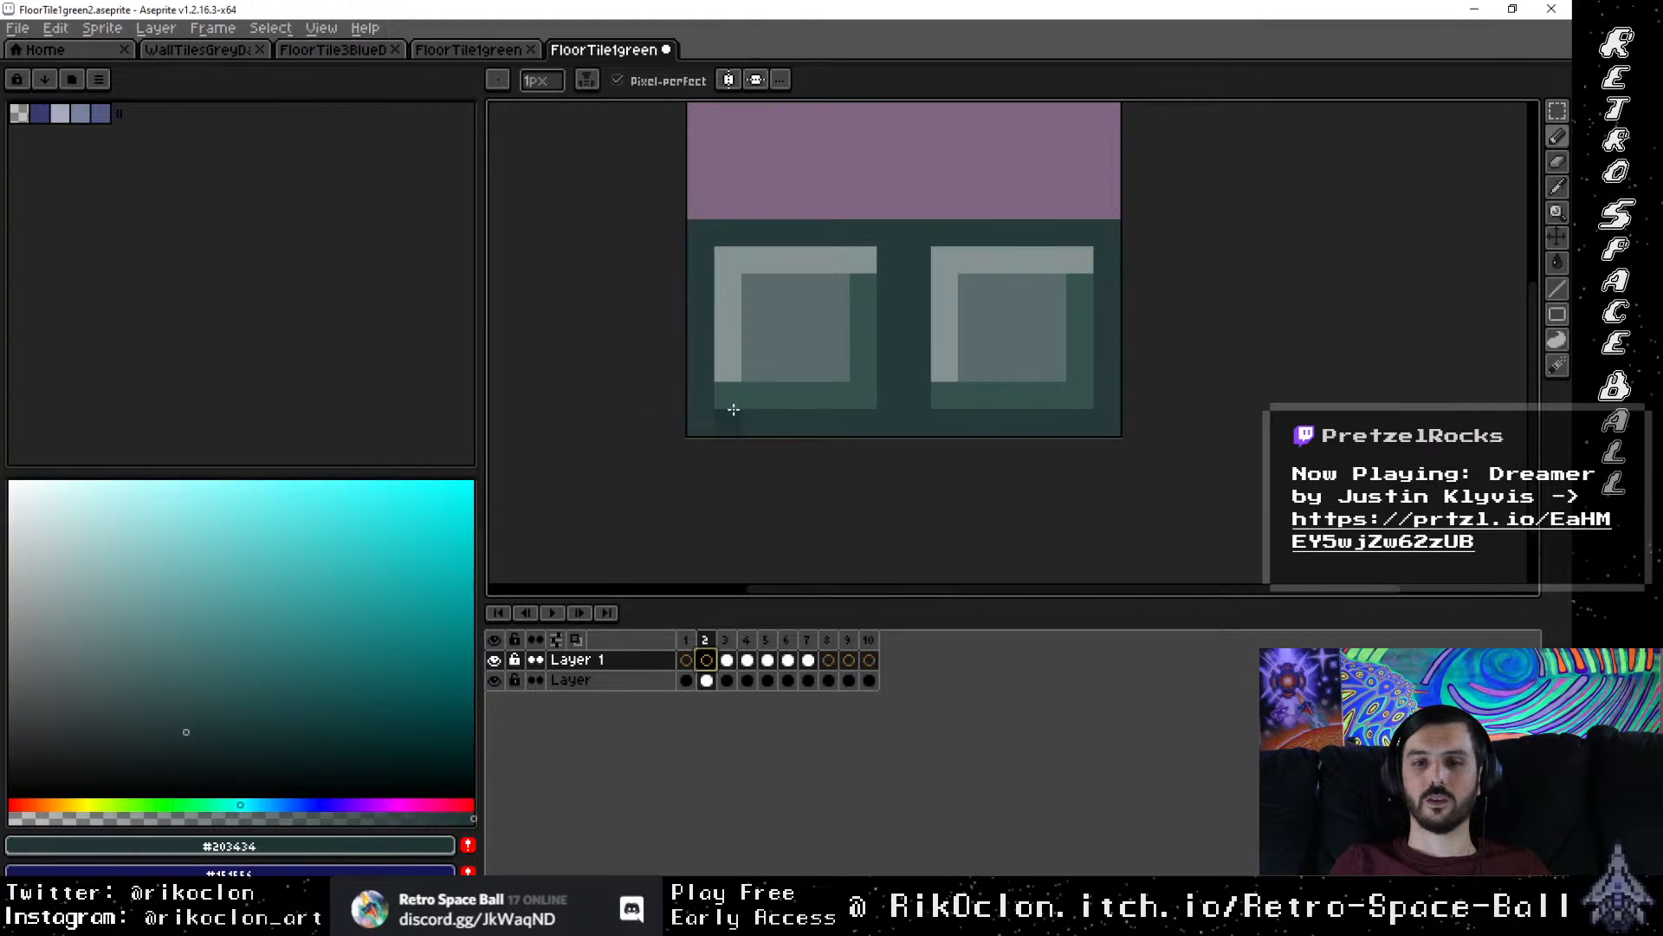
{"action": "mouse_move", "coordinate": [728, 421]}
{"action": "left_mouse_down"}
{"action": "mouse_move", "coordinate": [786, 373]}
{"action": "mouse_move", "coordinate": [794, 332]}
{"action": "mouse_move", "coordinate": [851, 320]}
{"action": "mouse_move", "coordinate": [921, 353]}
{"action": "mouse_move", "coordinate": [1042, 310]}
{"action": "mouse_move", "coordinate": [1124, 366]}
{"action": "left_mouse_up"}
{"action": "left_click_drag", "start_coordinate": [1053, 285], "coordinate": [1054, 258]}
{"action": "left_click", "coordinate": [760, 283]}
{"action": "left_click_drag", "start_coordinate": [813, 289], "coordinate": [773, 234]}
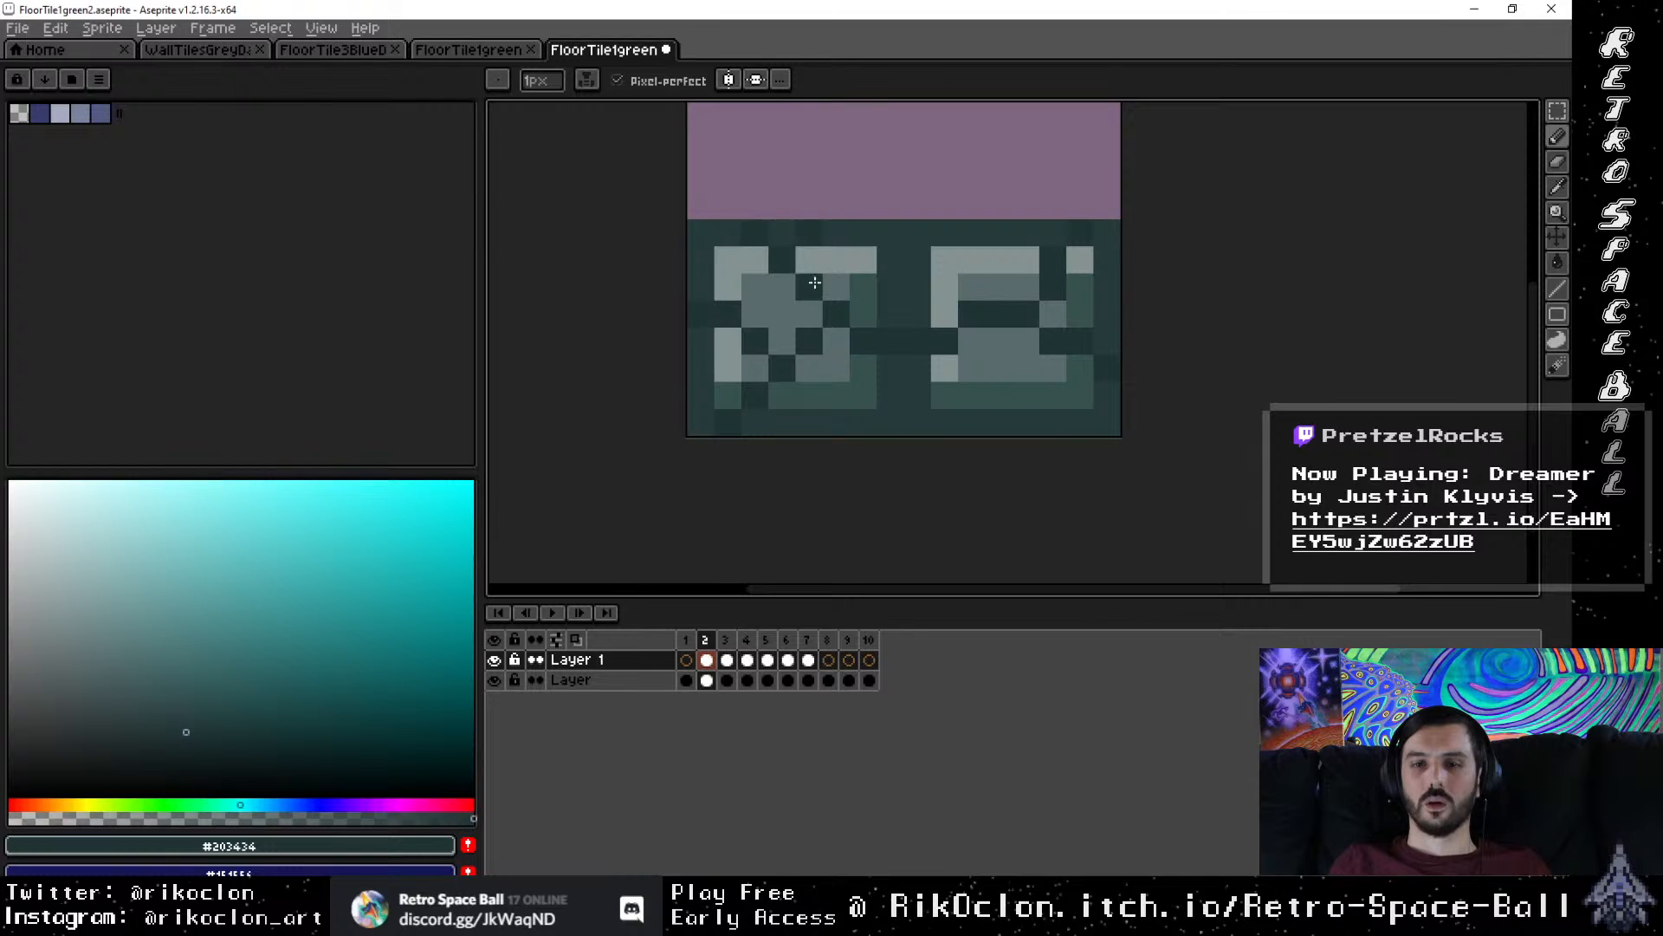
Step: Add a branching #203434 crack from the lower-right block's face through its bottom edge to the tile border
{"action": "left_click", "coordinate": [972, 376]}
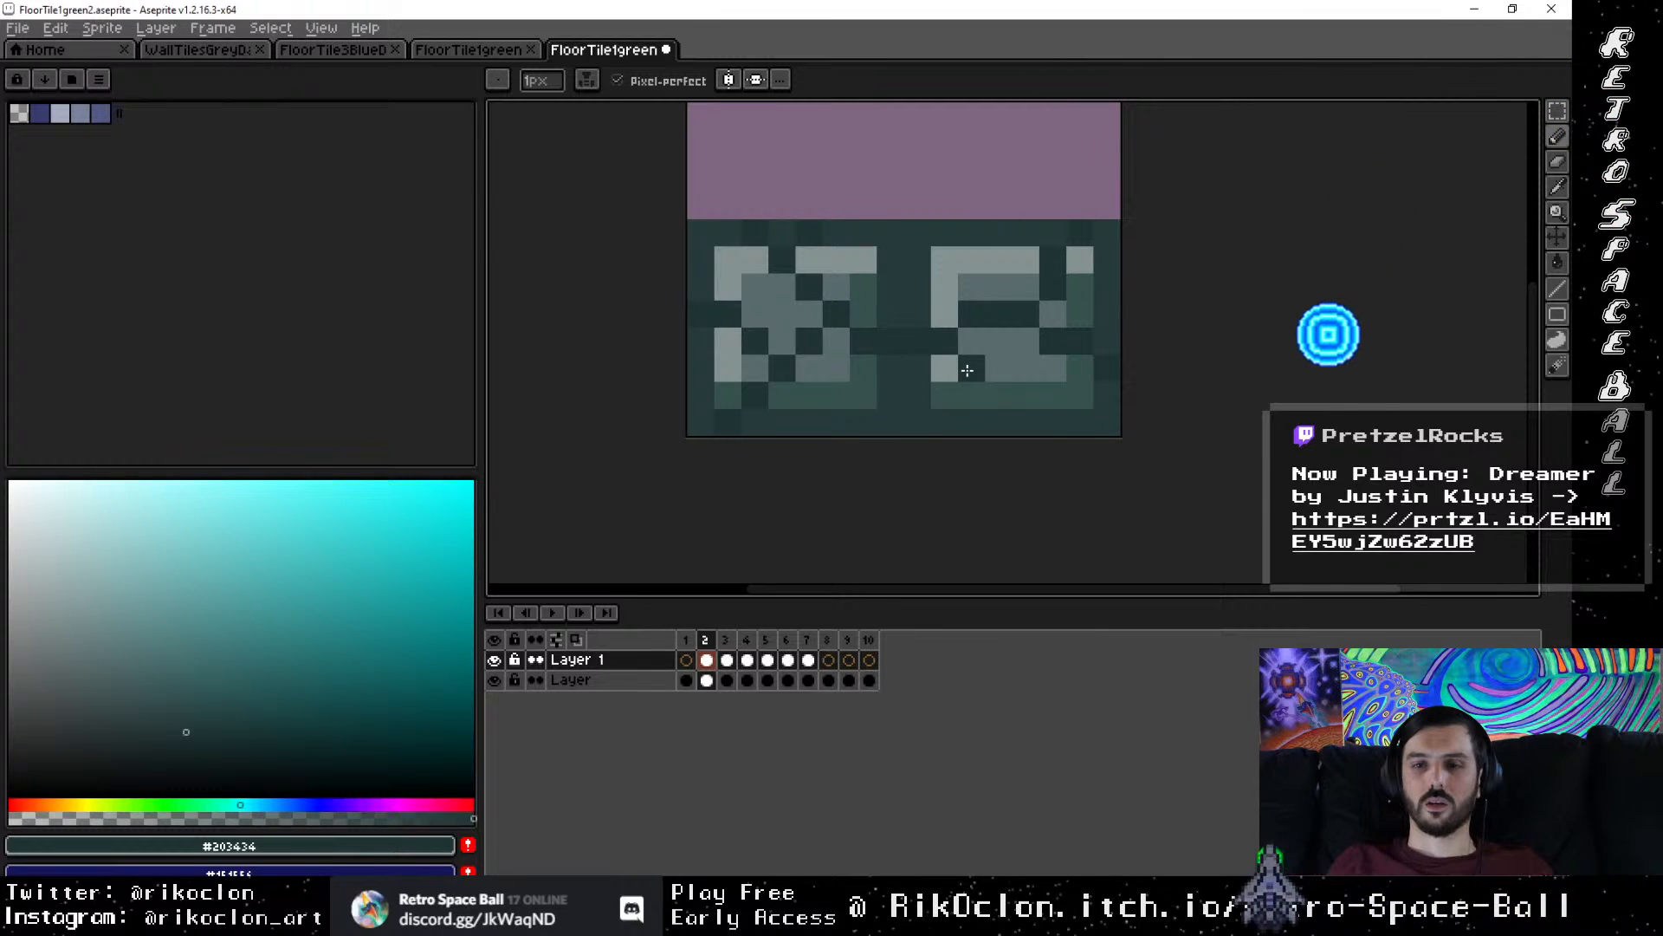
{"action": "left_click", "coordinate": [1003, 400]}
{"action": "left_click", "coordinate": [969, 432]}
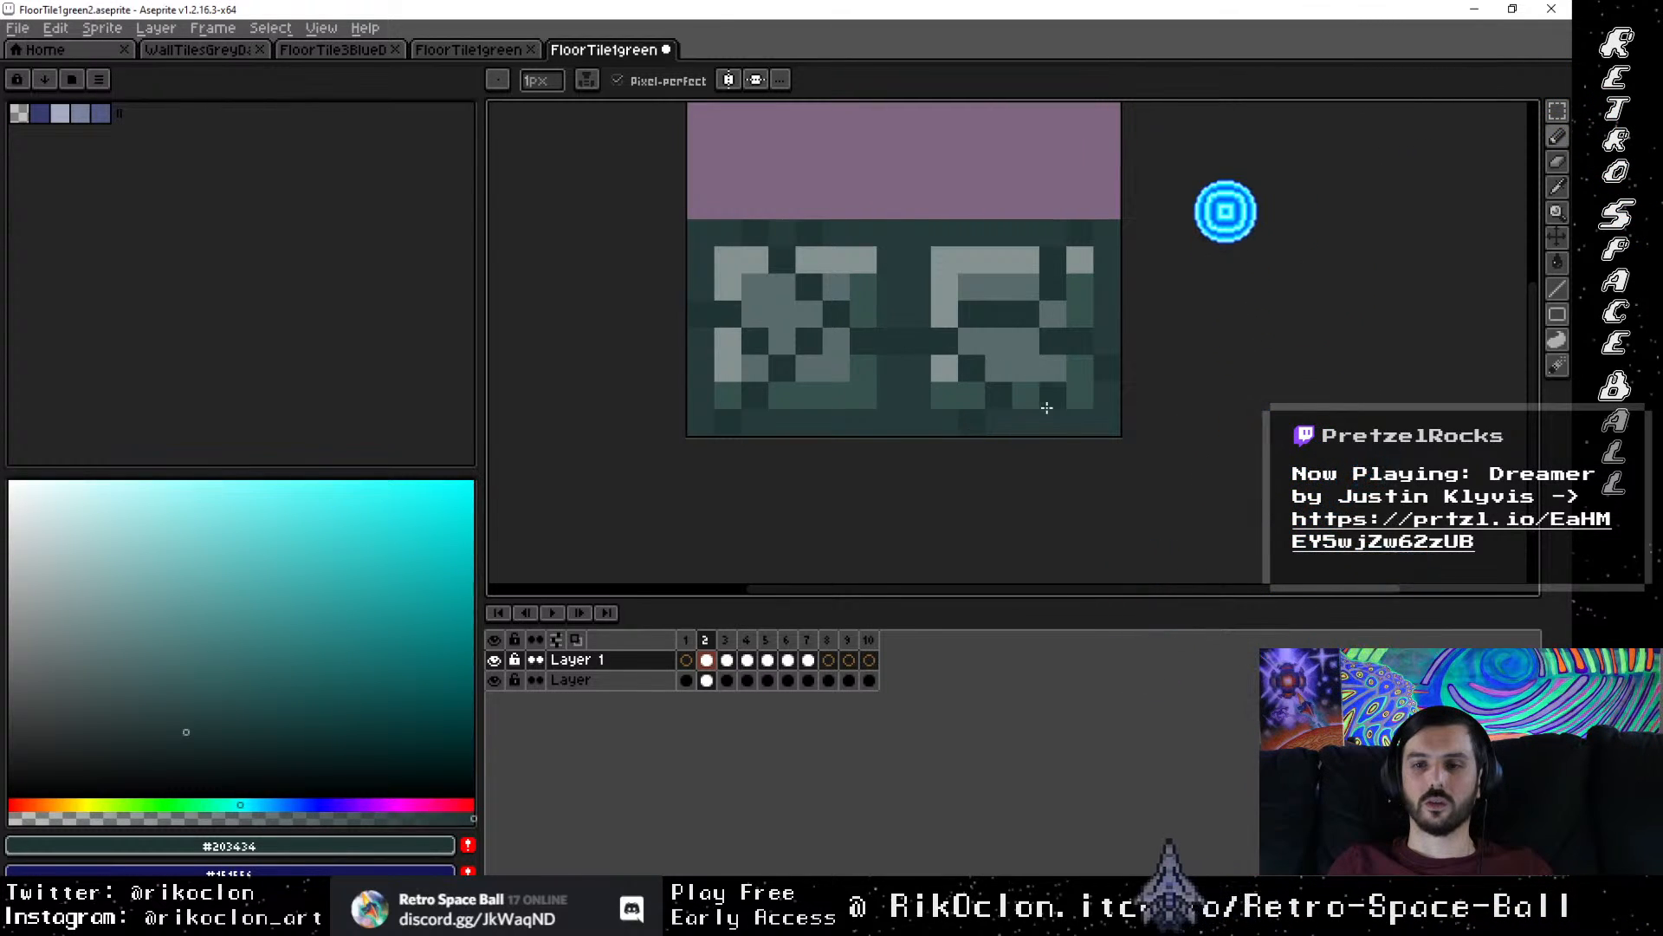
{"action": "left_click", "coordinate": [1028, 424]}
{"action": "left_click_drag", "start_coordinate": [884, 380], "coordinate": [792, 486]}
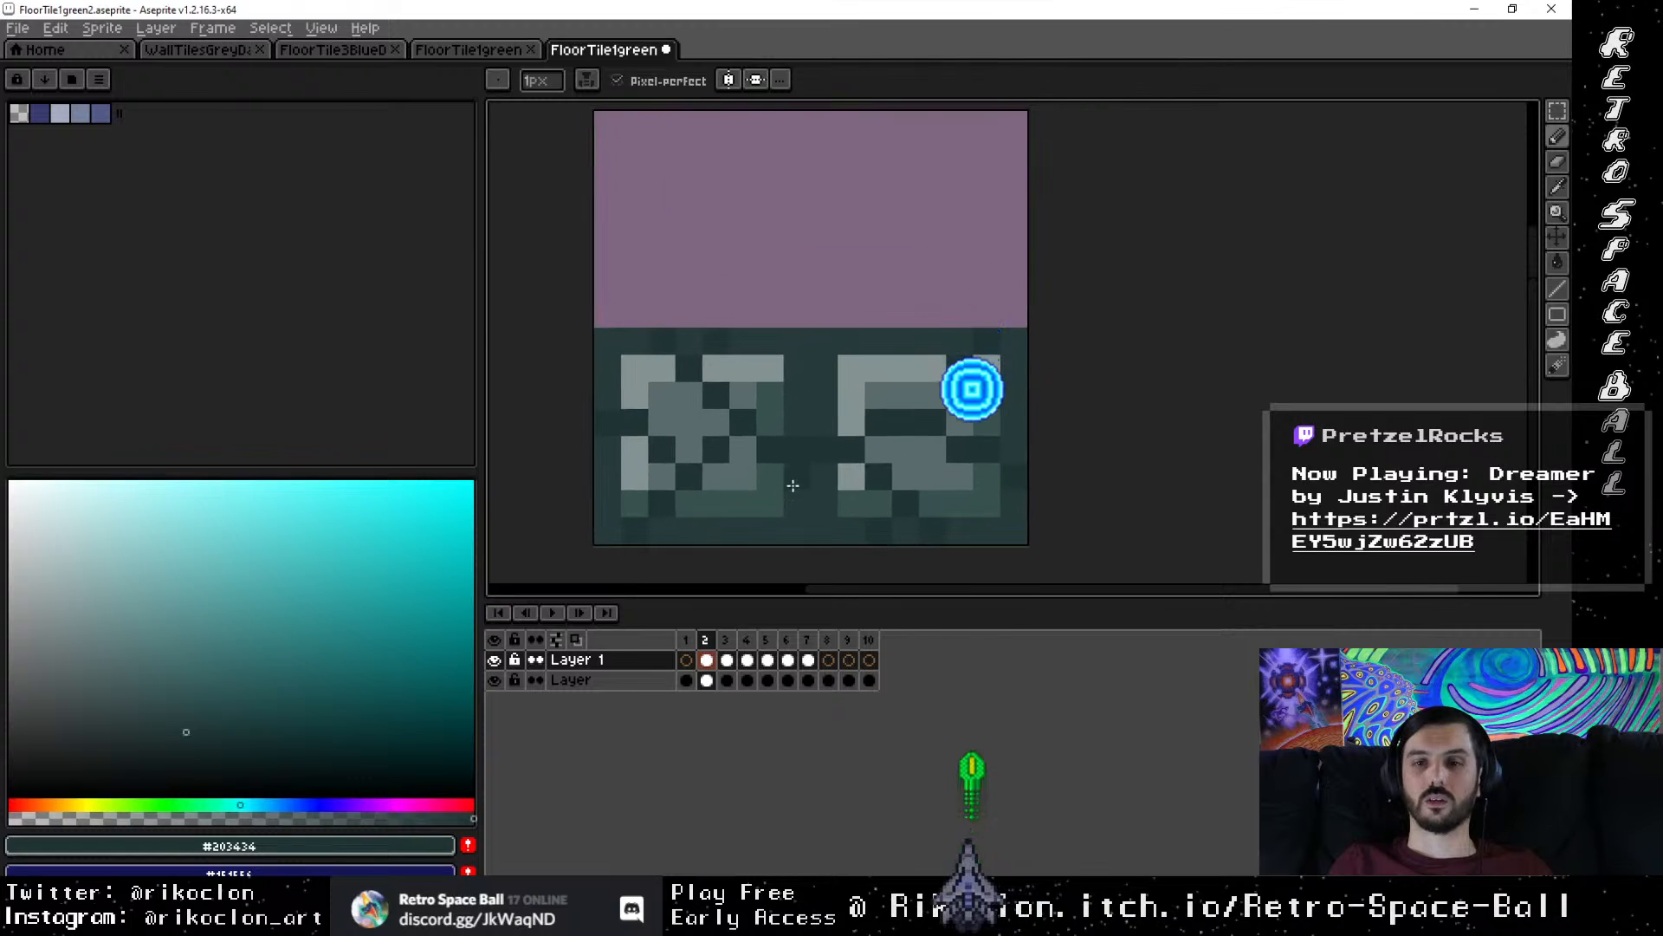
{"action": "mouse_move", "coordinate": [992, 402]}
{"action": "left_mouse_down"}
{"action": "mouse_move", "coordinate": [977, 358]}
{"action": "mouse_move", "coordinate": [999, 328]}
{"action": "left_mouse_up"}
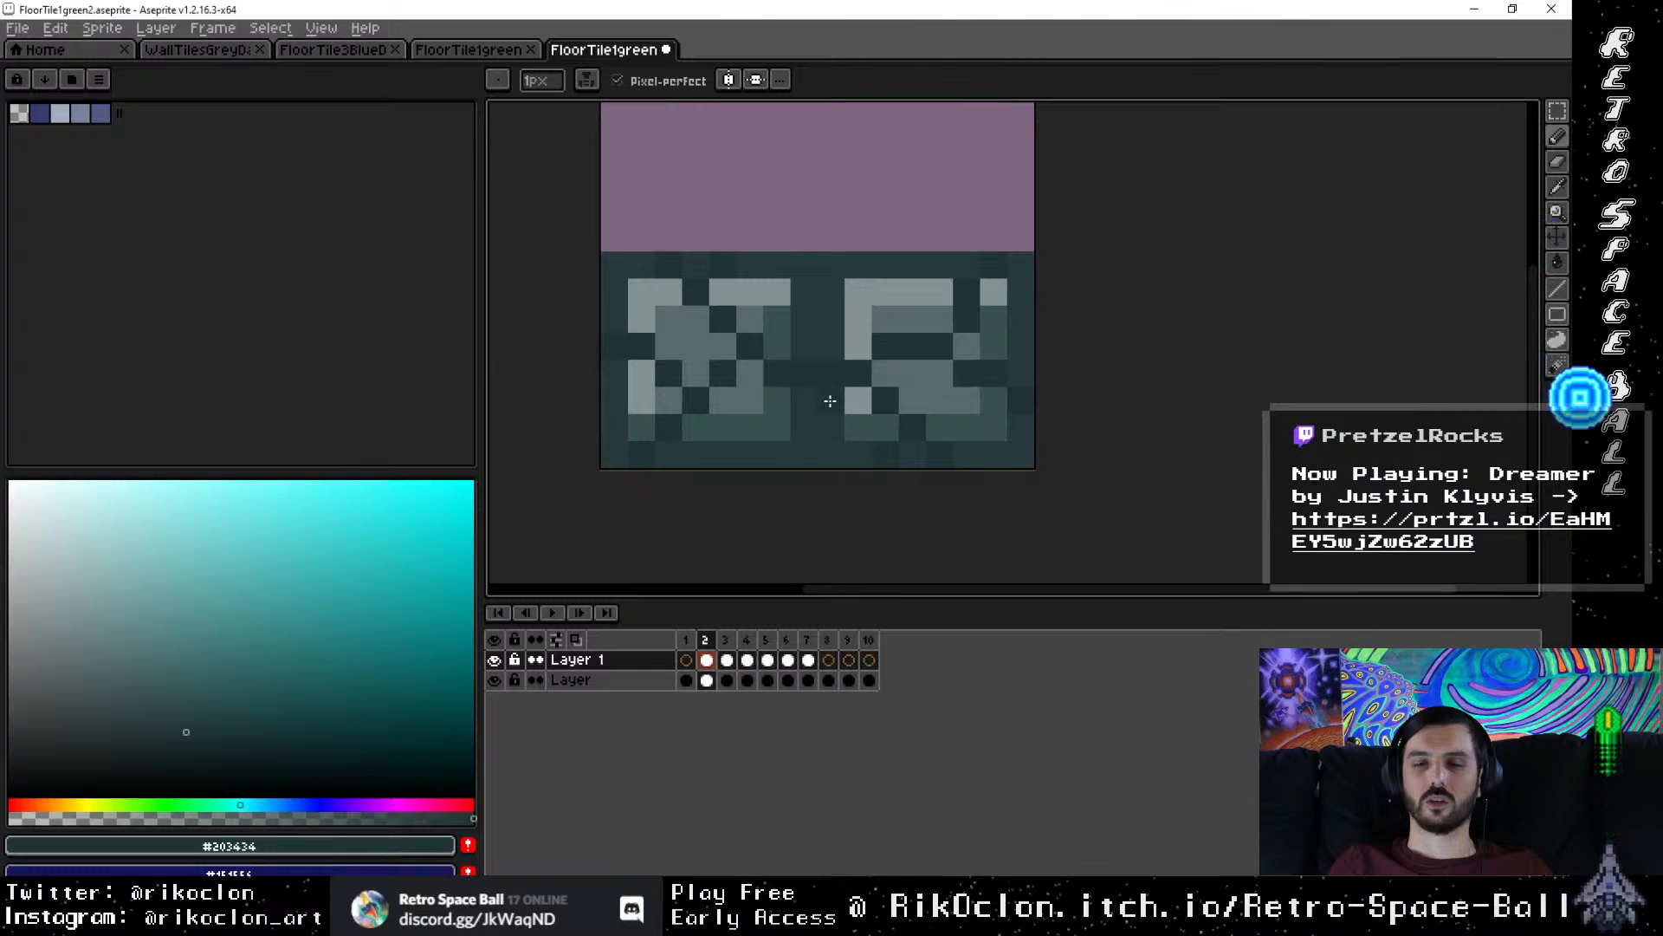
Step: Rework the crack in the gap between the two blocks, erasing the pixel that links both sides
{"action": "left_click", "coordinate": [890, 365]}
{"action": "key", "text": "ctrl+z"}
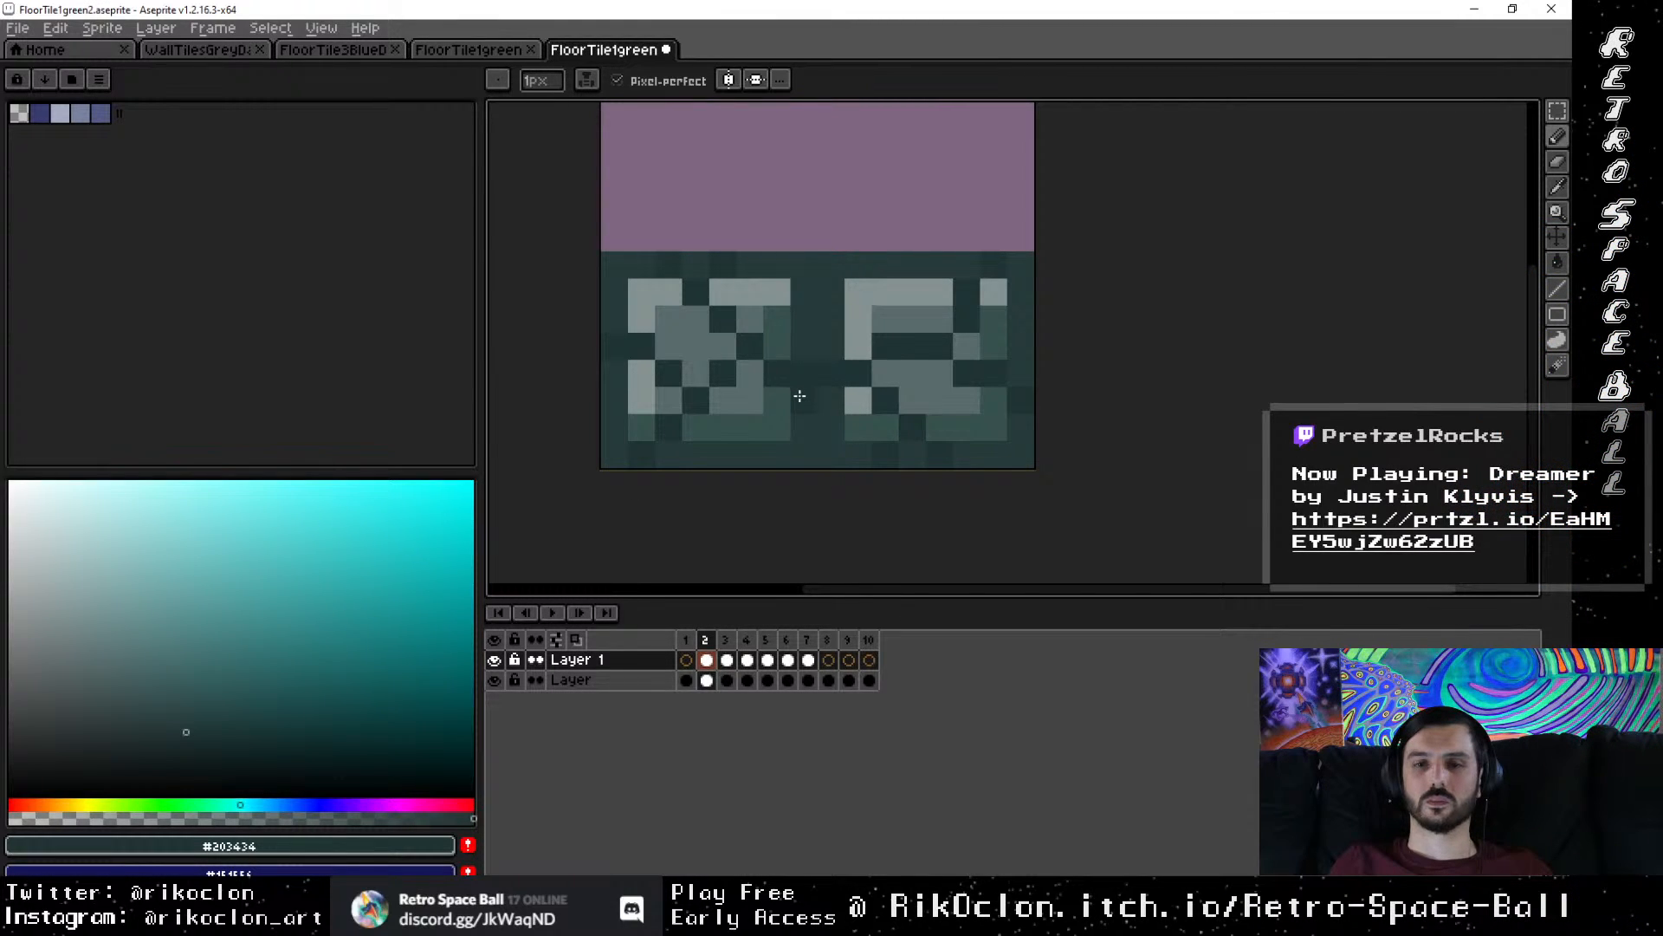
{"action": "key", "text": "e"}
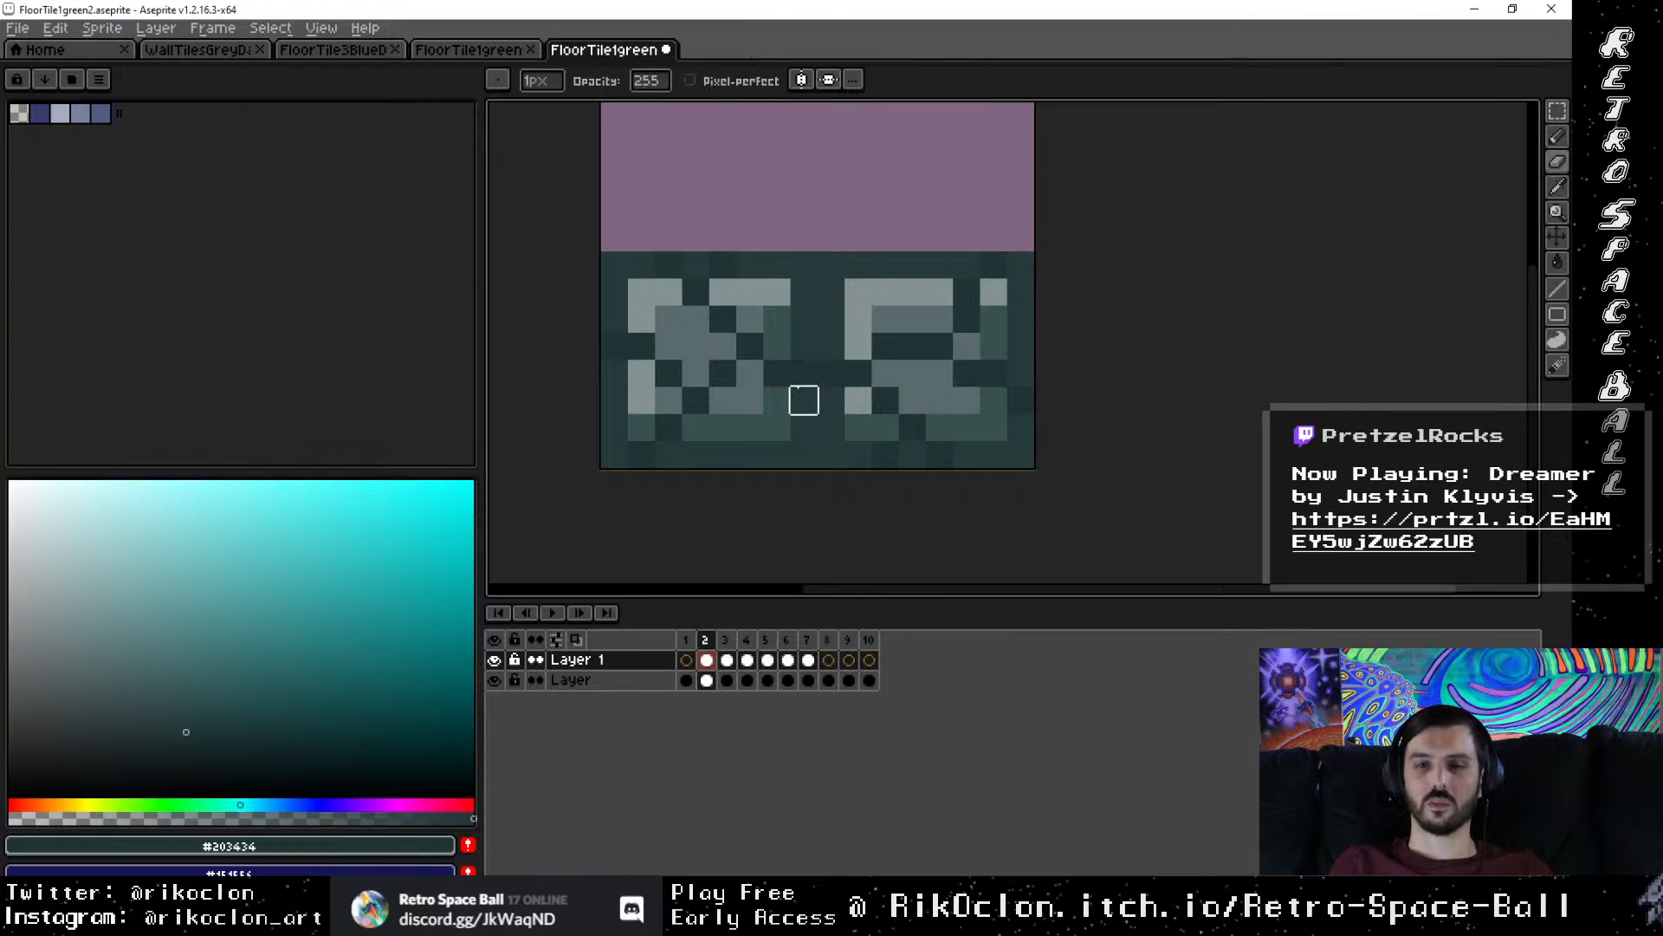
{"action": "key", "text": "b"}
{"action": "left_click", "coordinate": [803, 395]}
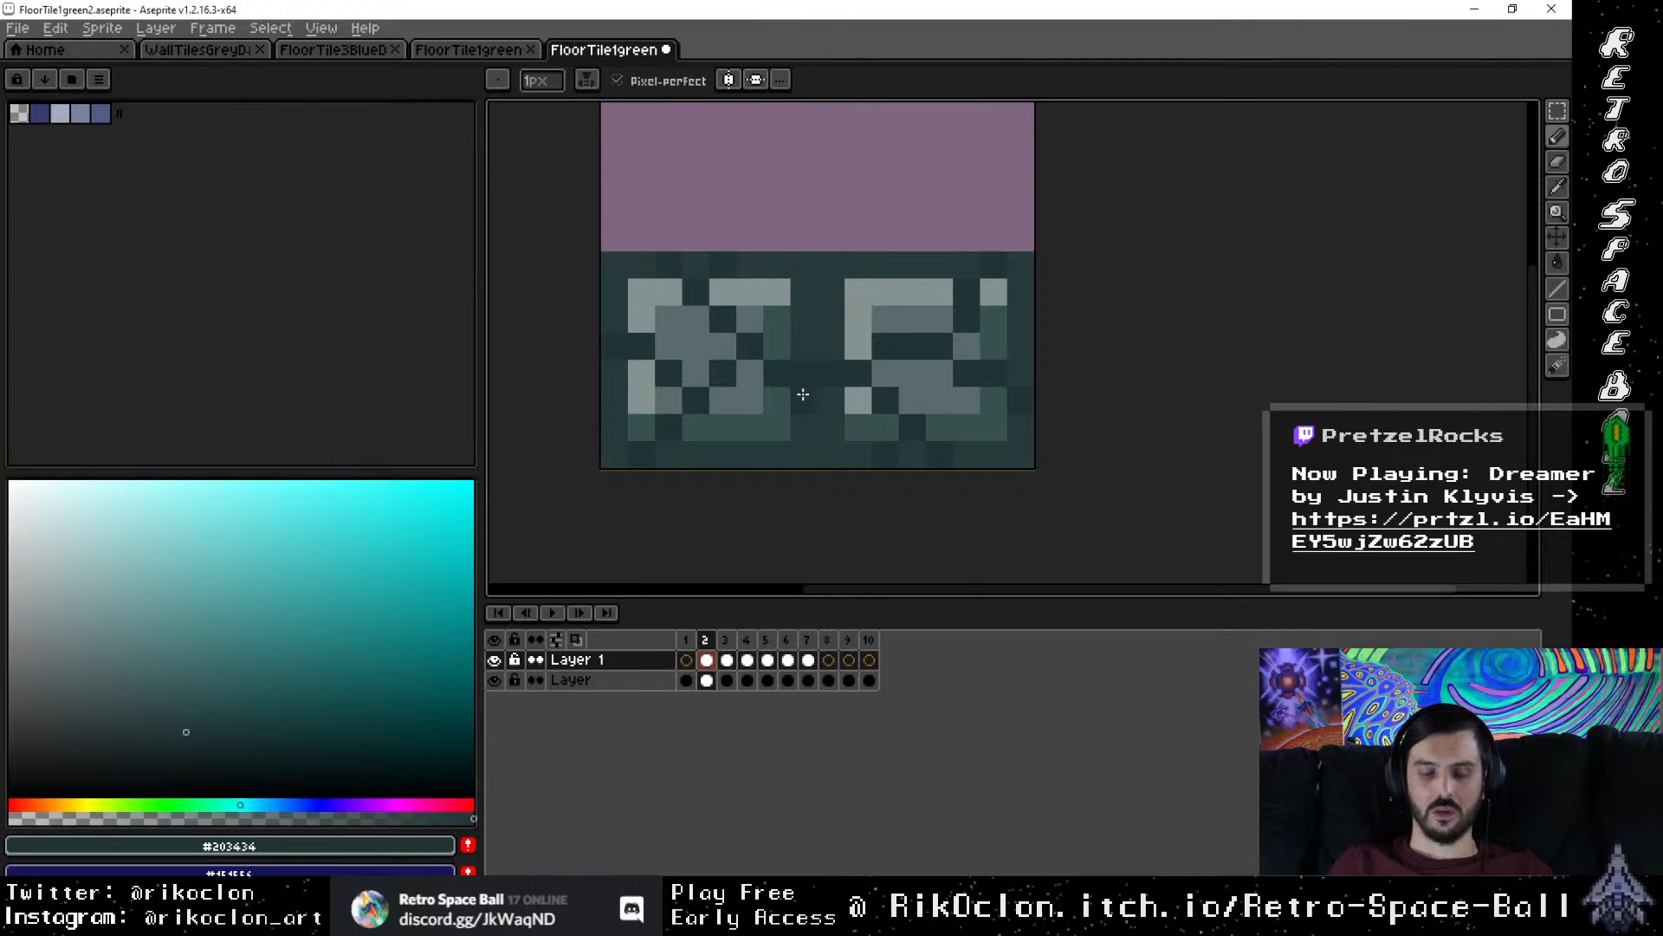
{"action": "key", "text": "e"}
{"action": "left_click", "coordinate": [803, 372]}
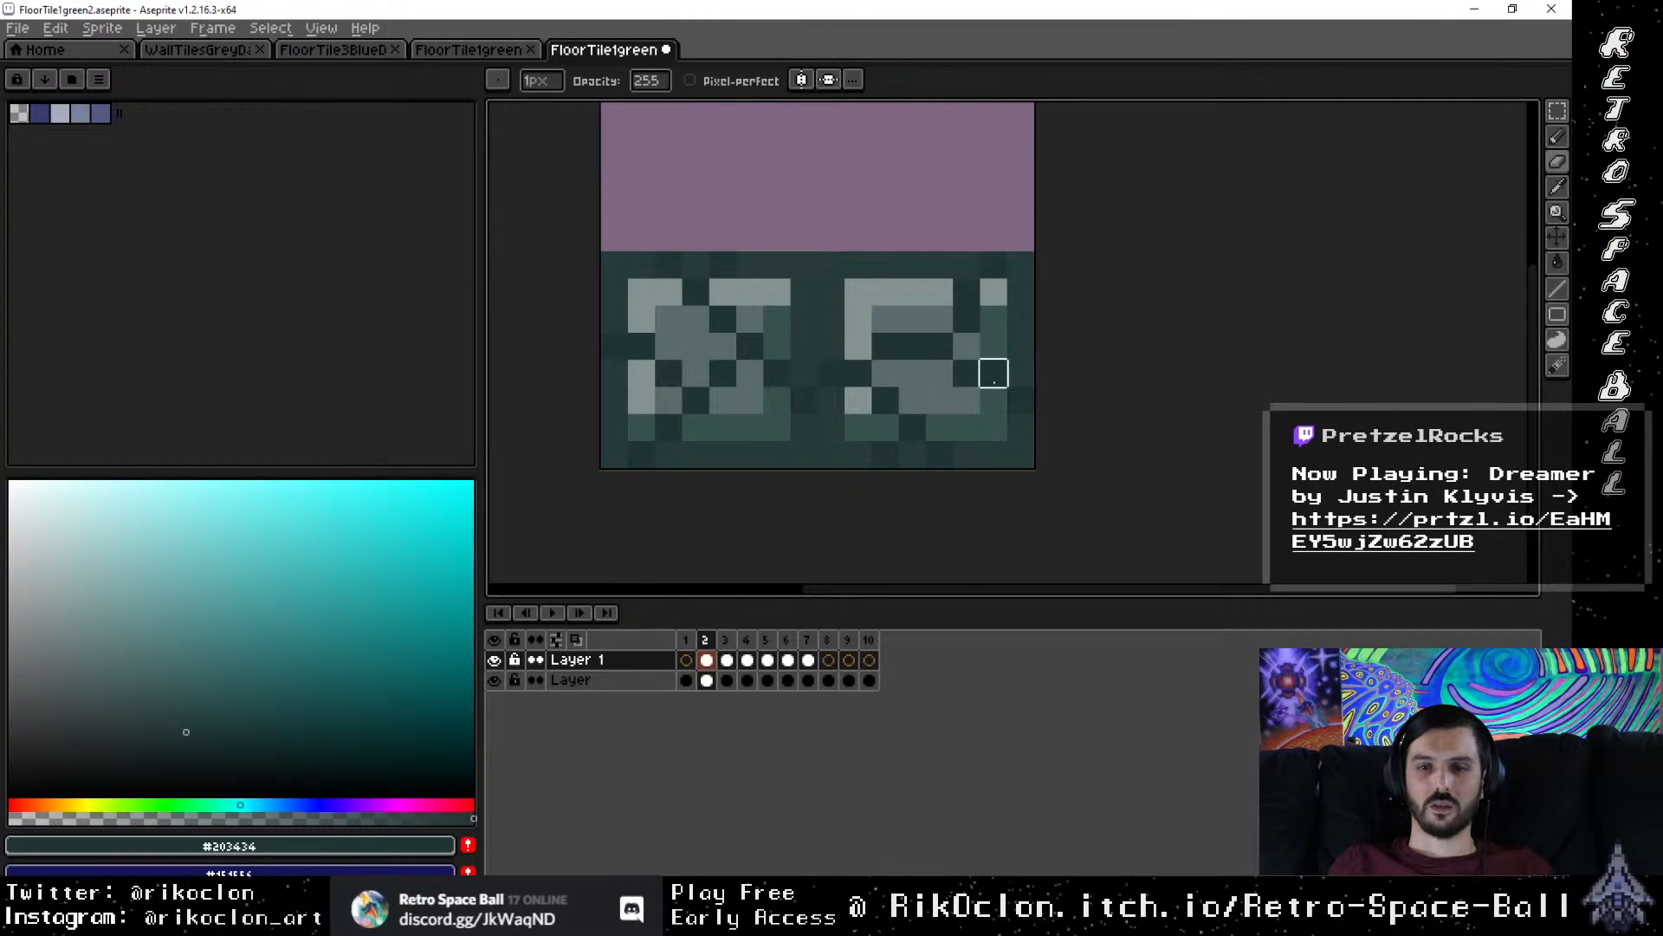
{"action": "scroll", "coordinate": [1078, 427], "scroll_direction": "down", "scroll_amount": 1}
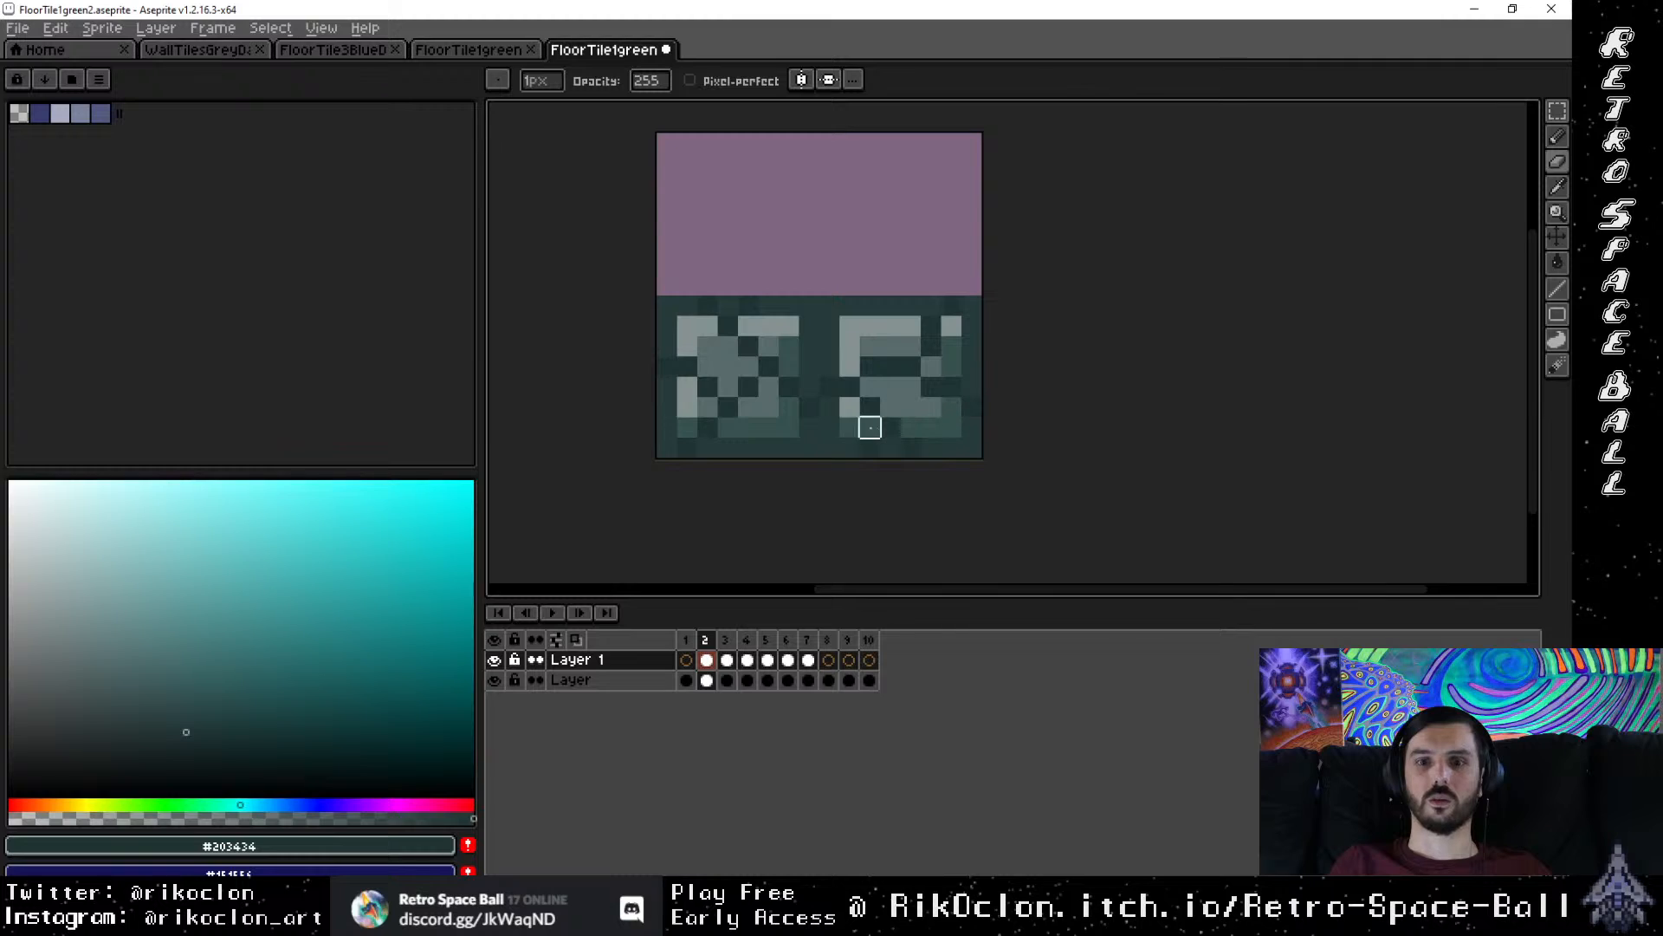
Step: Sample #5c7573 from frame 3 and recolor the crack pixels crossing the blocks' light highlight edges in frame 2
{"action": "left_click", "coordinate": [726, 641]}
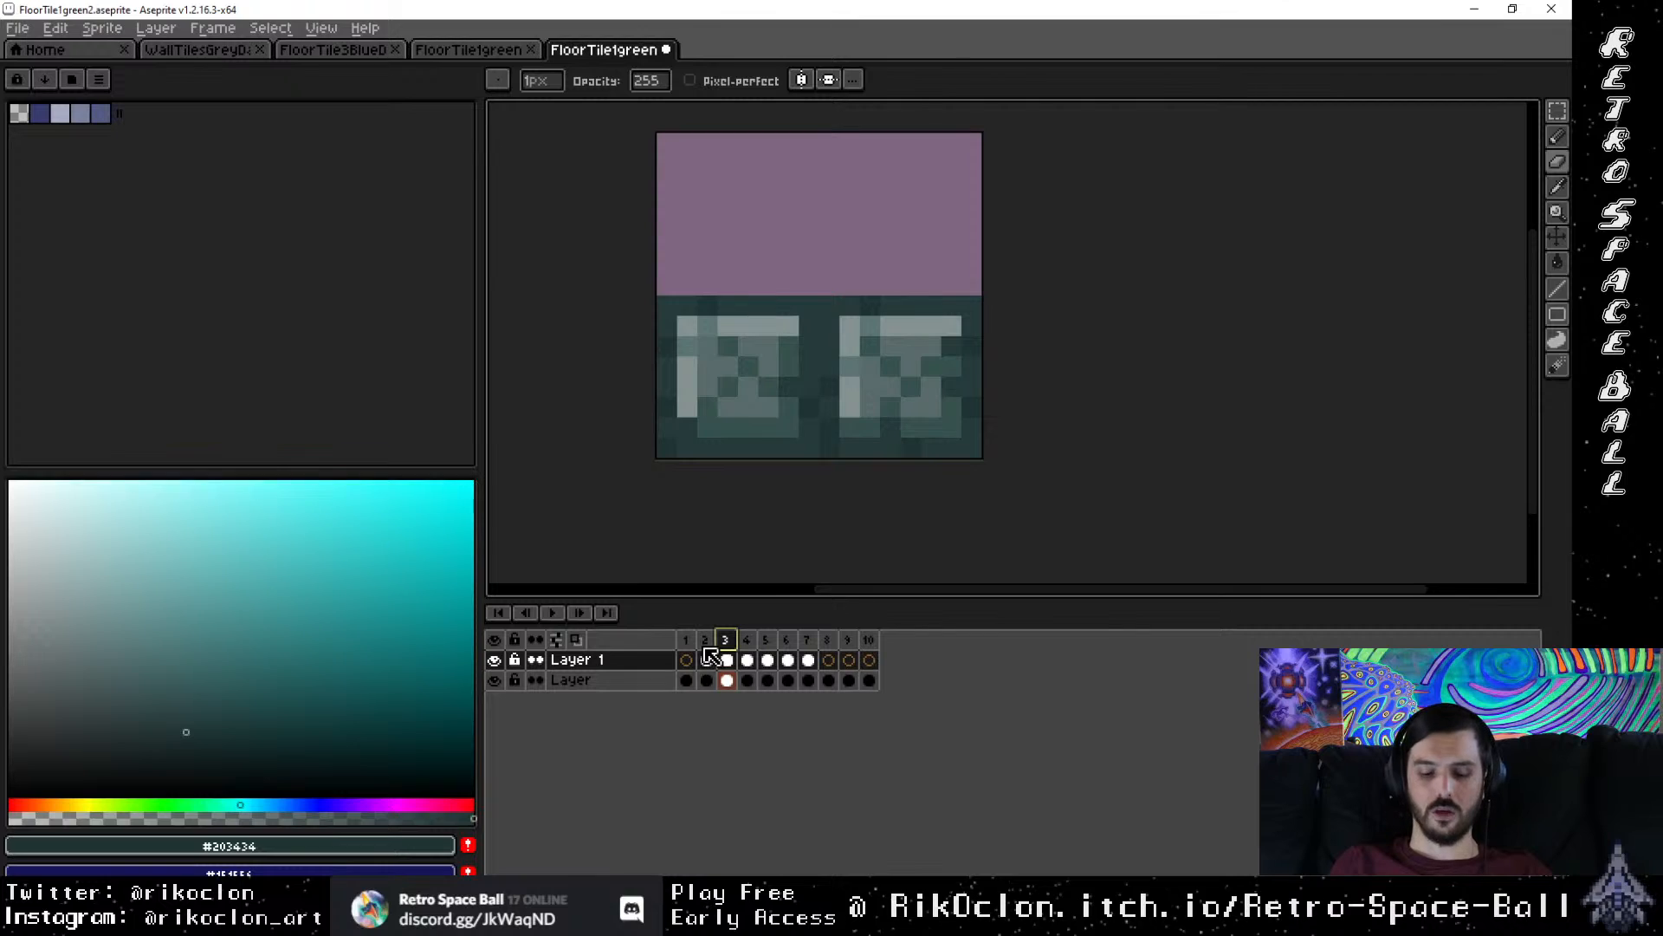
{"action": "key", "text": "i"}
{"action": "left_click", "coordinate": [720, 318]}
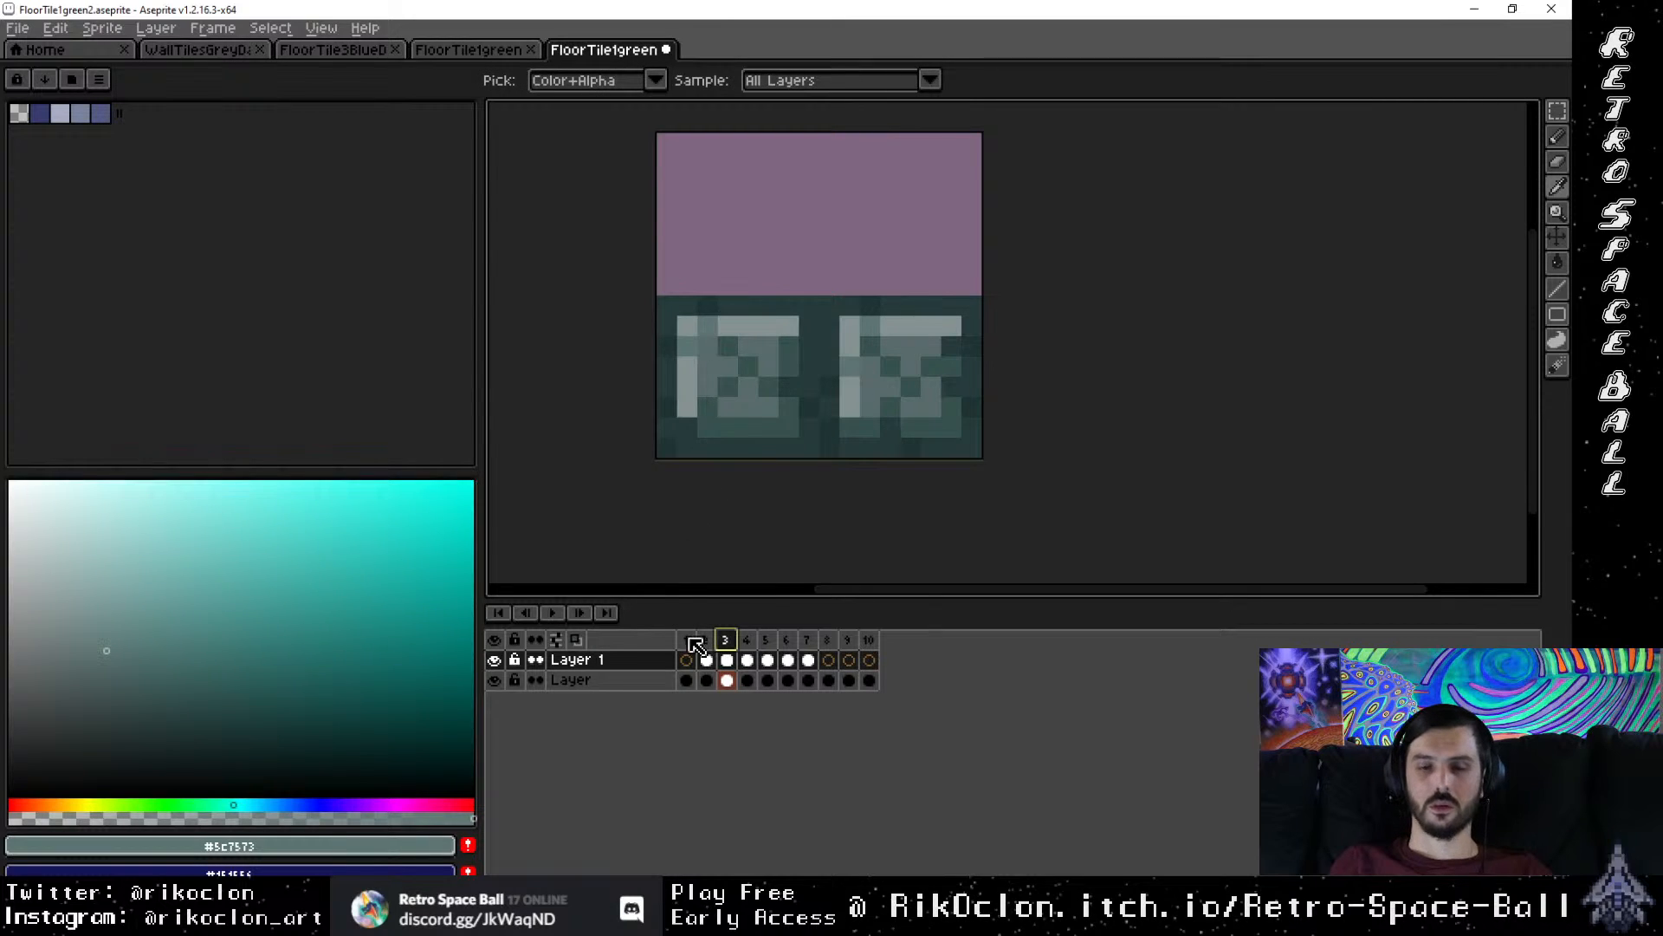
{"action": "key", "text": "comma"}
{"action": "key", "text": "b"}
{"action": "left_click", "coordinate": [688, 371]}
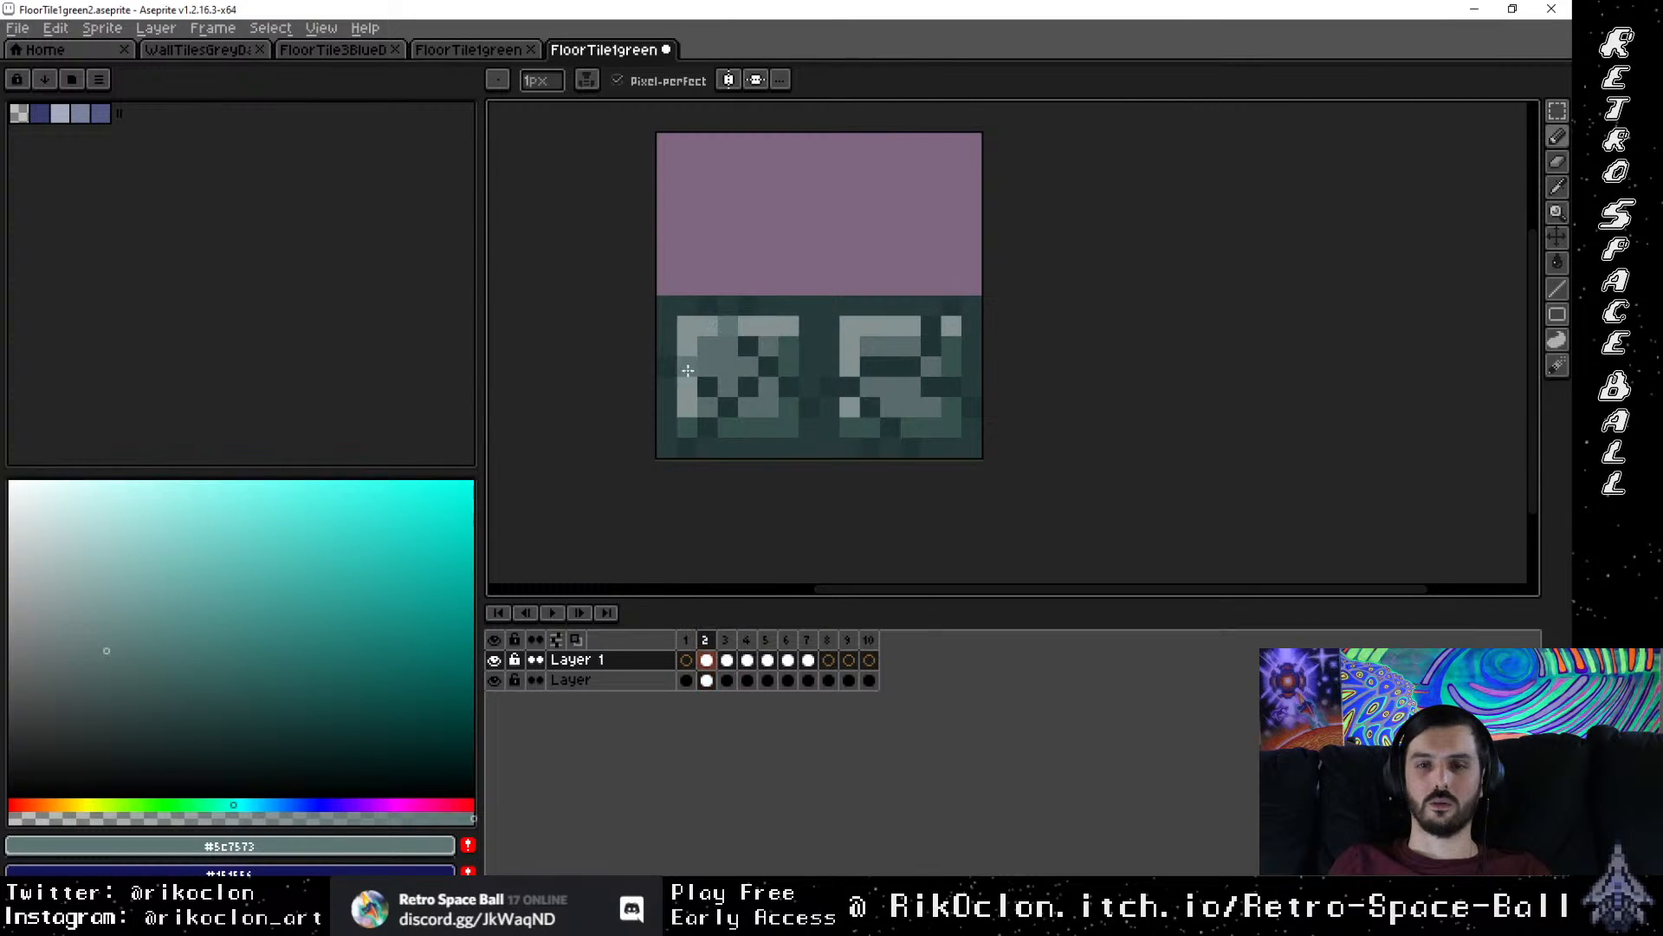
{"action": "left_click_drag", "start_coordinate": [890, 329], "coordinate": [930, 328]}
Step: Sample #37524e from frame 3 and recolor the cracks on both block faces in frame 2
{"action": "left_click", "coordinate": [727, 650]}
{"action": "key", "text": "i"}
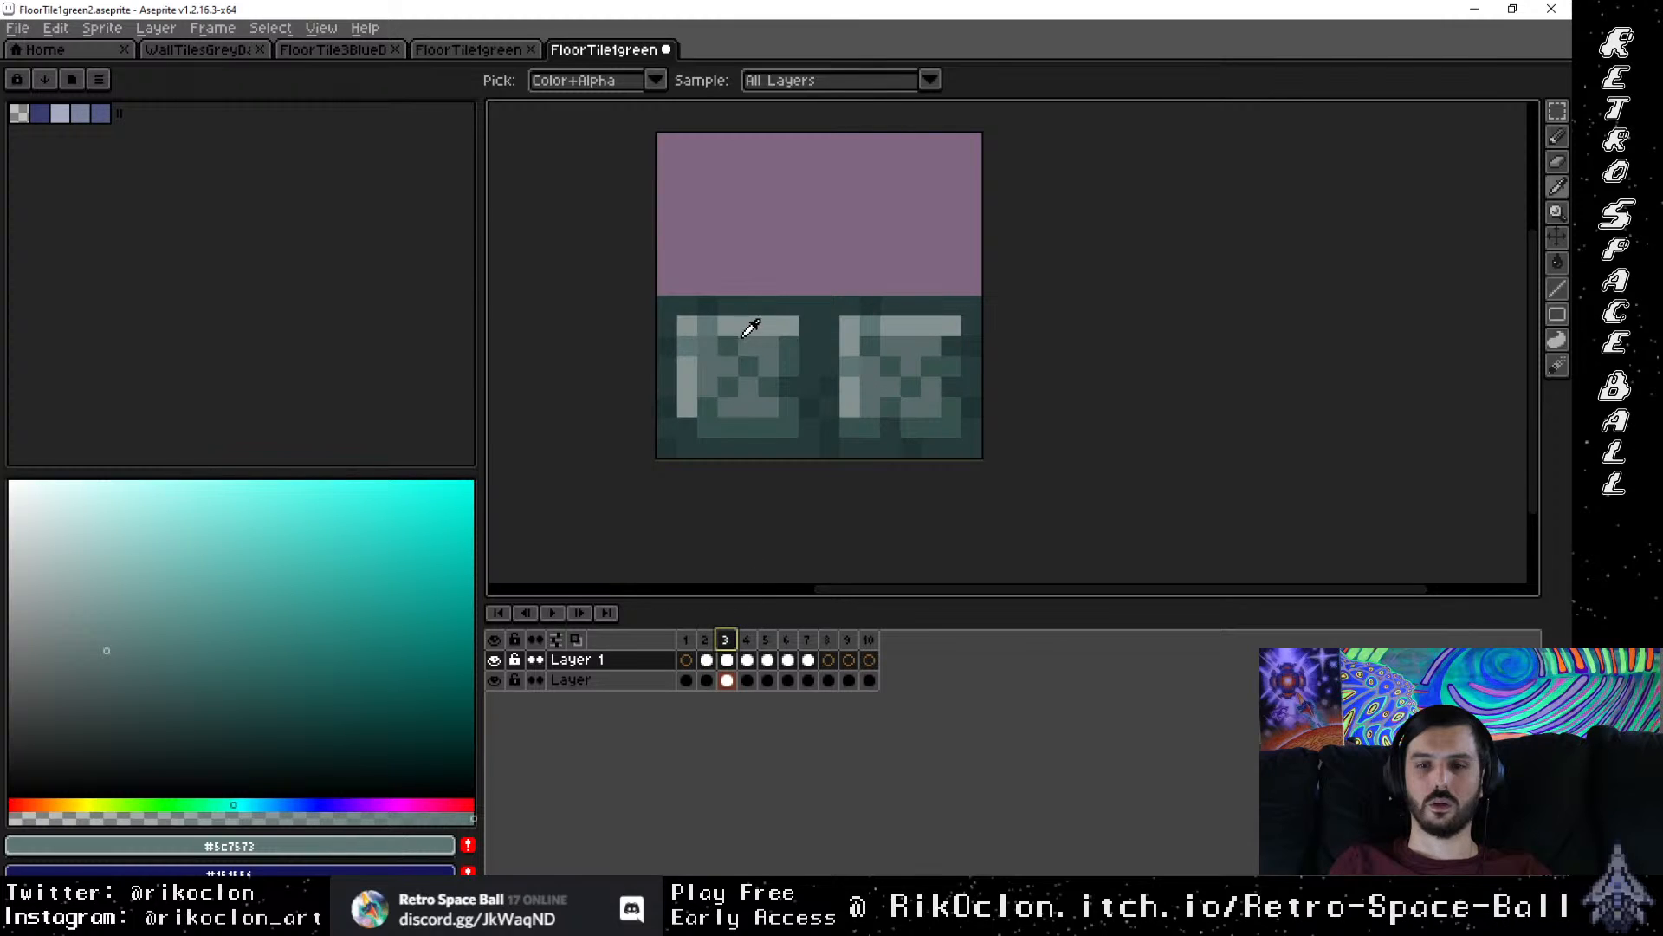
{"action": "left_click", "coordinate": [739, 346]}
{"action": "left_click", "coordinate": [710, 639]}
{"action": "key", "text": "b"}
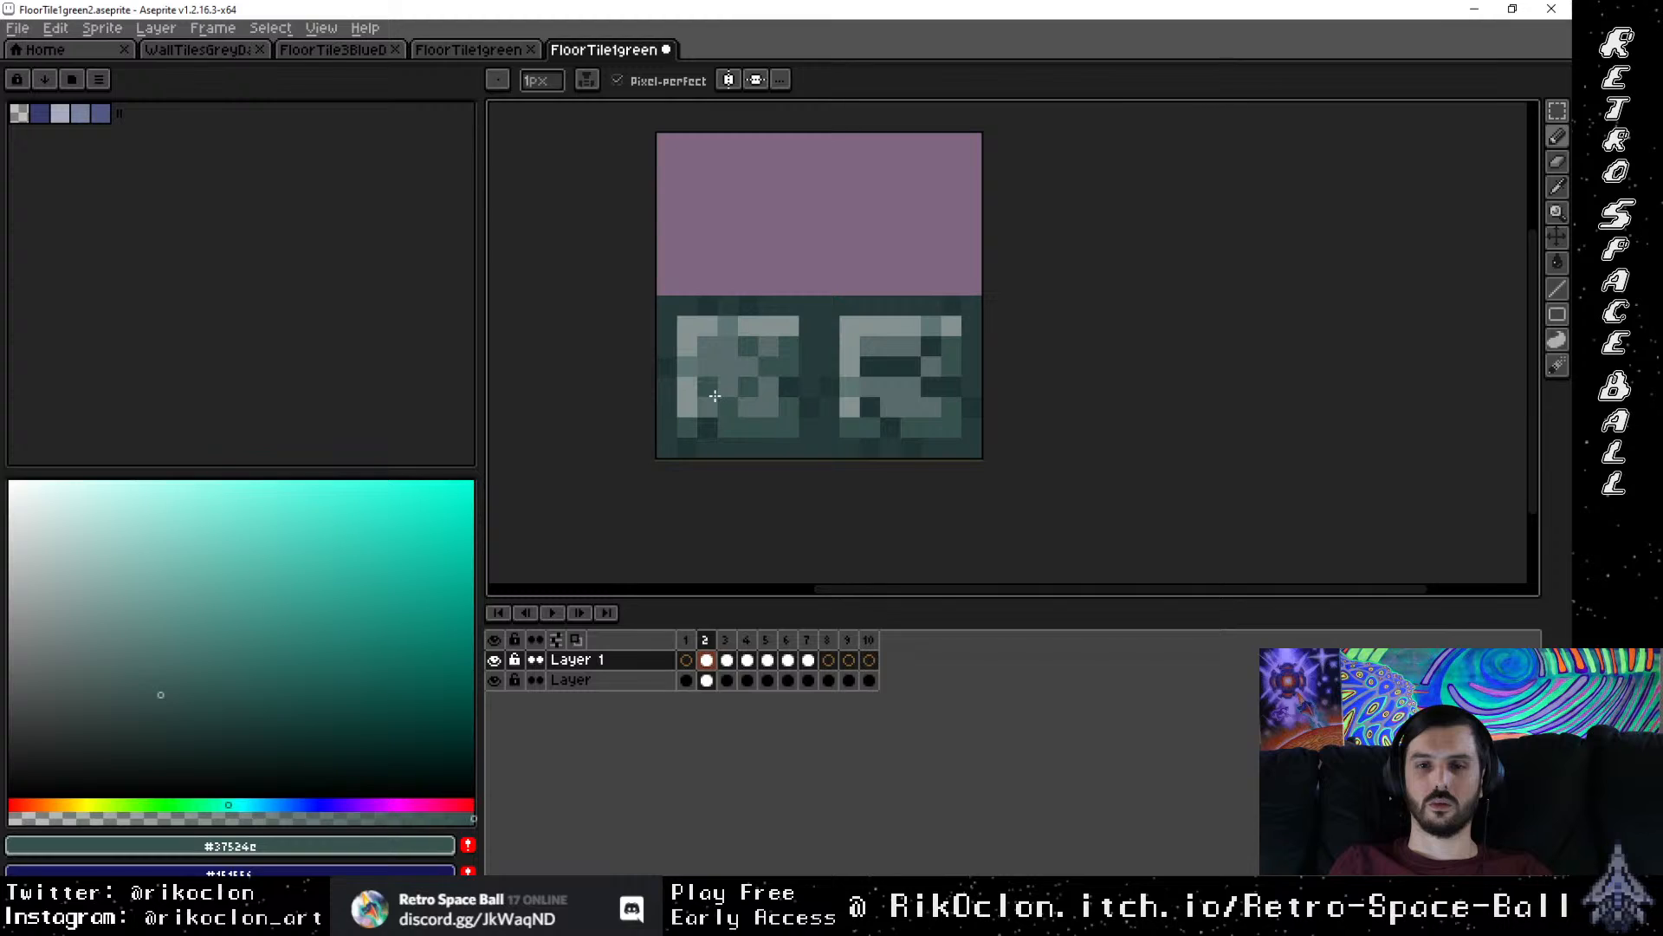
{"action": "left_click_drag", "start_coordinate": [863, 405], "coordinate": [874, 365]}
Step: Sample #243b3b from frame 3 and recolor the crack pixels on the blocks' shaded edges in frame 2
{"action": "left_click", "coordinate": [728, 650]}
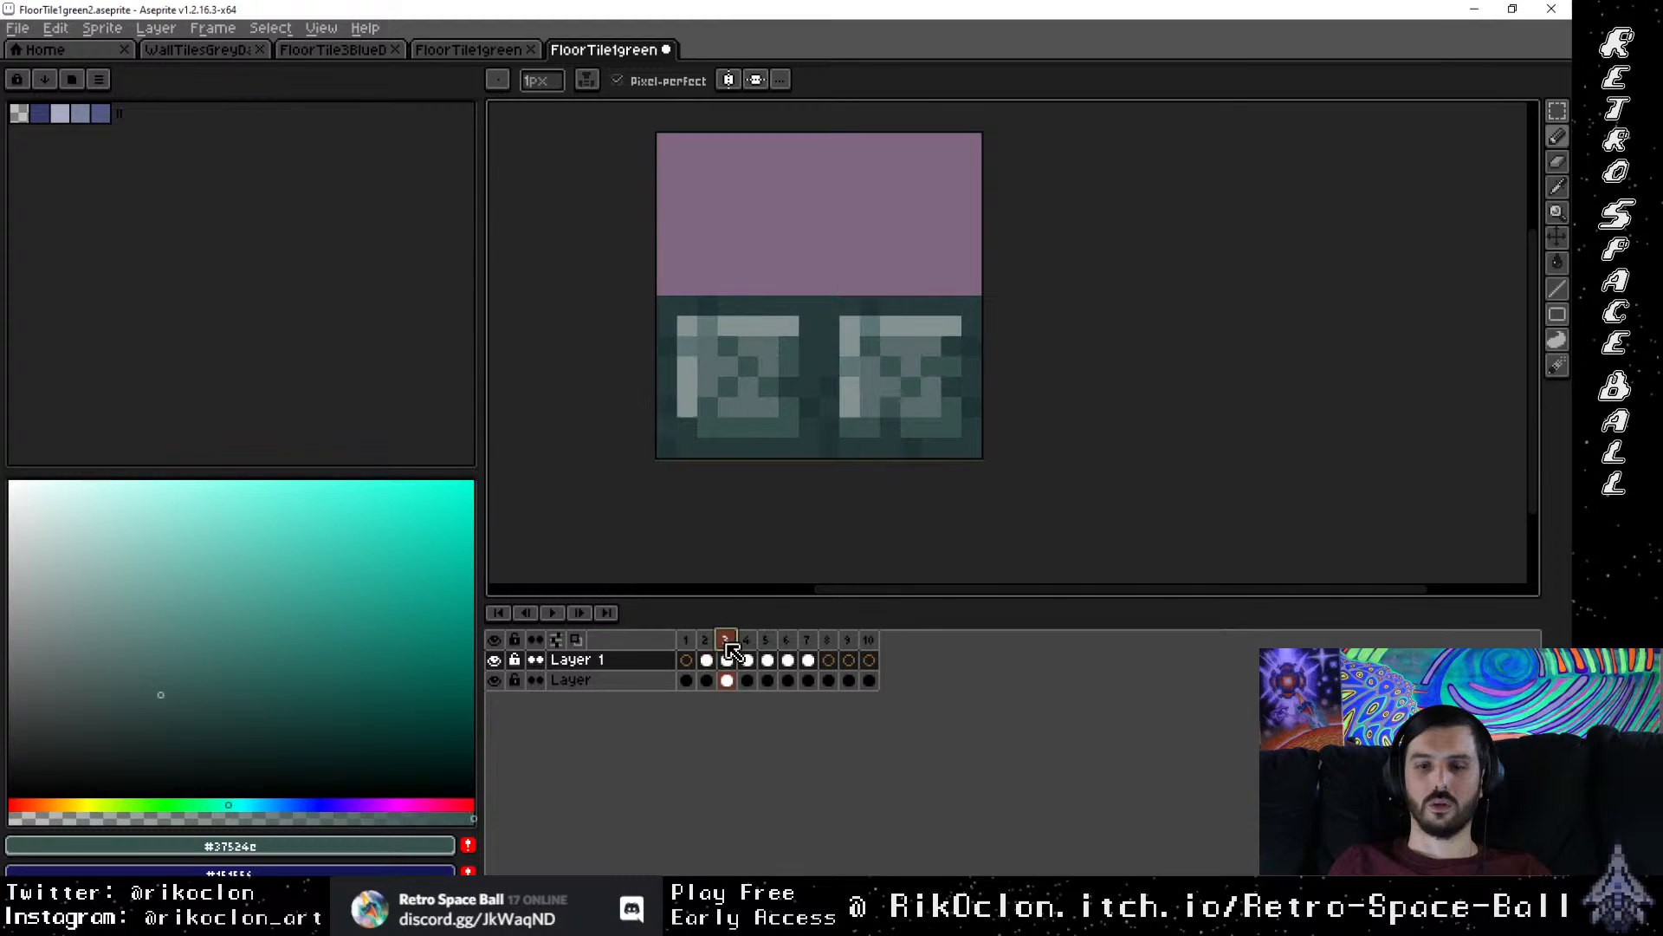
{"action": "key", "text": "i"}
{"action": "left_click", "coordinate": [811, 397]}
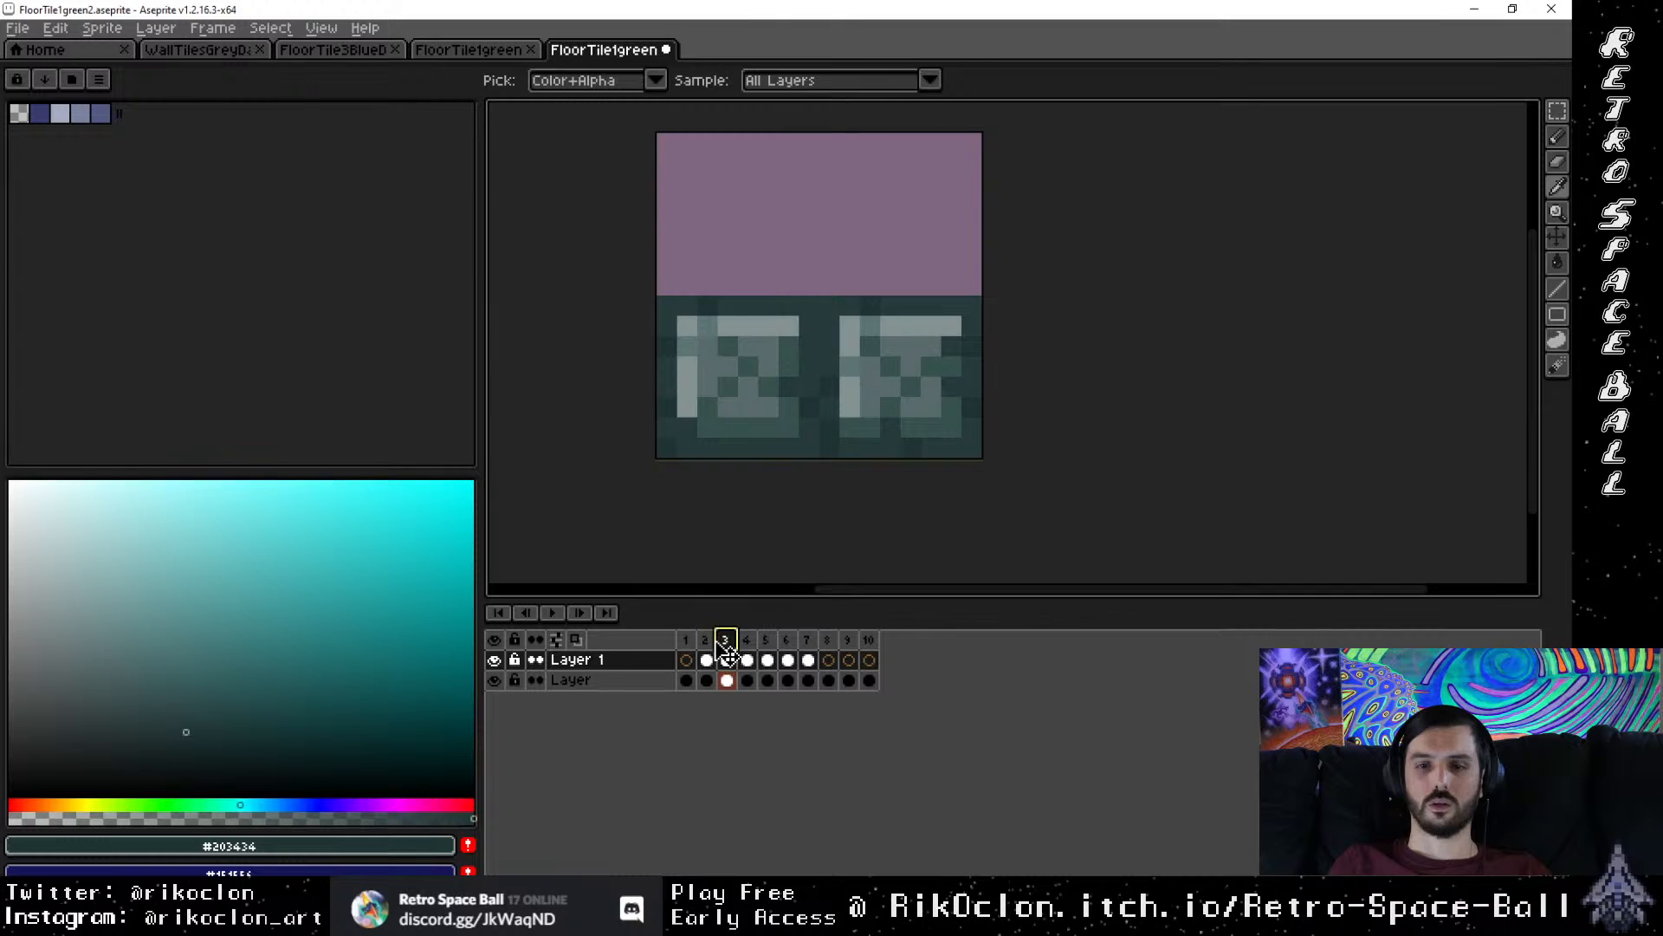
{"action": "left_click", "coordinate": [789, 378]}
{"action": "left_click", "coordinate": [705, 642]}
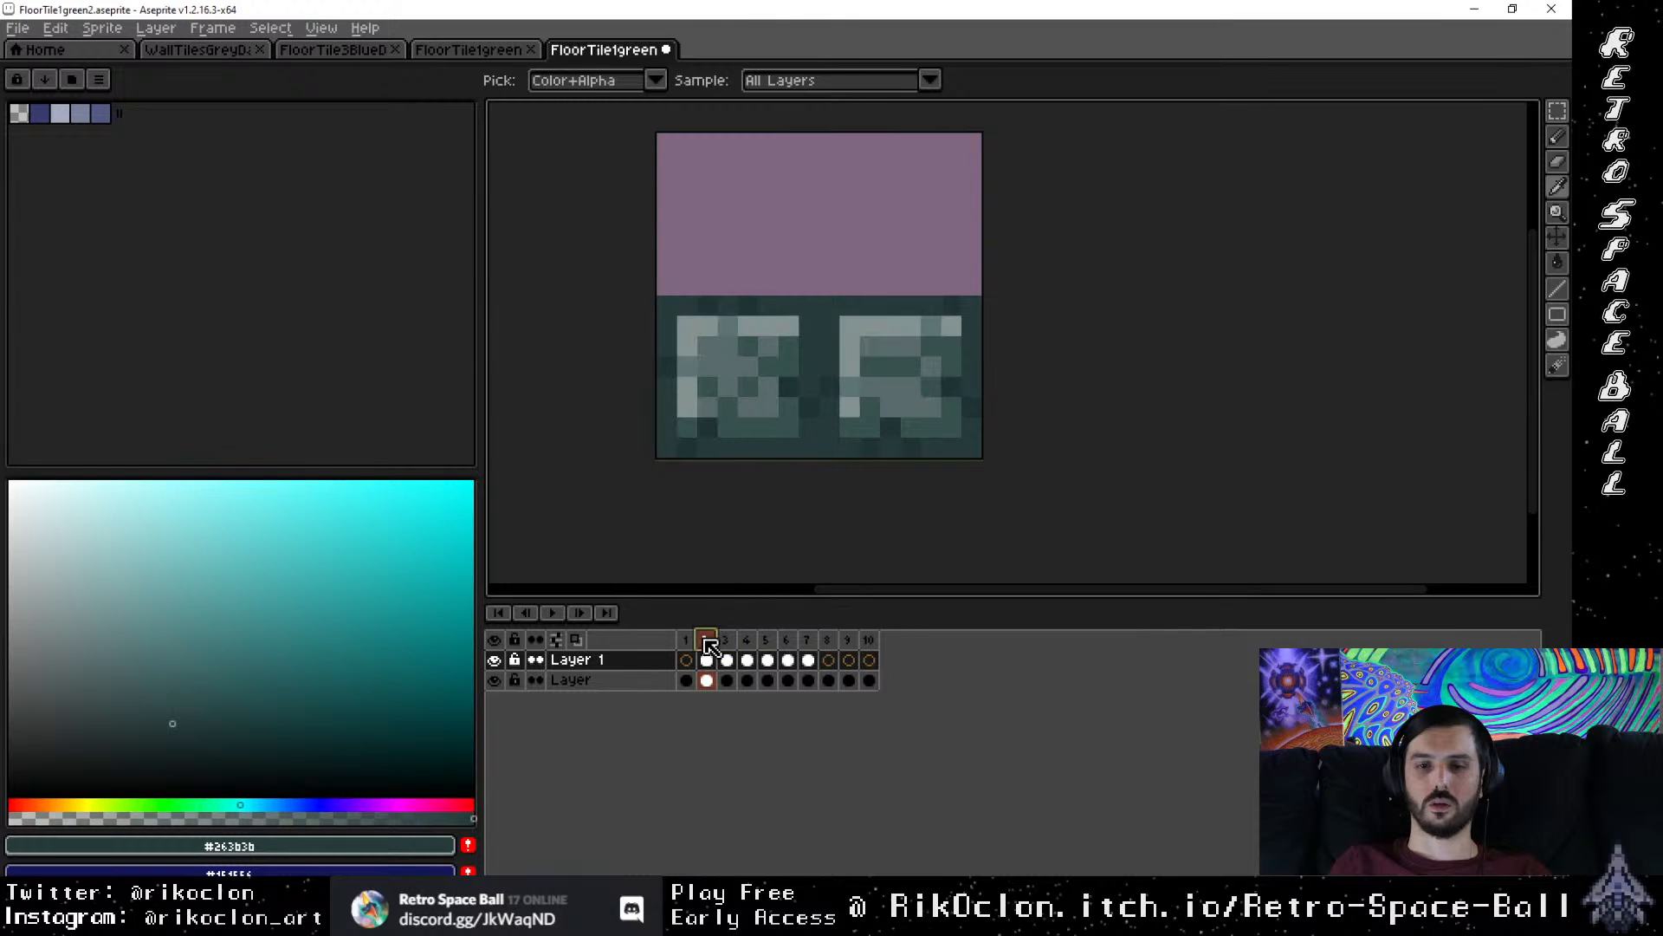
{"action": "key", "text": "b"}
{"action": "key", "text": "Up"}
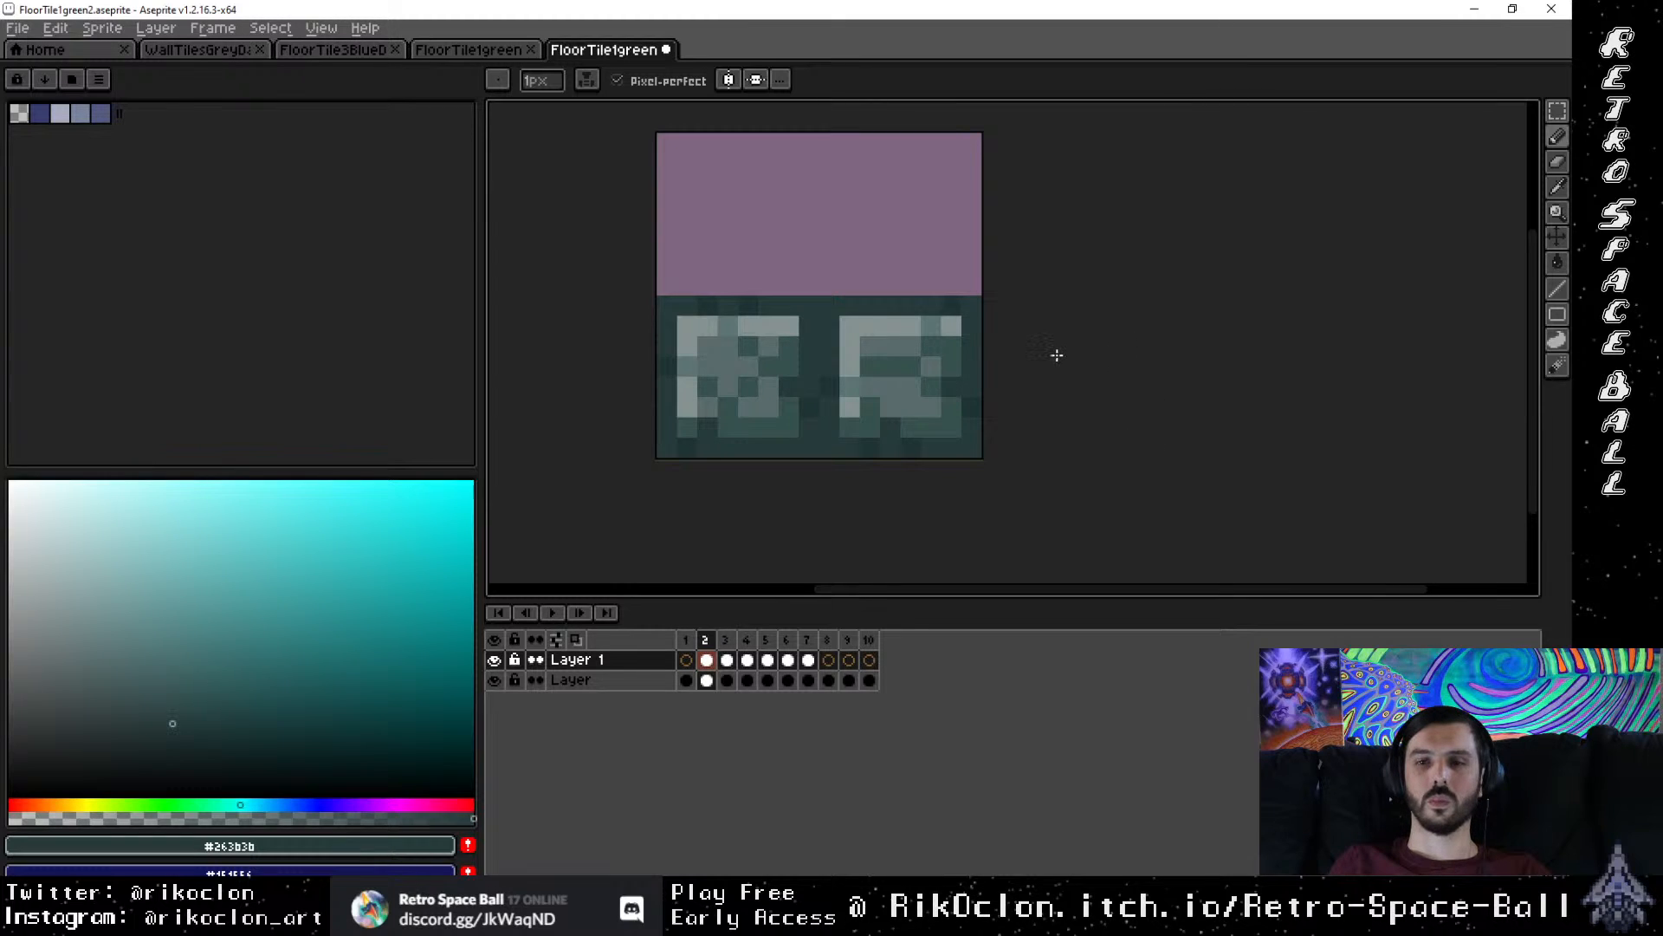
{"action": "scroll", "coordinate": [1054, 356], "scroll_direction": "down", "scroll_amount": 2}
{"action": "scroll", "coordinate": [1001, 415], "scroll_direction": "up", "scroll_amount": 1}
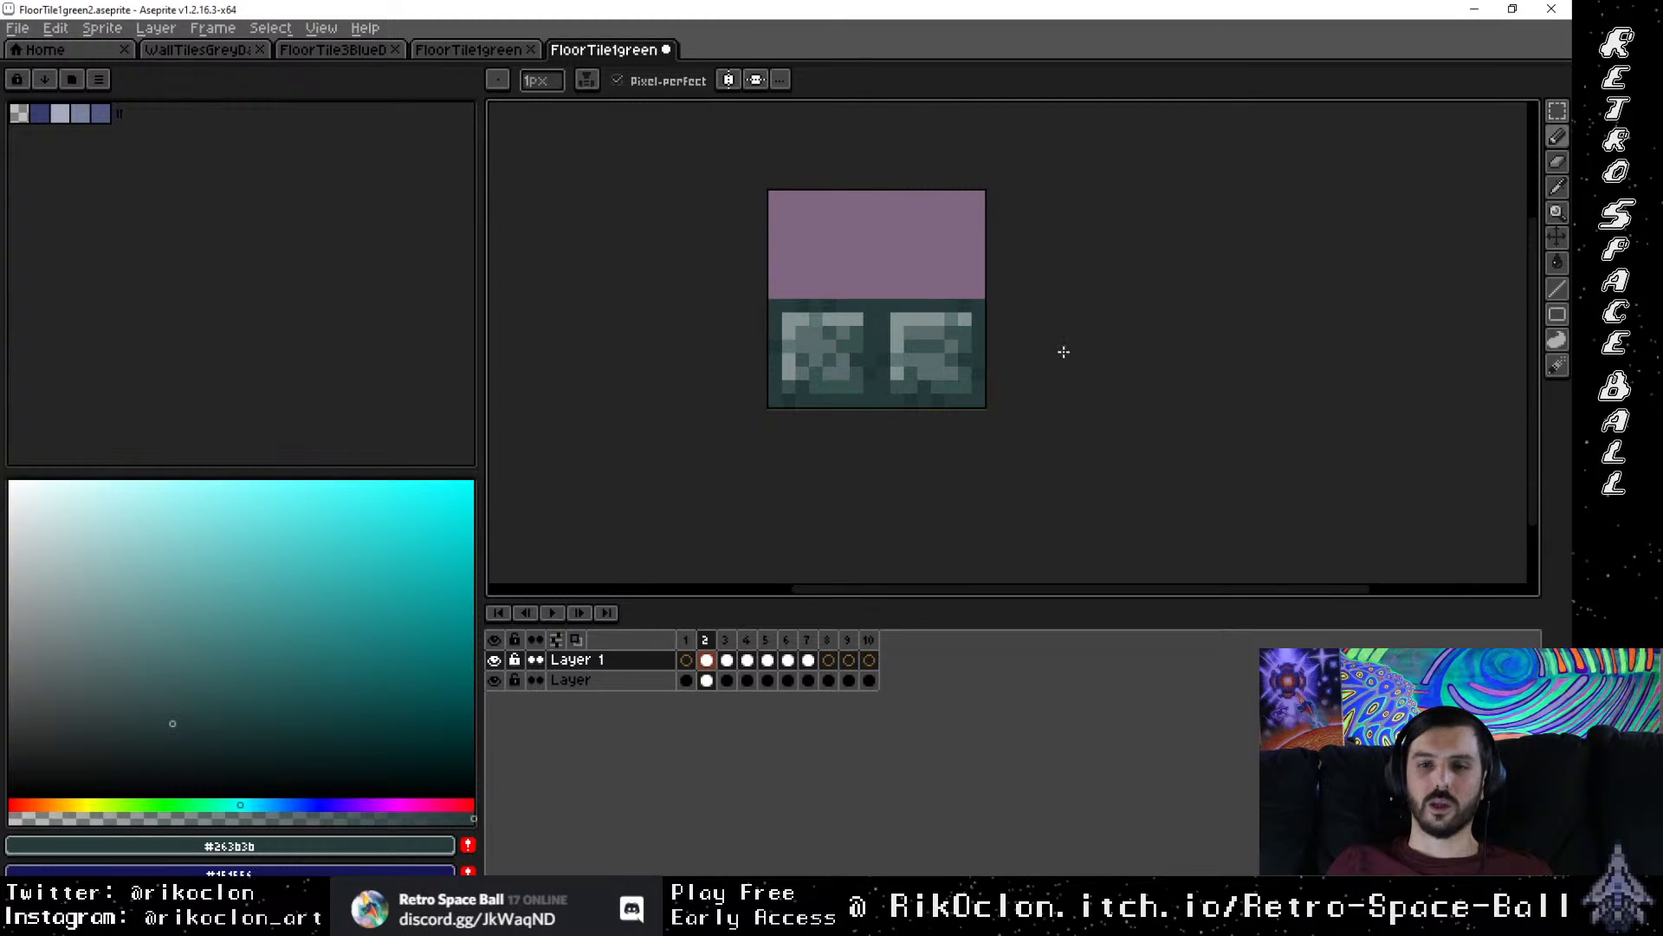
{"action": "scroll", "coordinate": [987, 346], "scroll_direction": "up", "scroll_amount": 2}
{"action": "mouse_move", "coordinate": [891, 393]}
{"action": "left_mouse_down"}
{"action": "mouse_move", "coordinate": [950, 396]}
{"action": "mouse_move", "coordinate": [931, 399]}
{"action": "left_mouse_up"}
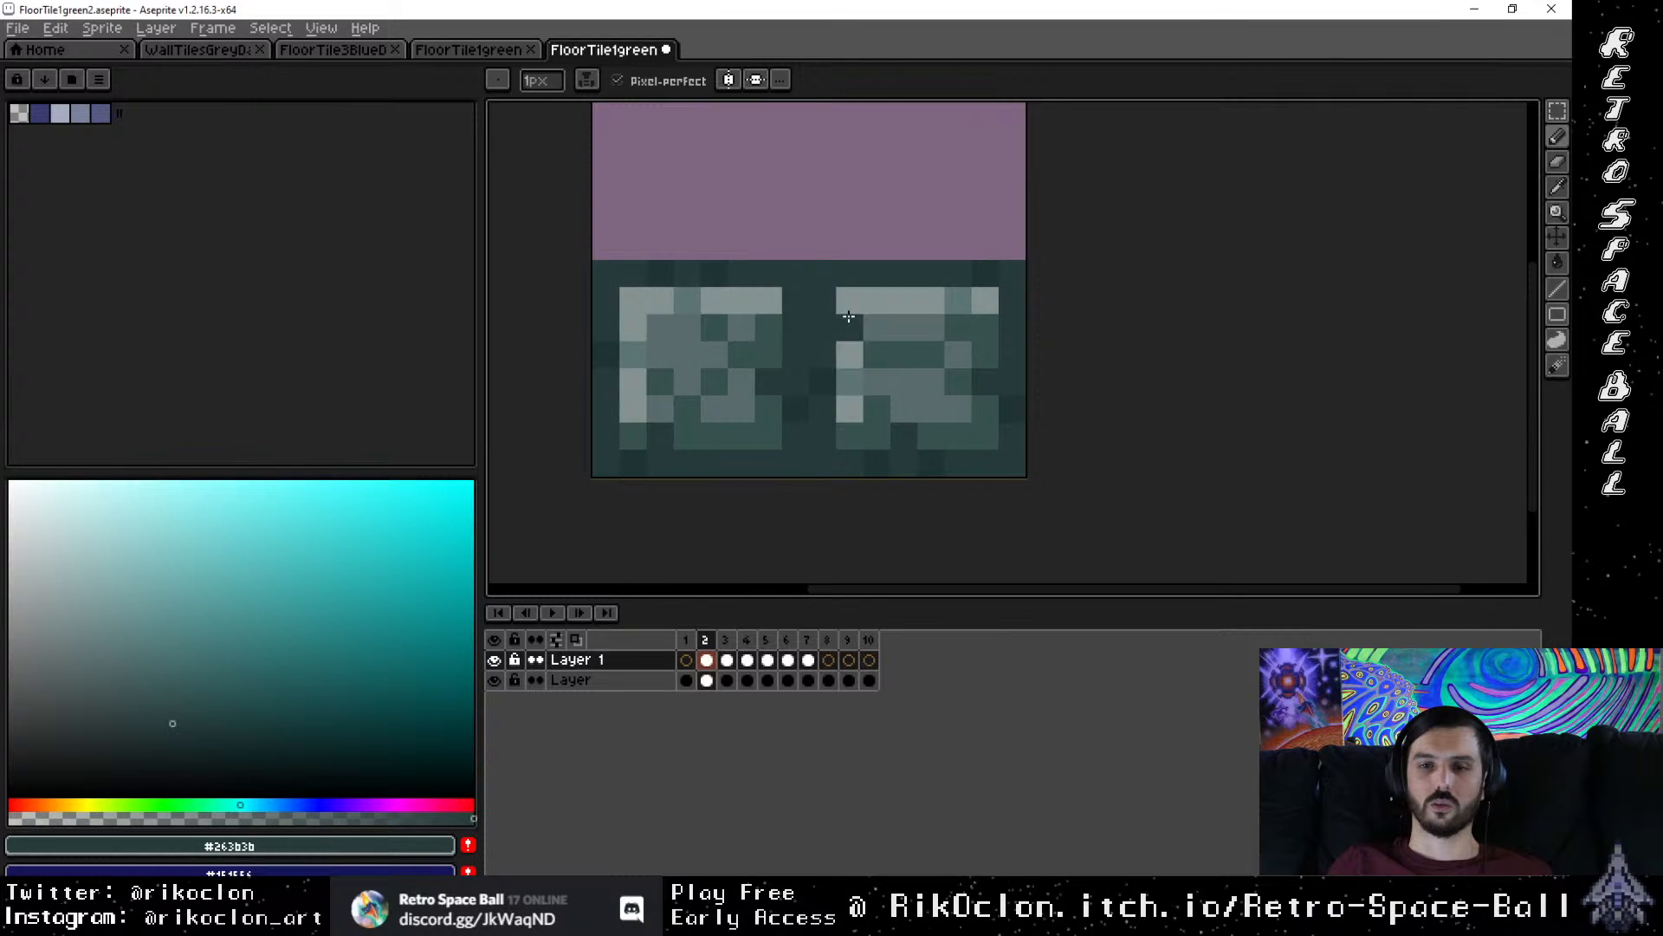
Step: Compare the new cracked half tile in frame 2 with the cracked variants in frames 3 to 5
{"action": "scroll", "coordinate": [1012, 411], "scroll_direction": "down", "scroll_amount": 3}
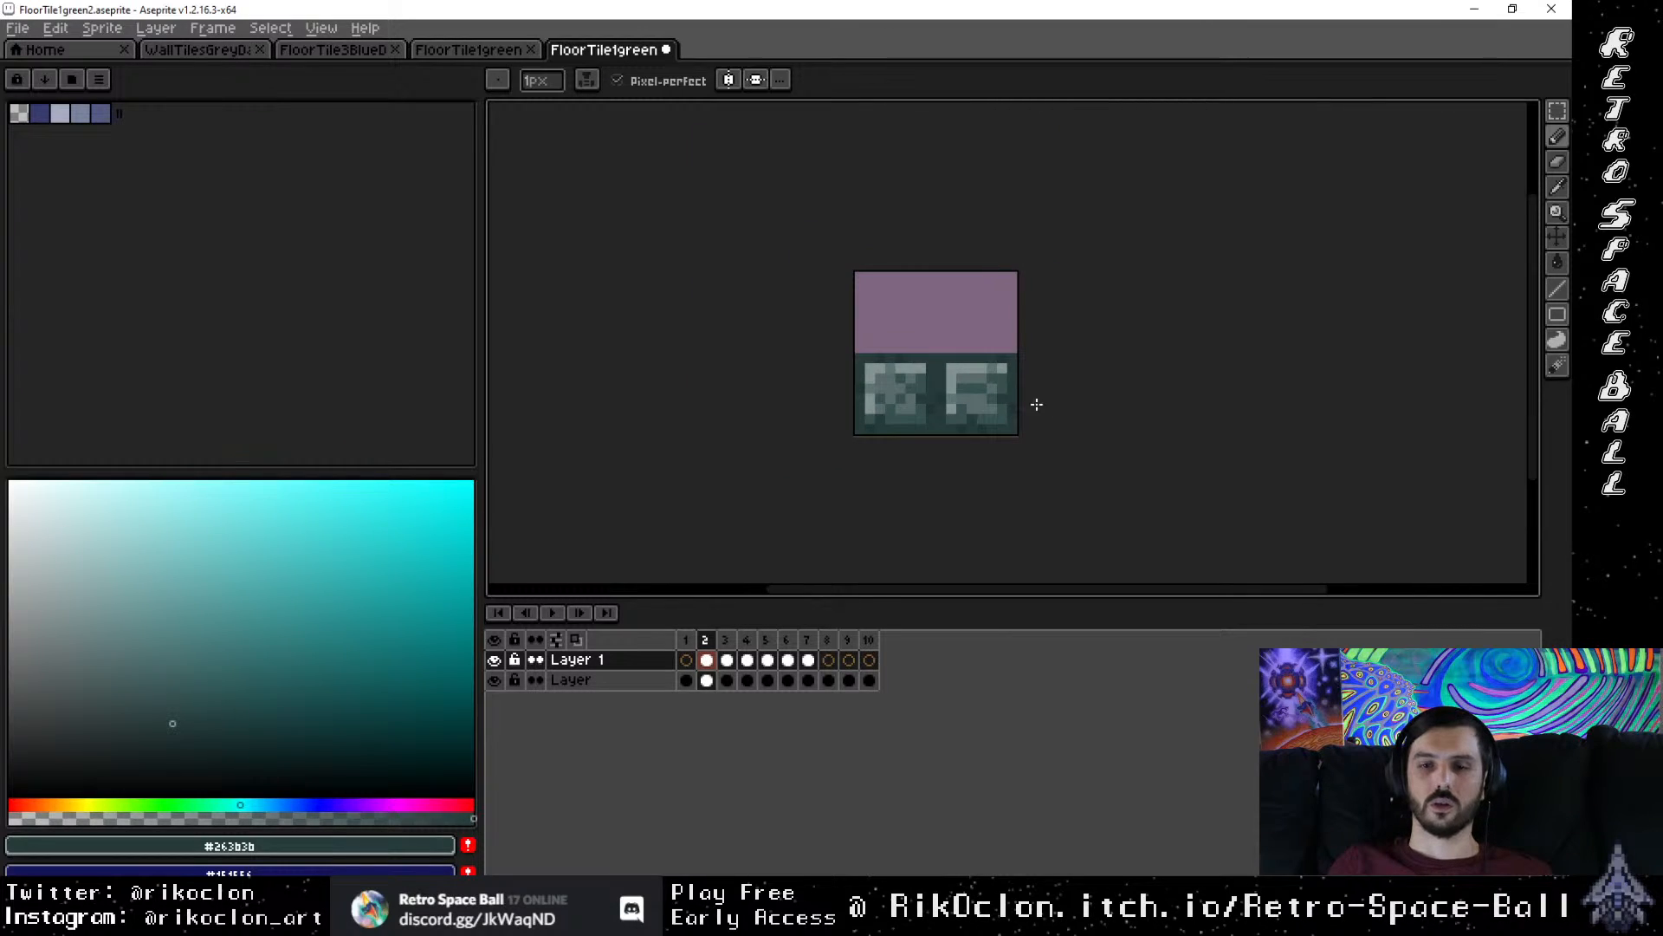
{"action": "left_click", "coordinate": [725, 642]}
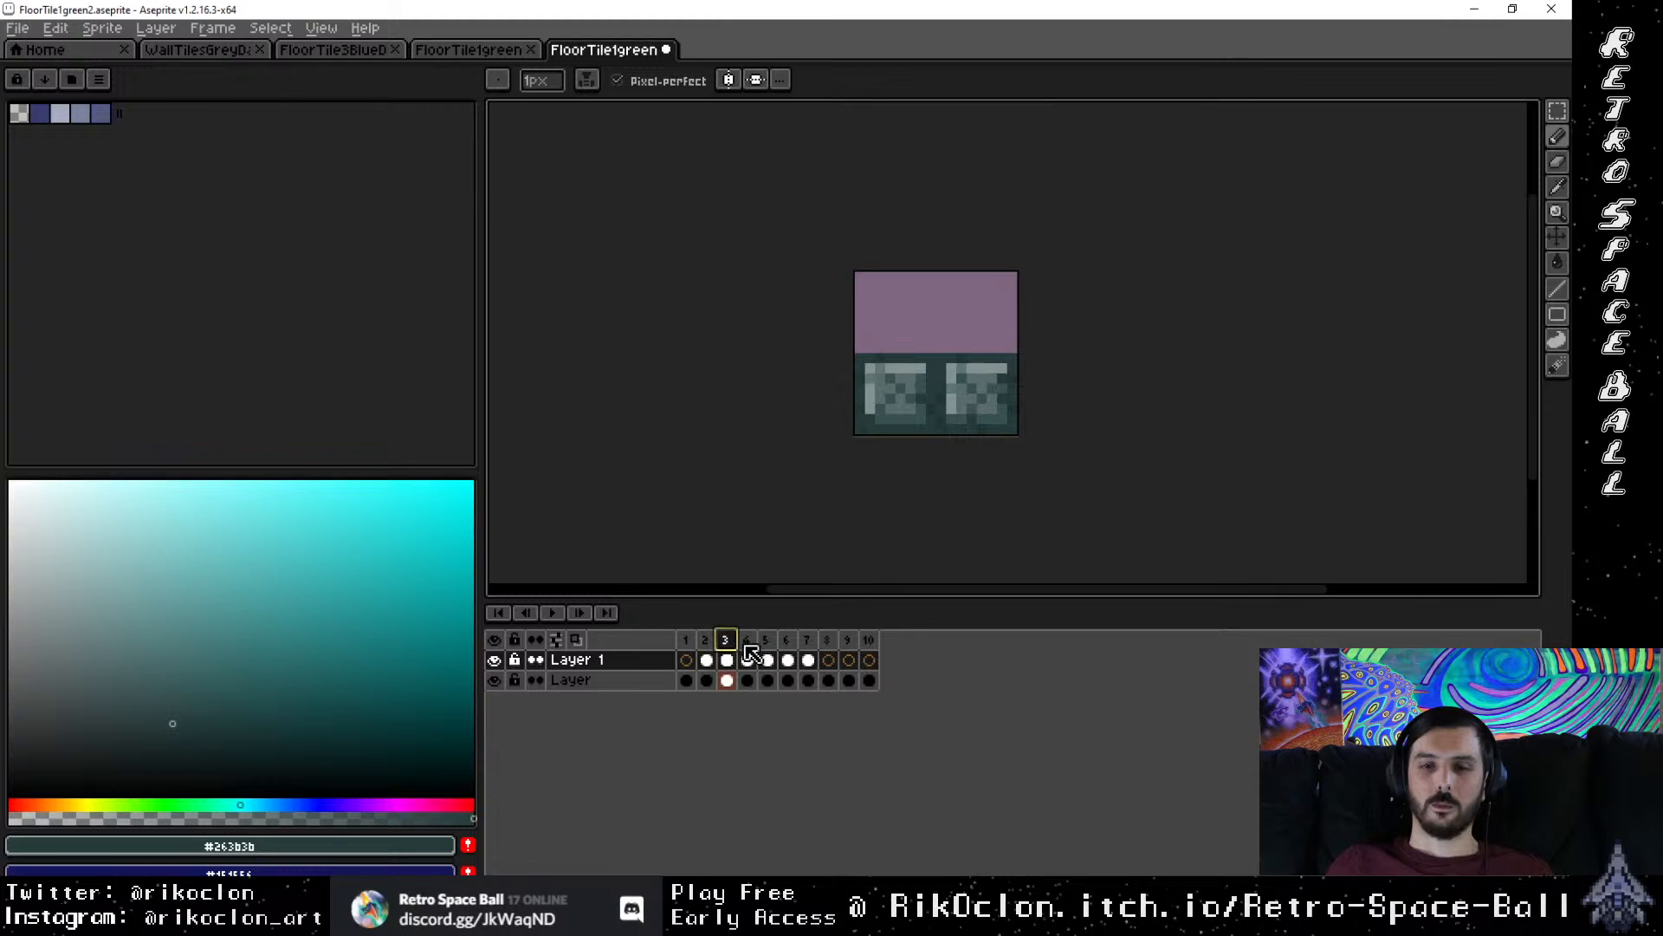
{"action": "left_click", "coordinate": [746, 642]}
{"action": "left_click", "coordinate": [770, 643]}
{"action": "left_click", "coordinate": [726, 641]}
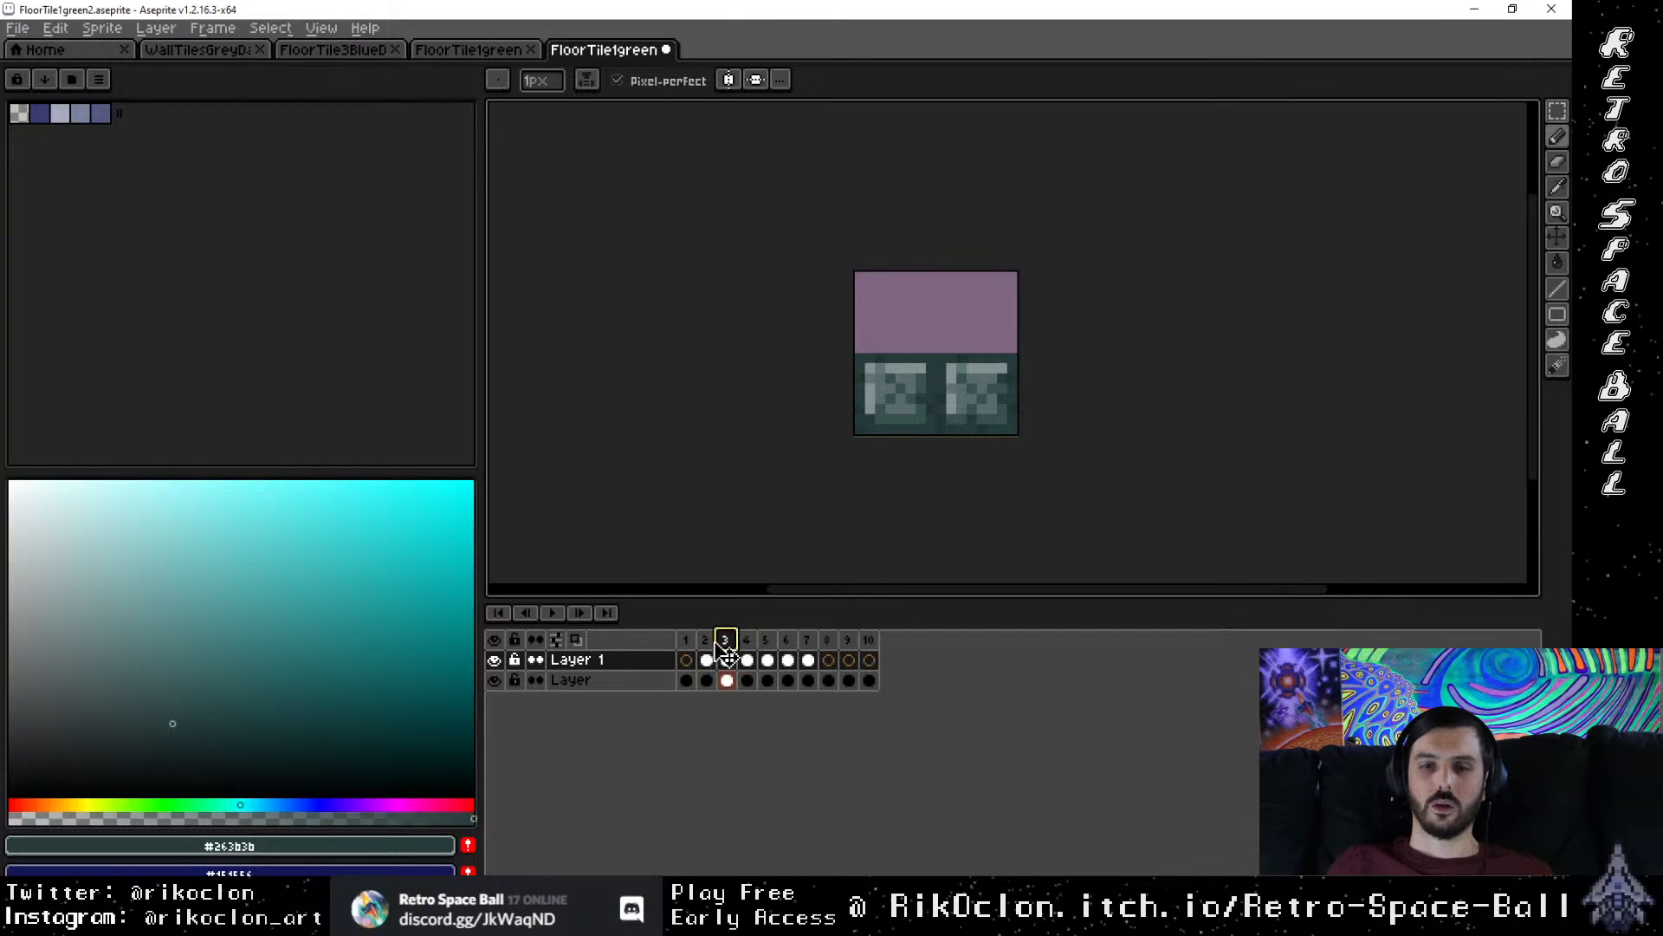
{"action": "left_click", "coordinate": [706, 641]}
{"action": "left_click", "coordinate": [726, 640]}
{"action": "left_click", "coordinate": [747, 639]}
{"action": "left_click", "coordinate": [765, 638]}
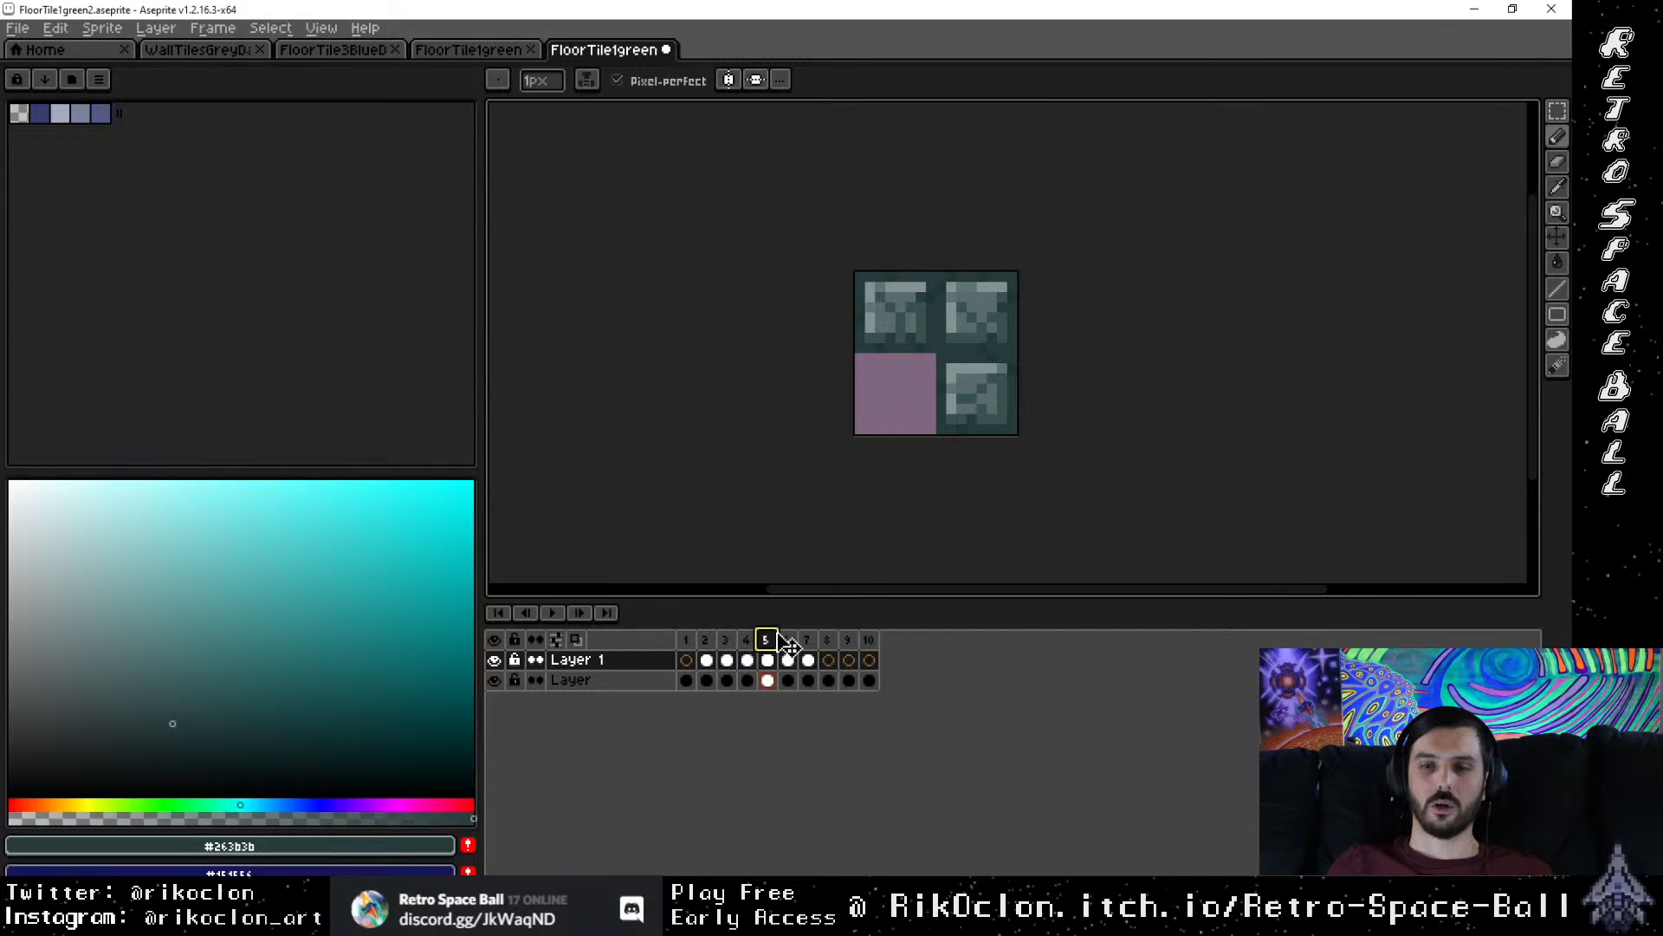
Step: Compare the cracked three-block tiles in frames 4 to 6 with the cracked half tiles in frames 2 and 3
{"action": "left_click", "coordinate": [786, 640]}
{"action": "left_click", "coordinate": [766, 641]}
{"action": "left_click", "coordinate": [746, 642]}
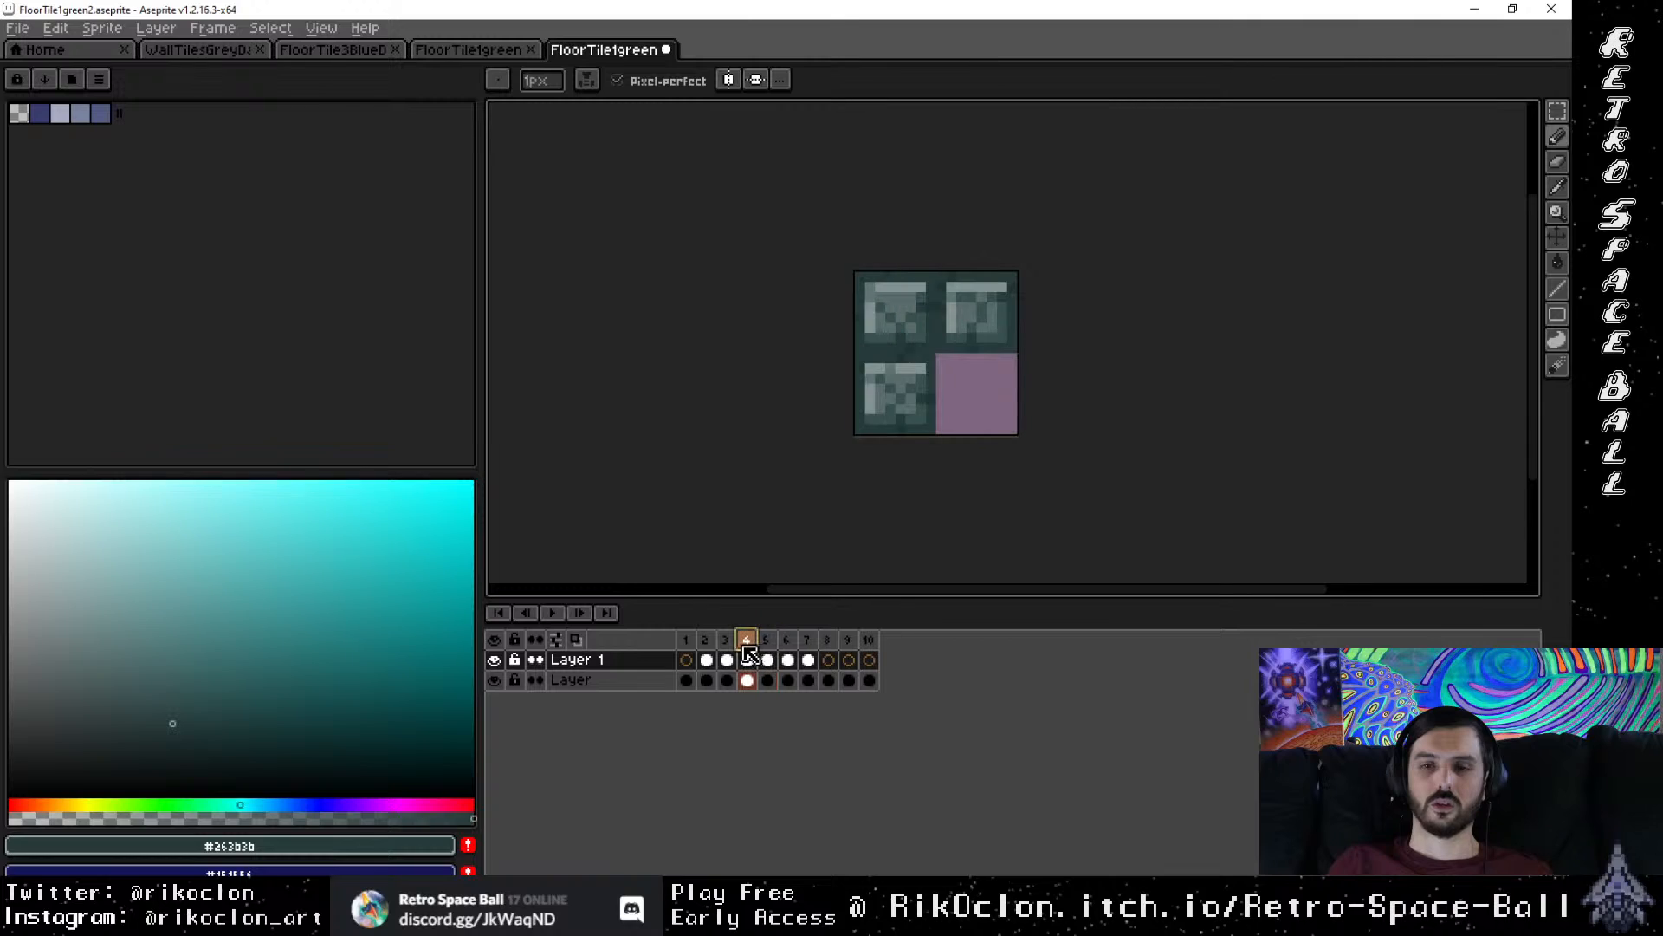
{"action": "left_click", "coordinate": [725, 641]}
{"action": "left_click", "coordinate": [705, 641]}
{"action": "left_click", "coordinate": [726, 641]}
{"action": "left_click", "coordinate": [746, 644]}
{"action": "left_click", "coordinate": [766, 644]}
{"action": "left_click", "coordinate": [786, 644]}
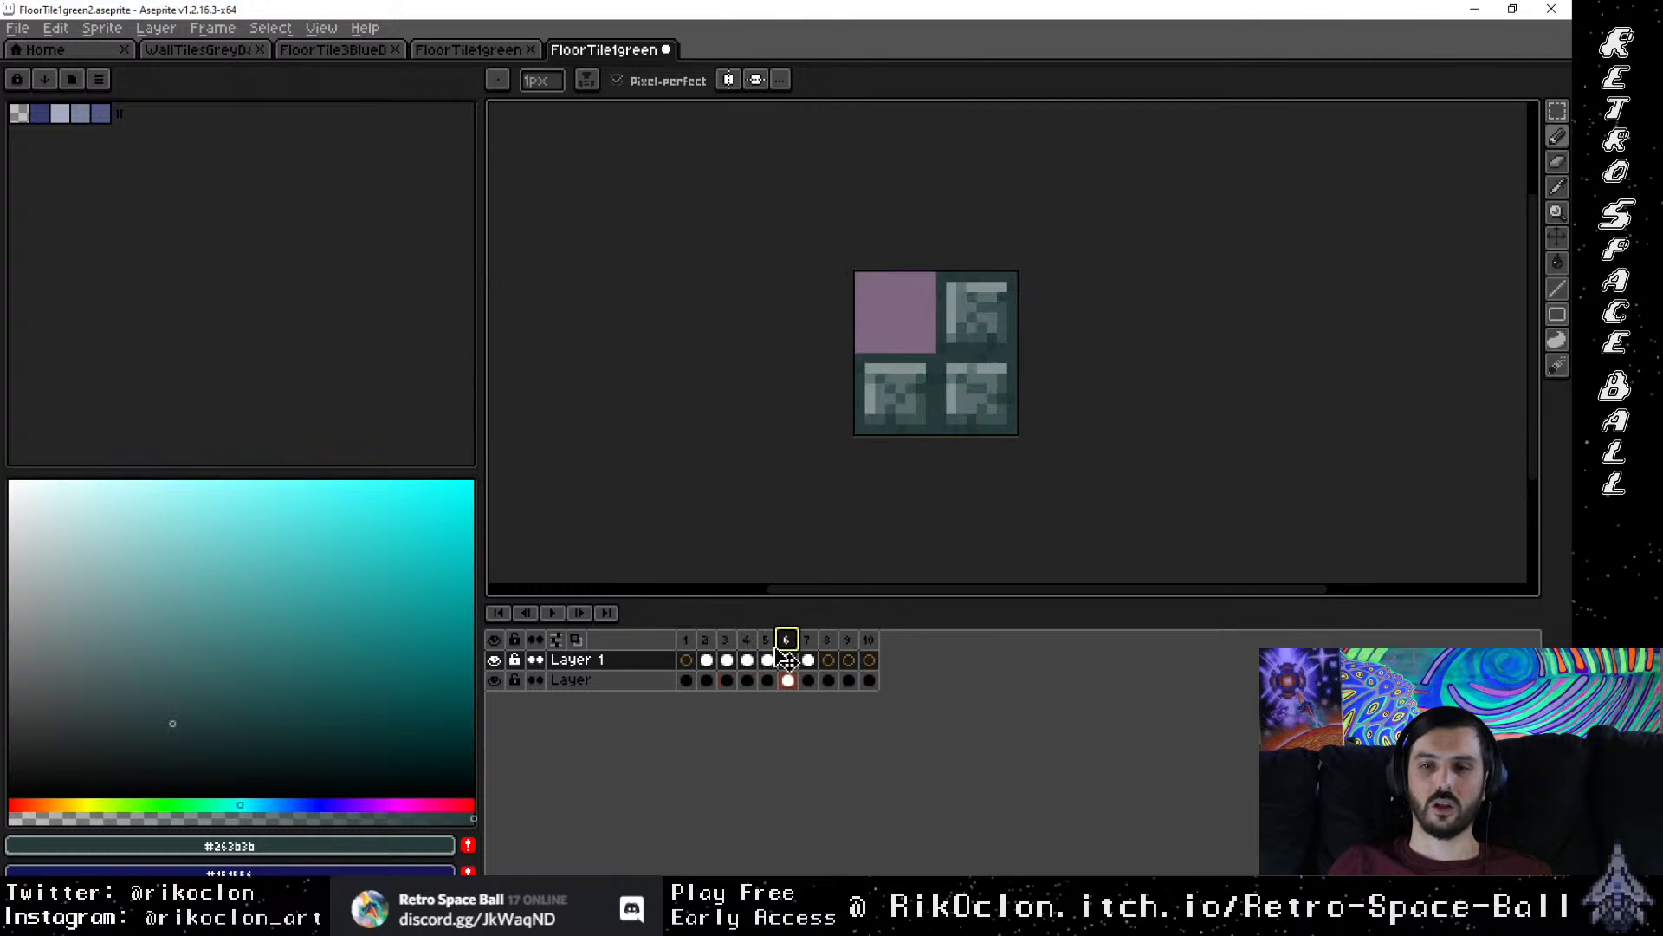
{"action": "left_click", "coordinate": [746, 645]}
{"action": "left_click", "coordinate": [726, 645]}
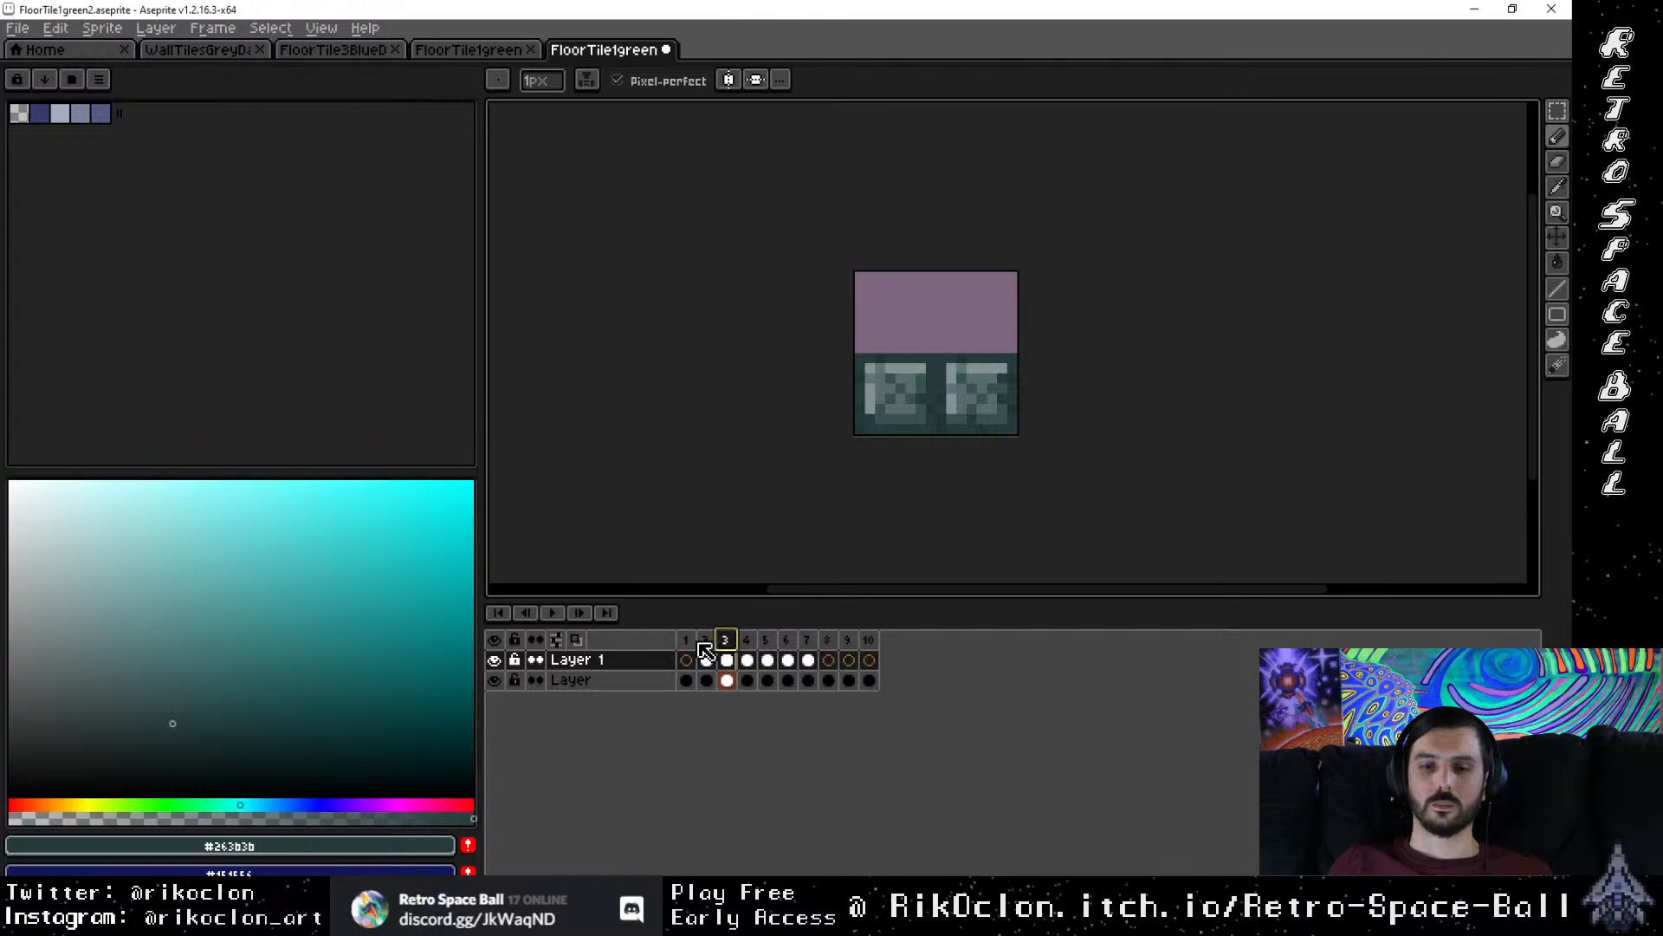
{"action": "left_click", "coordinate": [686, 645]}
{"action": "left_click", "coordinate": [726, 645]}
{"action": "left_click", "coordinate": [746, 644]}
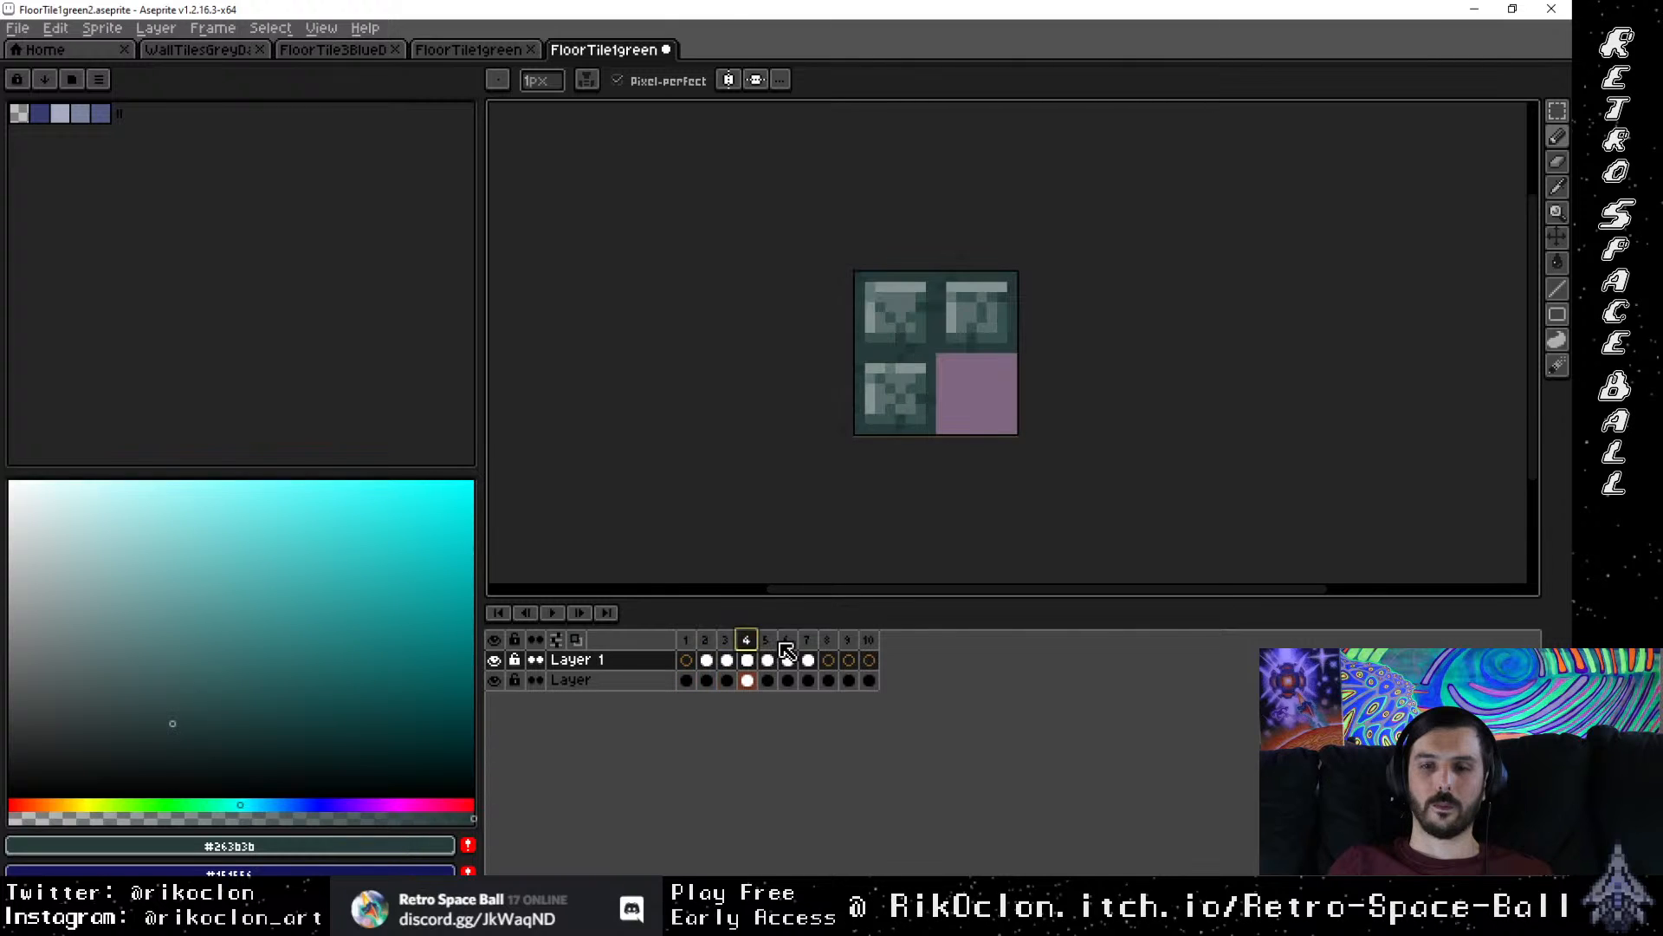
{"action": "left_click", "coordinate": [787, 645]}
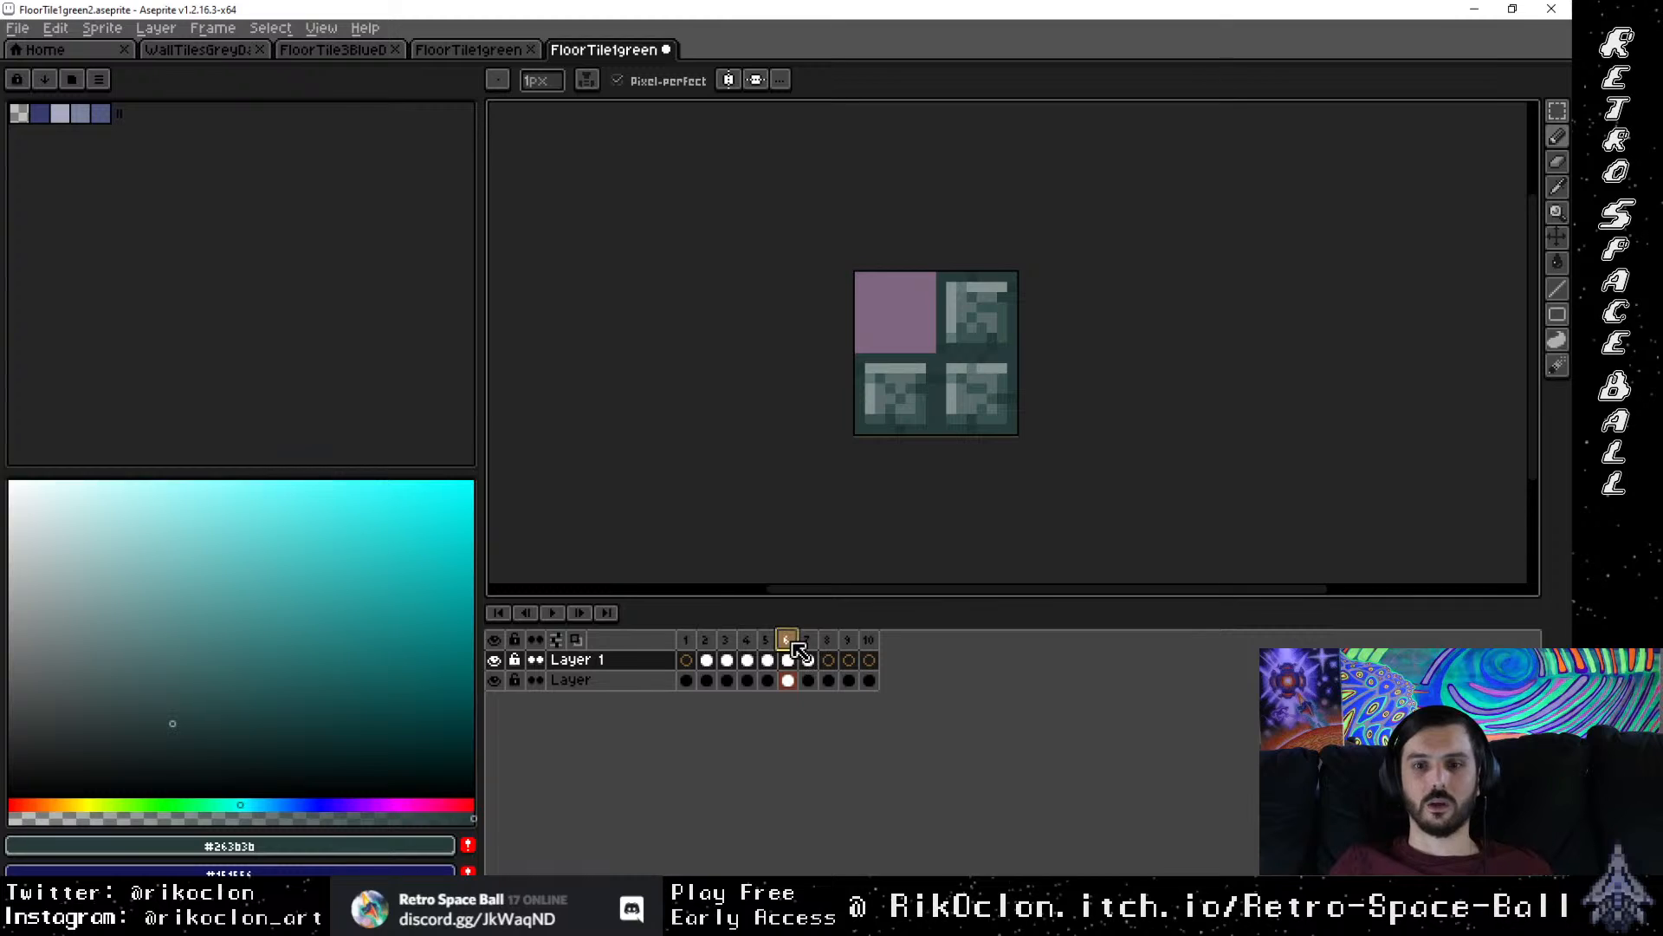
{"action": "left_click", "coordinate": [768, 642]}
{"action": "left_click", "coordinate": [748, 642]}
{"action": "left_click", "coordinate": [703, 640]}
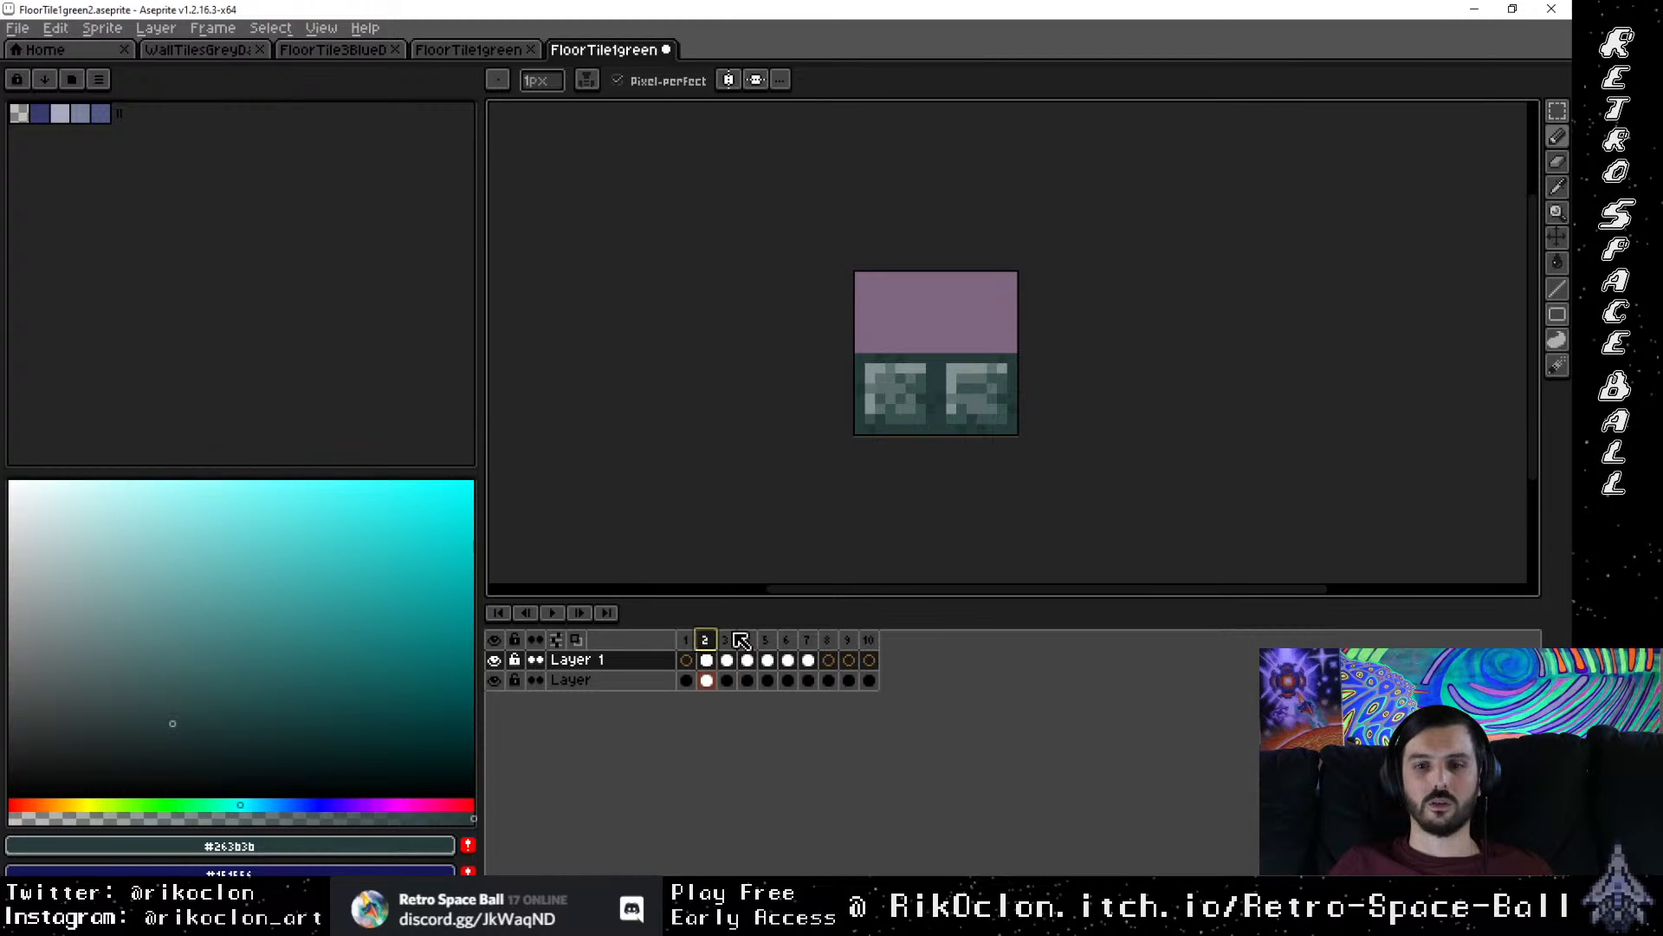
Step: Examine the crack patterns of the two lower-half tiles by alternating between frames 2 and 3
{"action": "left_click", "coordinate": [727, 641]}
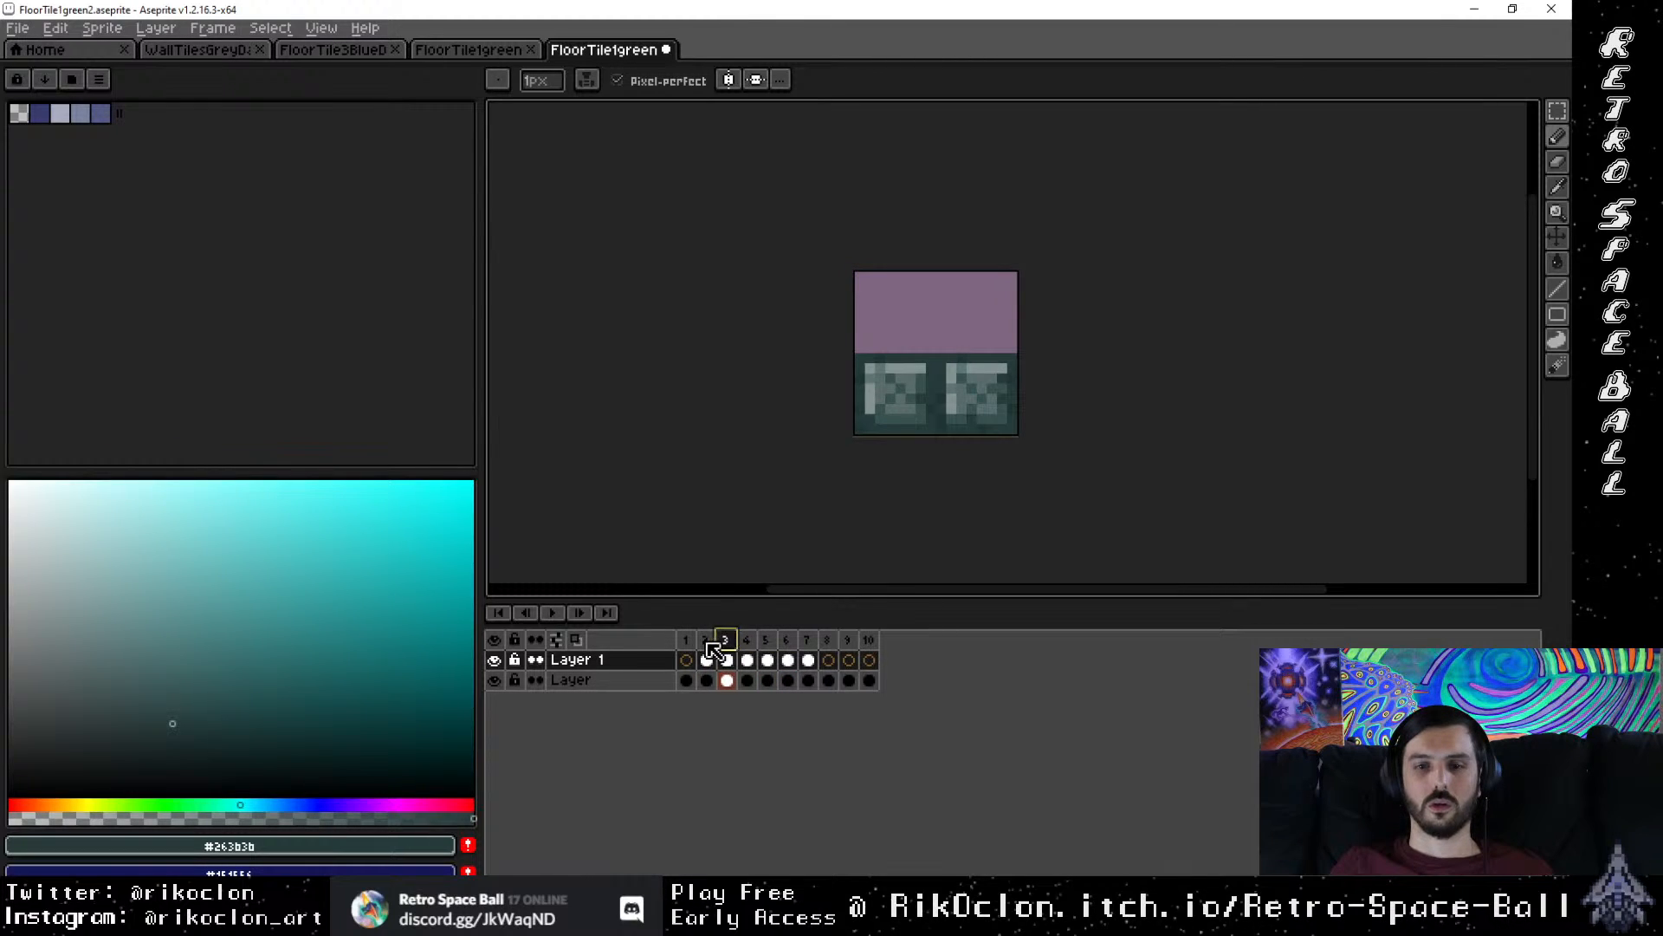
{"action": "left_click", "coordinate": [708, 648]}
{"action": "left_click", "coordinate": [732, 648]}
{"action": "left_click", "coordinate": [707, 648]}
{"action": "left_click", "coordinate": [732, 648]}
{"action": "left_click", "coordinate": [707, 648]}
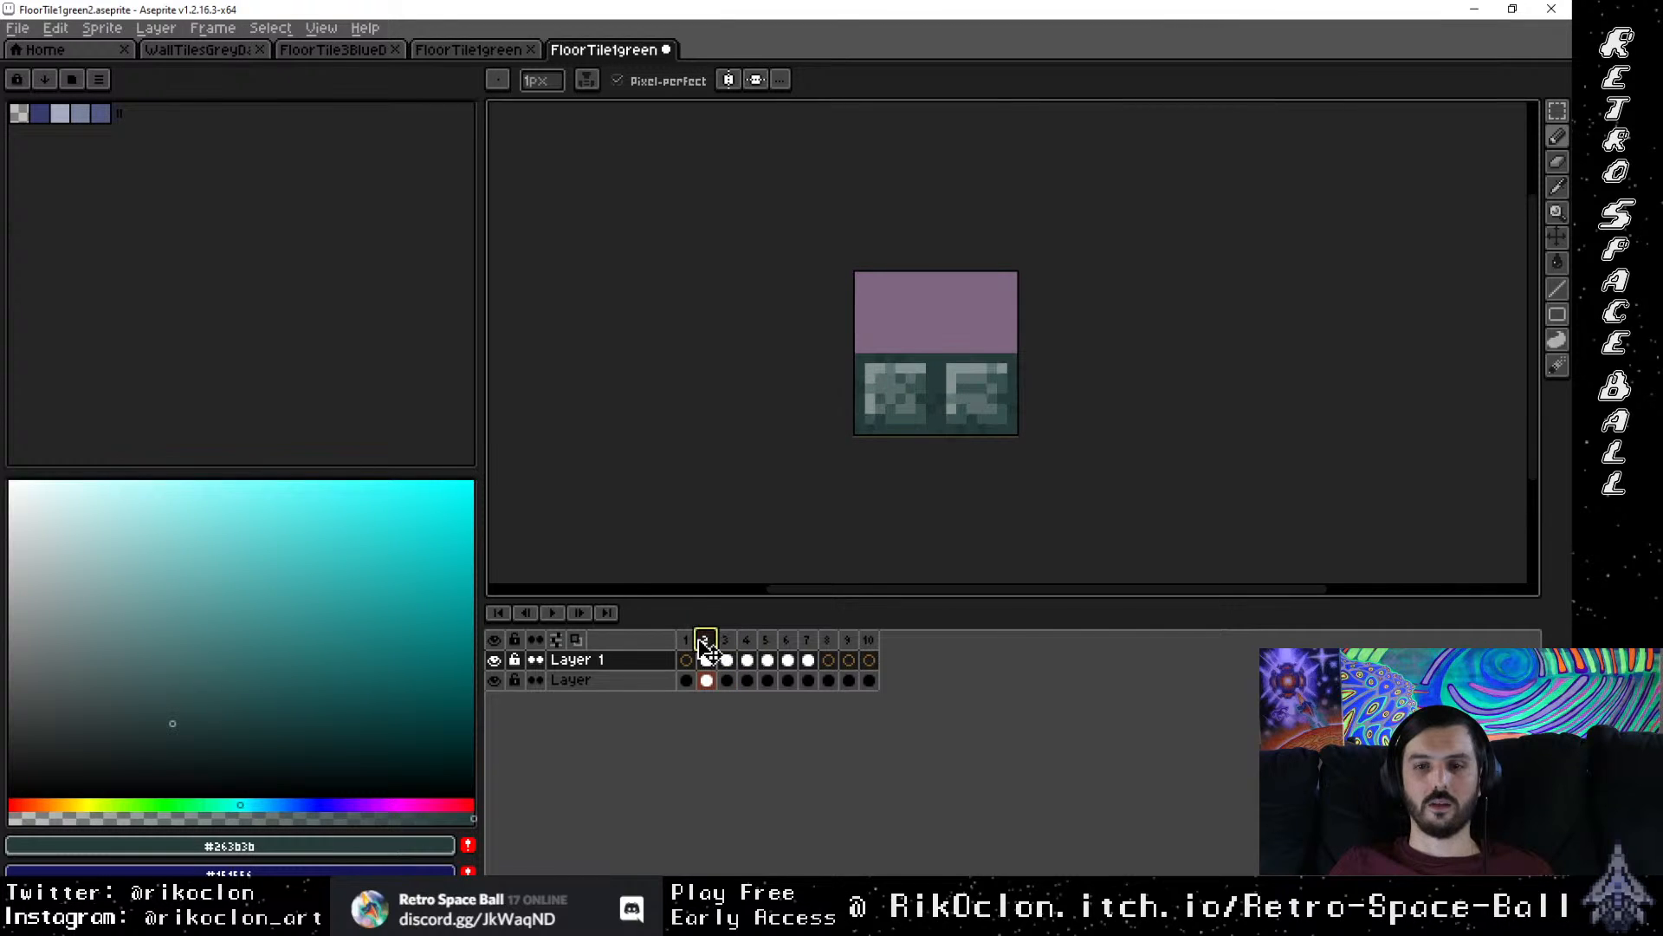
{"action": "left_click", "coordinate": [728, 648]}
{"action": "left_click", "coordinate": [707, 648]}
{"action": "left_click", "coordinate": [728, 648]}
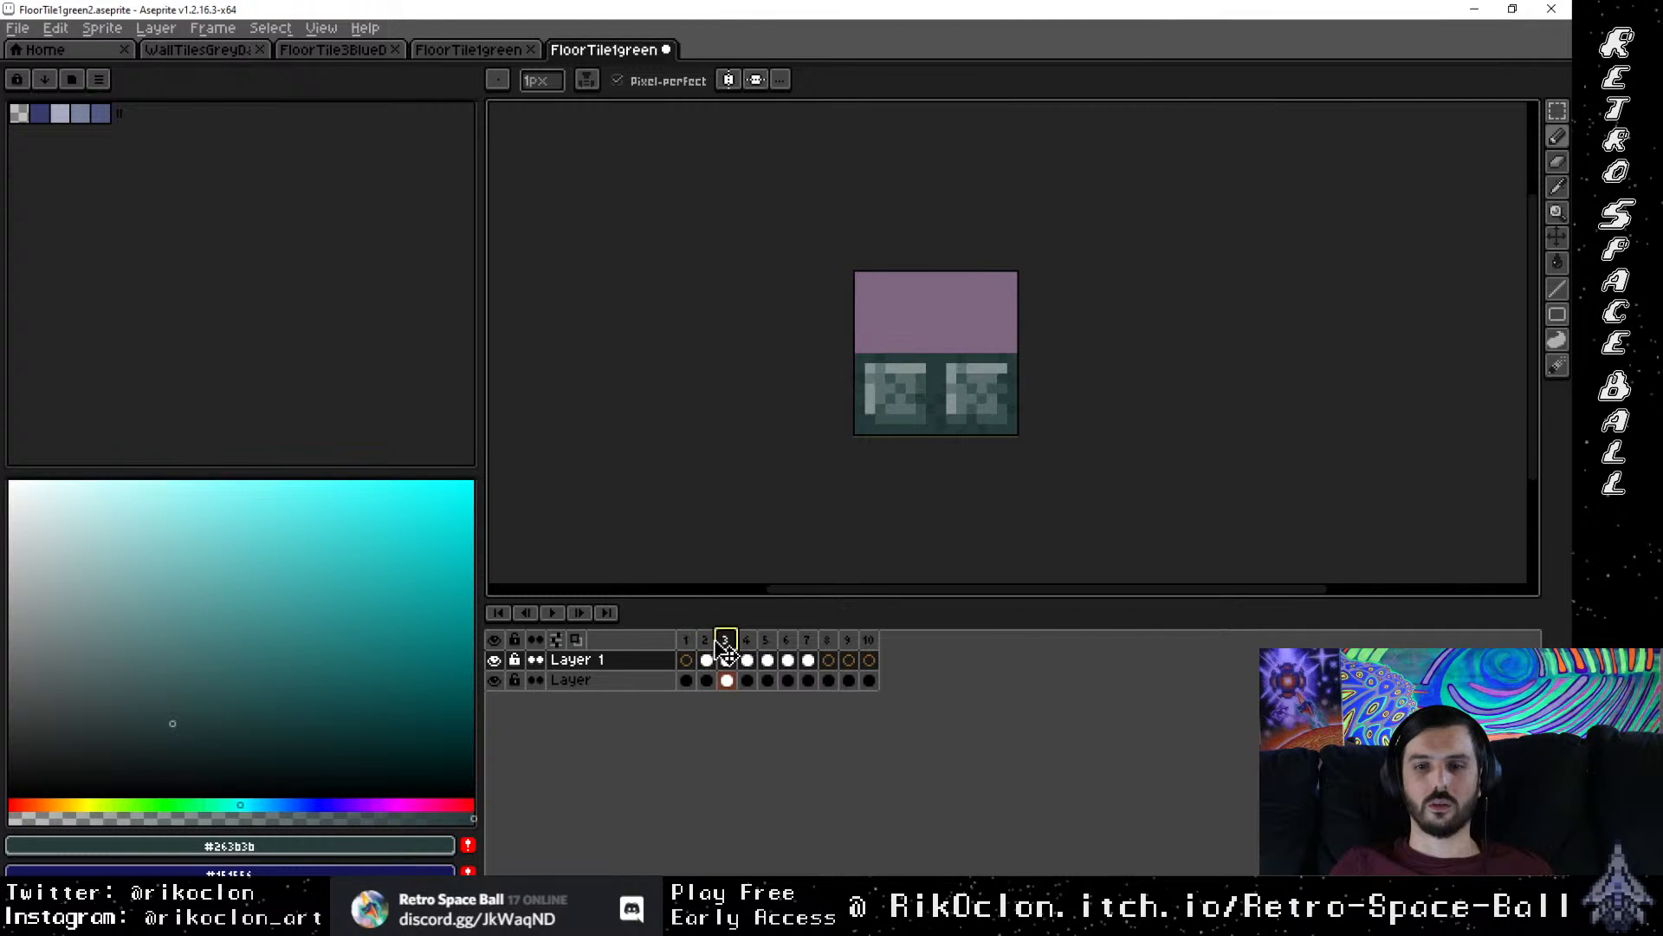
{"action": "left_click", "coordinate": [707, 648]}
{"action": "left_click", "coordinate": [728, 650]}
{"action": "left_click", "coordinate": [746, 650]}
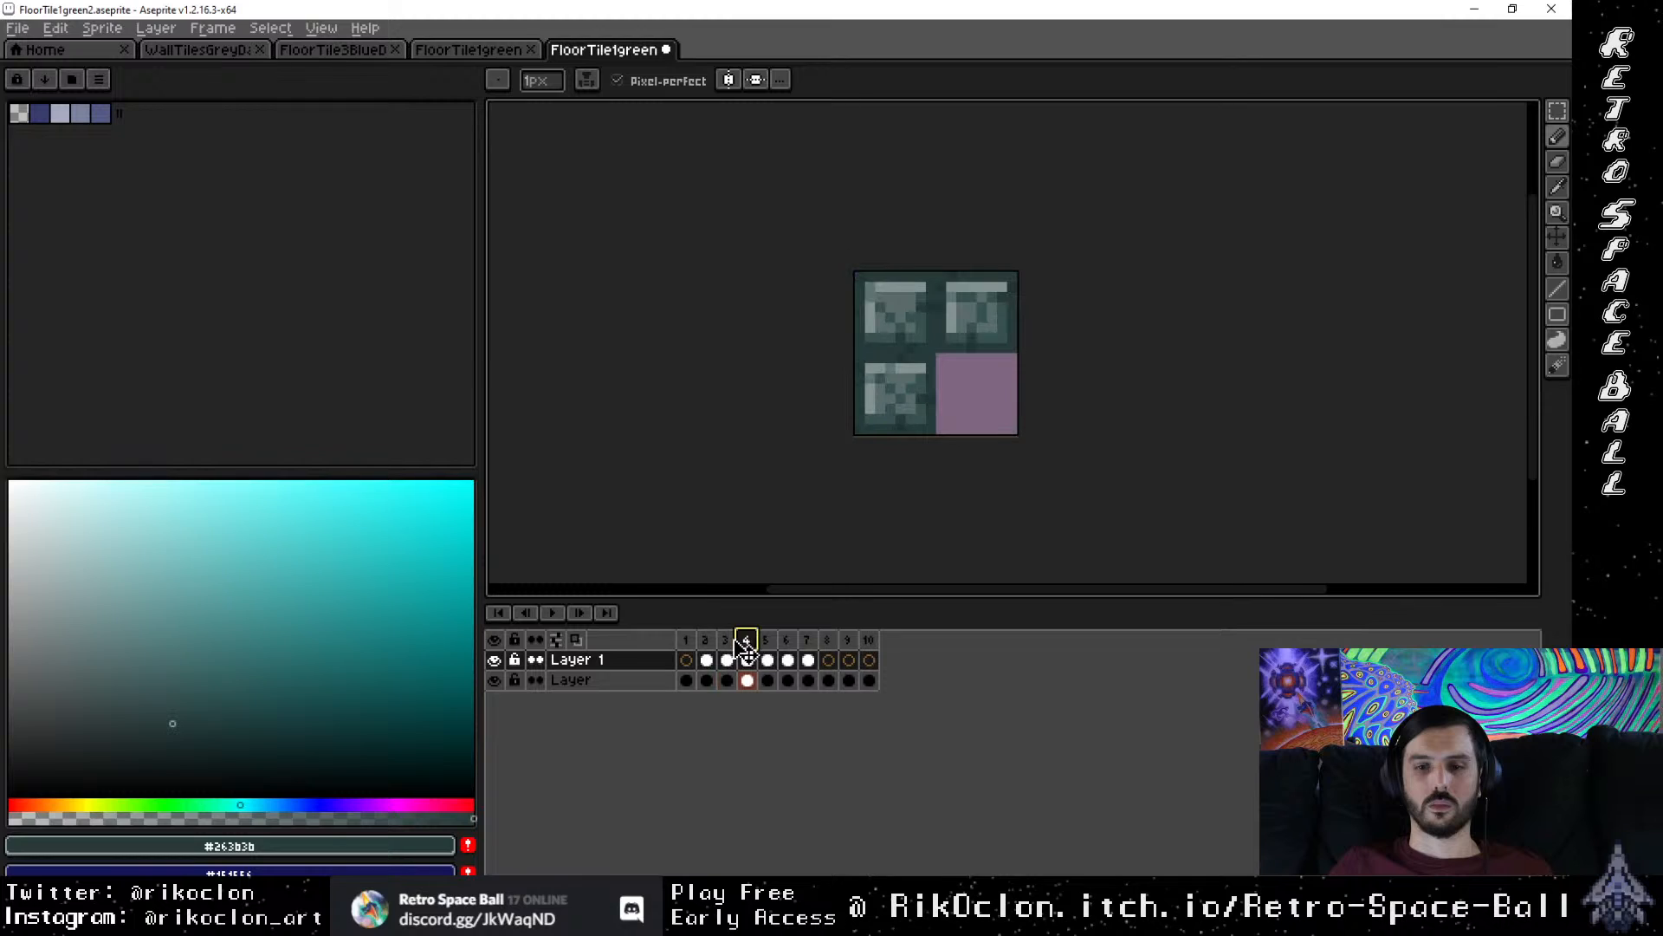
{"action": "left_click", "coordinate": [727, 650]}
{"action": "left_click", "coordinate": [707, 644]}
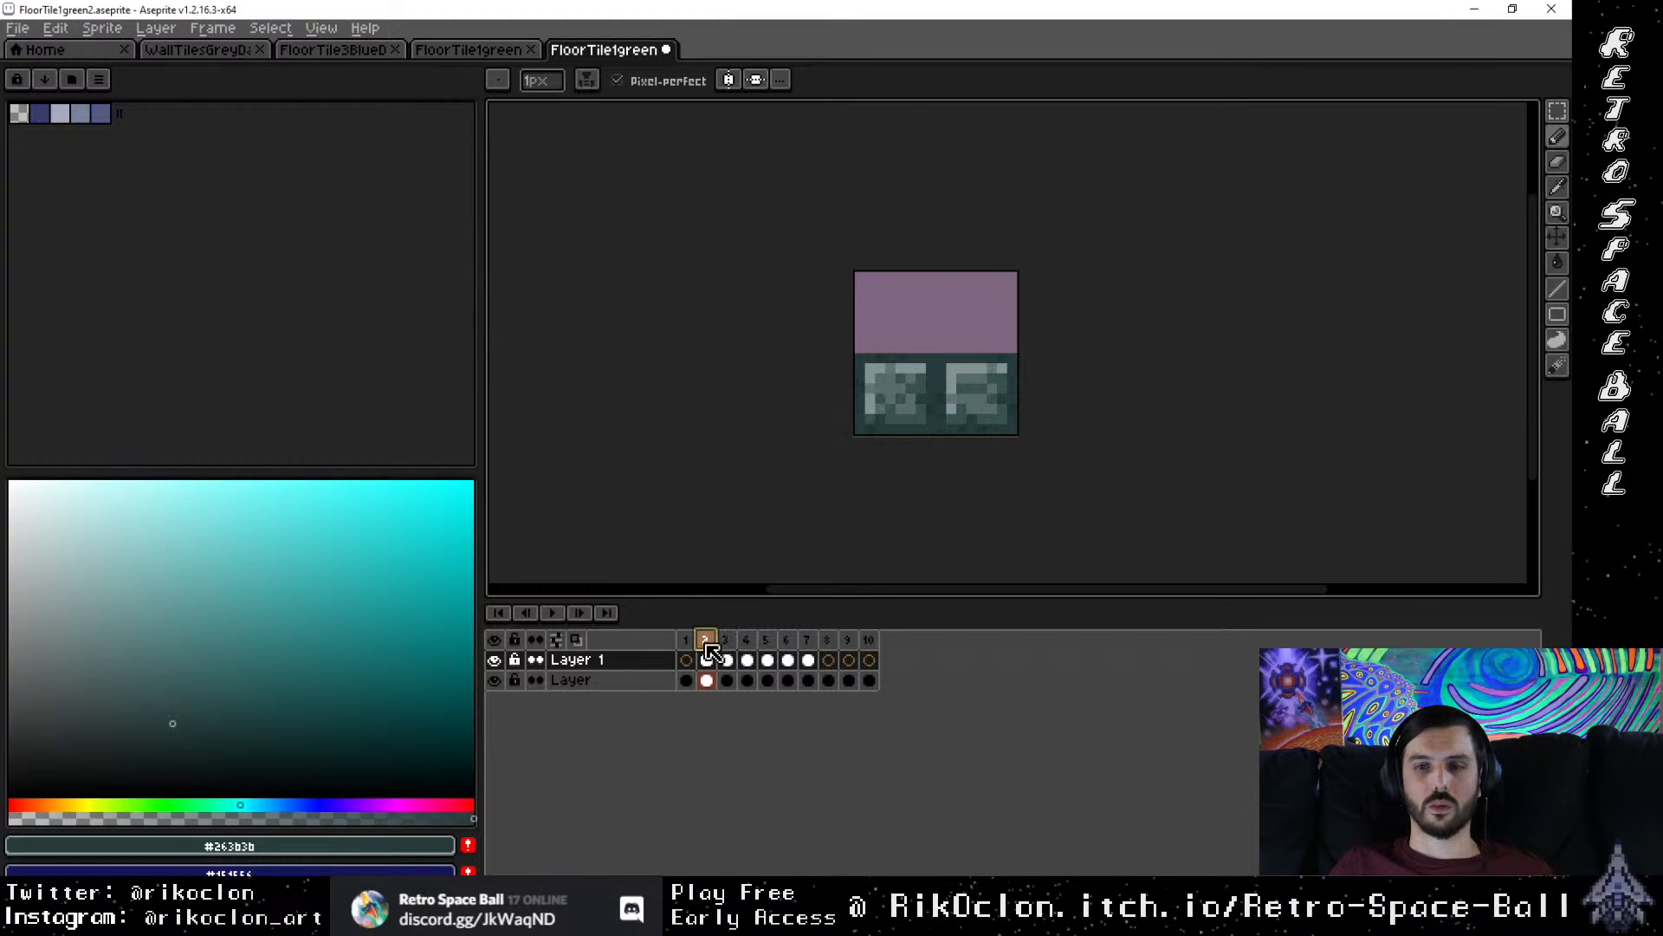
{"action": "left_click", "coordinate": [727, 645]}
{"action": "left_click", "coordinate": [709, 644]}
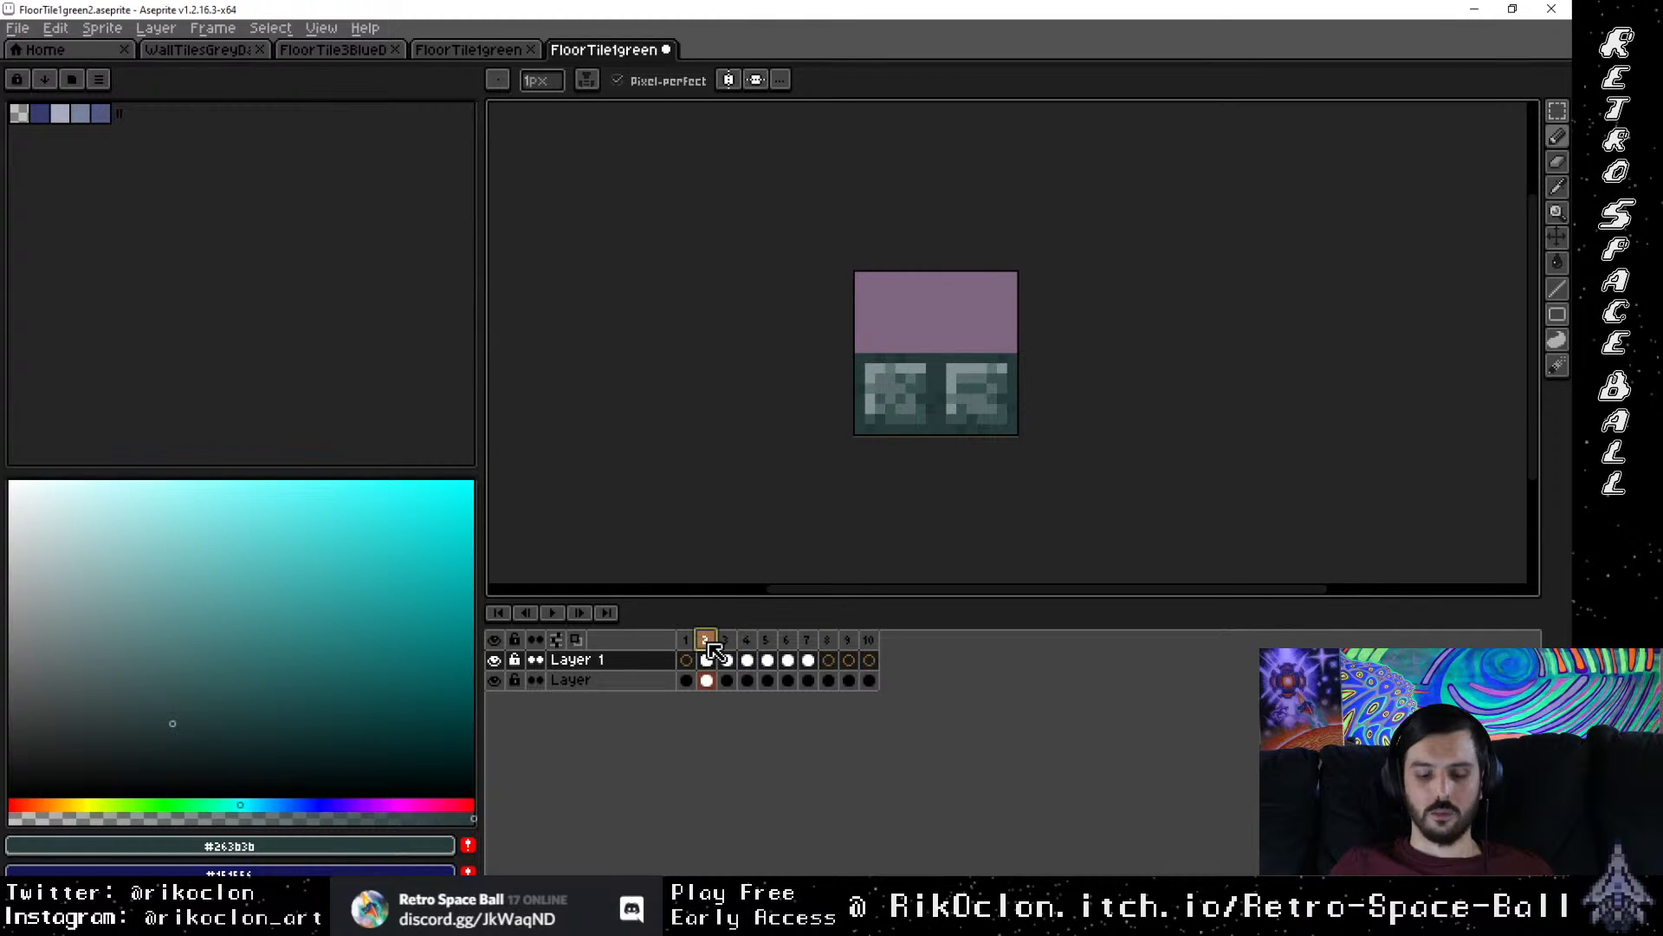
Step: Move the two blocks on the base layer and their cracks on Layer 1 to the tile's upper half in frame 2
{"action": "key", "text": "m"}
{"action": "left_click", "coordinate": [709, 680]}
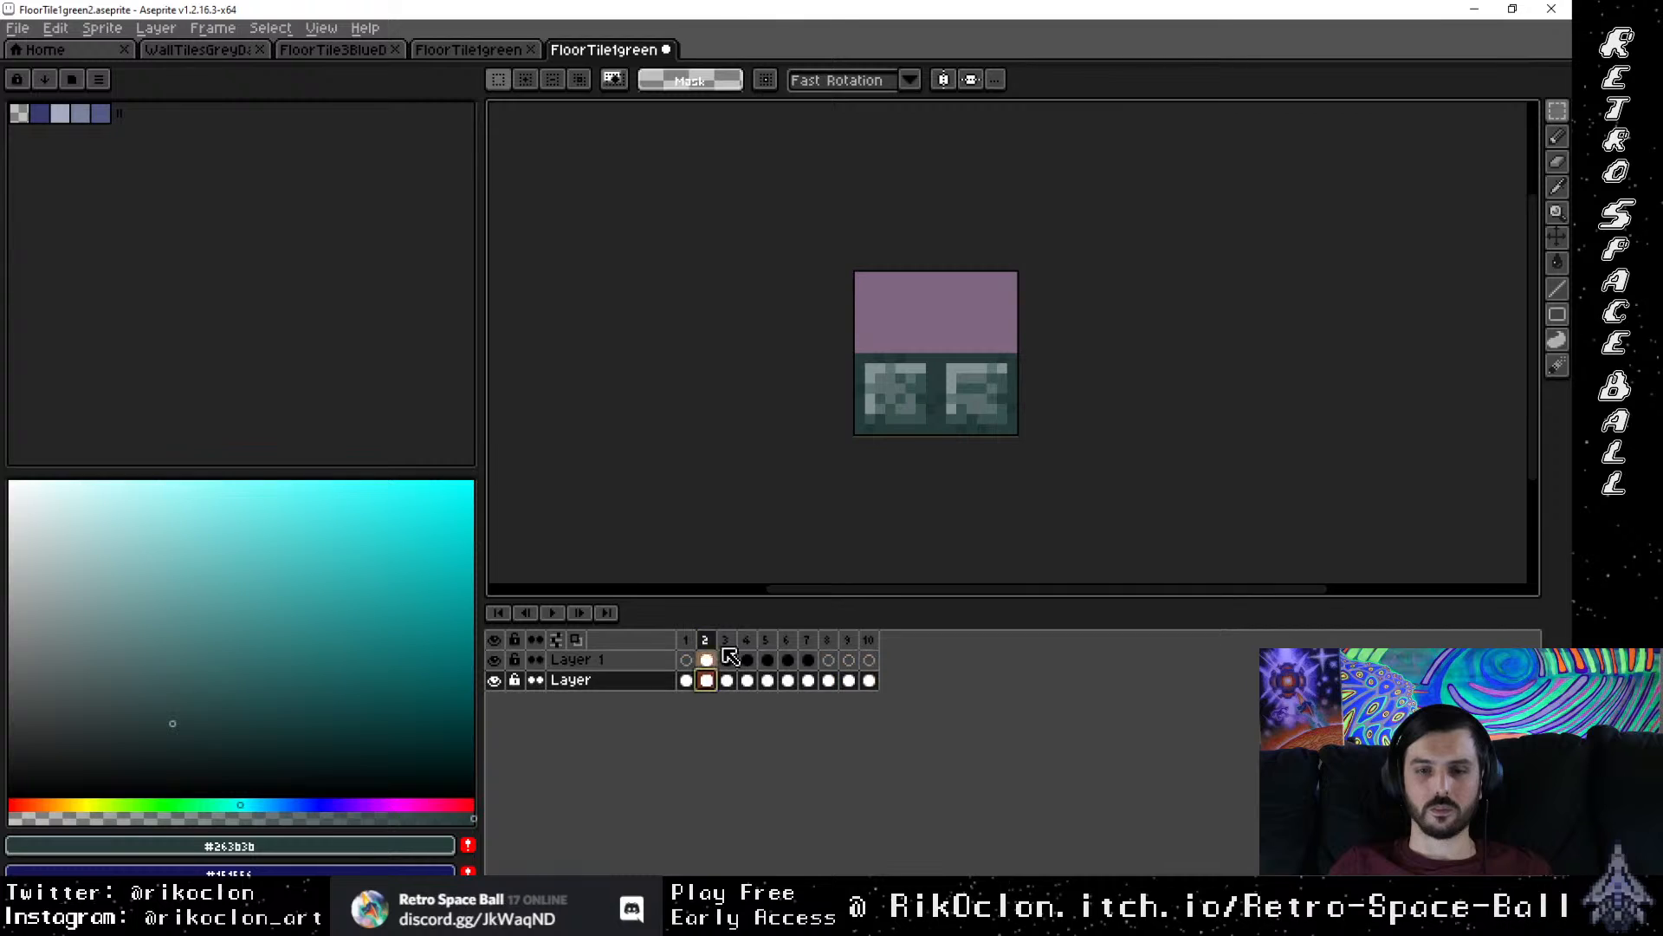
{"action": "left_click_drag", "start_coordinate": [858, 355], "coordinate": [981, 338]}
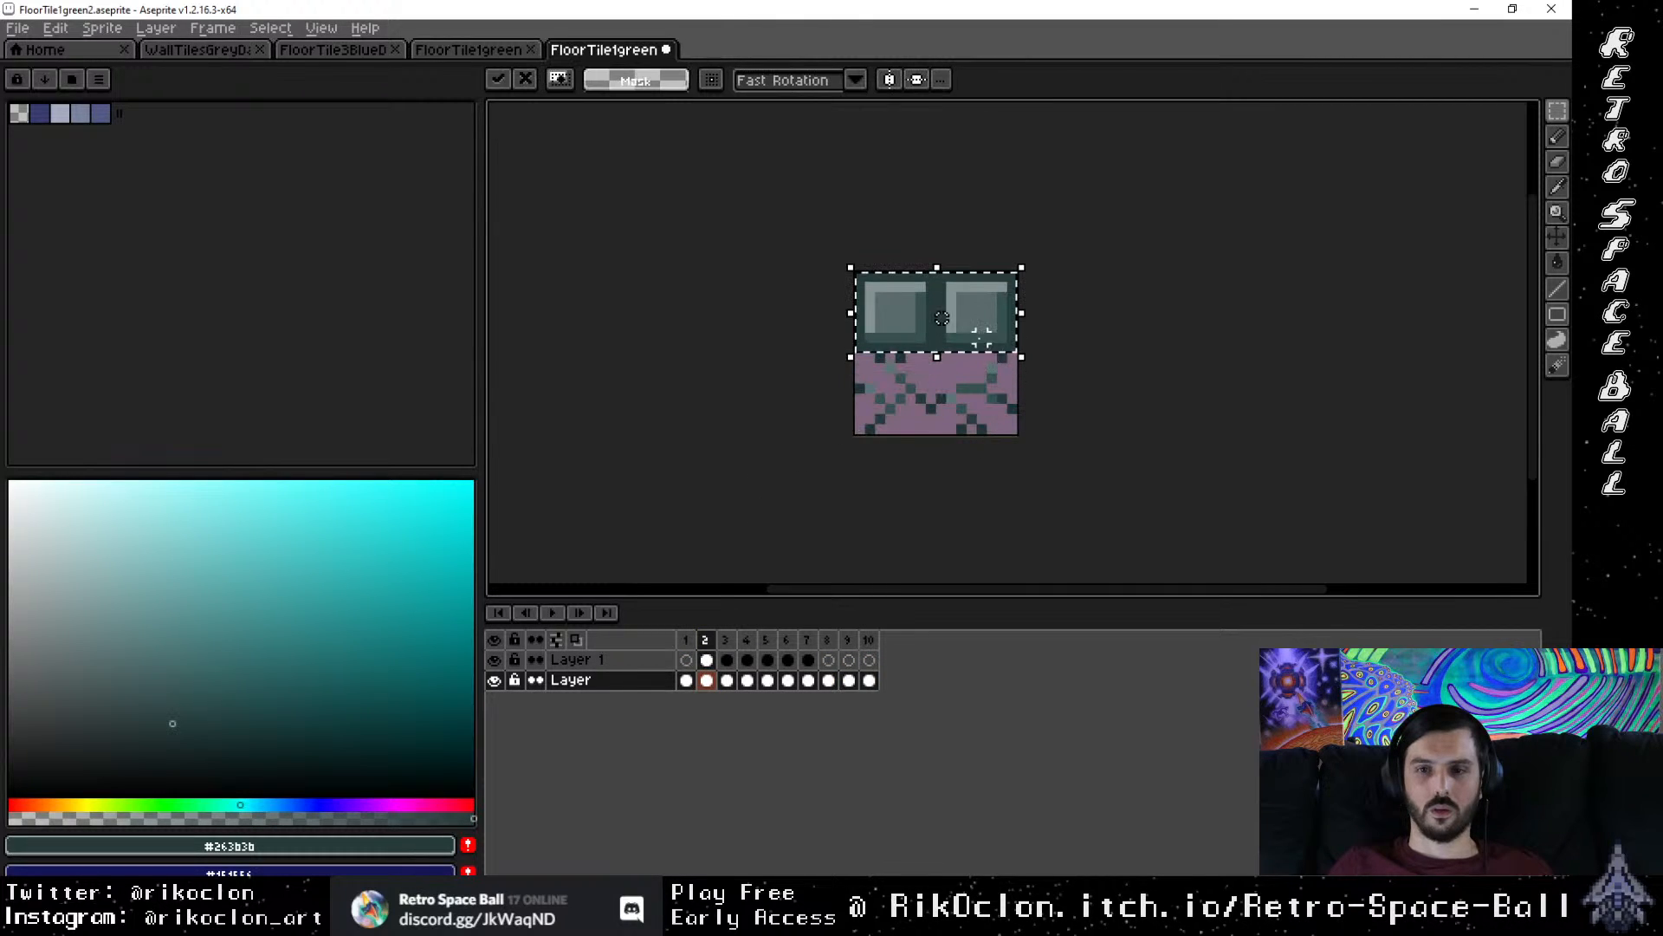
{"action": "left_click", "coordinate": [707, 660]}
{"action": "left_click", "coordinate": [870, 366]}
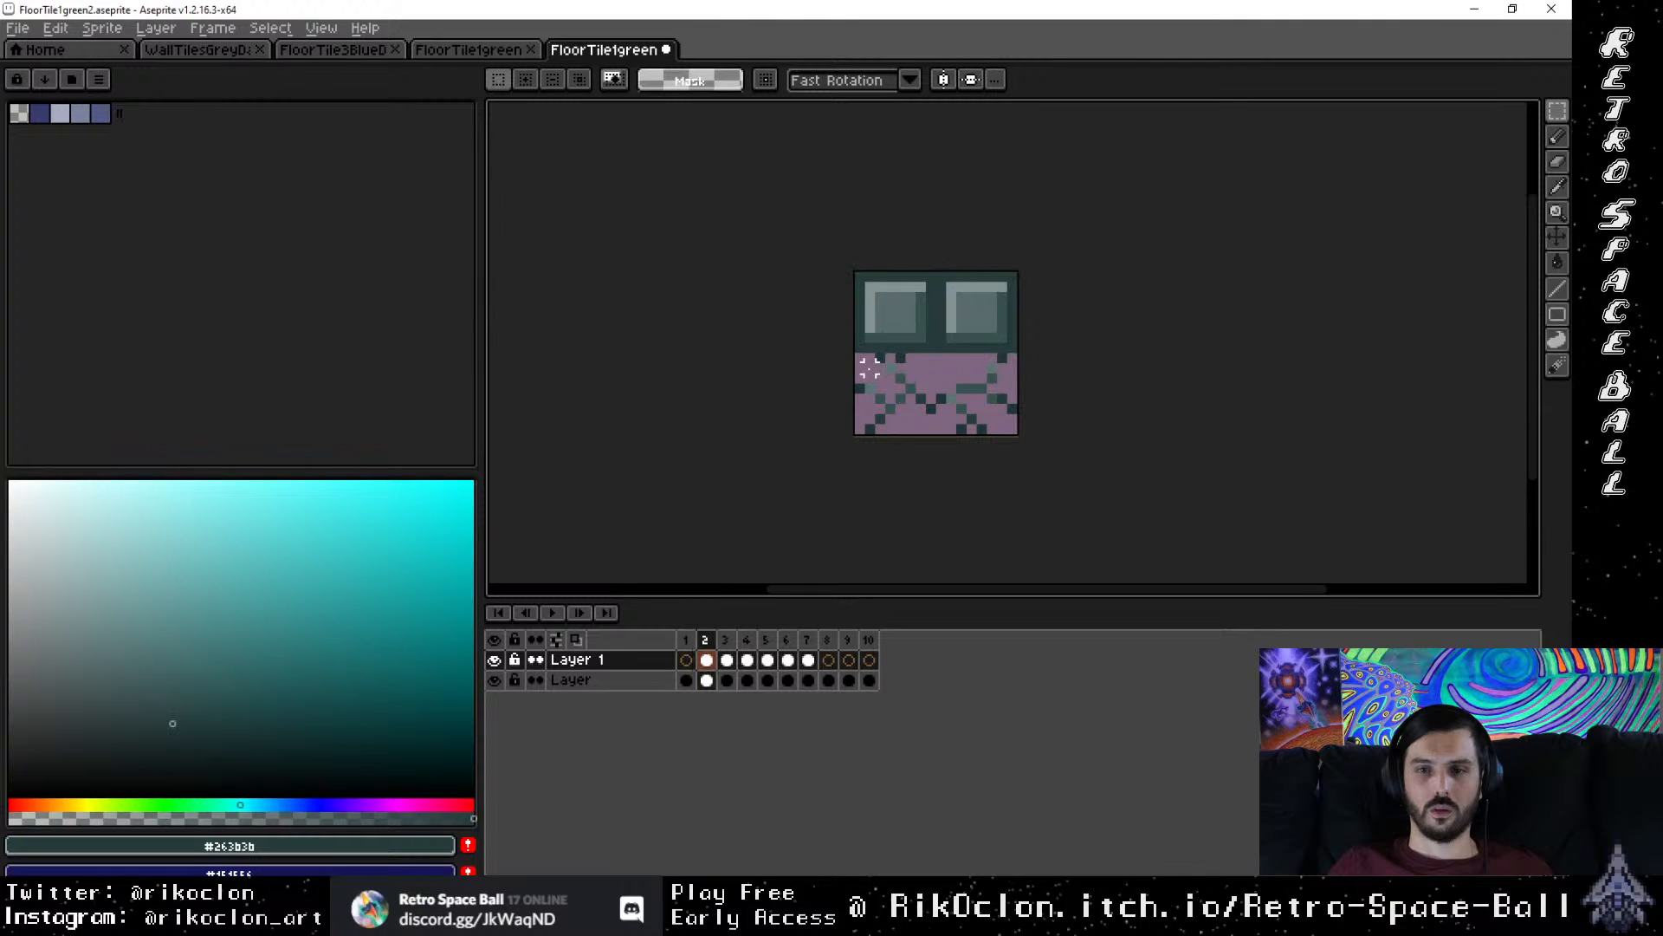
{"action": "left_click_drag", "start_coordinate": [856, 355], "coordinate": [993, 347]}
{"action": "left_click", "coordinate": [901, 511]}
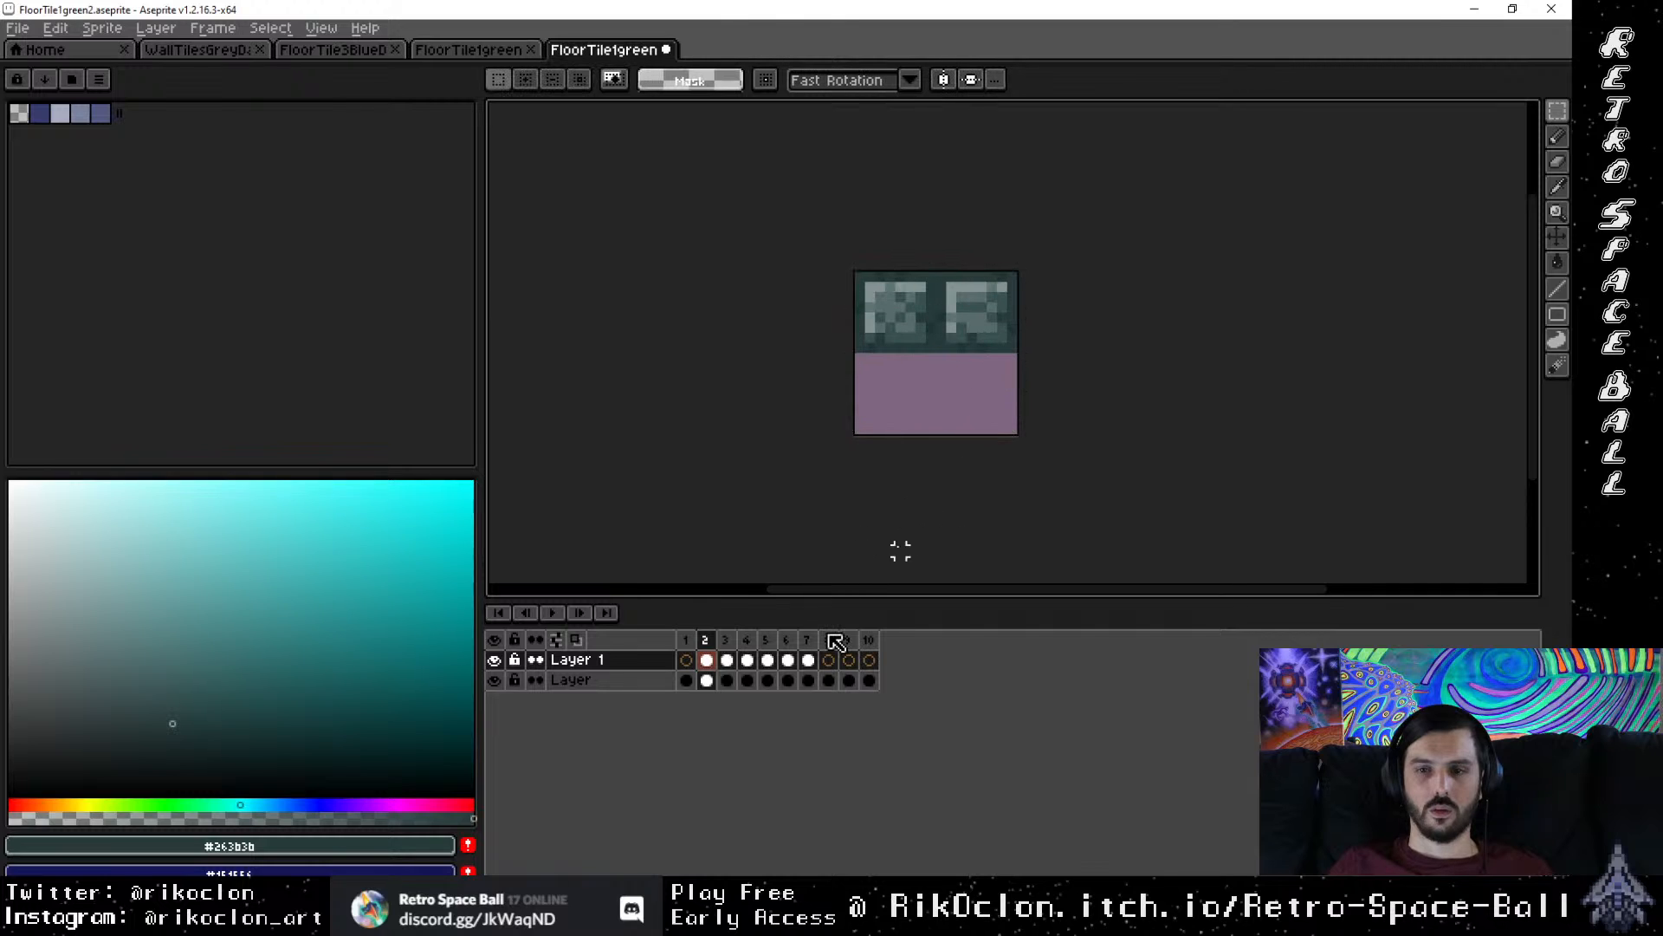
Step: Compare the upper-half cracked tile in frame 2 with the lower-half cracked tile in frame 3
{"action": "left_click", "coordinate": [724, 648]}
{"action": "left_click", "coordinate": [705, 648]}
{"action": "left_click", "coordinate": [726, 648]}
{"action": "left_click", "coordinate": [706, 650]}
{"action": "left_click", "coordinate": [726, 650]}
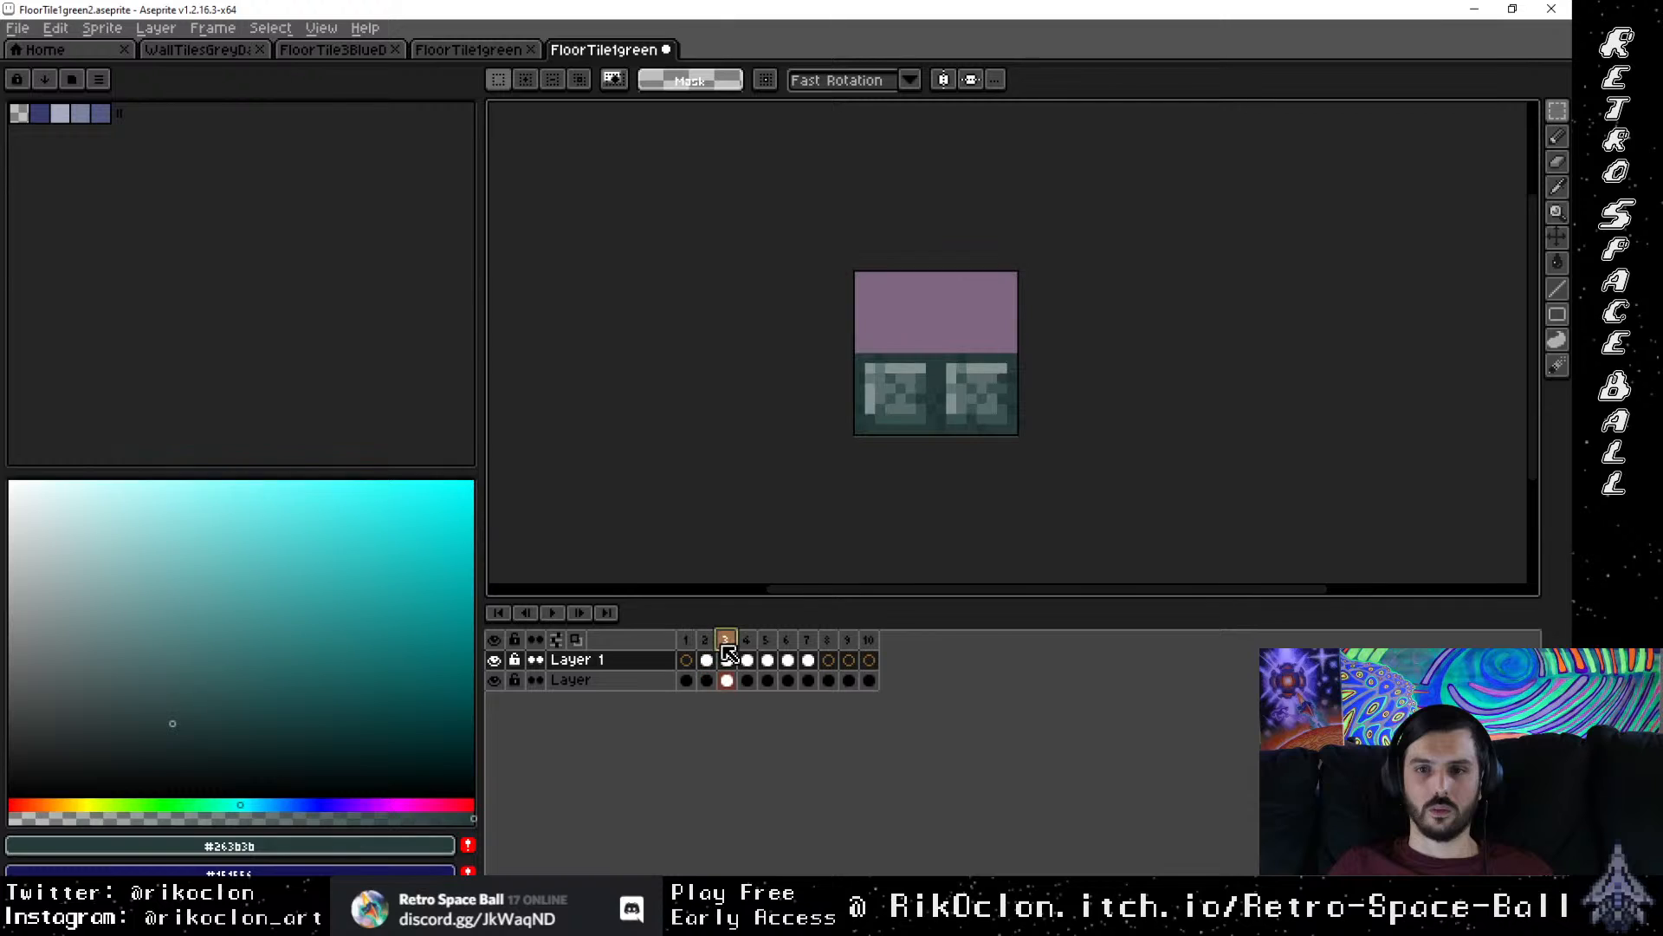
{"action": "left_click", "coordinate": [706, 649]}
{"action": "left_click", "coordinate": [726, 649]}
{"action": "left_click", "coordinate": [706, 649]}
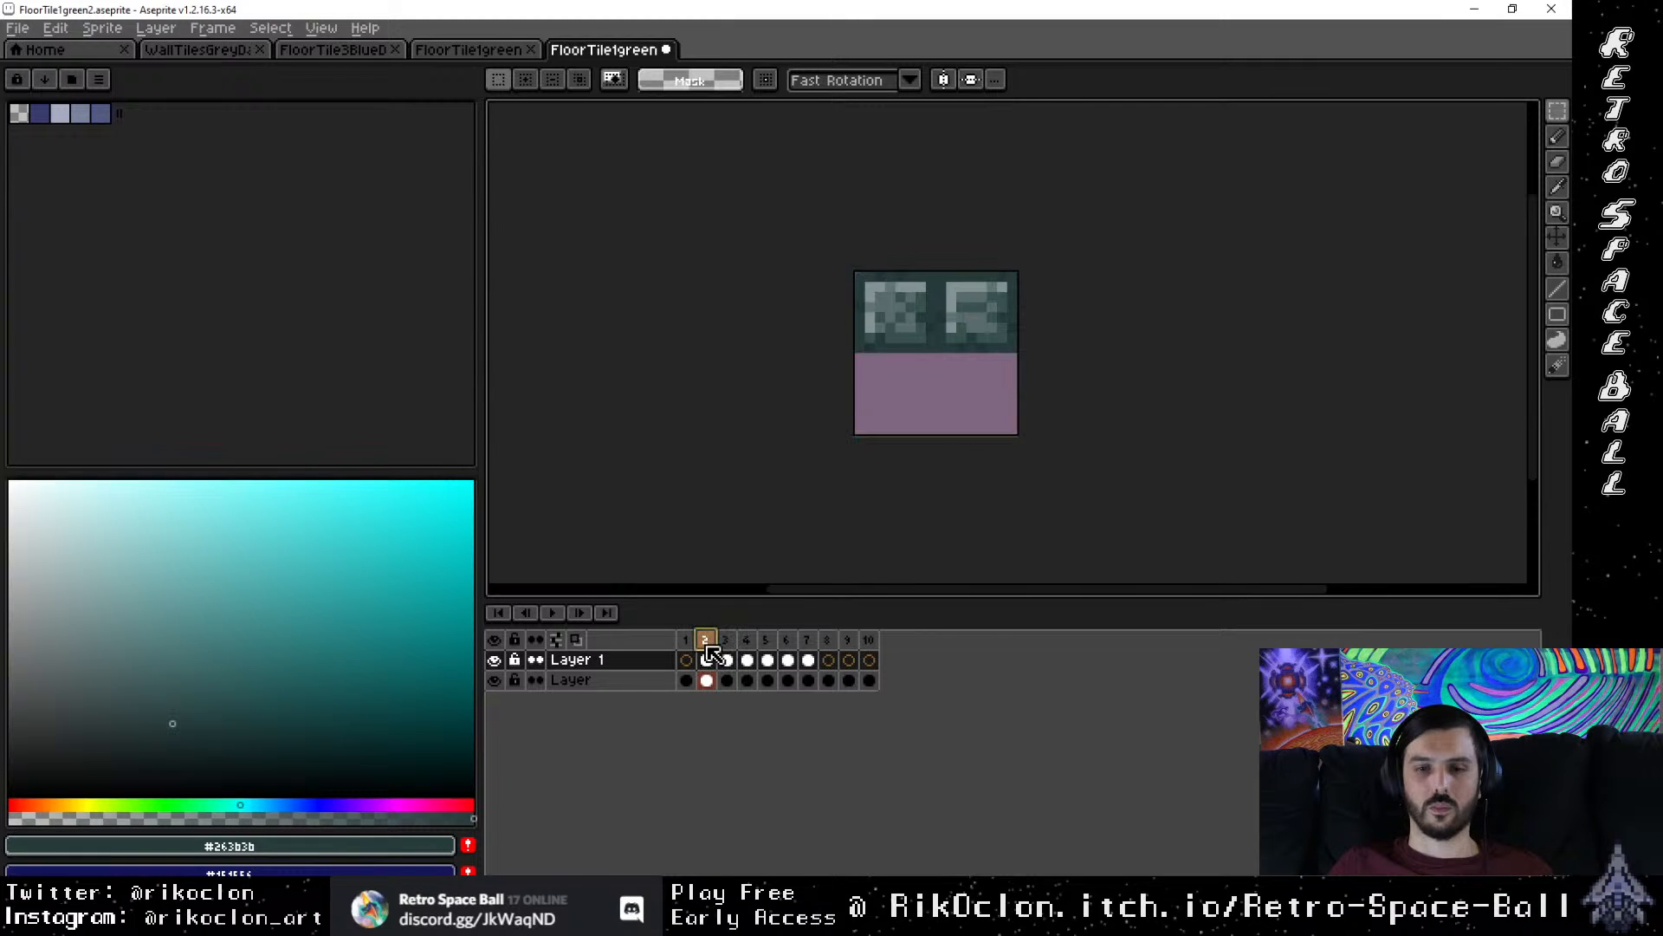
Step: Review the full tile in frame 1 and the damaged variants in frames 2 to 7
{"action": "left_click", "coordinate": [726, 648]}
{"action": "left_click", "coordinate": [743, 648]}
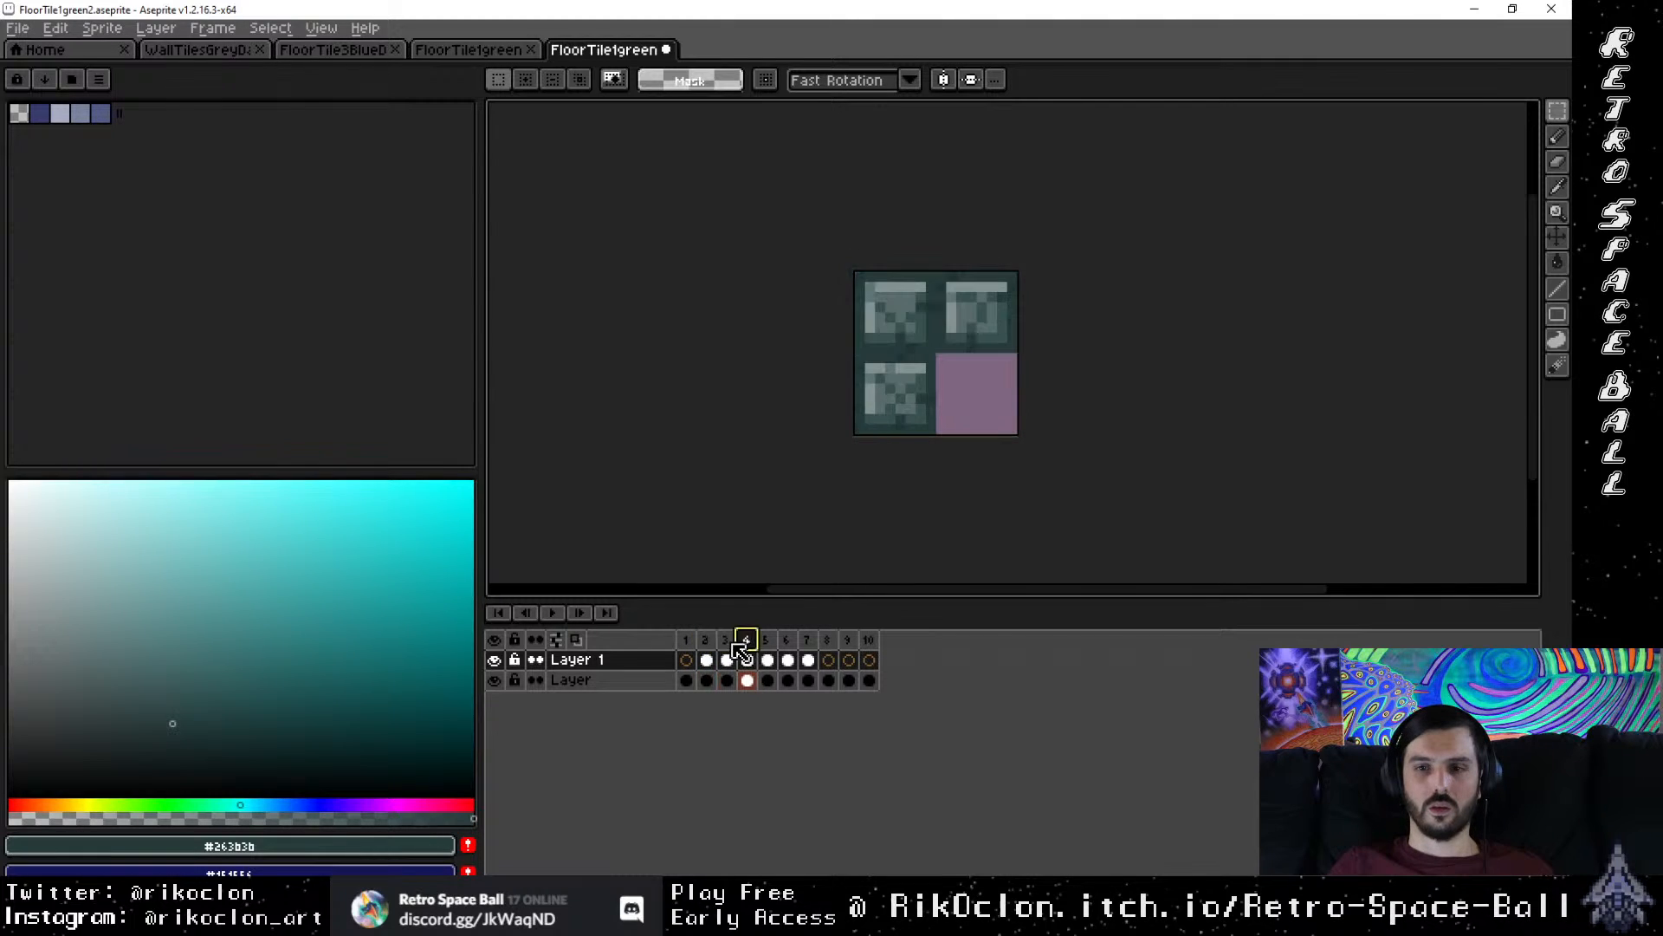
{"action": "left_click", "coordinate": [766, 645]}
{"action": "left_click", "coordinate": [785, 645]}
{"action": "left_click", "coordinate": [805, 645]}
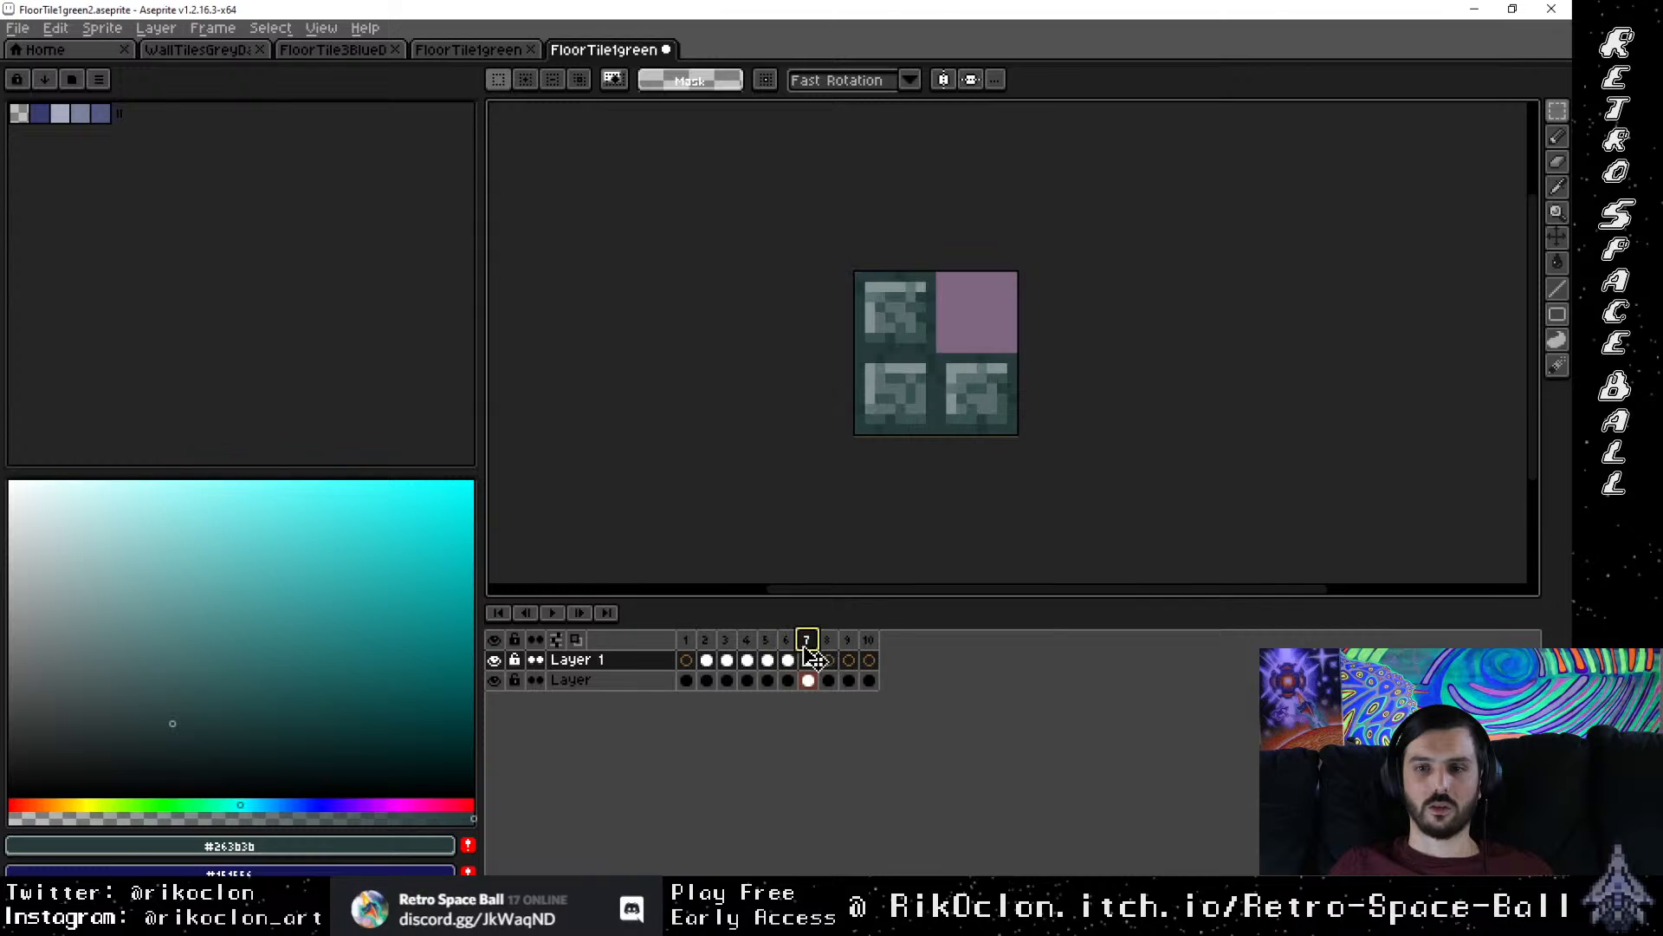
{"action": "left_click", "coordinate": [785, 645]}
{"action": "left_click", "coordinate": [766, 646]}
{"action": "left_click", "coordinate": [729, 646]}
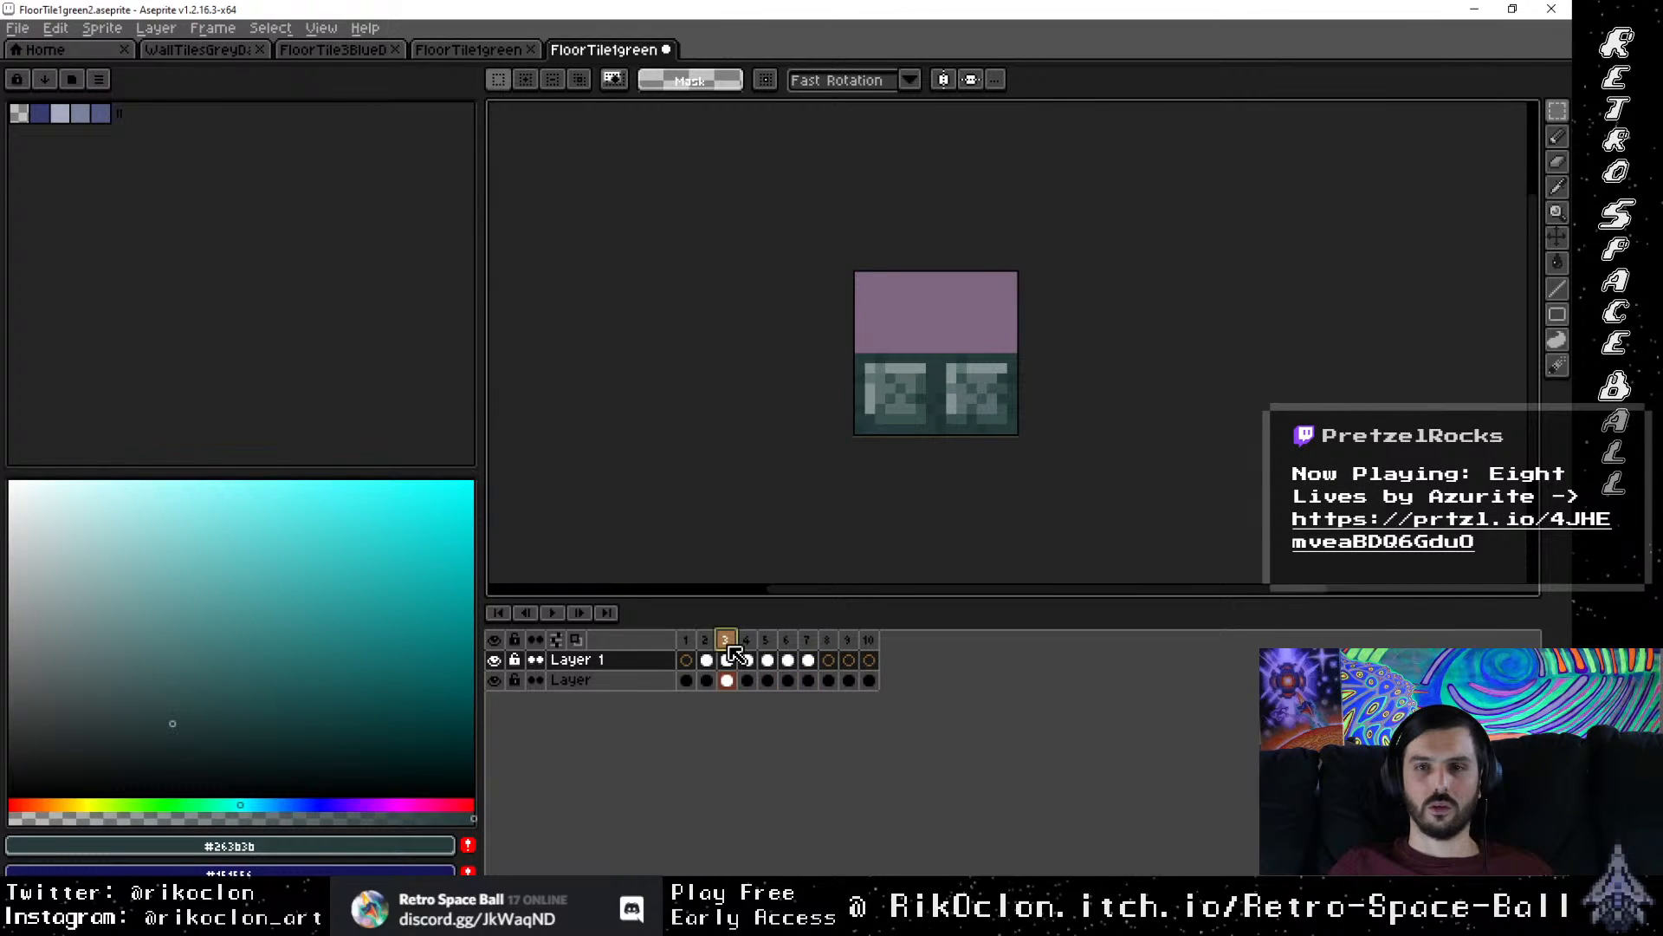
{"action": "left_click", "coordinate": [688, 645]}
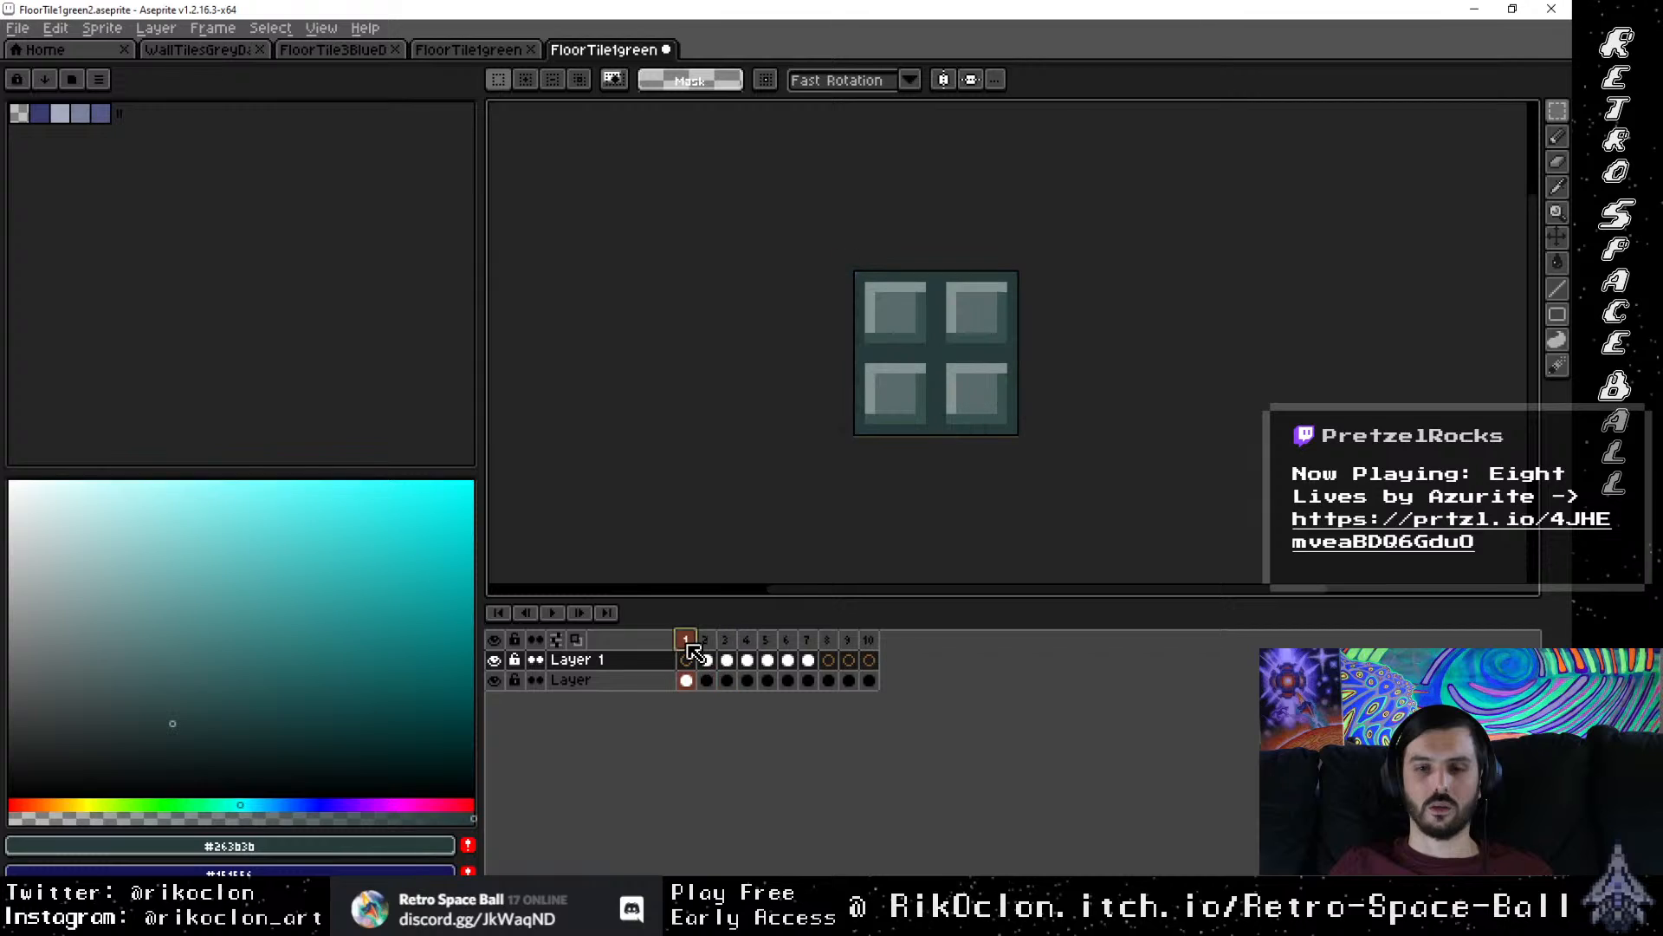
{"action": "left_click", "coordinate": [707, 646]}
{"action": "left_click", "coordinate": [725, 645]}
{"action": "left_click", "coordinate": [747, 646]}
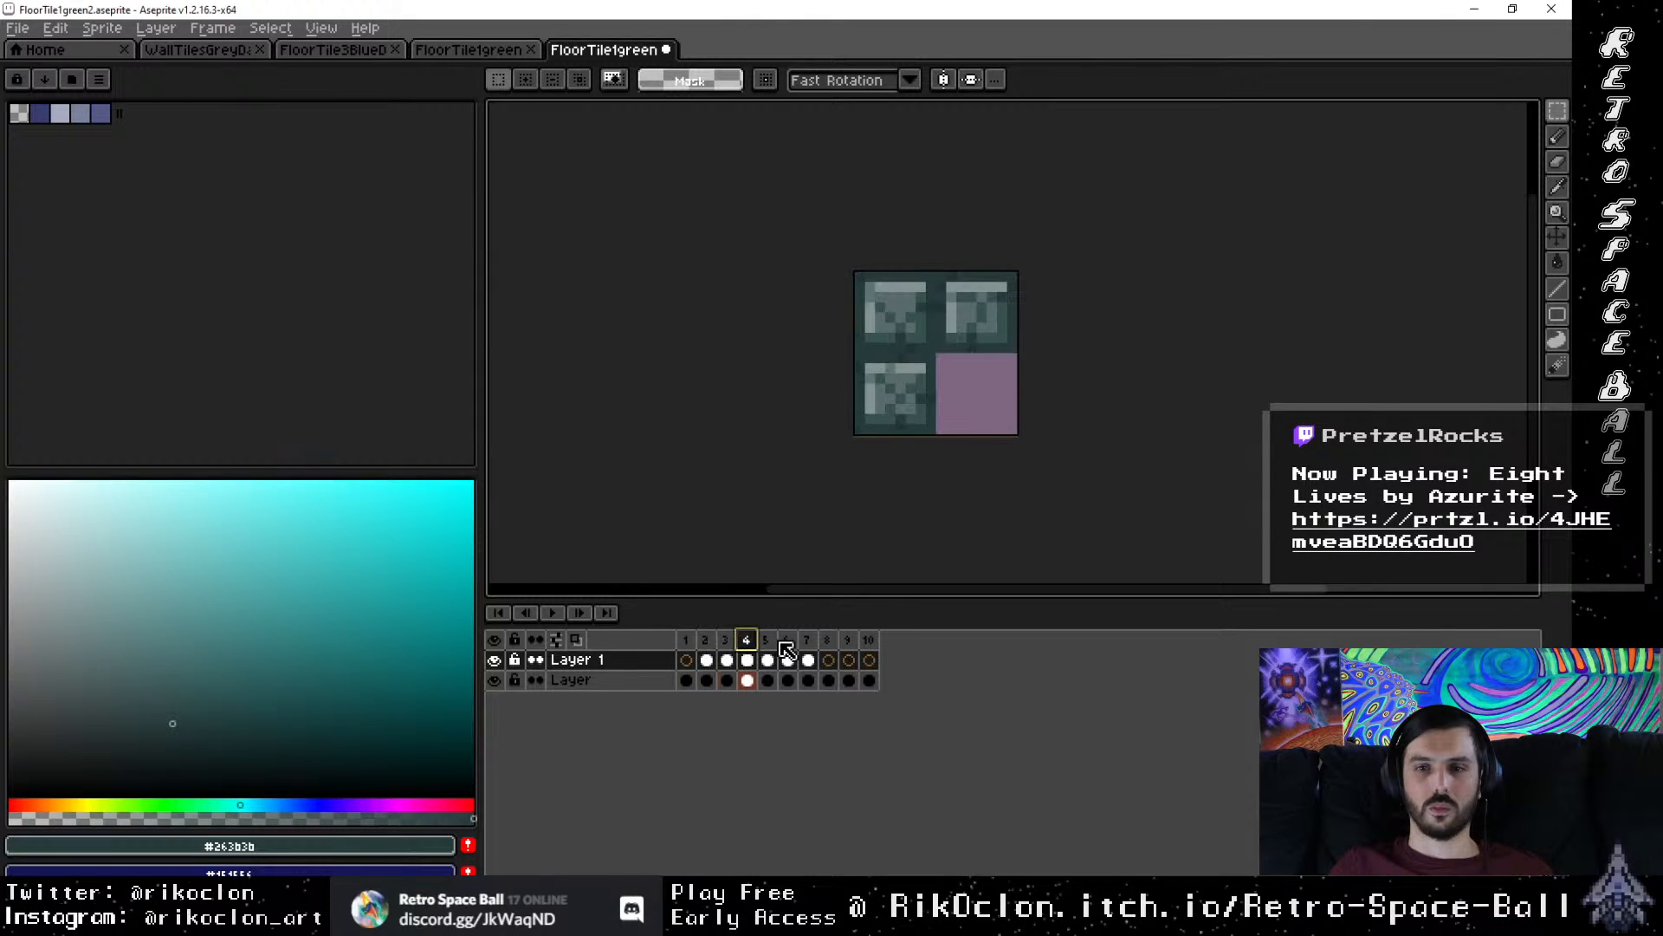
{"action": "left_click", "coordinate": [767, 646]}
{"action": "left_click", "coordinate": [746, 646]}
{"action": "left_click", "coordinate": [726, 645]}
{"action": "left_click", "coordinate": [706, 646]}
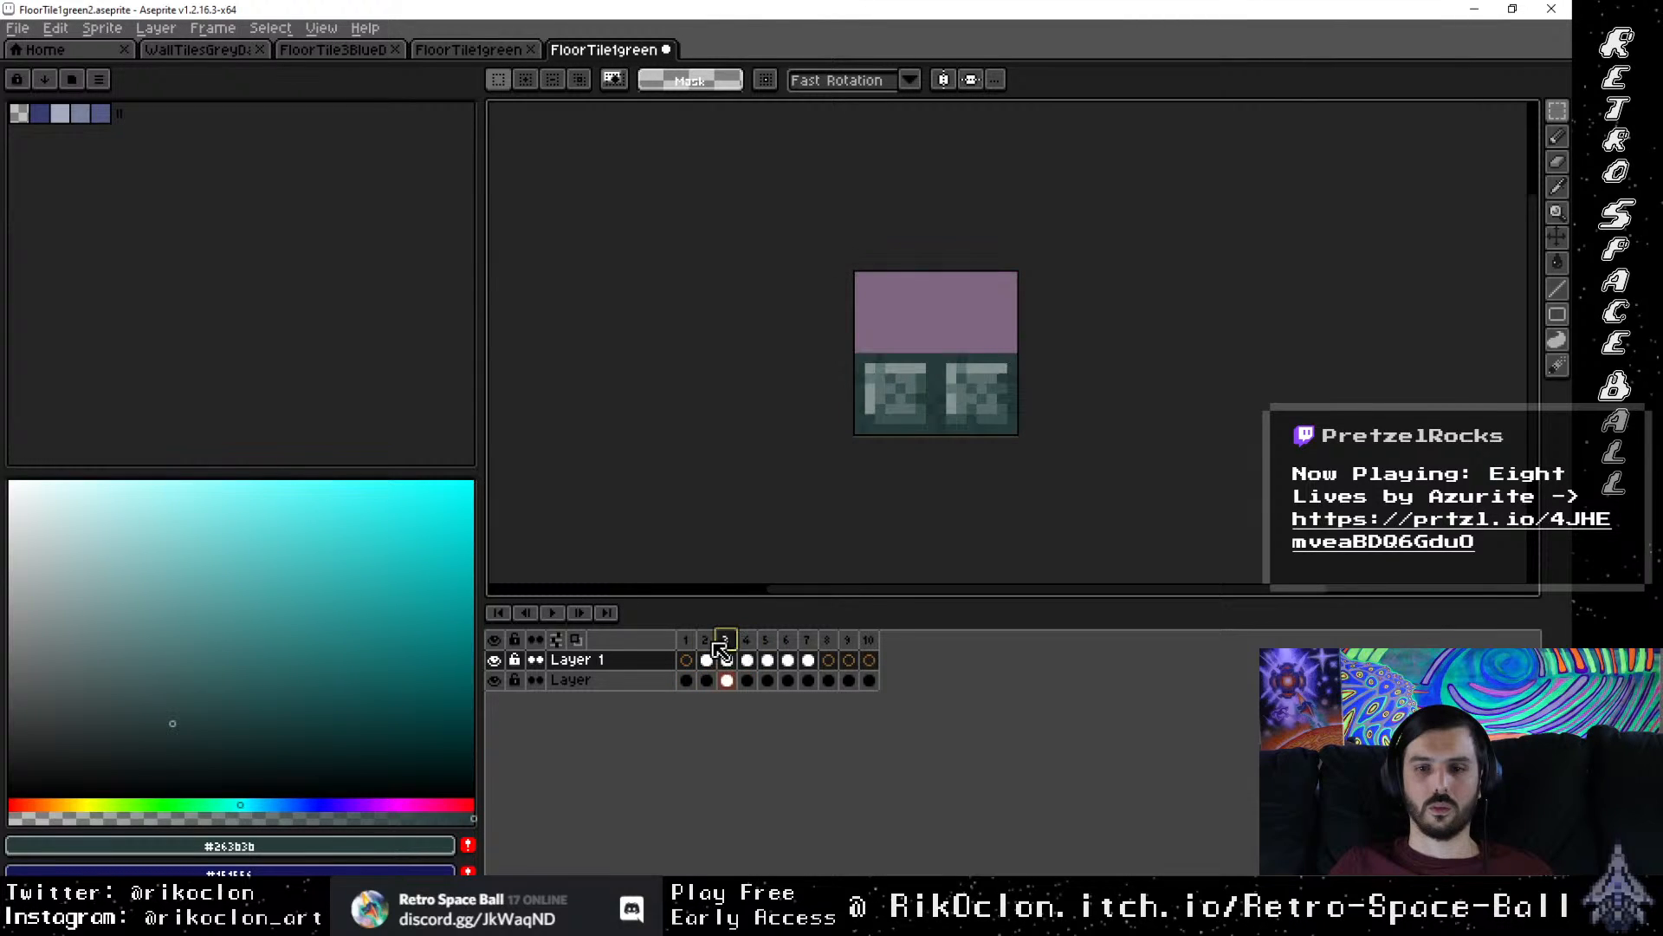
Step: Duplicate the intact four-block tile of frame 1 into a new frame before the cracked half tiles
{"action": "right_click", "coordinate": [685, 643]}
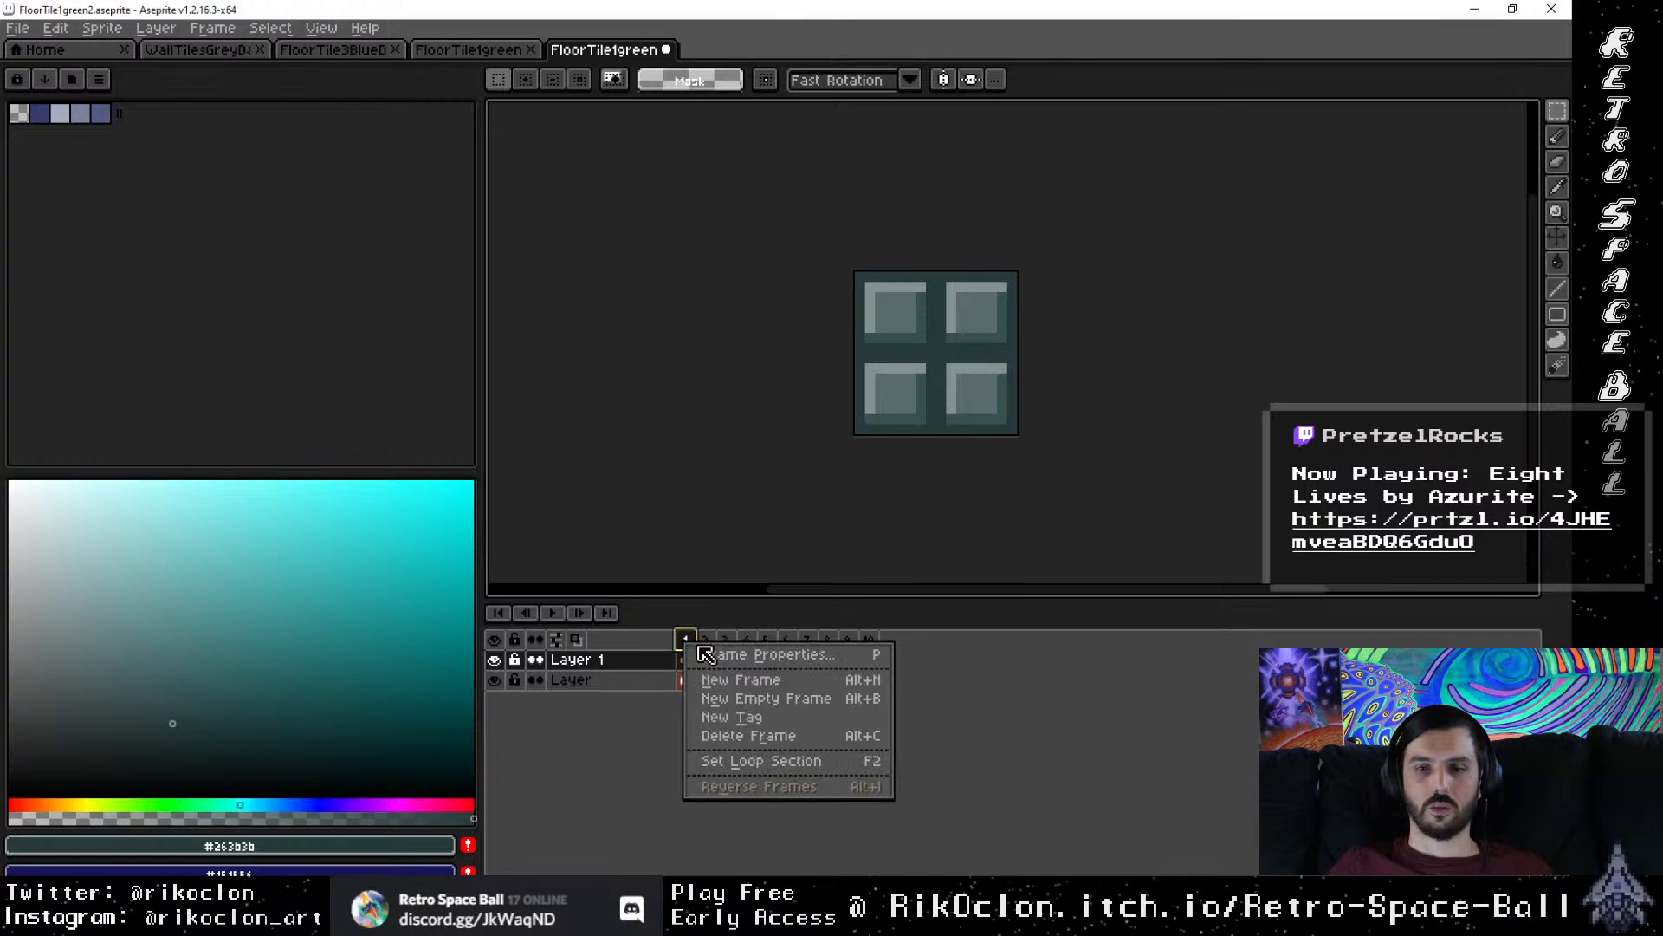
{"action": "left_click", "coordinate": [720, 676]}
{"action": "left_click", "coordinate": [729, 640]}
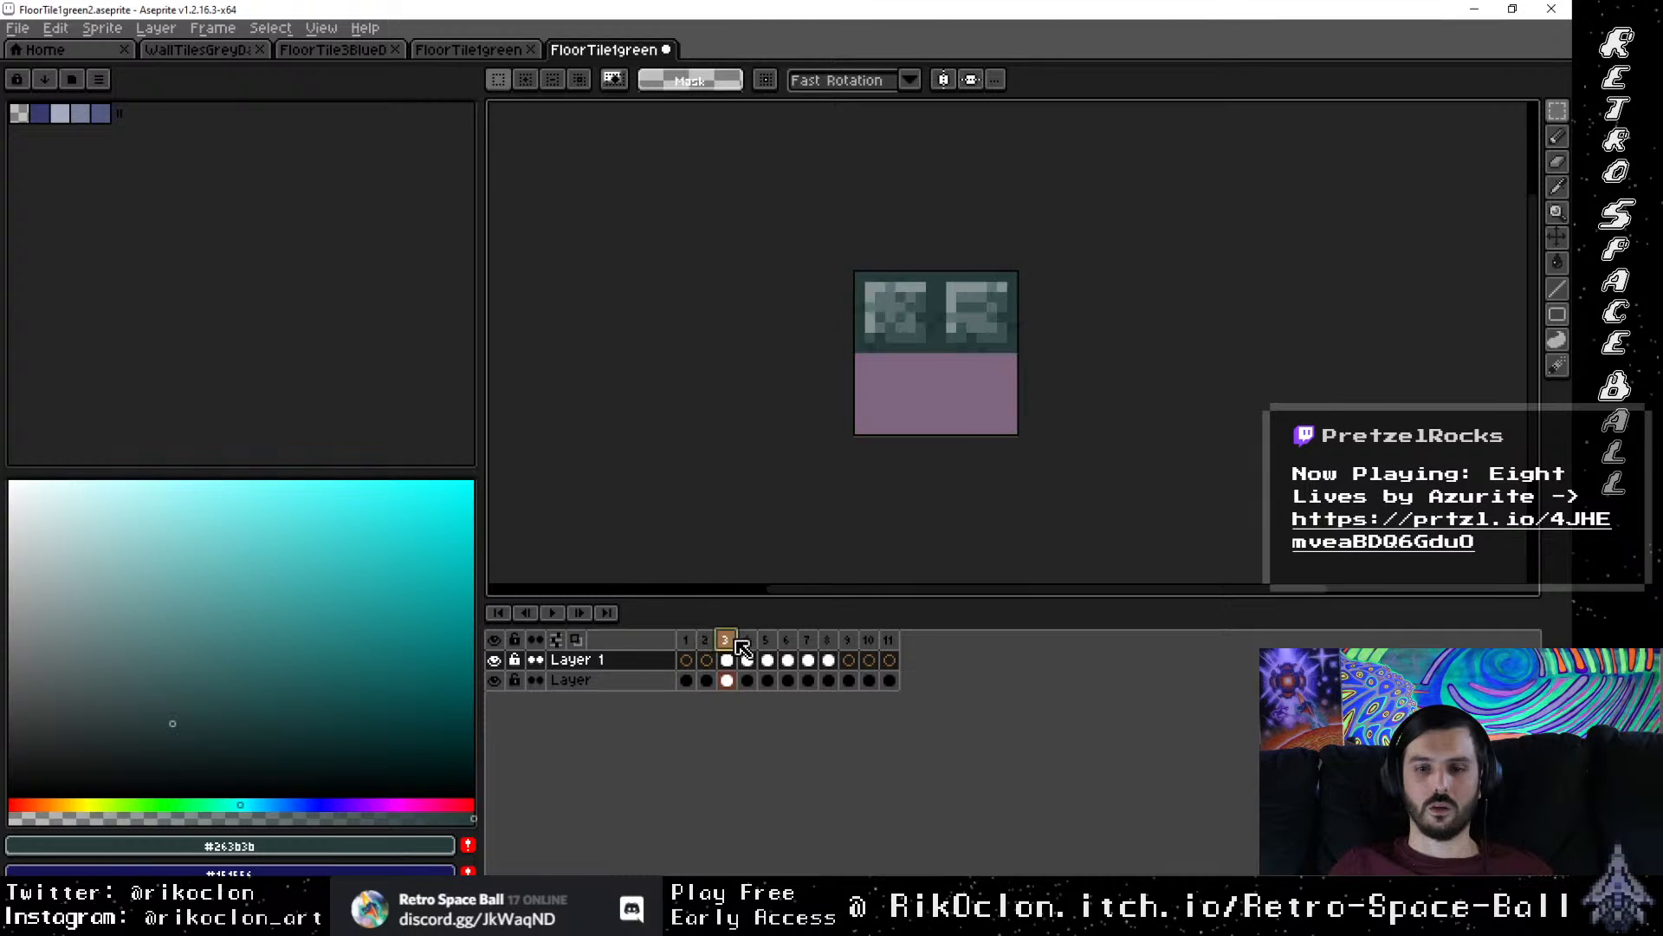
{"action": "left_click", "coordinate": [746, 640]}
Step: Delete the right half of the intact tile on the base layer in frame 2
{"action": "left_click", "coordinate": [708, 642]}
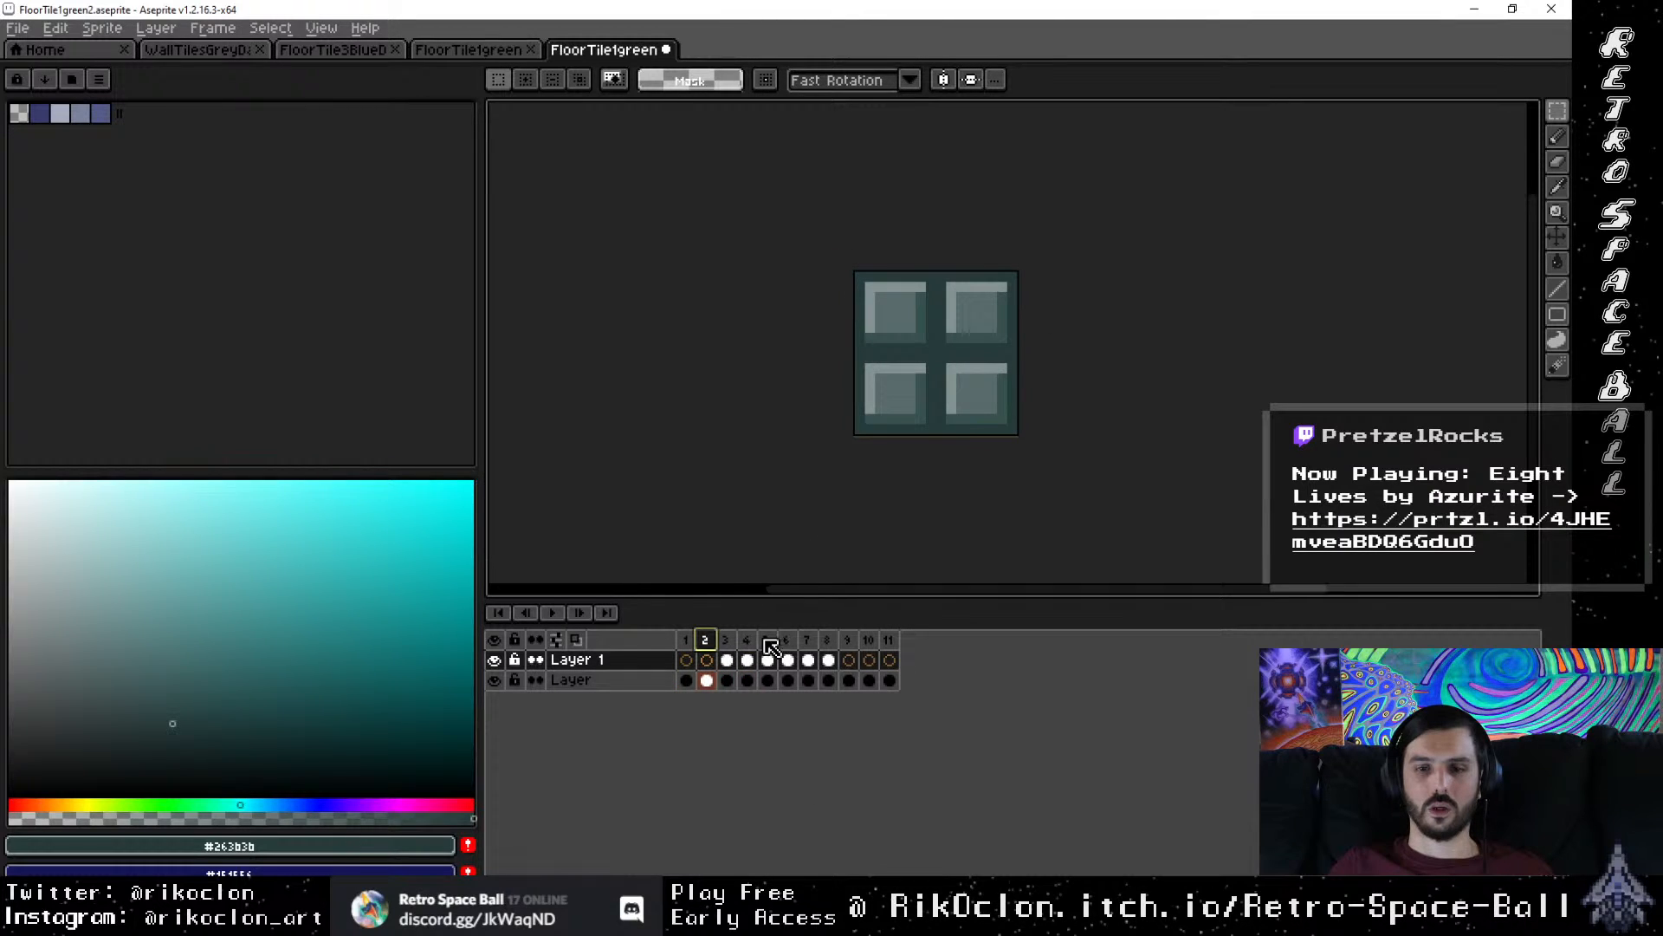
{"action": "left_click", "coordinate": [709, 681]}
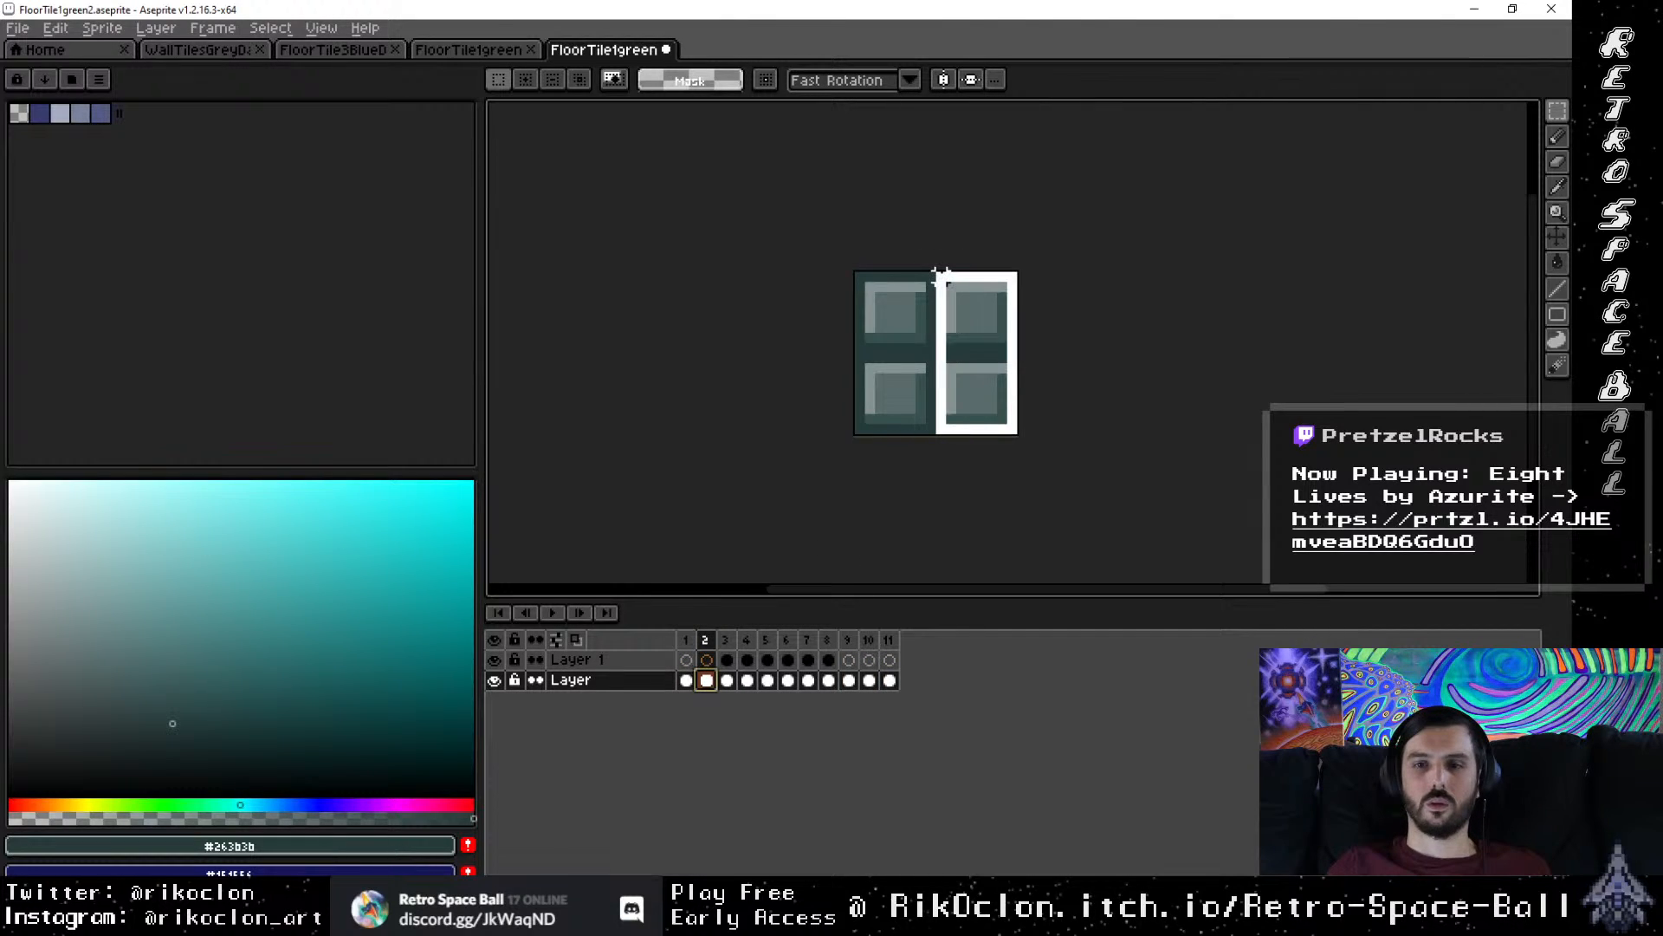
{"action": "left_click_drag", "start_coordinate": [940, 276], "coordinate": [935, 271]}
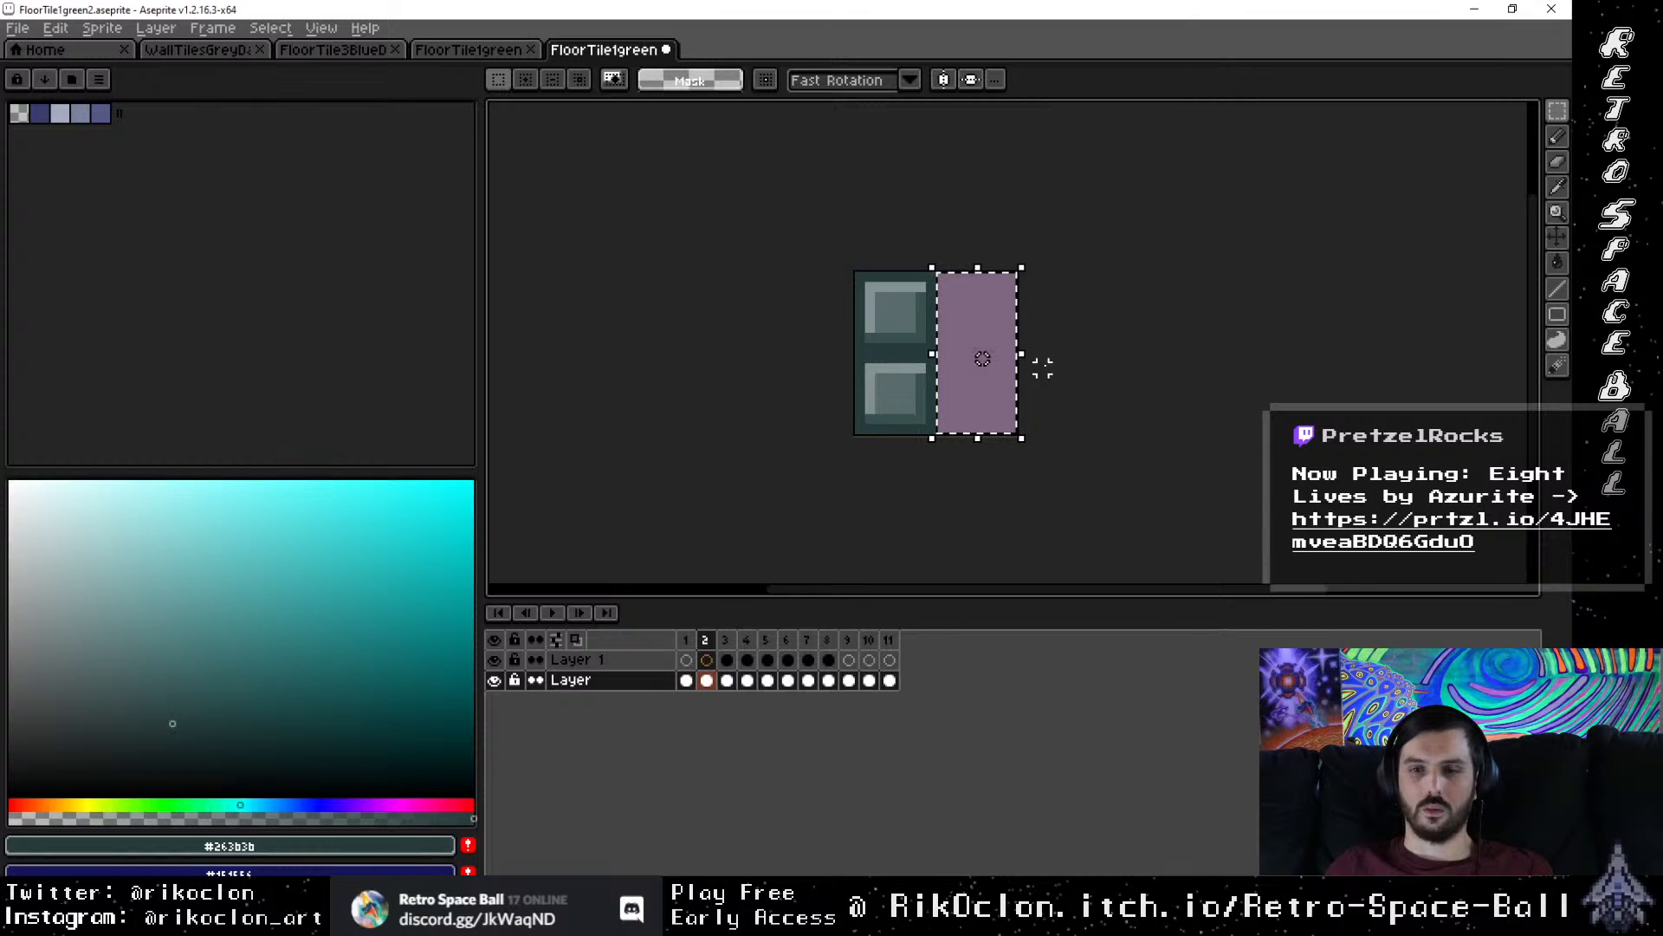
Step: Sample the dark crack colour #203434 from frame 3 and clear the selection on frame 2 of Layer 1
{"action": "left_click", "coordinate": [727, 660]}
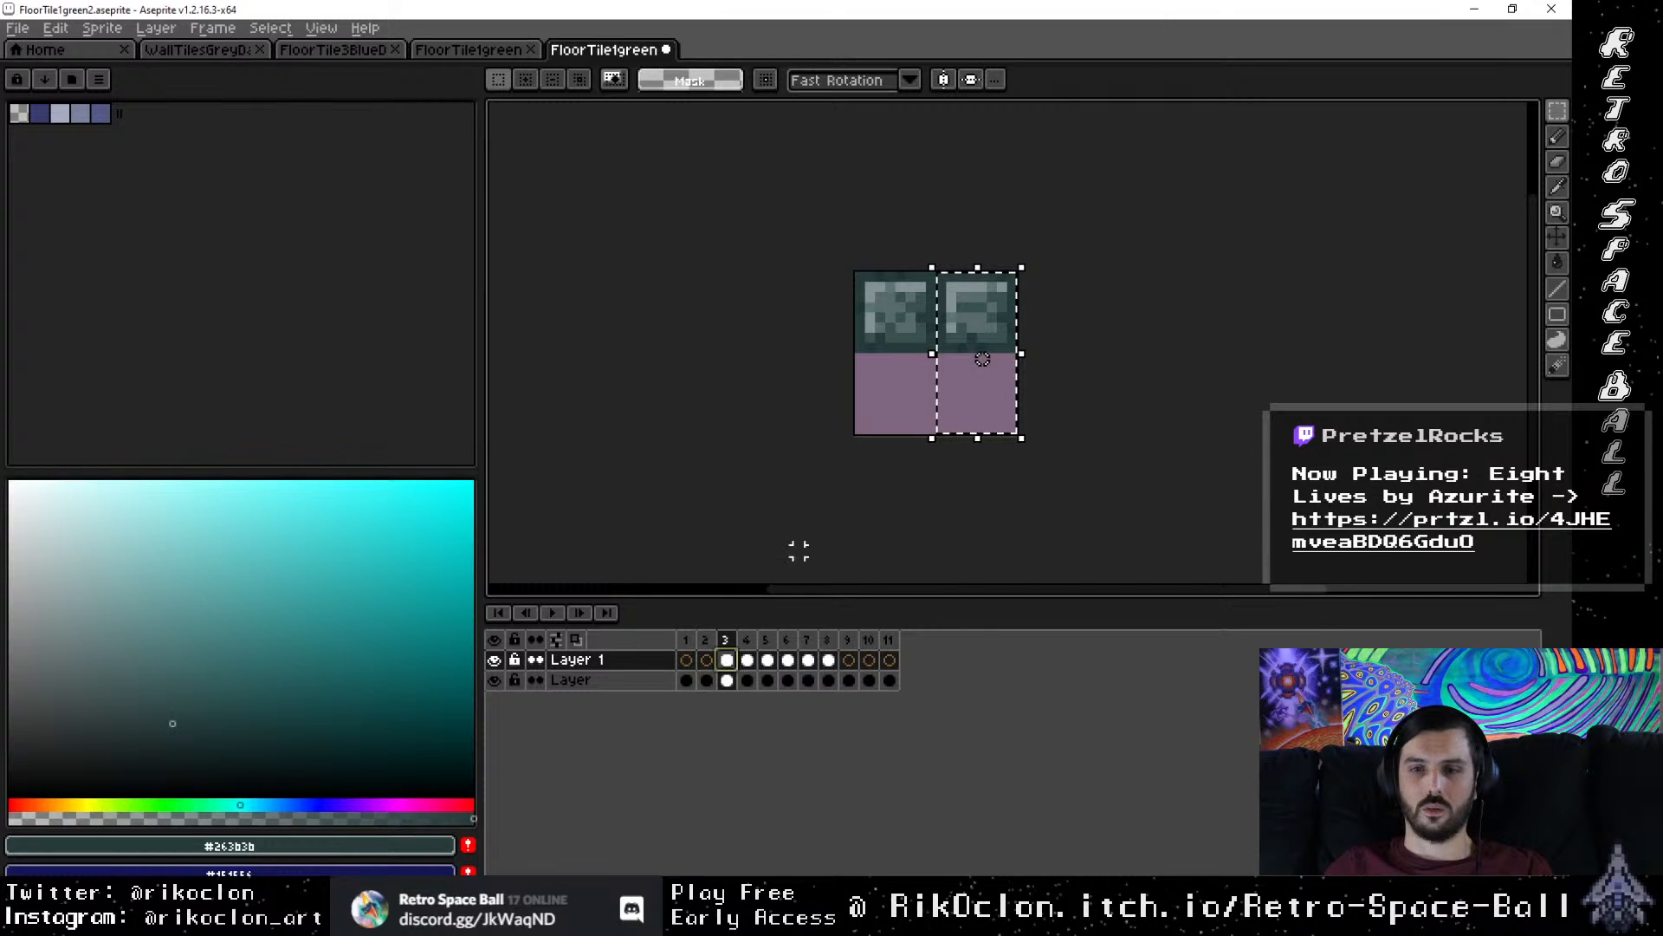
{"action": "scroll", "coordinate": [953, 340], "scroll_direction": "up", "scroll_amount": 1}
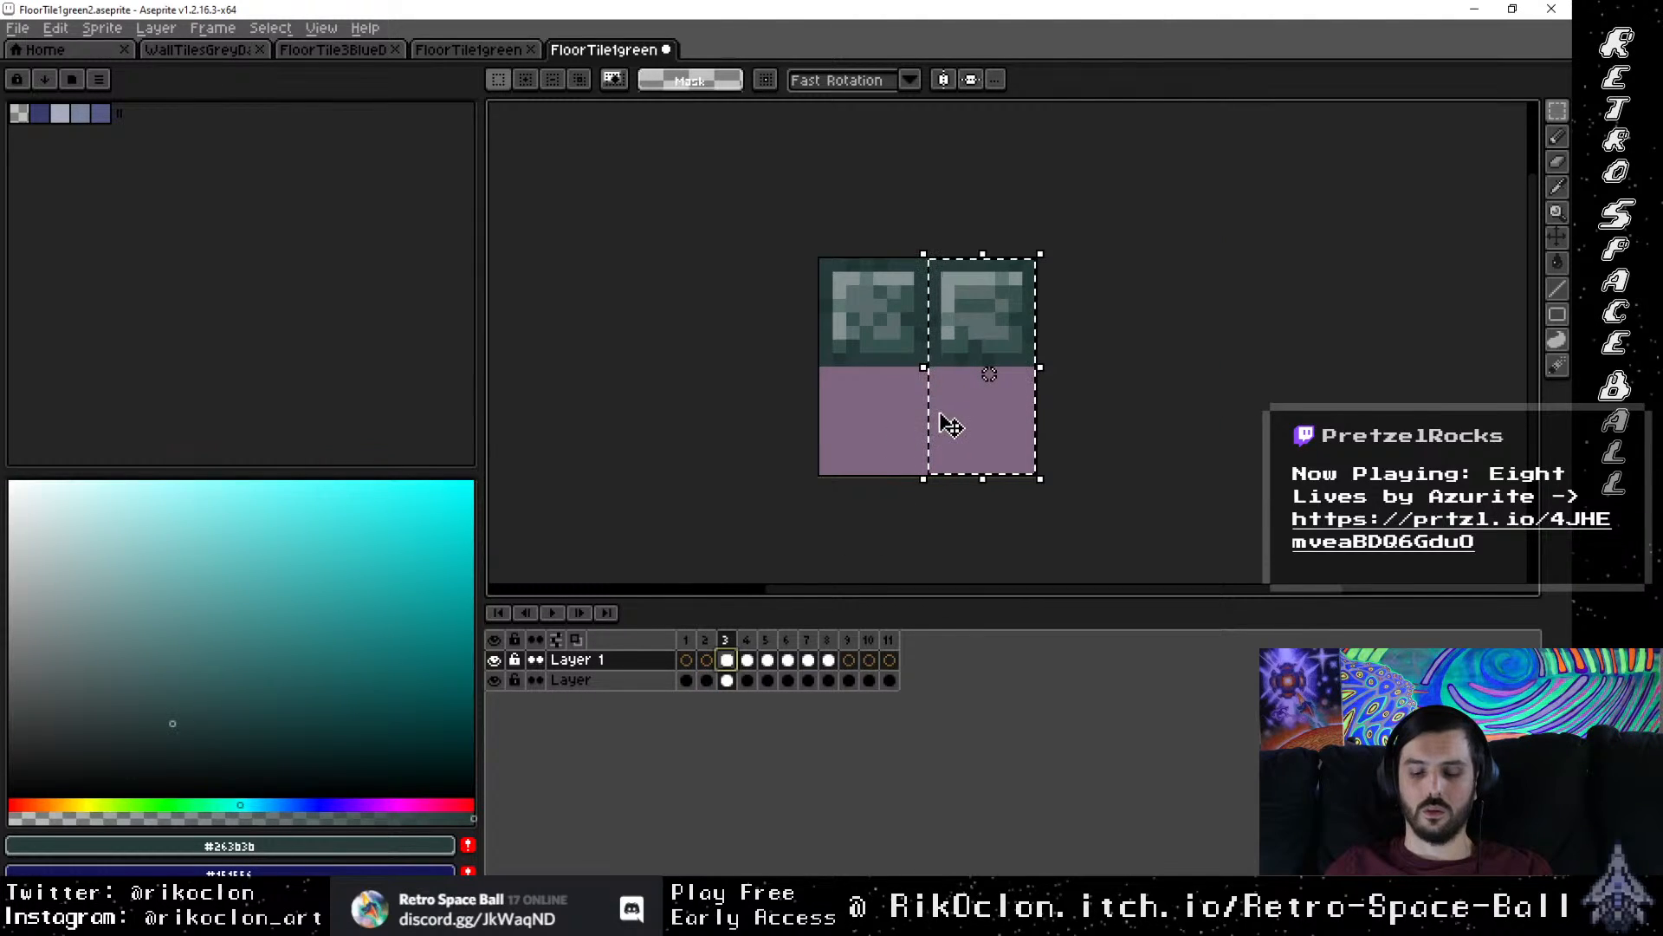
{"action": "key", "text": "i"}
{"action": "left_click", "coordinate": [975, 360]}
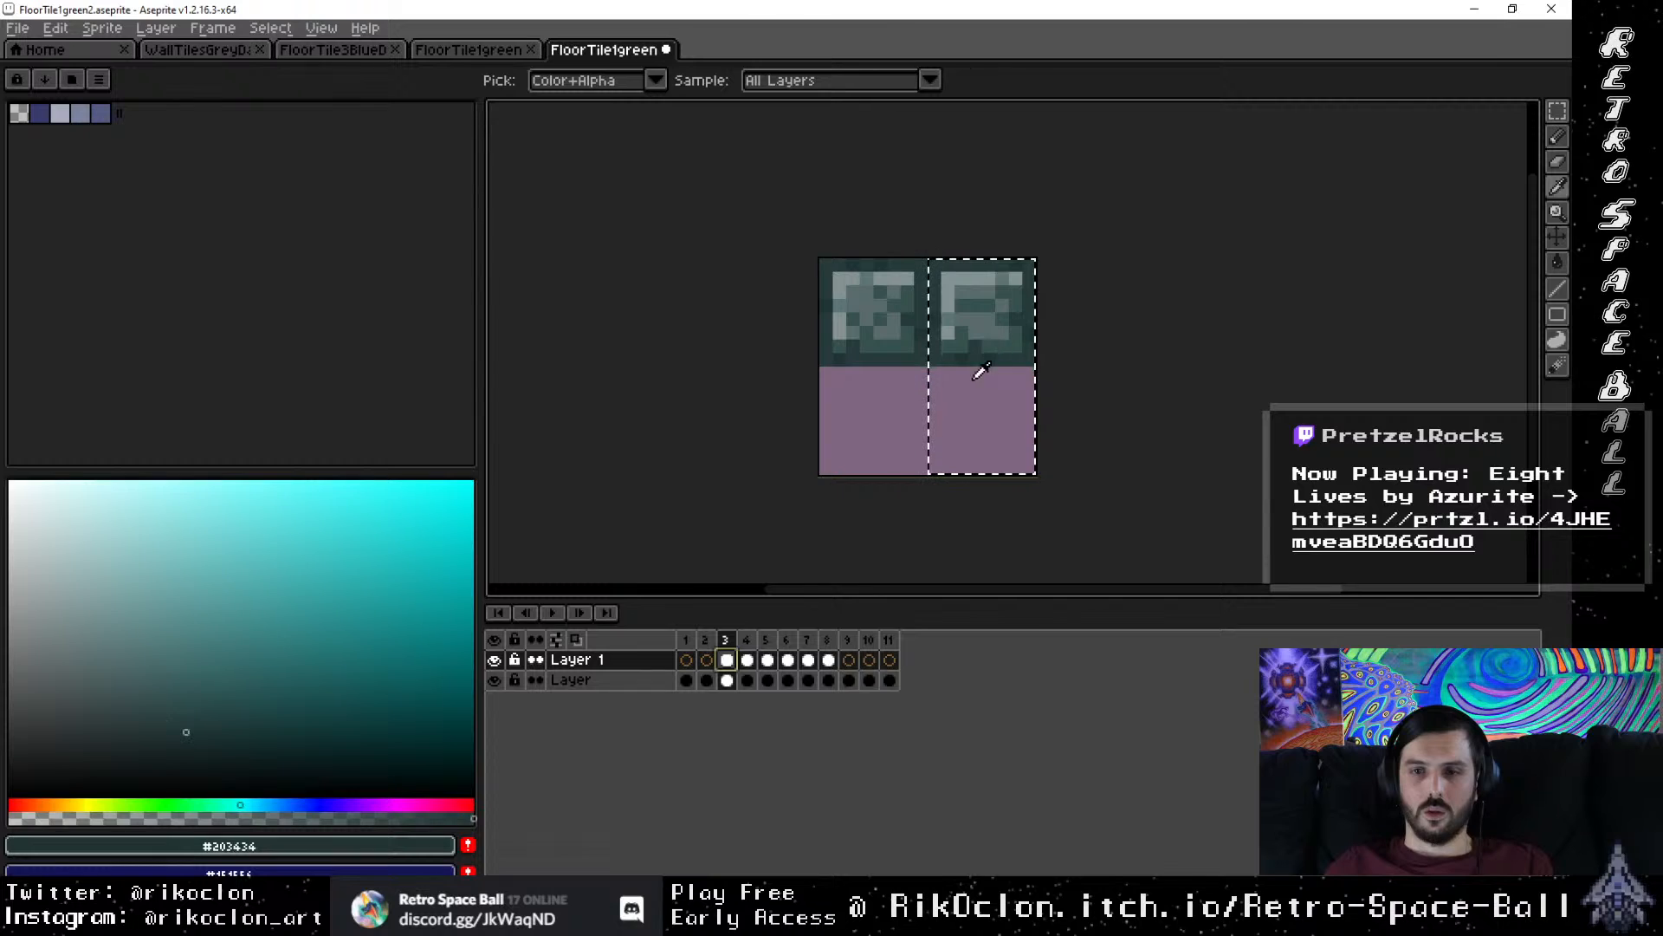
{"action": "left_click", "coordinate": [707, 661]}
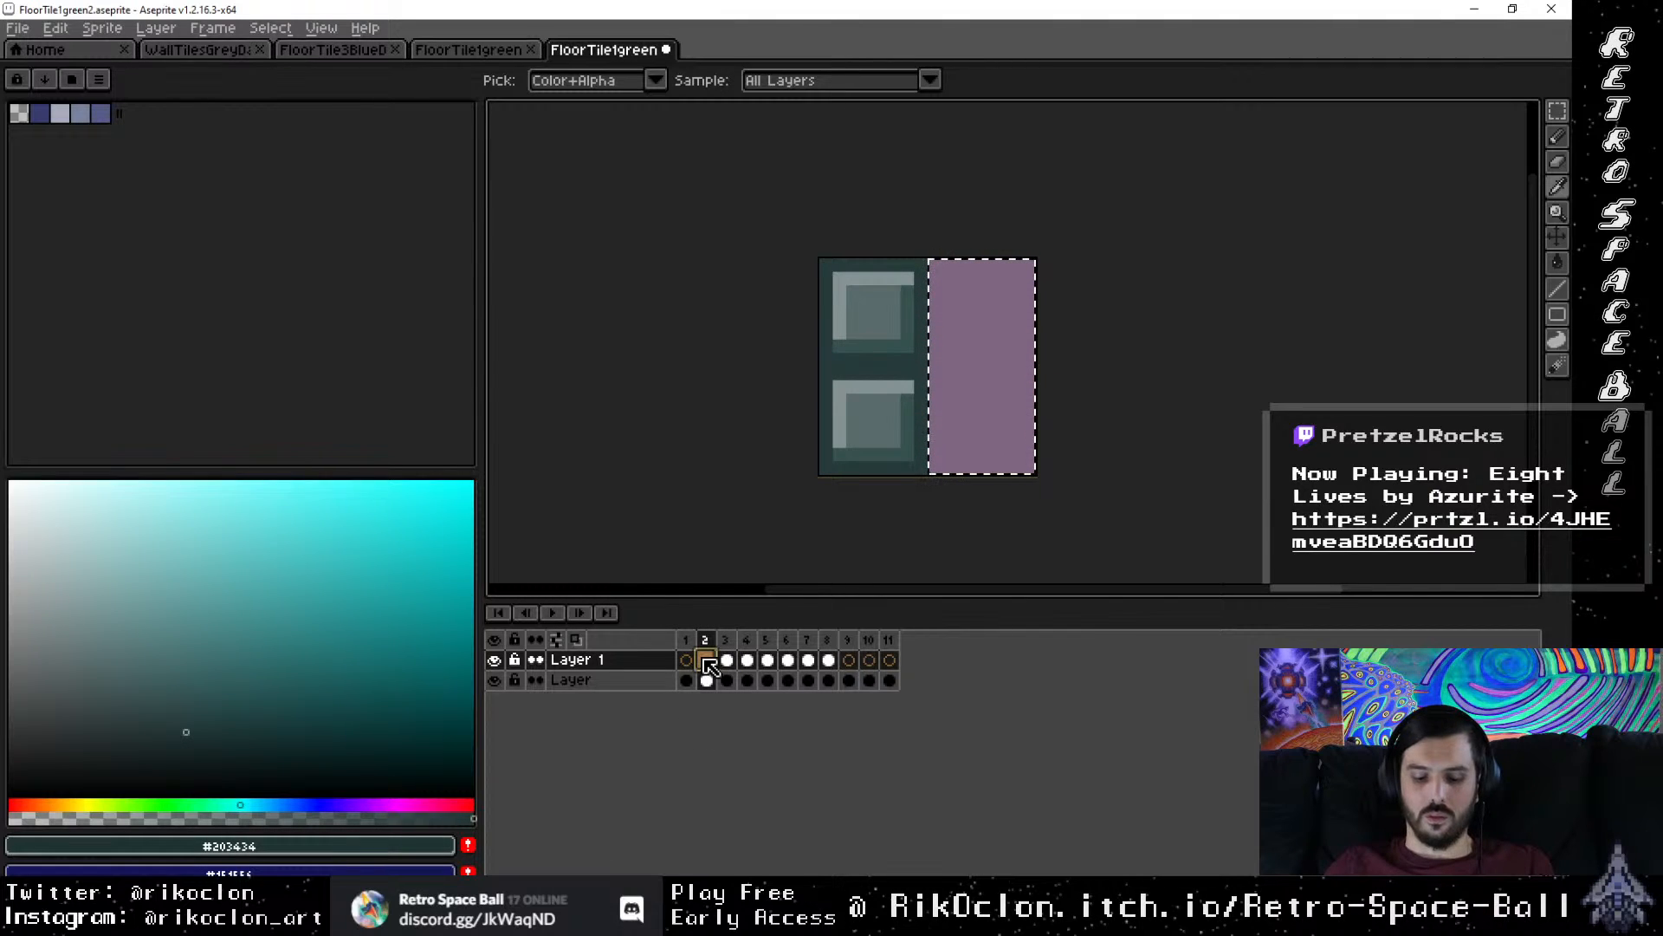
{"action": "key", "text": "b"}
{"action": "key", "text": "ctrl+f"}
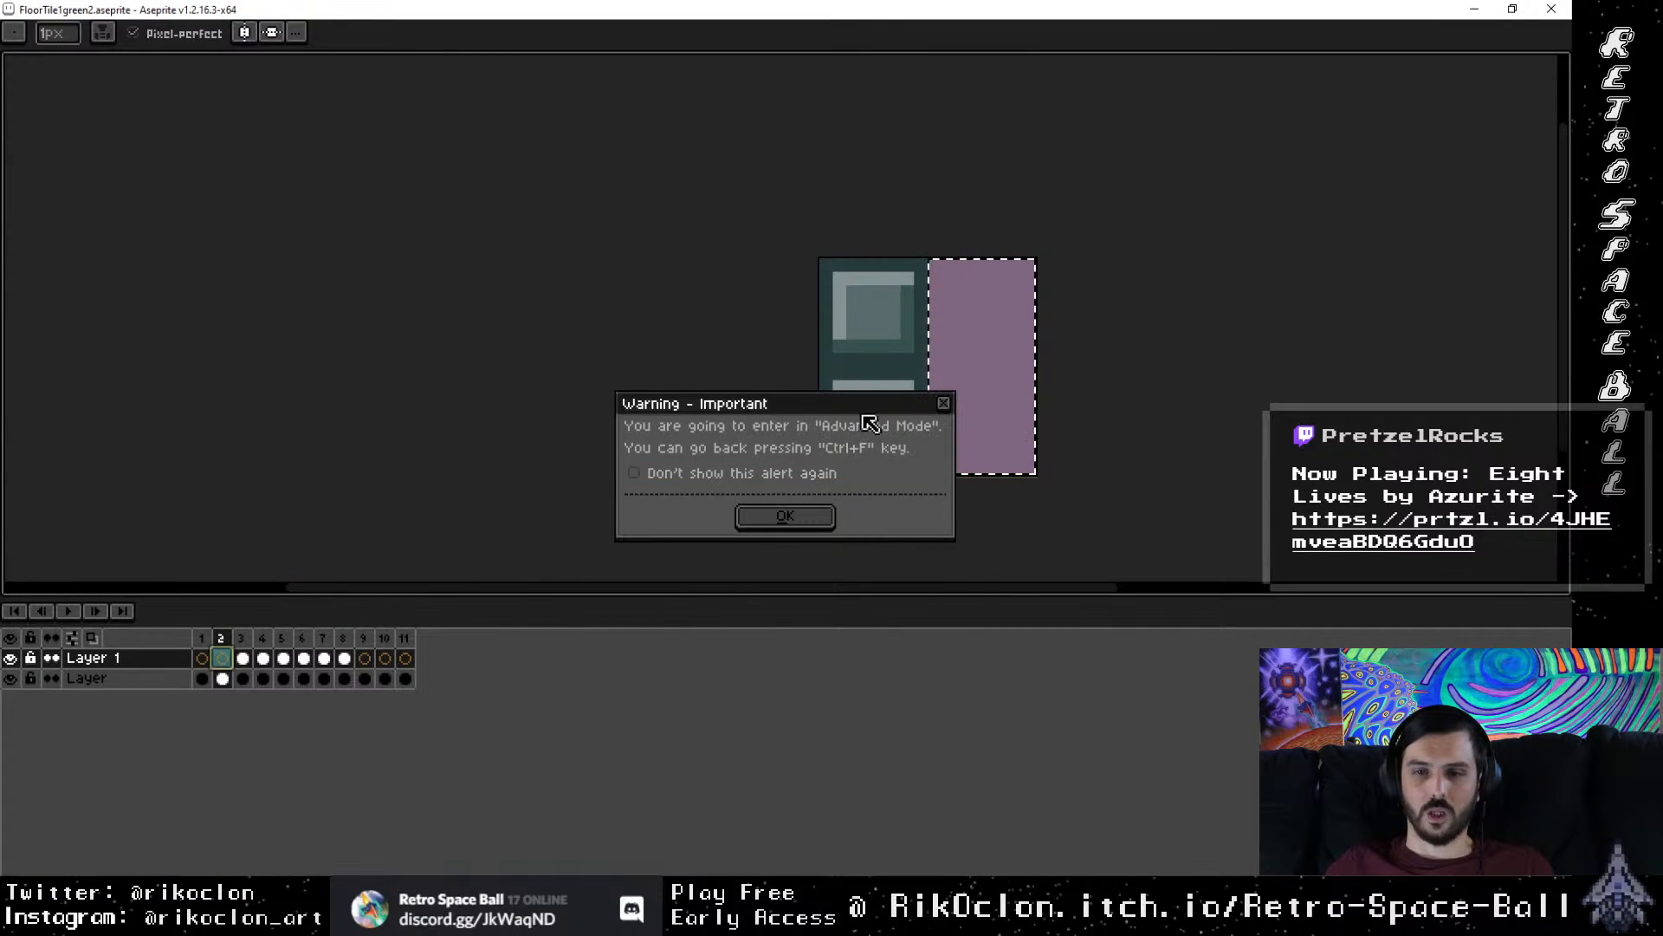
{"action": "left_click", "coordinate": [945, 404]}
{"action": "key", "text": "ctrl+d"}
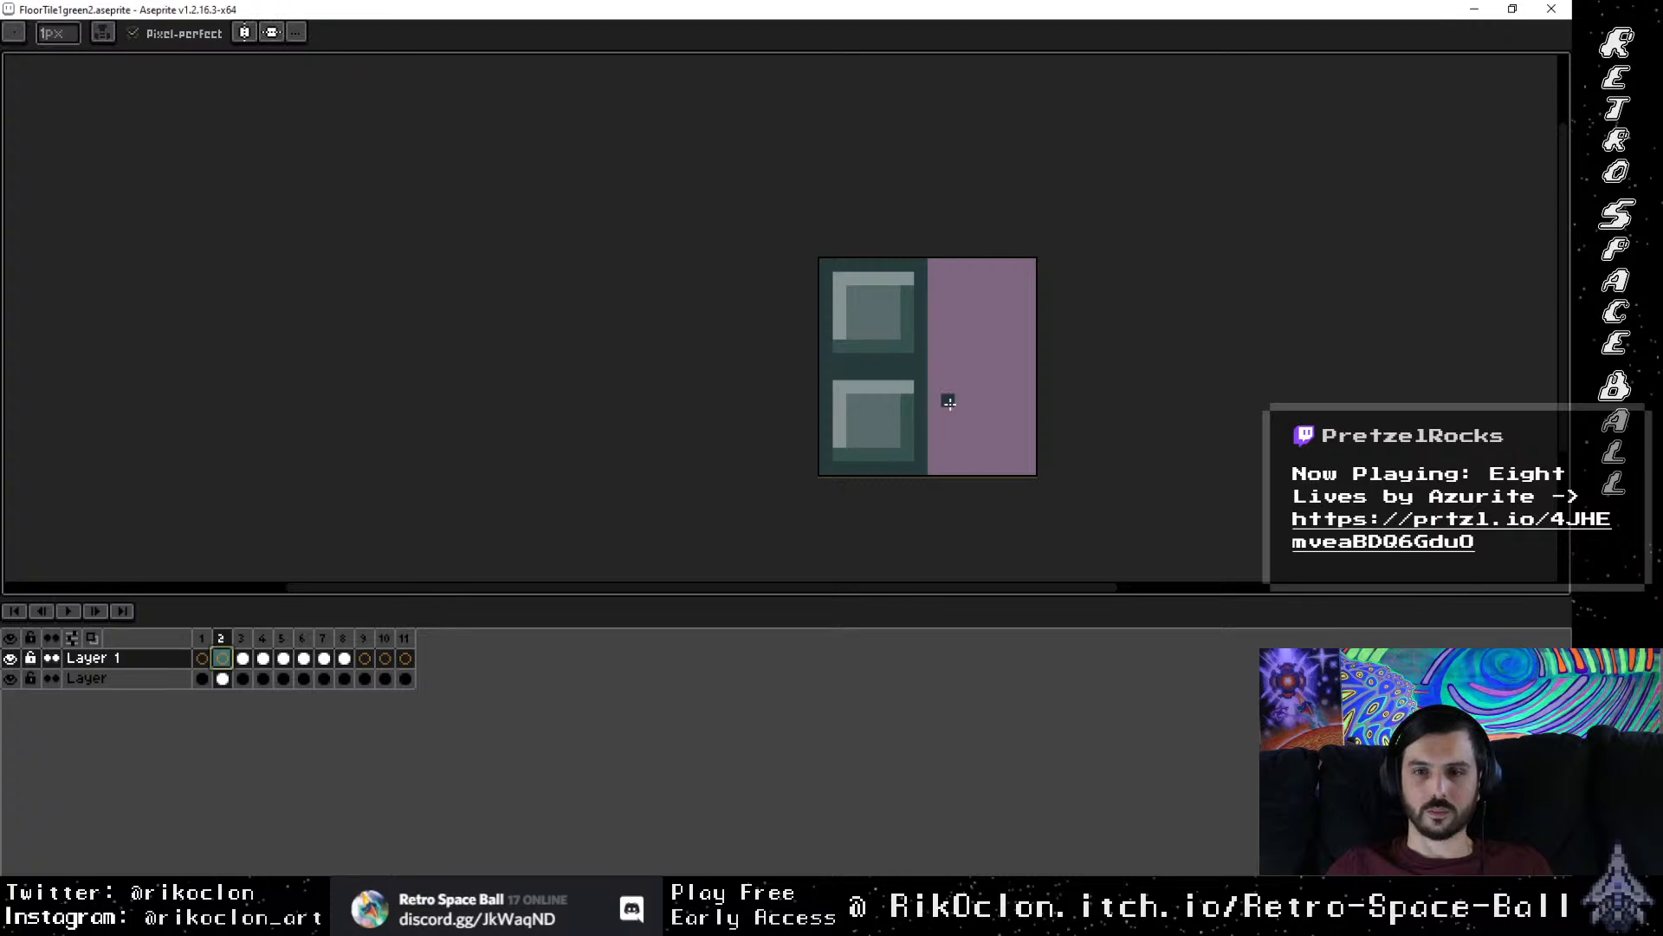
Step: Draw a branching dark crack through the right side of frame 2's lower block, reaching its top, bottom and right edges
{"action": "scroll", "coordinate": [947, 413], "scroll_direction": "up", "scroll_amount": 2}
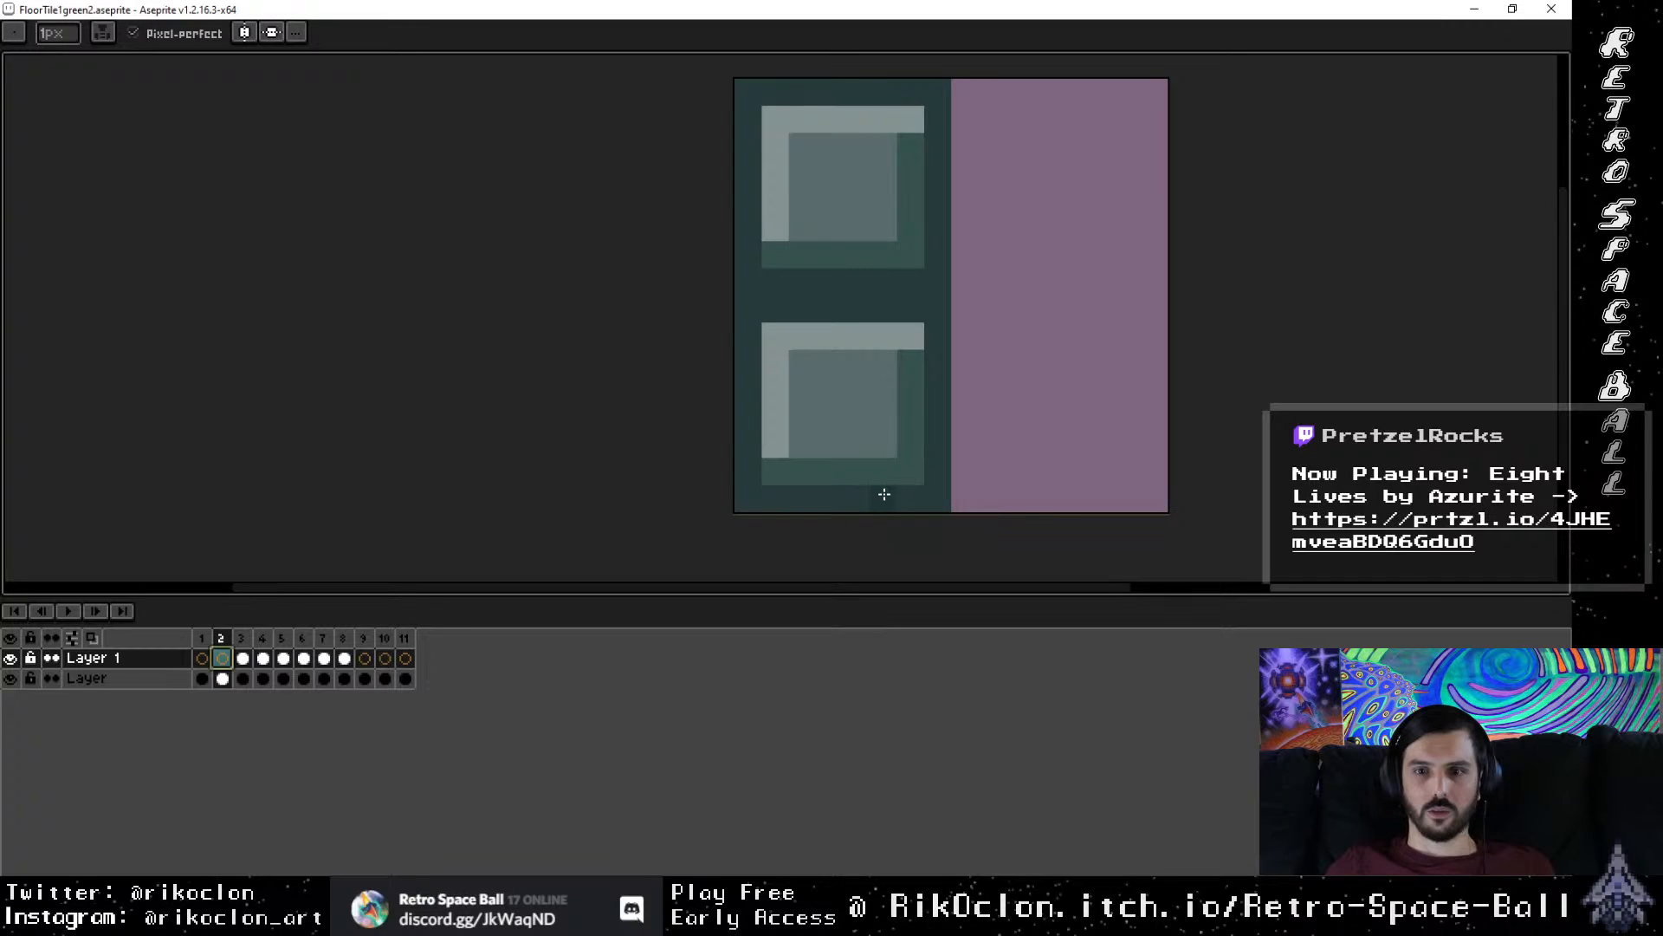
{"action": "left_click_drag", "start_coordinate": [884, 494], "coordinate": [911, 426]}
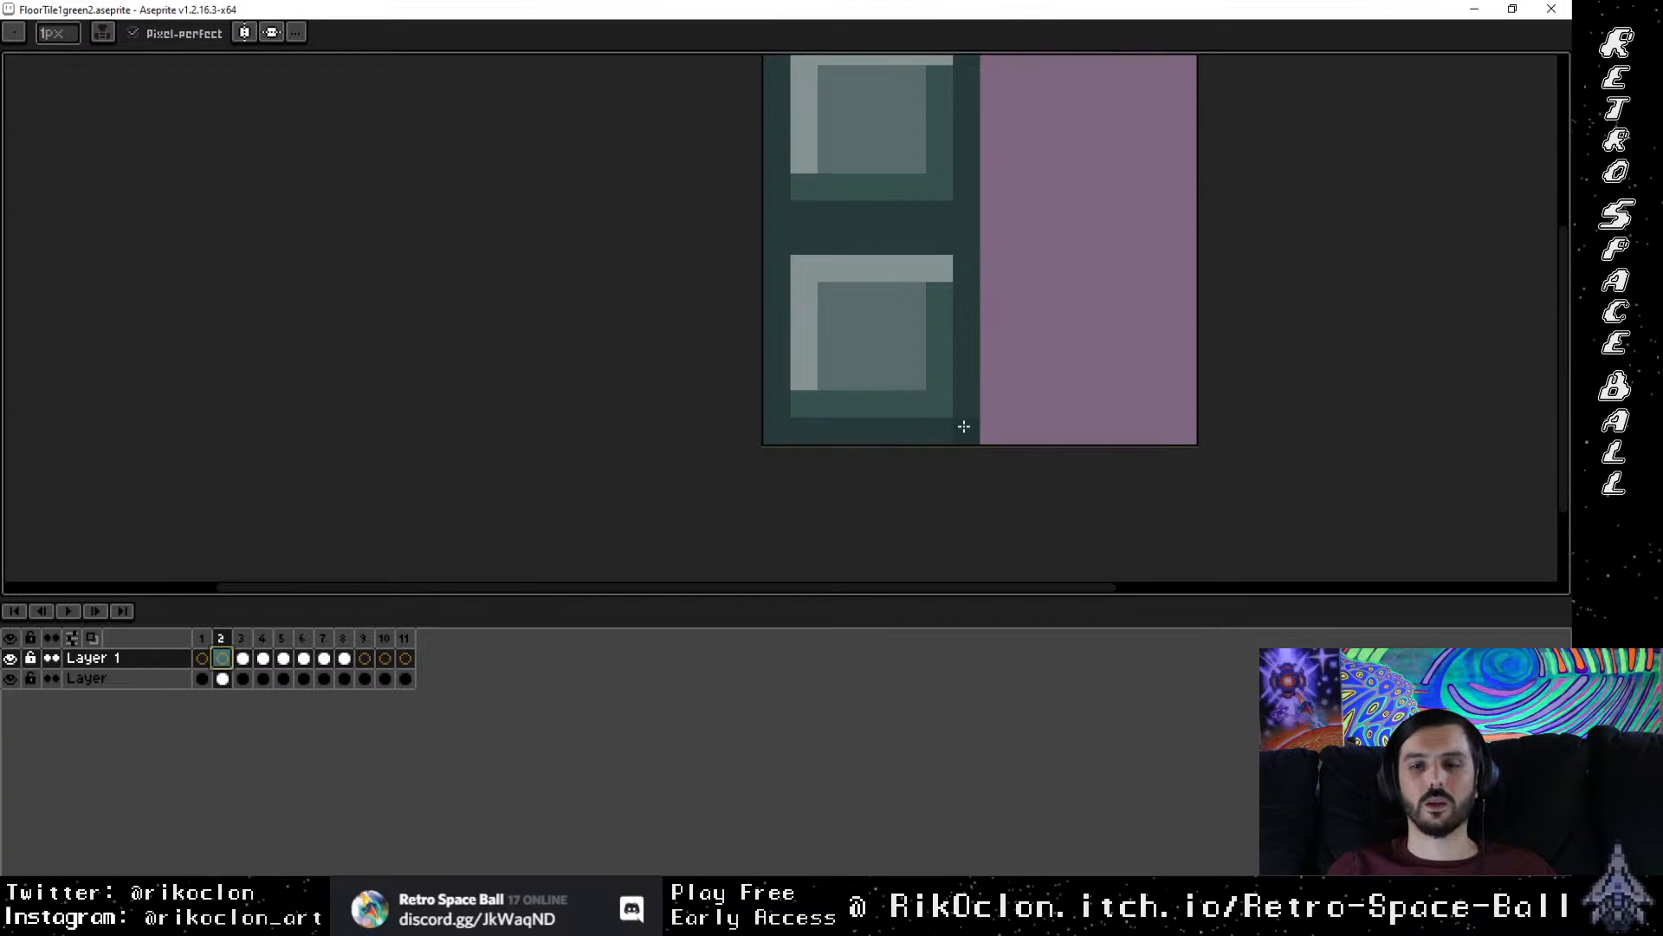
{"action": "left_click", "coordinate": [846, 415]}
{"action": "left_click", "coordinate": [885, 403]}
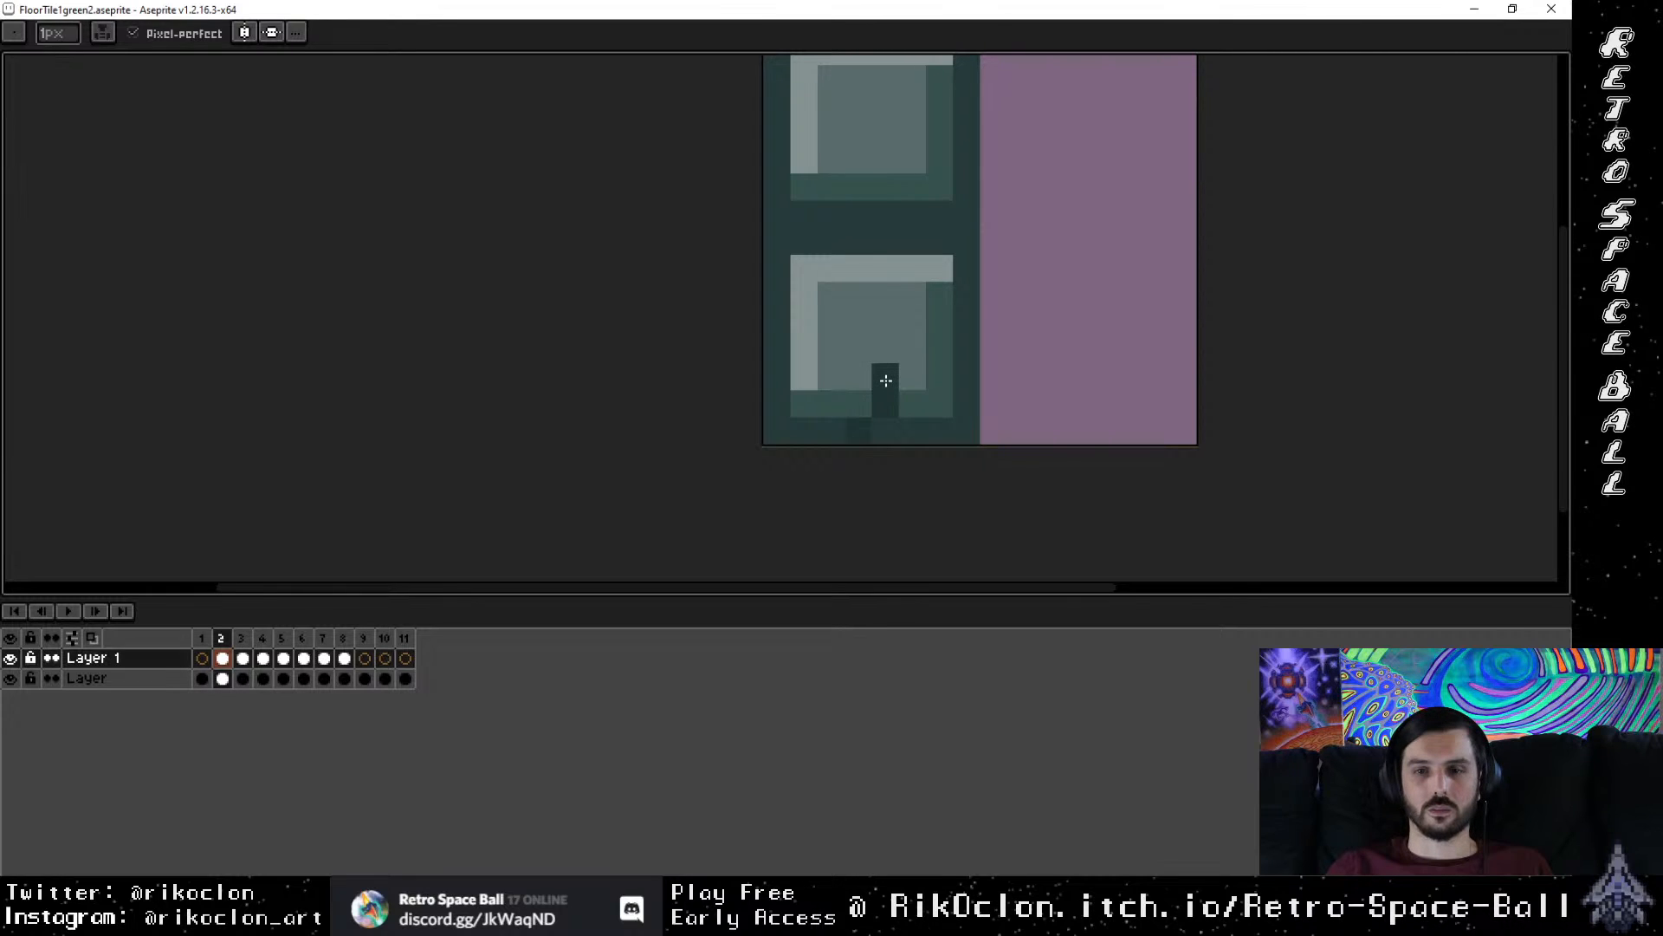
{"action": "left_click_drag", "start_coordinate": [885, 380], "coordinate": [939, 331]}
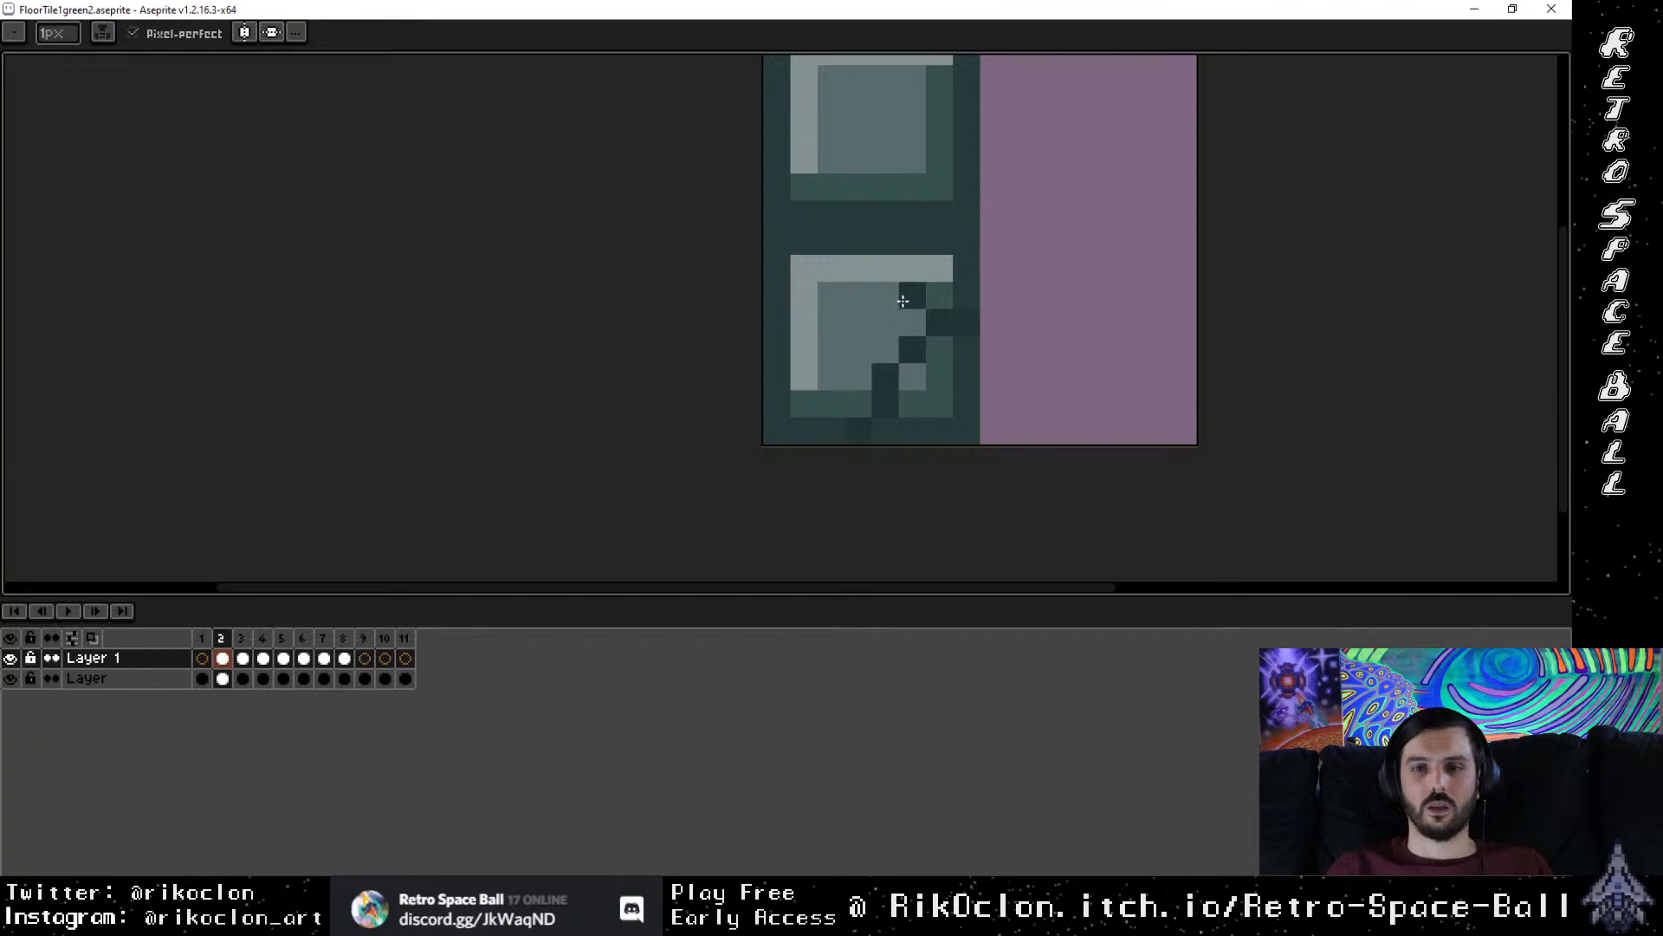
{"action": "left_click_drag", "start_coordinate": [902, 301], "coordinate": [885, 269]}
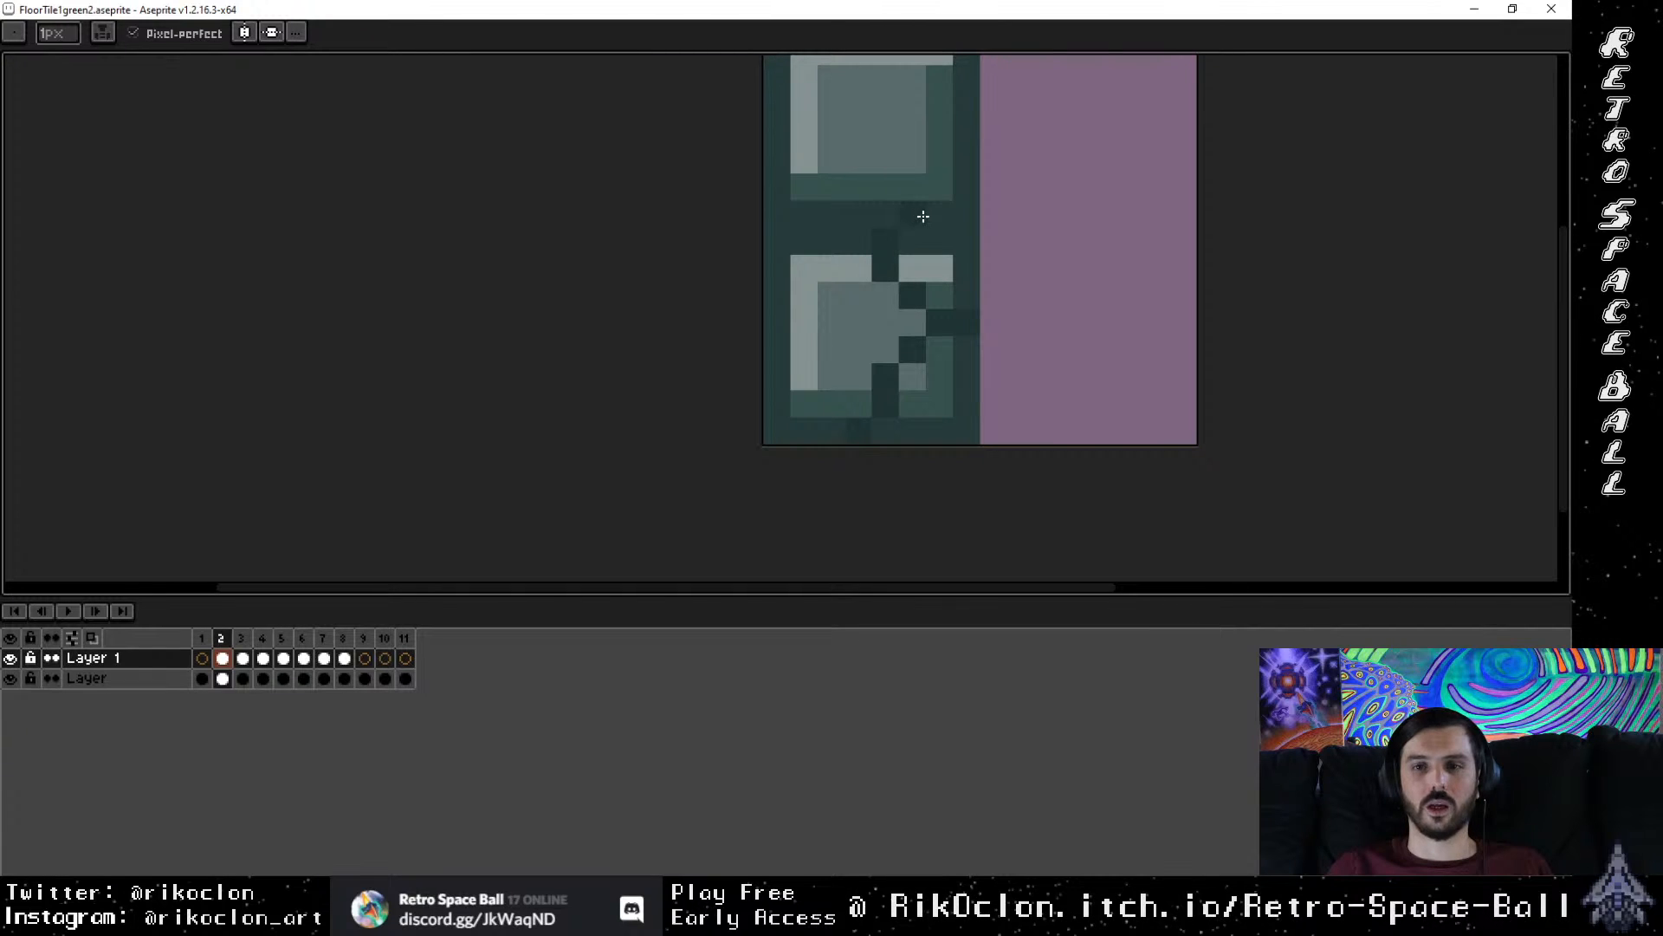
Step: Draw forked dark cracks through the upper block and joints, and add a crack across the lower block's left side
{"action": "left_click_drag", "start_coordinate": [907, 215], "coordinate": [957, 333]}
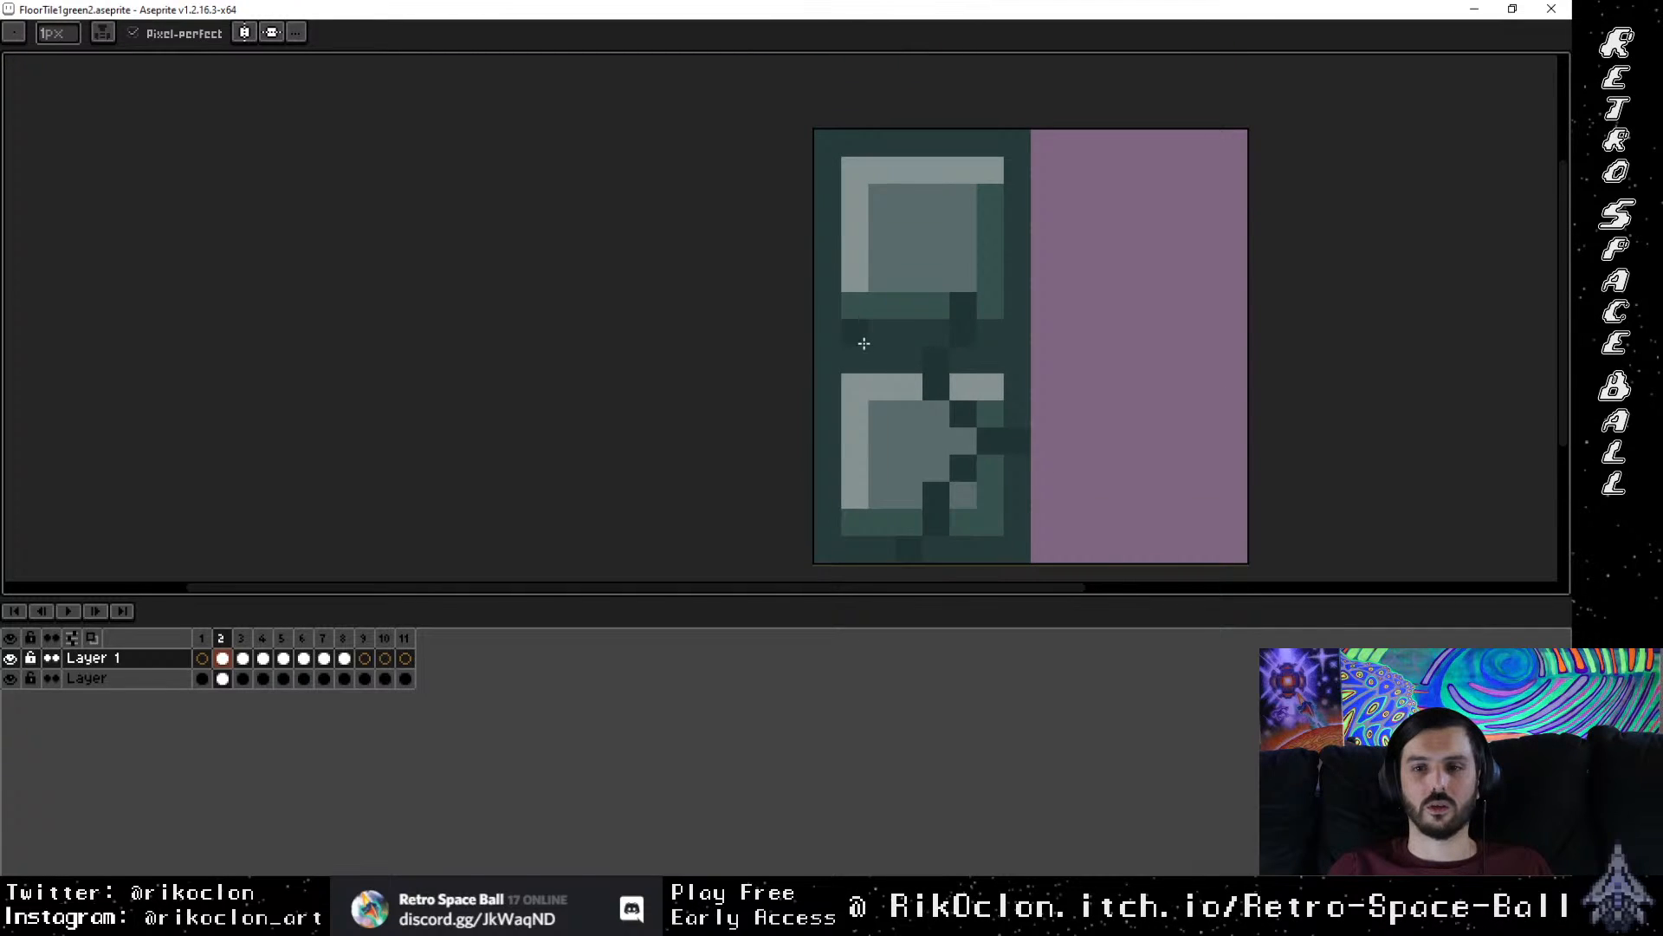
{"action": "mouse_move", "coordinate": [932, 274]}
{"action": "left_mouse_down"}
{"action": "mouse_move", "coordinate": [932, 247]}
{"action": "mouse_move", "coordinate": [907, 231]}
{"action": "mouse_move", "coordinate": [962, 169]}
{"action": "mouse_move", "coordinate": [961, 142]}
{"action": "left_mouse_up"}
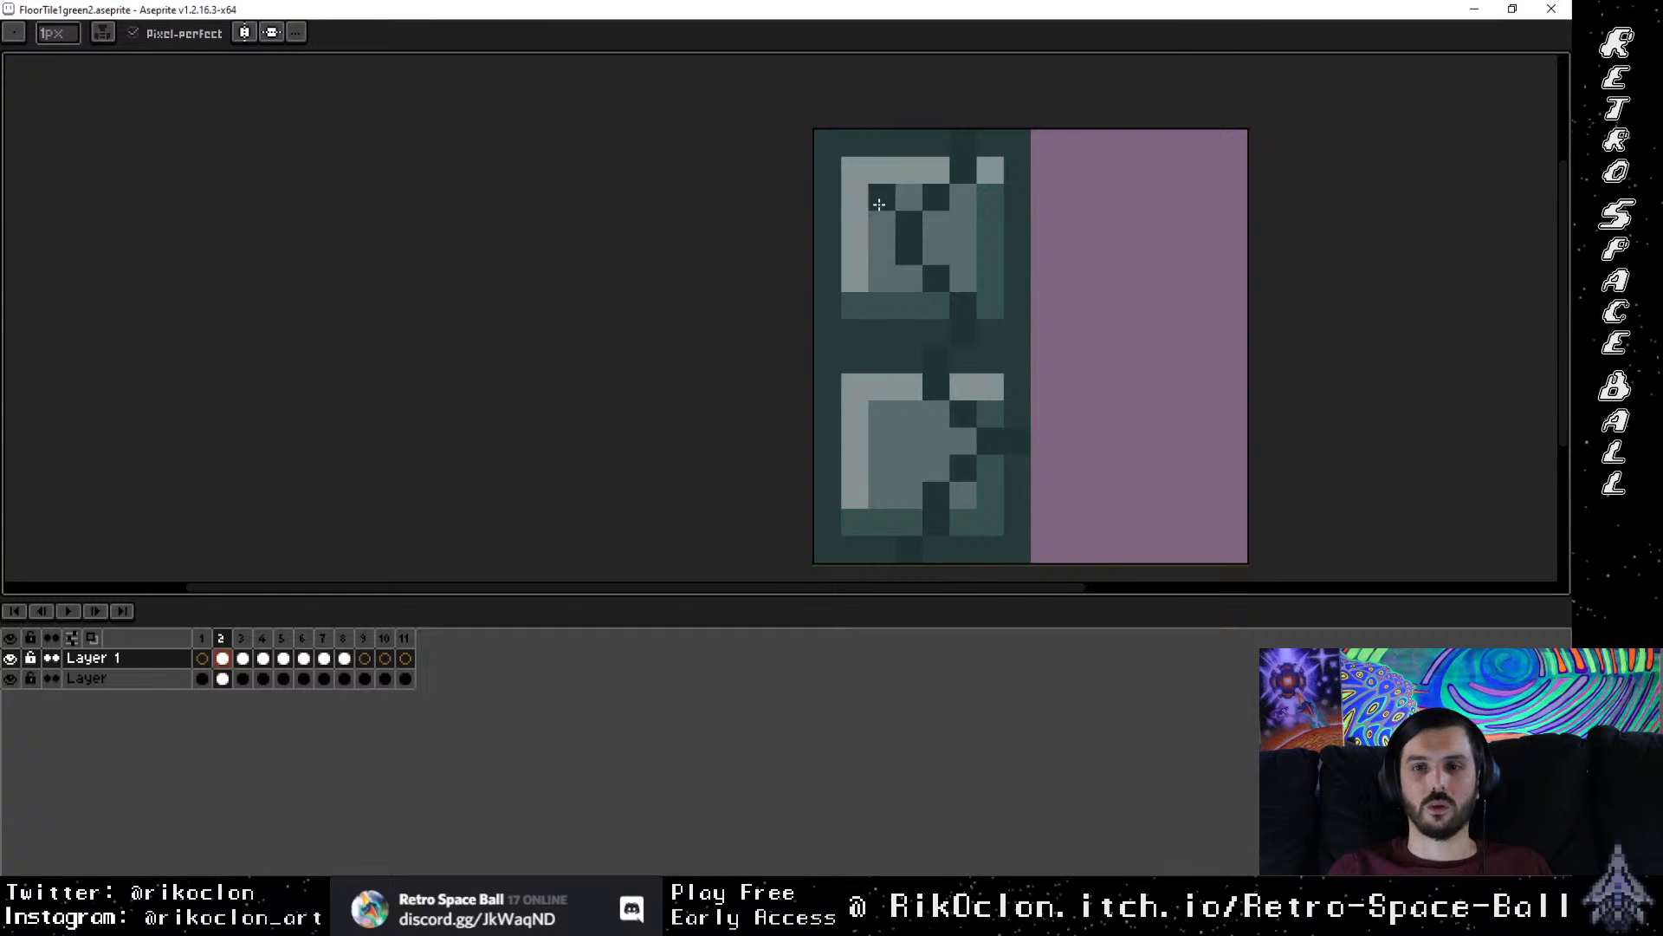
{"action": "left_click_drag", "start_coordinate": [880, 206], "coordinate": [840, 178]}
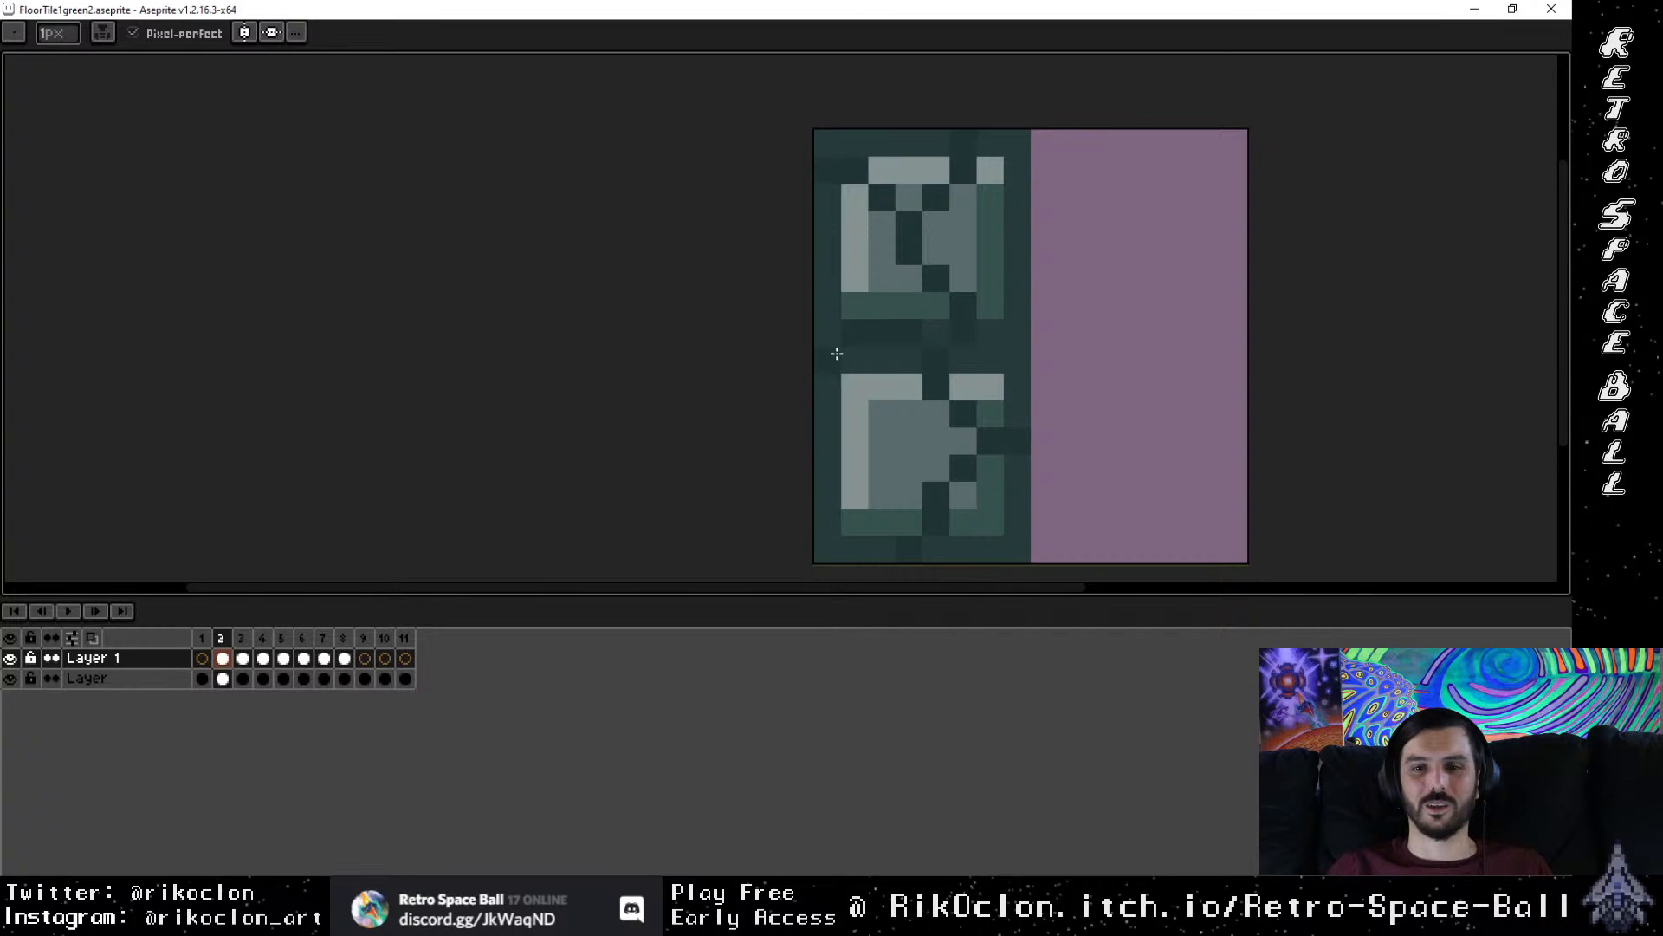
{"action": "mouse_move", "coordinate": [869, 474]}
{"action": "left_mouse_down"}
{"action": "mouse_move", "coordinate": [888, 369]}
{"action": "mouse_move", "coordinate": [922, 362]}
{"action": "mouse_move", "coordinate": [858, 343]}
{"action": "mouse_move", "coordinate": [887, 325]}
{"action": "mouse_move", "coordinate": [842, 305]}
{"action": "left_mouse_up"}
{"action": "key", "text": "ctrl+z"}
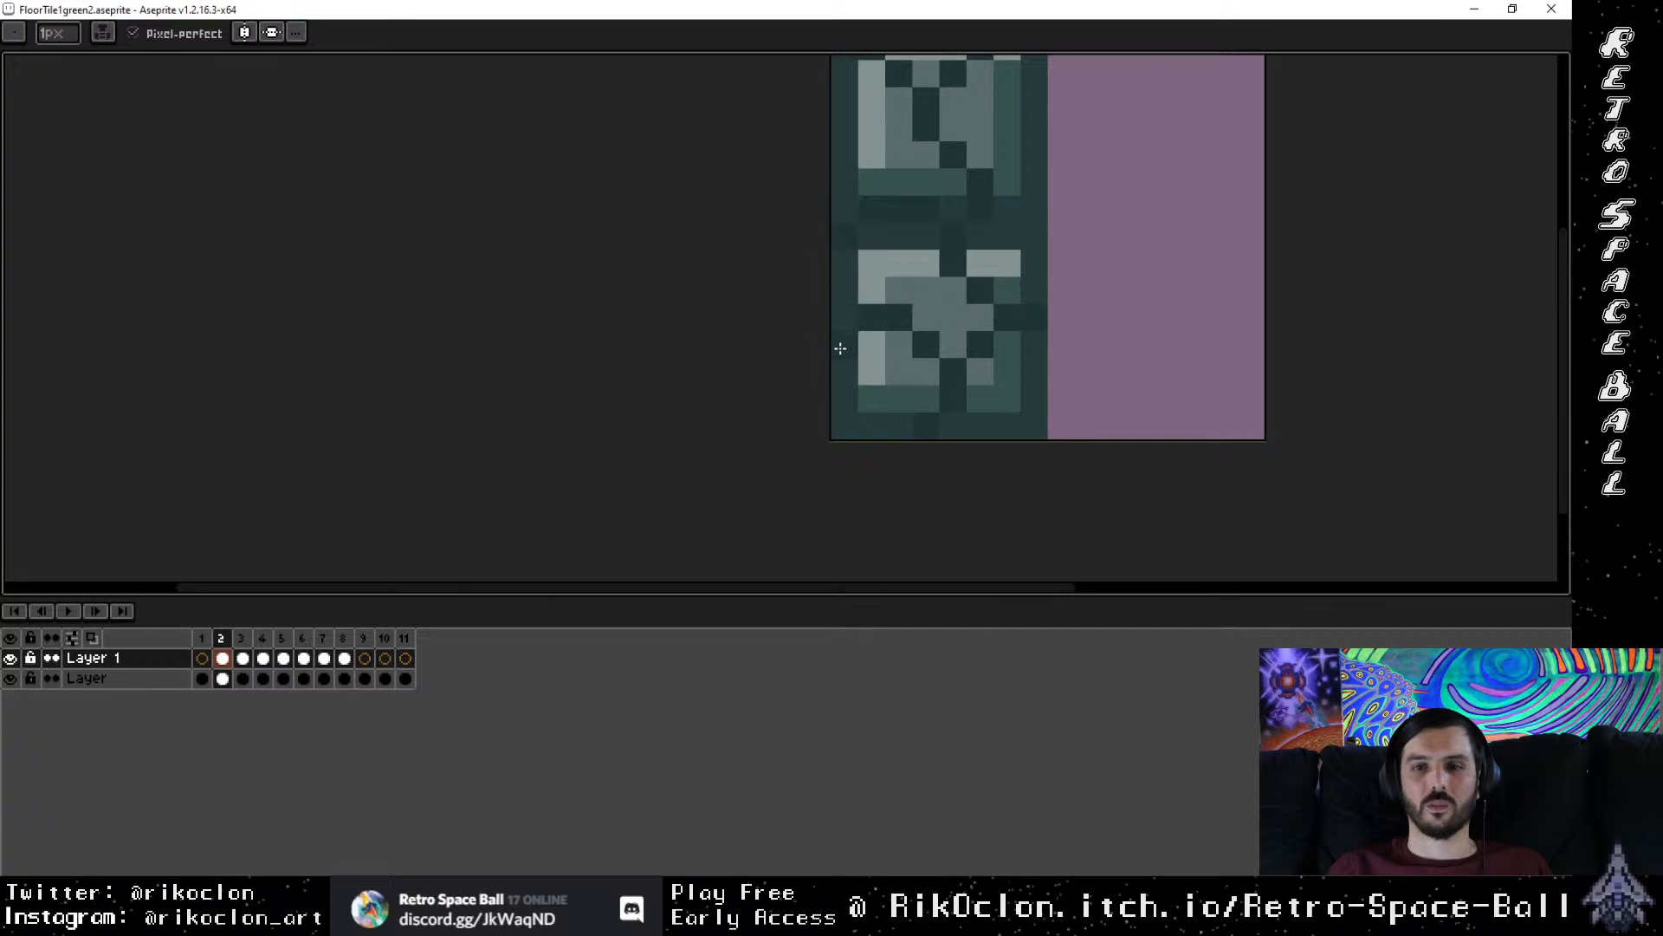
Step: Extend the crack from the upper block's lower-right corner to the right edge of the remaining half tile
{"action": "scroll", "coordinate": [972, 340], "scroll_direction": "down", "scroll_amount": 1}
{"action": "scroll", "coordinate": [972, 340], "scroll_direction": "up", "scroll_amount": 1}
{"action": "left_click_drag", "start_coordinate": [996, 260], "coordinate": [909, 405]}
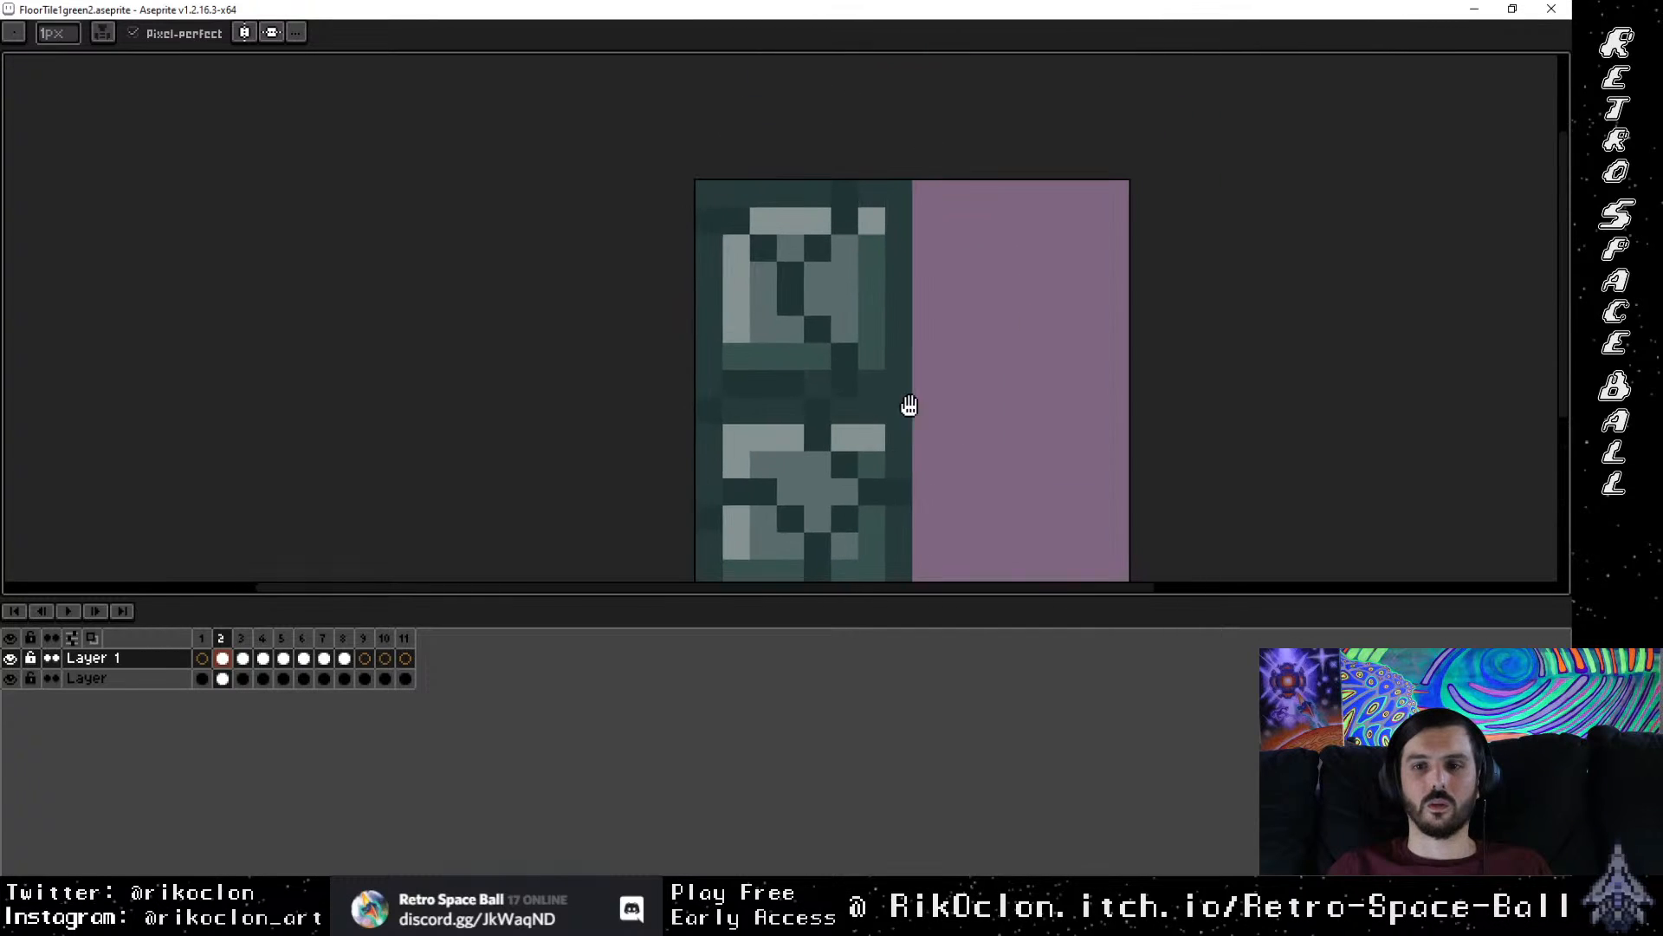
{"action": "left_click_drag", "start_coordinate": [864, 324], "coordinate": [891, 301]}
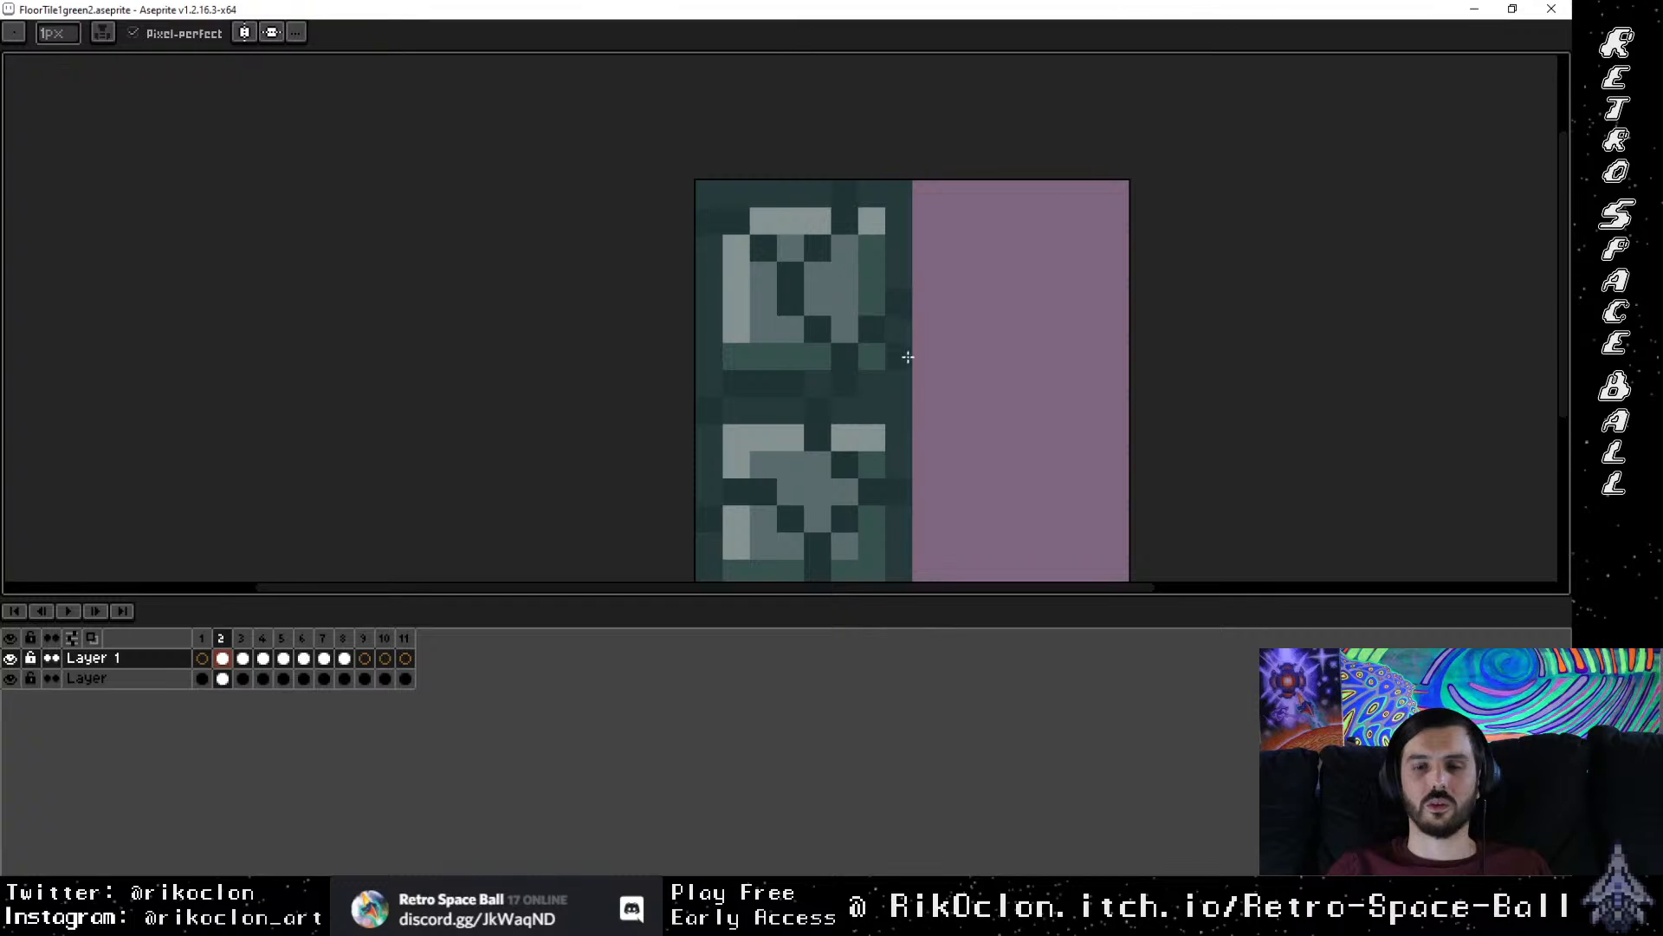
{"action": "scroll", "coordinate": [908, 377], "scroll_direction": "down", "scroll_amount": 3}
{"action": "left_click_drag", "start_coordinate": [912, 424], "coordinate": [879, 429]}
{"action": "scroll", "coordinate": [937, 353], "scroll_direction": "up", "scroll_amount": 2}
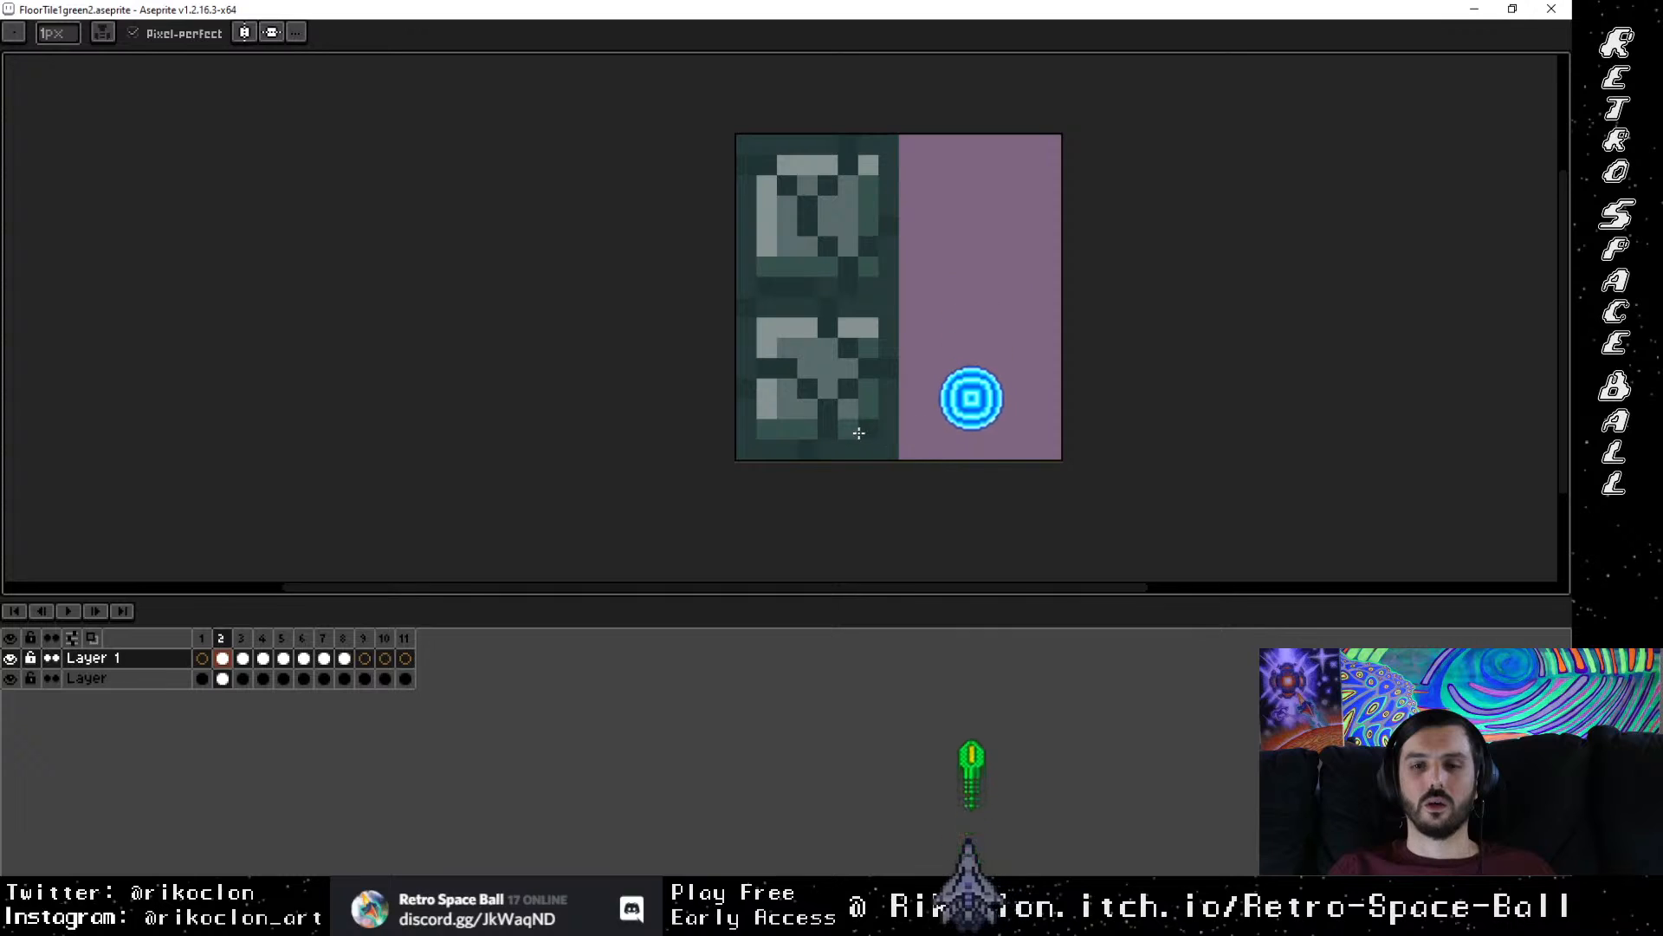
{"action": "left_click", "coordinate": [864, 326]}
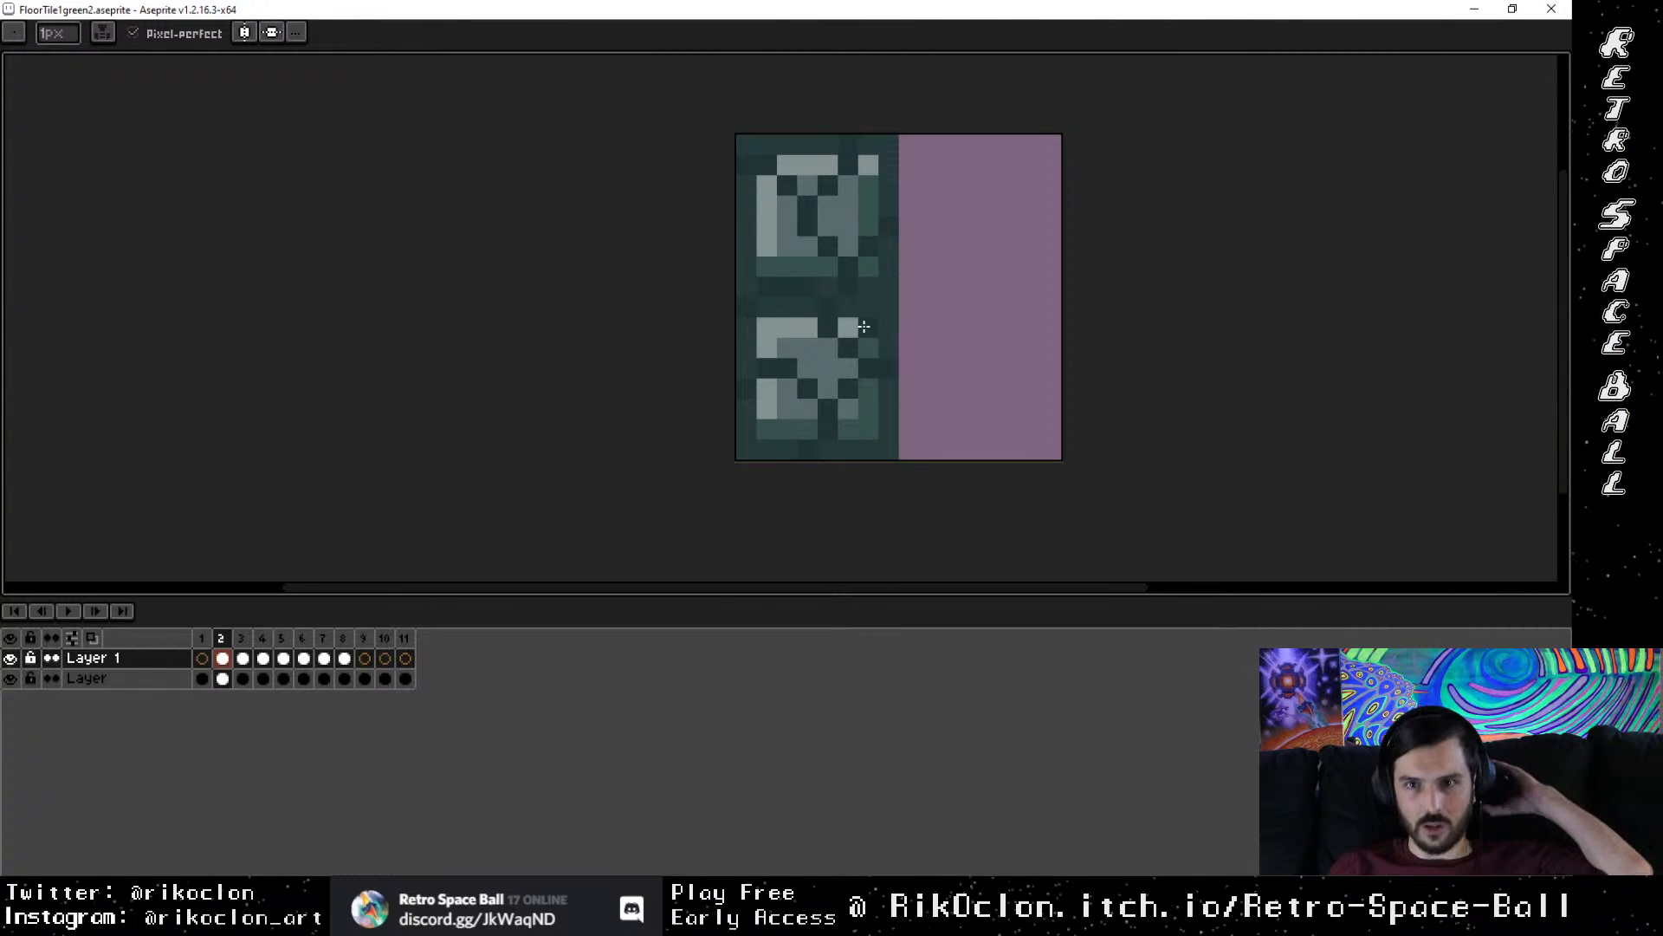
Step: Recolour the crack pixels on both blocks' light bevels in frame 2 with the lighter crack shade sampled from frame 3
{"action": "left_click", "coordinate": [242, 638]}
{"action": "key", "text": "i"}
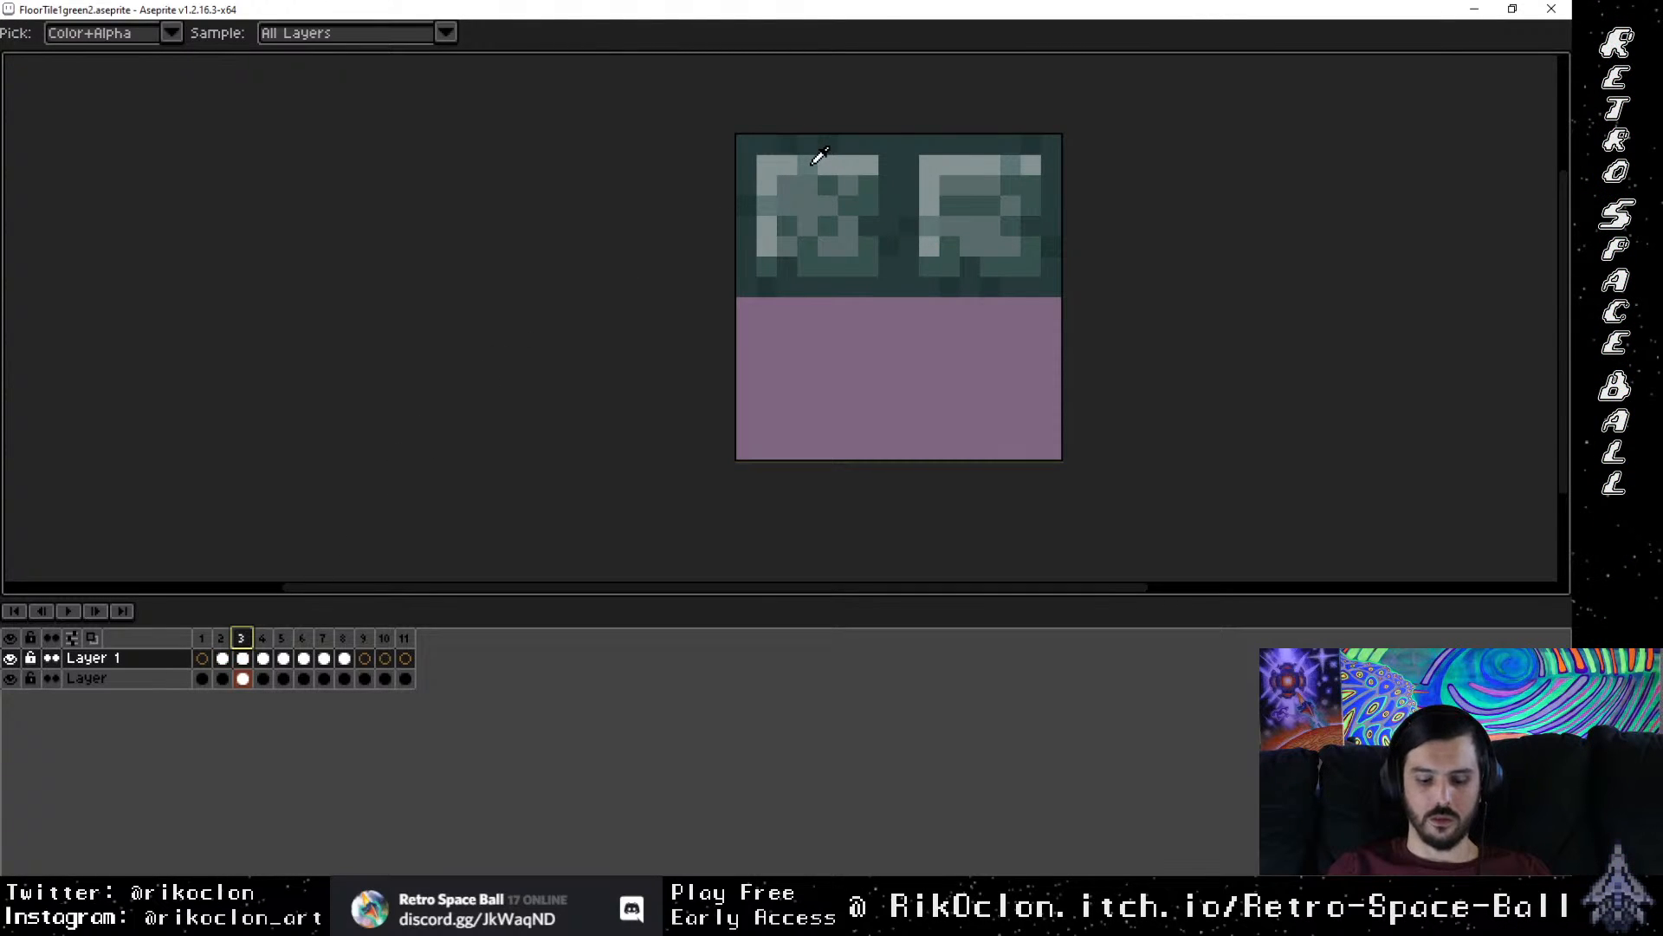
{"action": "key", "text": "b"}
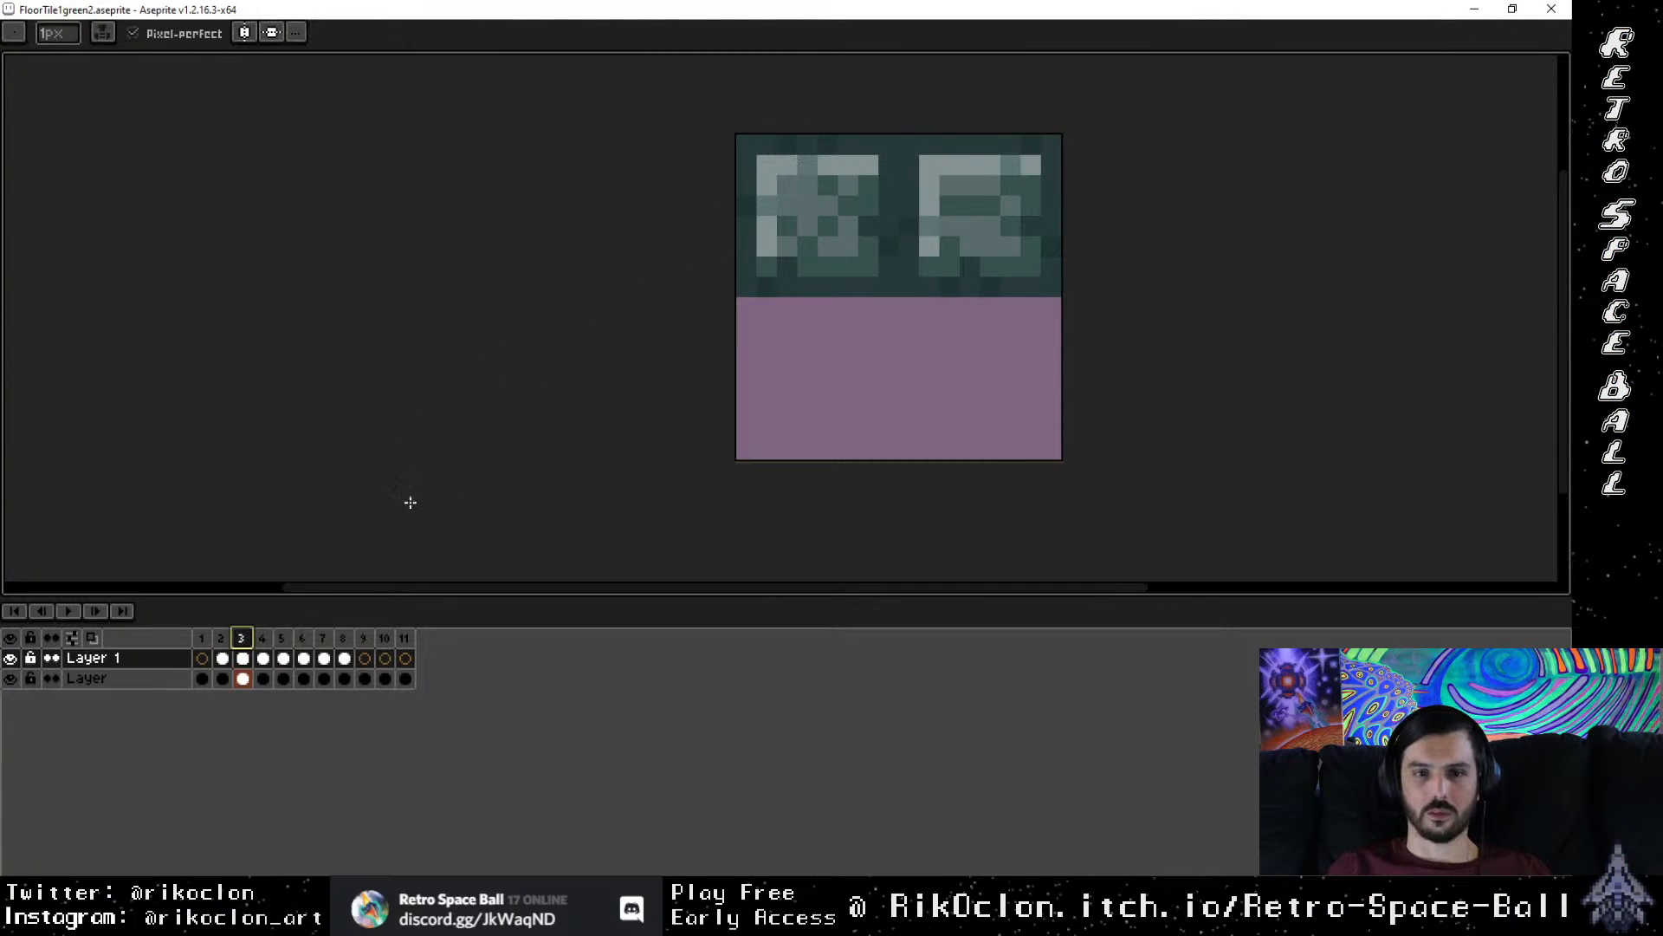
{"action": "left_click", "coordinate": [222, 638]}
{"action": "left_click", "coordinate": [850, 158]}
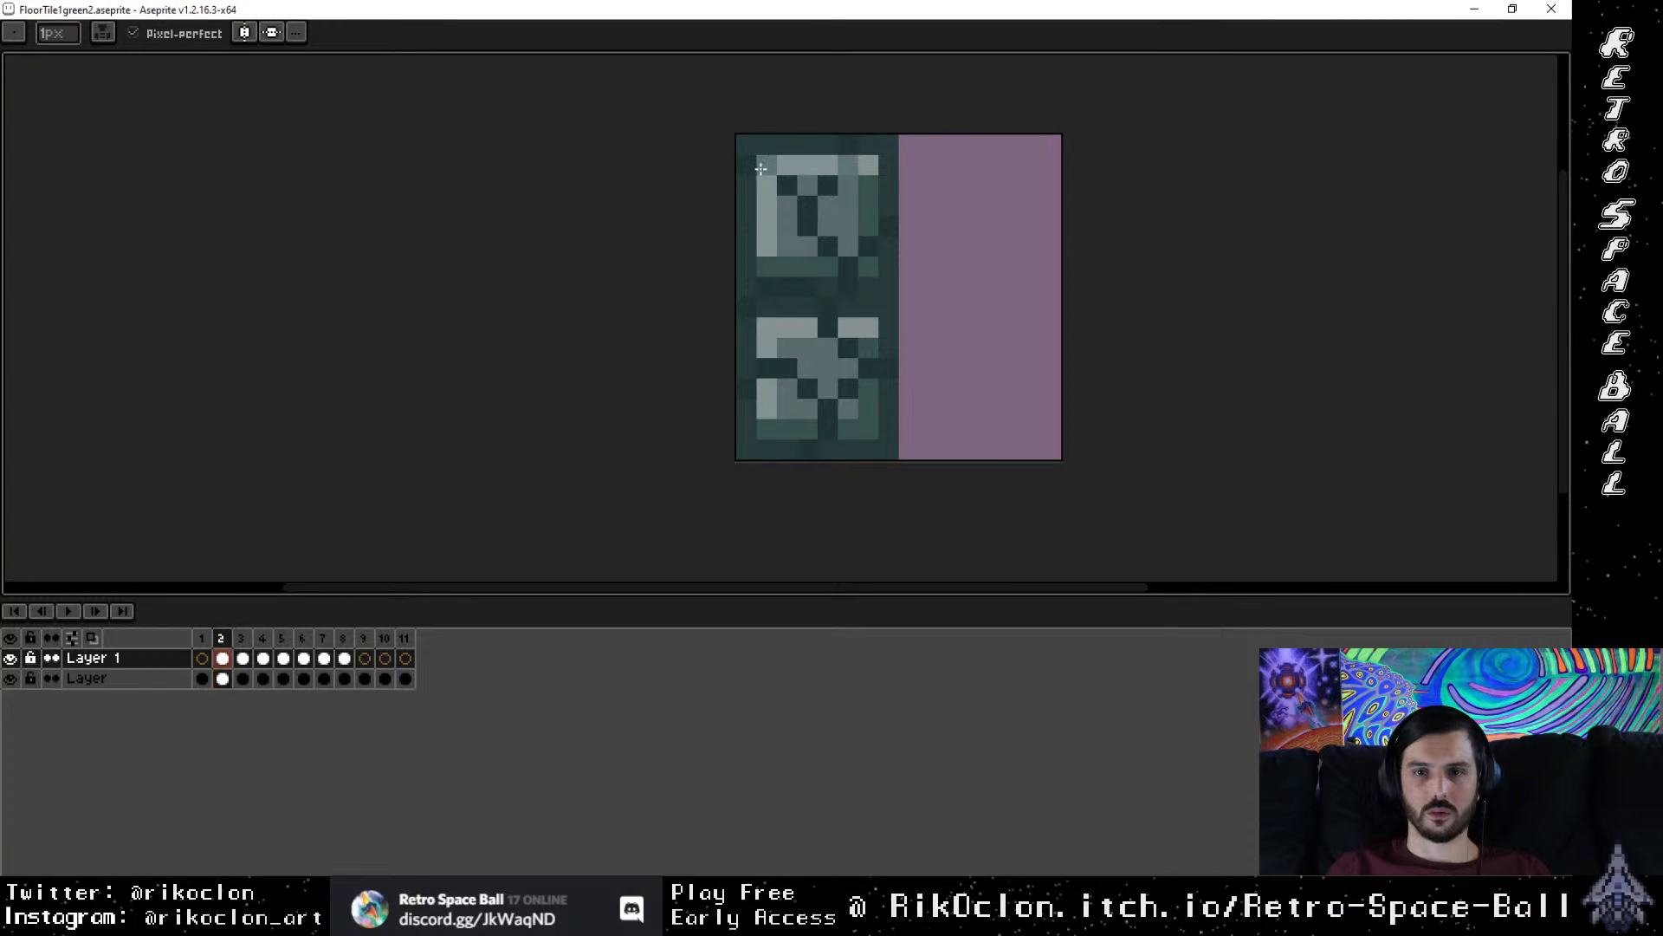
{"action": "left_click", "coordinate": [765, 164]}
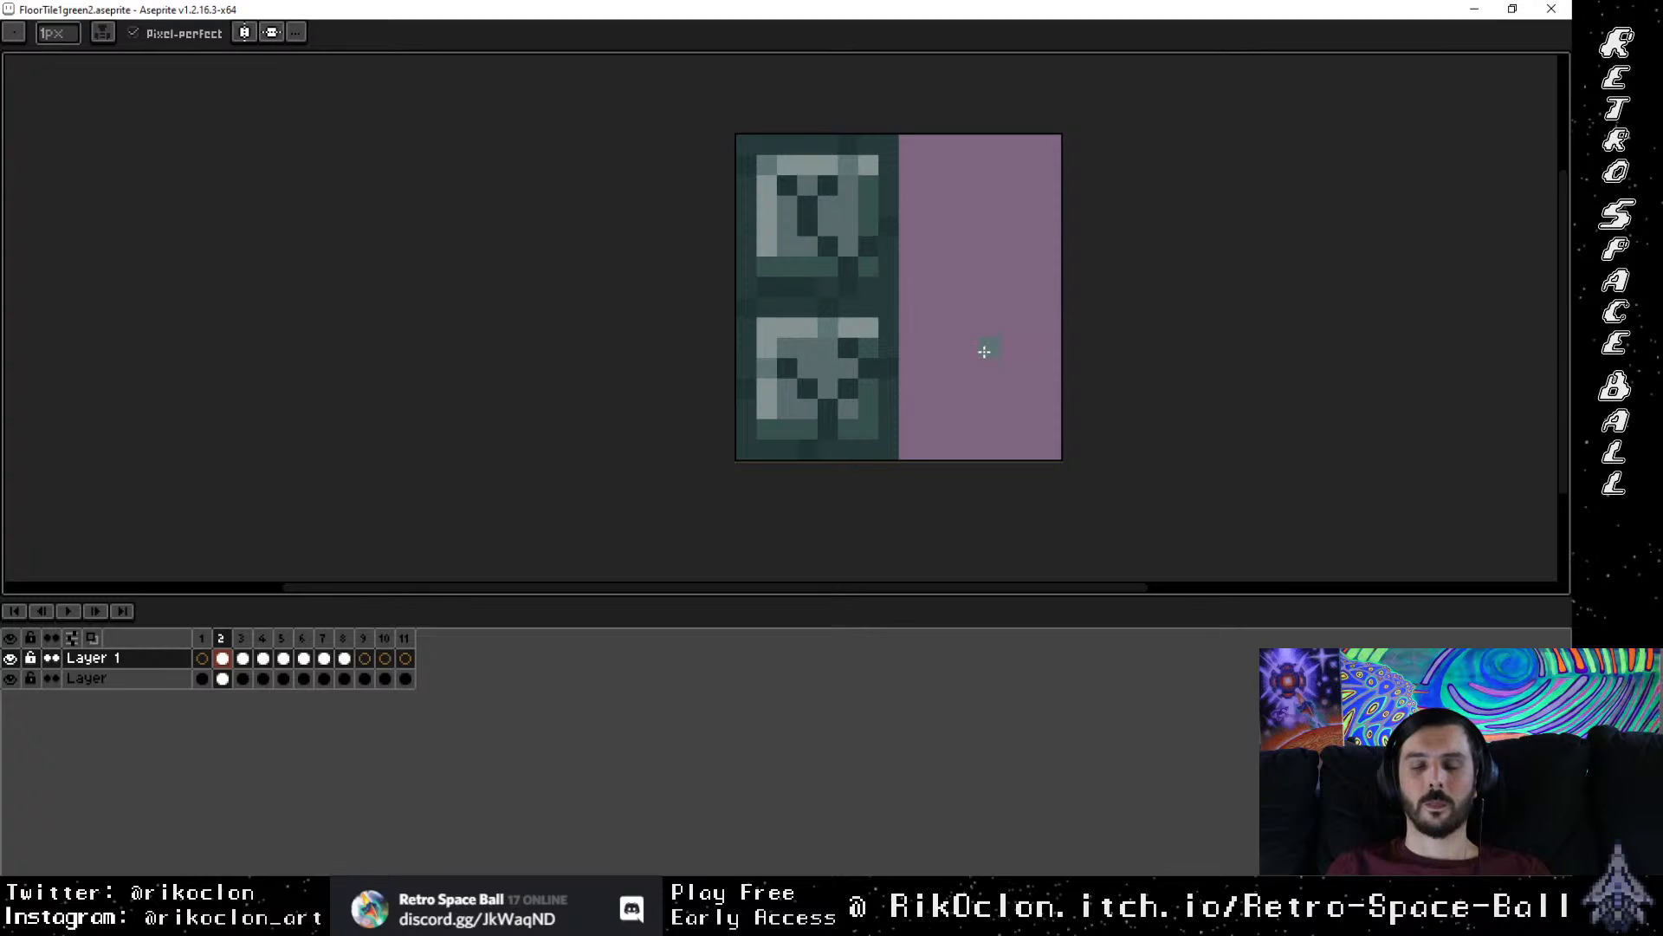
Step: Repaint the dark cracks on both block faces in frame 2 with the softer green from frame 3, and compare both frames
{"action": "left_click", "coordinate": [243, 639]}
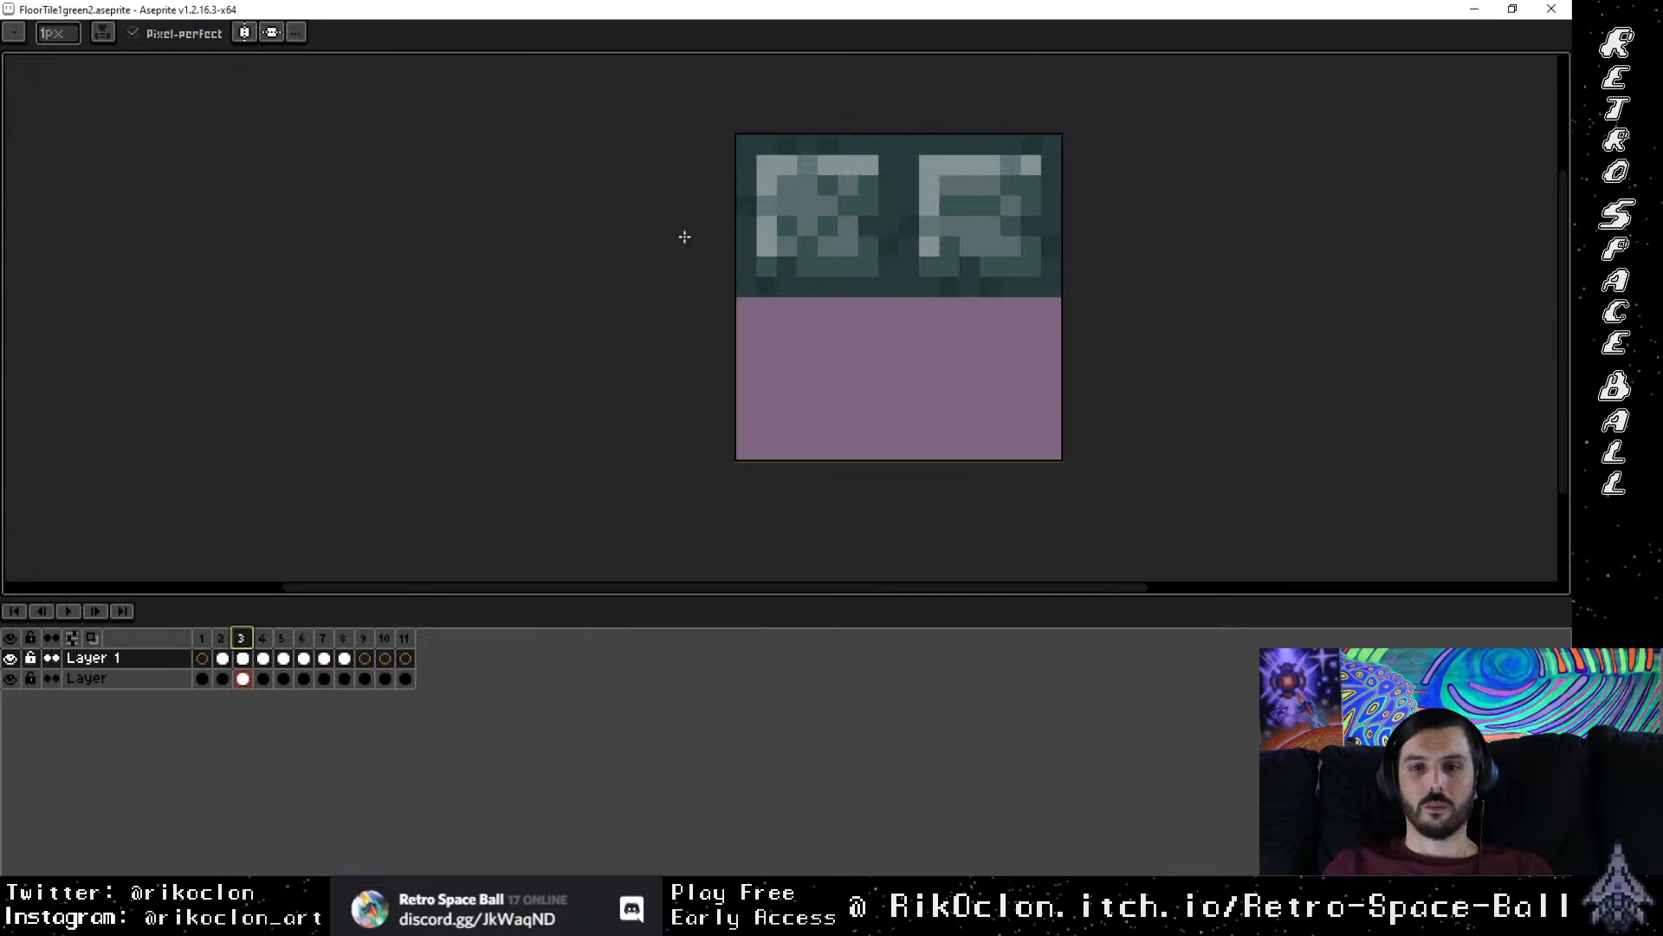
{"action": "key", "text": "i"}
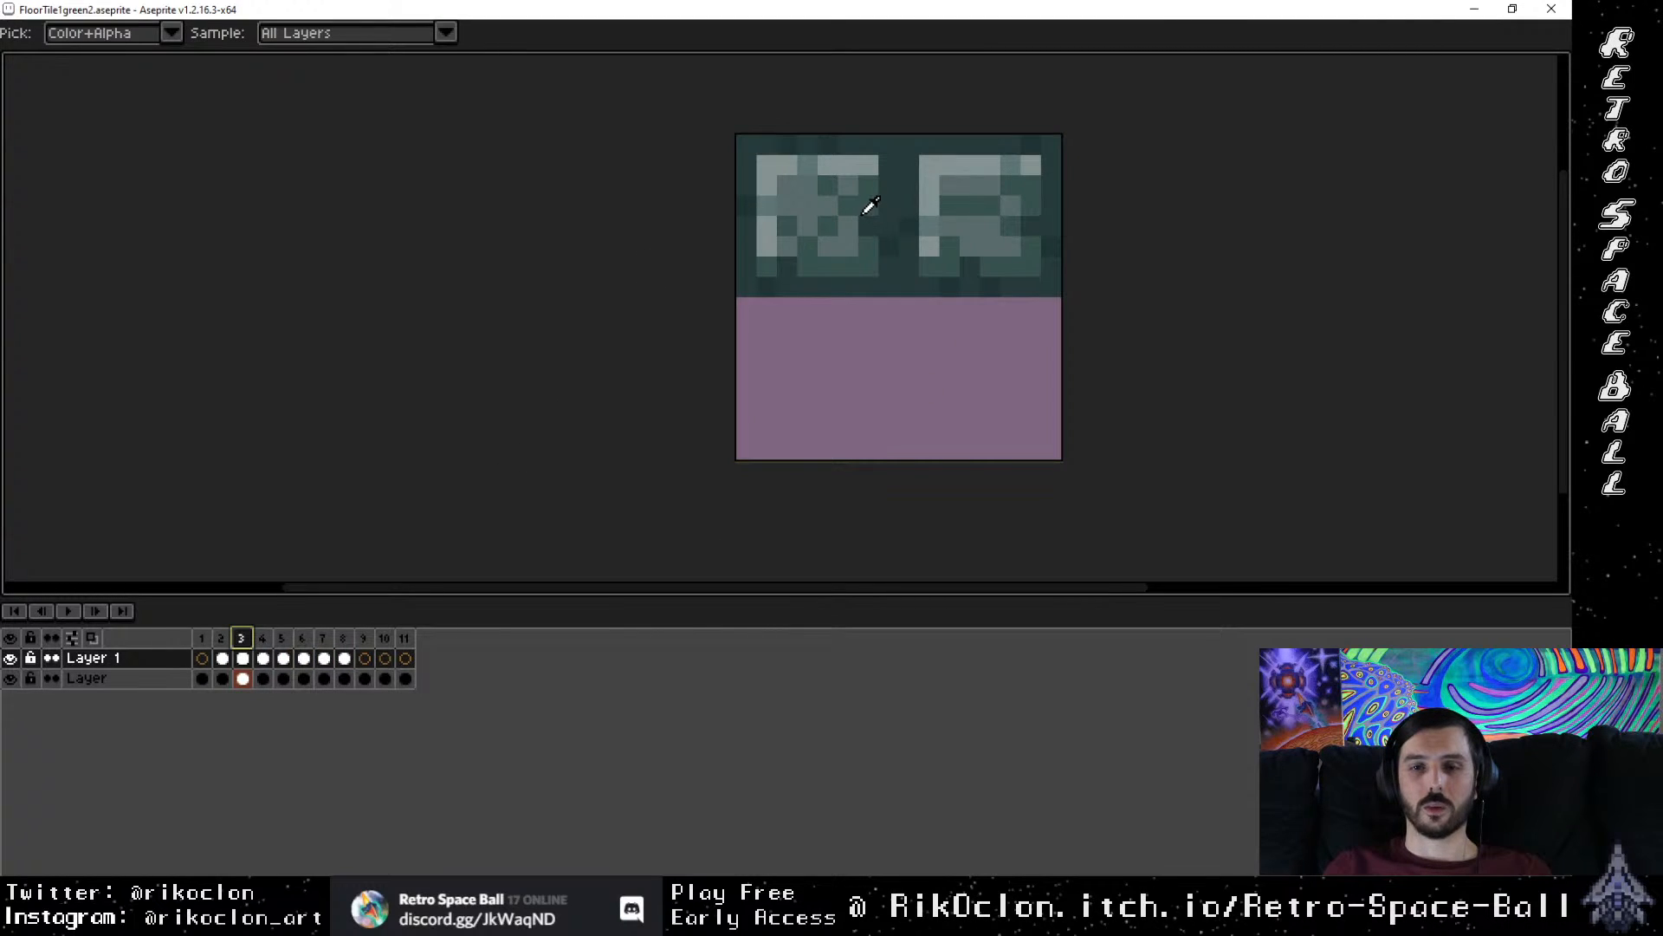
{"action": "left_click", "coordinate": [223, 656]}
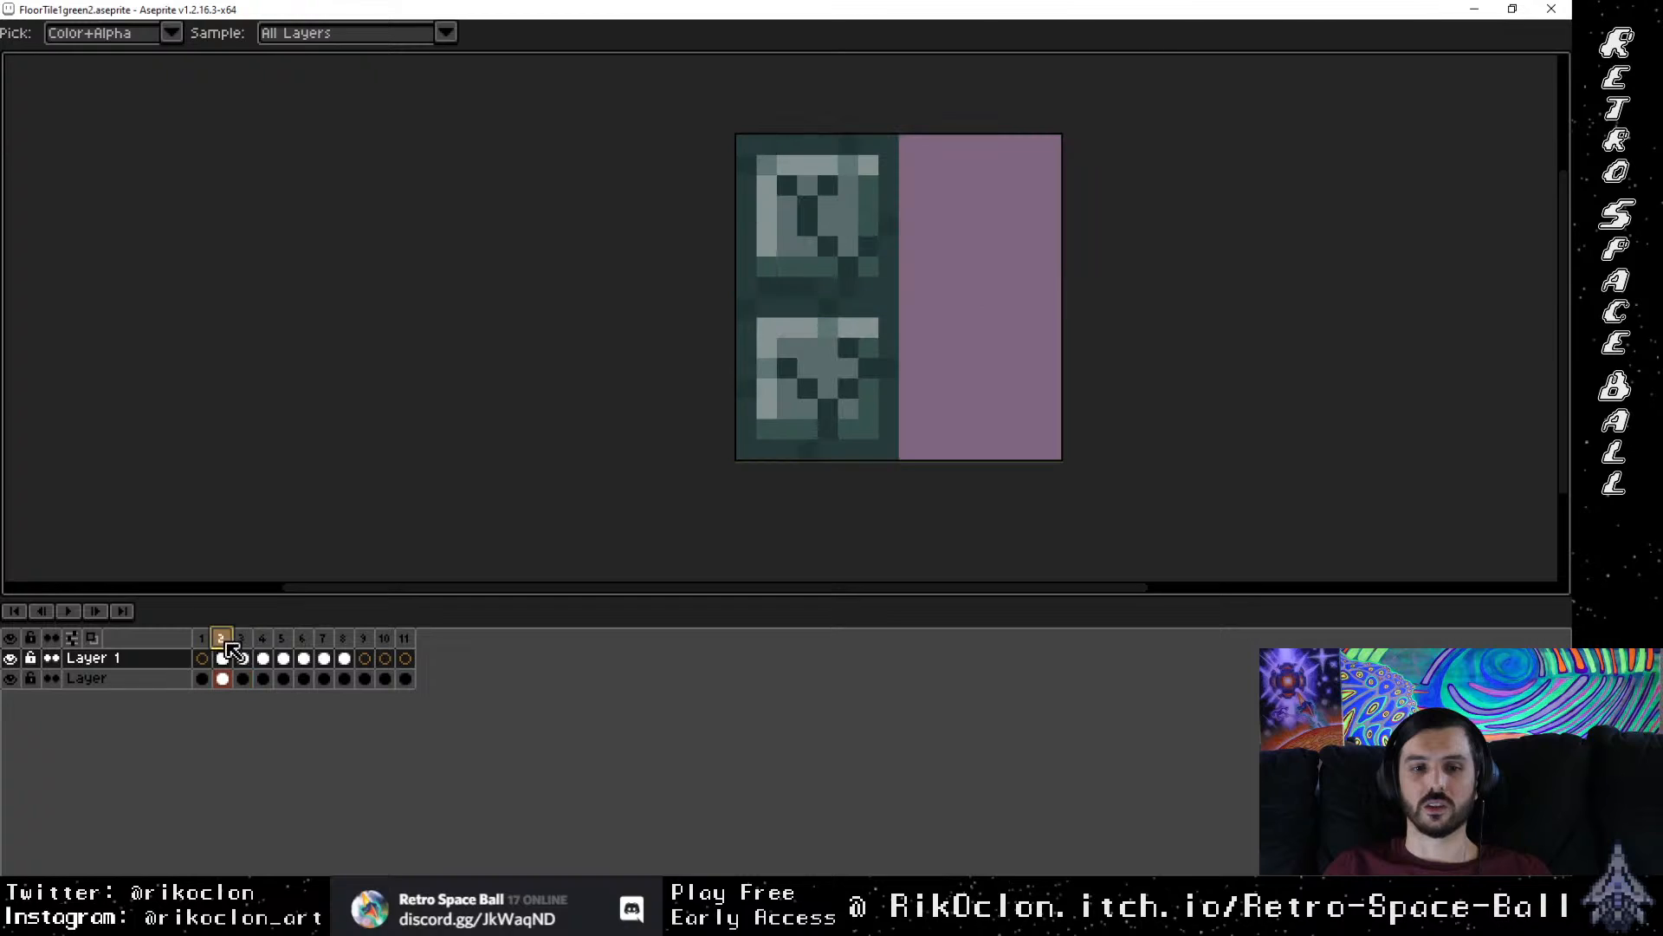
{"action": "key", "text": "b"}
{"action": "left_click", "coordinate": [826, 183]}
{"action": "left_click", "coordinate": [808, 203]}
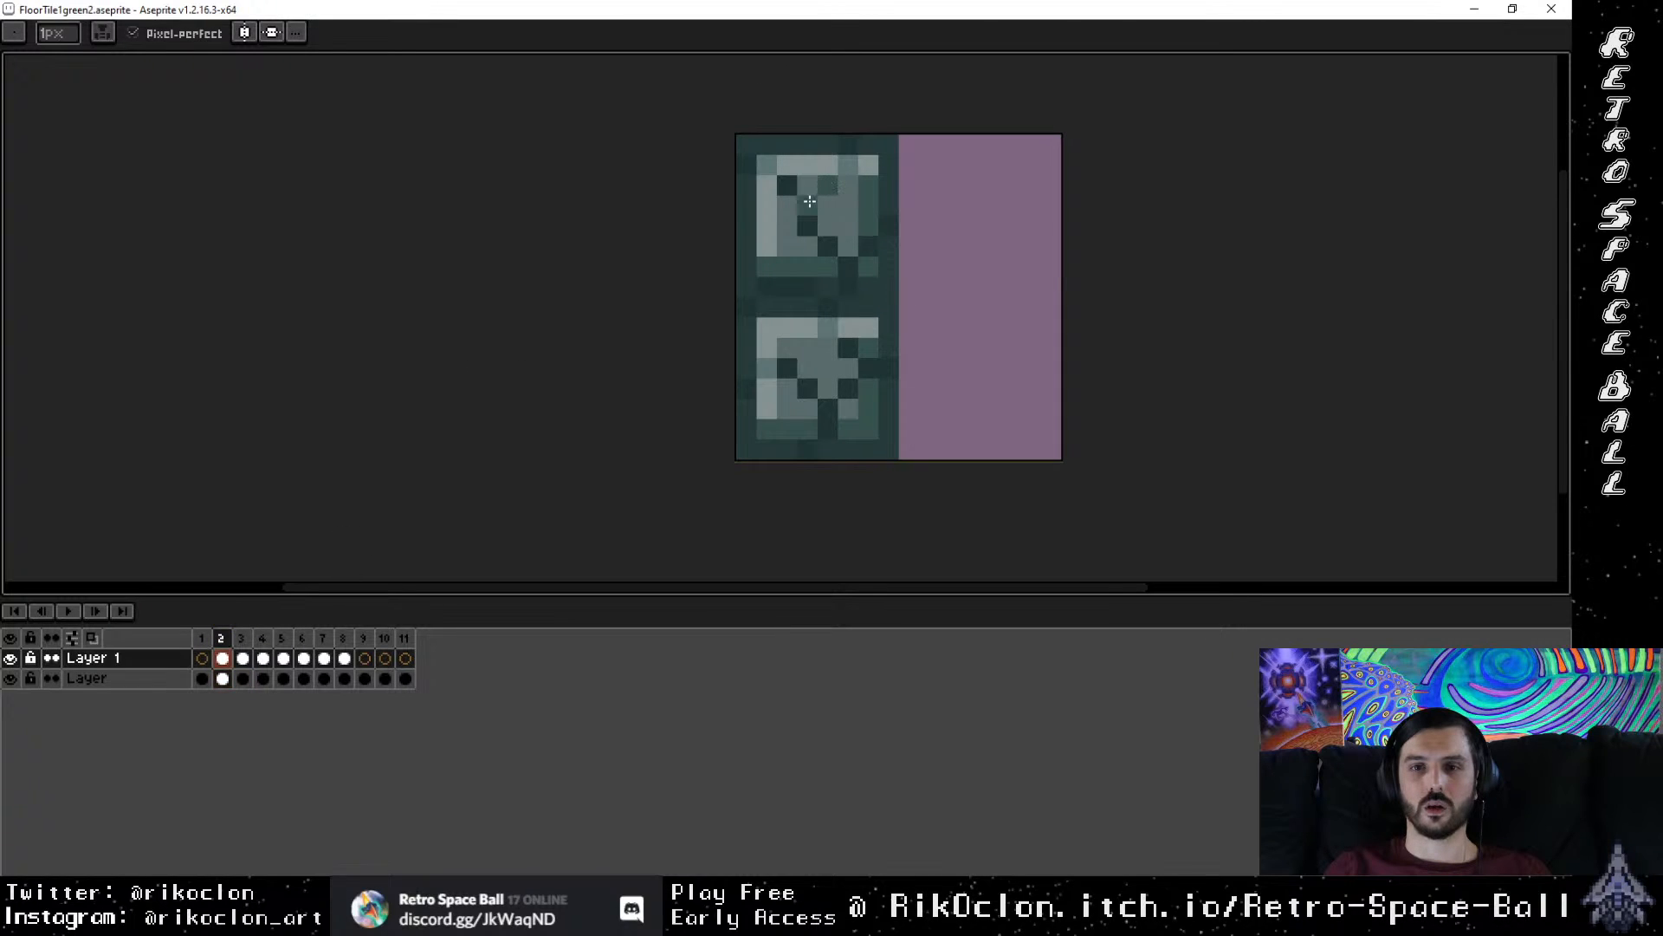
{"action": "left_click", "coordinate": [807, 221]}
{"action": "left_click", "coordinate": [792, 187]}
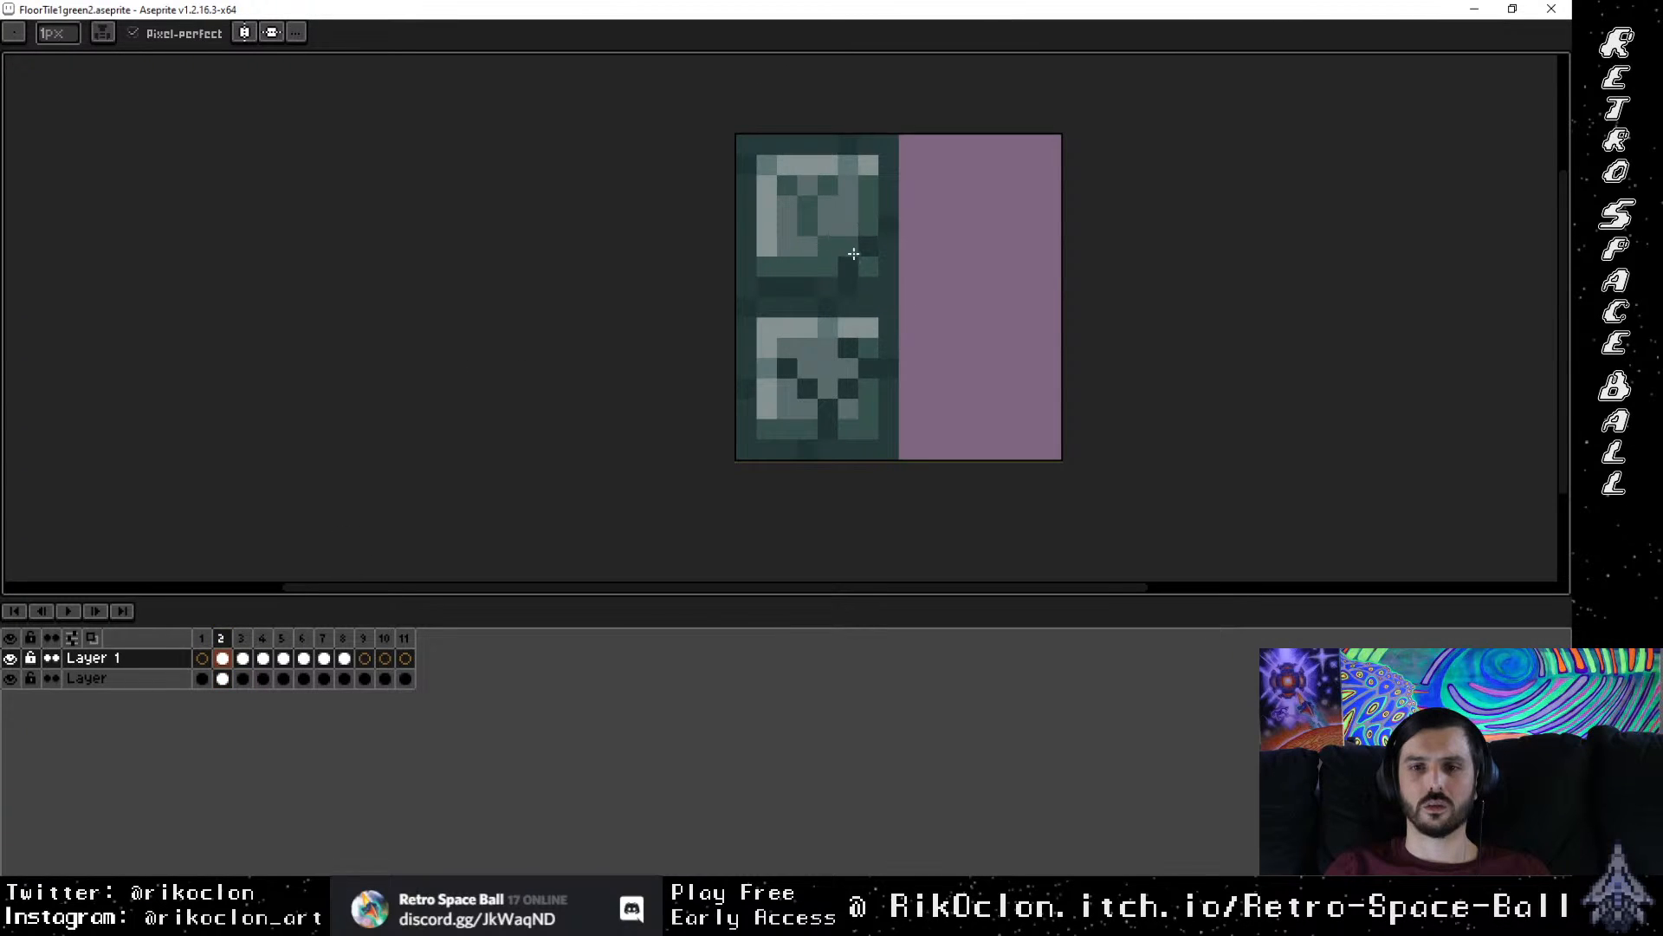
{"action": "left_click", "coordinate": [828, 407]}
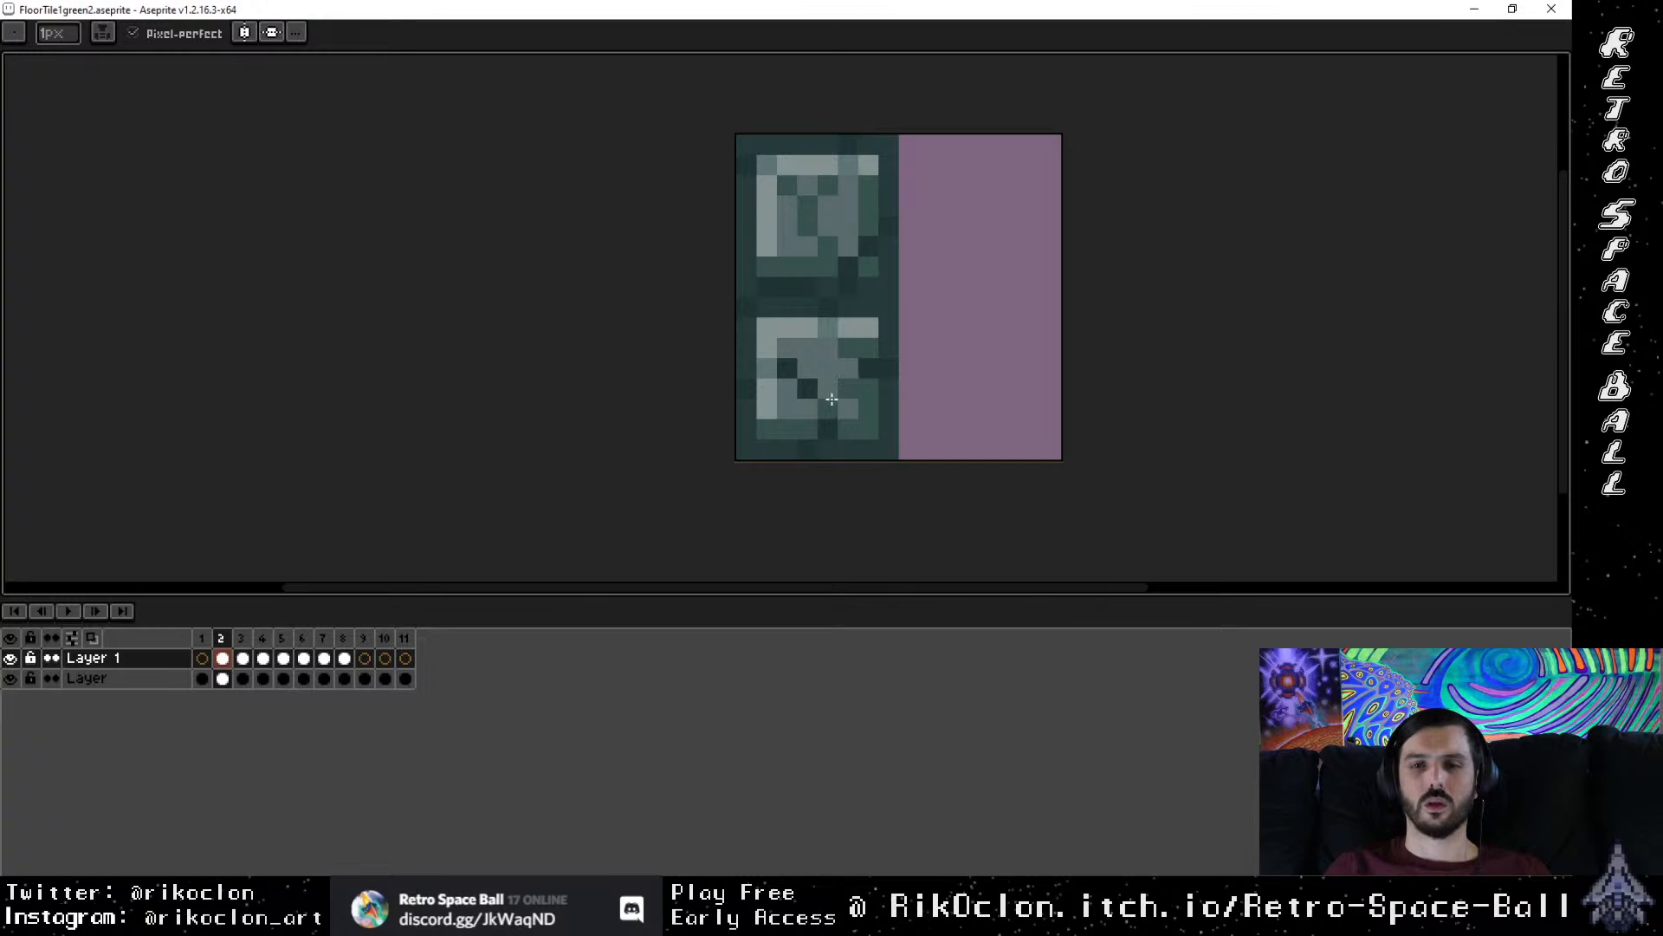
{"action": "left_click", "coordinate": [808, 397]}
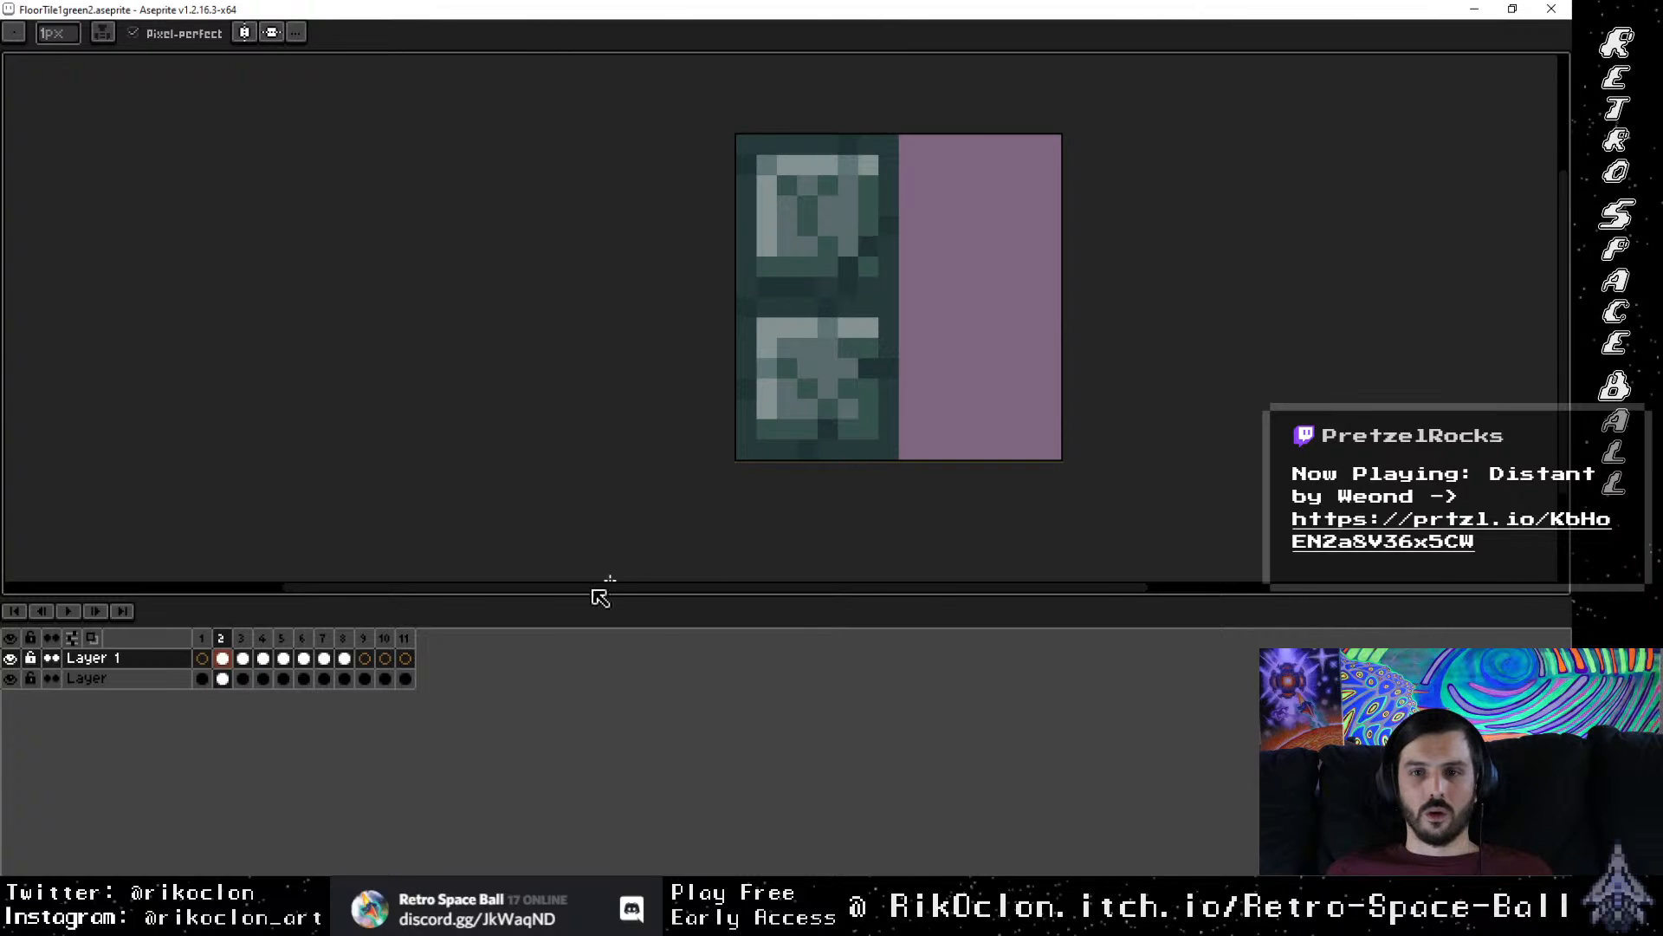
{"action": "left_click", "coordinate": [243, 641]}
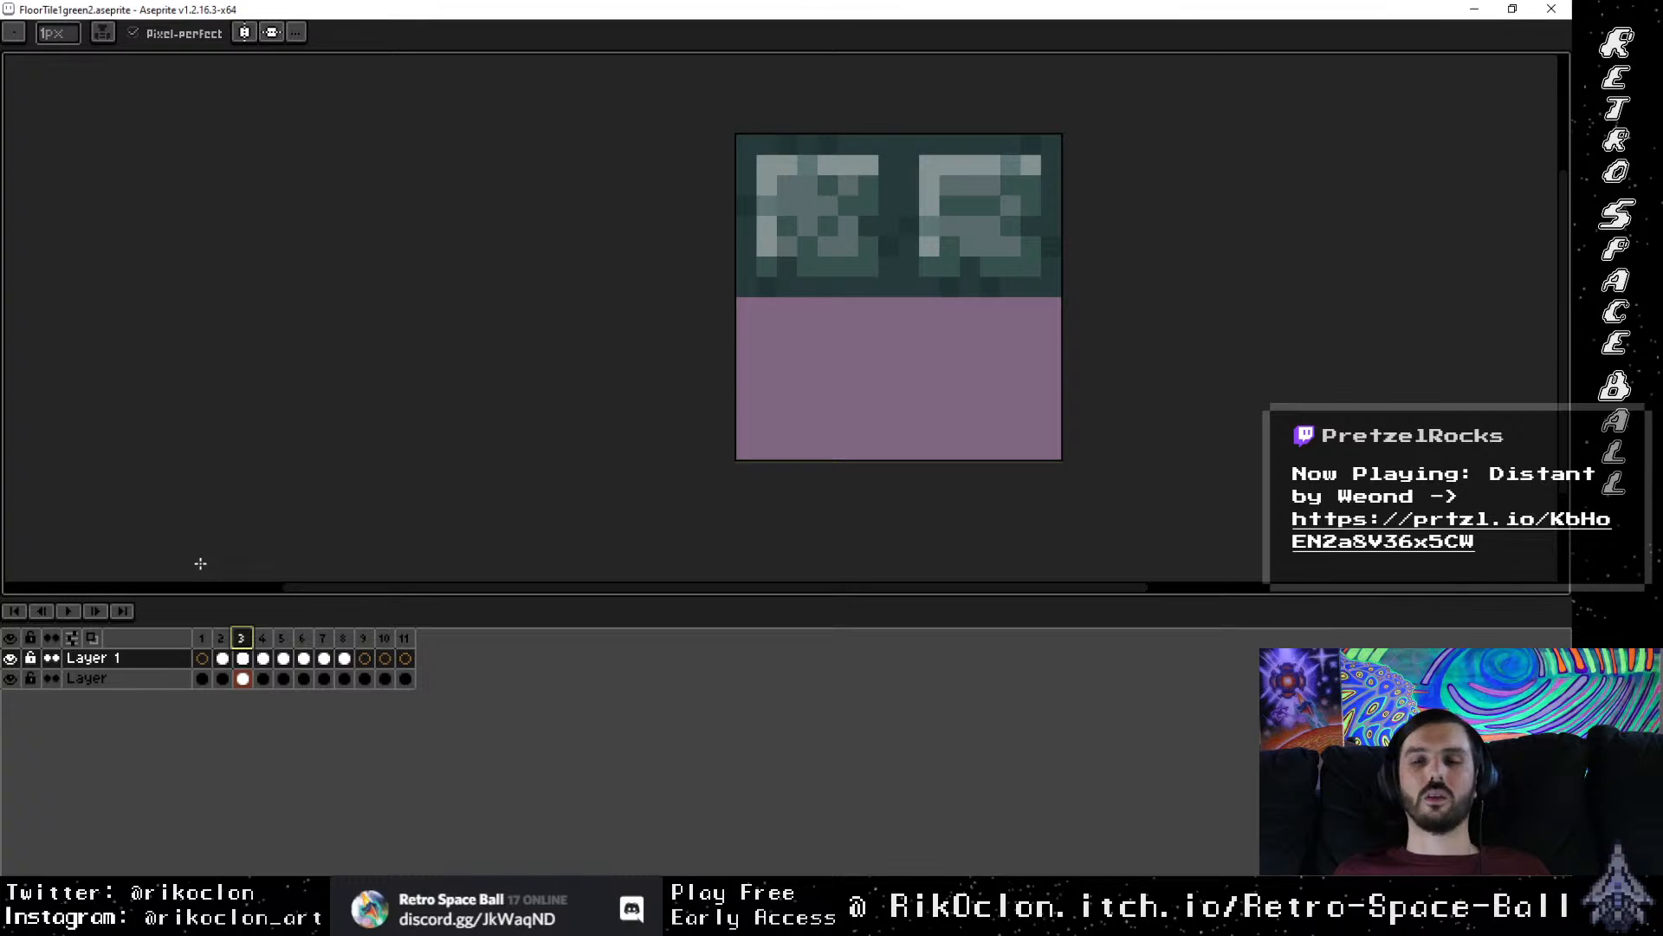
{"action": "left_click", "coordinate": [227, 638]}
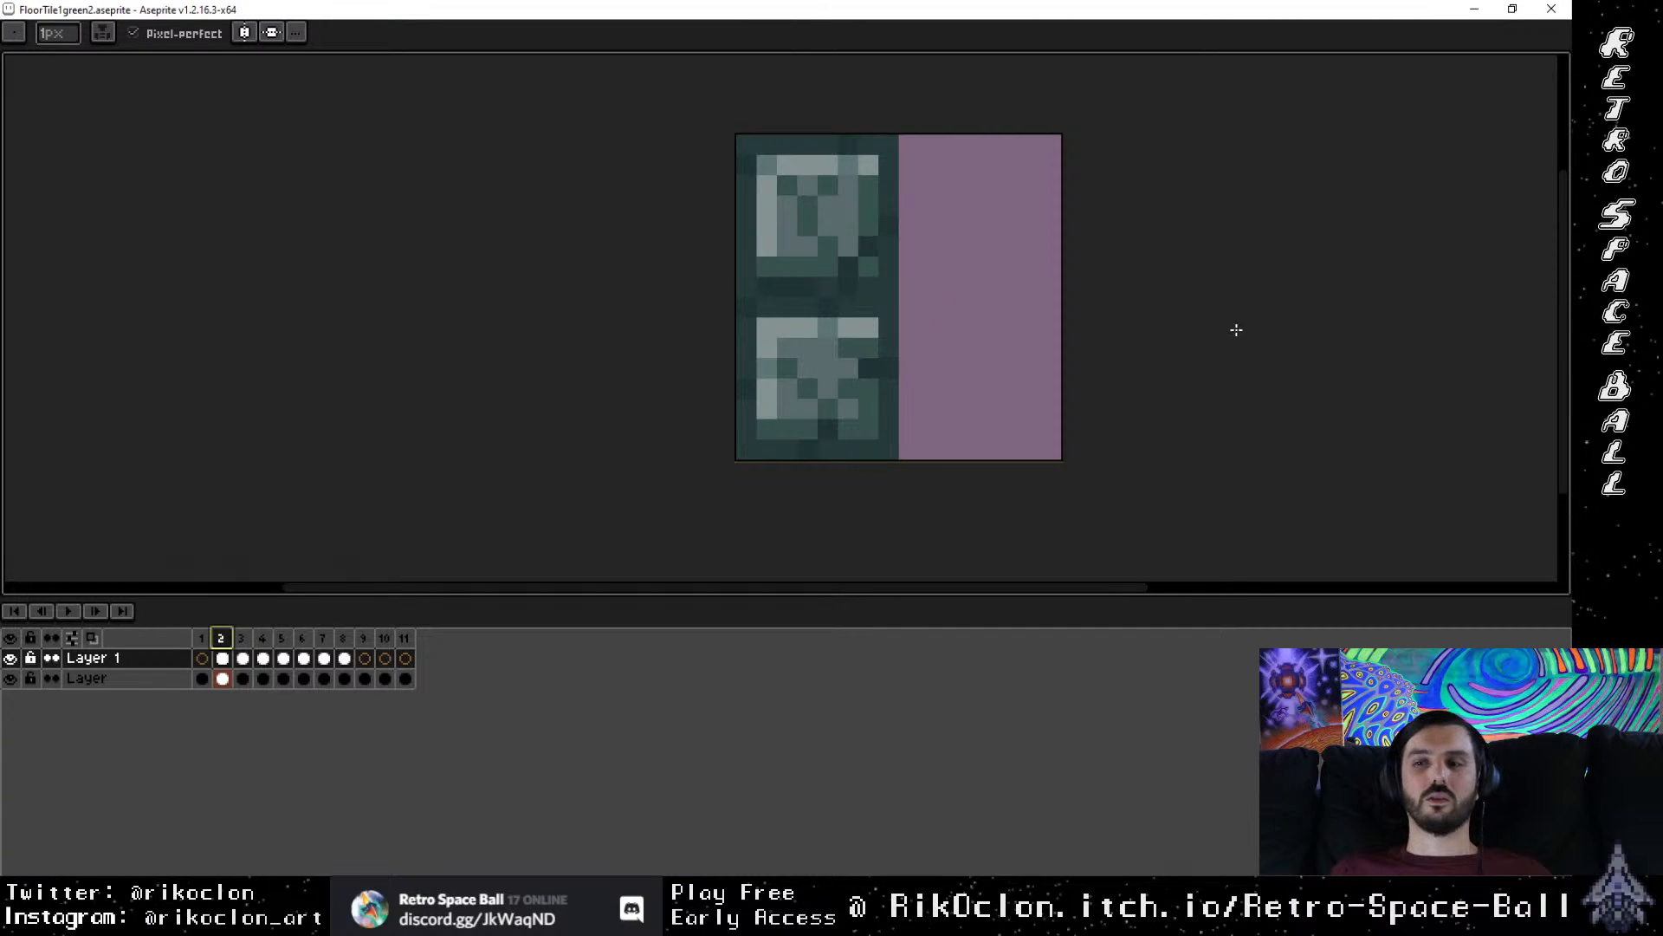
Step: Switch to Chrome, search Google for kyphosis in a new tab, and open the image results
{"action": "key", "text": "alt+Tab"}
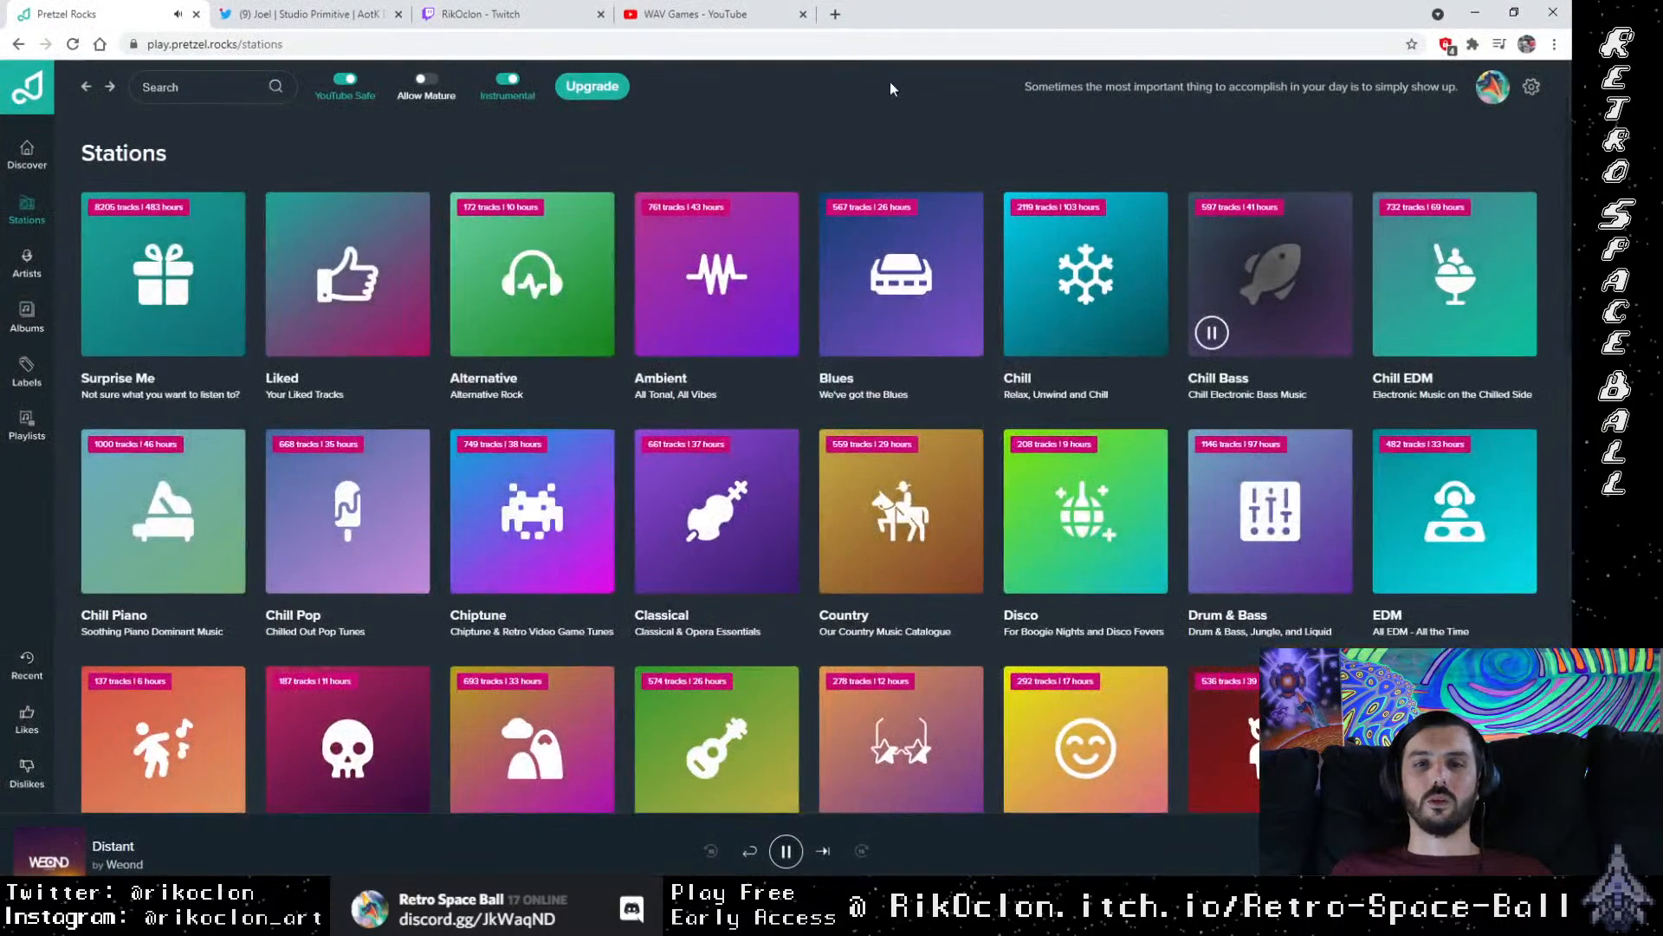
{"action": "left_click", "coordinate": [836, 15]}
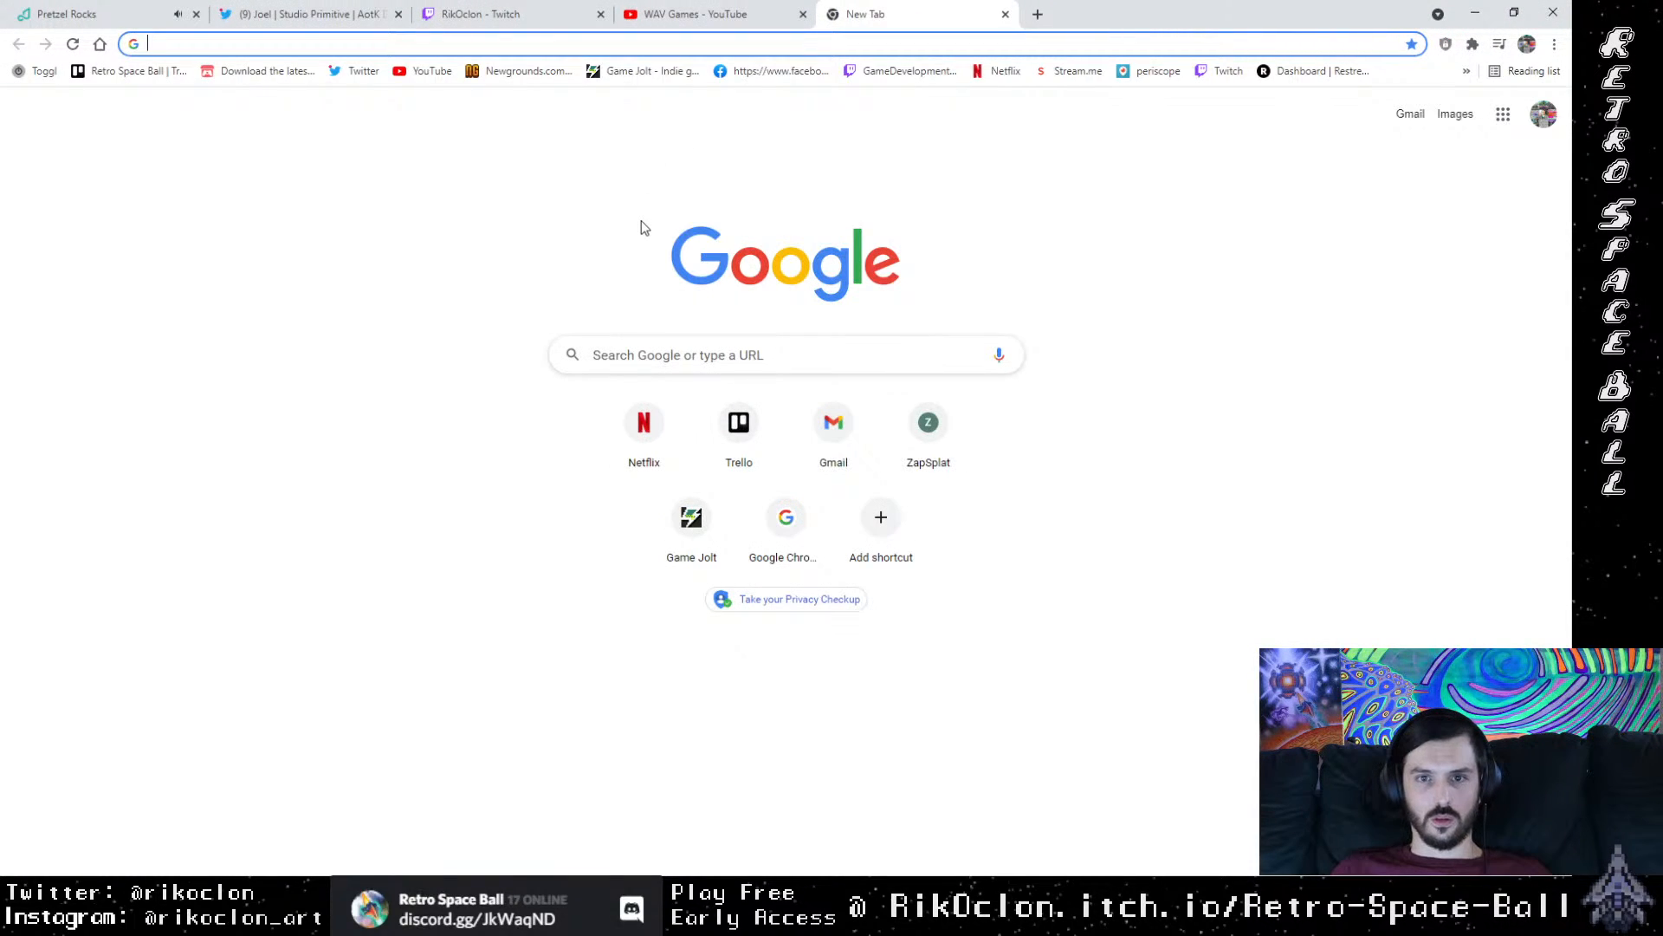
{"action": "type", "text": "kyph"}
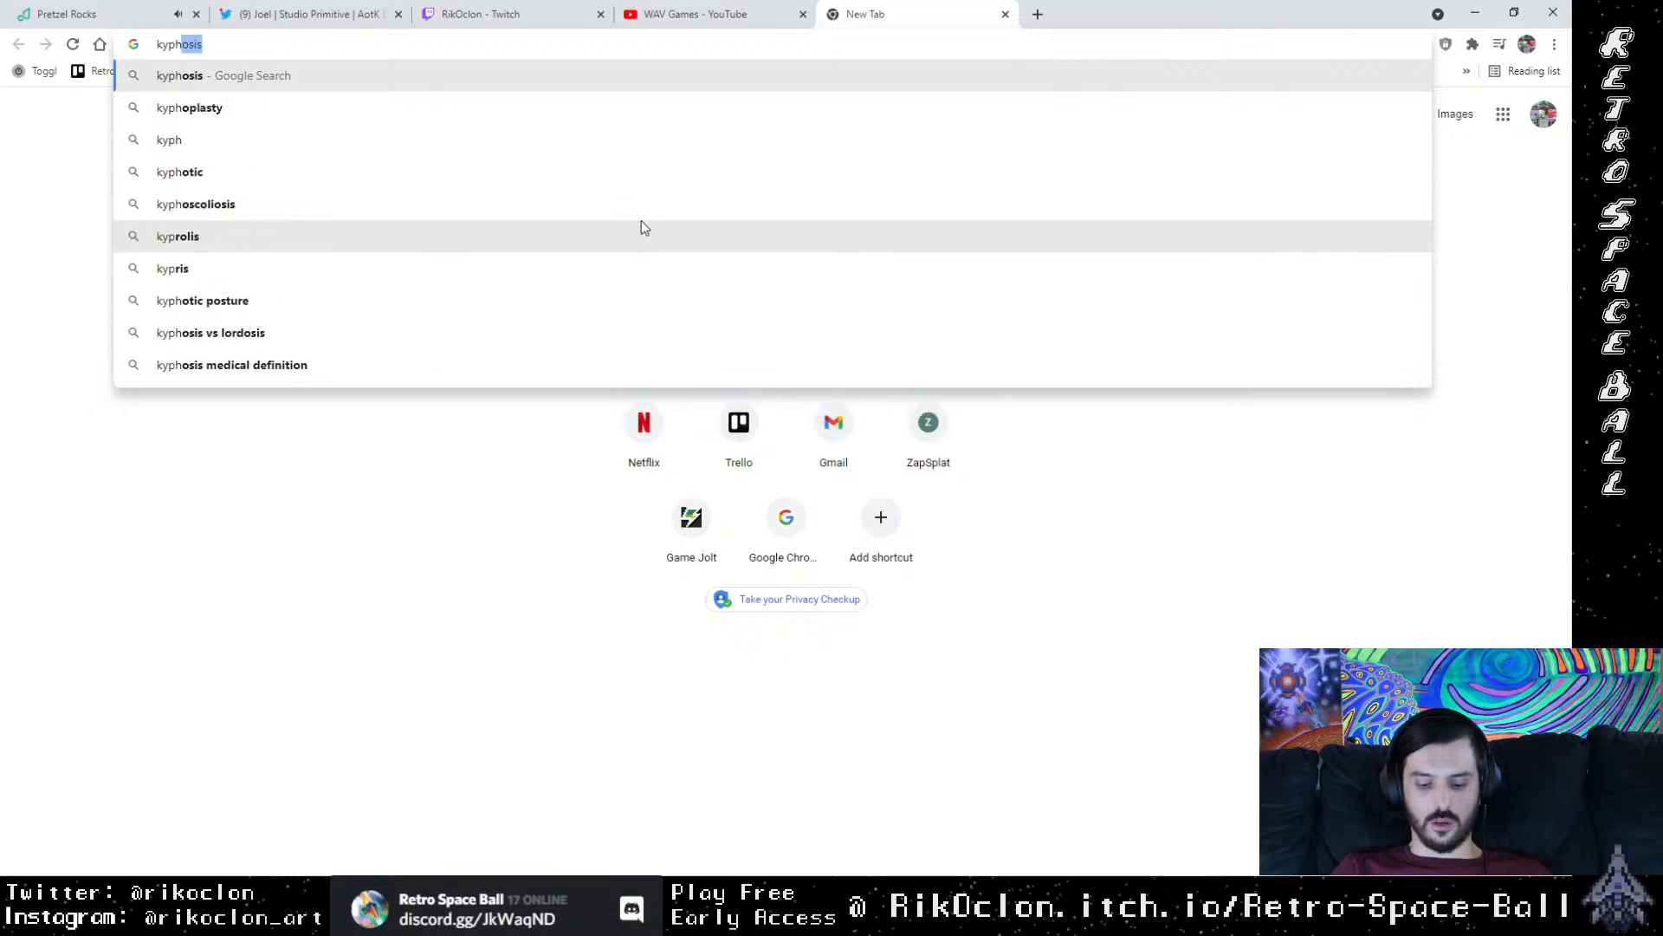
{"action": "type", "text": "osis"}
{"action": "key", "text": "Return"}
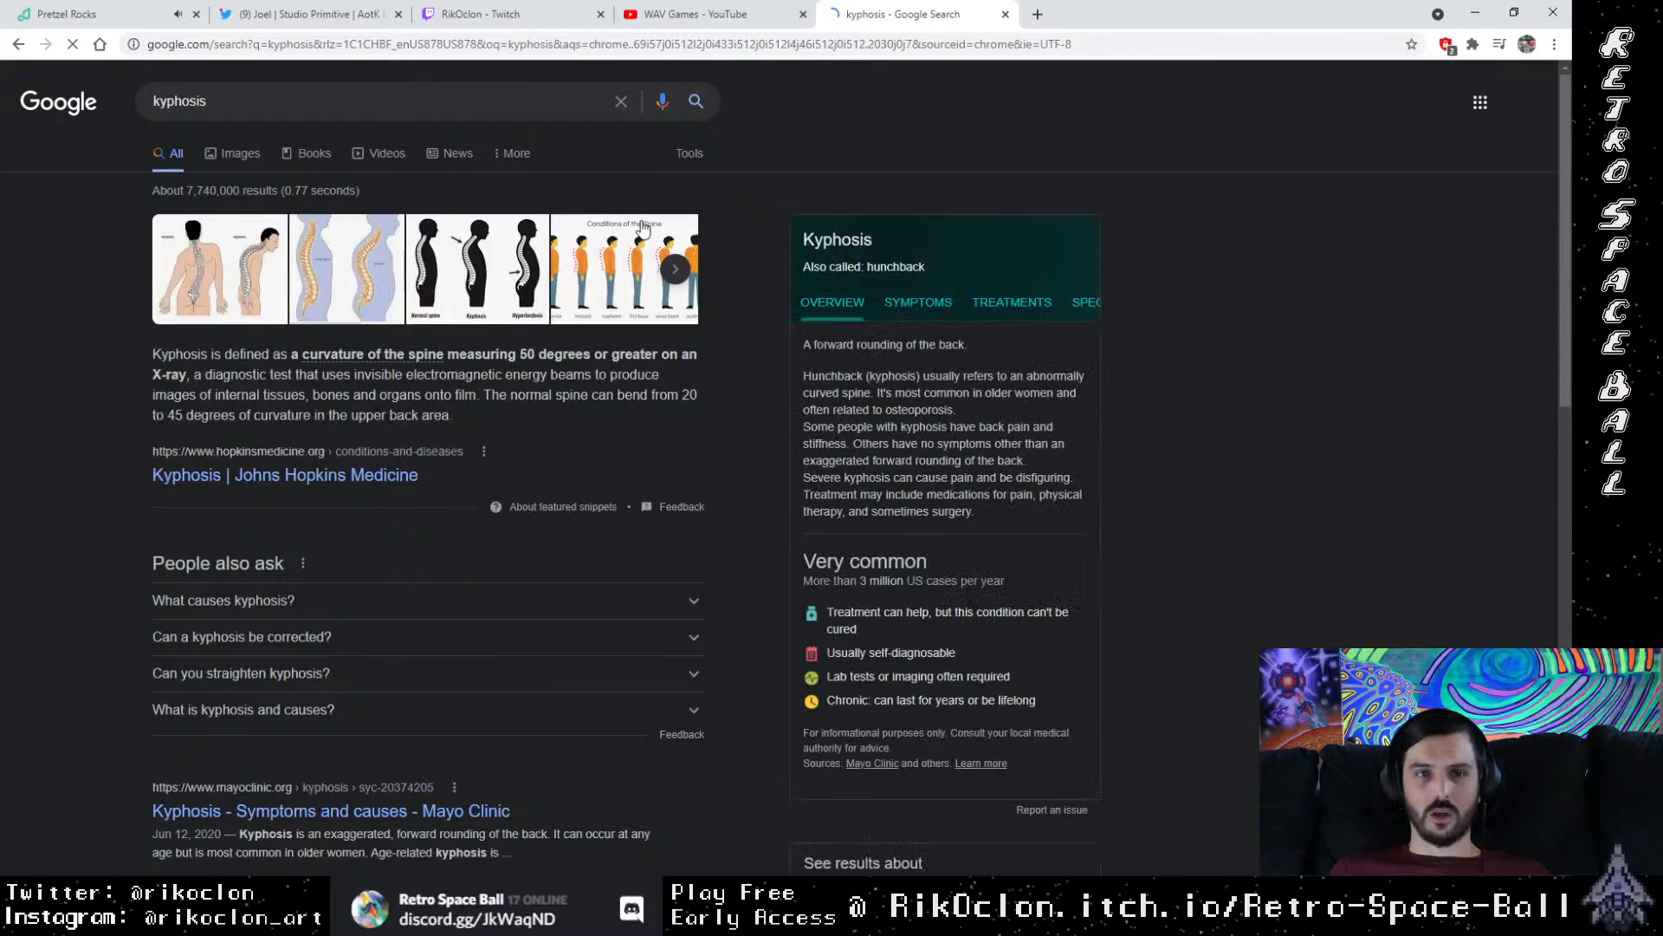
{"action": "left_click", "coordinate": [262, 253]}
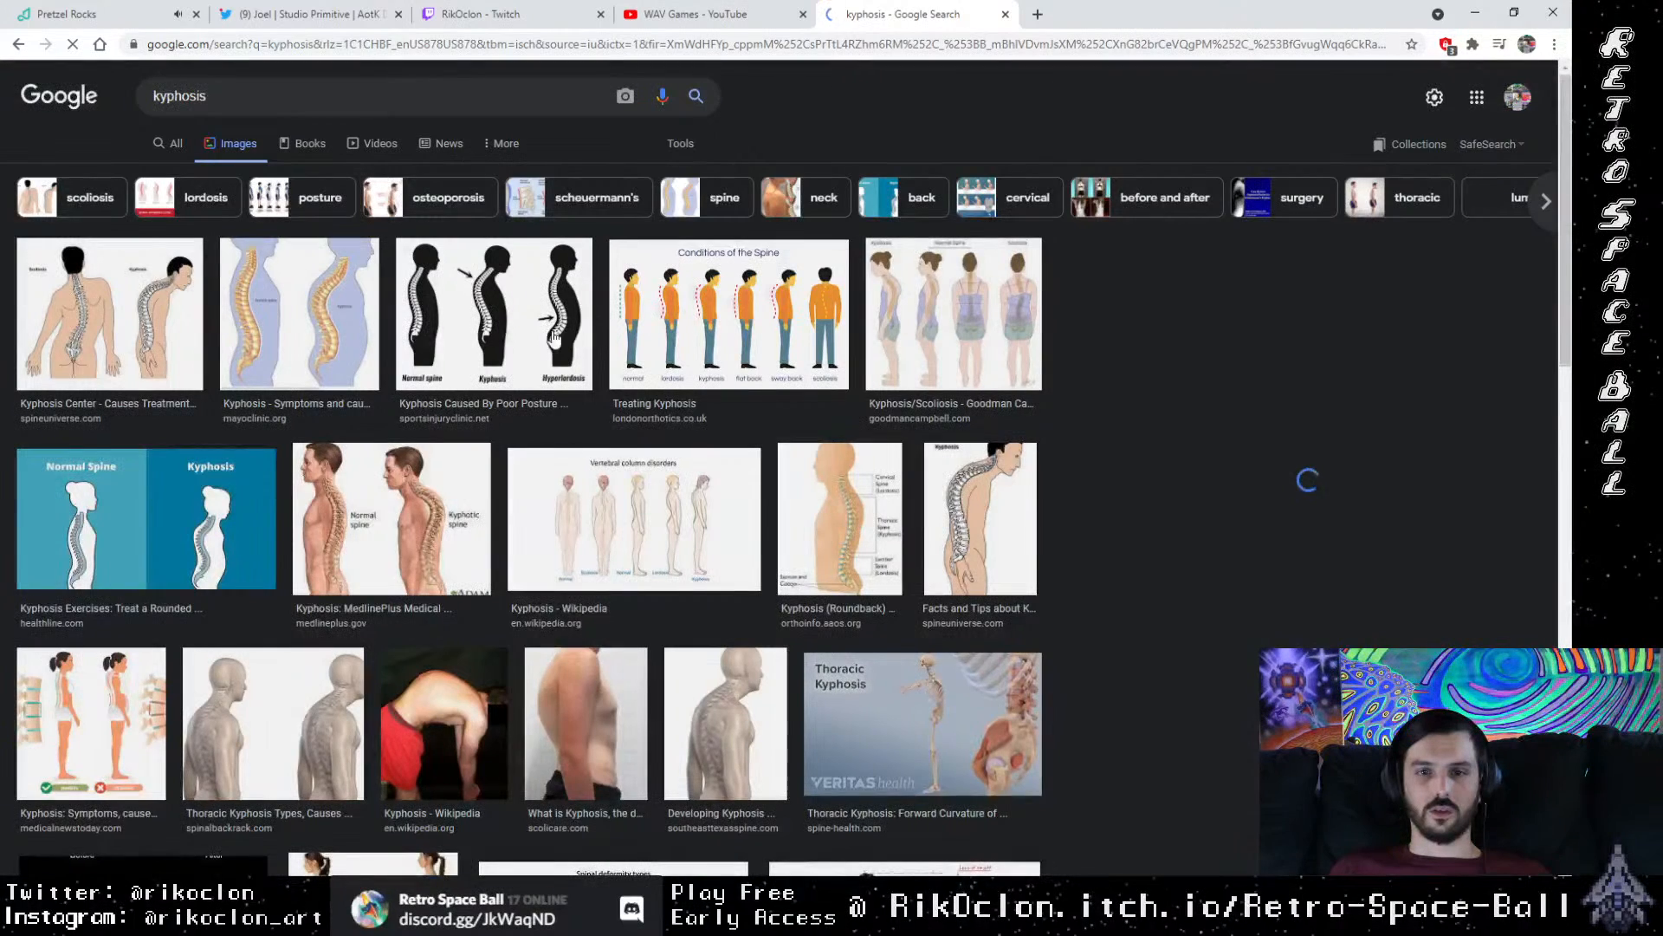
Step: Examine the SpineUniverse and Healthline kyphosis diagrams and related images, close the search tab, and return to Aseprite
{"action": "left_click", "coordinate": [173, 312]}
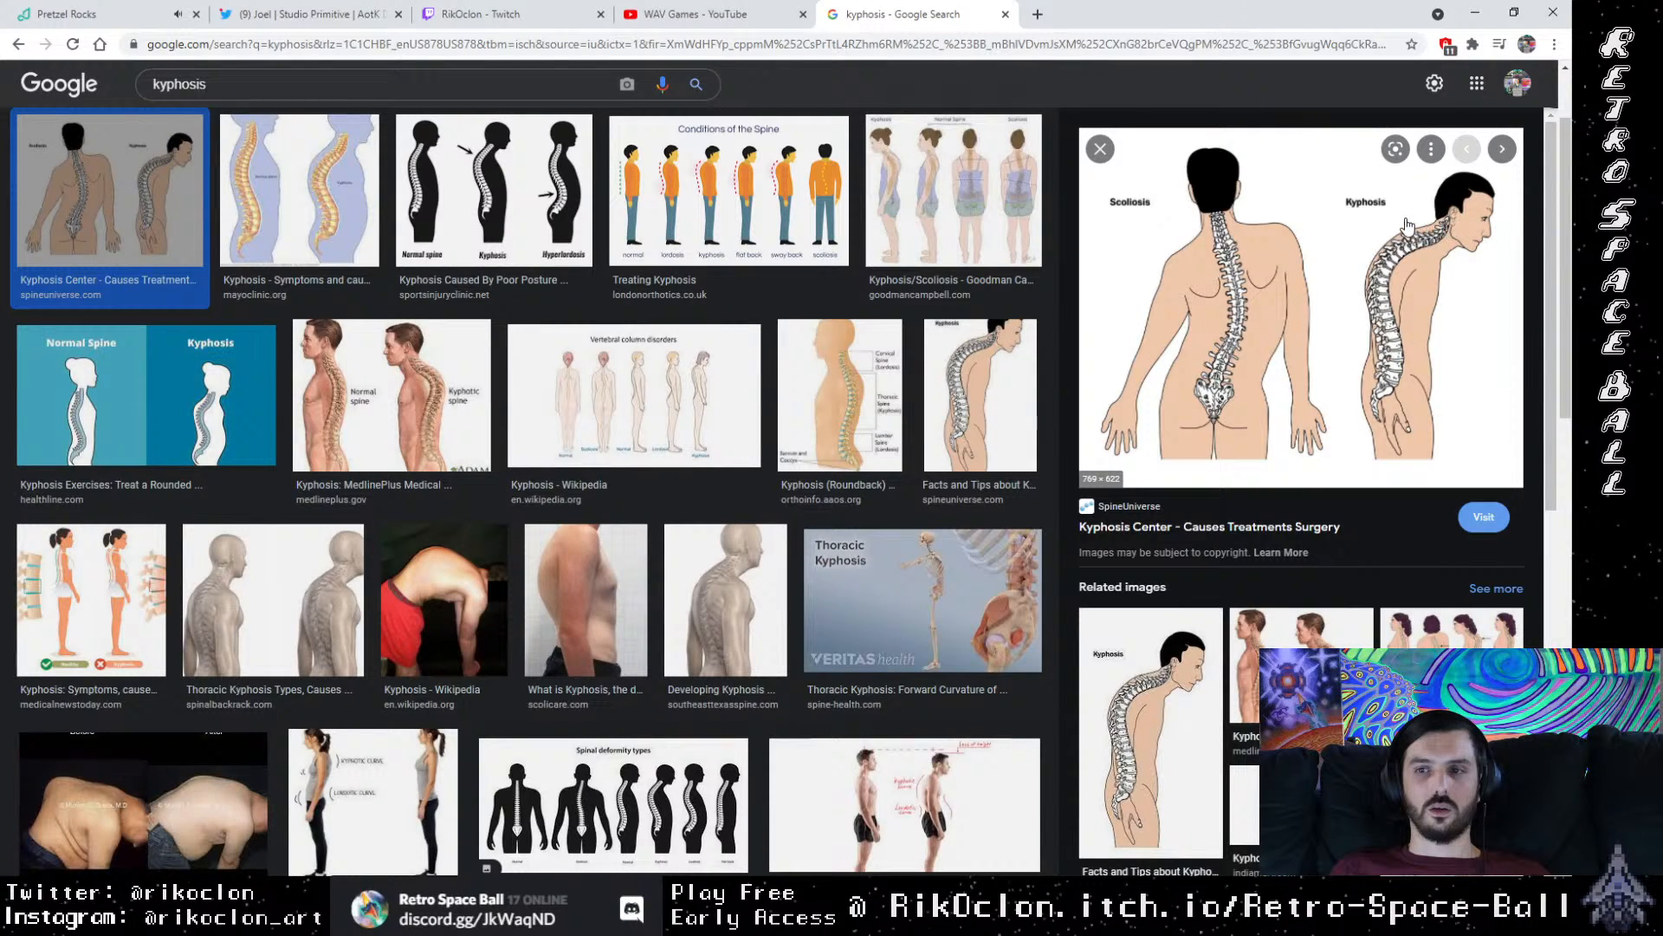
{"action": "scroll", "coordinate": [1376, 433], "scroll_direction": "down", "scroll_amount": 5}
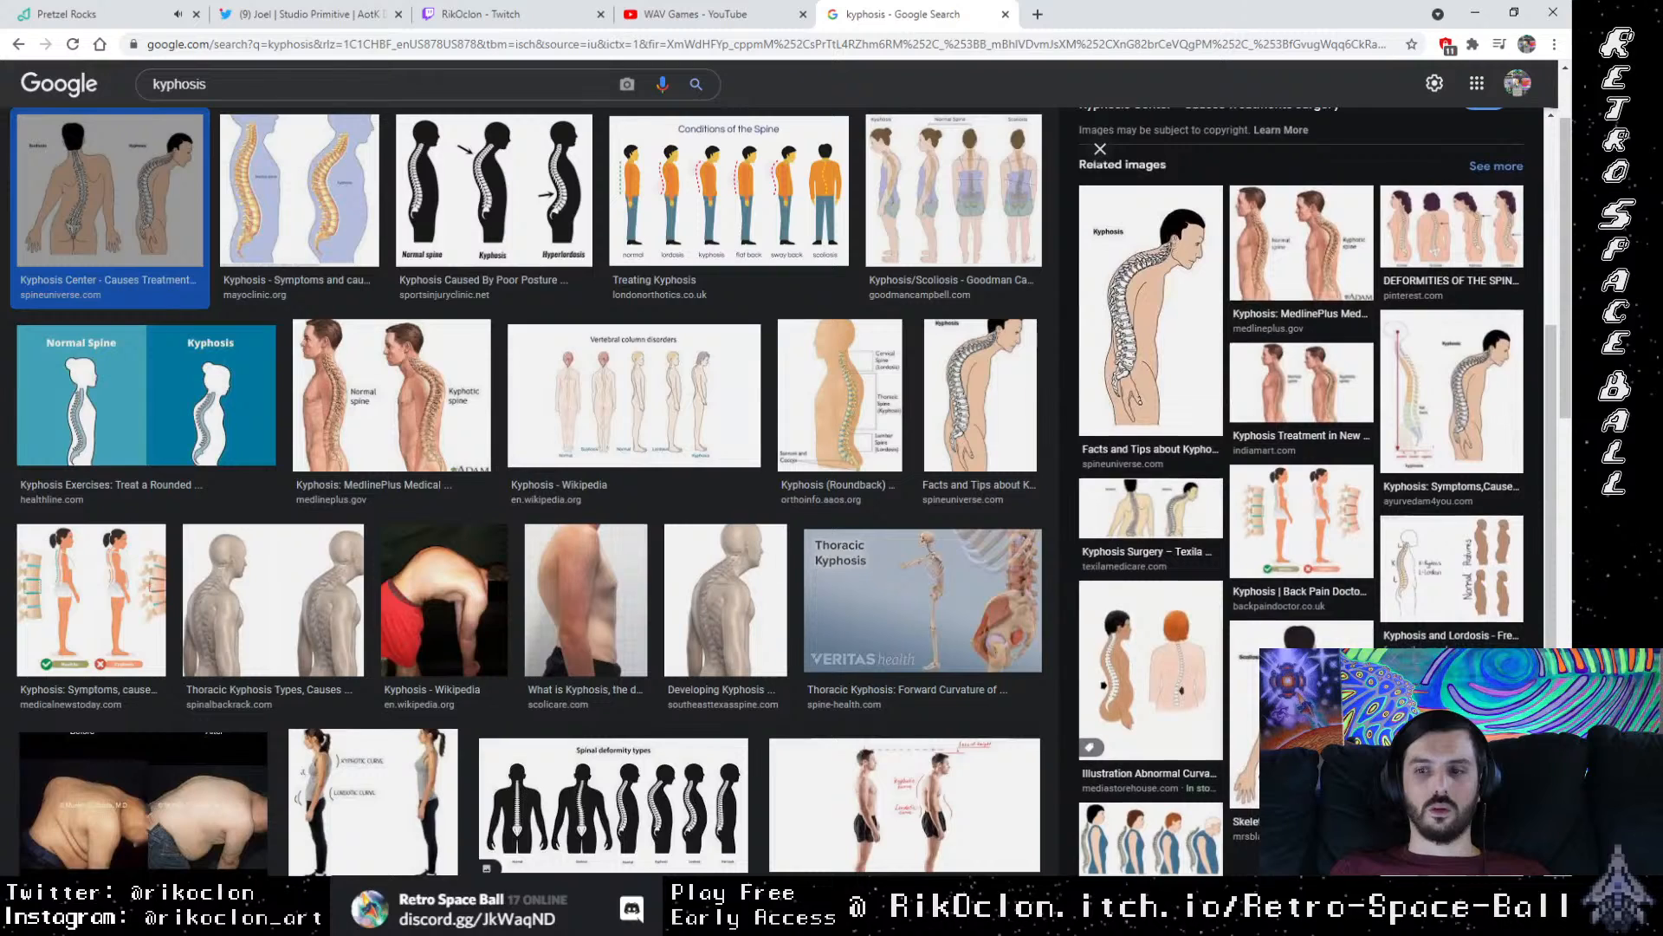
{"action": "scroll", "coordinate": [702, 781], "scroll_direction": "down", "scroll_amount": 5}
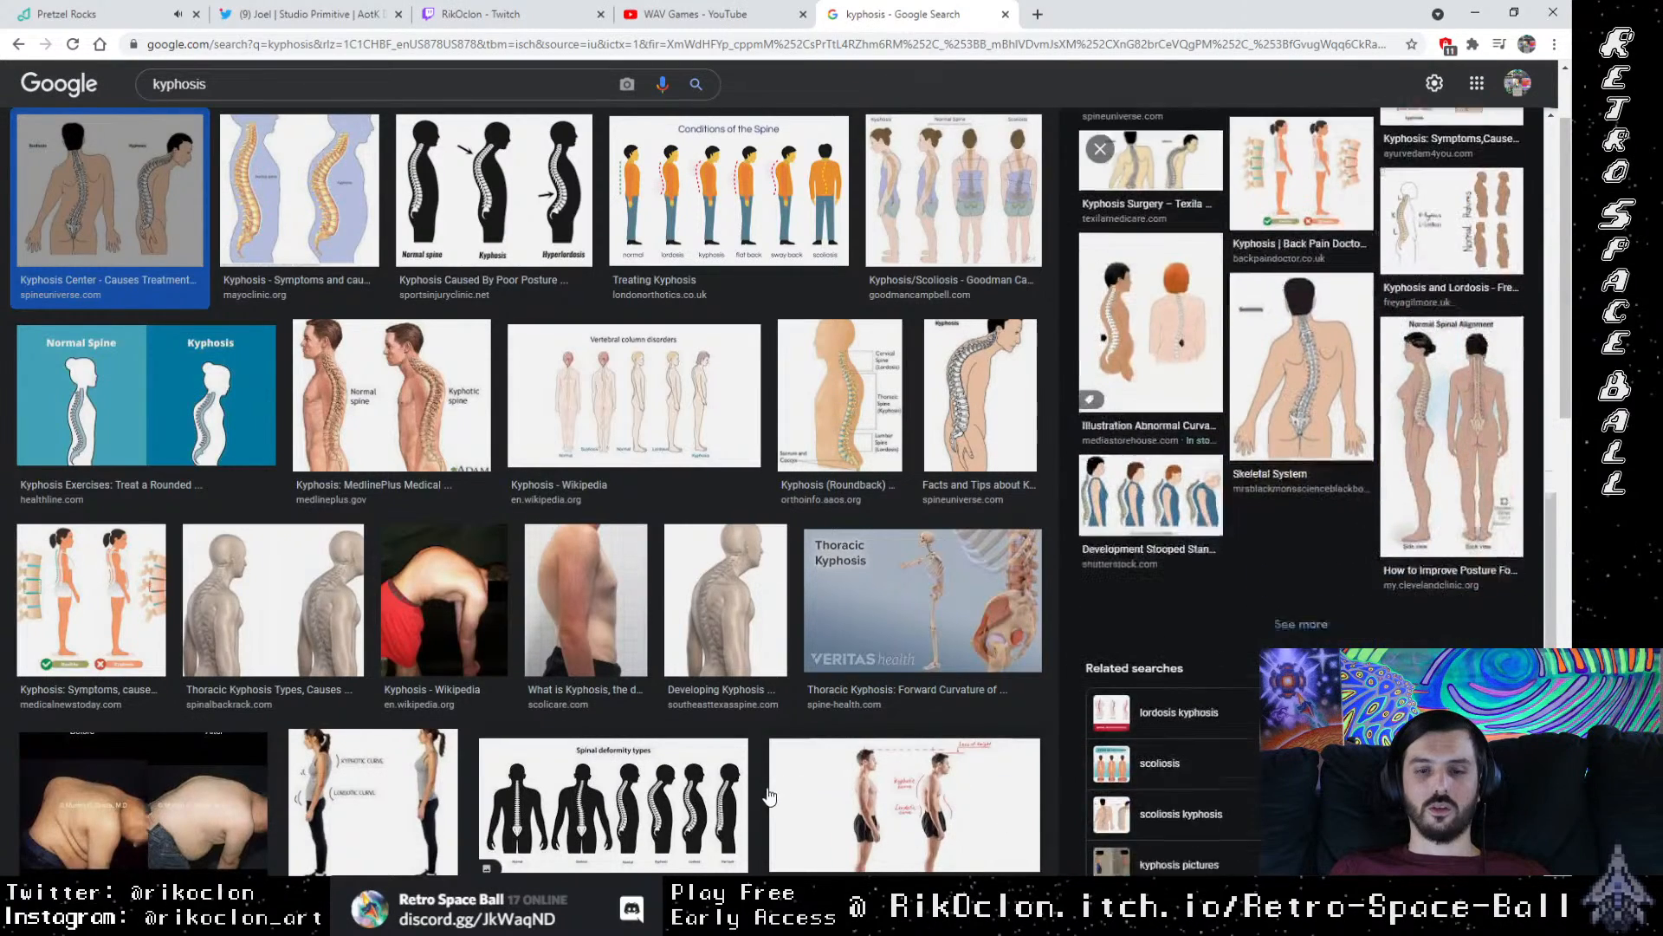
{"action": "scroll", "coordinate": [702, 781], "scroll_direction": "down", "scroll_amount": 1}
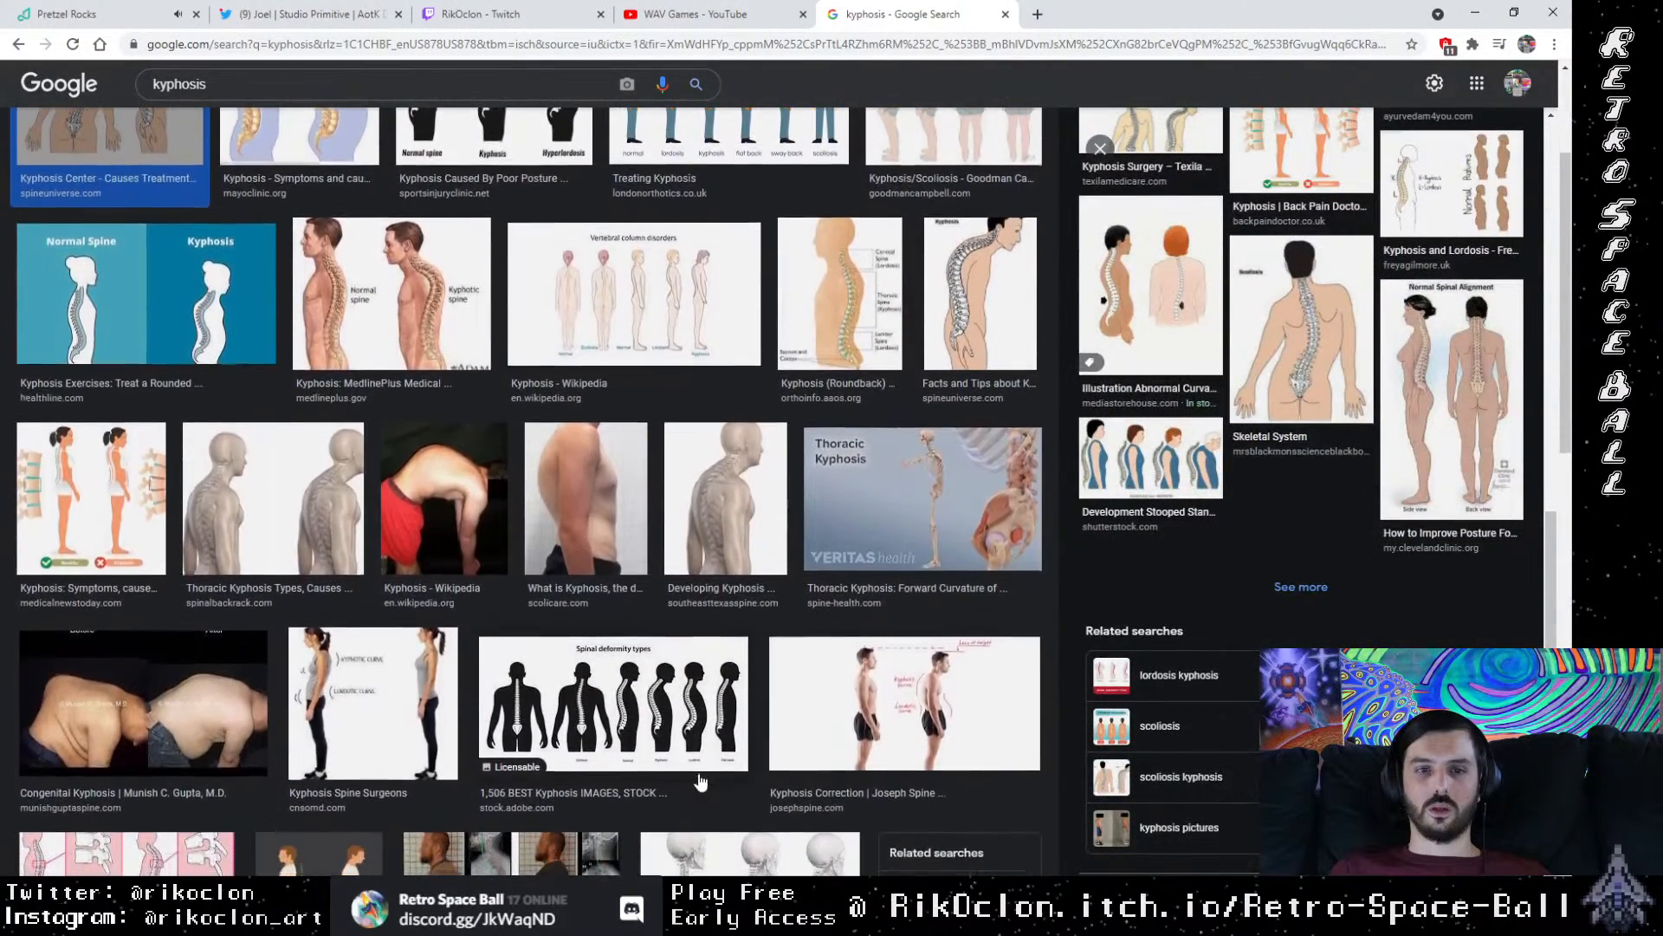
{"action": "left_click", "coordinate": [214, 310]}
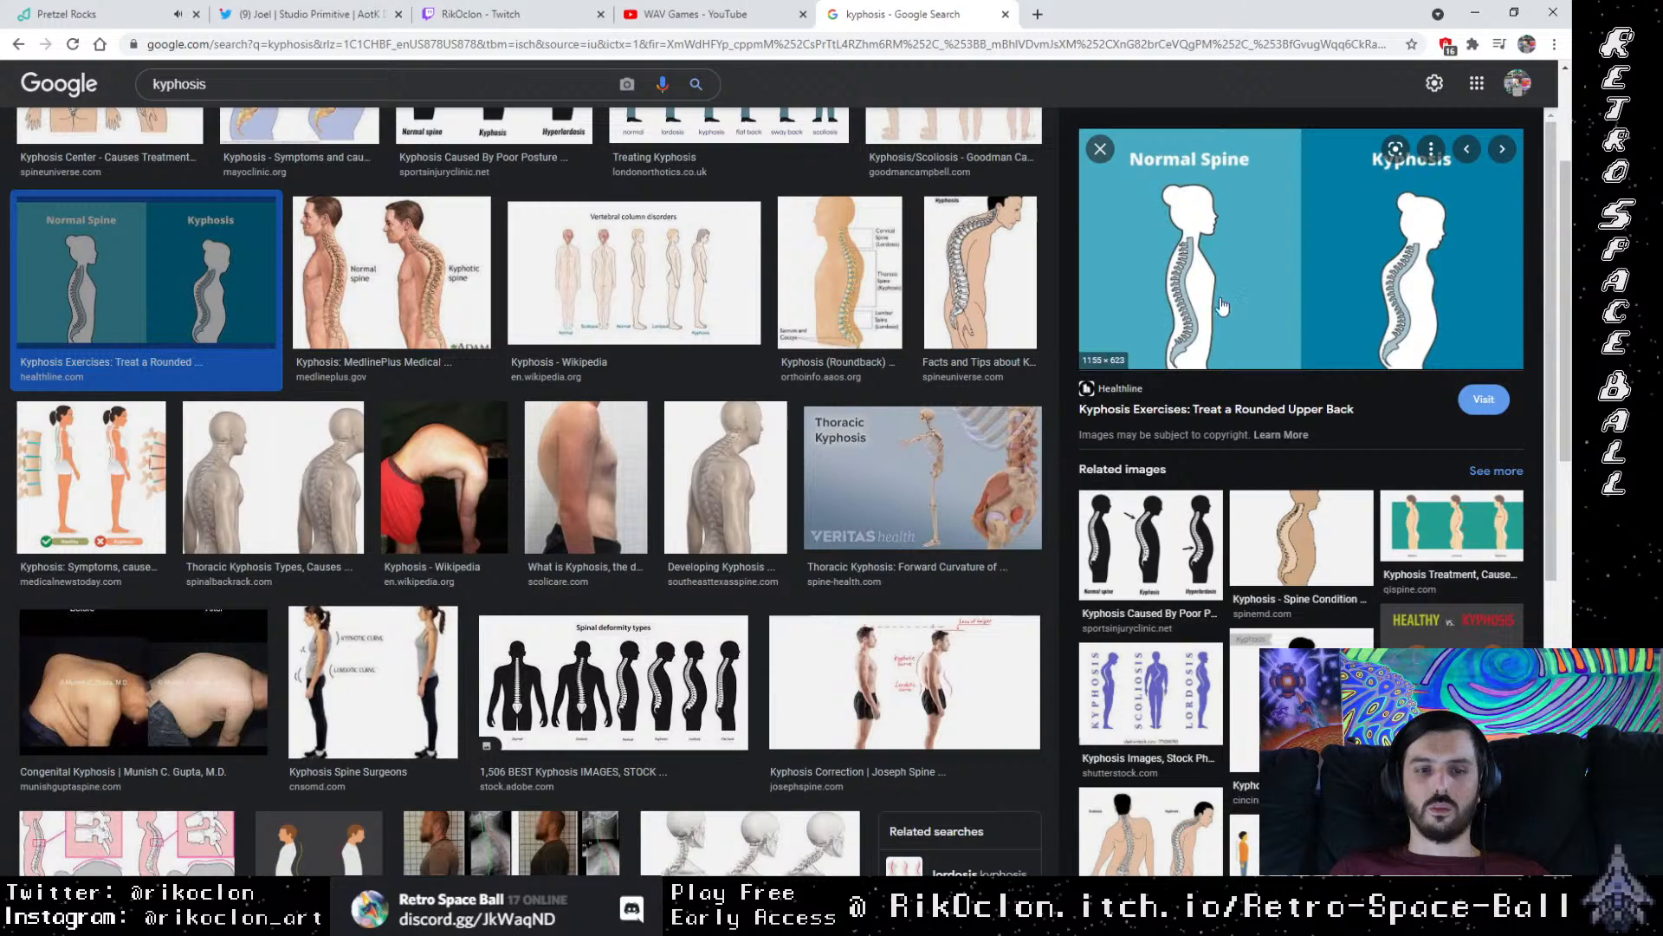
{"action": "scroll", "coordinate": [584, 669], "scroll_direction": "up", "scroll_amount": 1}
{"action": "scroll", "coordinate": [584, 670], "scroll_direction": "up", "scroll_amount": 2}
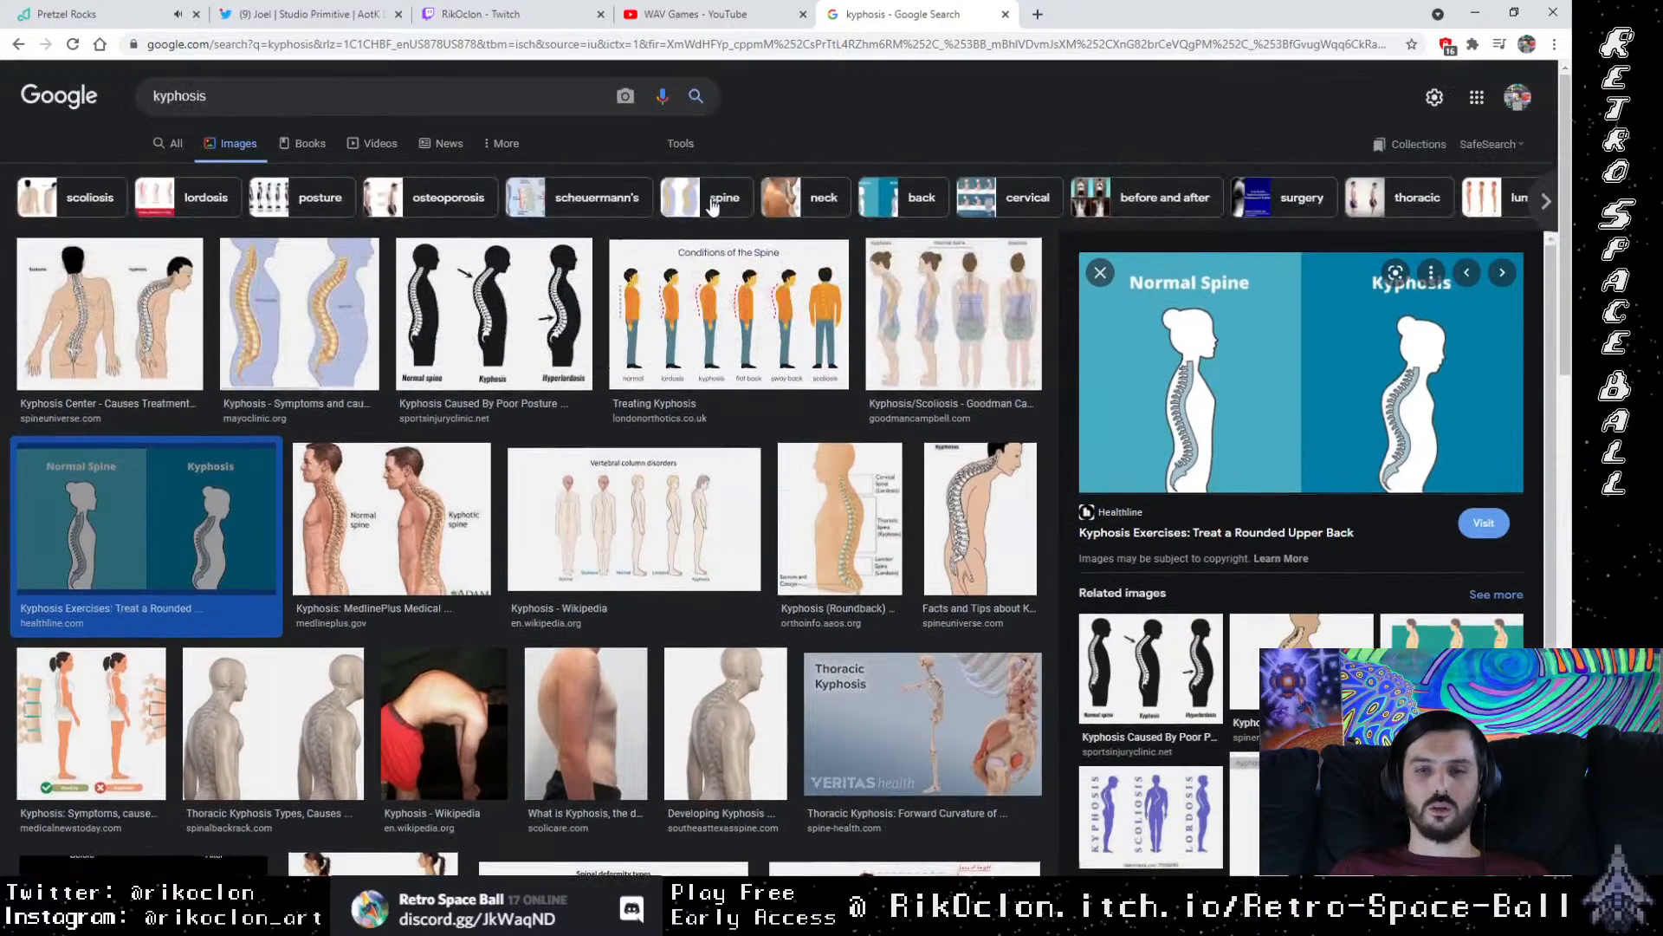
{"action": "left_click", "coordinate": [1006, 14]}
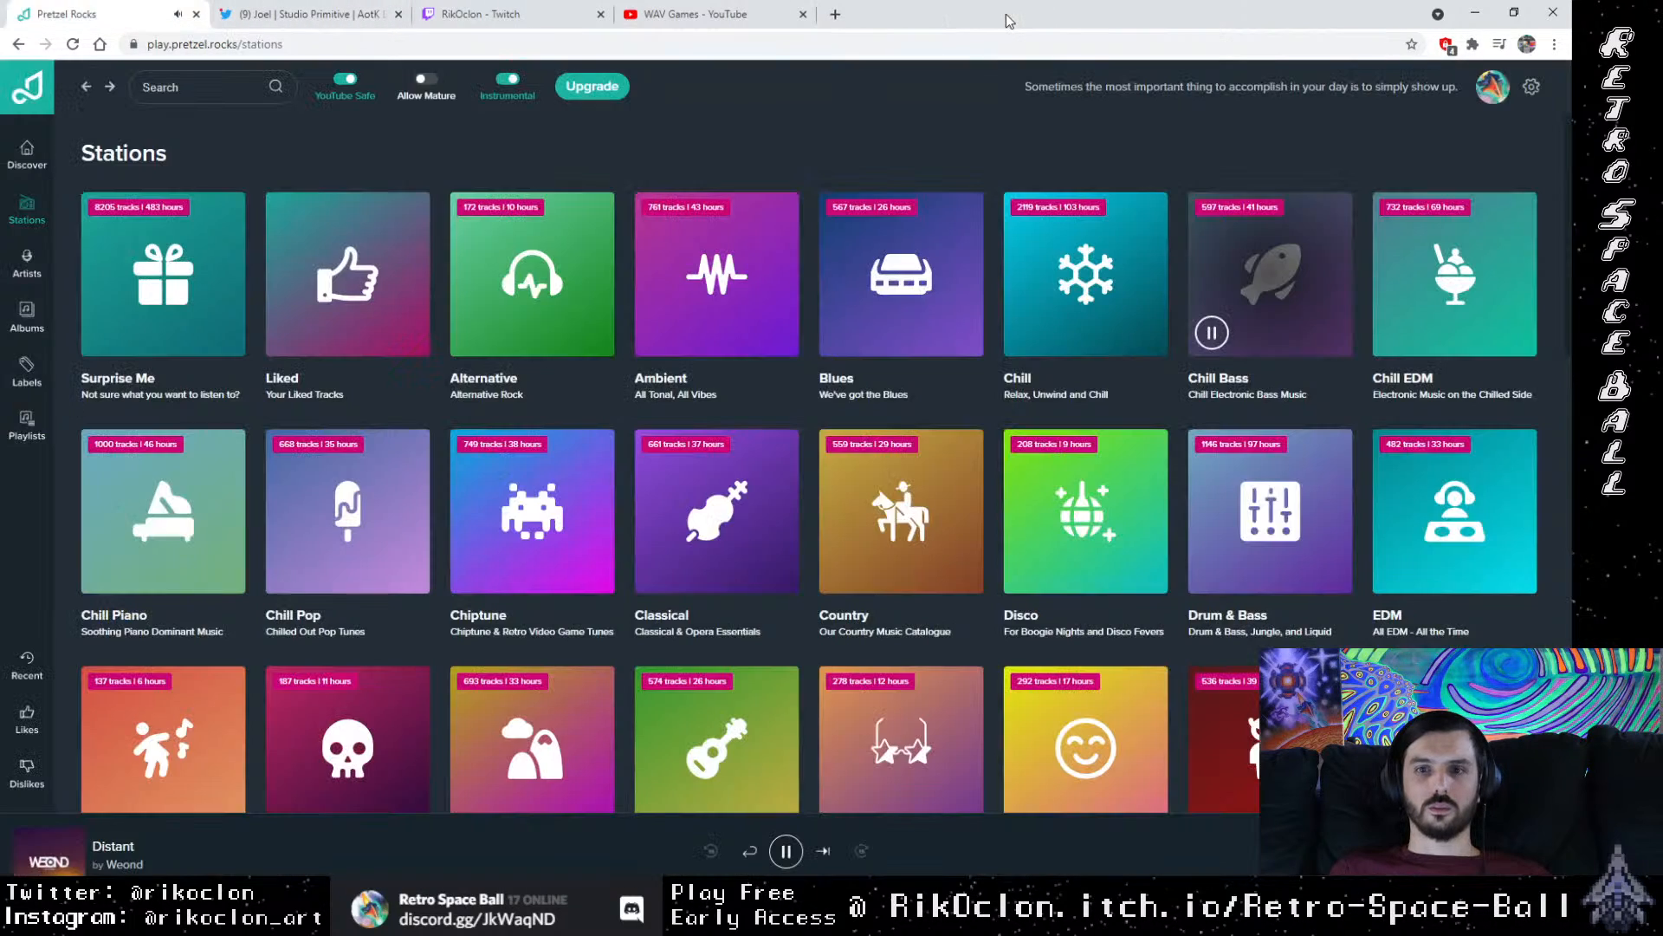
{"action": "left_click", "coordinate": [1473, 14]}
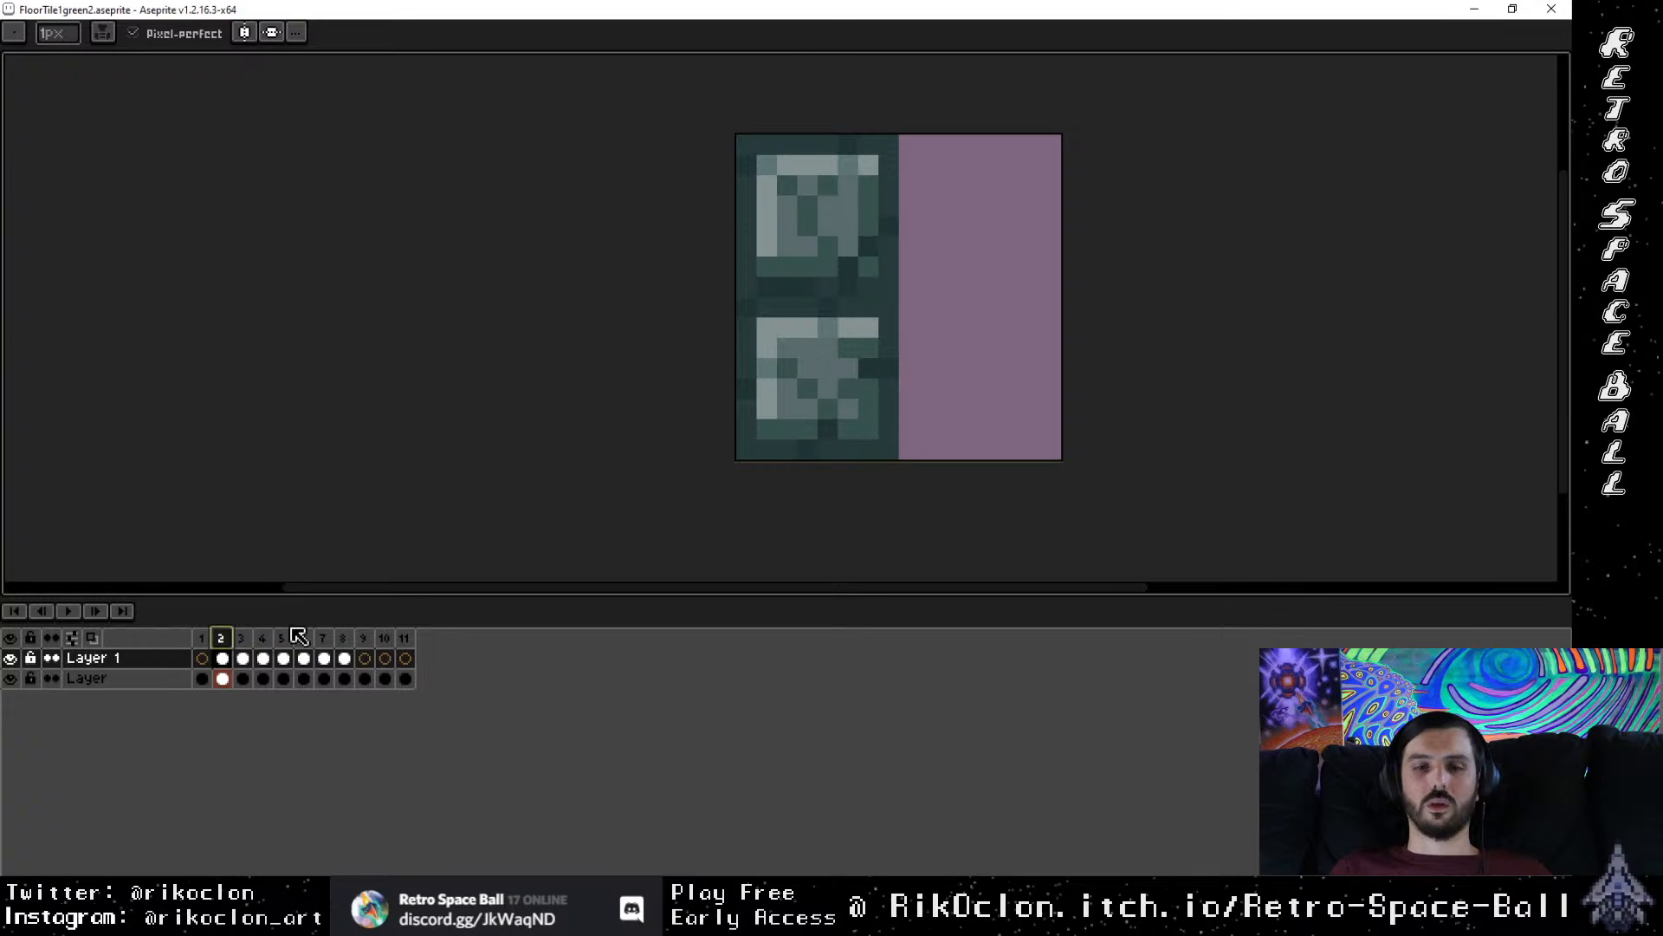
Step: Compare the intact tile in frame 1 with the cracked tile variants in frames 2 to 4
{"action": "left_click", "coordinate": [245, 639]}
{"action": "left_click", "coordinate": [261, 638]}
{"action": "left_click", "coordinate": [241, 639]}
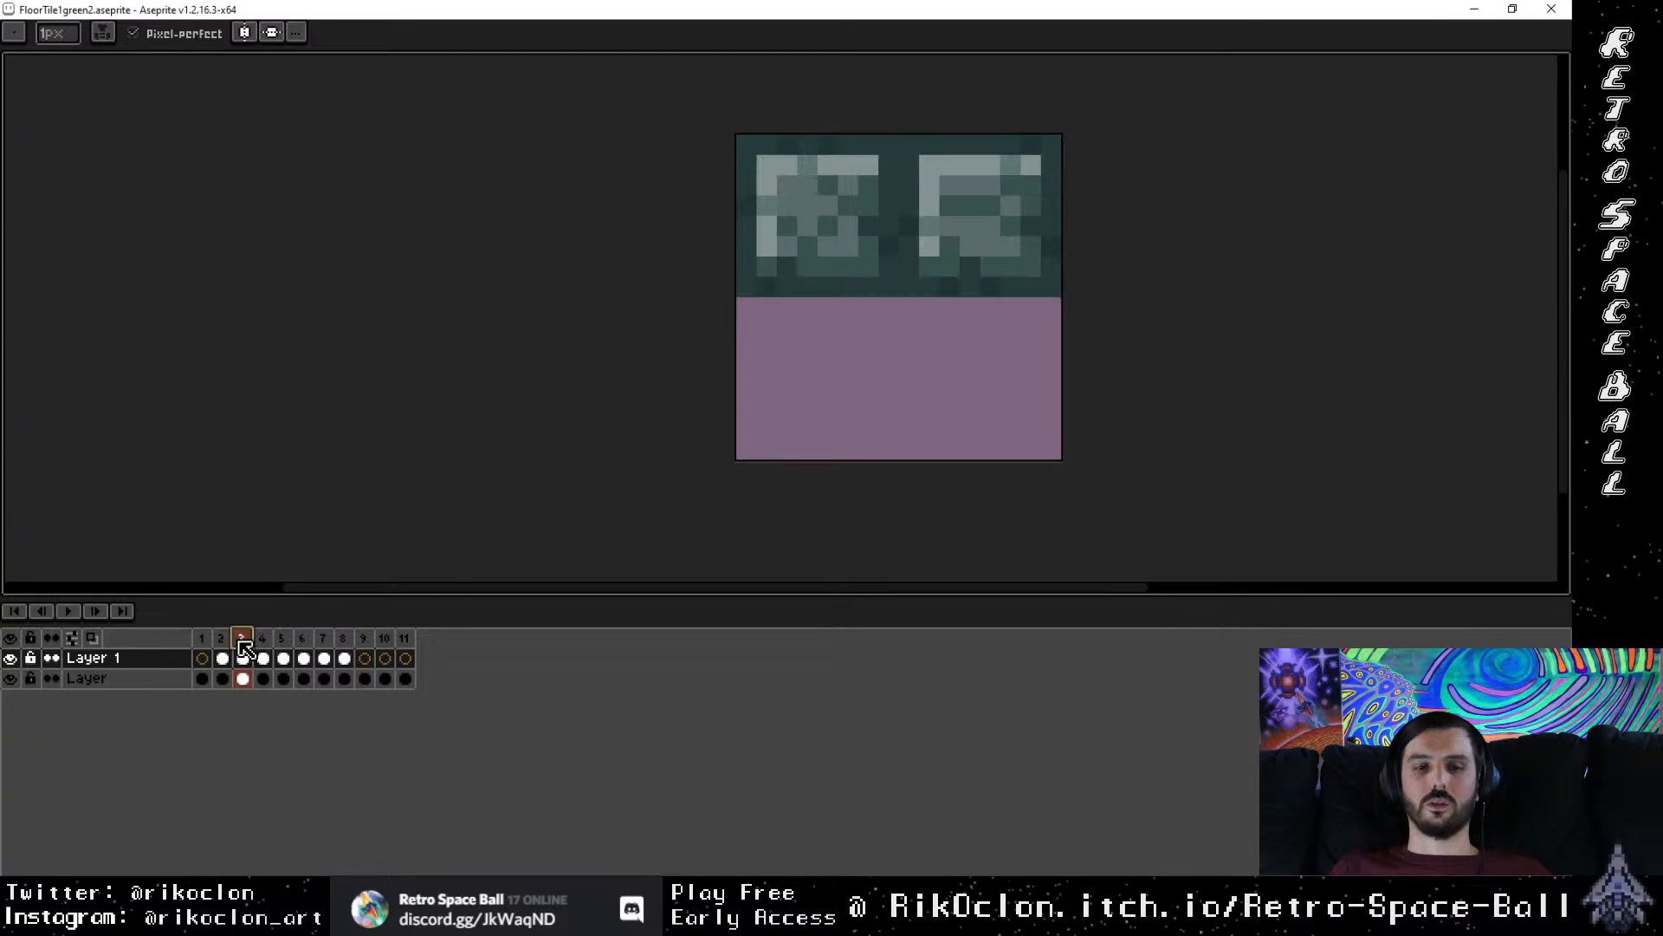
{"action": "left_click", "coordinate": [218, 642]}
{"action": "left_click", "coordinate": [200, 642]}
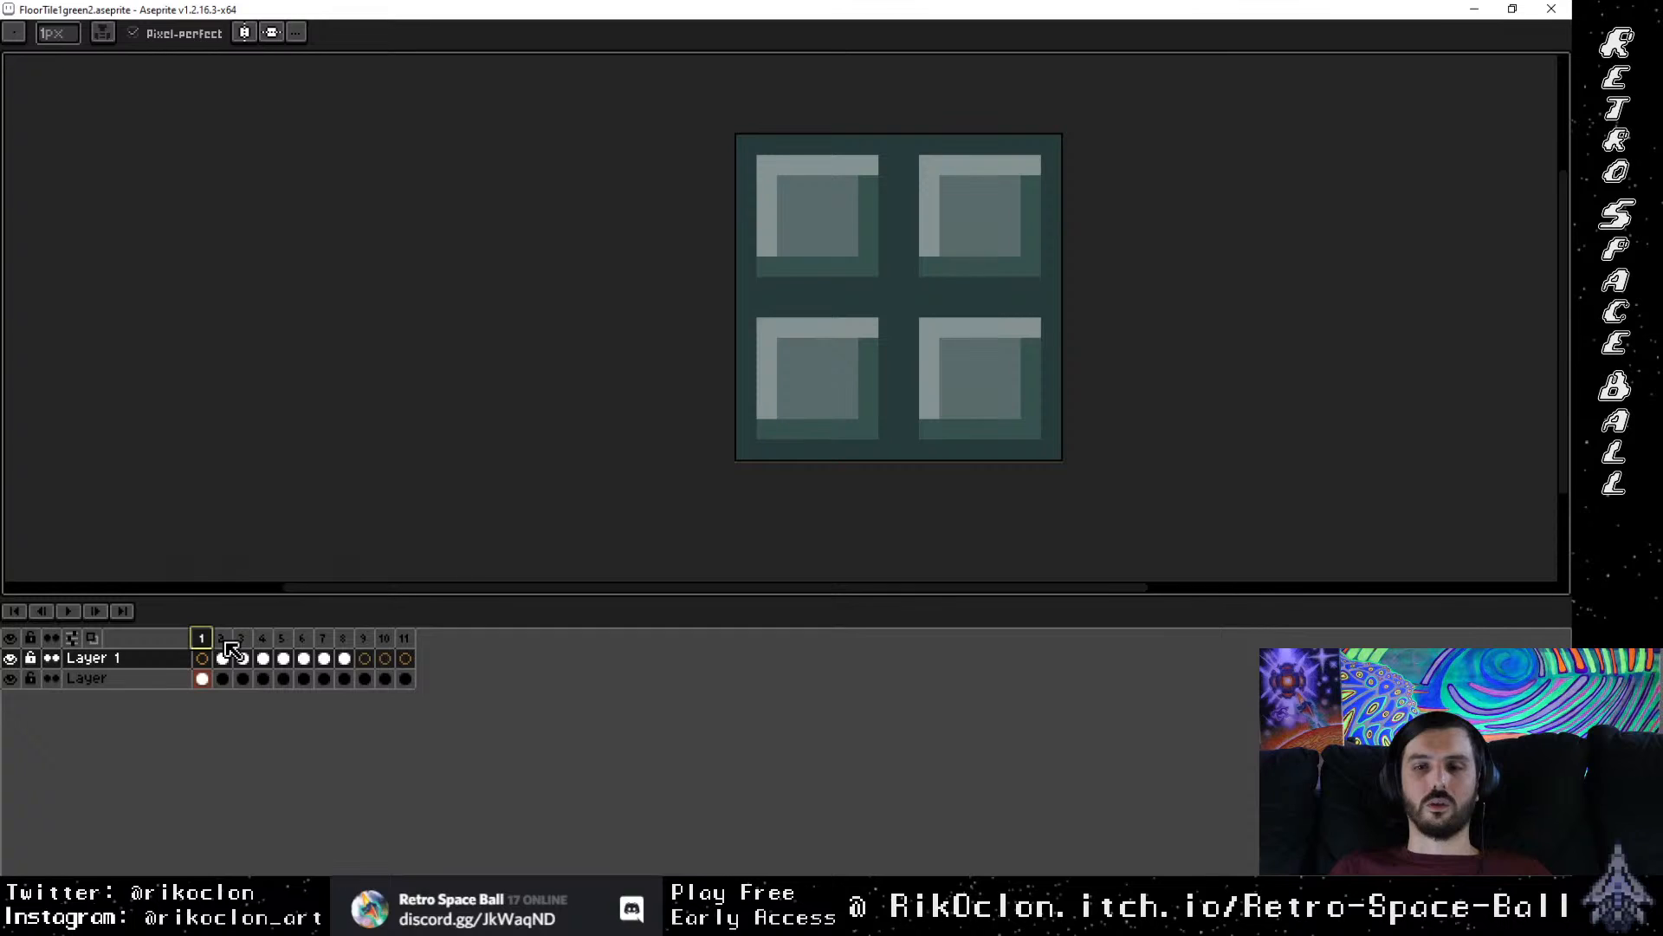
{"action": "left_click", "coordinate": [224, 641]}
{"action": "left_click", "coordinate": [260, 641]}
{"action": "left_click", "coordinate": [240, 641]}
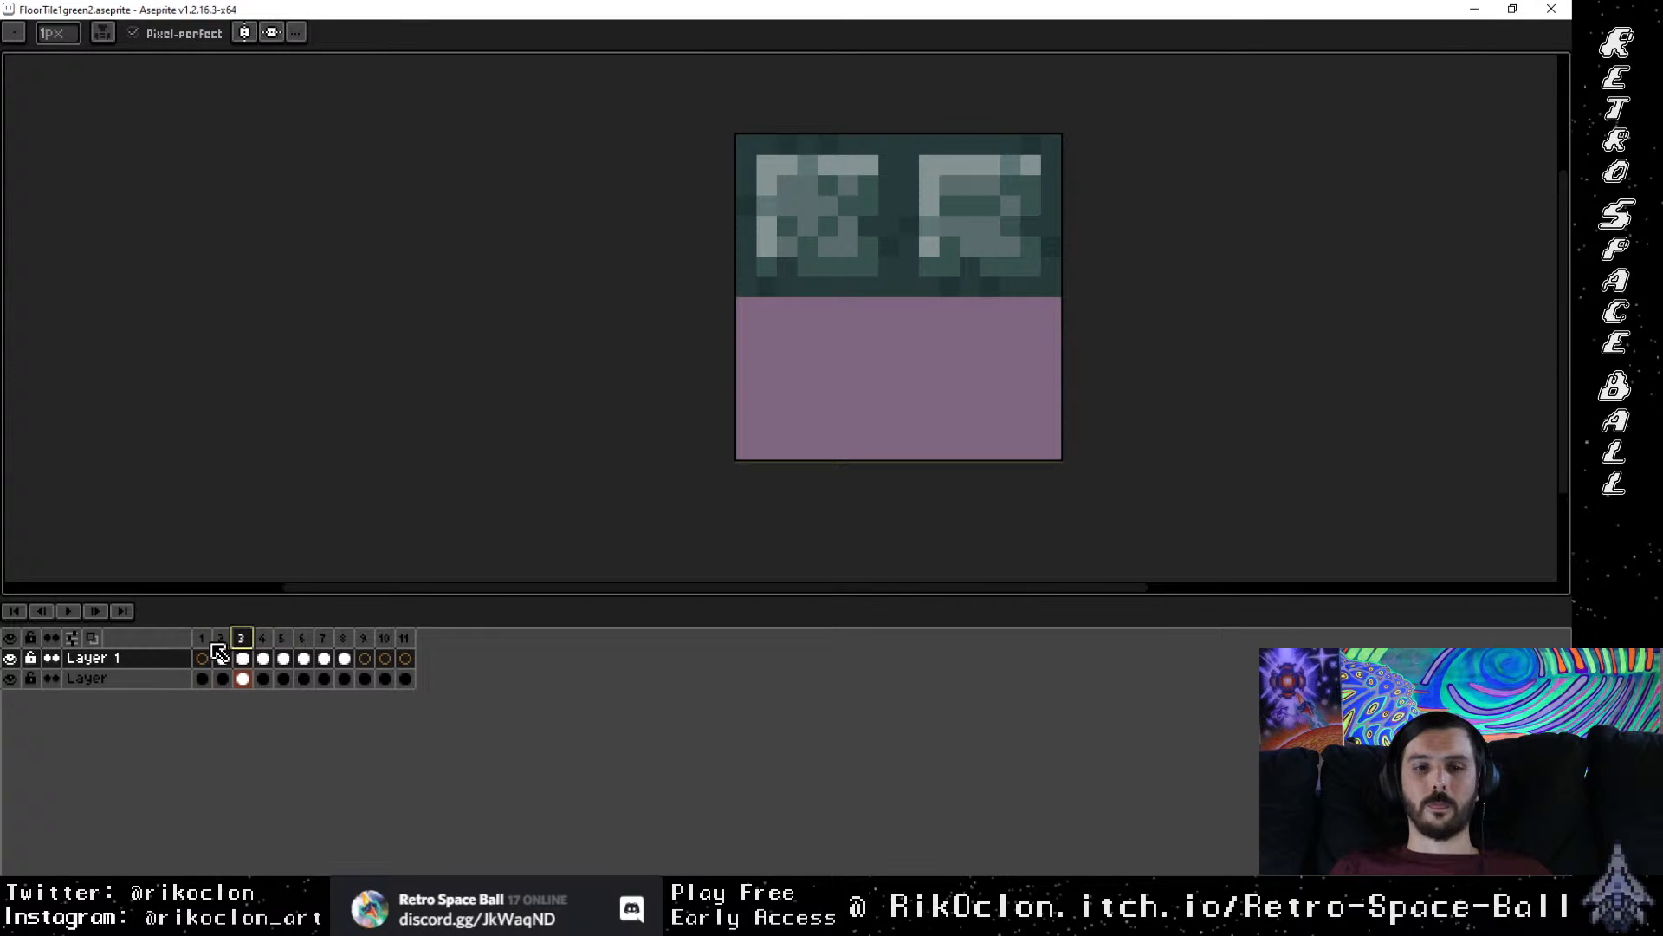
{"action": "left_click", "coordinate": [222, 642]}
{"action": "left_click", "coordinate": [203, 643]}
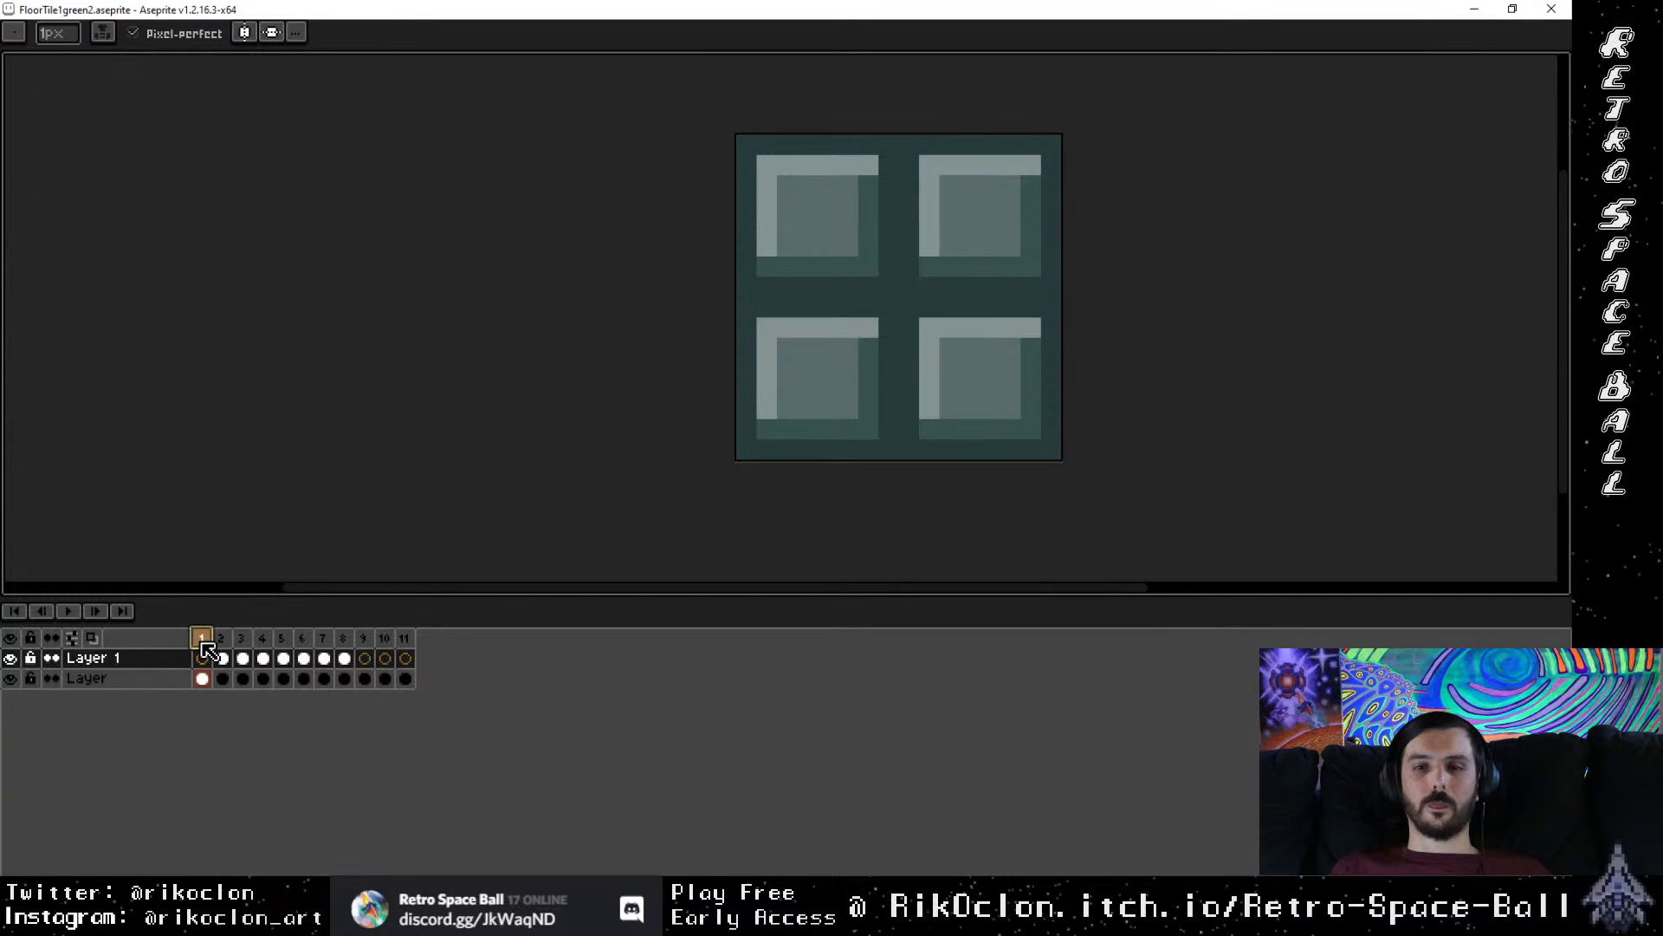
Step: Select the left half of the intact tile and add a new frame copied from frame 1
{"action": "key", "text": "m"}
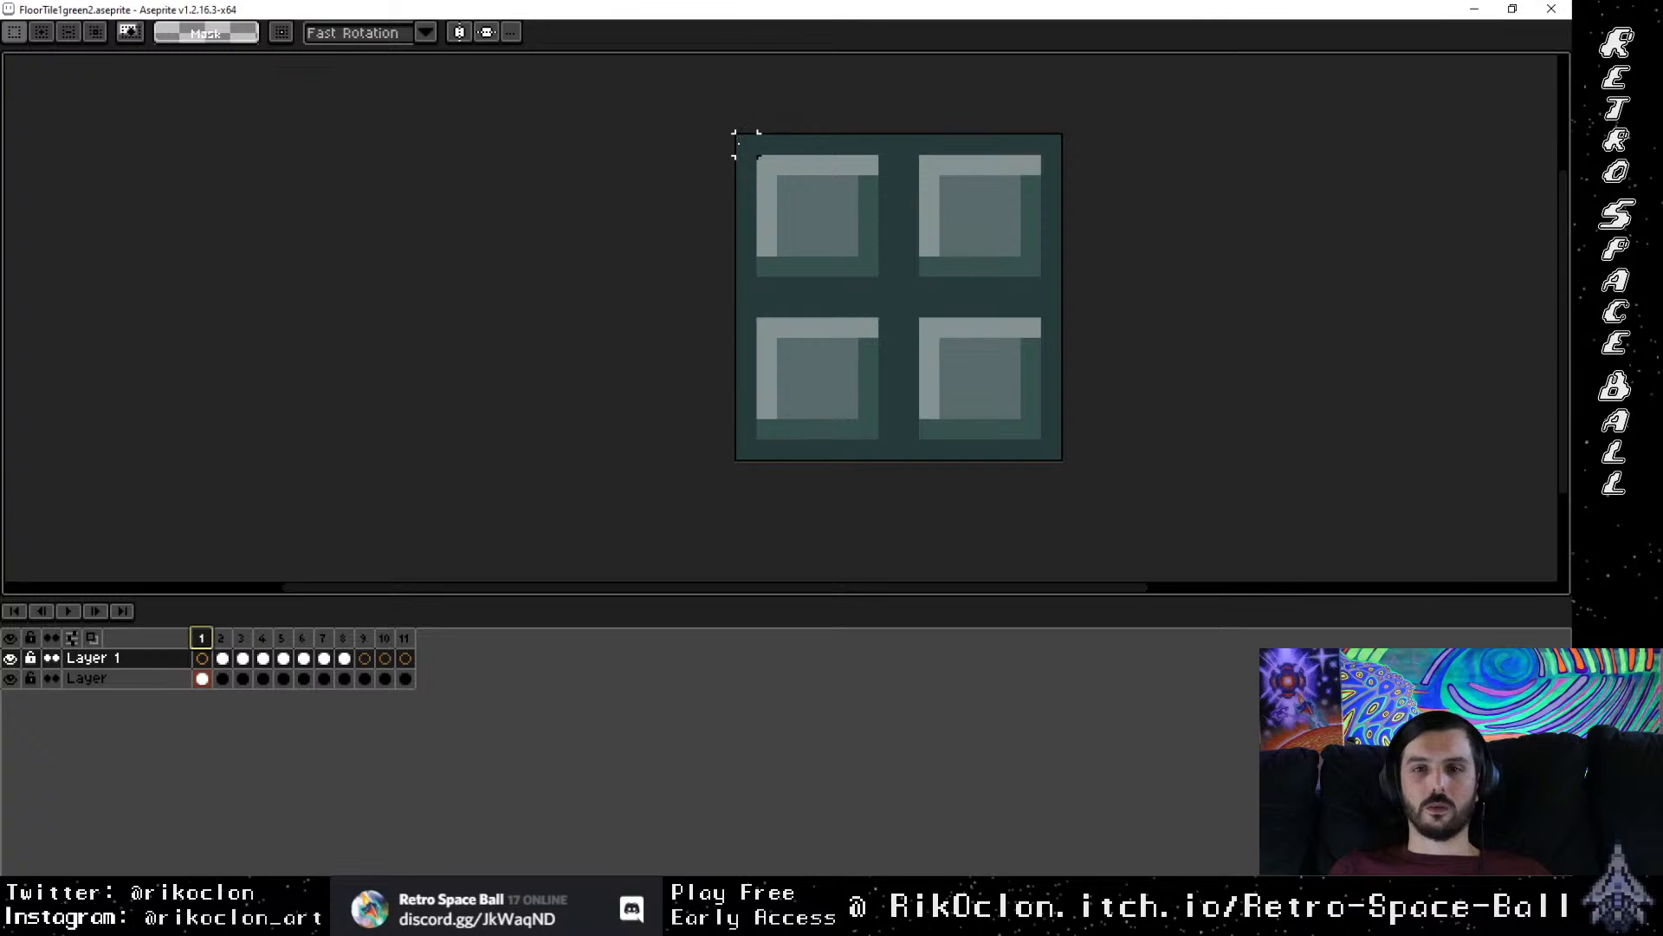
{"action": "left_click_drag", "start_coordinate": [734, 135], "coordinate": [900, 459]}
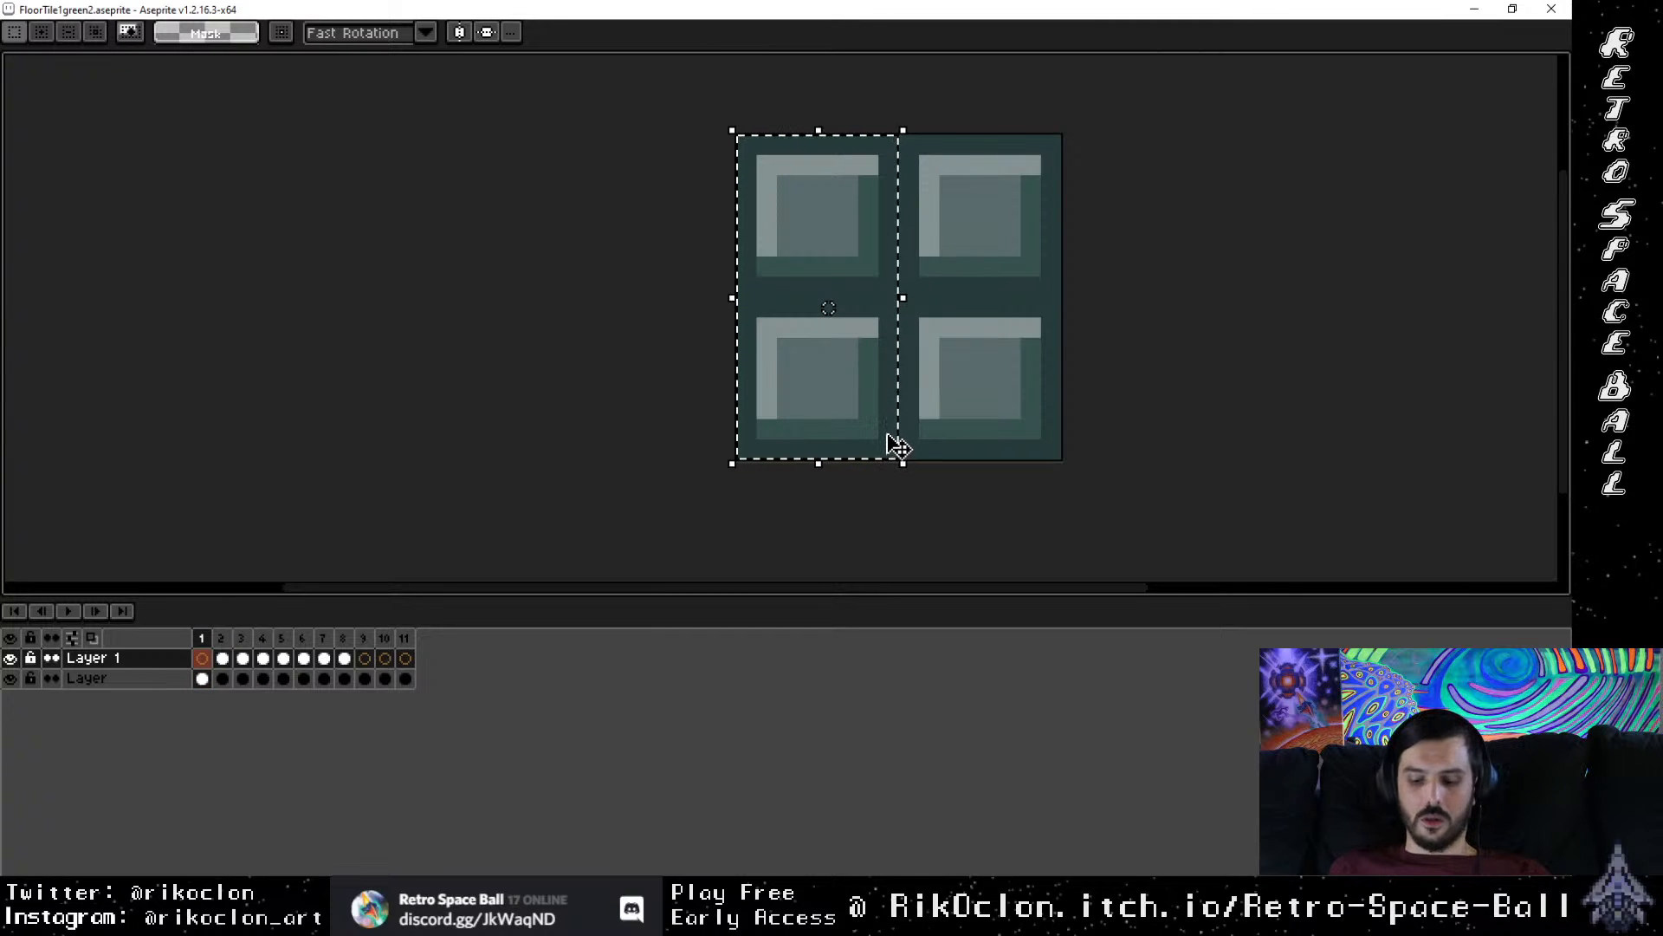
{"action": "left_click", "coordinate": [224, 680]}
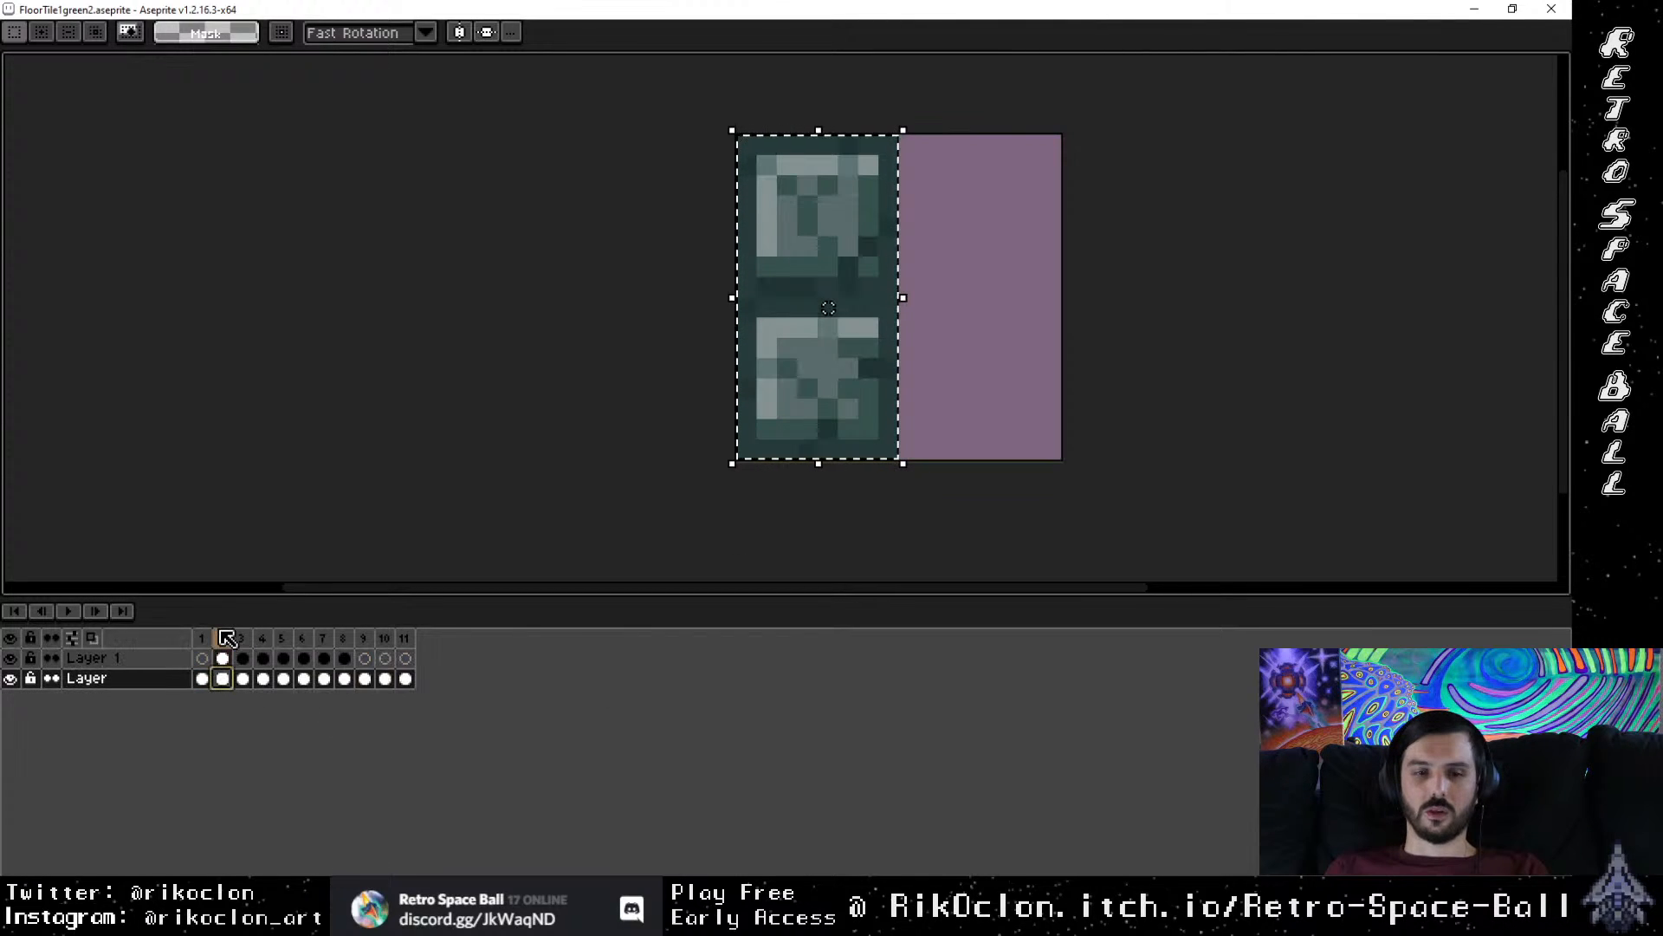
{"action": "left_click", "coordinate": [201, 639]}
{"action": "right_click", "coordinate": [201, 638]}
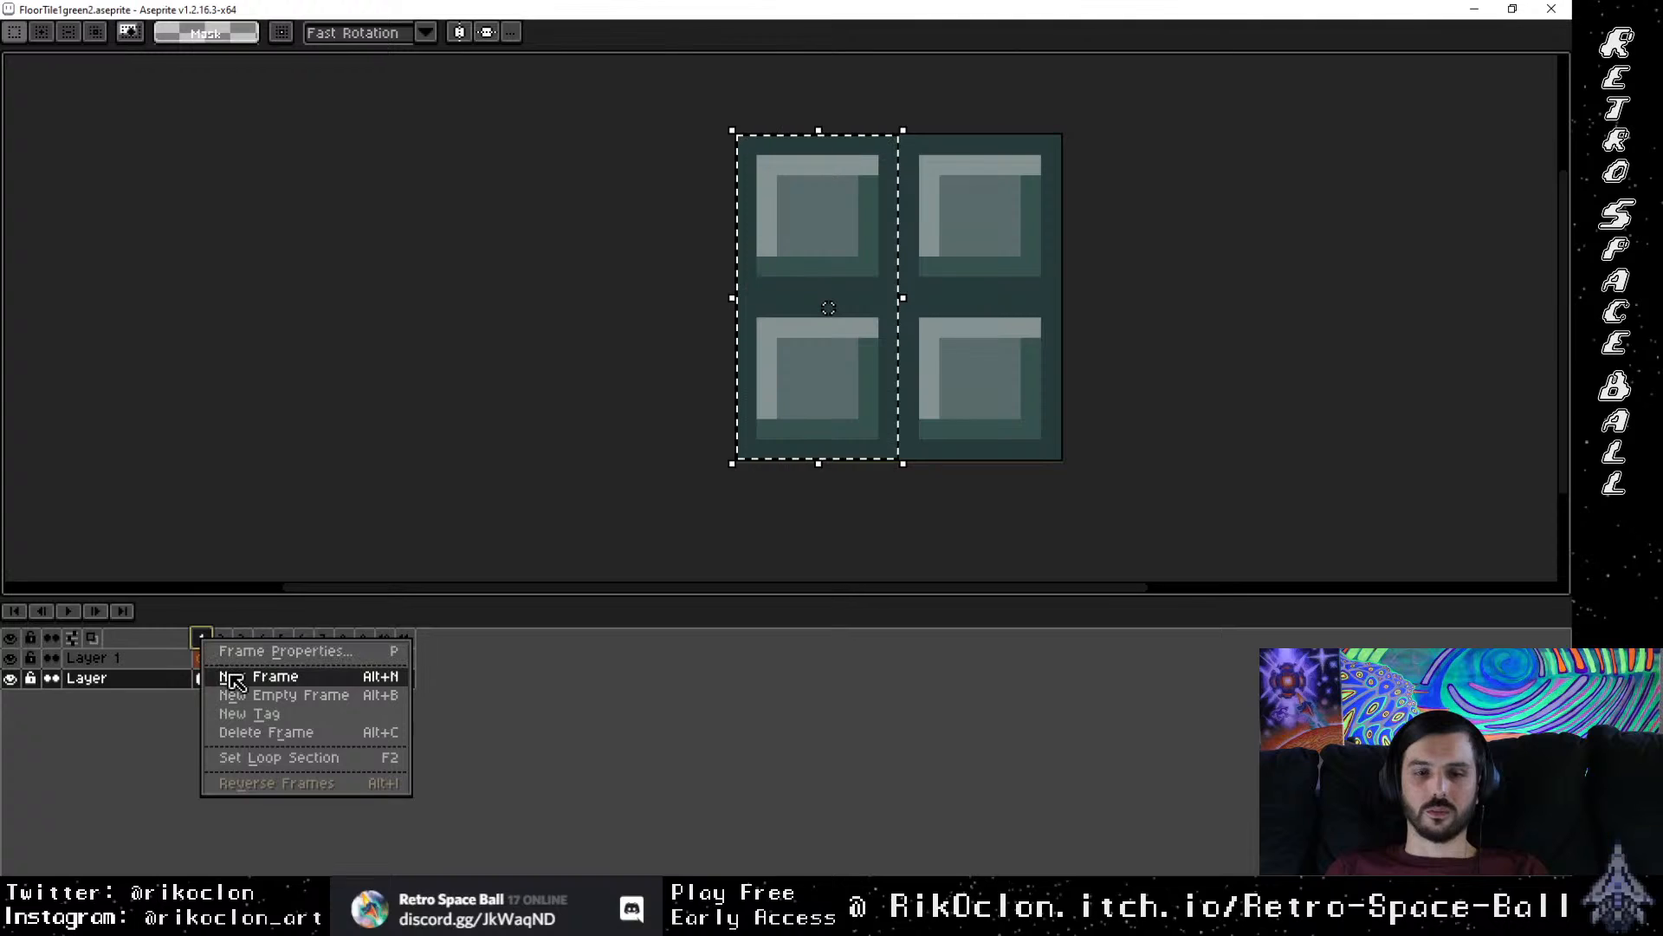
{"action": "left_click", "coordinate": [232, 676]}
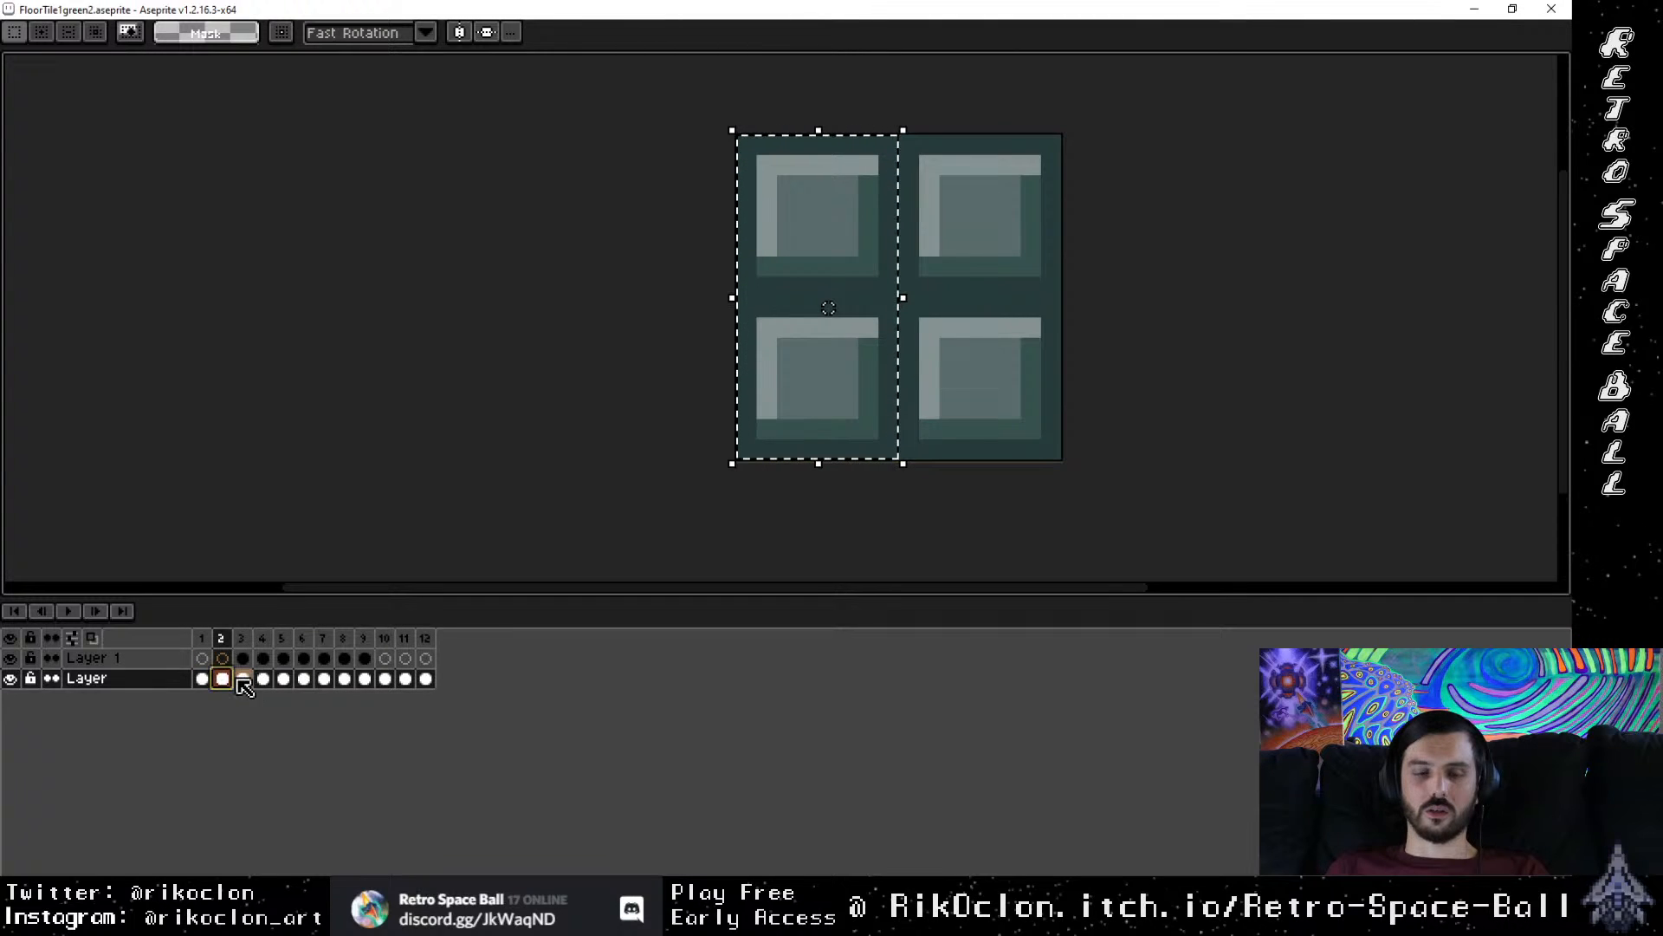
Step: Delete the left two blocks from the tile on Layer in the new frame 2, and clear the selection
{"action": "left_click", "coordinate": [242, 680]}
{"action": "left_click", "coordinate": [222, 680]}
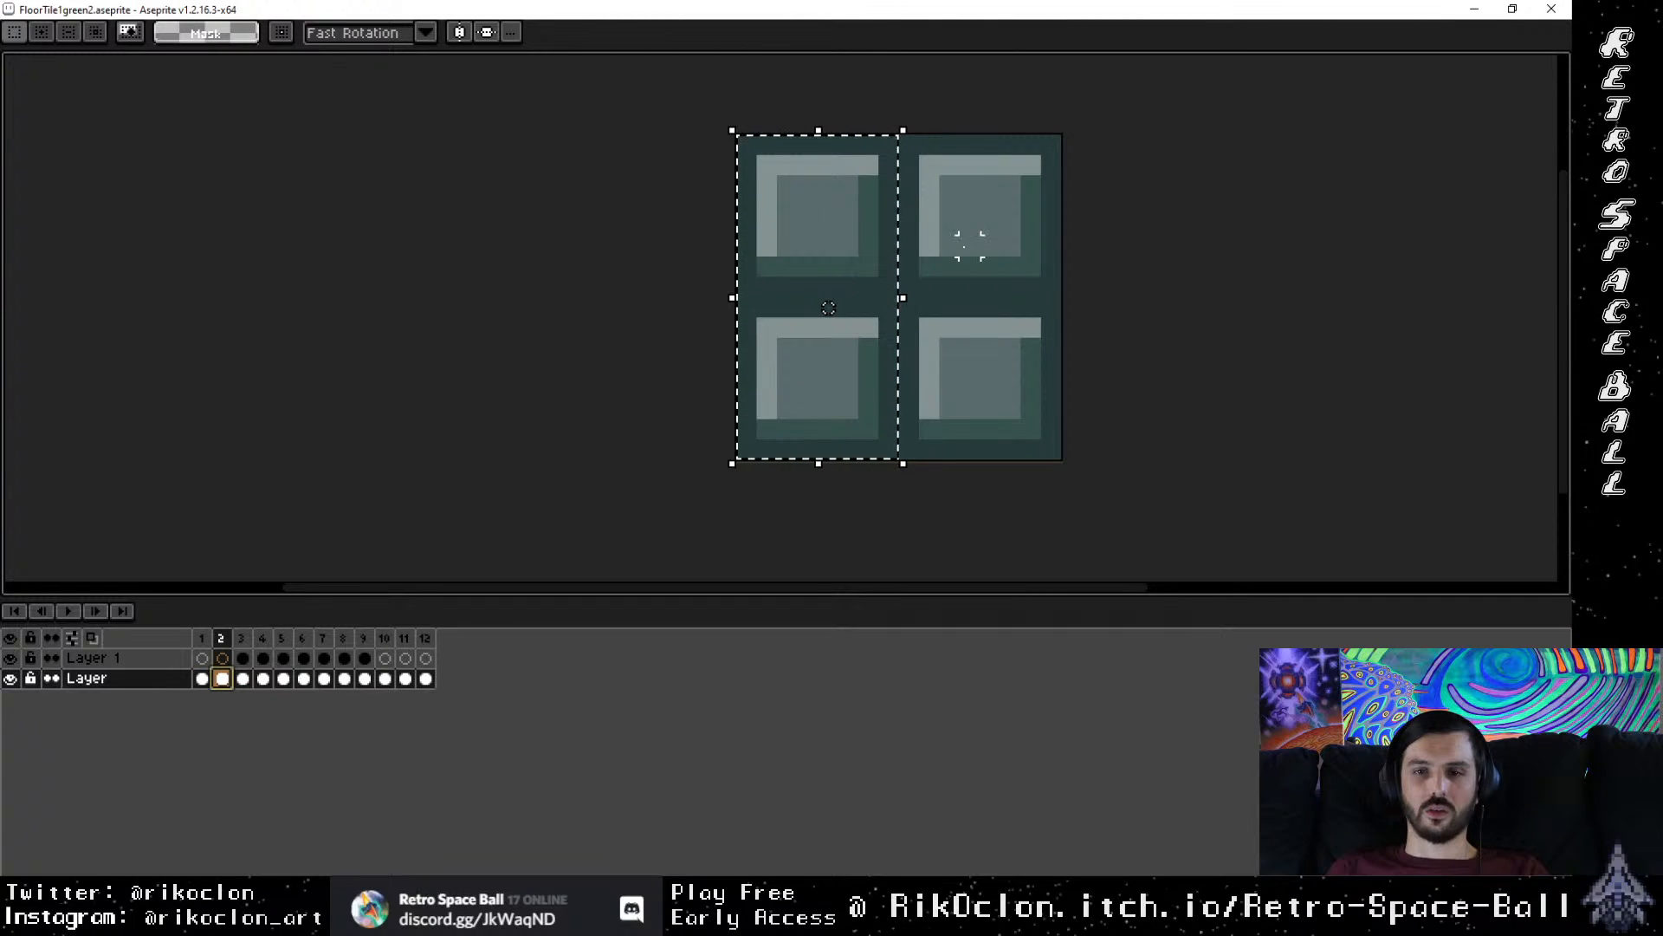
{"action": "left_click", "coordinate": [854, 235]}
{"action": "key", "text": "Delete"}
{"action": "left_click", "coordinate": [989, 226]}
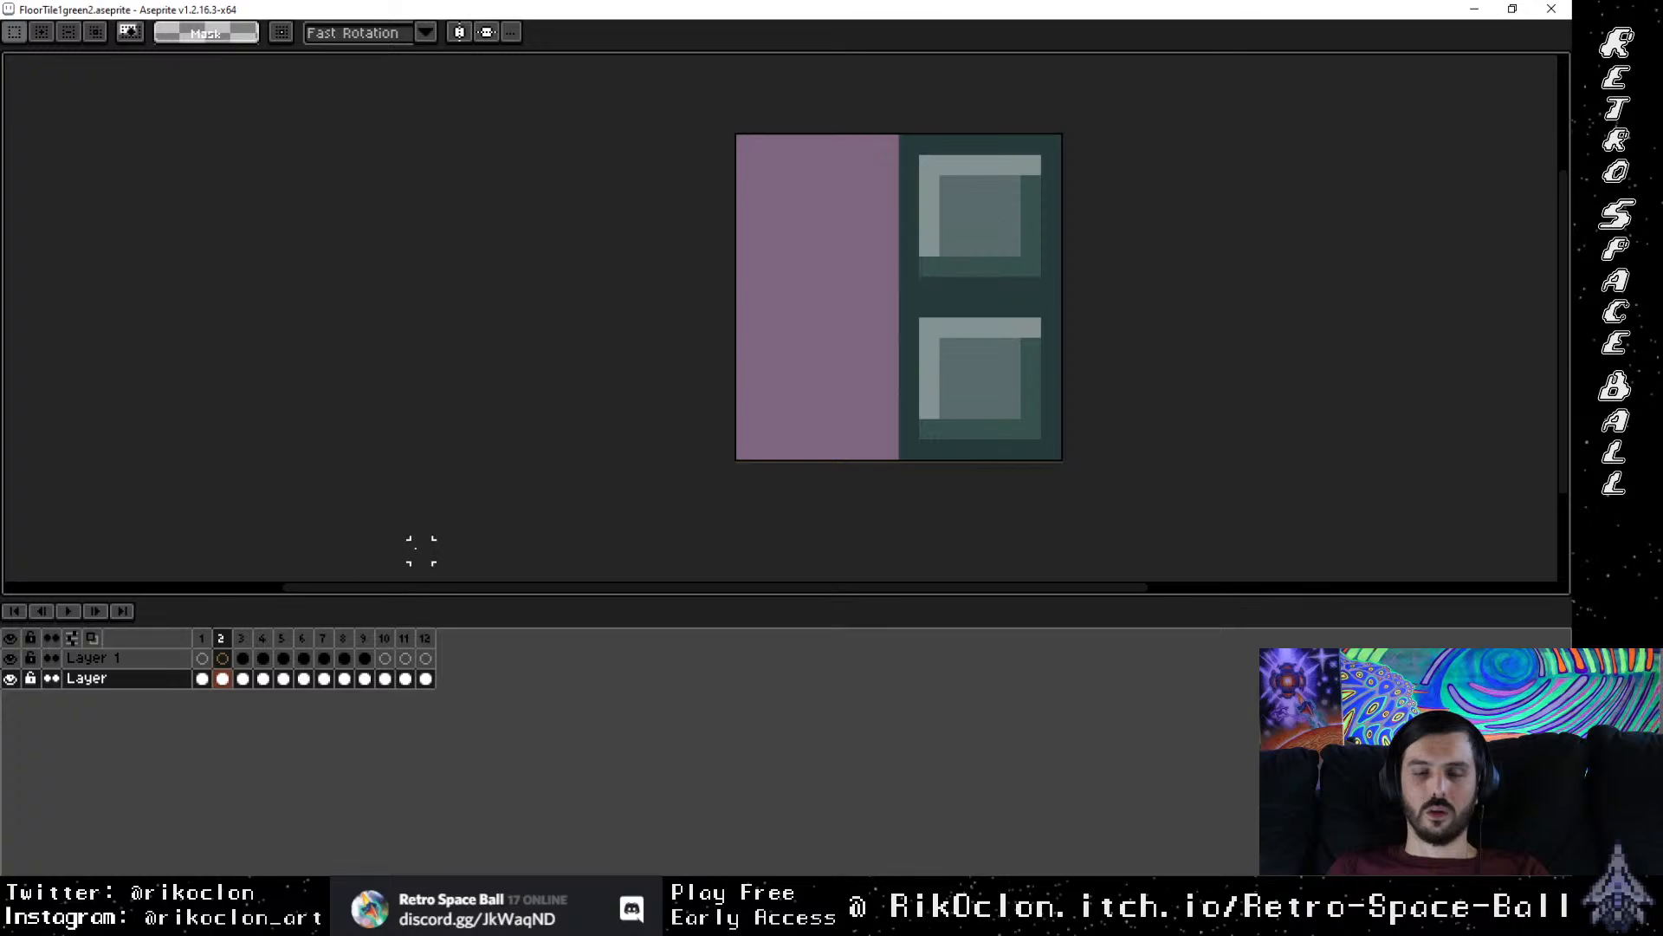
Step: Compare the uncracked right-half tile in frame 2 with the intact tile and the cracked variants in frames 3 and 4
{"action": "left_click", "coordinate": [242, 638]}
{"action": "left_click", "coordinate": [261, 639]}
{"action": "left_click", "coordinate": [242, 640]}
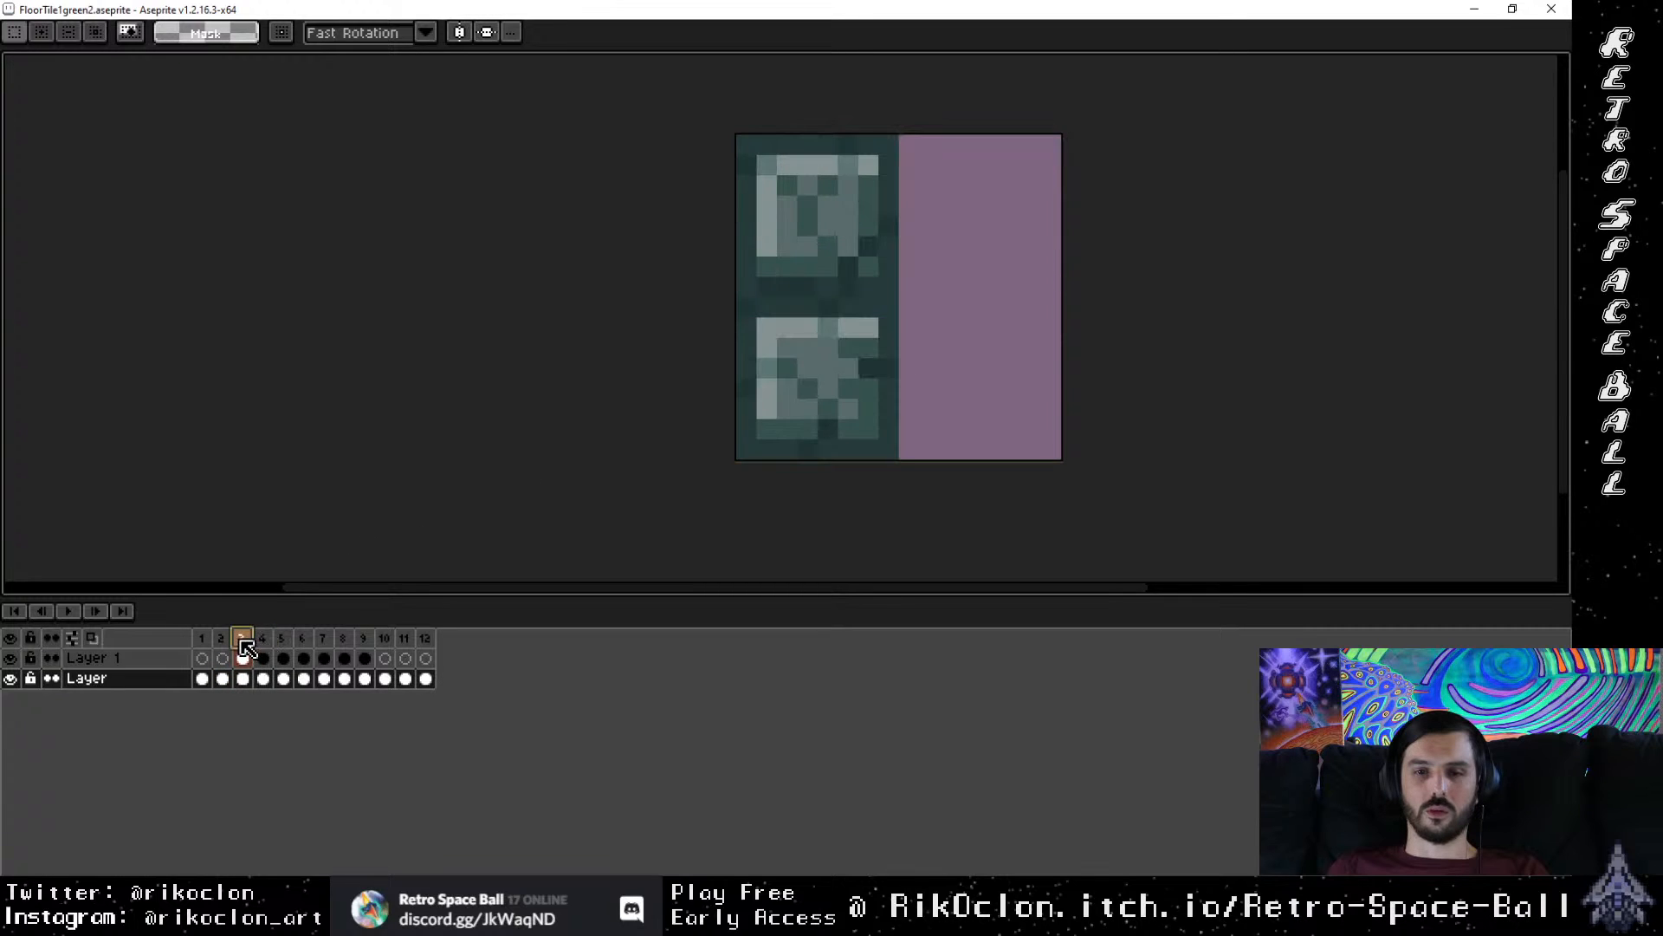
{"action": "left_click", "coordinate": [221, 640]}
{"action": "left_click", "coordinate": [204, 640]}
{"action": "left_click", "coordinate": [224, 641]}
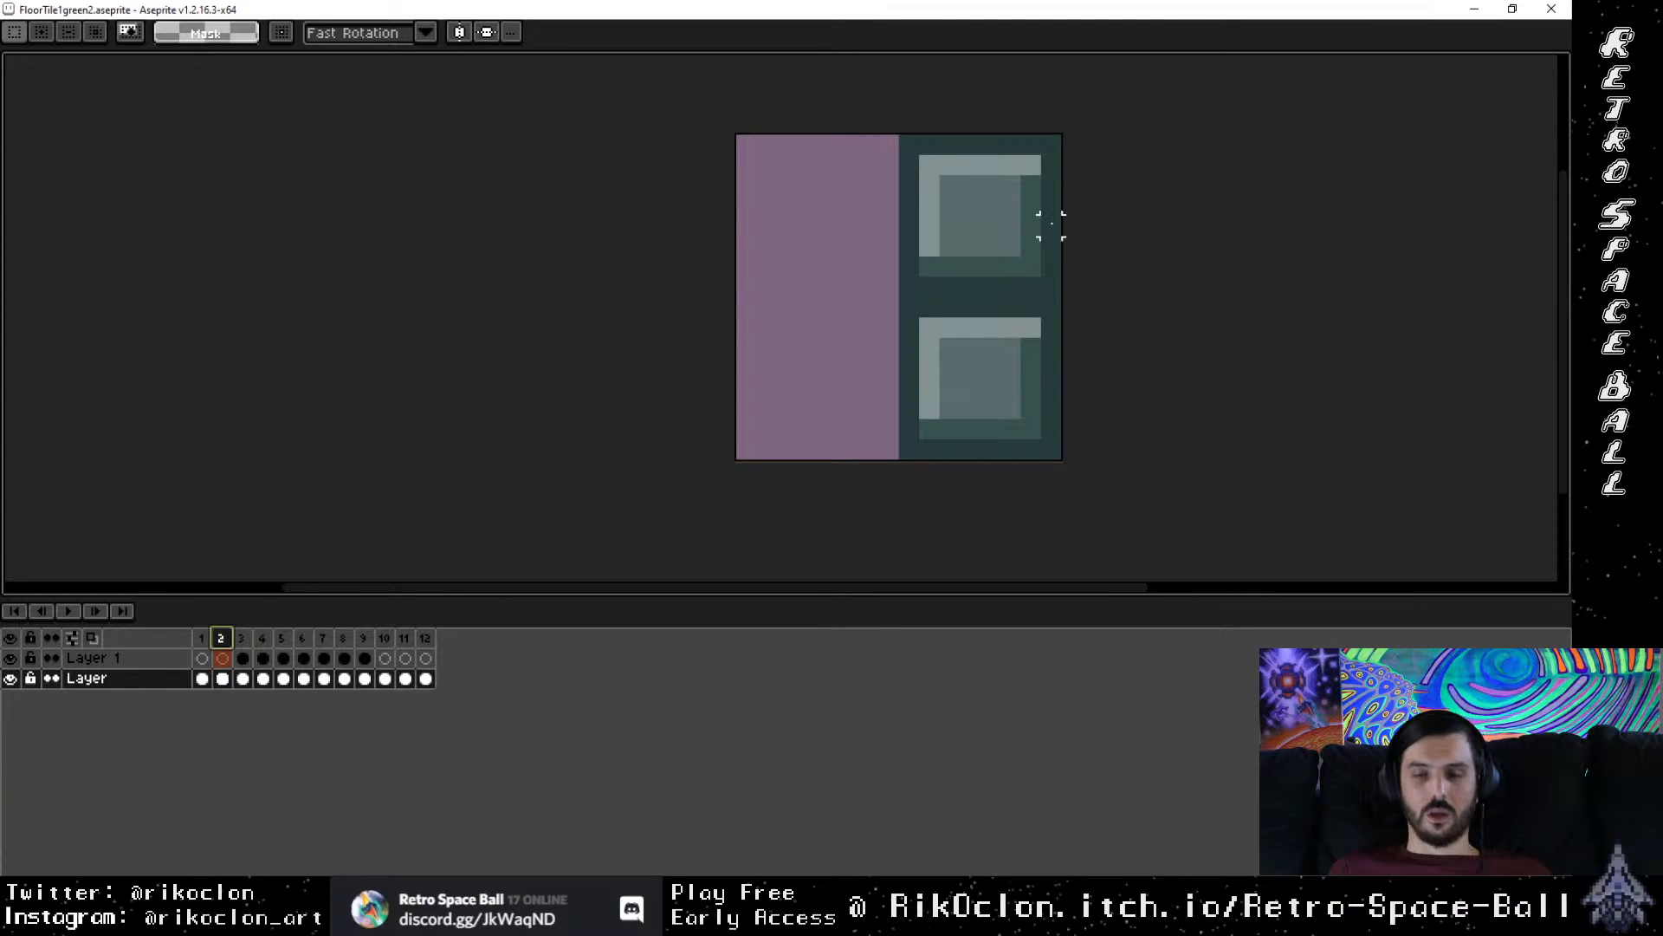
{"action": "left_click_drag", "start_coordinate": [981, 332], "coordinate": [792, 359]}
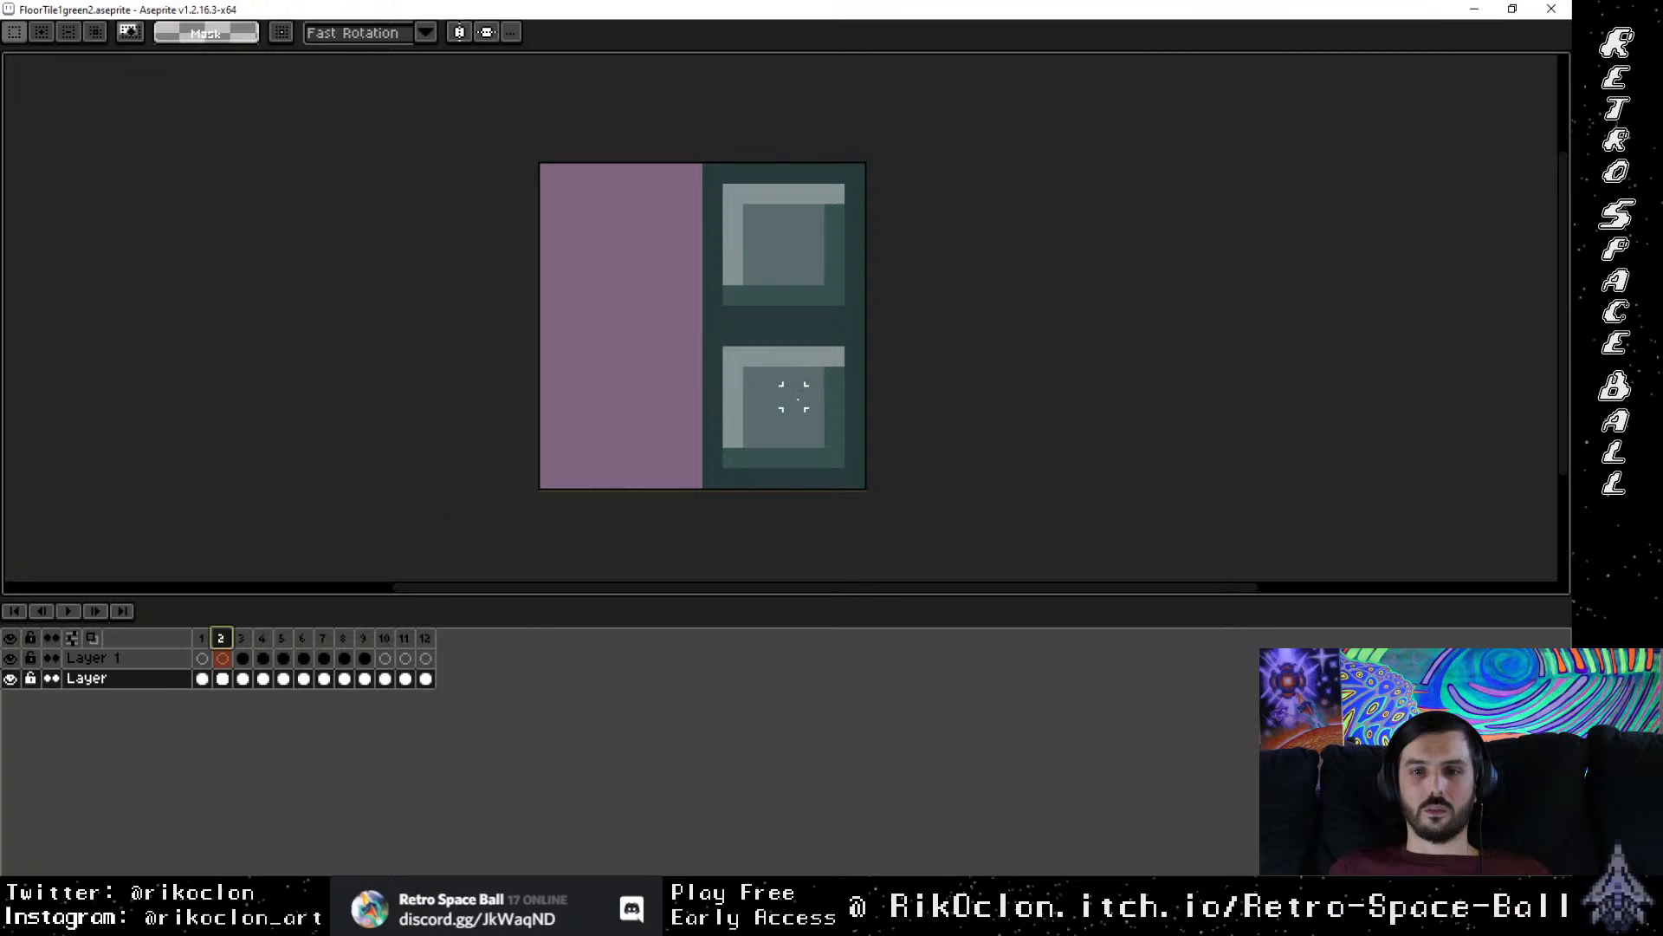
{"action": "scroll", "coordinate": [794, 397], "scroll_direction": "up", "scroll_amount": 1}
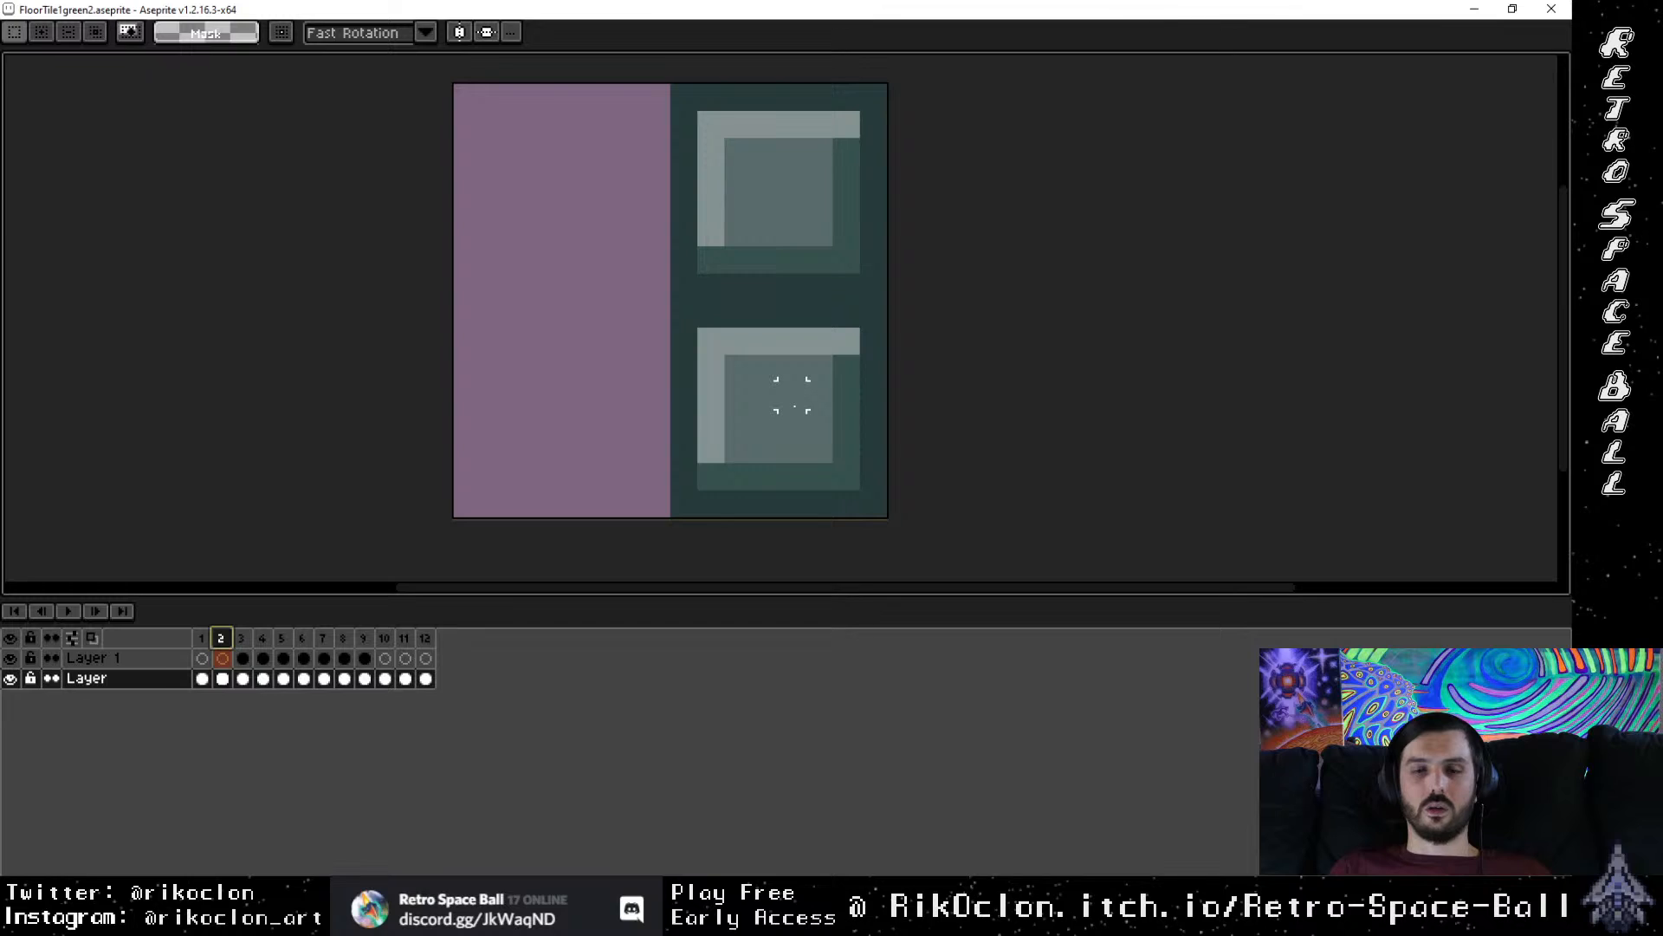
Step: Compare frames 2 and 3, and ready the Eyedropper on the cracked half tile in frame 3
{"action": "left_click", "coordinate": [242, 639]}
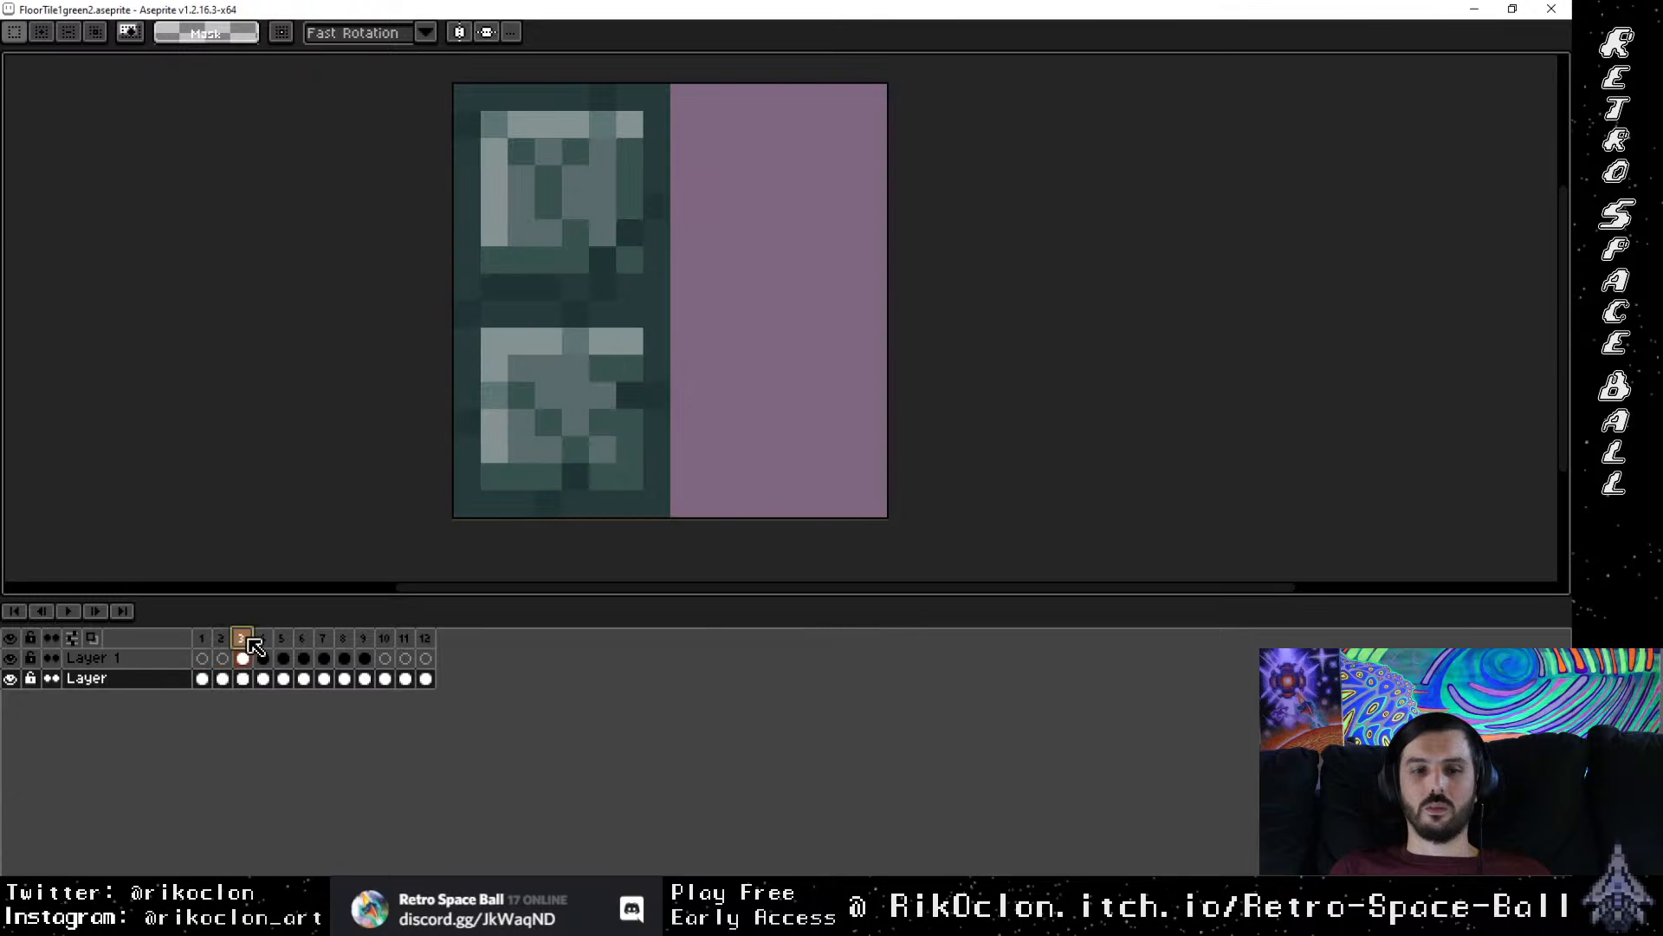
{"action": "left_click", "coordinate": [222, 638]}
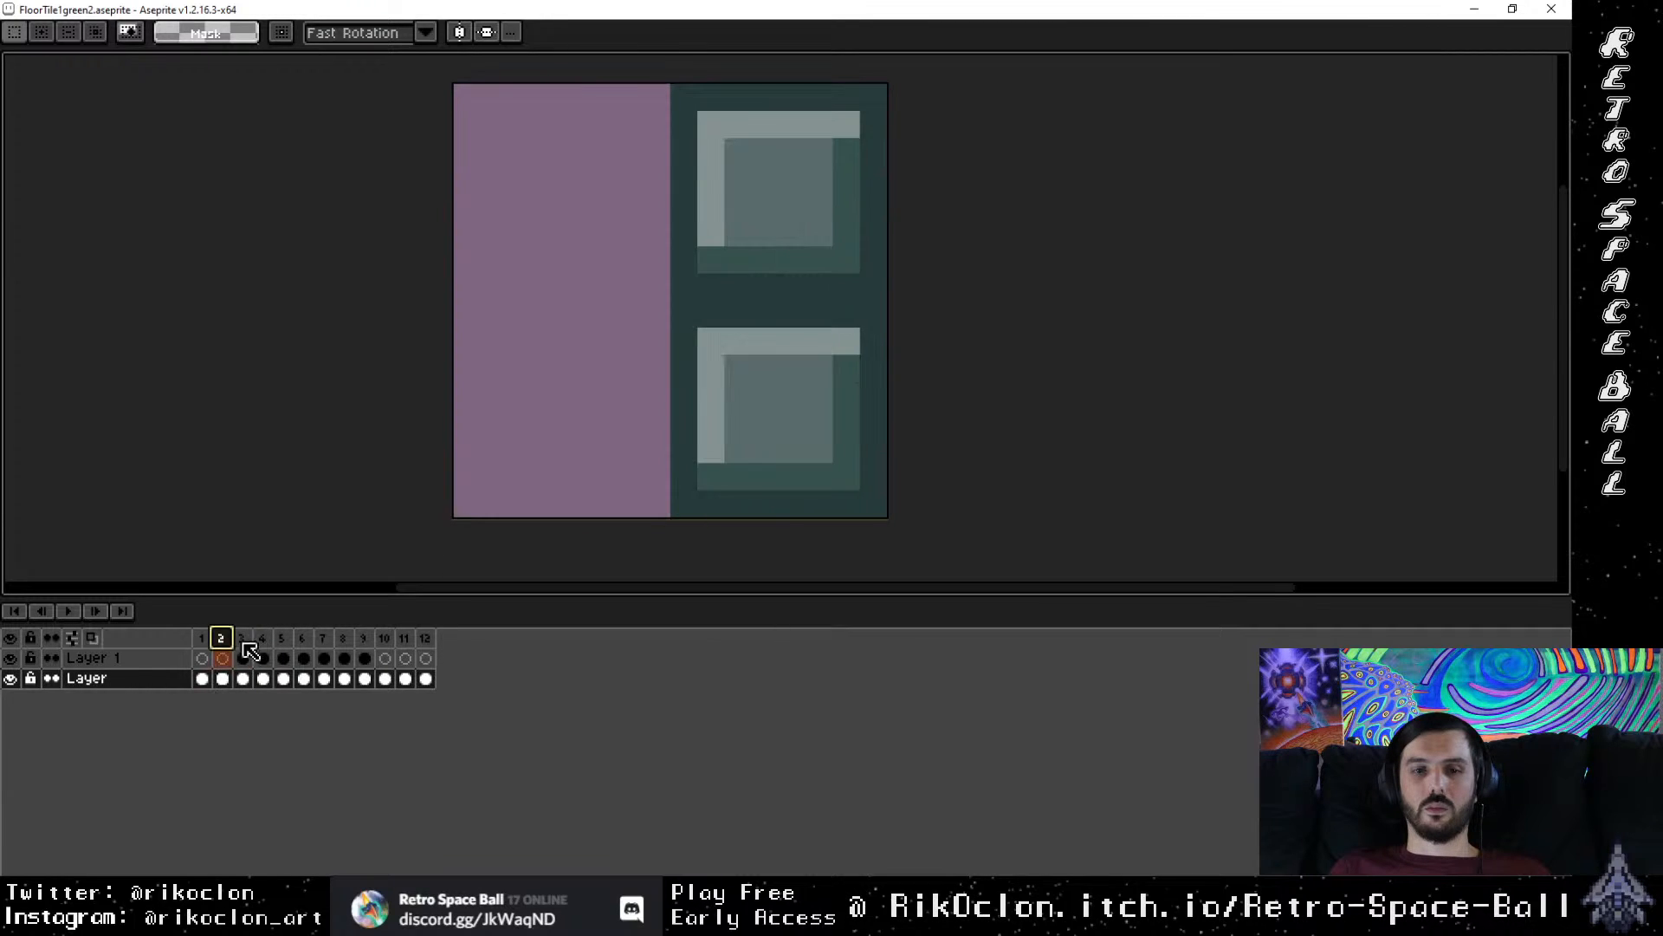
{"action": "left_click", "coordinate": [243, 640]}
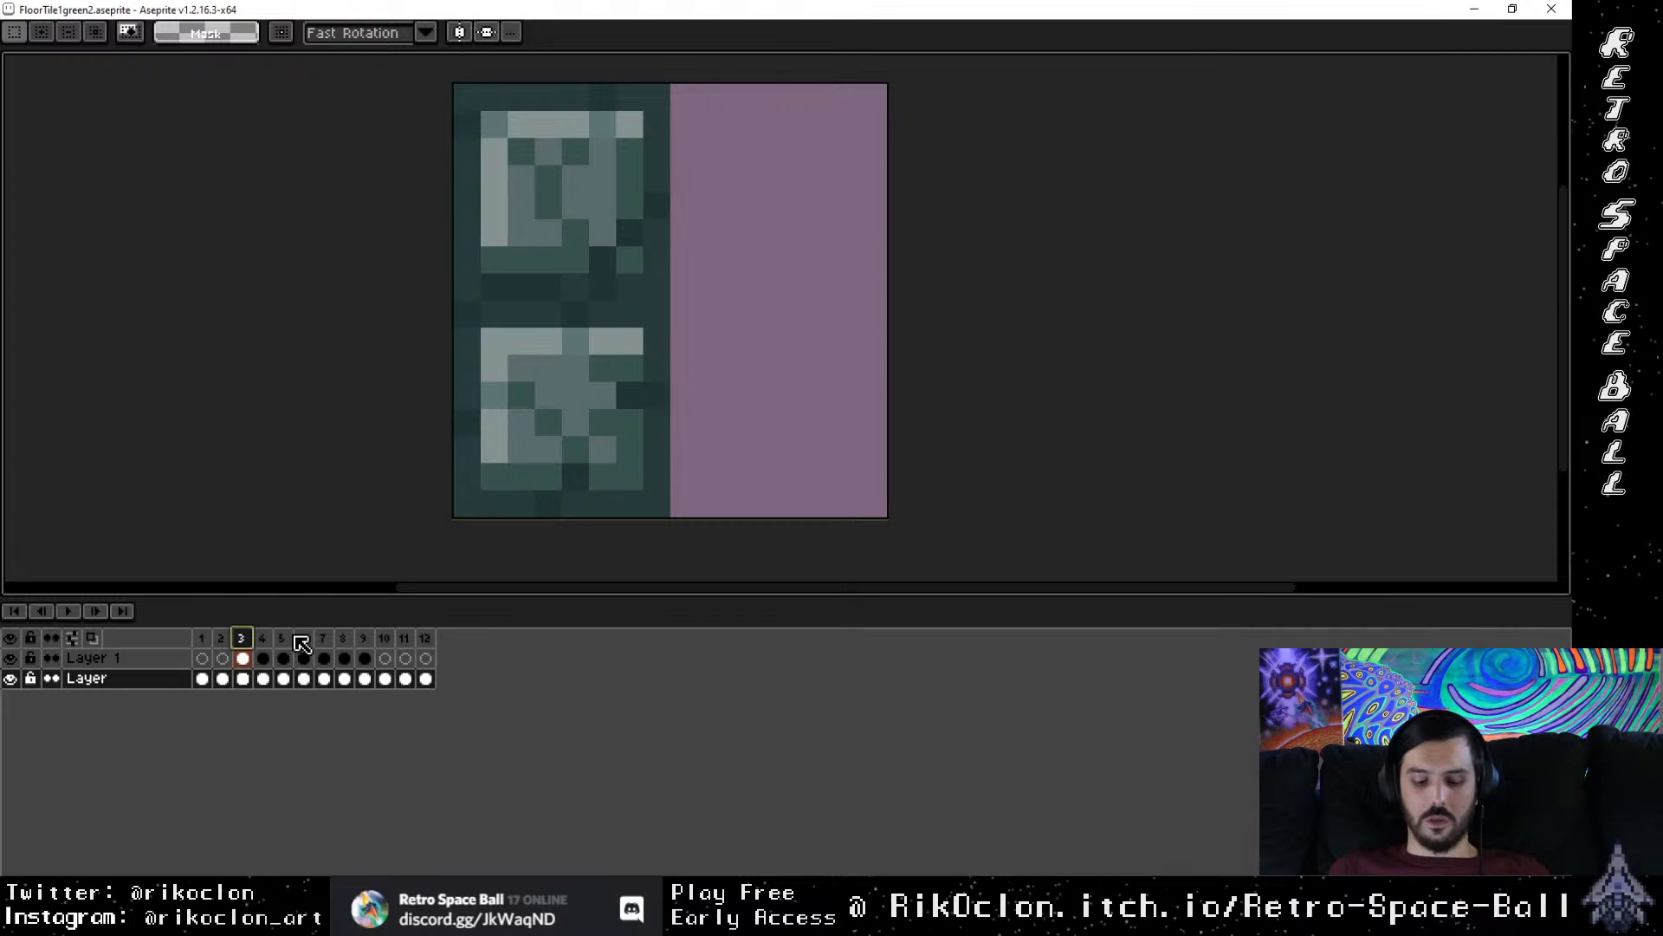
{"action": "key", "text": "i"}
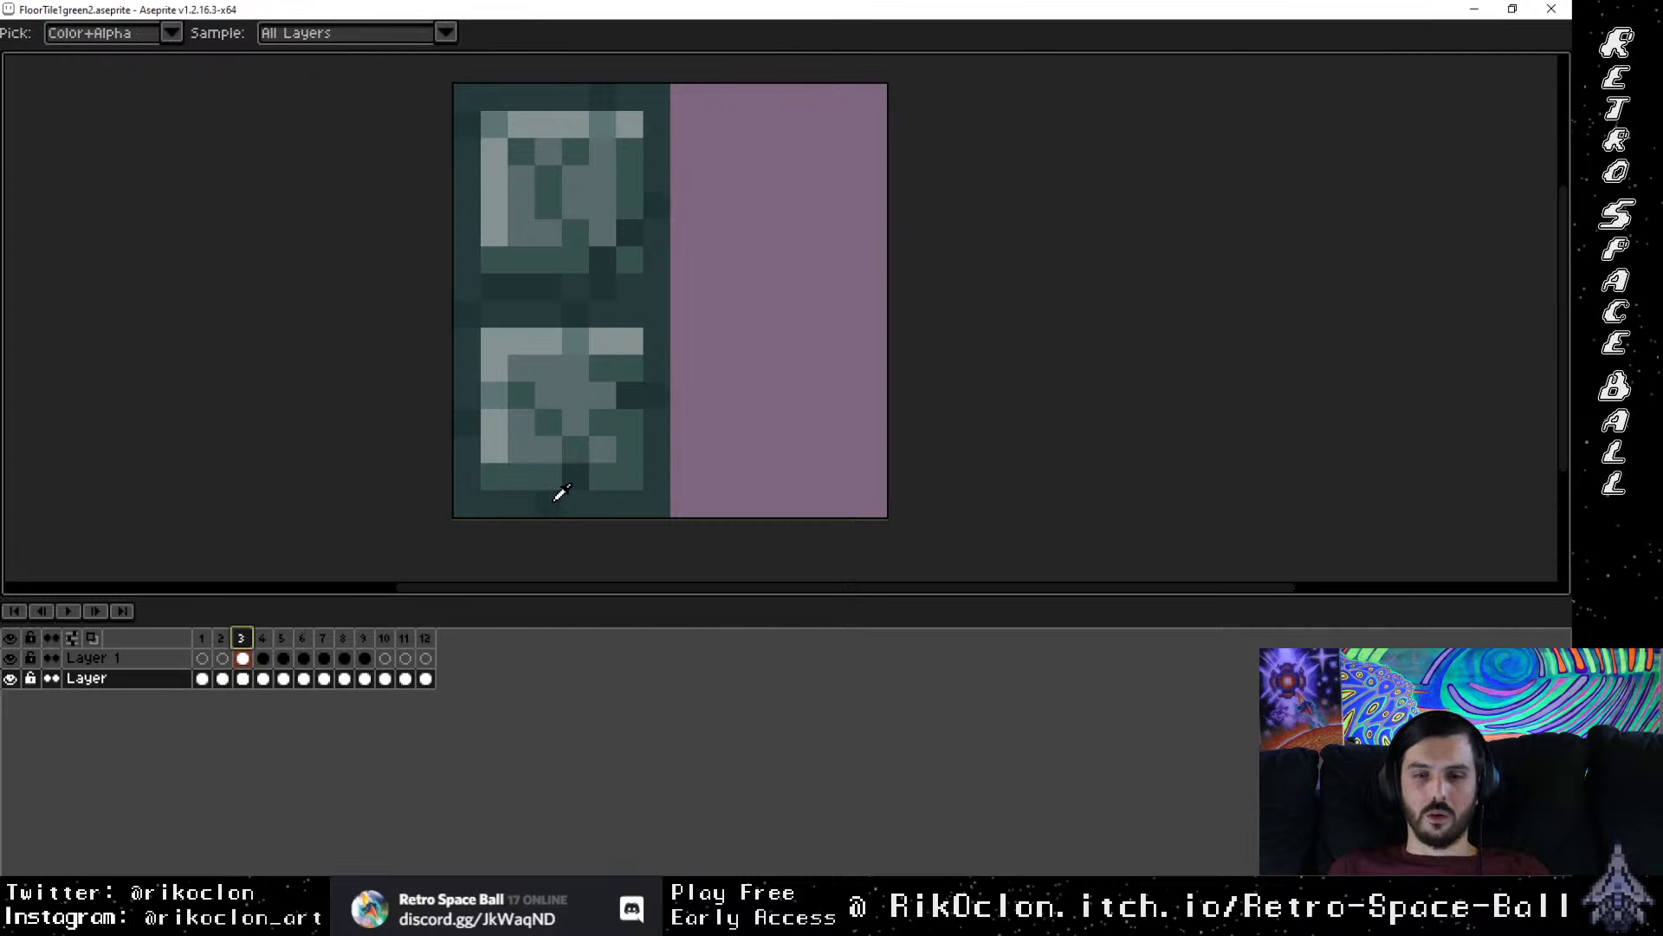
Step: On Layer 1 of frame 2, pencil dark crack lines running vertically through both tiles with branches to their right edges
{"action": "left_click", "coordinate": [221, 641]}
{"action": "left_click", "coordinate": [223, 659]}
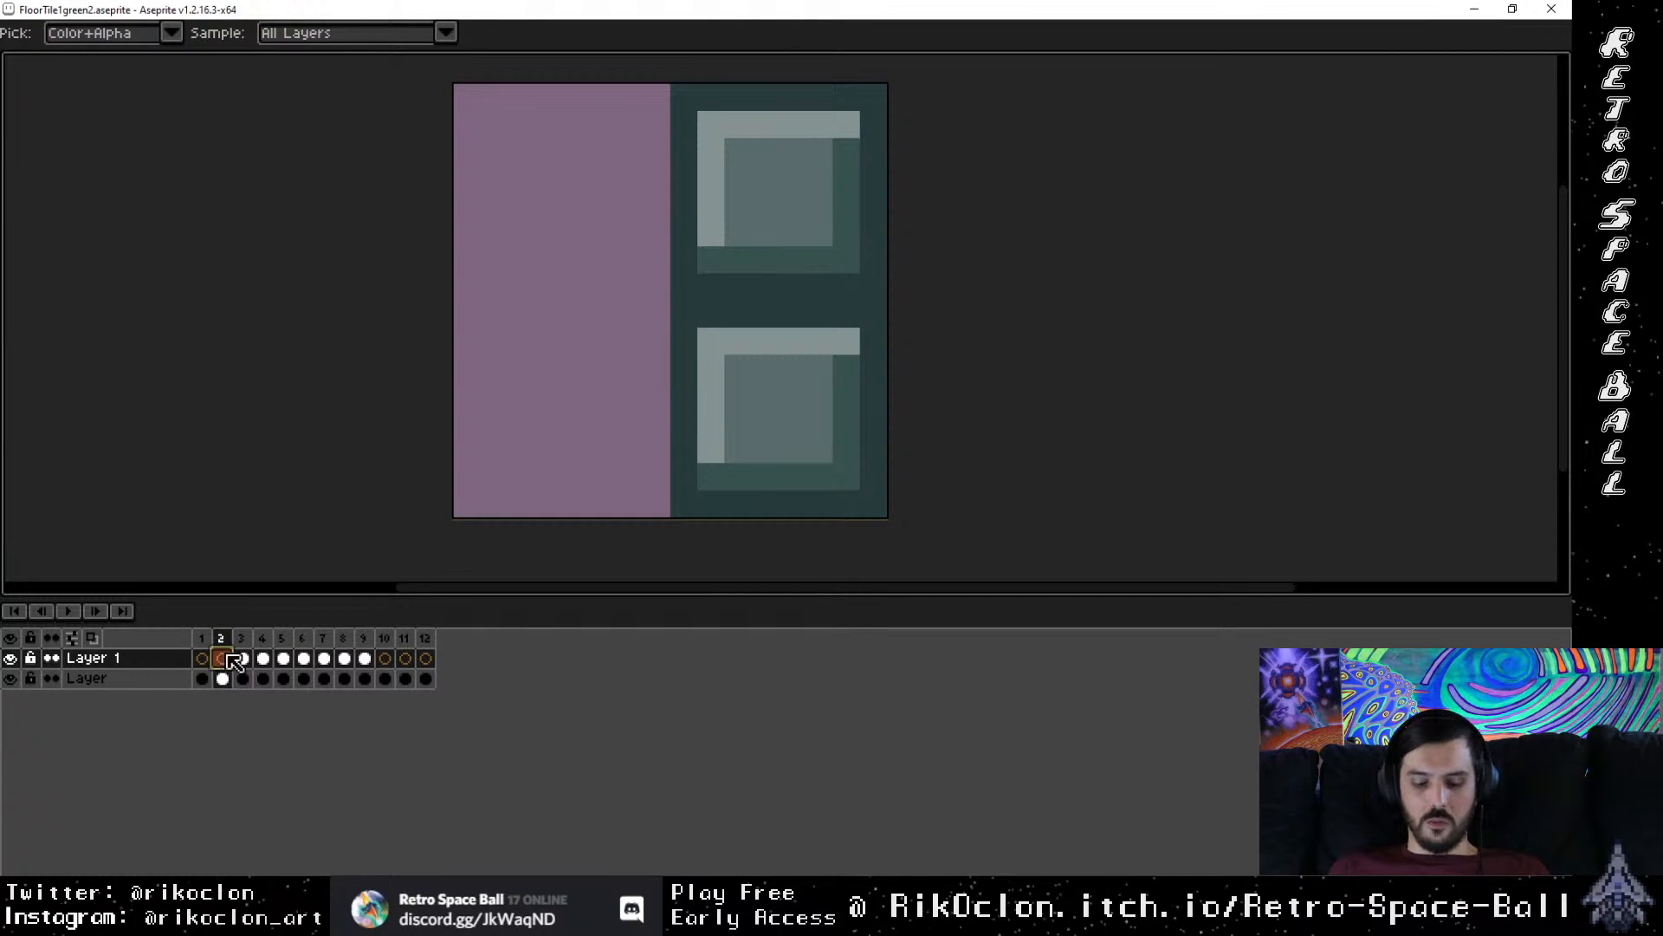
{"action": "key", "text": "b"}
{"action": "mouse_move", "coordinate": [749, 495]}
{"action": "left_mouse_down"}
{"action": "mouse_move", "coordinate": [804, 411]}
{"action": "mouse_move", "coordinate": [869, 389]}
{"action": "mouse_move", "coordinate": [778, 410]}
{"action": "mouse_move", "coordinate": [762, 348]}
{"action": "left_mouse_up"}
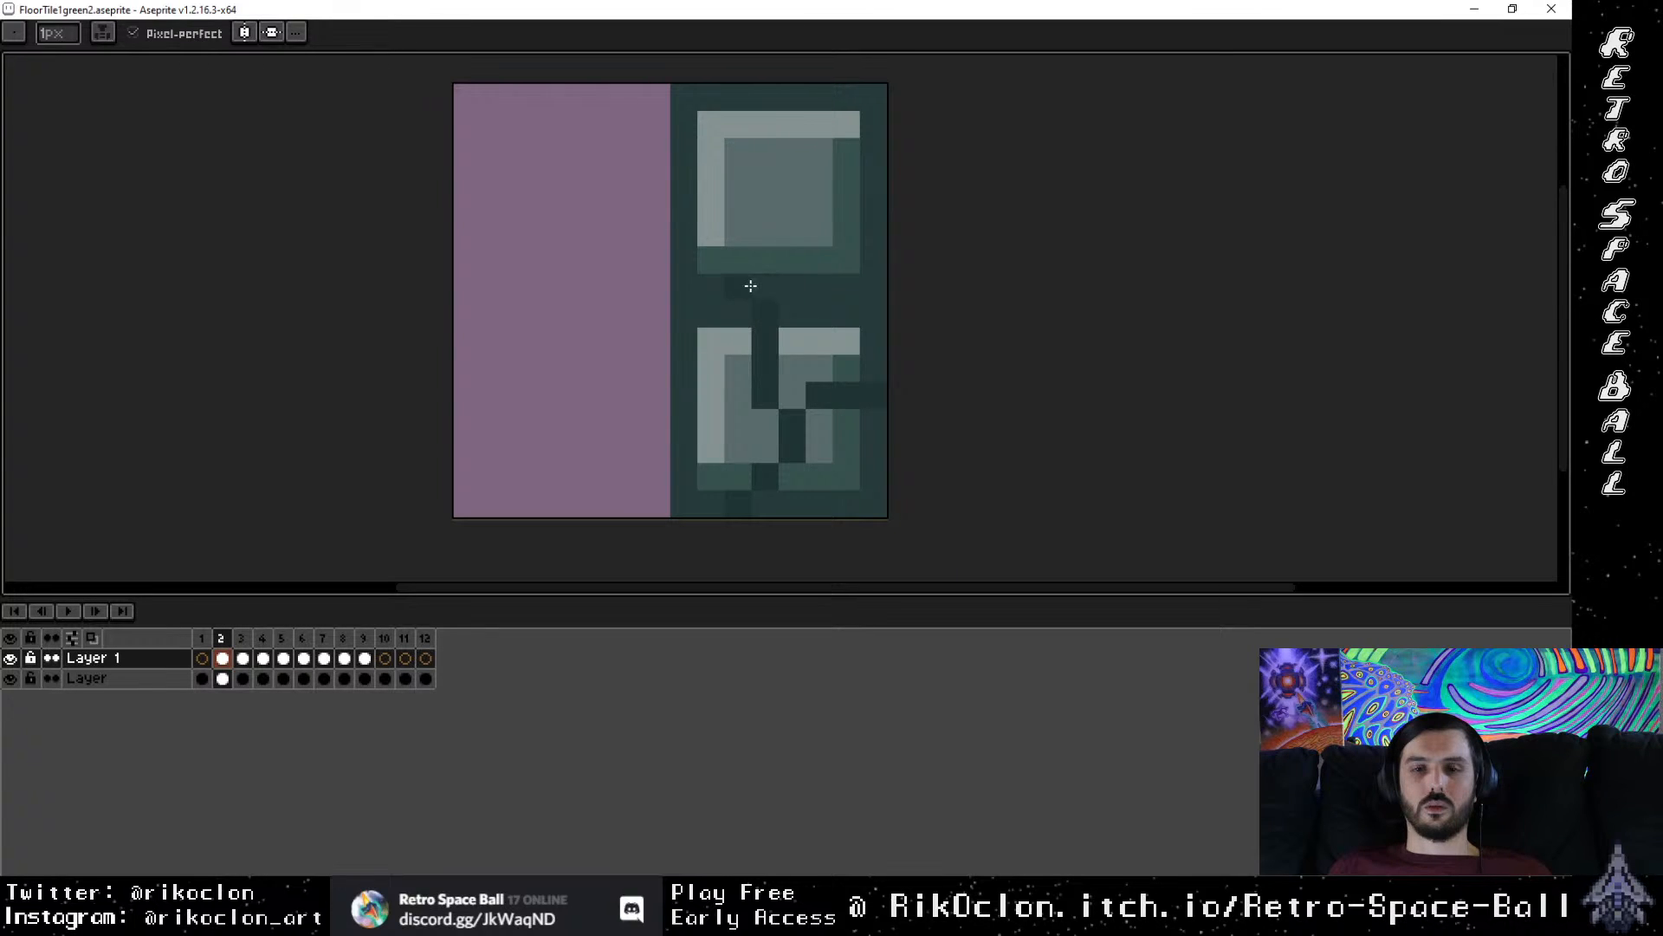
{"action": "mouse_move", "coordinate": [750, 286]}
{"action": "left_mouse_down"}
{"action": "mouse_move", "coordinate": [759, 223]}
{"action": "mouse_move", "coordinate": [863, 175]}
{"action": "mouse_move", "coordinate": [794, 156]}
{"action": "mouse_move", "coordinate": [789, 93]}
{"action": "left_mouse_up"}
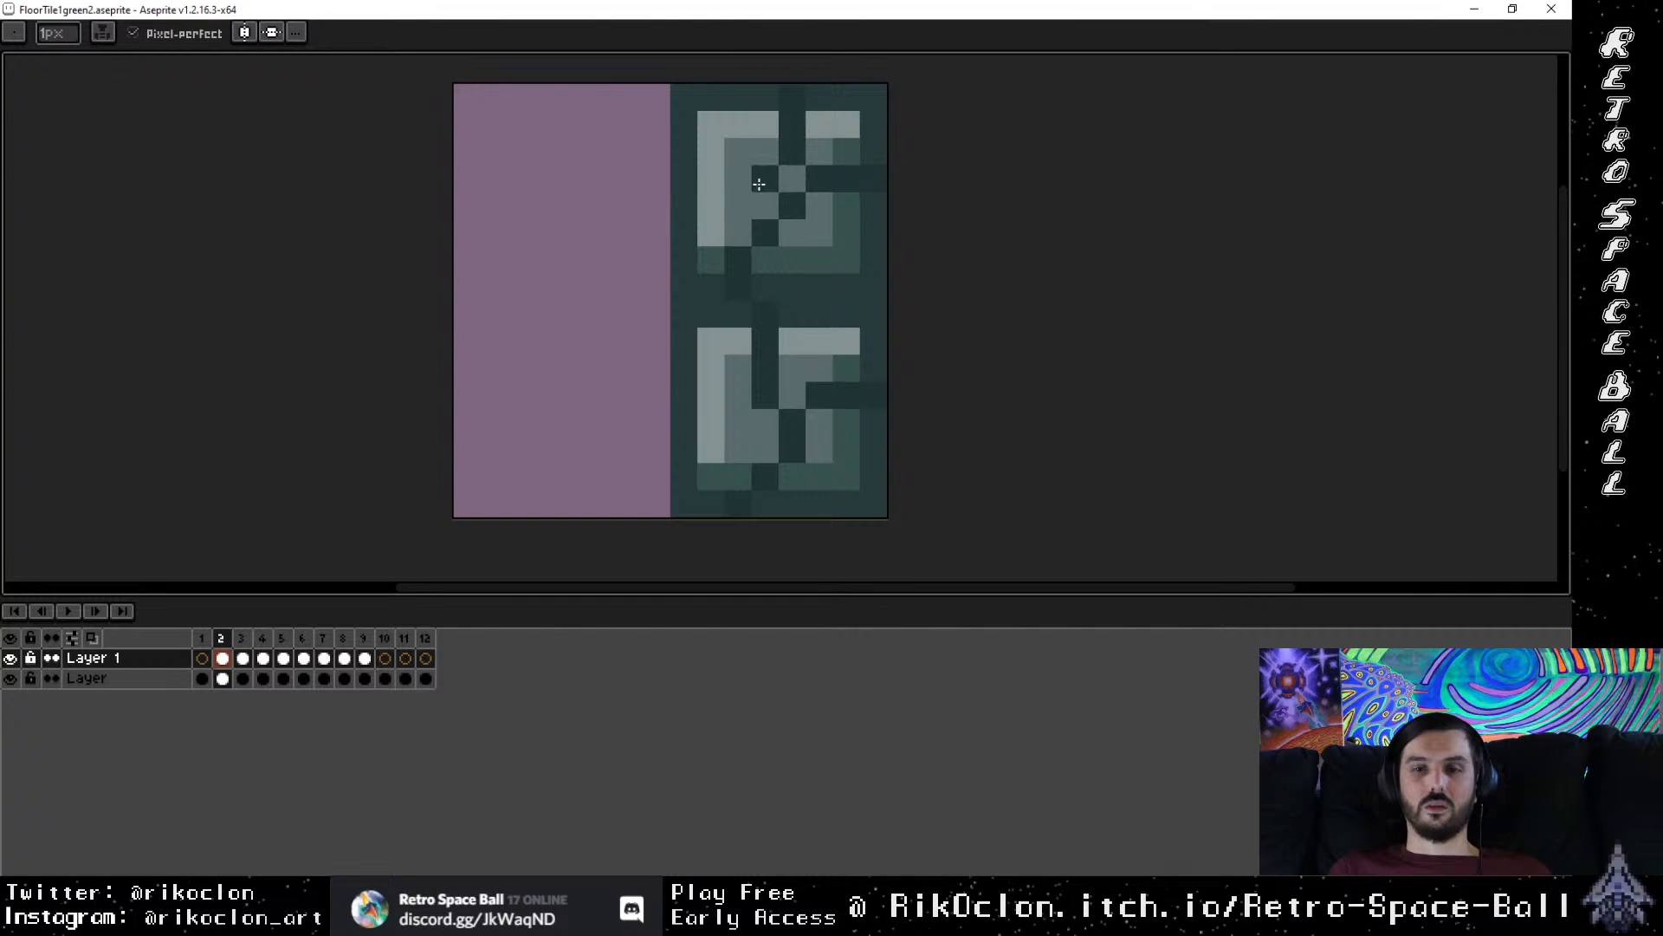
Step: Add dark crack branches reaching the left edge of both tiles on frame 2 and erase the excess crack pixels
{"action": "mouse_move", "coordinate": [759, 183]}
{"action": "left_mouse_down"}
{"action": "mouse_move", "coordinate": [689, 169]}
{"action": "mouse_move", "coordinate": [721, 162]}
{"action": "mouse_move", "coordinate": [745, 218]}
{"action": "mouse_move", "coordinate": [713, 175]}
{"action": "left_mouse_up"}
{"action": "key", "text": "ctrl+z"}
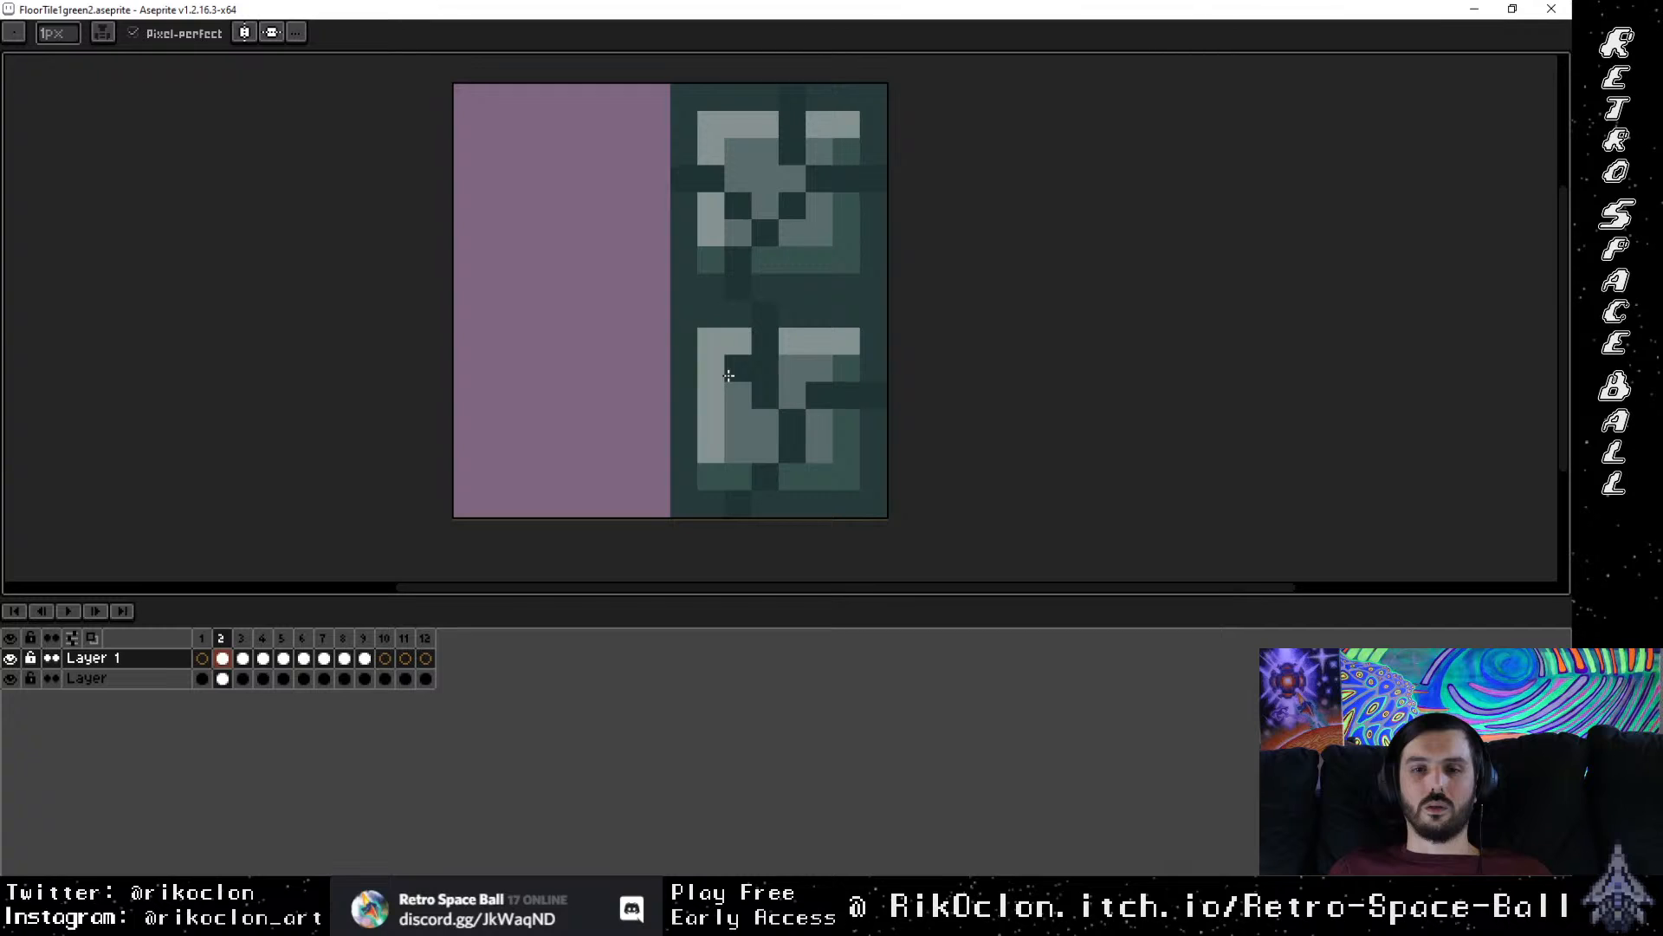
{"action": "left_click_drag", "start_coordinate": [729, 375], "coordinate": [688, 395]}
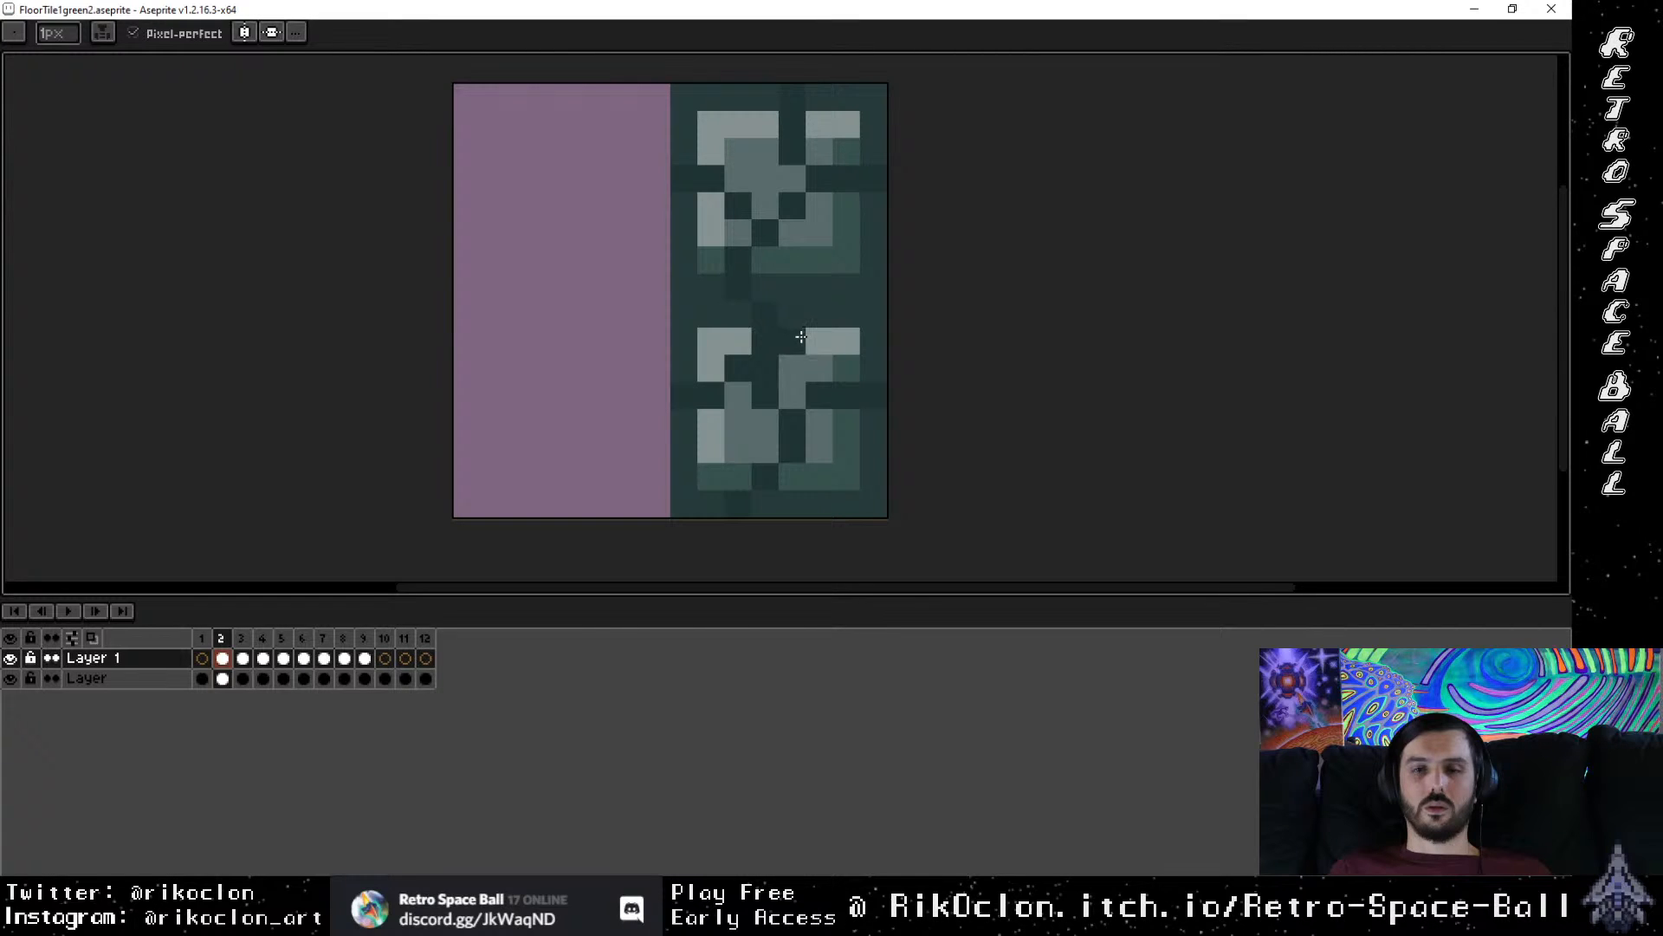
{"action": "key", "text": "e"}
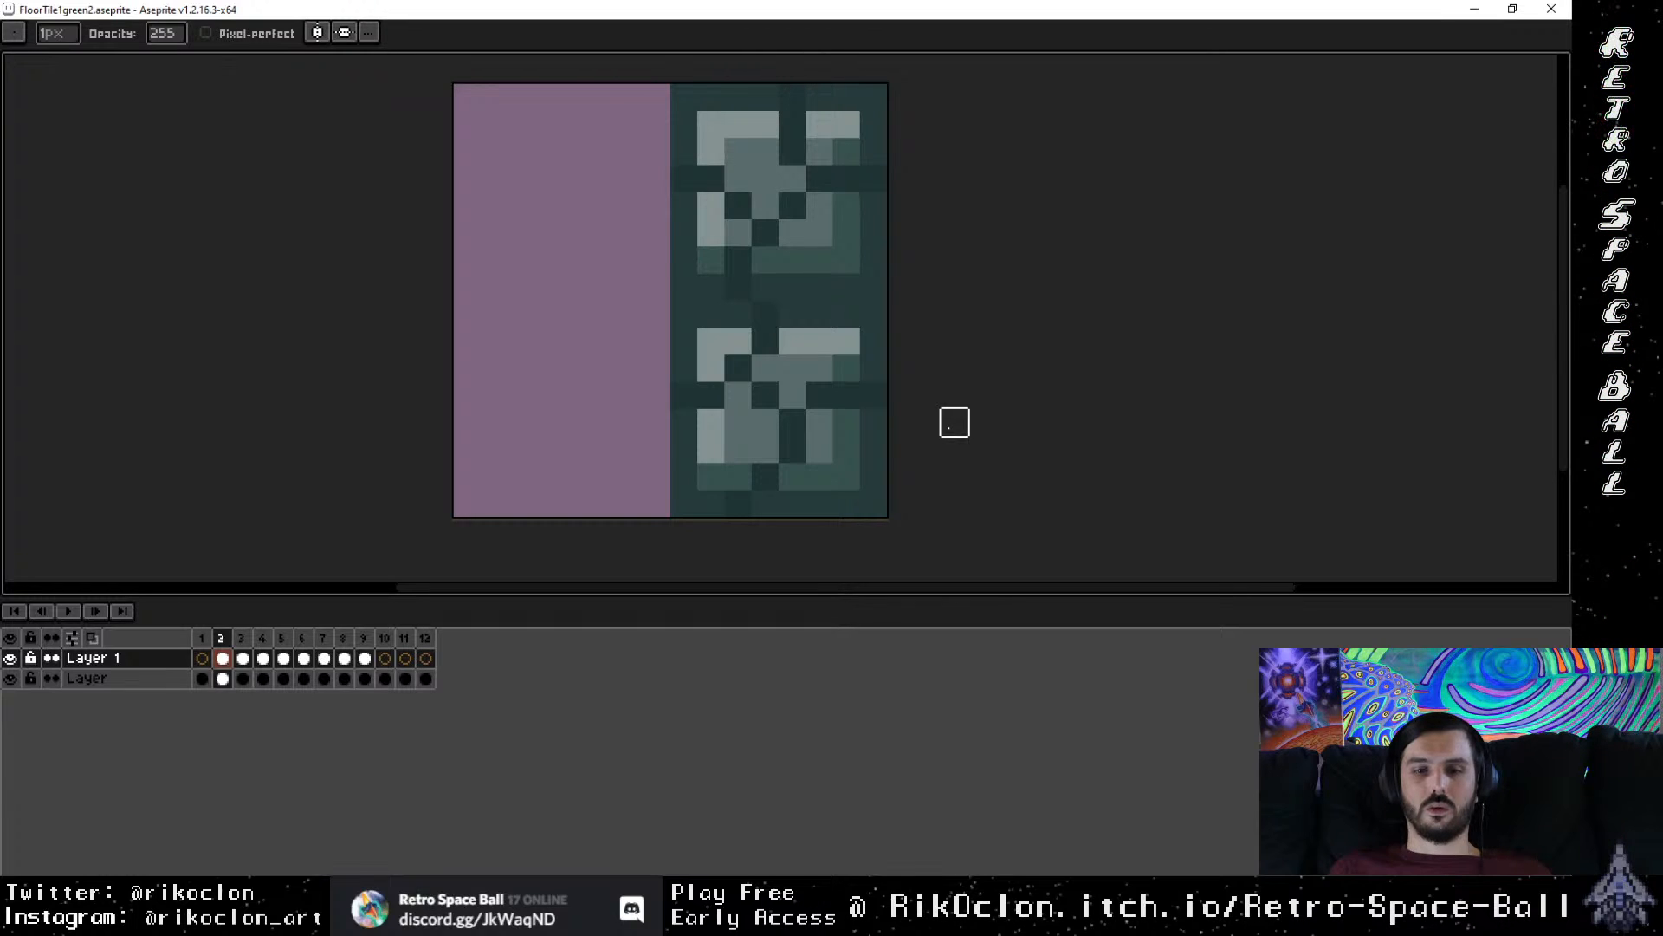
Step: Split the vertical crack ends at frame 2's outer top and bottom borders by erasing the centre pixel and adding dark pixels beside it
{"action": "key", "text": "b"}
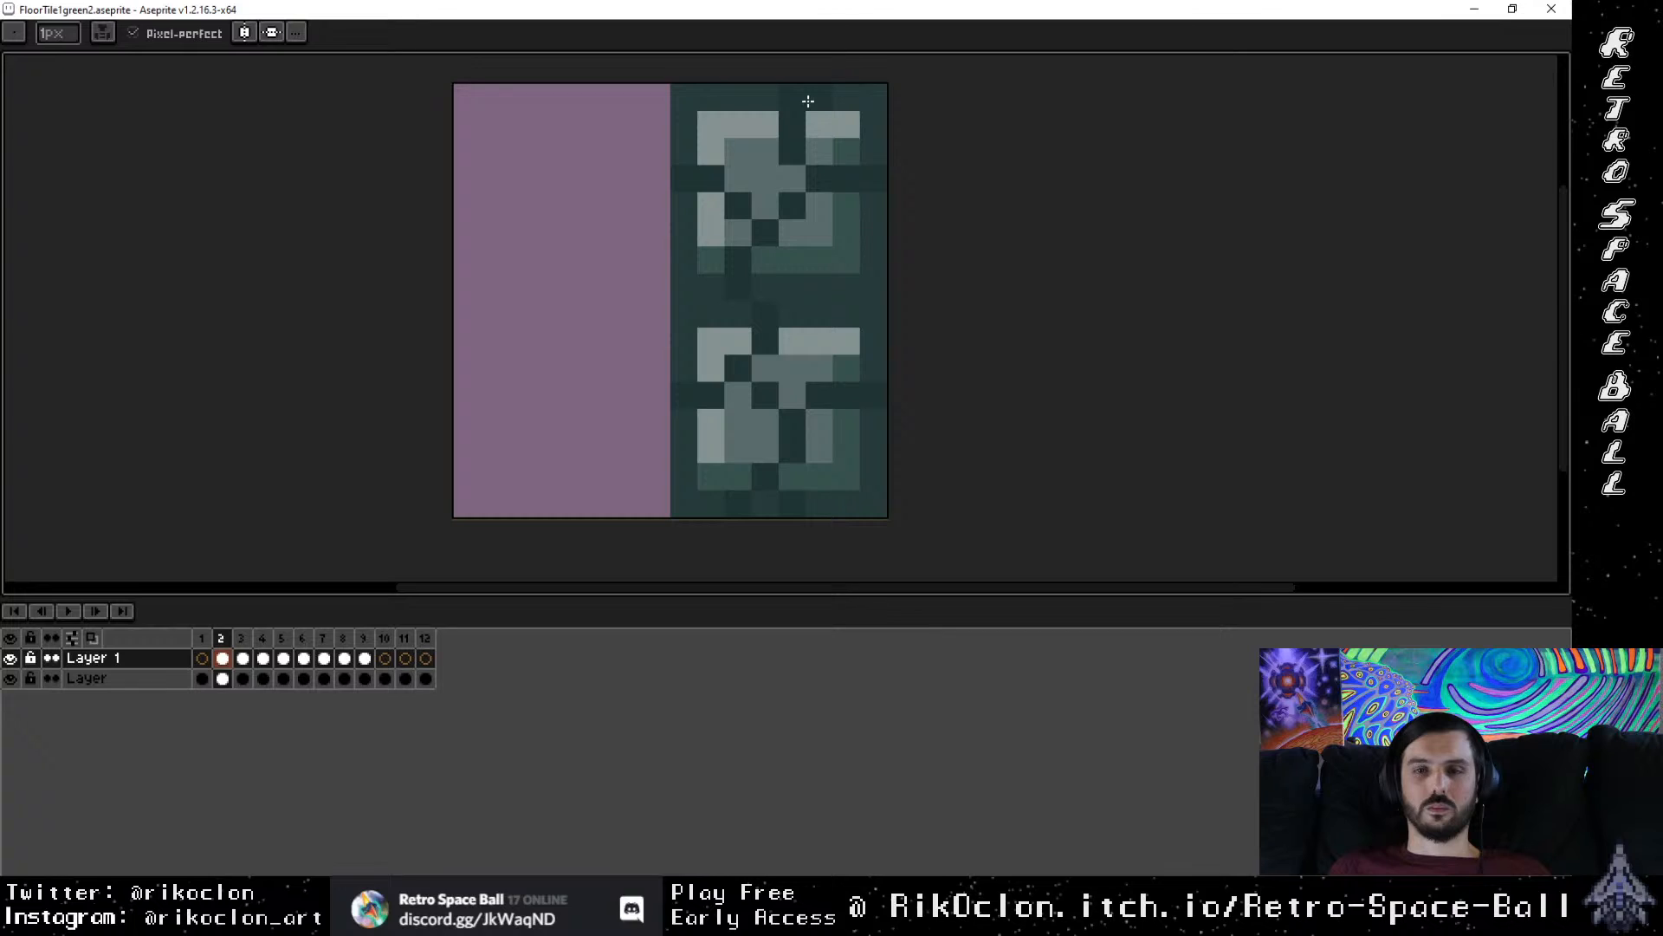
{"action": "left_click", "coordinate": [786, 265]}
{"action": "key", "text": "e"}
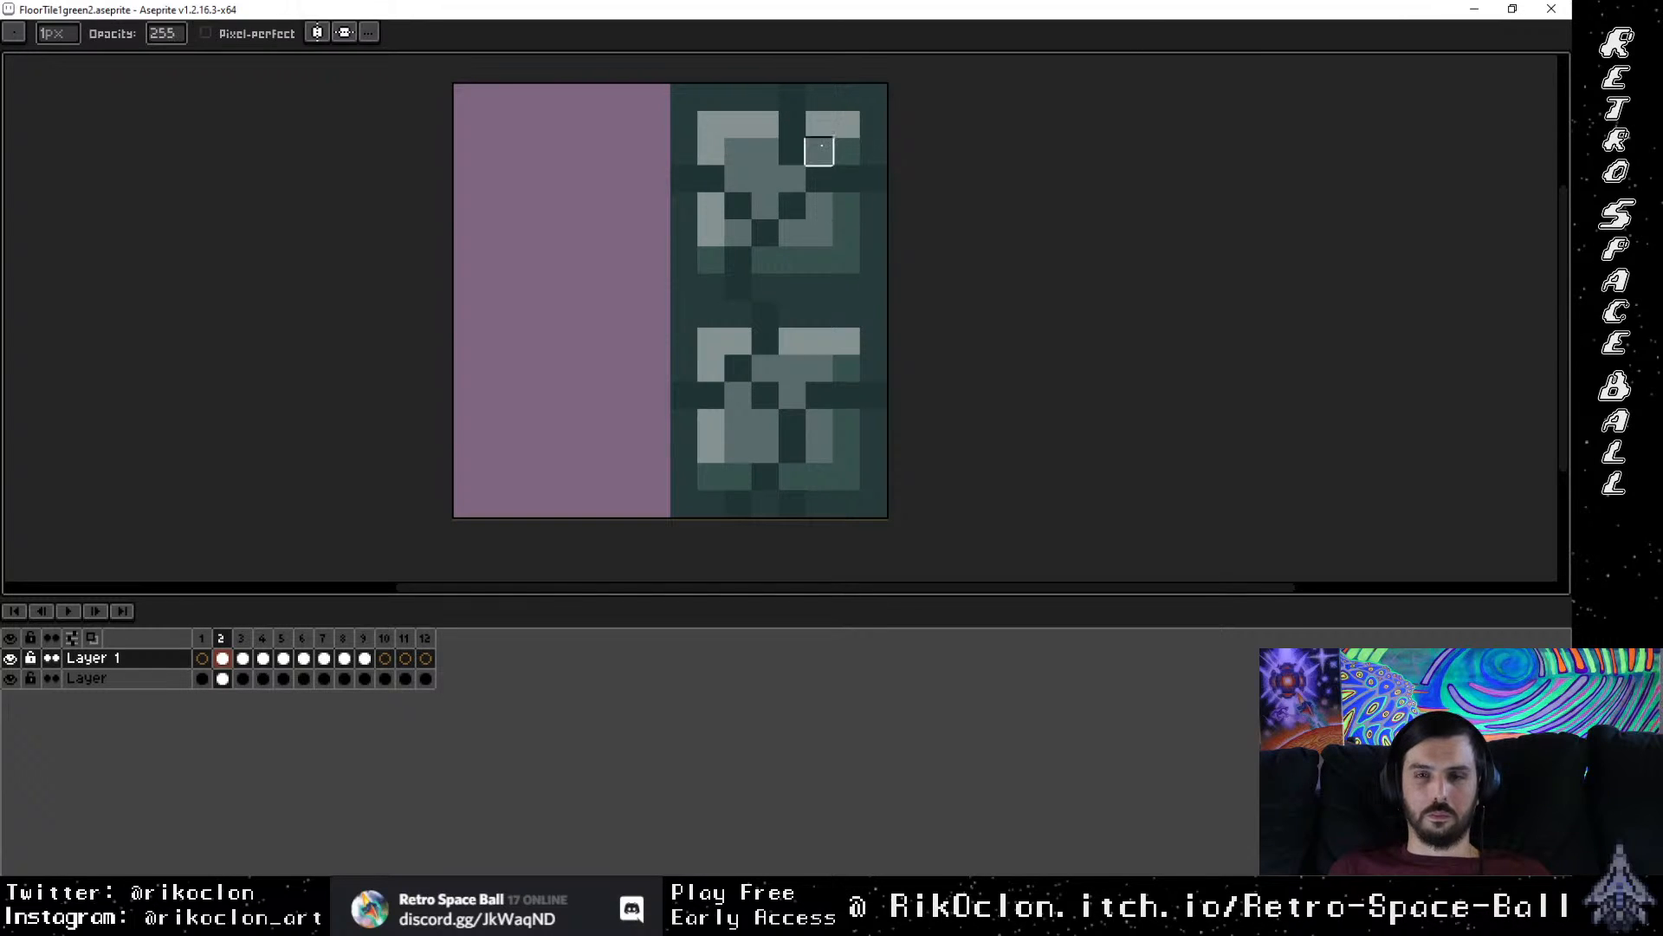
{"action": "left_click", "coordinate": [791, 99]}
{"action": "key", "text": "b"}
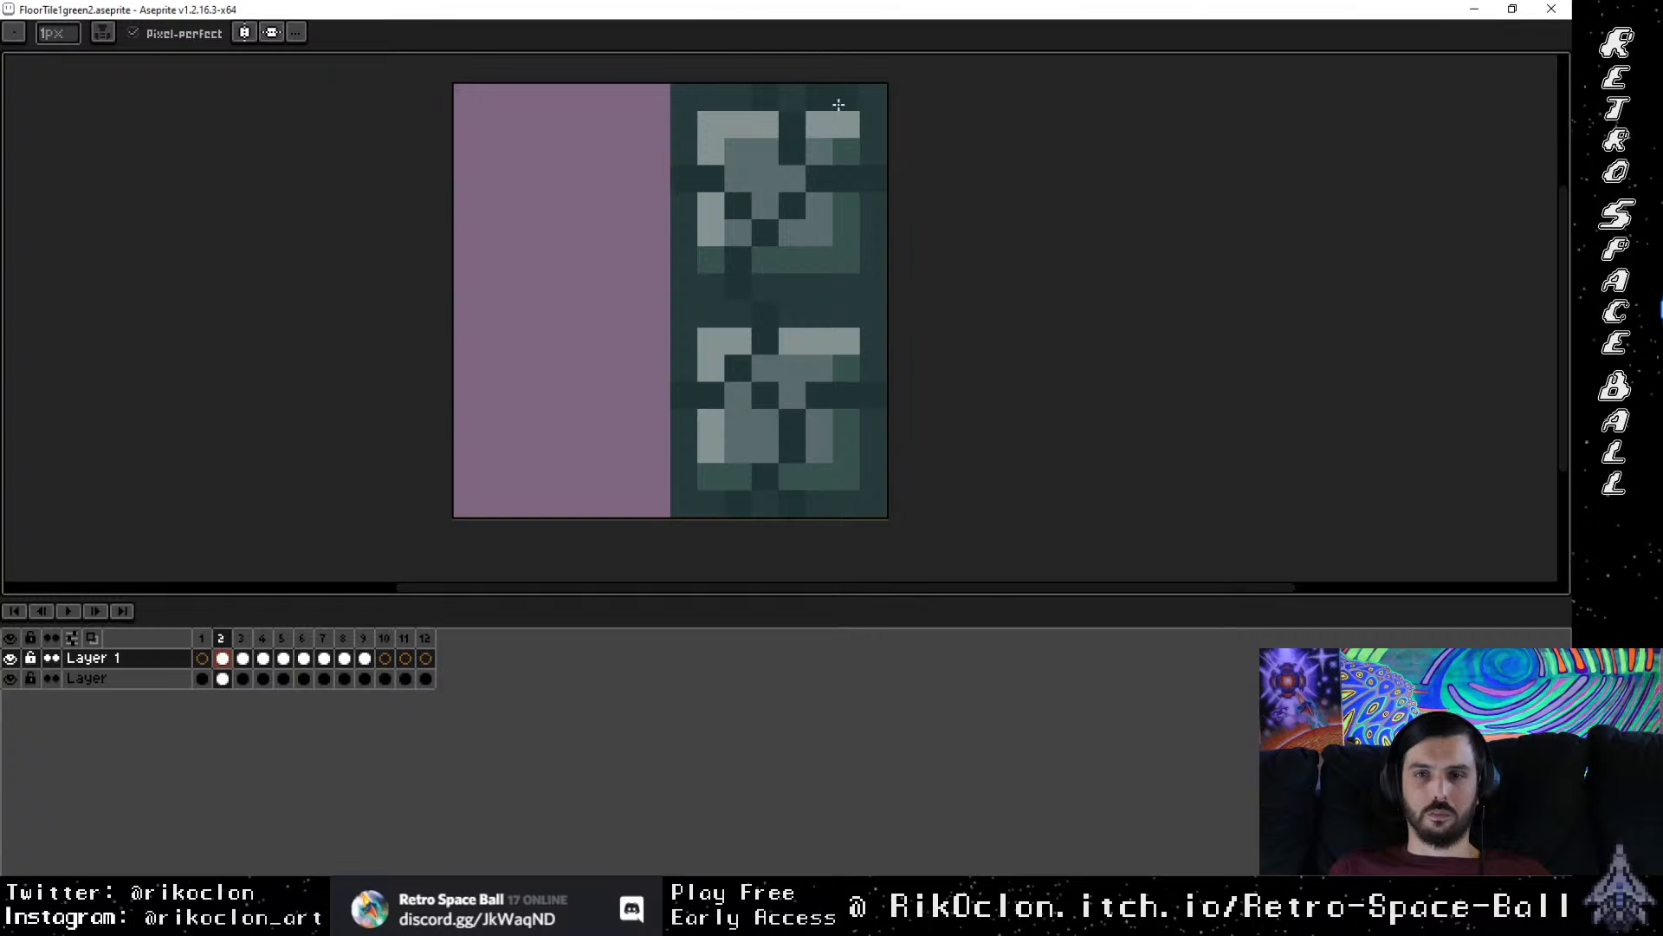
Step: Split both tiles' crack ends at the right border of frame 2, erasing each end pixel and adding dark pixels above and below
{"action": "key", "text": "e"}
{"action": "left_click", "coordinate": [872, 178]}
{"action": "key", "text": "b"}
{"action": "left_click", "coordinate": [866, 159]}
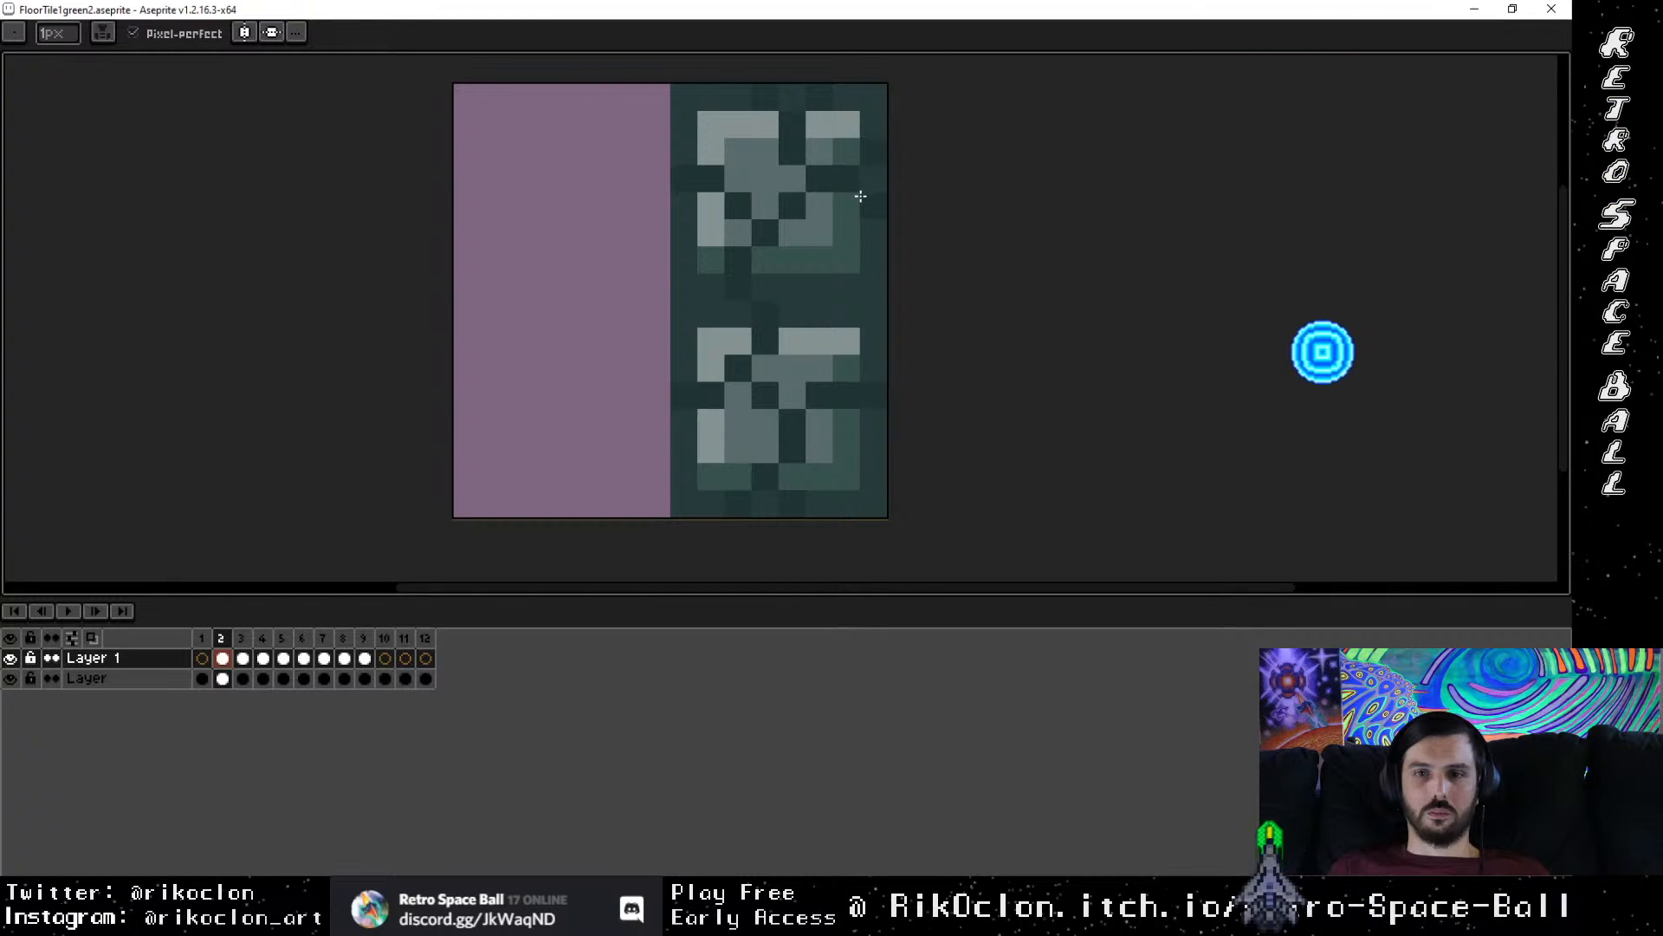
{"action": "left_click", "coordinate": [863, 197]}
{"action": "key", "text": "e"}
{"action": "left_click", "coordinate": [874, 394]}
{"action": "key", "text": "b"}
{"action": "left_click", "coordinate": [879, 365]}
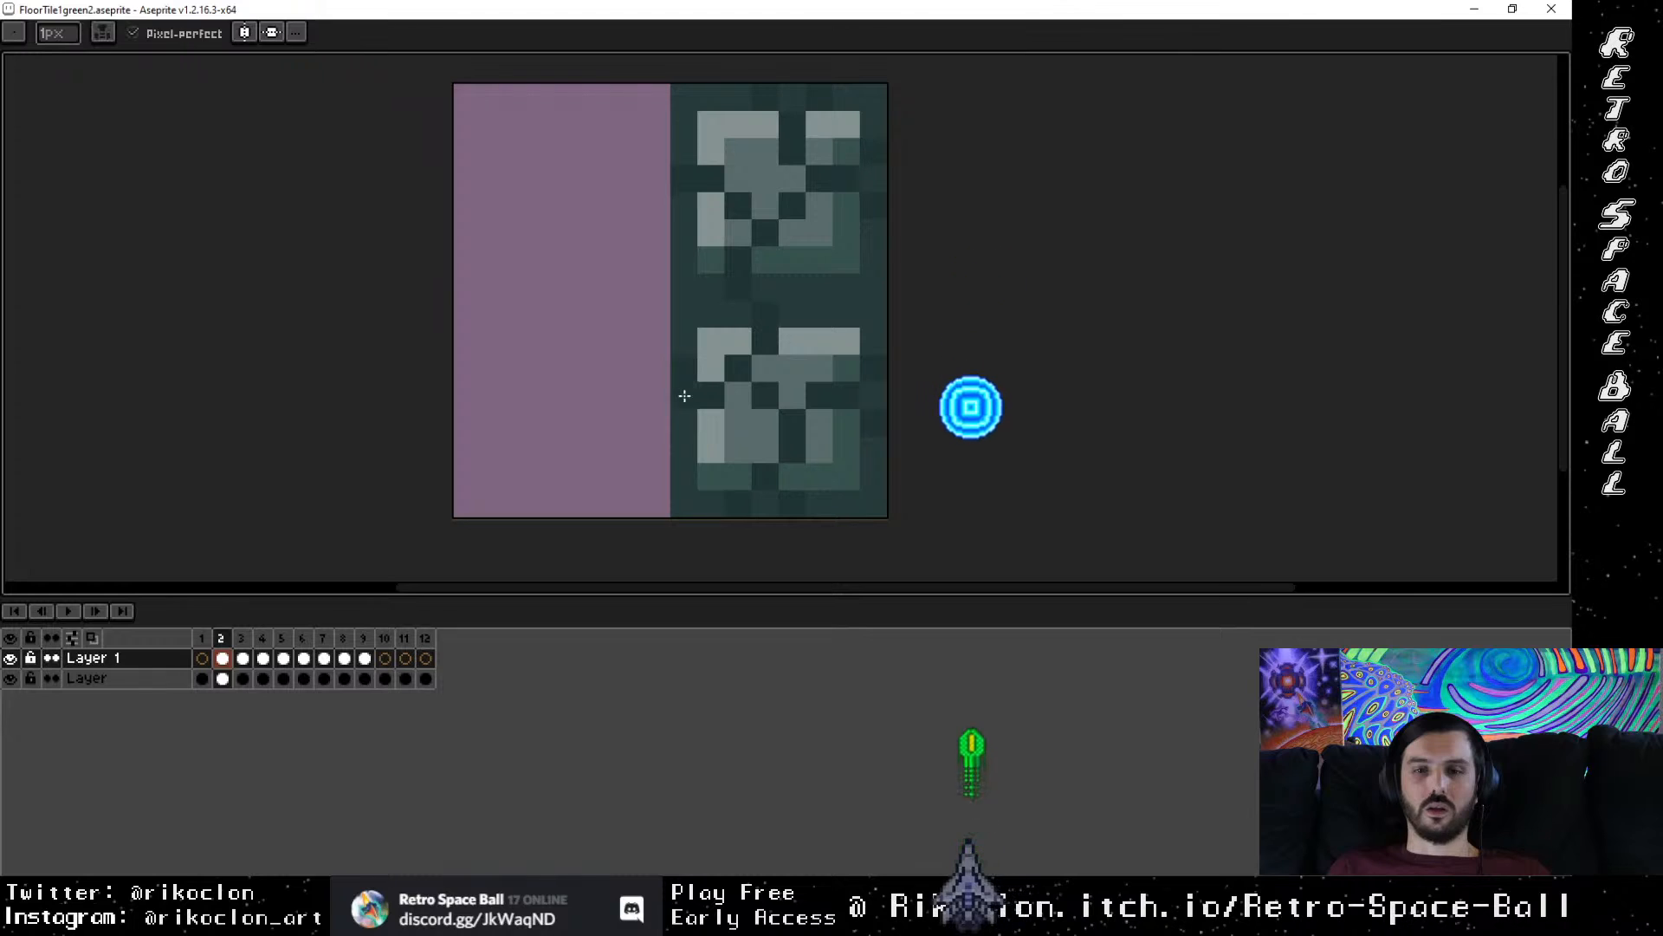
Step: Split the crack ends at the left border of both frame 2 tiles into dark pixels above and below
{"action": "left_click", "coordinate": [683, 208]}
{"action": "key", "text": "e"}
{"action": "left_click", "coordinate": [684, 179]}
{"action": "key", "text": "b"}
{"action": "left_click", "coordinate": [691, 145]}
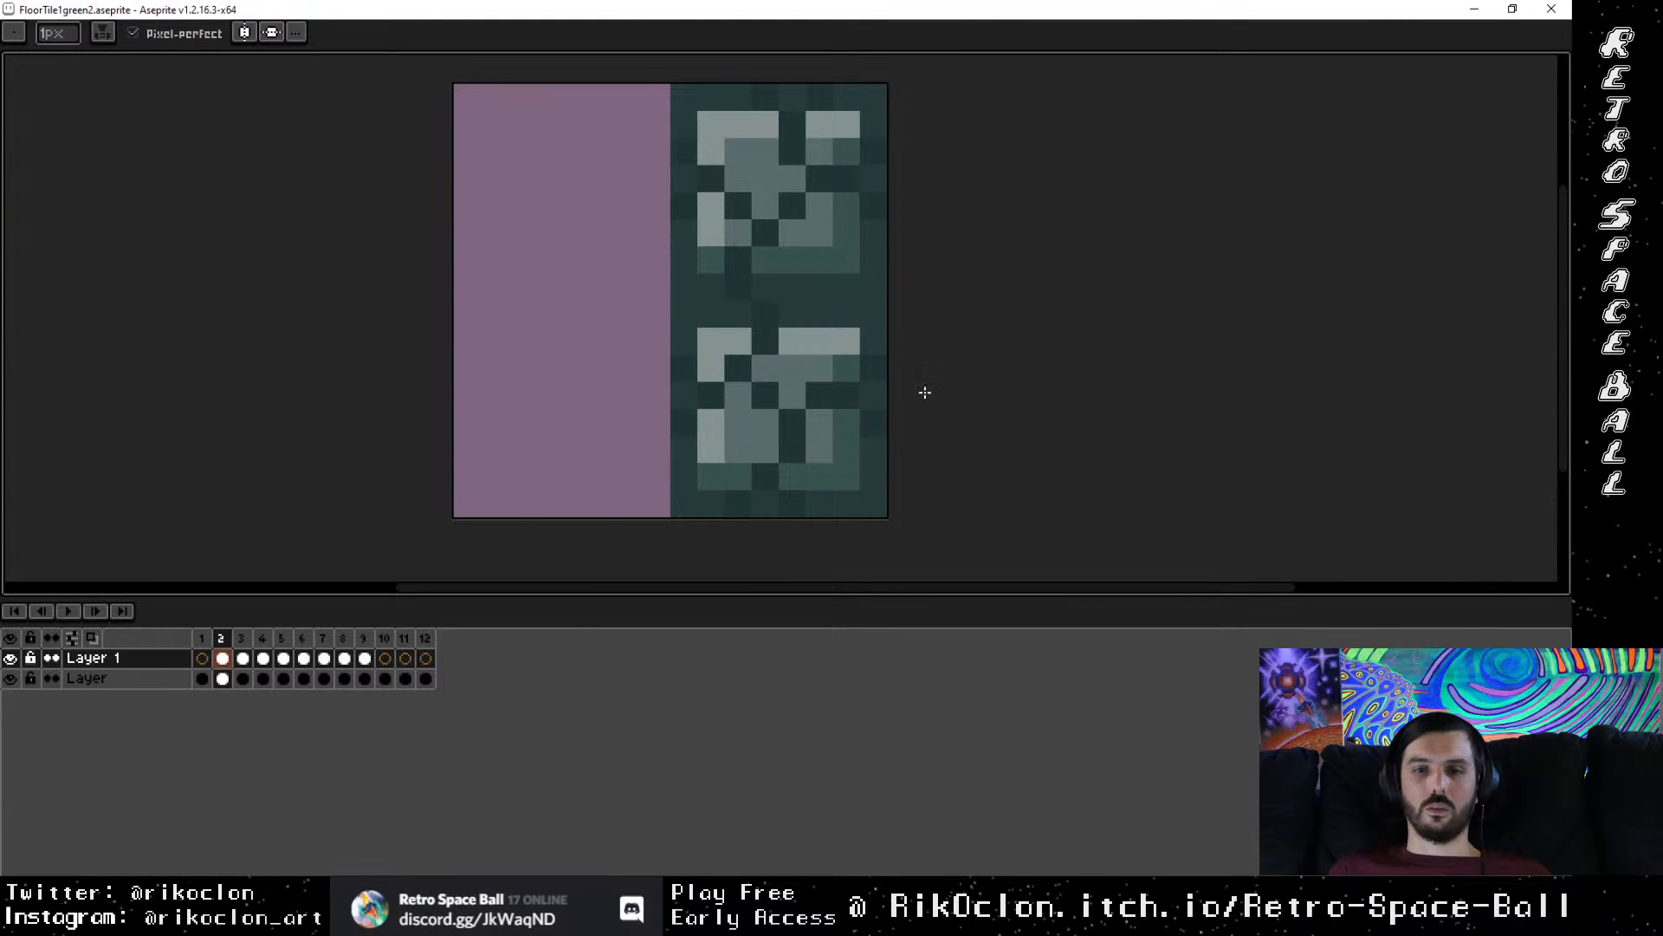
Step: On Layer 1 of frame 3, rework the crack ends along the left border of both tiles with dark pixels
{"action": "left_click", "coordinate": [246, 652]}
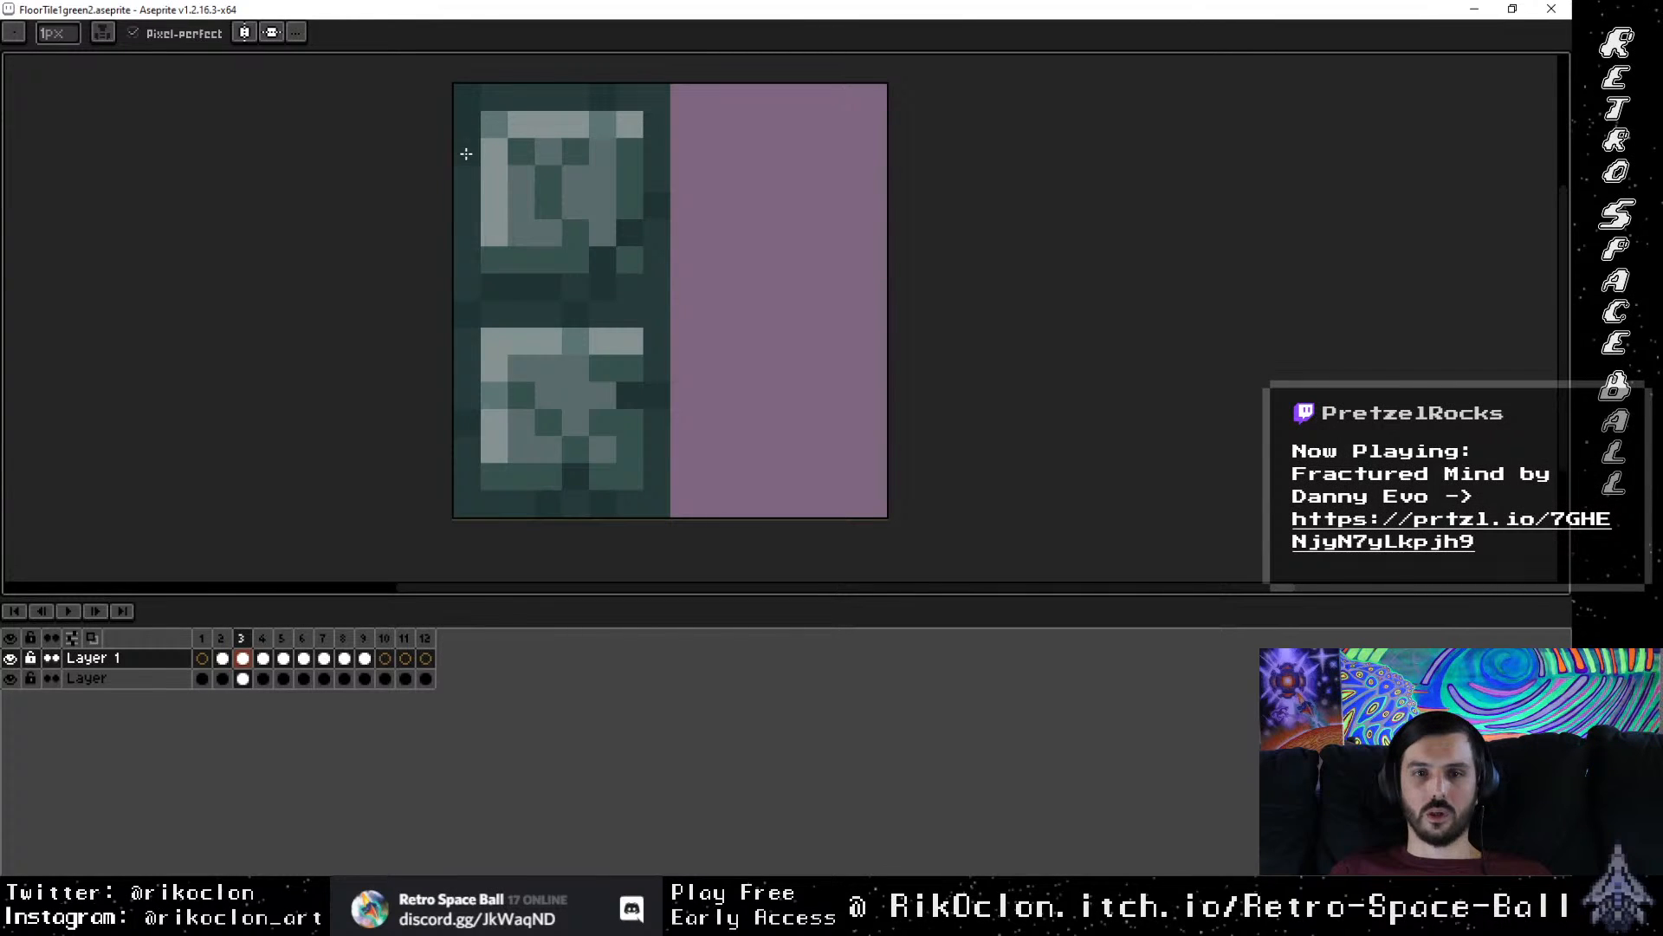
{"action": "key", "text": "e"}
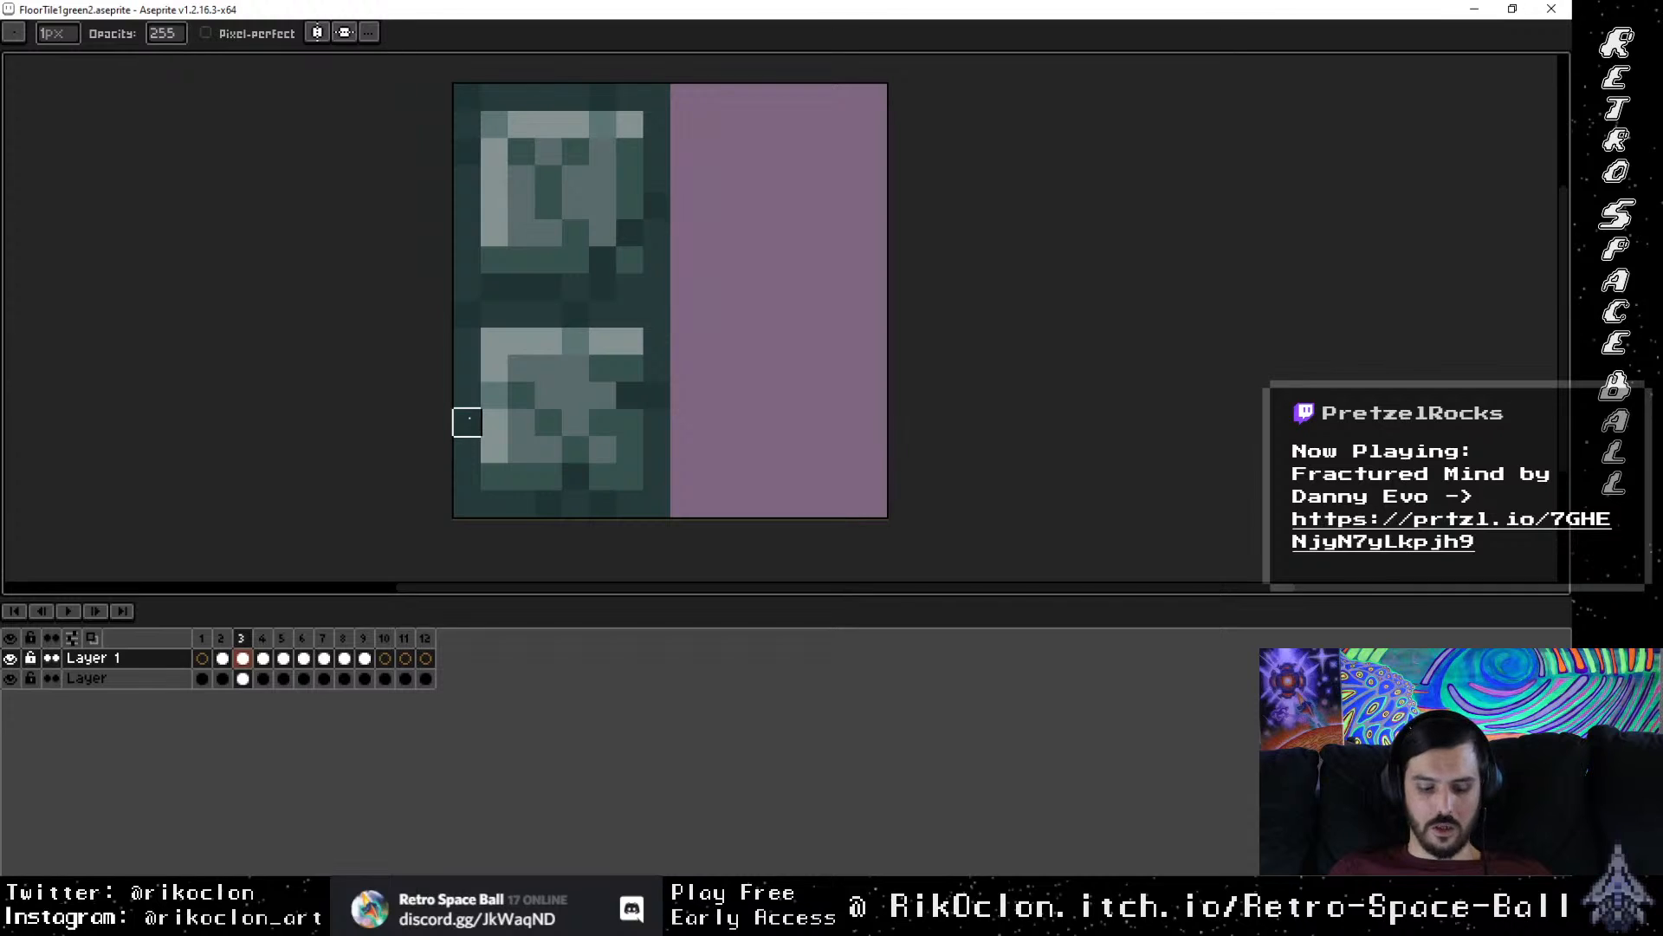
{"action": "key", "text": "b"}
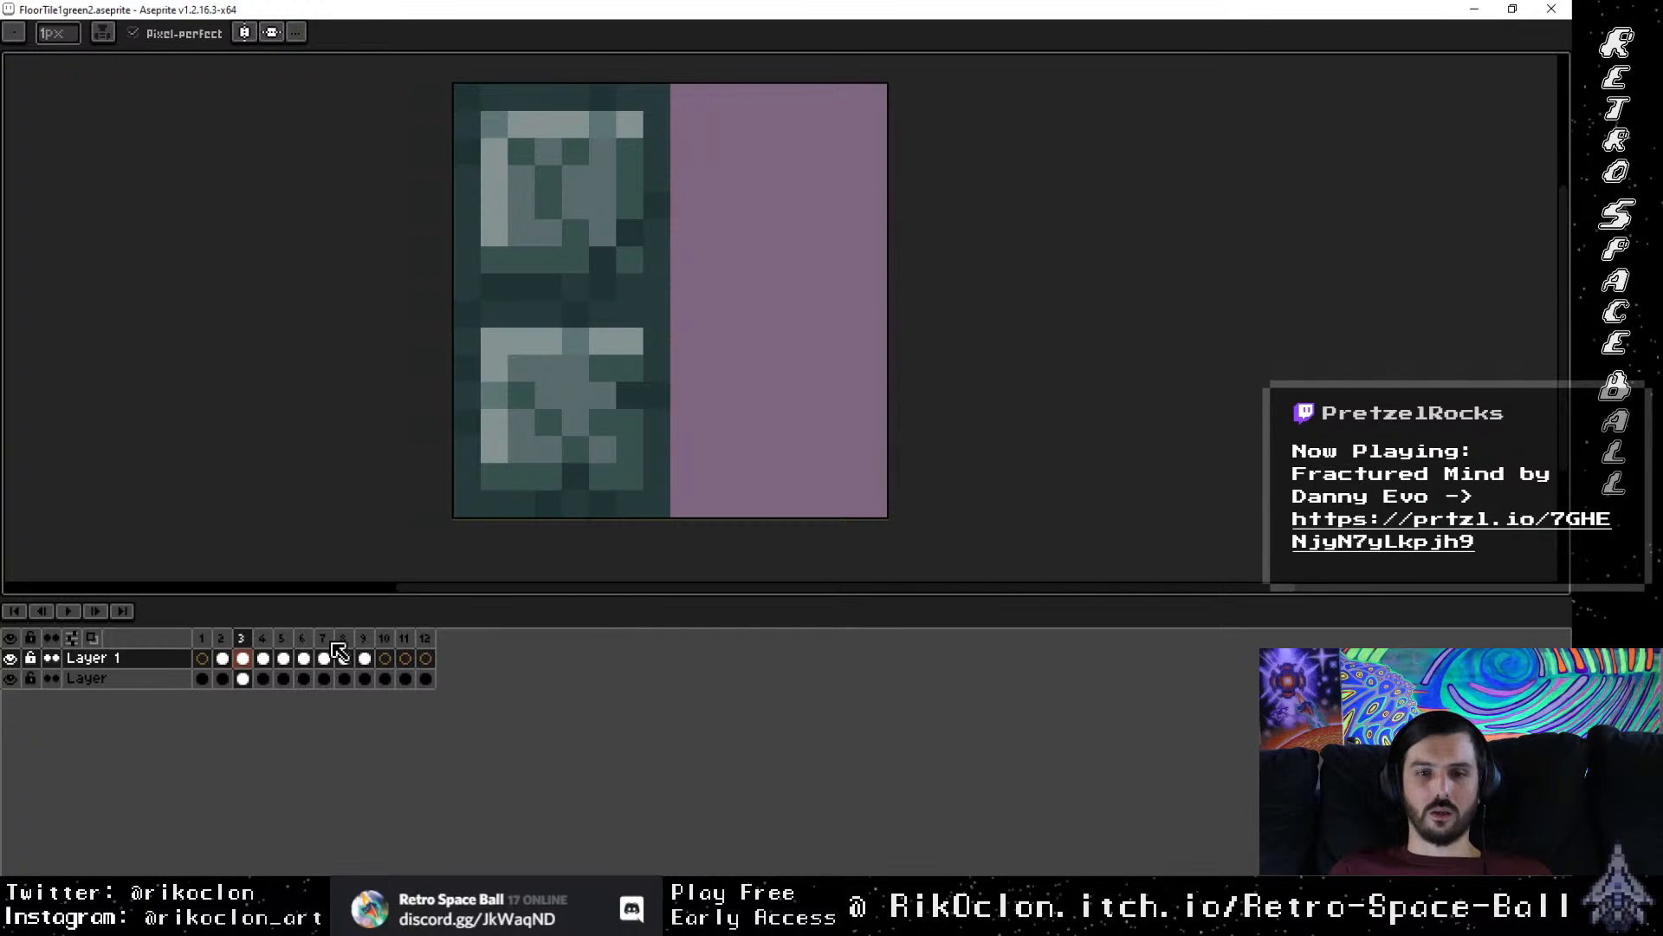
Step: On Layer 1 of frame 6, split the crack end on the lower-left tile's right border and flank the one below the upper-right tile
{"action": "left_click", "coordinate": [263, 639]}
{"action": "left_click", "coordinate": [305, 651]}
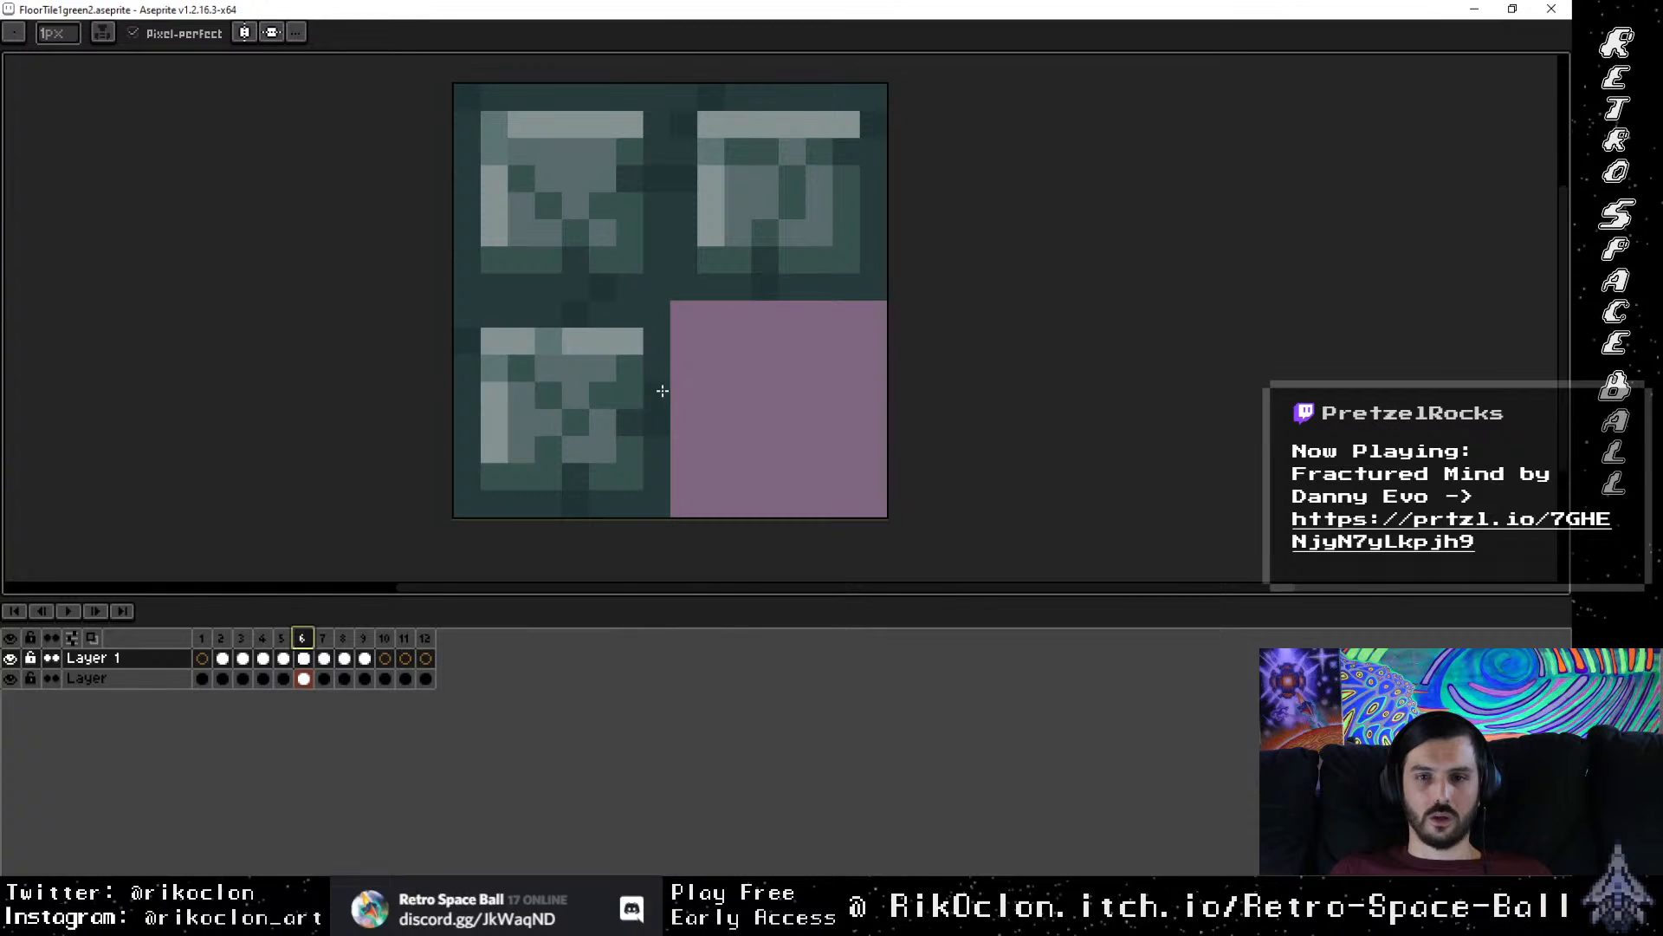
{"action": "key", "text": "Up"}
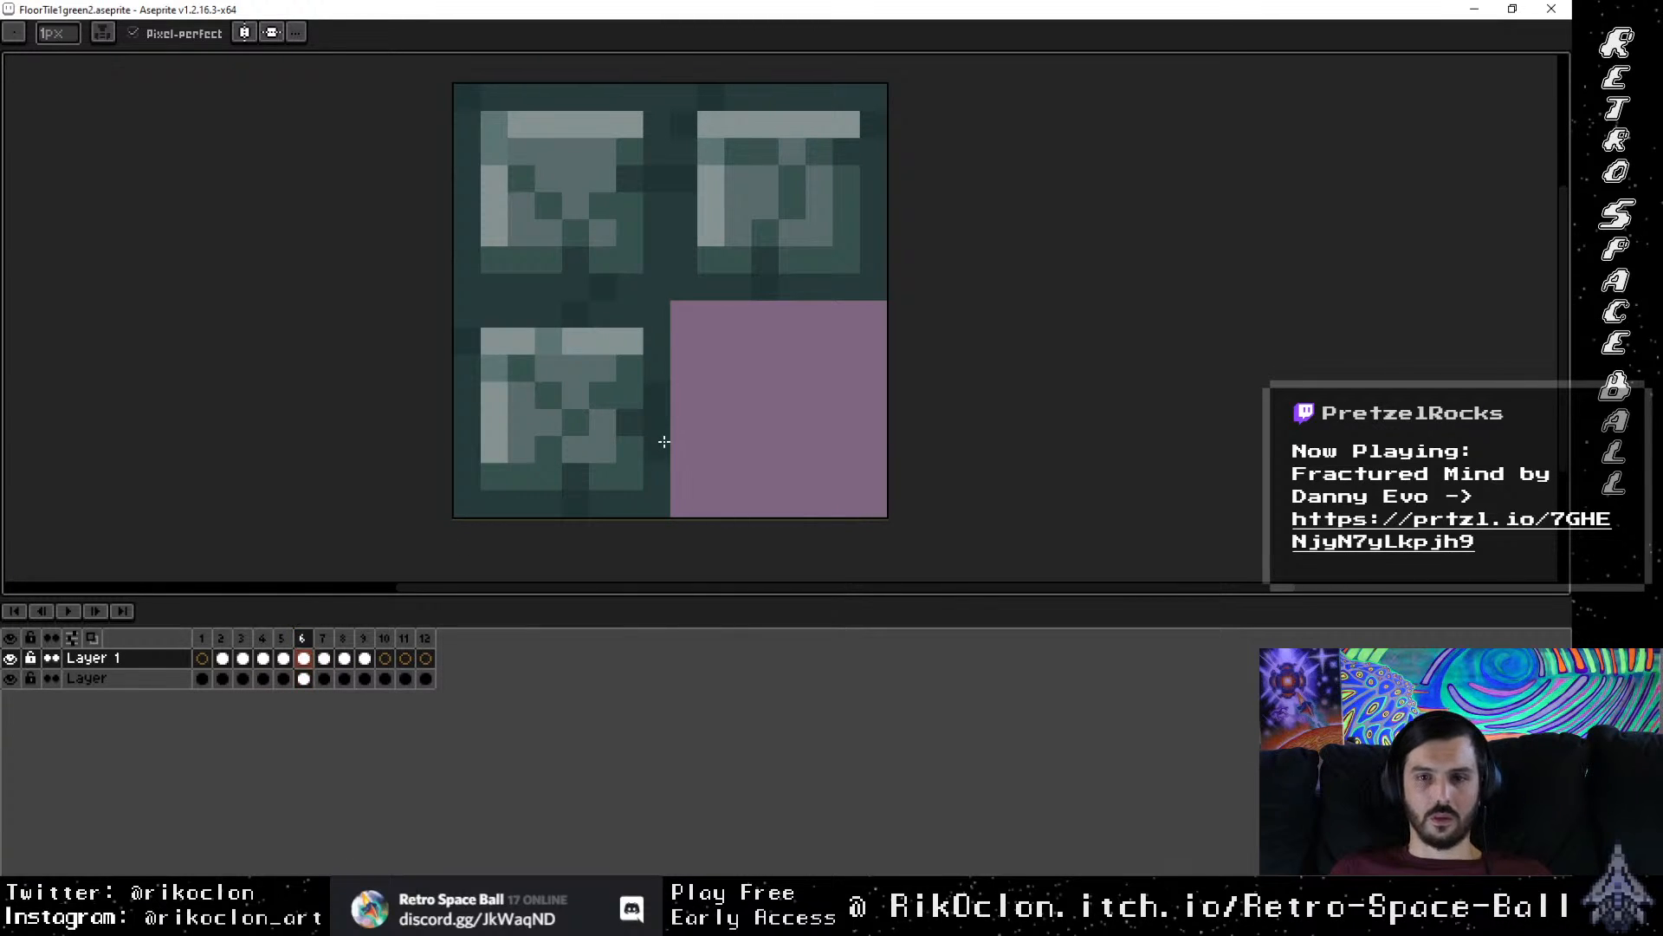
{"action": "key", "text": "e"}
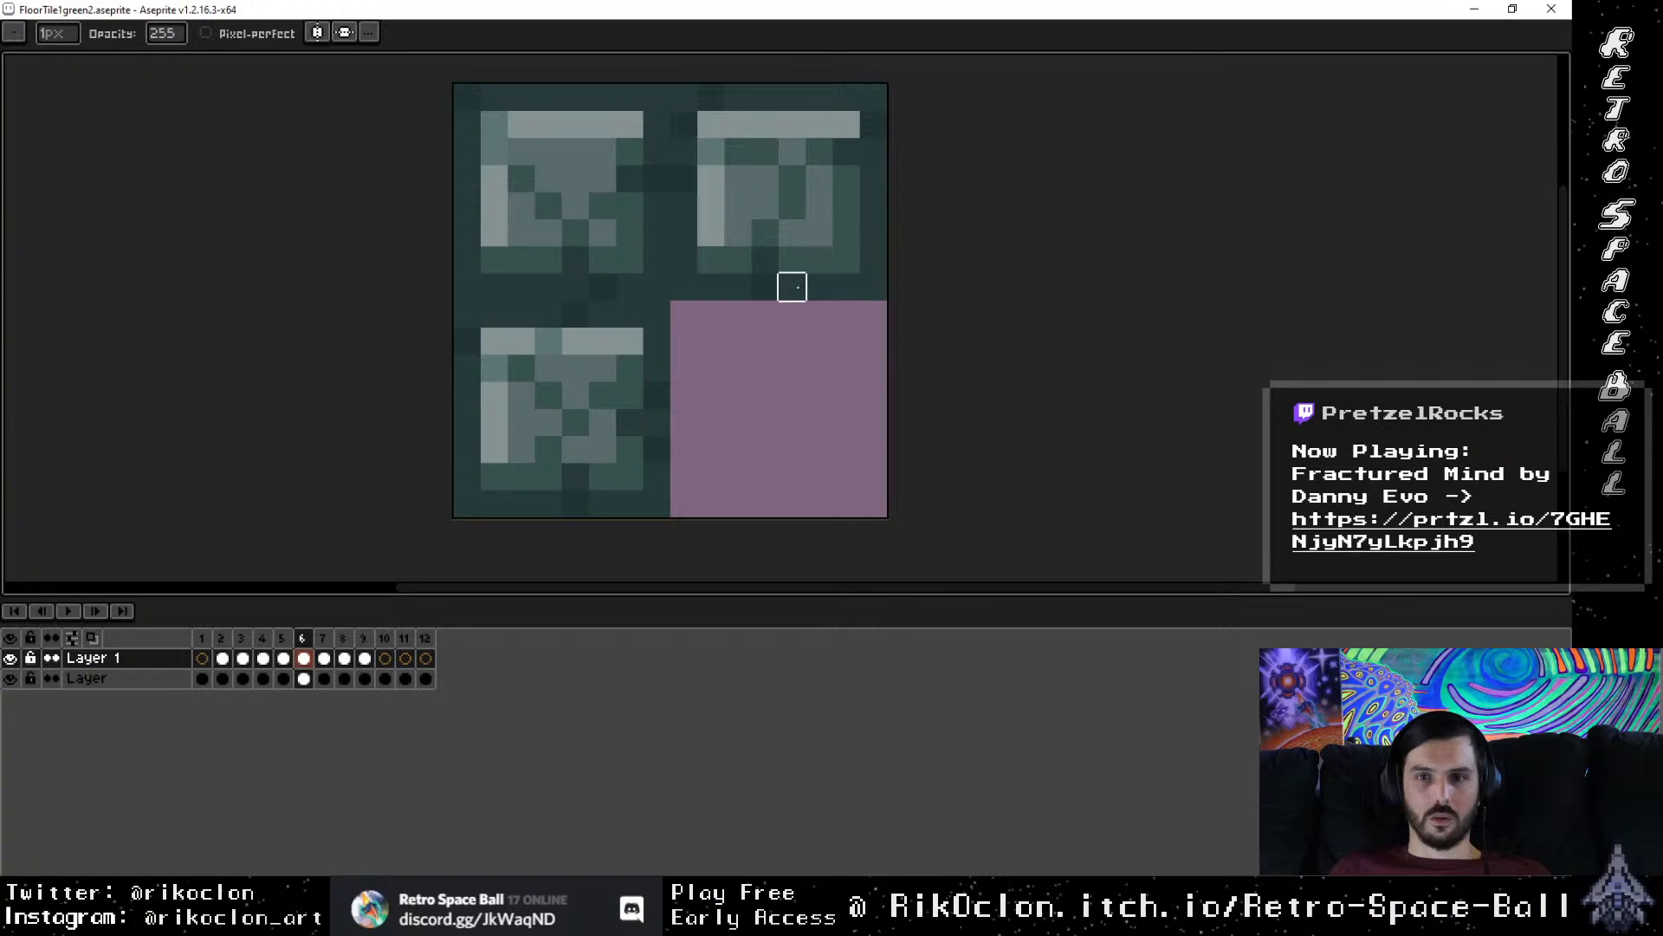
{"action": "key", "text": "b"}
{"action": "key", "text": "e"}
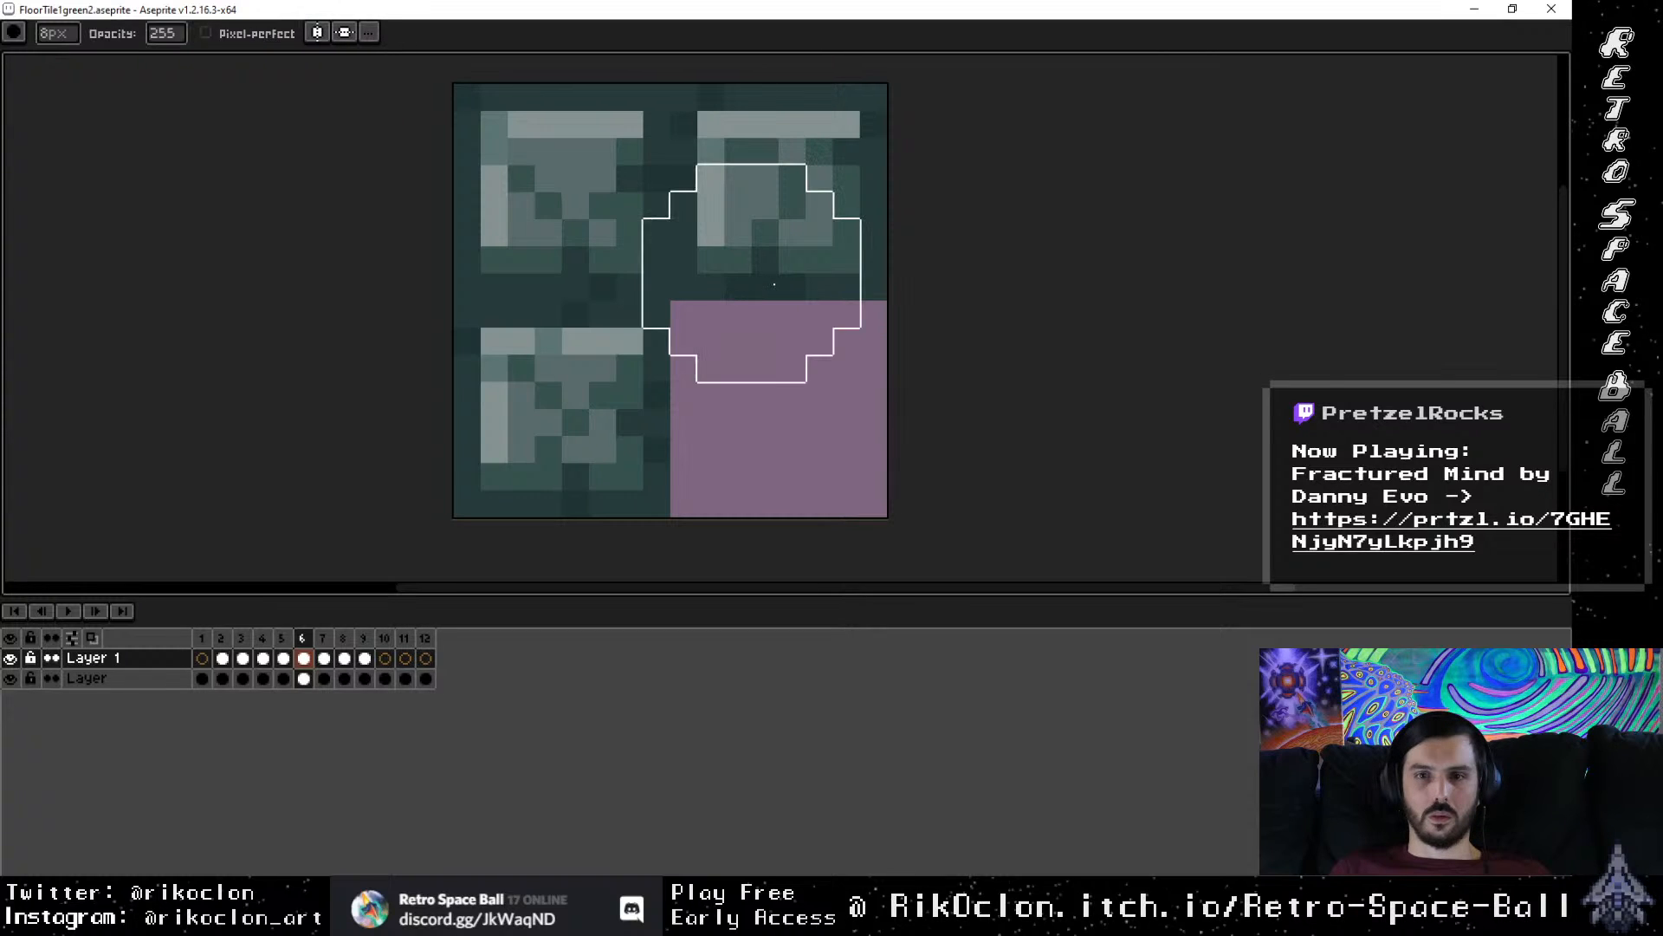
Step: Reduce the eraser to 1 px, erase the crack pixel below frame 6's upper-right tile, and split the lower-left tile's bottom crack end
{"action": "key", "text": "minus"}
{"action": "key", "text": "minus"}
{"action": "key", "text": "minus"}
{"action": "key", "text": "minus"}
{"action": "key", "text": "minus"}
{"action": "key", "text": "minus"}
{"action": "key", "text": "minus"}
{"action": "left_click", "coordinate": [772, 295]}
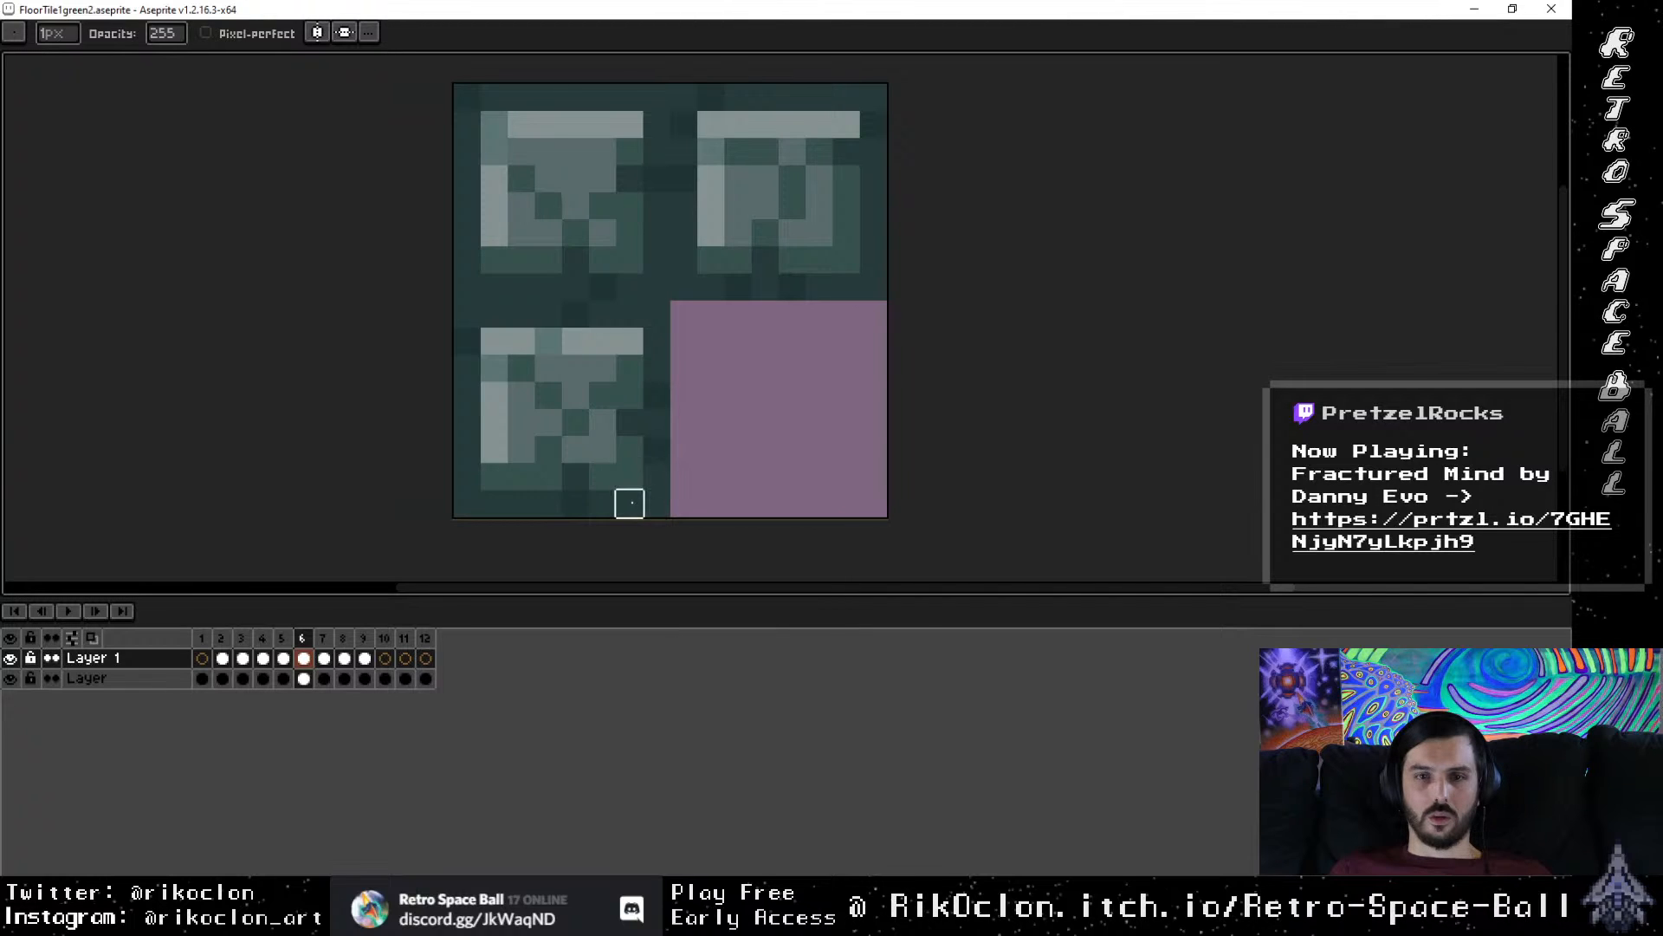
{"action": "key", "text": "e"}
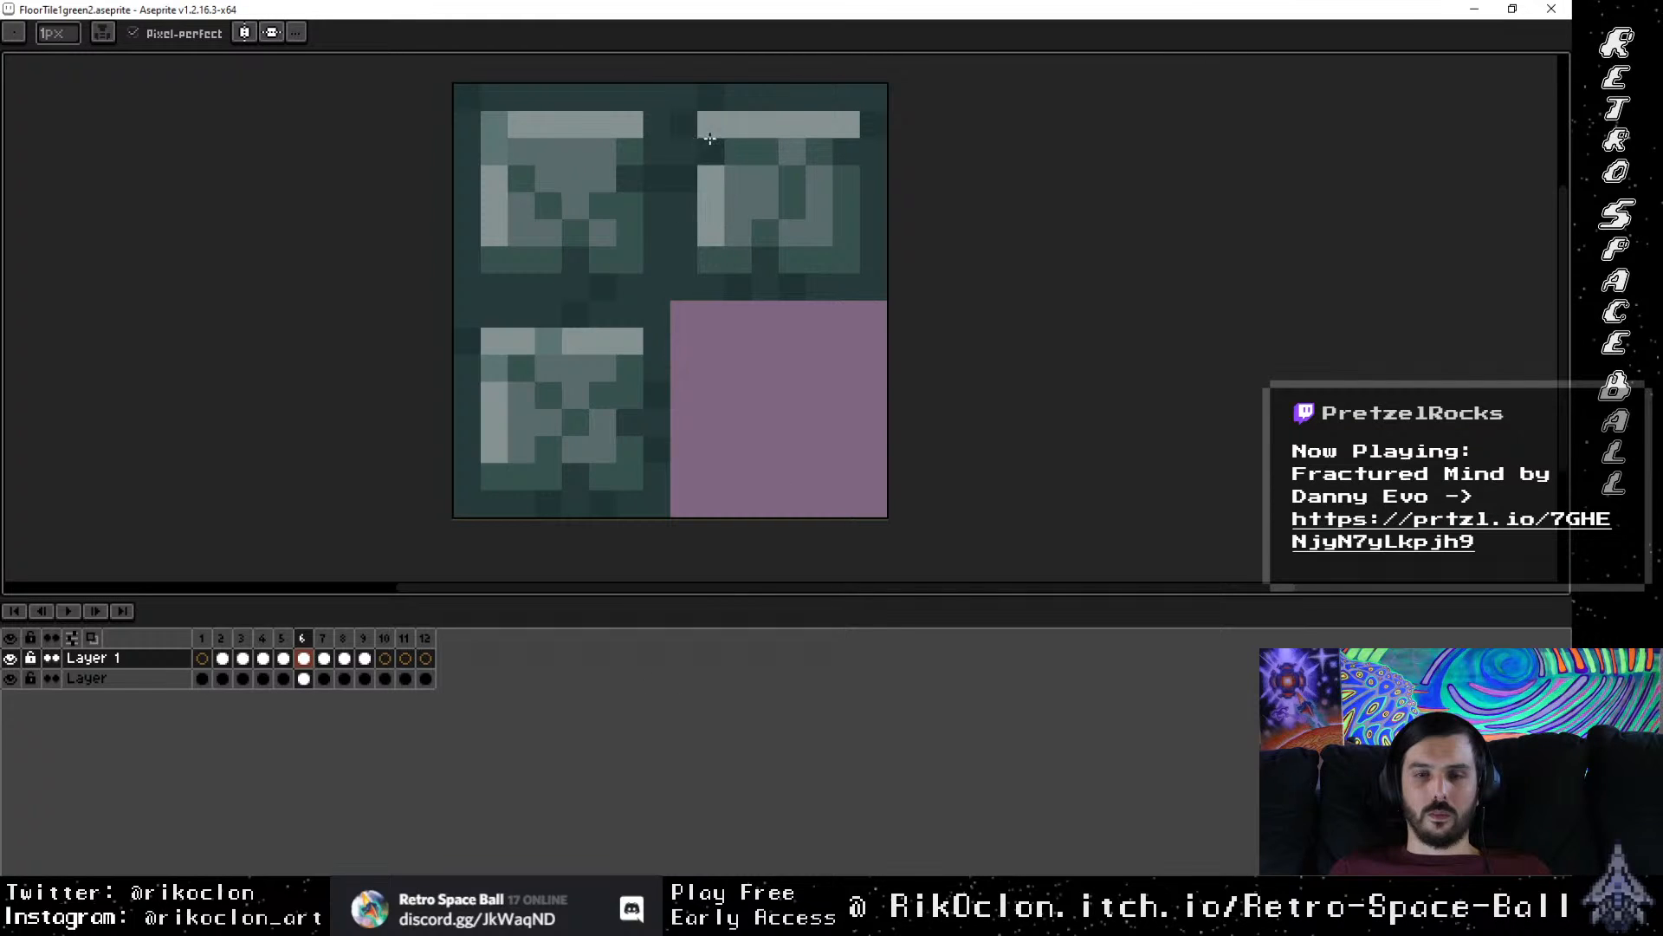
Step: On Layer 1 of frame 7, rework the crack ends along the outer borders of the lower-right tile
{"action": "left_click", "coordinate": [325, 640]}
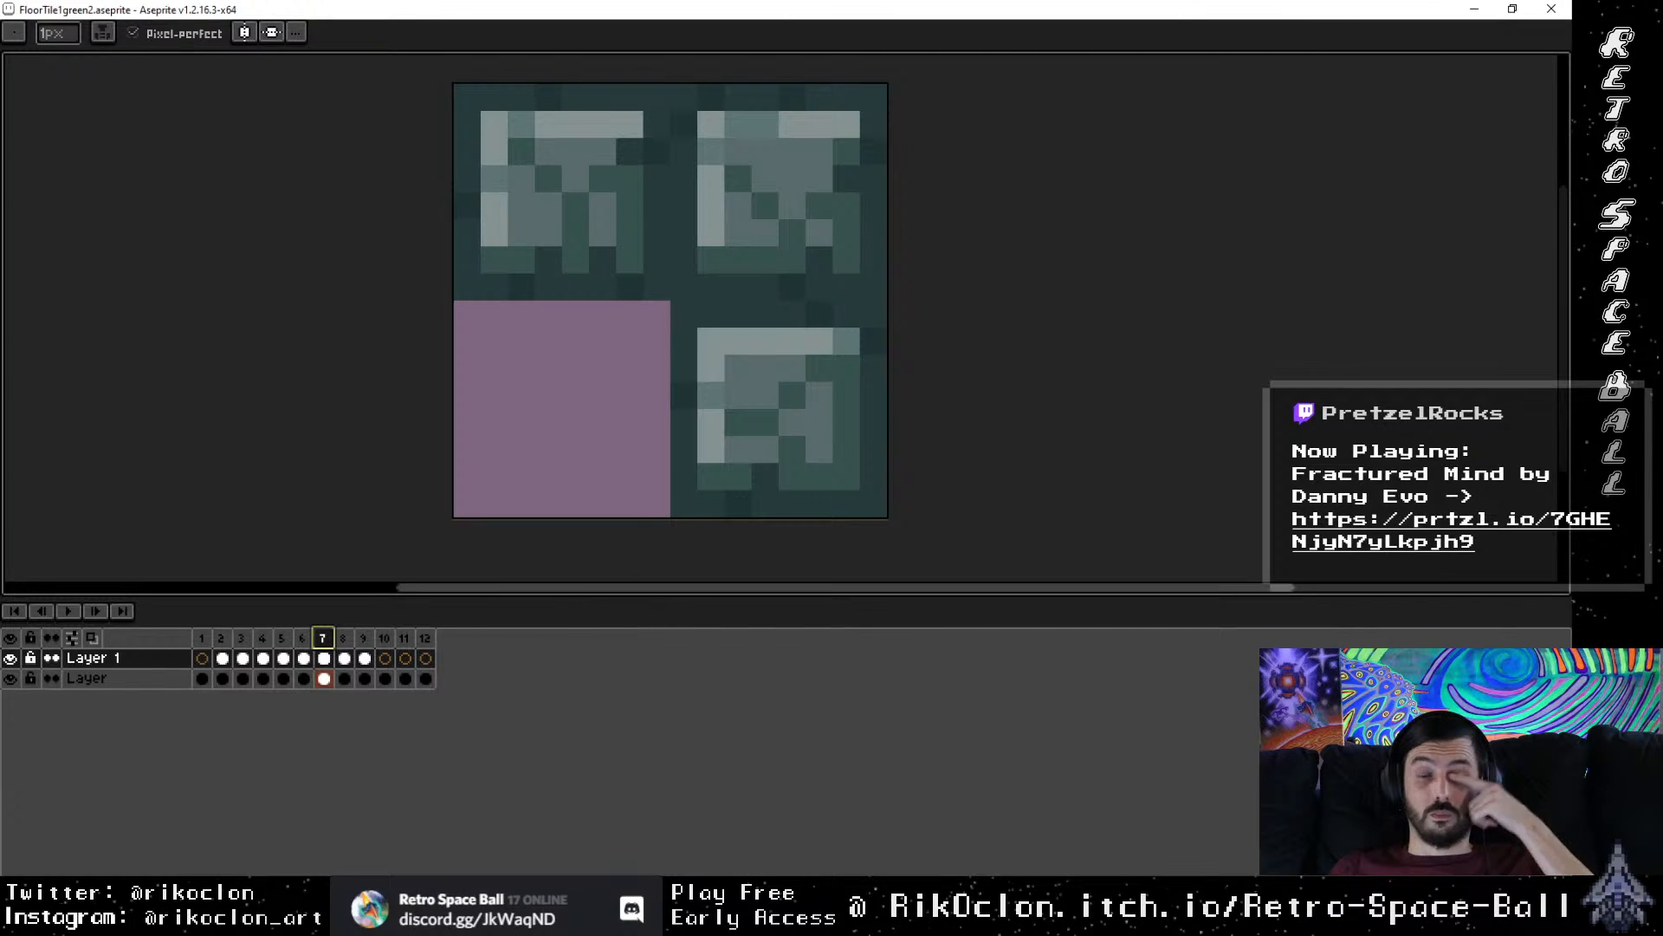
{"action": "key", "text": "Up"}
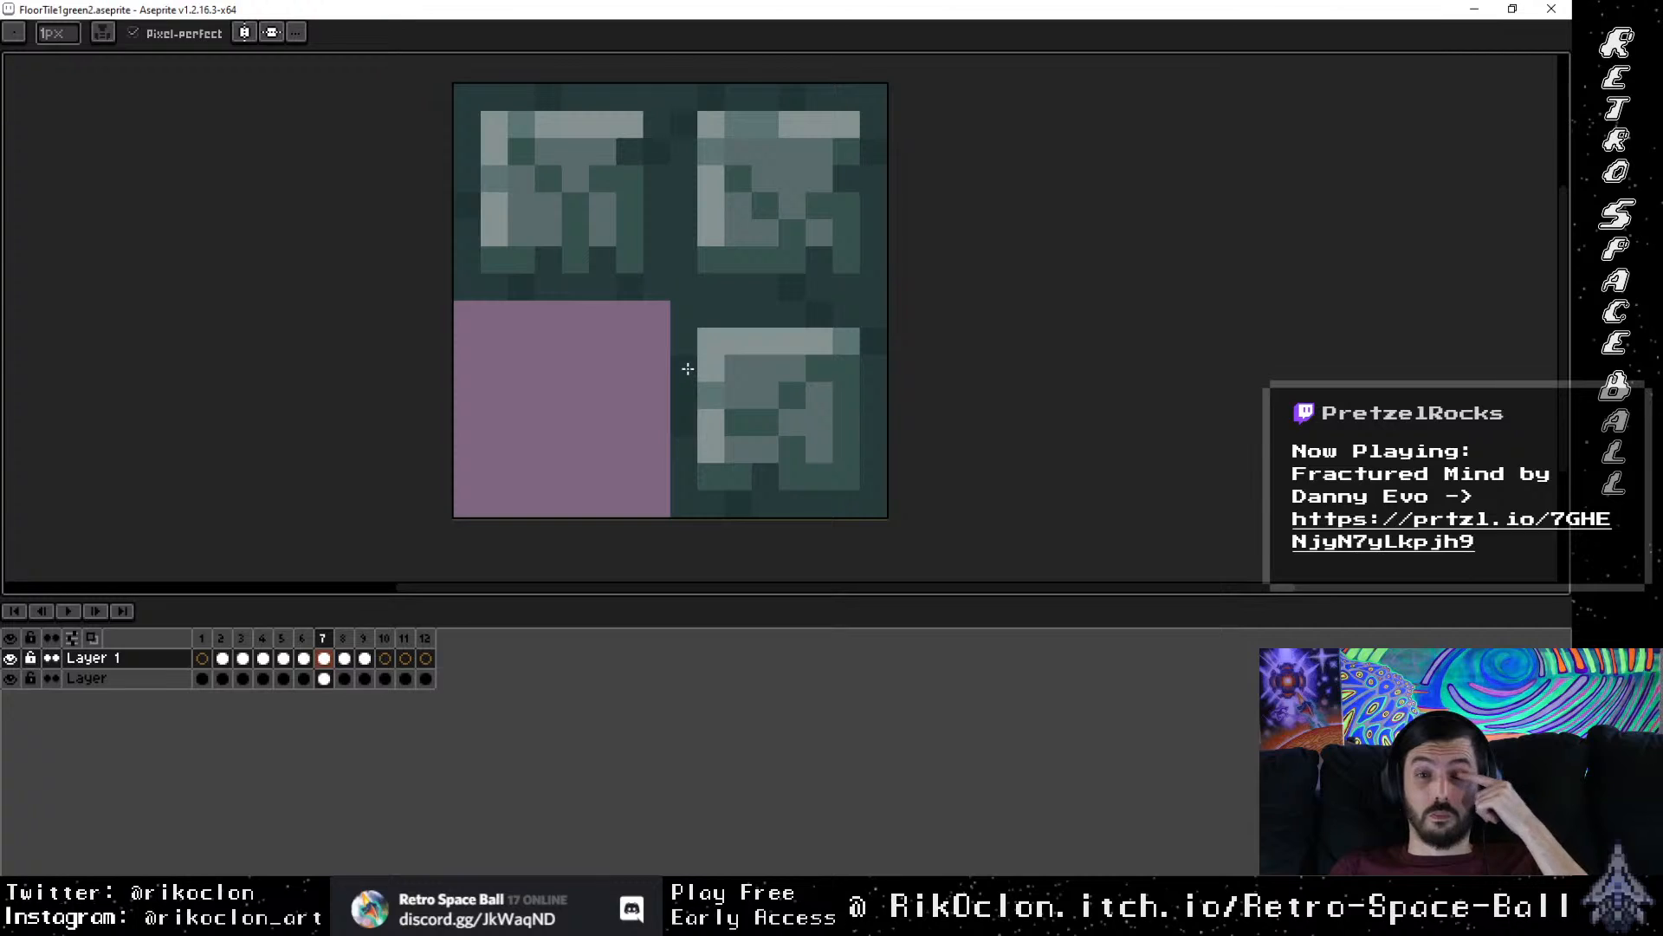
{"action": "key", "text": "e"}
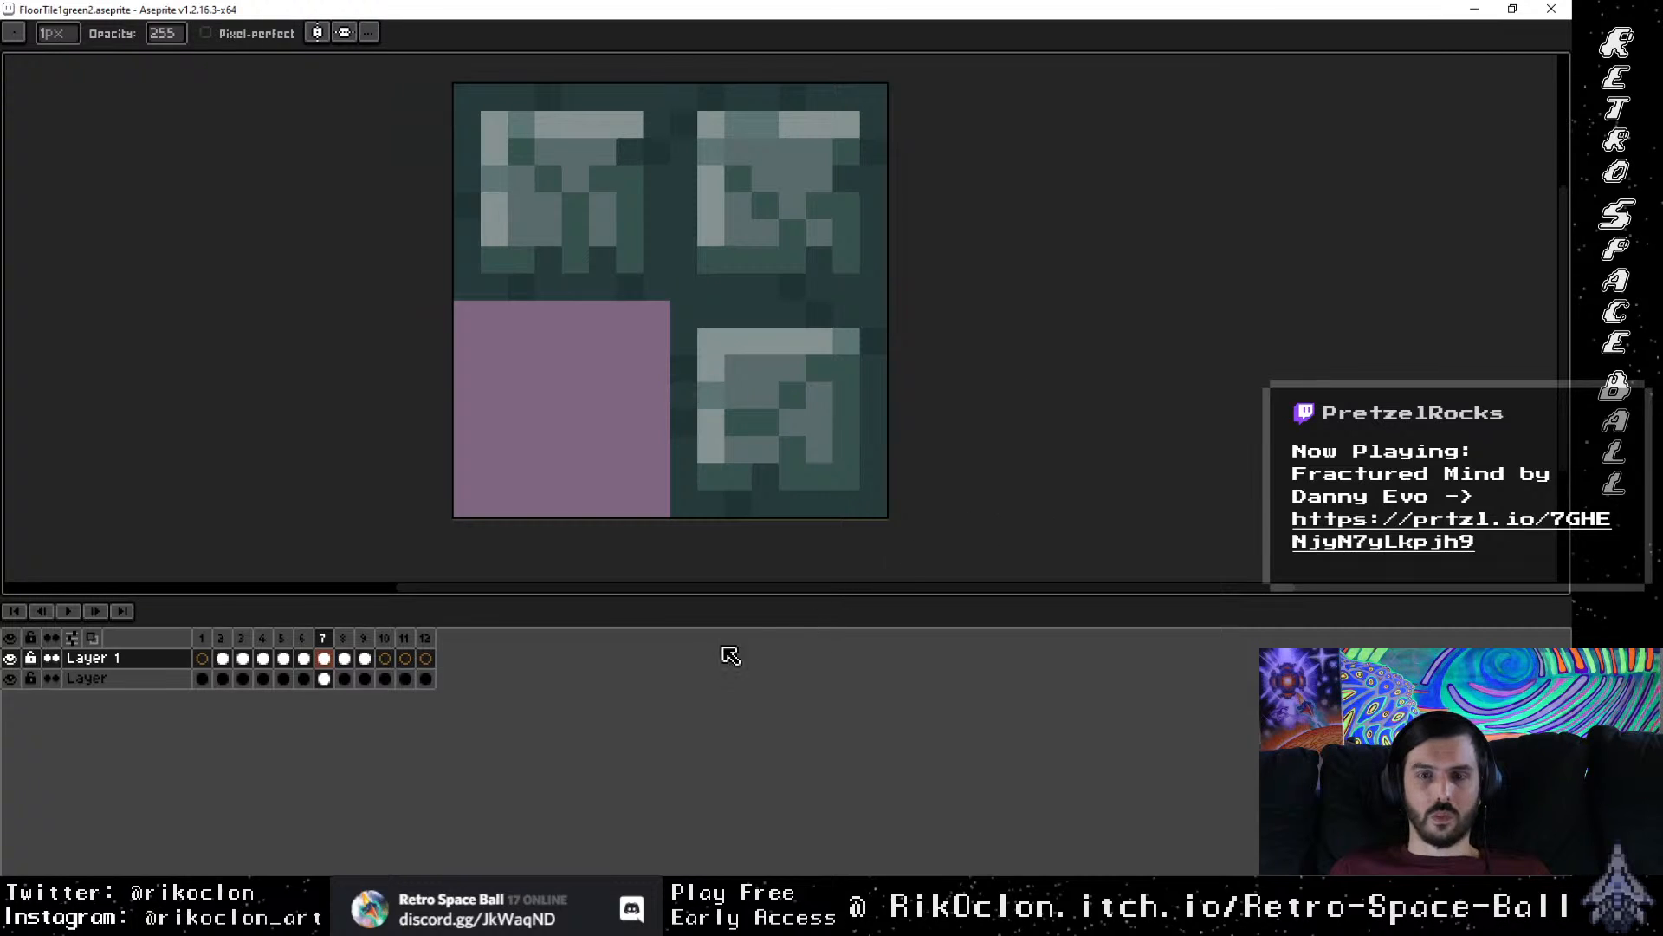
Step: On Layer 1 of frame 8, split the crack ends at the bottom borders of both lower tiles and the lower-right tile's right border
{"action": "left_click", "coordinate": [344, 638]}
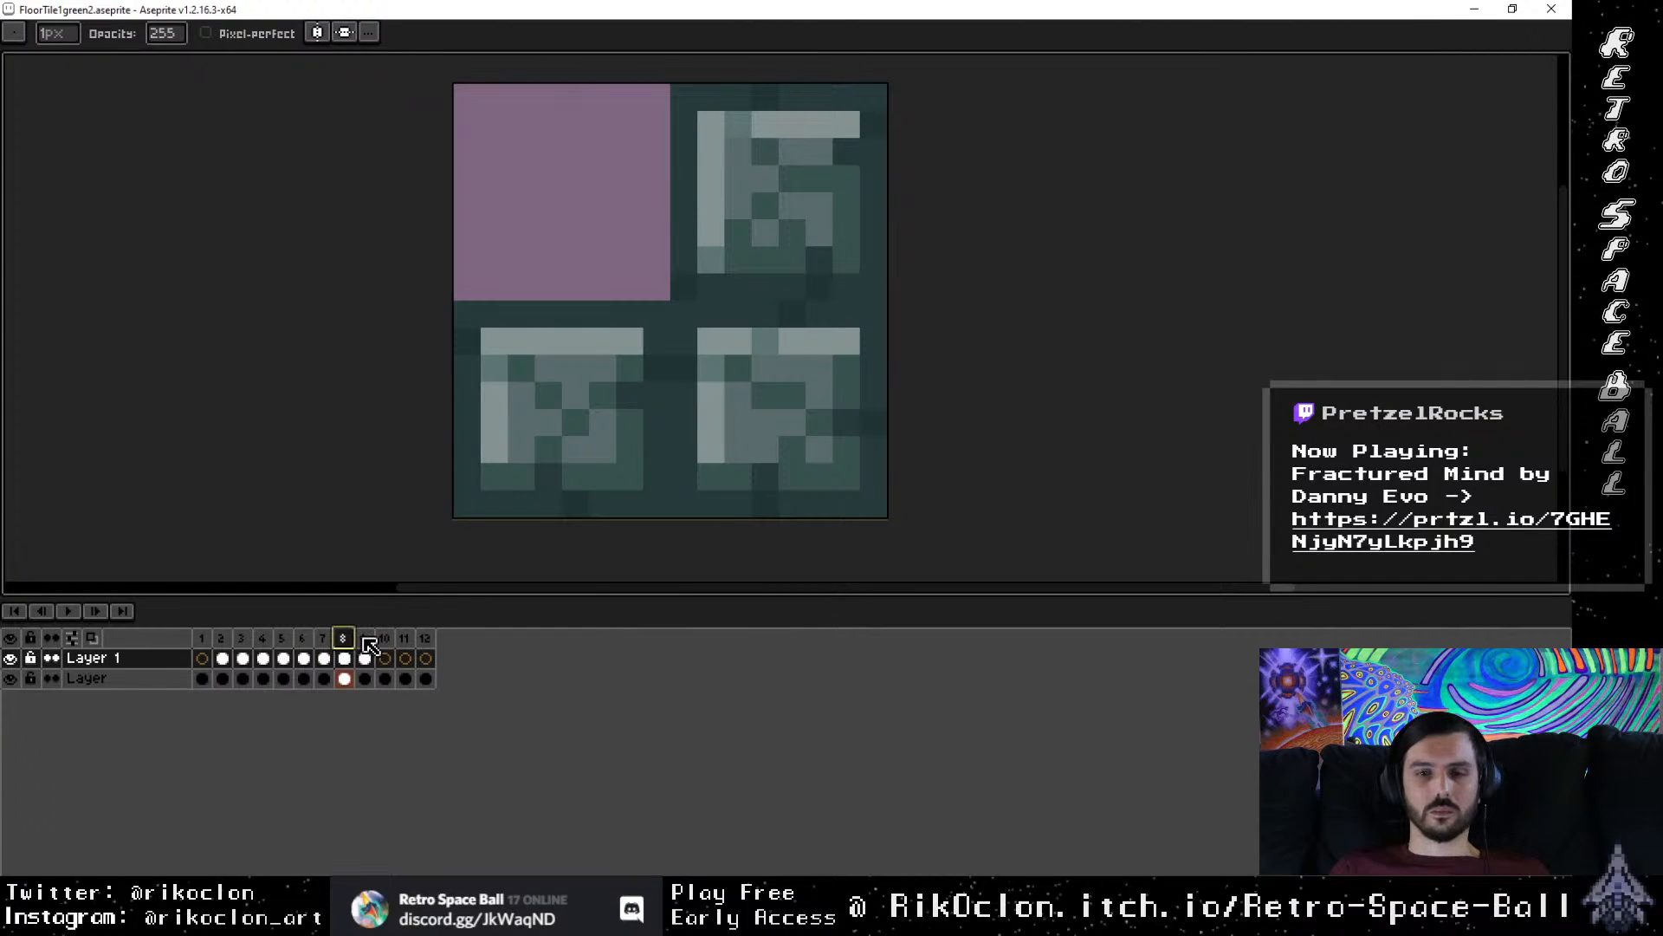
{"action": "key", "text": "Up"}
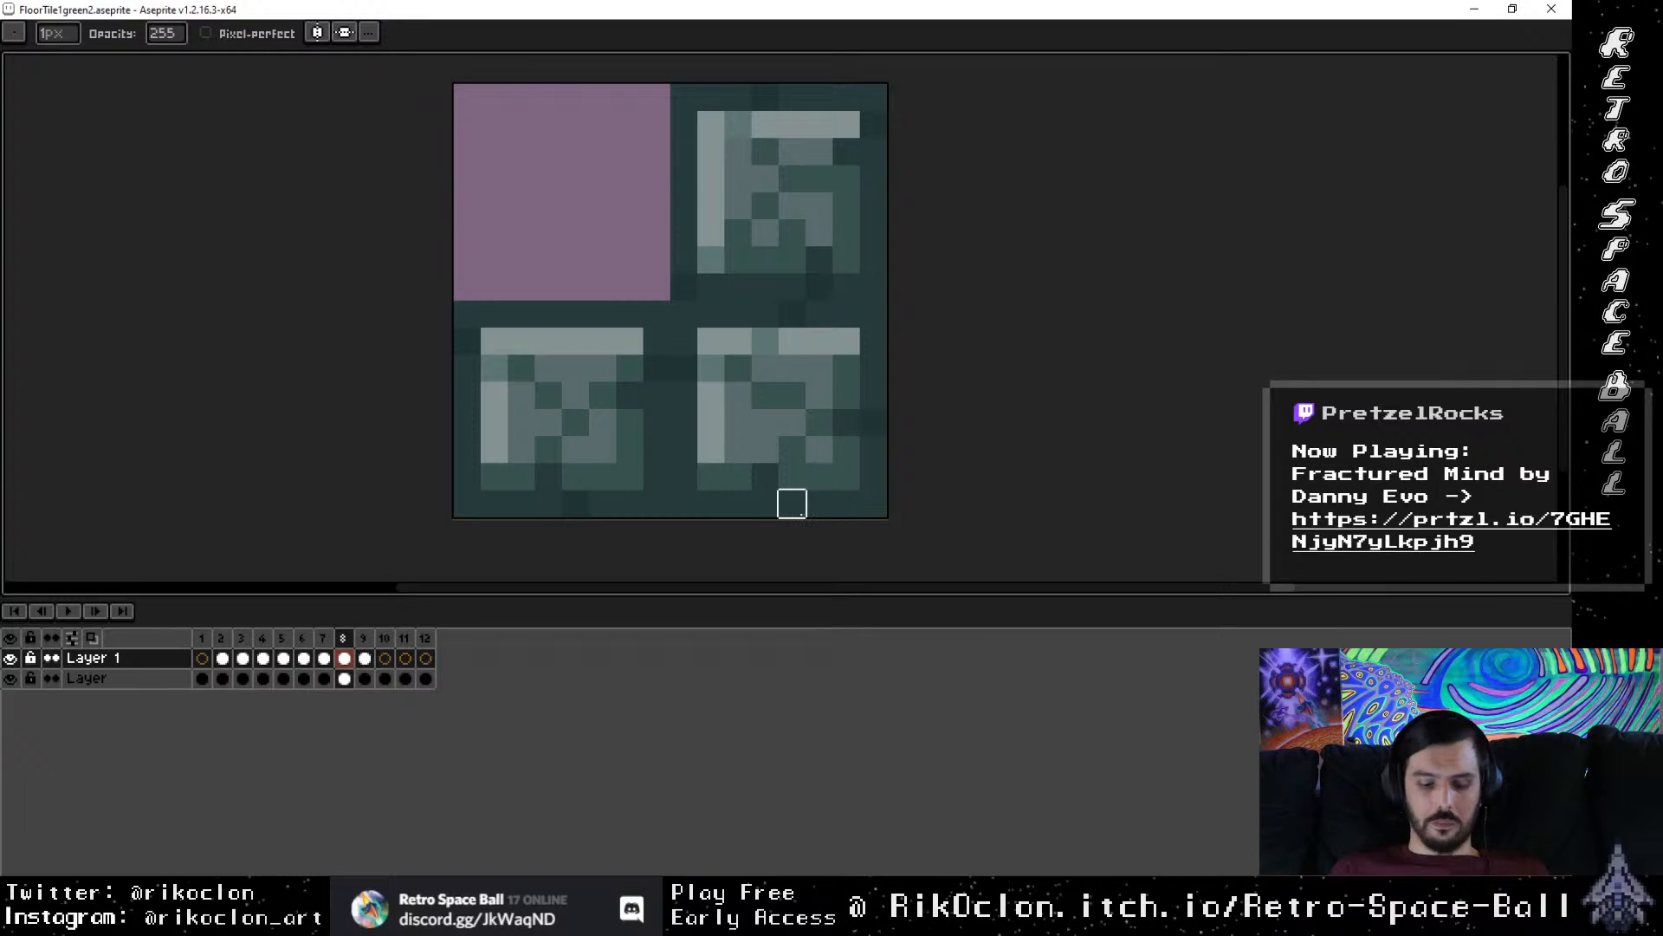
{"action": "key", "text": "b"}
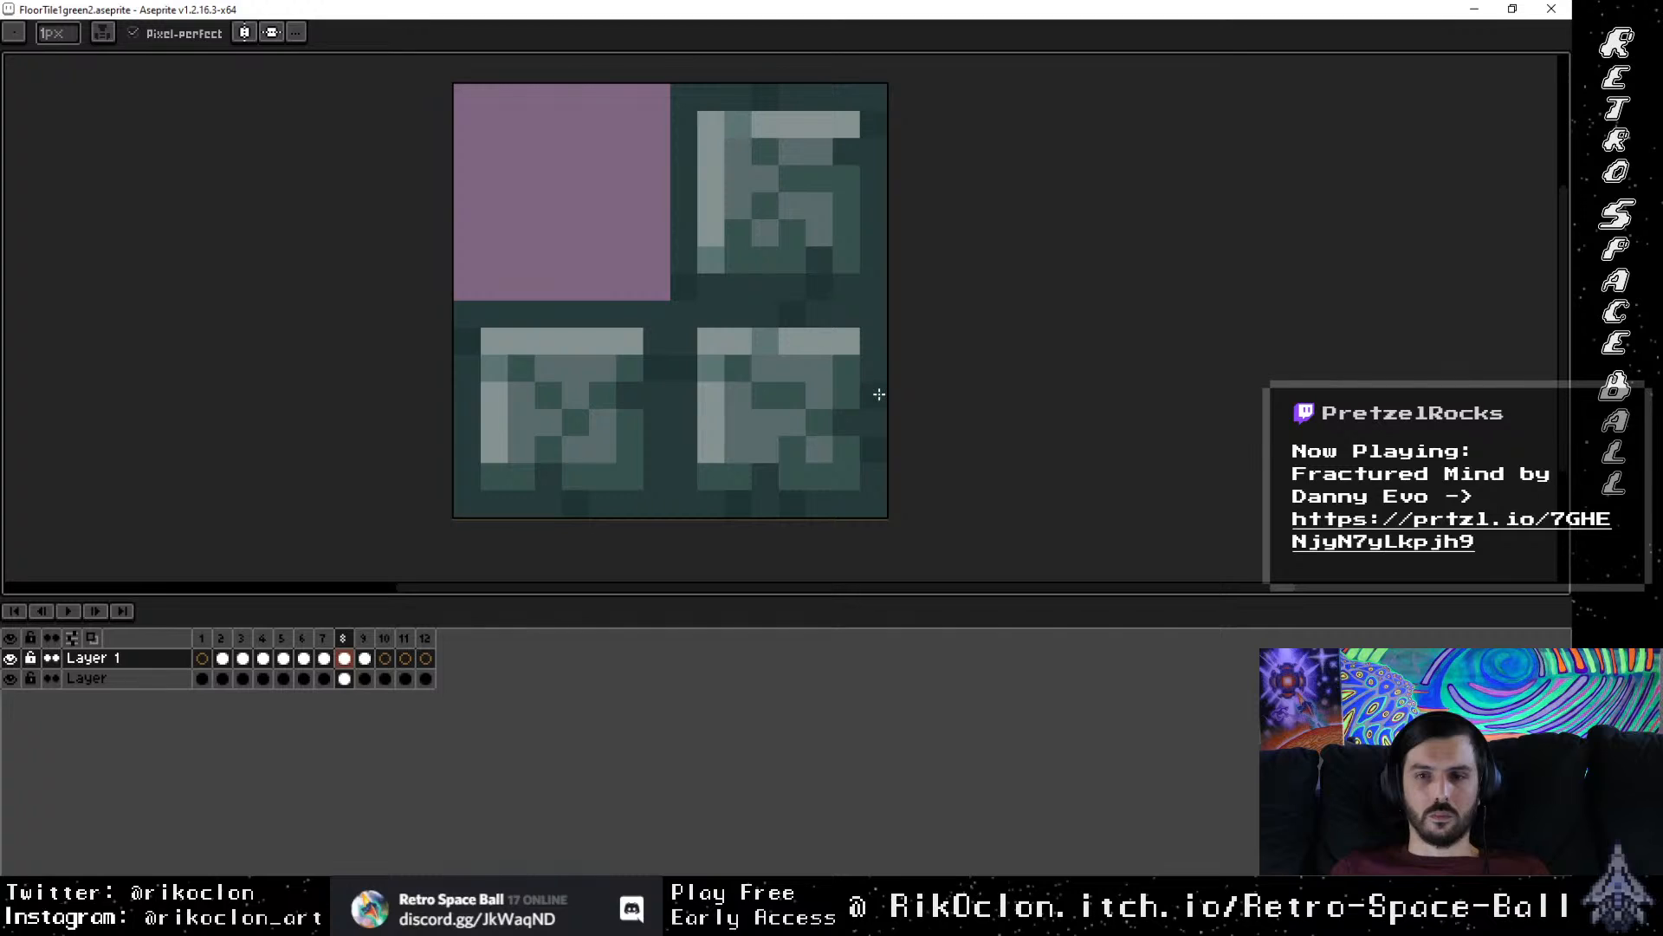
{"action": "key", "text": "e"}
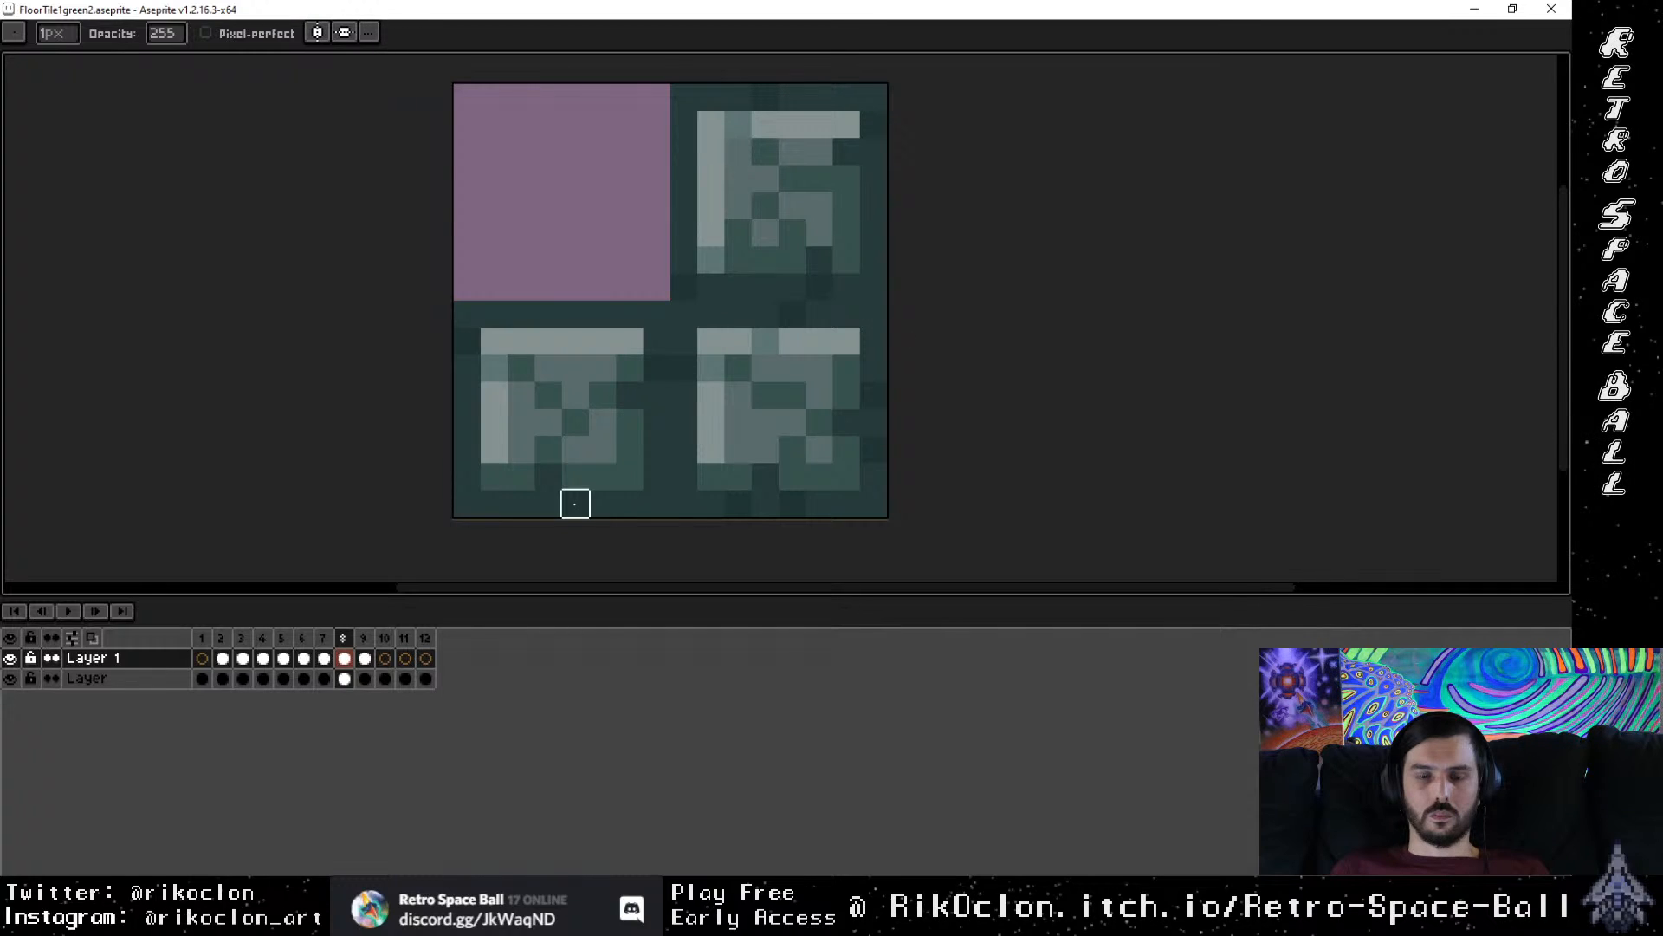
{"action": "key", "text": "b"}
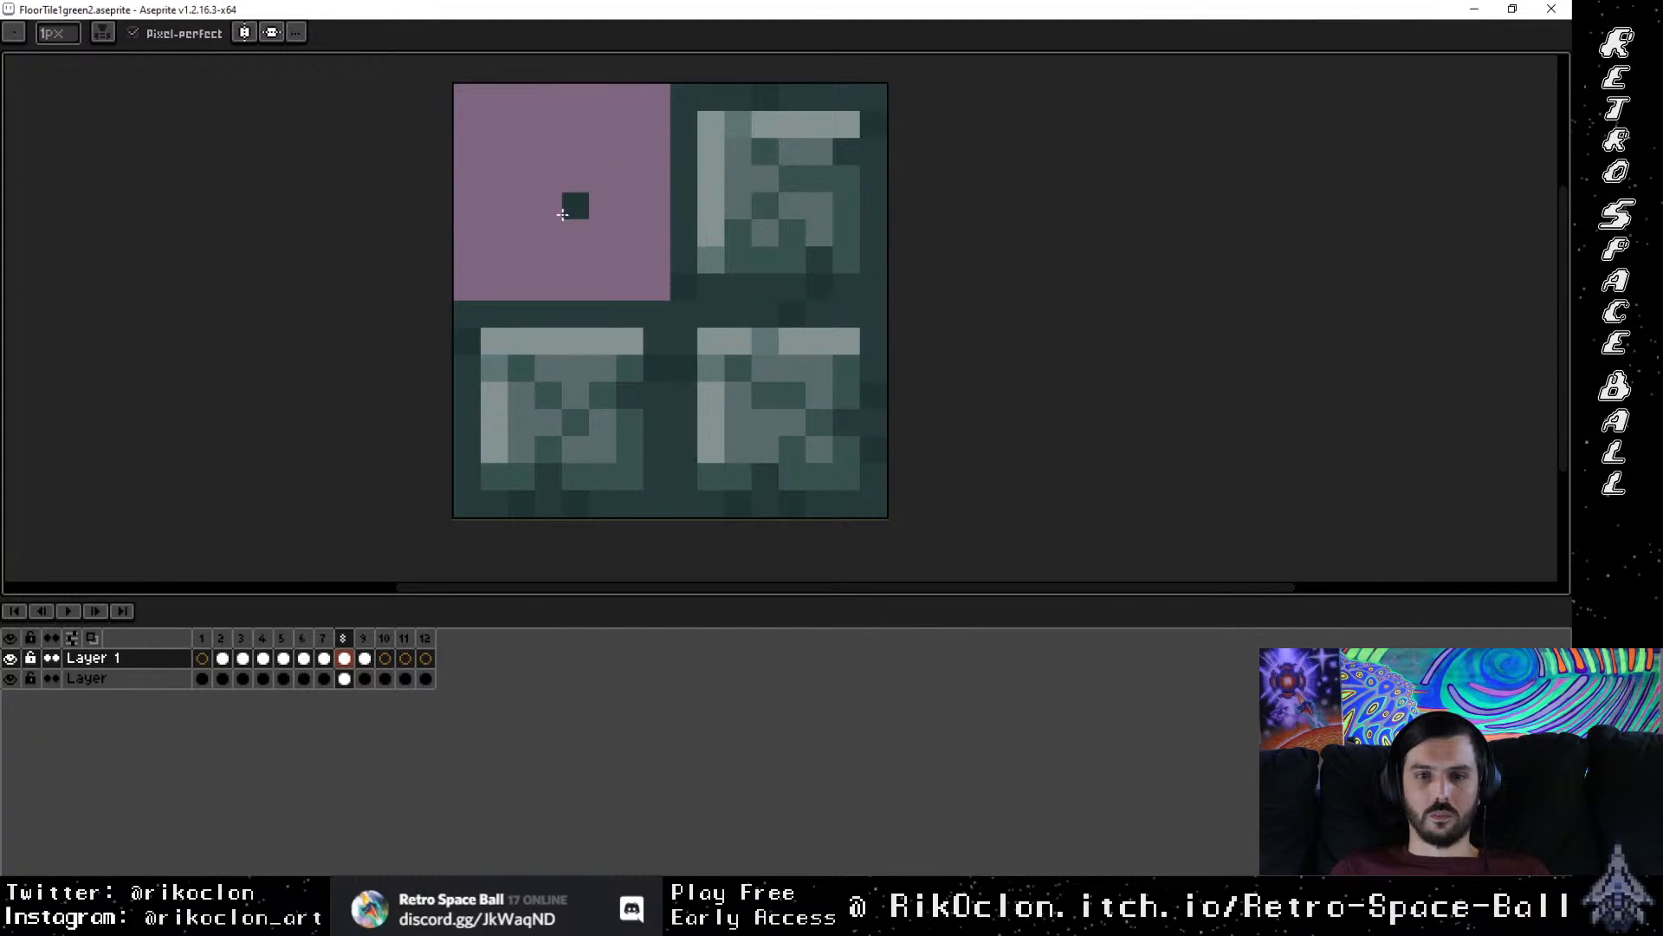
Step: Undo the latest pencil strokes made over the empty tile area on frame 8
{"action": "key", "text": "ctrl+z"}
{"action": "key", "text": "ctrl+z"}
{"action": "key", "text": "ctrl+z"}
{"action": "key", "text": "ctrl+z"}
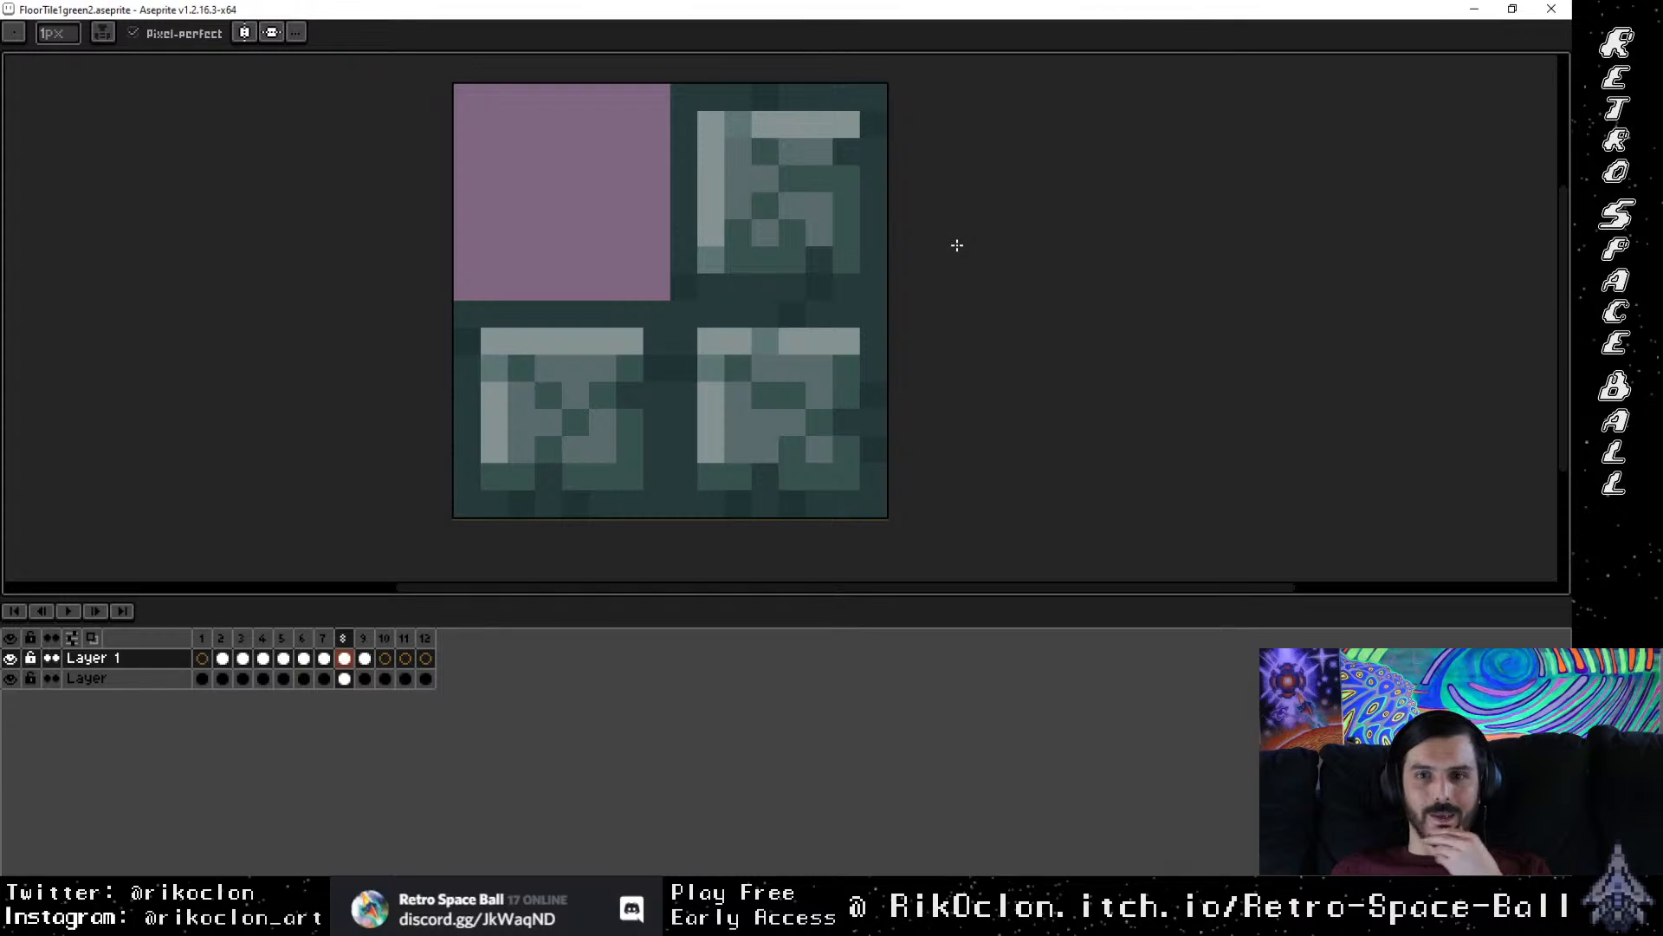
{"action": "left_click", "coordinate": [734, 347]}
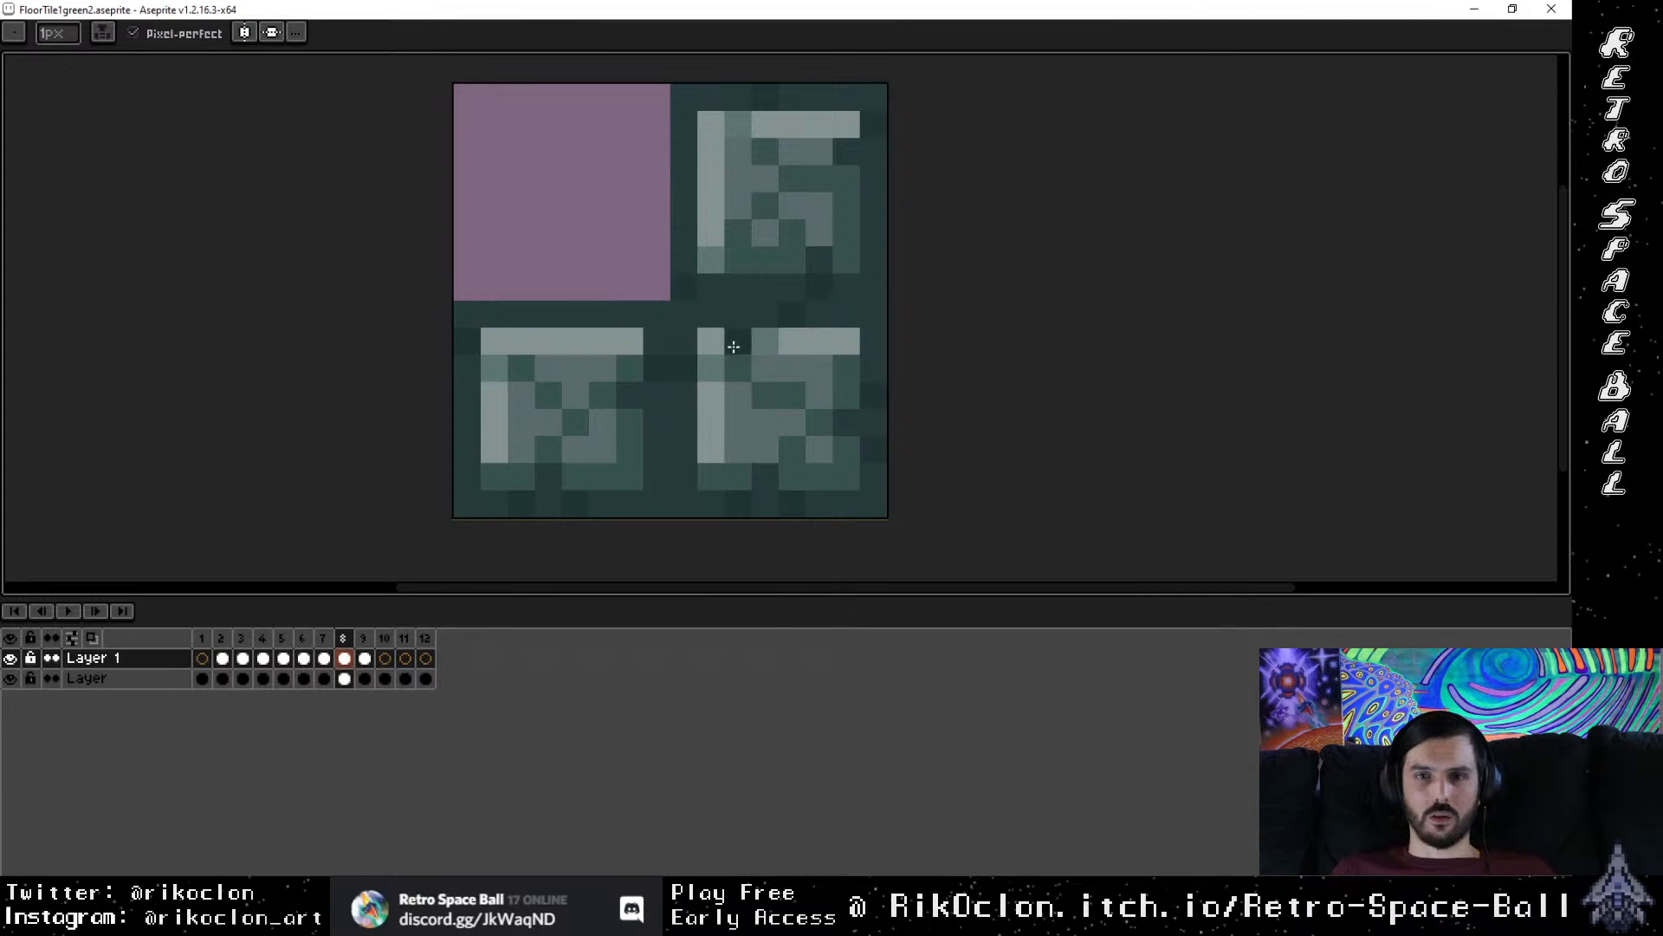
Step: Step through frame 9 and frames 2 to 5 to compare the crack patterns on their tiles
{"action": "left_click", "coordinate": [371, 641]}
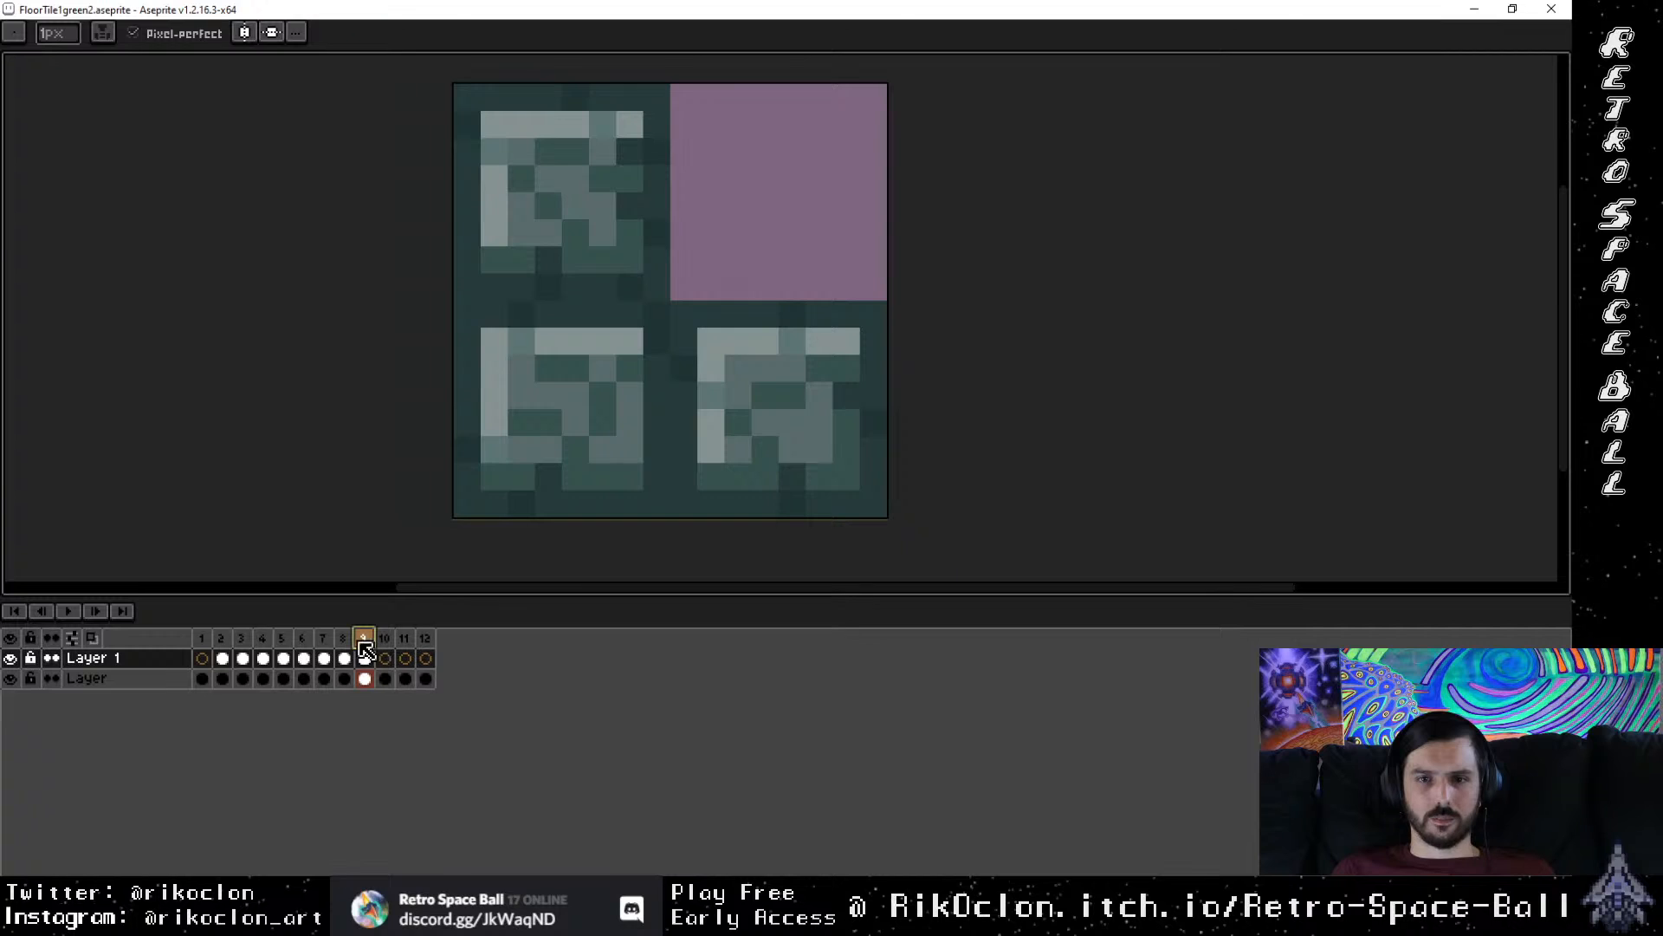
{"action": "left_click", "coordinate": [242, 639]}
{"action": "left_click", "coordinate": [282, 640]}
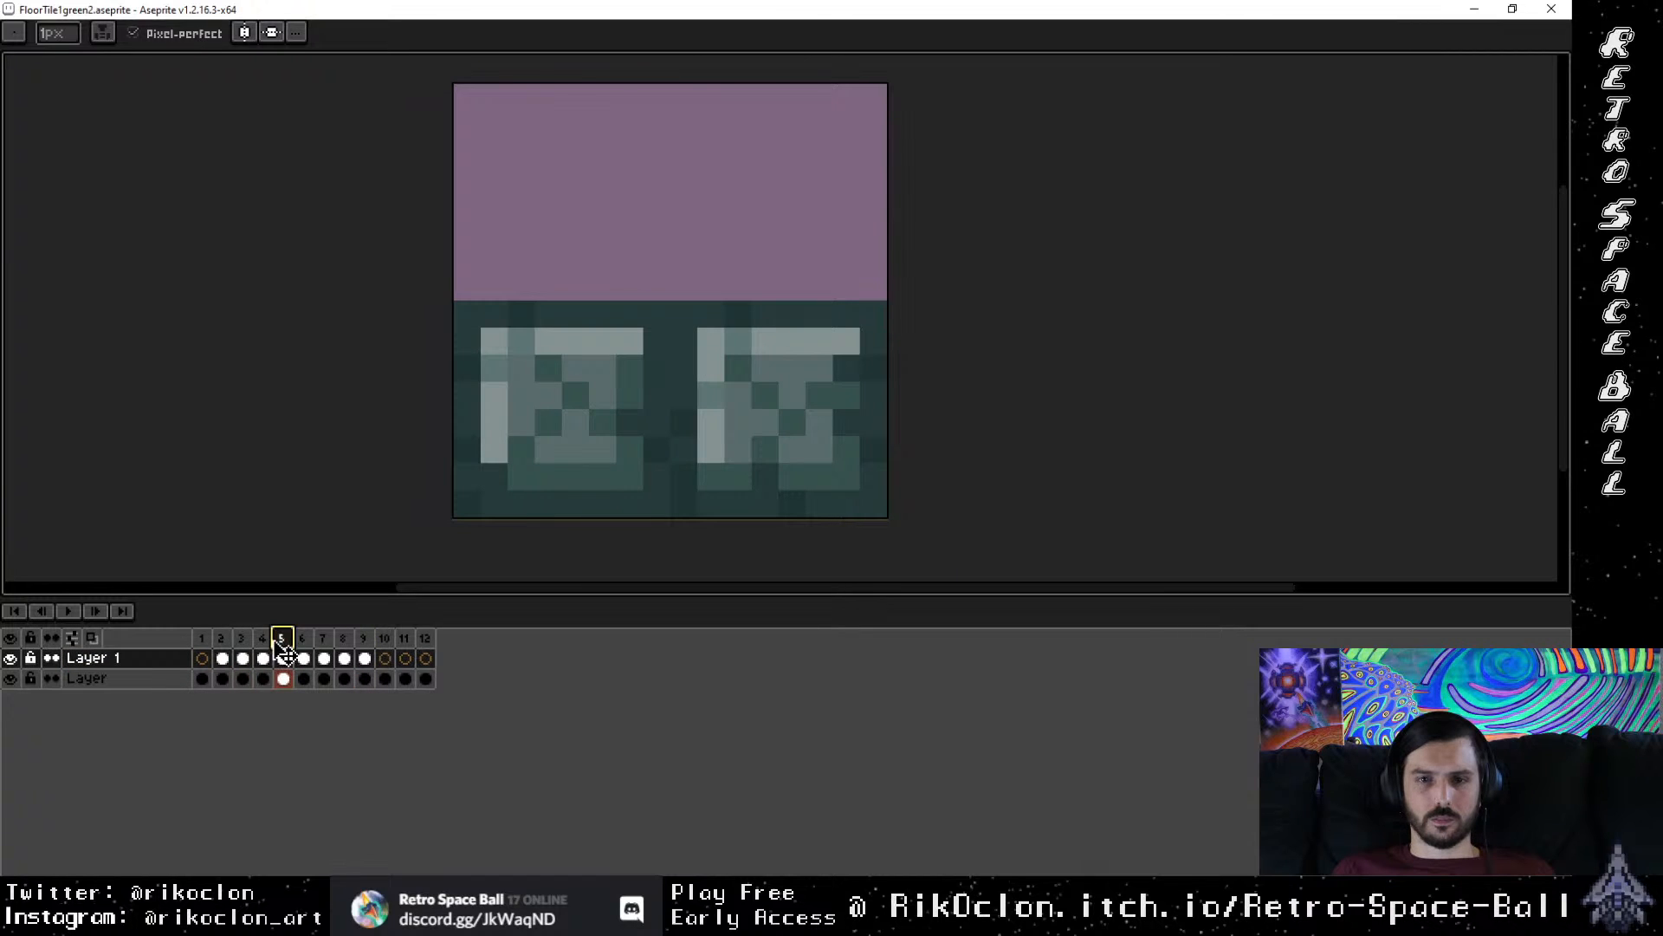
{"action": "left_click", "coordinate": [262, 639]}
{"action": "left_click", "coordinate": [241, 639]}
{"action": "left_click", "coordinate": [221, 639]}
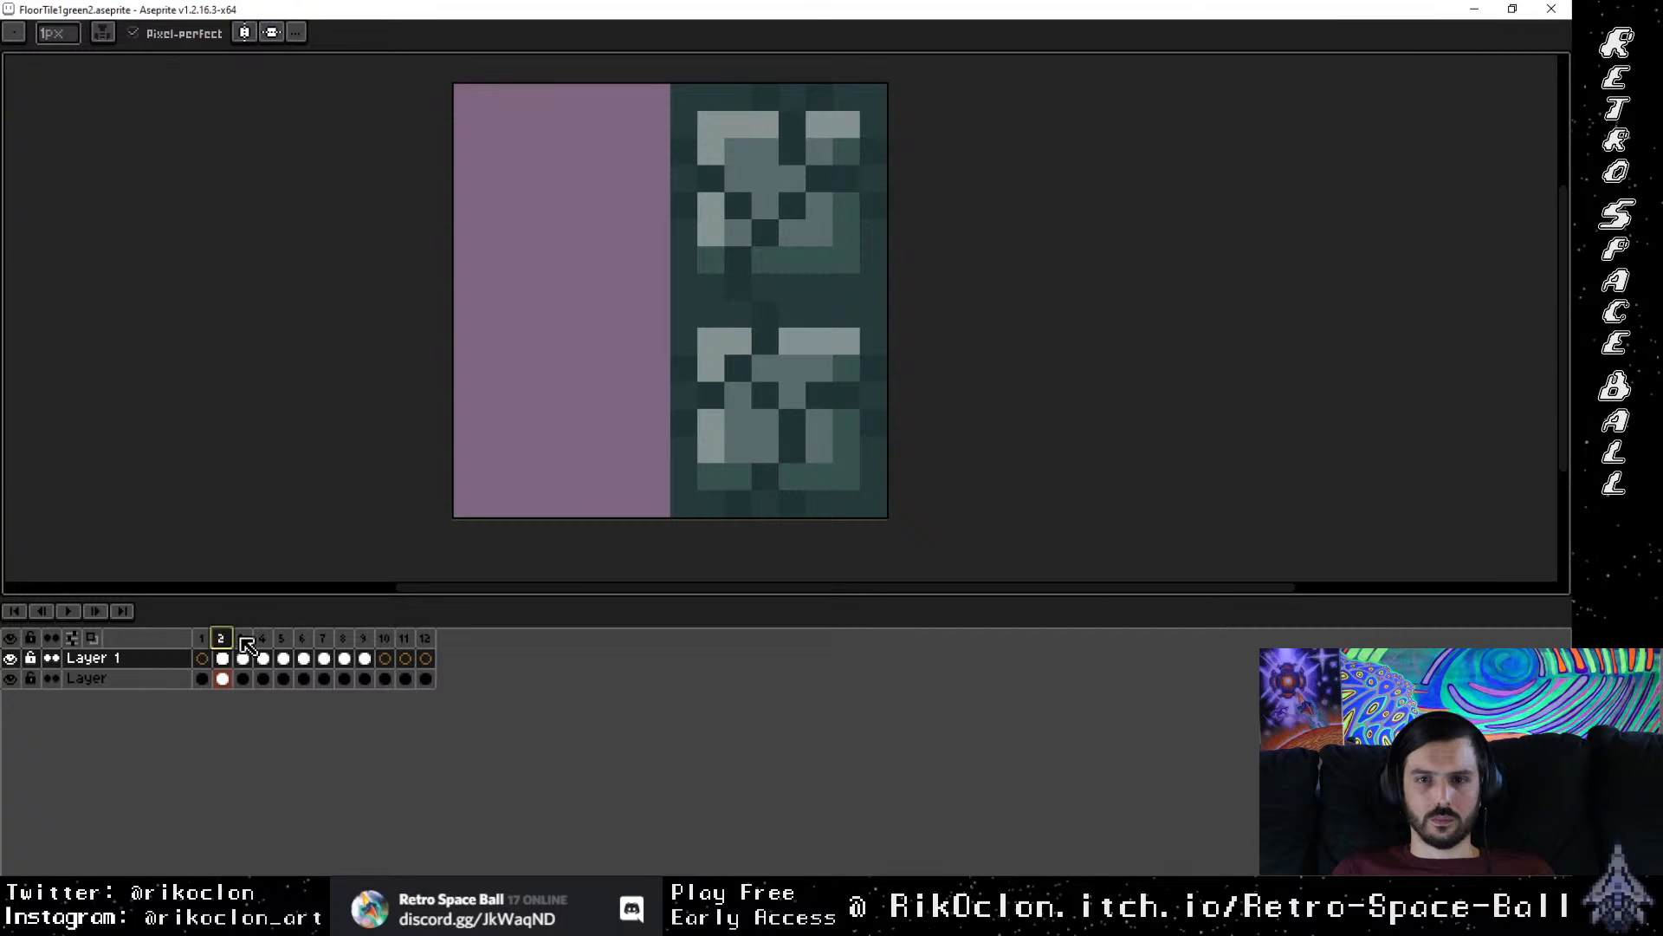
{"action": "left_click", "coordinate": [242, 639]}
{"action": "left_click", "coordinate": [262, 638]}
{"action": "left_click", "coordinate": [282, 638]}
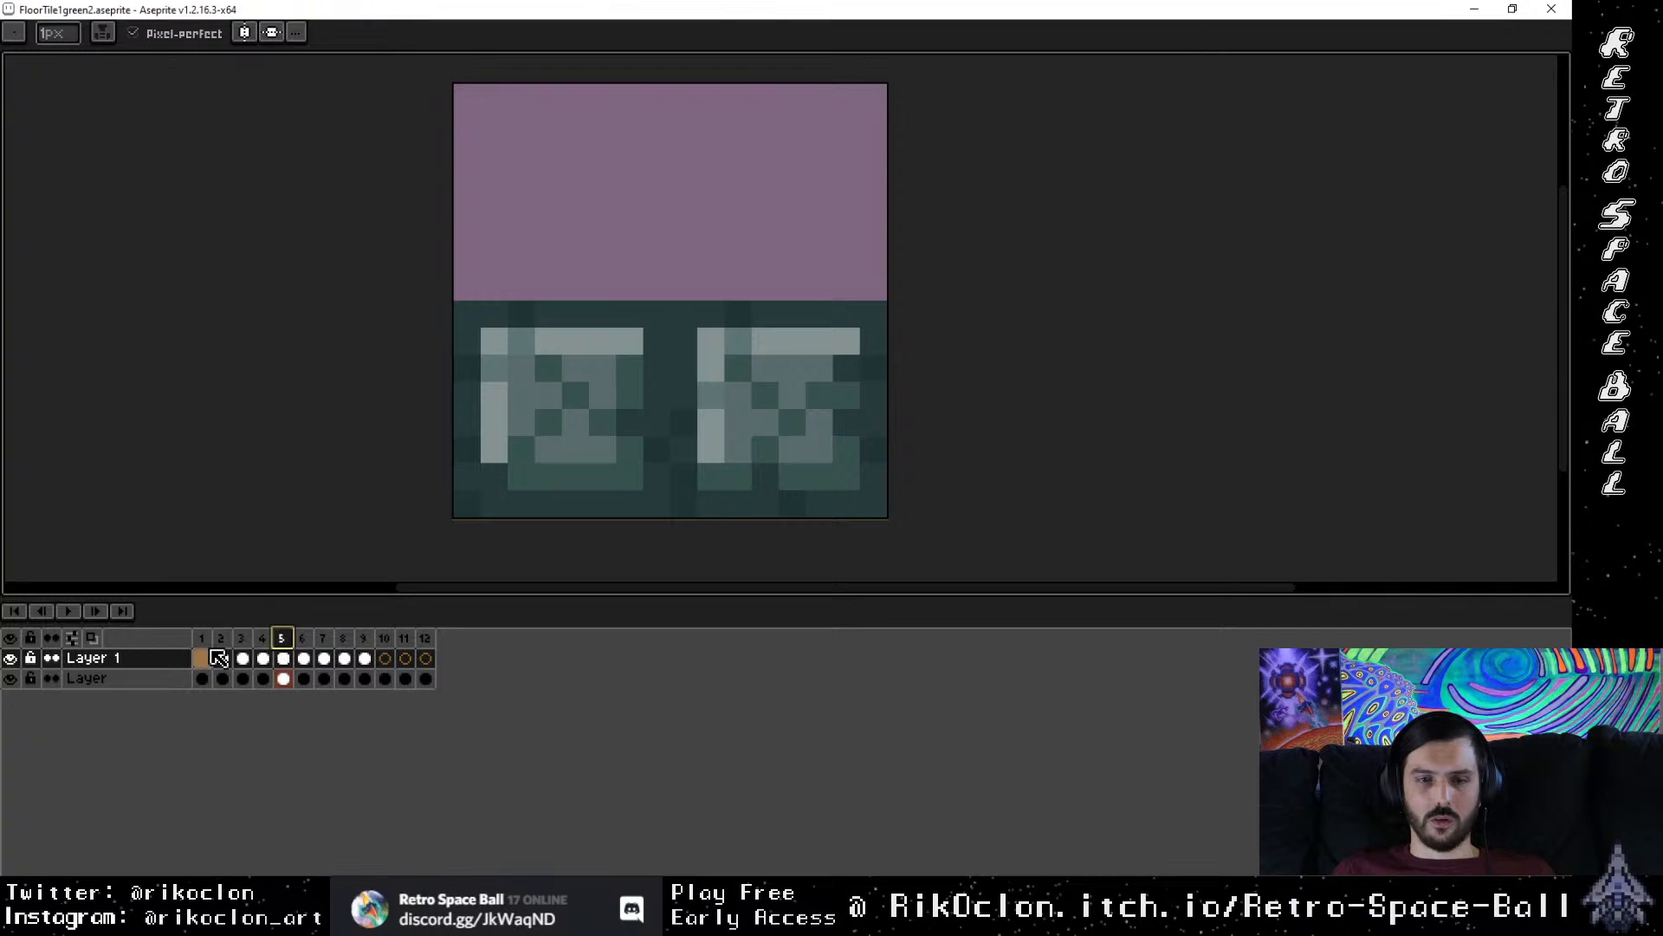
Step: Step through frames 2 to 6 of Layer 1 to compare the crack patterns on their tiles
{"action": "left_click", "coordinate": [222, 658]}
{"action": "left_click", "coordinate": [242, 658]}
{"action": "left_click", "coordinate": [262, 658]}
{"action": "left_click", "coordinate": [282, 659]}
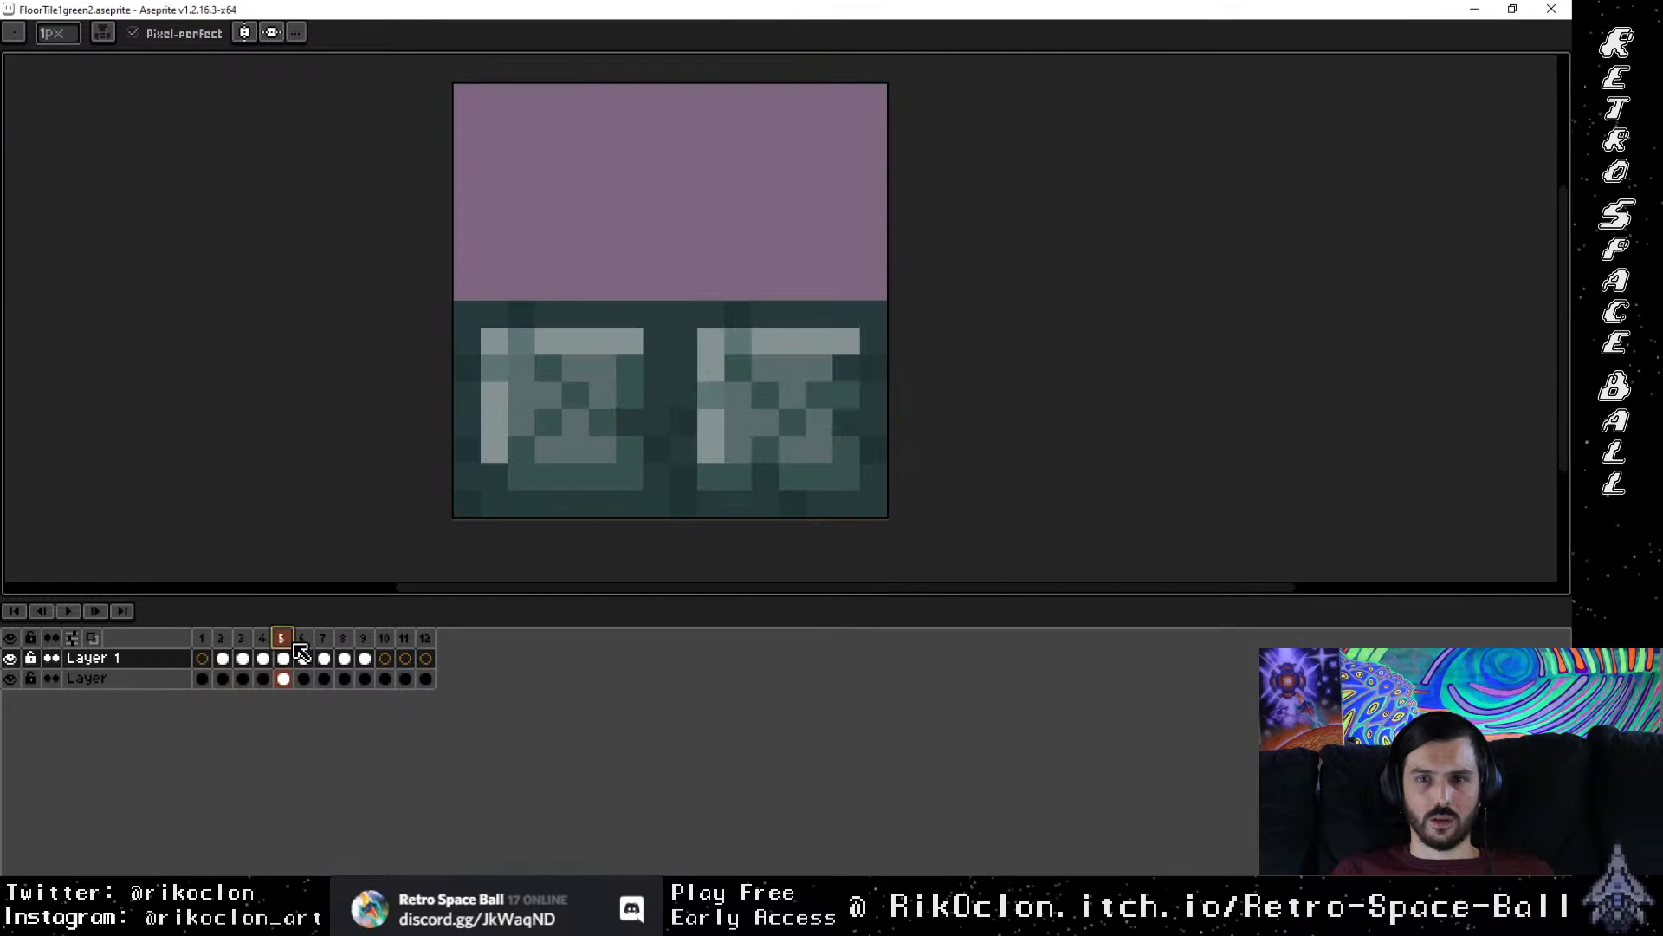
{"action": "left_click", "coordinate": [305, 657]}
{"action": "left_click", "coordinate": [283, 657]}
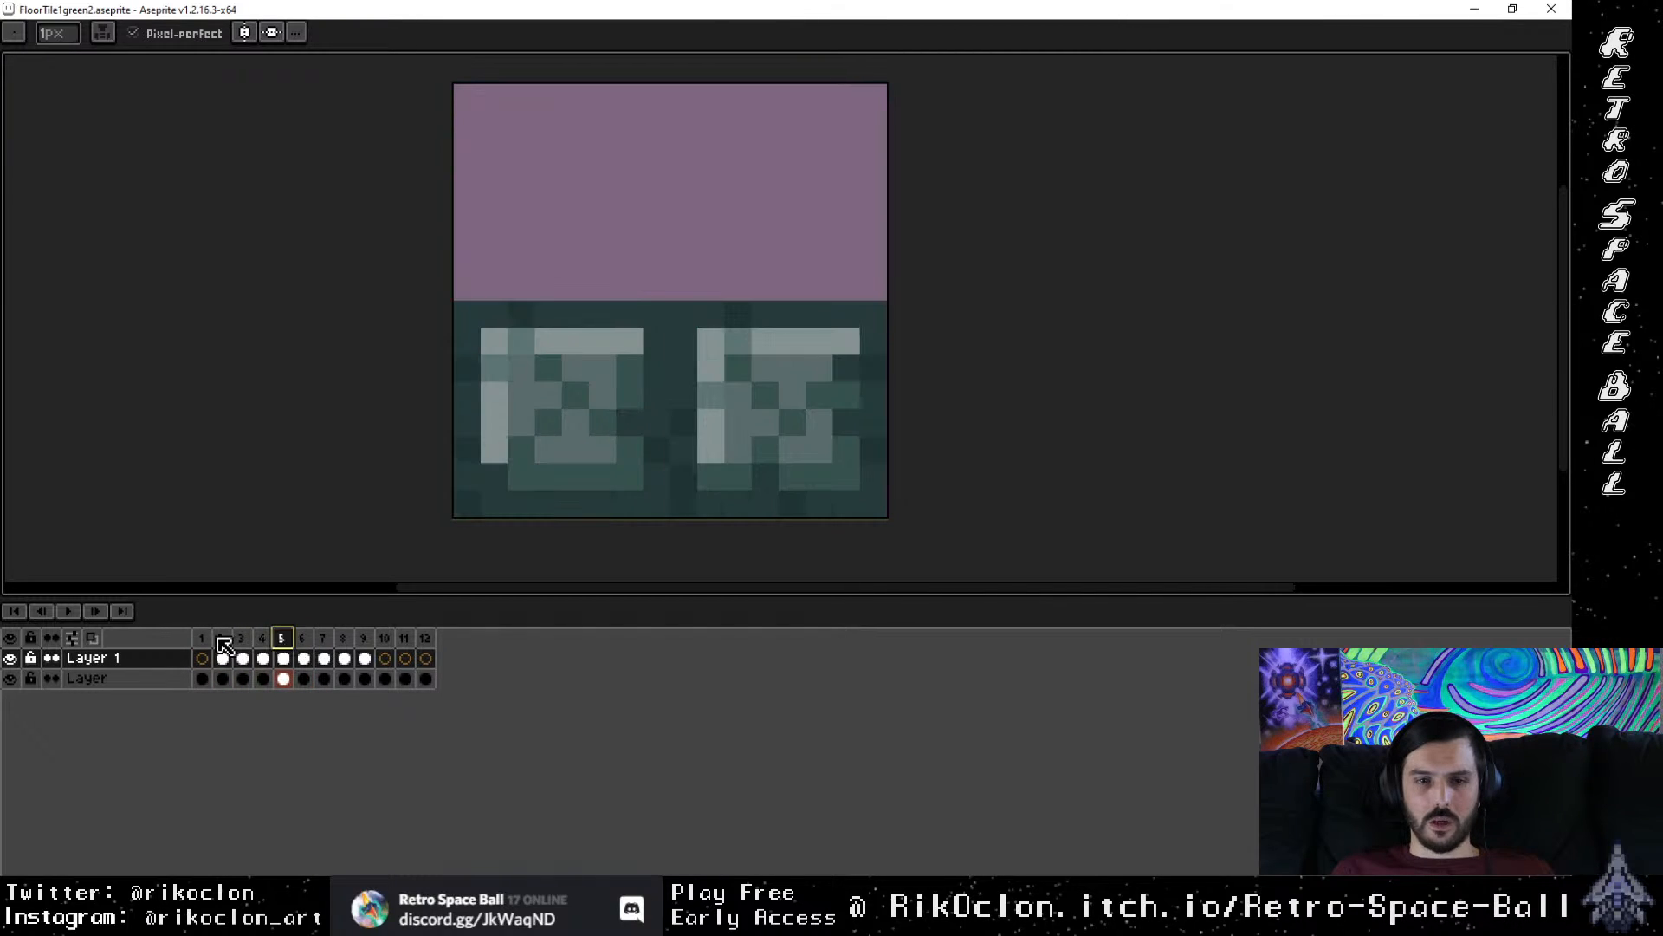
Step: Return to frame 1 and restore the full interface with the menus, palette, colour controls and tools
{"action": "left_click", "coordinate": [204, 639]}
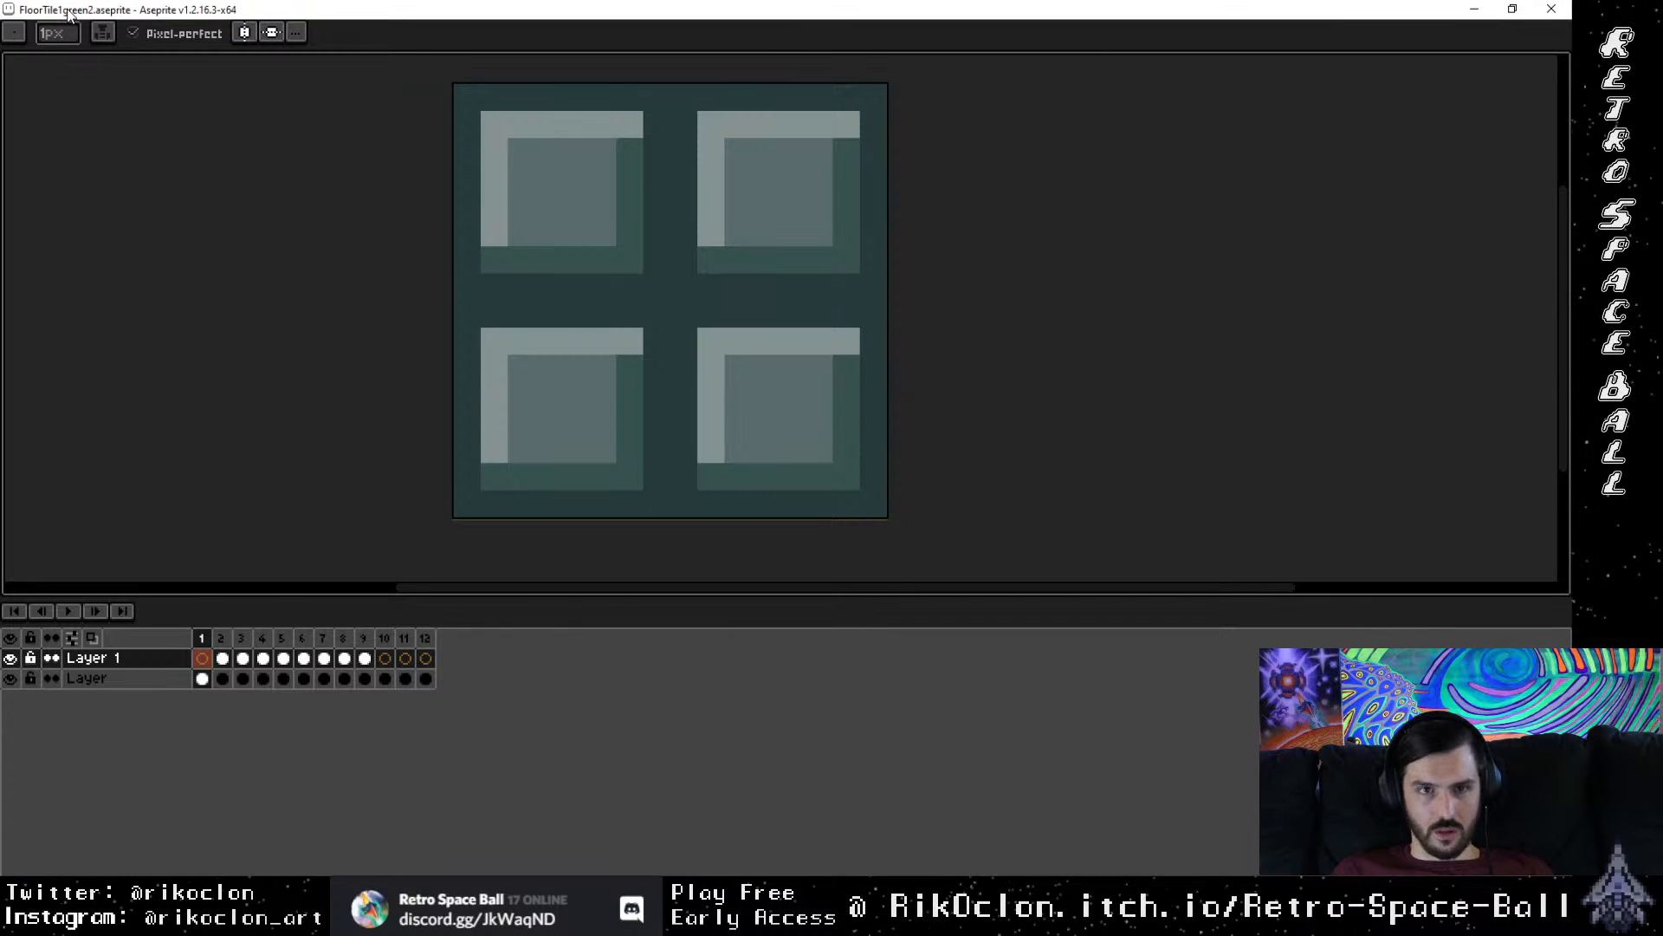
{"action": "key", "text": "F8"}
{"action": "key", "text": "F8"}
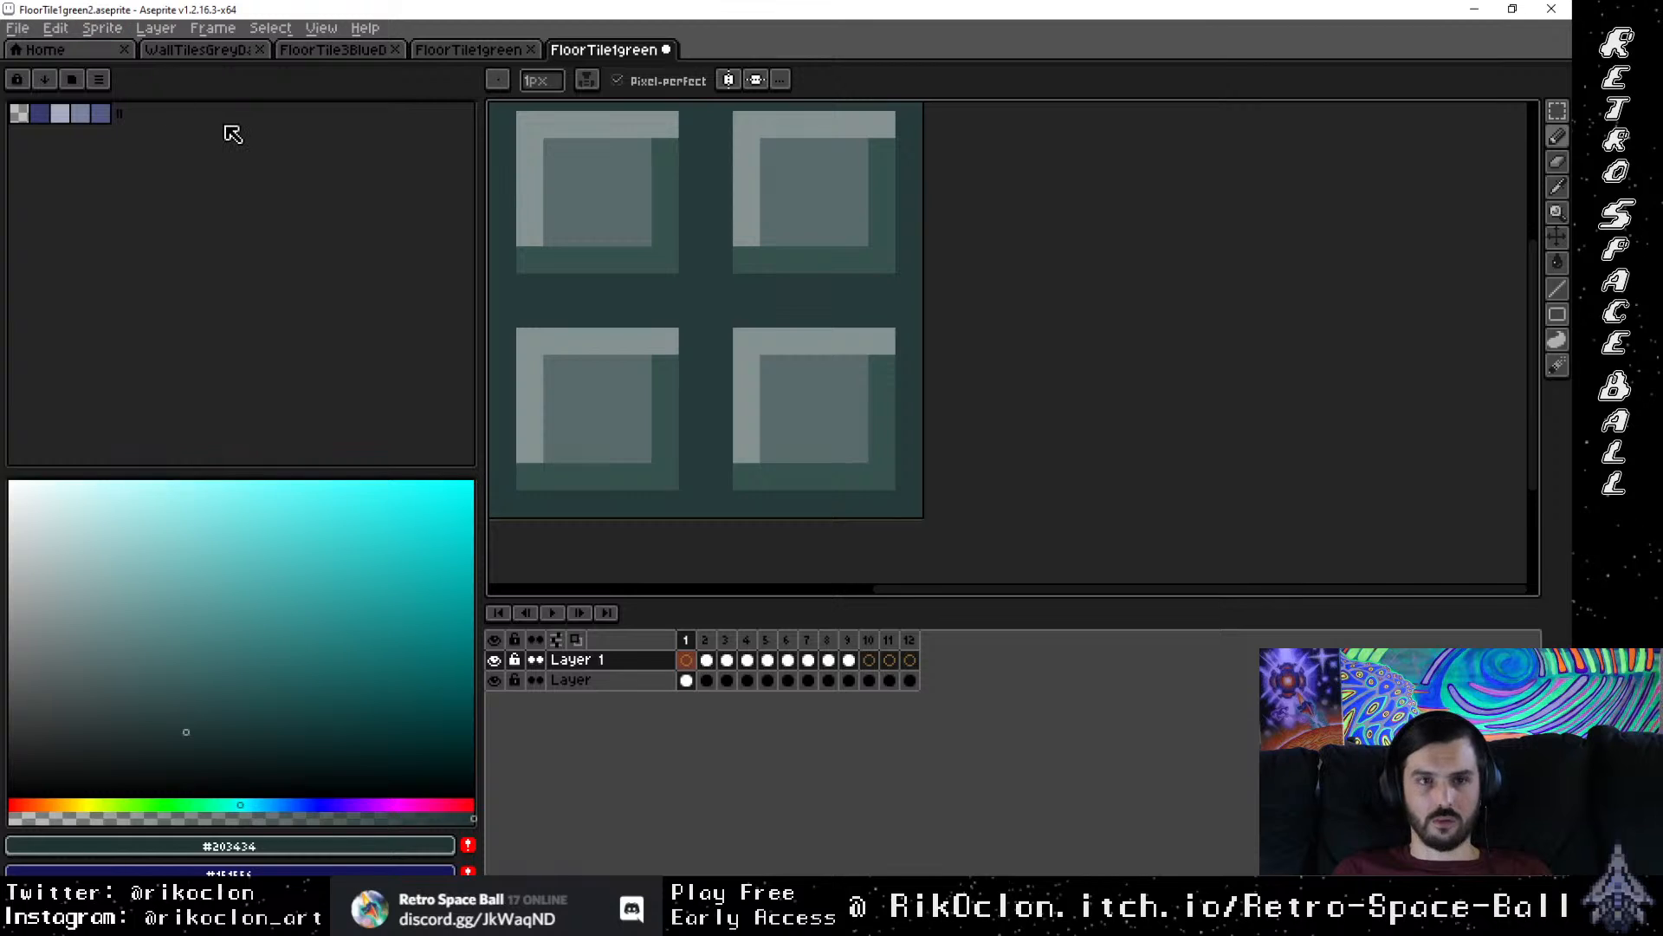
Step: Cycle the workspace through its advanced display modes and back to the full interface
{"action": "key", "text": "ctrl+f"}
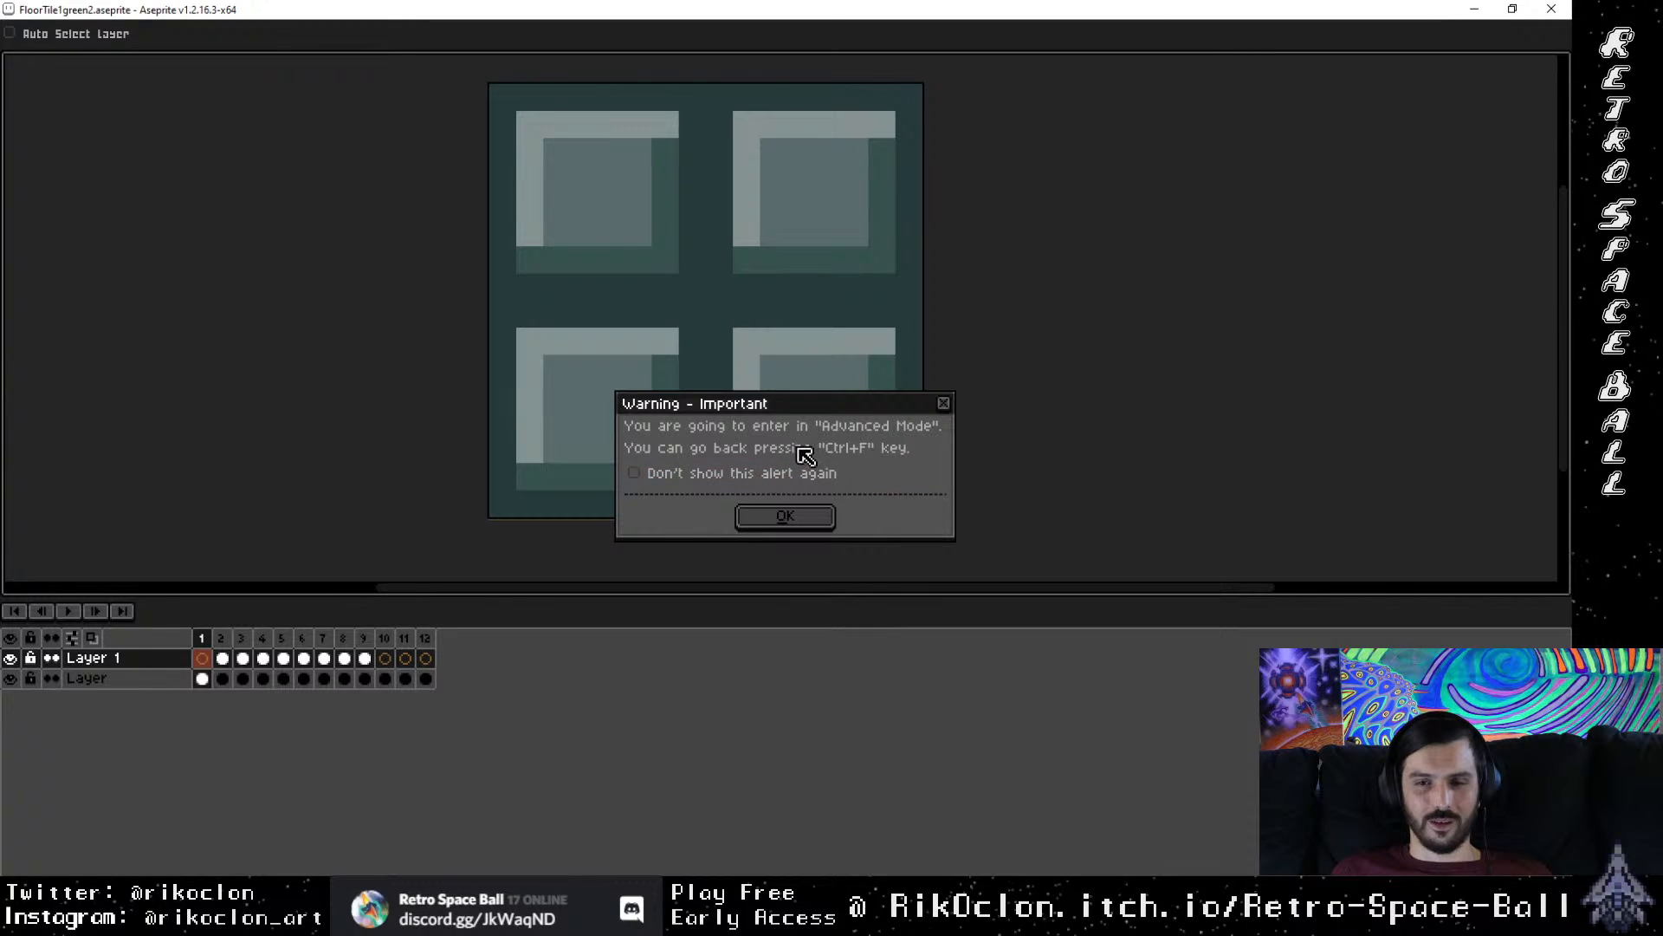
{"action": "left_click", "coordinate": [792, 520]}
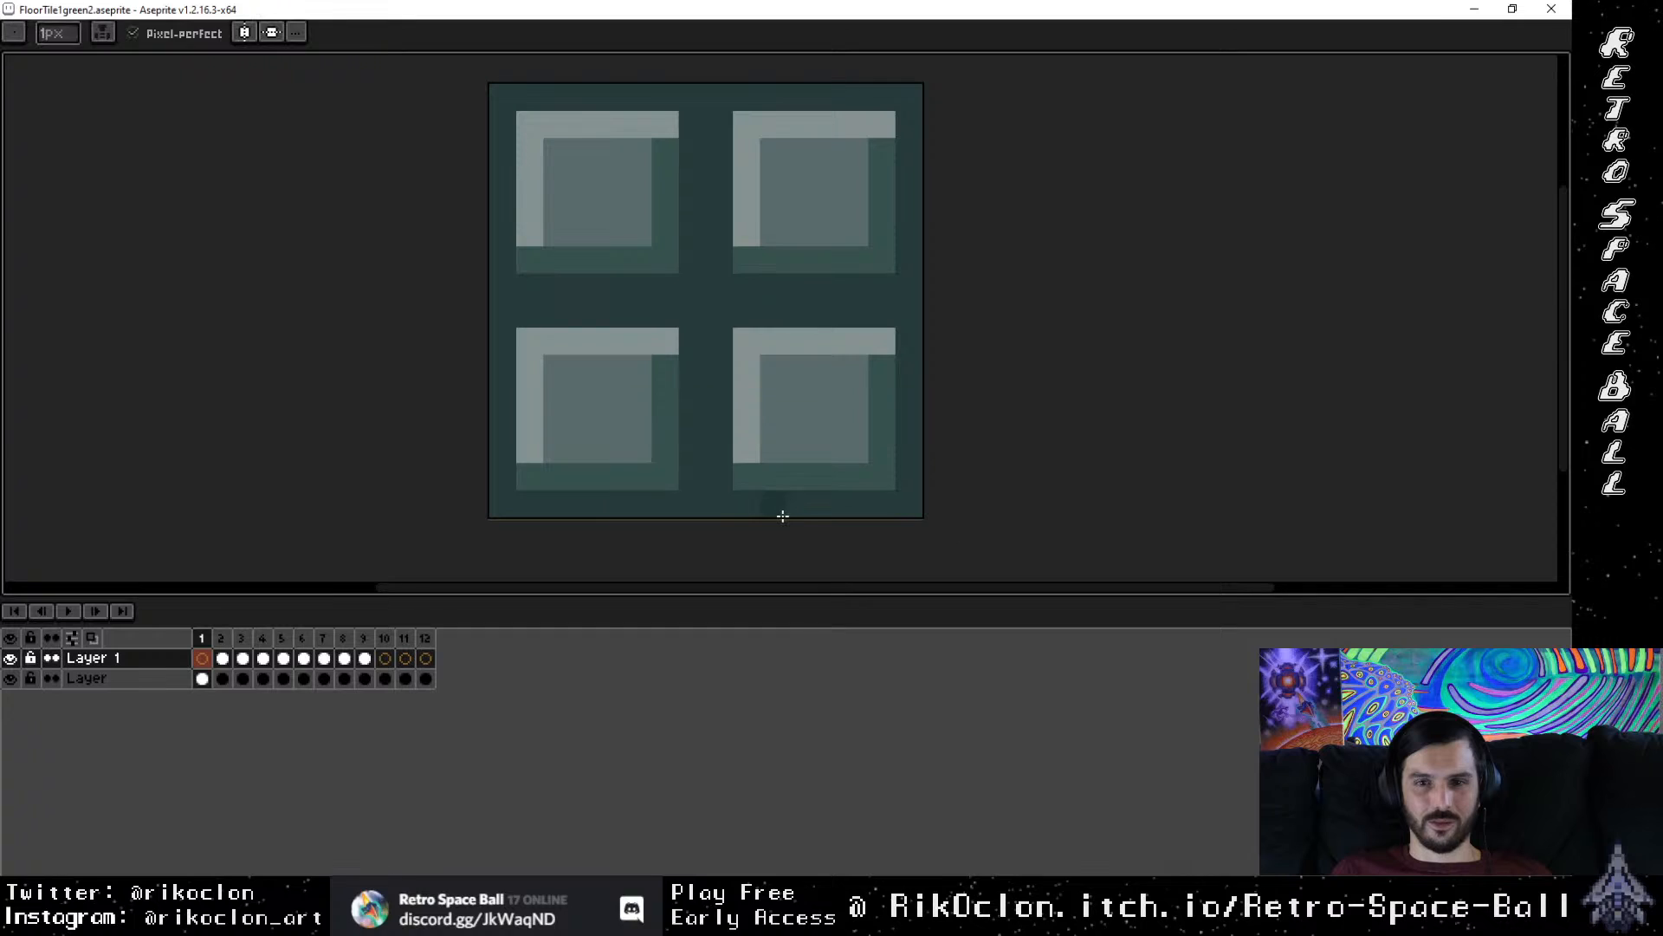
{"action": "key", "text": "ctrl+f"}
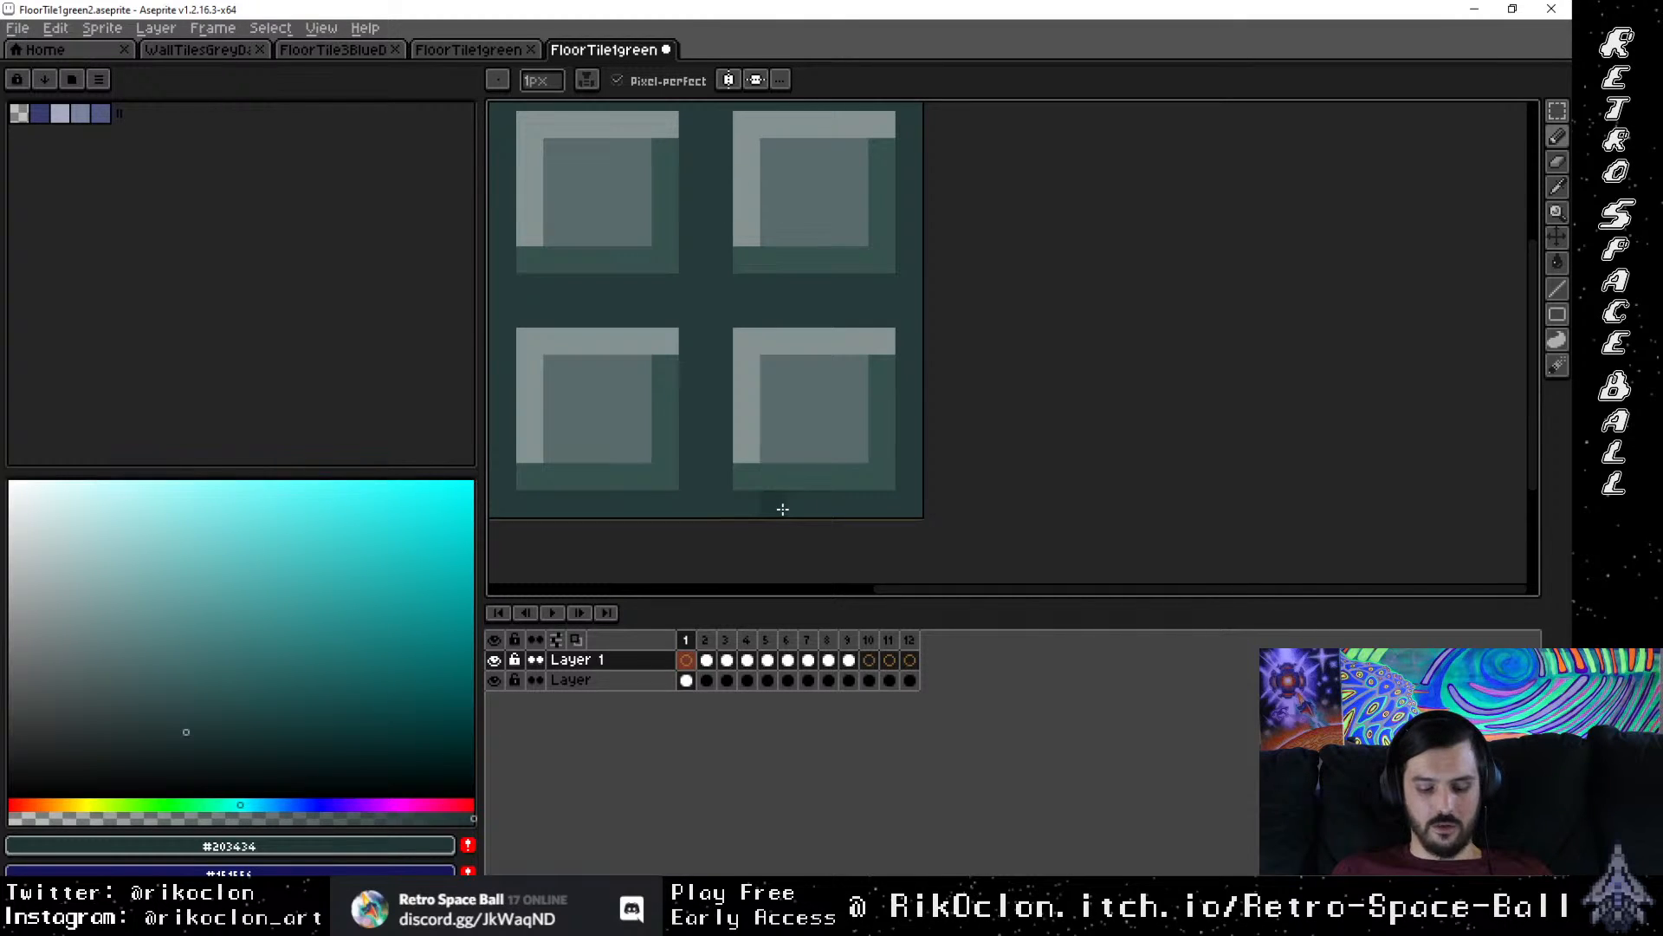
{"action": "key", "text": "ctrl+f"}
{"action": "left_click", "coordinate": [786, 517]}
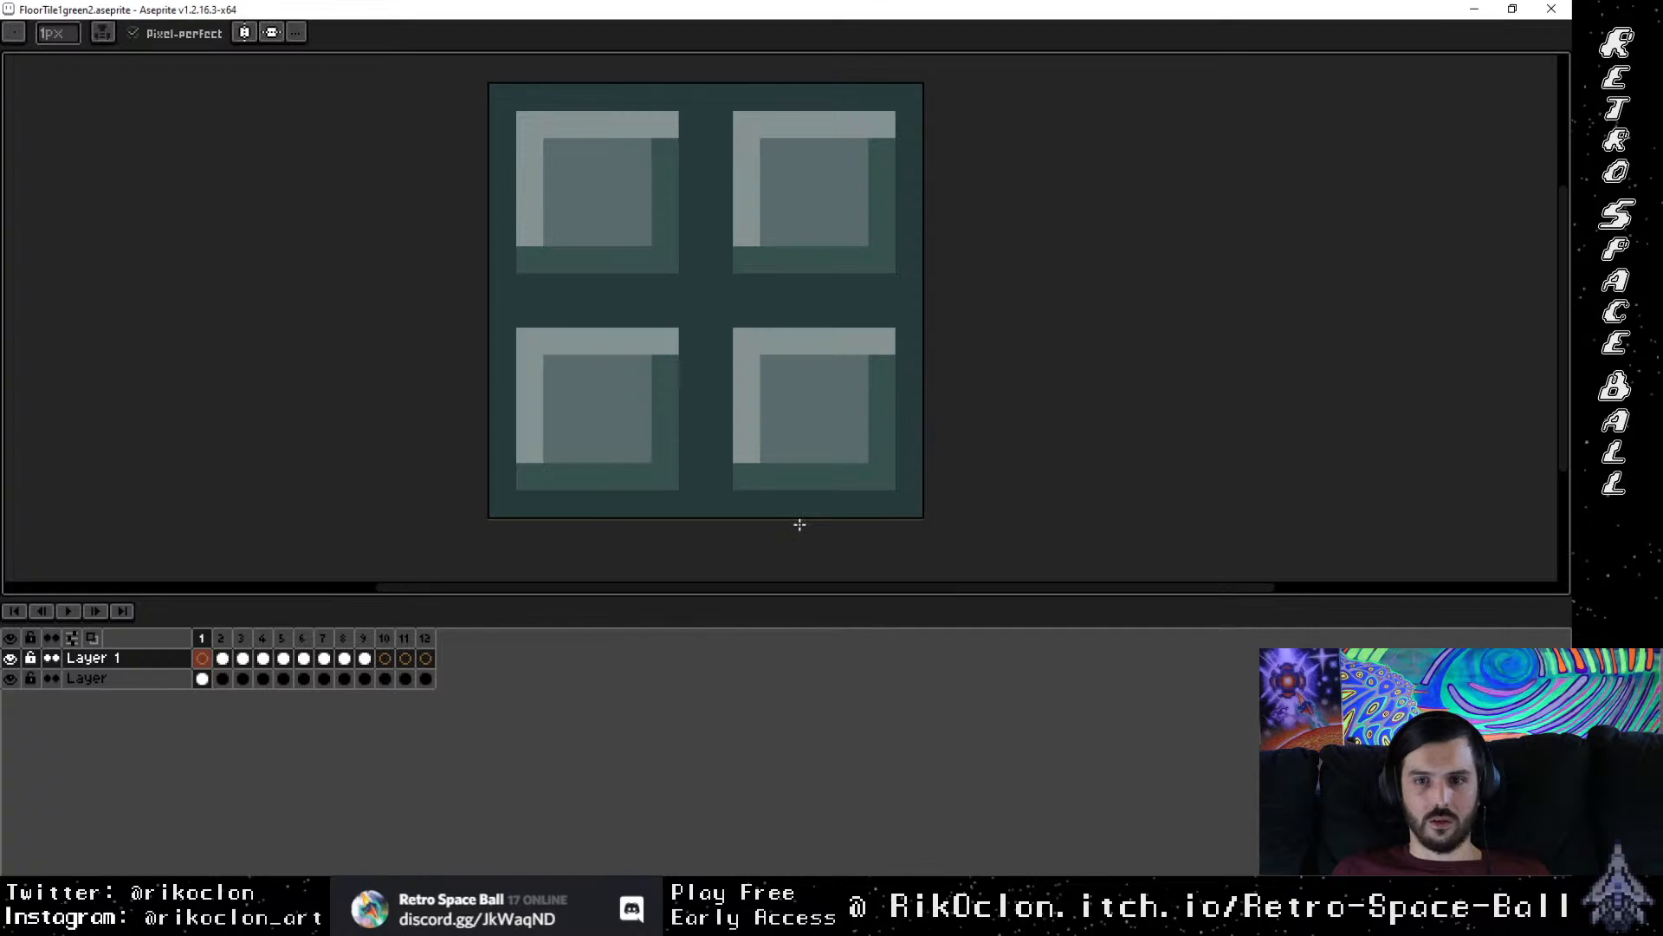
{"action": "key", "text": "ctrl+f"}
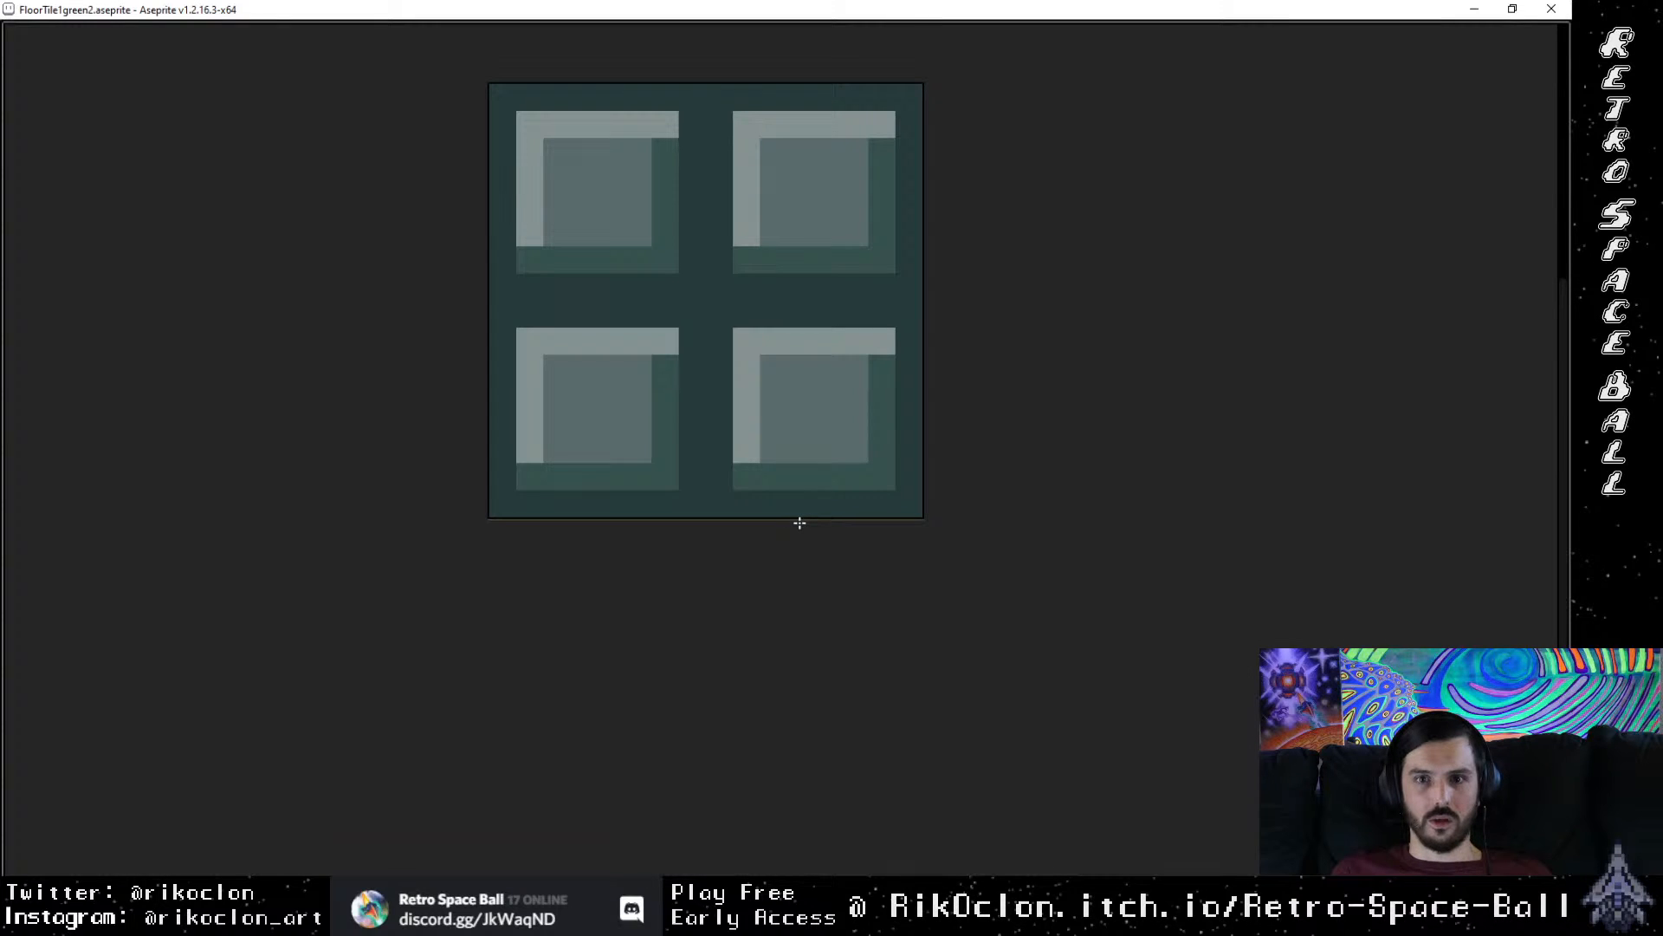
{"action": "left_click_drag", "start_coordinate": [814, 461], "coordinate": [791, 655]}
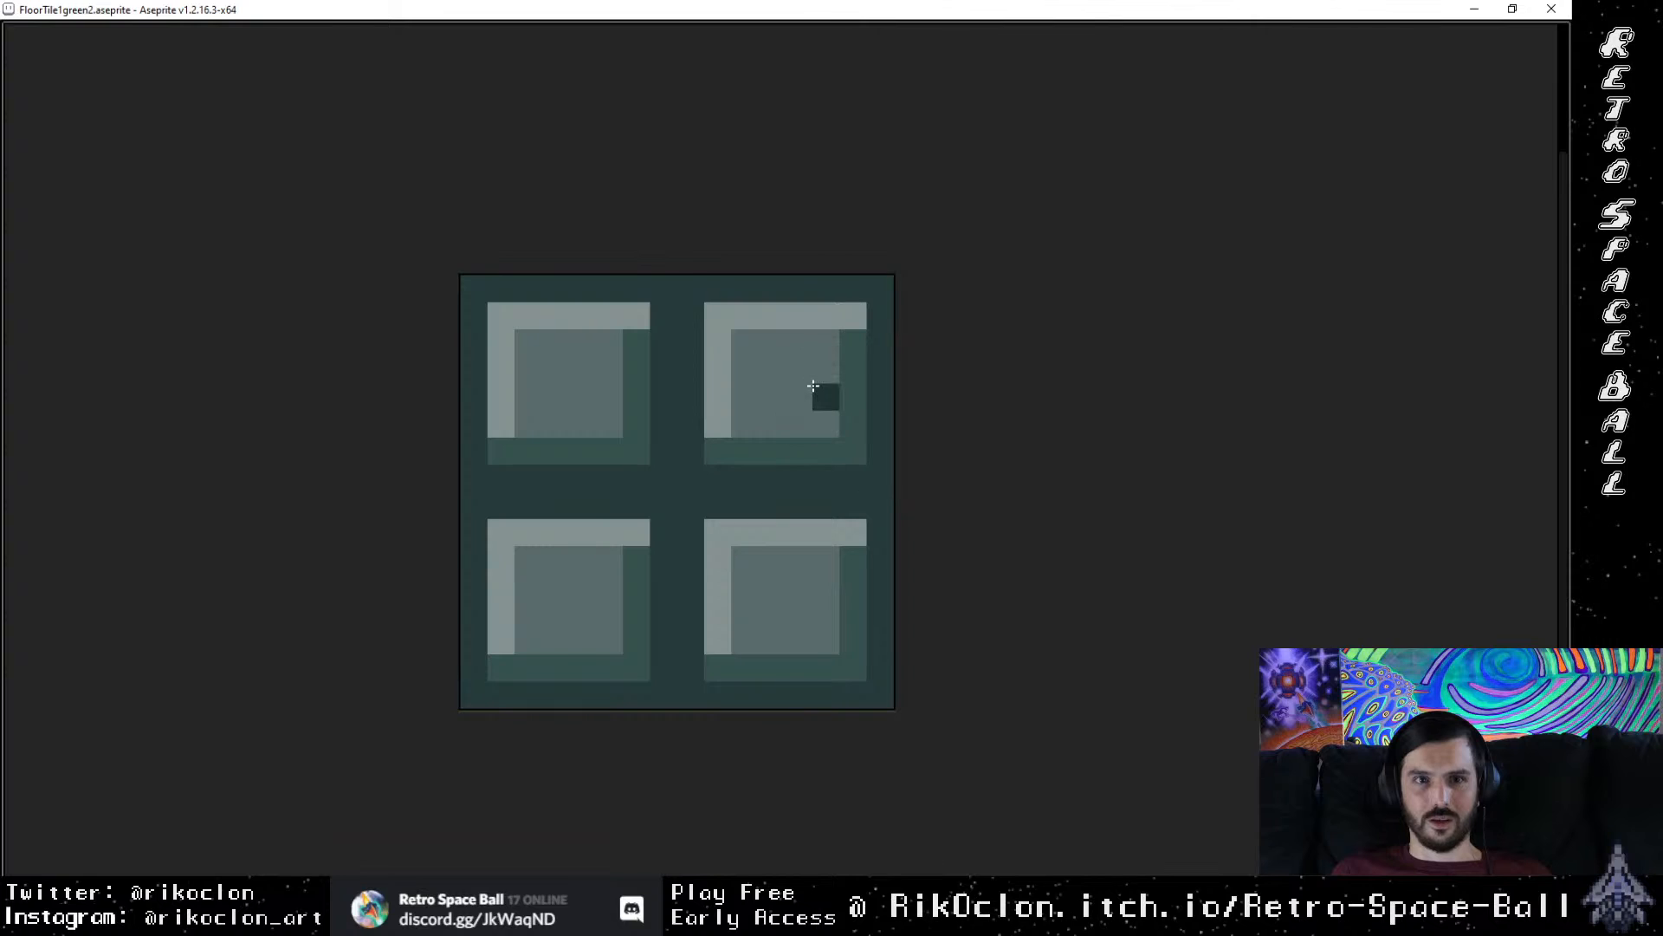
{"action": "key", "text": "F11"}
{"action": "left_click_drag", "start_coordinate": [674, 457], "coordinate": [673, 338]}
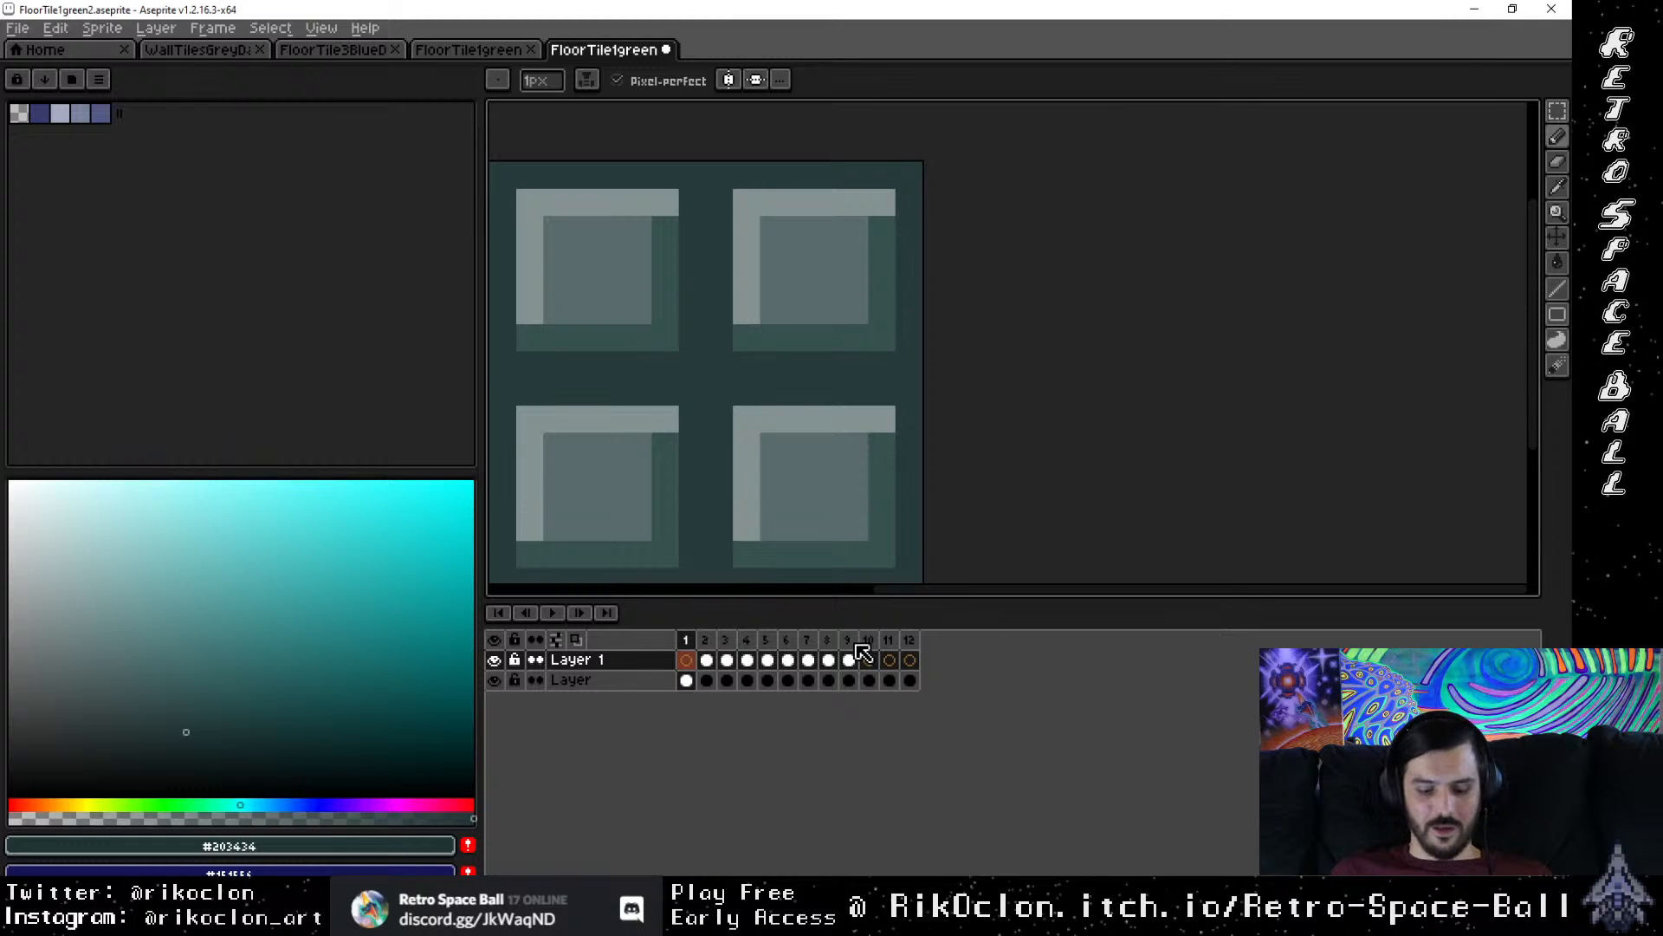
{"action": "key", "text": "ctrl+f"}
{"action": "left_click_drag", "start_coordinate": [792, 414], "coordinate": [1280, 55]}
{"action": "left_click", "coordinate": [1282, 152]}
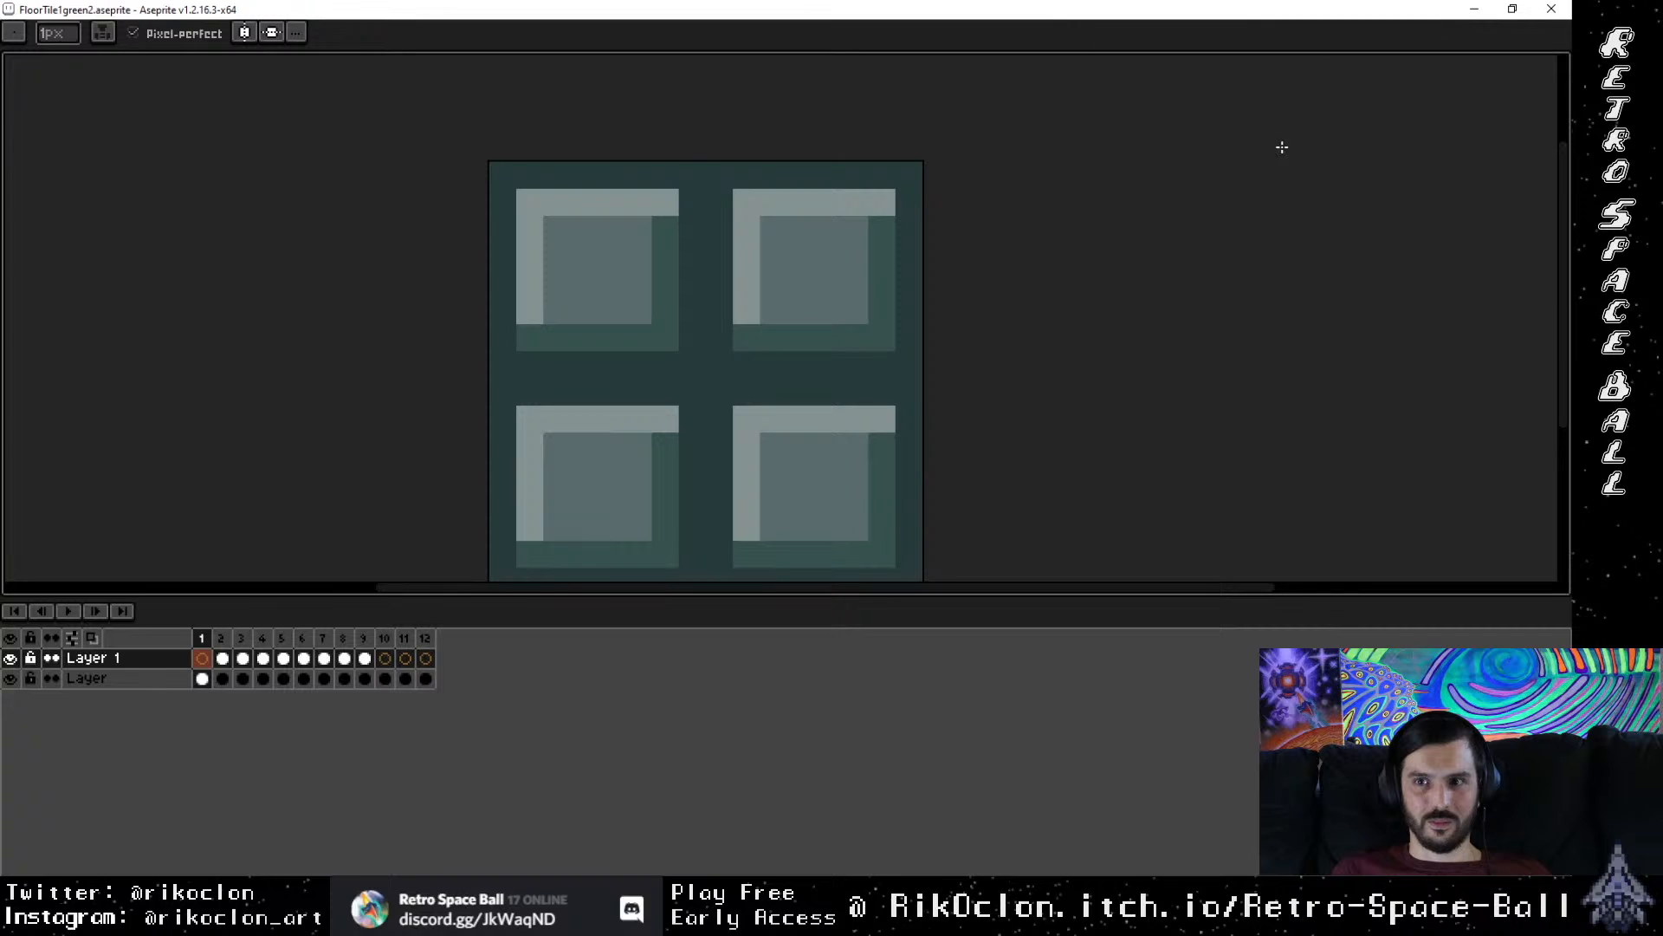
{"action": "key", "text": "F11"}
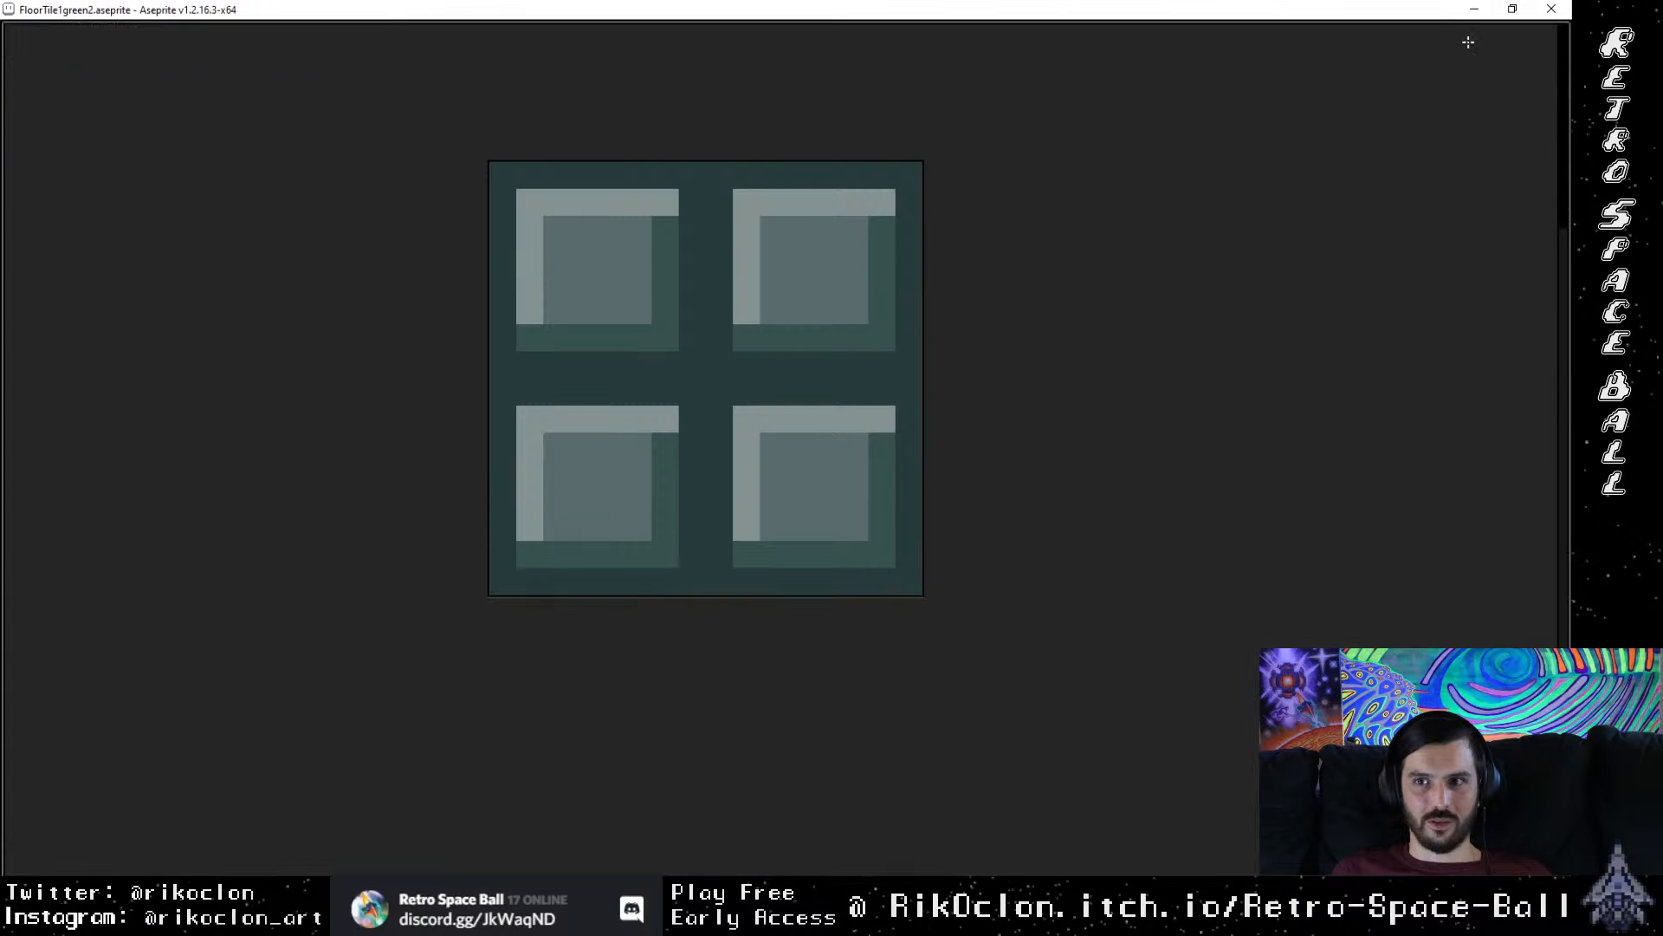
{"action": "key", "text": "F11"}
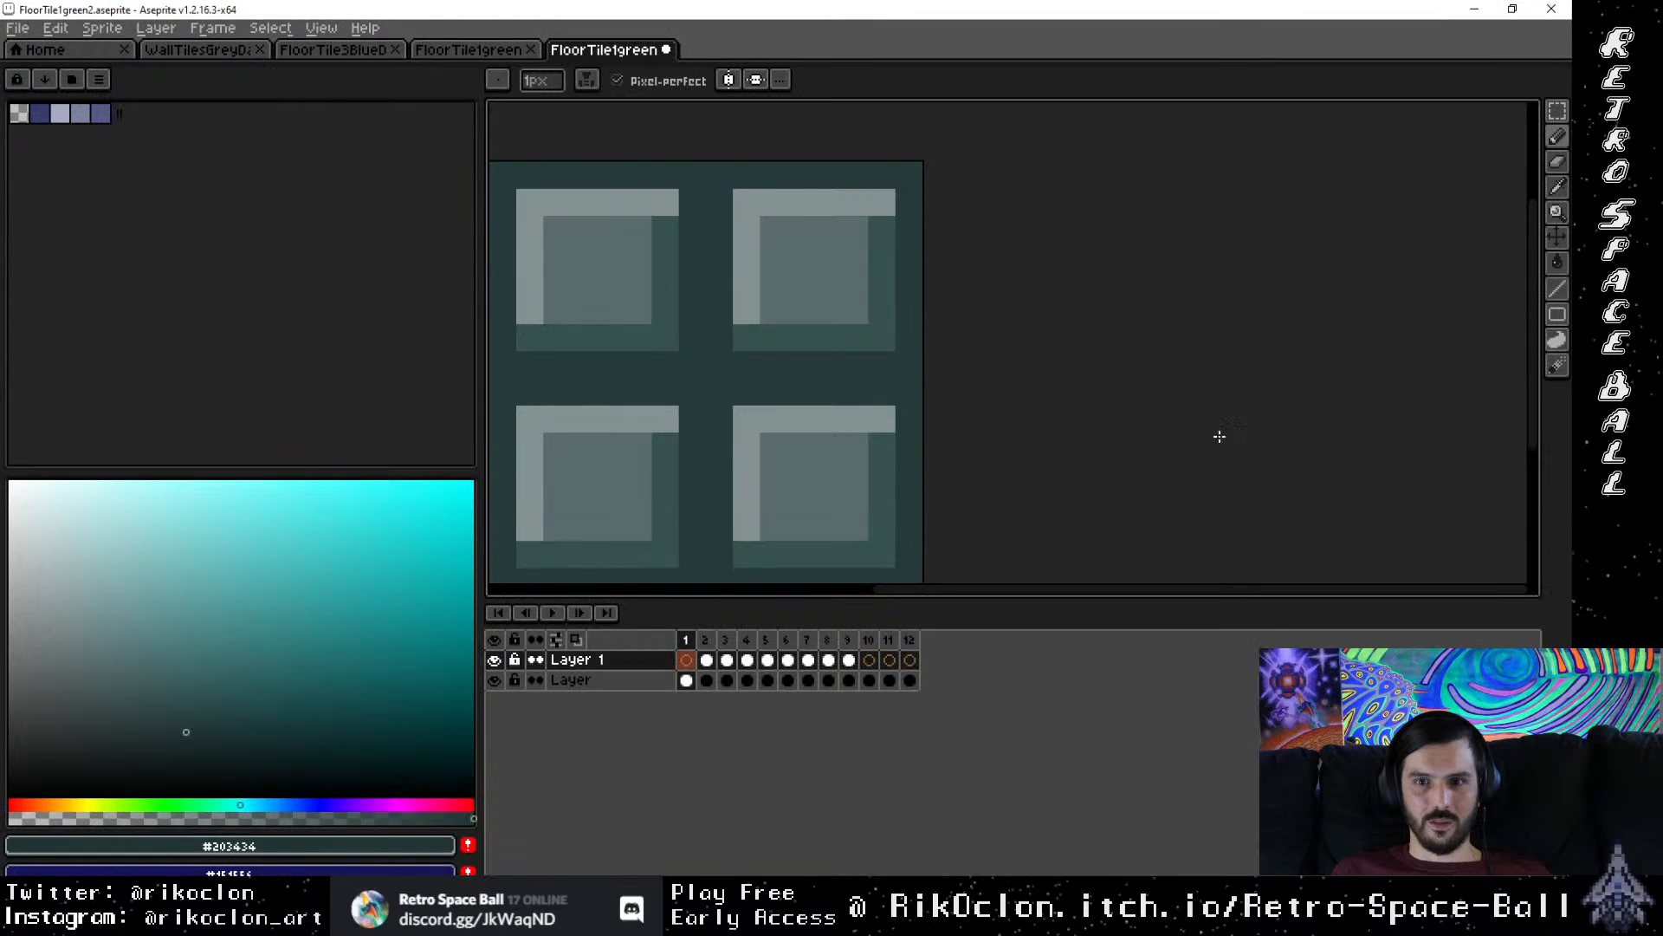
{"action": "key", "text": "ctrl+f"}
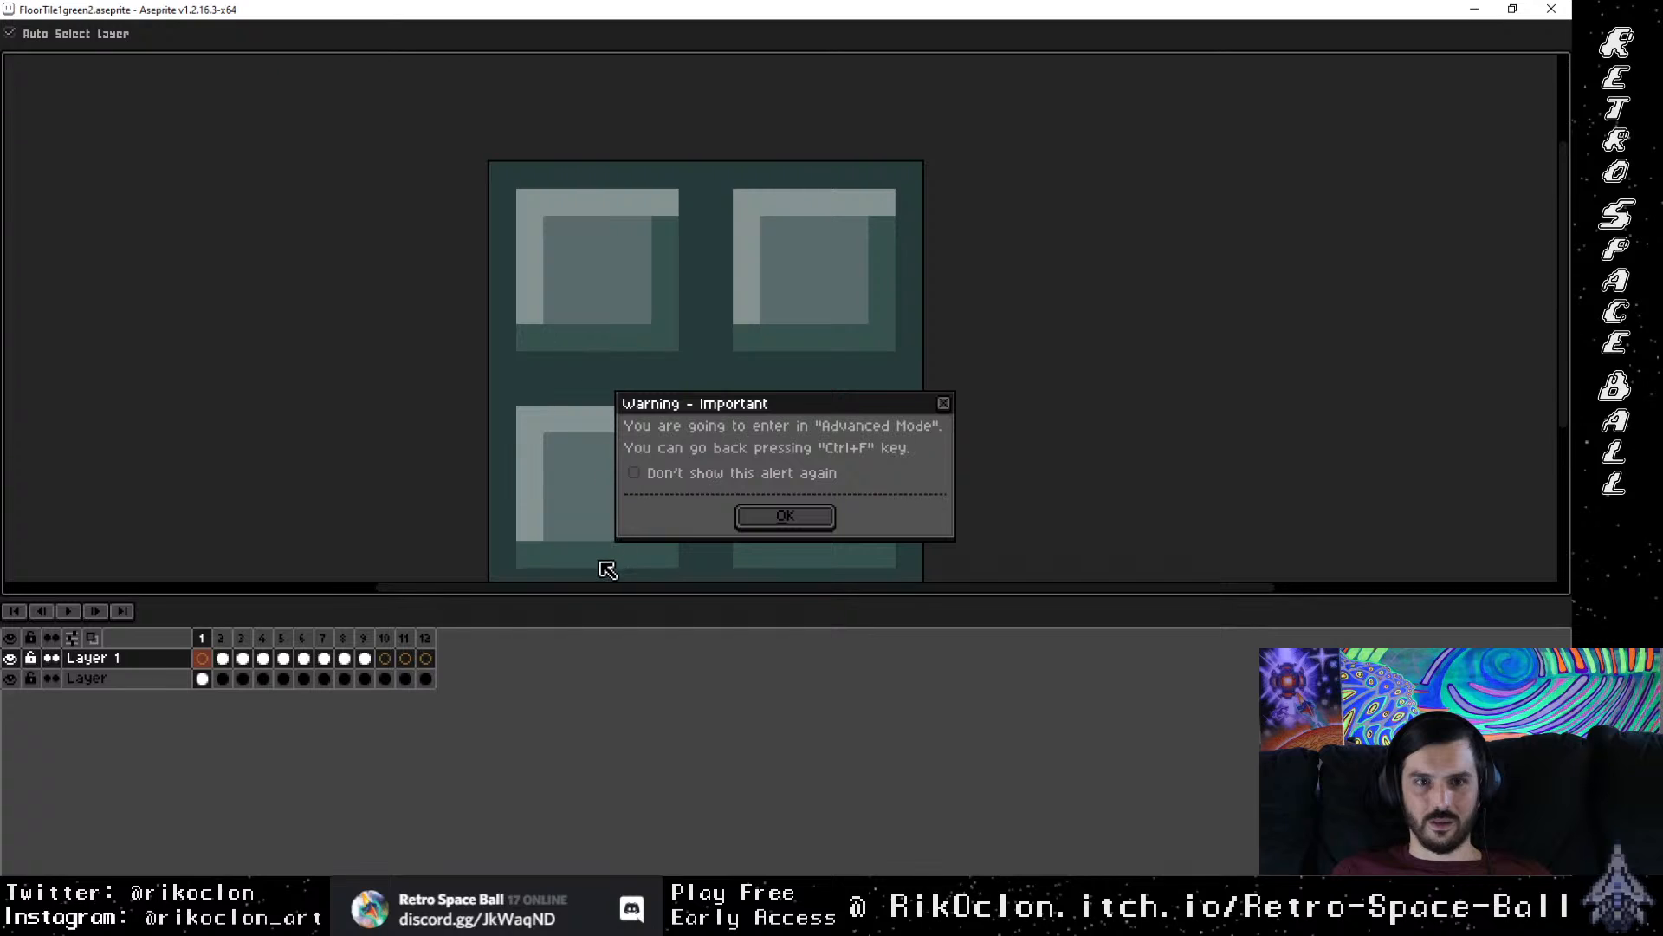
{"action": "left_click", "coordinate": [785, 516]}
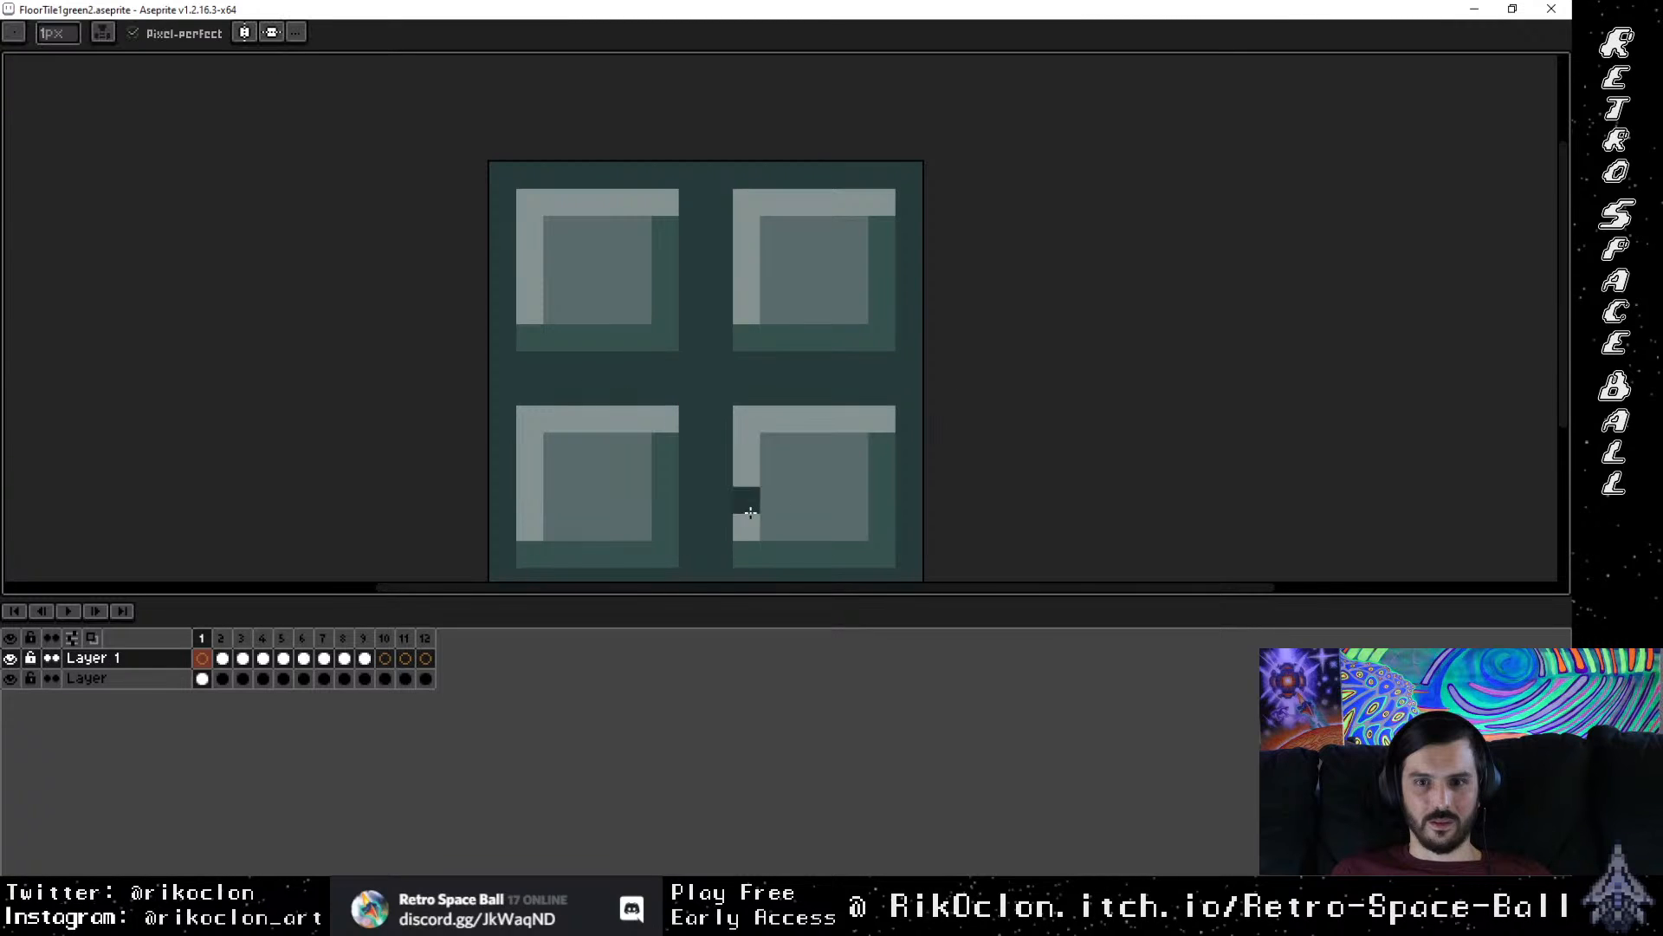
{"action": "key", "text": "F11"}
{"action": "key", "text": "F11"}
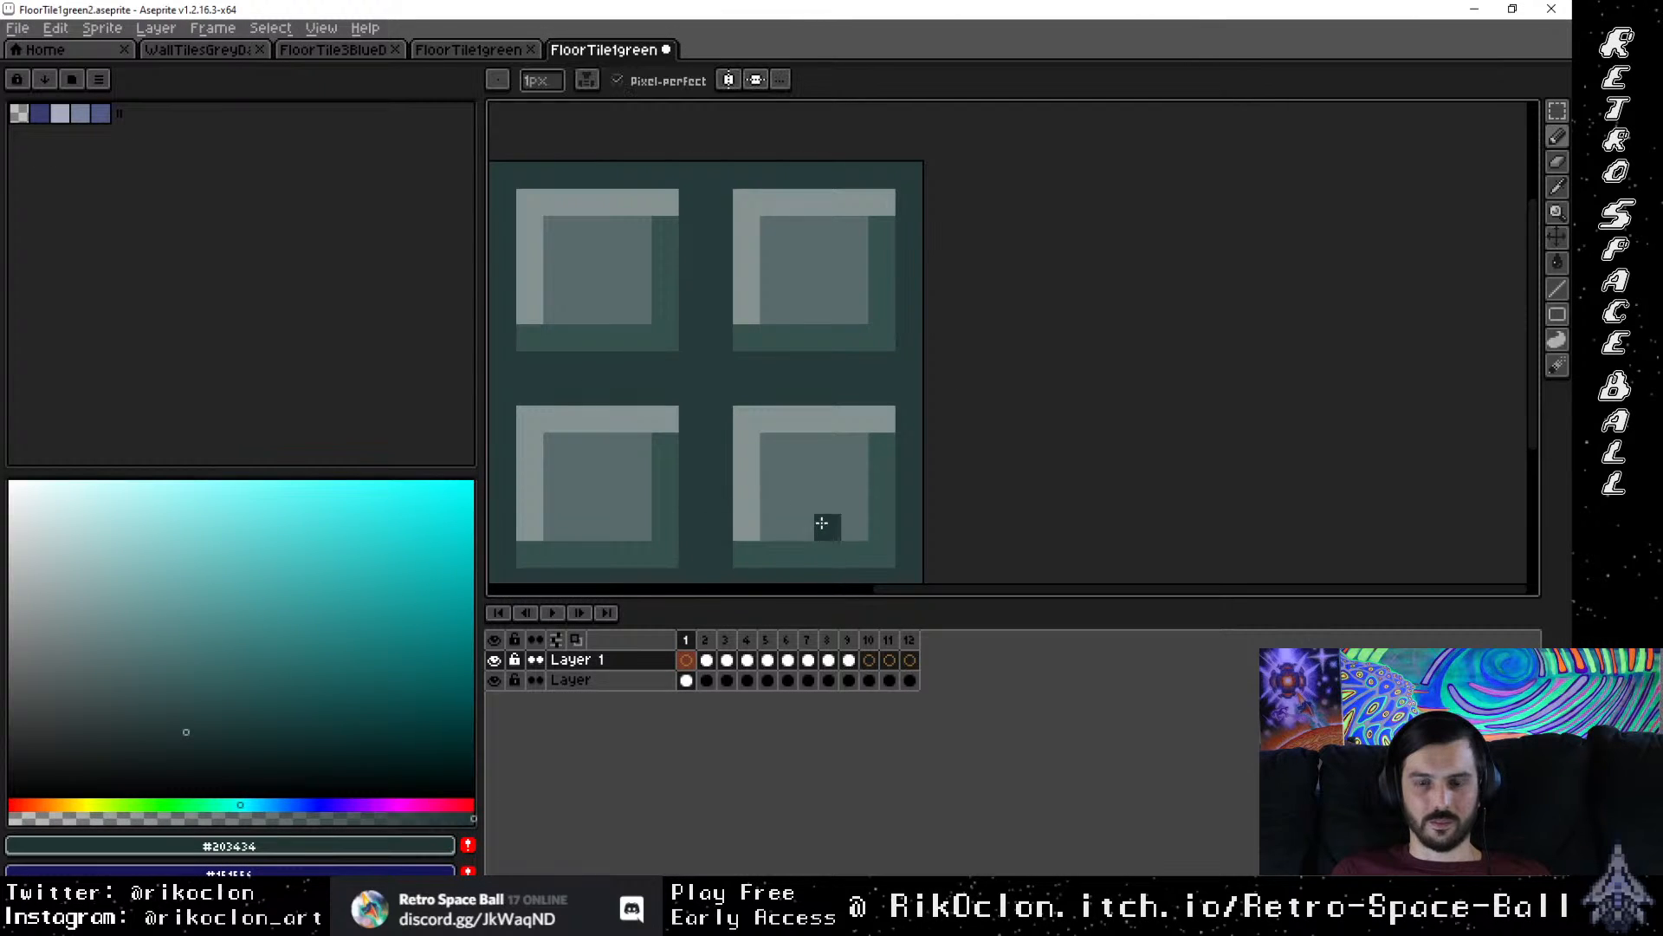
Step: Sample #5c7573 from frame 3 and recolour the crack pixels crossing the light highlight edges of both tiles on frame 2 of Layer 1
{"action": "left_click_drag", "start_coordinate": [827, 505], "coordinate": [896, 487]}
{"action": "left_click", "coordinate": [706, 640]}
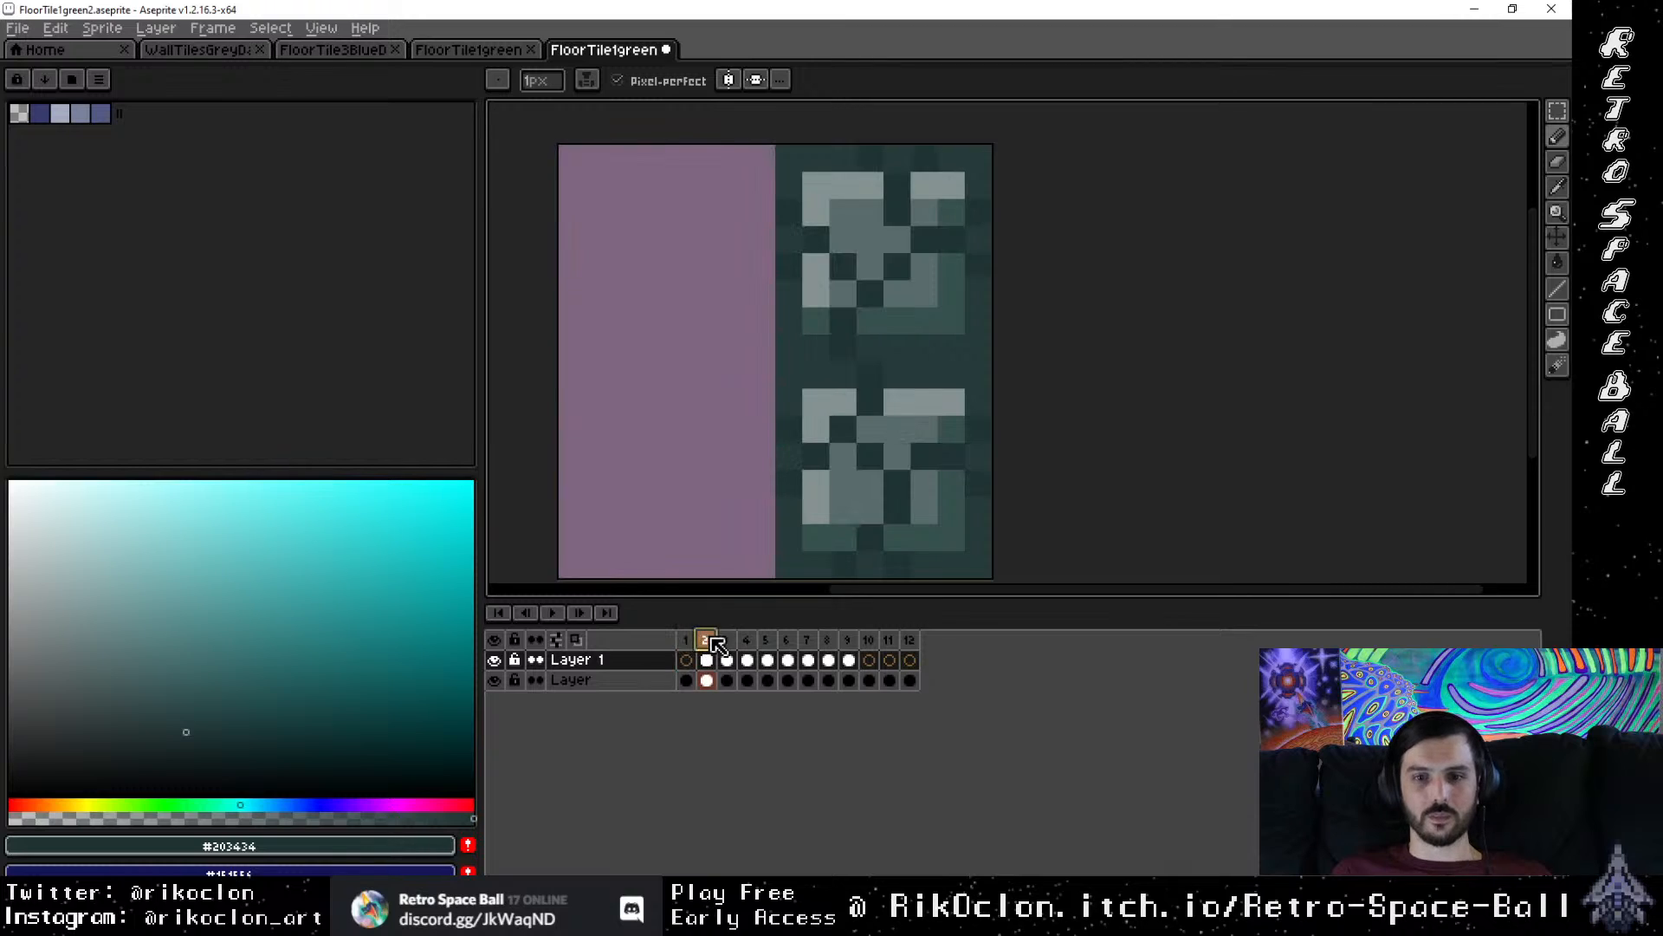
{"action": "left_click", "coordinate": [726, 640]}
{"action": "left_click", "coordinate": [687, 641]}
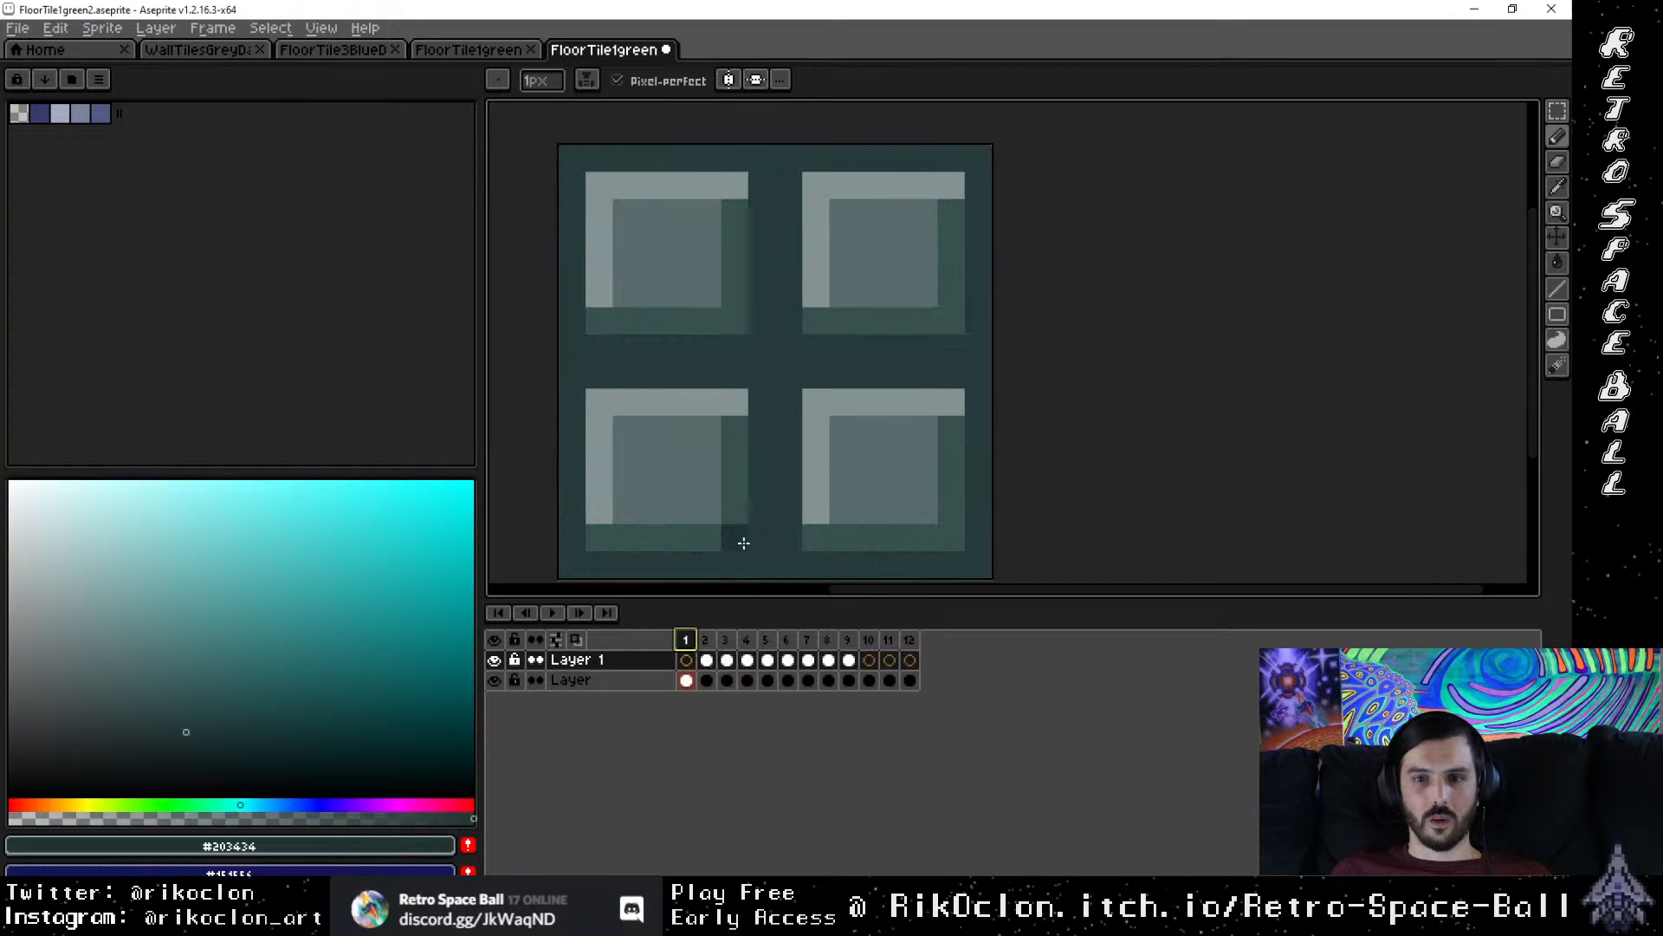
{"action": "left_click", "coordinate": [707, 642]}
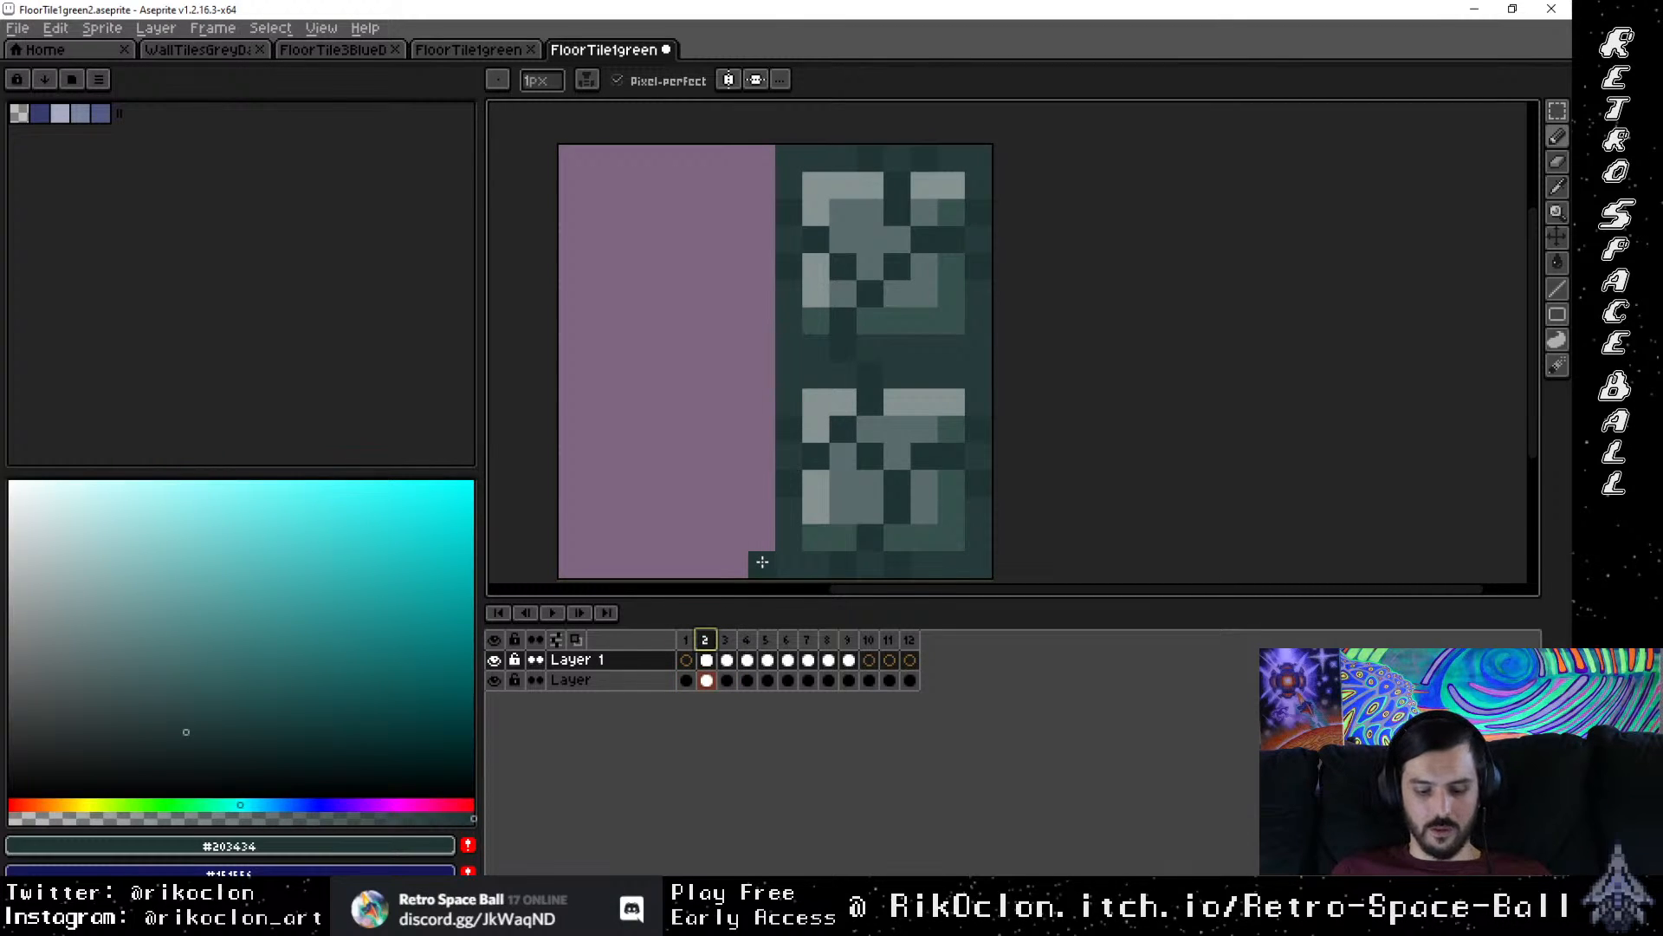
{"action": "left_click", "coordinate": [726, 641]}
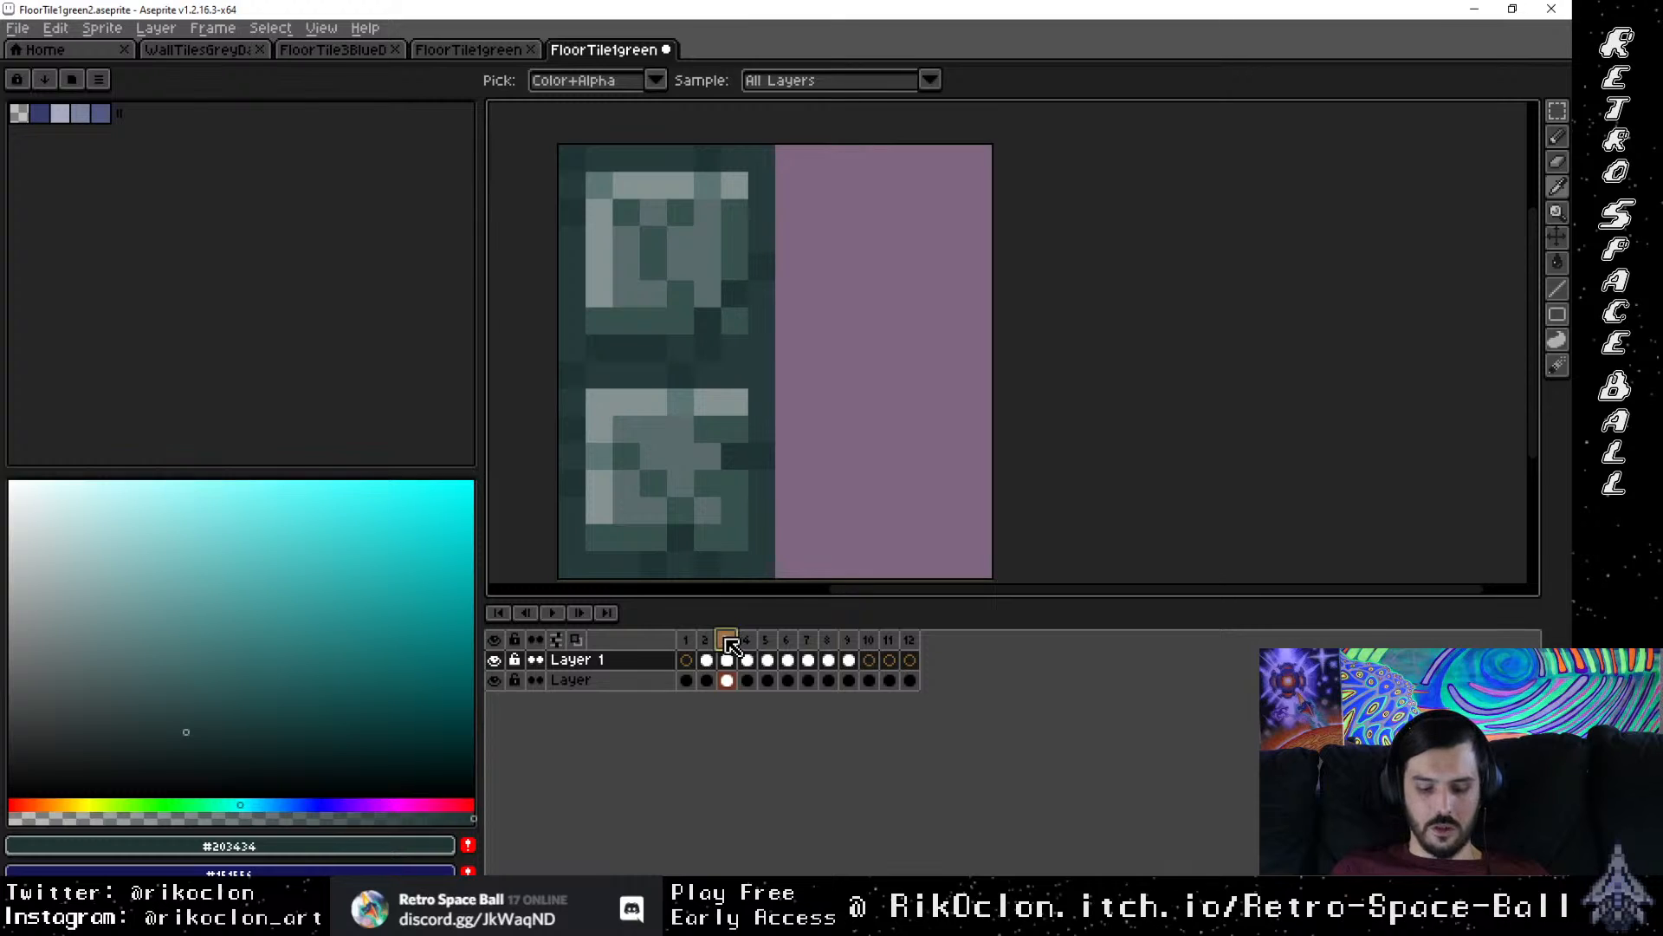
{"action": "left_click", "coordinate": [677, 393], "text": "alt"}
{"action": "left_click", "coordinate": [685, 639]}
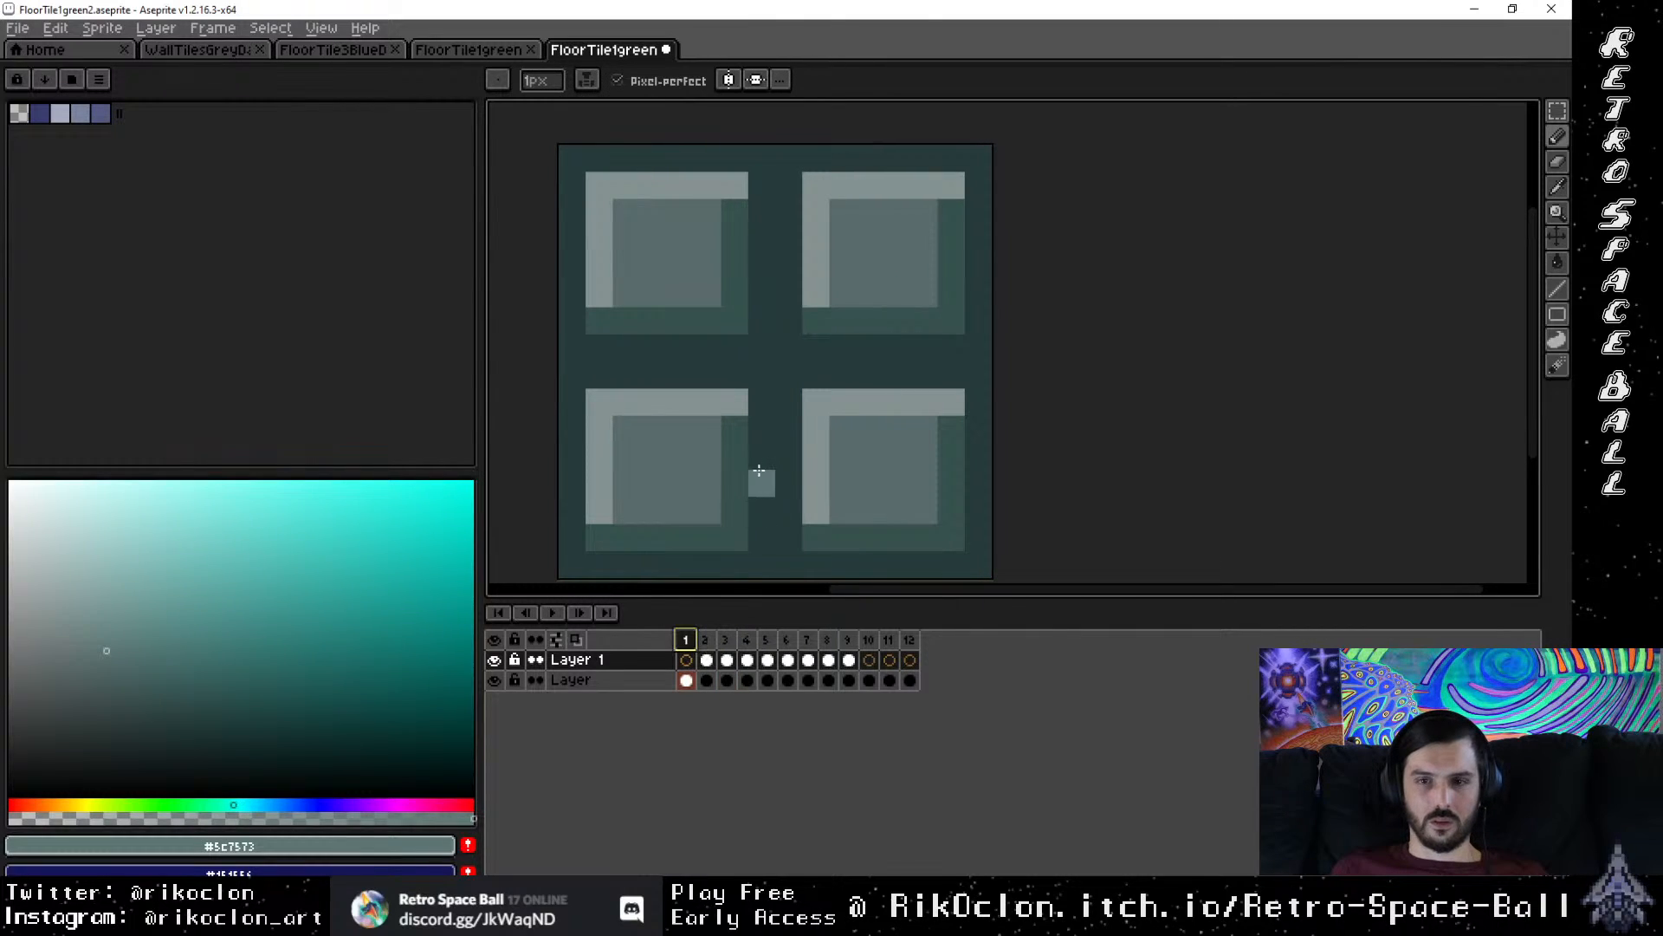
{"action": "left_click", "coordinate": [705, 640]}
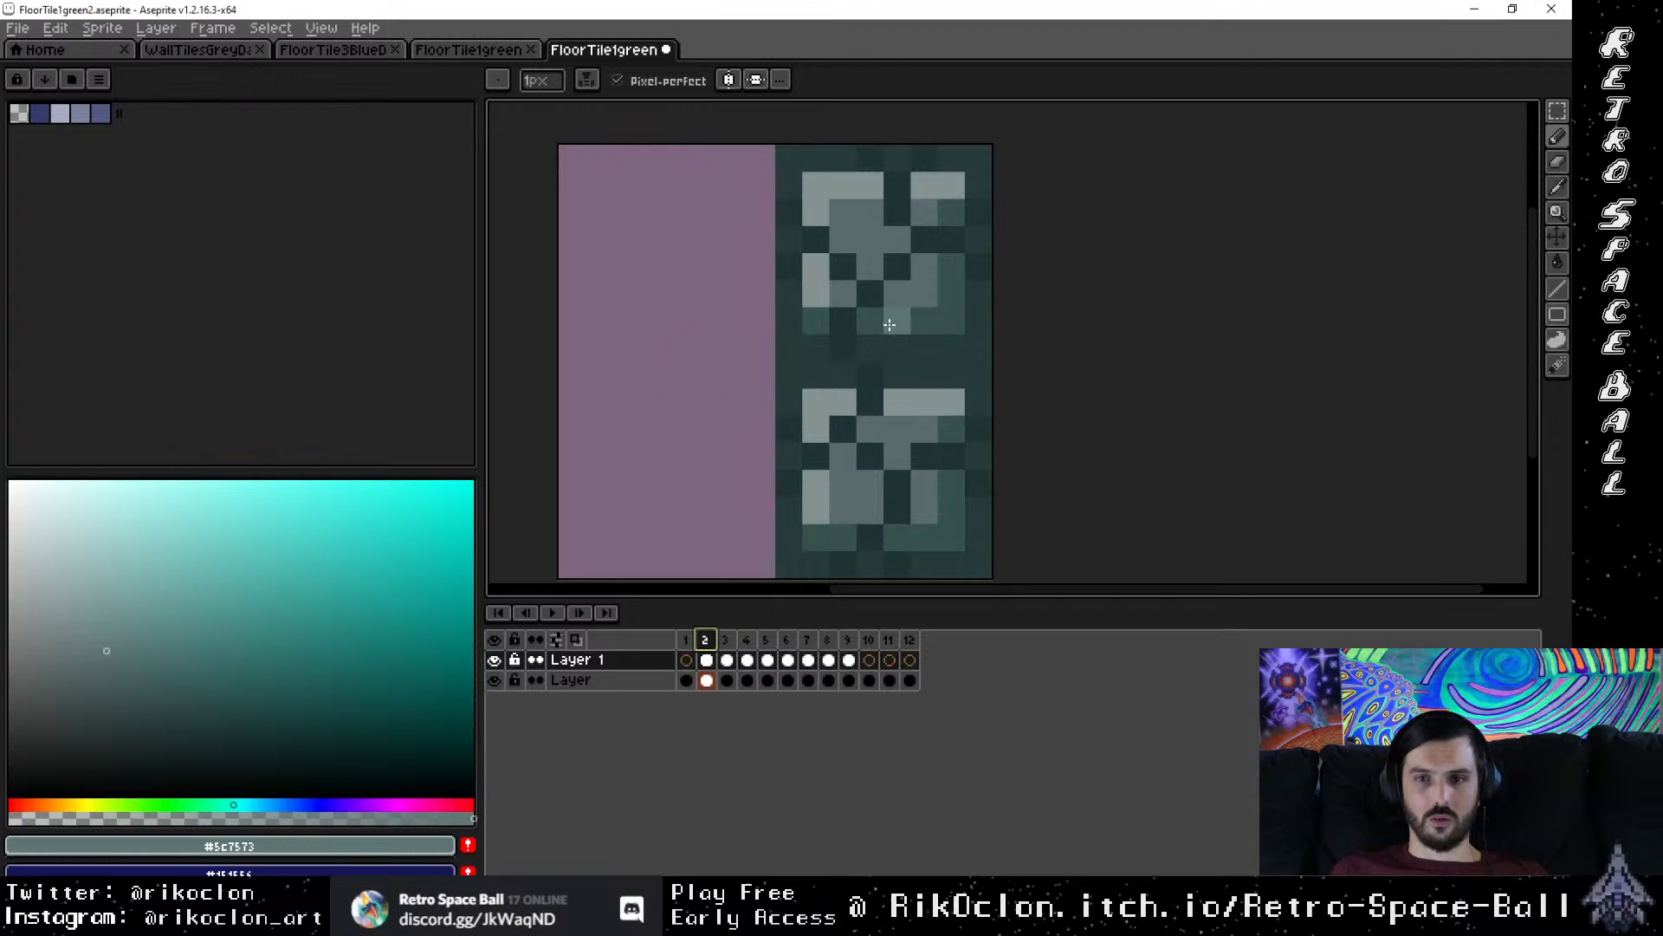
{"action": "left_click", "coordinate": [869, 401]}
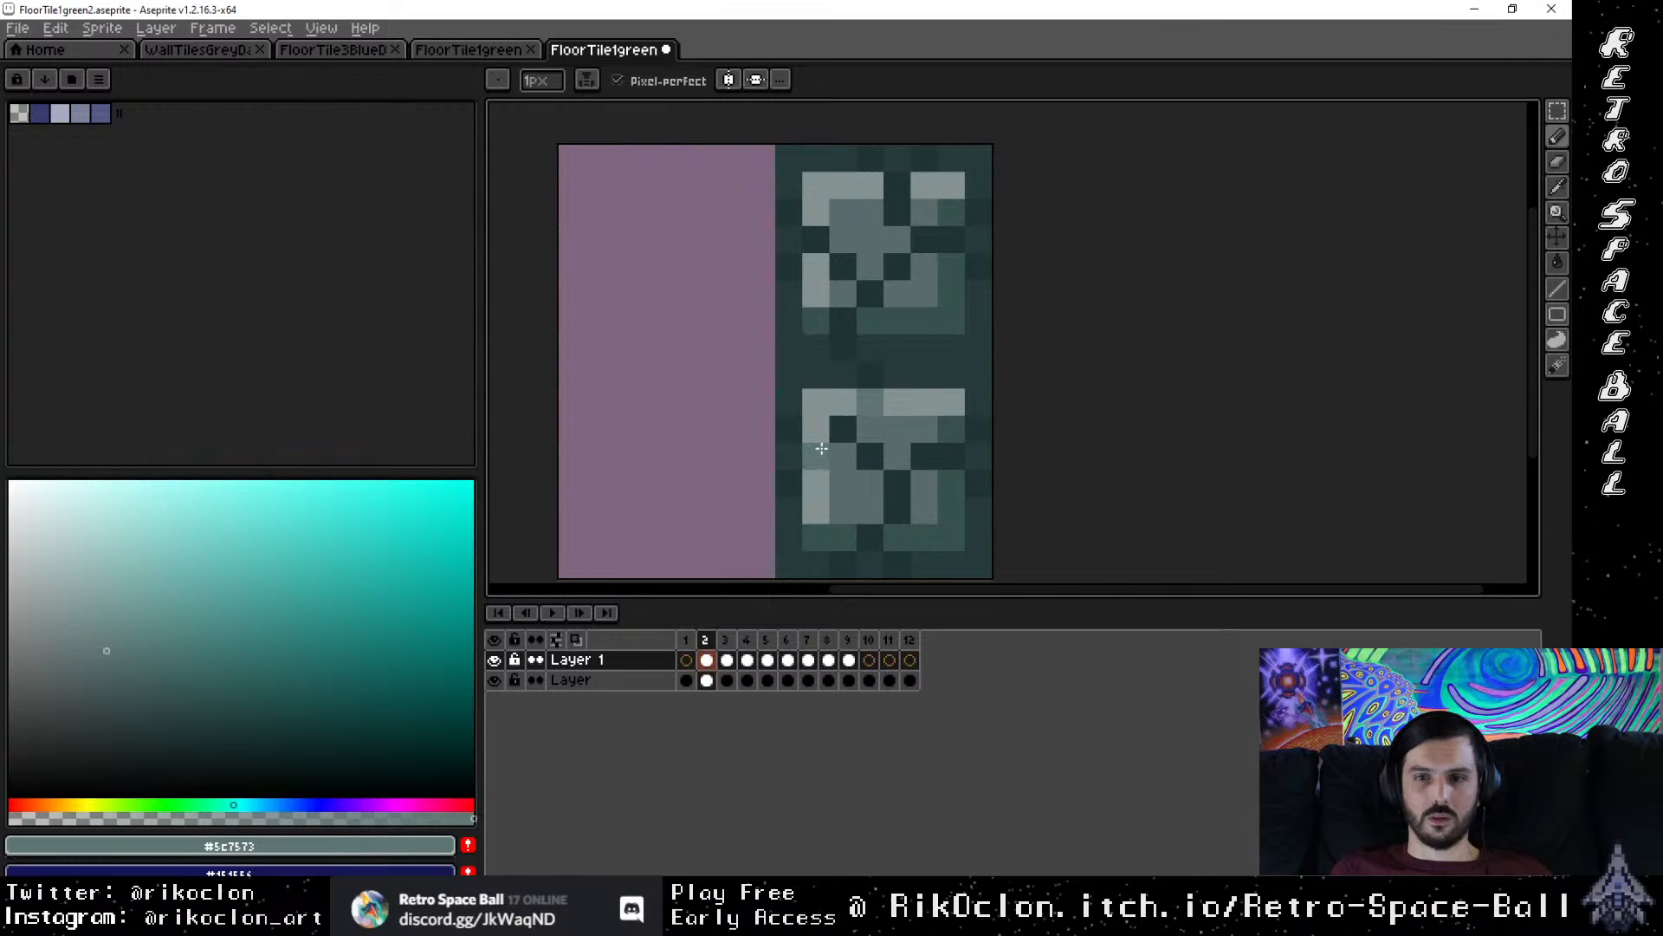
{"action": "left_click_drag", "start_coordinate": [825, 221], "coordinate": [815, 235]}
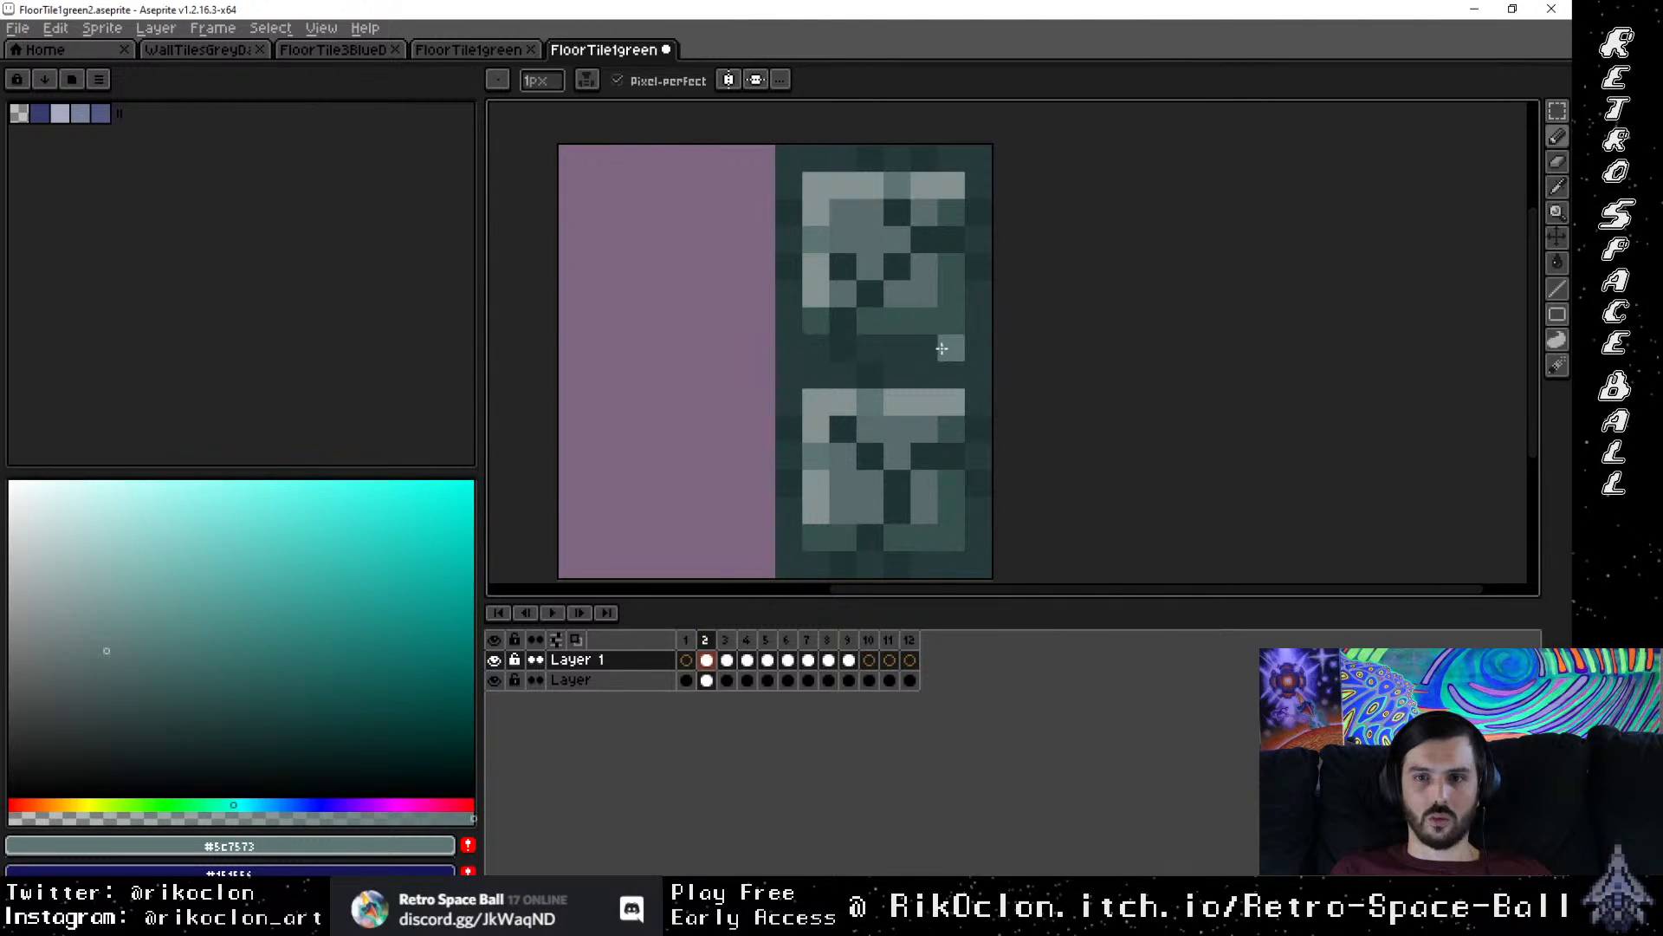
Step: Sample #37524e from frame 3 and recolour the dark crack pixels on the faces of both tiles on frame 2
{"action": "left_click", "coordinate": [727, 641]}
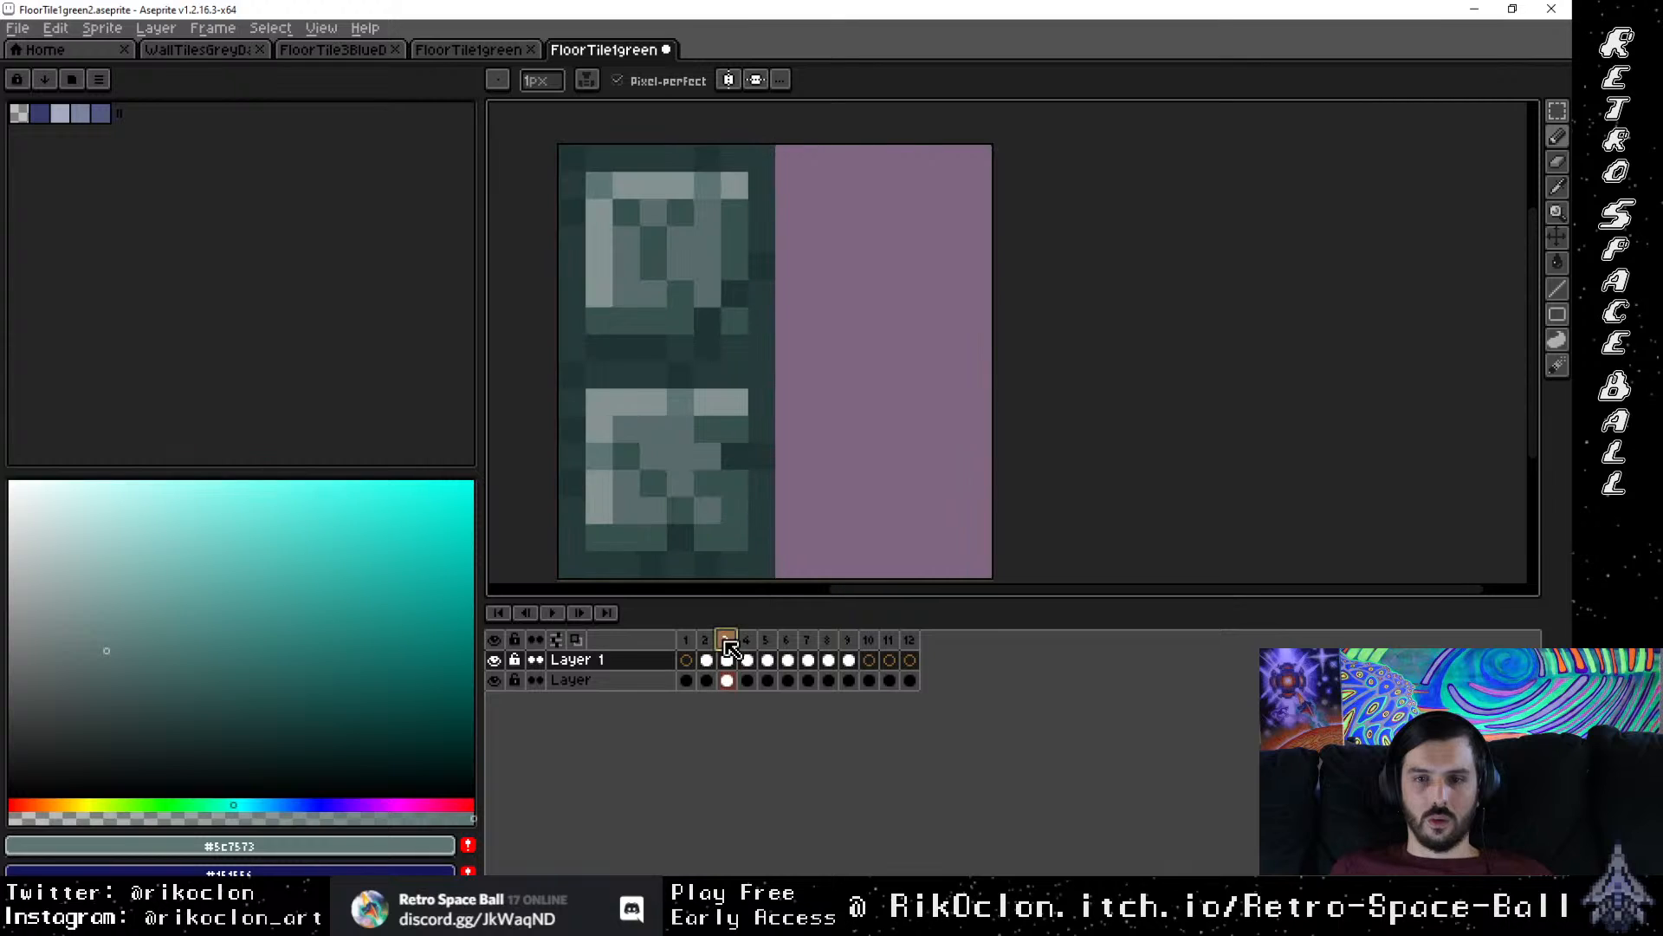
{"action": "key", "text": "i"}
{"action": "left_click", "coordinate": [687, 206]}
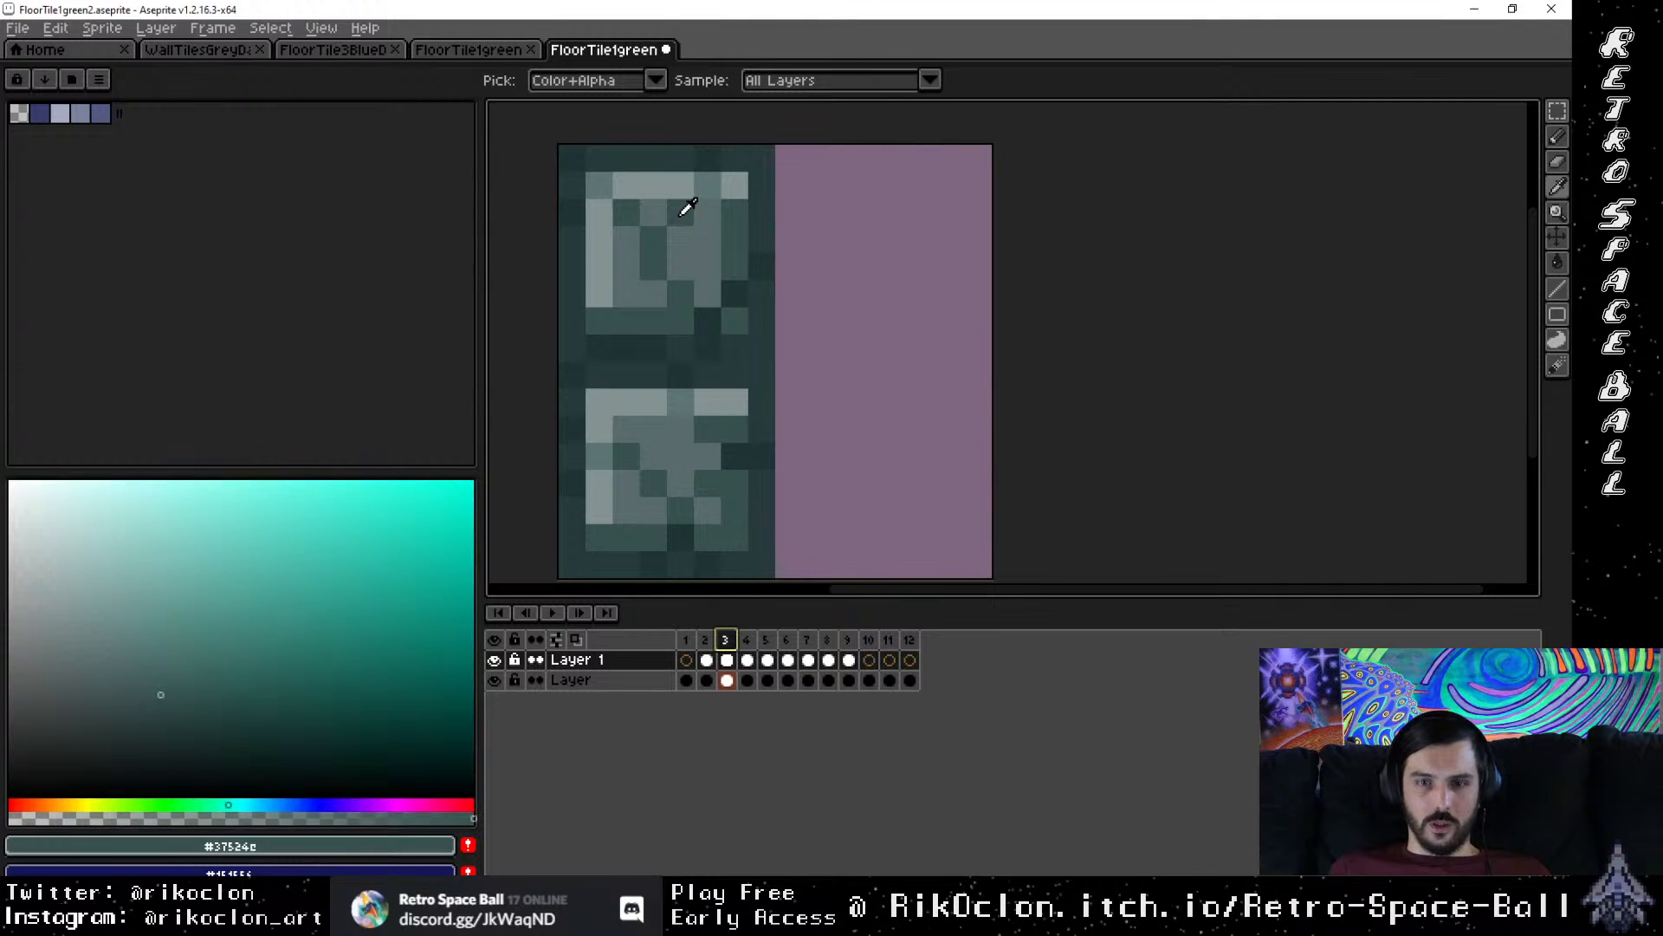
{"action": "key", "text": "b"}
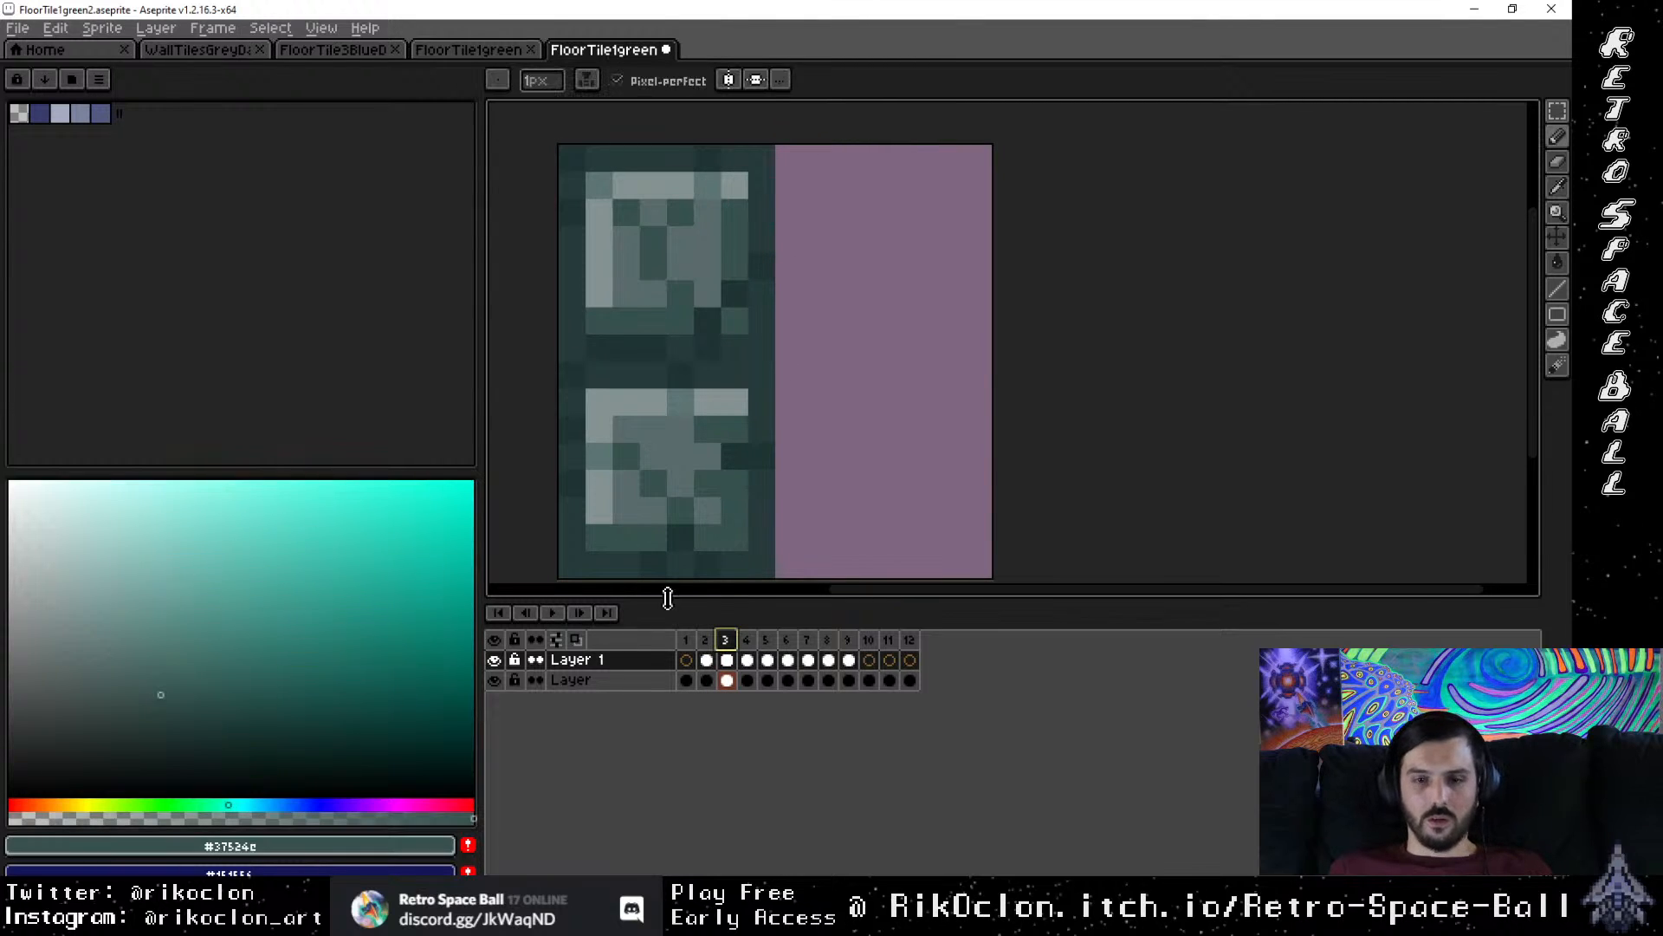
{"action": "left_click", "coordinate": [706, 640]}
{"action": "left_click", "coordinate": [621, 470]}
{"action": "key", "text": "ctrl+z"}
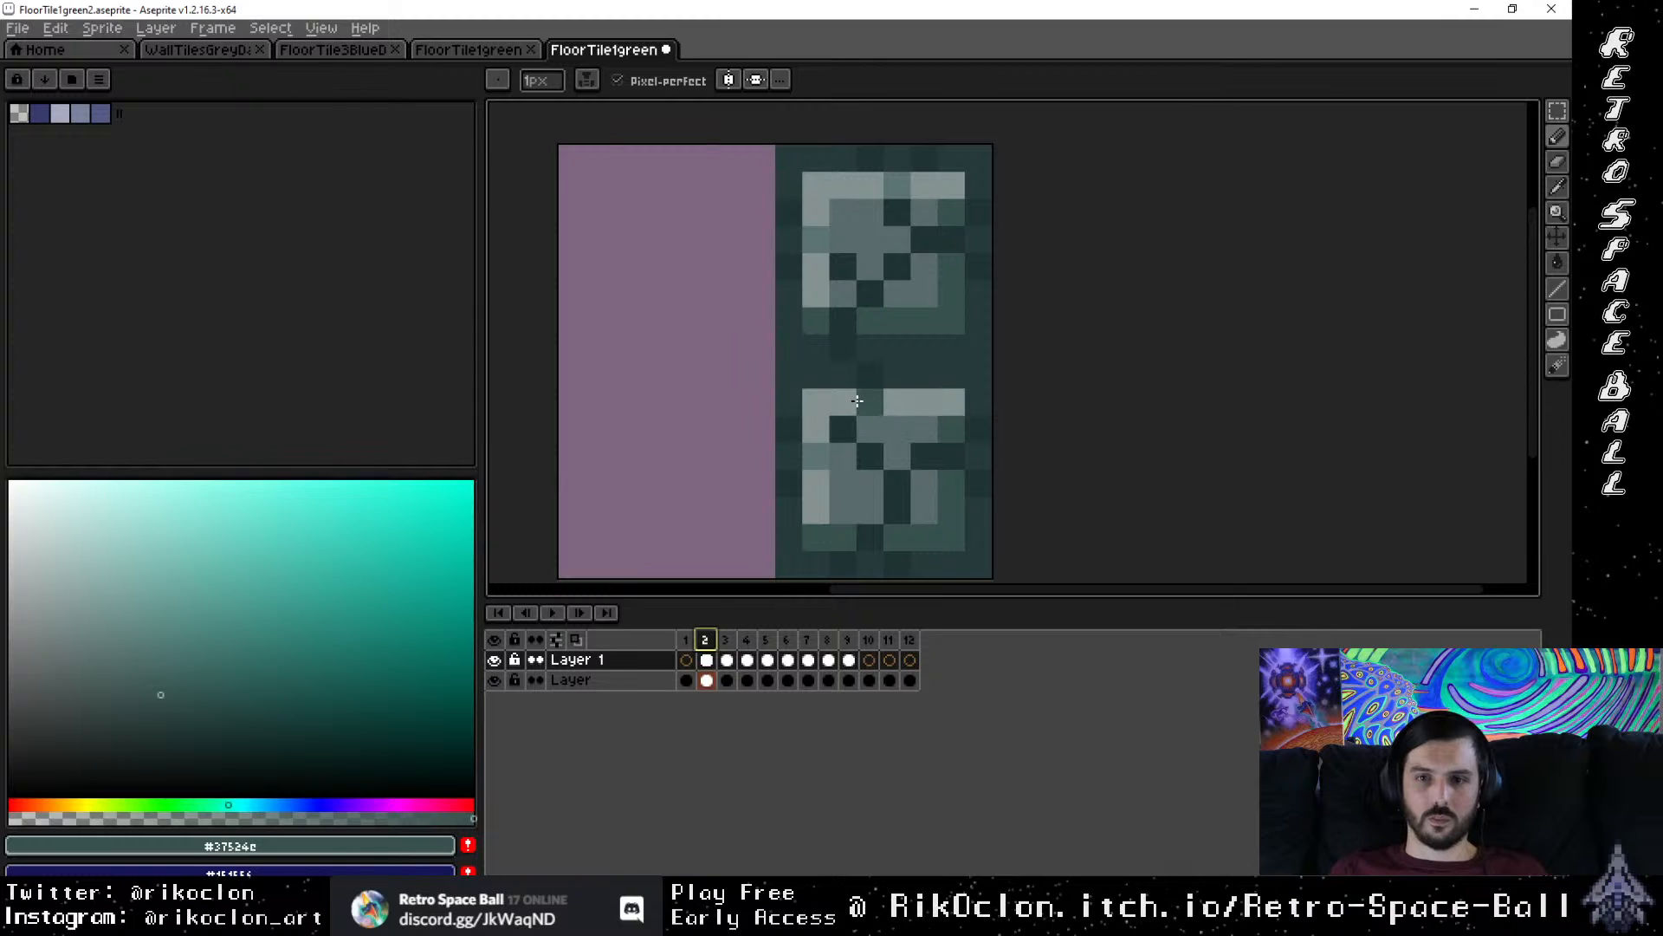
{"action": "left_click", "coordinate": [707, 266]}
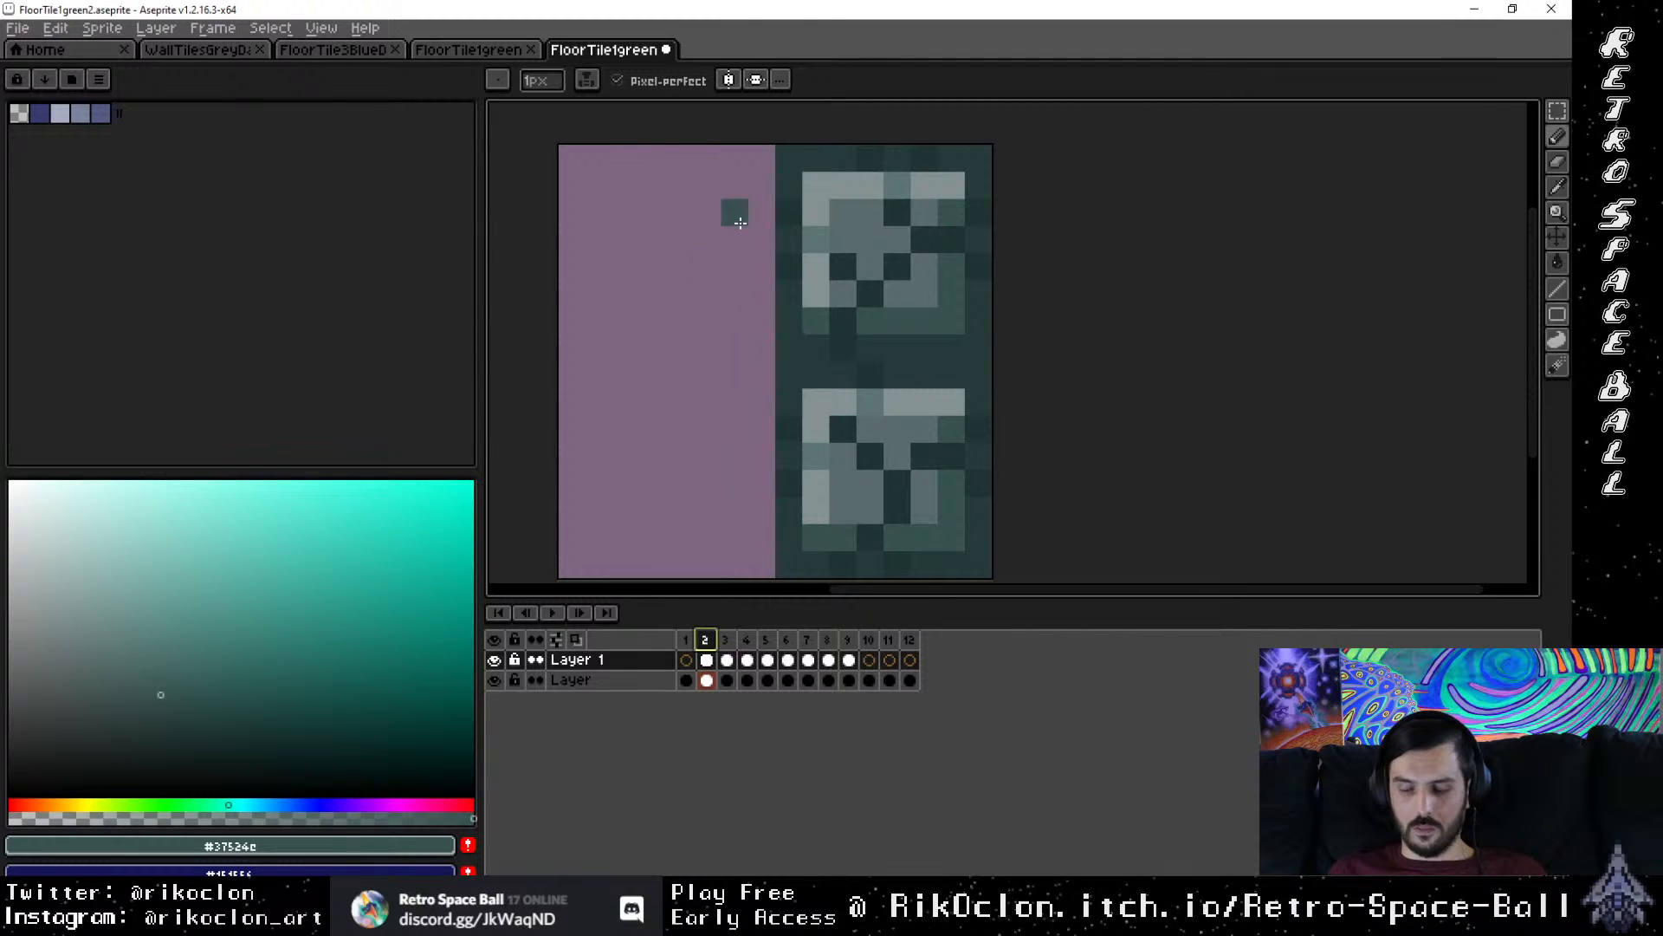
{"action": "key", "text": "Up"}
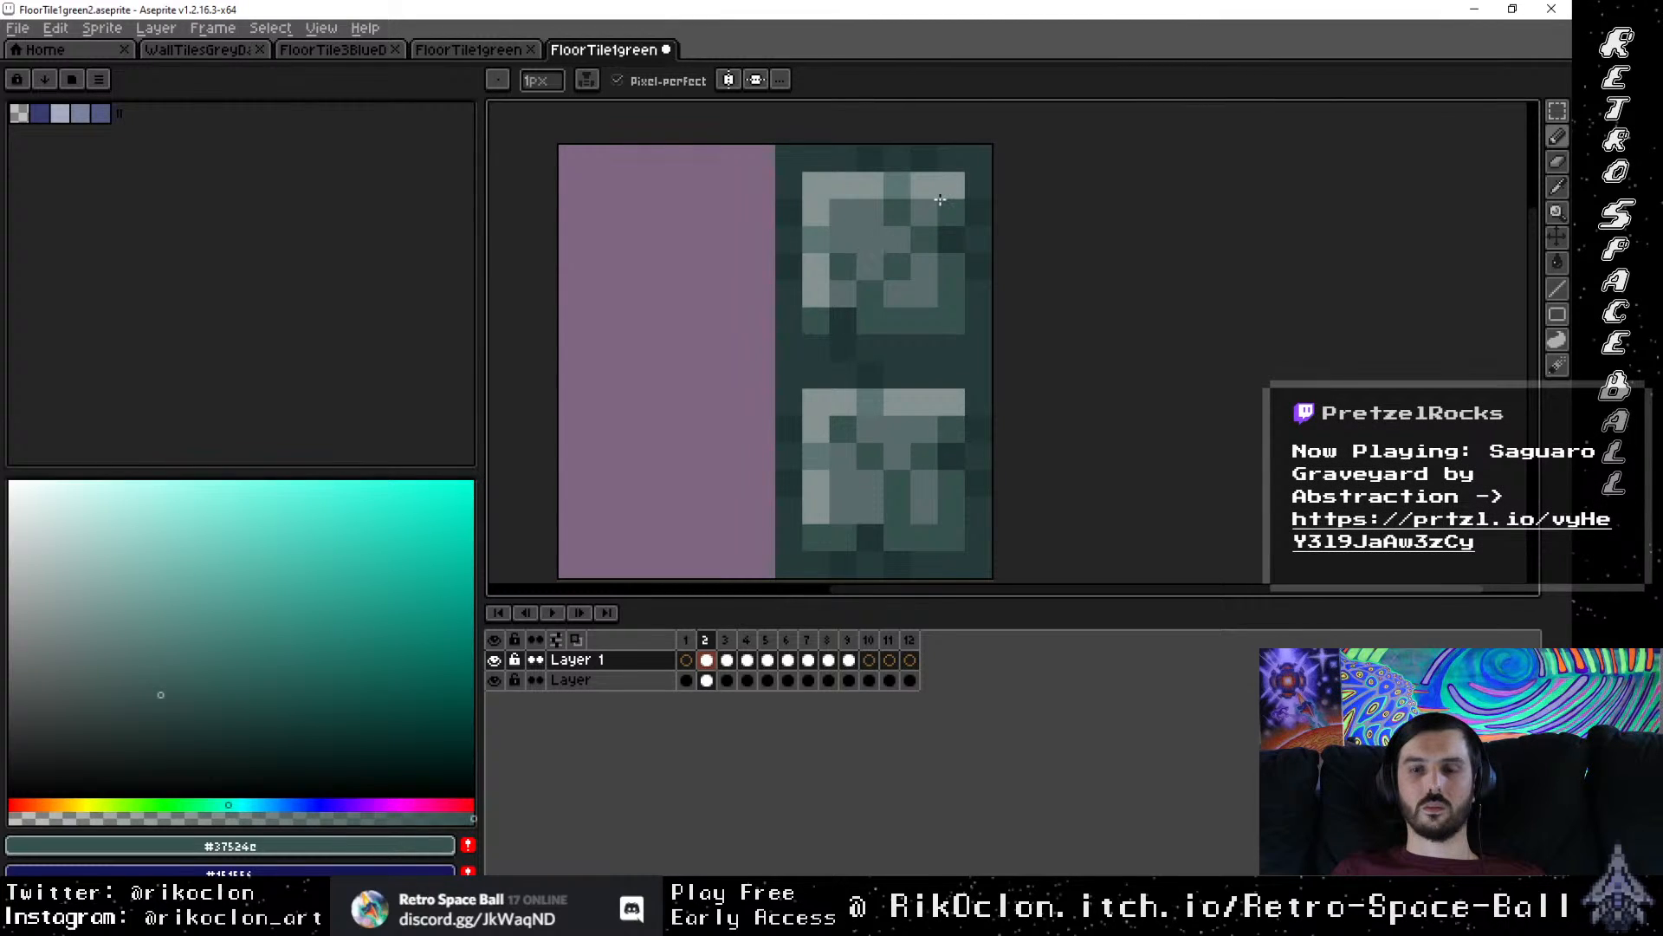
{"action": "left_click", "coordinate": [727, 641]}
{"action": "key", "text": "i"}
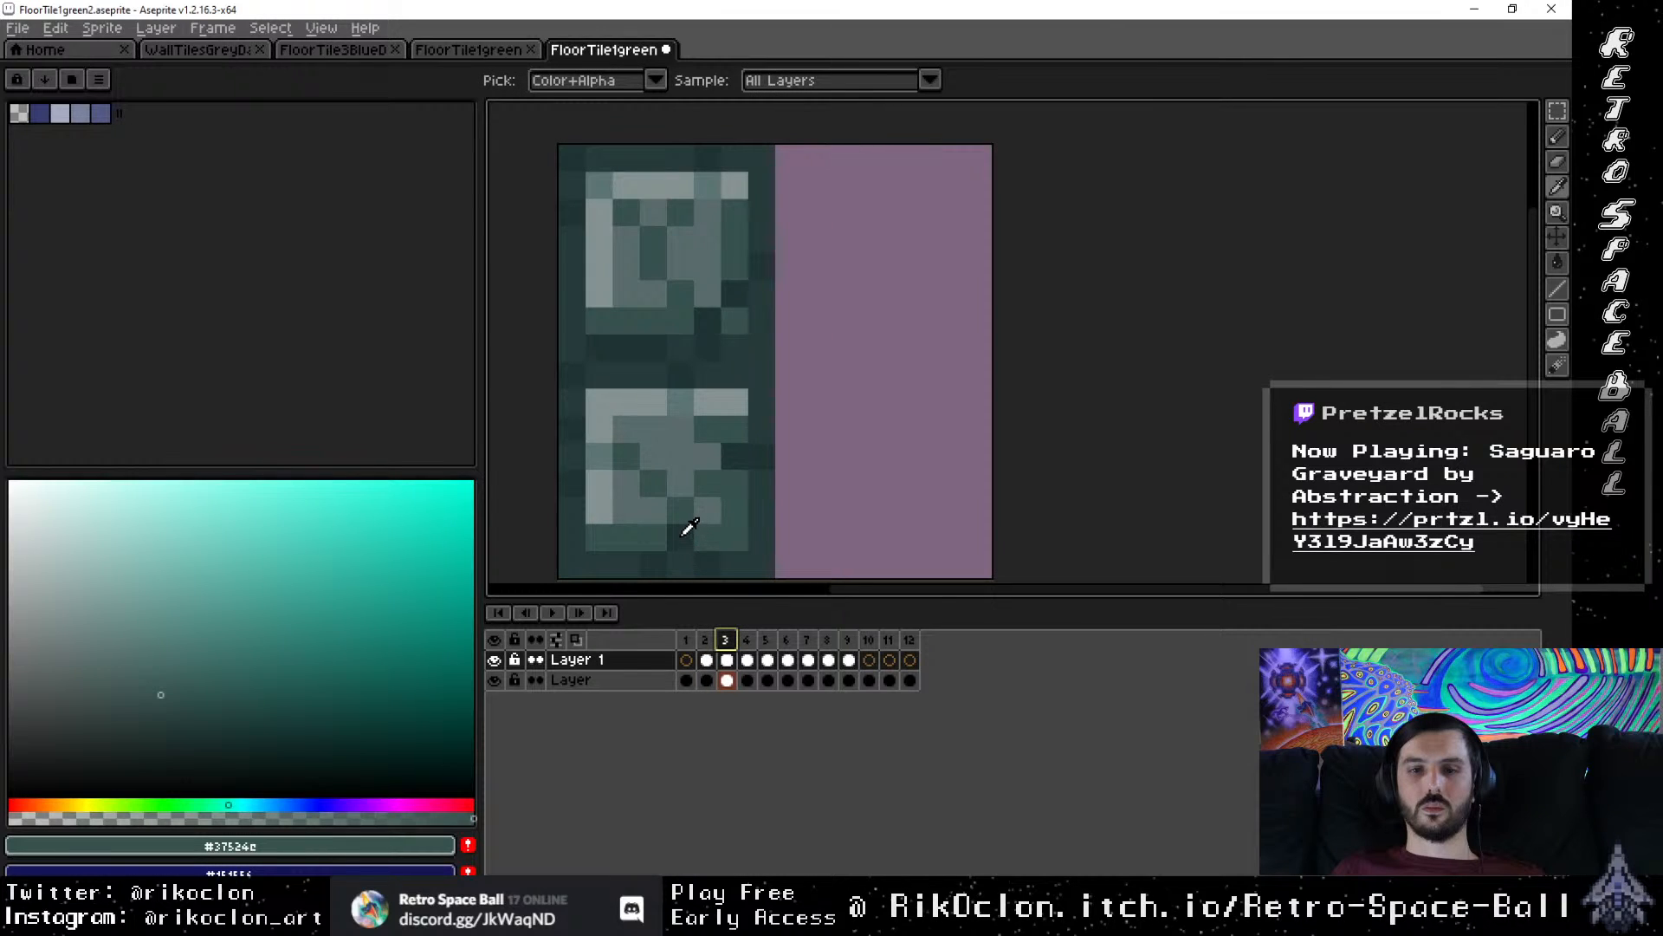
{"action": "left_click", "coordinate": [683, 534]}
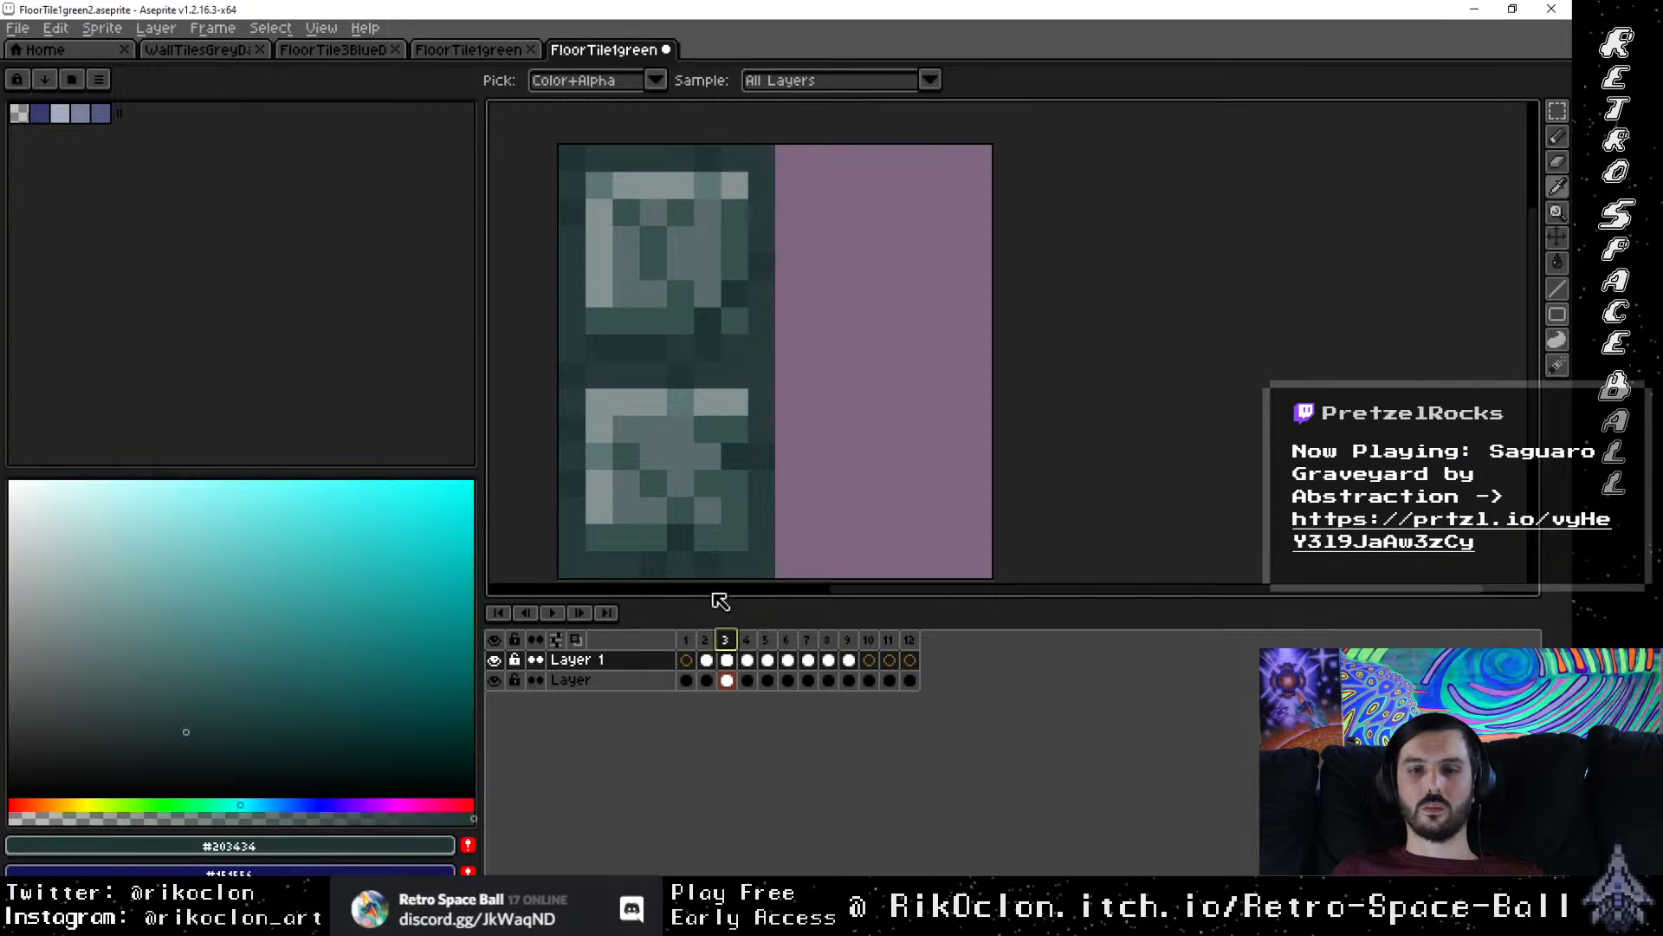
{"action": "left_click", "coordinate": [709, 660]}
{"action": "key", "text": "b"}
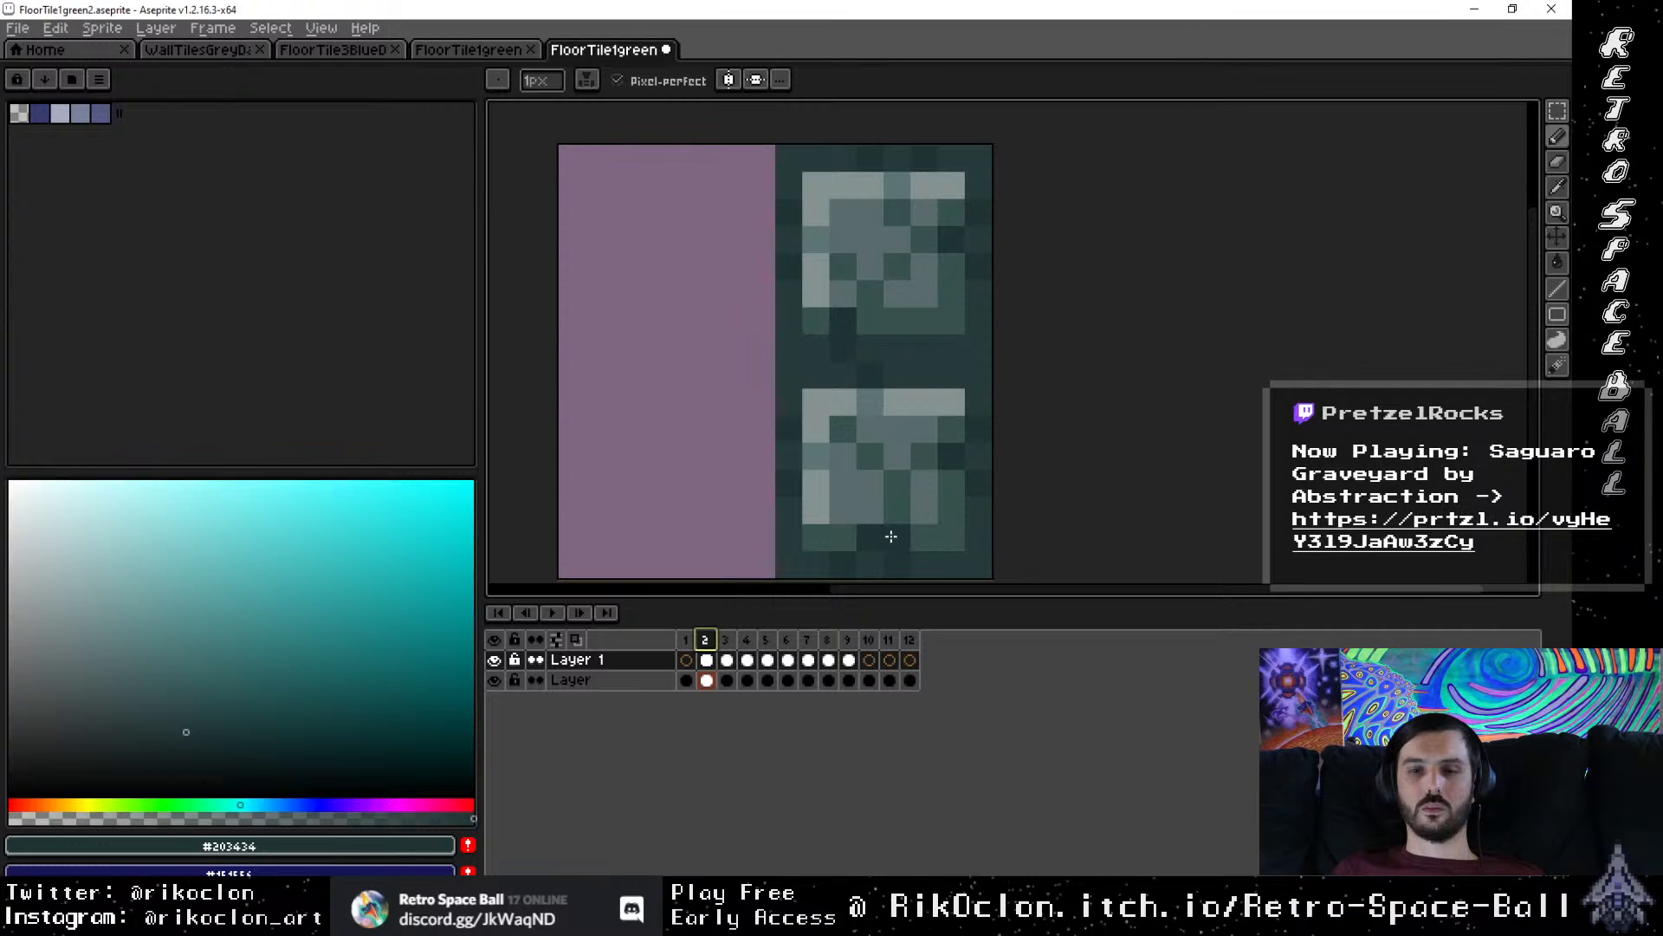
Step: Sample #263b3b from frame 4 and recolour the dark crack pixels crossing the tiles' shadow edges on frame 3 of Layer 1
{"action": "left_click", "coordinate": [749, 637]}
{"action": "key", "text": "i"}
{"action": "left_click", "coordinate": [629, 301]}
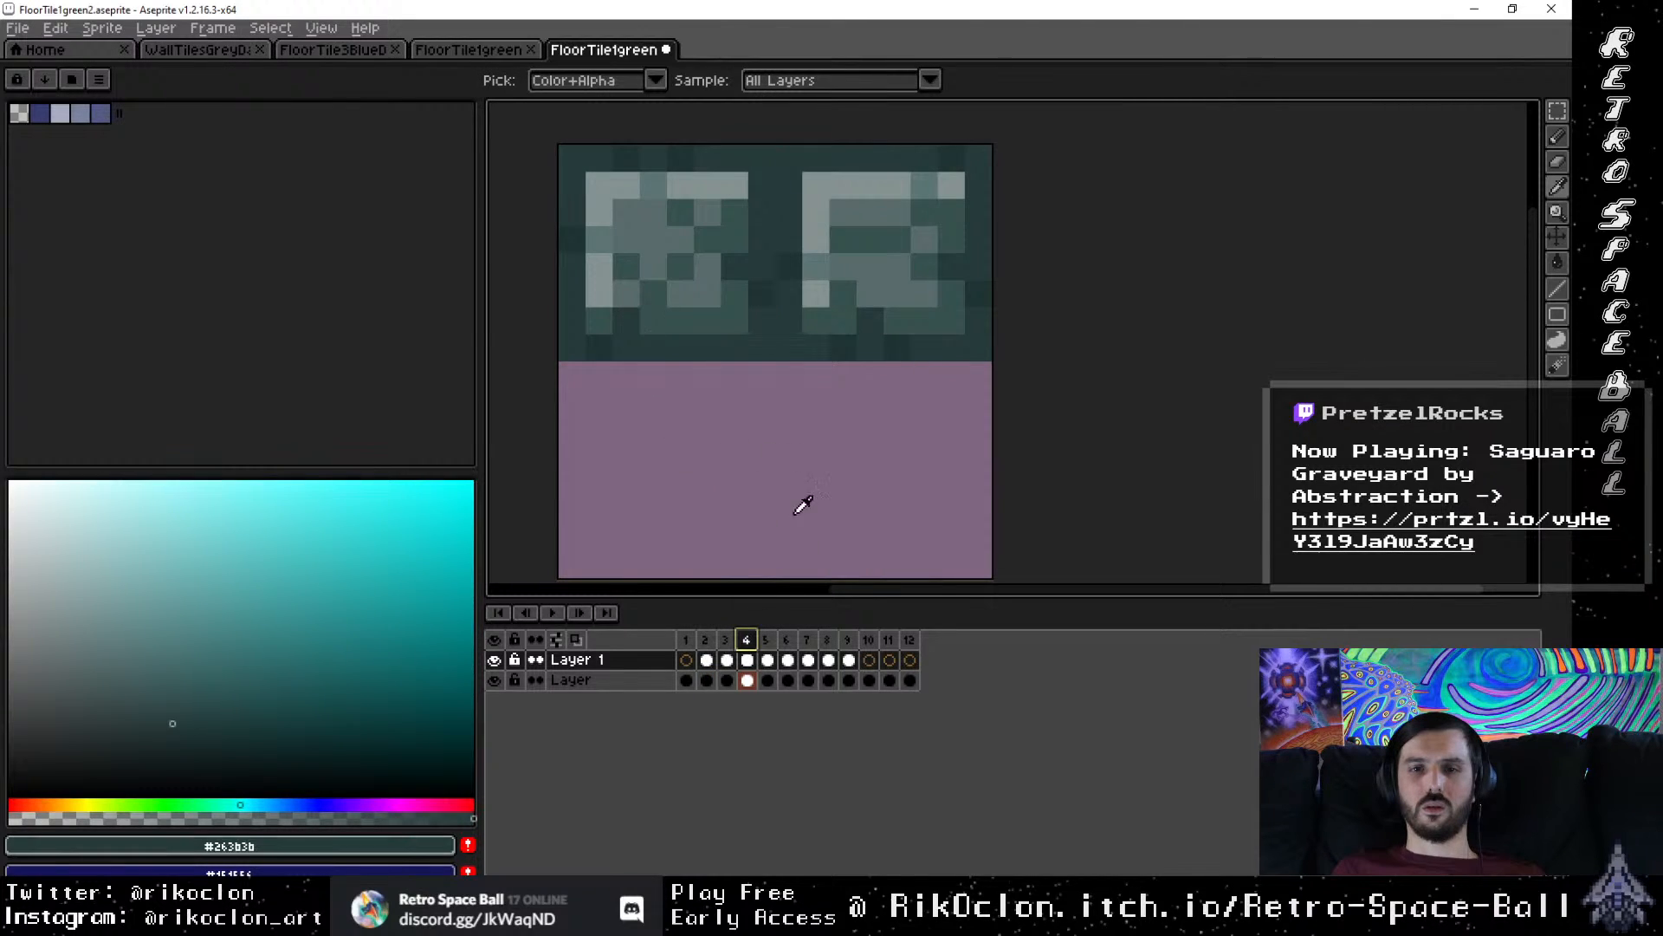
{"action": "left_click", "coordinate": [725, 639]}
{"action": "key", "text": "b"}
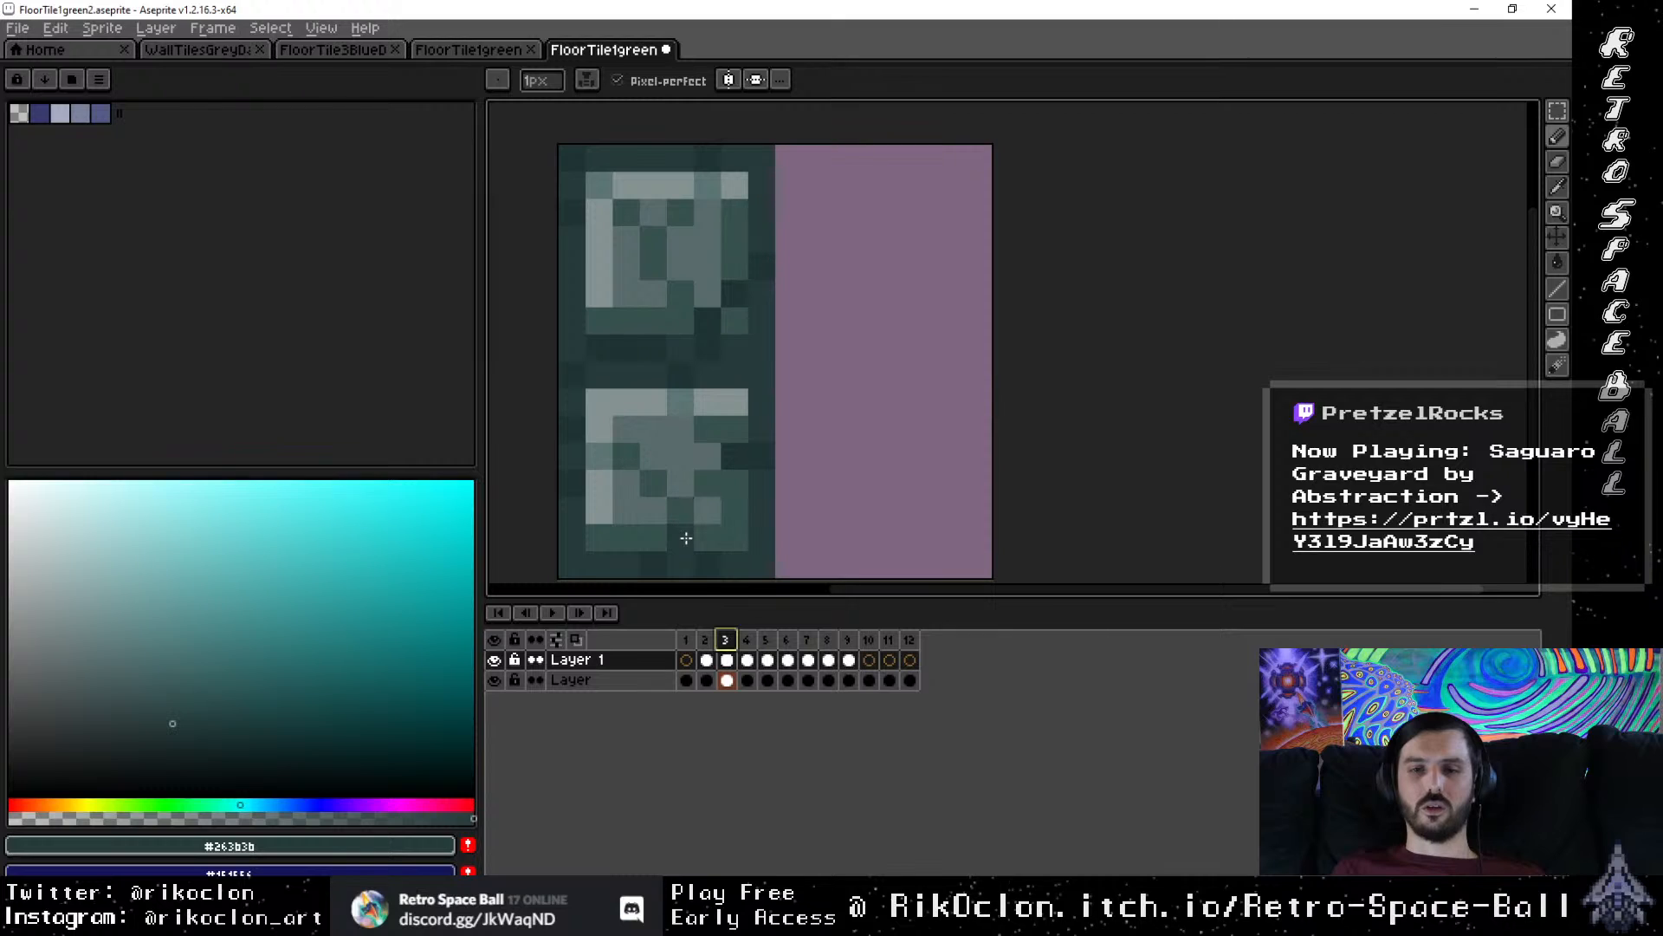
{"action": "left_click", "coordinate": [735, 292]}
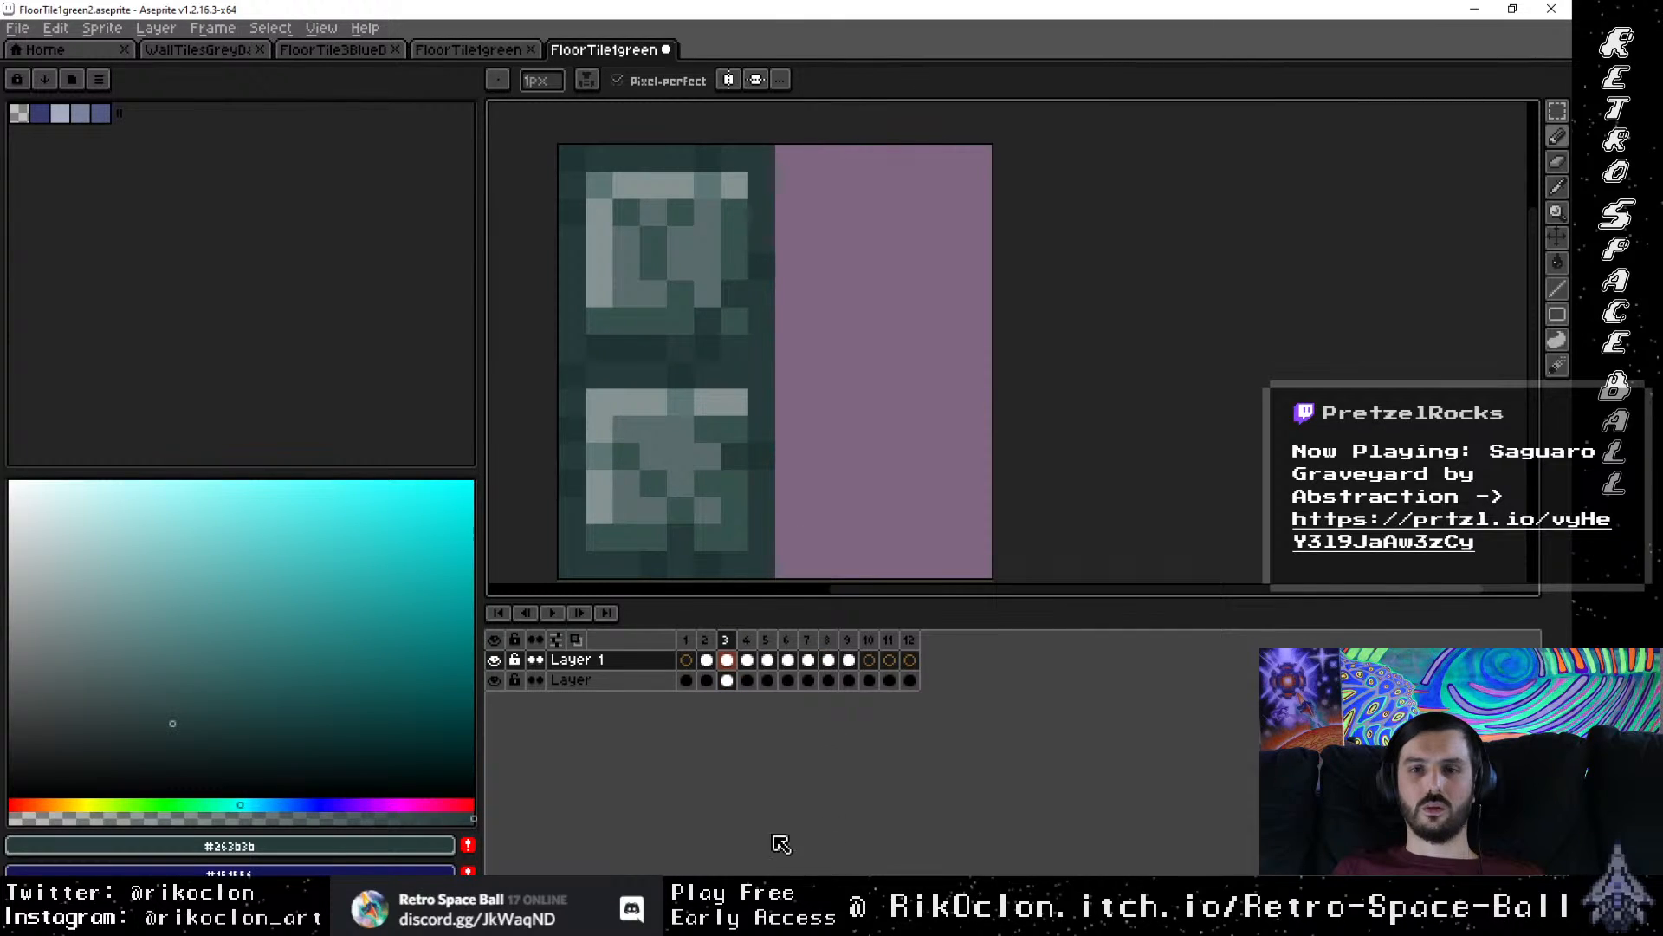
Step: Recolour the darkest crack pixels on the shadow edges of both tiles on frame 2 with #263b3b
{"action": "left_click", "coordinate": [705, 639]}
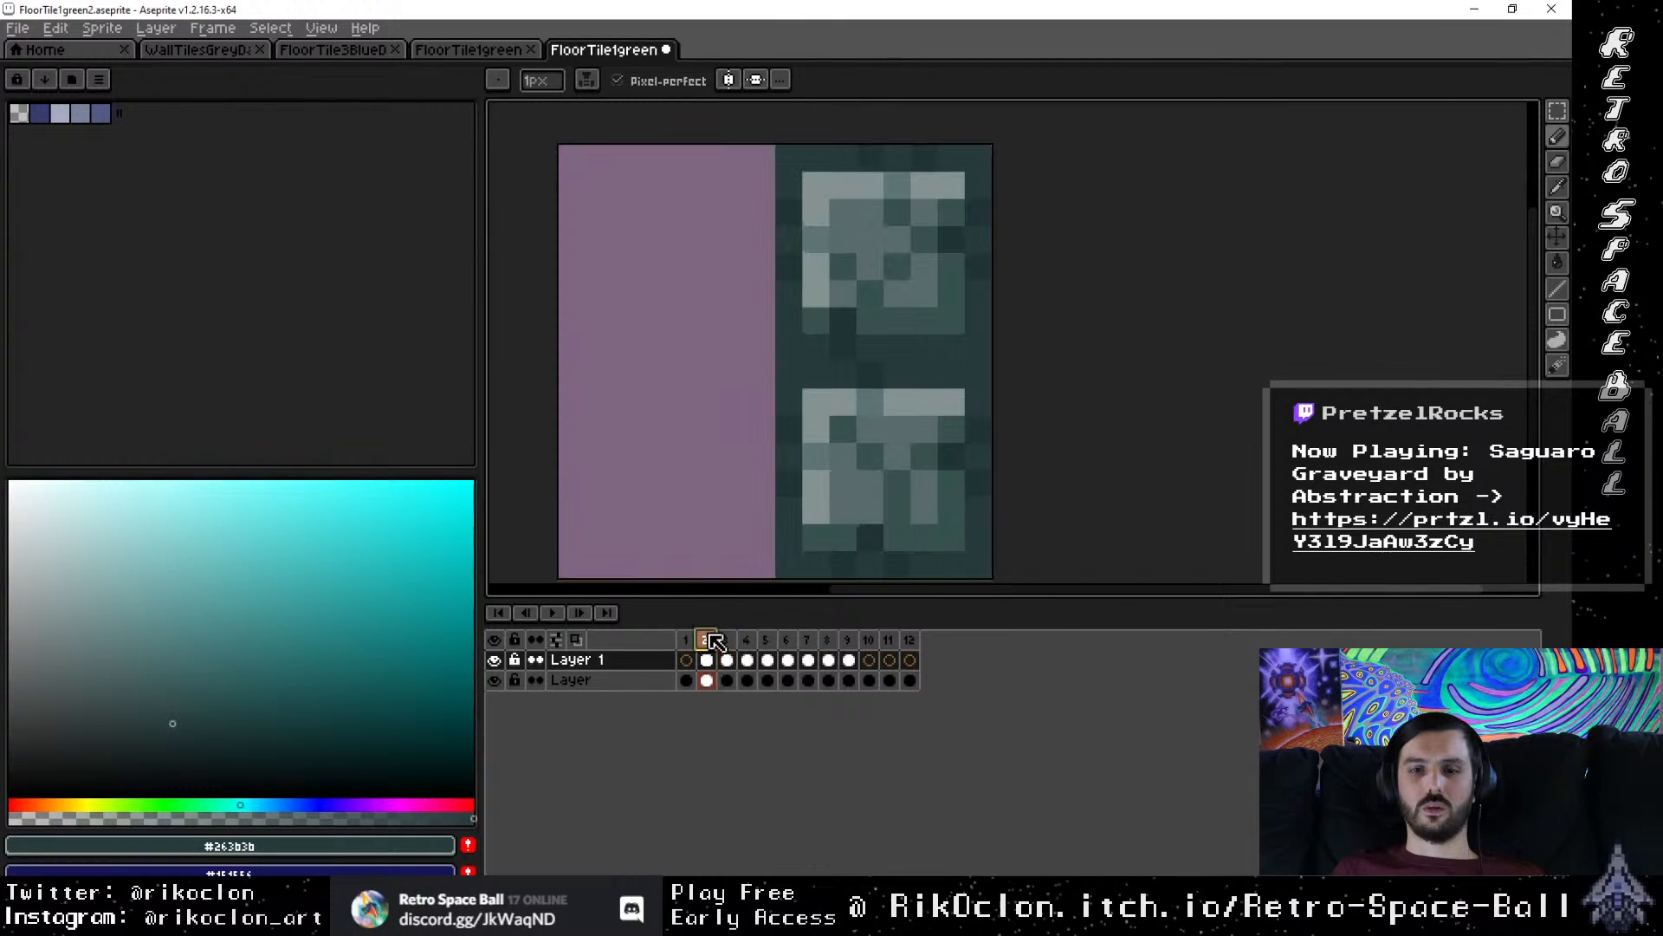
{"action": "left_click", "coordinate": [868, 531]}
{"action": "left_click", "coordinate": [950, 462]}
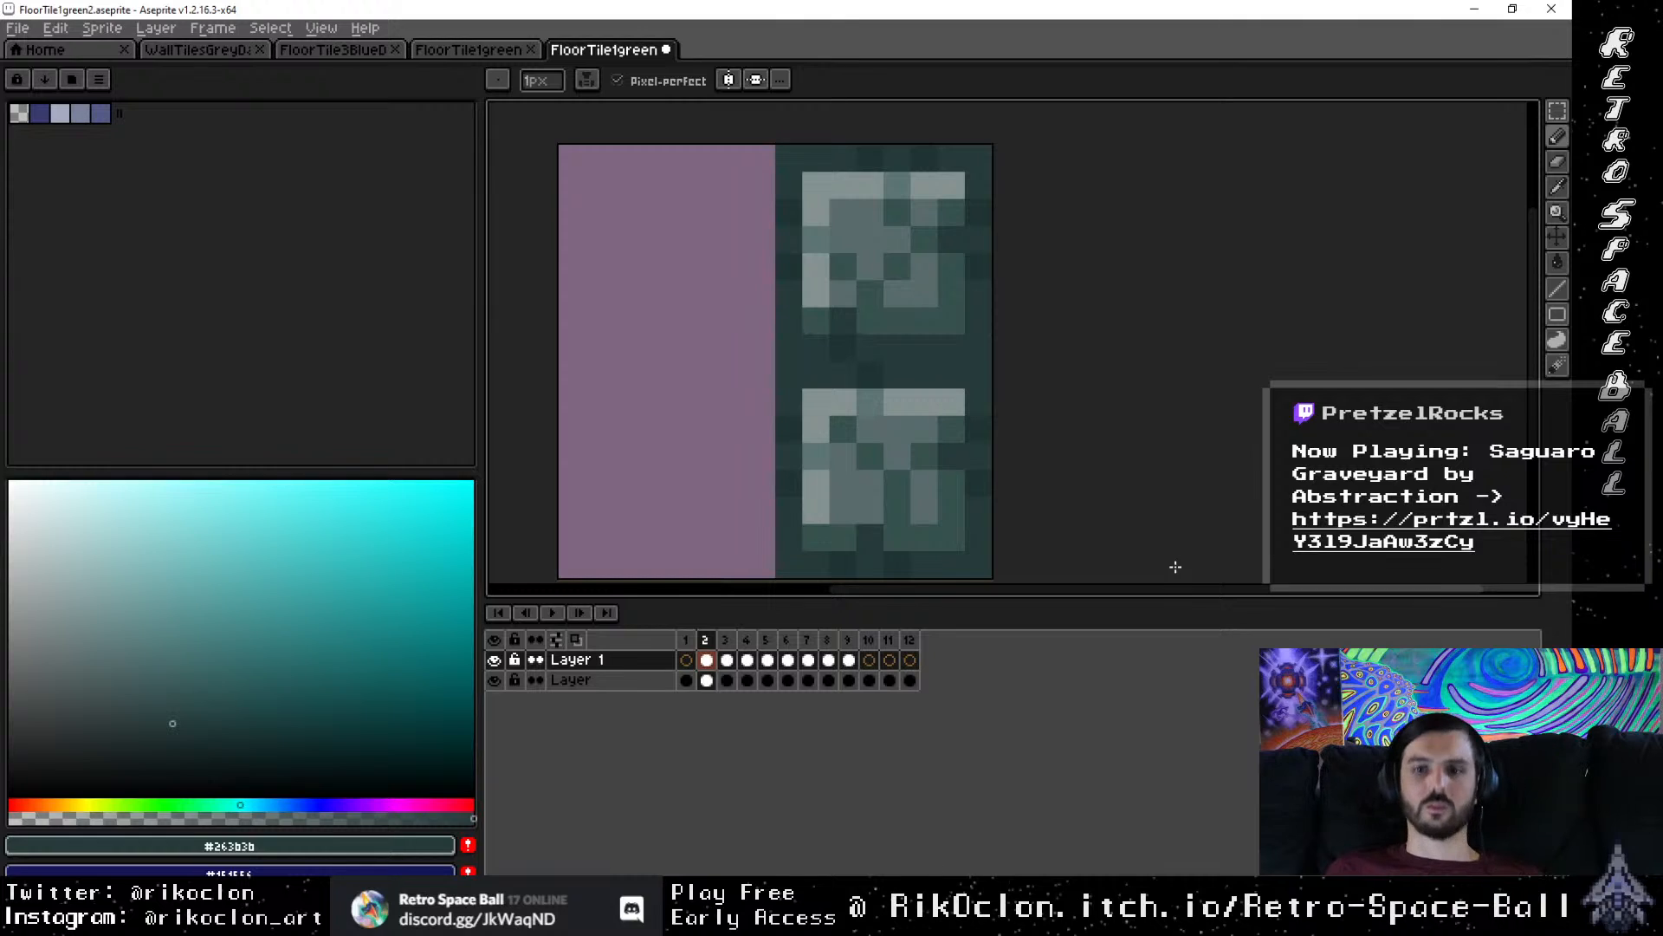
Step: Examine the crack shading of the tiles across frames 2 to 12 for consistency
{"action": "scroll", "coordinate": [1103, 324], "scroll_direction": "down", "scroll_amount": 1}
{"action": "left_click_drag", "start_coordinate": [1104, 334], "coordinate": [1022, 361]}
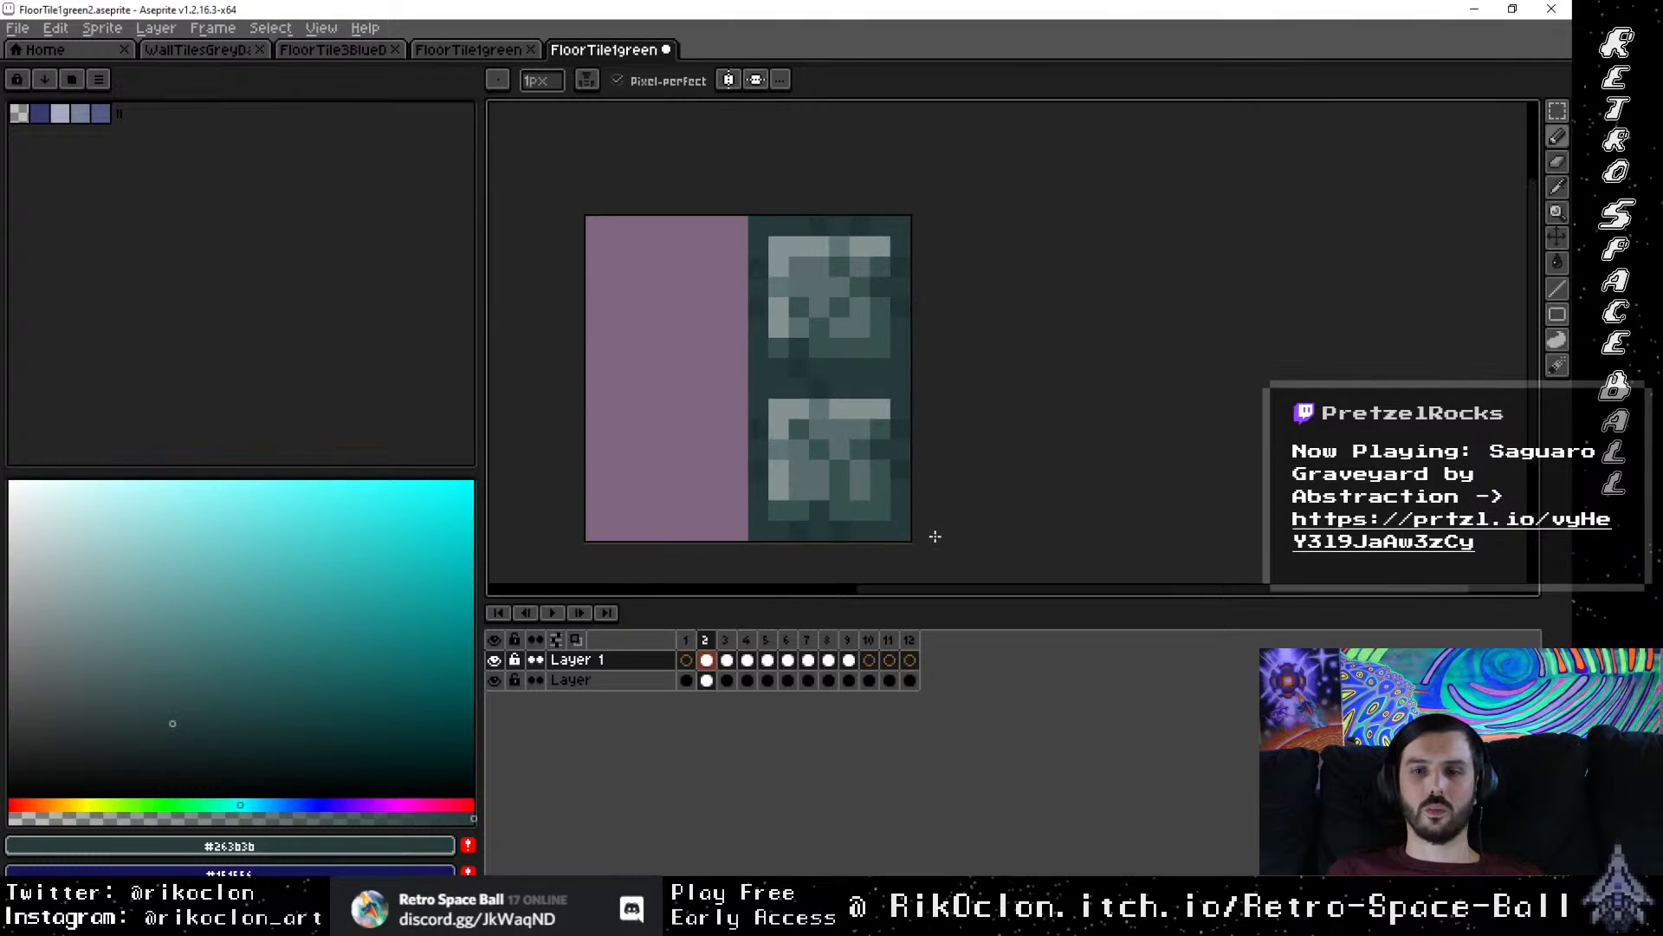
{"action": "left_click", "coordinate": [726, 641]}
{"action": "left_click", "coordinate": [747, 641]}
{"action": "left_click", "coordinate": [773, 642]}
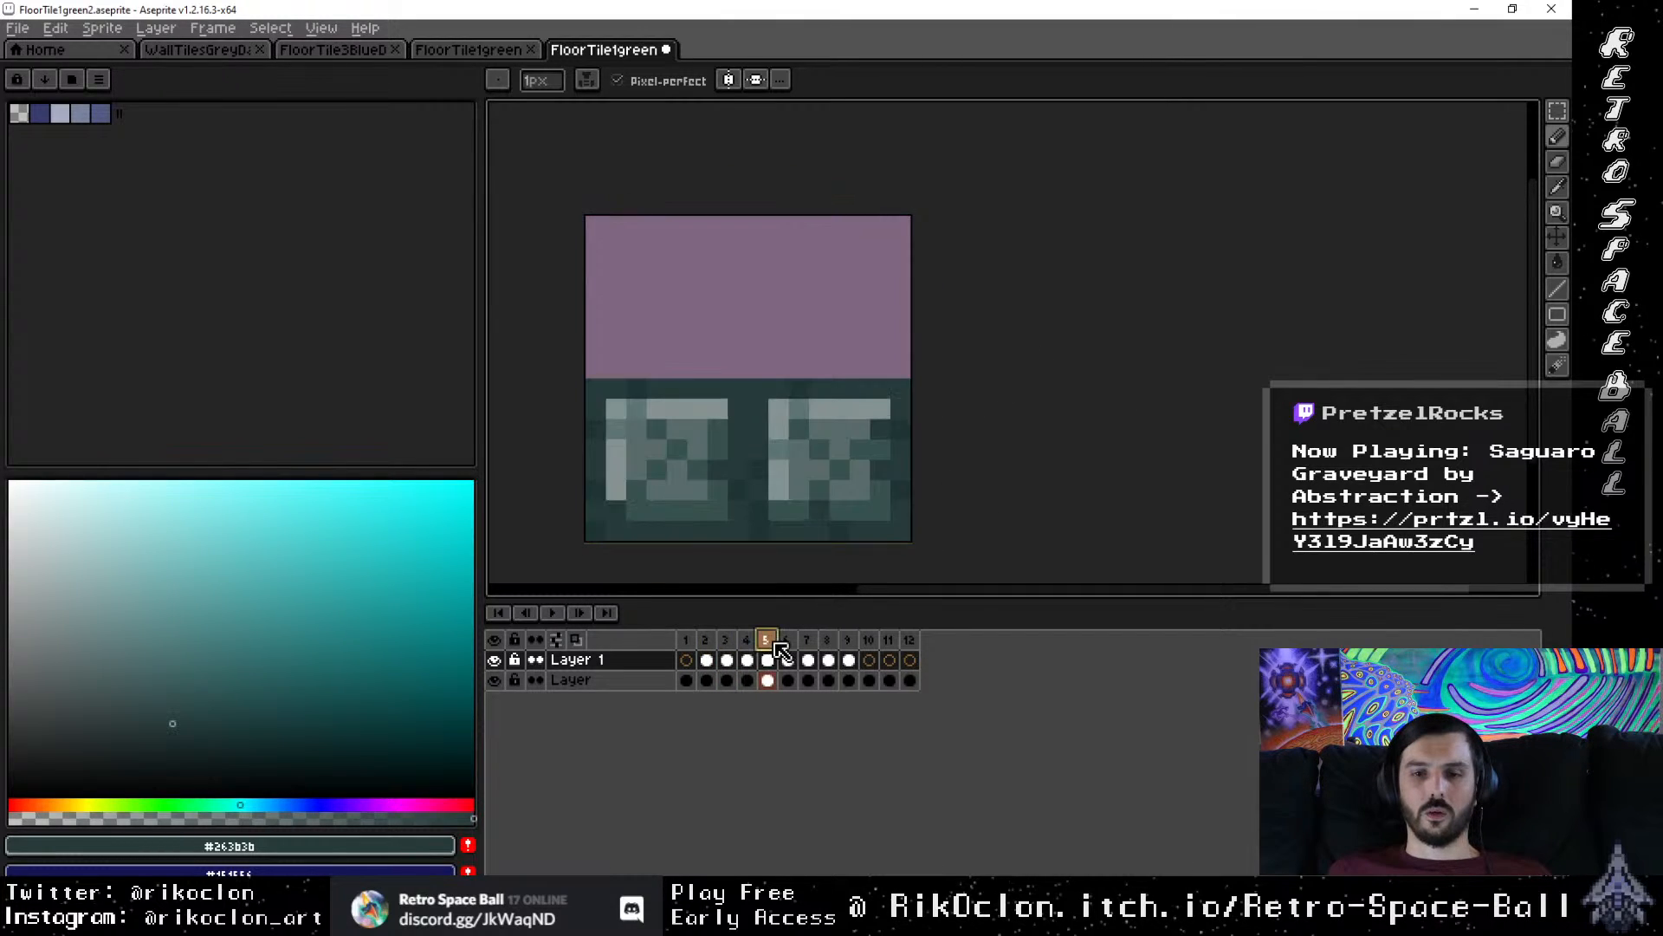
{"action": "left_click", "coordinate": [786, 641]}
{"action": "left_click", "coordinate": [807, 641]}
{"action": "left_click", "coordinate": [827, 641]}
{"action": "left_click", "coordinate": [848, 641]}
{"action": "left_click", "coordinate": [868, 641]}
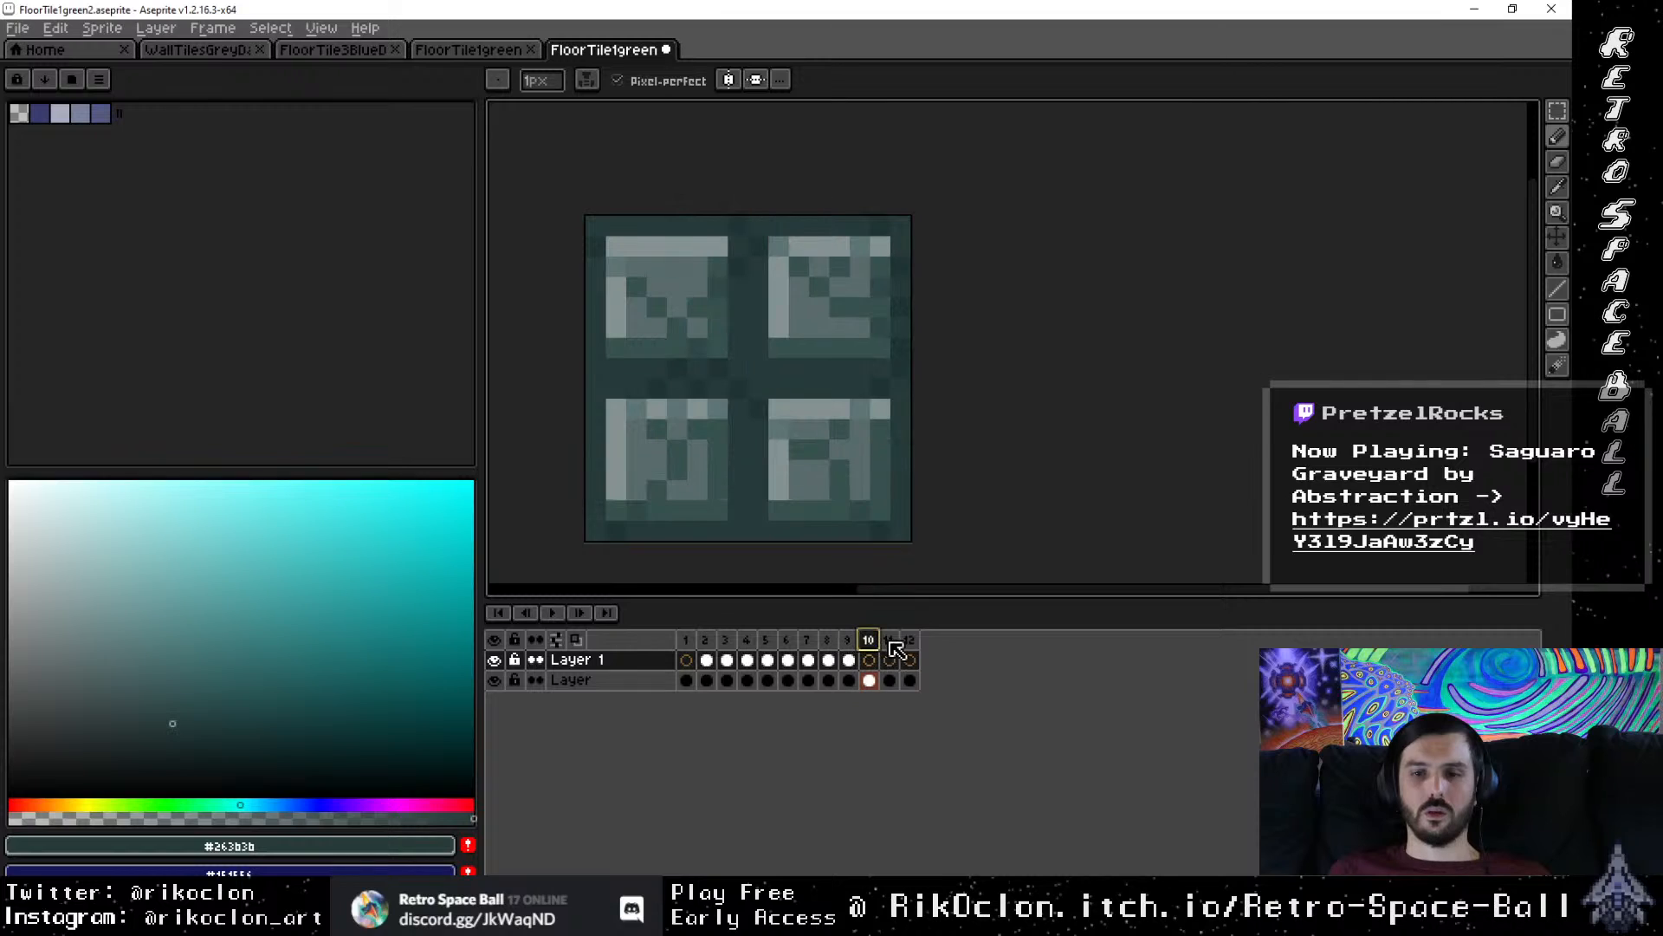
{"action": "left_click", "coordinate": [889, 641]}
{"action": "left_click", "coordinate": [908, 641]}
{"action": "left_click", "coordinate": [706, 641]}
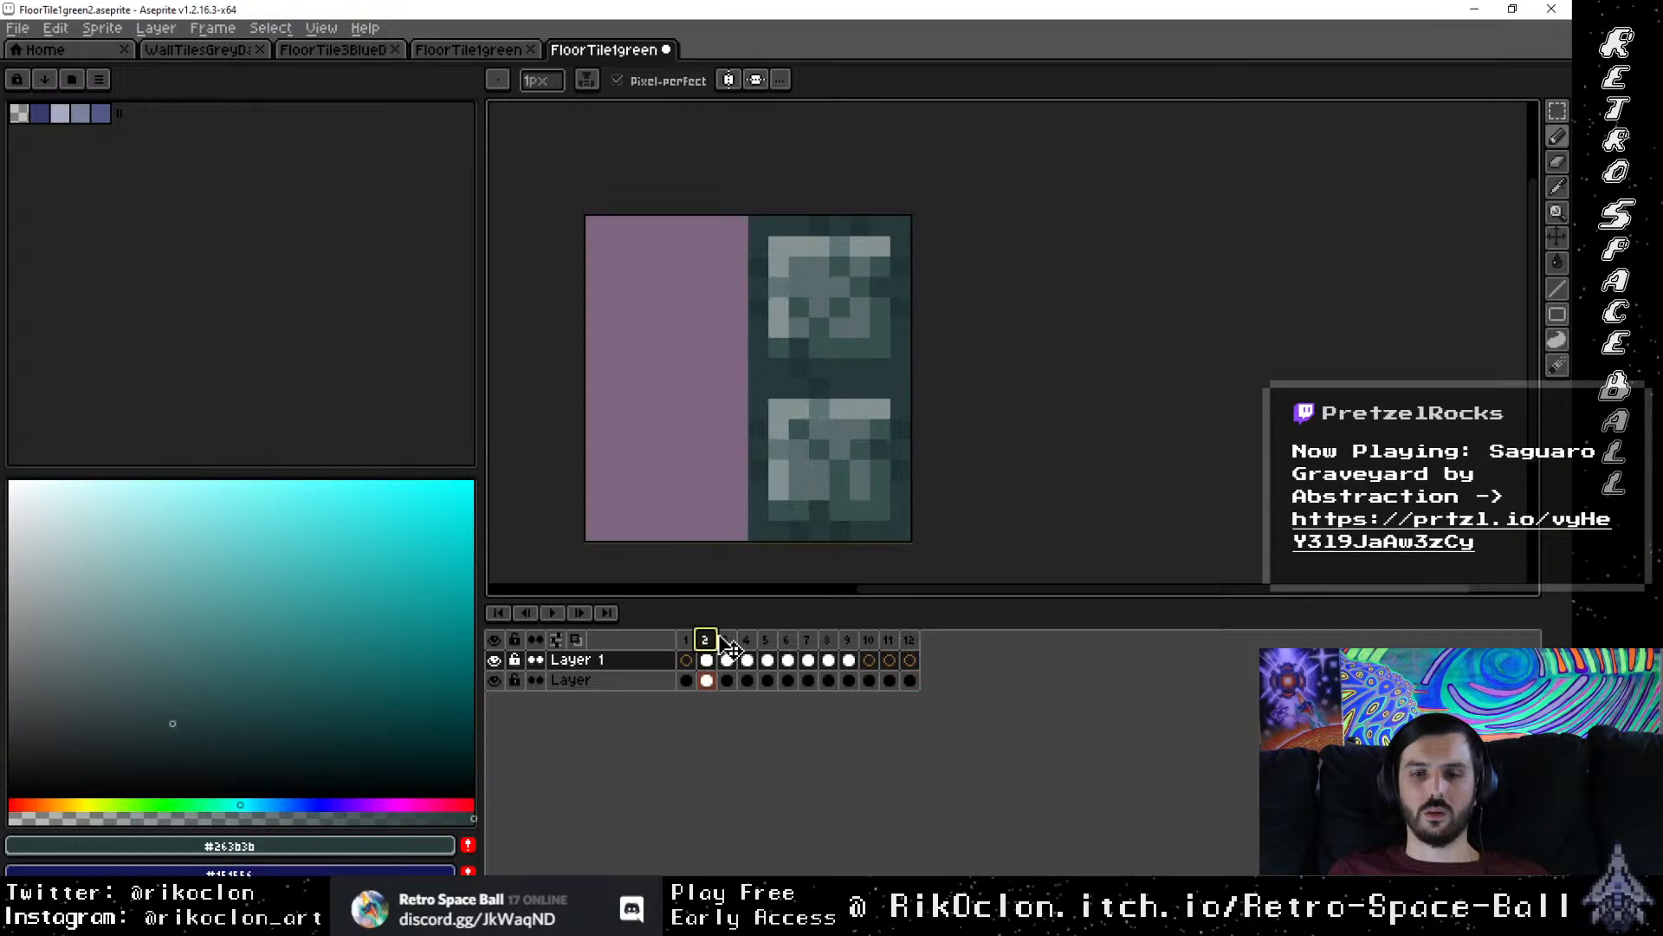
{"action": "left_click", "coordinate": [746, 641]}
{"action": "left_click", "coordinate": [765, 642]}
{"action": "left_click", "coordinate": [786, 643]}
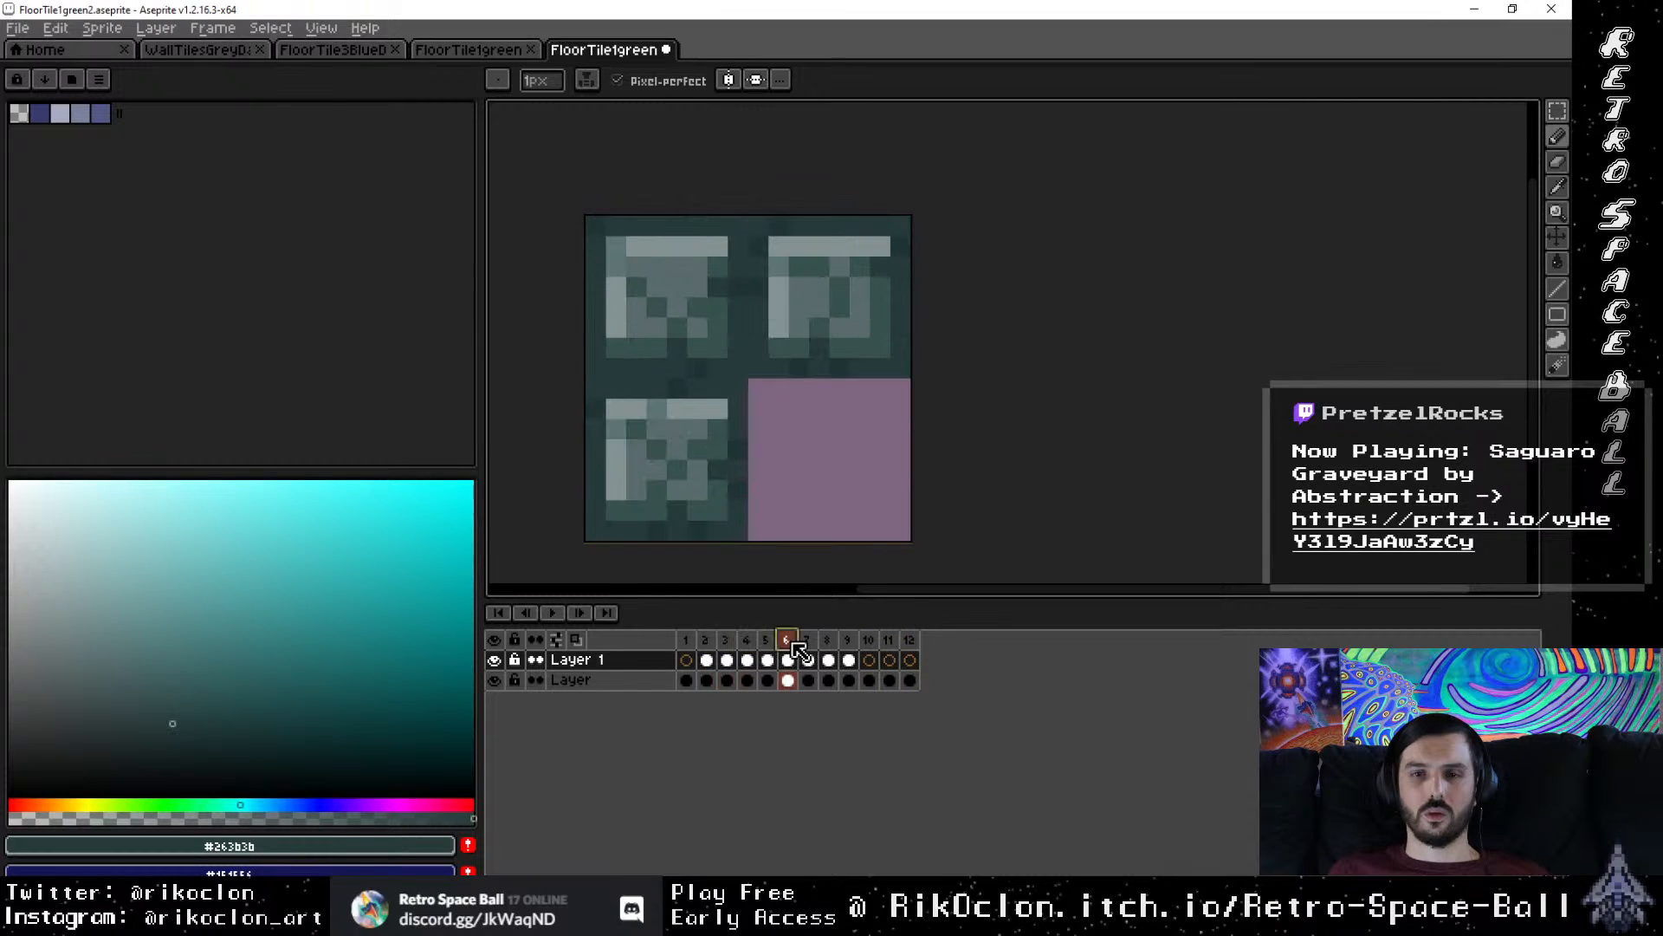
{"action": "left_click", "coordinate": [827, 643]}
{"action": "left_click", "coordinate": [847, 643]}
{"action": "left_click", "coordinate": [868, 643]}
{"action": "left_click", "coordinate": [888, 643]}
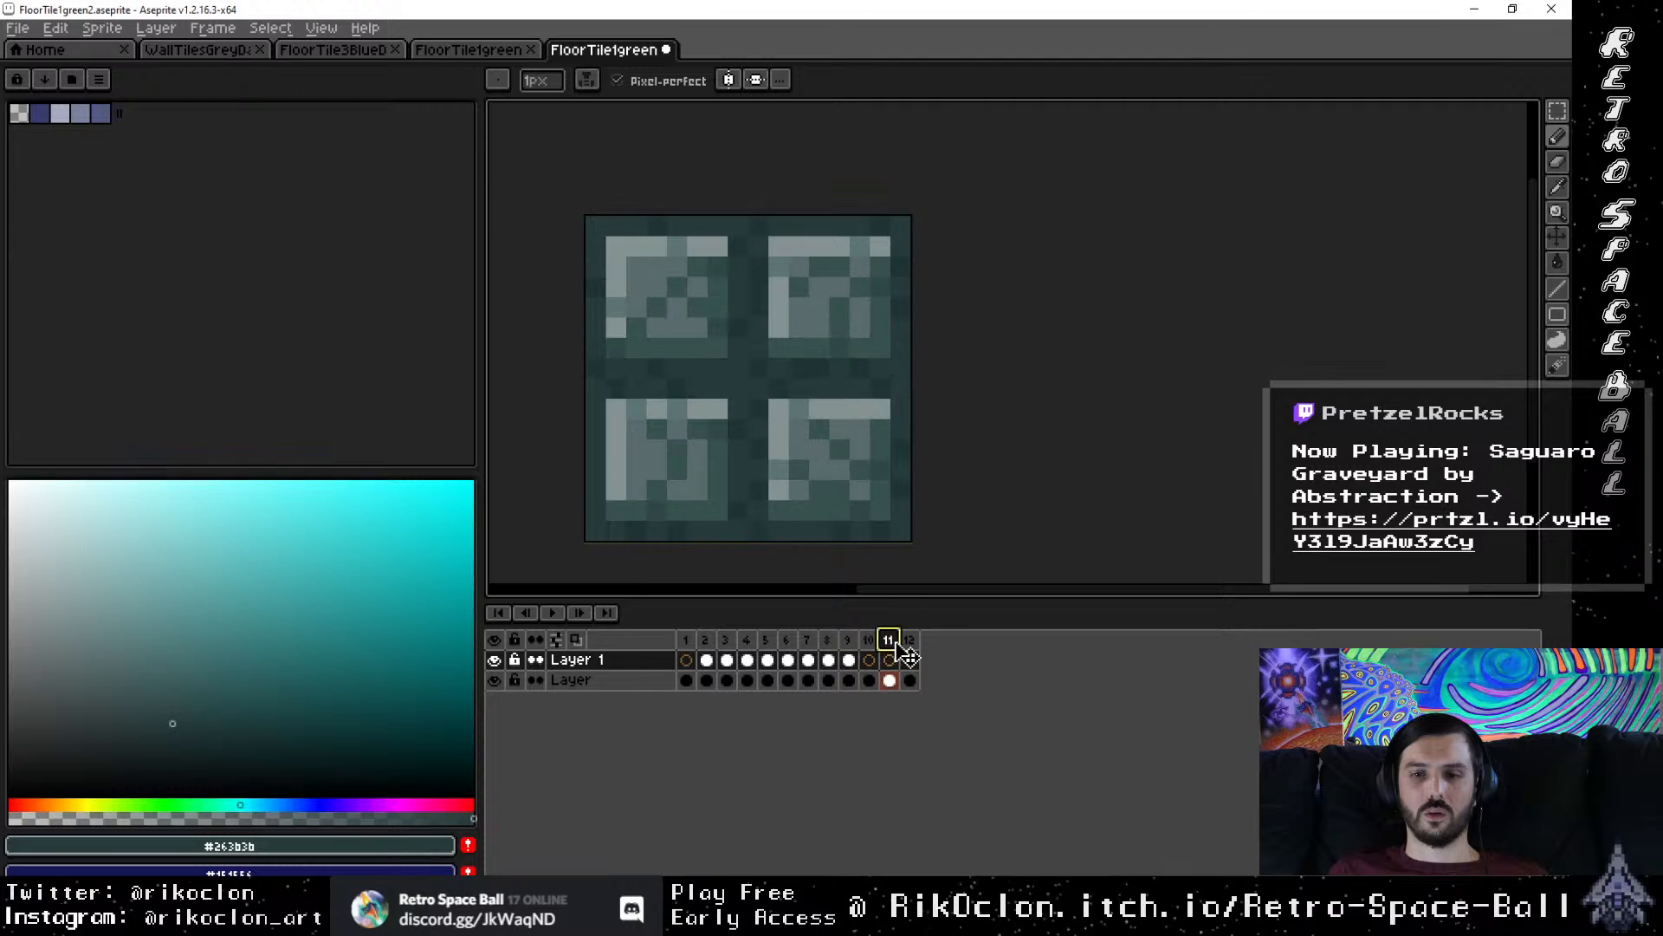
{"action": "left_click", "coordinate": [909, 642]}
Step: Compare the cracked tiles on frames 2 to 4 with the intact tiles on frame 1
{"action": "left_click", "coordinate": [786, 643]}
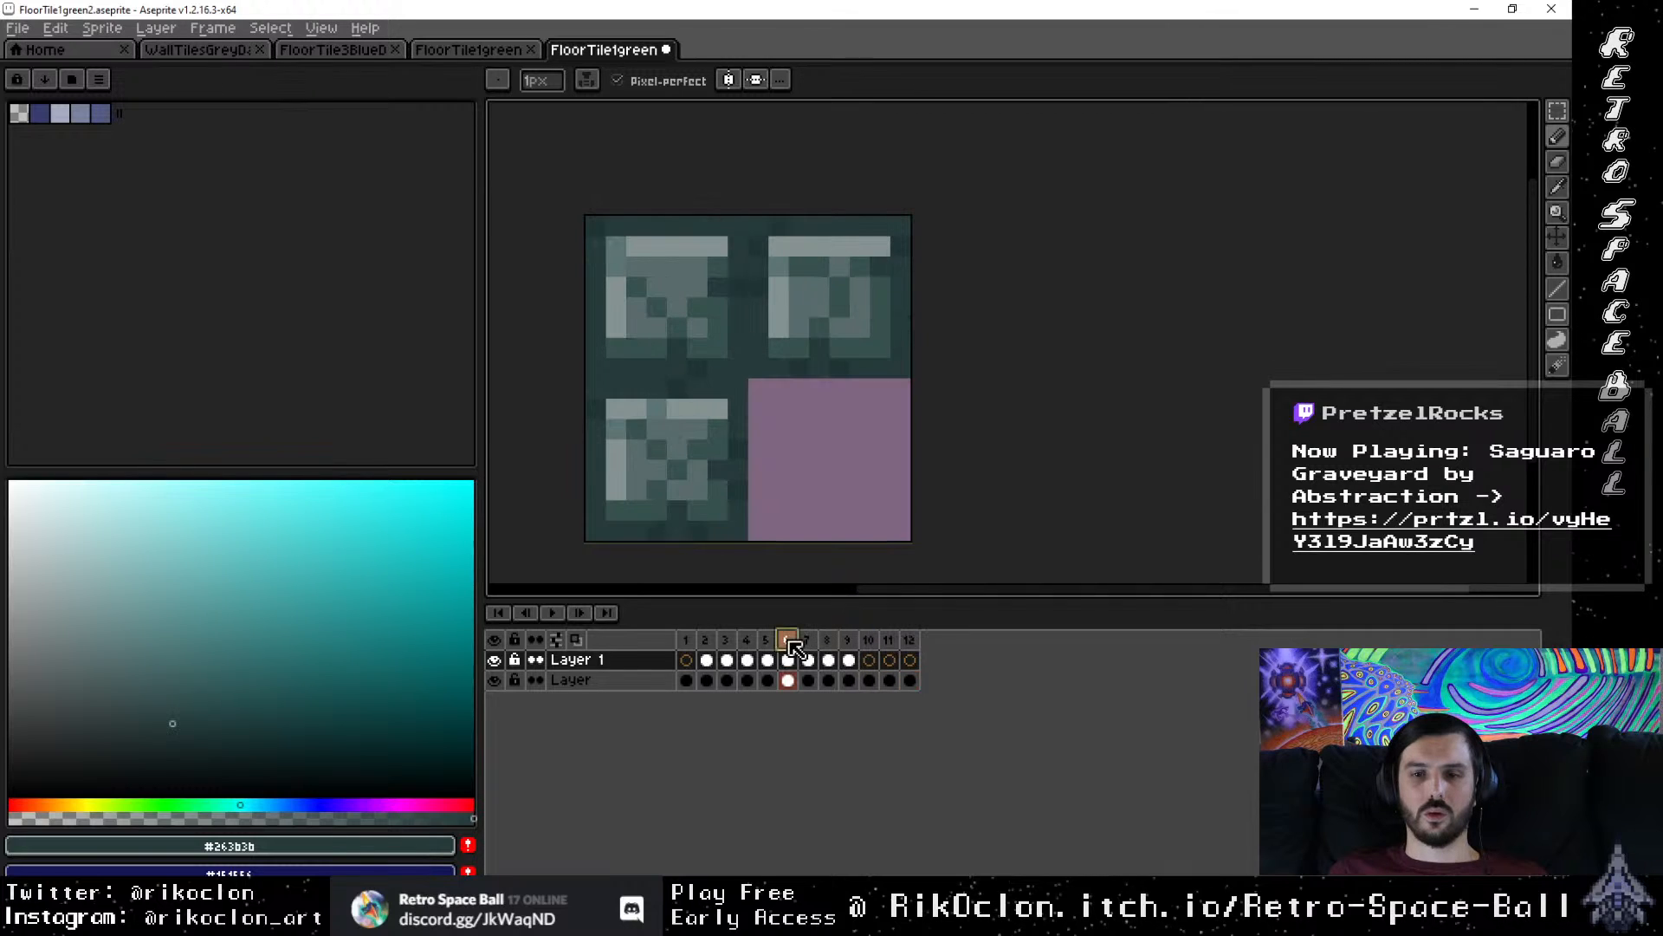
{"action": "left_click", "coordinate": [746, 643]}
{"action": "left_click", "coordinate": [725, 643]}
{"action": "left_click", "coordinate": [706, 643]}
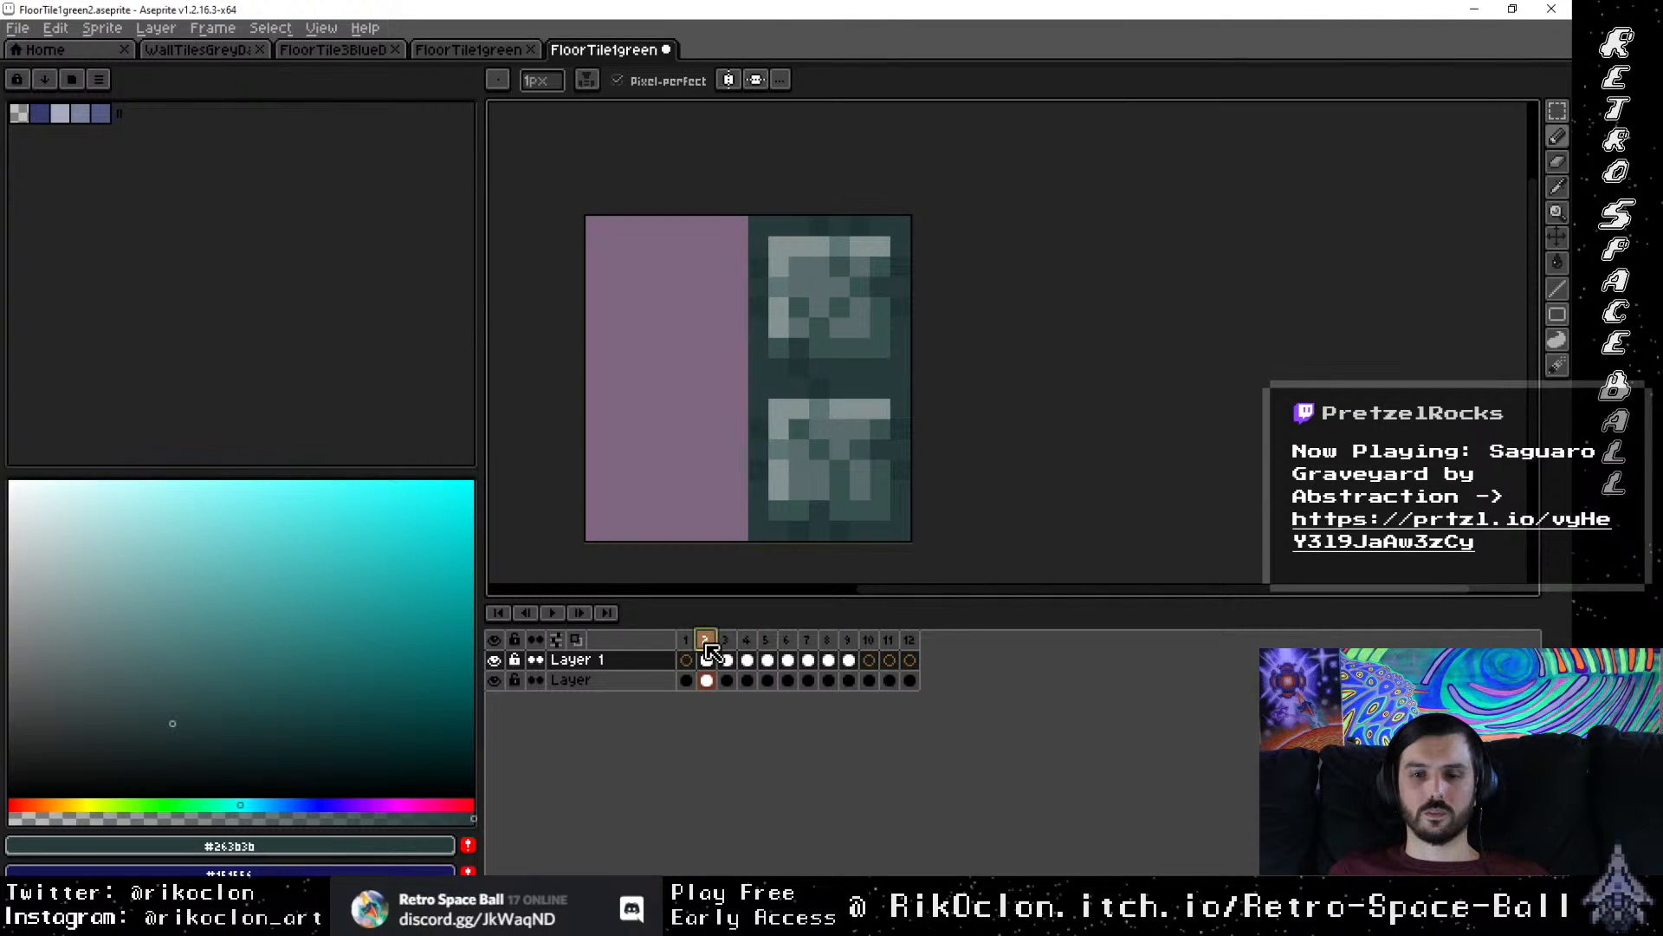
{"action": "left_click", "coordinate": [737, 642]}
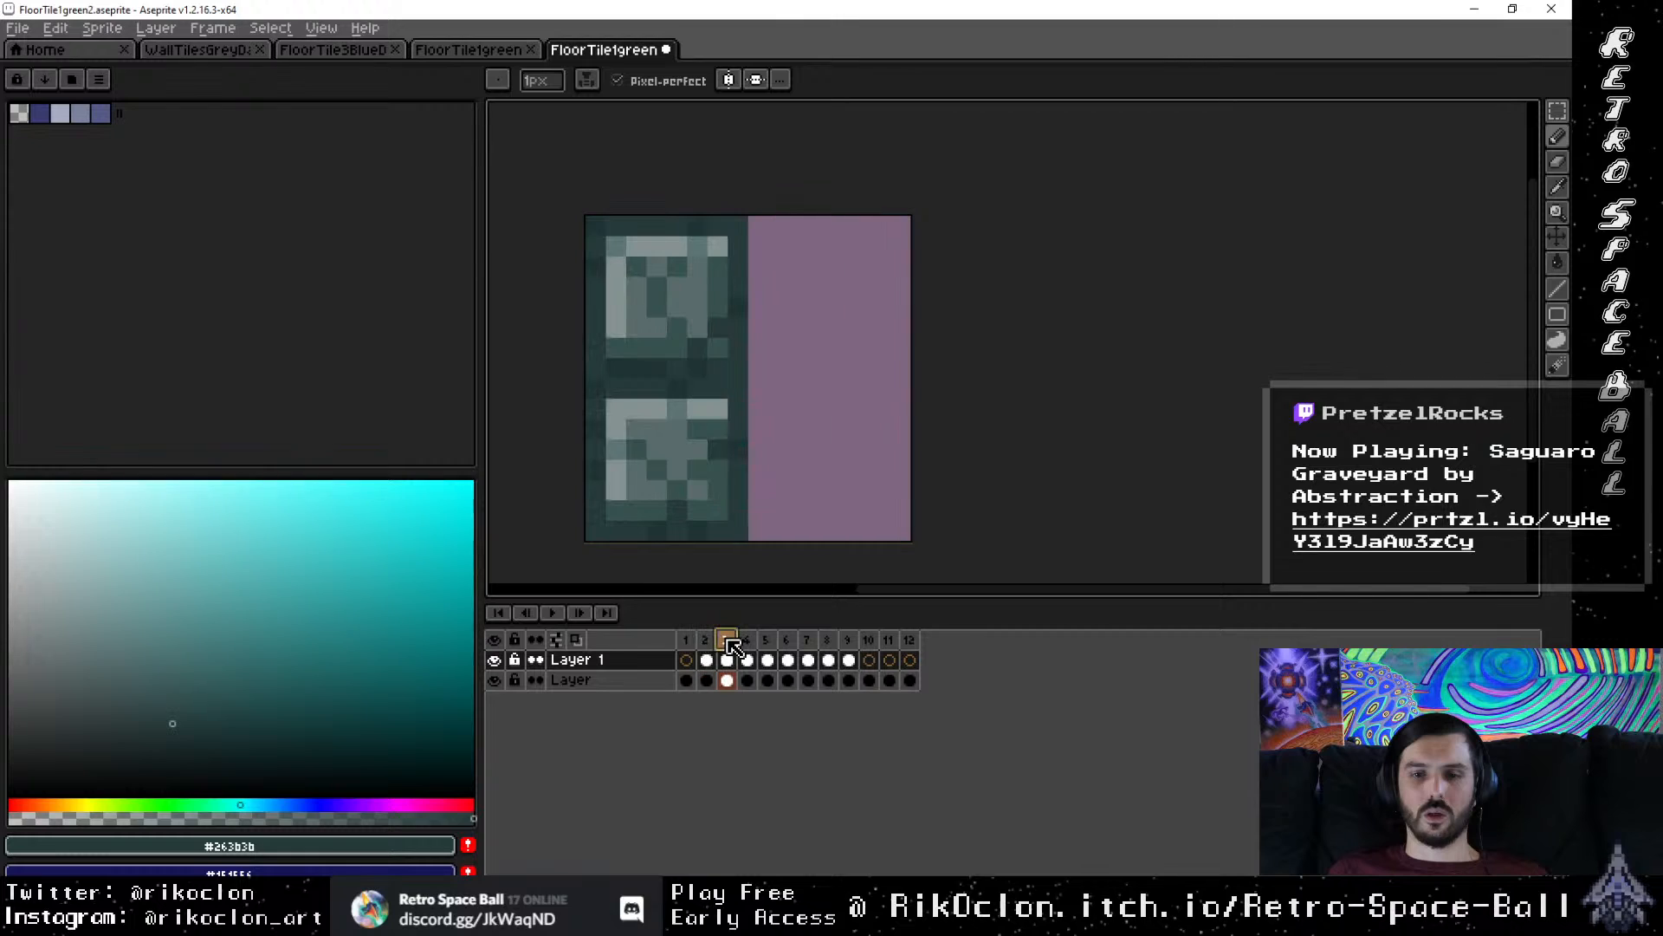
{"action": "left_click", "coordinate": [706, 659]}
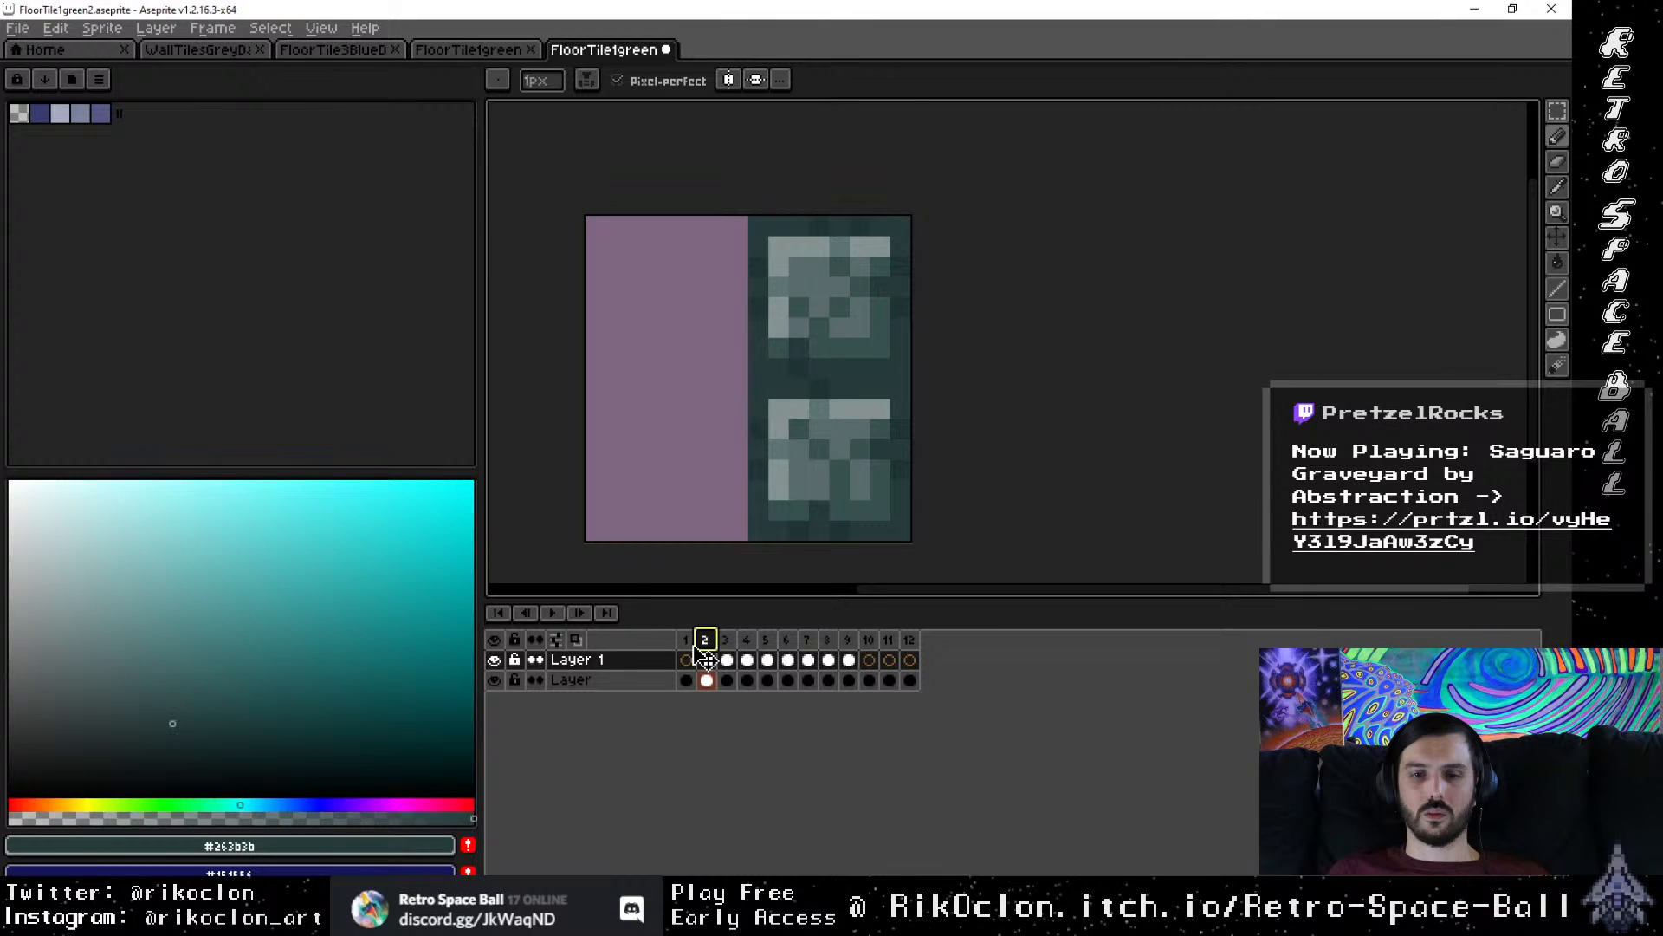
{"action": "left_click", "coordinate": [686, 643]}
{"action": "left_click", "coordinate": [705, 640]}
{"action": "left_click", "coordinate": [730, 642]}
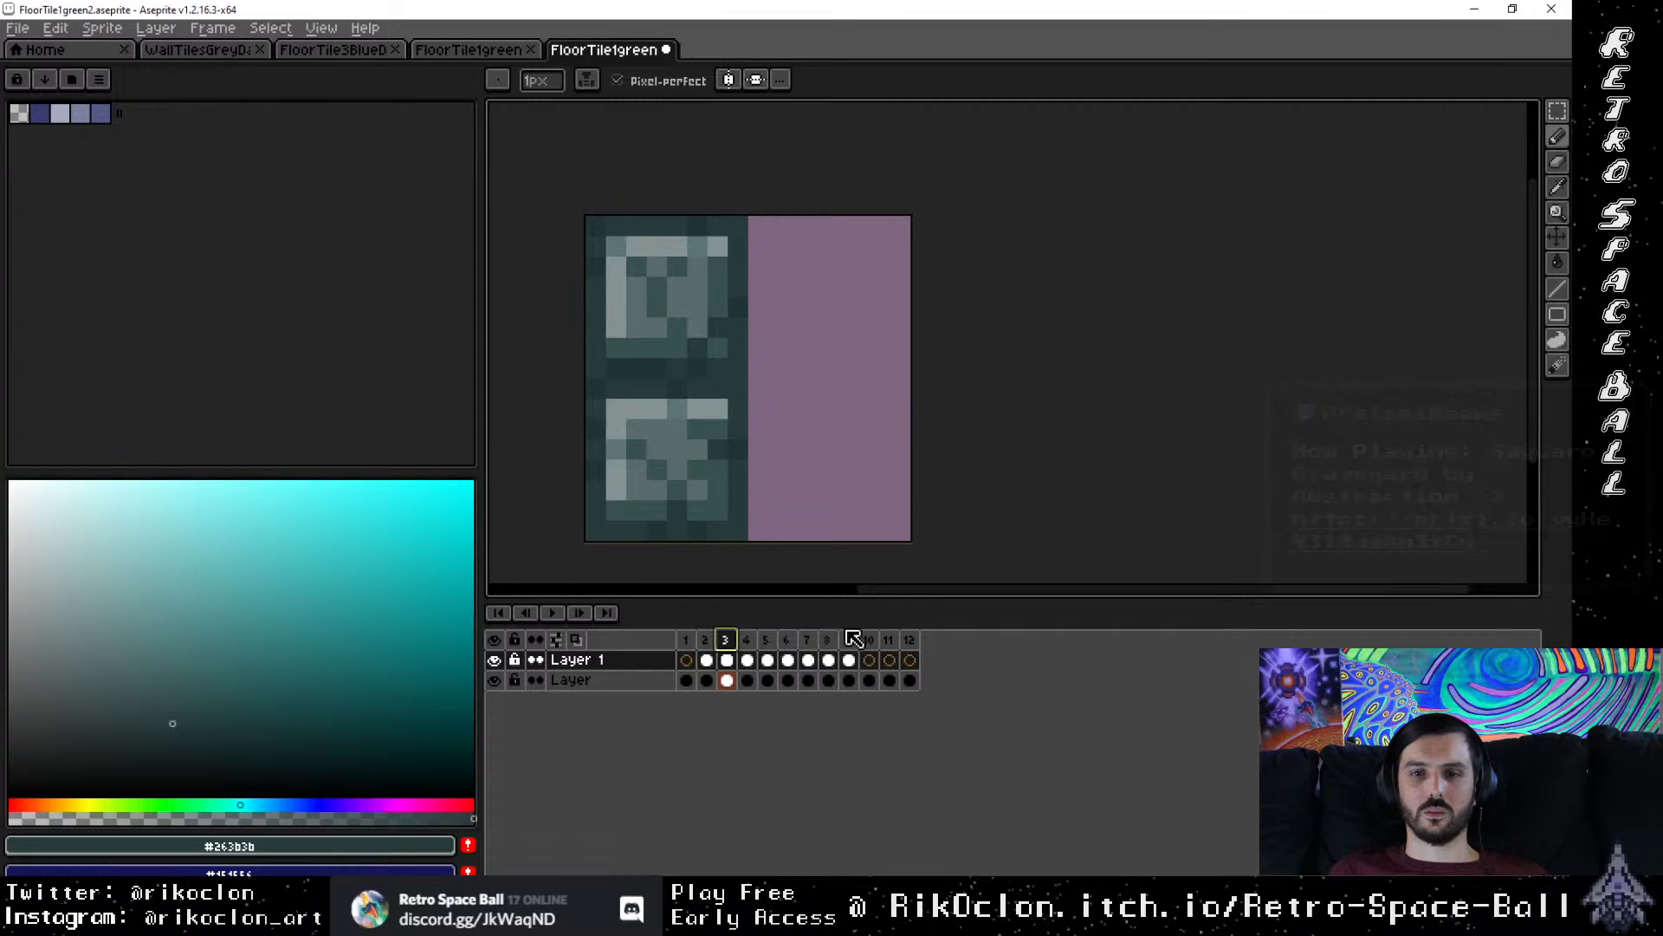
{"action": "left_click", "coordinate": [746, 640]}
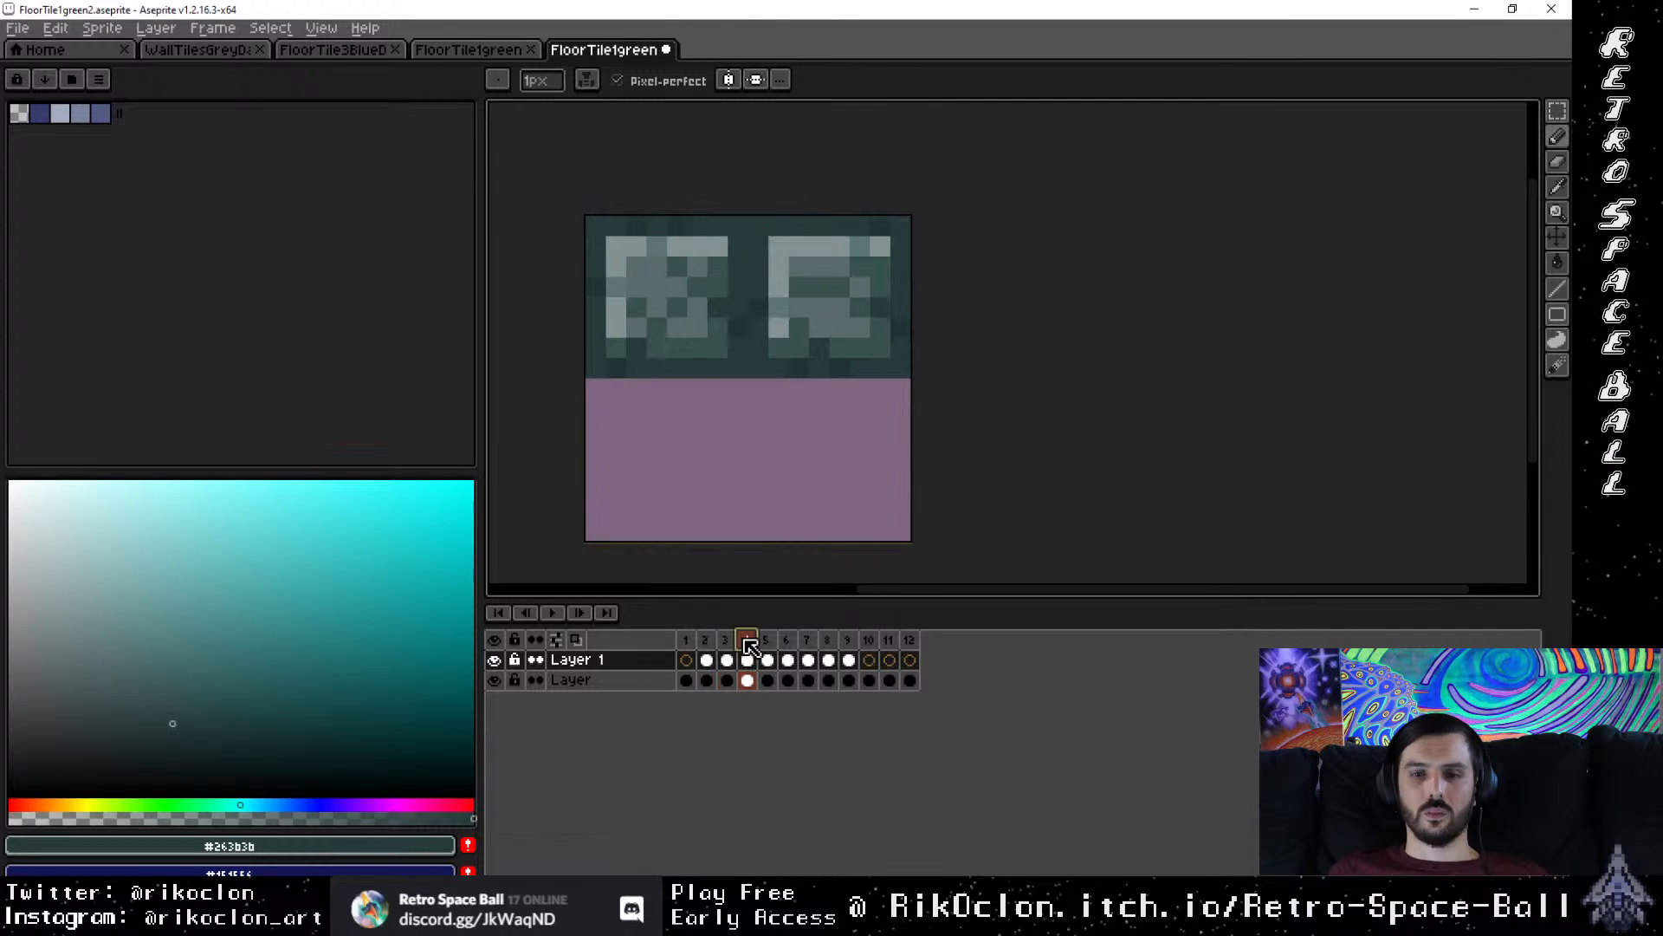
{"action": "left_click", "coordinate": [707, 640]}
{"action": "left_click", "coordinate": [685, 640]}
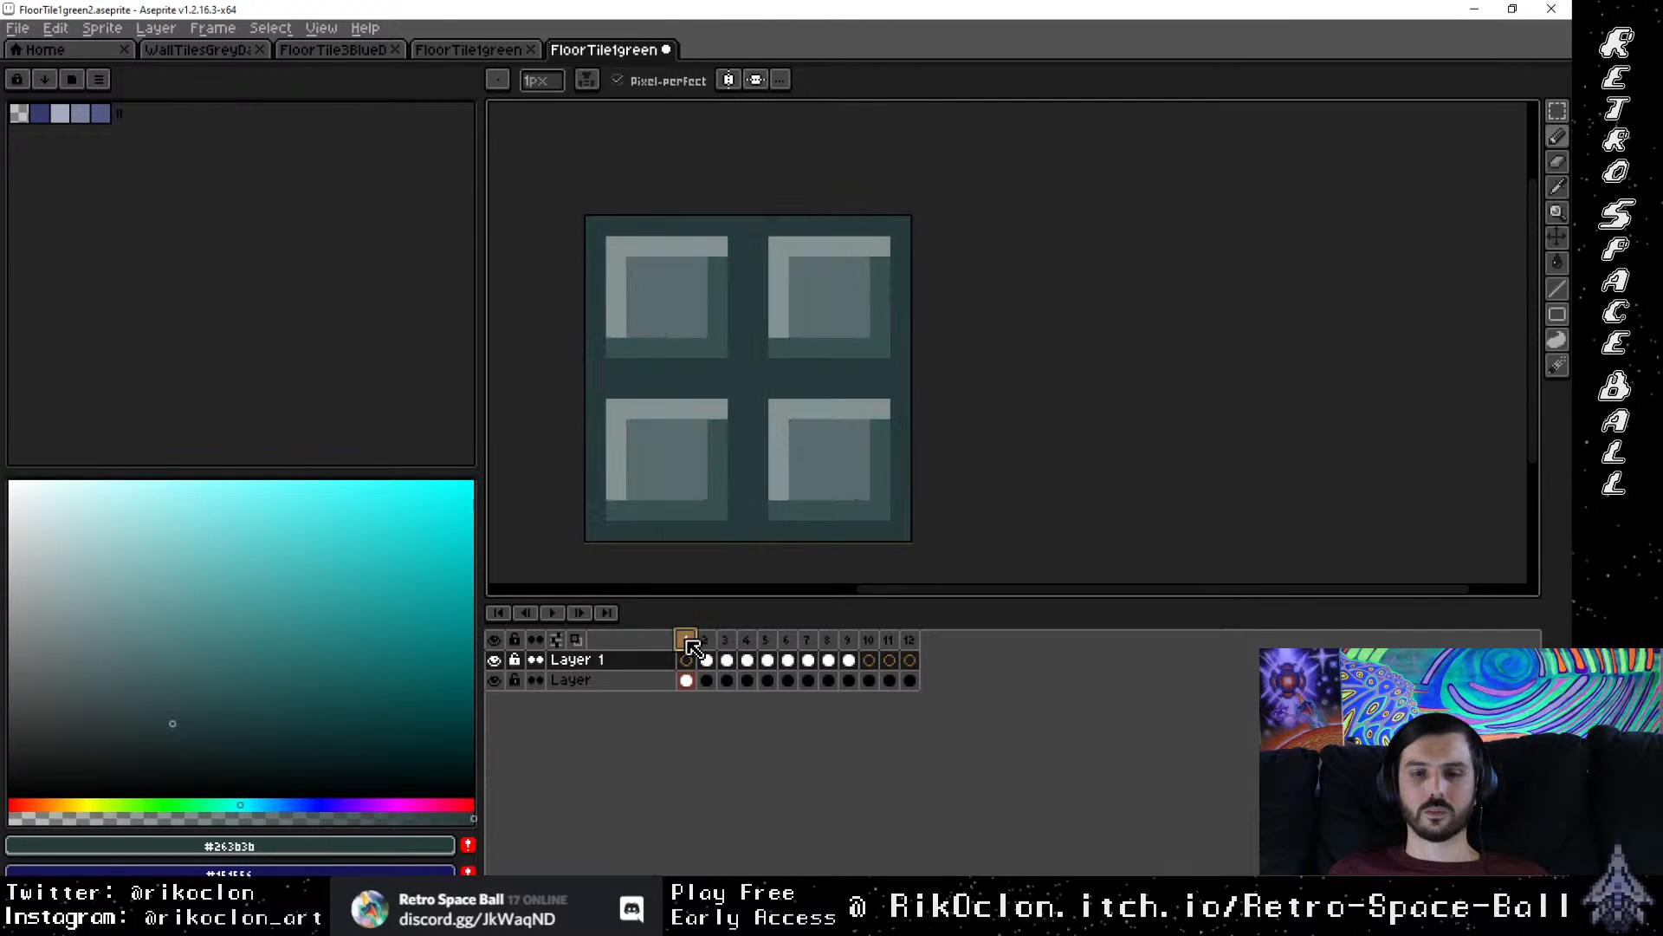
{"action": "left_click", "coordinate": [727, 641]}
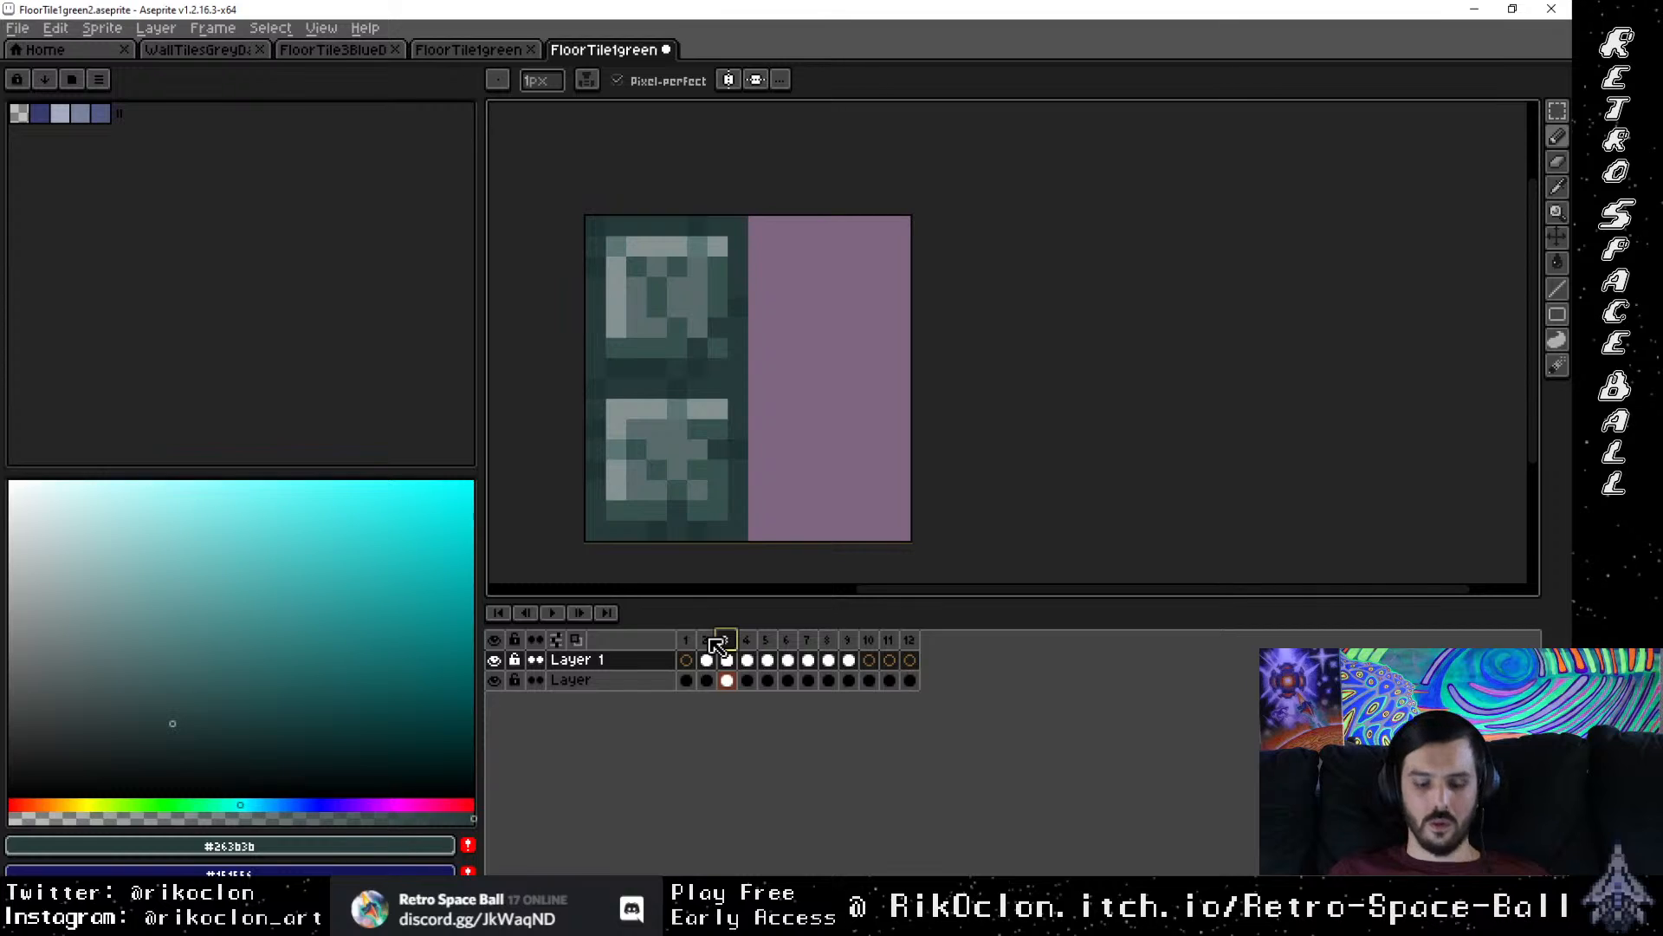
Step: Copy the left pair of tiles on frame 3 of the base layer and paste it over the sprite's transparent right half
{"action": "left_click", "coordinate": [730, 680]}
{"action": "left_click", "coordinate": [730, 660]}
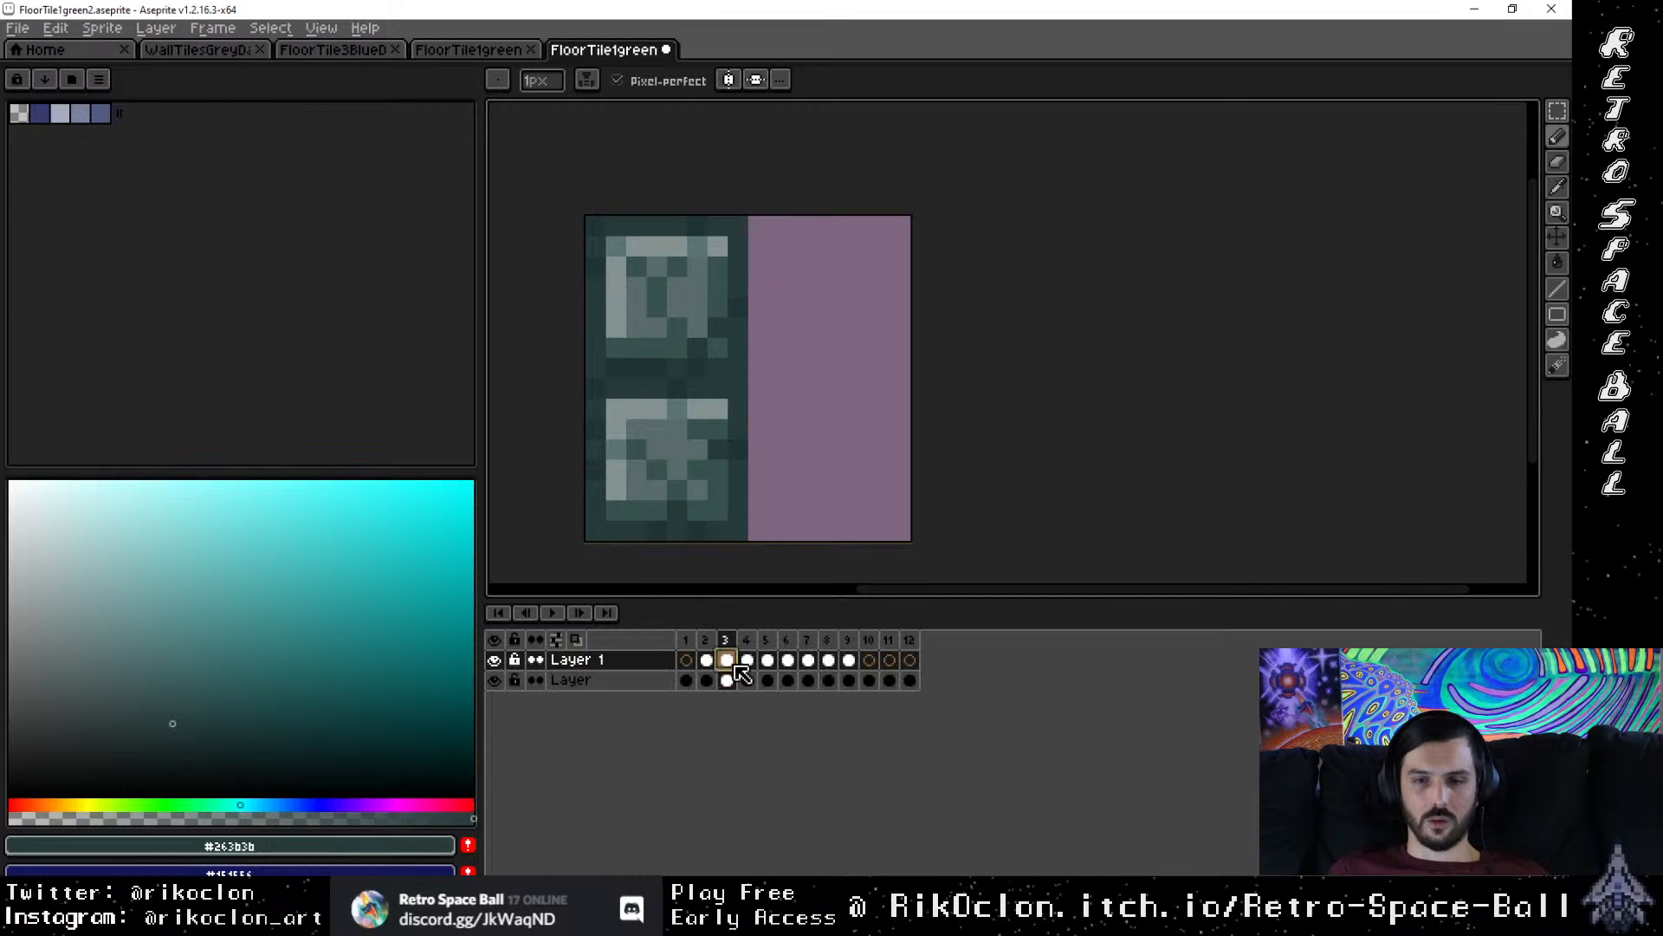
{"action": "left_click", "coordinate": [727, 680]}
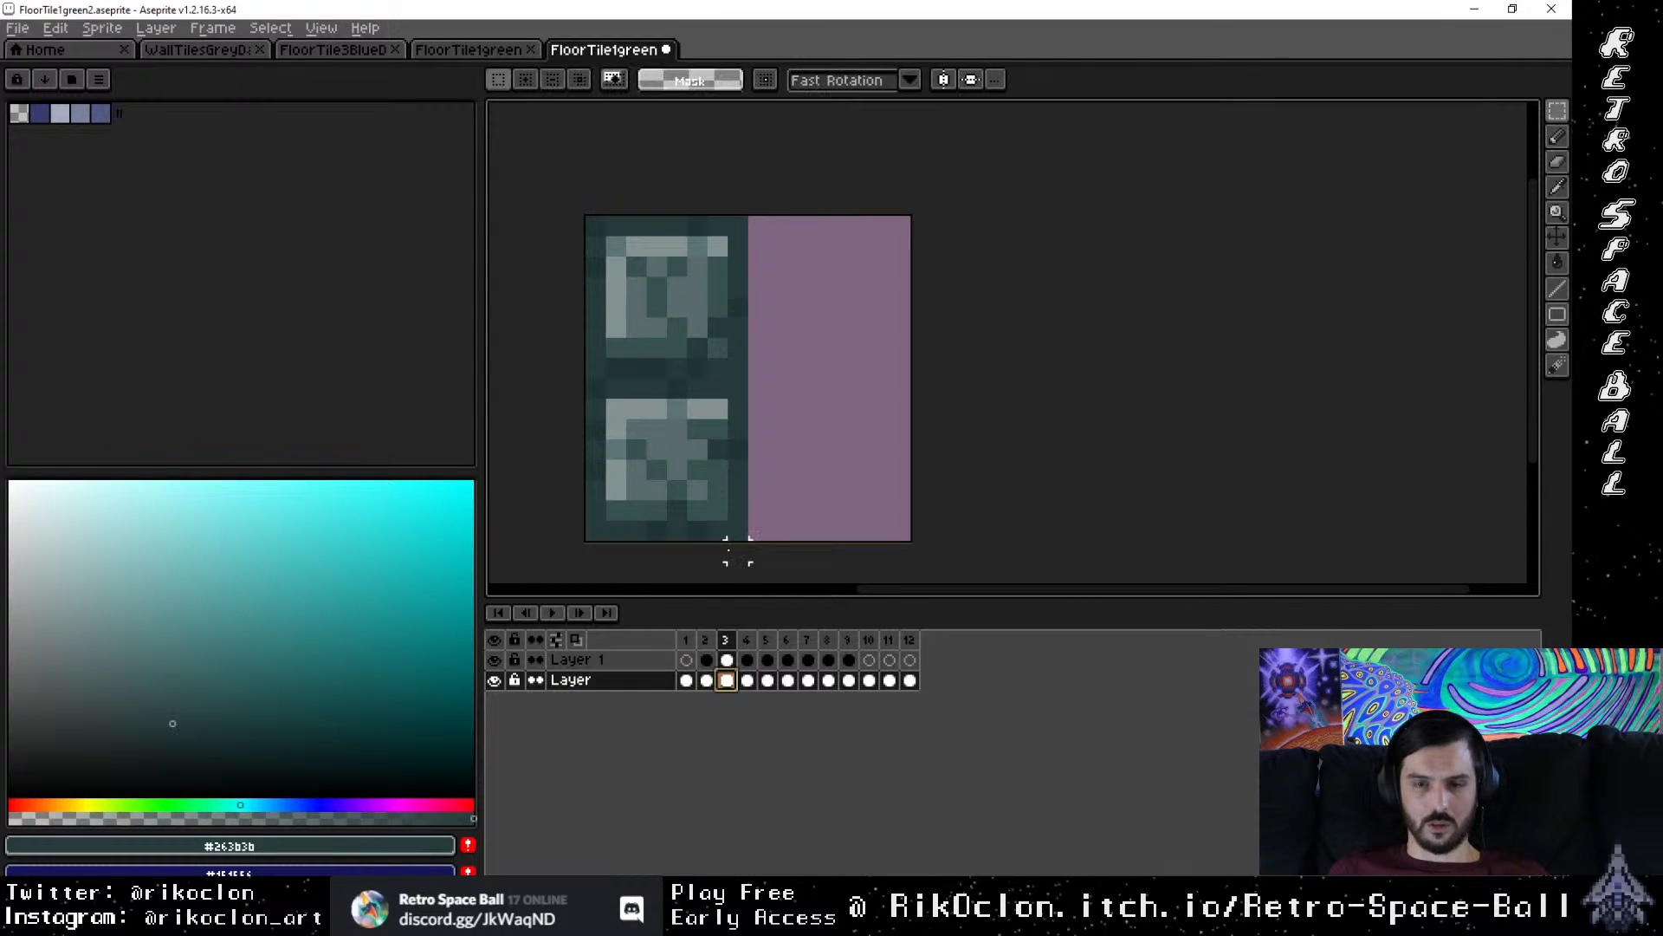
{"action": "key", "text": "m"}
{"action": "mouse_move", "coordinate": [747, 539]}
{"action": "left_mouse_down"}
{"action": "mouse_move", "coordinate": [646, 258]}
{"action": "mouse_move", "coordinate": [586, 214]}
{"action": "left_mouse_up"}
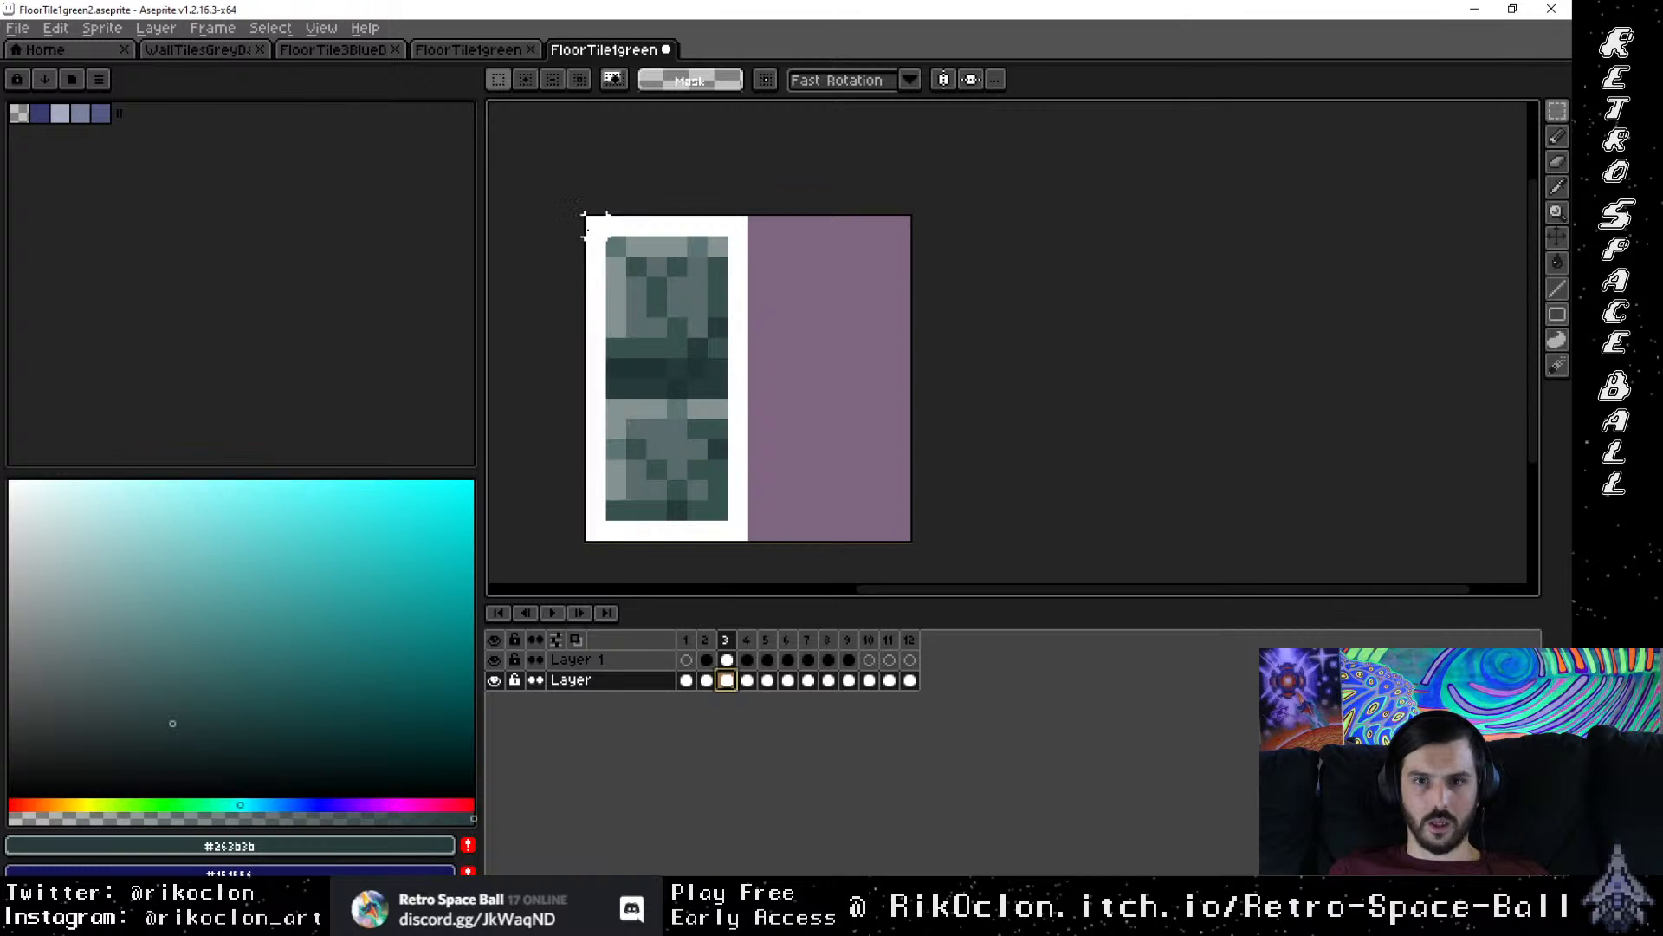
{"action": "key", "text": "ctrl+c"}
{"action": "key", "text": "ctrl+v"}
{"action": "left_click_drag", "start_coordinate": [621, 277], "coordinate": [797, 277]}
{"action": "left_click", "coordinate": [959, 382]}
{"action": "left_click", "coordinate": [1104, 387]}
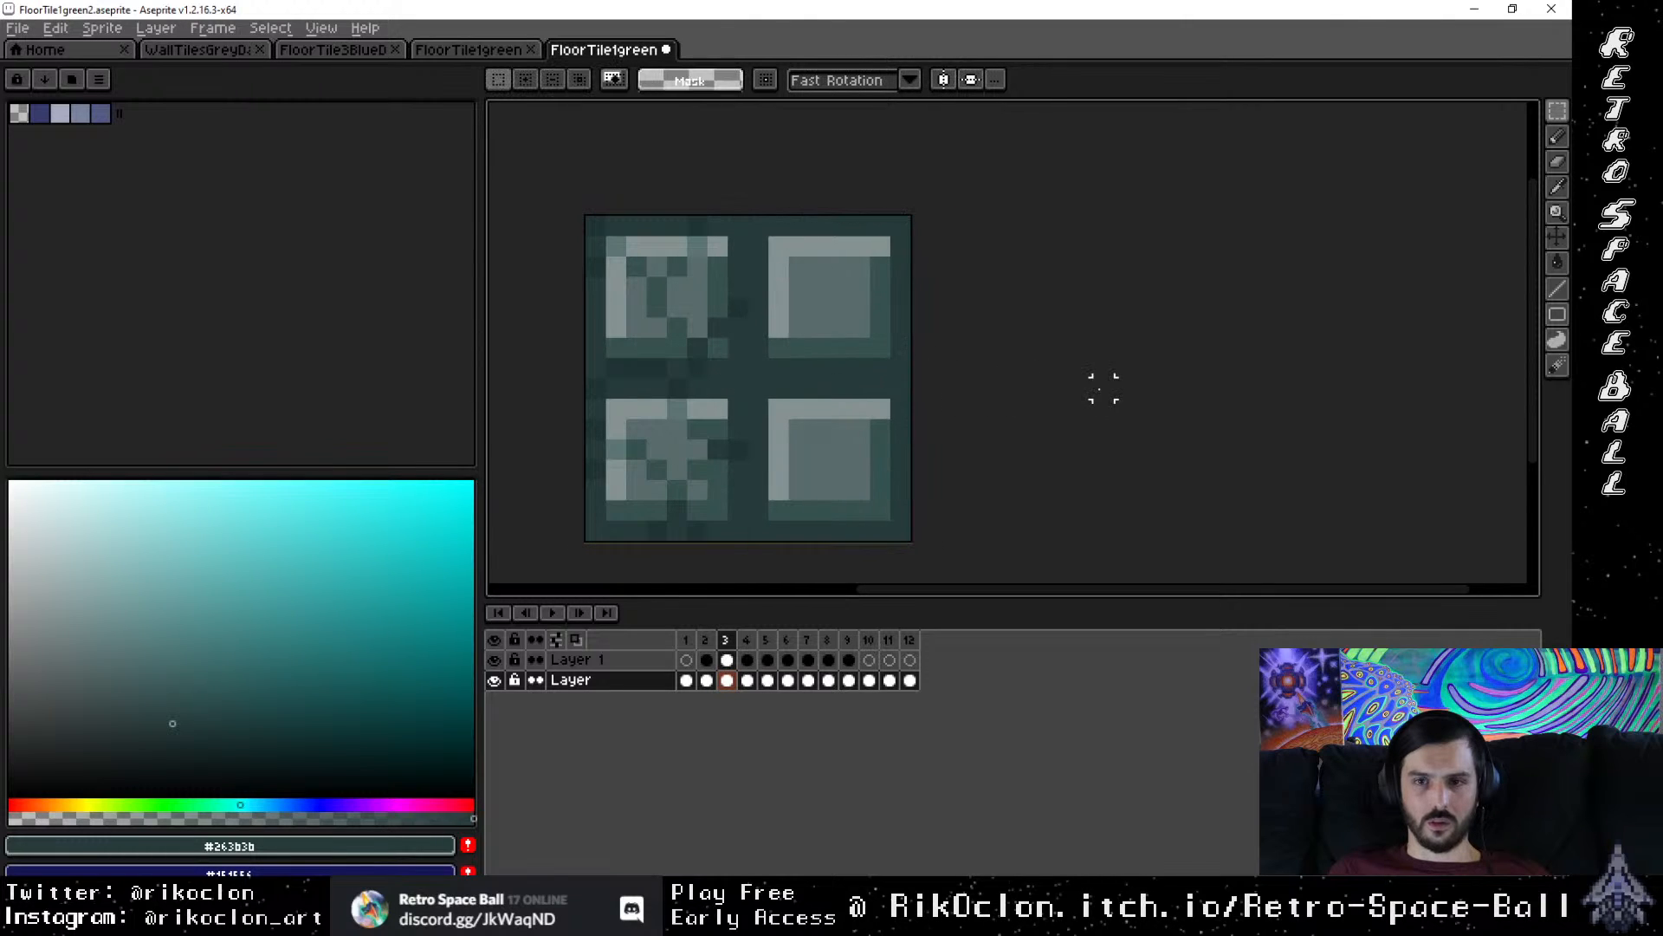
Step: Try roughening the outer edges of the two right tiles on frame 3 with the 6 px Jumble tool
{"action": "left_click", "coordinate": [733, 682]}
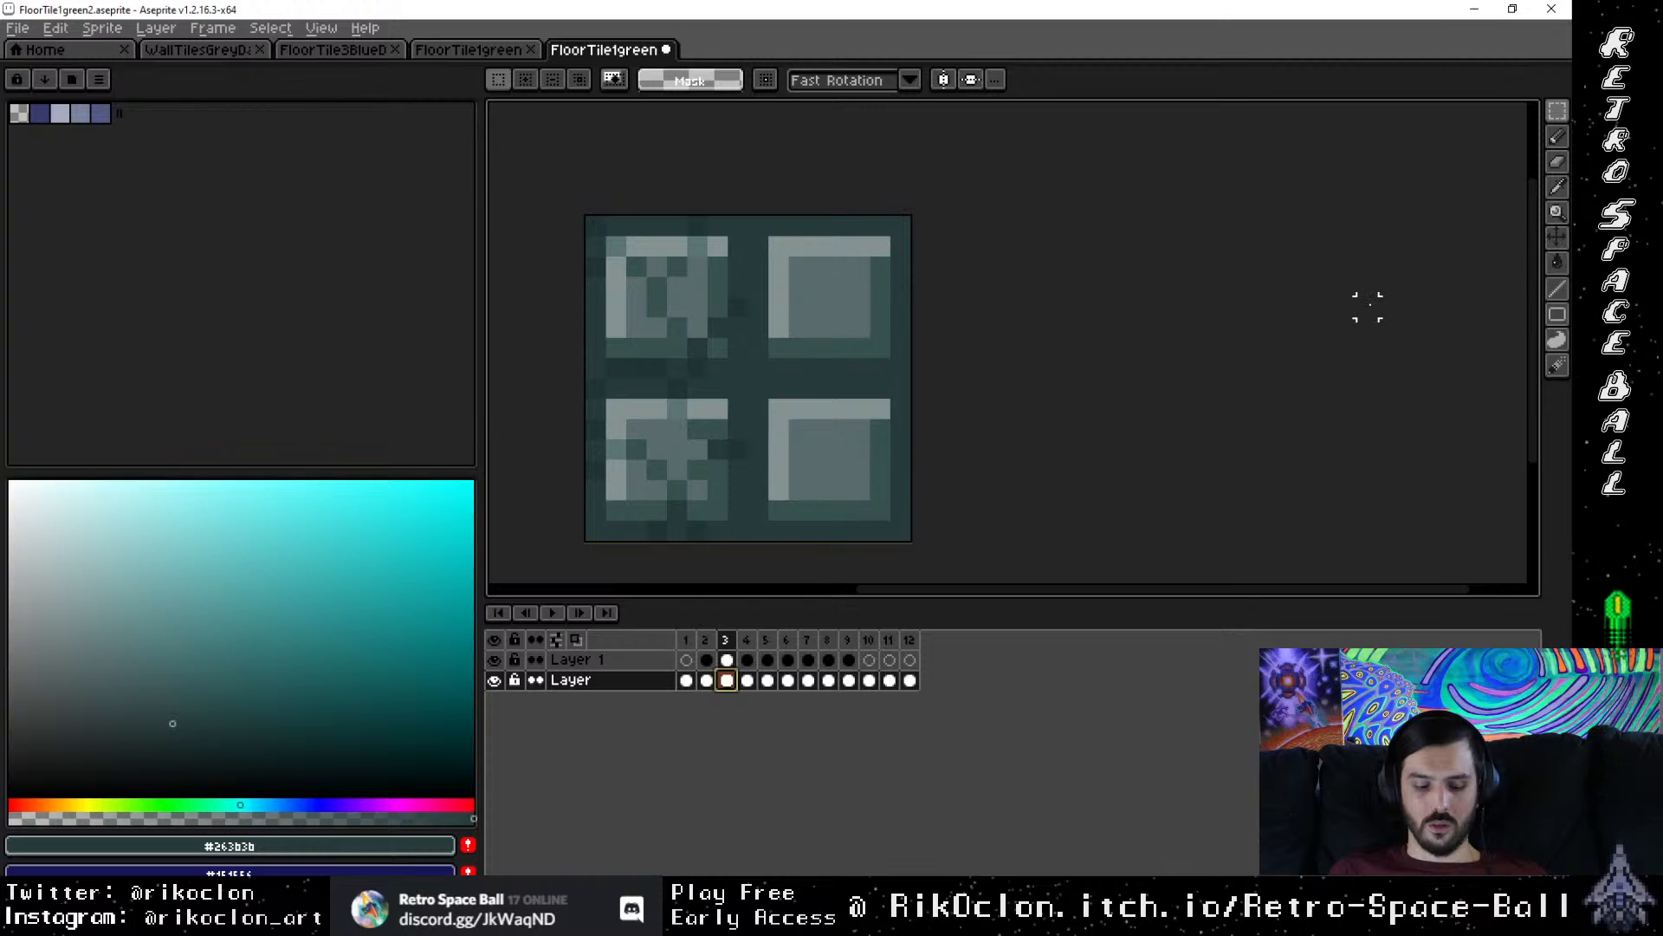
{"action": "left_click", "coordinate": [1559, 369]}
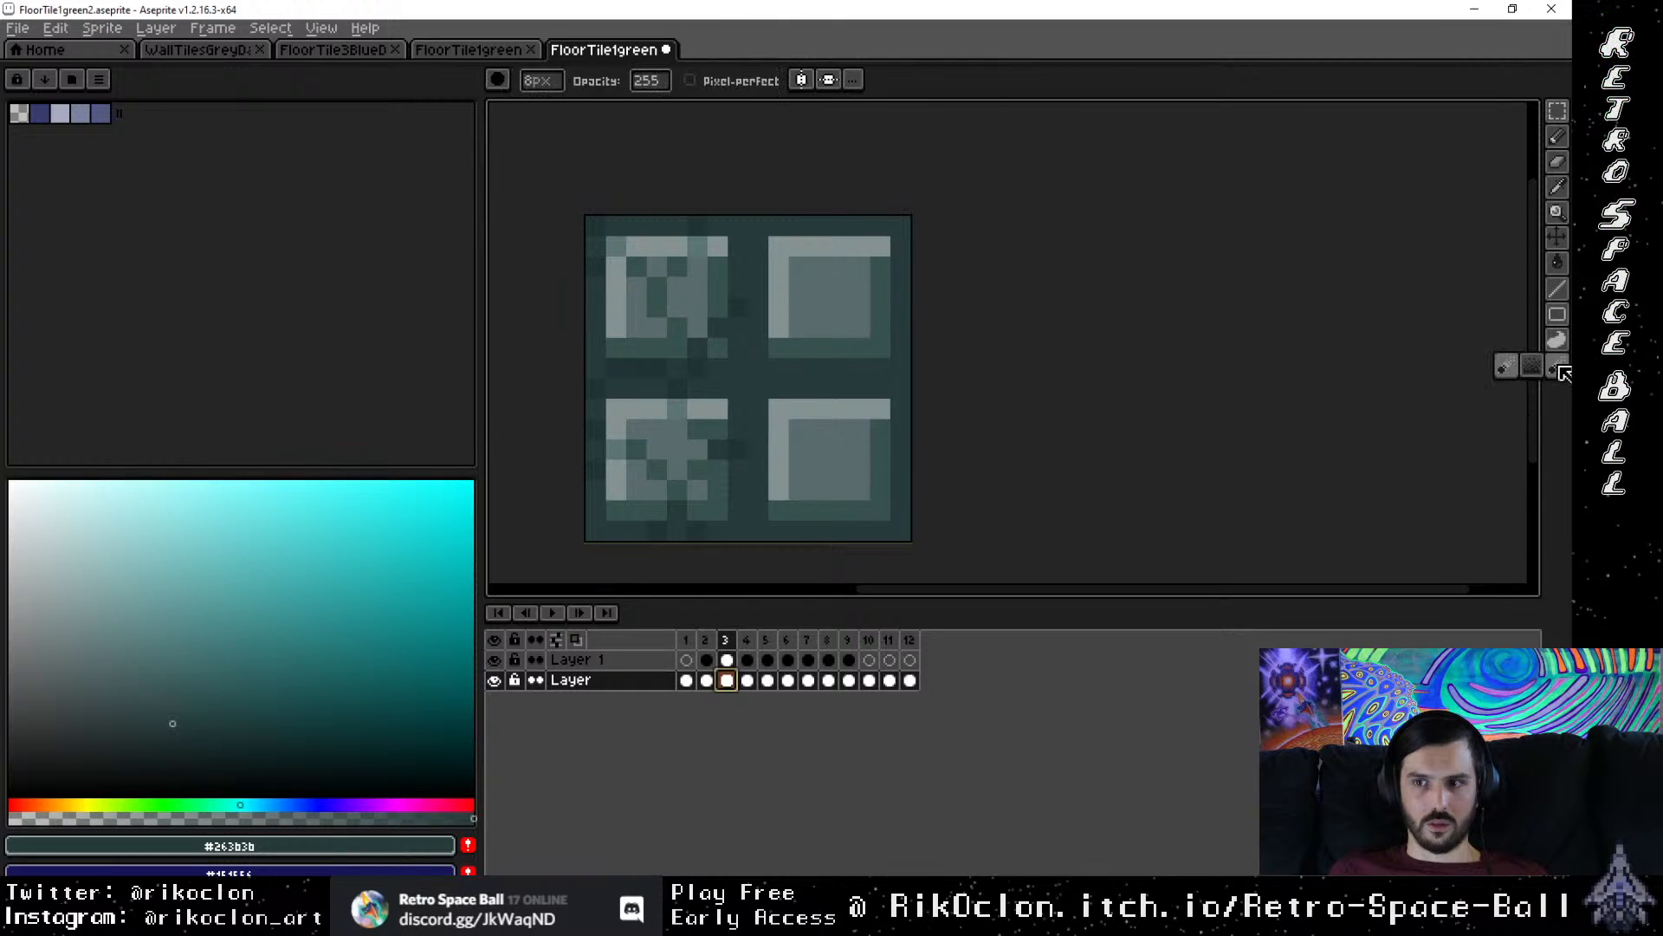
{"action": "left_click", "coordinate": [1532, 368]}
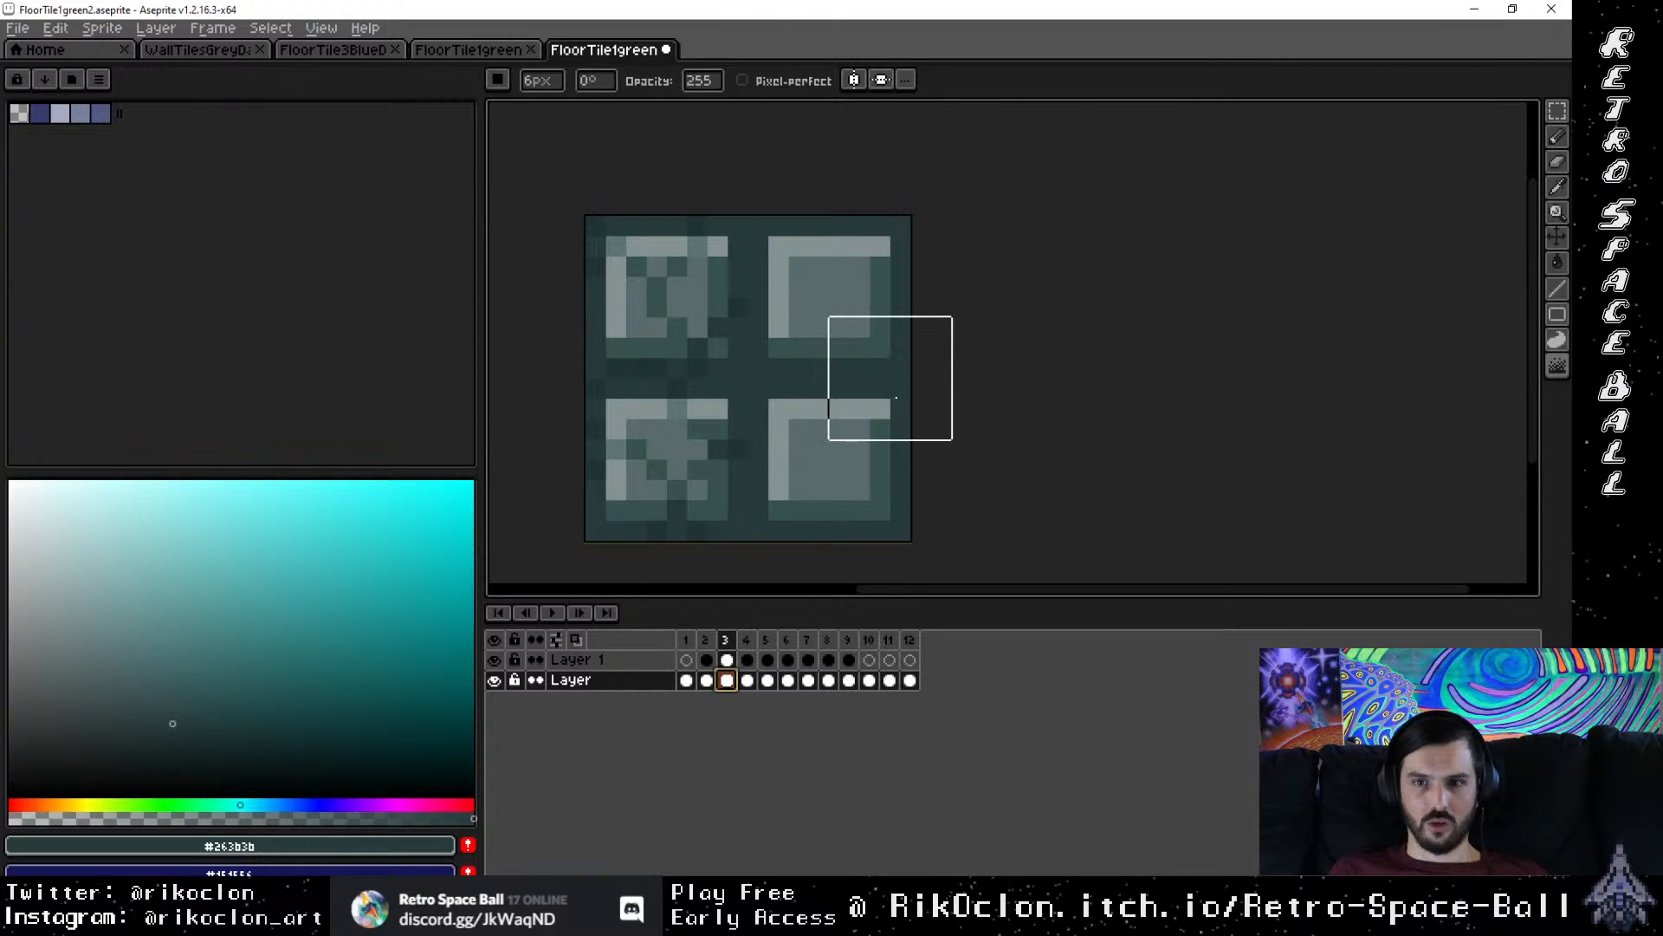
{"action": "mouse_move", "coordinate": [920, 394]}
{"action": "left_mouse_down"}
{"action": "mouse_move", "coordinate": [933, 292]}
{"action": "mouse_move", "coordinate": [925, 468]}
{"action": "mouse_move", "coordinate": [950, 435]}
{"action": "left_mouse_up"}
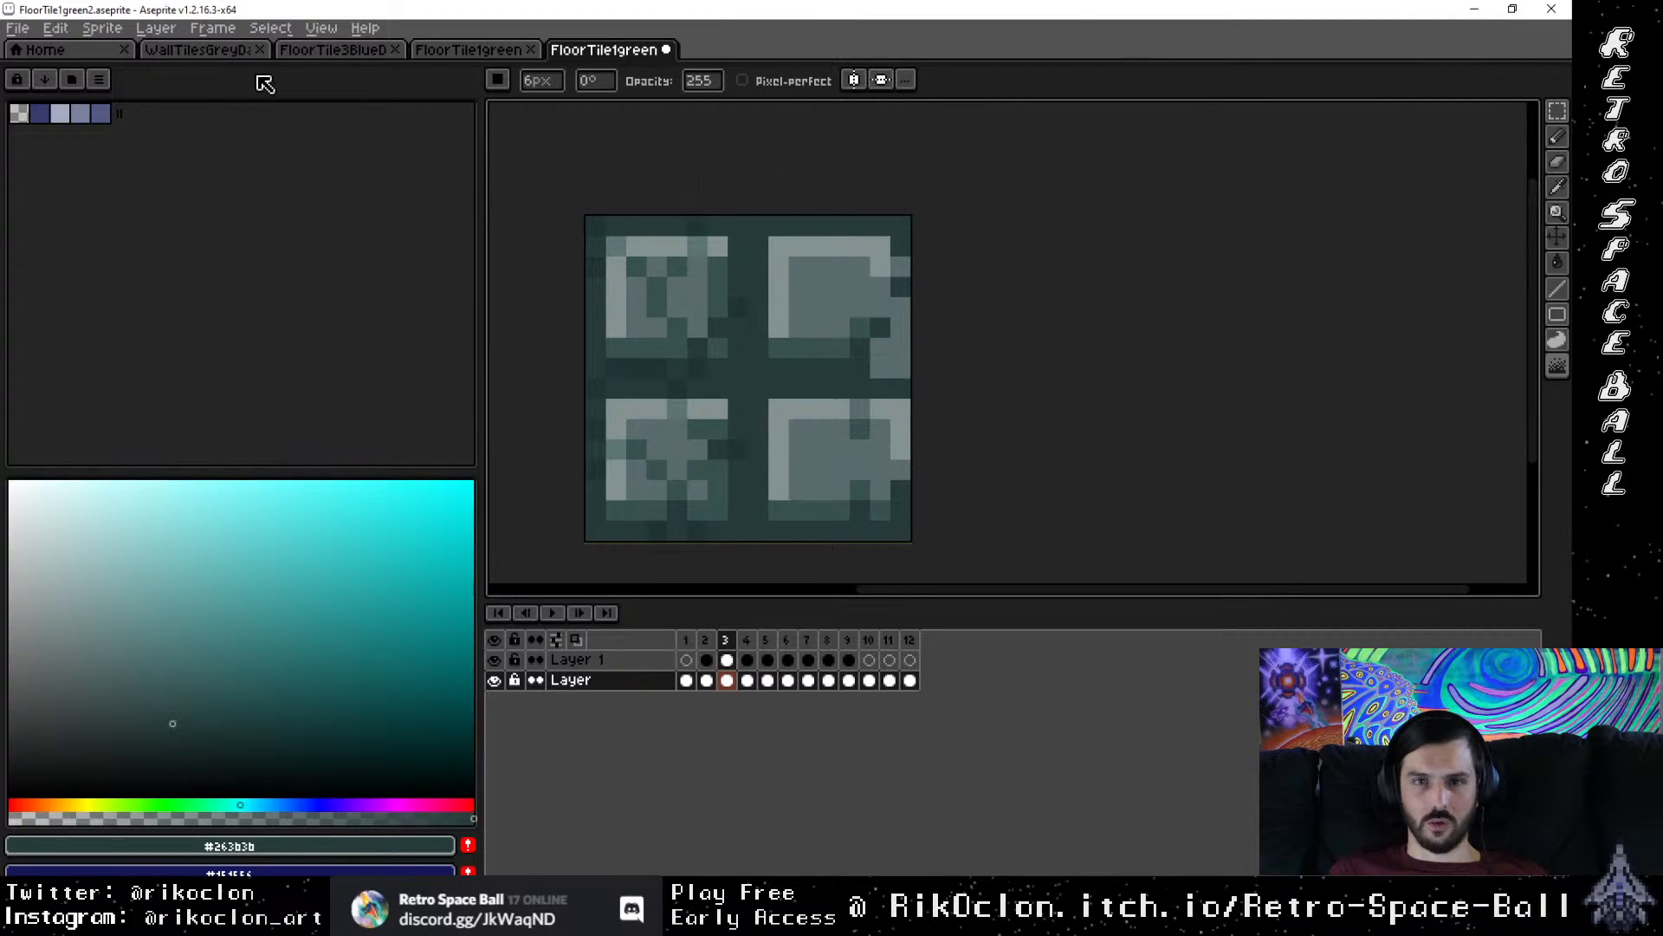
Step: Erase most of the two right tiles on frame 3 with a 1 px eraser, leaving jagged broken remnants along their left edges
{"action": "key", "text": "e"}
{"action": "mouse_move", "coordinate": [901, 226]}
{"action": "left_mouse_down"}
{"action": "mouse_move", "coordinate": [900, 307]}
{"action": "mouse_move", "coordinate": [900, 265]}
{"action": "mouse_move", "coordinate": [859, 409]}
{"action": "mouse_move", "coordinate": [900, 470]}
{"action": "mouse_move", "coordinate": [901, 551]}
{"action": "mouse_move", "coordinate": [840, 429]}
{"action": "mouse_move", "coordinate": [859, 469]}
{"action": "mouse_move", "coordinate": [880, 470]}
{"action": "mouse_move", "coordinate": [860, 448]}
{"action": "mouse_move", "coordinate": [900, 469]}
{"action": "mouse_move", "coordinate": [860, 308]}
{"action": "mouse_move", "coordinate": [900, 409]}
{"action": "mouse_move", "coordinate": [900, 327]}
{"action": "mouse_move", "coordinate": [880, 388]}
{"action": "mouse_move", "coordinate": [839, 286]}
{"action": "mouse_move", "coordinate": [880, 225]}
{"action": "mouse_move", "coordinate": [839, 266]}
{"action": "mouse_move", "coordinate": [880, 287]}
{"action": "mouse_move", "coordinate": [818, 246]}
{"action": "mouse_move", "coordinate": [860, 206]}
{"action": "mouse_move", "coordinate": [840, 246]}
{"action": "mouse_move", "coordinate": [859, 347]}
{"action": "mouse_move", "coordinate": [820, 469]}
{"action": "mouse_move", "coordinate": [860, 511]}
{"action": "mouse_move", "coordinate": [859, 551]}
{"action": "mouse_move", "coordinate": [840, 510]}
{"action": "mouse_move", "coordinate": [859, 449]}
{"action": "mouse_move", "coordinate": [820, 368]}
{"action": "mouse_move", "coordinate": [860, 347]}
{"action": "mouse_move", "coordinate": [799, 388]}
{"action": "mouse_move", "coordinate": [859, 347]}
{"action": "mouse_move", "coordinate": [839, 348]}
{"action": "mouse_move", "coordinate": [860, 307]}
{"action": "mouse_move", "coordinate": [838, 246]}
{"action": "mouse_move", "coordinate": [798, 225]}
{"action": "mouse_move", "coordinate": [900, 369]}
{"action": "mouse_move", "coordinate": [839, 510]}
{"action": "left_mouse_up"}
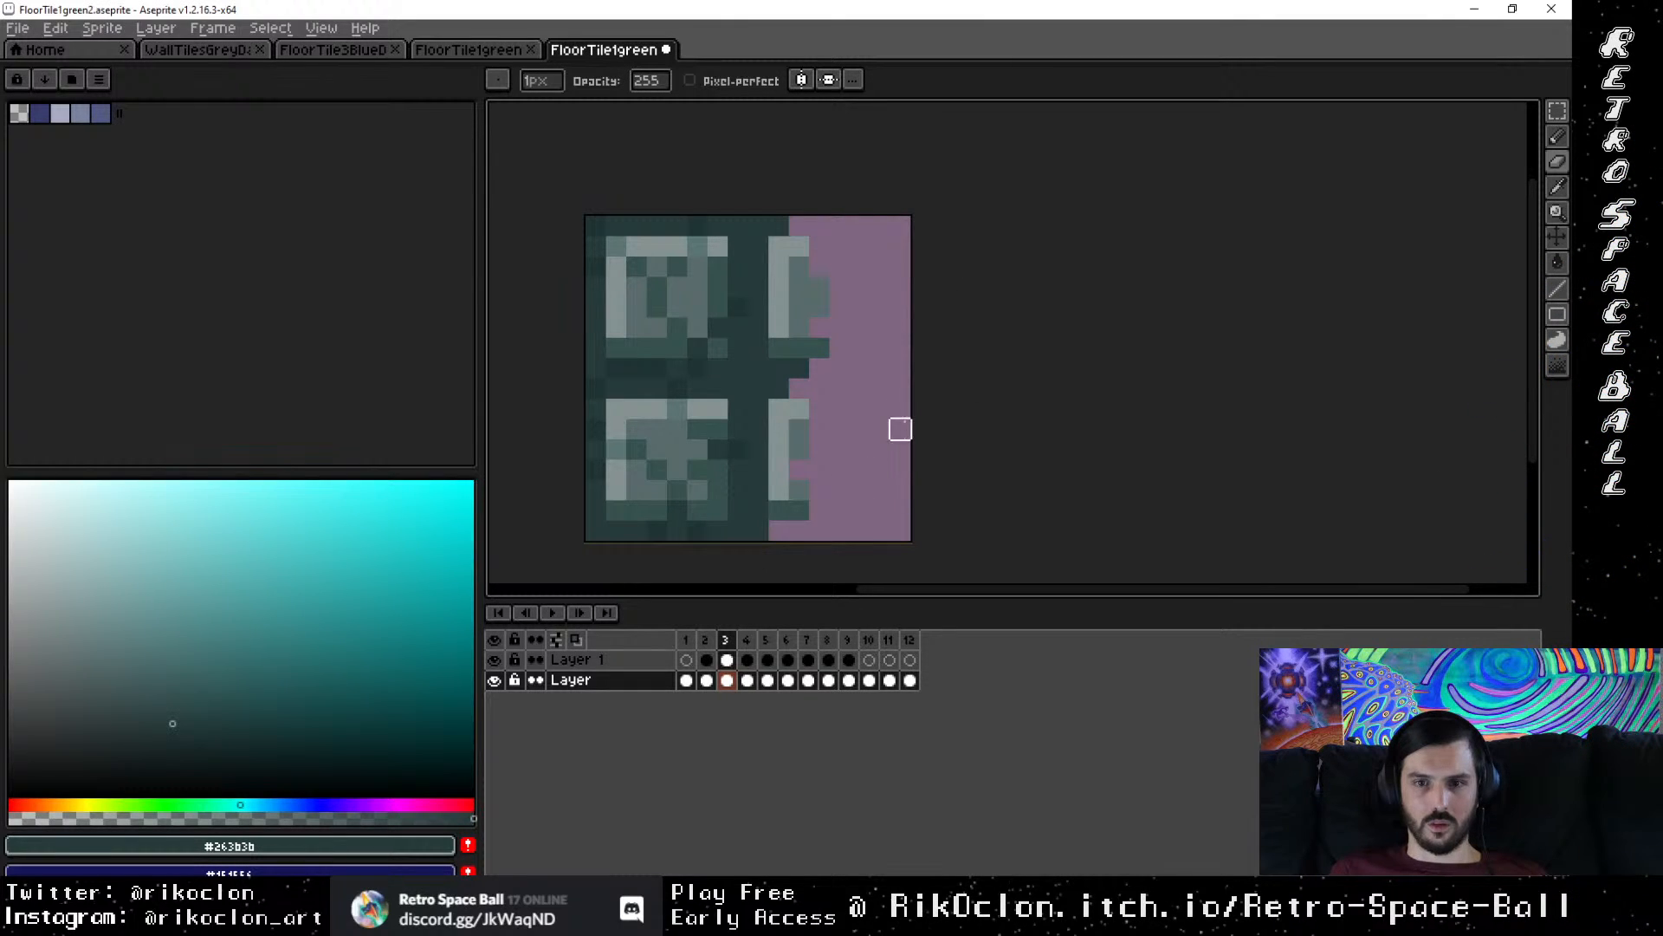
{"action": "left_click", "coordinate": [758, 530]}
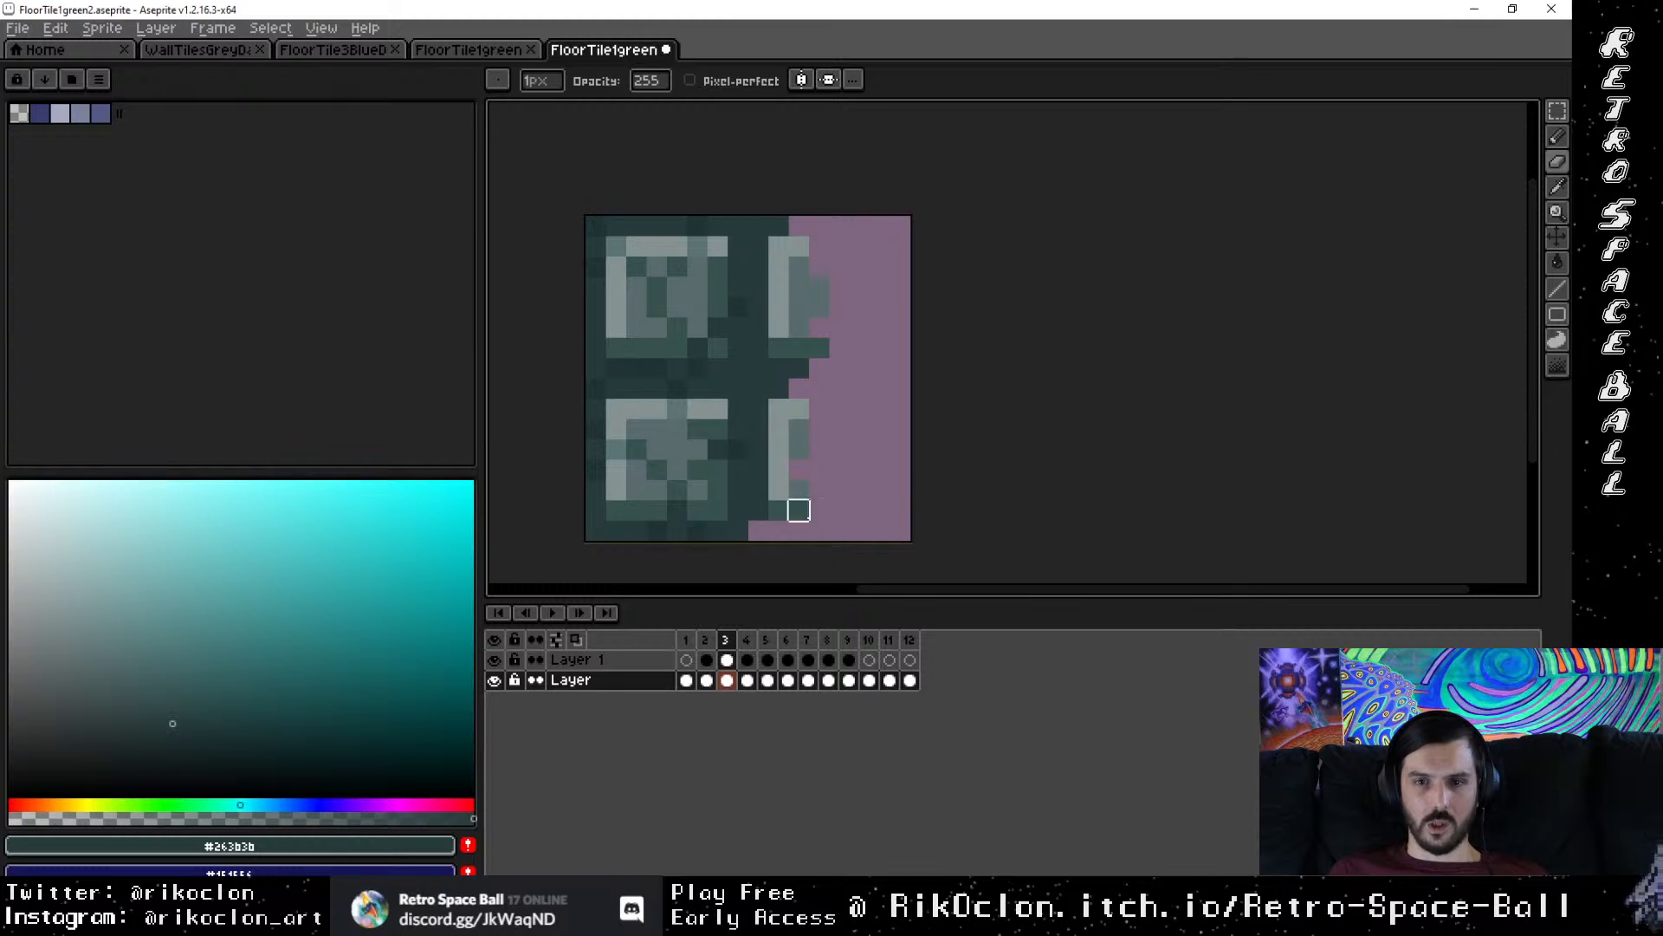
{"action": "left_click", "coordinate": [778, 226]}
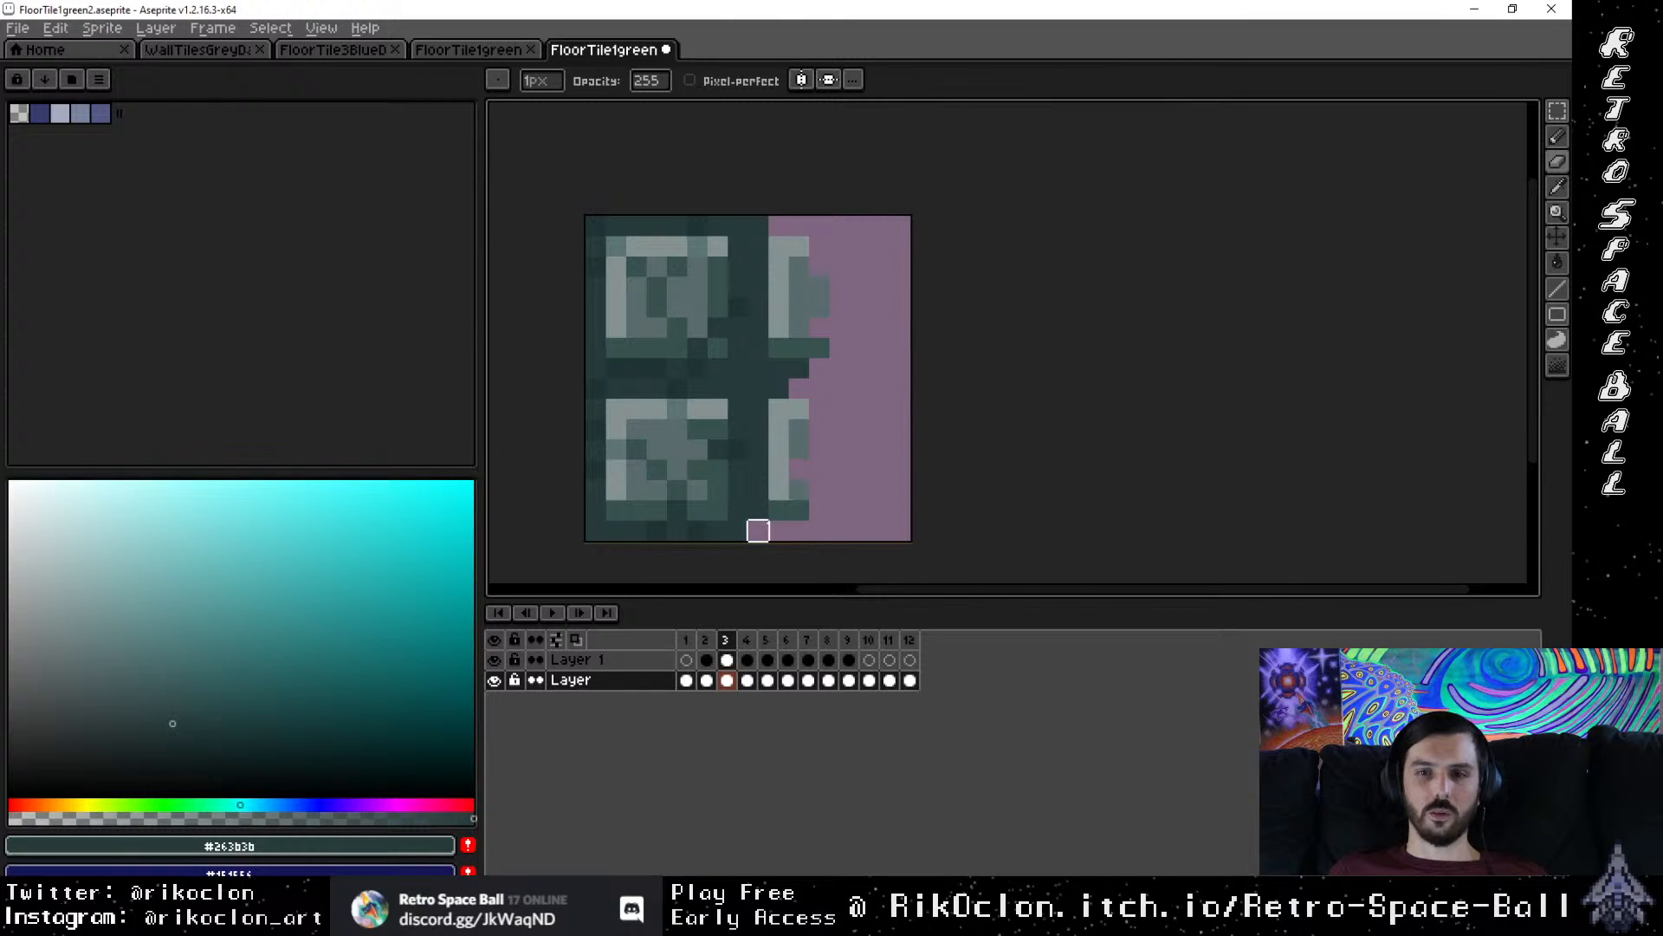
Step: On Layer 1 of frame 3, paint #5c7573 crack pixels across the light left edges of the two broken tile remnants
{"action": "left_click", "coordinate": [750, 642]}
{"action": "left_click", "coordinate": [728, 642]}
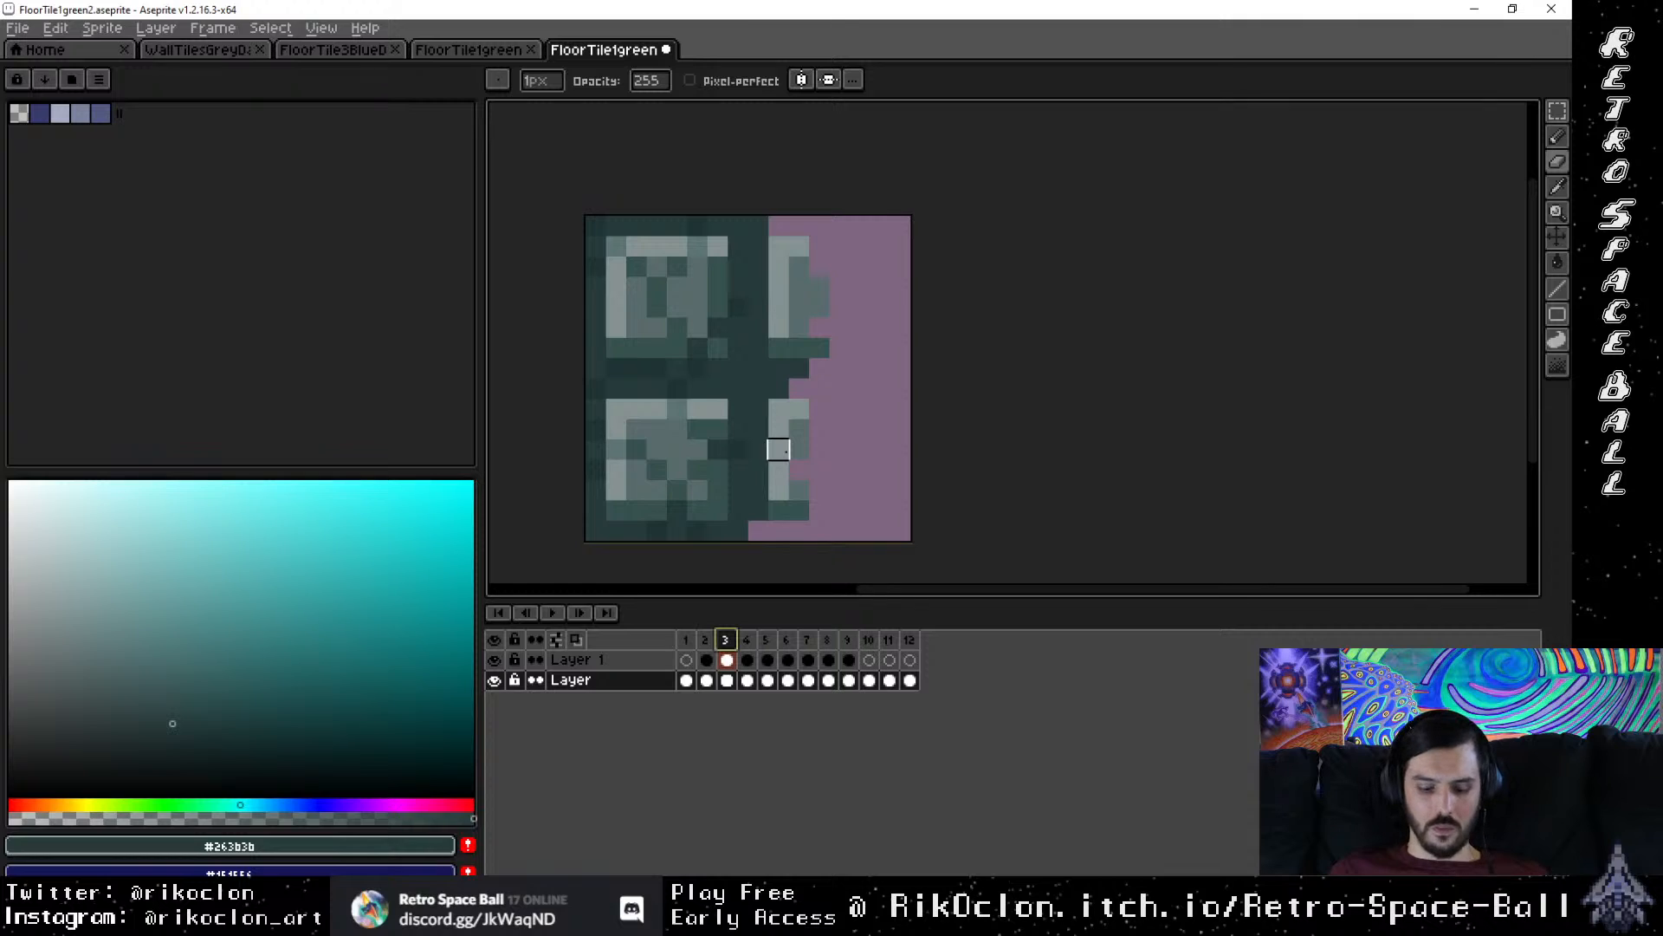
{"action": "key", "text": "i"}
{"action": "left_click", "coordinate": [738, 443]}
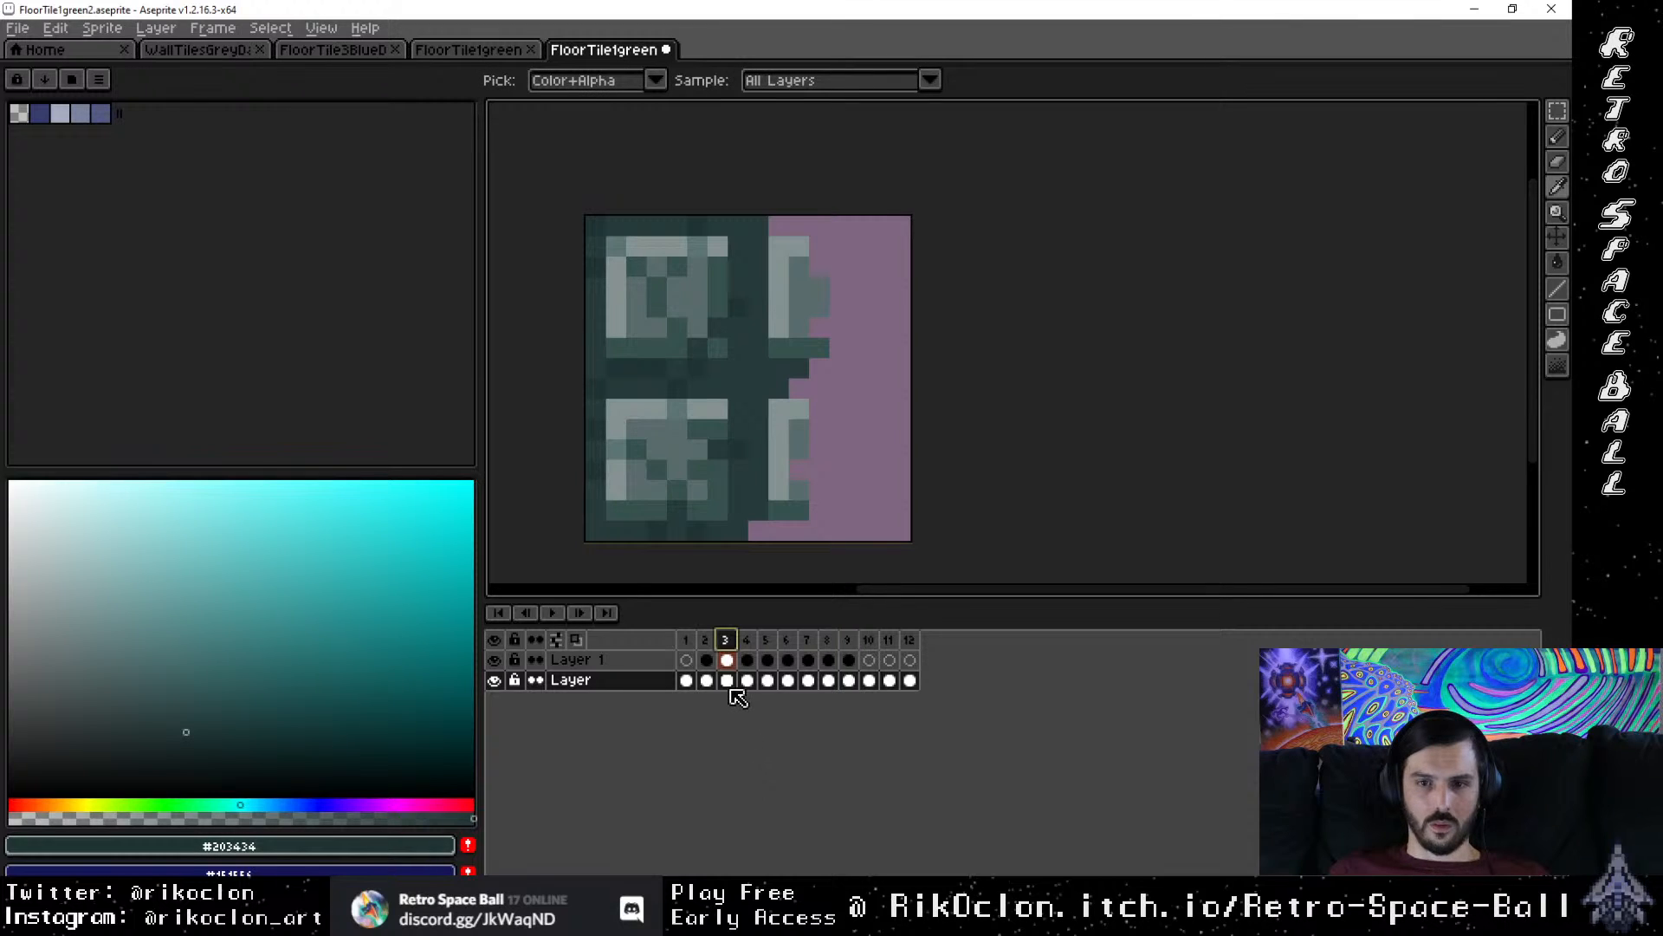
{"action": "left_click", "coordinate": [727, 659]}
{"action": "key", "text": "b"}
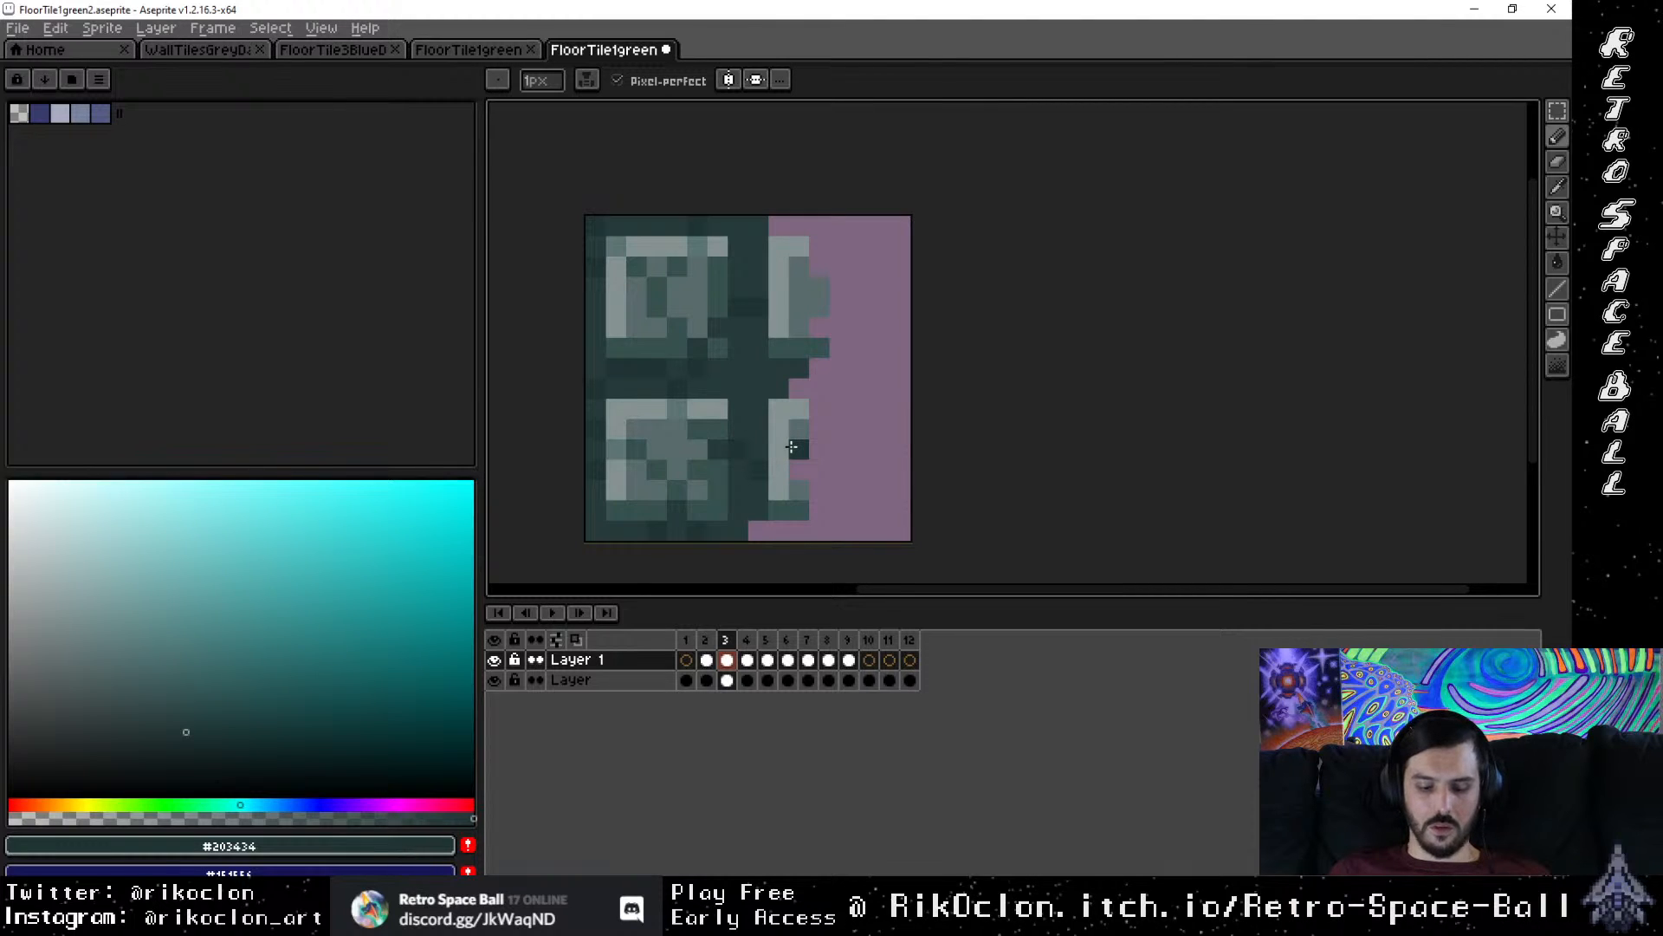
{"action": "key", "text": "i"}
{"action": "left_click", "coordinate": [672, 400]}
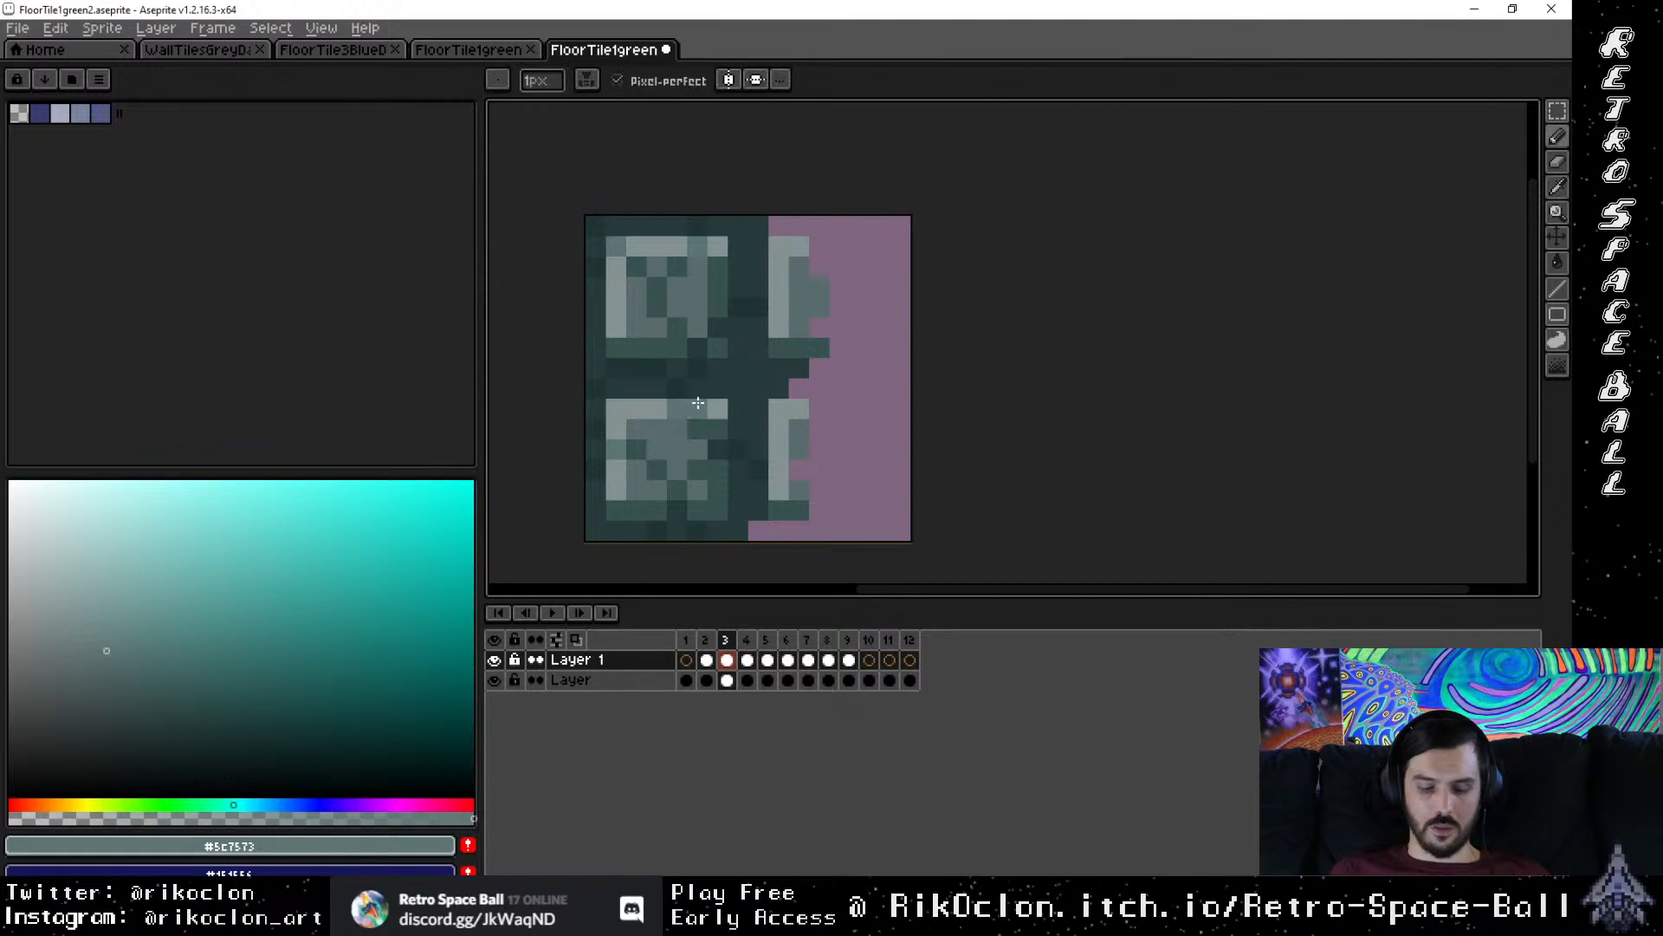
{"action": "key", "text": "b"}
{"action": "left_click", "coordinate": [772, 446]}
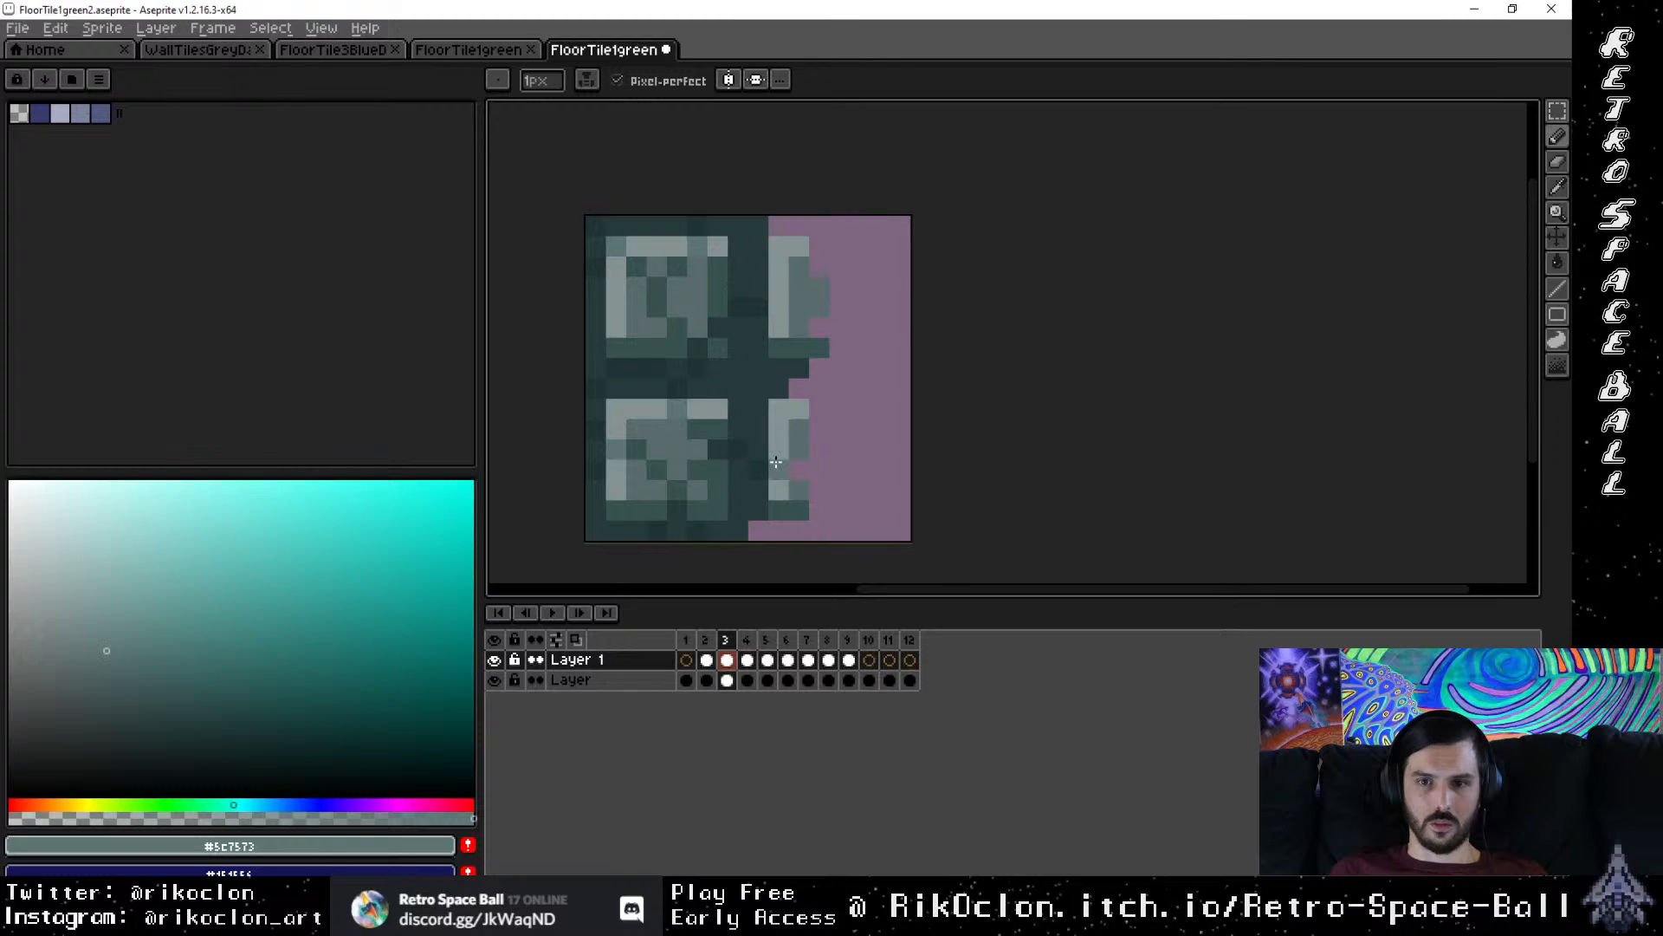
Step: Extend the cracks into both broken remnants on frame 3 with #37524e pixels and compare them with frame 2
{"action": "key", "text": "i"}
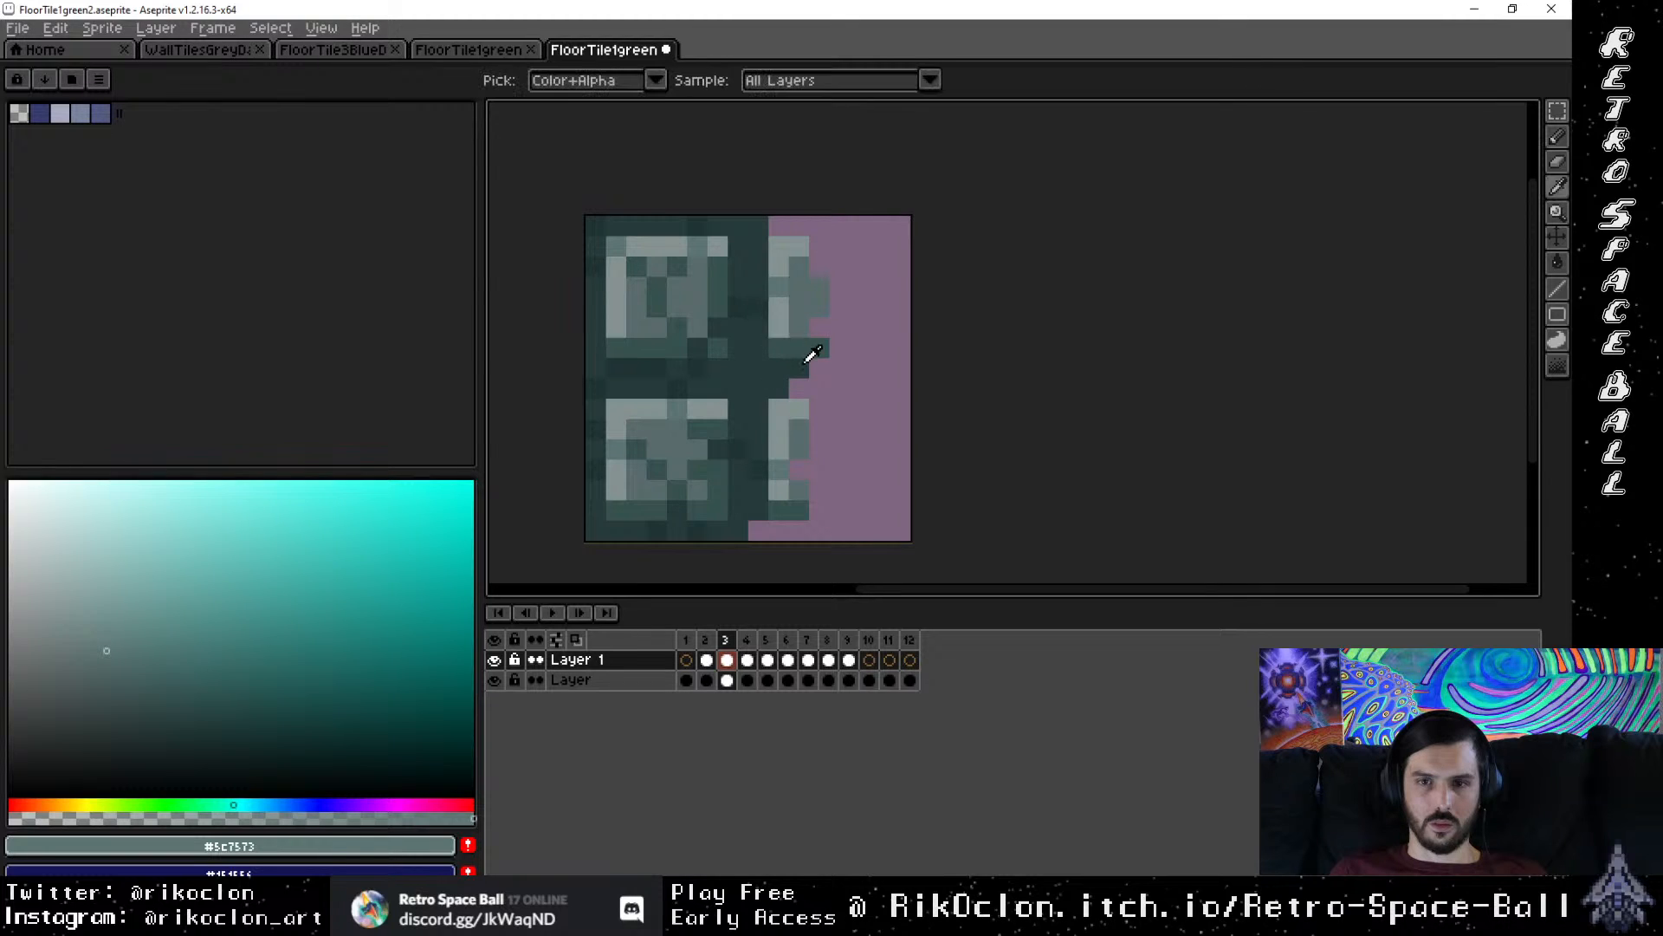
{"action": "left_click", "coordinate": [668, 297]}
{"action": "key", "text": "b"}
{"action": "left_click", "coordinate": [798, 288]}
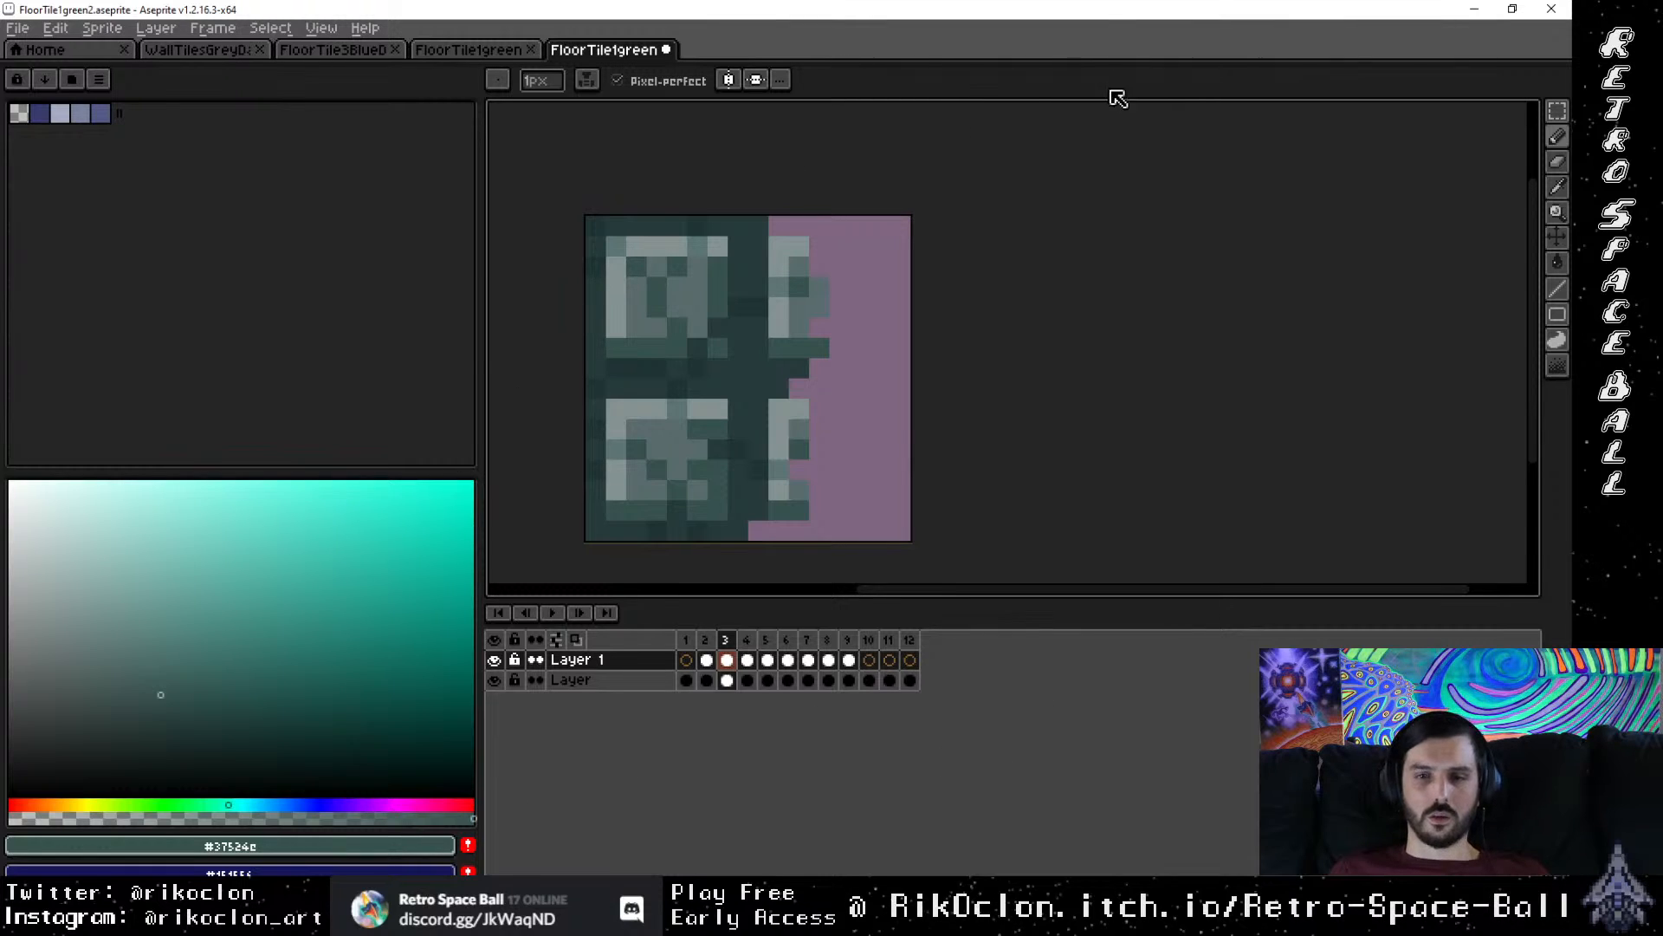
{"action": "left_click", "coordinate": [708, 640]}
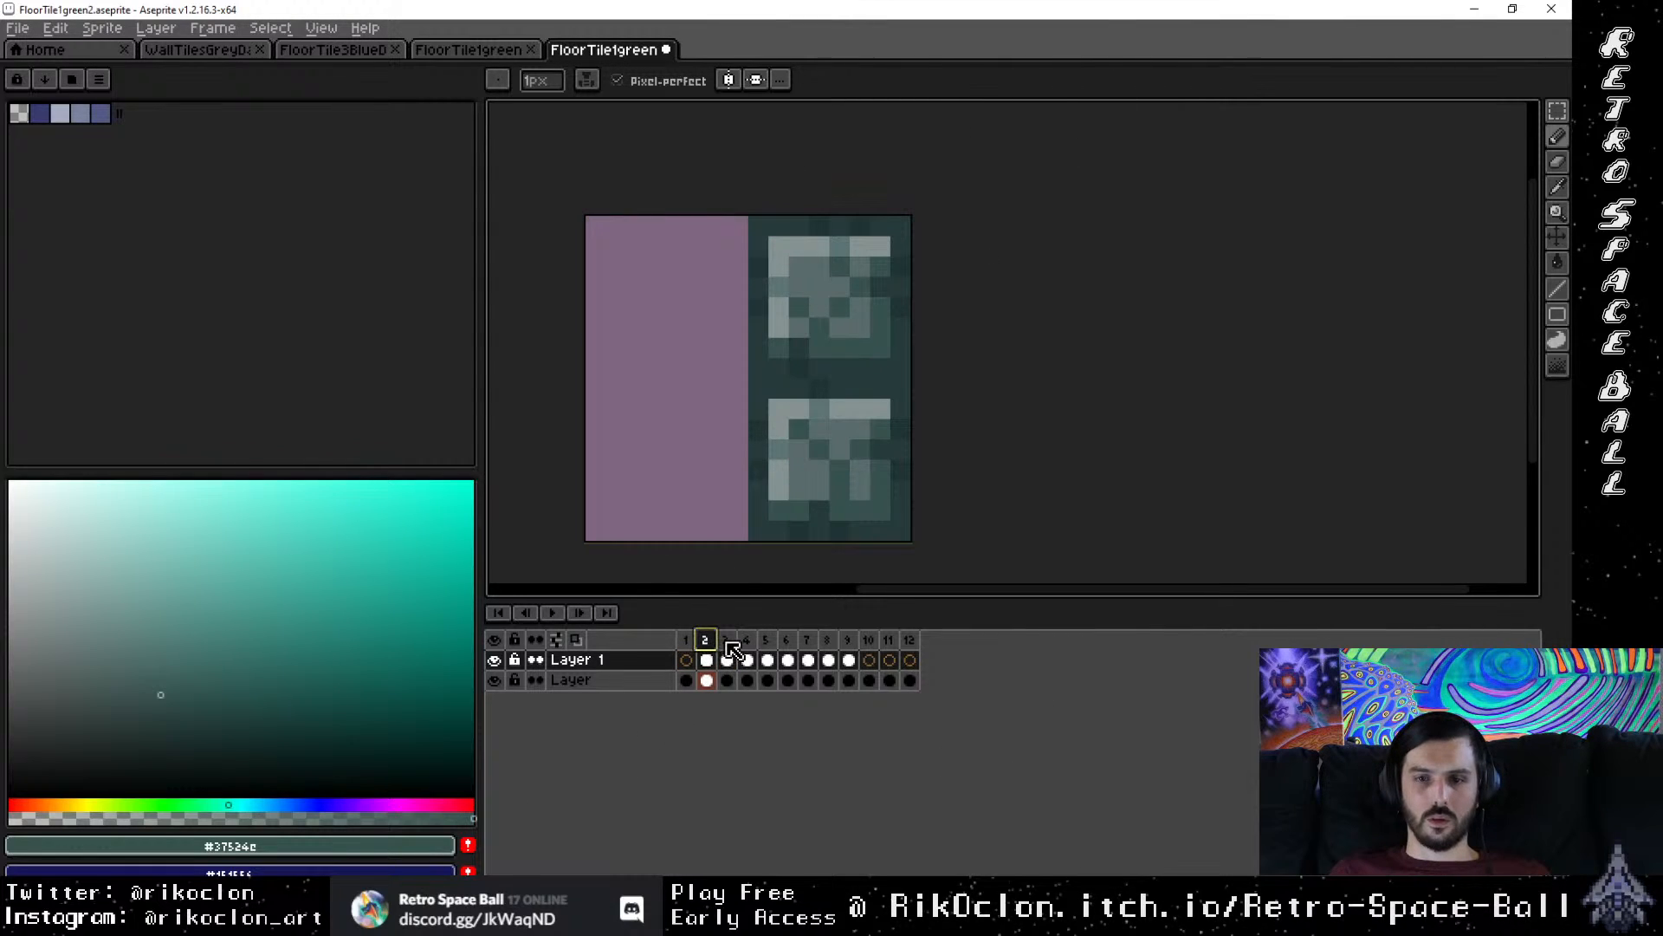
{"action": "left_click", "coordinate": [728, 643]}
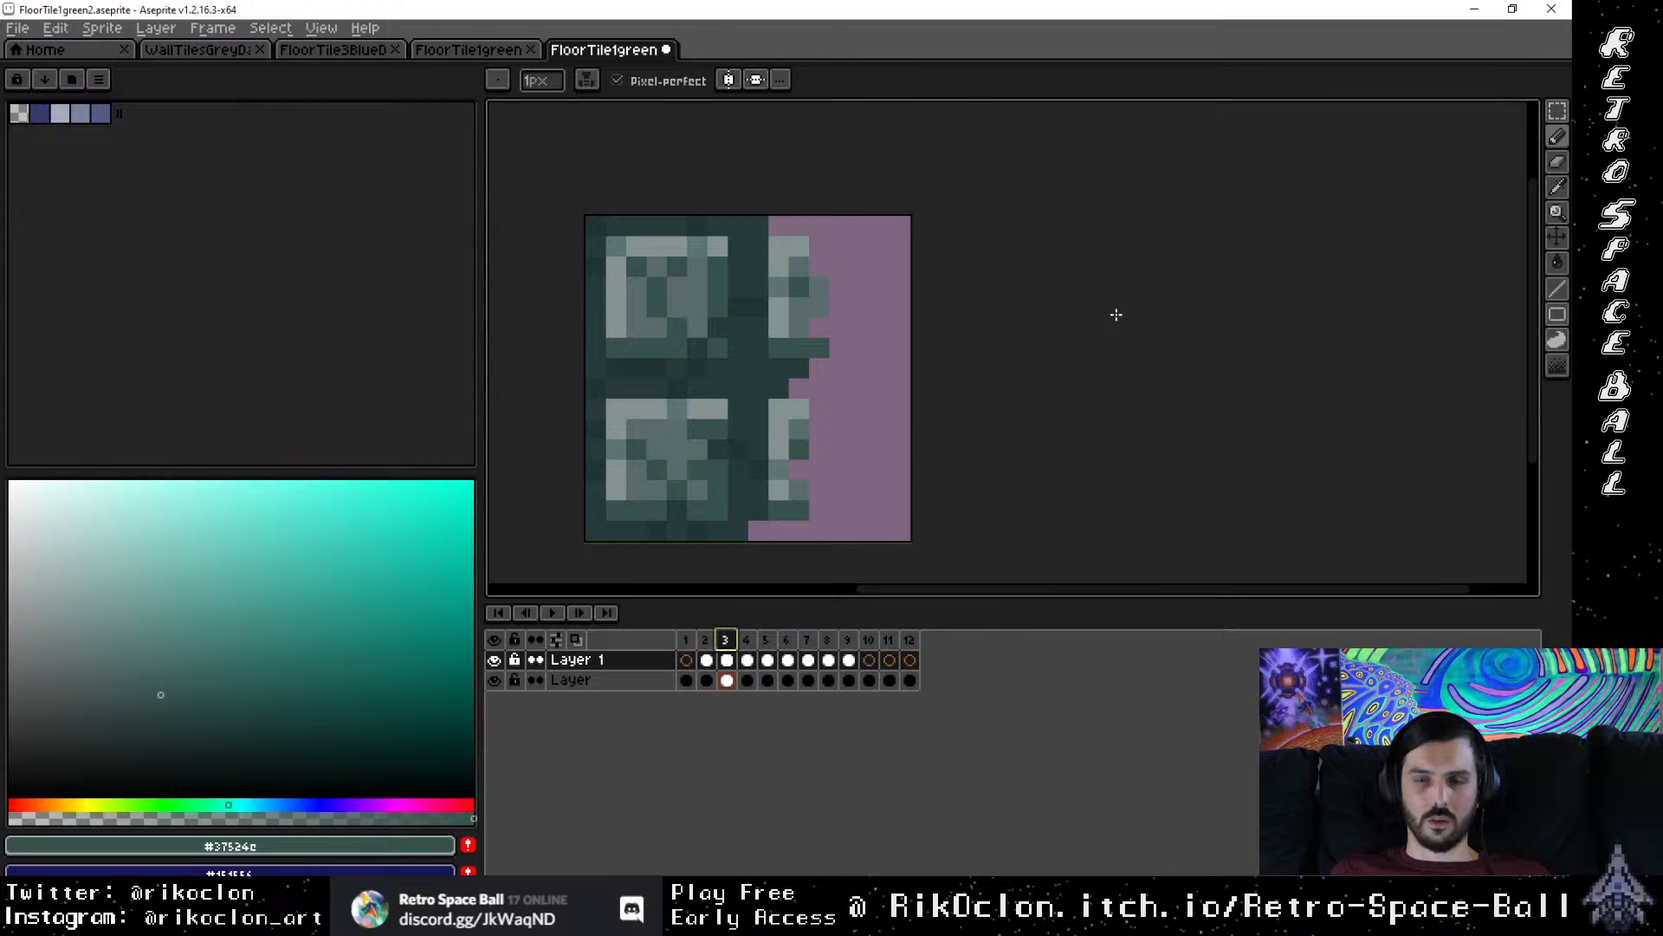
Step: Copy the right pair of tiles on frame 2 of the base layer into the sprite's transparent left half
{"action": "left_click", "coordinate": [708, 659]}
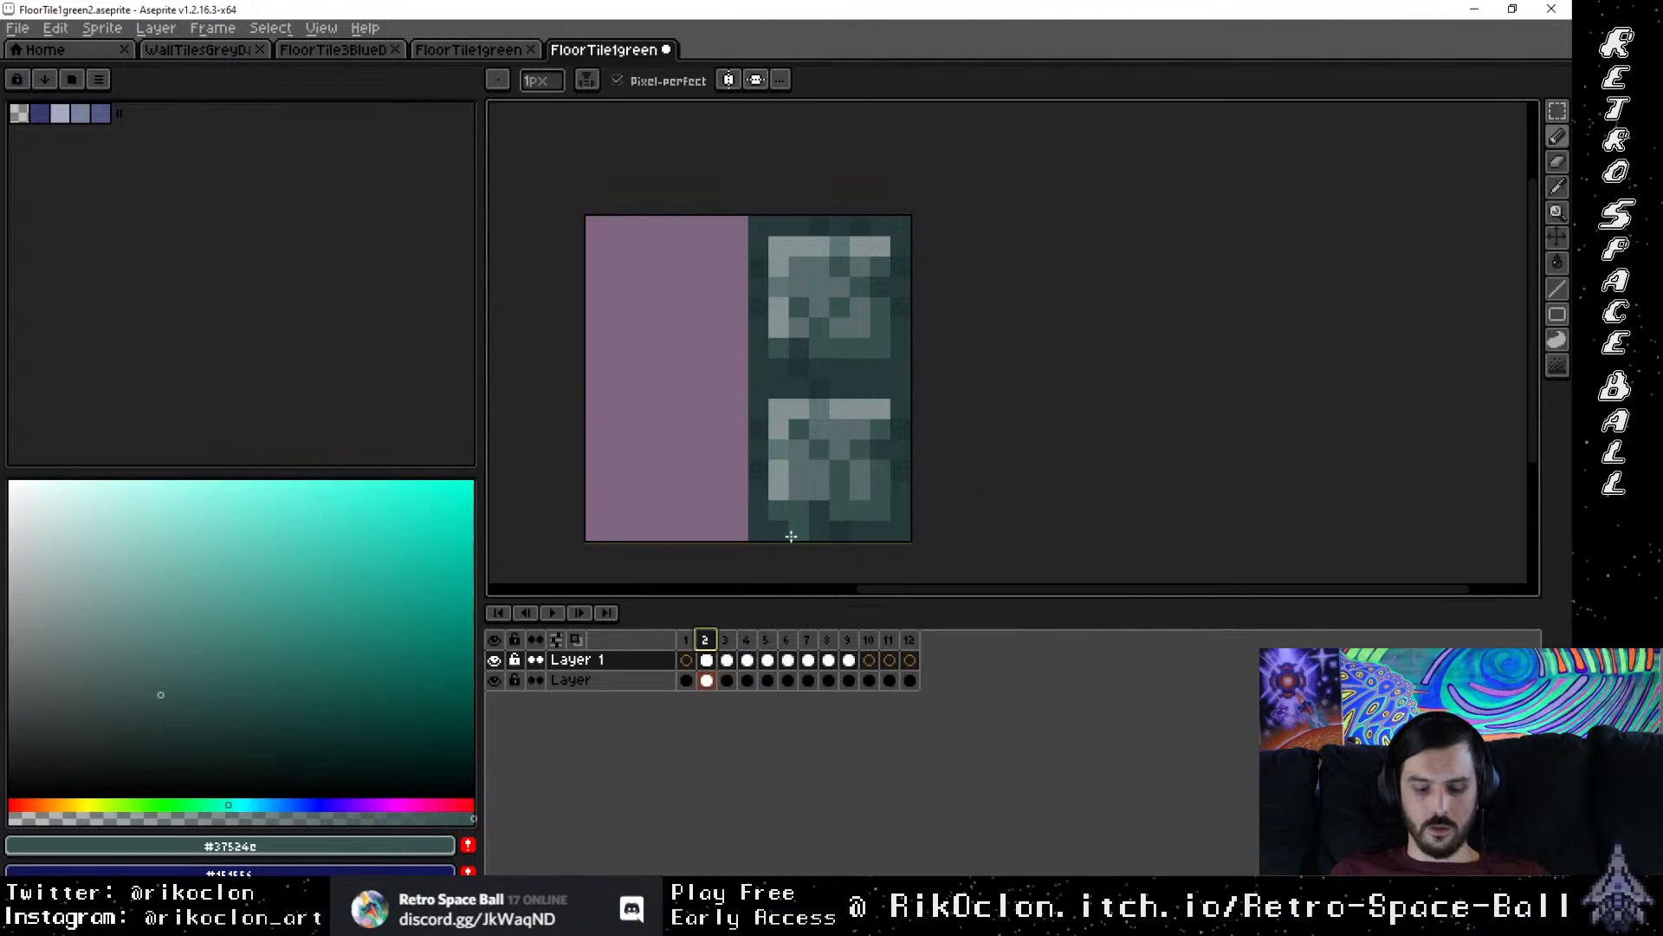
{"action": "left_click", "coordinate": [707, 680]}
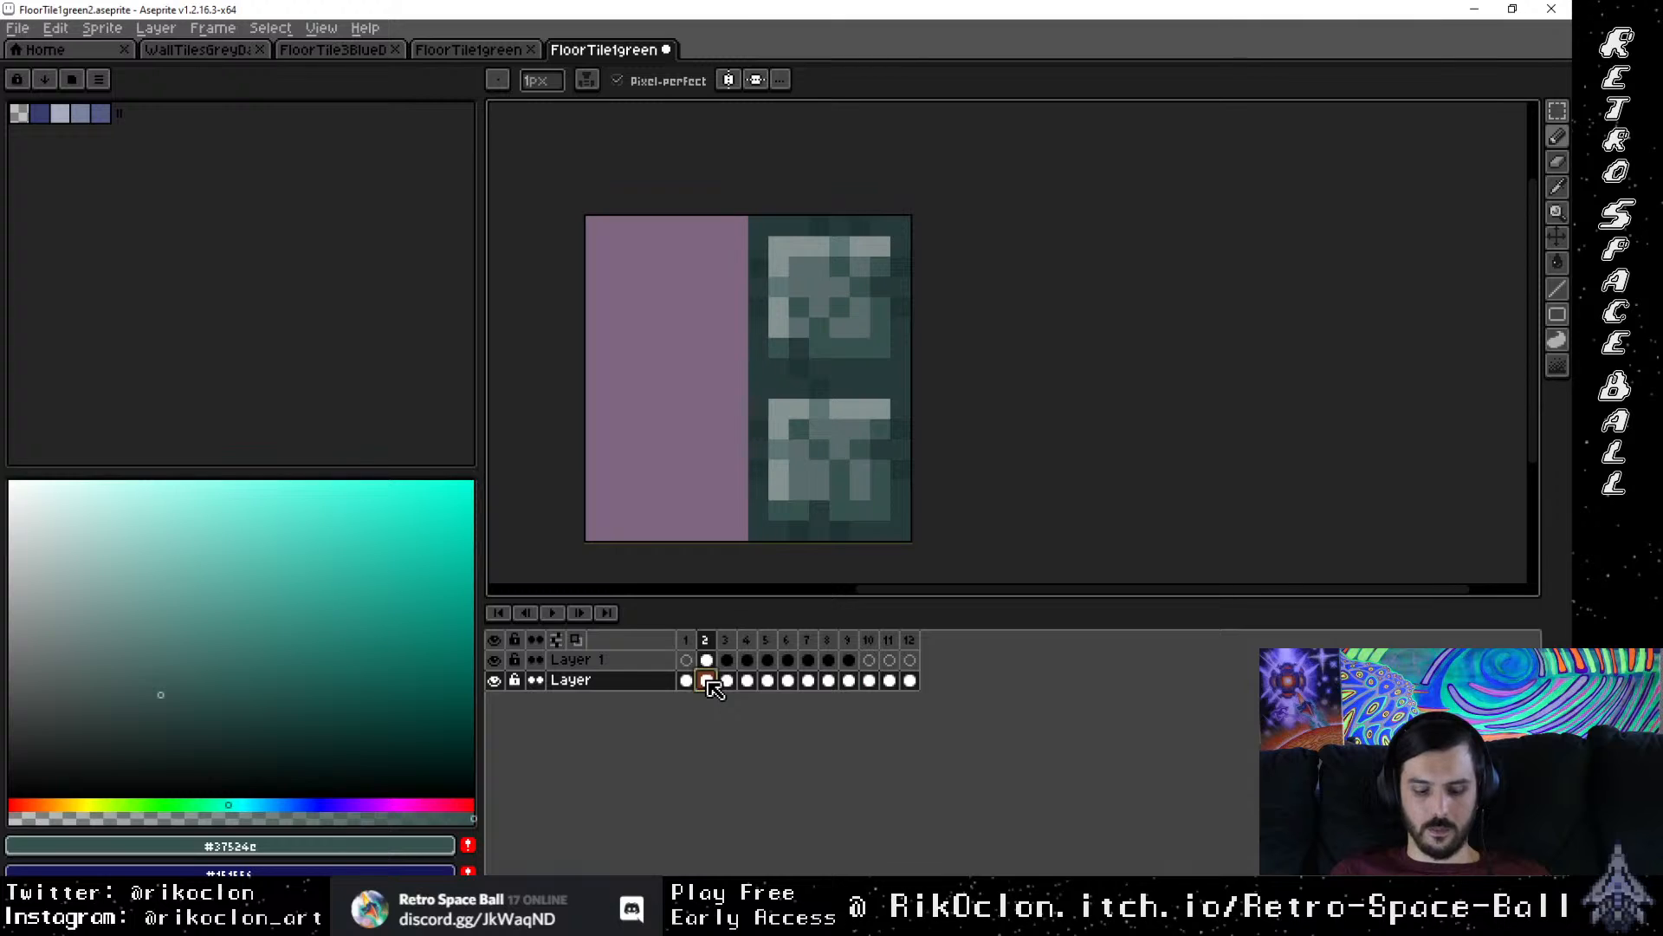
{"action": "key", "text": "m"}
{"action": "left_click_drag", "start_coordinate": [758, 226], "coordinate": [904, 532]}
{"action": "left_click_drag", "start_coordinate": [845, 415], "coordinate": [698, 424]}
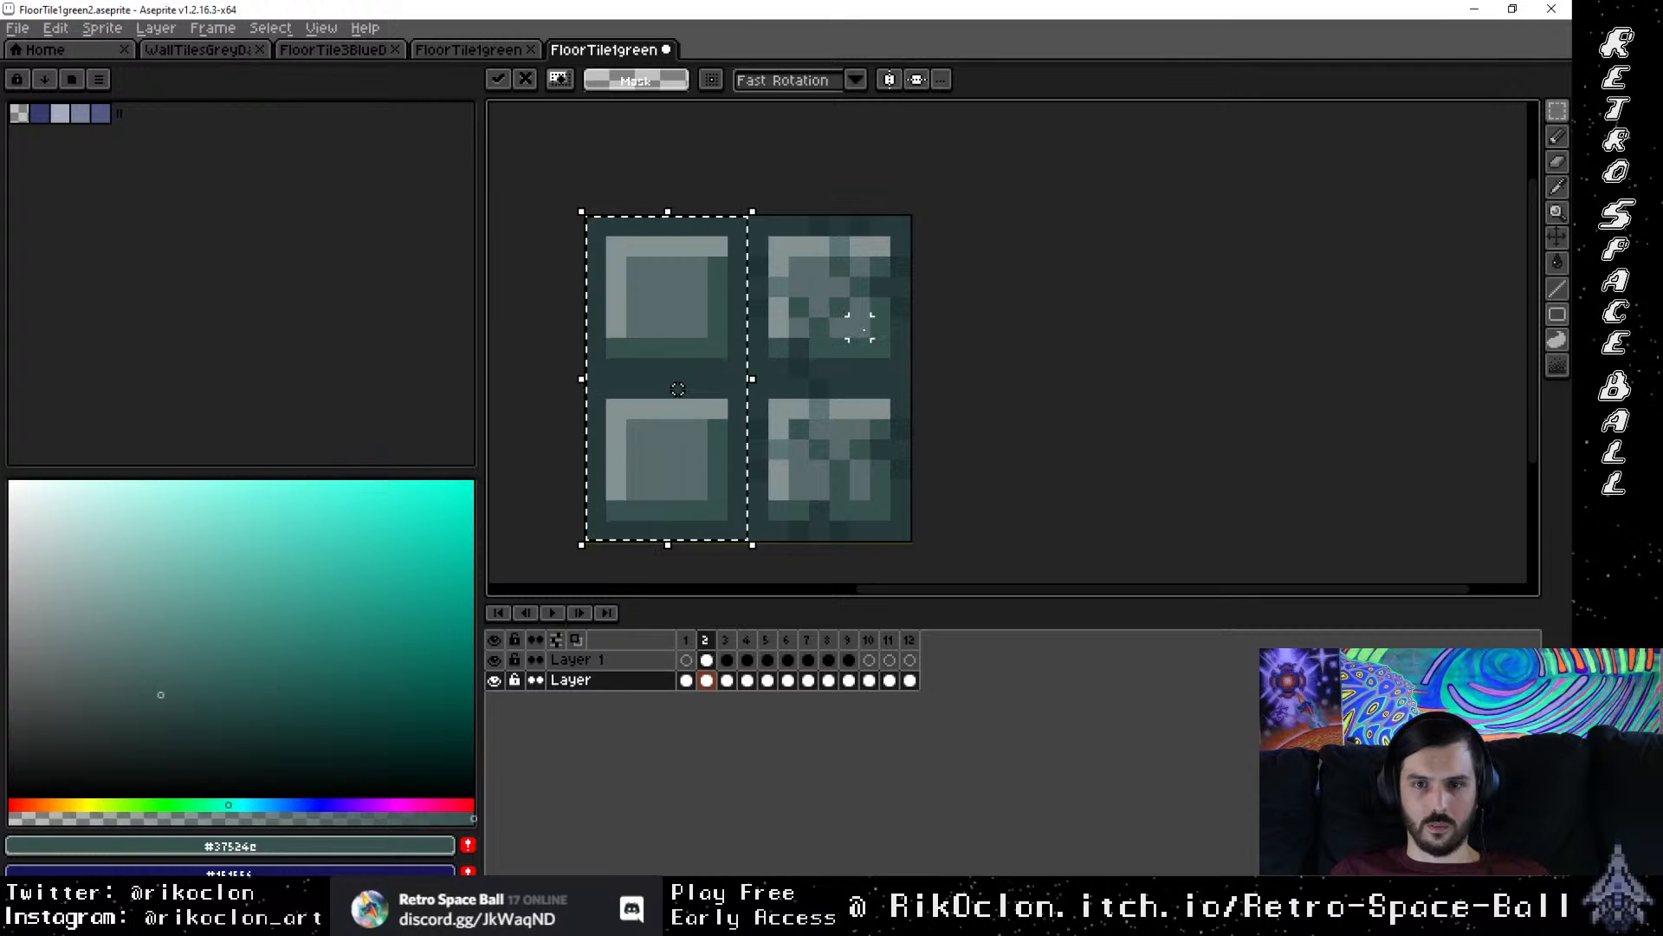
{"action": "left_click", "coordinate": [1103, 388]}
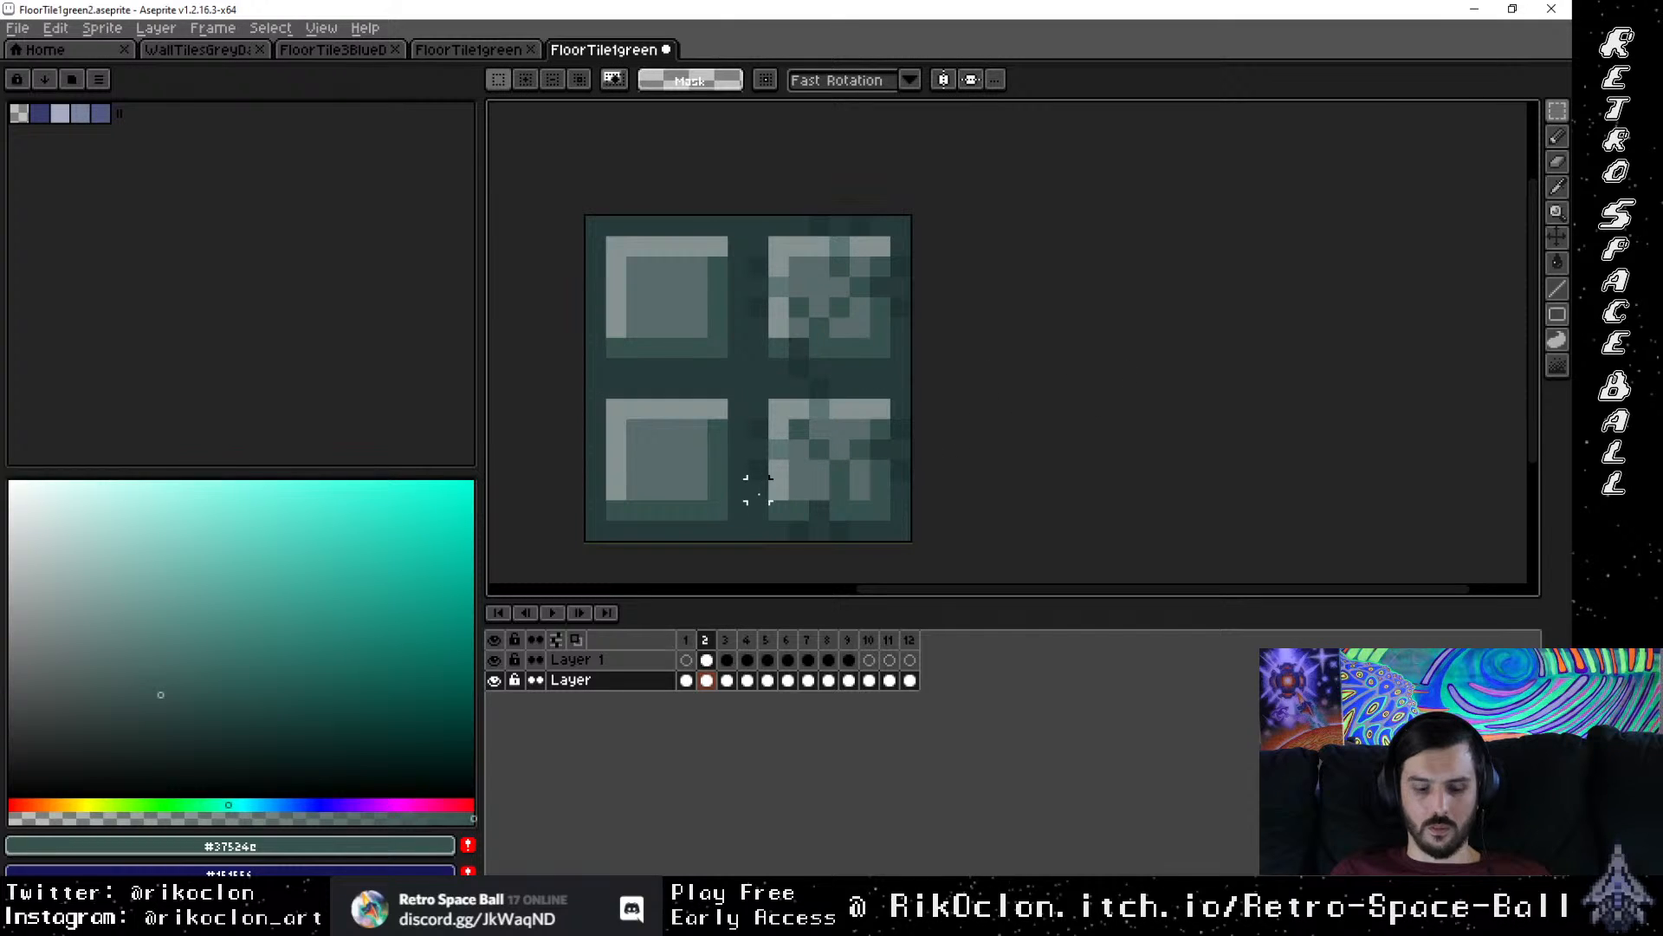
Step: Erase a jagged 1 px break line from bottom to top through the right side of frame 2's two left tiles
{"action": "key", "text": "b"}
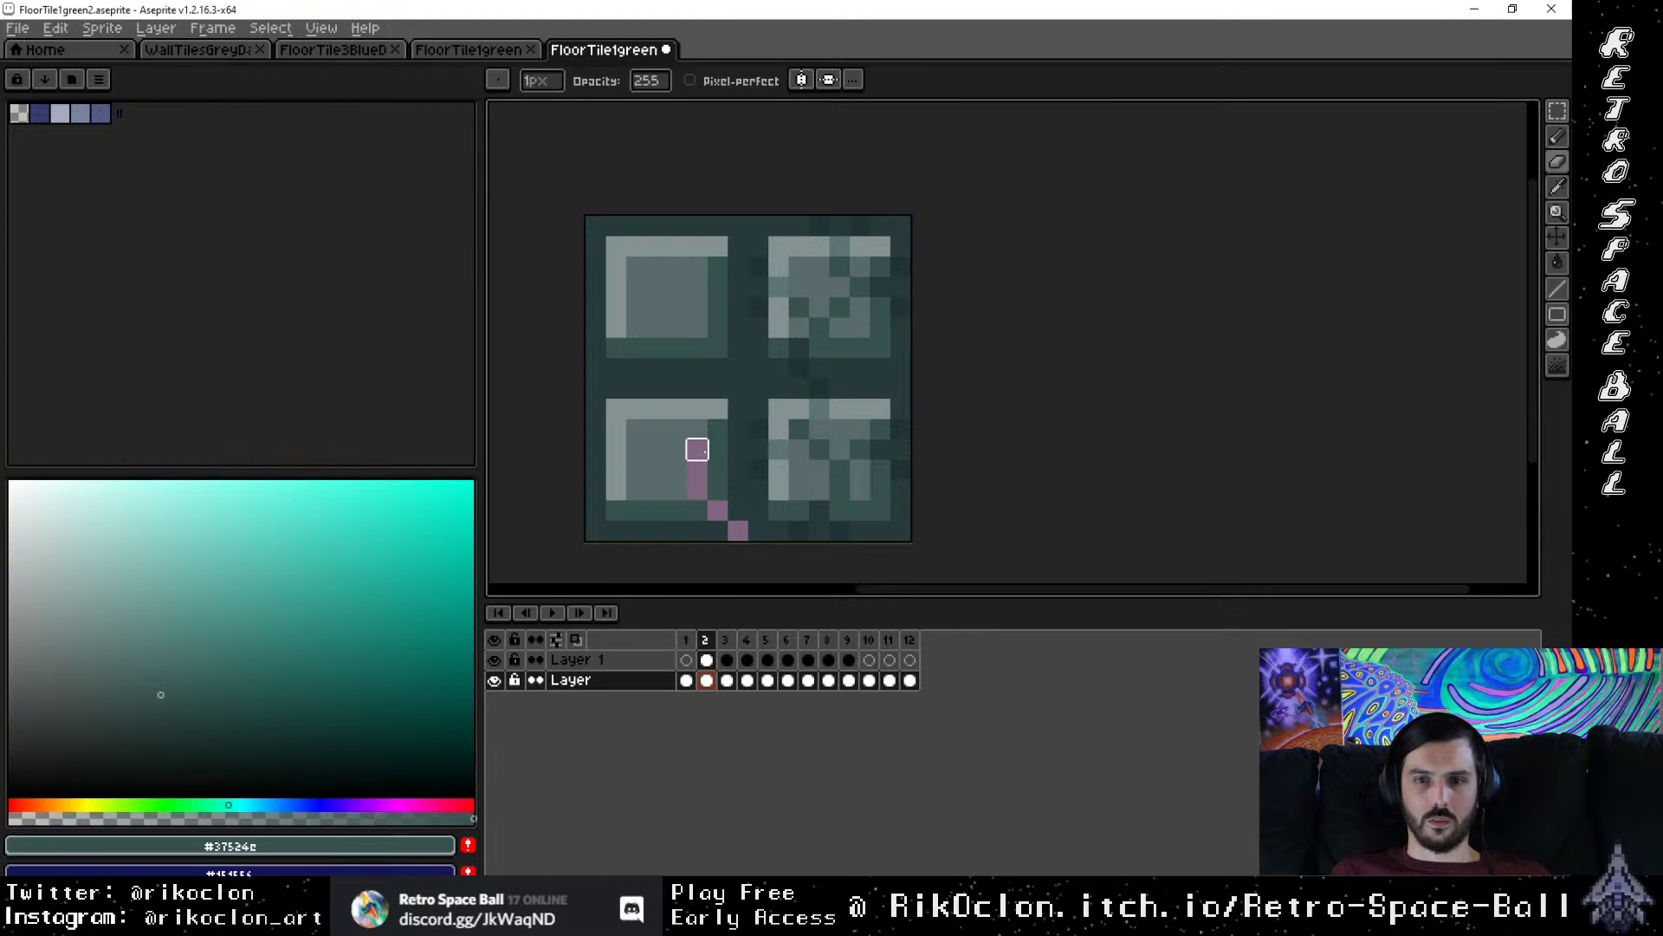
{"action": "mouse_move", "coordinate": [697, 449]}
{"action": "left_mouse_down"}
{"action": "mouse_move", "coordinate": [717, 409]}
{"action": "mouse_move", "coordinate": [677, 388]}
{"action": "mouse_move", "coordinate": [677, 347]}
{"action": "mouse_move", "coordinate": [696, 348]}
{"action": "mouse_move", "coordinate": [717, 307]}
{"action": "mouse_move", "coordinate": [697, 286]}
{"action": "mouse_move", "coordinate": [696, 267]}
{"action": "mouse_move", "coordinate": [717, 267]}
{"action": "mouse_move", "coordinate": [718, 226]}
{"action": "left_mouse_up"}
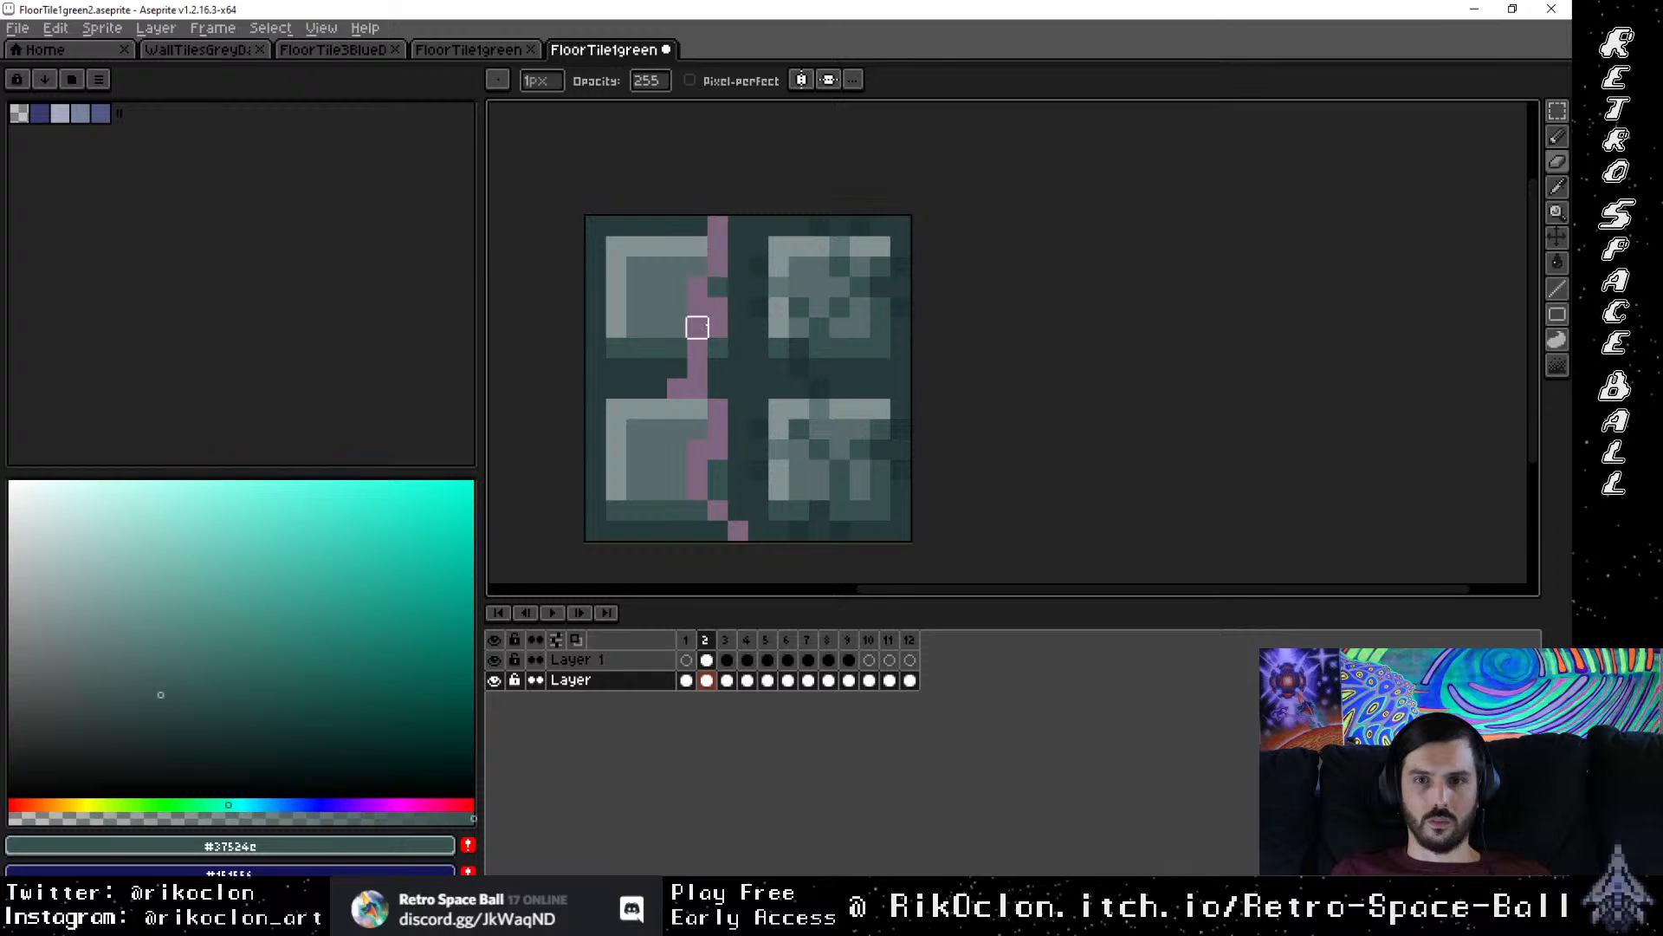
{"action": "left_click", "coordinate": [717, 286]}
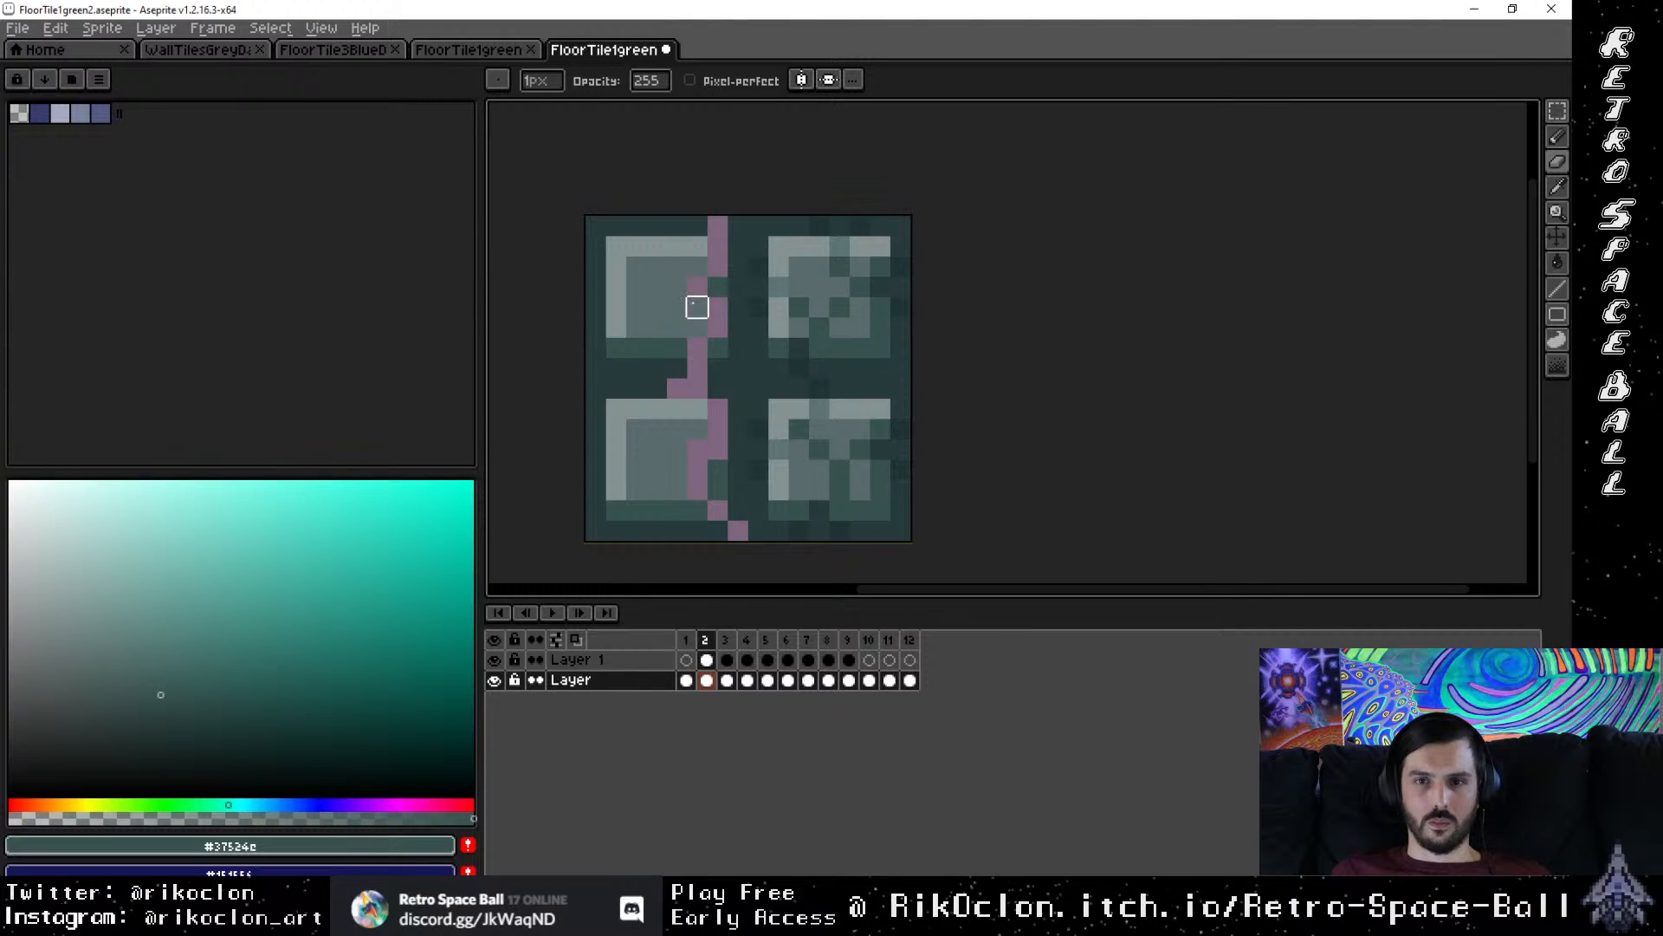
{"action": "left_click_drag", "start_coordinate": [697, 307], "coordinate": [678, 347]}
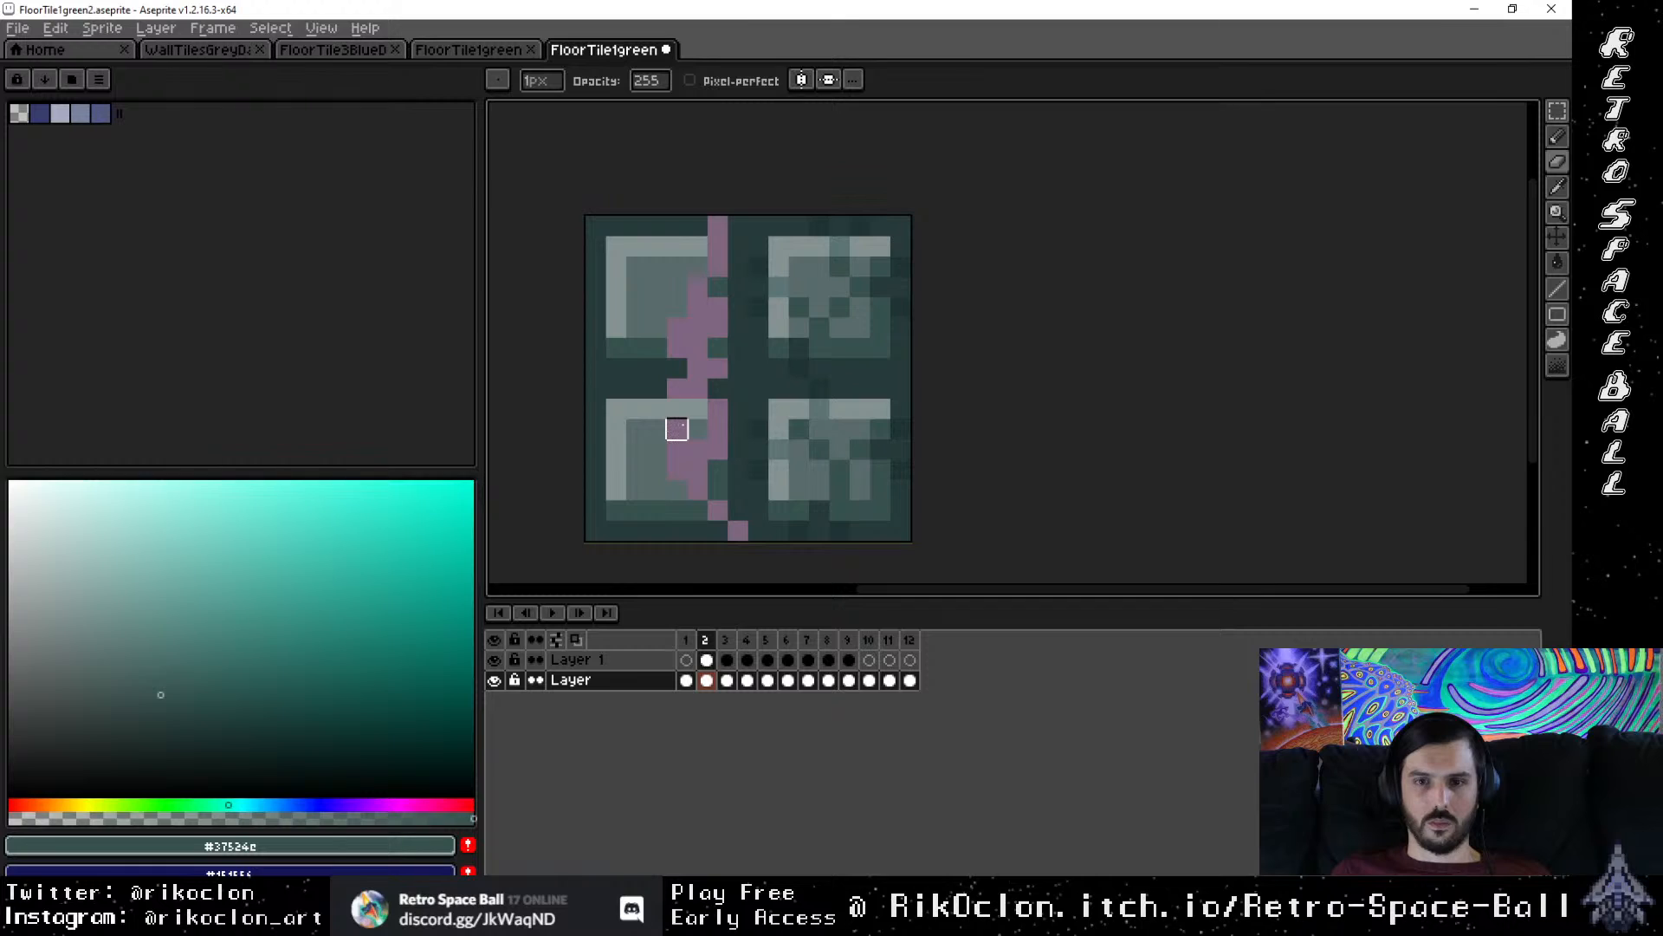
{"action": "left_click_drag", "start_coordinate": [678, 430], "coordinate": [697, 409]}
Step: Erase everything left of the jagged break line on frame 2
{"action": "mouse_move", "coordinate": [717, 510]}
{"action": "left_mouse_down"}
{"action": "mouse_move", "coordinate": [676, 530]}
{"action": "mouse_move", "coordinate": [657, 388]}
{"action": "mouse_move", "coordinate": [656, 307]}
{"action": "mouse_move", "coordinate": [696, 226]}
{"action": "mouse_move", "coordinate": [677, 368]}
{"action": "mouse_move", "coordinate": [676, 226]}
{"action": "mouse_move", "coordinate": [555, 225]}
{"action": "mouse_move", "coordinate": [636, 430]}
{"action": "mouse_move", "coordinate": [636, 489]}
{"action": "mouse_move", "coordinate": [595, 530]}
{"action": "mouse_move", "coordinate": [616, 510]}
{"action": "mouse_move", "coordinate": [657, 530]}
{"action": "mouse_move", "coordinate": [595, 530]}
{"action": "mouse_move", "coordinate": [596, 226]}
{"action": "left_mouse_up"}
{"action": "key", "text": "ctrl+z"}
{"action": "mouse_move", "coordinate": [616, 388]}
{"action": "left_mouse_down"}
{"action": "mouse_move", "coordinate": [595, 245]}
{"action": "mouse_move", "coordinate": [594, 388]}
{"action": "left_mouse_up"}
{"action": "mouse_move", "coordinate": [615, 266]}
{"action": "left_mouse_down"}
{"action": "mouse_move", "coordinate": [656, 246]}
{"action": "mouse_move", "coordinate": [656, 266]}
{"action": "mouse_move", "coordinate": [636, 266]}
{"action": "mouse_move", "coordinate": [636, 489]}
{"action": "mouse_move", "coordinate": [615, 510]}
{"action": "mouse_move", "coordinate": [657, 511]}
{"action": "mouse_move", "coordinate": [657, 429]}
{"action": "mouse_move", "coordinate": [657, 490]}
{"action": "mouse_move", "coordinate": [635, 510]}
{"action": "mouse_move", "coordinate": [616, 401]}
{"action": "left_mouse_up"}
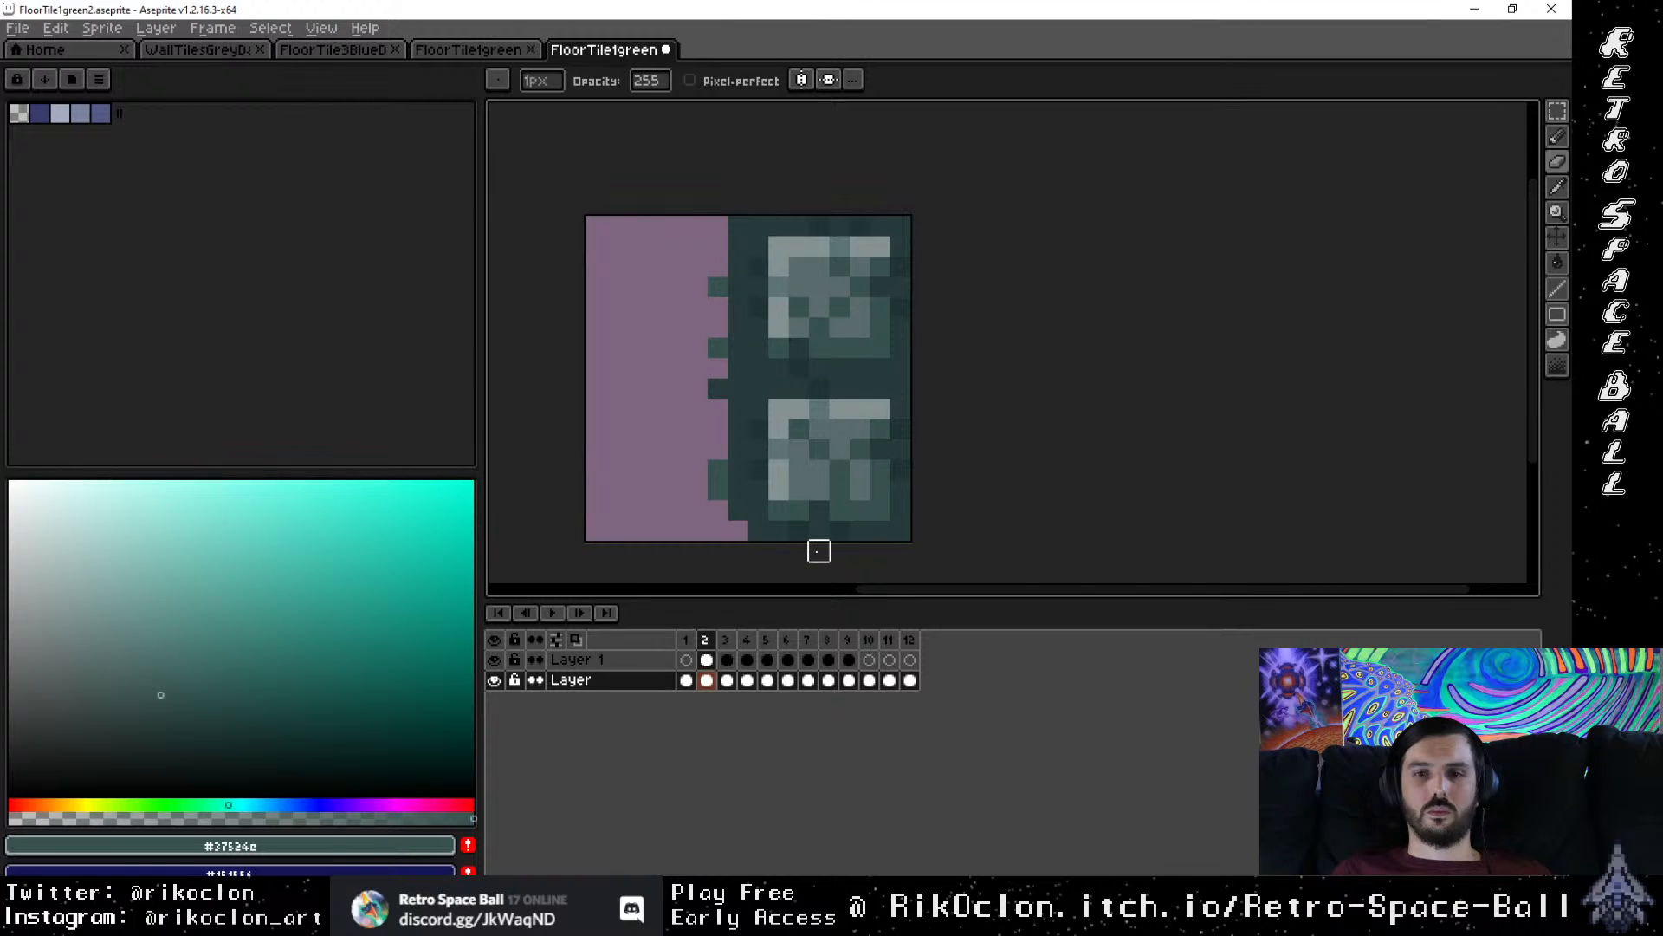
Step: Trim more single pixels from the upper and lower ends of frame 2's broken left edge to make it more irregular
{"action": "left_click_drag", "start_coordinate": [920, 491], "coordinate": [859, 487]}
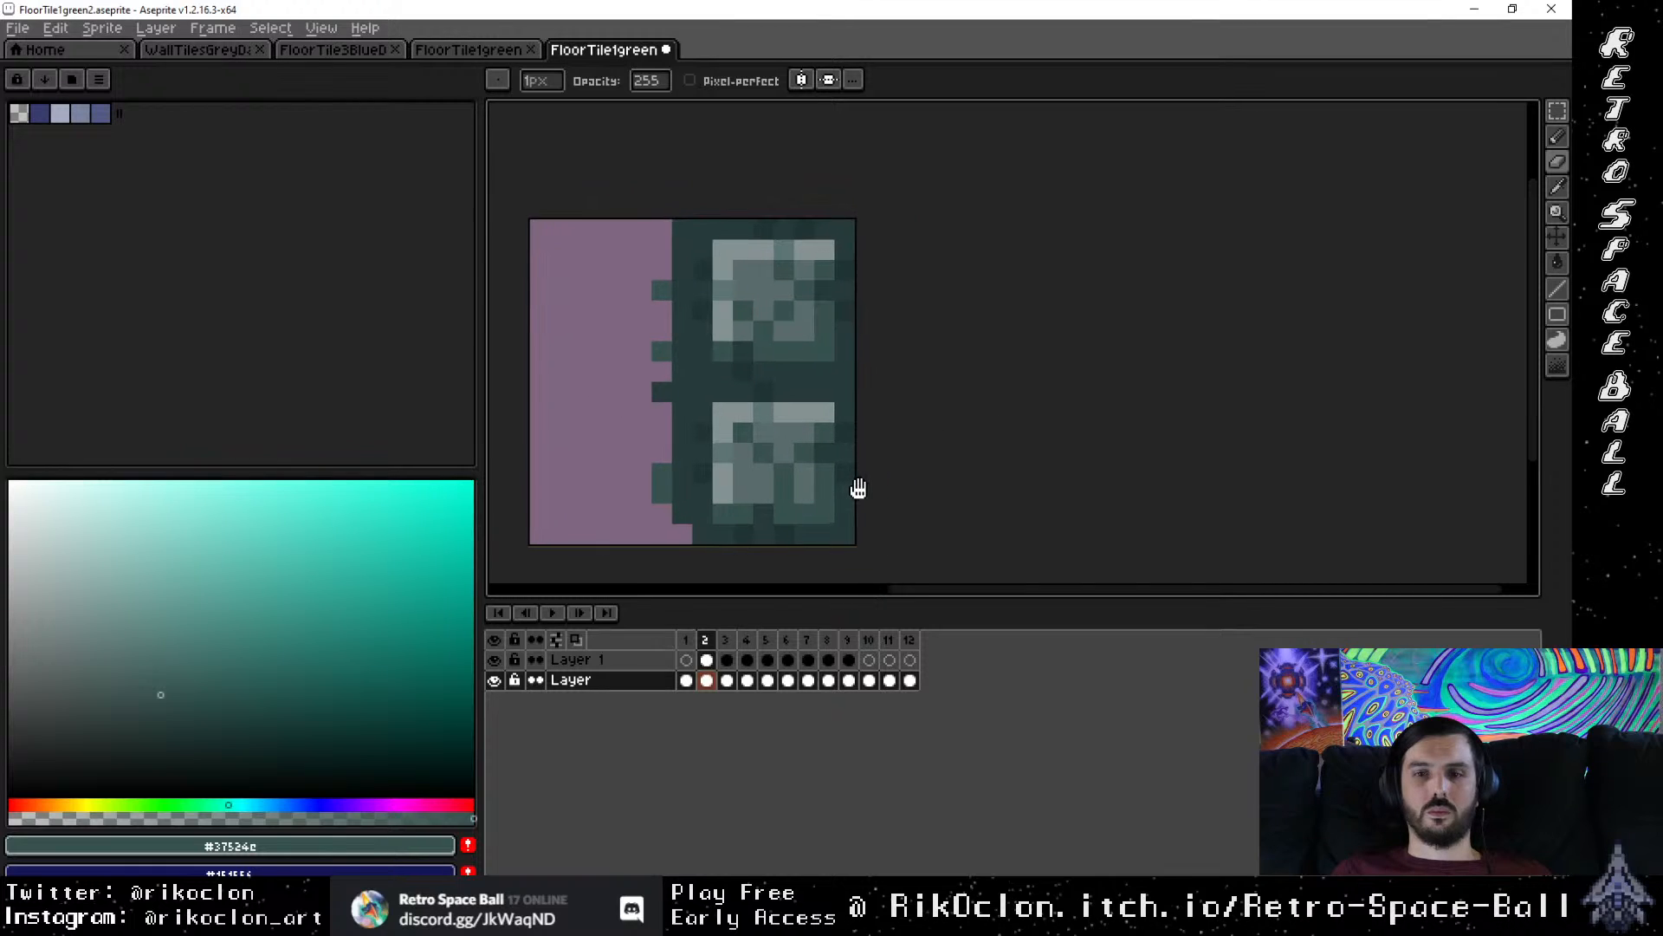
{"action": "left_click", "coordinate": [702, 230]}
{"action": "left_click_drag", "start_coordinate": [682, 514], "coordinate": [682, 494]}
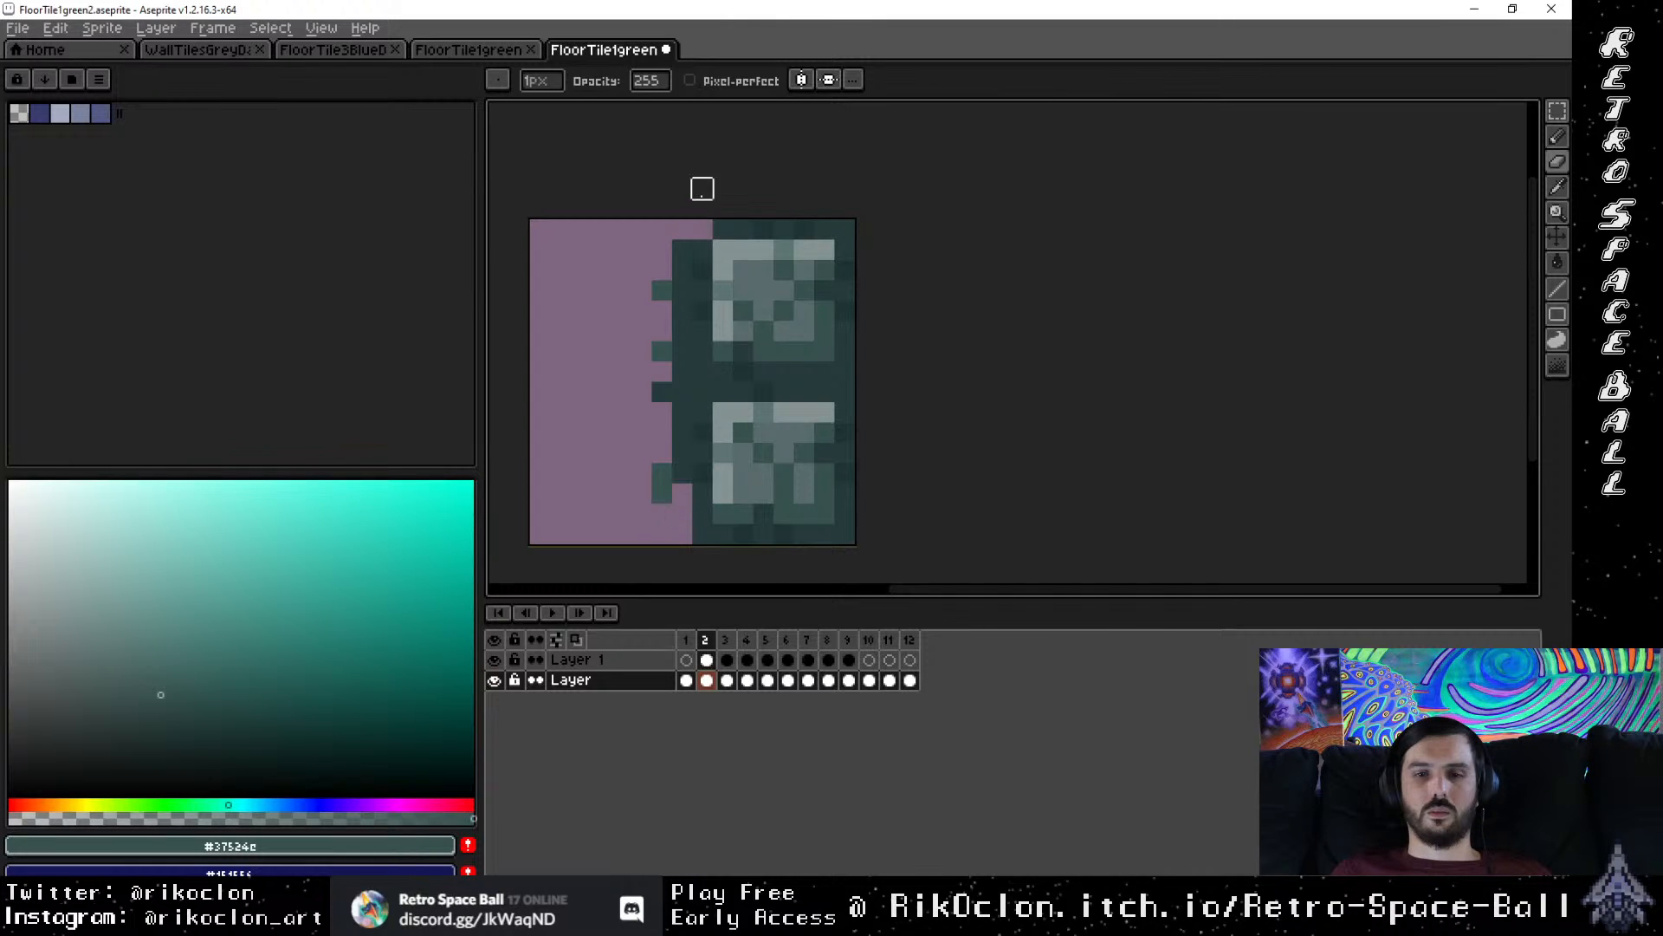
{"action": "left_click", "coordinate": [662, 492]}
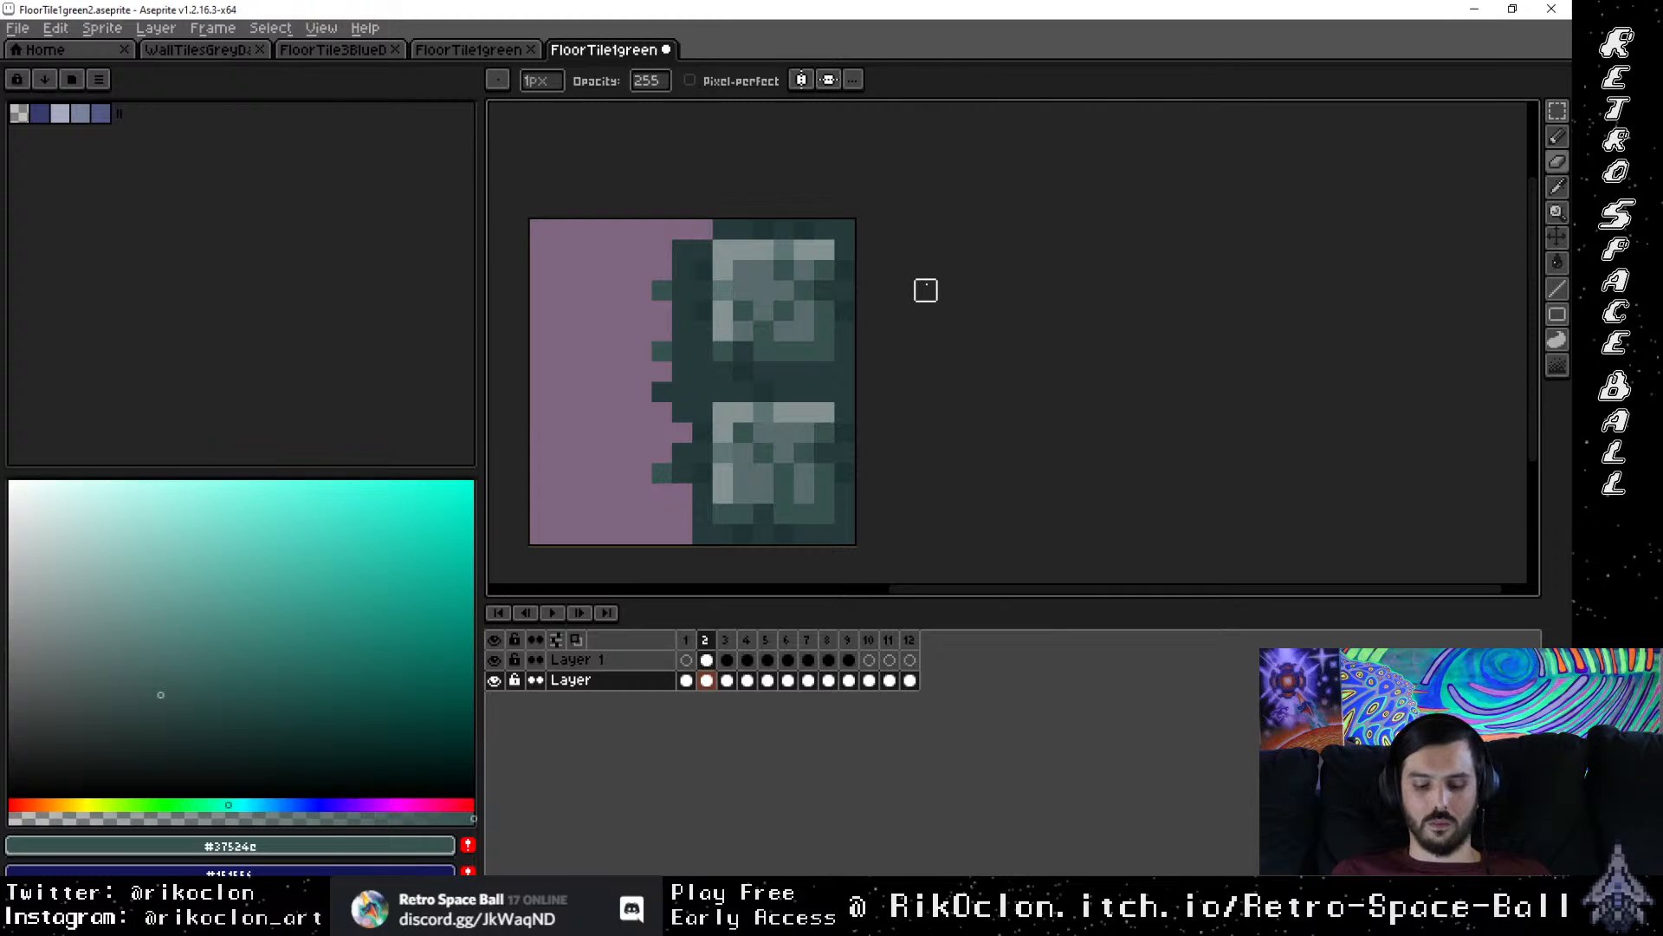
Step: Paint #203434 crack pixels in the dark grout along frame 2's broken edge, sample #37524e, and compare frames 2 and 3
{"action": "key", "text": "i"}
{"action": "left_click", "coordinate": [769, 379]}
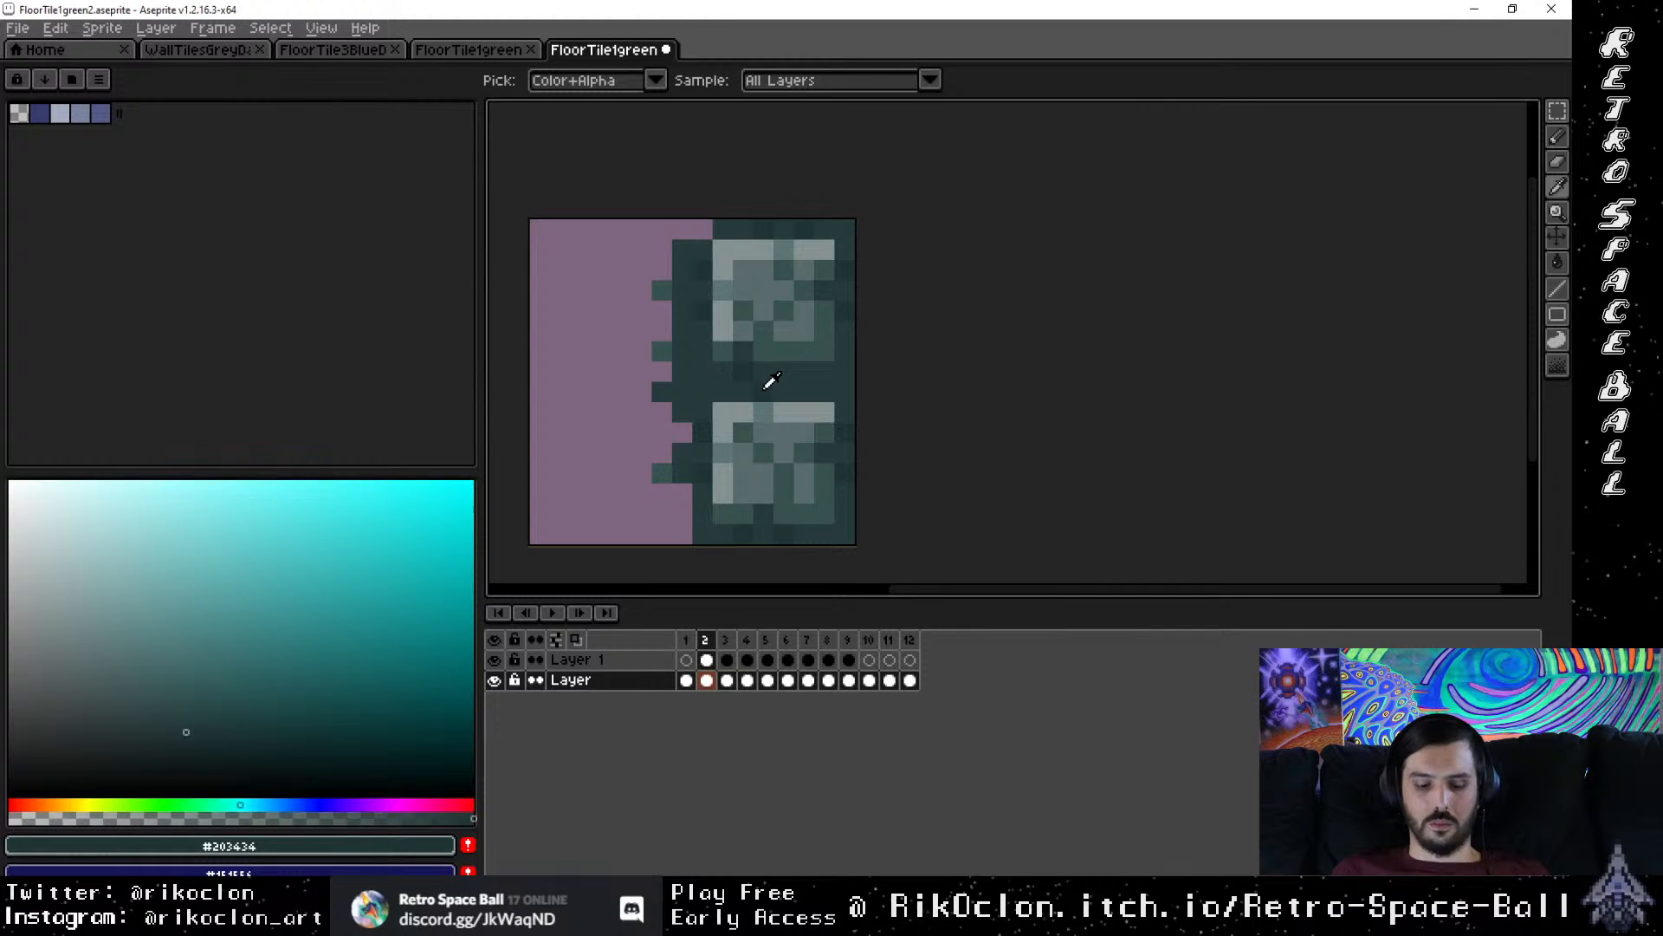
{"action": "key", "text": "b"}
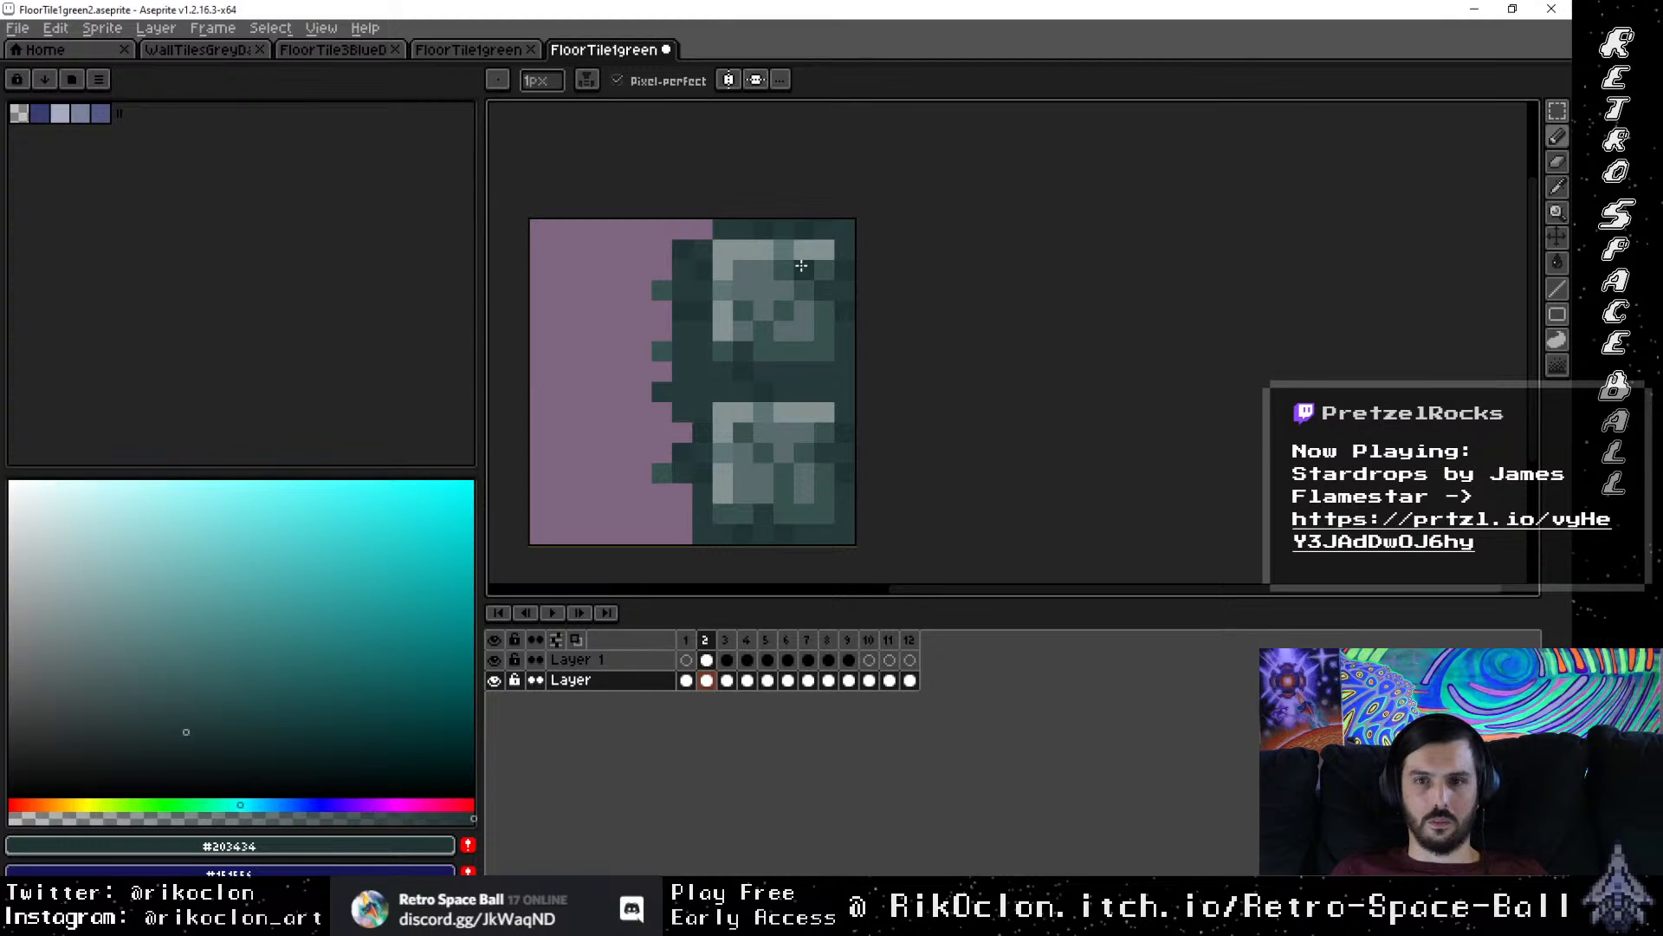
{"action": "key", "text": "i"}
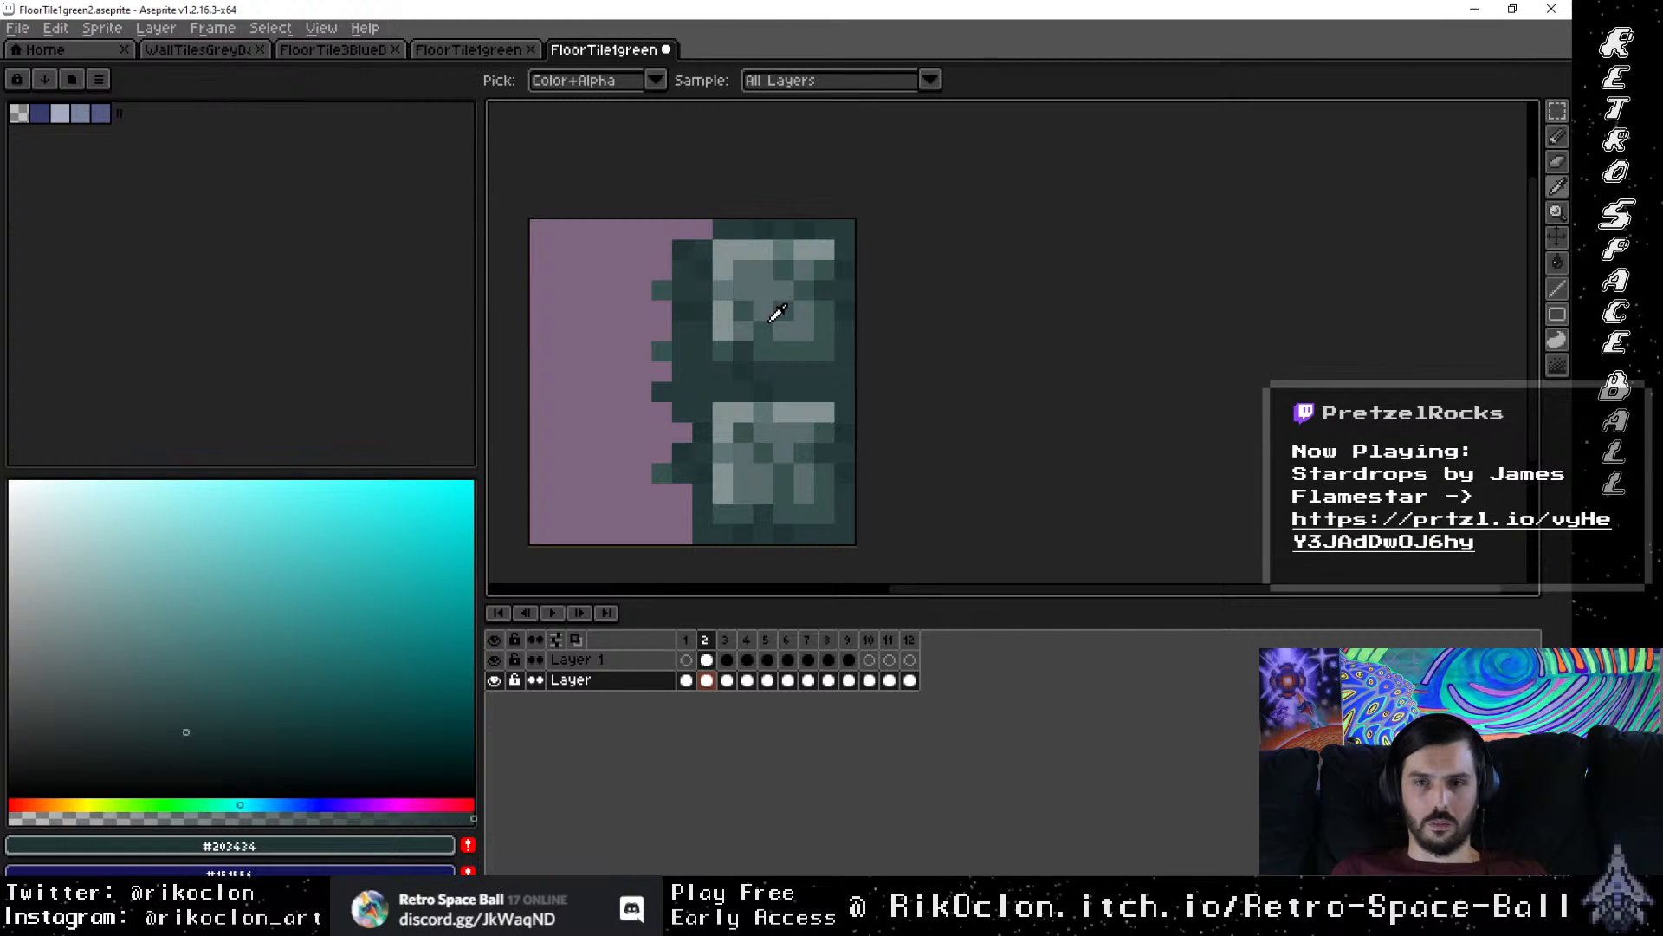
{"action": "left_click", "coordinate": [791, 308], "text": "alt"}
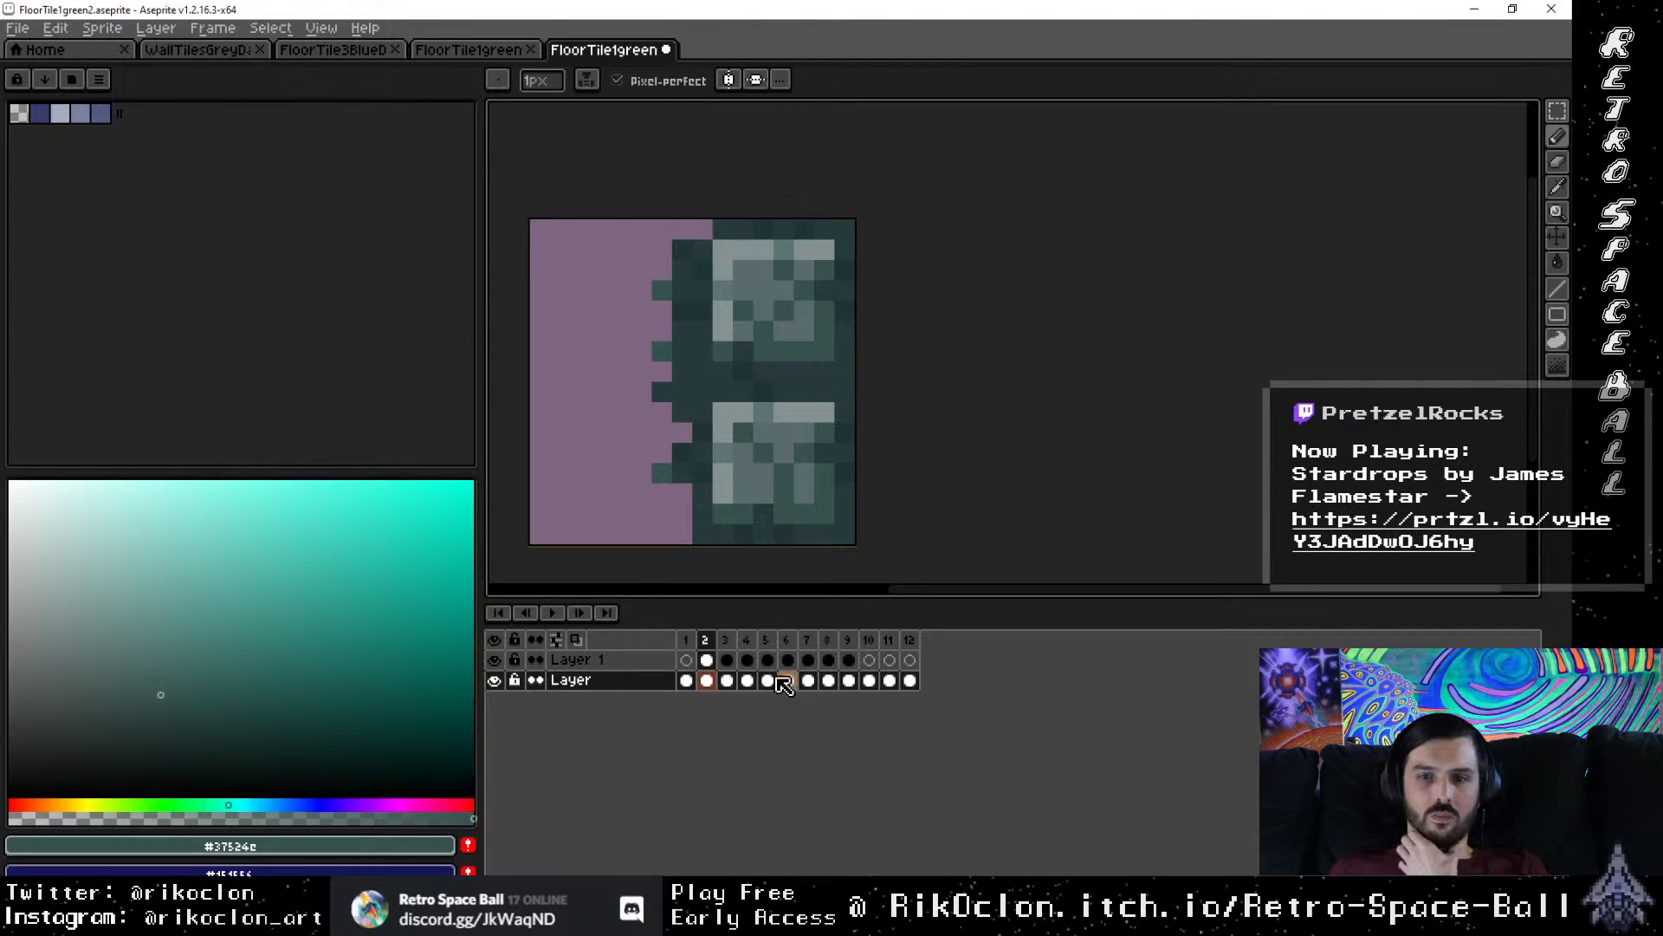
{"action": "left_click", "coordinate": [726, 660]}
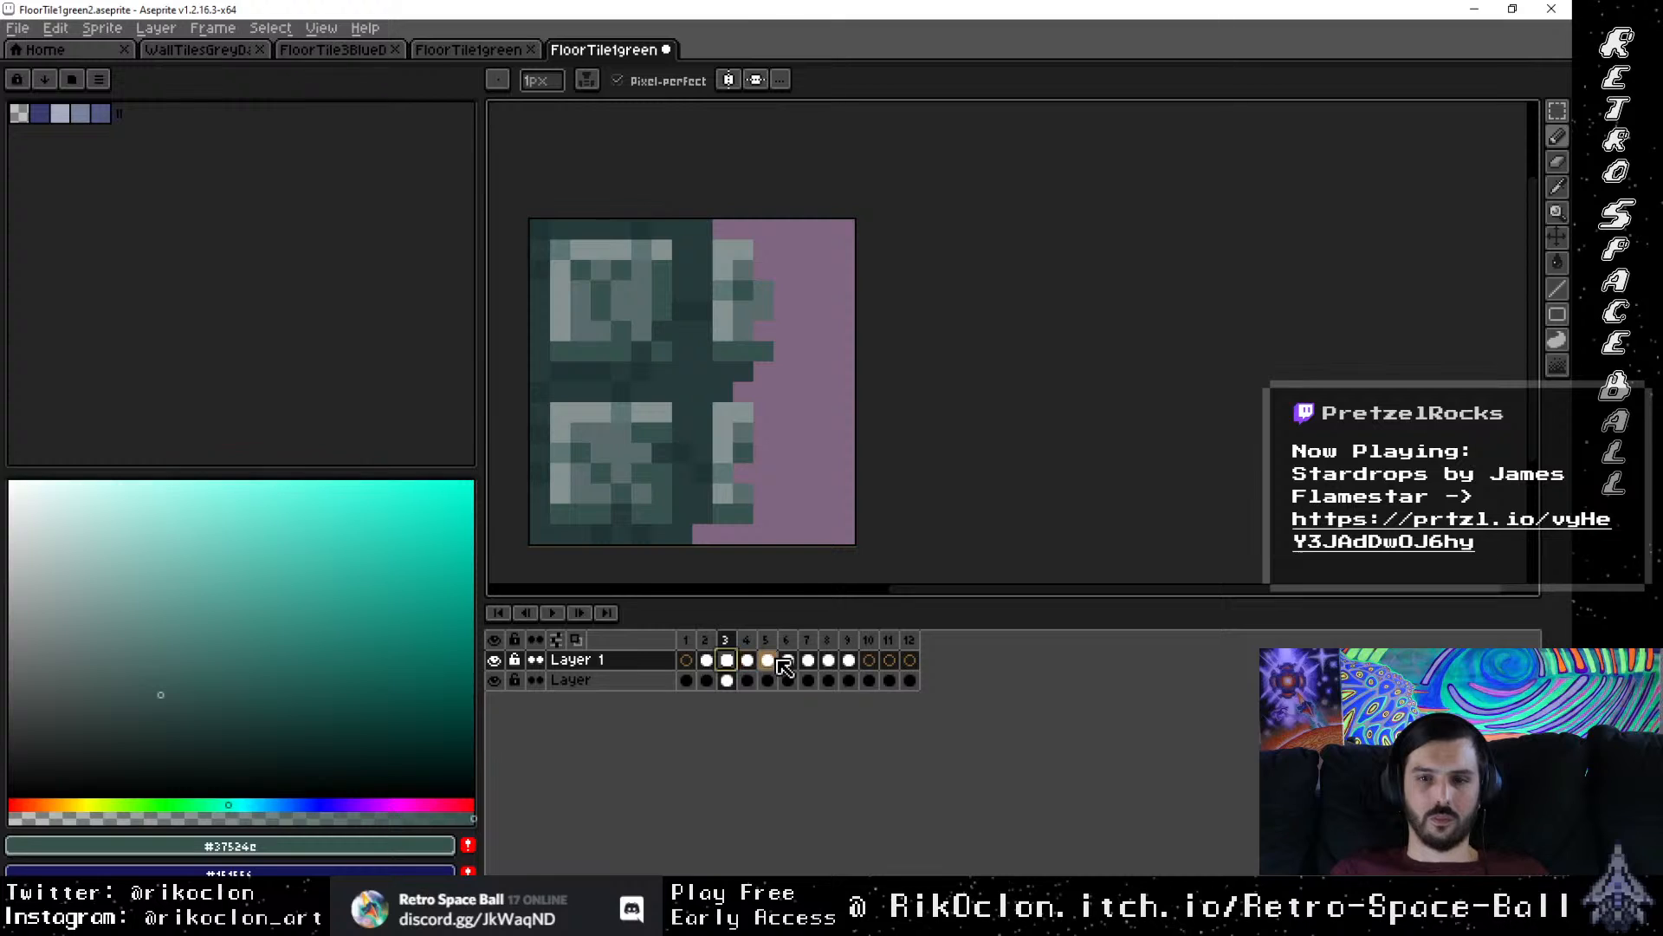
{"action": "left_click", "coordinate": [707, 661]}
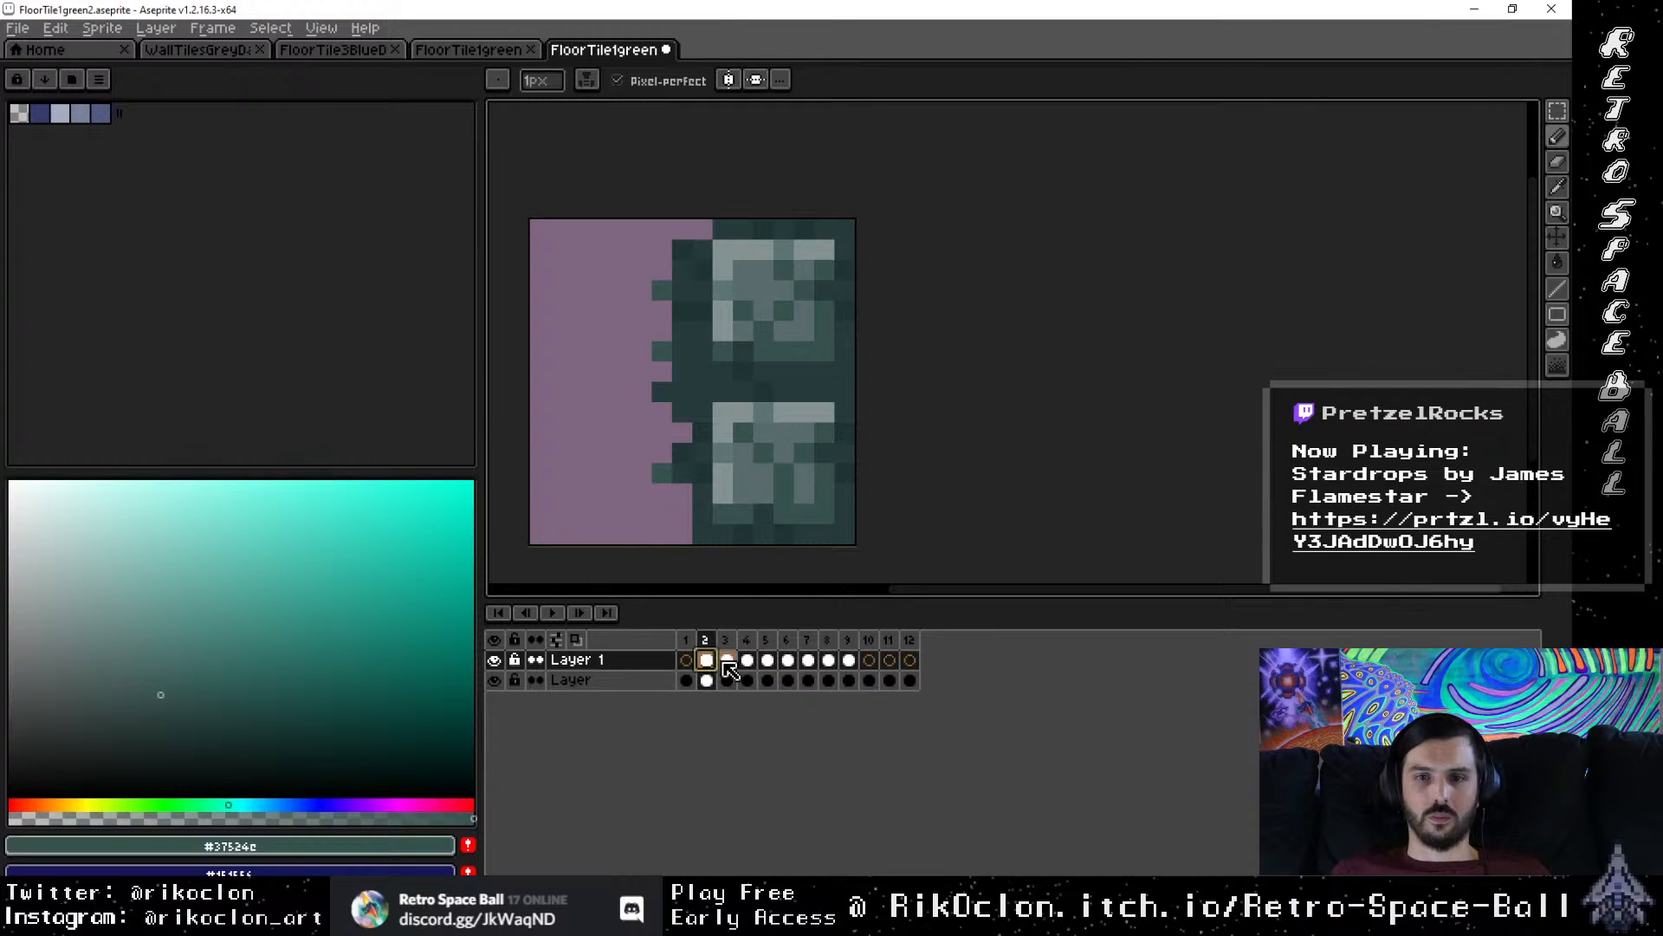
{"action": "left_click", "coordinate": [728, 661]}
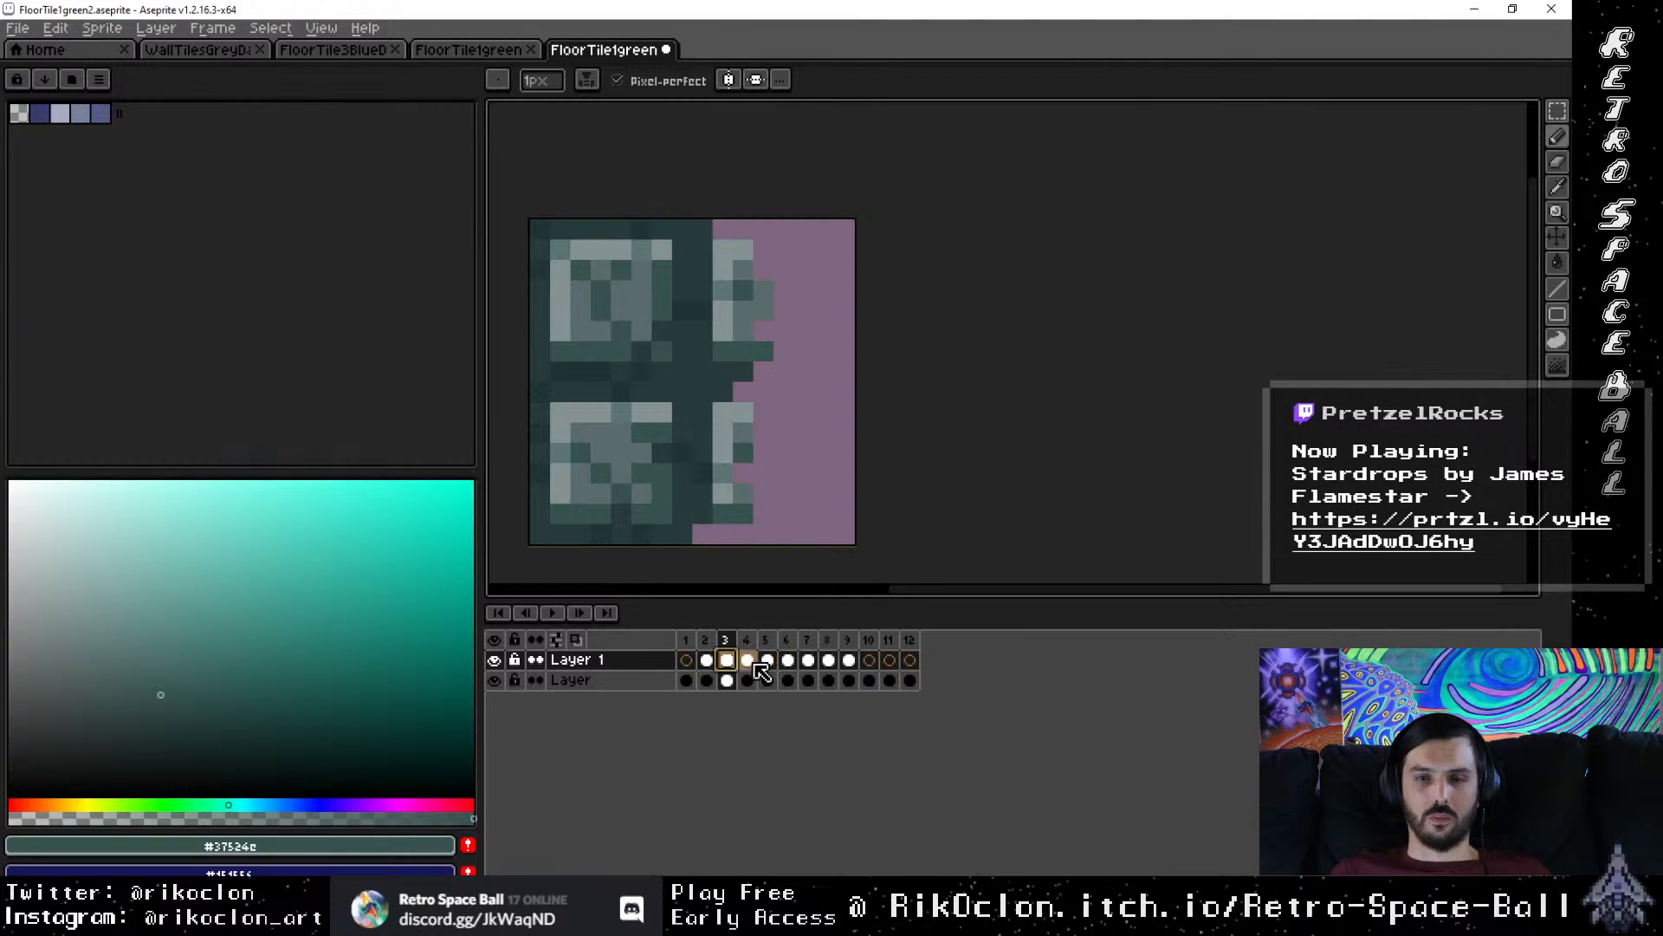
Step: Copy the upper pair of tiles on frame 4 of the base layer into the sprite's transparent lower half
{"action": "left_click", "coordinate": [747, 661]}
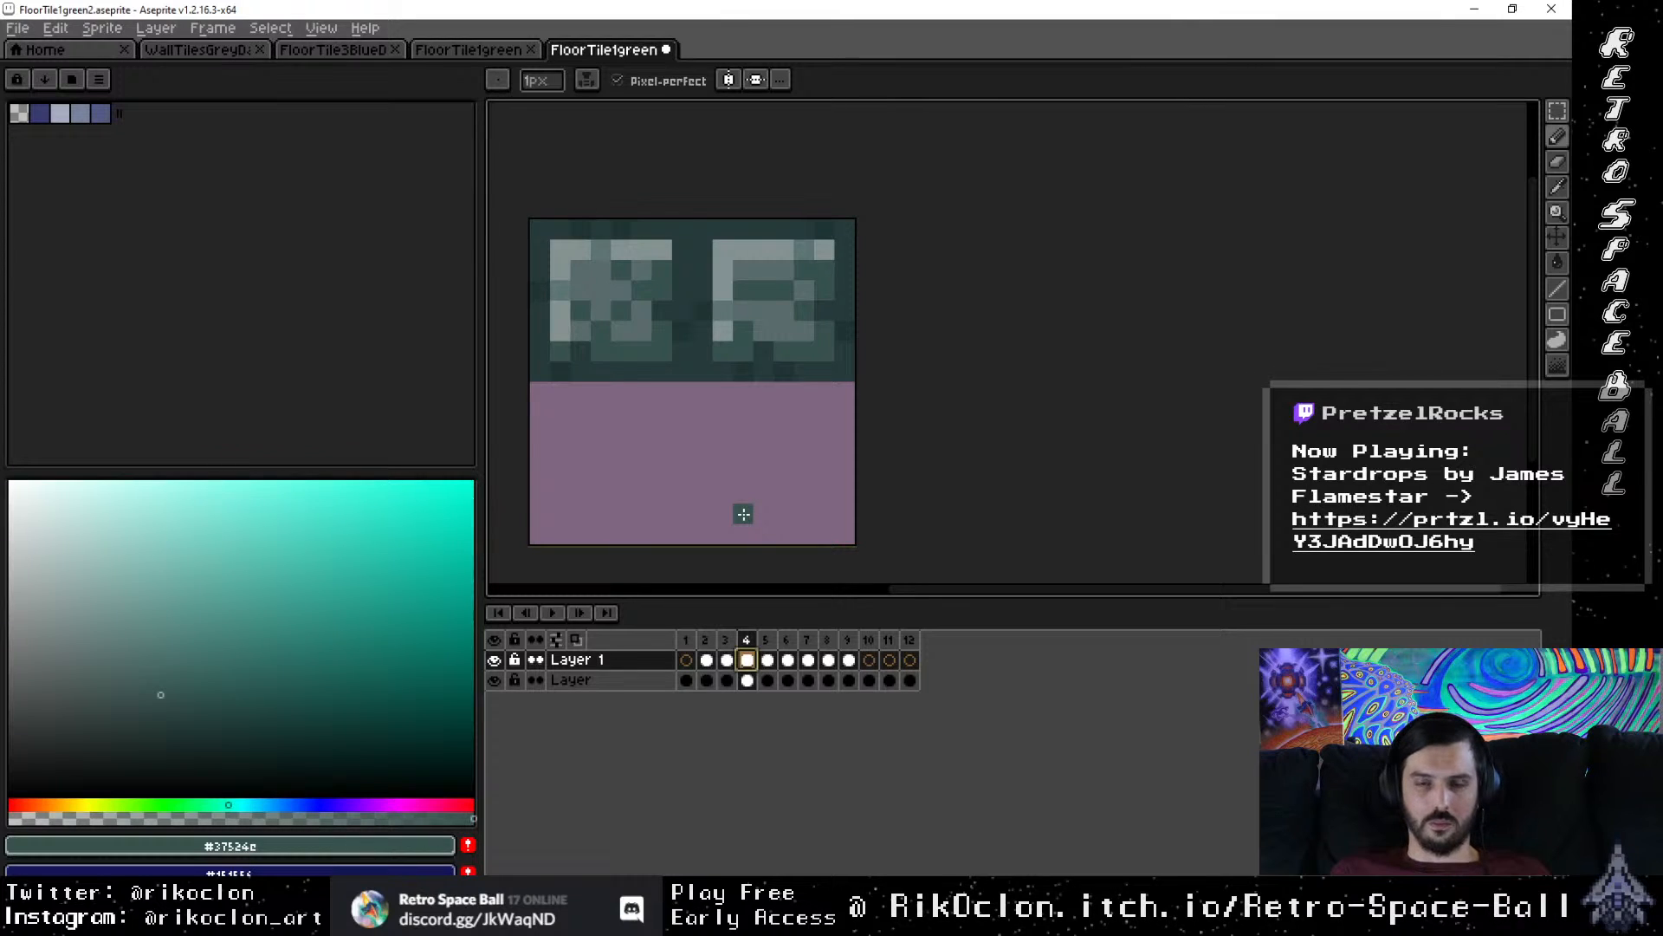
{"action": "key", "text": "m"}
{"action": "left_click", "coordinate": [746, 680]}
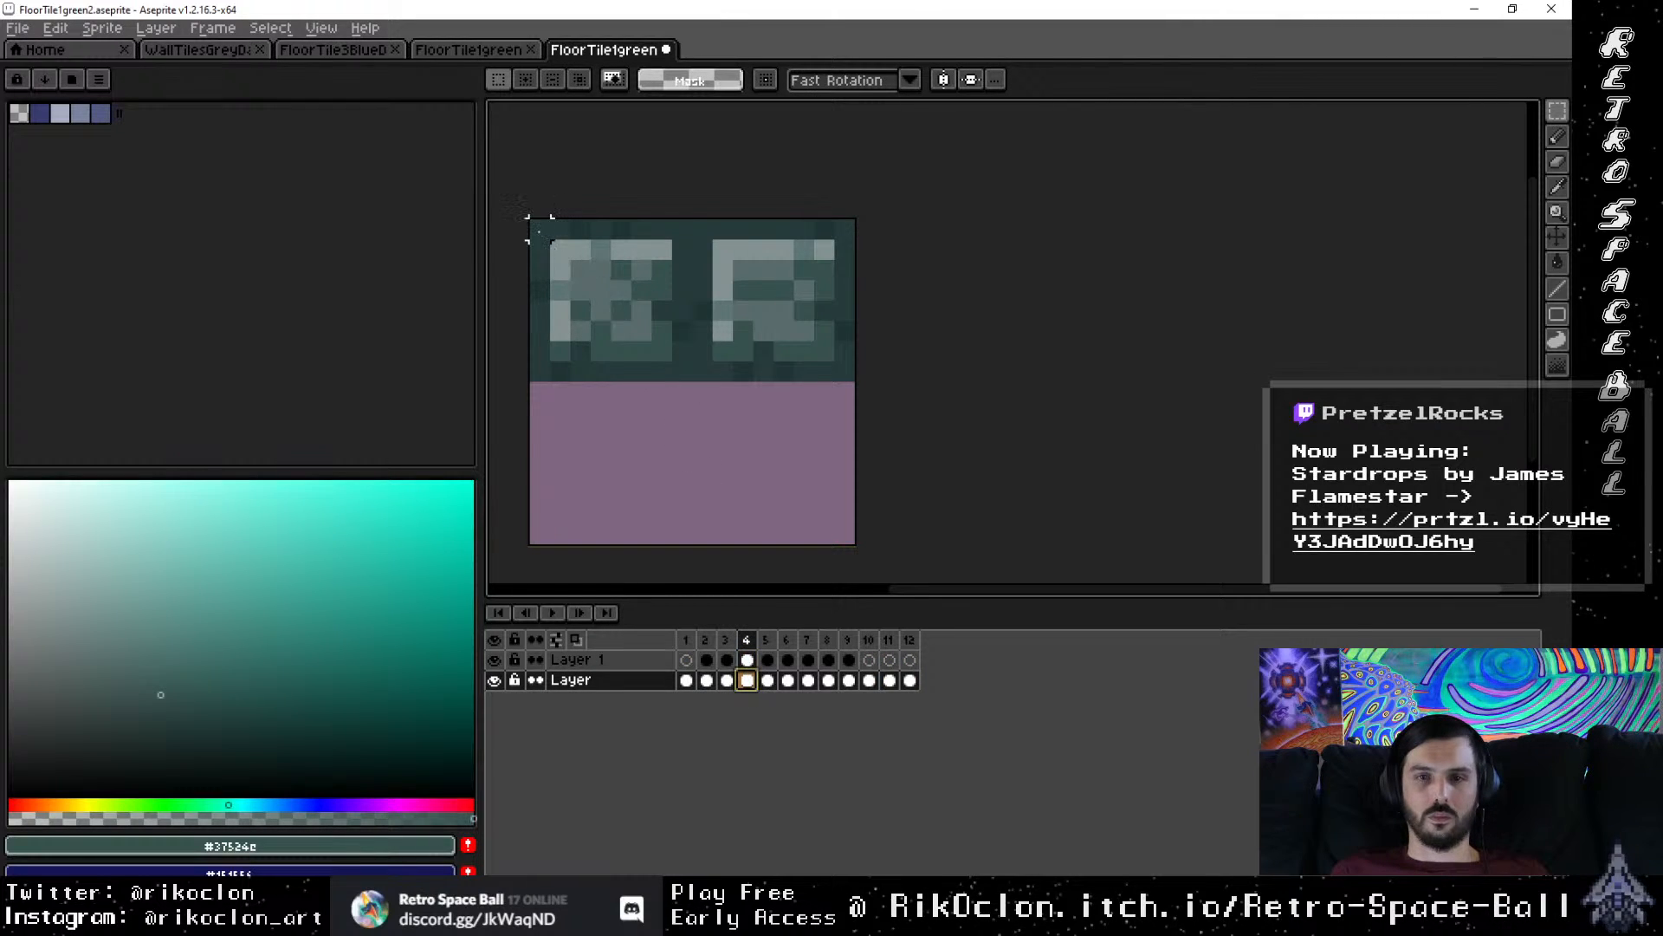
{"action": "left_click_drag", "start_coordinate": [538, 230], "coordinate": [843, 365]}
{"action": "key", "text": "ctrl+v"}
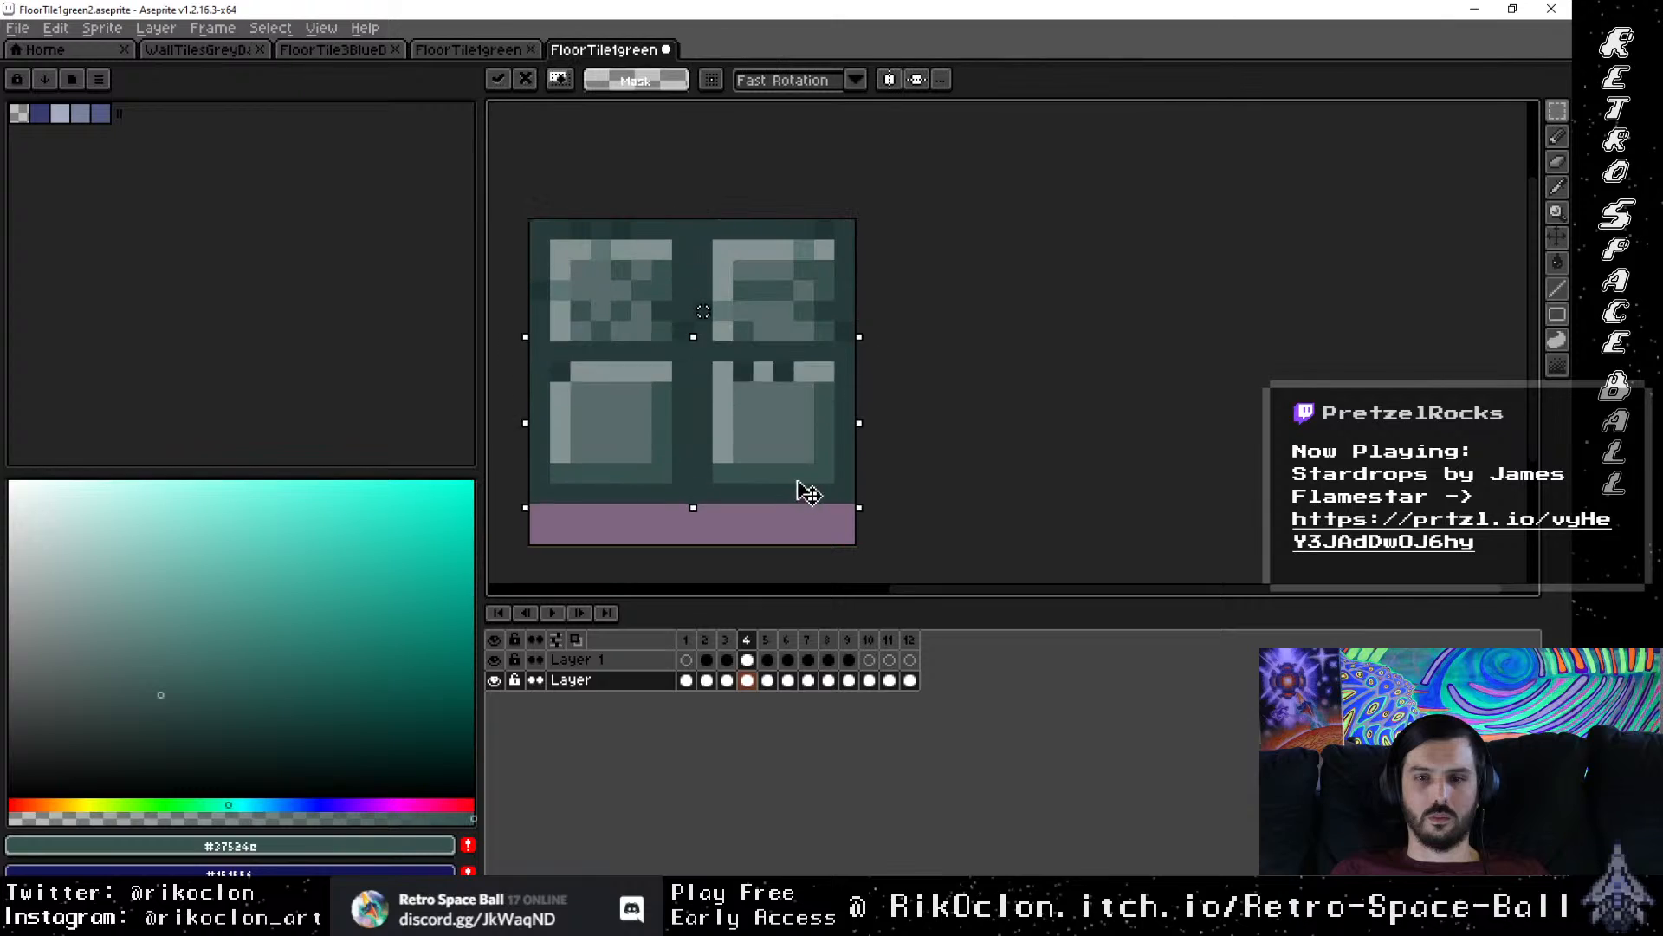
{"action": "mouse_move", "coordinate": [798, 482]}
{"action": "left_mouse_down"}
{"action": "mouse_move", "coordinate": [799, 539]}
{"action": "mouse_move", "coordinate": [780, 510]}
{"action": "left_mouse_up"}
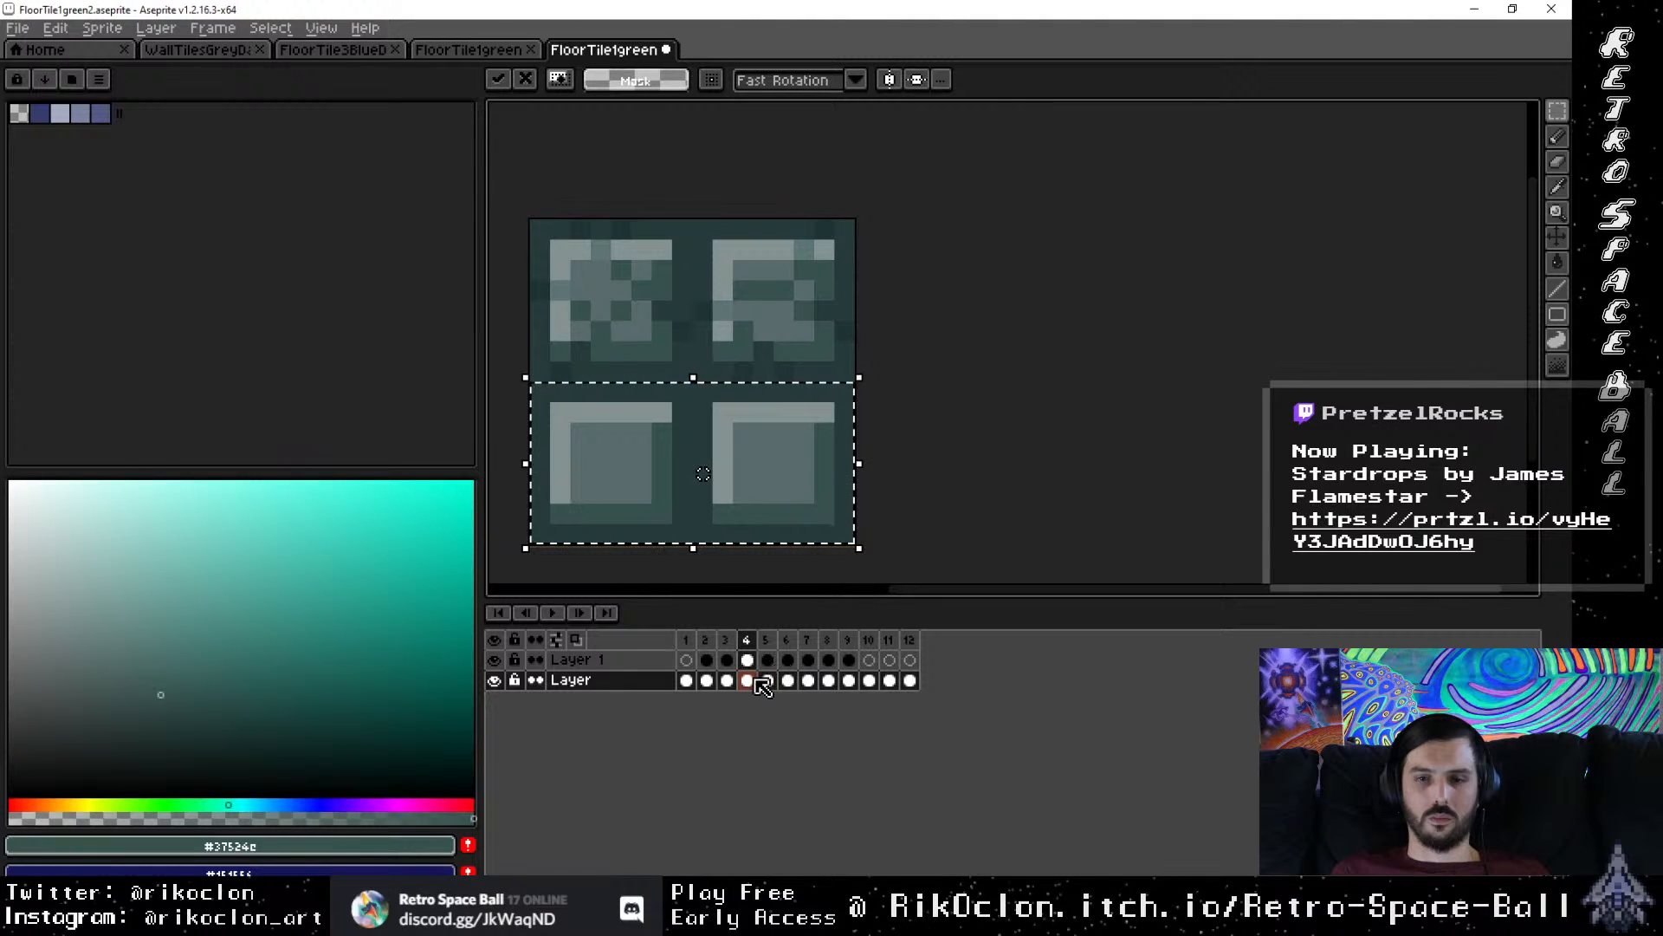
{"action": "key", "text": "Return"}
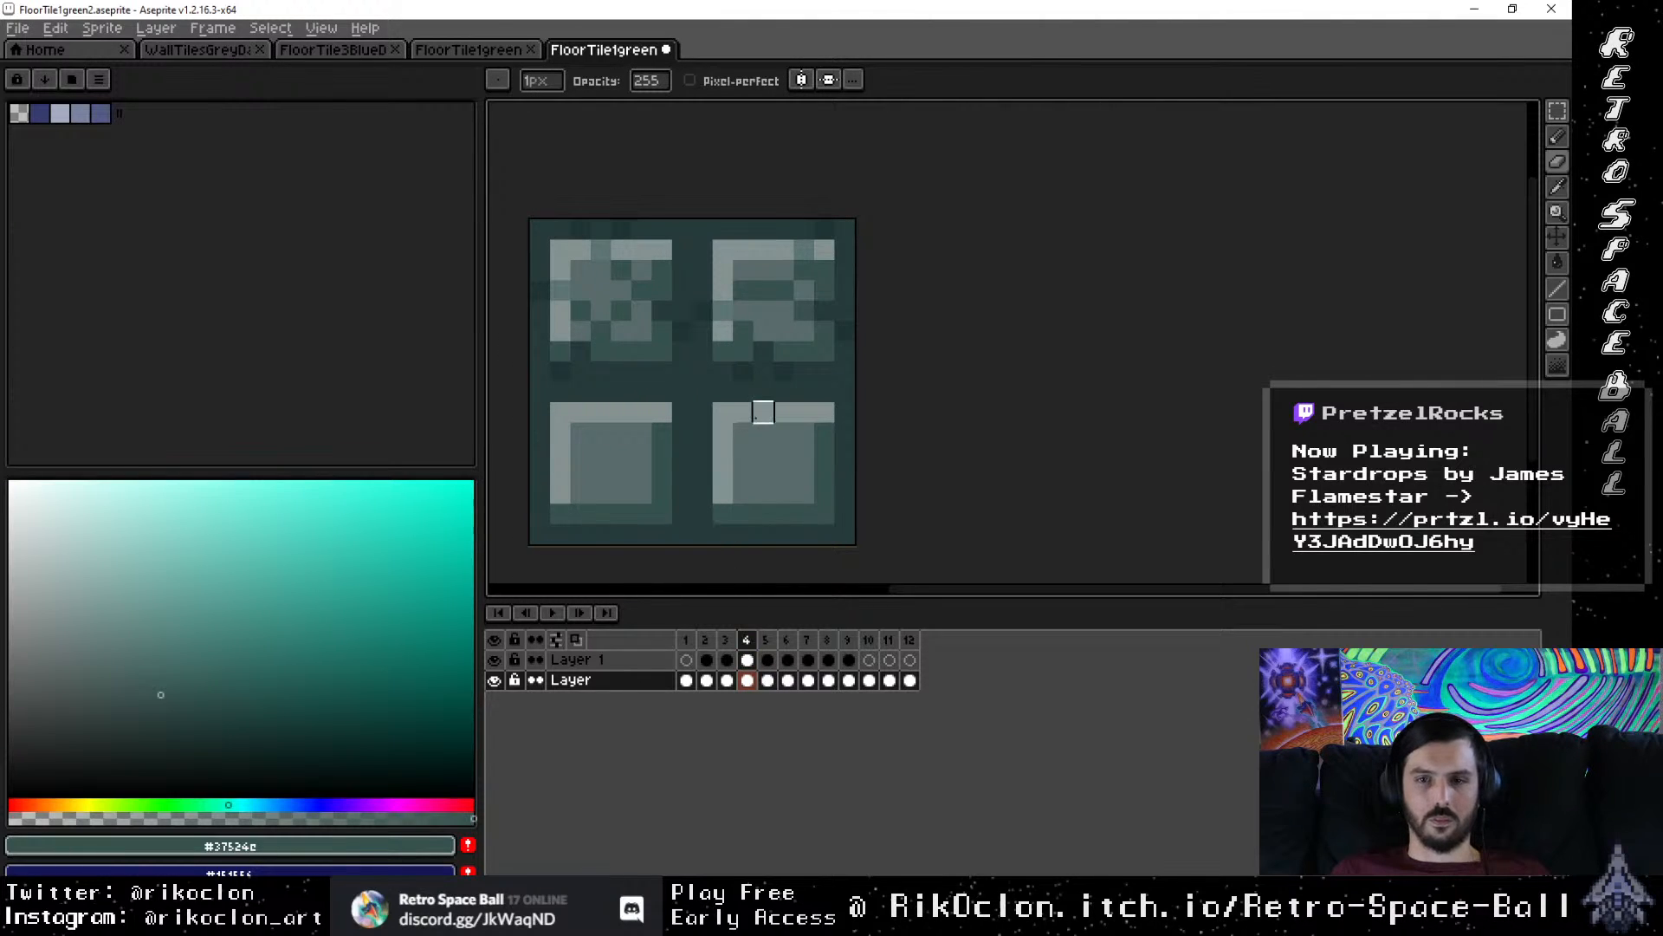
Step: Erase most of the two lower tiles on frame 4 with the 1 px eraser, leaving jagged remnants along their upper edges
{"action": "mouse_move", "coordinate": [845, 513]}
{"action": "left_mouse_down"}
{"action": "mouse_move", "coordinate": [803, 473]}
{"action": "mouse_move", "coordinate": [763, 473]}
{"action": "mouse_move", "coordinate": [742, 514]}
{"action": "mouse_move", "coordinate": [722, 473]}
{"action": "mouse_move", "coordinate": [621, 453]}
{"action": "mouse_move", "coordinate": [622, 432]}
{"action": "mouse_move", "coordinate": [559, 473]}
{"action": "mouse_move", "coordinate": [539, 411]}
{"action": "left_mouse_up"}
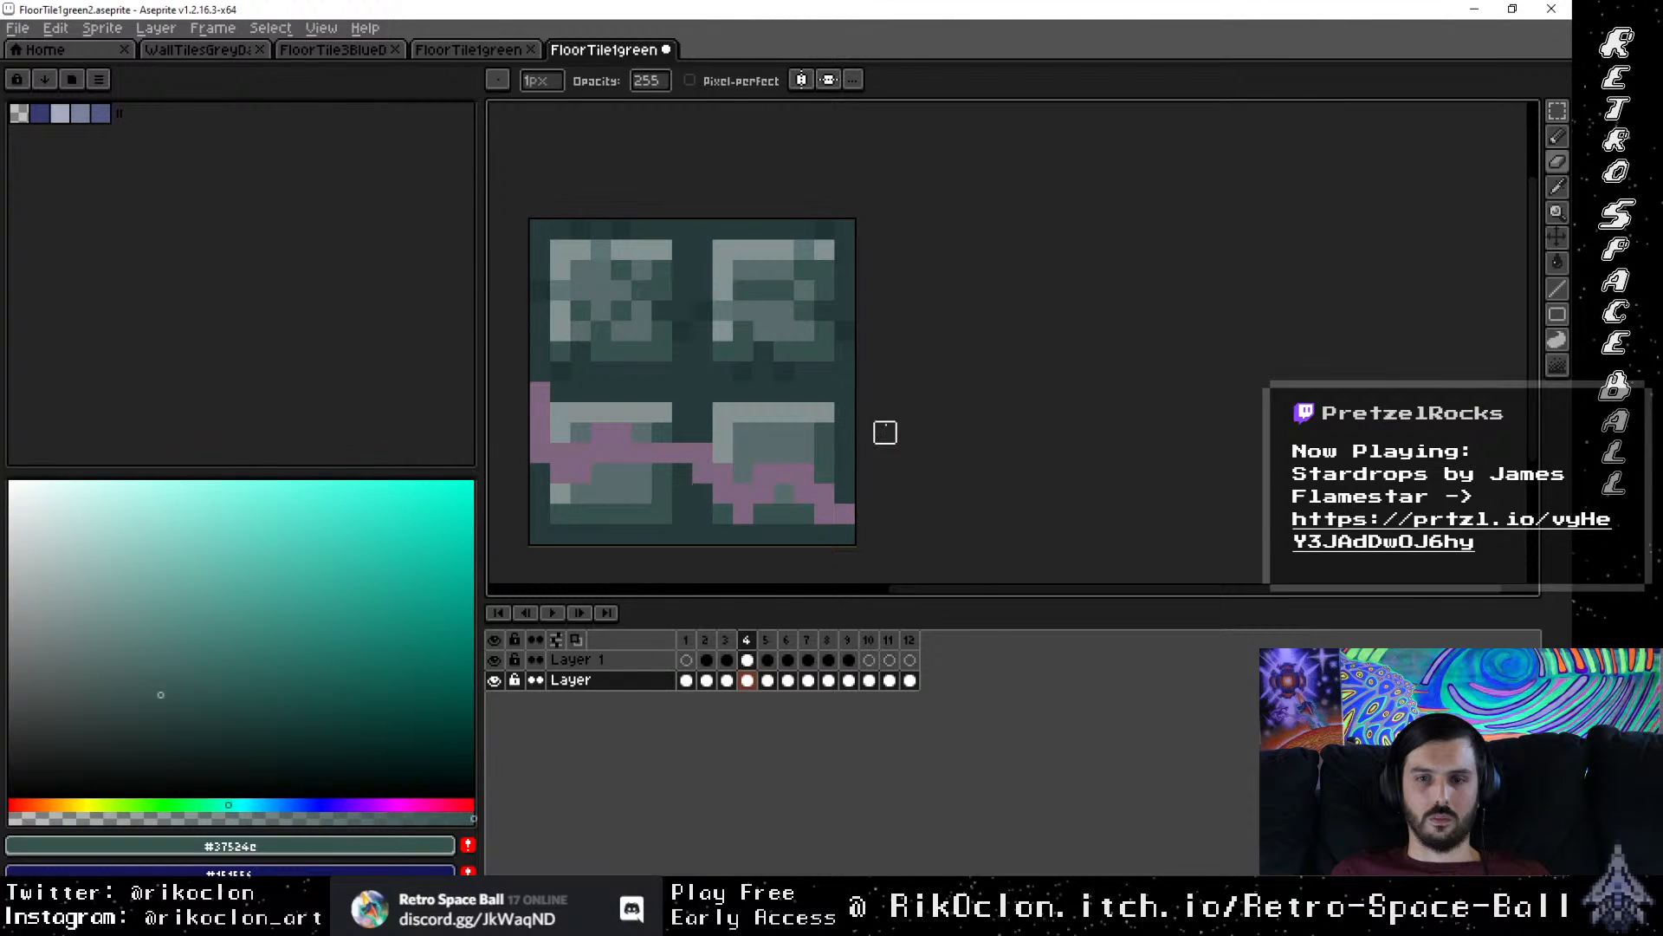
{"action": "mouse_move", "coordinate": [845, 392]}
{"action": "left_mouse_down"}
{"action": "mouse_move", "coordinate": [824, 434]}
{"action": "mouse_move", "coordinate": [784, 453]}
{"action": "mouse_move", "coordinate": [823, 473]}
{"action": "mouse_move", "coordinate": [844, 412]}
{"action": "mouse_move", "coordinate": [844, 514]}
{"action": "mouse_move", "coordinate": [581, 514]}
{"action": "mouse_move", "coordinate": [539, 493]}
{"action": "mouse_move", "coordinate": [540, 473]}
{"action": "mouse_move", "coordinate": [540, 533]}
{"action": "mouse_move", "coordinate": [845, 533]}
{"action": "mouse_move", "coordinate": [804, 492]}
{"action": "mouse_move", "coordinate": [559, 493]}
{"action": "mouse_move", "coordinate": [662, 472]}
{"action": "left_mouse_up"}
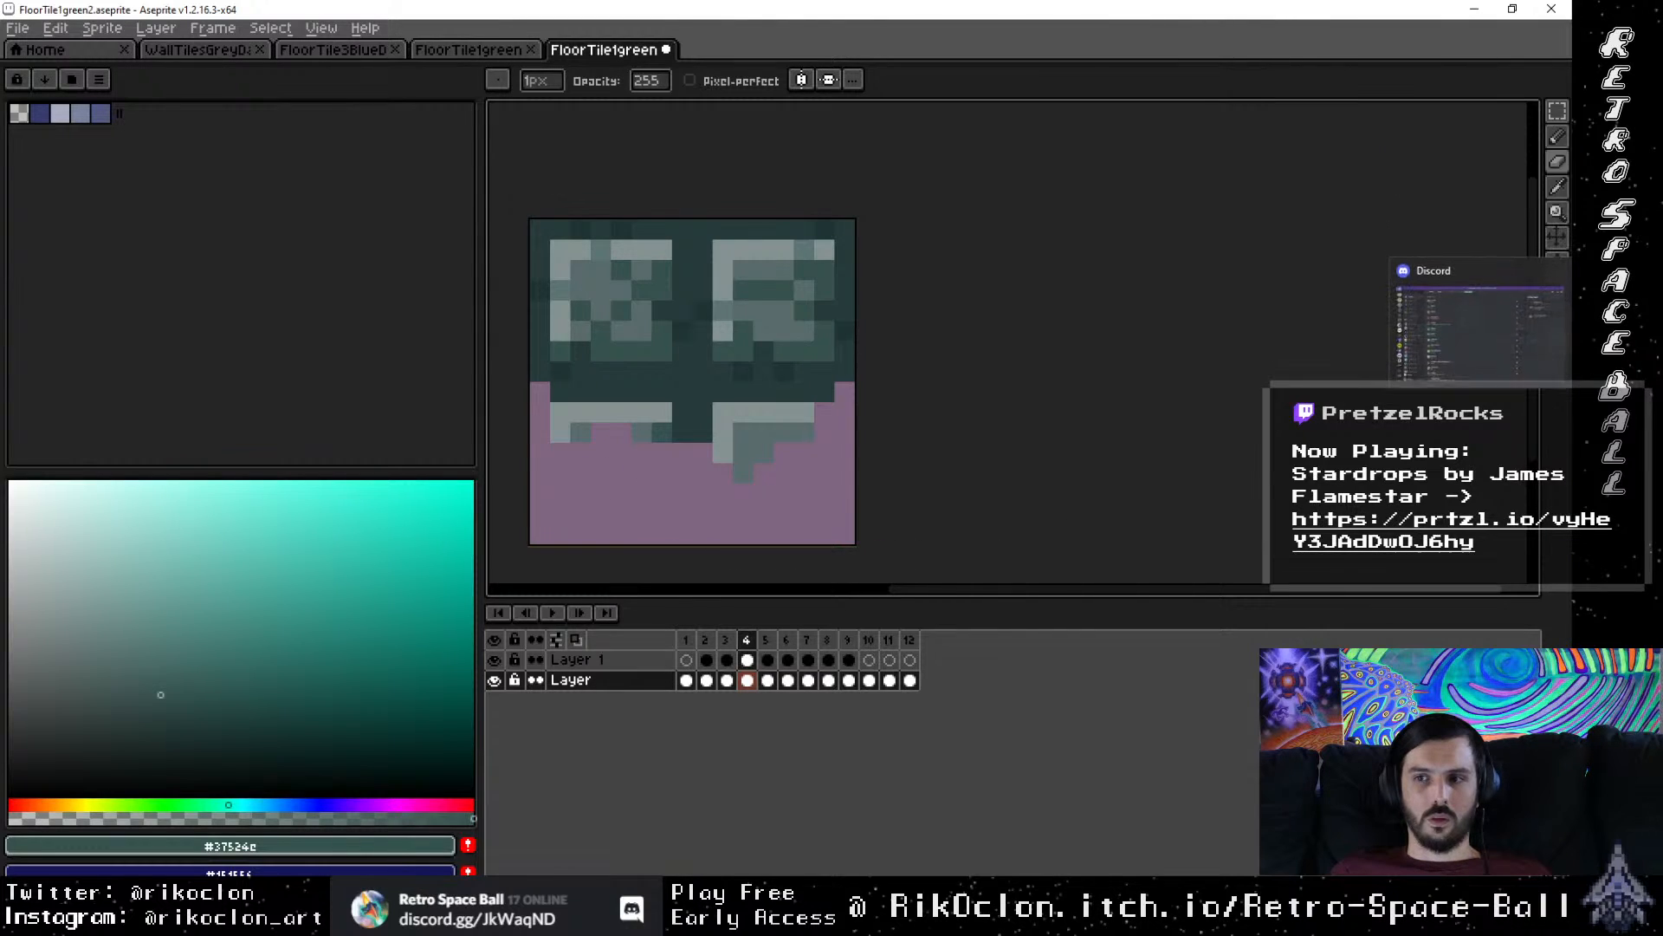
{"action": "key", "text": "alt+Tab"}
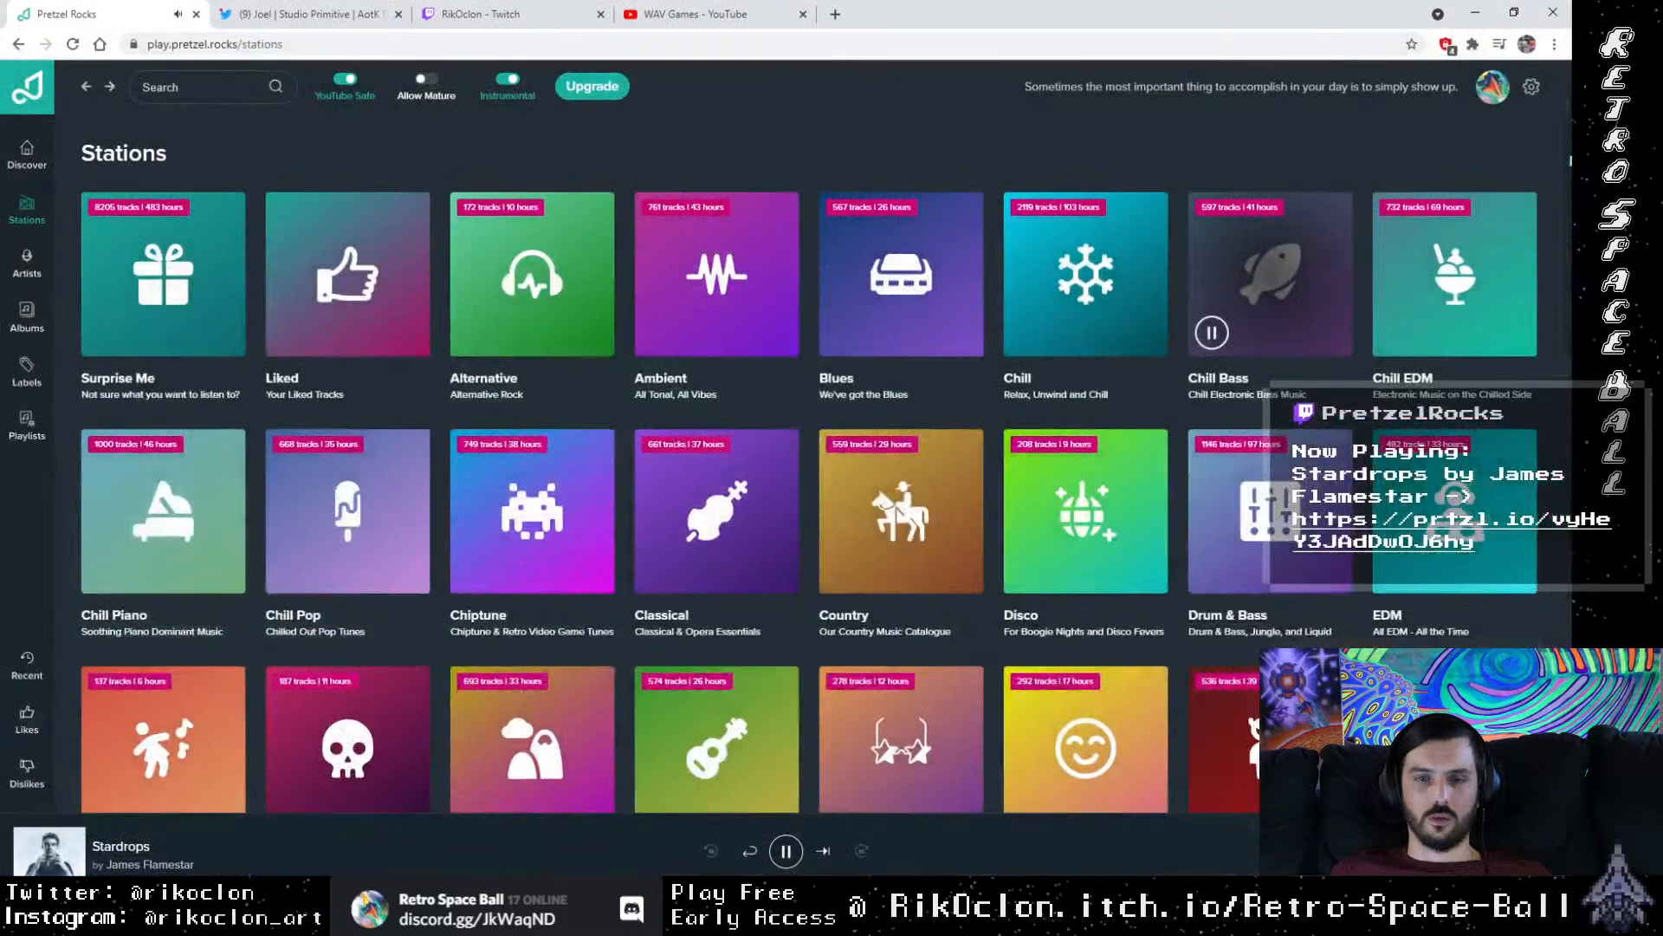
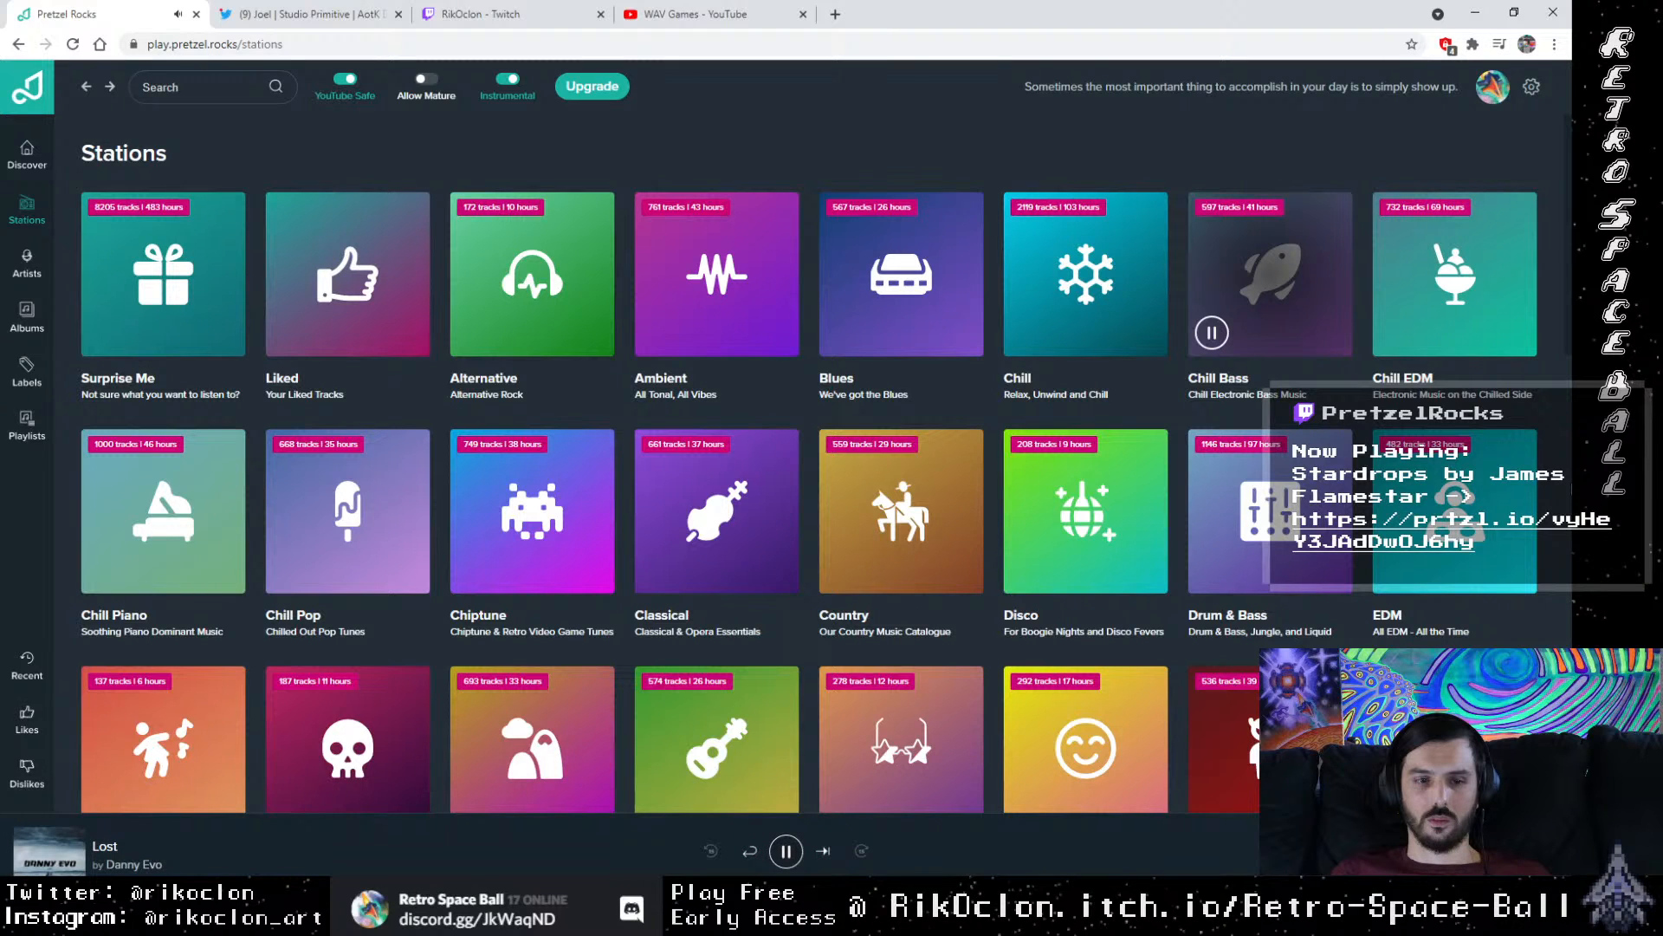
{"action": "left_click", "coordinate": [1480, 12]}
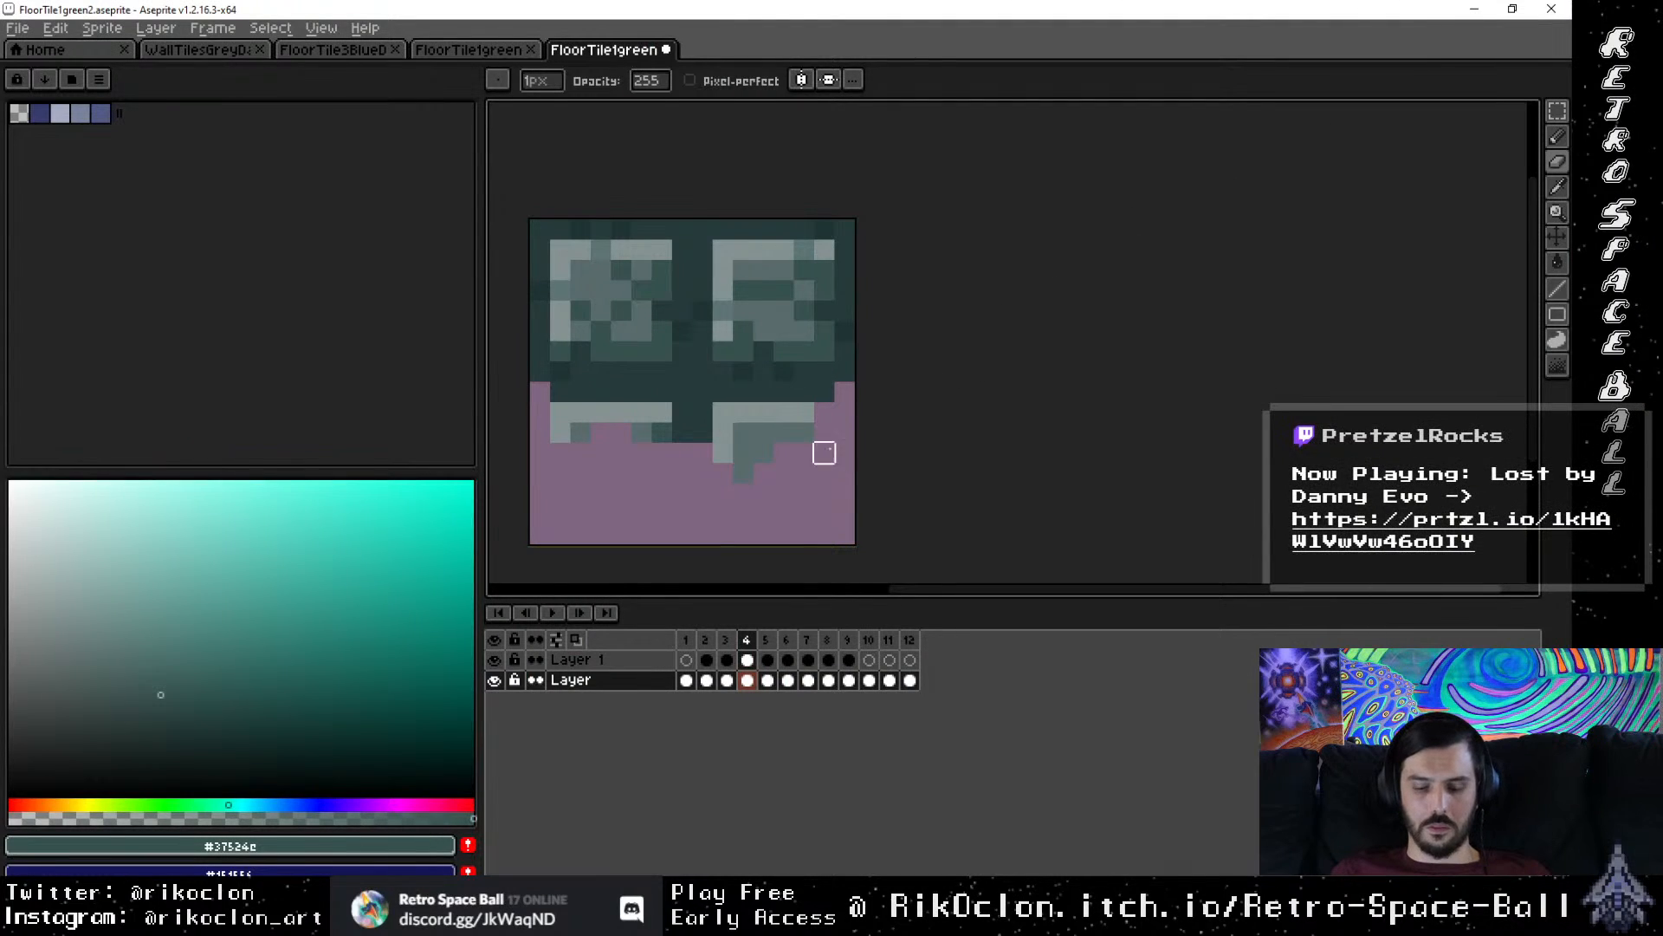
Step: Shade frame 4's broken lower tiles with #5c7573 and #37524e crack pixels, and add #203434 cracks in the grout above them
{"action": "left_click", "coordinate": [797, 370], "text": "alt"}
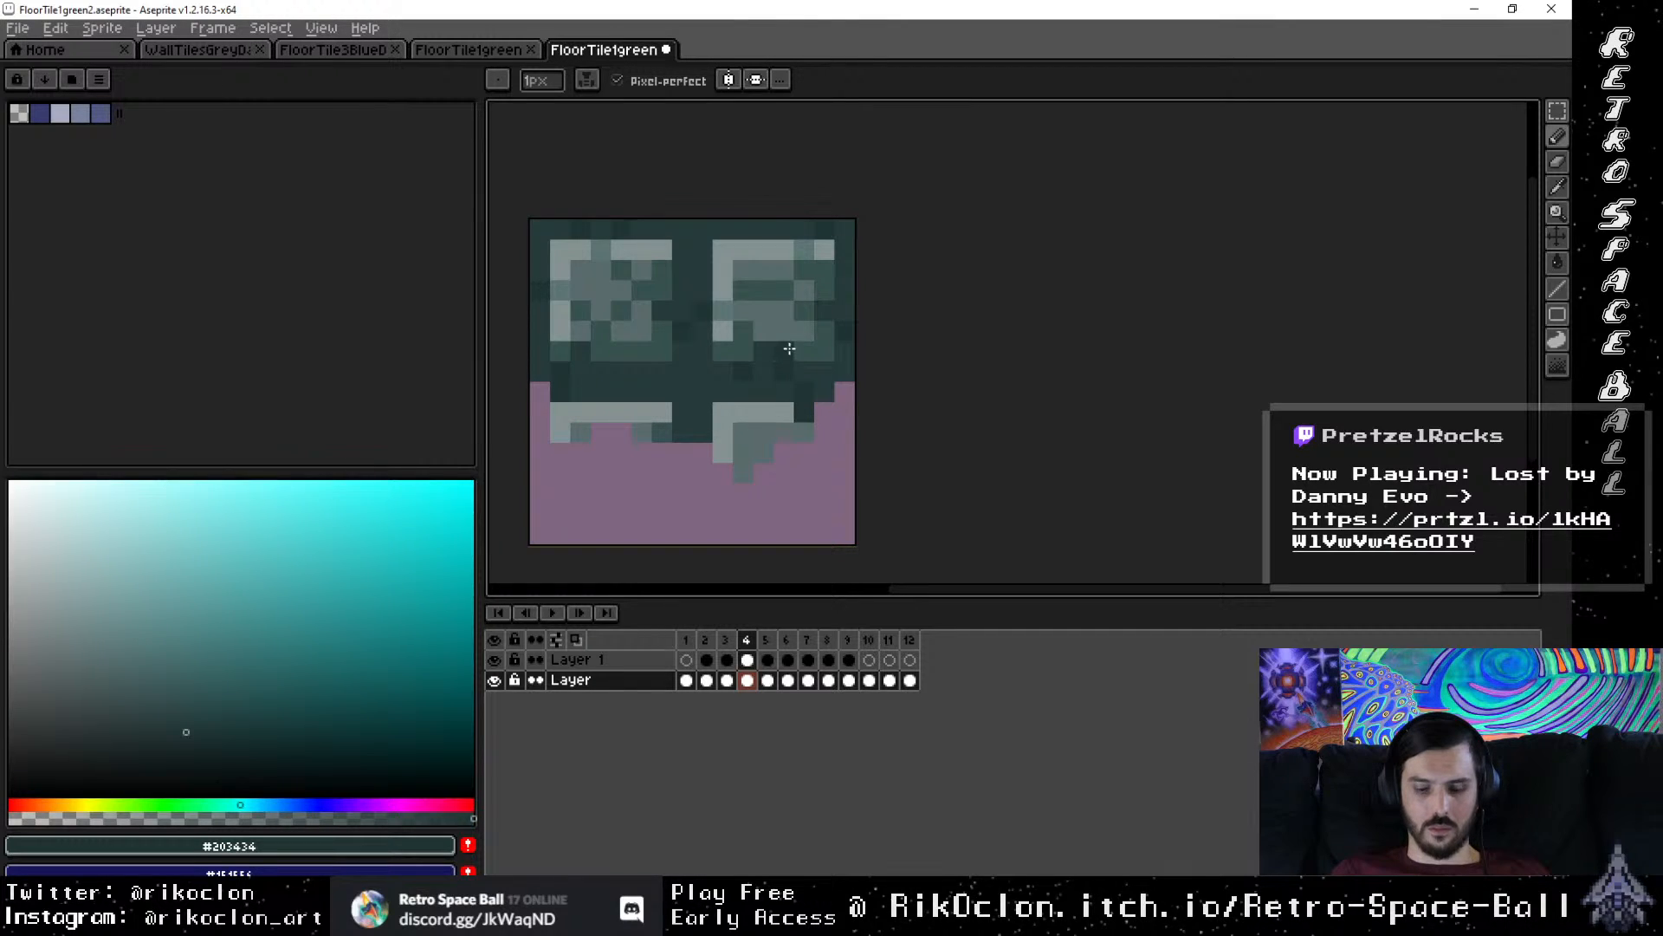
{"action": "left_click", "coordinate": [809, 246], "text": "alt"}
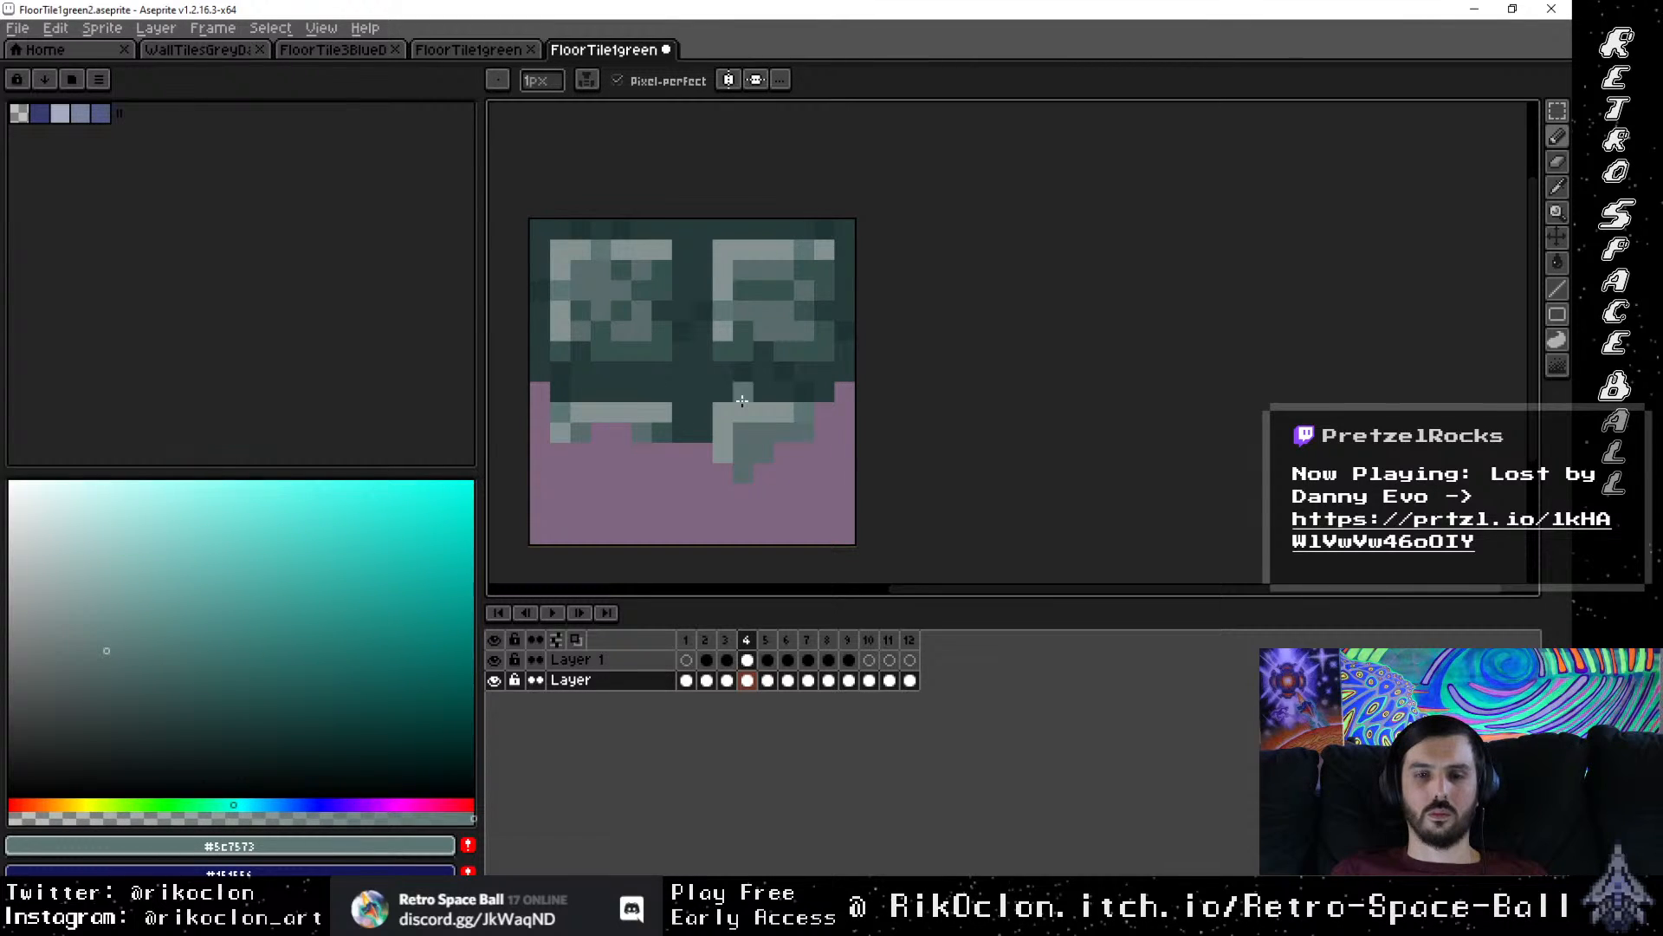
{"action": "left_click", "coordinate": [806, 381], "text": "alt"}
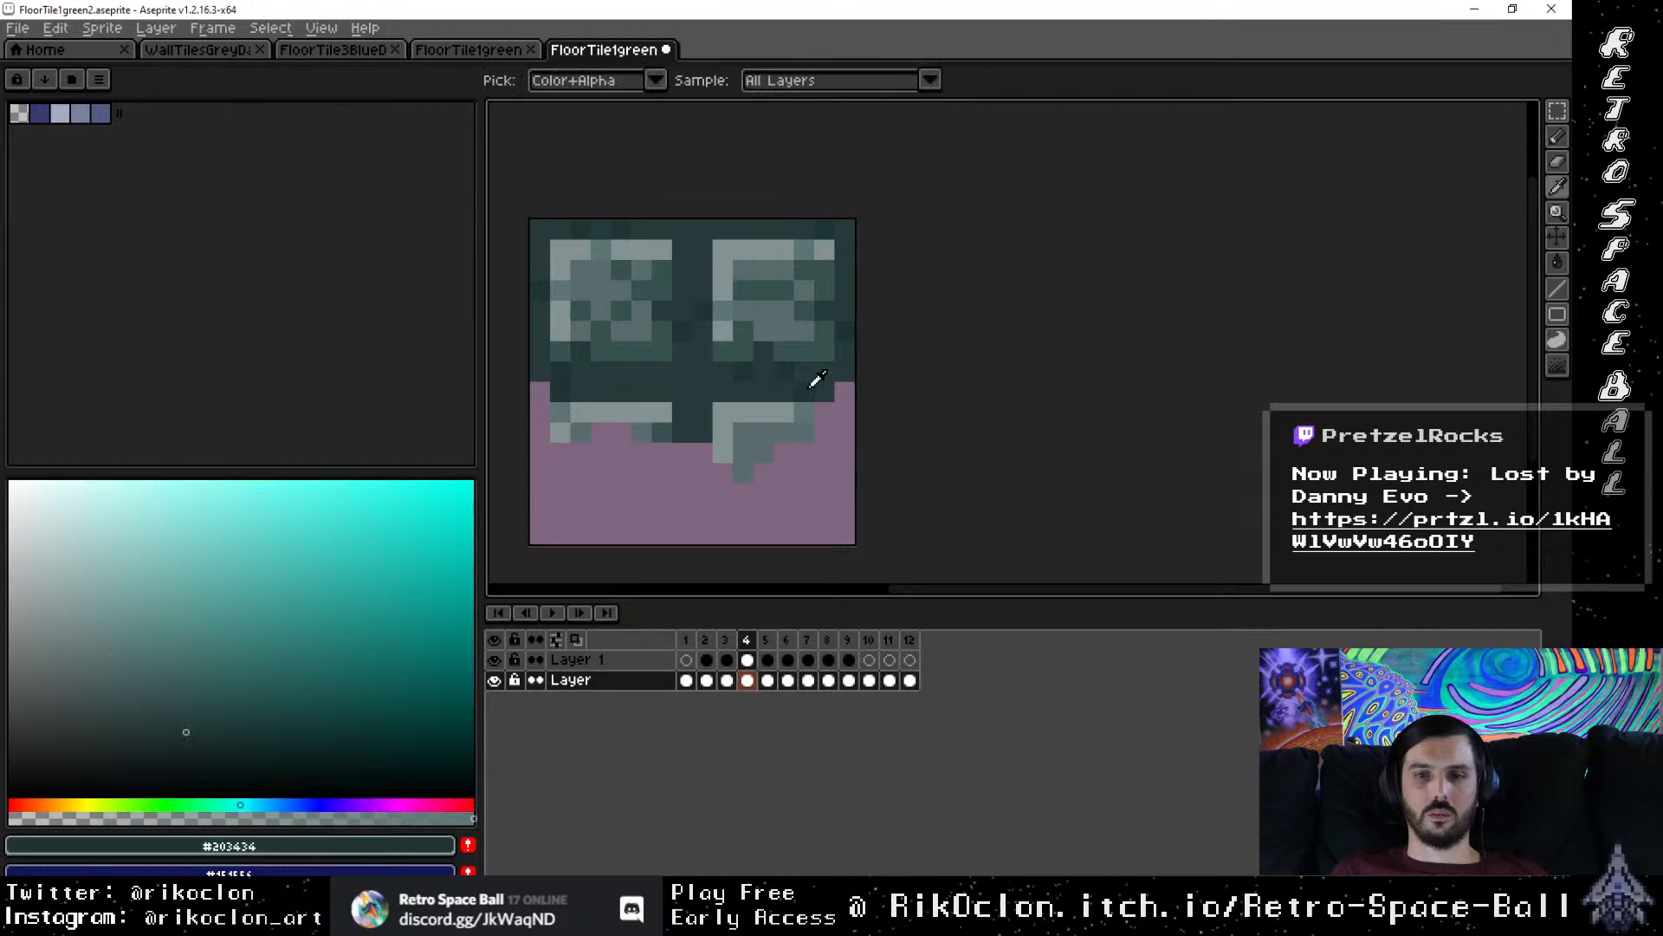
{"action": "left_click", "coordinate": [790, 409], "text": "alt"}
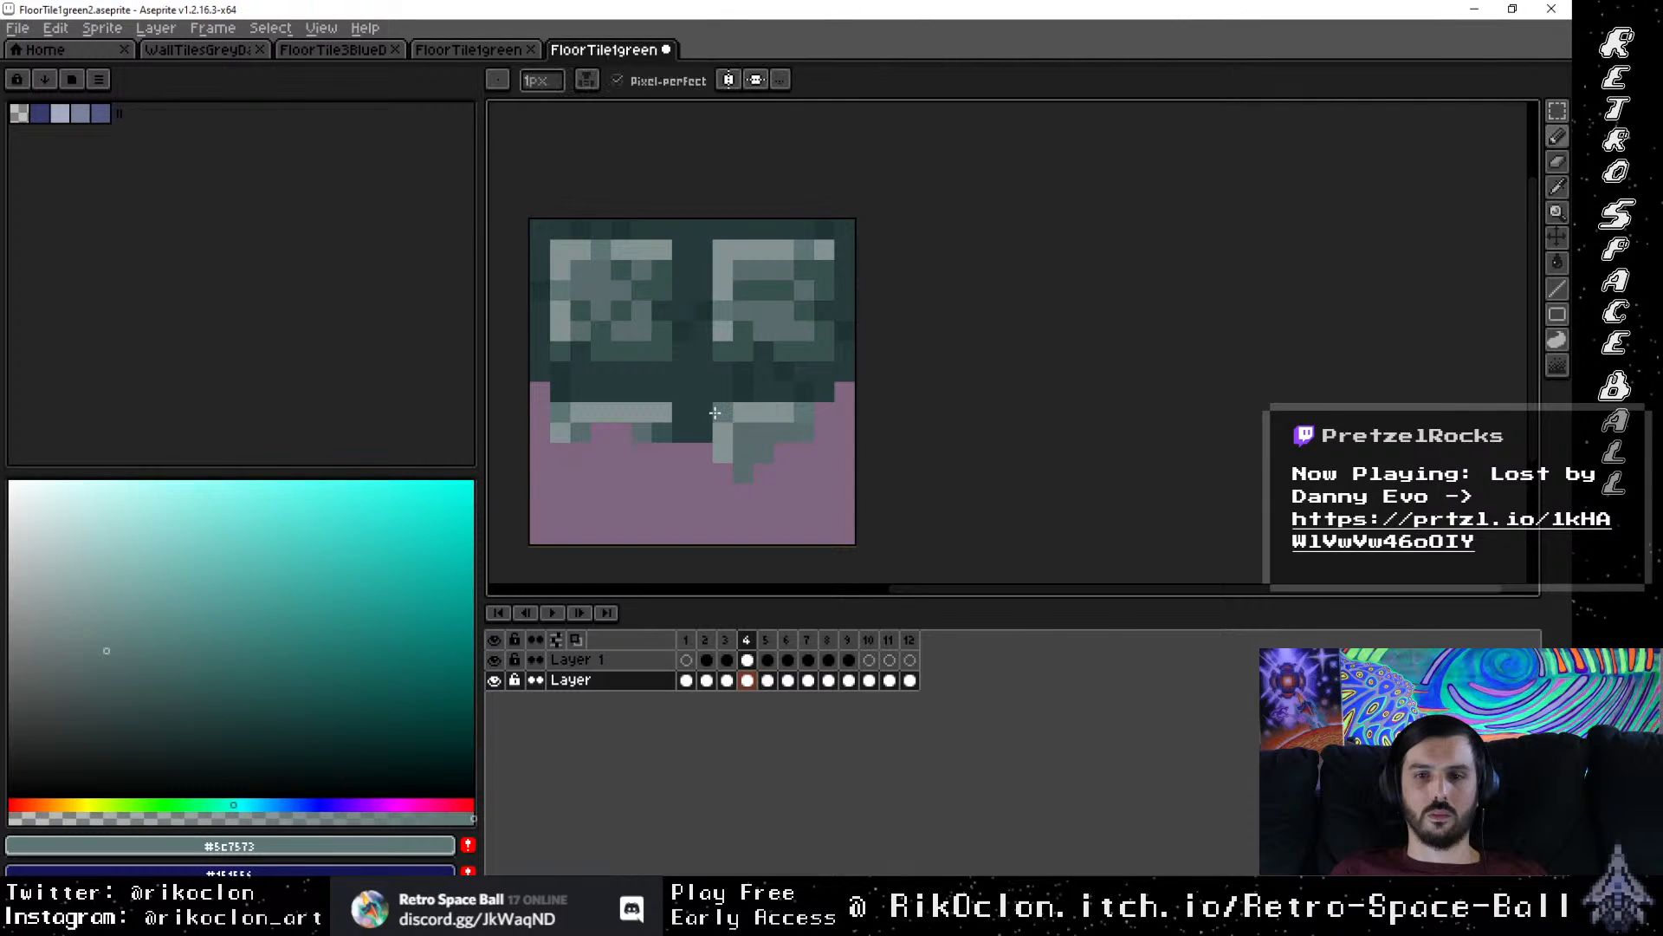
{"action": "key", "text": "alt"}
{"action": "left_click", "coordinate": [778, 351], "text": "alt"}
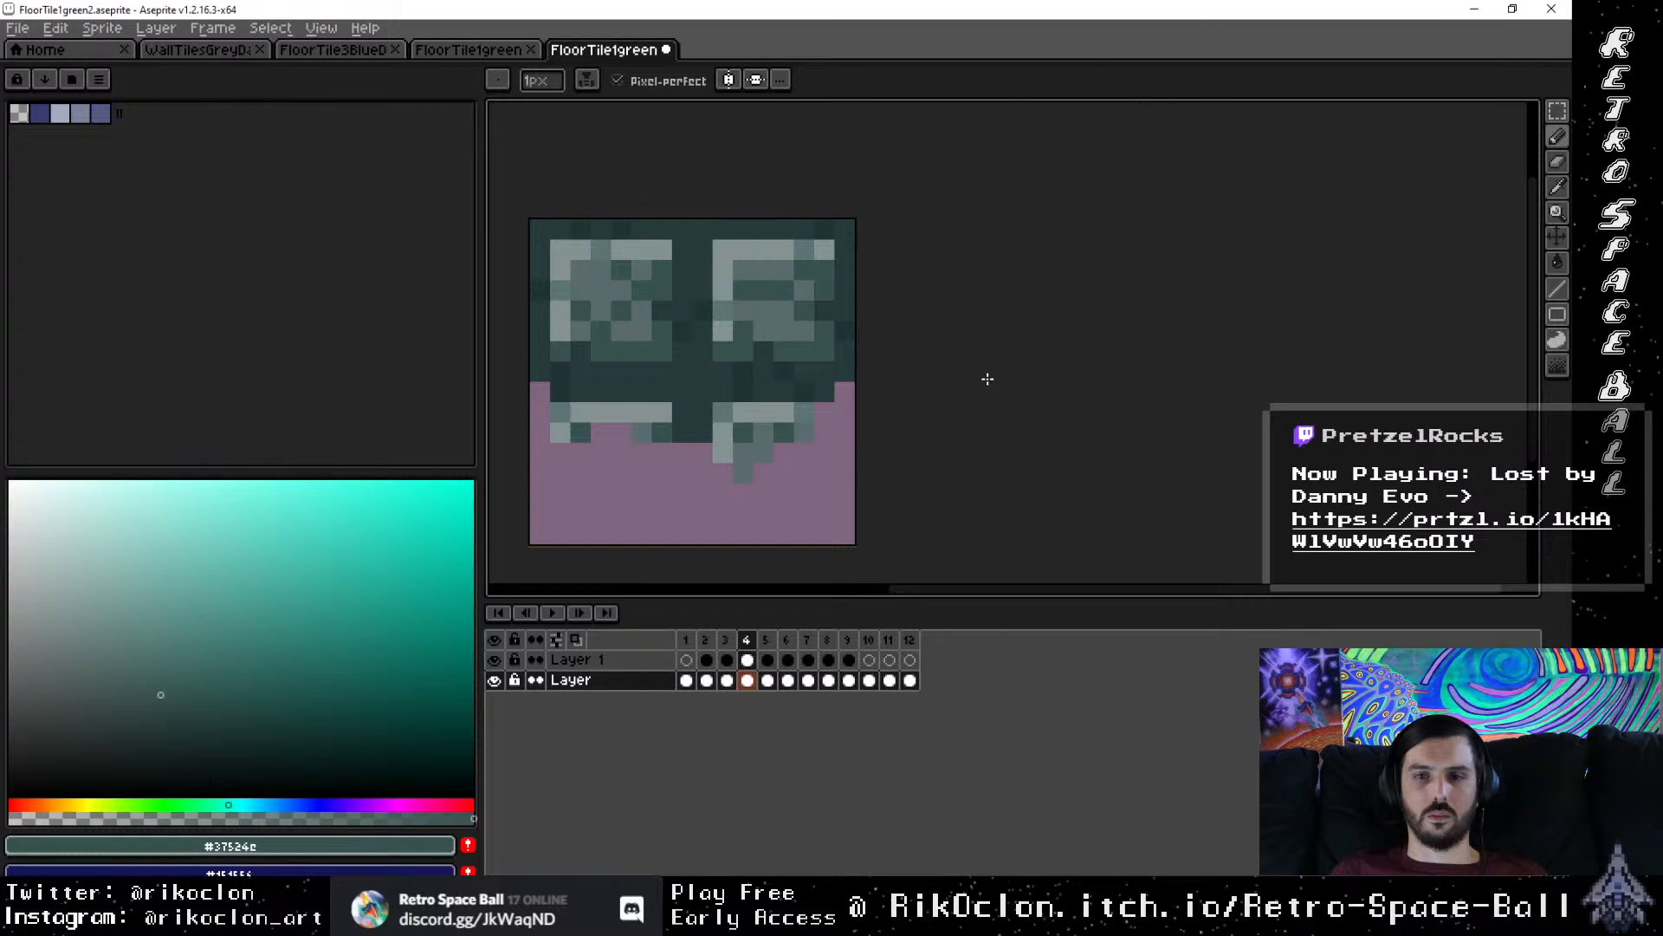
{"action": "key", "text": "ctrl"}
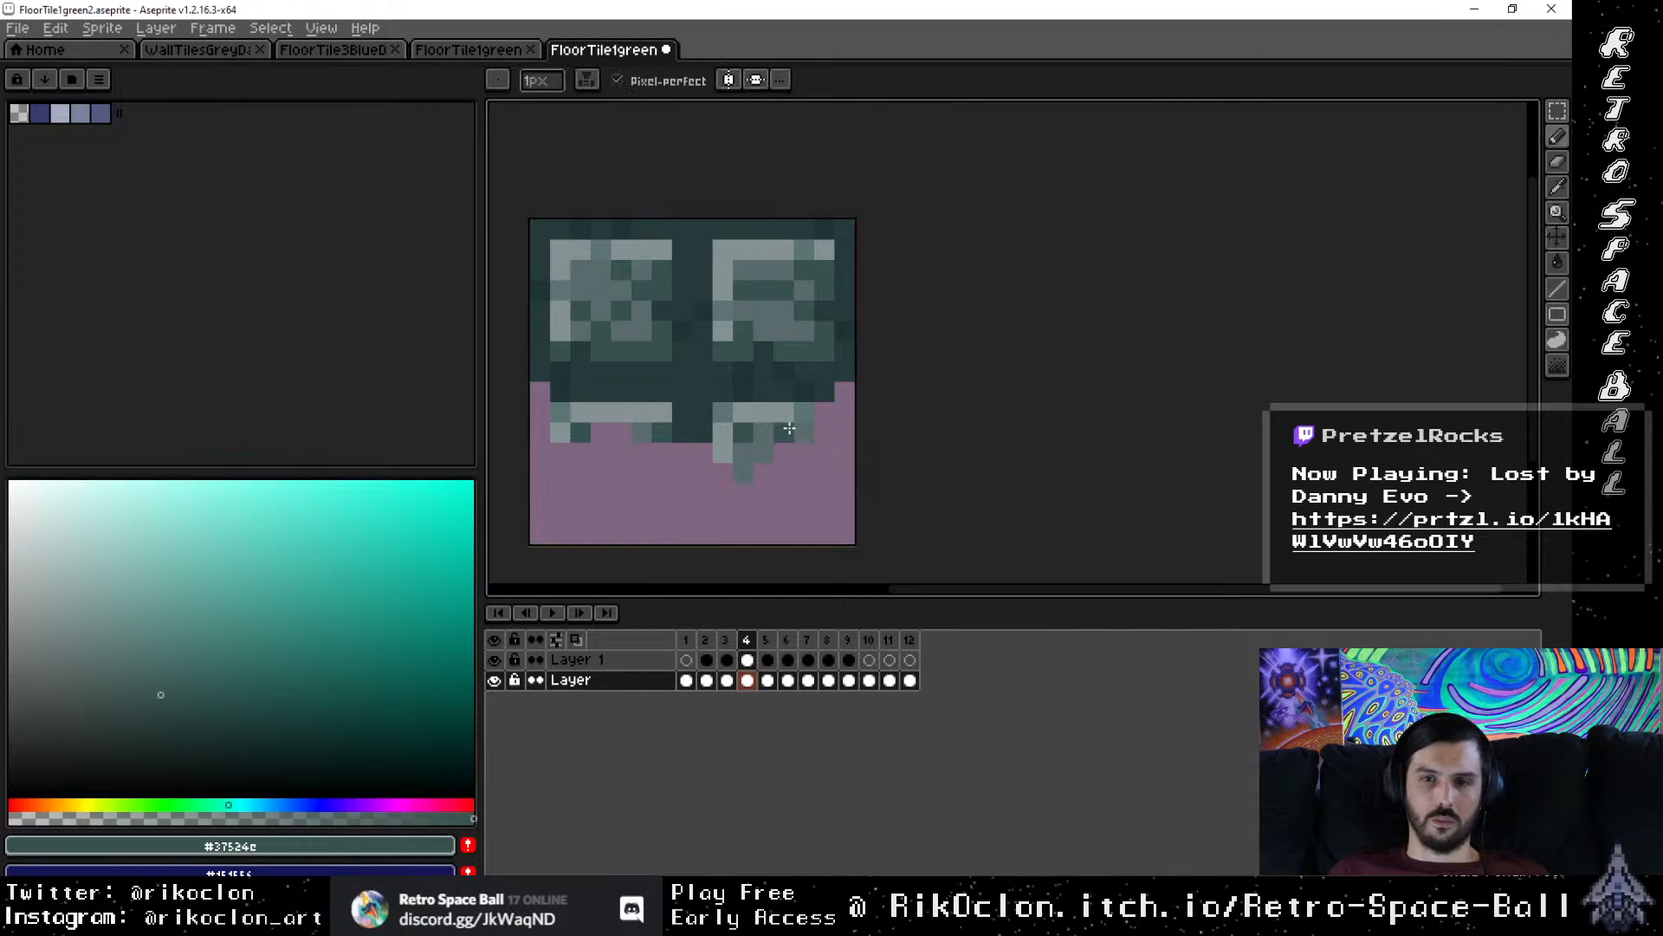
{"action": "key", "text": "ctrl"}
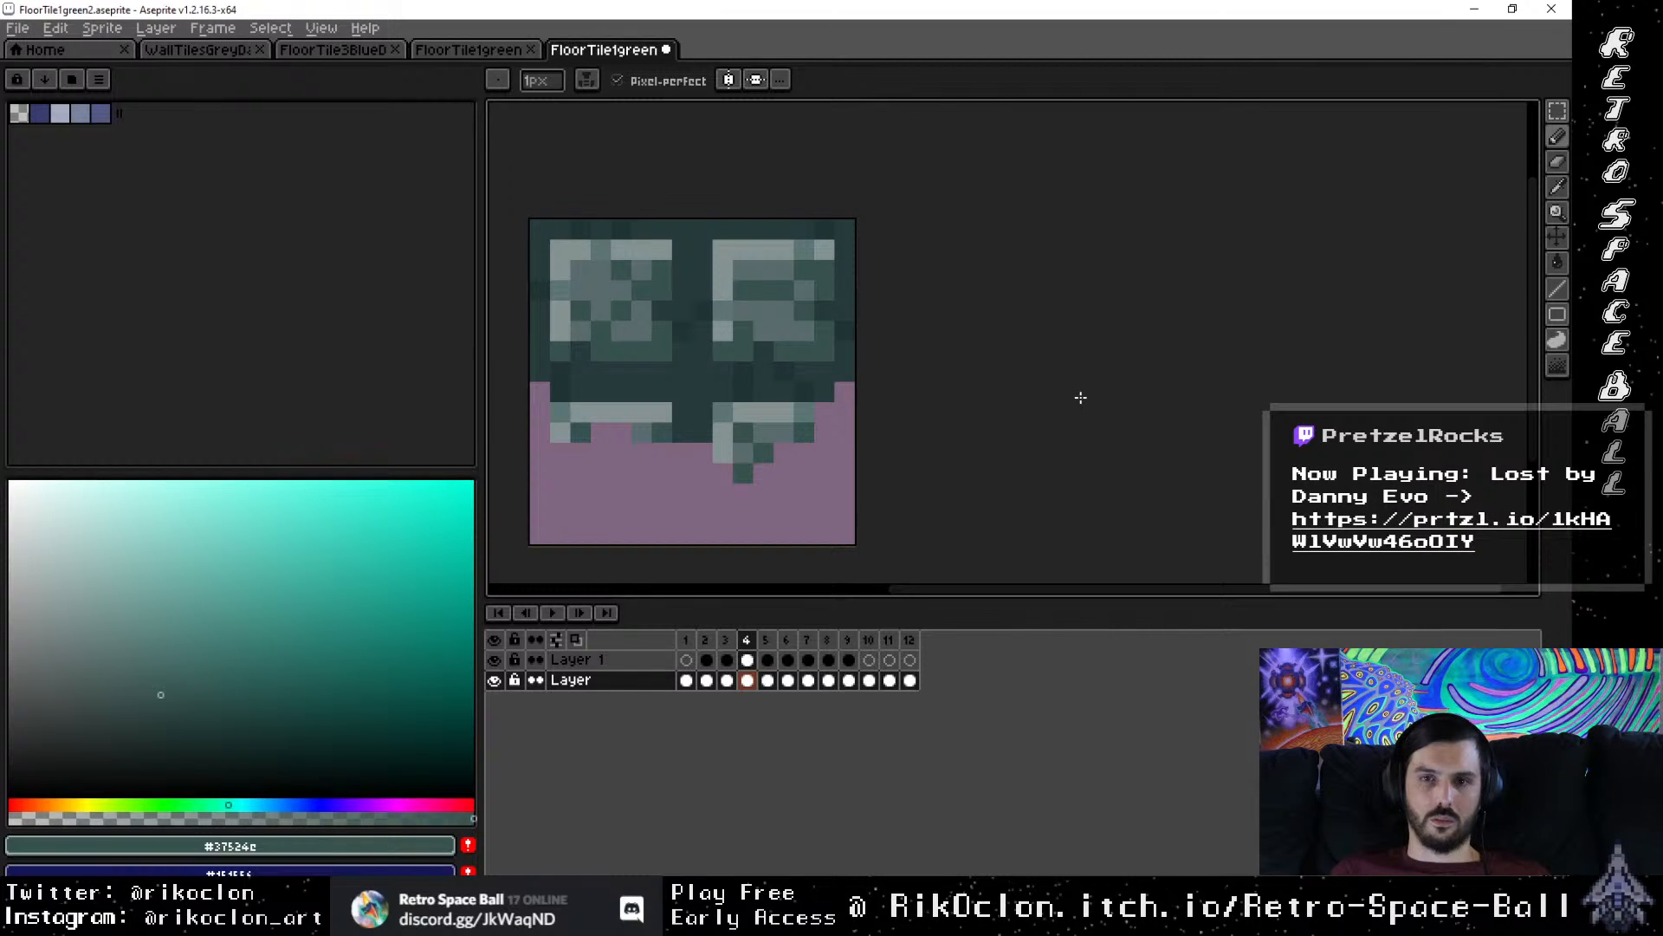
Step: Place a clean pair of tiles in the transparent upper half of frame 5 on the base layer
{"action": "left_click", "coordinate": [764, 643]}
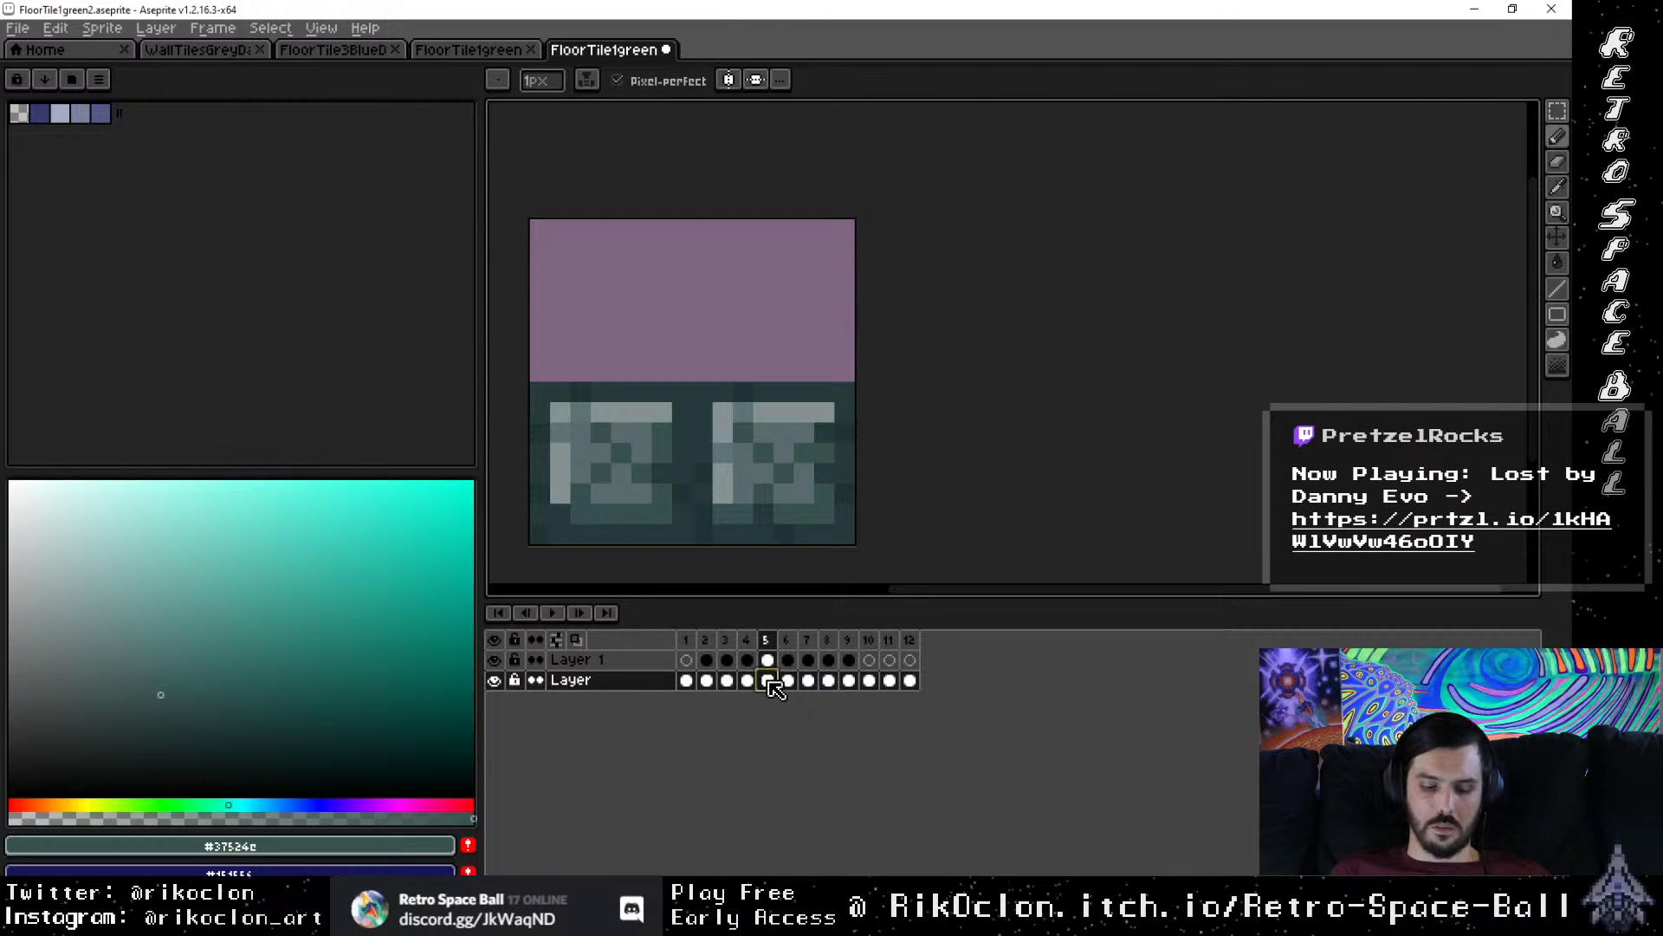
{"action": "key", "text": "m"}
{"action": "left_click_drag", "start_coordinate": [530, 383], "coordinate": [846, 363]}
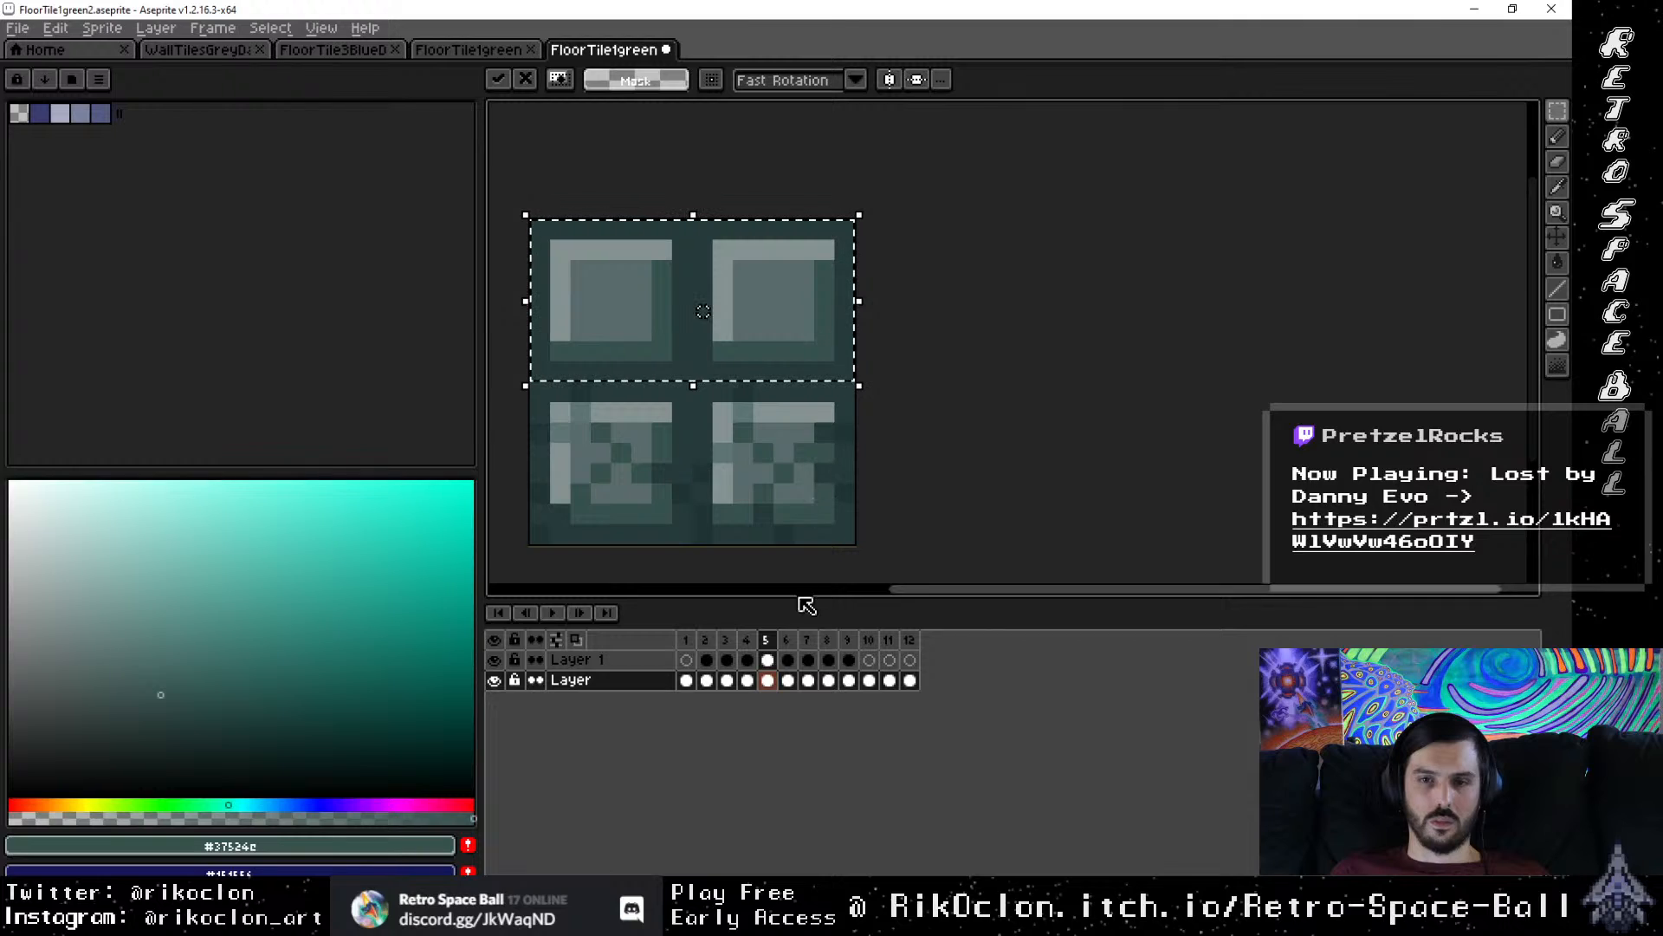
Step: Erase most of frame 5's upper tile pair with the 1 px eraser, leaving jagged remnants above the grout
{"action": "key", "text": "b"}
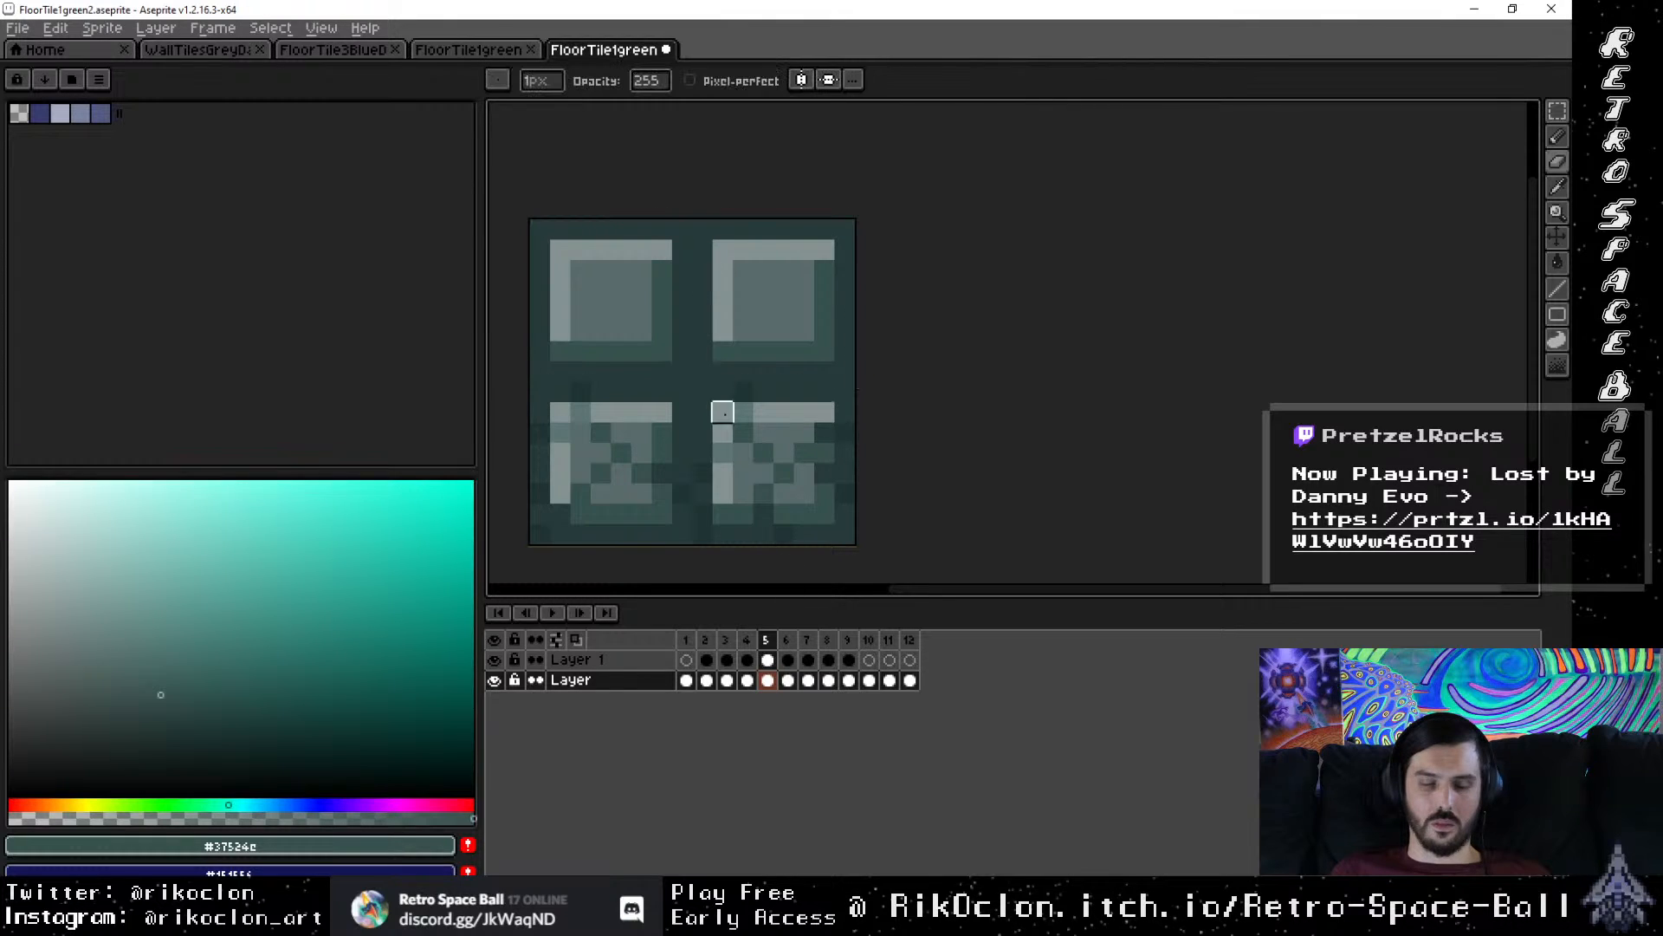
{"action": "mouse_move", "coordinate": [540, 372]}
{"action": "left_mouse_down"}
{"action": "mouse_move", "coordinate": [601, 310]}
{"action": "mouse_move", "coordinate": [641, 351]}
{"action": "mouse_move", "coordinate": [661, 351]}
{"action": "mouse_move", "coordinate": [682, 310]}
{"action": "mouse_move", "coordinate": [743, 351]}
{"action": "mouse_move", "coordinate": [763, 331]}
{"action": "mouse_move", "coordinate": [845, 372]}
{"action": "left_mouse_up"}
{"action": "mouse_move", "coordinate": [845, 311]}
{"action": "left_mouse_down"}
{"action": "mouse_move", "coordinate": [844, 351]}
{"action": "mouse_move", "coordinate": [844, 230]}
{"action": "mouse_move", "coordinate": [540, 230]}
{"action": "mouse_move", "coordinate": [539, 351]}
{"action": "mouse_move", "coordinate": [621, 249]}
{"action": "mouse_move", "coordinate": [560, 270]}
{"action": "mouse_move", "coordinate": [560, 310]}
{"action": "mouse_move", "coordinate": [560, 229]}
{"action": "mouse_move", "coordinate": [641, 331]}
{"action": "mouse_move", "coordinate": [661, 270]}
{"action": "mouse_move", "coordinate": [661, 310]}
{"action": "mouse_move", "coordinate": [641, 249]}
{"action": "mouse_move", "coordinate": [600, 229]}
{"action": "mouse_move", "coordinate": [701, 310]}
{"action": "mouse_move", "coordinate": [682, 290]}
{"action": "mouse_move", "coordinate": [682, 229]}
{"action": "mouse_move", "coordinate": [701, 289]}
{"action": "mouse_move", "coordinate": [722, 310]}
{"action": "mouse_move", "coordinate": [722, 270]}
{"action": "mouse_move", "coordinate": [743, 331]}
{"action": "mouse_move", "coordinate": [742, 249]}
{"action": "mouse_move", "coordinate": [783, 310]}
{"action": "mouse_move", "coordinate": [764, 249]}
{"action": "mouse_move", "coordinate": [823, 310]}
{"action": "mouse_move", "coordinate": [783, 249]}
{"action": "mouse_move", "coordinate": [845, 331]}
{"action": "left_mouse_up"}
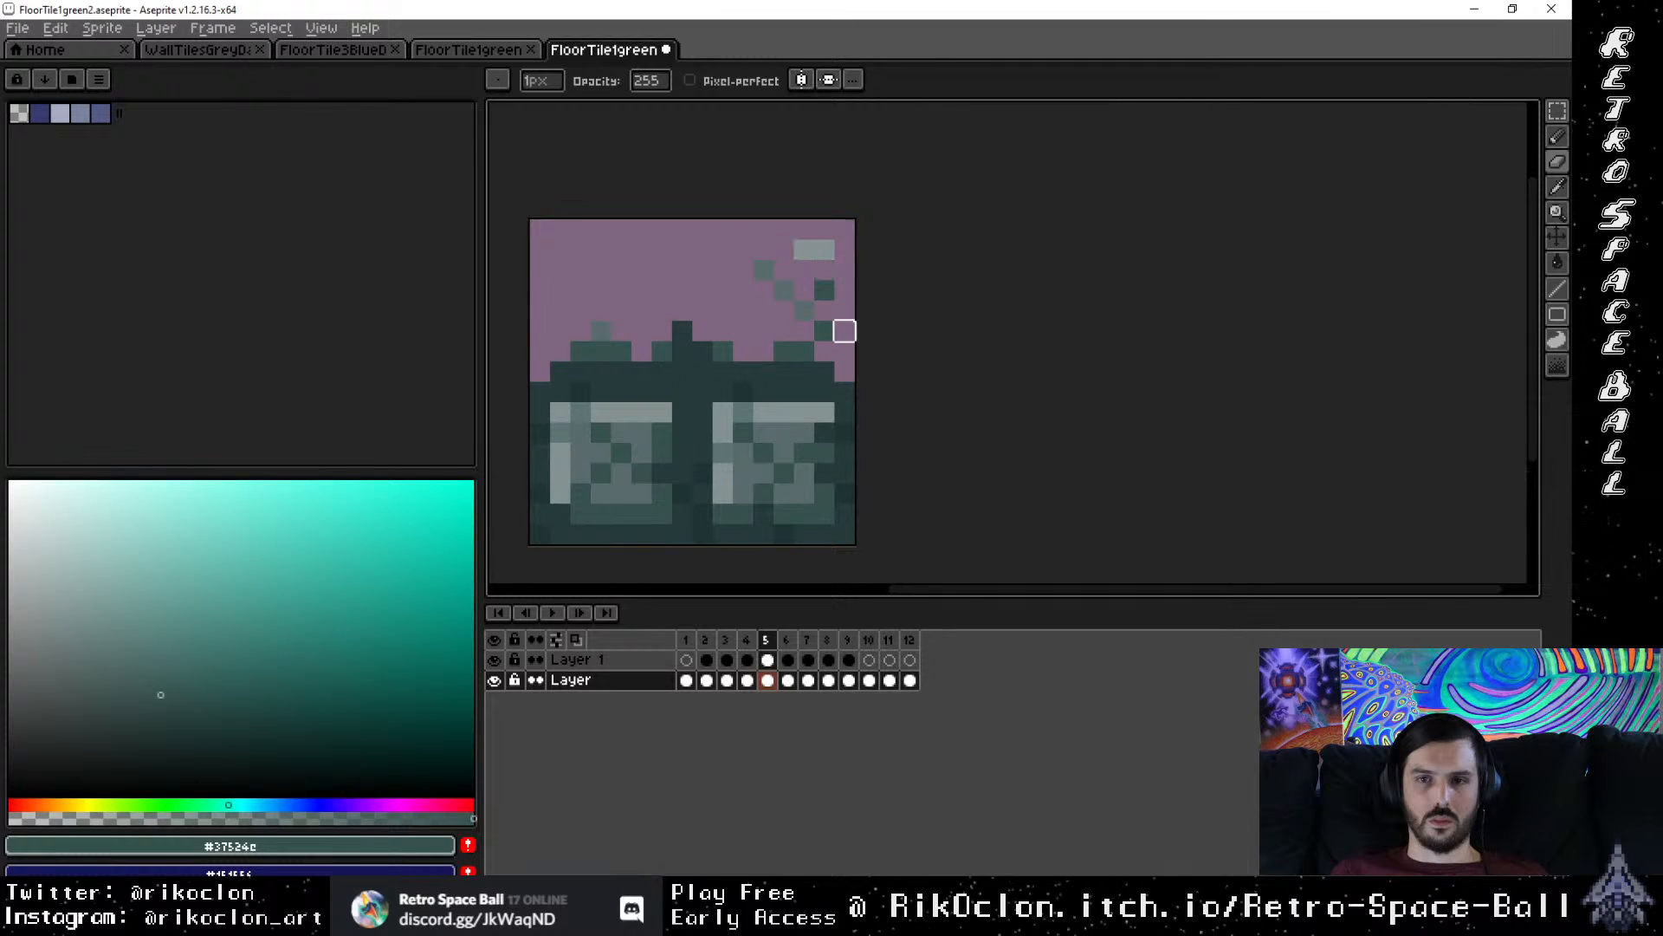
{"action": "left_click_drag", "start_coordinate": [743, 249], "coordinate": [803, 250]}
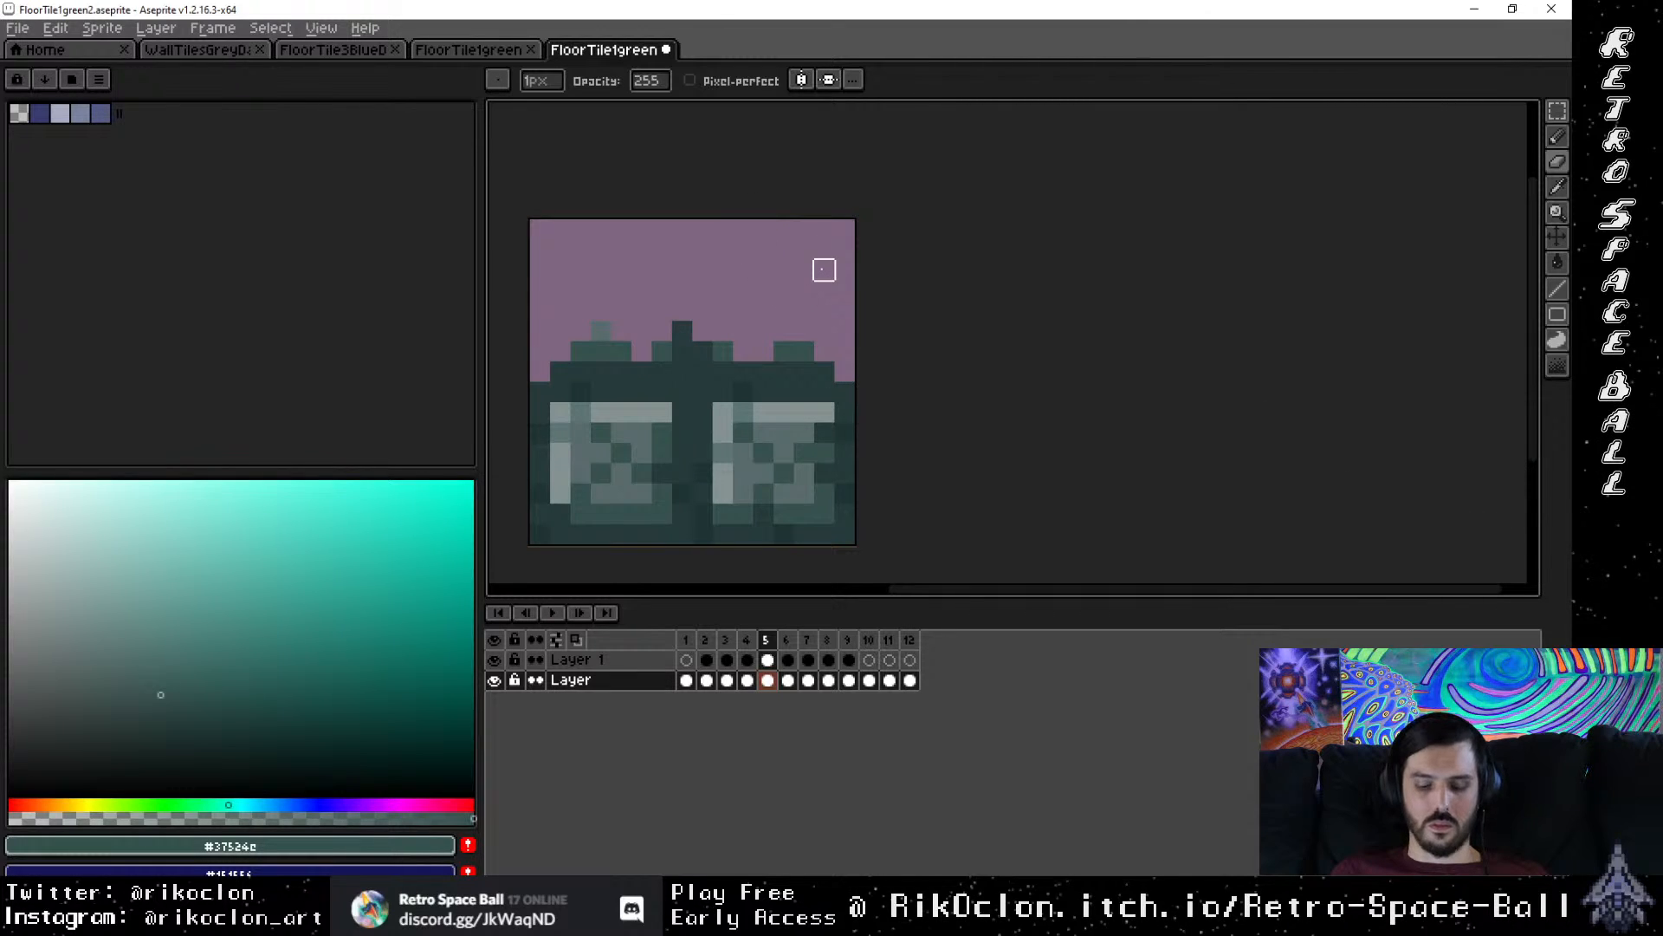
Step: Sample #203434 and paint crack pixels in the dark grout along frame 5's broken edge
{"action": "key", "text": "i"}
{"action": "left_click", "coordinate": [754, 382]}
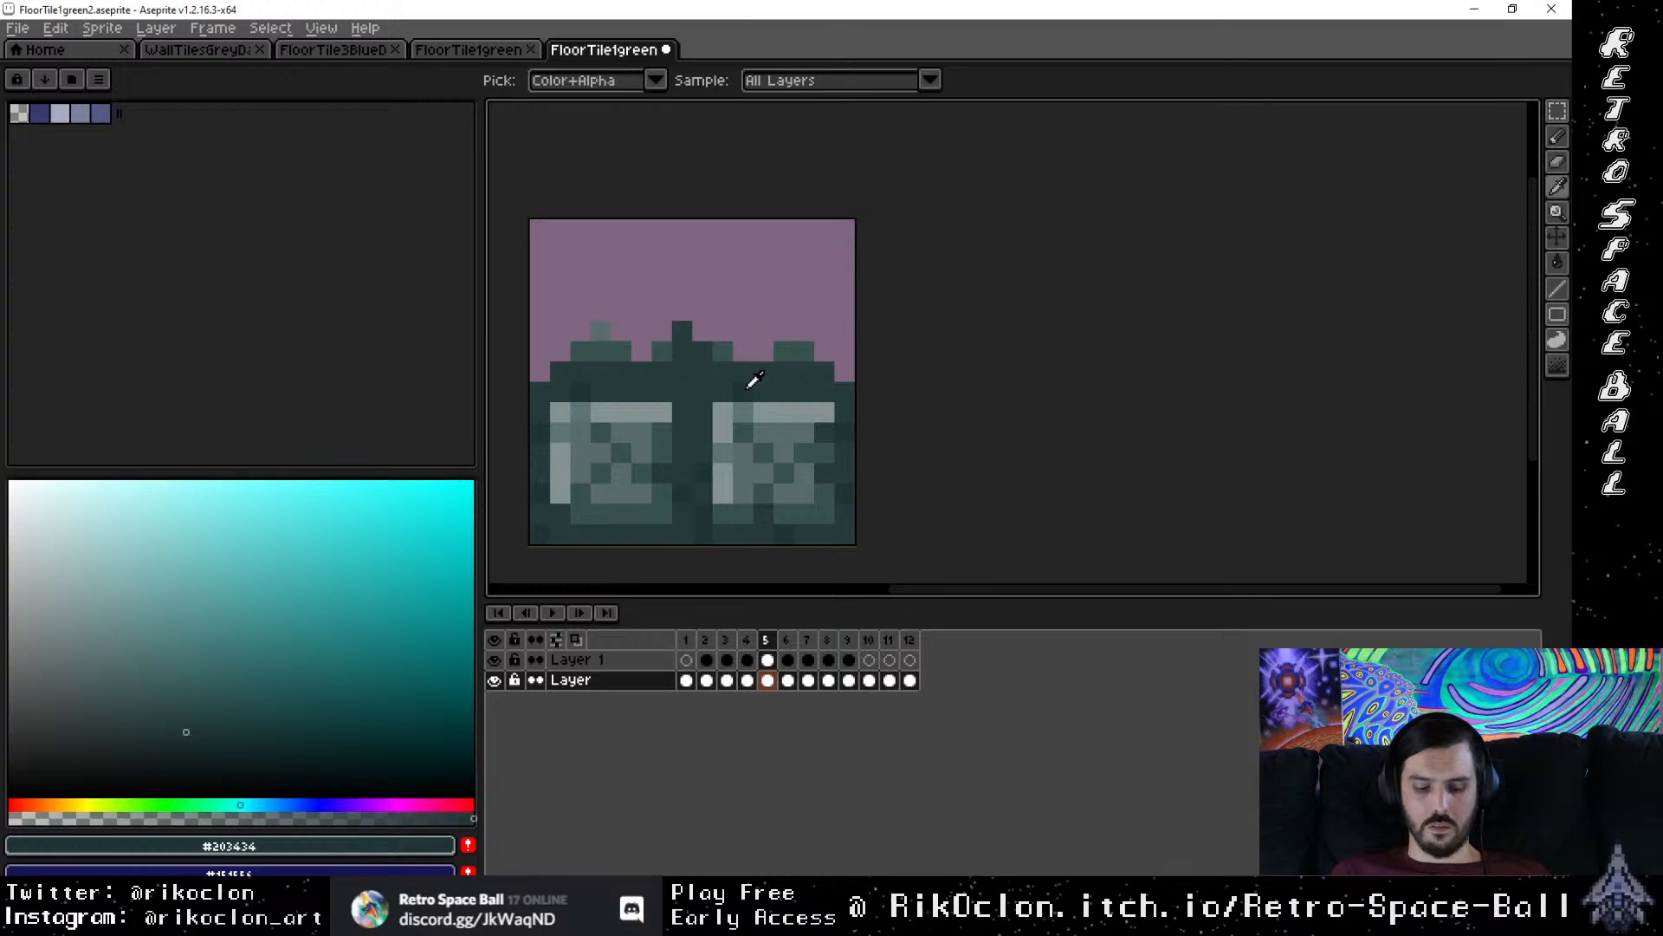
{"action": "key", "text": "m"}
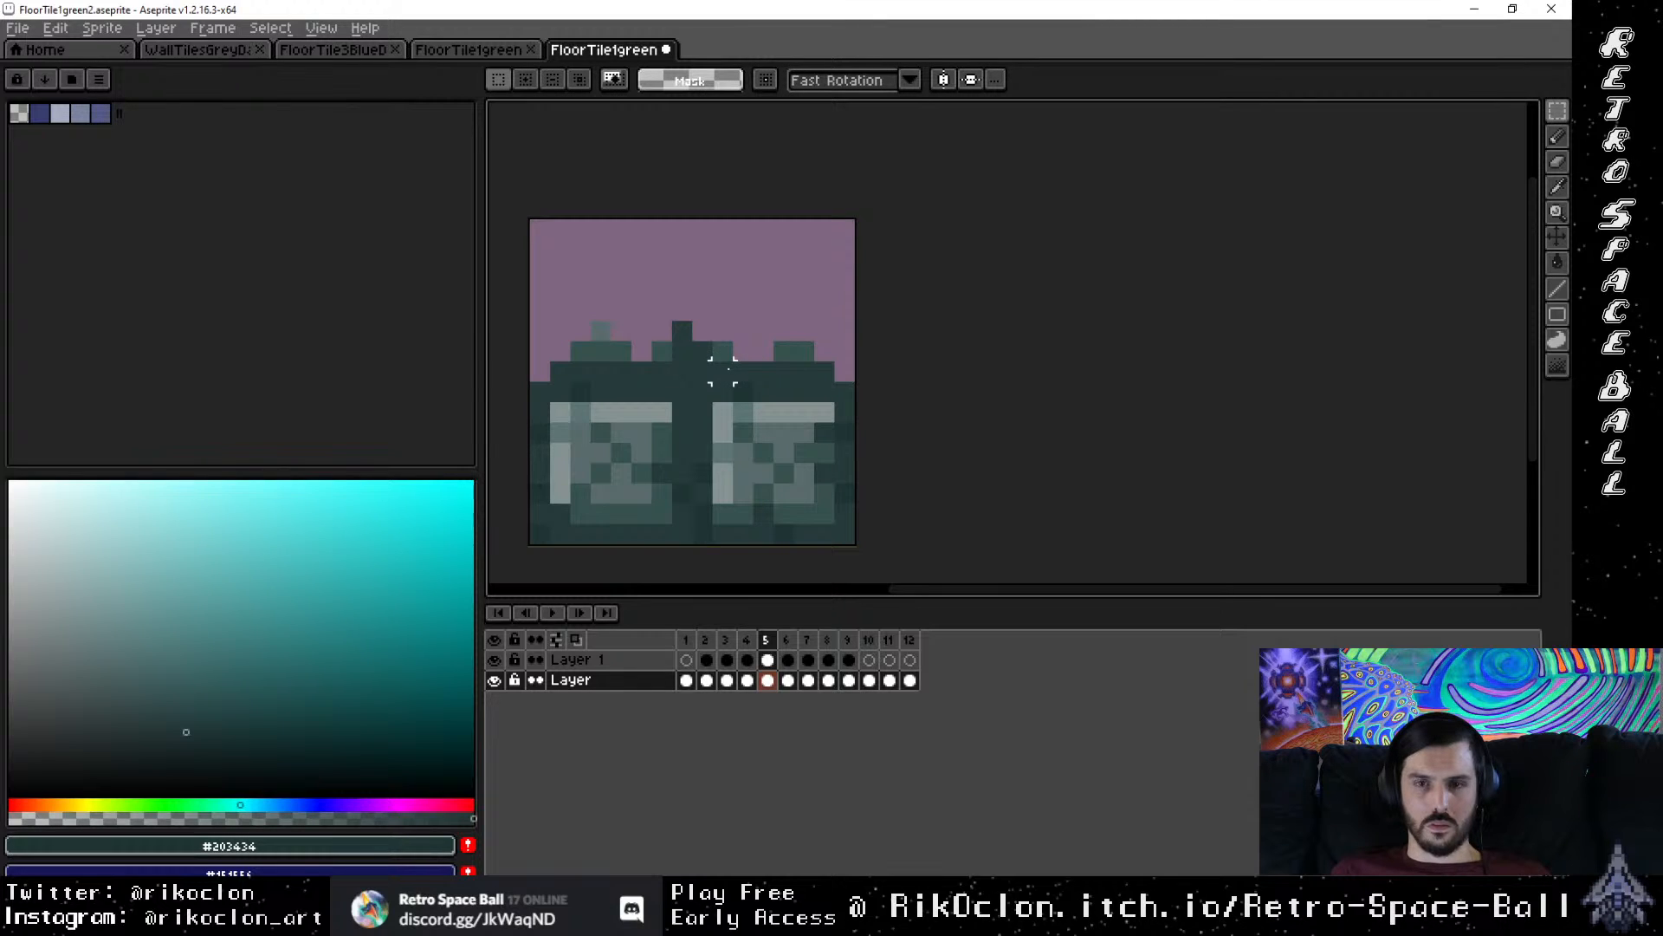
{"action": "key", "text": "i"}
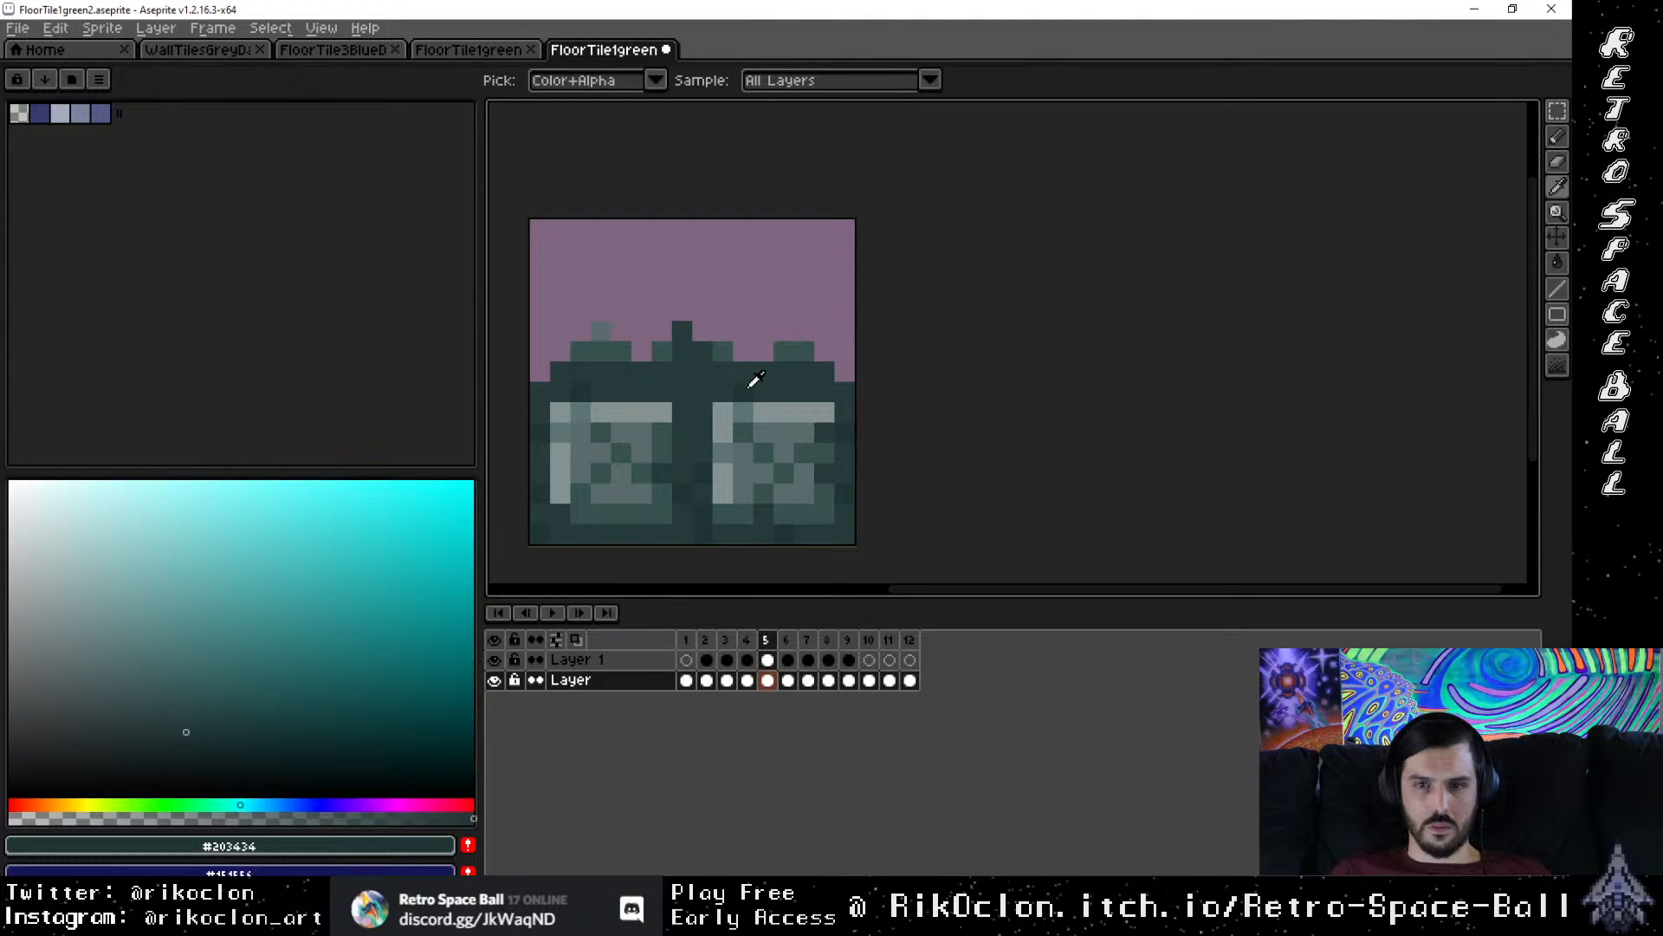
{"action": "key", "text": "b"}
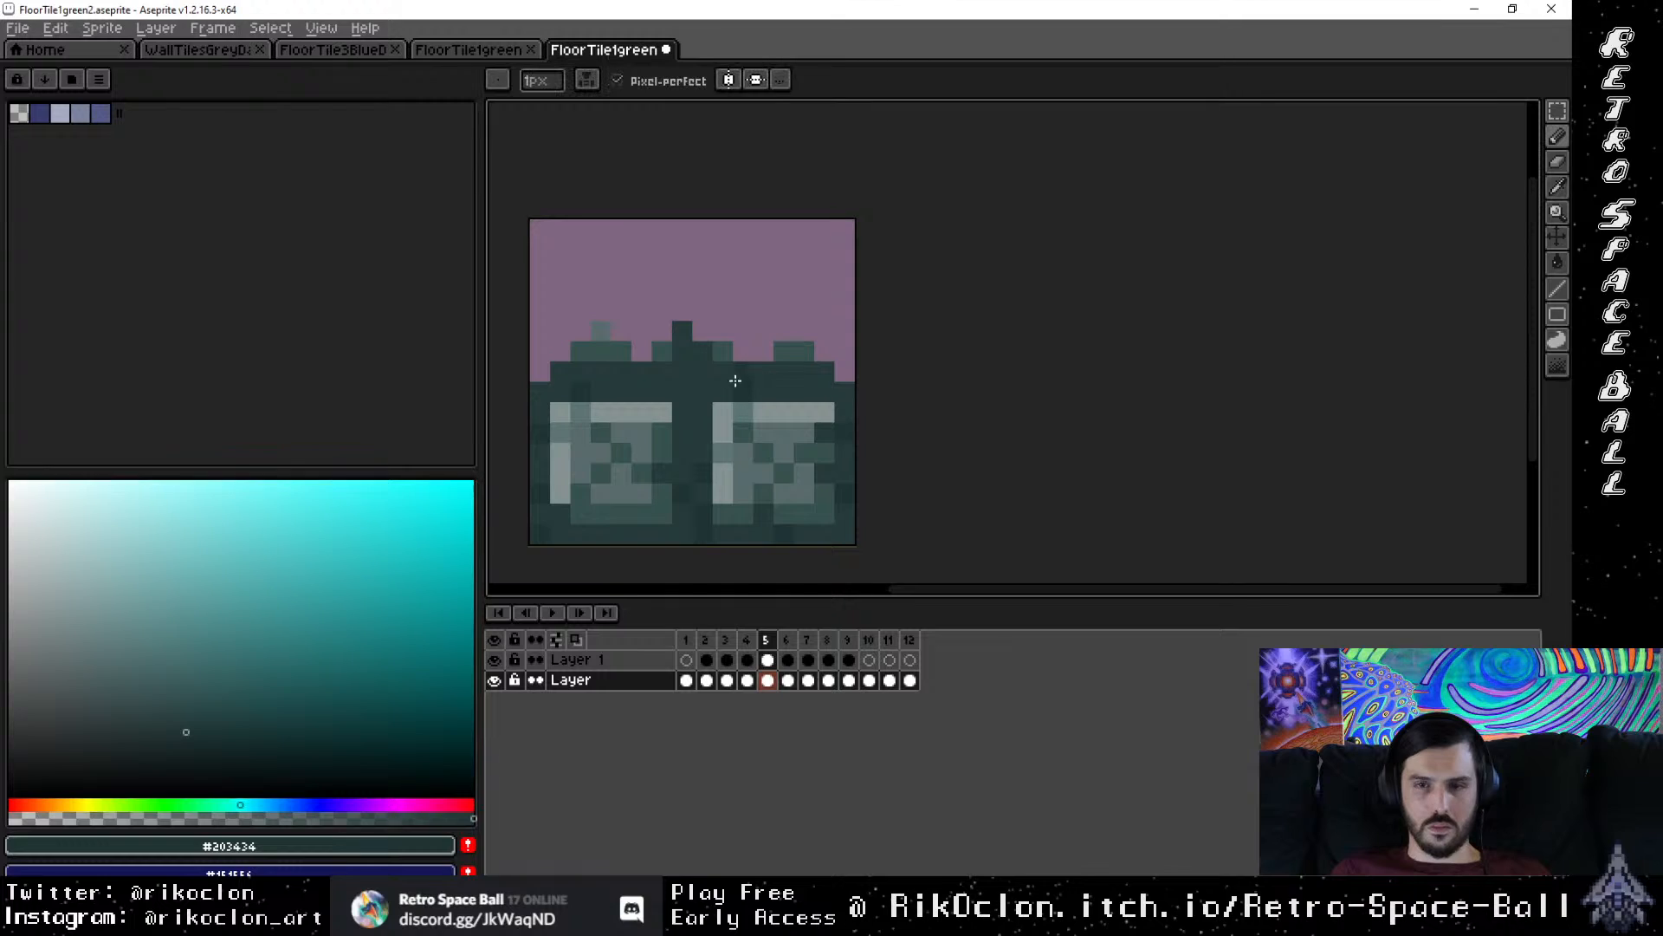
{"action": "left_click", "coordinate": [732, 344]}
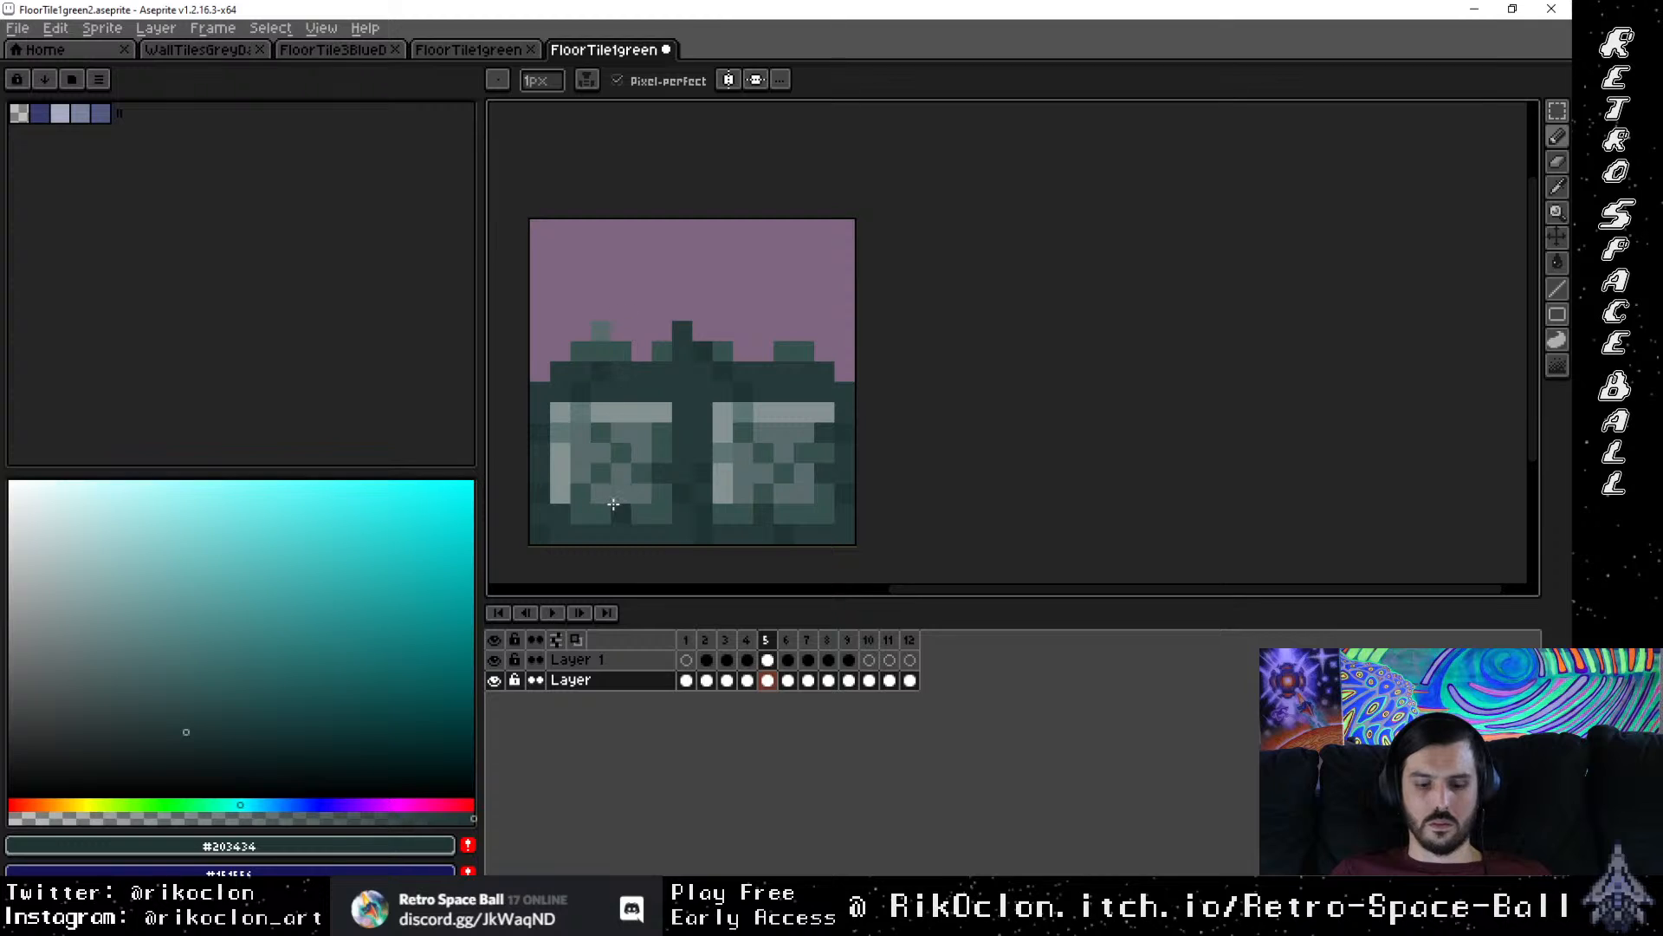
Step: Darken single pixels of frame 5's tile remnants with #243b3b and add further #203434 cracks in the grout
{"action": "key", "text": "i"}
{"action": "left_click", "coordinate": [663, 459]}
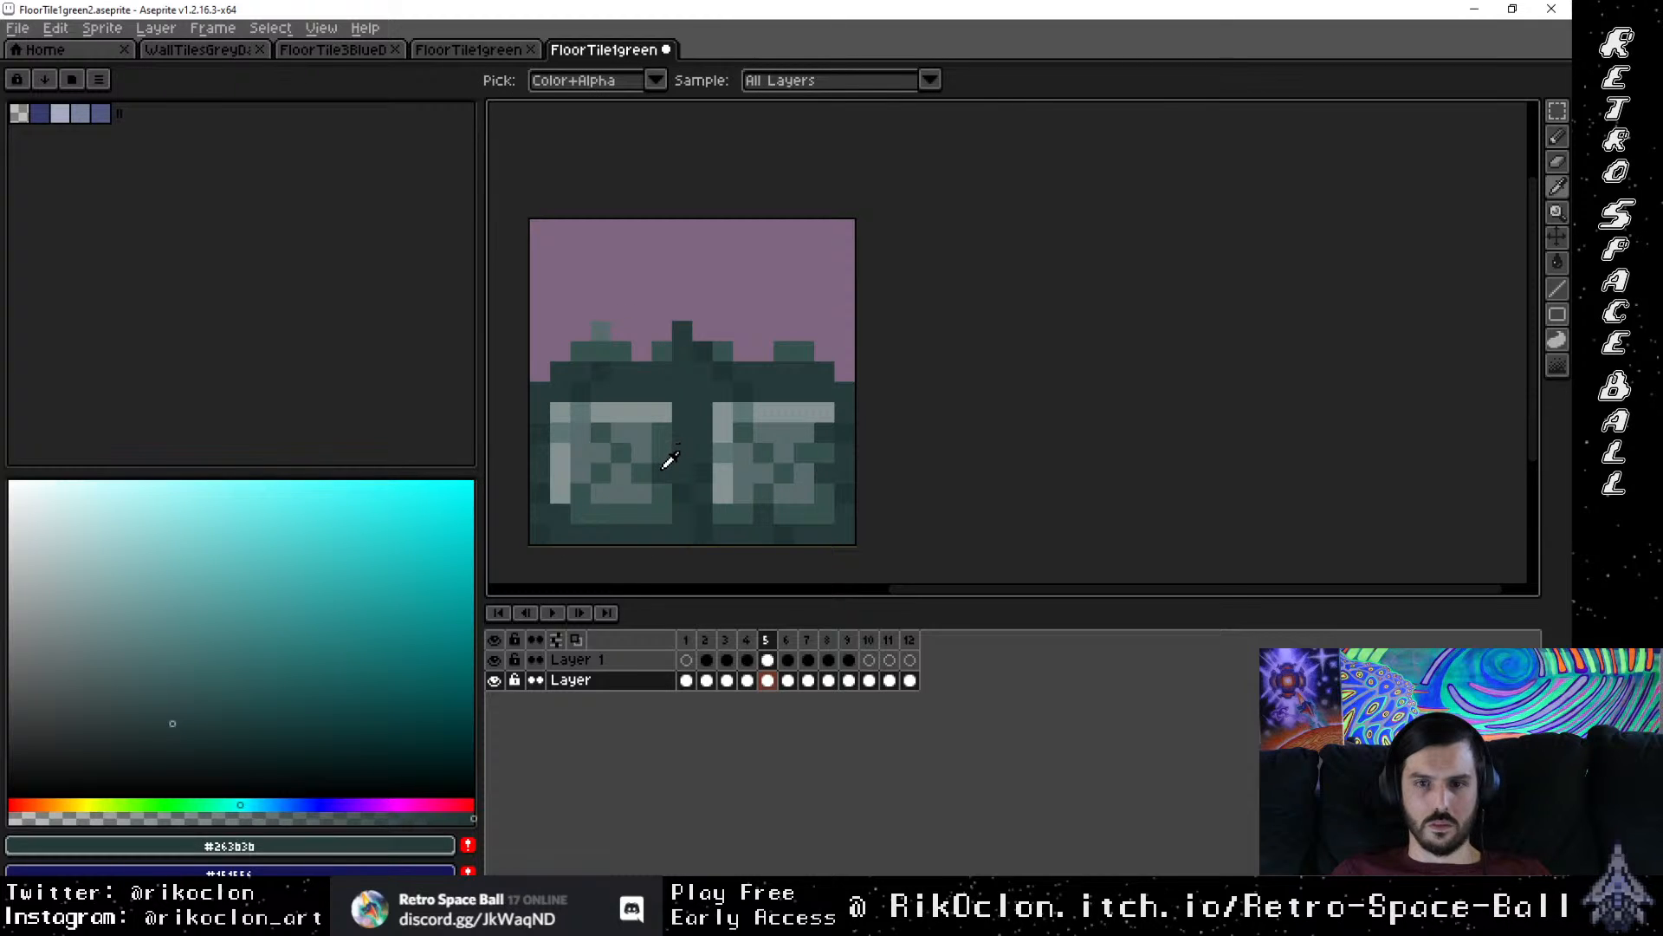
{"action": "key", "text": "b"}
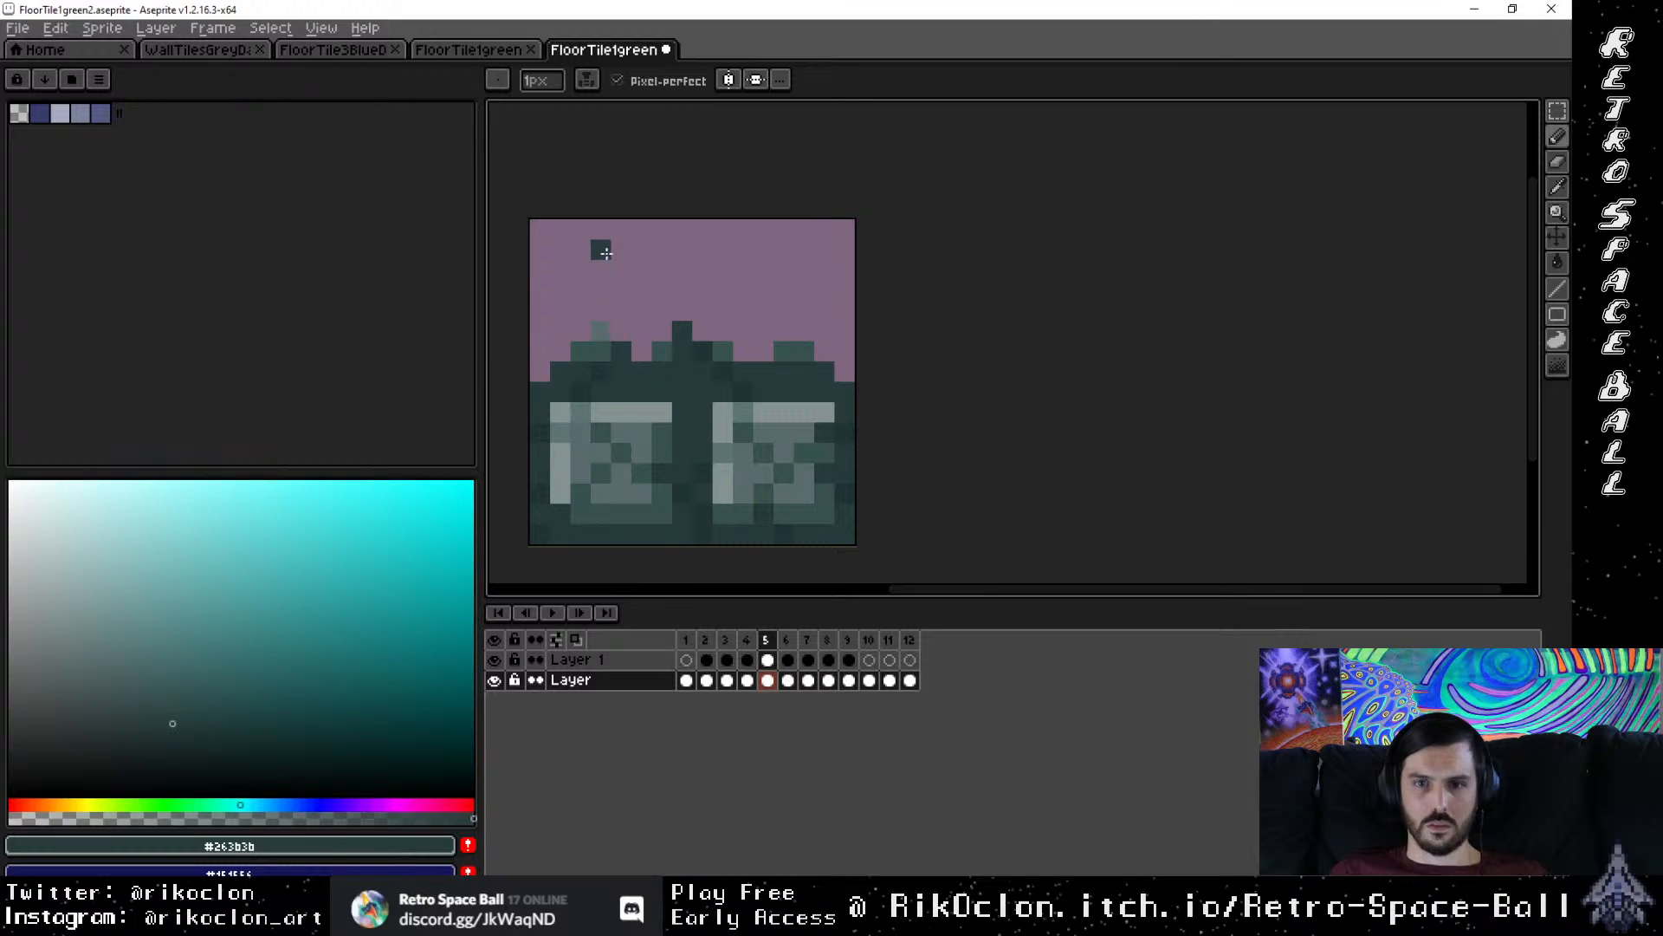
{"action": "left_click_drag", "start_coordinate": [723, 353], "coordinate": [722, 339]}
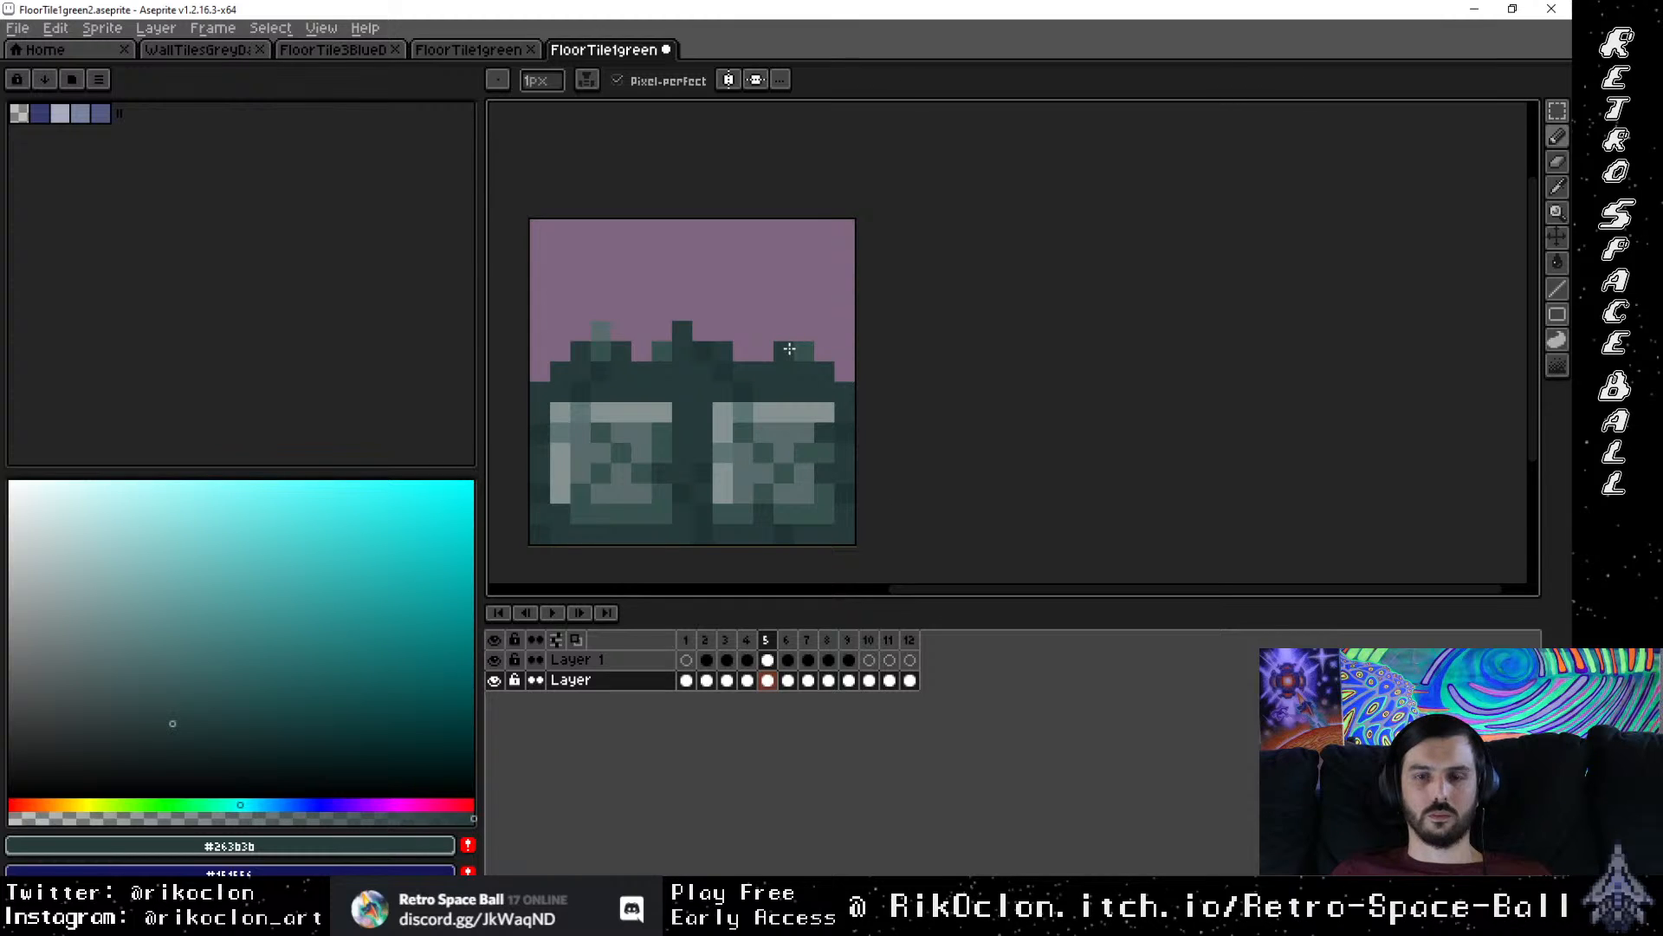
{"action": "left_click", "coordinate": [749, 382], "text": "alt"}
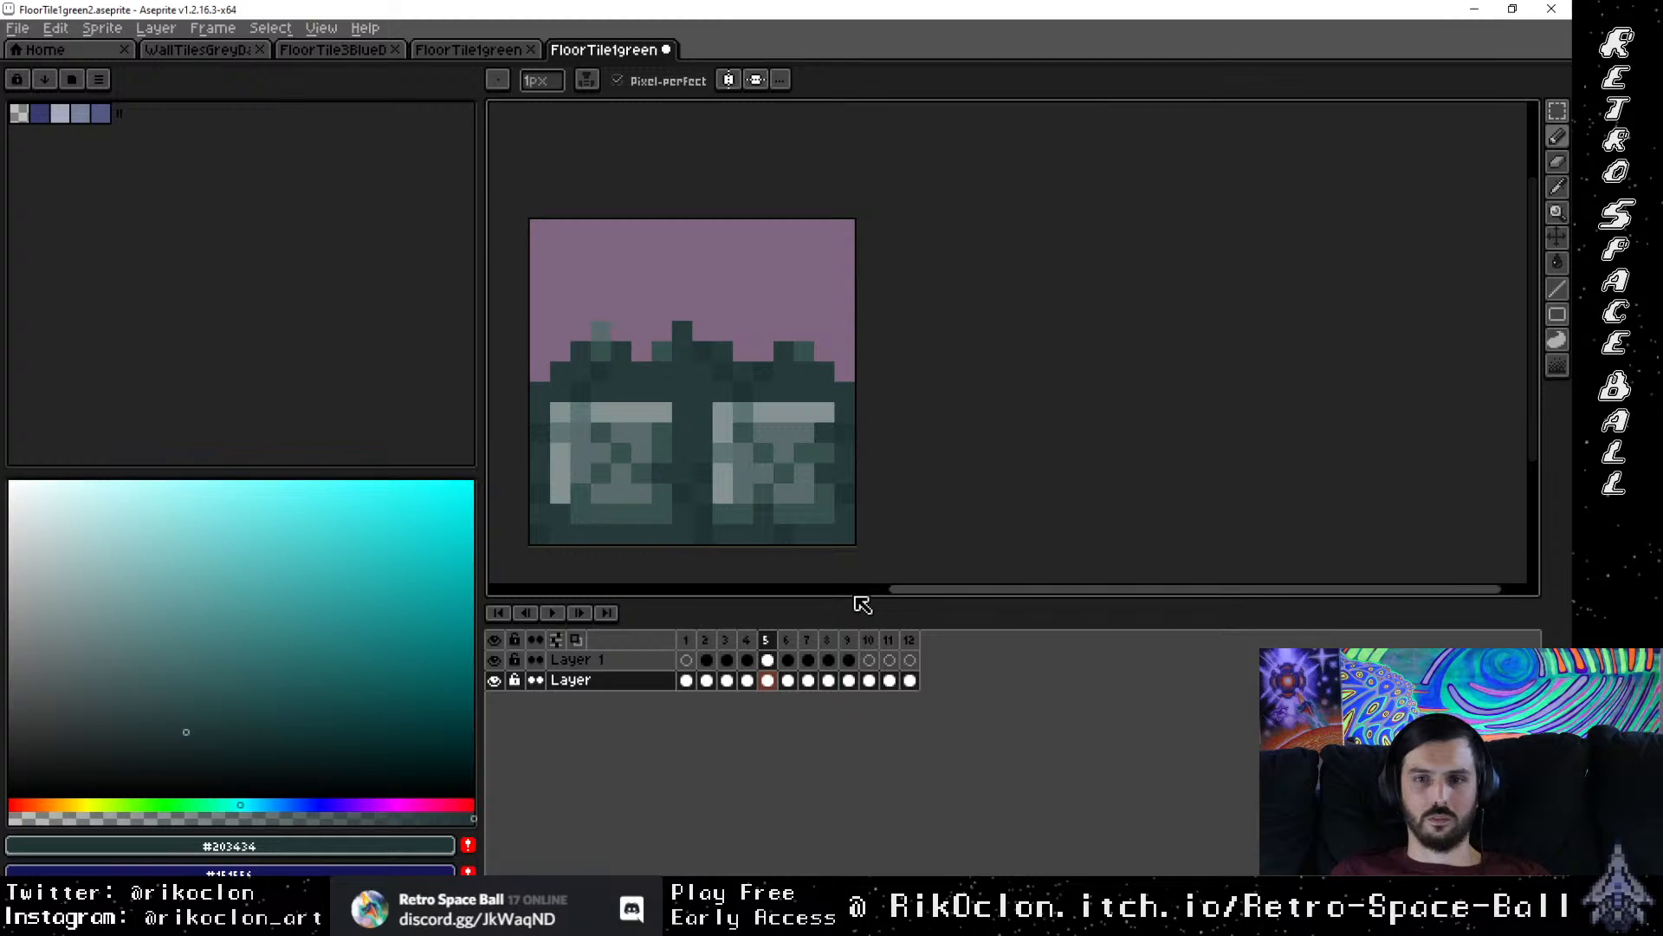
Step: Place a clean tile in the transparent lower-right quarter of frame 6 on the base layer
{"action": "left_click", "coordinate": [787, 660]}
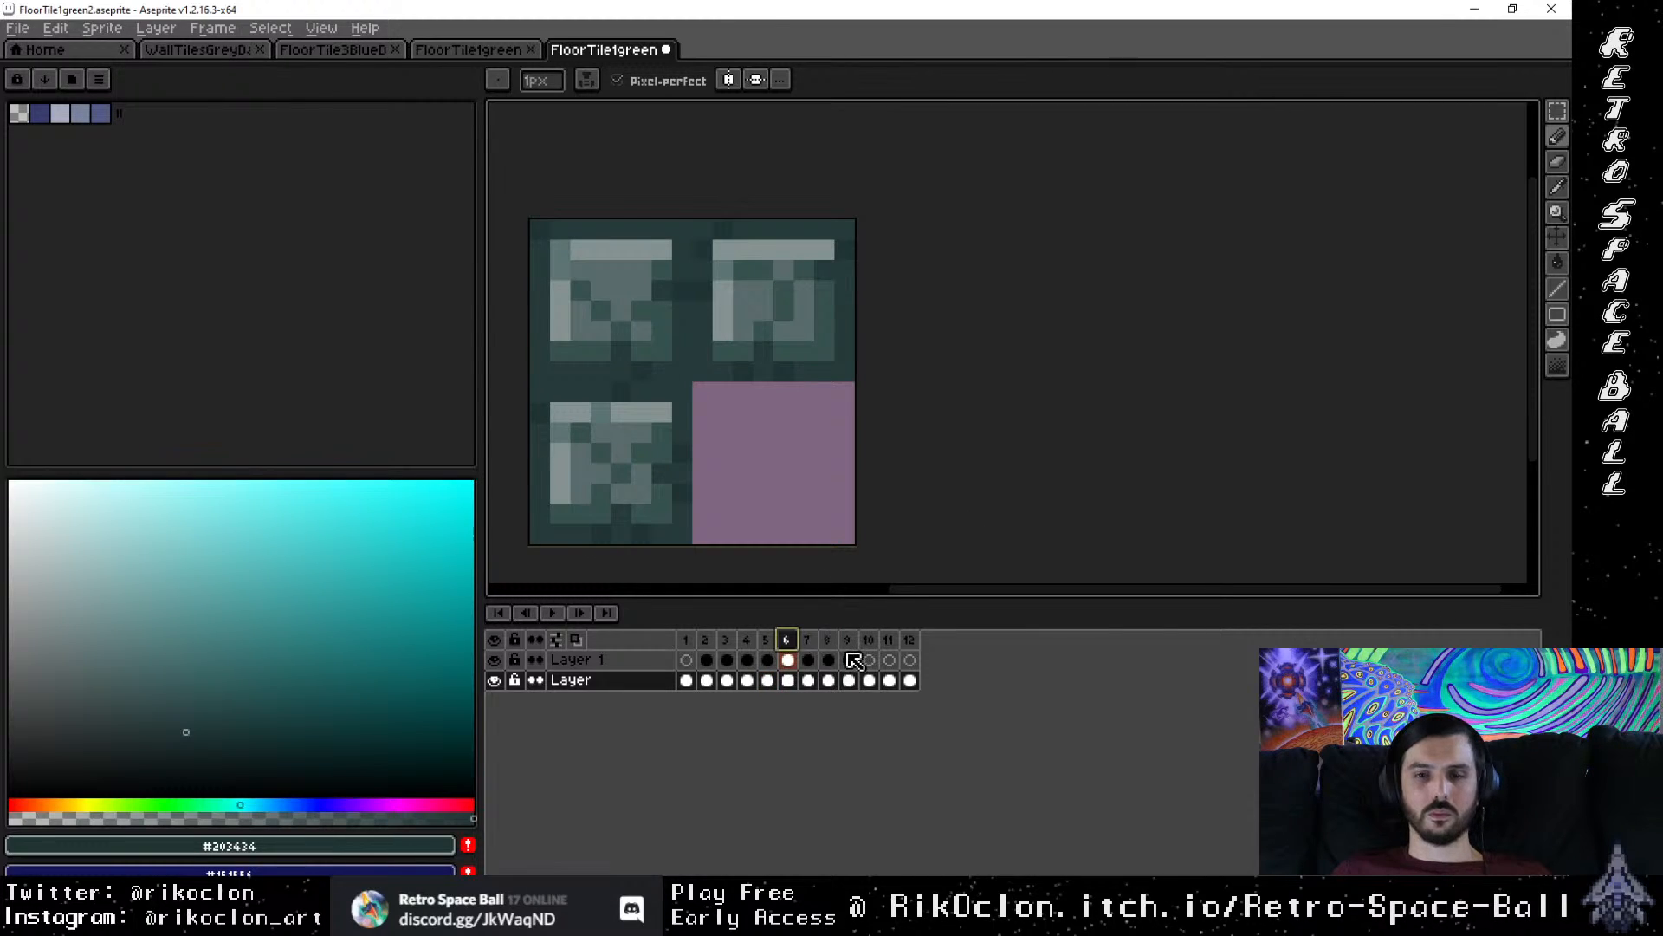
{"action": "left_click", "coordinate": [788, 681]}
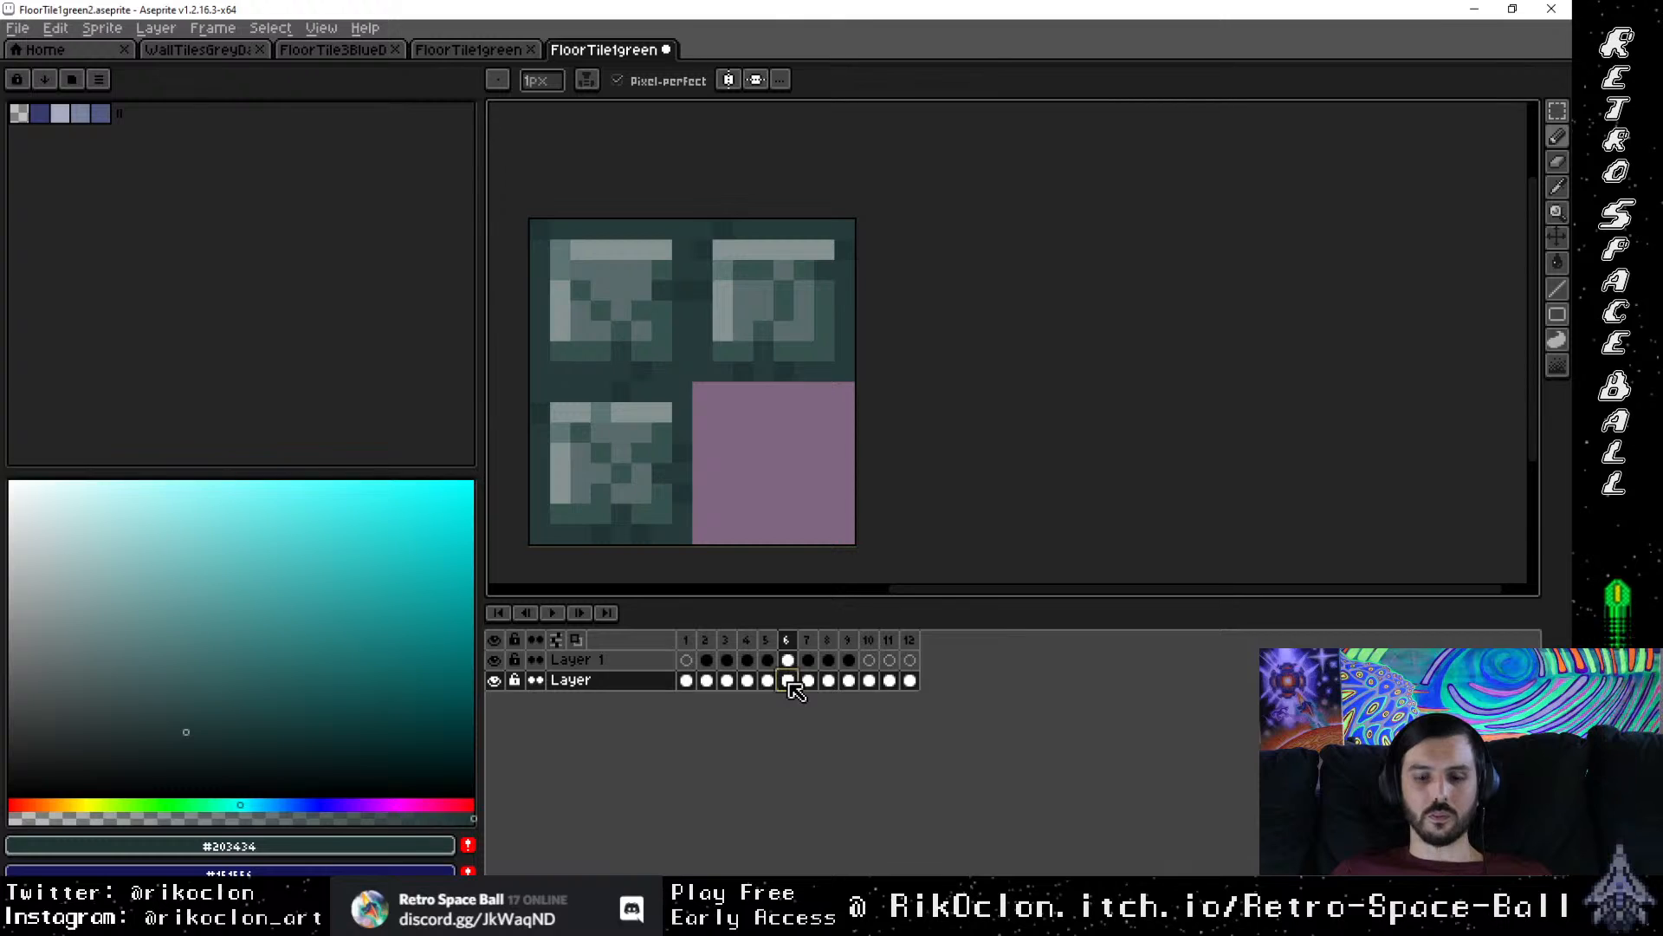
{"action": "key", "text": "m"}
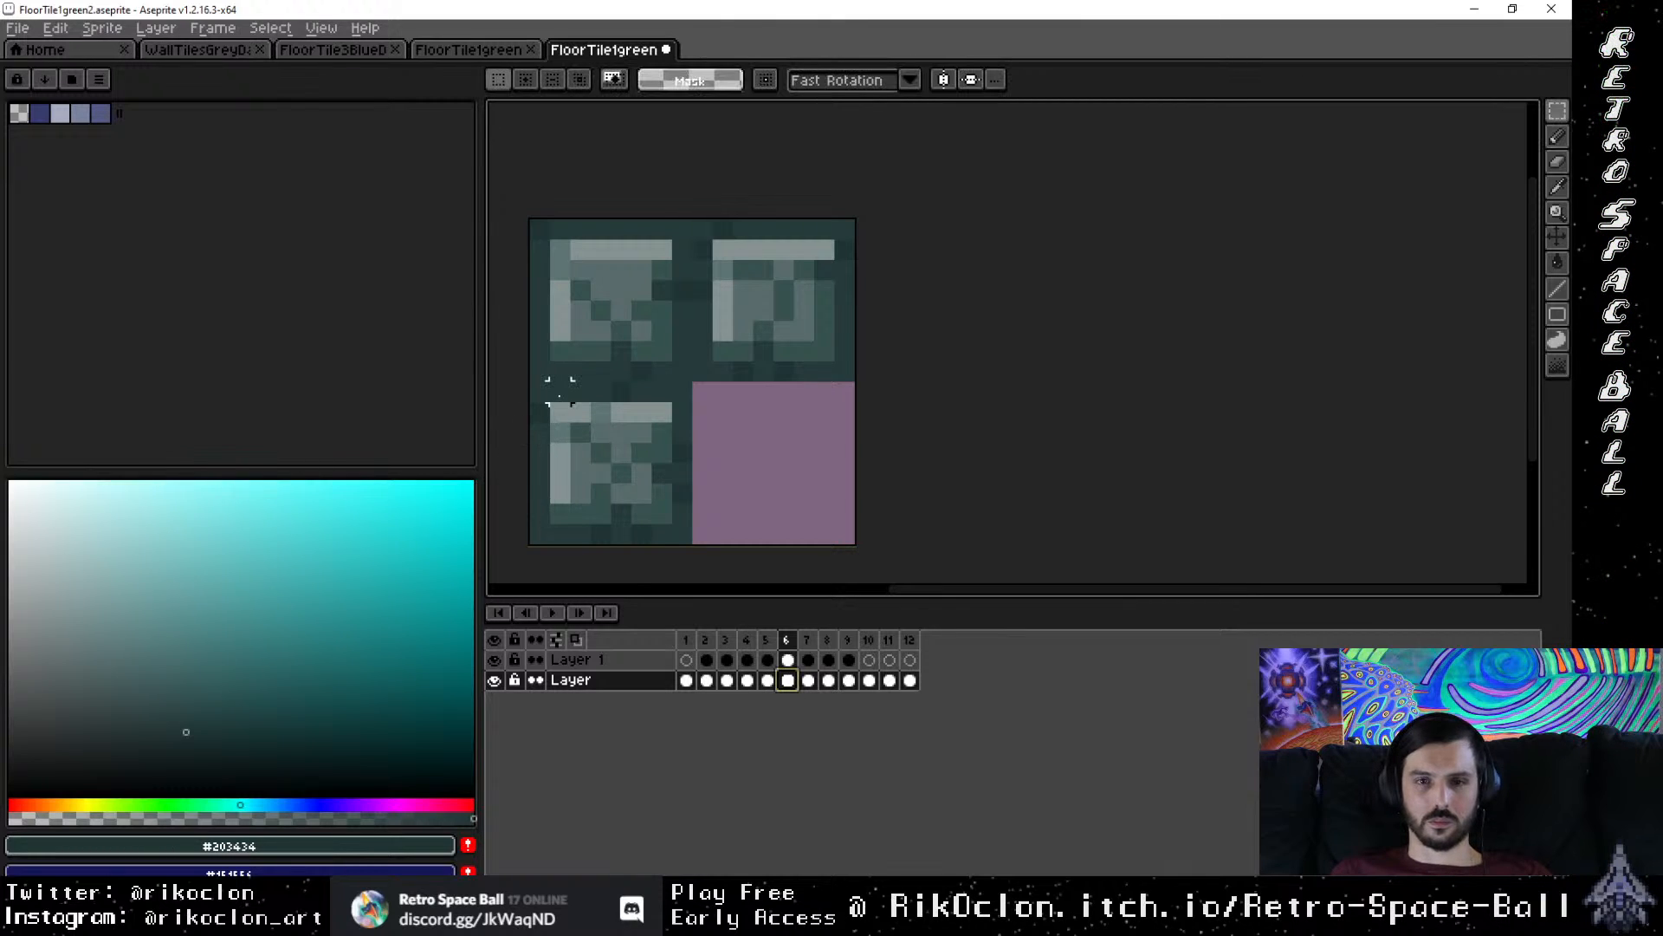
{"action": "left_click_drag", "start_coordinate": [539, 392], "coordinate": [823, 528]}
{"action": "left_click", "coordinate": [1049, 472]}
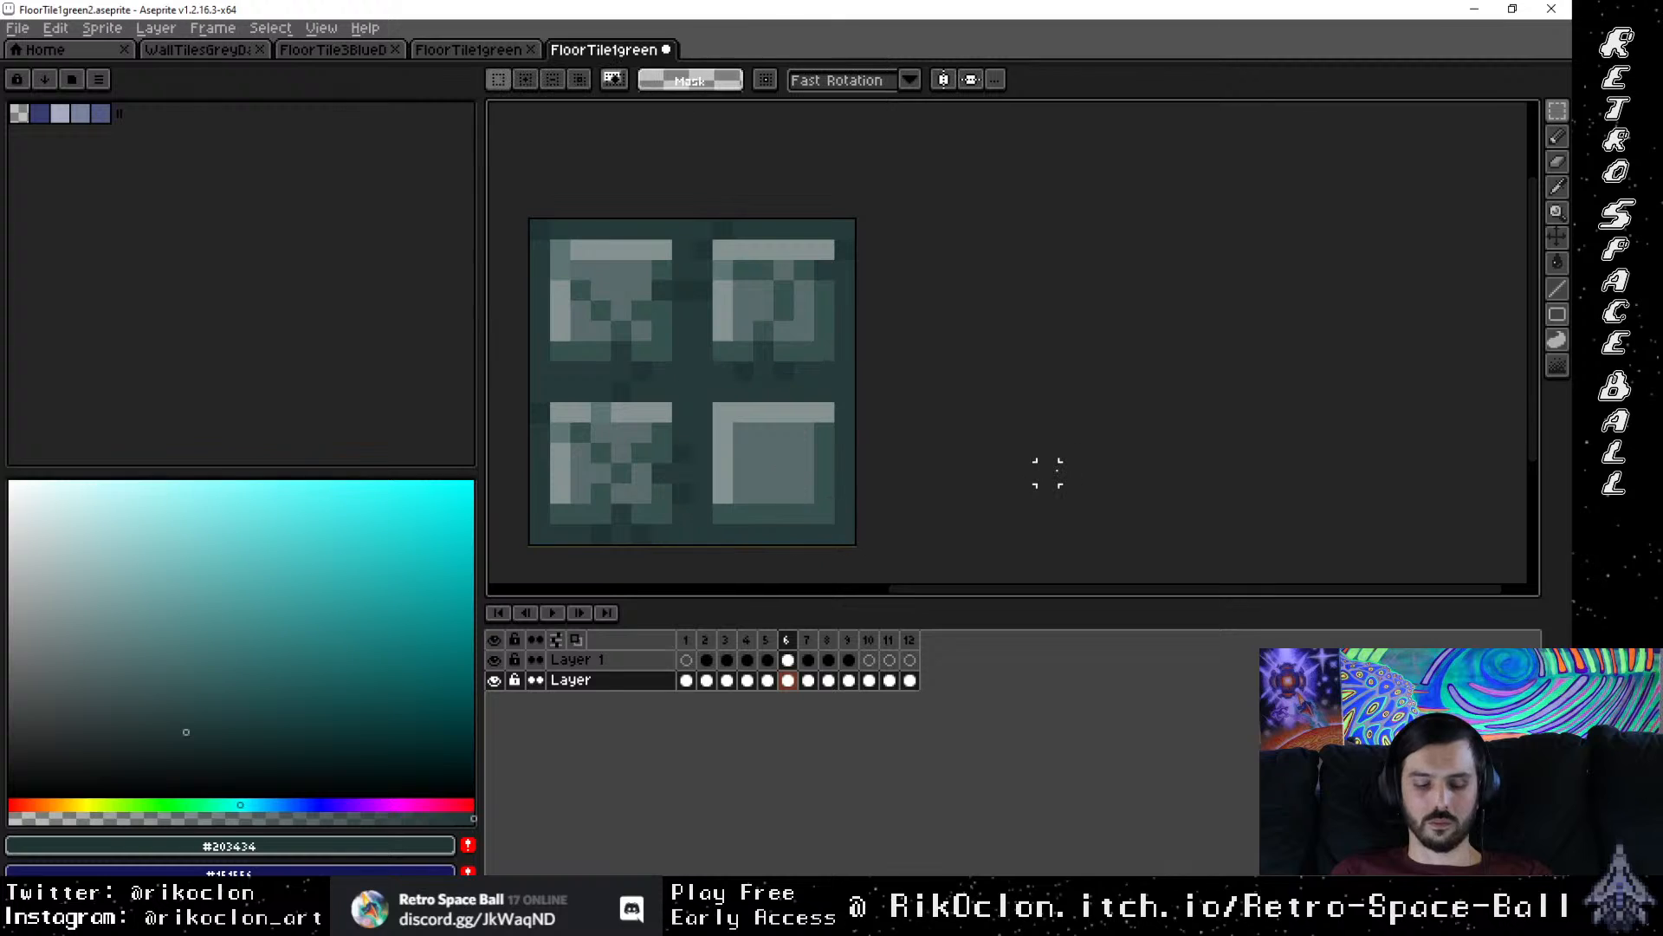
Step: Erase the new frame 6 tile diagonally toward its outer corner with the 1 px eraser, leaving a jagged upper-left remnant
{"action": "key", "text": "b"}
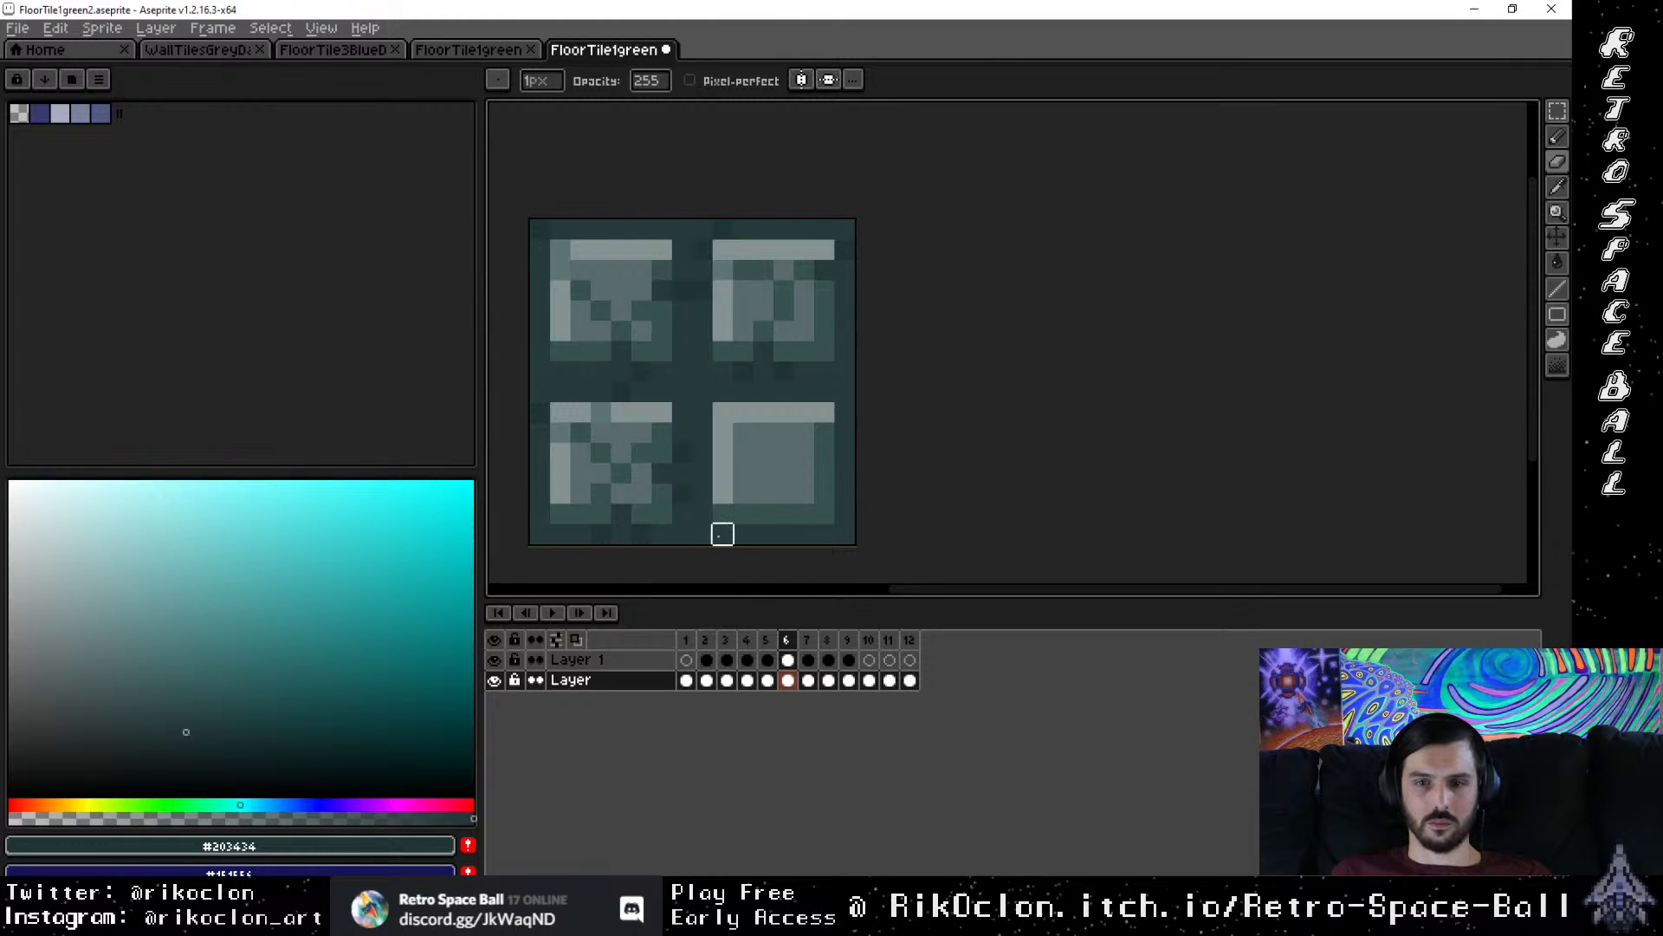
{"action": "mouse_move", "coordinate": [702, 533]}
{"action": "left_mouse_down"}
{"action": "mouse_move", "coordinate": [742, 513]}
{"action": "mouse_move", "coordinate": [722, 452]}
{"action": "left_mouse_up"}
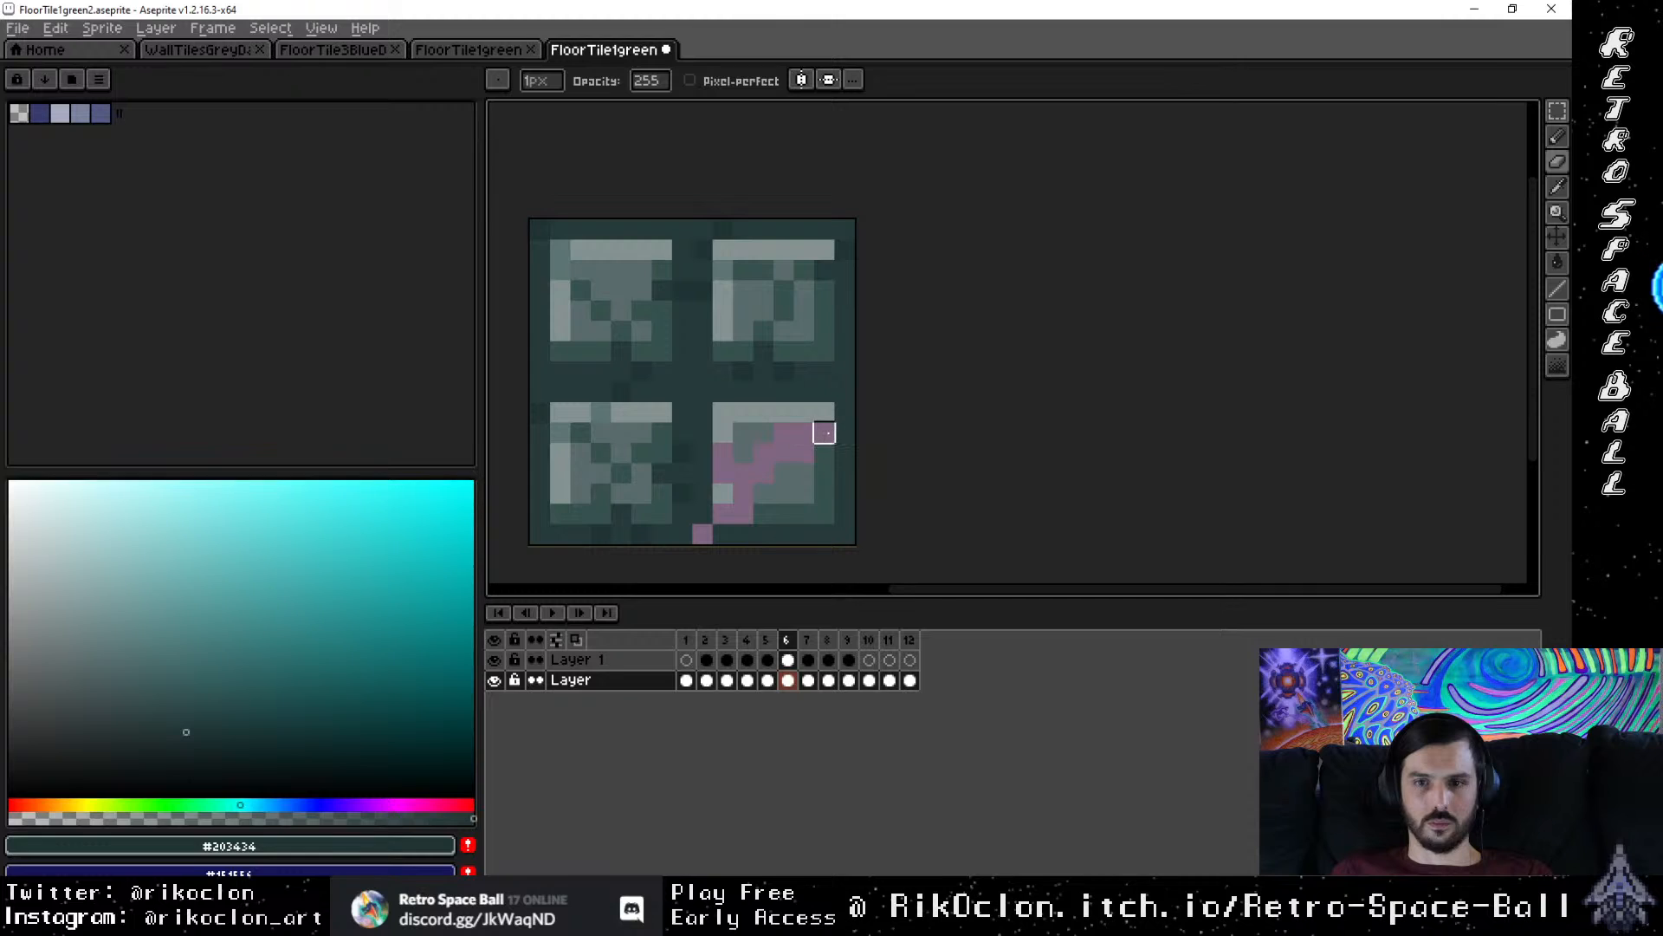
{"action": "left_click", "coordinate": [843, 413]}
{"action": "left_click", "coordinate": [824, 393]}
{"action": "key", "text": "ctrl"}
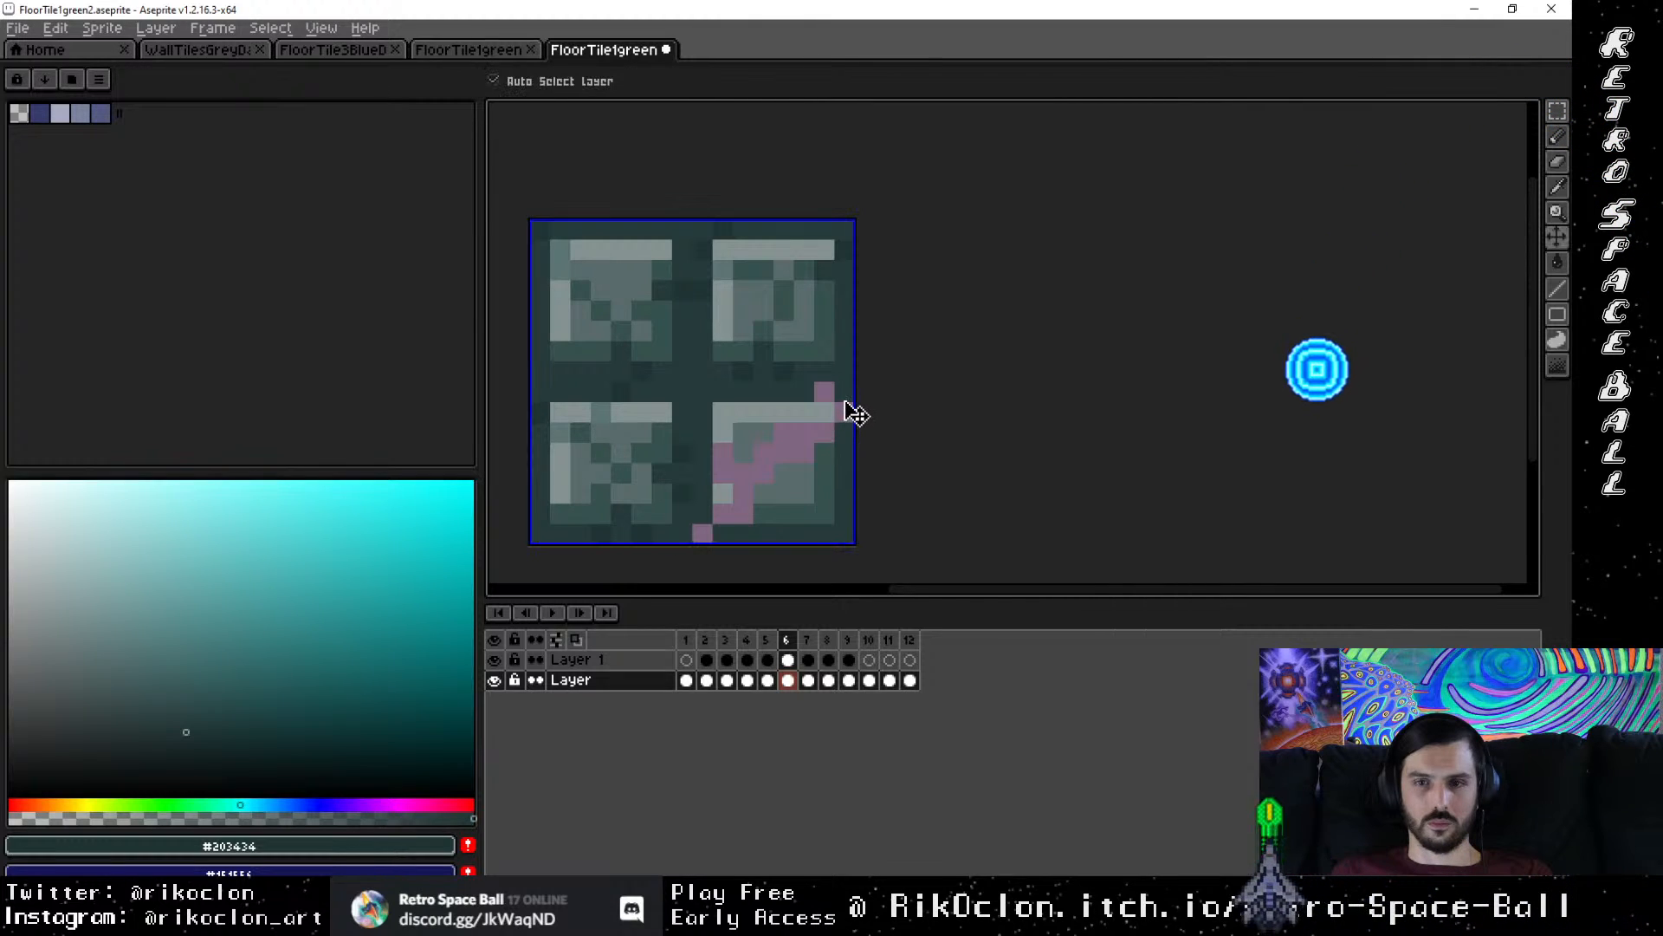
{"action": "mouse_move", "coordinate": [824, 386]}
{"action": "left_mouse_down"}
{"action": "mouse_move", "coordinate": [844, 432]}
{"action": "mouse_move", "coordinate": [844, 513]}
{"action": "mouse_move", "coordinate": [804, 514]}
{"action": "mouse_move", "coordinate": [823, 452]}
{"action": "mouse_move", "coordinate": [845, 513]}
{"action": "mouse_move", "coordinate": [743, 513]}
{"action": "mouse_move", "coordinate": [722, 533]}
{"action": "mouse_move", "coordinate": [804, 553]}
{"action": "mouse_move", "coordinate": [844, 532]}
{"action": "mouse_move", "coordinate": [783, 513]}
{"action": "mouse_move", "coordinate": [803, 473]}
{"action": "mouse_move", "coordinate": [762, 494]}
{"action": "left_mouse_up"}
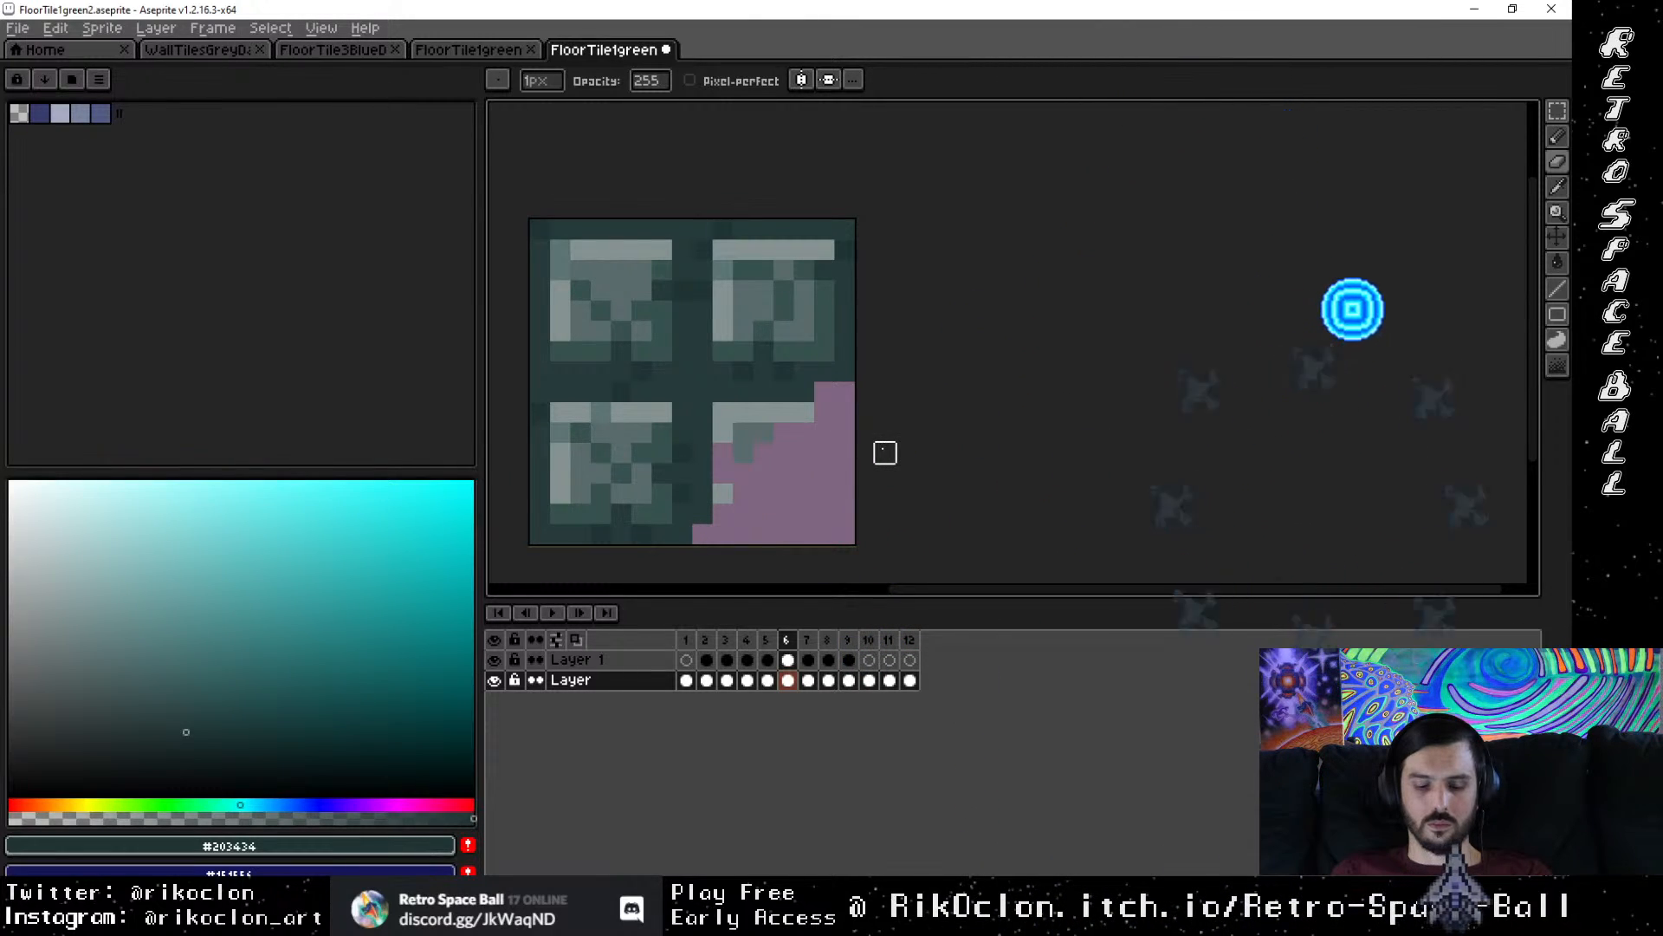
Step: Sample #5c7573 from an intact tile and tone down edge pixels of frame 6's broken tile remnant
{"action": "key", "text": "i"}
{"action": "key", "text": "b"}
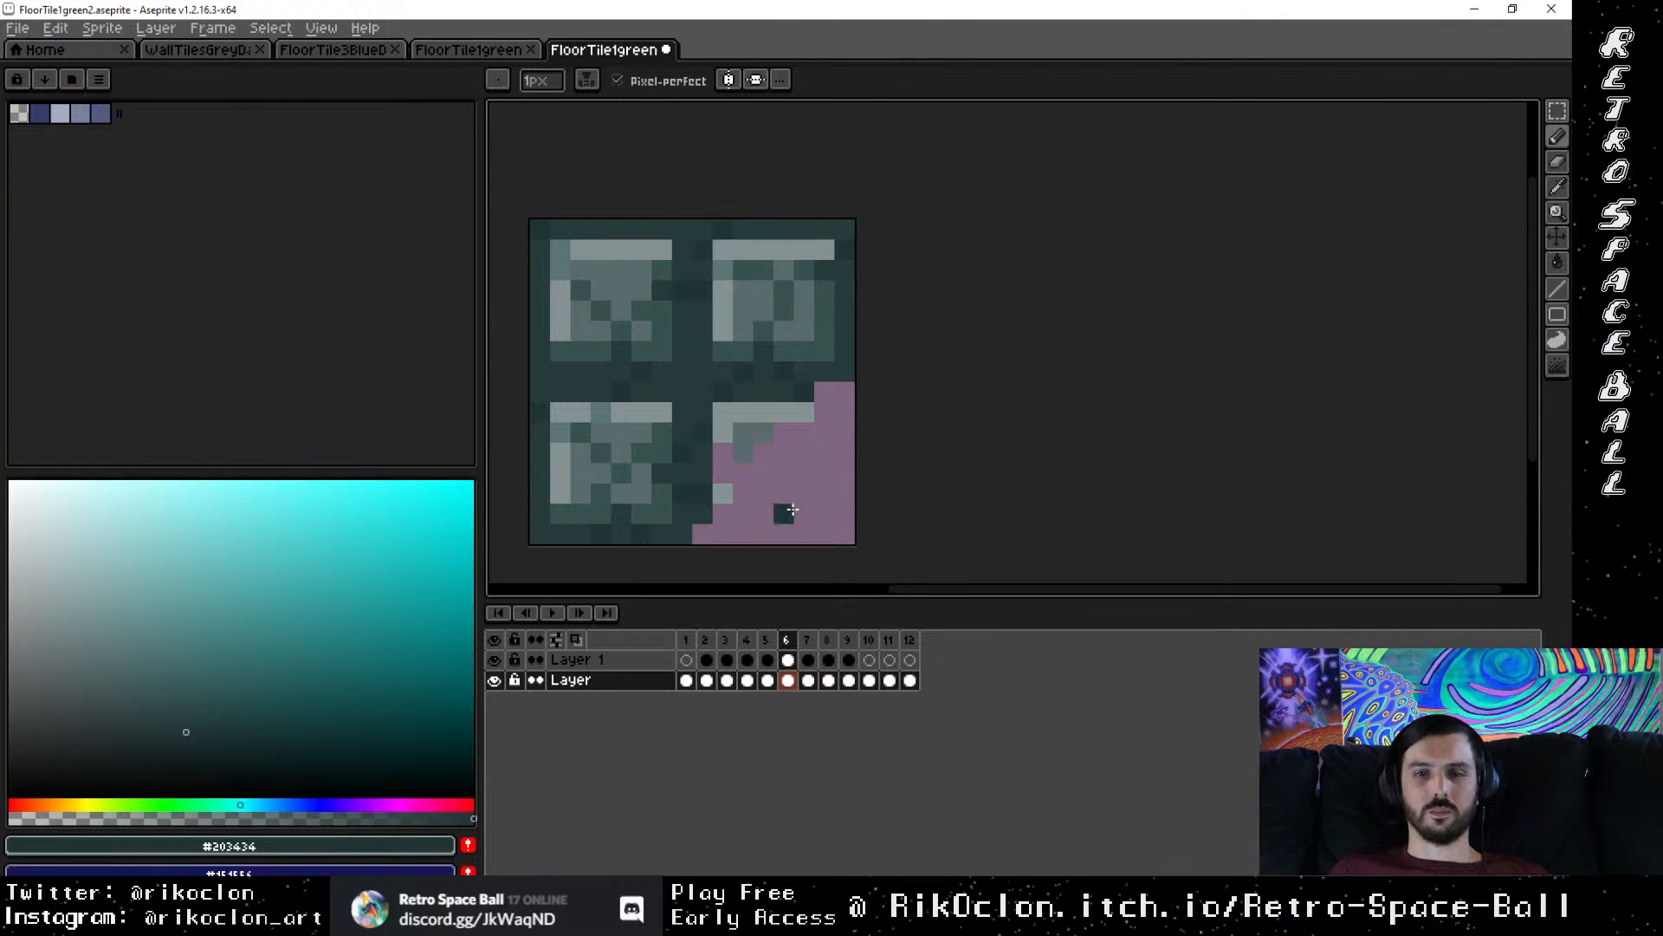
{"action": "key", "text": "i"}
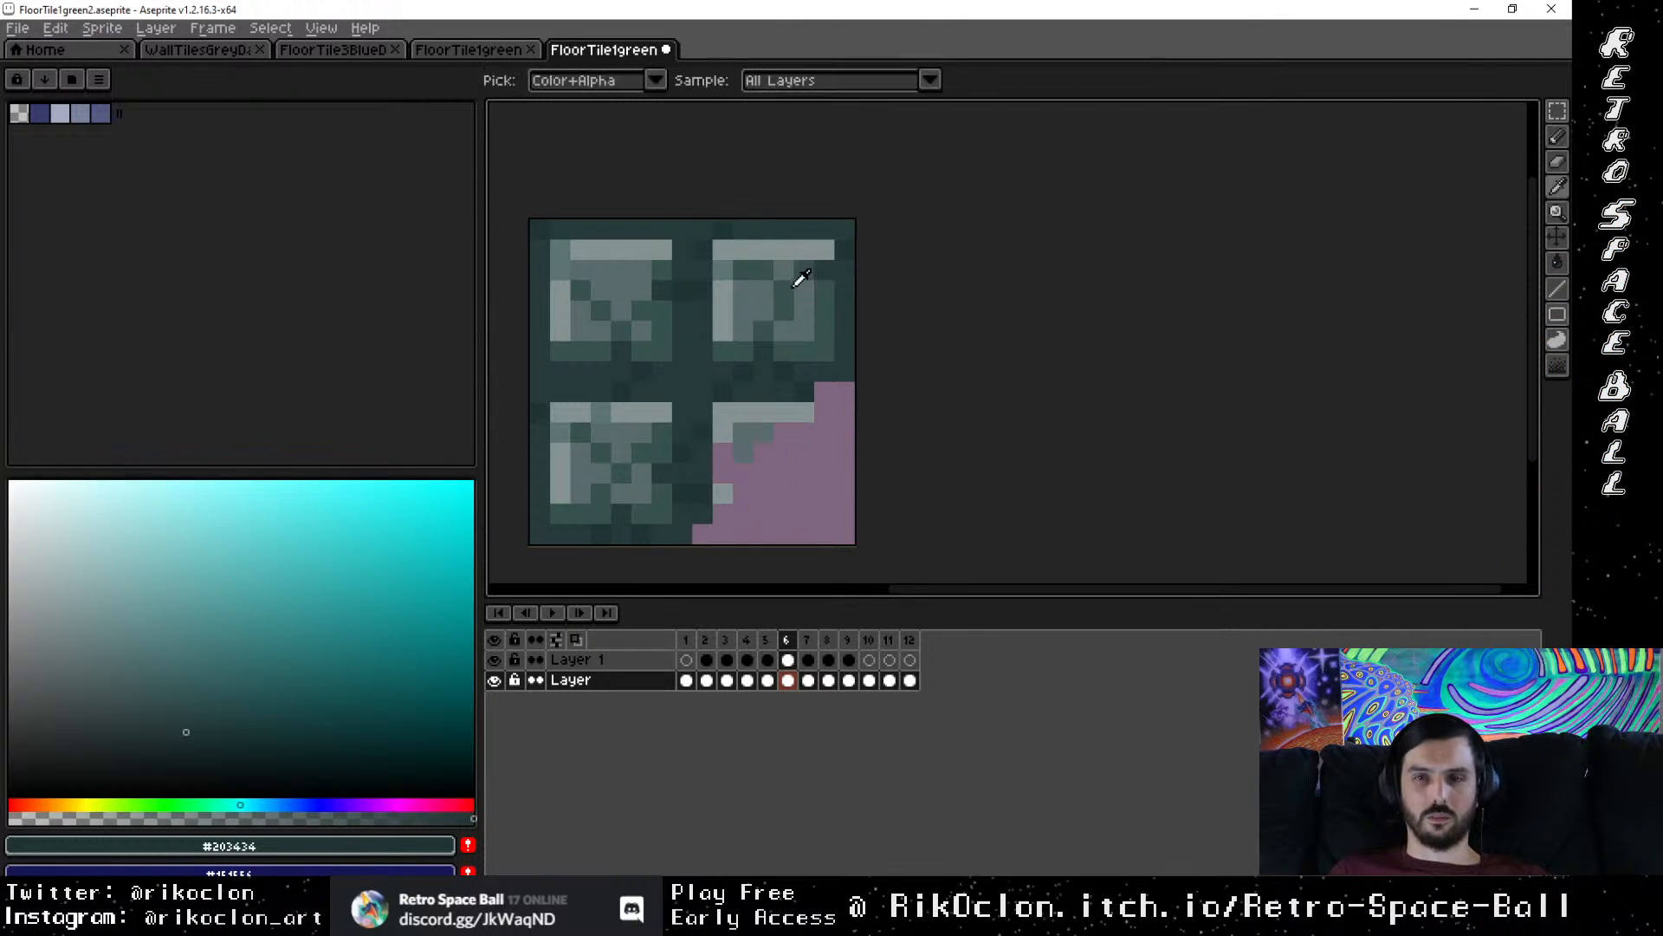
{"action": "left_click", "coordinate": [724, 264]}
{"action": "key", "text": "b"}
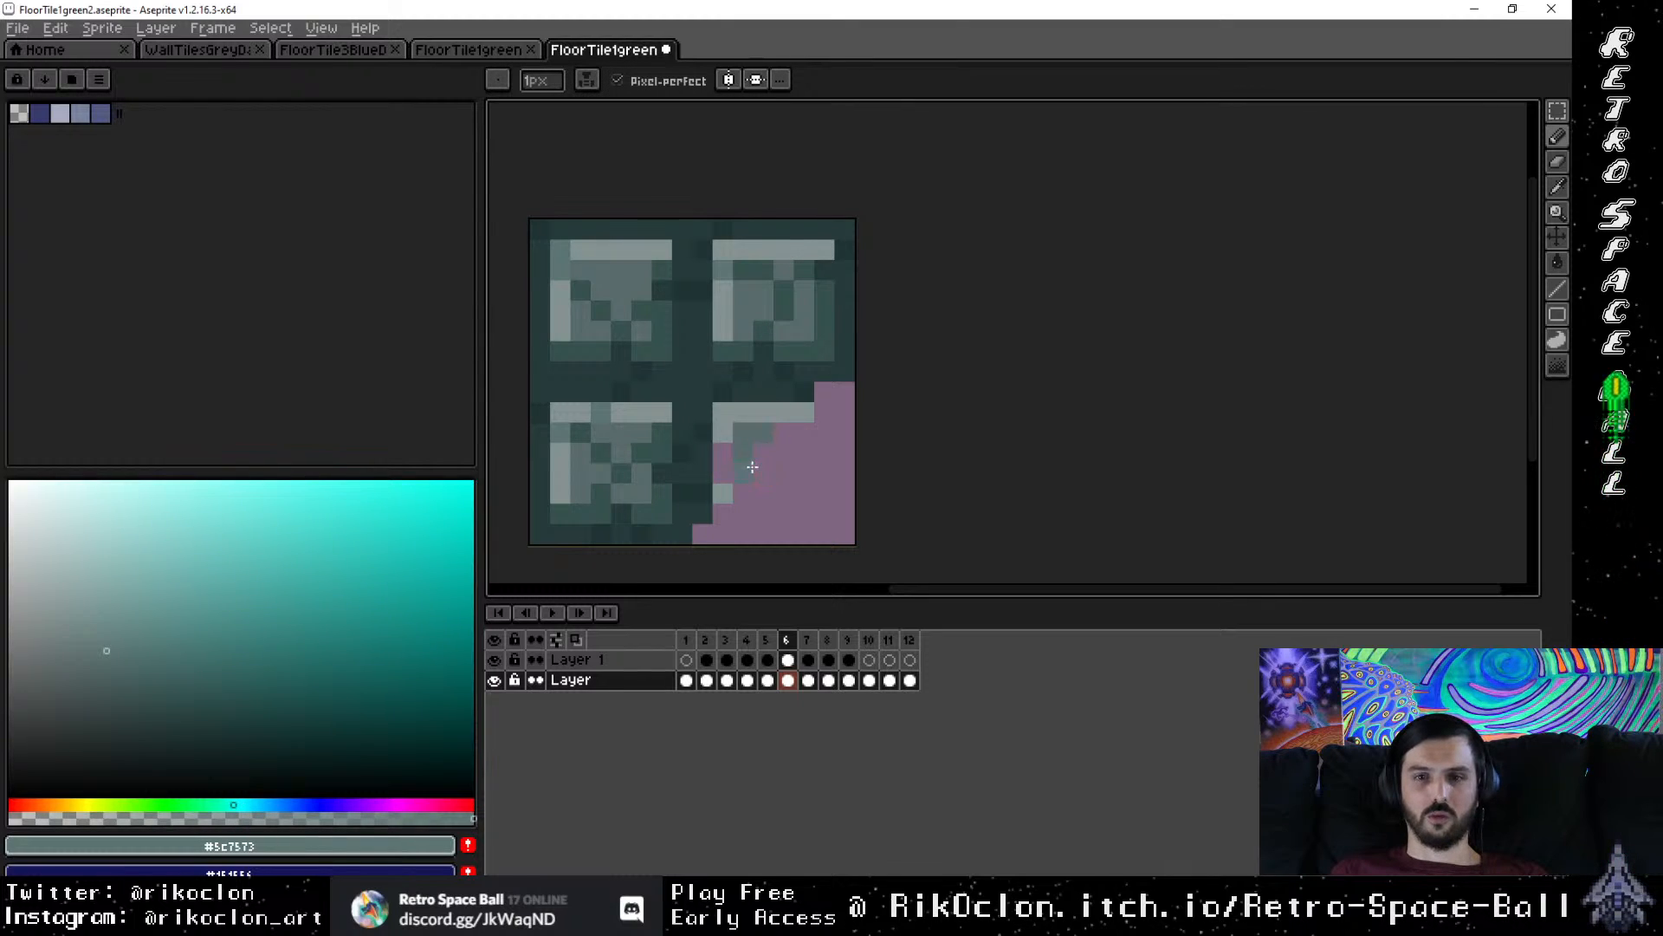
{"action": "left_click", "coordinate": [724, 406]}
{"action": "left_click", "coordinate": [812, 413]}
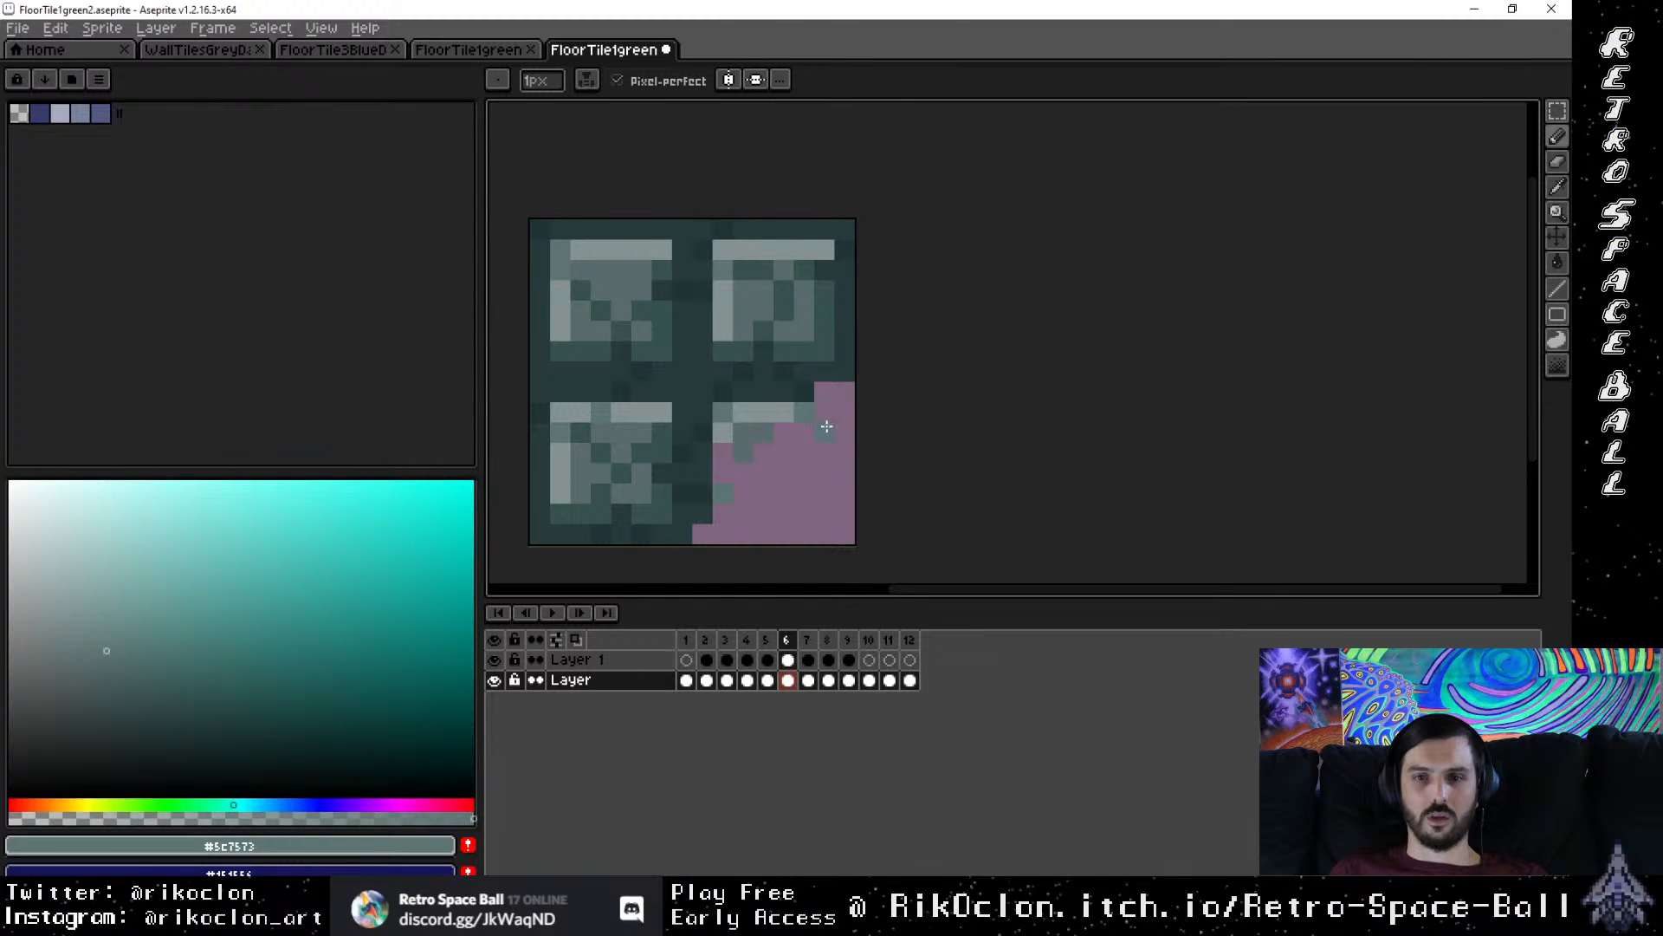
{"action": "scroll", "coordinate": [801, 515], "scroll_direction": "down", "scroll_amount": 1}
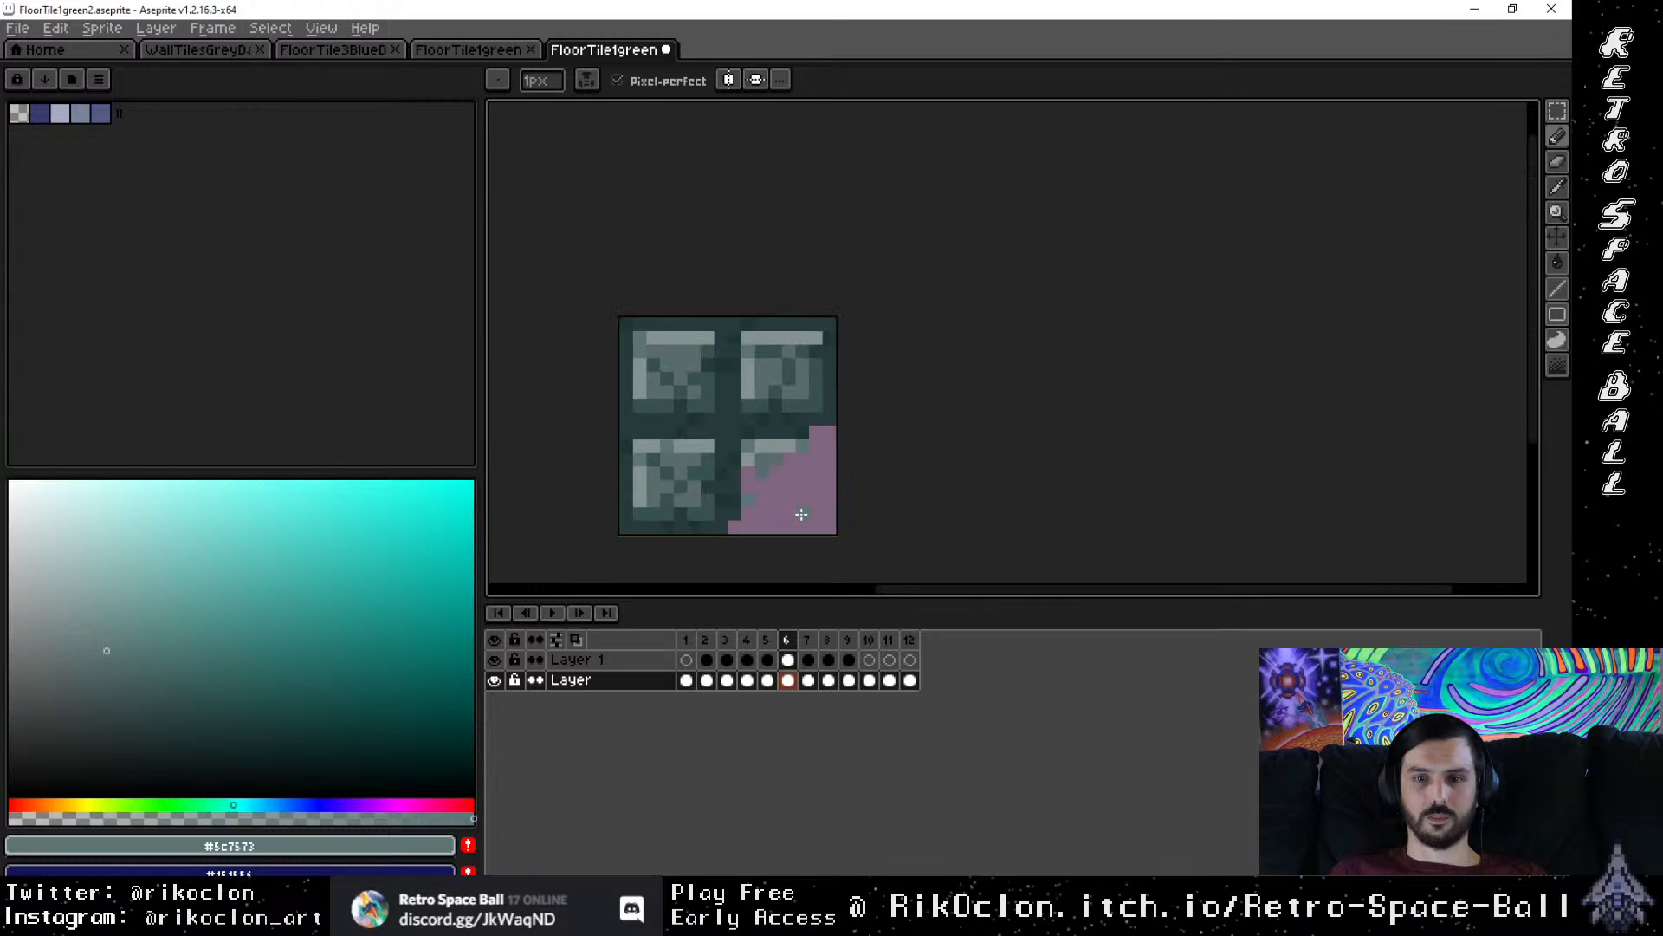
Step: Place a clean tile in the transparent lower-left quarter of frame 7 on the base layer
{"action": "left_click", "coordinate": [809, 681]}
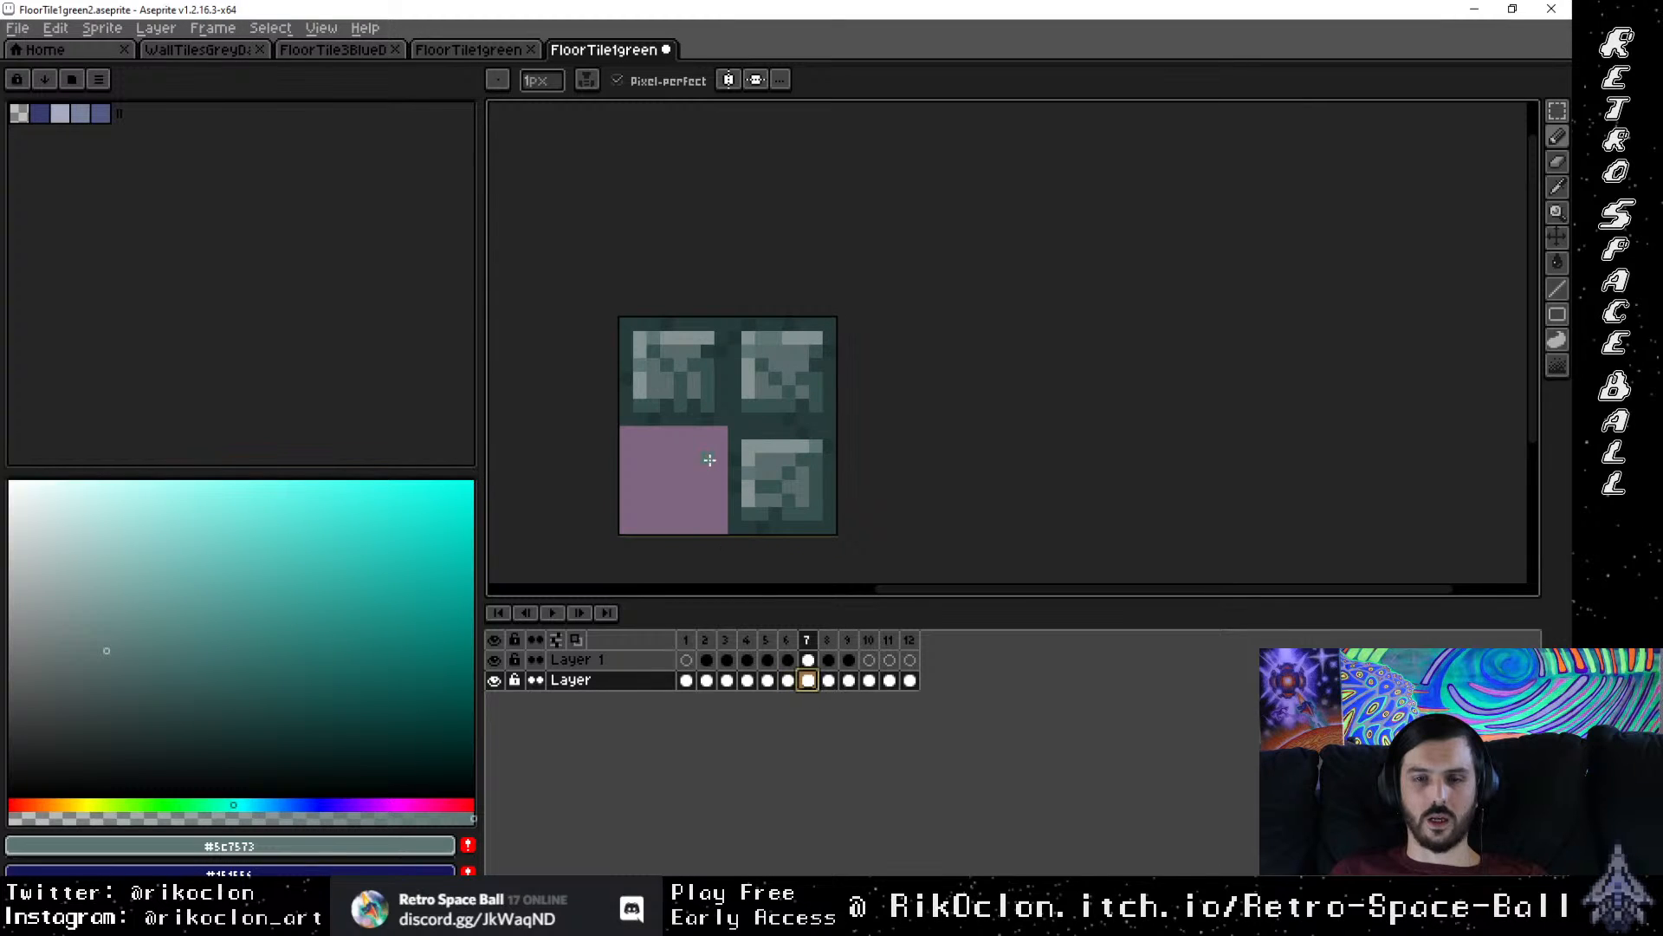
{"action": "key", "text": "m"}
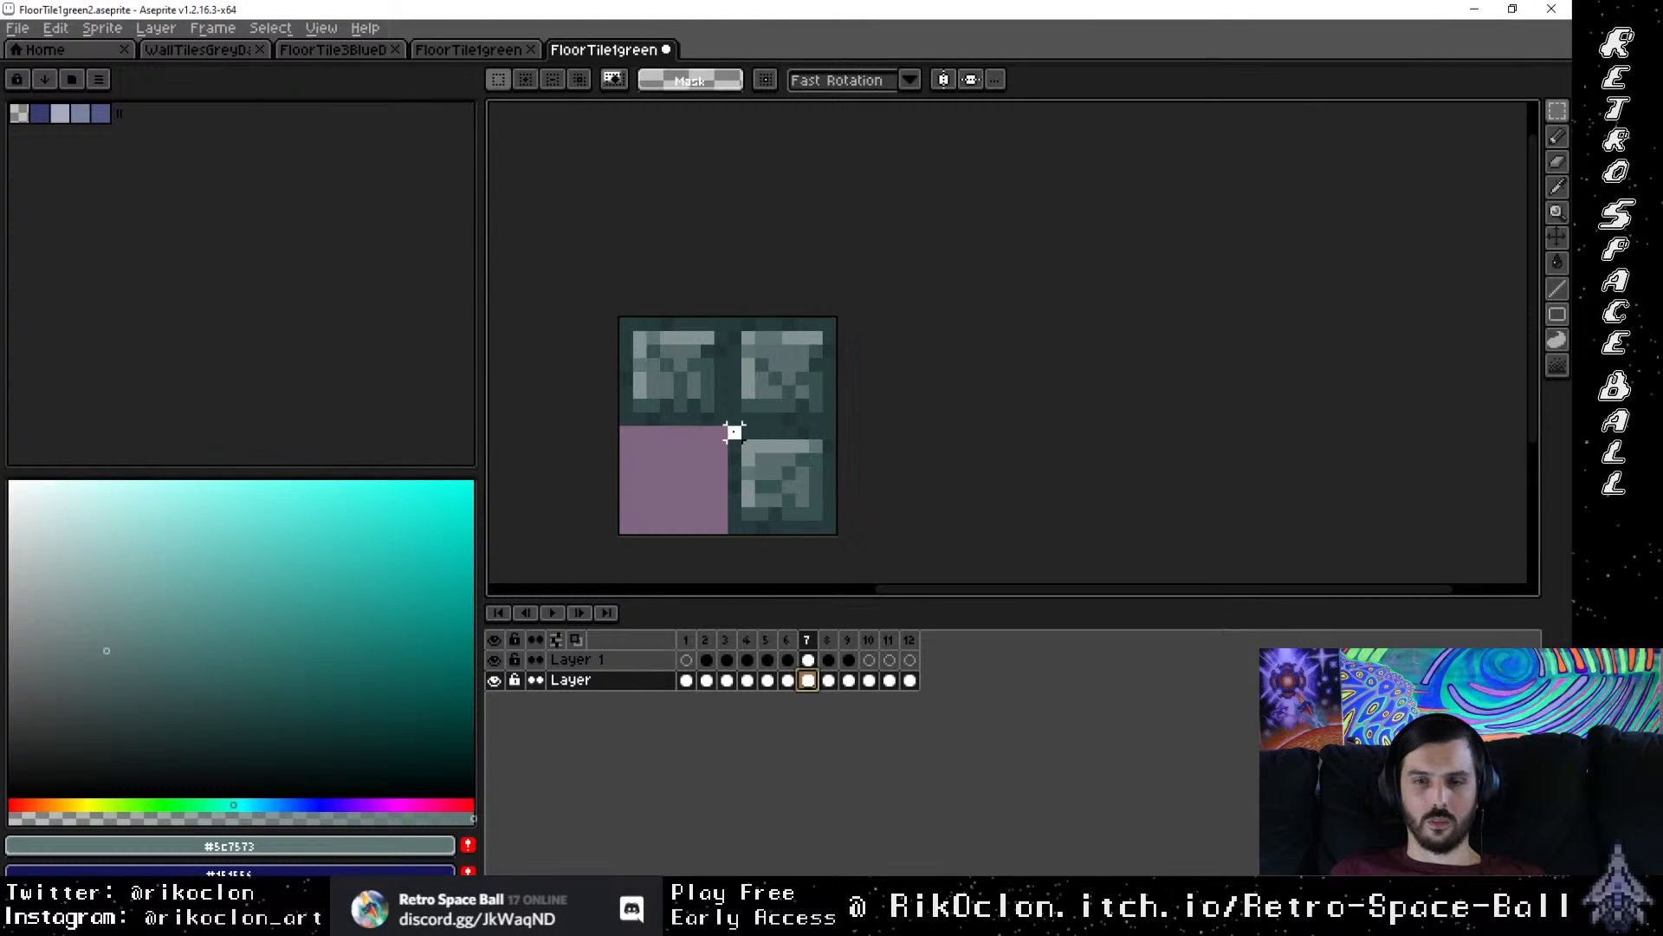
{"action": "mouse_move", "coordinate": [734, 430]}
{"action": "left_mouse_down"}
{"action": "mouse_move", "coordinate": [832, 523]}
{"action": "mouse_move", "coordinate": [693, 531]}
{"action": "left_mouse_up"}
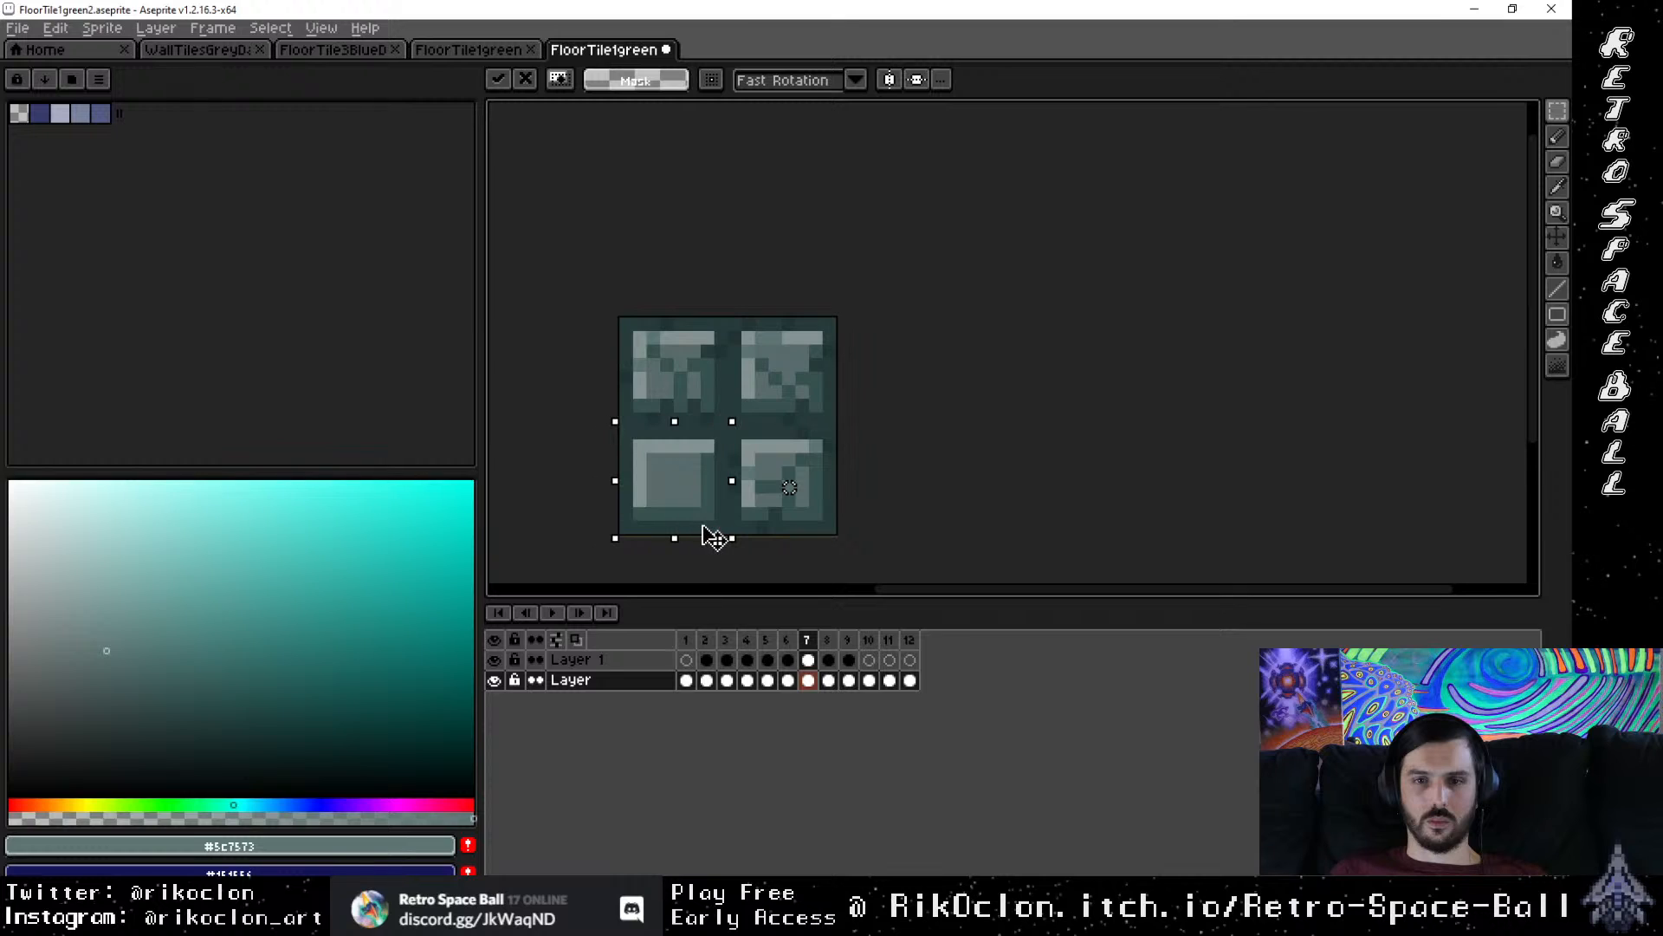
{"action": "key", "text": "b"}
Step: Erase the new frame 7 tile diagonally toward its outer corner with the 1 px eraser, leaving a jagged upper-right remnant
{"action": "scroll", "coordinate": [703, 485], "scroll_direction": "up", "scroll_amount": 3}
{"action": "scroll", "coordinate": [703, 485], "scroll_direction": "down", "scroll_amount": 2}
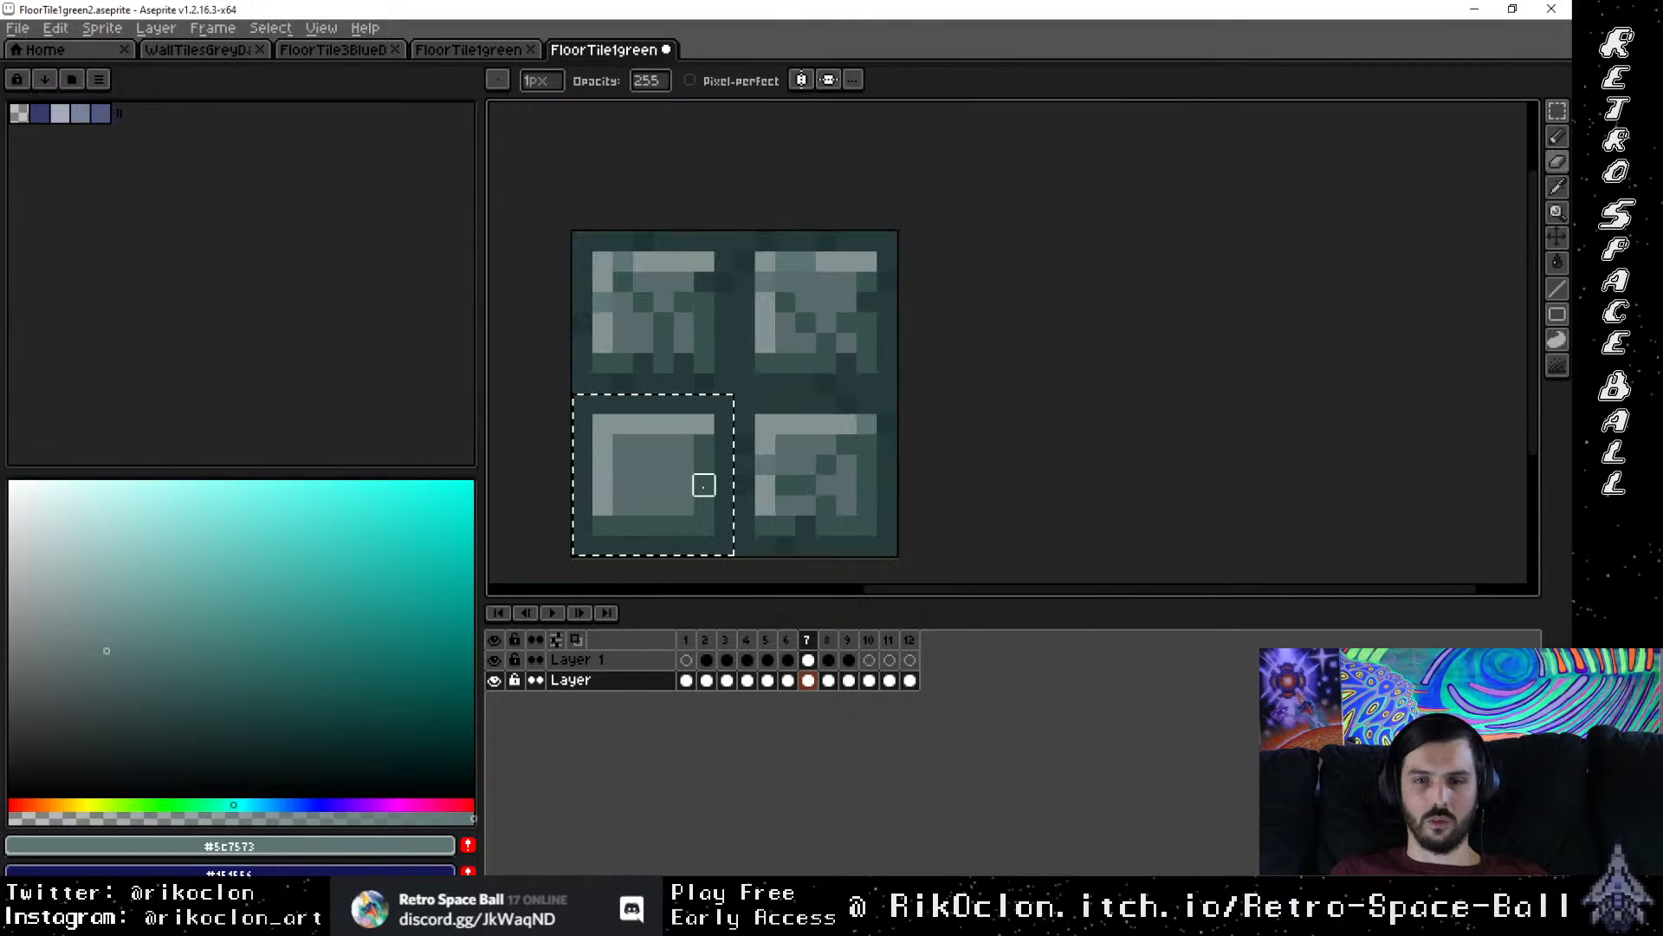
{"action": "scroll", "coordinate": [675, 395], "scroll_direction": "up", "scroll_amount": 3}
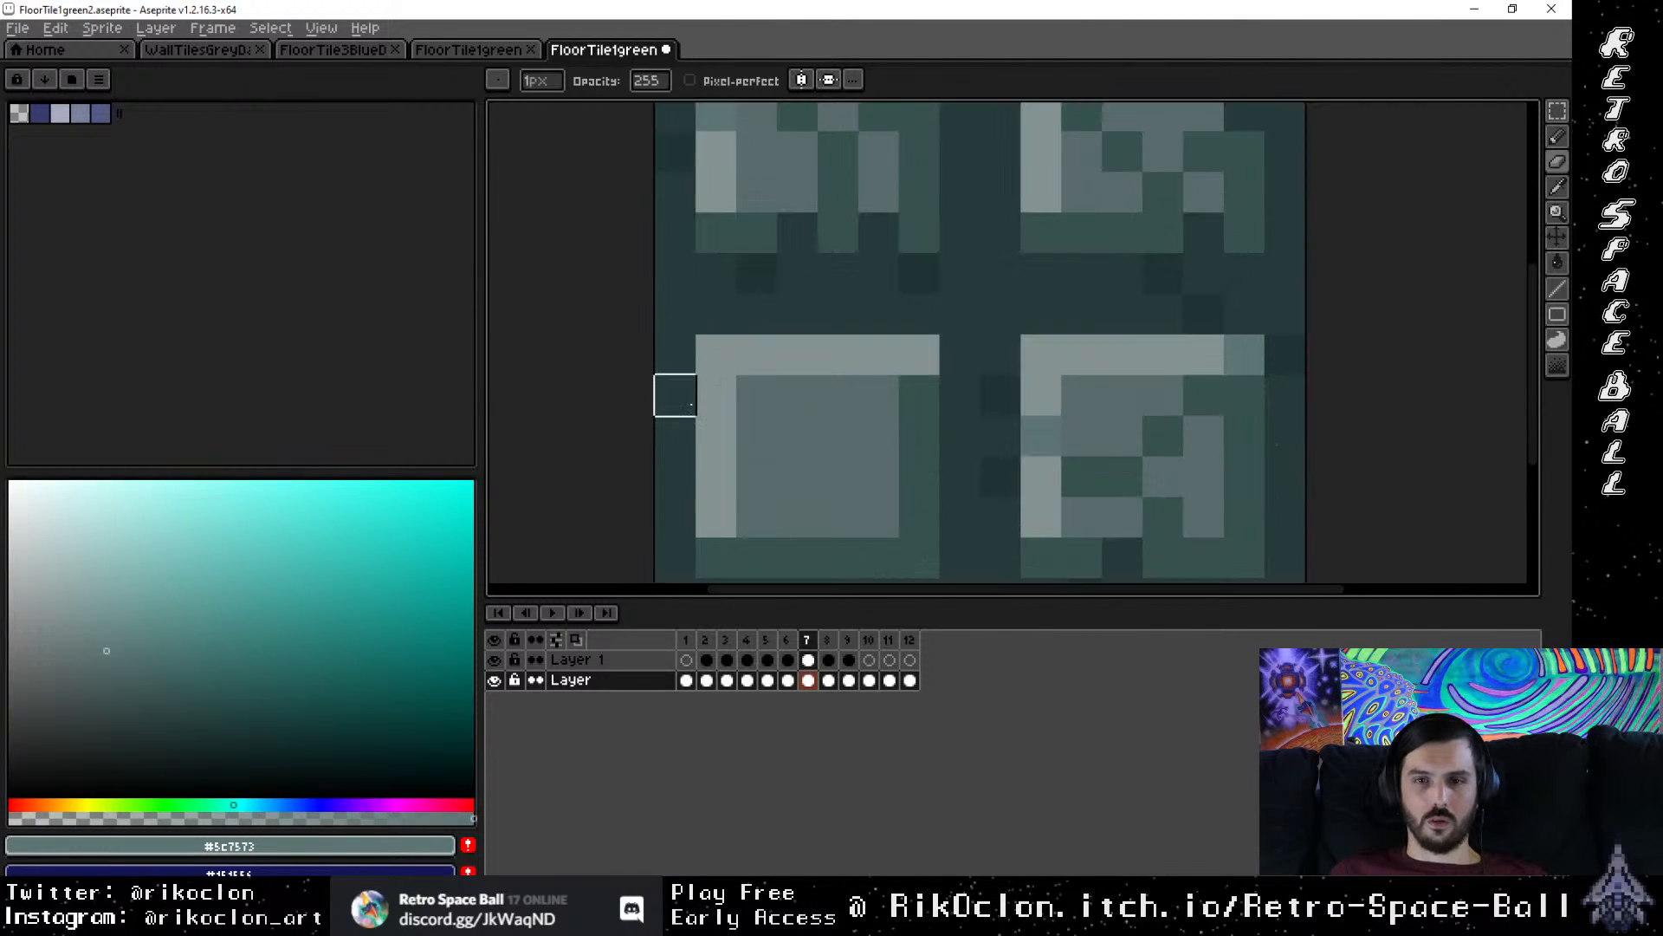
{"action": "left_click", "coordinate": [689, 382]}
{"action": "left_click", "coordinate": [684, 359]}
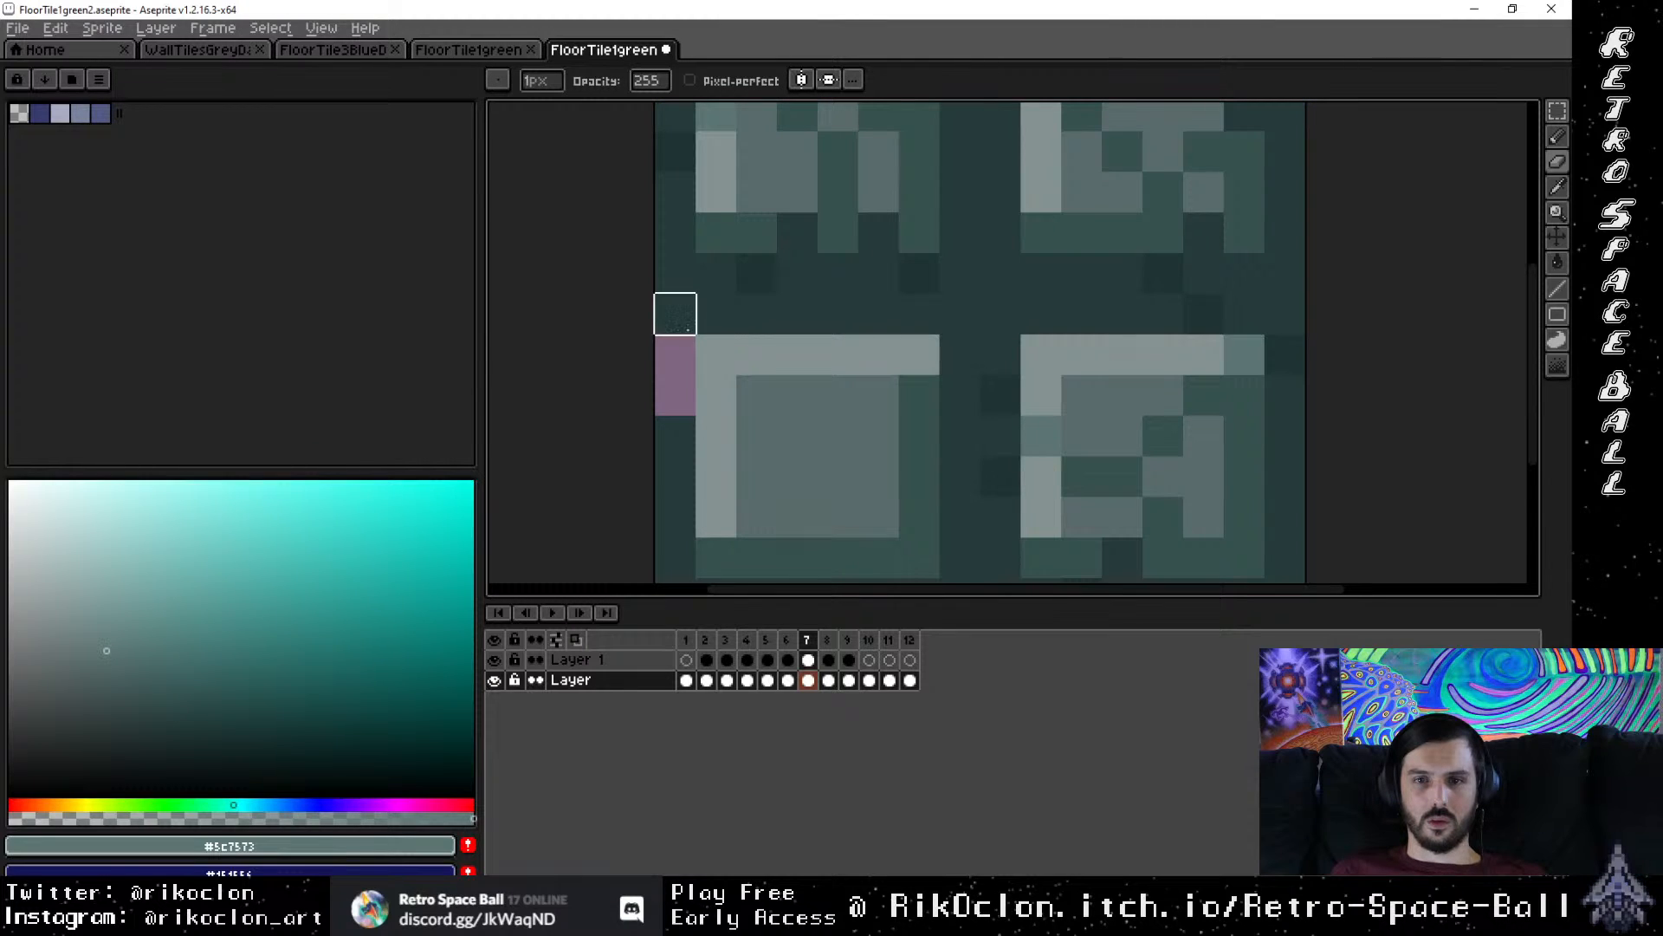
{"action": "left_click", "coordinate": [676, 313]}
{"action": "mouse_move", "coordinate": [689, 395]}
{"action": "left_mouse_down"}
{"action": "mouse_move", "coordinate": [754, 394]}
{"action": "mouse_move", "coordinate": [797, 476]}
{"action": "mouse_move", "coordinate": [867, 487]}
{"action": "mouse_move", "coordinate": [887, 468]}
{"action": "mouse_move", "coordinate": [861, 413]}
{"action": "mouse_move", "coordinate": [891, 328]}
{"action": "left_mouse_up"}
{"action": "left_click", "coordinate": [875, 515]}
{"action": "left_click", "coordinate": [915, 556]}
{"action": "left_click", "coordinate": [948, 543]}
{"action": "left_click", "coordinate": [943, 427]}
{"action": "mouse_move", "coordinate": [940, 438]}
{"action": "left_mouse_down"}
{"action": "mouse_move", "coordinate": [698, 434]}
{"action": "mouse_move", "coordinate": [711, 286]}
{"action": "mouse_move", "coordinate": [743, 292]}
{"action": "mouse_move", "coordinate": [832, 383]}
{"action": "mouse_move", "coordinate": [903, 400]}
{"action": "mouse_move", "coordinate": [868, 361]}
{"action": "left_mouse_up"}
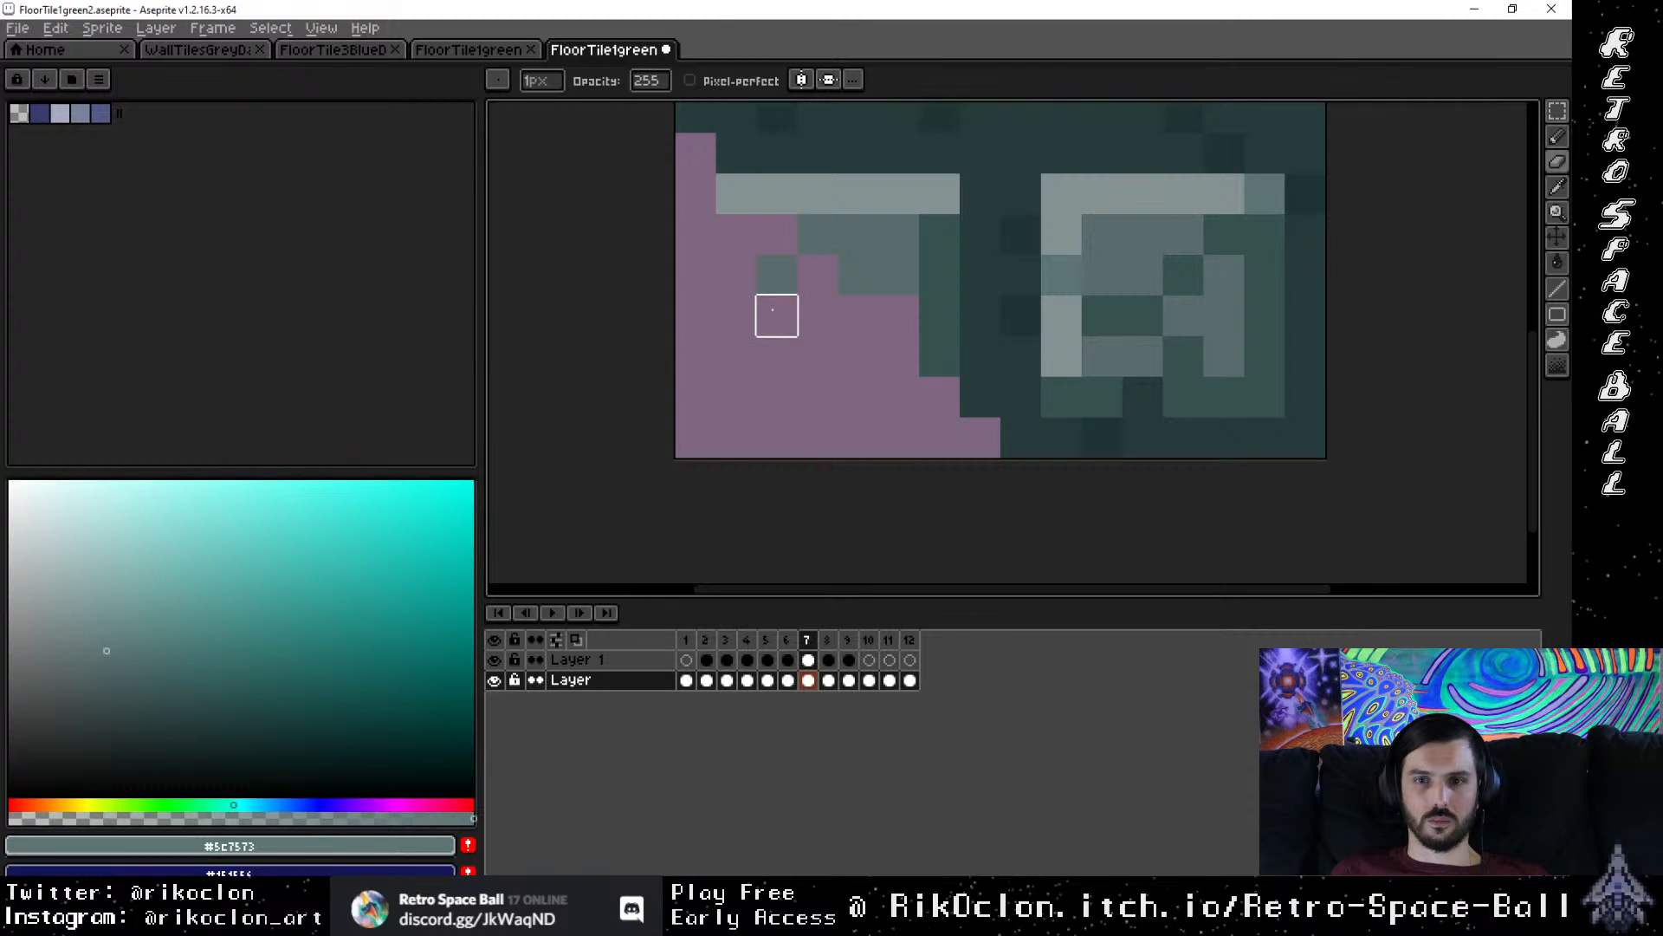
Step: Sample #203434 and paint single crack pixels in the grout around frame 7's broken tile
{"action": "scroll", "coordinate": [791, 336], "scroll_direction": "down", "scroll_amount": 4}
{"action": "scroll", "coordinate": [845, 322], "scroll_direction": "up", "scroll_amount": 1}
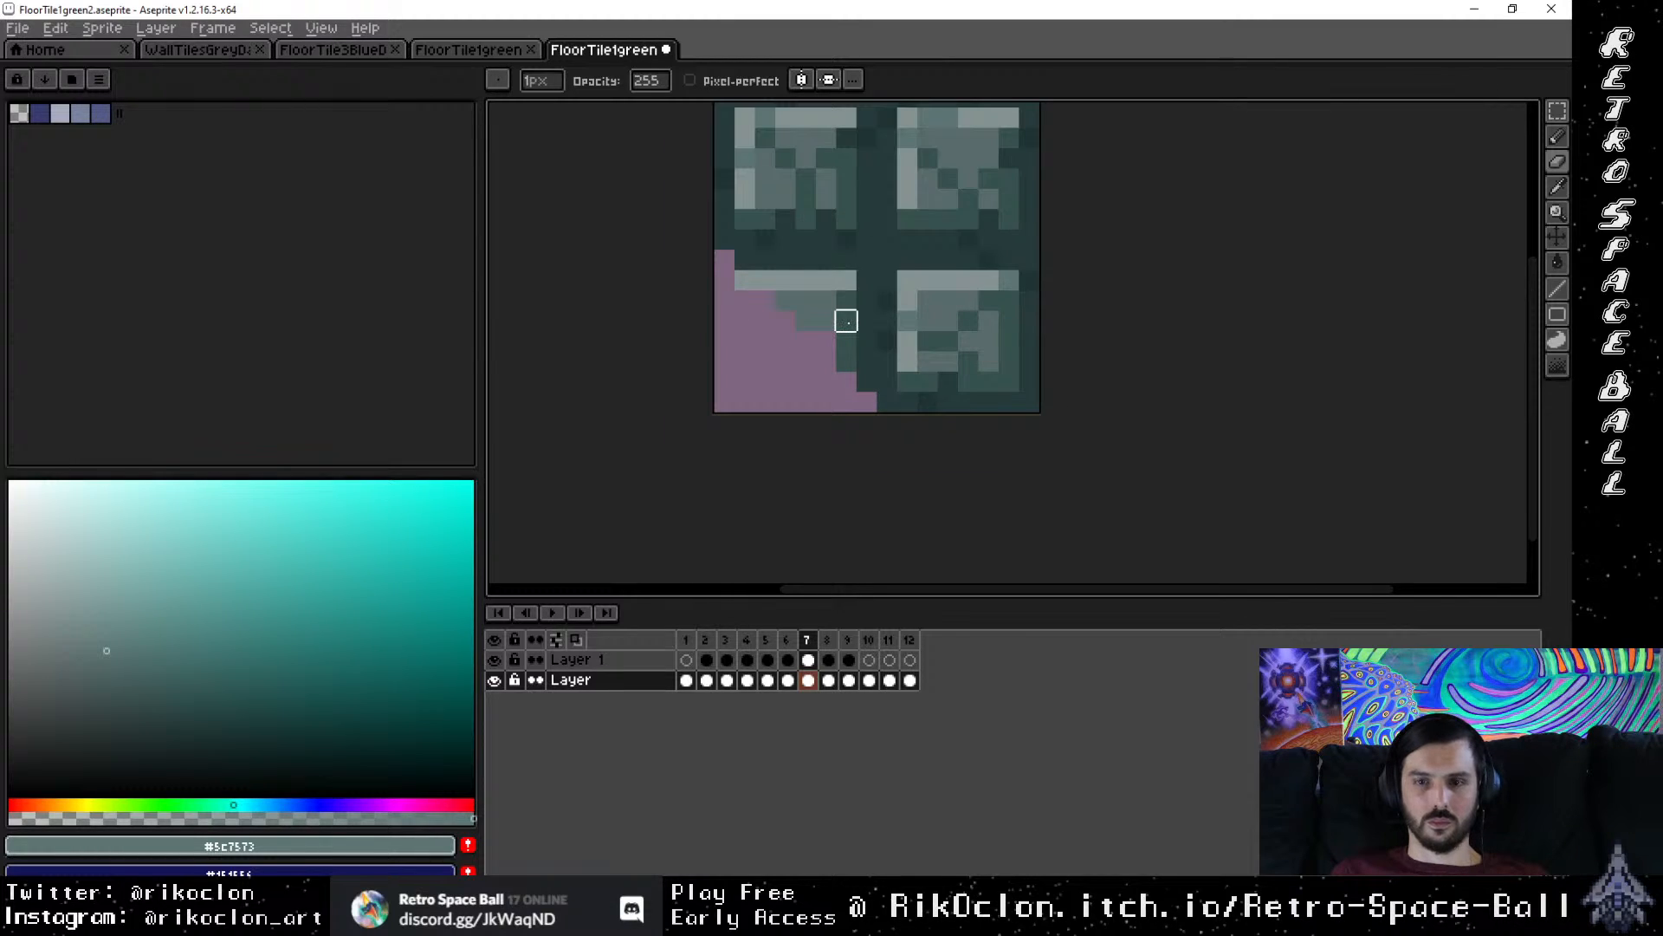
{"action": "left_click", "coordinate": [896, 329], "text": "alt"}
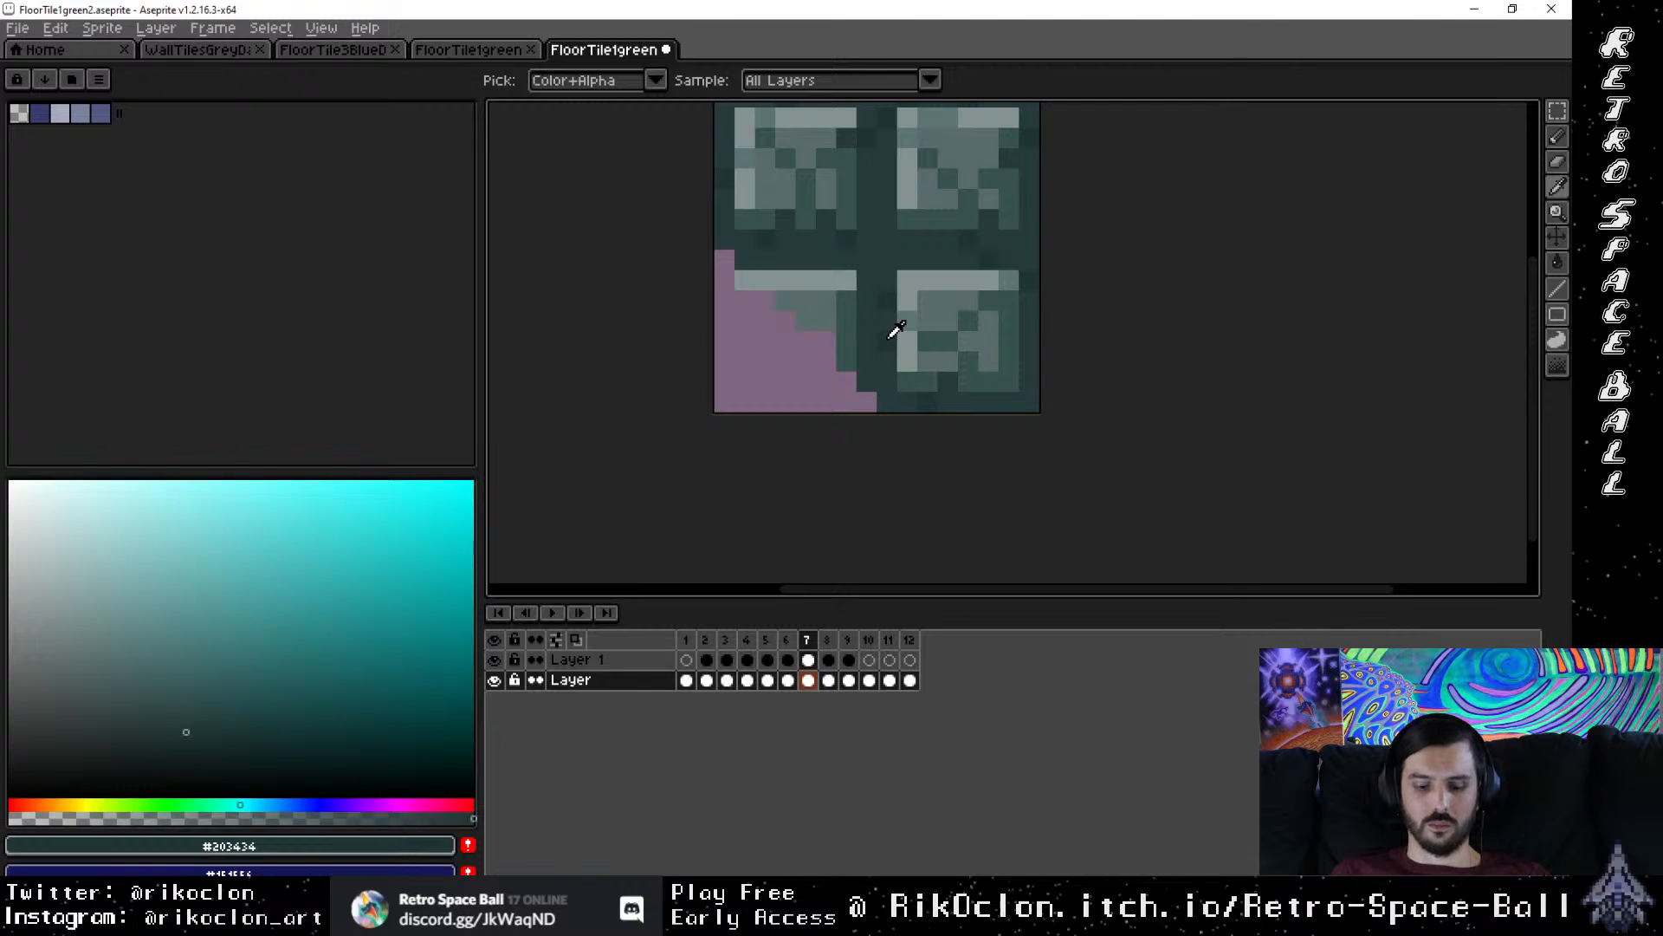
{"action": "scroll", "coordinate": [882, 346], "scroll_direction": "up", "scroll_amount": 1}
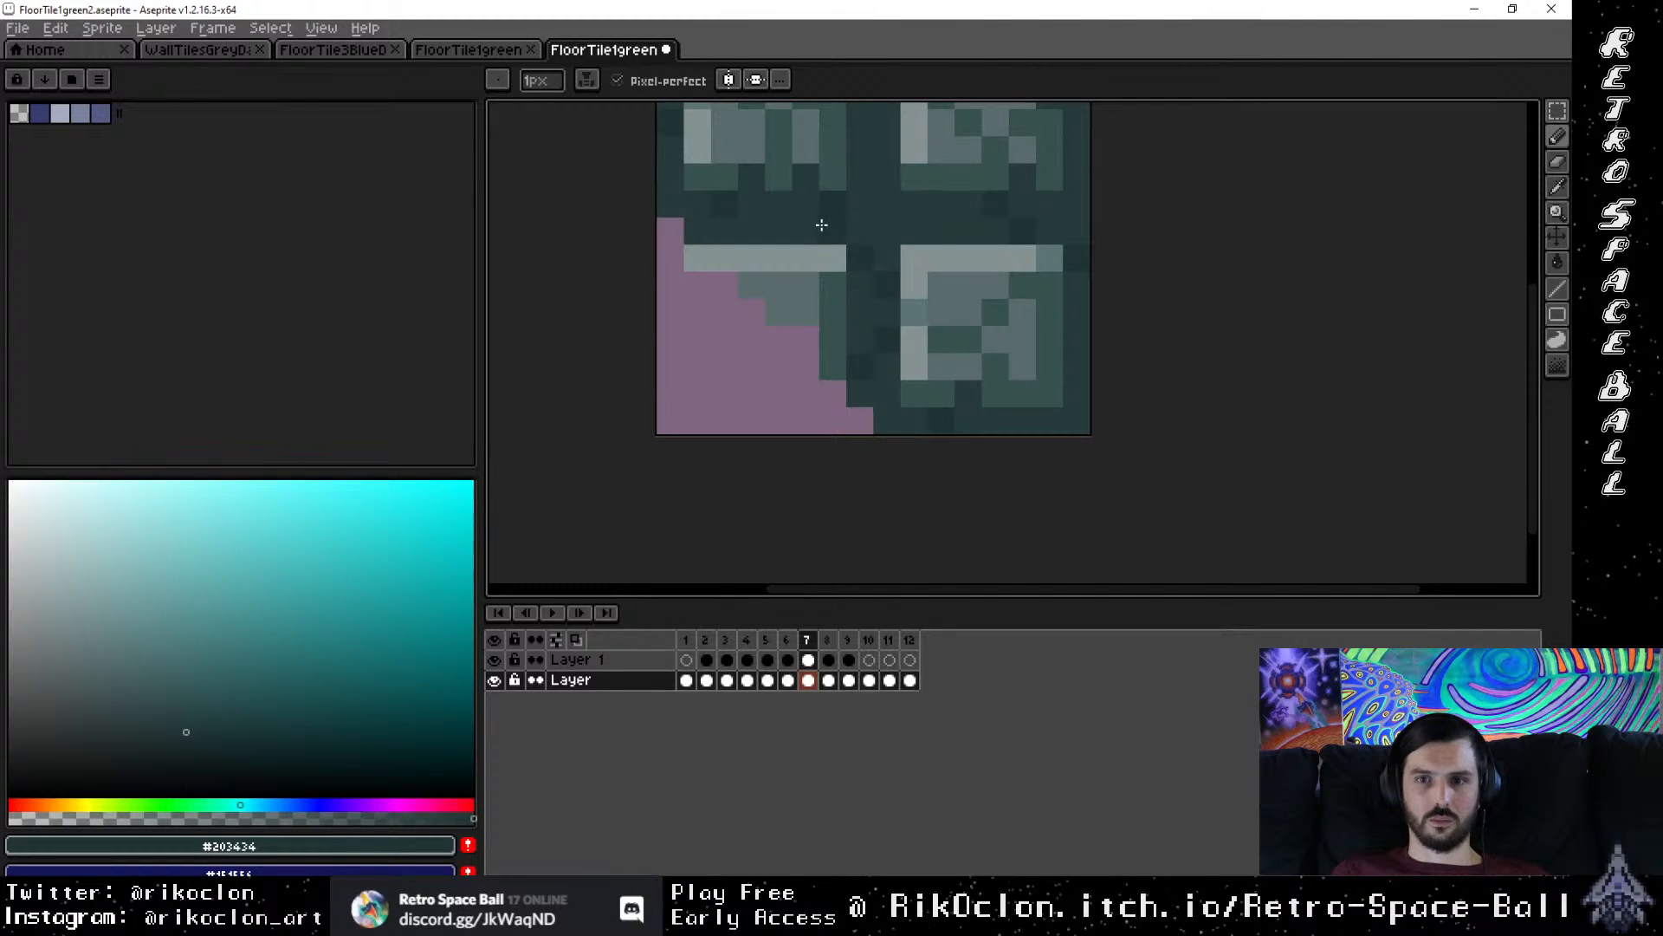
{"action": "mouse_move", "coordinate": [802, 283]}
{"action": "left_mouse_down"}
{"action": "mouse_move", "coordinate": [824, 385]}
{"action": "mouse_move", "coordinate": [790, 312]}
{"action": "left_mouse_up"}
Step: Tone down both ends of frame 7's remnant highlight with #5c7573 and darken a pixel of its face with #37524e
{"action": "key", "text": "alt"}
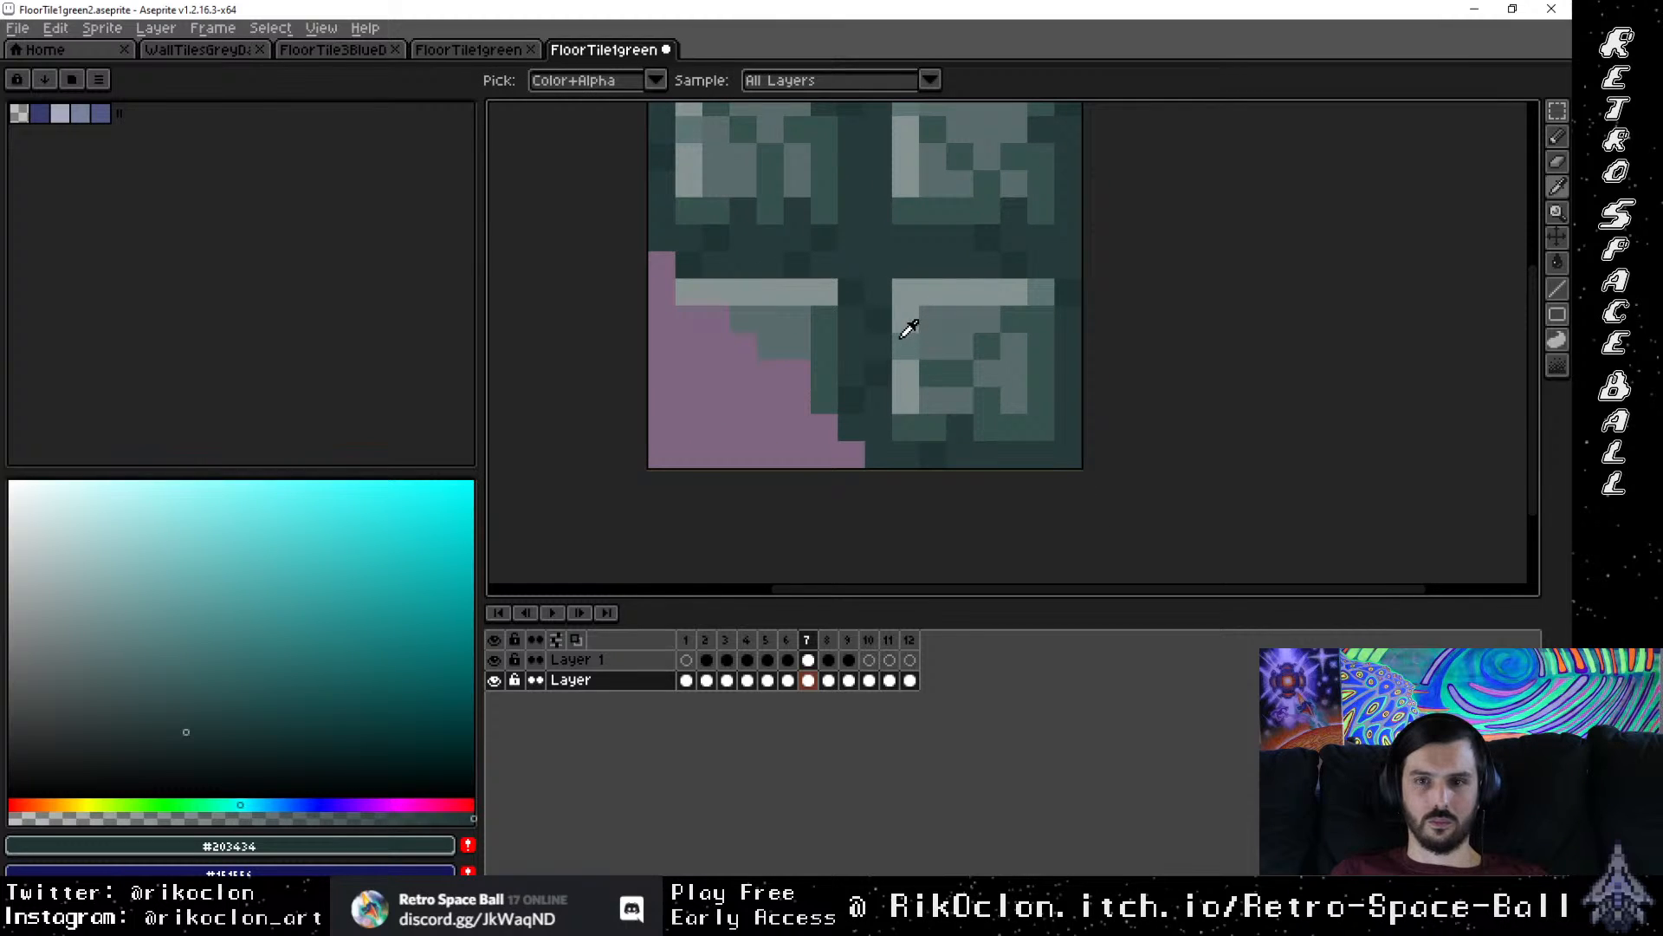
{"action": "left_click", "coordinate": [904, 338], "text": "alt"}
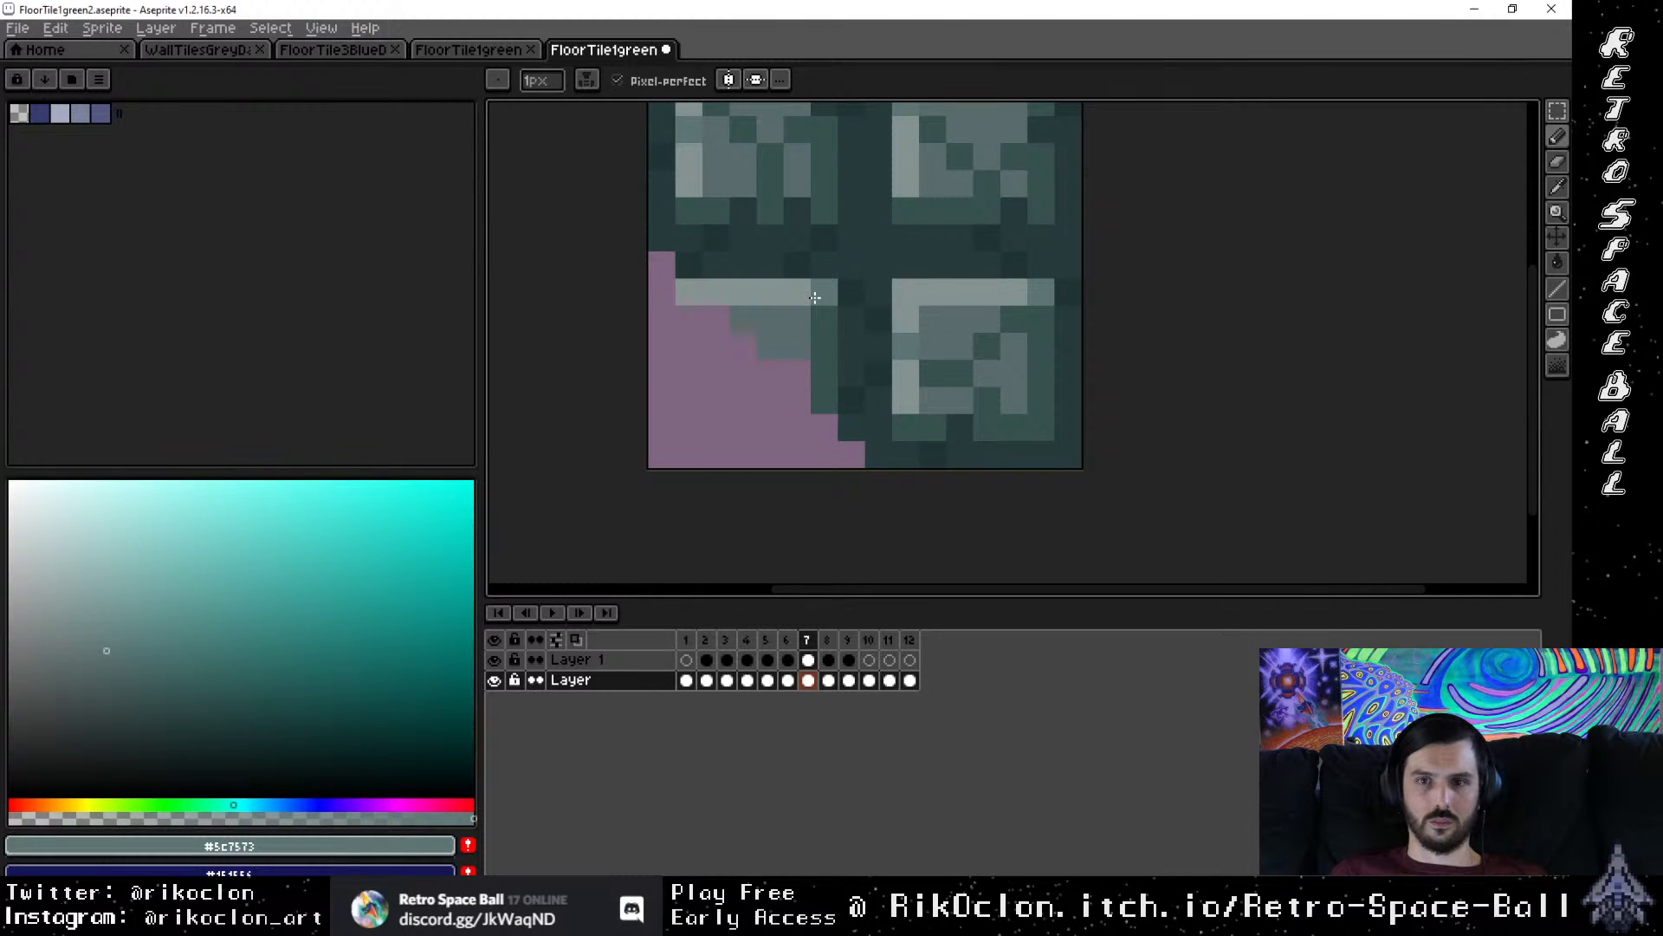
{"action": "left_click", "coordinate": [815, 297]}
{"action": "left_click", "coordinate": [688, 292]}
{"action": "key", "text": "alt"}
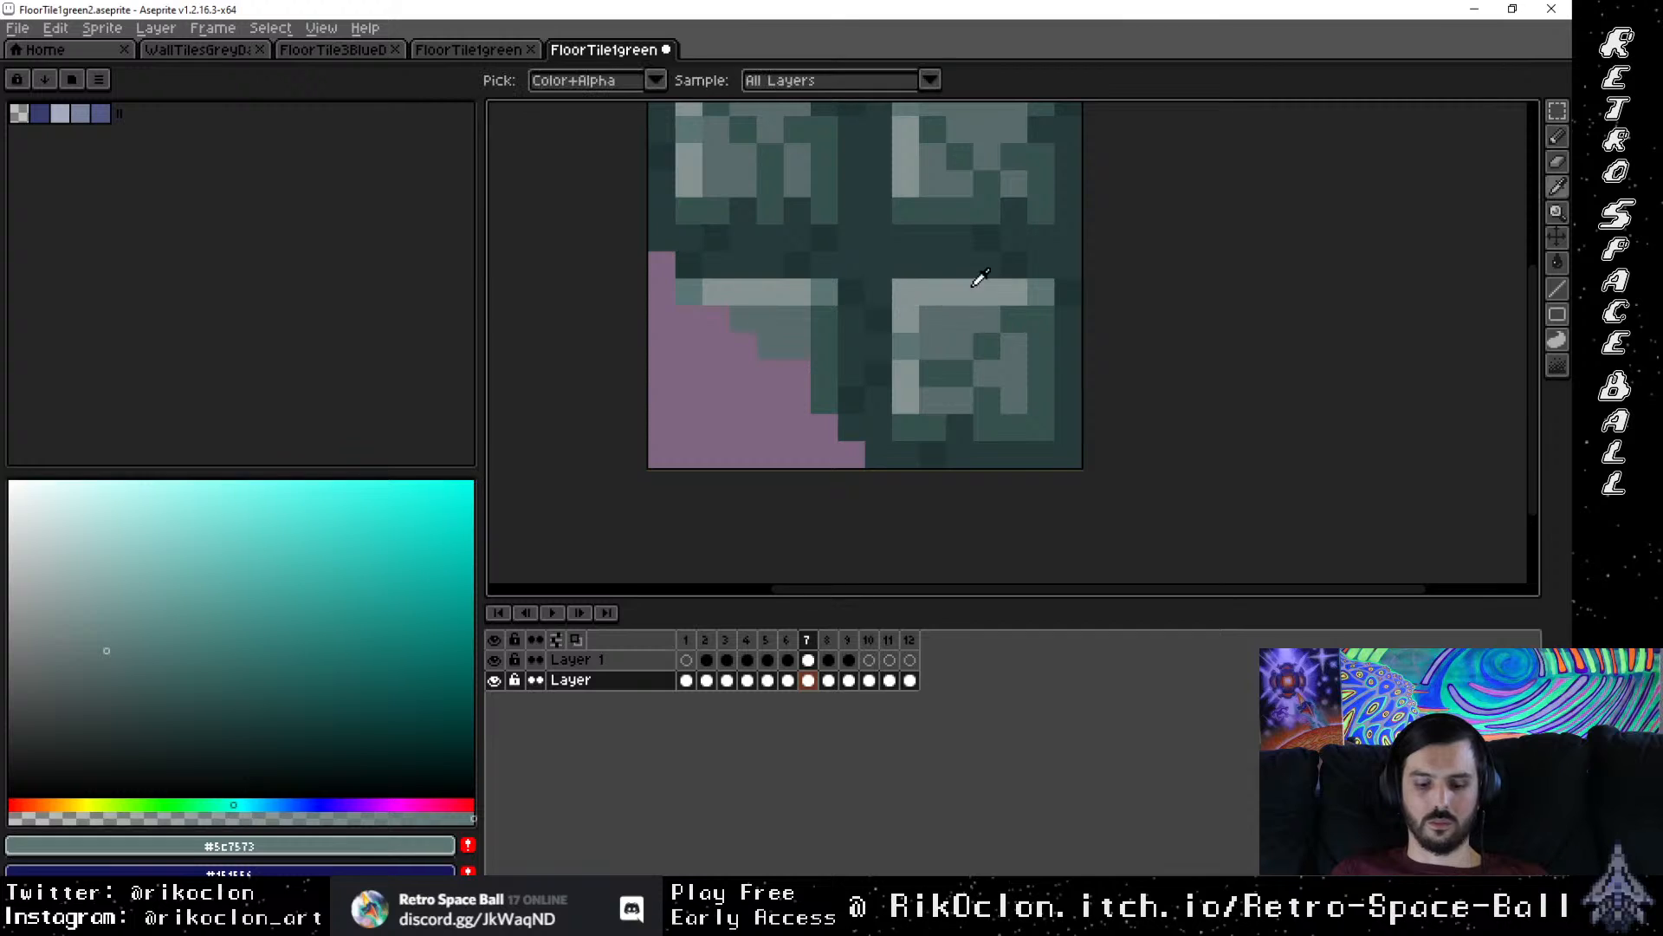
{"action": "left_click", "coordinate": [989, 350], "text": "alt"}
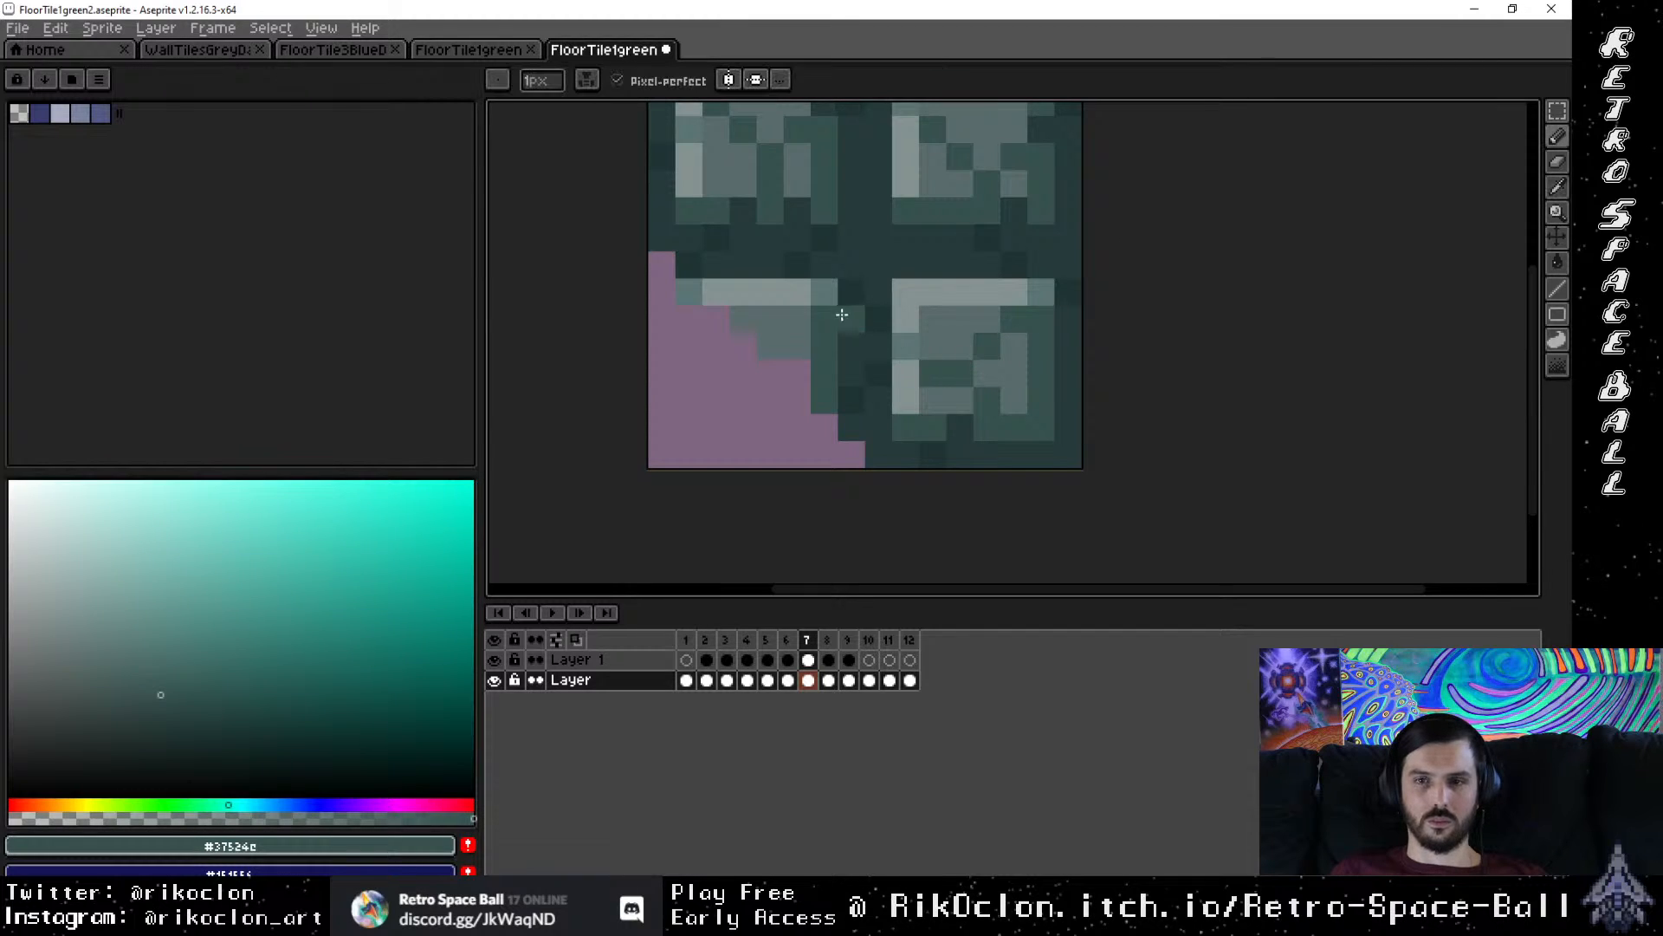
{"action": "left_click", "coordinate": [777, 341]}
{"action": "scroll", "coordinate": [933, 201], "scroll_direction": "down", "scroll_amount": 1}
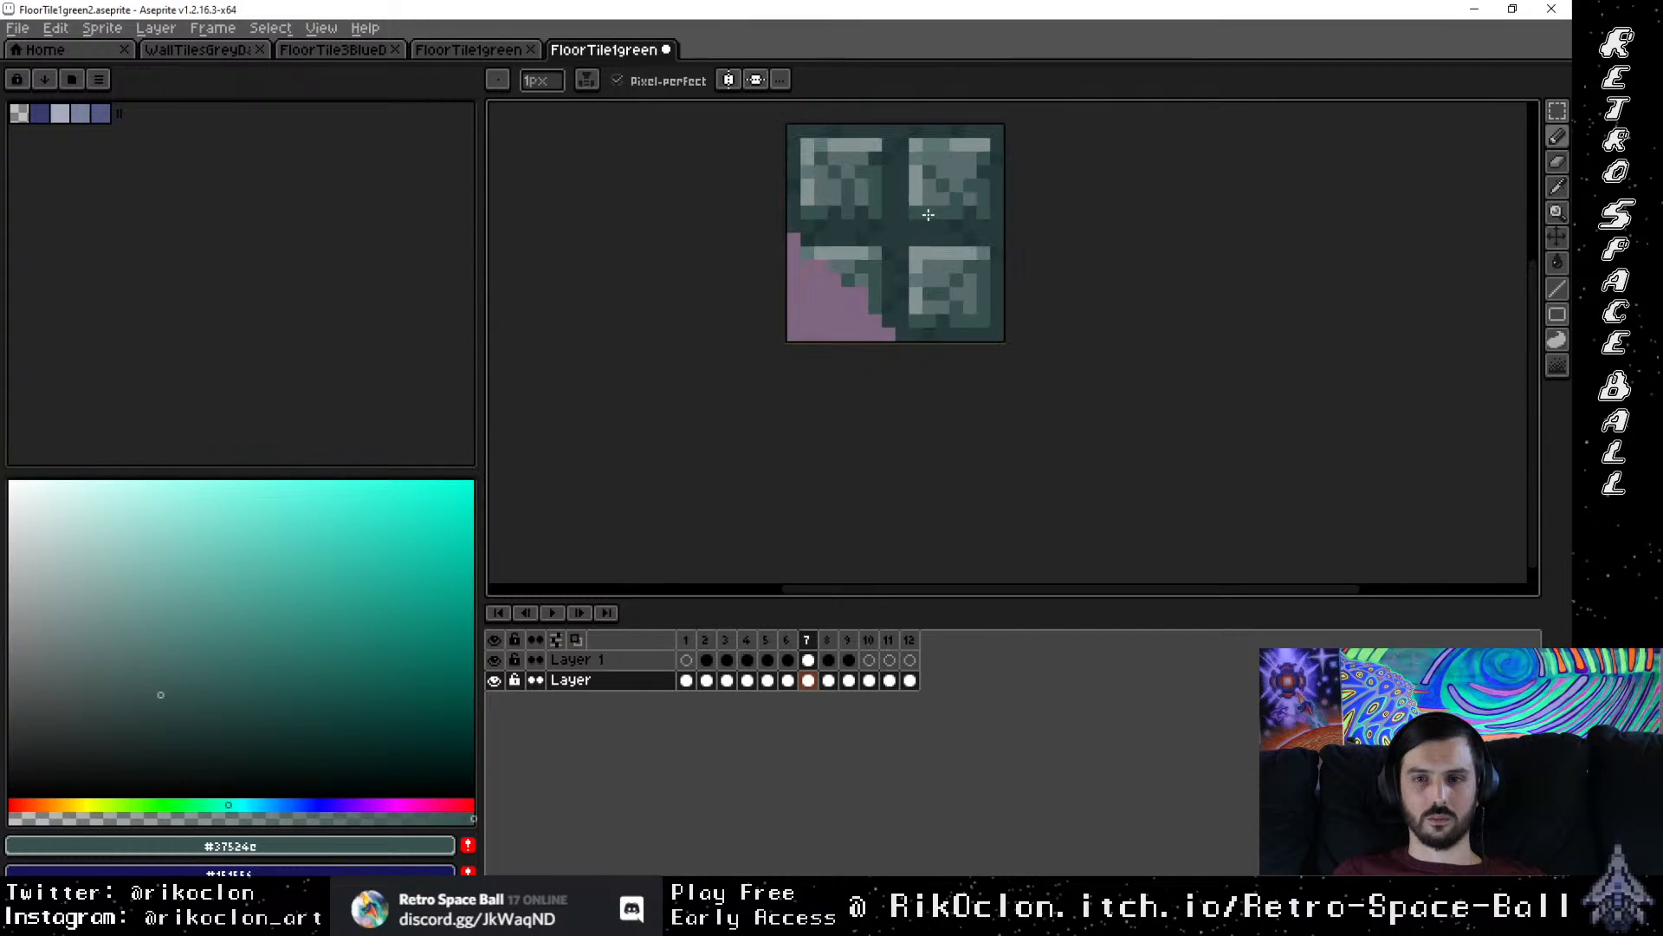
Step: Place a clean tile in the transparent upper-left quarter of frame 8 on the base layer and clear the selection
{"action": "left_click", "coordinate": [827, 680]}
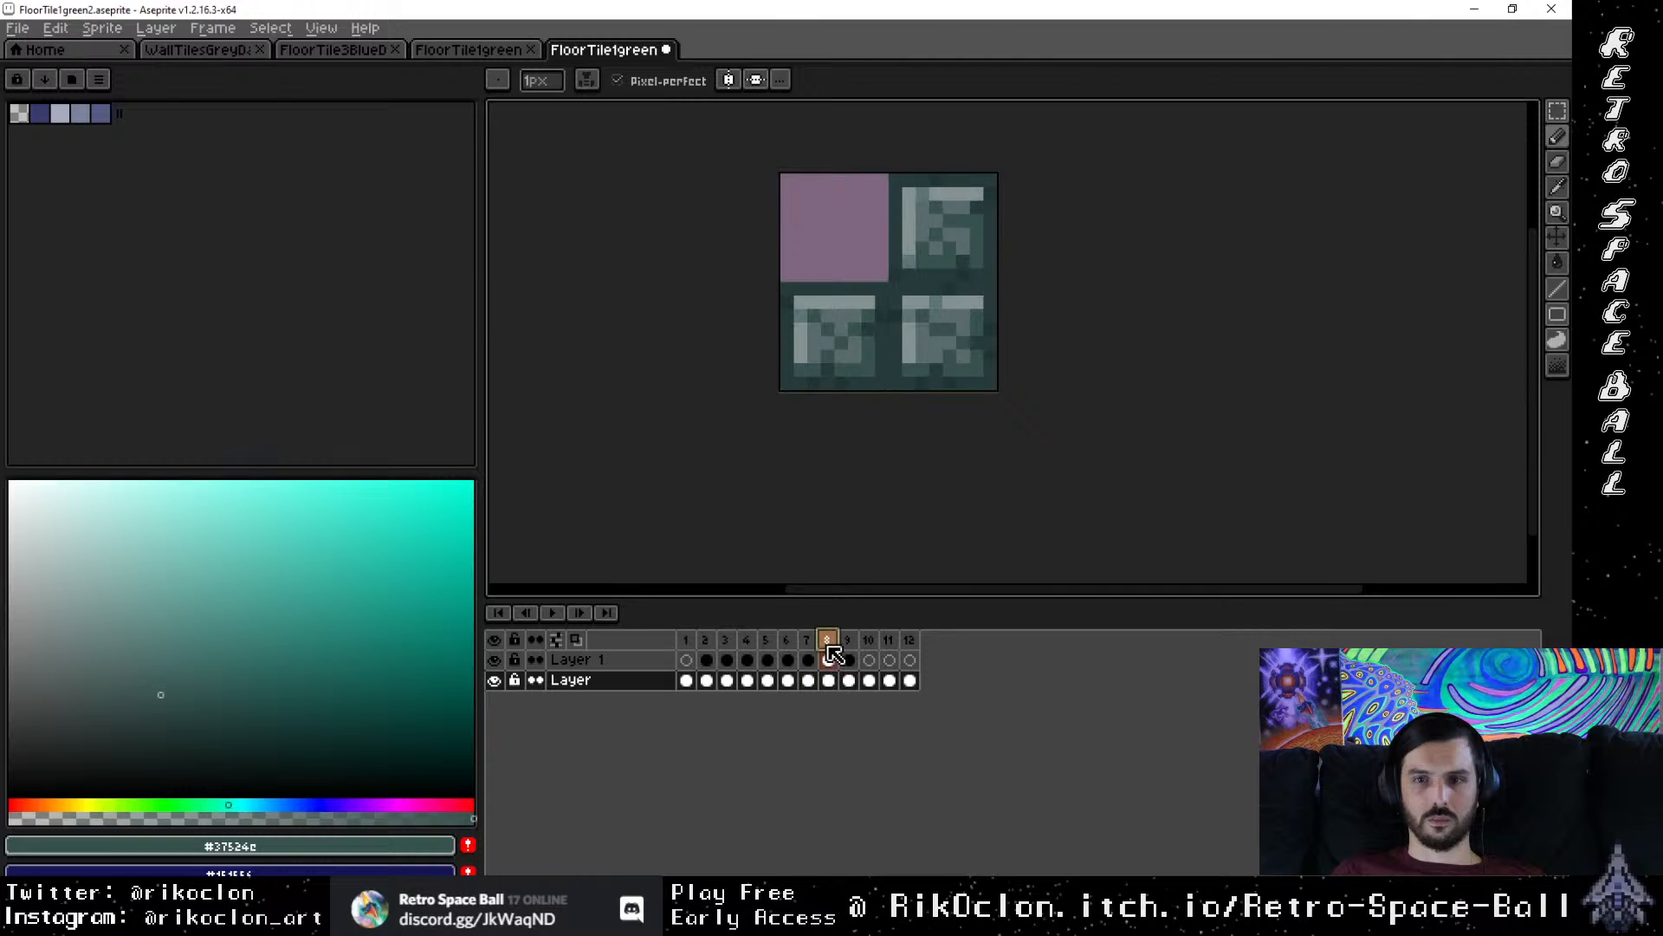
{"action": "left_click", "coordinate": [829, 662]}
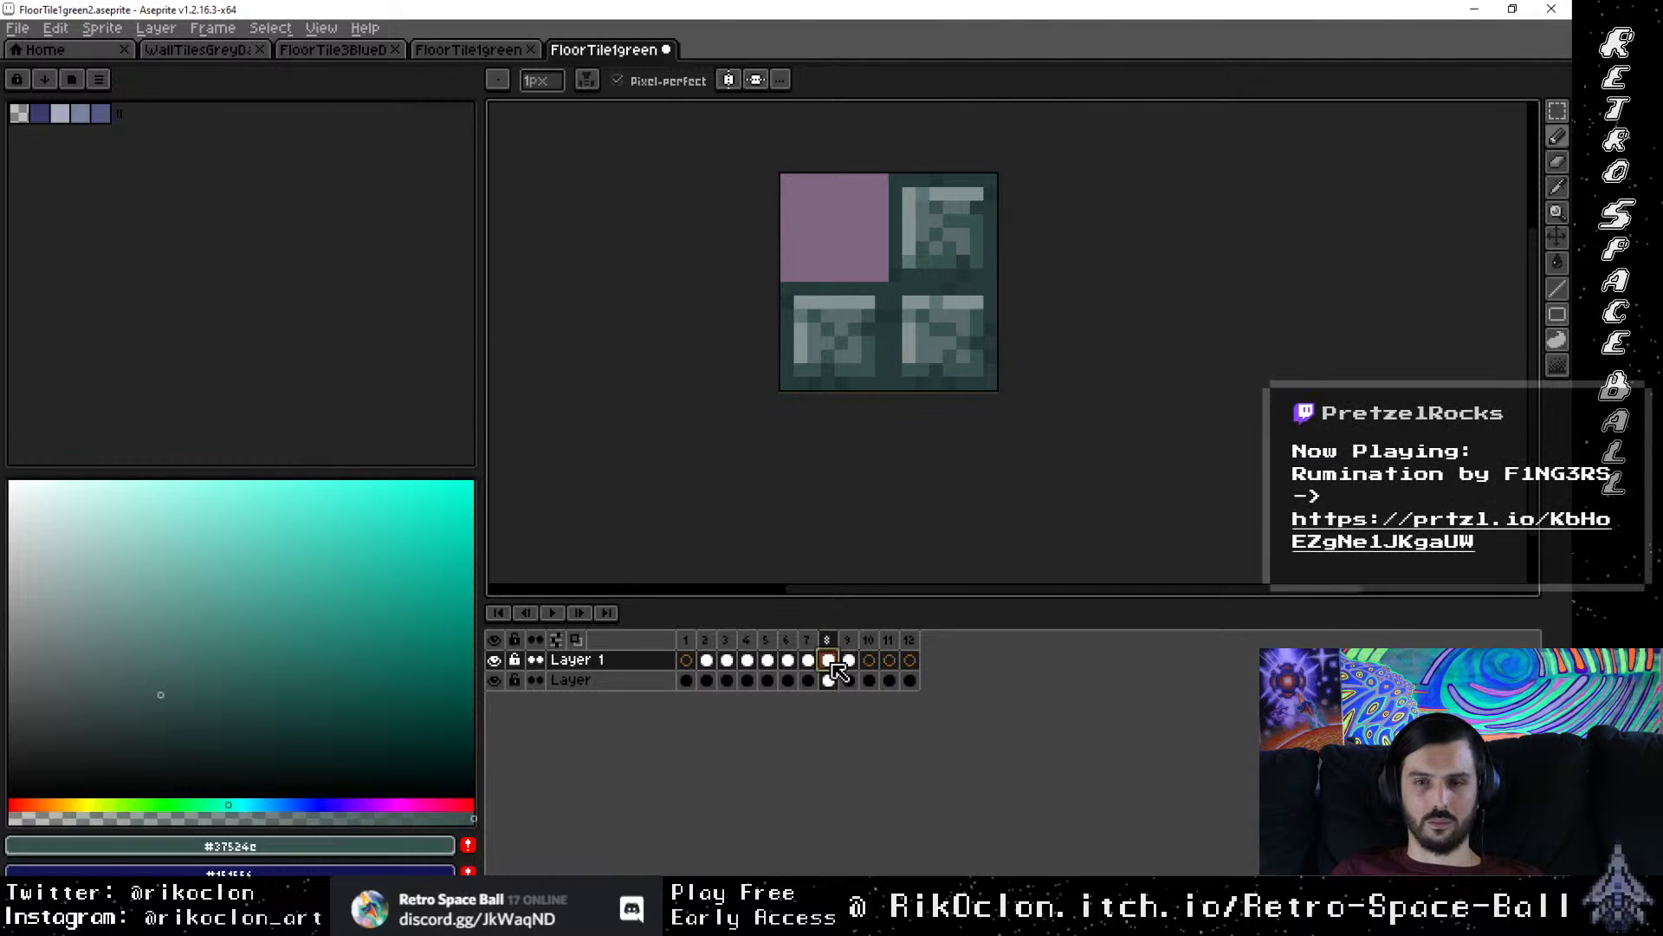
{"action": "left_click", "coordinate": [828, 680]}
{"action": "key", "text": "m"}
{"action": "scroll", "coordinate": [919, 225], "scroll_direction": "up", "scroll_amount": 2}
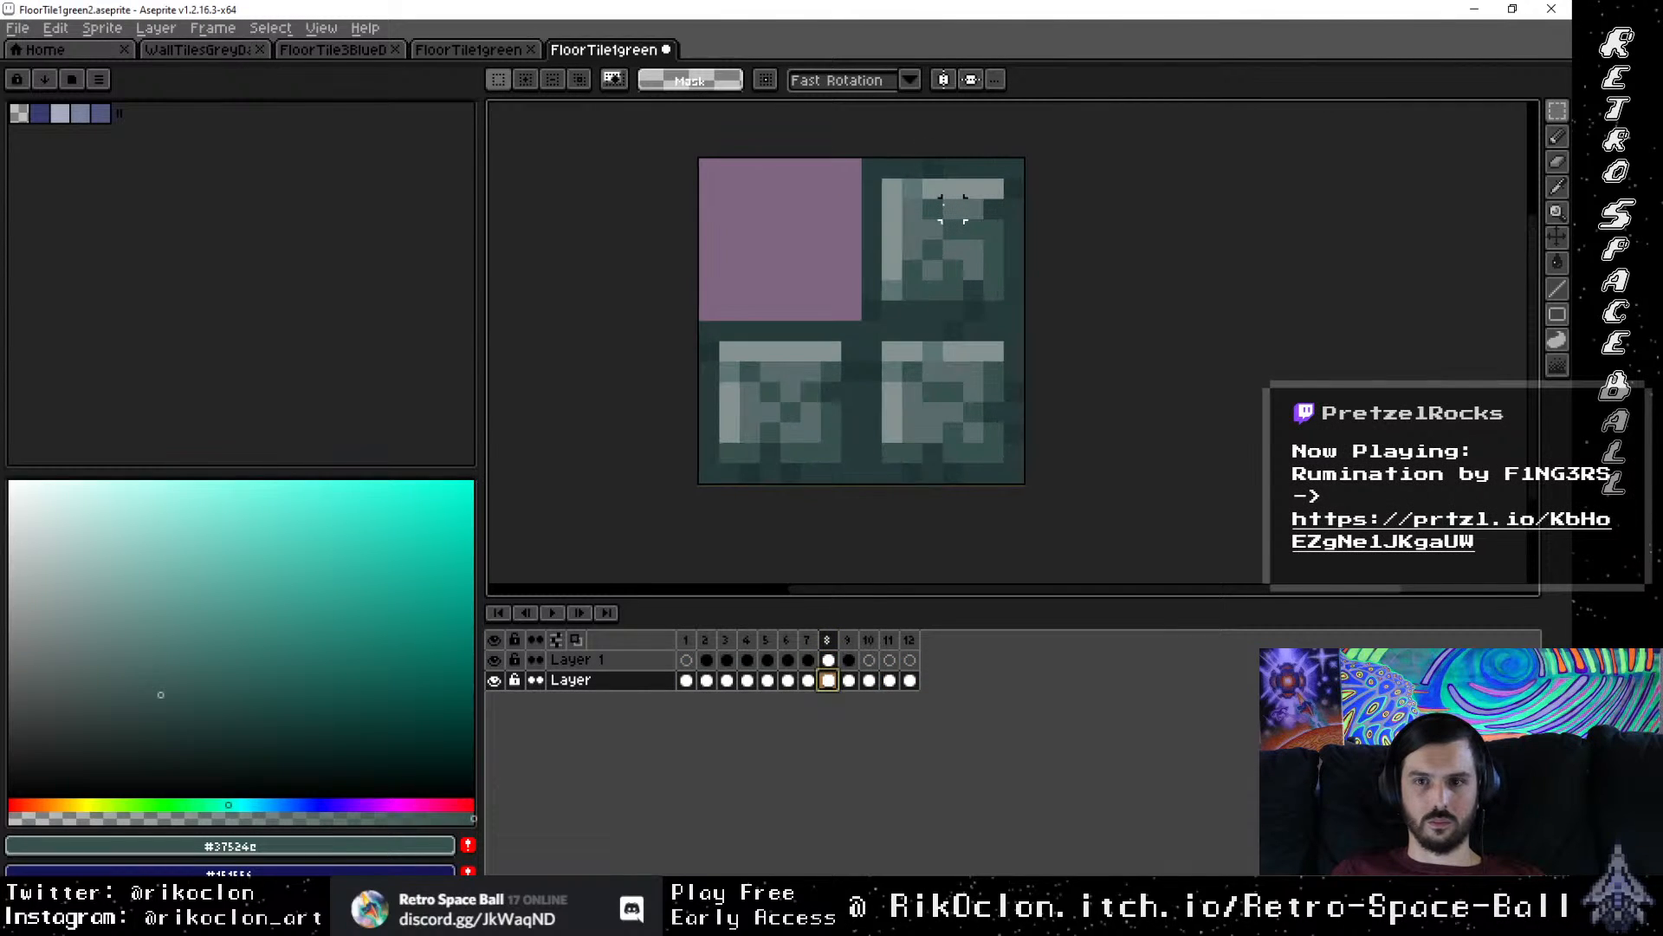
{"action": "scroll", "coordinate": [865, 221], "scroll_direction": "down", "scroll_amount": 1}
{"action": "left_click_drag", "start_coordinate": [835, 210], "coordinate": [814, 357]}
{"action": "left_click", "coordinate": [829, 666]}
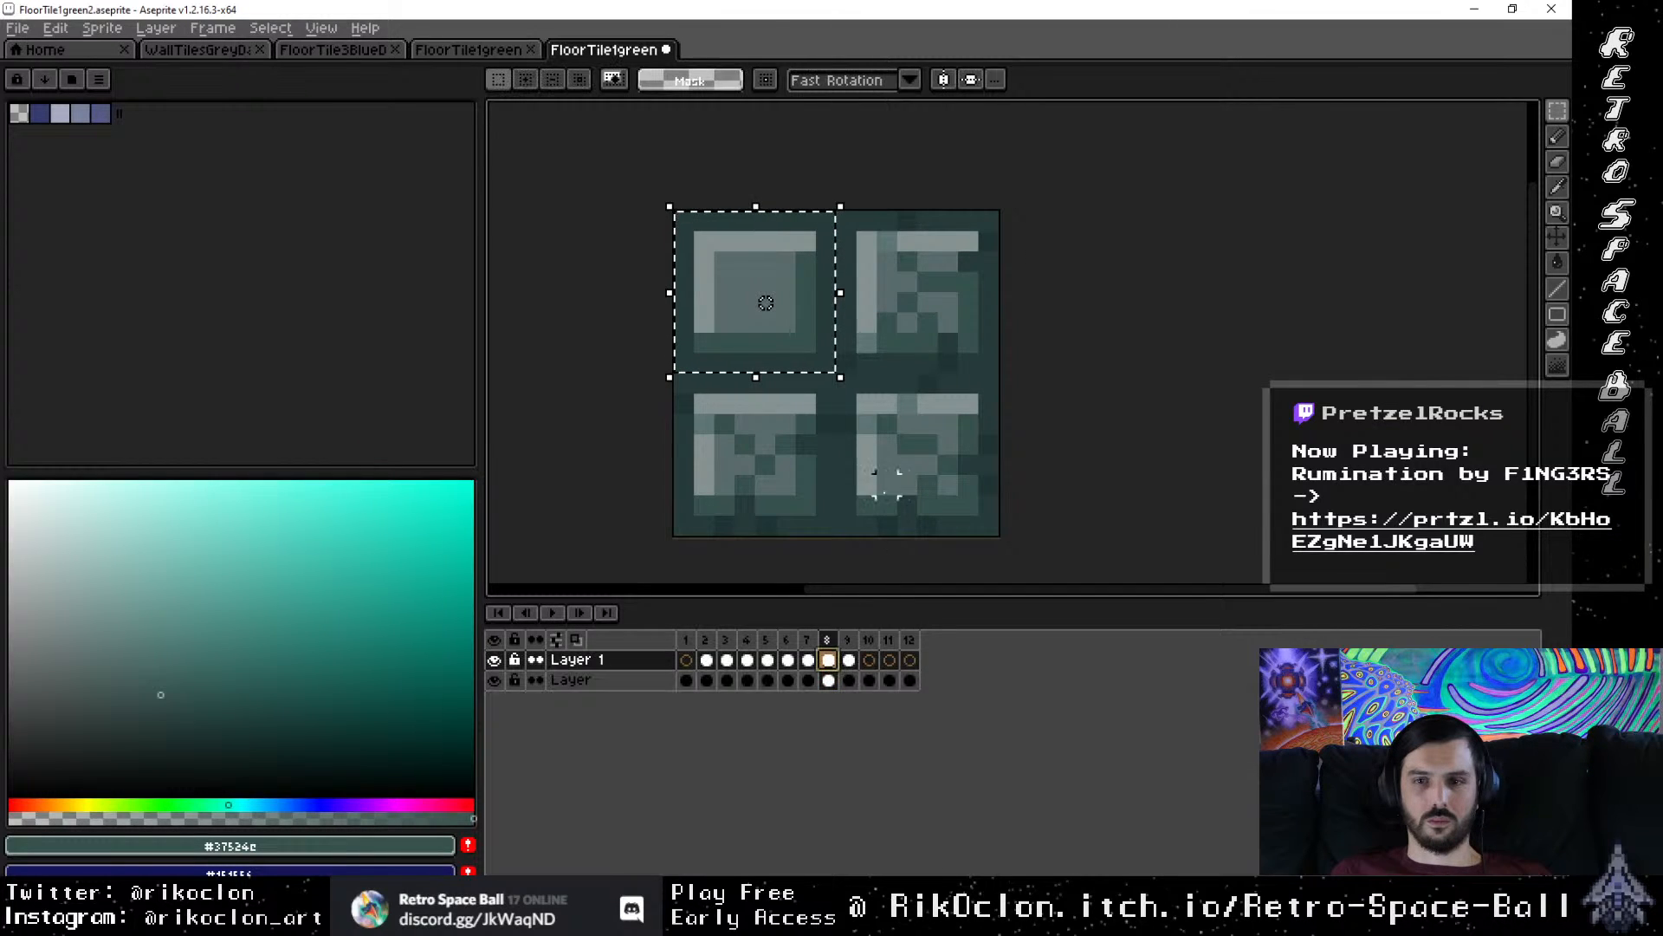
{"action": "left_click", "coordinate": [946, 302]}
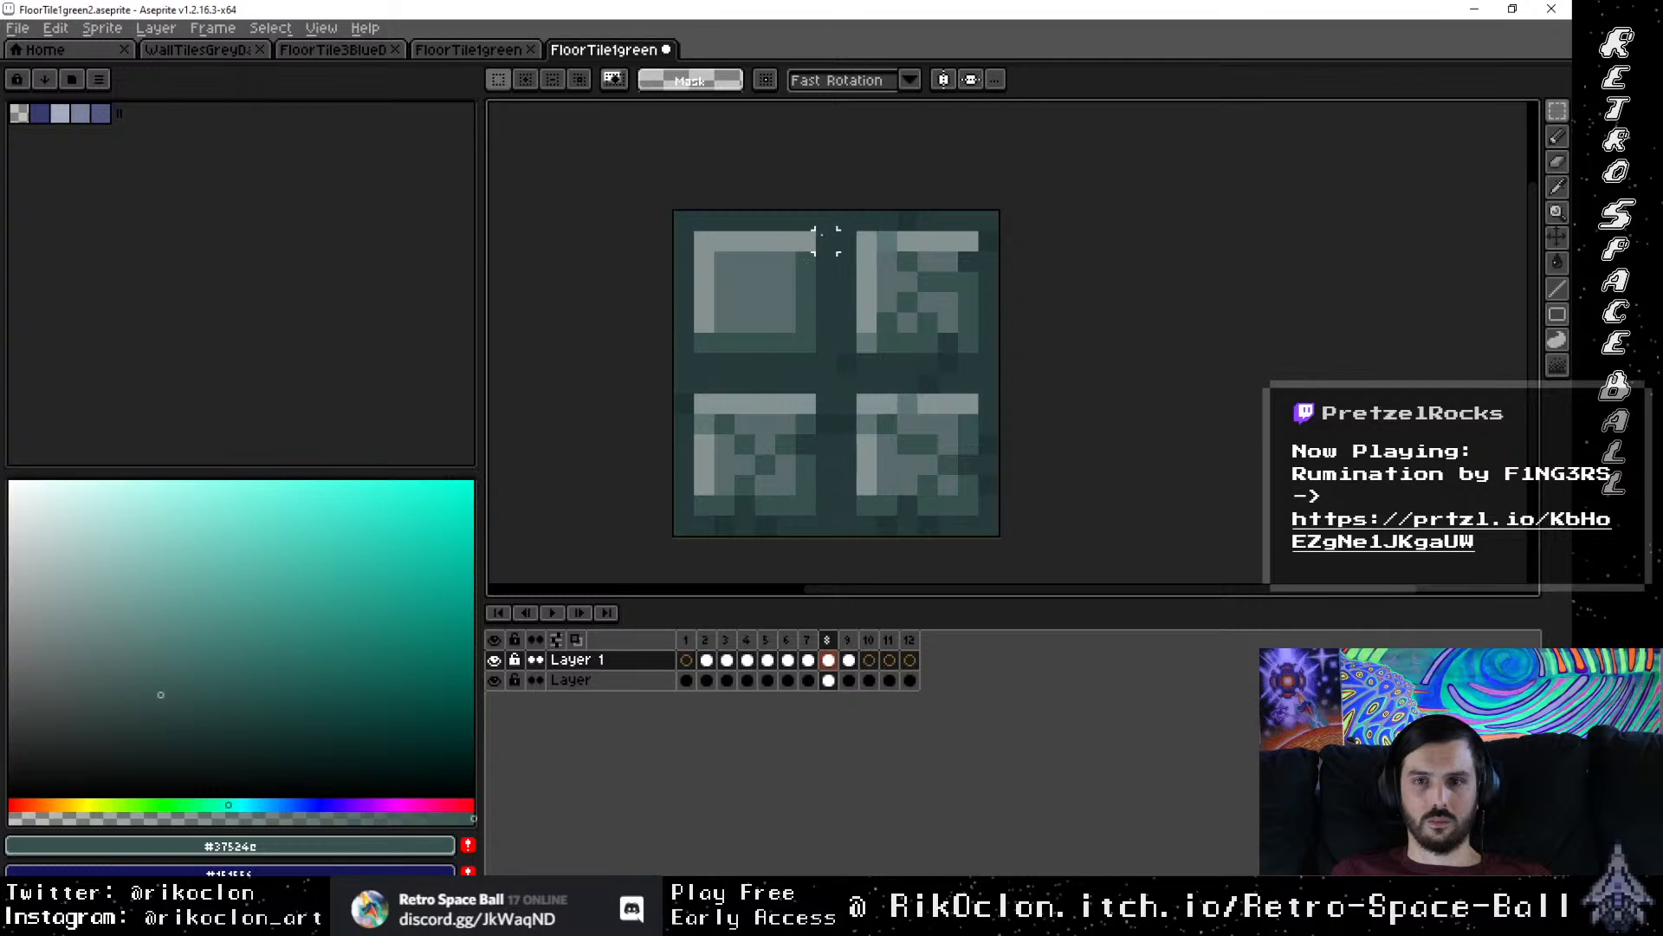
Step: Erase the frame 8 tile on the base layer toward its outer corner, leaving a jagged lower-right remnant, and undo the last stroke
{"action": "key", "text": "b"}
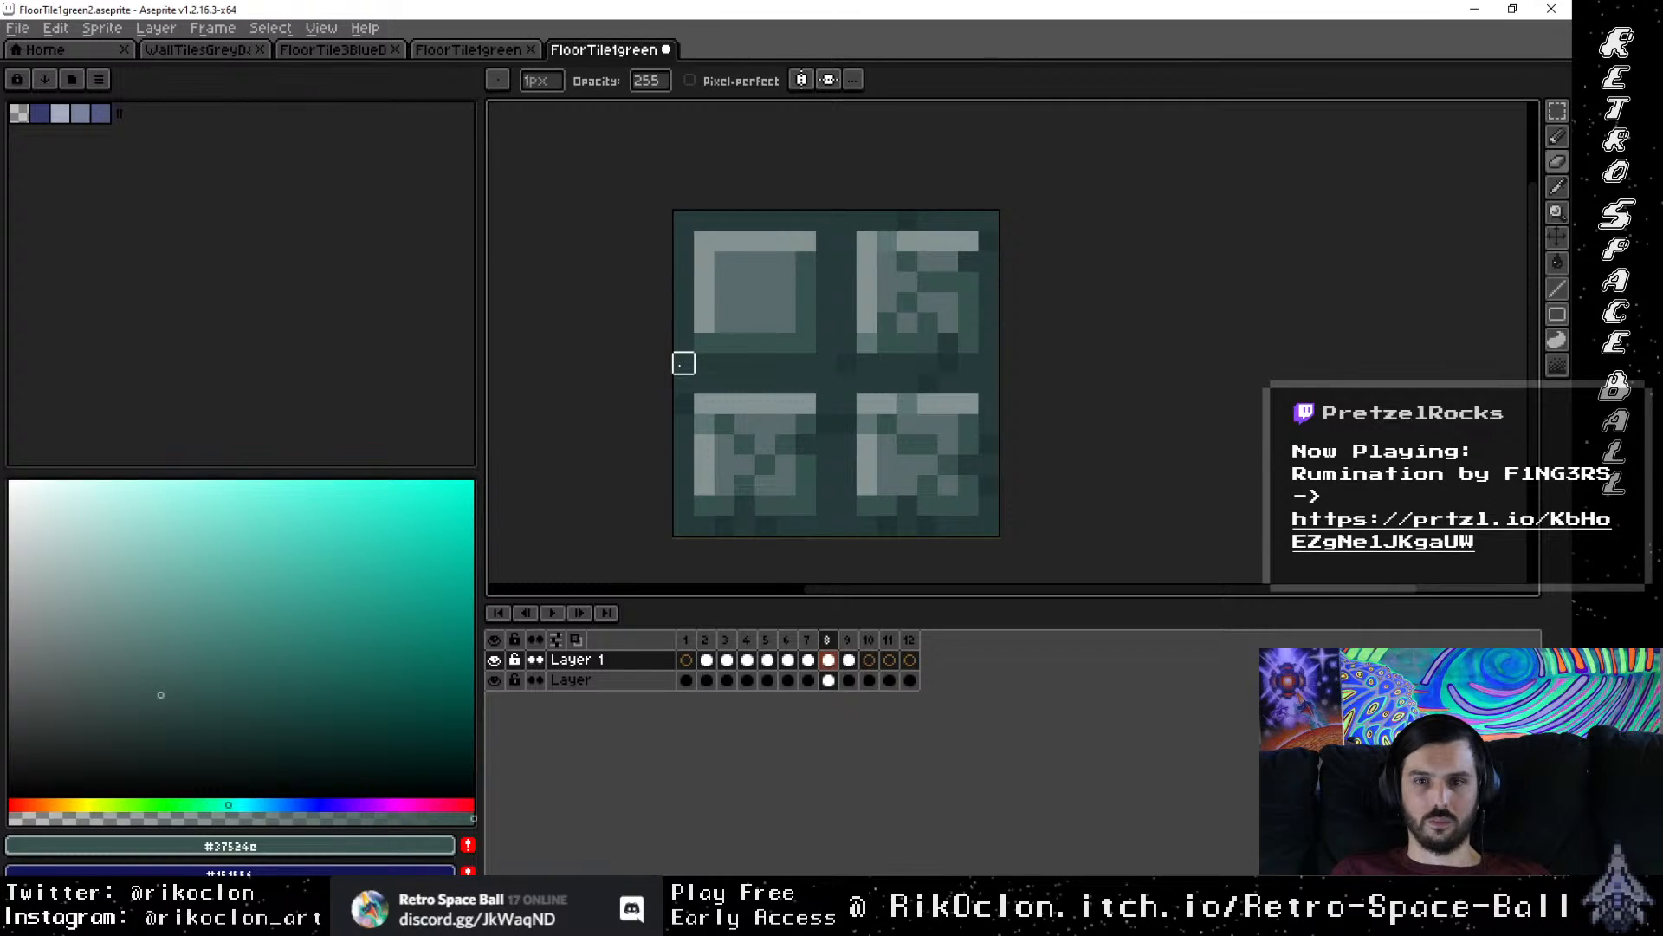
{"action": "left_click", "coordinate": [829, 680]}
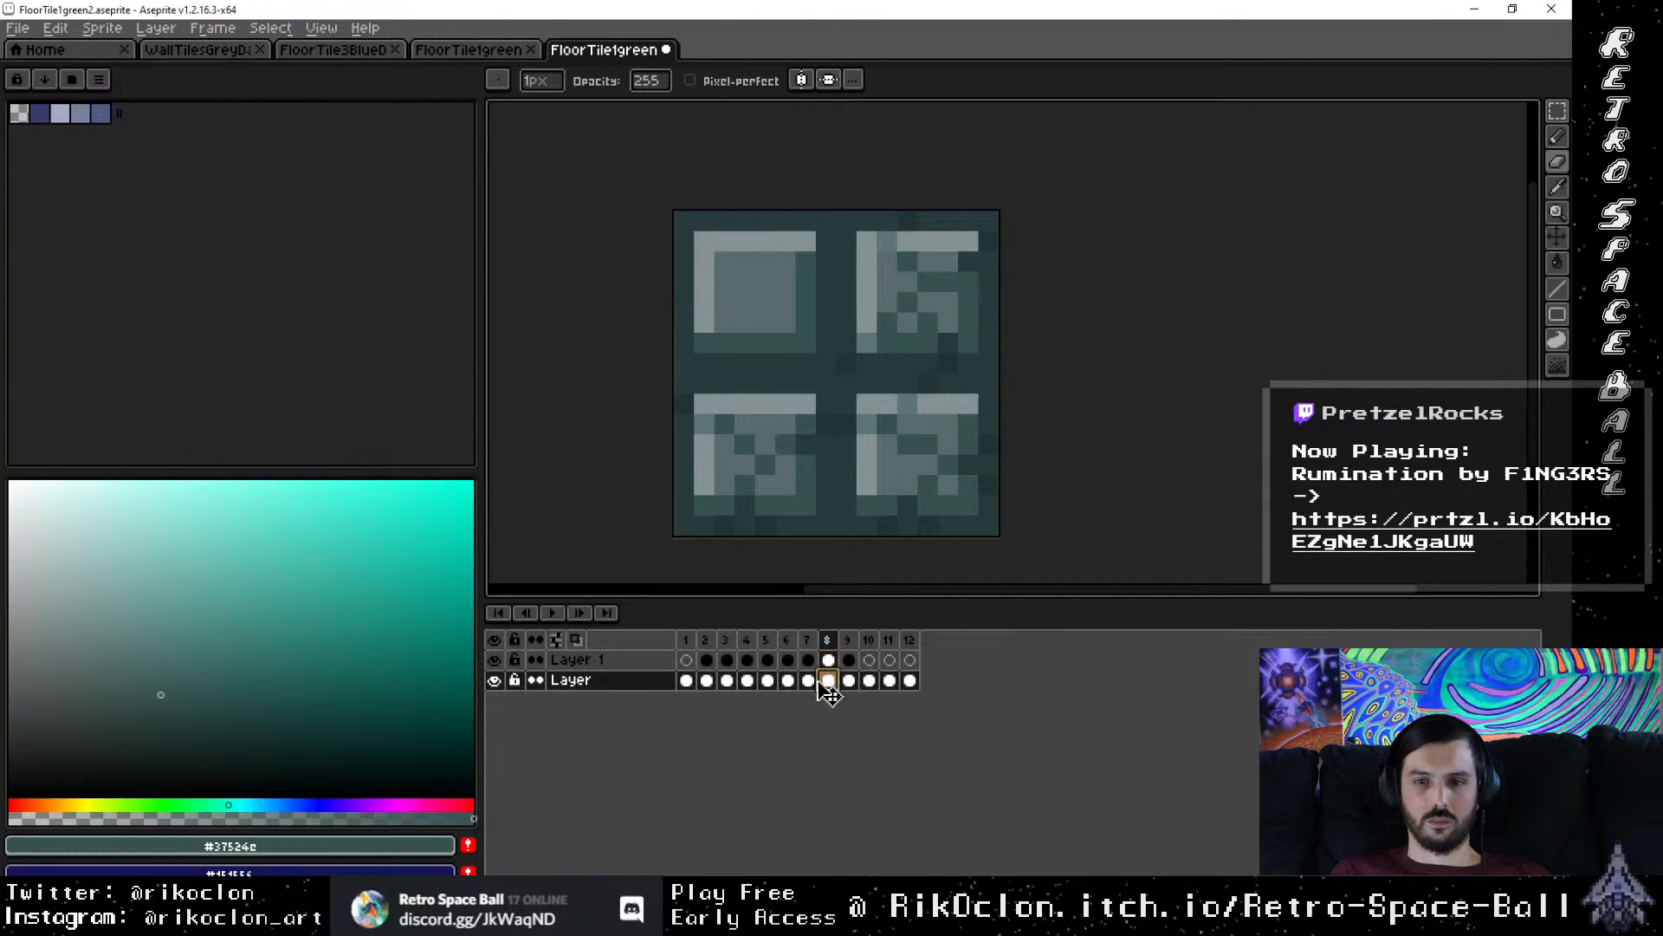
{"action": "mouse_move", "coordinate": [684, 363]}
{"action": "left_mouse_down"}
{"action": "mouse_move", "coordinate": [724, 323]}
{"action": "mouse_move", "coordinate": [785, 342]}
{"action": "left_mouse_up"}
{"action": "mouse_move", "coordinate": [785, 261]}
{"action": "left_mouse_down"}
{"action": "mouse_move", "coordinate": [826, 221]}
{"action": "mouse_move", "coordinate": [745, 240]}
{"action": "mouse_move", "coordinate": [704, 241]}
{"action": "mouse_move", "coordinate": [786, 221]}
{"action": "mouse_move", "coordinate": [705, 221]}
{"action": "mouse_move", "coordinate": [684, 241]}
{"action": "mouse_move", "coordinate": [663, 343]}
{"action": "mouse_move", "coordinate": [683, 343]}
{"action": "mouse_move", "coordinate": [683, 323]}
{"action": "mouse_move", "coordinate": [724, 322]}
{"action": "mouse_move", "coordinate": [724, 343]}
{"action": "mouse_move", "coordinate": [703, 342]}
{"action": "mouse_move", "coordinate": [745, 342]}
{"action": "mouse_move", "coordinate": [744, 323]}
{"action": "mouse_move", "coordinate": [765, 342]}
{"action": "mouse_move", "coordinate": [765, 322]}
{"action": "mouse_move", "coordinate": [703, 323]}
{"action": "mouse_move", "coordinate": [704, 302]}
{"action": "mouse_move", "coordinate": [744, 302]}
{"action": "mouse_move", "coordinate": [765, 261]}
{"action": "mouse_move", "coordinate": [764, 301]}
{"action": "mouse_move", "coordinate": [744, 262]}
{"action": "mouse_move", "coordinate": [682, 262]}
{"action": "mouse_move", "coordinate": [724, 282]}
{"action": "left_mouse_up"}
{"action": "key", "text": "ctrl+z"}
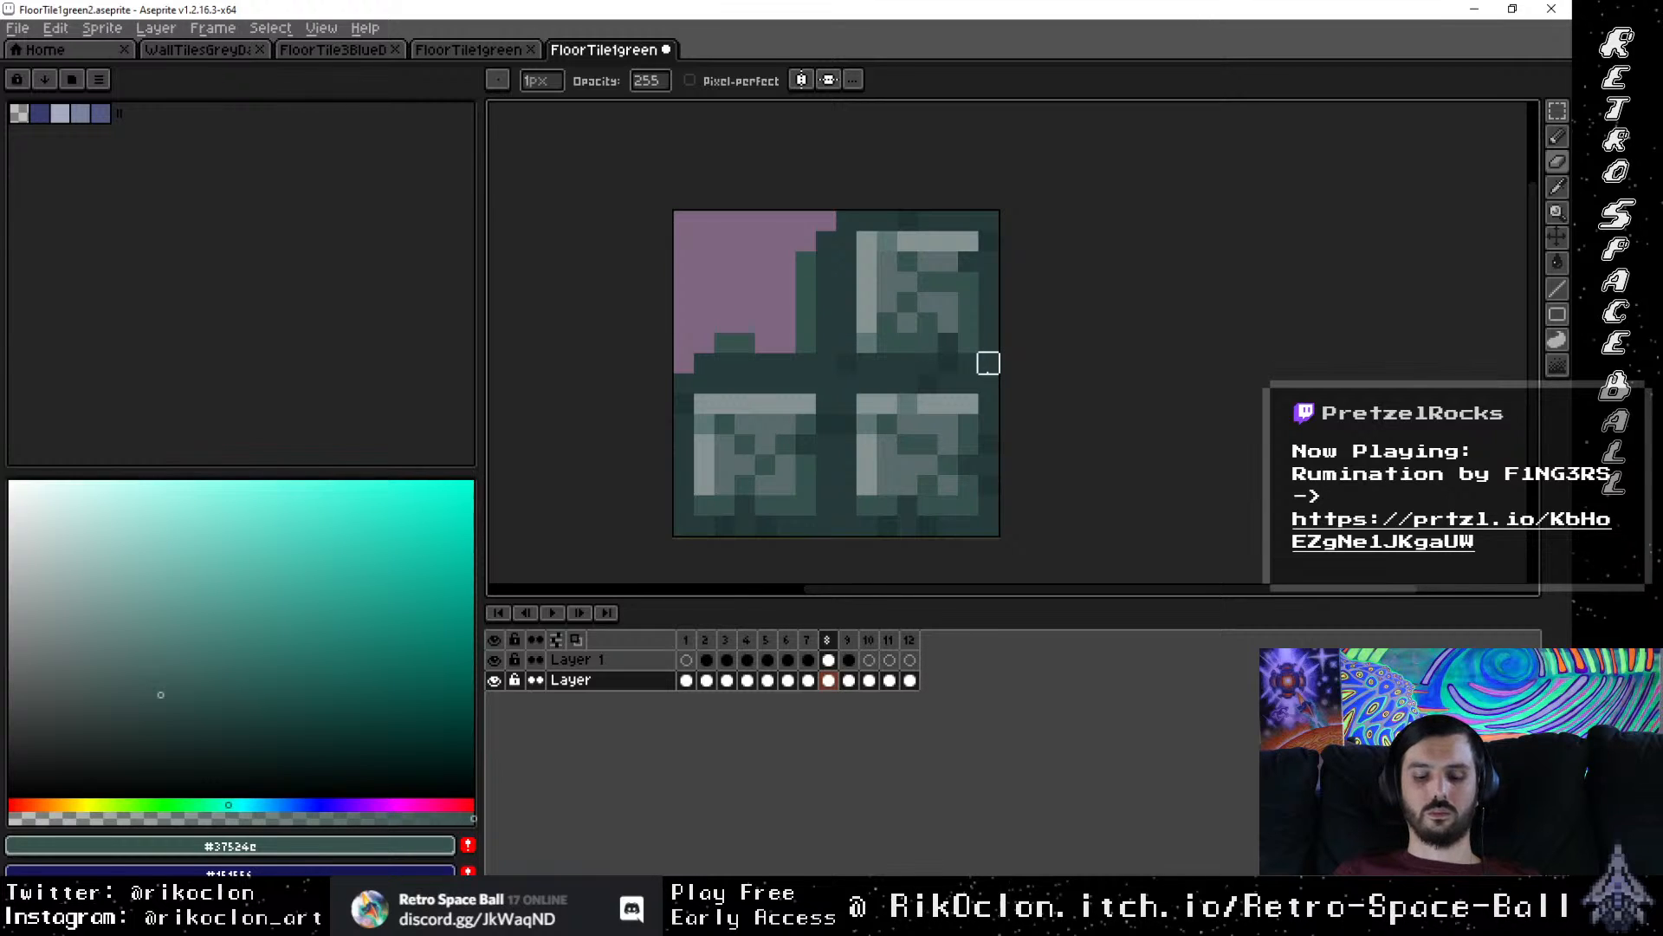
Step: Rebuild the inner edge of frame 8's remnant with #5a6b6c face pixels and a #37524e shadow row
{"action": "key", "text": "i"}
{"action": "left_click", "coordinate": [962, 299]}
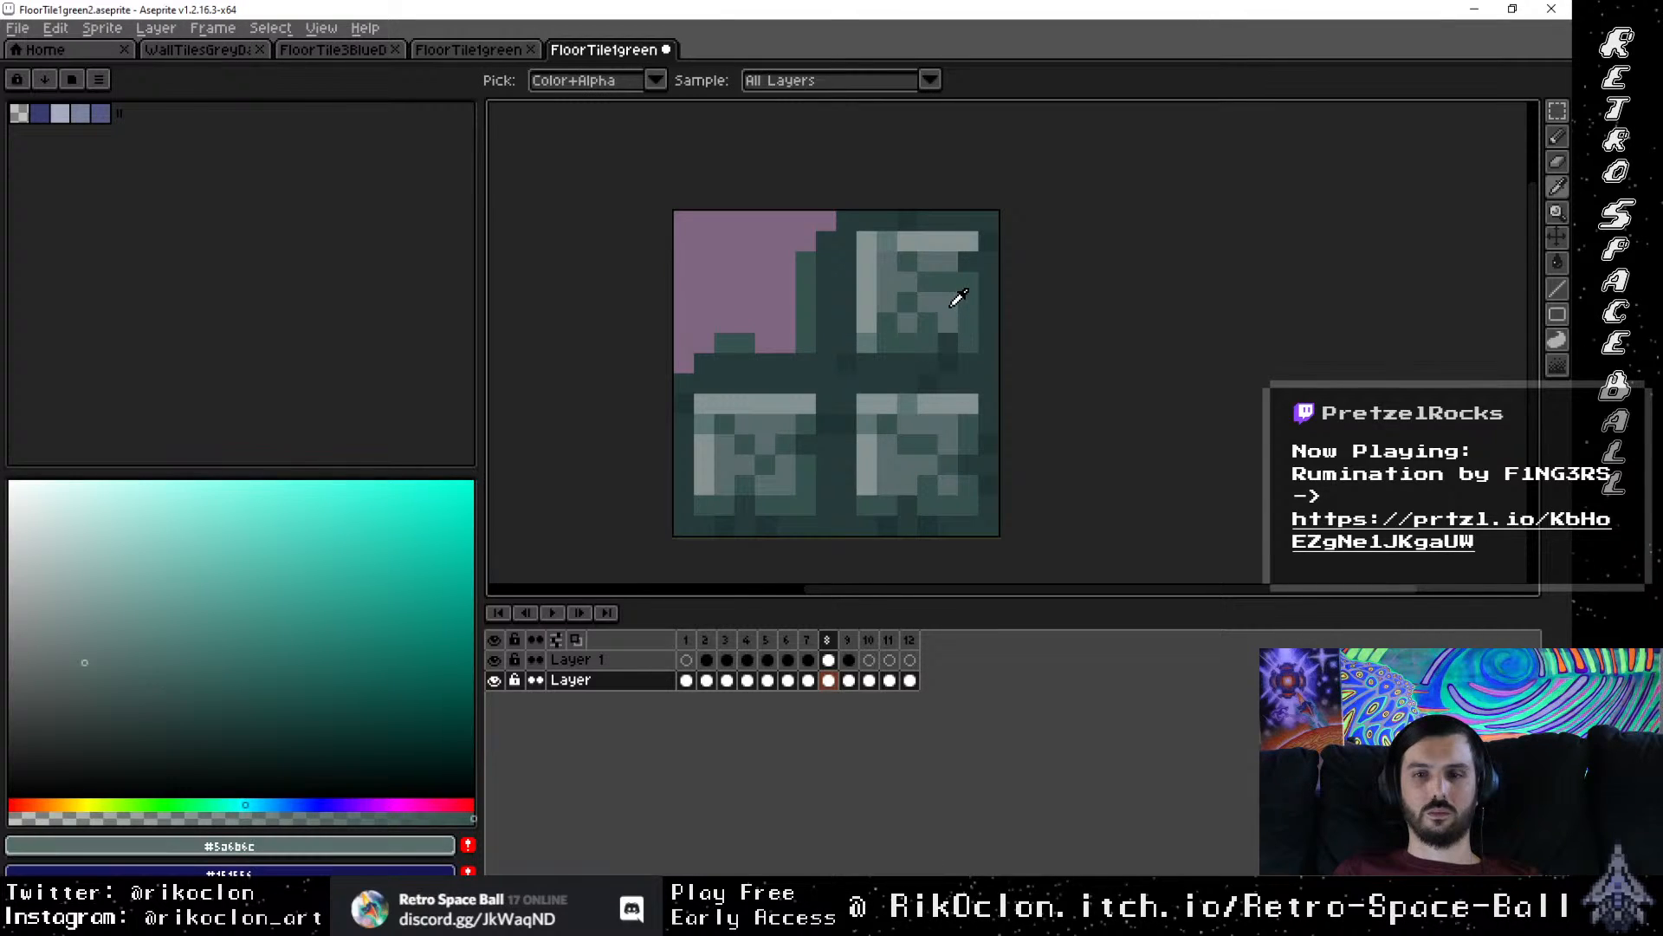
{"action": "key", "text": "b"}
{"action": "left_click", "coordinate": [816, 277]}
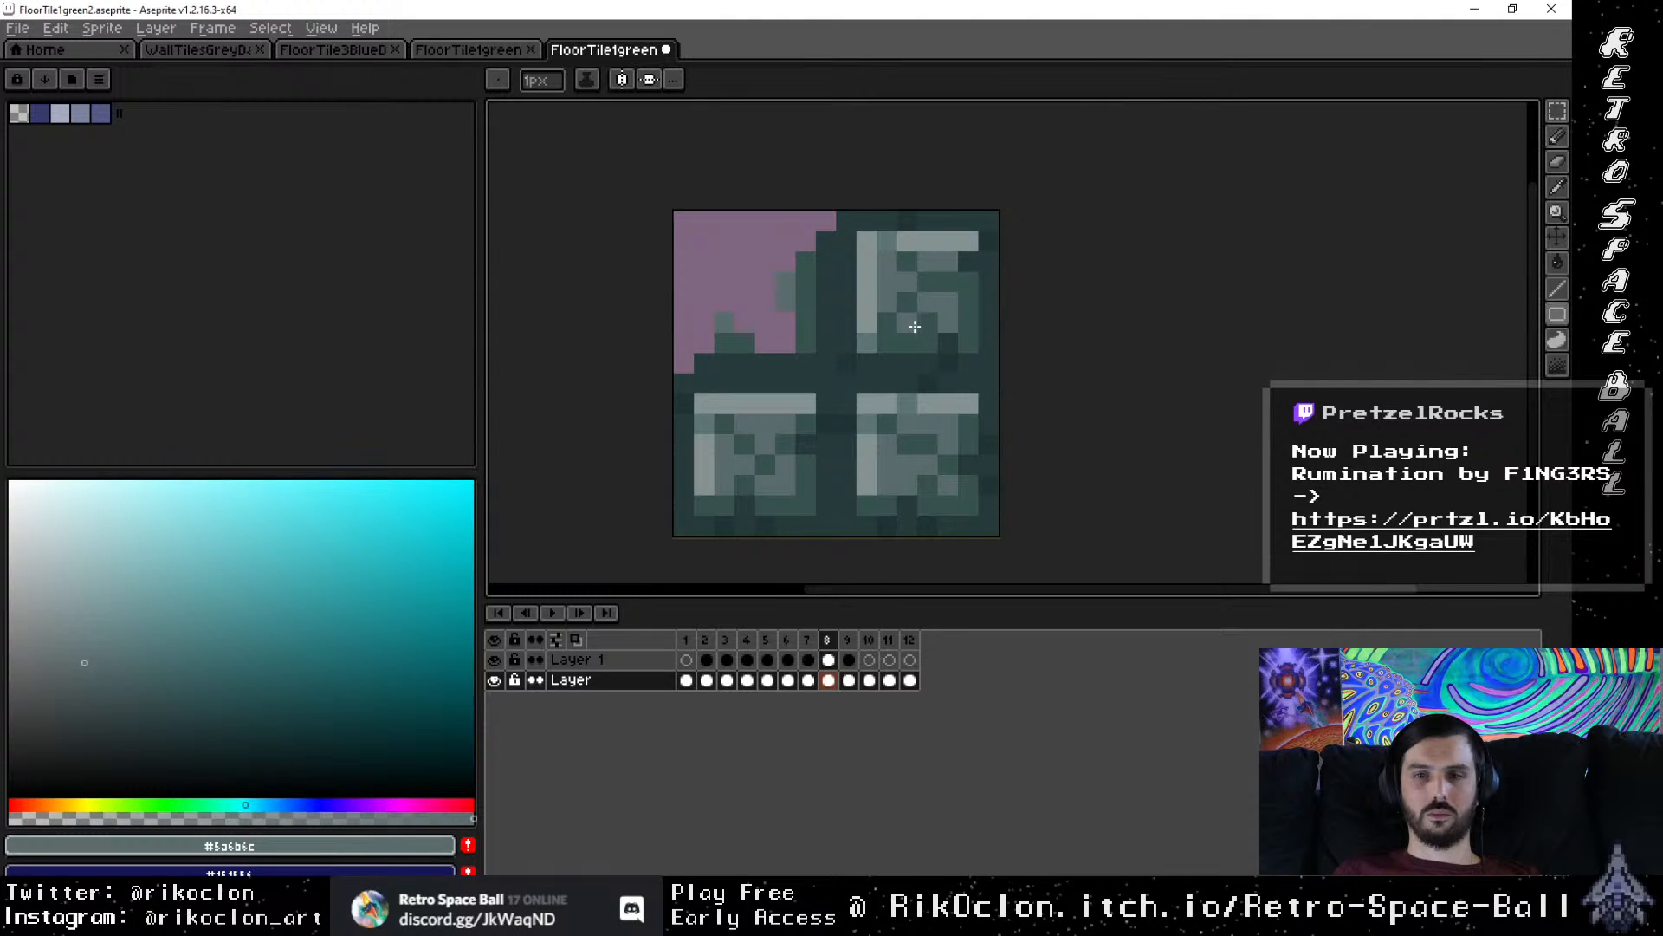
{"action": "left_click", "coordinate": [798, 346], "text": "alt"}
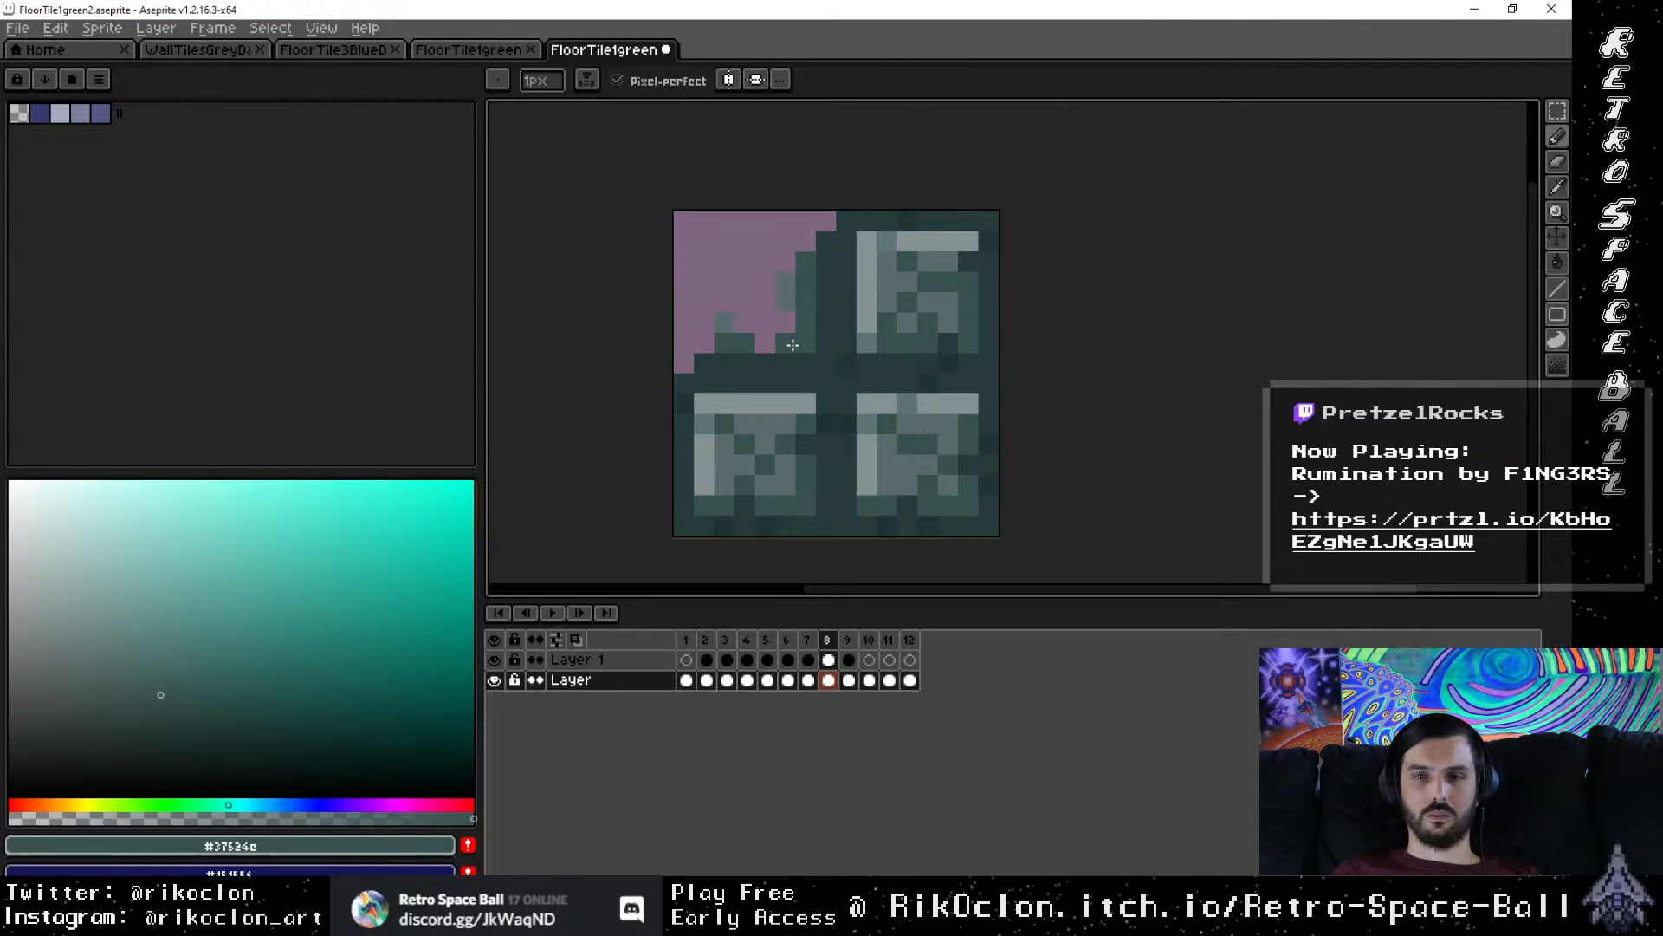
{"action": "left_click", "coordinate": [906, 325], "text": "alt"}
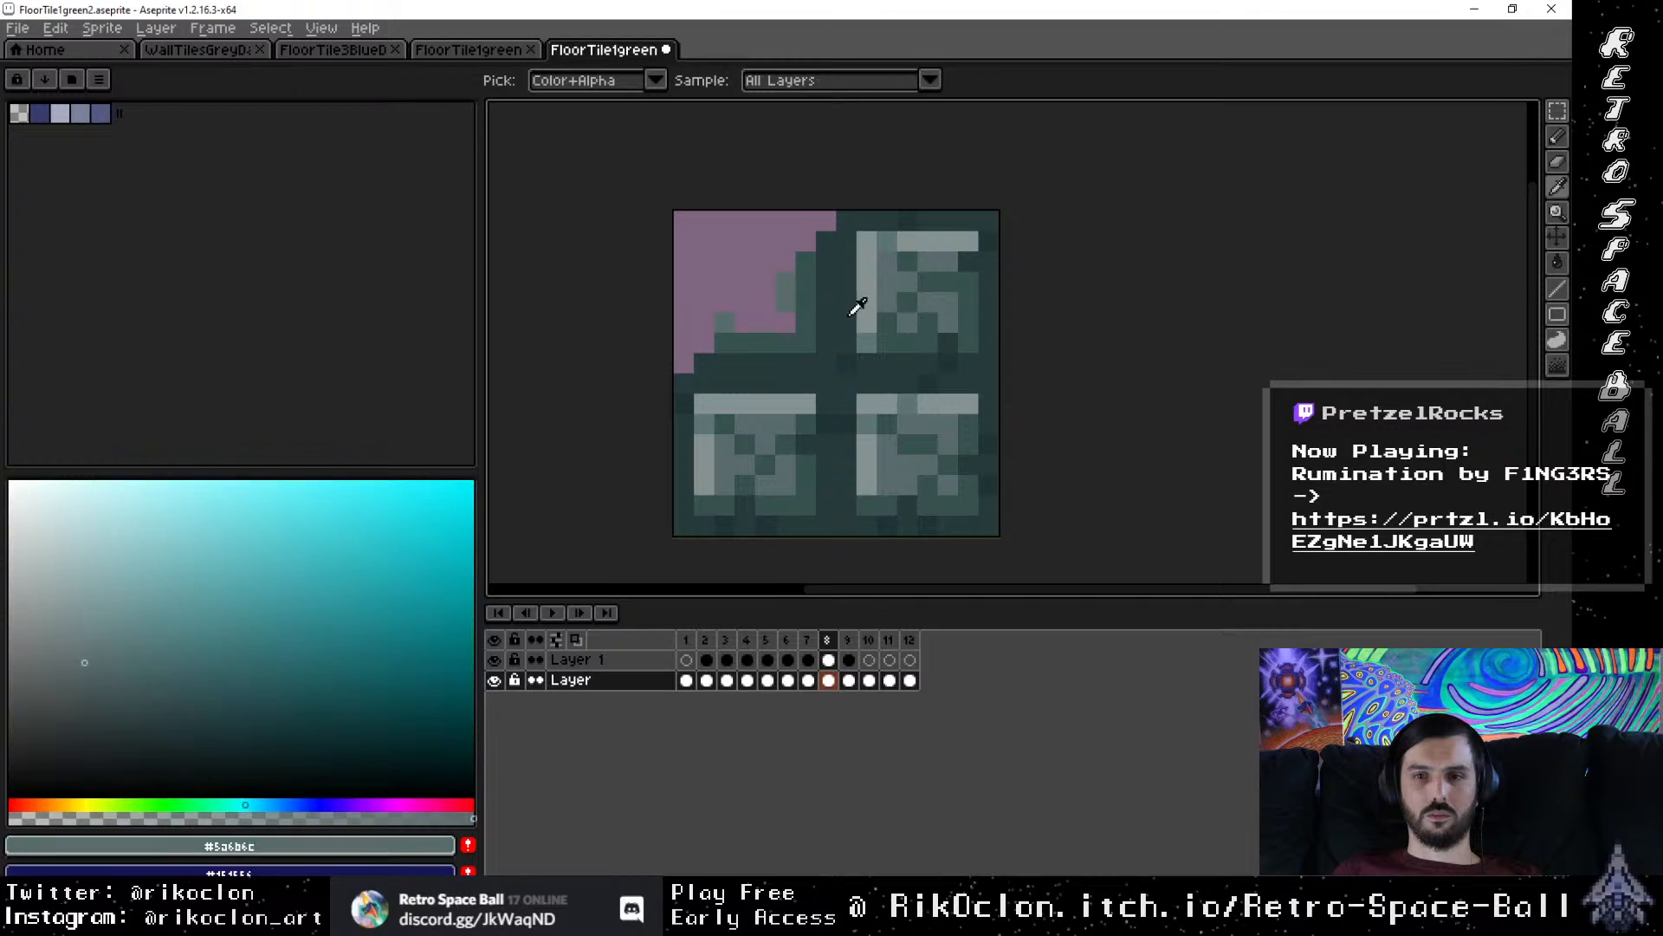
{"action": "left_click", "coordinate": [784, 330]}
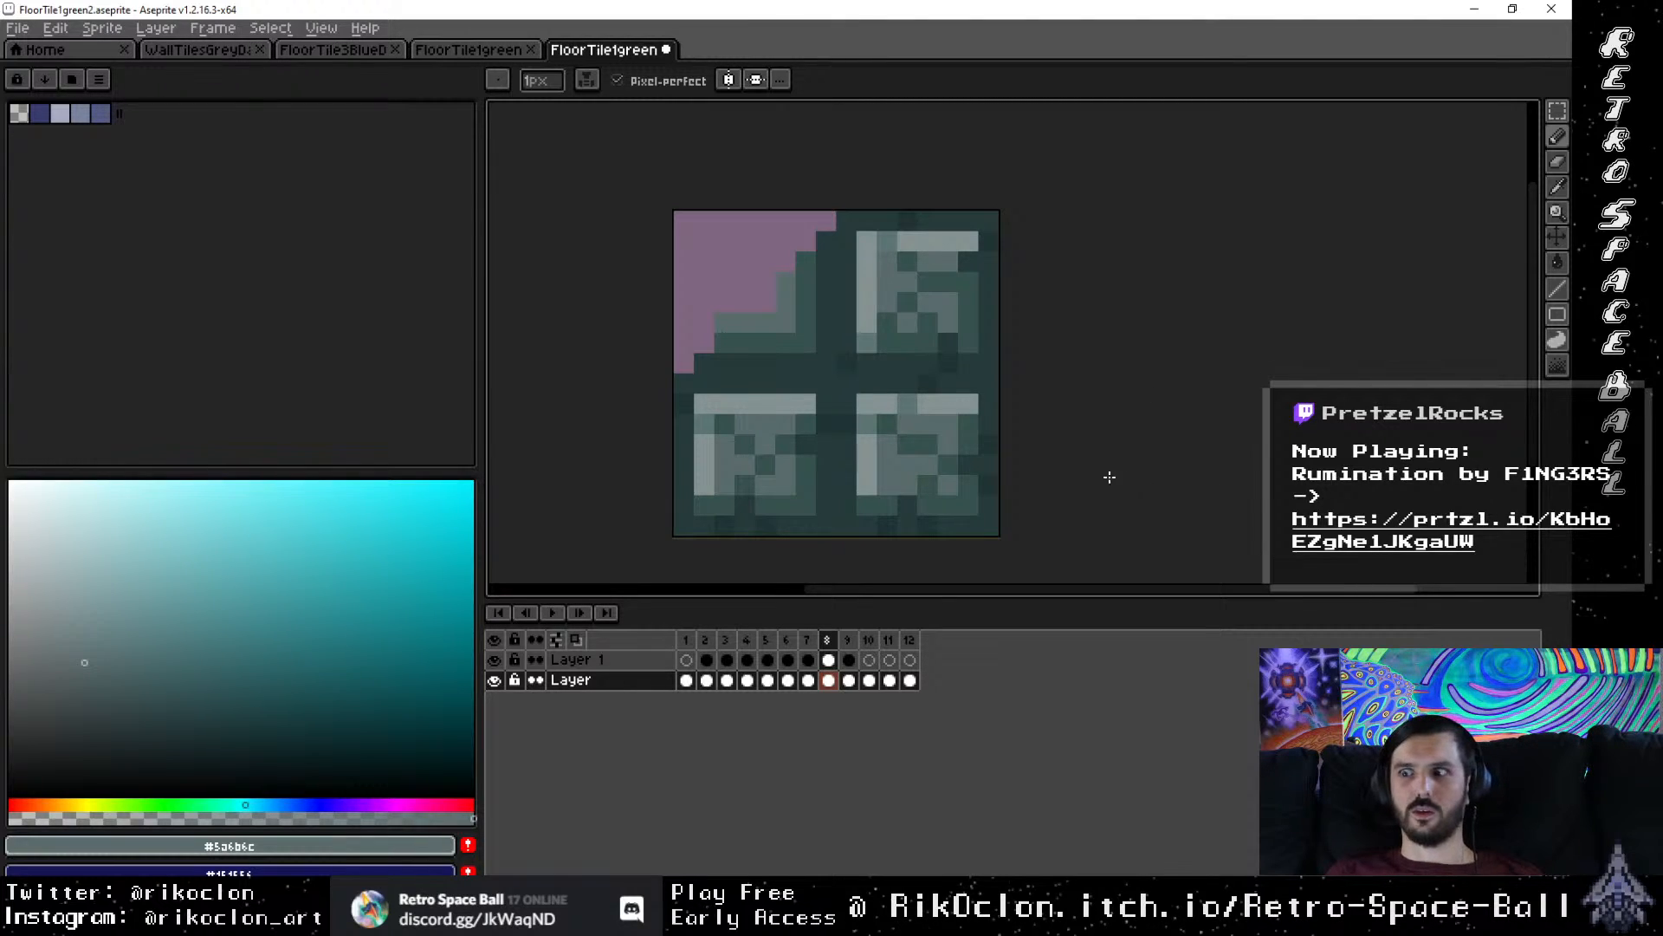
Step: Darken single pixels at the outer ends and shadow edge of frame 8's remnant with the crack shade #243b3b
{"action": "key", "text": "i"}
{"action": "left_click", "coordinate": [848, 367], "text": "alt"}
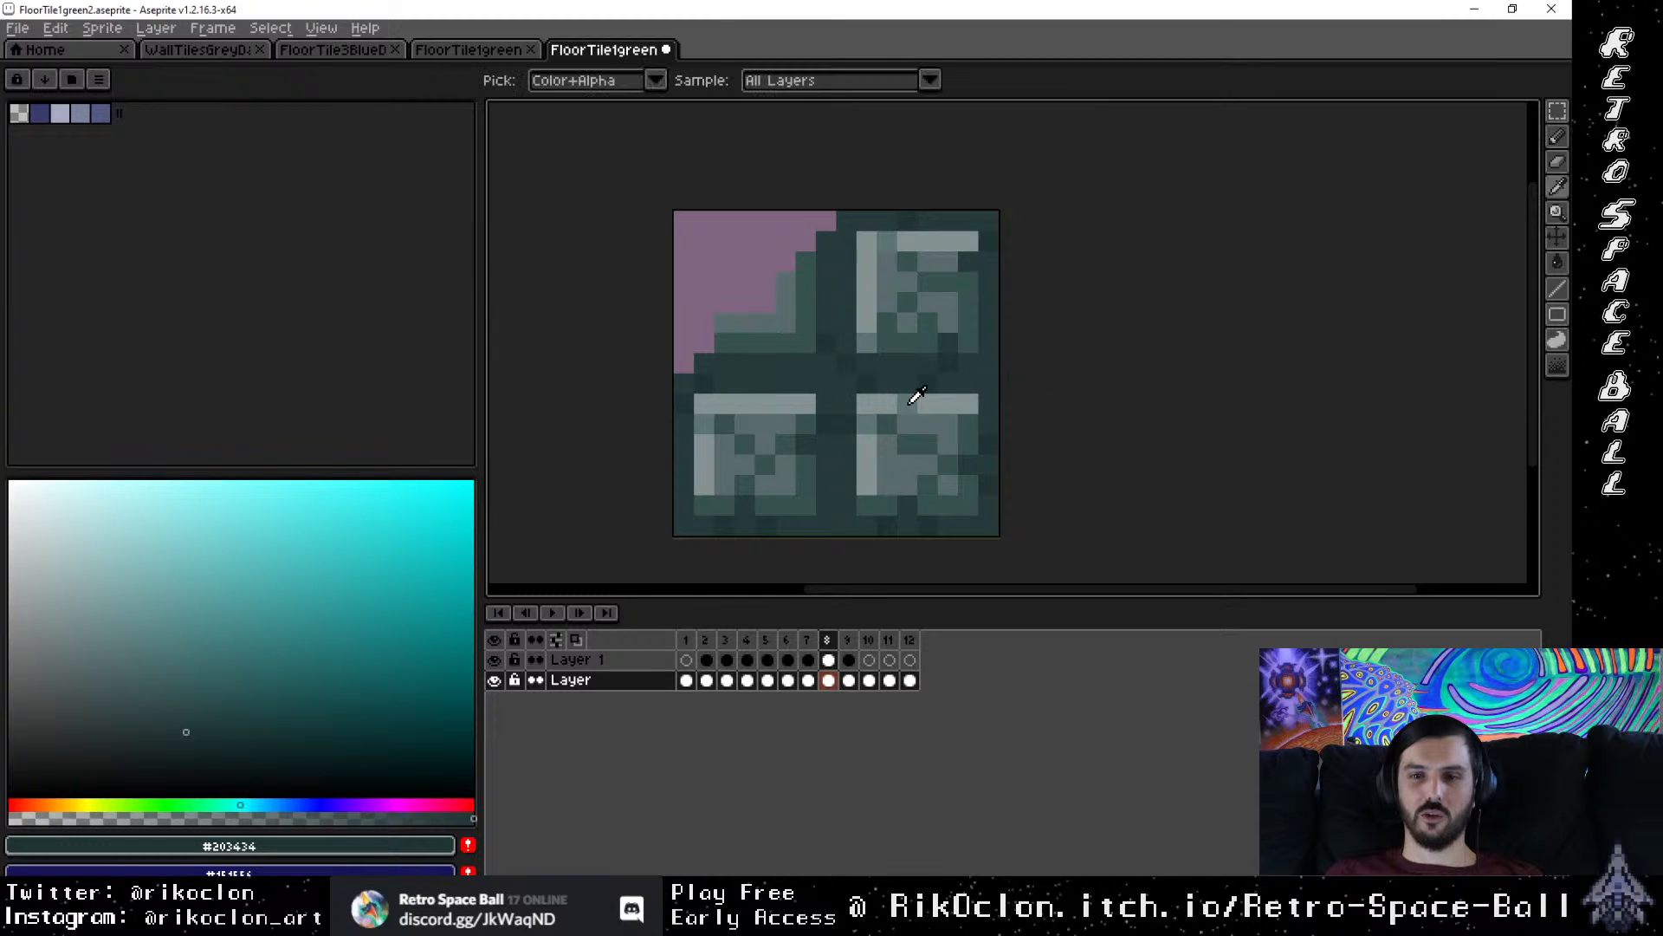
{"action": "left_click", "coordinate": [910, 397], "text": "alt"}
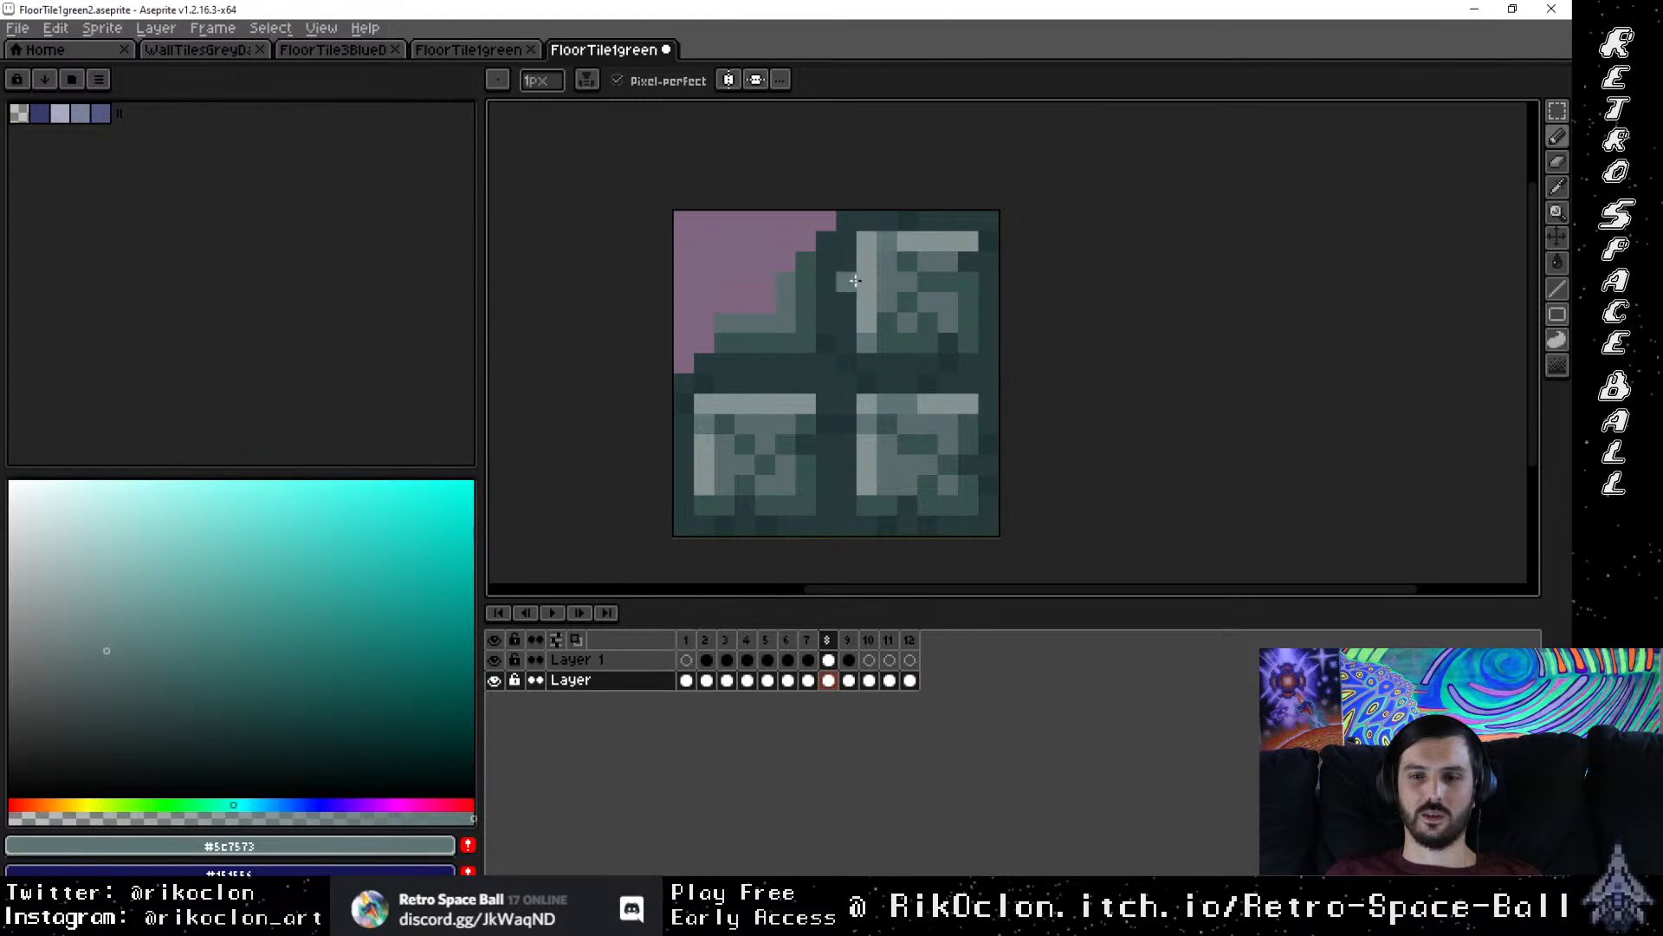
{"action": "key", "text": "alt"}
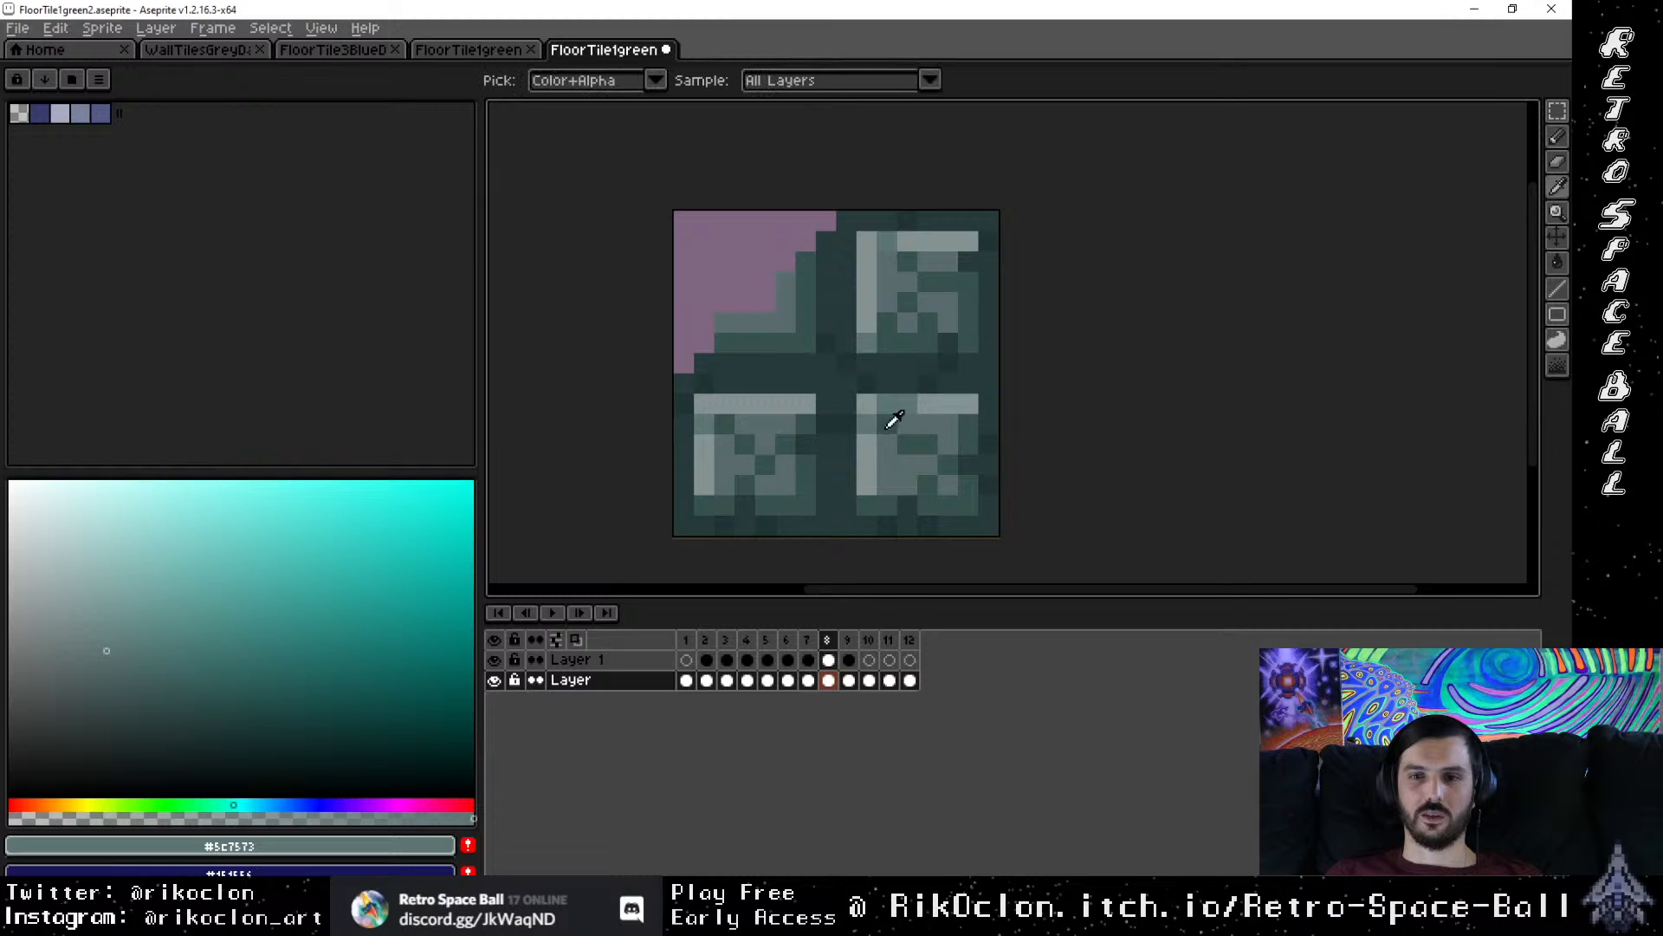
{"action": "left_click", "coordinate": [920, 500], "text": "alt"}
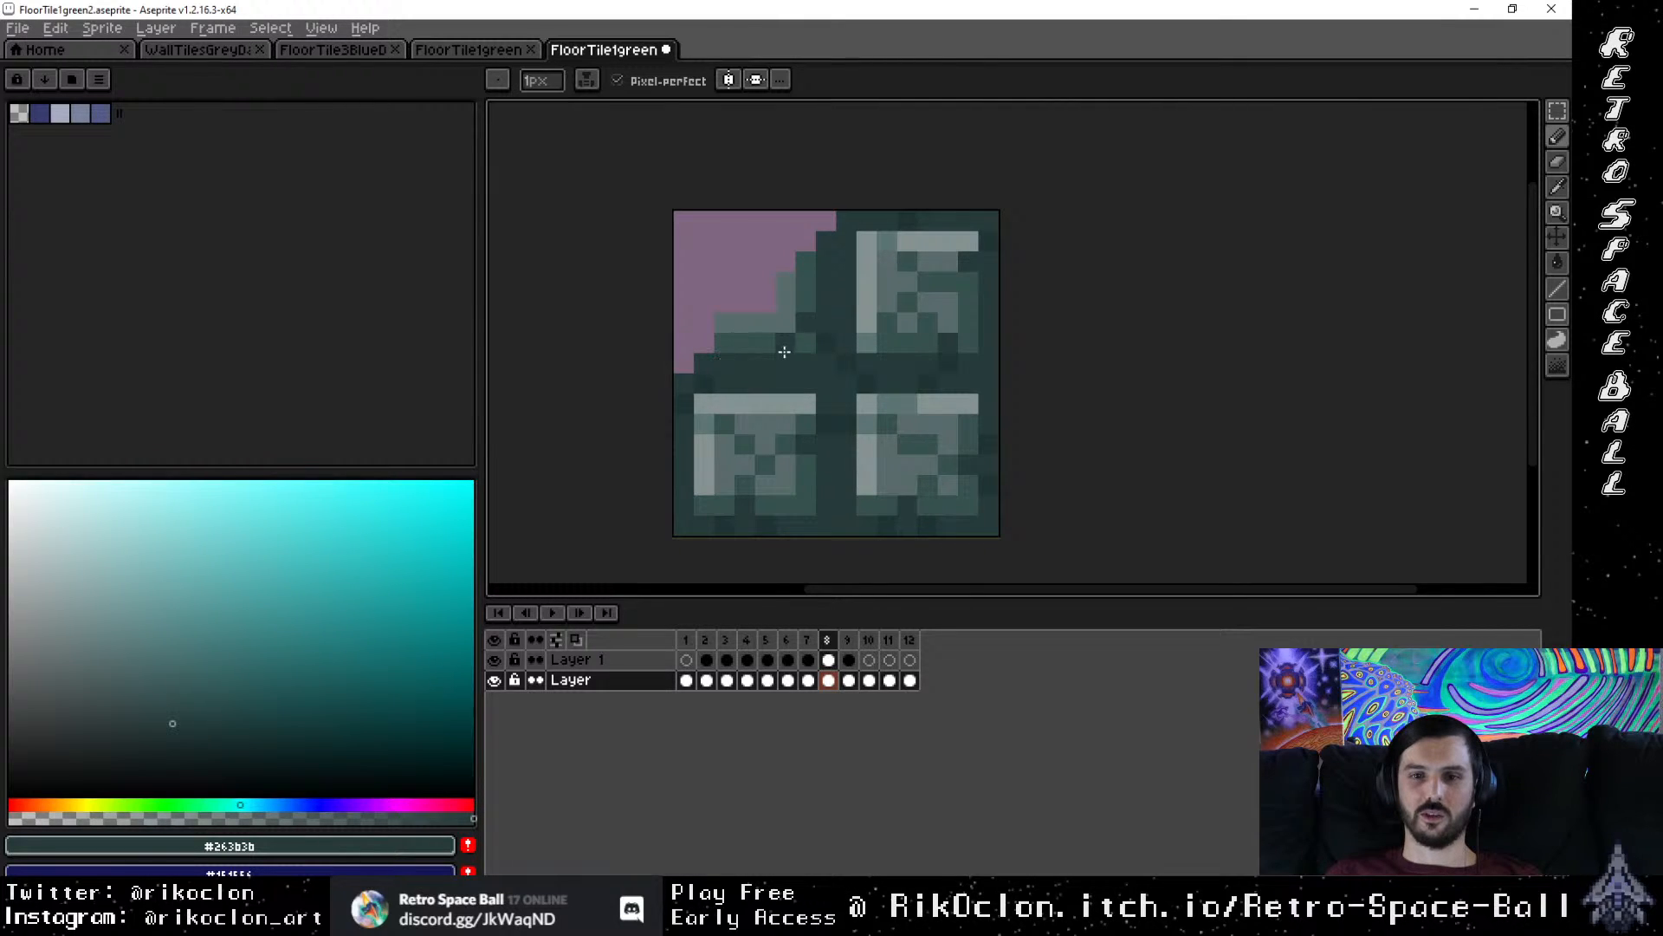
{"action": "left_click", "coordinate": [723, 360], "text": "alt"}
{"action": "key", "text": "alt"}
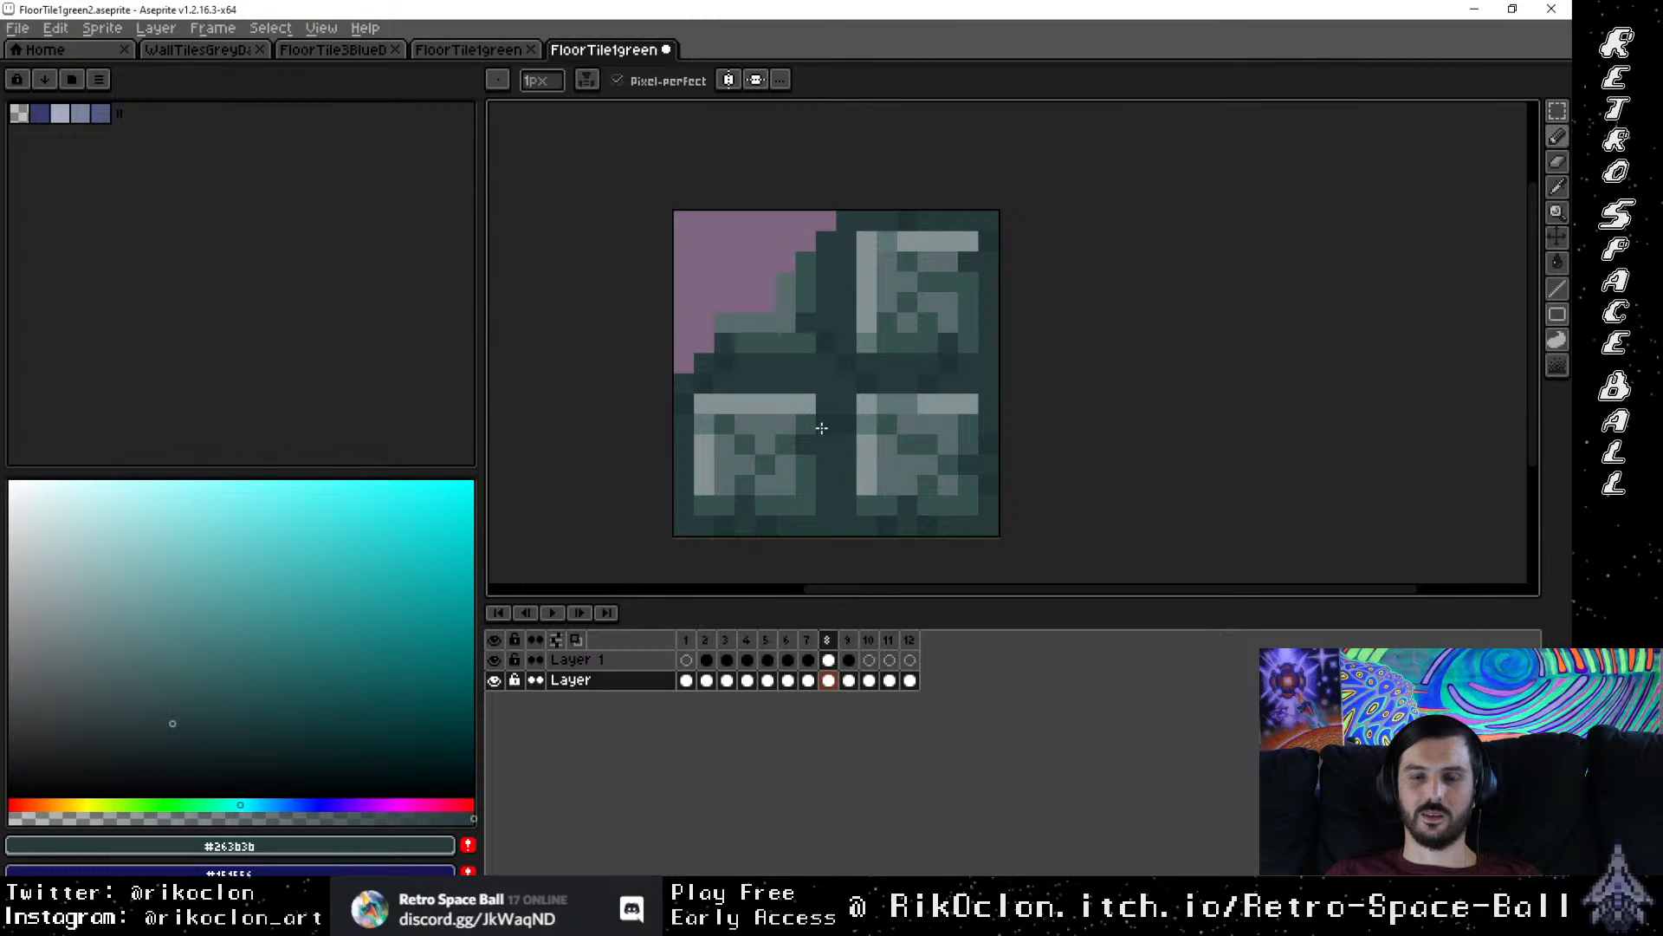
Step: Touch up the broken edge of frame 8's remnant with #5c7573 and darken its outermost face pixels with #37524e
{"action": "left_click", "coordinate": [724, 415], "text": "alt"}
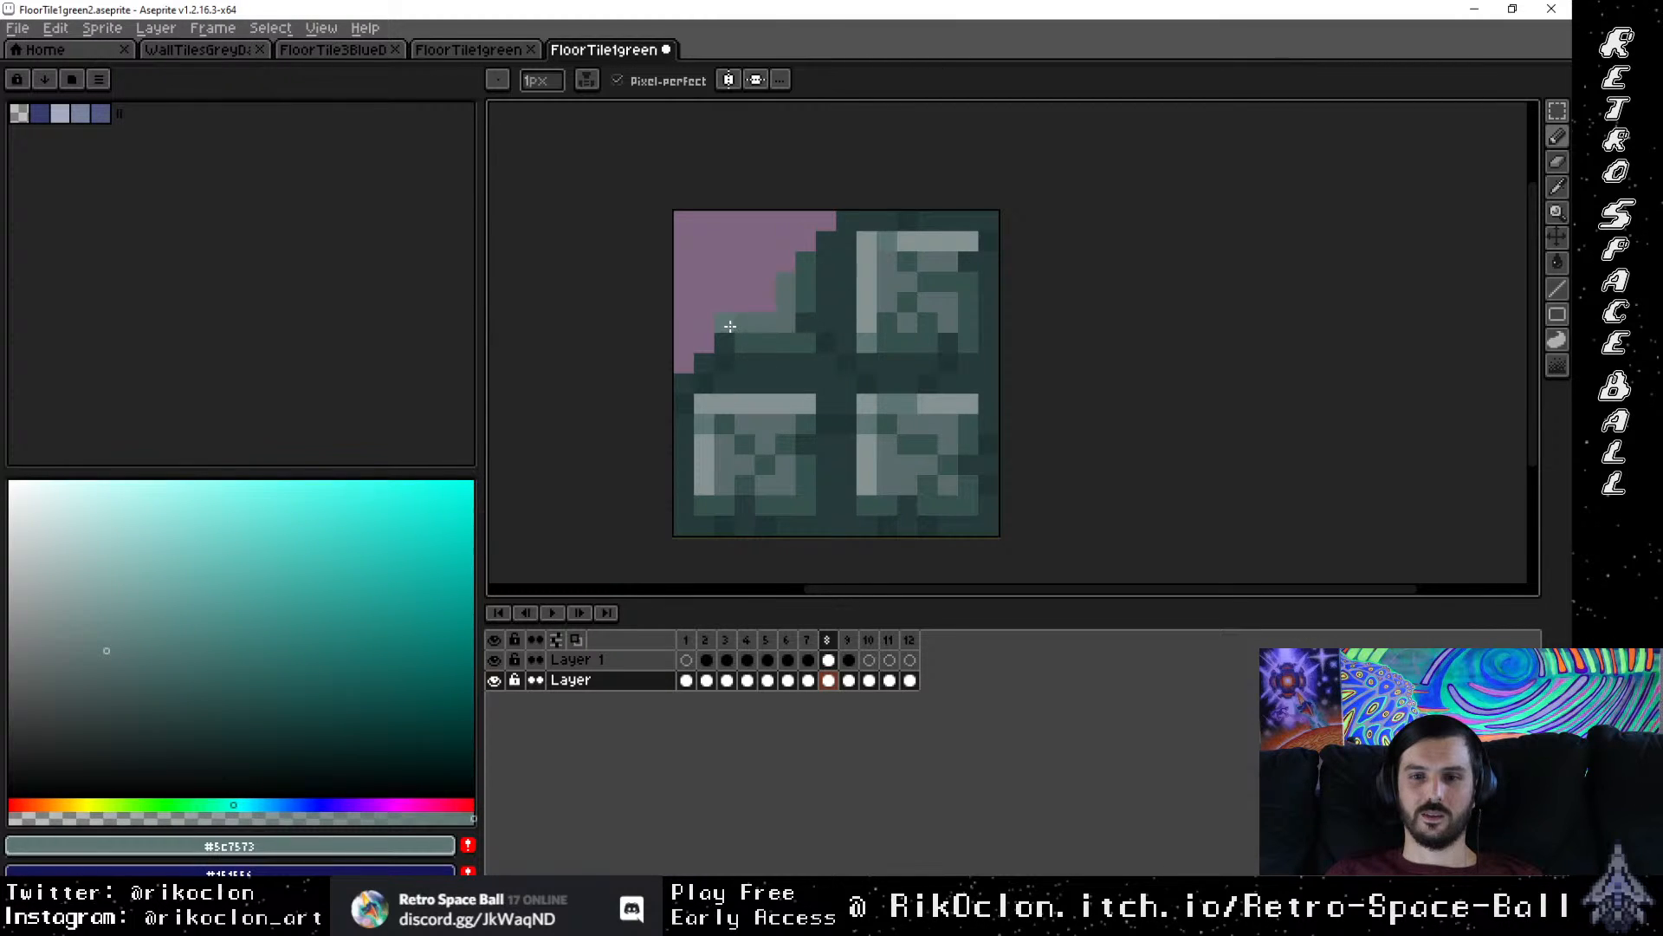
{"action": "key", "text": "alt"}
{"action": "left_click", "coordinate": [752, 435], "text": "alt"}
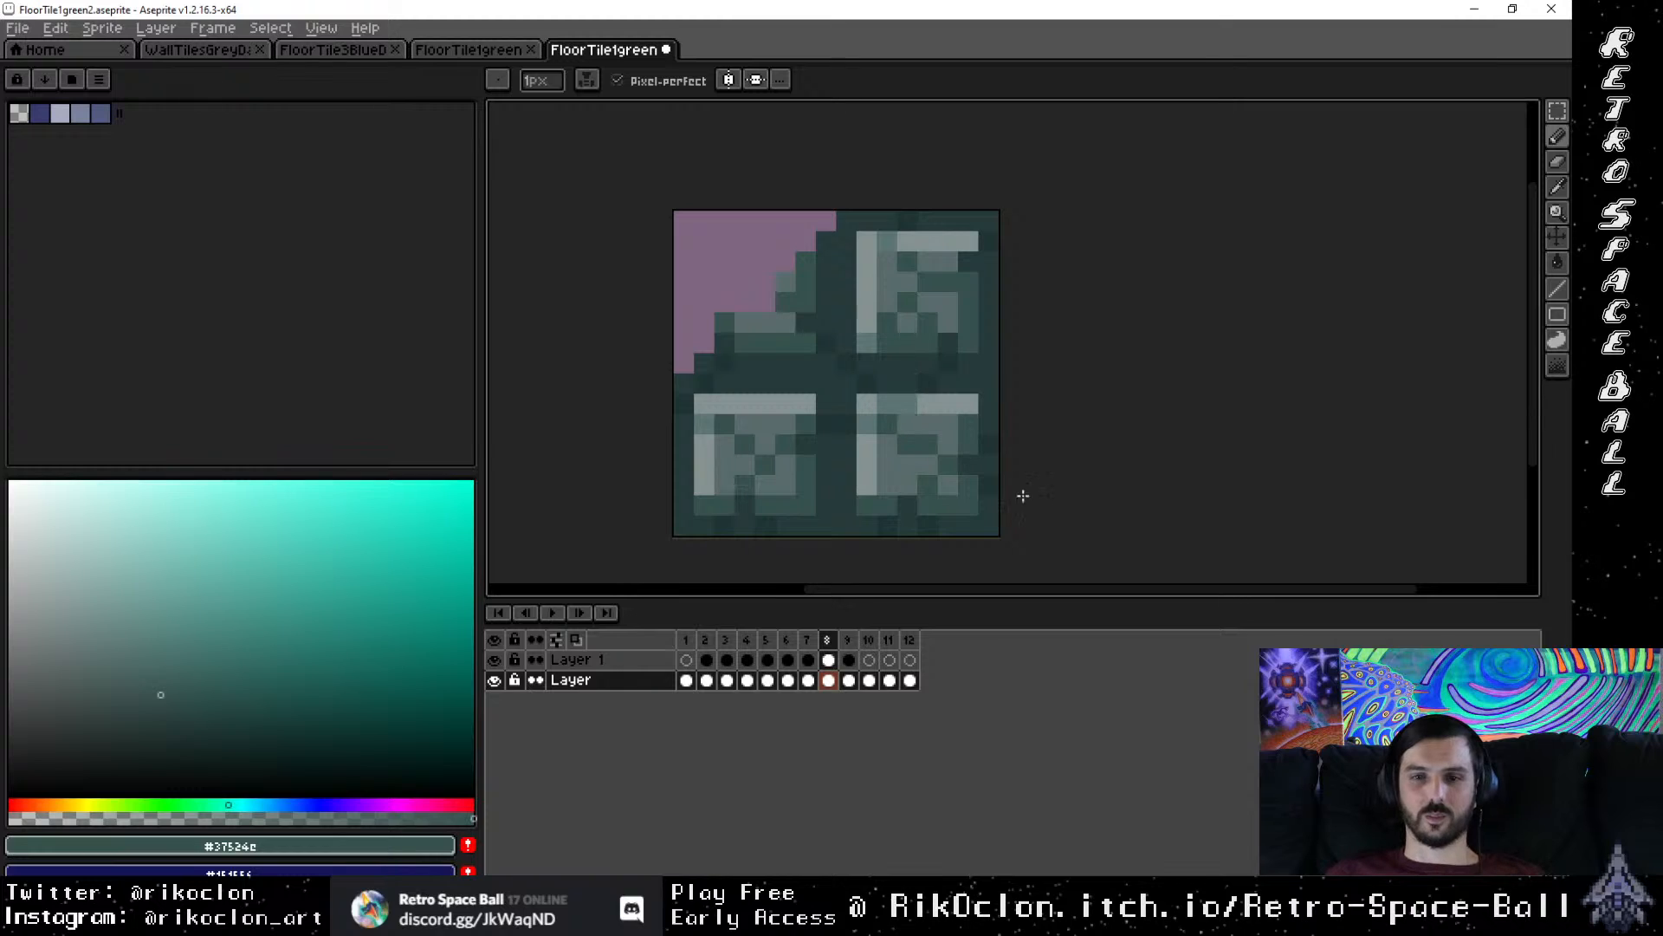
Step: Place a clean tile in the transparent upper-right quarter of frame 9 on the base layer and clear the selection
{"action": "left_click", "coordinate": [848, 662]}
{"action": "left_click", "coordinate": [849, 680]}
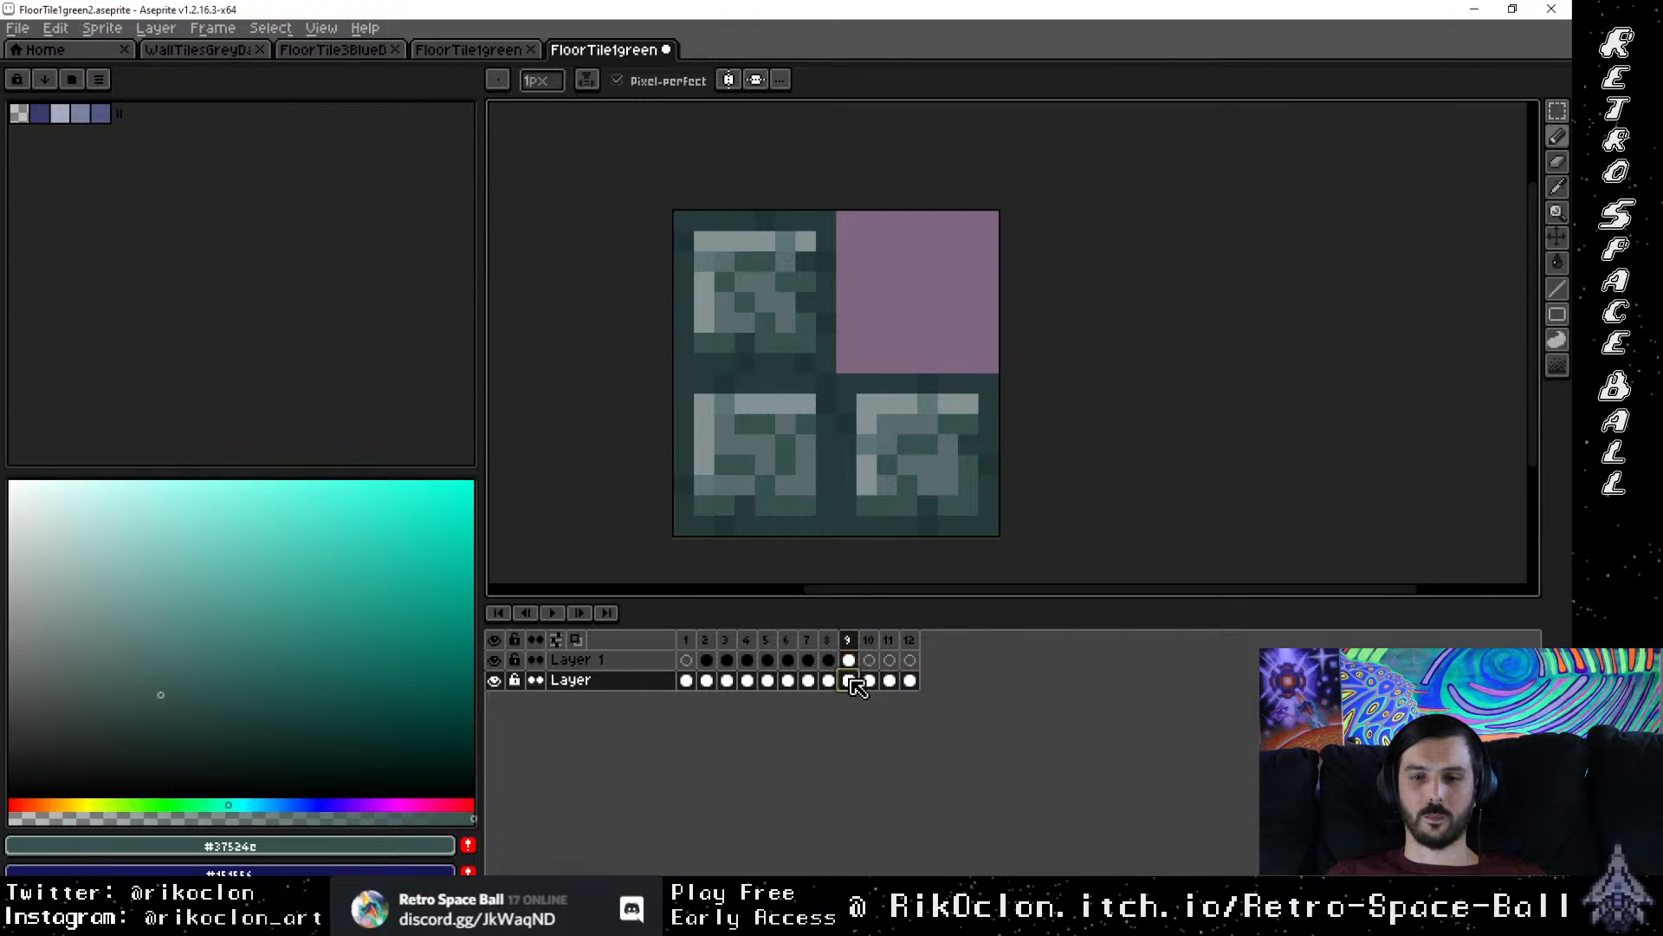
{"action": "key", "text": "m"}
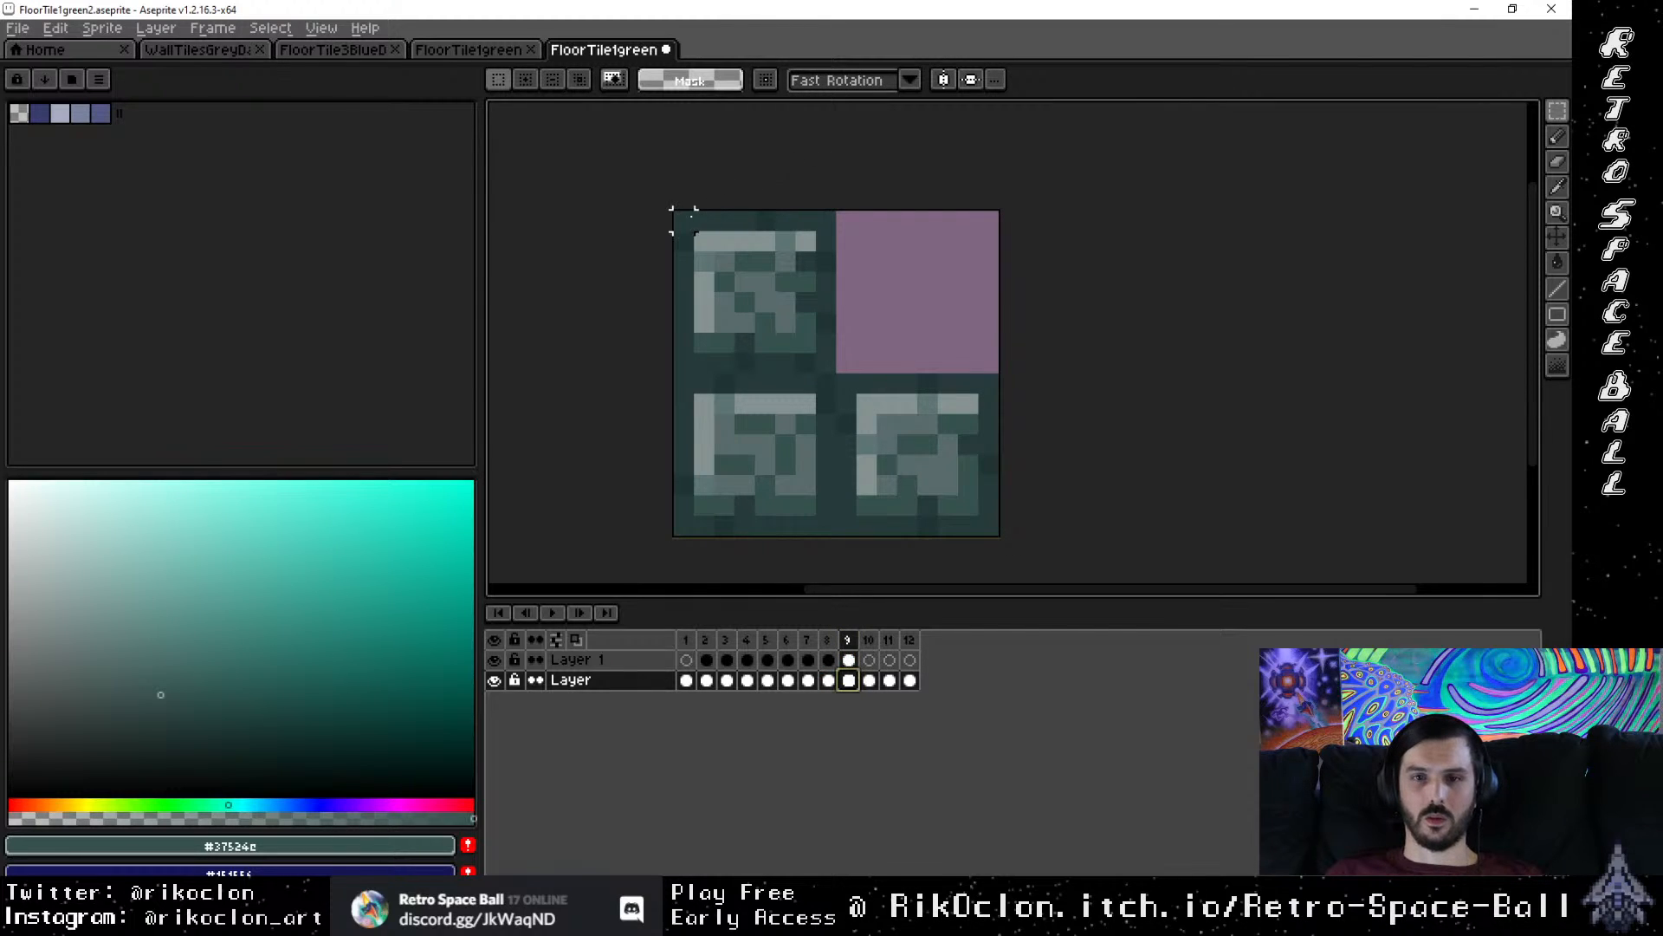
{"action": "left_click_drag", "start_coordinate": [674, 211], "coordinate": [927, 316]}
{"action": "left_click", "coordinate": [1191, 301]}
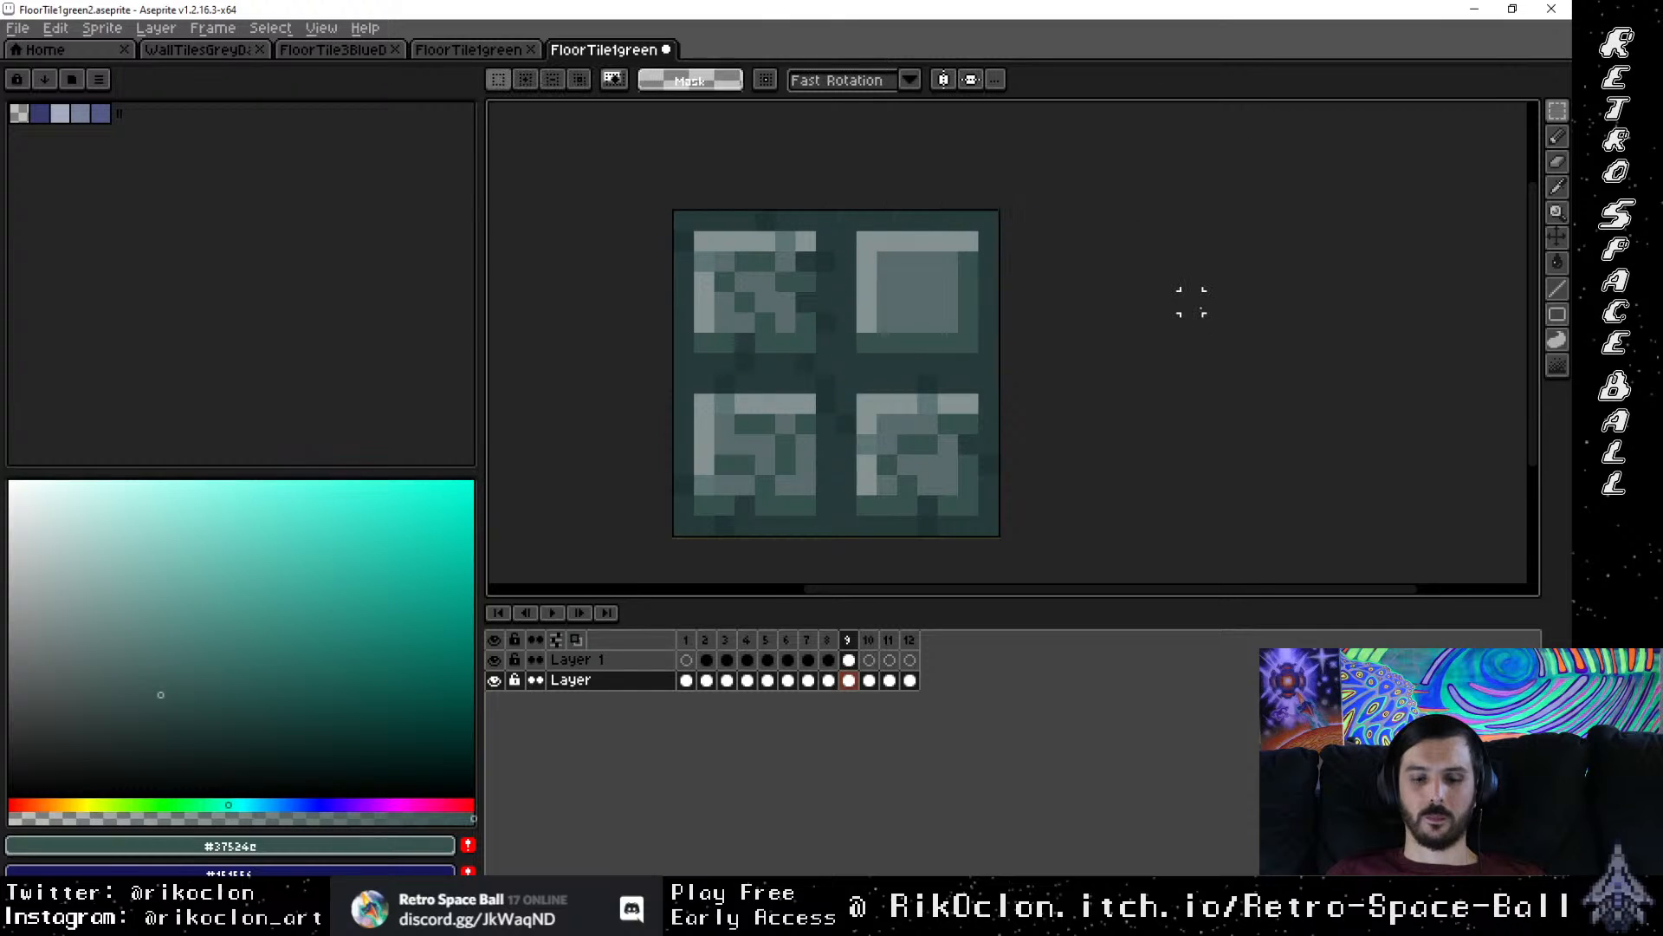
Step: Erase the frame 9 tile toward its outer corner in a stair-stepped line, leaving a jagged lower-left remnant
{"action": "key", "text": "b"}
{"action": "scroll", "coordinate": [866, 218], "scroll_direction": "up", "scroll_amount": 1}
{"action": "left_click", "coordinate": [834, 220]}
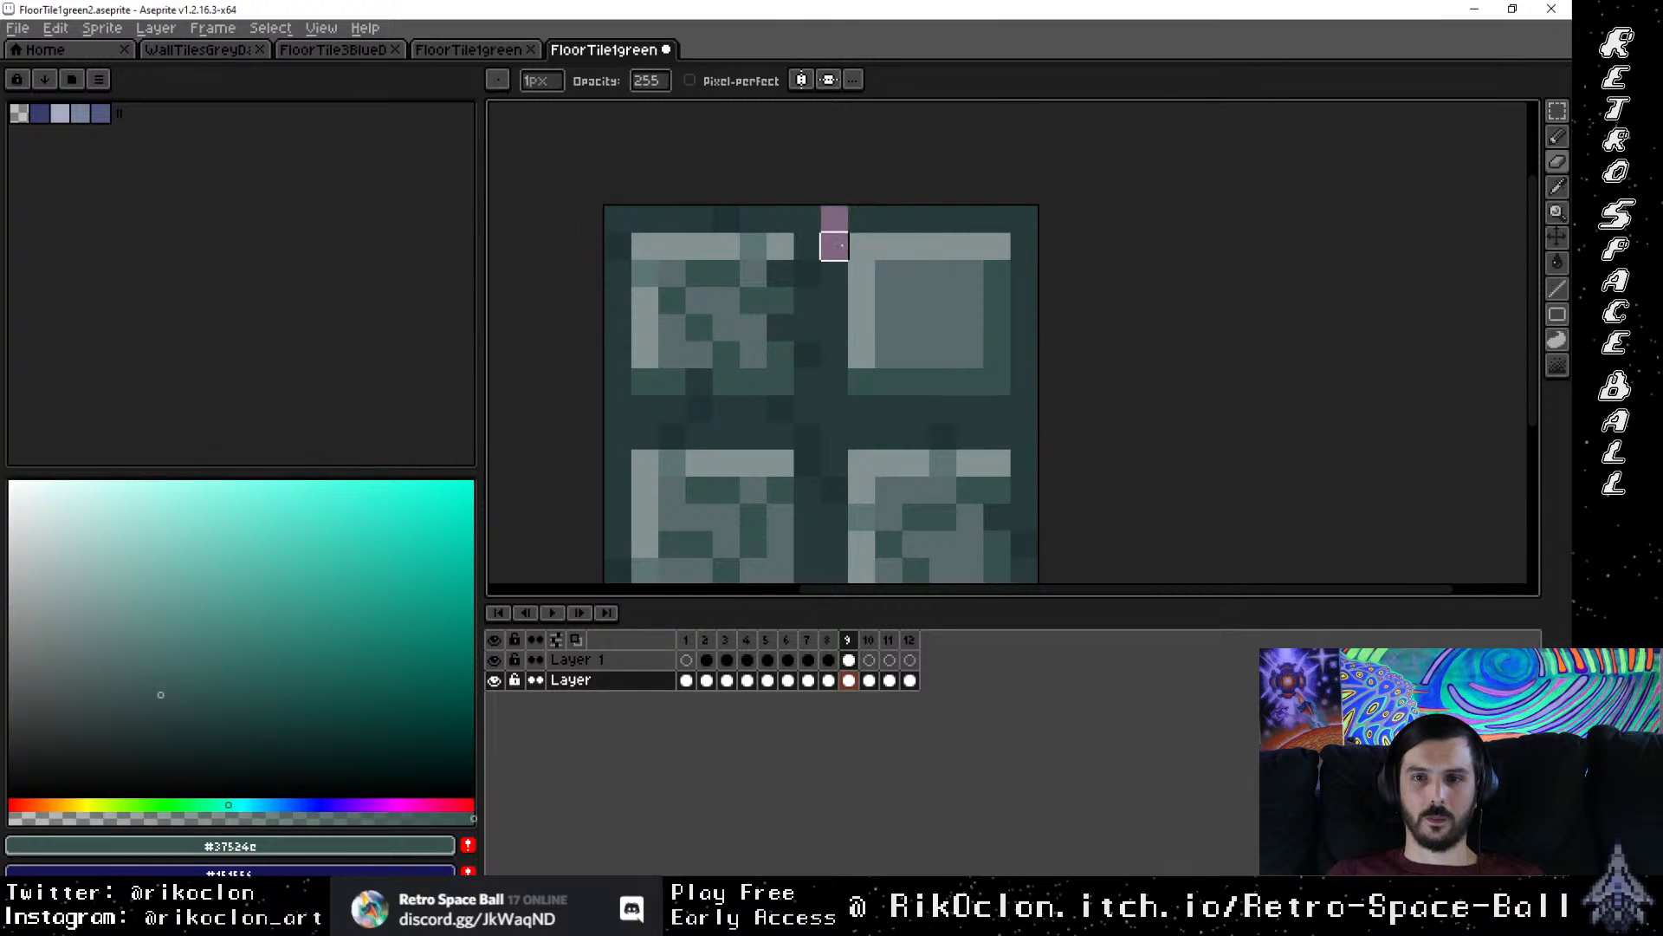
{"action": "mouse_move", "coordinate": [862, 247]}
{"action": "left_mouse_down"}
{"action": "mouse_move", "coordinate": [910, 283]}
{"action": "mouse_move", "coordinate": [920, 327]}
{"action": "mouse_move", "coordinate": [958, 319]}
{"action": "mouse_move", "coordinate": [971, 347]}
{"action": "mouse_move", "coordinate": [997, 346]}
{"action": "mouse_move", "coordinate": [1024, 382]}
{"action": "mouse_move", "coordinate": [1020, 409]}
{"action": "mouse_move", "coordinate": [1015, 222]}
{"action": "mouse_move", "coordinate": [853, 221]}
{"action": "mouse_move", "coordinate": [861, 246]}
{"action": "mouse_move", "coordinate": [997, 246]}
{"action": "mouse_move", "coordinate": [1024, 328]}
{"action": "mouse_move", "coordinate": [943, 300]}
{"action": "left_mouse_up"}
{"action": "left_click", "coordinate": [970, 355]}
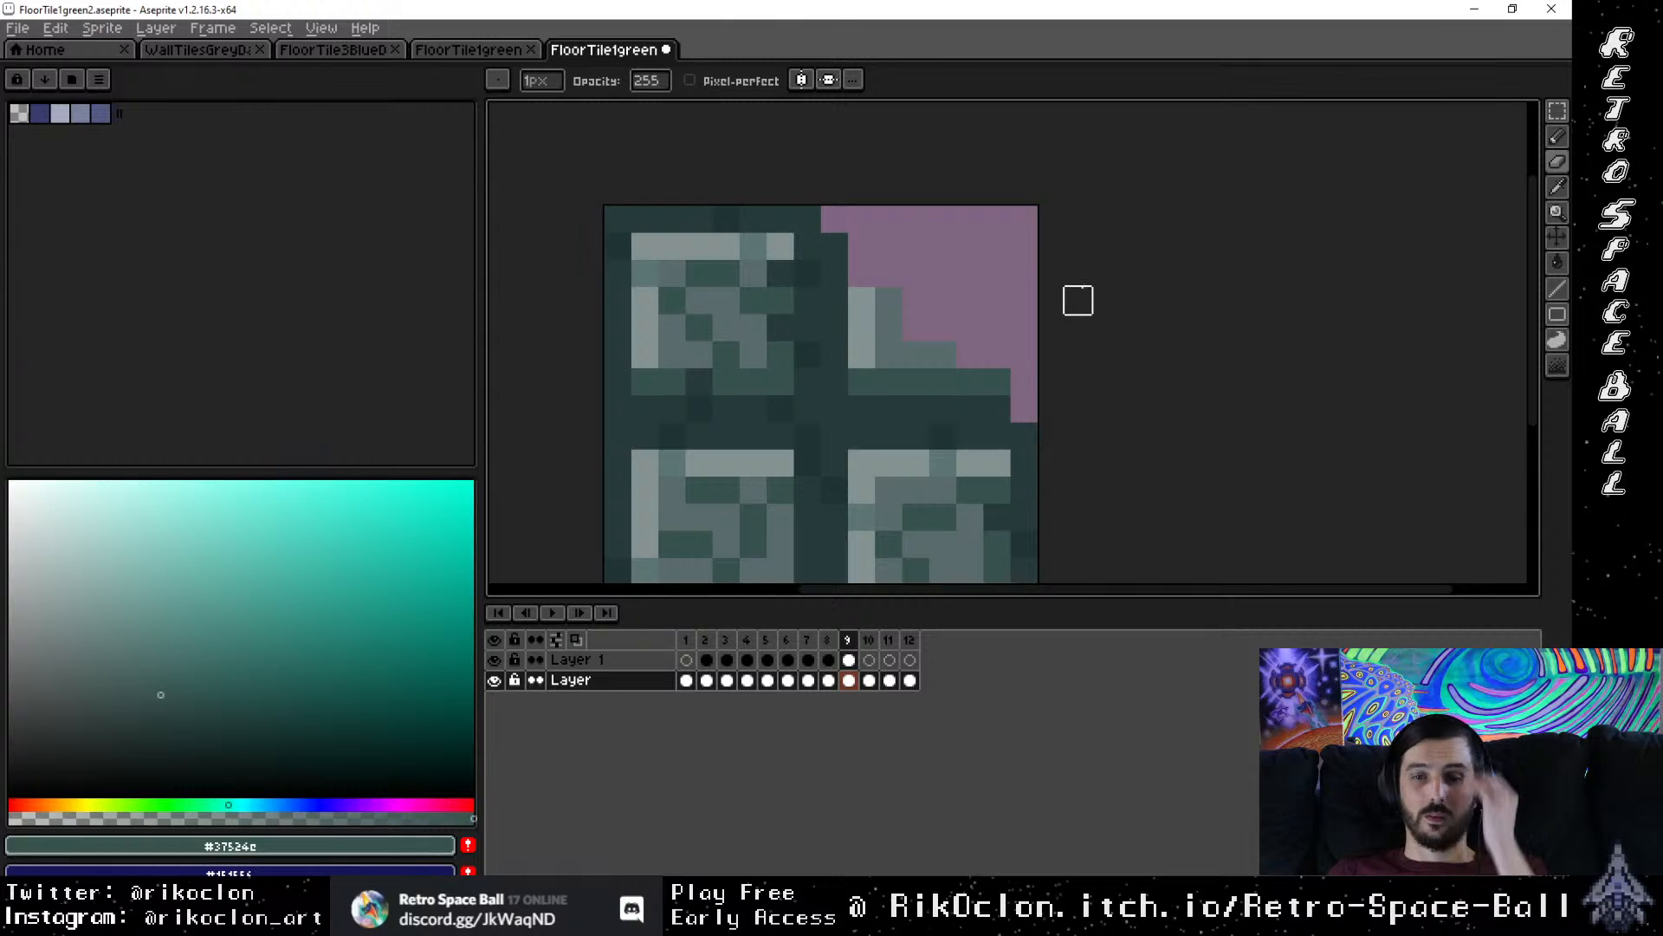
Step: Add #203434 crack pixels to the shadow row, highlight column and upper tip of frame 9's remnant
{"action": "key", "text": "i"}
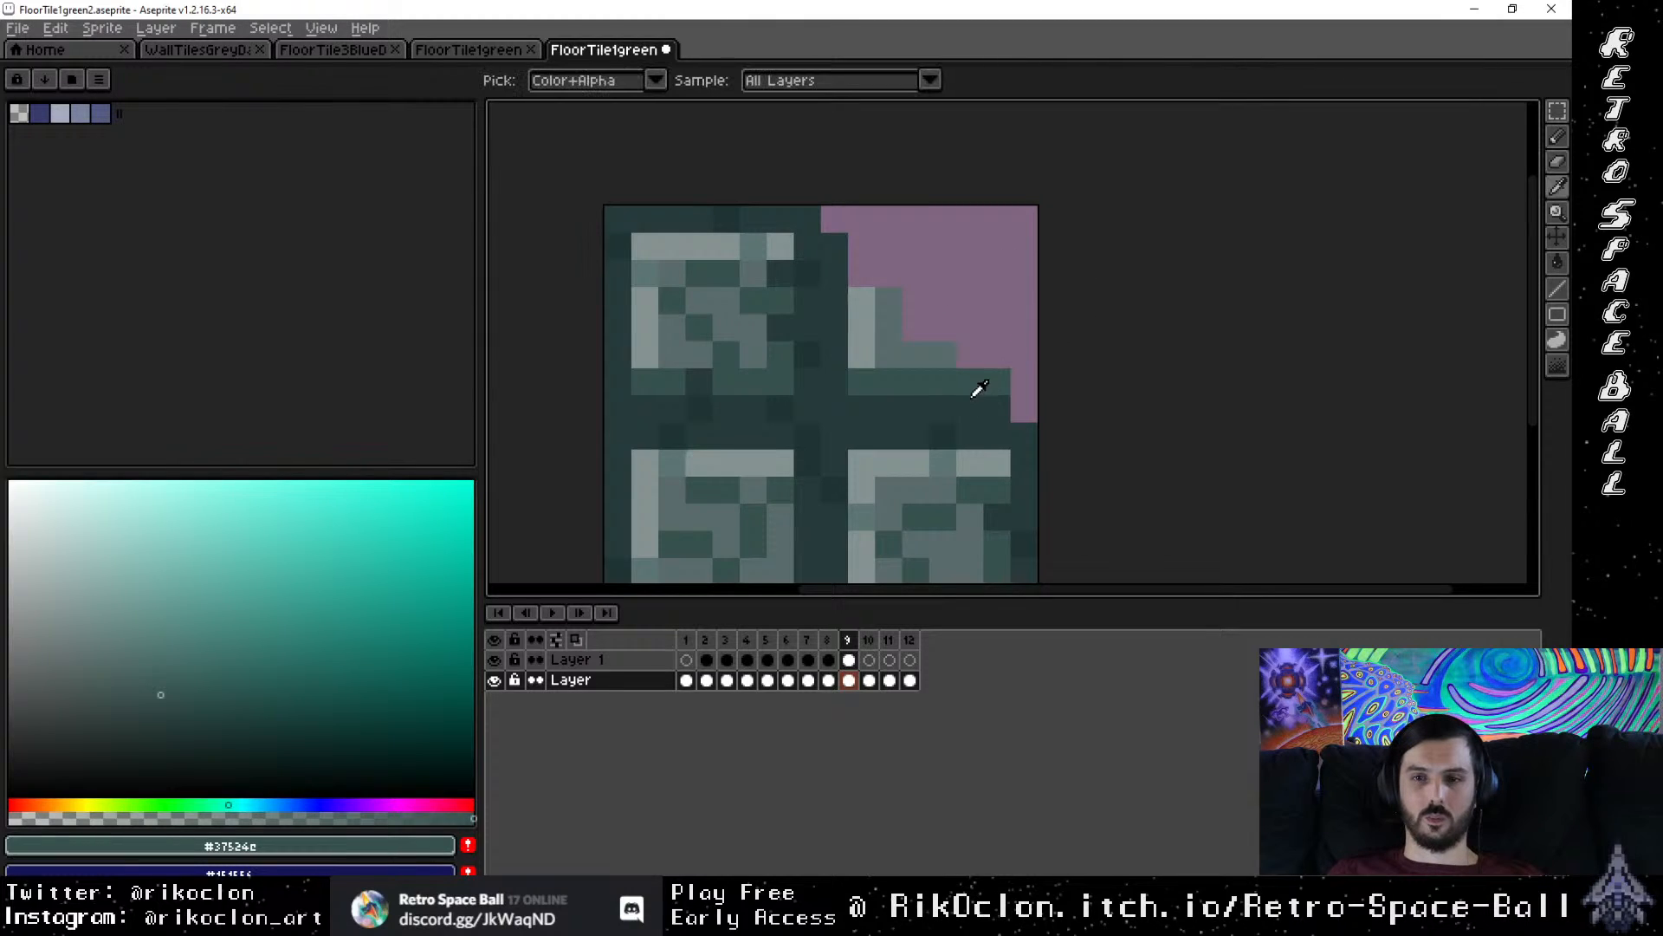
{"action": "left_click", "coordinate": [953, 428]}
{"action": "key", "text": "b"}
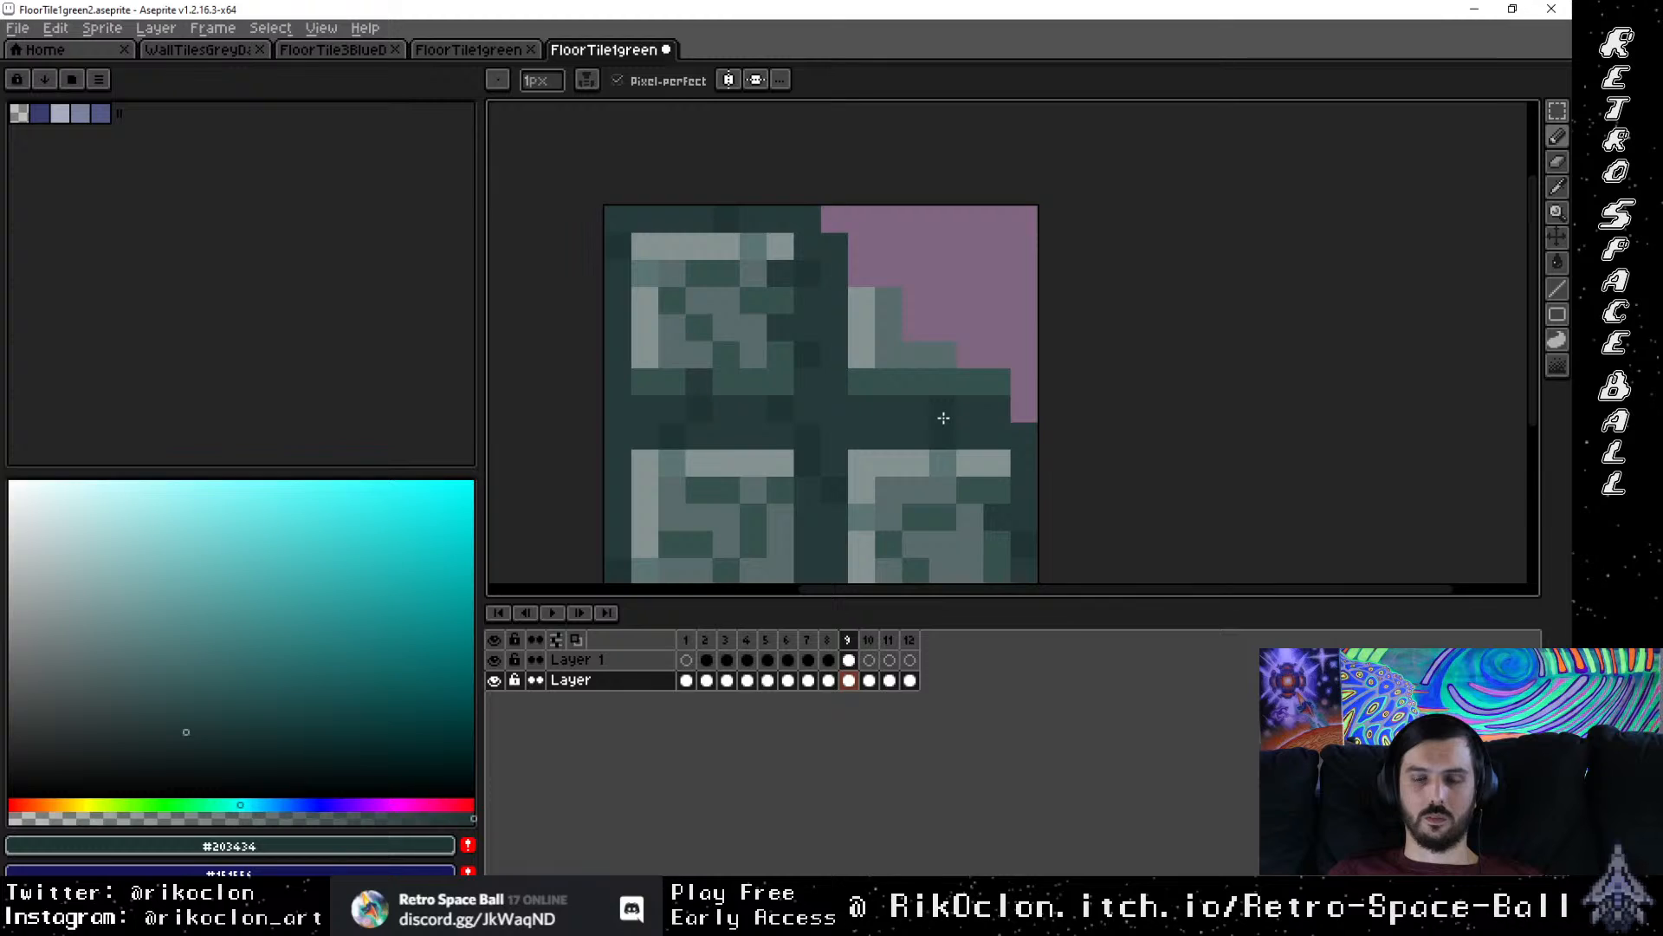
{"action": "left_click", "coordinate": [966, 389]}
{"action": "left_click", "coordinate": [891, 348]}
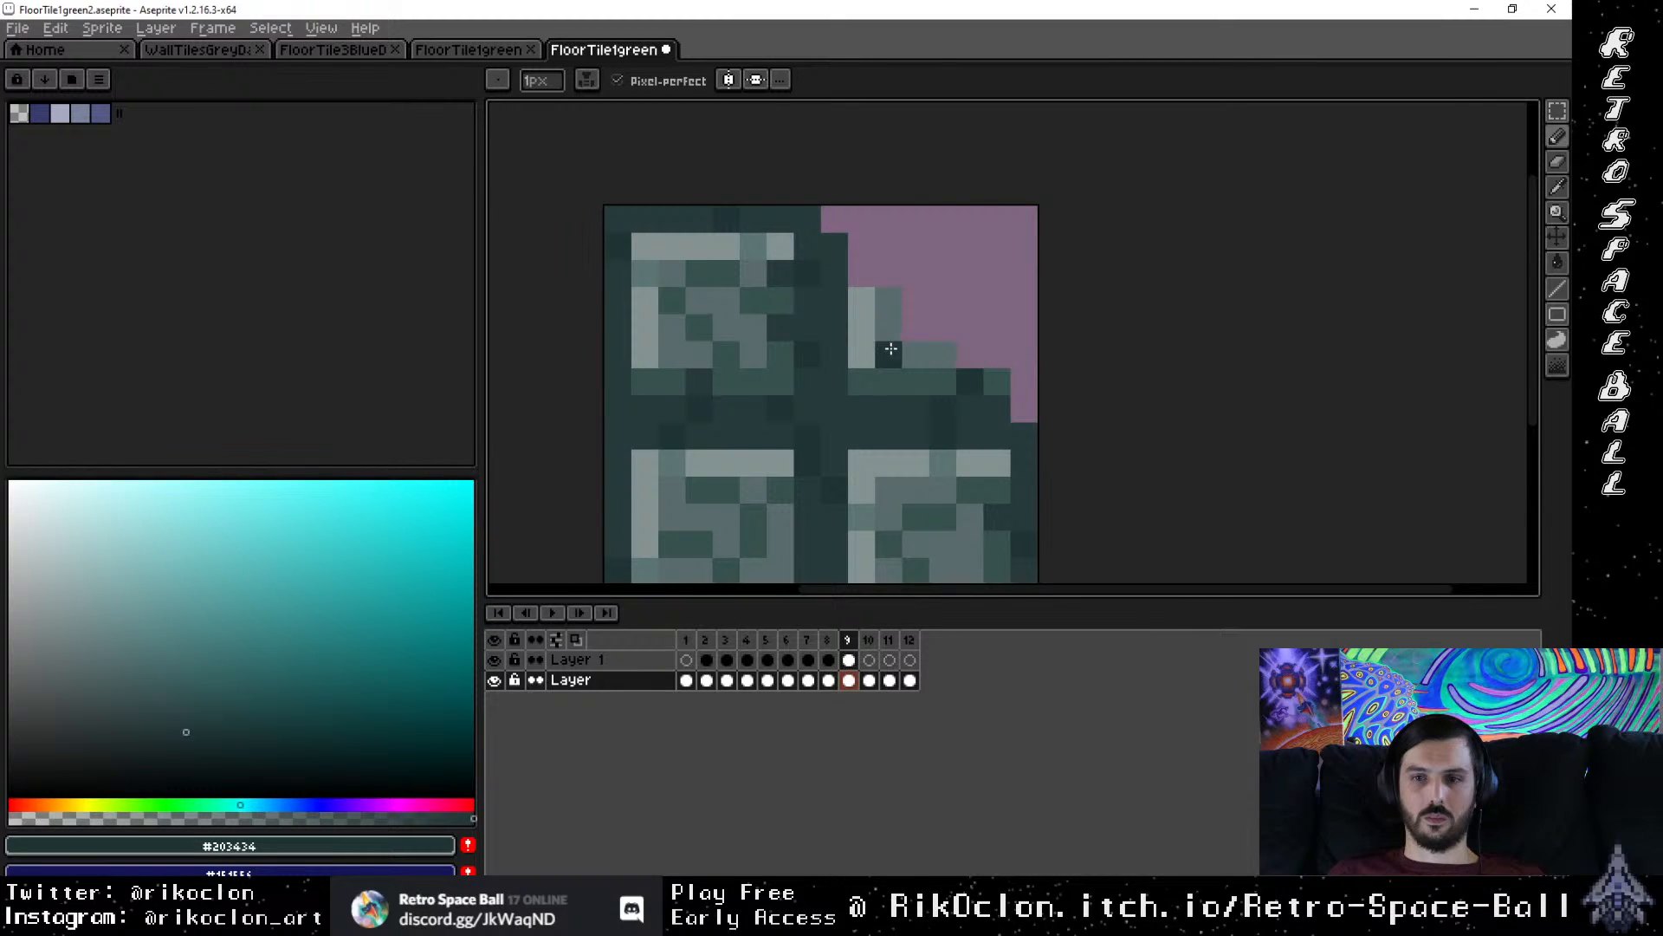
{"action": "left_click", "coordinate": [861, 327]}
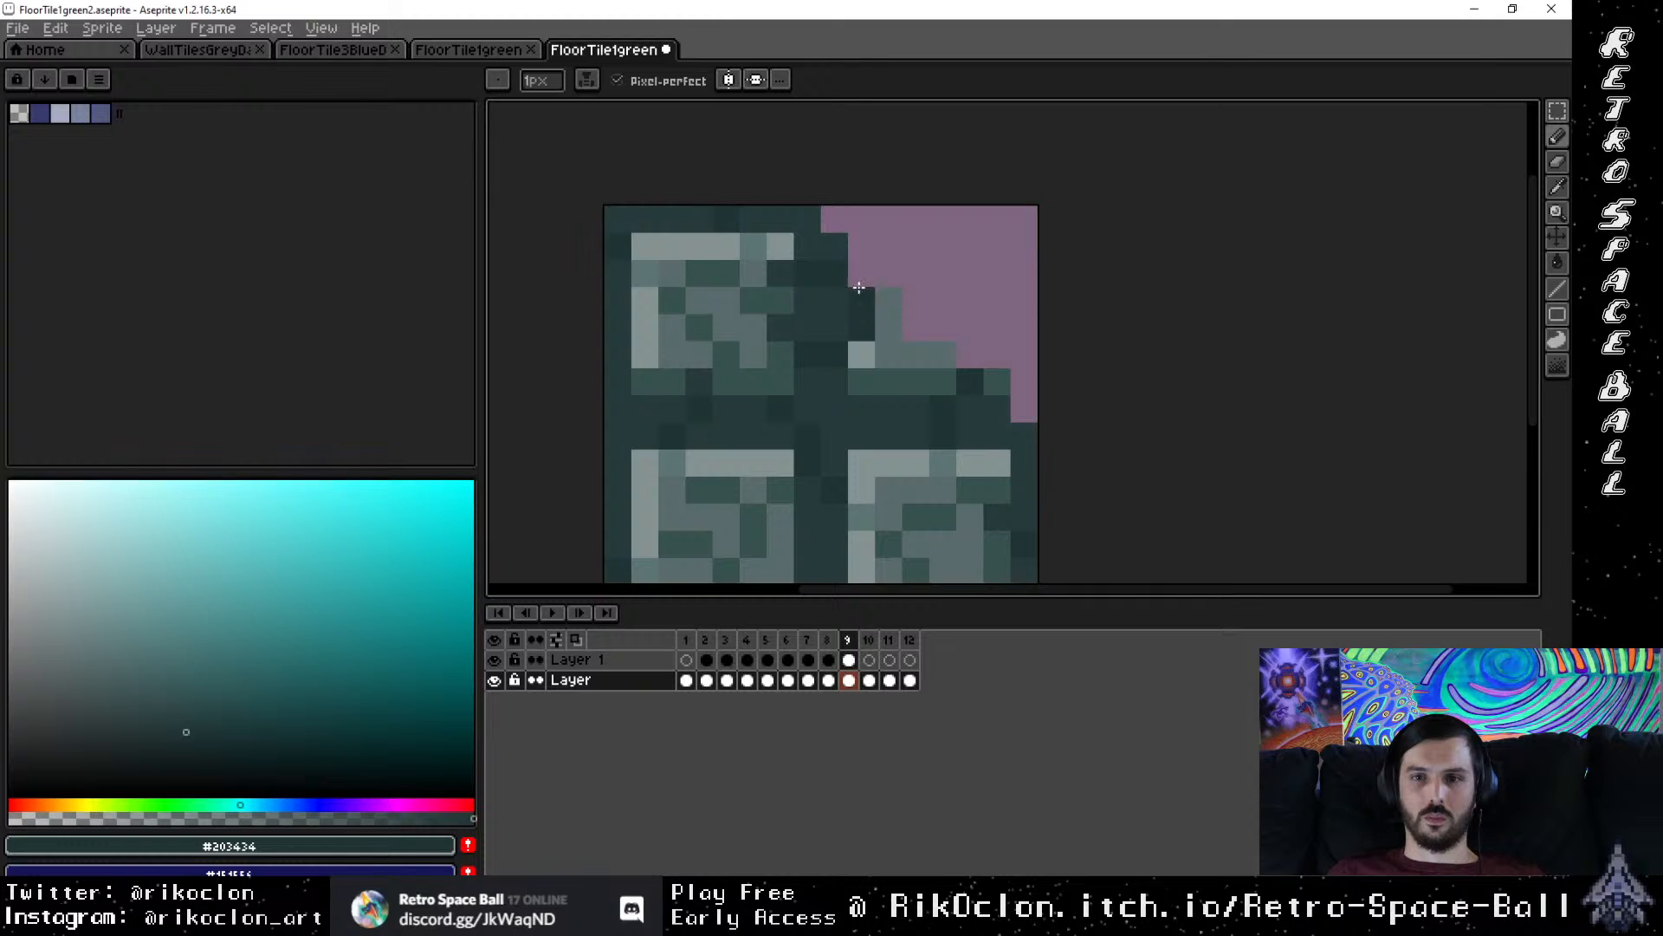
{"action": "left_click", "coordinate": [883, 299]}
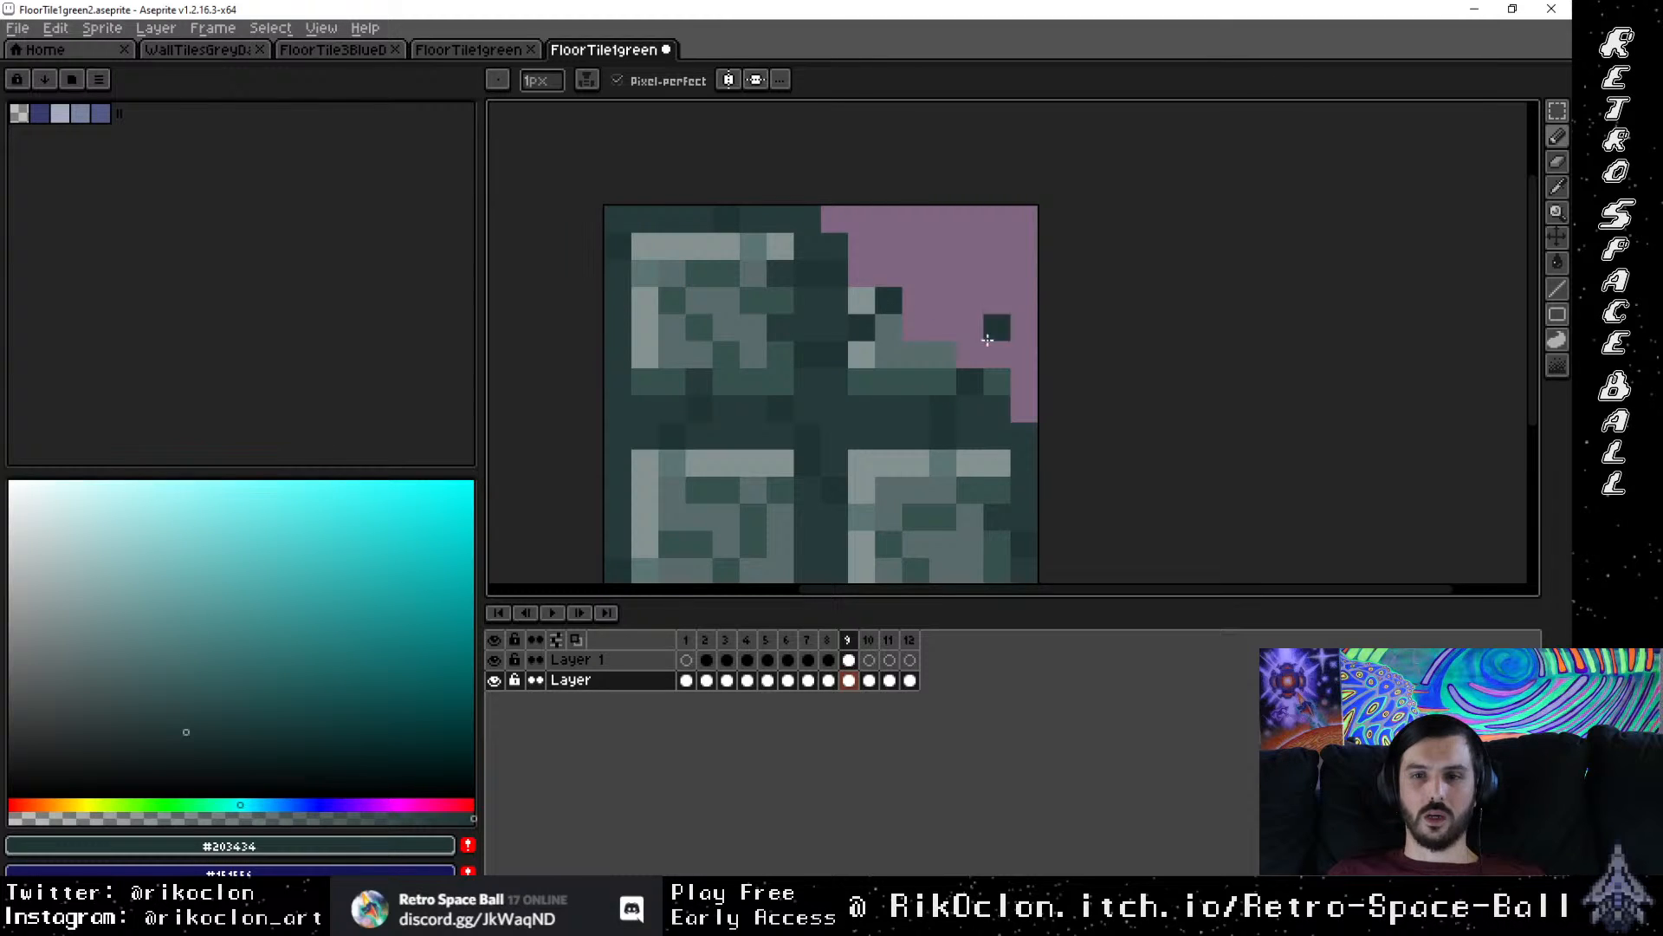
Step: Recolor the crack pixel in the highlight column of frame 9's remnant with #5c7573
{"action": "key", "text": "i"}
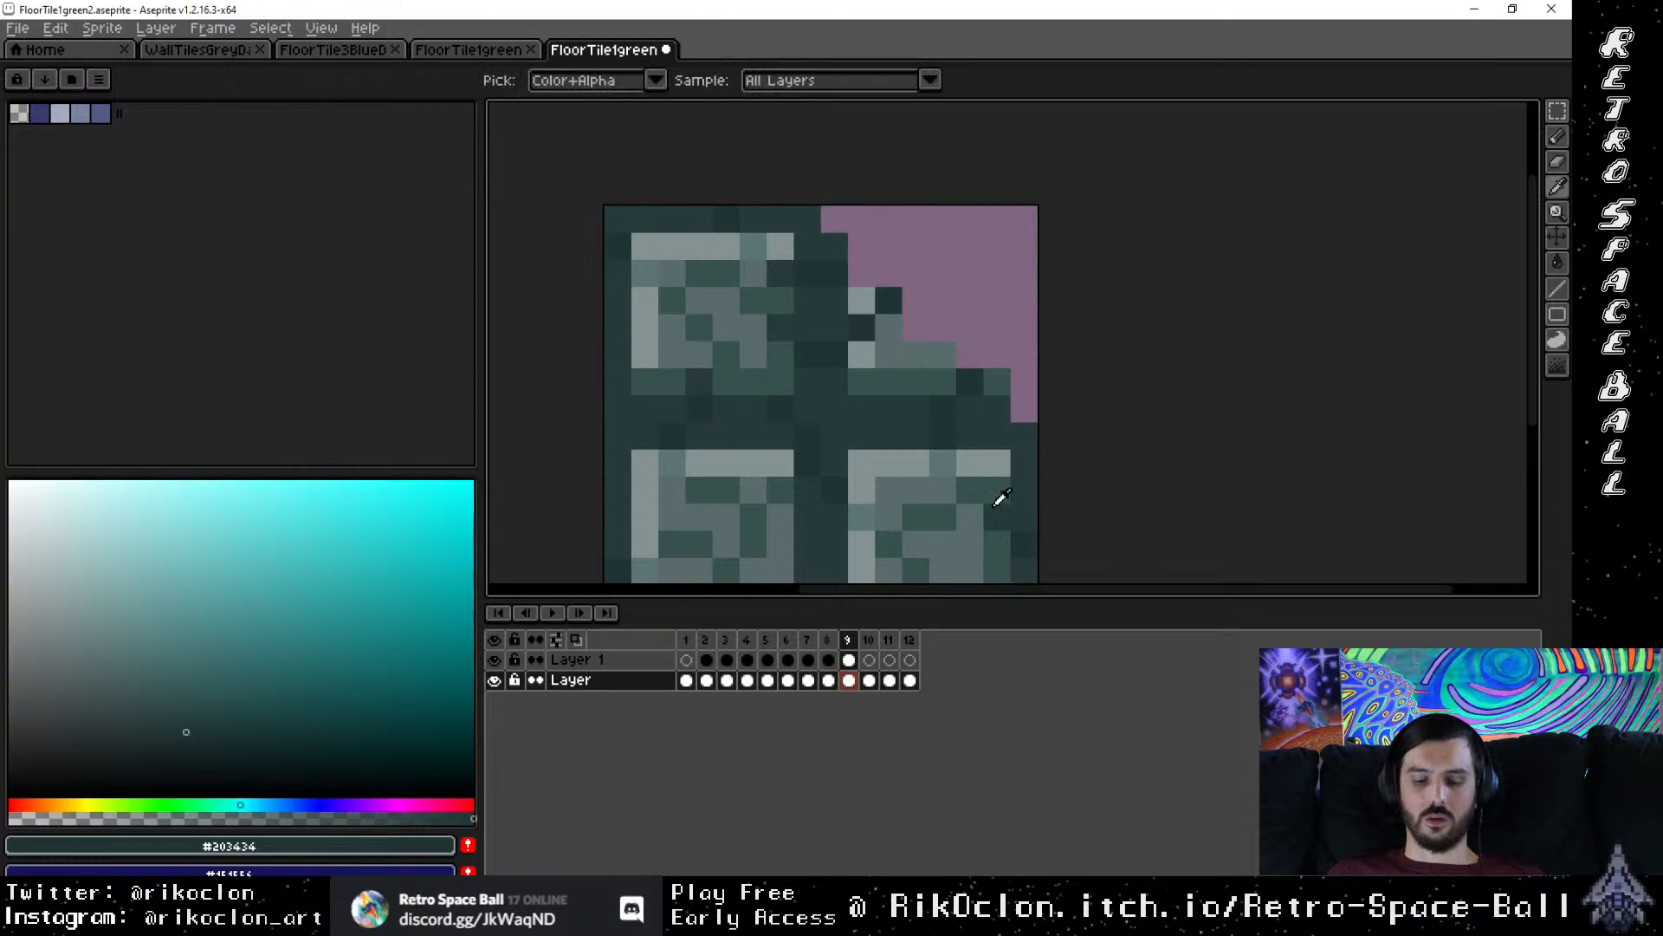
{"action": "left_click", "coordinate": [946, 466]}
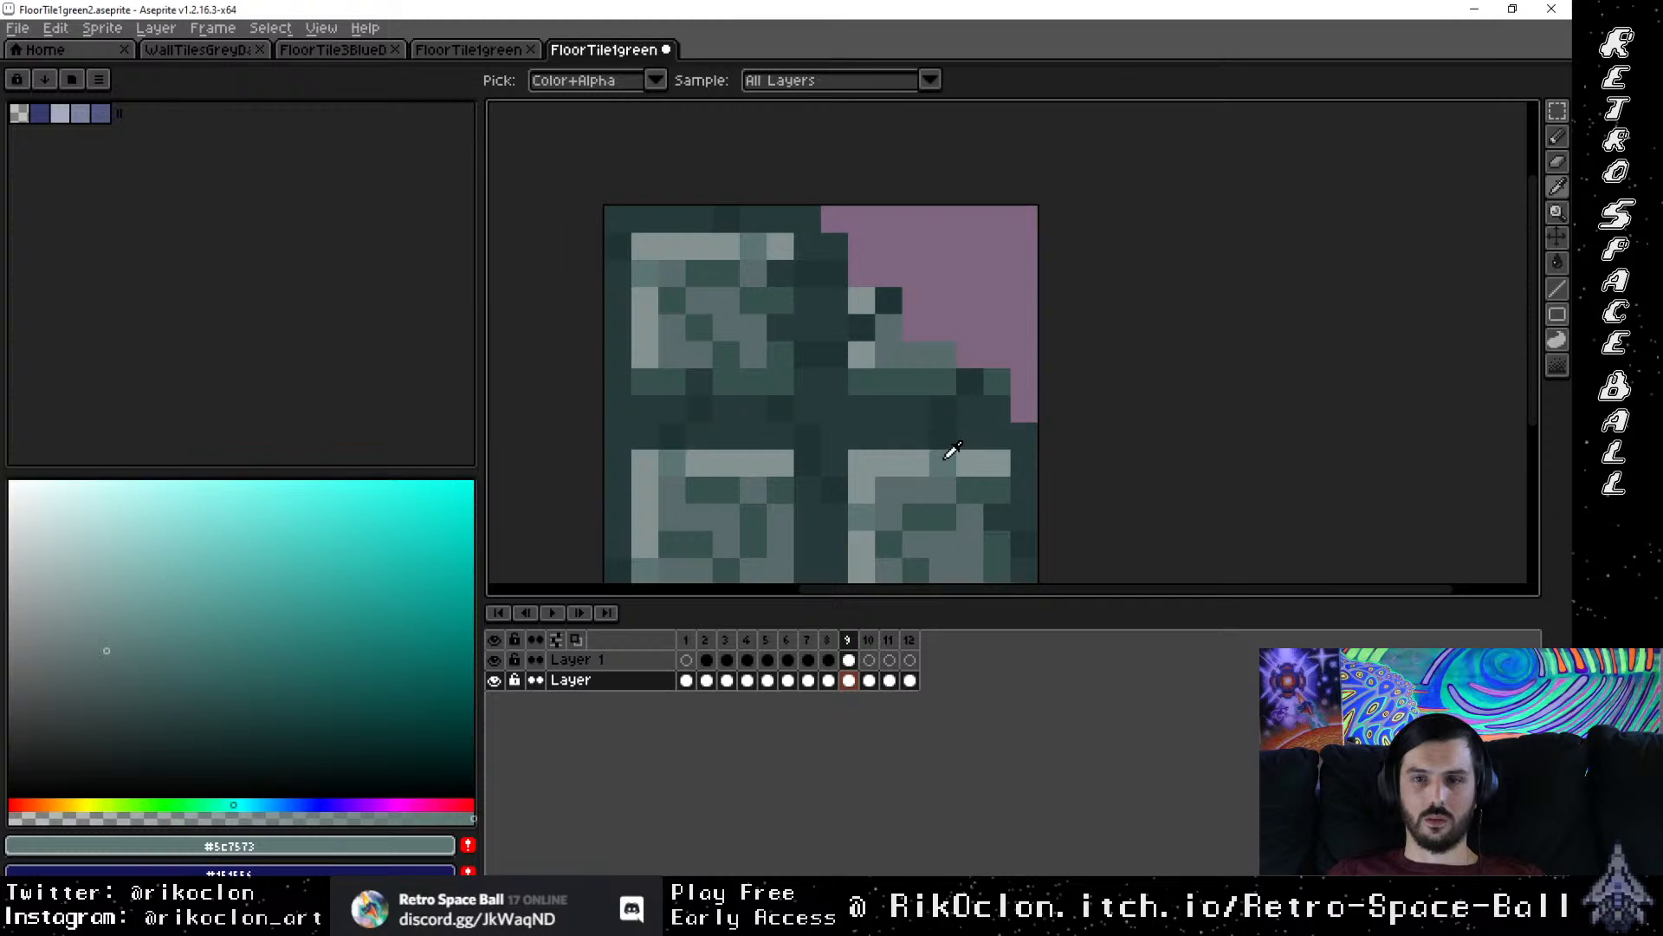
{"action": "key", "text": "b"}
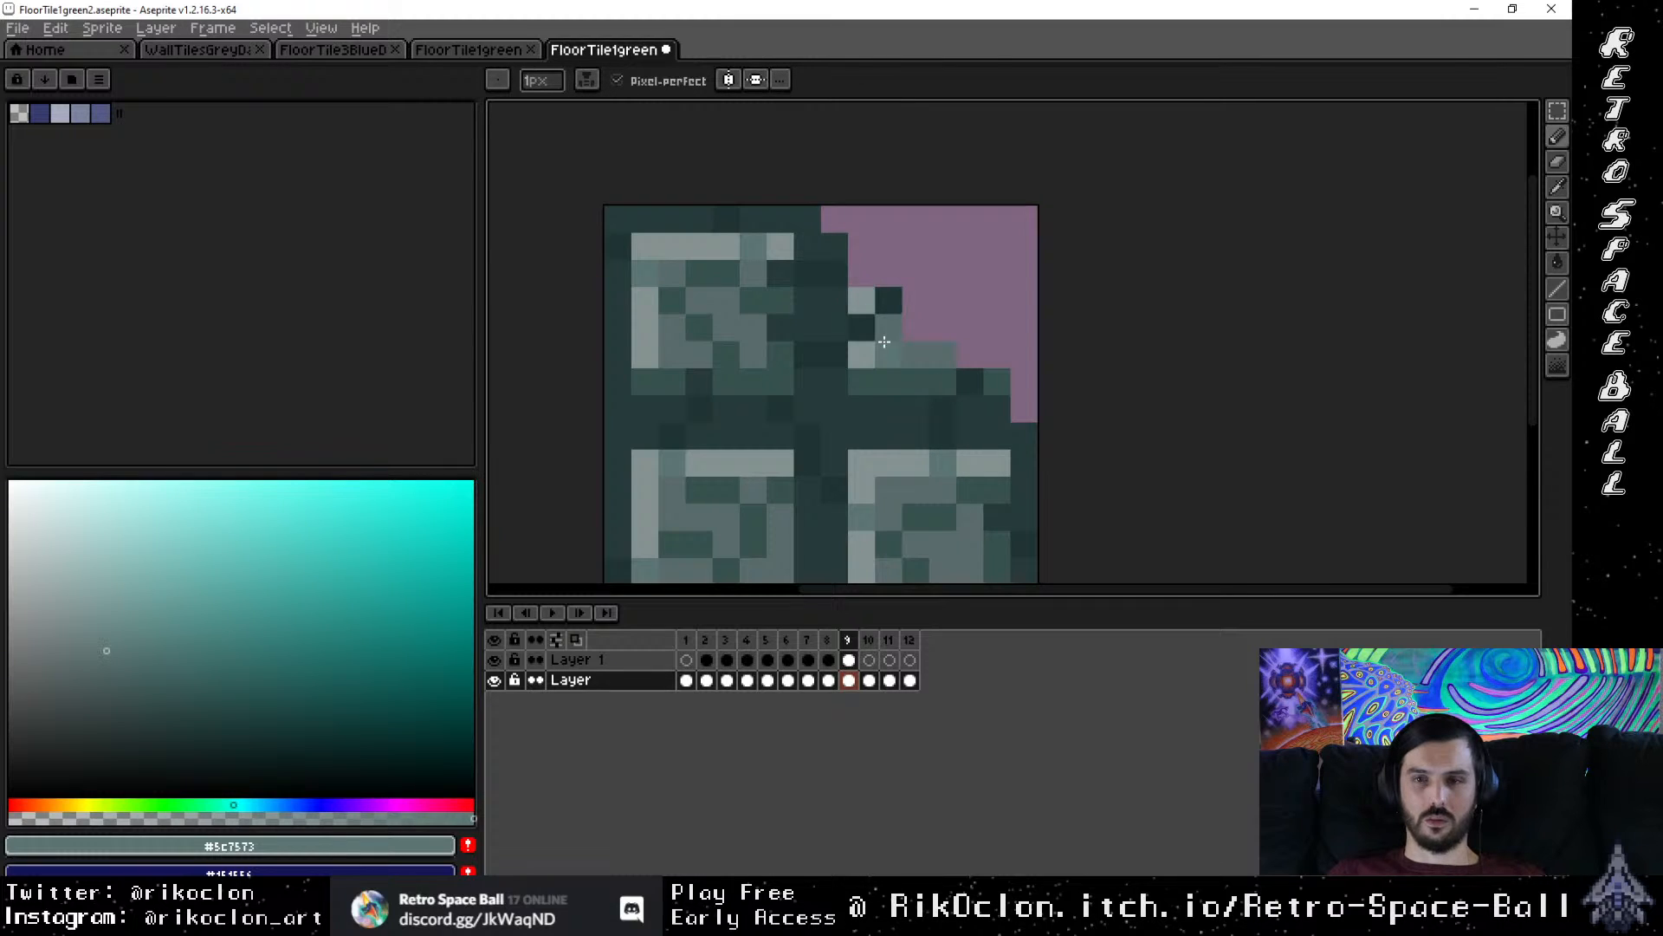
{"action": "left_click", "coordinate": [860, 328]}
{"action": "left_click", "coordinate": [1031, 348]}
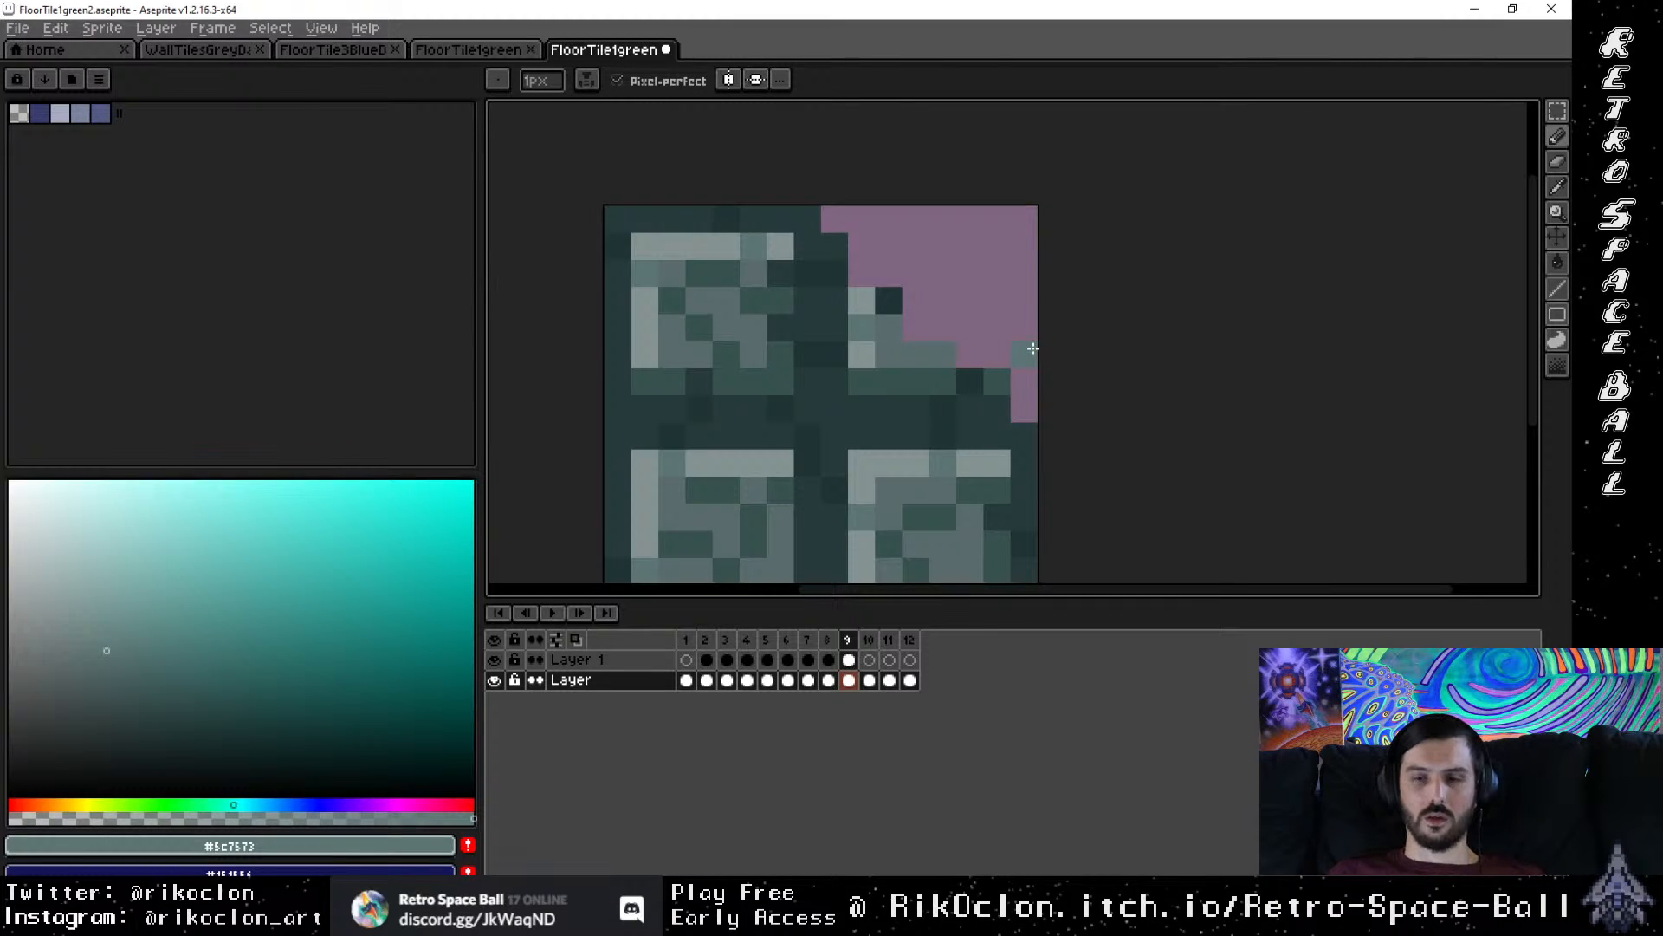
Step: Recolor the dark pixel at the upper tip of frame 9's remnant with #37524e and its shadow-row crack with #243b3b
{"action": "key", "text": "i"}
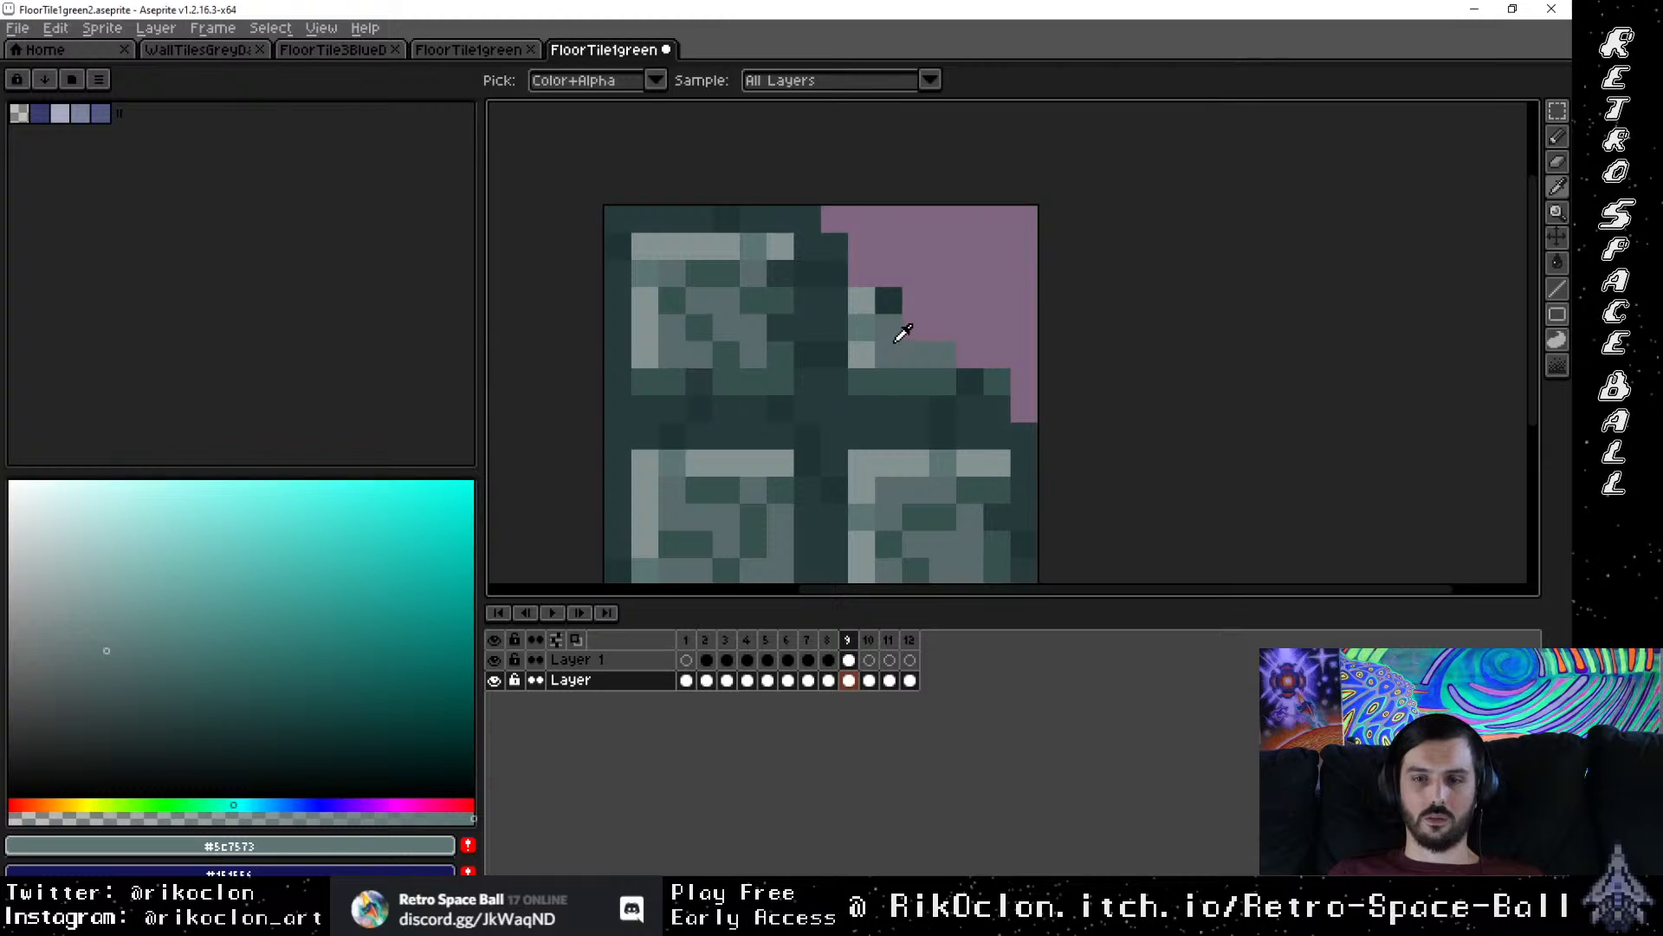
{"action": "left_click", "coordinate": [767, 296]}
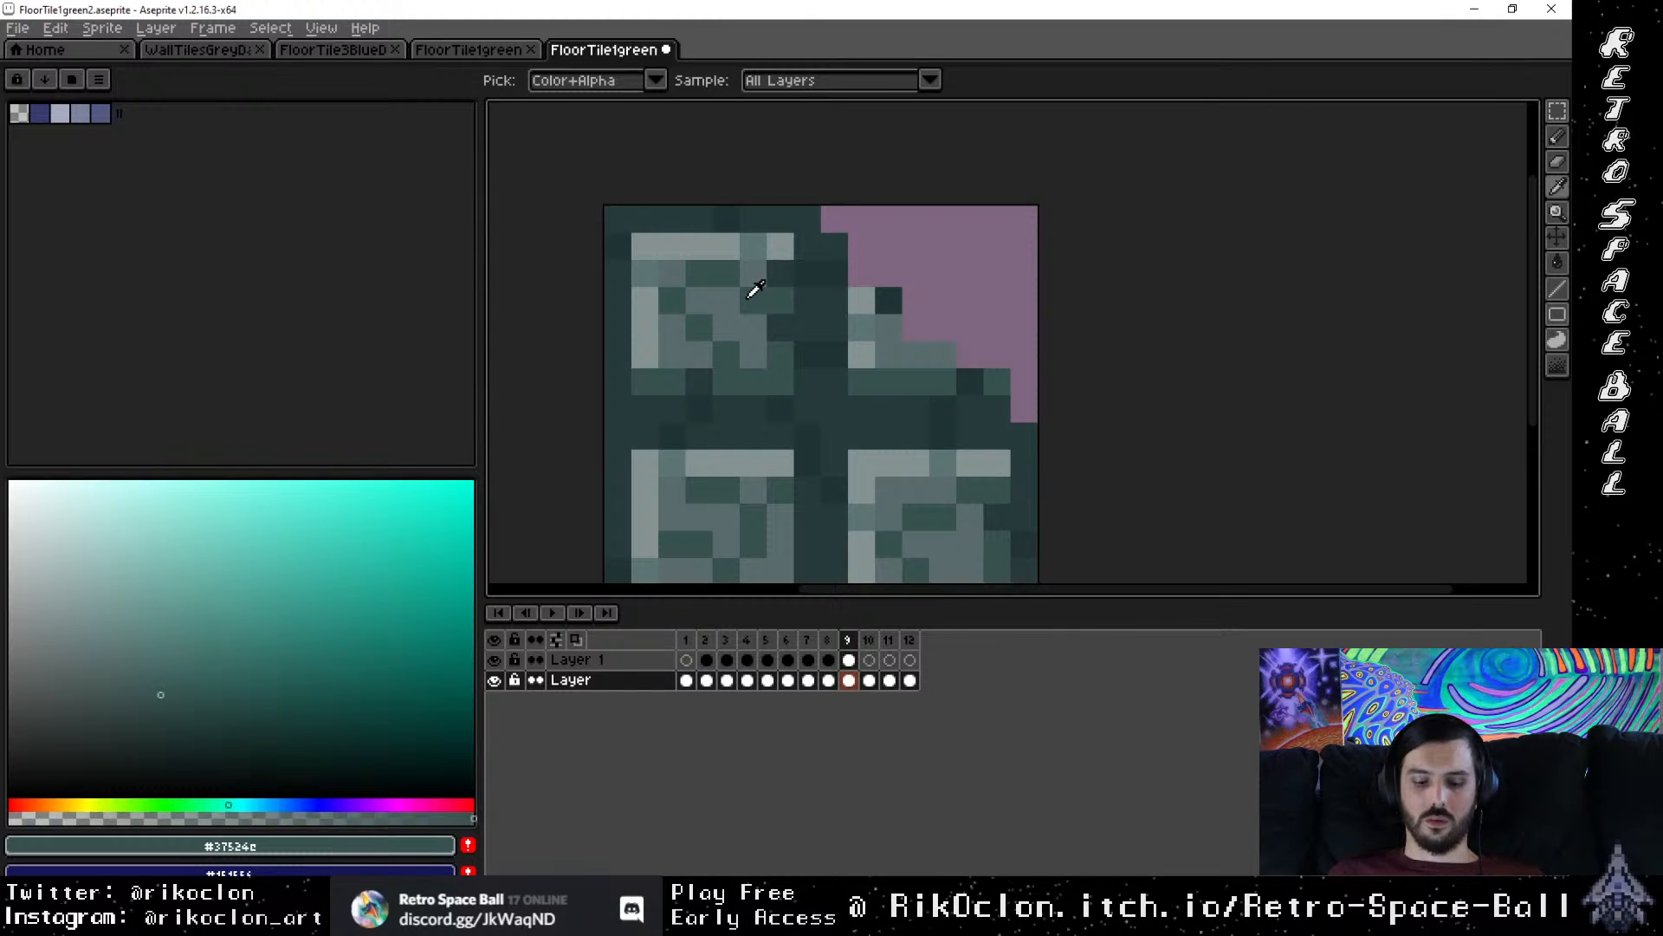
{"action": "key", "text": "b"}
{"action": "left_click", "coordinate": [924, 294]}
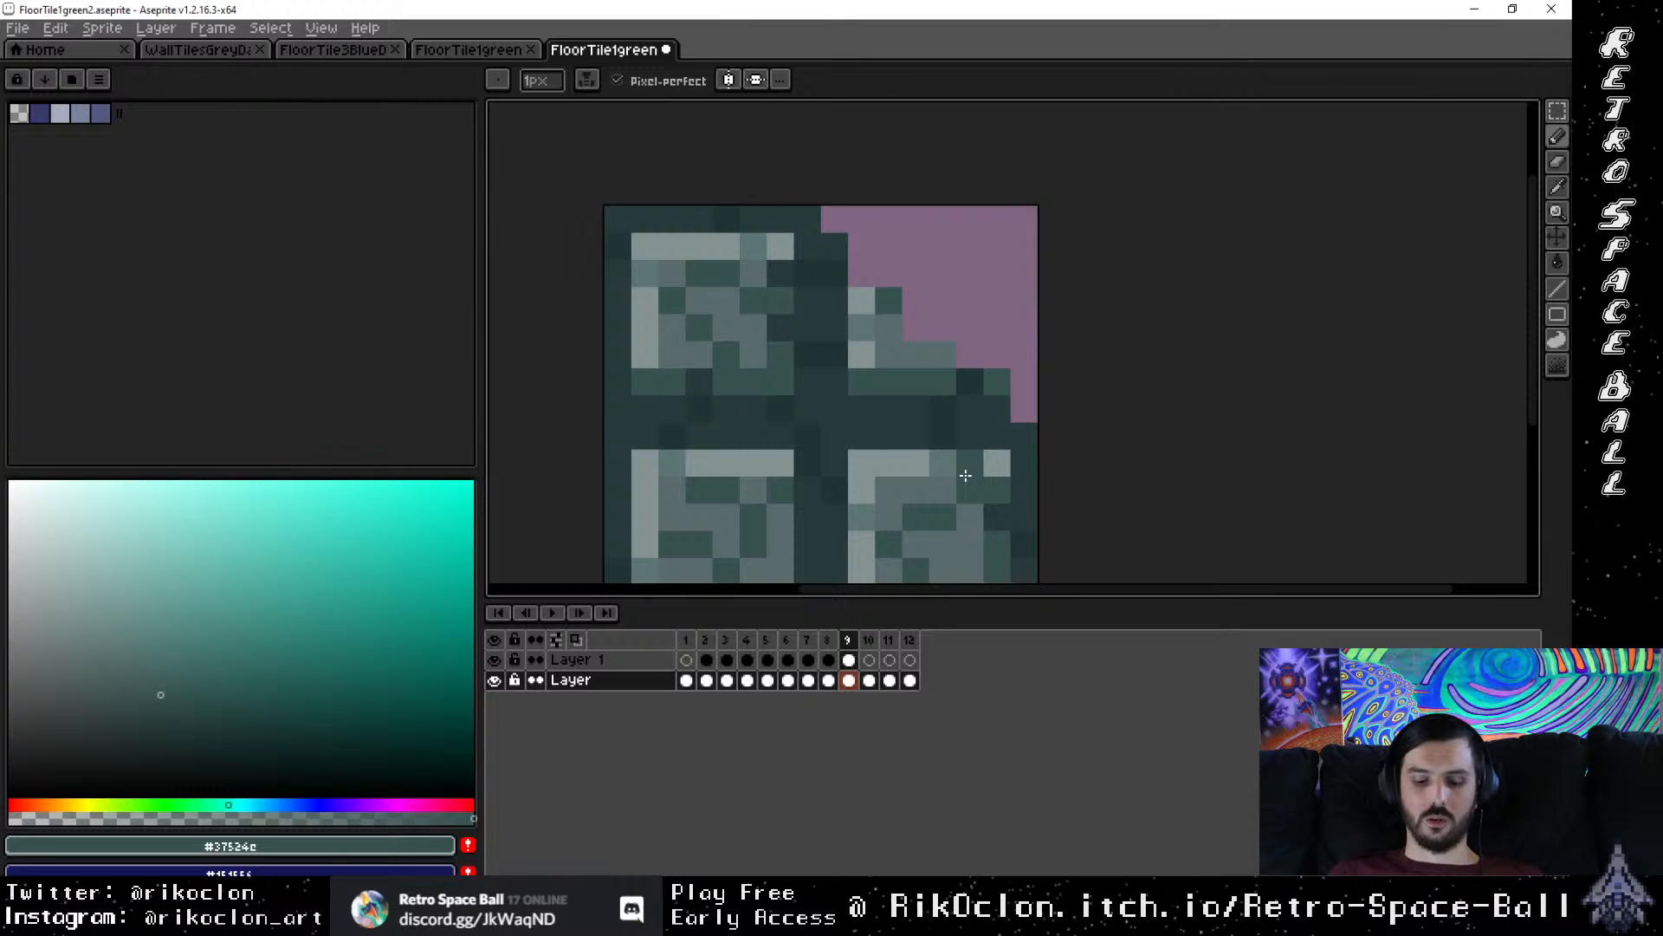
{"action": "key", "text": "i"}
{"action": "left_click", "coordinate": [1021, 510]}
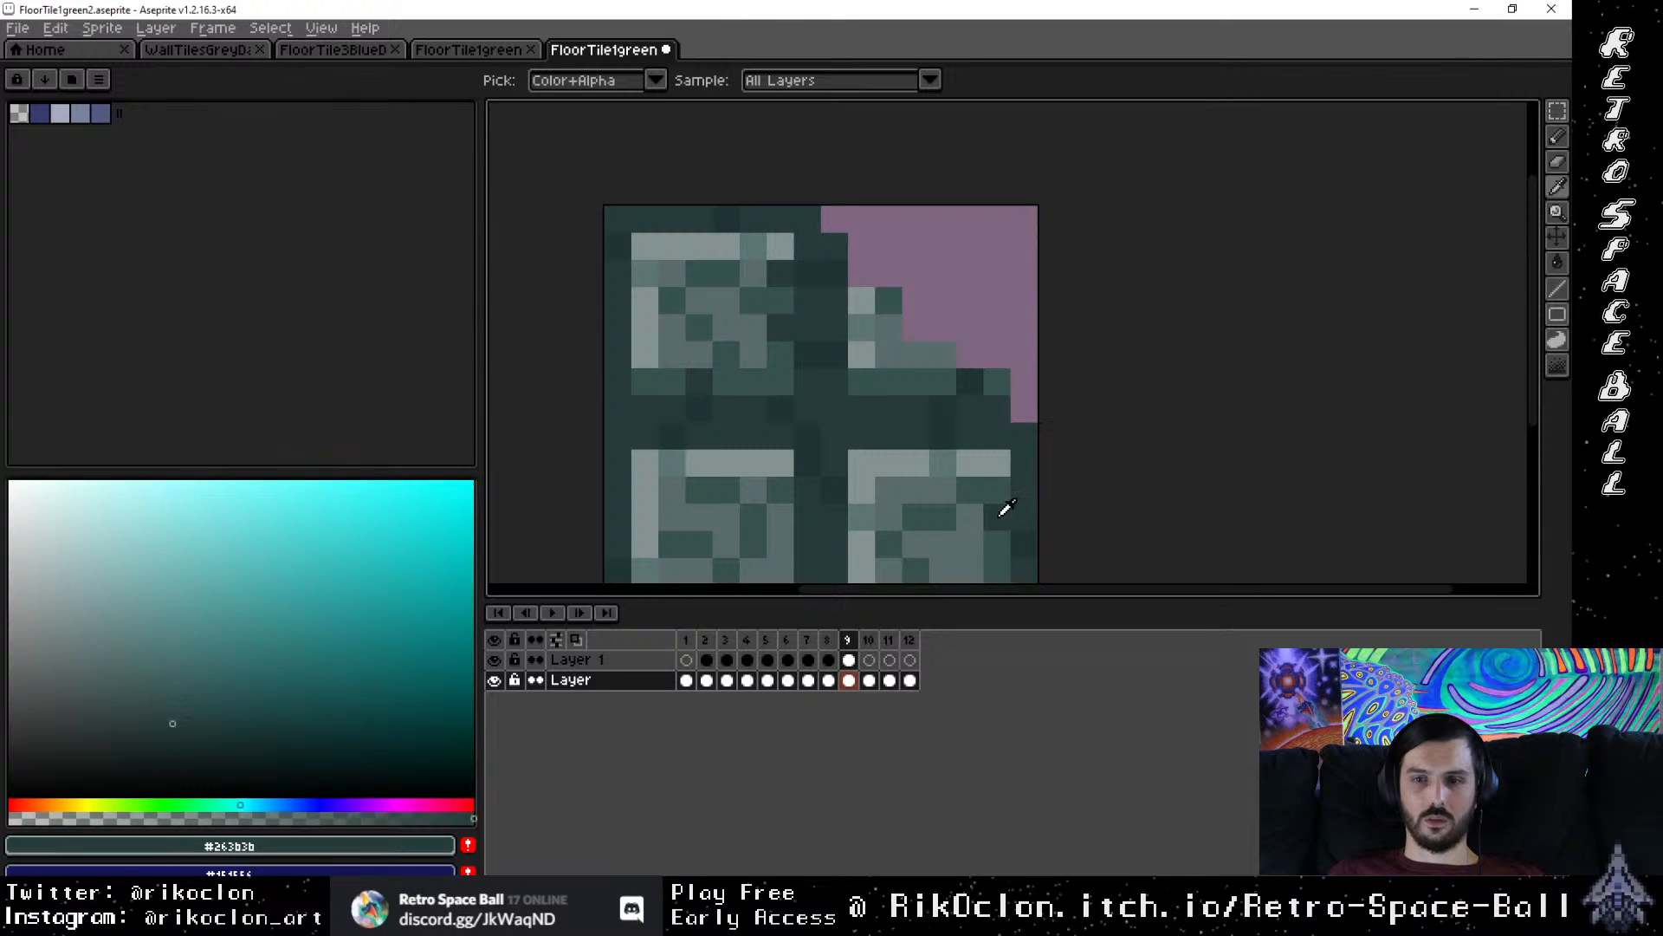
{"action": "key", "text": "b"}
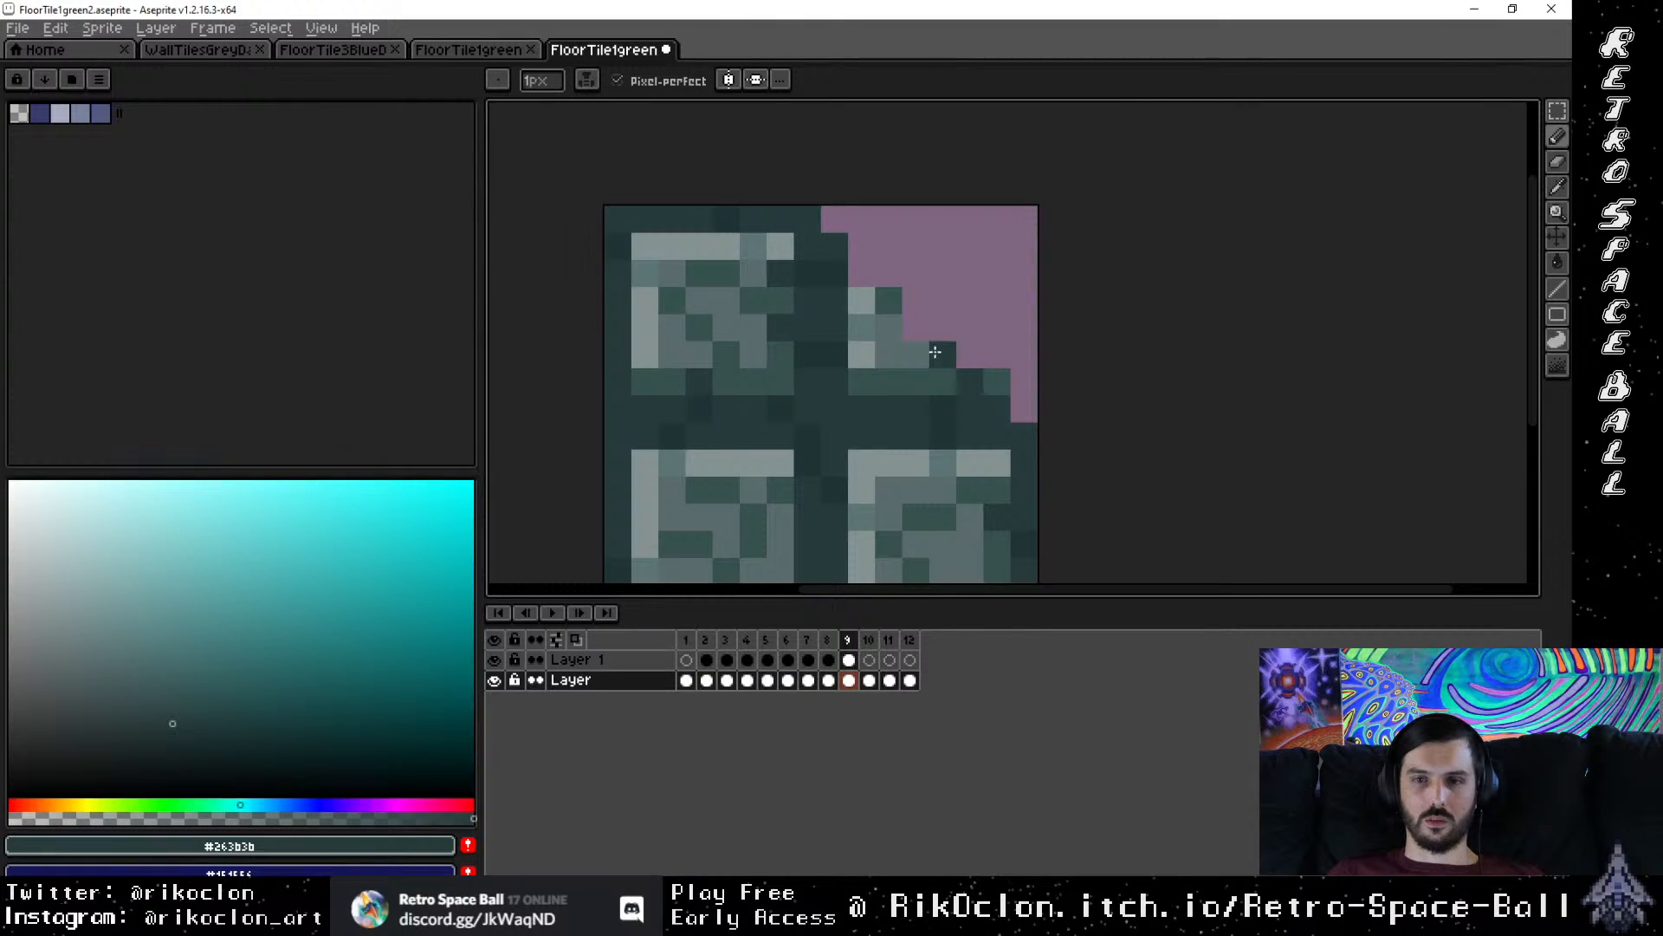
Step: Examine frames 2 through 12 at reduced zoom, comparing the broken edges and crack shading across the tile variants
{"action": "scroll", "coordinate": [1057, 278], "scroll_direction": "down", "scroll_amount": 3}
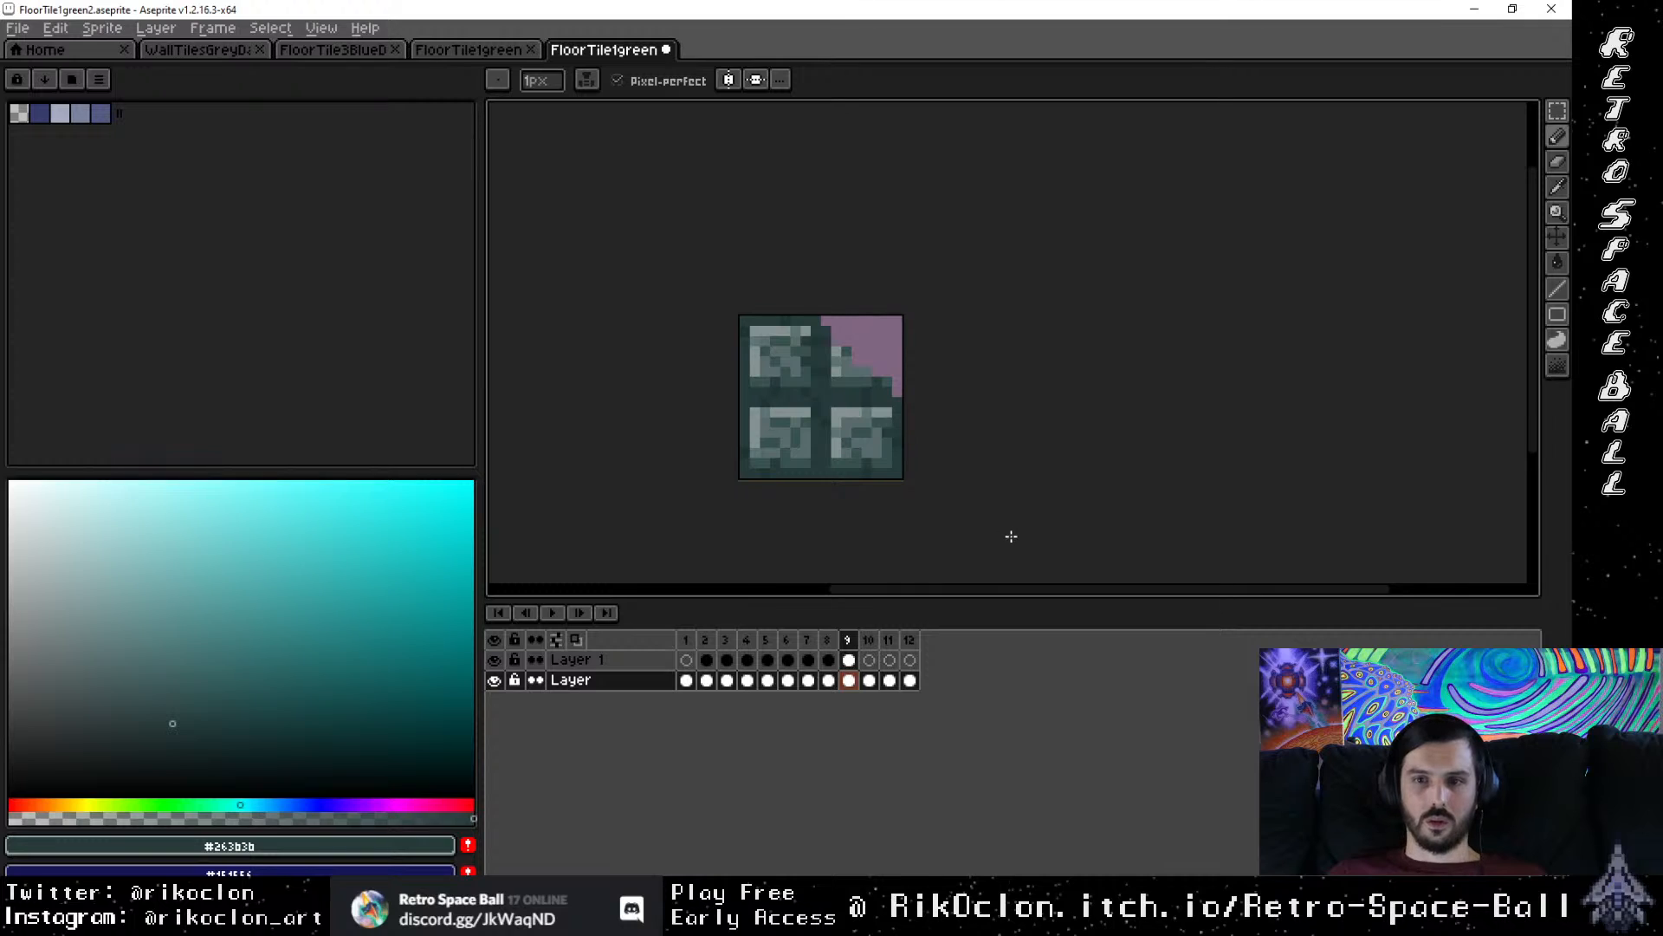
{"action": "left_click", "coordinate": [868, 641]}
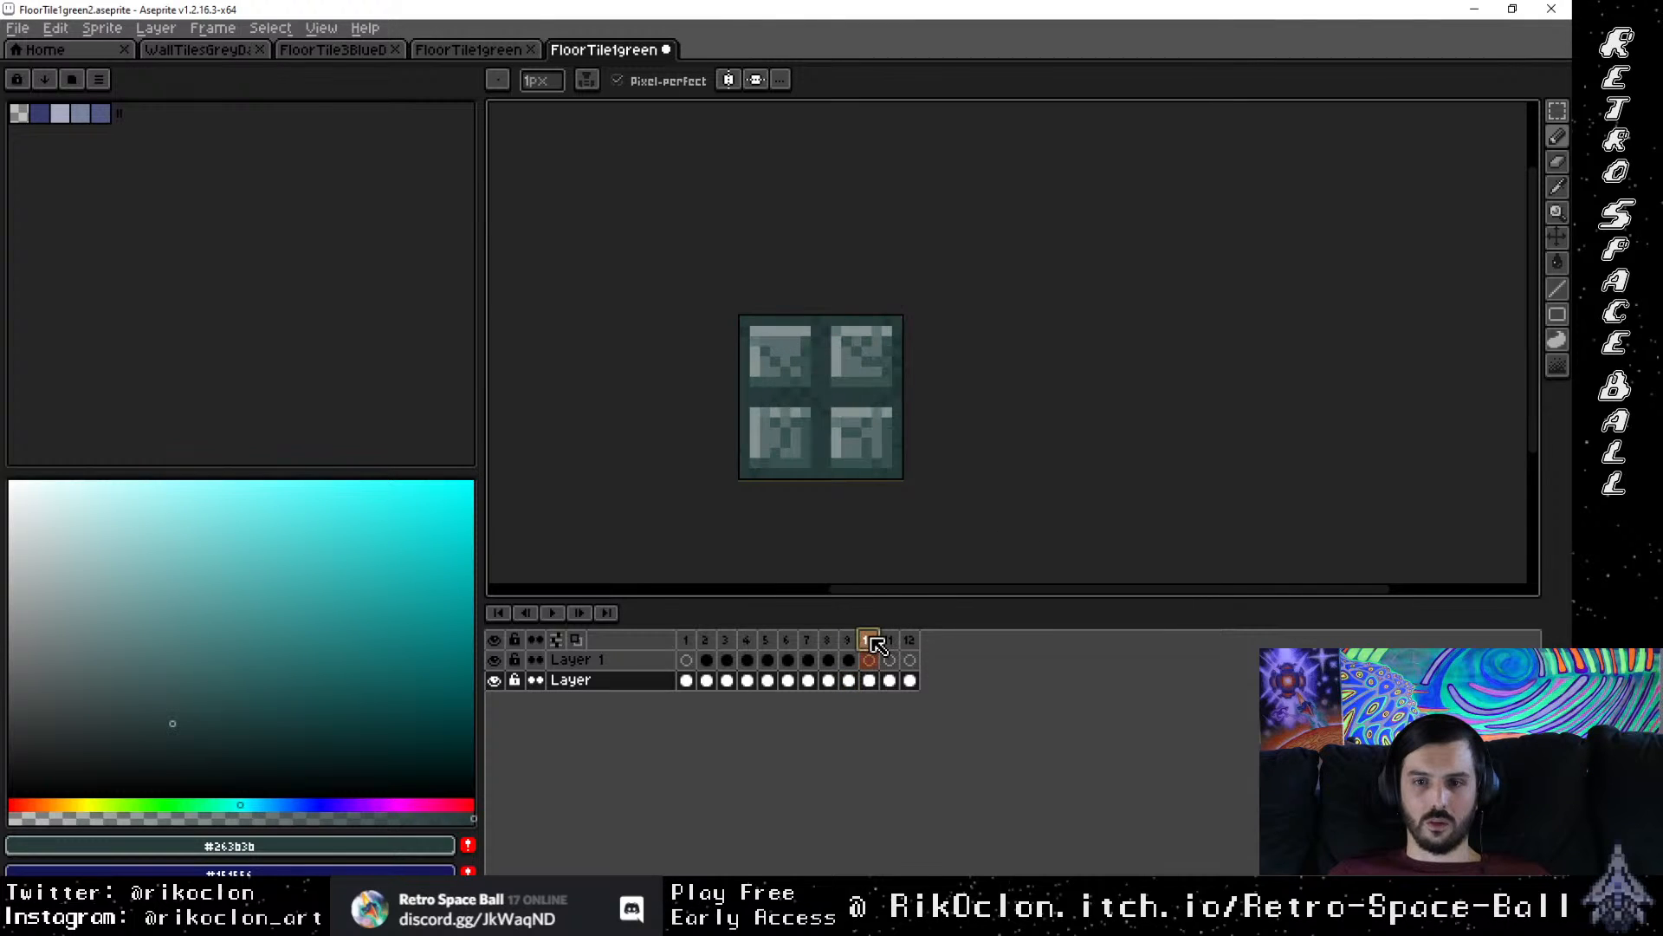
{"action": "left_click", "coordinate": [889, 641]}
{"action": "left_click", "coordinate": [909, 641]}
{"action": "left_click", "coordinate": [889, 641]}
{"action": "left_click", "coordinate": [869, 641]}
{"action": "left_click", "coordinate": [908, 641]}
{"action": "left_click", "coordinate": [848, 641]}
{"action": "left_click", "coordinate": [827, 641]}
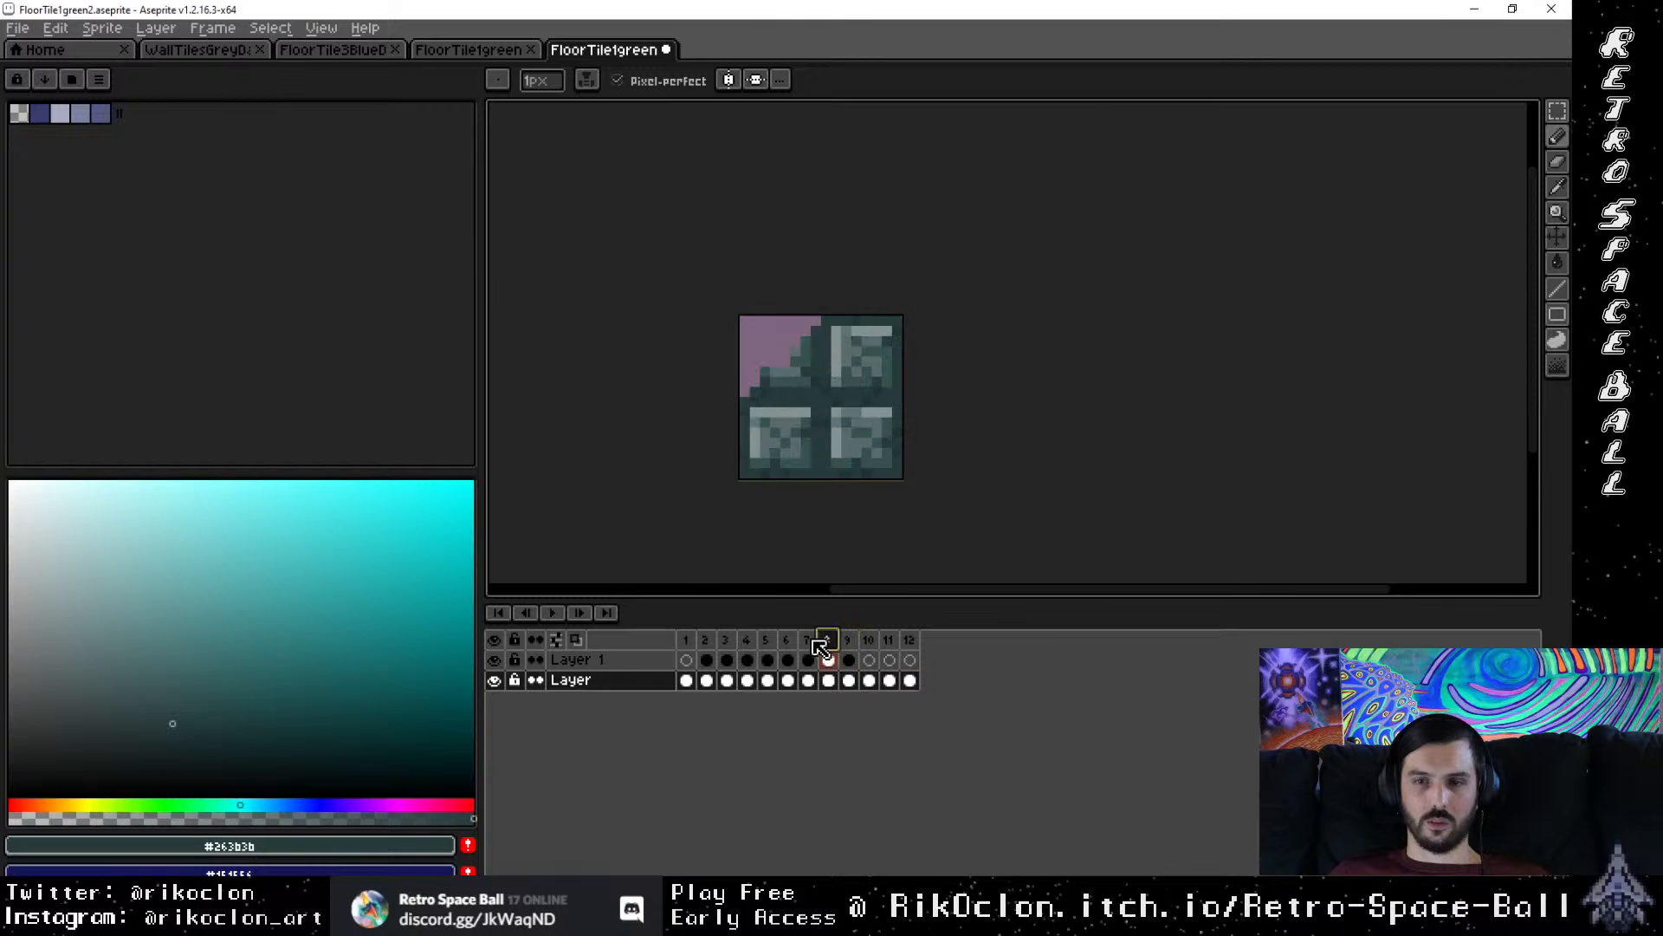
{"action": "left_click", "coordinate": [806, 641]}
{"action": "left_click", "coordinate": [786, 642]}
{"action": "left_click", "coordinate": [768, 641]}
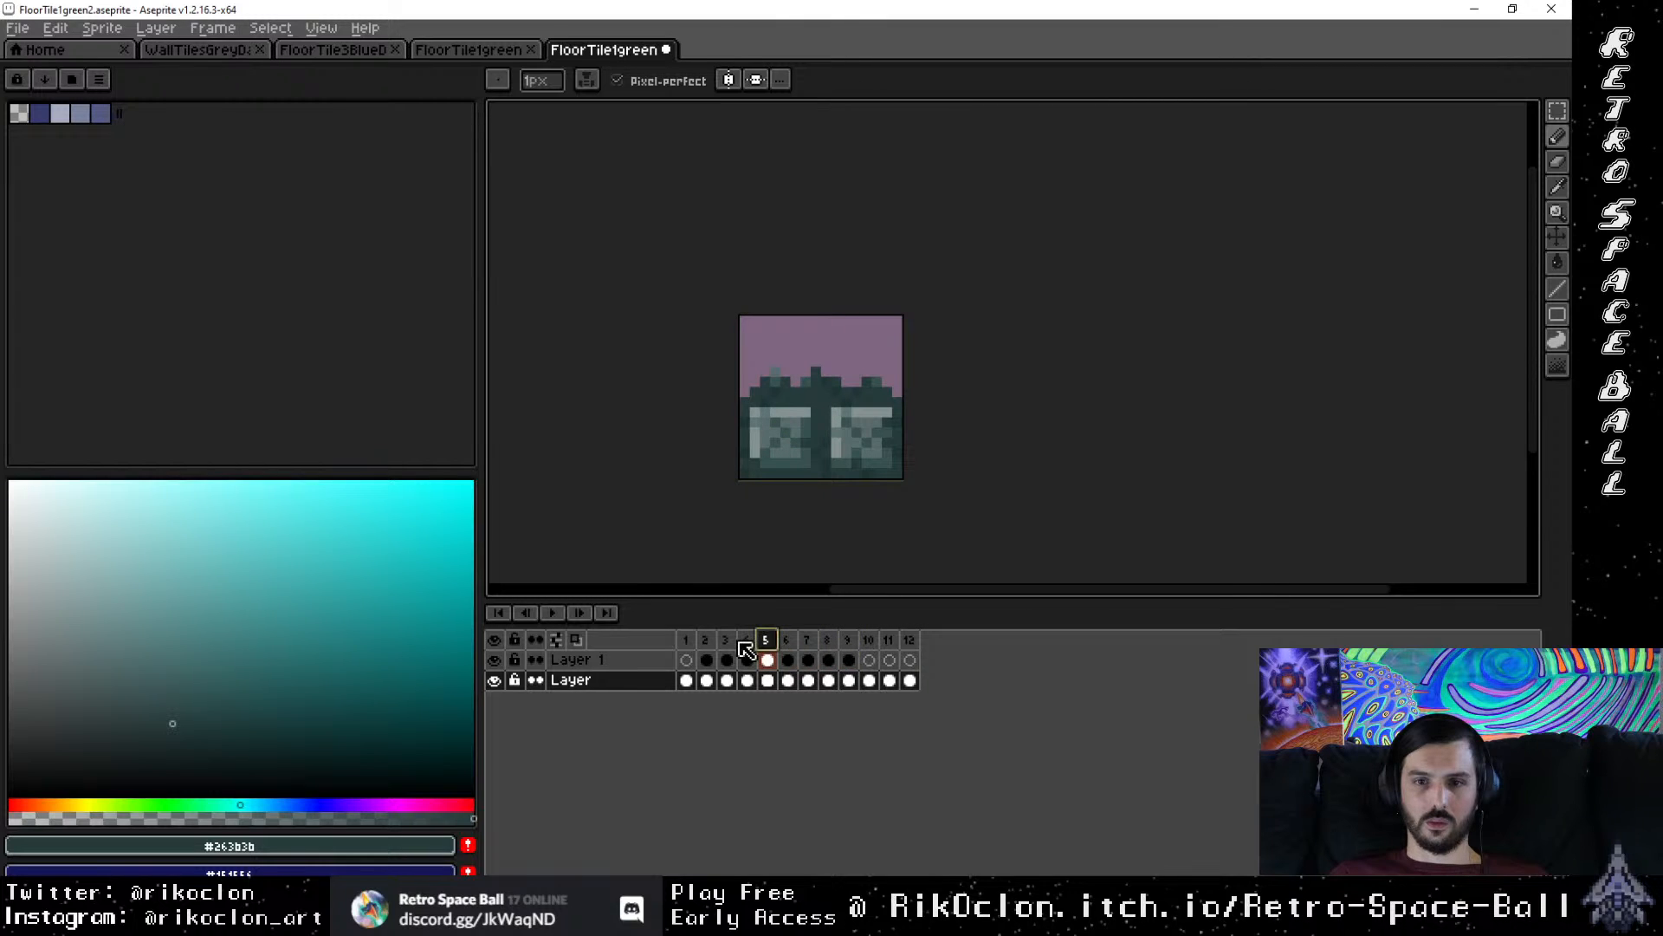
{"action": "left_click", "coordinate": [726, 641]}
{"action": "left_click", "coordinate": [747, 641]}
{"action": "left_click", "coordinate": [726, 642]}
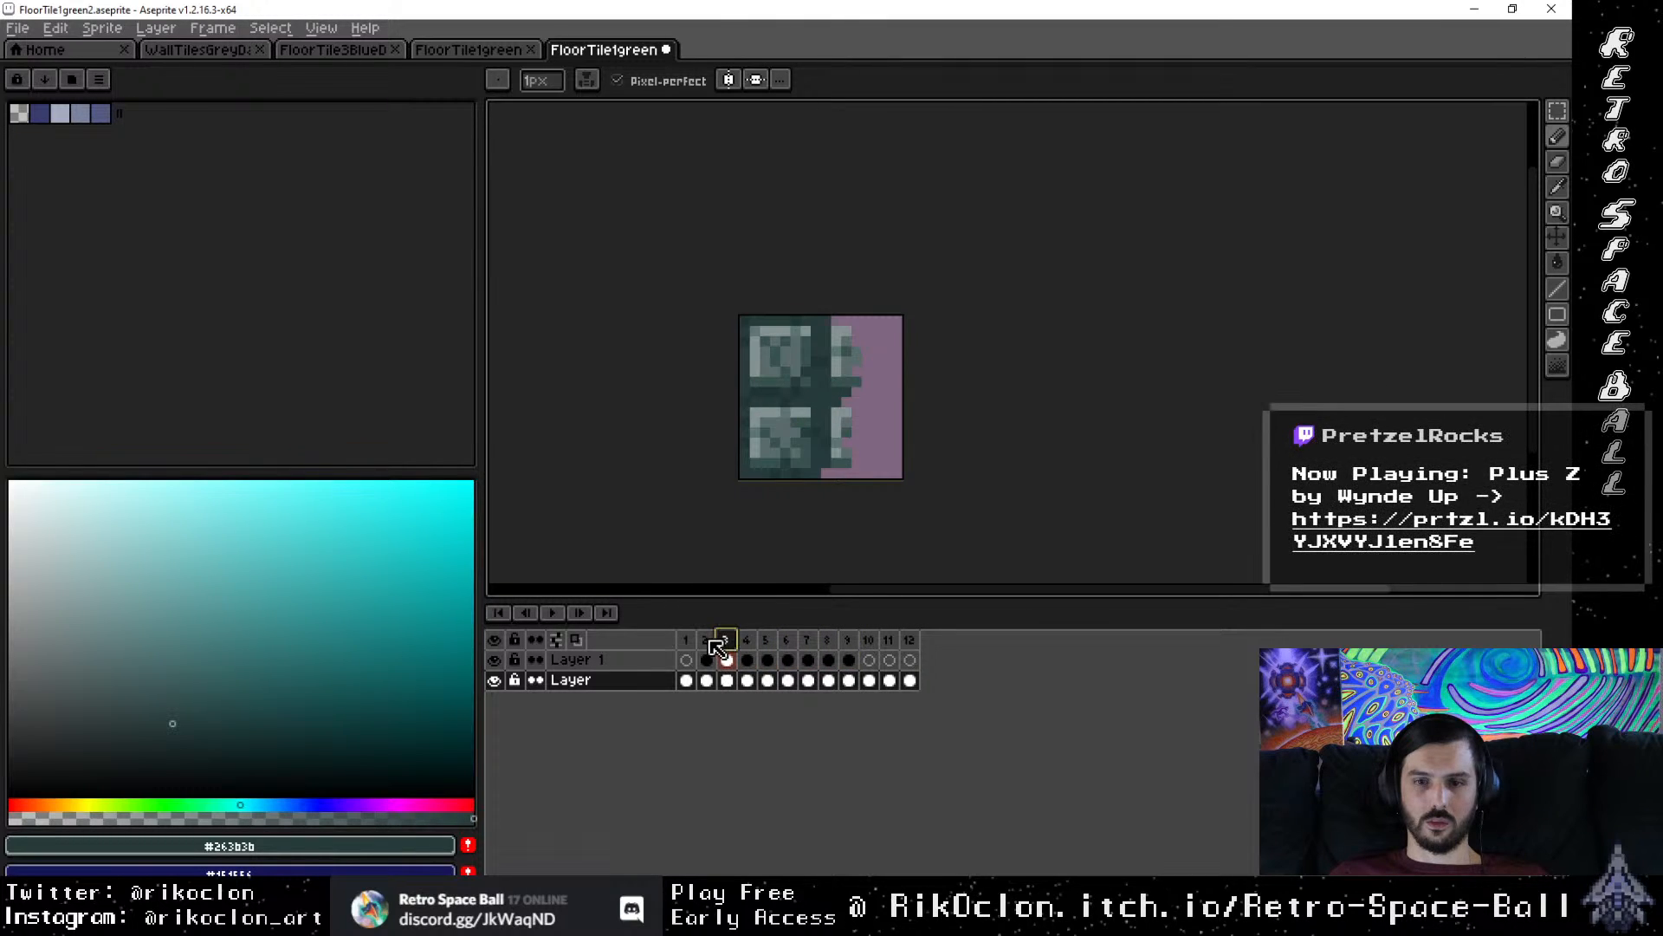
{"action": "left_click", "coordinate": [706, 642]}
{"action": "left_click", "coordinate": [747, 642]}
{"action": "left_click", "coordinate": [768, 642]}
{"action": "left_click", "coordinate": [806, 642]}
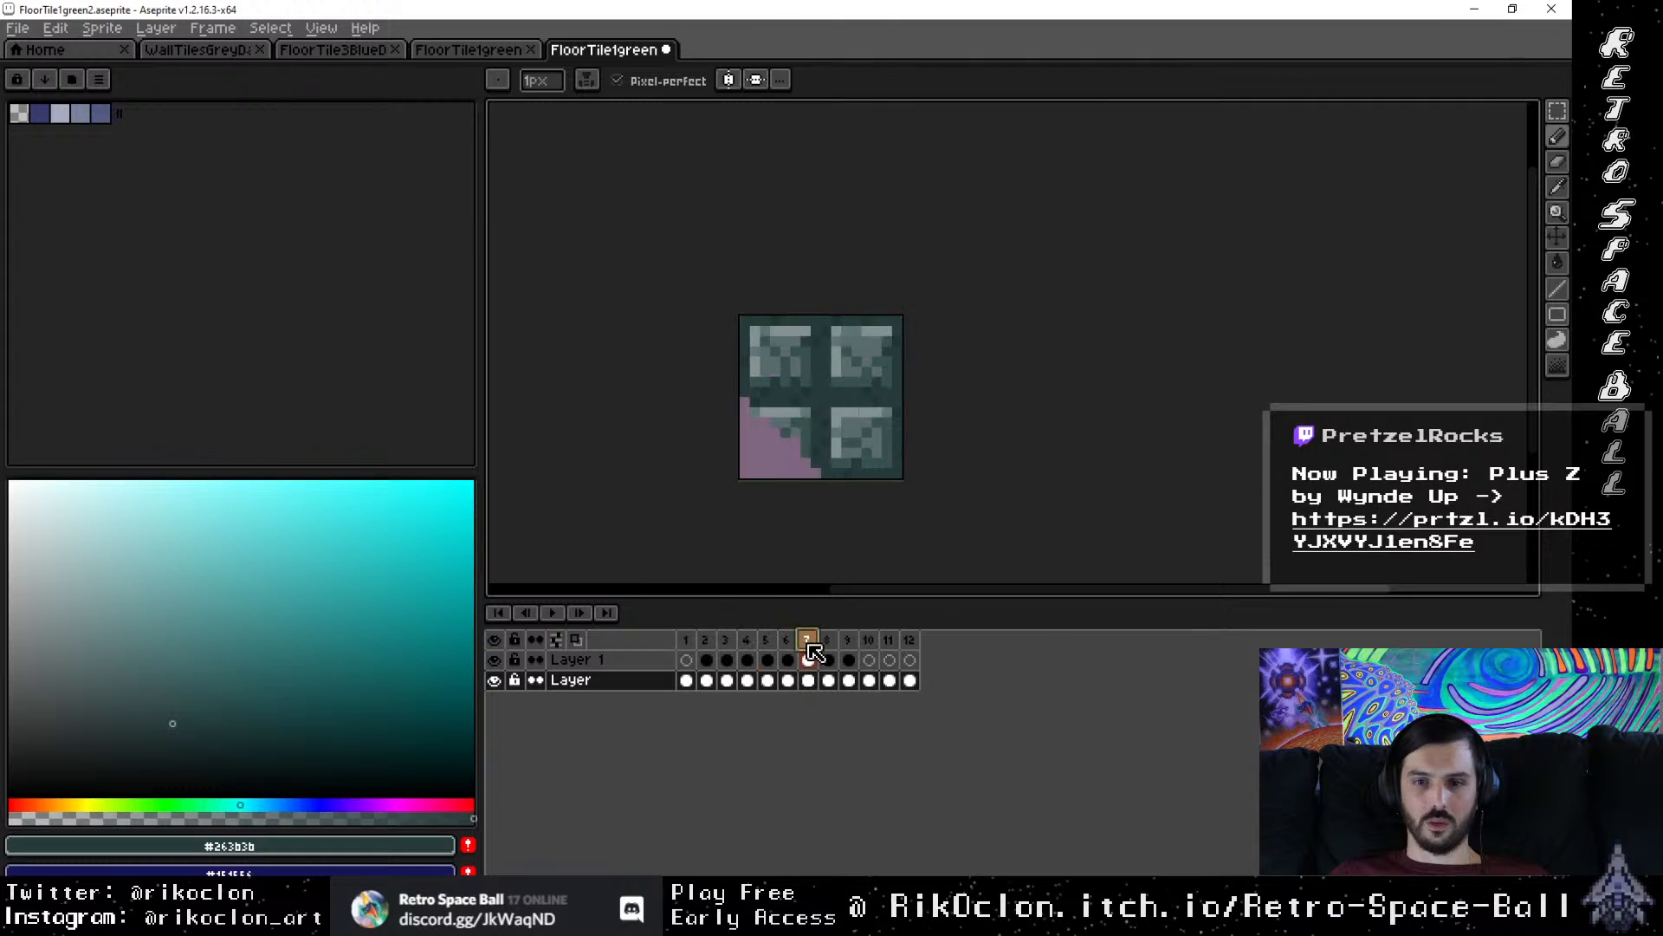
{"action": "left_click", "coordinate": [828, 641]}
{"action": "left_click", "coordinate": [848, 642]}
{"action": "left_click", "coordinate": [868, 642]}
{"action": "left_click", "coordinate": [848, 642]}
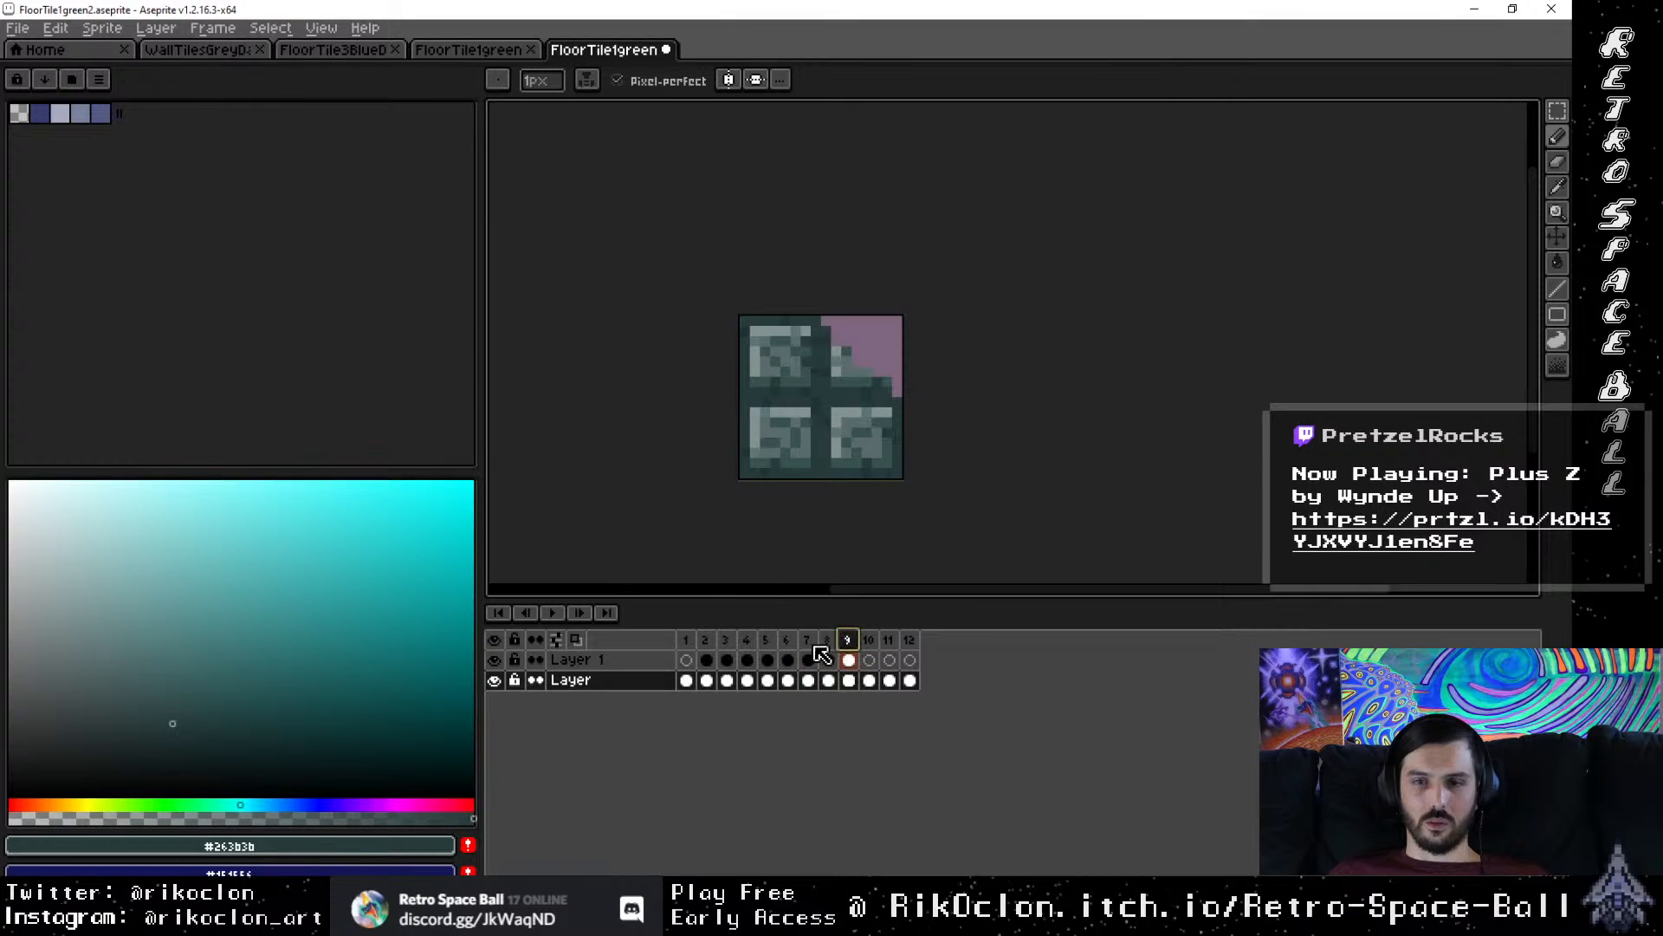
{"action": "left_click", "coordinate": [786, 643]}
{"action": "left_click", "coordinate": [767, 644]}
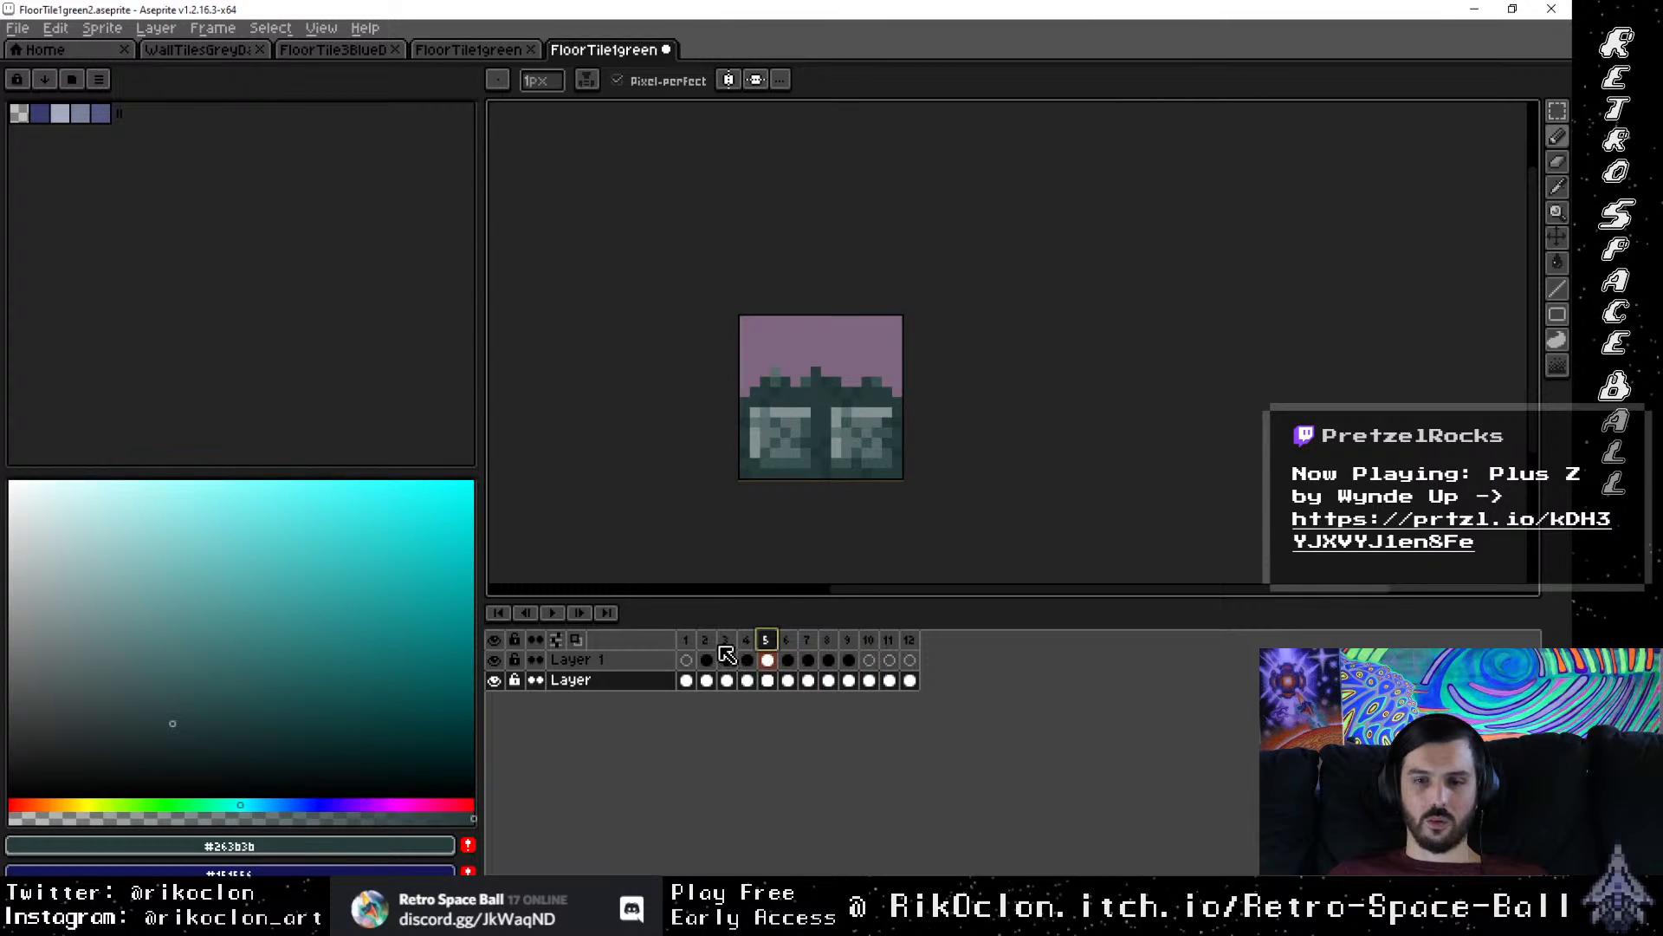
{"action": "left_click", "coordinate": [706, 648]}
{"action": "left_click", "coordinate": [747, 648]}
{"action": "left_click", "coordinate": [766, 648]}
{"action": "left_click", "coordinate": [806, 648]}
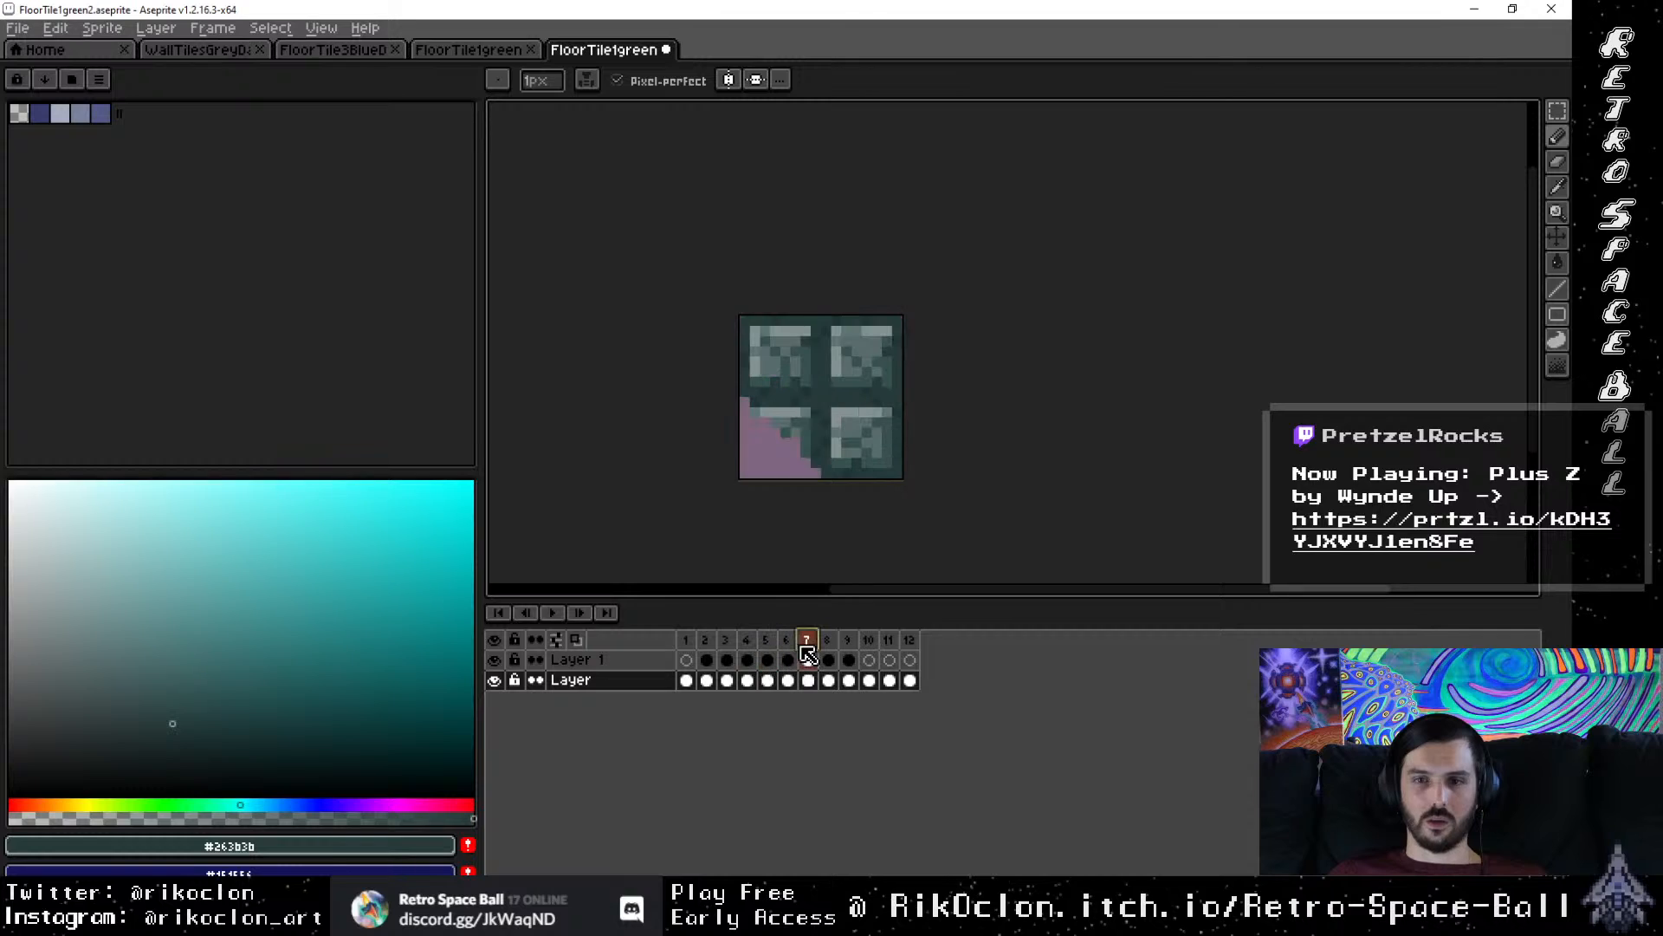
Step: Compare the broken-edge frames with the intact frames by flipping back and forth between frames 2 and 12
{"action": "left_click", "coordinate": [848, 648]}
{"action": "left_click", "coordinate": [869, 648]}
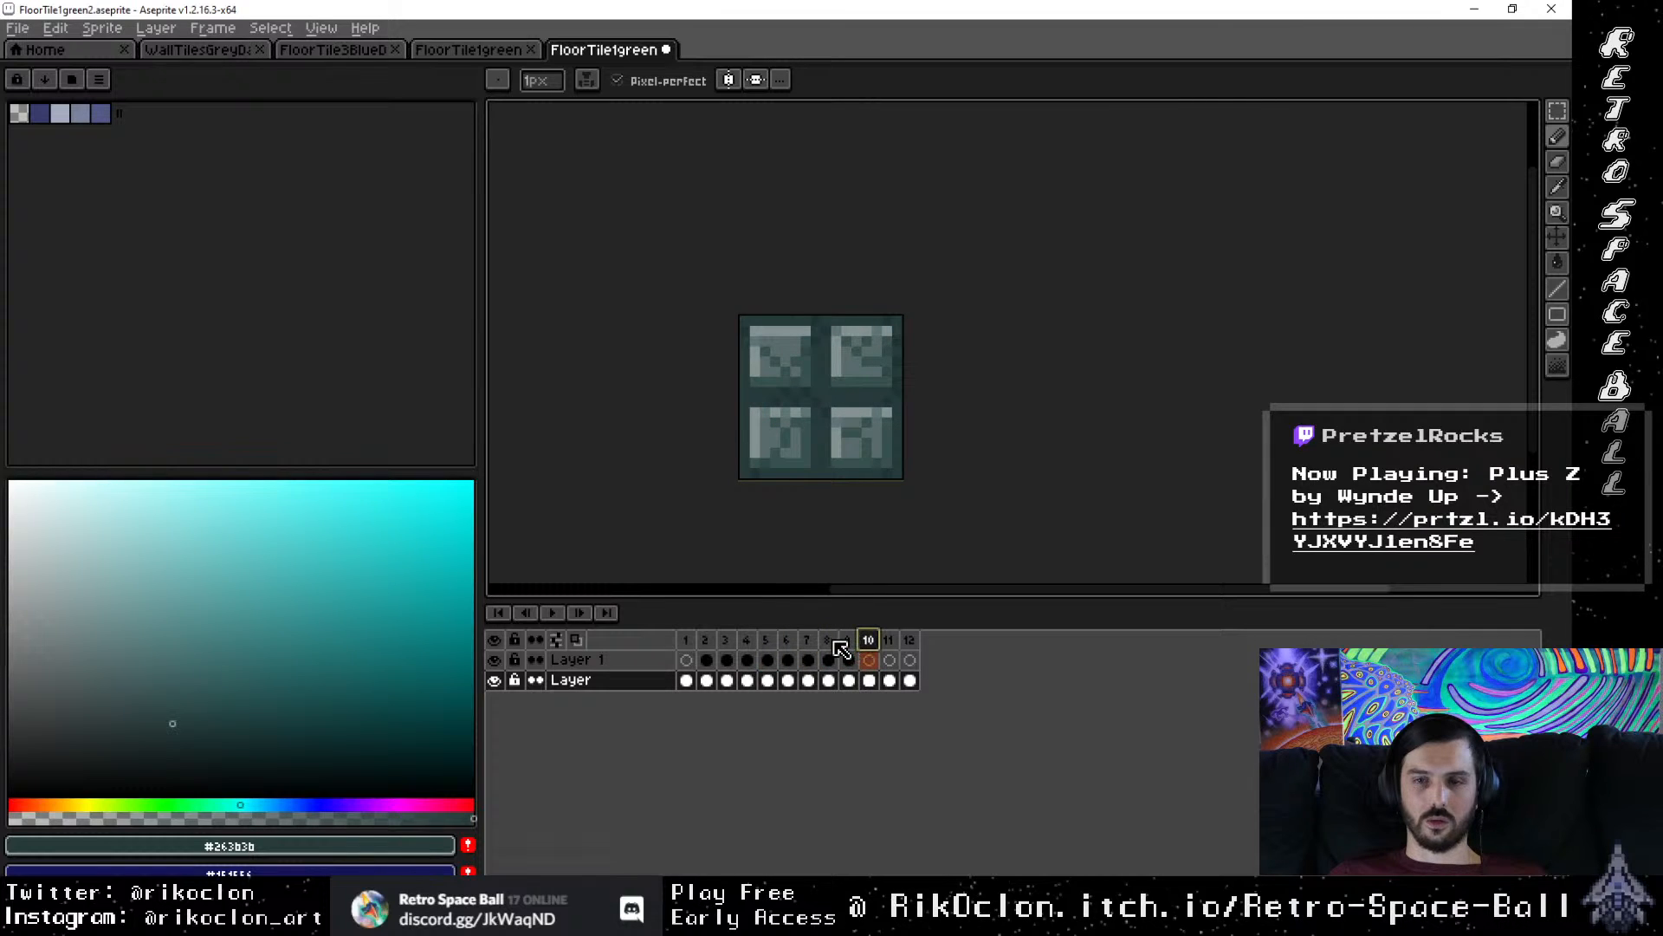
{"action": "left_click", "coordinate": [828, 648]}
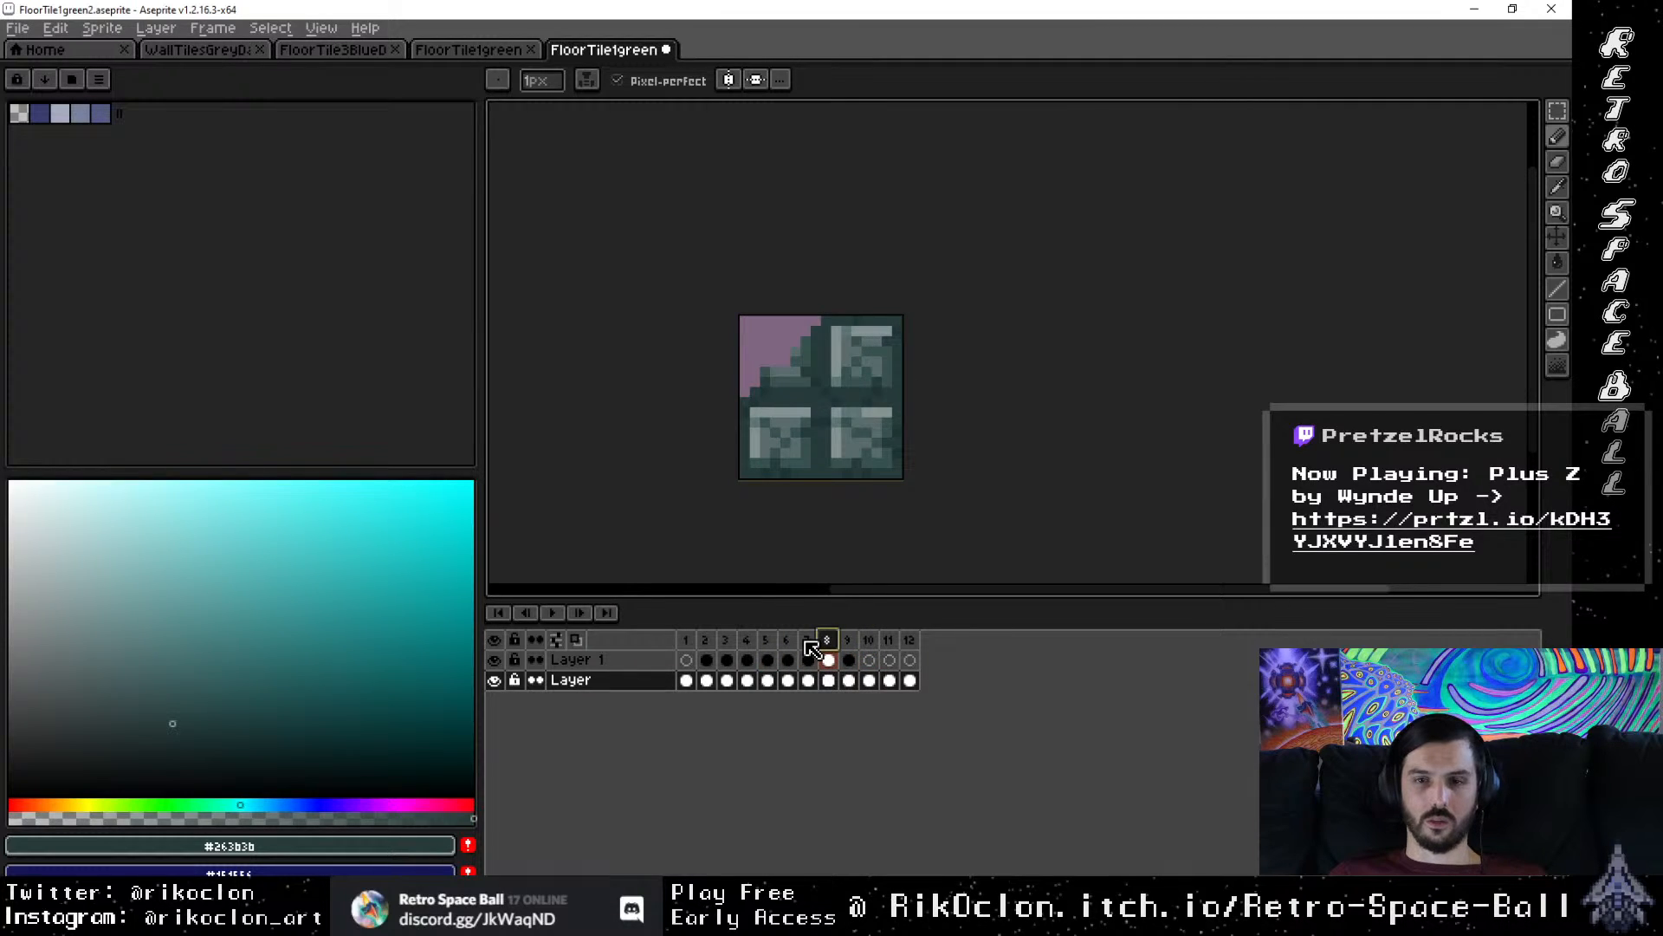
{"action": "left_click", "coordinate": [809, 648]}
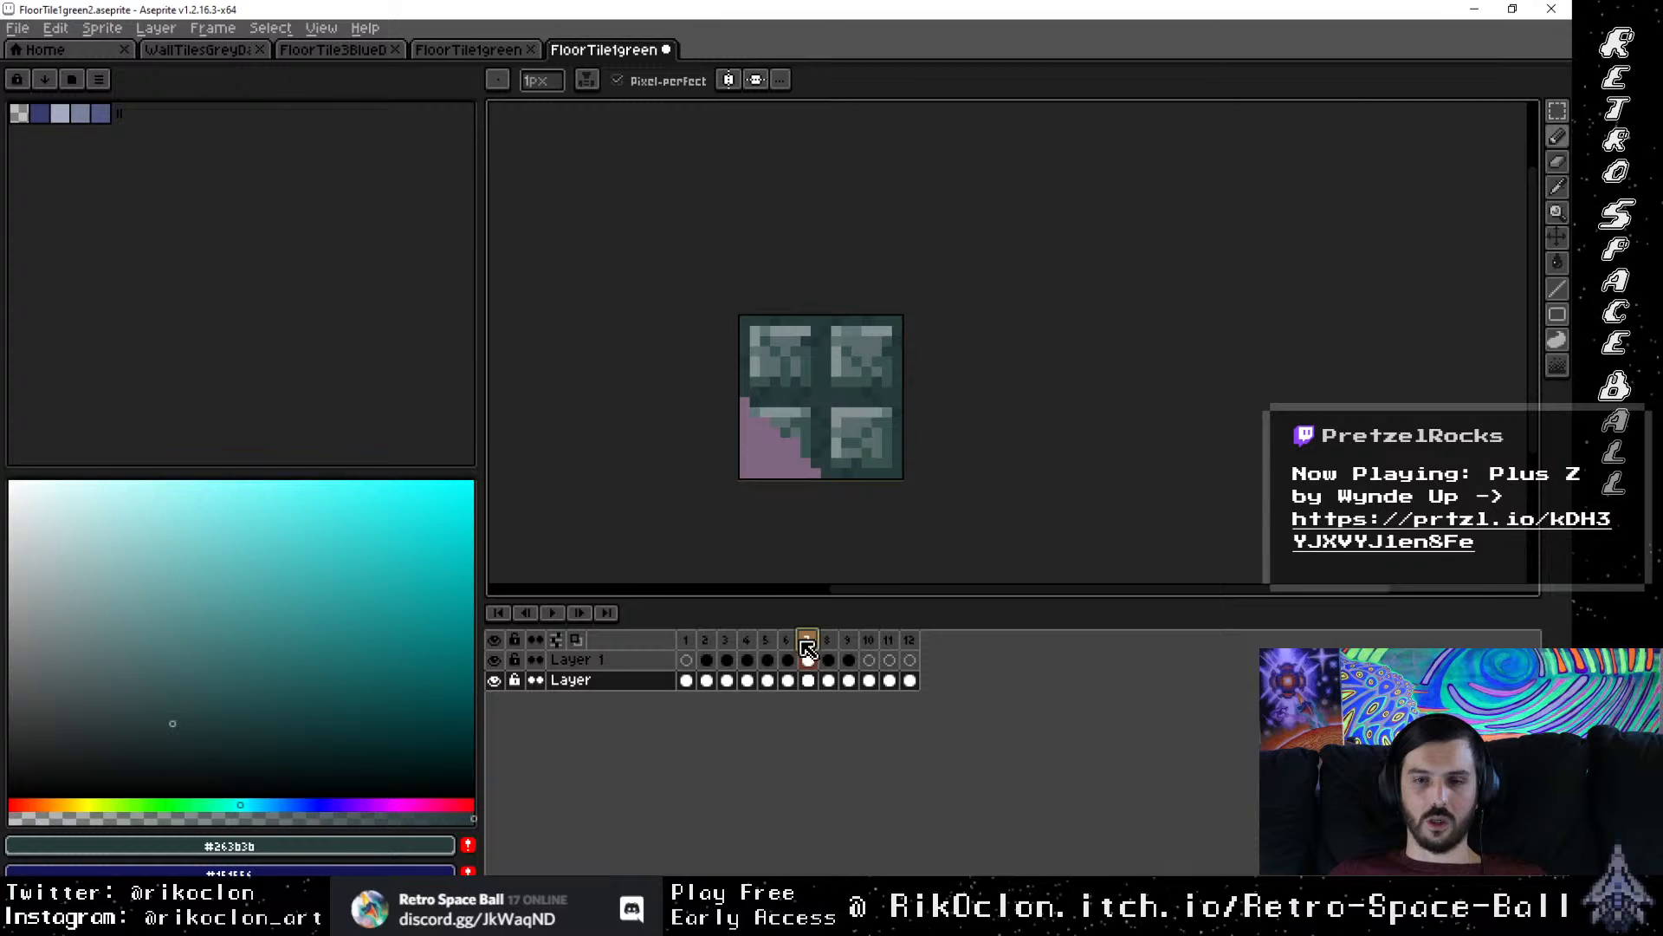
{"action": "left_click", "coordinate": [789, 648]}
{"action": "left_click", "coordinate": [767, 648]}
{"action": "left_click", "coordinate": [747, 648]}
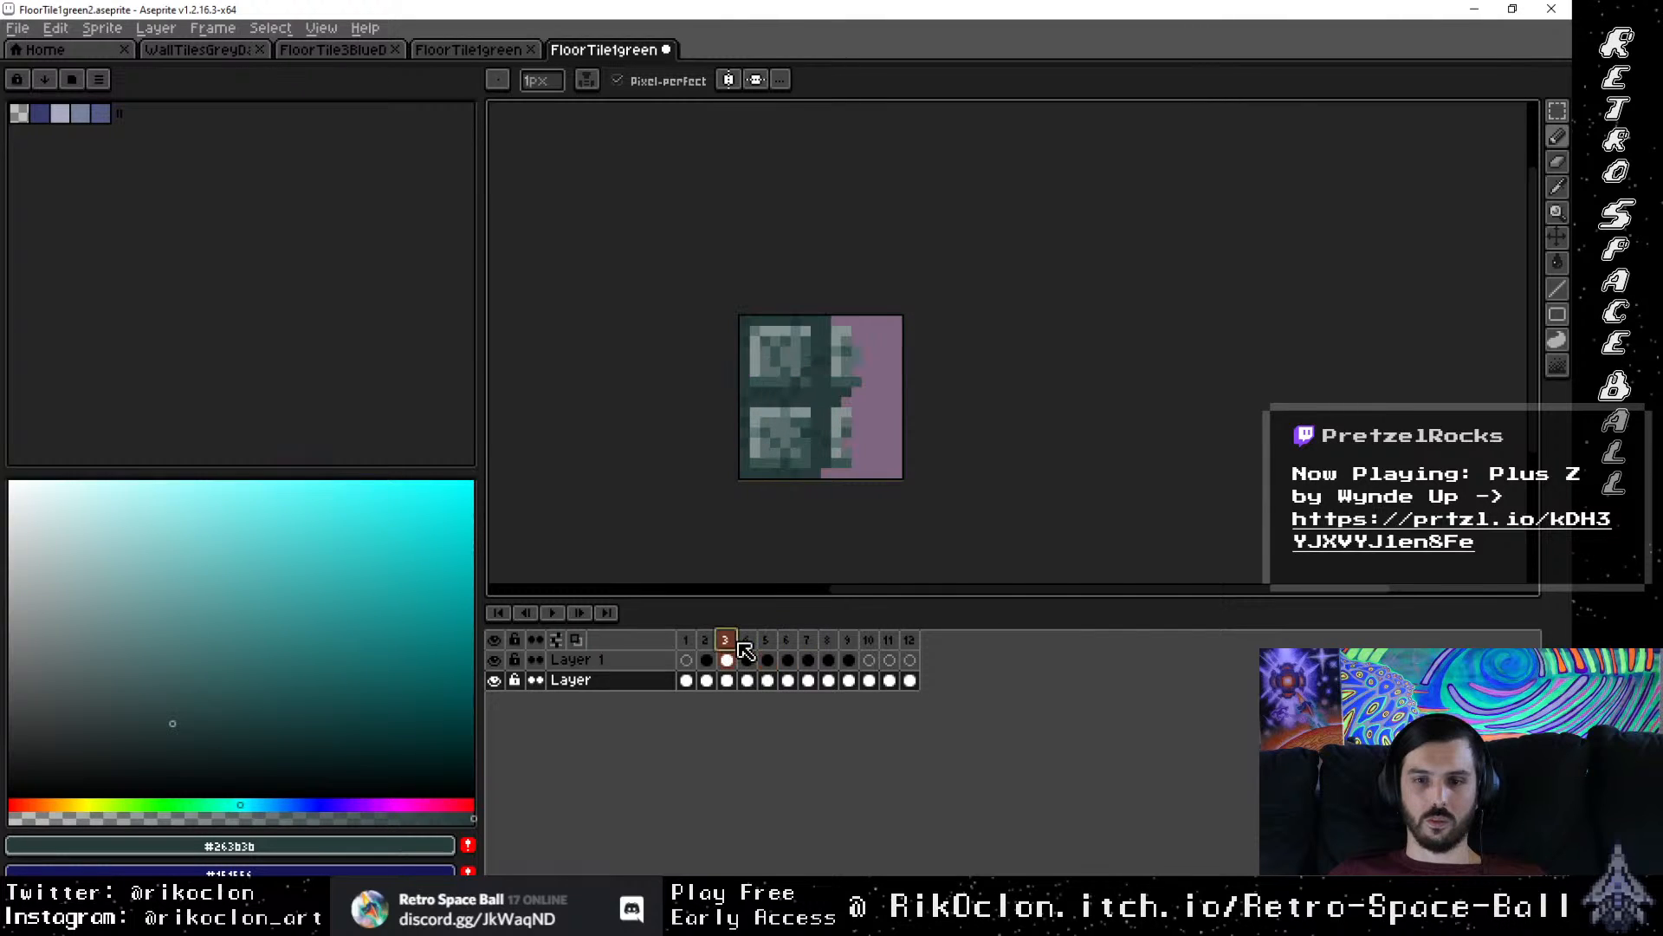
{"action": "left_click", "coordinate": [706, 648]}
{"action": "left_click", "coordinate": [747, 646]}
{"action": "left_click", "coordinate": [787, 646]}
{"action": "left_click", "coordinate": [828, 646]}
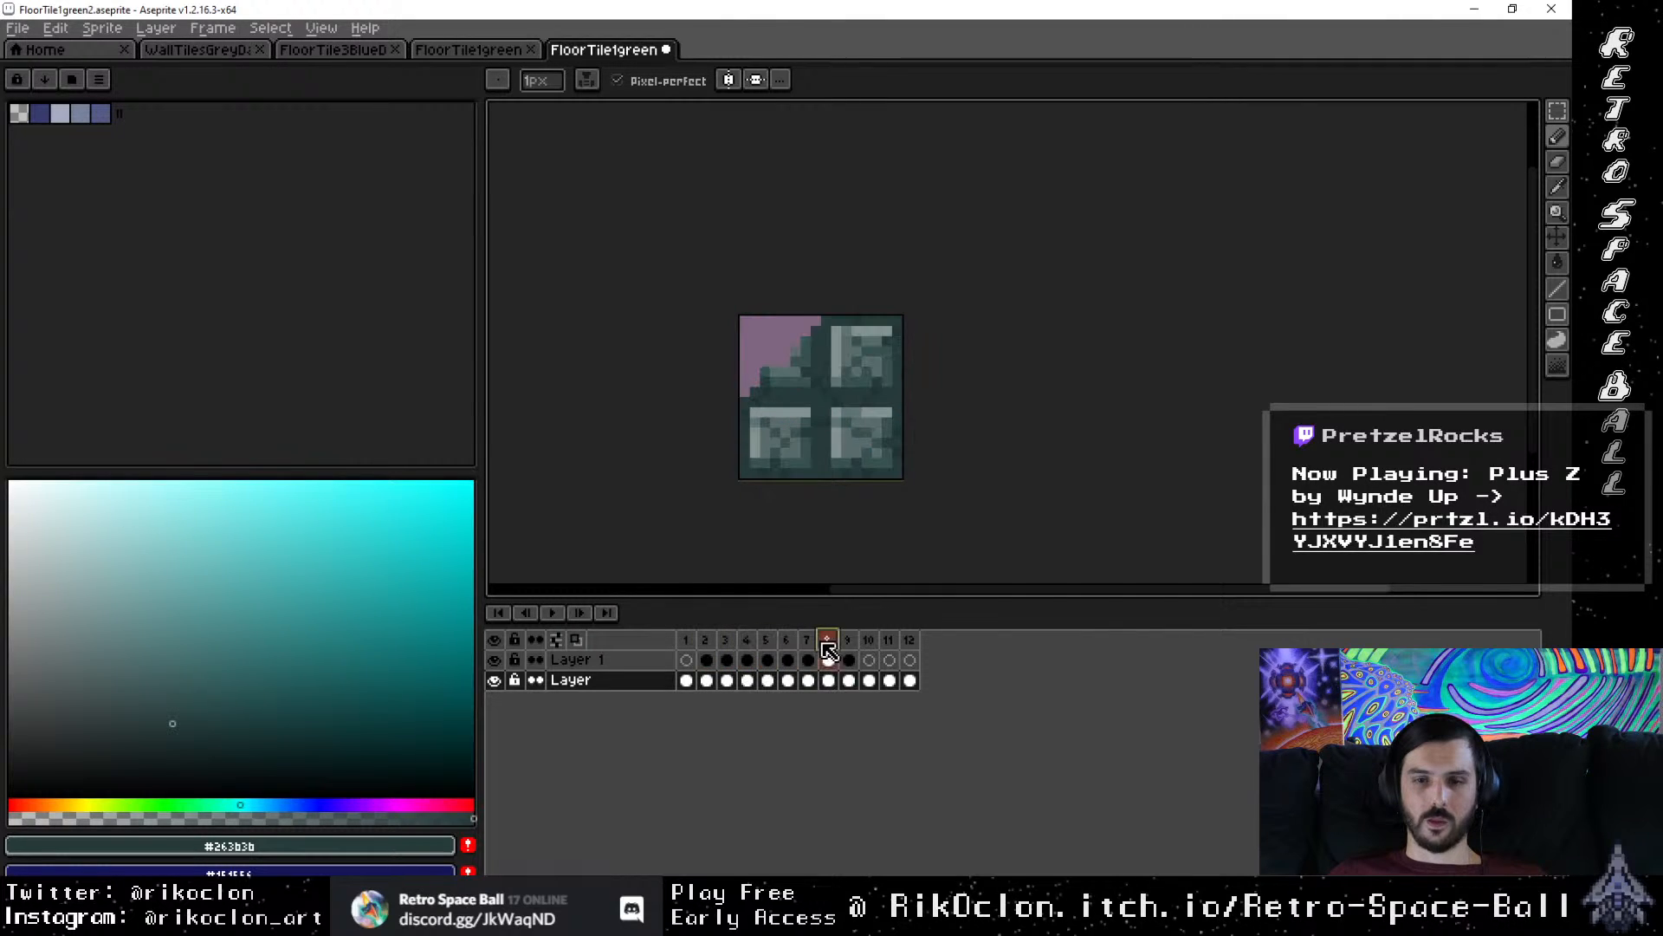
{"action": "left_click", "coordinate": [870, 647]}
{"action": "left_click", "coordinate": [911, 646]}
{"action": "left_click", "coordinate": [708, 646]}
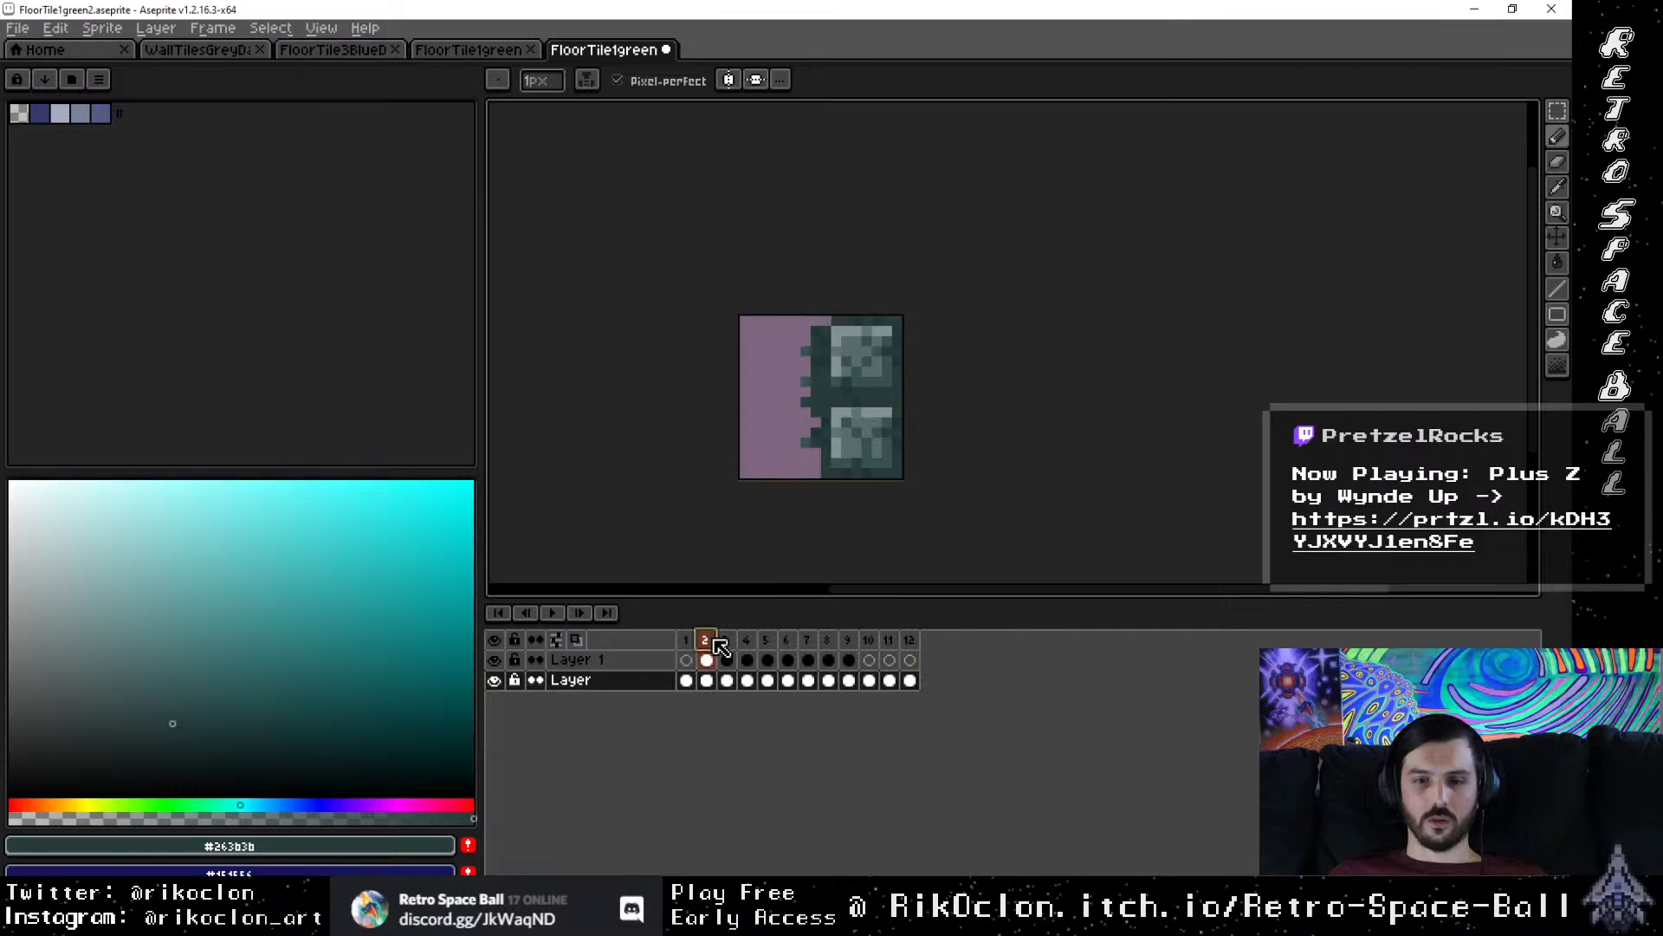
Step: Add a new frame after the plain tile in frame 1 and delete it again
{"action": "left_click", "coordinate": [686, 640]}
{"action": "right_click", "coordinate": [685, 640]}
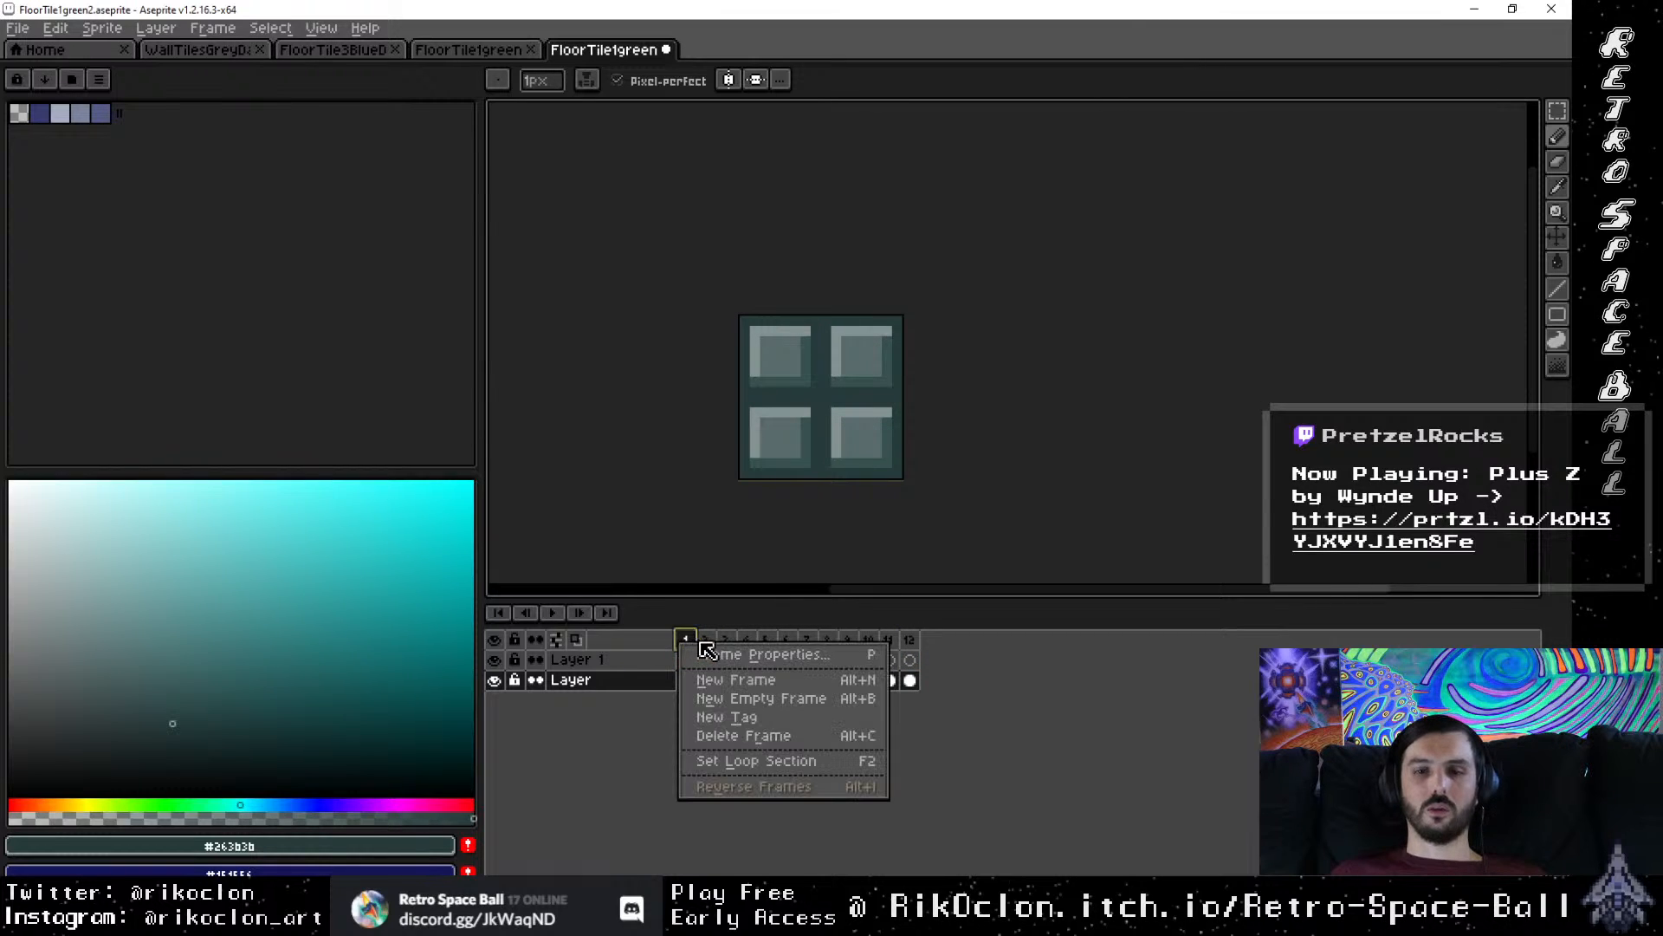
{"action": "left_click", "coordinate": [732, 679]}
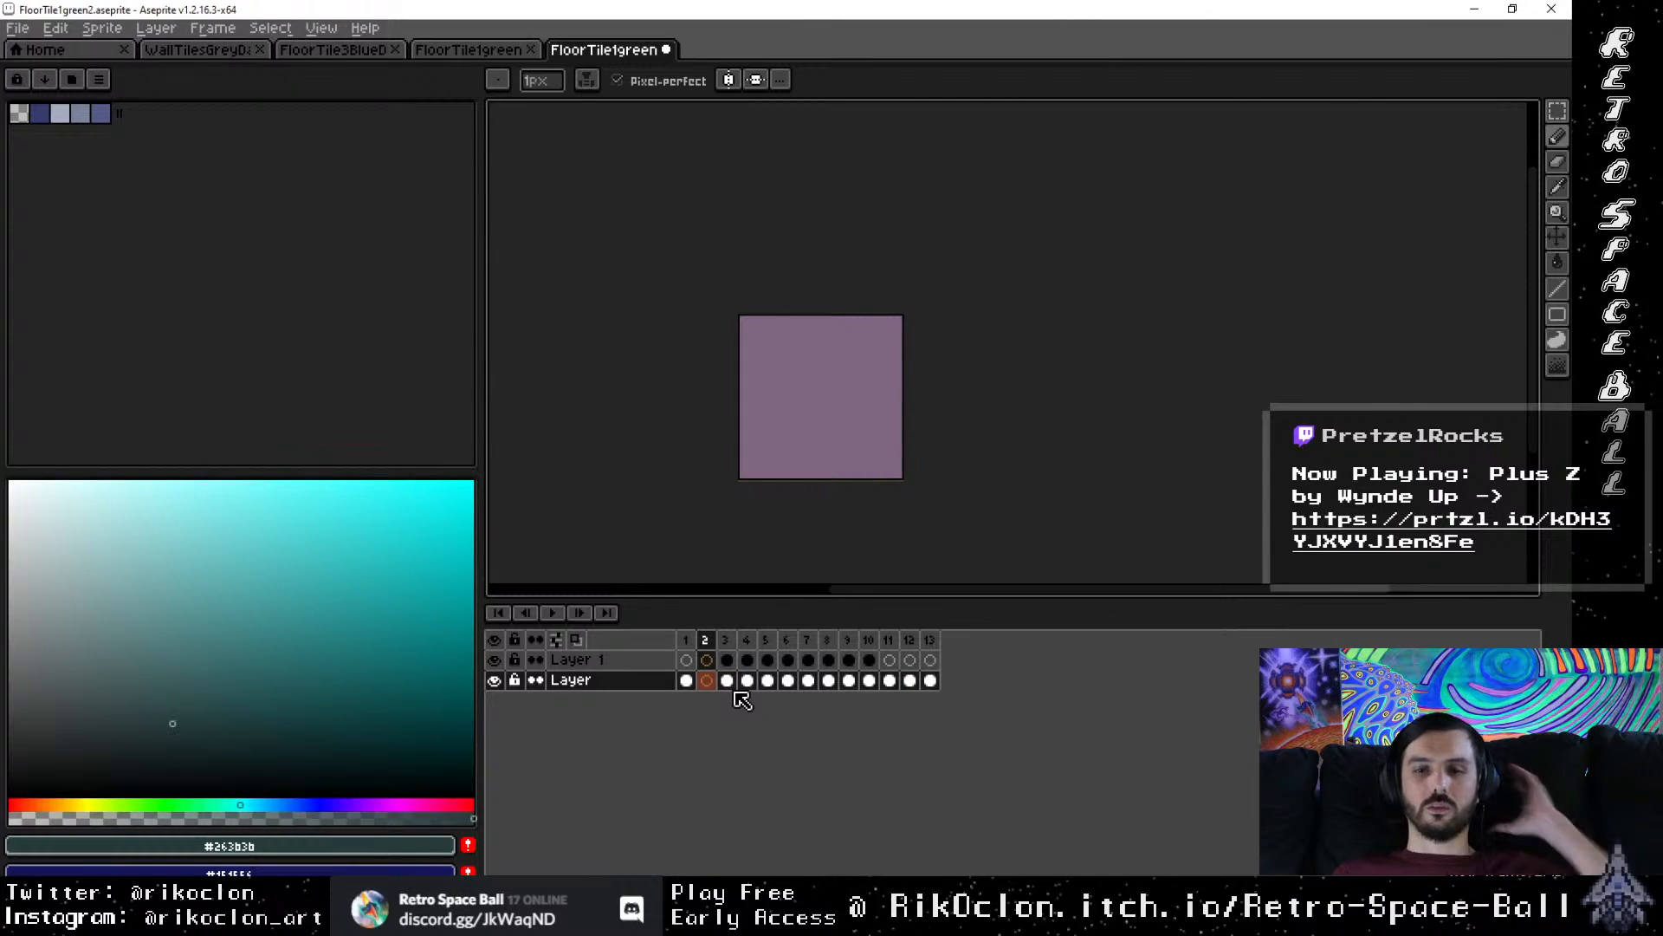
{"action": "right_click", "coordinate": [709, 642]}
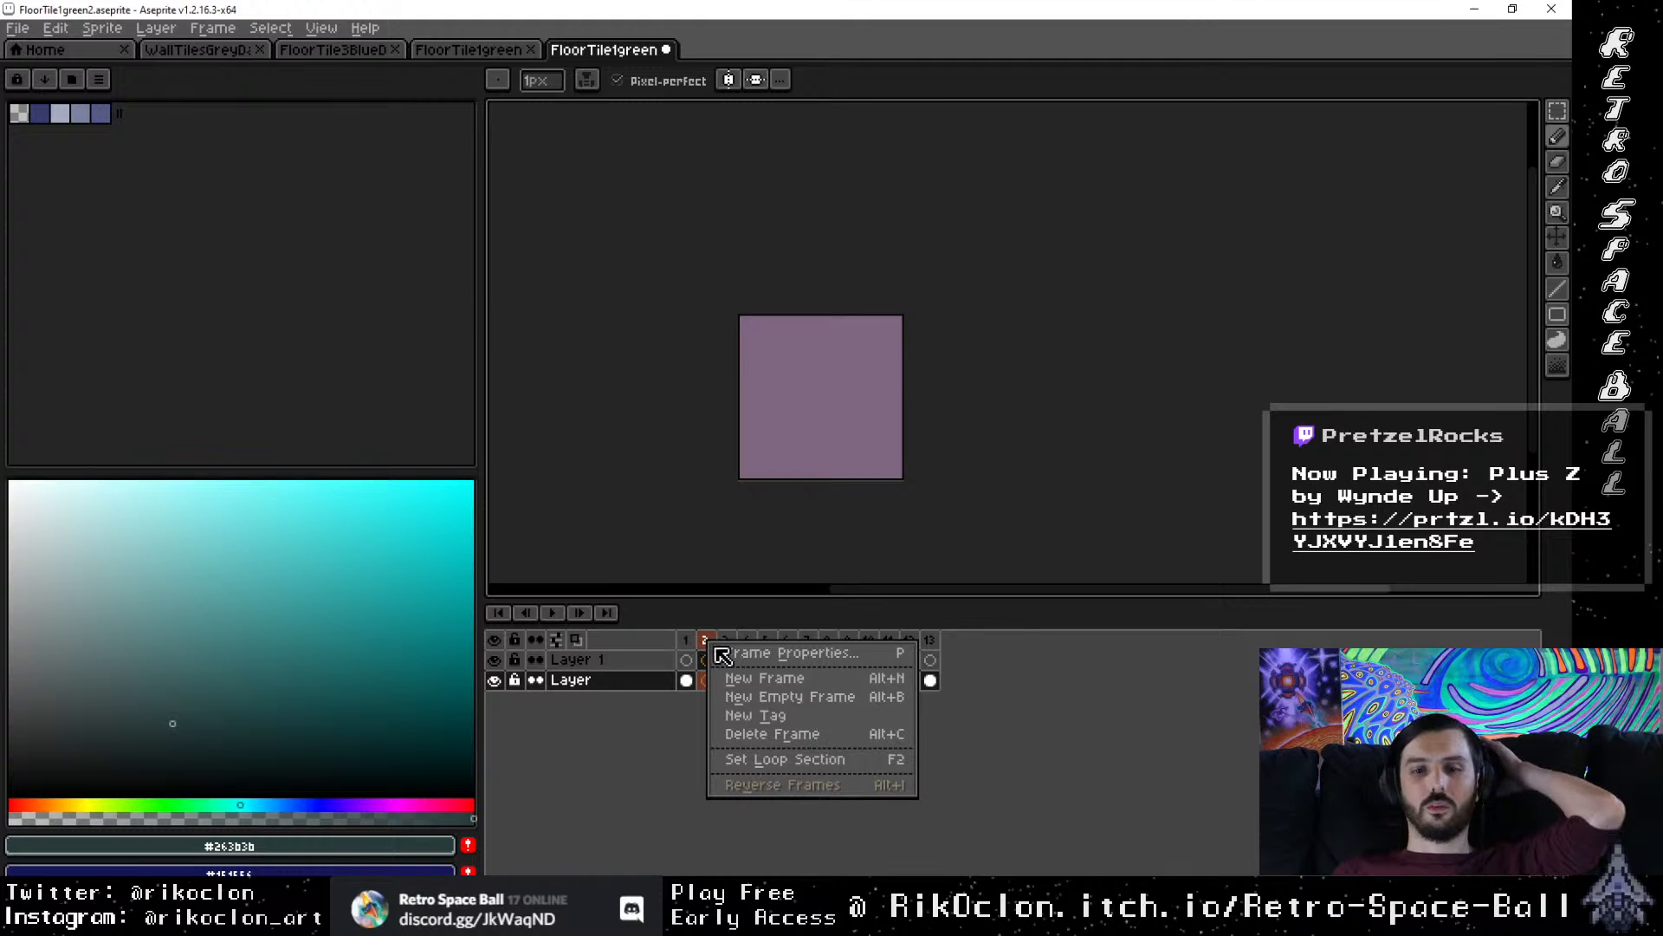
{"action": "left_click", "coordinate": [764, 734]}
Step: Clear the left half of the plain tile in frame 1 and deselect it
{"action": "left_click", "coordinate": [686, 639]}
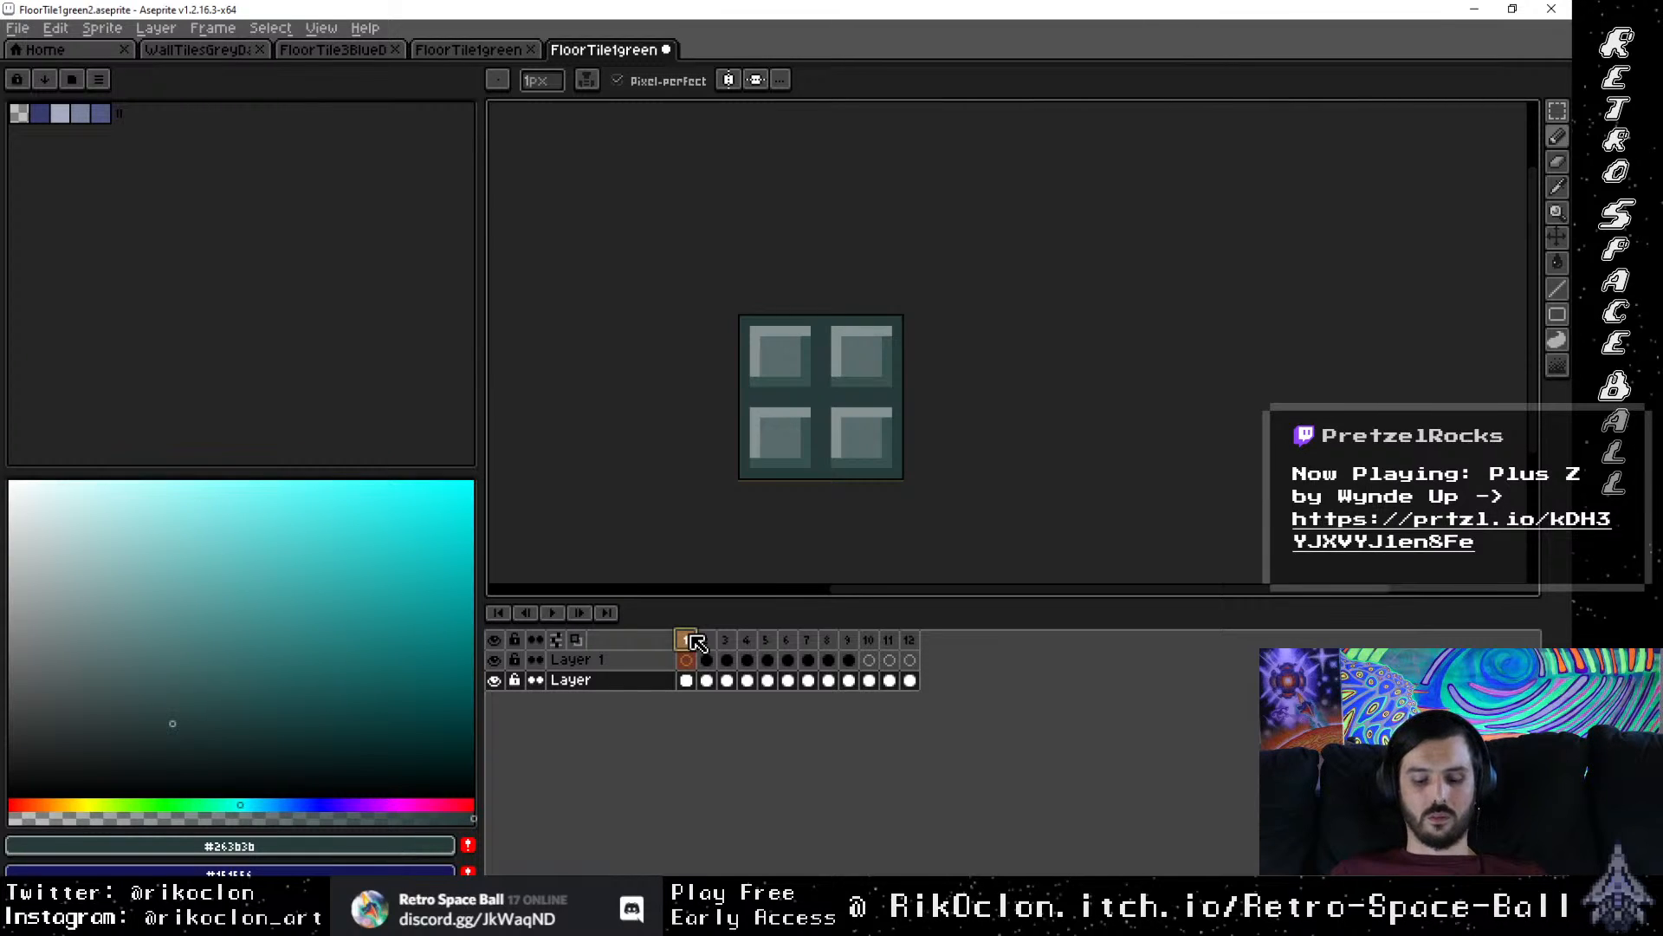
{"action": "key", "text": "m"}
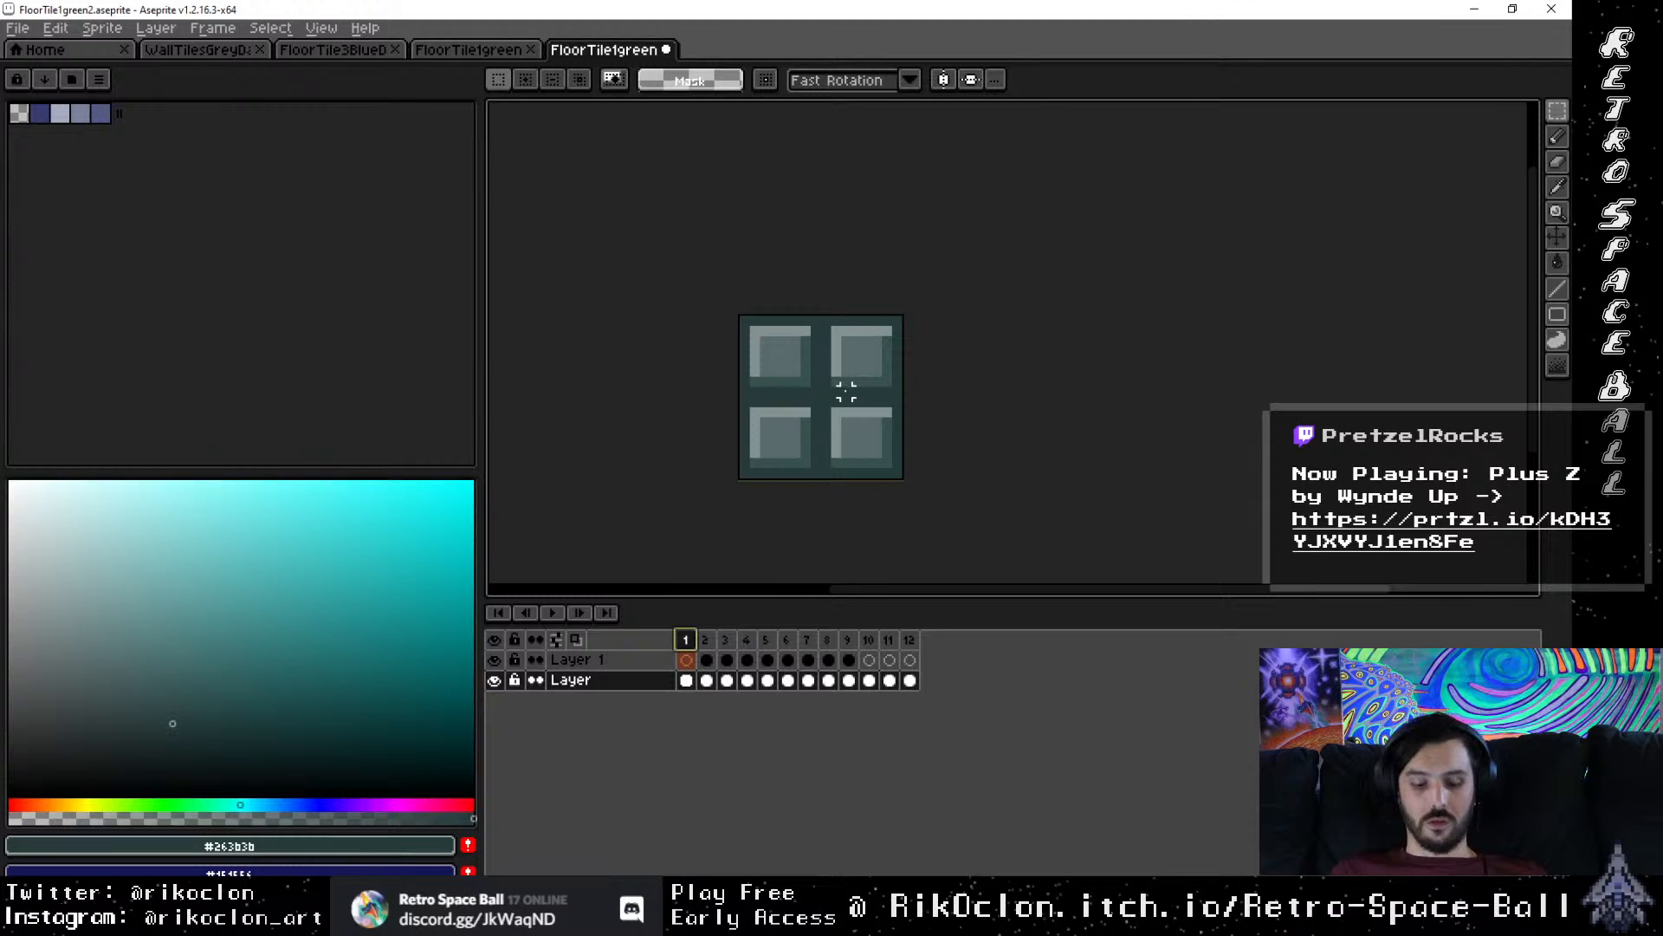
{"action": "scroll", "coordinate": [824, 361], "scroll_direction": "up", "scroll_amount": 3}
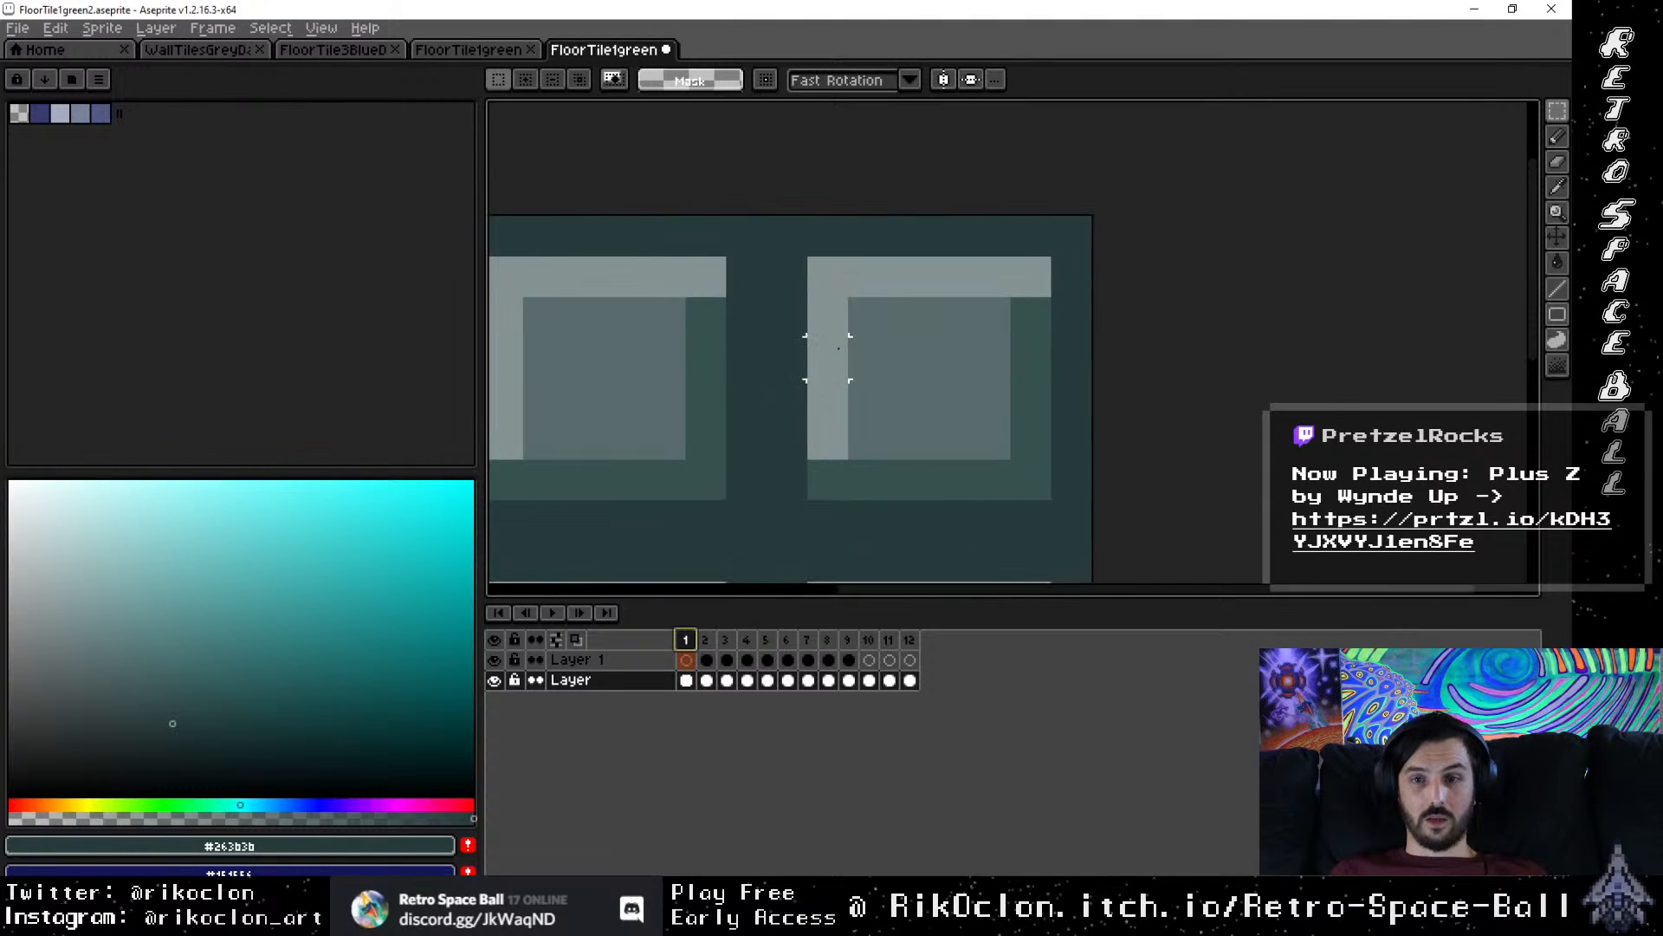
{"action": "scroll", "coordinate": [743, 355], "scroll_direction": "down", "scroll_amount": 3}
{"action": "scroll", "coordinate": [765, 356], "scroll_direction": "up", "scroll_amount": 1}
{"action": "scroll", "coordinate": [771, 381], "scroll_direction": "down", "scroll_amount": 1}
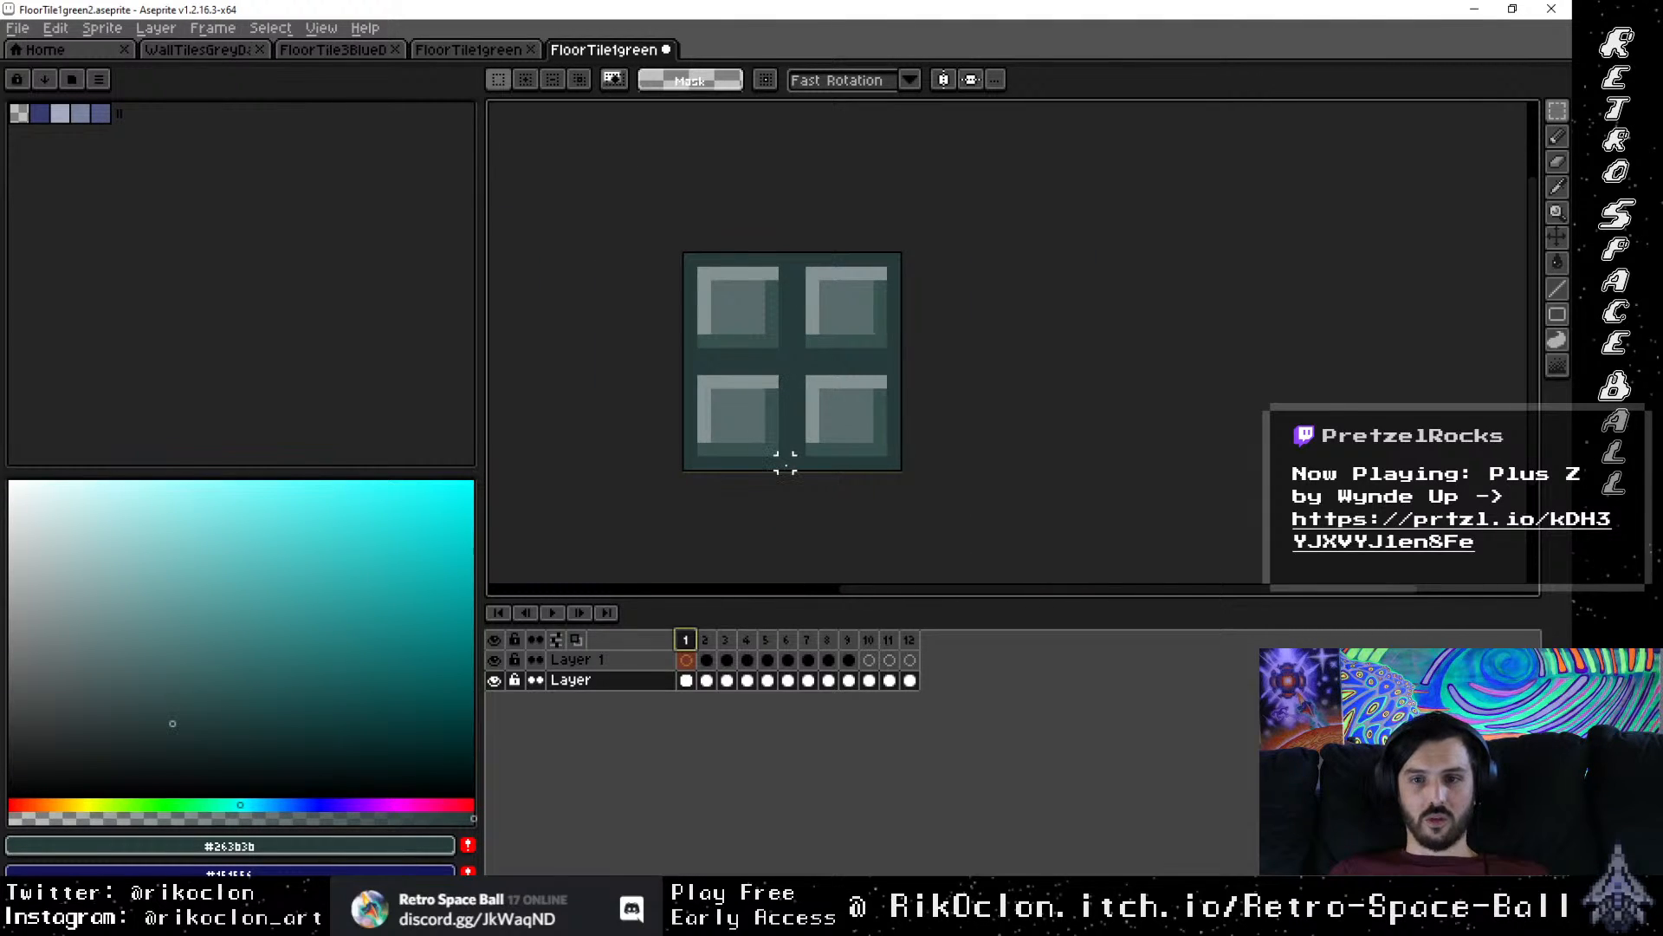
{"action": "left_click_drag", "start_coordinate": [784, 464], "coordinate": [681, 250]}
{"action": "key", "text": "Delete"}
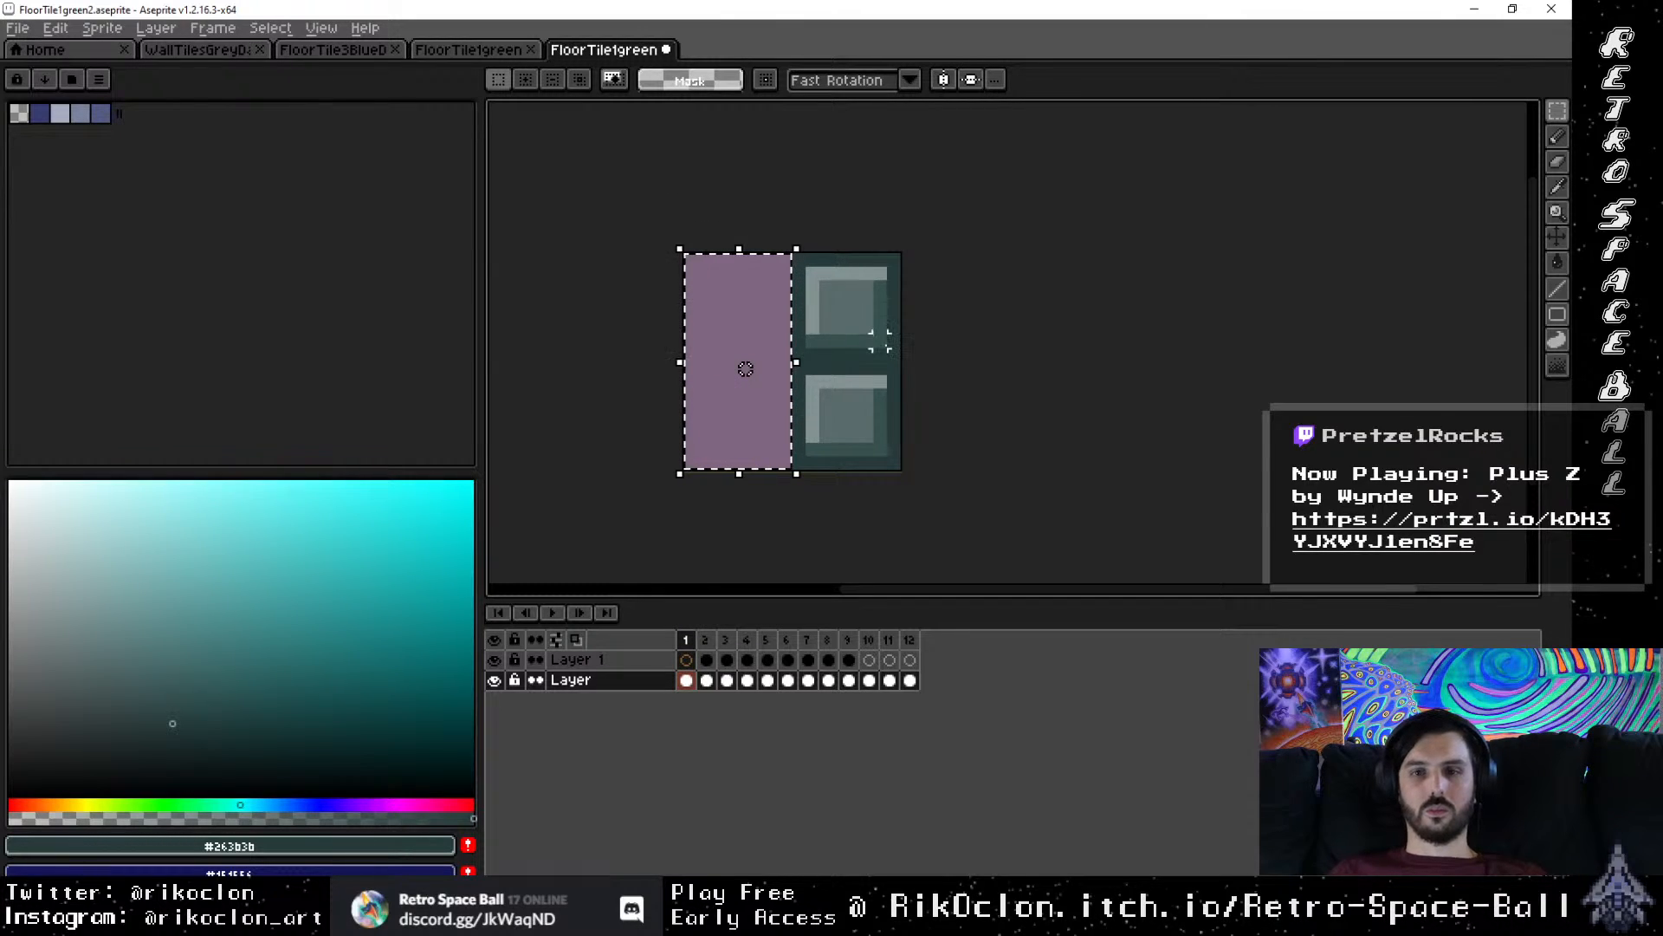
{"action": "key", "text": "ctrl+d"}
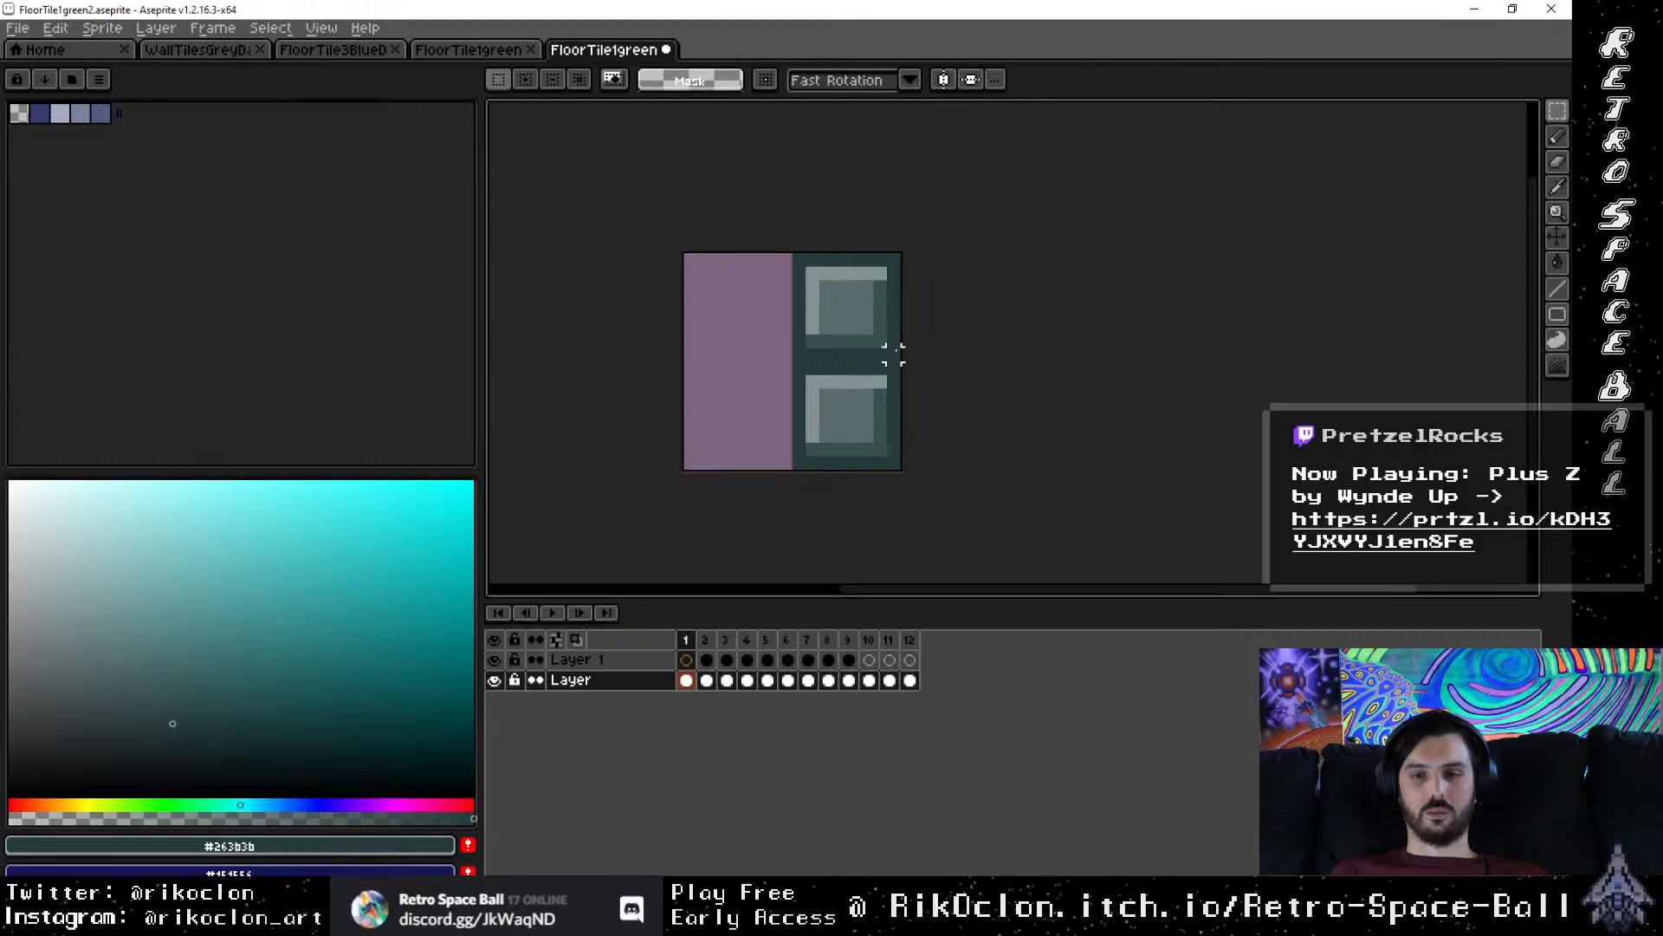
Step: Clear the upper-right quarter of frame 1's tile, keeping only the lower-right block
{"action": "left_click_drag", "start_coordinate": [894, 353], "coordinate": [805, 267]}
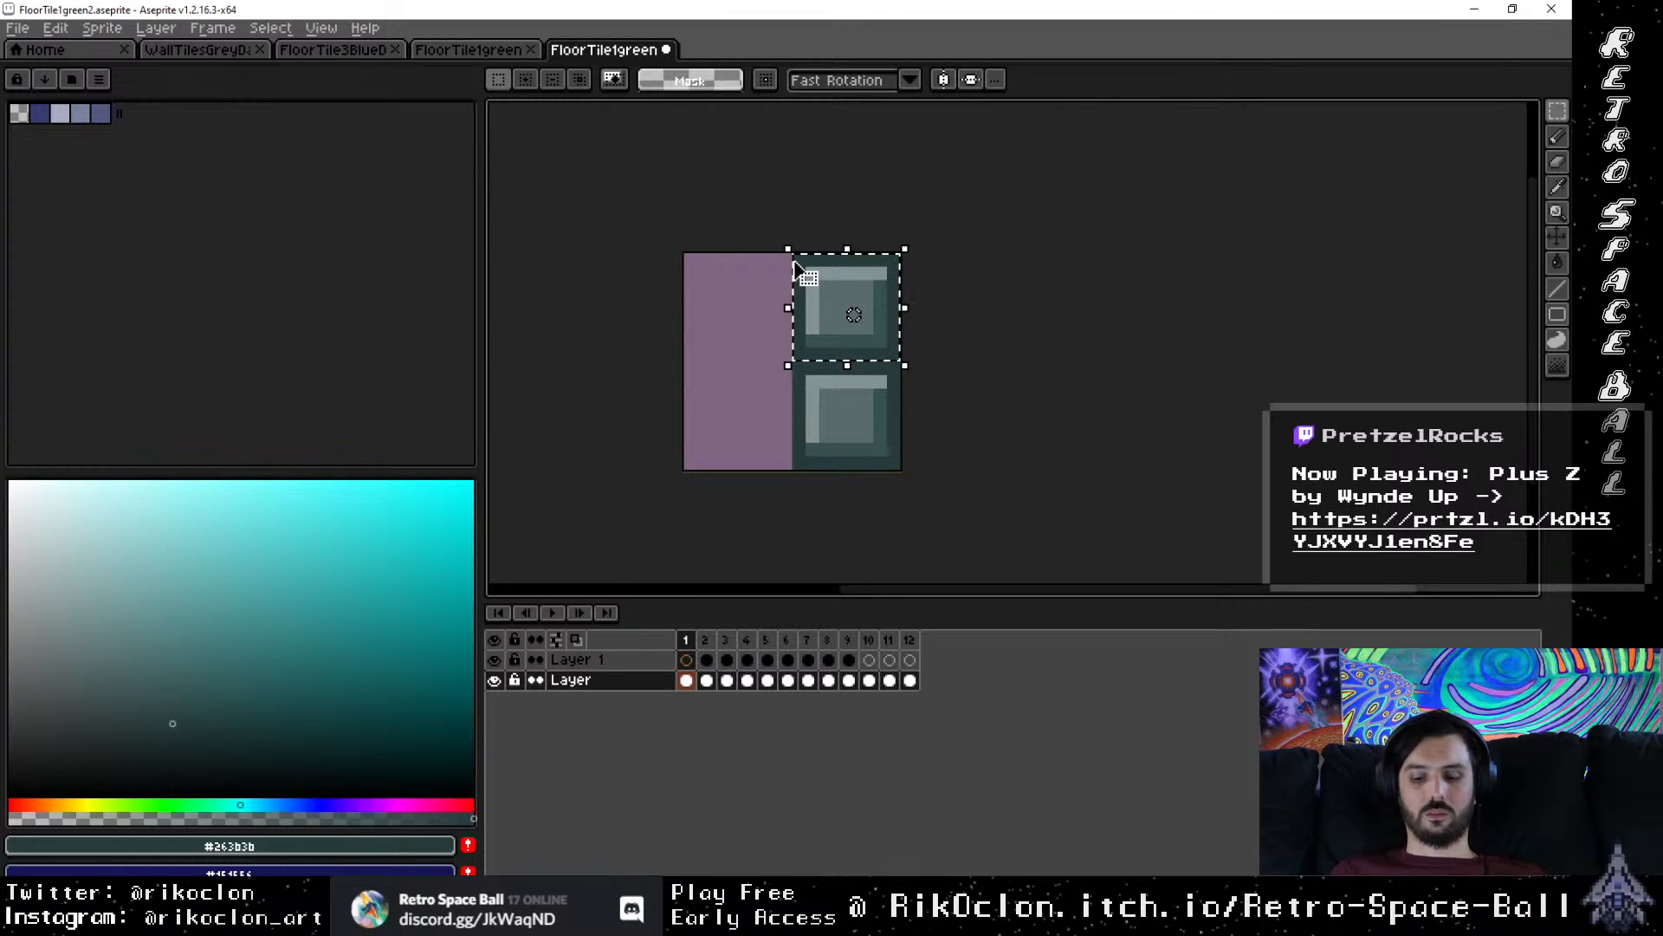
{"action": "key", "text": "Delete"}
{"action": "key", "text": "ctrl+d"}
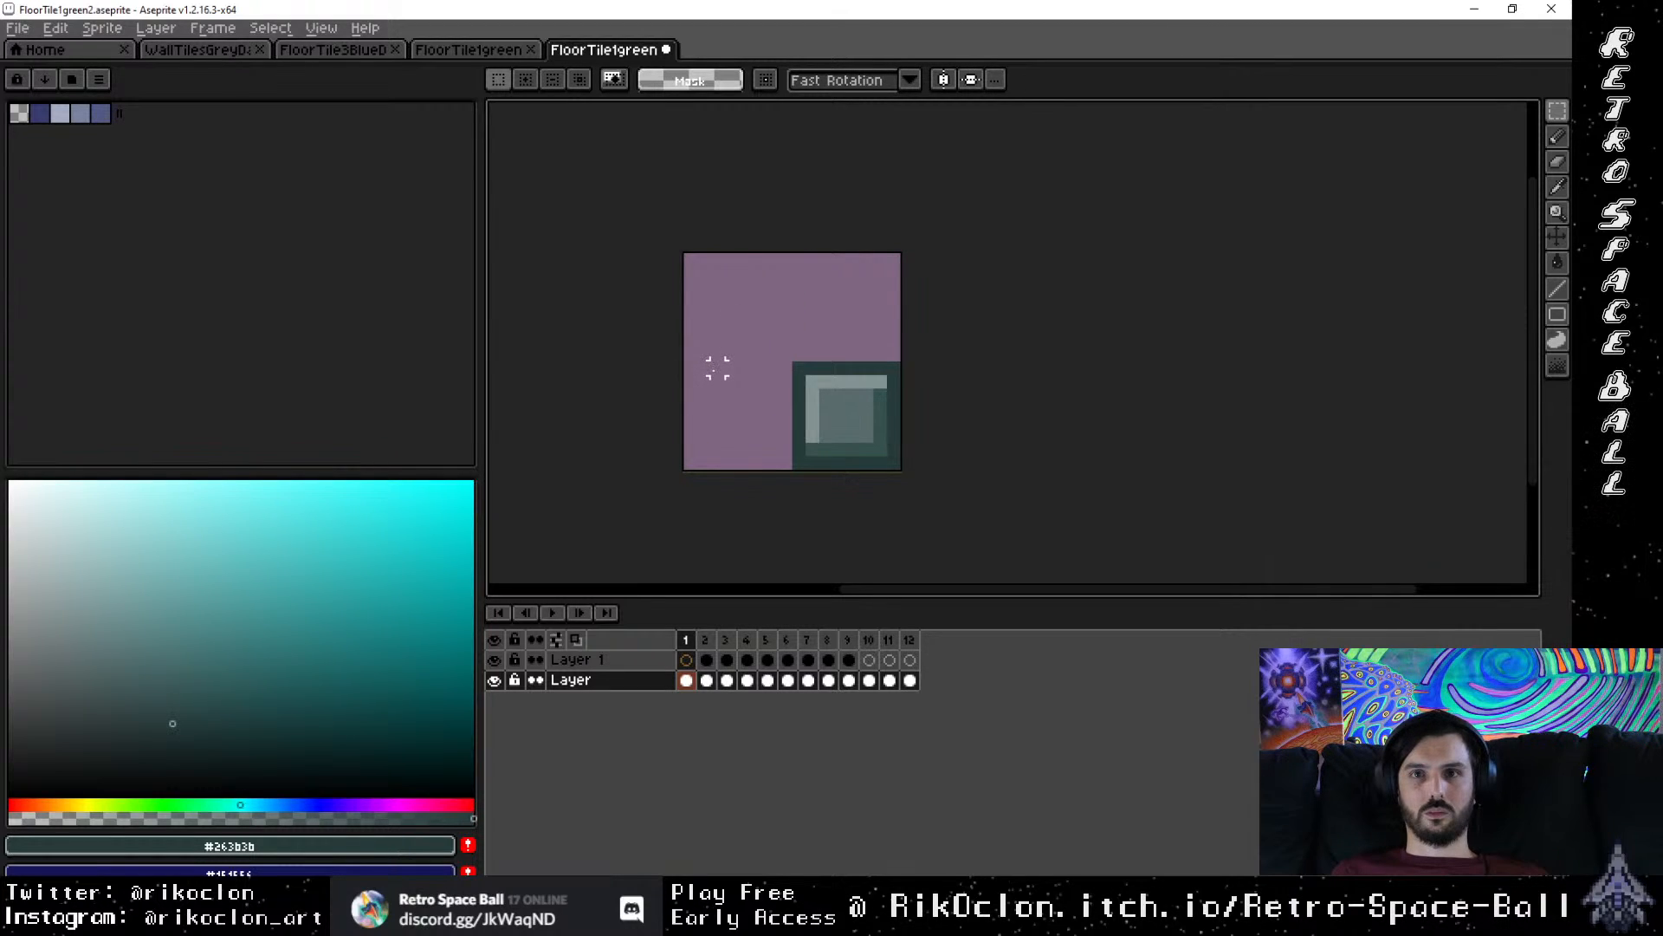
{"action": "left_click", "coordinate": [757, 421]}
{"action": "key", "text": "ctrl+d"}
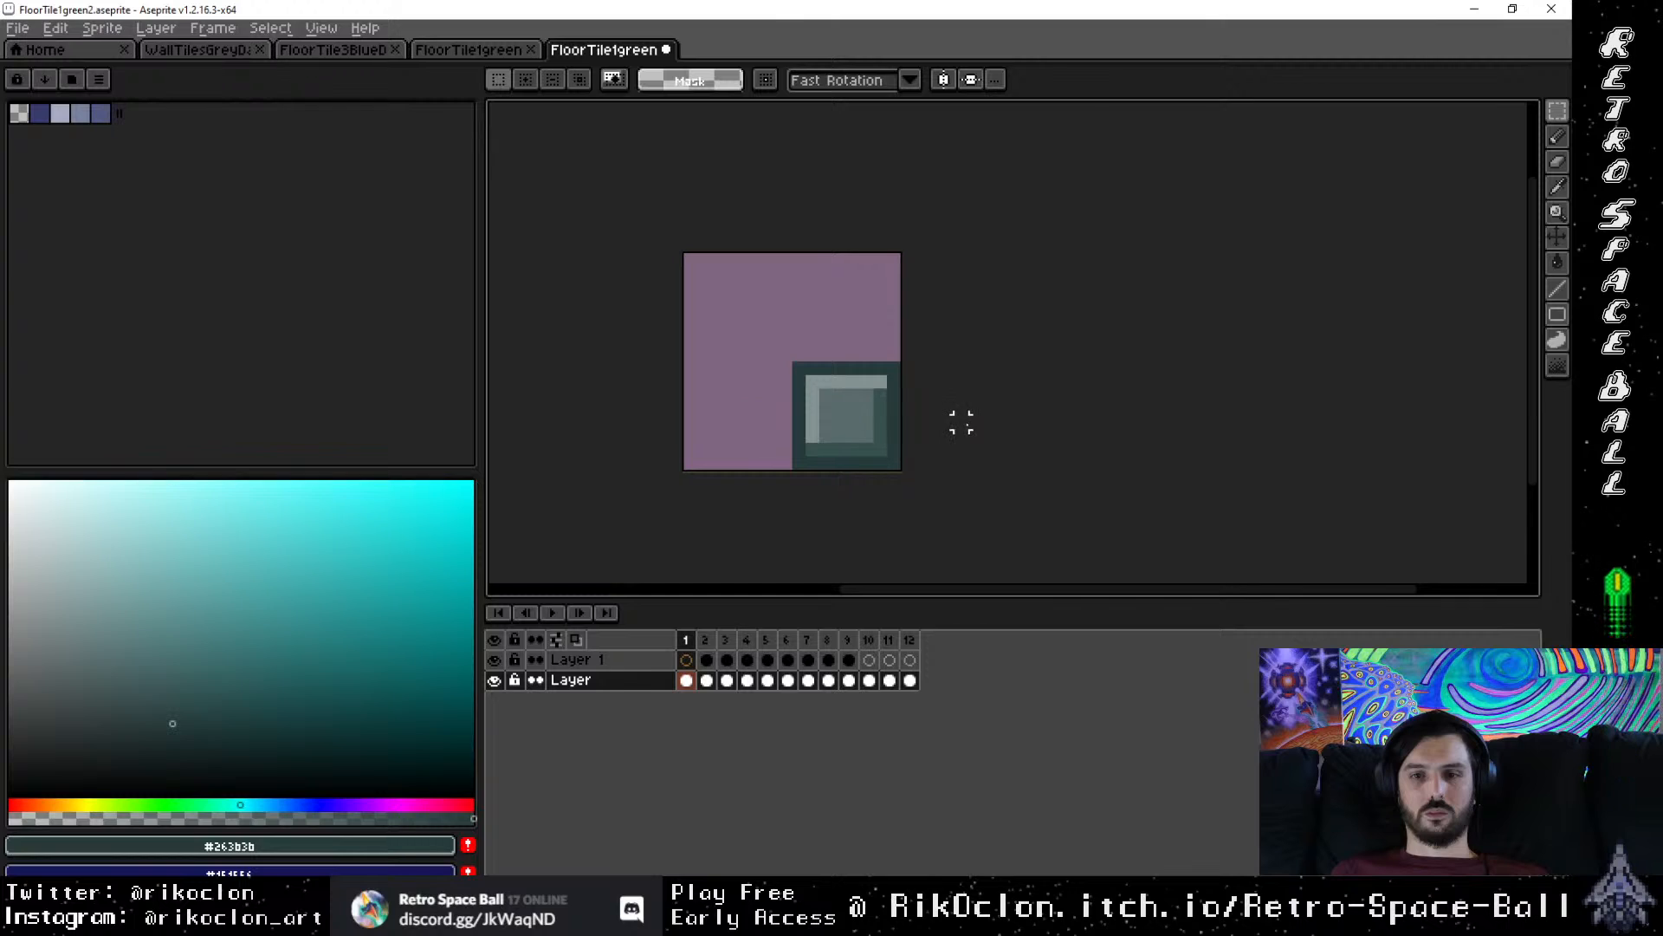
{"action": "left_click_drag", "start_coordinate": [959, 419], "coordinate": [855, 329]}
{"action": "scroll", "coordinate": [767, 405], "scroll_direction": "up", "scroll_amount": 1}
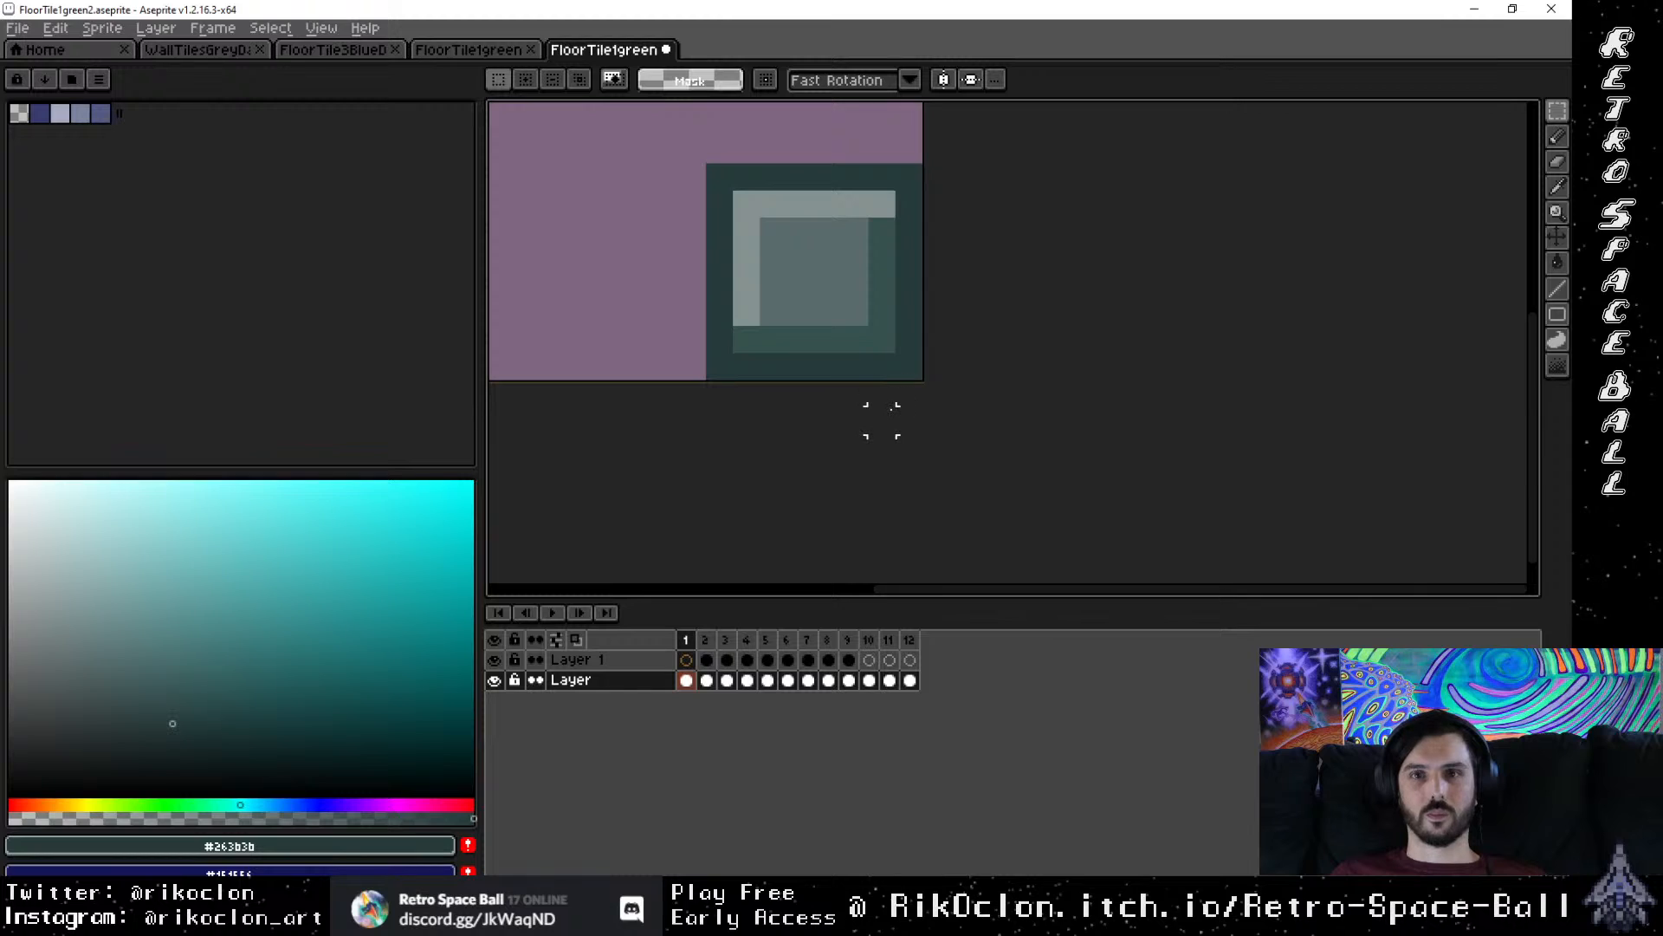
{"action": "mouse_move", "coordinate": [882, 421]}
{"action": "left_mouse_down"}
{"action": "mouse_move", "coordinate": [810, 446]}
{"action": "mouse_move", "coordinate": [855, 416]}
{"action": "left_mouse_up"}
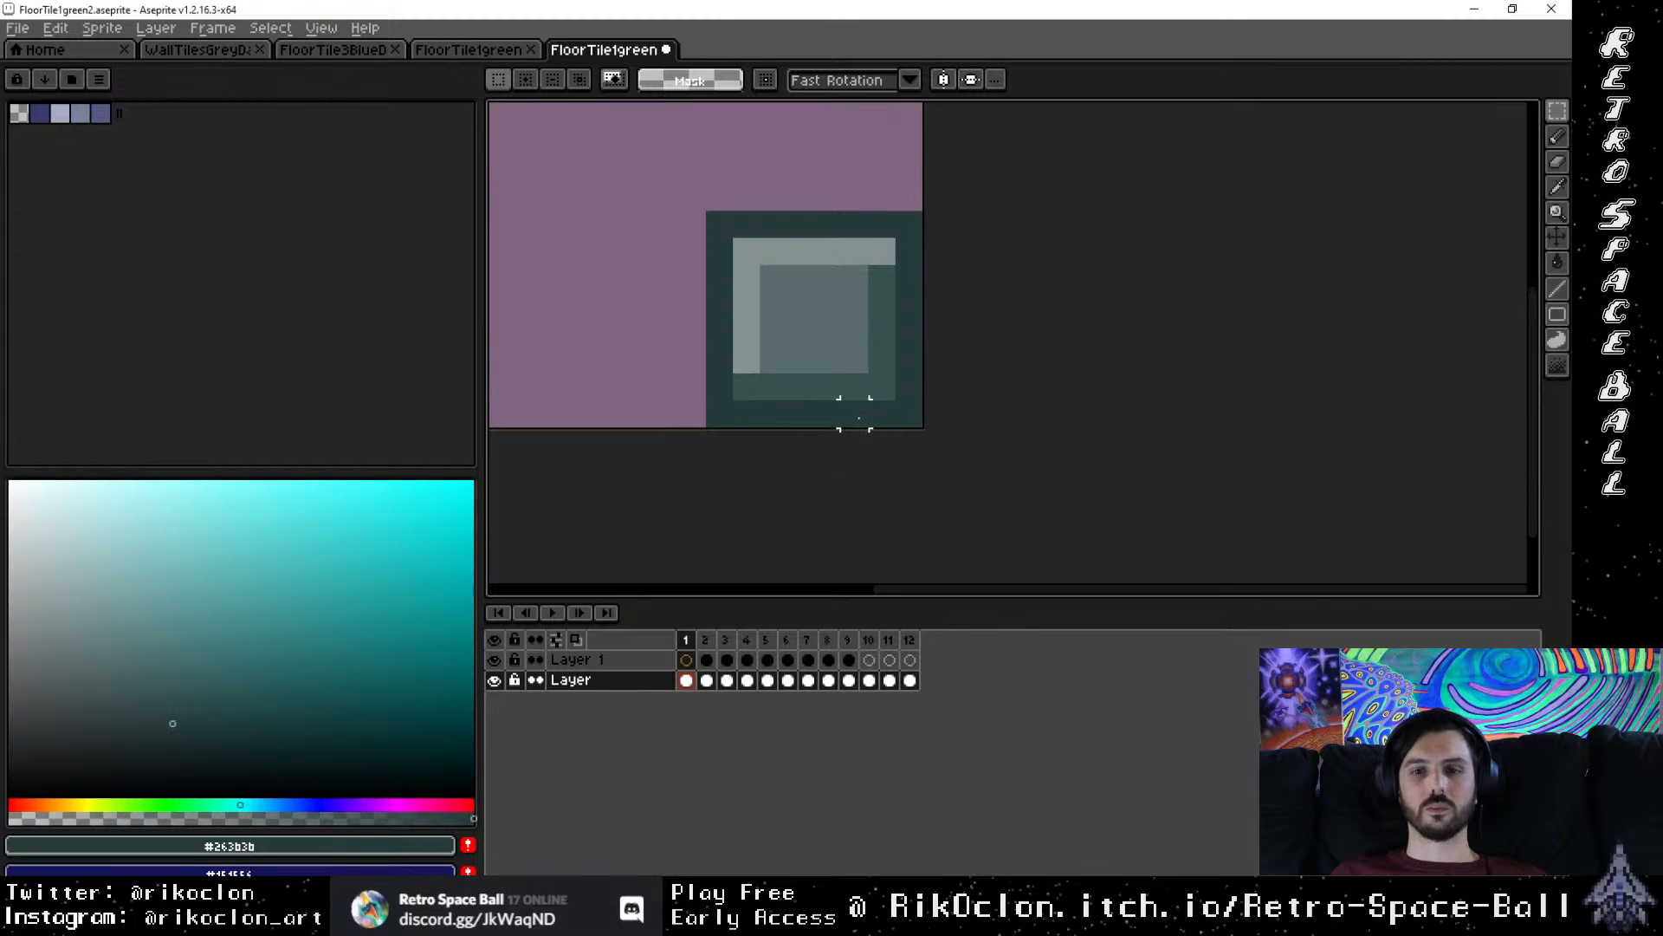
{"action": "scroll", "coordinate": [883, 402], "scroll_direction": "down", "scroll_amount": 1}
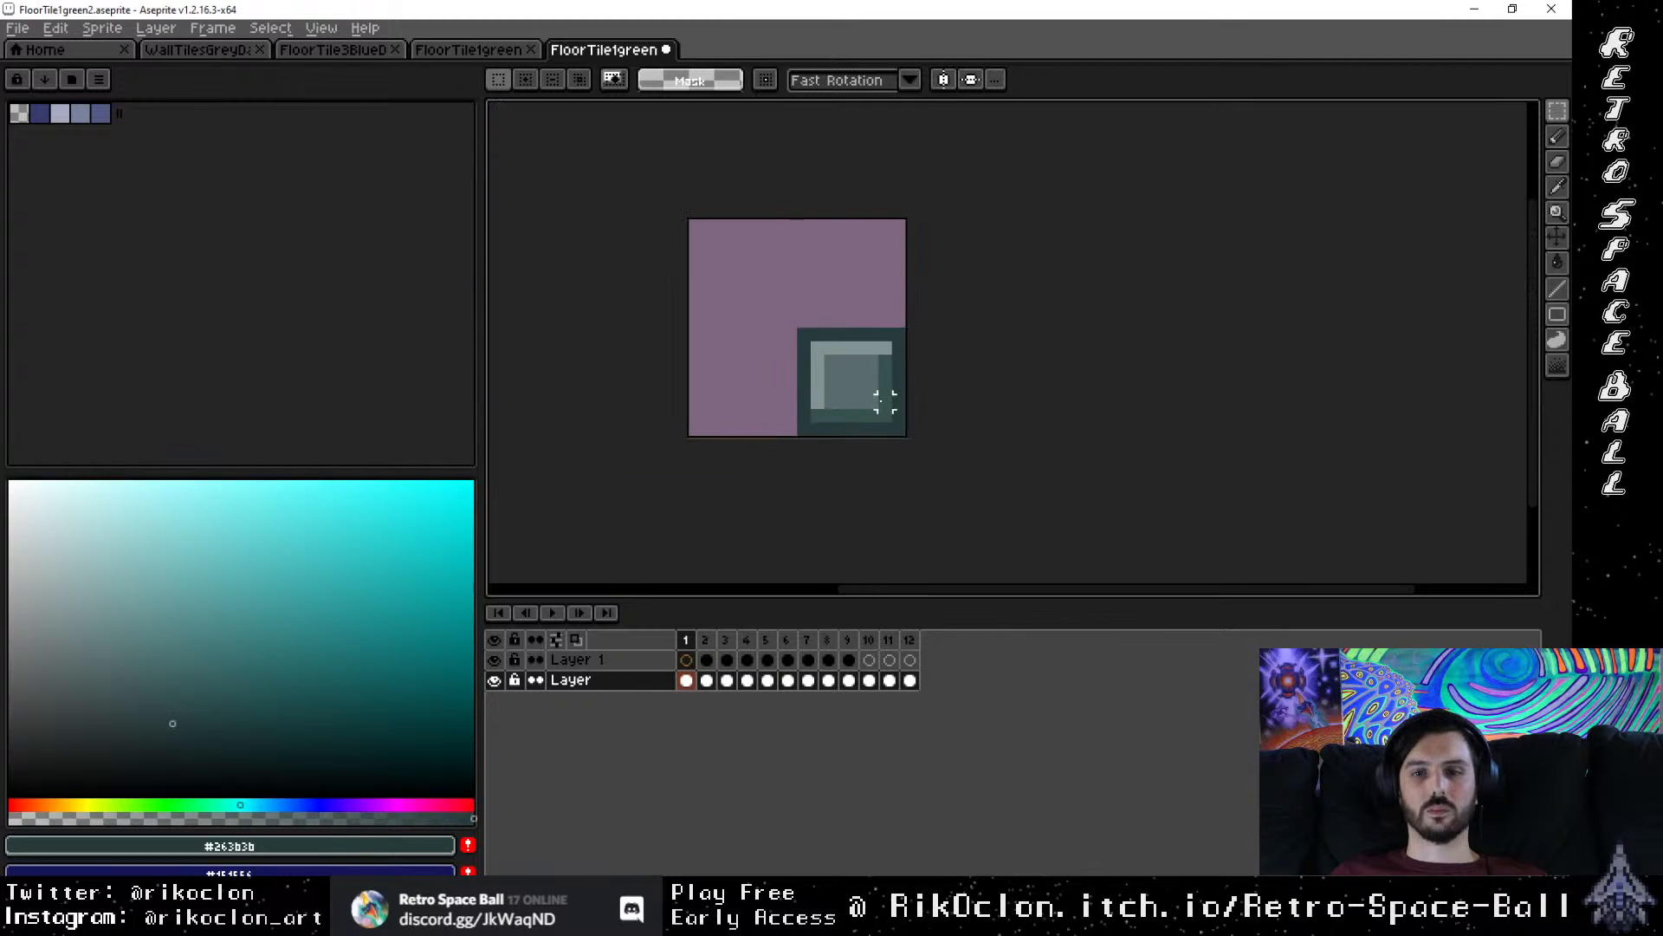
{"action": "left_click", "coordinate": [707, 662]}
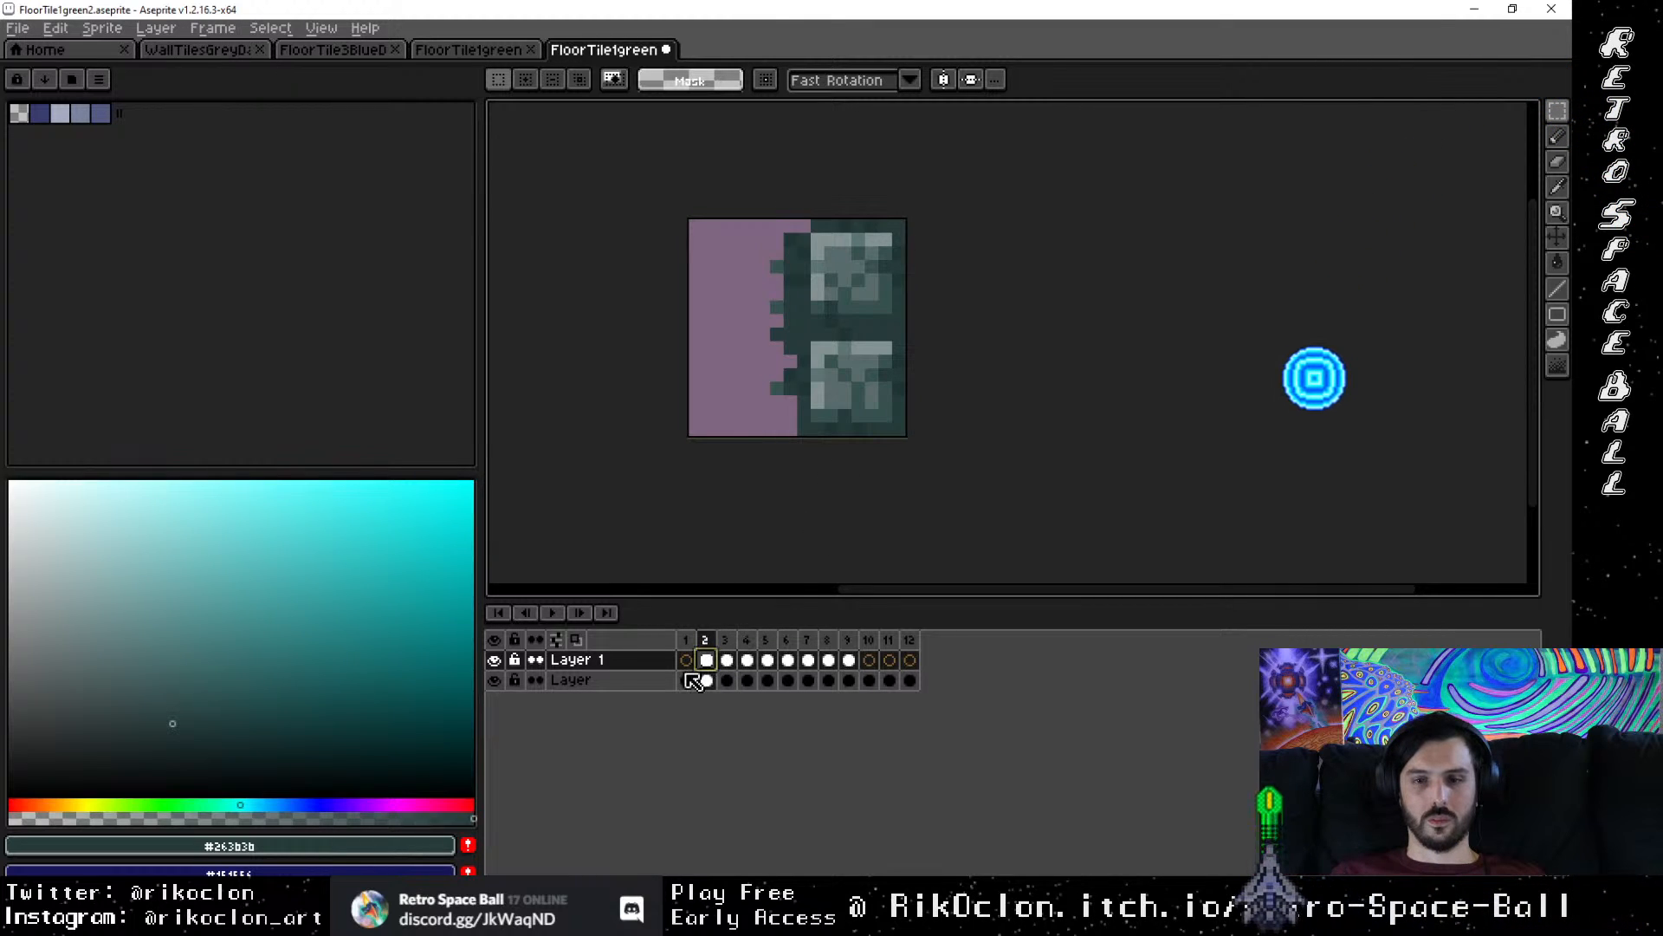
{"action": "left_click", "coordinate": [686, 680]}
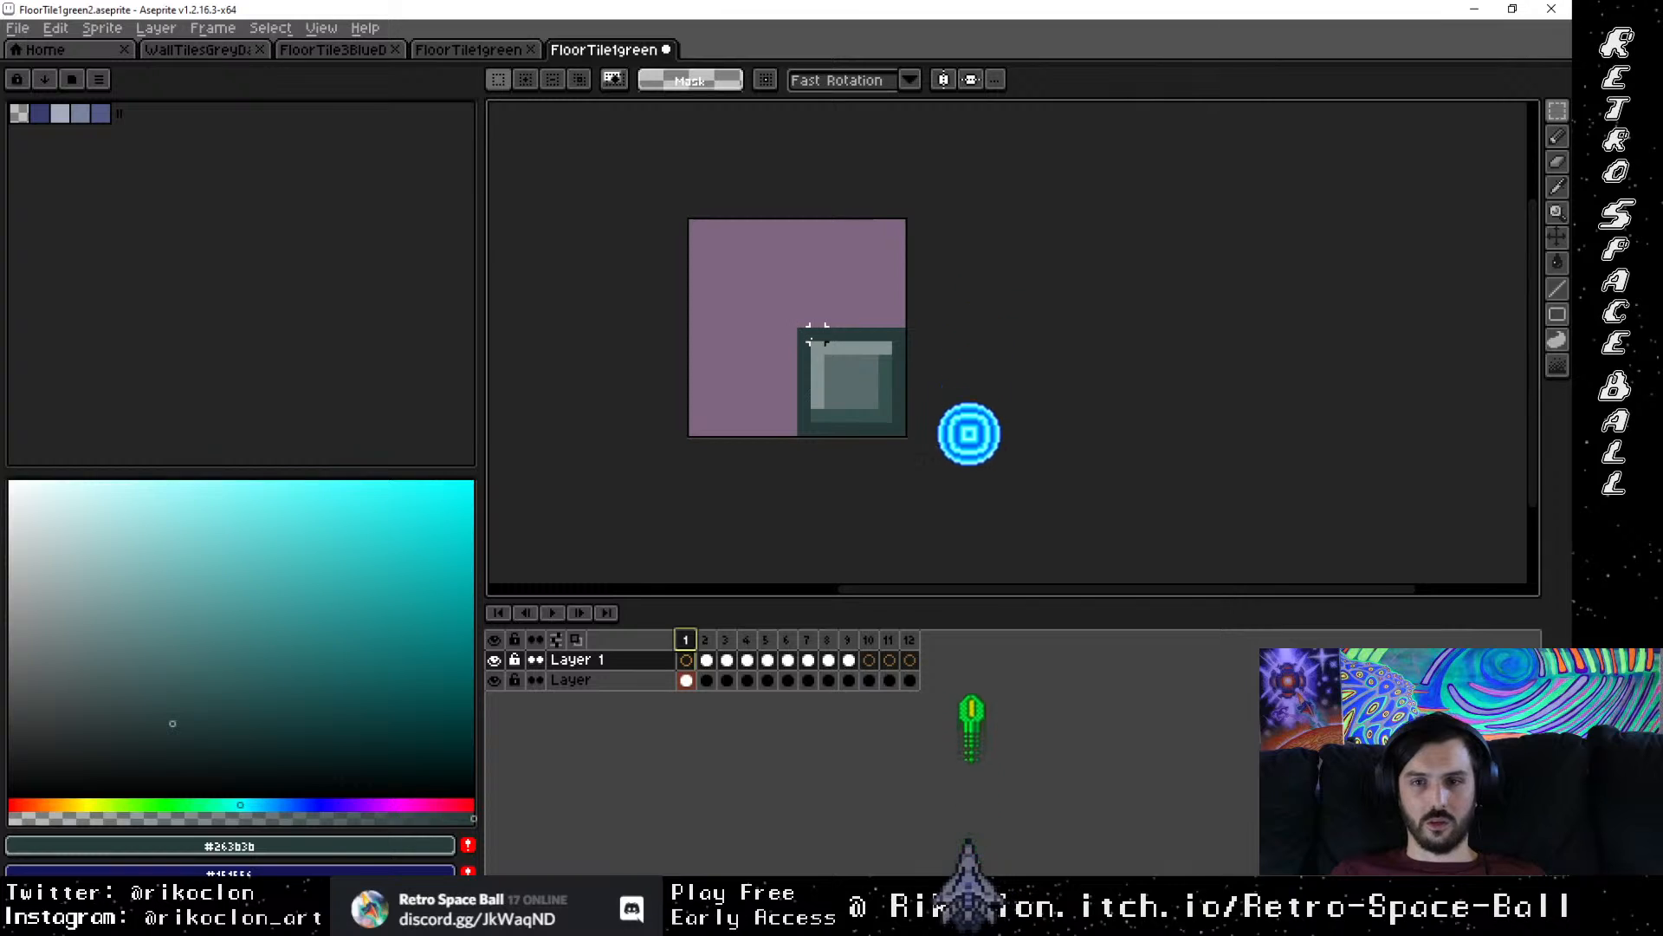
{"action": "key", "text": "Down"}
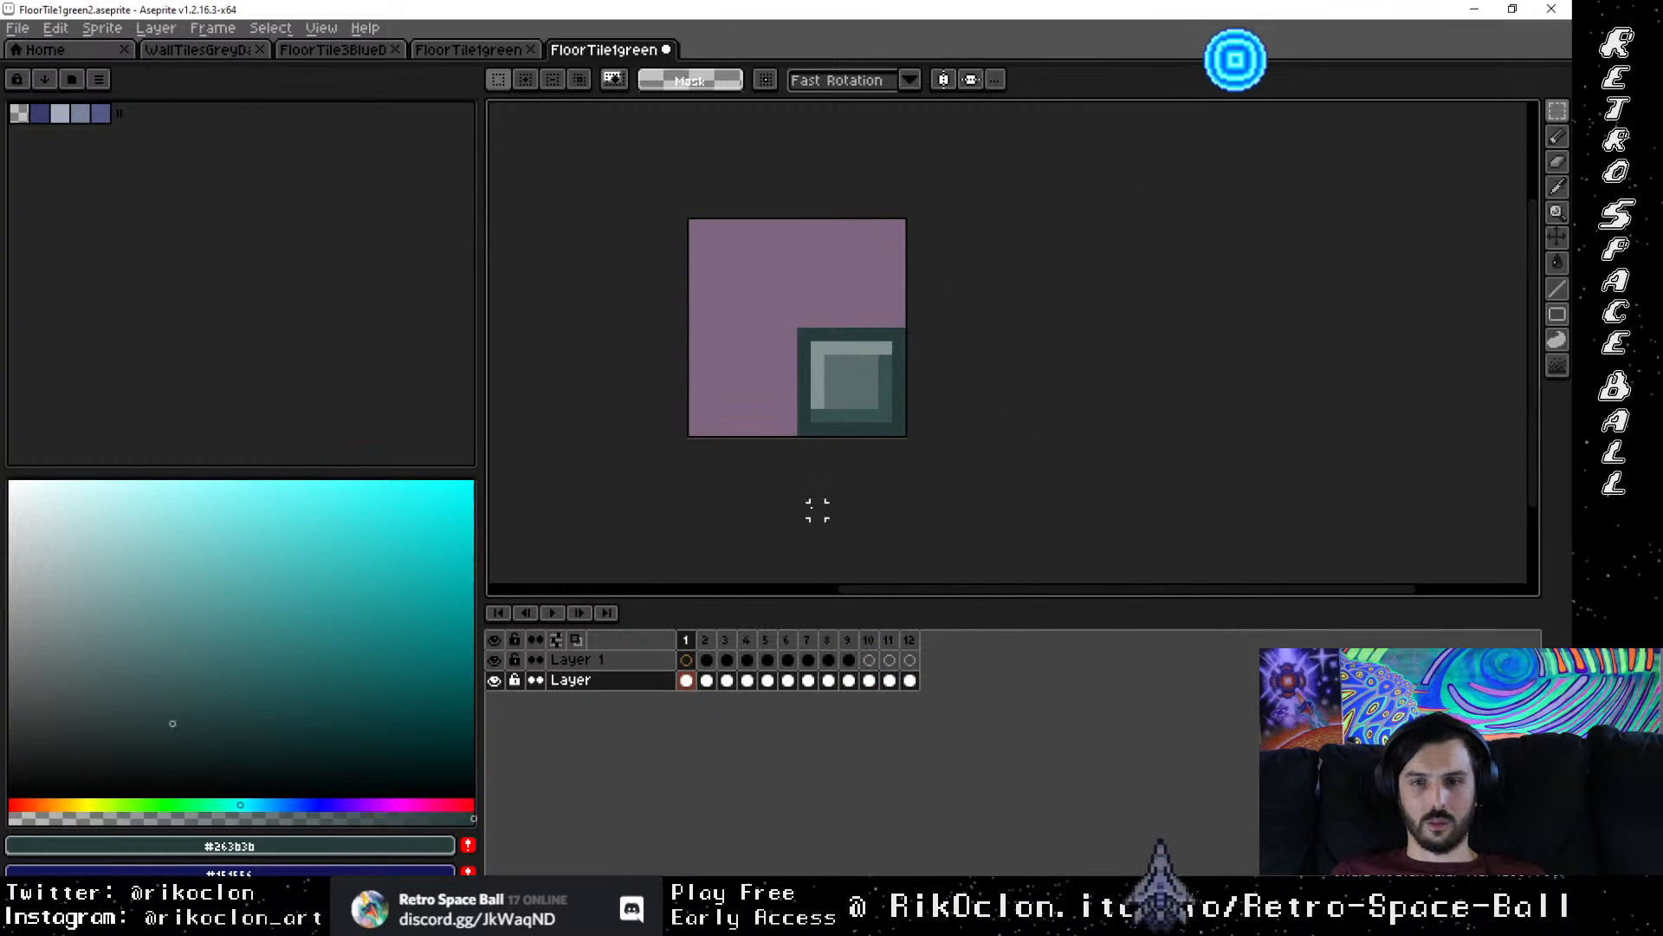
Step: Undo the cleared areas of frame 1 to restore all four blocks
{"action": "key", "text": "ctrl+z"}
{"action": "key", "text": "ctrl+z"}
{"action": "key", "text": "ctrl+z"}
{"action": "key", "text": "ctrl+z"}
{"action": "key", "text": "ctrl+z"}
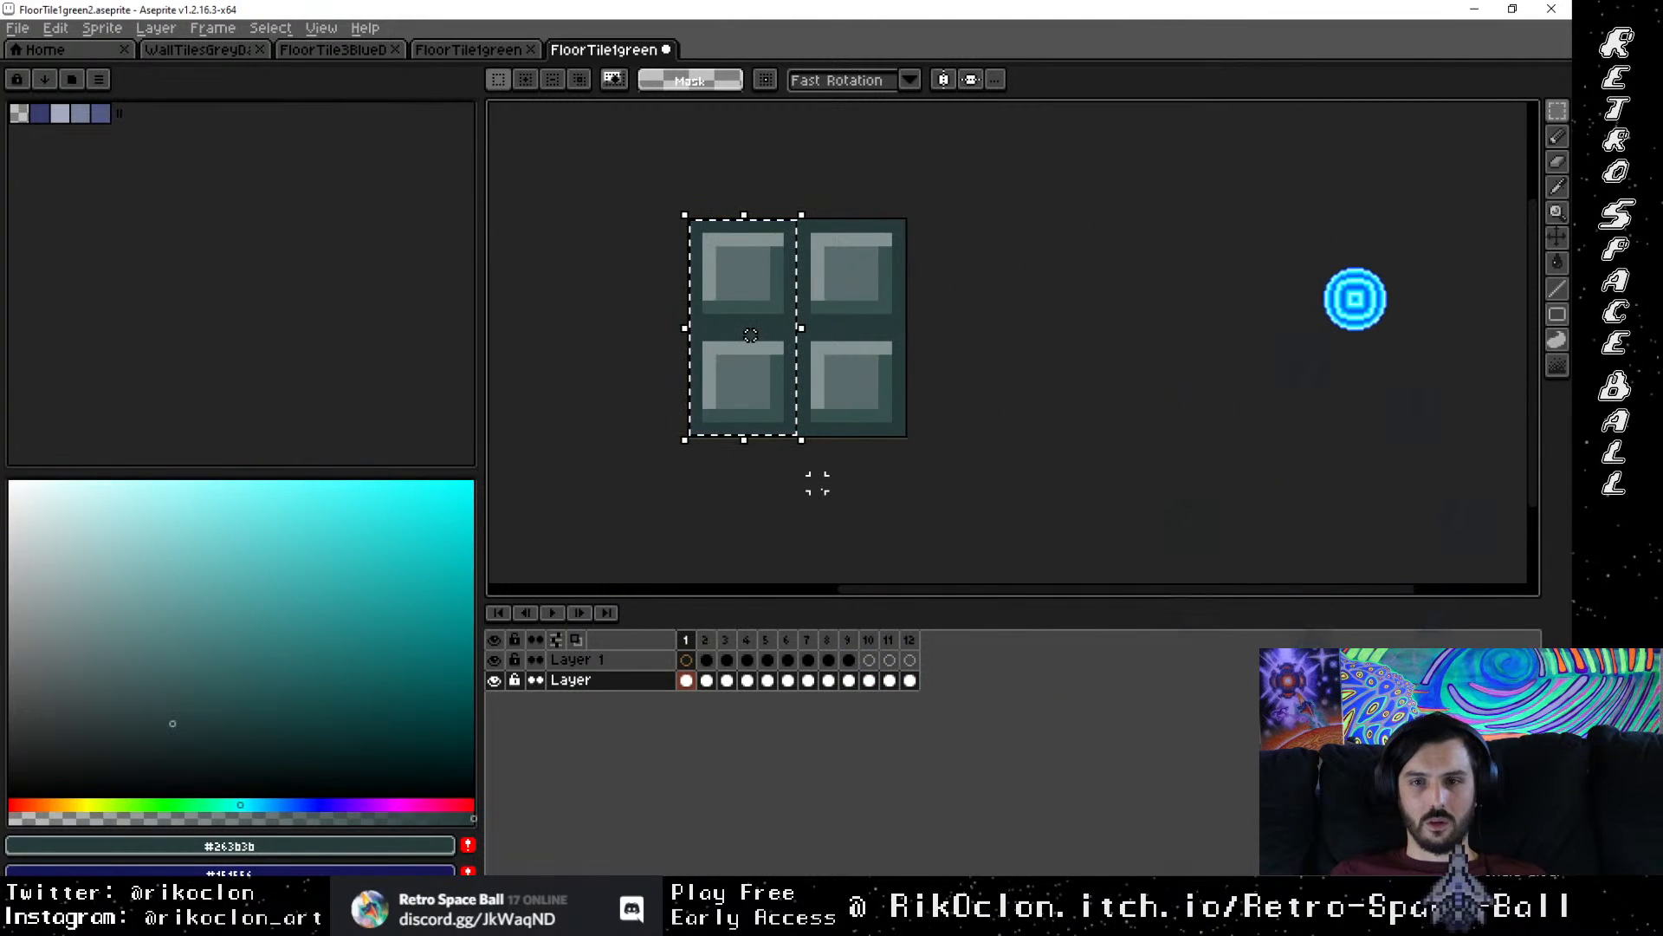
Step: Duplicate the plain tile of frame 1 as a new frame 2 and remove the selection
{"action": "right_click", "coordinate": [685, 640]}
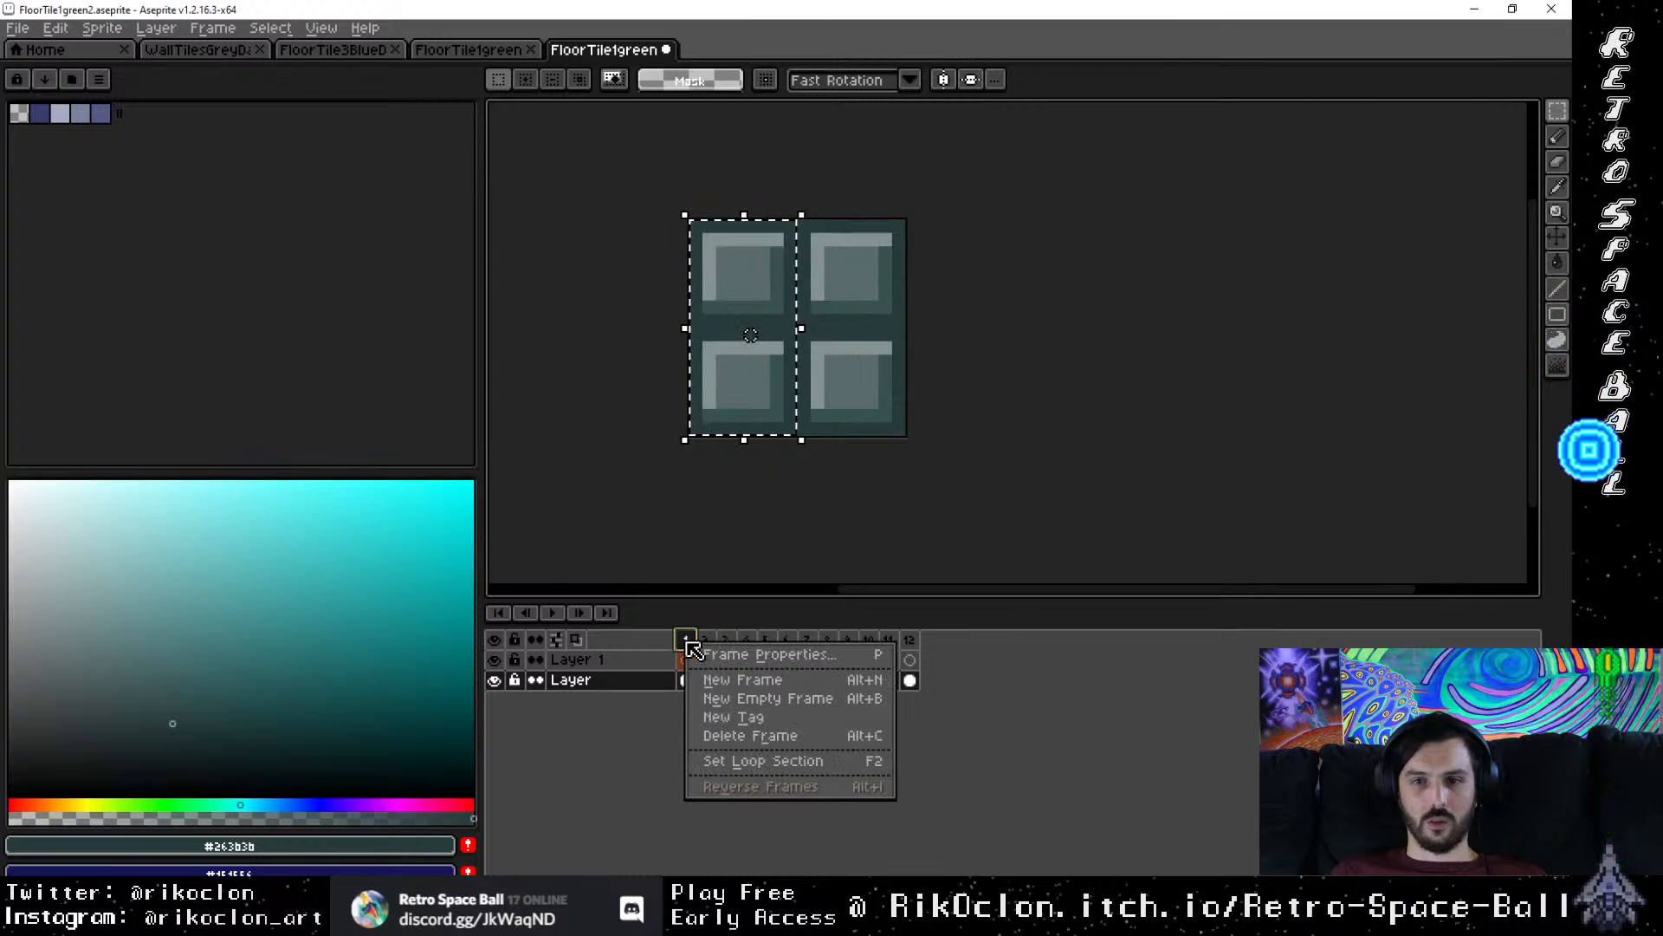
{"action": "left_click", "coordinate": [712, 689]}
{"action": "key", "text": "ctrl+d"}
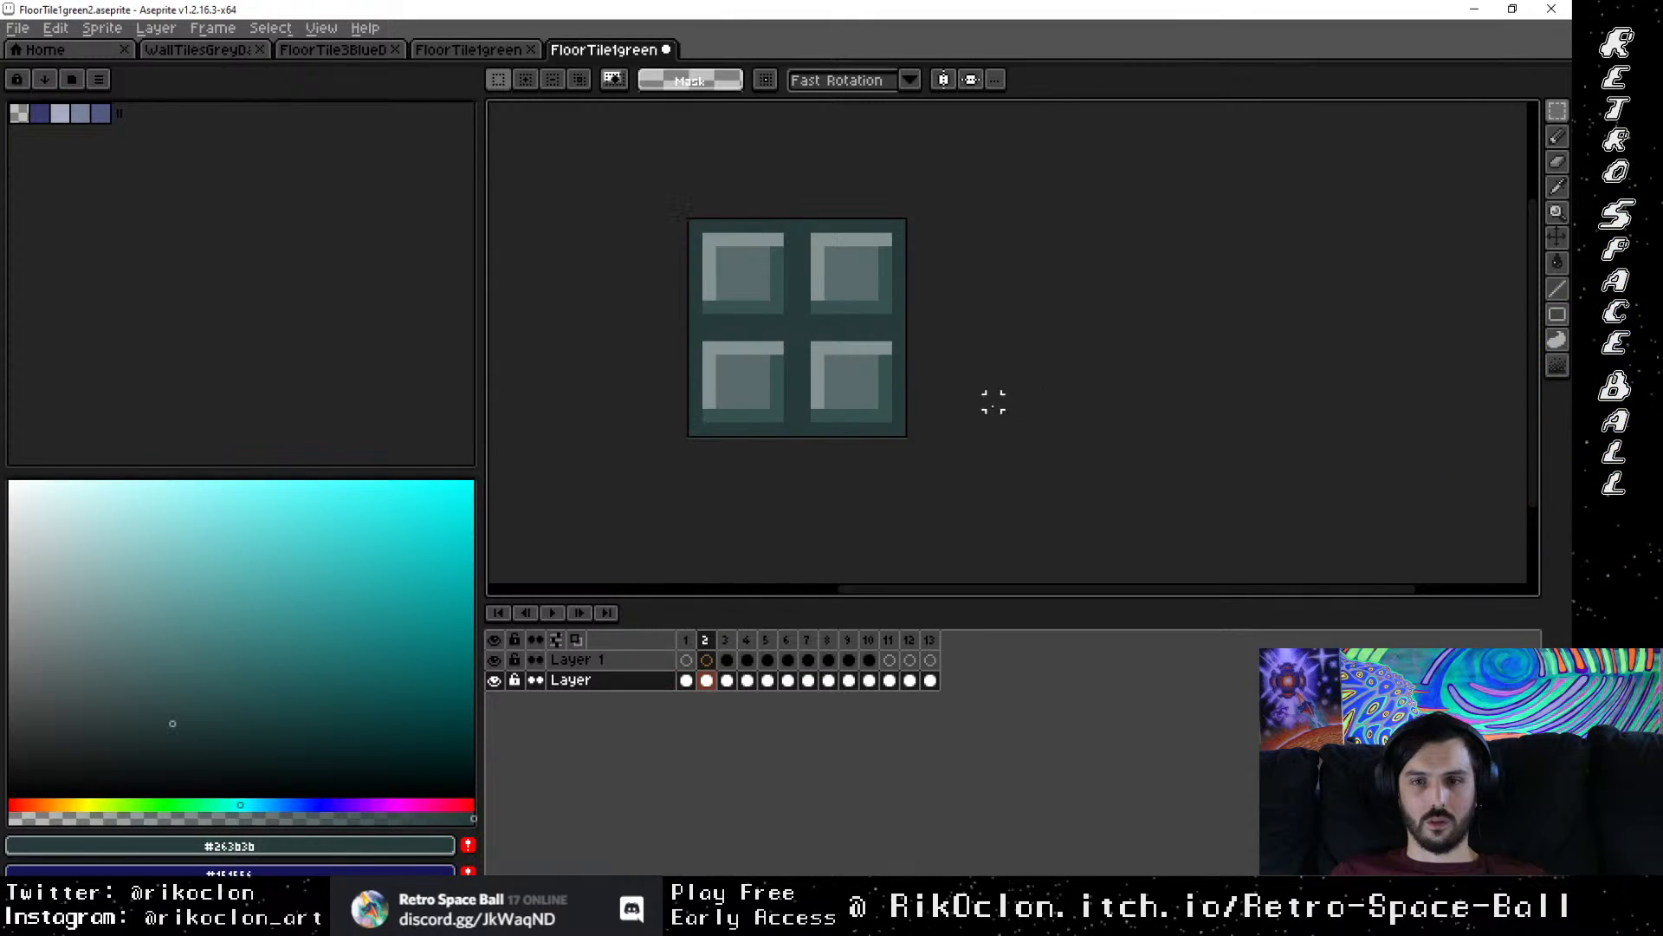
Step: Erase a jagged one-pixel outline around the lower-right block in frame 2, from the tile's bottom edge to its right edge
{"action": "key", "text": "b"}
{"action": "scroll", "coordinate": [773, 442], "scroll_direction": "up", "scroll_amount": 1}
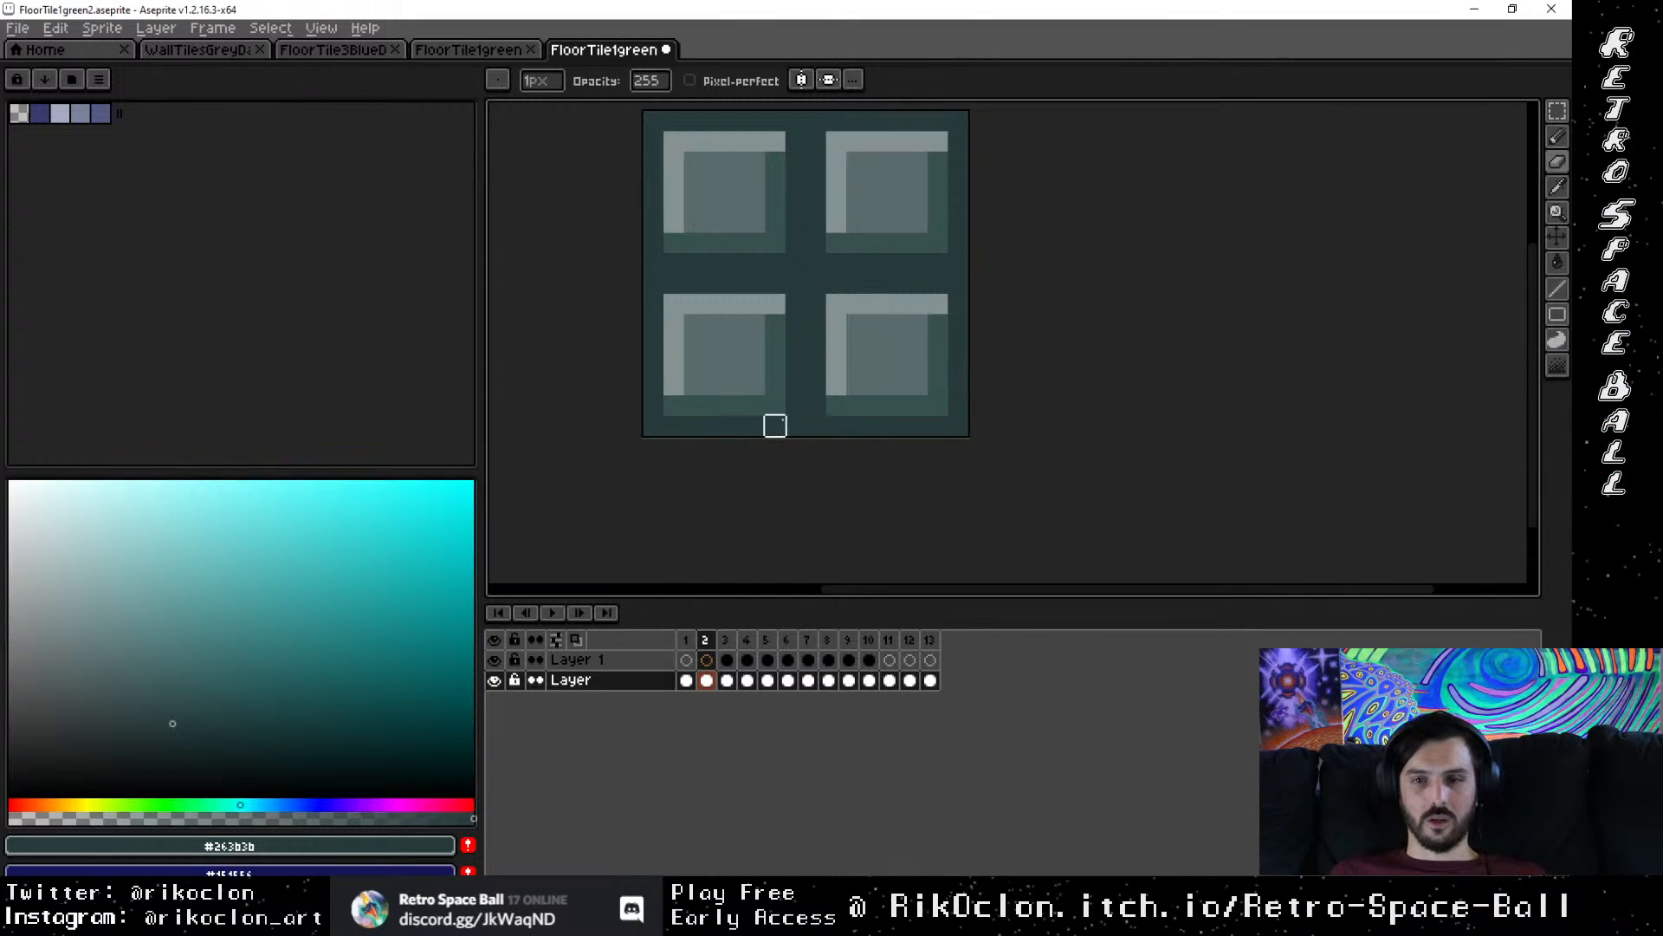
{"action": "mouse_move", "coordinate": [795, 424]}
{"action": "left_mouse_down"}
{"action": "mouse_move", "coordinate": [775, 385]}
{"action": "mouse_move", "coordinate": [754, 385]}
{"action": "mouse_move", "coordinate": [774, 303]}
{"action": "mouse_move", "coordinate": [734, 283]}
{"action": "mouse_move", "coordinate": [774, 202]}
{"action": "mouse_move", "coordinate": [795, 182]}
{"action": "mouse_move", "coordinate": [957, 242]}
{"action": "left_mouse_up"}
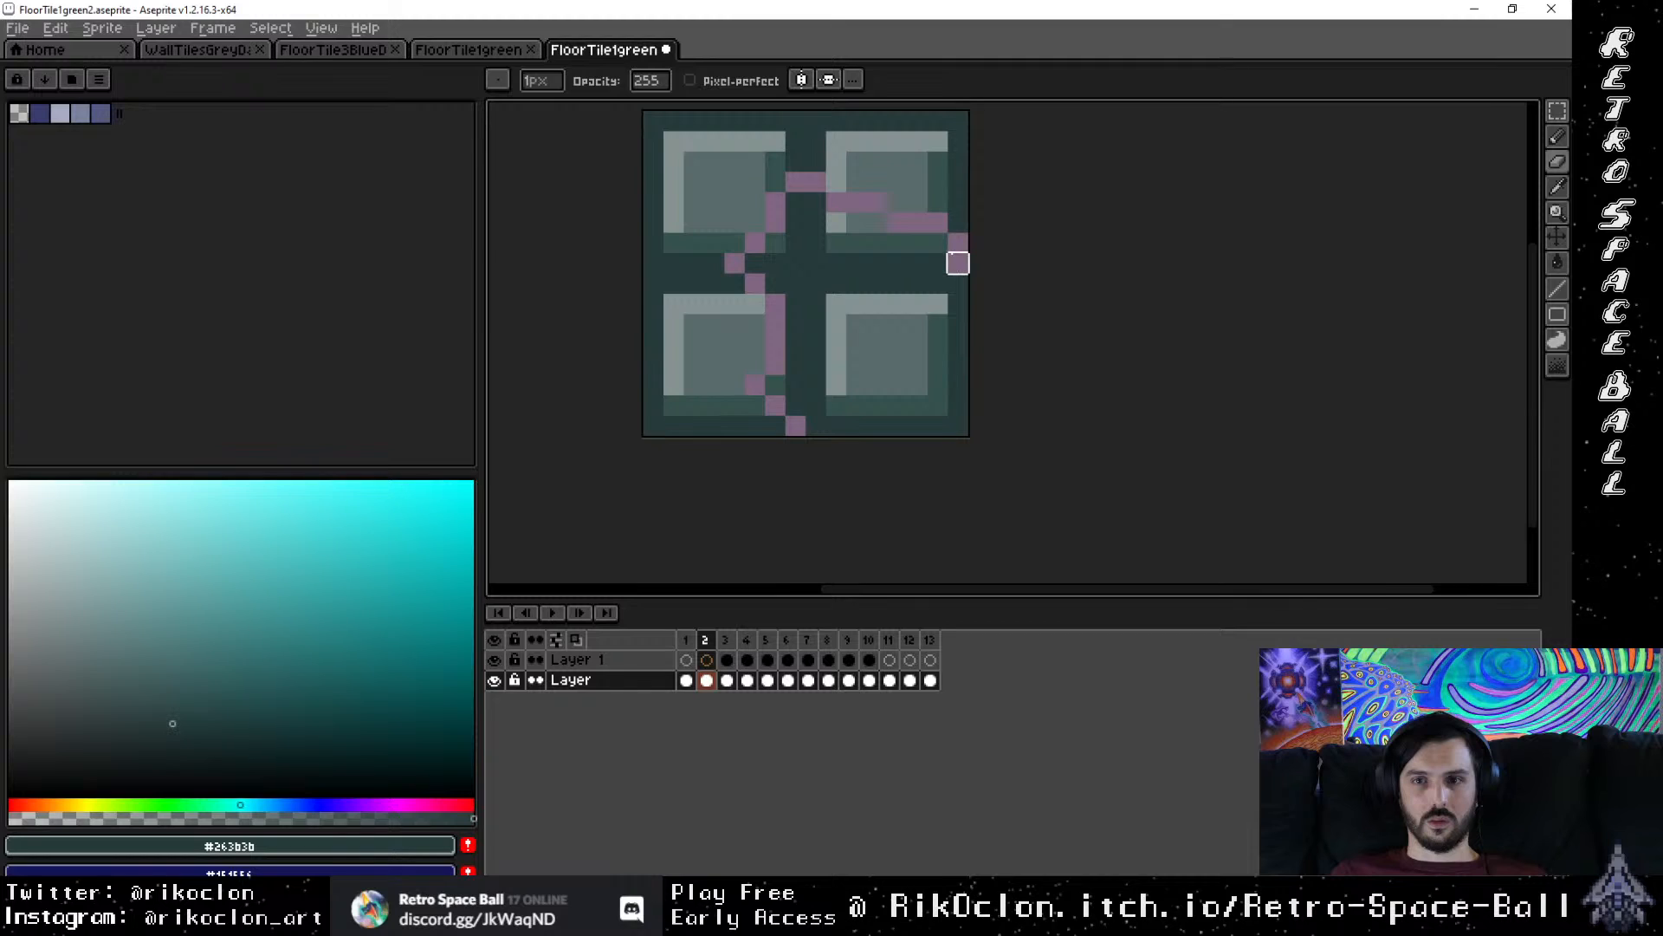
Step: Erase the upper blocks of frame 2 beyond the jagged outline, keeping a small remnant above the lower-right block
{"action": "scroll", "coordinate": [910, 260], "scroll_direction": "up", "scroll_amount": 3}
{"action": "mouse_move", "coordinate": [946, 353]}
{"action": "left_mouse_down"}
{"action": "mouse_move", "coordinate": [946, 250]}
{"action": "mouse_move", "coordinate": [661, 251]}
{"action": "mouse_move", "coordinate": [642, 271]}
{"action": "mouse_move", "coordinate": [642, 251]}
{"action": "mouse_move", "coordinate": [764, 230]}
{"action": "mouse_move", "coordinate": [824, 272]}
{"action": "mouse_move", "coordinate": [783, 292]}
{"action": "mouse_move", "coordinate": [906, 292]}
{"action": "mouse_move", "coordinate": [905, 332]}
{"action": "left_mouse_up"}
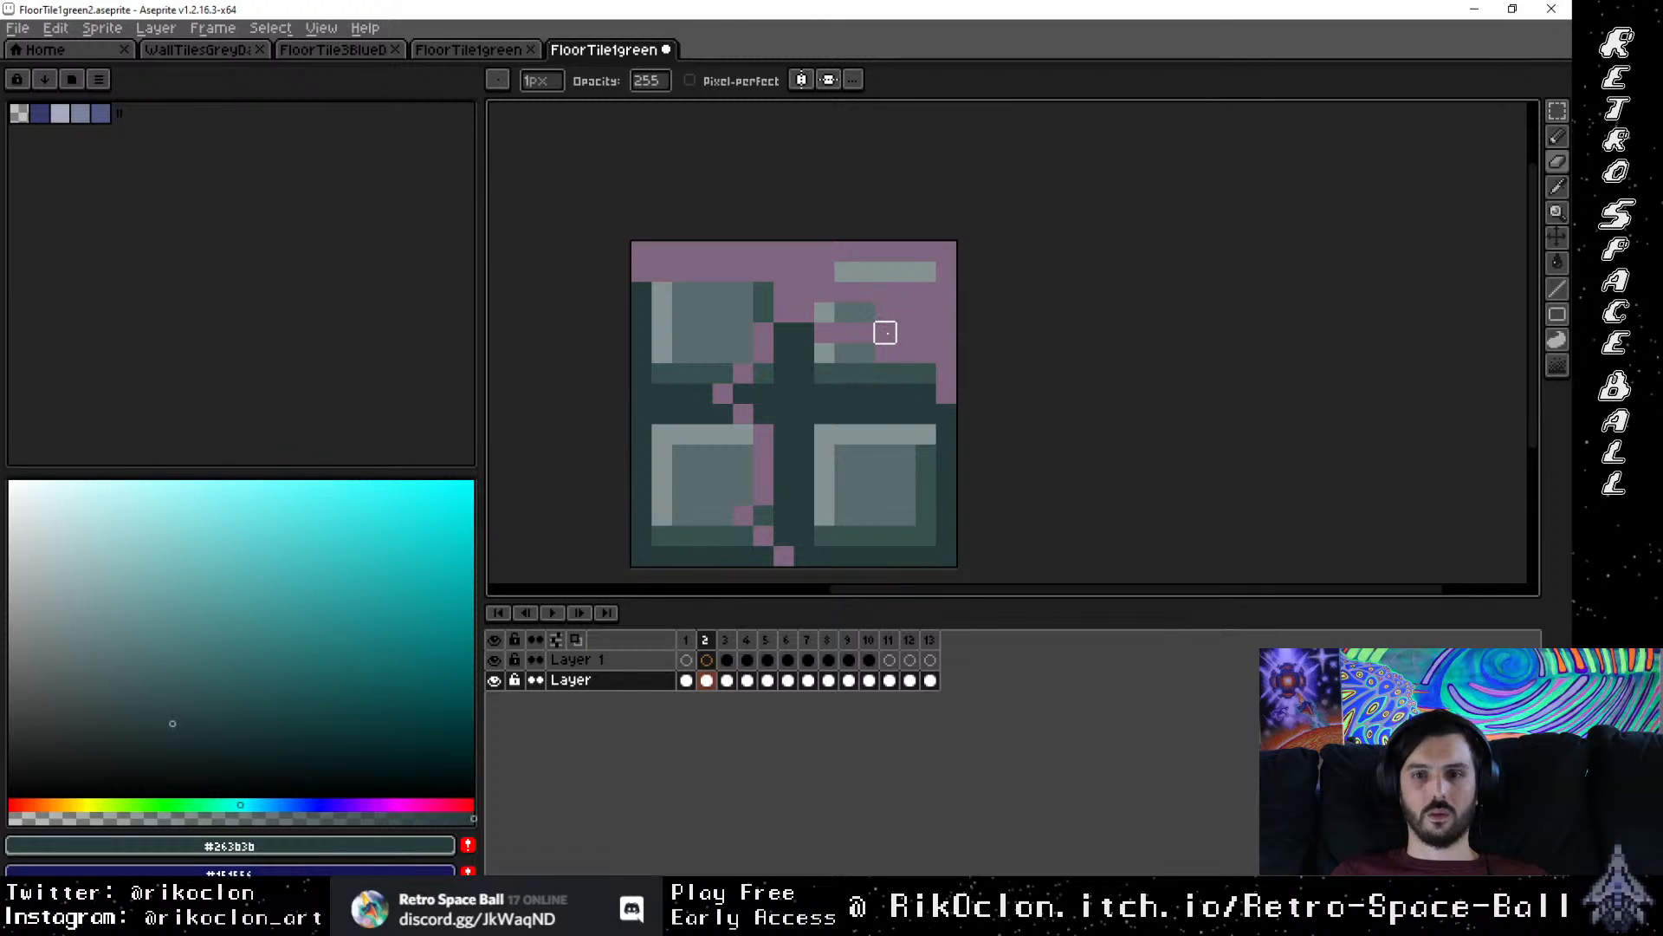
{"action": "left_click_drag", "start_coordinate": [844, 271], "coordinate": [905, 271]}
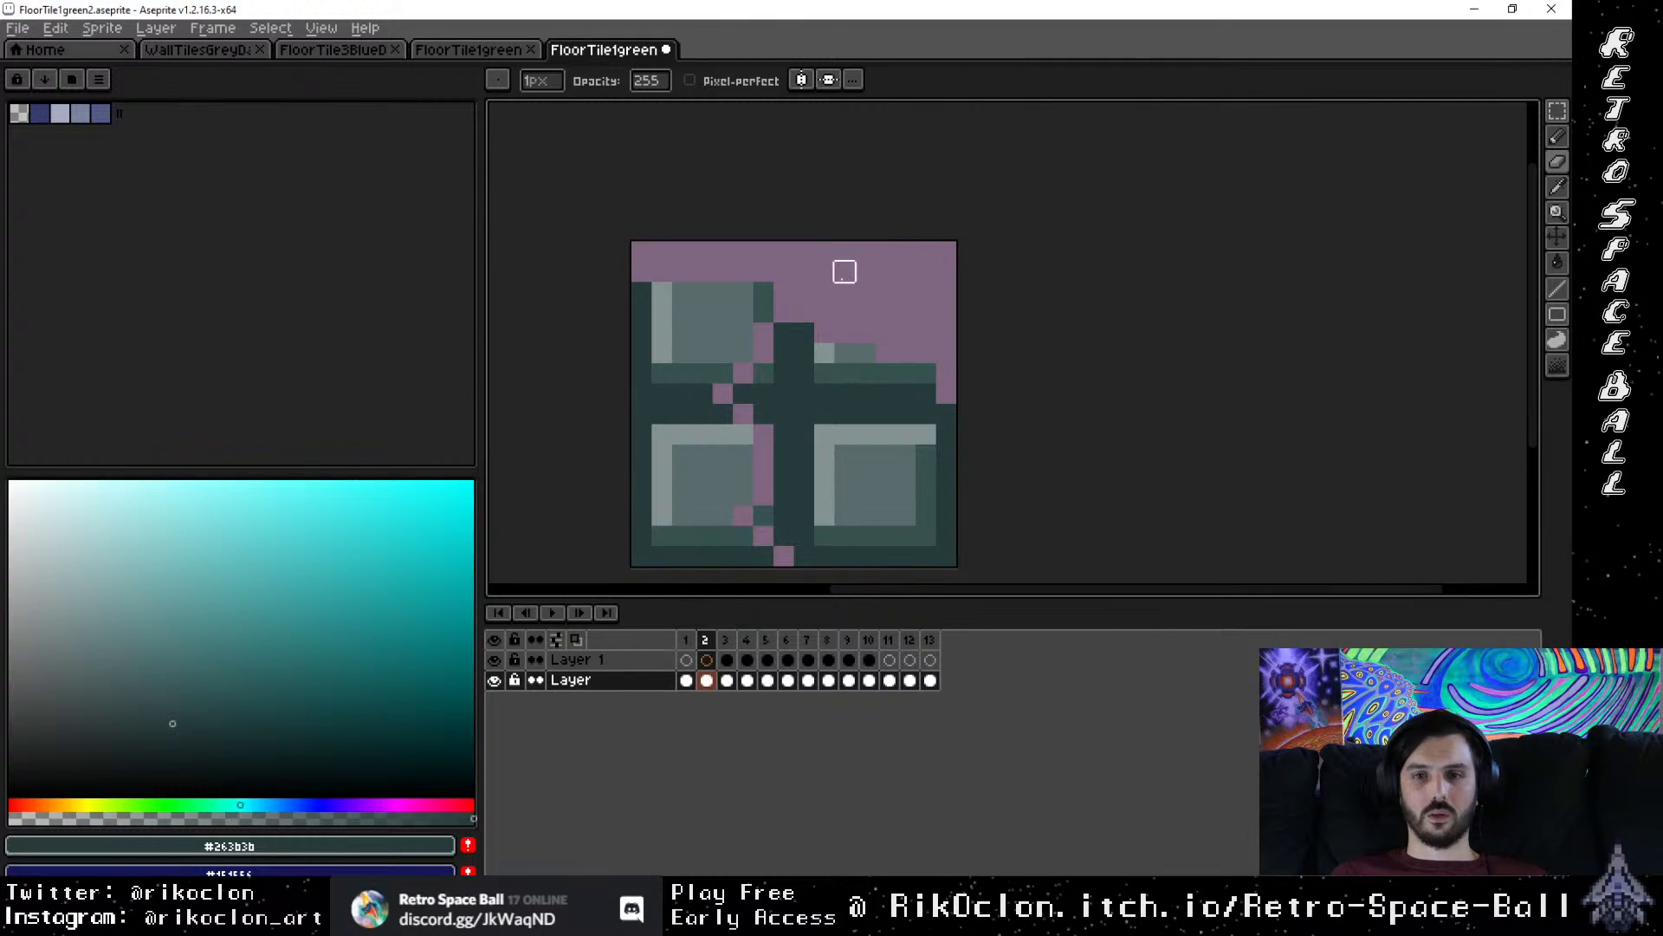
{"action": "mouse_move", "coordinate": [764, 292]}
{"action": "left_mouse_down"}
{"action": "mouse_move", "coordinate": [682, 333]}
{"action": "mouse_move", "coordinate": [764, 272]}
{"action": "mouse_move", "coordinate": [723, 272]}
{"action": "mouse_move", "coordinate": [641, 333]}
{"action": "mouse_move", "coordinate": [641, 312]}
{"action": "mouse_move", "coordinate": [743, 353]}
{"action": "mouse_move", "coordinate": [804, 333]}
{"action": "mouse_move", "coordinate": [642, 352]}
{"action": "mouse_move", "coordinate": [723, 353]}
{"action": "mouse_move", "coordinate": [682, 372]}
{"action": "mouse_move", "coordinate": [702, 312]}
{"action": "mouse_move", "coordinate": [722, 311]}
{"action": "mouse_move", "coordinate": [723, 414]}
{"action": "left_mouse_up"}
{"action": "left_click", "coordinate": [742, 394]}
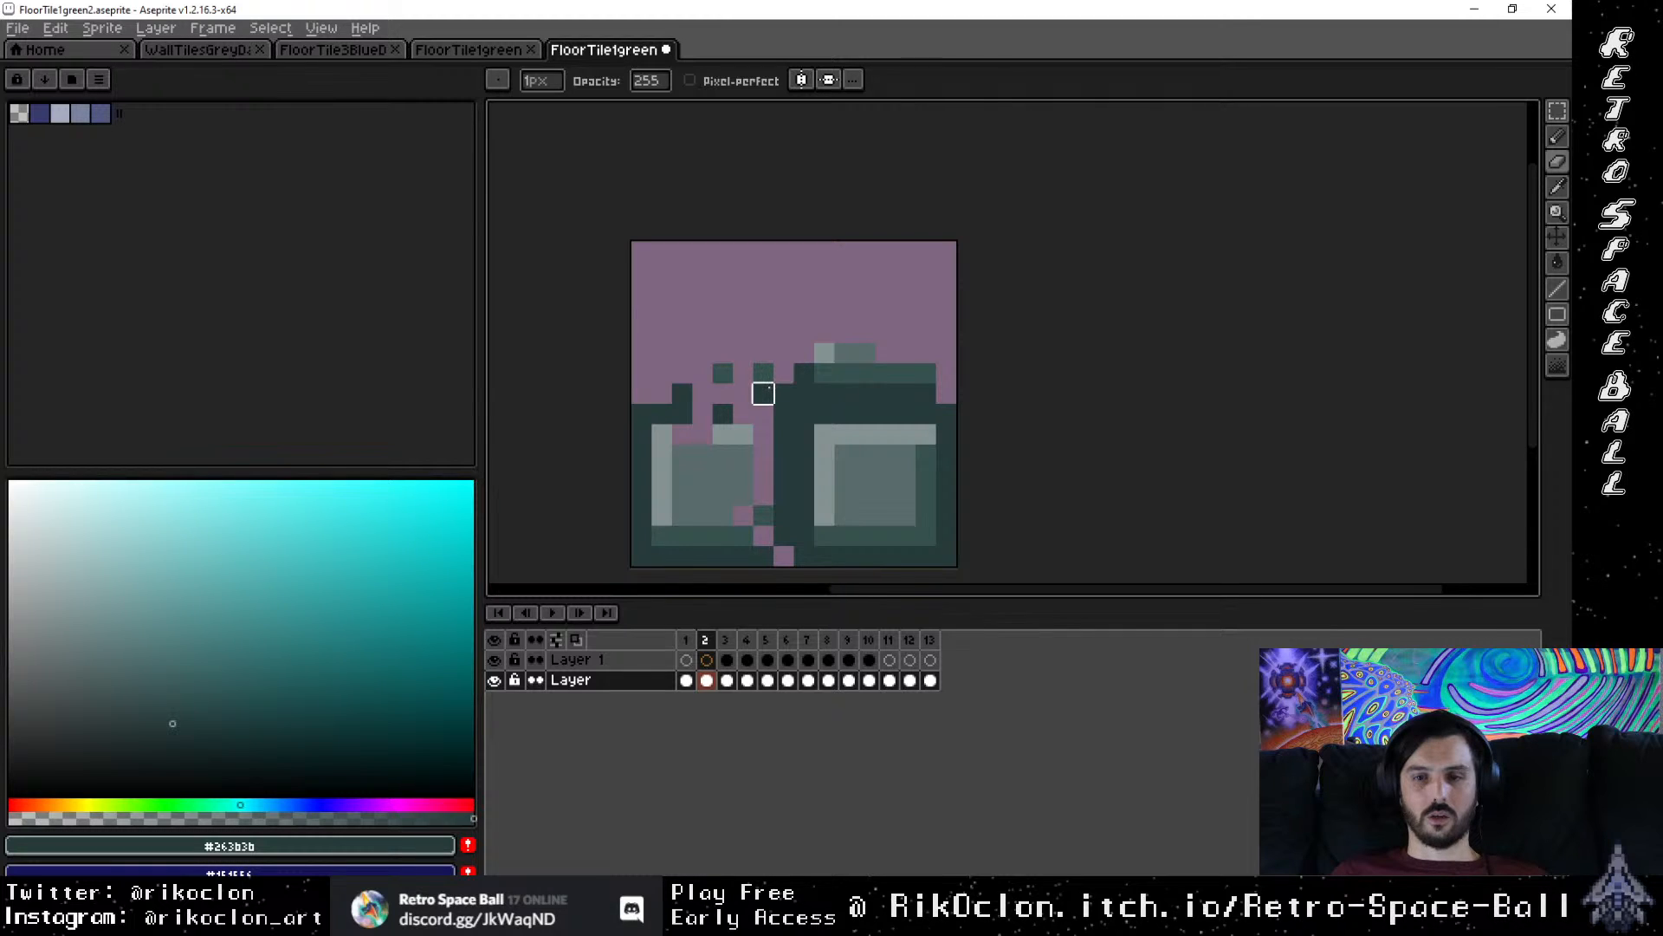
Step: Undo the last erased pixels around the central grout of frame 2
{"action": "key", "text": "ctrl+z"}
{"action": "key", "text": "ctrl+z"}
{"action": "key", "text": "ctrl+z"}
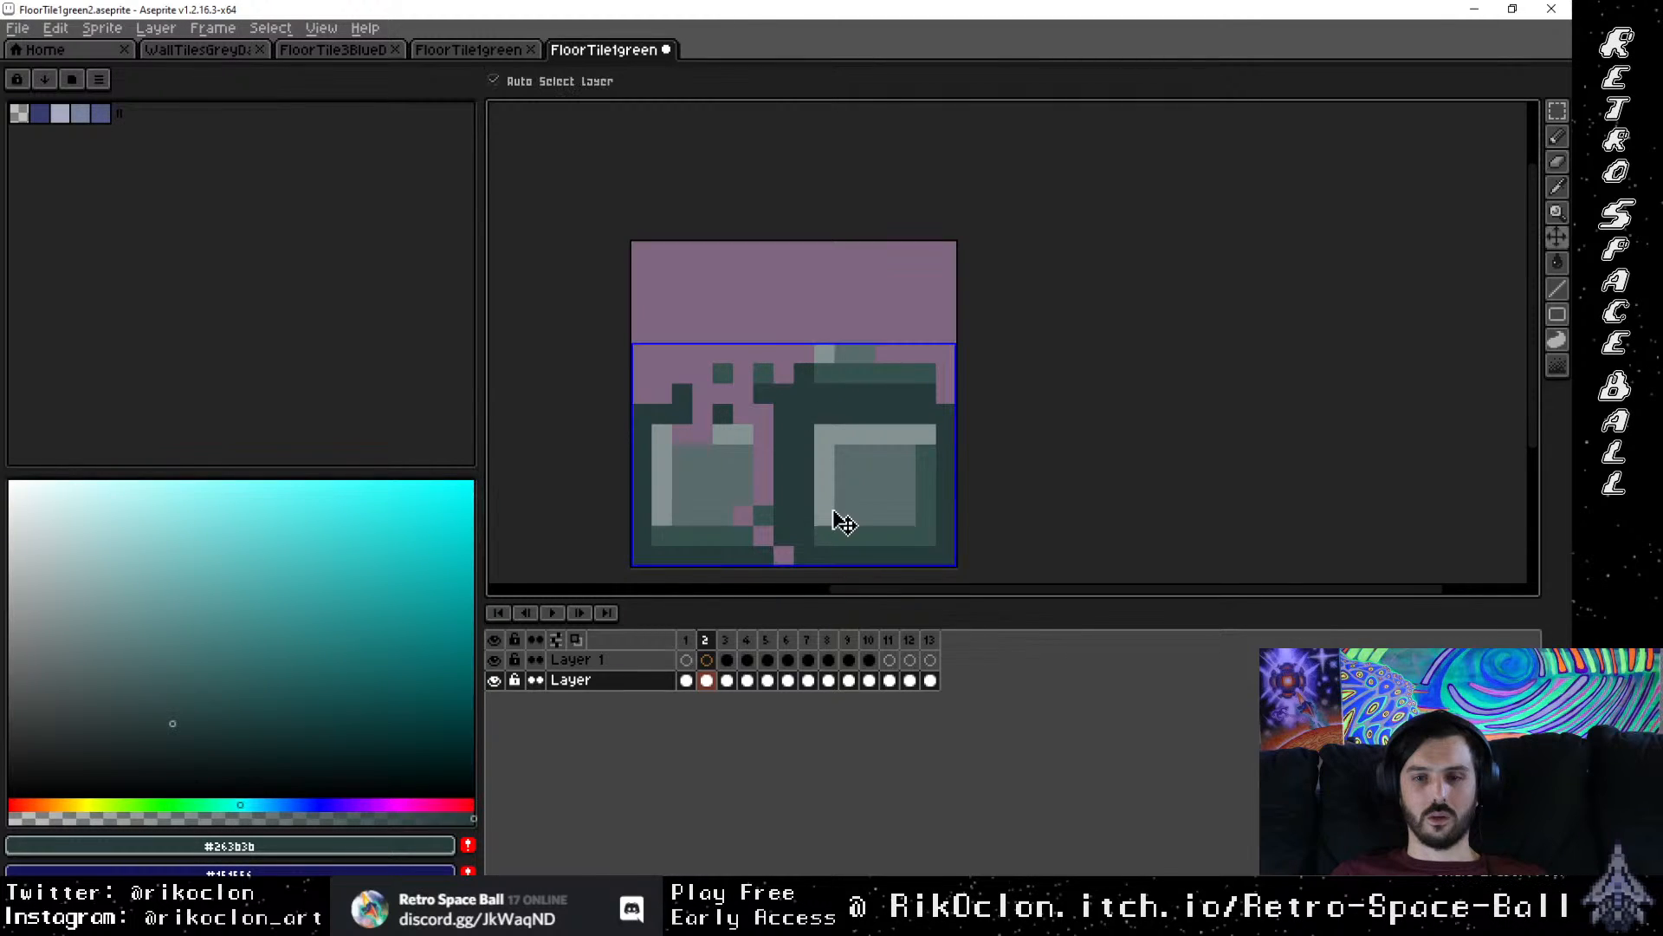
{"action": "key", "text": "ctrl+z"}
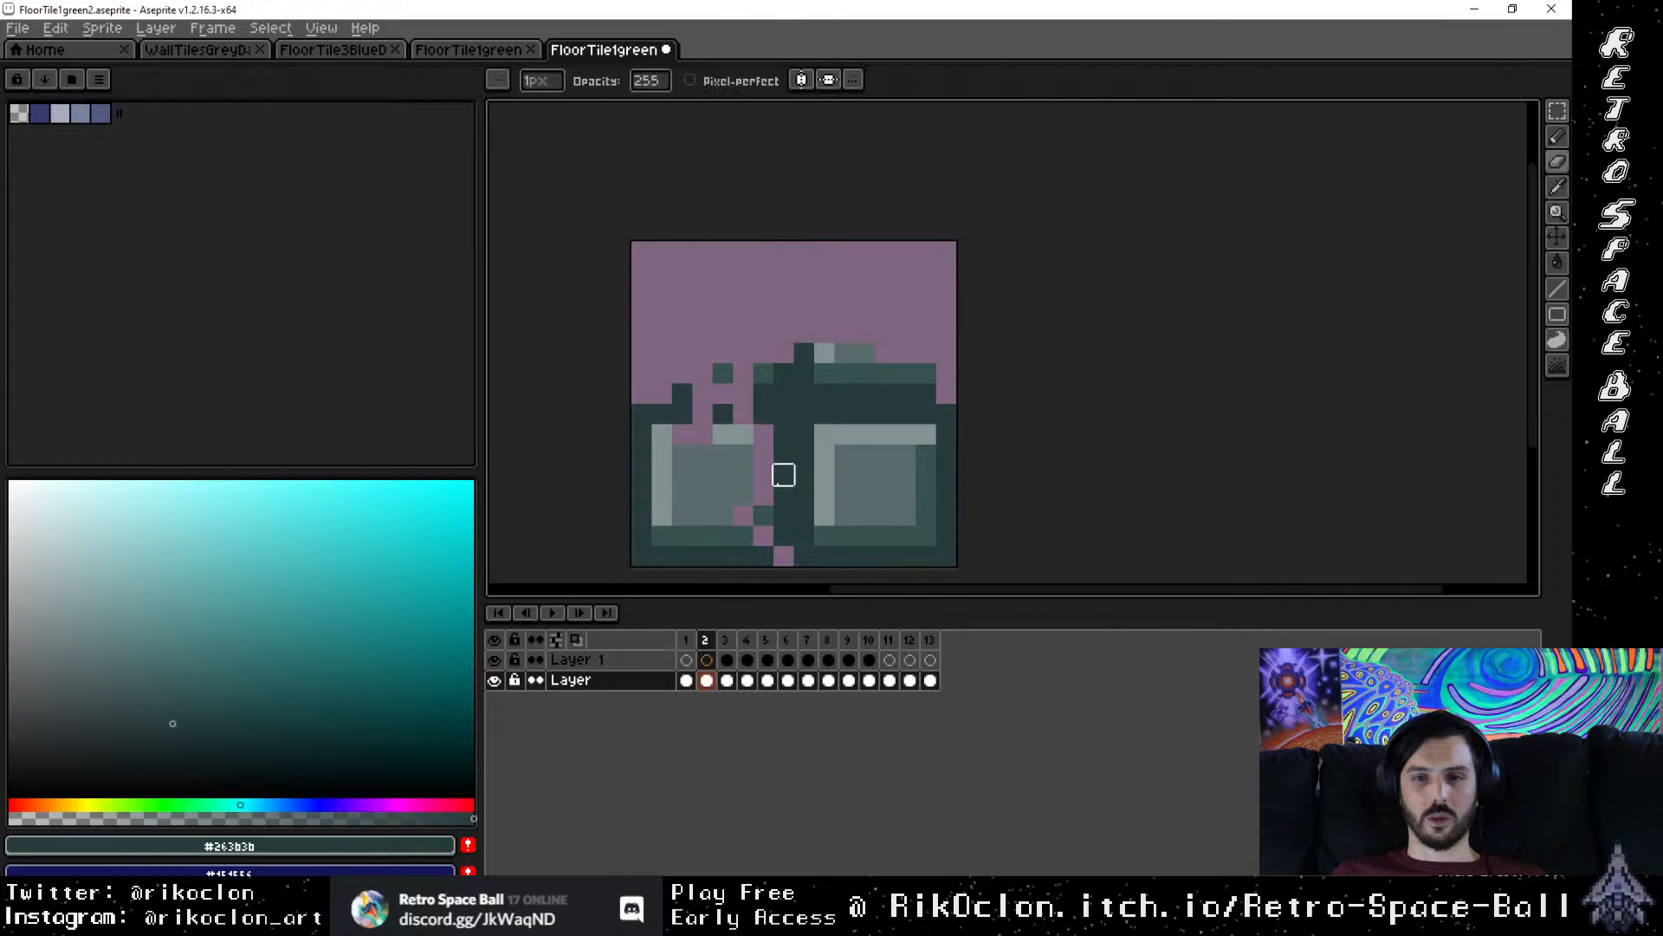
{"action": "key", "text": "ctrl+z"}
Step: Erase the lower-left block and its surrounding grout in frame 2, leaving only the jagged lower-right block
{"action": "mouse_move", "coordinate": [722, 393]}
{"action": "left_mouse_down"}
{"action": "mouse_move", "coordinate": [743, 474]}
{"action": "mouse_move", "coordinate": [723, 516]}
{"action": "mouse_move", "coordinate": [682, 535]}
{"action": "left_mouse_up"}
{"action": "left_click_drag", "start_coordinate": [682, 394], "coordinate": [642, 496]}
{"action": "left_click", "coordinate": [722, 374]}
{"action": "left_click", "coordinate": [642, 434]}
{"action": "scroll", "coordinate": [641, 414], "scroll_direction": "down", "scroll_amount": 2}
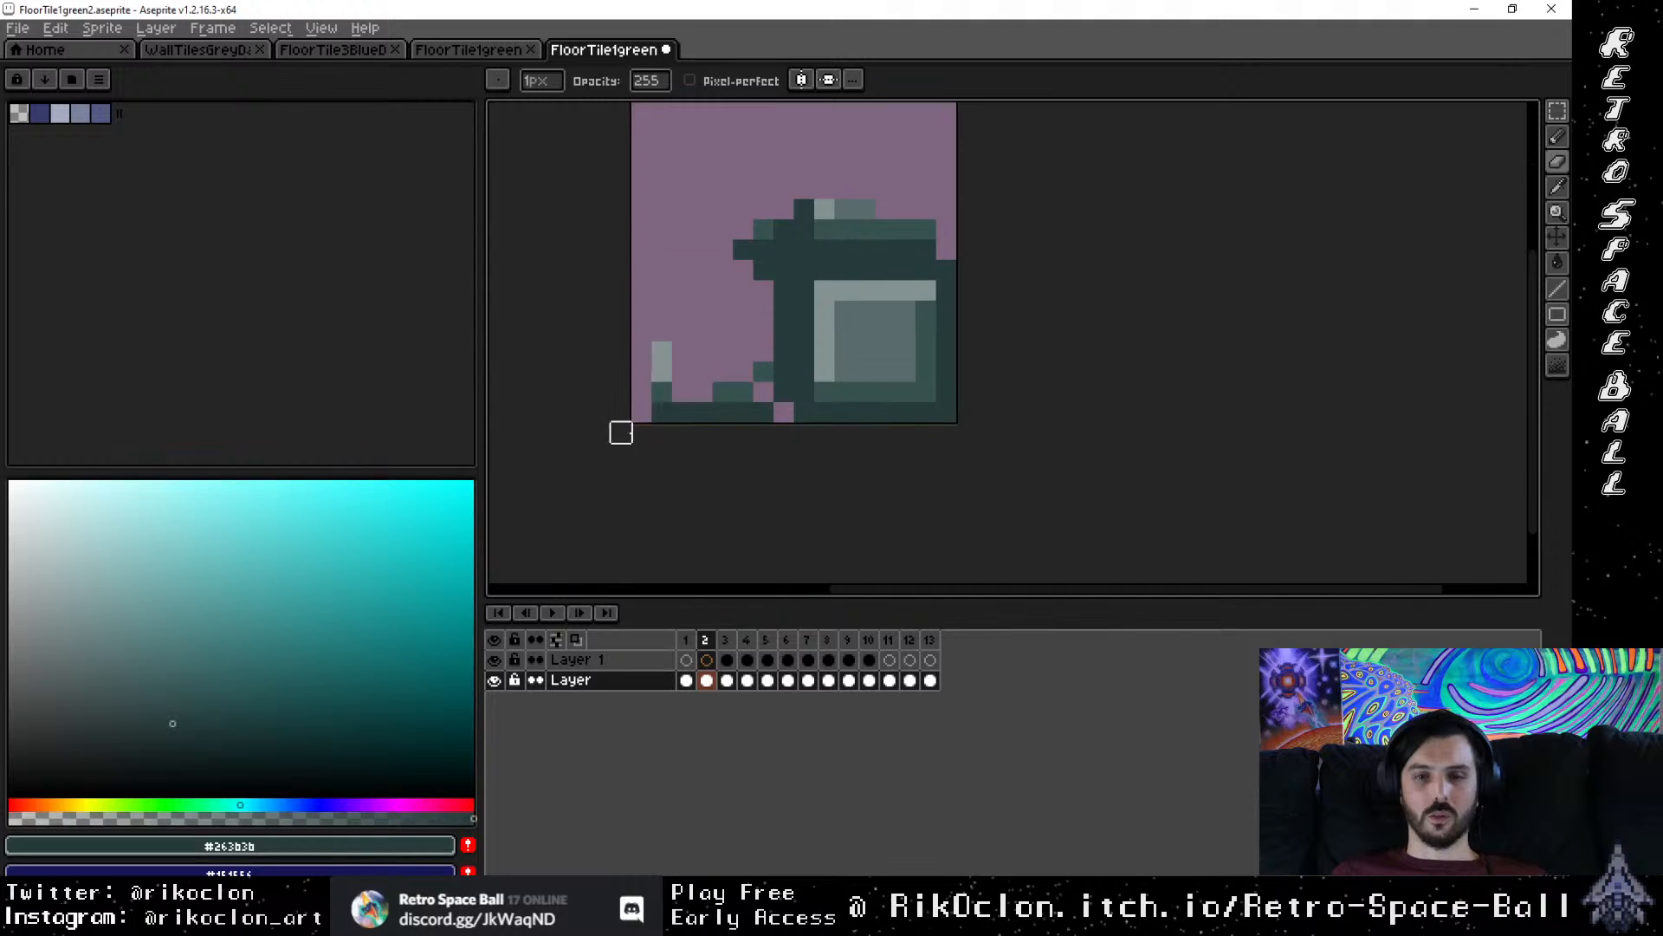
{"action": "mouse_move", "coordinate": [620, 431]}
{"action": "left_mouse_down"}
{"action": "mouse_move", "coordinate": [662, 392]}
{"action": "mouse_move", "coordinate": [703, 453]}
{"action": "mouse_move", "coordinate": [662, 391]}
{"action": "mouse_move", "coordinate": [682, 432]}
{"action": "mouse_move", "coordinate": [703, 392]}
{"action": "mouse_move", "coordinate": [702, 412]}
{"action": "mouse_move", "coordinate": [743, 412]}
{"action": "left_mouse_up"}
{"action": "scroll", "coordinate": [620, 327], "scroll_direction": "down", "scroll_amount": 5}
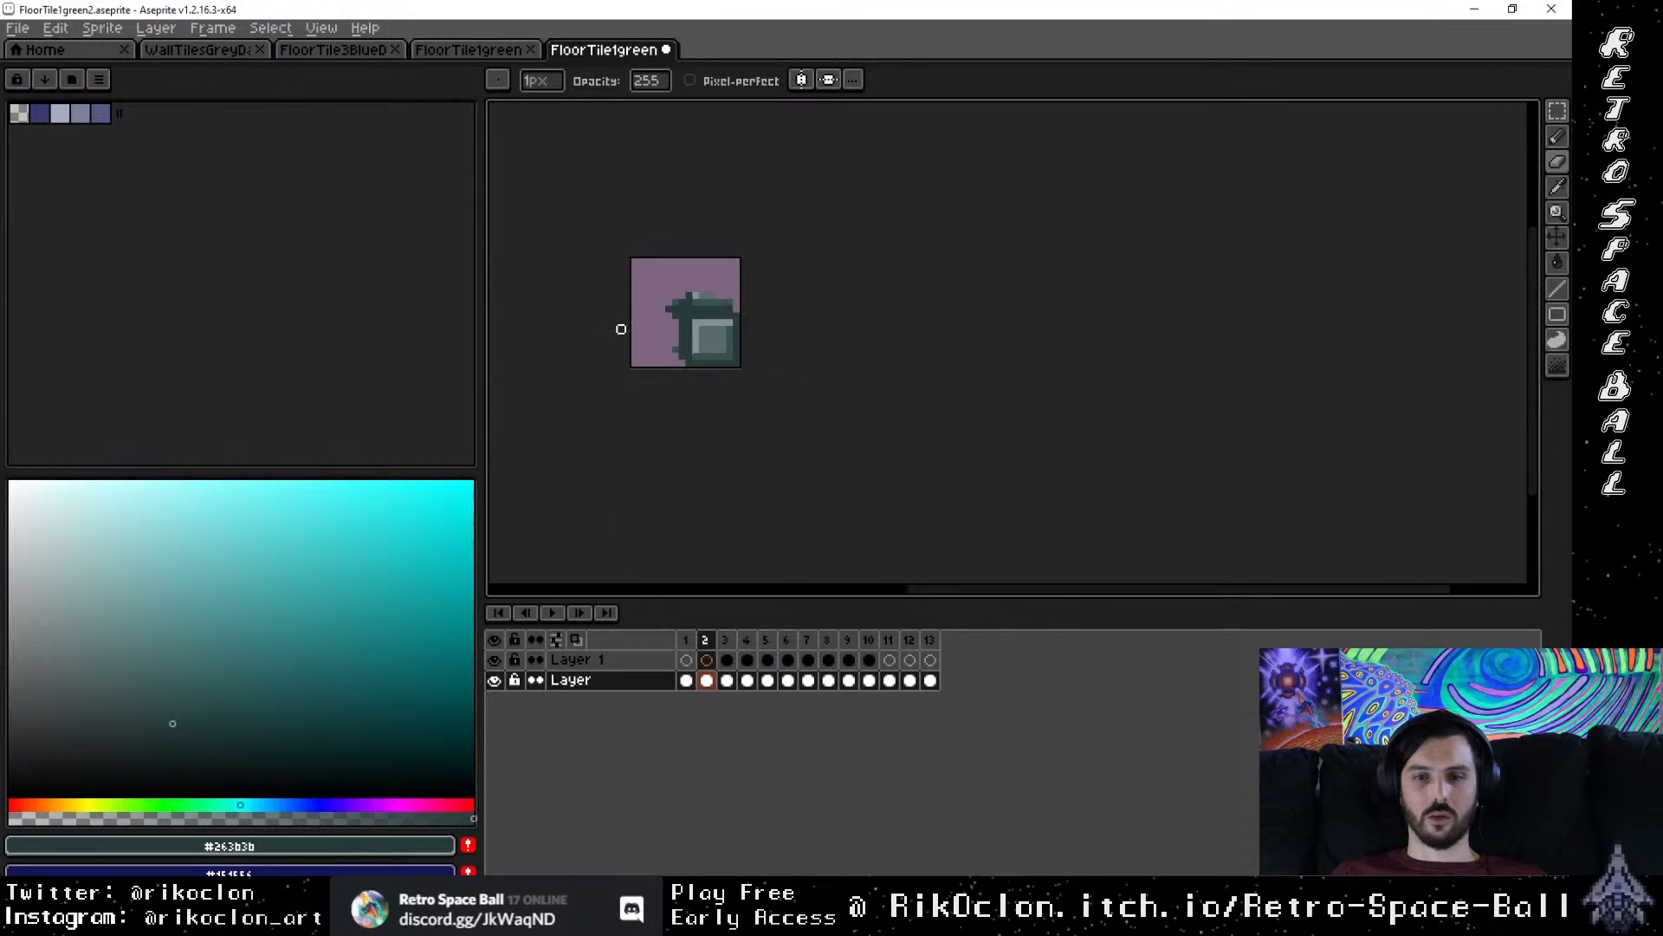
{"action": "scroll", "coordinate": [619, 328], "scroll_direction": "up", "scroll_amount": 1}
{"action": "left_click_drag", "start_coordinate": [642, 297], "coordinate": [658, 401]}
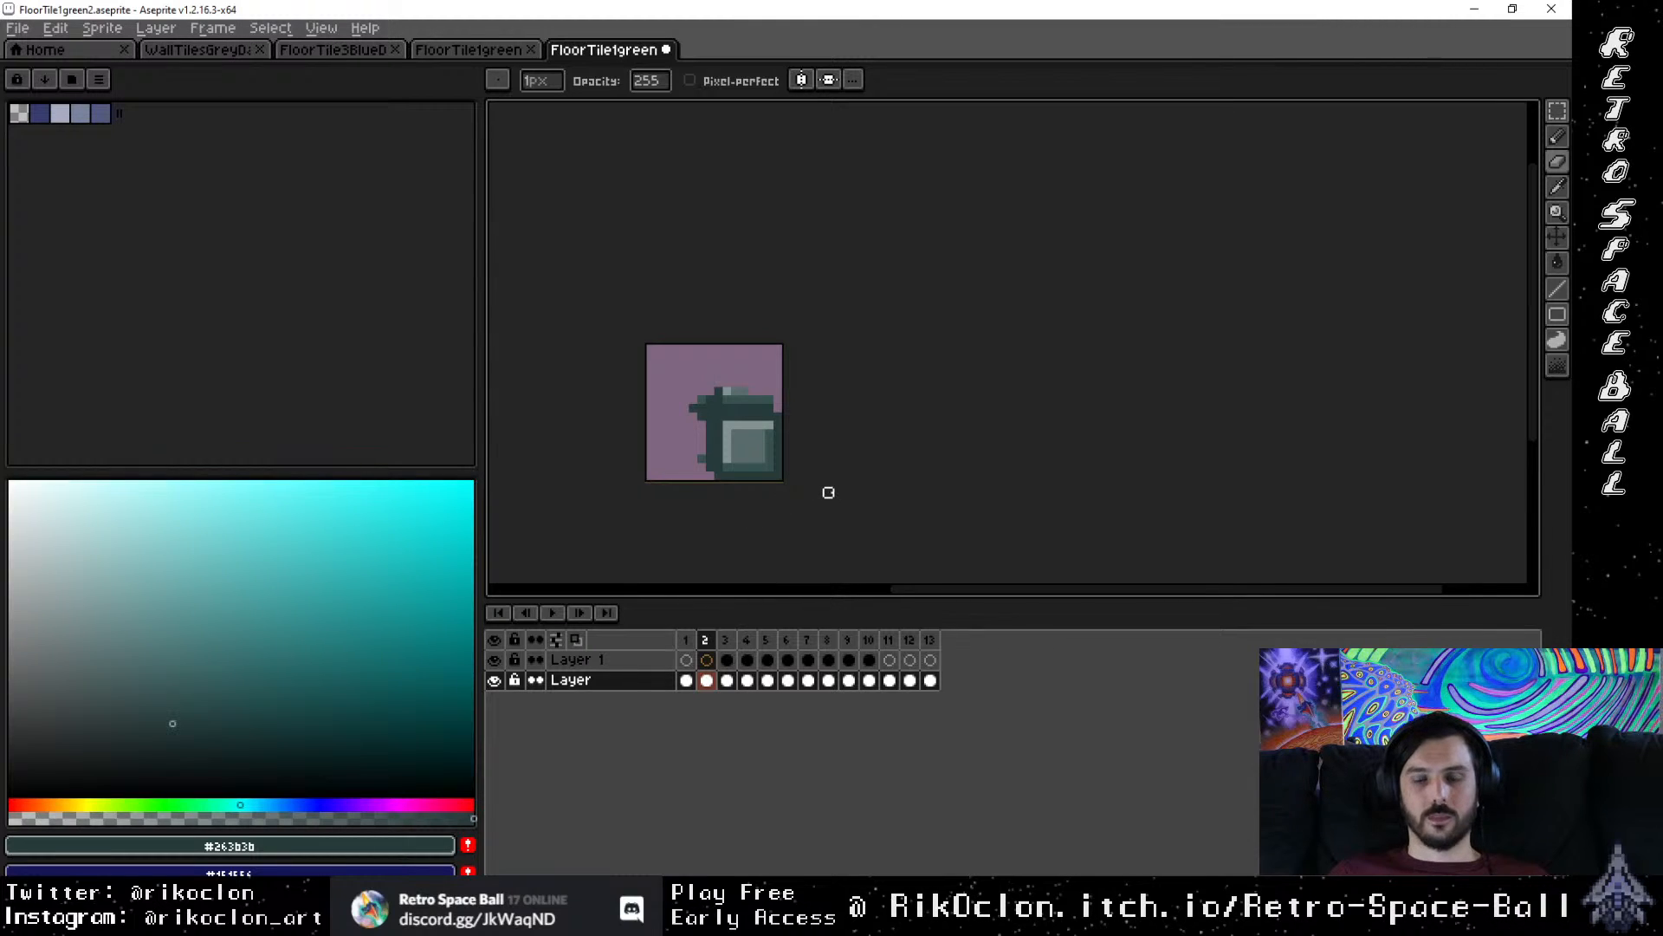
{"action": "scroll", "coordinate": [827, 491], "scroll_direction": "down", "scroll_amount": 1}
{"action": "scroll", "coordinate": [814, 493], "scroll_direction": "up", "scroll_amount": 1}
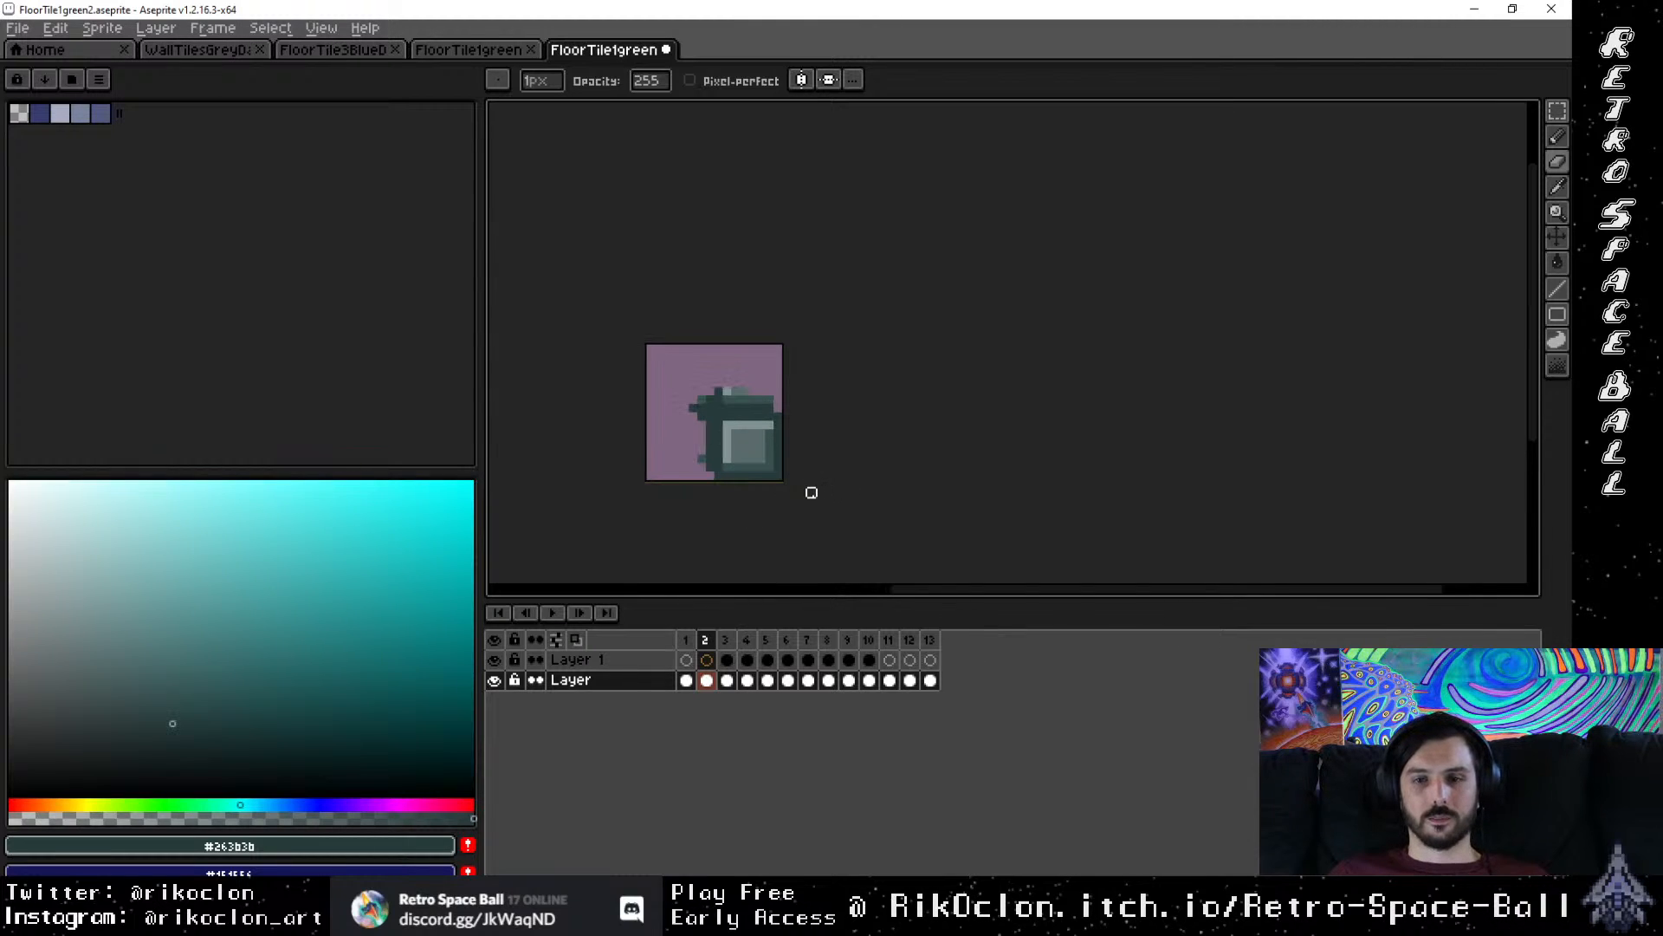
Step: Sample the dark crack colour #203434 from frame 3 and ready the pencil on Layer 1 of frame 2
{"action": "left_click", "coordinate": [726, 641]}
{"action": "left_click", "coordinate": [712, 641]}
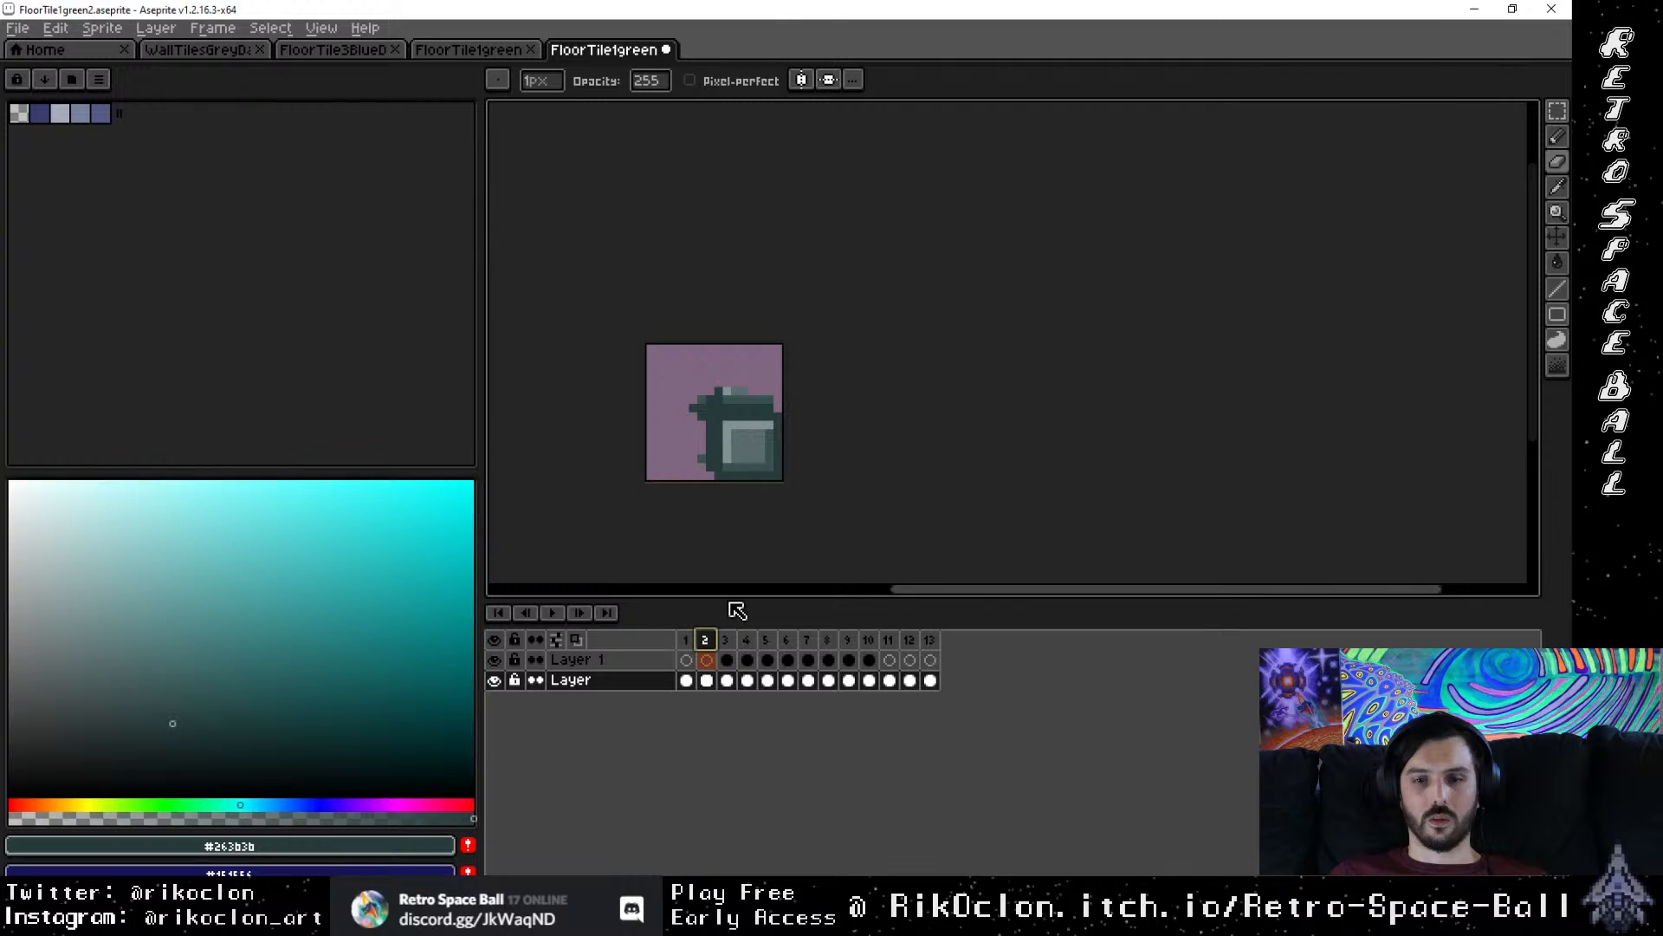
{"action": "left_click", "coordinate": [730, 660]}
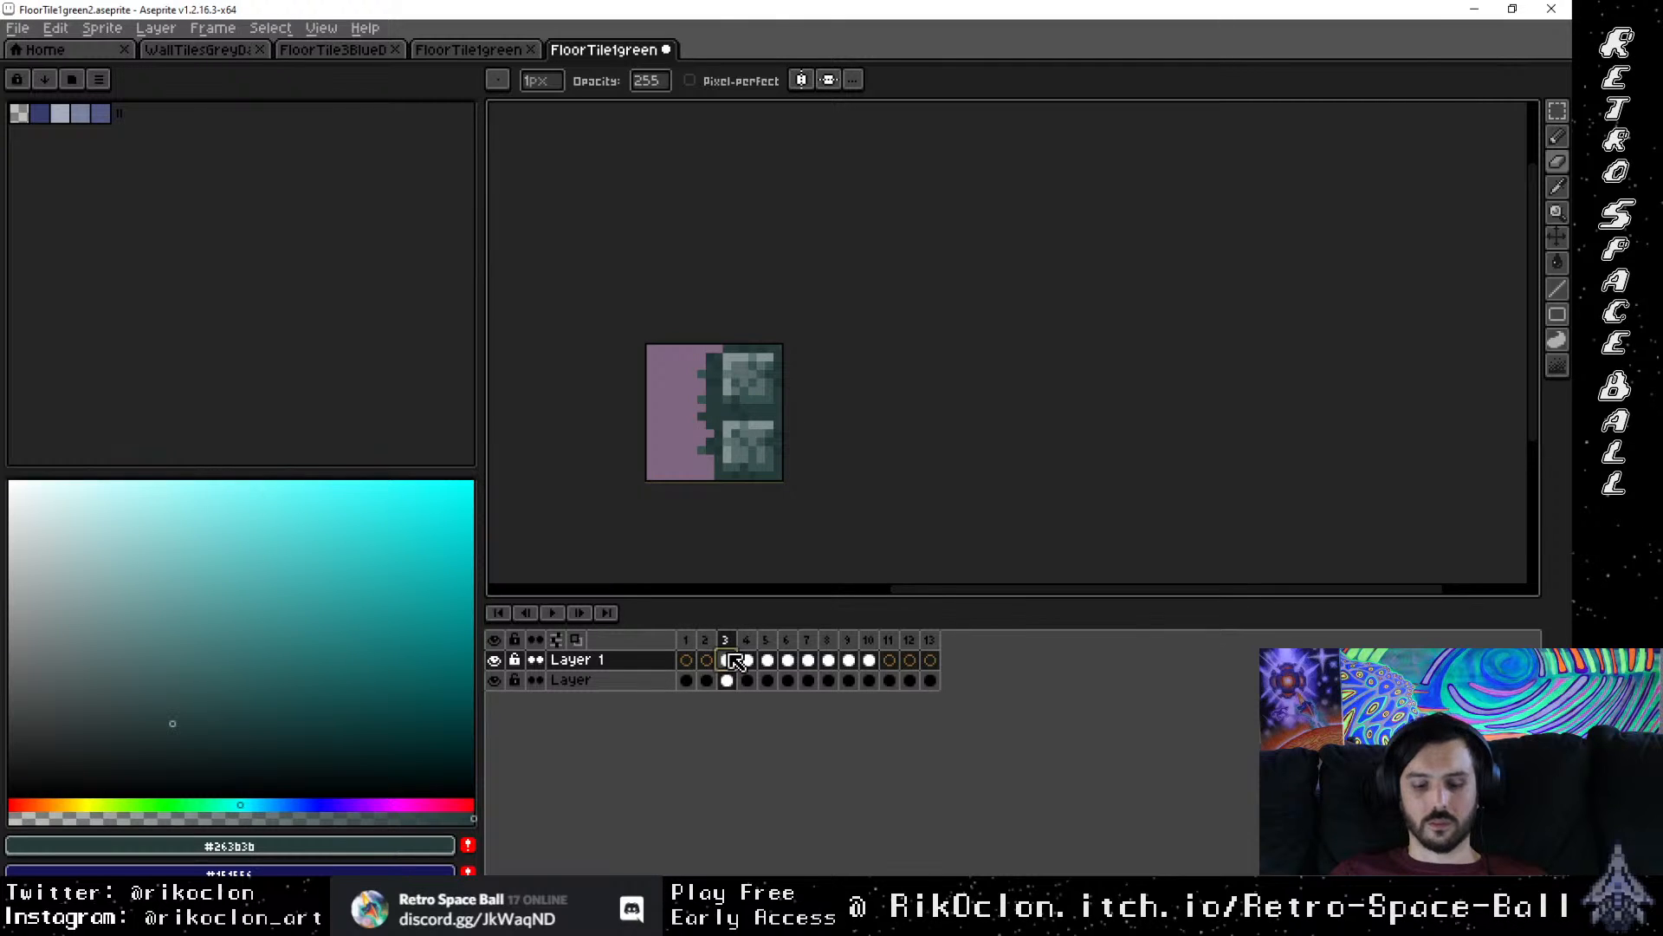
{"action": "key", "text": "i"}
{"action": "scroll", "coordinate": [721, 391], "scroll_direction": "up", "scroll_amount": 4}
{"action": "left_click_drag", "start_coordinate": [755, 485], "coordinate": [753, 307]}
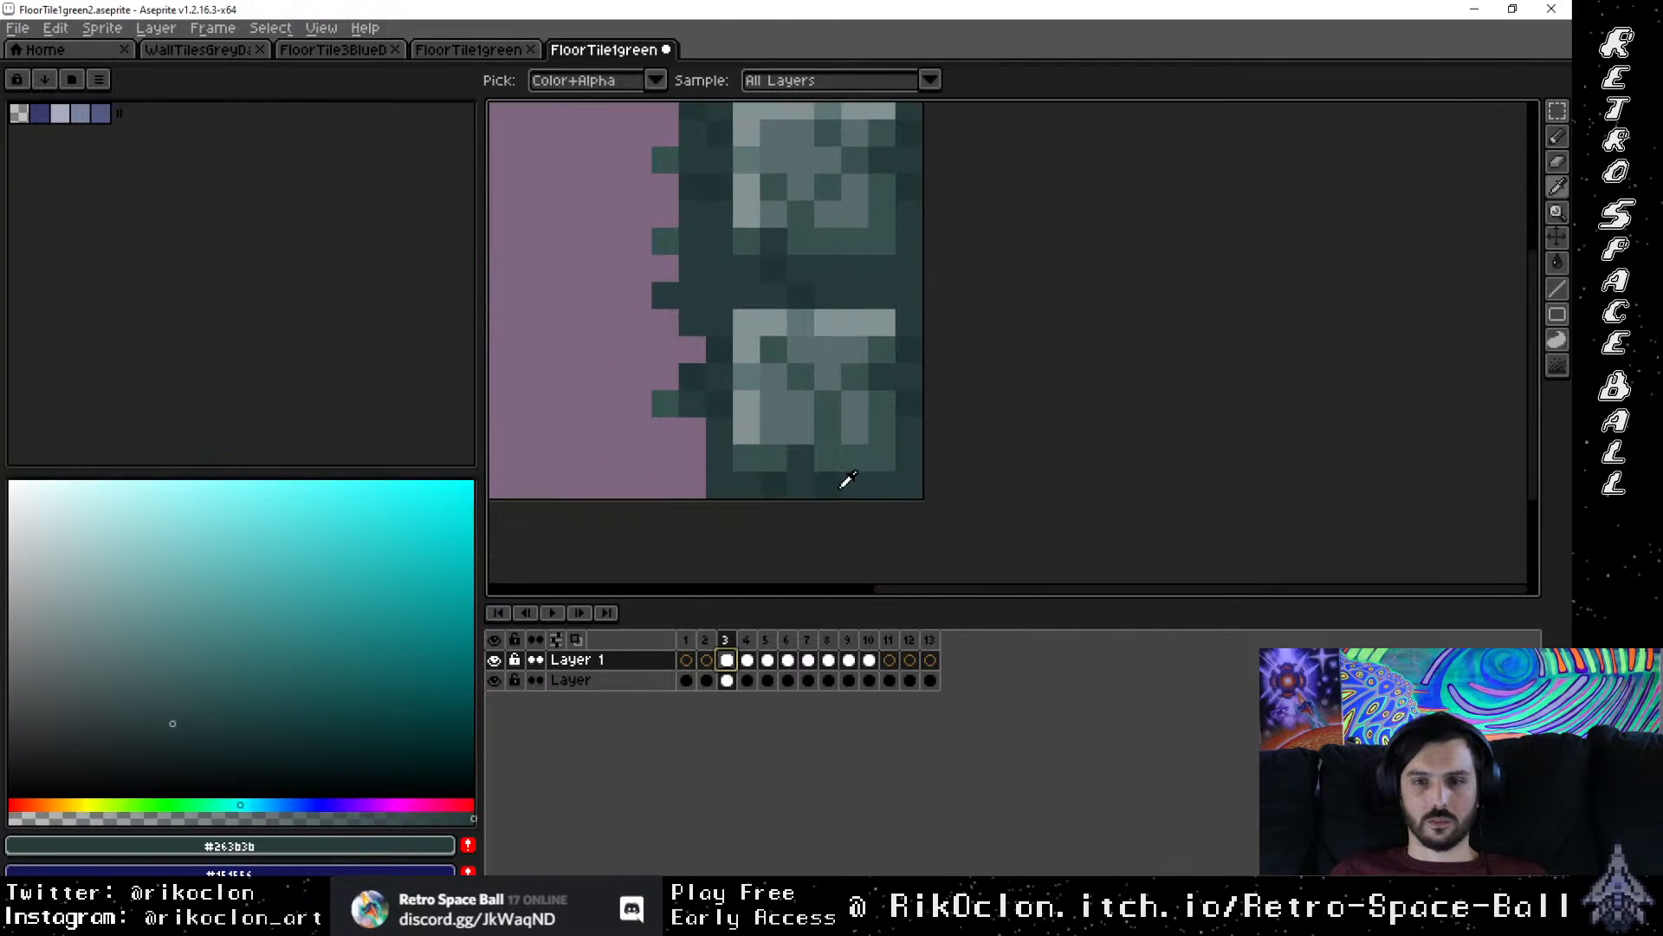
{"action": "left_click", "coordinate": [705, 660]}
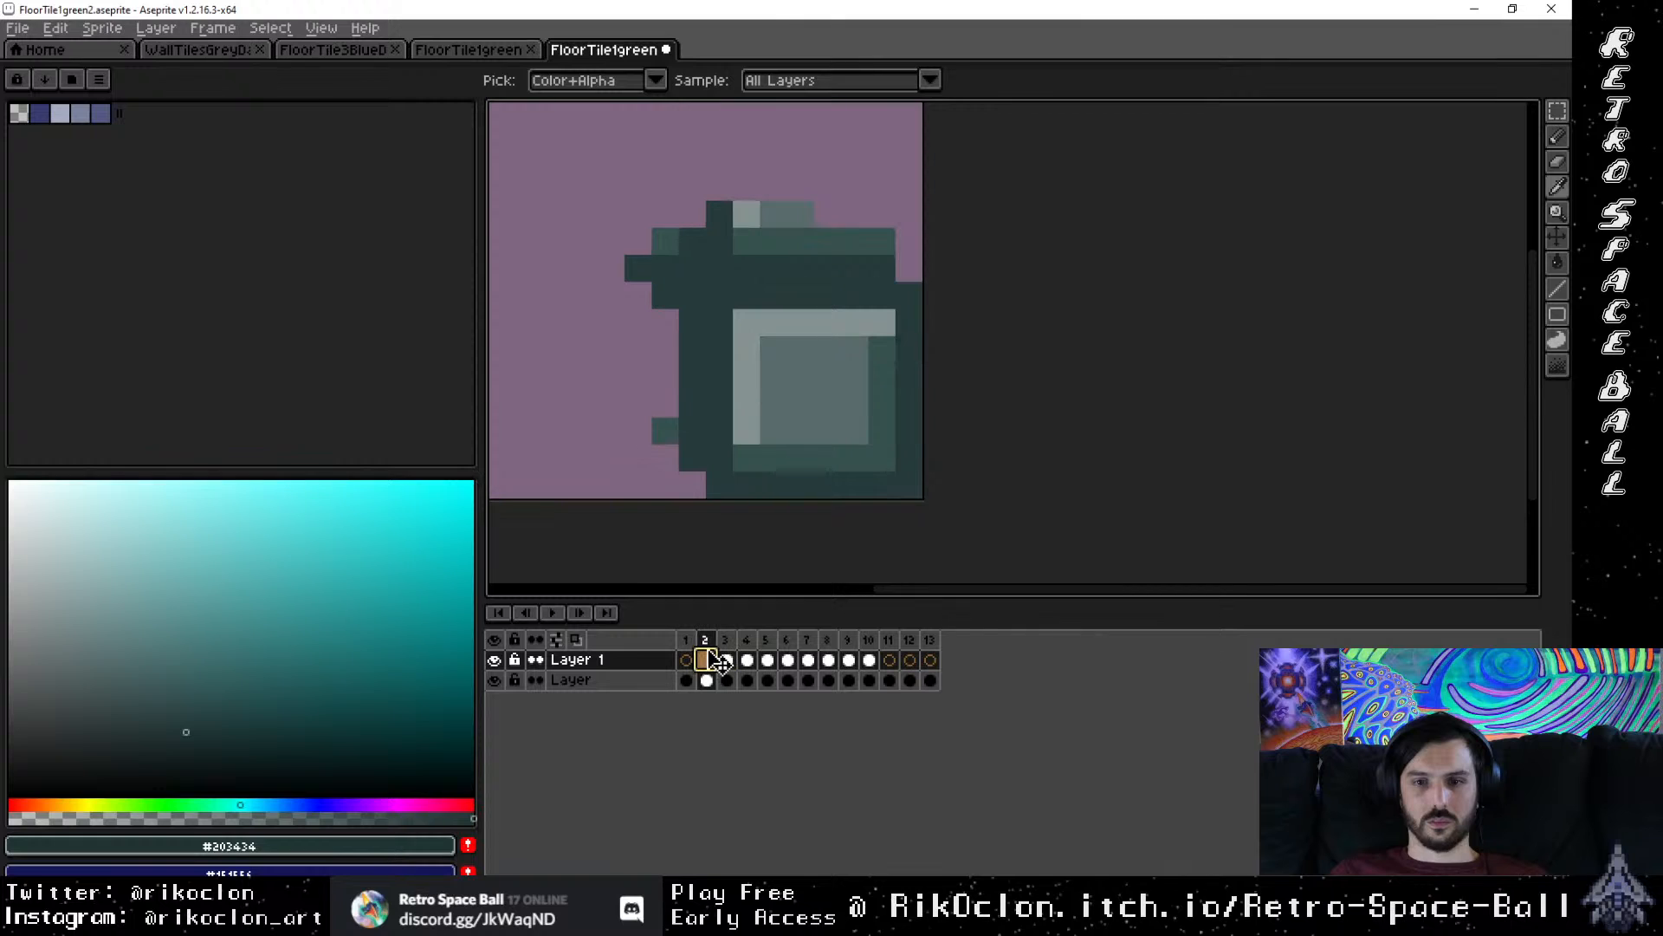
{"action": "key", "text": "b"}
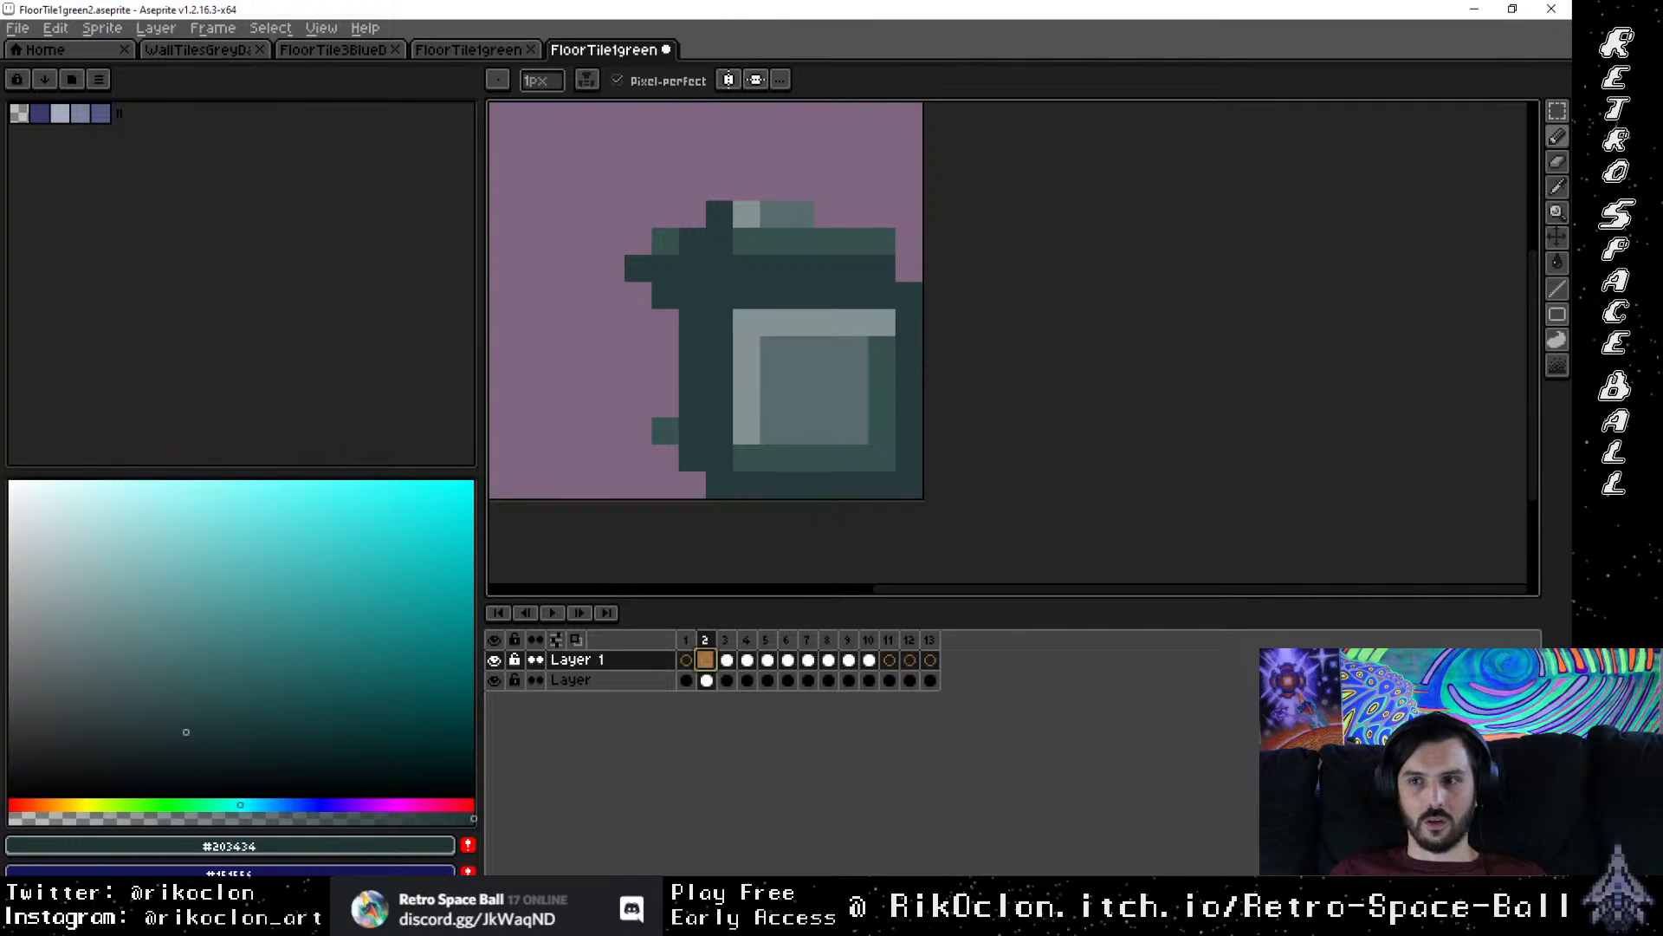
{"action": "key", "text": "alt+Tab"}
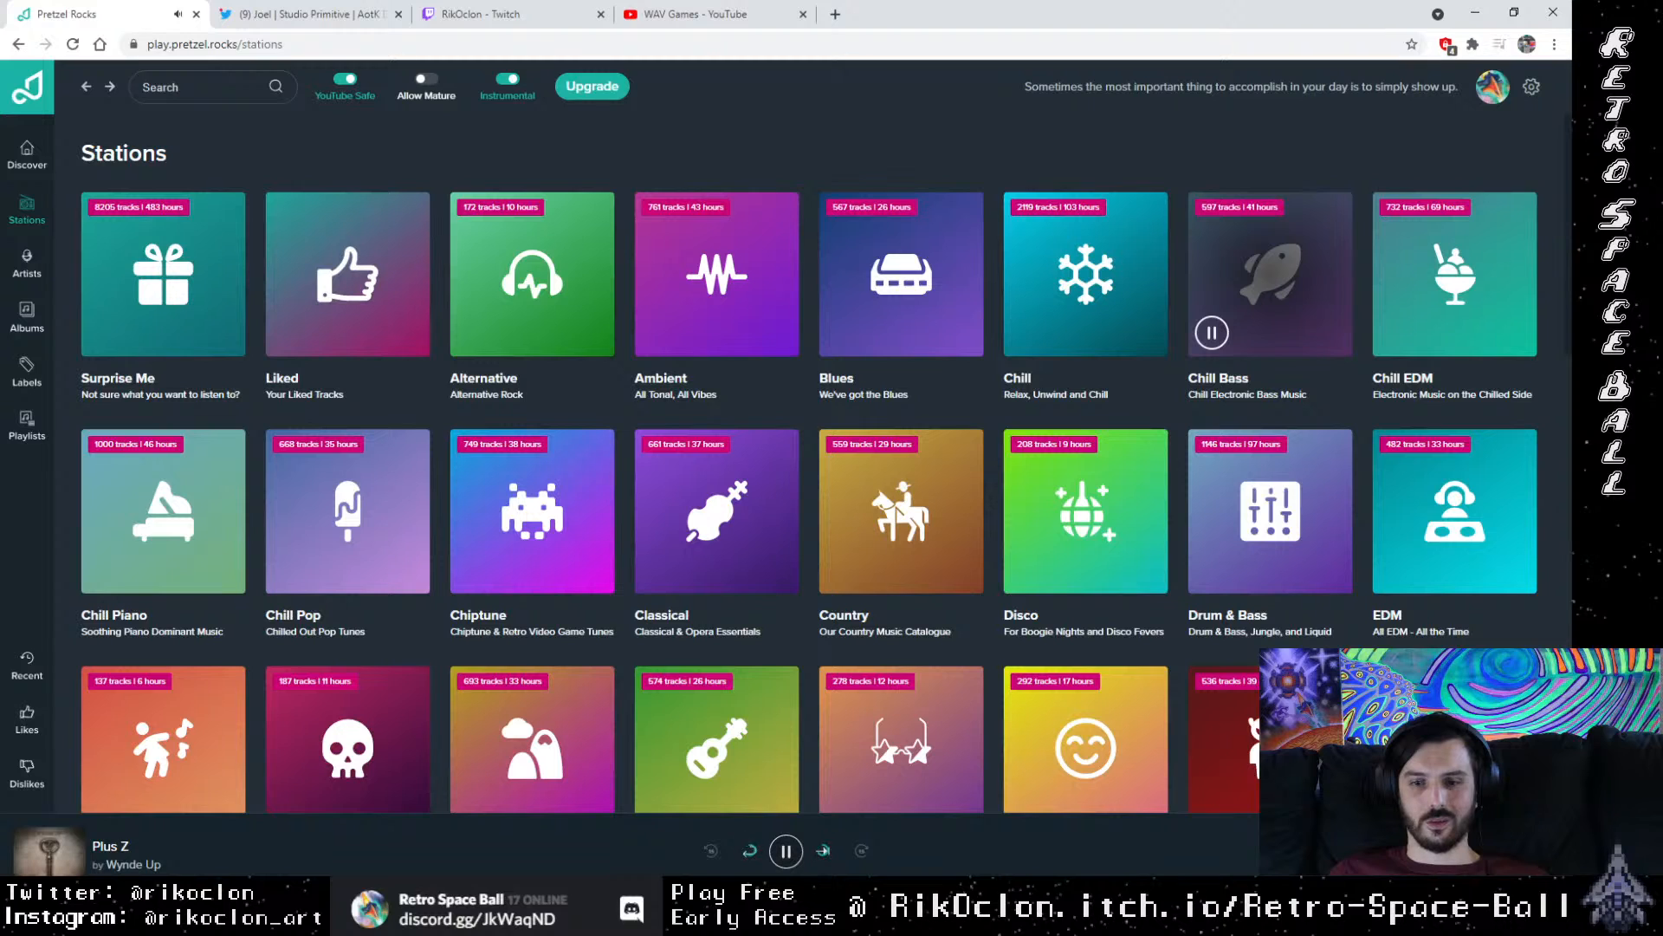
{"action": "left_click", "coordinate": [1475, 12]}
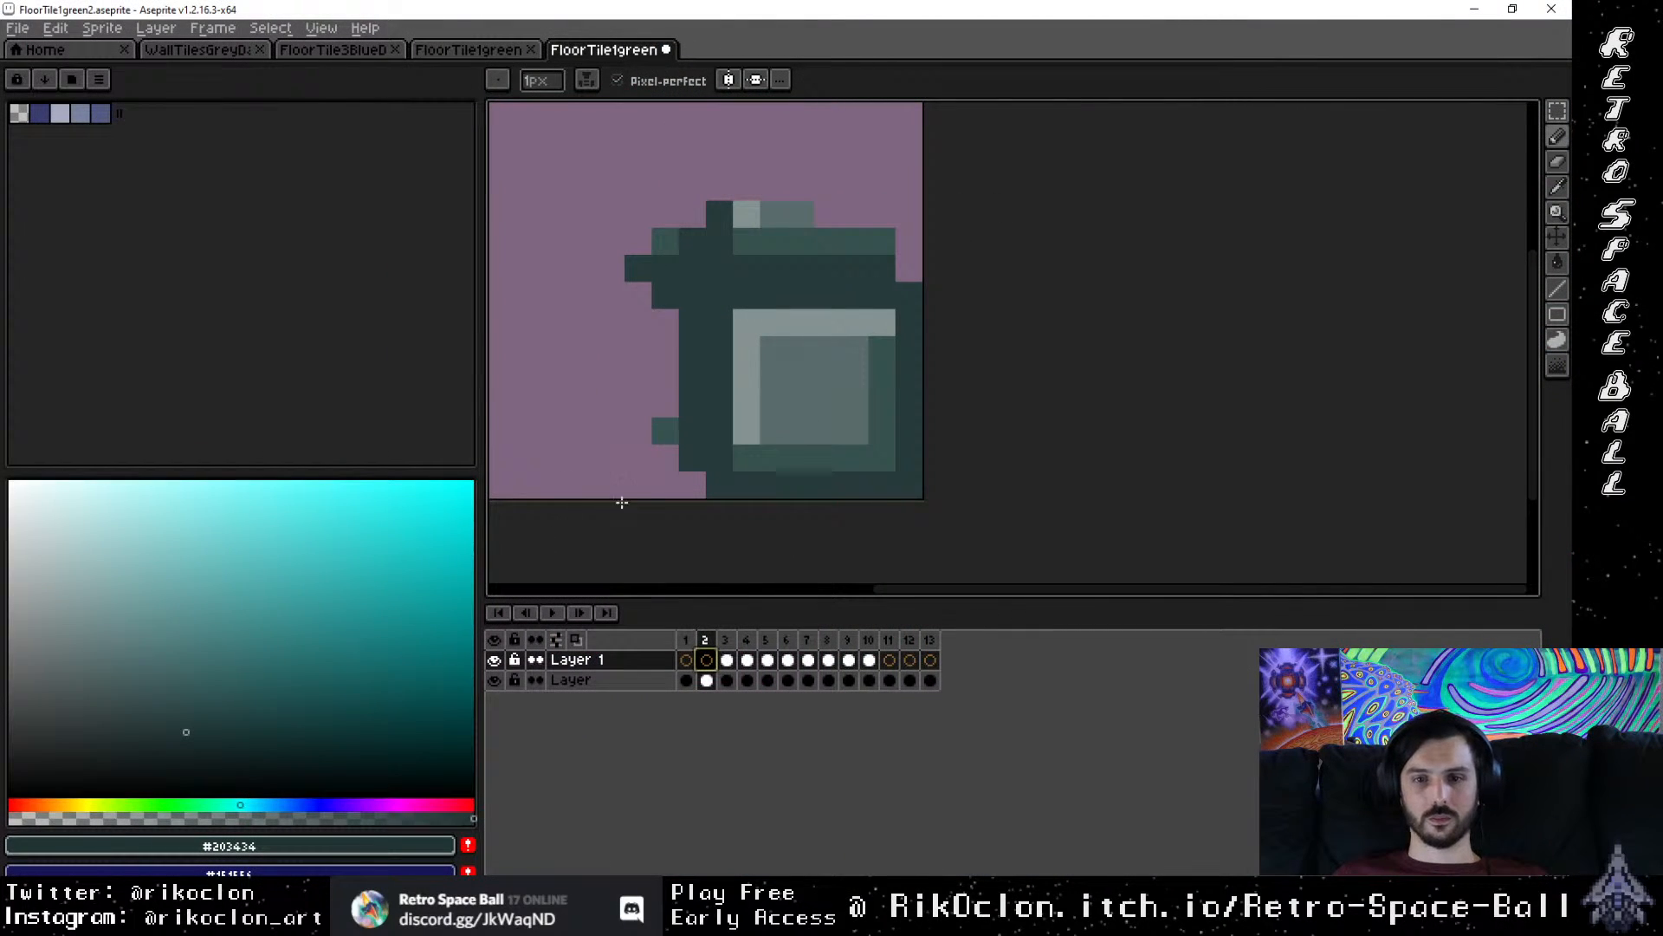
Step: Draw branching one-pixel dark cracks on Layer 1 of frame 2, crossing the lower-right block diagonally and running into the surrounding grout
{"action": "left_click", "coordinate": [683, 475]}
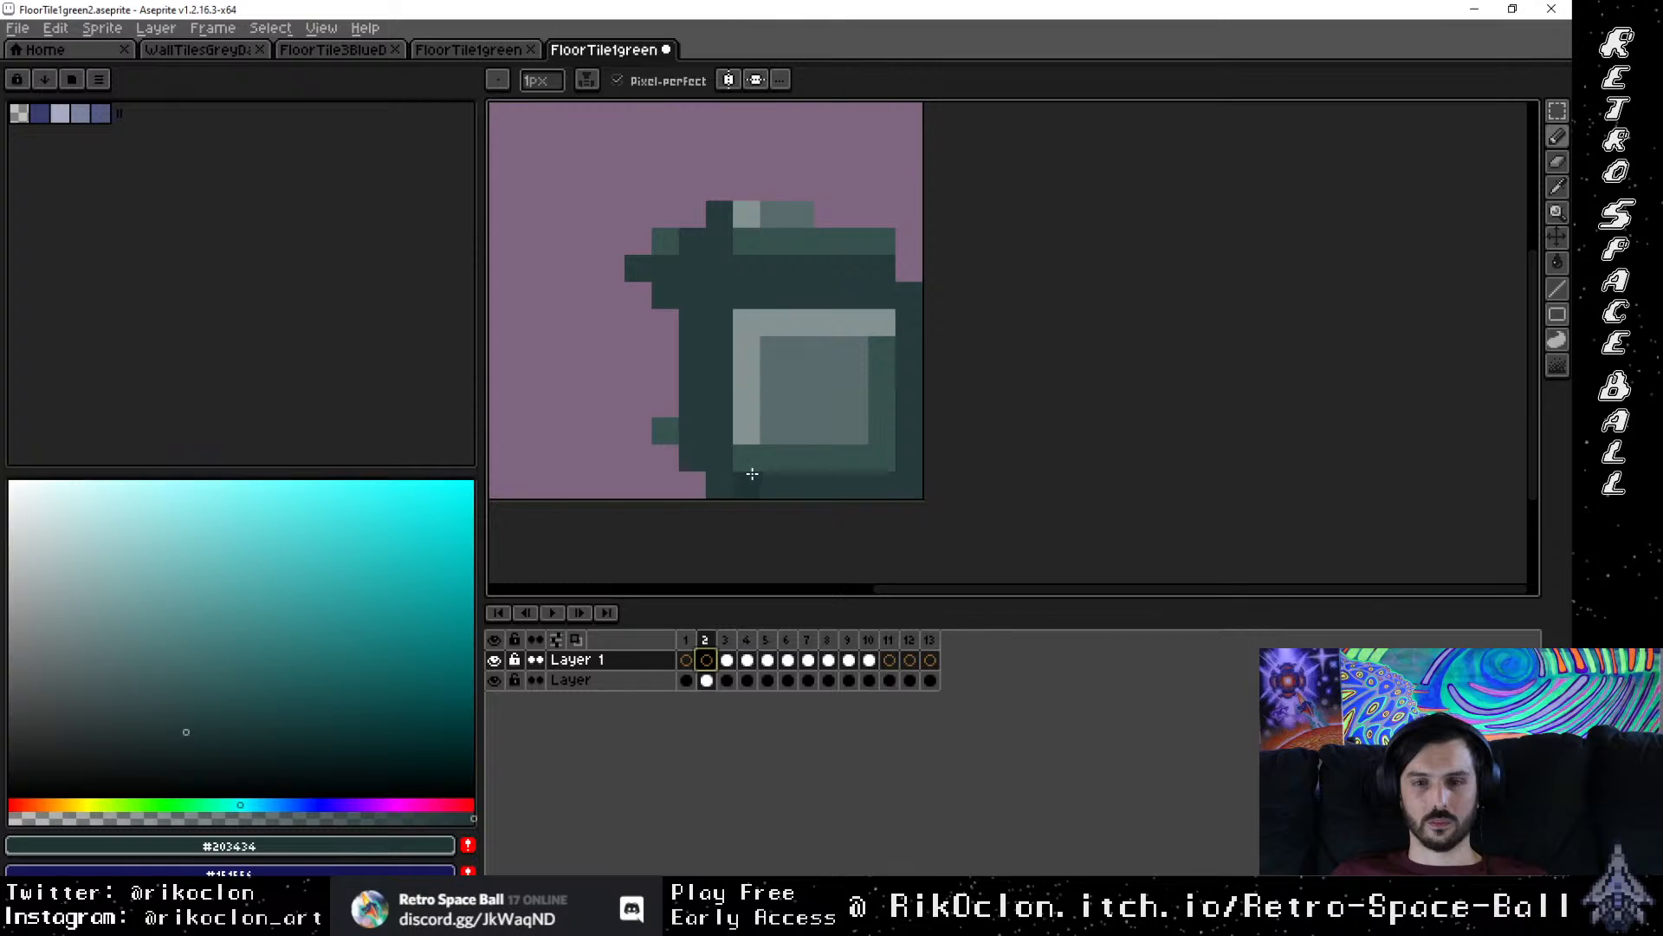
{"action": "mouse_move", "coordinate": [767, 456]}
{"action": "left_mouse_down"}
{"action": "mouse_move", "coordinate": [826, 420]}
{"action": "mouse_move", "coordinate": [892, 366]}
{"action": "left_mouse_up"}
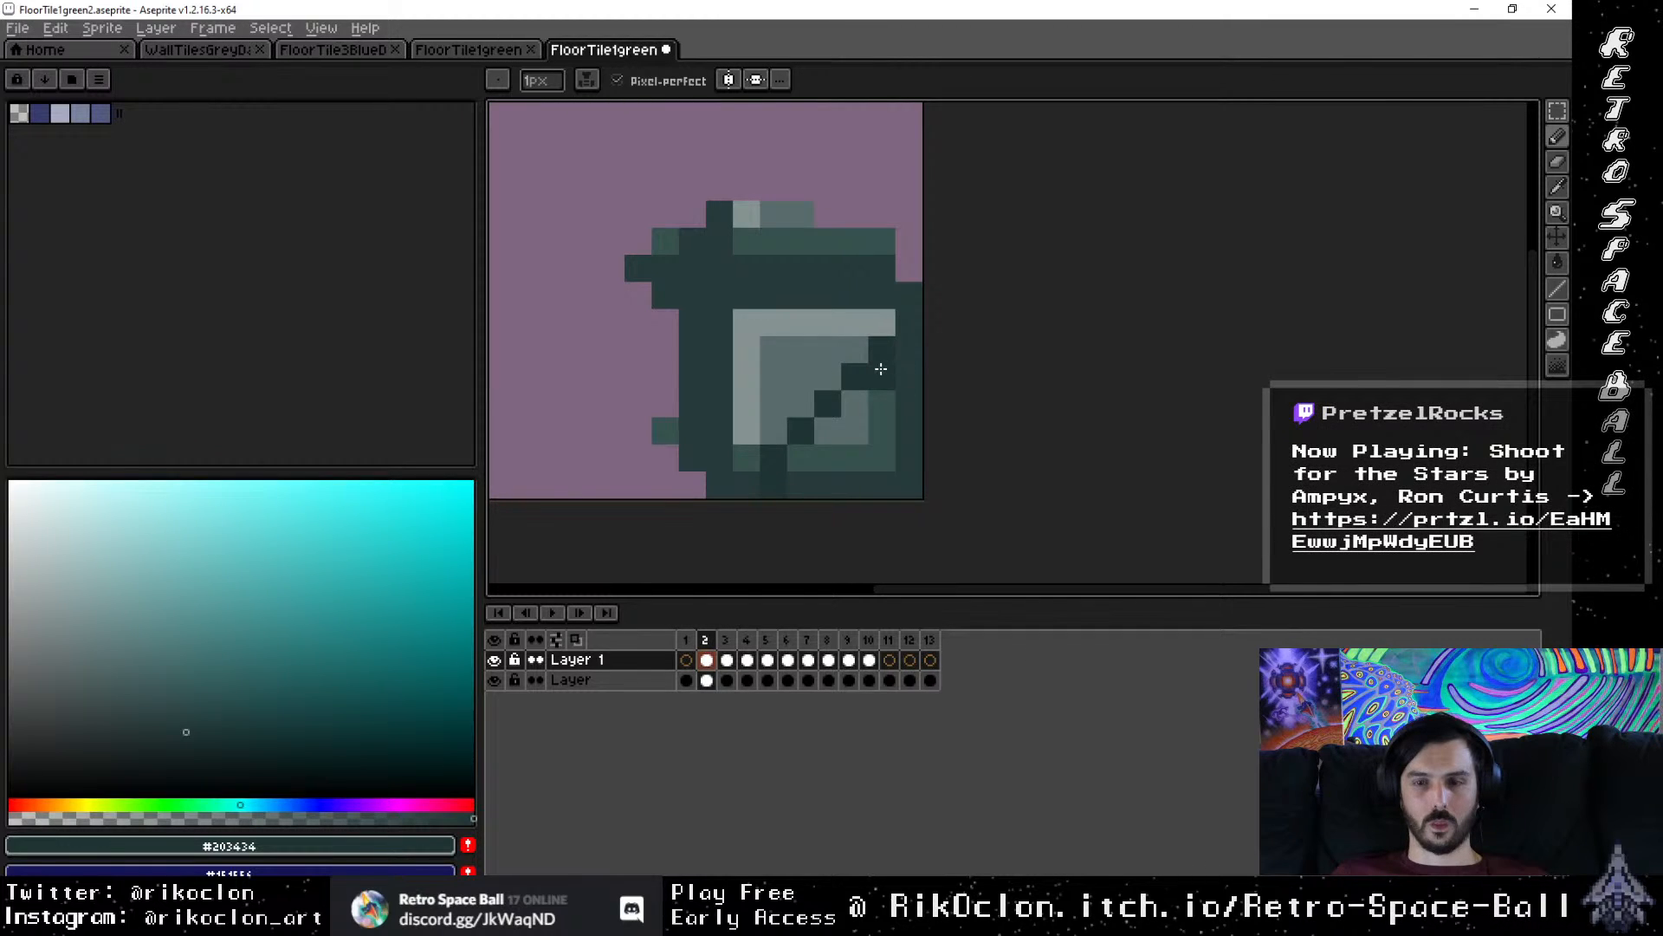
{"action": "key", "text": "ctrl+z"}
{"action": "mouse_move", "coordinate": [771, 486]}
{"action": "left_mouse_down"}
{"action": "mouse_move", "coordinate": [781, 453]}
{"action": "mouse_move", "coordinate": [862, 392]}
{"action": "mouse_move", "coordinate": [897, 389]}
{"action": "mouse_move", "coordinate": [787, 381]}
{"action": "mouse_move", "coordinate": [800, 331]}
{"action": "left_mouse_up"}
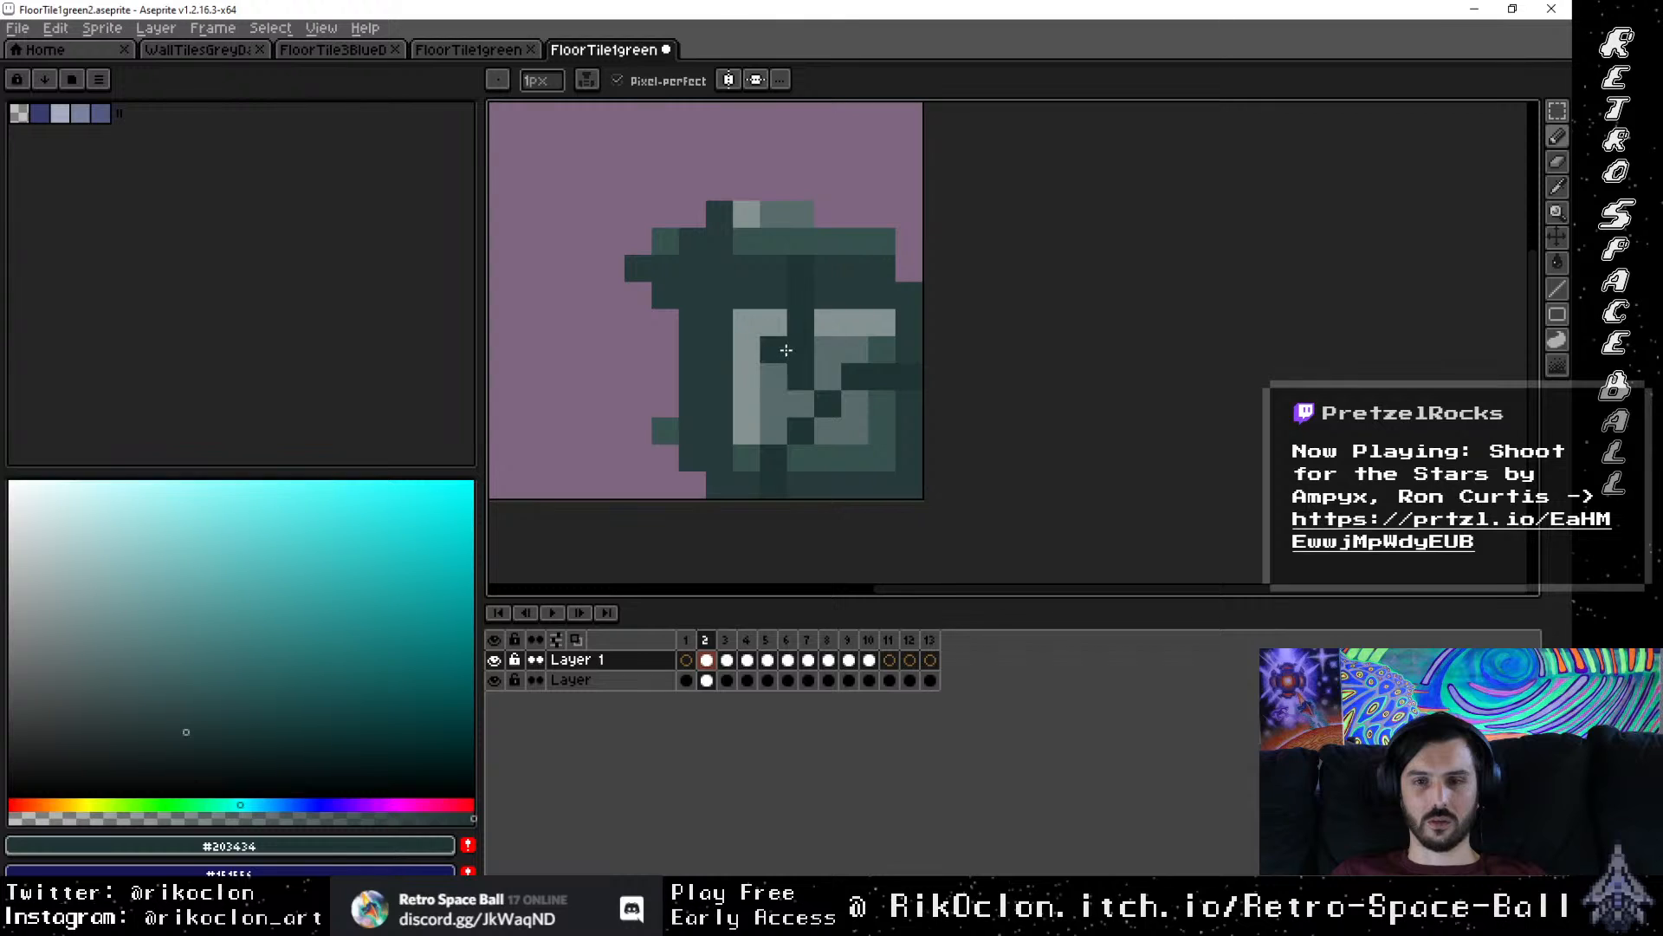
{"action": "left_click_drag", "start_coordinate": [786, 350], "coordinate": [748, 324]}
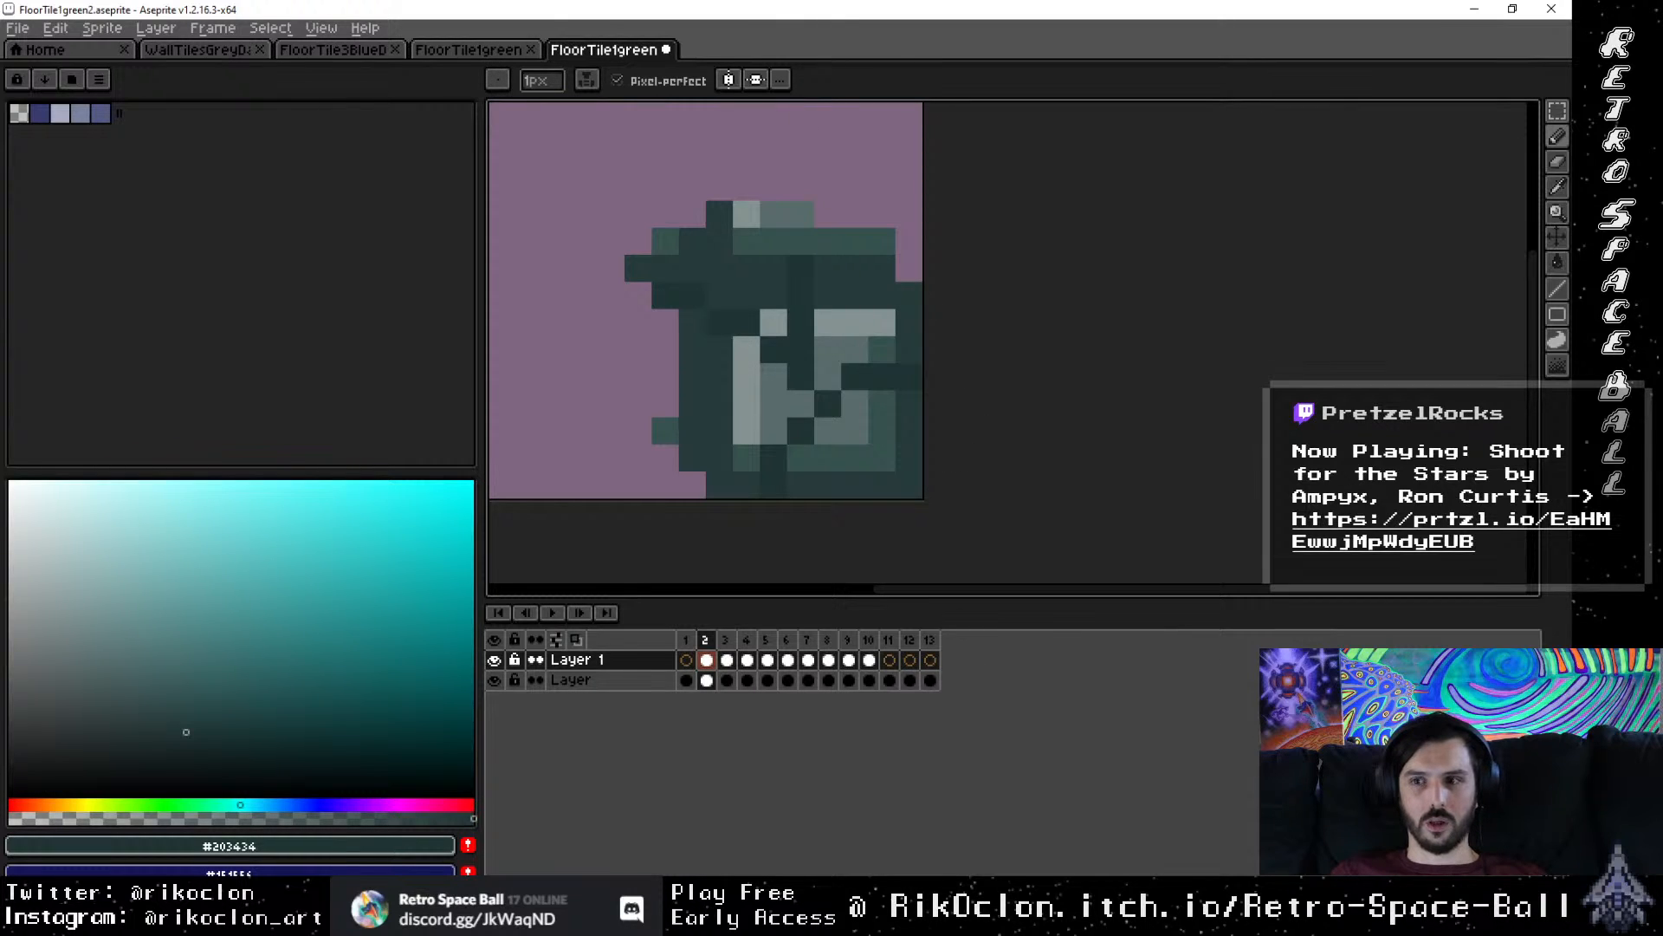
{"action": "key", "text": "alt+Tab"}
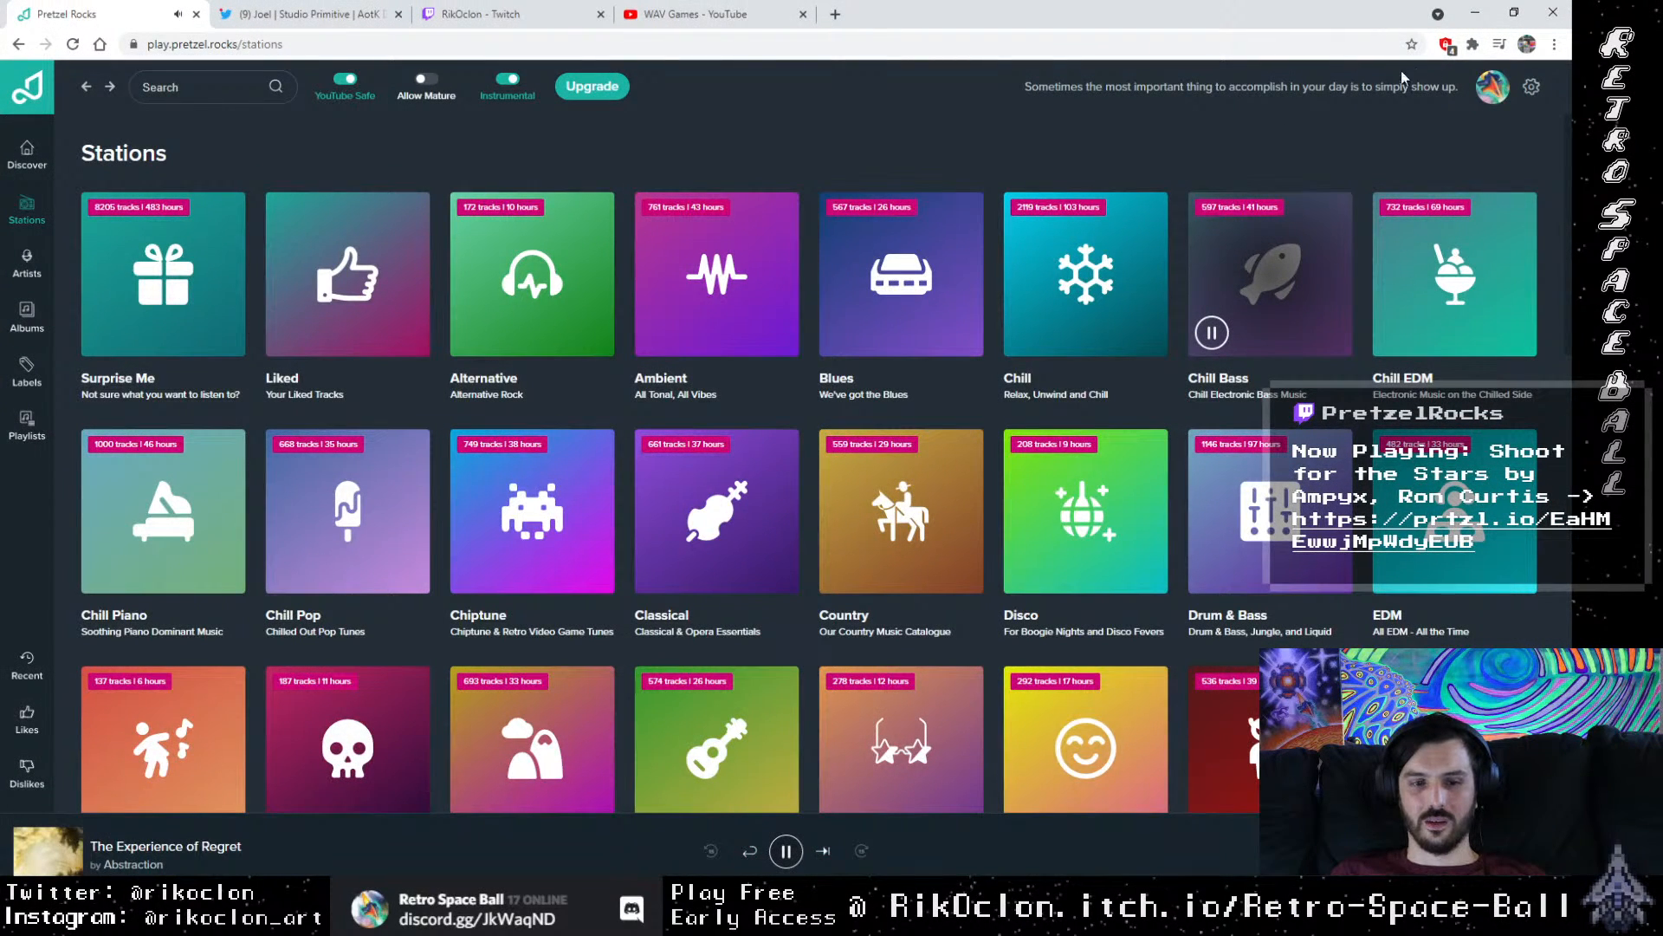
{"action": "left_click", "coordinate": [1474, 12]}
Step: Extend the vertical dark crack up through the remnant above the lower-right block in frame 2
{"action": "left_click_drag", "start_coordinate": [891, 439], "coordinate": [831, 484]}
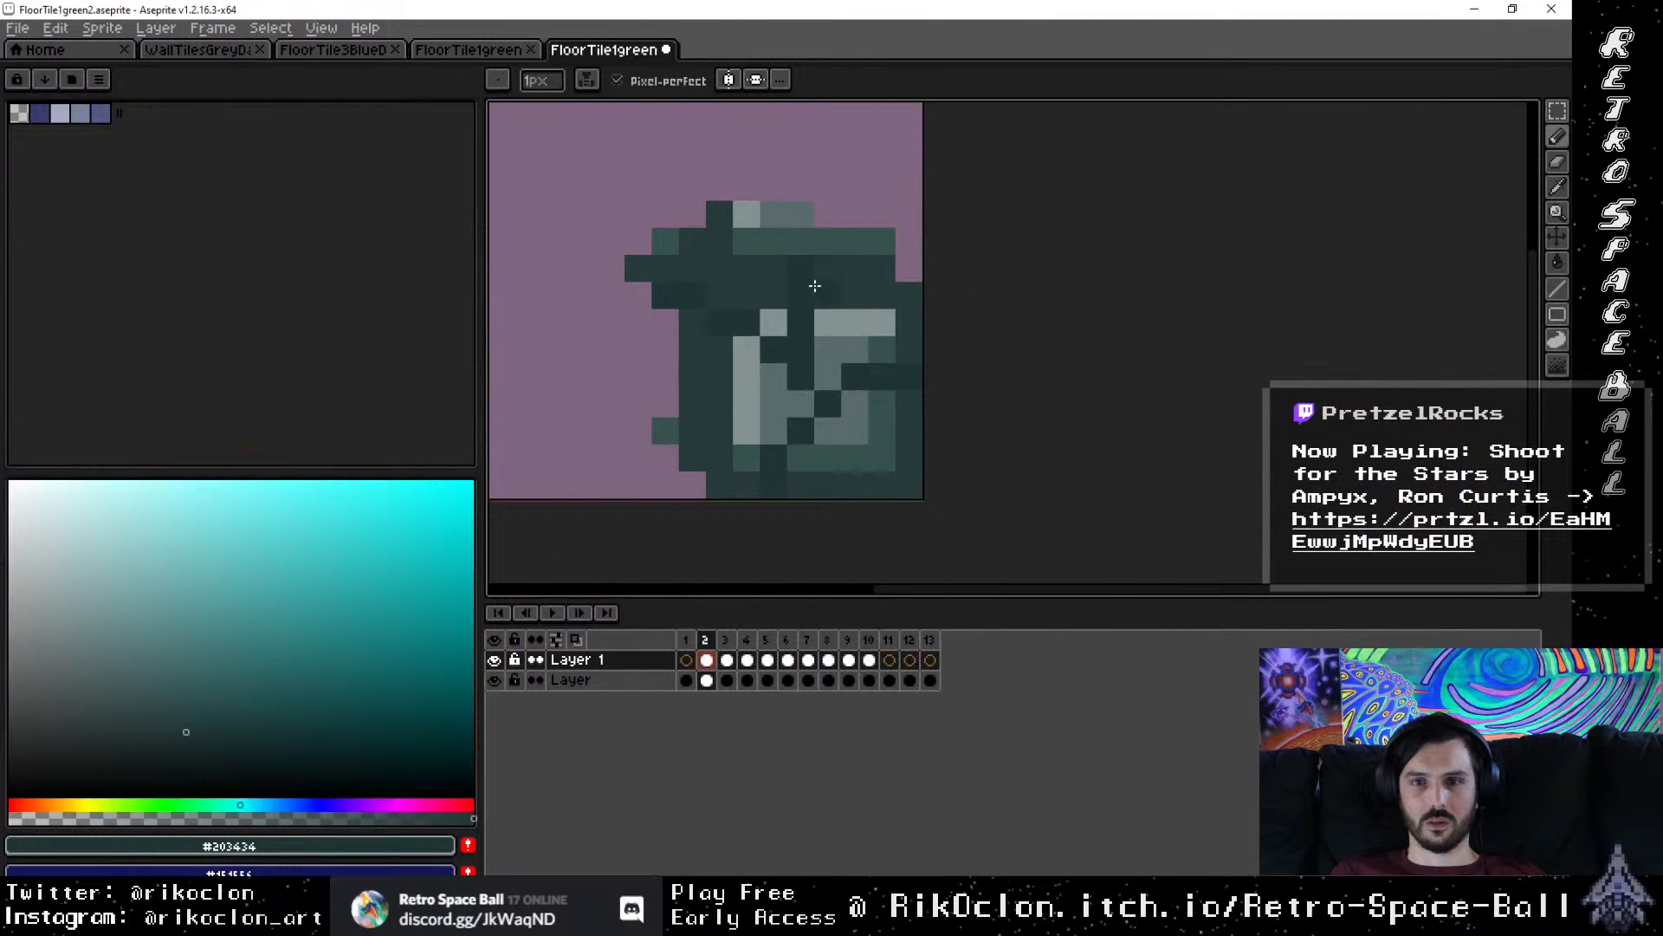
{"action": "left_click_drag", "start_coordinate": [803, 245], "coordinate": [805, 208]}
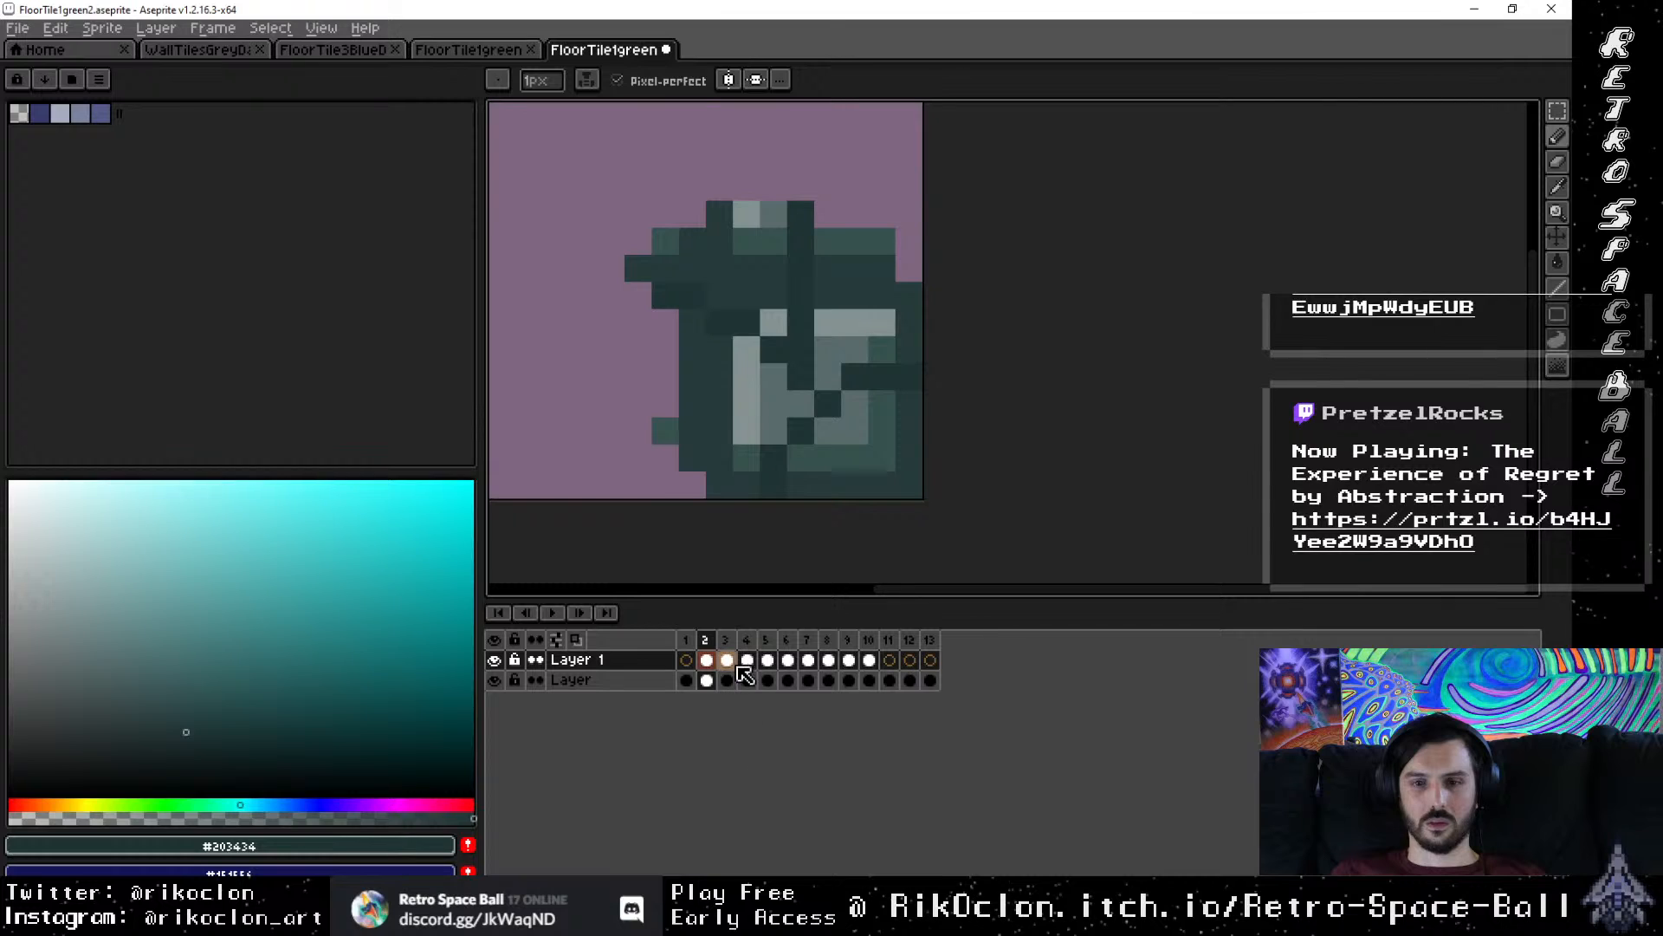
Step: Sample #5c7573 from frame 3 and recolour the crack pixels crossing the block's light upper edge in frame 2
{"action": "left_click", "coordinate": [726, 641]}
{"action": "key", "text": "i"}
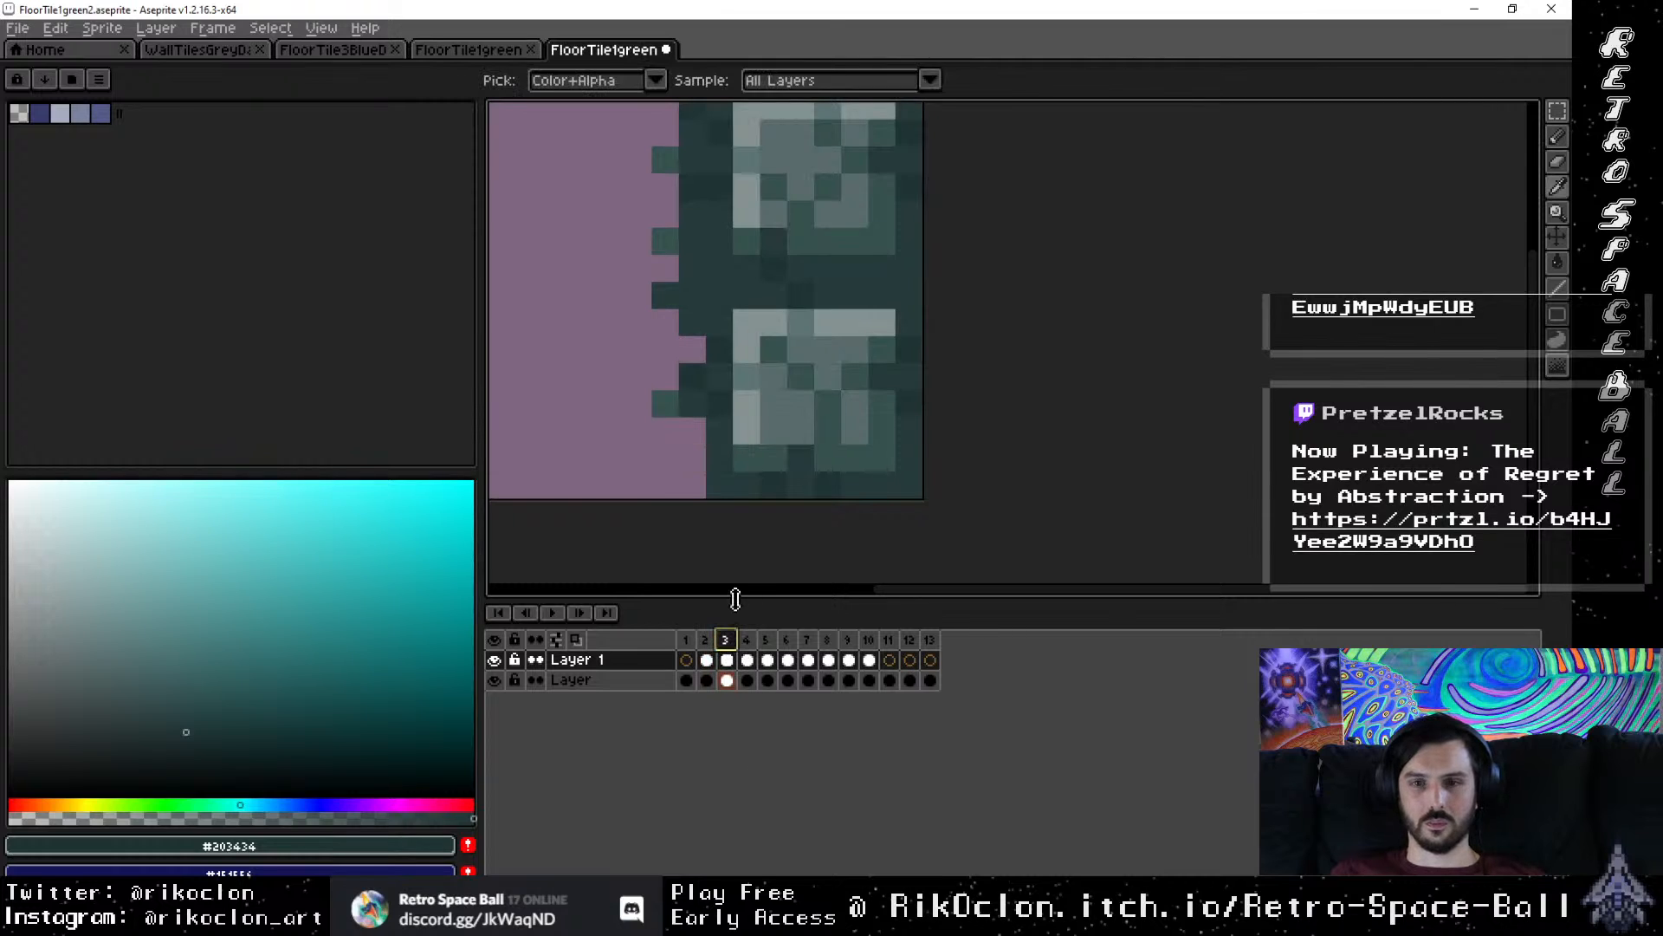
{"action": "left_click", "coordinate": [762, 362]}
{"action": "key", "text": "b"}
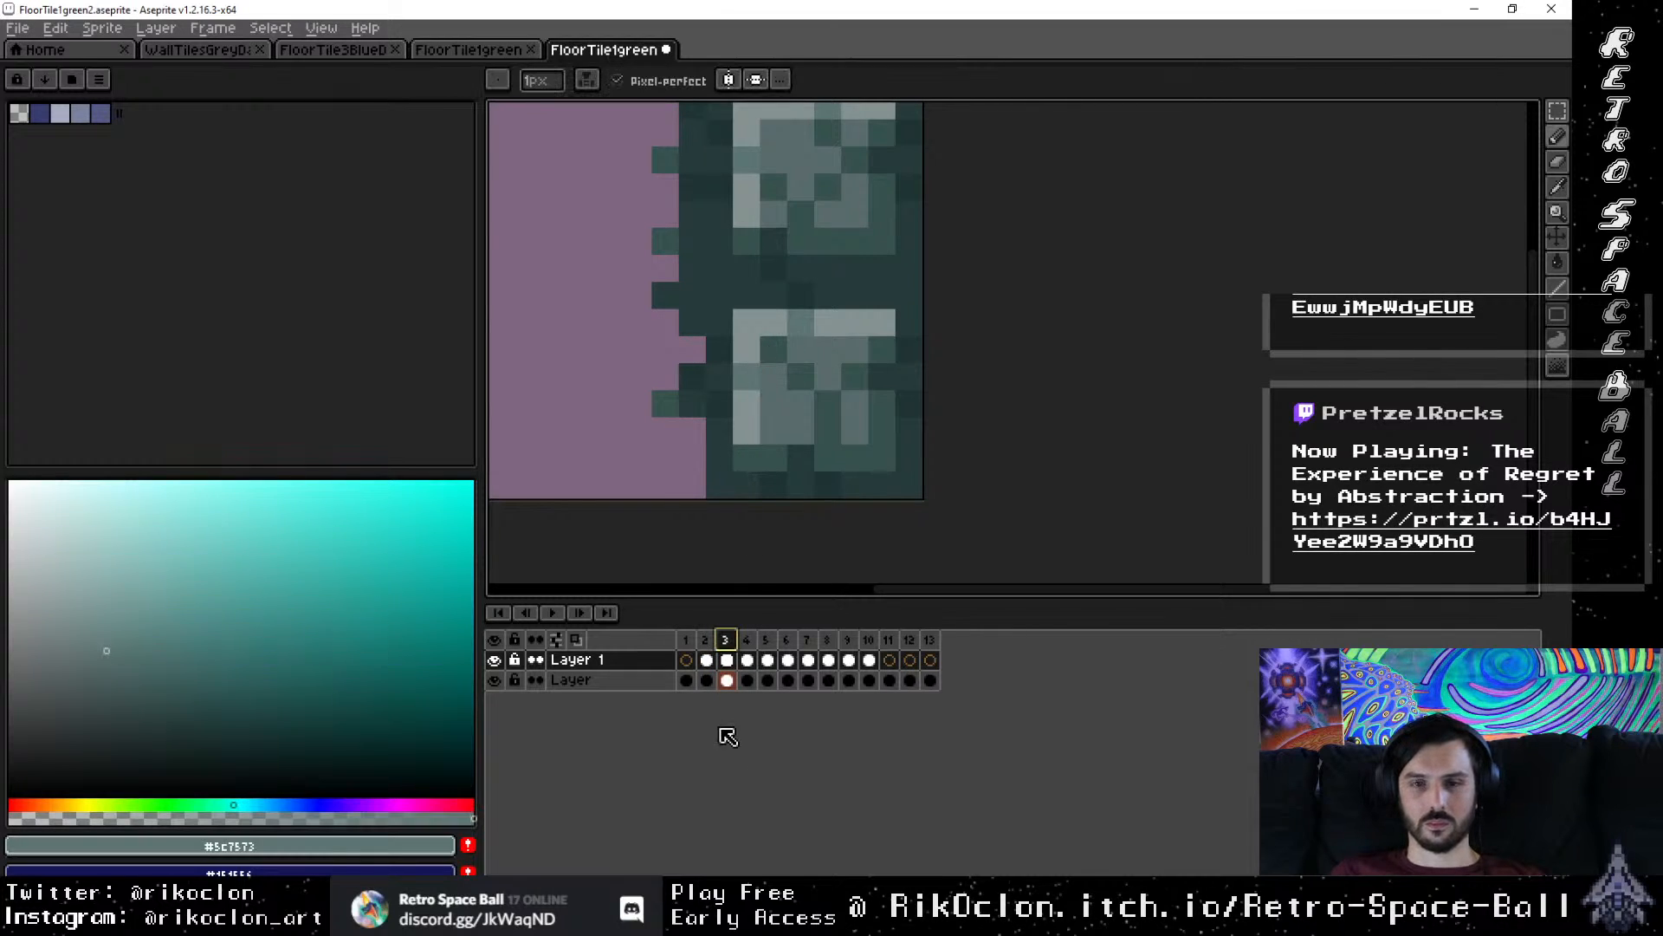
{"action": "left_click", "coordinate": [705, 641]}
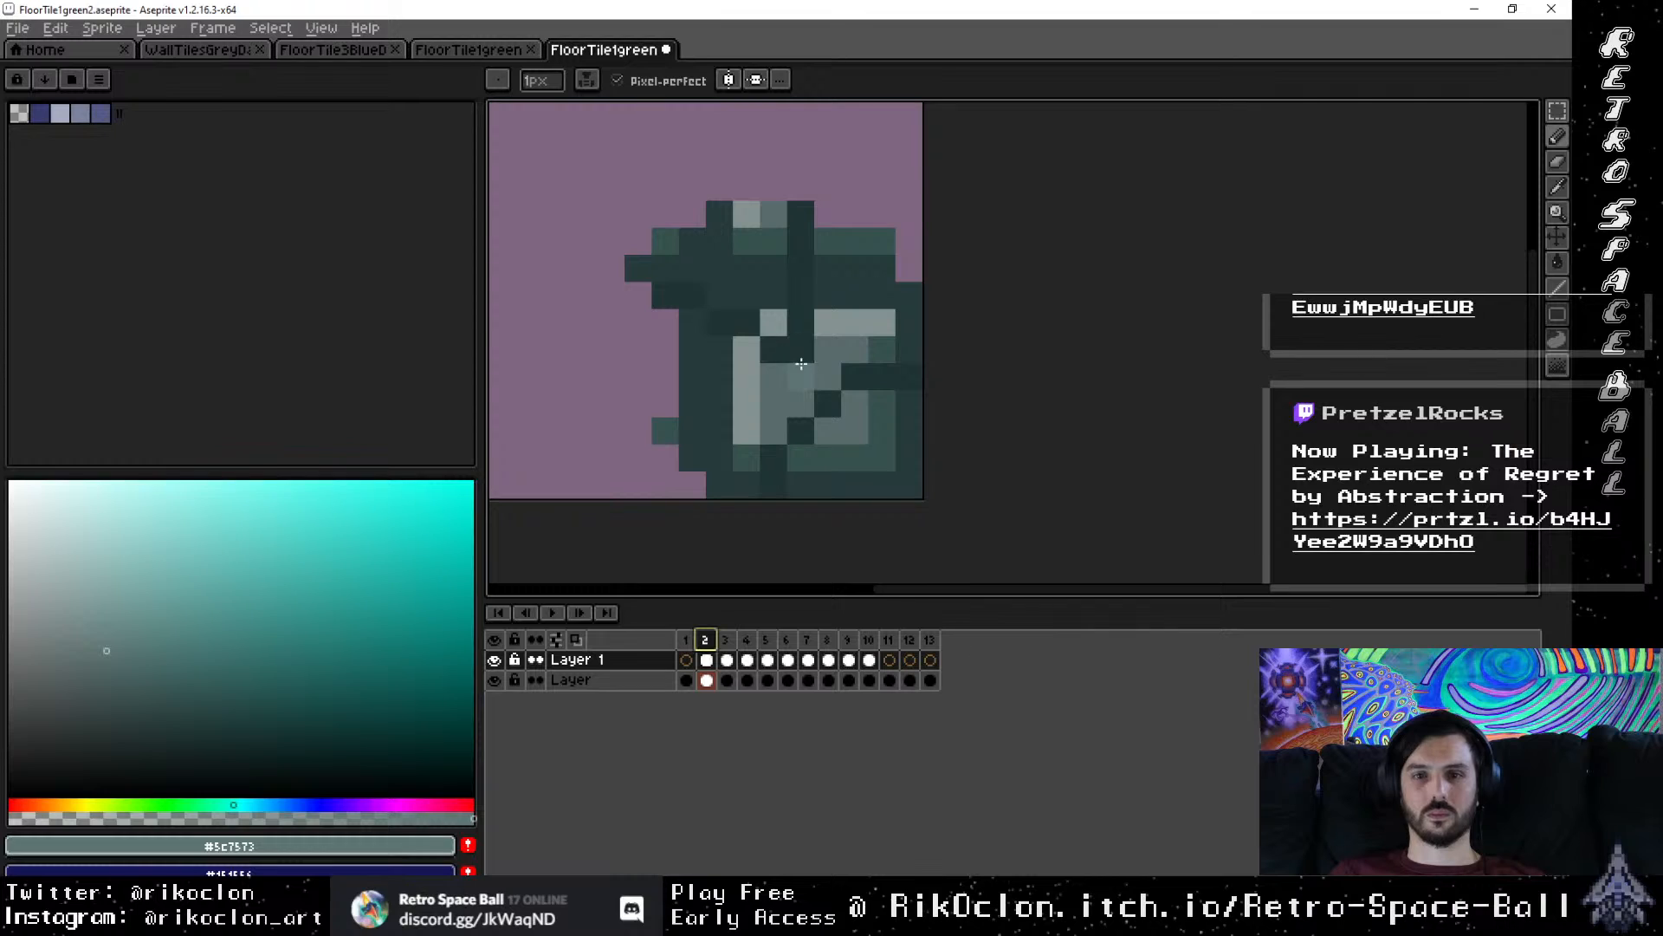
{"action": "left_click", "coordinate": [747, 324]}
{"action": "left_click", "coordinate": [800, 323]}
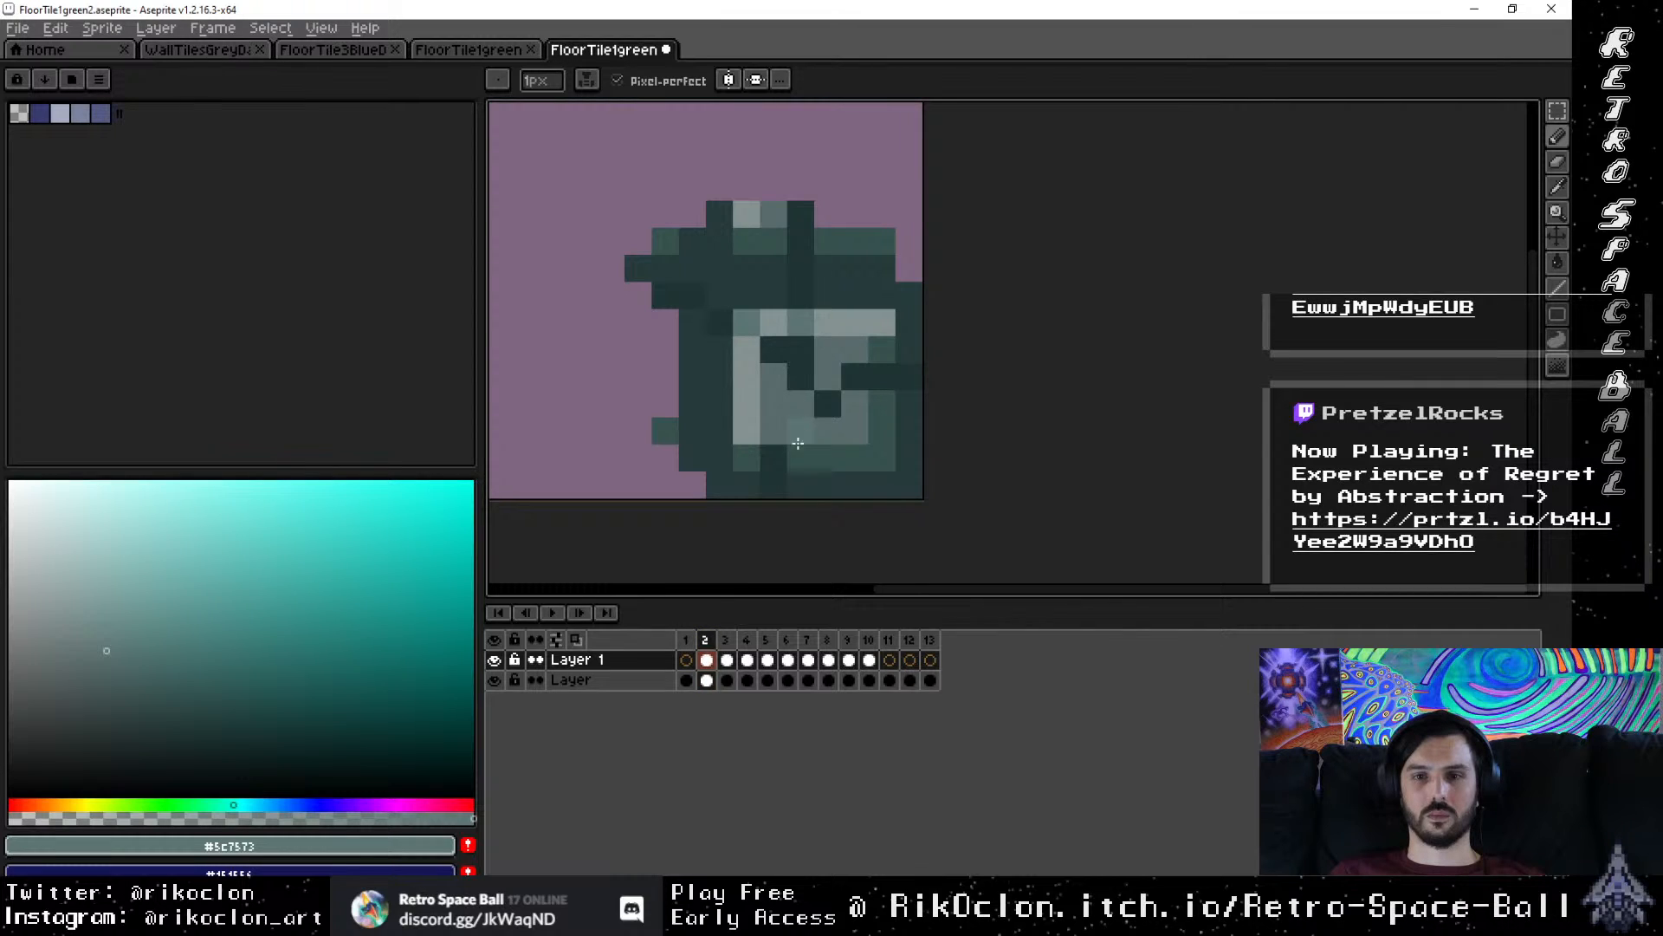
Step: Sample #37524e from frame 3 and recolour the crack pixels on the block's face and the upper remnant in frame 2
{"action": "left_click", "coordinate": [737, 646]}
{"action": "key", "text": "i"}
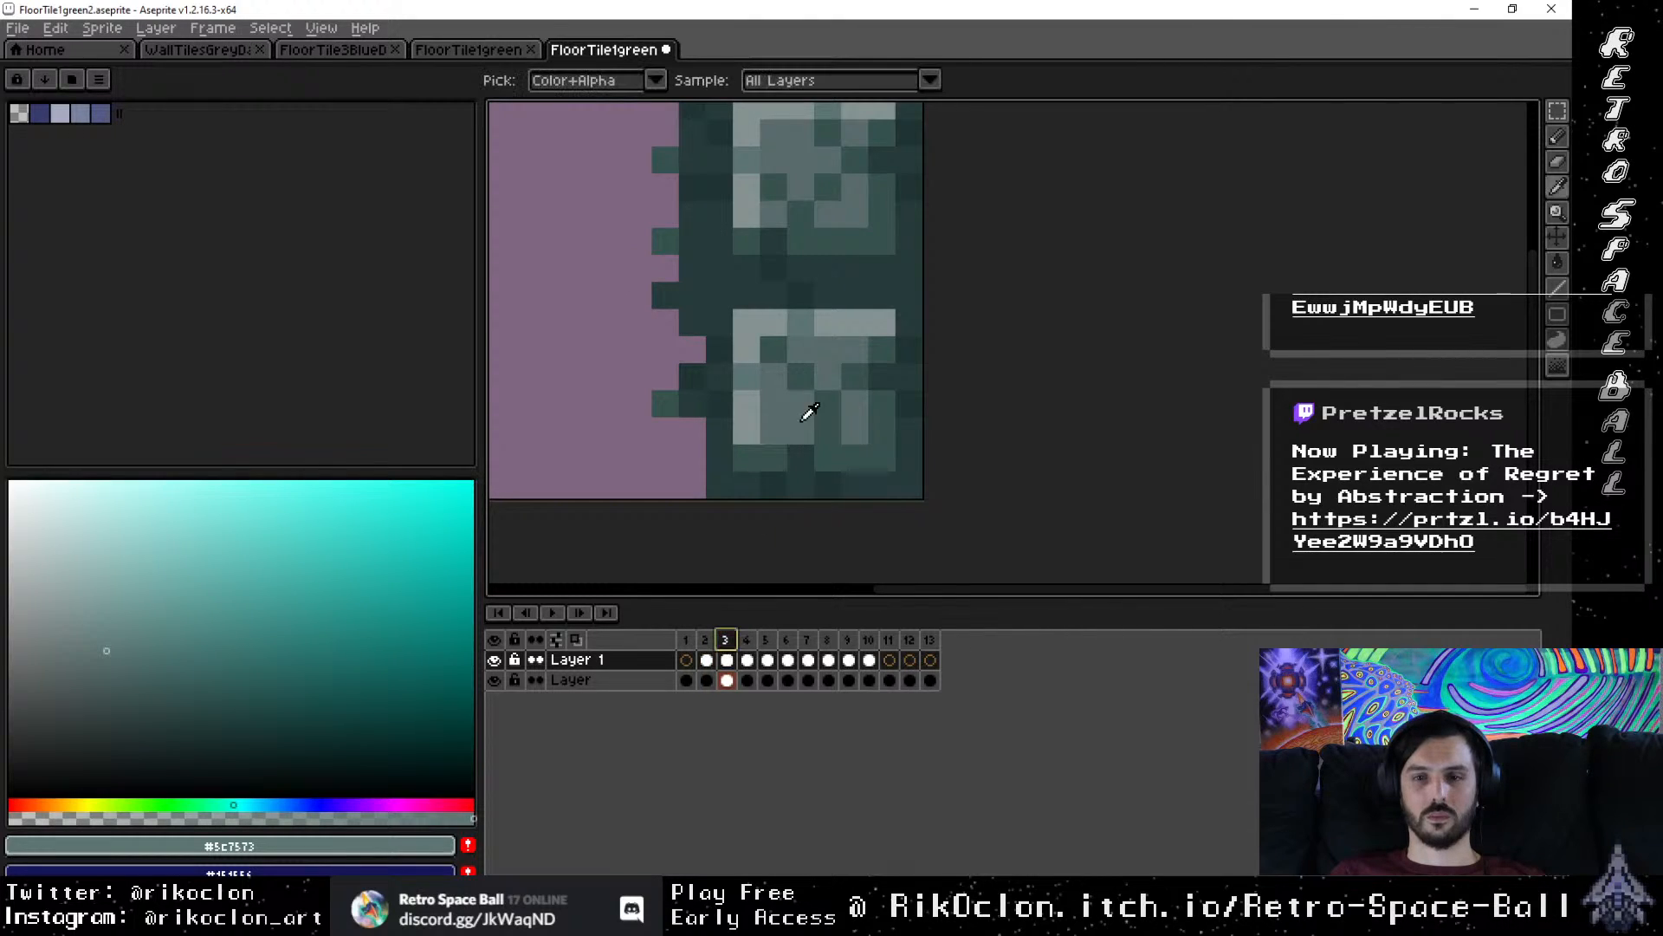
{"action": "left_click", "coordinate": [835, 401]}
{"action": "left_click", "coordinate": [709, 640]}
{"action": "key", "text": "b"}
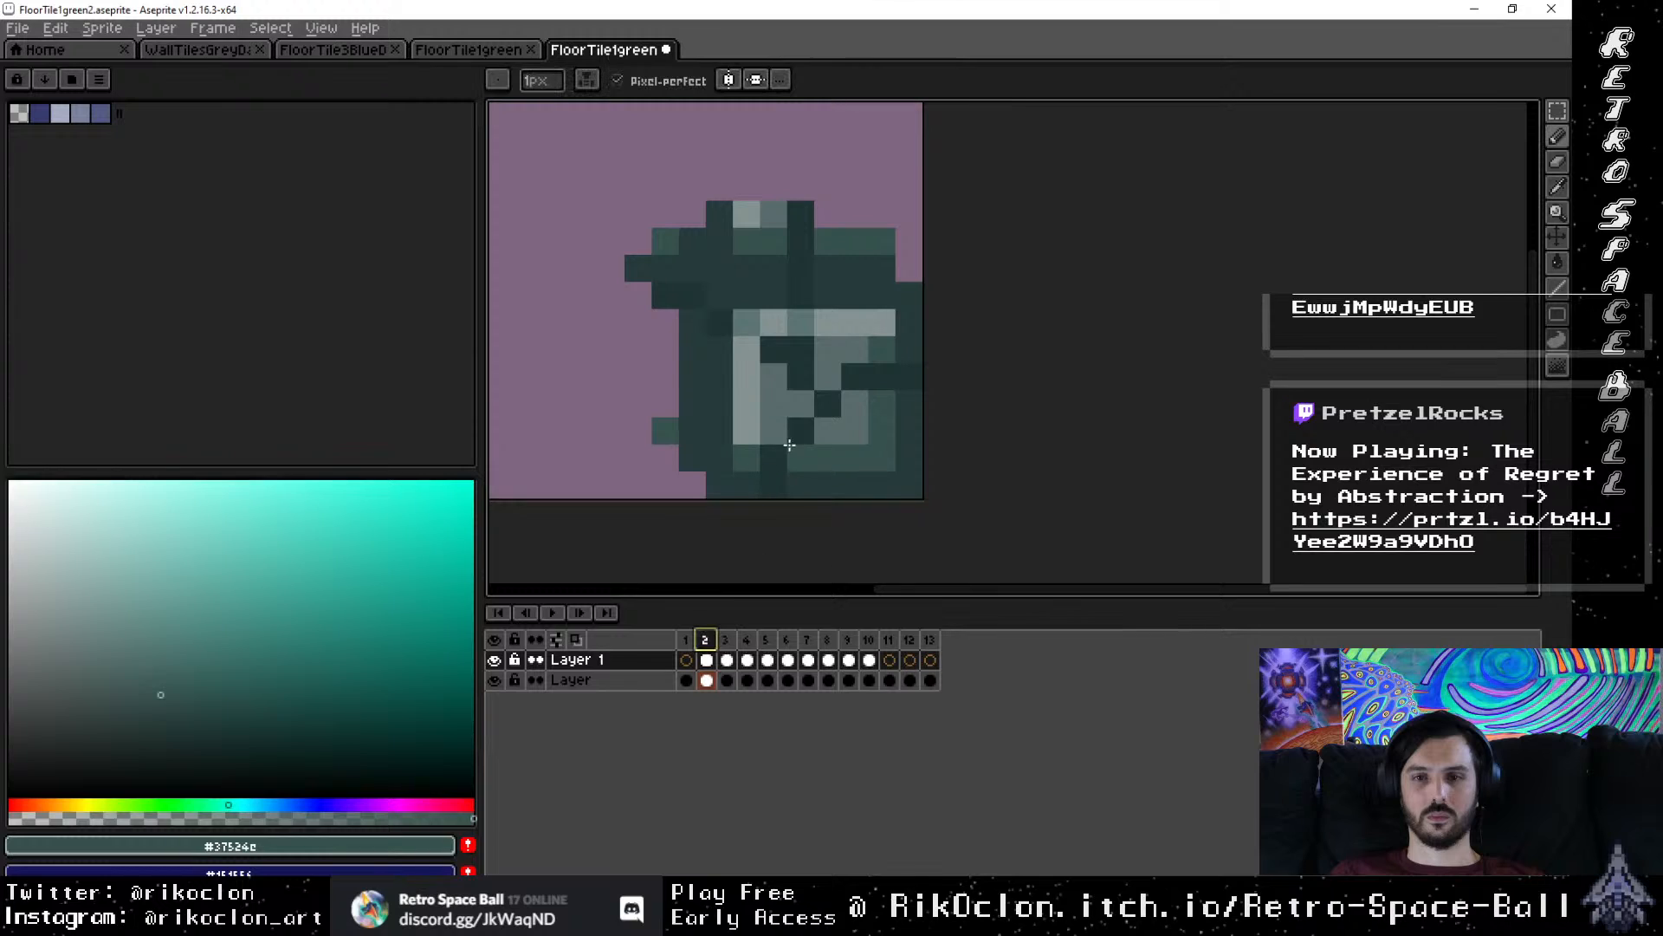
{"action": "left_click", "coordinate": [805, 441]}
{"action": "left_click", "coordinate": [828, 410]}
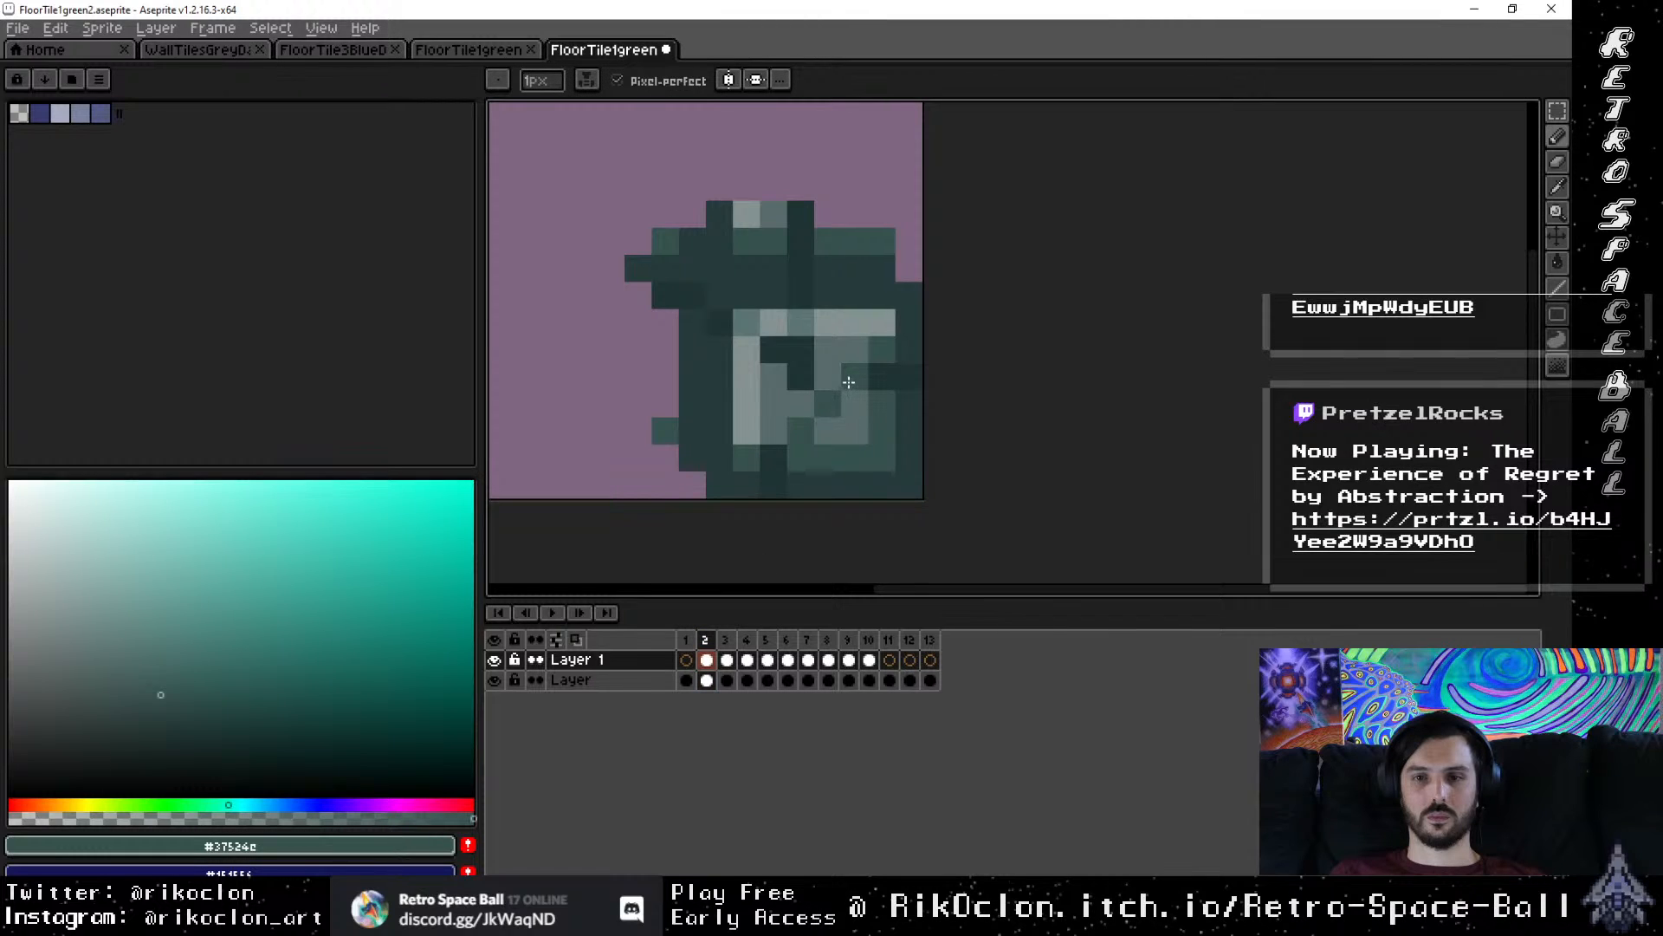
{"action": "left_click", "coordinate": [800, 343]}
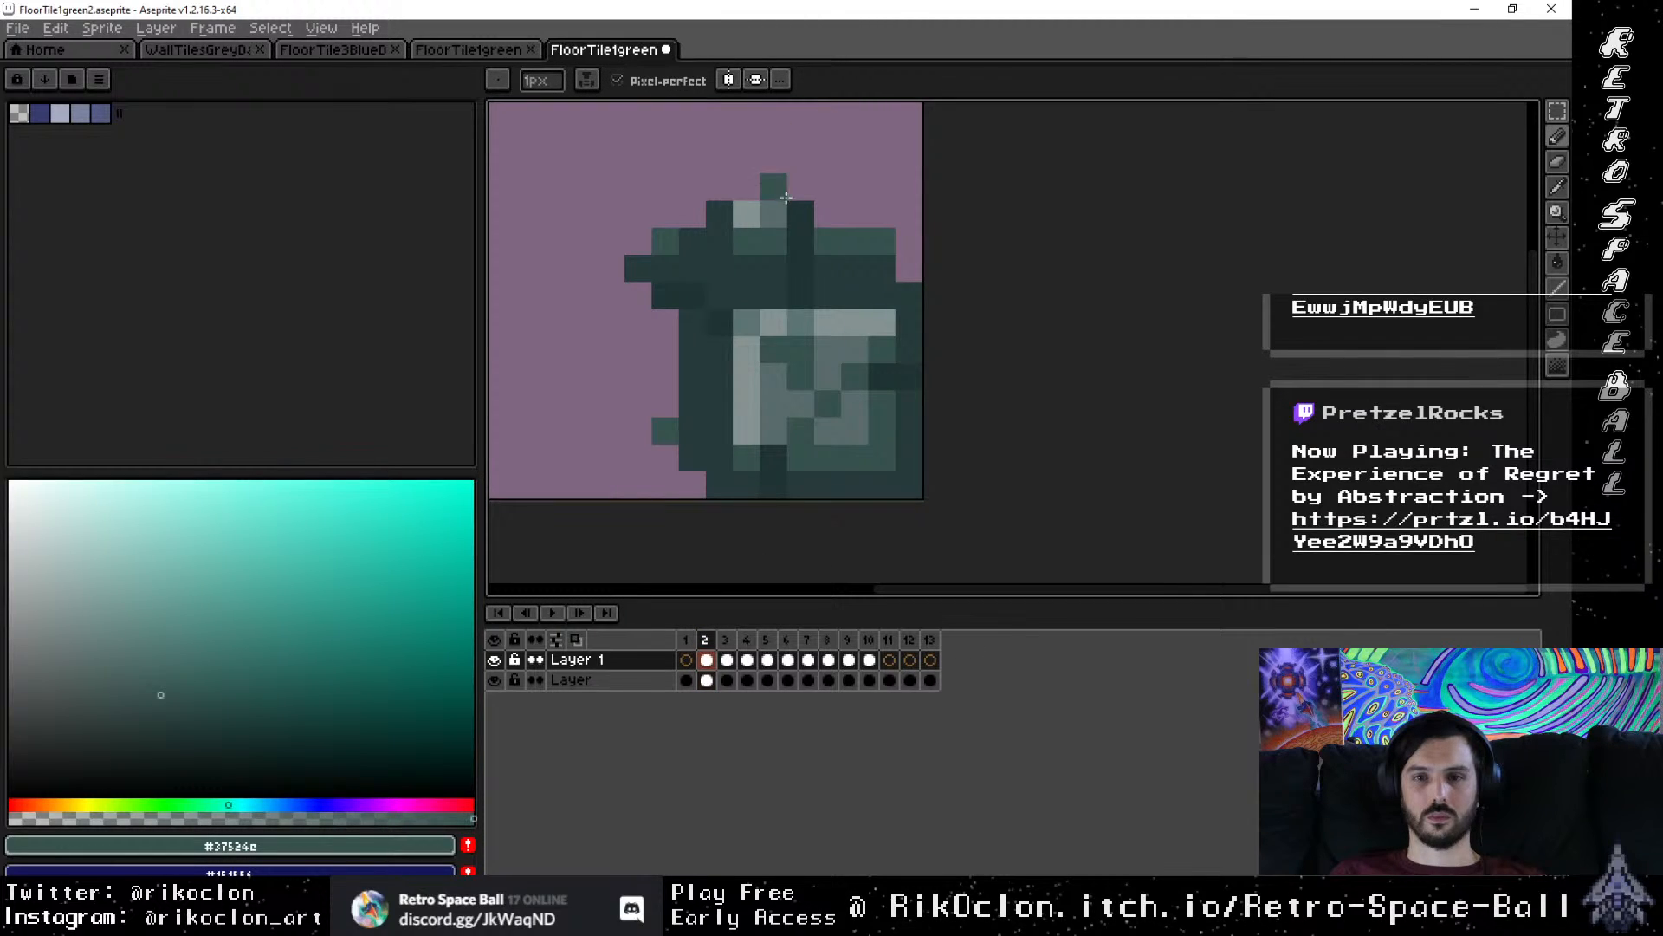
Step: Sample #263b3b from frame 3 and recolour the crack pixels crossing the block's shaded edges in frame 2
{"action": "left_click", "coordinate": [726, 640]}
{"action": "key", "text": "alt"}
{"action": "left_click", "coordinate": [814, 444], "text": "alt"}
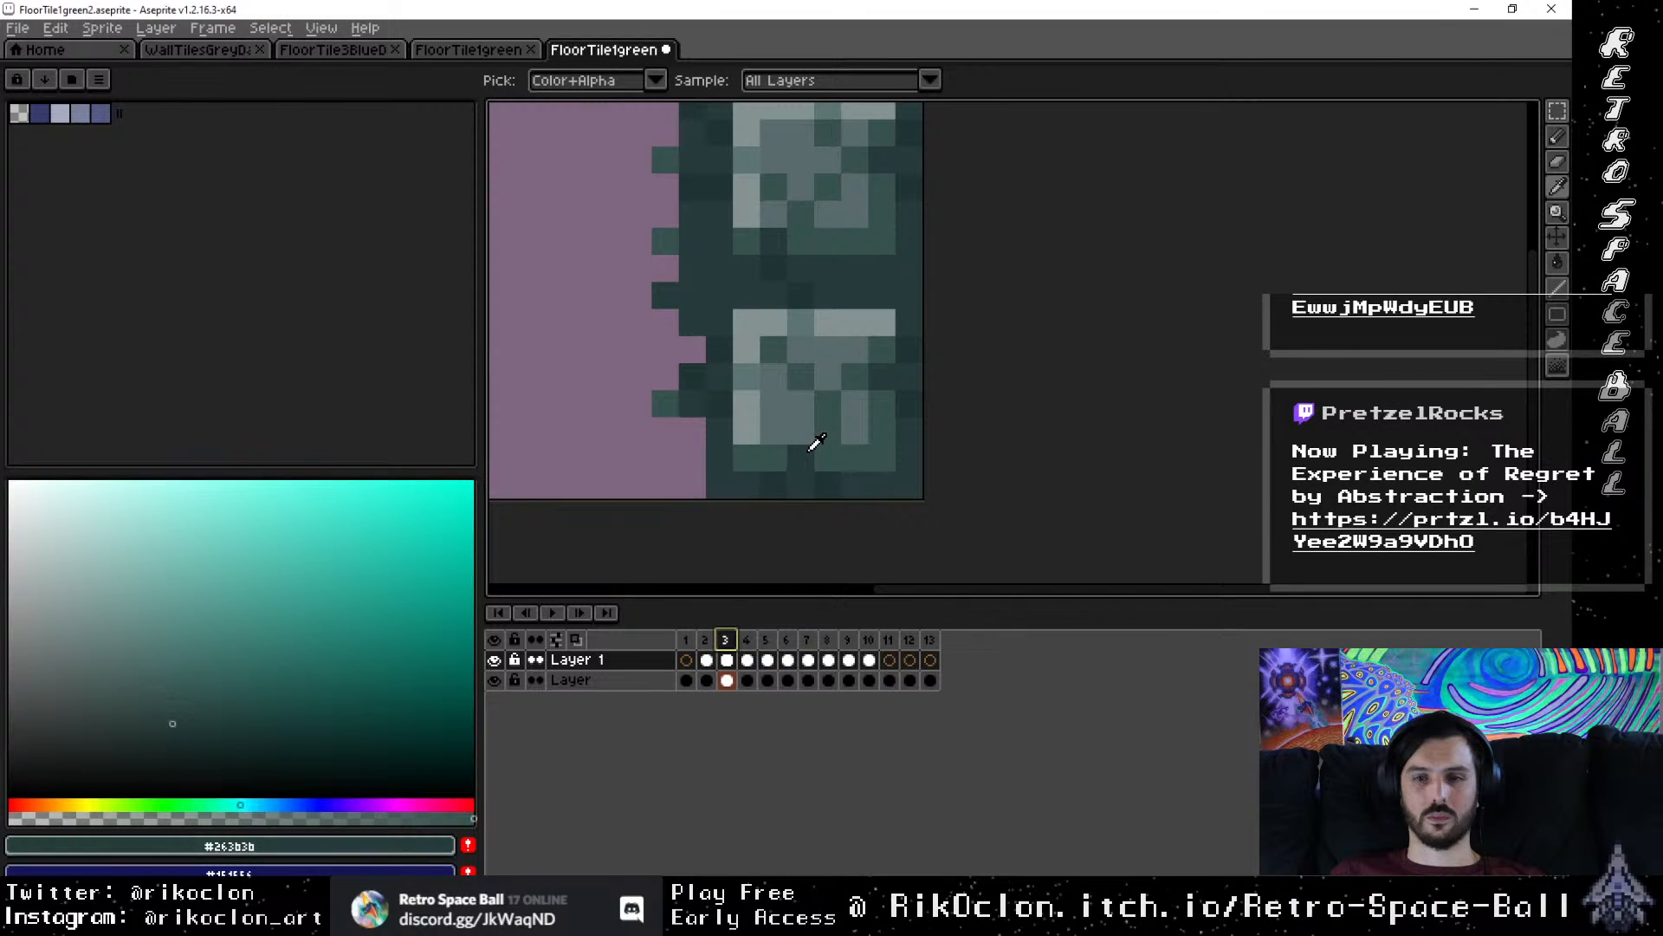
{"action": "left_click", "coordinate": [705, 640]}
{"action": "key", "text": "Up"}
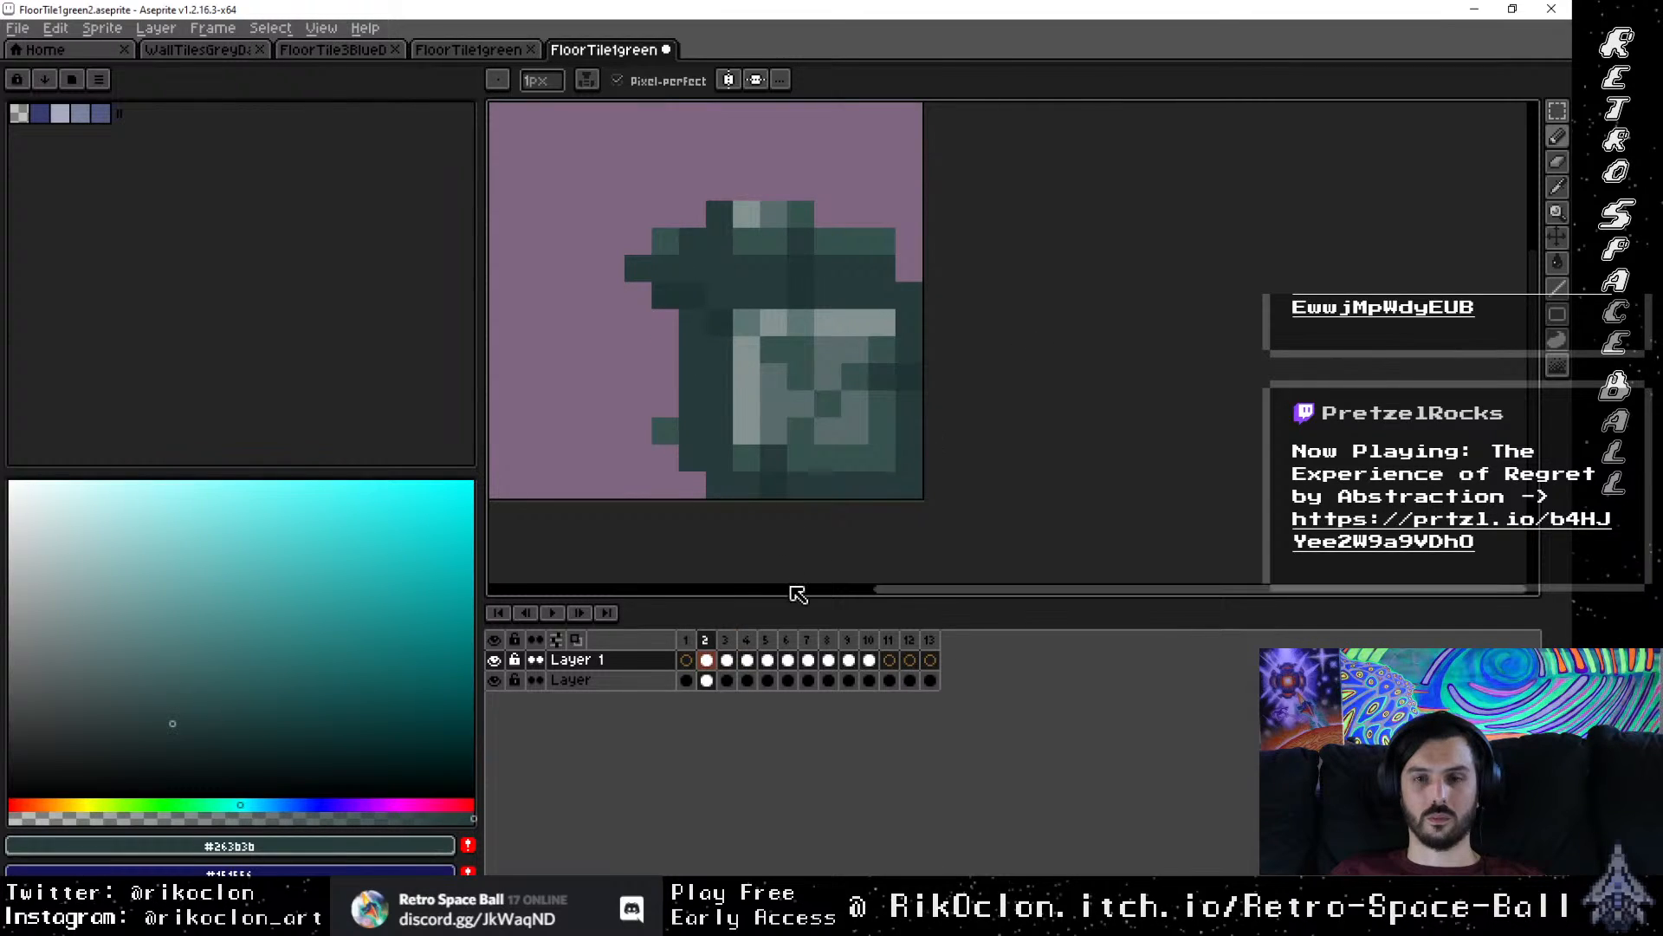
{"action": "left_click", "coordinate": [708, 644]}
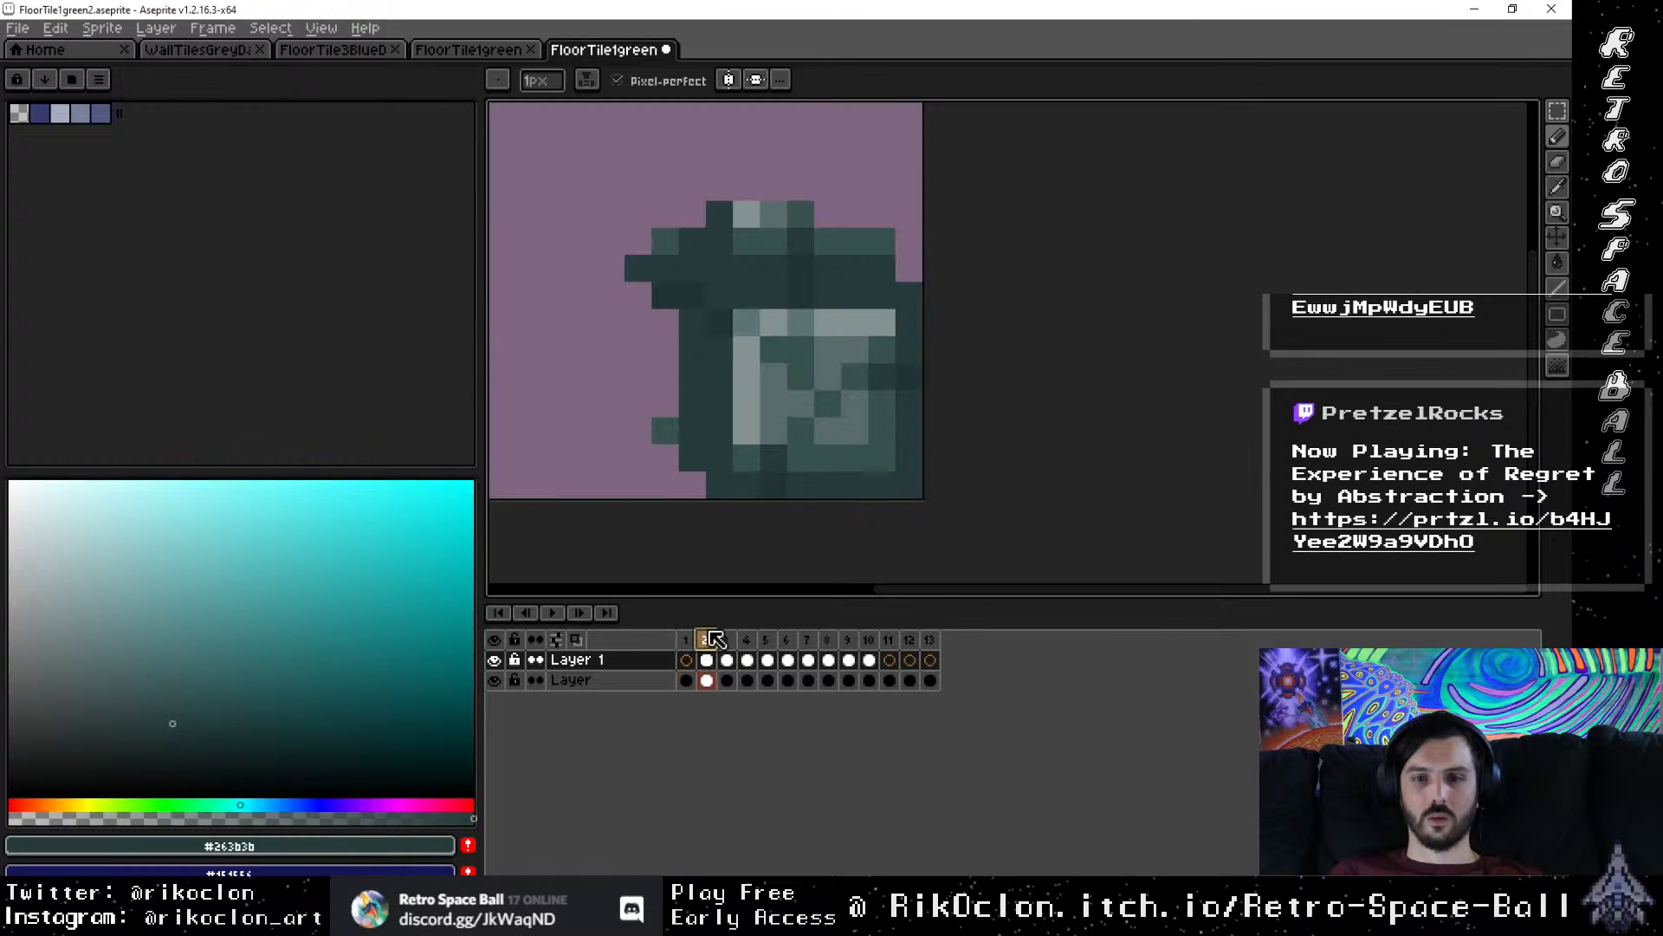
Step: Play the tile animation at x0.25 speed to review every frame
{"action": "scroll", "coordinate": [844, 430], "scroll_direction": "down", "scroll_amount": 3}
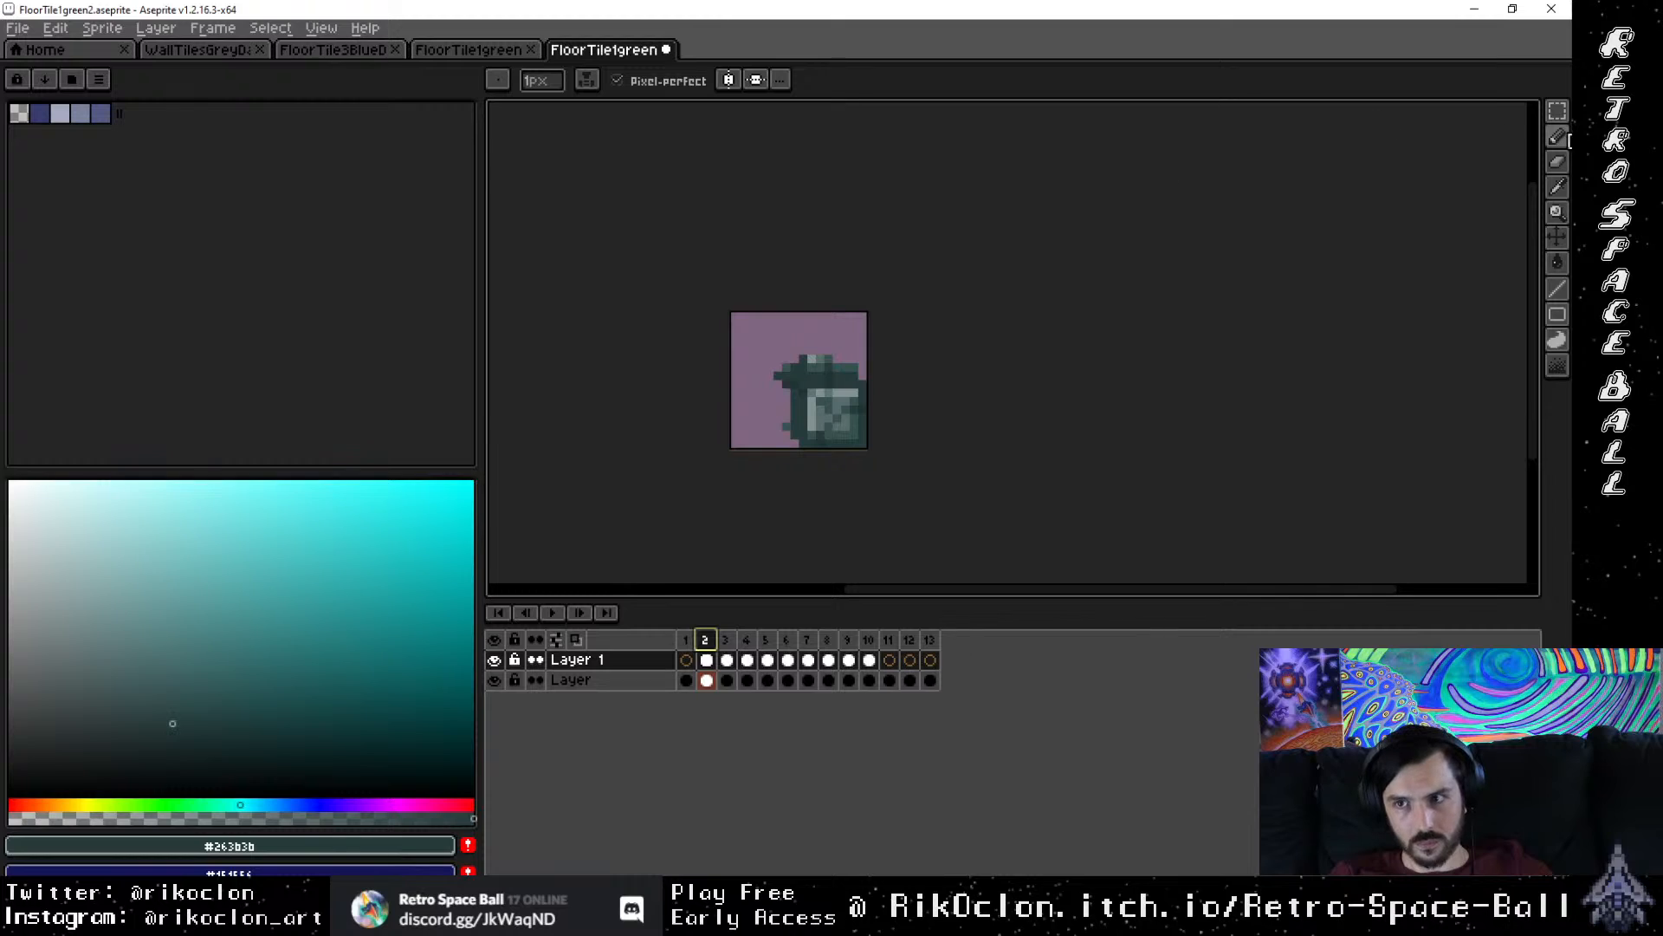
{"action": "mouse_move", "coordinate": [1598, 130]}
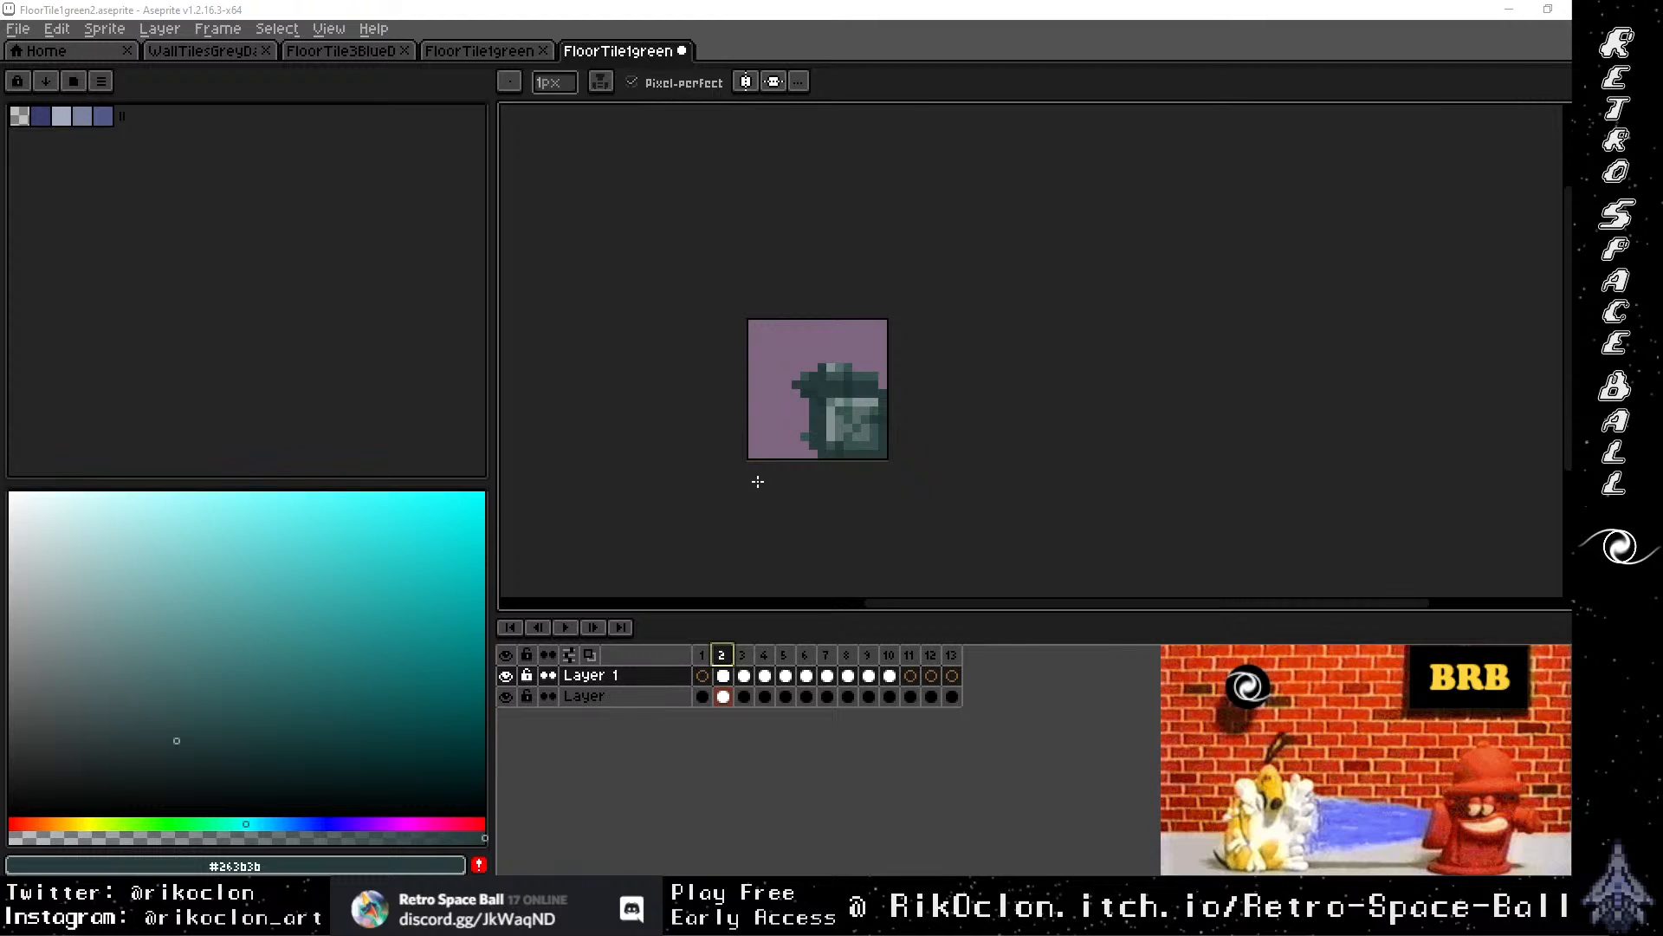
{"action": "scroll", "coordinate": [834, 401], "scroll_direction": "up", "scroll_amount": 5}
{"action": "left_click_drag", "start_coordinate": [822, 426], "coordinate": [838, 449]}
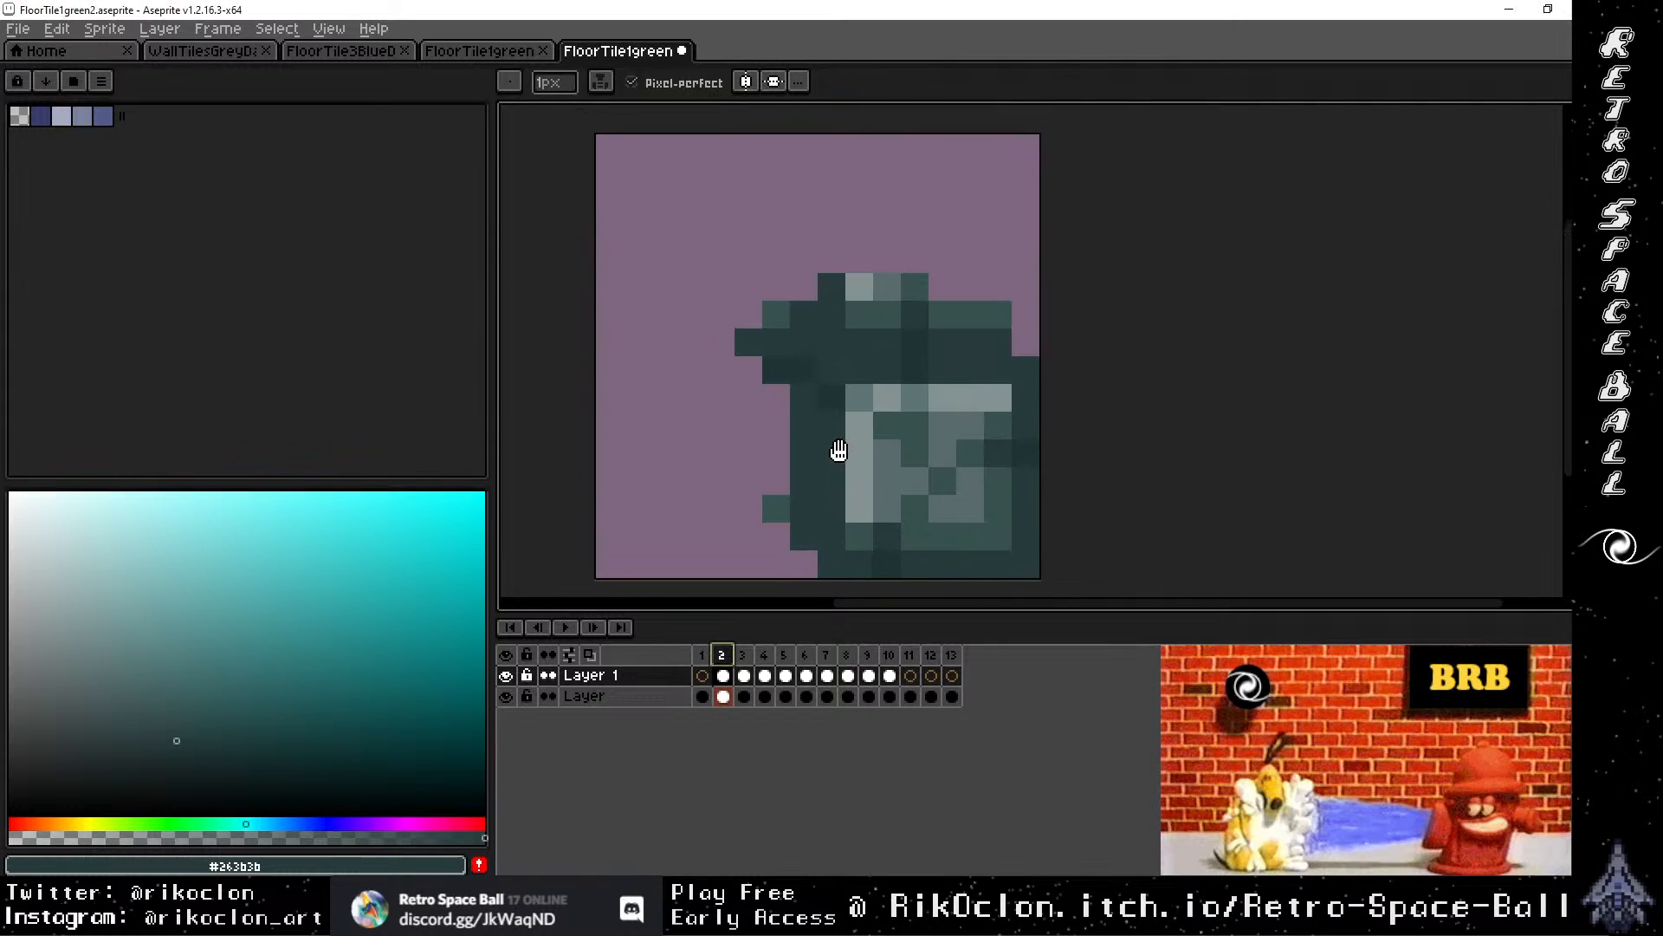
{"action": "scroll", "coordinate": [839, 450], "scroll_direction": "down", "scroll_amount": 1}
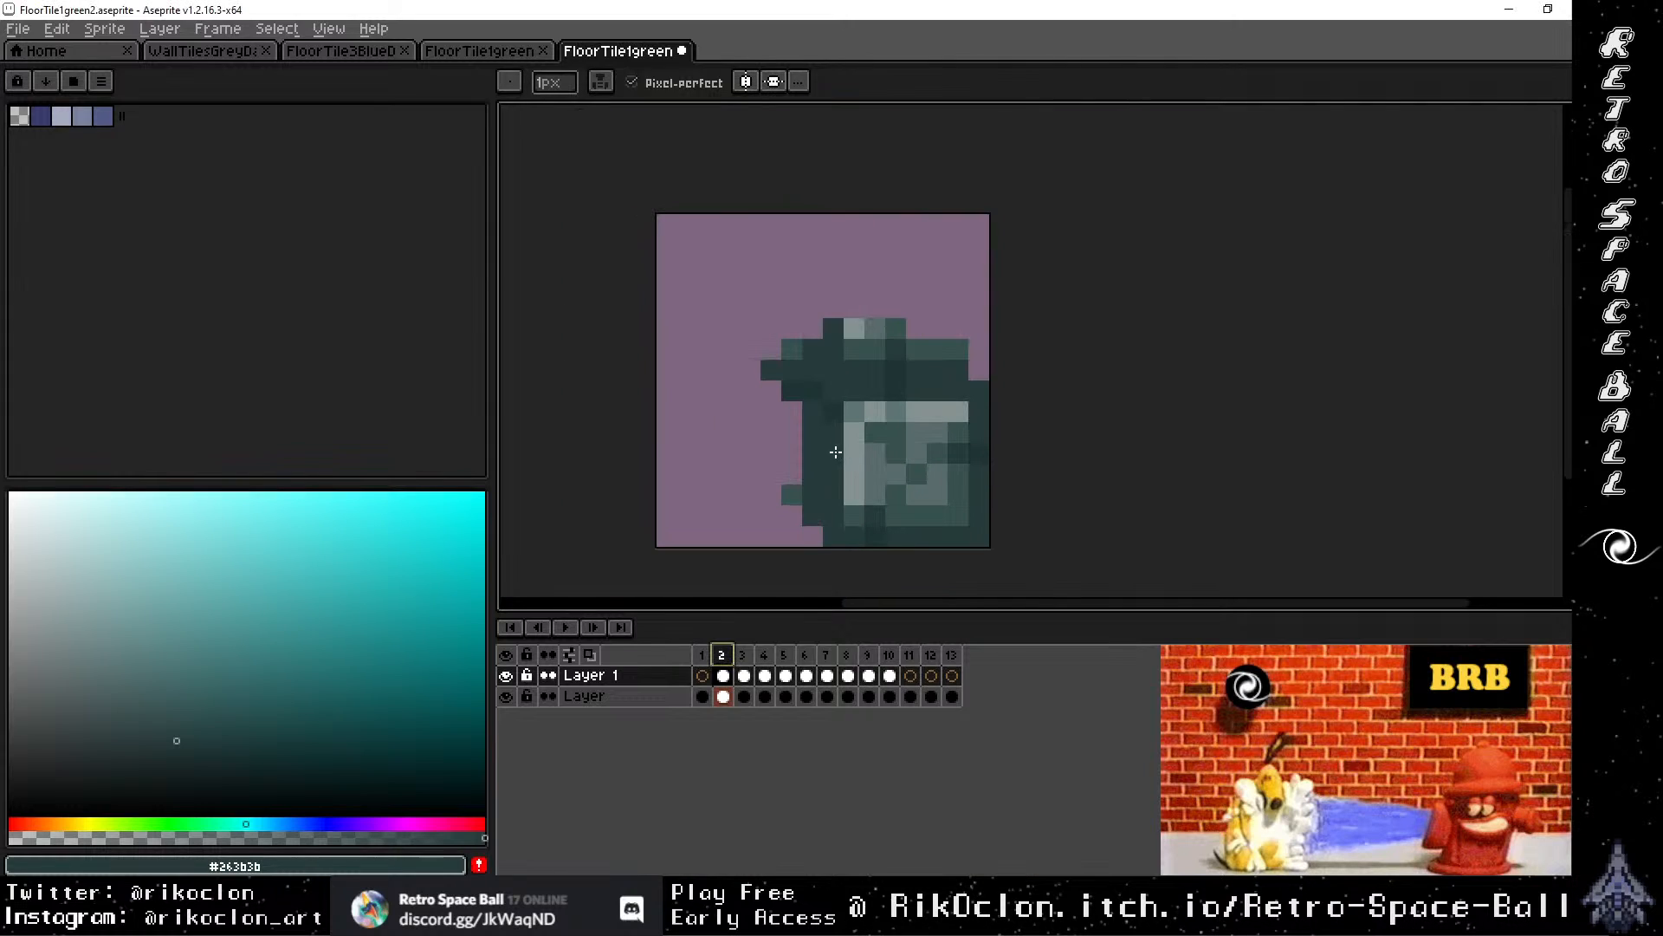
{"action": "left_click", "coordinate": [563, 641]}
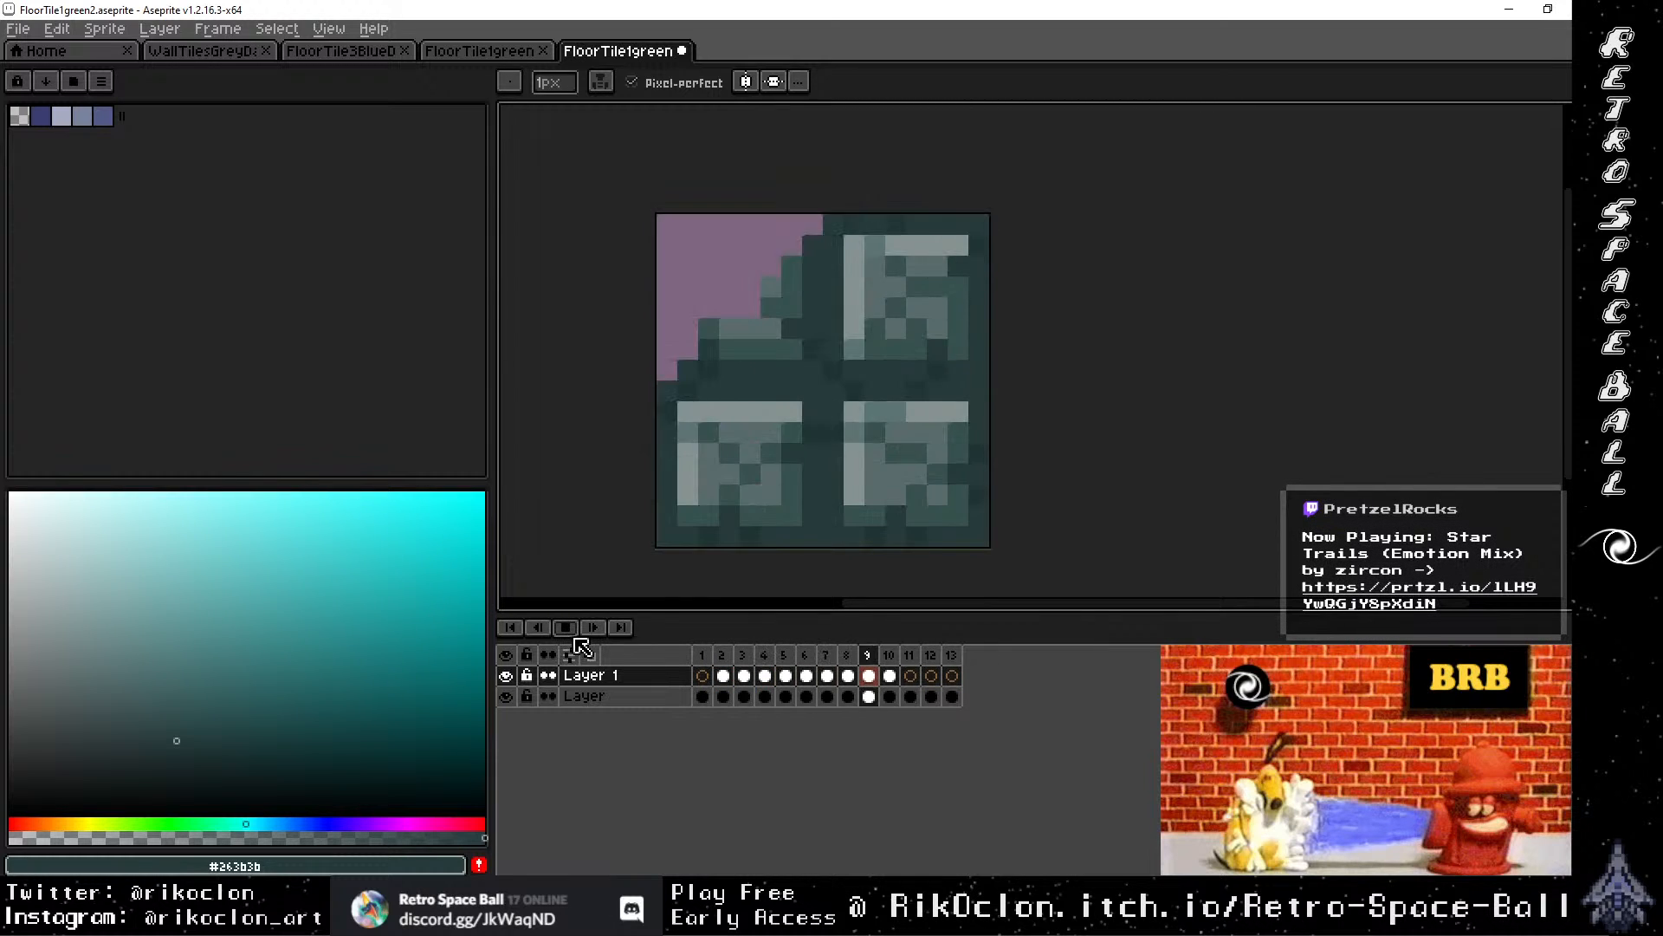
{"action": "right_click", "coordinate": [576, 639]}
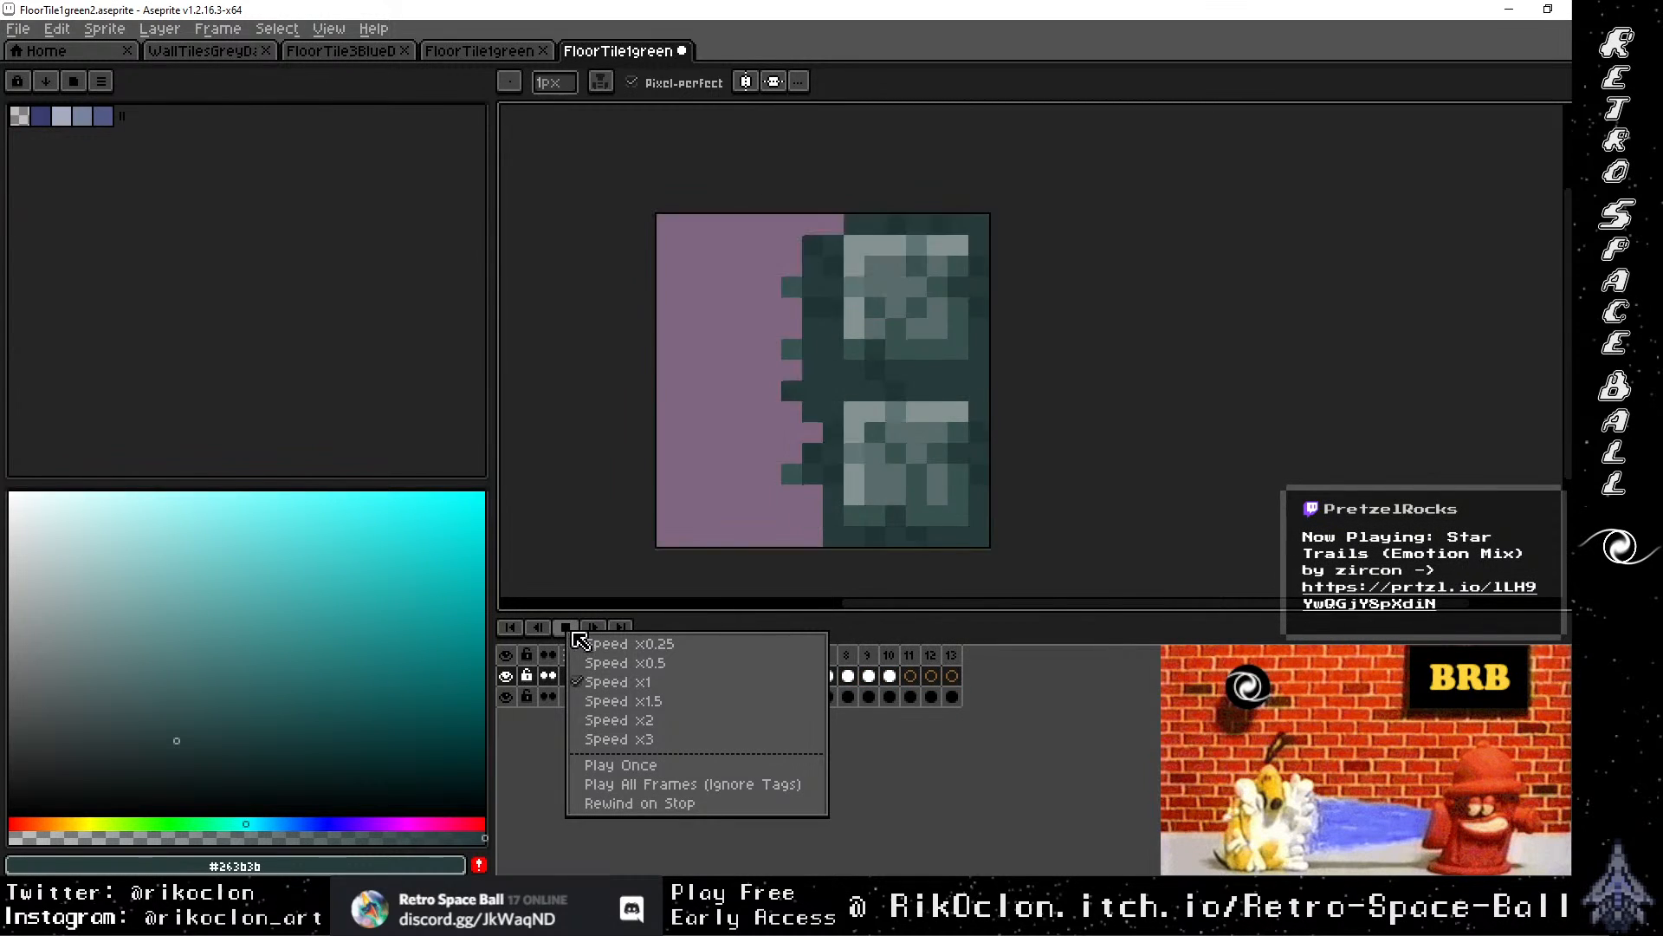
{"action": "left_click", "coordinate": [603, 646]}
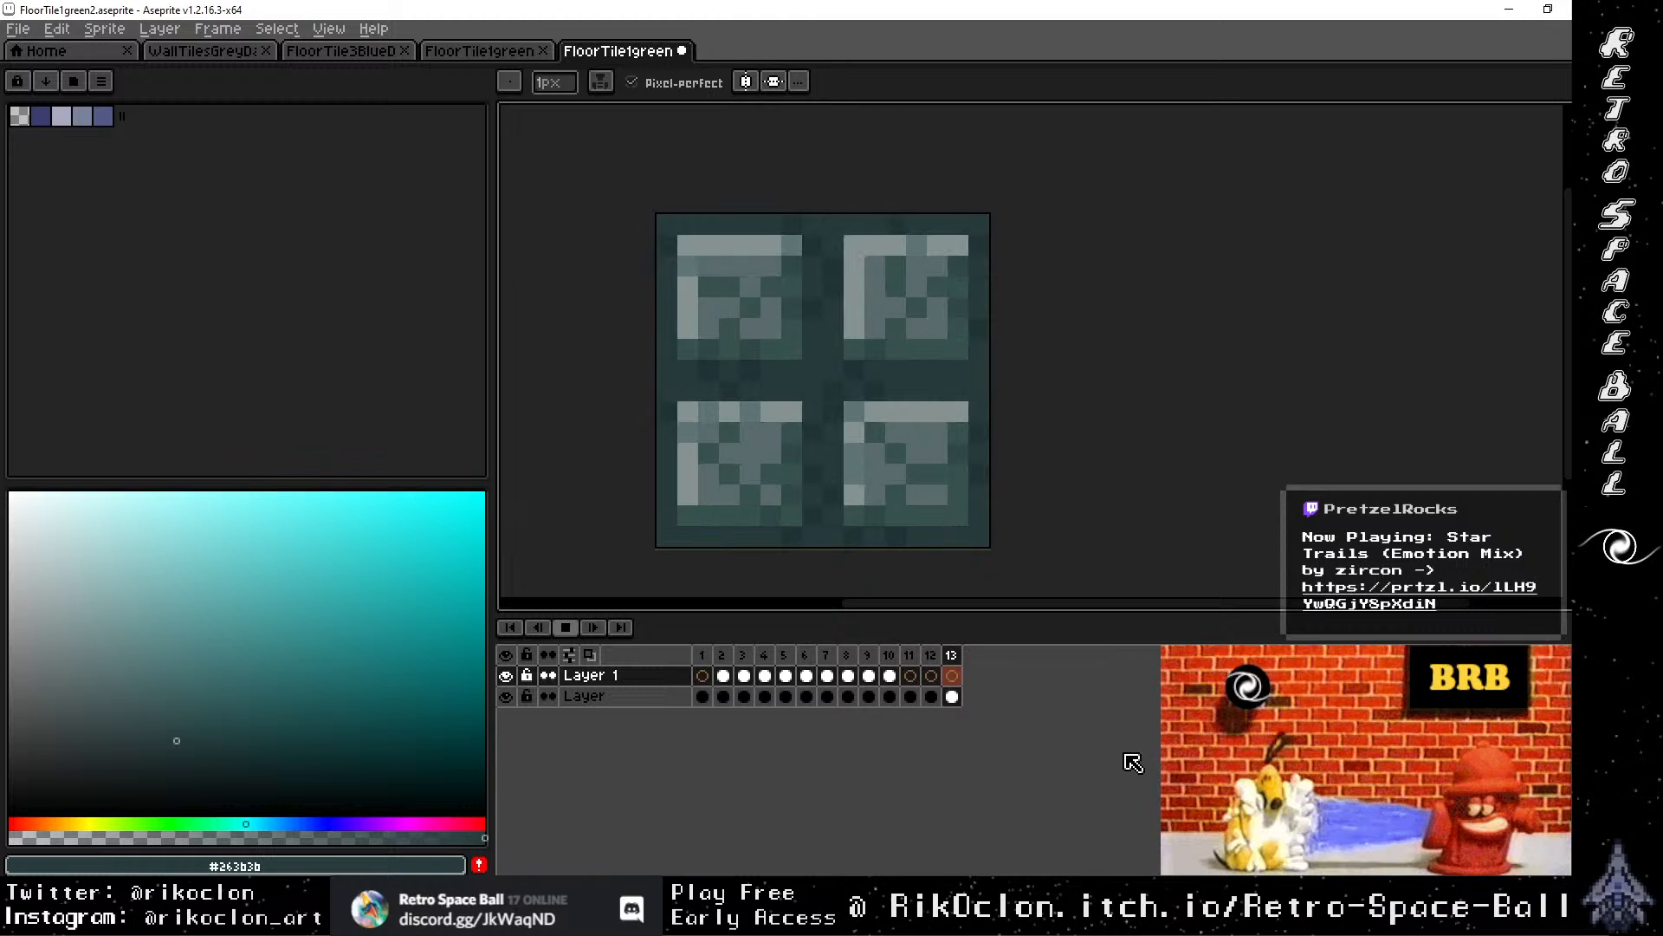
{"action": "left_click_drag", "start_coordinate": [848, 517], "coordinate": [1027, 536]}
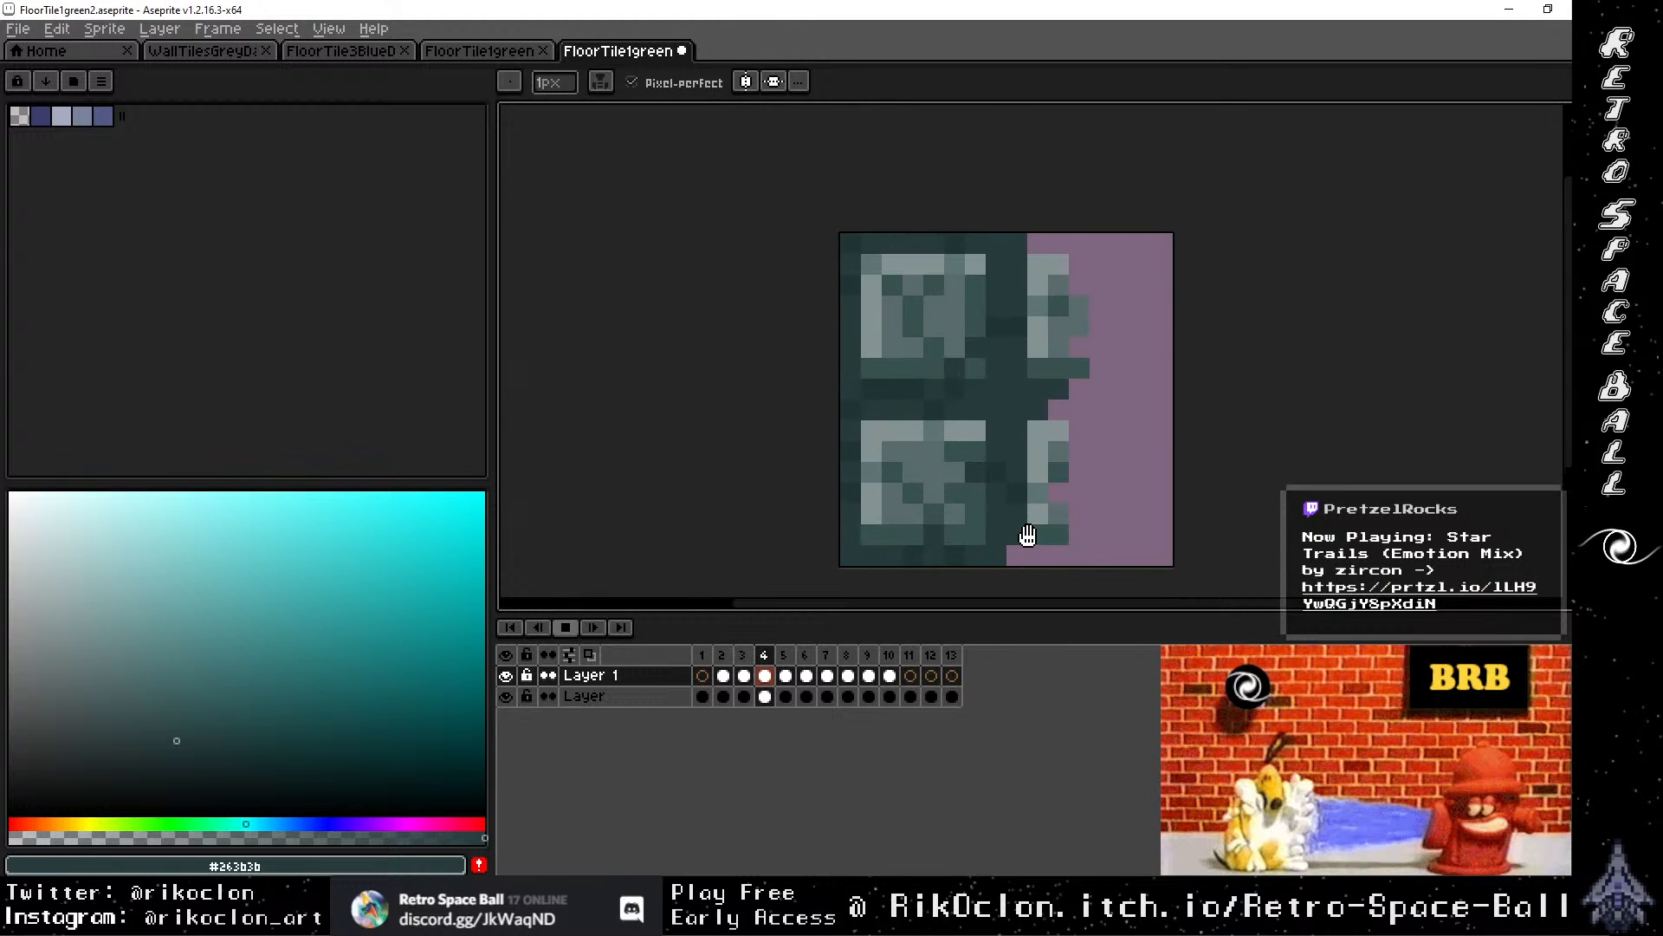
{"action": "scroll", "coordinate": [1027, 537], "scroll_direction": "up", "scroll_amount": 1}
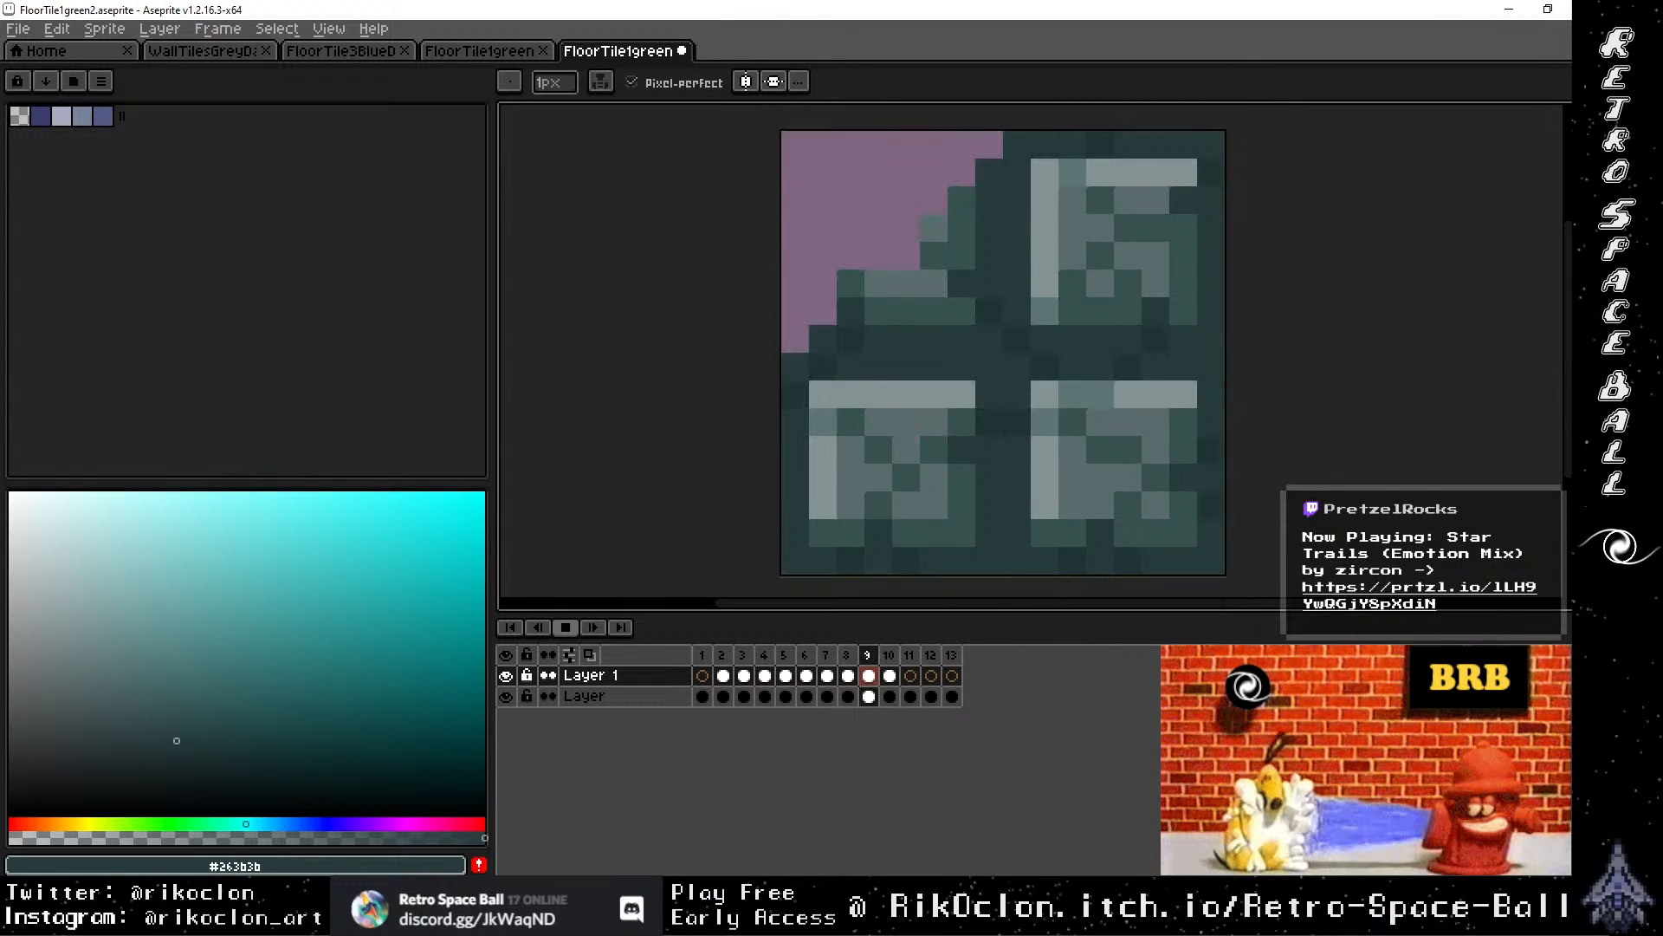
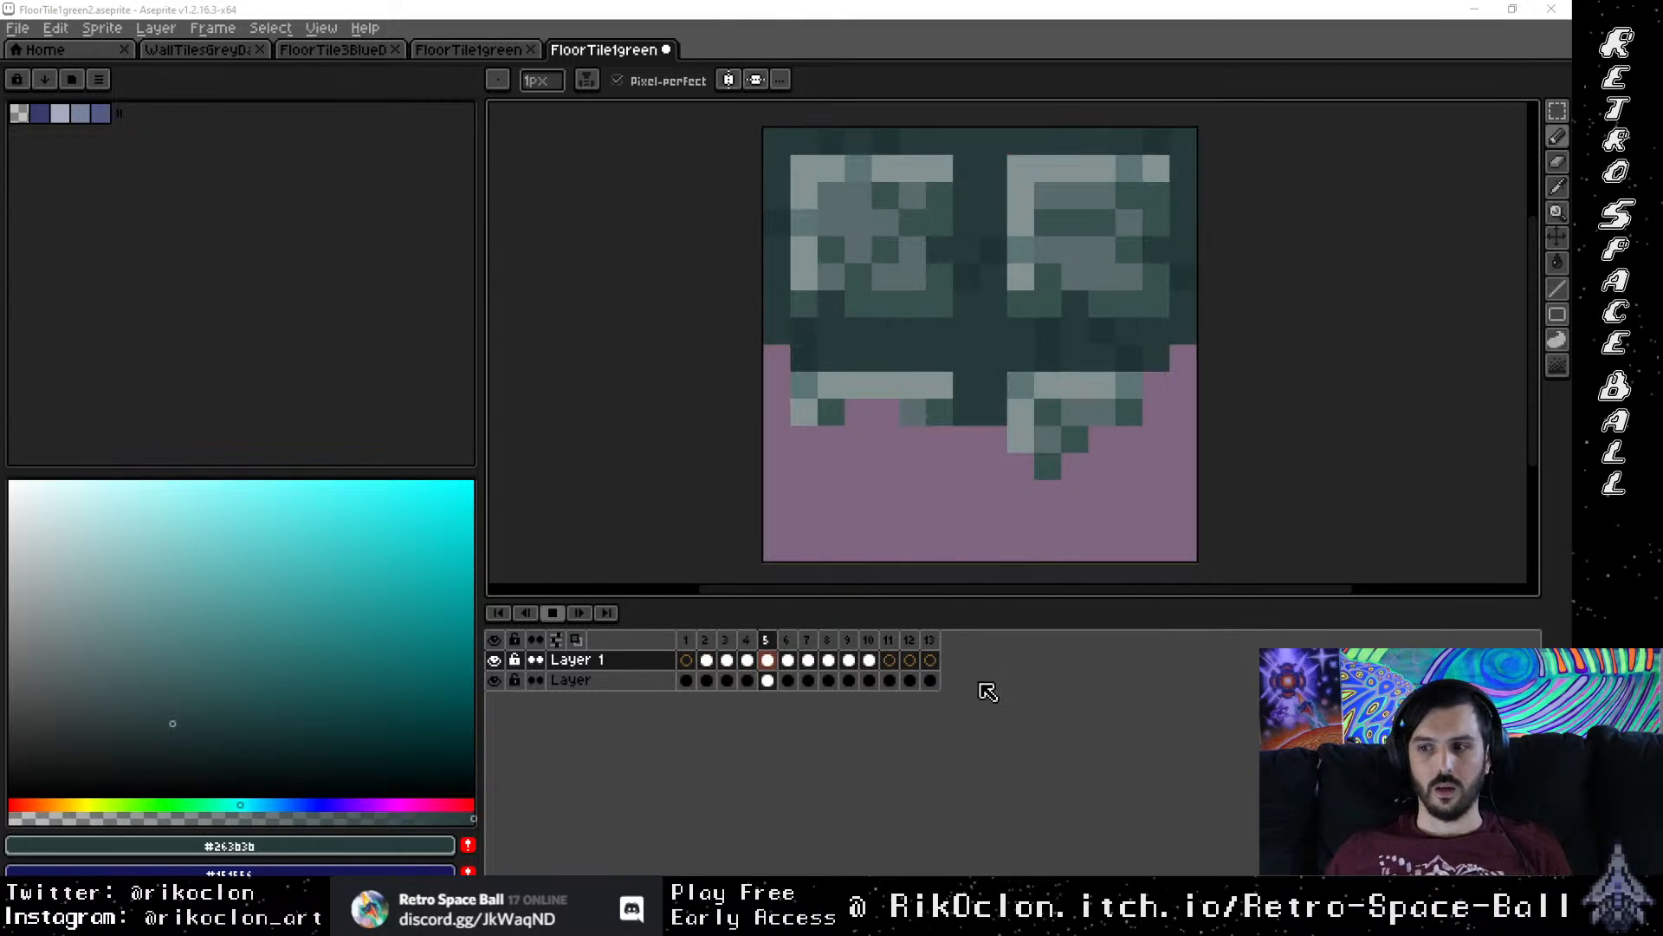
Step: Stop the animation playback and save the sprite
{"action": "left_click", "coordinate": [562, 615]}
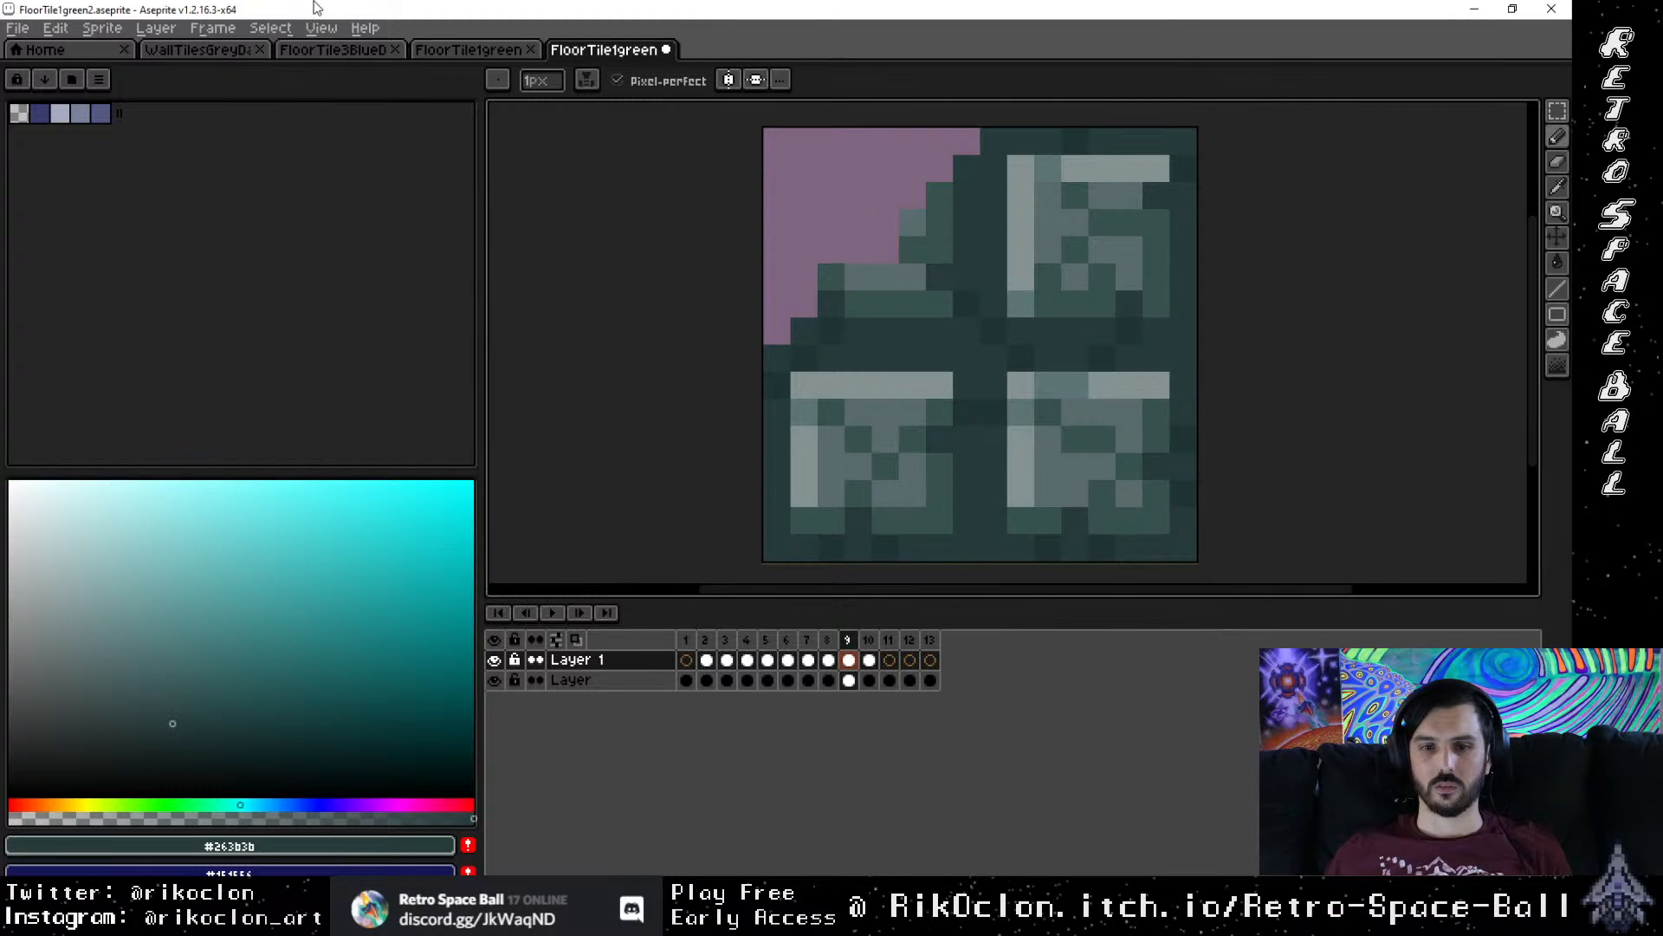
{"action": "left_click", "coordinate": [18, 28]}
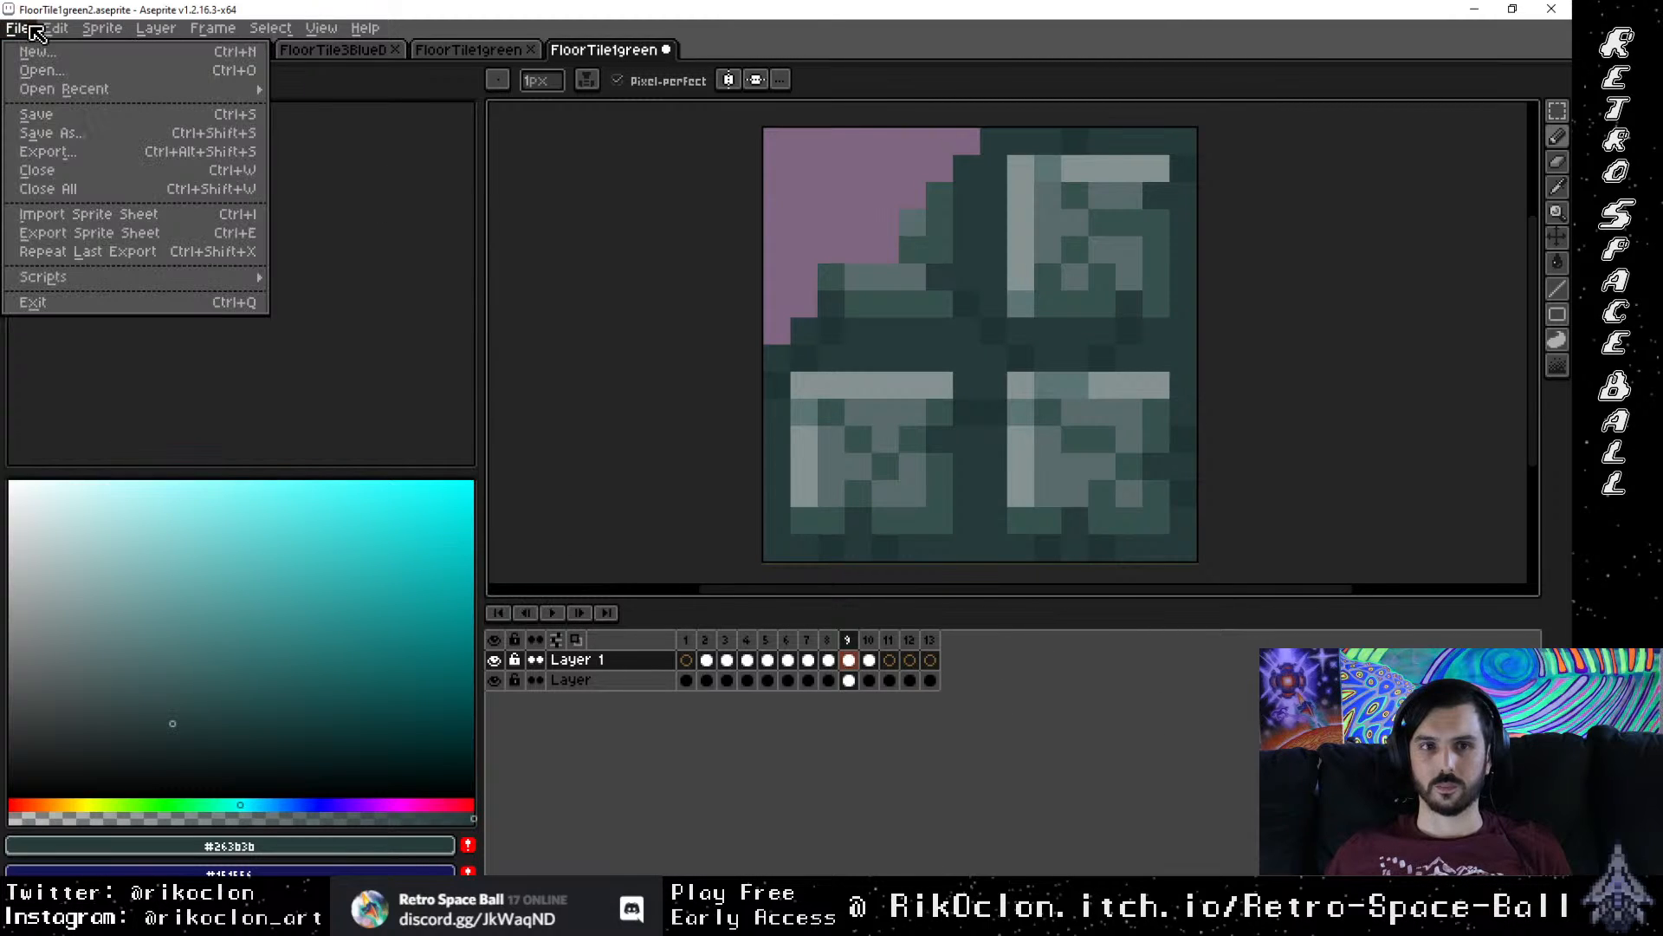
{"action": "left_click", "coordinate": [37, 115]}
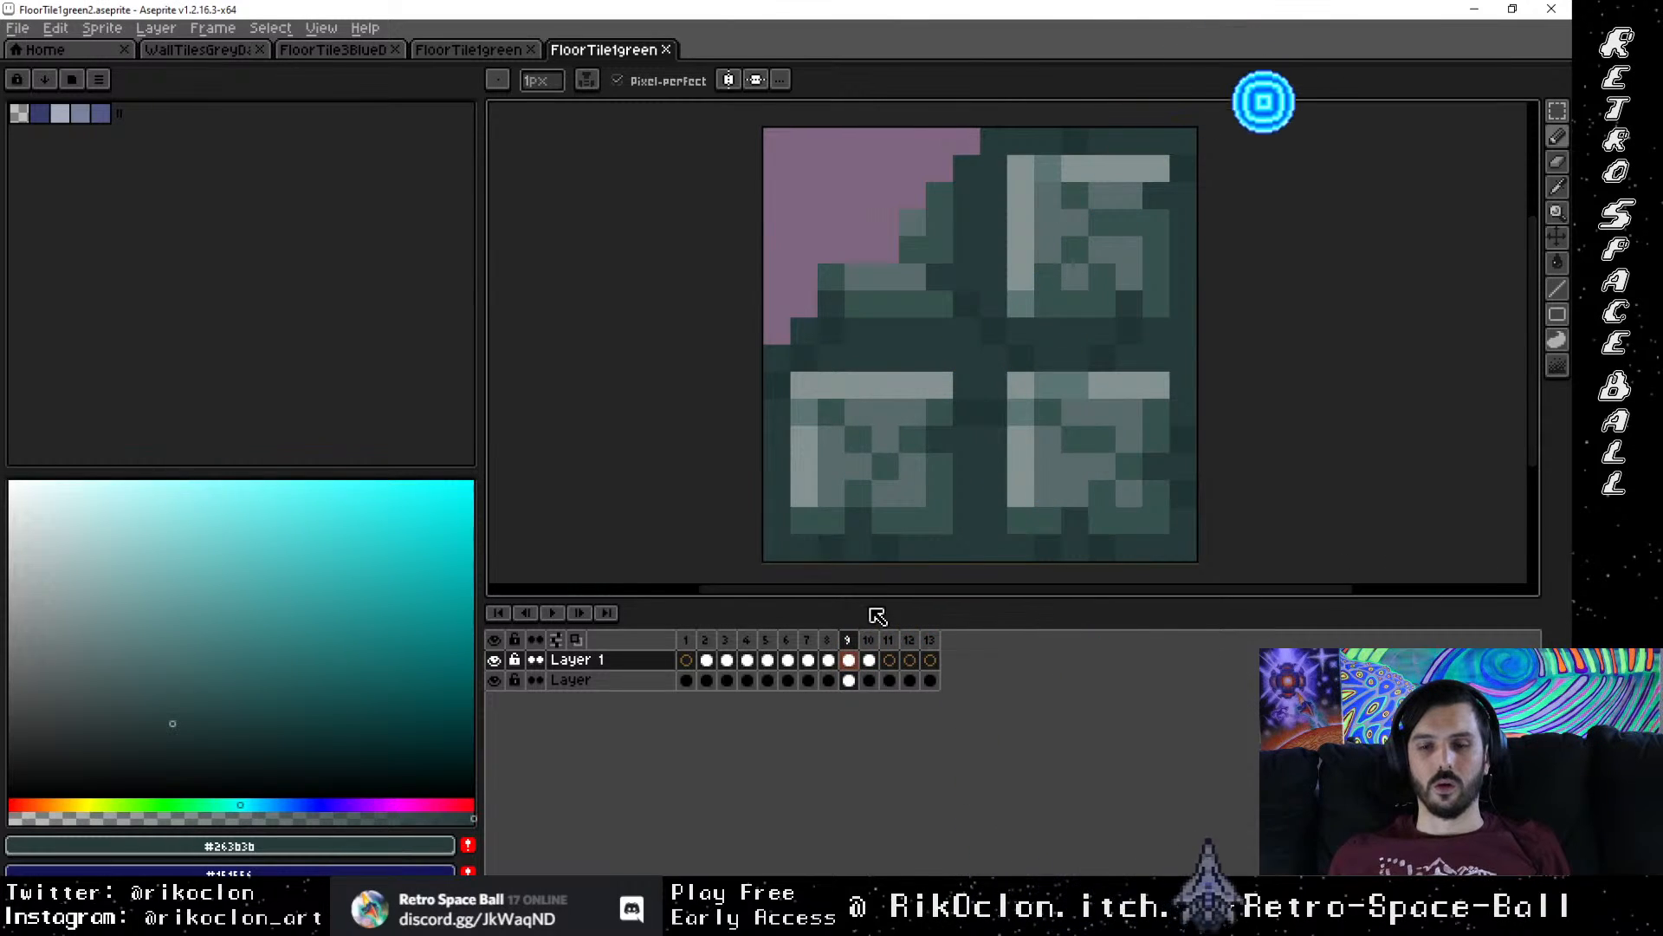
Step: Step back through frames 10 to 2, comparing neighbouring frames to check which broken-edge variants are covered
{"action": "left_click", "coordinate": [870, 640]}
{"action": "left_click", "coordinate": [848, 657]}
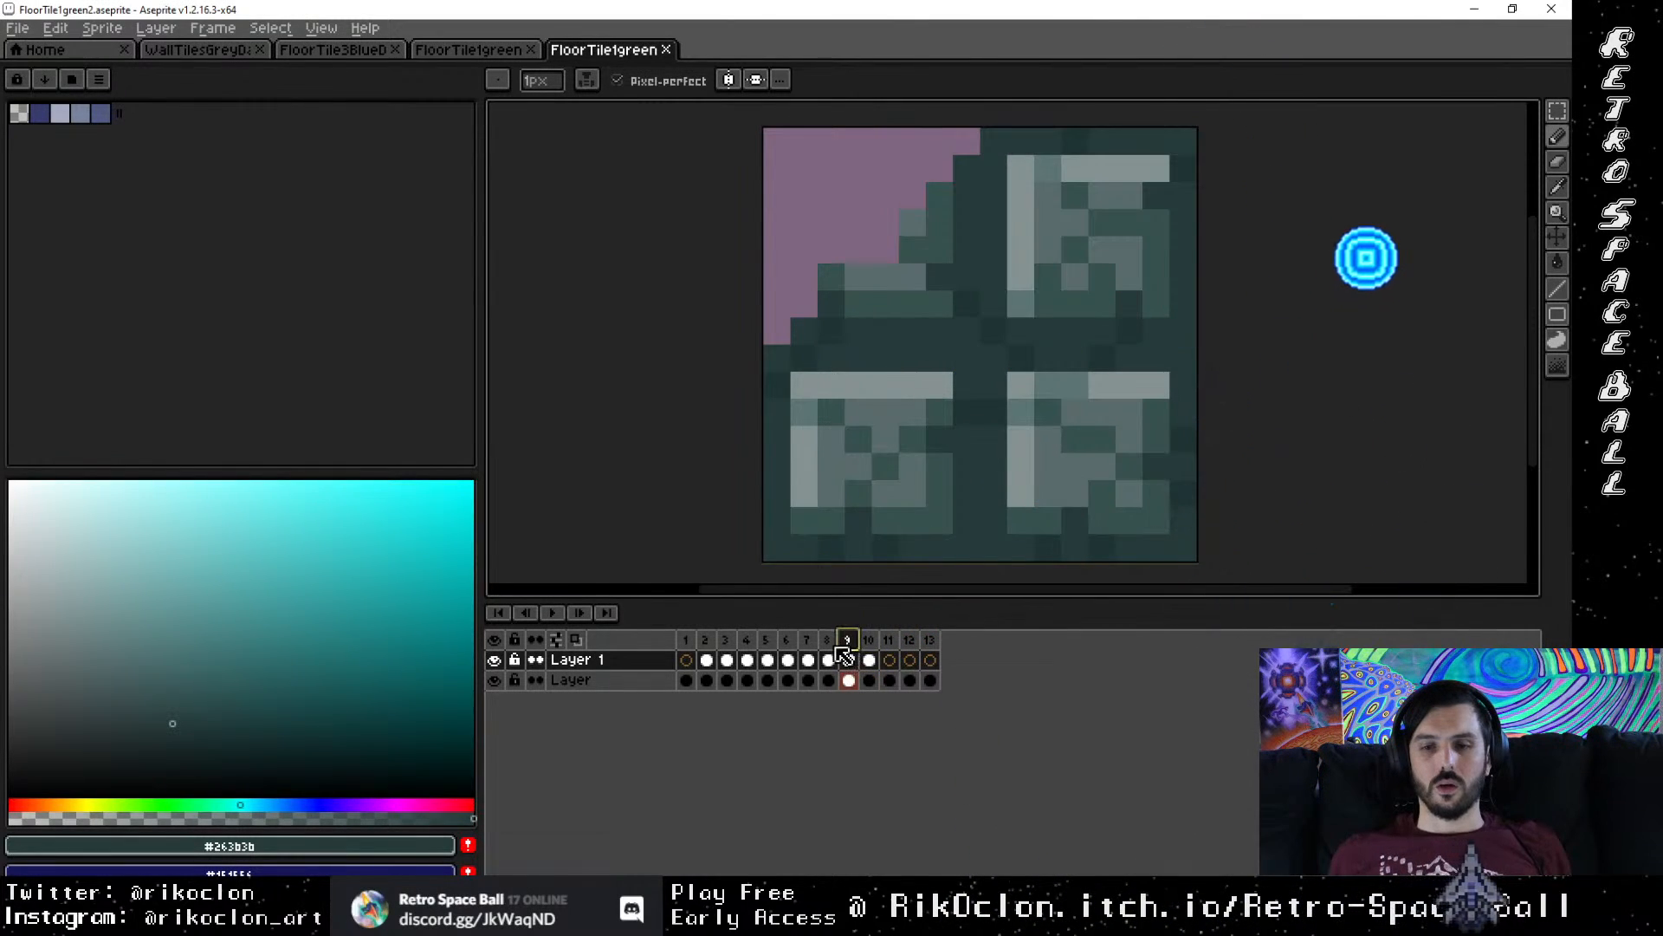
{"action": "left_click", "coordinate": [829, 656]}
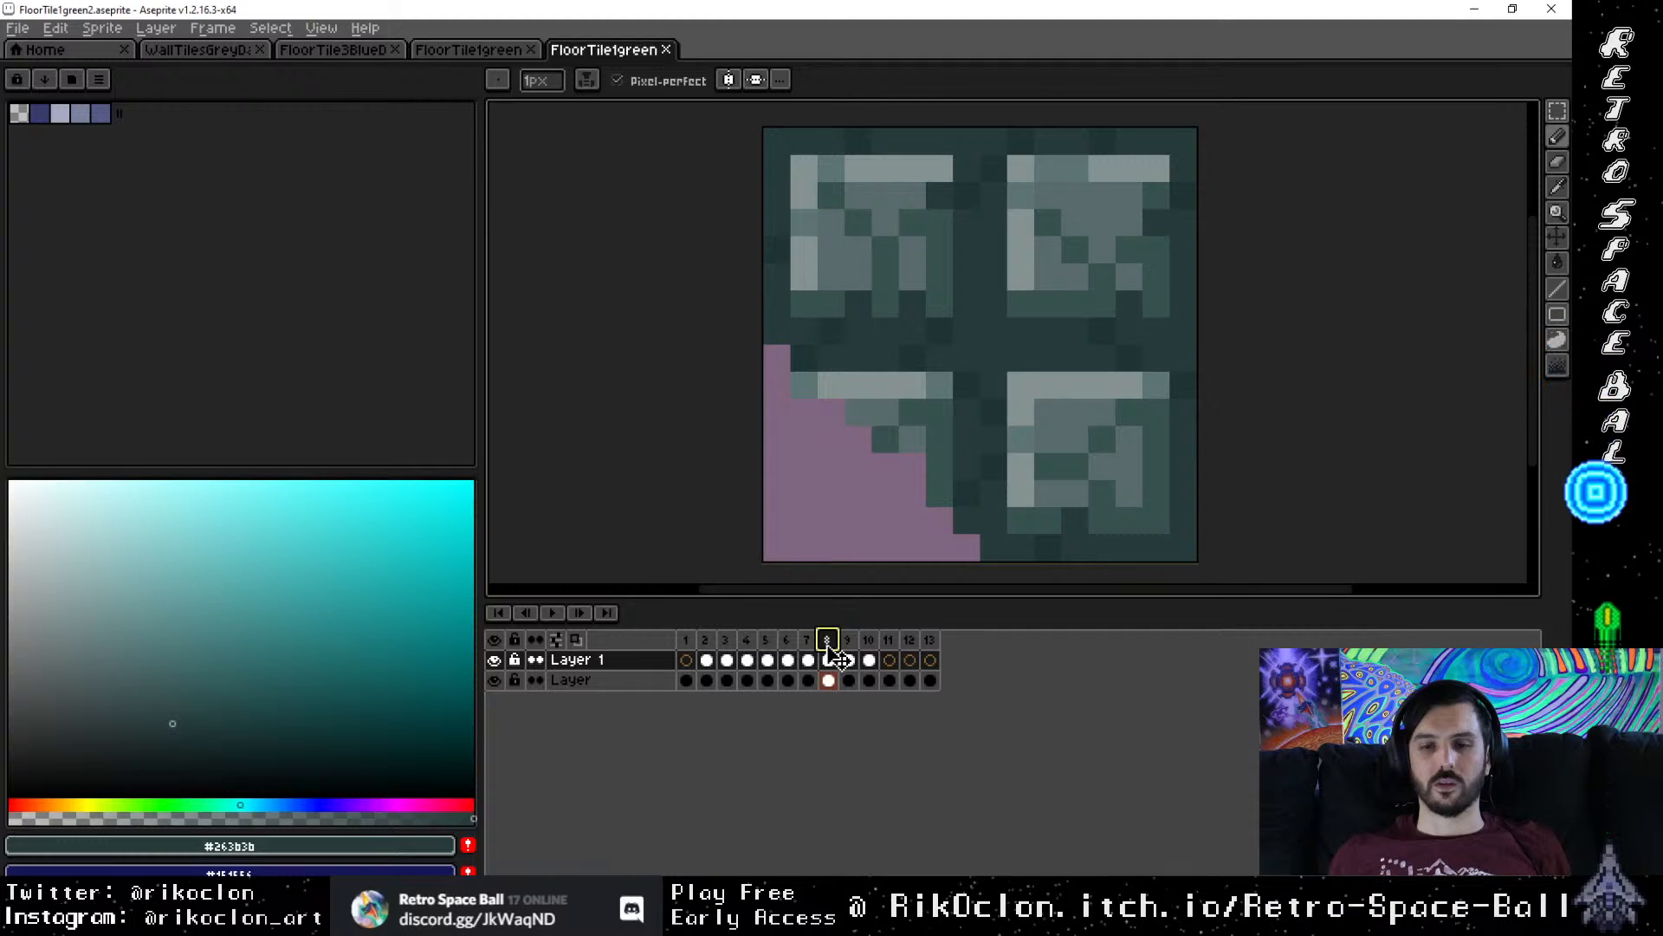
{"action": "left_click", "coordinate": [850, 650]}
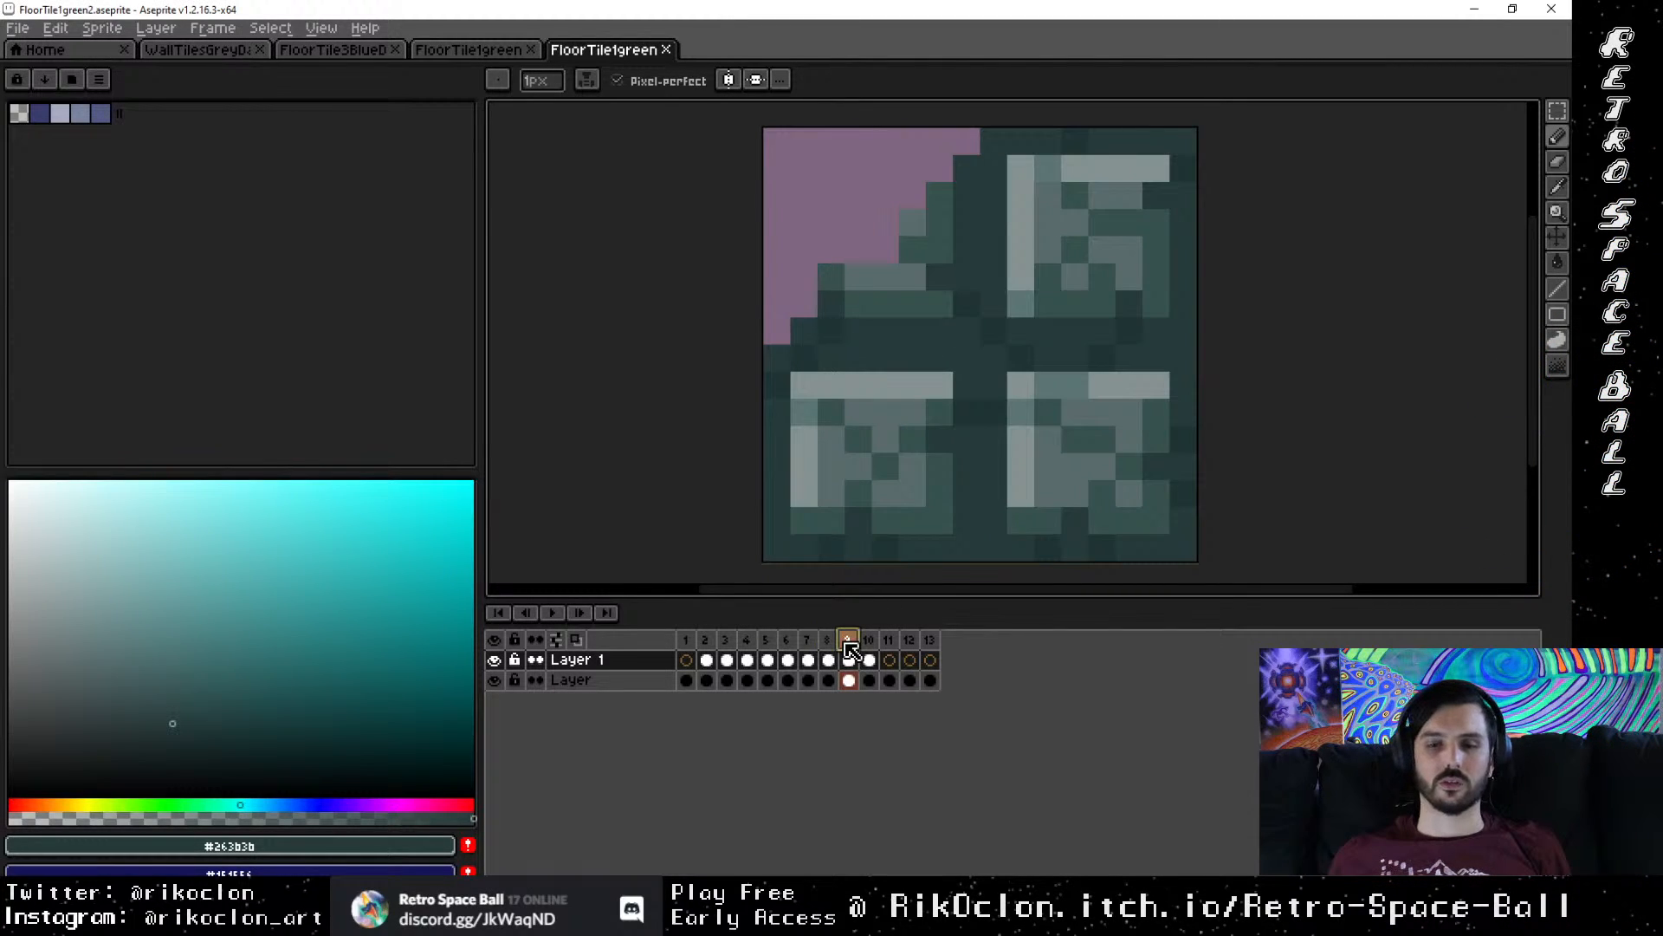
{"action": "left_click", "coordinate": [828, 650]}
{"action": "left_click", "coordinate": [849, 650]}
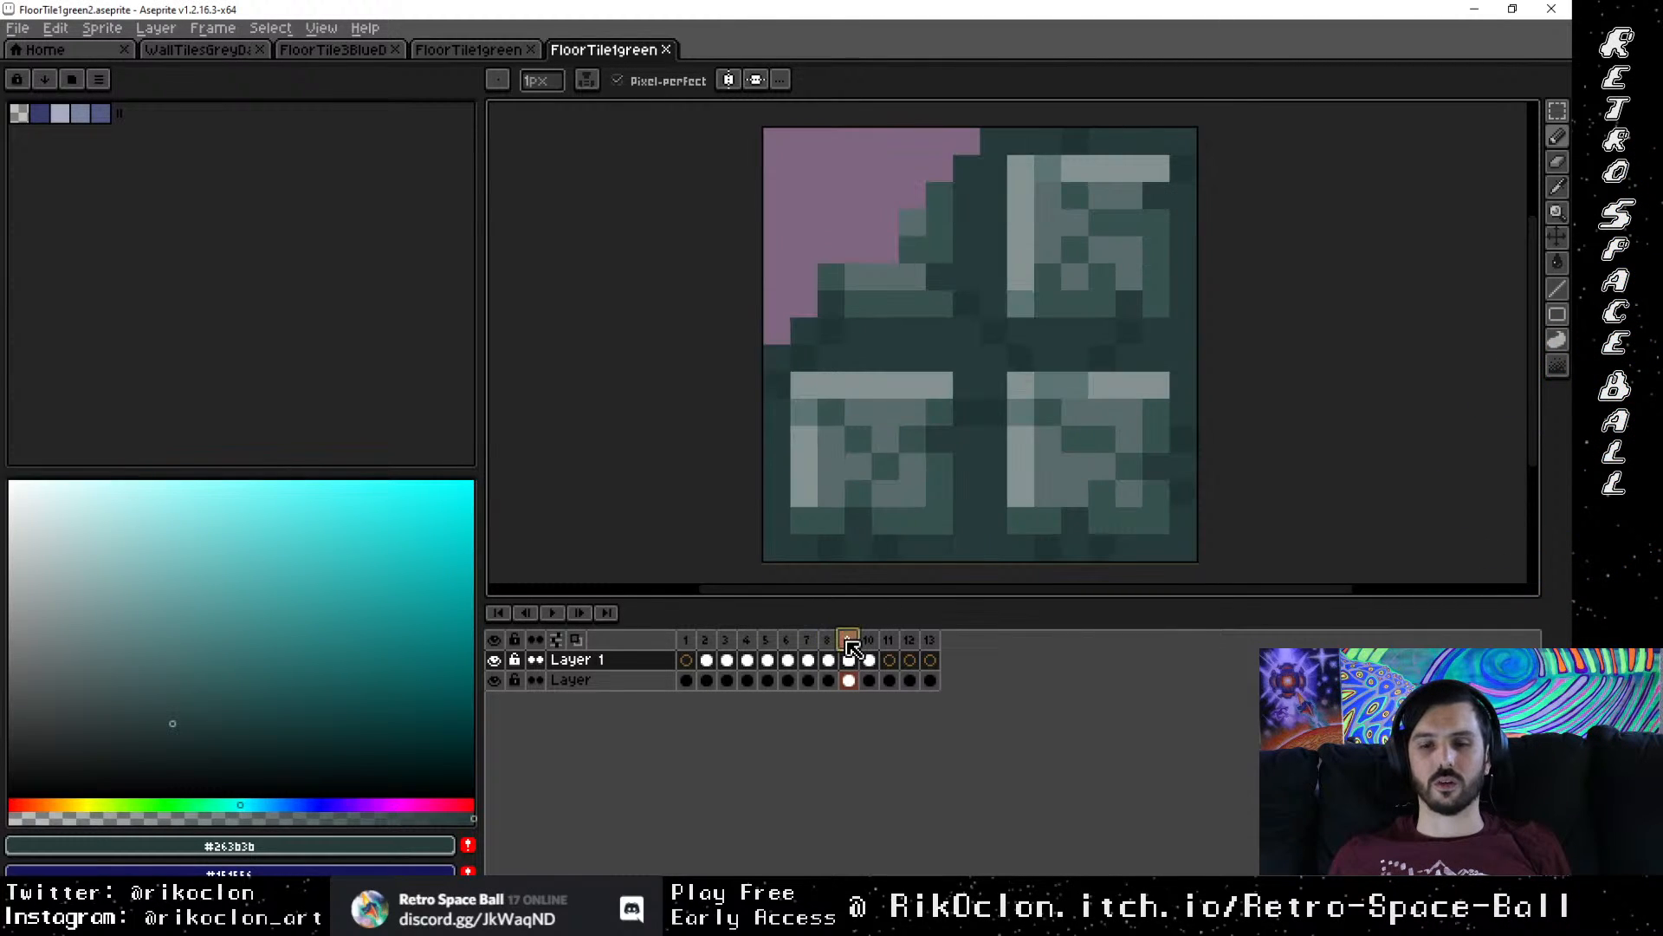
{"action": "left_click", "coordinate": [807, 651]}
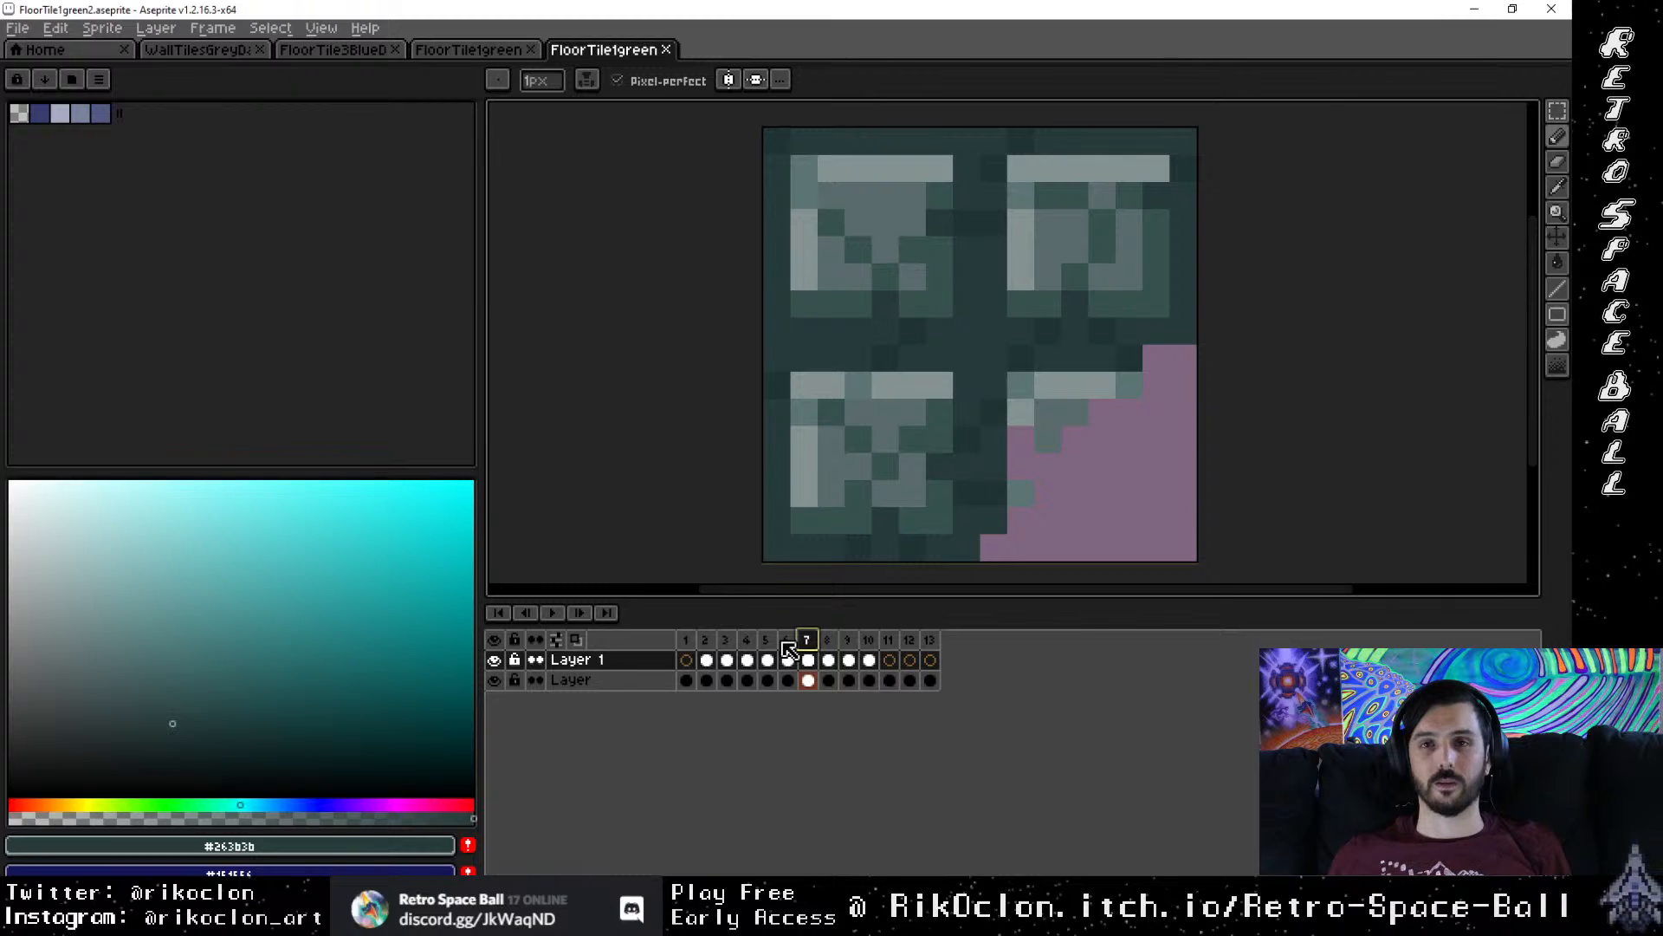
{"action": "left_click", "coordinate": [786, 649]}
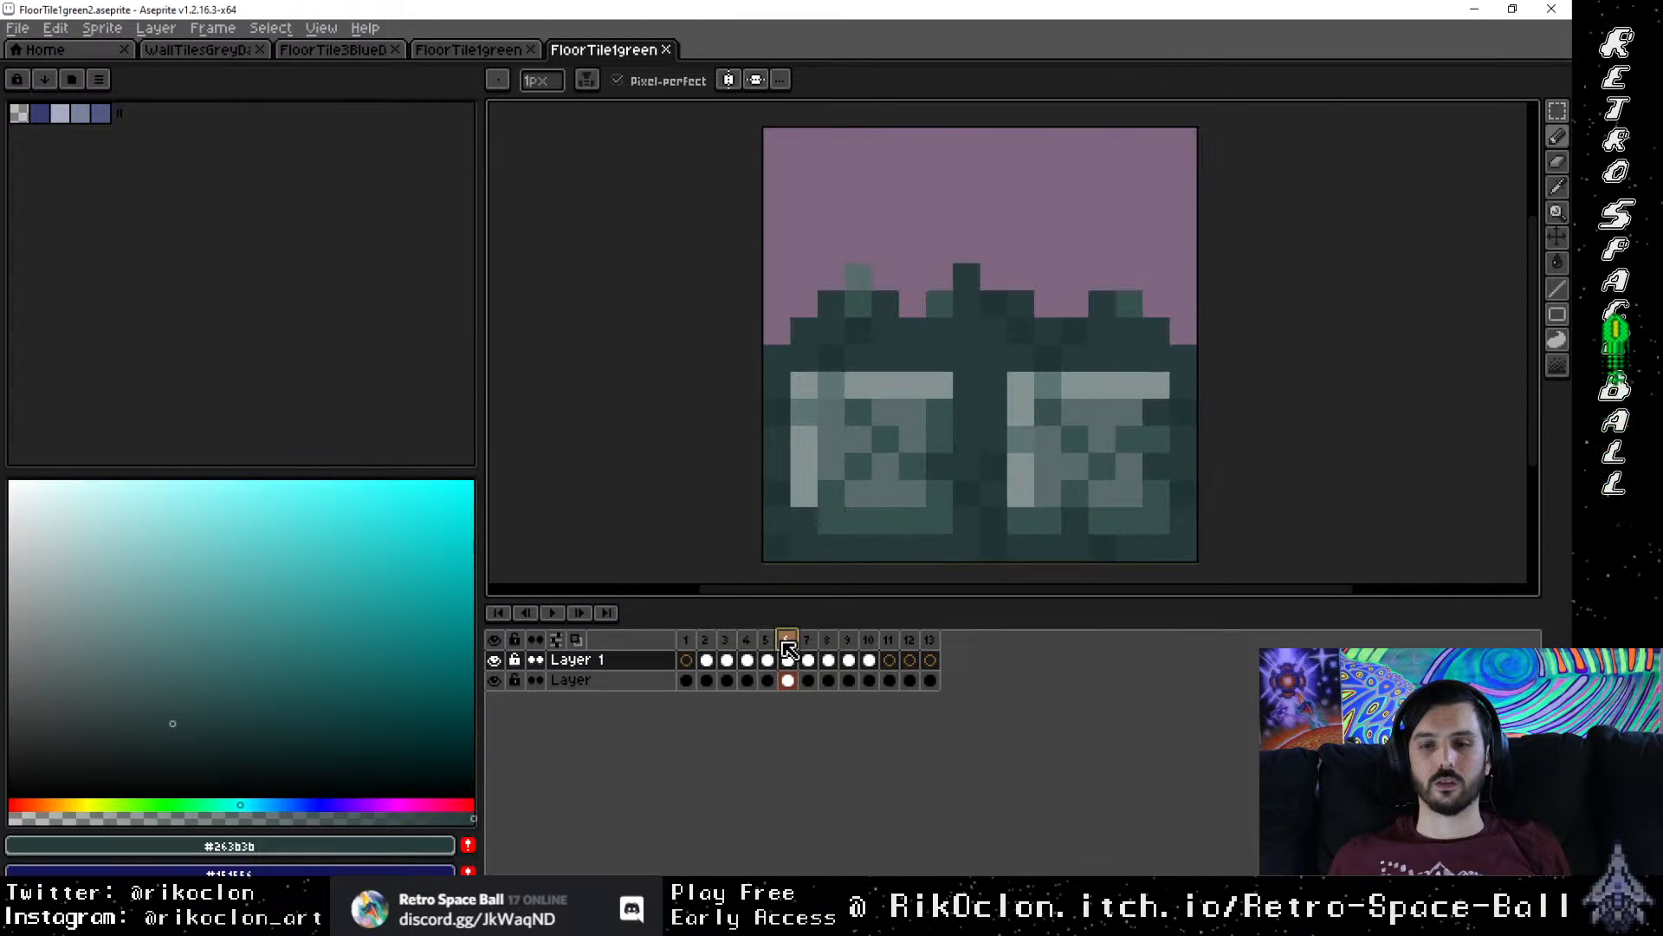
{"action": "left_click", "coordinate": [808, 650]}
{"action": "left_click", "coordinate": [767, 650]}
{"action": "left_click", "coordinate": [747, 650]}
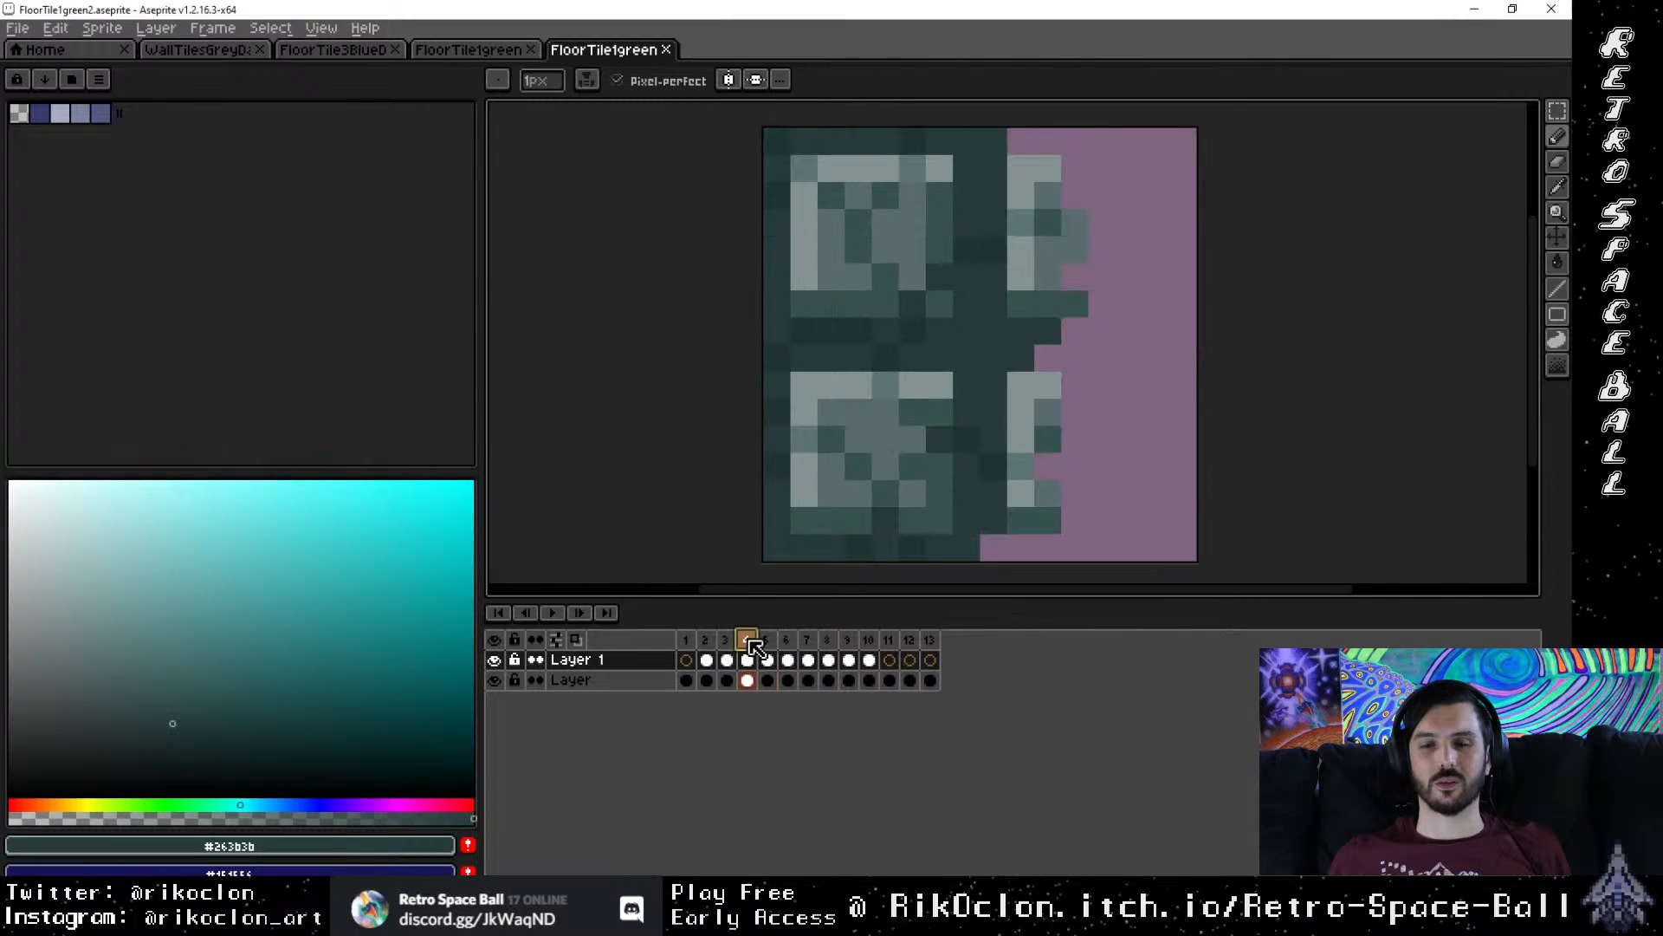
{"action": "left_click", "coordinate": [727, 649]}
{"action": "left_click", "coordinate": [711, 649]}
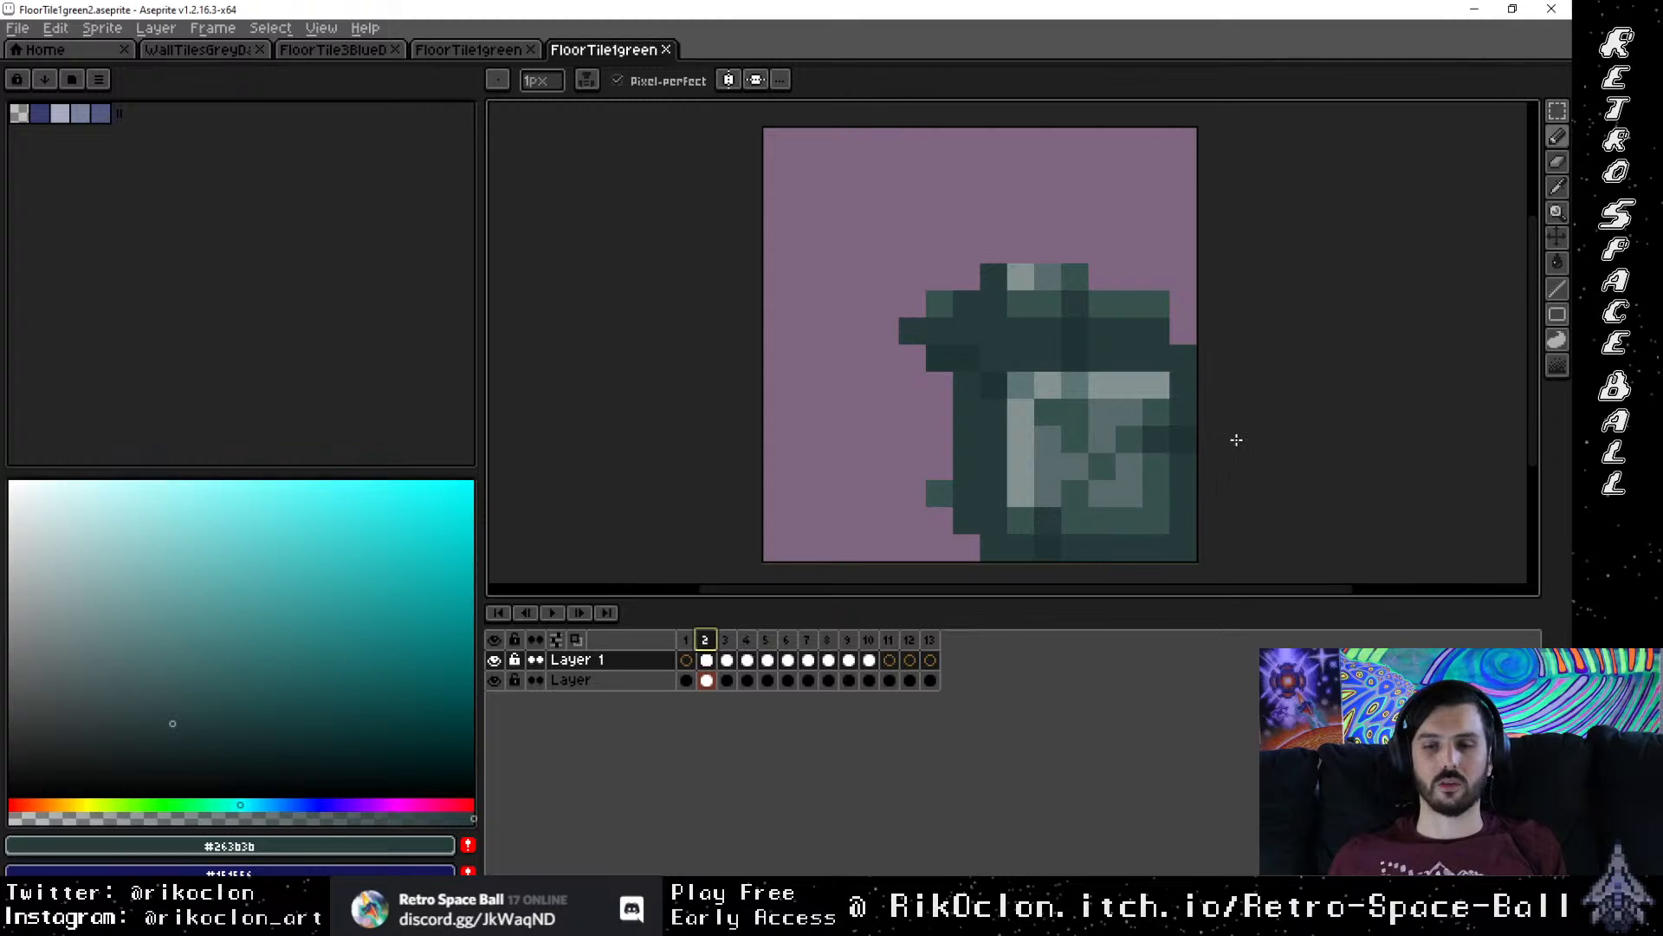
{"action": "left_click", "coordinate": [730, 642]}
{"action": "left_click", "coordinate": [706, 642]}
Step: Duplicate the intact four-block tile in frame 1 as a new frame directly after it
{"action": "left_click", "coordinate": [687, 642]}
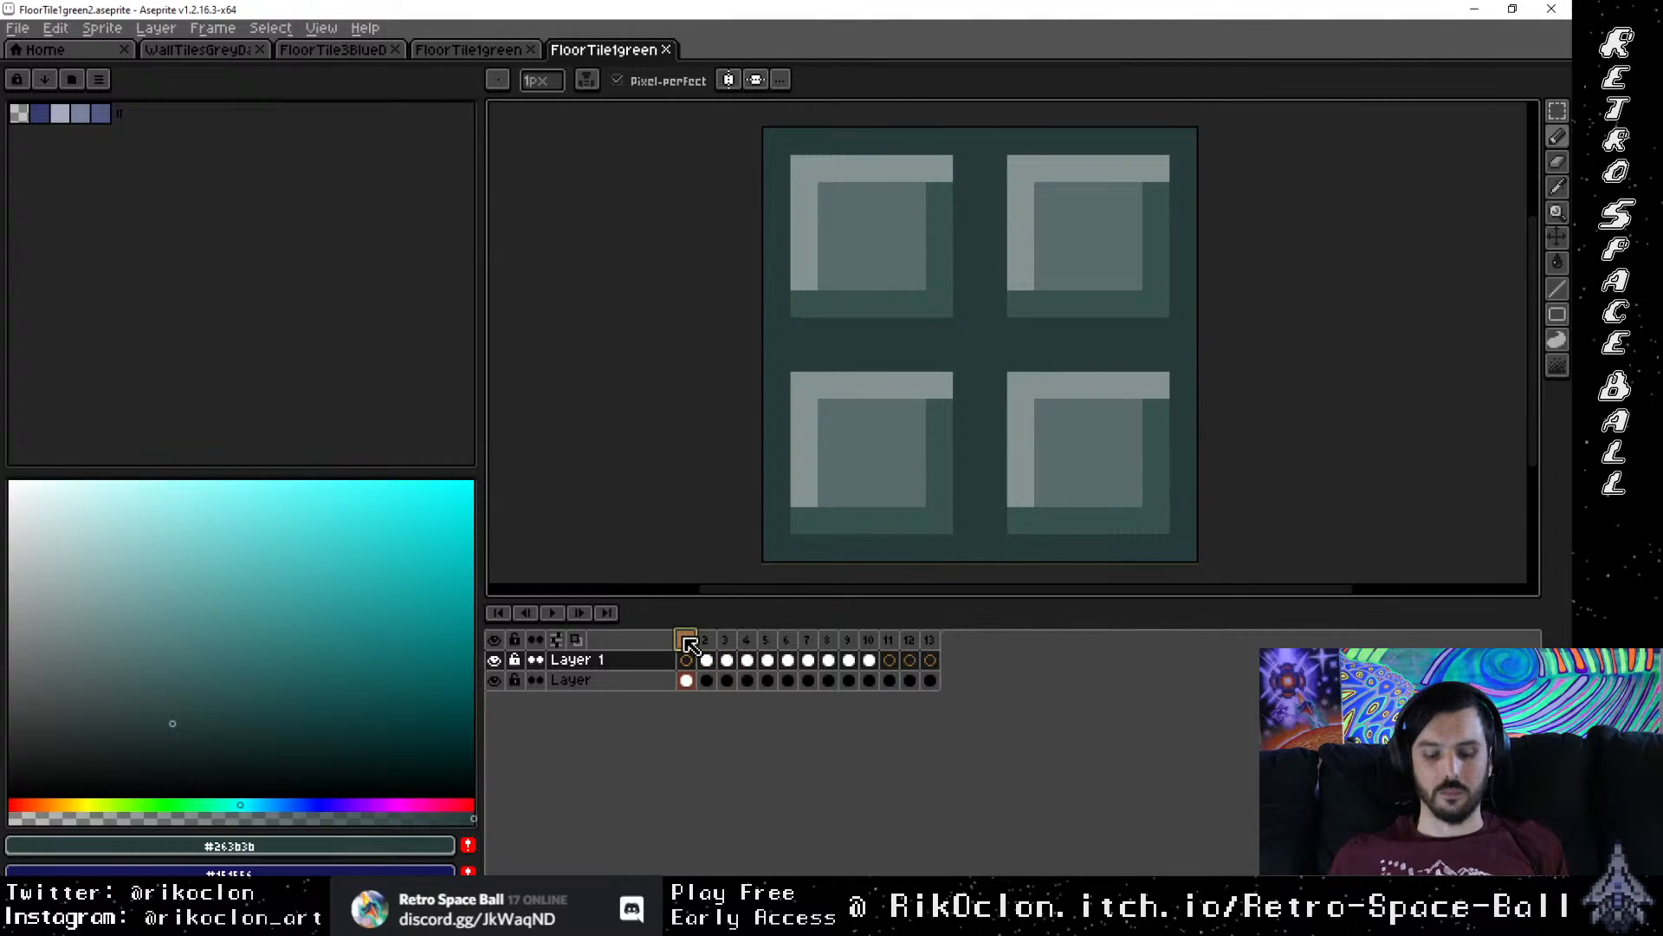
{"action": "key", "text": "m"}
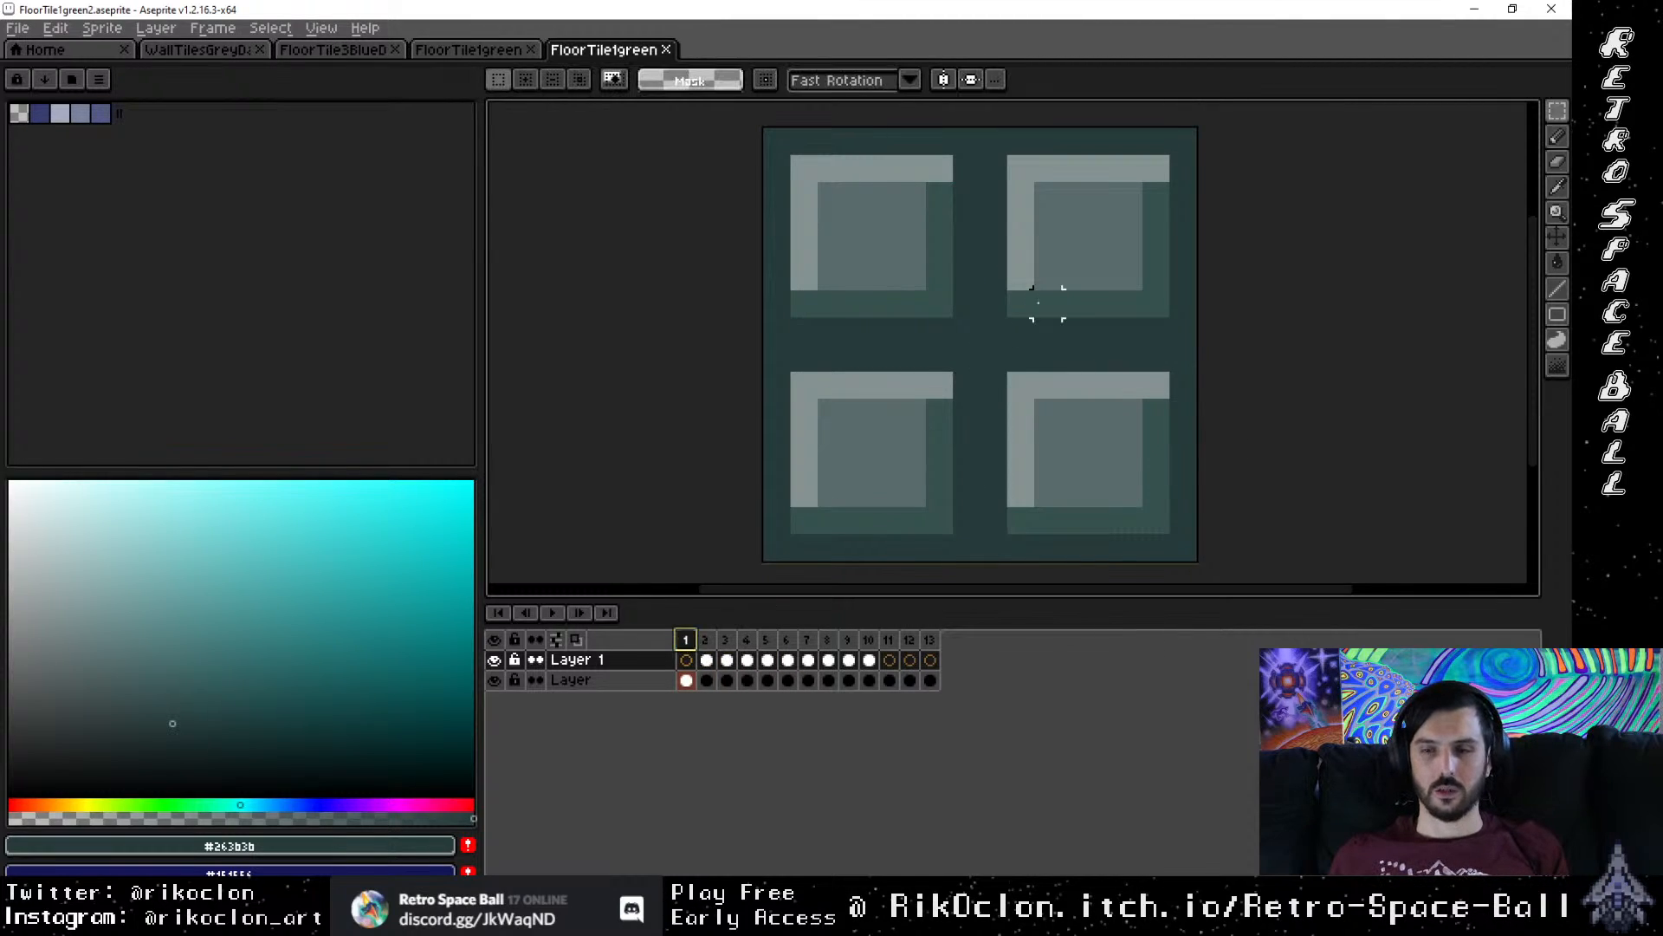
{"action": "right_click", "coordinate": [691, 641]}
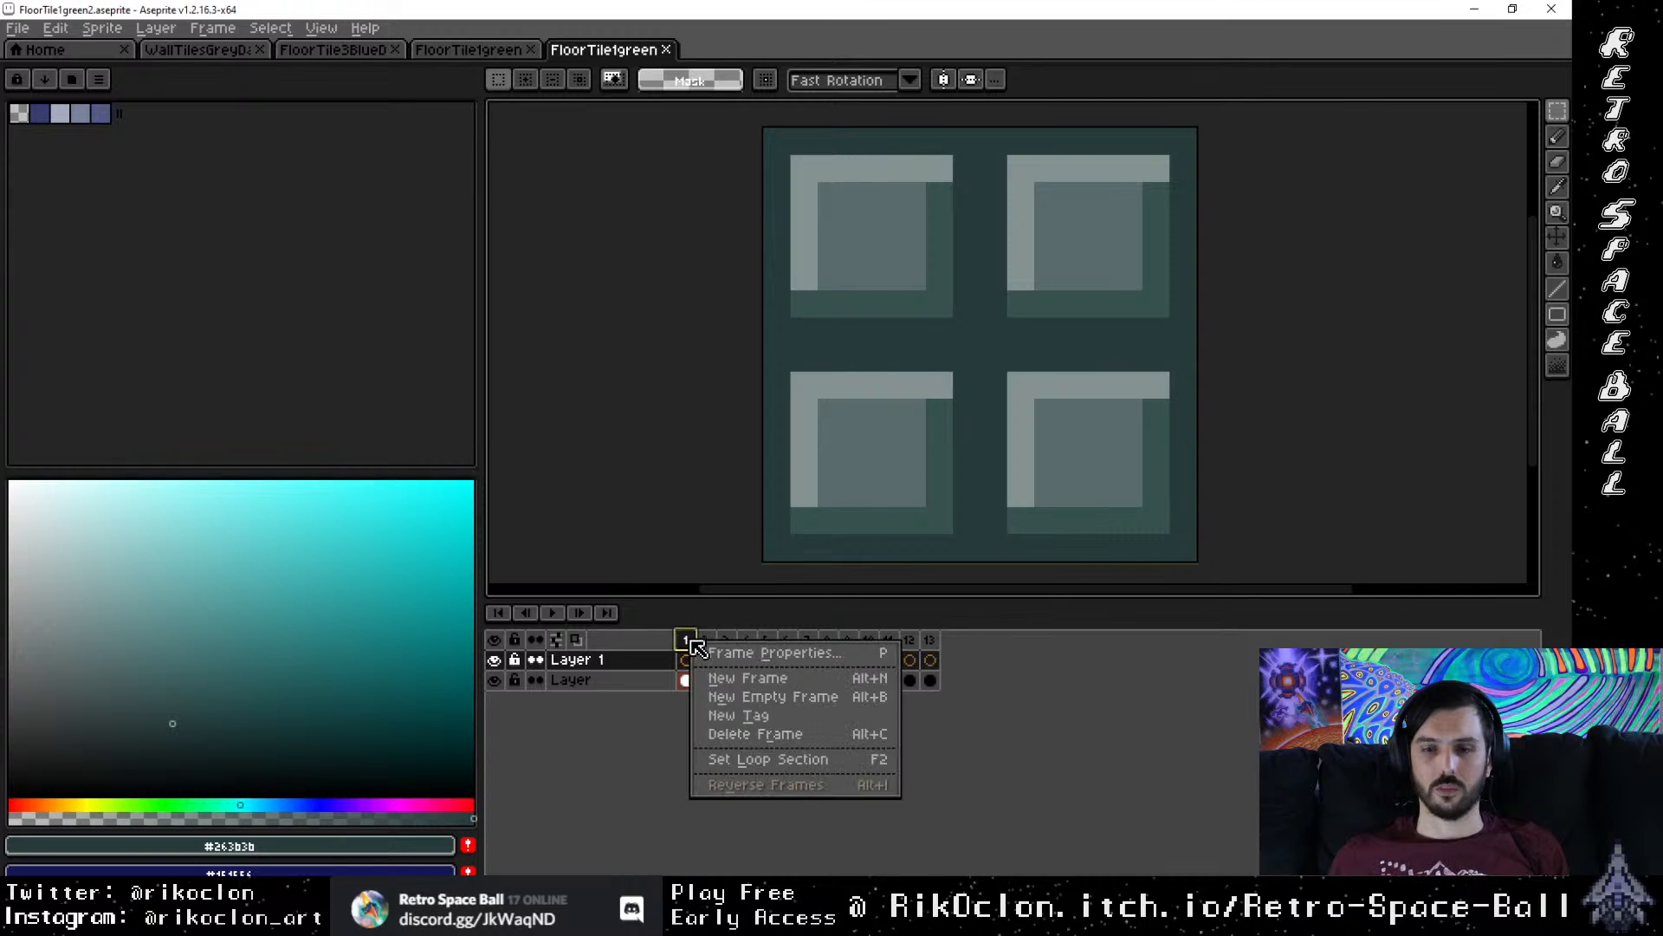
{"action": "left_click", "coordinate": [742, 680]}
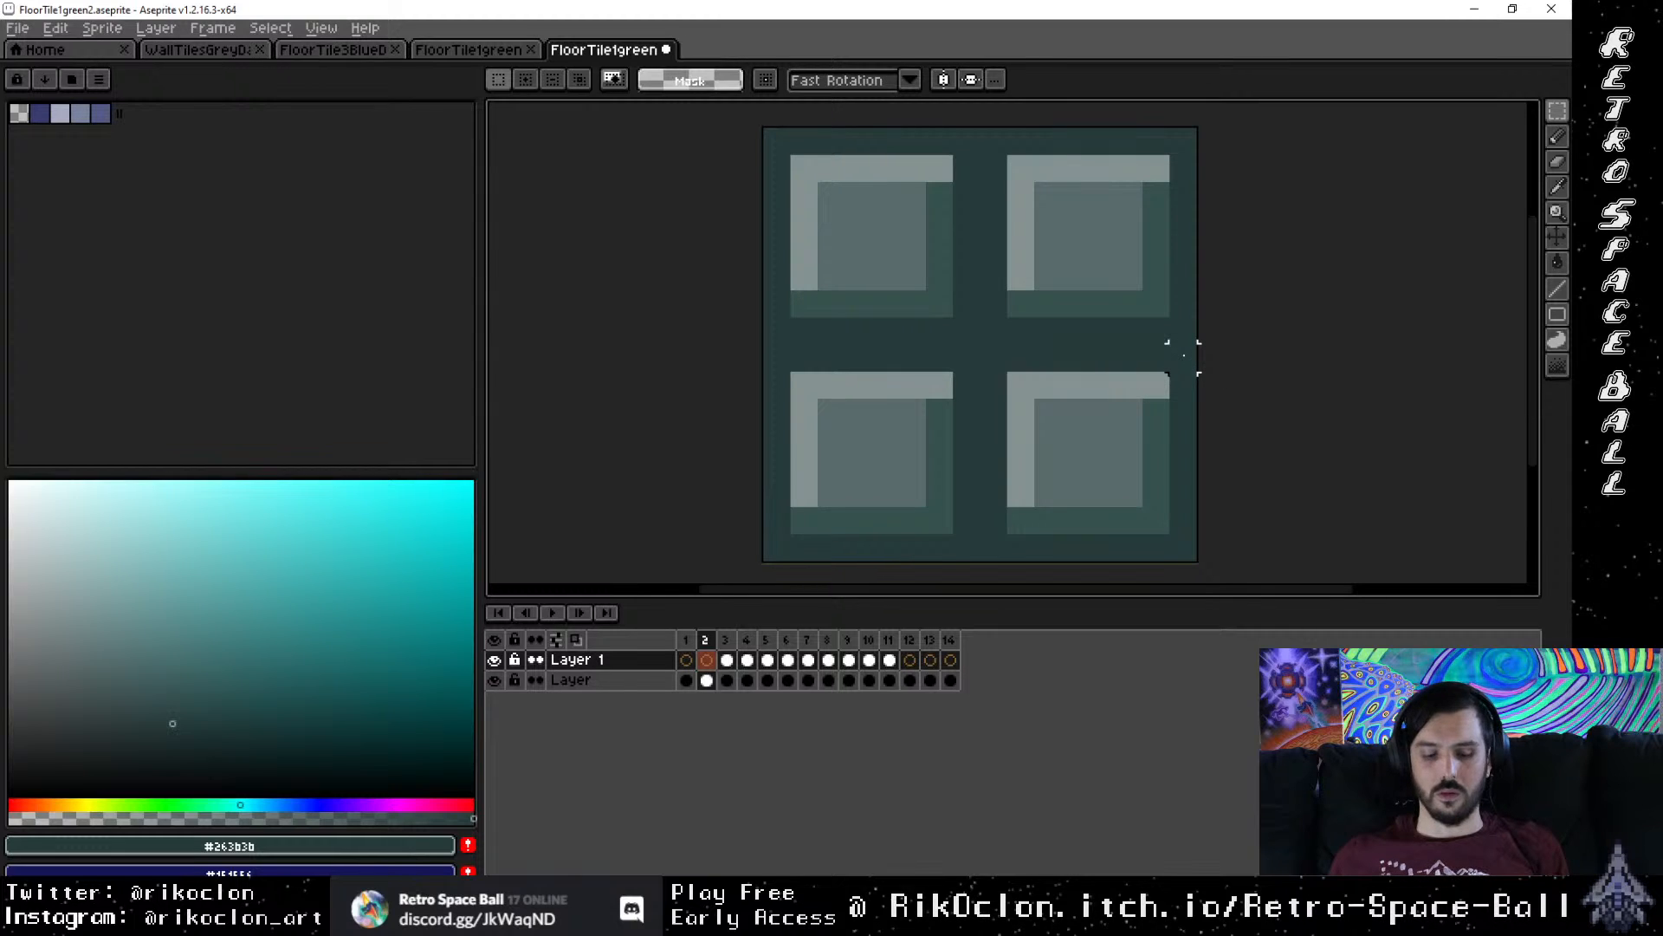
Step: Erase the base layer in the new frame 2 around the upper-right block, leaving jagged remnants beside and below it
{"action": "key", "text": "b"}
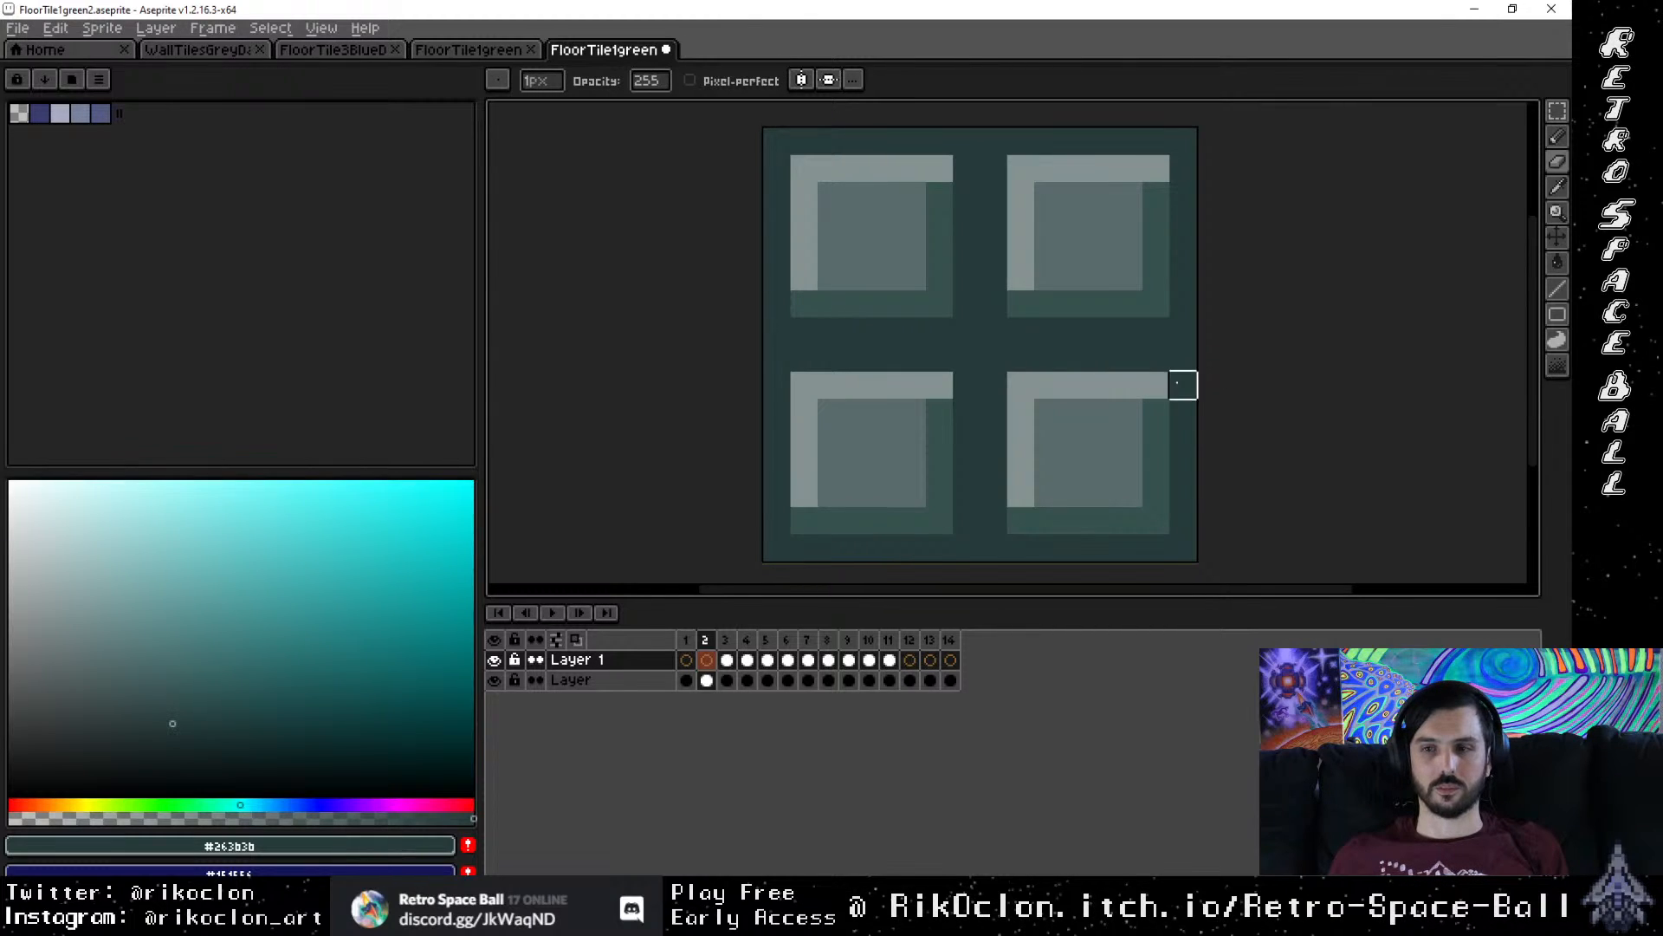
{"action": "left_click", "coordinate": [707, 680]}
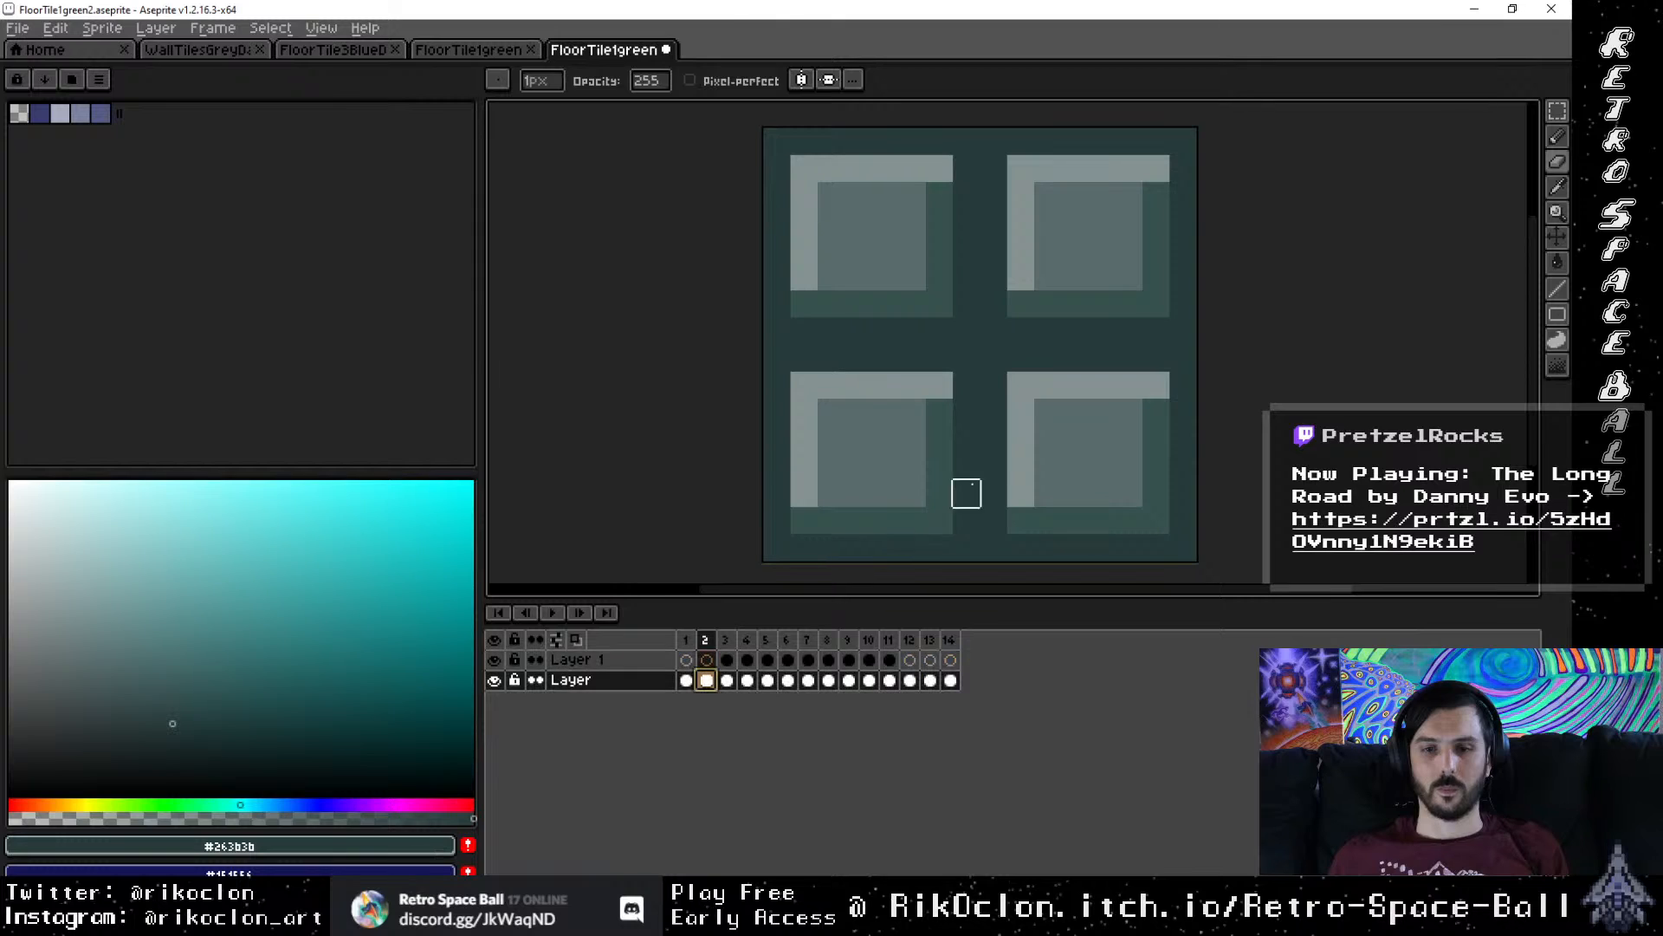
{"action": "mouse_move", "coordinate": [1183, 357]}
{"action": "left_mouse_down"}
{"action": "mouse_move", "coordinate": [1104, 428]}
{"action": "mouse_move", "coordinate": [1016, 423]}
{"action": "mouse_move", "coordinate": [1020, 392]}
{"action": "mouse_move", "coordinate": [928, 392]}
{"action": "mouse_move", "coordinate": [923, 332]}
{"action": "mouse_move", "coordinate": [861, 330]}
{"action": "mouse_move", "coordinate": [940, 223]}
{"action": "mouse_move", "coordinate": [940, 196]}
{"action": "mouse_move", "coordinate": [912, 196]}
{"action": "mouse_move", "coordinate": [994, 116]}
{"action": "mouse_move", "coordinate": [940, 141]}
{"action": "mouse_move", "coordinate": [777, 141]}
{"action": "mouse_move", "coordinate": [805, 412]}
{"action": "mouse_move", "coordinate": [805, 493]}
{"action": "mouse_move", "coordinate": [777, 548]}
{"action": "mouse_move", "coordinate": [993, 520]}
{"action": "mouse_move", "coordinate": [1183, 548]}
{"action": "mouse_move", "coordinate": [1183, 385]}
{"action": "mouse_move", "coordinate": [1155, 412]}
{"action": "mouse_move", "coordinate": [881, 407]}
{"action": "mouse_move", "coordinate": [911, 401]}
{"action": "mouse_move", "coordinate": [868, 314]}
{"action": "mouse_move", "coordinate": [879, 234]}
{"action": "mouse_move", "coordinate": [912, 222]}
{"action": "mouse_move", "coordinate": [886, 169]}
{"action": "mouse_move", "coordinate": [803, 169]}
{"action": "mouse_move", "coordinate": [804, 519]}
{"action": "mouse_move", "coordinate": [939, 520]}
{"action": "mouse_move", "coordinate": [803, 386]}
{"action": "mouse_move", "coordinate": [803, 520]}
{"action": "mouse_move", "coordinate": [1154, 520]}
{"action": "mouse_move", "coordinate": [1156, 412]}
{"action": "mouse_move", "coordinate": [995, 481]}
{"action": "mouse_move", "coordinate": [857, 493]}
{"action": "left_mouse_up"}
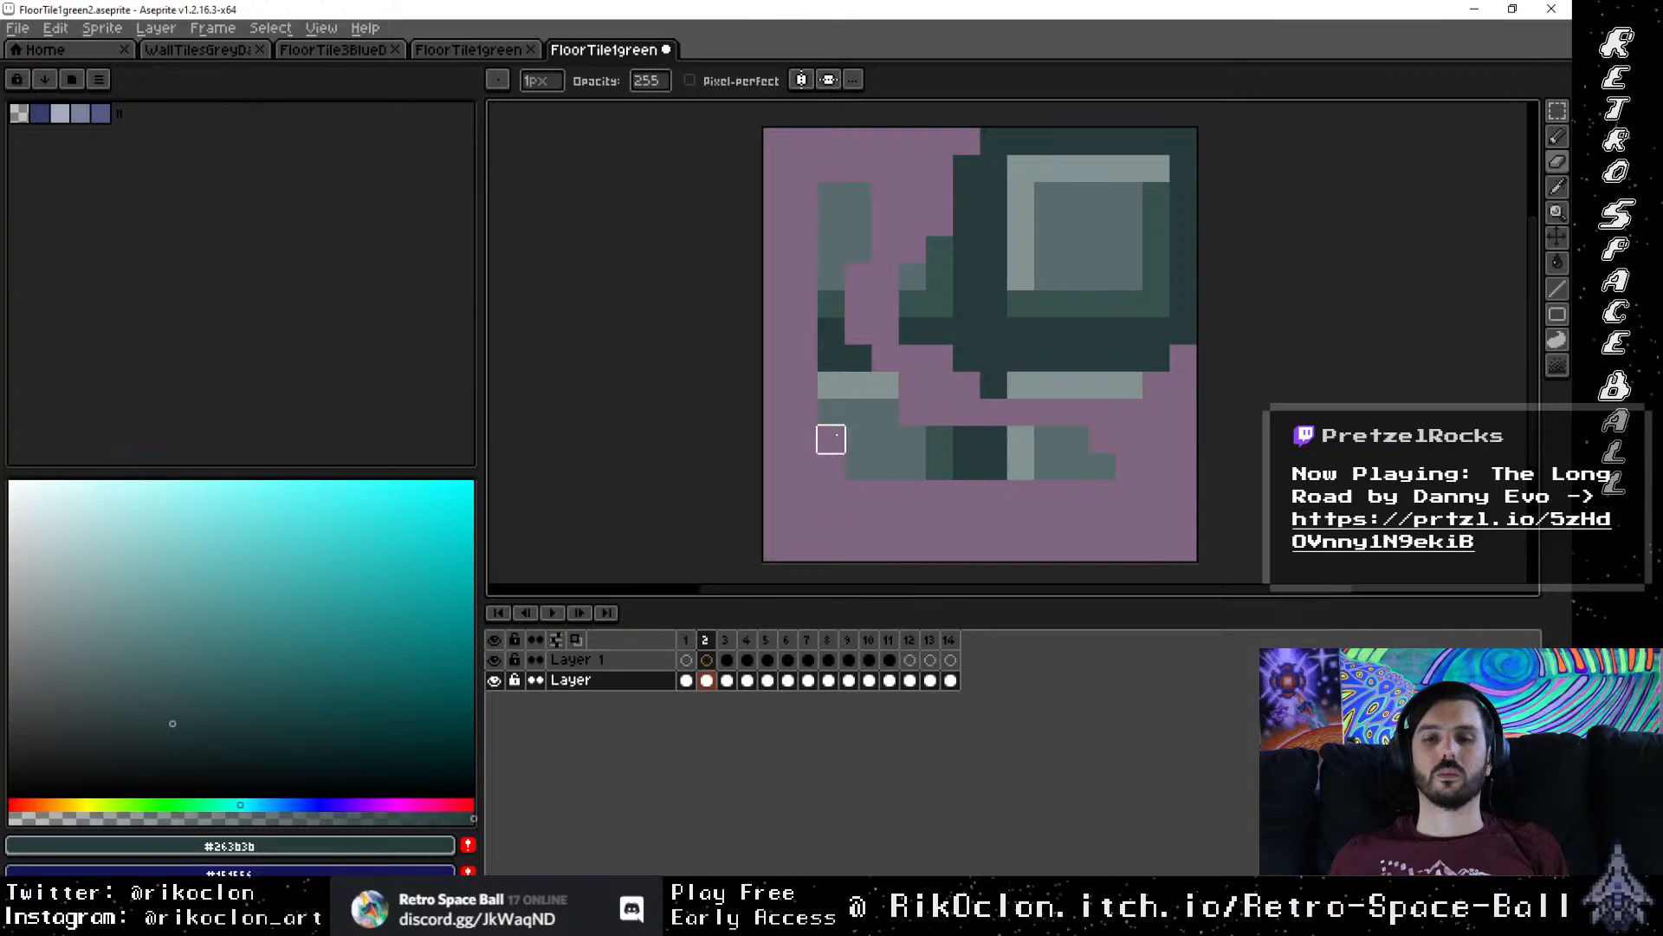
{"action": "mouse_move", "coordinate": [831, 439]}
{"action": "left_mouse_down"}
{"action": "mouse_move", "coordinate": [831, 195]}
{"action": "mouse_move", "coordinate": [858, 195]}
{"action": "mouse_move", "coordinate": [858, 466]}
{"action": "mouse_move", "coordinate": [1156, 466]}
{"action": "mouse_move", "coordinate": [1102, 466]}
{"action": "mouse_move", "coordinate": [1074, 412]}
{"action": "mouse_move", "coordinate": [1048, 438]}
{"action": "mouse_move", "coordinate": [859, 438]}
{"action": "mouse_move", "coordinate": [884, 382]}
{"action": "left_mouse_up"}
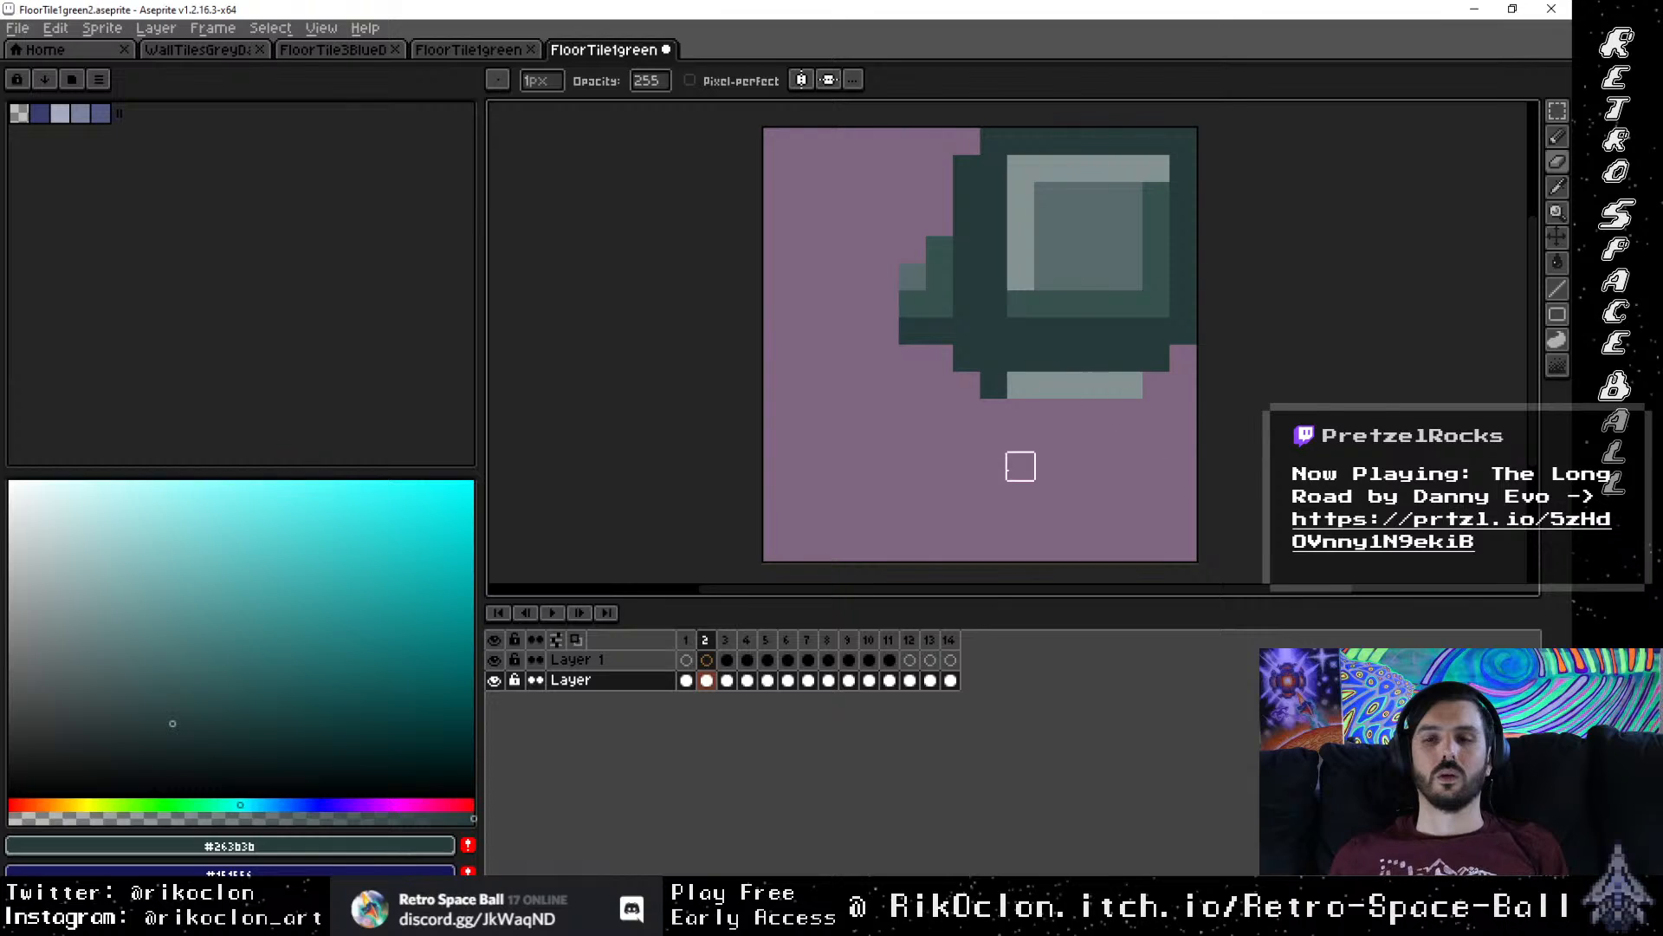
Step: Sample #203434 from frame 3 and draw dark branching cracks across the upper-right block and its remnants on Layer 1 in frame 2
{"action": "left_click", "coordinate": [730, 639]}
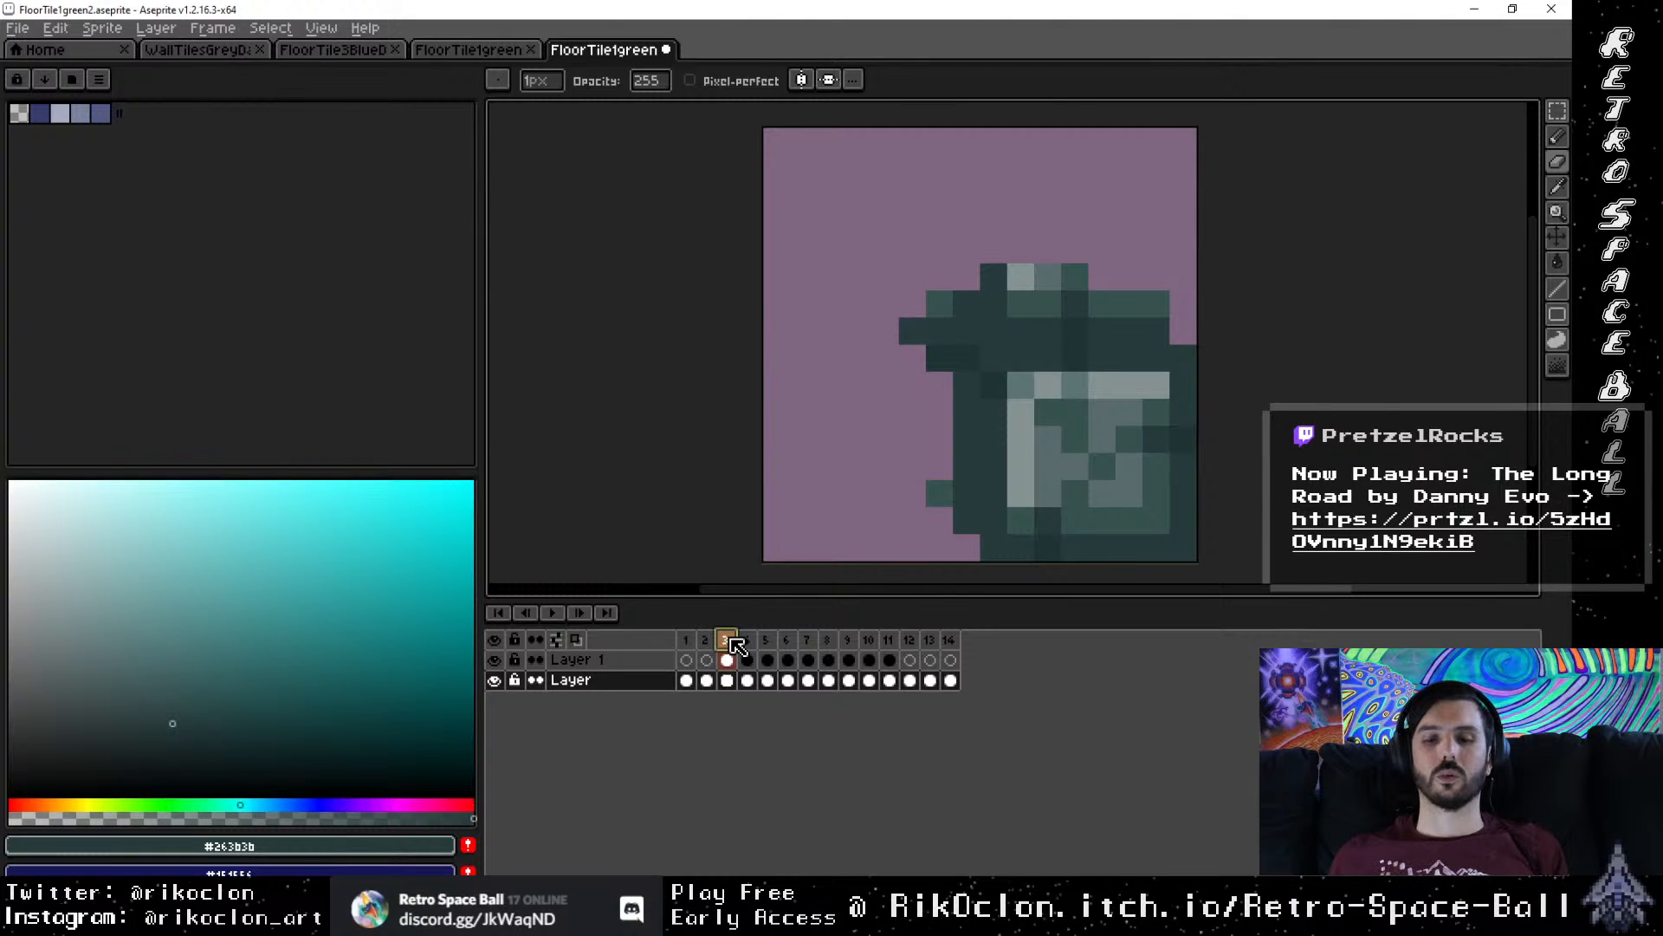
{"action": "key", "text": "i"}
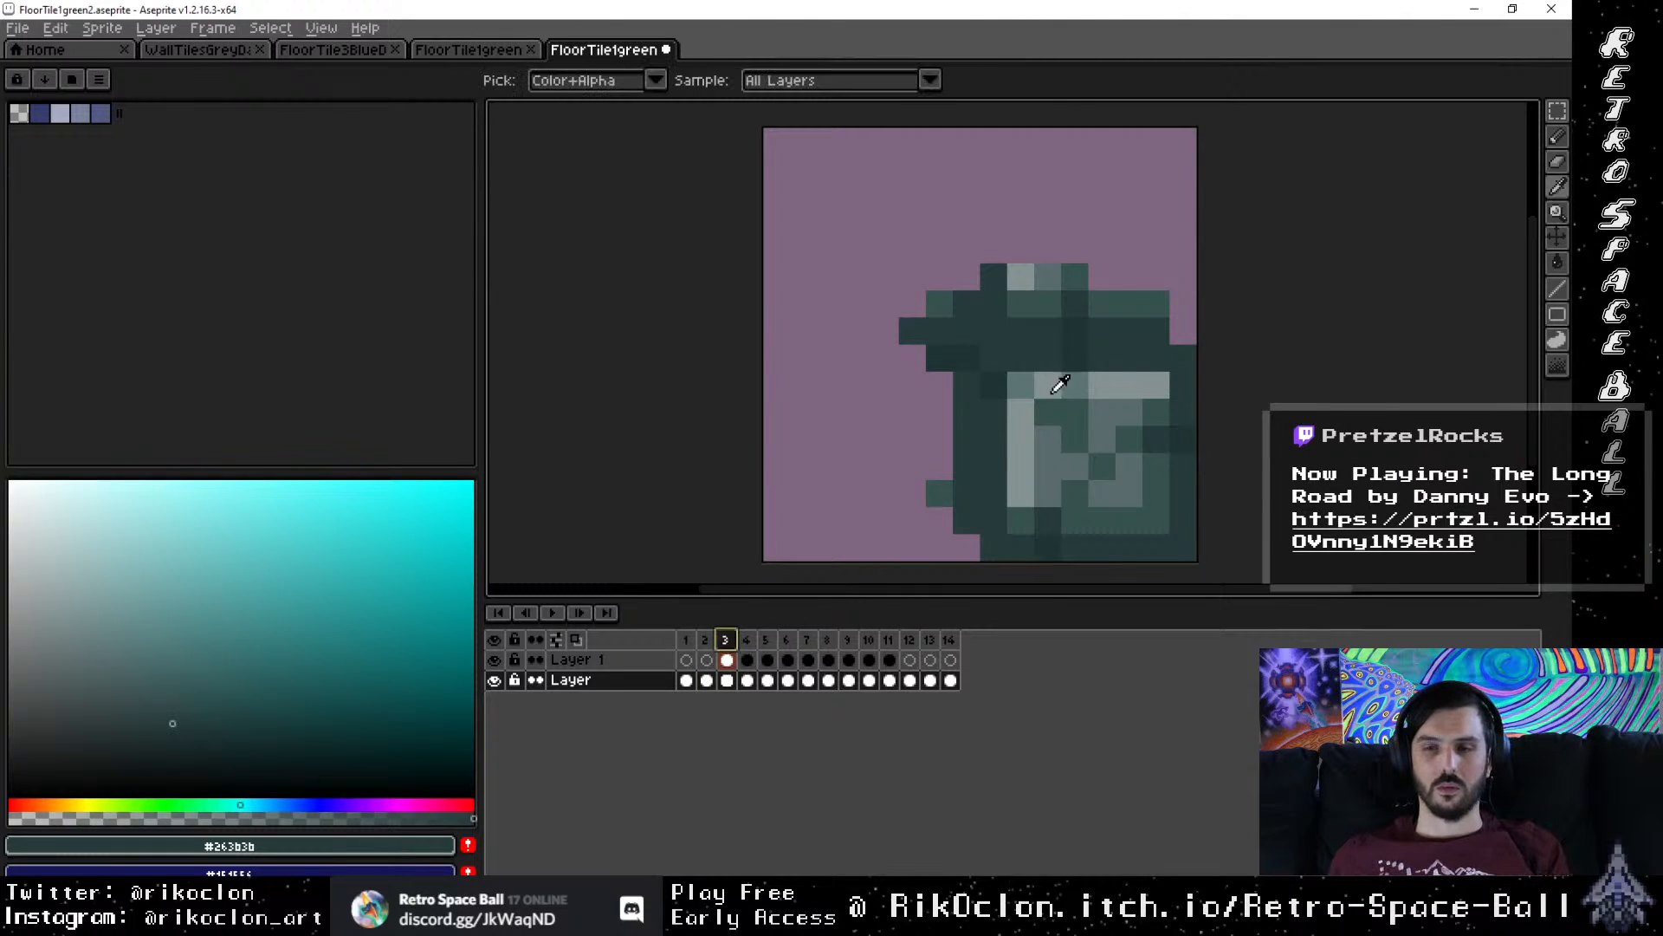
{"action": "left_click", "coordinate": [1194, 430]}
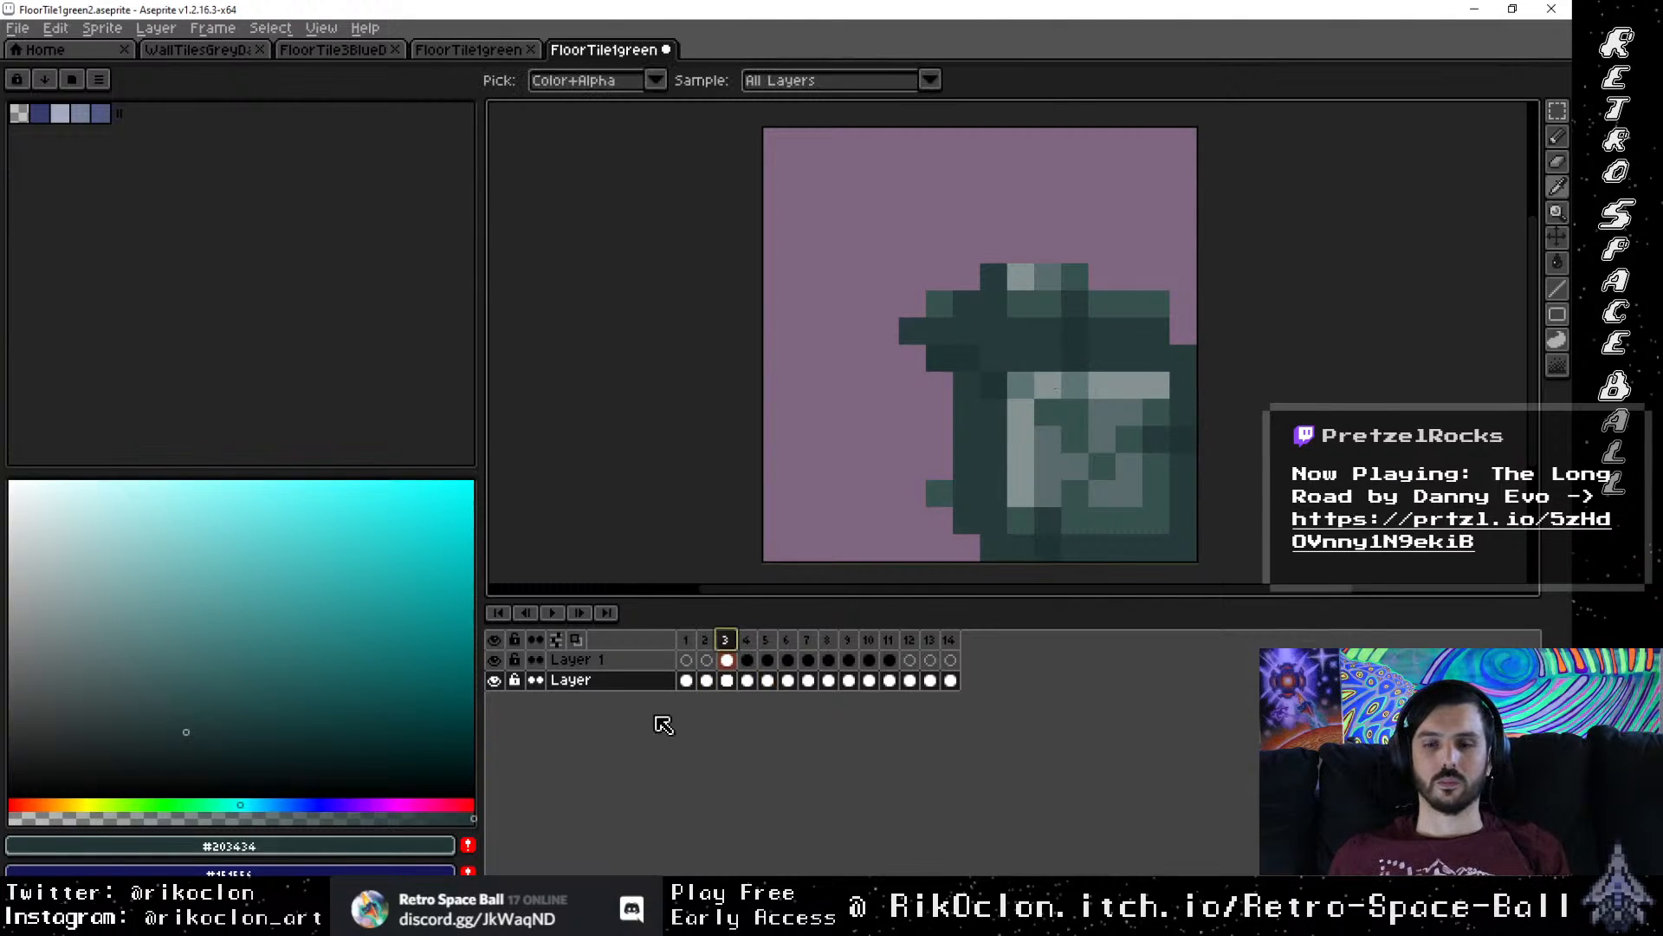
{"action": "left_click", "coordinate": [712, 658]}
{"action": "key", "text": "b"}
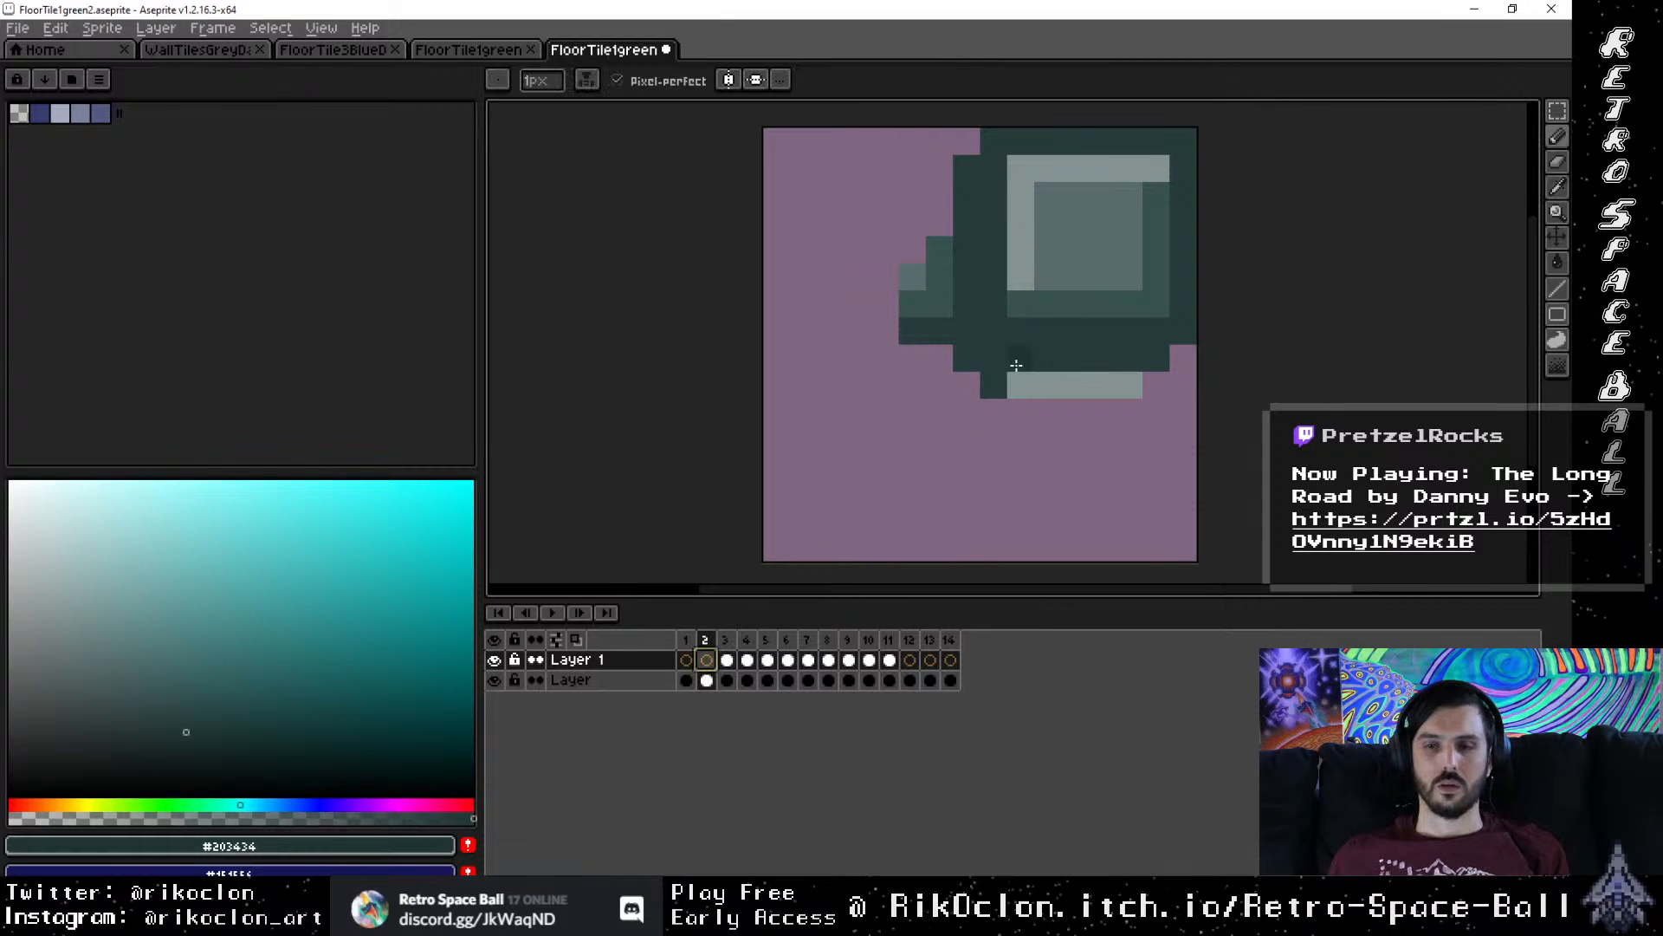
{"action": "left_click_drag", "start_coordinate": [1129, 197], "coordinate": [1082, 278]}
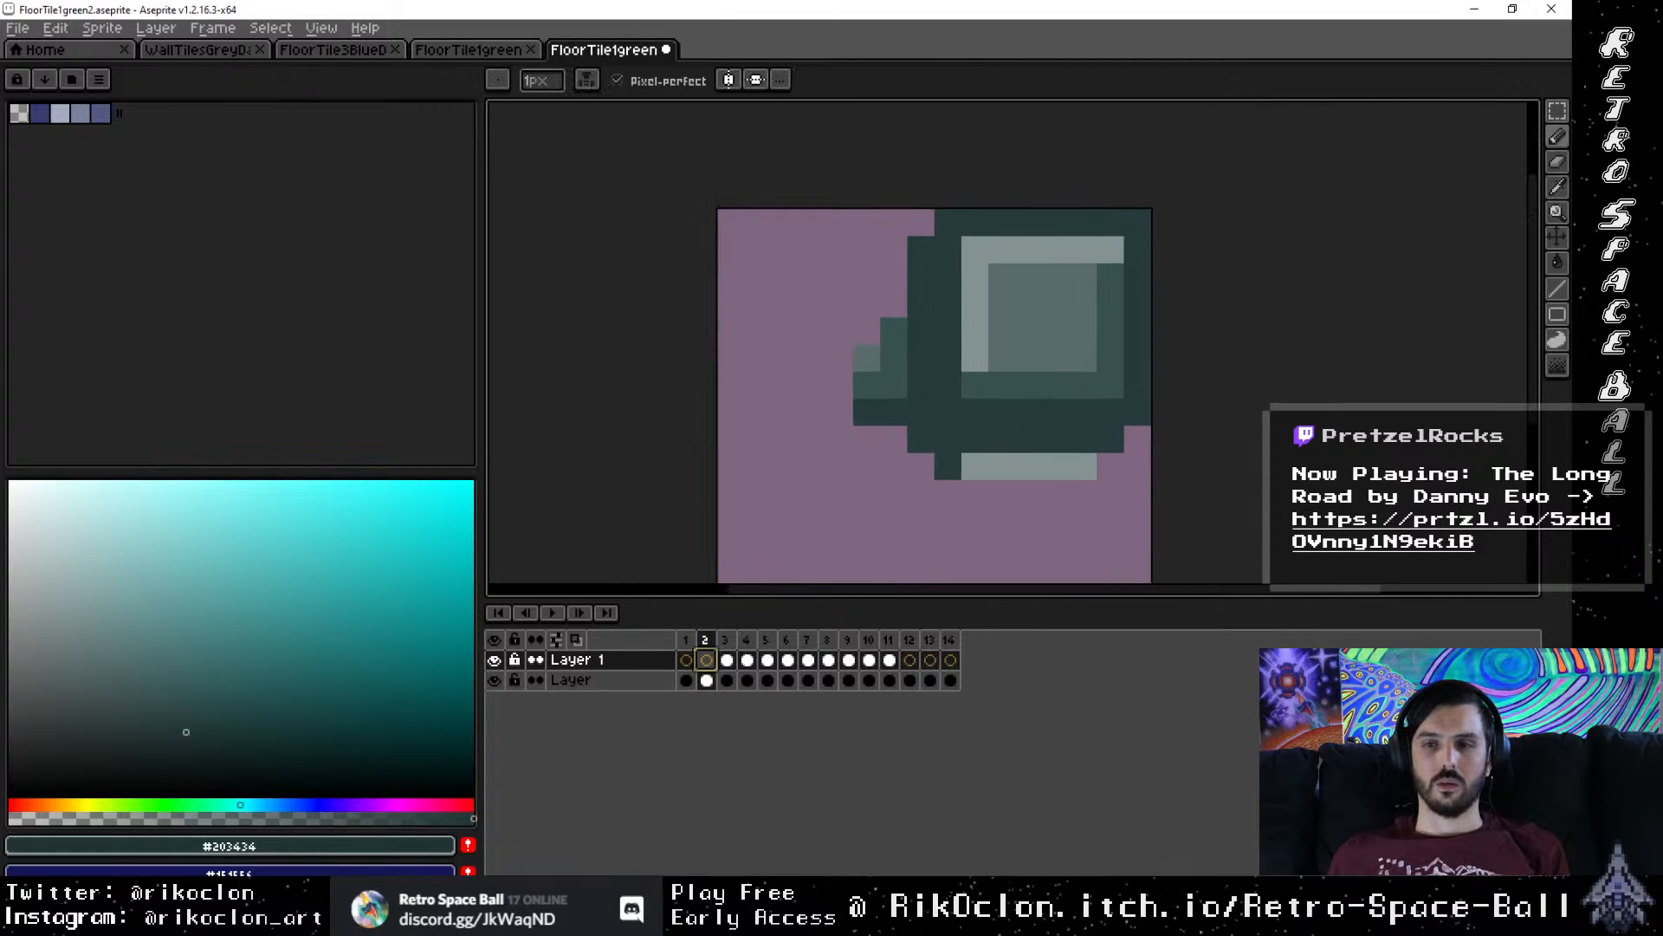
{"action": "left_click", "coordinate": [1138, 291]}
{"action": "mouse_move", "coordinate": [1114, 302]}
{"action": "left_mouse_down"}
{"action": "mouse_move", "coordinate": [1059, 305]}
{"action": "mouse_move", "coordinate": [1006, 352]}
{"action": "left_mouse_up"}
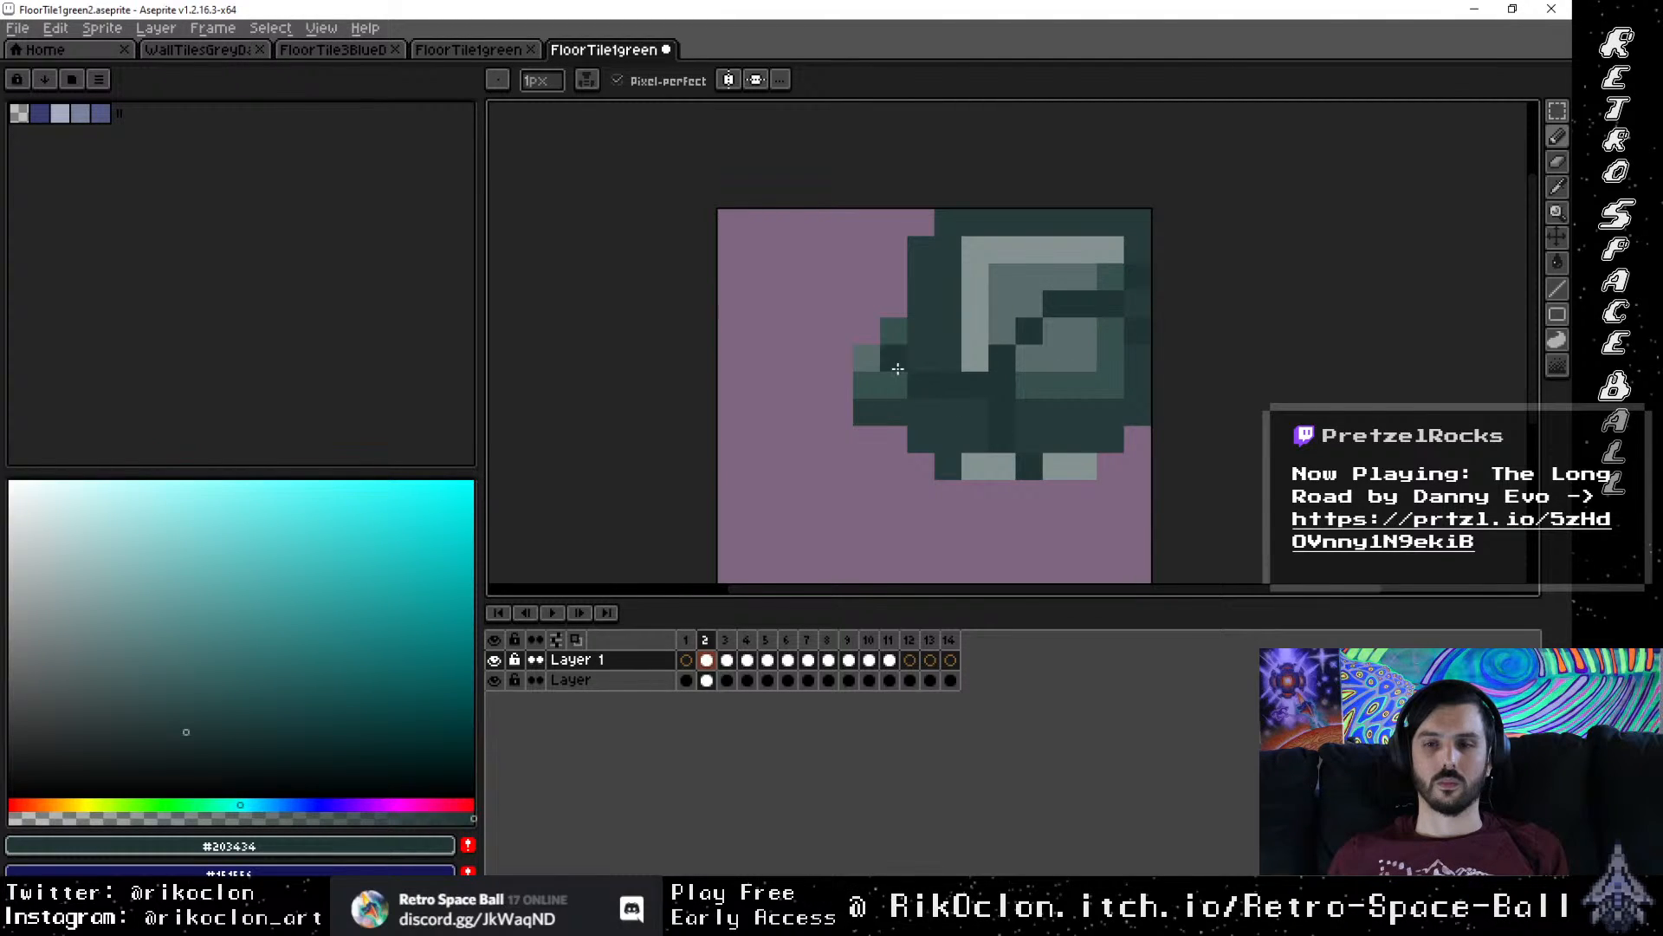
Step: Extend the crack up through the block's top edge in frame 2, then recolour its highlight pixels with #5c7573 sampled from frame 3
{"action": "left_click_drag", "start_coordinate": [1036, 275], "coordinate": [1004, 235]}
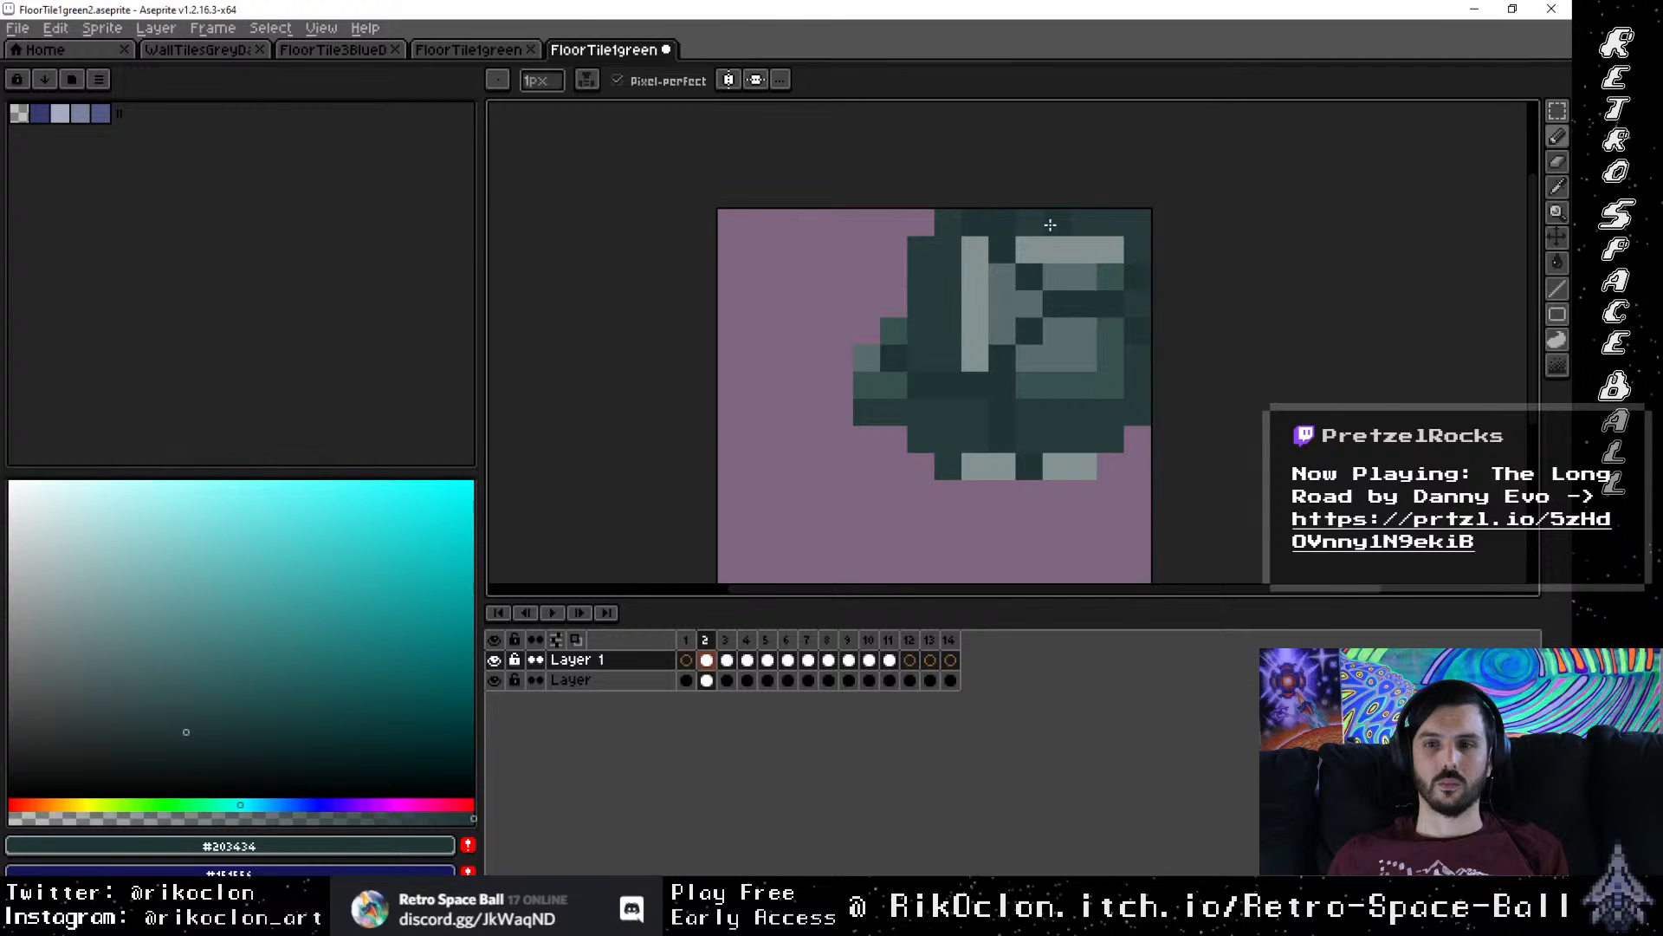
{"action": "key", "text": "e"}
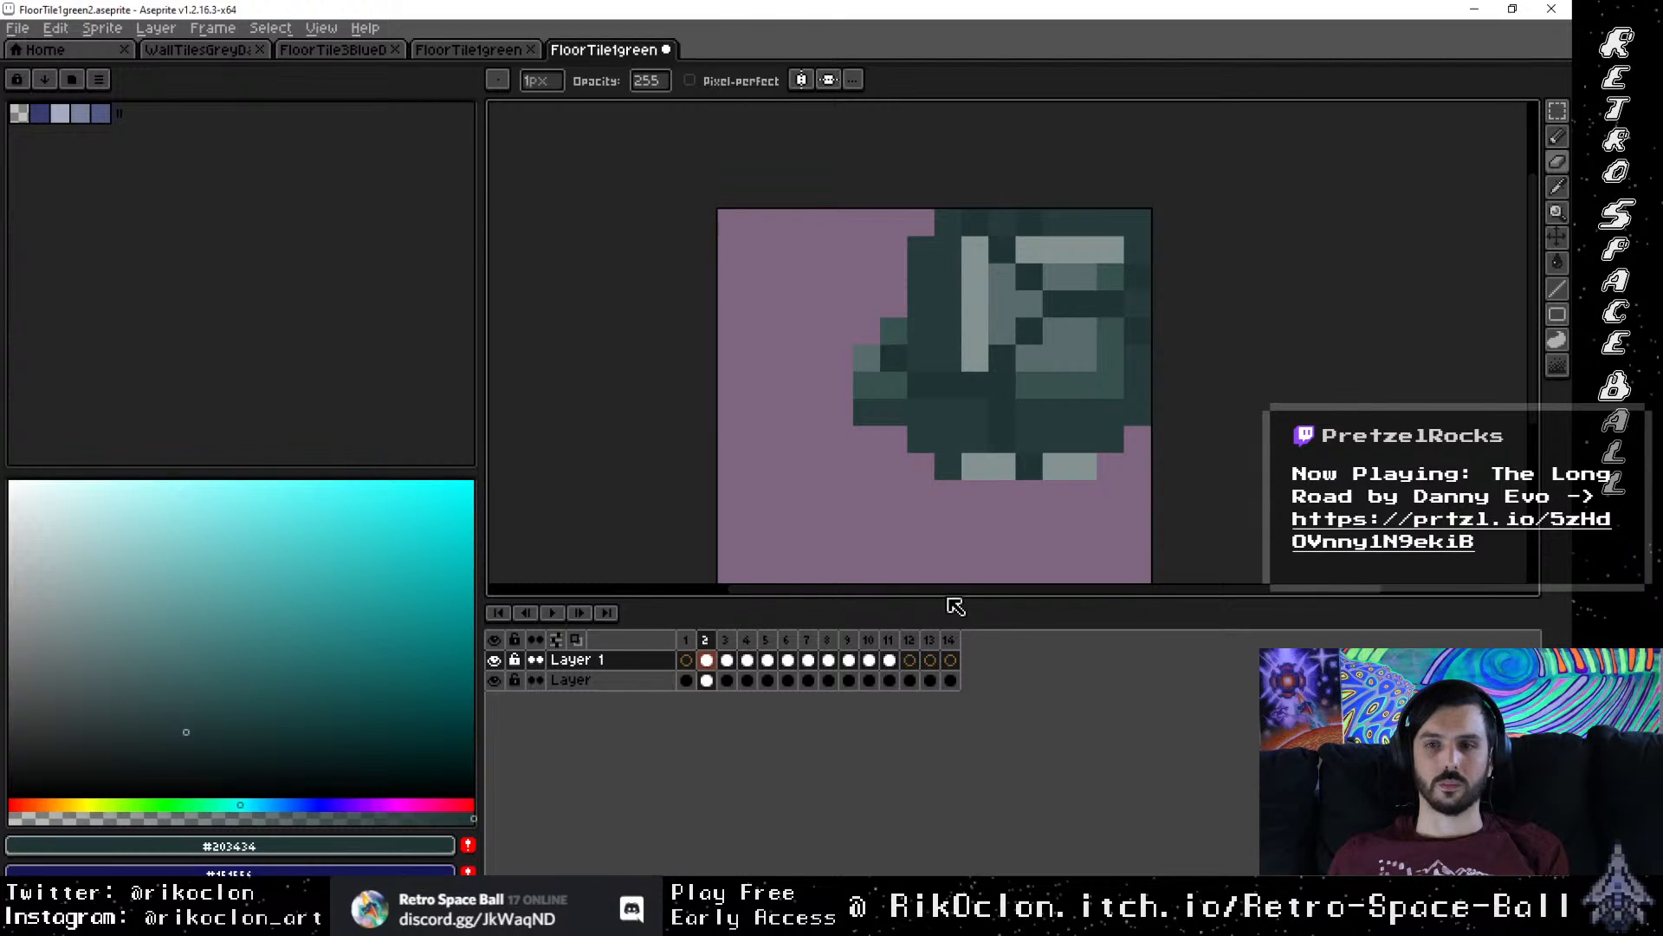
{"action": "left_click", "coordinate": [726, 645]}
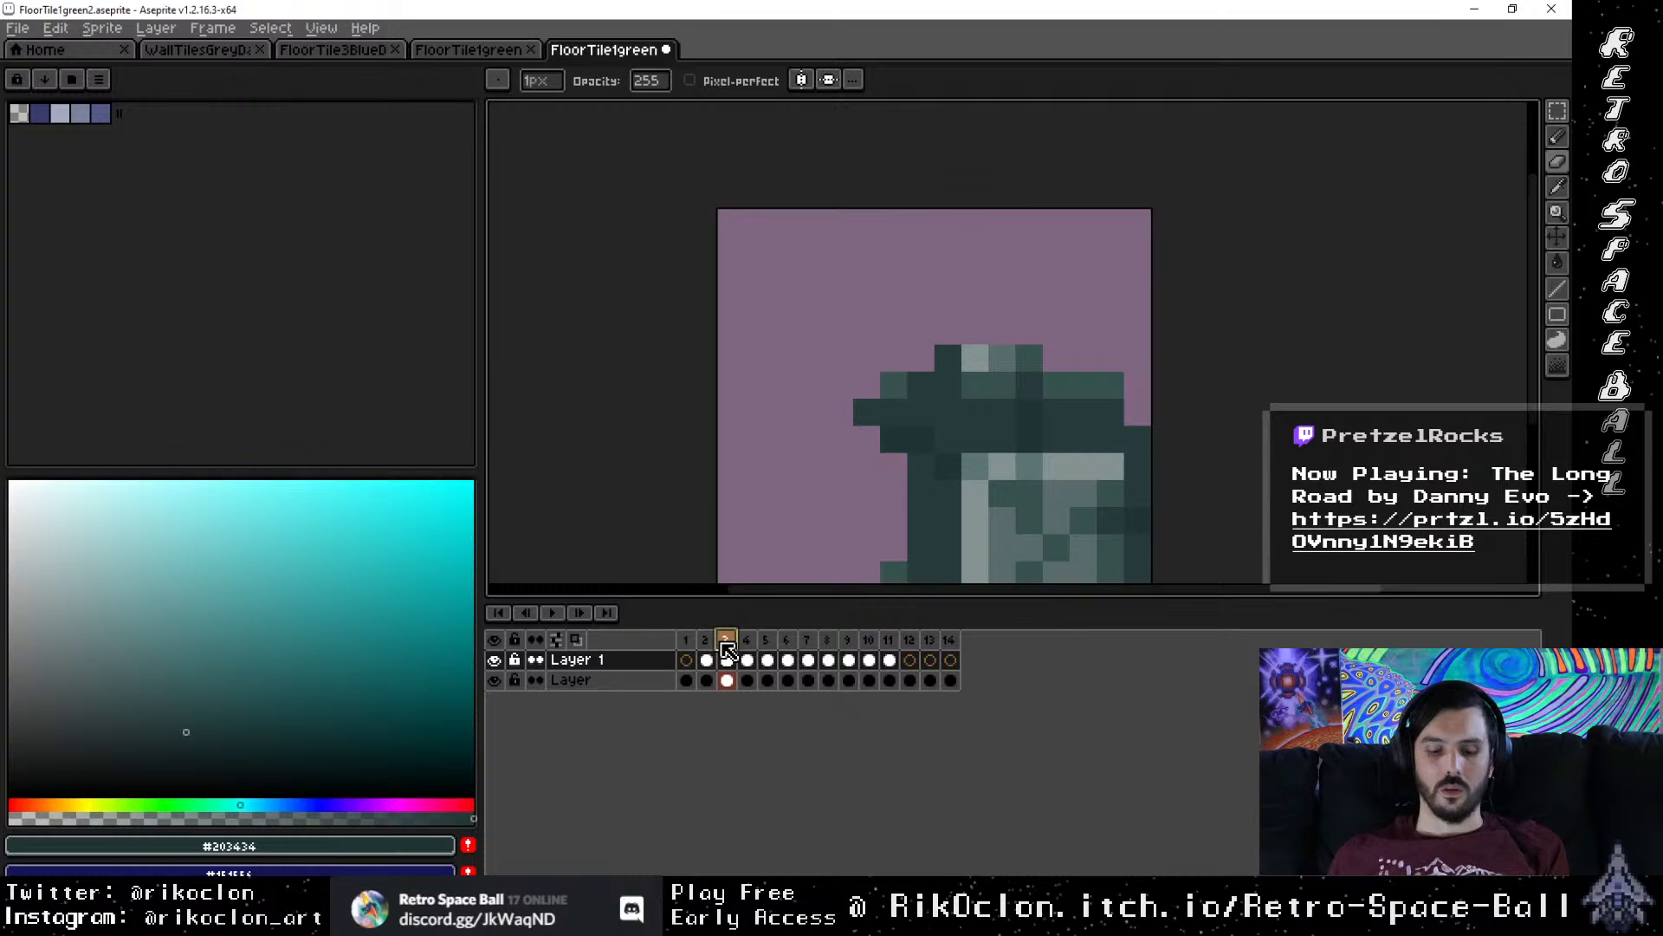
{"action": "key", "text": "i"}
{"action": "left_click", "coordinate": [1037, 460]}
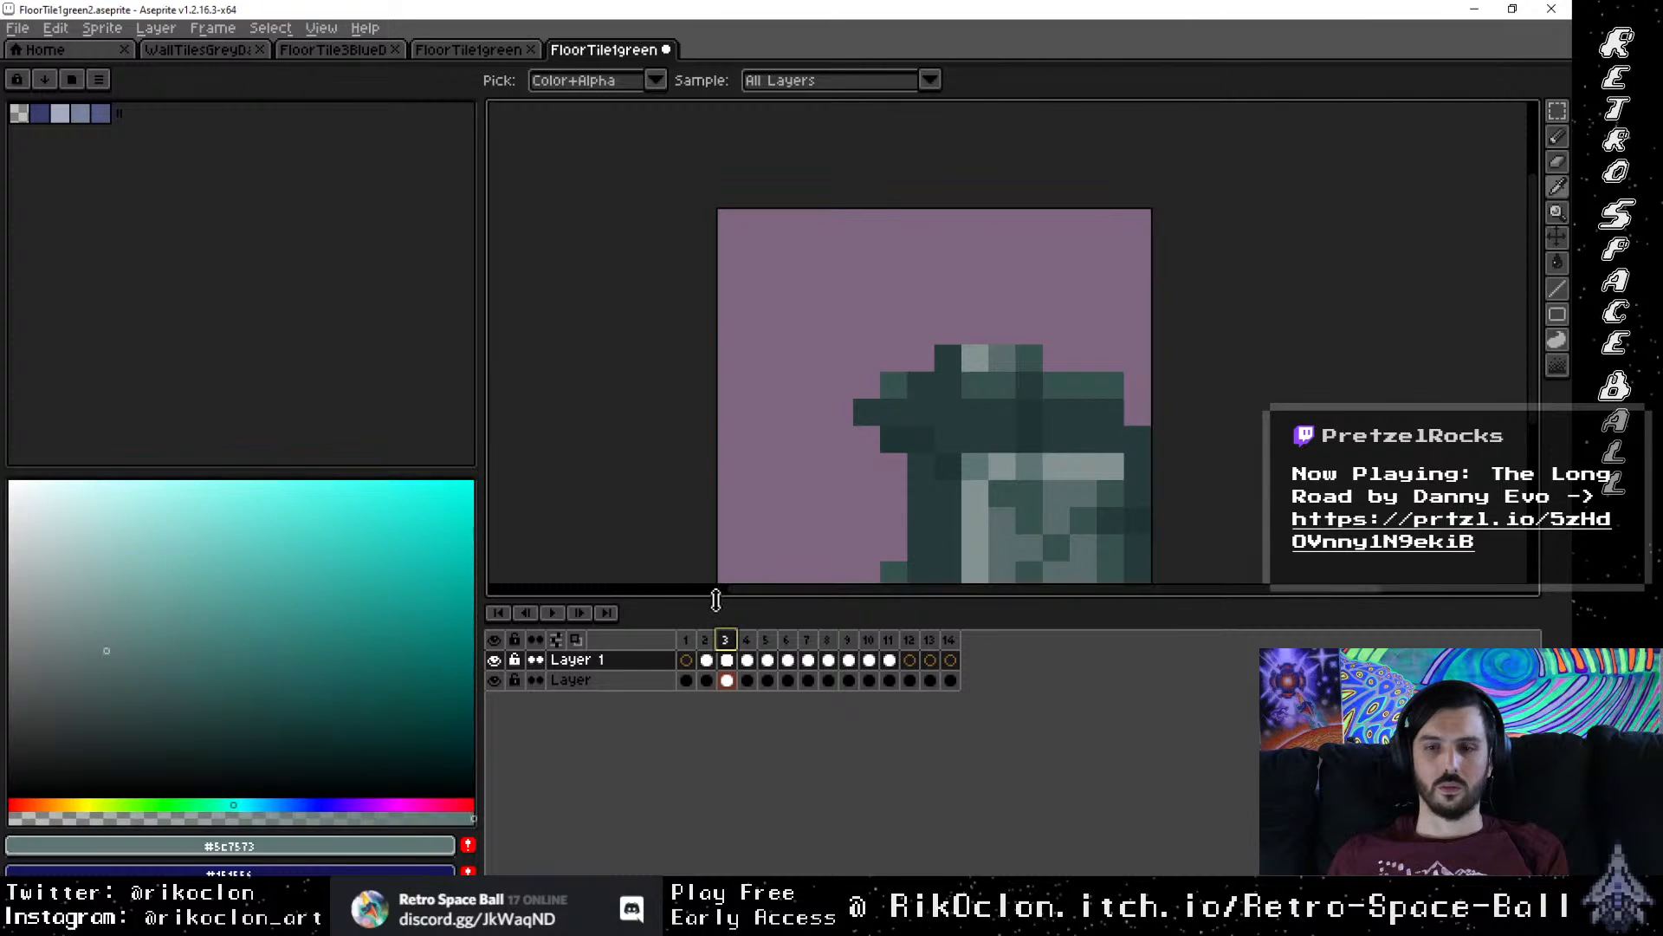
{"action": "left_click", "coordinate": [685, 641]}
{"action": "left_click", "coordinate": [707, 641]}
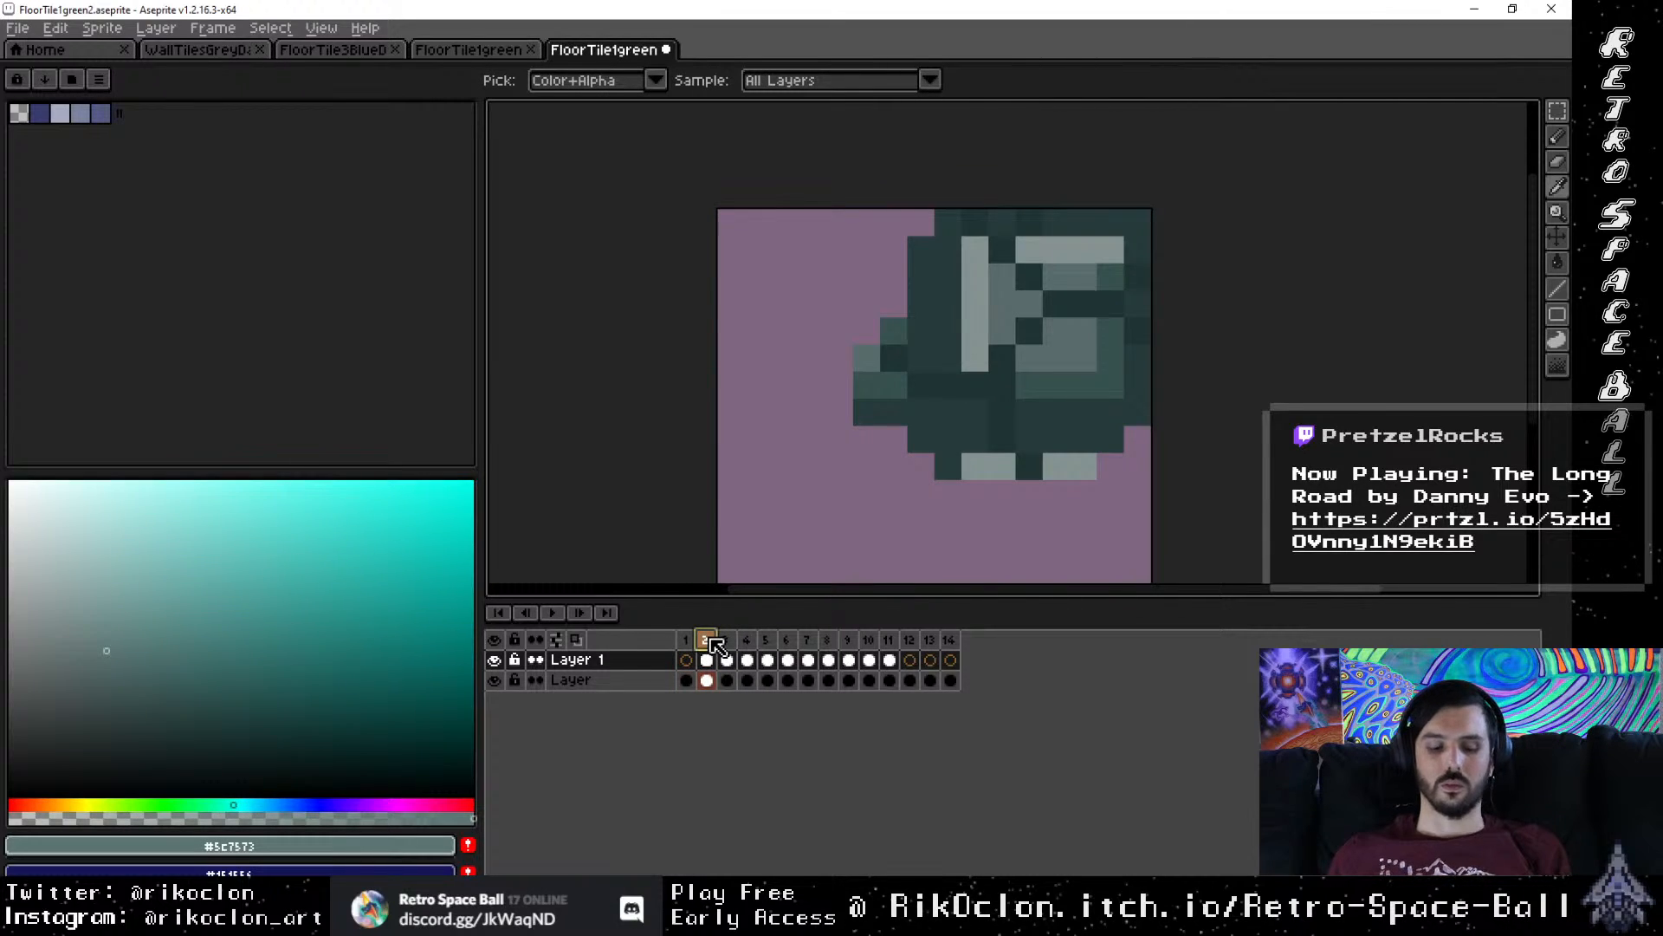
{"action": "key", "text": "b"}
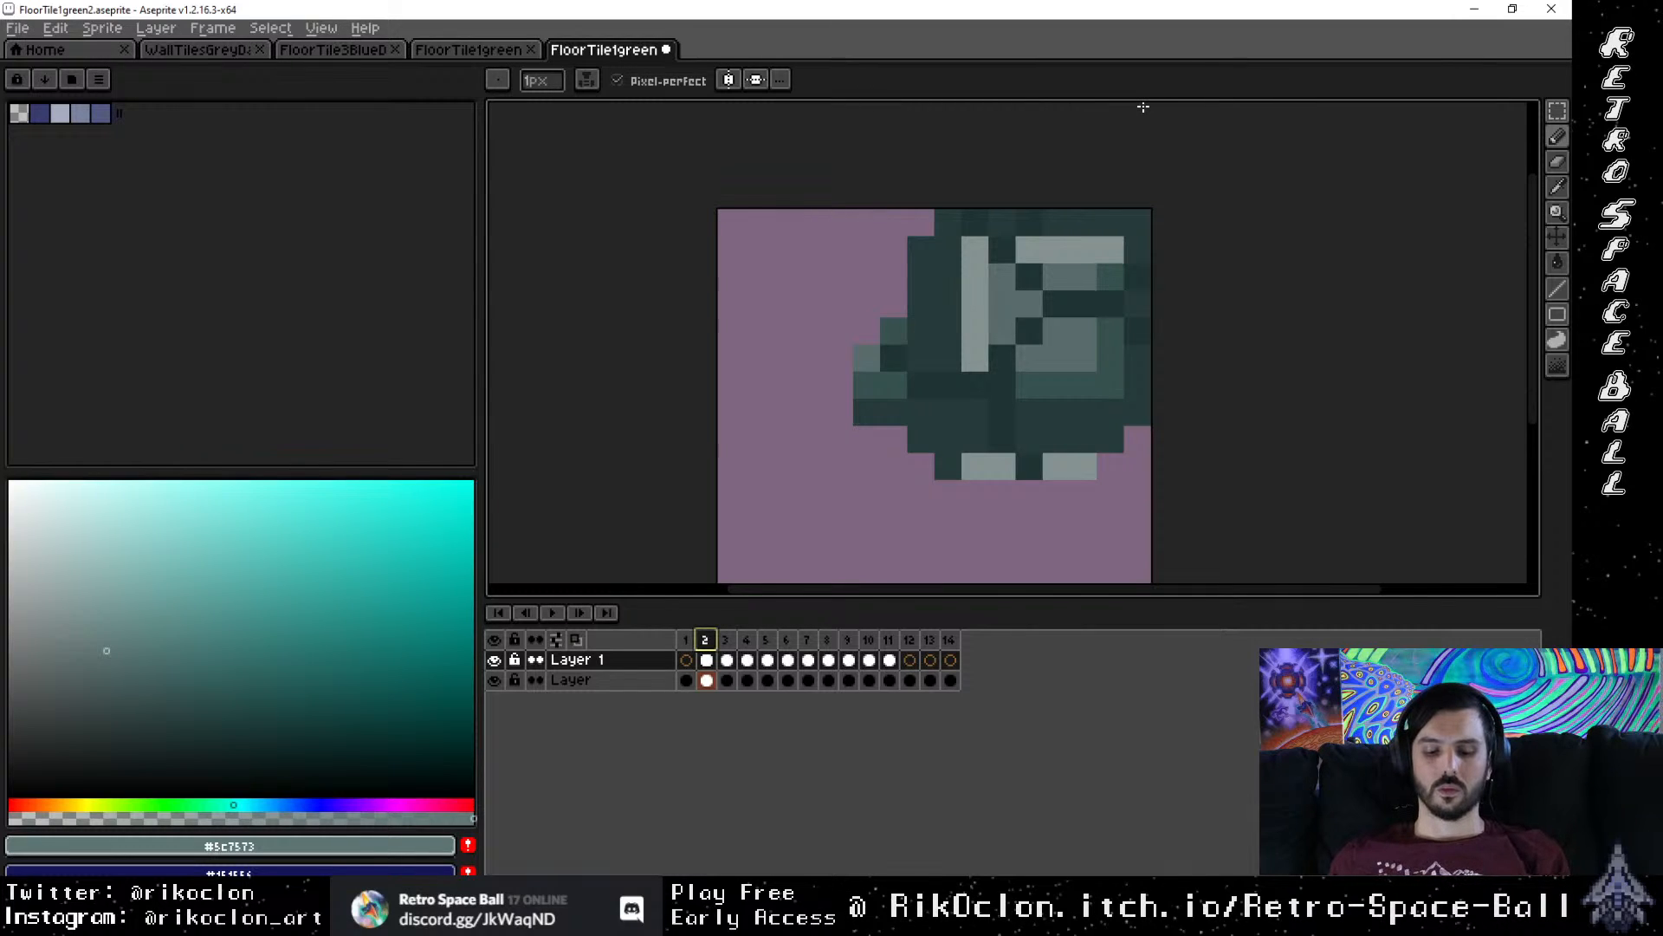
{"action": "left_click", "coordinate": [1011, 243]}
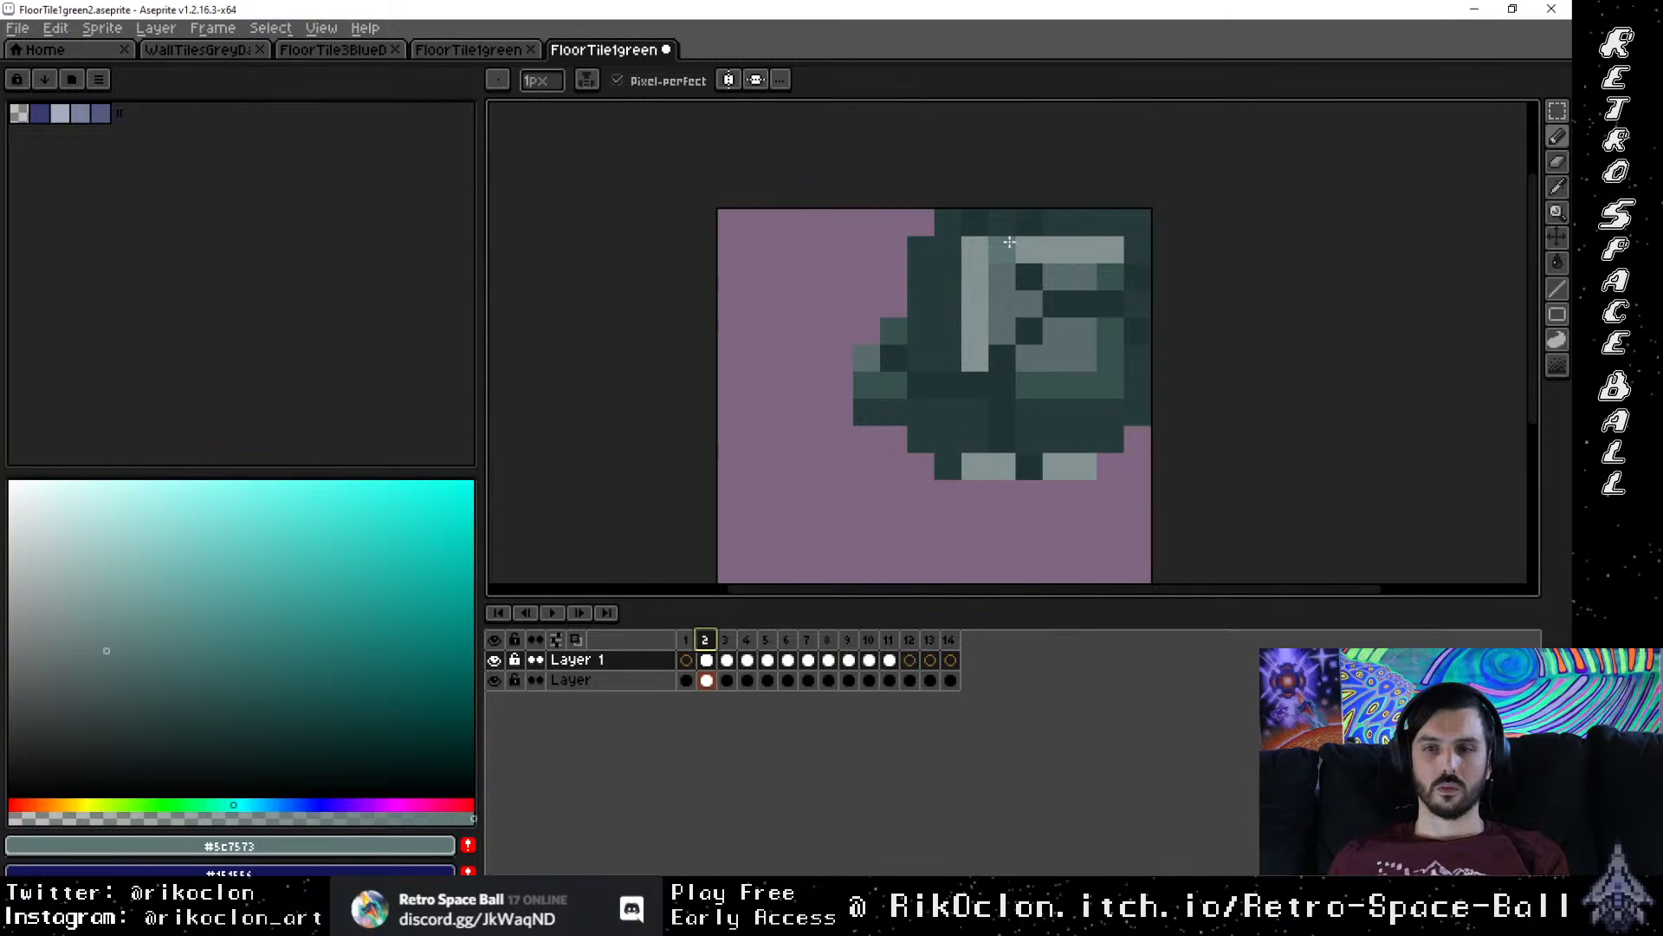
{"action": "left_click", "coordinate": [1009, 241]}
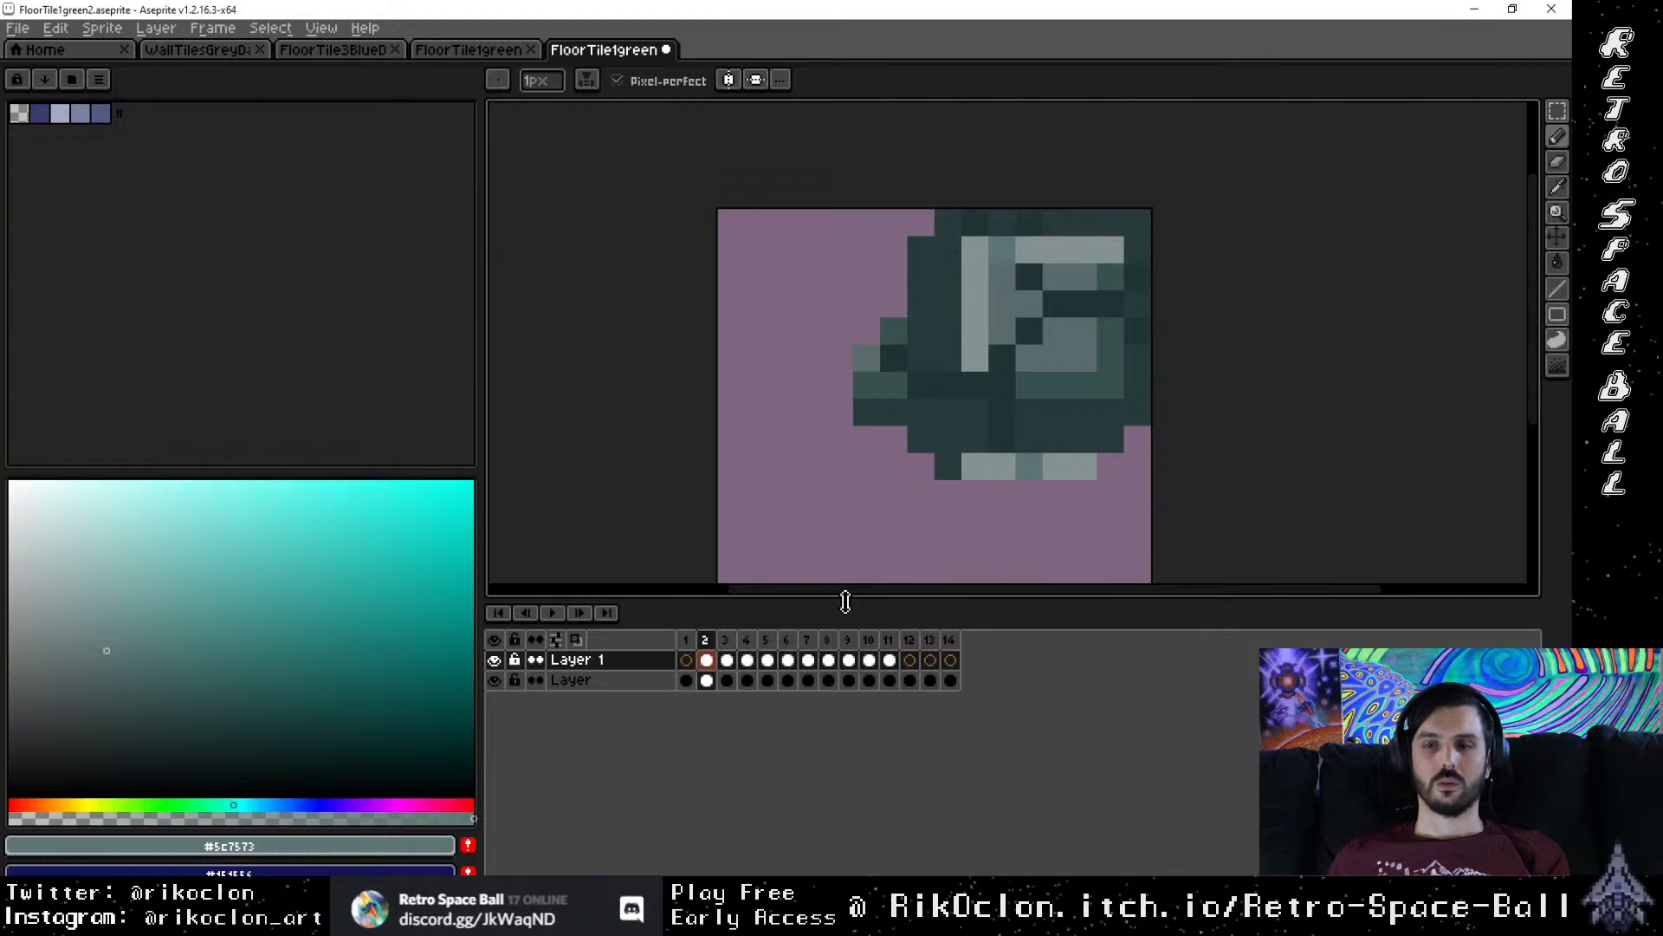
Step: Sample #263b3b from frame 3 and recolour the crack pixels crossing the block's shaded edges in frame 2
{"action": "left_click", "coordinate": [730, 645]}
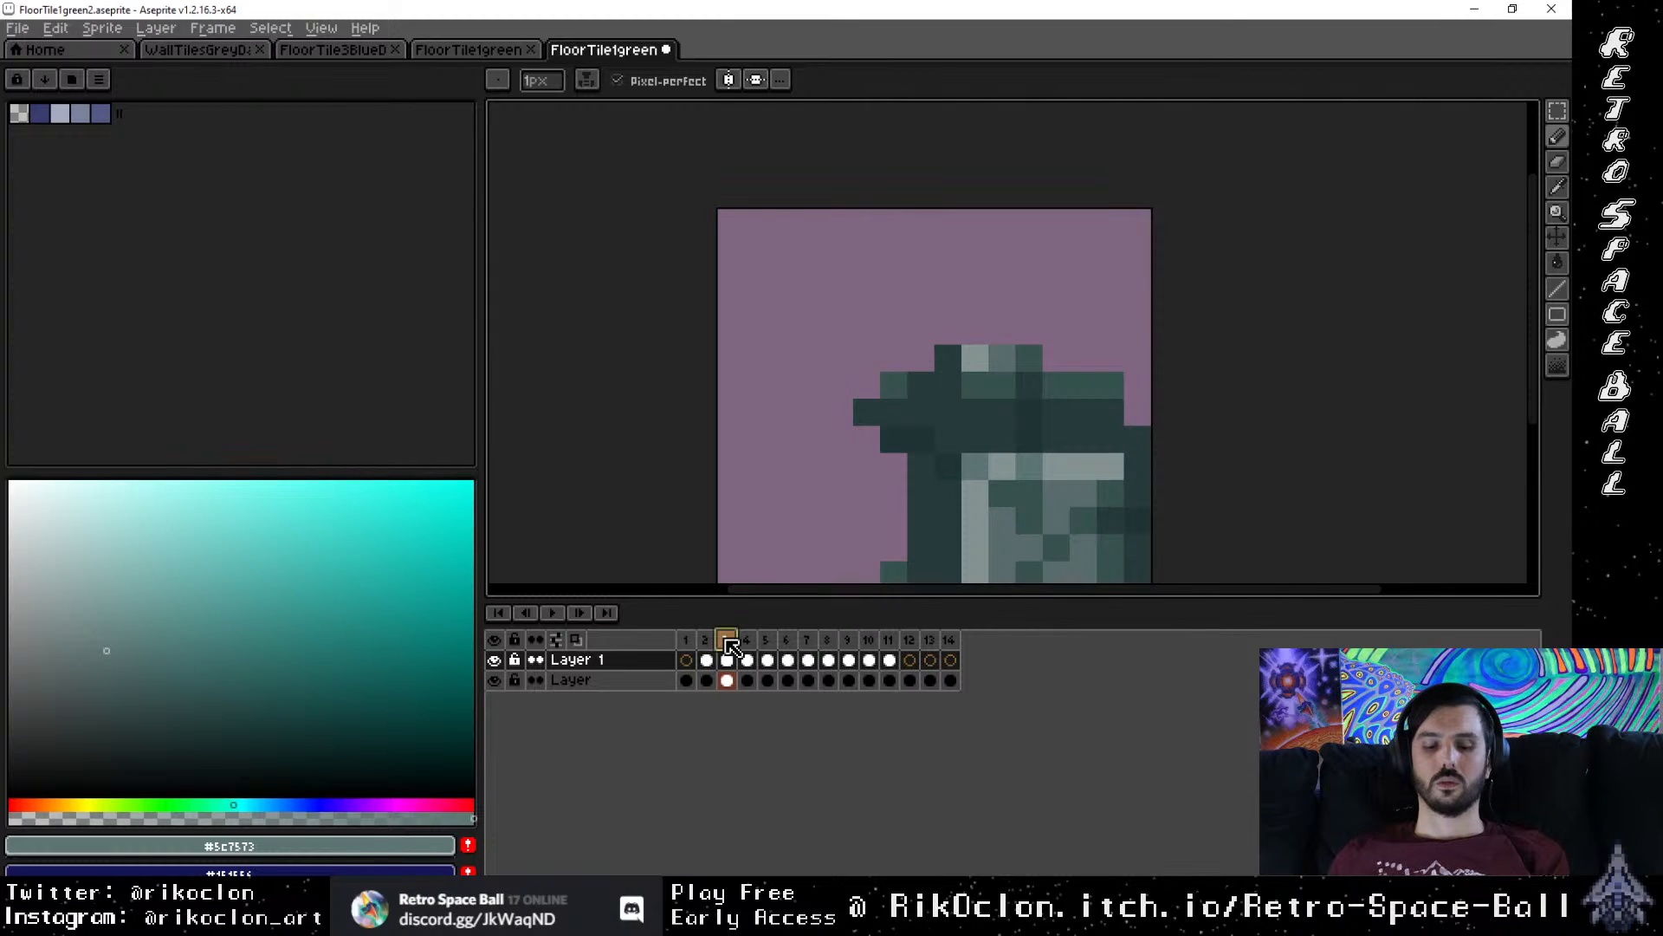
{"action": "key", "text": "alt"}
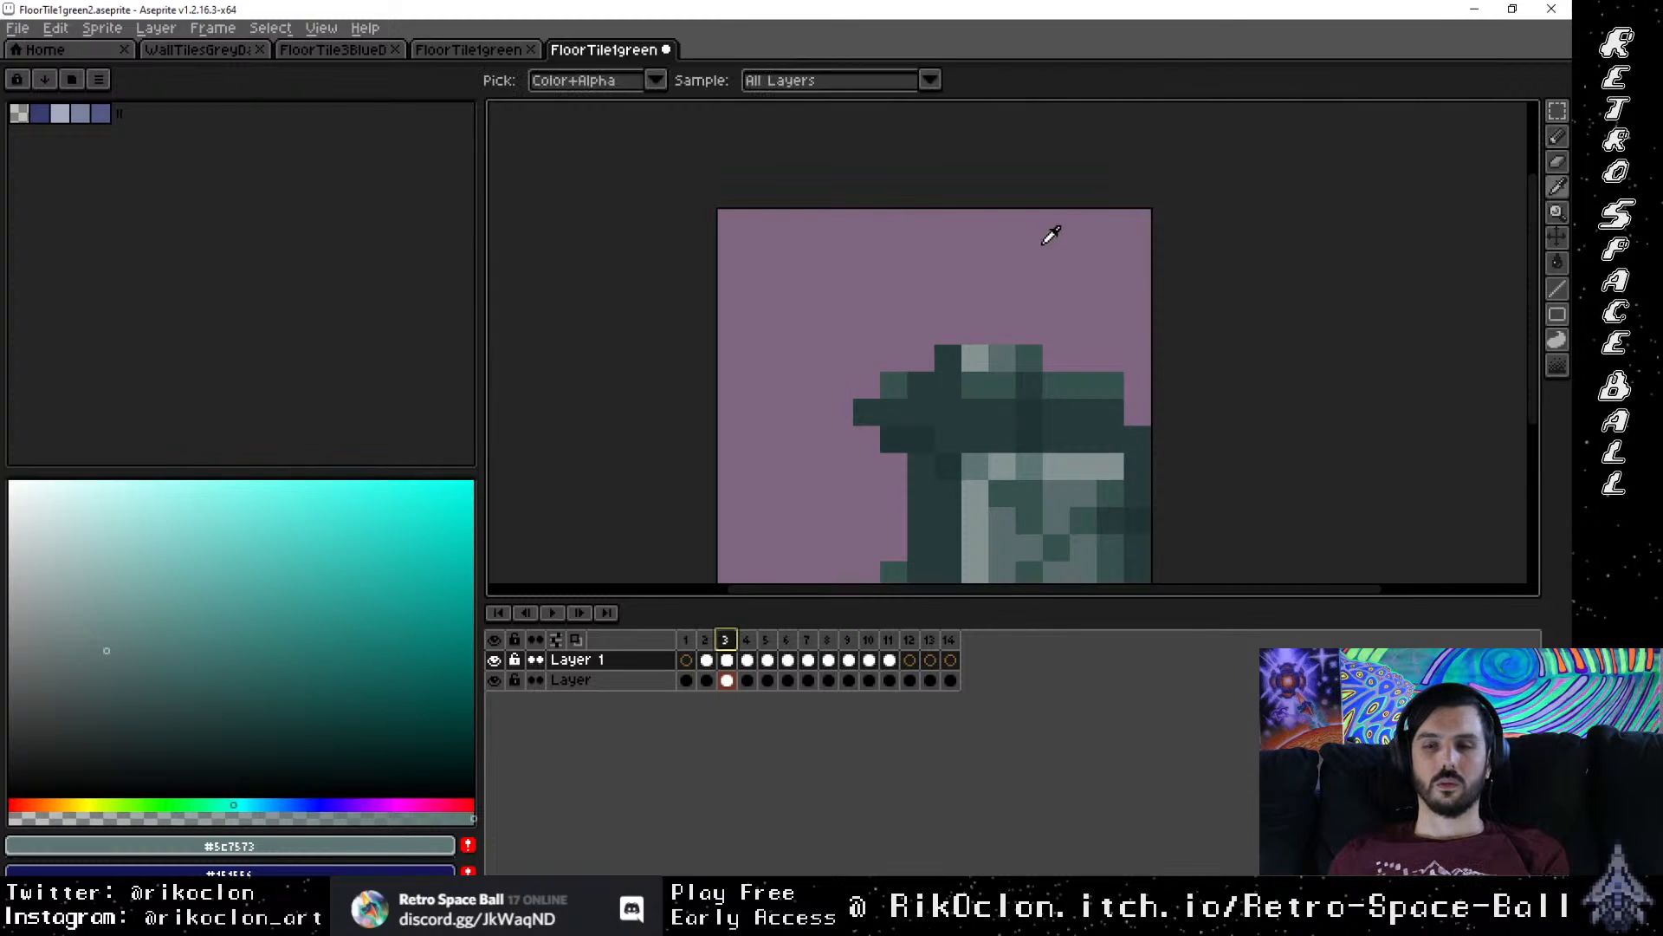
{"action": "left_click", "coordinate": [1046, 374], "text": "alt"}
{"action": "key", "text": "comma"}
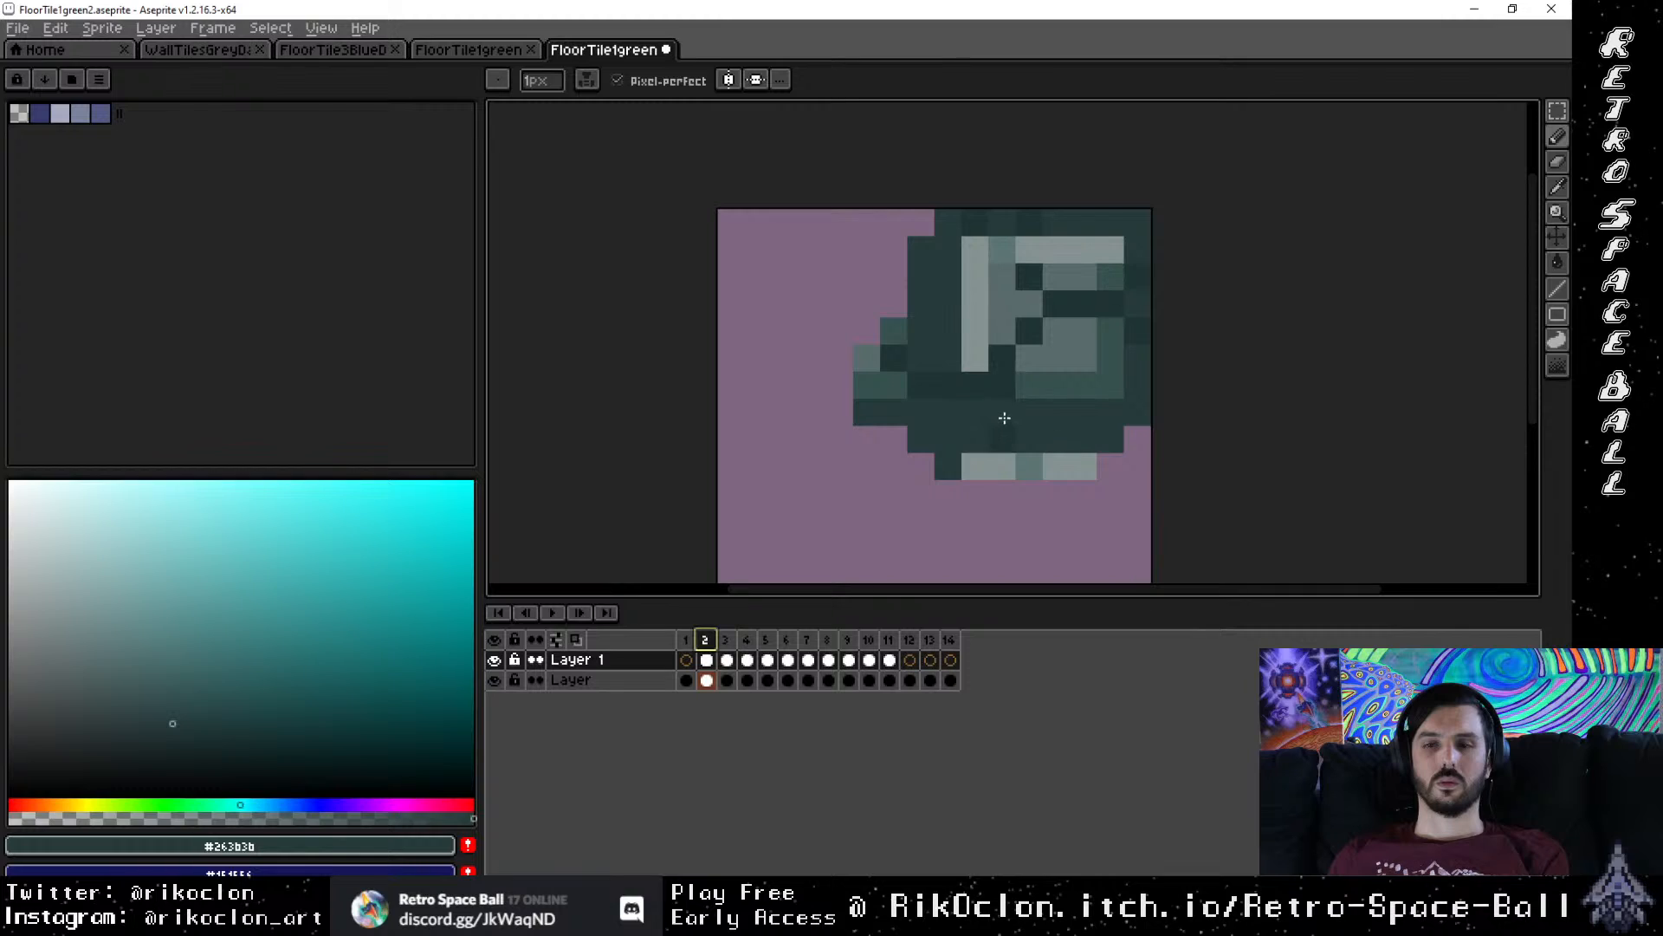
{"action": "key", "text": "Up"}
{"action": "key", "text": "Down"}
Step: Recolour the cracks on the block's face in frame 2 with #37524e sampled from frame 3, and pick up #263b3b again for touch-ups
{"action": "key", "text": "period"}
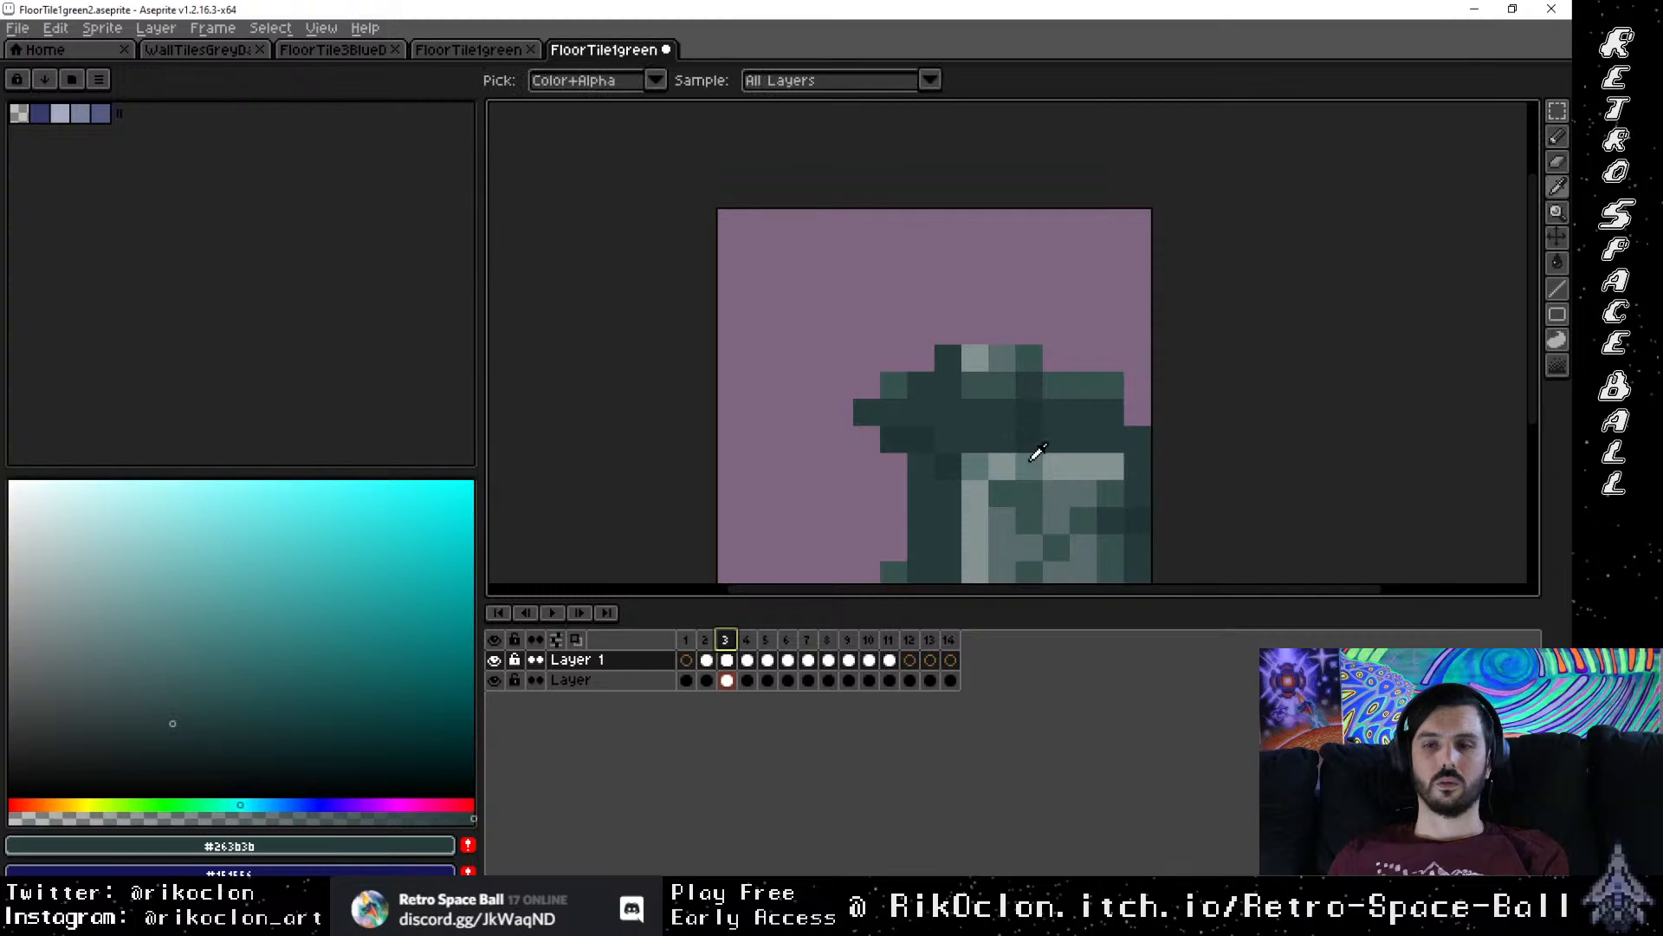
{"action": "left_click", "coordinate": [1044, 485], "text": "alt"}
{"action": "key", "text": "comma"}
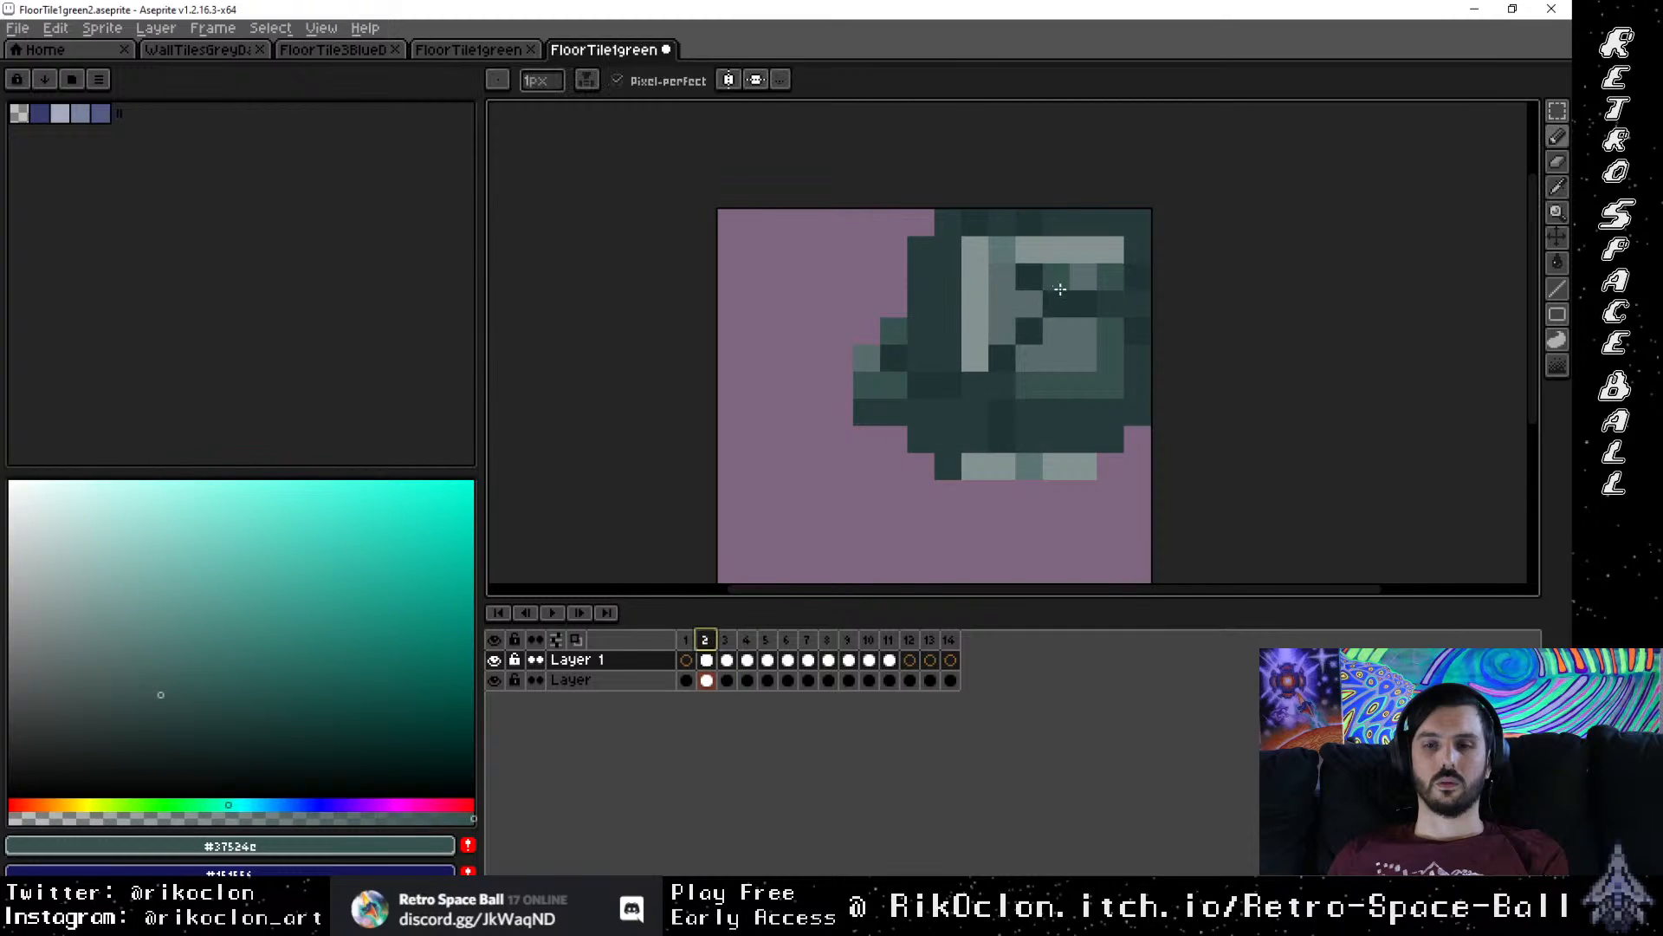
{"action": "key", "text": "Up"}
{"action": "left_click_drag", "start_coordinate": [1027, 332], "coordinate": [1055, 311]}
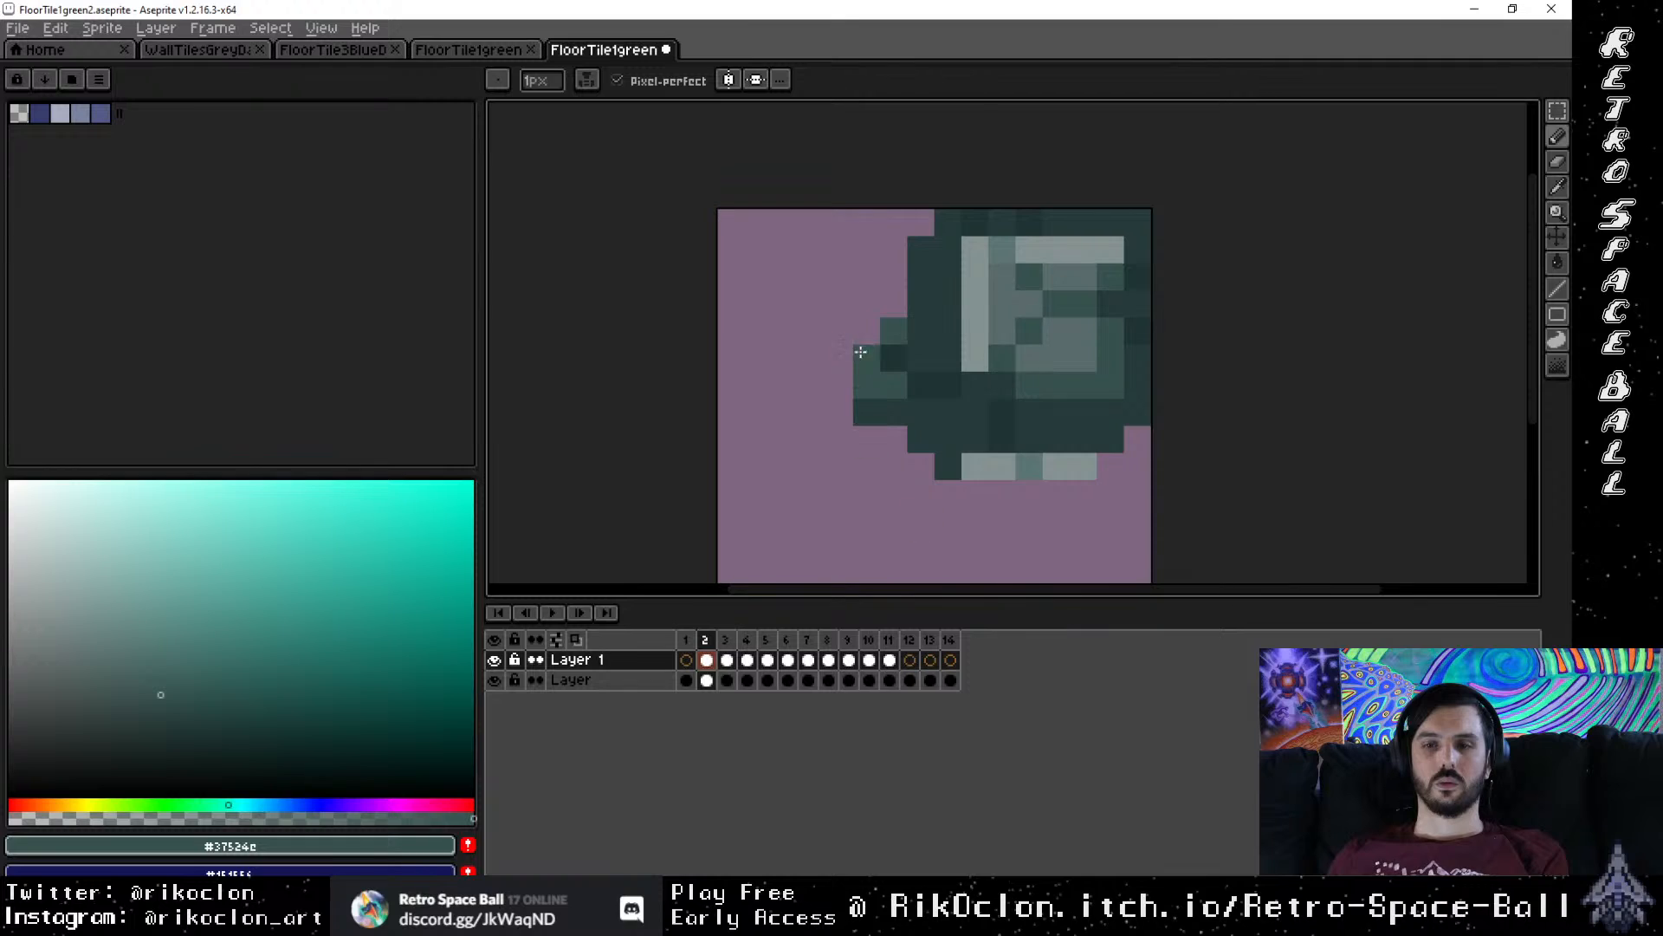
{"action": "key", "text": "alt"}
{"action": "left_click", "coordinate": [1016, 378], "text": "alt"}
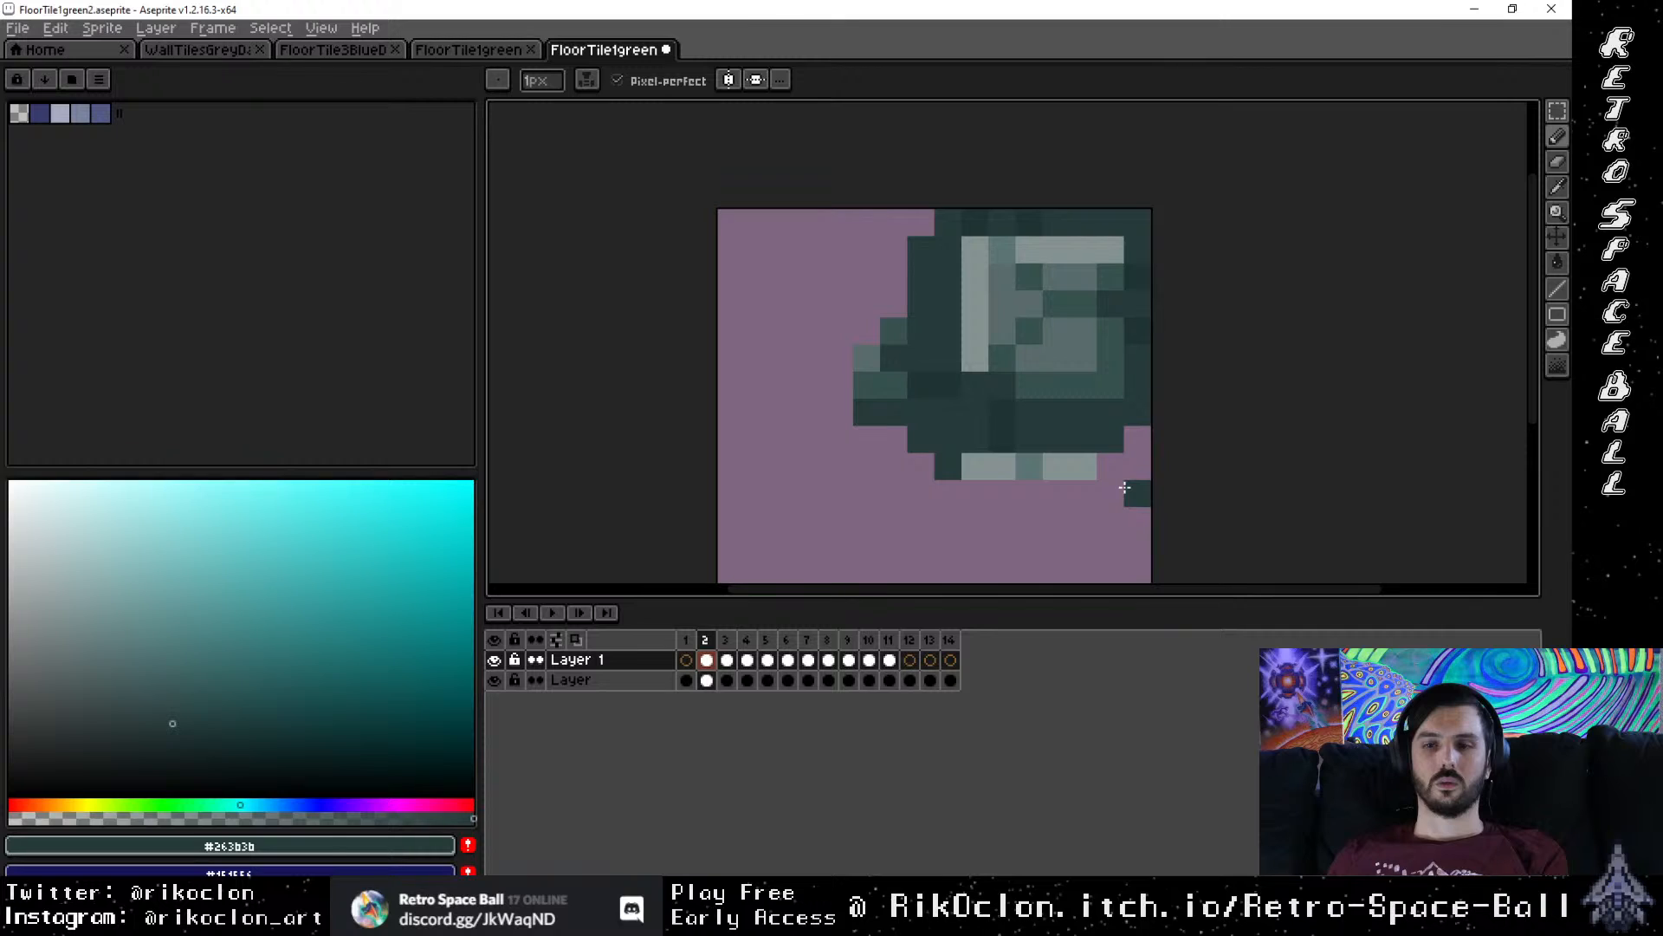
Step: Compare frames 2 and 3, then add another copy of the intact four-block tile as a new frame right after frame 1
{"action": "scroll", "coordinate": [1124, 487], "scroll_direction": "down", "scroll_amount": 1}
{"action": "left_click", "coordinate": [728, 649]}
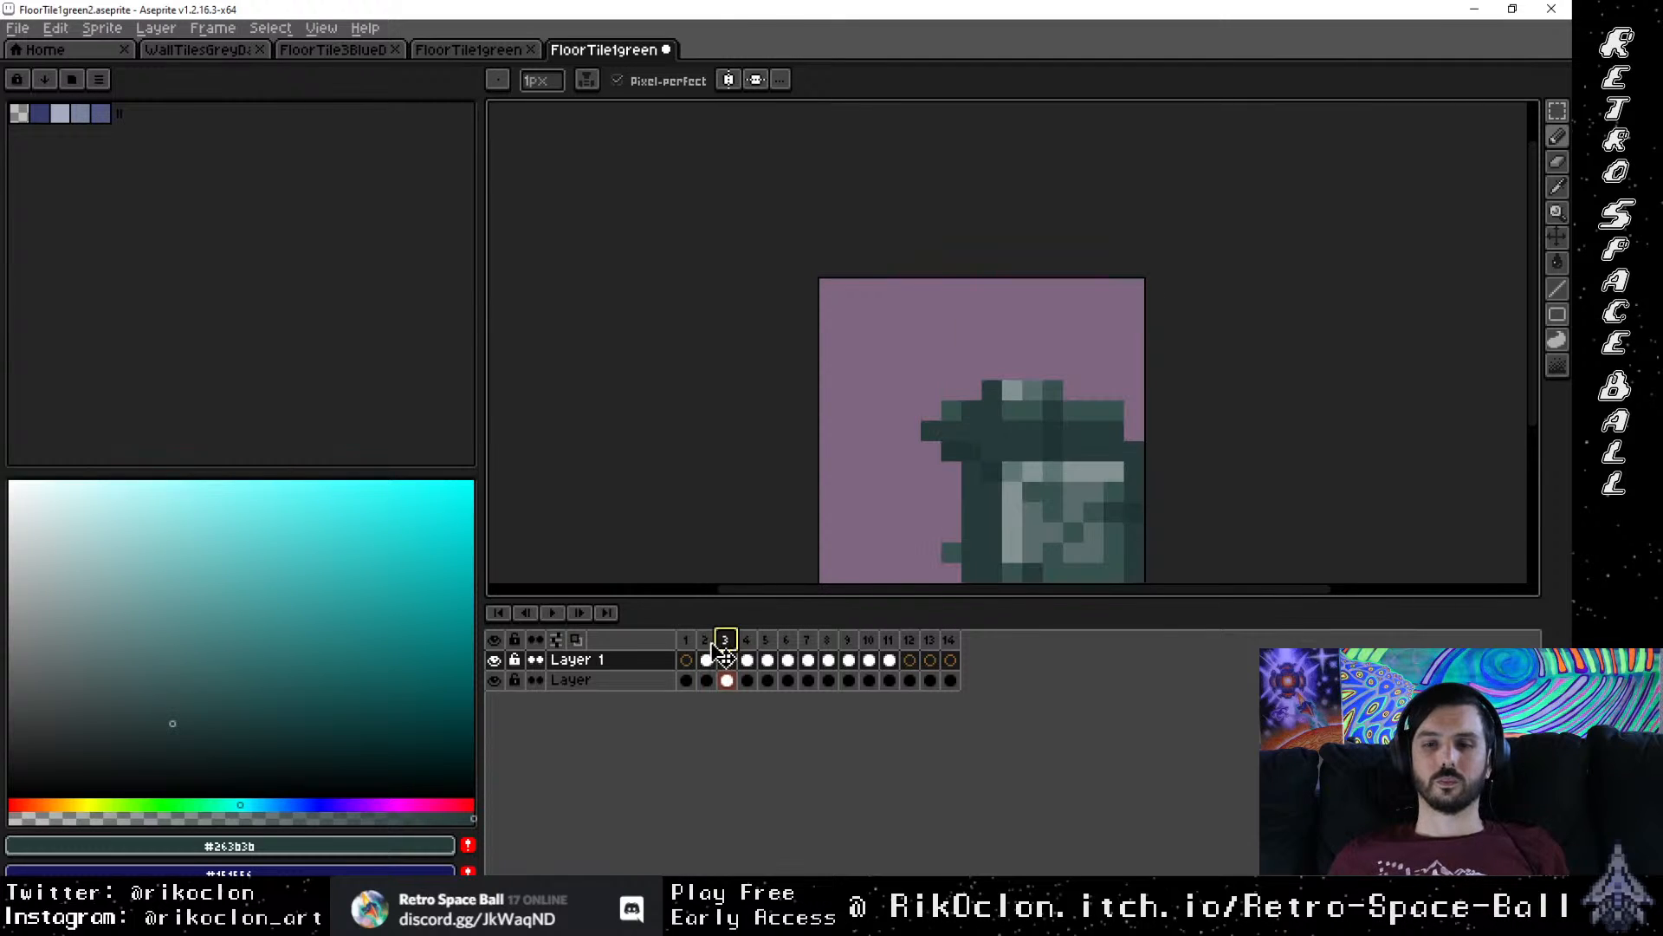
{"action": "left_click", "coordinate": [706, 643]}
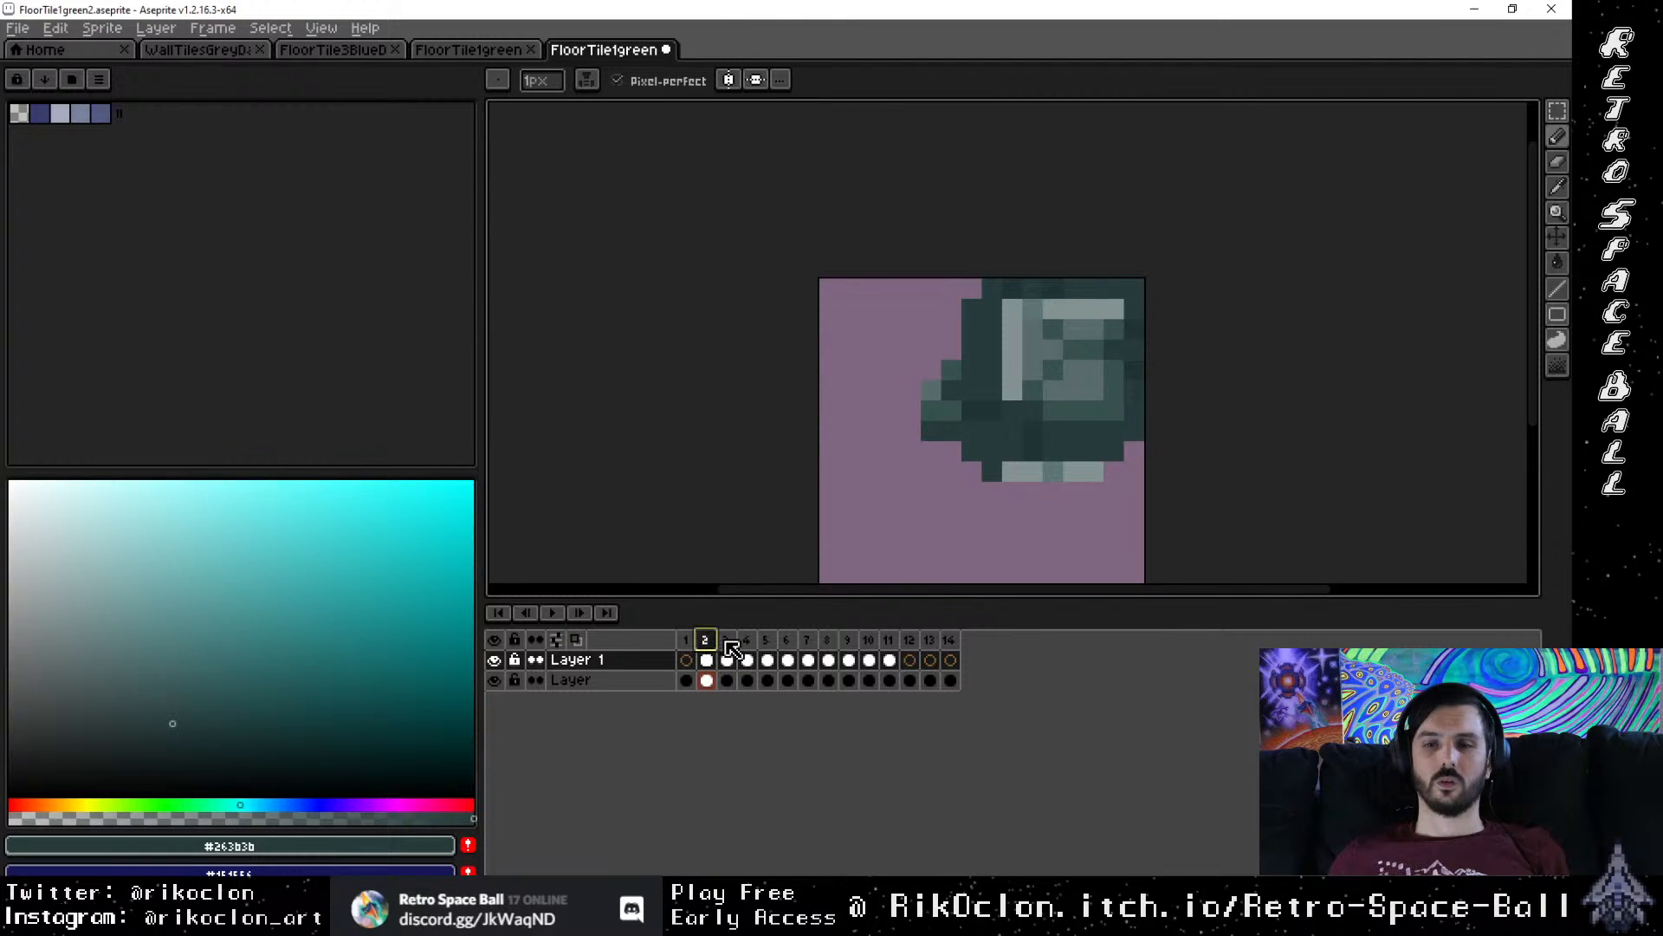
{"action": "left_click", "coordinate": [726, 643]}
{"action": "left_click", "coordinate": [708, 645]}
{"action": "left_click", "coordinate": [685, 641]}
{"action": "right_click", "coordinate": [685, 641]}
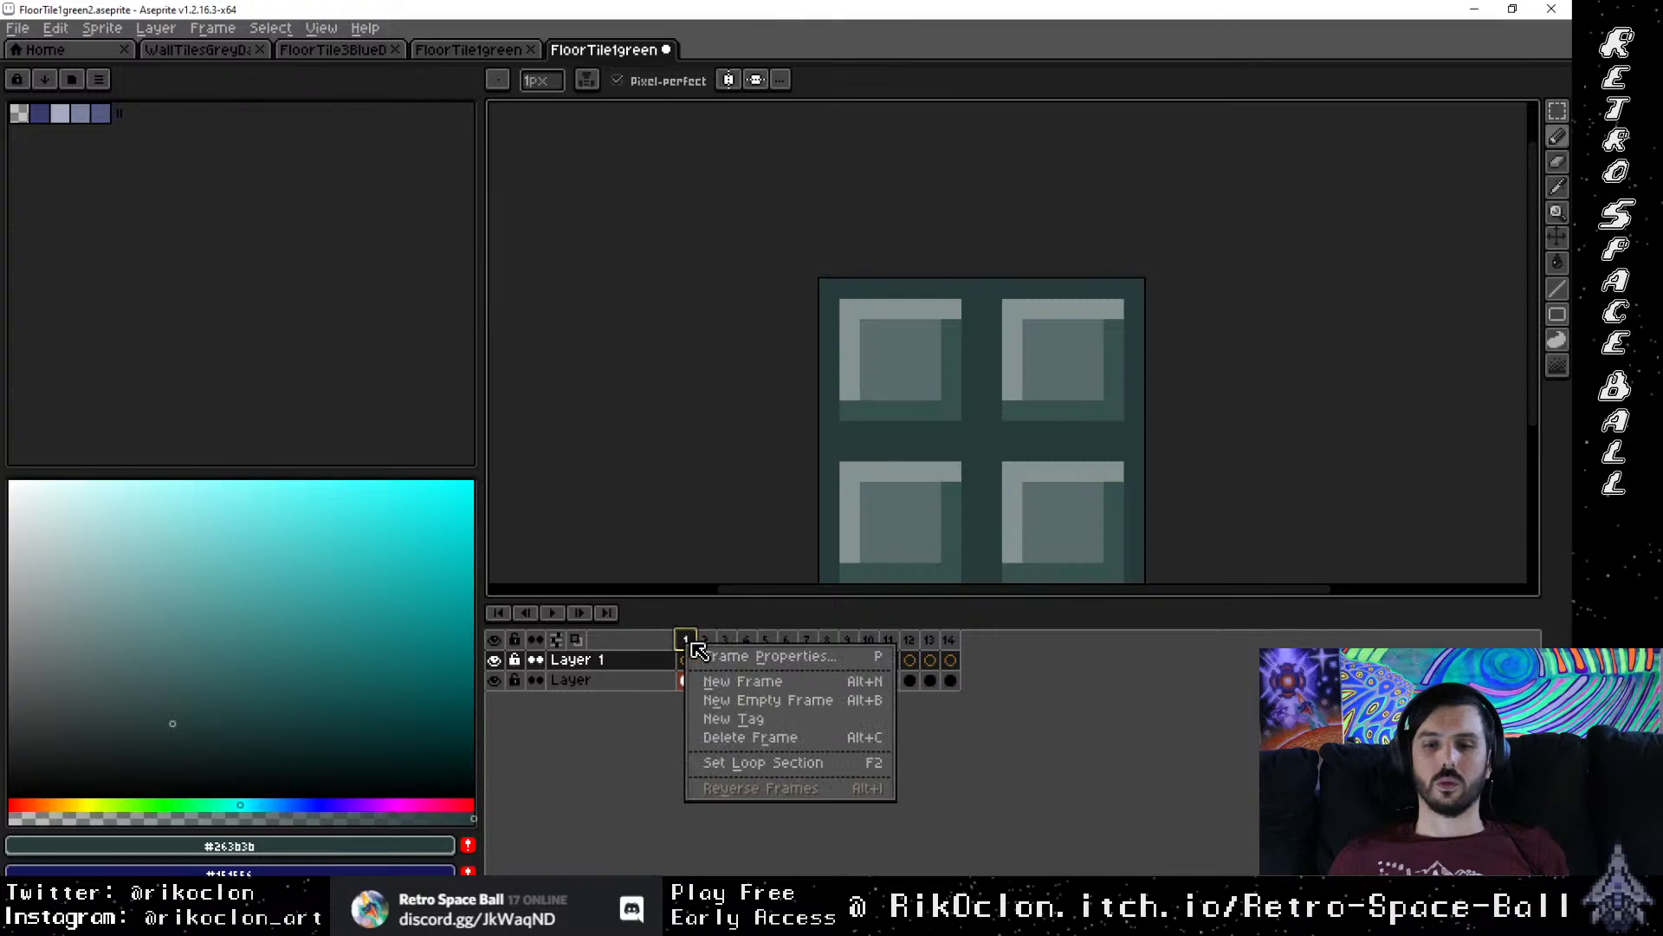
{"action": "left_click", "coordinate": [726, 682]}
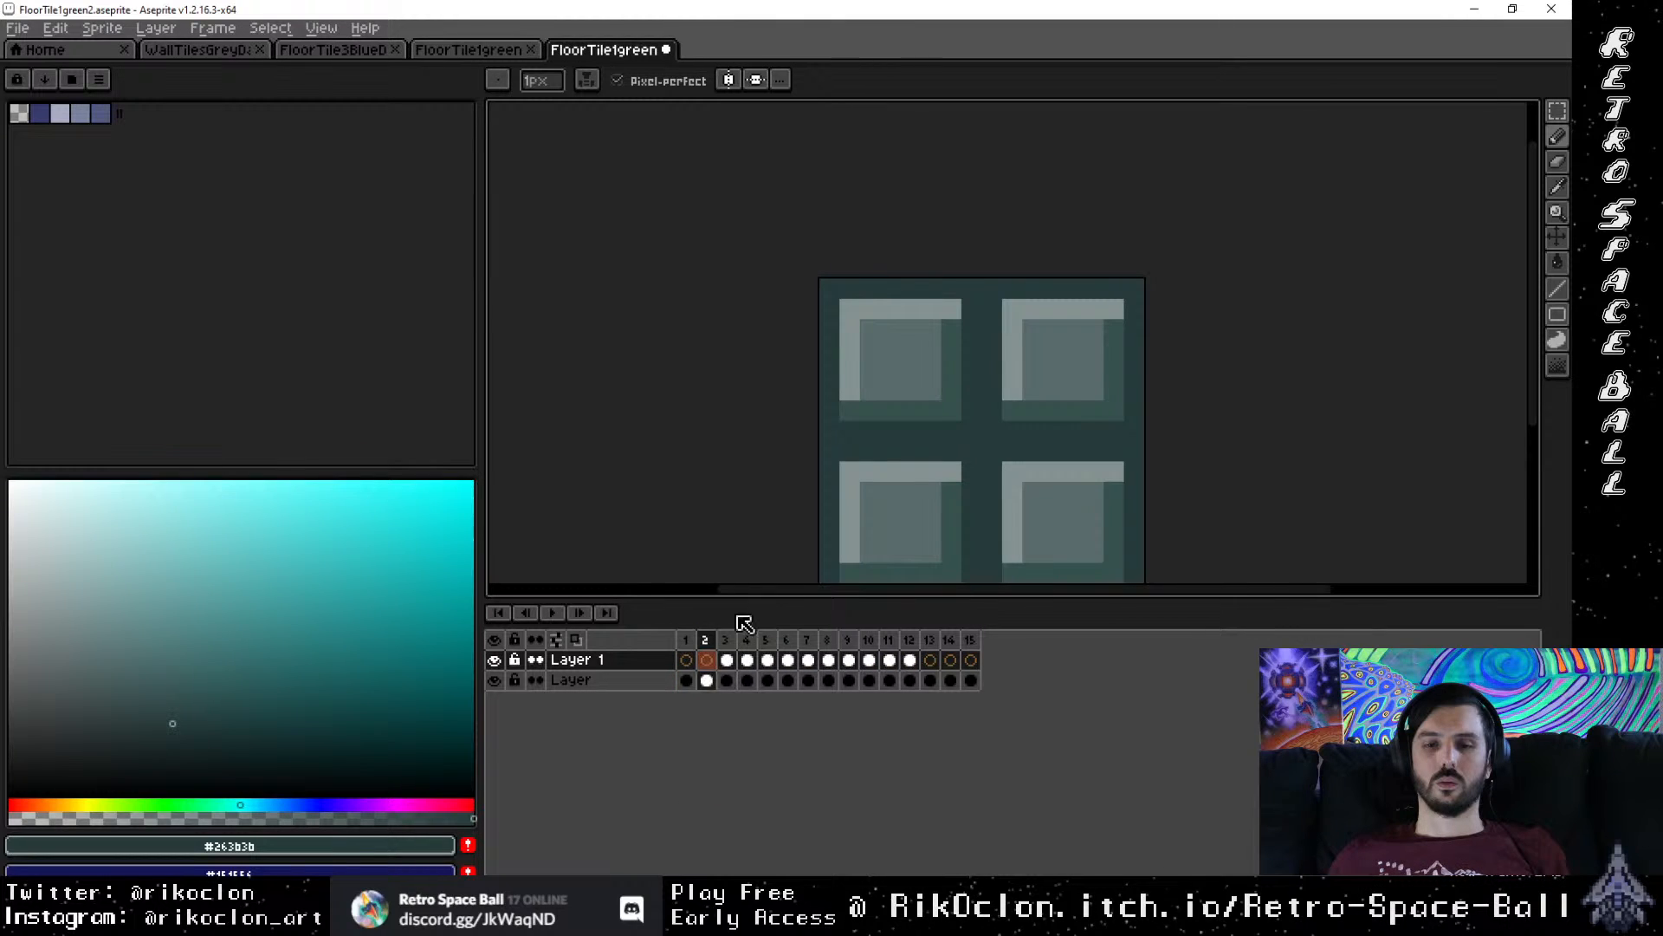
Step: Erase the base layer in the new frame 2 around the upper-left block, leaving jagged remnants beside and below it
{"action": "left_click", "coordinate": [707, 681]}
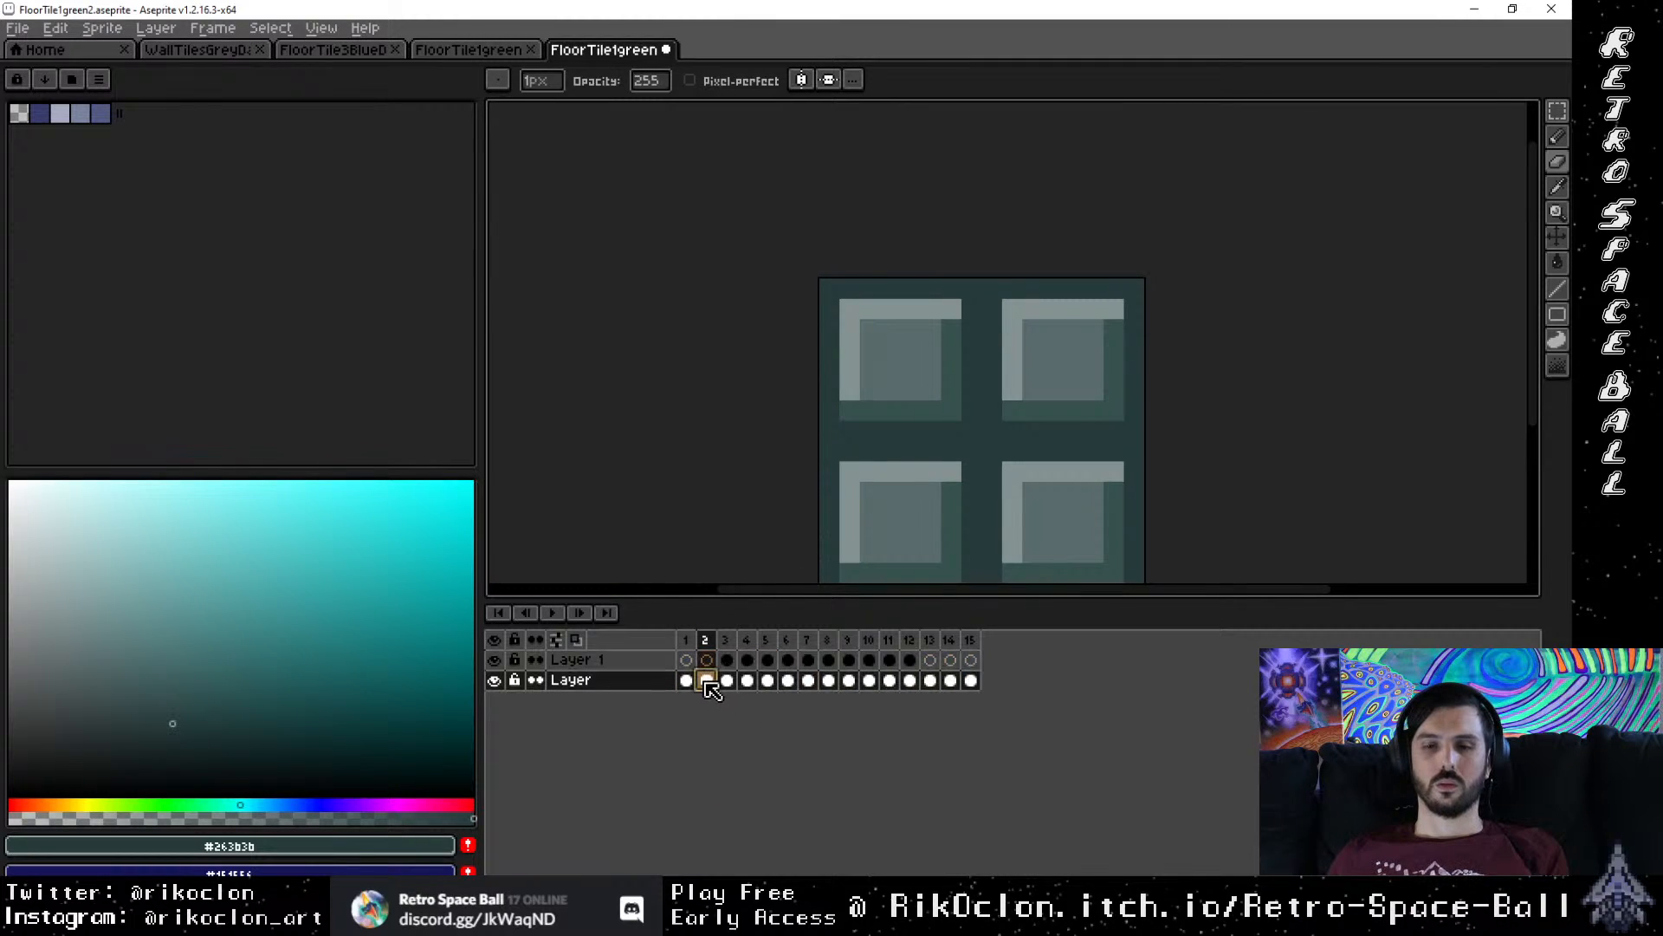
{"action": "mouse_move", "coordinate": [849, 491]}
{"action": "left_mouse_down"}
{"action": "mouse_move", "coordinate": [930, 431]}
{"action": "mouse_move", "coordinate": [950, 482]}
{"action": "mouse_move", "coordinate": [1059, 478]}
{"action": "mouse_move", "coordinate": [1093, 411]}
{"action": "left_mouse_up"}
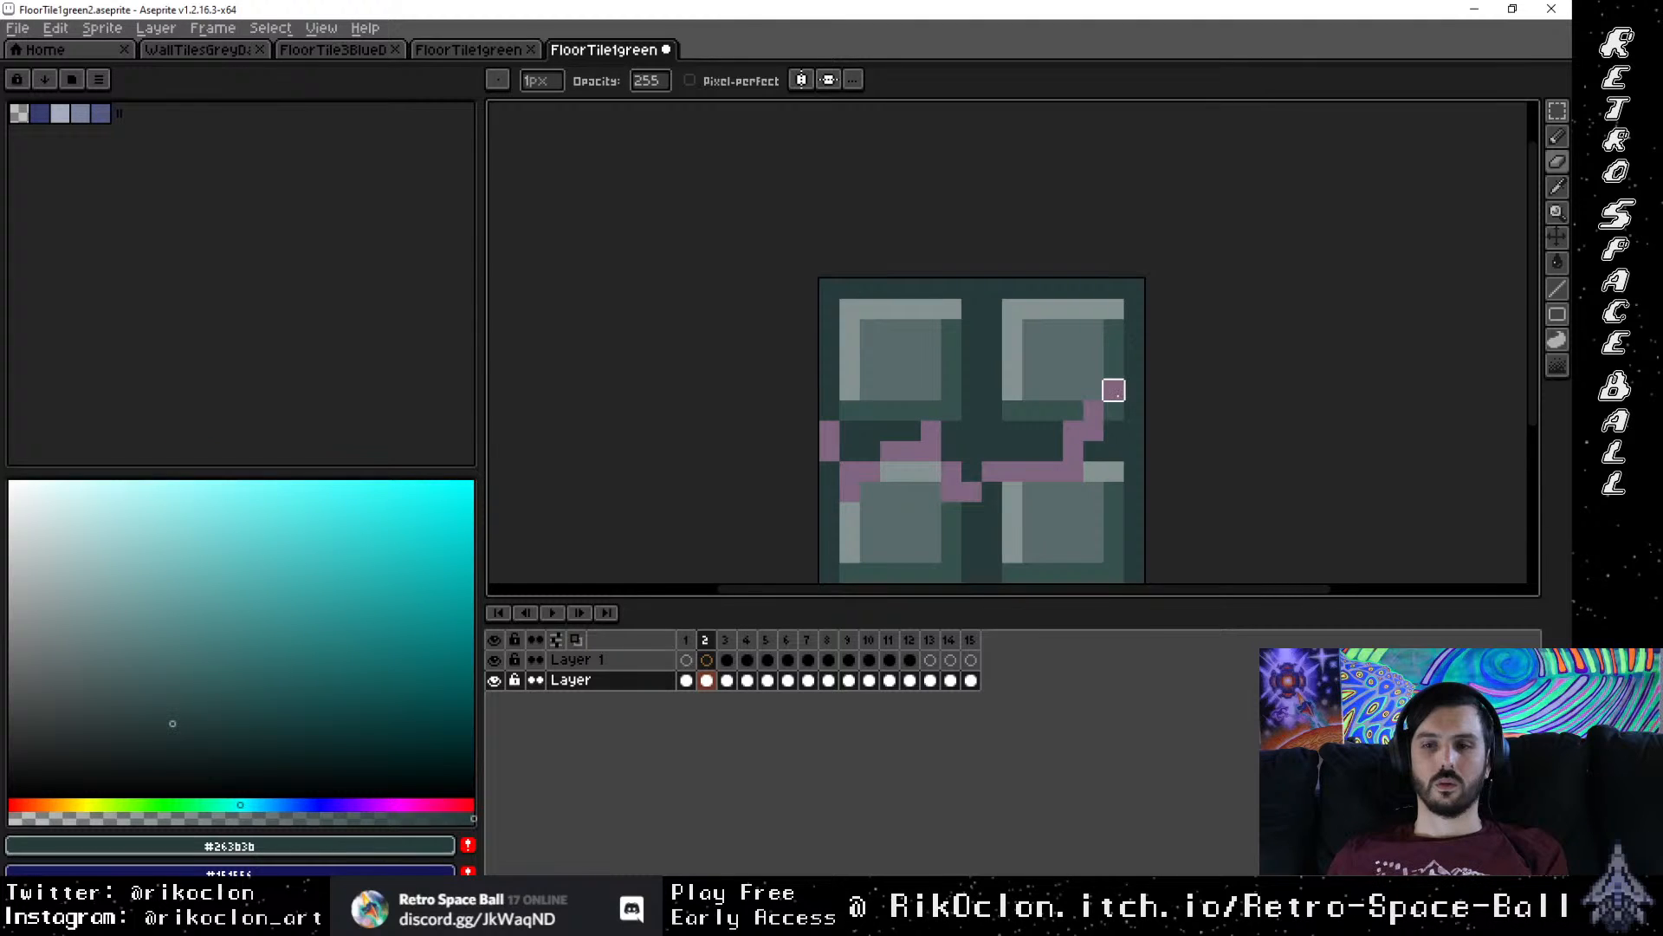
{"action": "key", "text": "ctrl+z"}
{"action": "key", "text": "ctrl+z"}
{"action": "key", "text": "ctrl+z"}
{"action": "key", "text": "ctrl+z"}
{"action": "key", "text": "ctrl+z"}
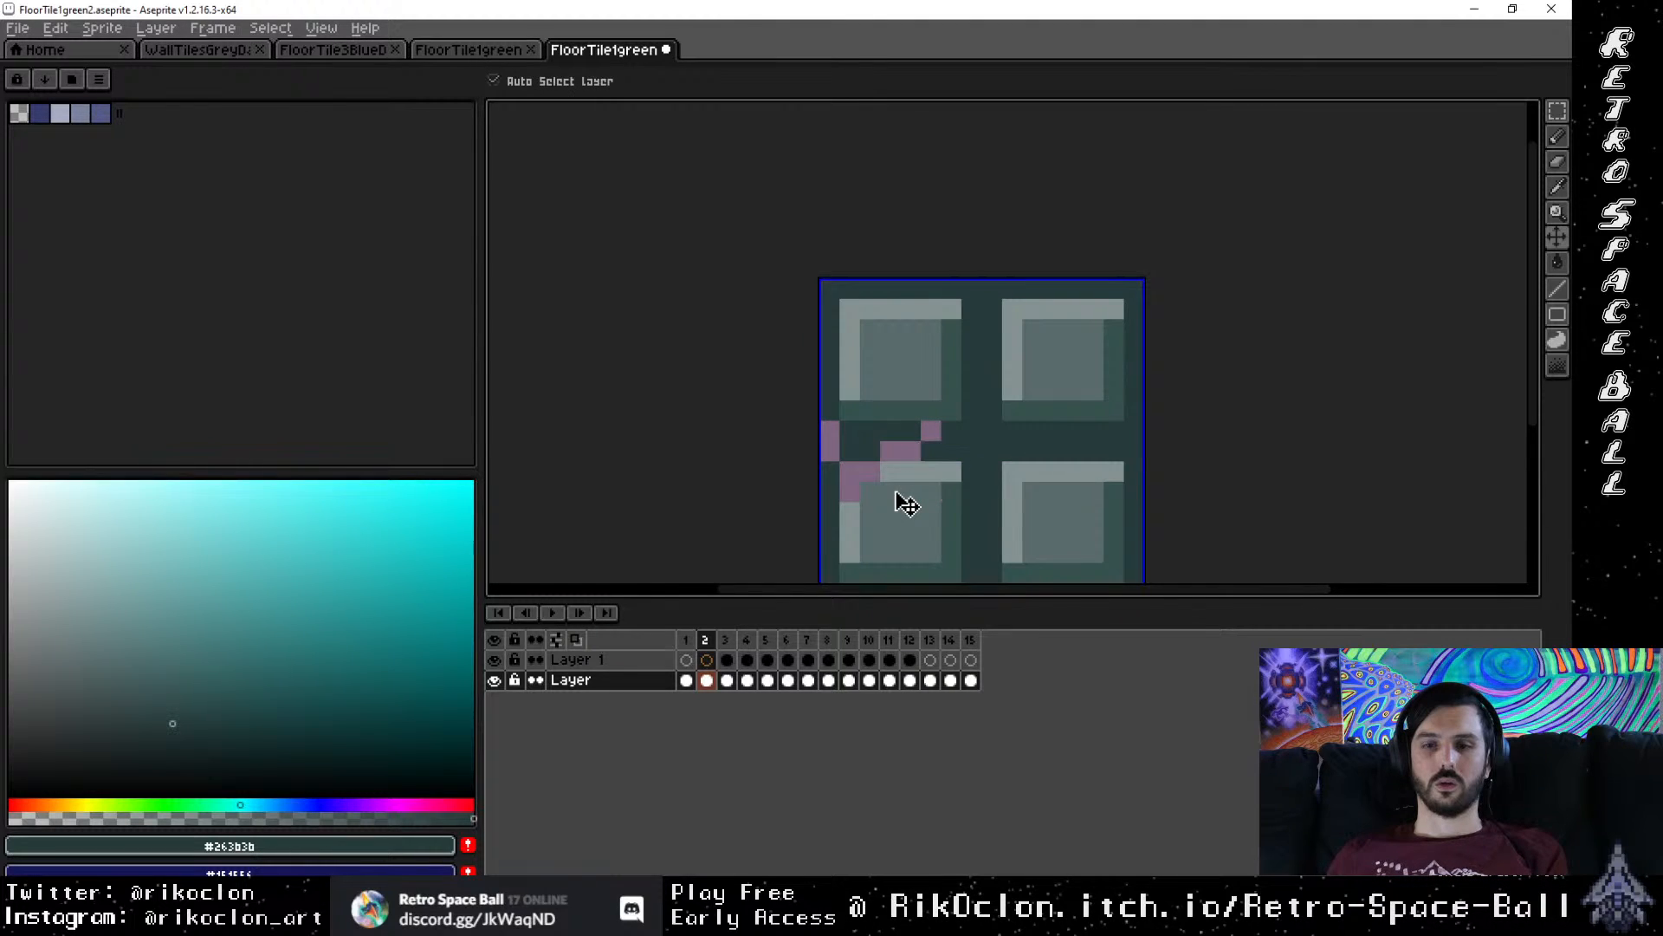
{"action": "mouse_move", "coordinate": [870, 494]}
{"action": "left_mouse_down"}
{"action": "mouse_move", "coordinate": [931, 493]}
{"action": "mouse_move", "coordinate": [1052, 512]}
{"action": "mouse_move", "coordinate": [1093, 369]}
{"action": "mouse_move", "coordinate": [1032, 349]}
{"action": "mouse_move", "coordinate": [992, 289]}
{"action": "mouse_move", "coordinate": [1134, 289]}
{"action": "mouse_move", "coordinate": [1134, 573]}
{"action": "mouse_move", "coordinate": [971, 573]}
{"action": "mouse_move", "coordinate": [891, 552]}
{"action": "mouse_move", "coordinate": [870, 573]}
{"action": "mouse_move", "coordinate": [830, 571]}
{"action": "mouse_move", "coordinate": [830, 472]}
{"action": "mouse_move", "coordinate": [870, 553]}
{"action": "mouse_move", "coordinate": [849, 552]}
{"action": "mouse_move", "coordinate": [870, 512]}
{"action": "mouse_move", "coordinate": [951, 512]}
{"action": "mouse_move", "coordinate": [971, 552]}
{"action": "mouse_move", "coordinate": [890, 551]}
{"action": "mouse_move", "coordinate": [889, 532]}
{"action": "mouse_move", "coordinate": [1113, 532]}
{"action": "mouse_move", "coordinate": [1113, 552]}
{"action": "mouse_move", "coordinate": [951, 572]}
{"action": "mouse_move", "coordinate": [1072, 511]}
{"action": "mouse_move", "coordinate": [1113, 511]}
{"action": "mouse_move", "coordinate": [1114, 492]}
{"action": "mouse_move", "coordinate": [1052, 491]}
{"action": "mouse_move", "coordinate": [1114, 471]}
{"action": "mouse_move", "coordinate": [1094, 411]}
{"action": "mouse_move", "coordinate": [1073, 491]}
{"action": "mouse_move", "coordinate": [1113, 450]}
{"action": "mouse_move", "coordinate": [1073, 450]}
{"action": "mouse_move", "coordinate": [1092, 449]}
{"action": "mouse_move", "coordinate": [1112, 508]}
{"action": "mouse_move", "coordinate": [1113, 329]}
{"action": "mouse_move", "coordinate": [1032, 308]}
{"action": "mouse_move", "coordinate": [1110, 309]}
{"action": "left_mouse_up"}
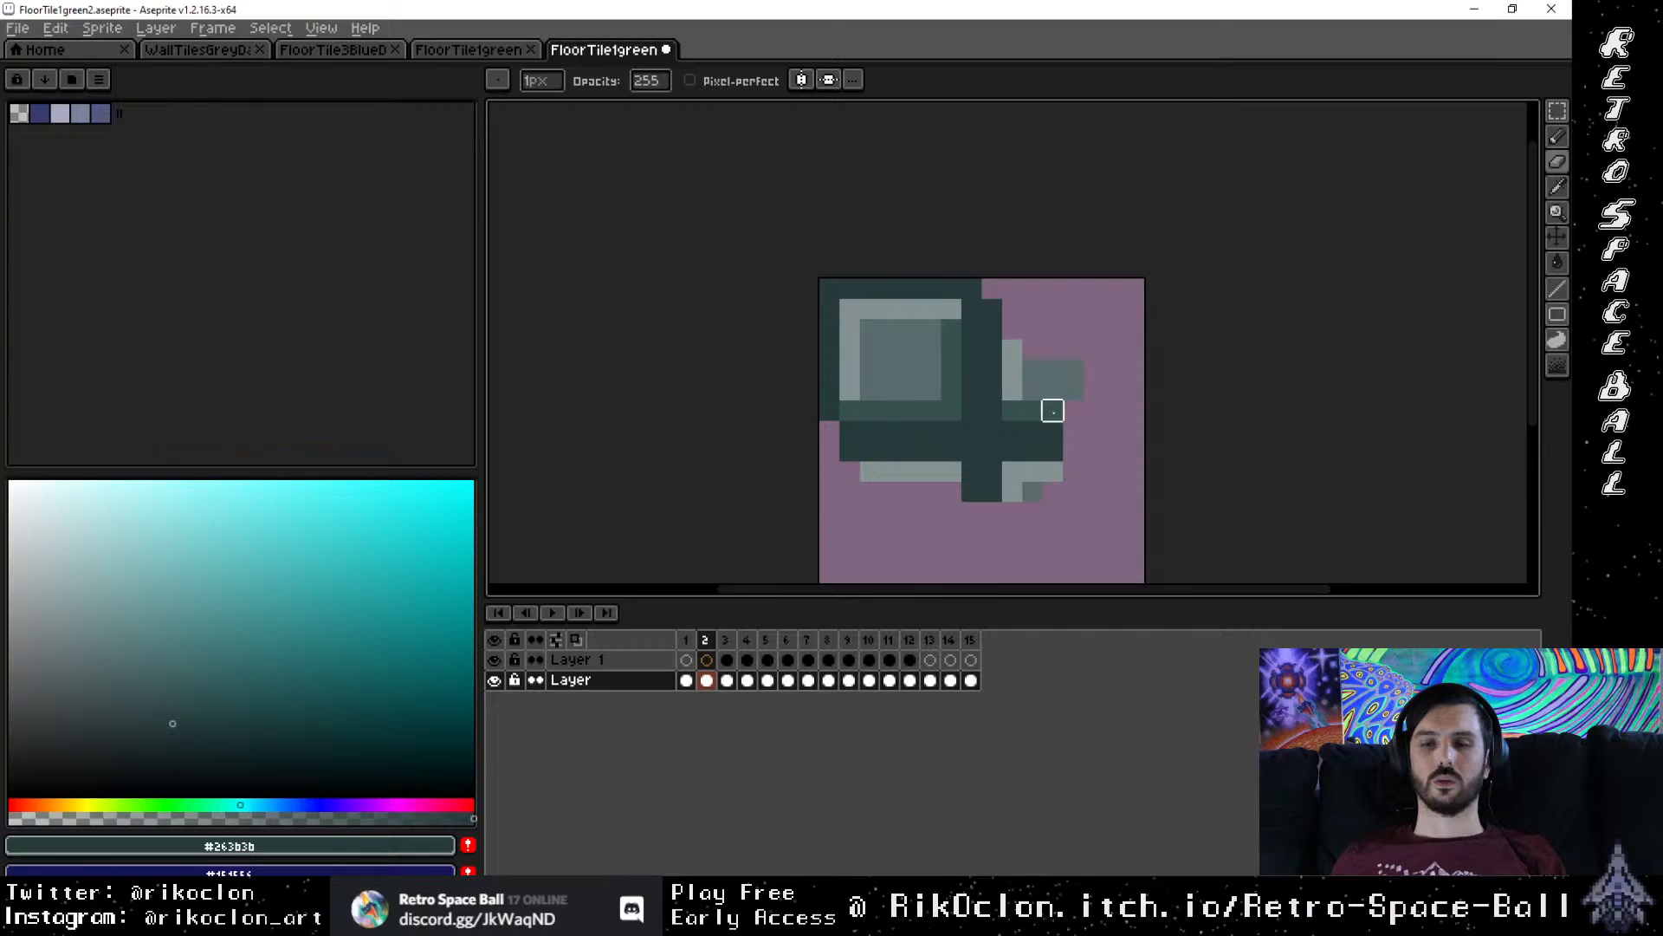
{"action": "left_click", "coordinate": [1073, 367]}
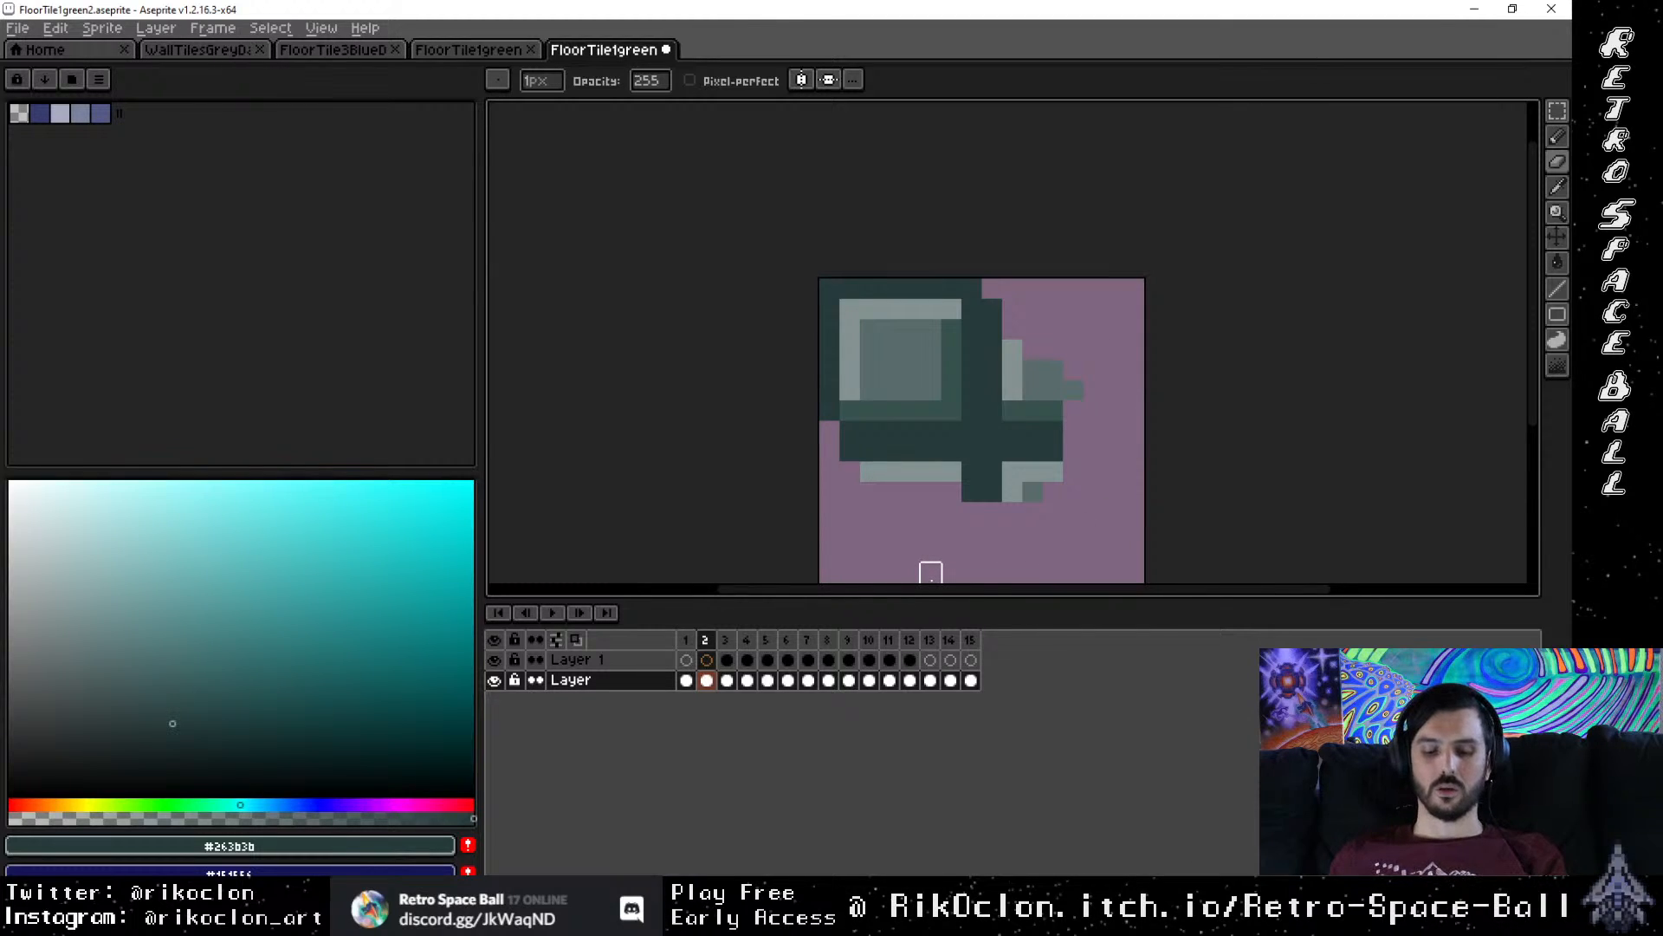
Step: Sample #203434 from frame 3 and draw dark branching cracks across the upper-left block and its remnants on Layer 1 in frame 2
{"action": "key", "text": "alt"}
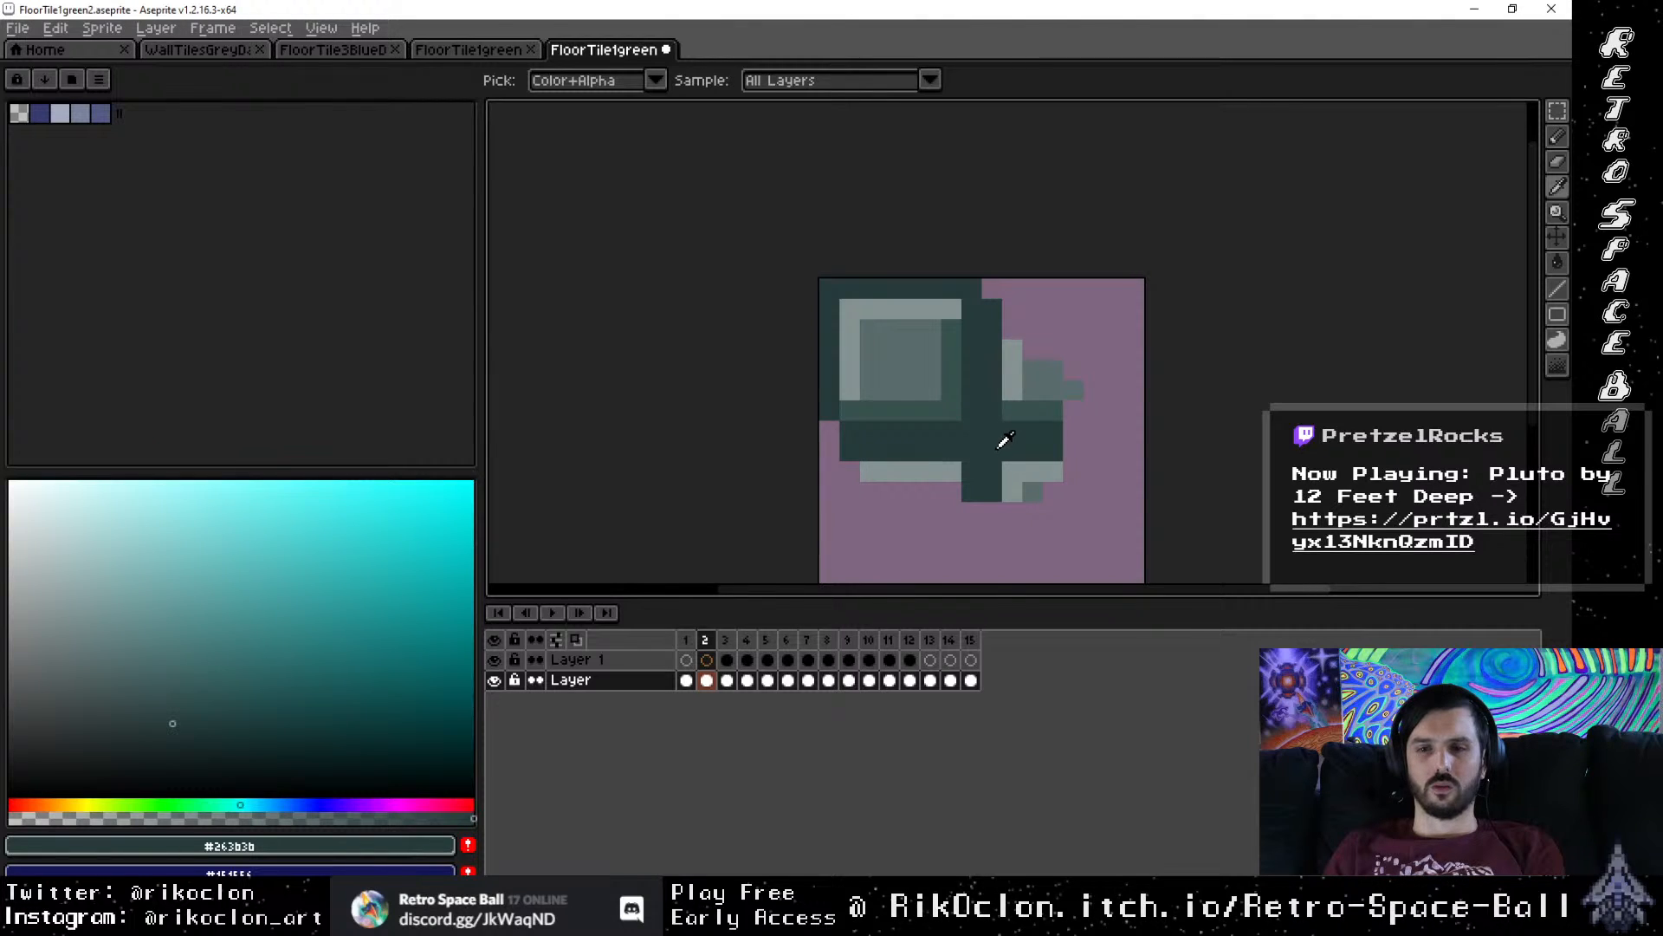
{"action": "left_click", "coordinate": [727, 660]}
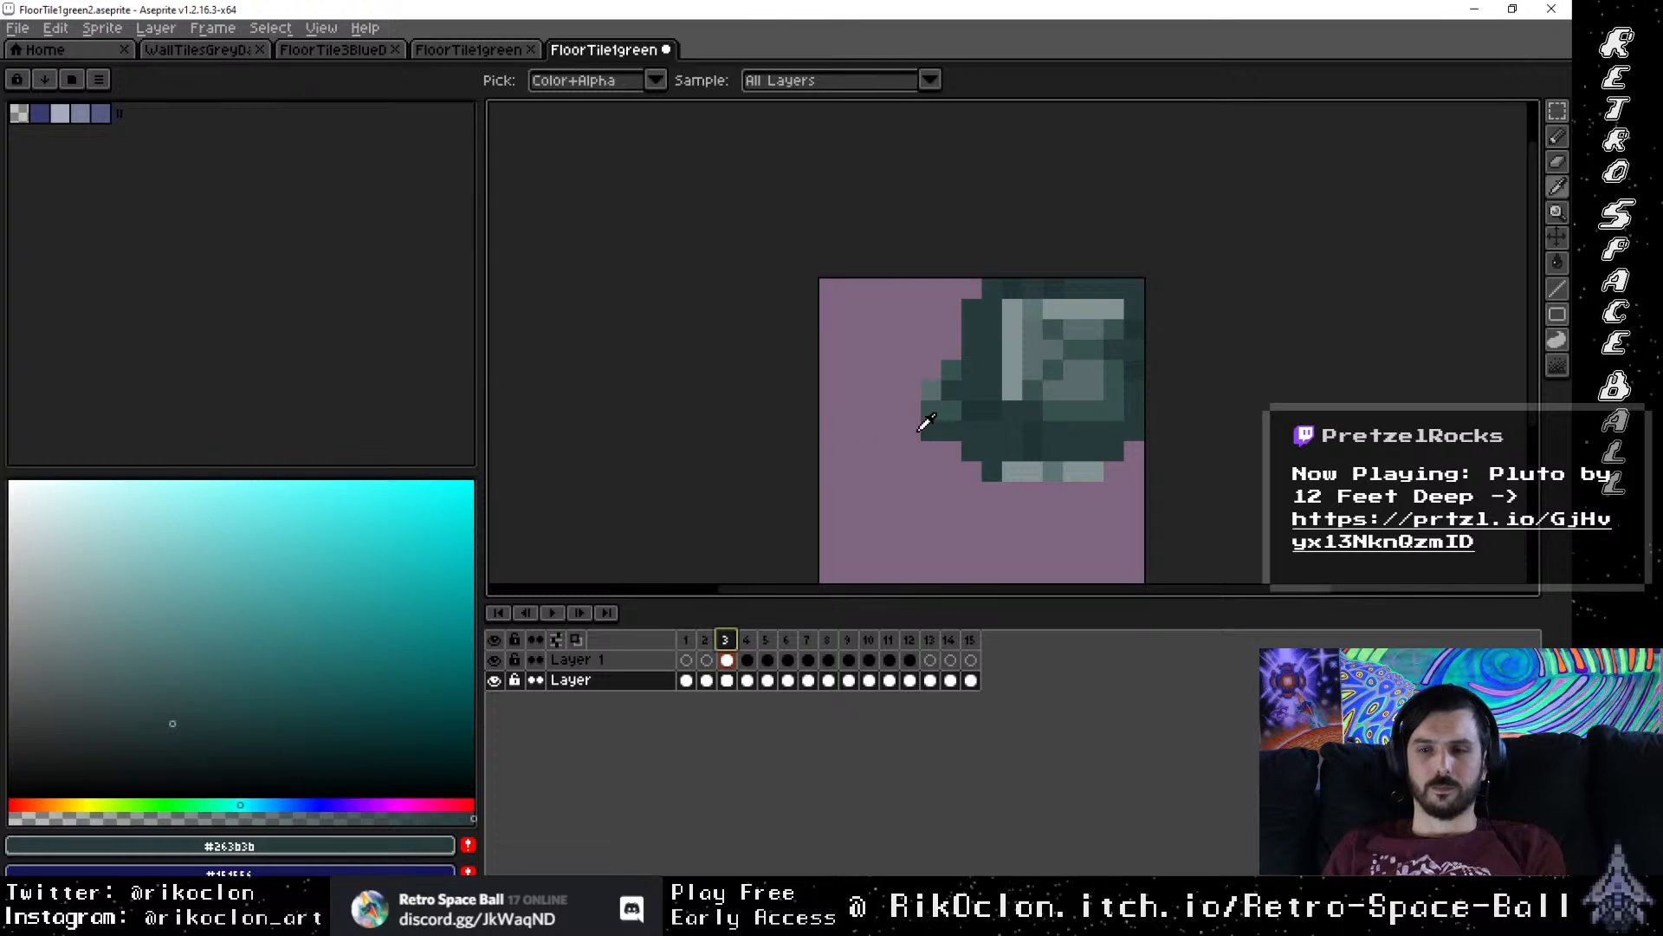
{"action": "left_click", "coordinate": [1039, 449]}
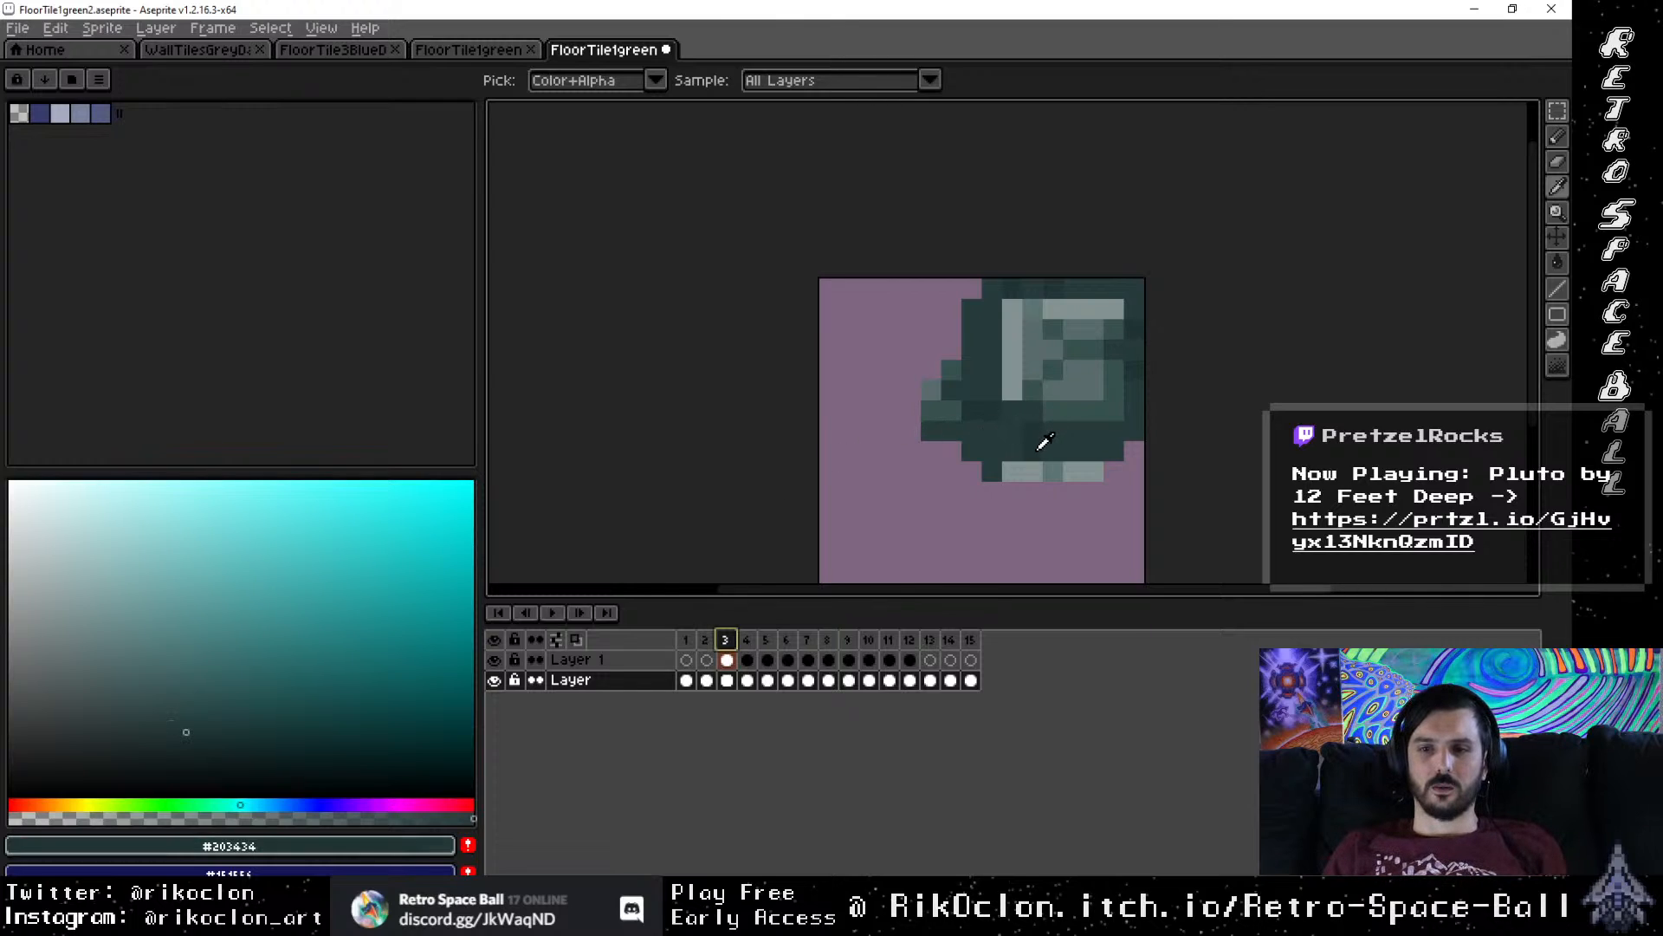
{"action": "left_click", "coordinate": [709, 661]}
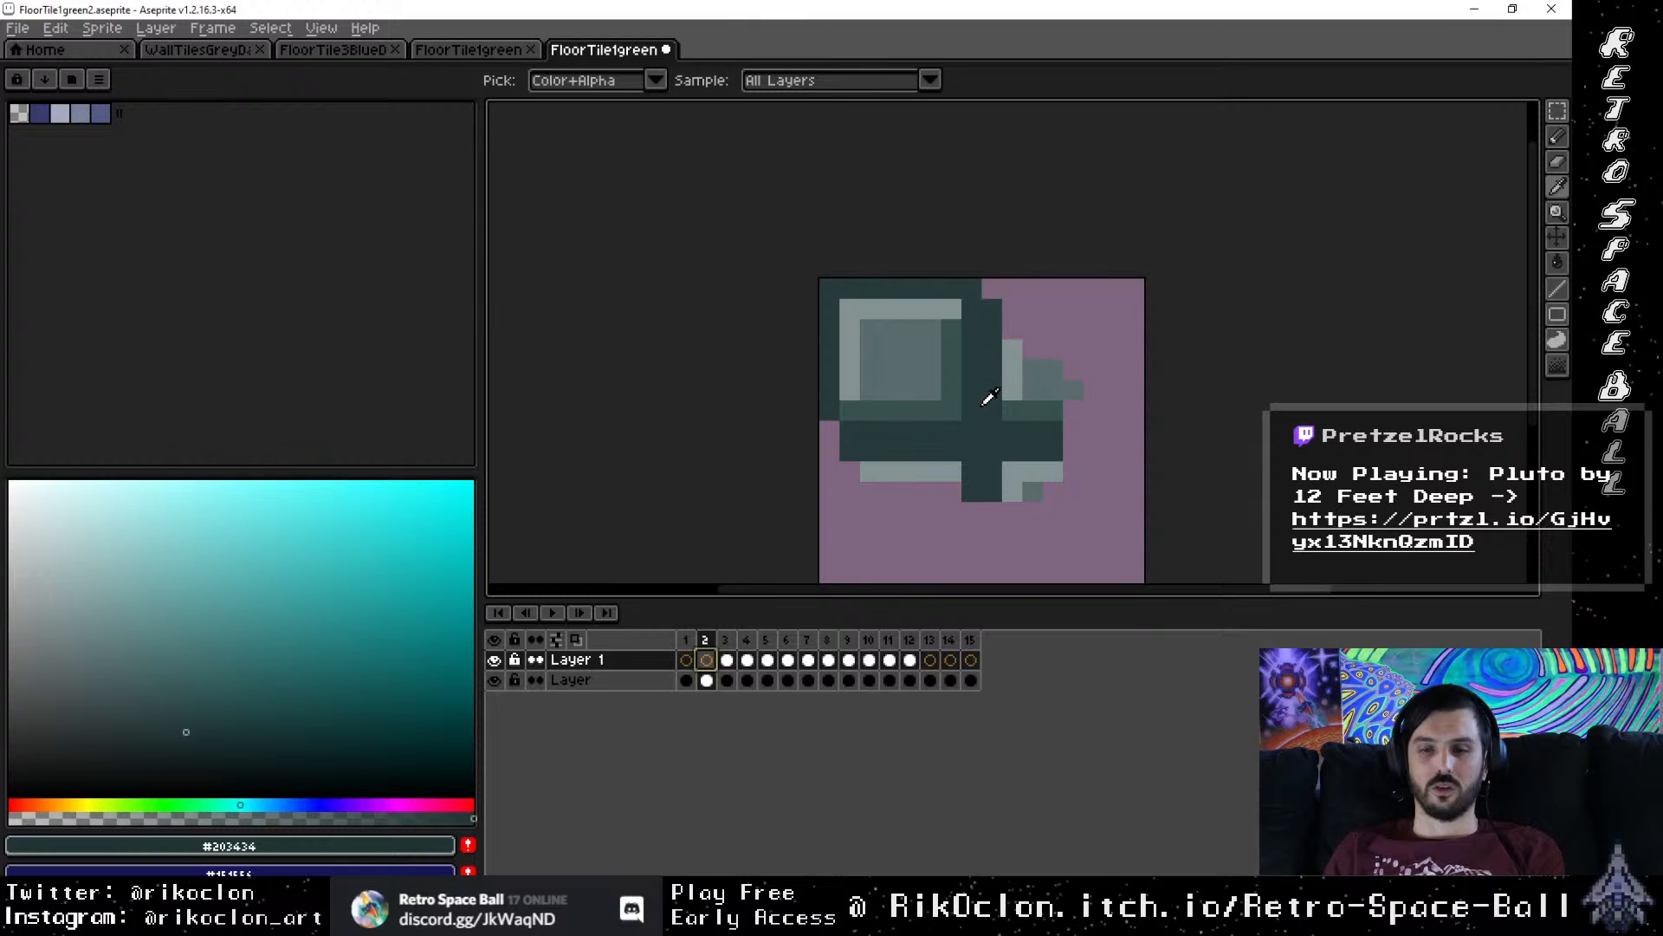
{"action": "left_click", "coordinate": [727, 660]}
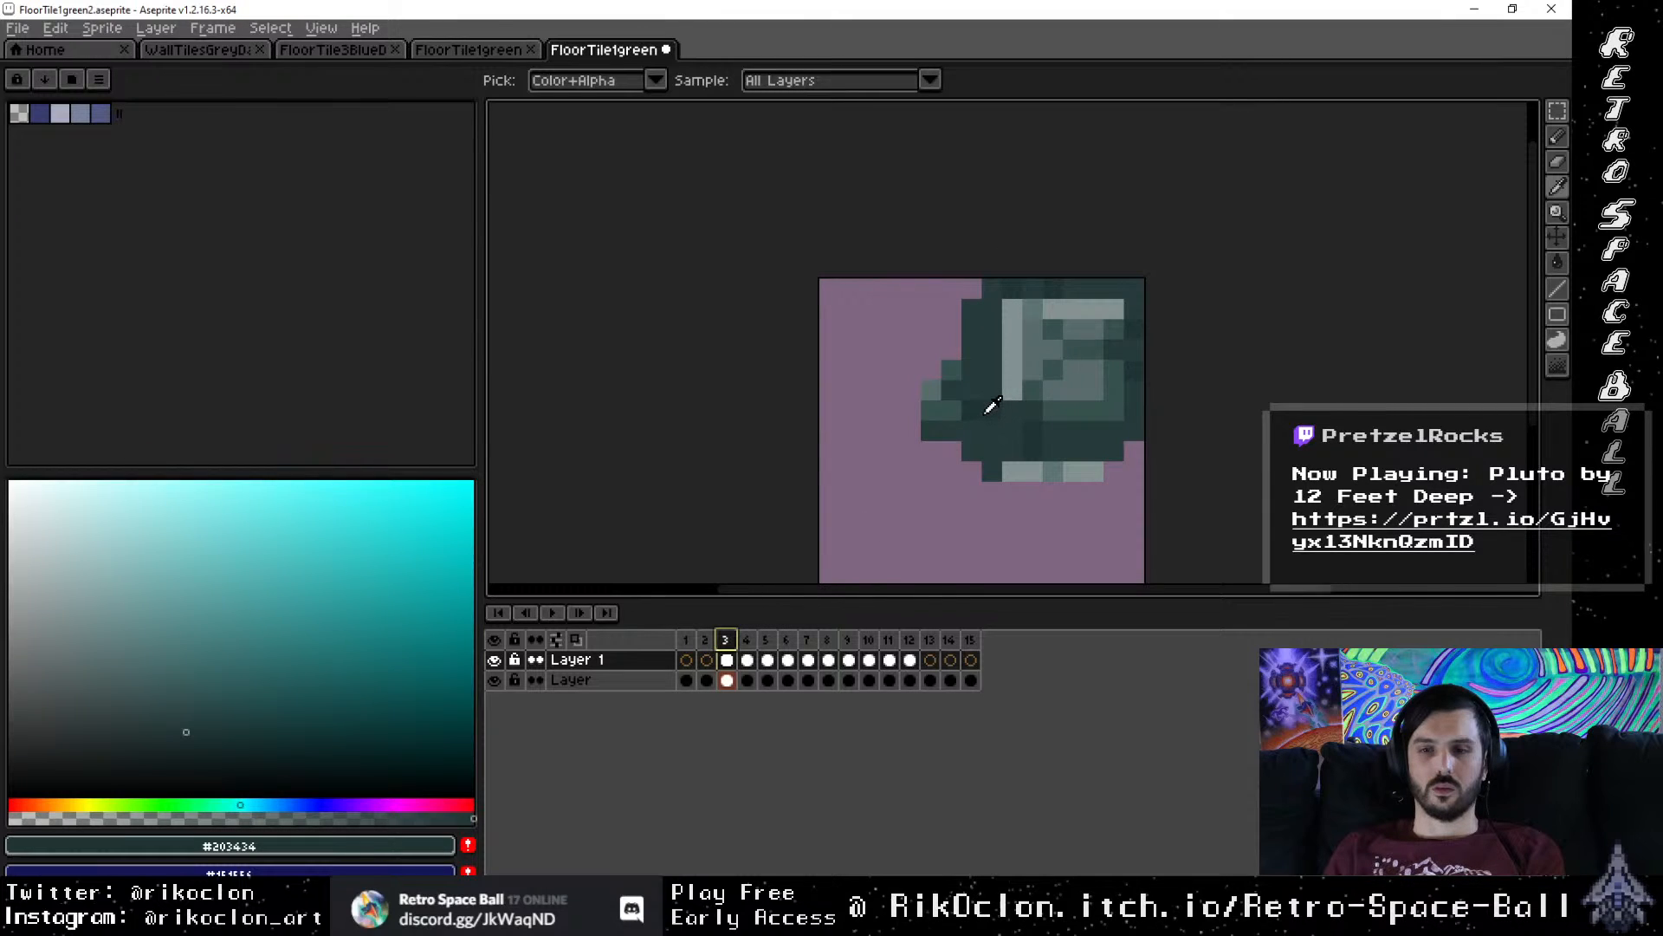
{"action": "key", "text": "b"}
{"action": "key", "text": "Left"}
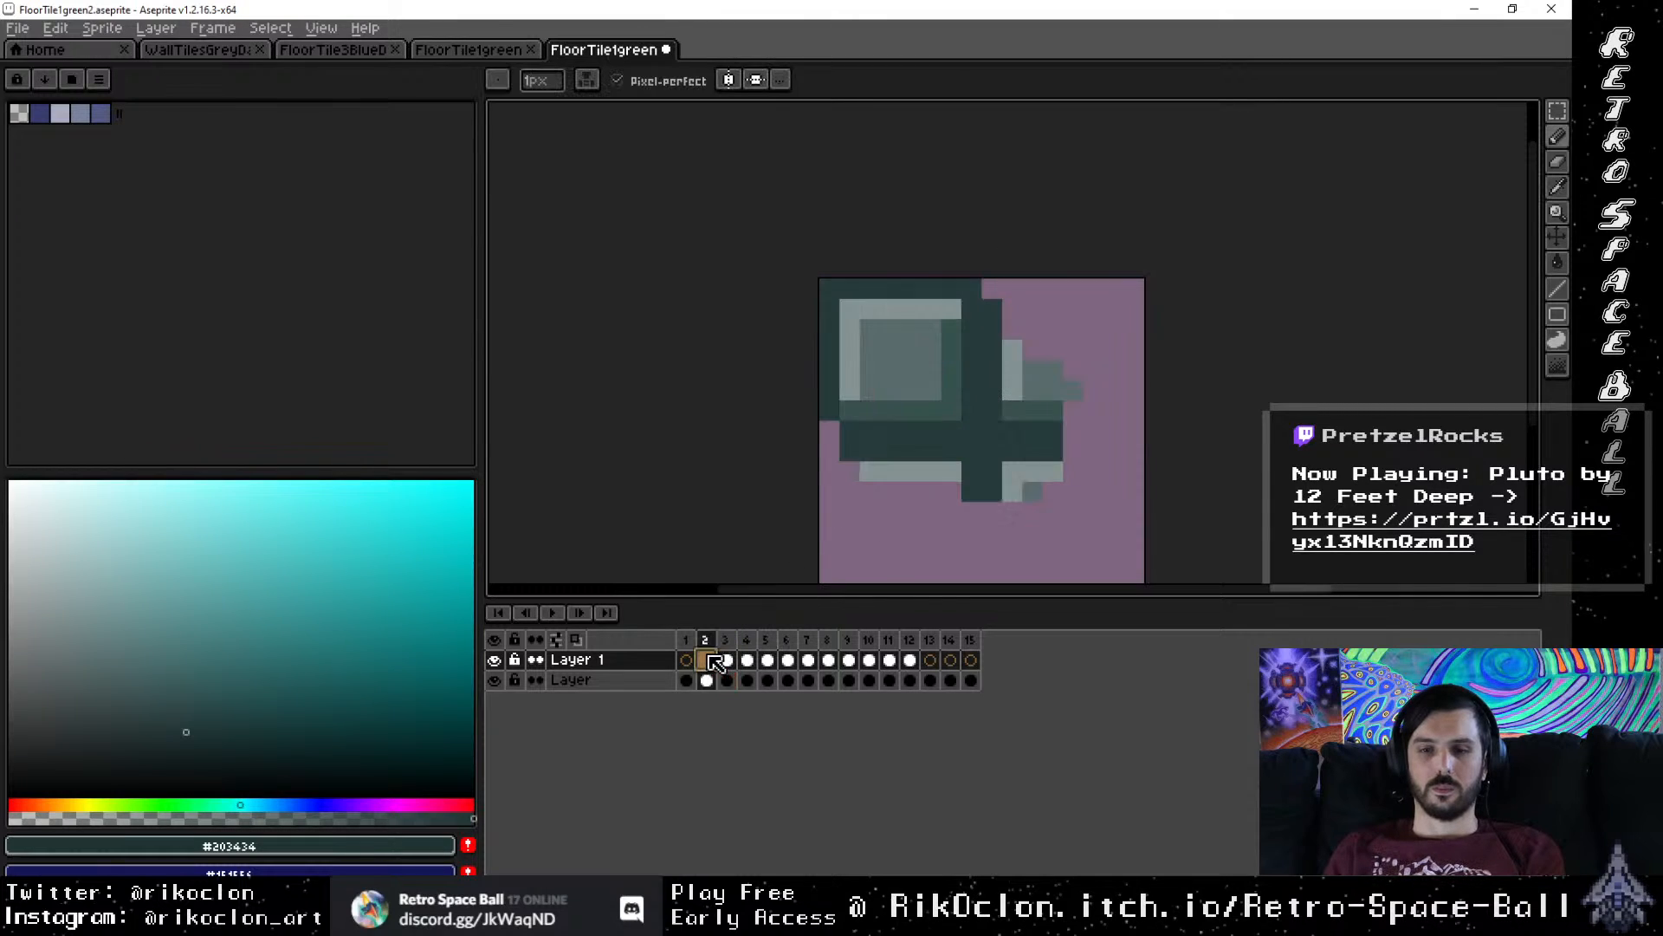
{"action": "left_click", "coordinate": [895, 307]}
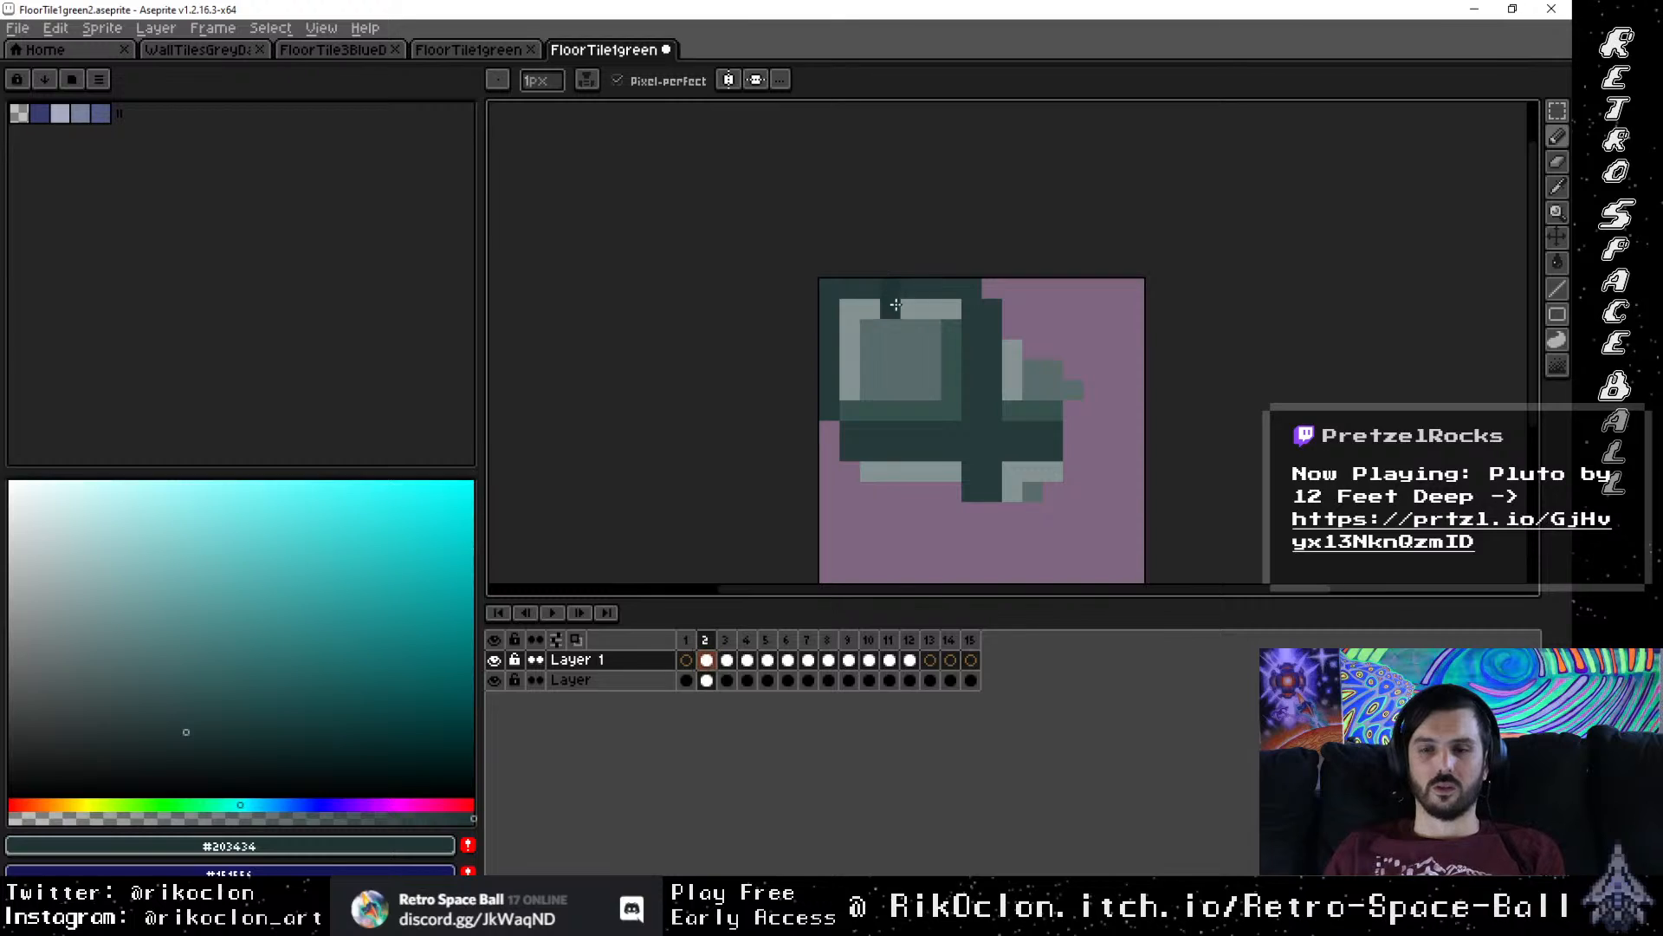
{"action": "mouse_move", "coordinate": [895, 308]}
{"action": "left_mouse_down"}
{"action": "mouse_move", "coordinate": [901, 356]}
{"action": "mouse_move", "coordinate": [952, 382]}
{"action": "mouse_move", "coordinate": [1051, 391]}
{"action": "left_mouse_up"}
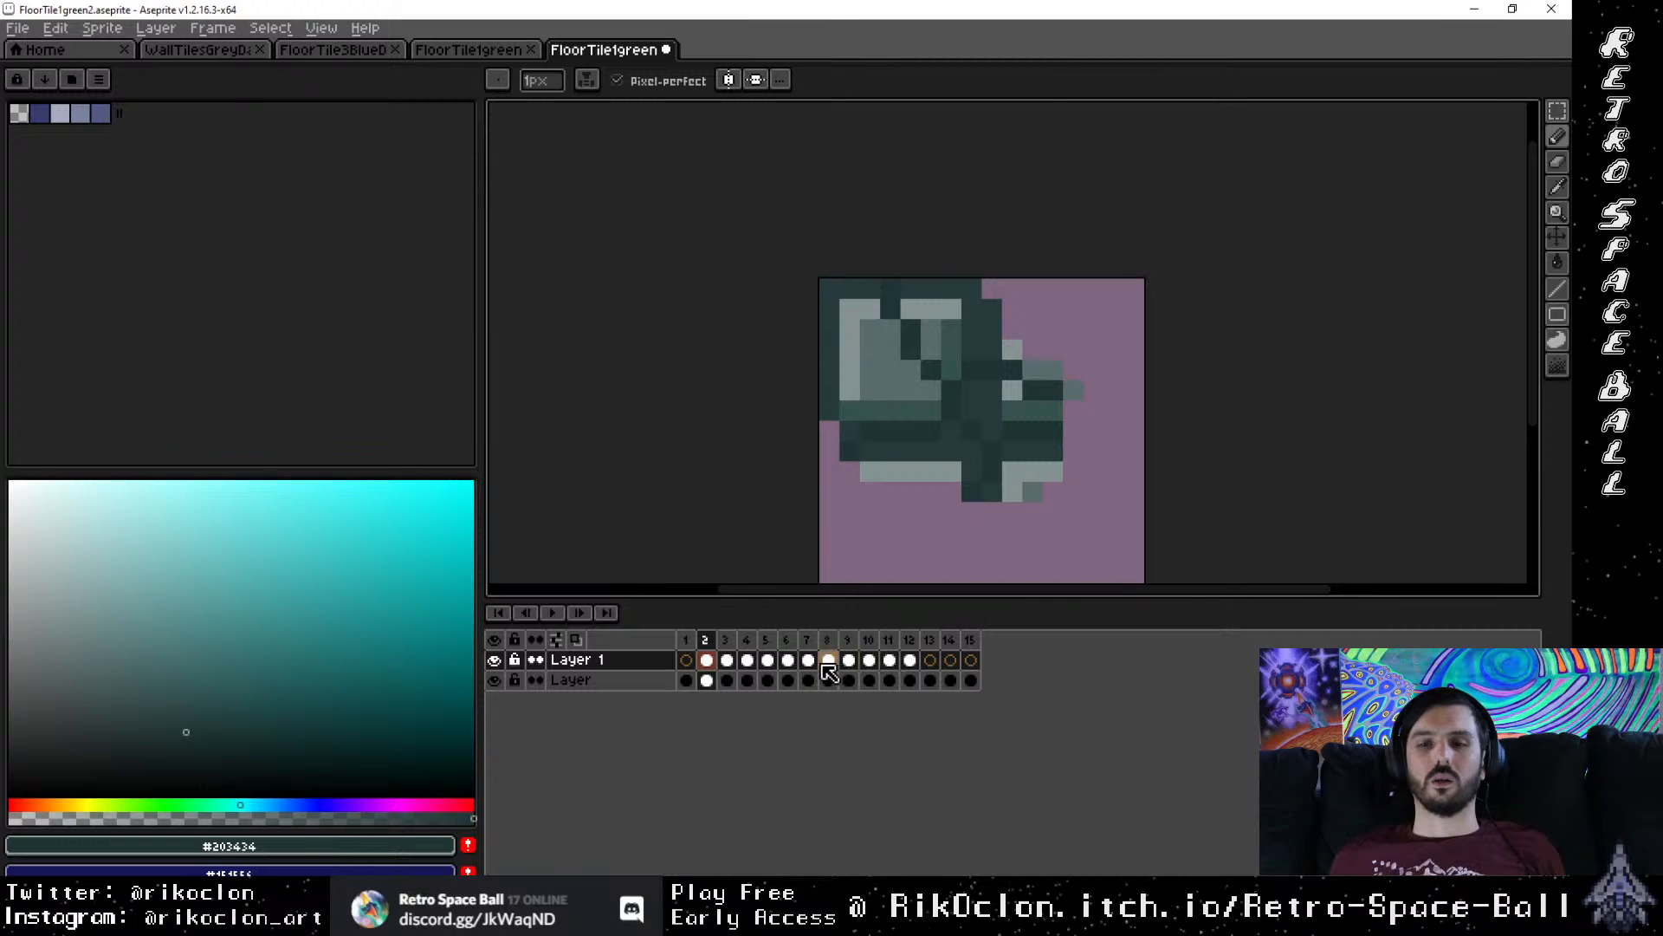
Step: Sample the softer crack colour #37524e from the block in frame 3
{"action": "left_click", "coordinate": [728, 642]}
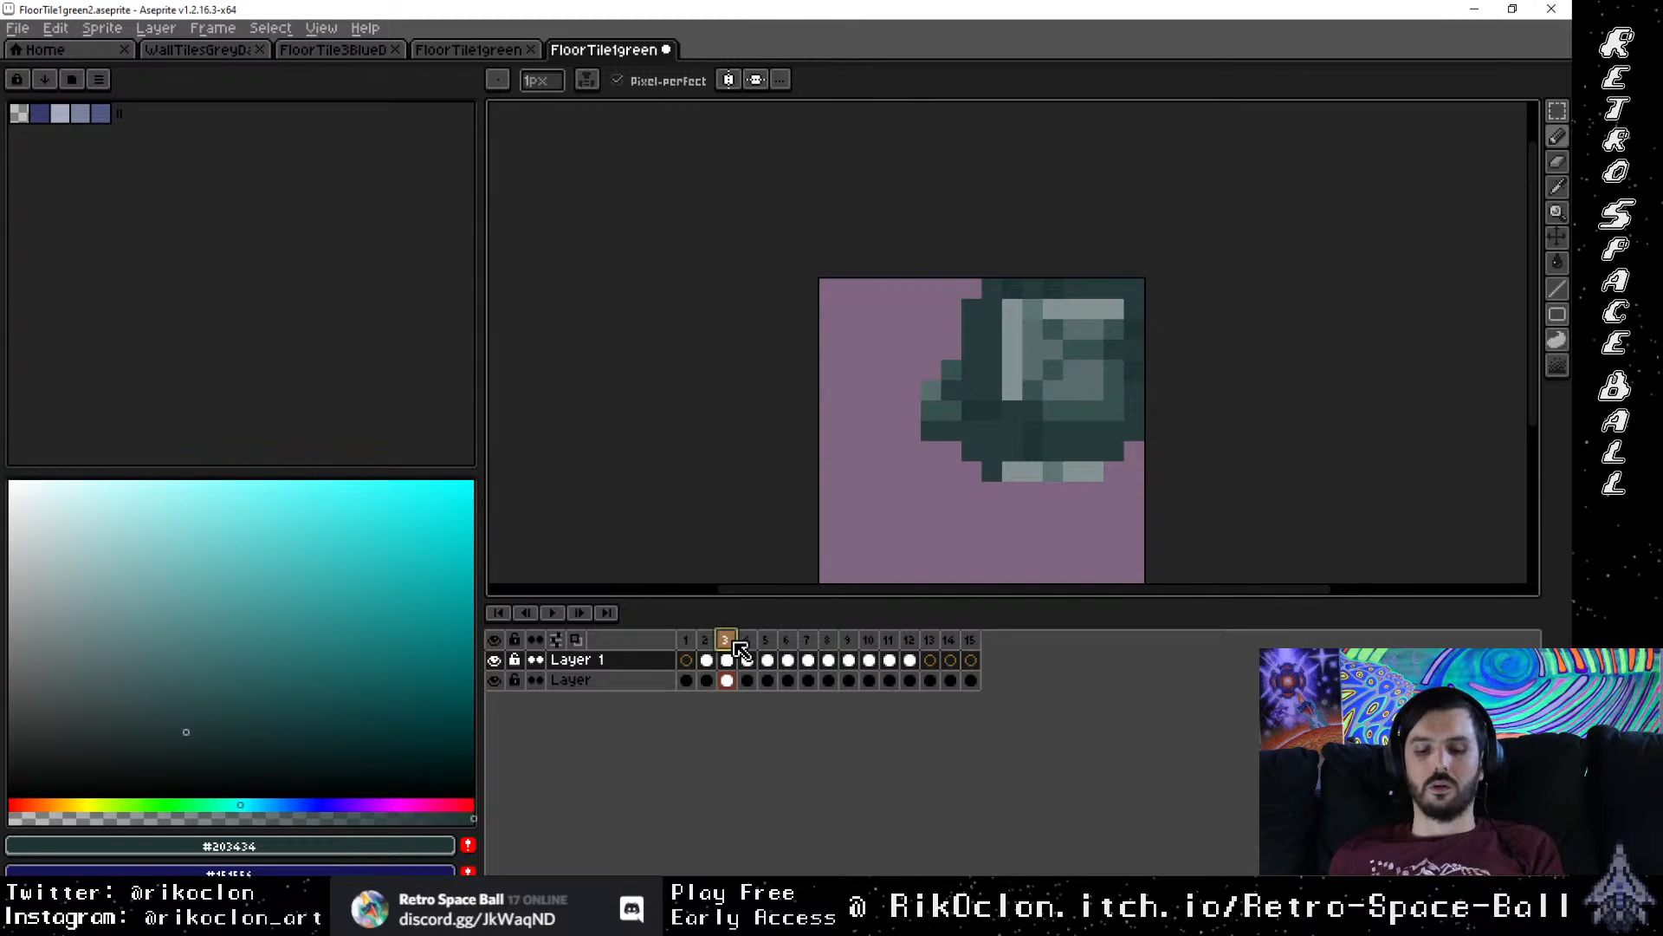
{"action": "key", "text": "i"}
{"action": "left_click", "coordinate": [960, 451]}
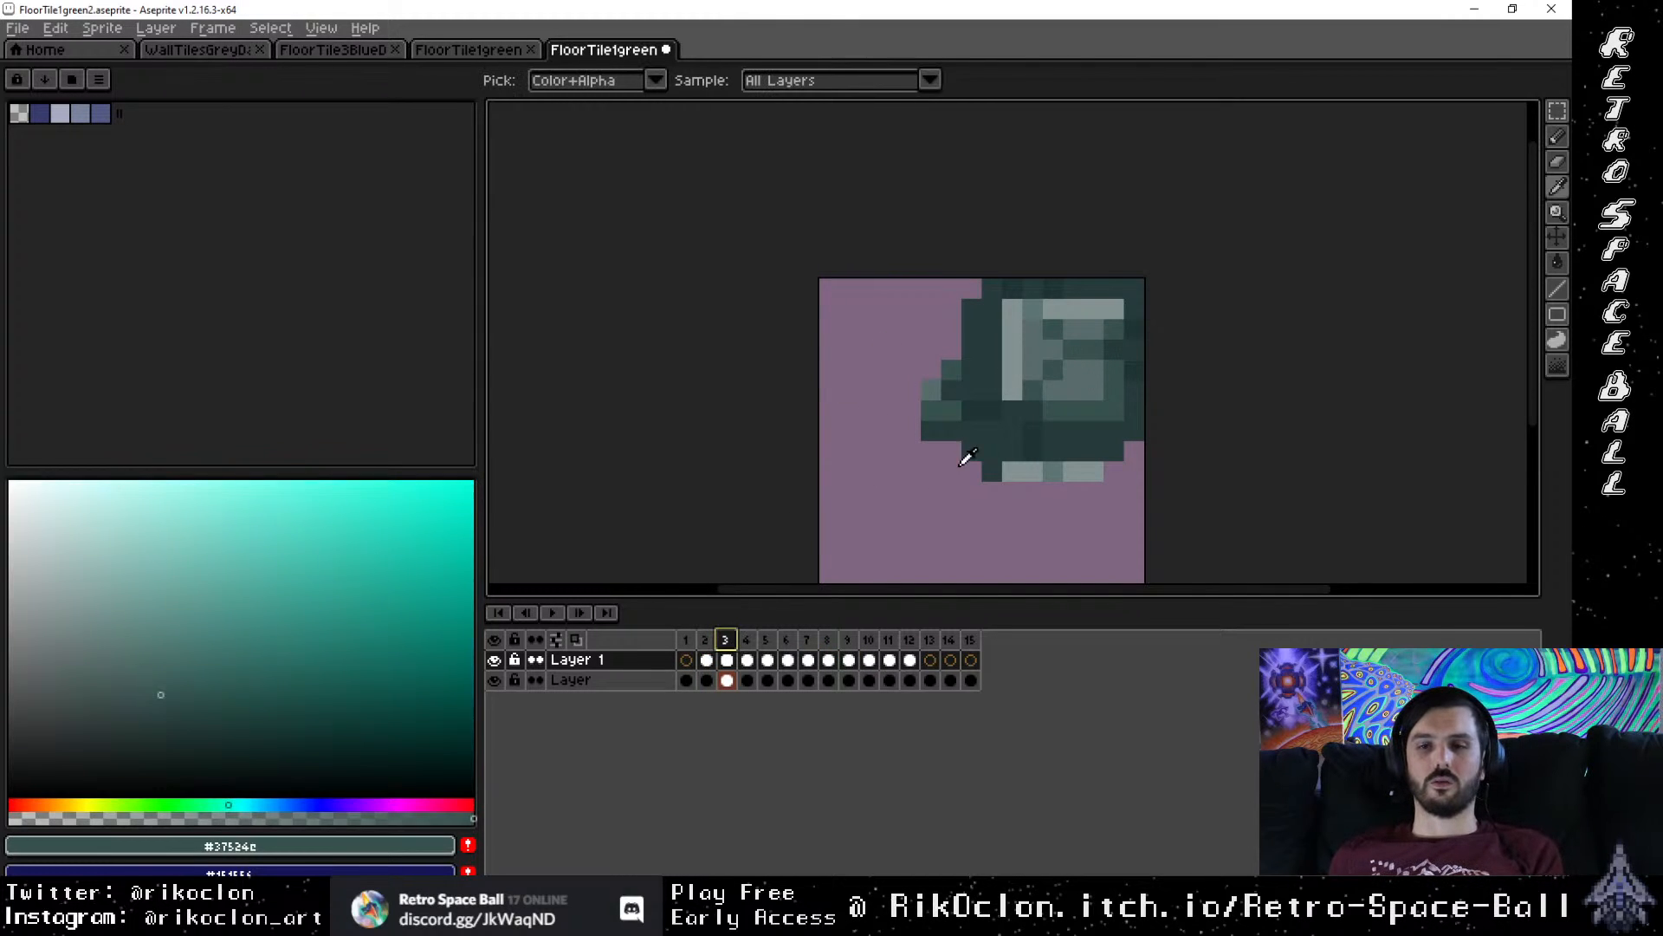
Step: Touch up the upper-left tile fragment in frame 2 with #37524e and with #243b3b sampled from frame 3
{"action": "left_click", "coordinate": [705, 639]}
{"action": "key", "text": "b"}
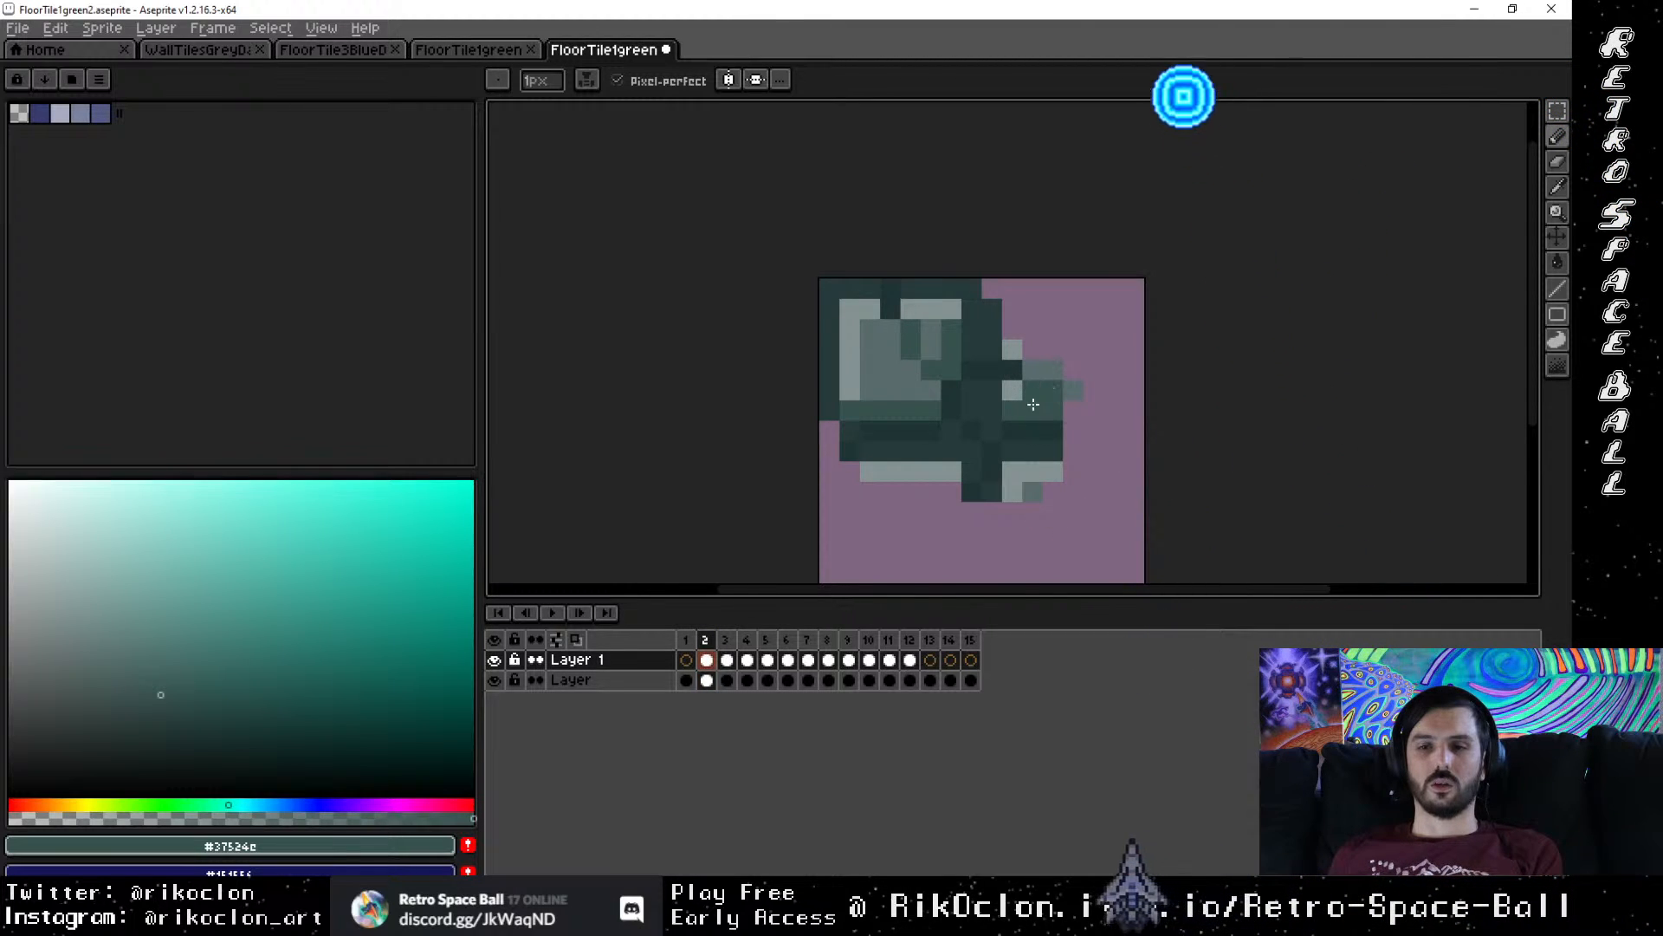
{"action": "left_click", "coordinate": [727, 680]}
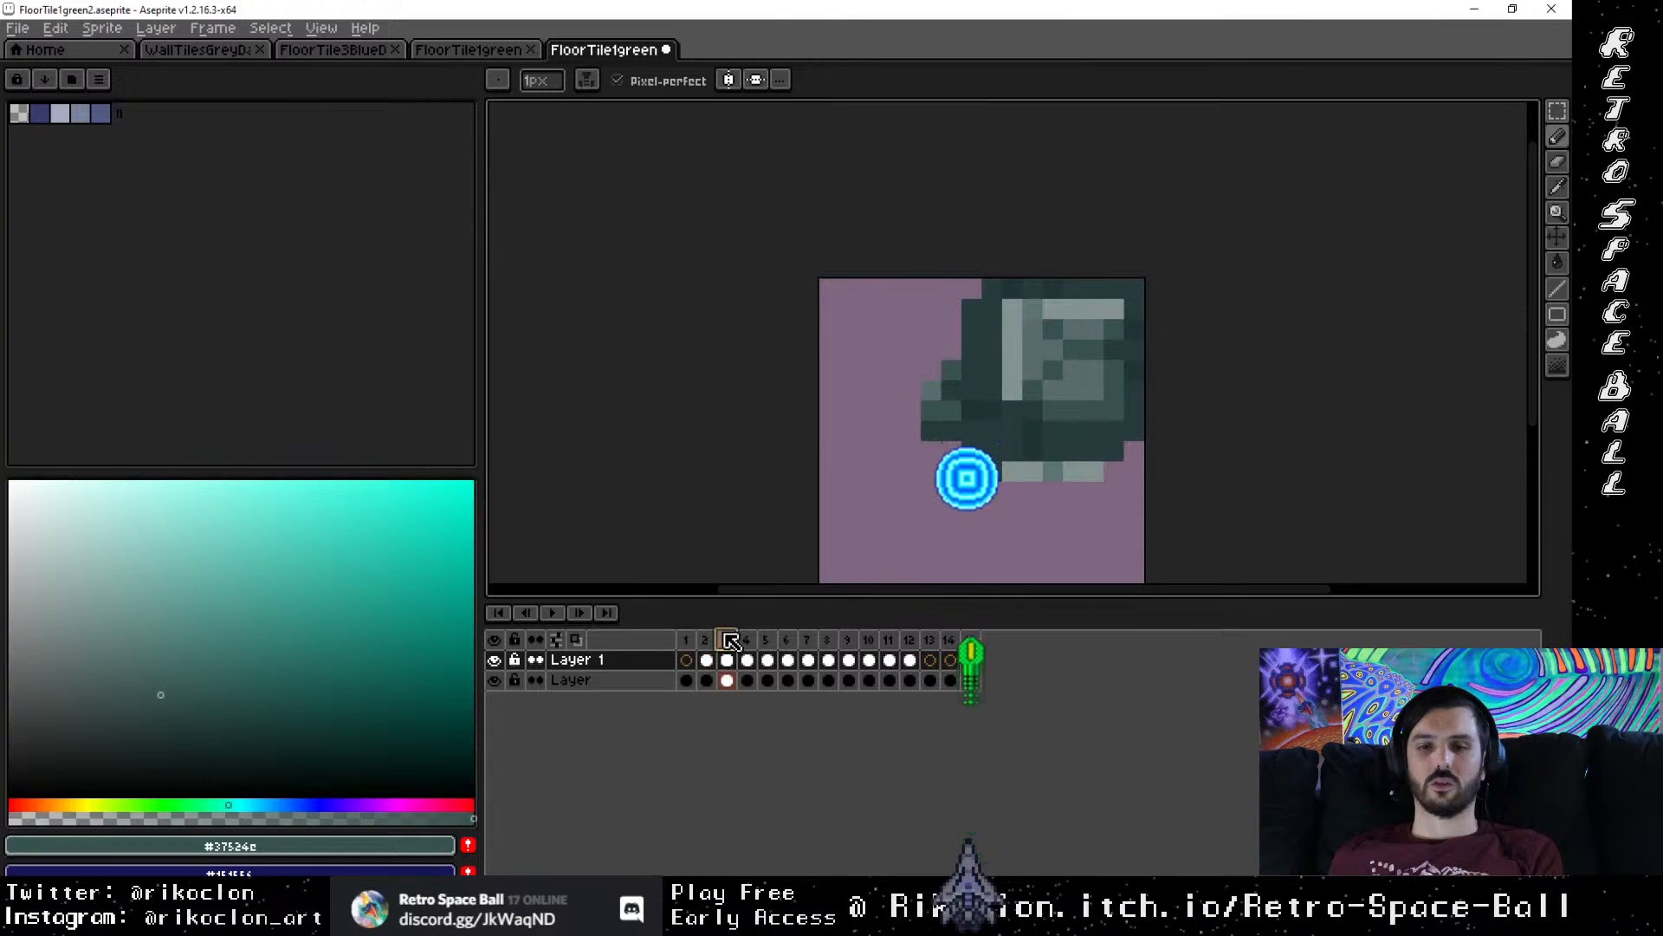
{"action": "key", "text": "i"}
{"action": "left_click", "coordinate": [954, 392]}
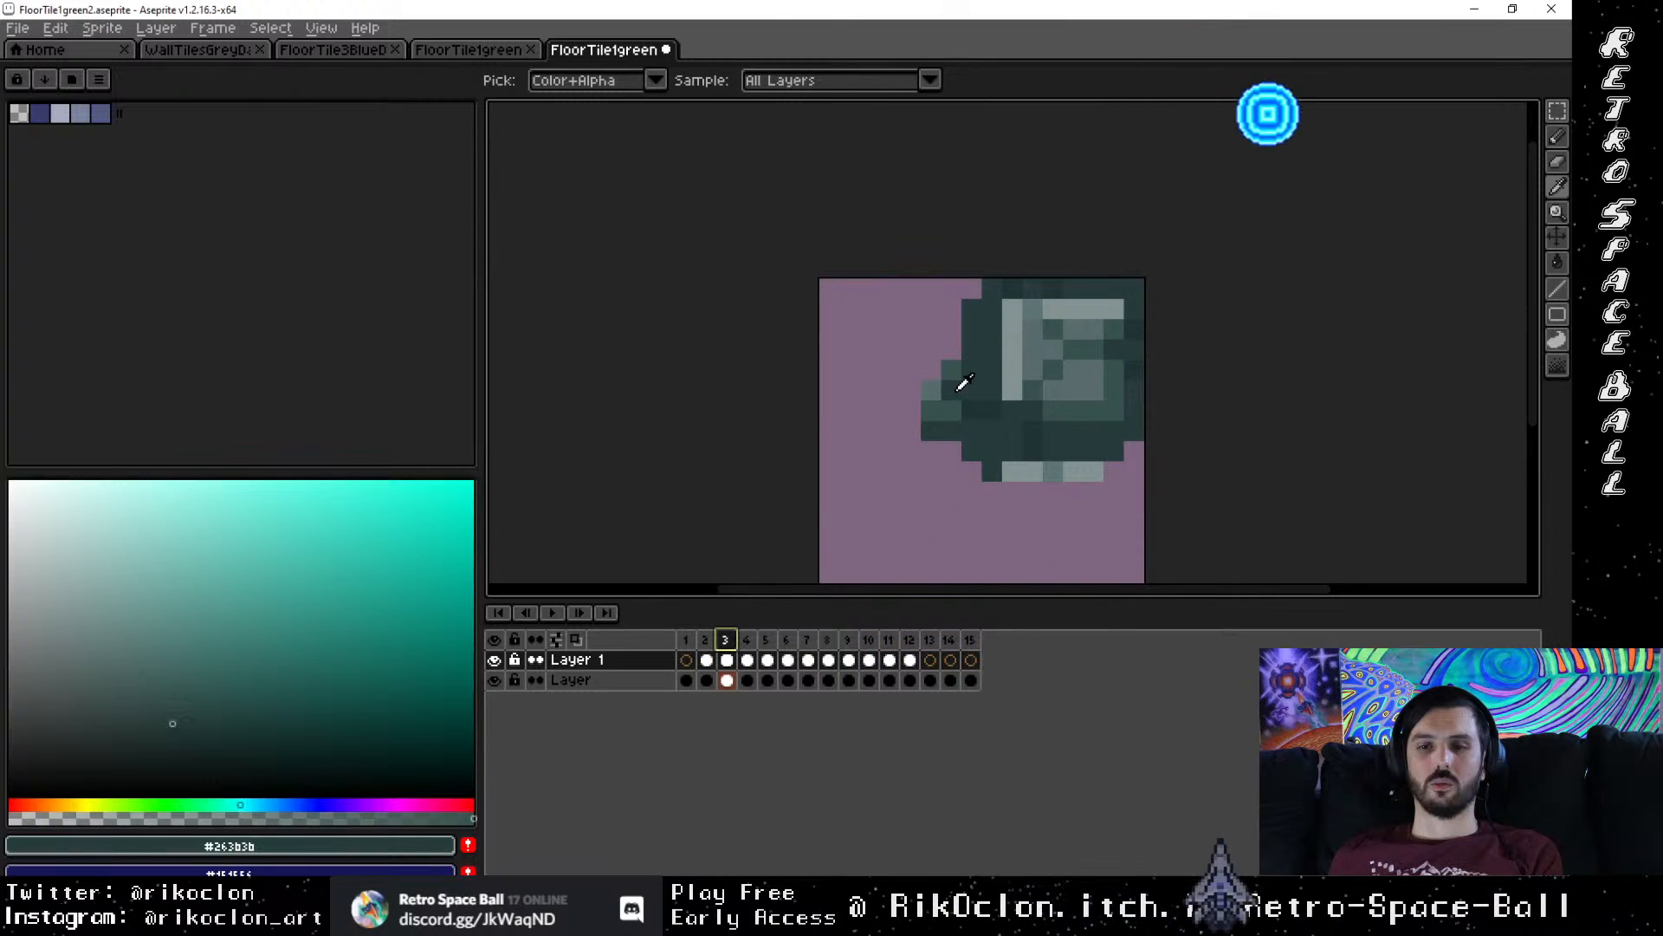
{"action": "left_click", "coordinate": [706, 642]}
{"action": "key", "text": "b"}
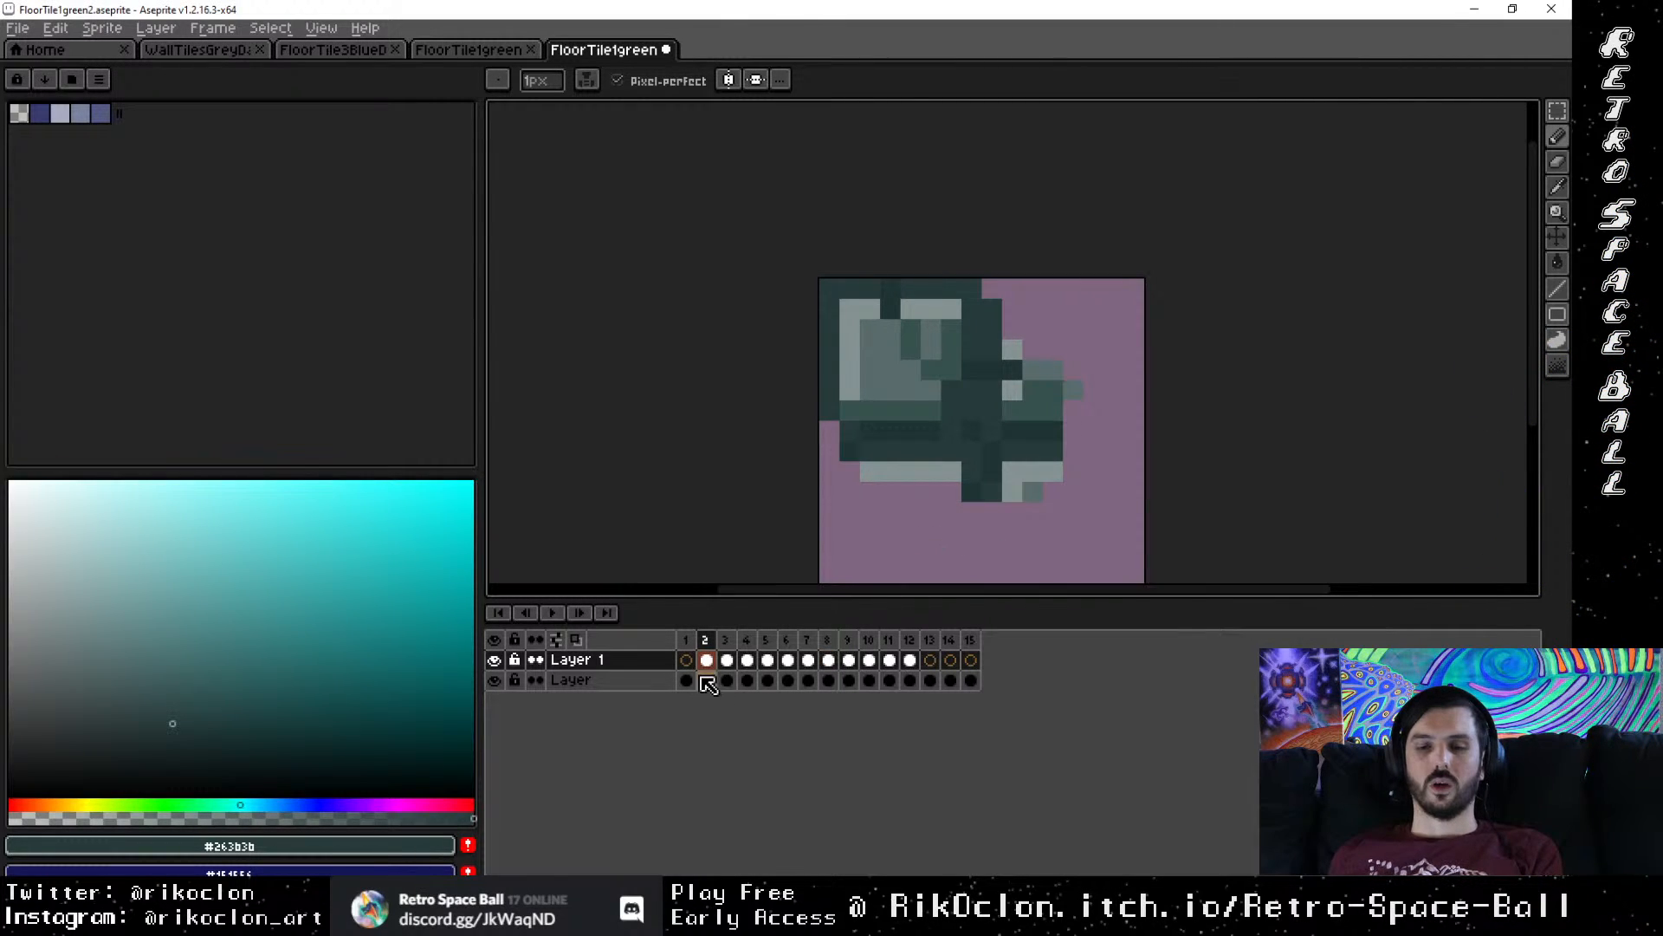
{"action": "key", "text": "Right"}
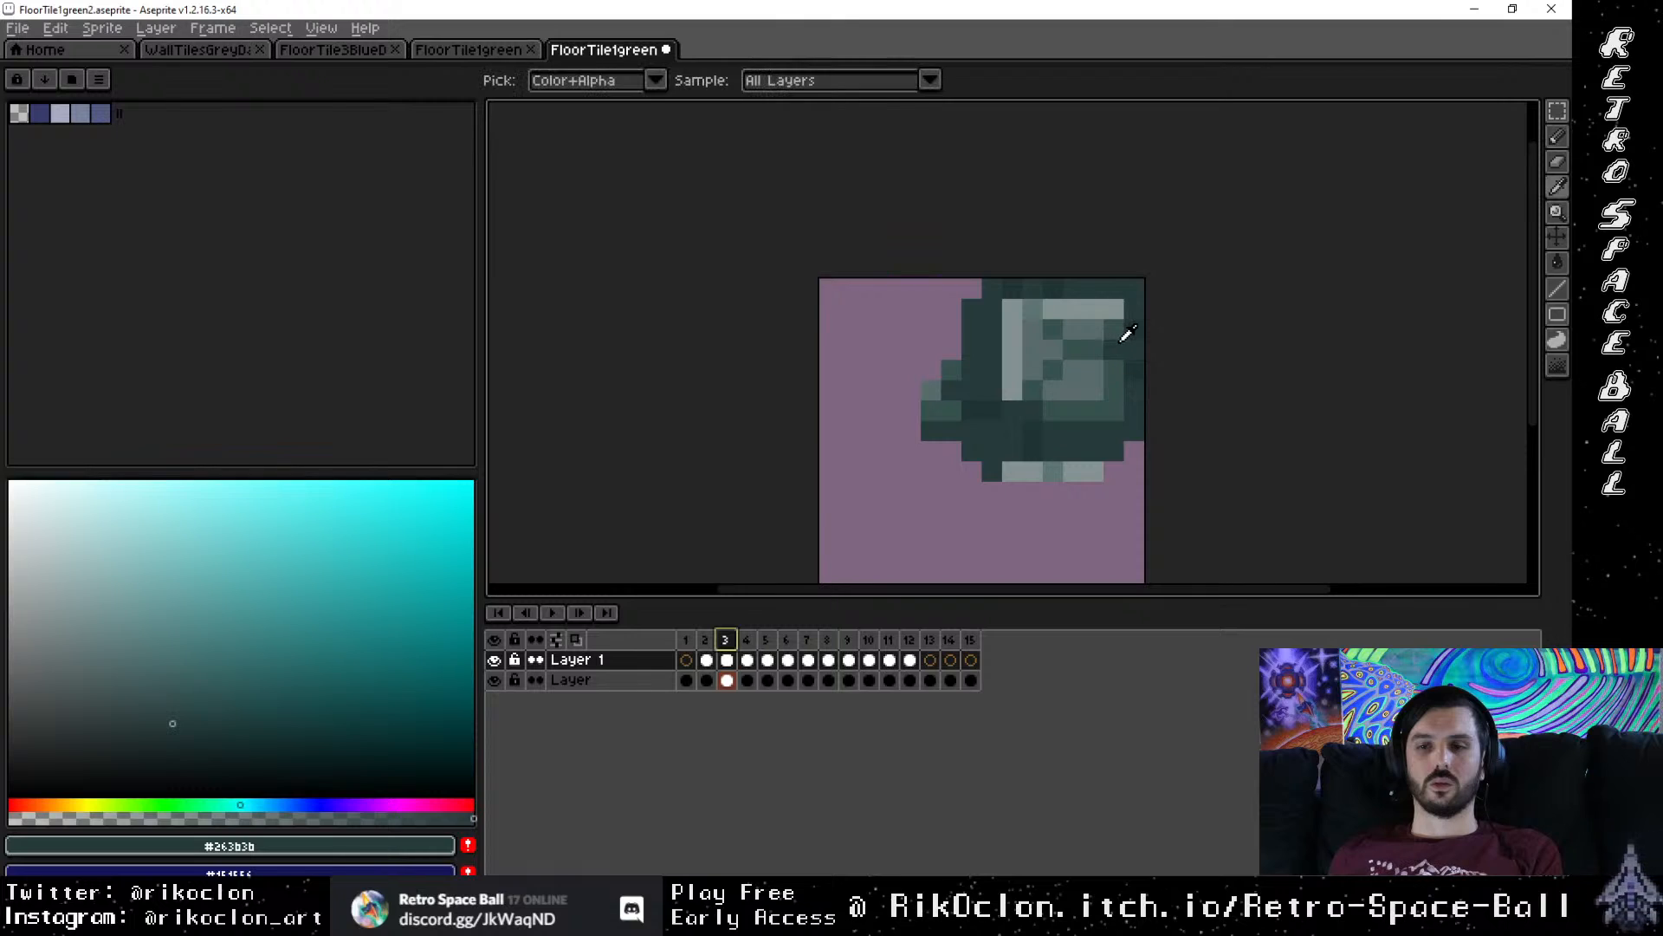
{"action": "left_click", "coordinate": [706, 640]}
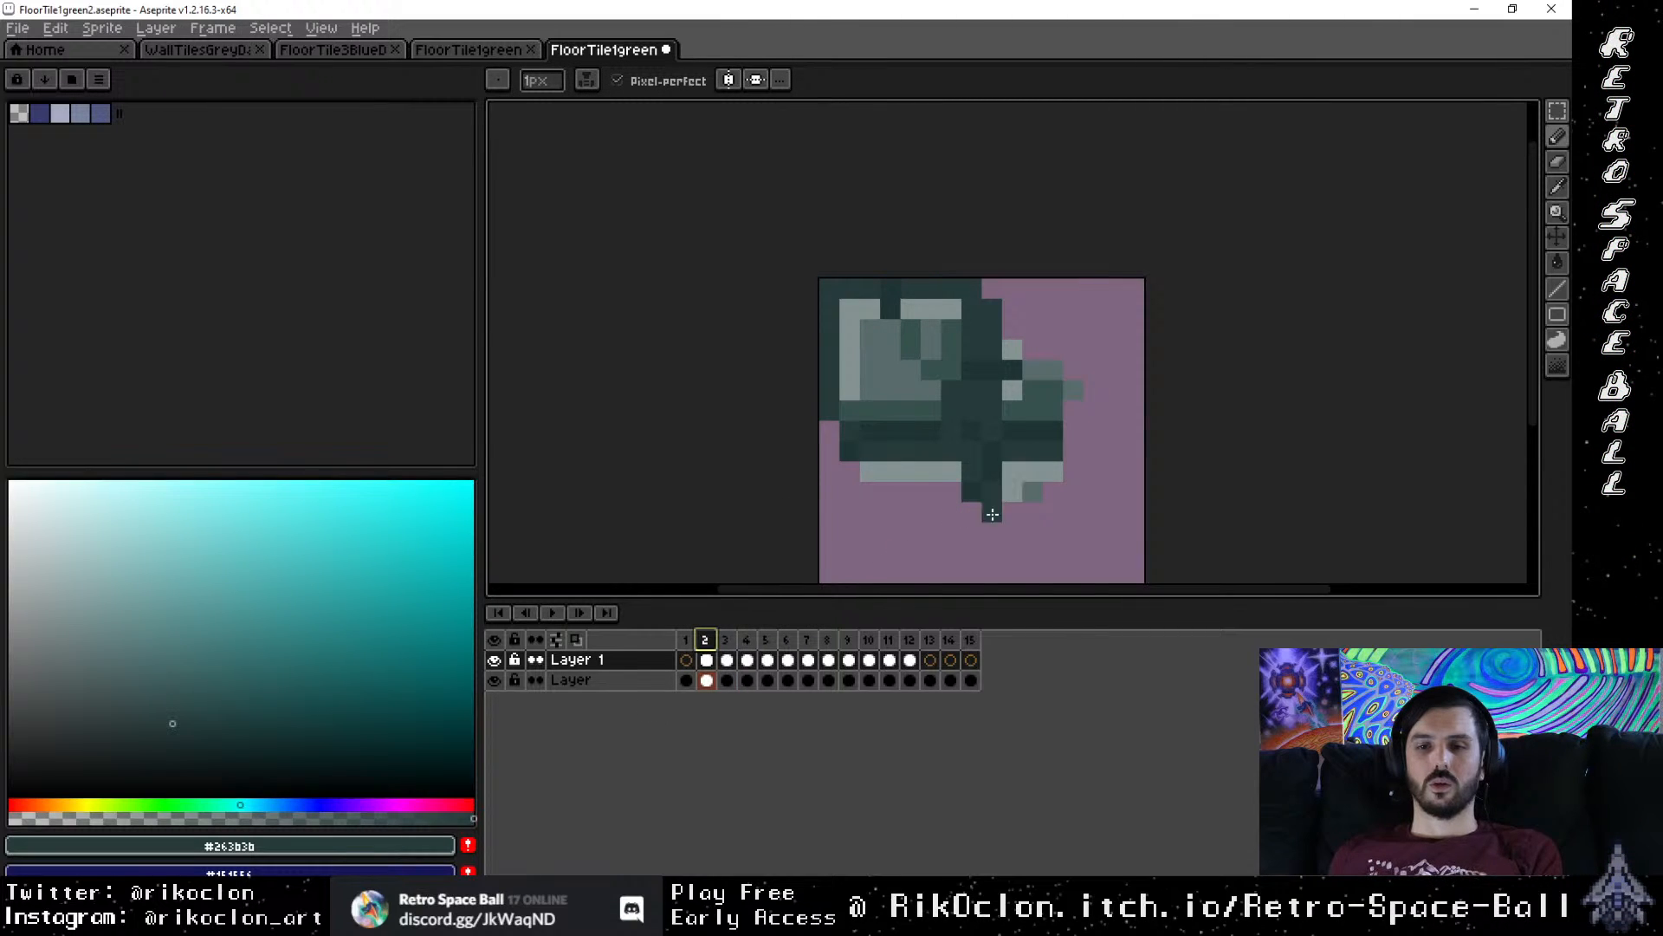
{"action": "left_click", "coordinate": [725, 640]}
{"action": "left_click", "coordinate": [910, 451]}
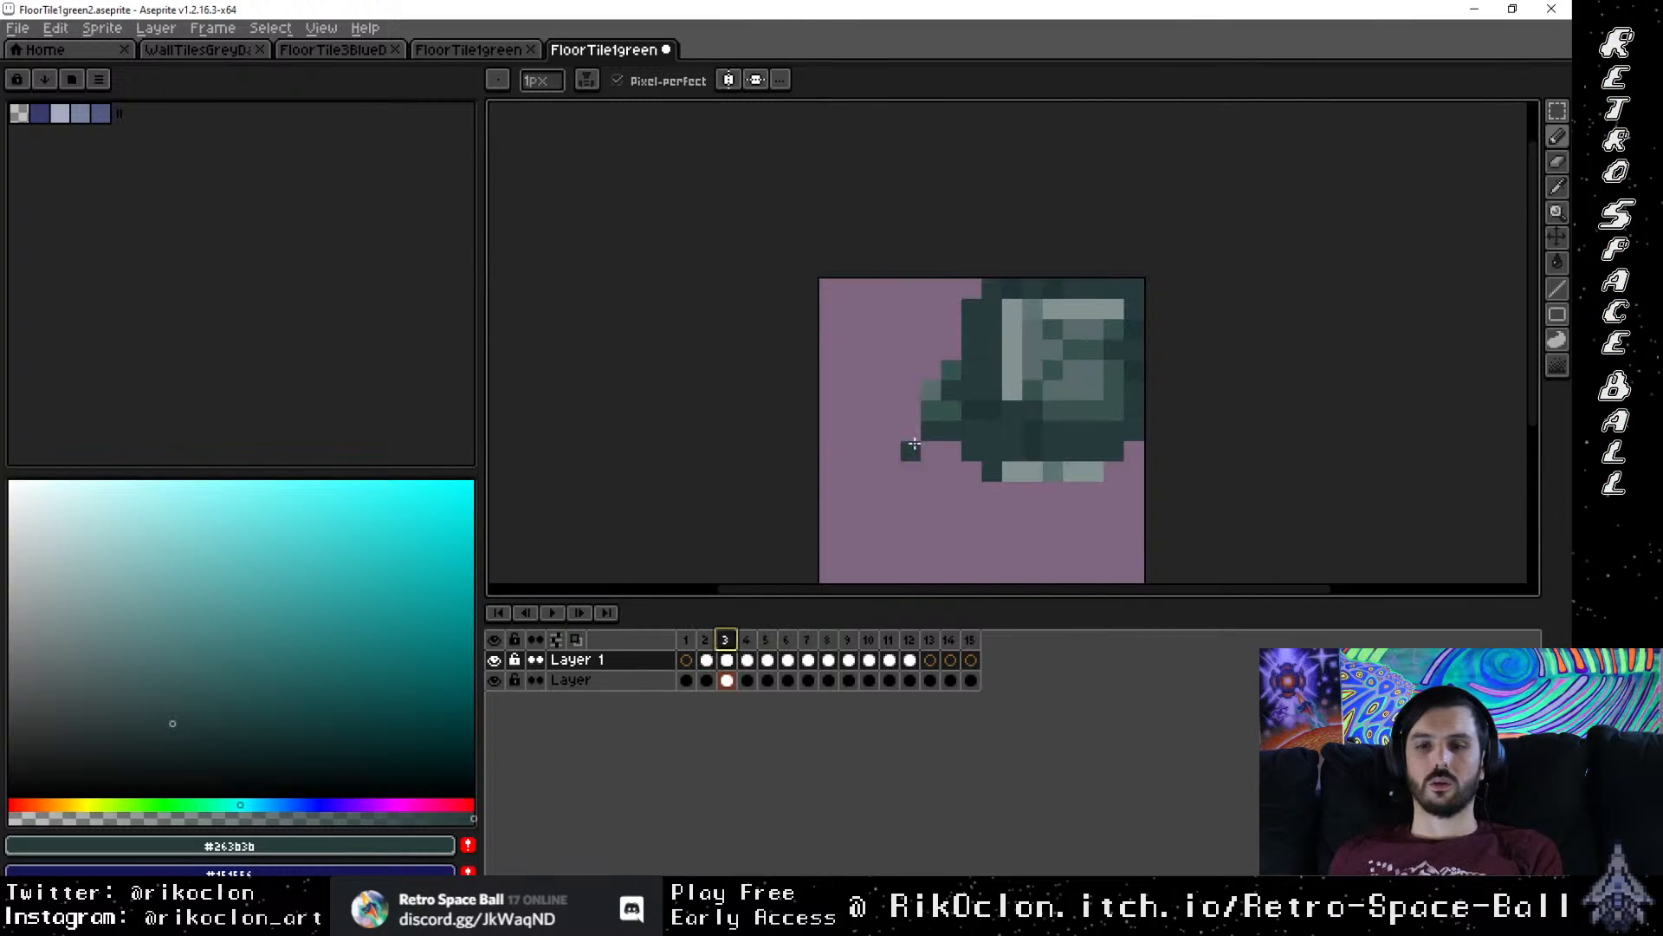
Step: Sample #203434 from the dark gap in frame 3 and paint it at the lower-right corner of frame 2's upper-left tile
{"action": "key", "text": "i"}
{"action": "left_click", "coordinate": [1037, 440]}
{"action": "left_click", "coordinate": [685, 640]}
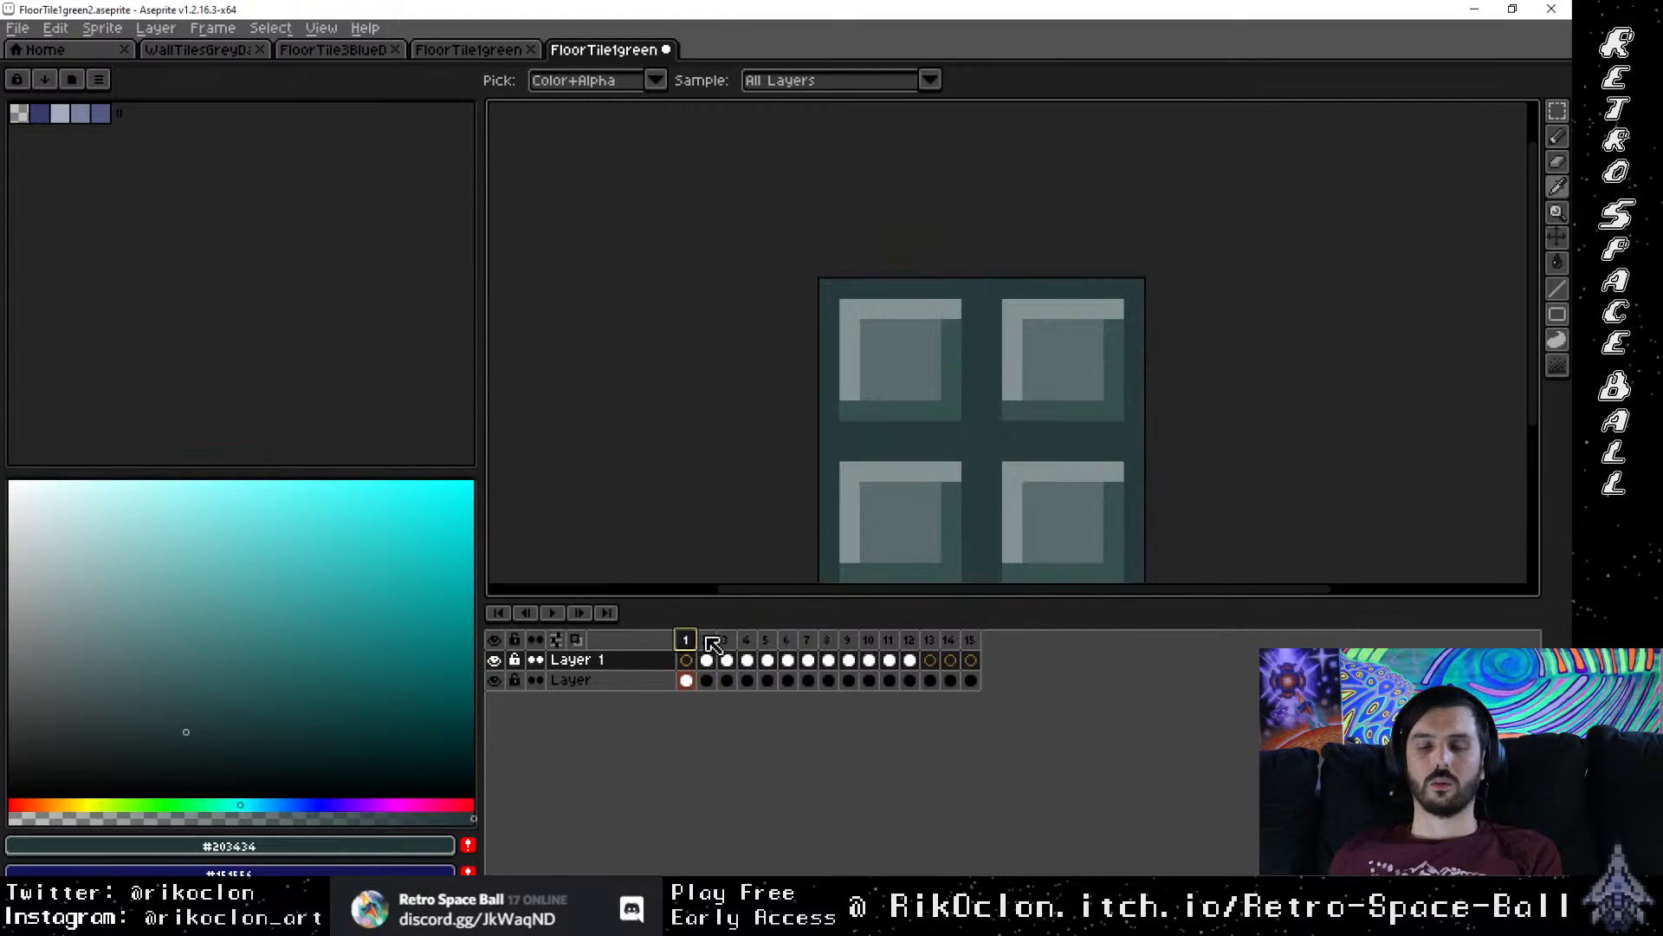
{"action": "key", "text": "b"}
{"action": "left_click", "coordinate": [707, 641]}
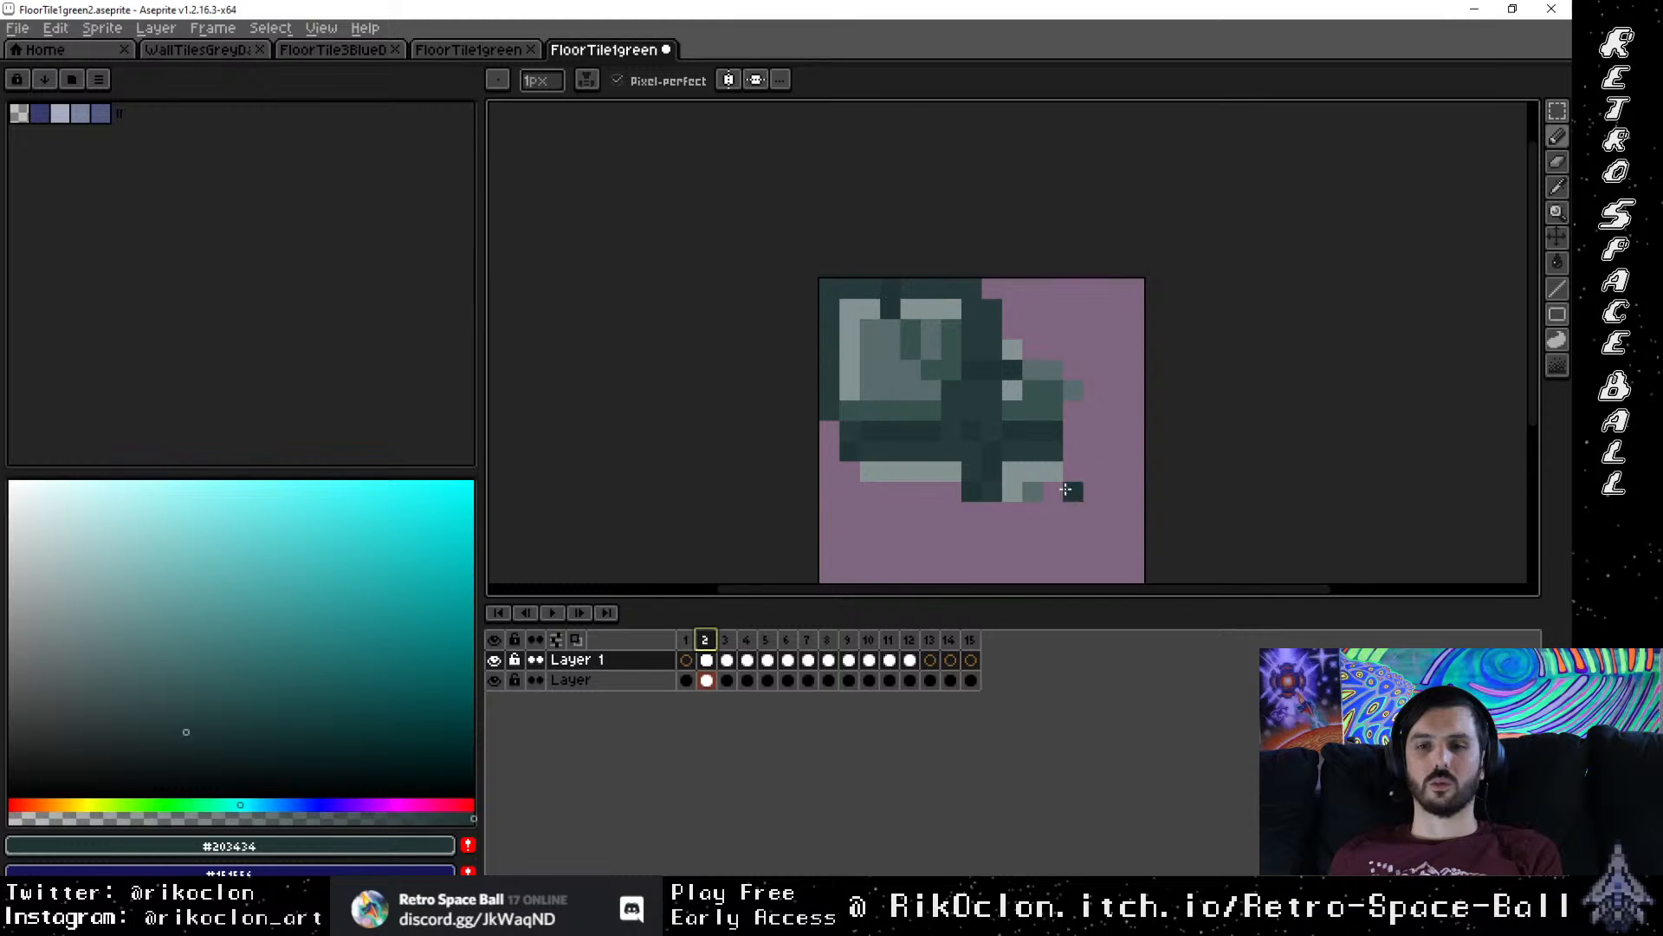
{"action": "left_click", "coordinate": [957, 400]}
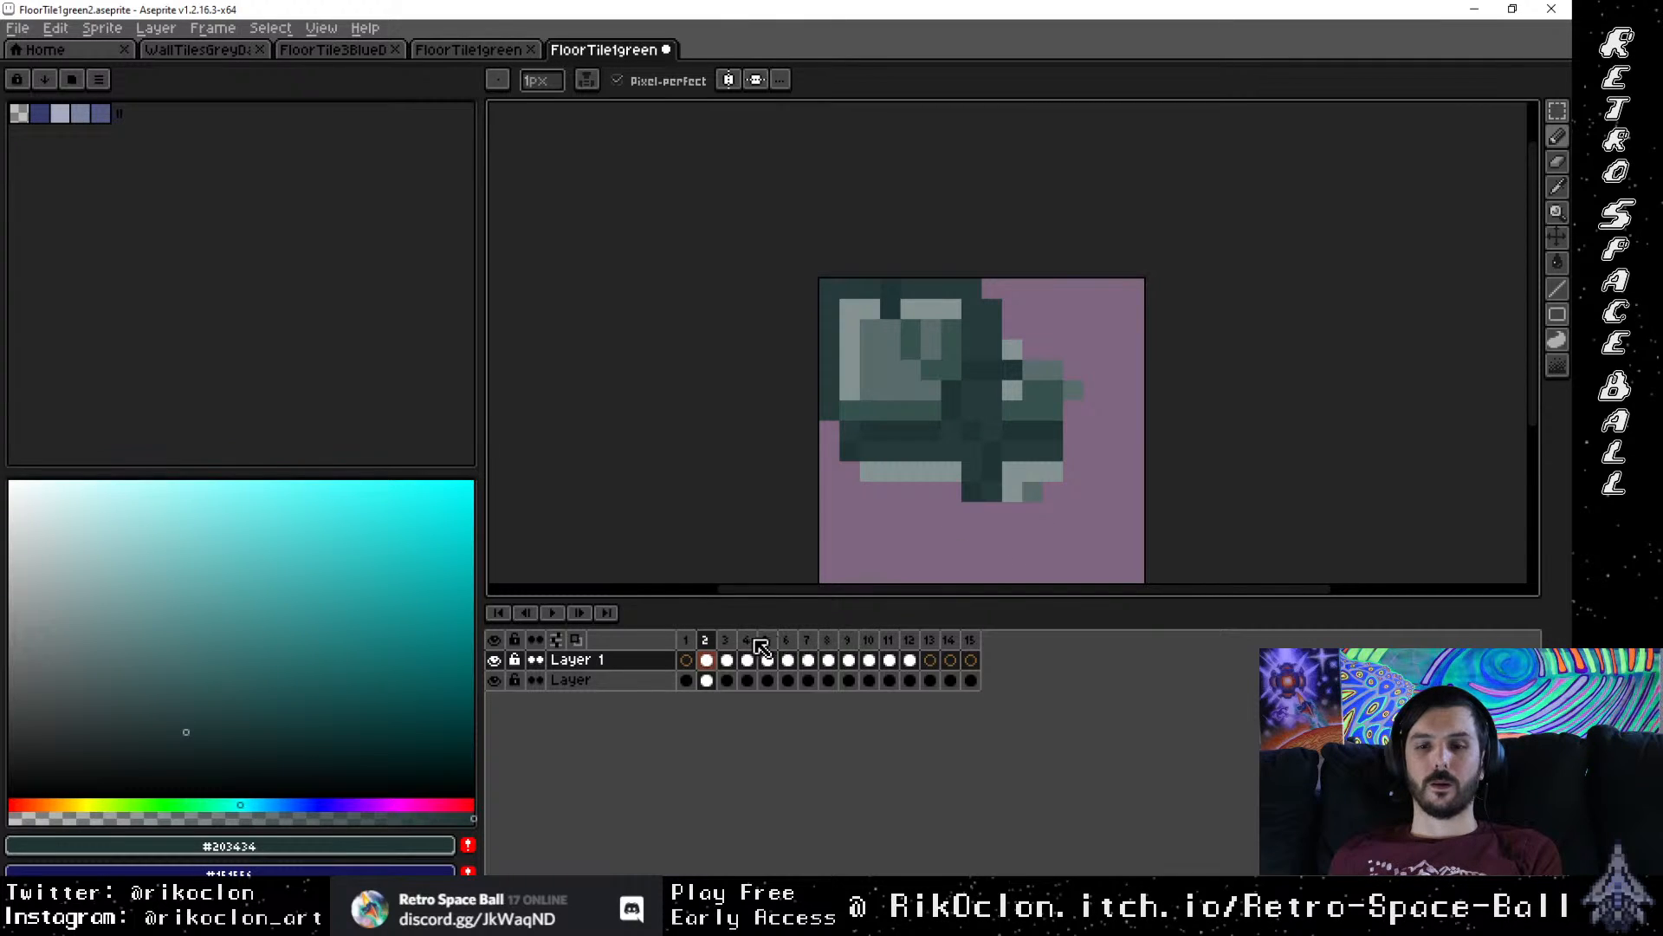
Step: Sample #37524e from frame 3, shade the cracked part of frame 2's upper-left tile, and compare it with frames 1 and 3
{"action": "left_click", "coordinate": [728, 651]}
{"action": "key", "text": "i"}
{"action": "left_click", "coordinate": [1029, 386]}
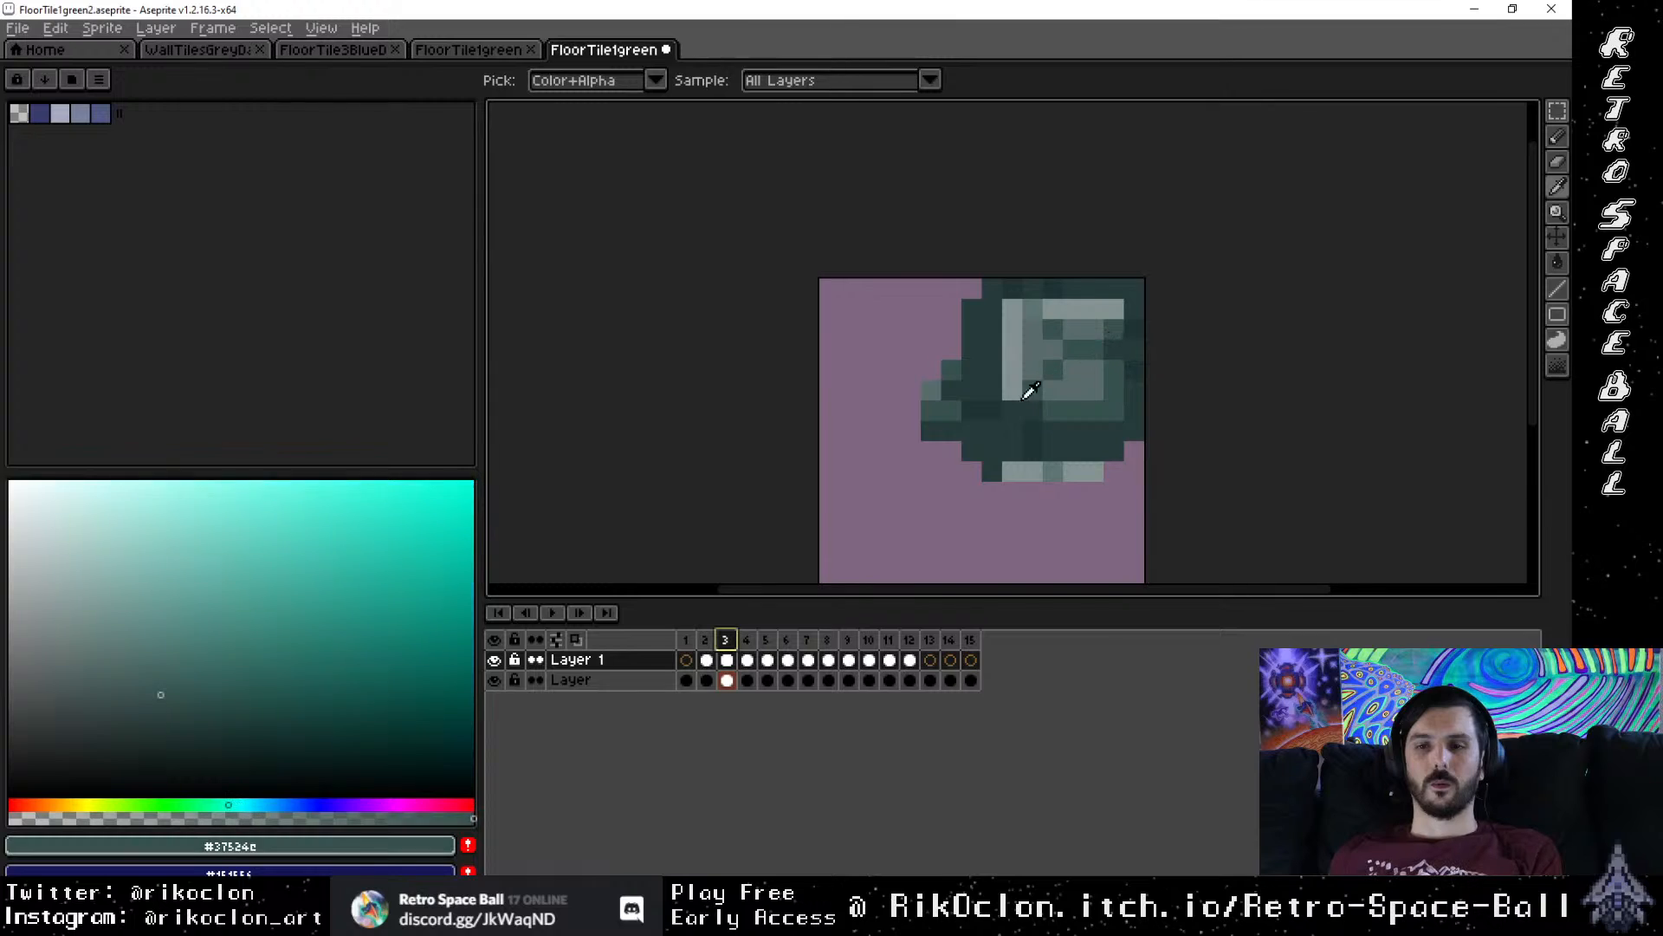
{"action": "left_click", "coordinate": [706, 679]}
{"action": "key", "text": "b"}
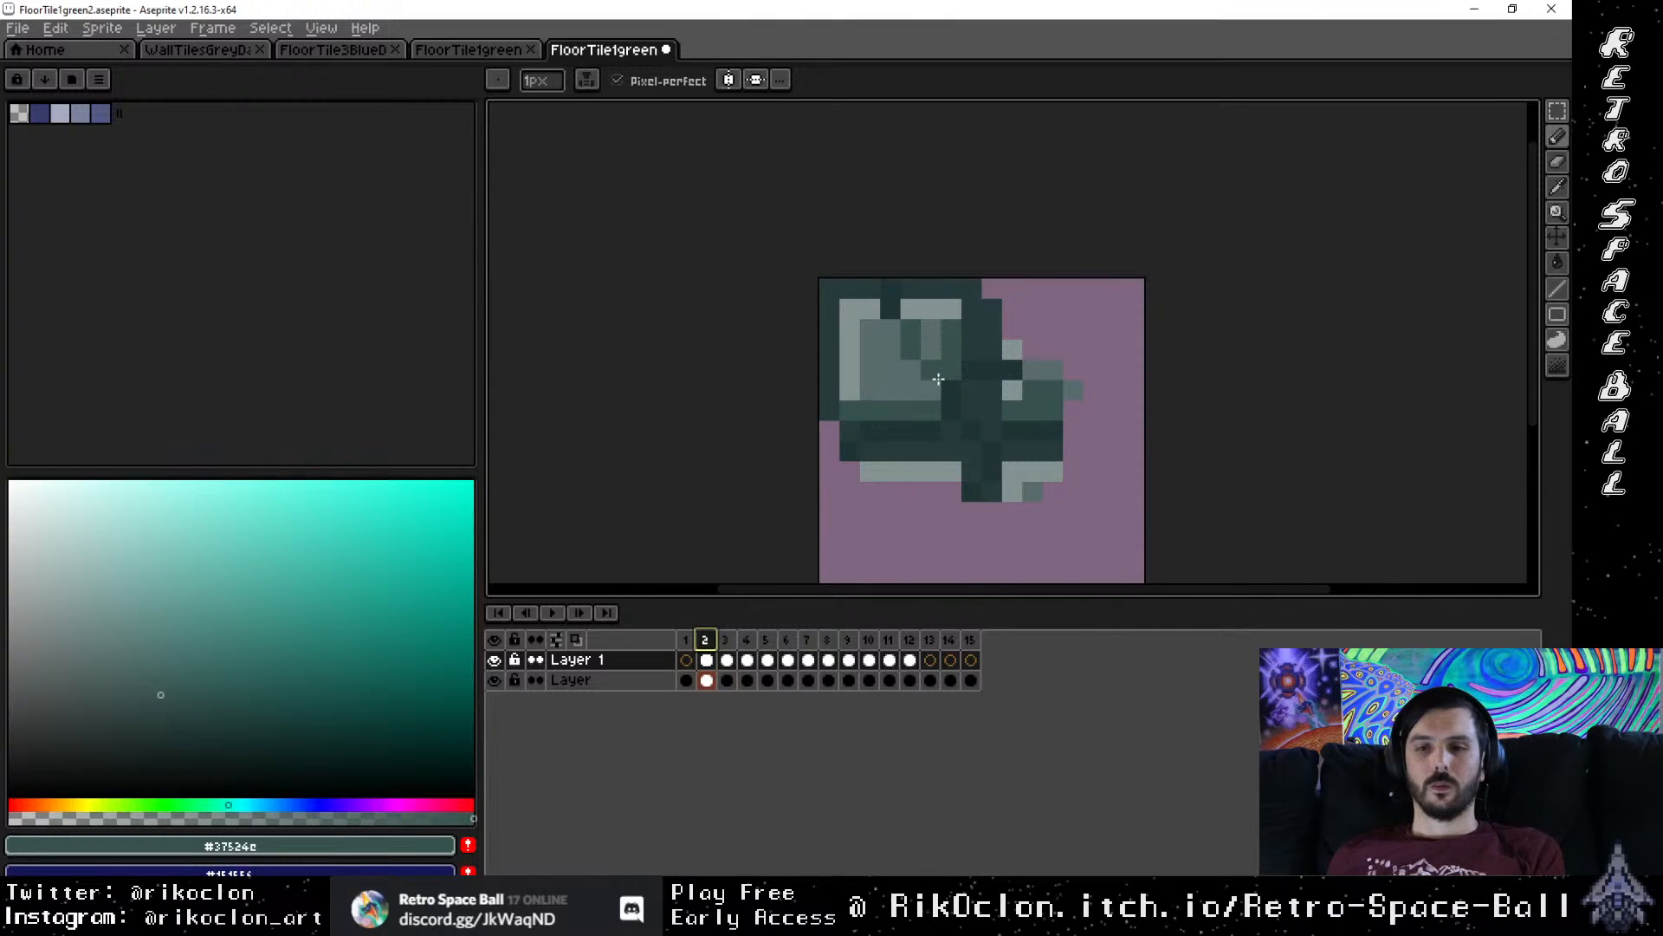
{"action": "left_click", "coordinate": [719, 642]}
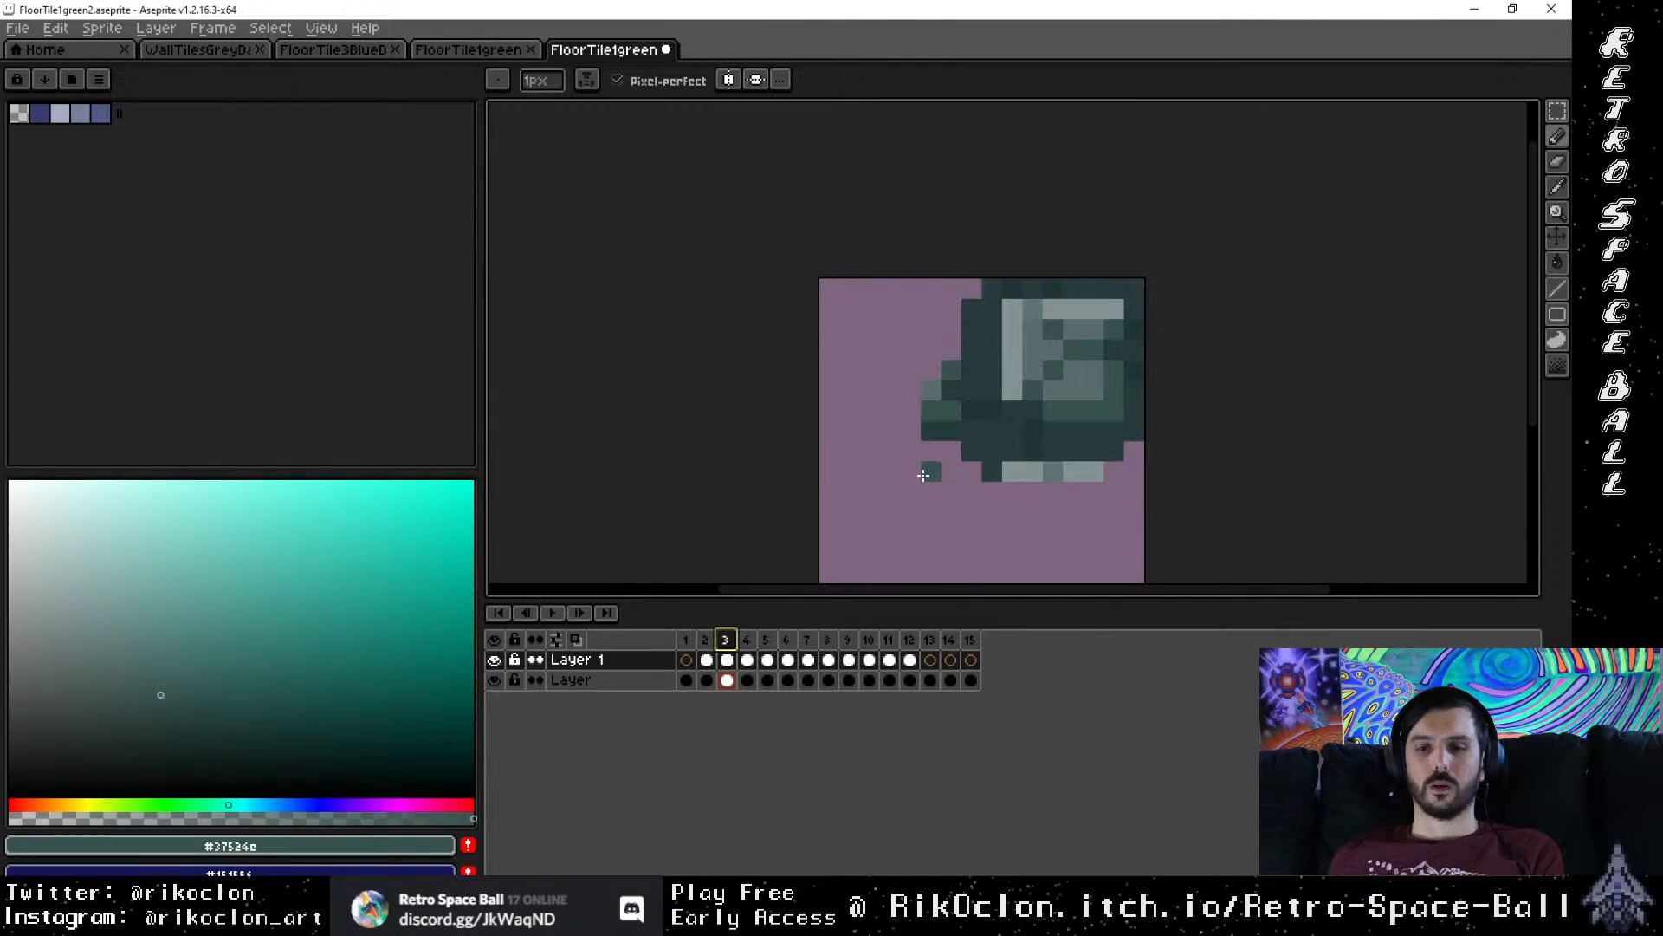
{"action": "left_click", "coordinate": [685, 641]}
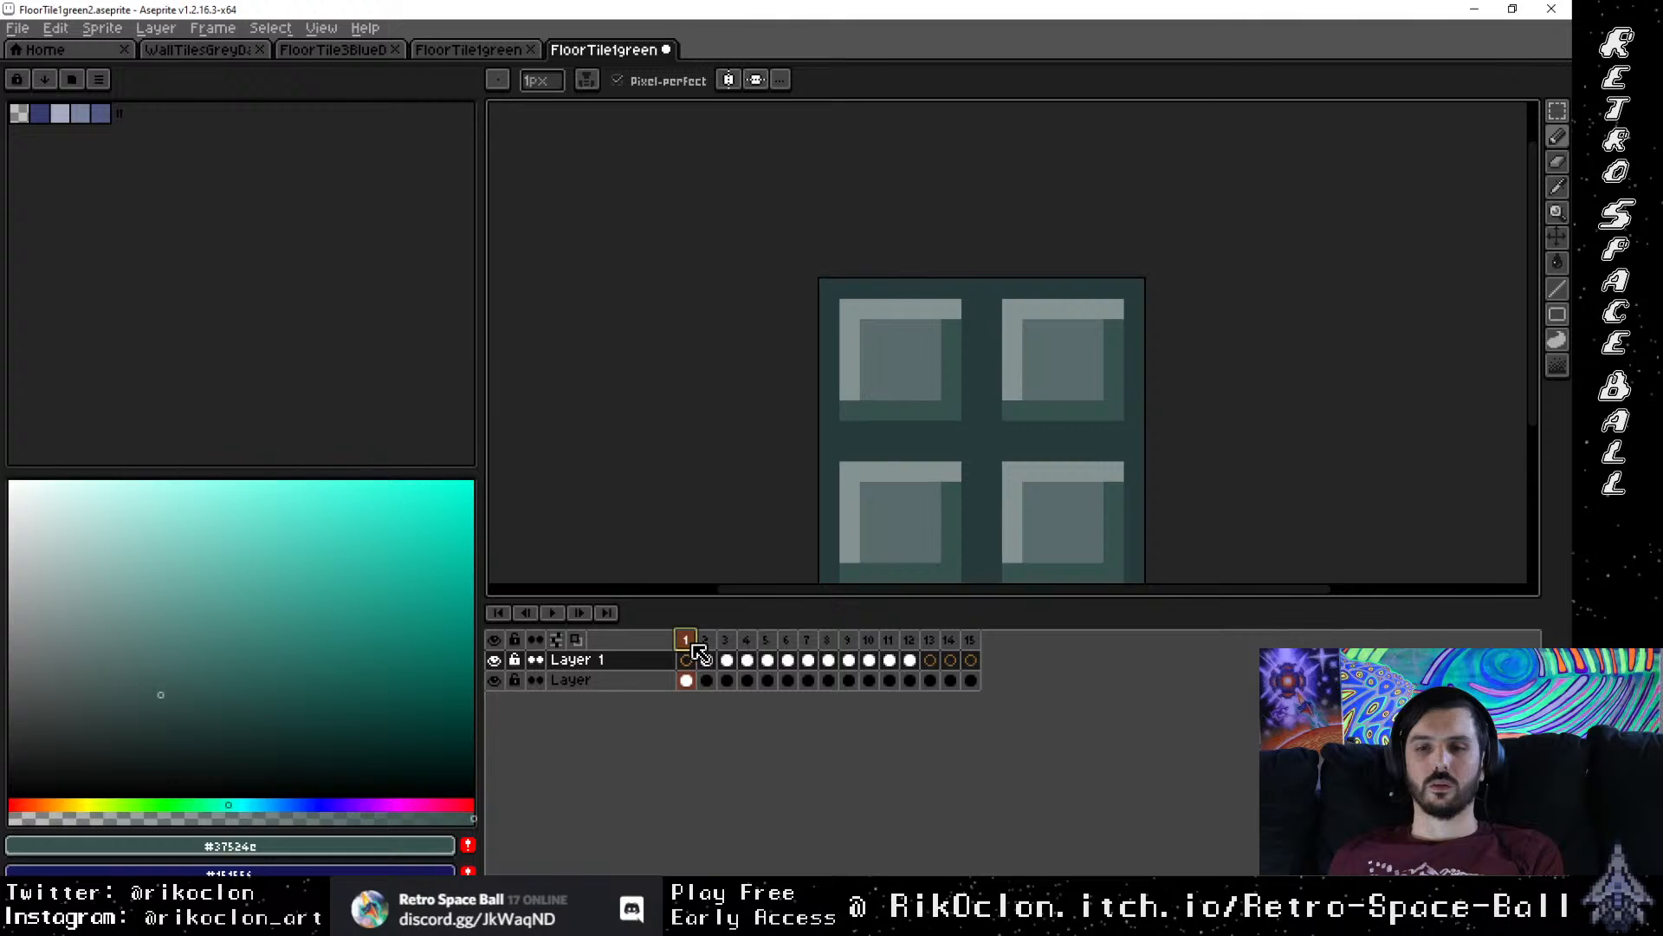
{"action": "left_click", "coordinate": [706, 642]}
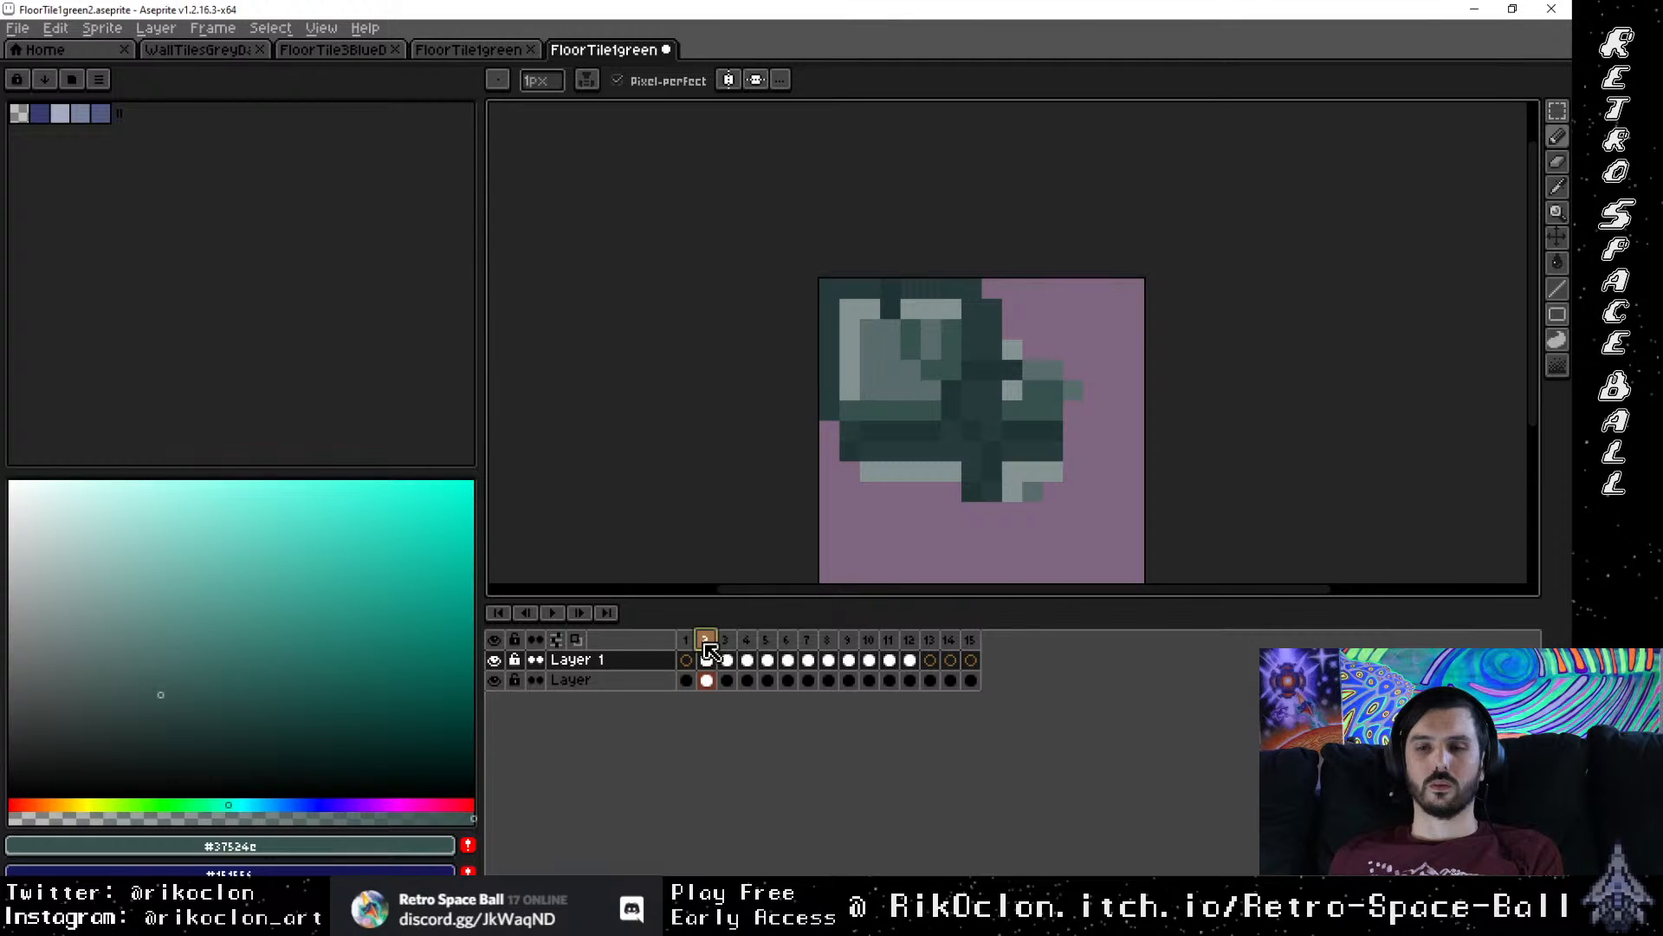
Step: Sample #5c7573 from frame 3 and recolour the dark notch in the top highlight of frame 2's upper-left tile
{"action": "left_click", "coordinate": [726, 640]}
{"action": "key", "text": "i"}
{"action": "left_click", "coordinate": [1051, 304]}
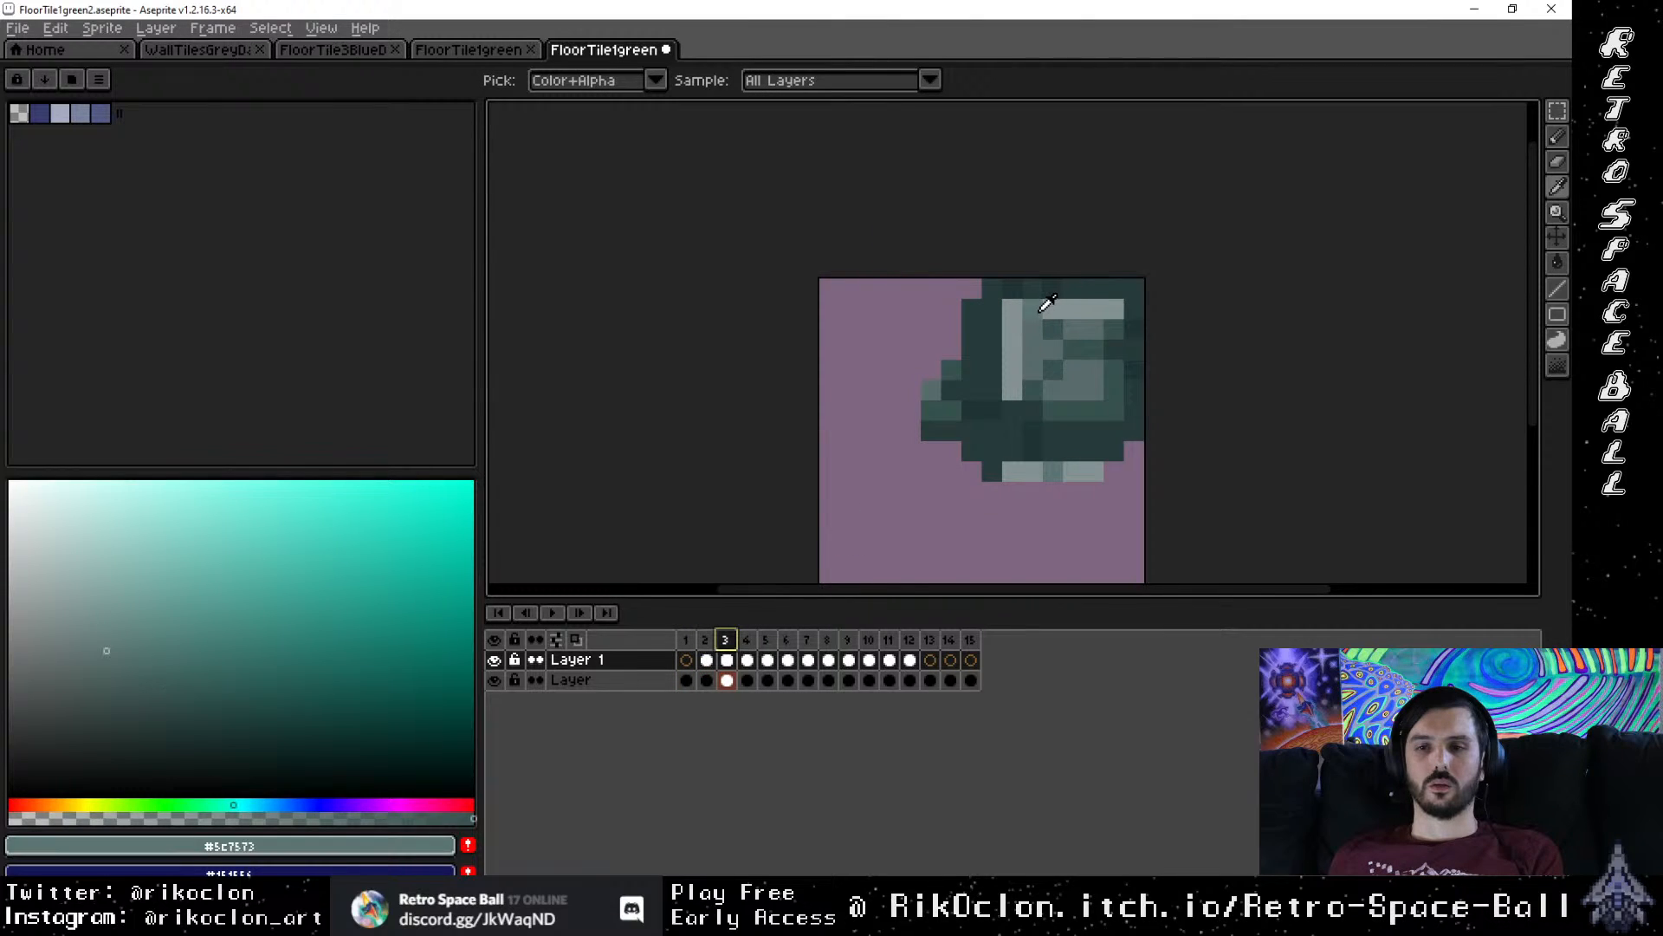
{"action": "left_click", "coordinate": [706, 660]}
{"action": "key", "text": "b"}
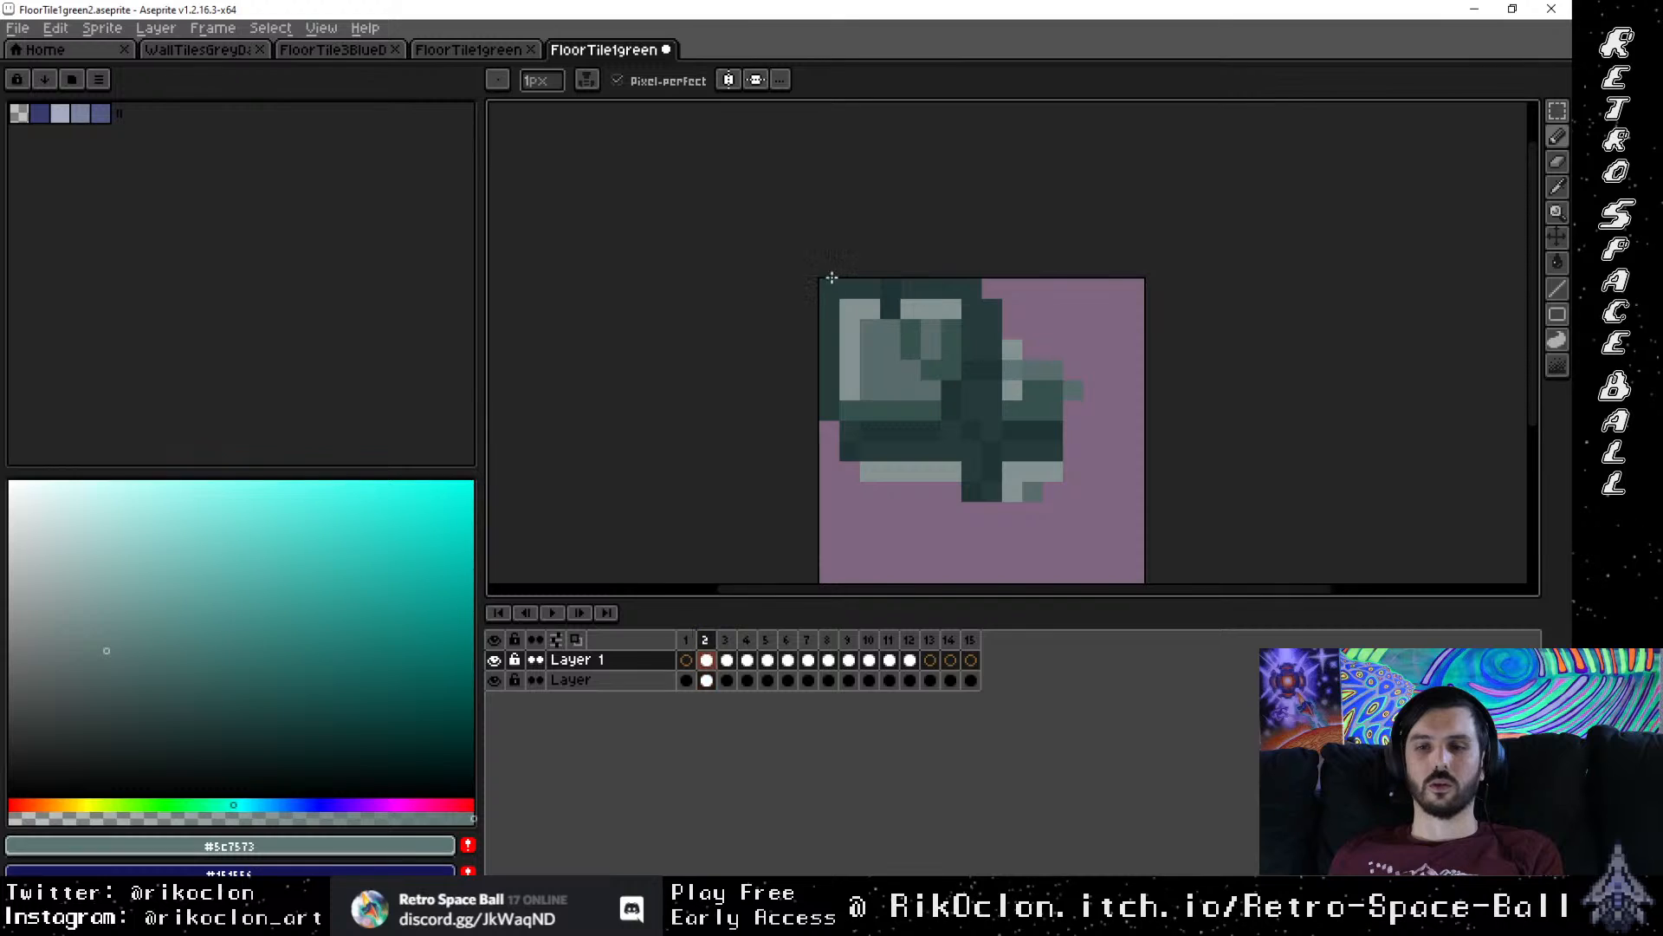
{"action": "left_click_drag", "start_coordinate": [901, 303], "coordinate": [890, 307]}
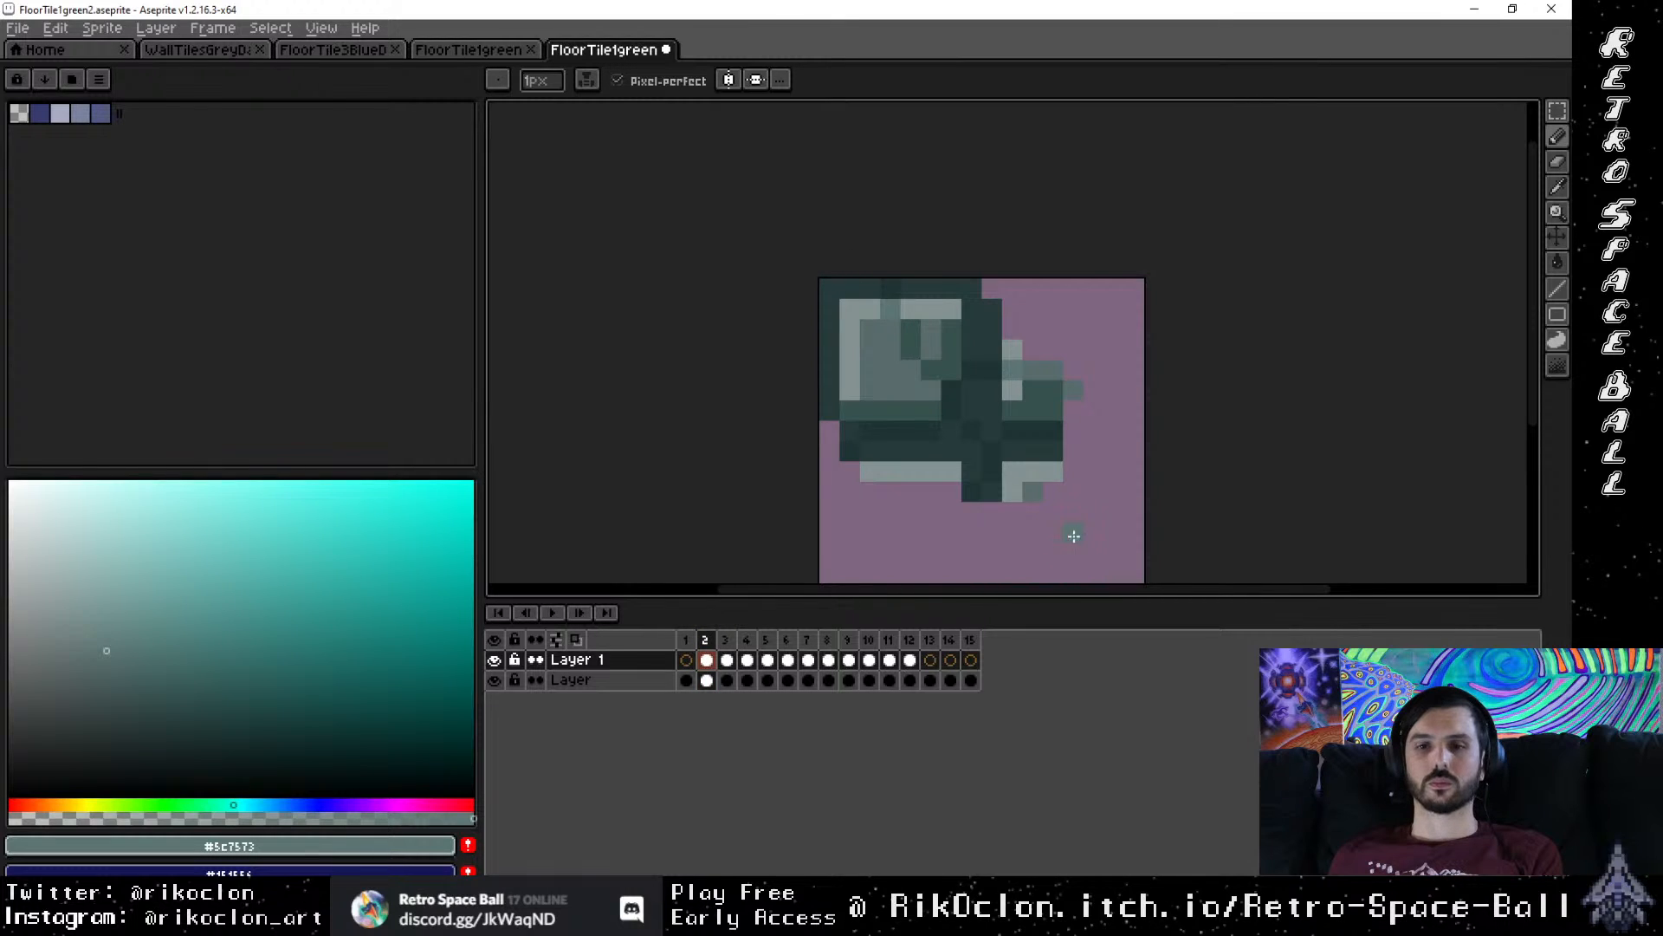
Step: Erase the light highlight pixels at the lower-right corner of the fragment in frame 2, checking its outline against frame 3
{"action": "scroll", "coordinate": [1035, 529], "scroll_direction": "down", "scroll_amount": 2}
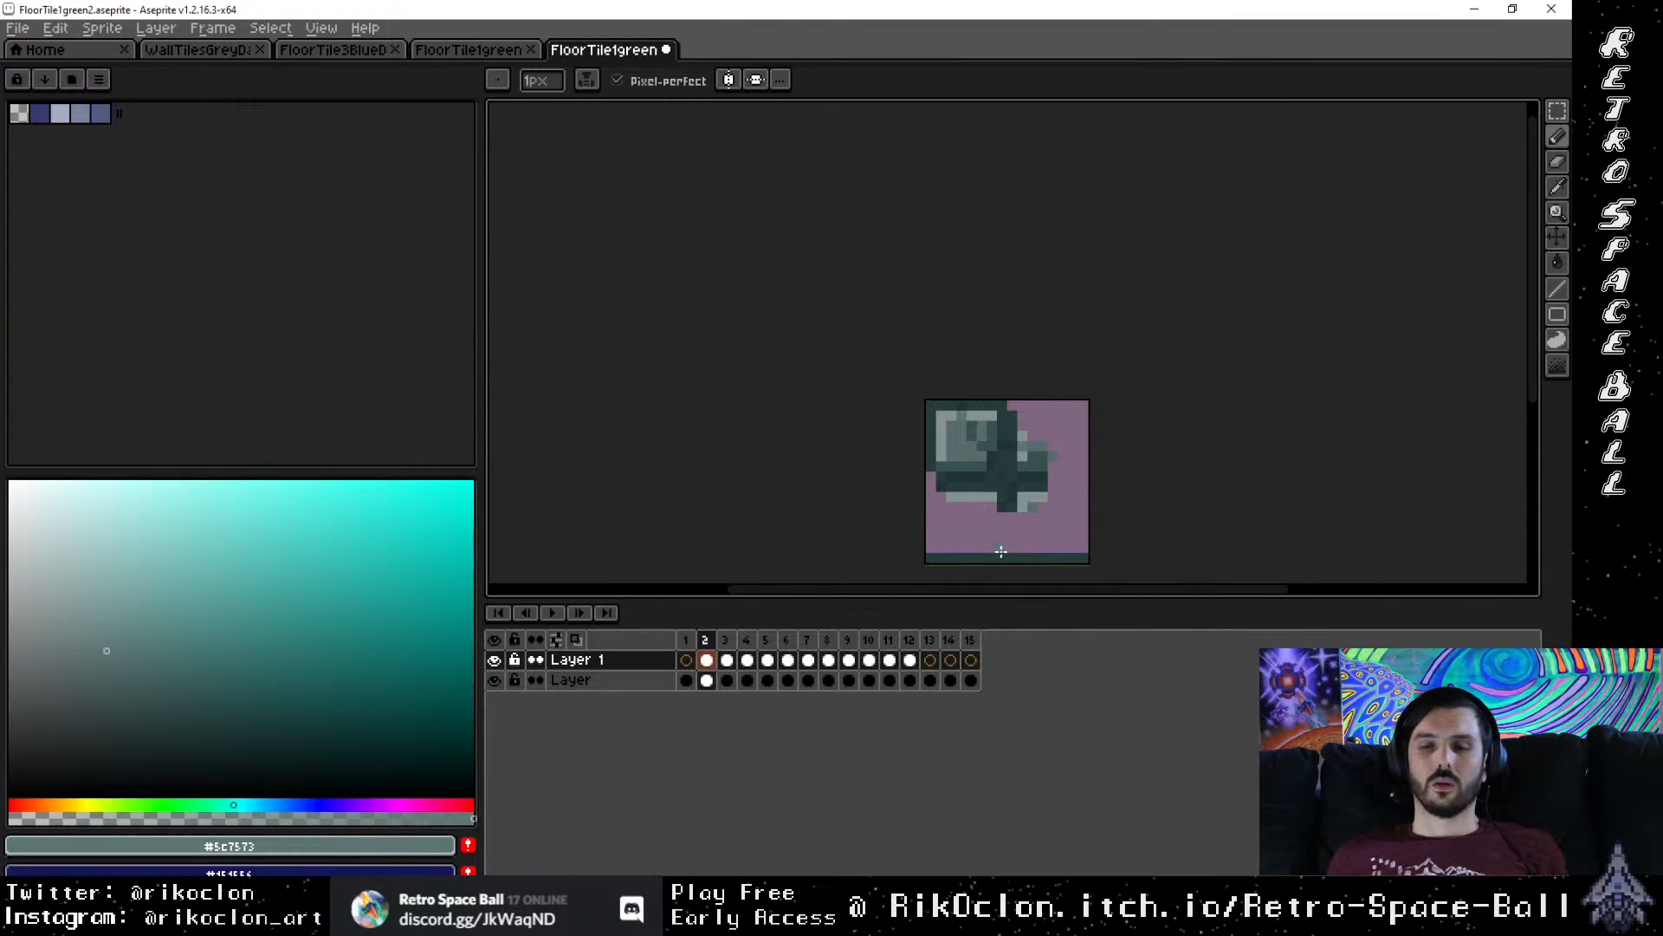
{"action": "left_click_drag", "start_coordinate": [1061, 548], "coordinate": [1048, 478]}
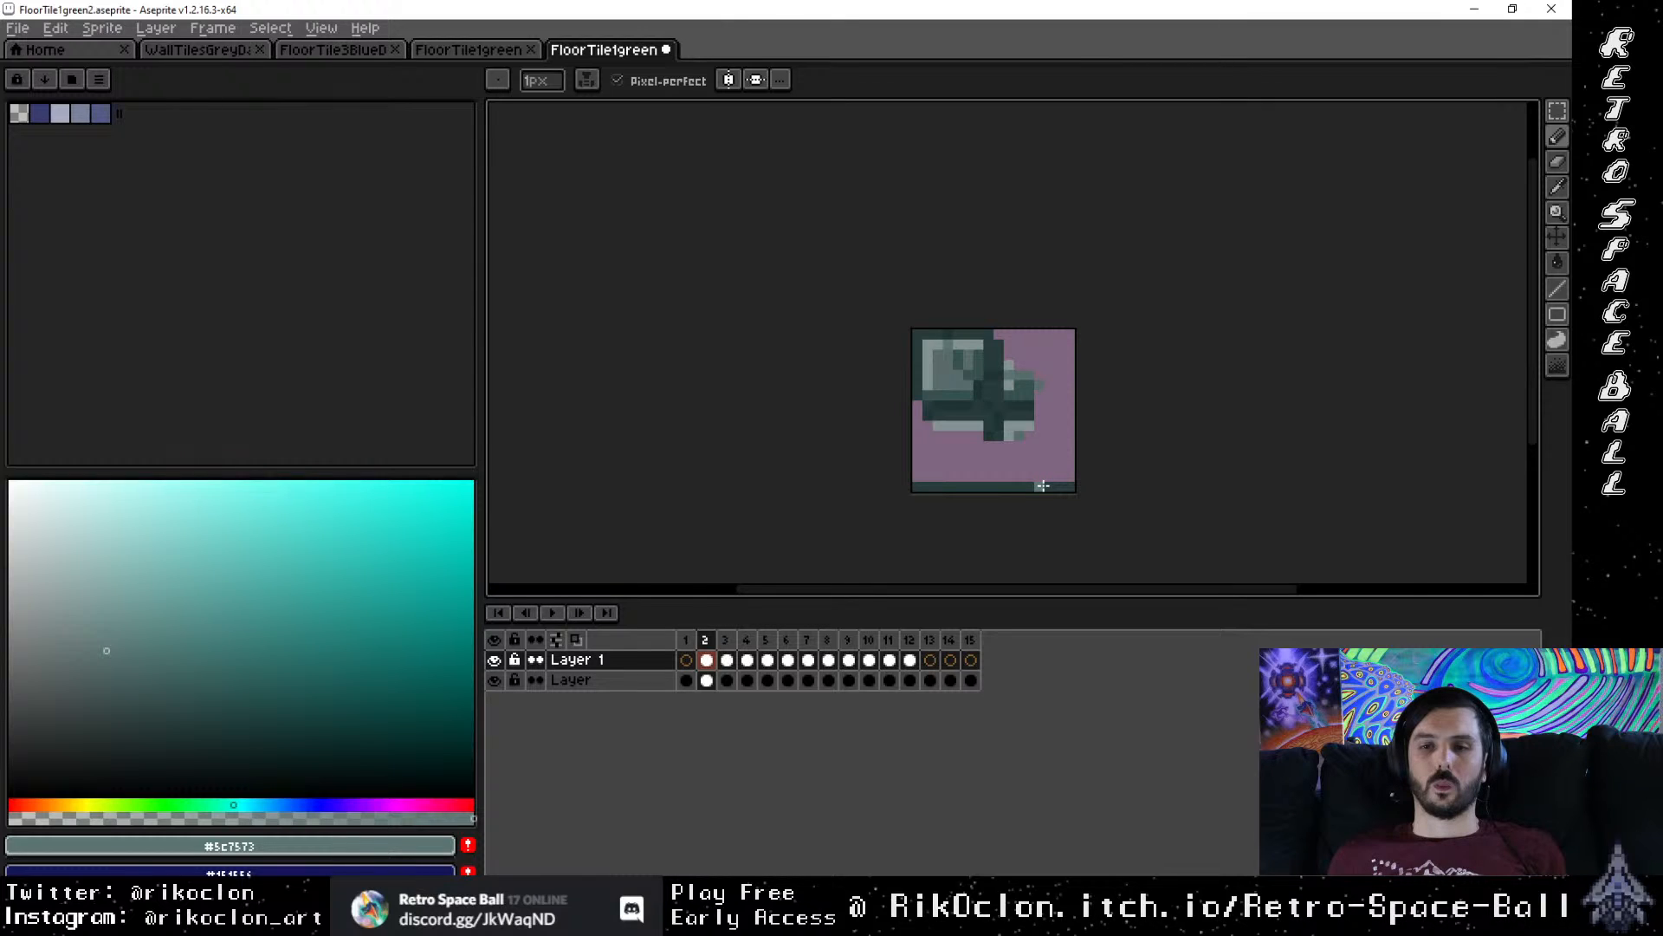
{"action": "scroll", "coordinate": [1014, 452], "scroll_direction": "up", "scroll_amount": 2}
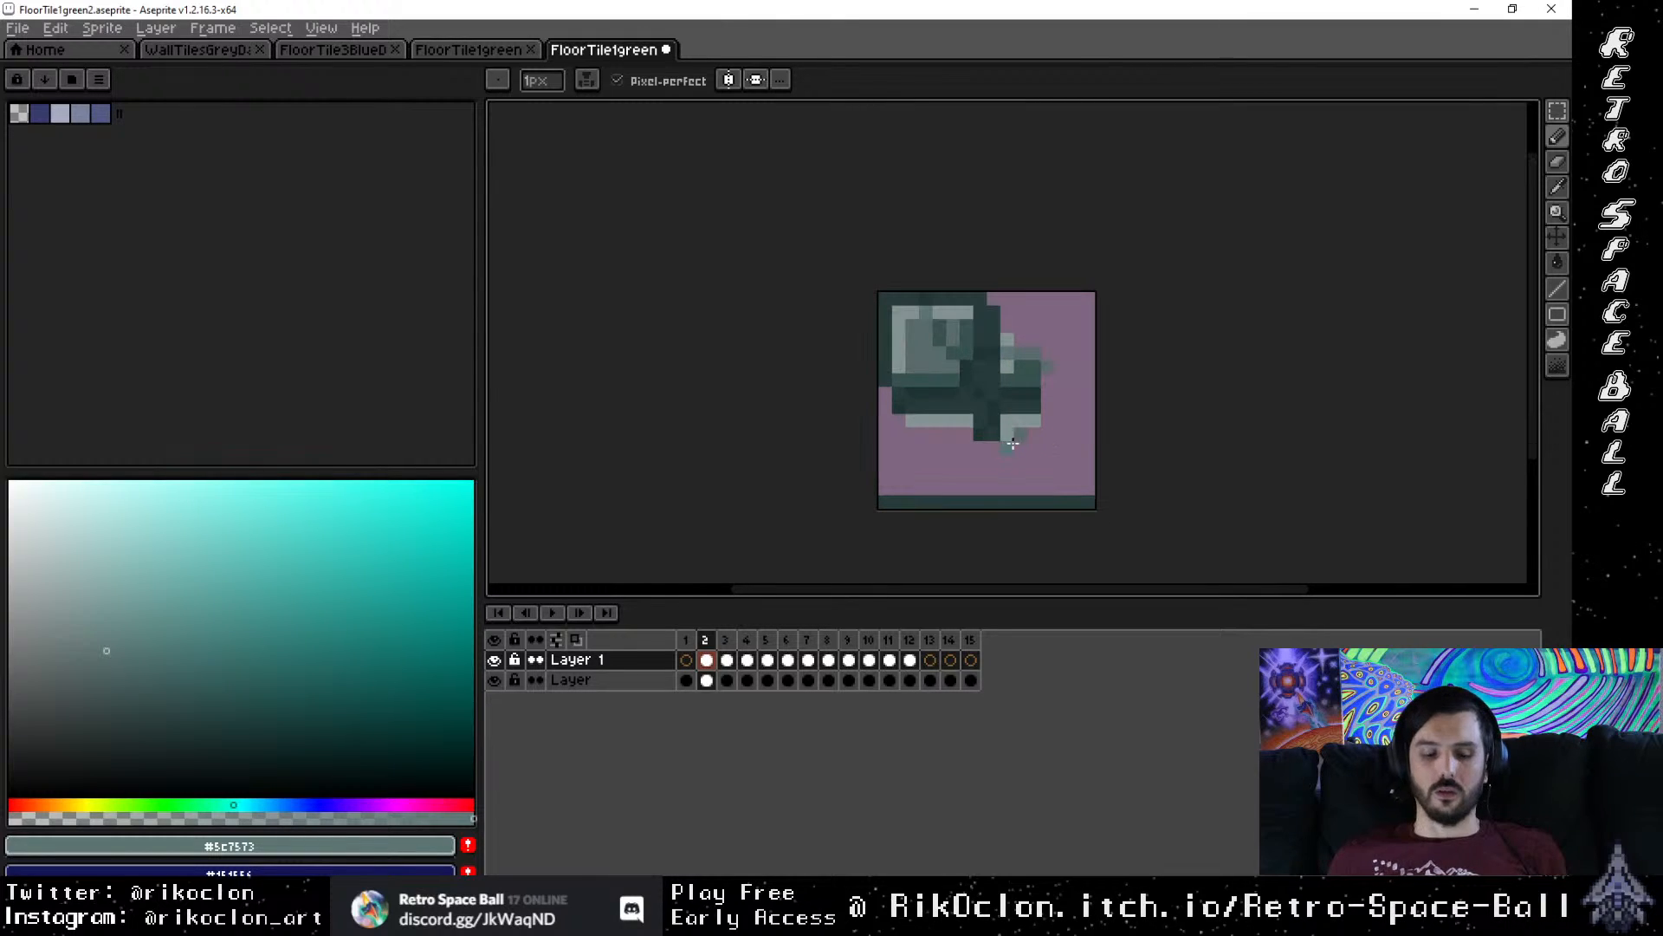
{"action": "key", "text": "e"}
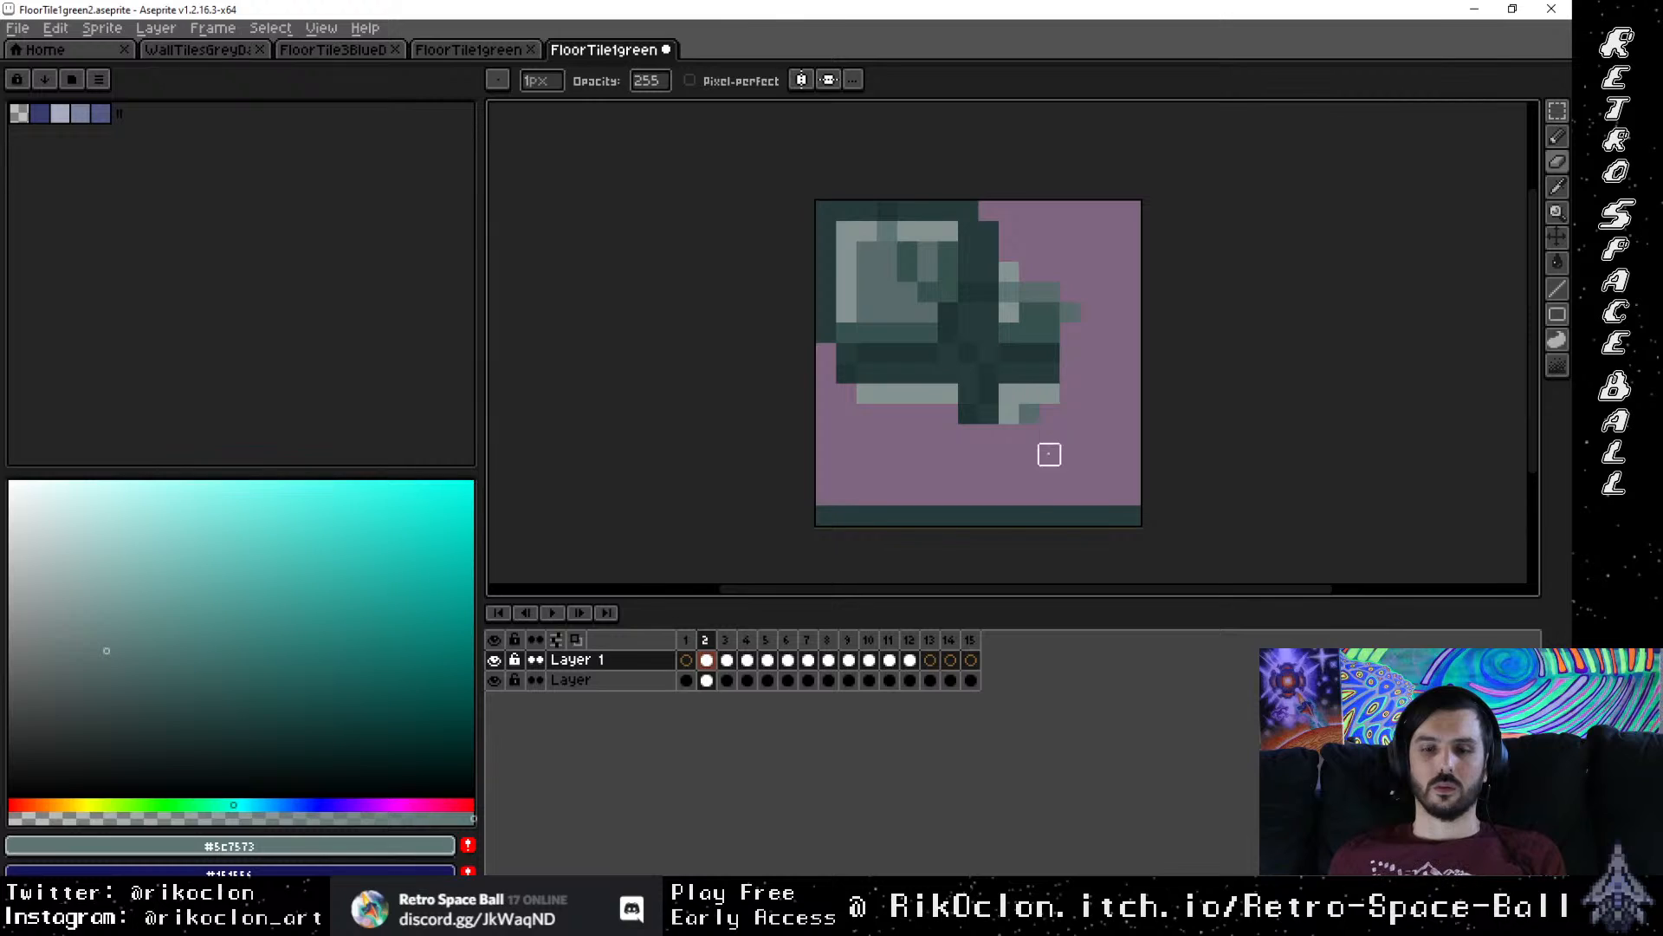
{"action": "left_click", "coordinate": [730, 680]}
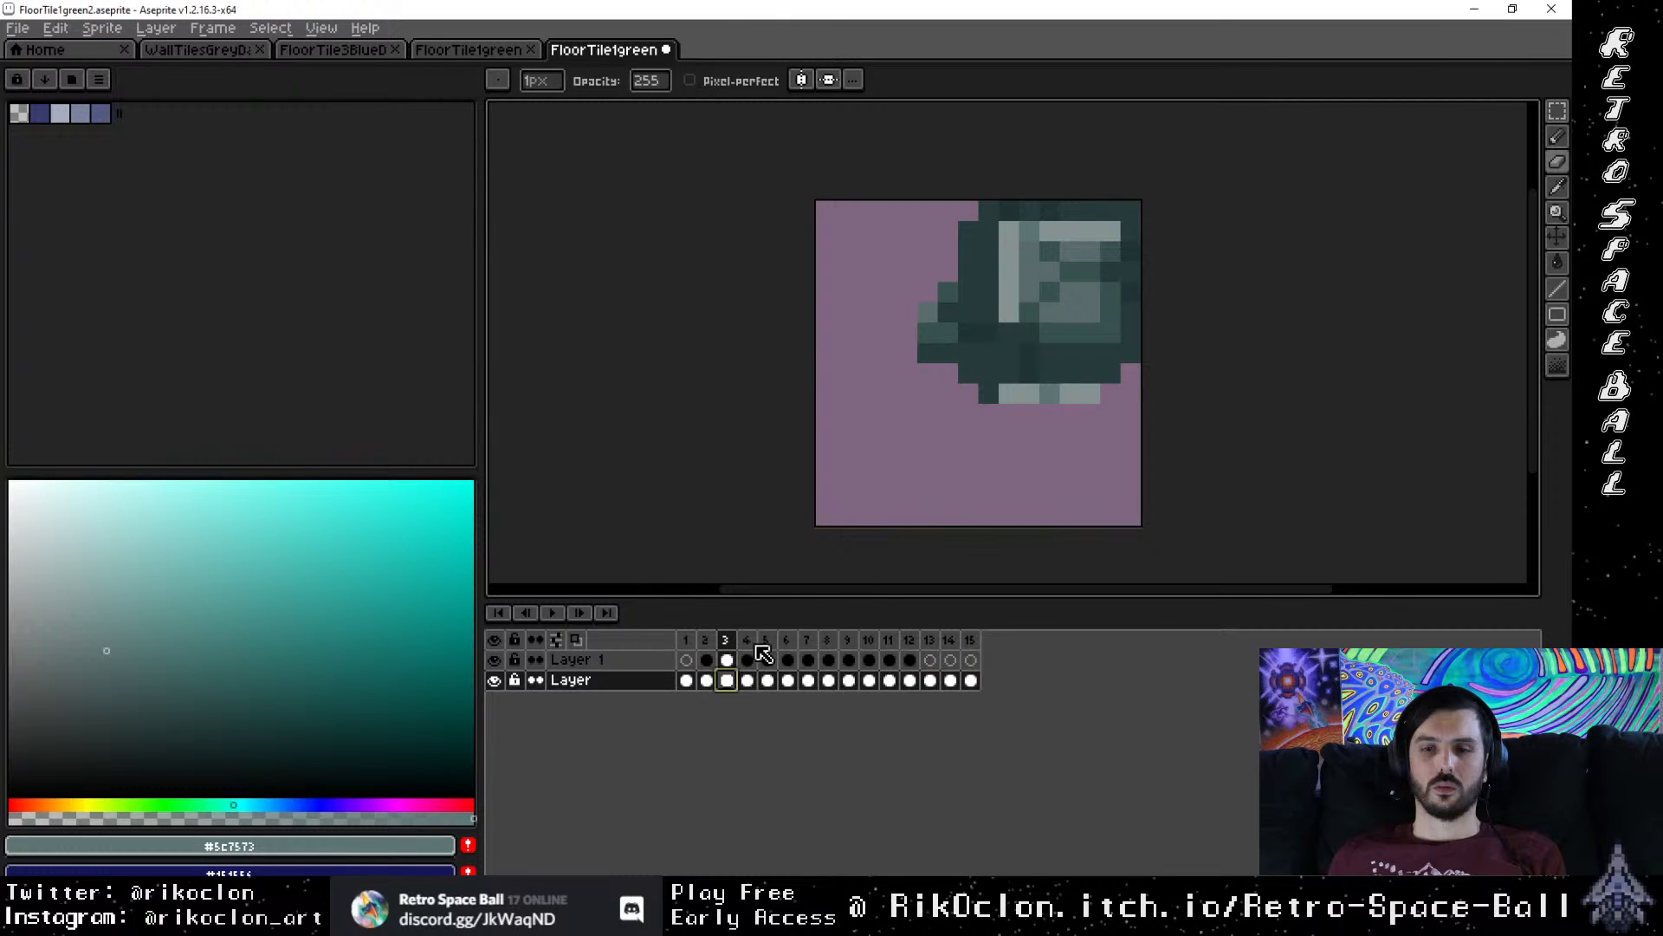
{"action": "left_click", "coordinate": [706, 680]}
{"action": "left_click", "coordinate": [731, 680]}
{"action": "scroll", "coordinate": [1002, 419], "scroll_direction": "down", "scroll_amount": 4}
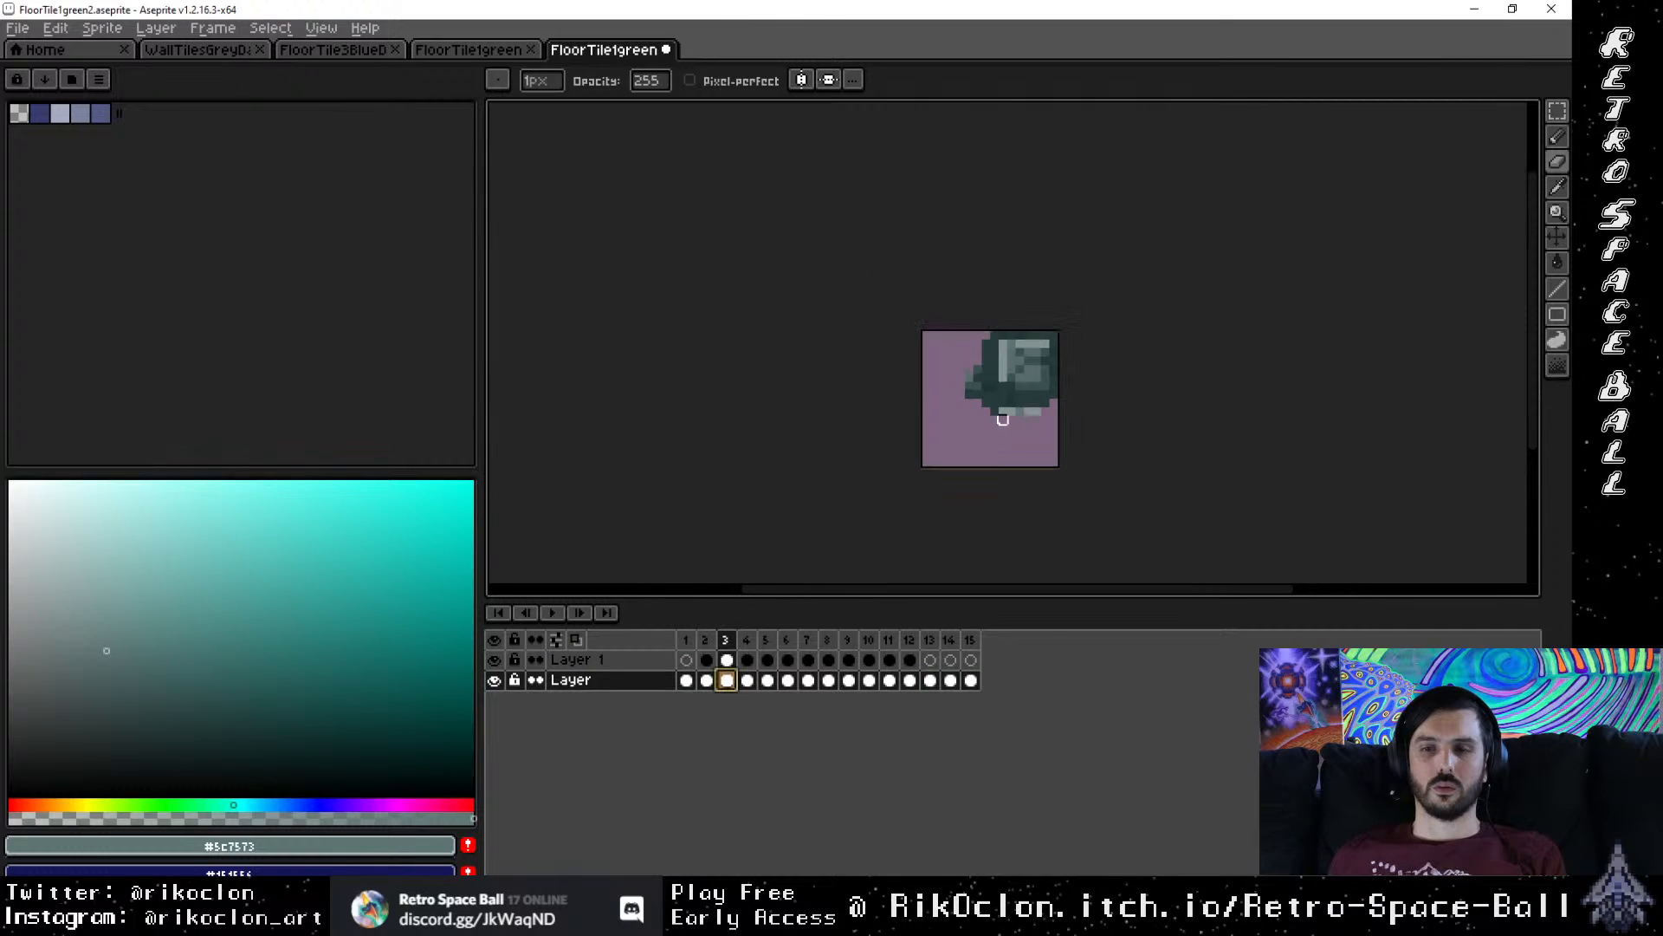
{"action": "left_click", "coordinate": [706, 680]}
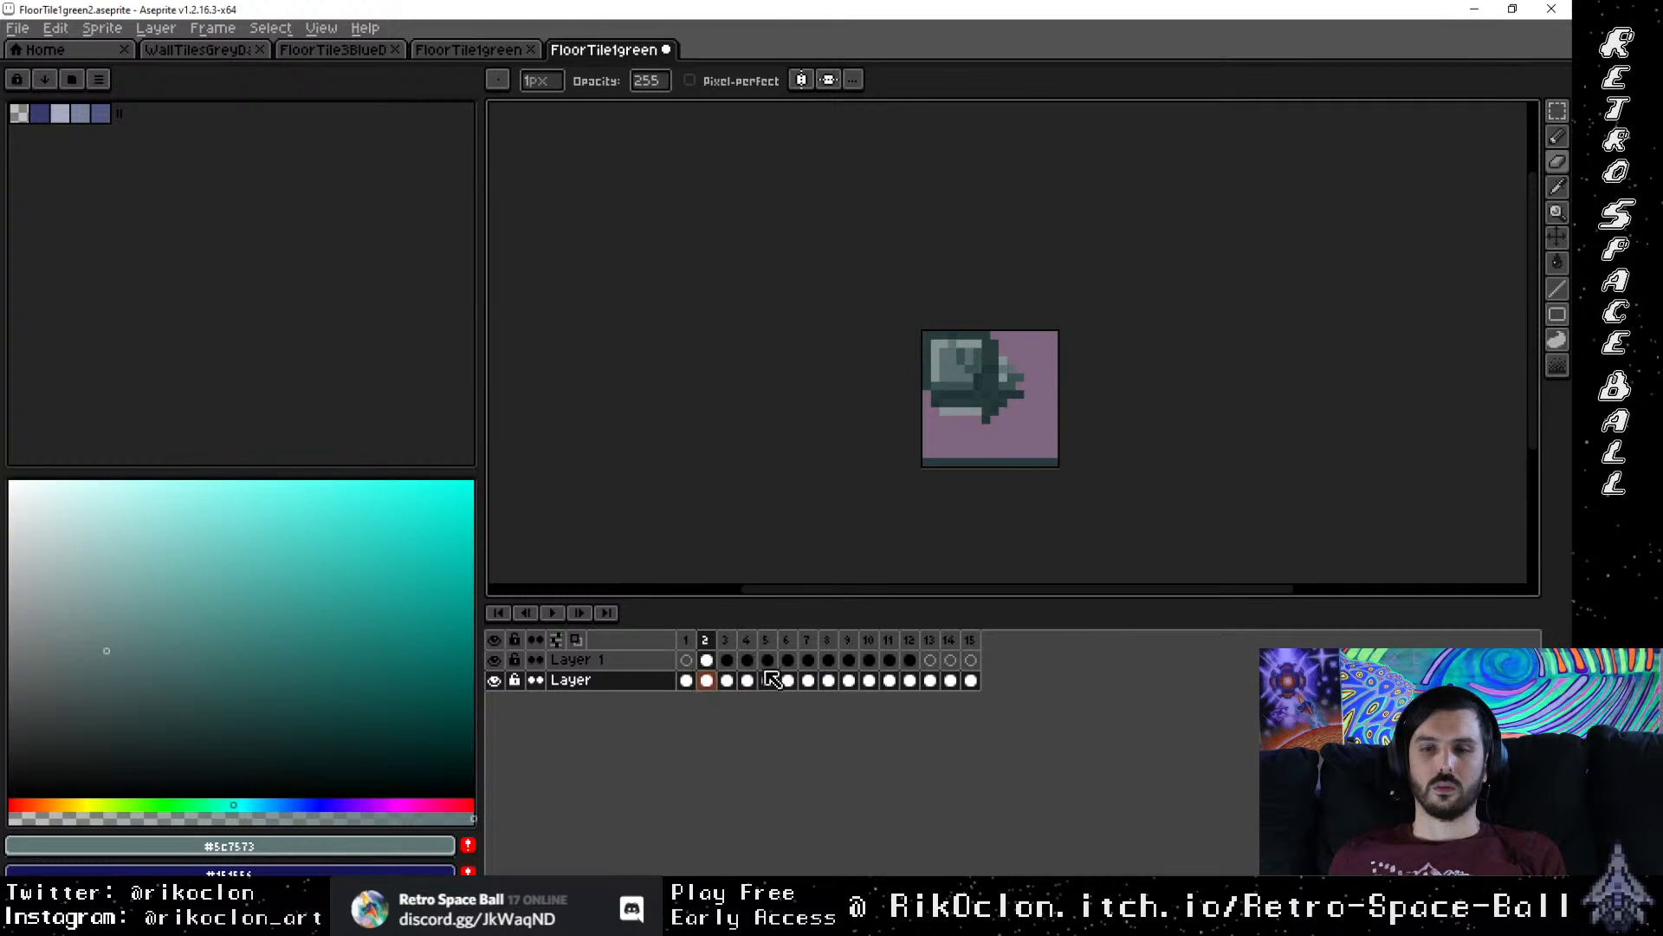
Step: Erase the single pixels protruding from the bottom edge and right tip of the fragment on Layer 1 in frame 2
{"action": "left_click", "coordinate": [706, 659]}
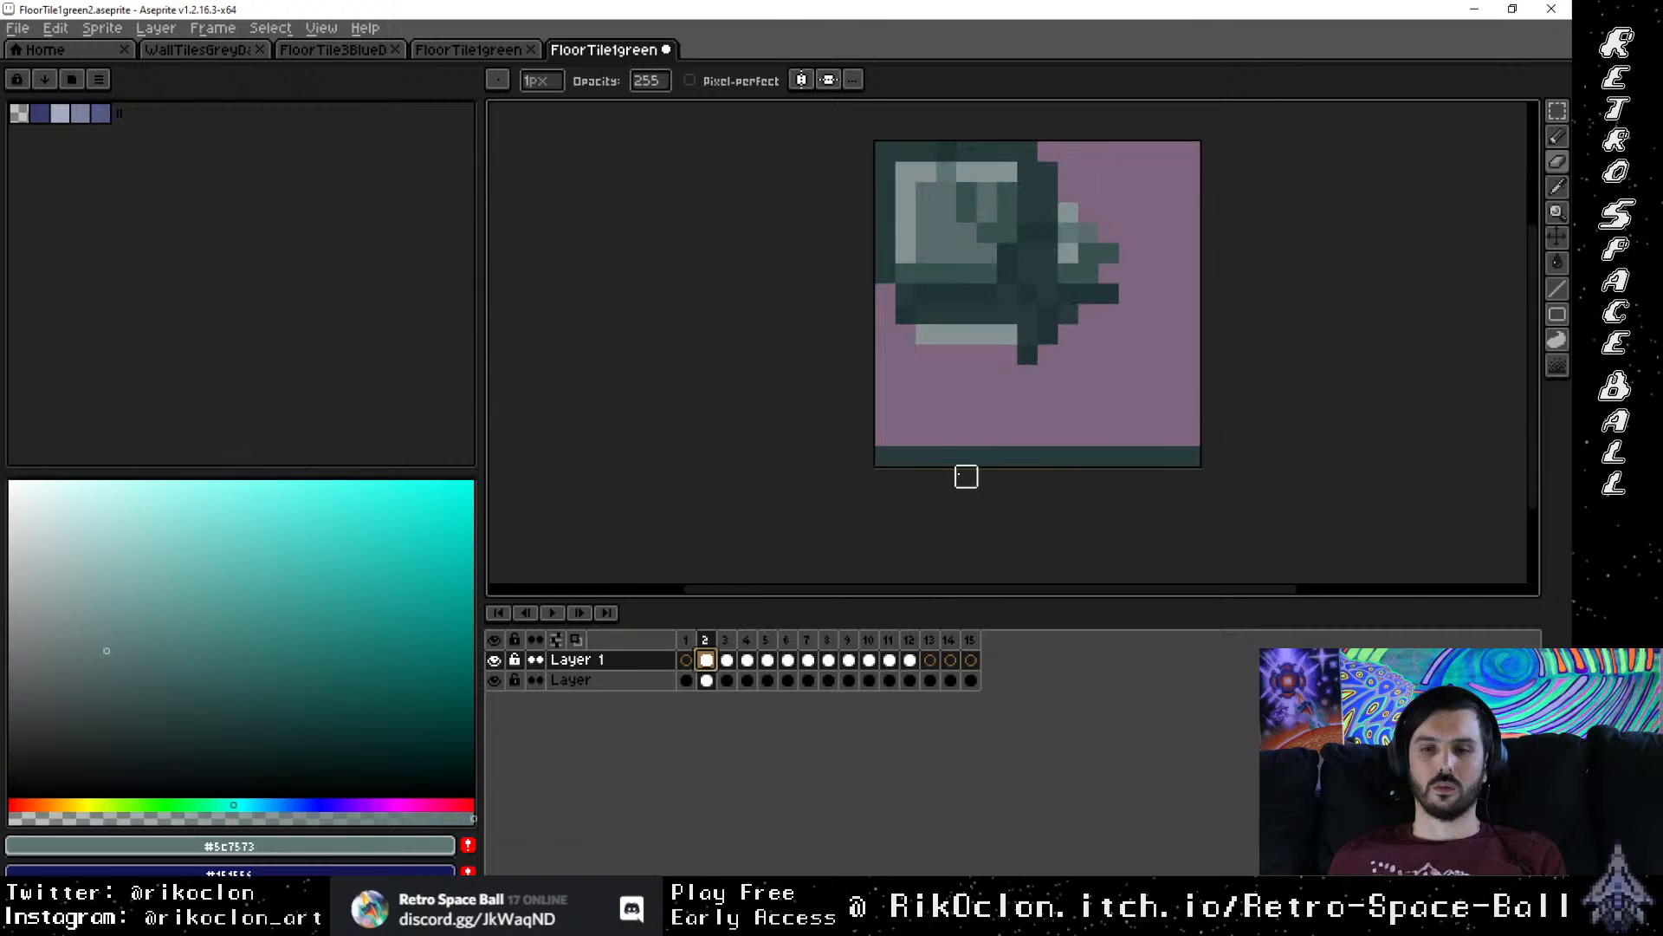
{"action": "scroll", "coordinate": [956, 470], "scroll_direction": "up", "scroll_amount": 4}
{"action": "left_click", "coordinate": [1047, 334]}
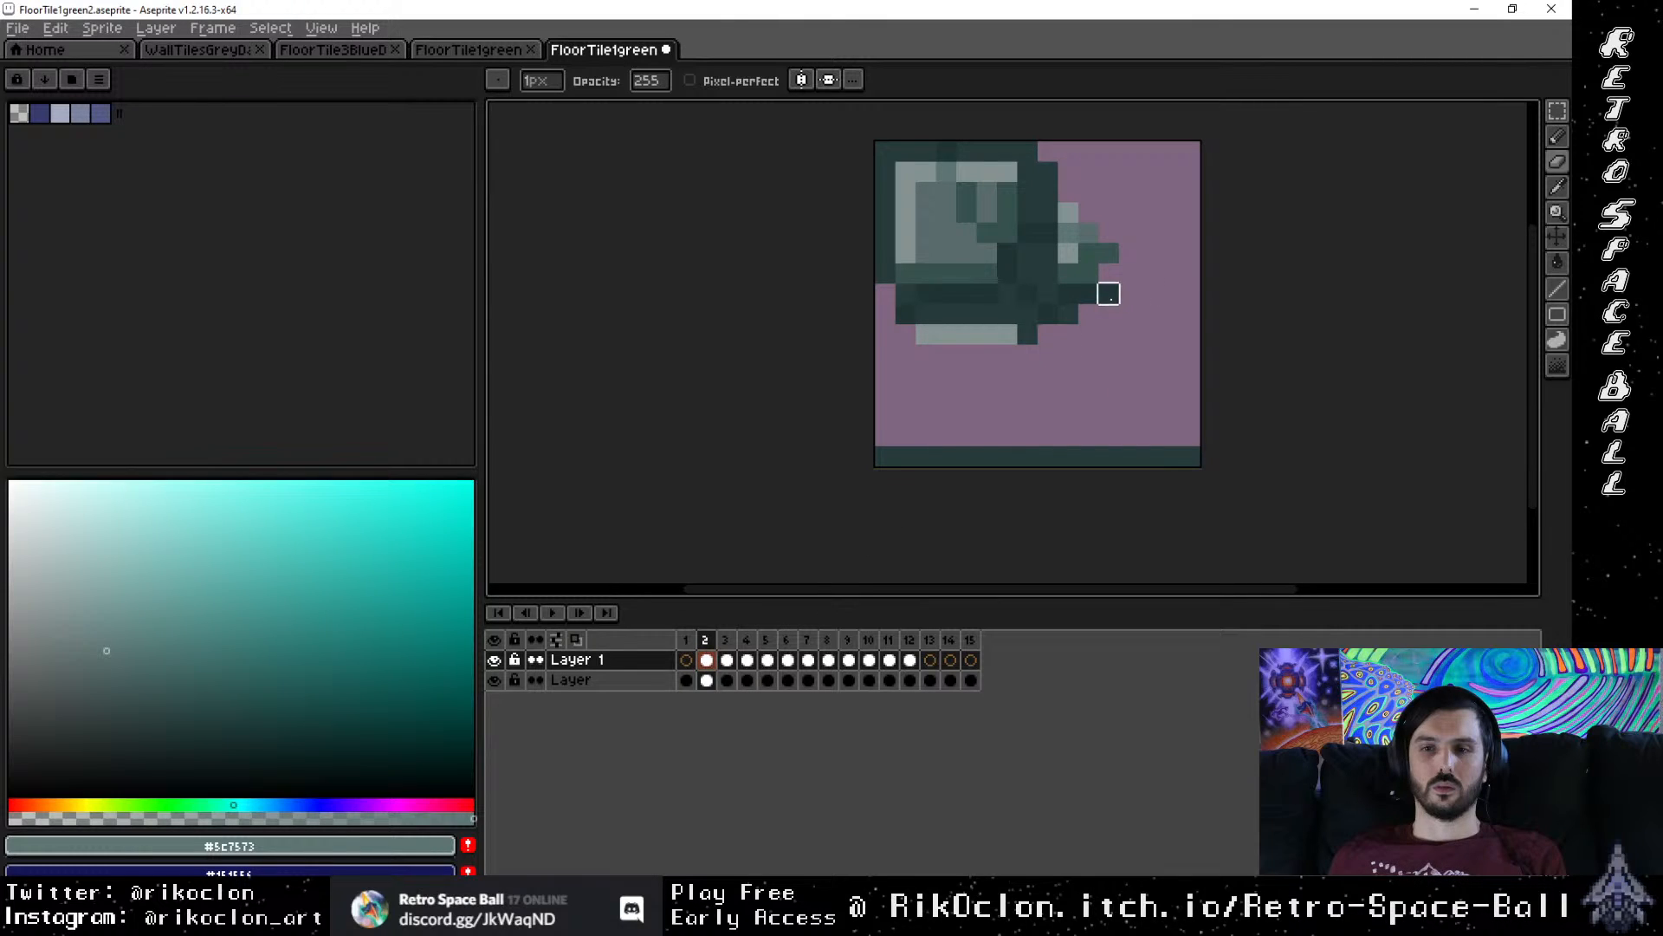
{"action": "scroll", "coordinate": [1109, 334], "scroll_direction": "down", "scroll_amount": 2}
{"action": "scroll", "coordinate": [1111, 335], "scroll_direction": "up", "scroll_amount": 1}
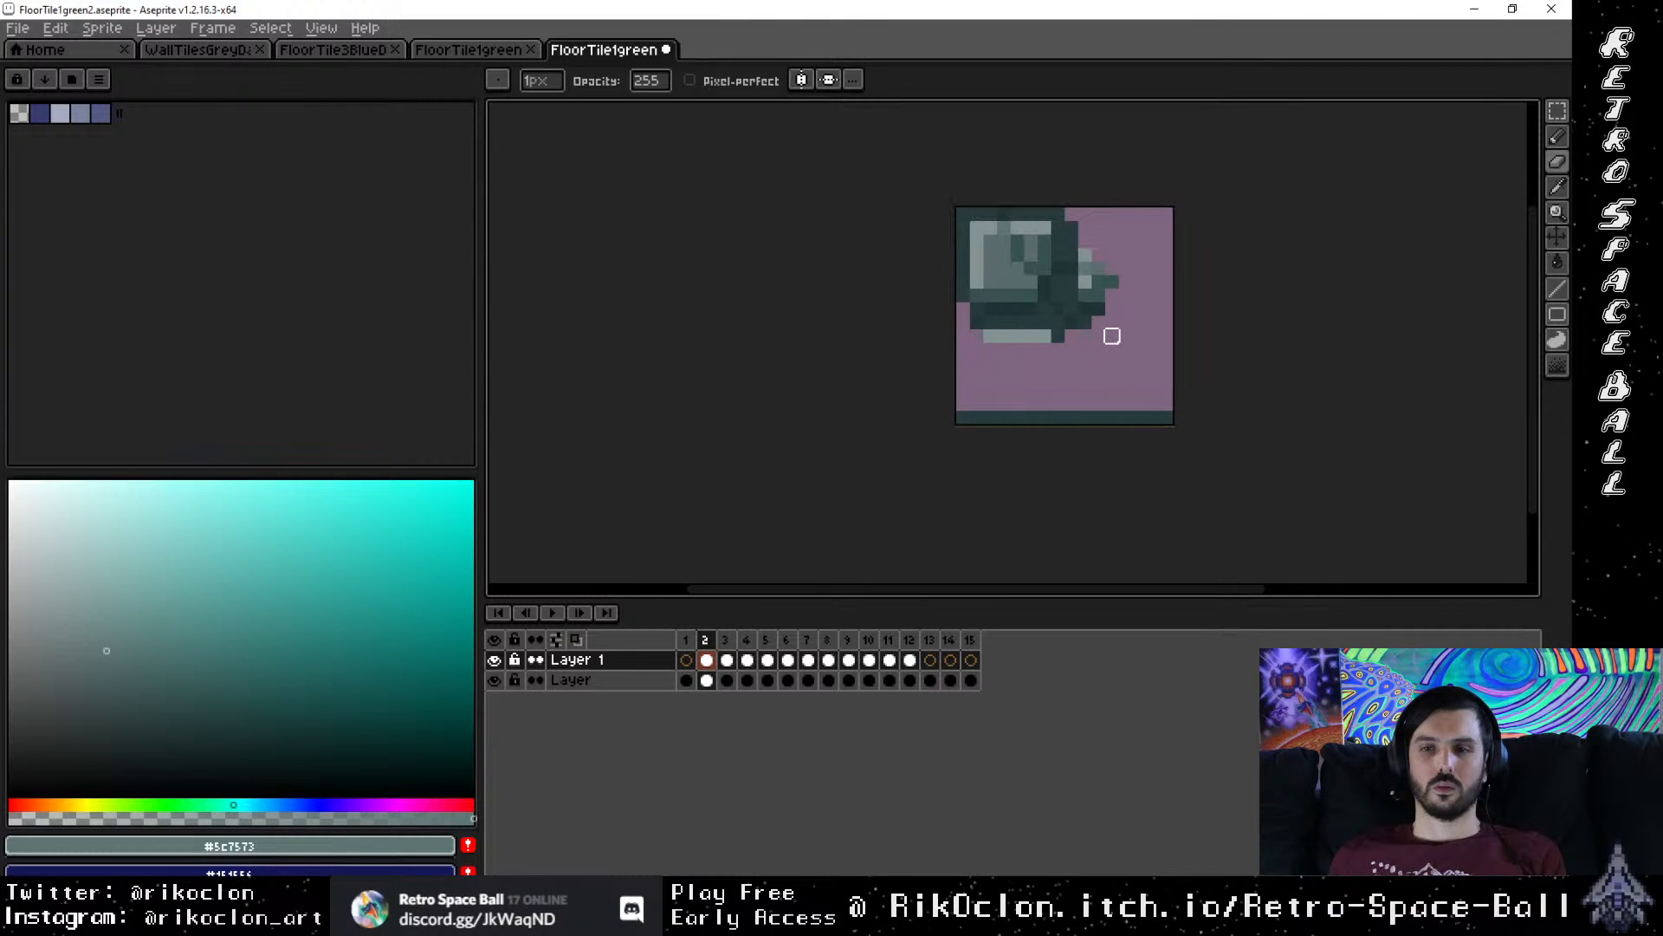
{"action": "scroll", "coordinate": [1117, 337], "scroll_direction": "up", "scroll_amount": 1}
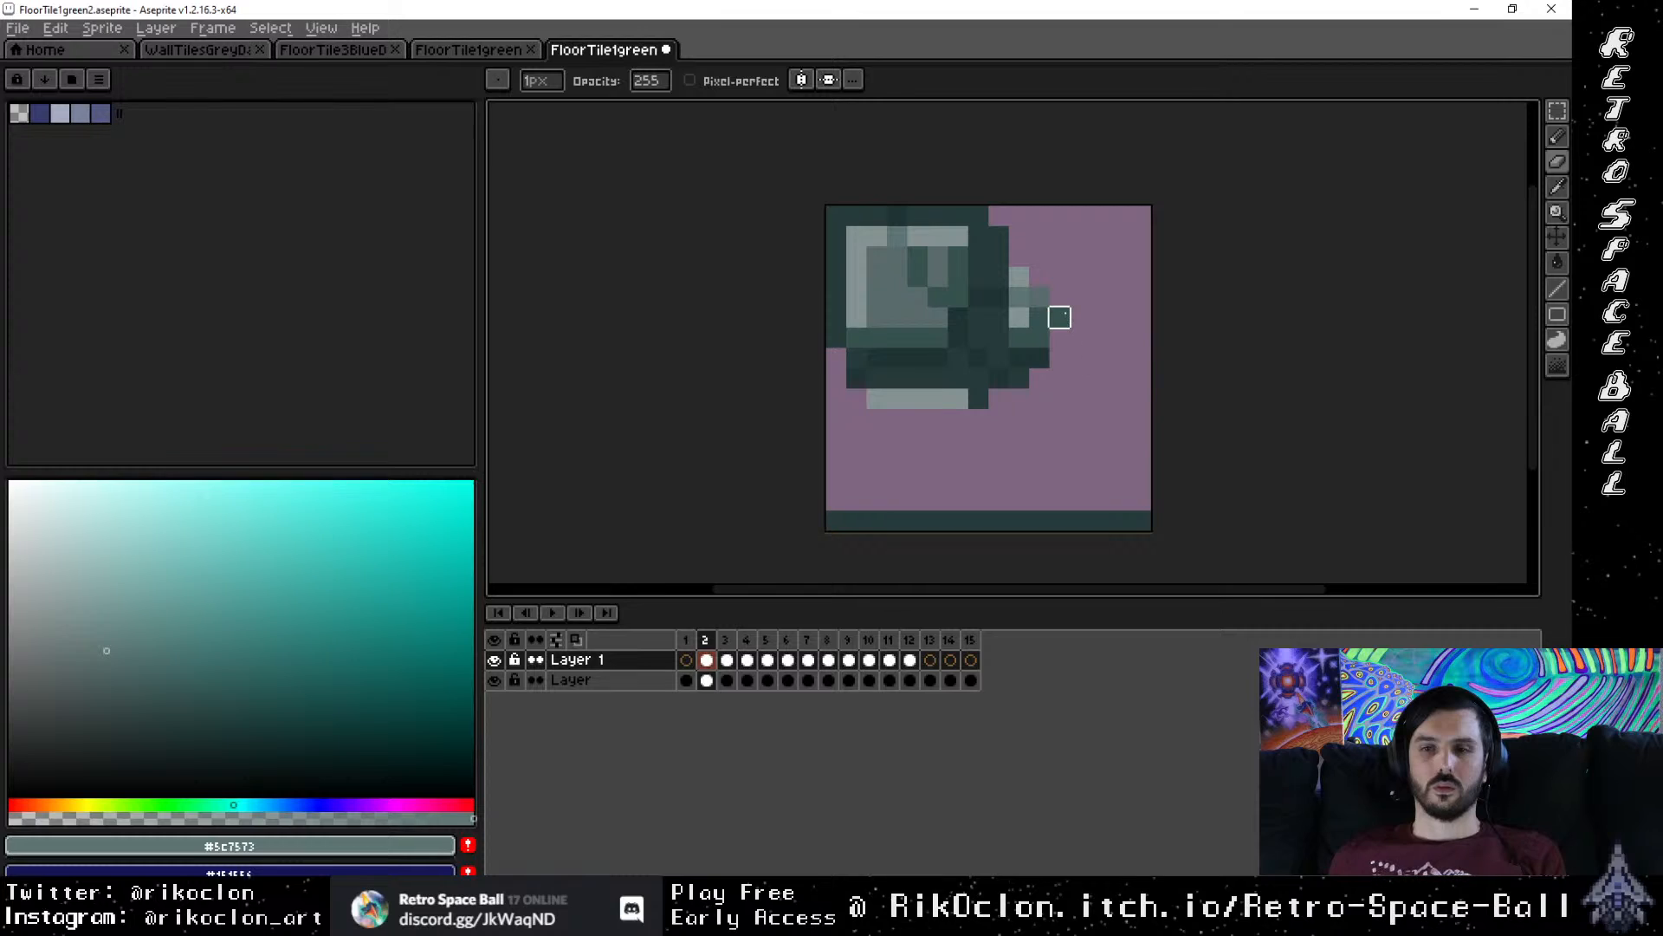
{"action": "scroll", "coordinate": [1108, 439], "scroll_direction": "down", "scroll_amount": 2}
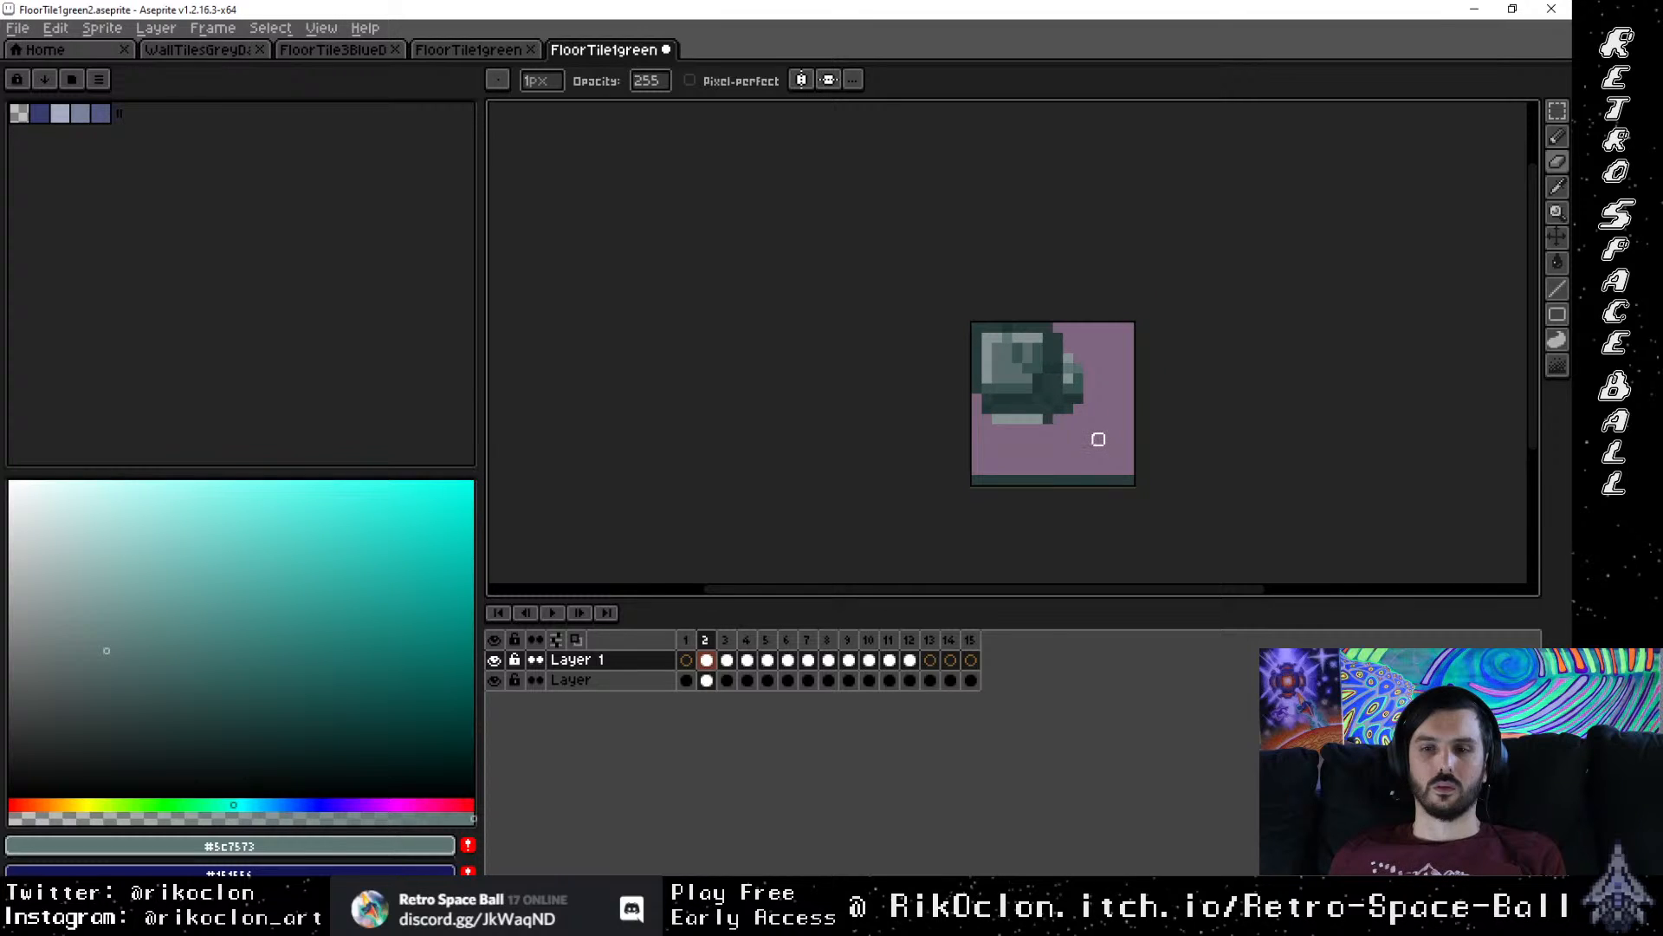
Step: Compare the broken fragments in frames 2 to 5 with the intact tile in frame 1, then examine that tile's lower edge
{"action": "left_click", "coordinate": [707, 680]}
{"action": "left_click", "coordinate": [685, 640]}
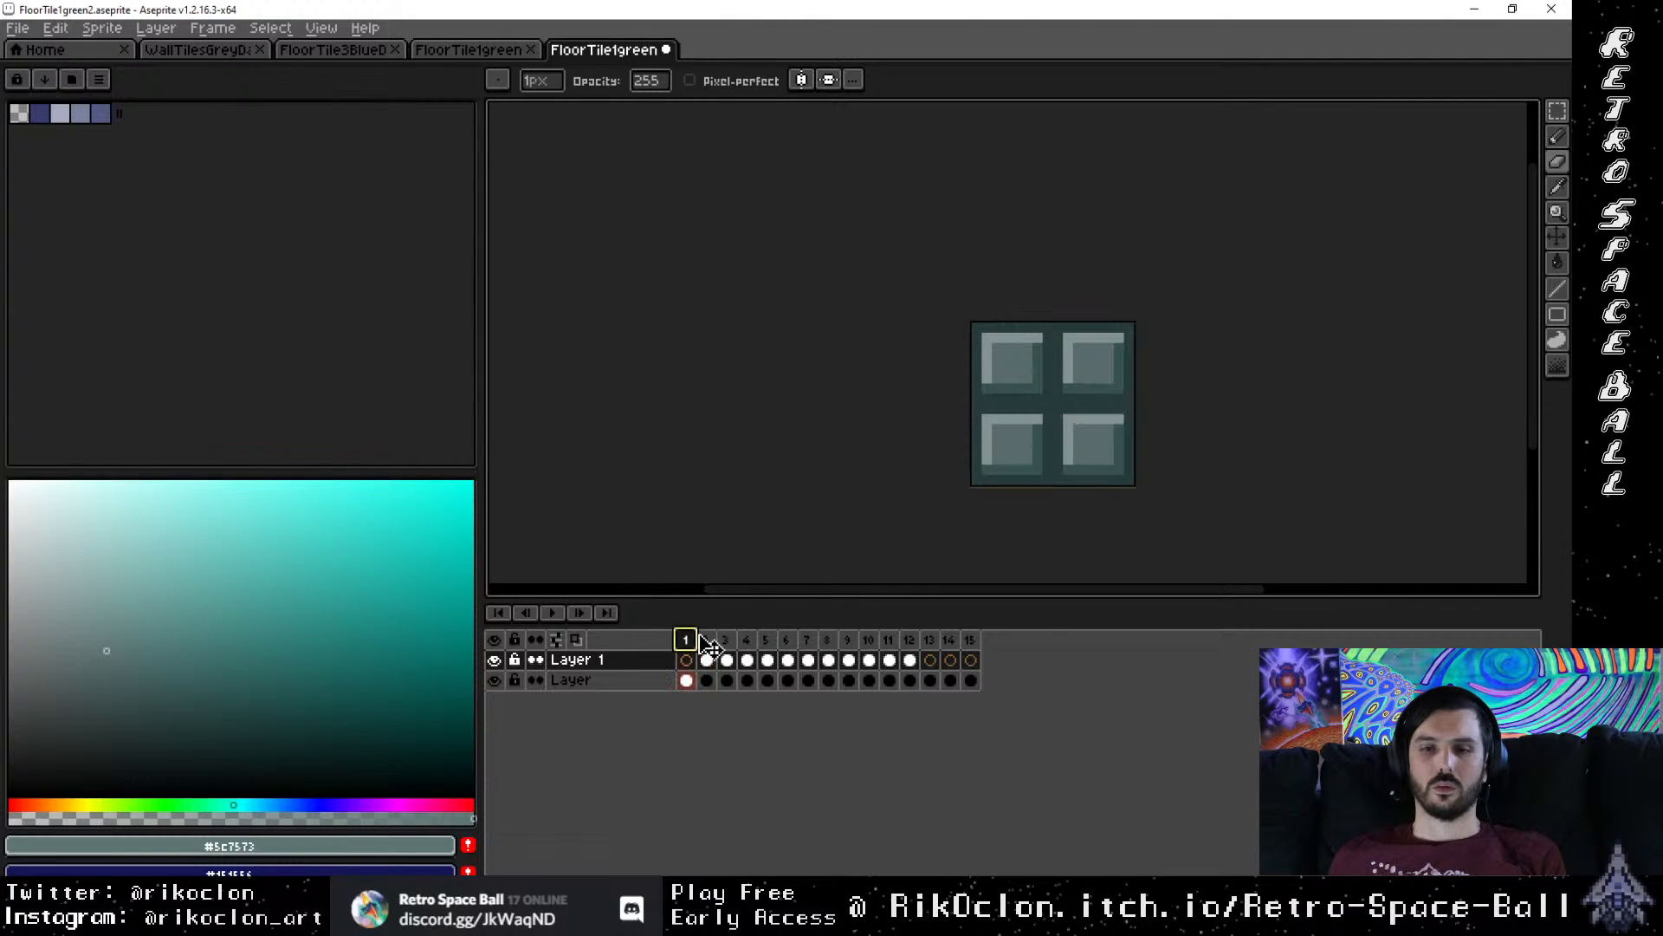
{"action": "left_click", "coordinate": [705, 639]}
{"action": "left_click", "coordinate": [726, 639]}
{"action": "left_click", "coordinate": [745, 640]}
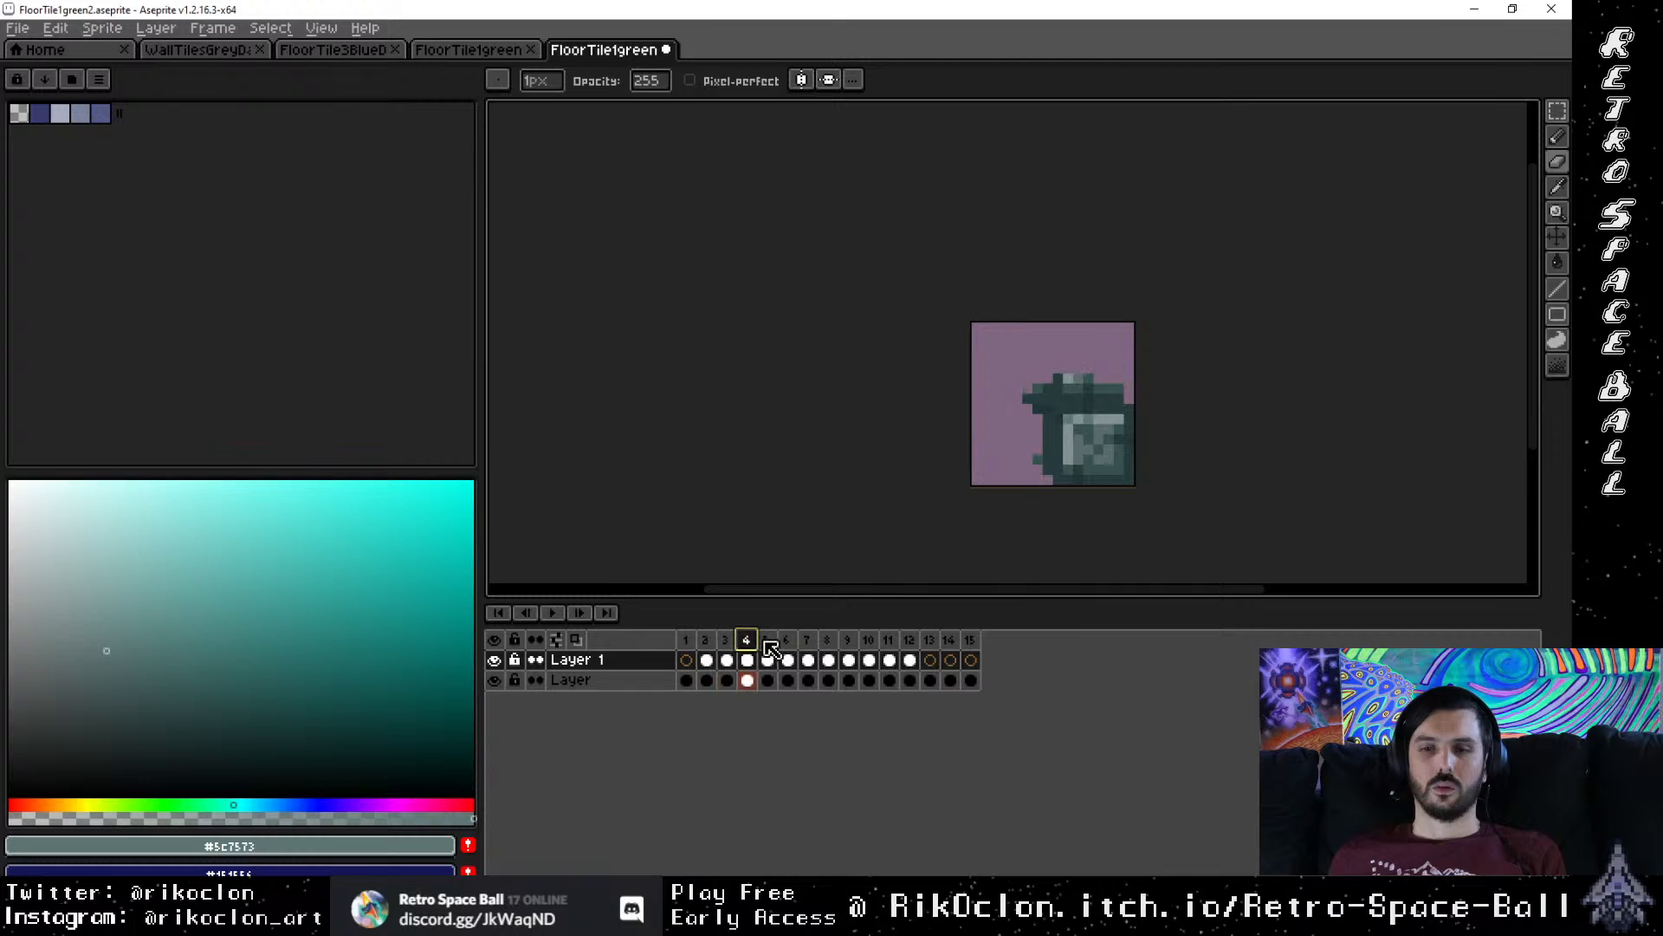
{"action": "left_click", "coordinate": [766, 639]}
{"action": "left_click", "coordinate": [745, 639]}
{"action": "left_click", "coordinate": [725, 639]}
{"action": "left_click", "coordinate": [705, 640]}
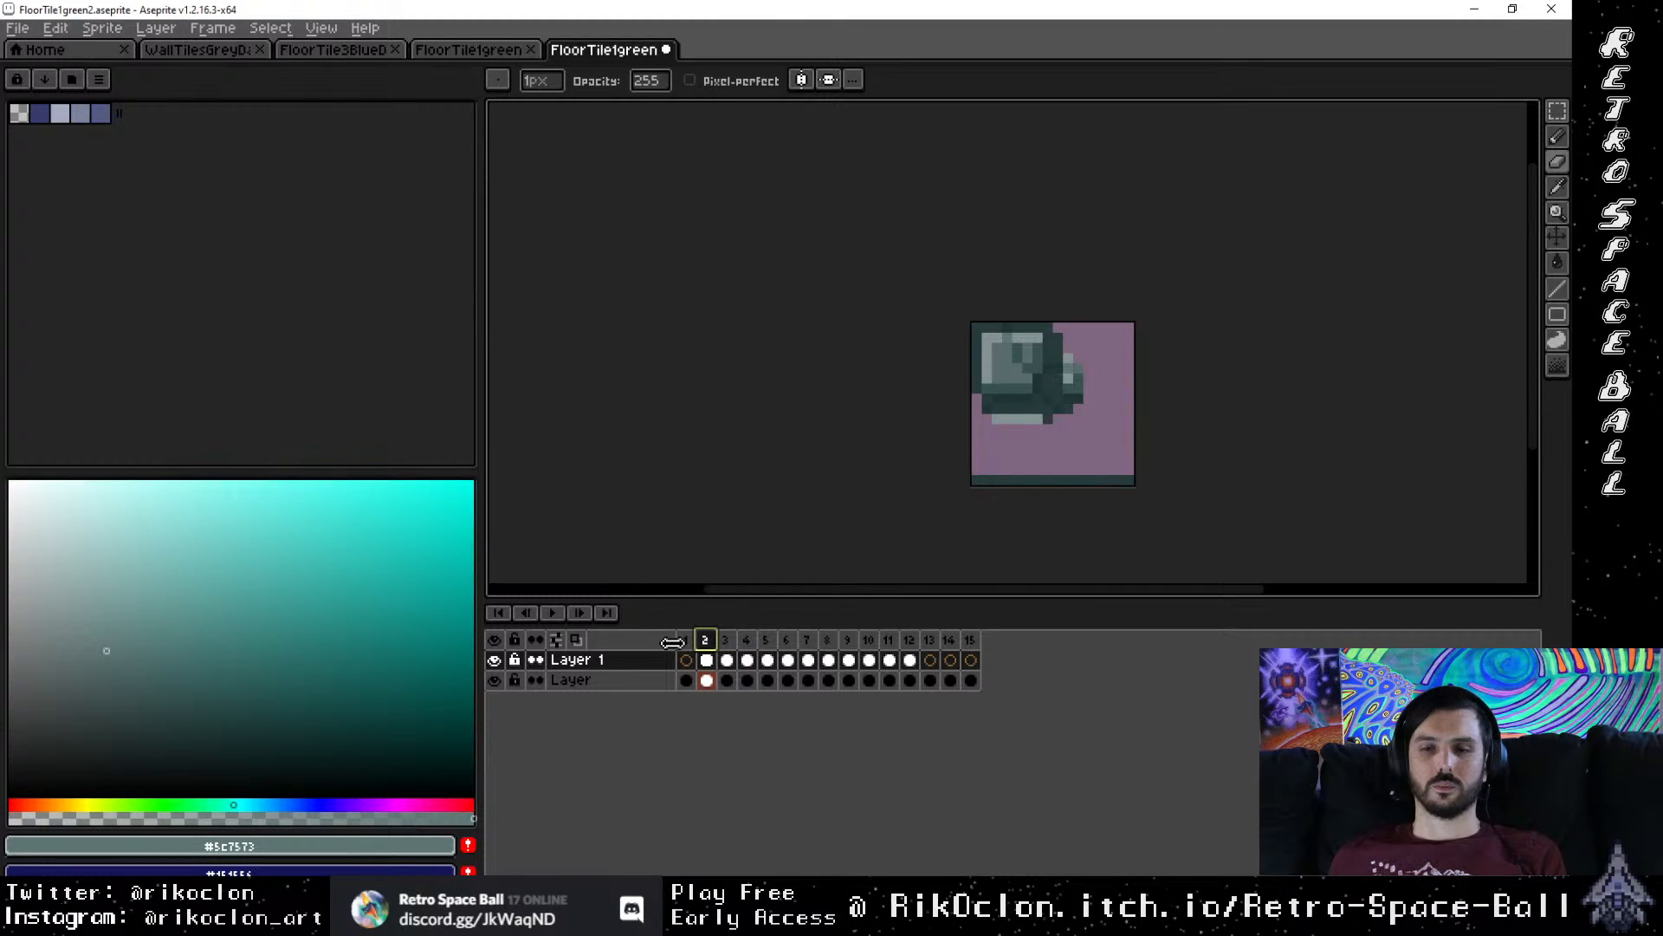
{"action": "left_click", "coordinate": [684, 640]}
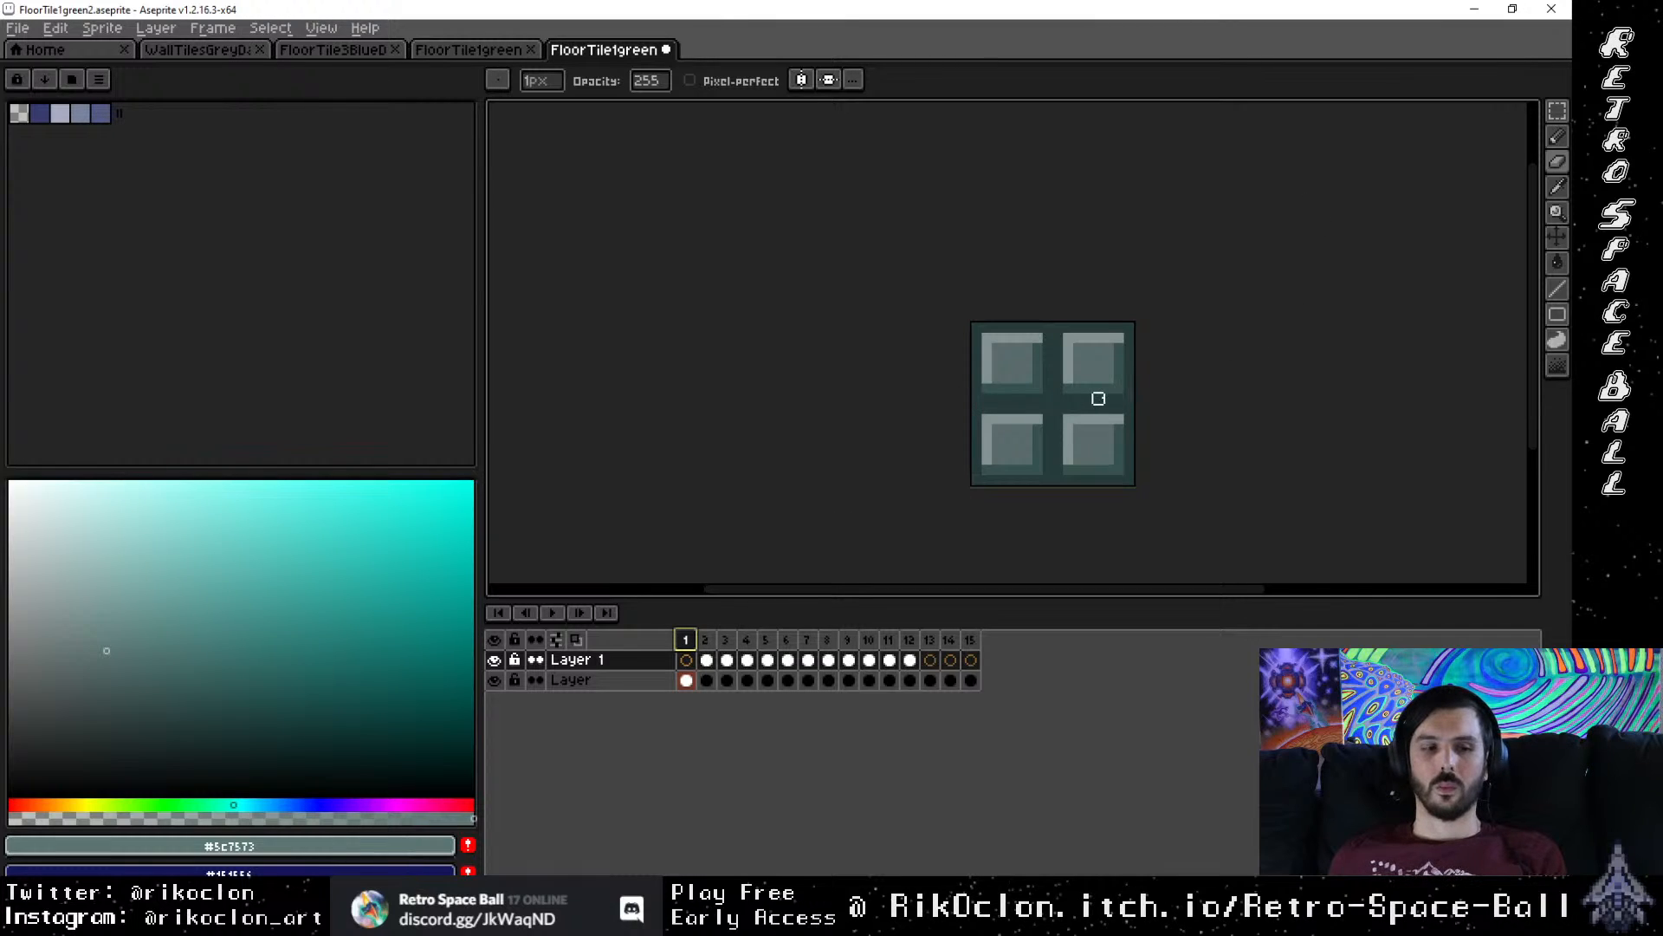
{"action": "scroll", "coordinate": [1102, 400], "scroll_direction": "up", "scroll_amount": 2}
{"action": "left_click_drag", "start_coordinate": [1051, 499], "coordinate": [1077, 328]}
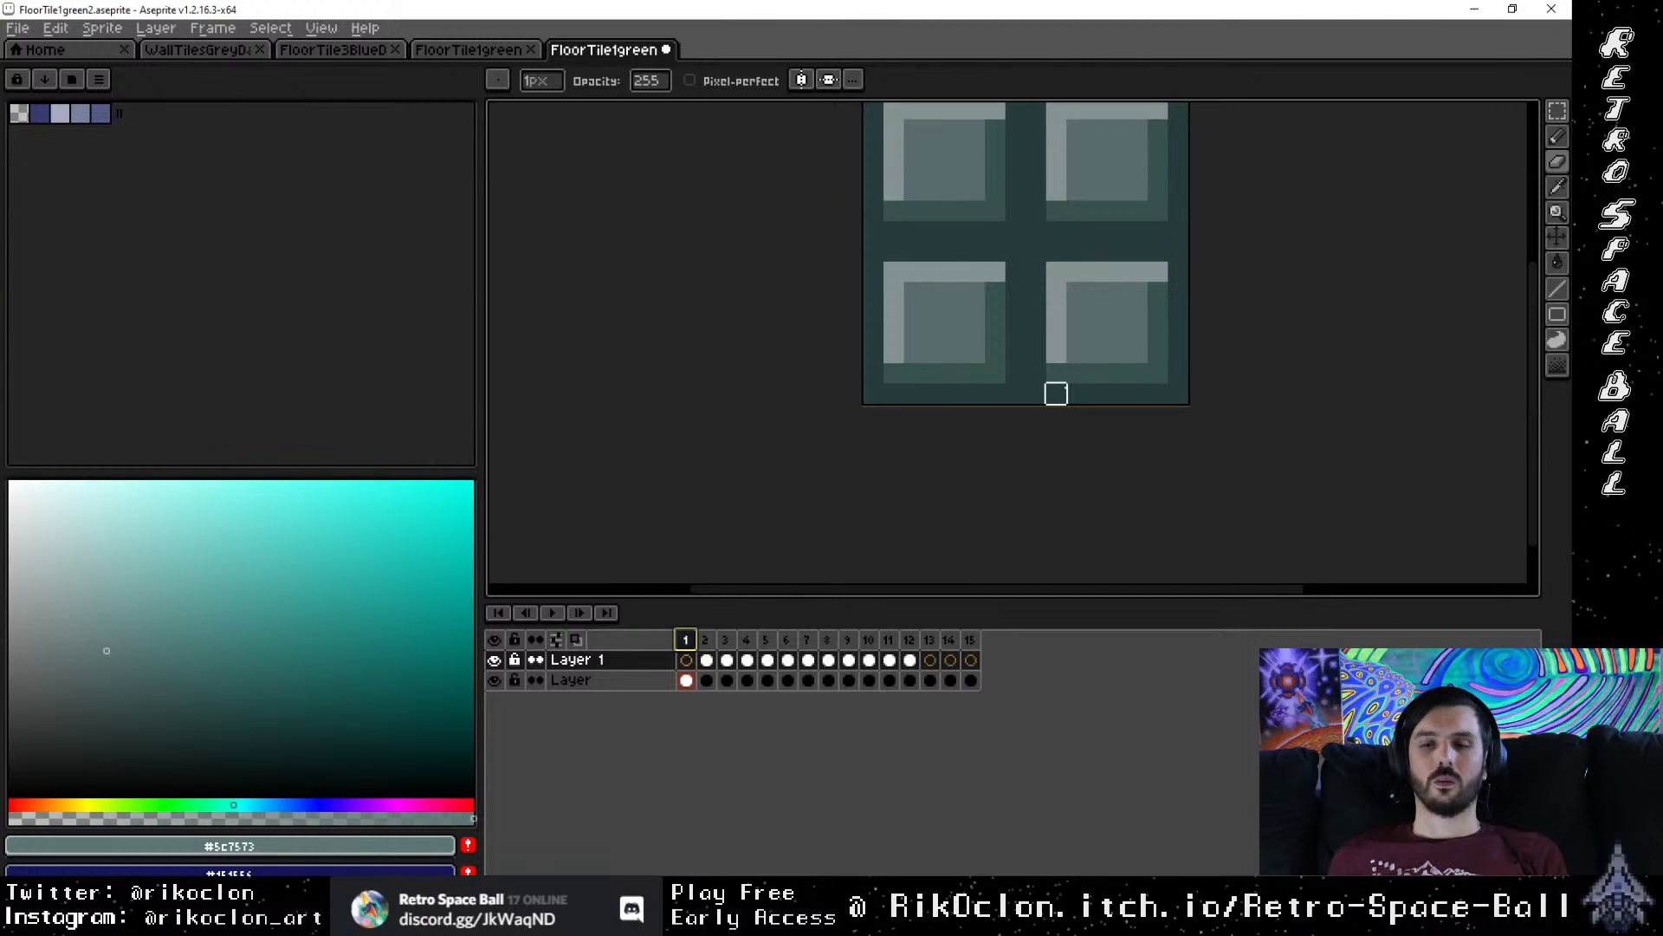
Step: Erase a jagged fracture line through frame 1 of the lower layer, from the bottom edge under the lower-right tile to the left edge
{"action": "left_click", "coordinate": [686, 681]}
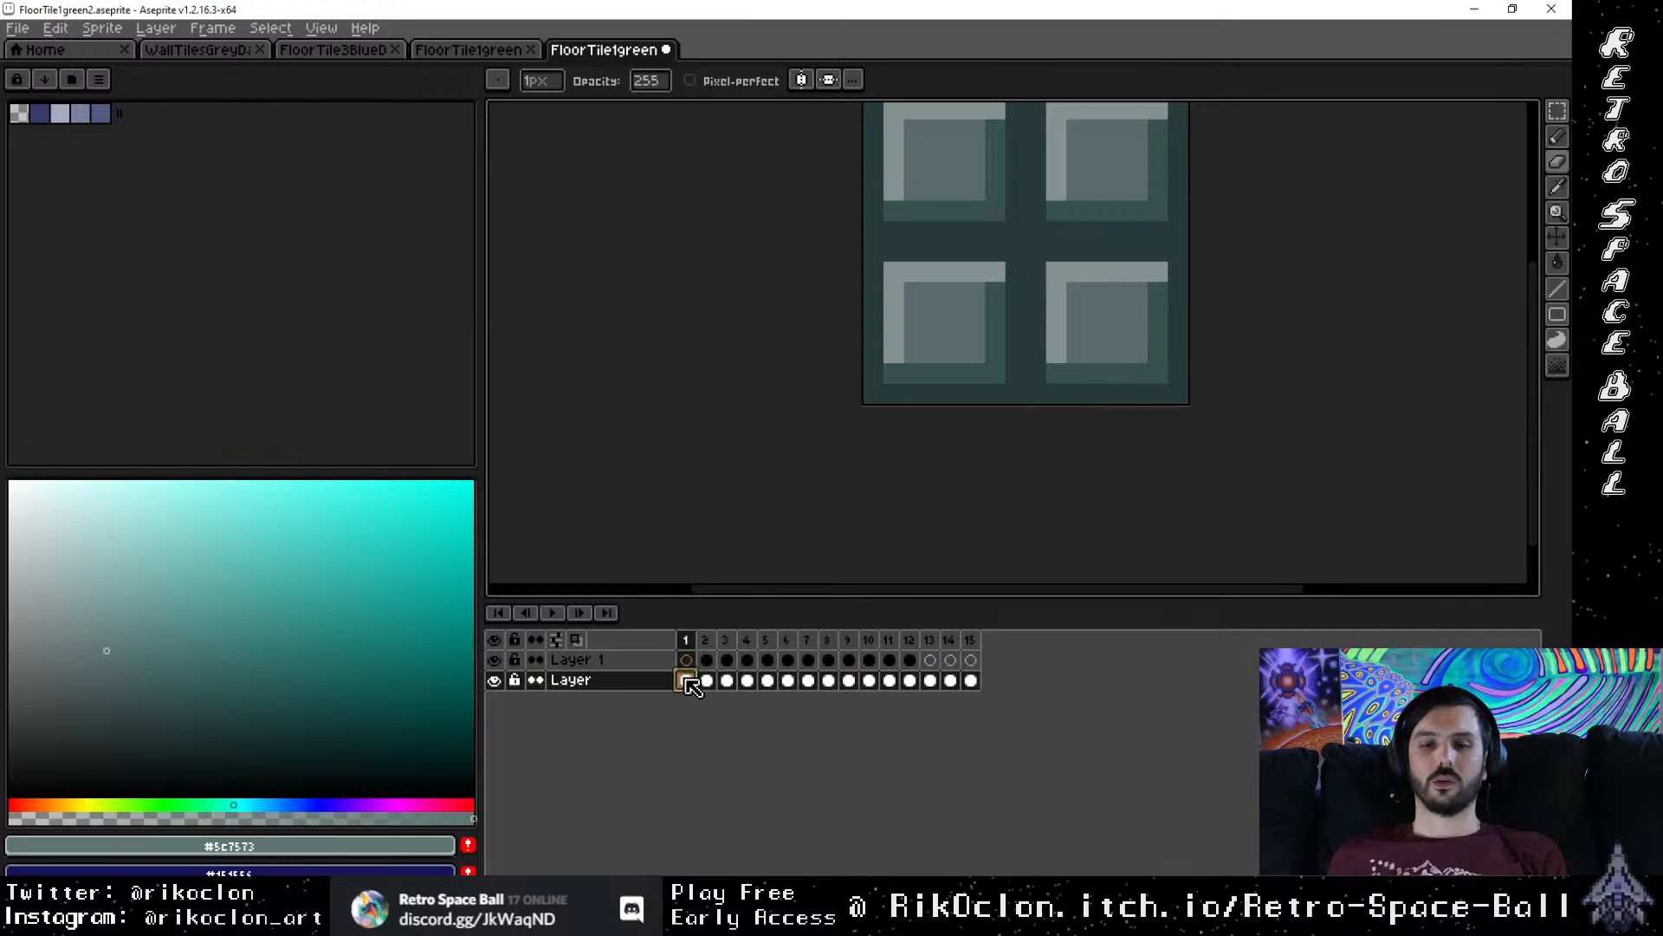
{"action": "left_click", "coordinate": [686, 660]}
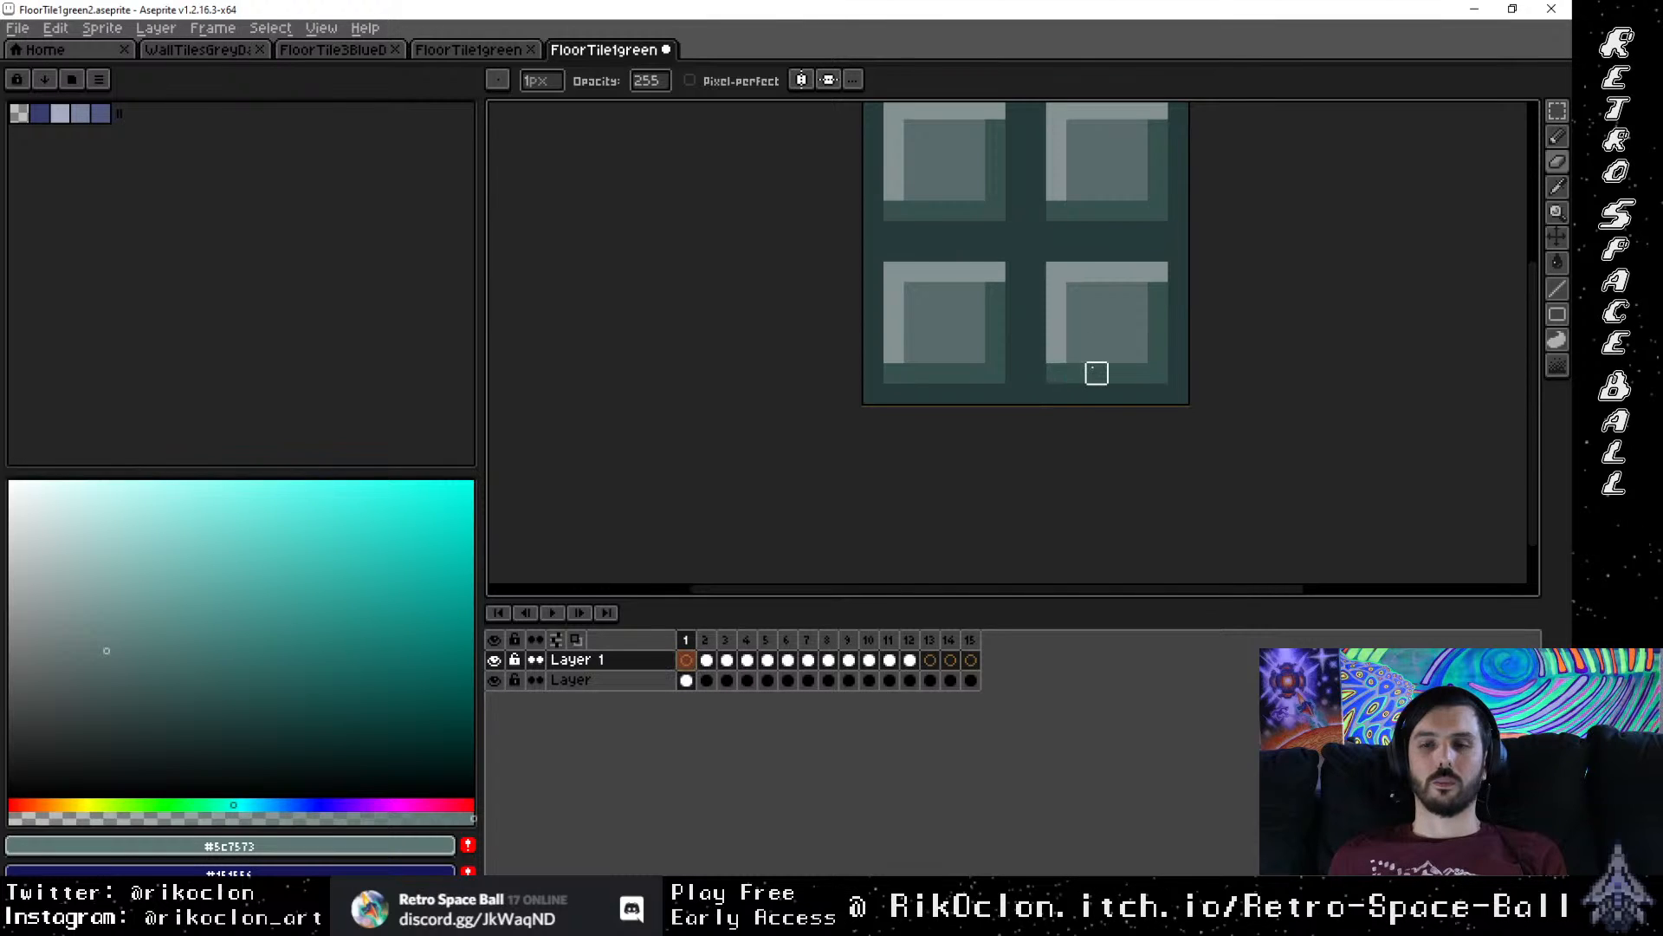
{"action": "left_click", "coordinate": [686, 681]}
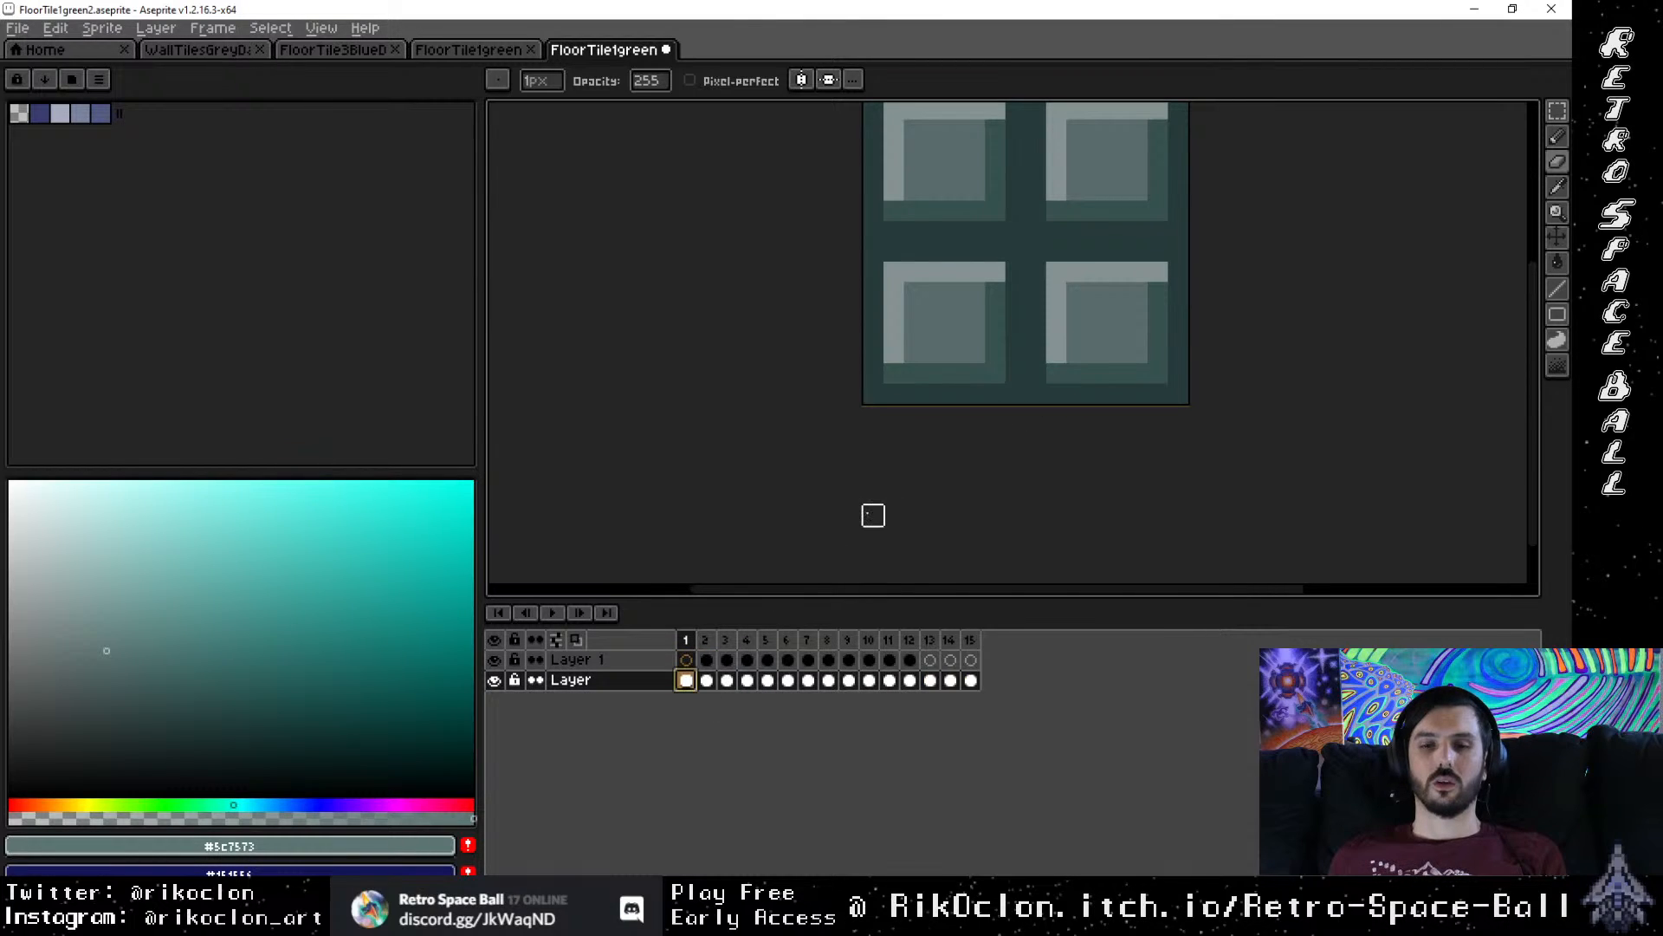
{"action": "left_click", "coordinate": [1056, 394]}
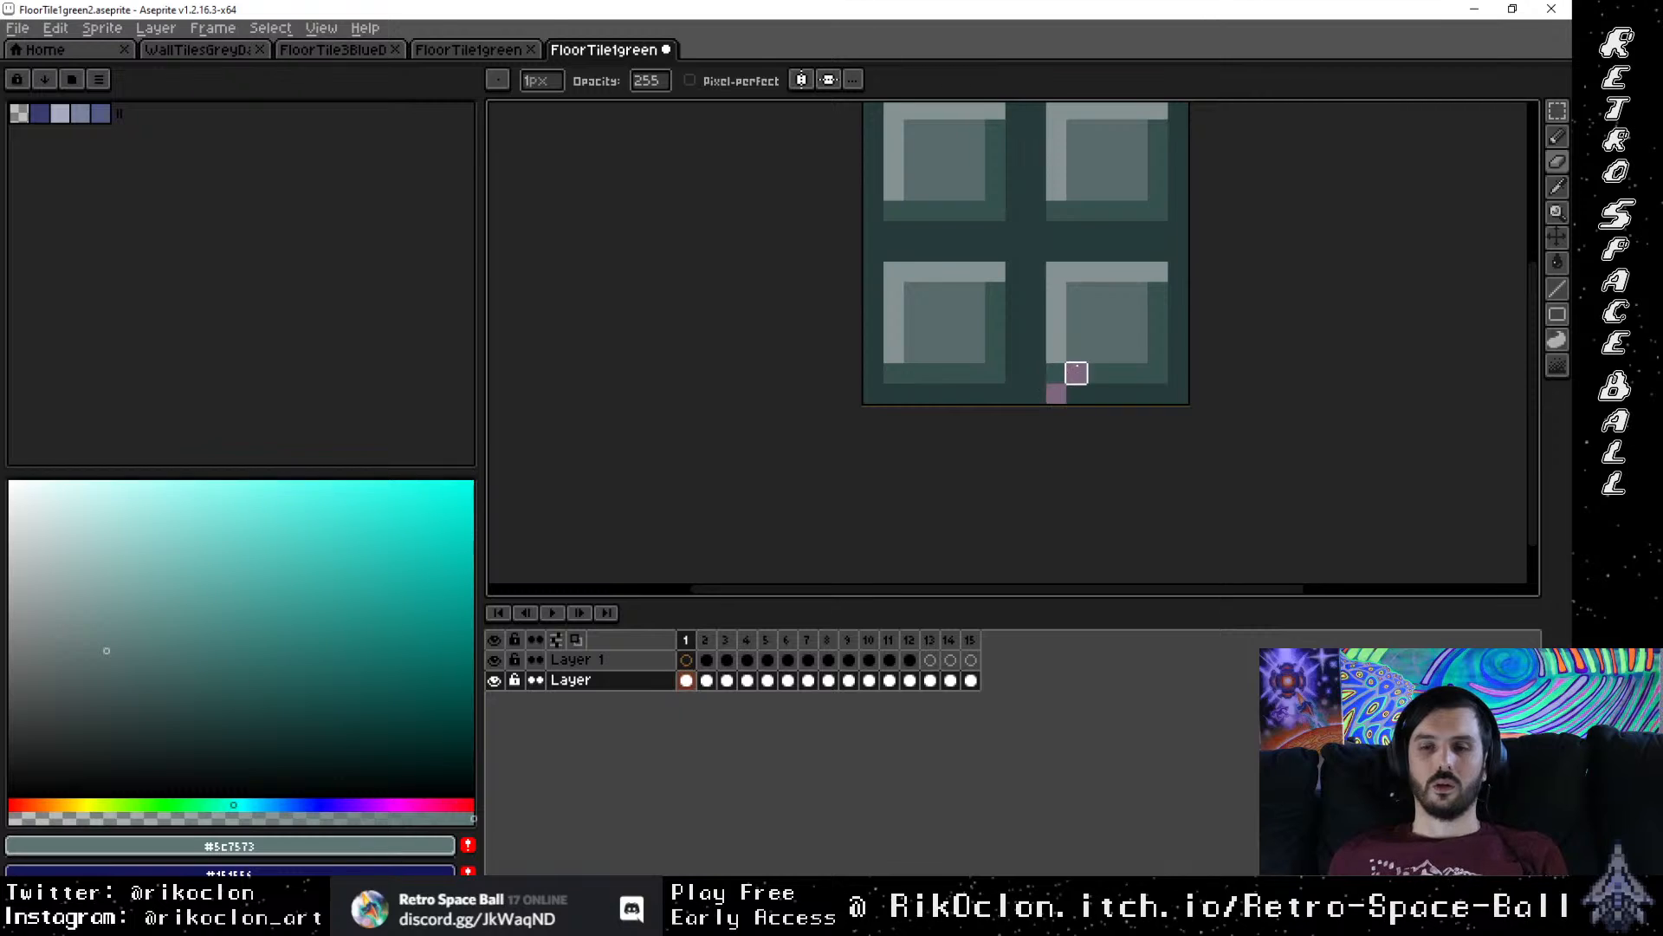
{"action": "mouse_move", "coordinate": [1097, 312]}
{"action": "left_mouse_down"}
{"action": "mouse_move", "coordinate": [1096, 210]}
{"action": "mouse_move", "coordinate": [1116, 211]}
{"action": "mouse_move", "coordinate": [1076, 170]}
{"action": "mouse_move", "coordinate": [996, 150]}
{"action": "mouse_move", "coordinate": [974, 191]}
{"action": "mouse_move", "coordinate": [872, 210]}
{"action": "left_mouse_up"}
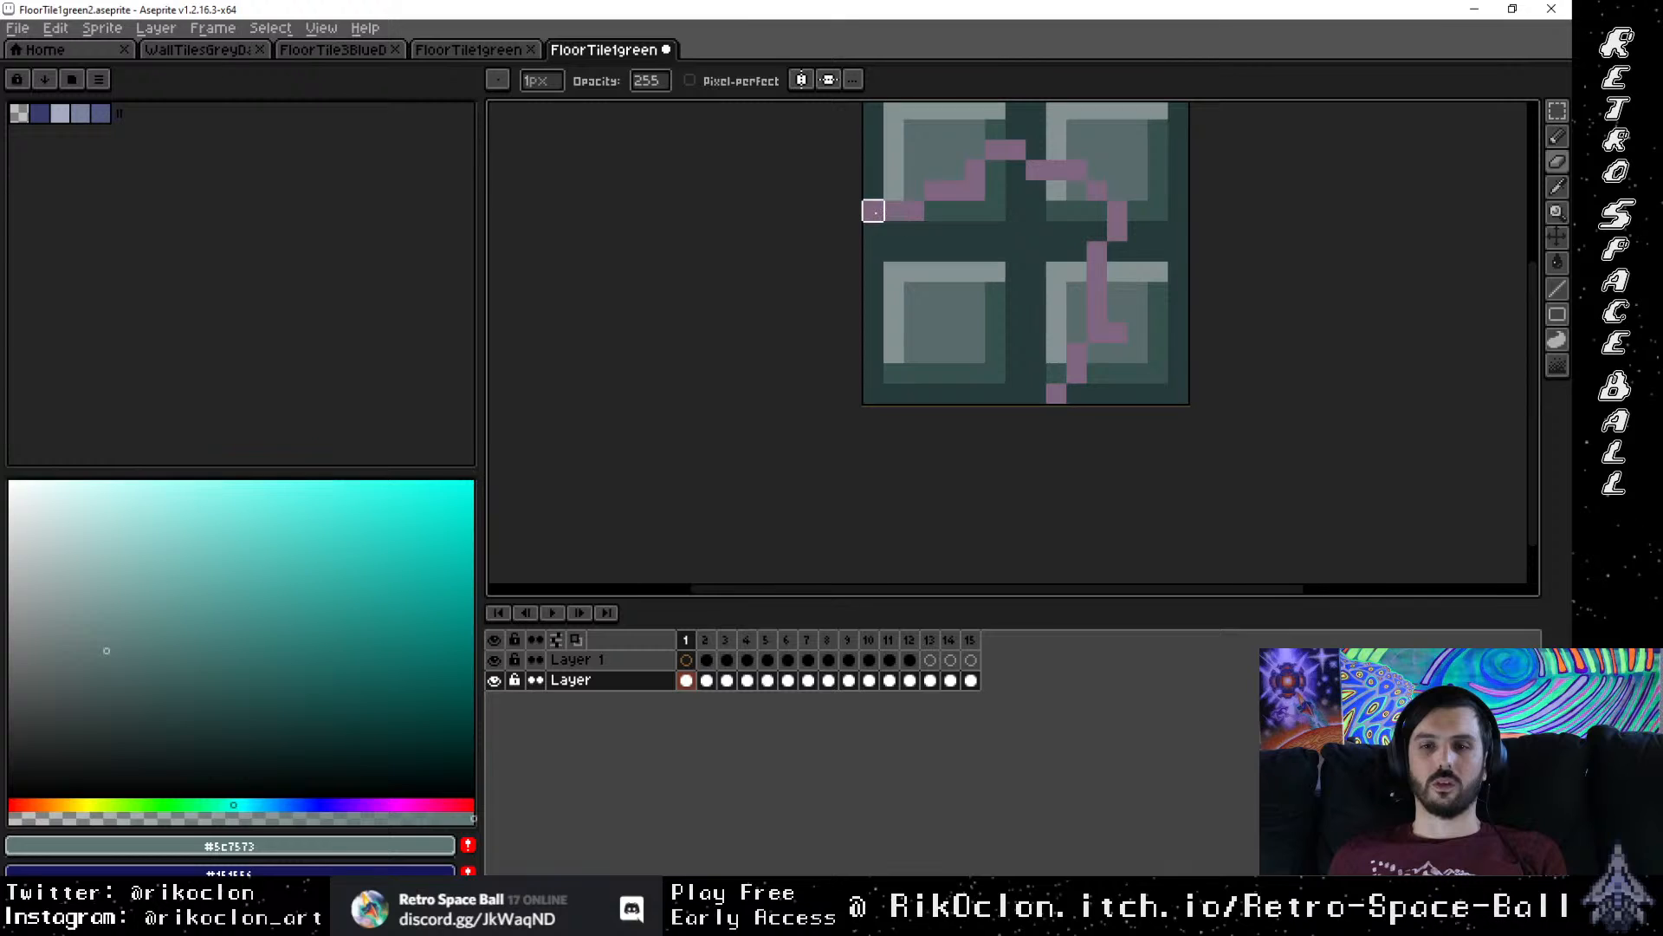
{"action": "left_click", "coordinate": [873, 230]}
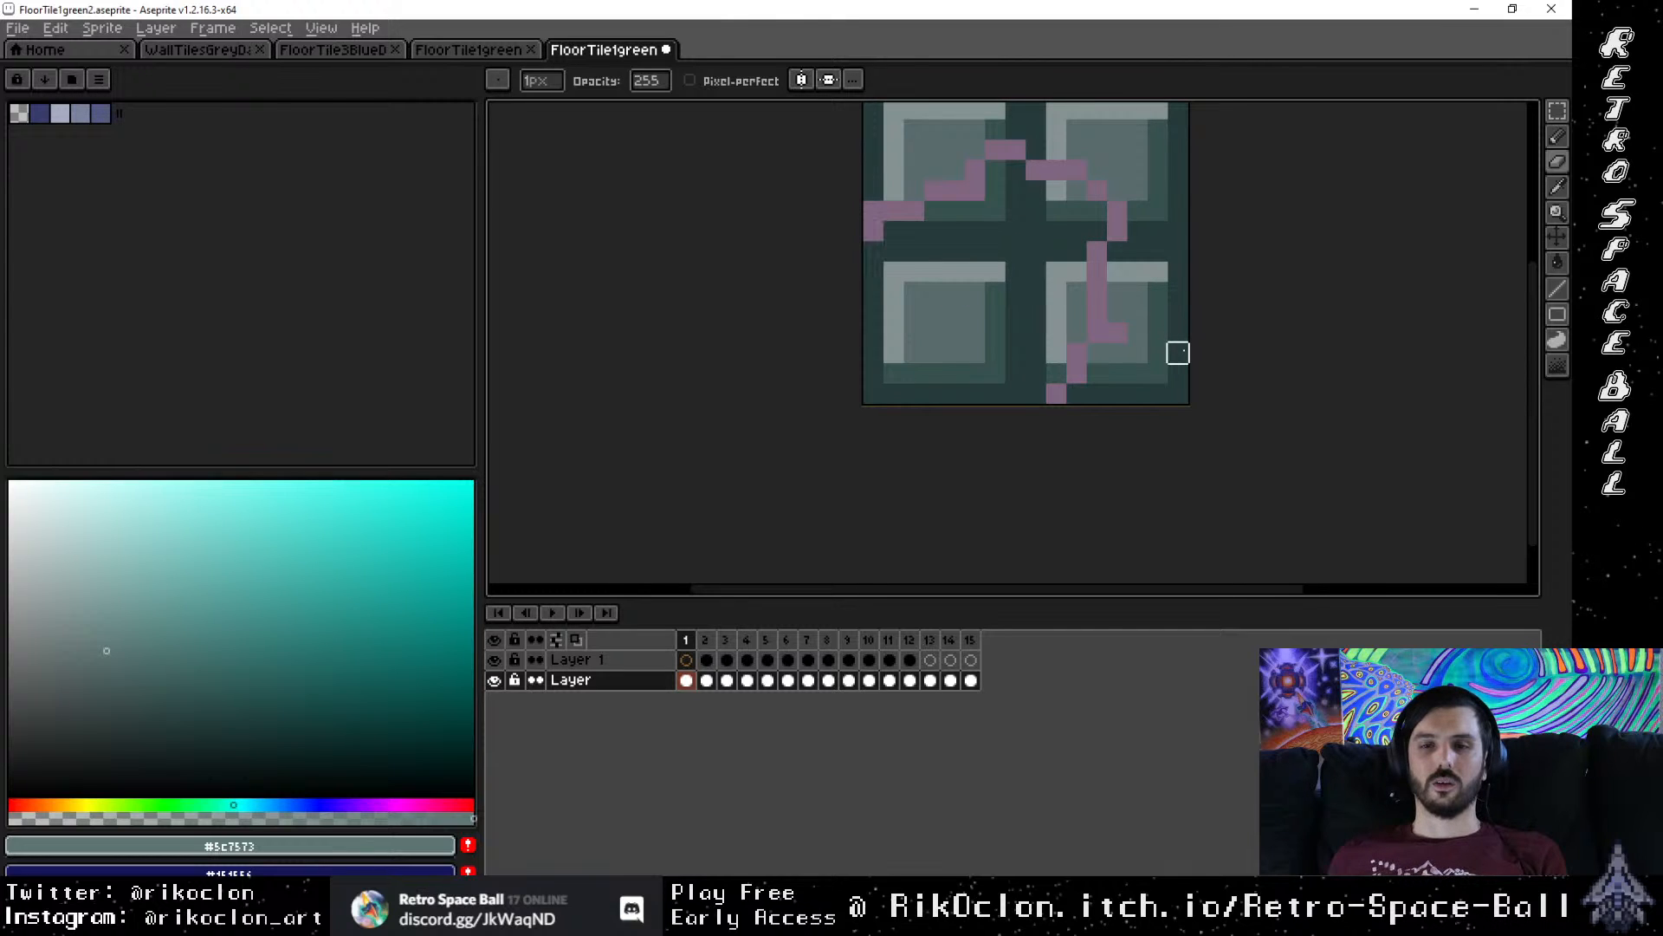
Step: Erase everything above and right of the fracture line, trim the remaining fragment's upper and right outline, and compare it with frame 2
{"action": "left_click_drag", "start_coordinate": [1092, 330], "coordinate": [1006, 438]}
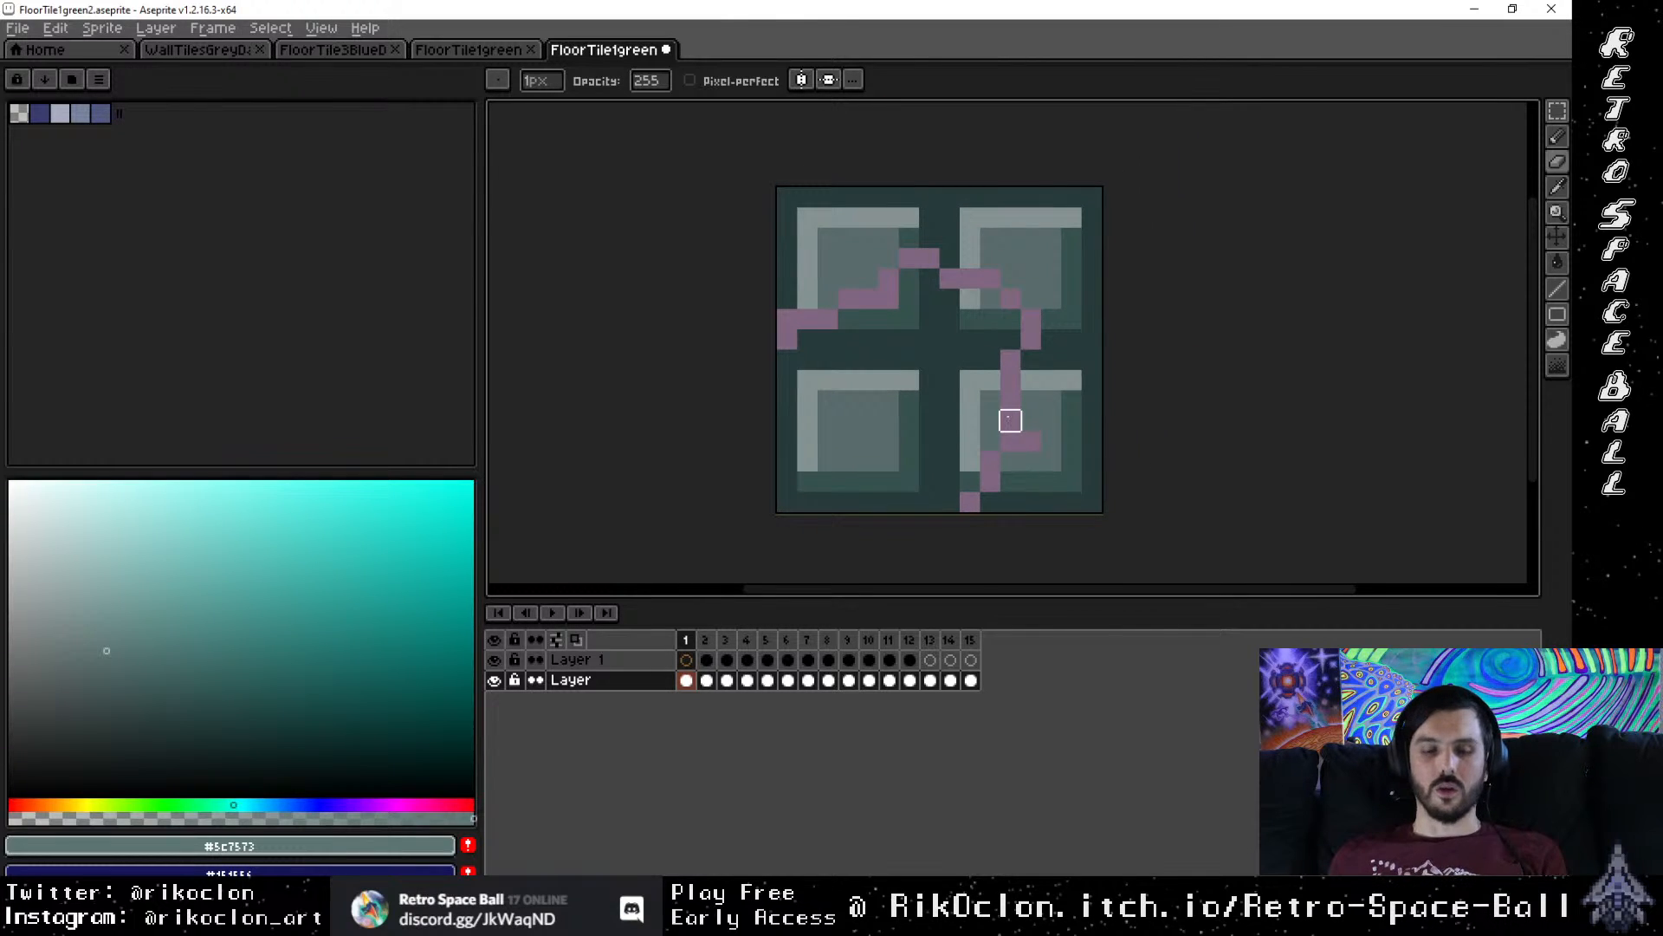
{"action": "mouse_move", "coordinate": [788, 298]}
{"action": "left_mouse_down"}
{"action": "mouse_move", "coordinate": [788, 198]}
{"action": "mouse_move", "coordinate": [1092, 198]}
{"action": "mouse_move", "coordinate": [1071, 502]}
{"action": "mouse_move", "coordinate": [1091, 502]}
{"action": "mouse_move", "coordinate": [990, 501]}
{"action": "mouse_move", "coordinate": [1010, 461]}
{"action": "mouse_move", "coordinate": [1030, 482]}
{"action": "mouse_move", "coordinate": [1051, 441]}
{"action": "mouse_move", "coordinate": [1051, 482]}
{"action": "mouse_move", "coordinate": [1070, 440]}
{"action": "mouse_move", "coordinate": [1071, 481]}
{"action": "mouse_move", "coordinate": [1051, 278]}
{"action": "mouse_move", "coordinate": [1091, 360]}
{"action": "mouse_move", "coordinate": [1071, 399]}
{"action": "mouse_move", "coordinate": [1030, 399]}
{"action": "mouse_move", "coordinate": [1030, 359]}
{"action": "mouse_move", "coordinate": [1030, 380]}
{"action": "mouse_move", "coordinate": [1070, 380]}
{"action": "mouse_move", "coordinate": [1070, 298]}
{"action": "mouse_move", "coordinate": [1050, 278]}
{"action": "mouse_move", "coordinate": [1031, 299]}
{"action": "mouse_move", "coordinate": [991, 258]}
{"action": "mouse_move", "coordinate": [949, 258]}
{"action": "mouse_move", "coordinate": [950, 237]}
{"action": "mouse_move", "coordinate": [908, 238]}
{"action": "mouse_move", "coordinate": [807, 299]}
{"action": "mouse_move", "coordinate": [807, 218]}
{"action": "mouse_move", "coordinate": [1091, 237]}
{"action": "mouse_move", "coordinate": [1091, 258]}
{"action": "mouse_move", "coordinate": [1031, 258]}
{"action": "mouse_move", "coordinate": [1010, 238]}
{"action": "mouse_move", "coordinate": [1010, 217]}
{"action": "mouse_move", "coordinate": [1071, 217]}
{"action": "mouse_move", "coordinate": [1070, 237]}
{"action": "mouse_move", "coordinate": [827, 237]}
{"action": "left_mouse_up"}
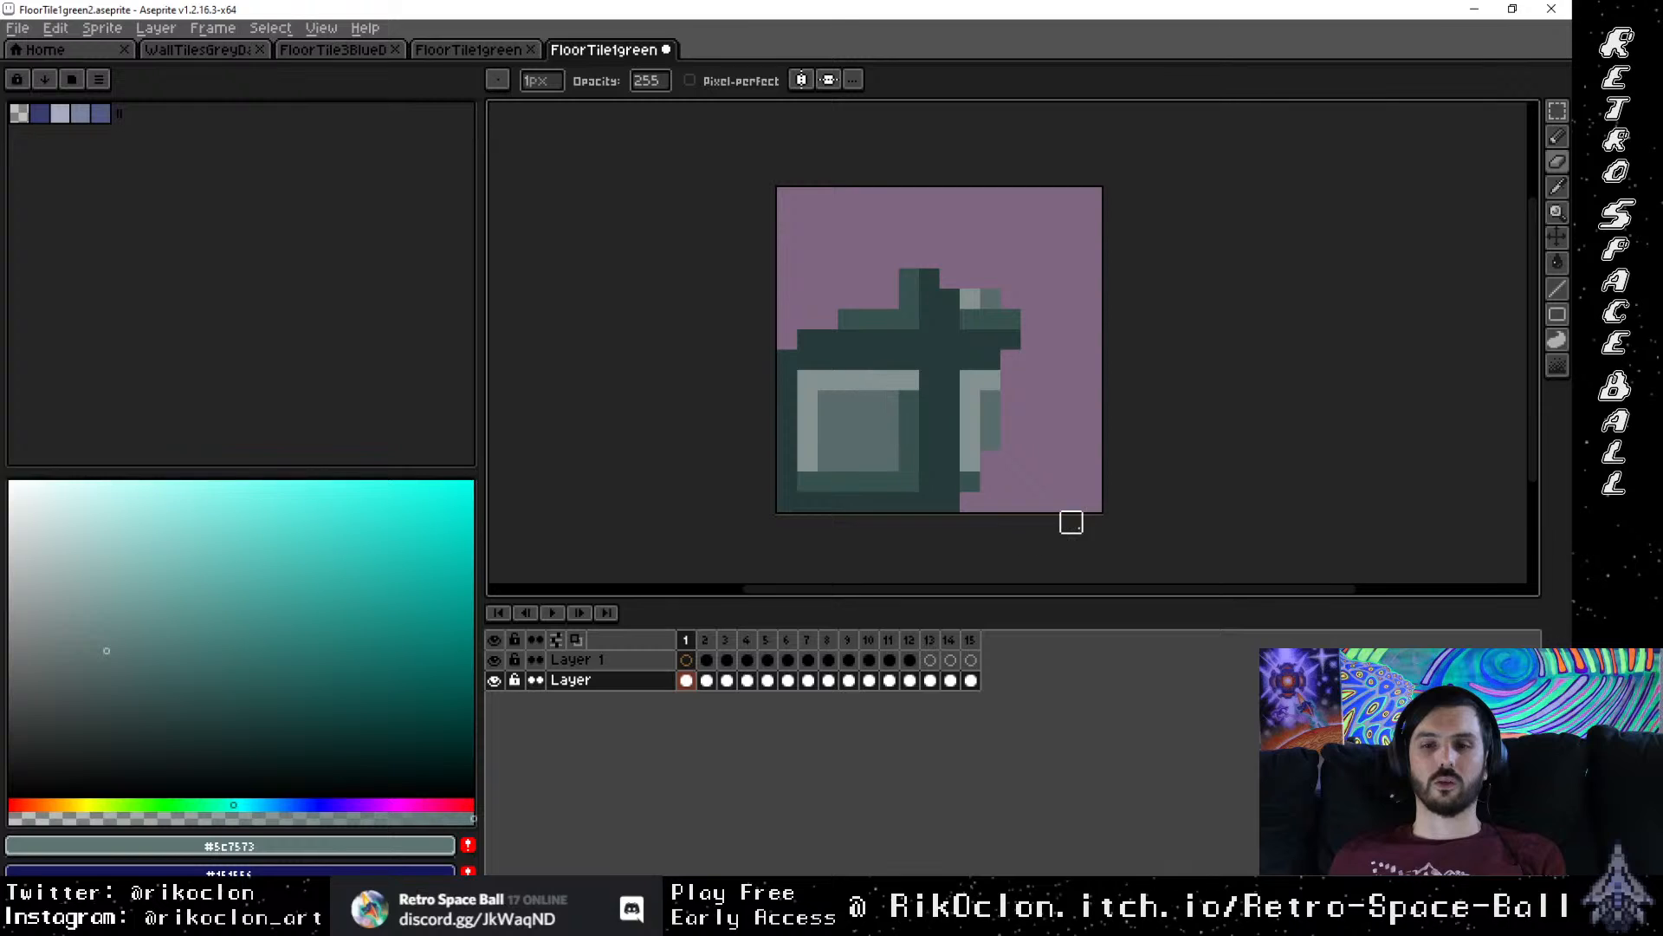
{"action": "left_click", "coordinate": [910, 299]}
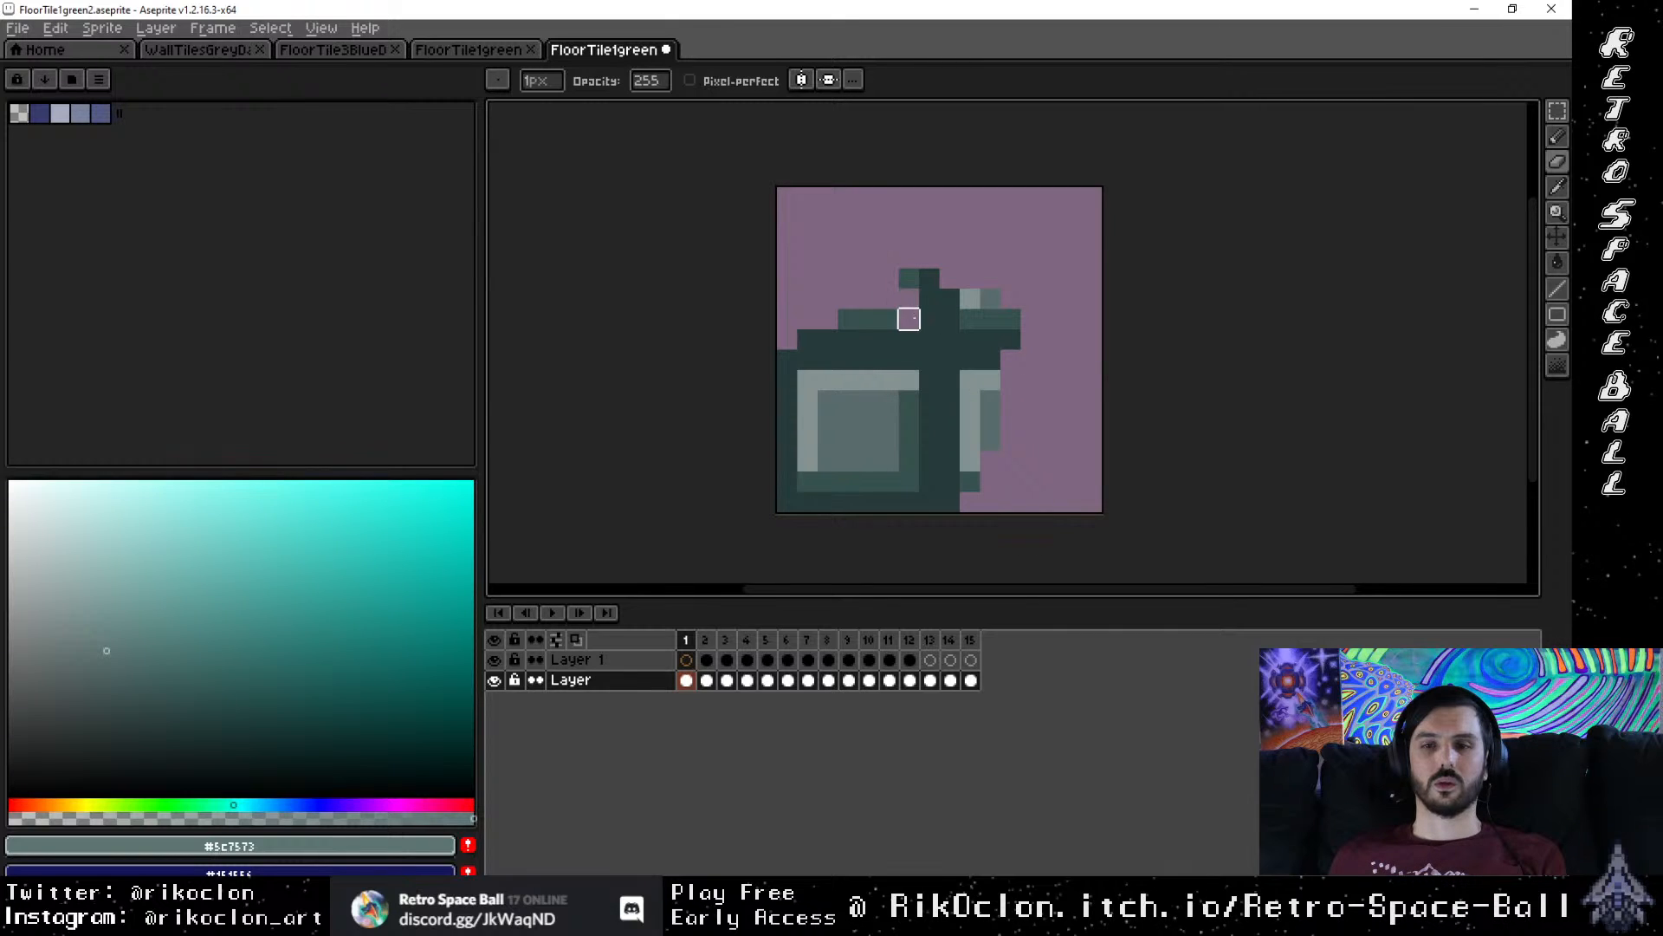
{"action": "mouse_move", "coordinate": [909, 319]}
{"action": "left_mouse_down"}
{"action": "mouse_move", "coordinate": [971, 359]}
{"action": "mouse_move", "coordinate": [1031, 319]}
{"action": "mouse_move", "coordinate": [990, 318]}
{"action": "mouse_move", "coordinate": [990, 340]}
{"action": "mouse_move", "coordinate": [909, 278]}
{"action": "mouse_move", "coordinate": [990, 298]}
{"action": "mouse_move", "coordinate": [1051, 360]}
{"action": "left_mouse_up"}
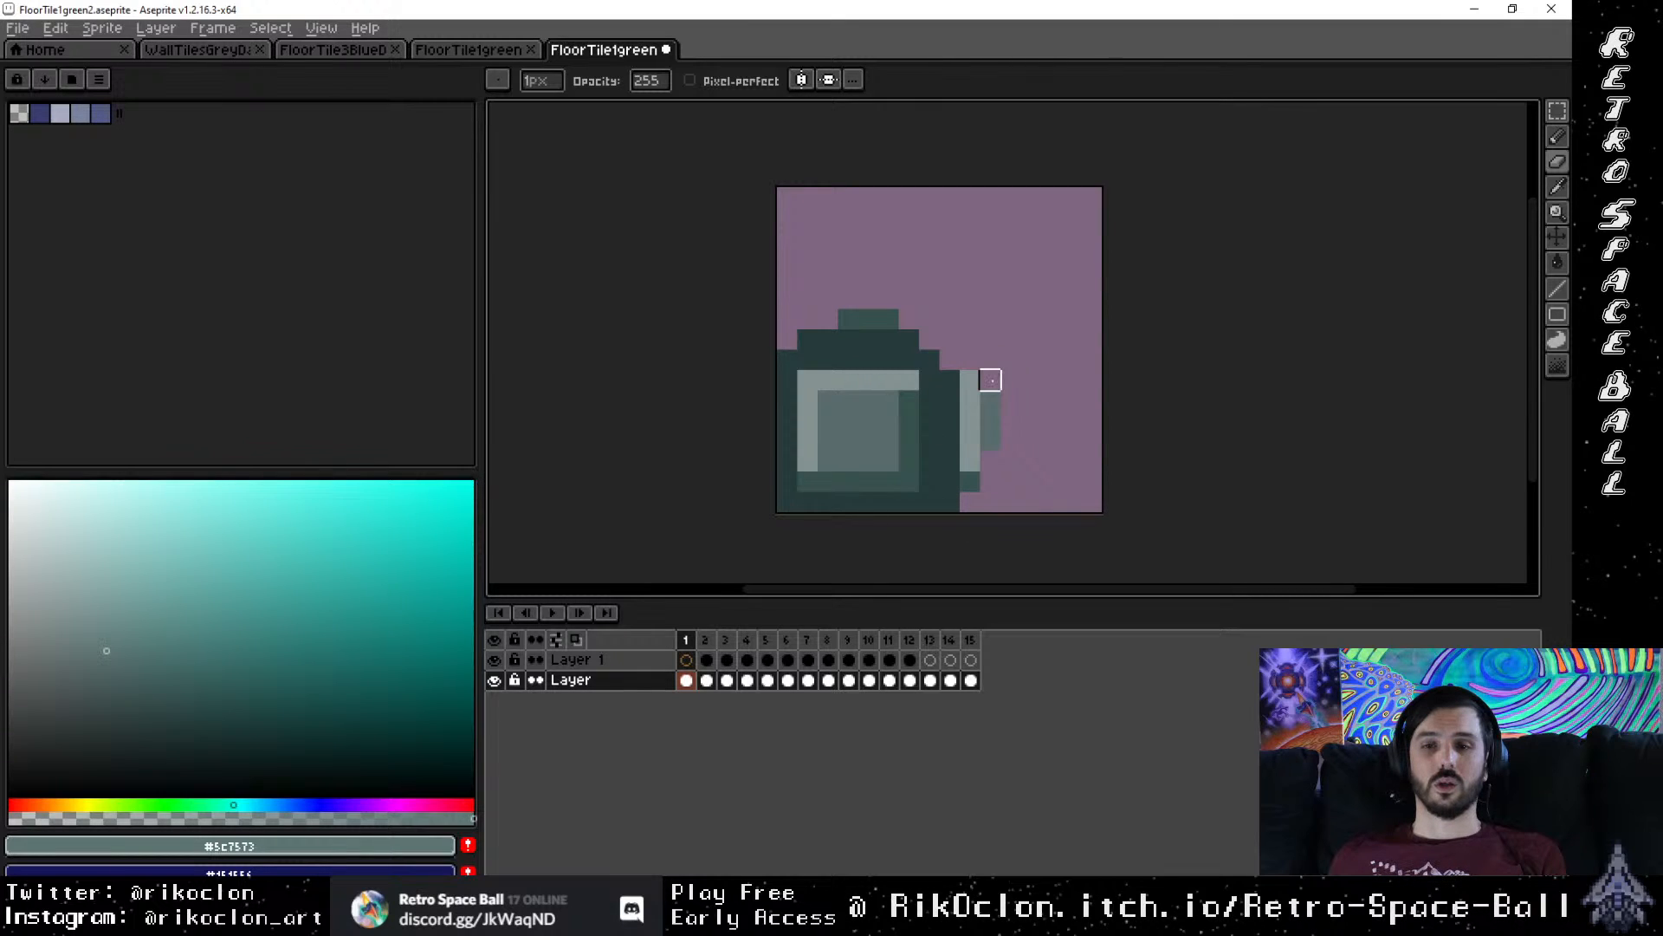
{"action": "left_click", "coordinate": [707, 641]}
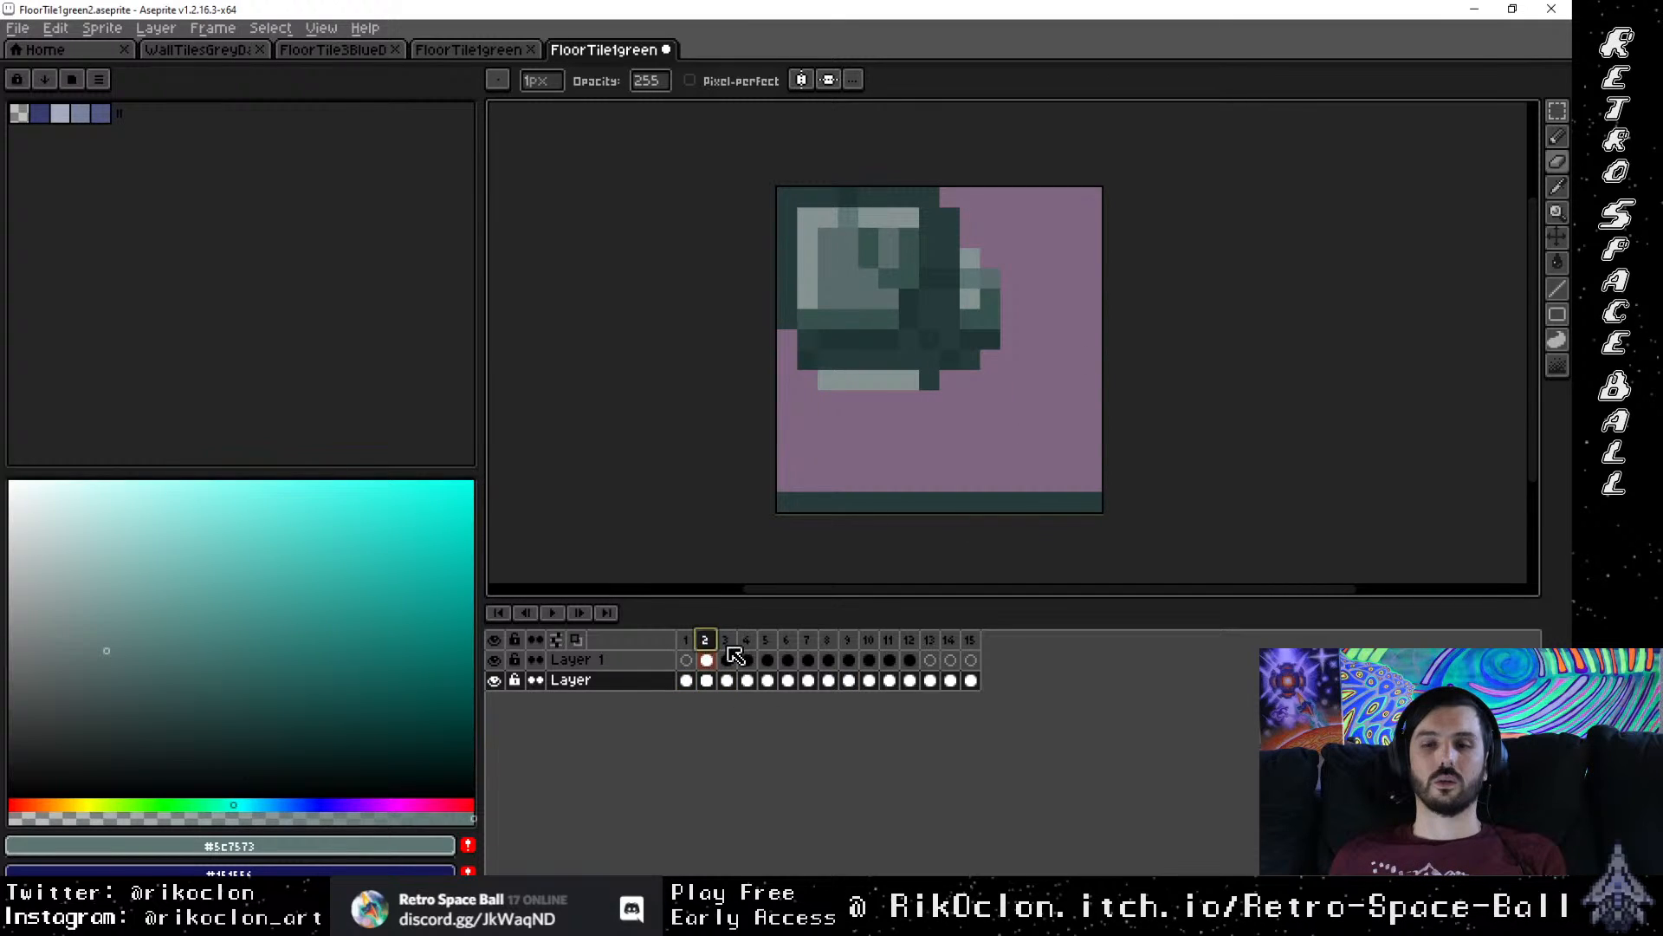
{"action": "left_click", "coordinate": [685, 641]}
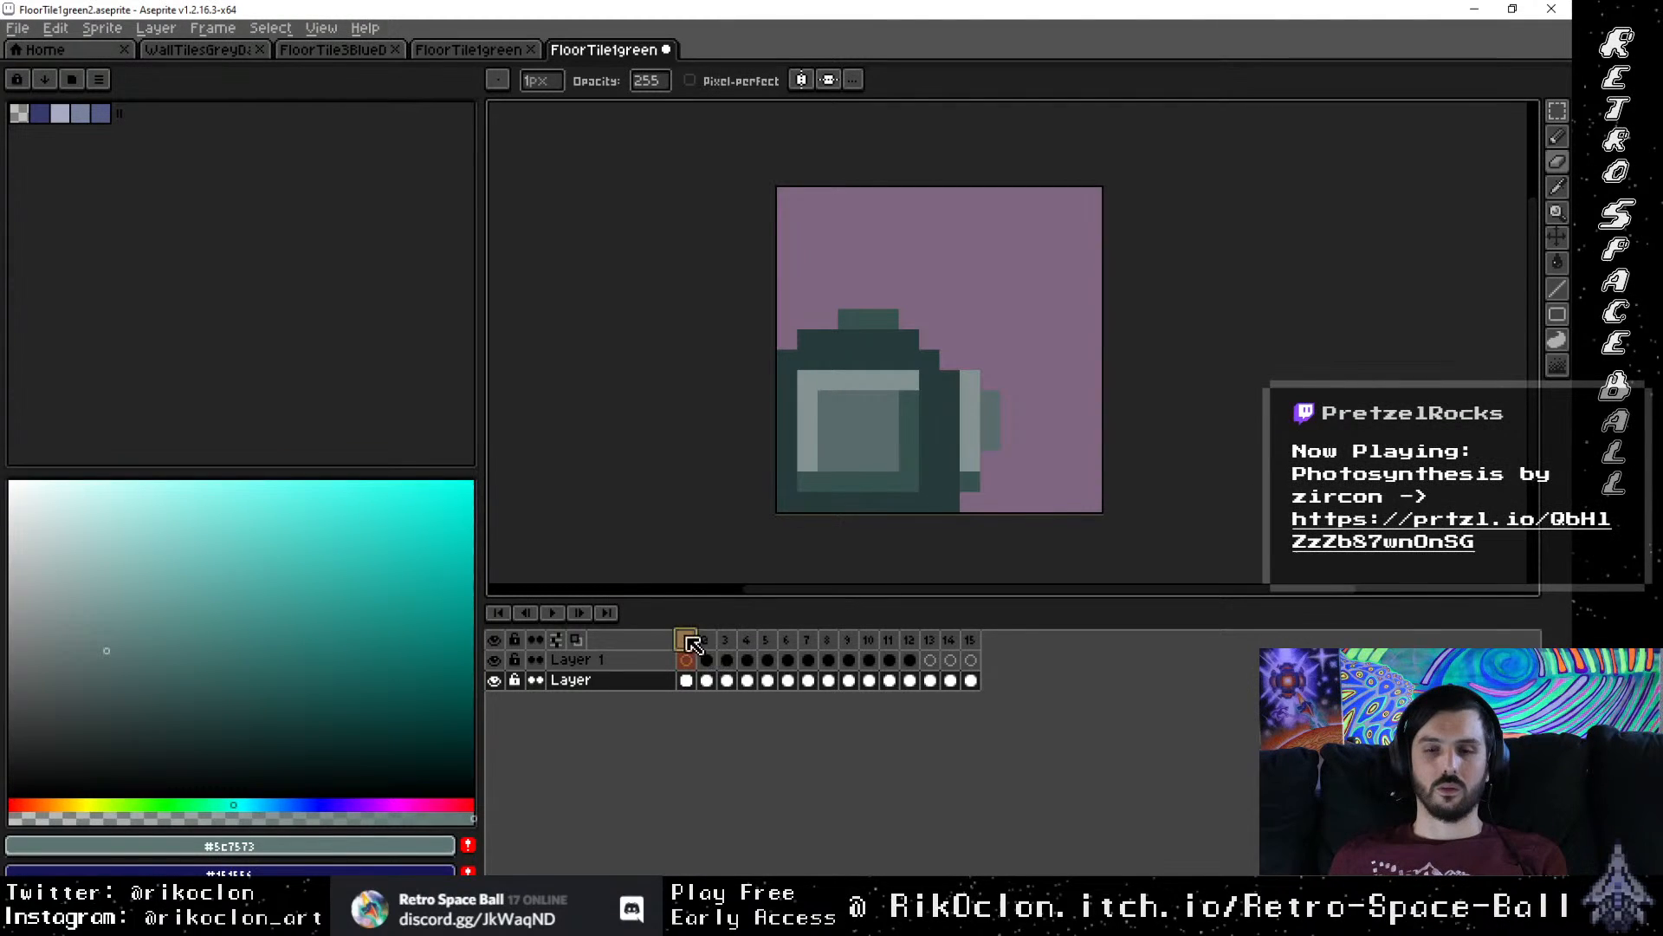
Step: Add a copy of frame 1 to hold the broken fragment and restore the intact four-panel tile in frame 1
{"action": "right_click", "coordinate": [685, 639]}
{"action": "left_click", "coordinate": [730, 671]}
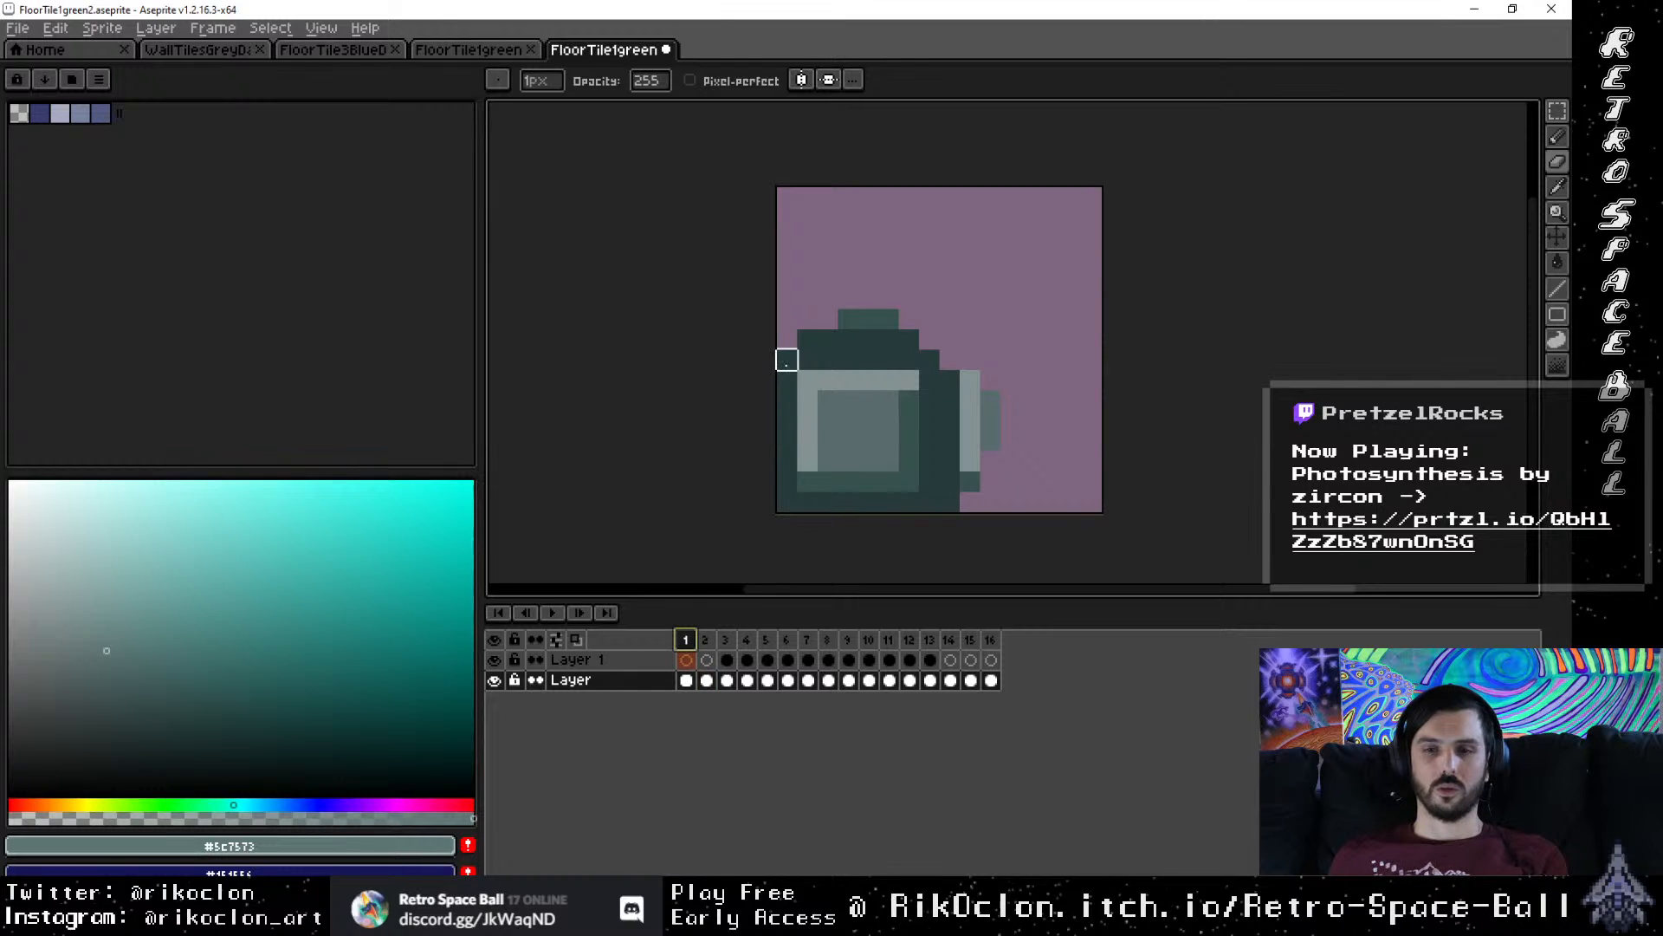
{"action": "key", "text": "m"}
{"action": "mouse_move", "coordinate": [780, 352]}
{"action": "left_mouse_down"}
{"action": "mouse_move", "coordinate": [916, 509]}
{"action": "mouse_move", "coordinate": [1066, 486]}
{"action": "mouse_move", "coordinate": [1043, 497]}
{"action": "mouse_move", "coordinate": [1069, 282]}
{"action": "mouse_move", "coordinate": [1057, 345]}
{"action": "mouse_move", "coordinate": [892, 344]}
{"action": "mouse_move", "coordinate": [931, 346]}
{"action": "left_mouse_up"}
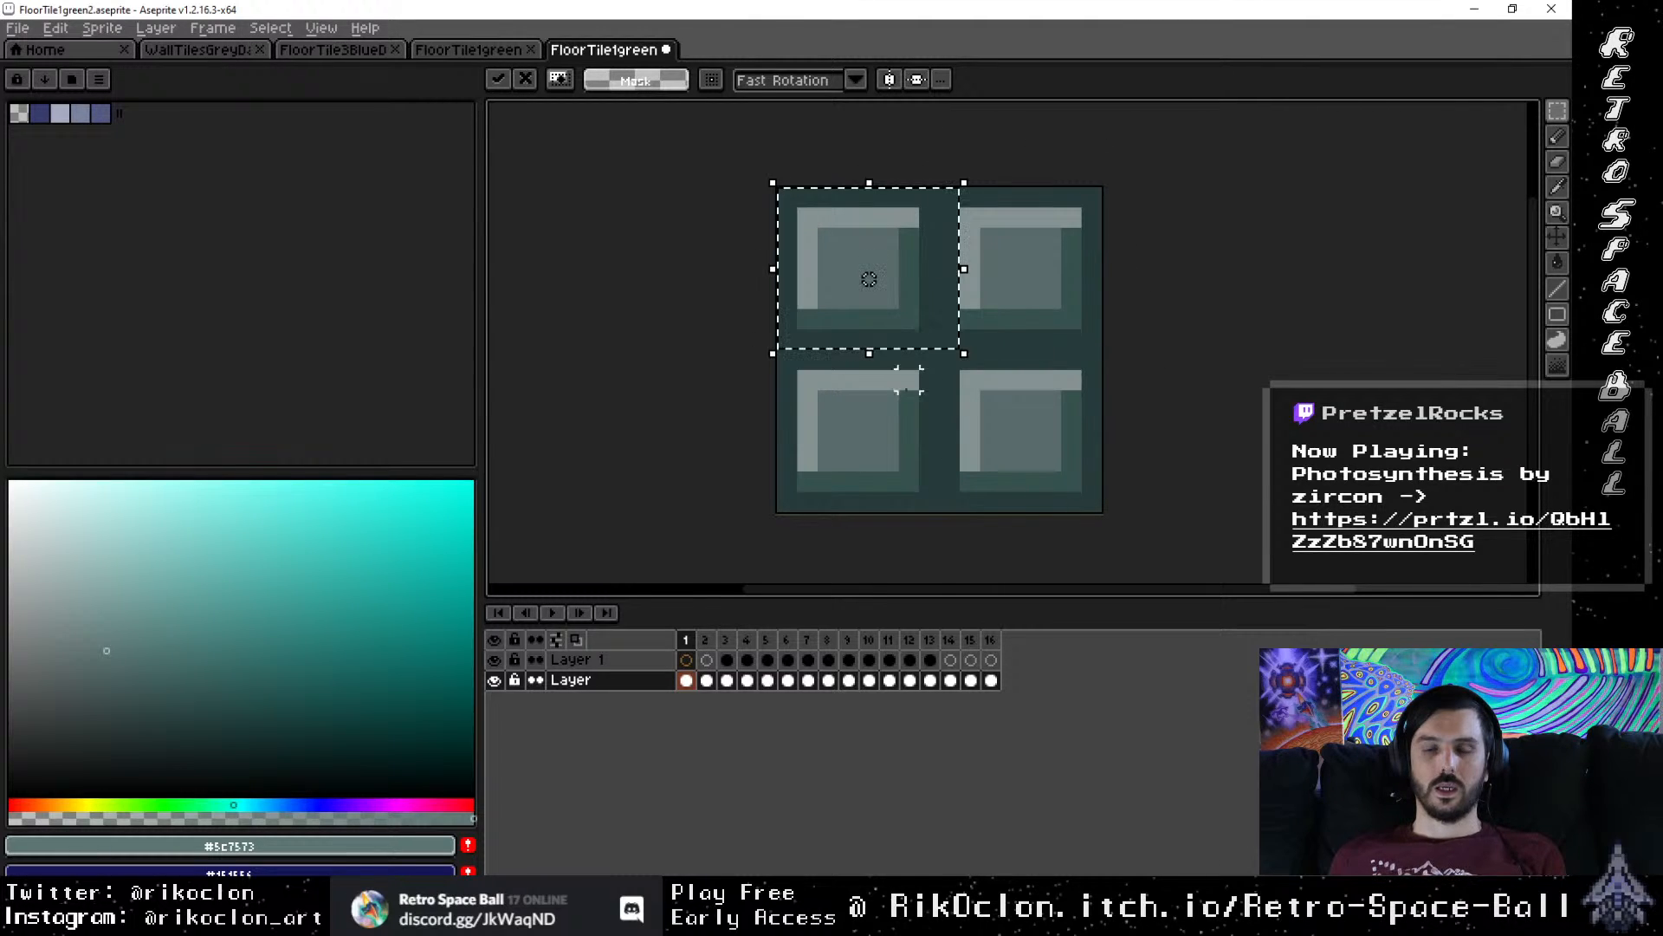
Step: Sample #203434 from frame 3 and draw branching cracks across the fragment on Layer 1 in frame 2
{"action": "left_click", "coordinate": [707, 660]}
{"action": "left_click", "coordinate": [727, 660]}
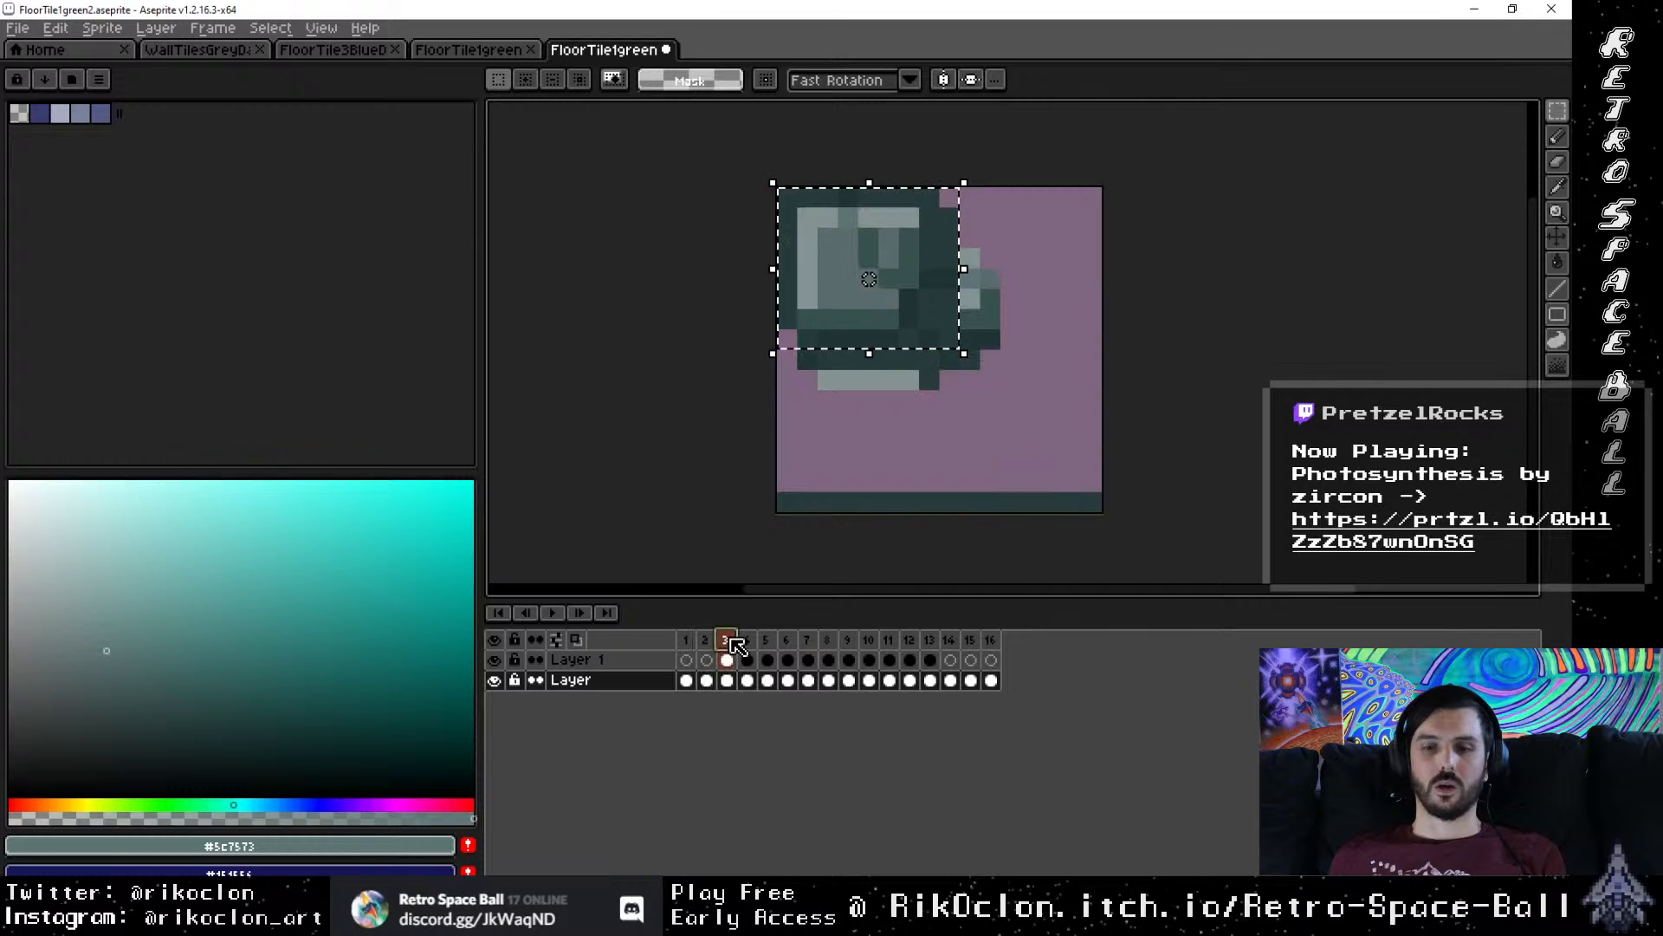
{"action": "key", "text": "i"}
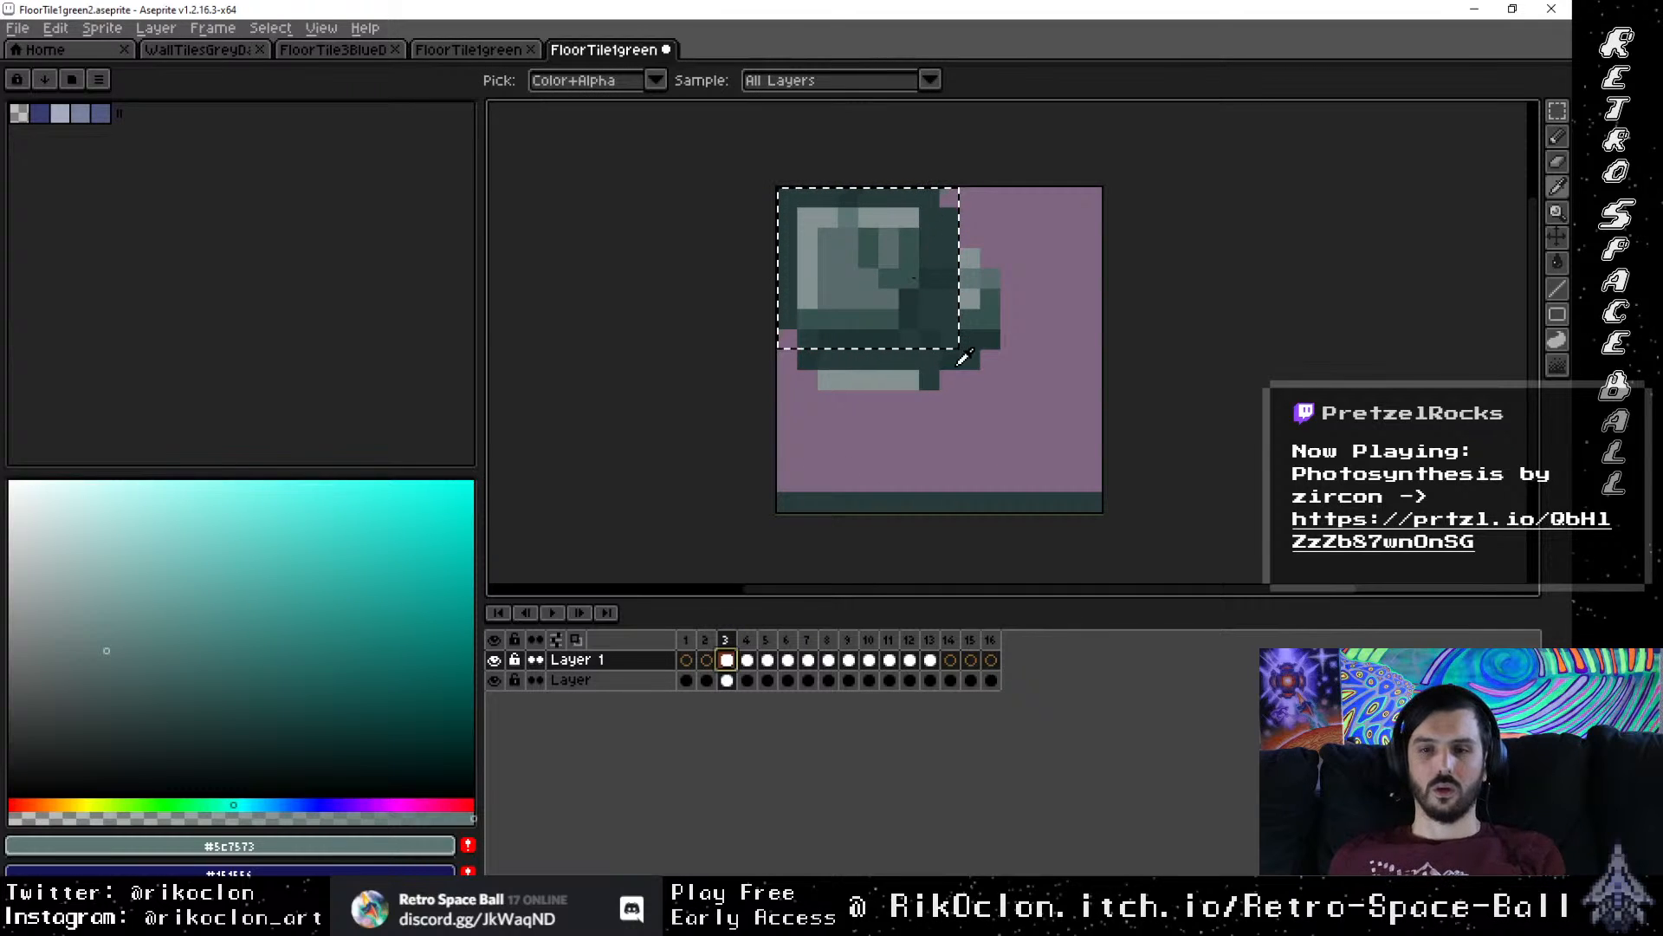
{"action": "left_click", "coordinate": [946, 340]}
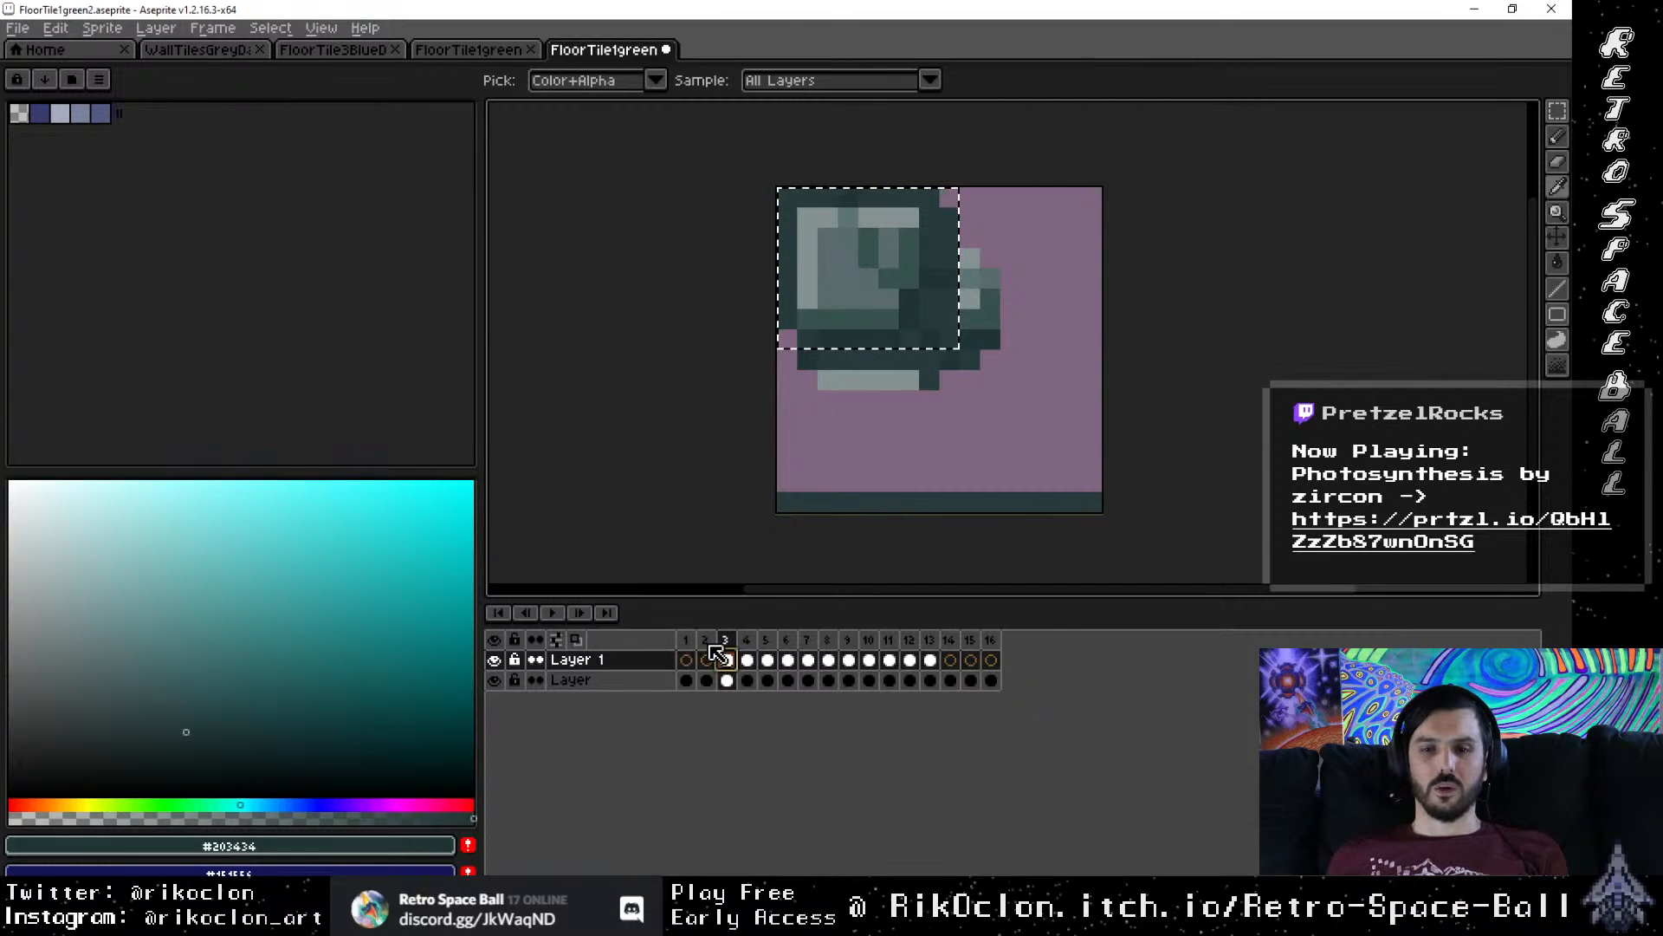
{"action": "left_click", "coordinate": [707, 660]}
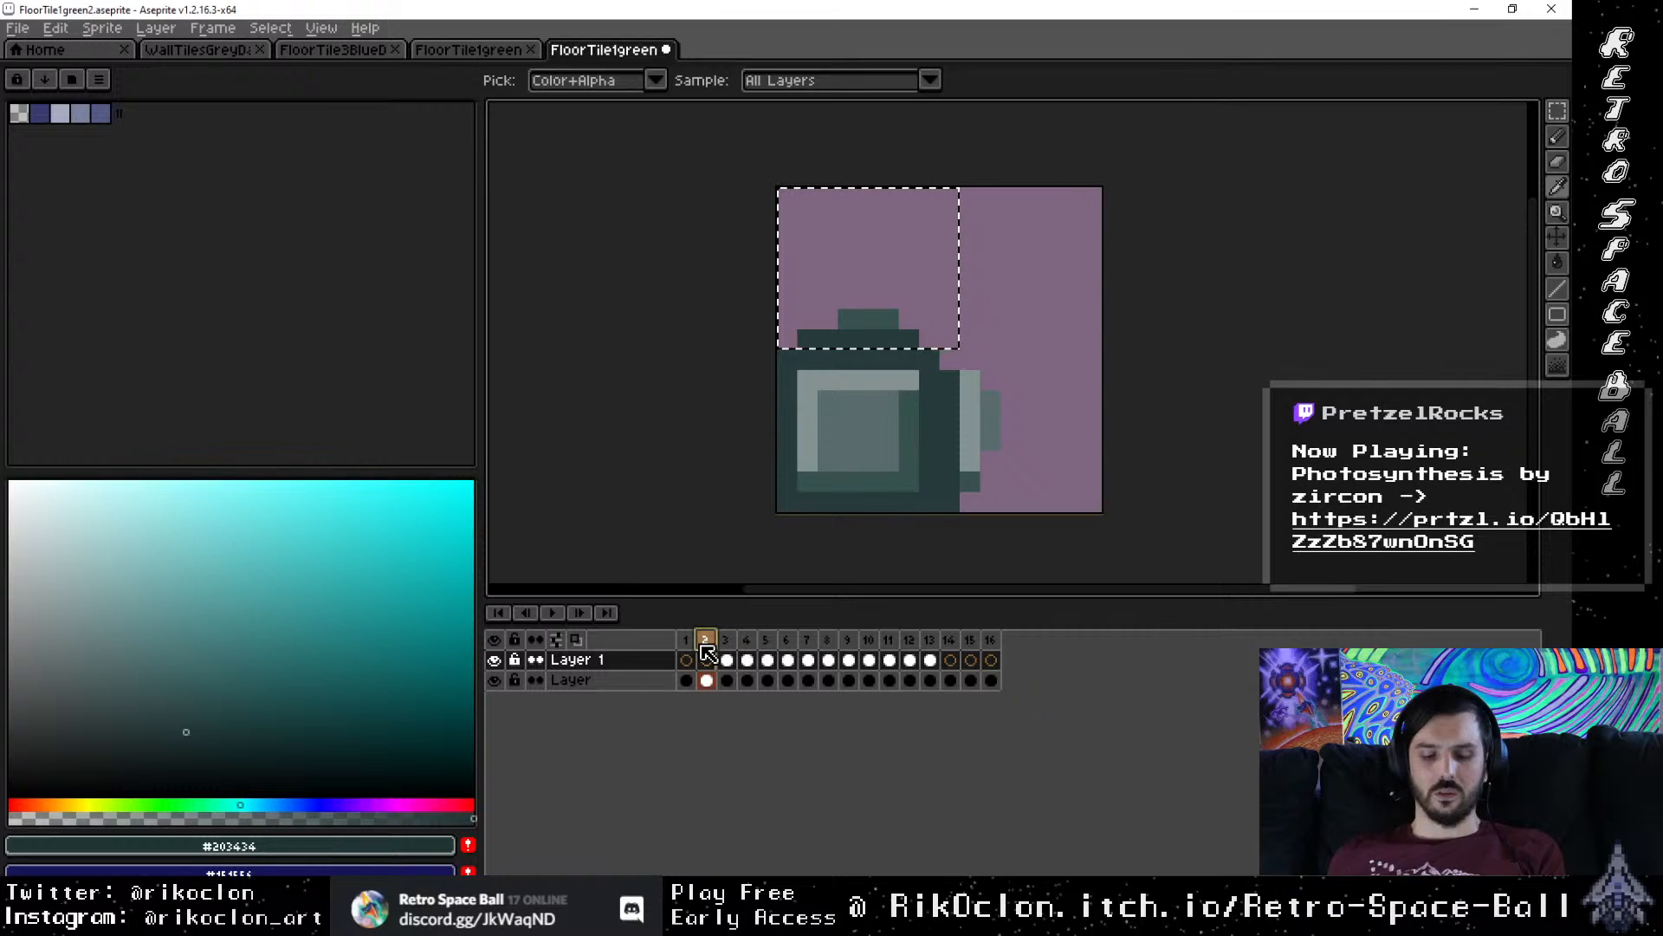
{"action": "key", "text": "b"}
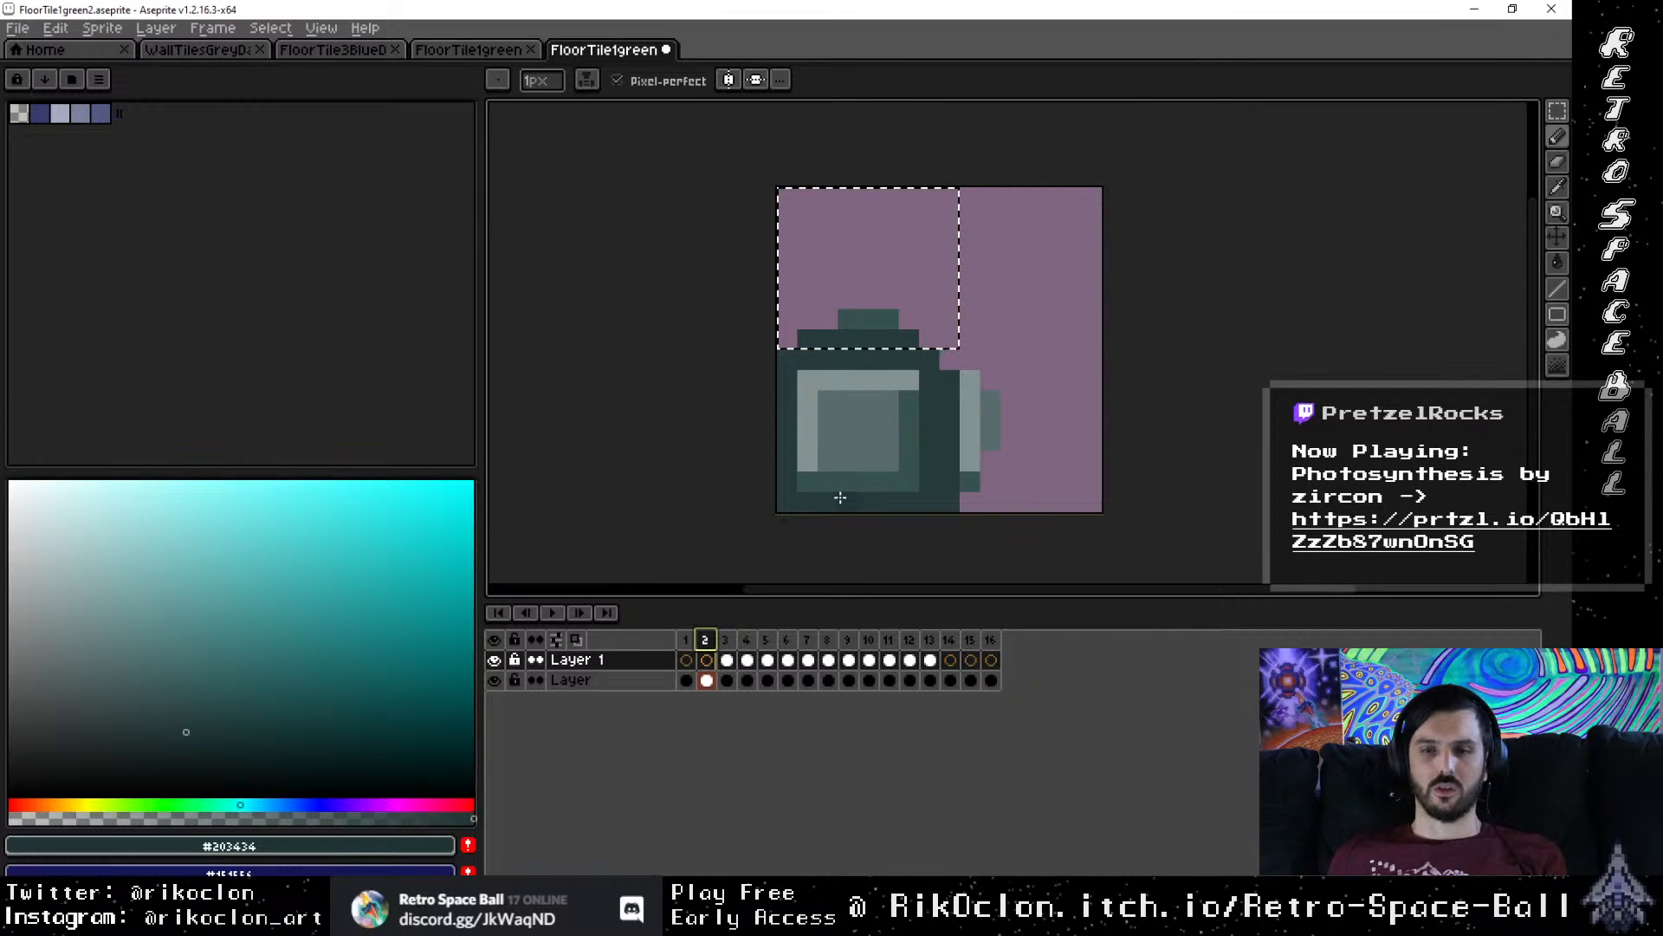
{"action": "key", "text": "ctrl+d"}
{"action": "left_click", "coordinate": [864, 462]}
{"action": "key", "text": "ctrl+z"}
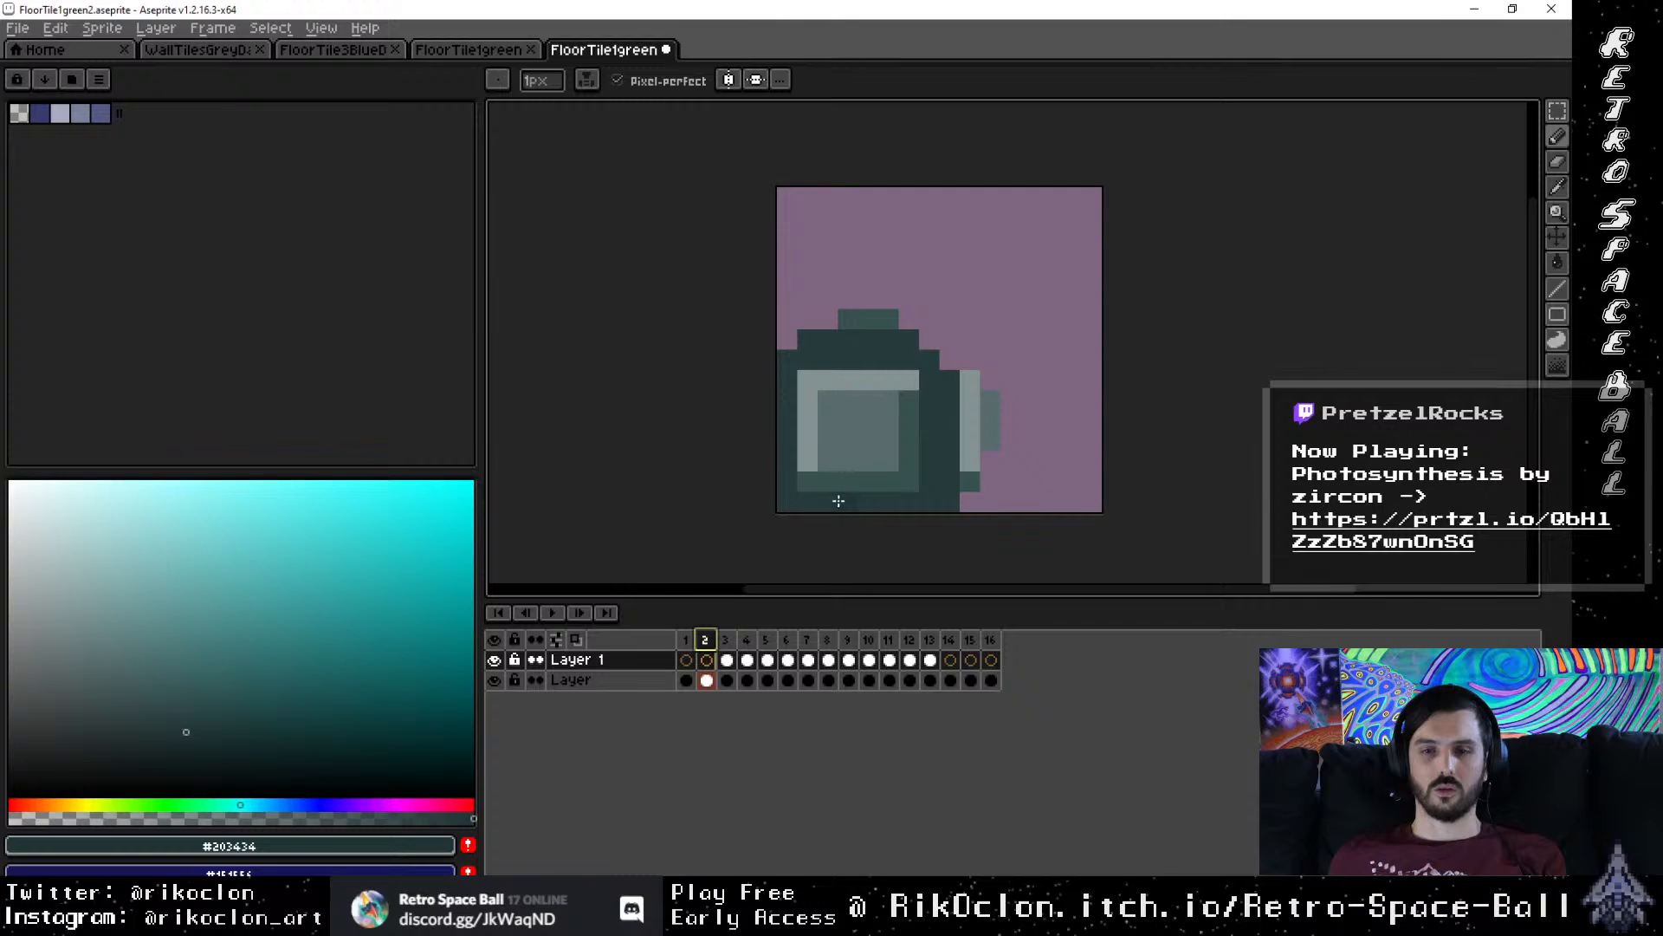
{"action": "mouse_move", "coordinate": [838, 501]}
{"action": "left_mouse_down"}
{"action": "mouse_move", "coordinate": [855, 443]}
{"action": "mouse_move", "coordinate": [910, 417]}
{"action": "left_mouse_up"}
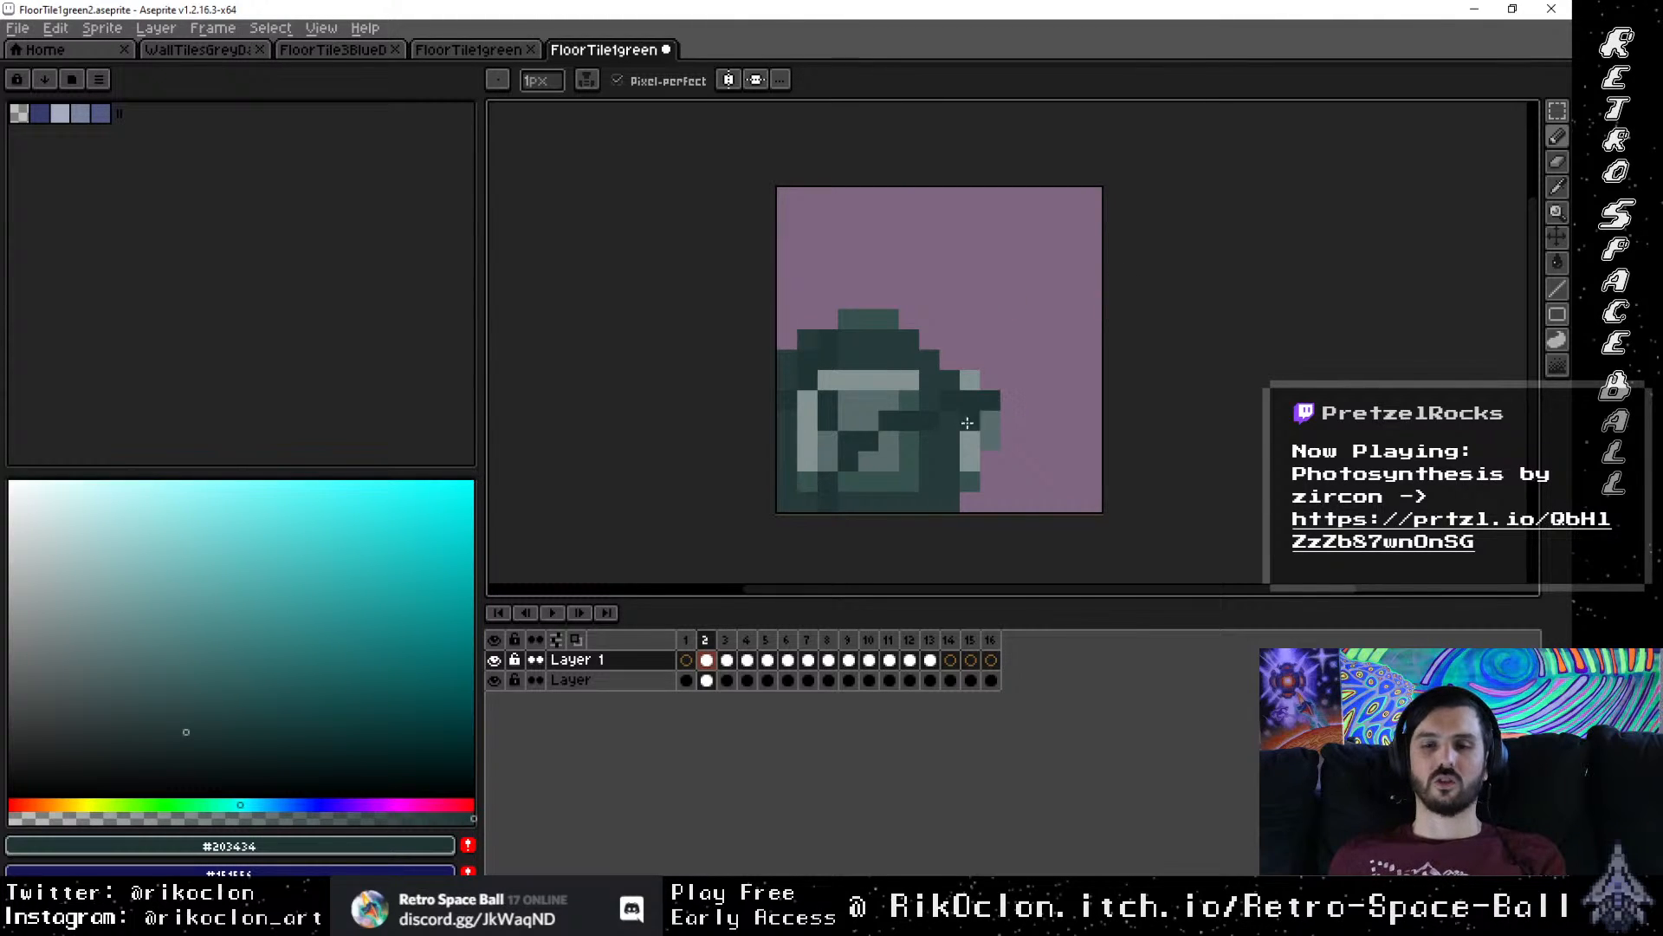
Step: Erase a crack pixel inside the lower-left tile's face and extend the horizontal crack one pixel toward the lower branch
{"action": "key", "text": "e"}
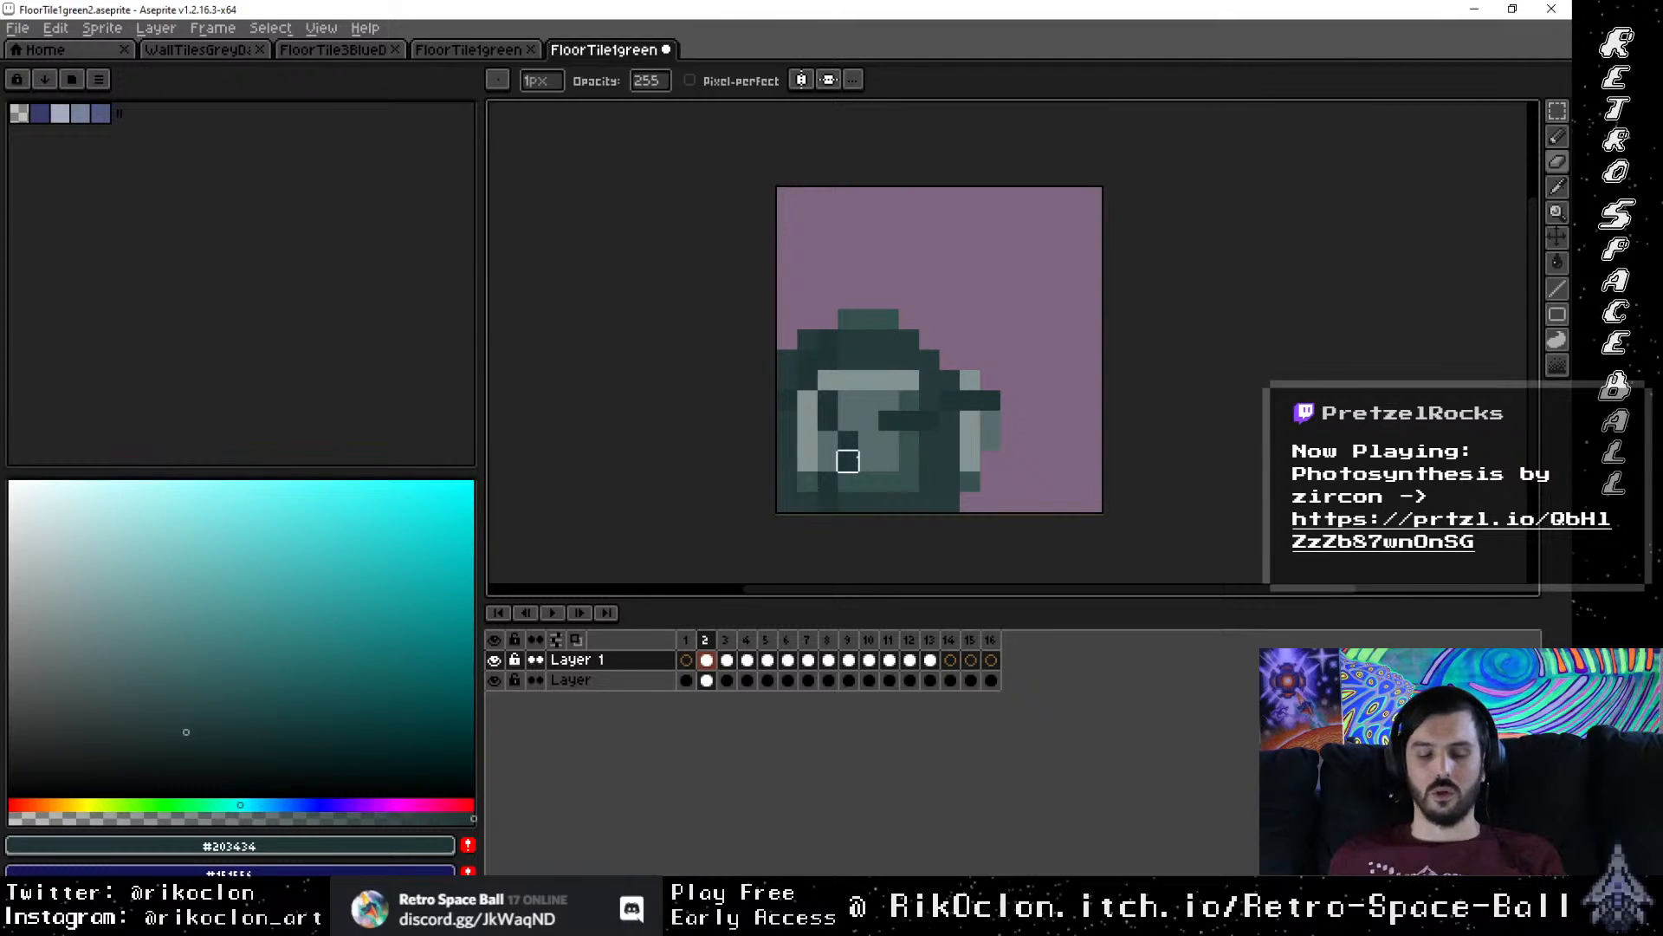
{"action": "key", "text": "b"}
{"action": "left_click_drag", "start_coordinate": [848, 460], "coordinate": [871, 417]}
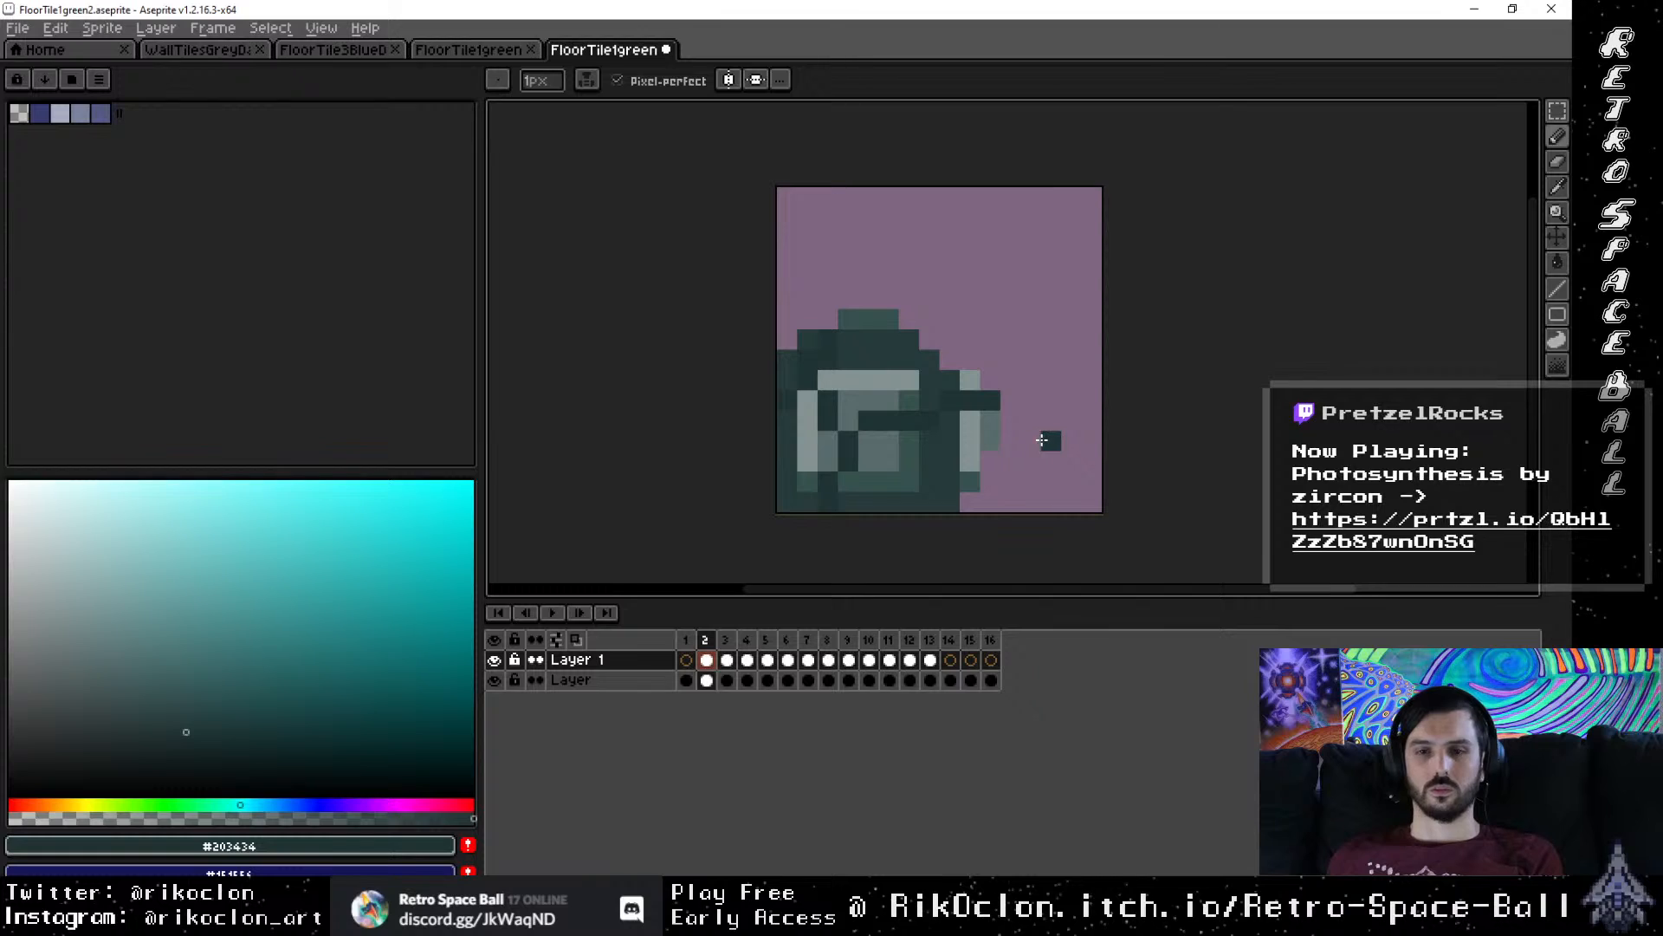
{"action": "key", "text": "e"}
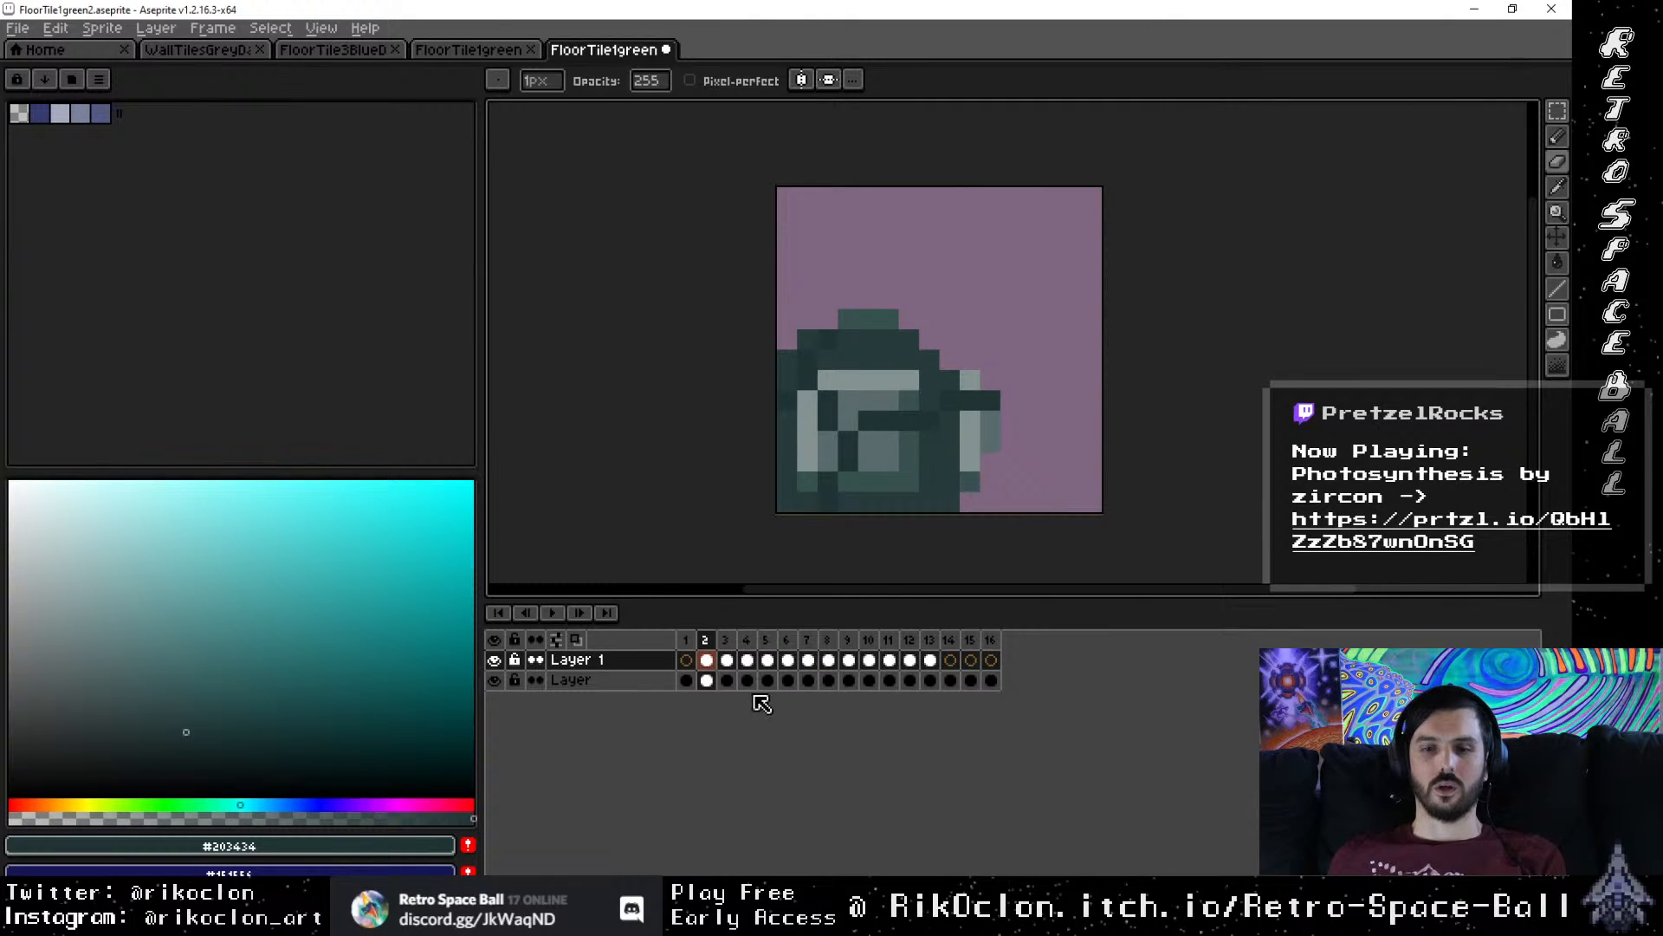
Step: Sample #5c7573 from frame 3 and recolour the dark crack pixels crossing the light highlights in frame 2
{"action": "left_click", "coordinate": [731, 641]}
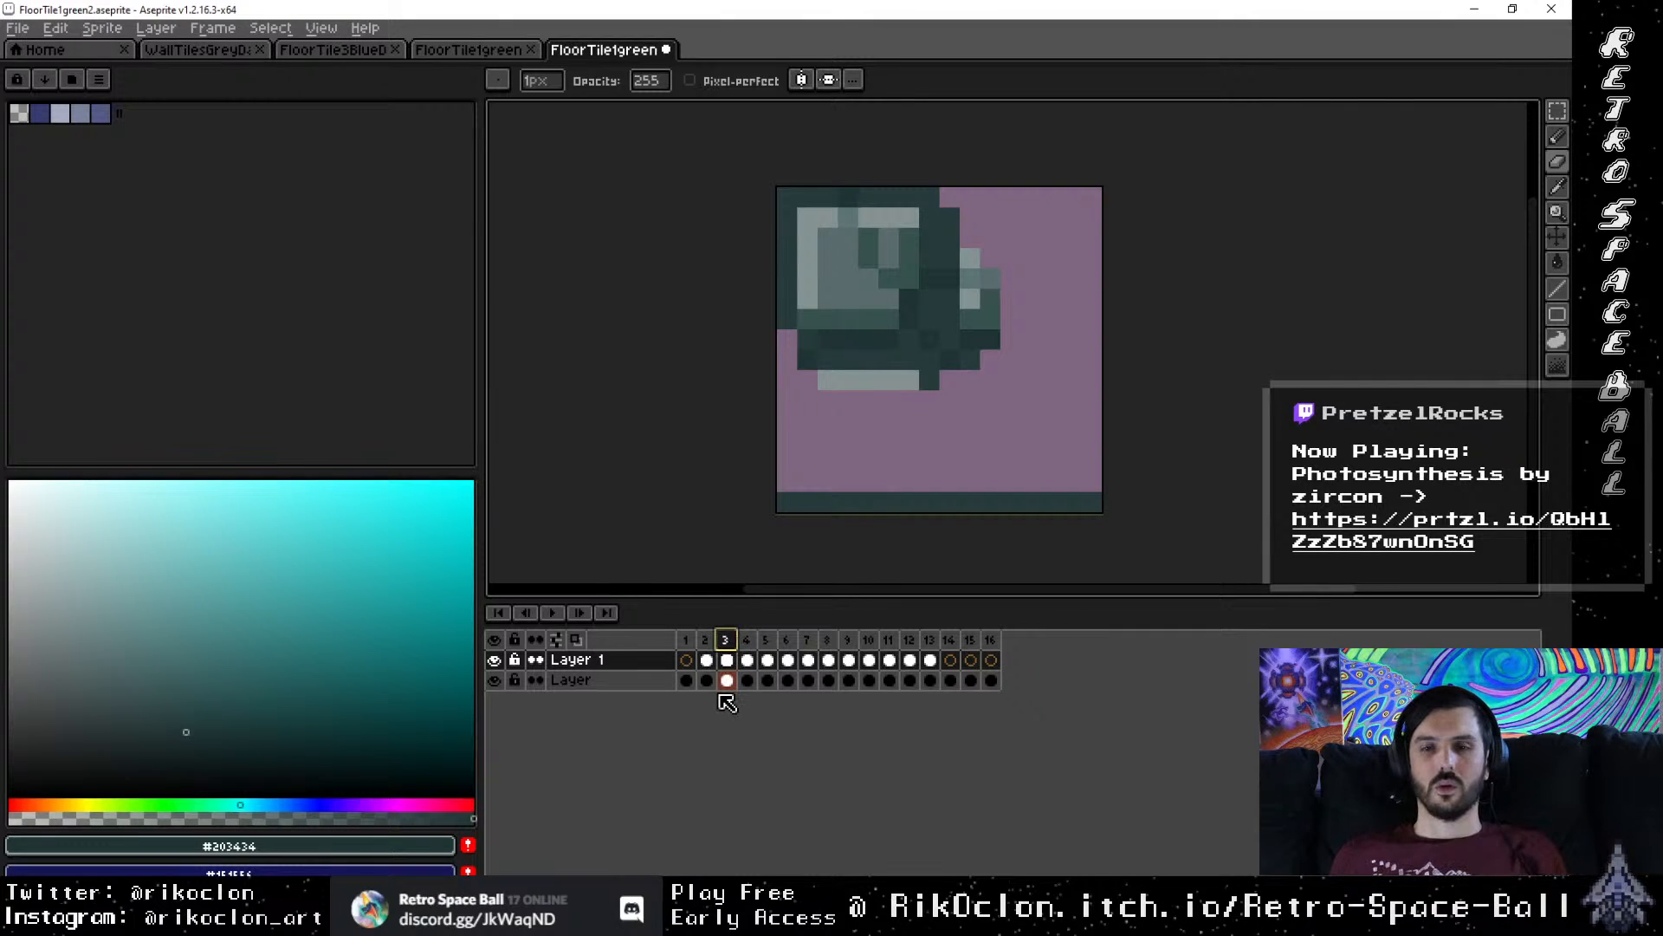
{"action": "key", "text": "i"}
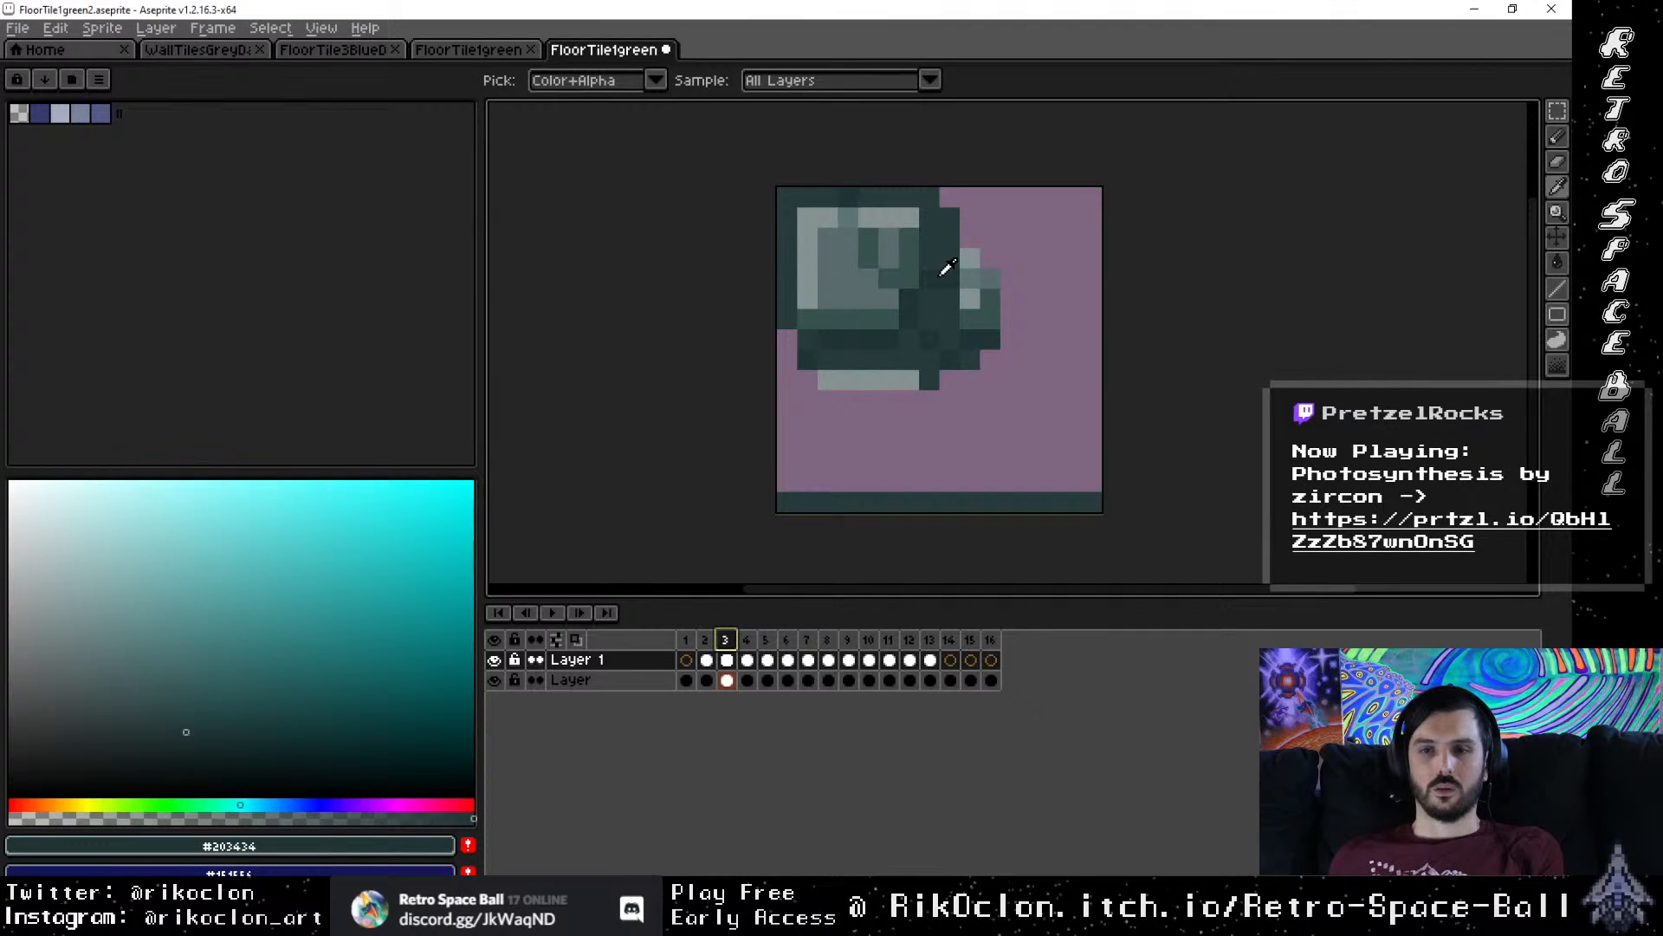
{"action": "left_click", "coordinate": [857, 211]}
{"action": "left_click", "coordinate": [707, 638]}
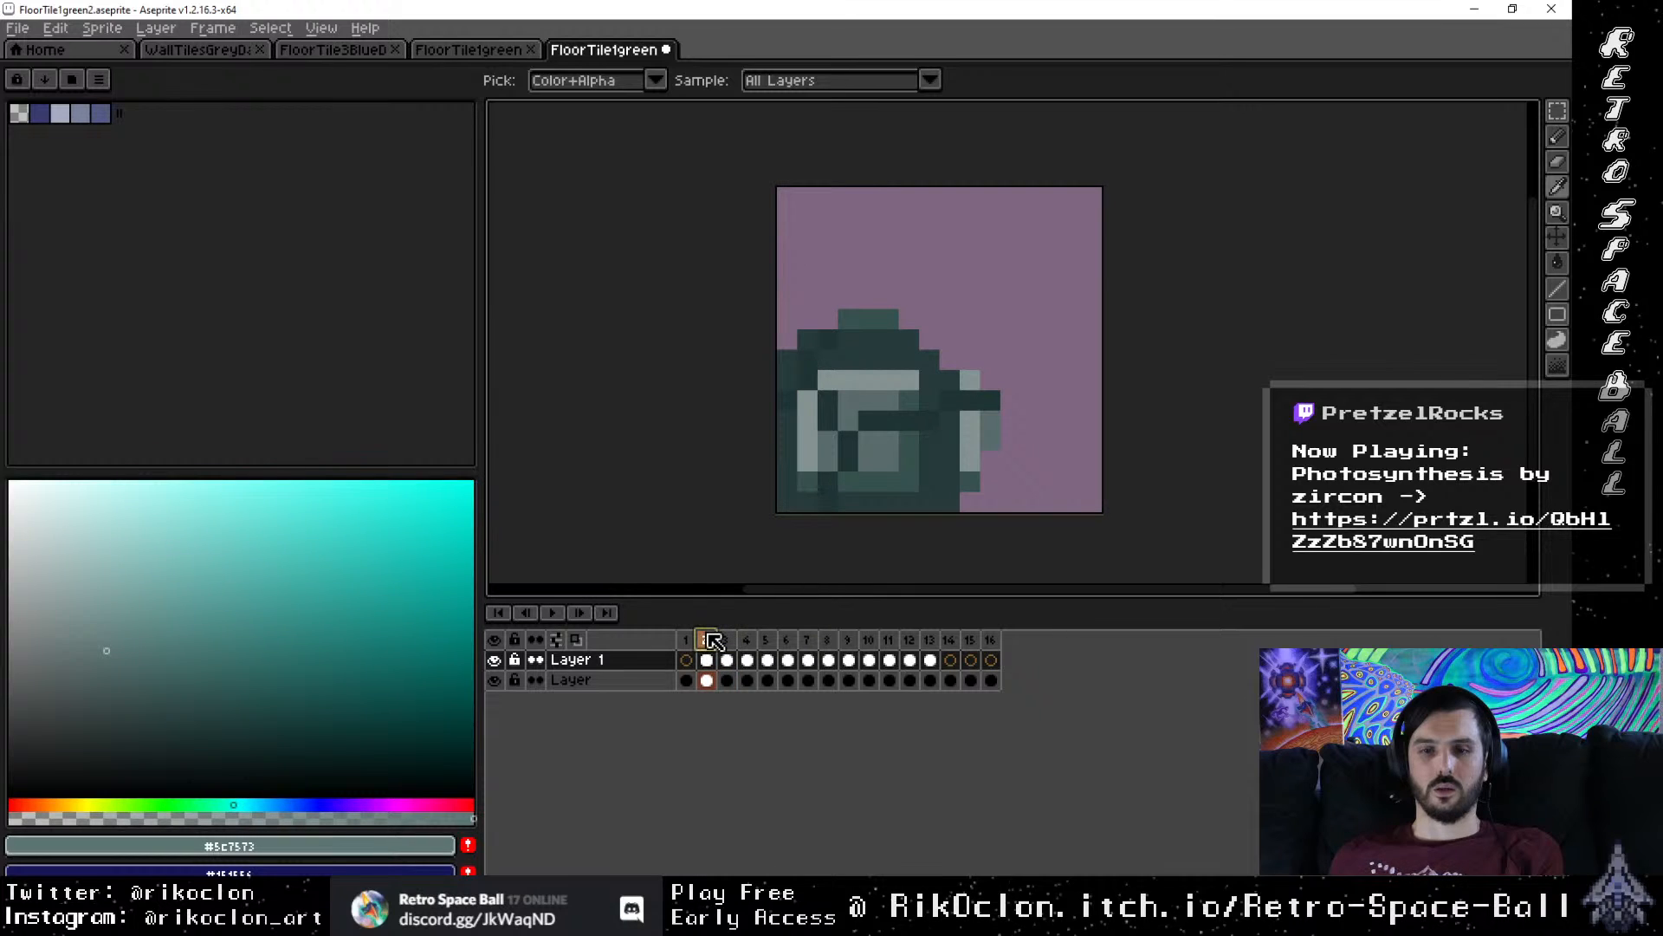
{"action": "key", "text": "b"}
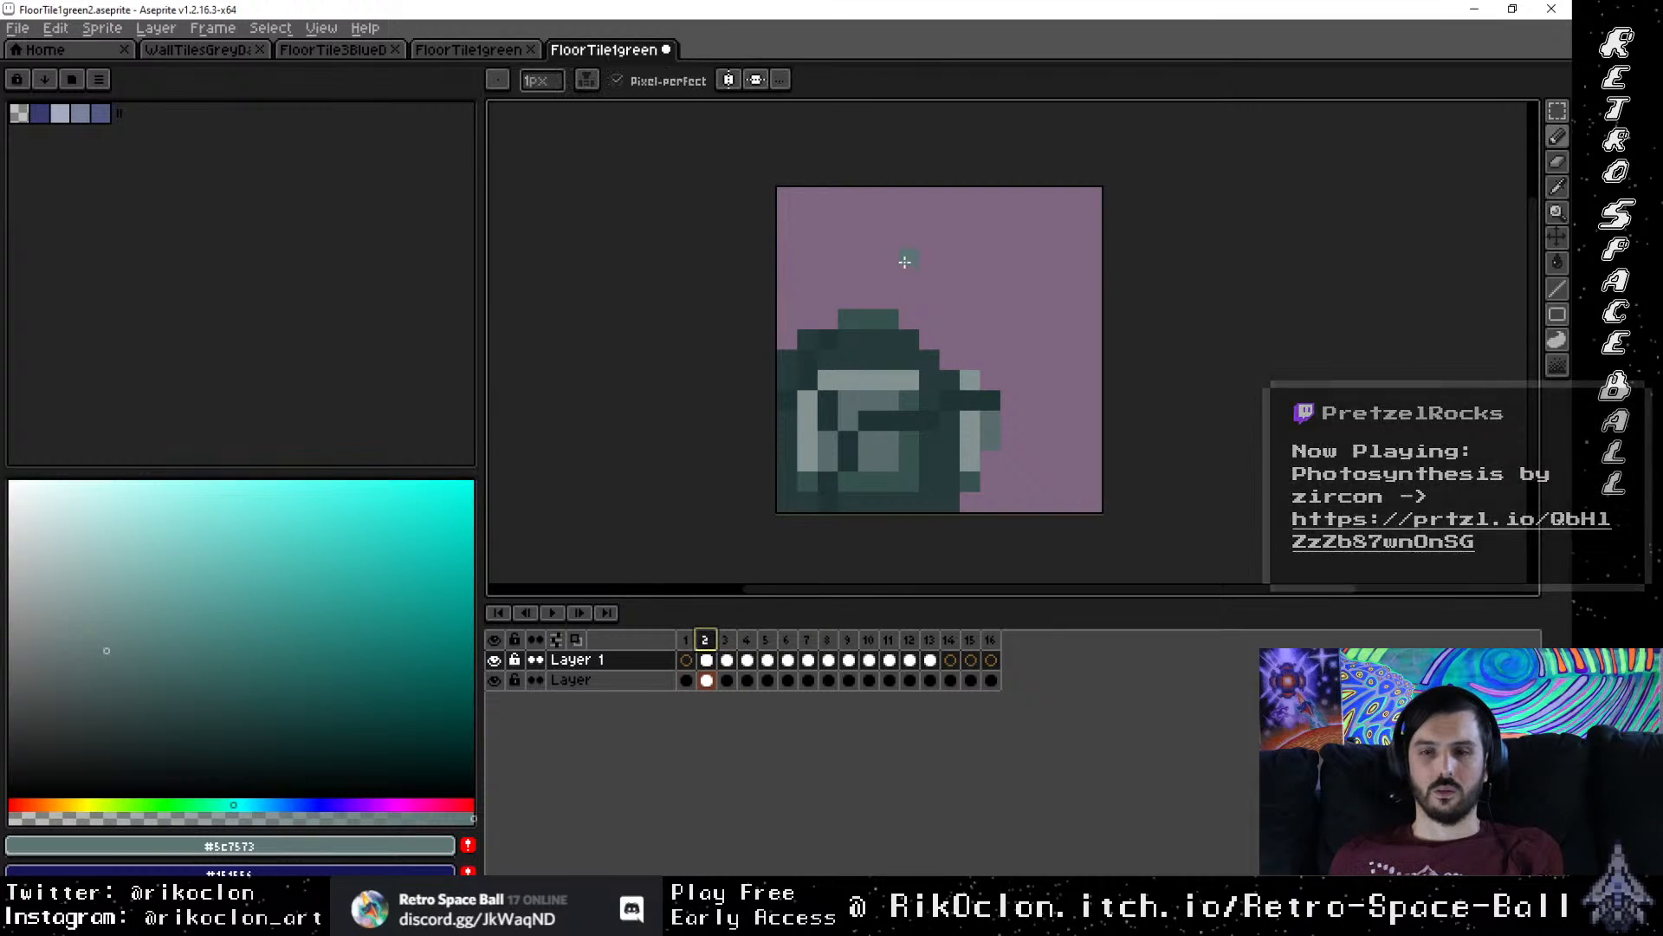
{"action": "left_click", "coordinate": [806, 379]}
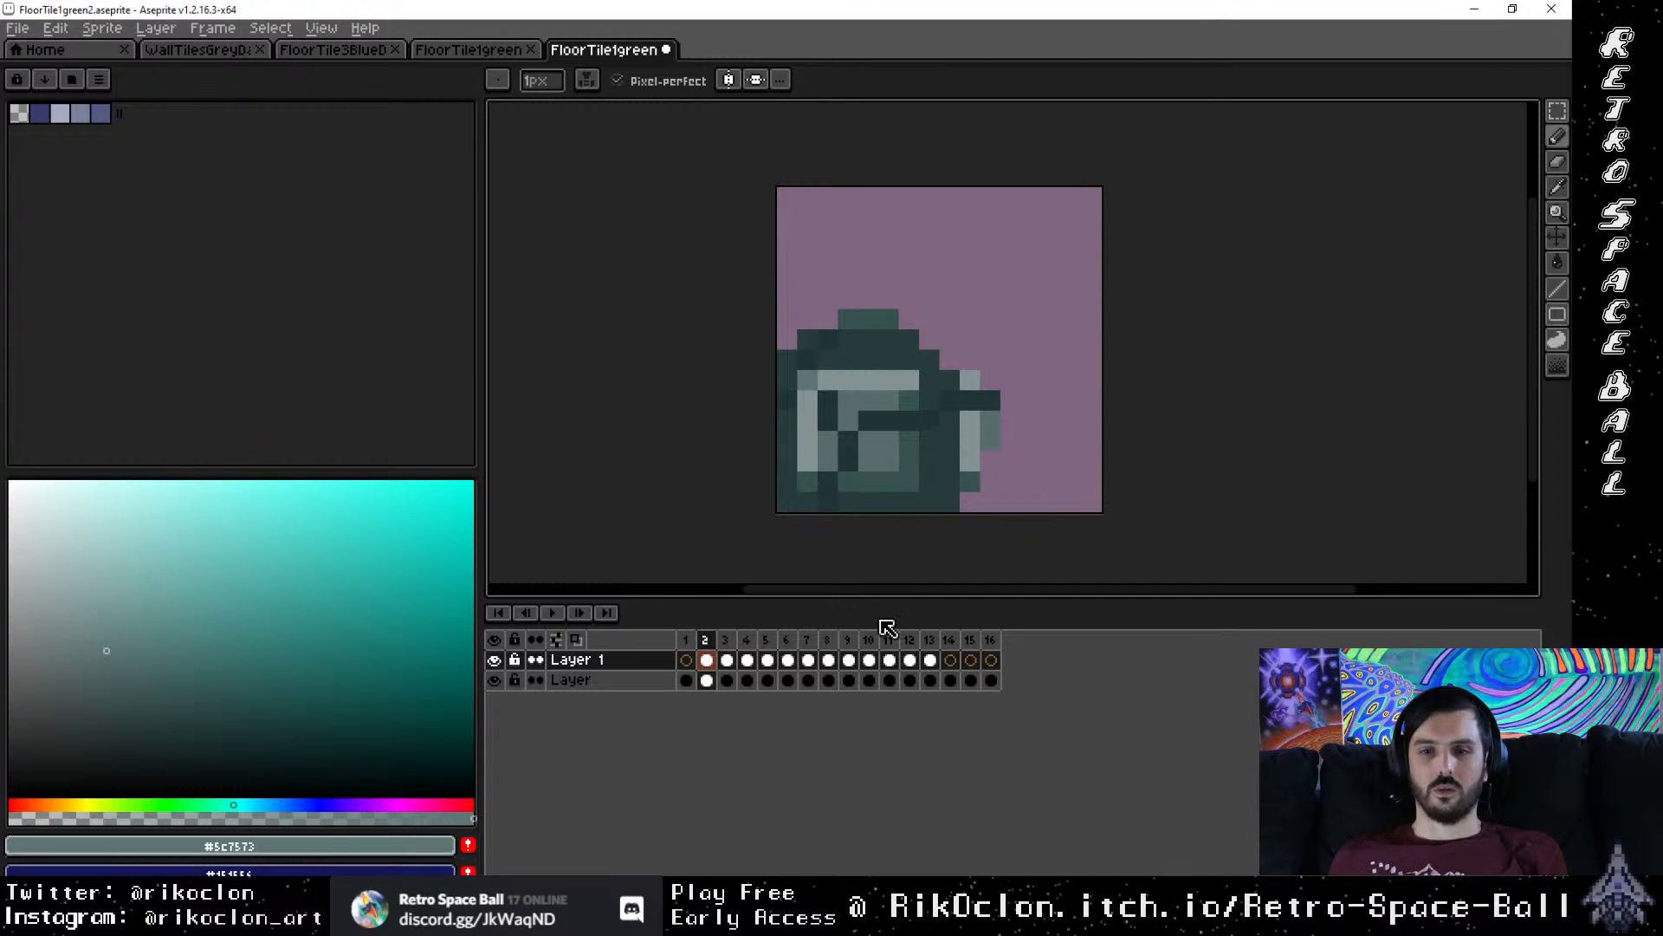
Step: Sample #37524e from frame 3 and recolour the dark crack pixels on the lower-left tile's face and the fragment's right tip in frame 2
{"action": "left_click", "coordinate": [727, 660]}
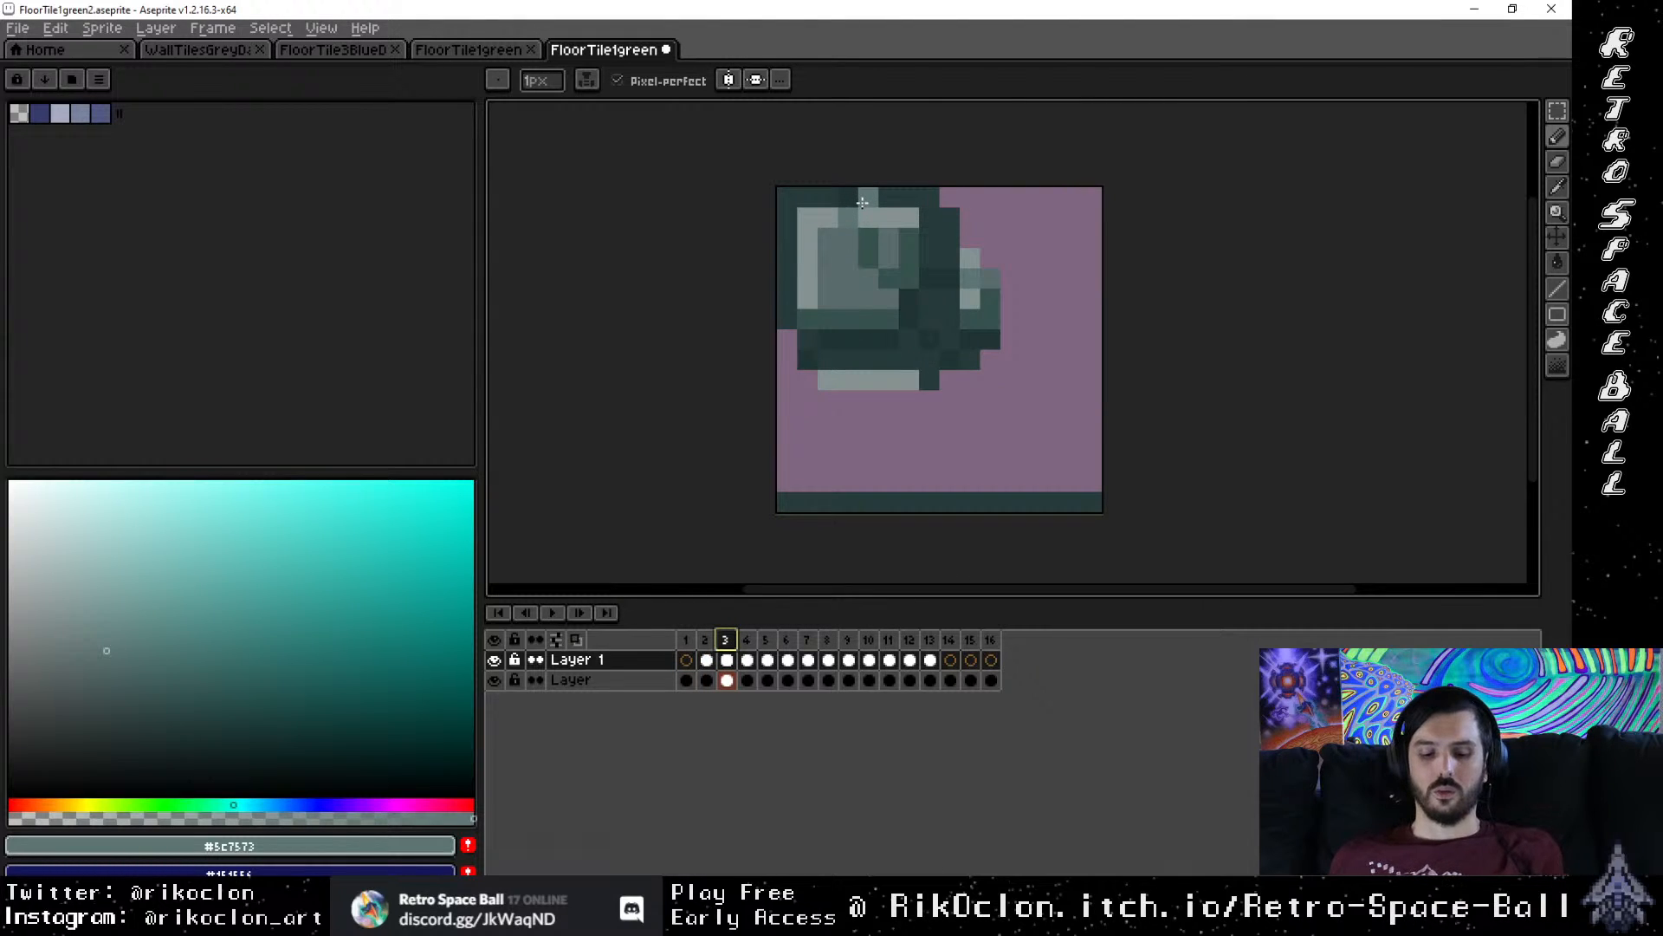
{"action": "key", "text": "i"}
{"action": "left_click", "coordinate": [870, 239]}
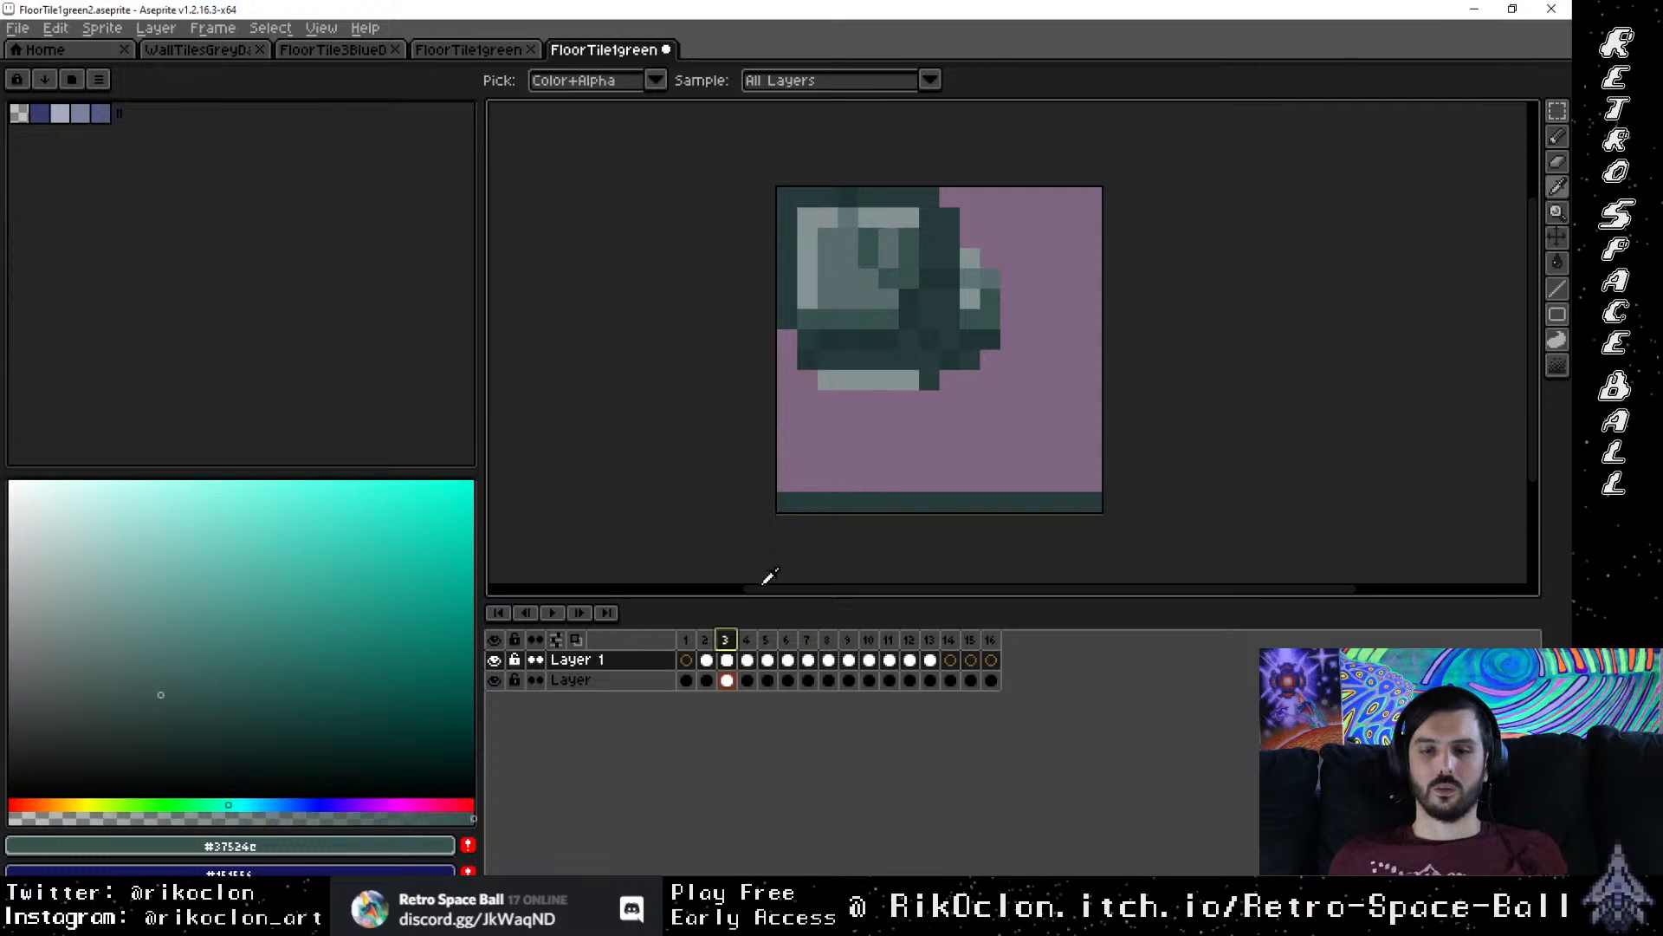
{"action": "left_click", "coordinate": [709, 651]}
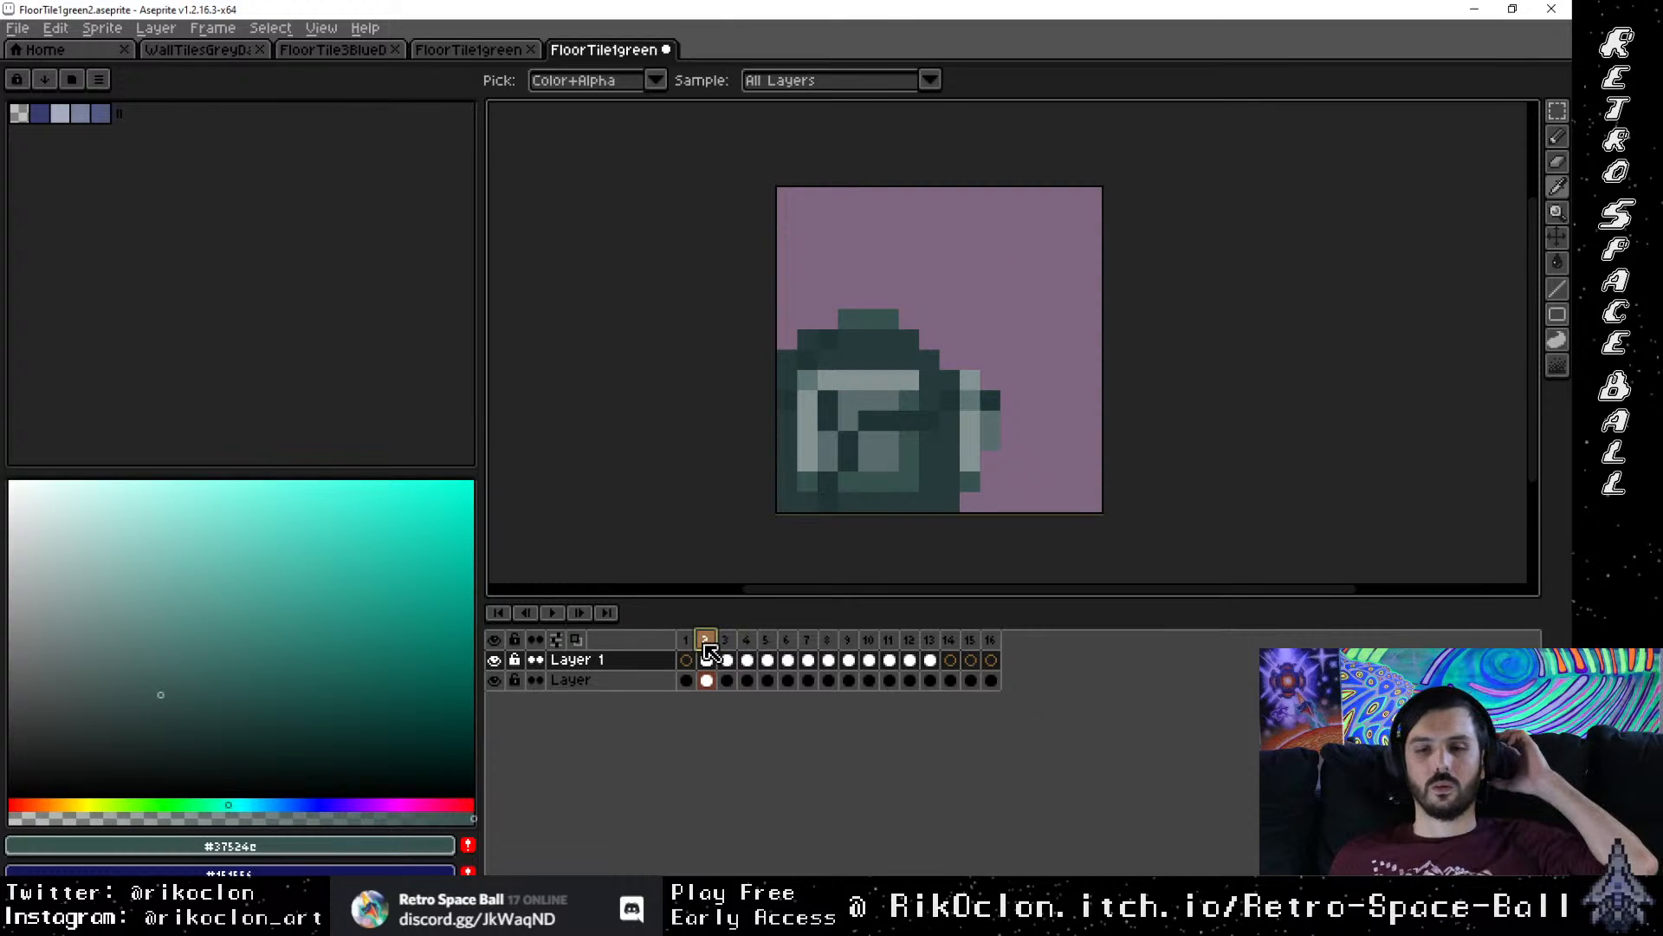
{"action": "key", "text": "b"}
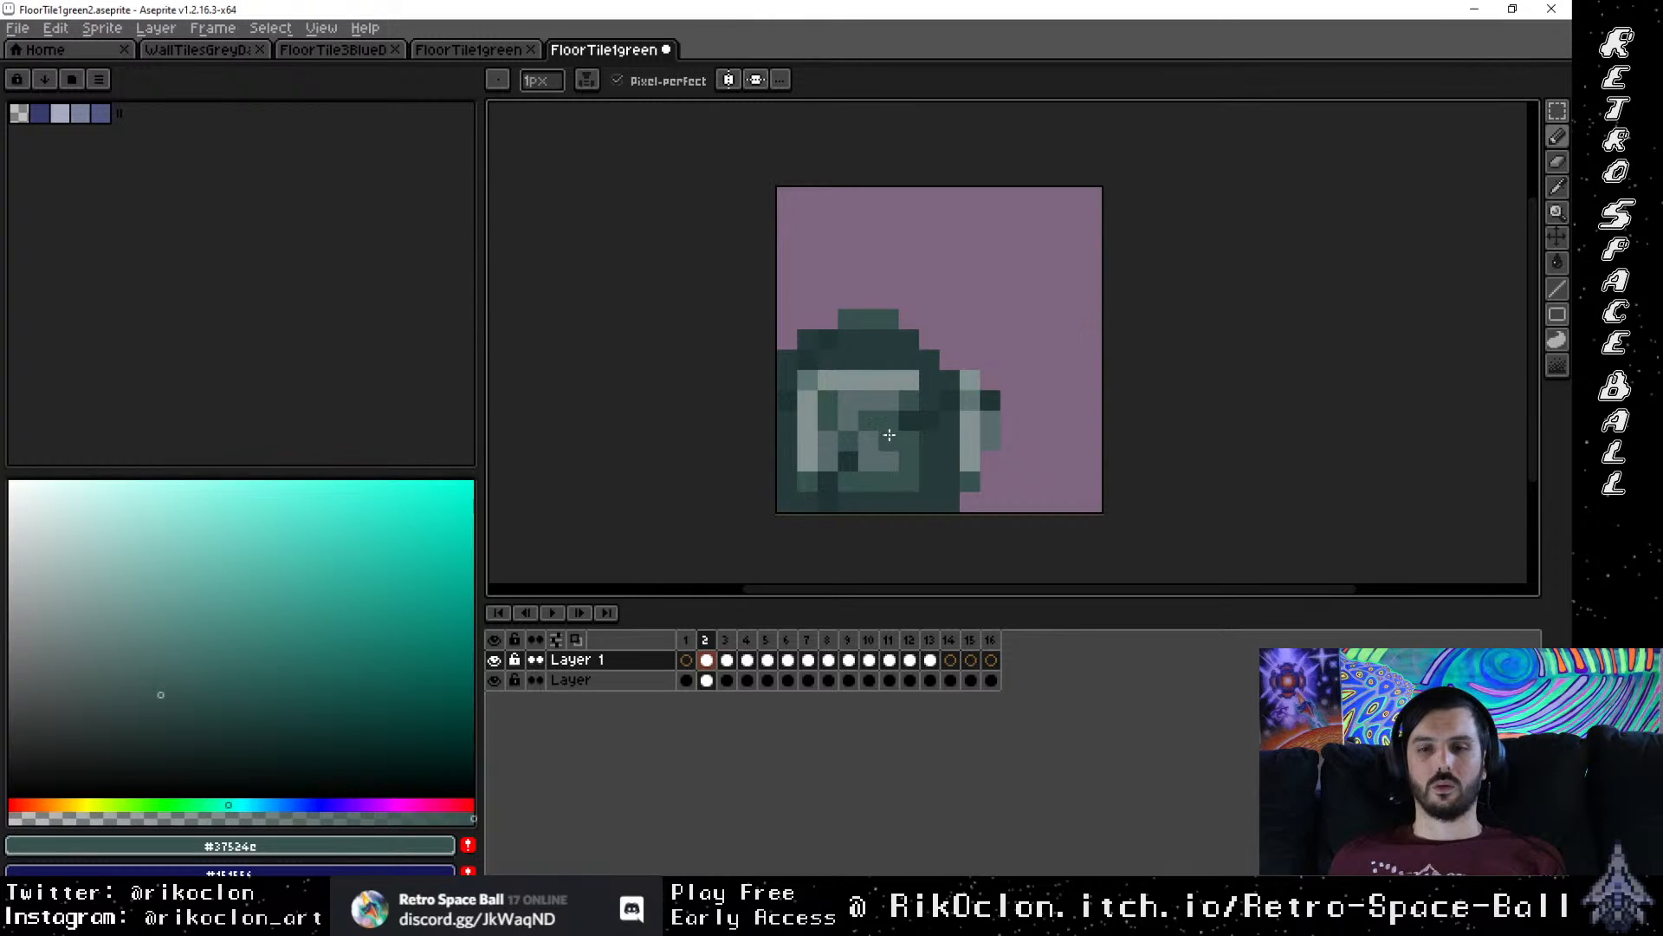
{"action": "left_click", "coordinate": [839, 463]}
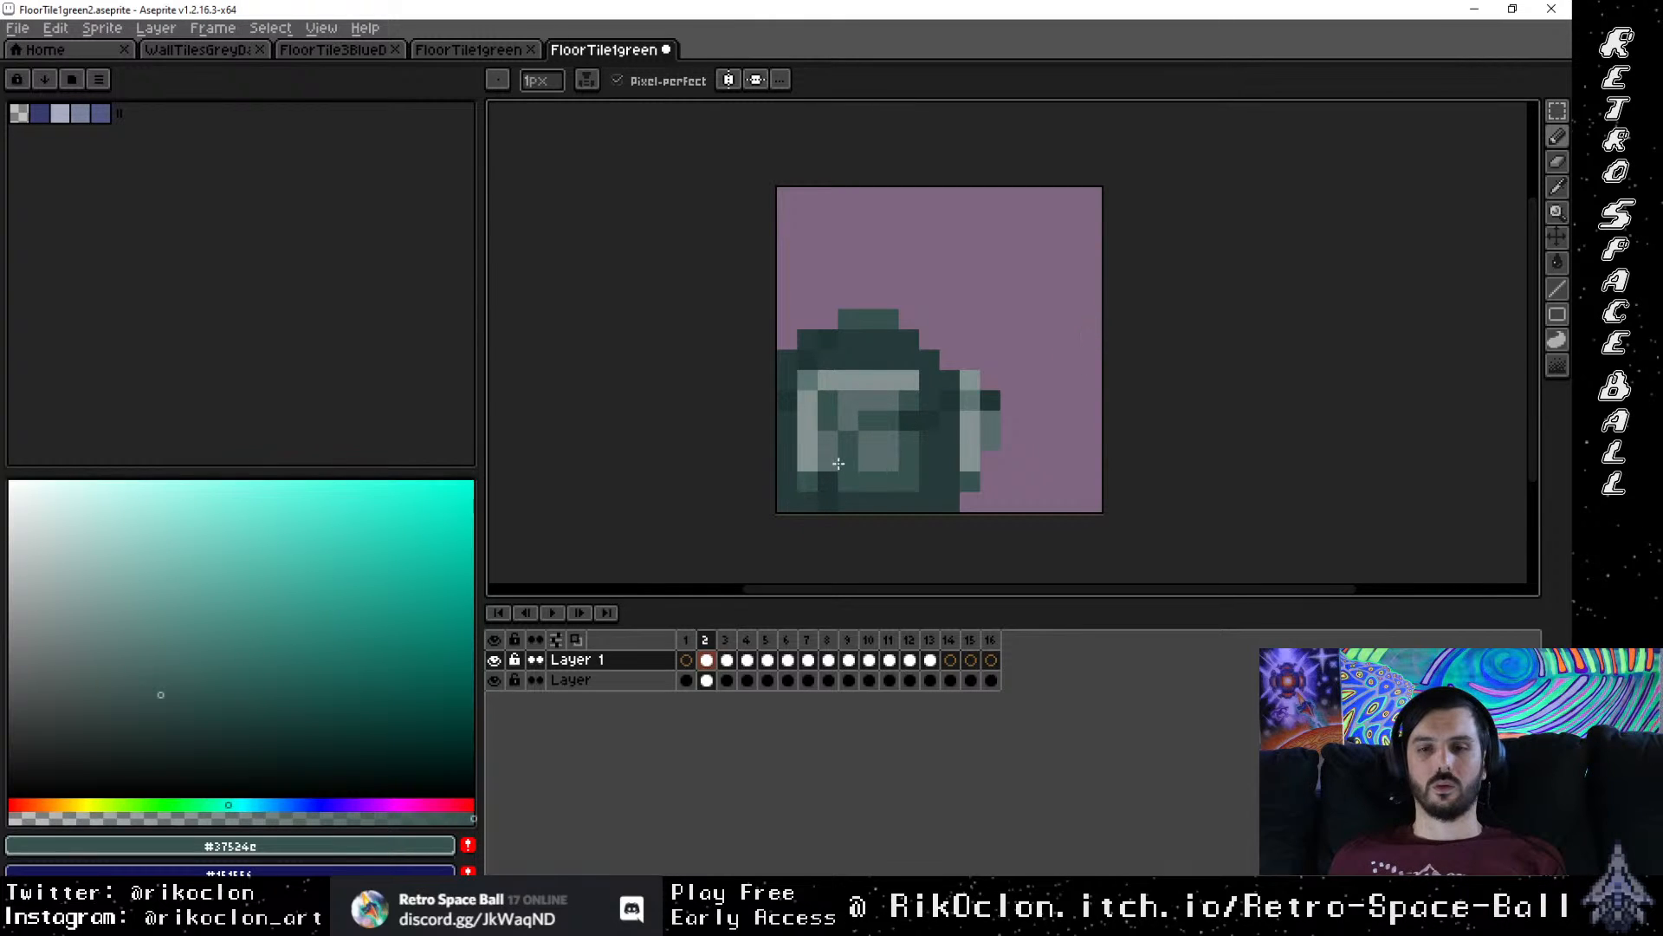
{"action": "left_click", "coordinate": [992, 401]}
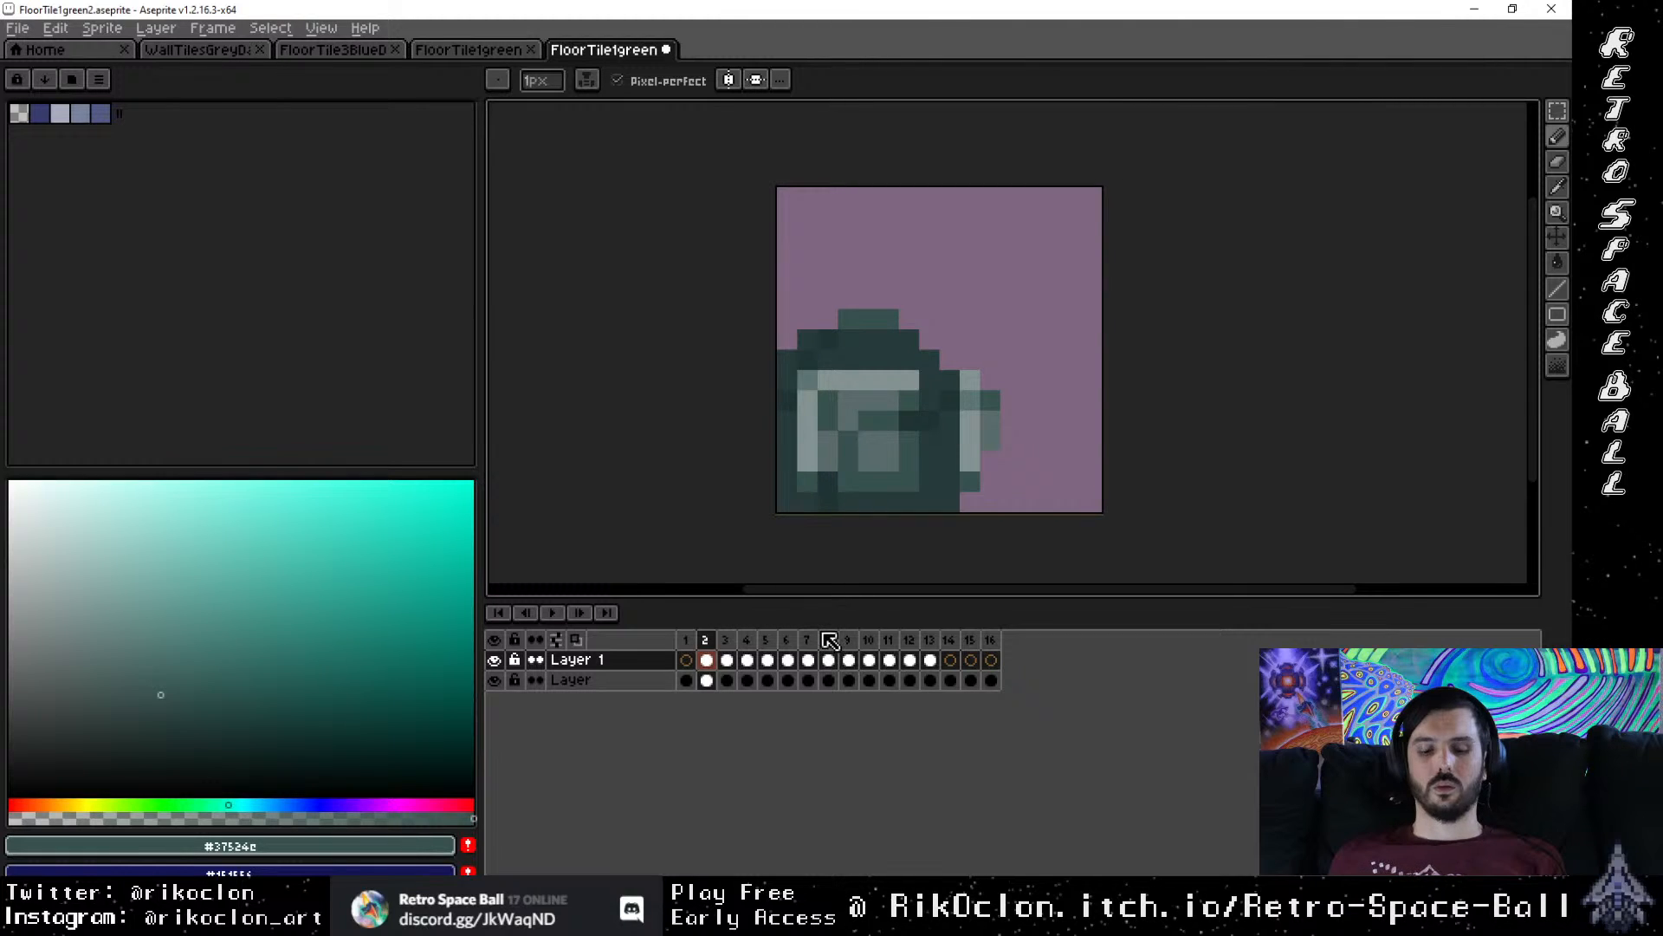
Step: Sample #243b3b and #37524e in frame 3 and recolour the dark pixels at the upper-left tile's lower-right corner
{"action": "key", "text": "i"}
{"action": "left_click", "coordinate": [726, 641]}
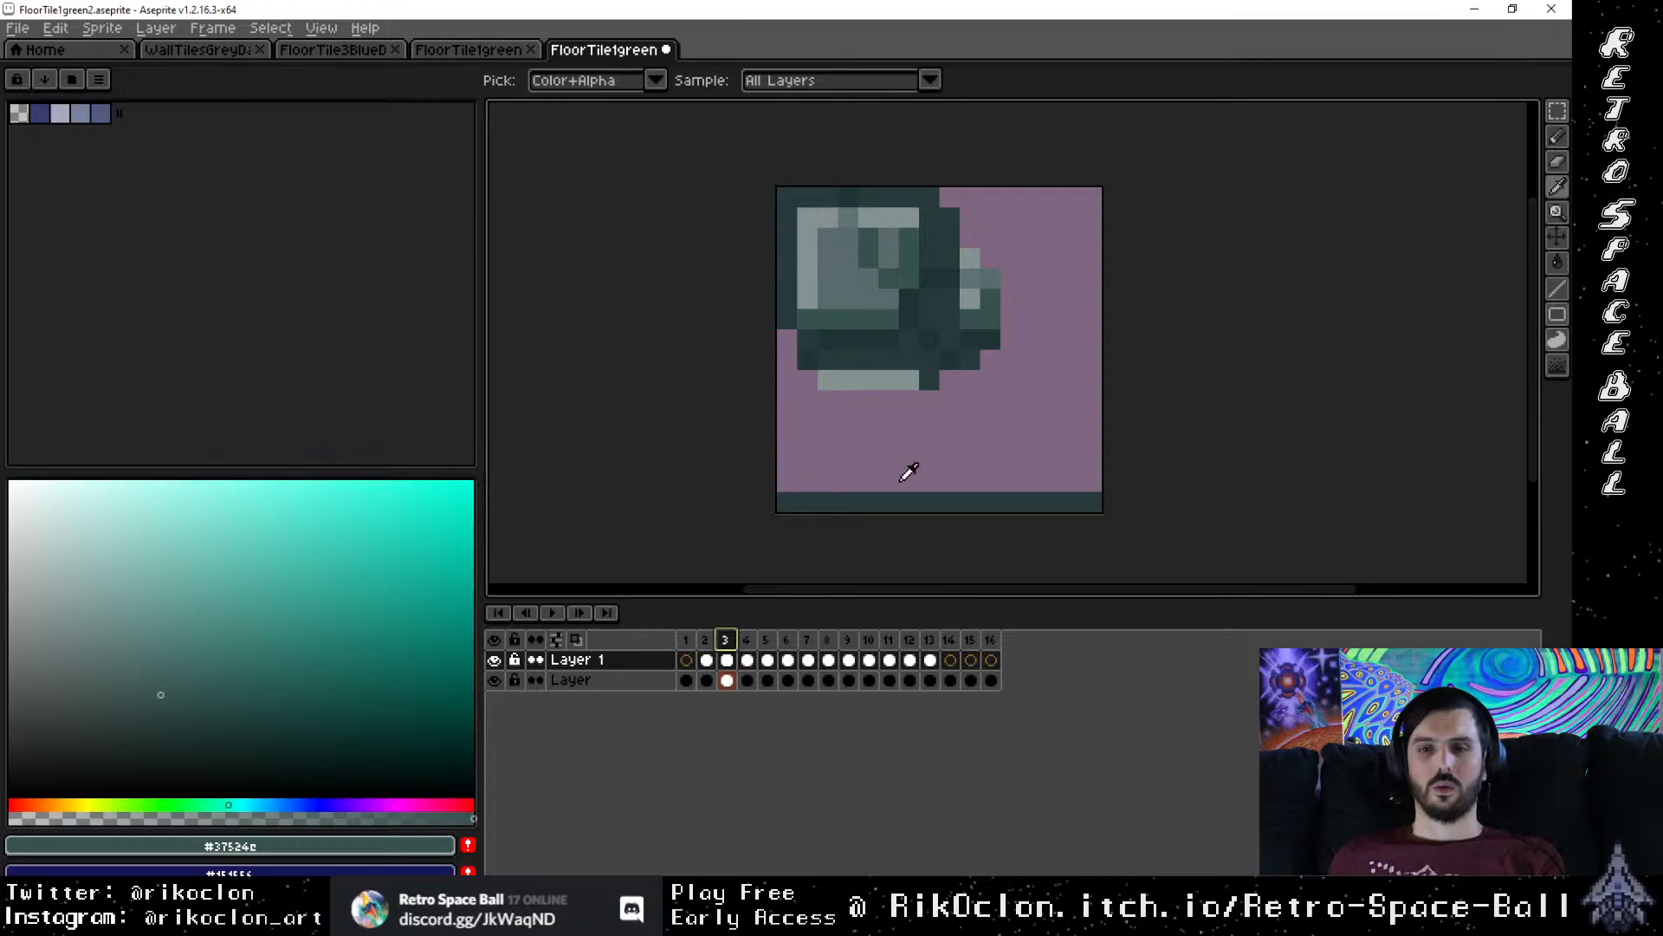
{"action": "left_click", "coordinate": [745, 640]}
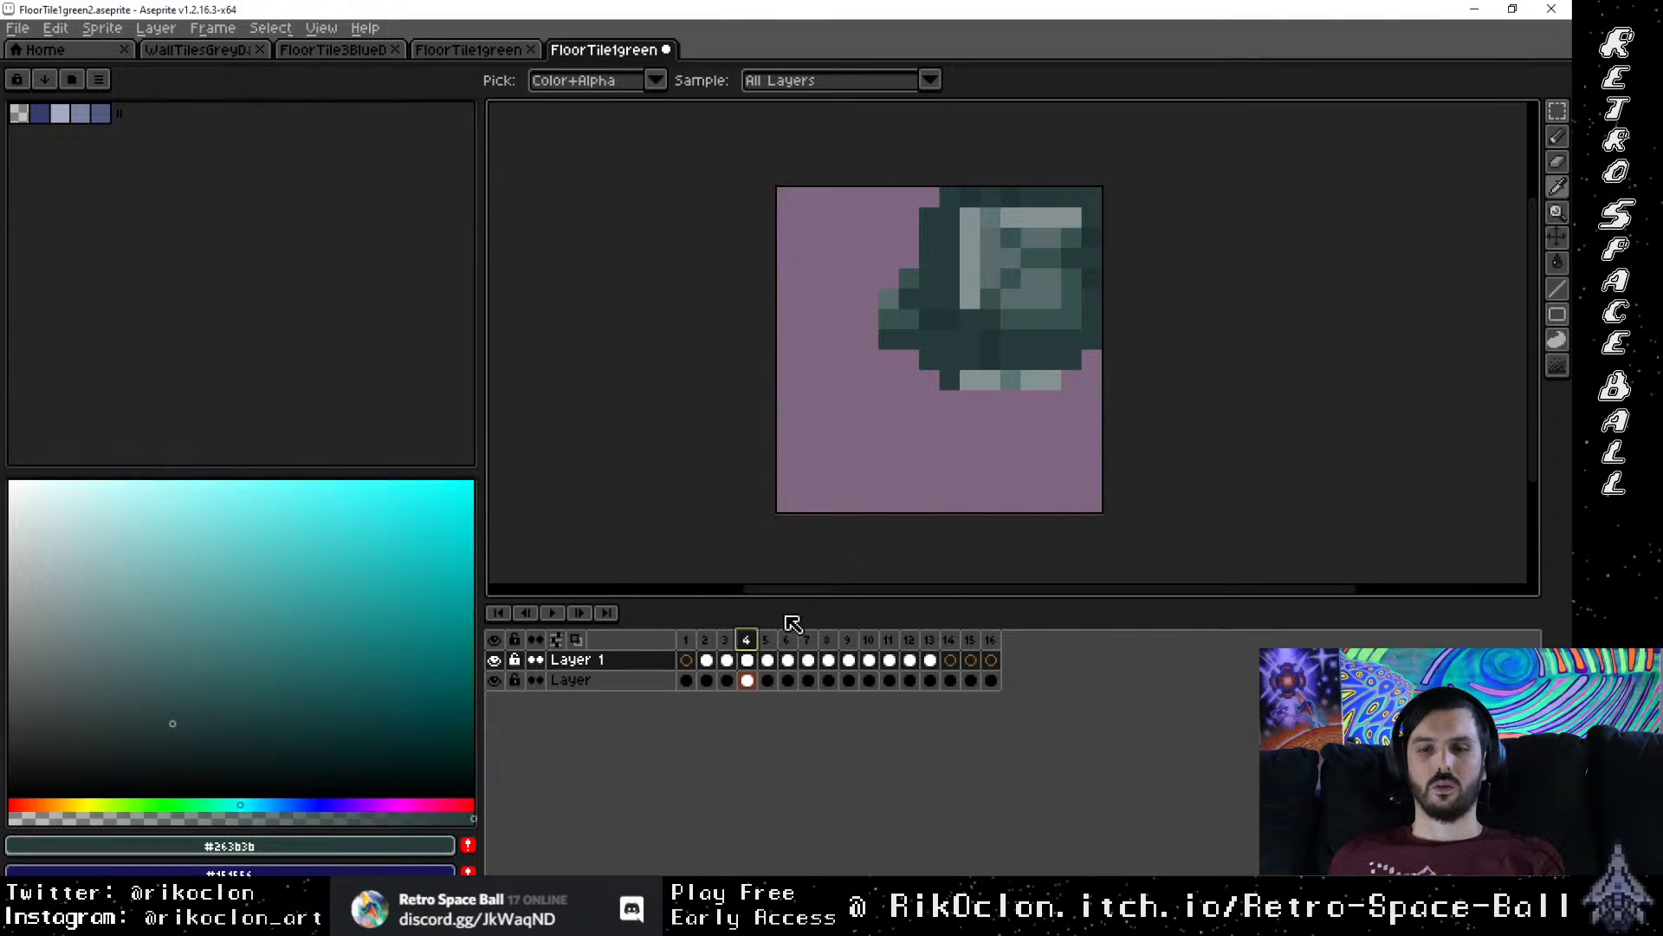
{"action": "left_click", "coordinate": [726, 638]}
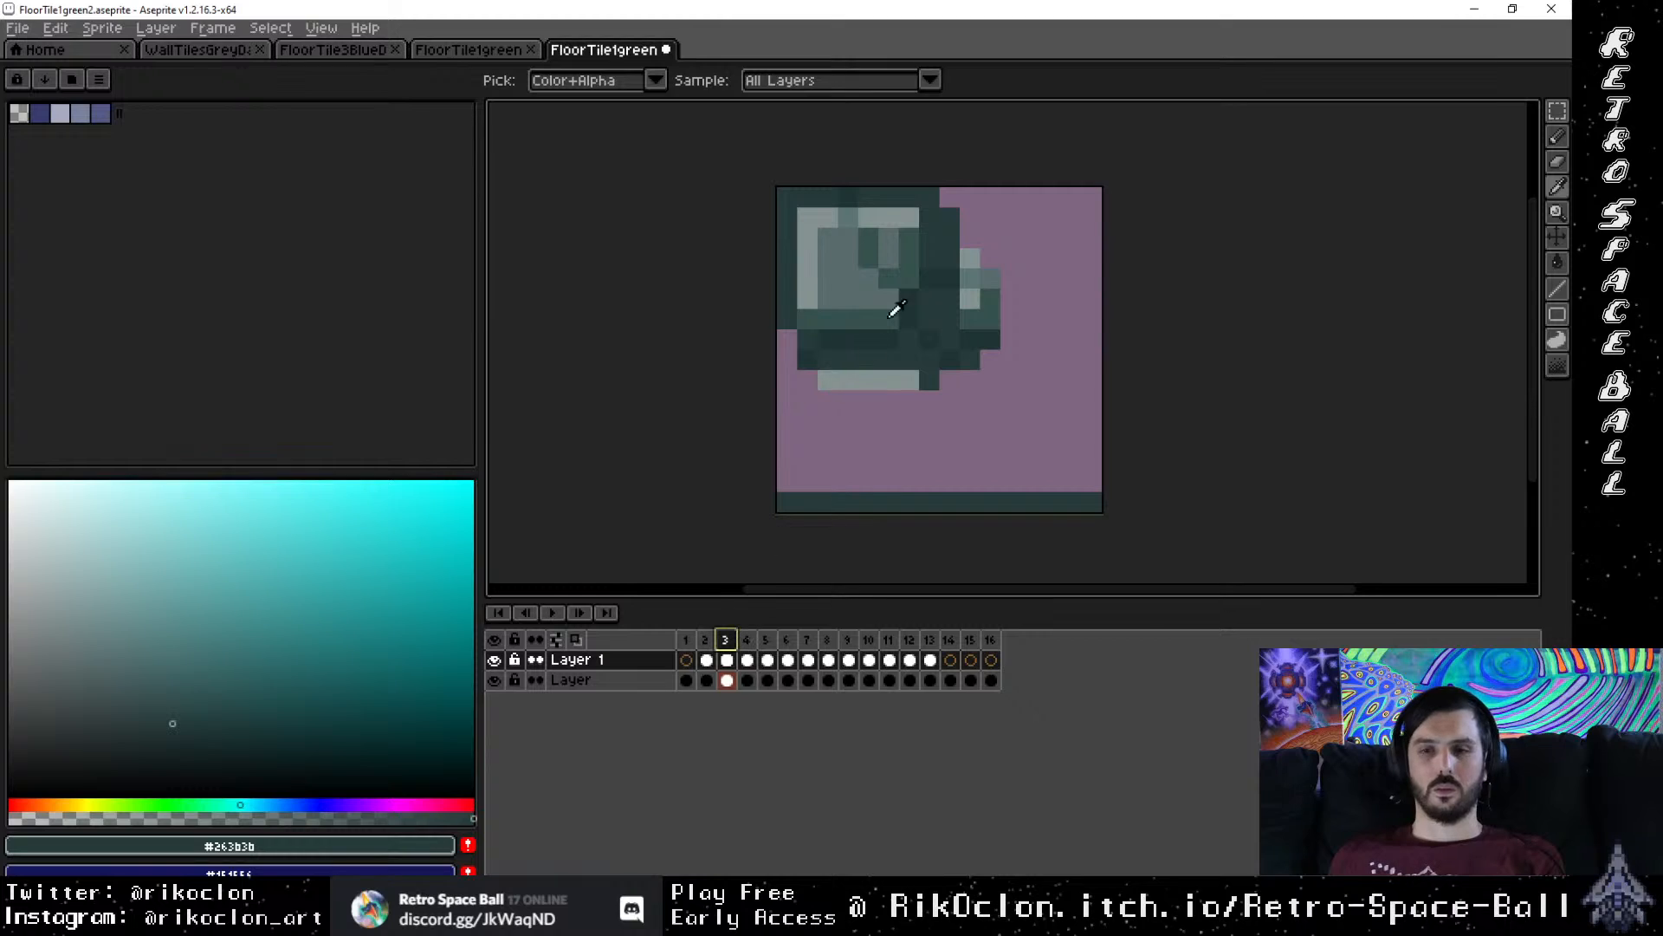
{"action": "key", "text": "b"}
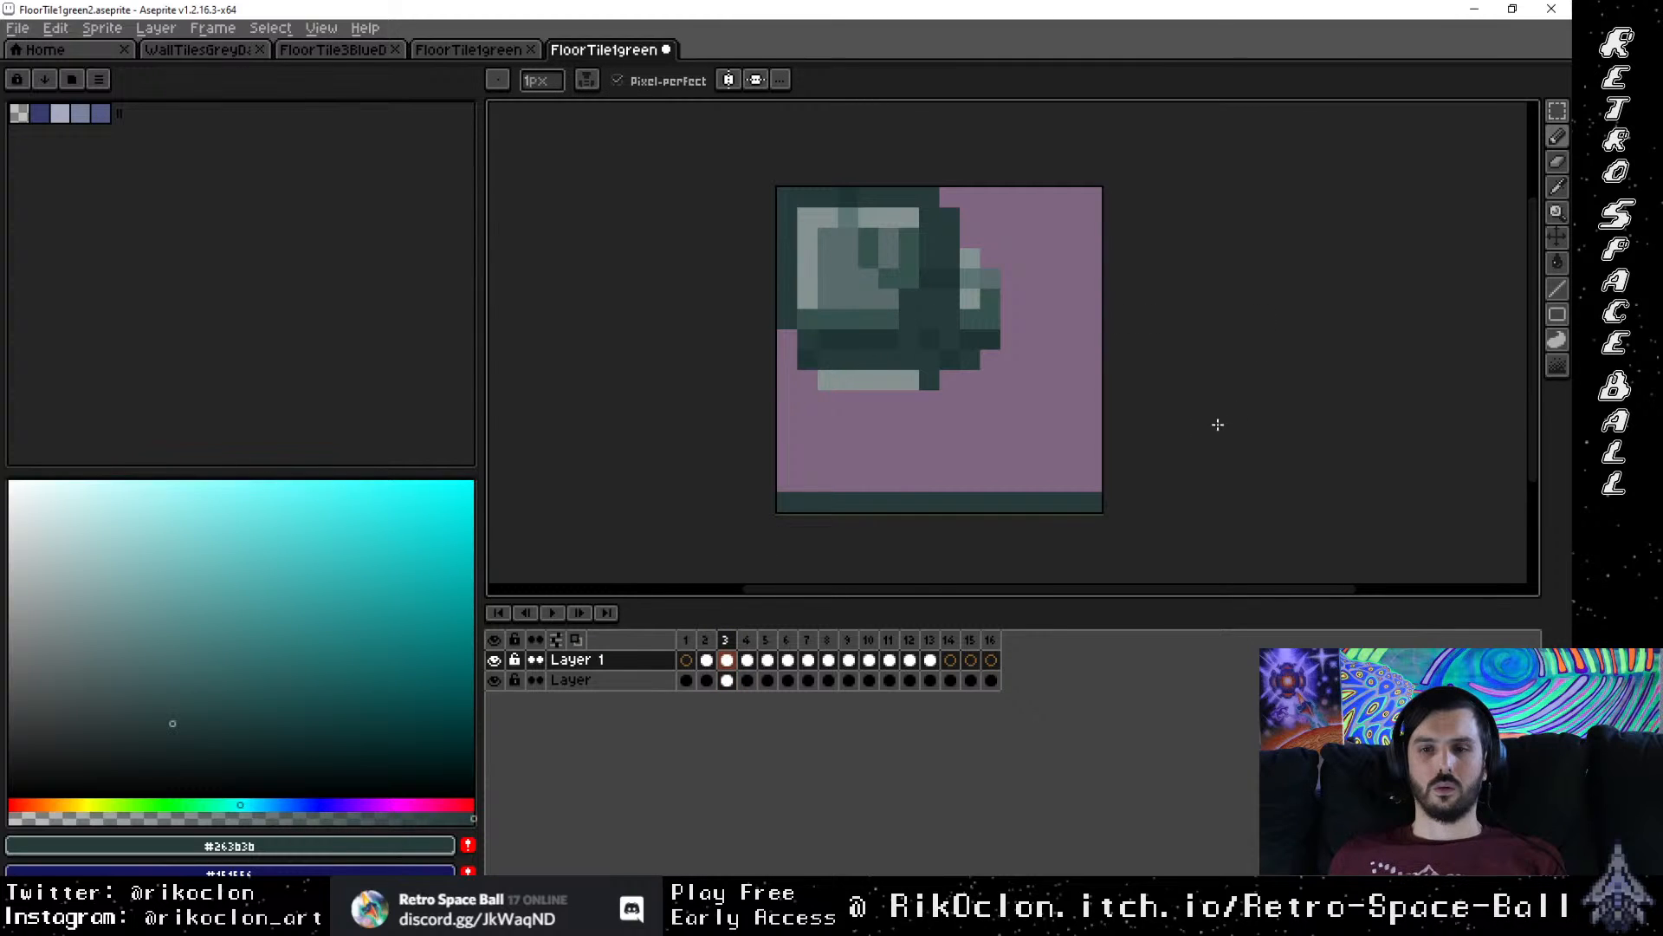
{"action": "left_click", "coordinate": [1005, 337]}
{"action": "key", "text": "i"}
{"action": "left_click", "coordinate": [914, 277]}
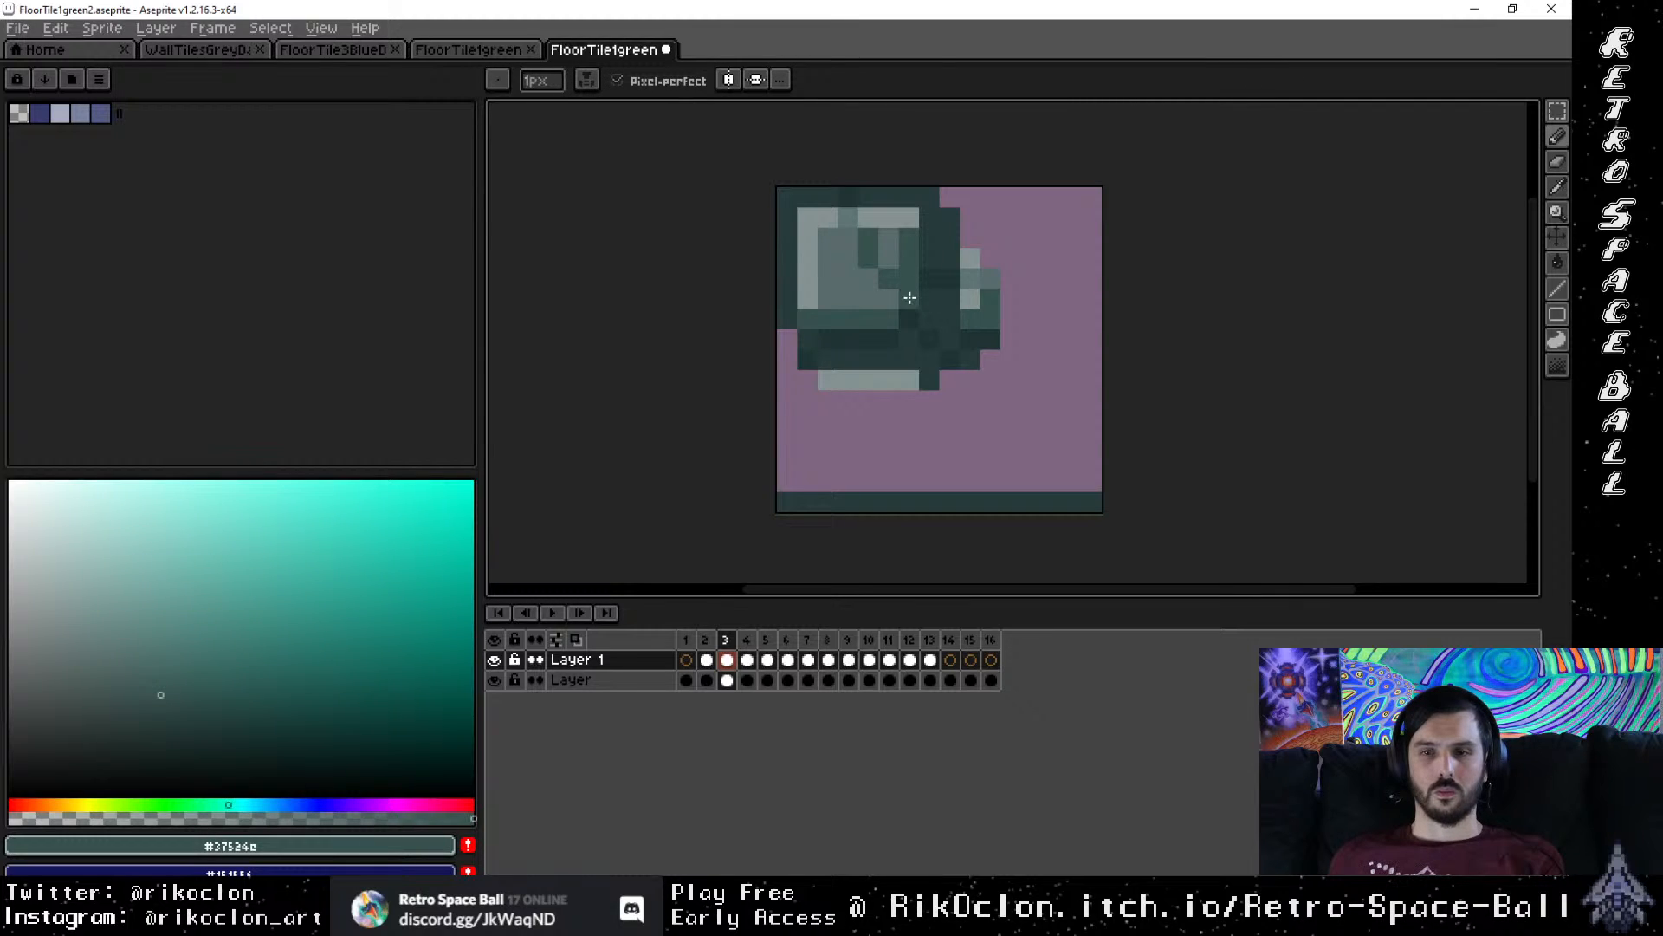
Step: Sample #5a6b6c and #37524e and reshape the crack across the upper-left tile's face in frame 3
{"action": "key", "text": "alt"}
{"action": "left_click", "coordinate": [891, 246], "text": "alt"}
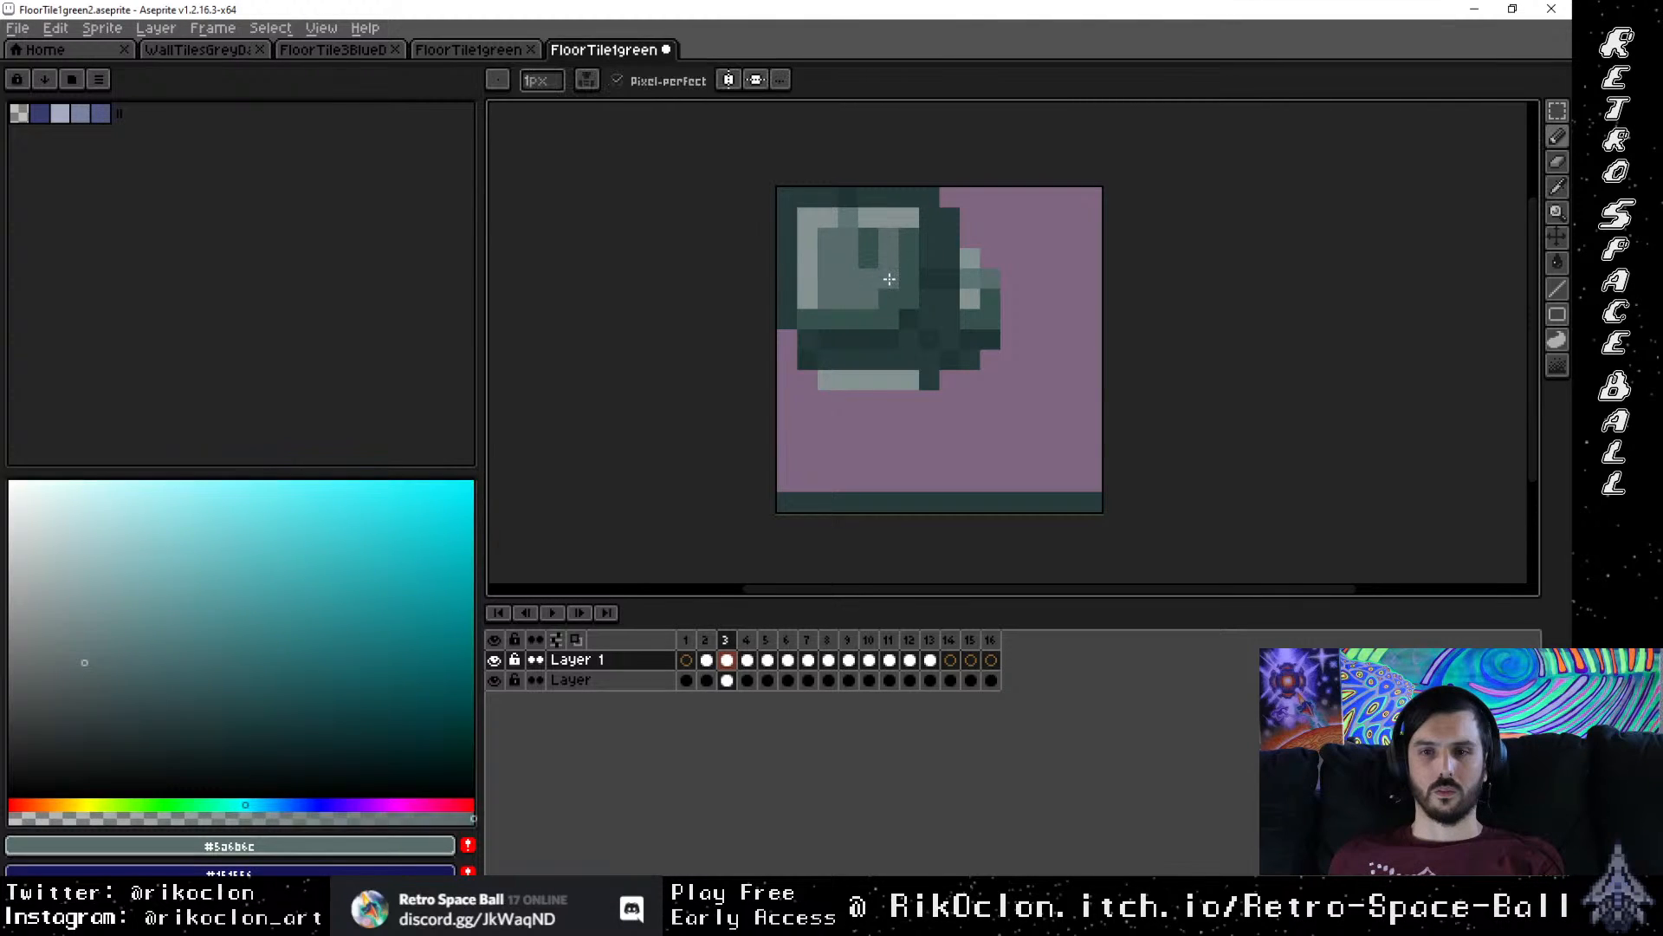
{"action": "left_click", "coordinate": [887, 279], "text": "alt"}
{"action": "left_click", "coordinate": [869, 278]}
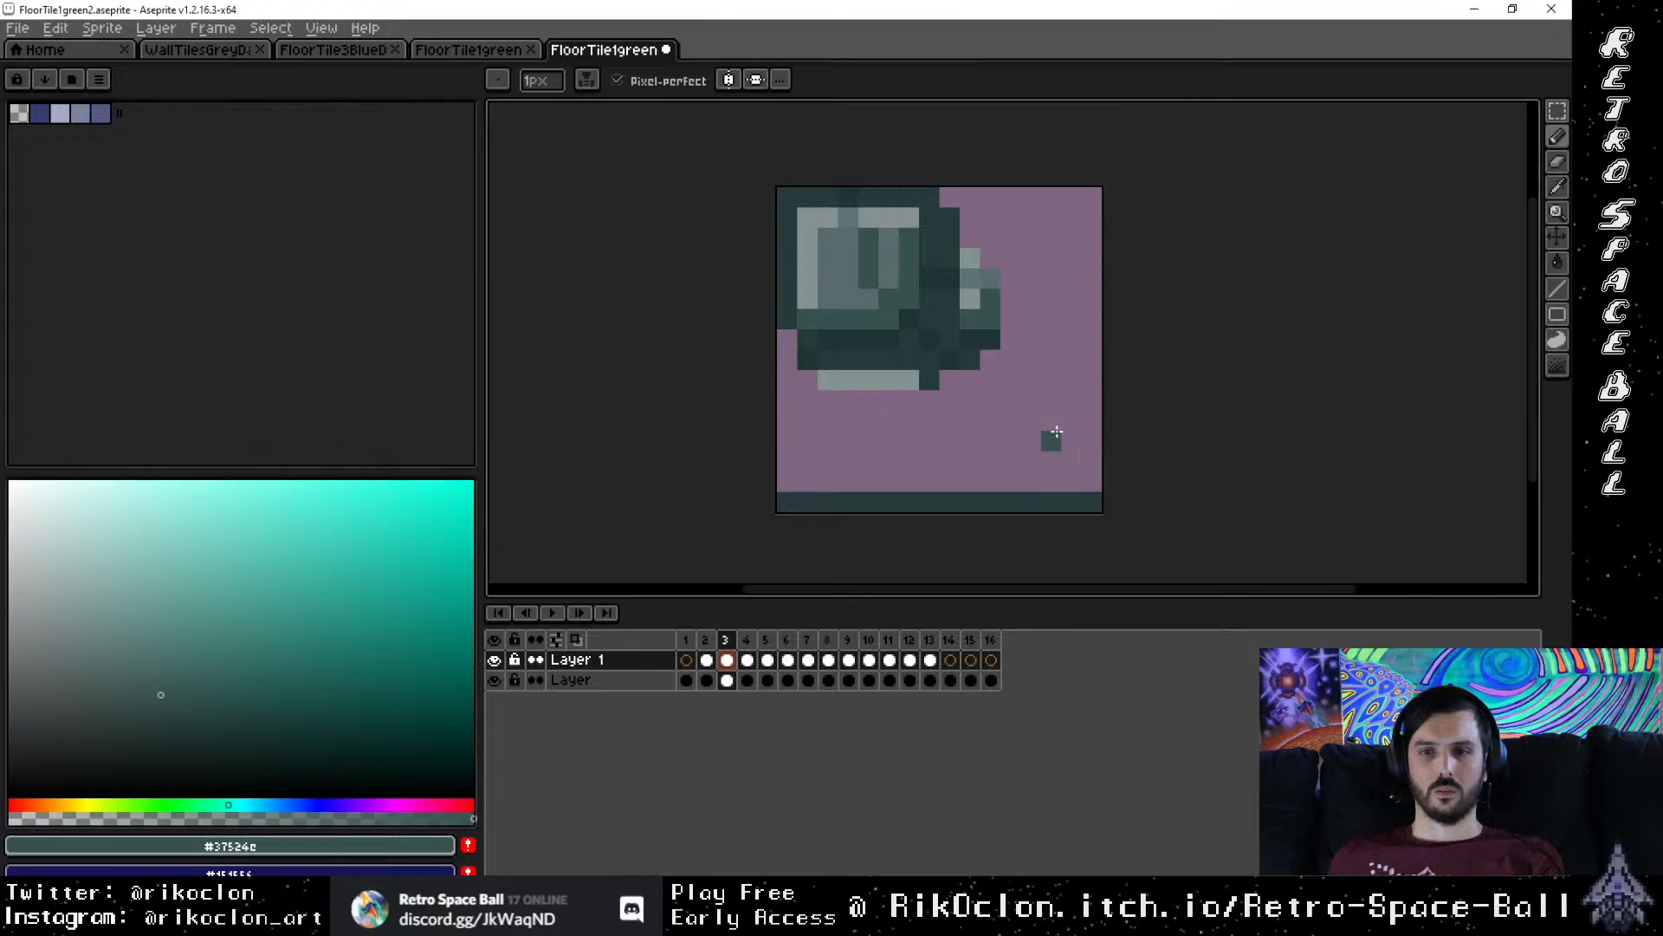
{"action": "left_click", "coordinate": [889, 233]}
Step: Sample #203434 and extend the dark crack from the gap into the right edge of the upper-left tile's face
{"action": "left_click", "coordinate": [924, 308], "text": "alt"}
{"action": "left_click", "coordinate": [910, 278]}
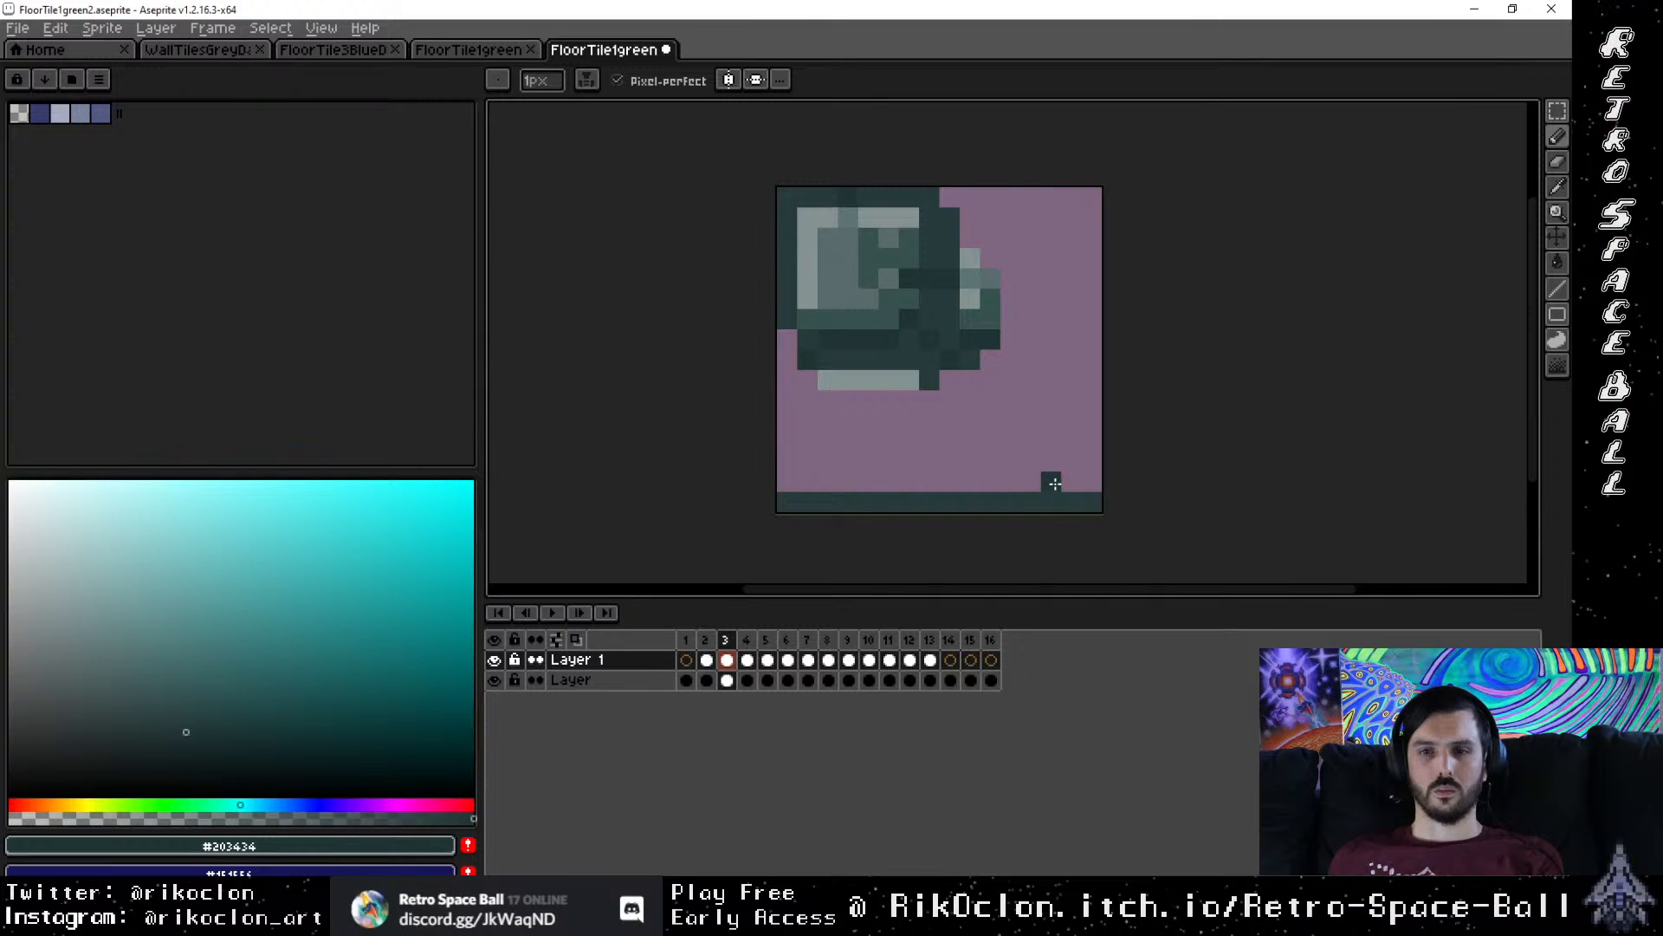
{"action": "scroll", "coordinate": [1052, 481], "scroll_direction": "down", "scroll_amount": 1}
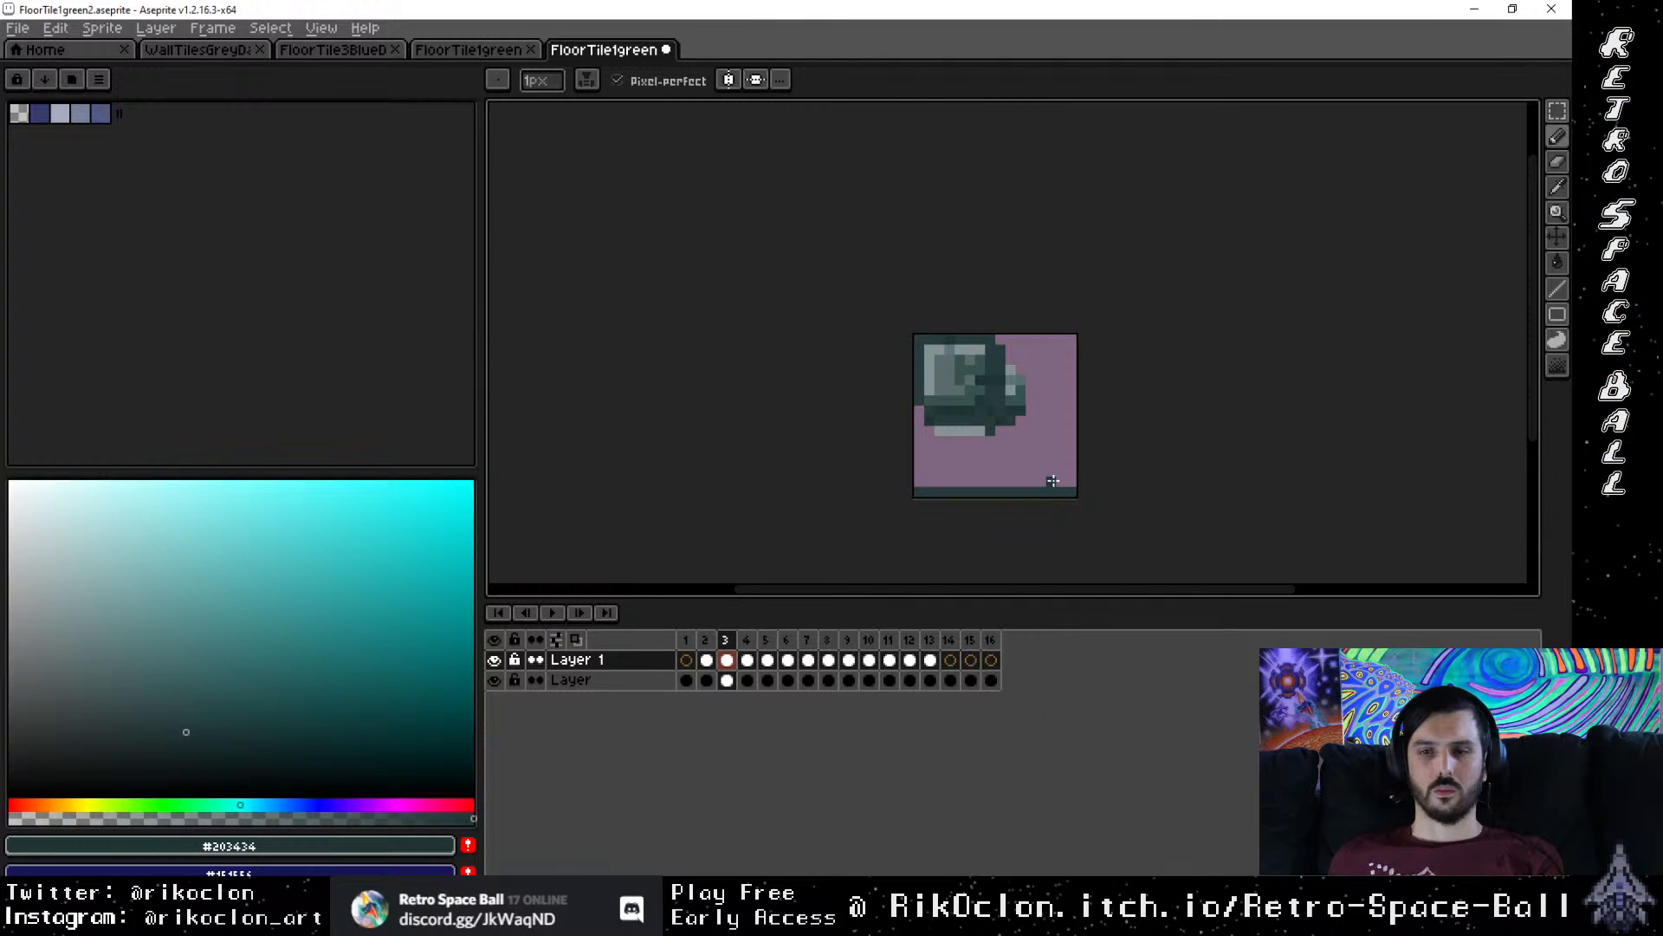
{"action": "scroll", "coordinate": [987, 425], "scroll_direction": "up", "scroll_amount": 1}
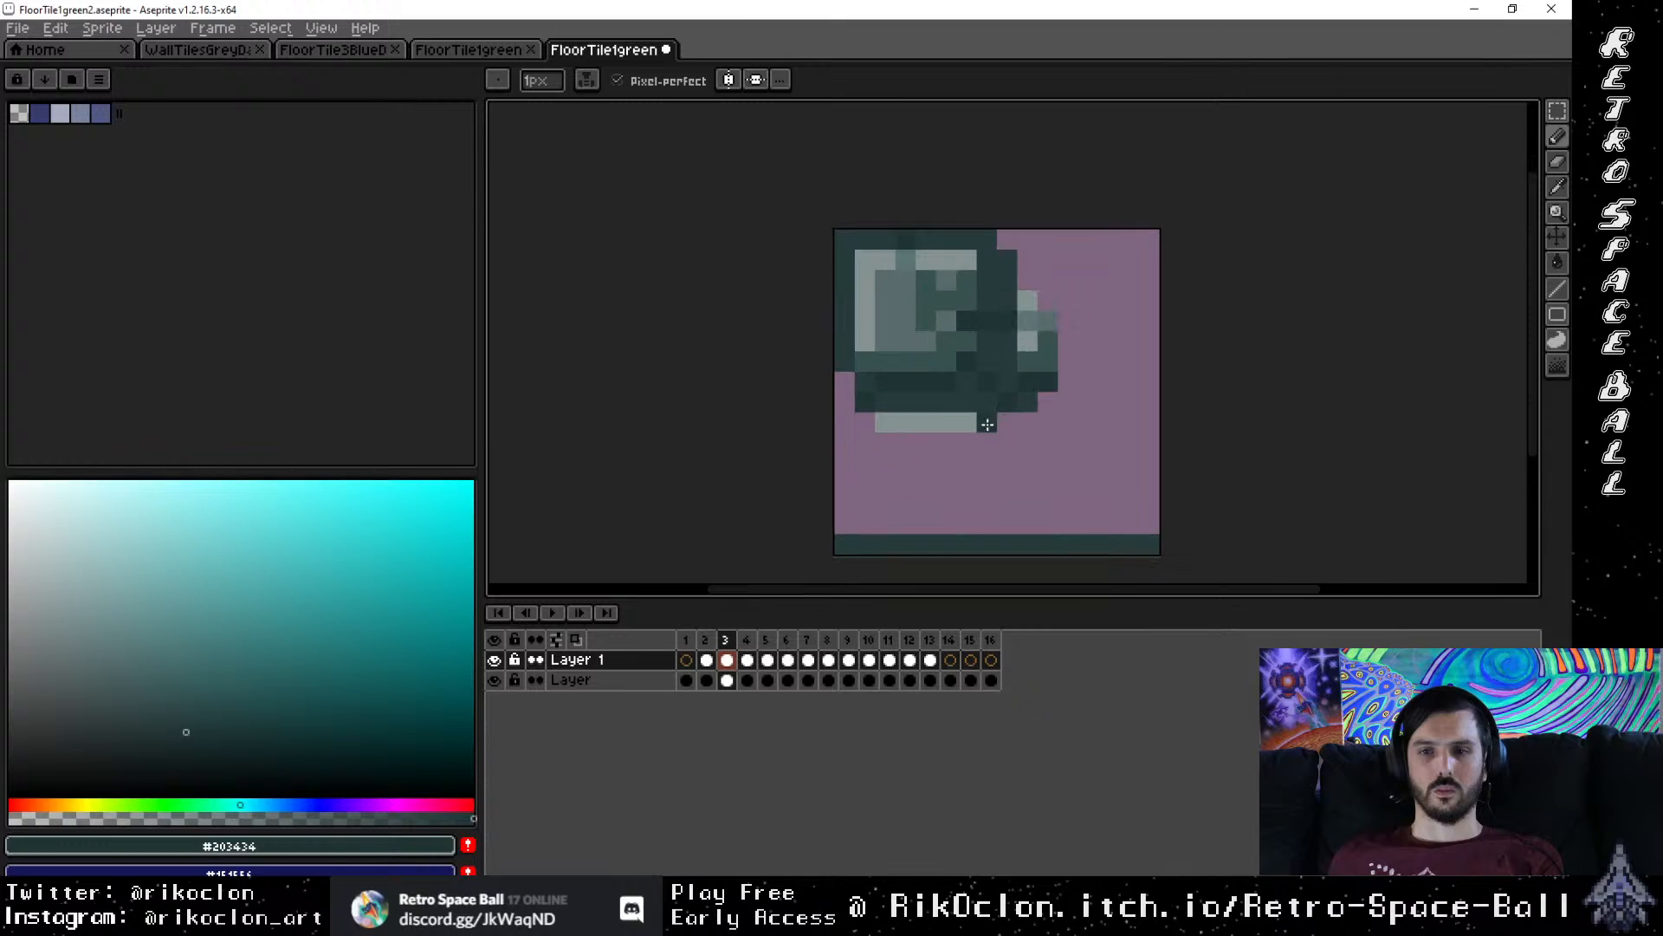
{"action": "left_click", "coordinate": [966, 286]}
{"action": "left_click", "coordinate": [965, 282]}
{"action": "scroll", "coordinate": [1001, 438], "scroll_direction": "up", "scroll_amount": 1}
Step: Examine the crack shading in frames 2, 4 and 5 and sample #203434 from frame 5's crack
{"action": "key", "text": "alt"}
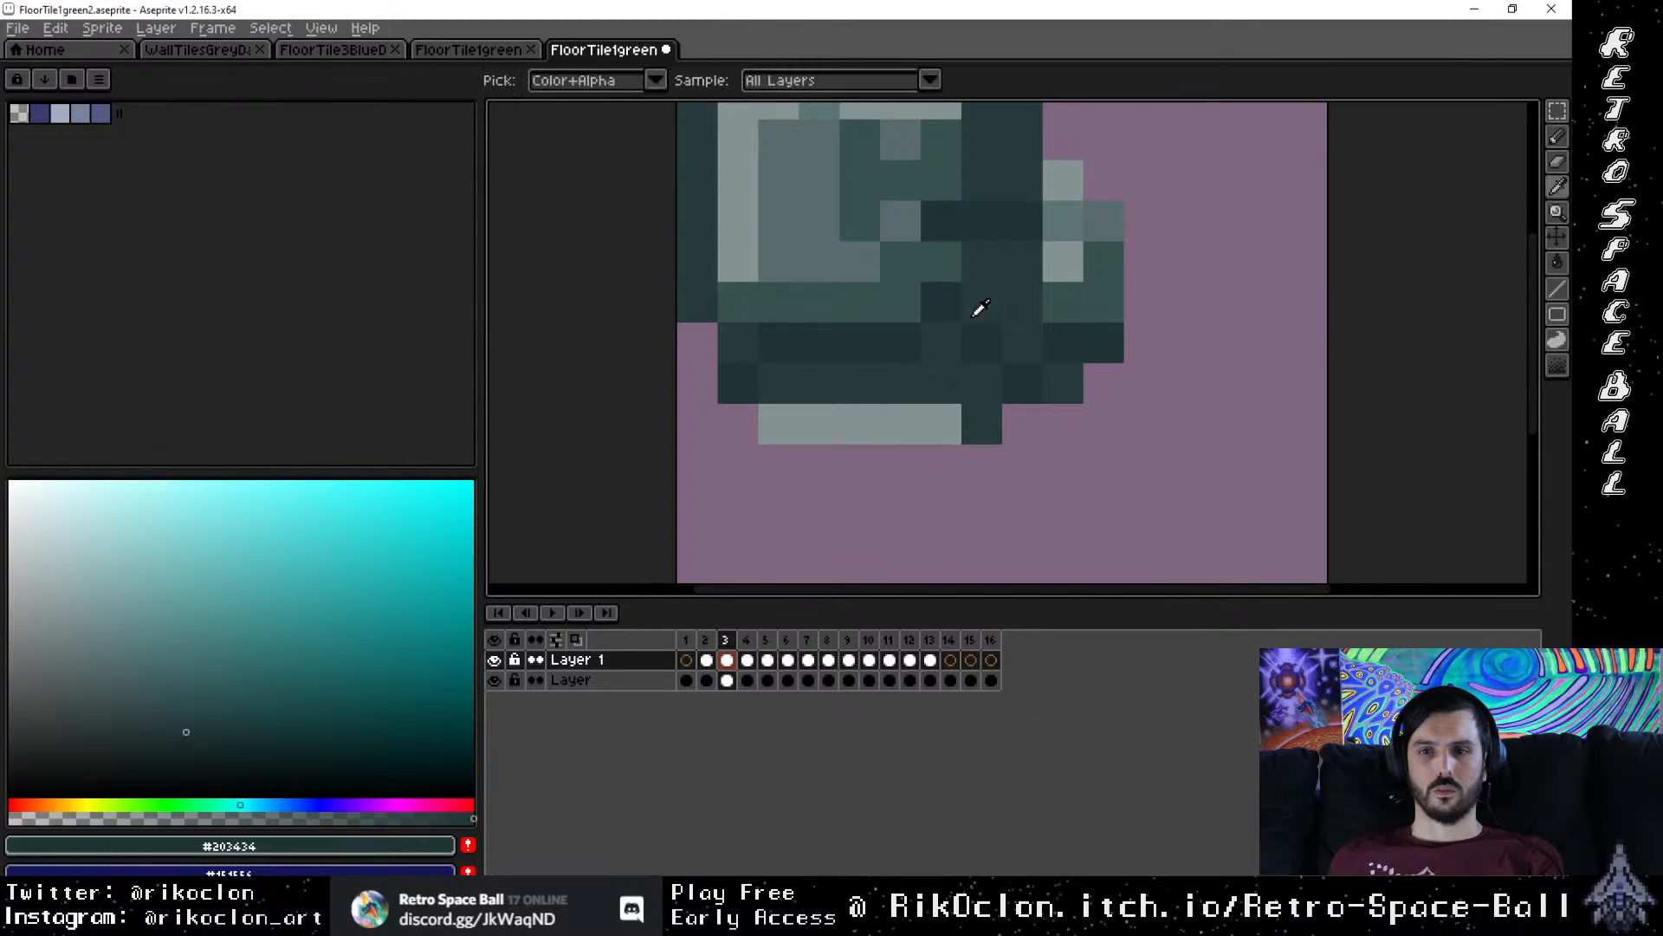
{"action": "left_click", "coordinate": [705, 643]}
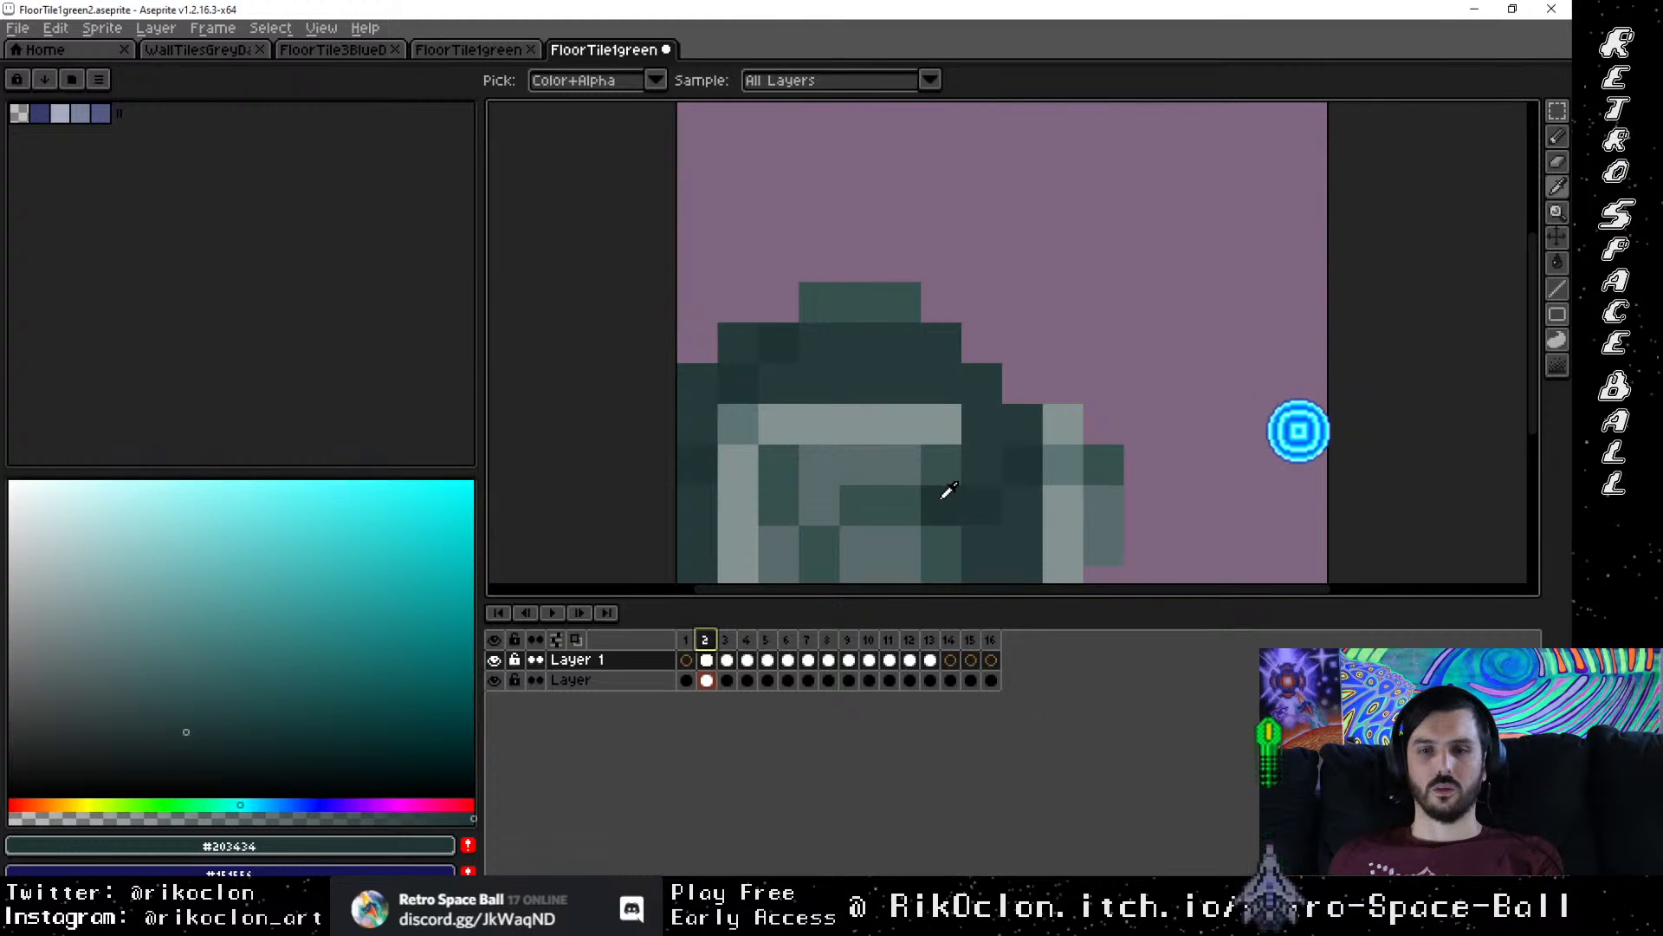
{"action": "key", "text": "Right"}
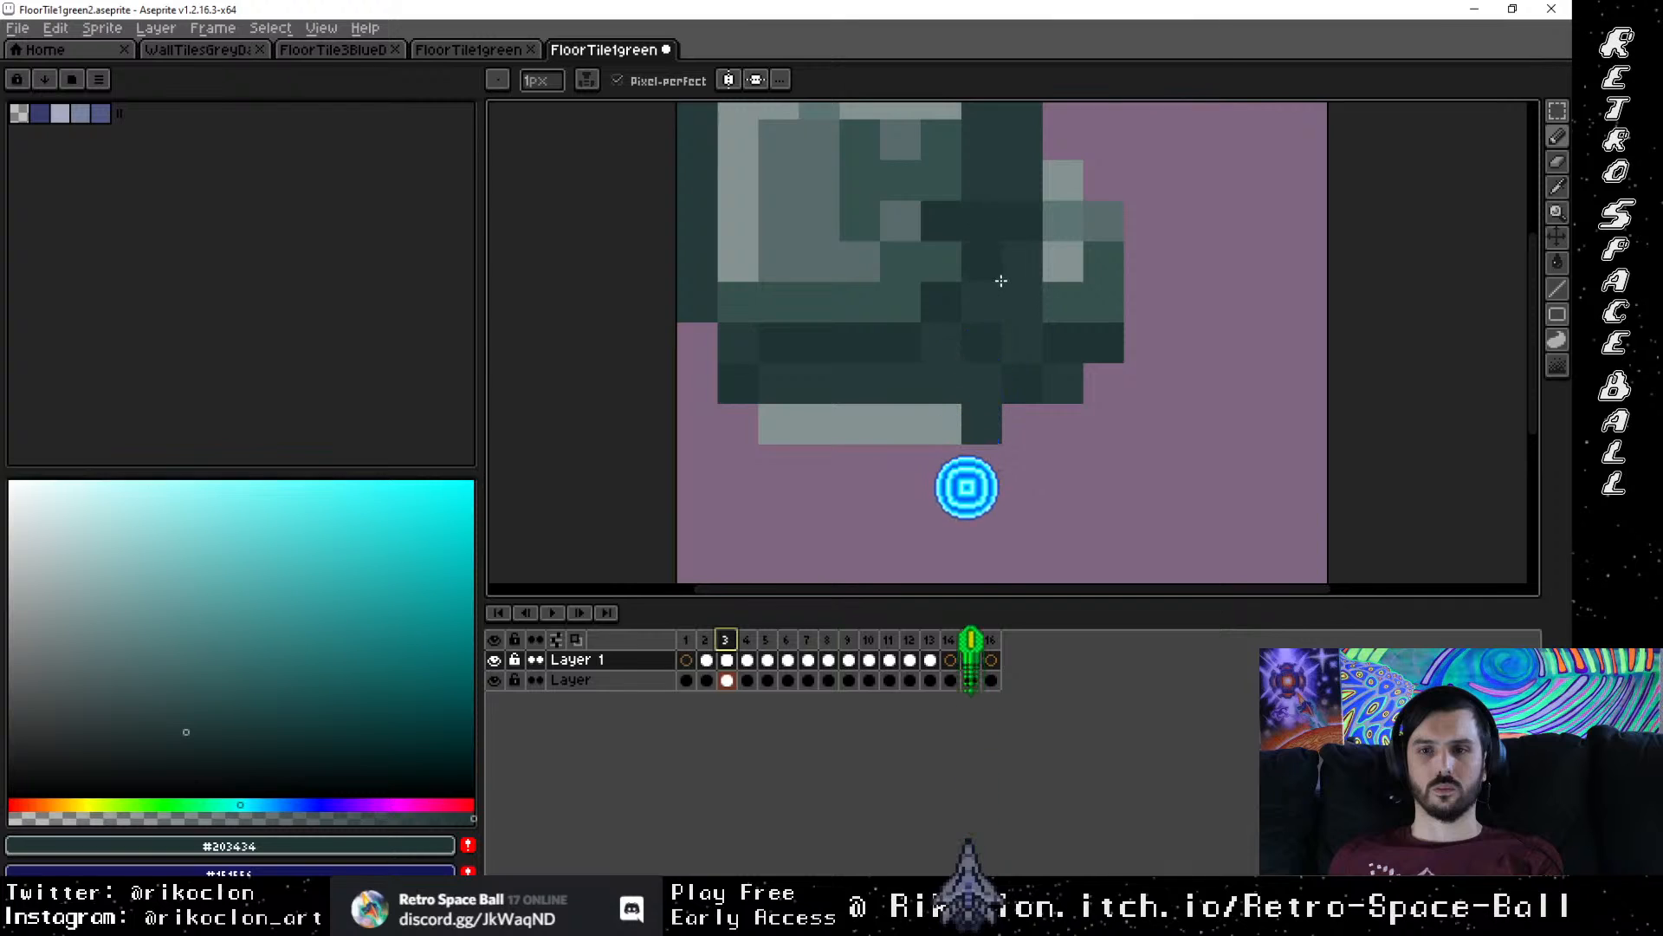
{"action": "left_click", "coordinate": [747, 640]}
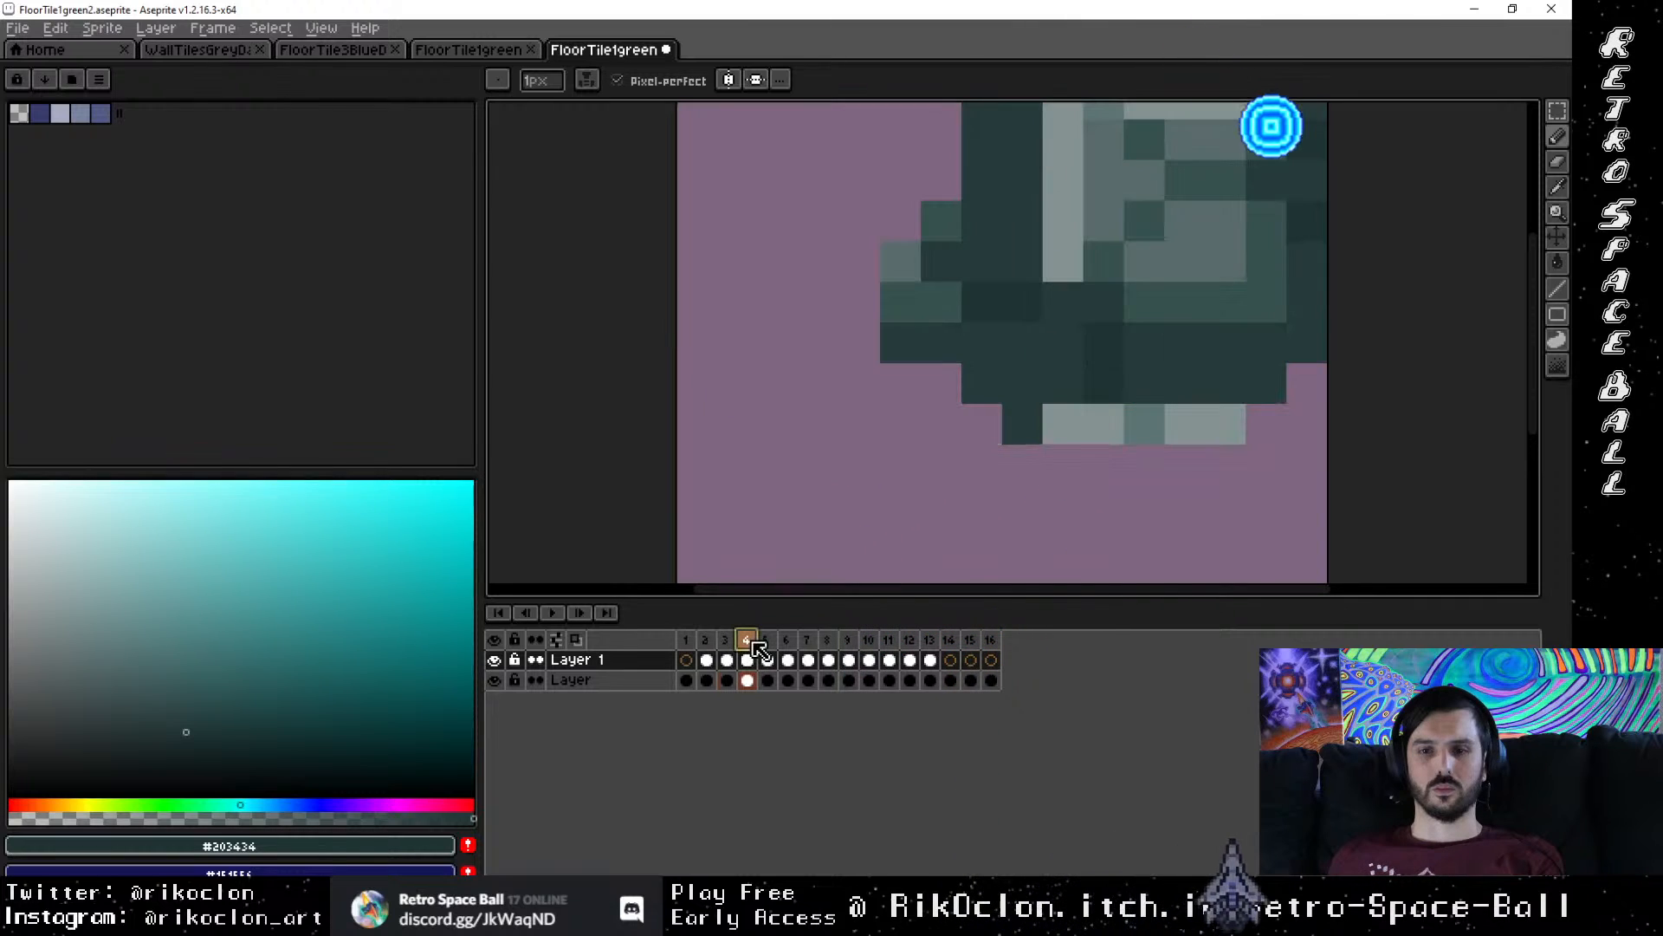
{"action": "left_click", "coordinate": [729, 642]}
{"action": "left_click", "coordinate": [769, 642]}
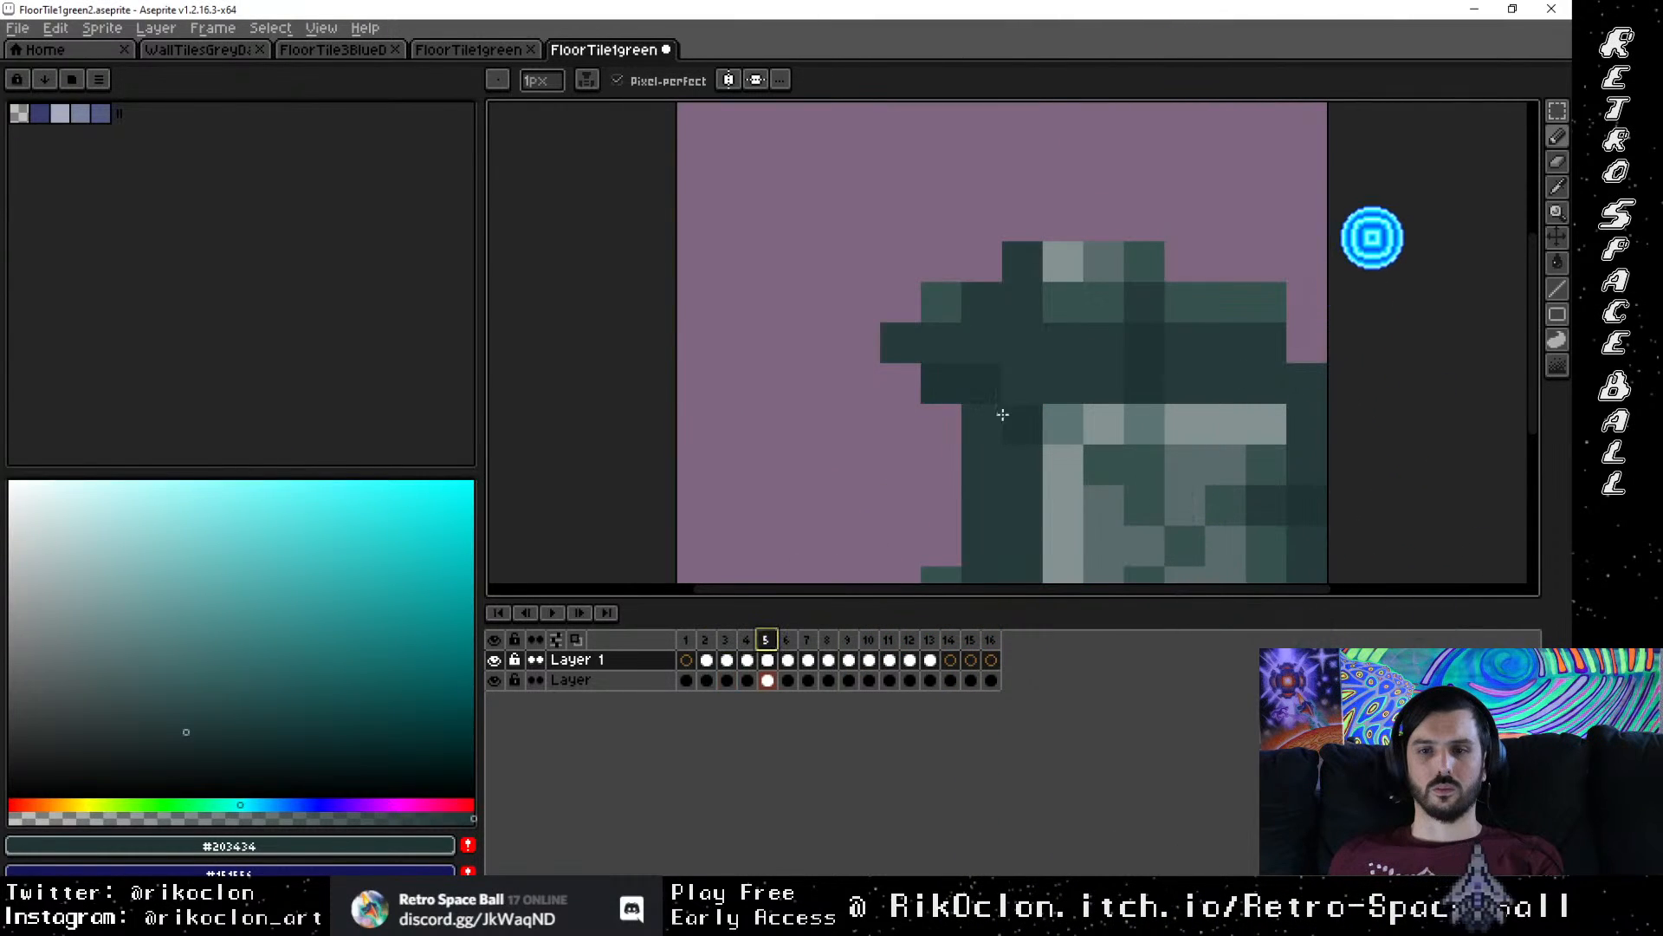
{"action": "key", "text": "alt"}
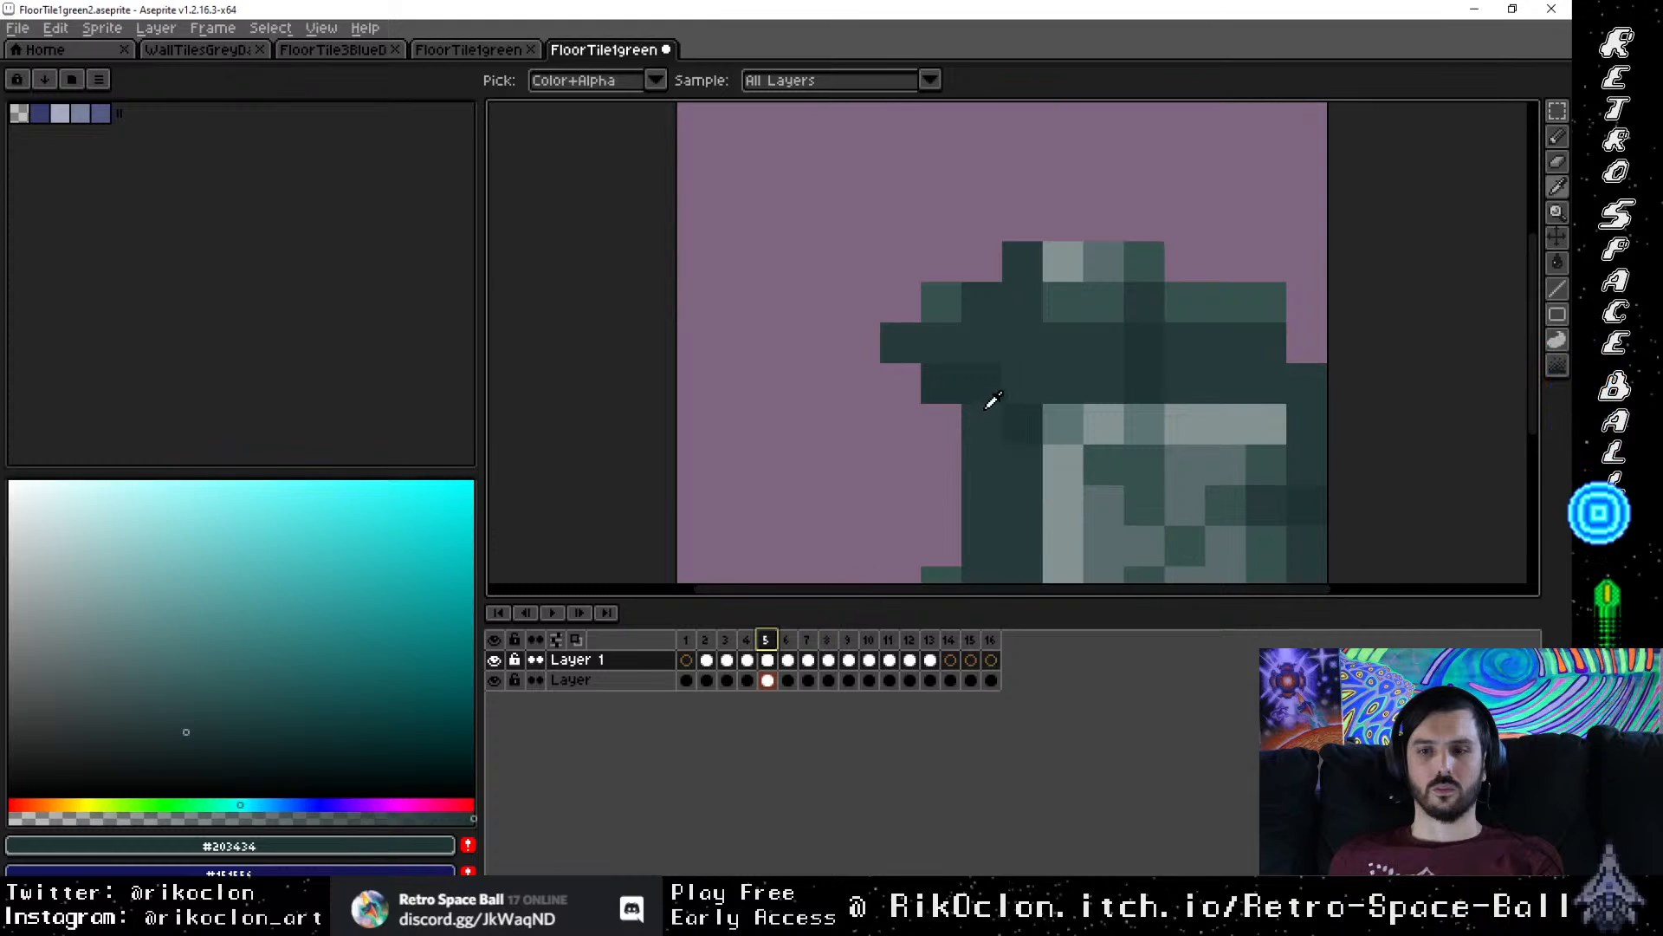
{"action": "left_click_drag", "start_coordinate": [1143, 448], "coordinate": [1052, 359]}
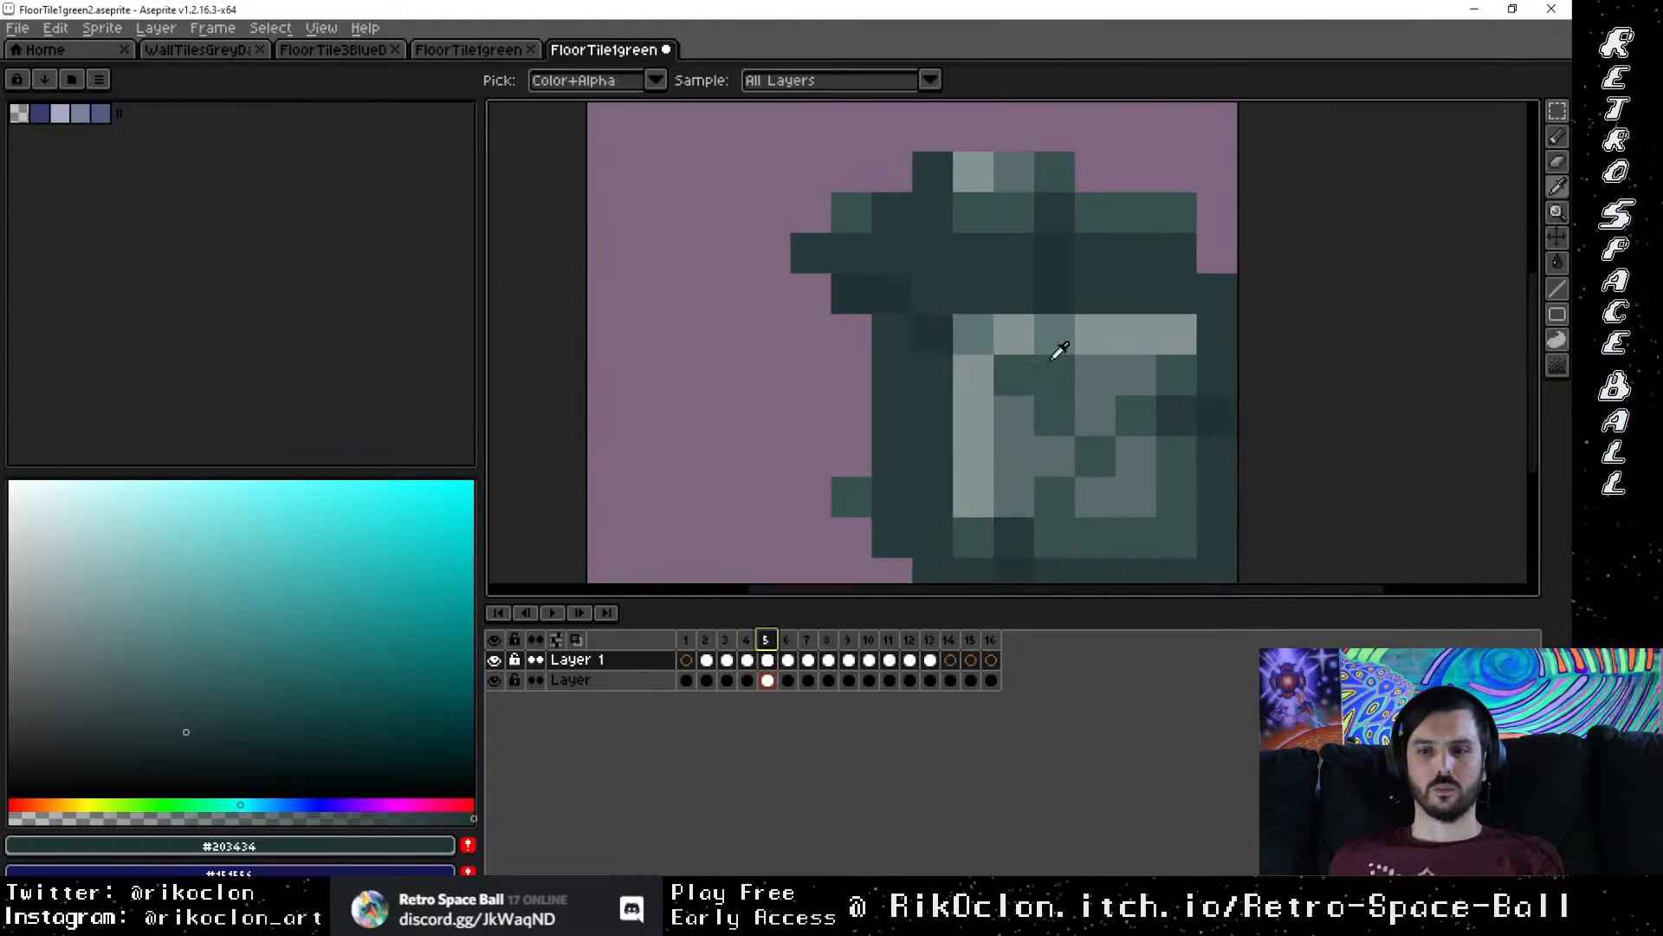
{"action": "left_click", "coordinate": [1174, 401]}
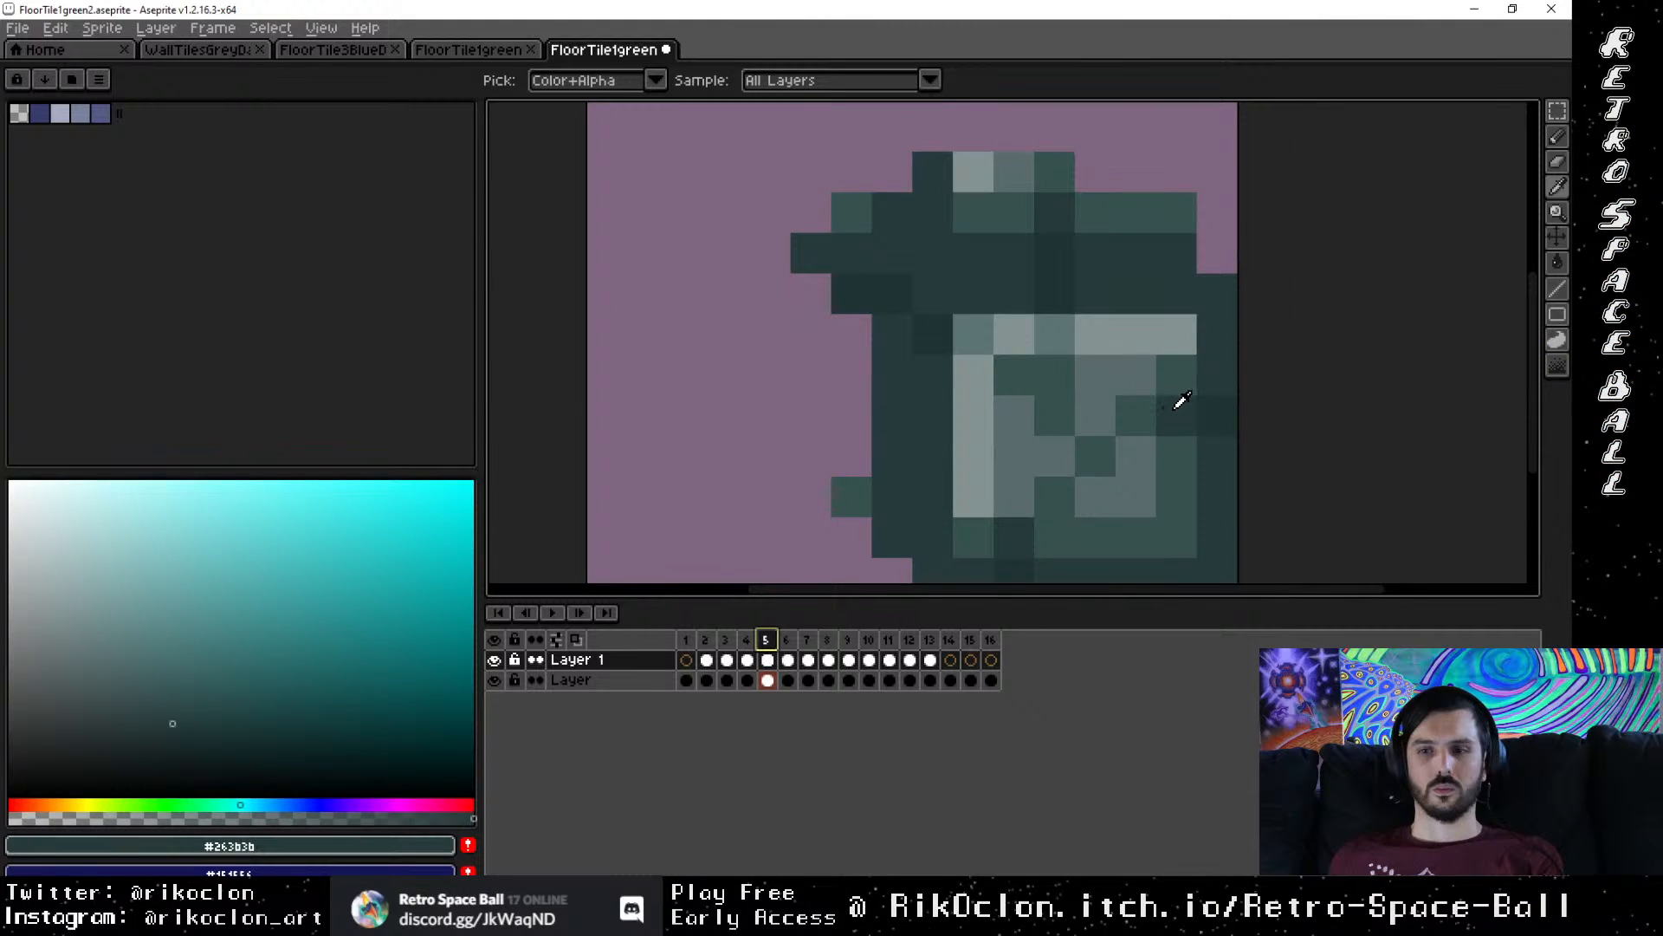
{"action": "left_click", "coordinate": [1224, 397]}
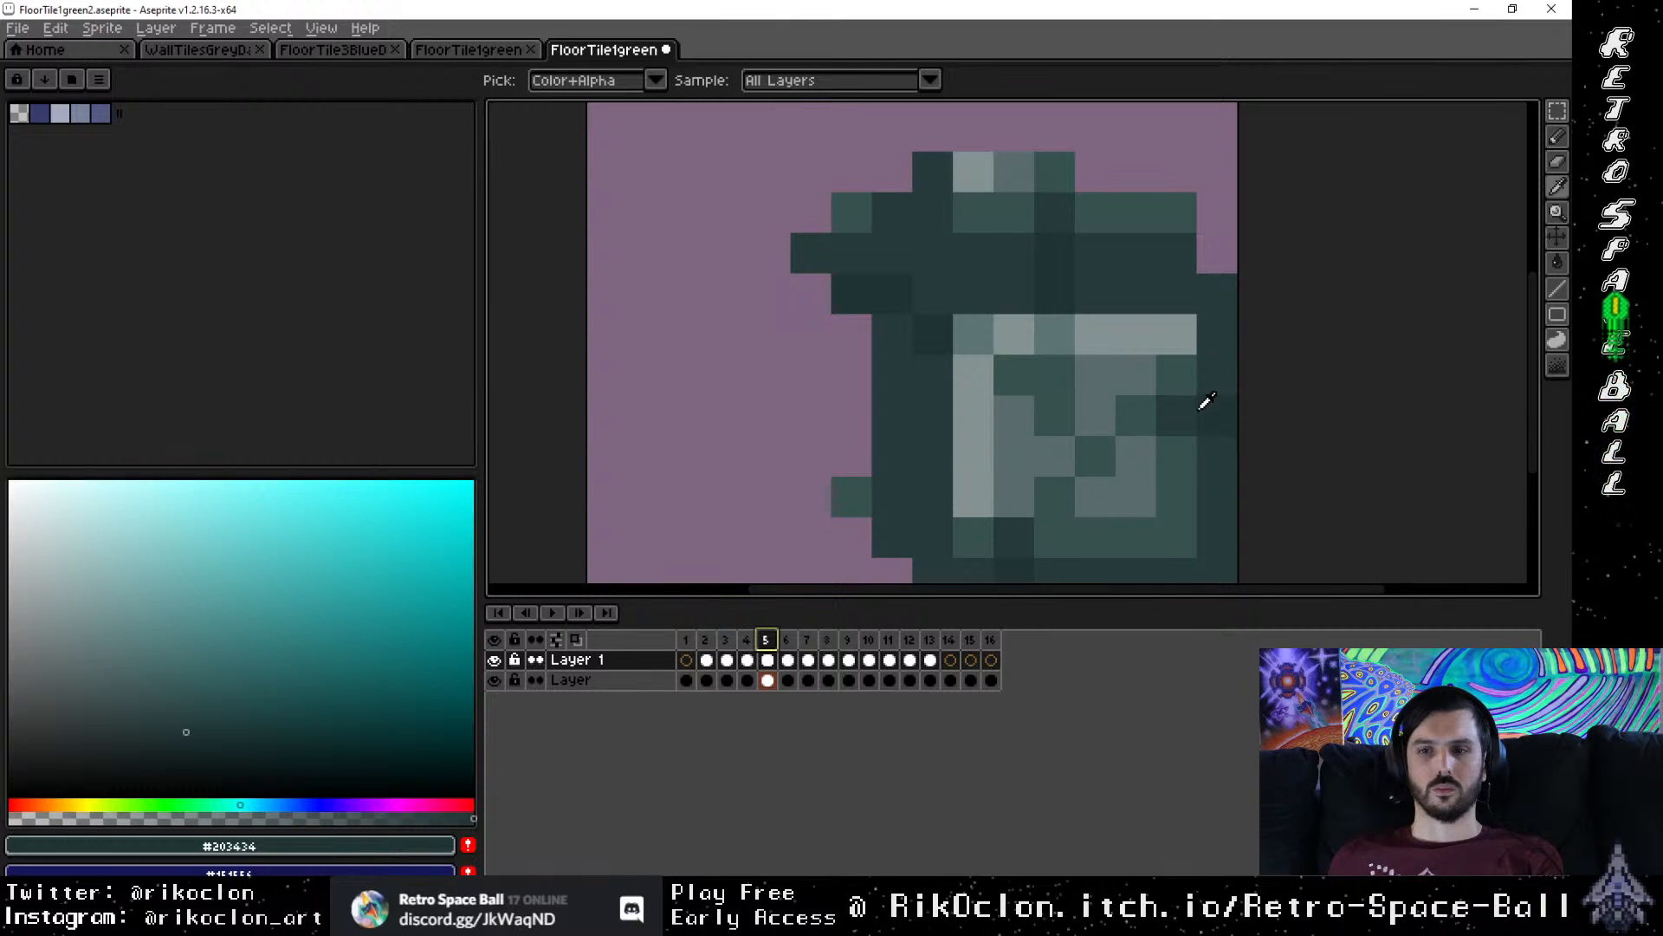
Step: Sample #243b3b from frame 13 and recolour the dark pixel at the upper-left tile's lower-right corner in frame 3
{"action": "left_click", "coordinate": [726, 640]}
{"action": "key", "text": "b"}
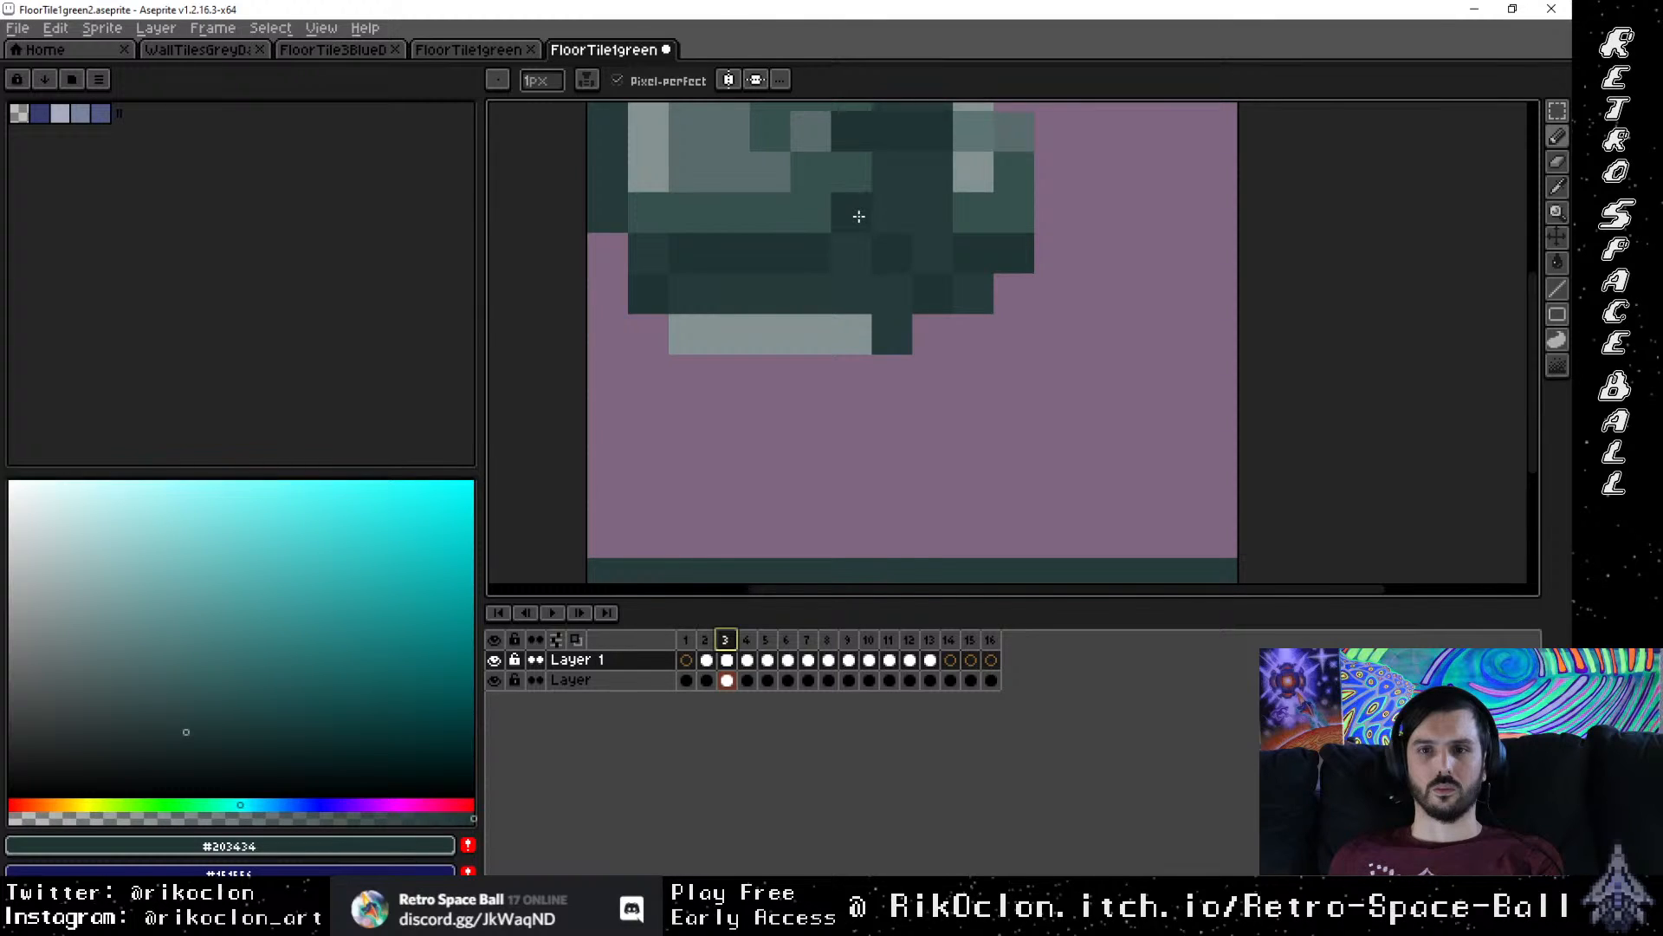
{"action": "key", "text": "g"}
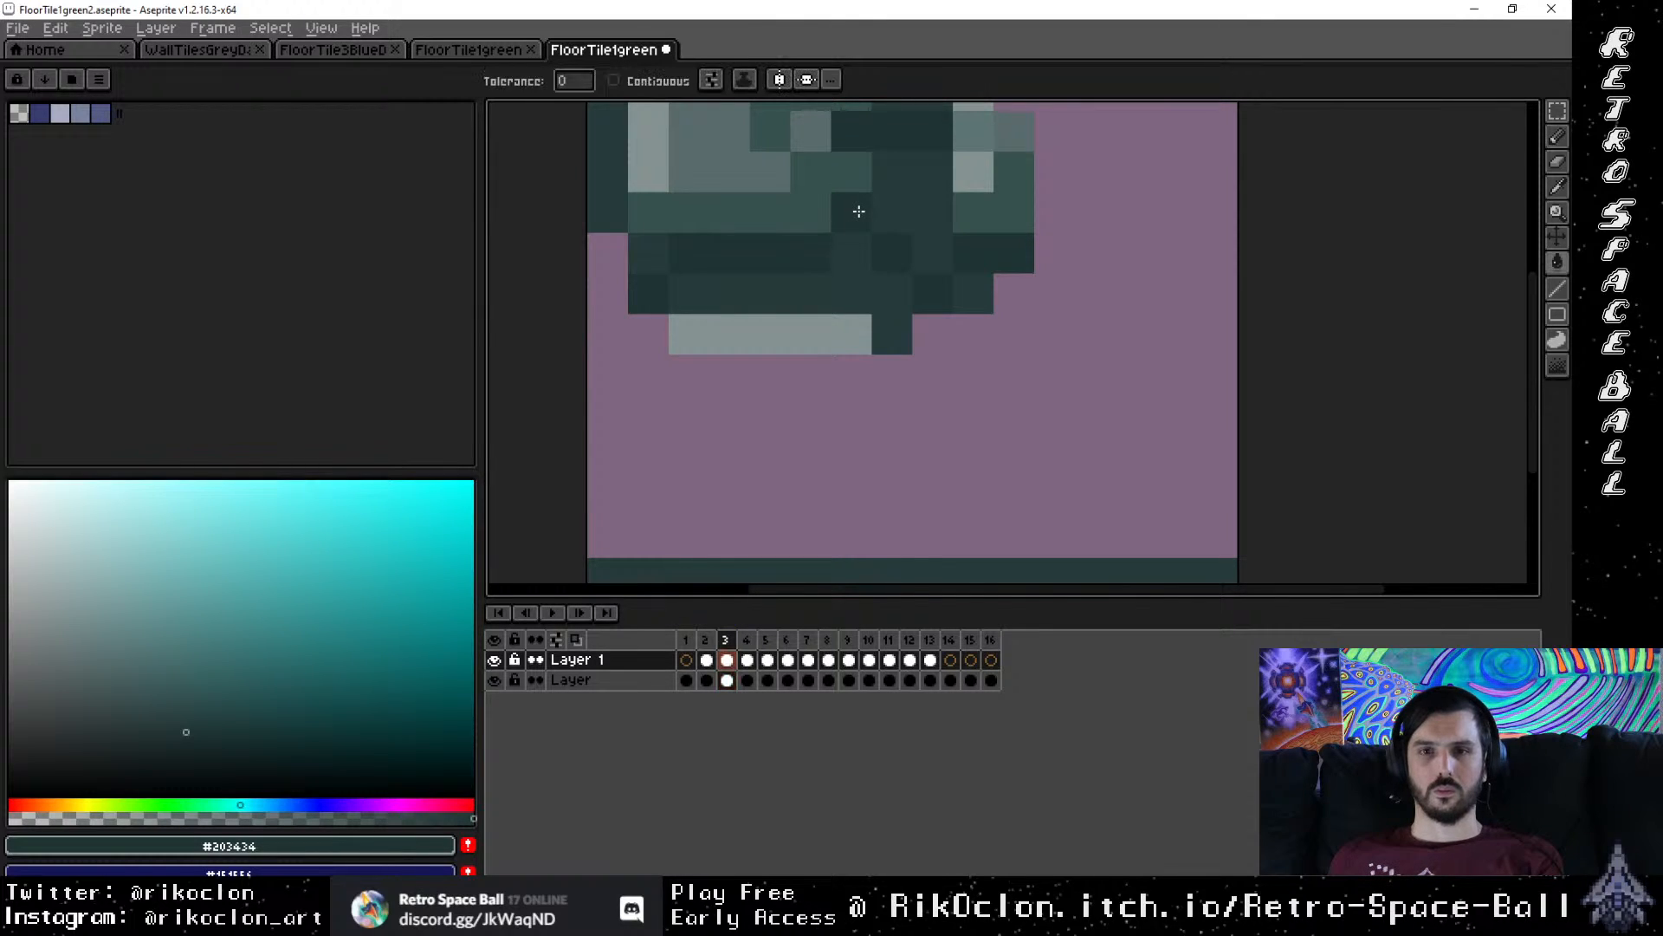
{"action": "left_click", "coordinate": [934, 646]}
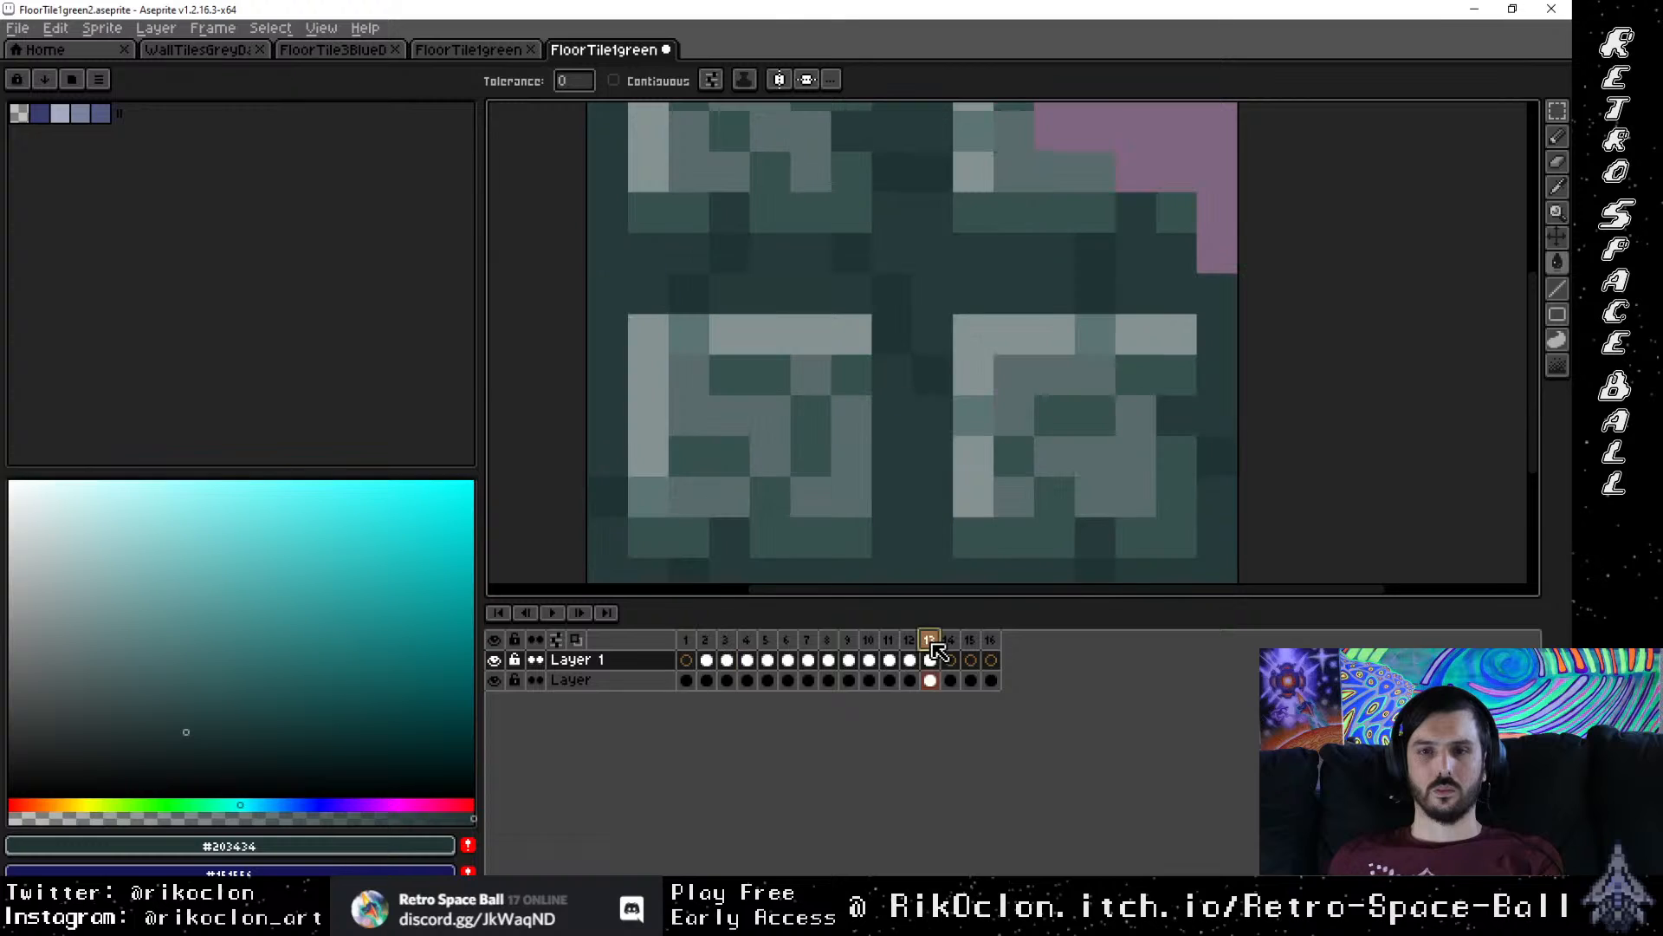
{"action": "key", "text": "i"}
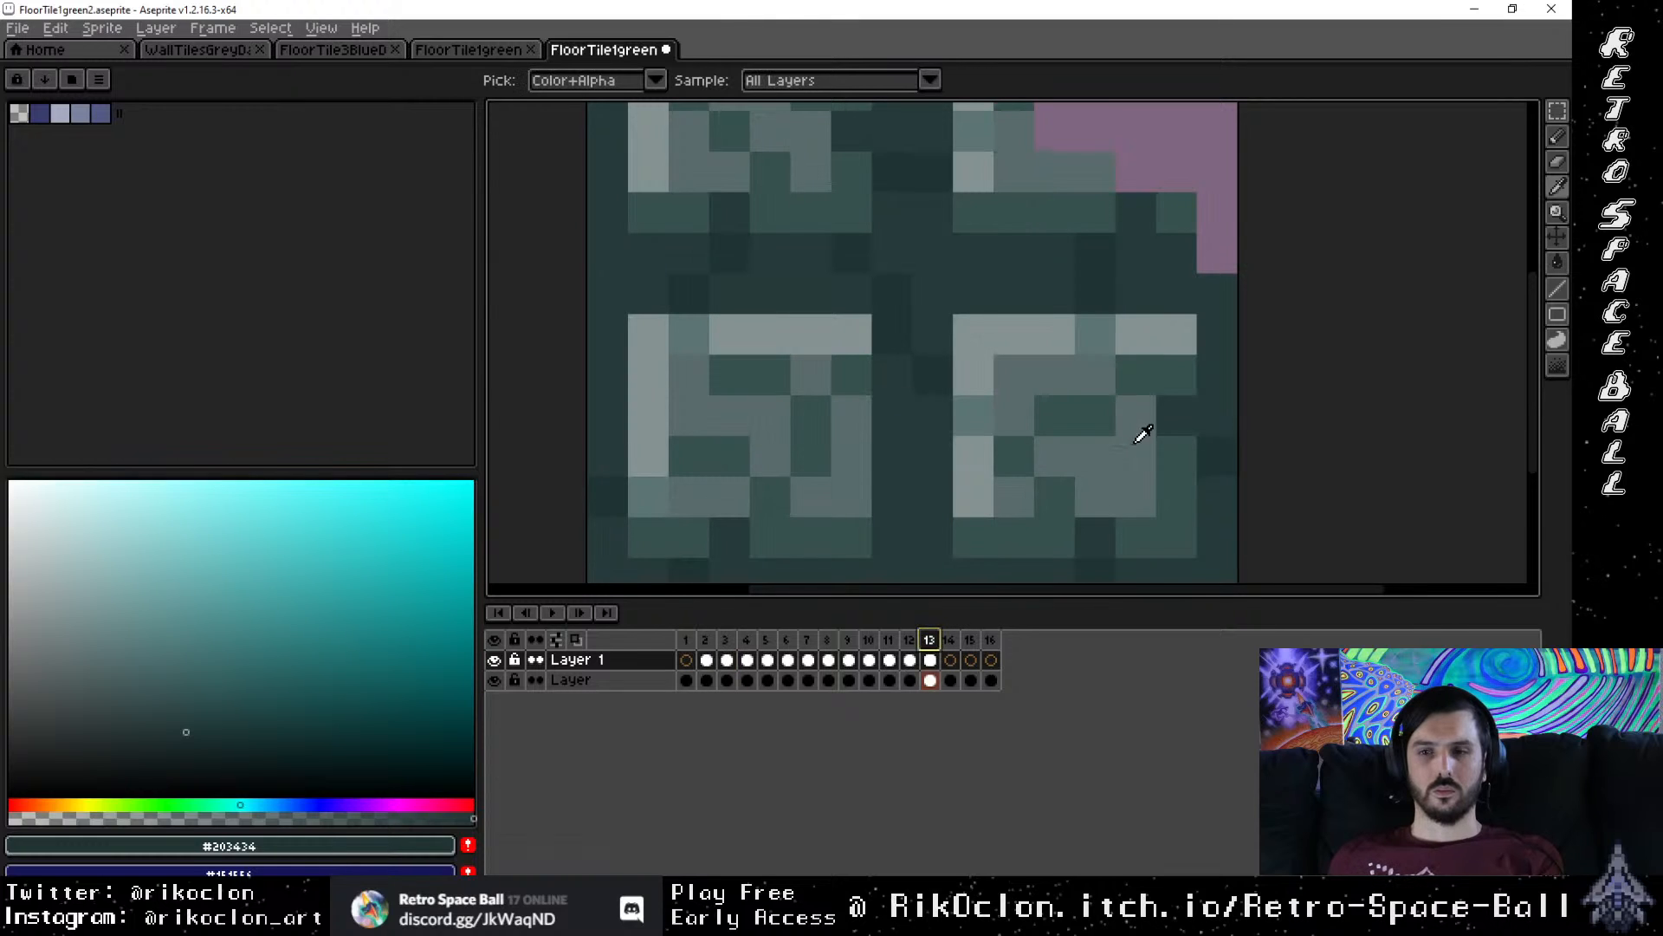
{"action": "left_click", "coordinate": [1112, 526]}
{"action": "left_click", "coordinate": [725, 643]}
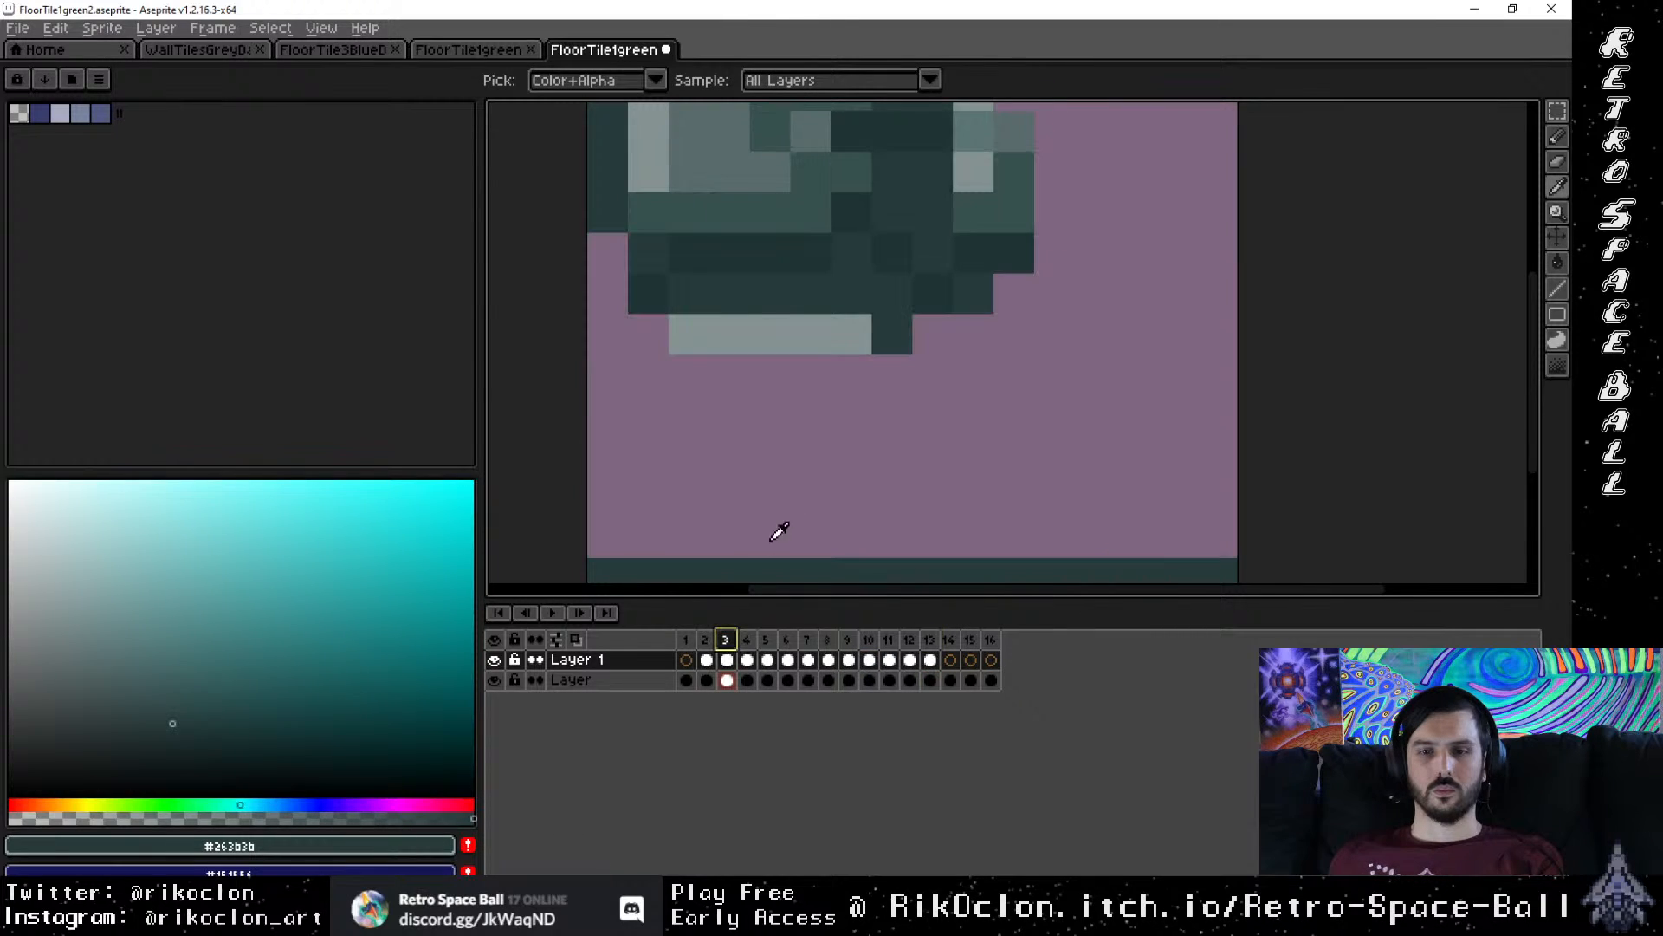
{"action": "key", "text": "b"}
{"action": "left_click_drag", "start_coordinate": [872, 326], "coordinate": [834, 551]}
{"action": "left_click", "coordinate": [838, 345]}
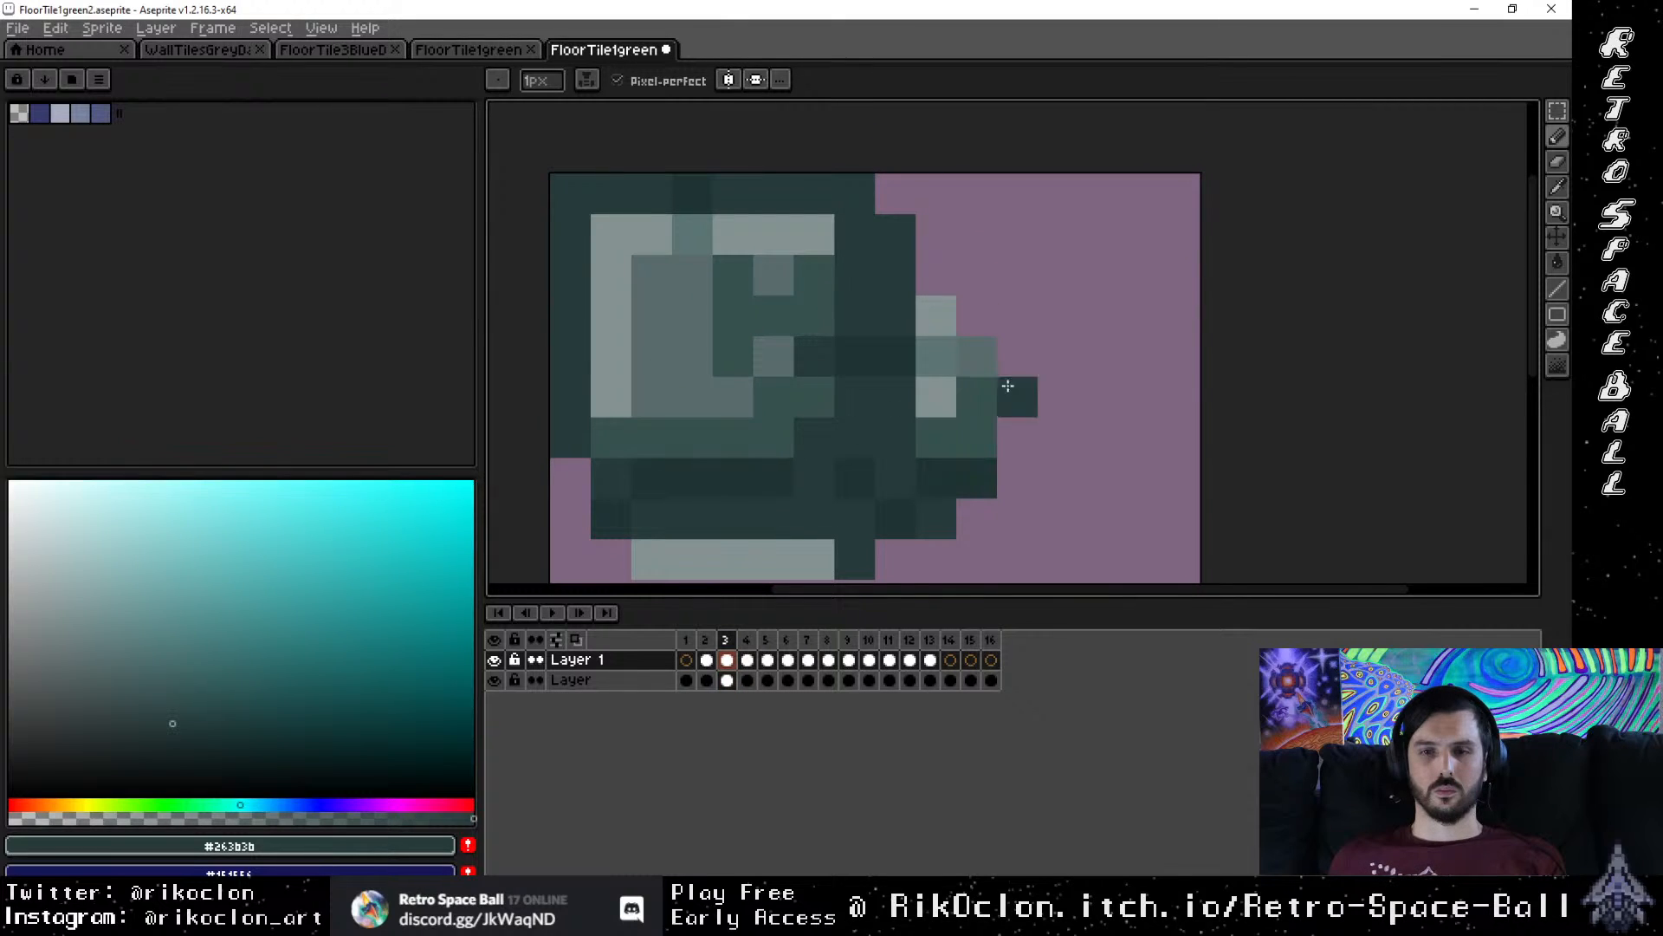
Step: Try a #243b3b pixel below the crack at the tile face's right edge, and undo it
{"action": "left_click", "coordinate": [823, 398]}
{"action": "key", "text": "ctrl+z"}
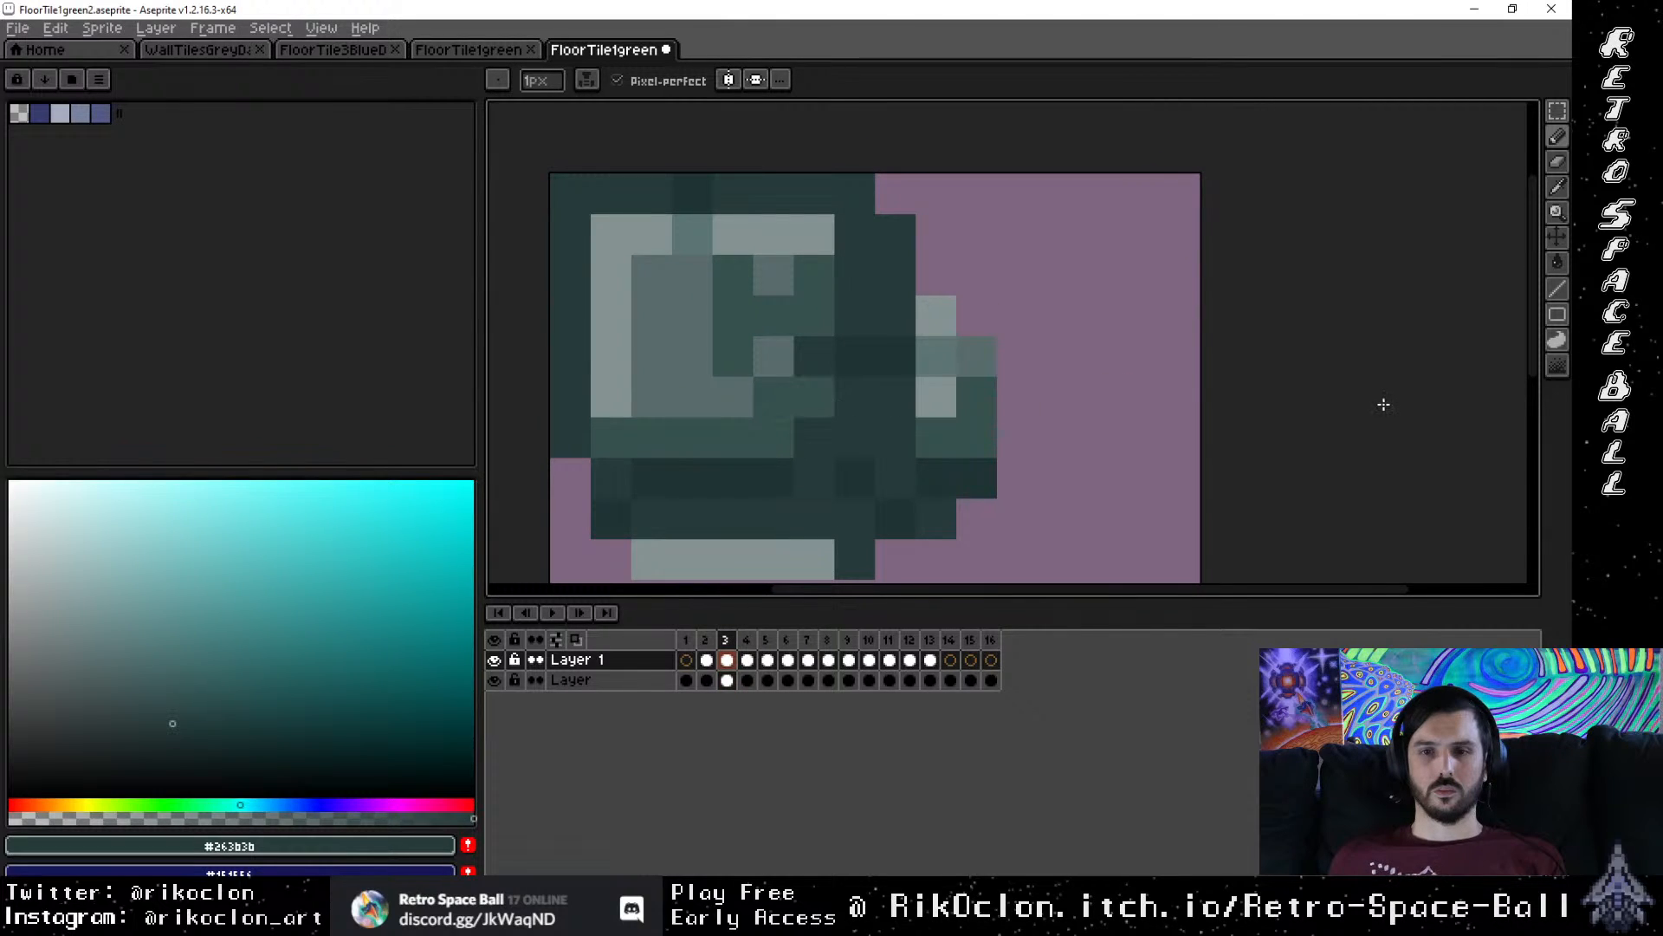
{"action": "scroll", "coordinate": [1217, 437], "scroll_direction": "down", "scroll_amount": 2}
{"action": "scroll", "coordinate": [1213, 434], "scroll_direction": "up", "scroll_amount": 2}
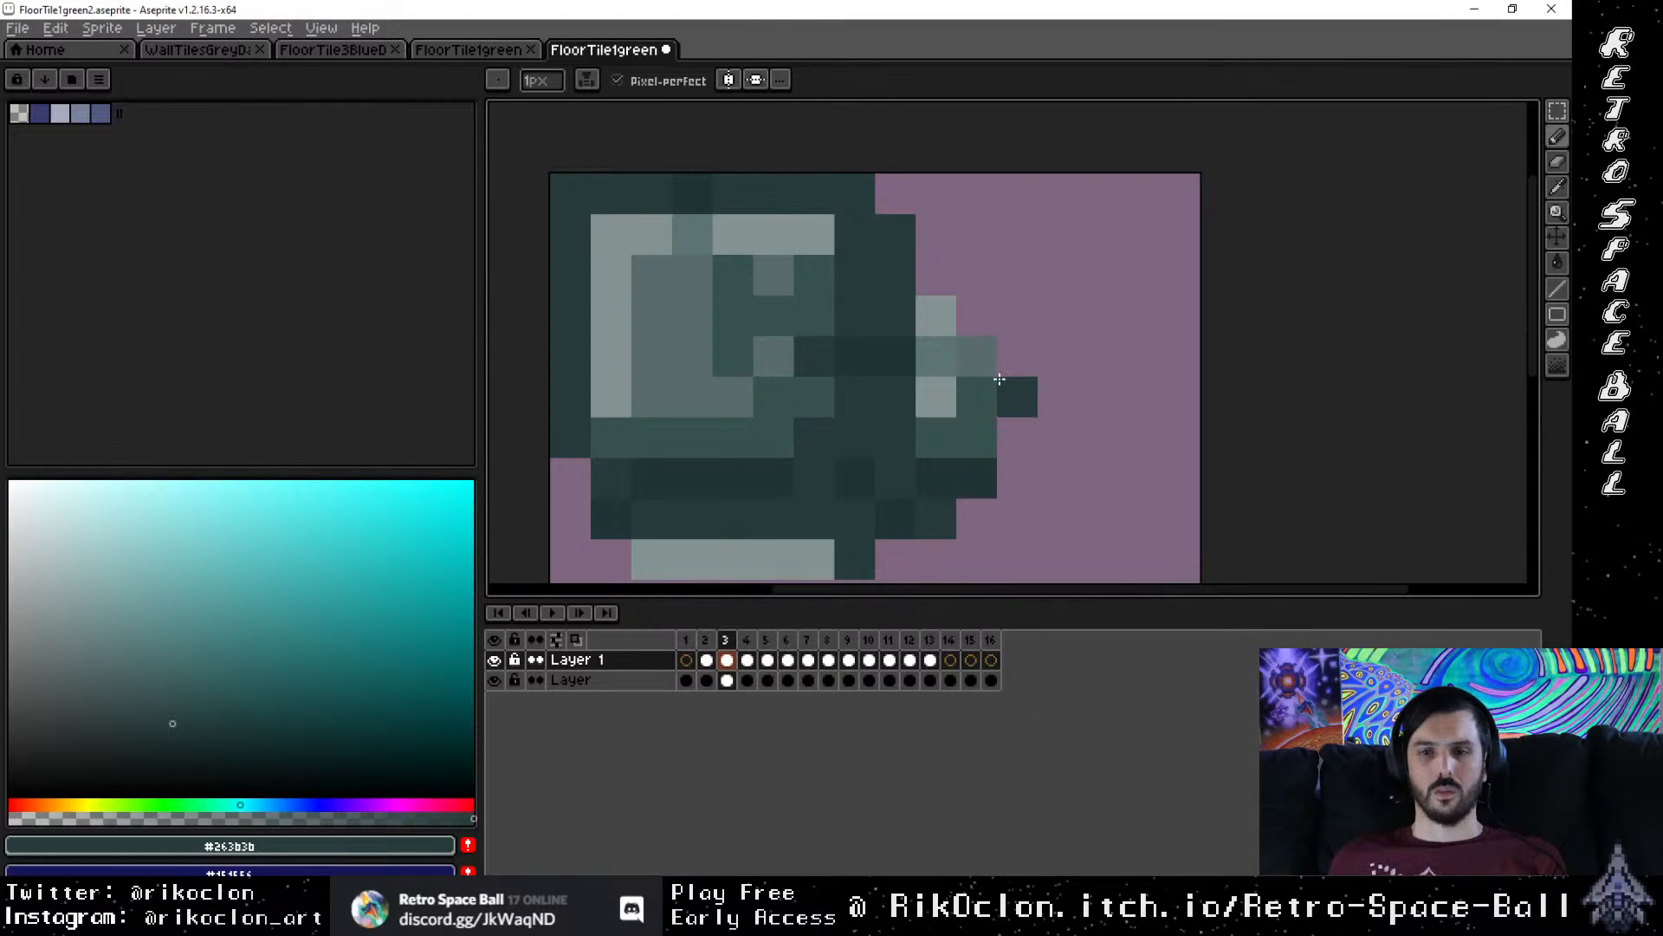
{"action": "scroll", "coordinate": [990, 379], "scroll_direction": "down", "scroll_amount": 2}
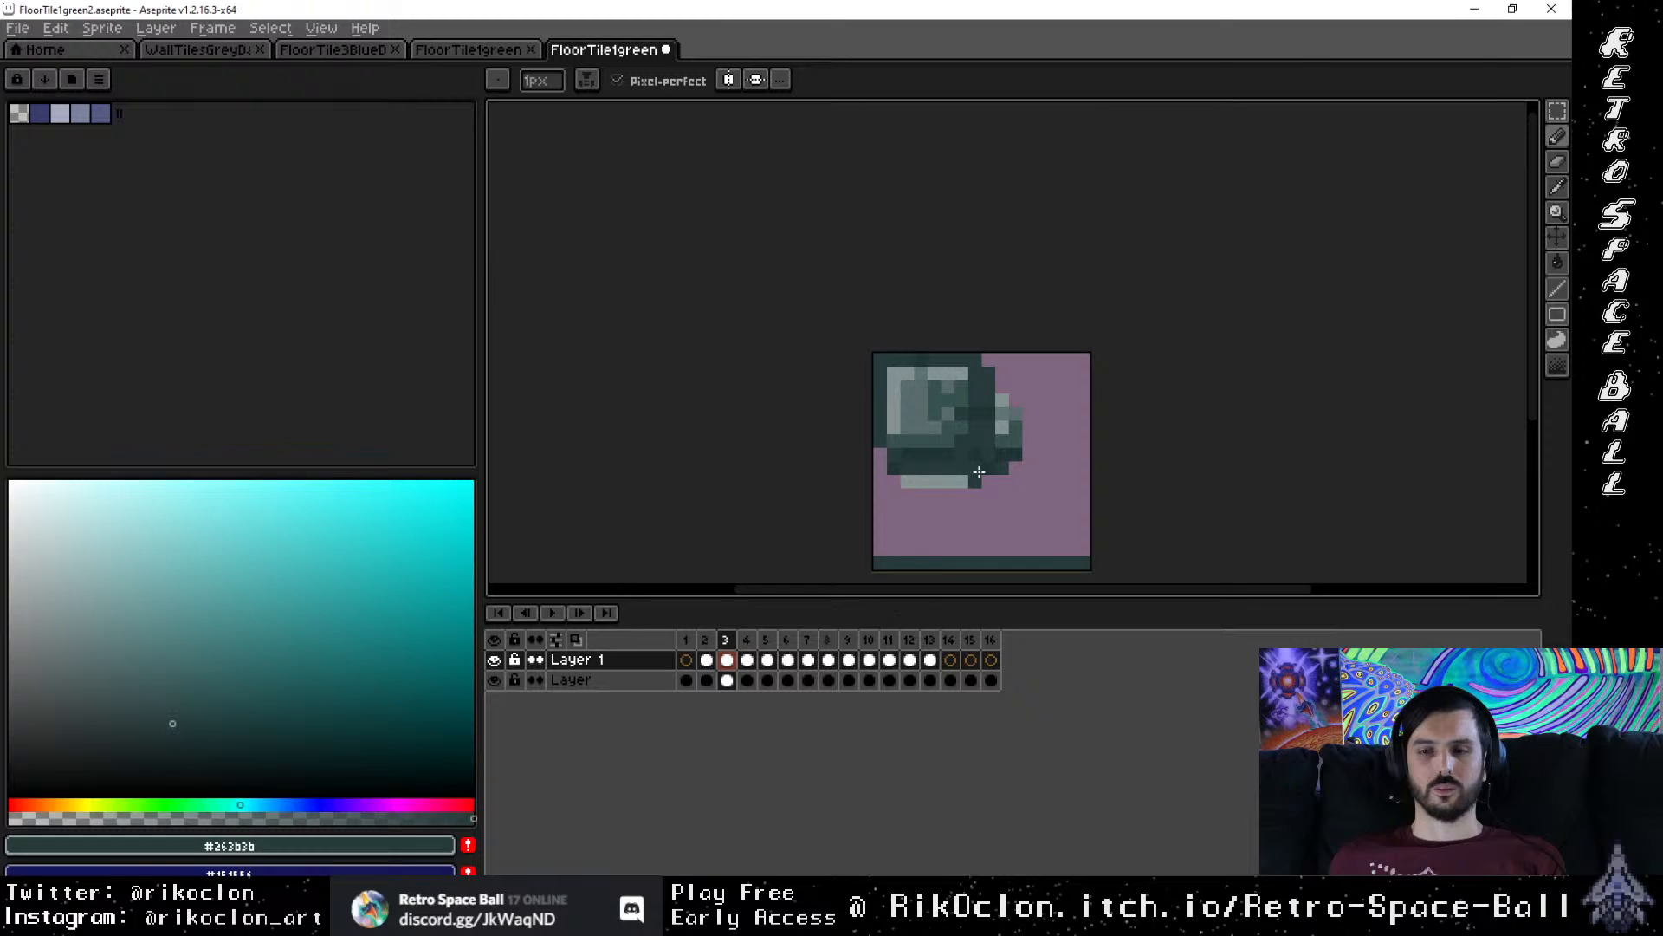
{"action": "scroll", "coordinate": [979, 472], "scroll_direction": "up", "scroll_amount": 1}
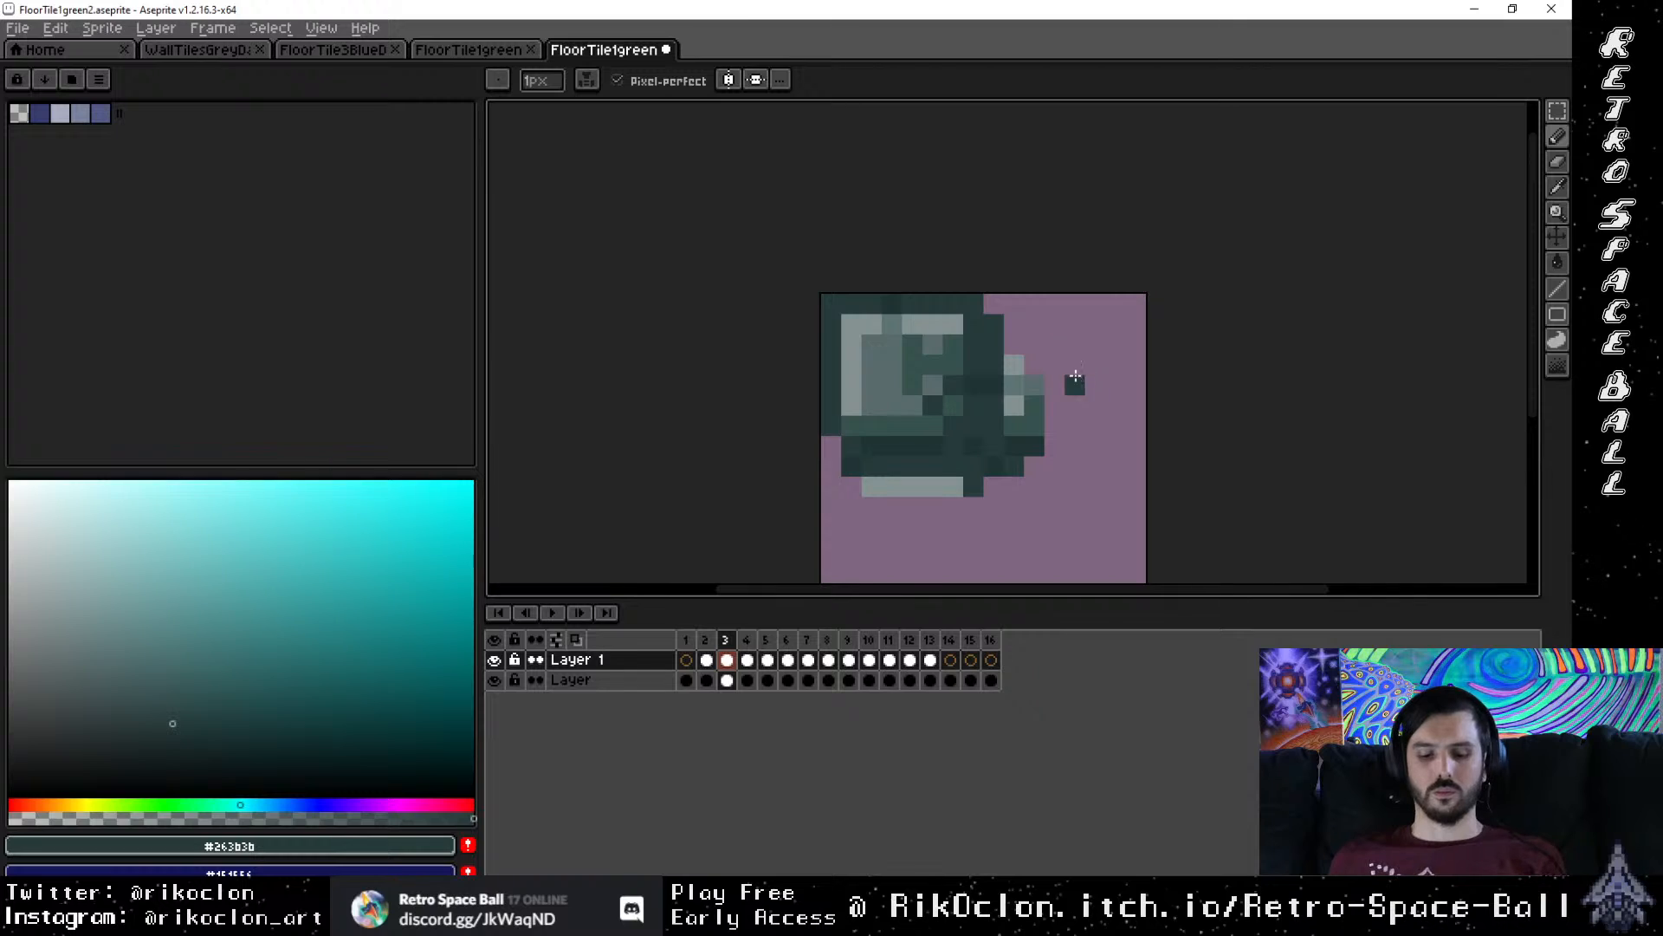
Step: Sample #37524e and repaint the crack pixel on the lower part of the upper-left tile's face
{"action": "key", "text": "i"}
{"action": "left_click", "coordinate": [933, 391]}
{"action": "key", "text": "b"}
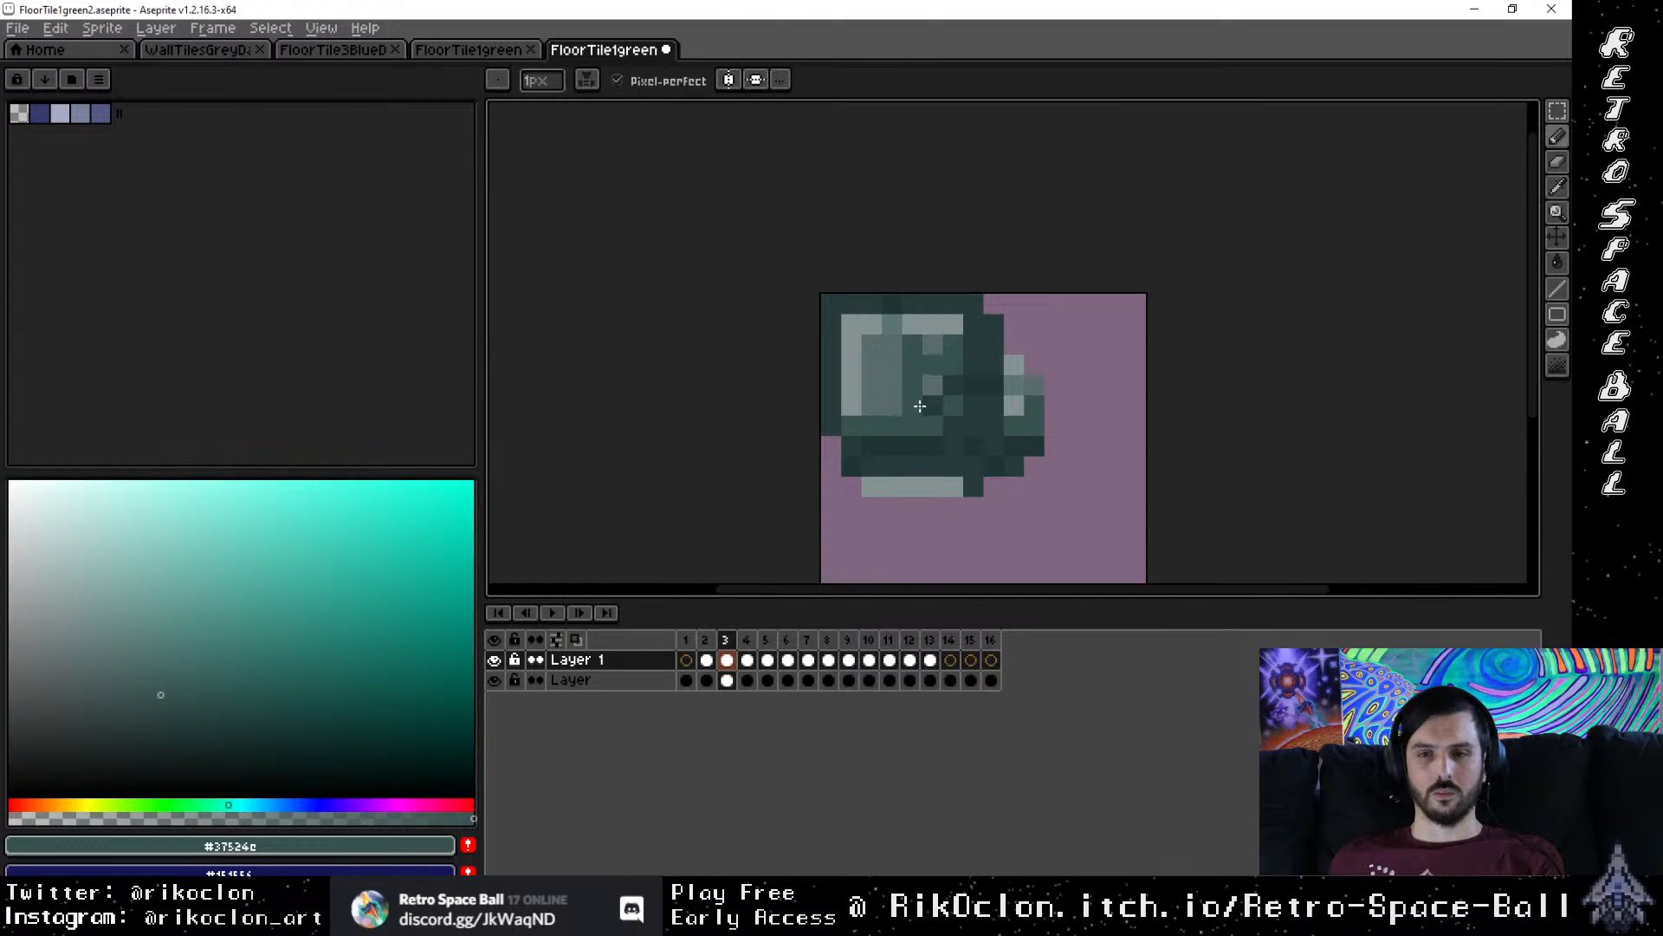
{"action": "scroll", "coordinate": [1002, 417], "scroll_direction": "down", "scroll_amount": 1}
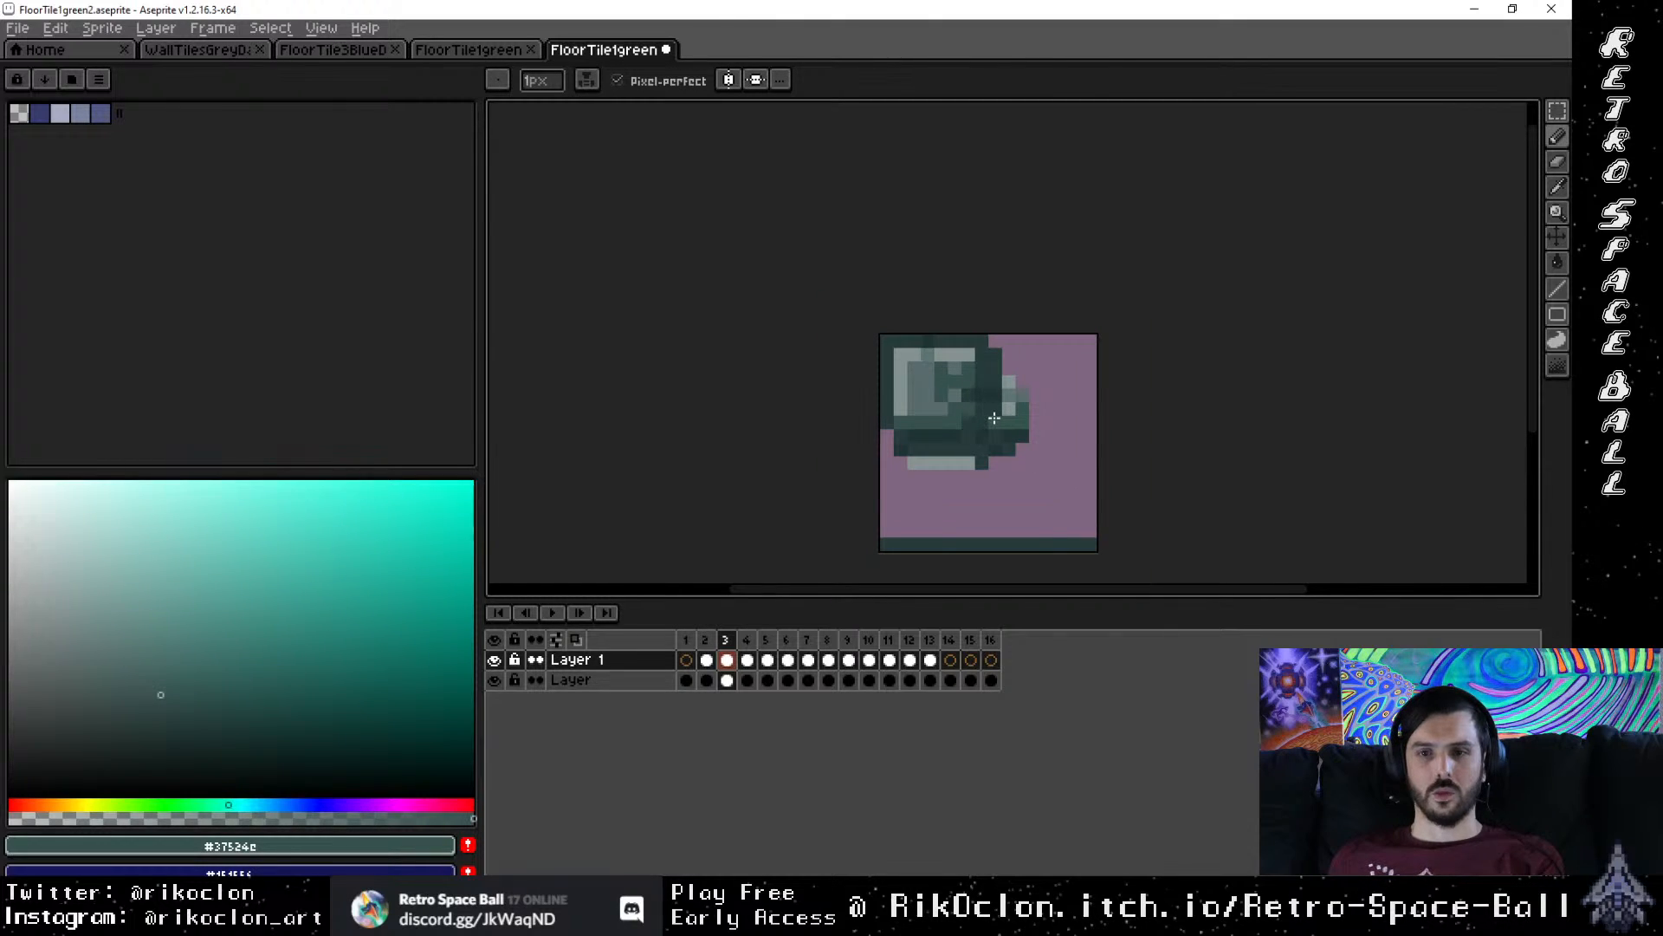
Step: Sample #5a6b6c from the tile face and paint over the lower crack pixels on frame 3's upper-left tile
{"action": "key", "text": "i"}
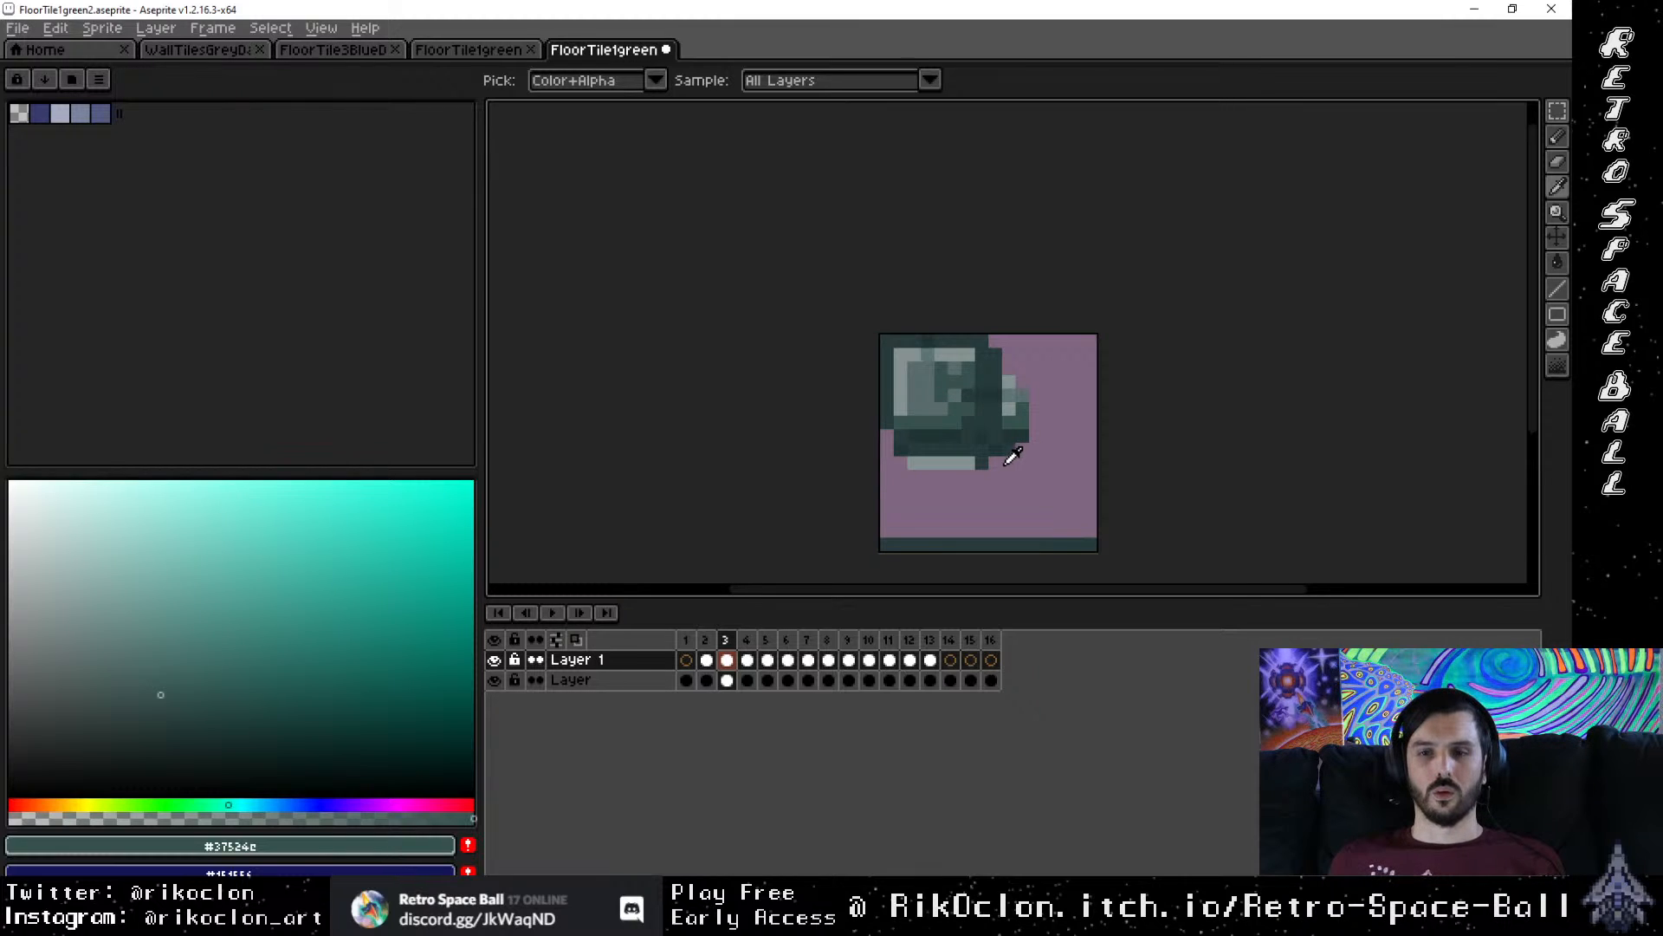
{"action": "left_click", "coordinate": [943, 394]}
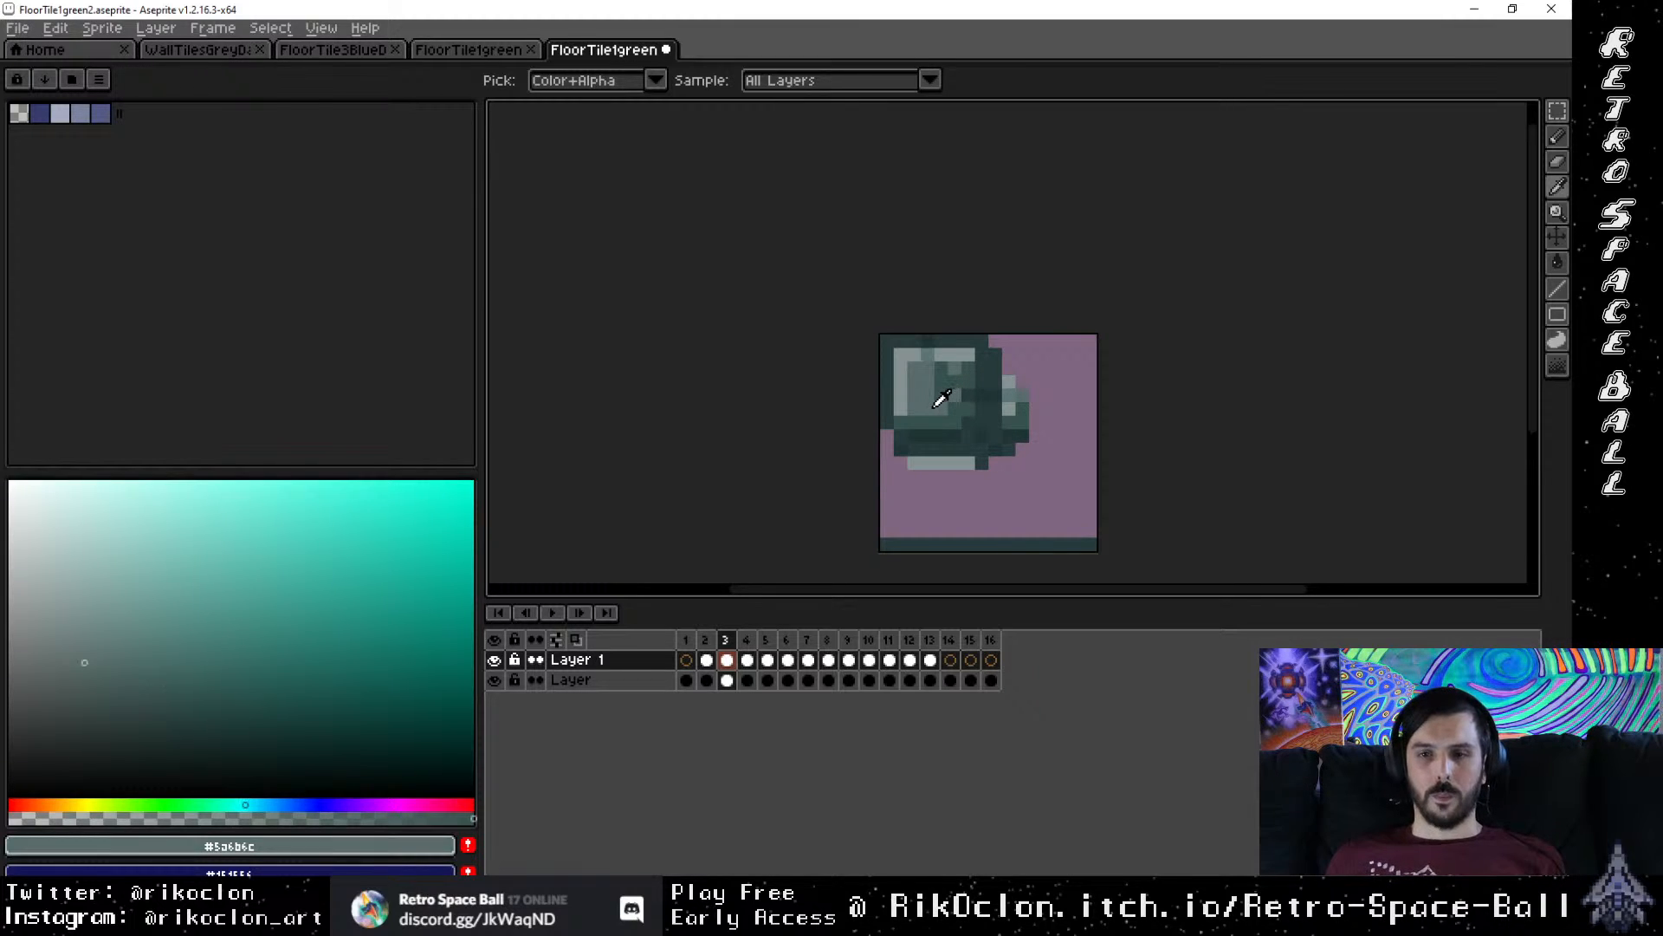
{"action": "key", "text": "b"}
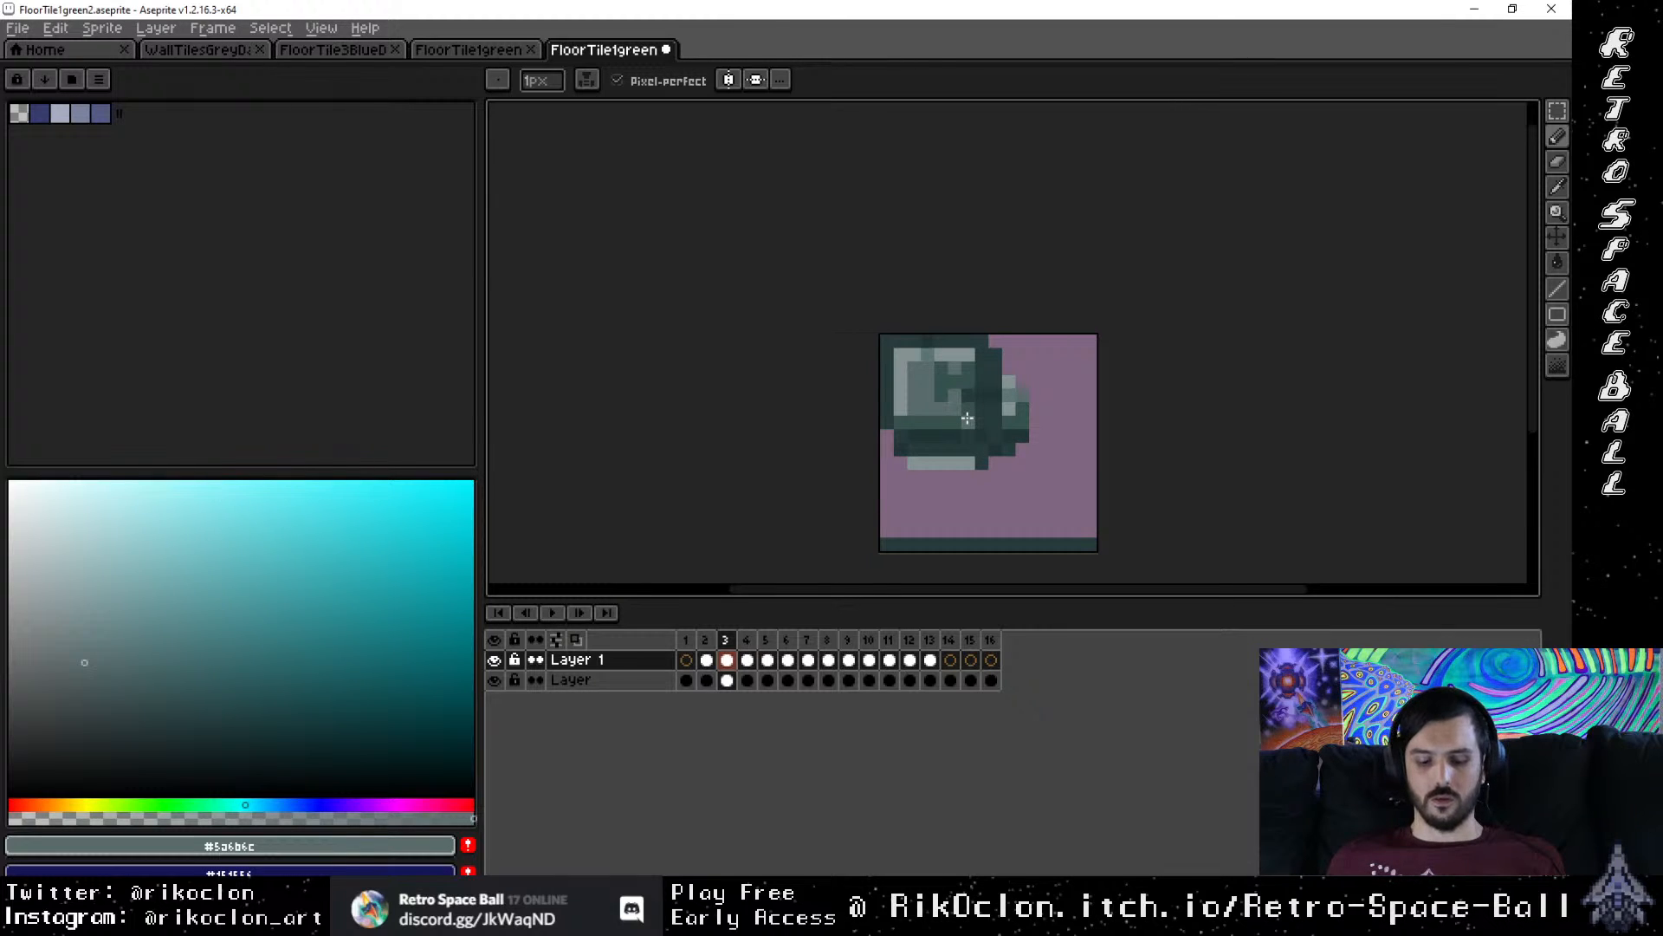
{"action": "left_click", "coordinate": [966, 420], "text": "alt"}
{"action": "left_click", "coordinate": [989, 403], "text": "alt"}
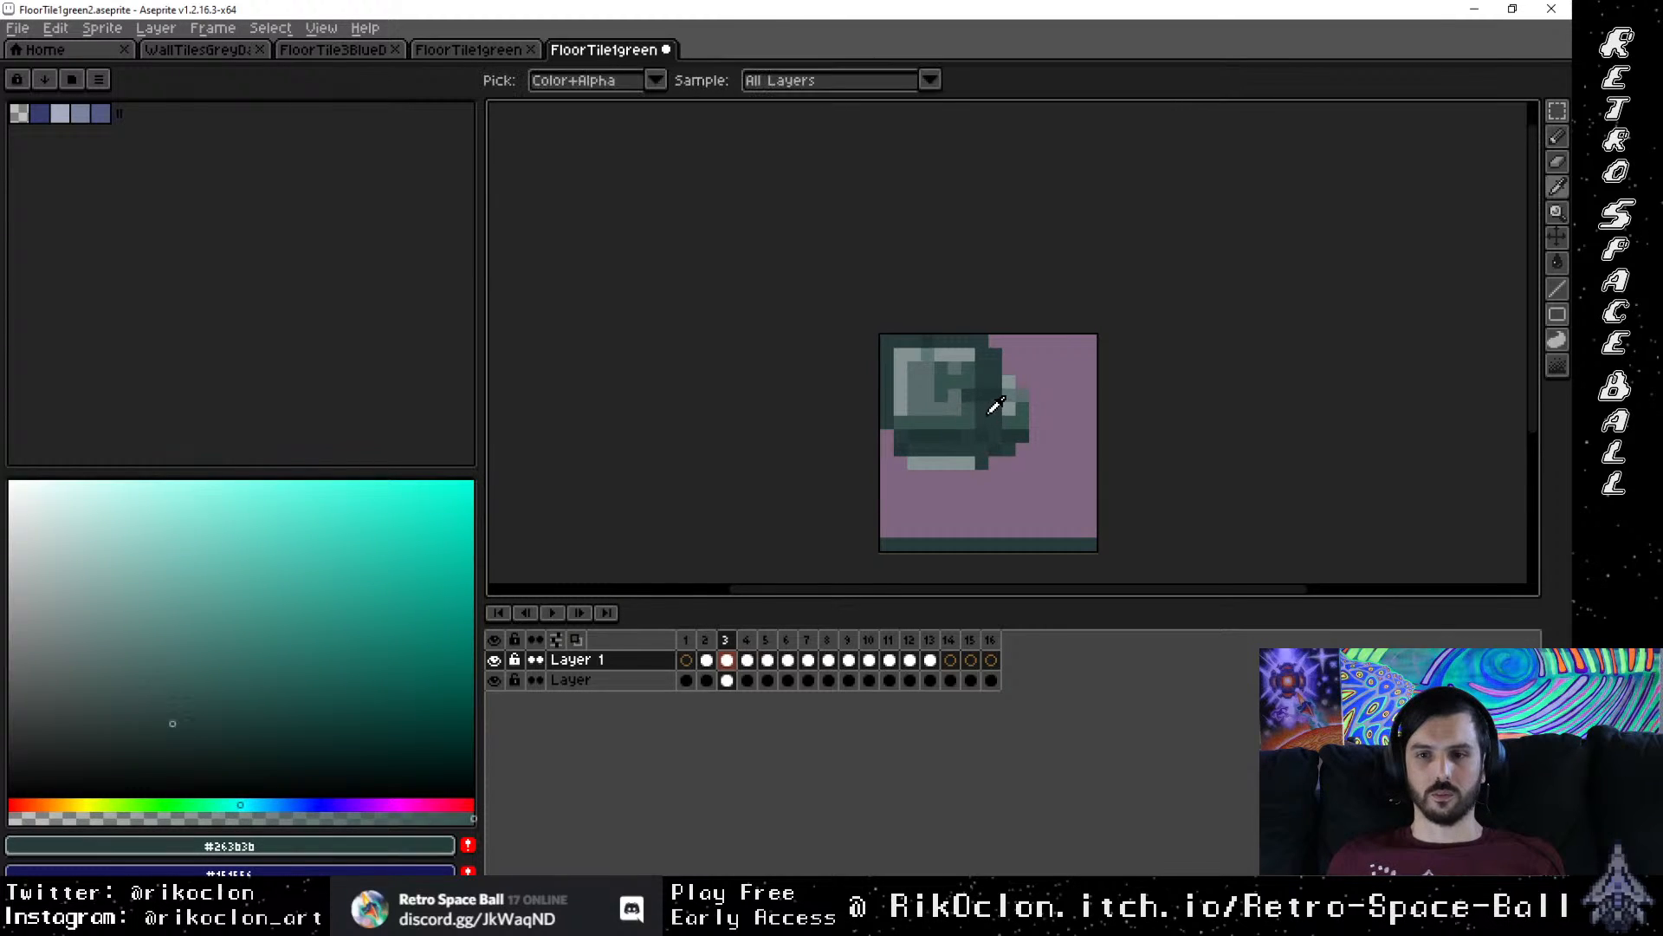
Step: Erase the rest of frame 3's face crack, using #37524e for the right edge and #5a6b6c for the inner face
{"action": "scroll", "coordinate": [997, 451], "scroll_direction": "up", "scroll_amount": 3}
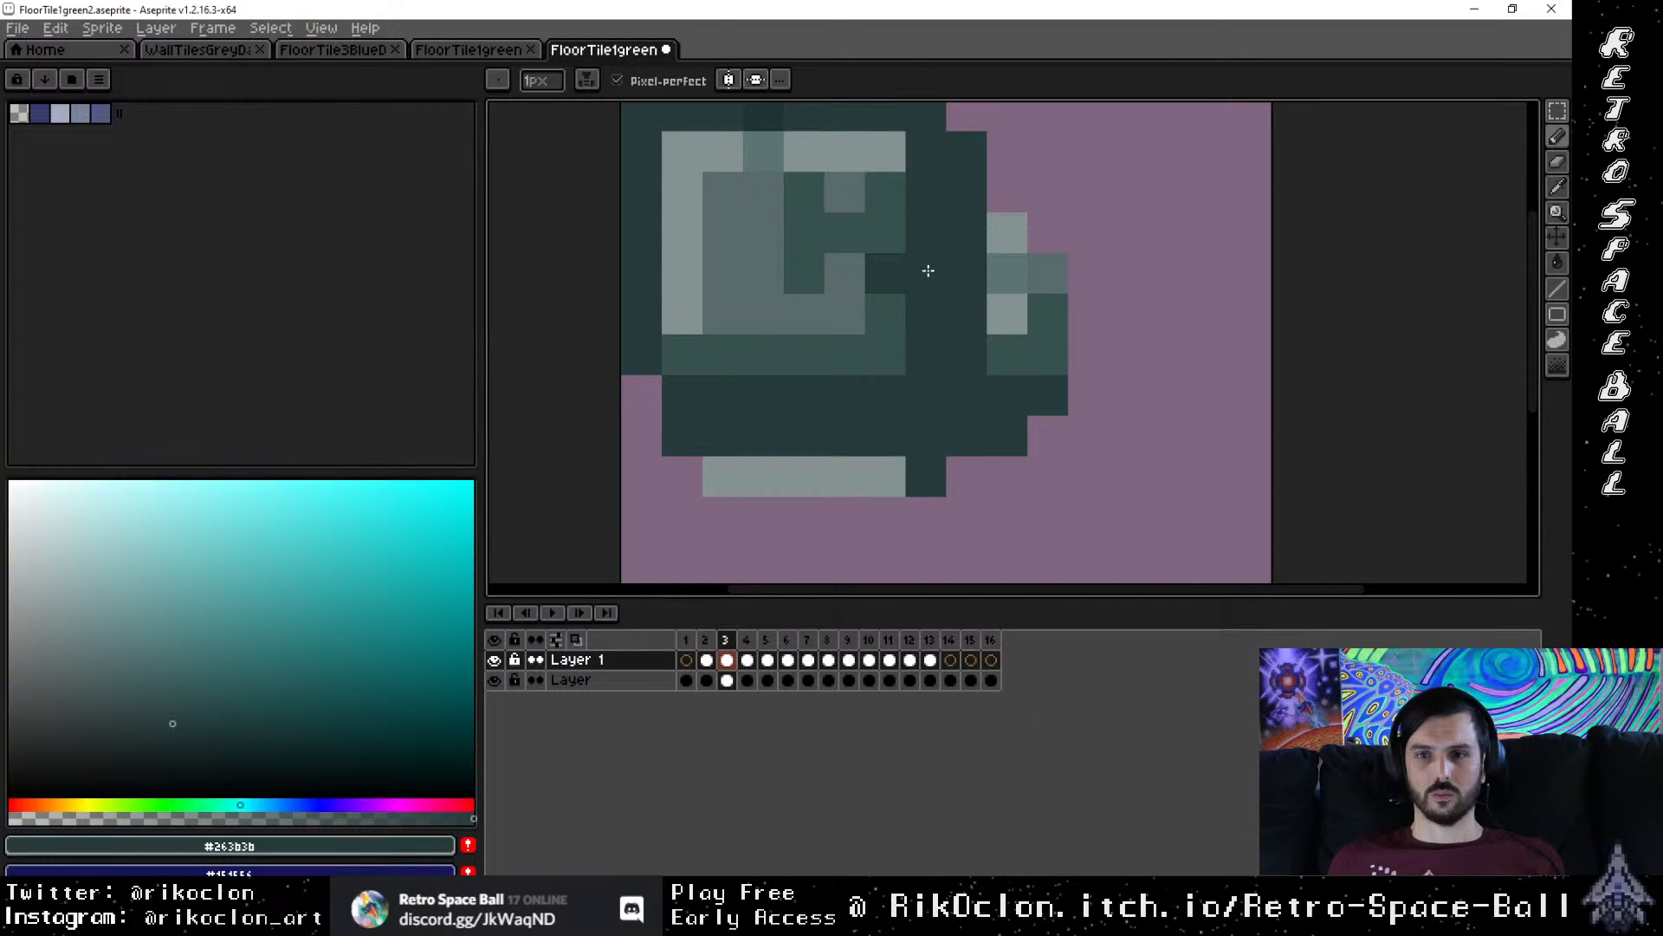
{"action": "left_click", "coordinate": [888, 222], "text": "alt"}
{"action": "left_click", "coordinate": [887, 265]}
{"action": "left_click_drag", "start_coordinate": [831, 258], "coordinate": [841, 448]}
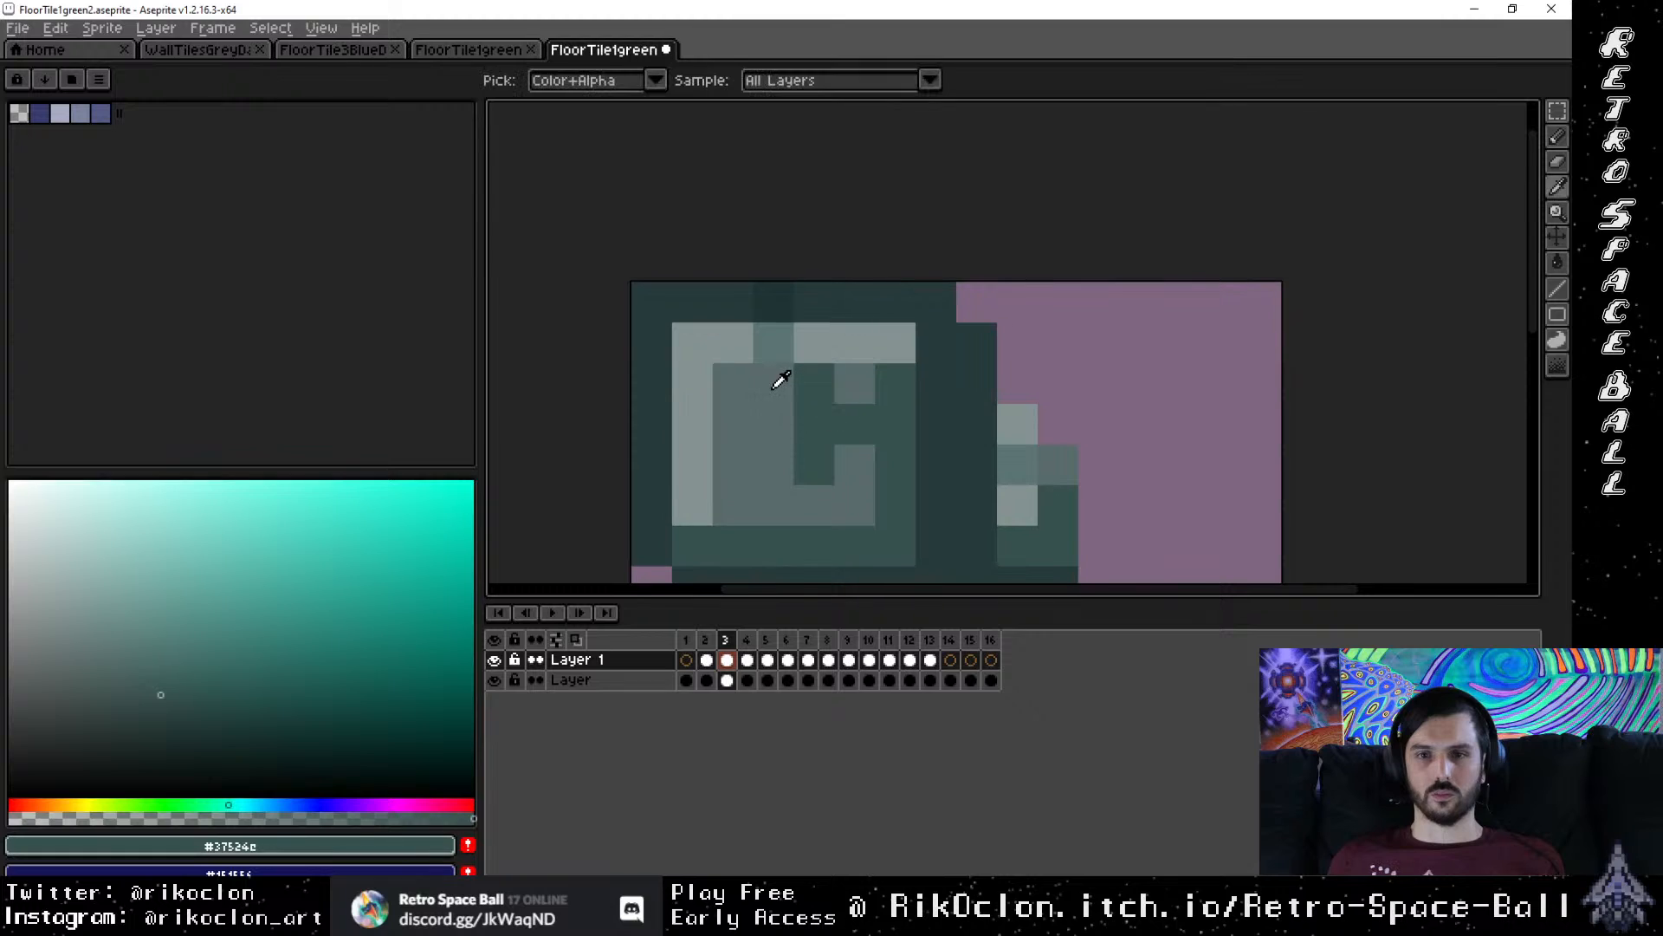
{"action": "left_click", "coordinate": [780, 379], "text": "alt"}
{"action": "mouse_move", "coordinate": [795, 378]}
{"action": "left_mouse_down"}
{"action": "mouse_move", "coordinate": [819, 455]}
{"action": "mouse_move", "coordinate": [855, 411]}
{"action": "mouse_move", "coordinate": [827, 470]}
{"action": "left_mouse_up"}
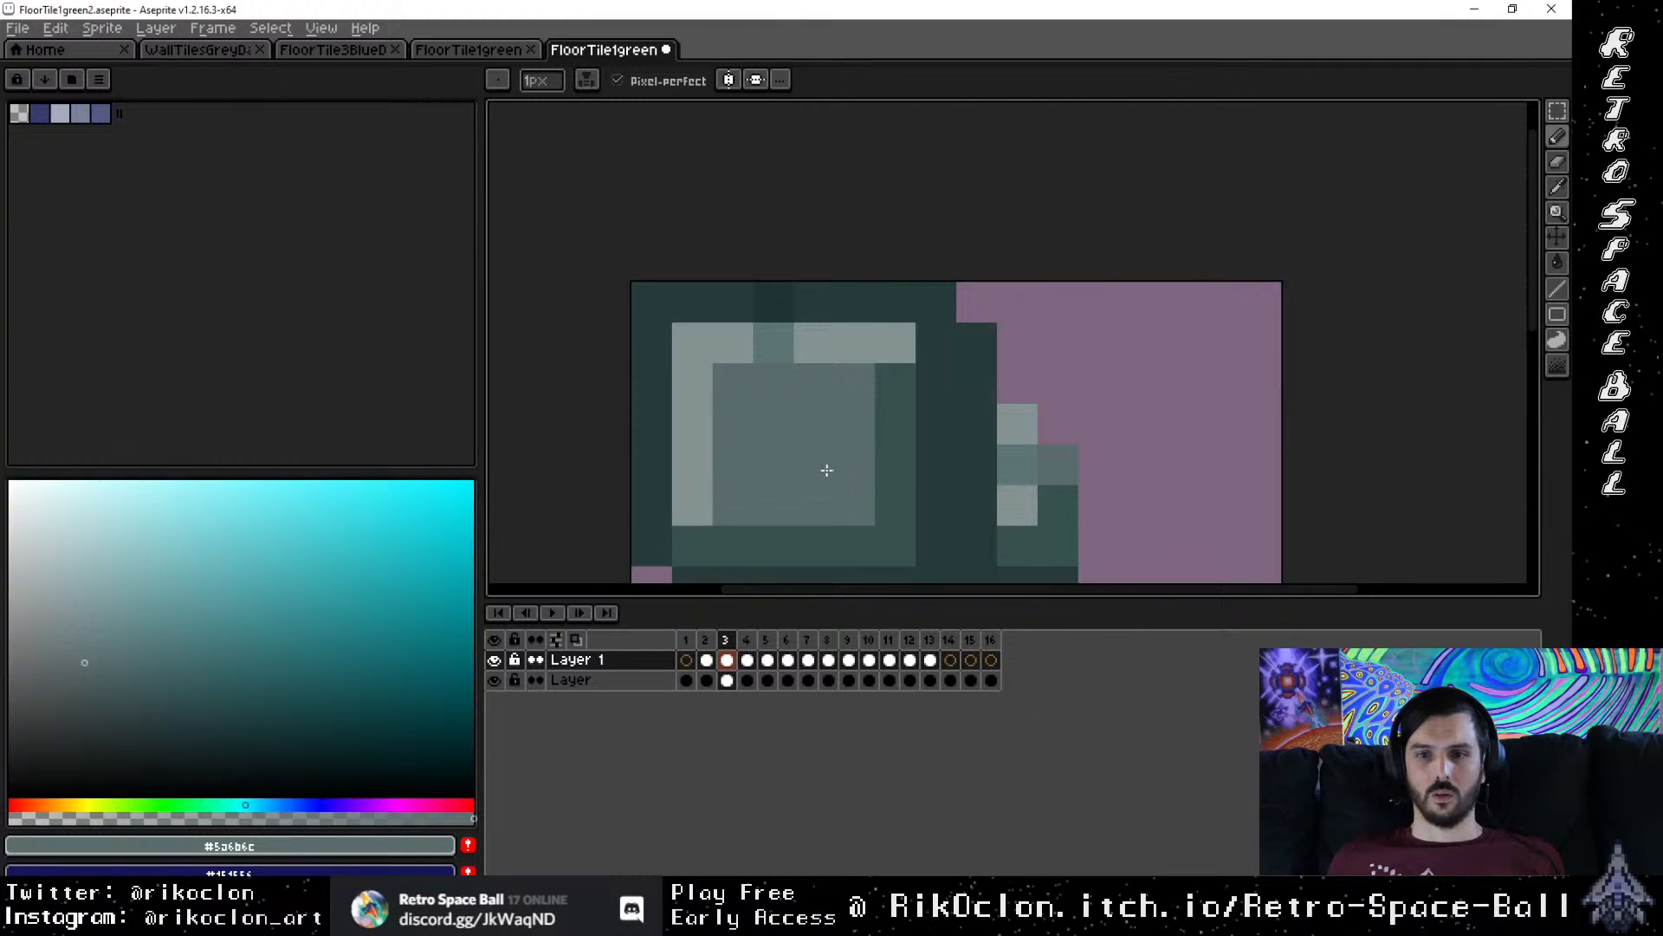
{"action": "left_click_drag", "start_coordinate": [1032, 420], "coordinate": [1082, 294]}
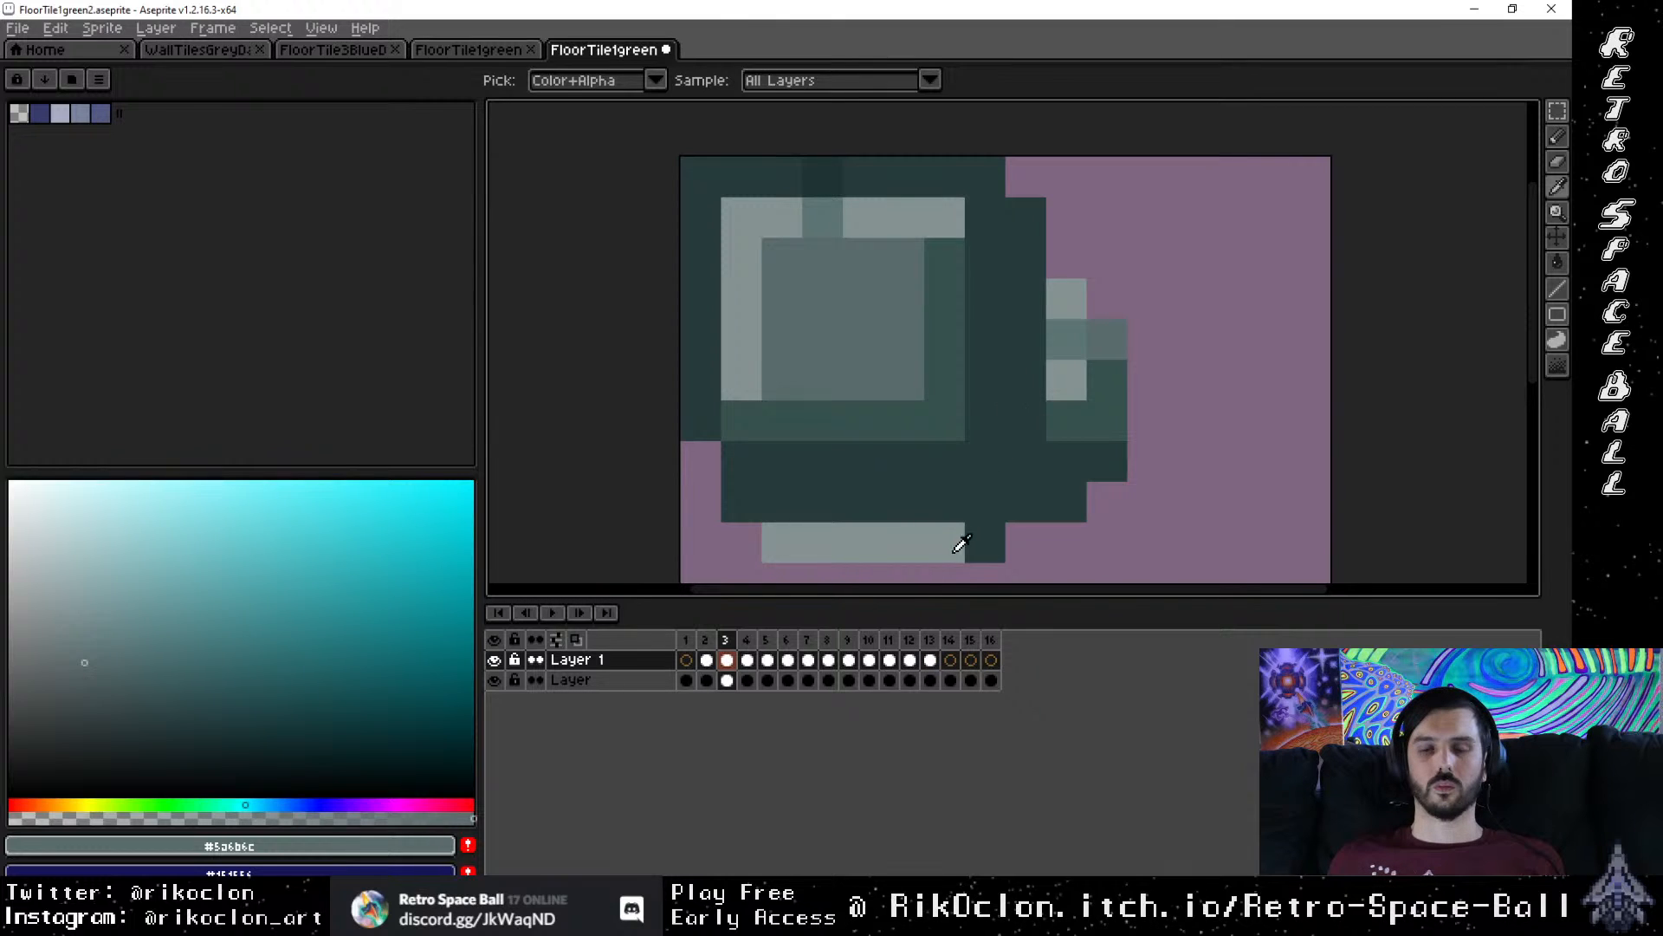
Step: Sample #203434 from frame 4's crack and draw a new branching crack down and across the upper-left tile in frame 3
{"action": "left_click", "coordinate": [746, 680]}
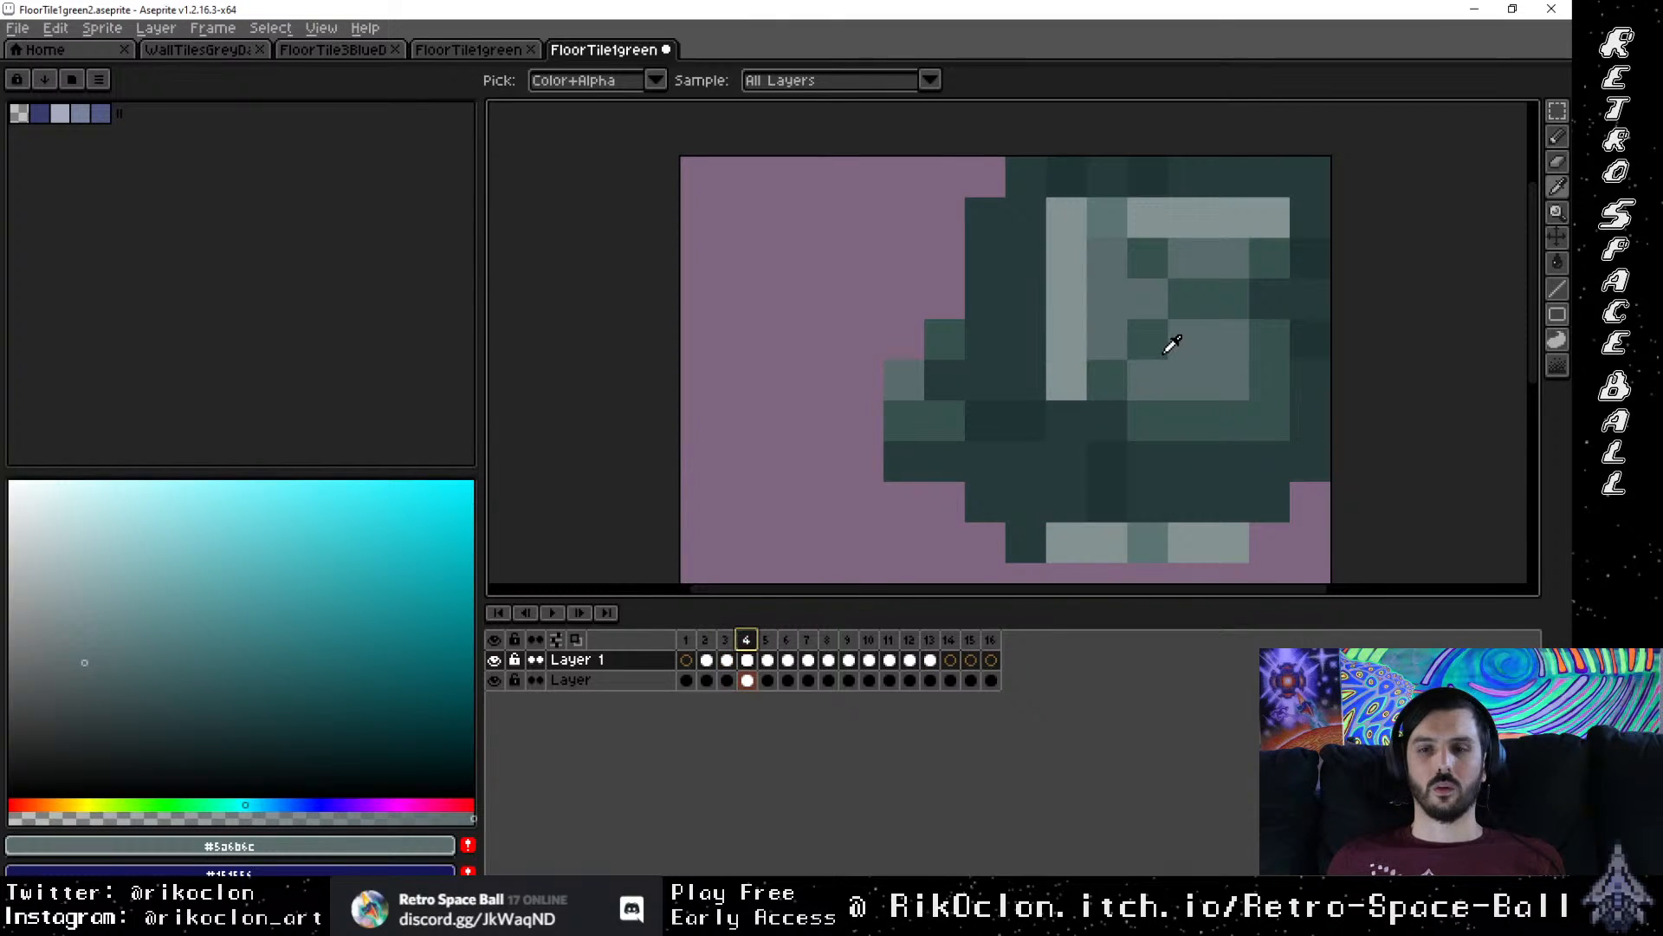
{"action": "left_click", "coordinate": [1034, 419]}
{"action": "left_click", "coordinate": [705, 641]}
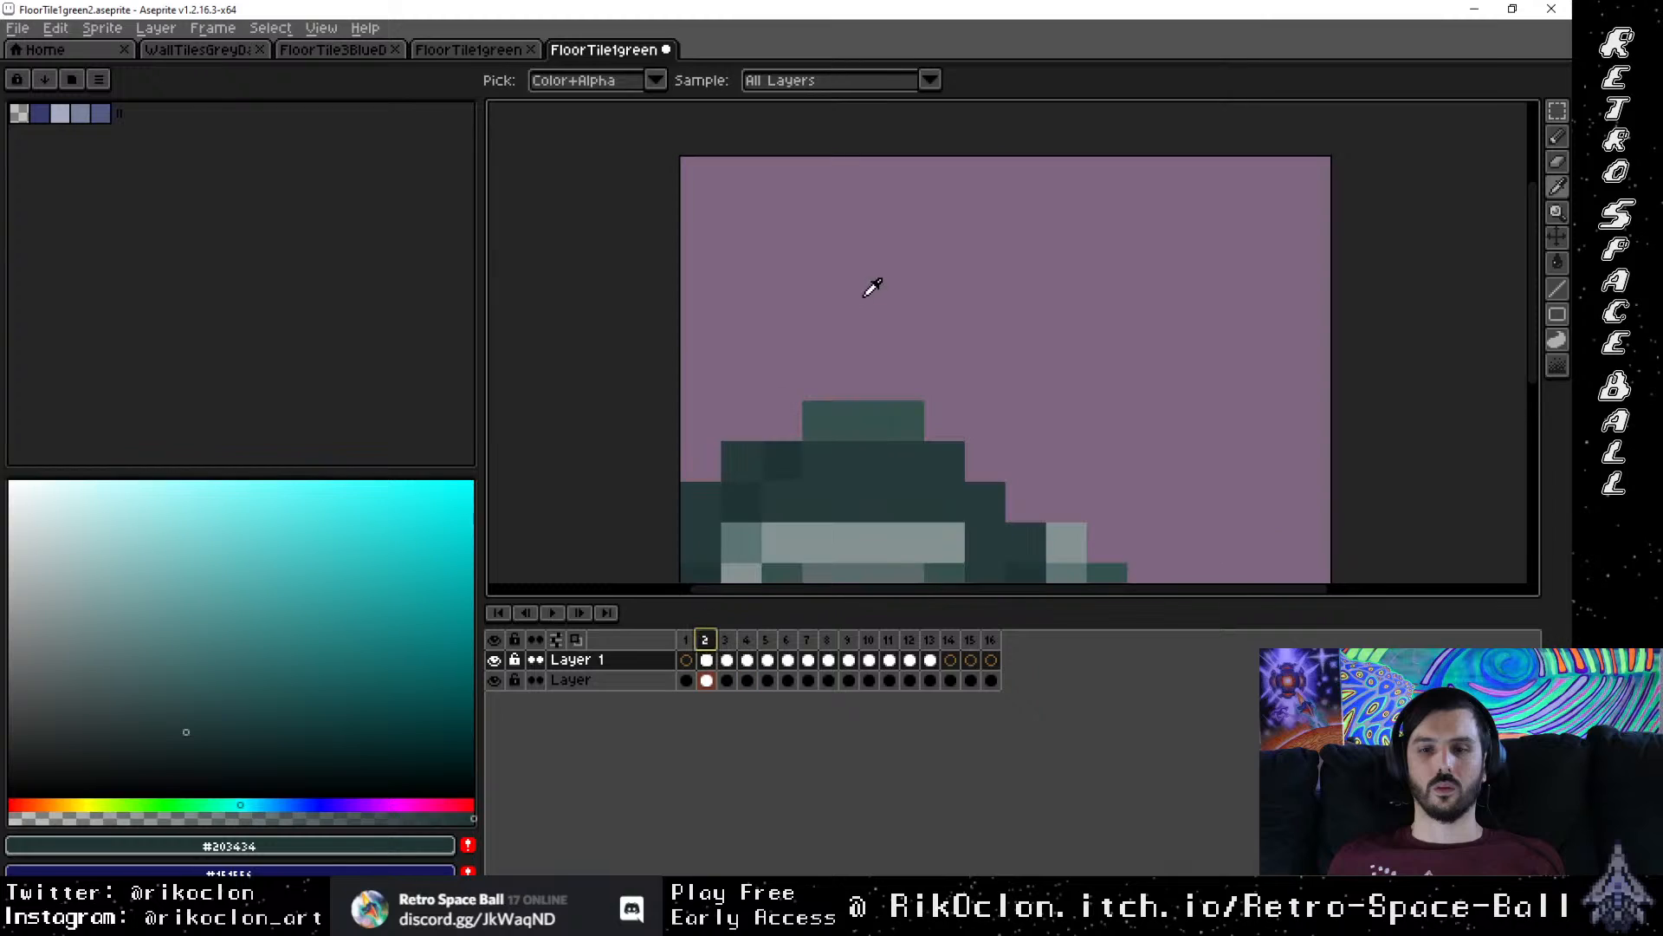
{"action": "left_click", "coordinate": [727, 640]}
{"action": "key", "text": "b"}
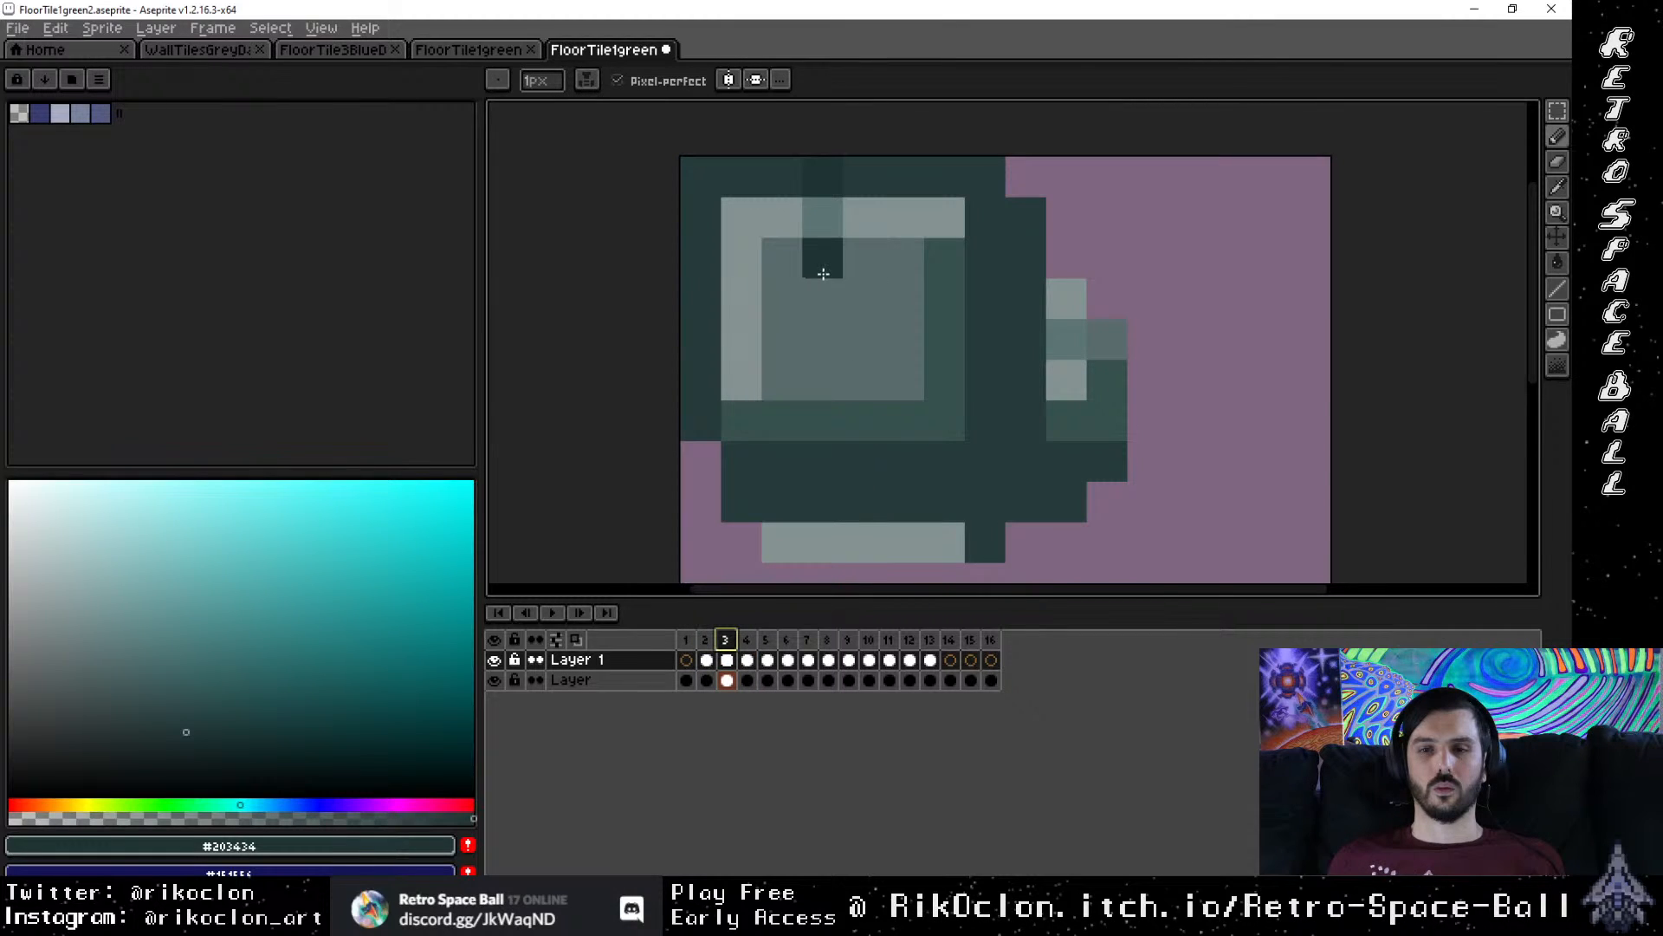
{"action": "left_click", "coordinate": [820, 260]}
{"action": "left_click", "coordinate": [829, 298]}
{"action": "left_click", "coordinate": [849, 341]}
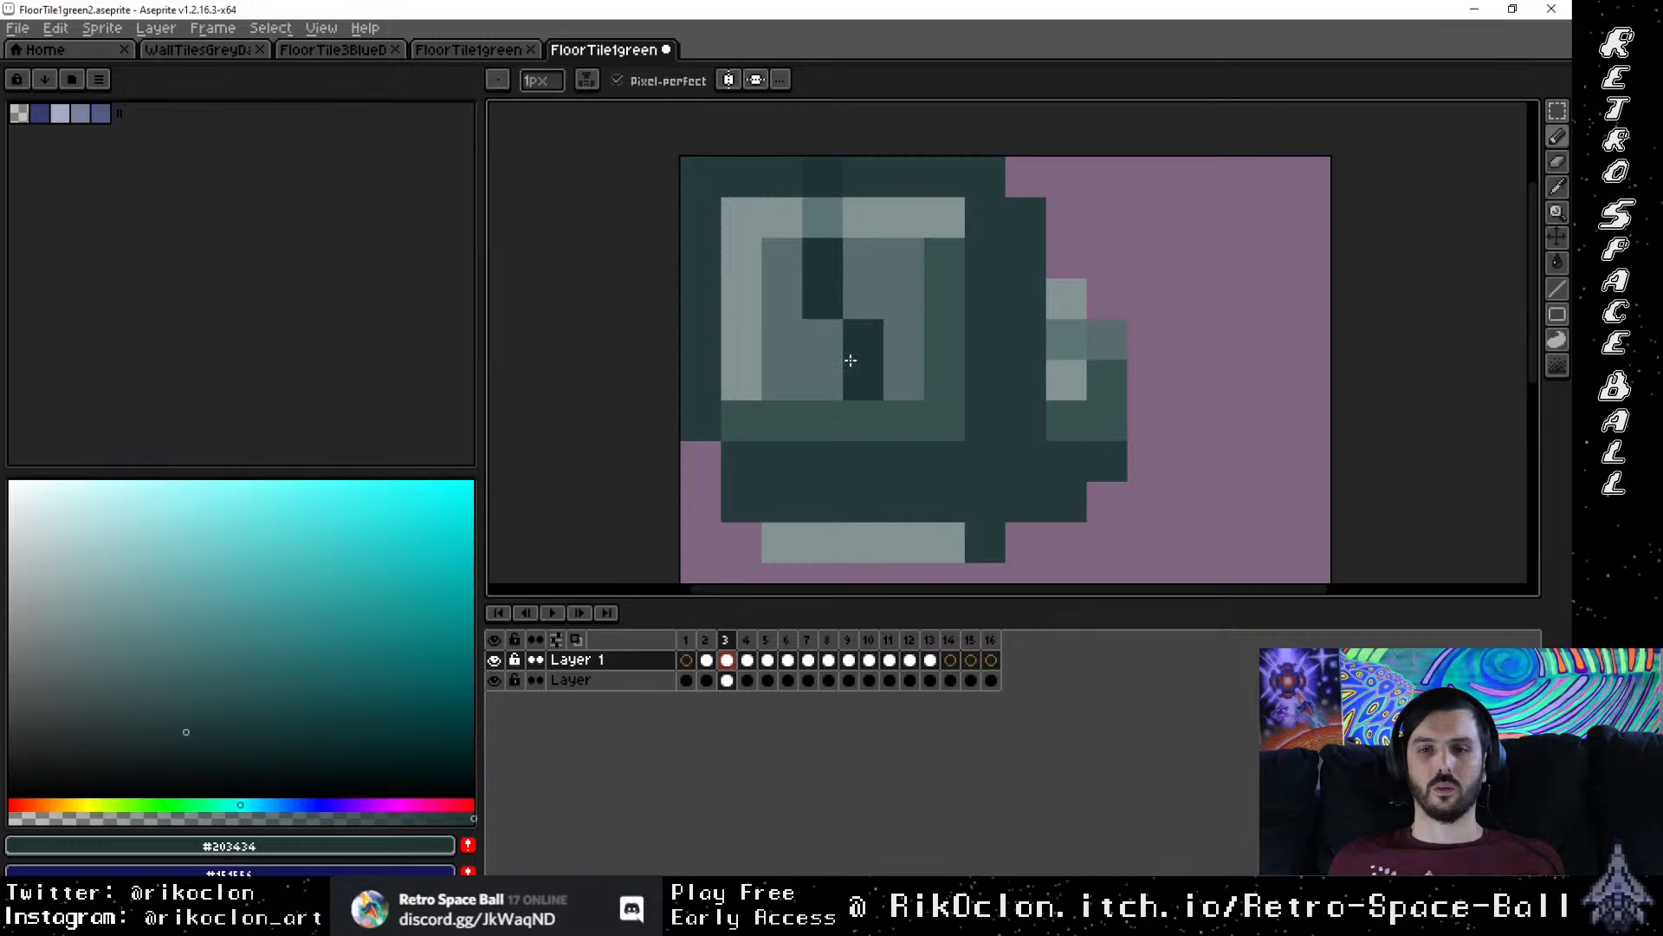
{"action": "left_click", "coordinate": [850, 398]}
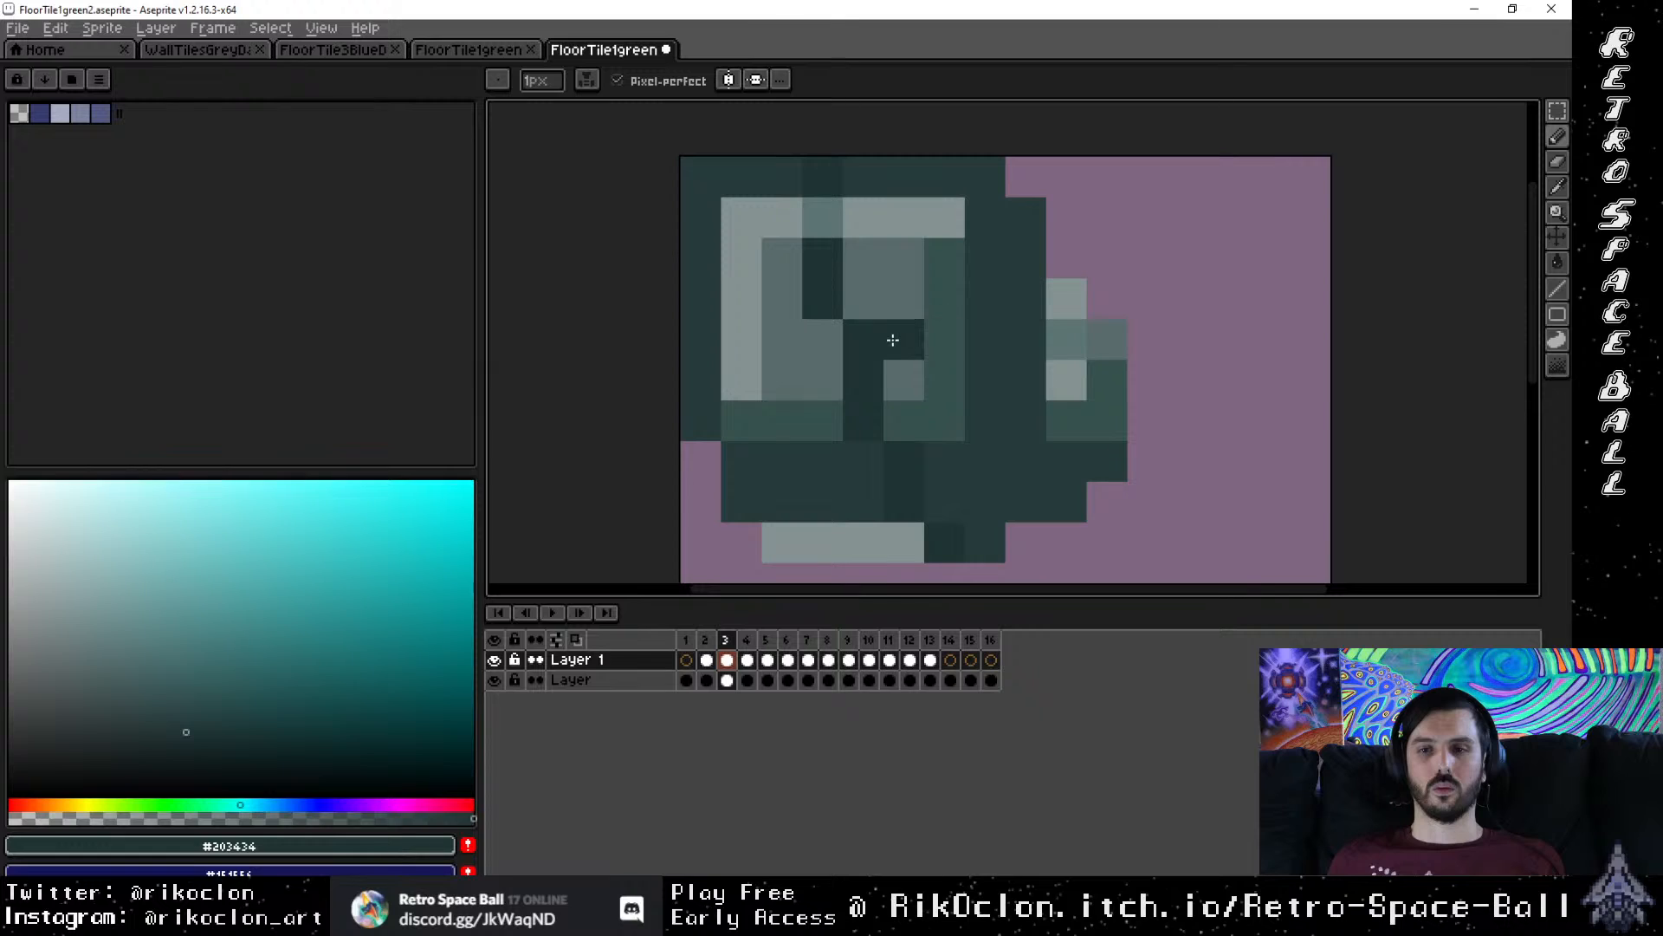
{"action": "left_click", "coordinate": [901, 298]}
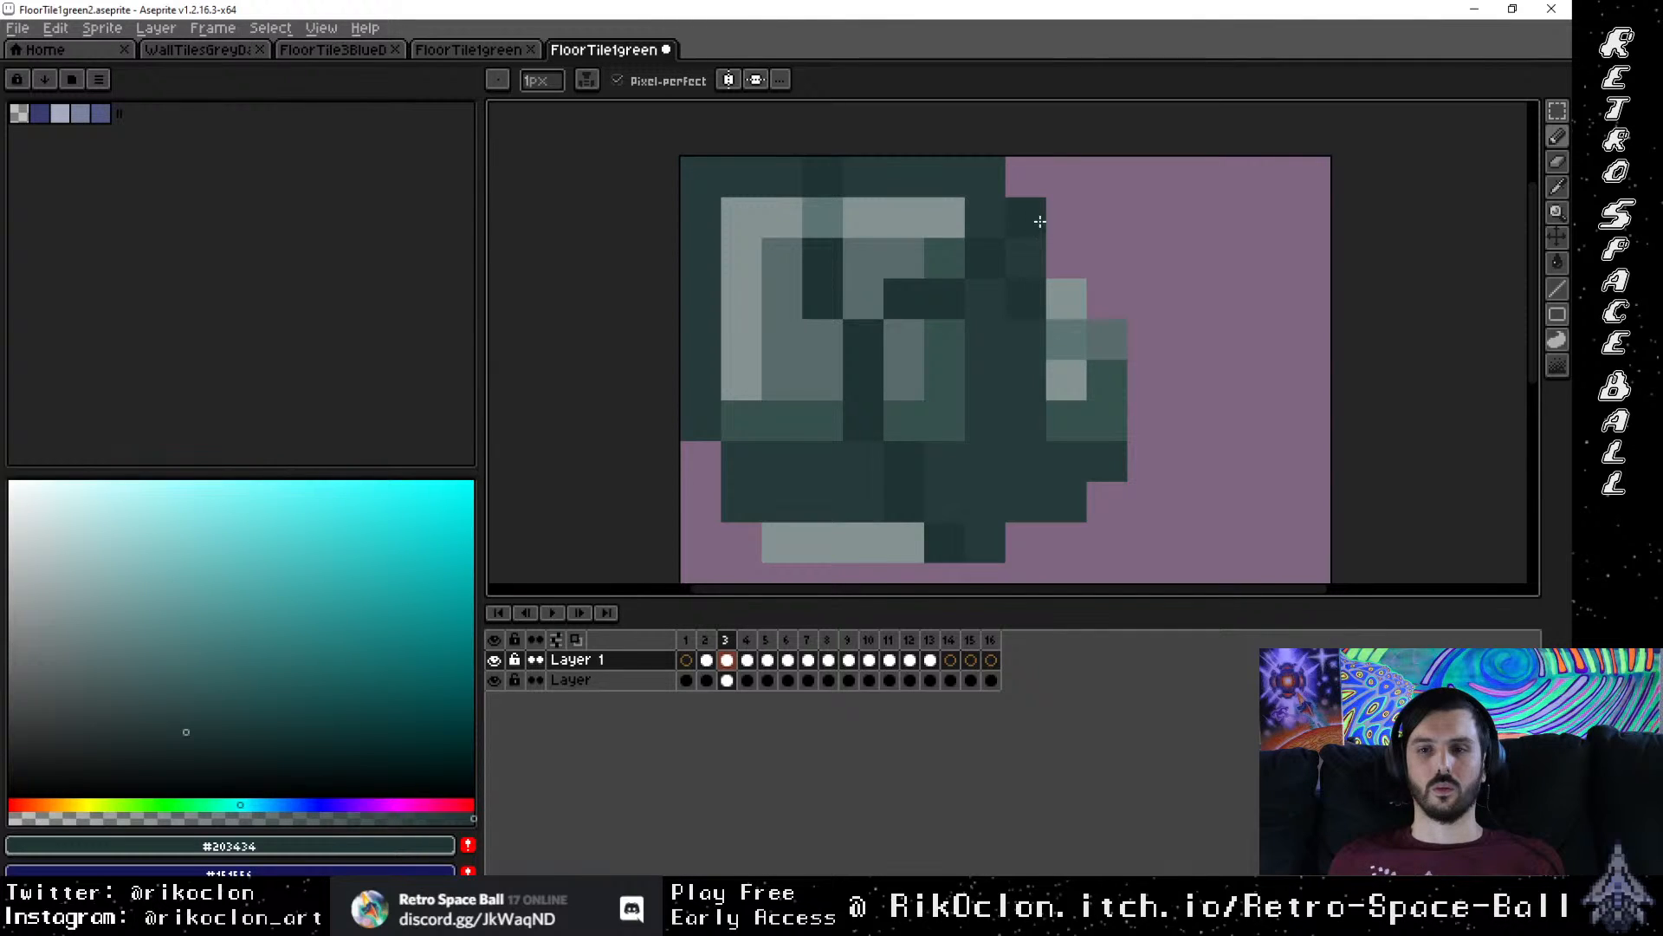
Step: Sample #37524e from frame 4's crack and recolour the new crack's pixels on the inner tile face in frame 3
{"action": "left_click", "coordinate": [747, 640]}
{"action": "key", "text": "i"}
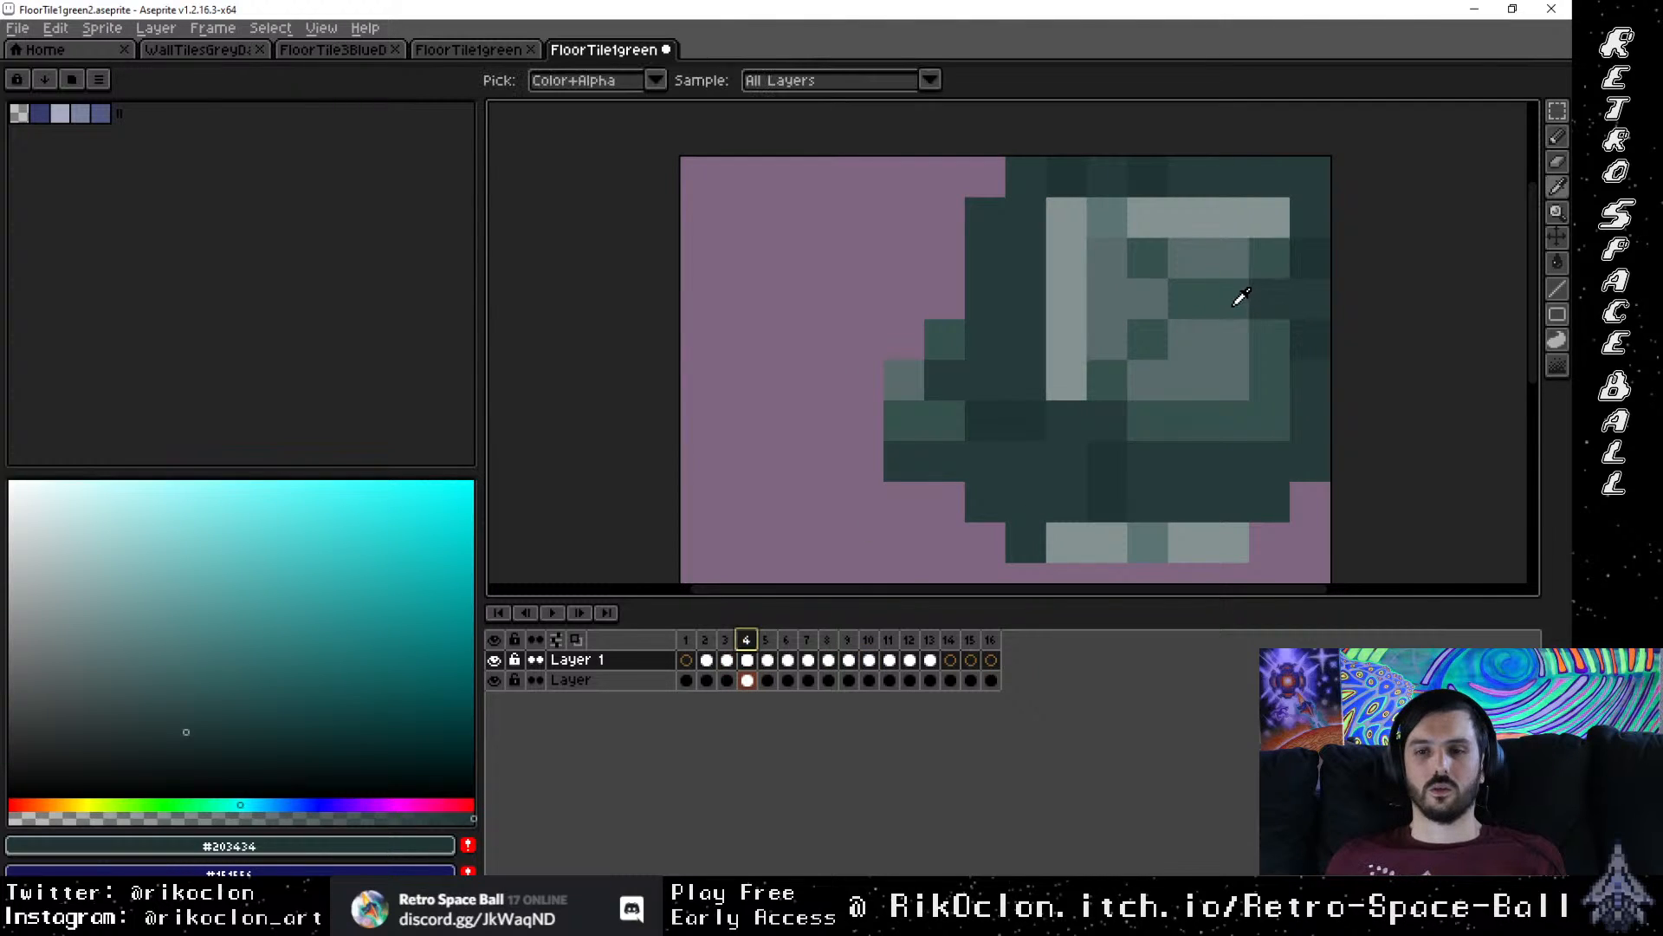
{"action": "left_click", "coordinate": [1232, 291]}
{"action": "left_click", "coordinate": [727, 639]}
{"action": "key", "text": "b"}
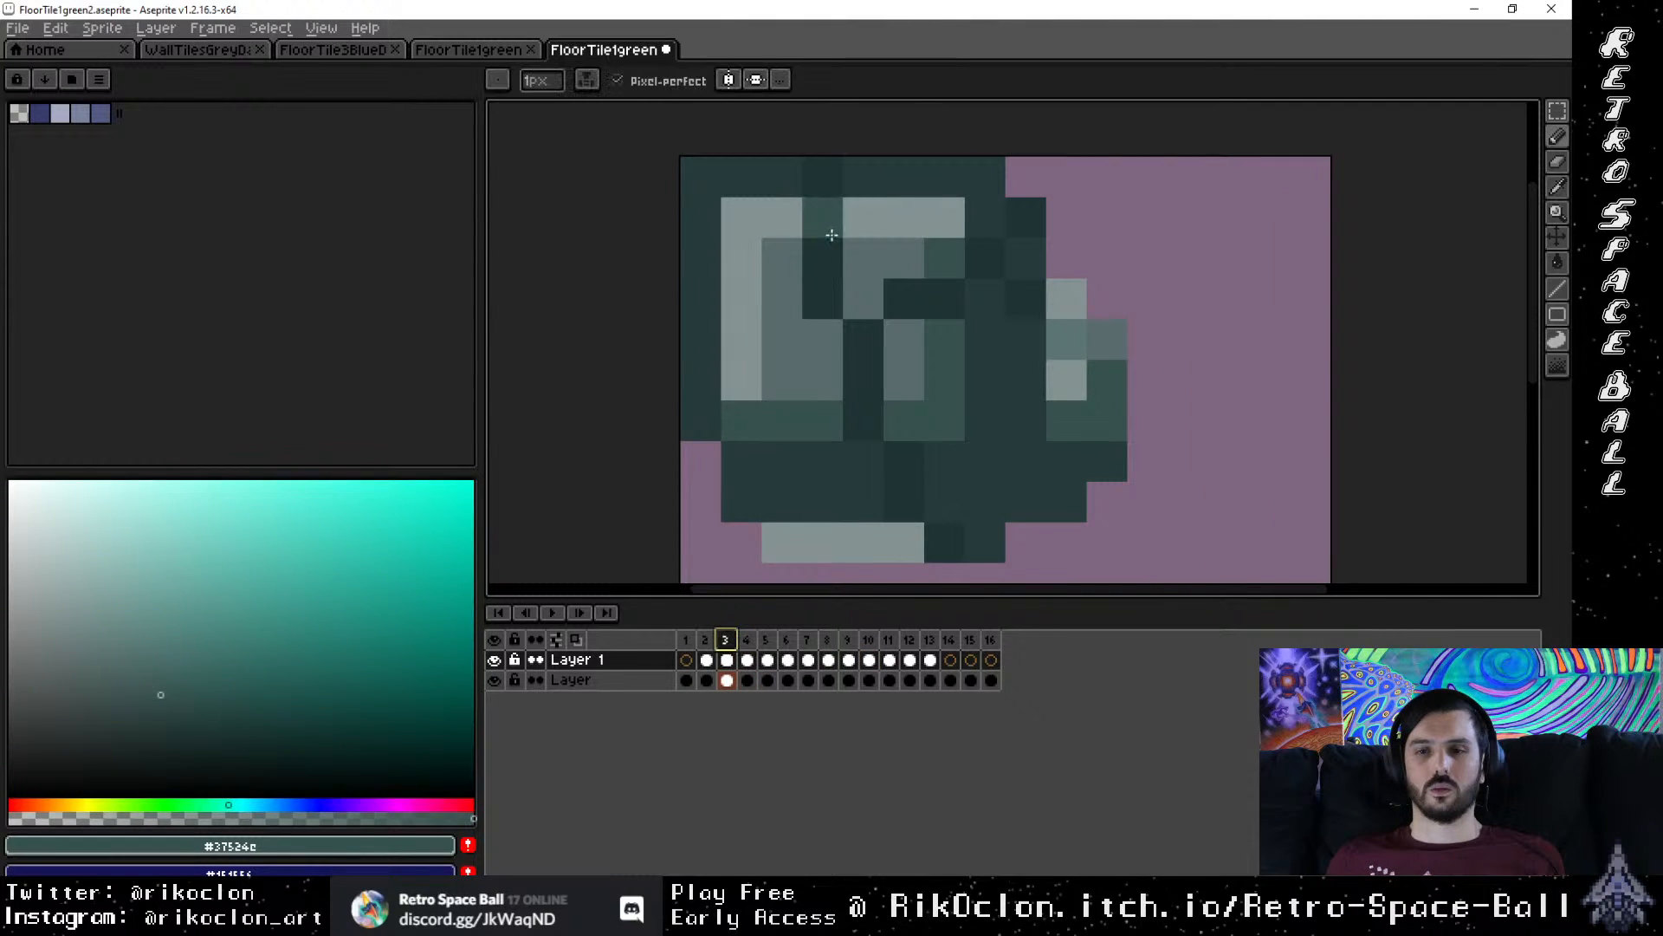
{"action": "left_click", "coordinate": [904, 298]}
{"action": "left_click", "coordinate": [863, 339]}
{"action": "left_click", "coordinate": [863, 379]}
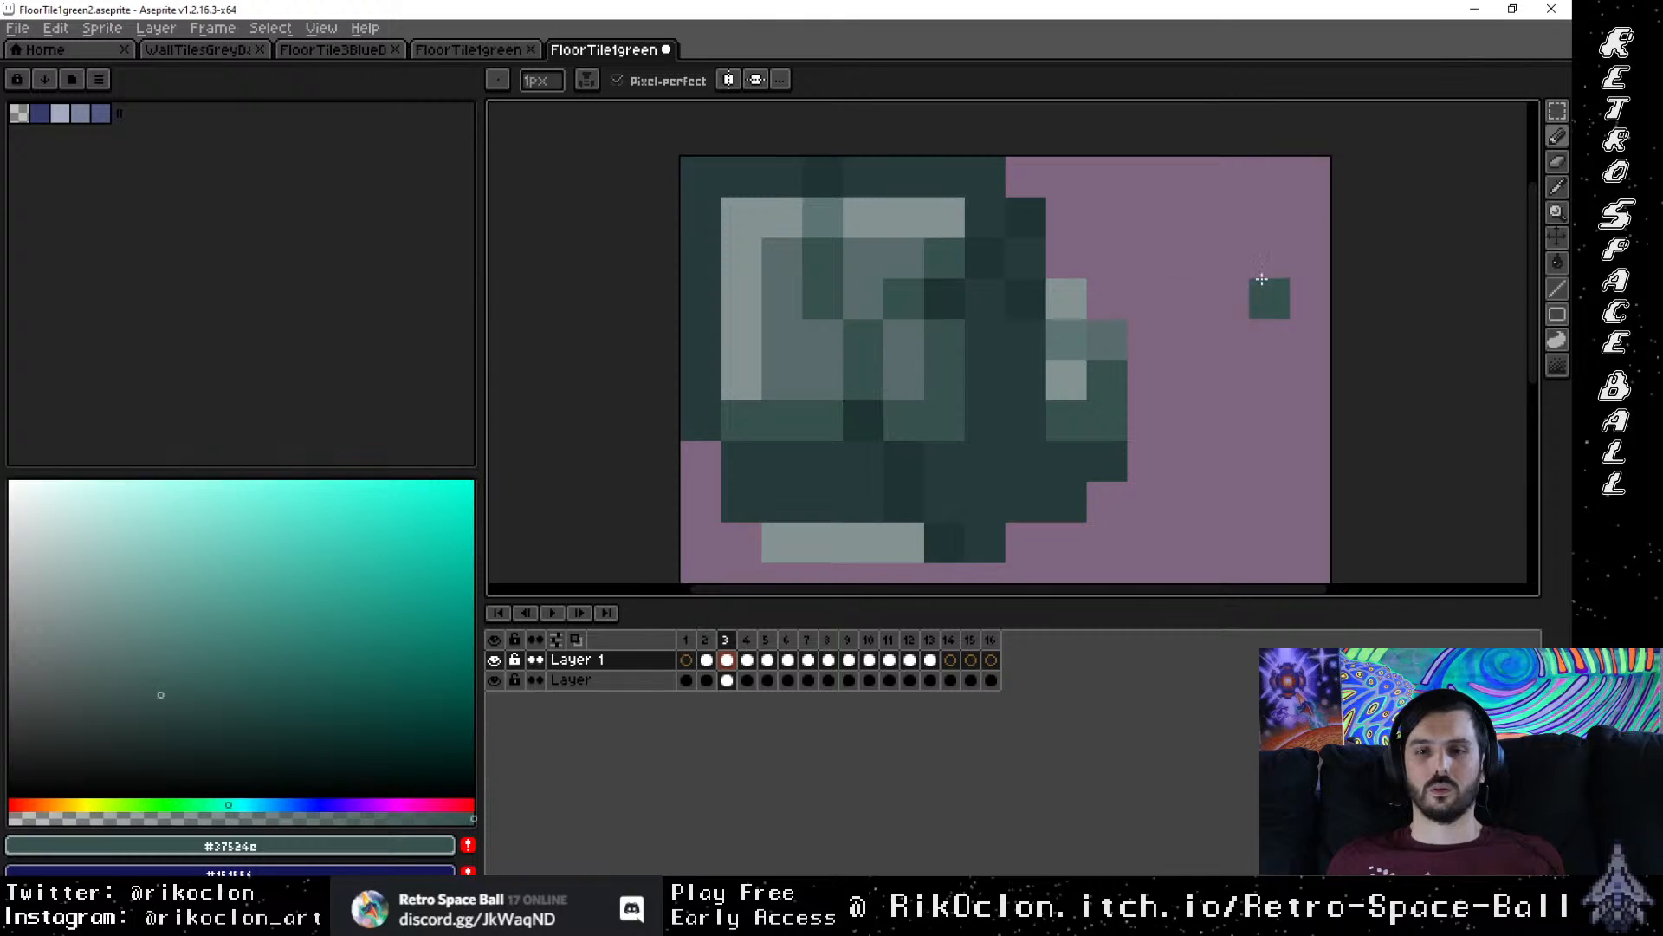
Step: Sample #243b3b from frame 4's crack and recolour the crack pixels crossing the face's right and lower edges in frame 3
{"action": "left_click", "coordinate": [750, 640]}
{"action": "key", "text": "i"}
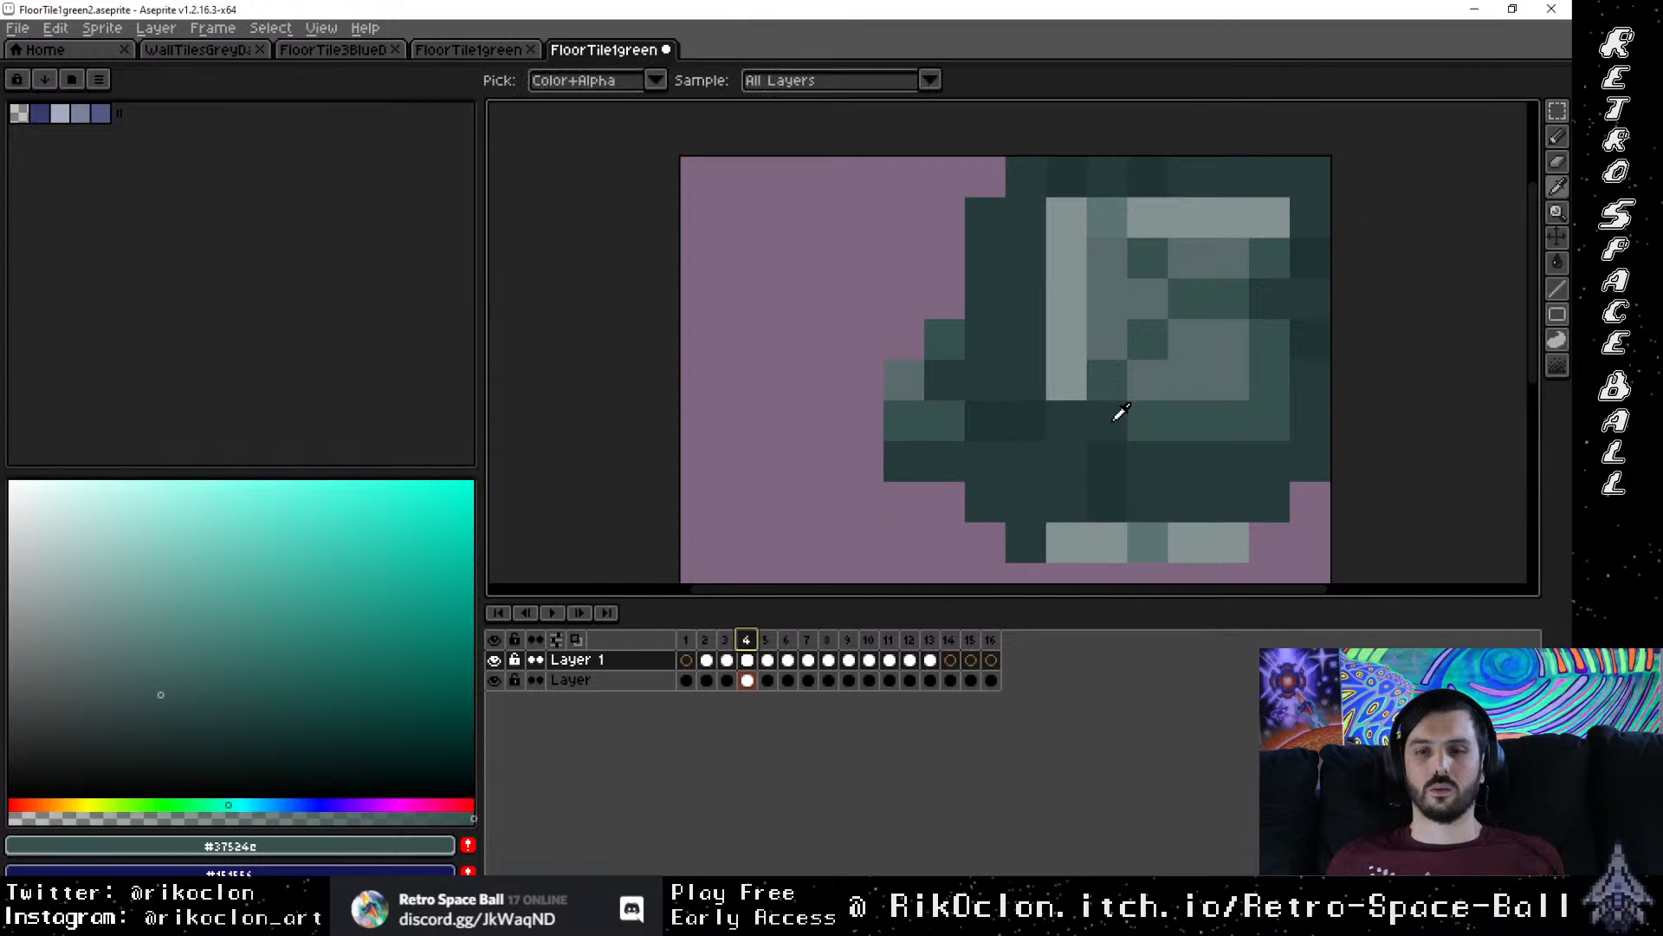
{"action": "left_click", "coordinate": [1261, 299]}
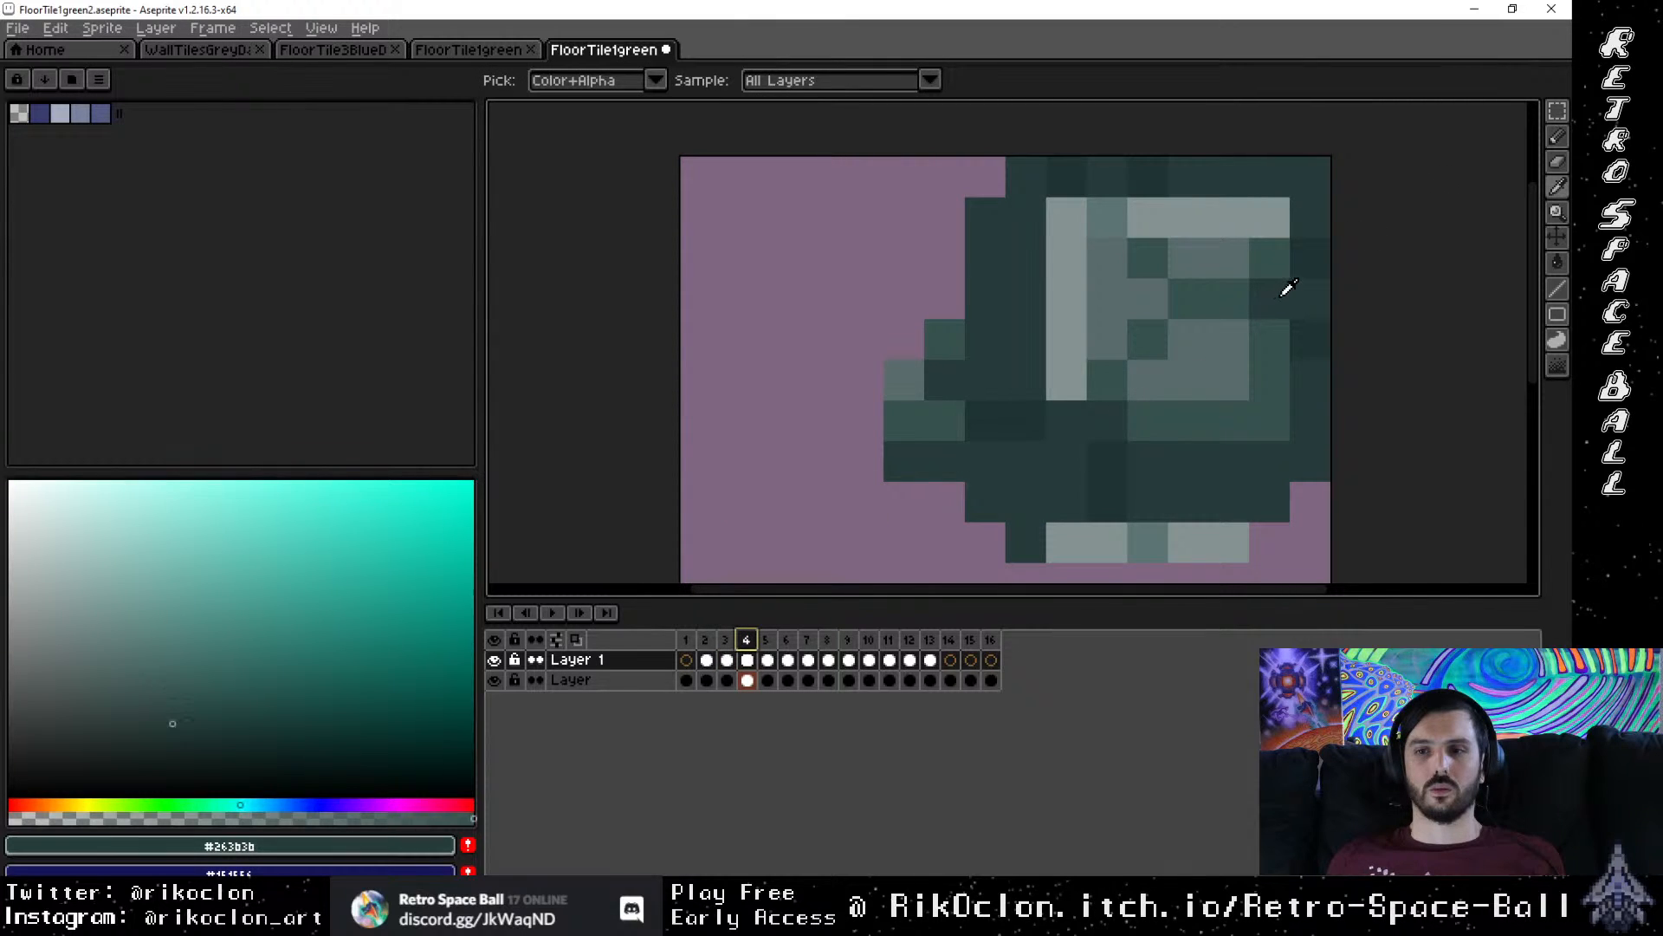
{"action": "left_click", "coordinate": [728, 639]}
{"action": "key", "text": "b"}
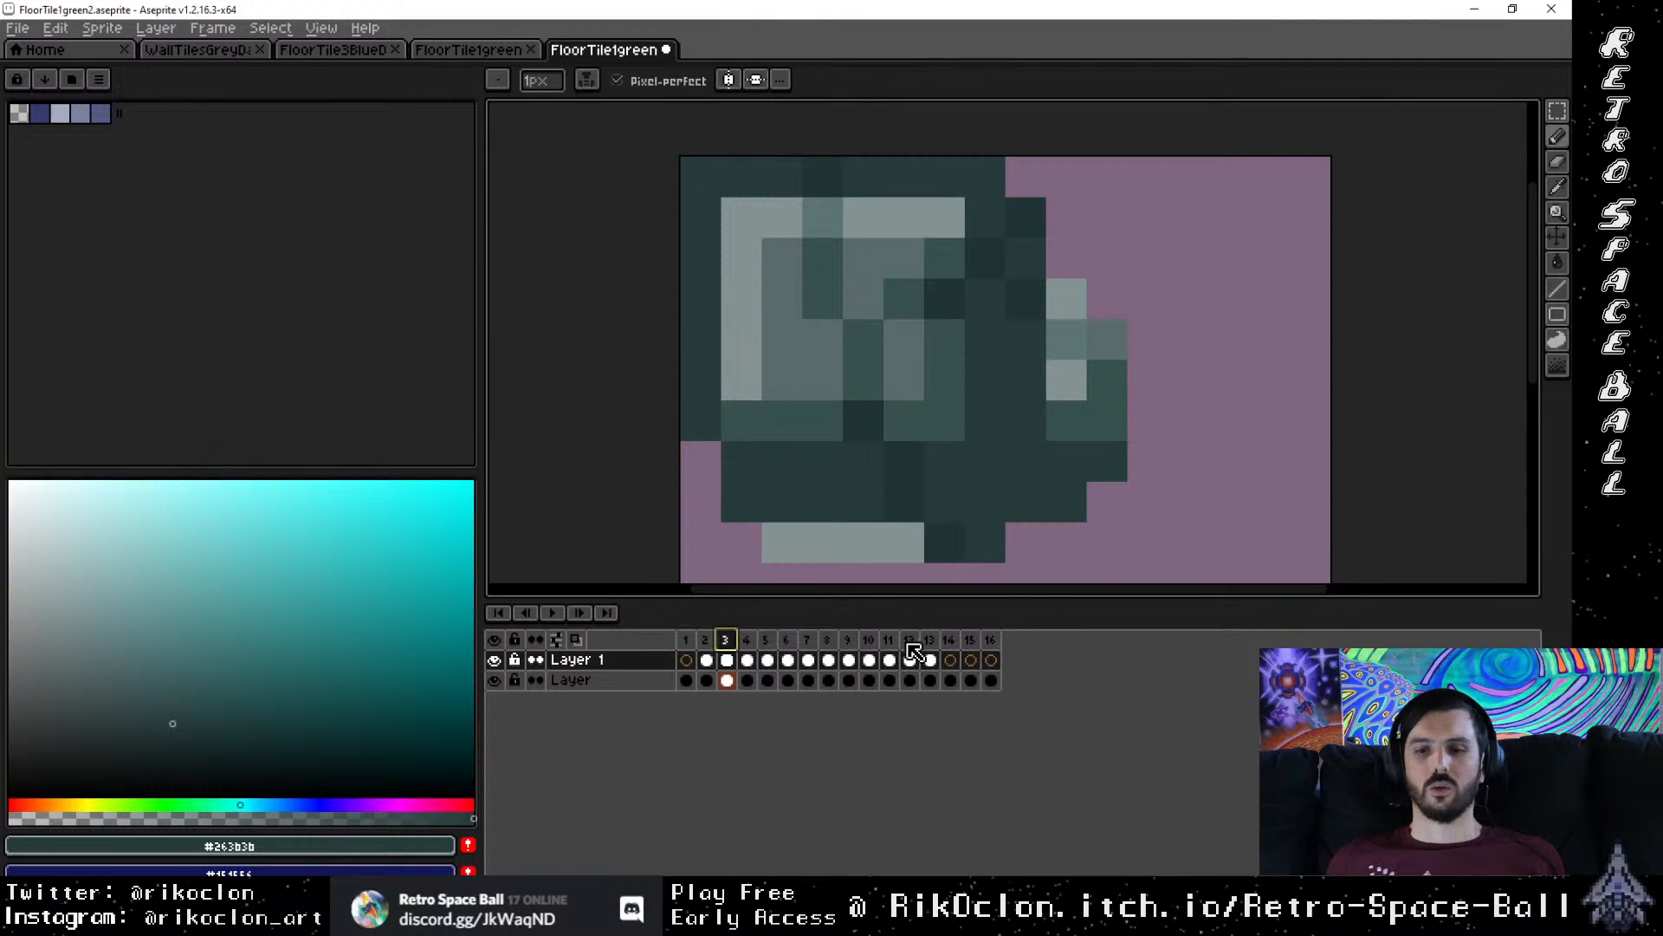
{"action": "left_click_drag", "start_coordinate": [909, 640], "coordinate": [928, 650]}
{"action": "key", "text": "i"}
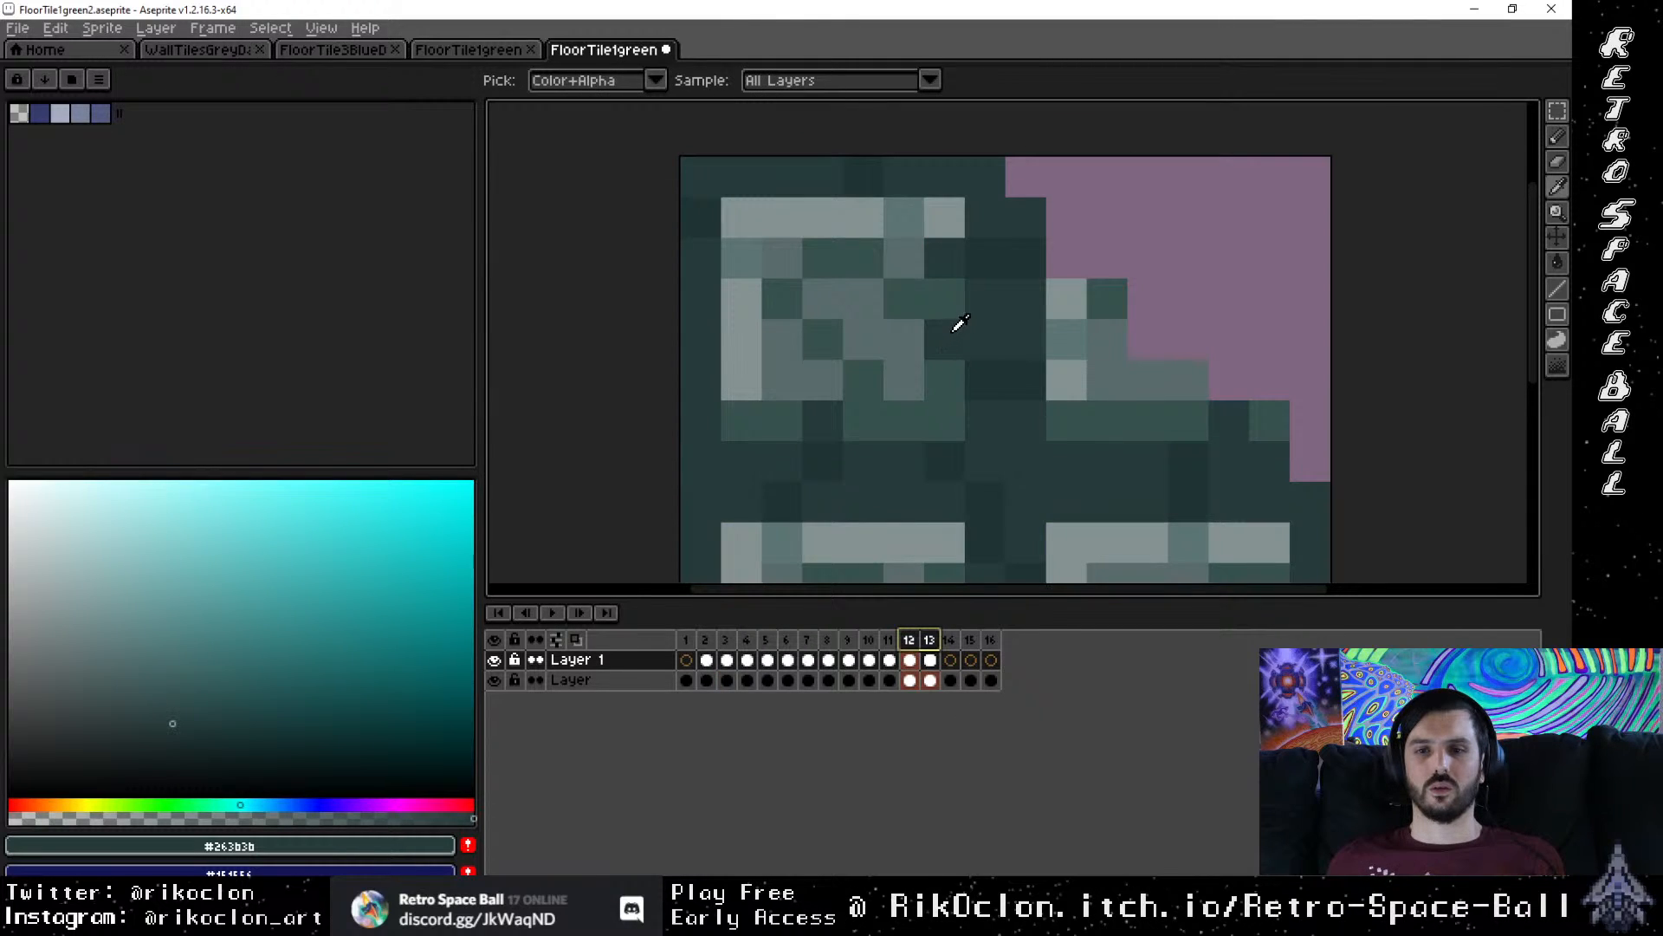
{"action": "left_click", "coordinate": [707, 641]}
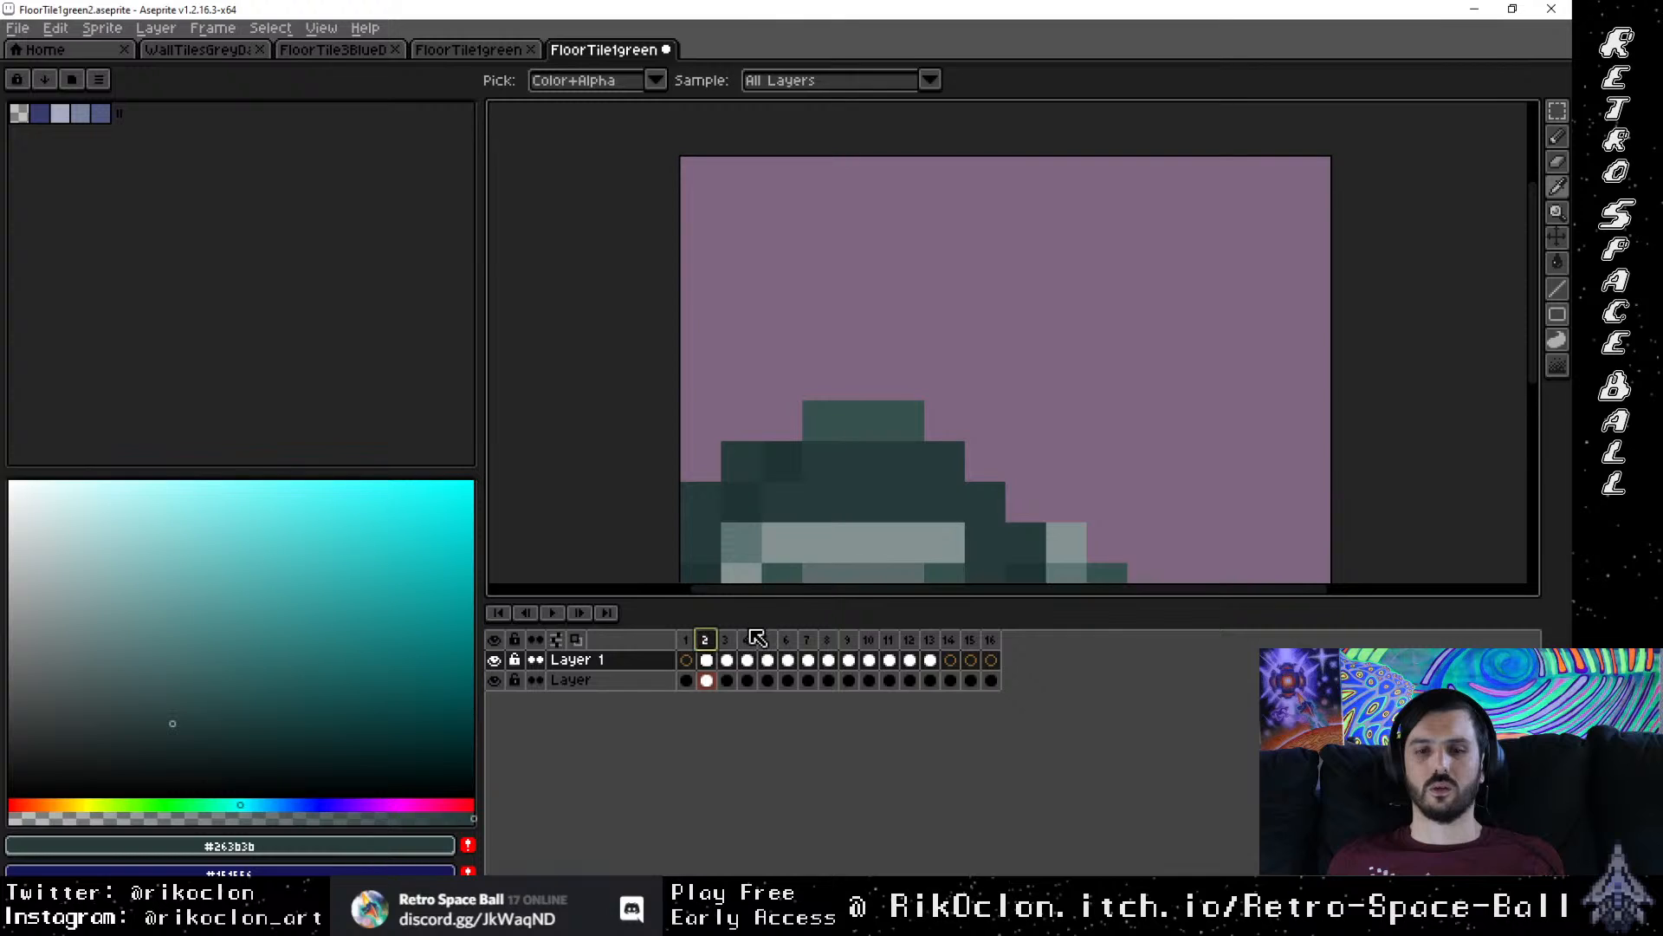
{"action": "left_click", "coordinate": [746, 640]}
{"action": "key", "text": "b"}
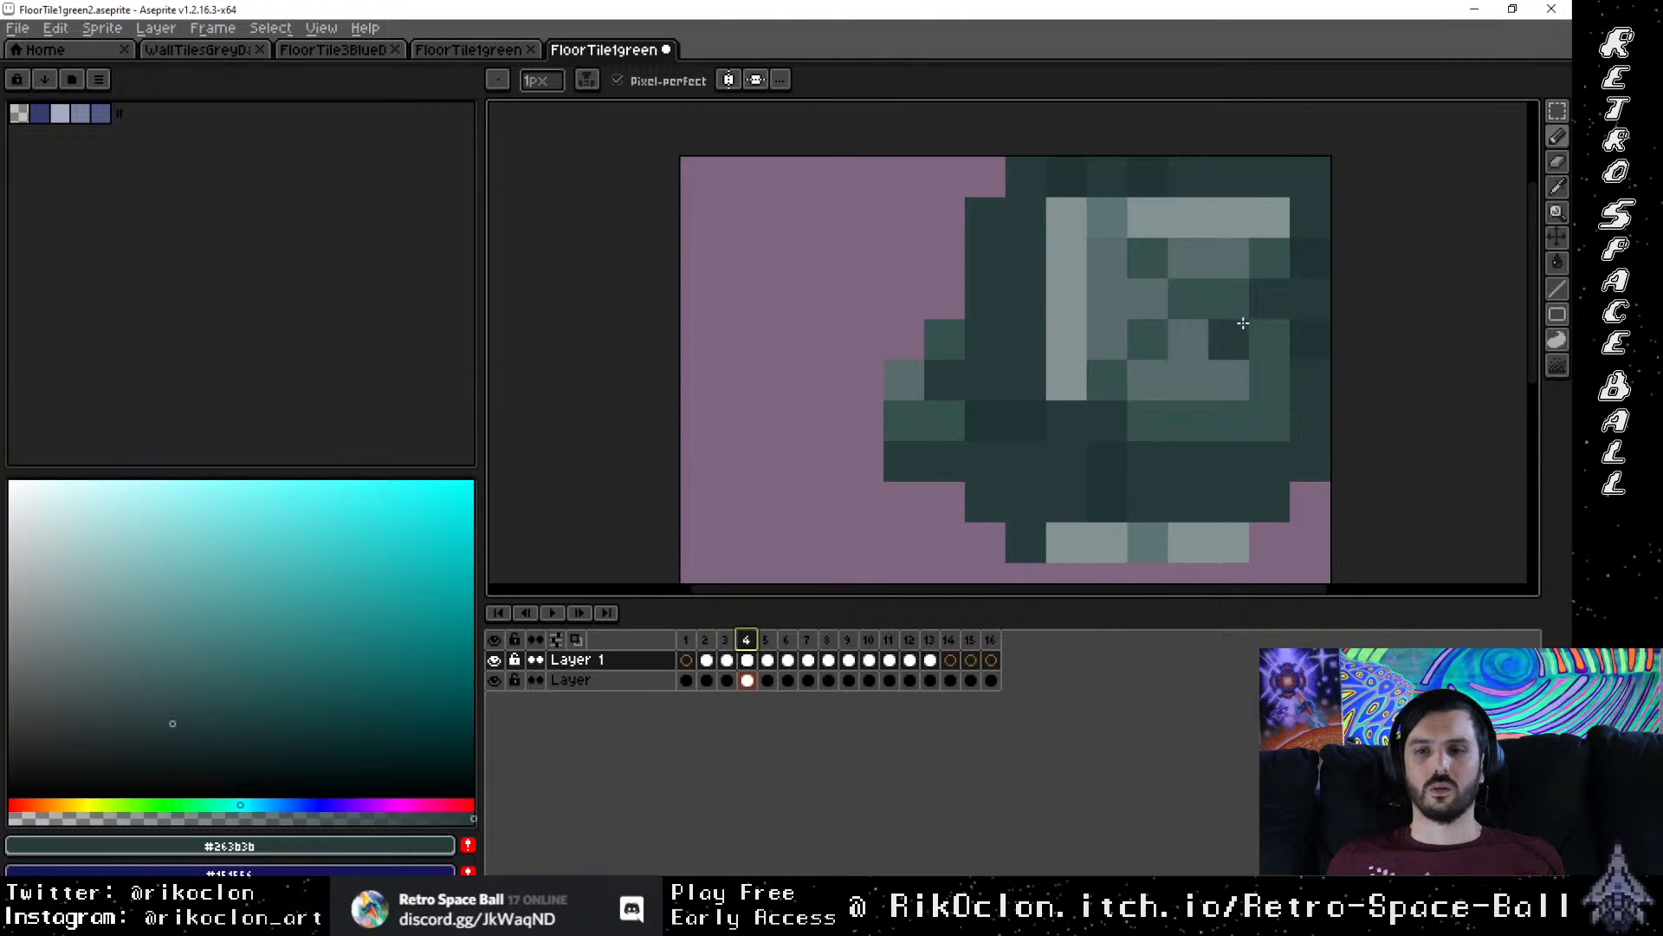
{"action": "left_click_drag", "start_coordinate": [722, 642], "coordinate": [712, 641]}
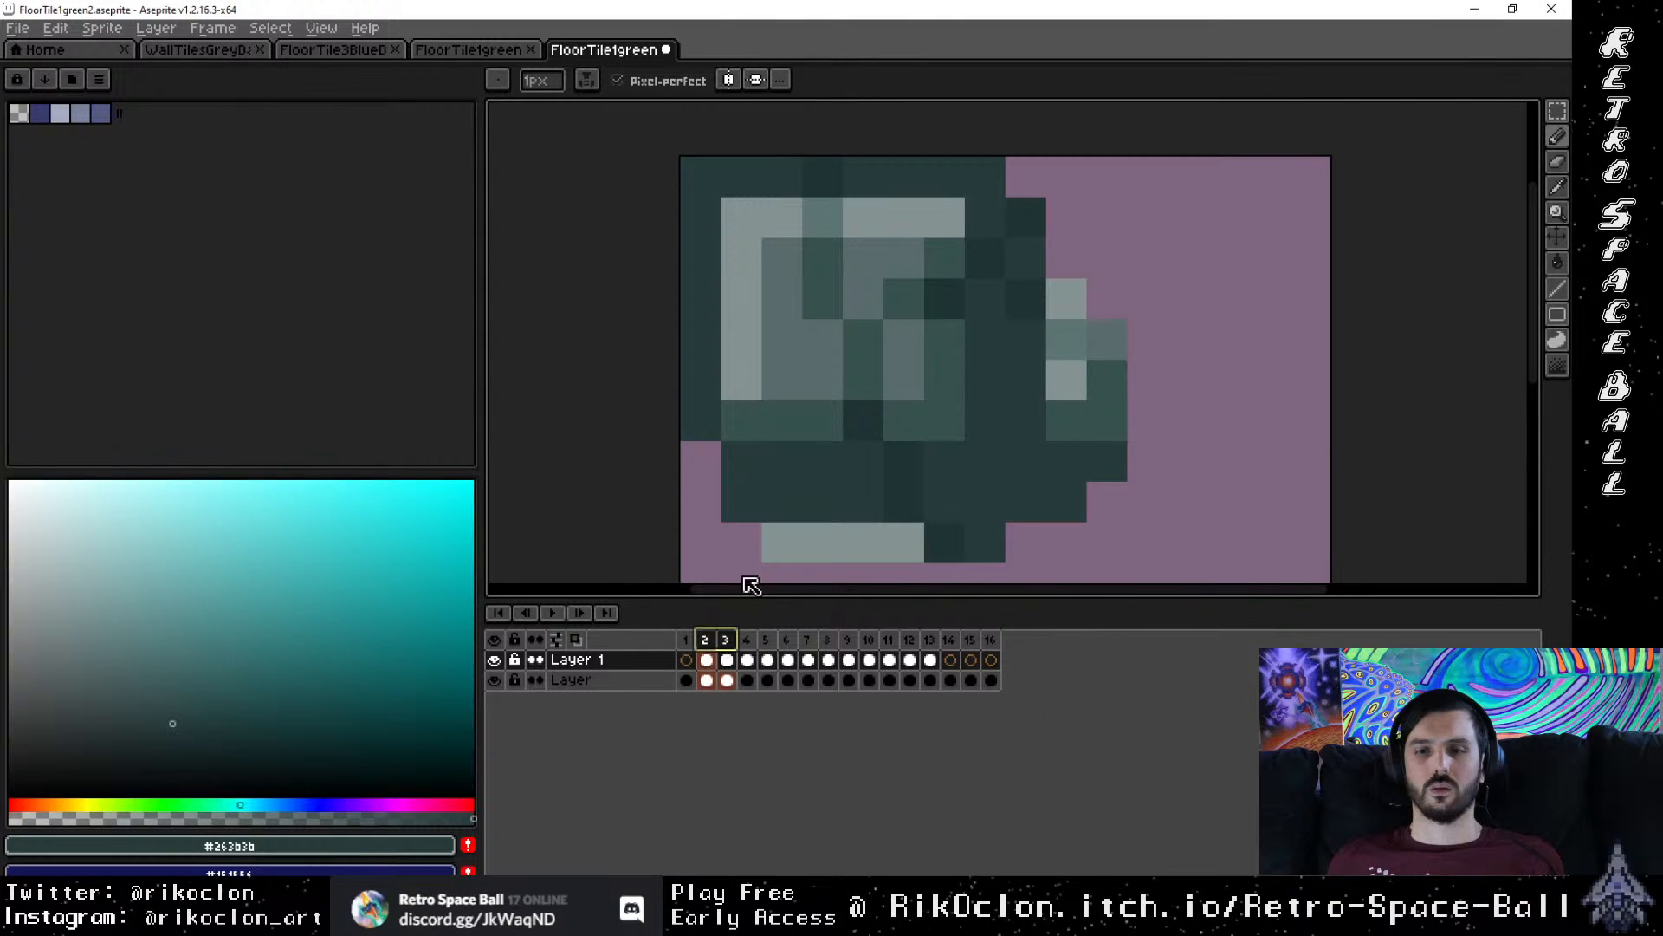
{"action": "key", "text": "Right"}
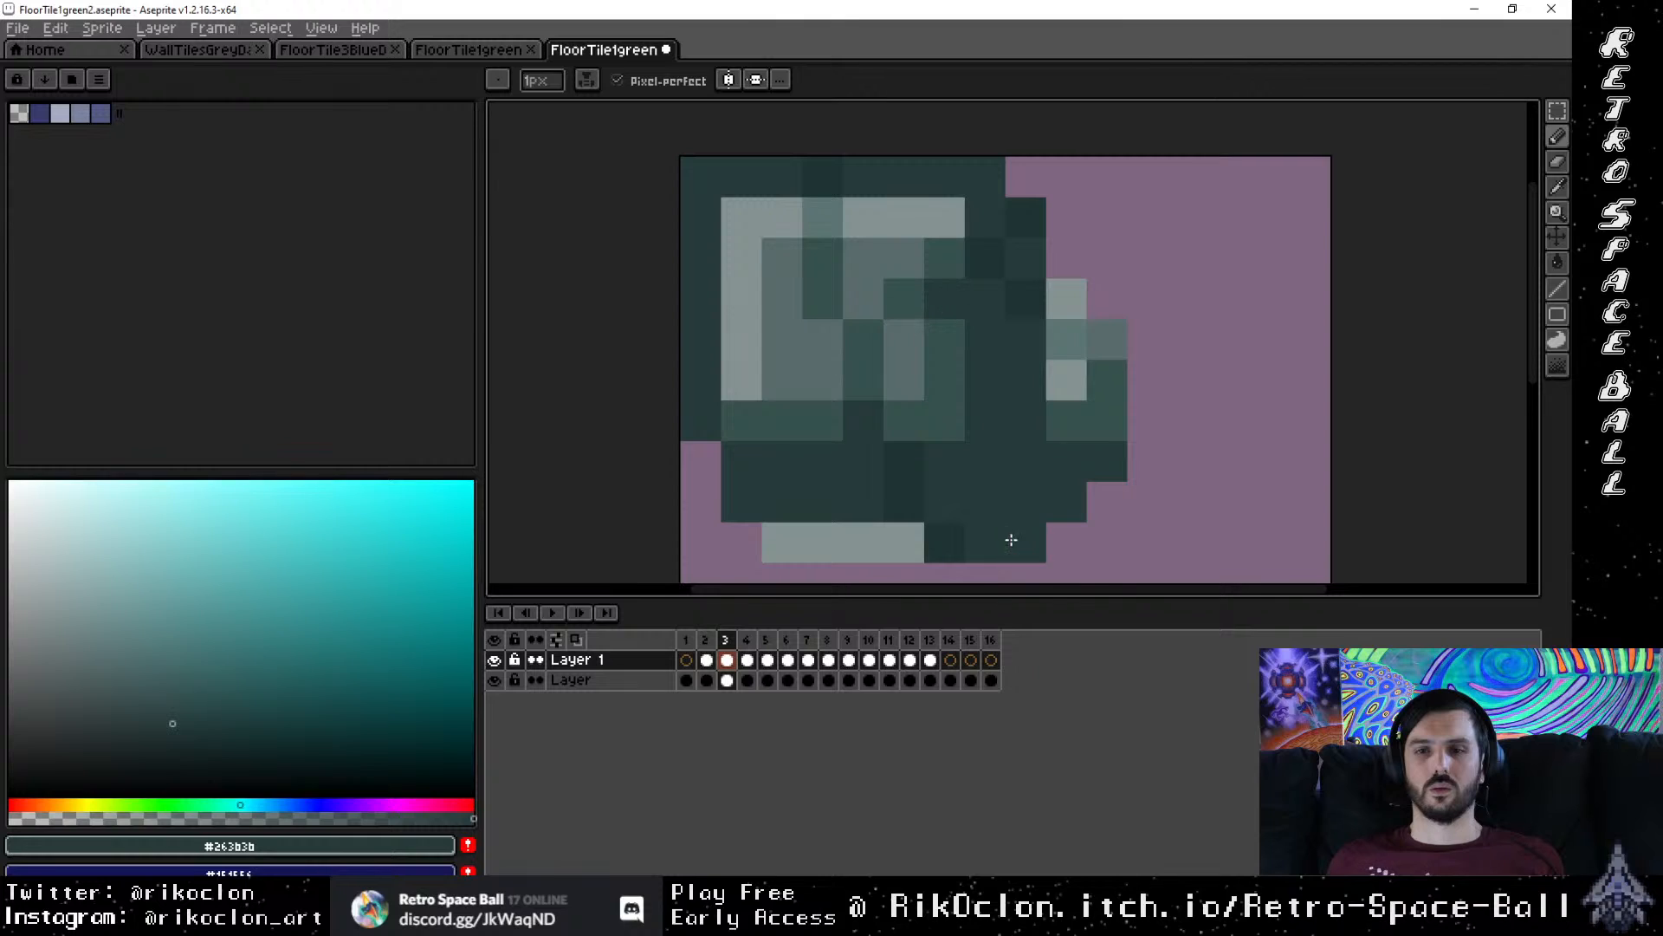
Step: Sample #5c7573 from the upper highlight's crack and recolour the crack pixel at the end of the lower highlight strip
{"action": "scroll", "coordinate": [1094, 509], "scroll_direction": "down", "scroll_amount": 1}
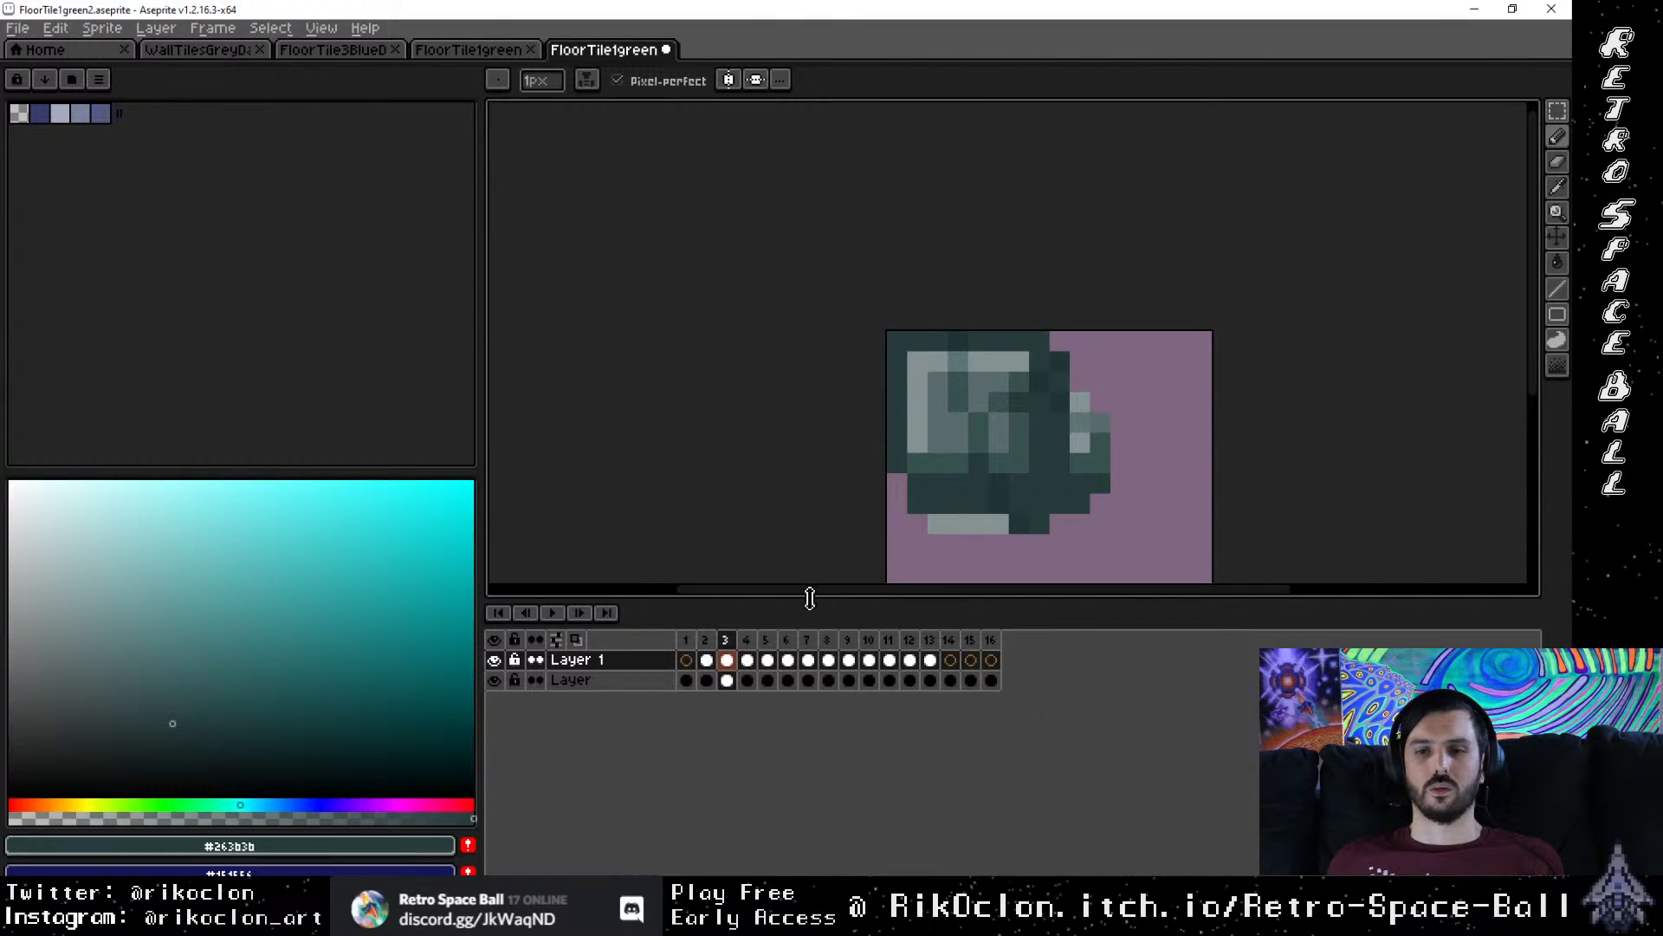
{"action": "scroll", "coordinate": [1020, 517], "scroll_direction": "up", "scroll_amount": 1}
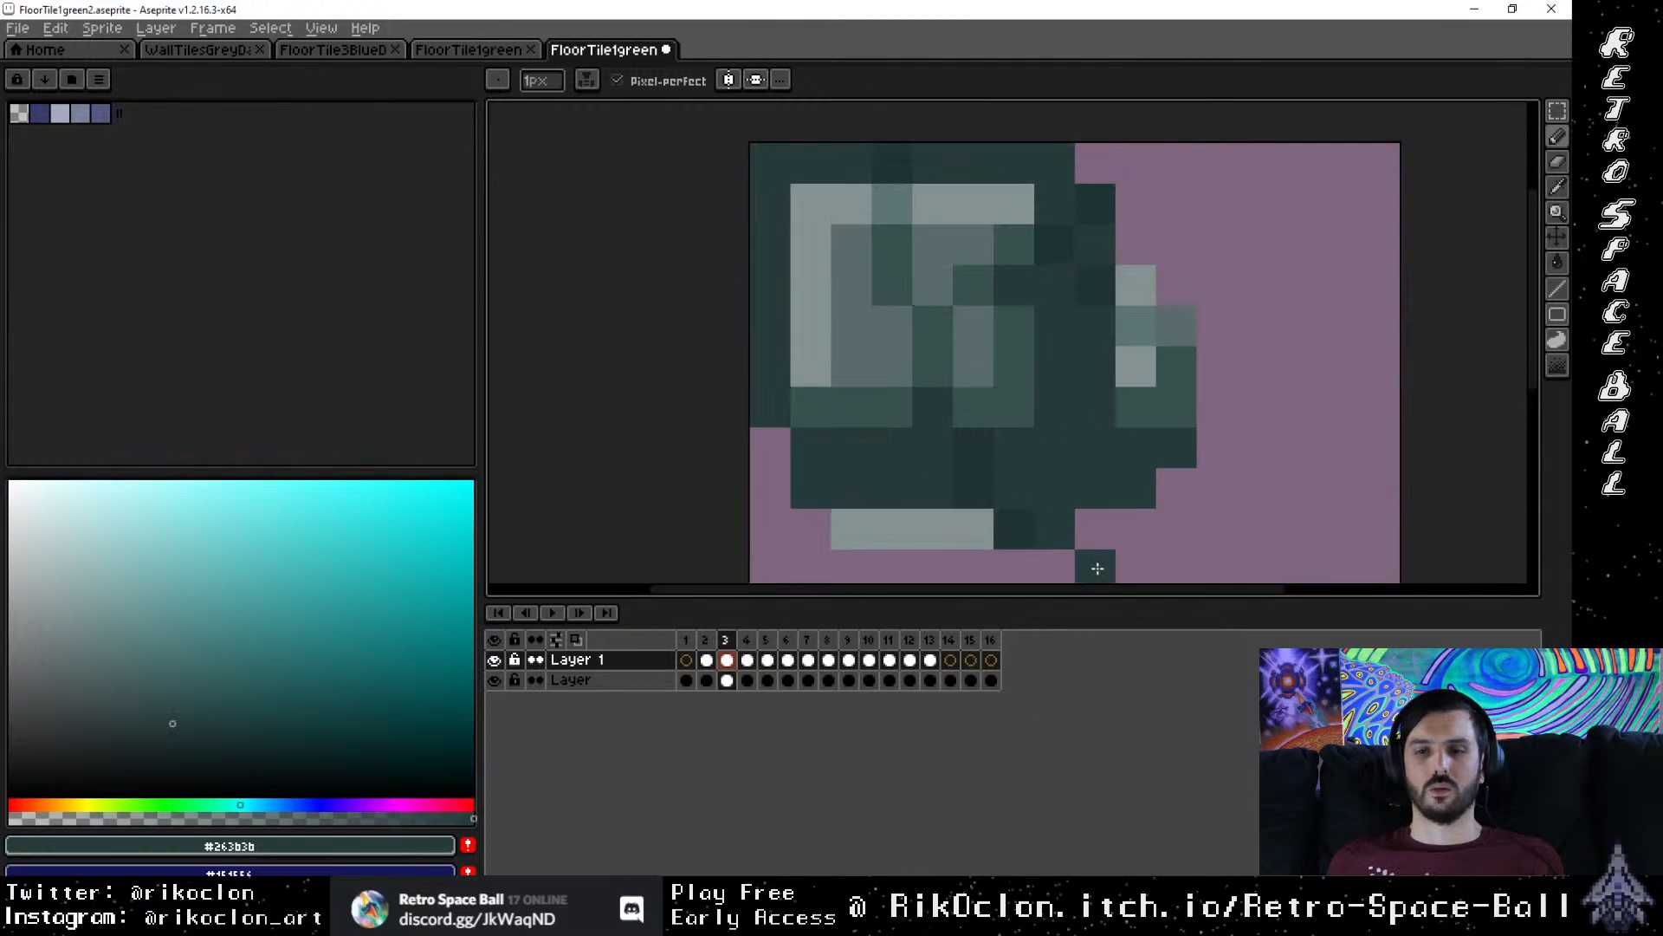
{"action": "left_click", "coordinate": [1020, 517]}
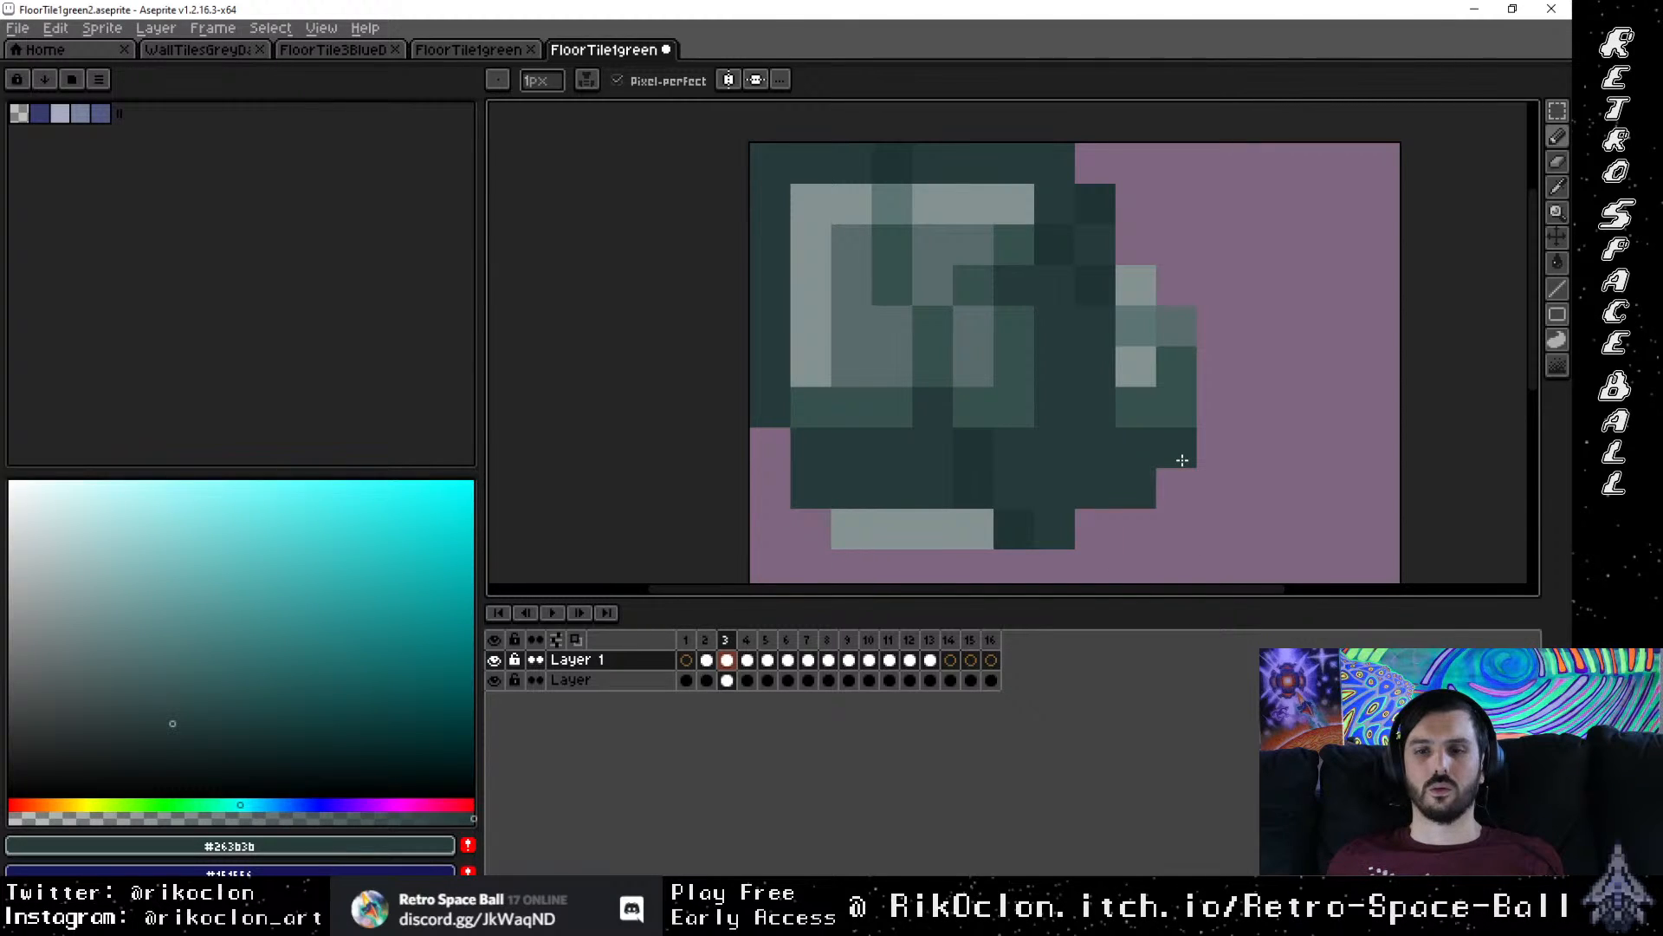
{"action": "key", "text": "alt"}
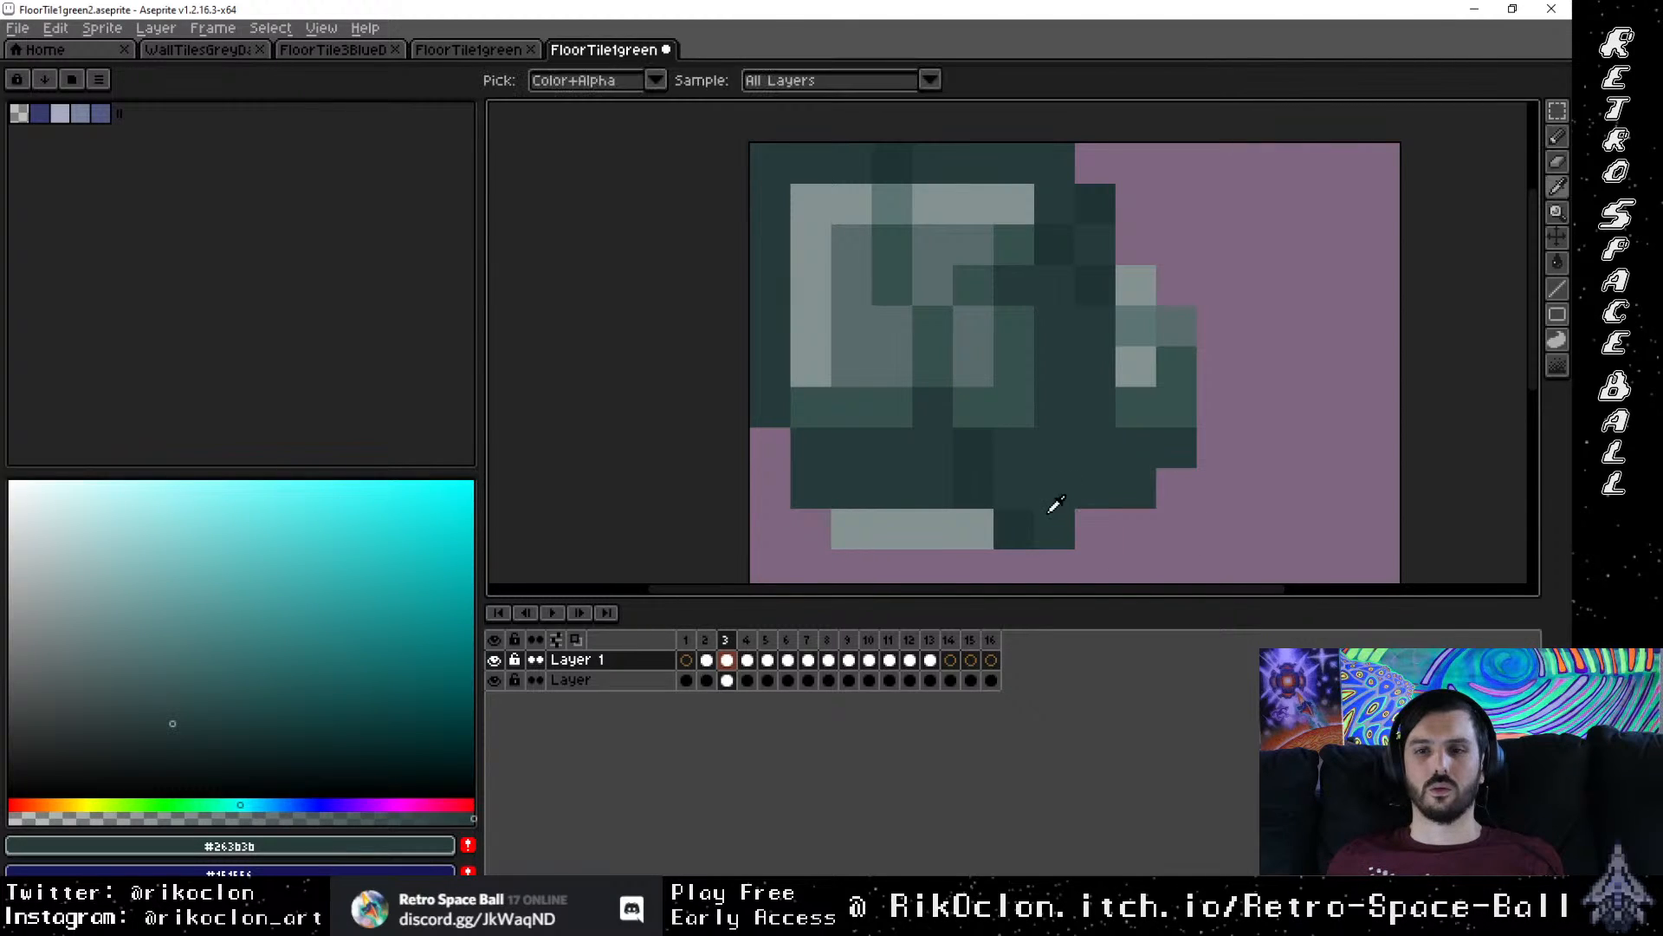
{"action": "left_click", "coordinate": [922, 230]}
{"action": "scroll", "coordinate": [1266, 382], "scroll_direction": "down", "scroll_amount": 1}
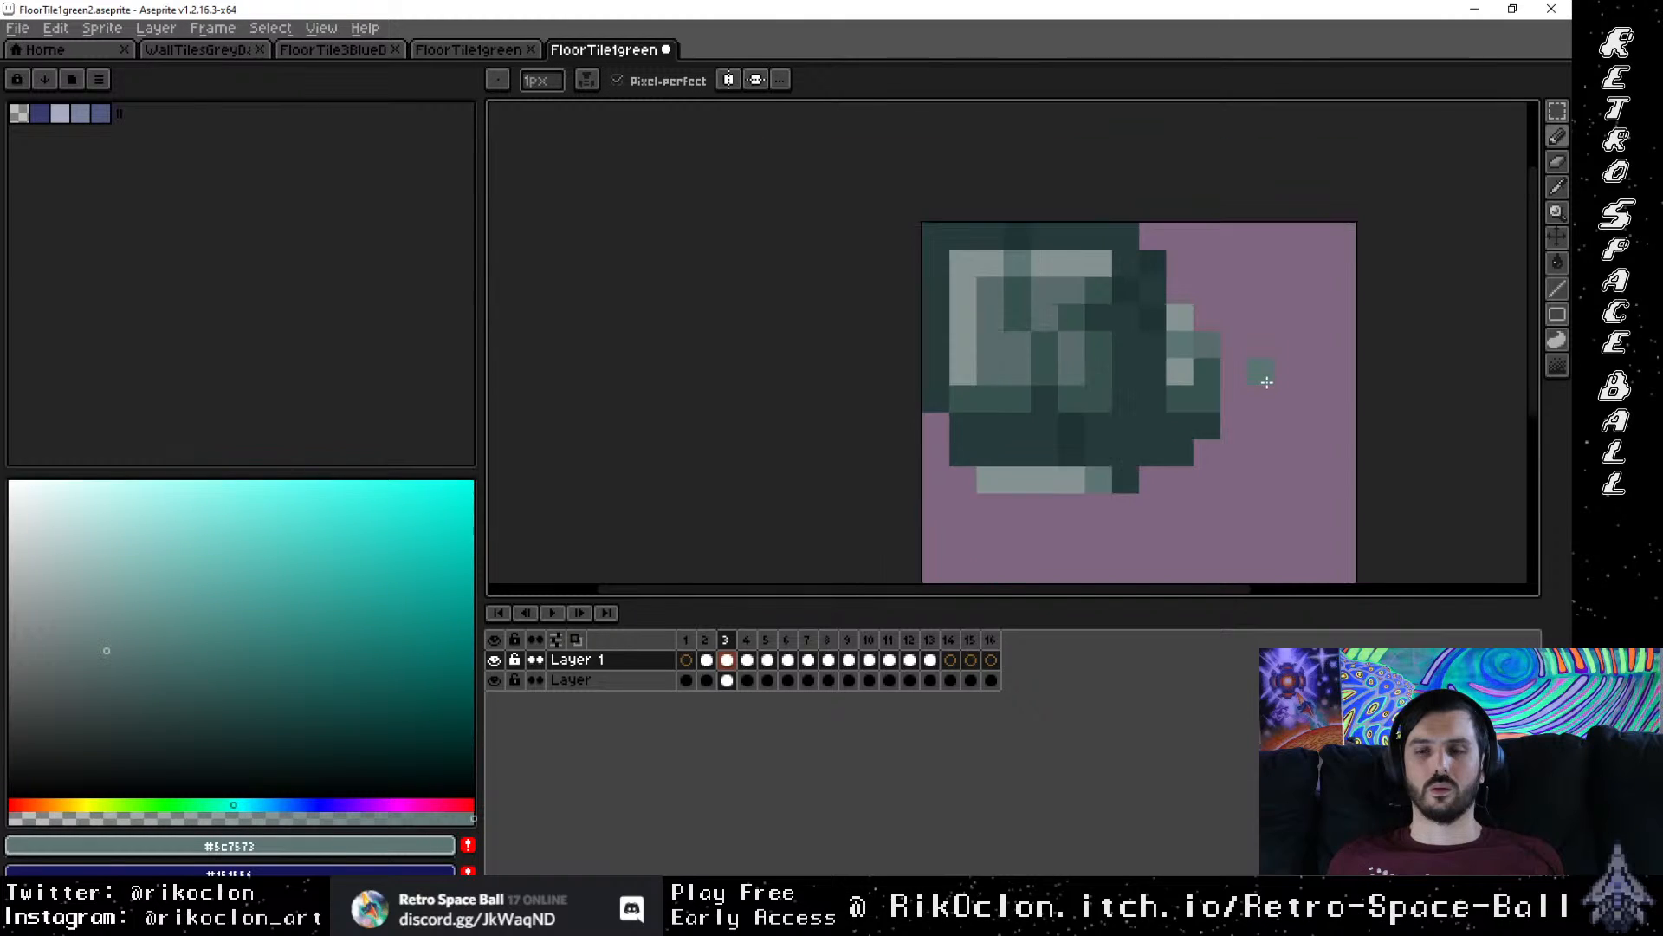
{"action": "scroll", "coordinate": [1252, 392], "scroll_direction": "down", "scroll_amount": 1}
Step: Recolour the outer column of frame 3's small right-hand tile piece with #37524e for the upper pixel and #5a6b6c directly below
{"action": "scroll", "coordinate": [1244, 405], "scroll_direction": "up", "scroll_amount": 2}
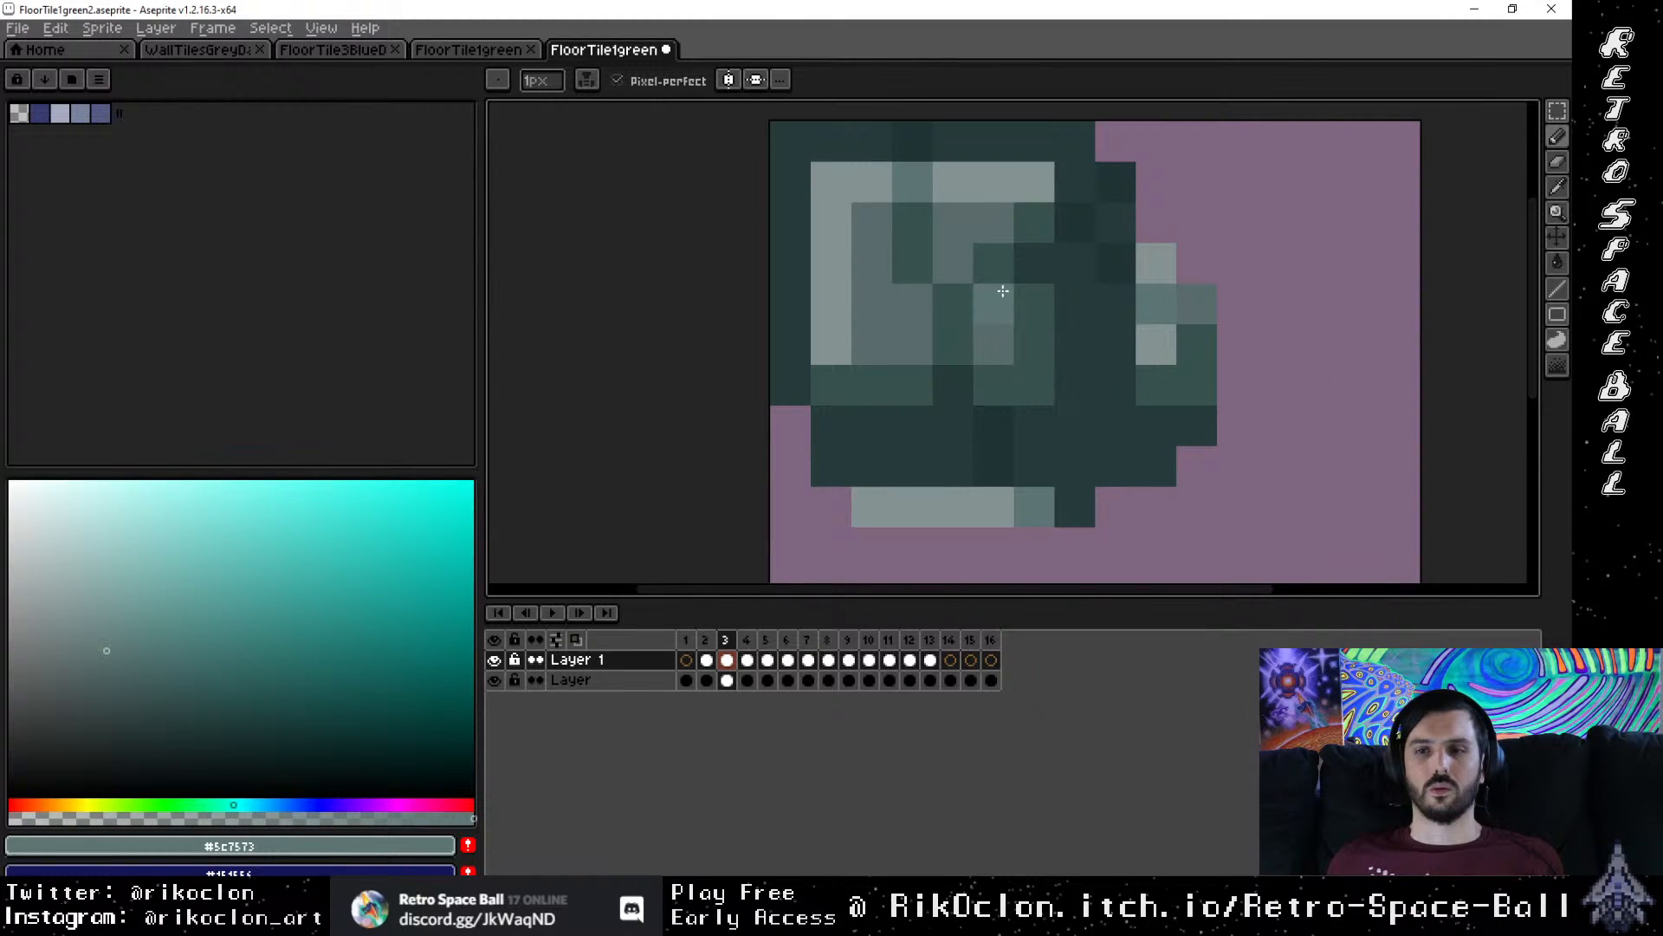
{"action": "key", "text": "alt"}
{"action": "left_click", "coordinate": [965, 308]}
{"action": "left_click", "coordinate": [1143, 315]}
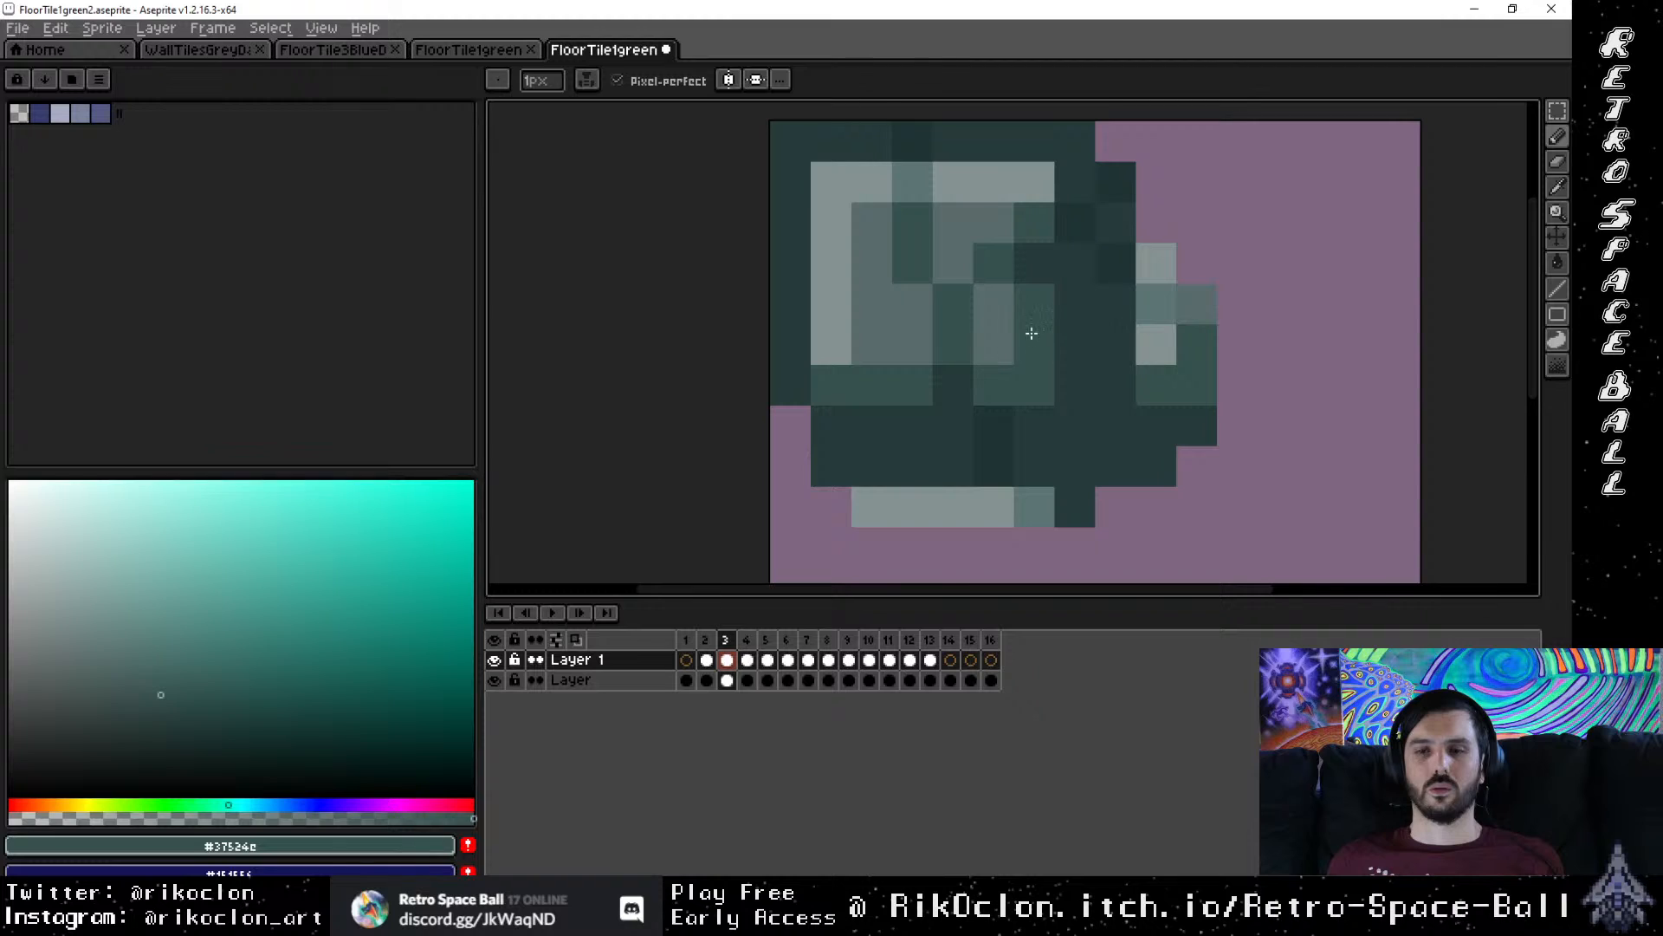
{"action": "left_click", "coordinate": [958, 315], "text": "alt"}
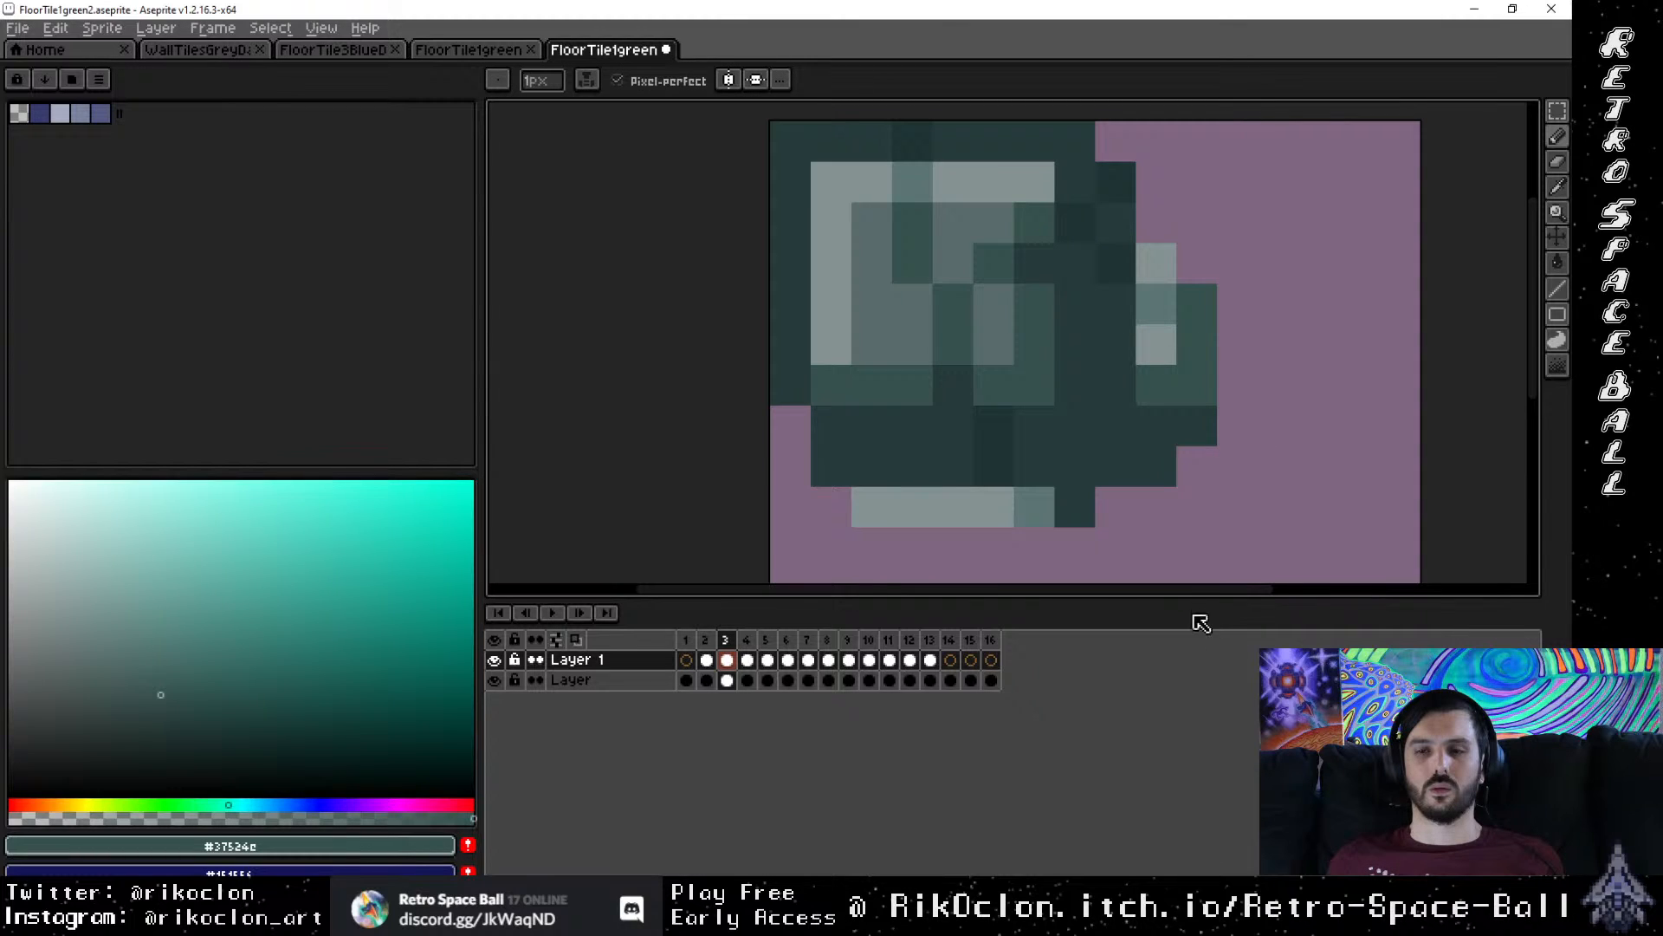
{"action": "left_click", "coordinate": [996, 334], "text": "alt"}
{"action": "left_click", "coordinate": [1186, 337]}
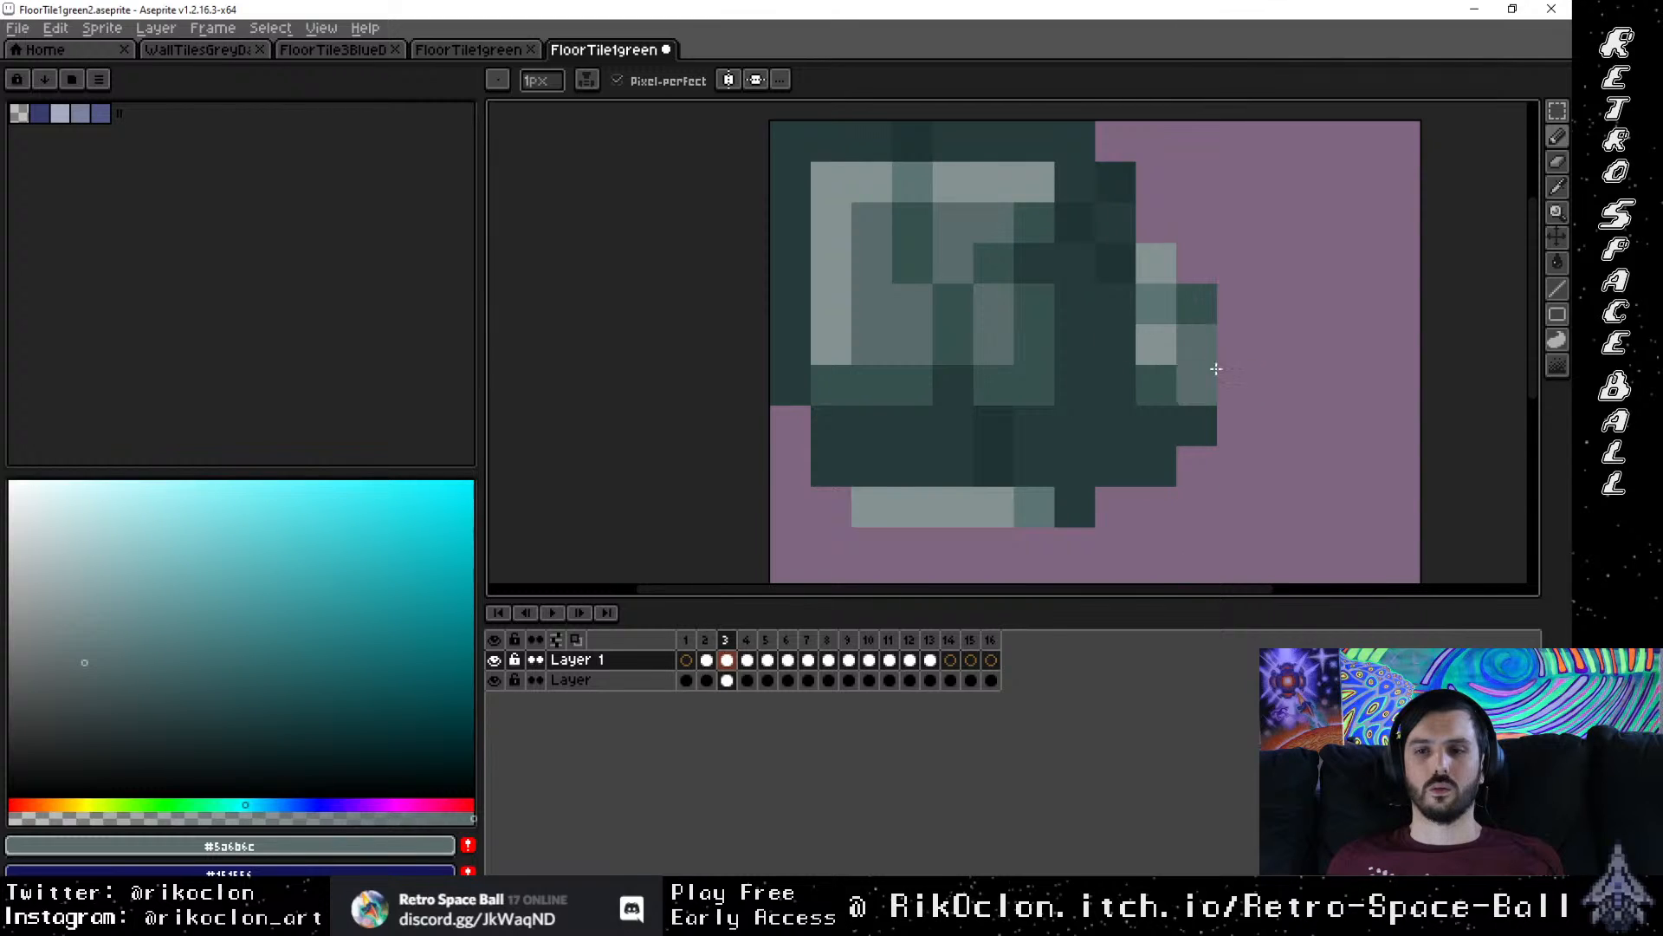
{"action": "left_click", "coordinate": [1246, 485]}
{"action": "scroll", "coordinate": [1022, 502], "scroll_direction": "down", "scroll_amount": 1}
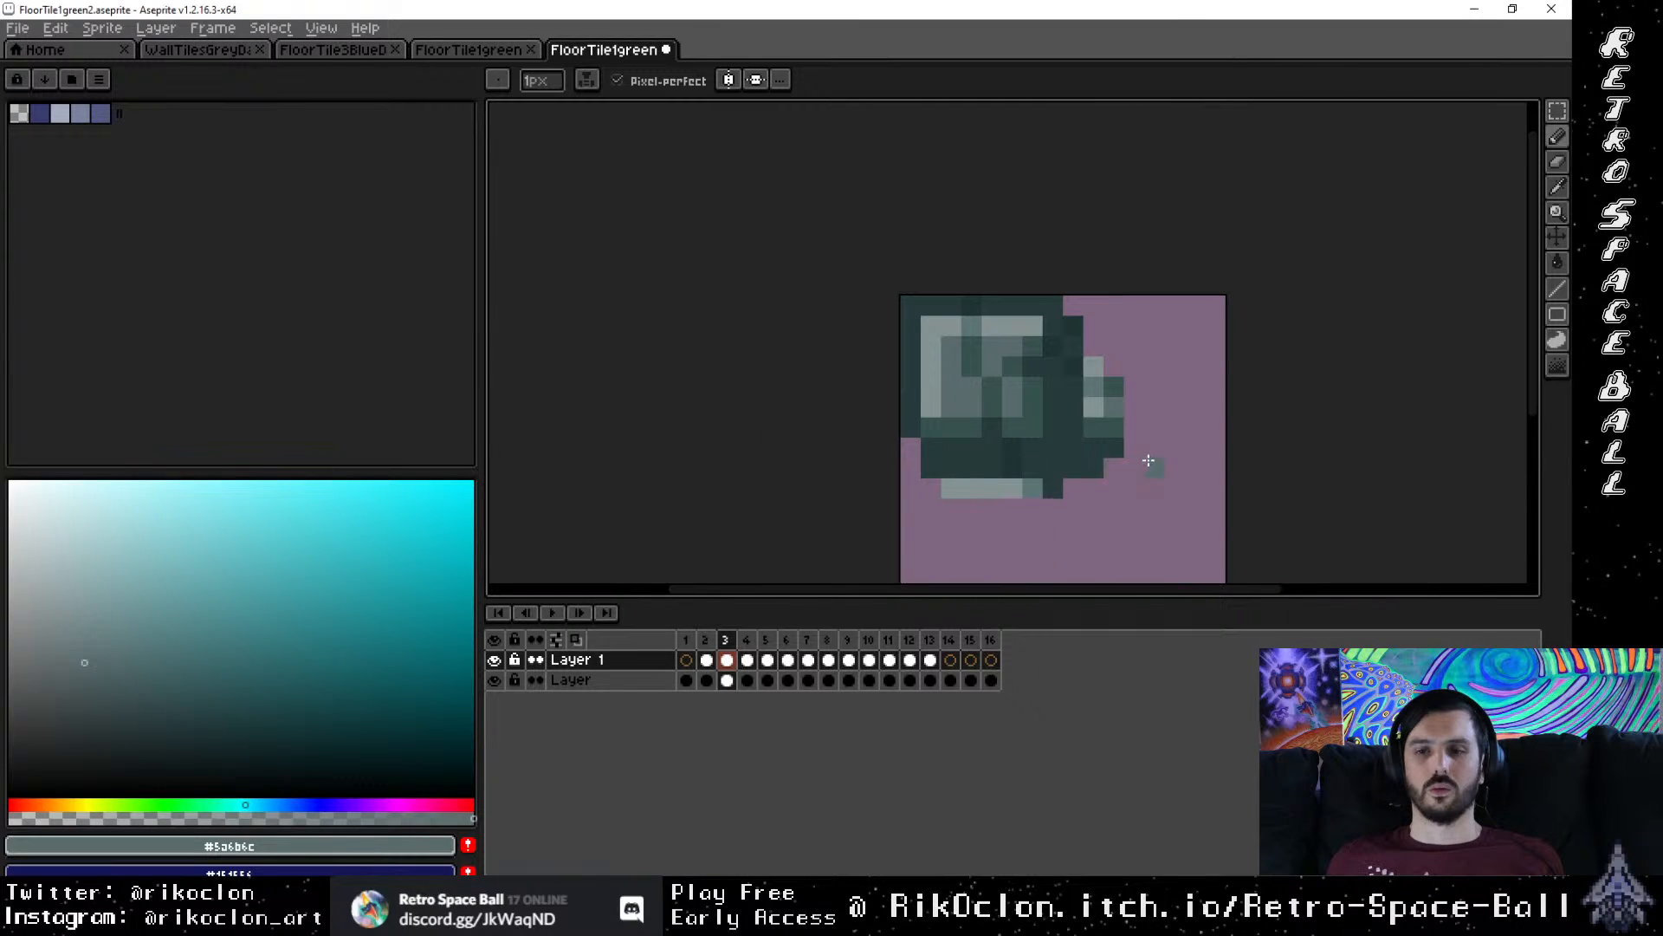
Step: Review the green floor tile's animation frames 2 to 16, comparing their broken edges and crack shading
{"action": "left_click", "coordinate": [705, 641]}
{"action": "left_click", "coordinate": [732, 642]}
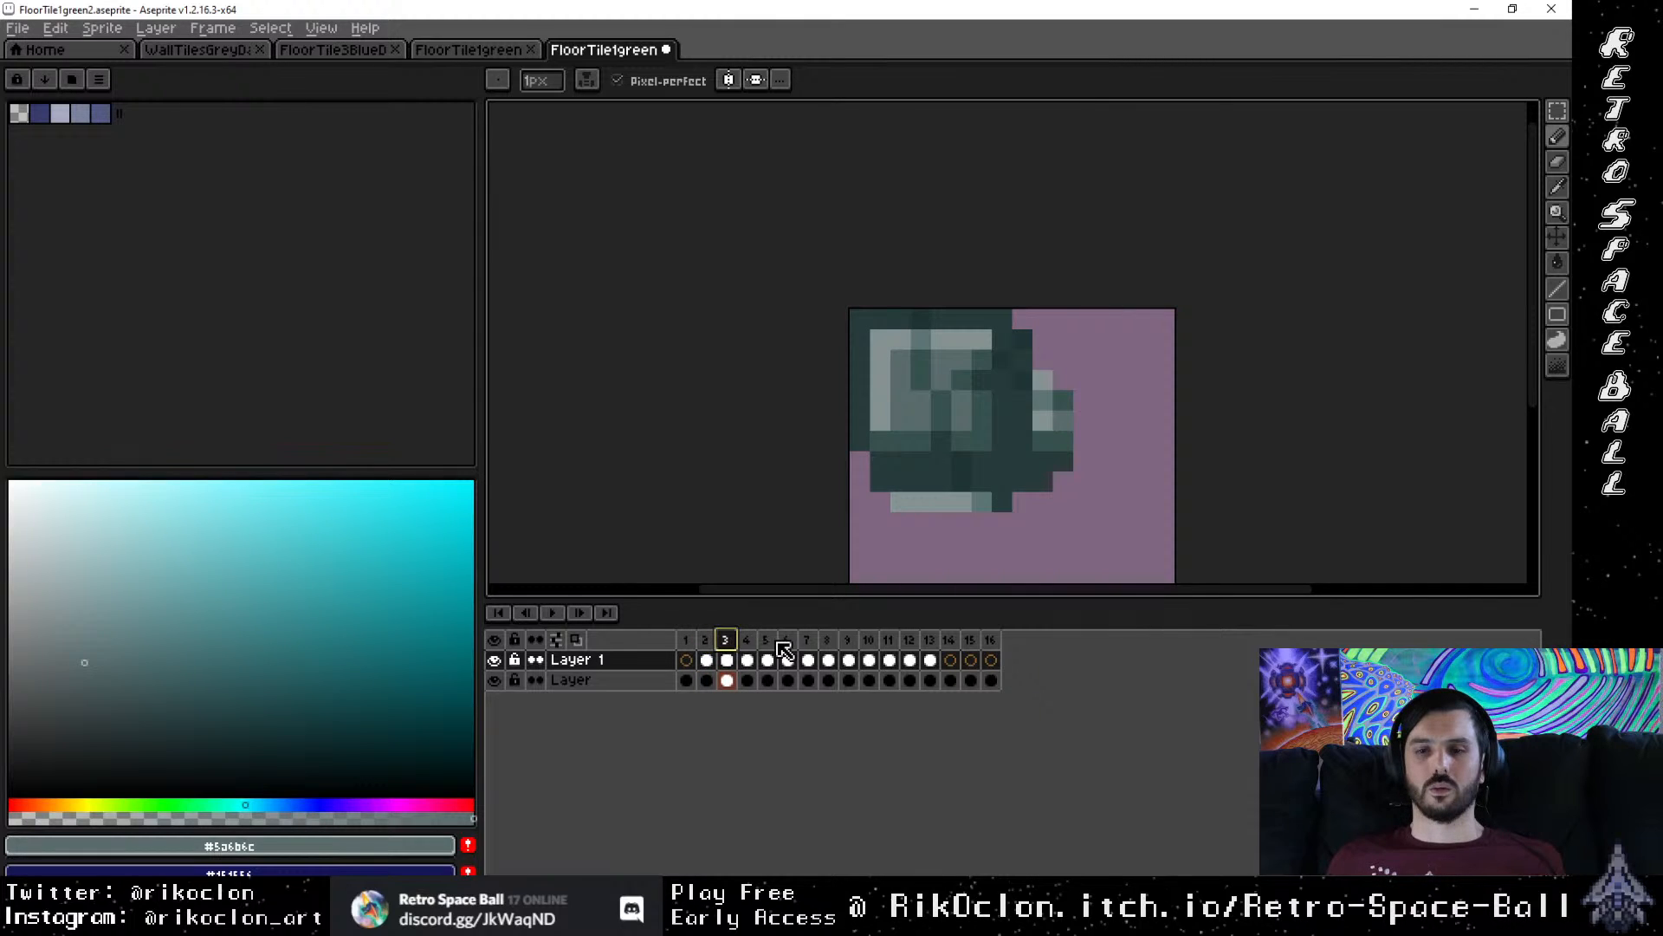
{"action": "left_click", "coordinate": [746, 640]}
{"action": "left_click", "coordinate": [766, 640]}
{"action": "left_click", "coordinate": [785, 640]}
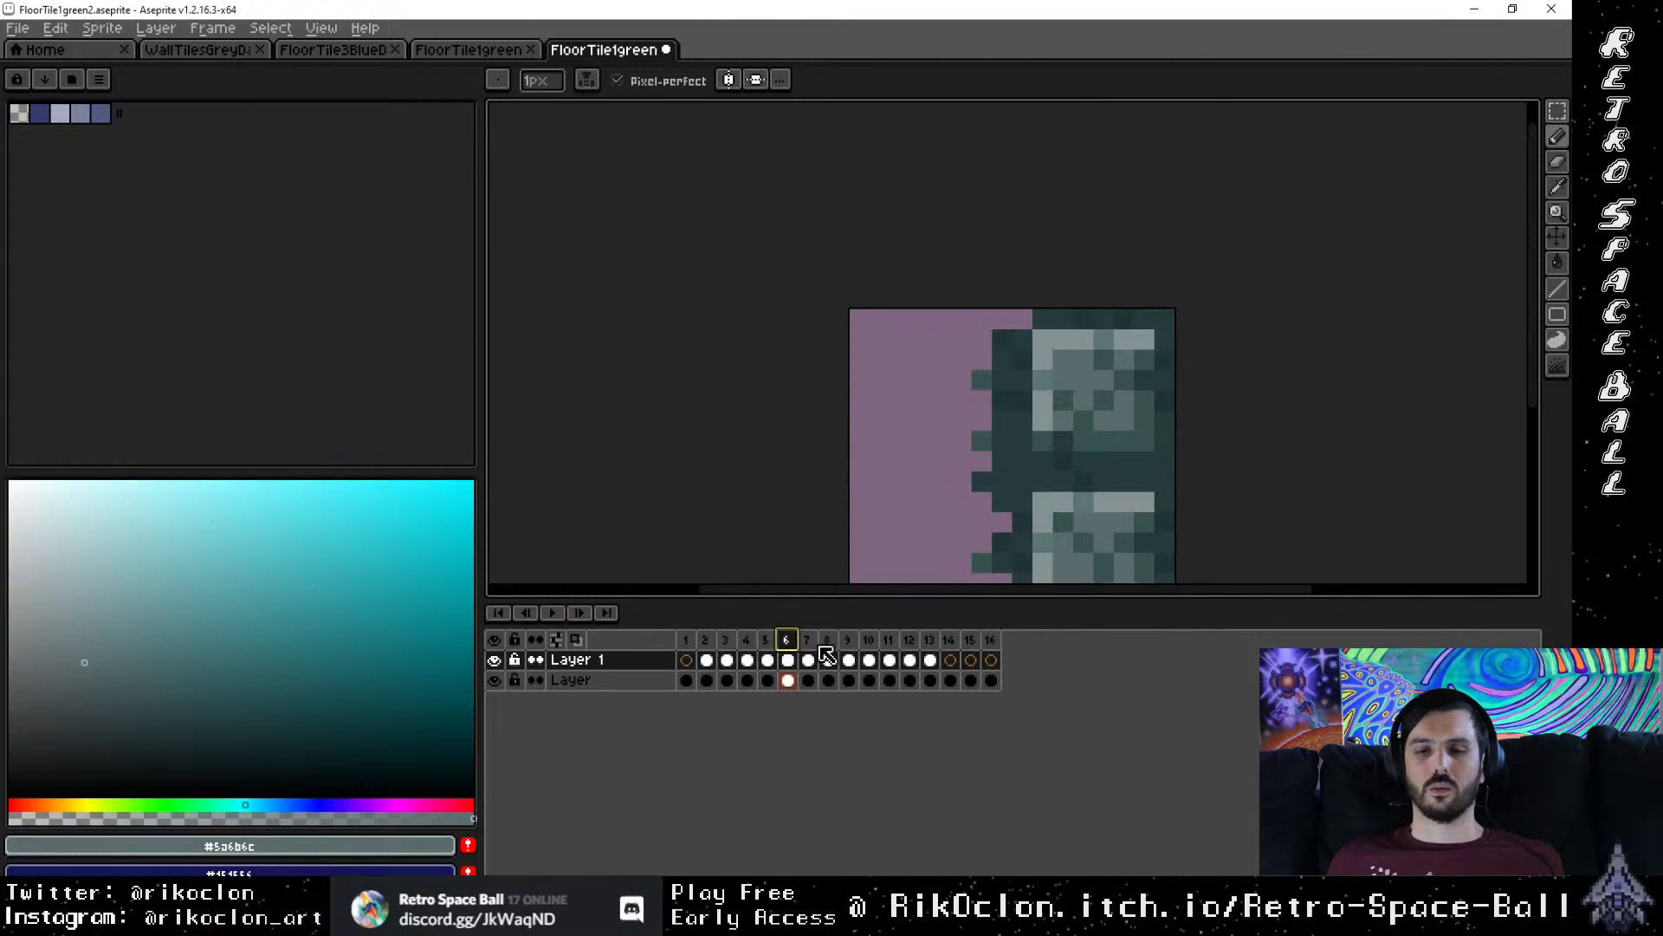
{"action": "left_click", "coordinate": [807, 640]}
{"action": "left_click", "coordinate": [826, 641]}
{"action": "left_click", "coordinate": [848, 640]}
{"action": "left_click", "coordinate": [888, 640]}
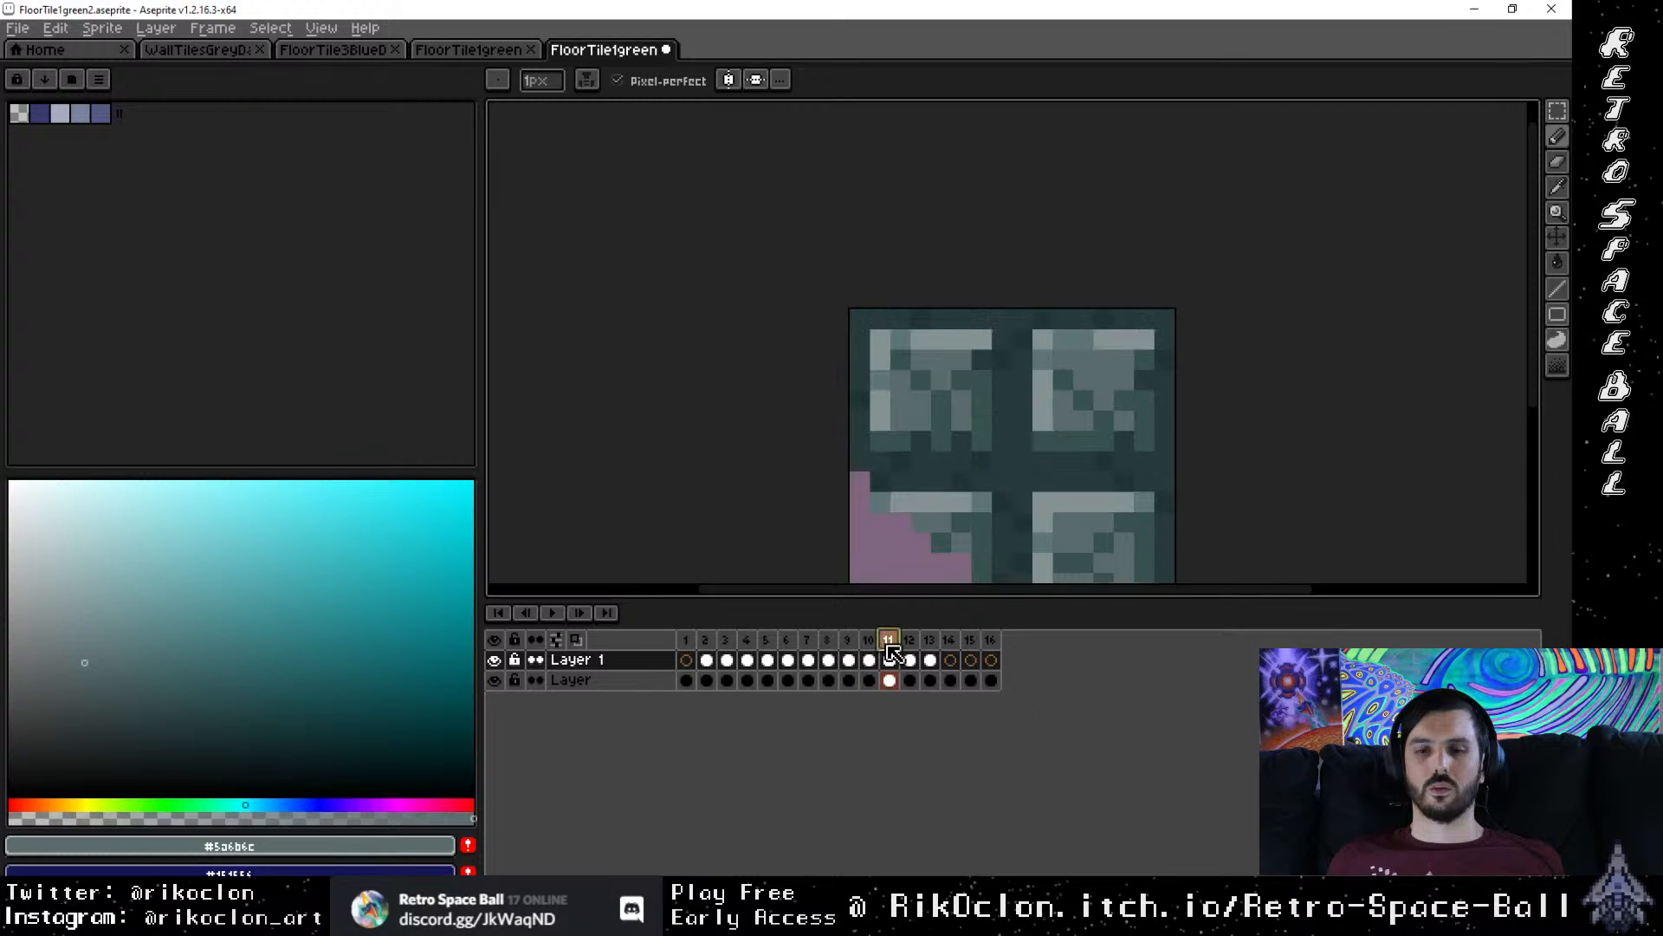
{"action": "left_click", "coordinate": [875, 643]}
{"action": "left_click", "coordinate": [893, 642]}
{"action": "left_click", "coordinate": [910, 642]}
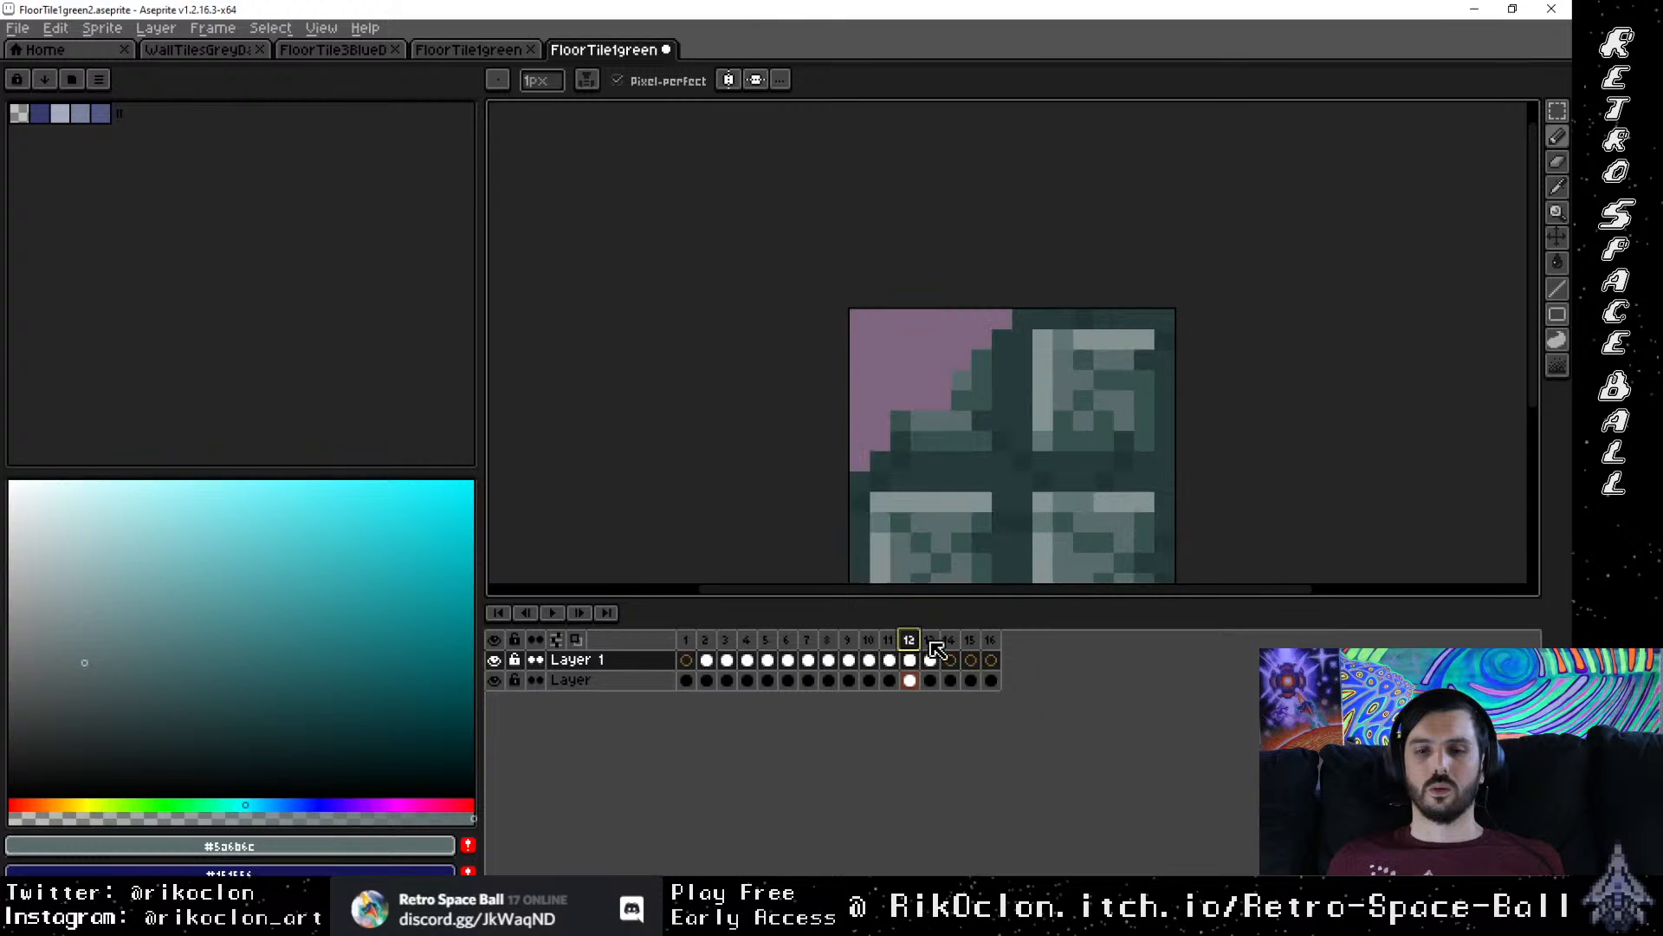
{"action": "left_click", "coordinate": [929, 642]}
{"action": "left_click", "coordinate": [950, 642]}
{"action": "left_click", "coordinate": [969, 642]}
{"action": "left_click", "coordinate": [990, 642]}
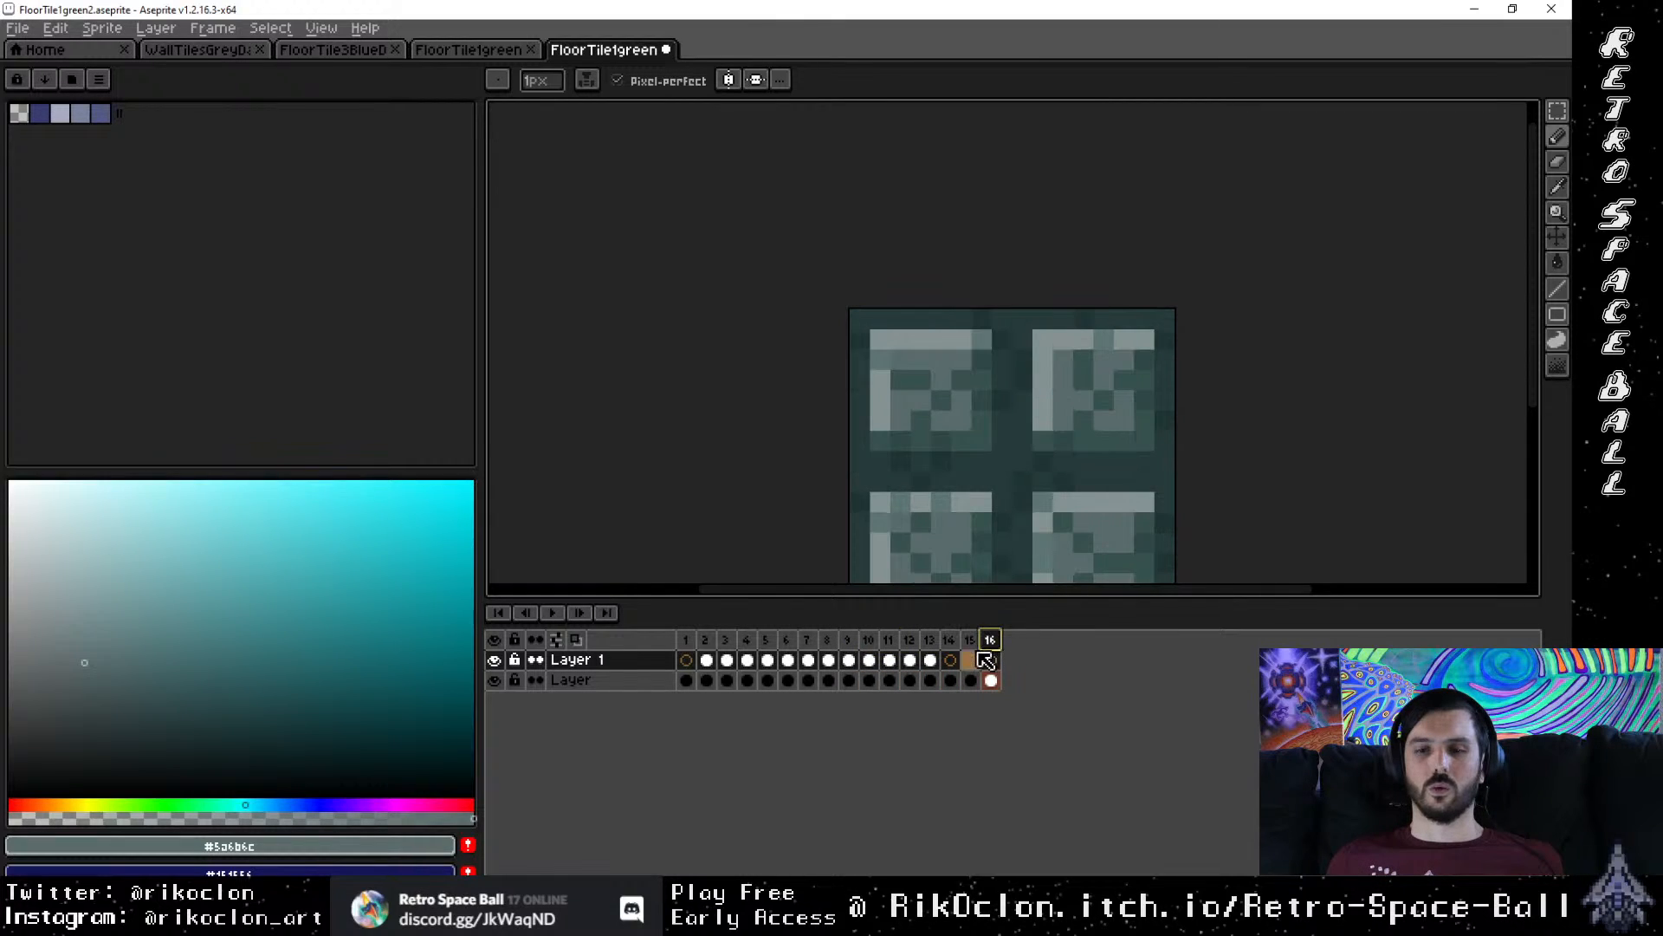
{"action": "scroll", "coordinate": [1063, 460], "scroll_direction": "down", "scroll_amount": 3}
{"action": "scroll", "coordinate": [1058, 453], "scroll_direction": "up", "scroll_amount": 2}
{"action": "left_click_drag", "start_coordinate": [1058, 453], "coordinate": [971, 273]}
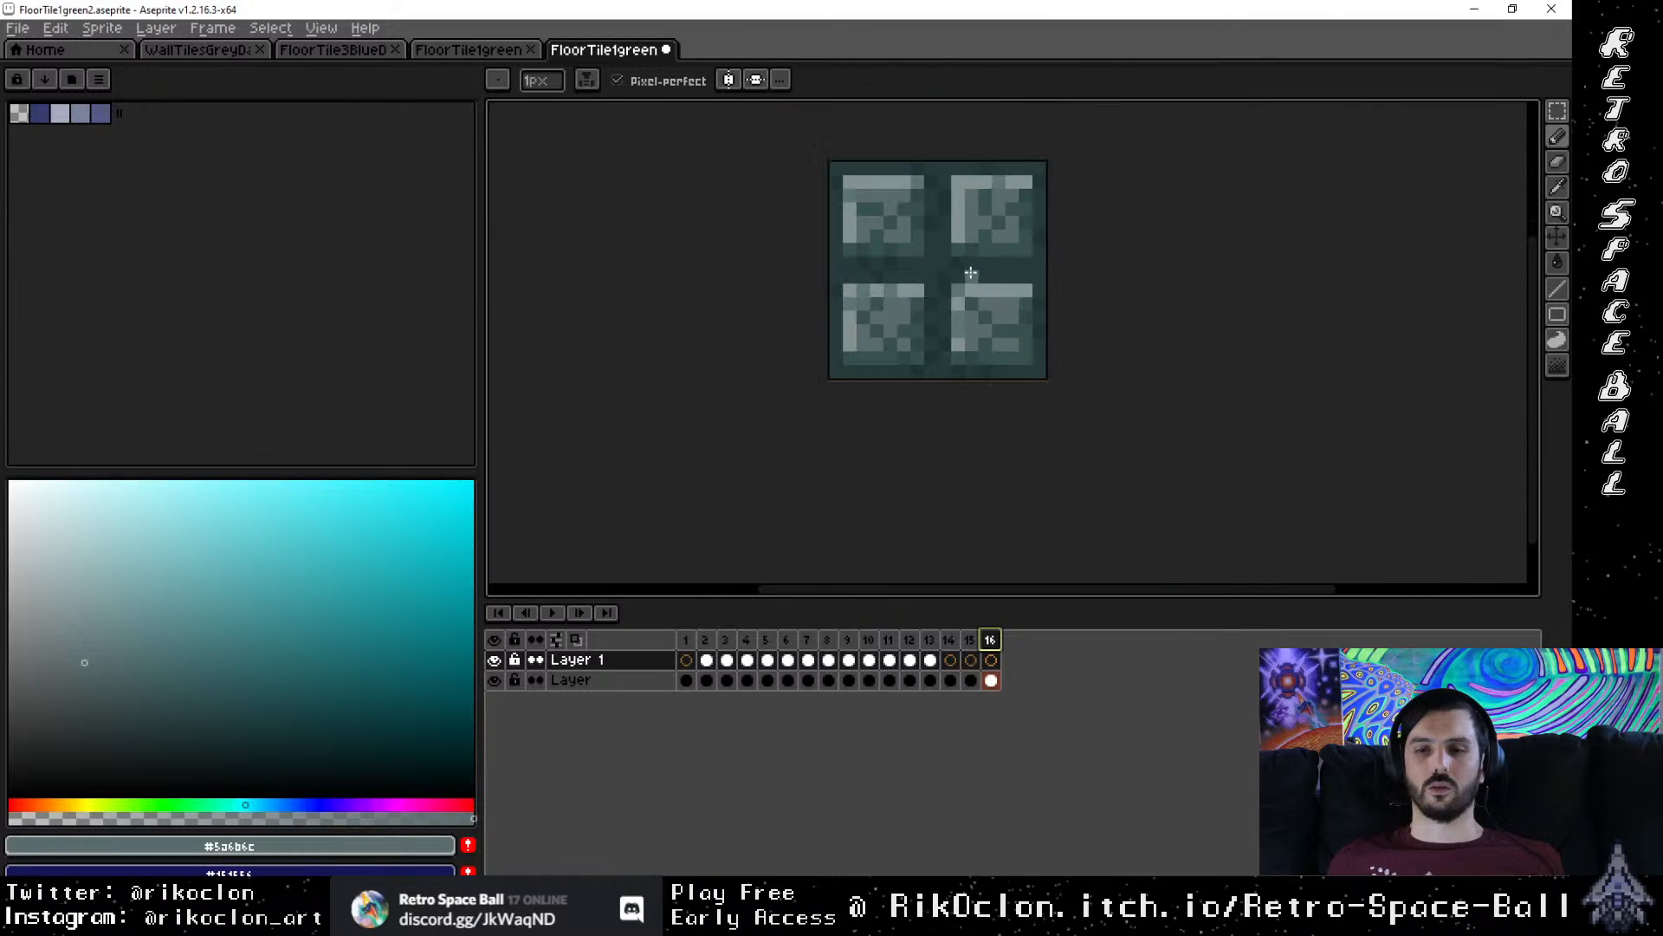
{"action": "left_click_drag", "start_coordinate": [867, 290], "coordinate": [831, 359]}
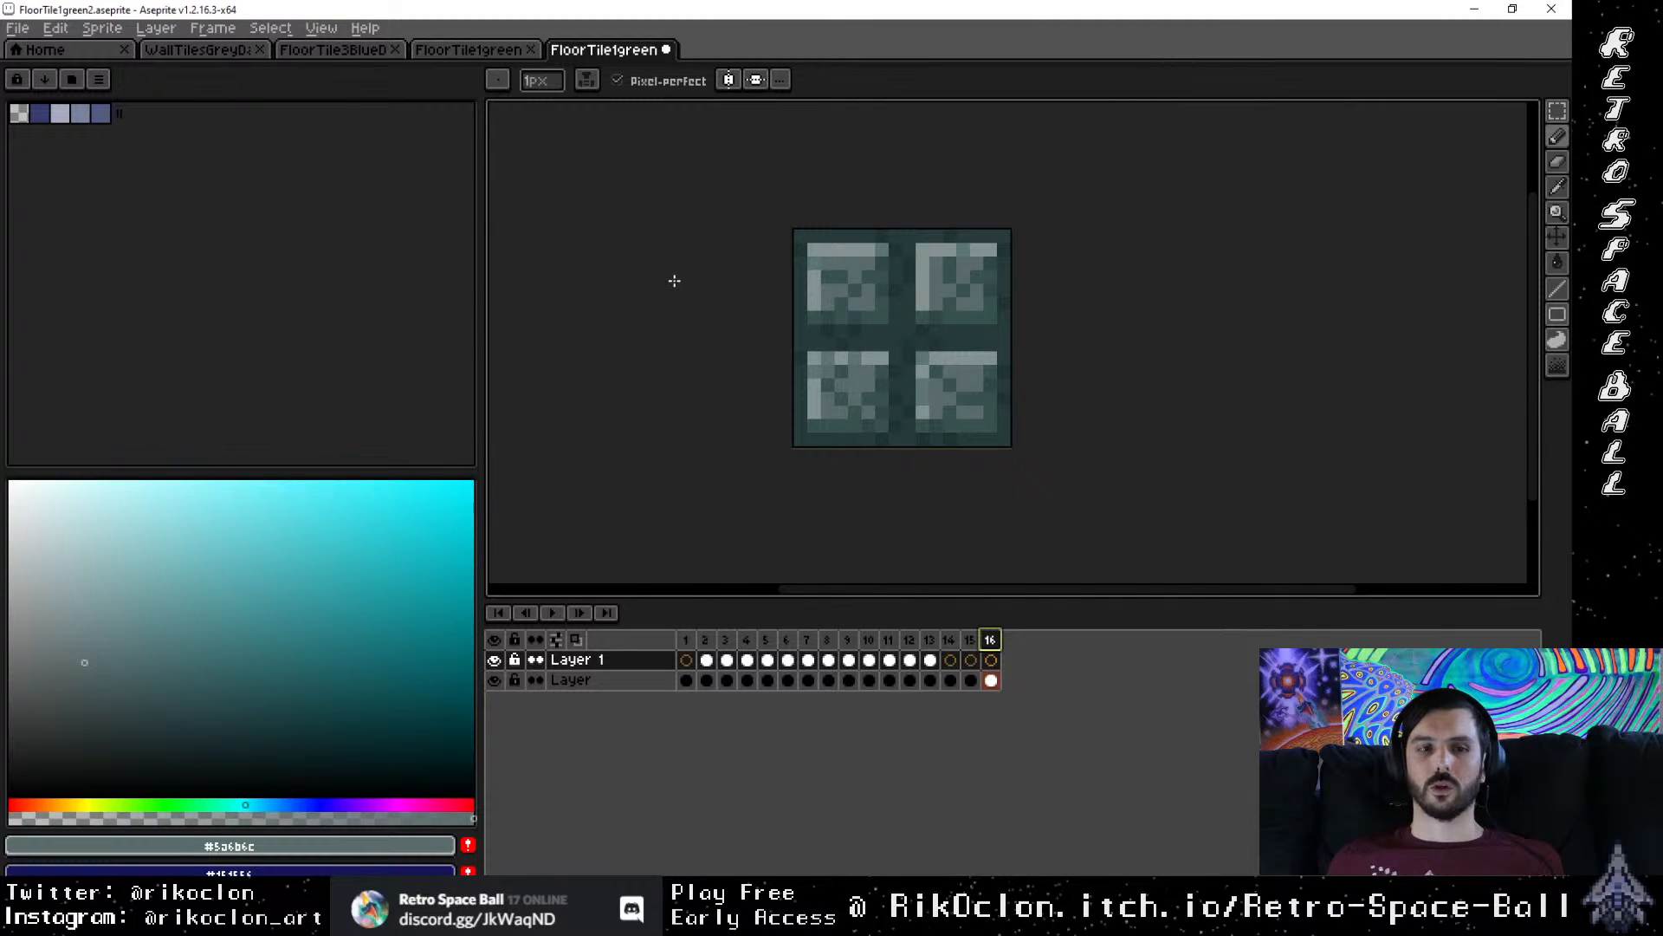
{"action": "left_click", "coordinate": [705, 641]}
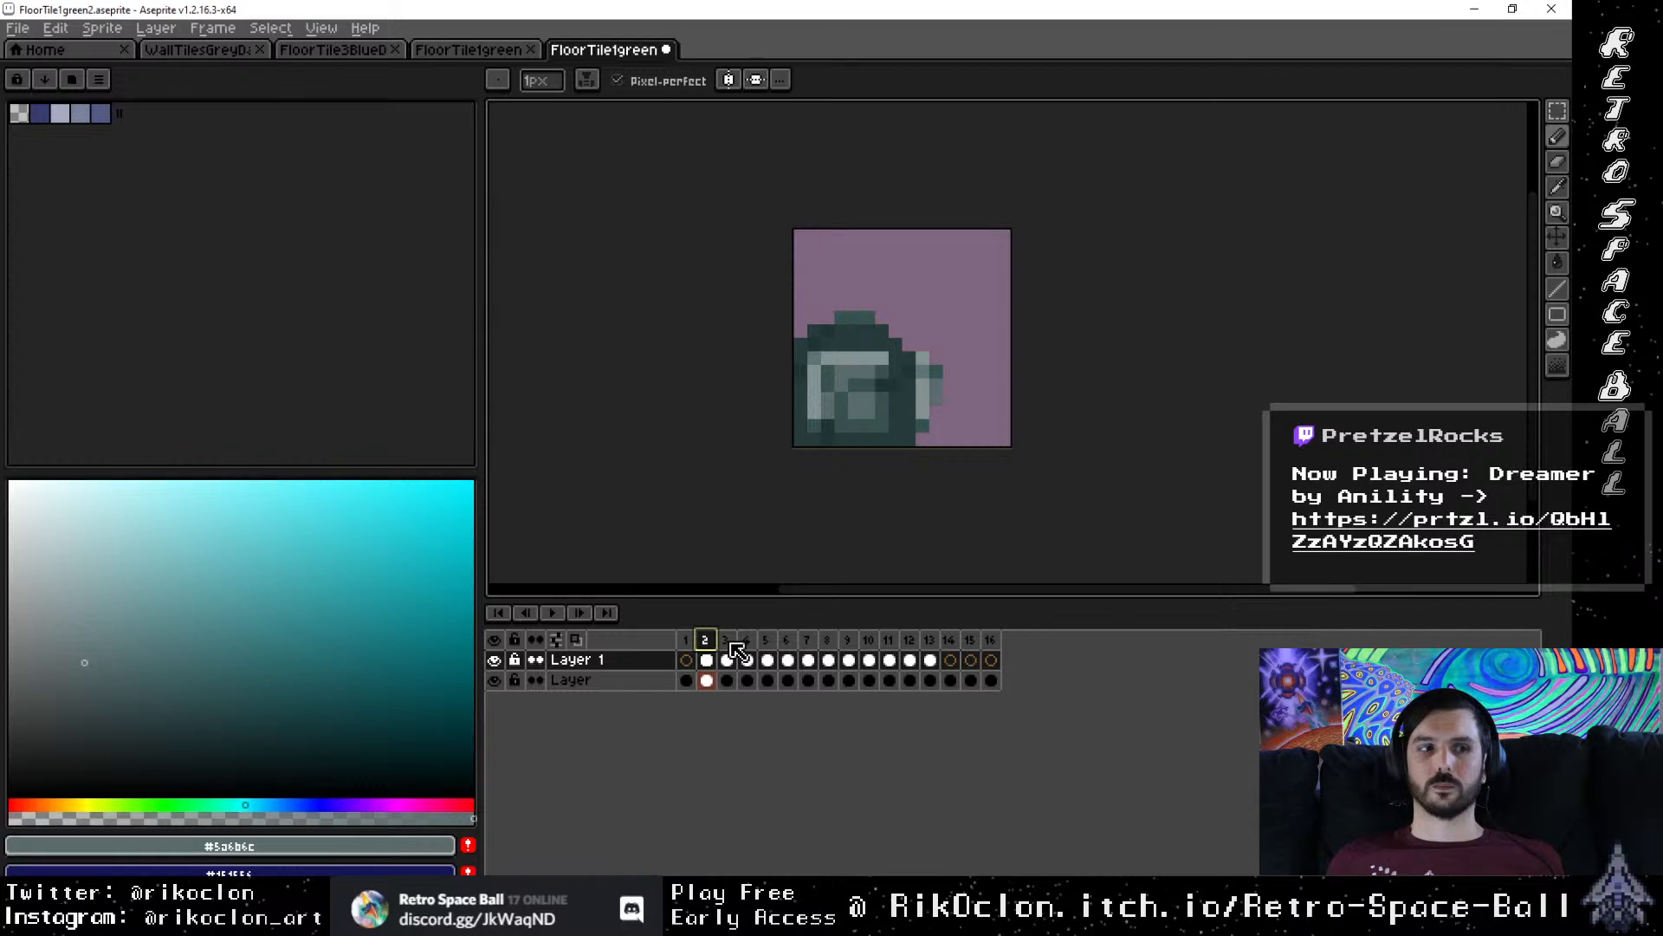
Step: Look over the other open tile sprites and open FloorTile1green.aseprite from the RSB folder
{"action": "left_click", "coordinate": [473, 50]}
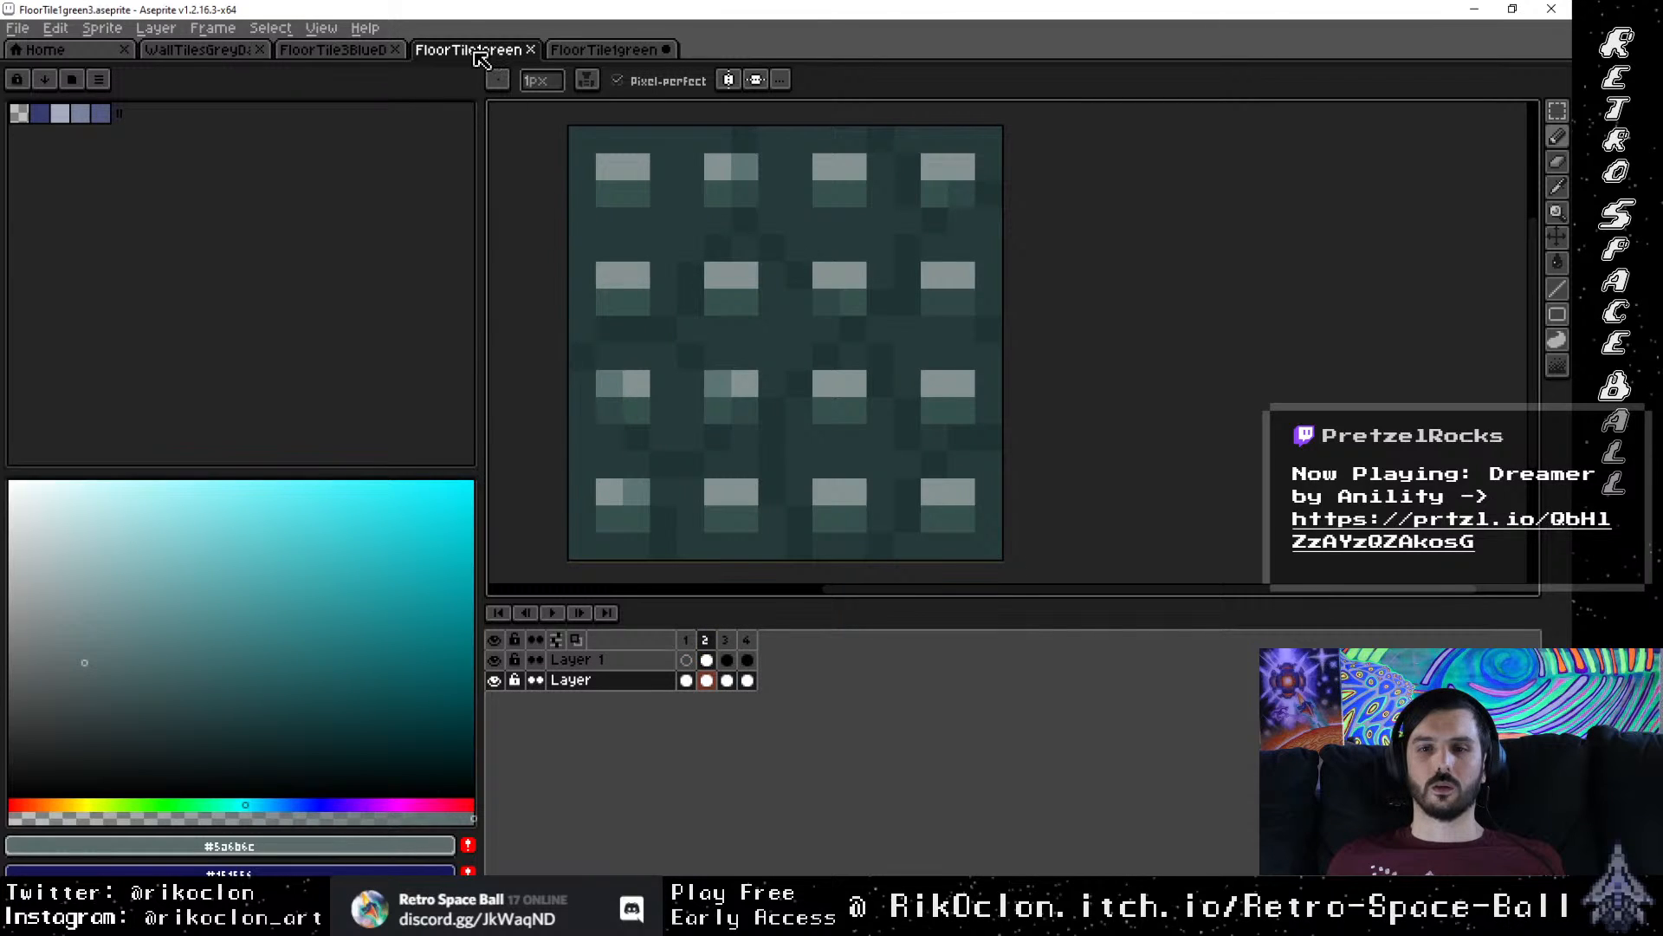
{"action": "left_click", "coordinate": [334, 50]}
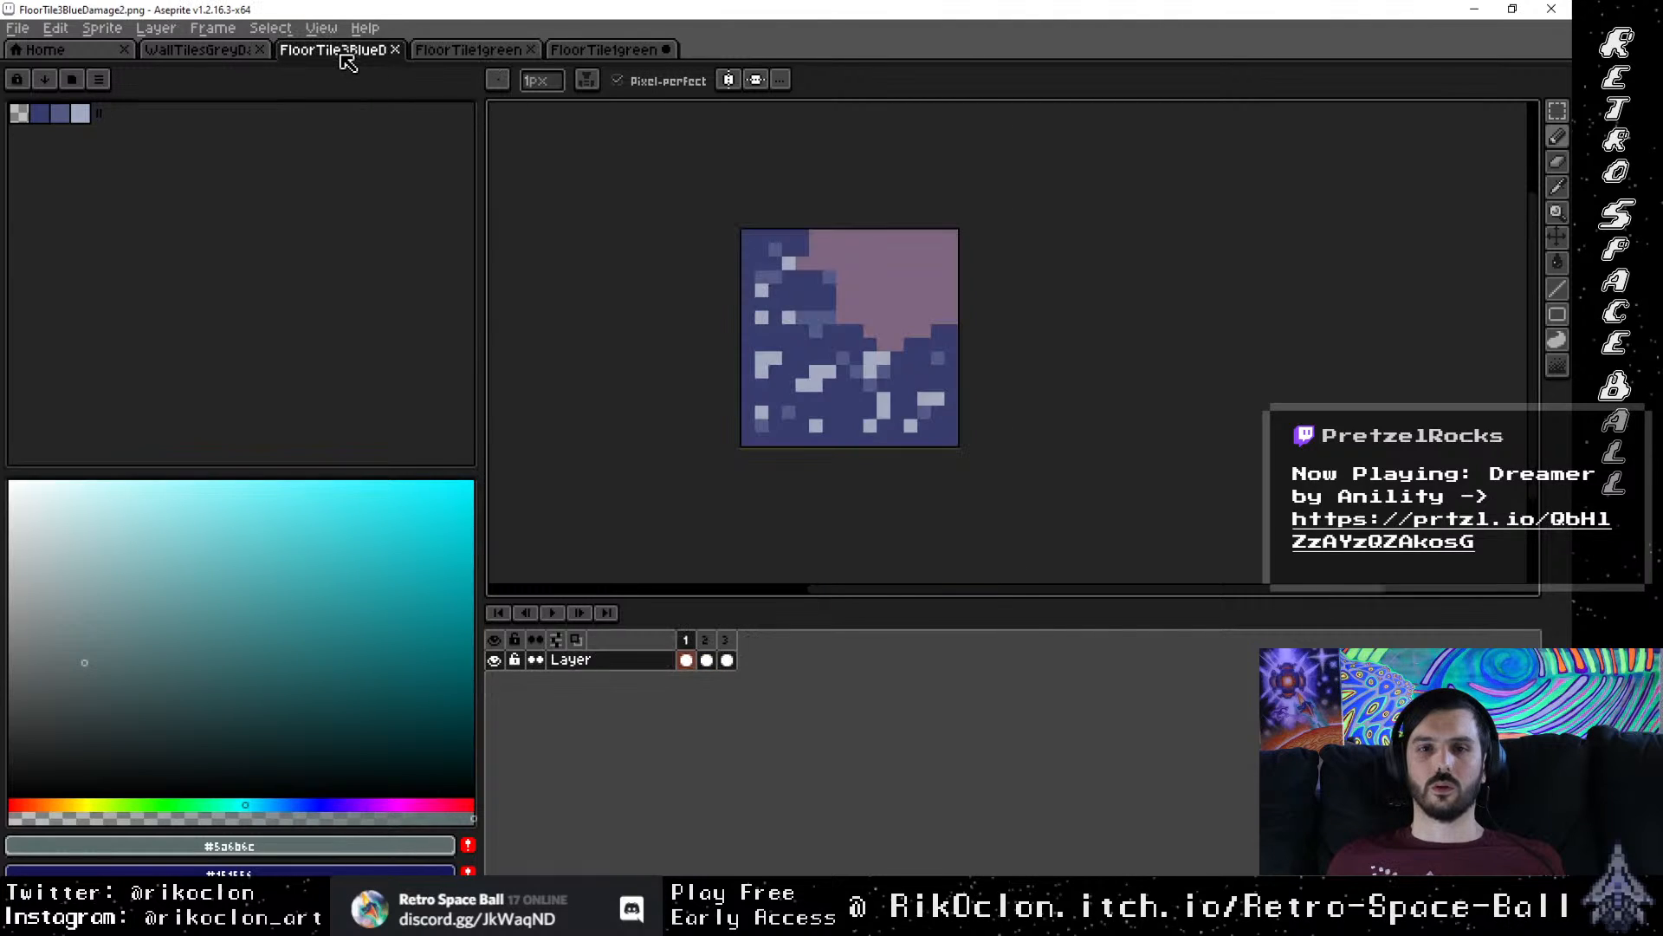
{"action": "left_click", "coordinate": [208, 52]}
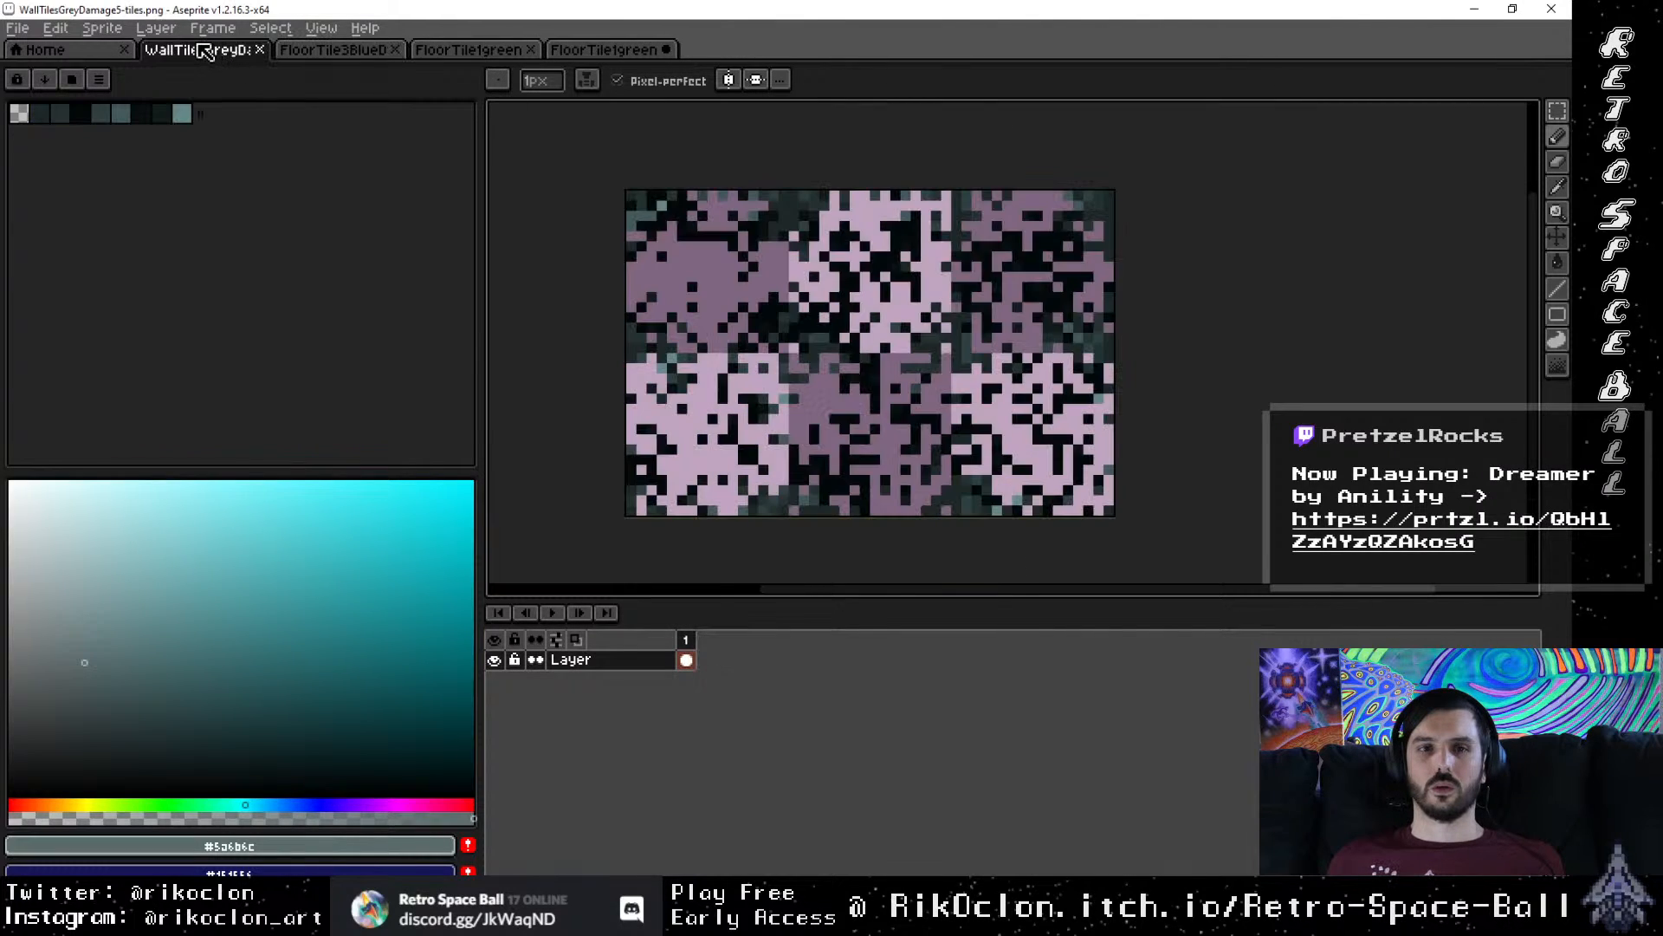
{"action": "left_click", "coordinate": [621, 52]}
{"action": "left_click", "coordinate": [17, 28]}
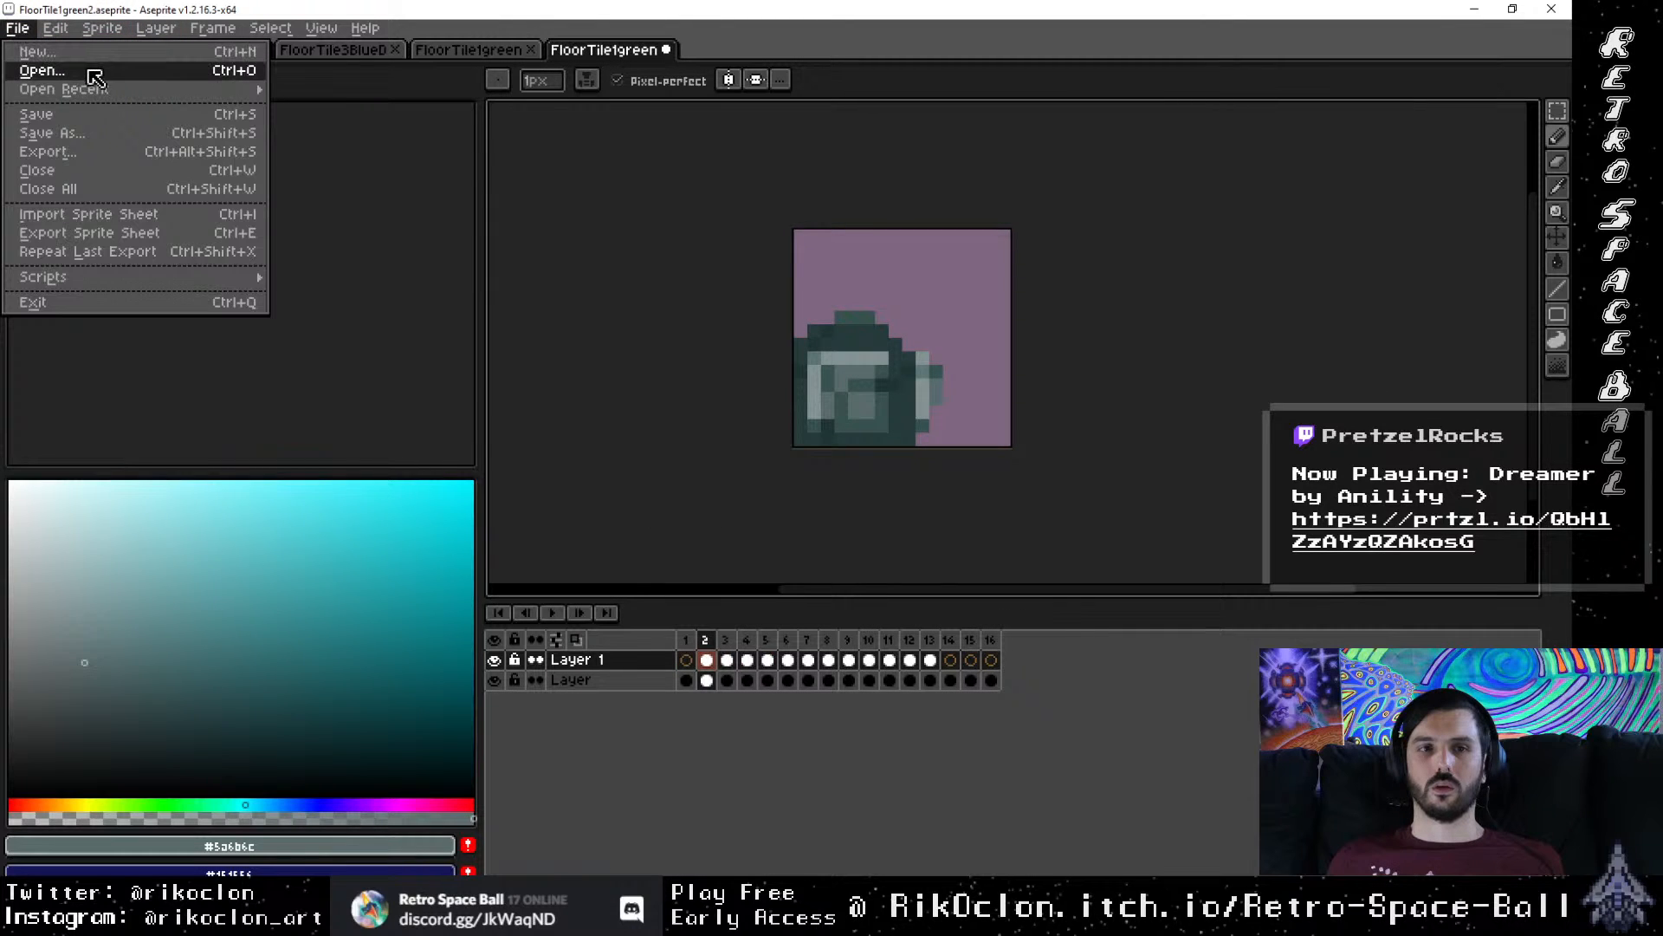
{"action": "left_click", "coordinate": [94, 78]}
{"action": "scroll", "coordinate": [706, 433], "scroll_direction": "down", "scroll_amount": 10}
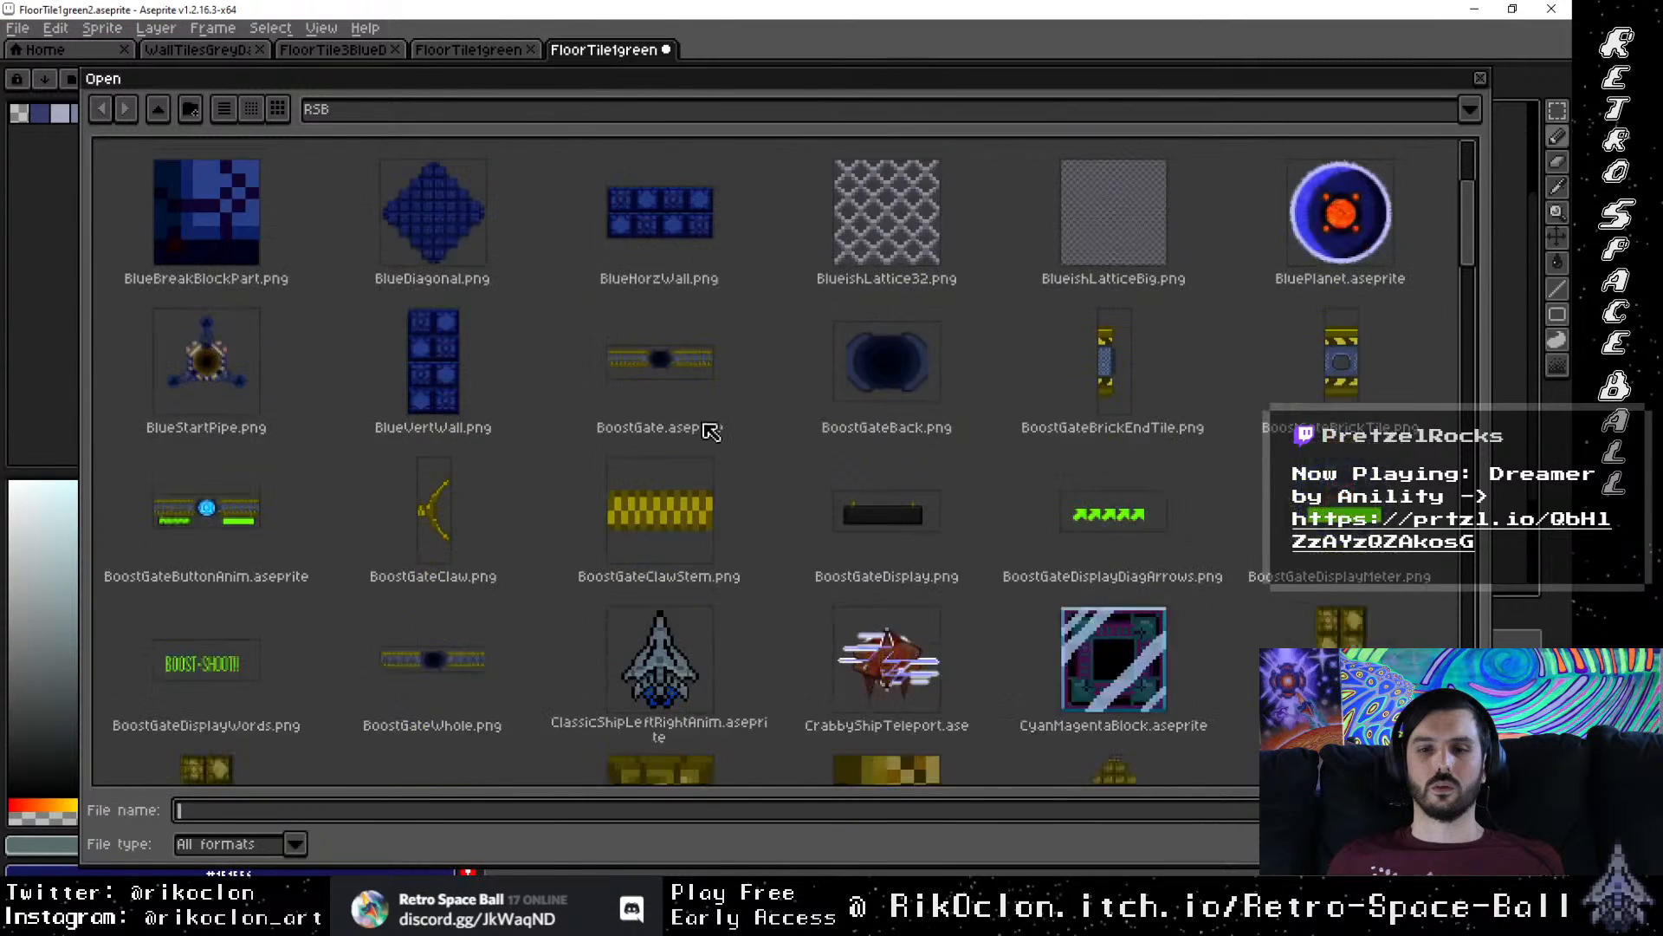
{"action": "scroll", "coordinate": [719, 500], "scroll_direction": "down", "scroll_amount": 8}
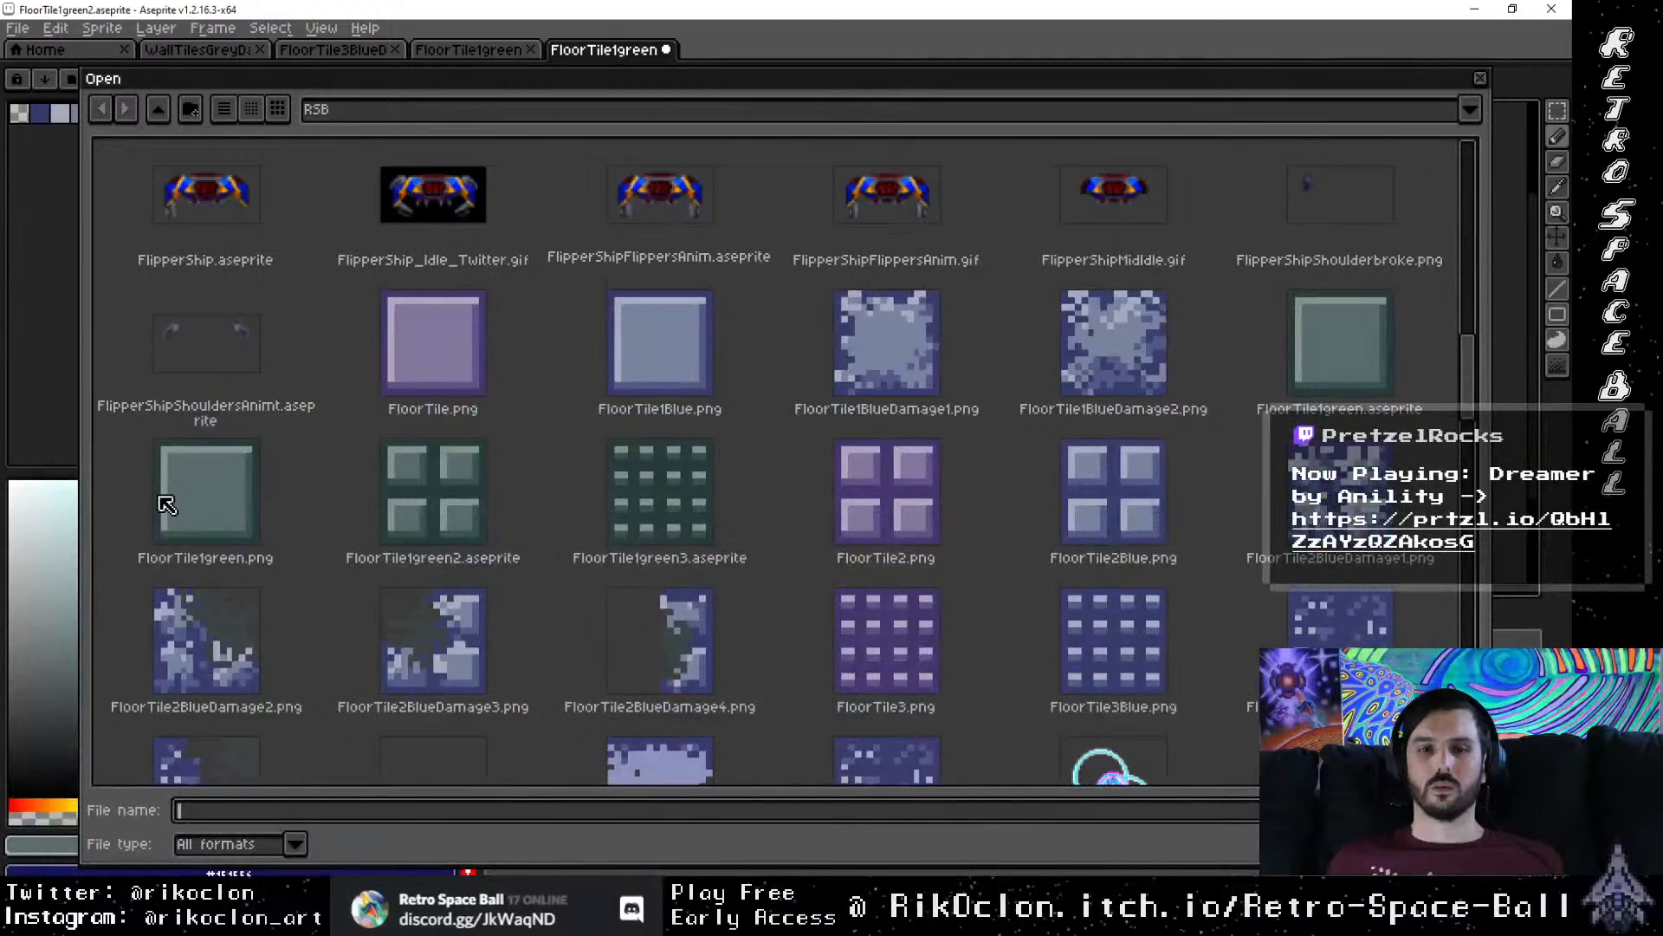
{"action": "left_click", "coordinate": [216, 507]}
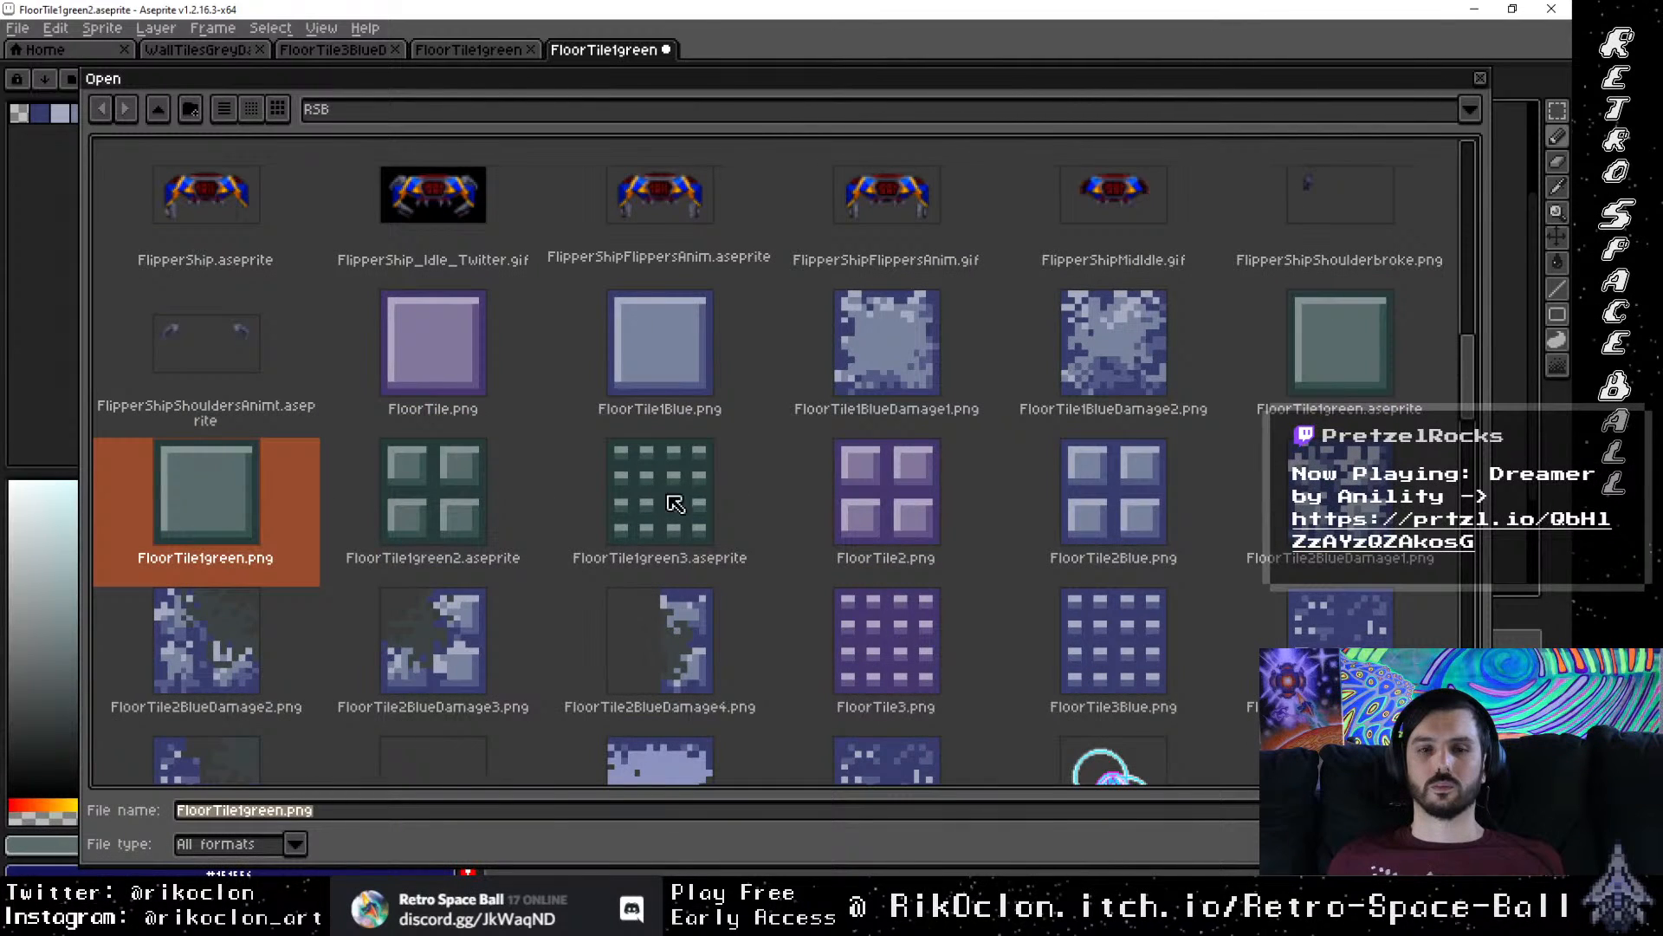
{"action": "double_click", "coordinate": [1341, 343]}
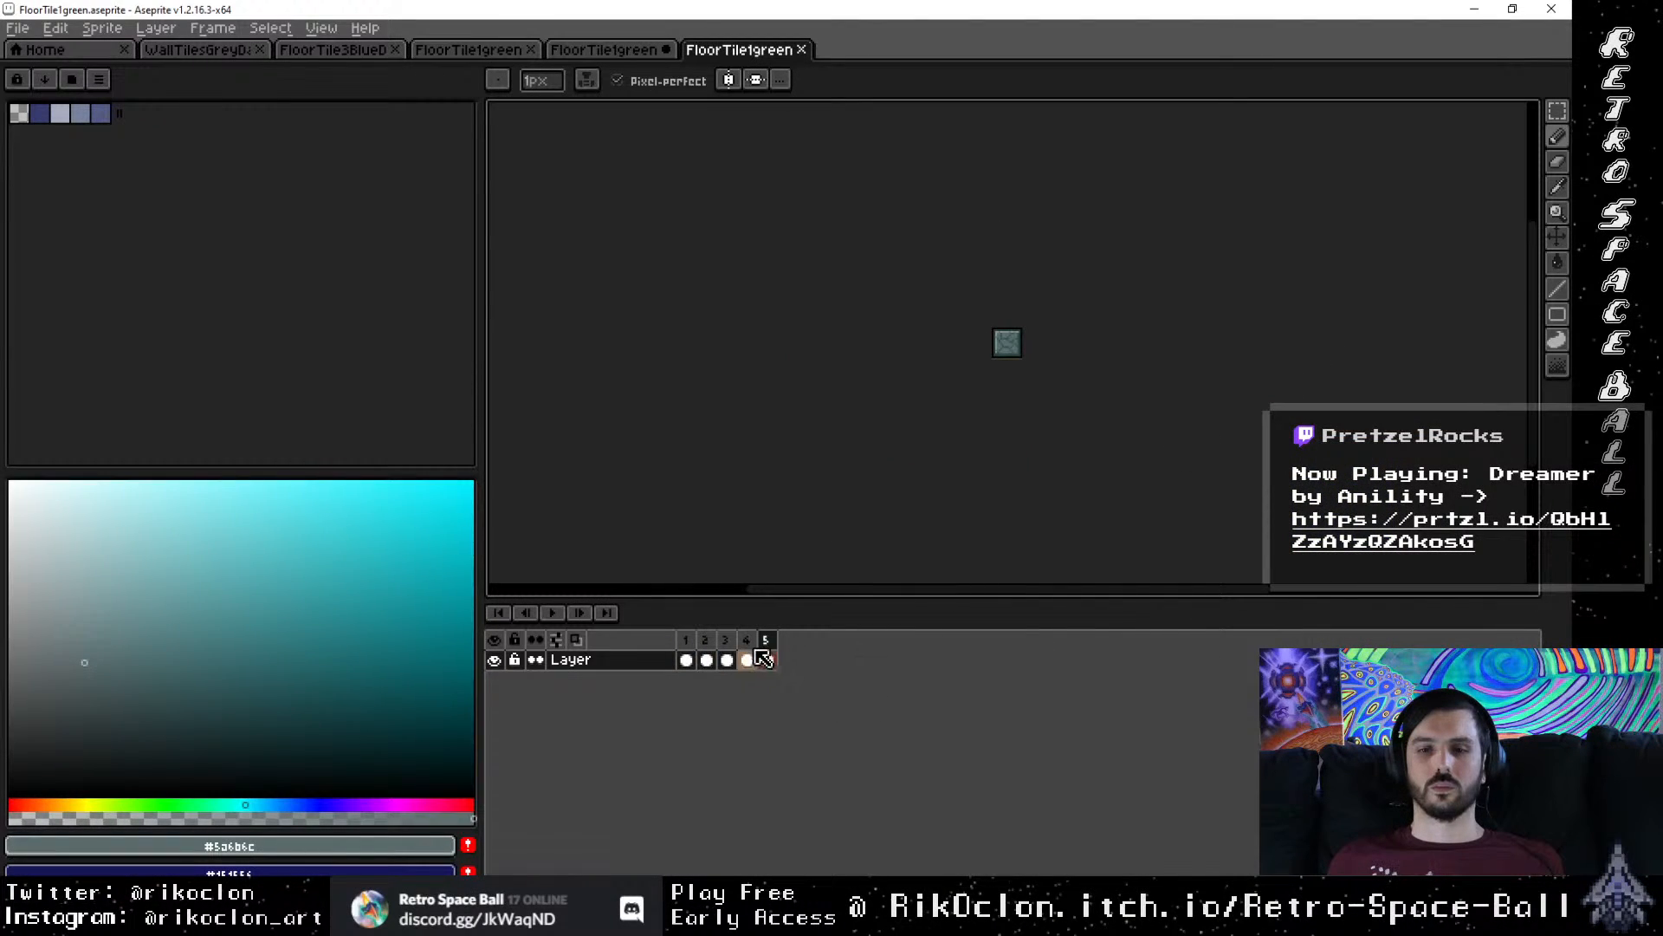
Step: Examine frames 1 to 5 of the single-panel green tile, comparing the intact tile with its crack patterns
{"action": "left_click", "coordinate": [754, 641]}
{"action": "left_click", "coordinate": [685, 641]}
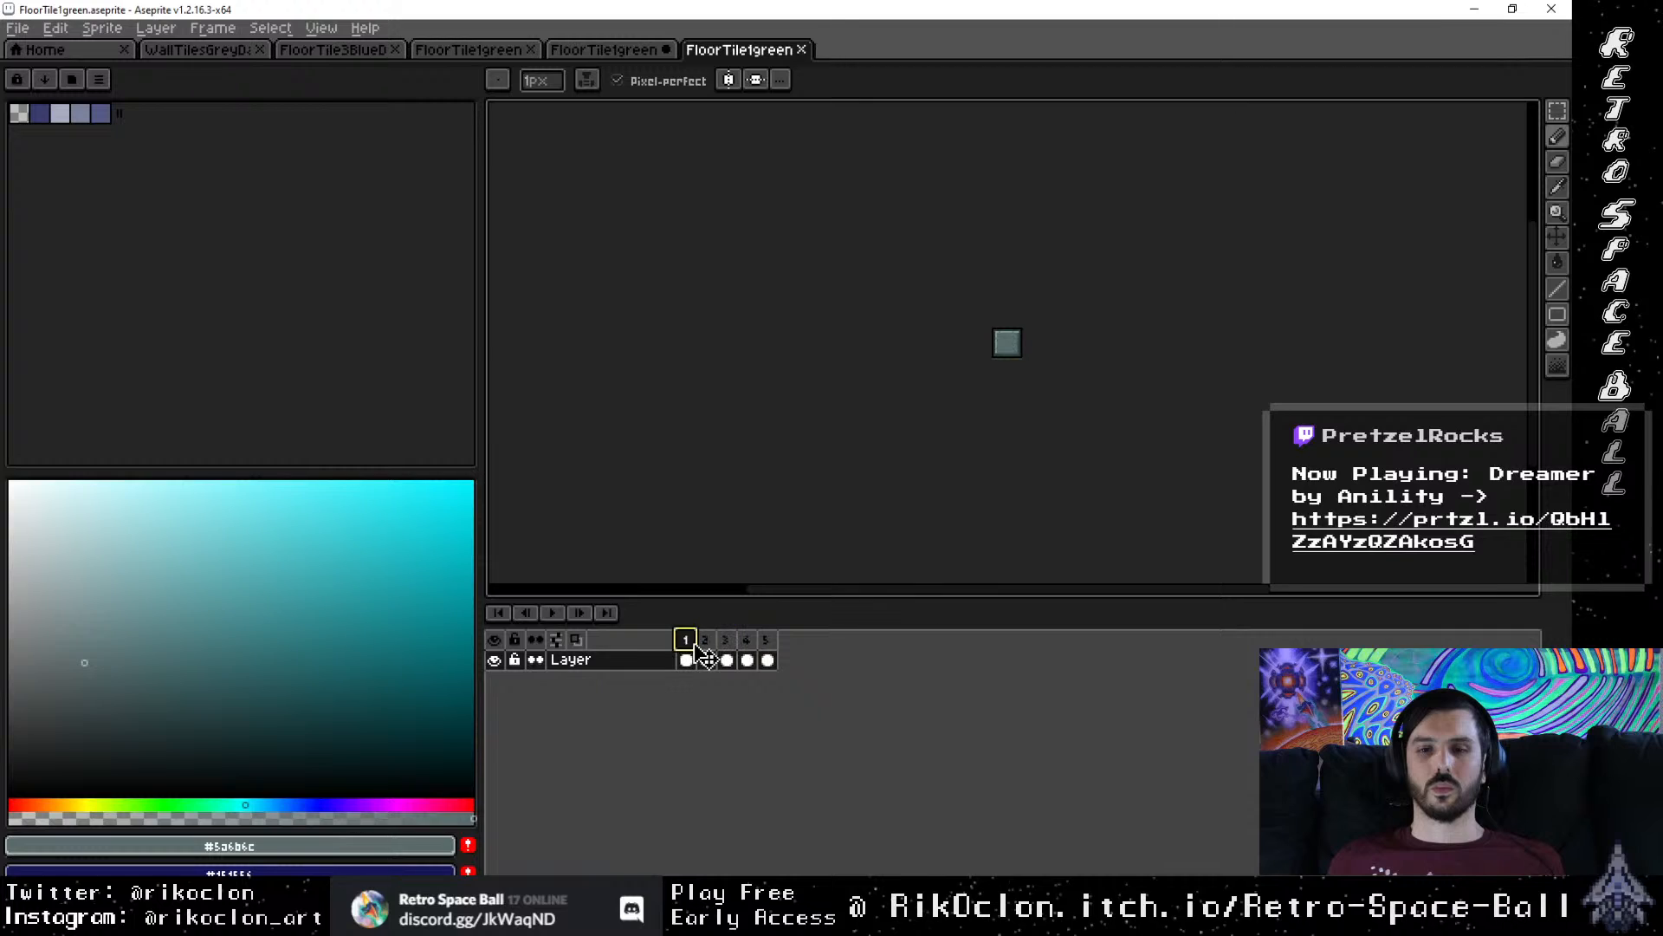
{"action": "left_click", "coordinate": [766, 643]}
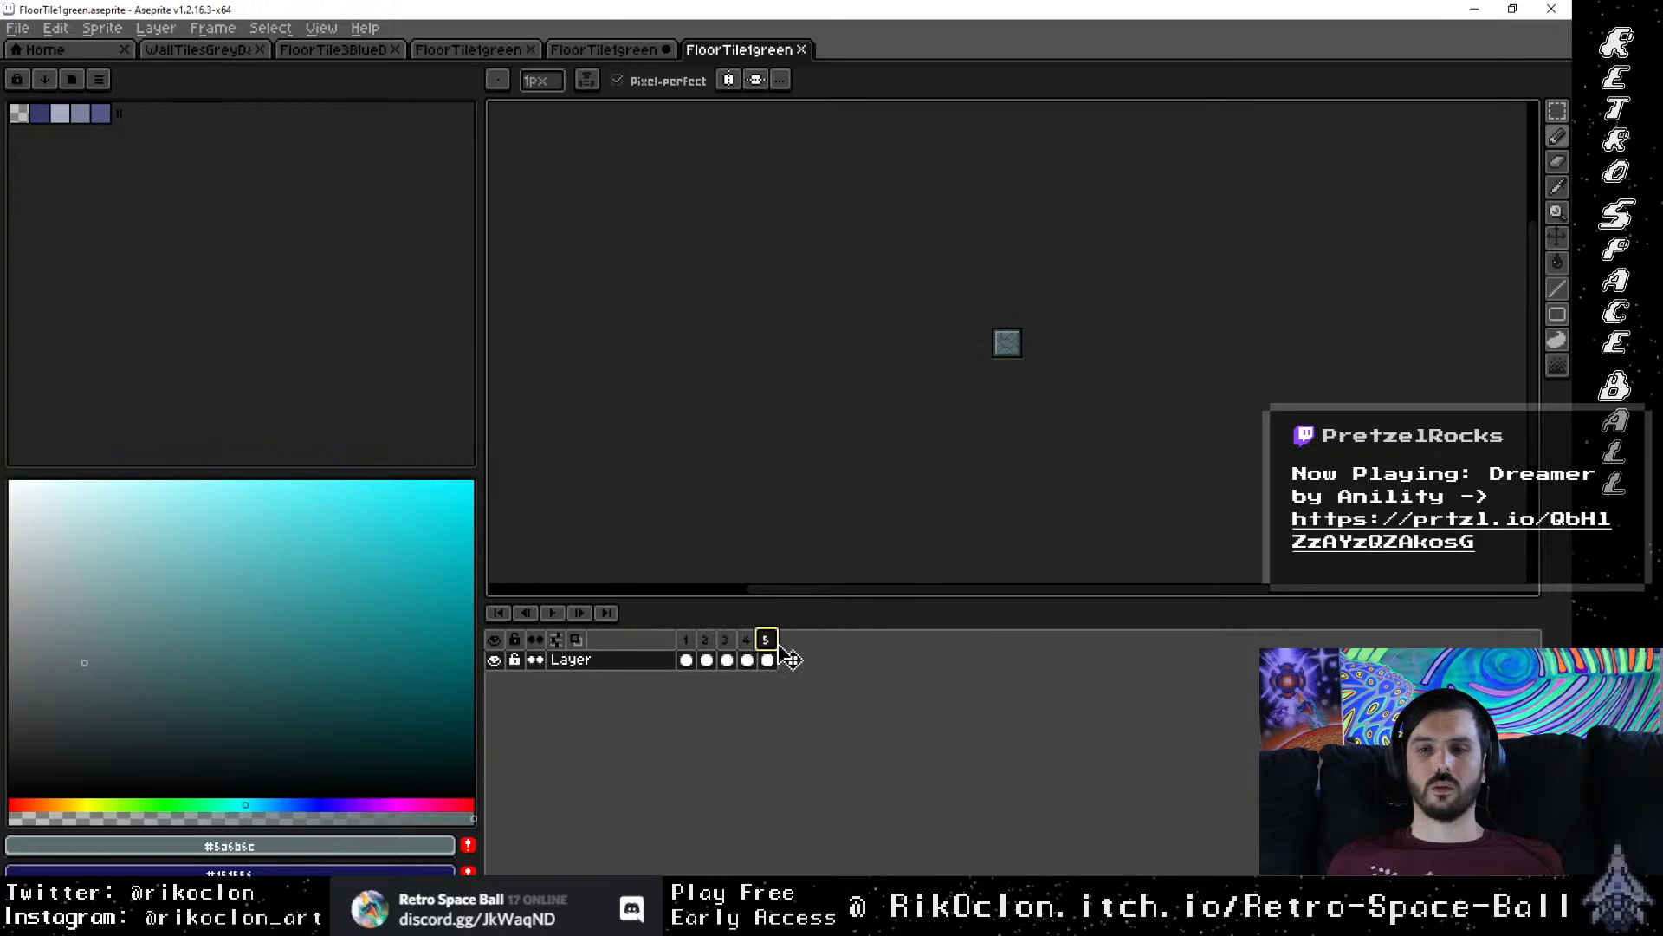
{"action": "left_click", "coordinate": [707, 643]}
{"action": "left_click", "coordinate": [746, 651]}
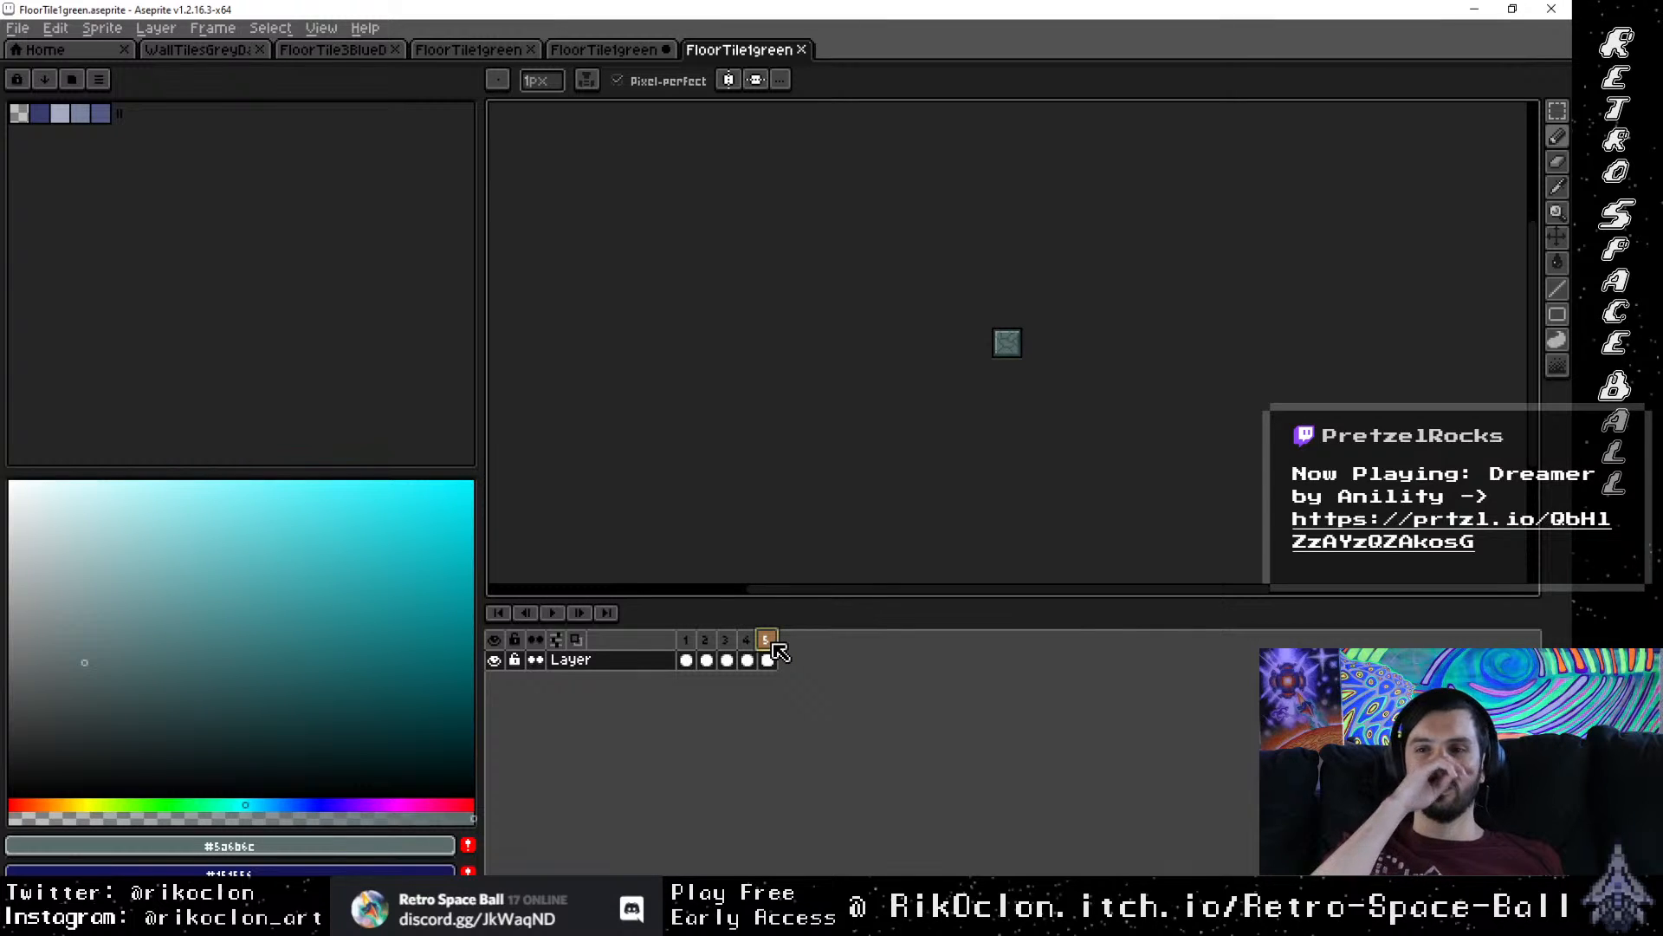
{"action": "scroll", "coordinate": [1010, 325], "scroll_direction": "up", "scroll_amount": 3}
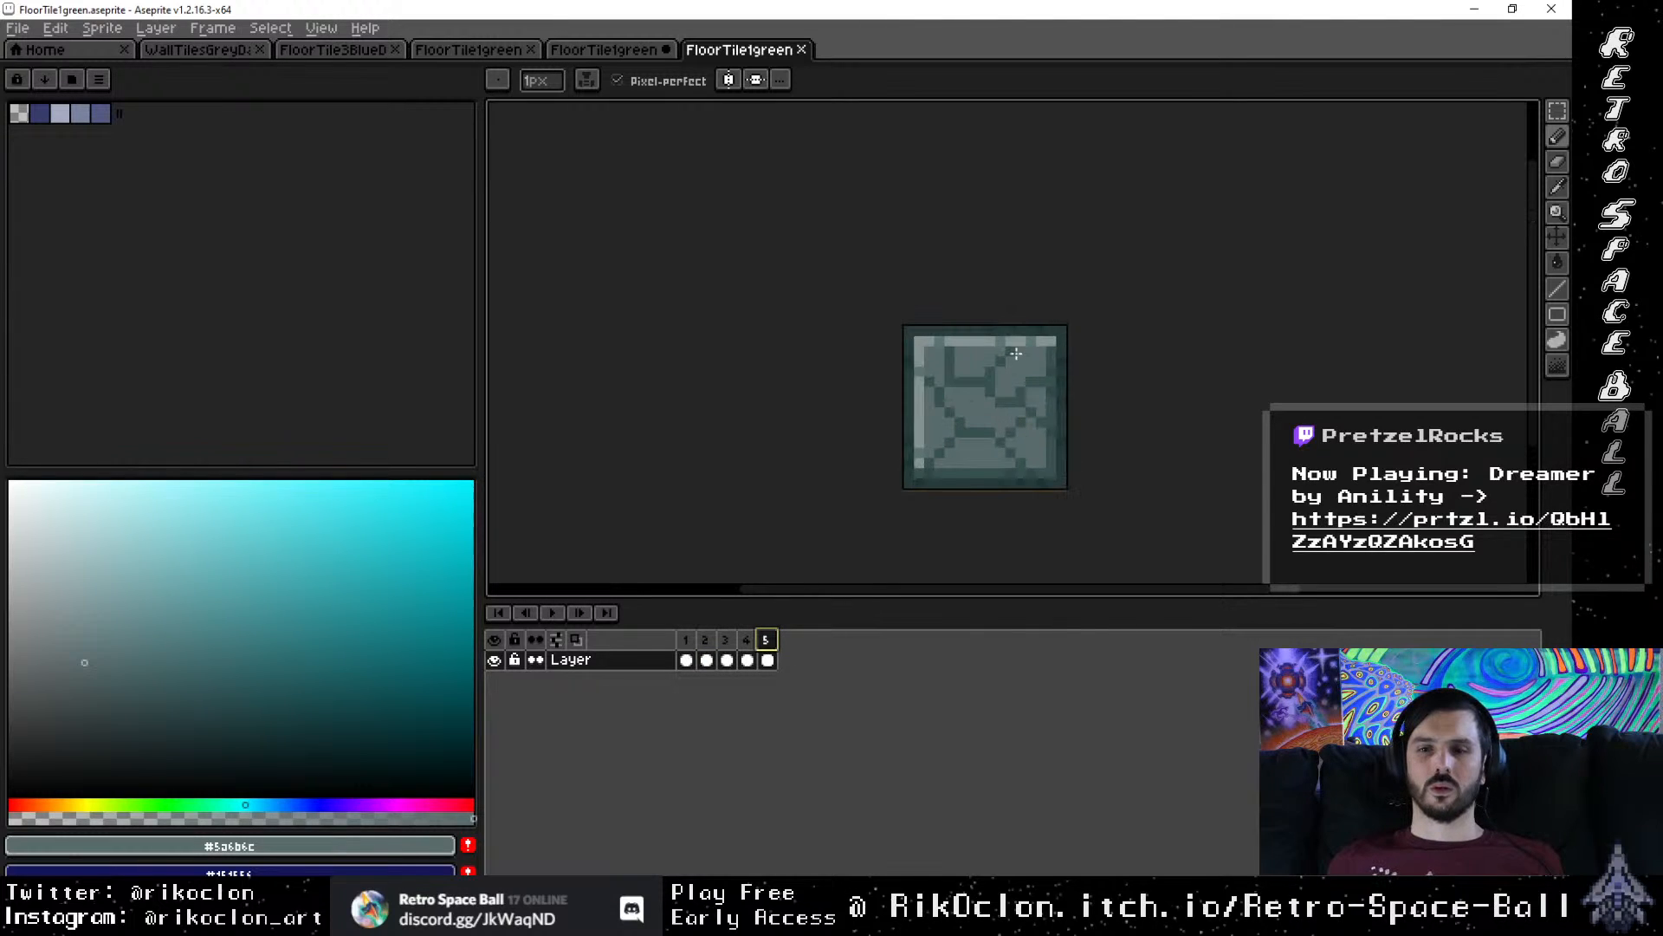
{"action": "left_click_drag", "start_coordinate": [979, 426], "coordinate": [950, 355]}
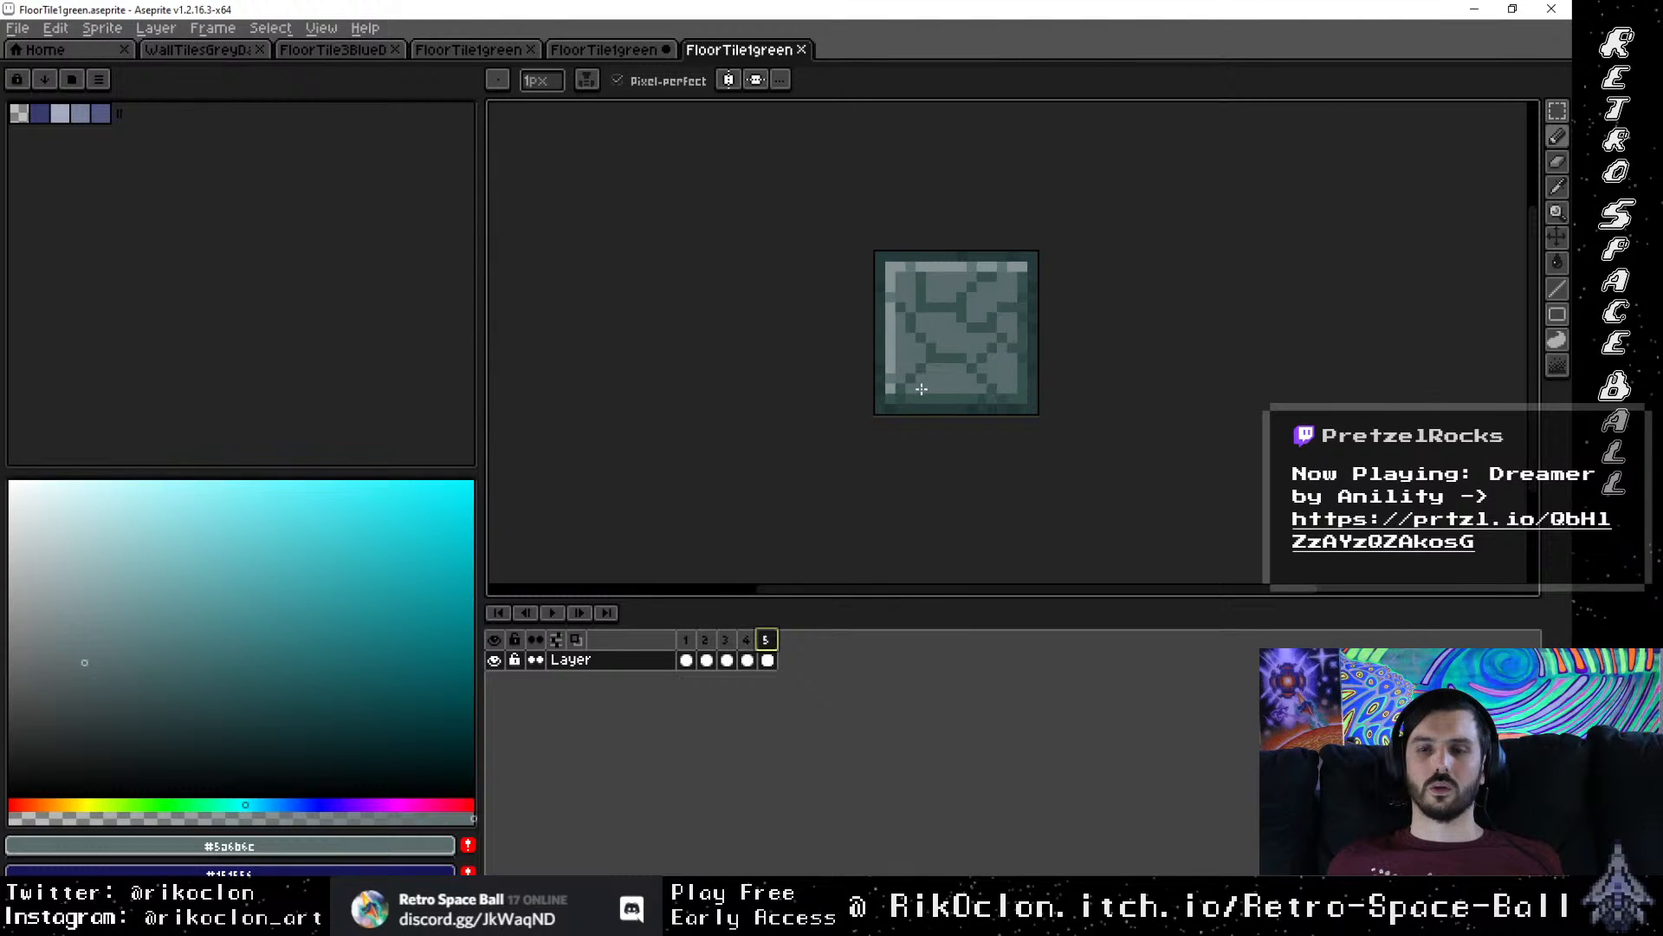
{"action": "left_click", "coordinate": [685, 640]}
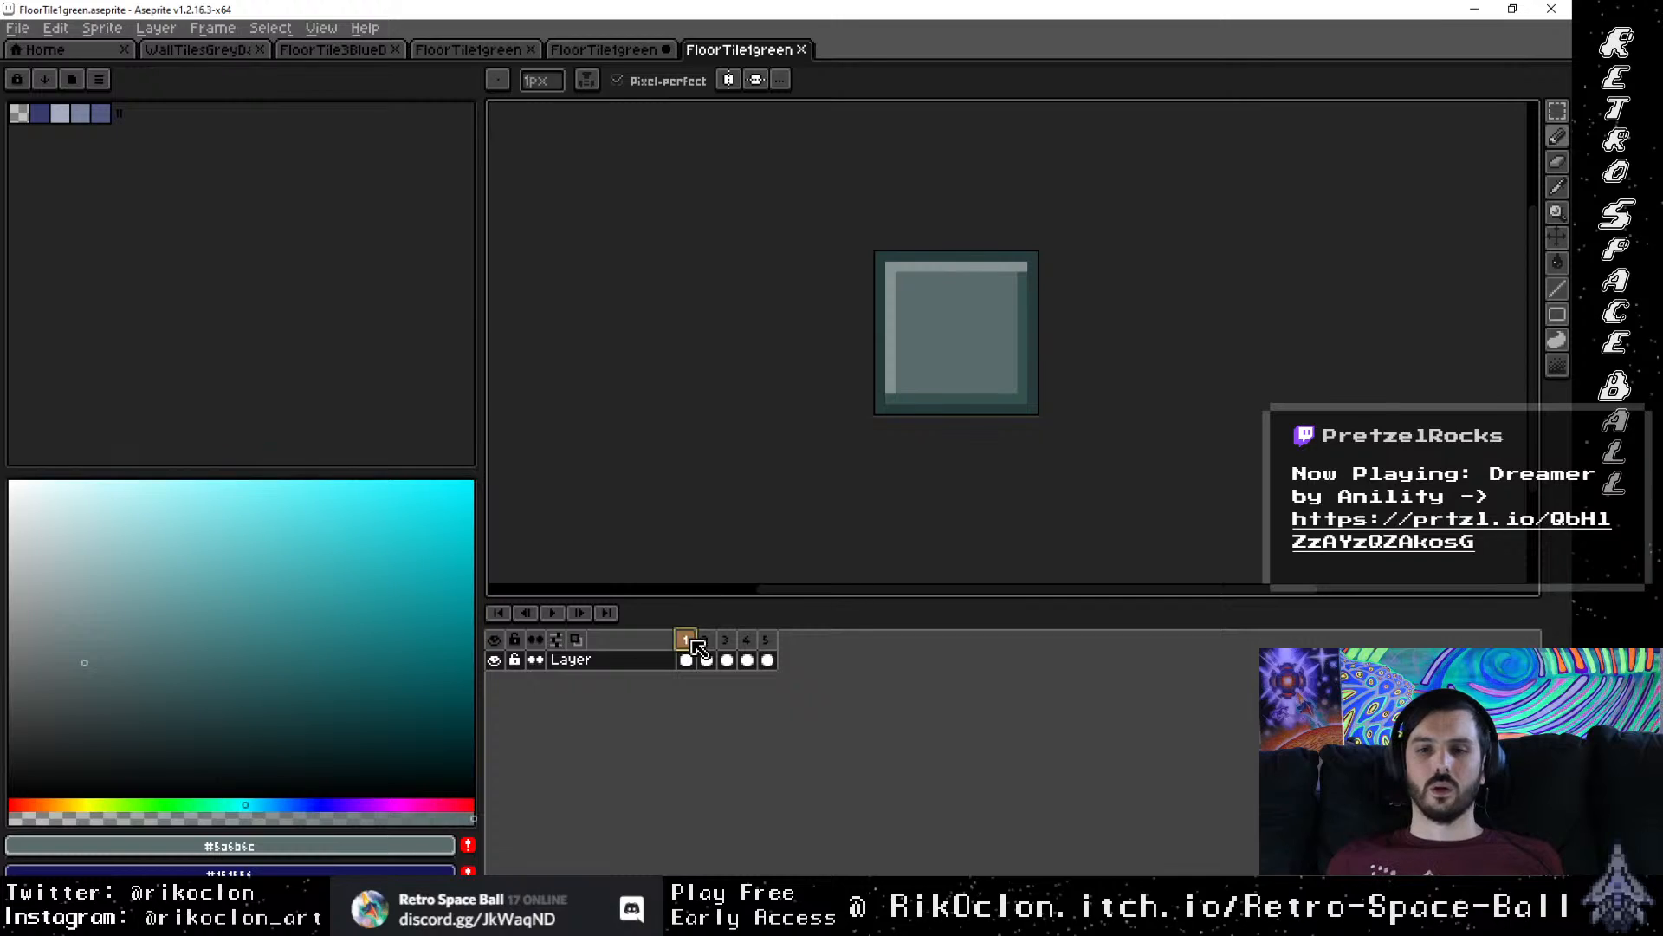
{"action": "right_click", "coordinate": [696, 648]}
{"action": "left_click", "coordinate": [712, 639]}
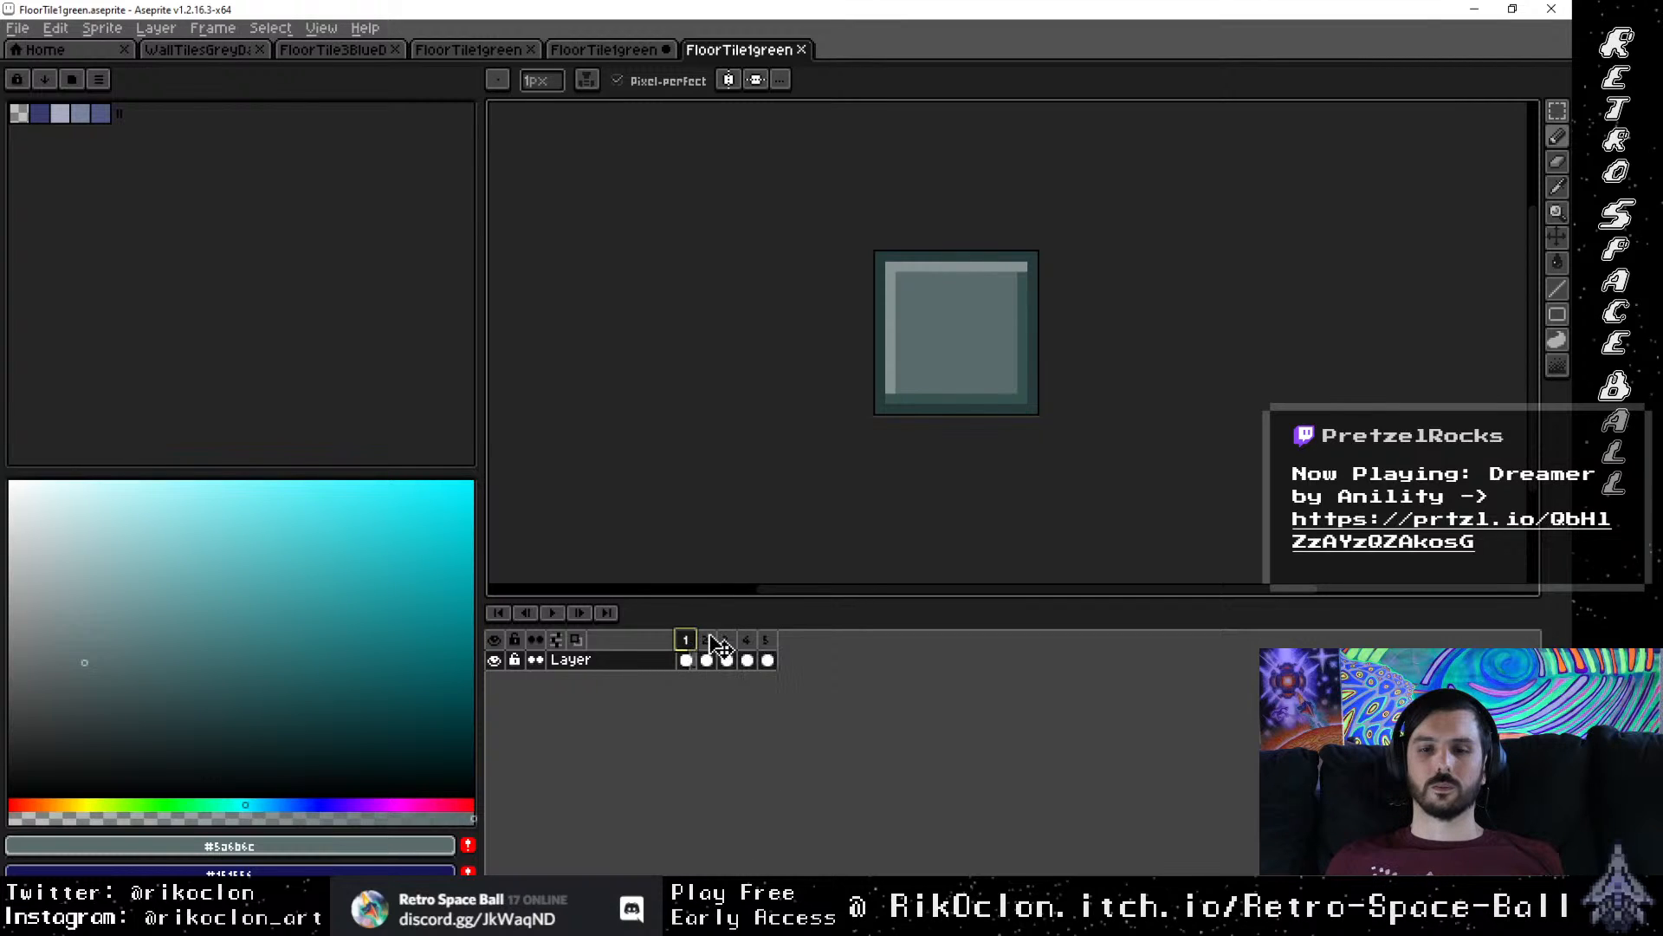
{"action": "left_click", "coordinate": [704, 640]}
{"action": "left_click", "coordinate": [726, 641]}
{"action": "left_click", "coordinate": [746, 642]}
{"action": "left_click", "coordinate": [766, 641]}
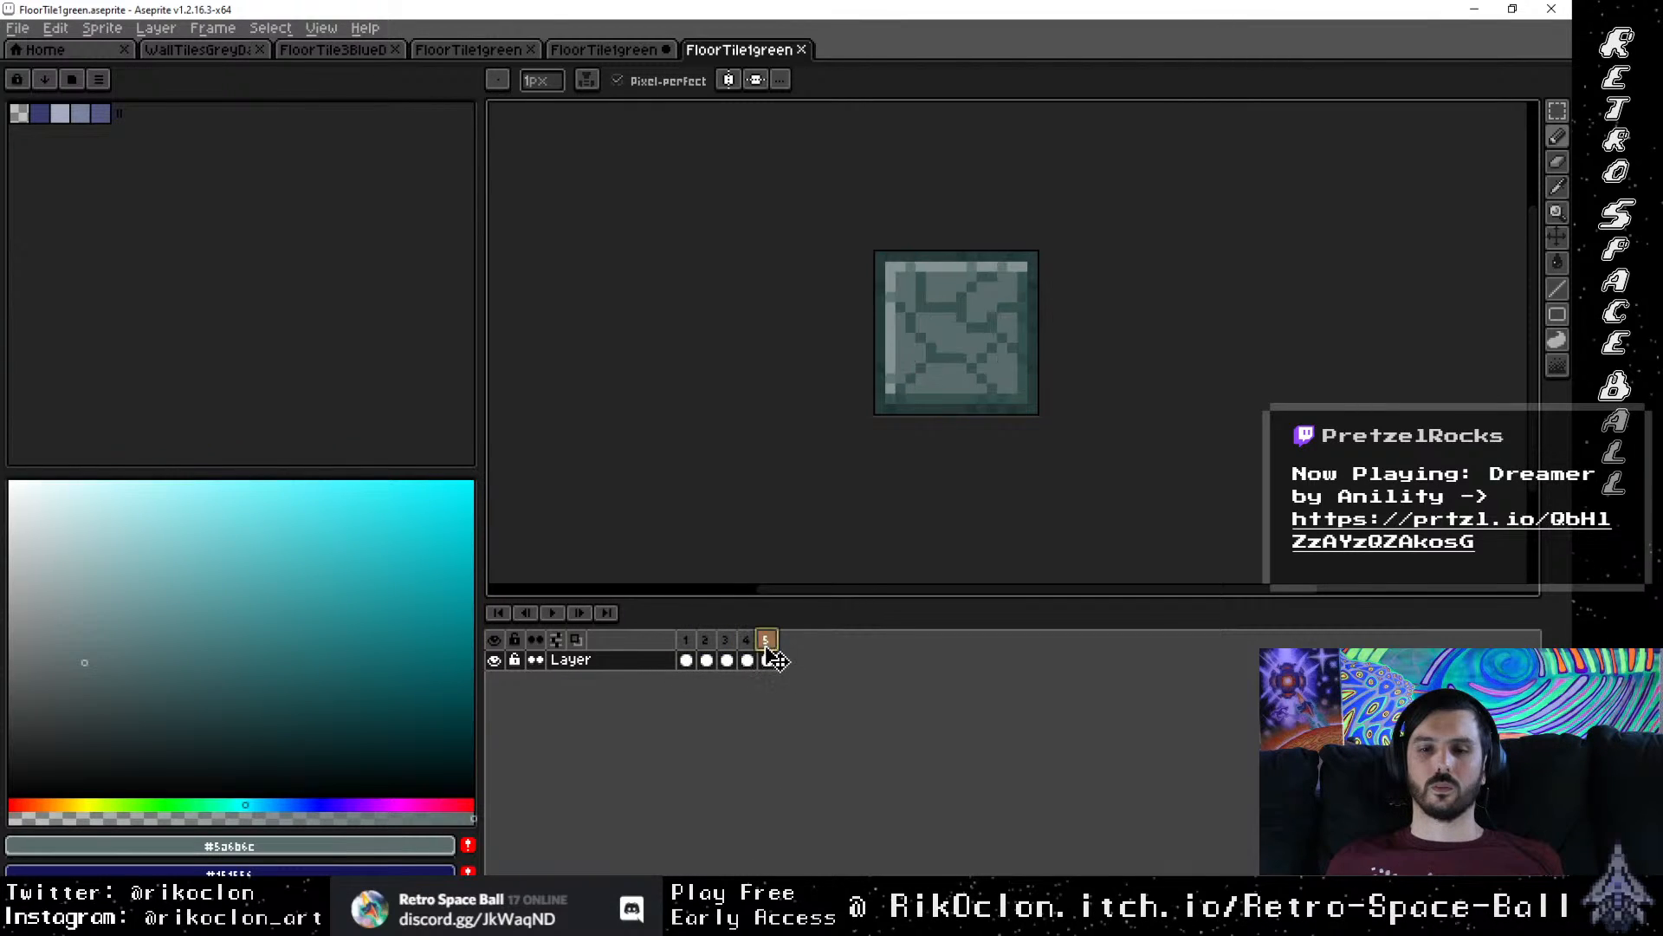
{"action": "left_click", "coordinate": [746, 641]}
{"action": "left_click", "coordinate": [725, 641]}
{"action": "left_click", "coordinate": [711, 643]}
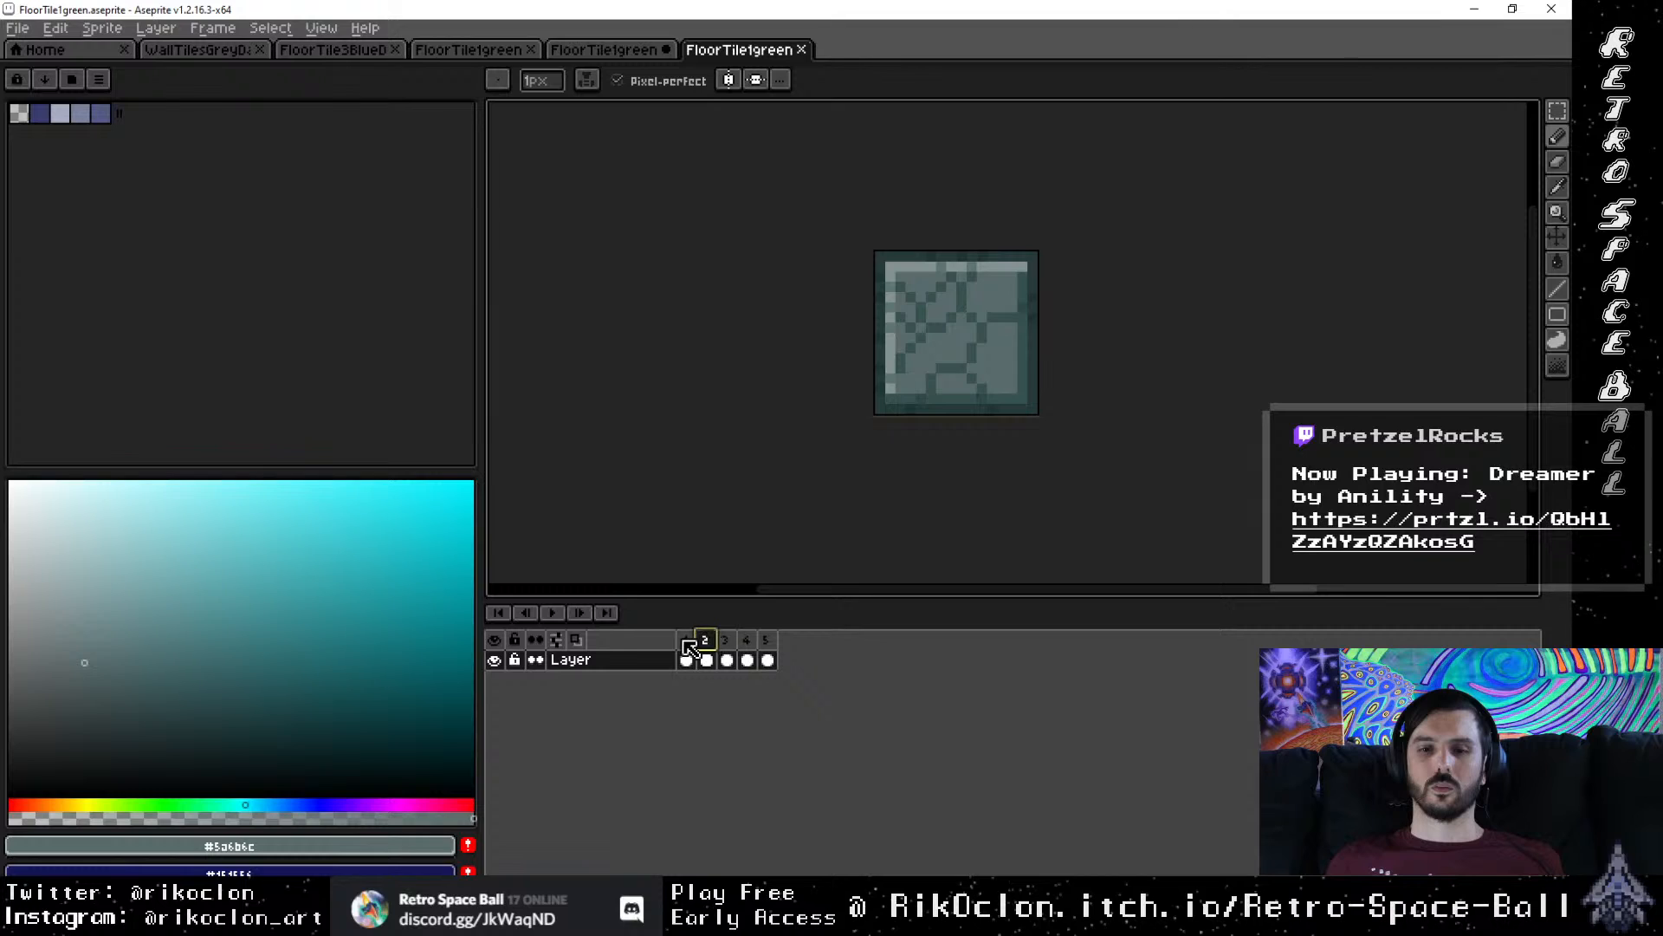
Step: Duplicate the intact tile of frame 1 into a new frame 2 and make that frame current
{"action": "left_click", "coordinate": [687, 641]}
{"action": "right_click", "coordinate": [687, 641]}
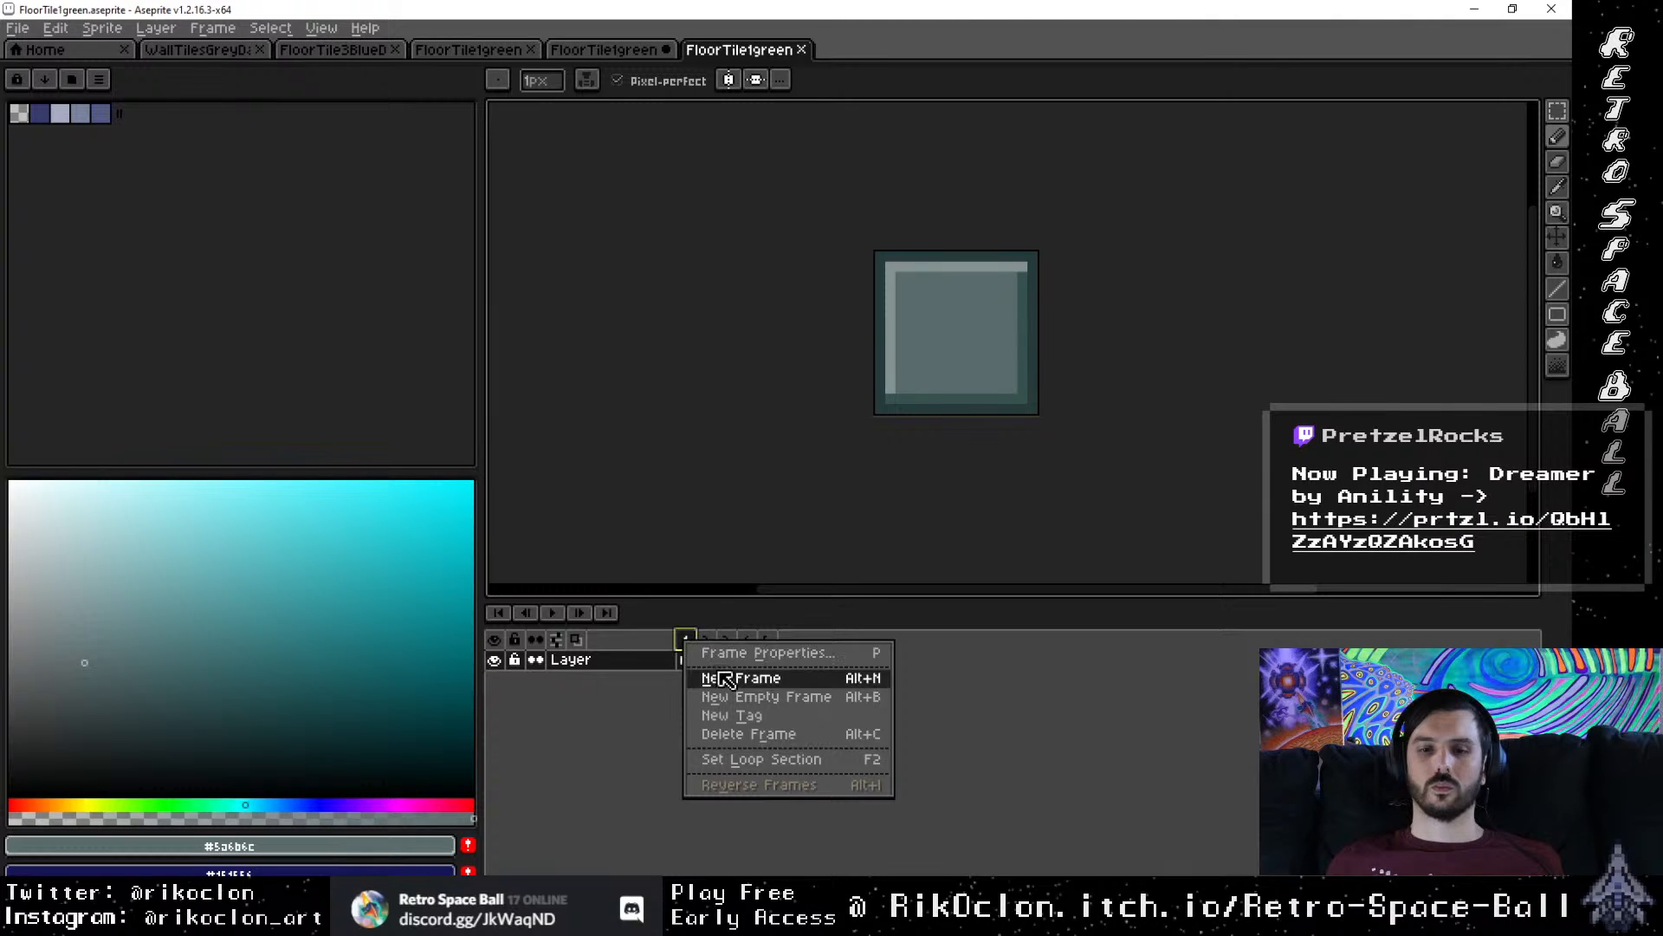
{"action": "left_click", "coordinate": [728, 679]}
{"action": "left_click", "coordinate": [726, 641]}
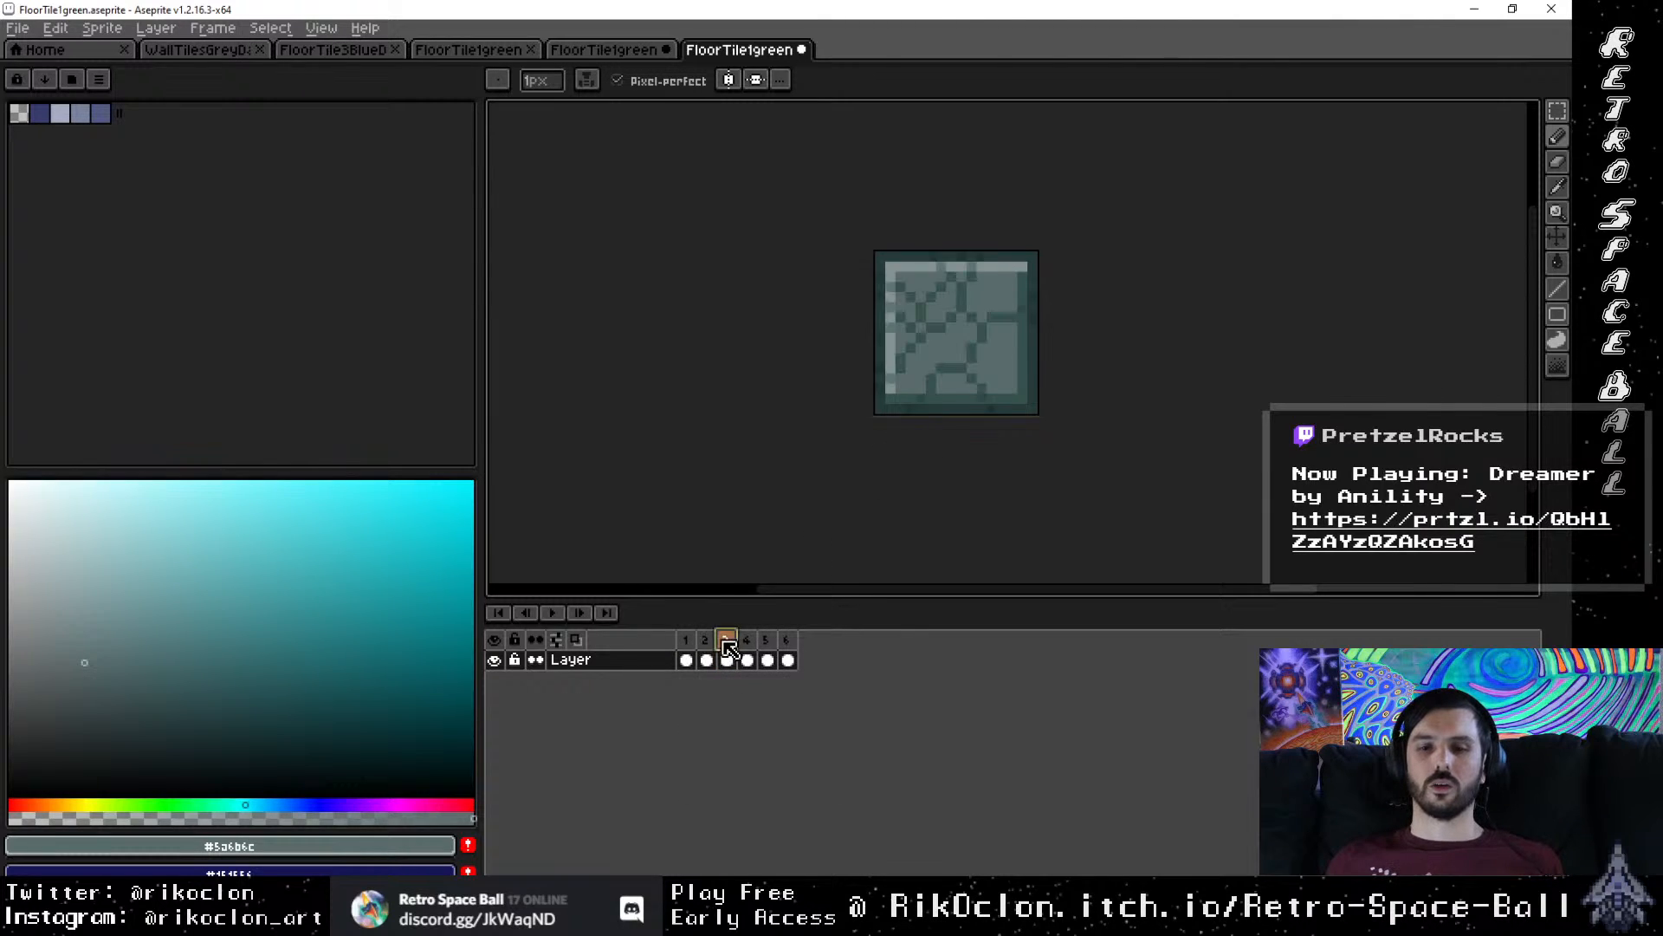
{"action": "left_click", "coordinate": [709, 642]}
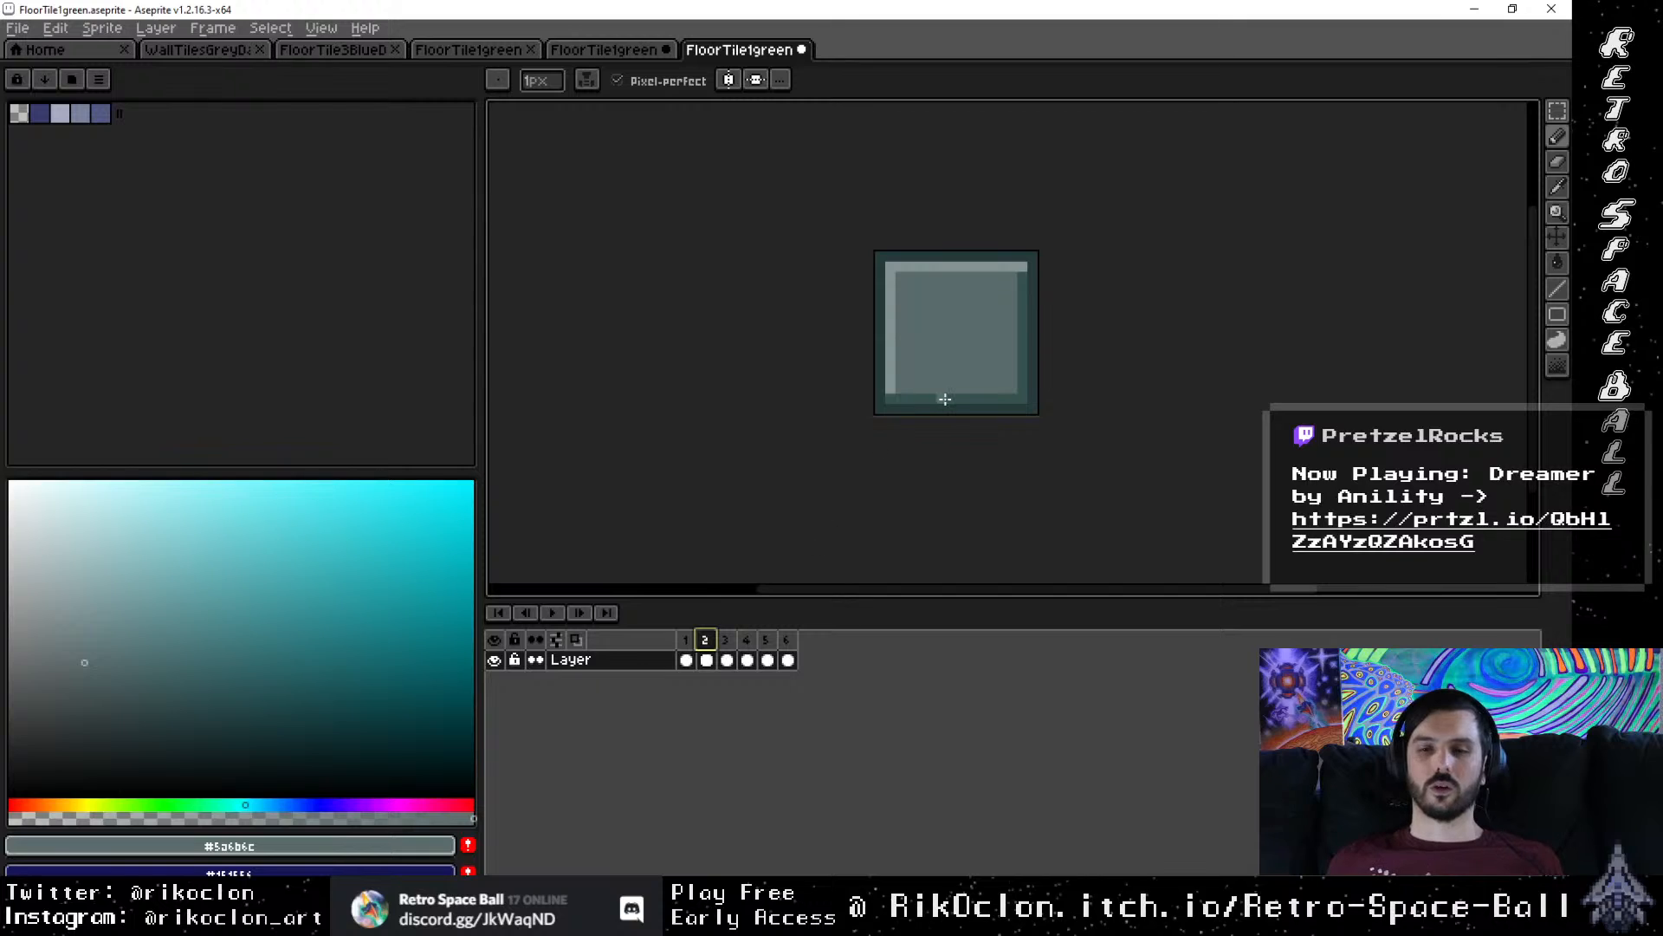
Step: Erase a jagged one-pixel break line across the lower part of frame 2's tile, from its left edge to its right edge
{"action": "key", "text": "e"}
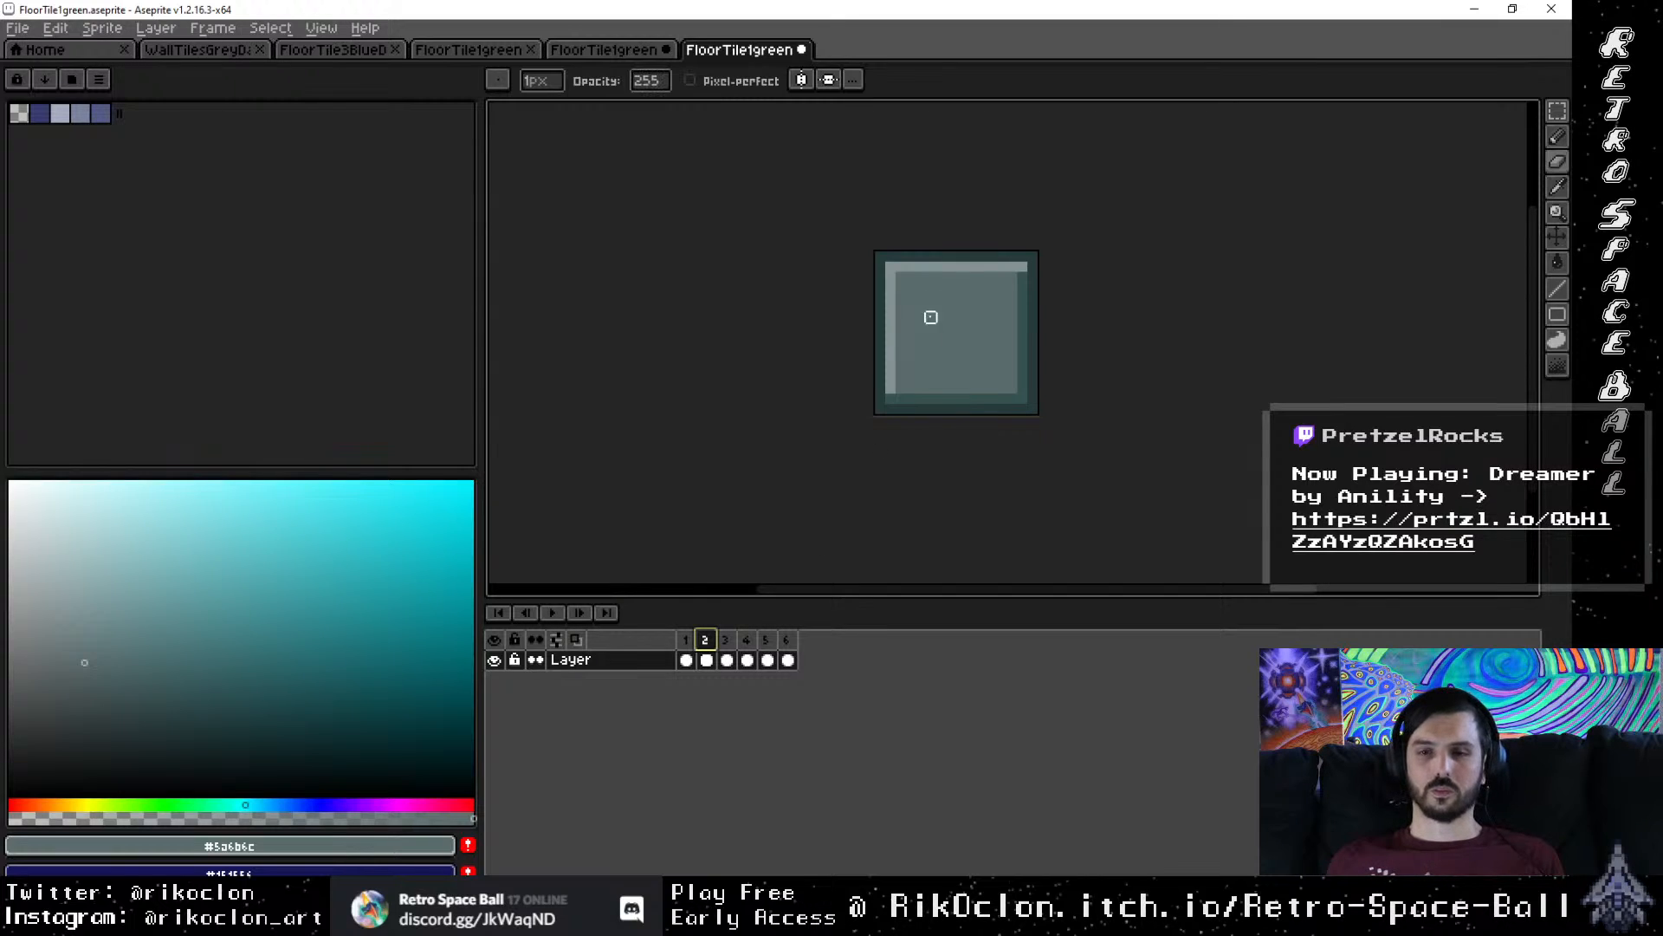
{"action": "scroll", "coordinate": [887, 401], "scroll_direction": "up", "scroll_amount": 4}
{"action": "left_click_drag", "start_coordinate": [854, 381], "coordinate": [908, 353]}
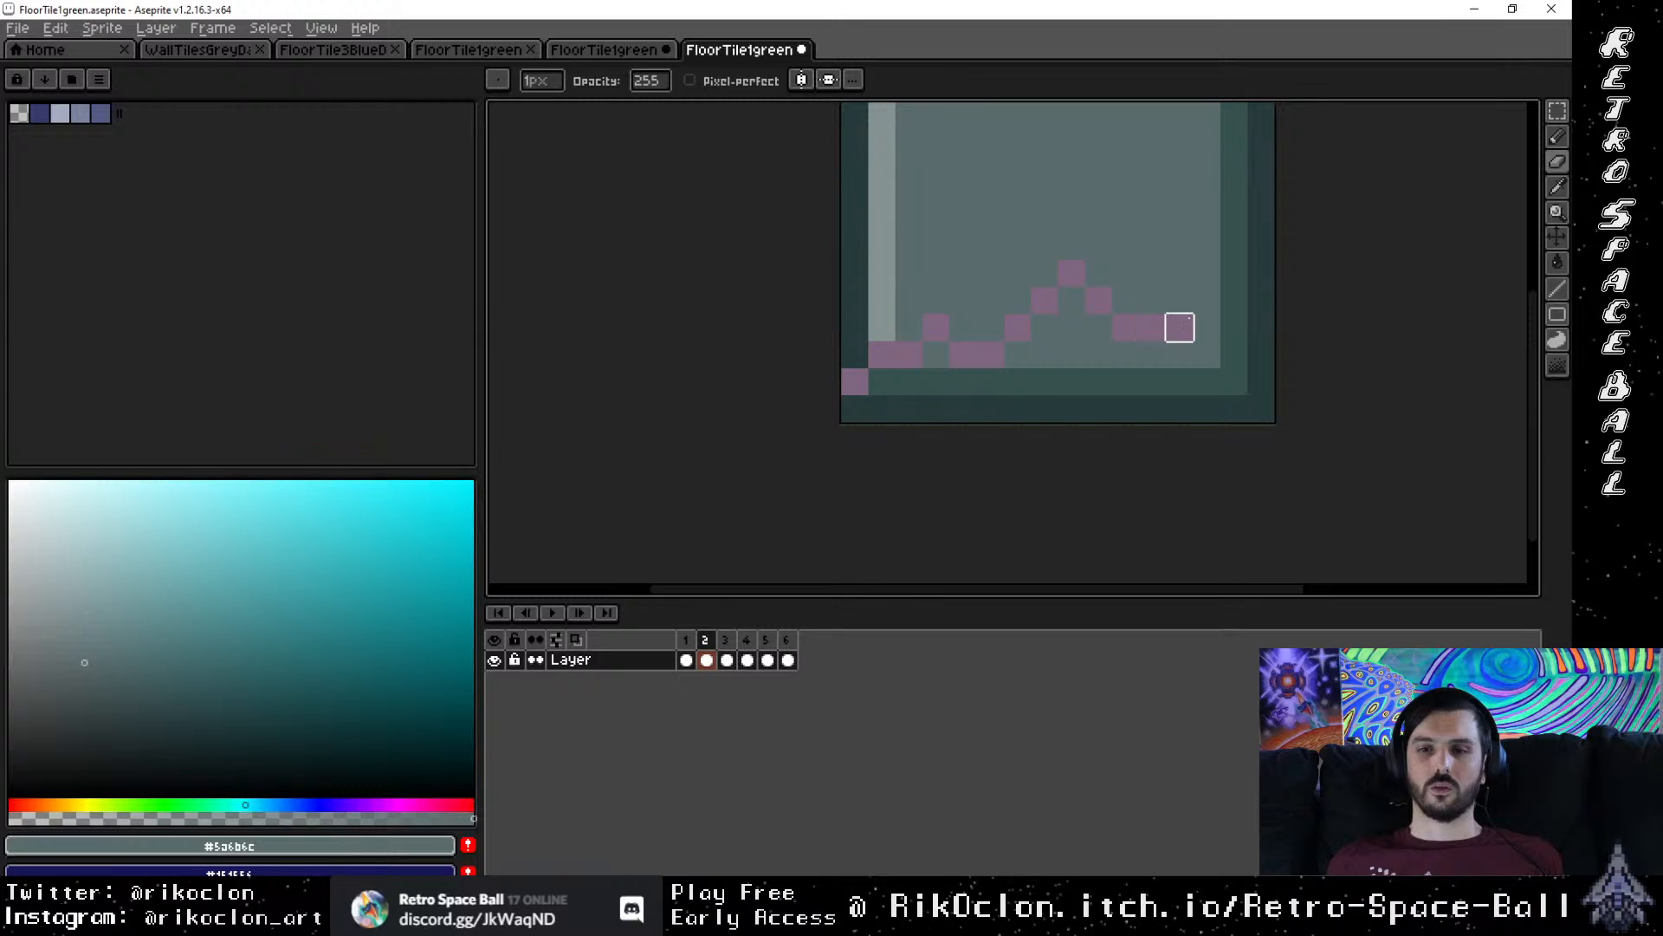
{"action": "left_click_drag", "start_coordinate": [1234, 355], "coordinate": [1261, 381]}
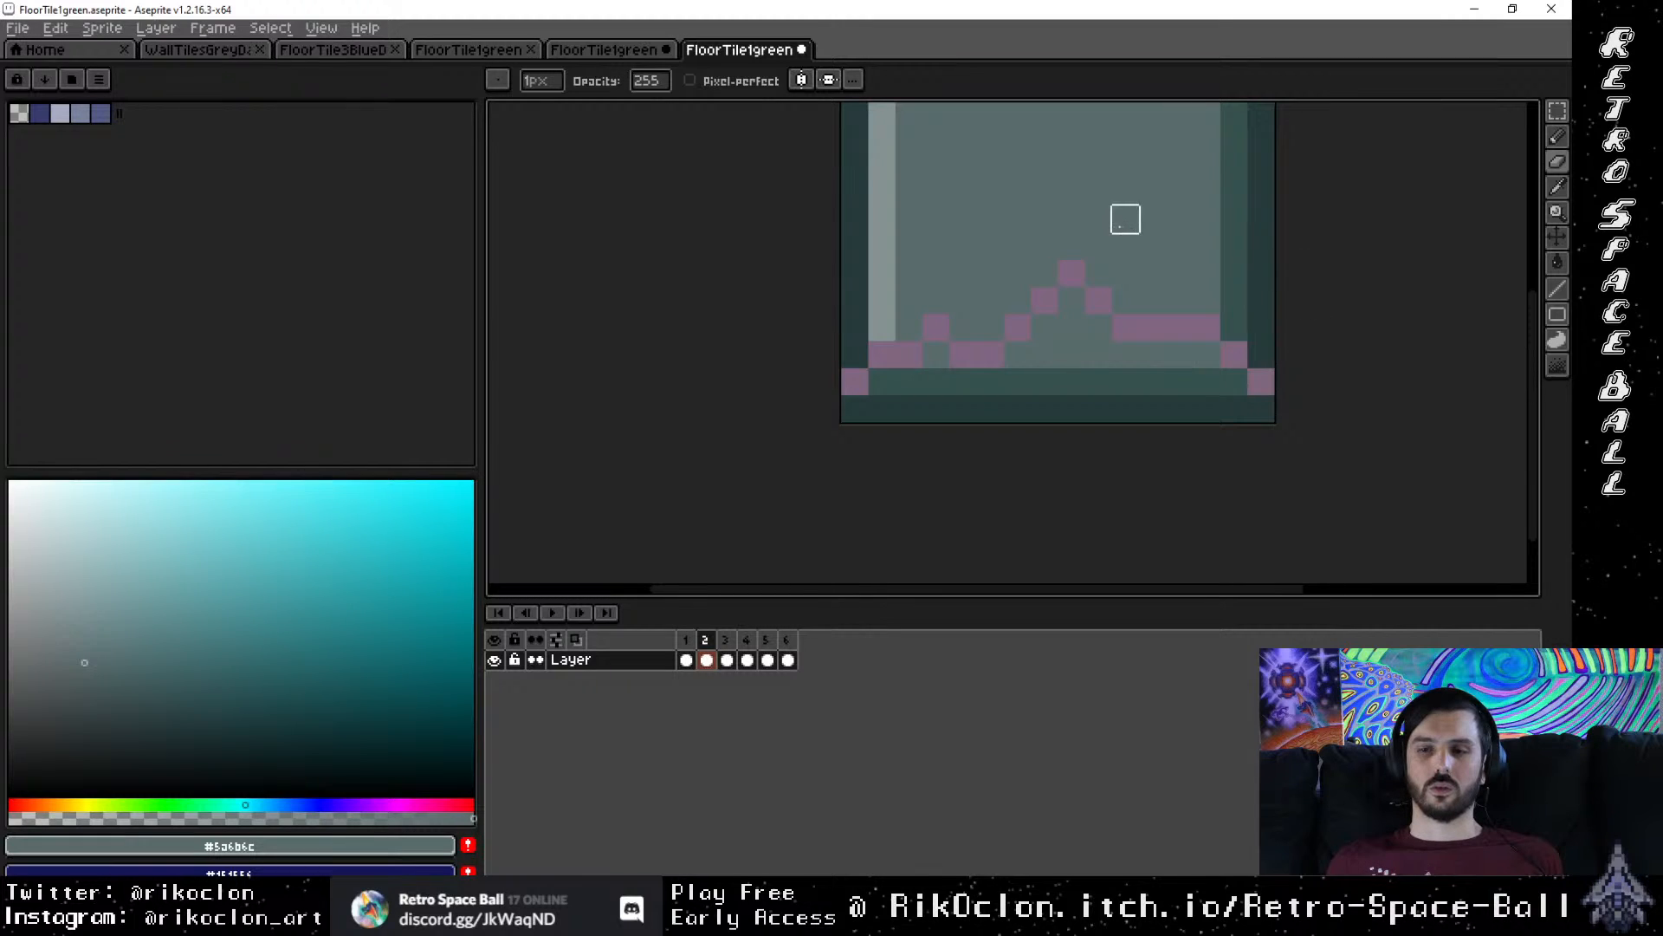
Step: Erase the tile's border, highlights and most of its face above the jagged break line in frame 2
{"action": "mouse_move", "coordinate": [1125, 217]}
{"action": "left_mouse_down"}
{"action": "mouse_move", "coordinate": [1037, 334]}
{"action": "mouse_move", "coordinate": [1091, 273]}
{"action": "mouse_move", "coordinate": [1082, 242]}
{"action": "mouse_move", "coordinate": [939, 243]}
{"action": "mouse_move", "coordinate": [1102, 243]}
{"action": "left_mouse_up"}
{"action": "scroll", "coordinate": [1037, 334], "scroll_direction": "down", "scroll_amount": 3}
{"action": "left_click_drag", "start_coordinate": [929, 243], "coordinate": [939, 375]}
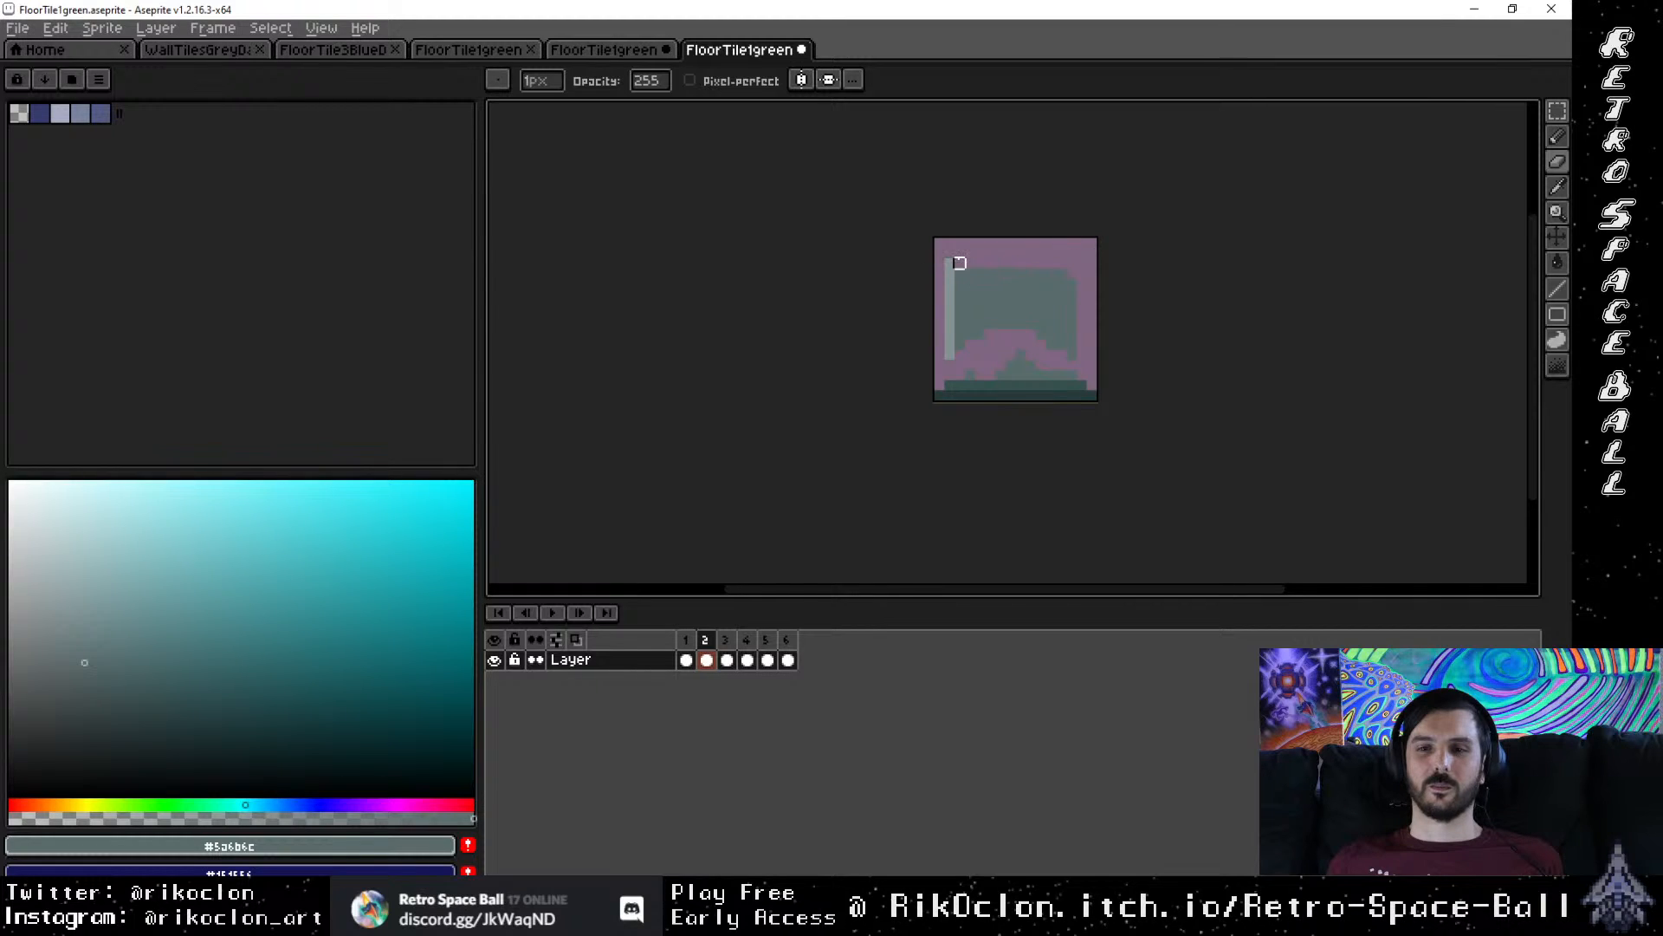
{"action": "left_click_drag", "start_coordinate": [949, 273], "coordinate": [947, 358]}
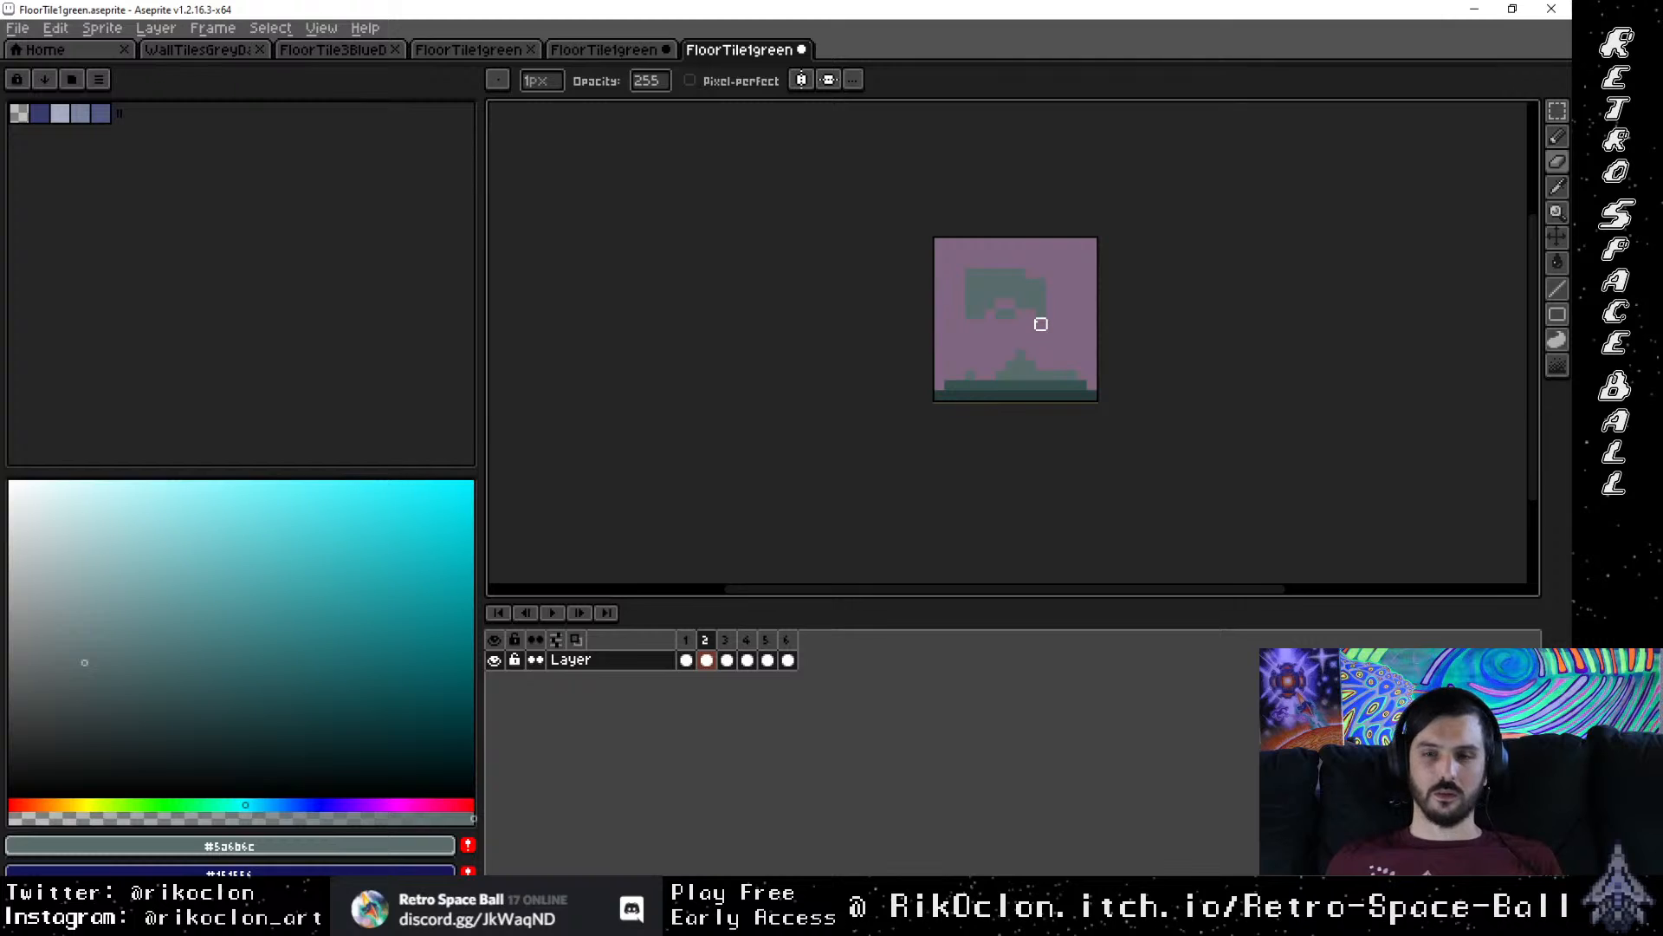
Step: Delete the leftover face patches above frame 2's bottom fragment using contiguous Magic Wand selections, and clear the selection
{"action": "key", "text": "m"}
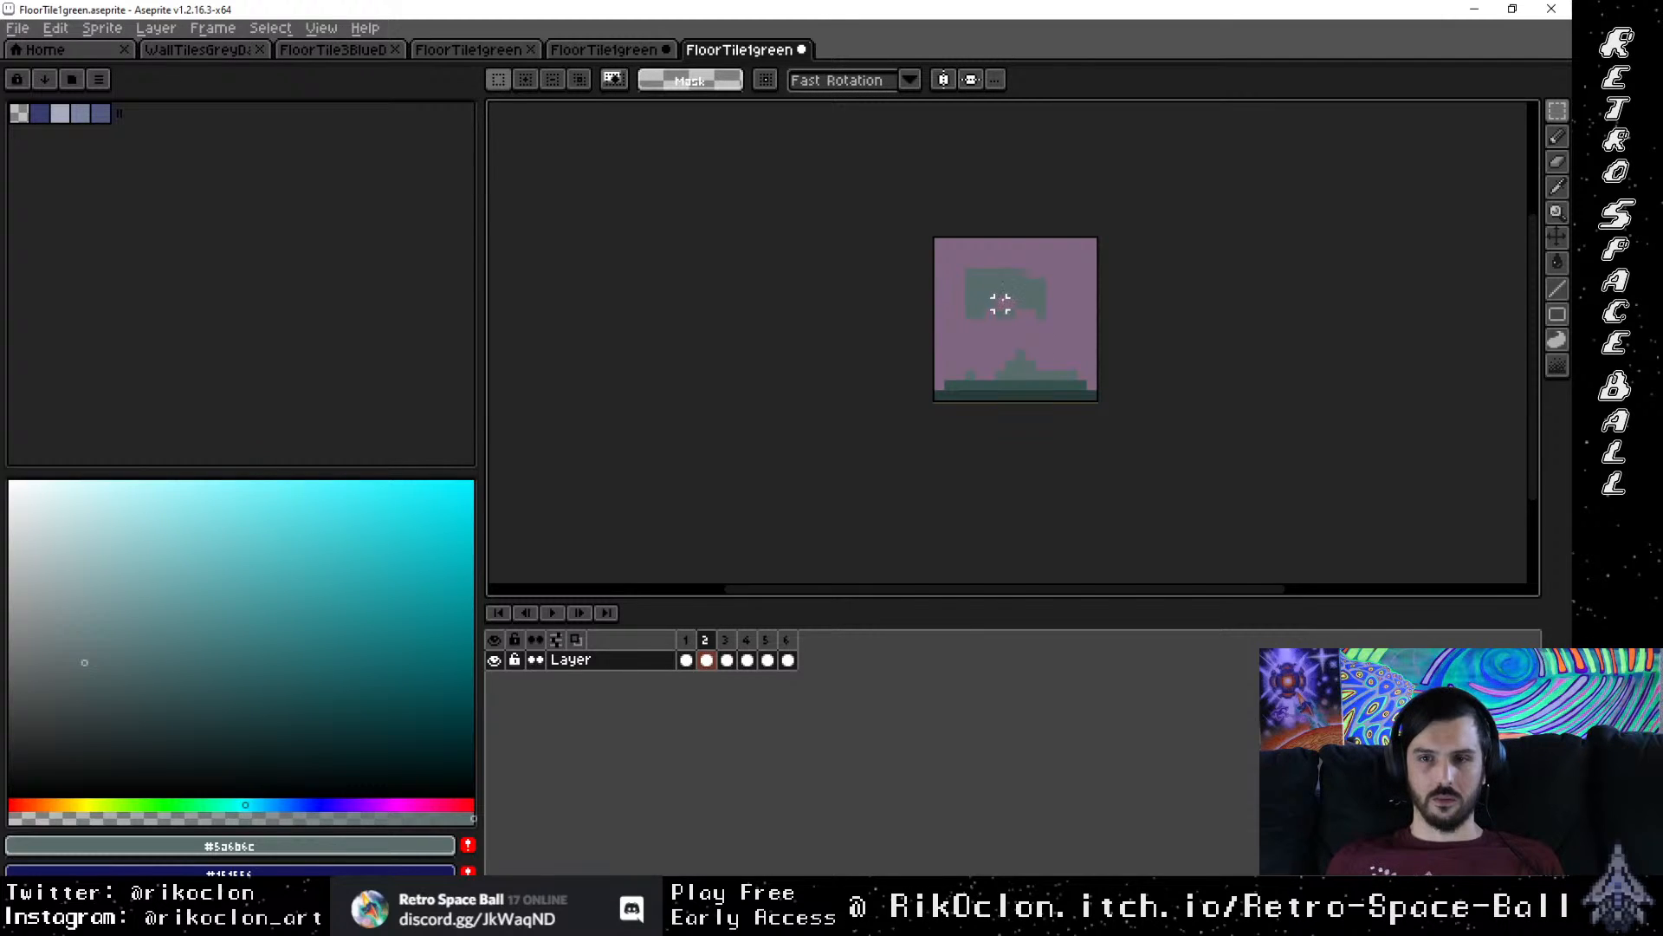
{"action": "key", "text": "w"}
{"action": "left_click", "coordinate": [1000, 291]}
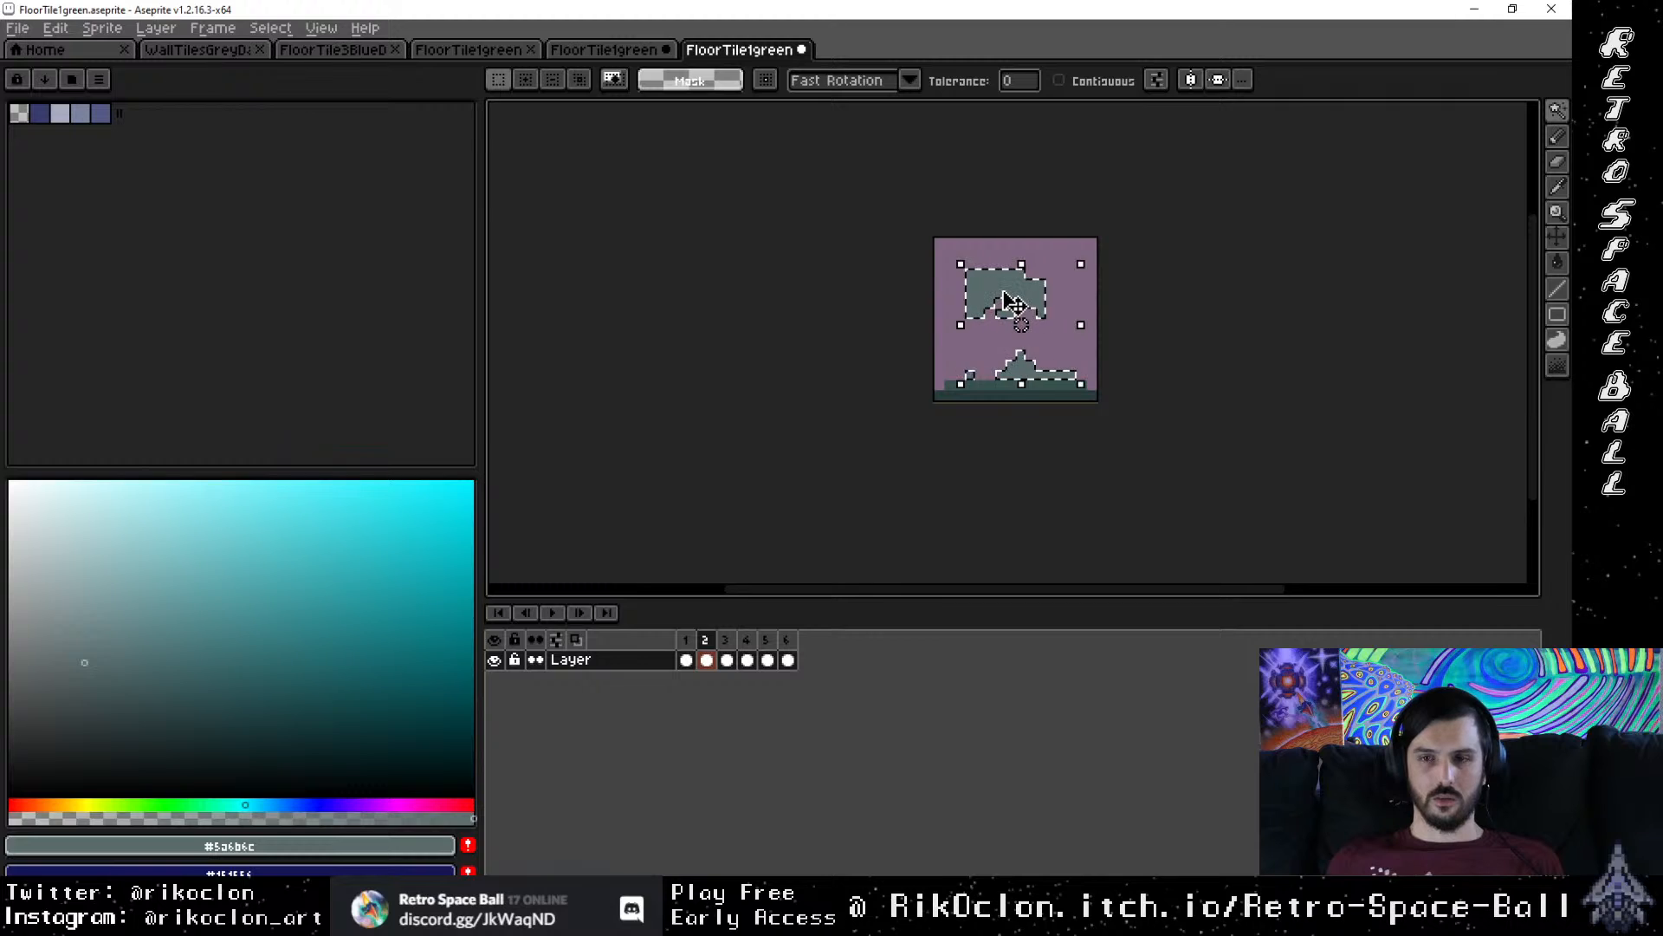
{"action": "left_click", "coordinate": [1077, 306]}
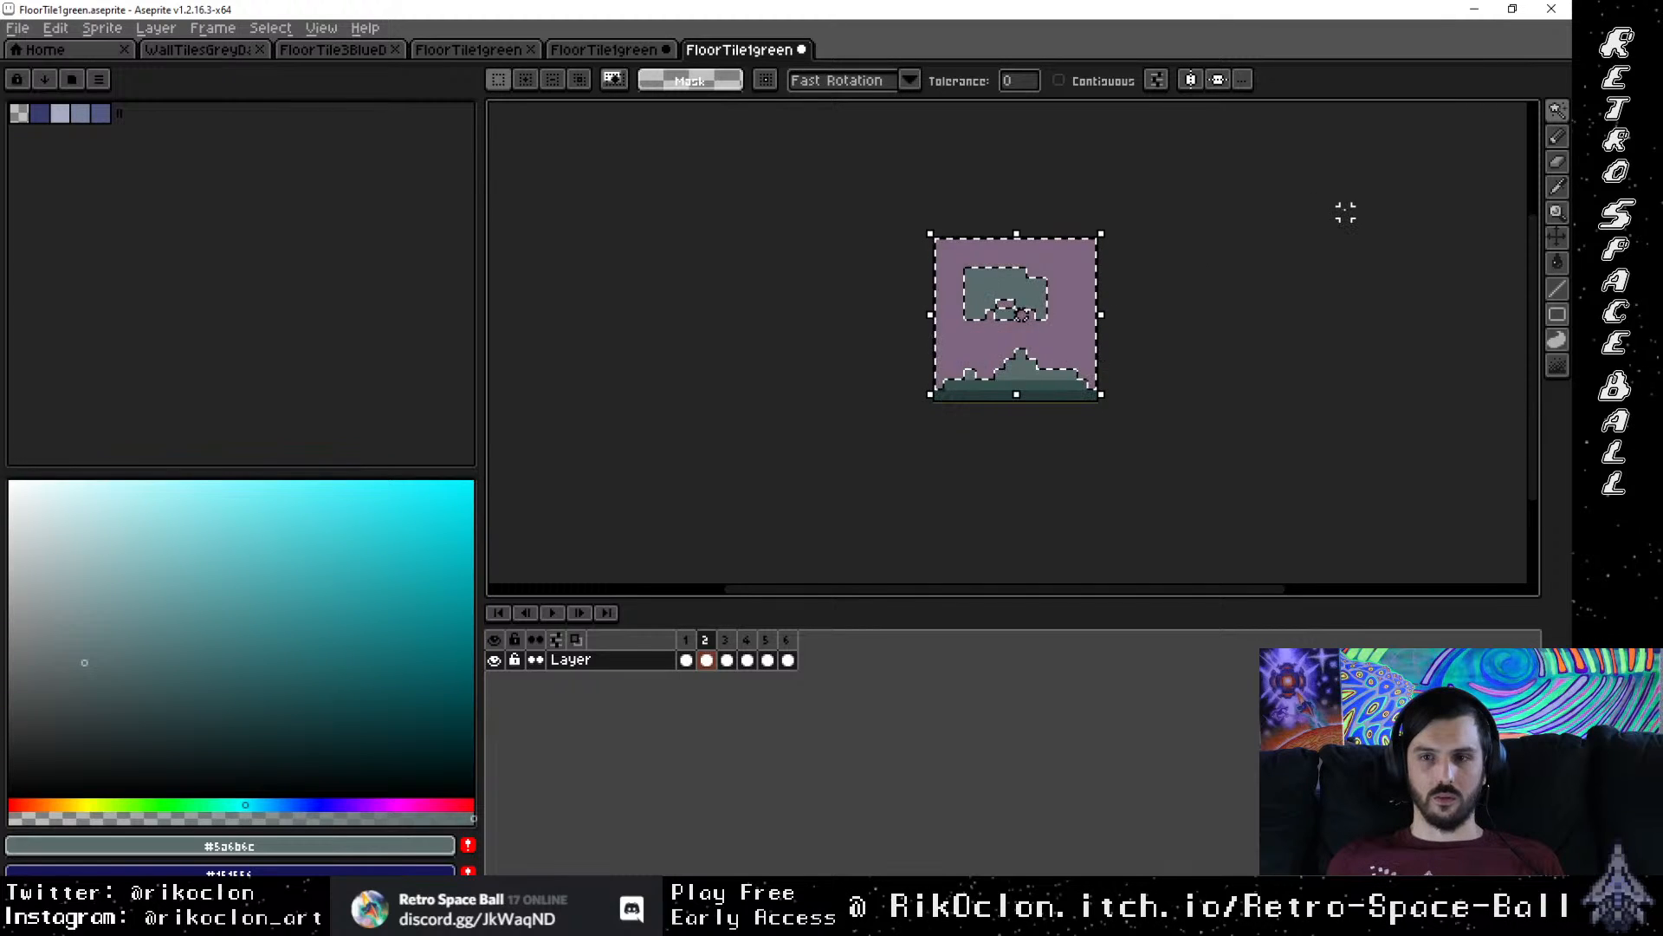
{"action": "left_click", "coordinate": [1058, 81]}
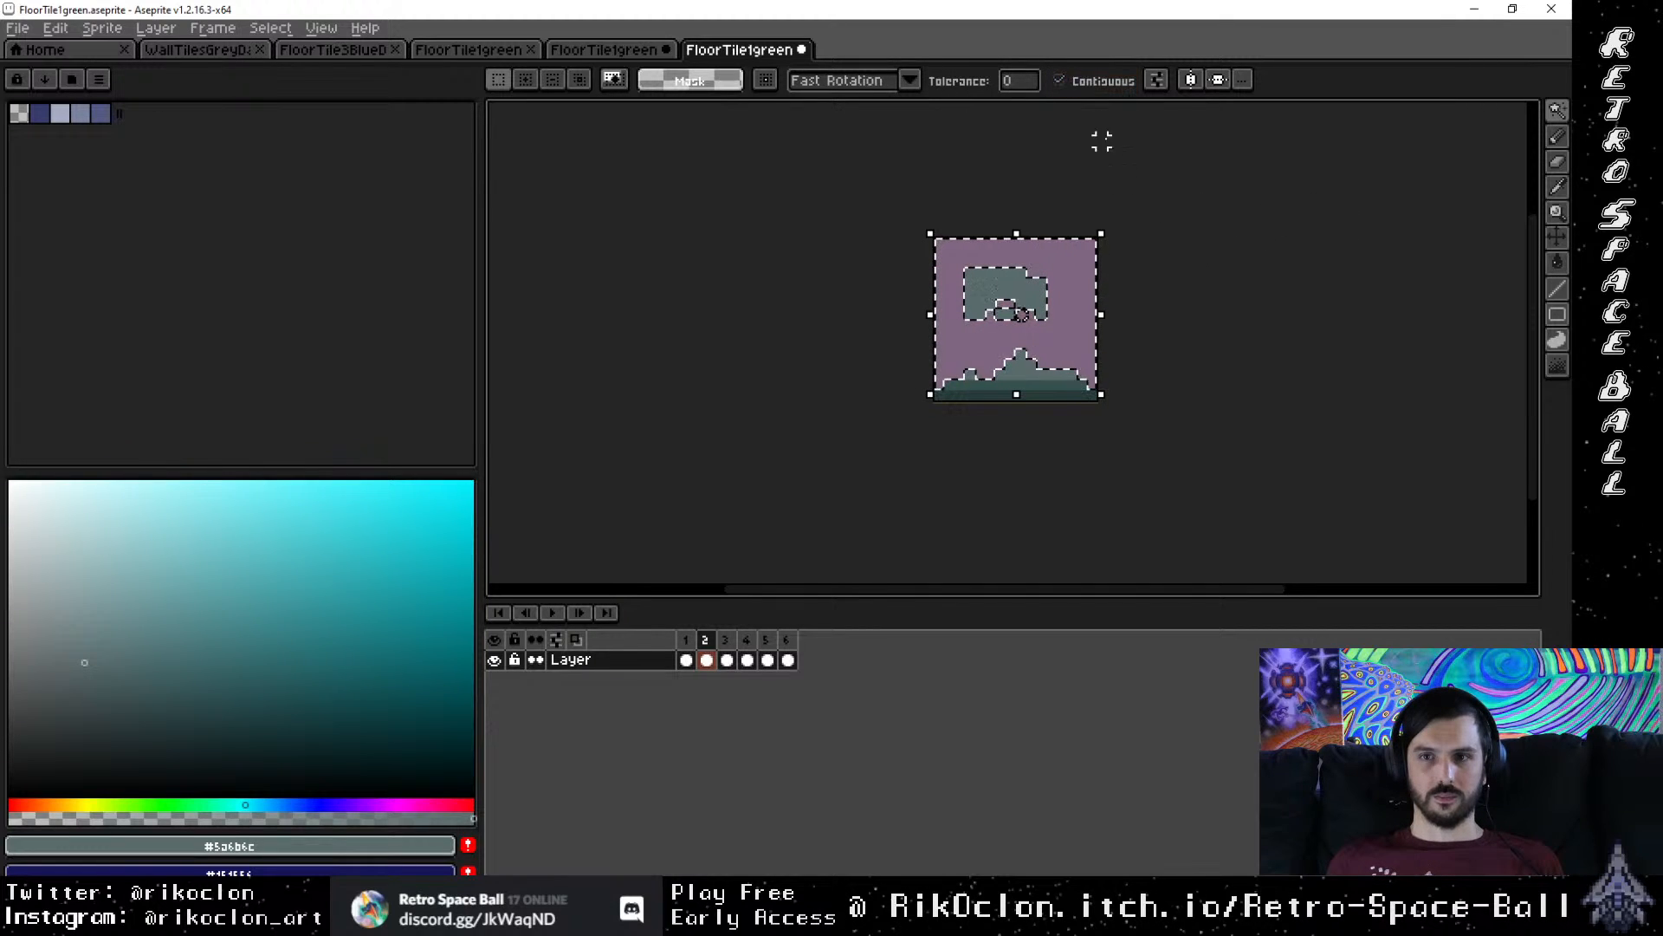
{"action": "key", "text": "ctrl+d"}
{"action": "left_click", "coordinate": [1009, 296]}
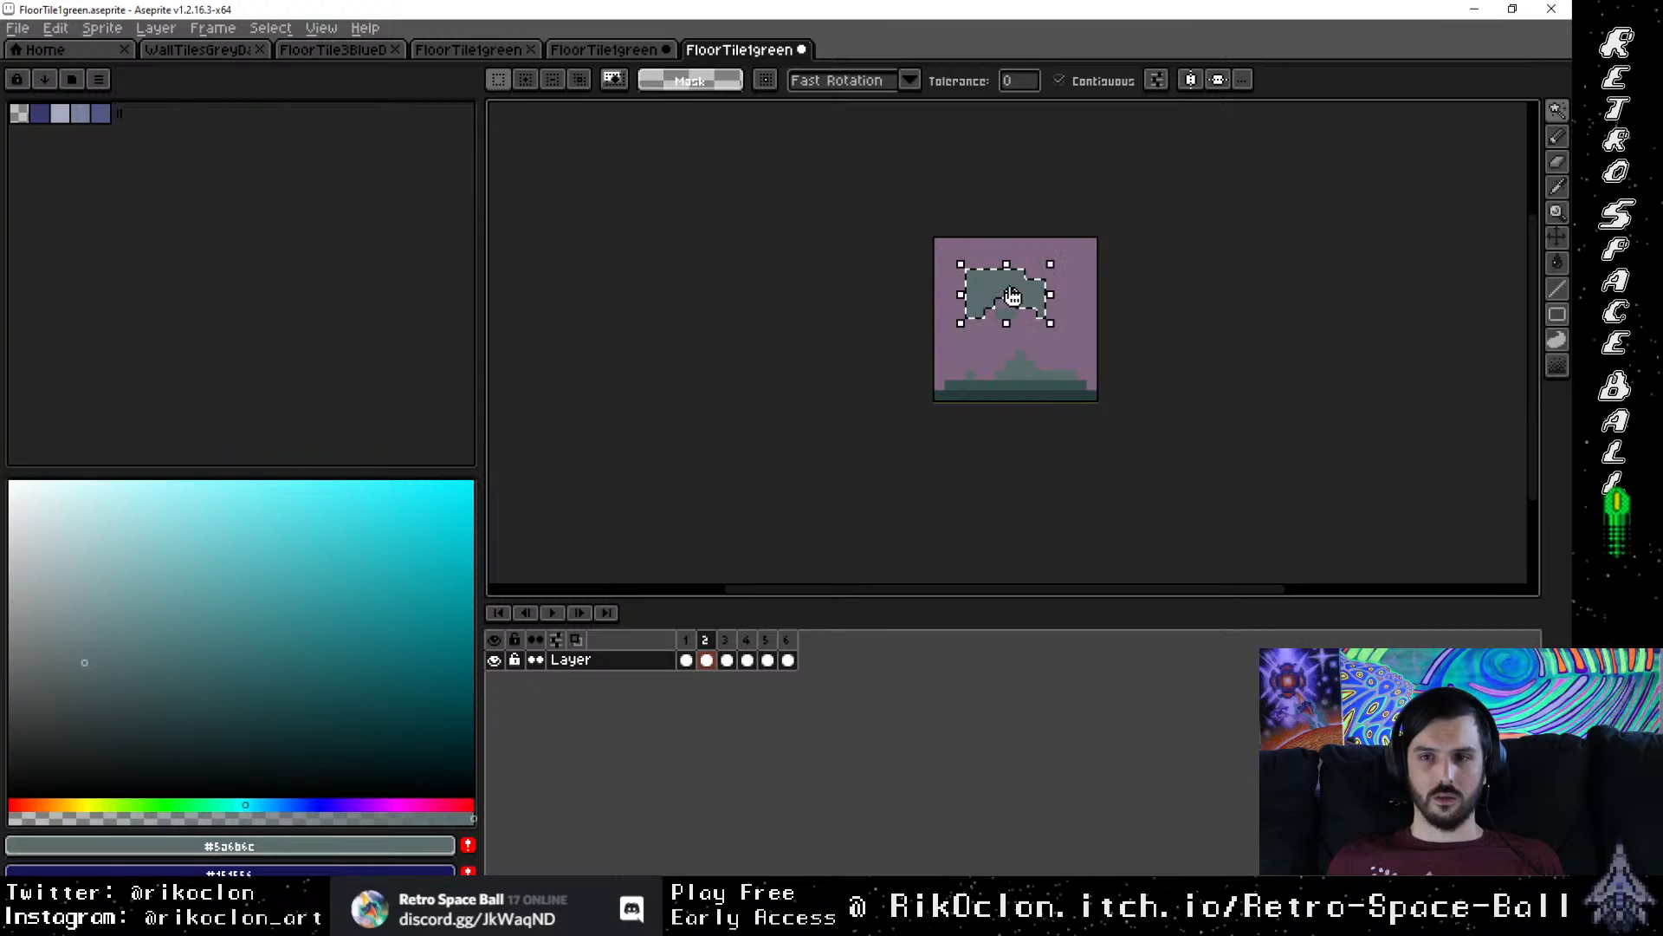
{"action": "left_click", "coordinate": [1073, 315]}
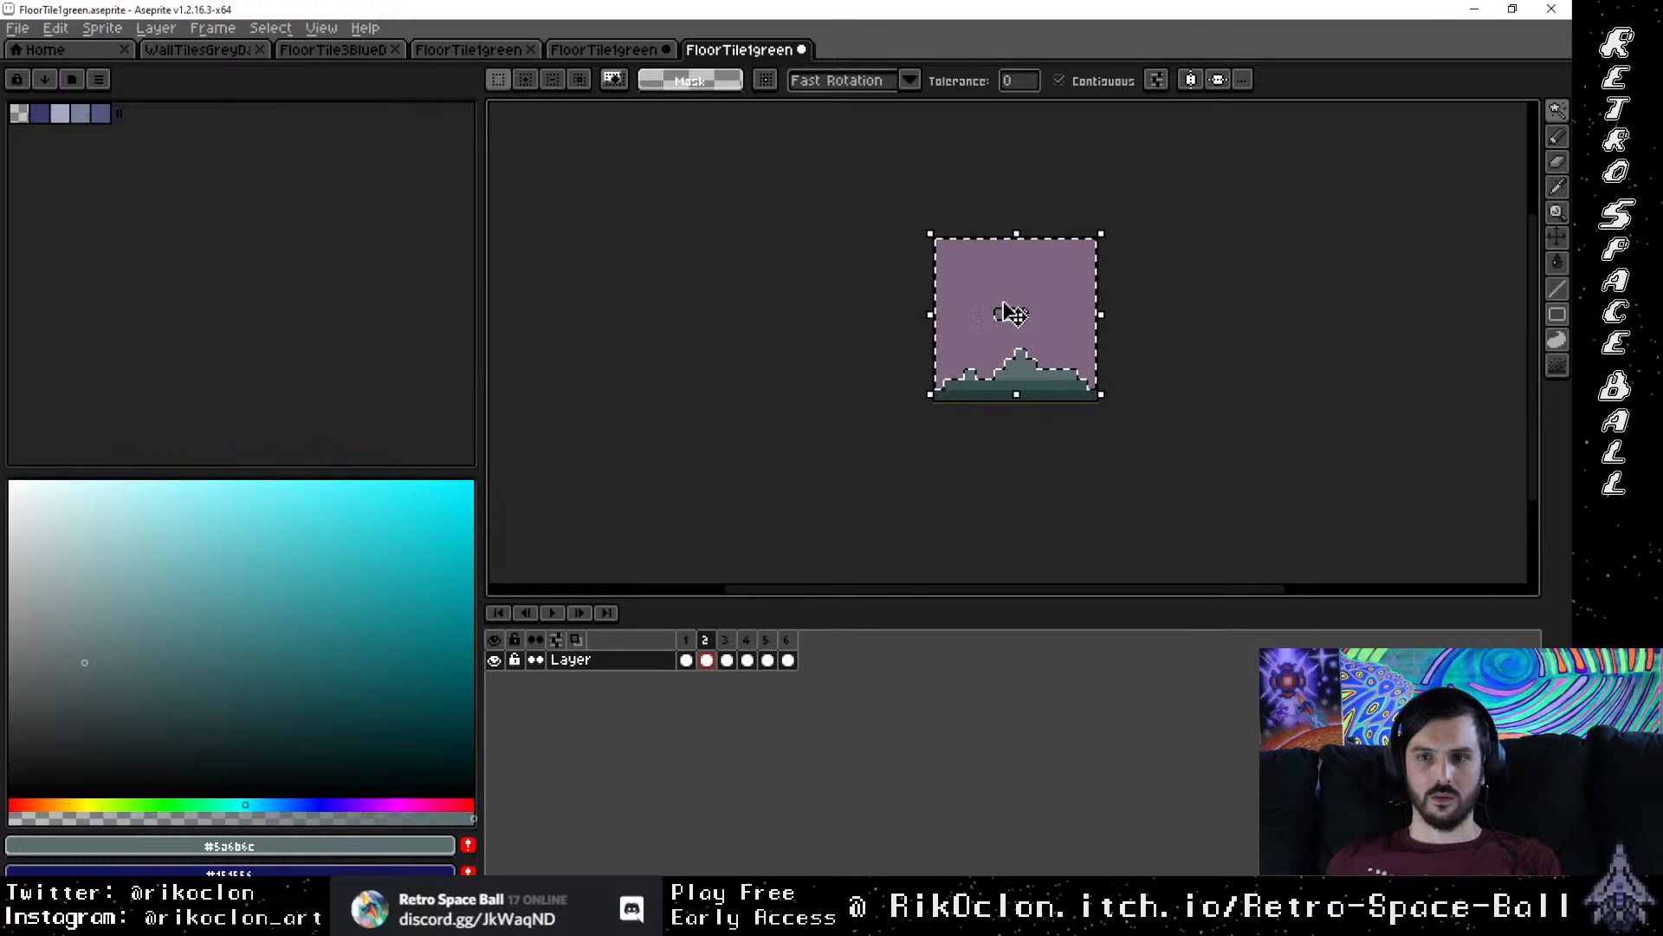
{"action": "left_click", "coordinate": [1018, 387]}
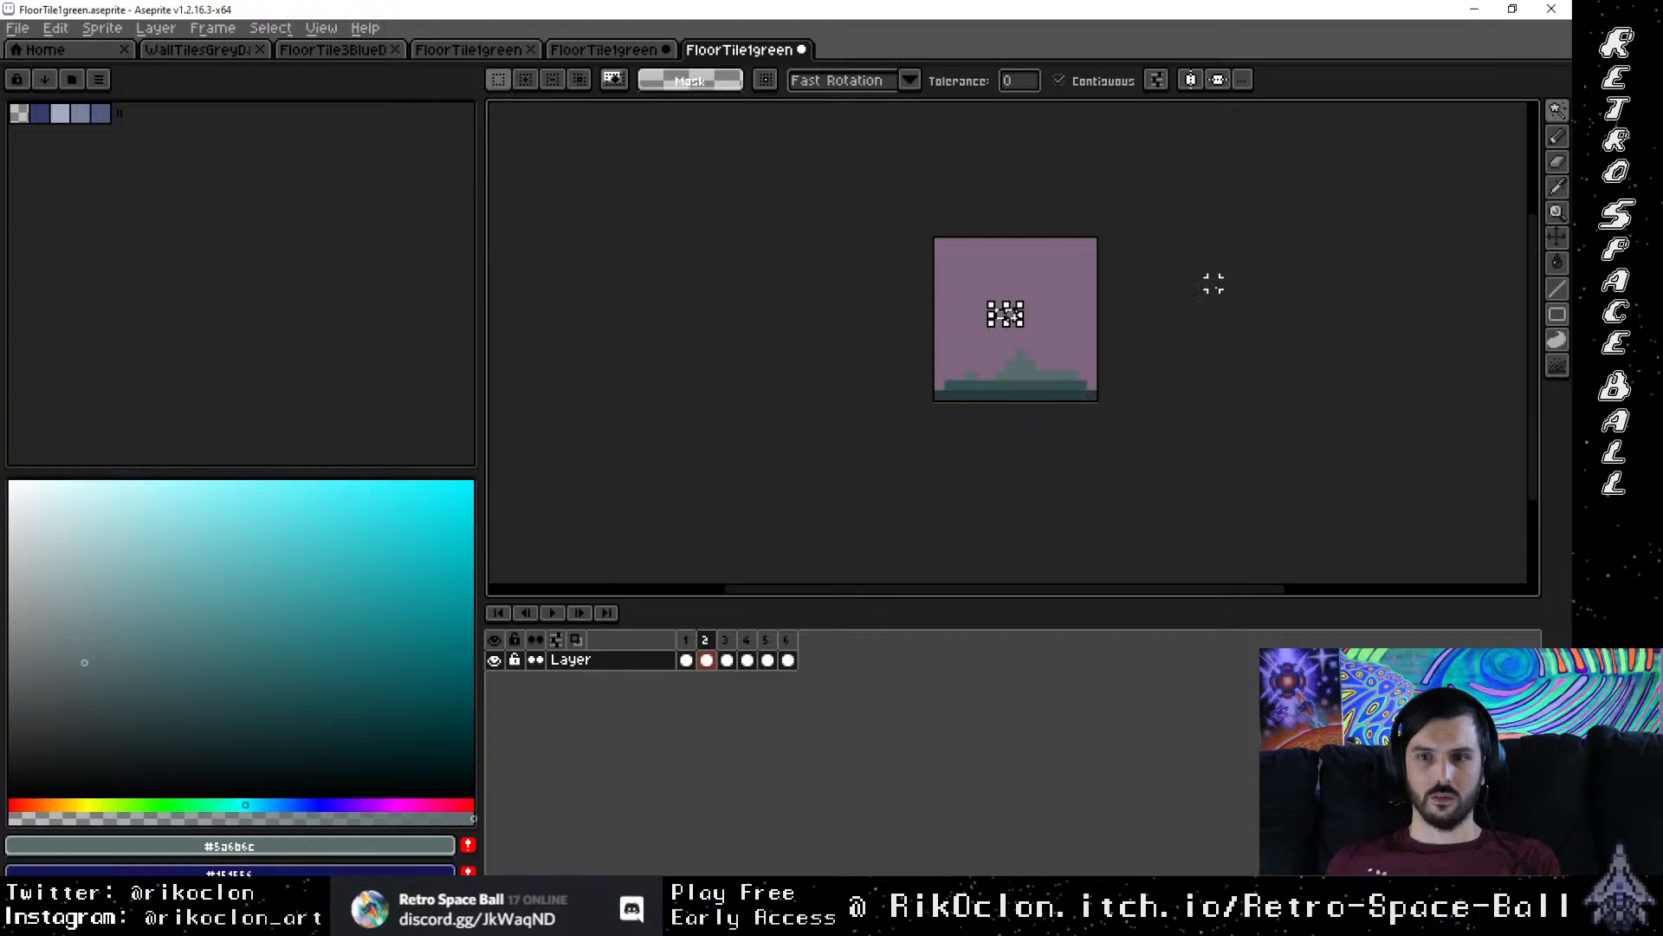
{"action": "key", "text": "ctrl+a"}
{"action": "key", "text": "ctrl+d"}
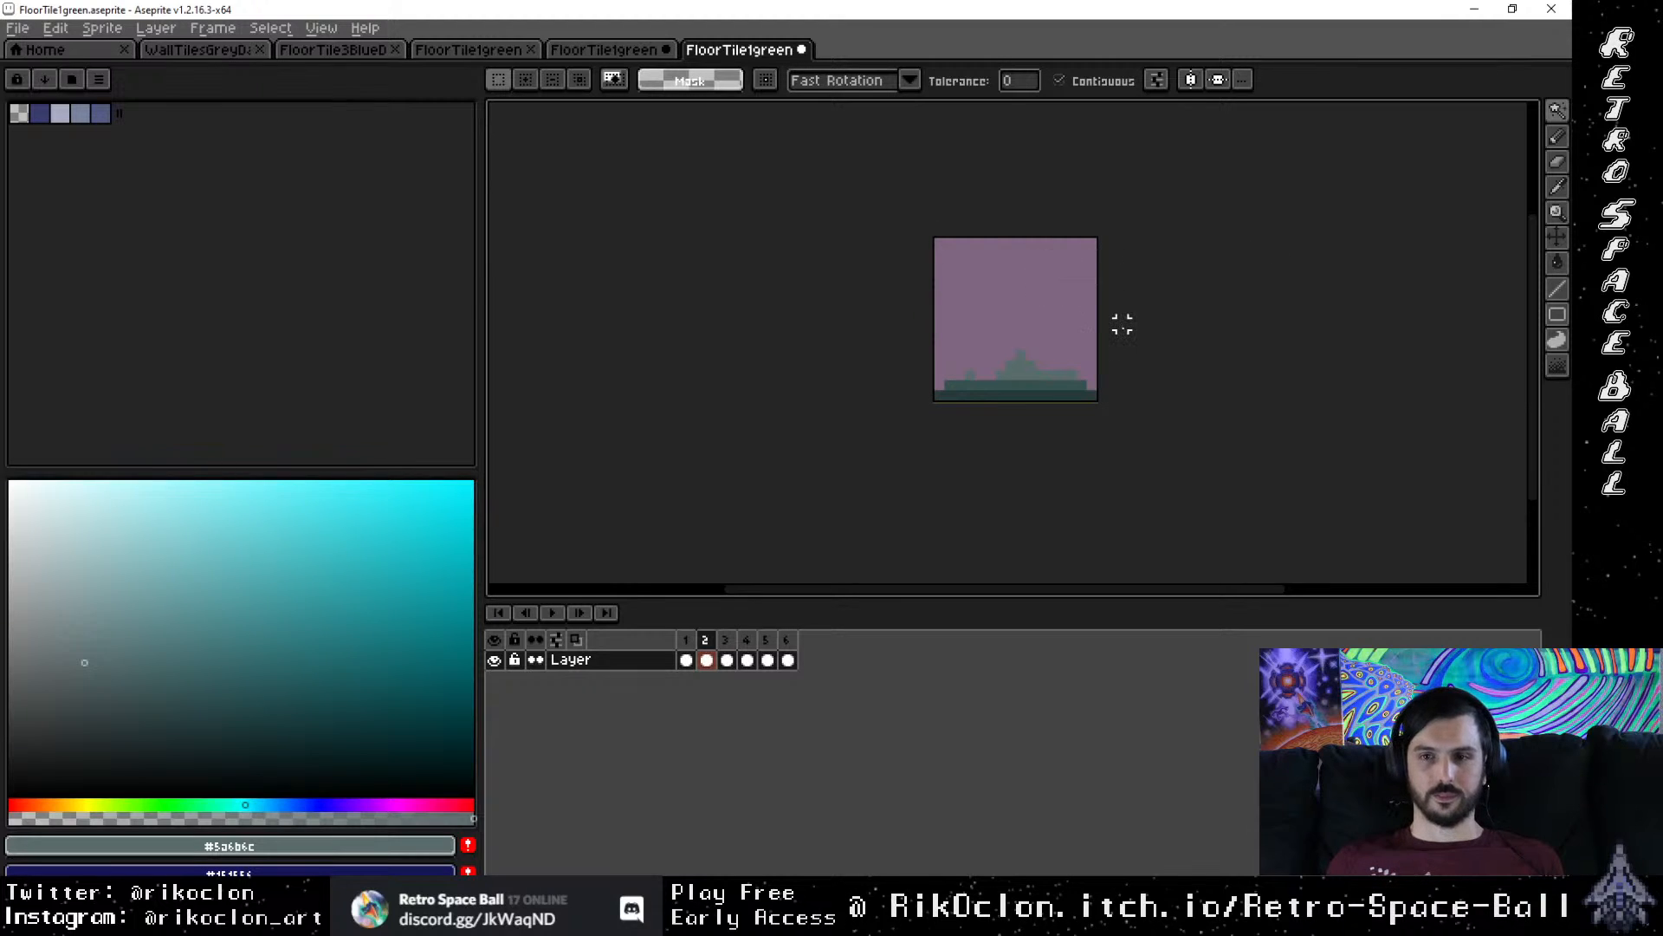
Step: Duplicate frame 1's intact tile into a new frame 2 and erase a widened jagged break line down the tile's right side
{"action": "left_click", "coordinate": [730, 641]}
{"action": "left_click", "coordinate": [707, 641]}
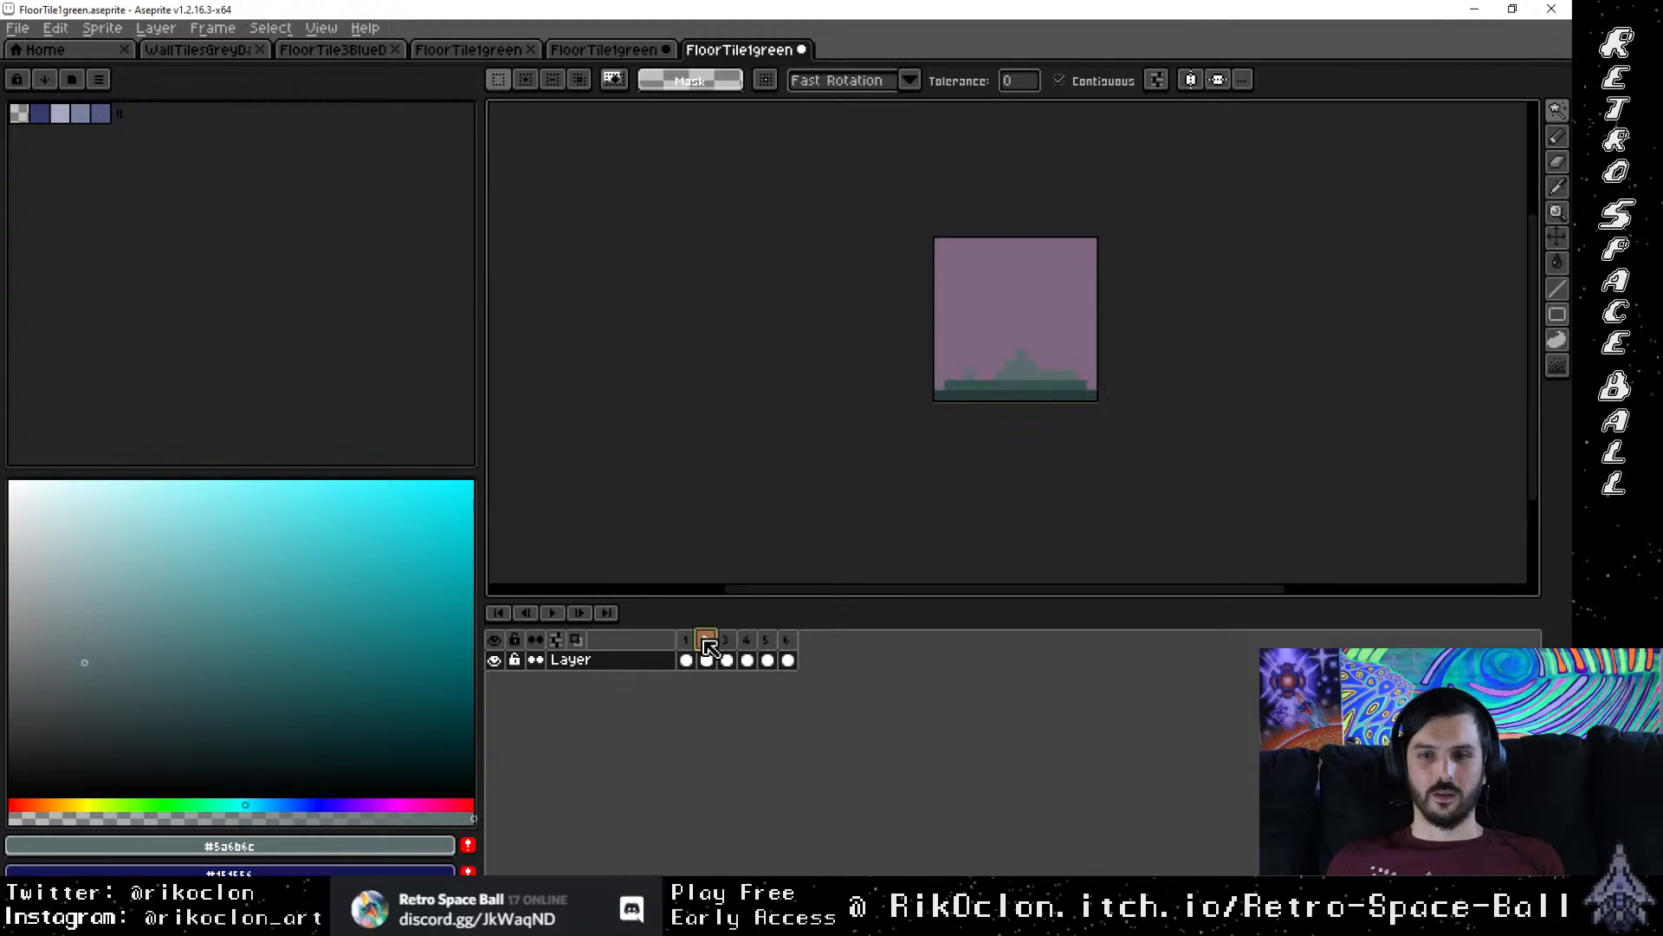
{"action": "left_click", "coordinate": [690, 641]}
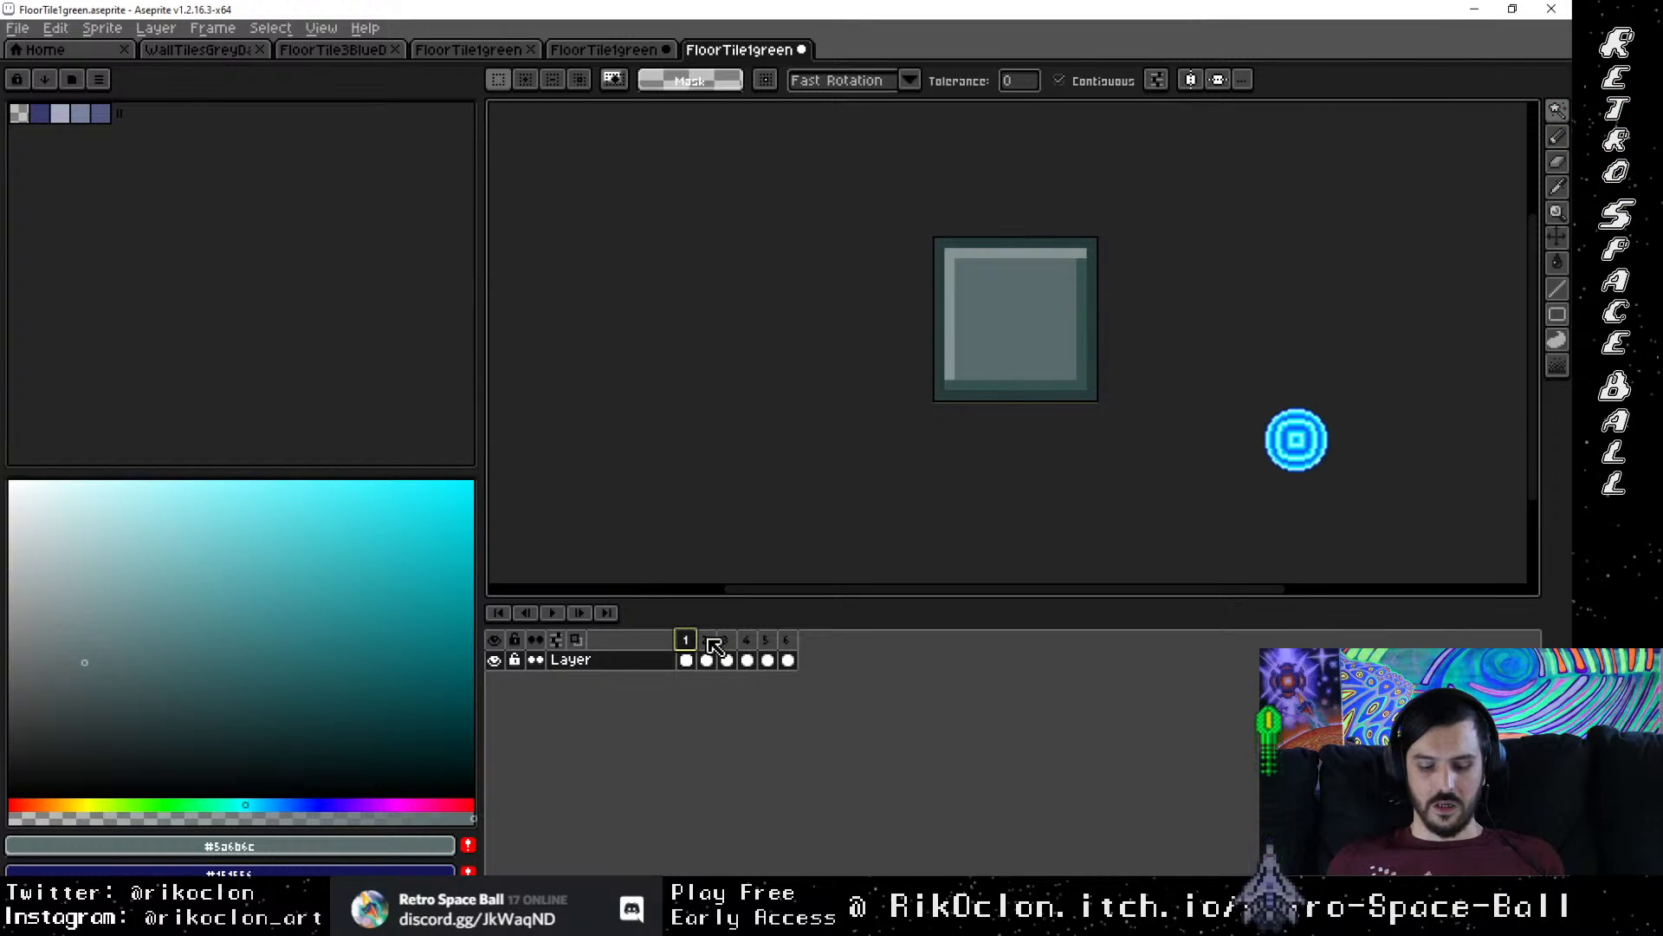
{"action": "key", "text": "b"}
{"action": "scroll", "coordinate": [1030, 344], "scroll_direction": "up", "scroll_amount": 1}
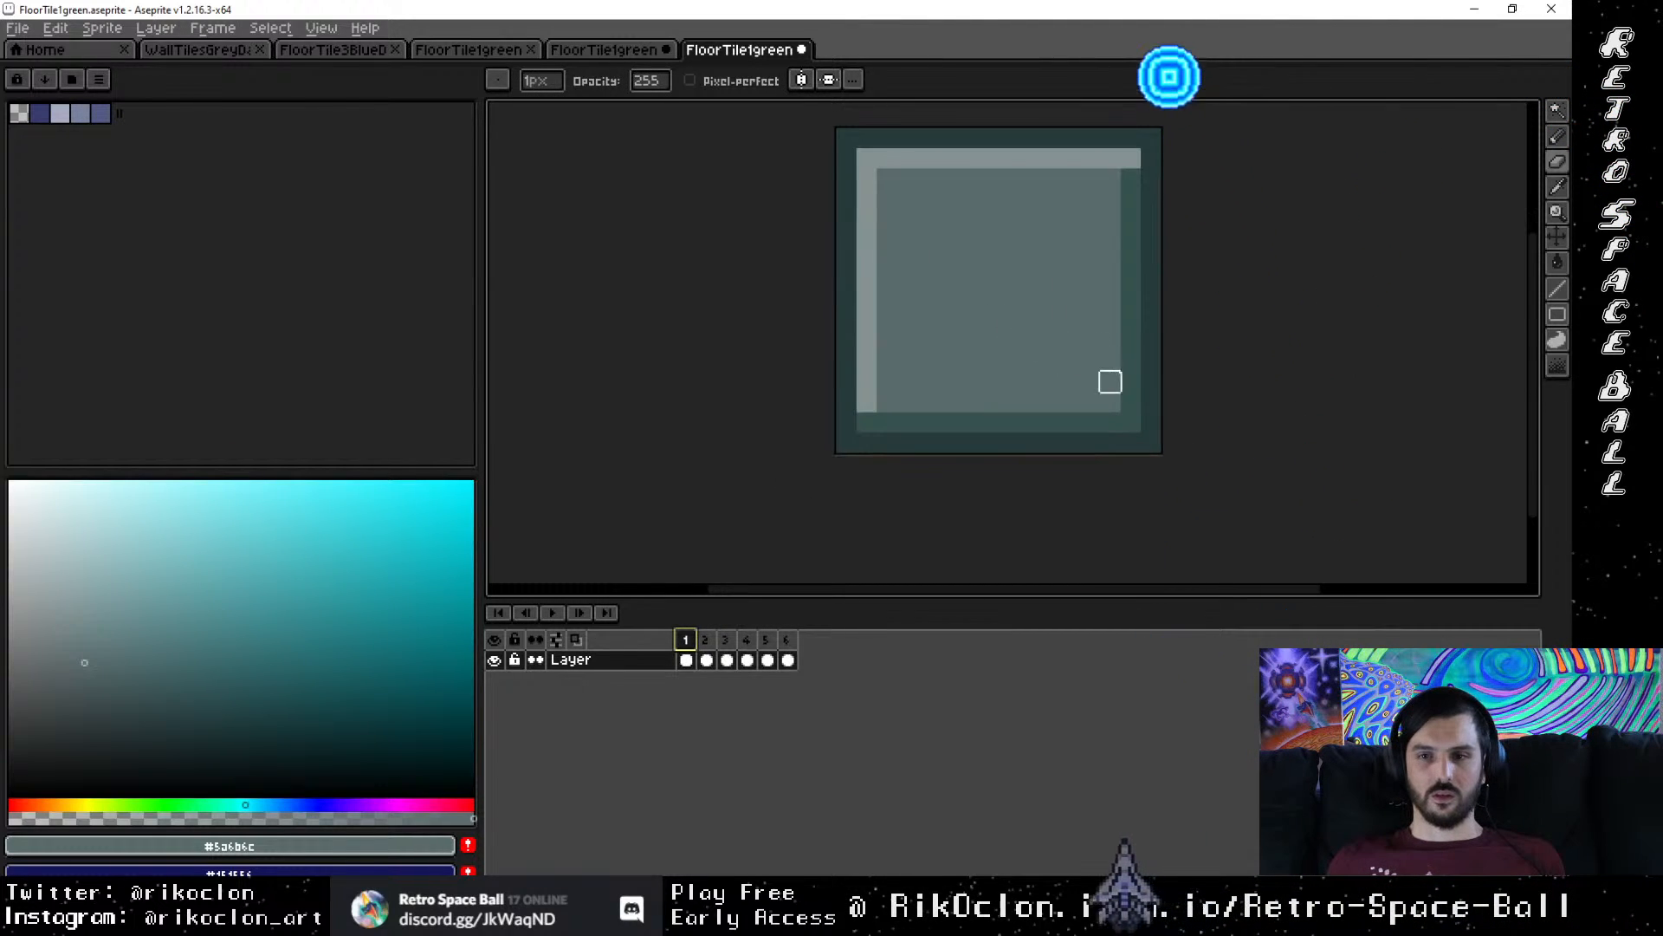
{"action": "right_click", "coordinate": [685, 639]}
{"action": "left_click", "coordinate": [728, 676]}
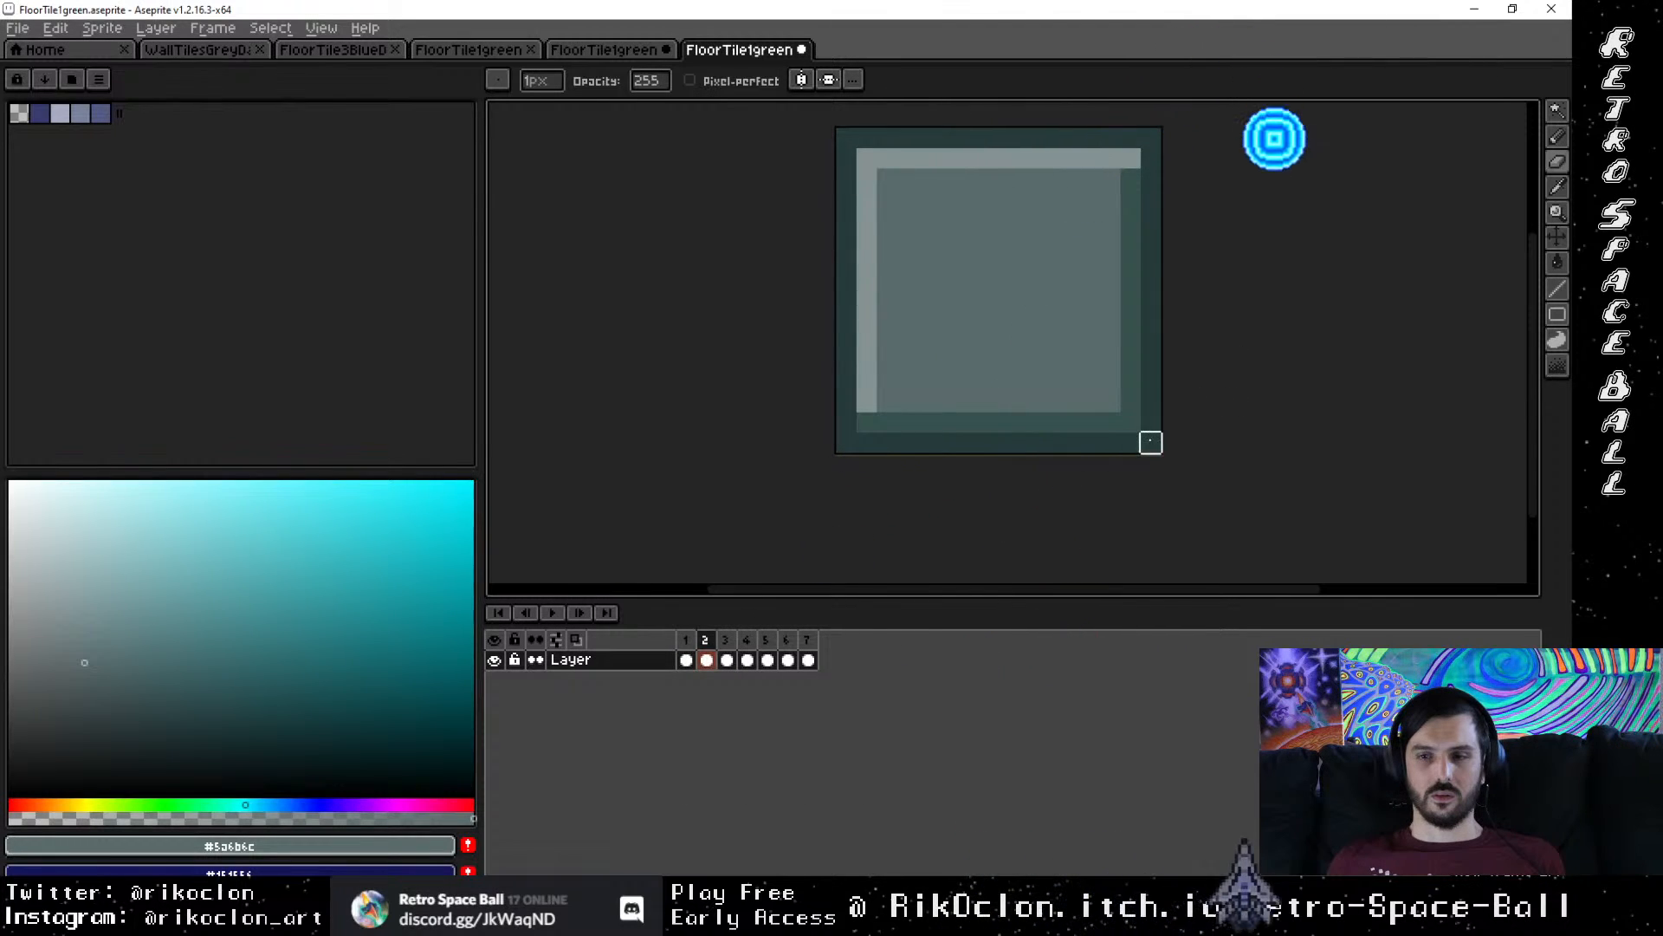
{"action": "mouse_move", "coordinate": [1151, 443]}
{"action": "left_mouse_down"}
{"action": "mouse_move", "coordinate": [1070, 402]}
{"action": "mouse_move", "coordinate": [1070, 341]}
{"action": "mouse_move", "coordinate": [1110, 301]}
{"action": "mouse_move", "coordinate": [1070, 179]}
{"action": "mouse_move", "coordinate": [1131, 138]}
{"action": "left_mouse_up"}
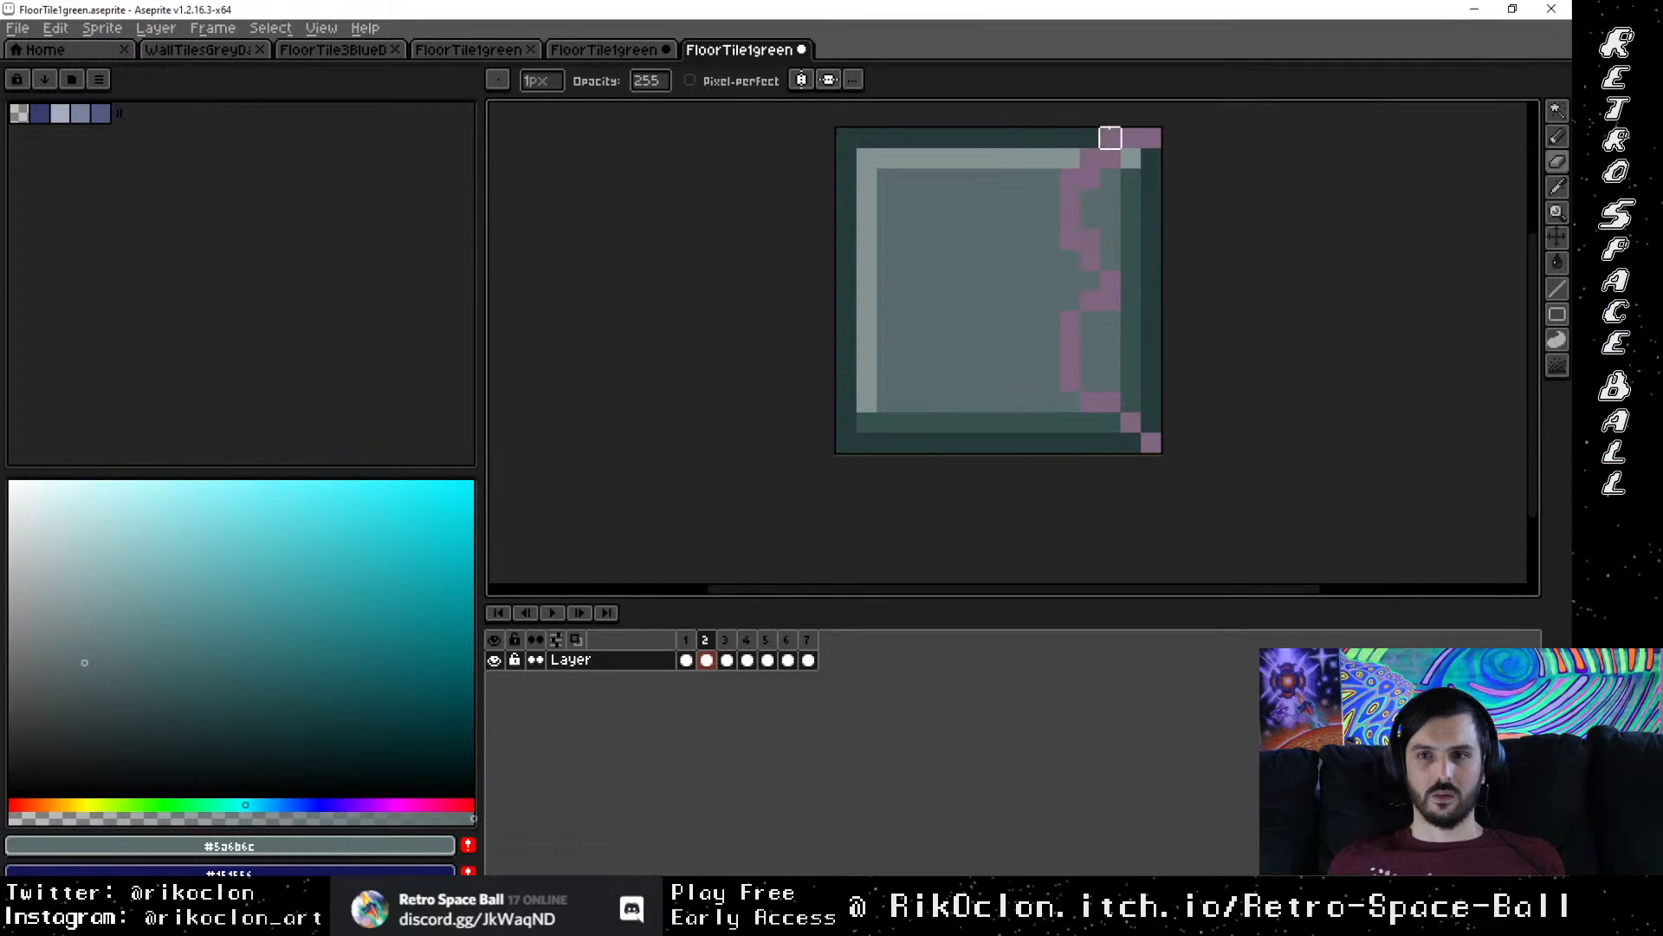
{"action": "mouse_move", "coordinate": [1111, 137]}
{"action": "left_mouse_down"}
{"action": "mouse_move", "coordinate": [1070, 159]}
{"action": "mouse_move", "coordinate": [1050, 199]}
{"action": "mouse_move", "coordinate": [1070, 300]}
{"action": "mouse_move", "coordinate": [1070, 259]}
{"action": "mouse_move", "coordinate": [1090, 280]}
{"action": "mouse_move", "coordinate": [1050, 300]}
{"action": "mouse_move", "coordinate": [1049, 401]}
{"action": "mouse_move", "coordinate": [1049, 381]}
{"action": "mouse_move", "coordinate": [1069, 381]}
{"action": "mouse_move", "coordinate": [1069, 402]}
{"action": "mouse_move", "coordinate": [1129, 441]}
{"action": "left_mouse_up"}
Step: Delete the border, bevels and face left of frame 2's break line and trim the corners of the right fragment's lower bump
{"action": "key", "text": "w"}
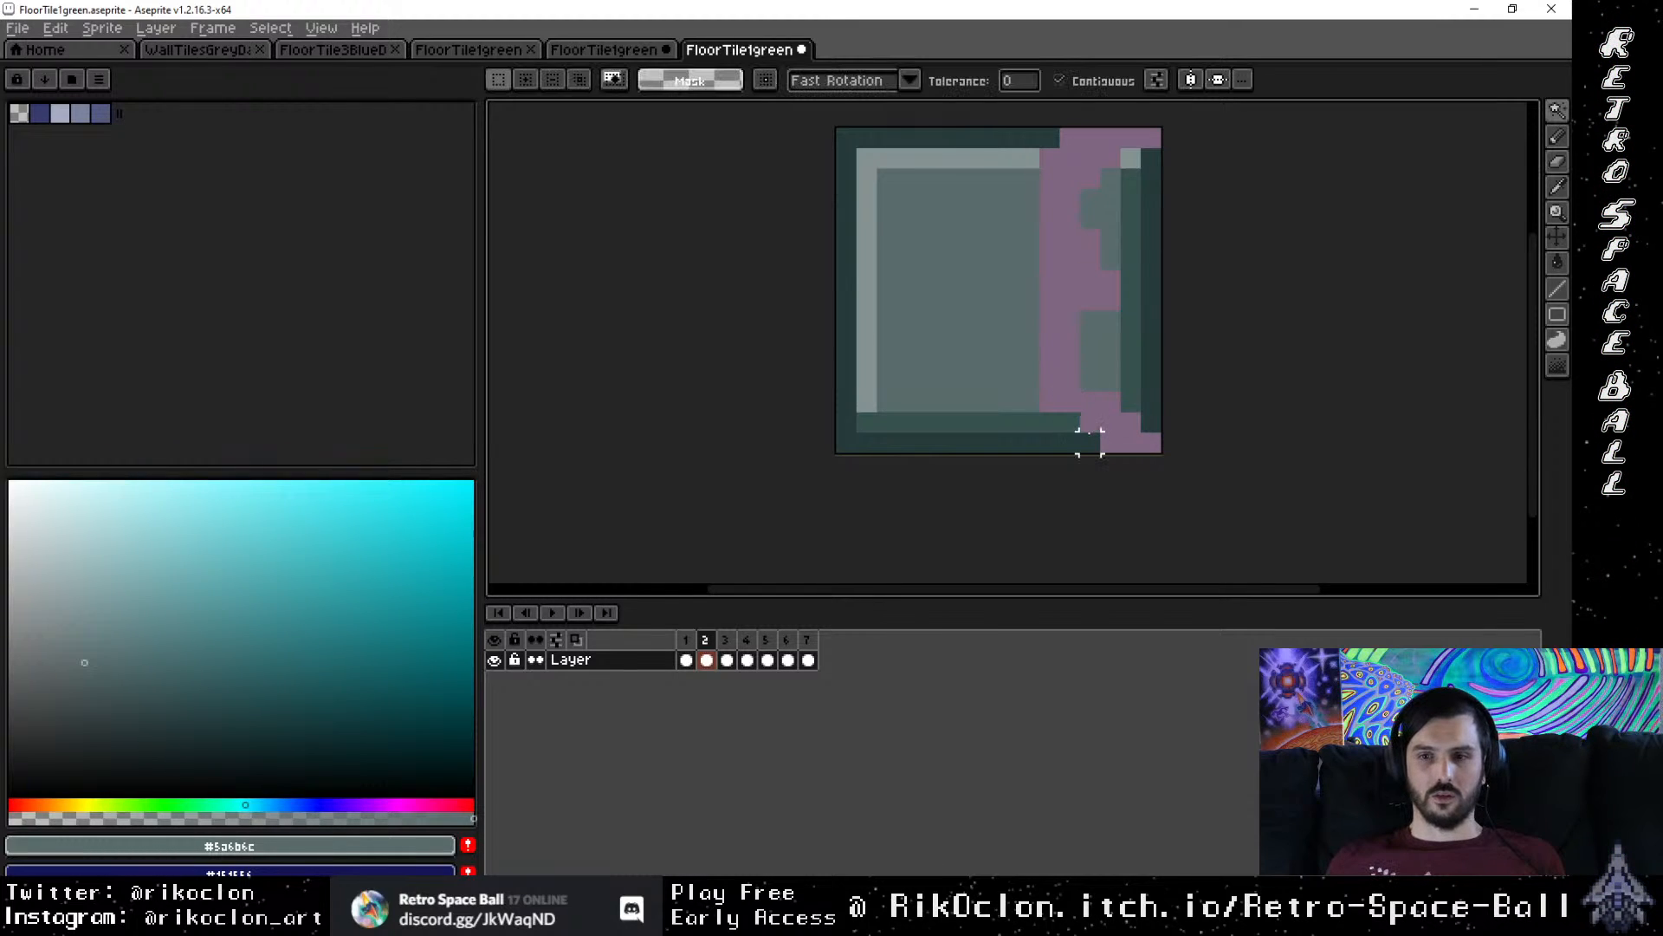
{"action": "left_click", "coordinate": [1087, 442]}
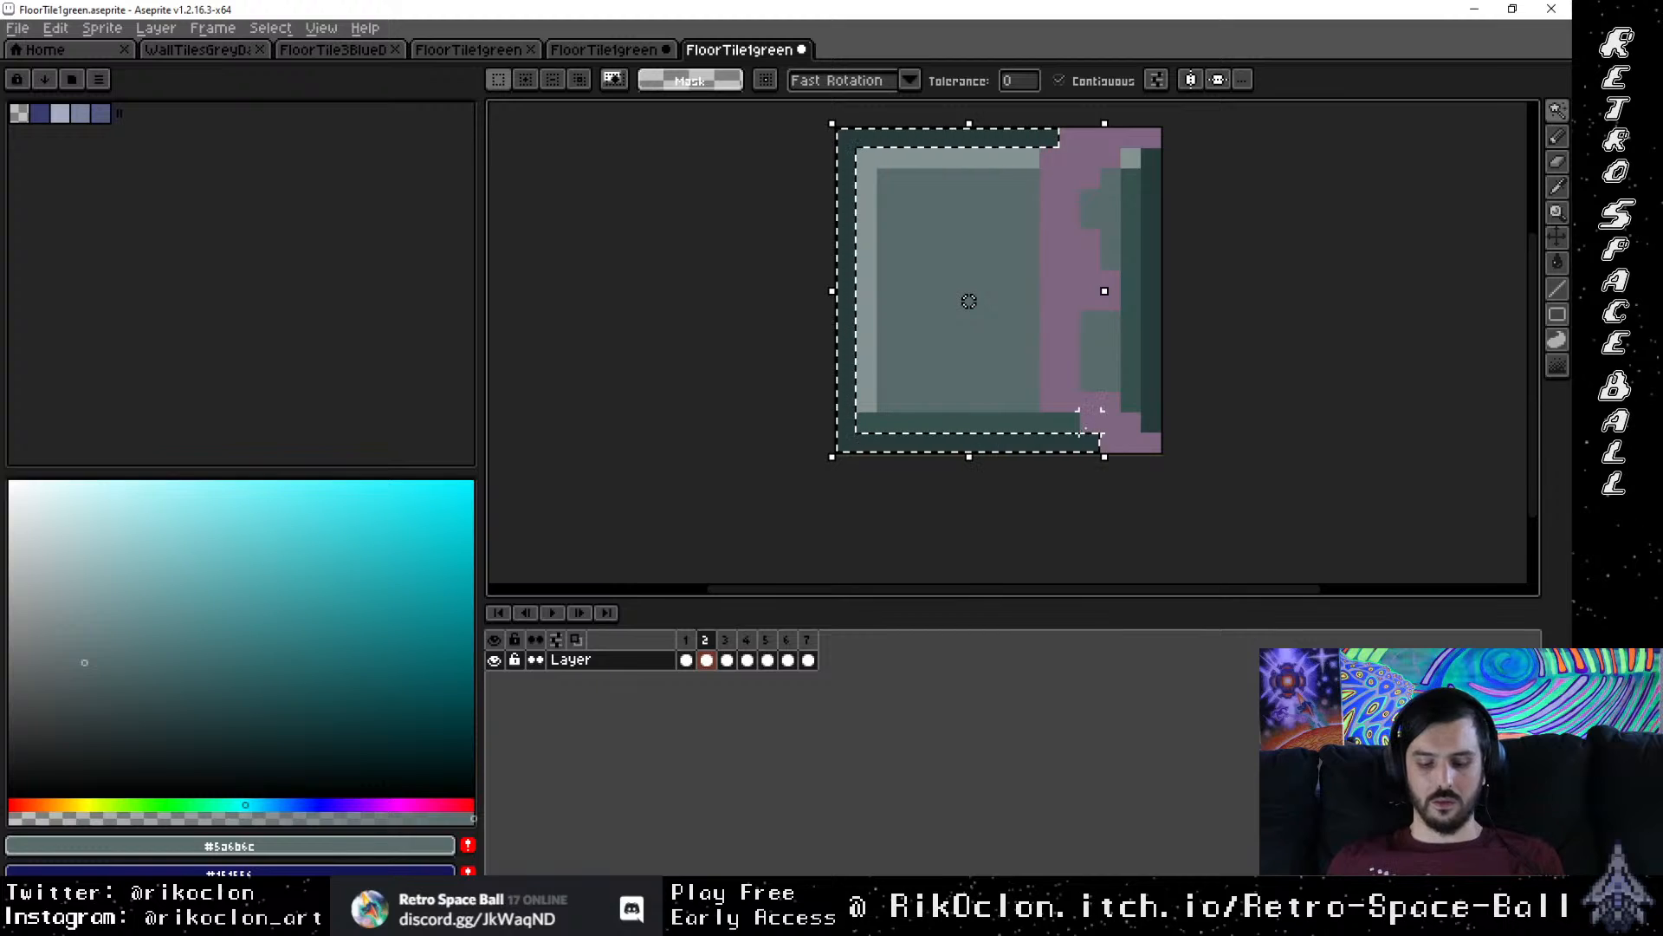
{"action": "key", "text": "Delete"}
{"action": "left_click", "coordinate": [1068, 423]}
{"action": "key", "text": "Delete"}
{"action": "left_click", "coordinate": [1007, 369]}
{"action": "key", "text": "Delete"}
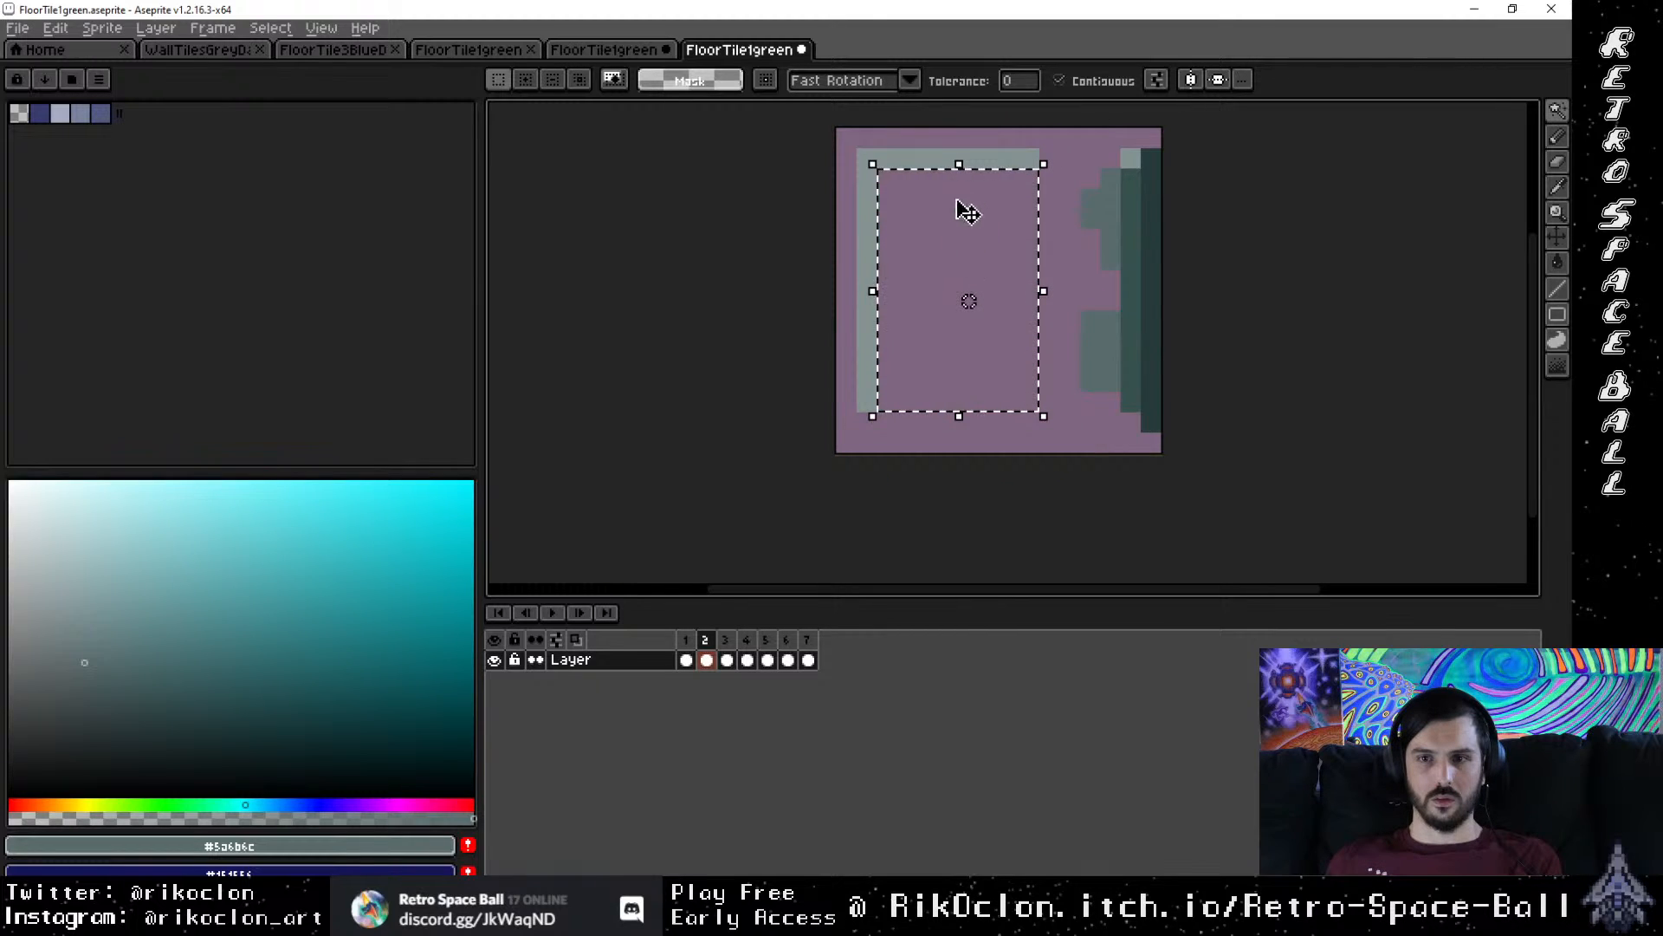
{"action": "left_click", "coordinate": [991, 155]}
{"action": "key", "text": "Delete"}
{"action": "left_click", "coordinate": [1021, 246]}
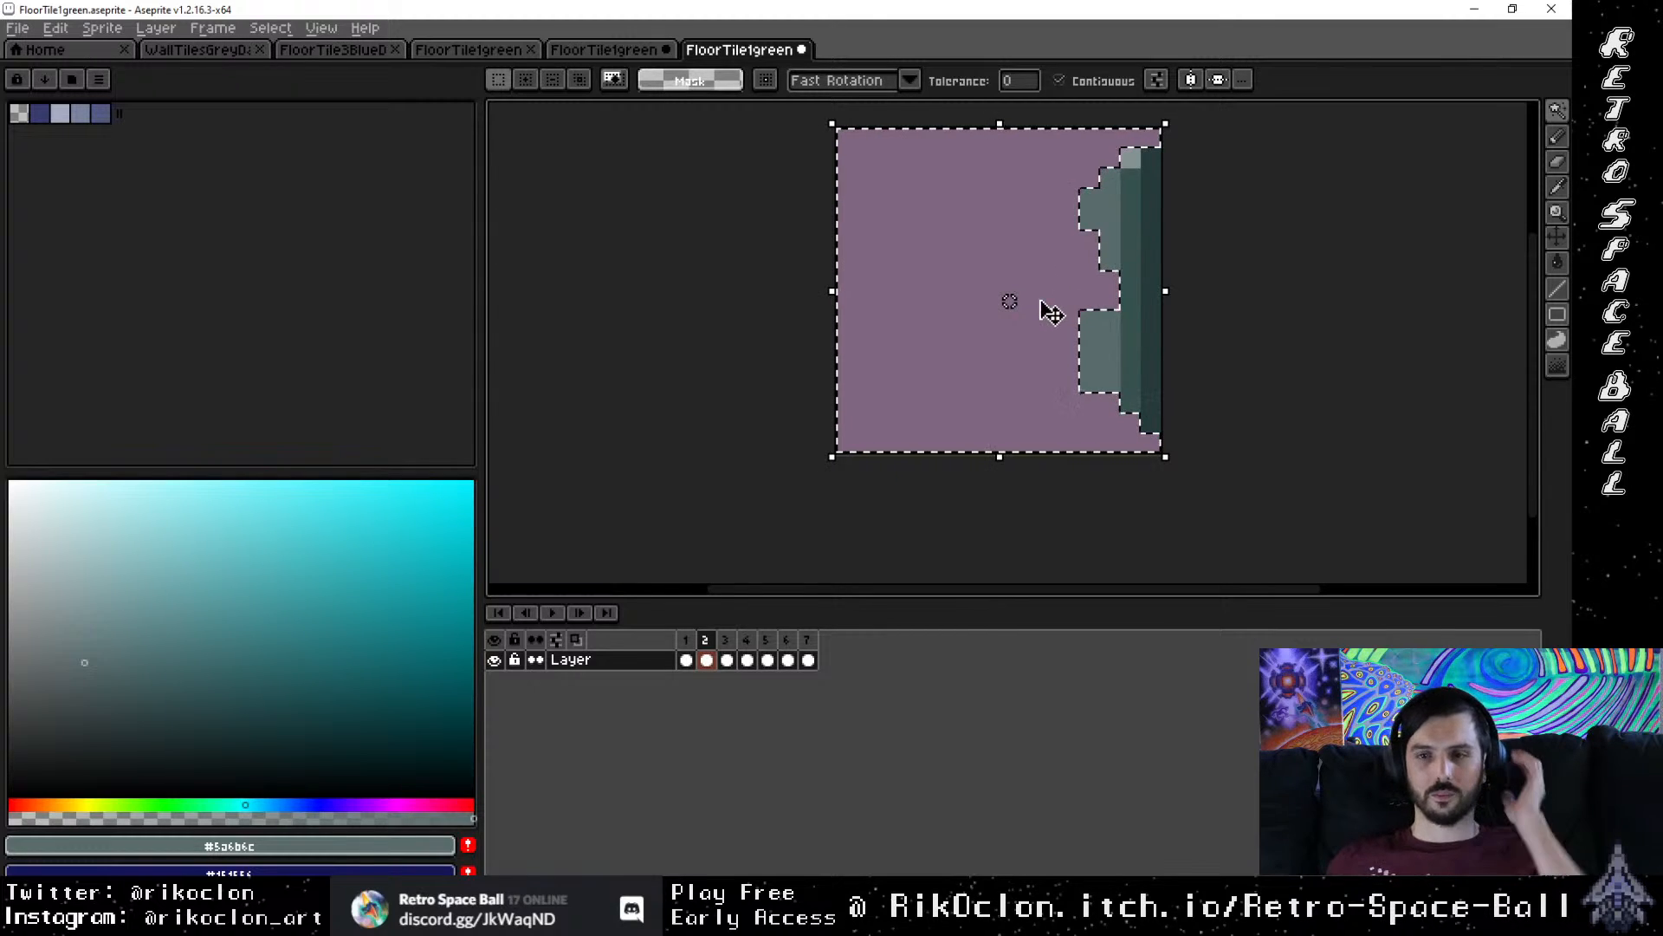
{"action": "left_click", "coordinate": [1152, 334]}
{"action": "left_click", "coordinate": [1126, 443]}
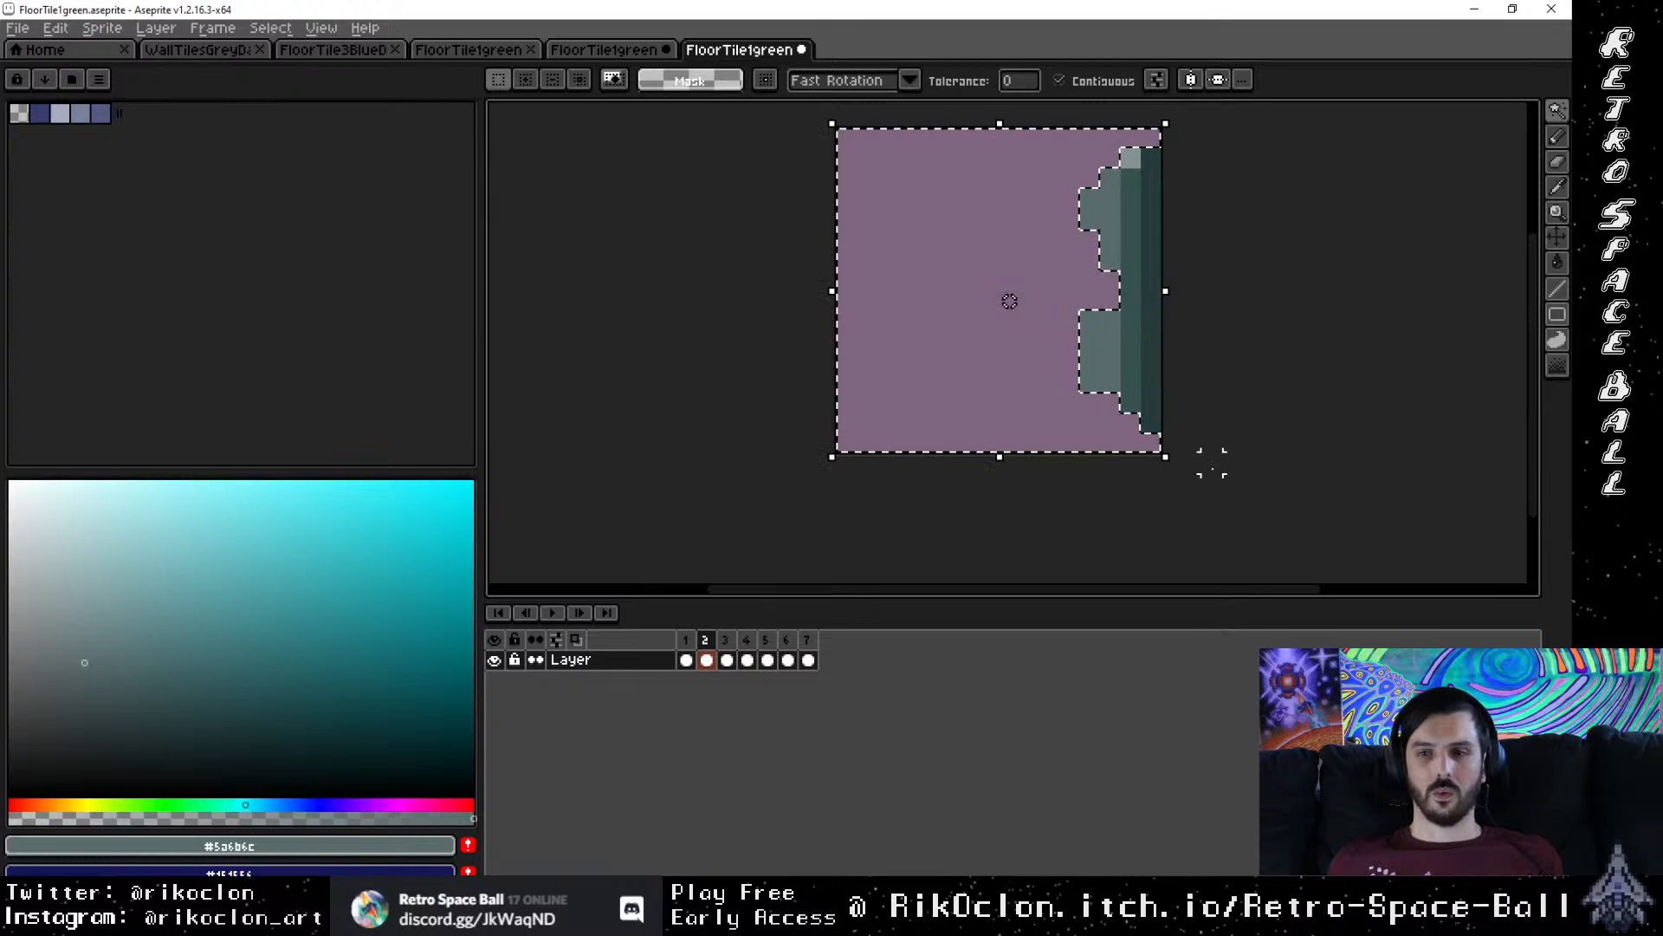
{"action": "key", "text": "ctrl+d"}
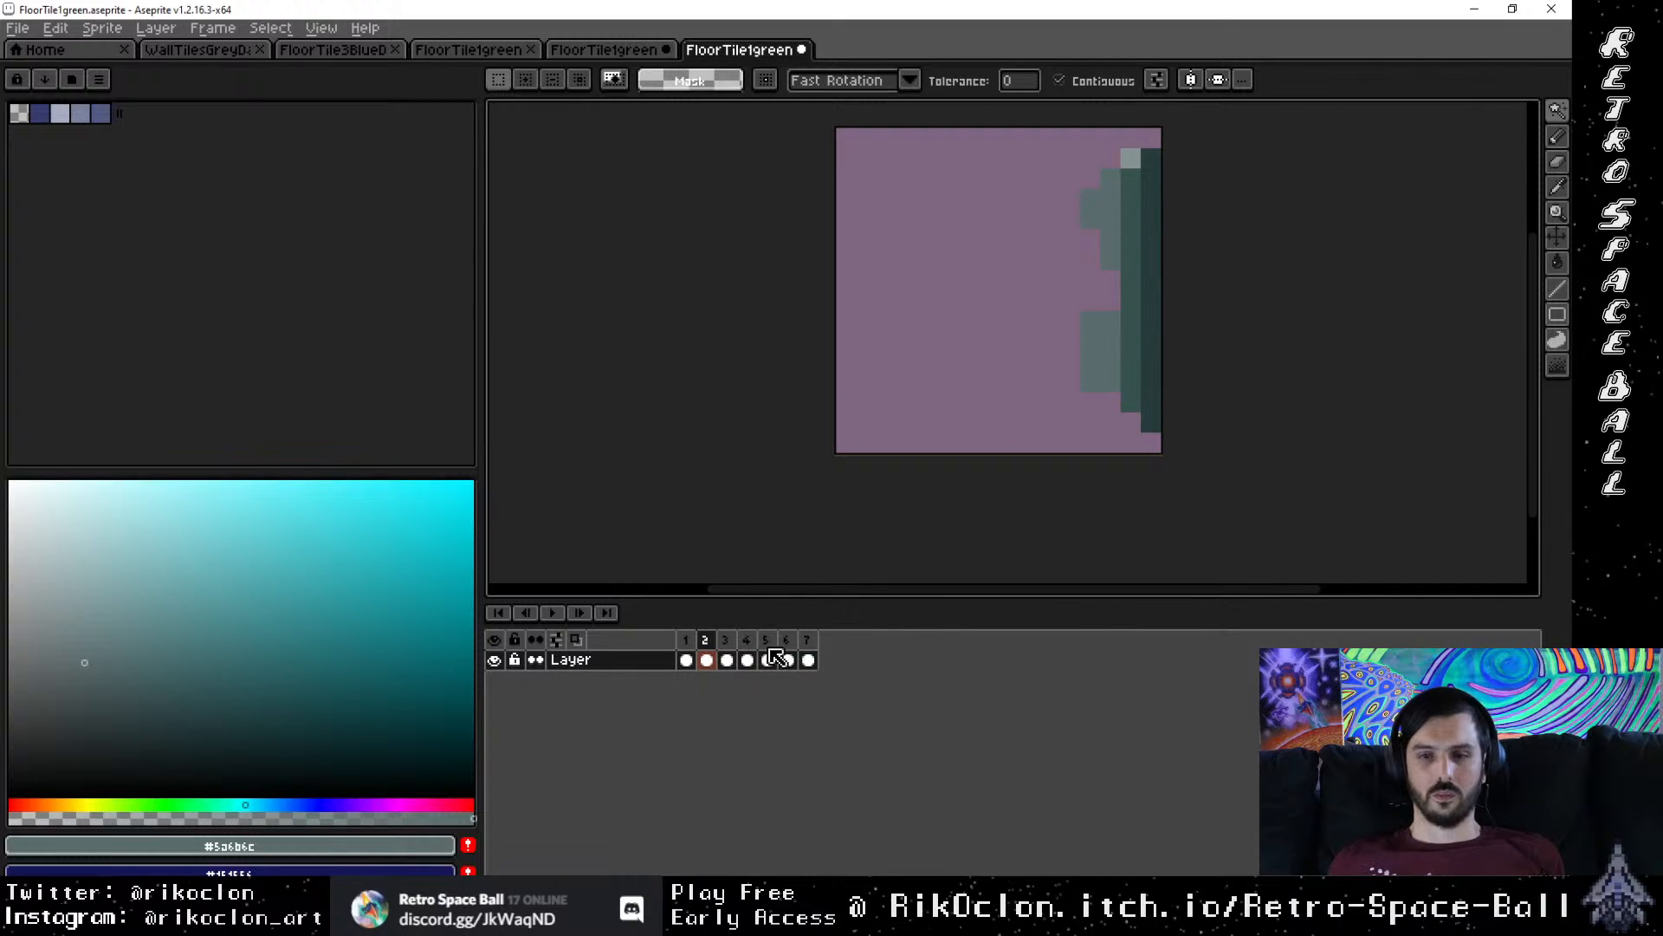
{"action": "key", "text": "b"}
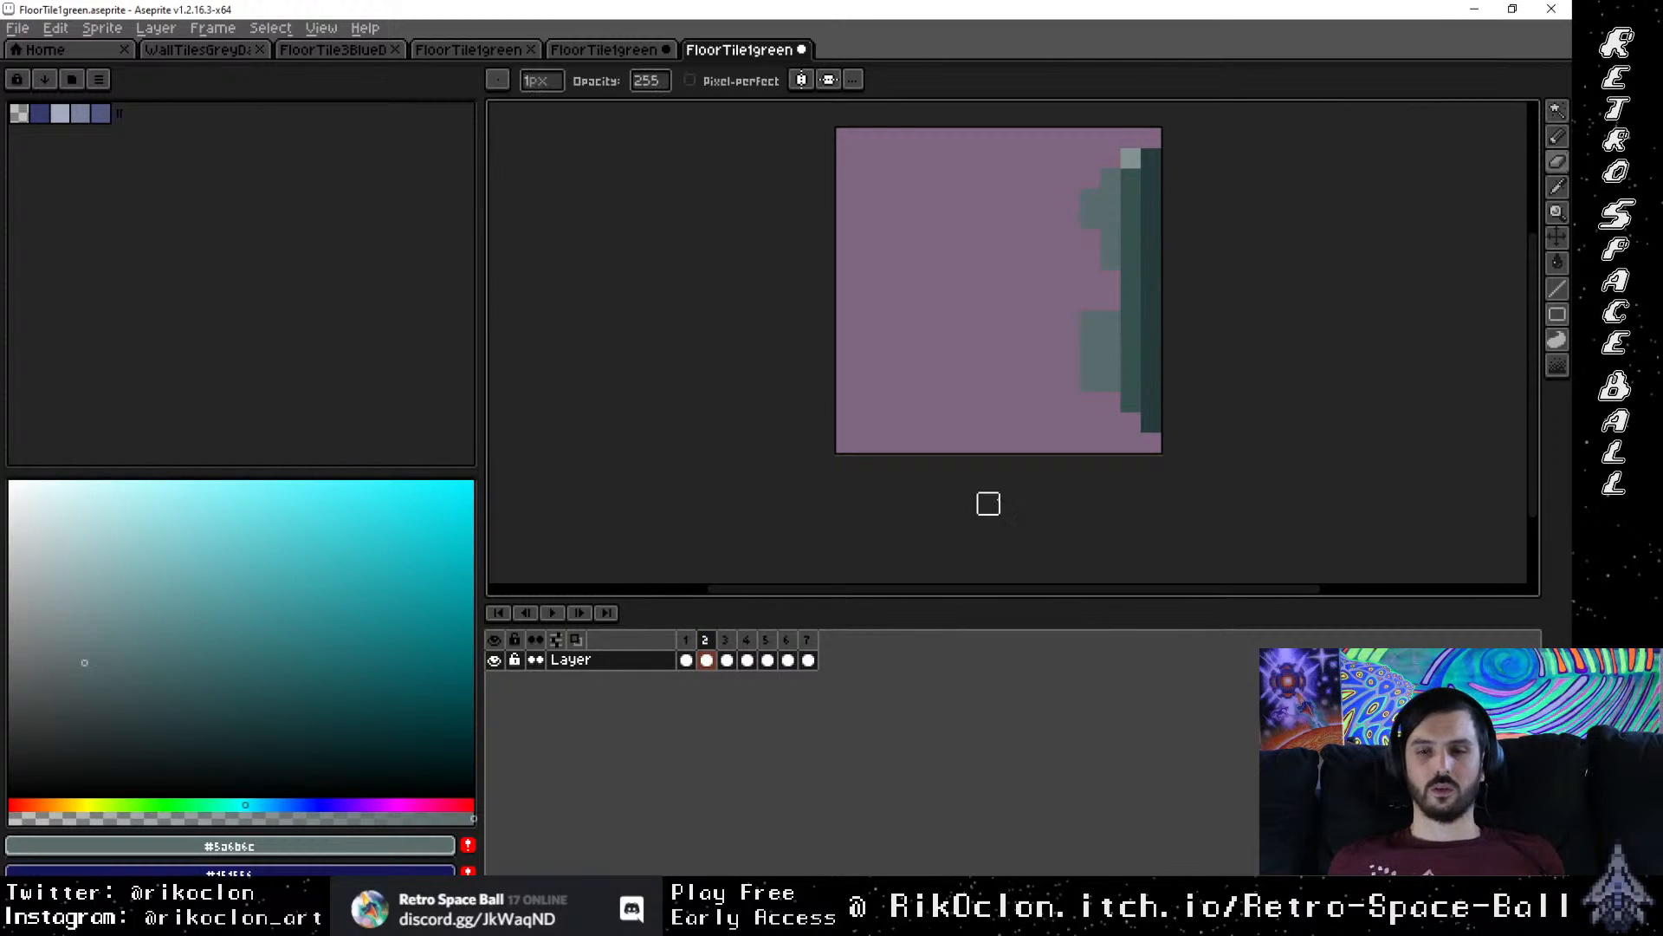
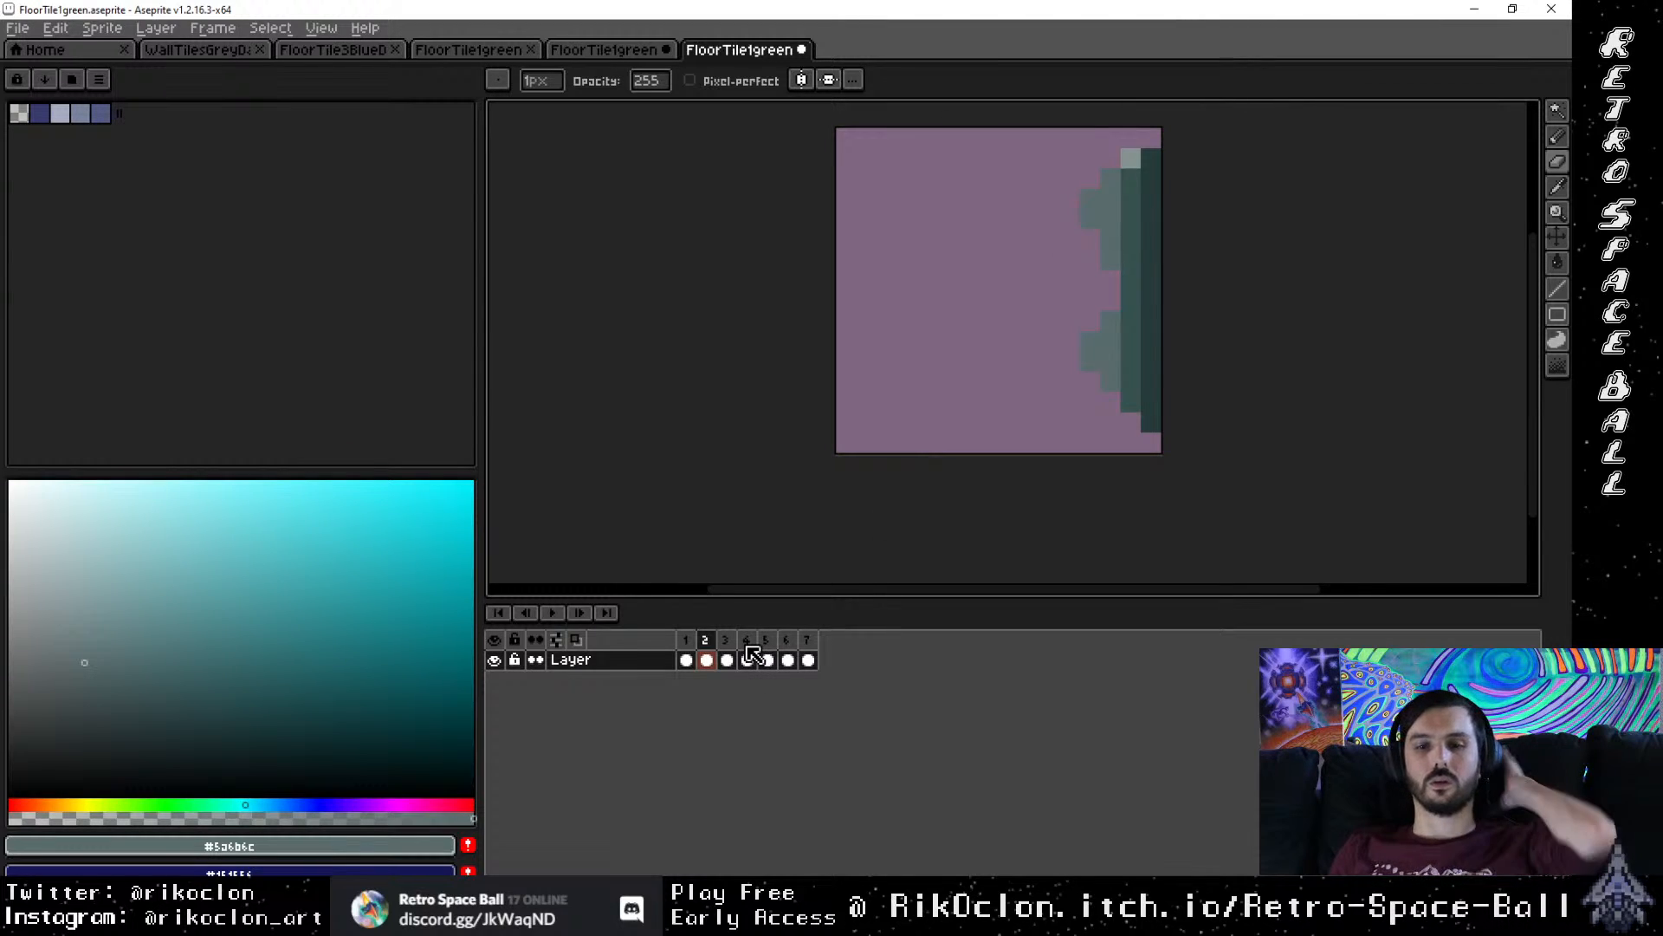
Step: Duplicate the intact tile of frame 1 into another new frame 2 and erase a jagged break line across the tile's upper part
{"action": "left_click", "coordinate": [687, 641]}
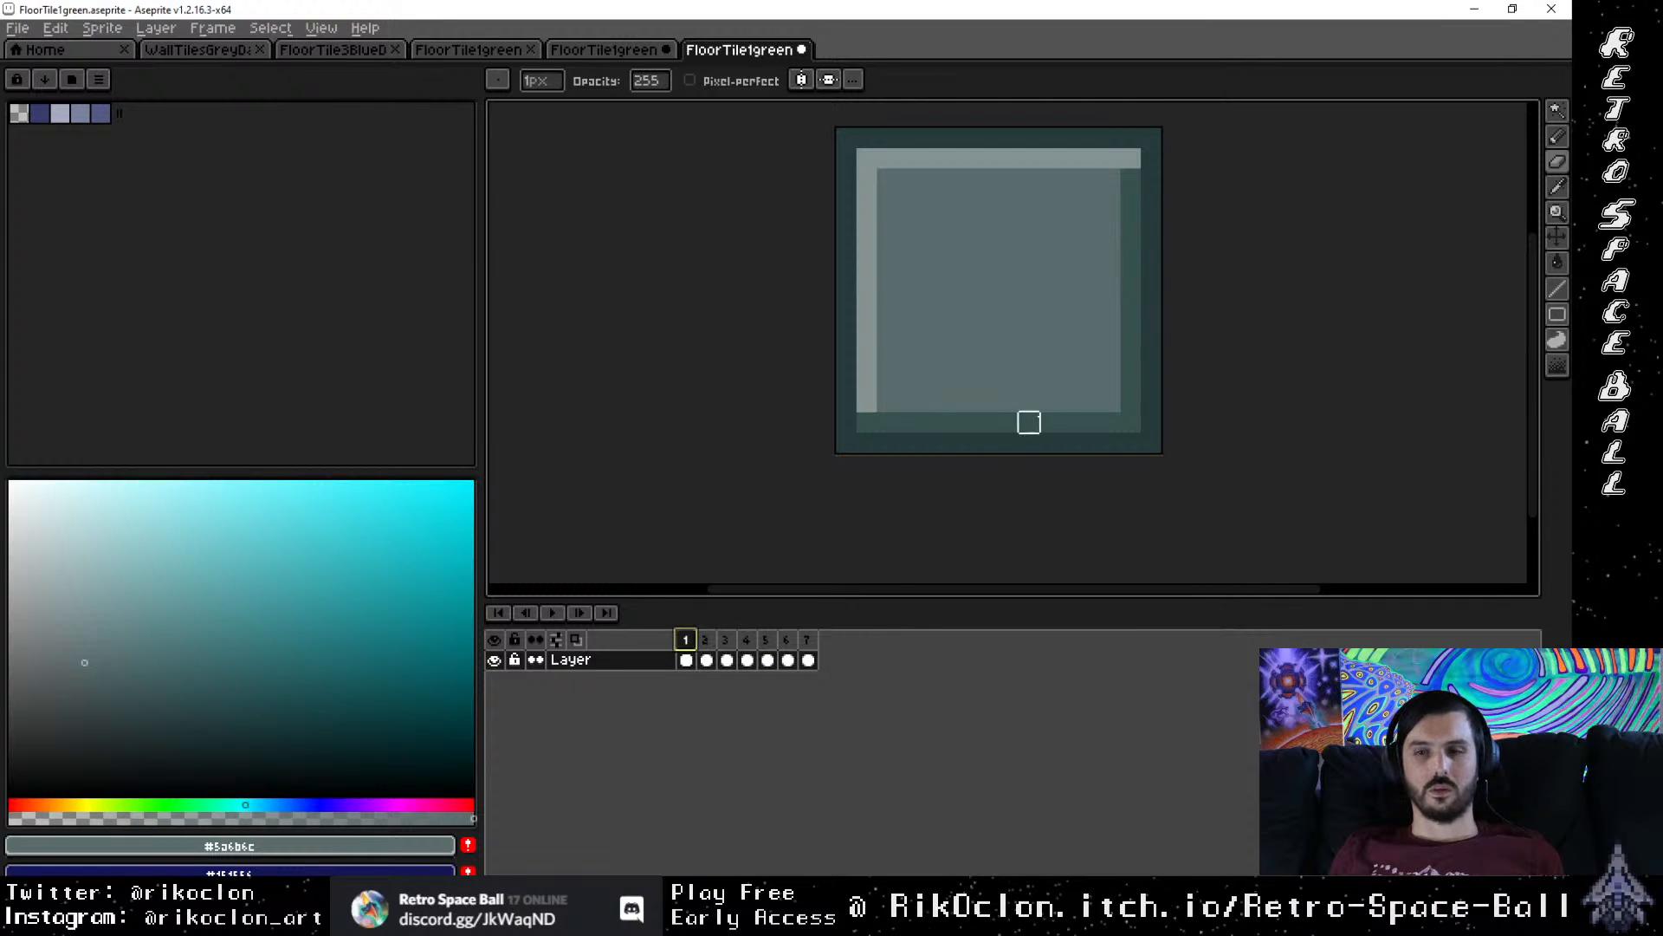
{"action": "right_click", "coordinate": [687, 641]}
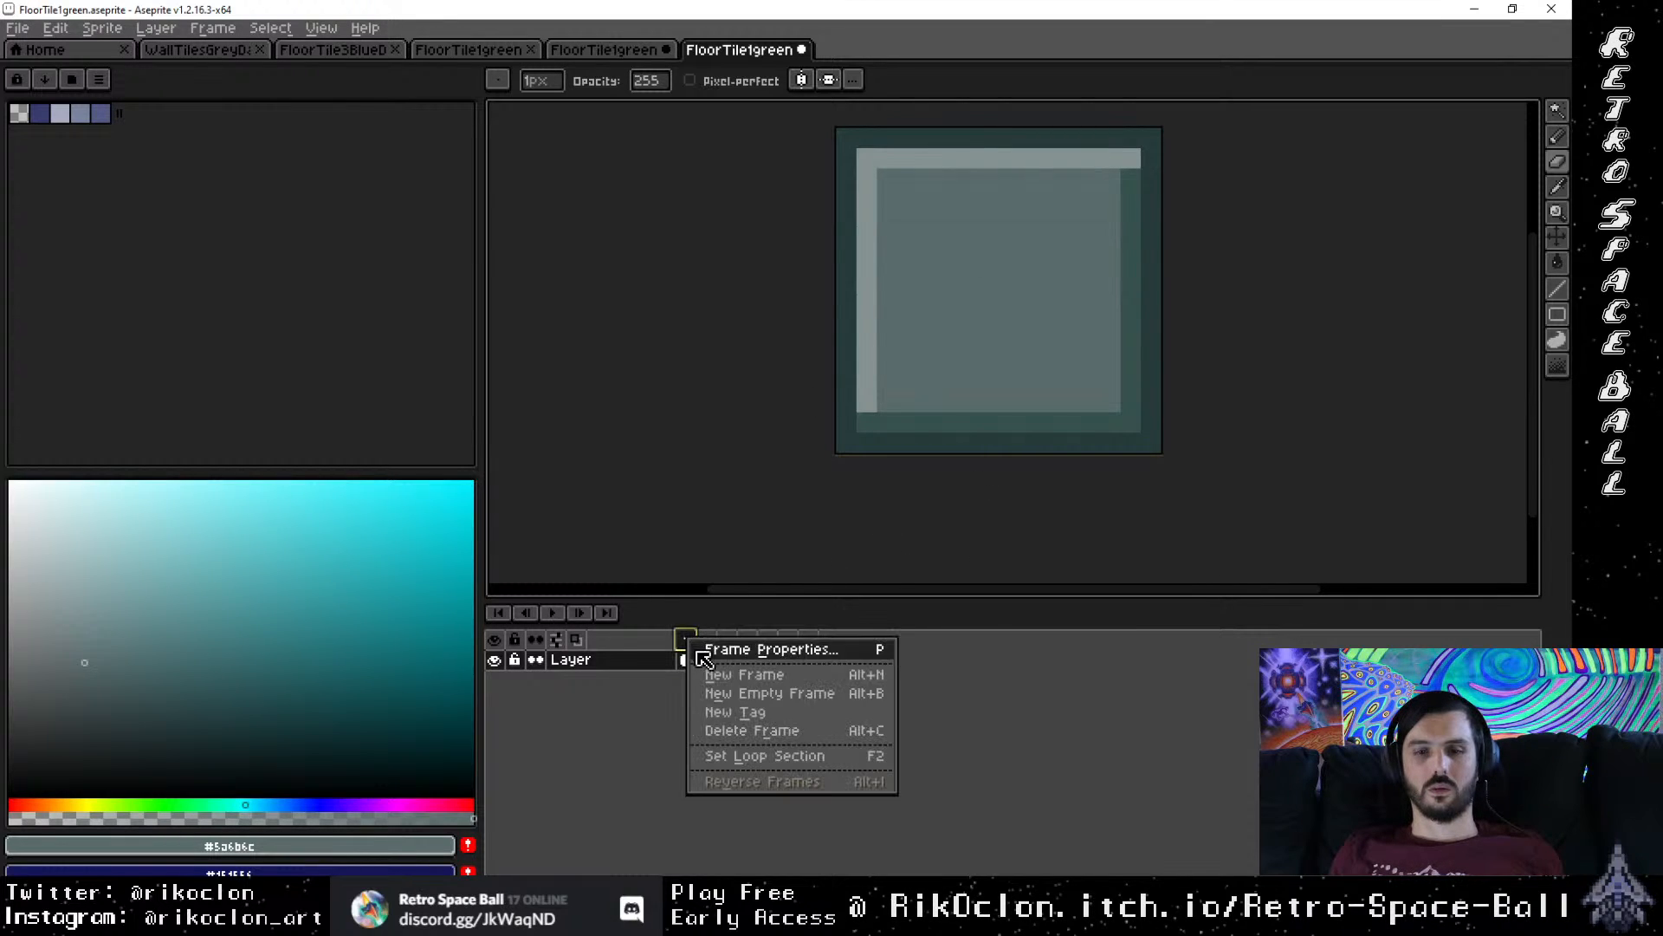
{"action": "left_click", "coordinate": [711, 672]}
{"action": "mouse_move", "coordinate": [846, 138]}
{"action": "left_mouse_down"}
{"action": "mouse_move", "coordinate": [867, 180]}
{"action": "mouse_move", "coordinate": [927, 219]}
{"action": "mouse_move", "coordinate": [1029, 219]}
{"action": "mouse_move", "coordinate": [1151, 172]}
{"action": "mouse_move", "coordinate": [1191, 118]}
{"action": "mouse_move", "coordinate": [1151, 158]}
{"action": "left_mouse_up"}
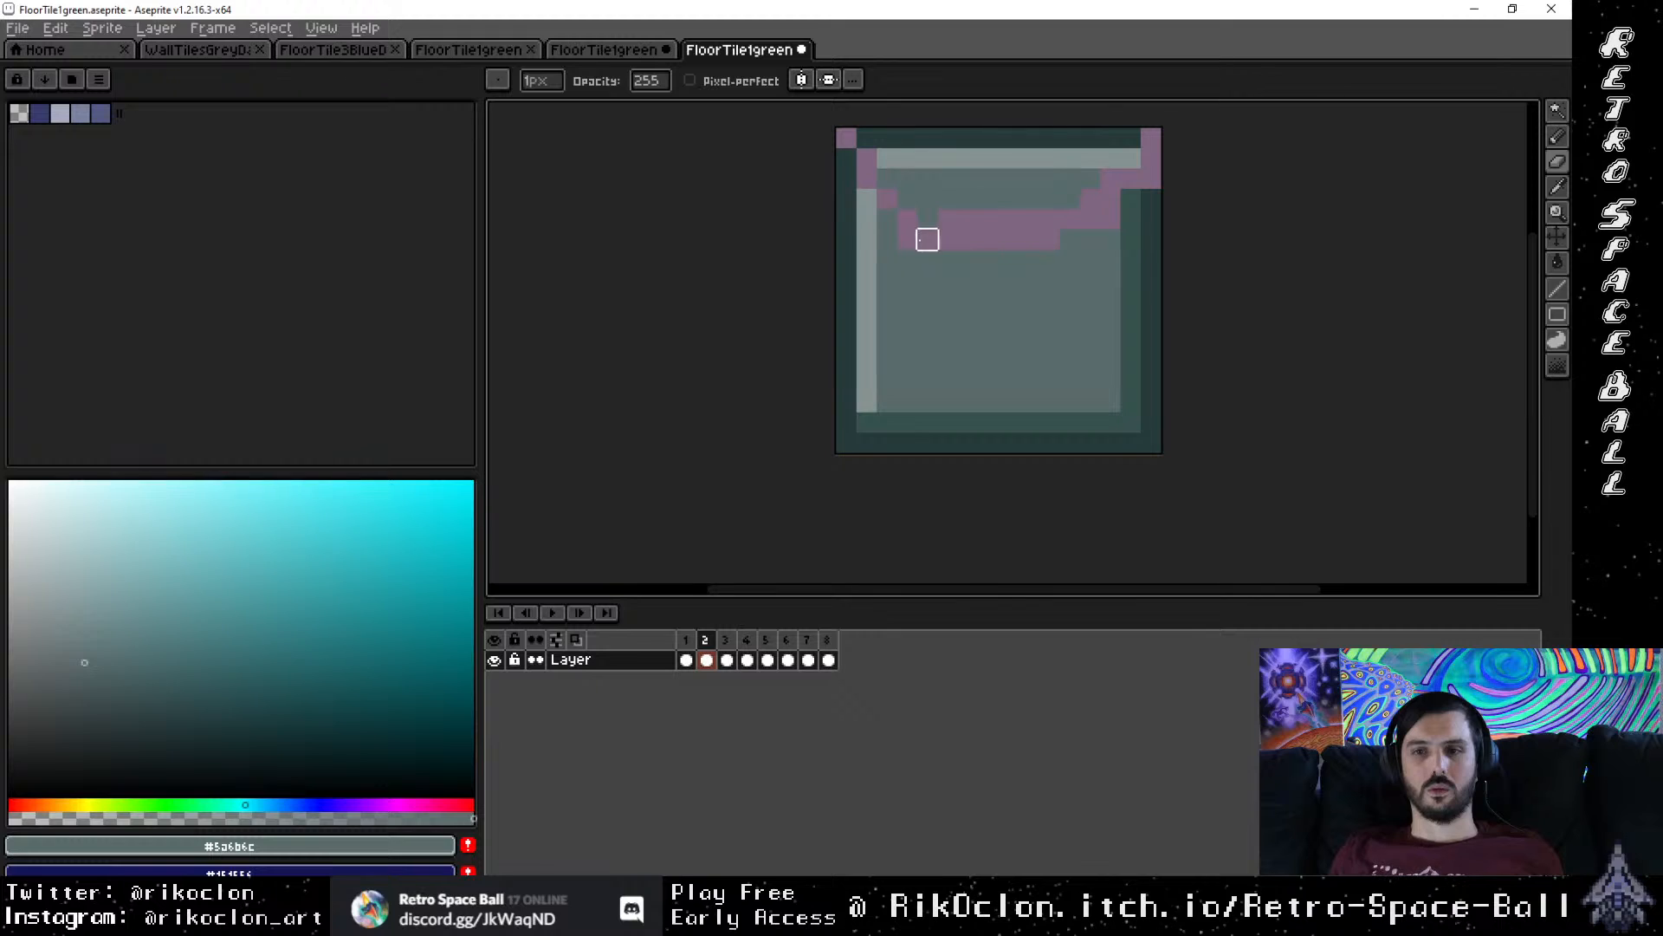
{"action": "mouse_move", "coordinate": [866, 199]}
{"action": "left_mouse_down"}
{"action": "mouse_move", "coordinate": [846, 157]}
{"action": "mouse_move", "coordinate": [847, 281]}
{"action": "left_mouse_up"}
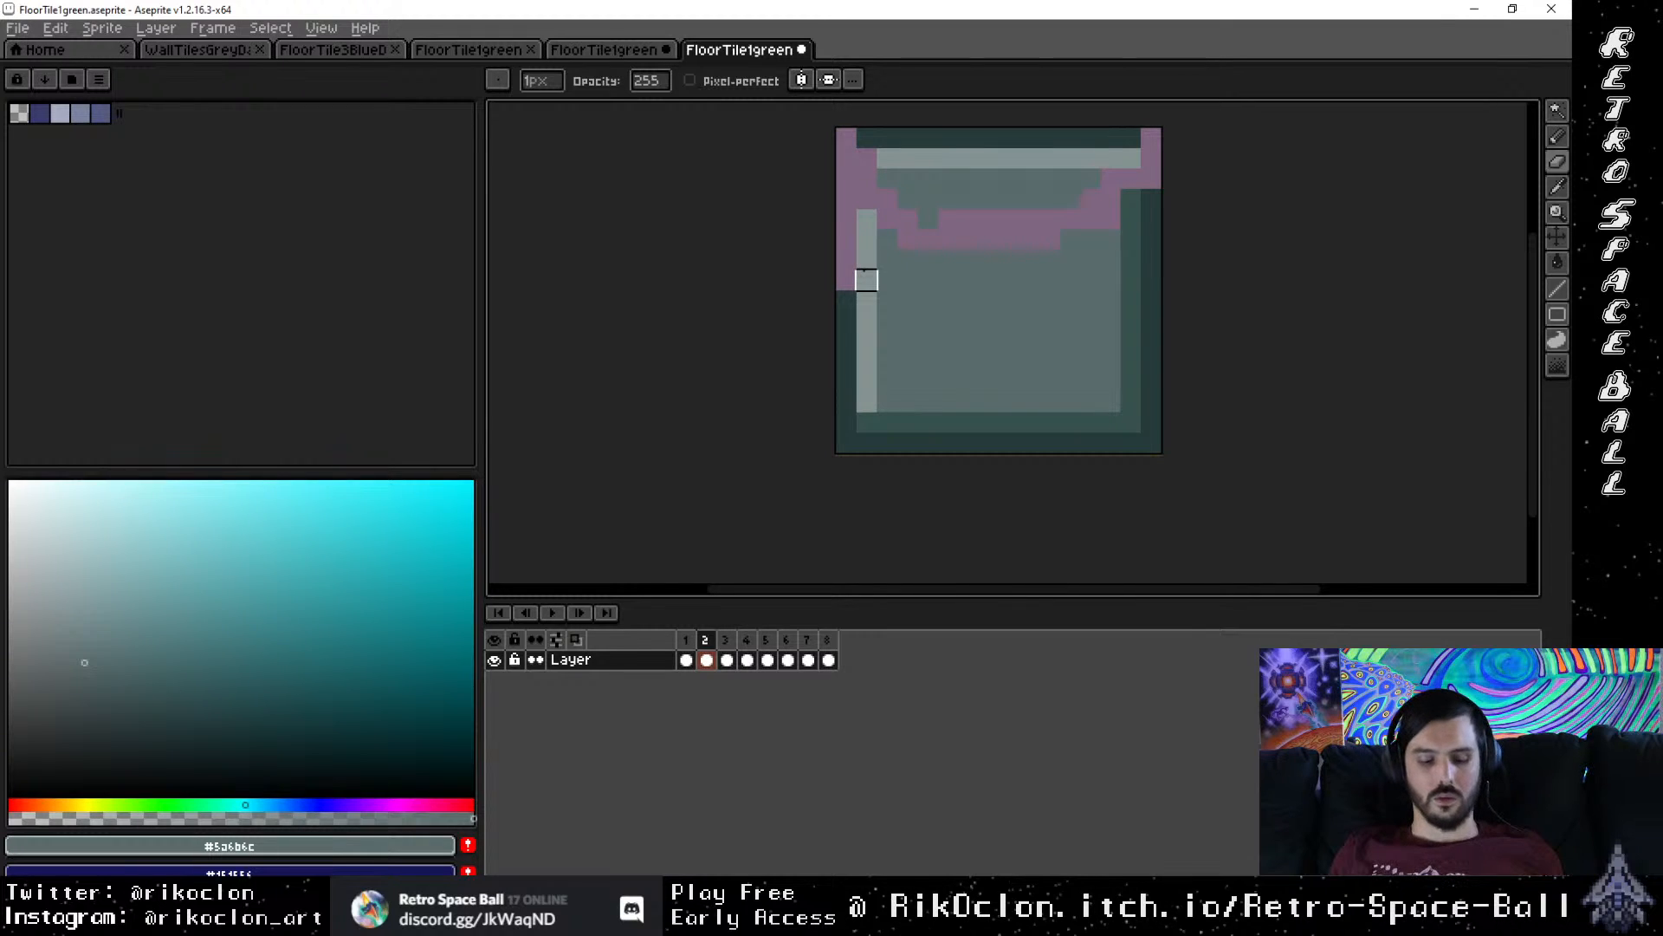
Step: Delete the bevels, face and border below frame 2's break line and erase a small notch in the top fragment's lower edge
{"action": "key", "text": "w"}
{"action": "left_click", "coordinate": [867, 294]}
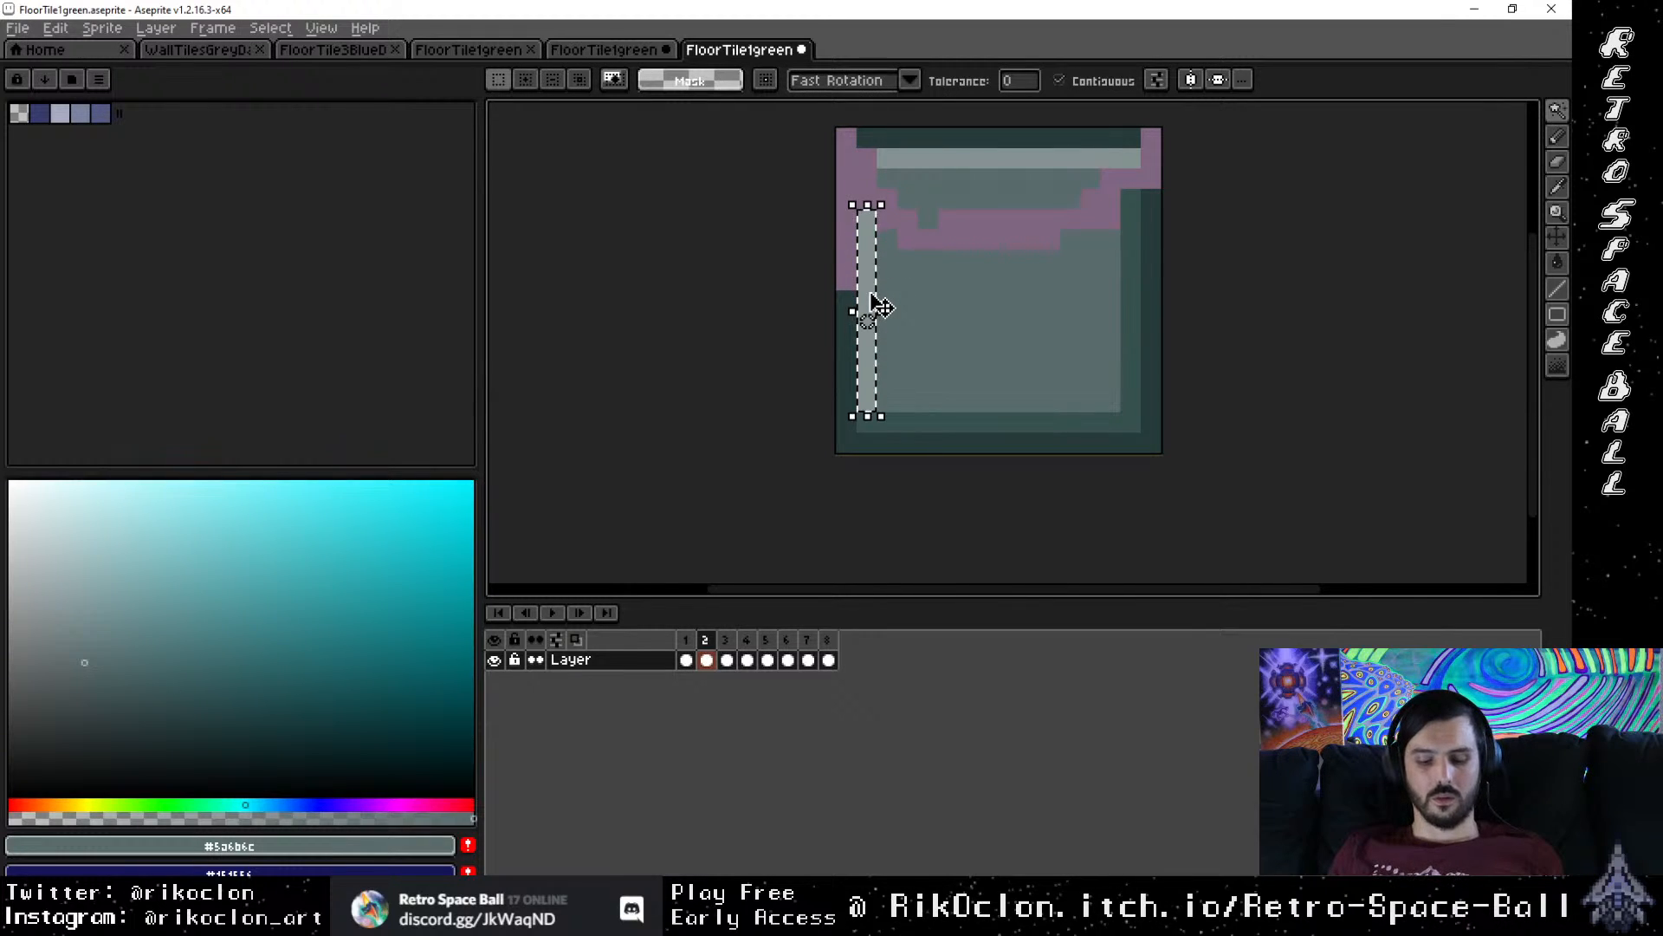
{"action": "key", "text": "Delete"}
{"action": "left_click", "coordinate": [966, 299]}
{"action": "key", "text": "Delete"}
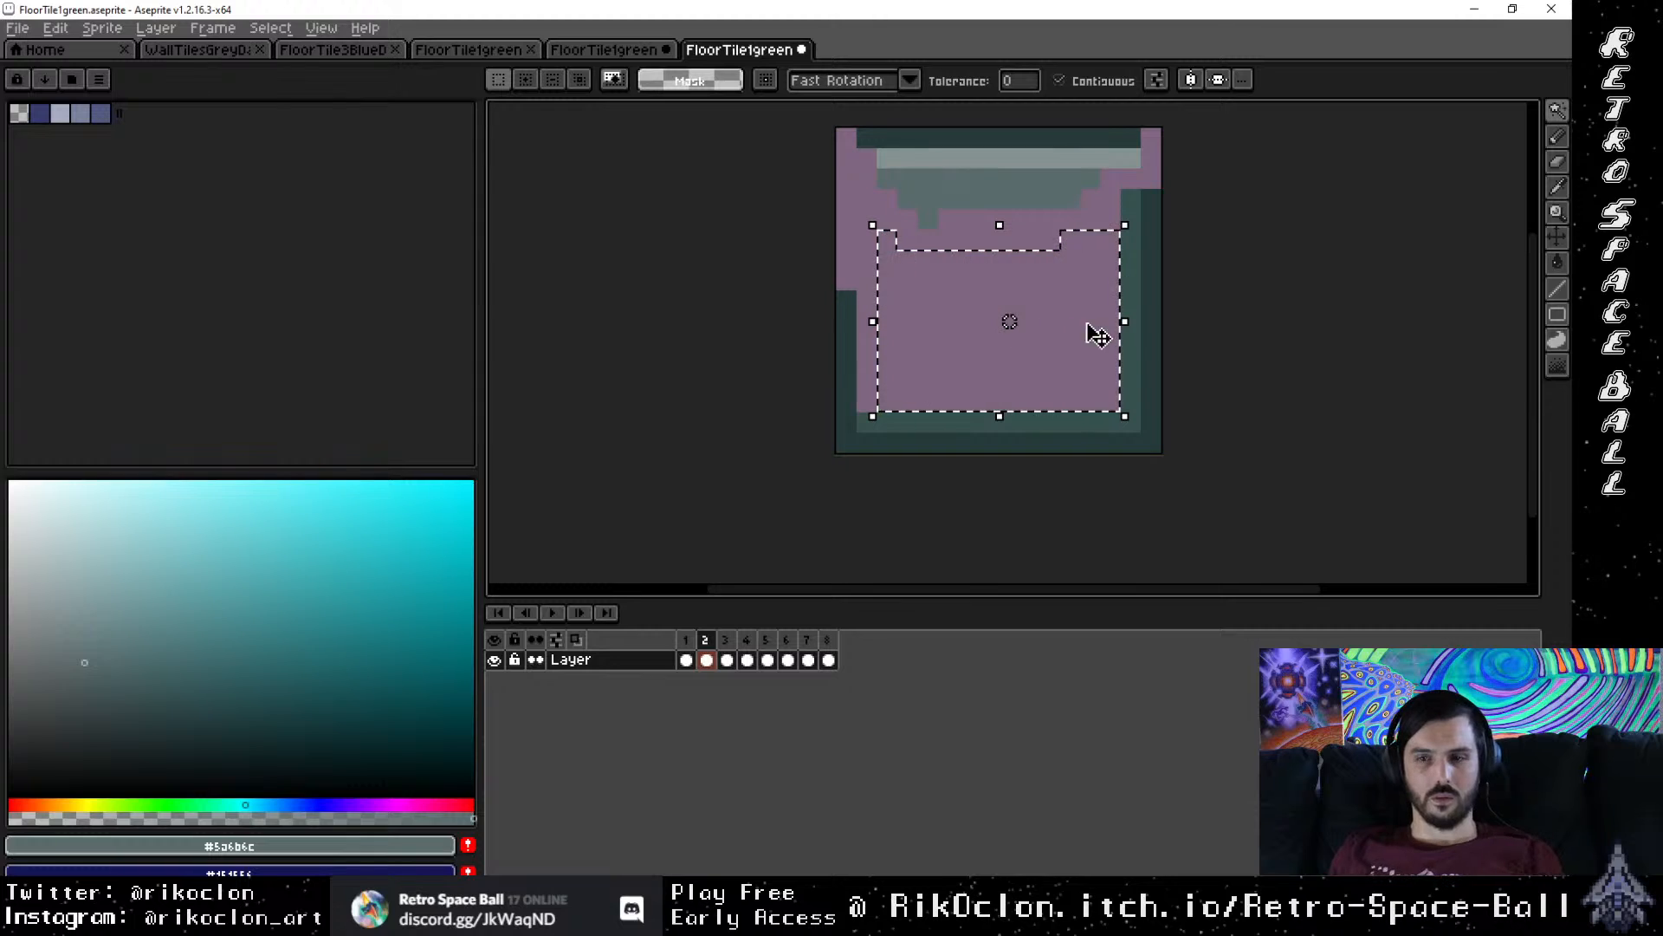
{"action": "left_click", "coordinate": [1141, 333]}
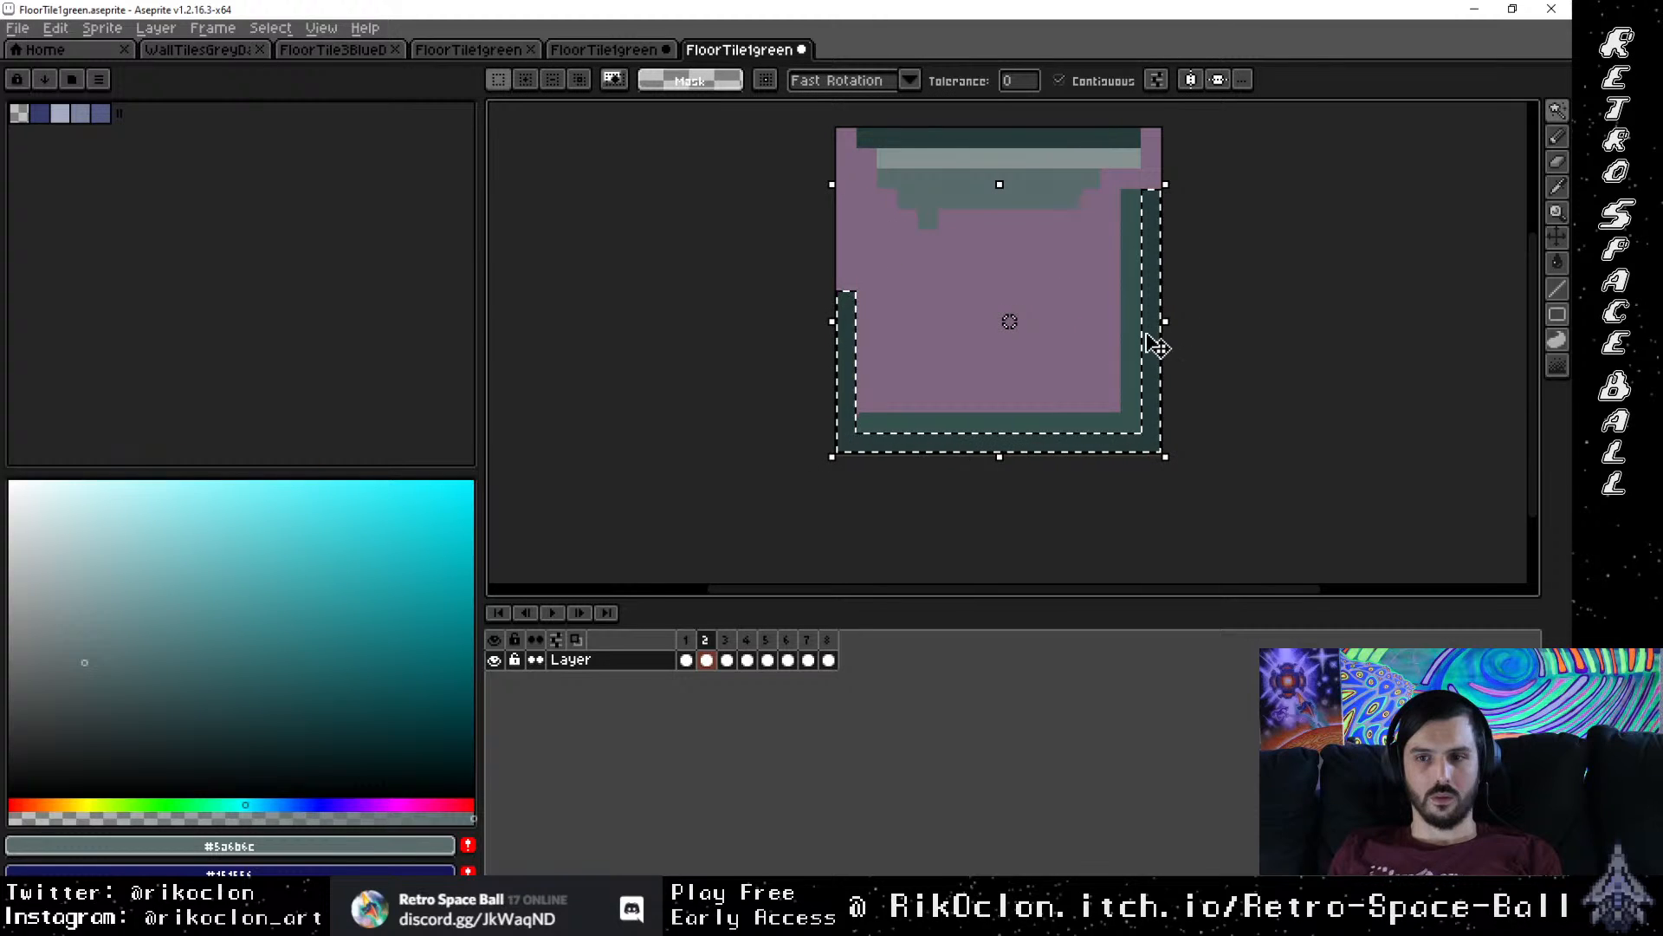
{"action": "key", "text": "Delete"}
{"action": "key", "text": "ctrl+d"}
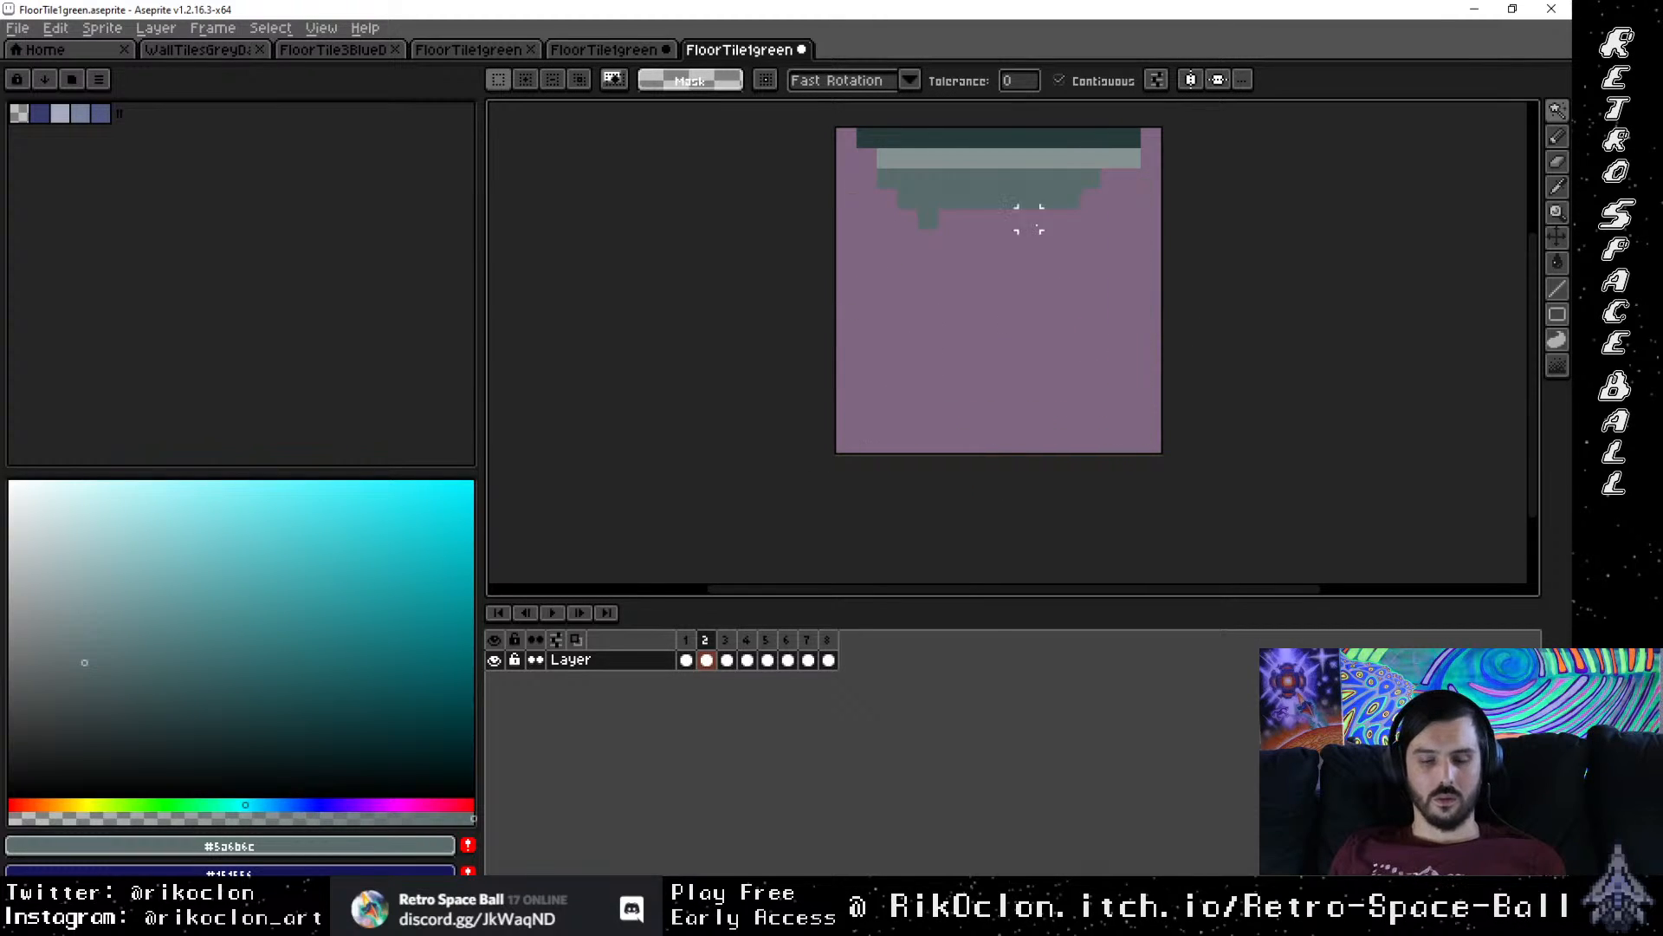
{"action": "left_click_drag", "start_coordinate": [1030, 279], "coordinate": [953, 401]}
{"action": "key", "text": "b"}
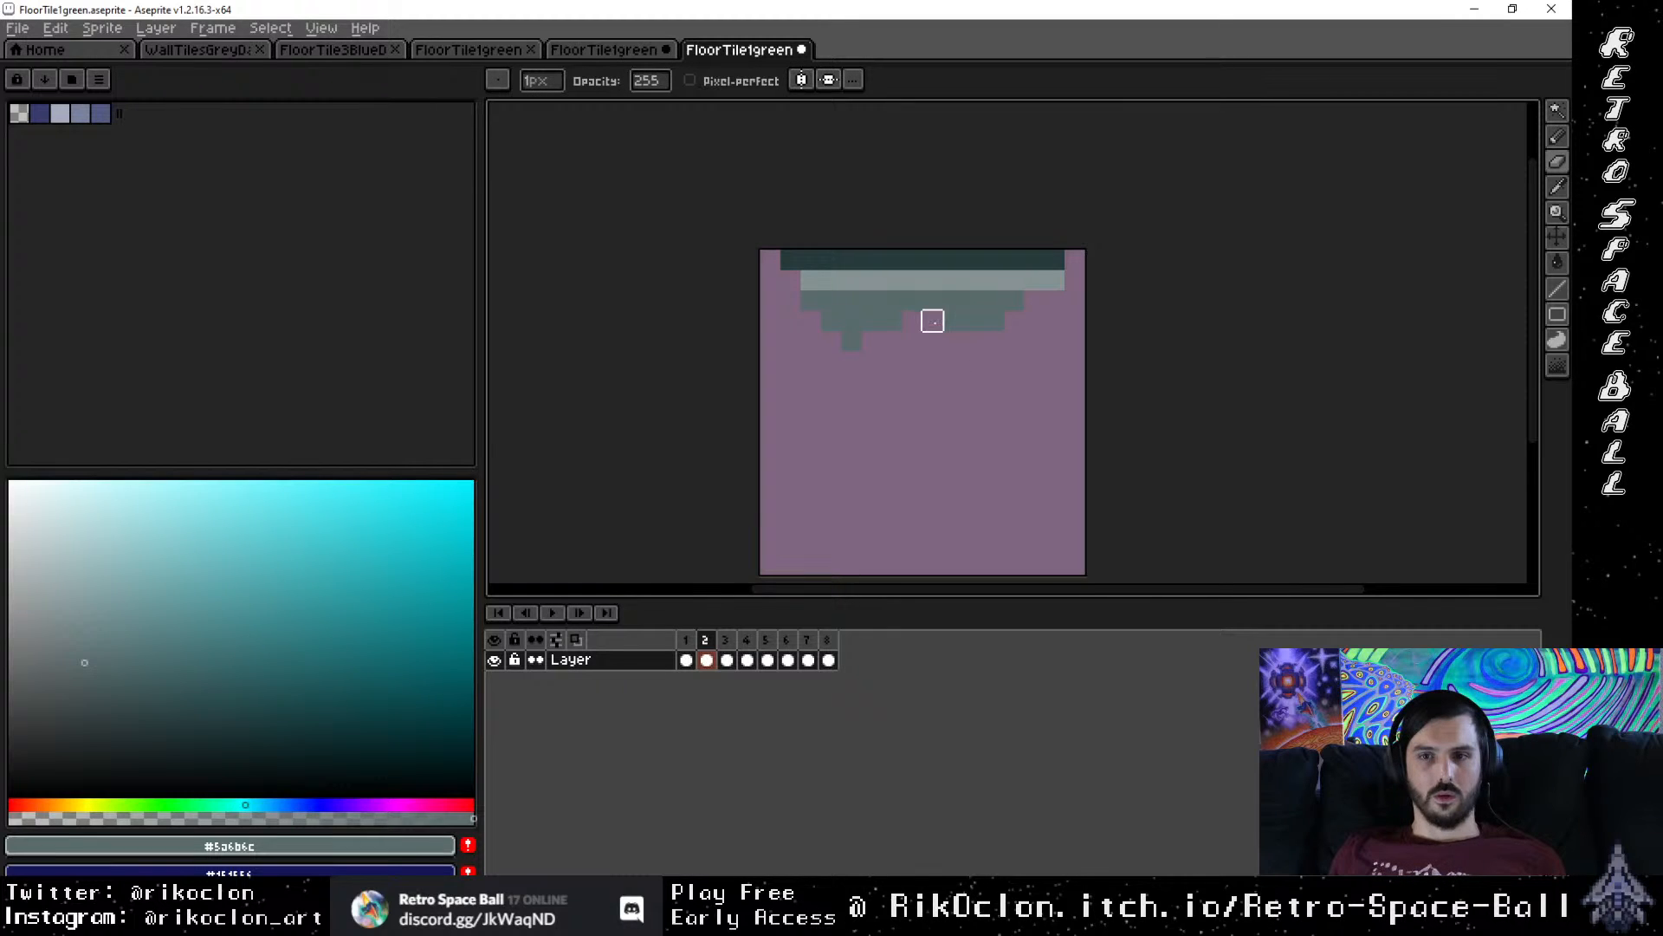
Step: Compare the intact tile in frame 1 with the broken fragments in frames 2 and 3
{"action": "left_click", "coordinate": [724, 659]}
{"action": "left_click", "coordinate": [710, 645]}
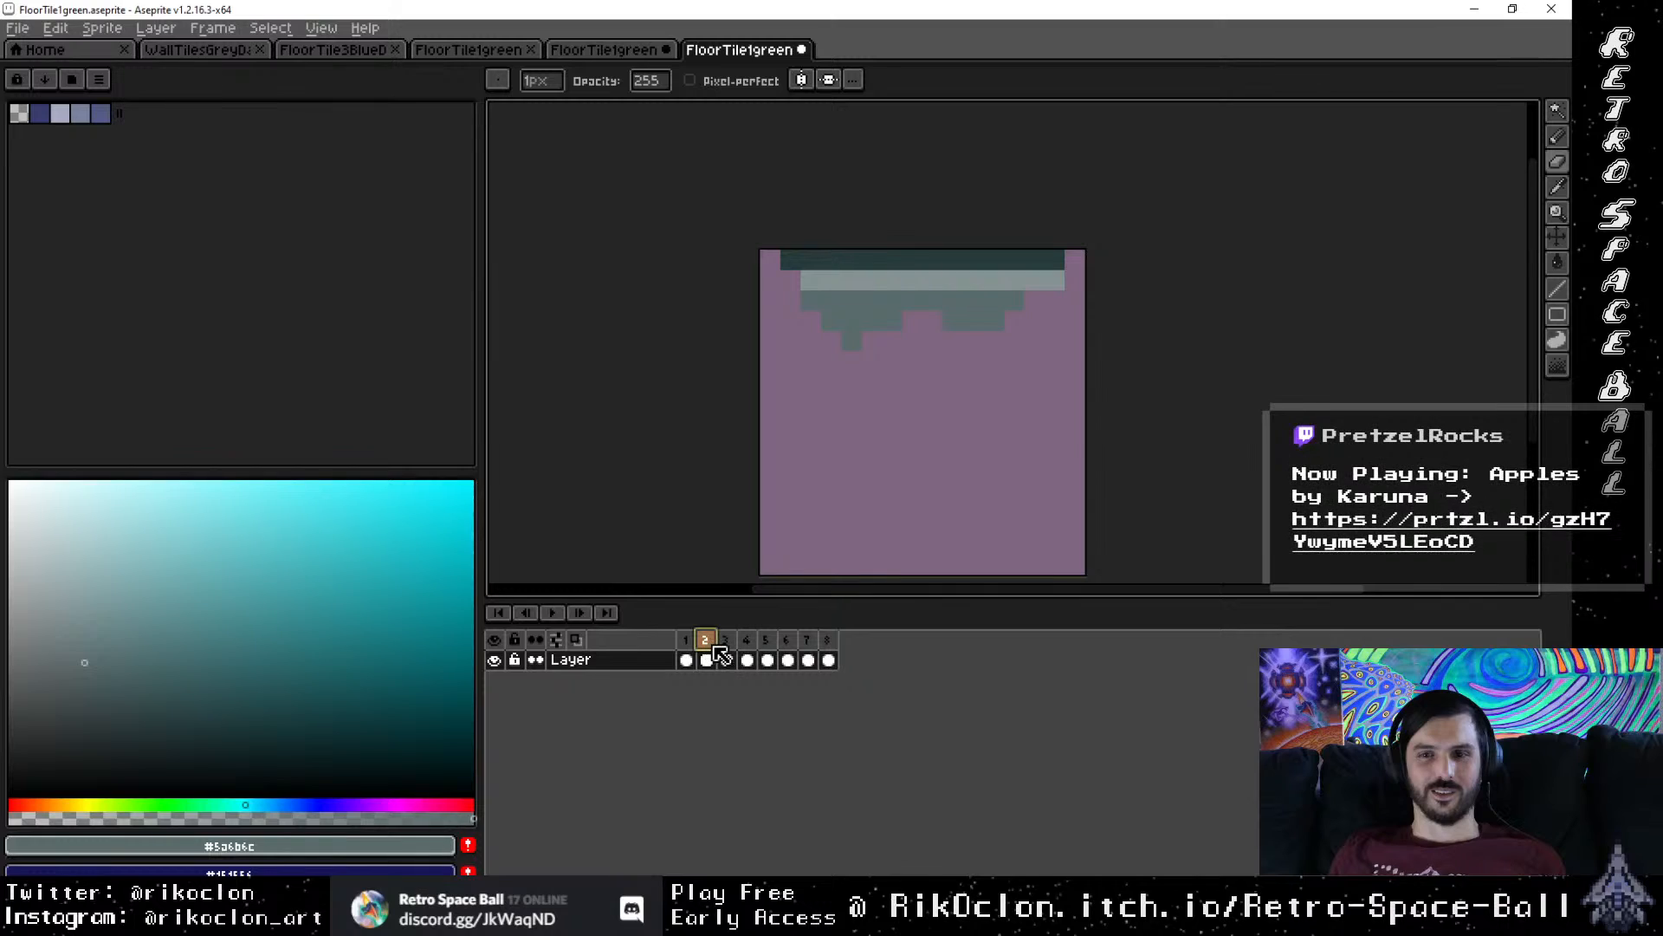
{"action": "left_click", "coordinate": [688, 659]}
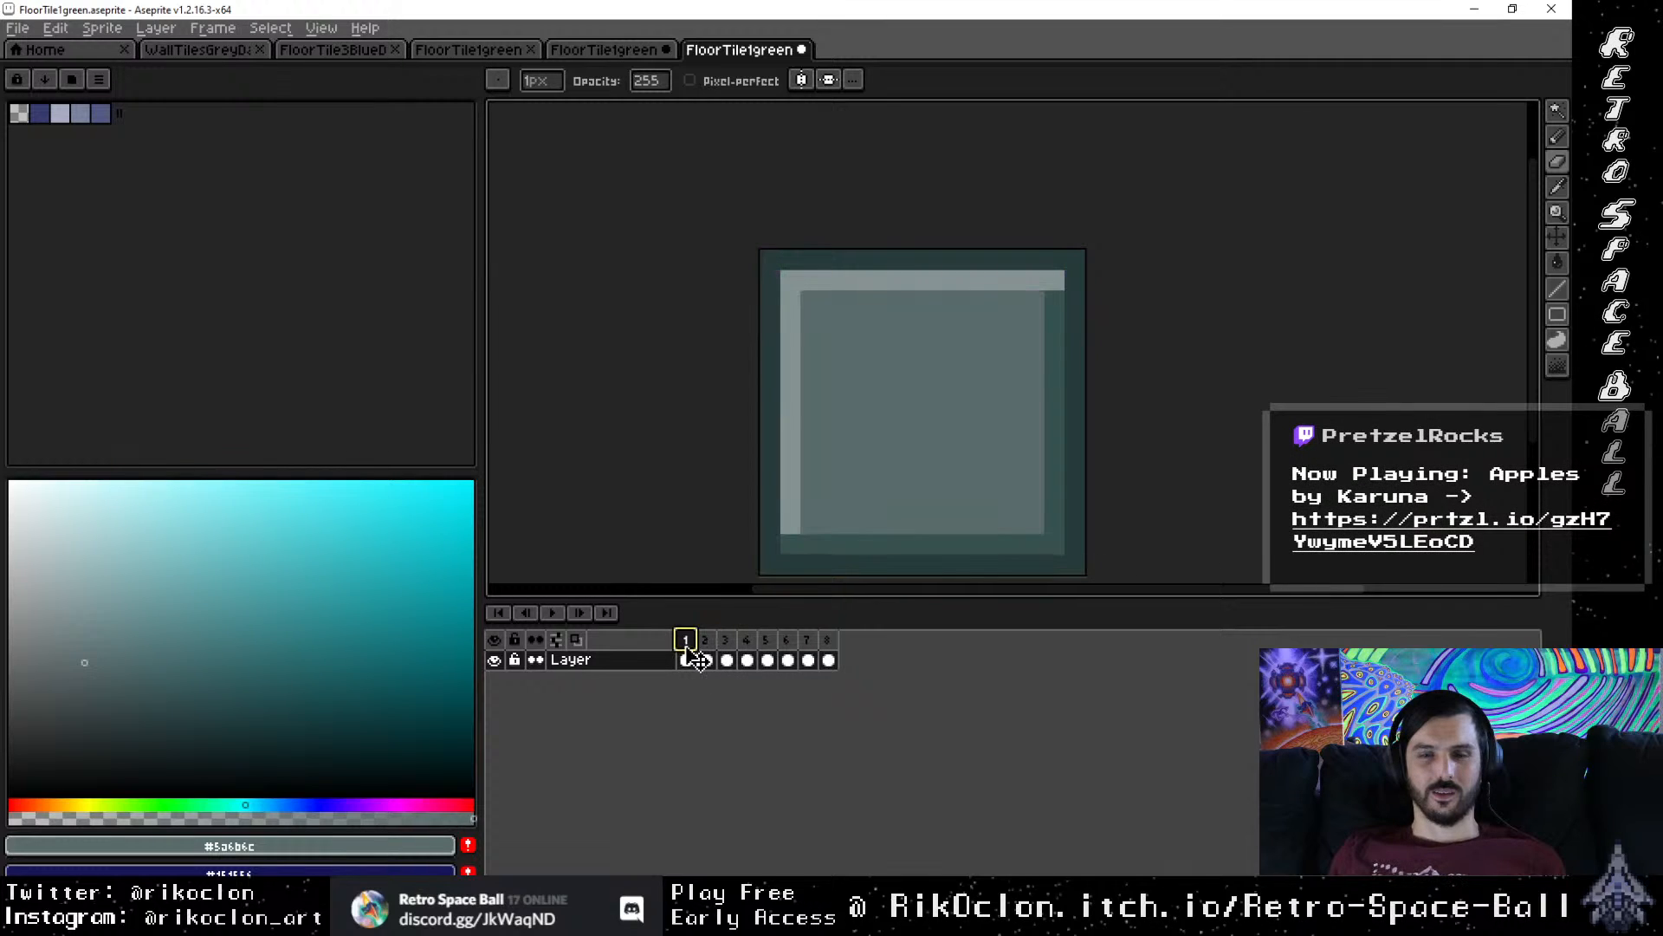
{"action": "left_click", "coordinate": [702, 641]}
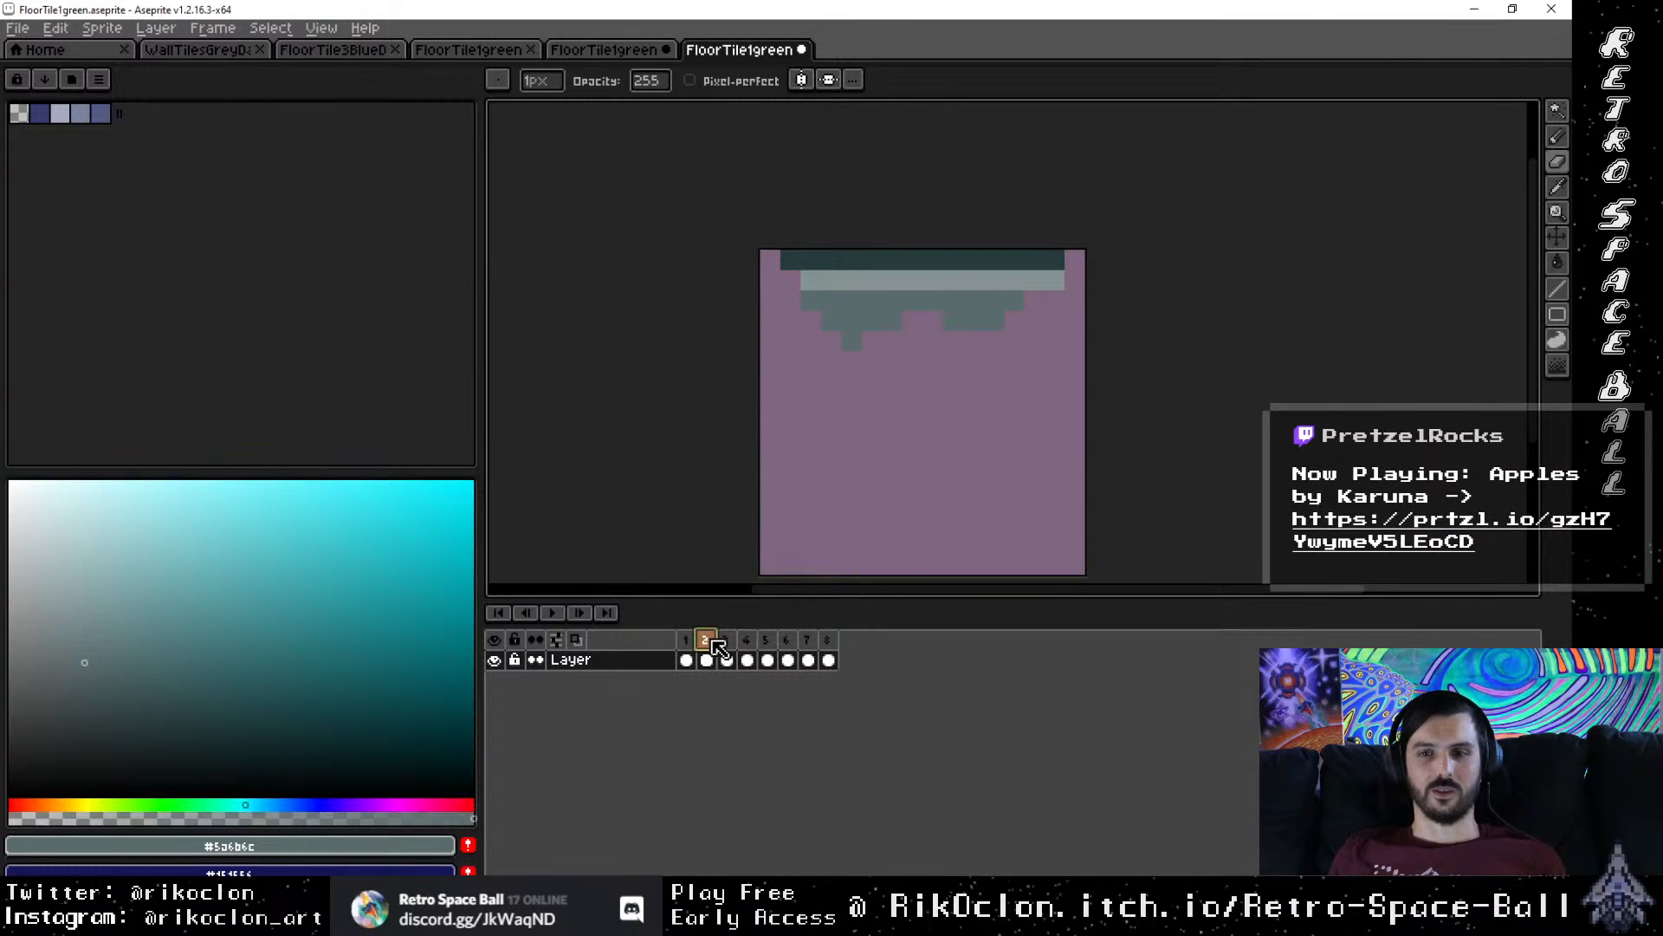
{"action": "left_click", "coordinate": [687, 641]}
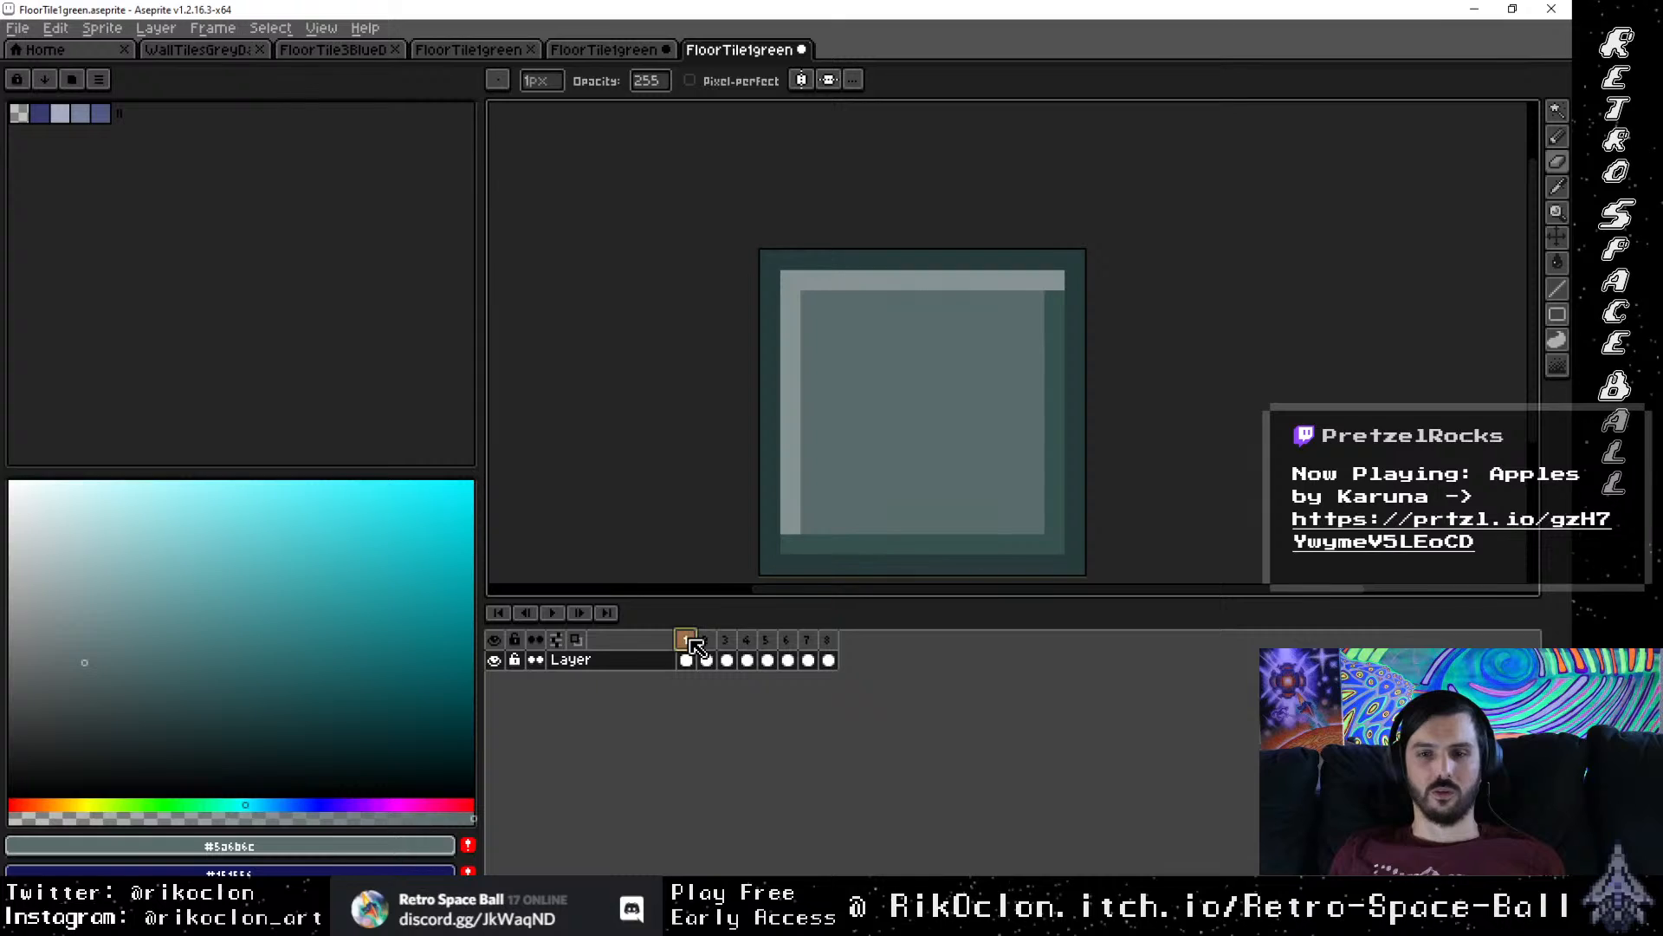
{"action": "left_click", "coordinate": [706, 642]}
{"action": "left_click", "coordinate": [728, 643]}
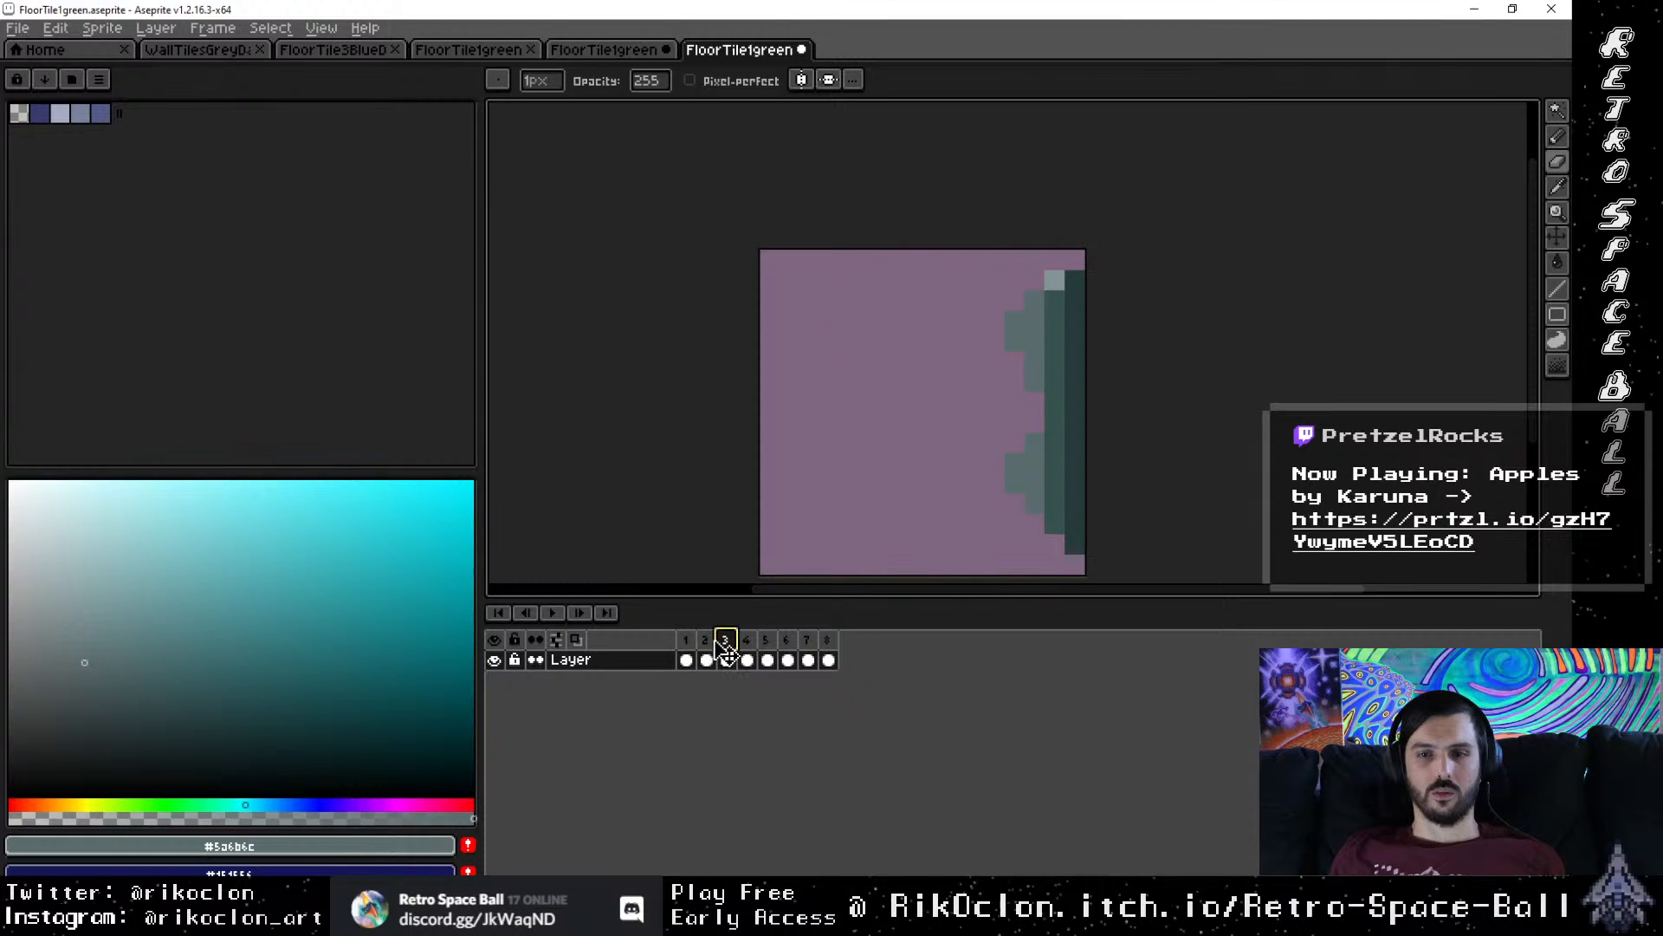
Step: Erase a jagged break line from top to bottom through the left part of frame 1's intact tile
{"action": "left_click", "coordinate": [704, 648]}
{"action": "left_click", "coordinate": [687, 643]}
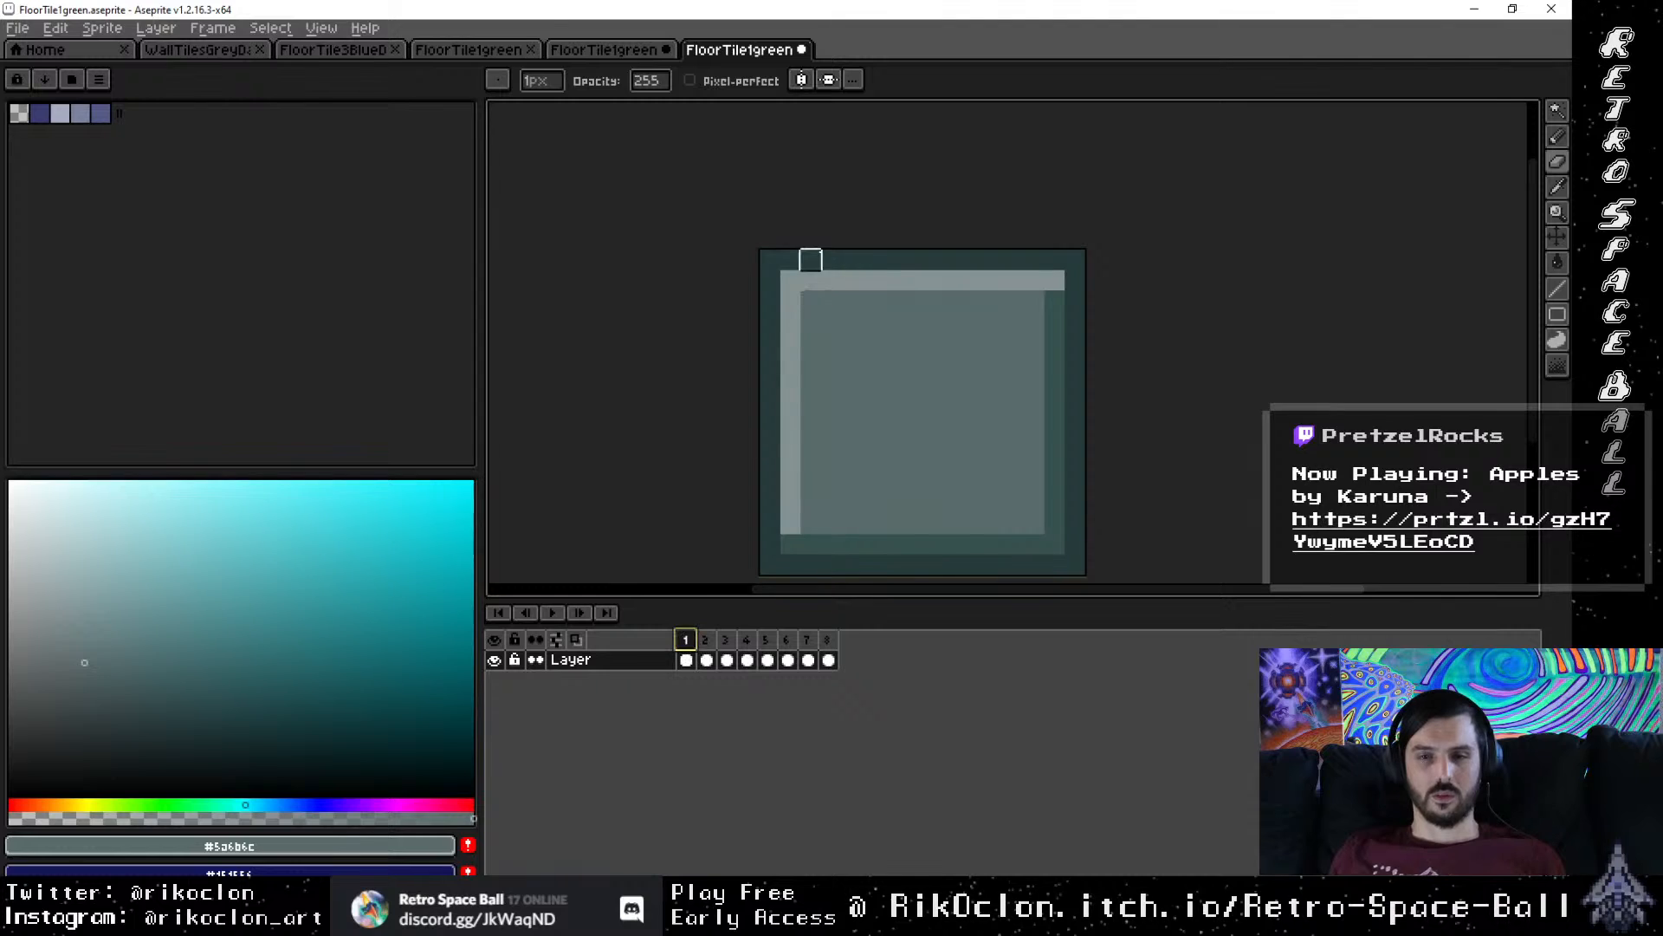
{"action": "left_click_drag", "start_coordinate": [769, 260], "coordinate": [831, 300]}
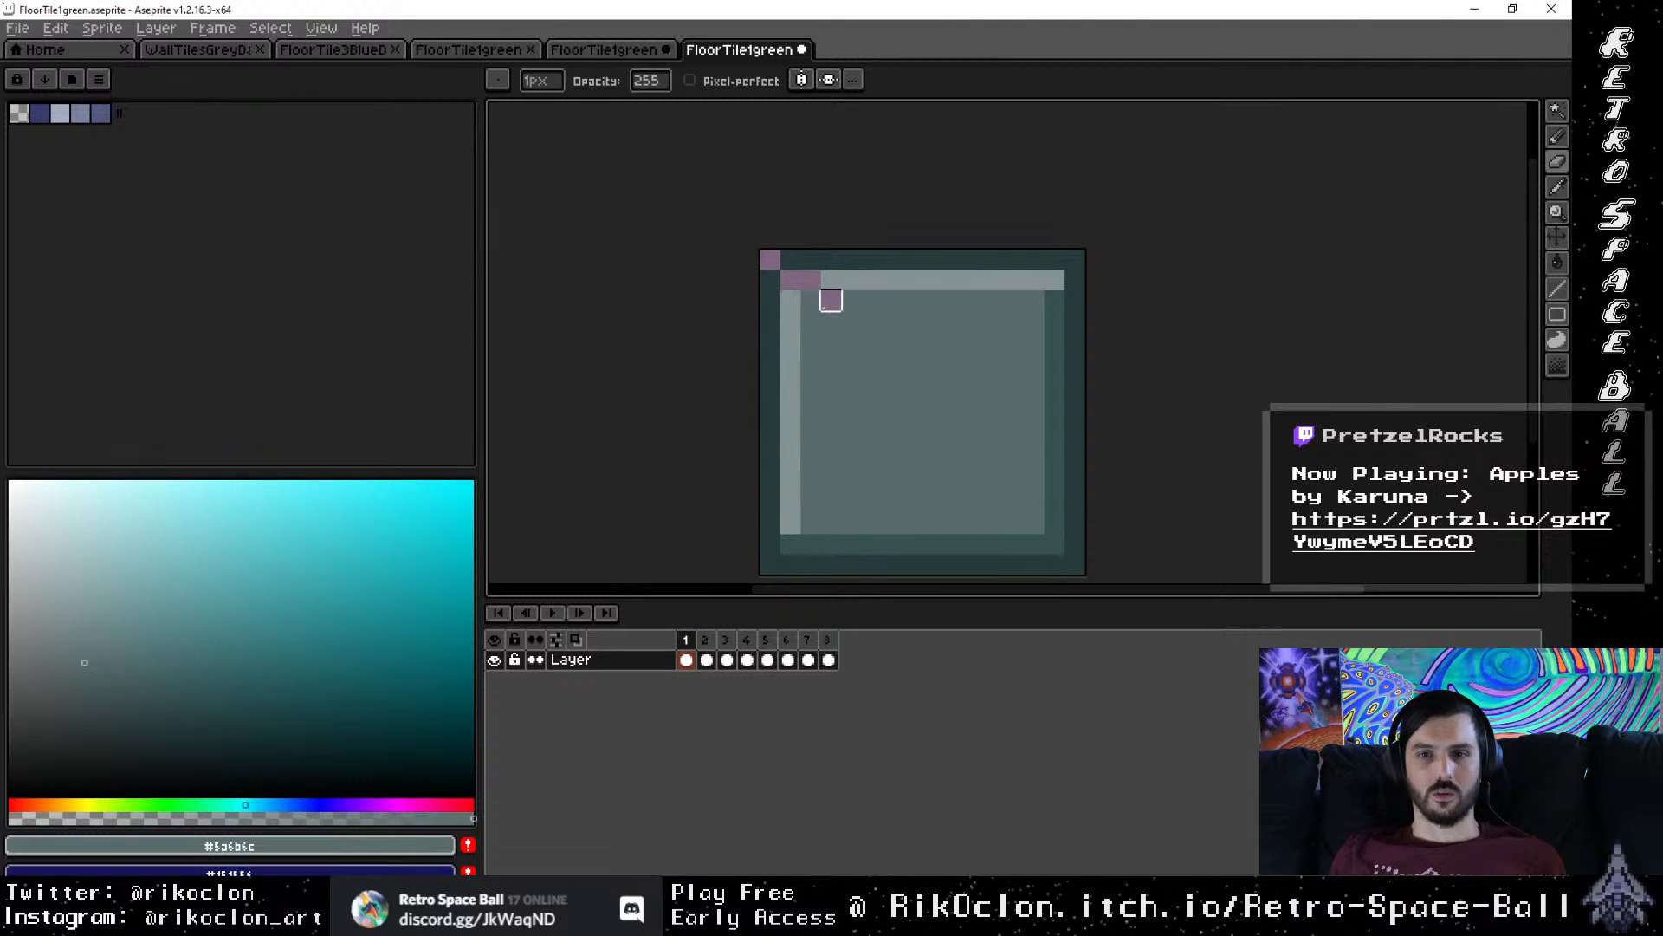
{"action": "mouse_move", "coordinate": [871, 463]}
{"action": "left_mouse_down"}
{"action": "mouse_move", "coordinate": [871, 524]}
{"action": "mouse_move", "coordinate": [830, 523]}
{"action": "mouse_move", "coordinate": [831, 544]}
{"action": "mouse_move", "coordinate": [769, 565]}
{"action": "left_mouse_up"}
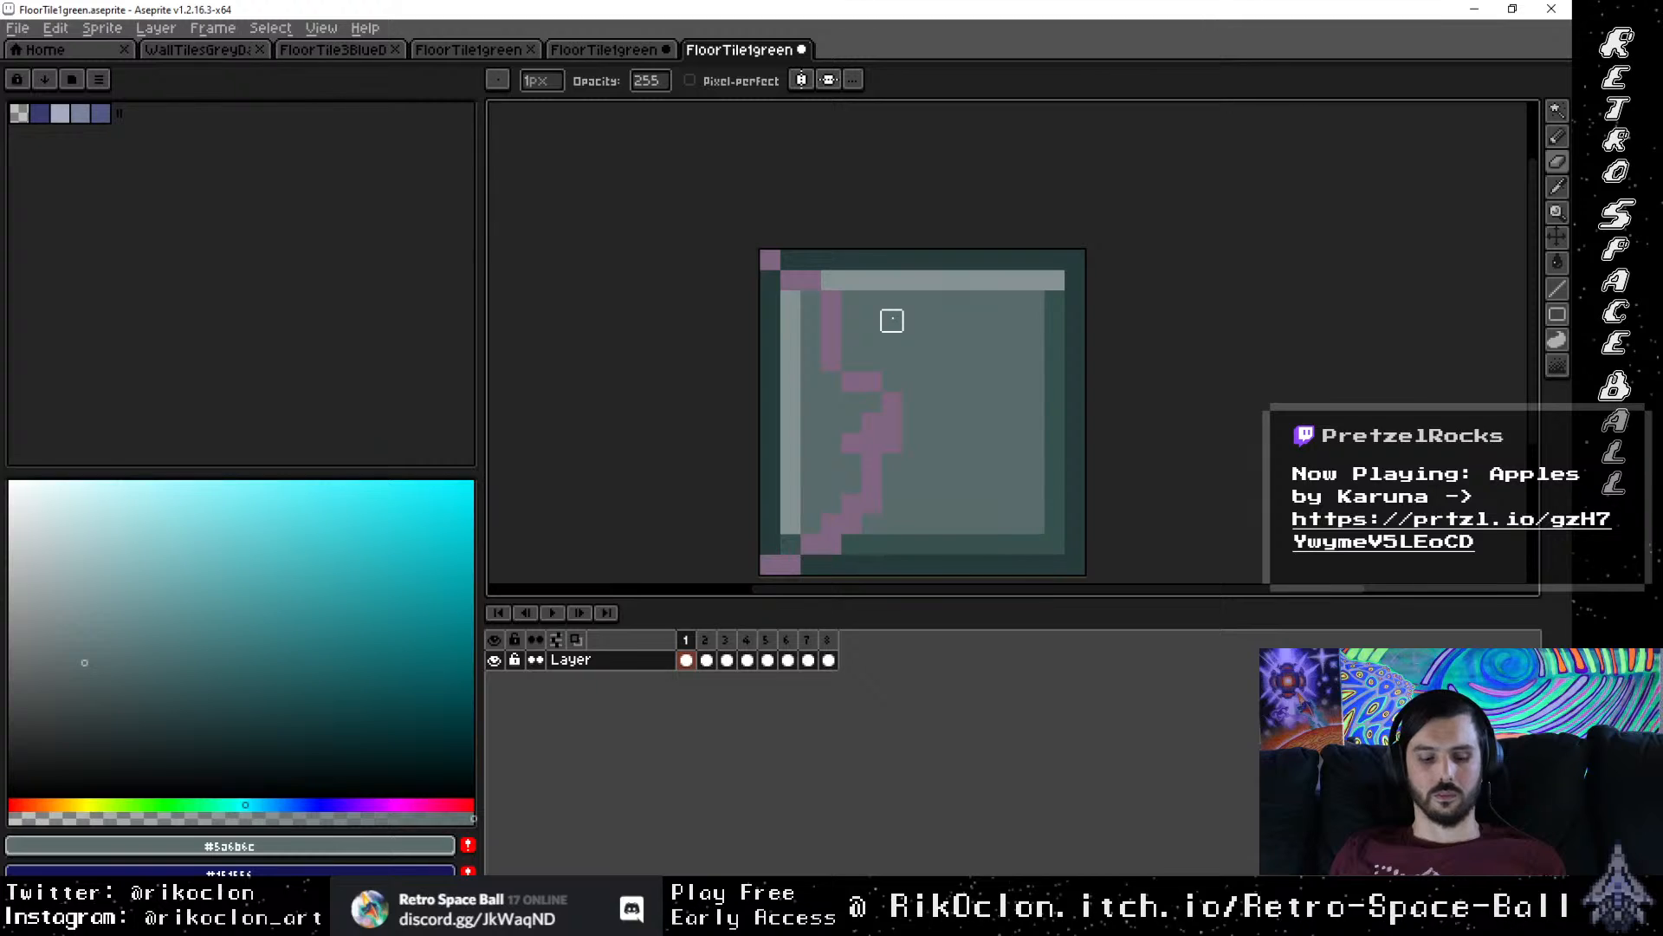
Step: Delete the border, bevels and face right of frame 1's break line, leaving only the left fragment, and clear the selection
{"action": "key", "text": "w"}
{"action": "left_click", "coordinate": [871, 259]}
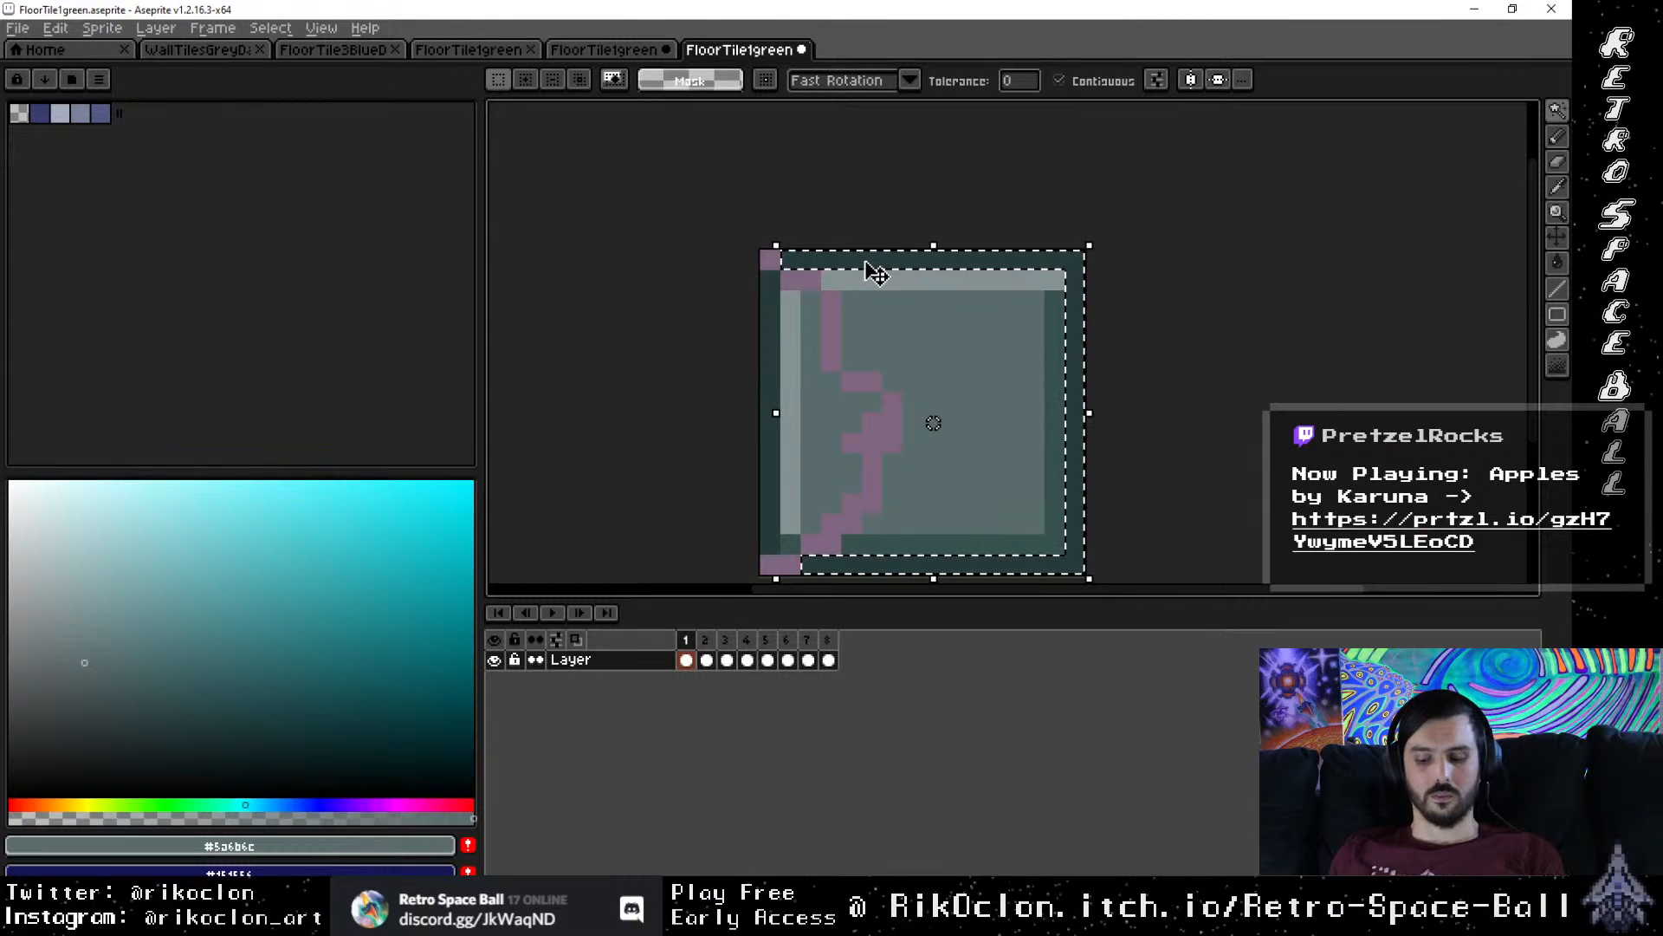
{"action": "key", "text": "f"}
{"action": "left_click", "coordinate": [891, 278]}
{"action": "key", "text": "f"}
{"action": "left_click", "coordinate": [915, 317]}
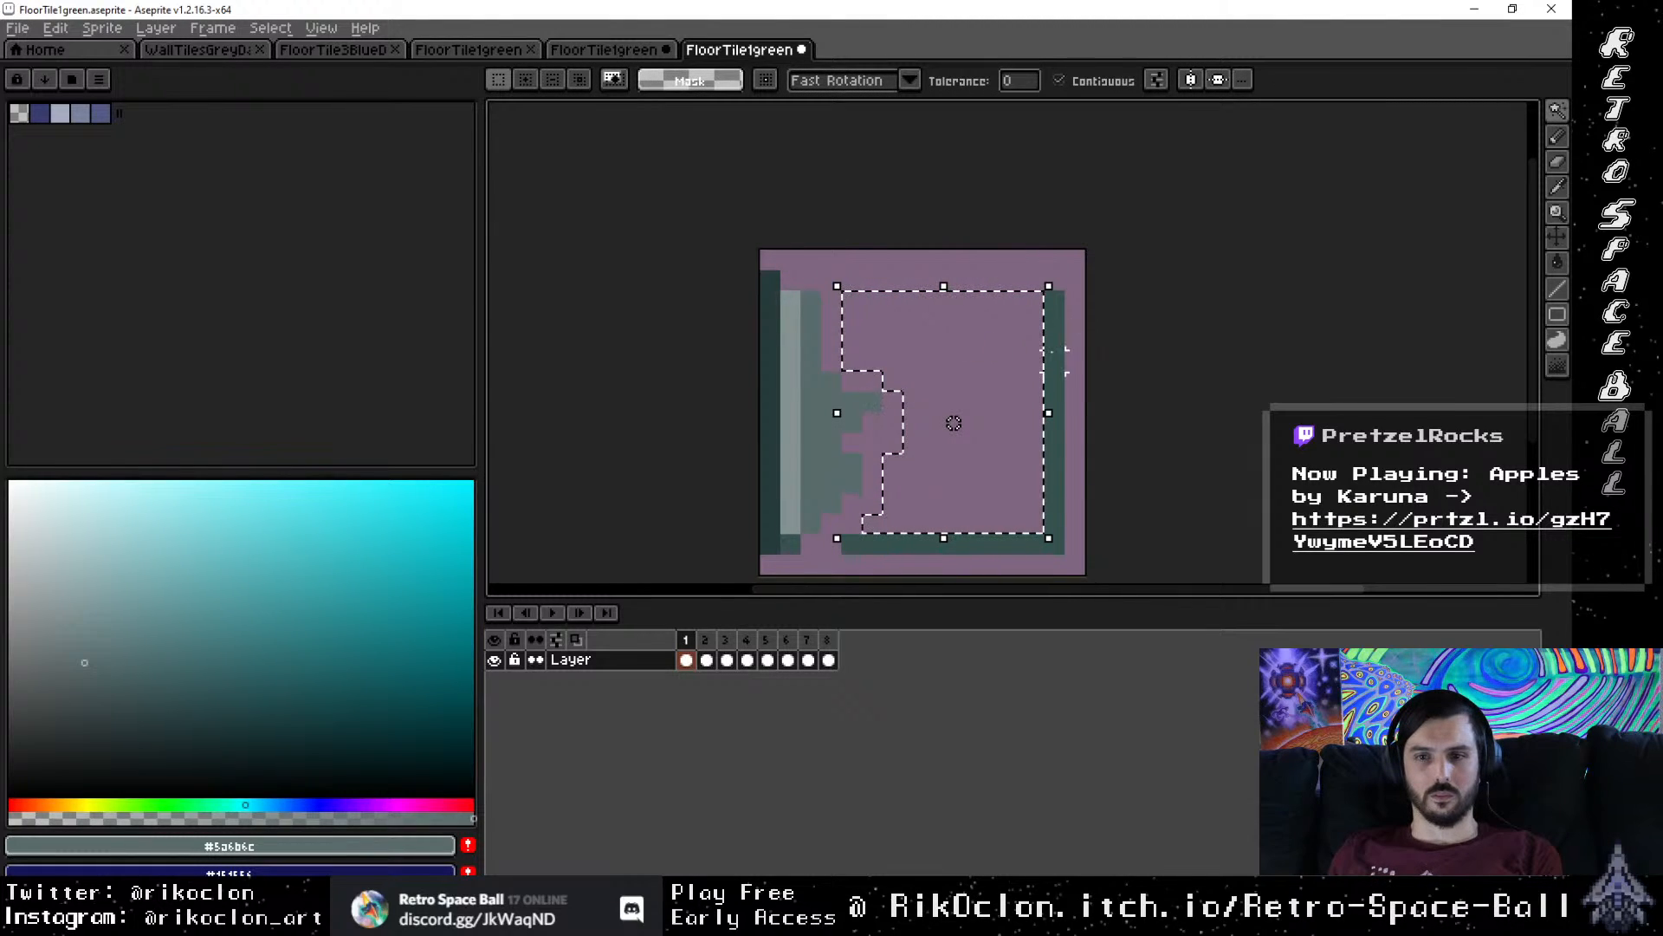
{"action": "key", "text": "f"}
{"action": "left_click", "coordinate": [996, 346]}
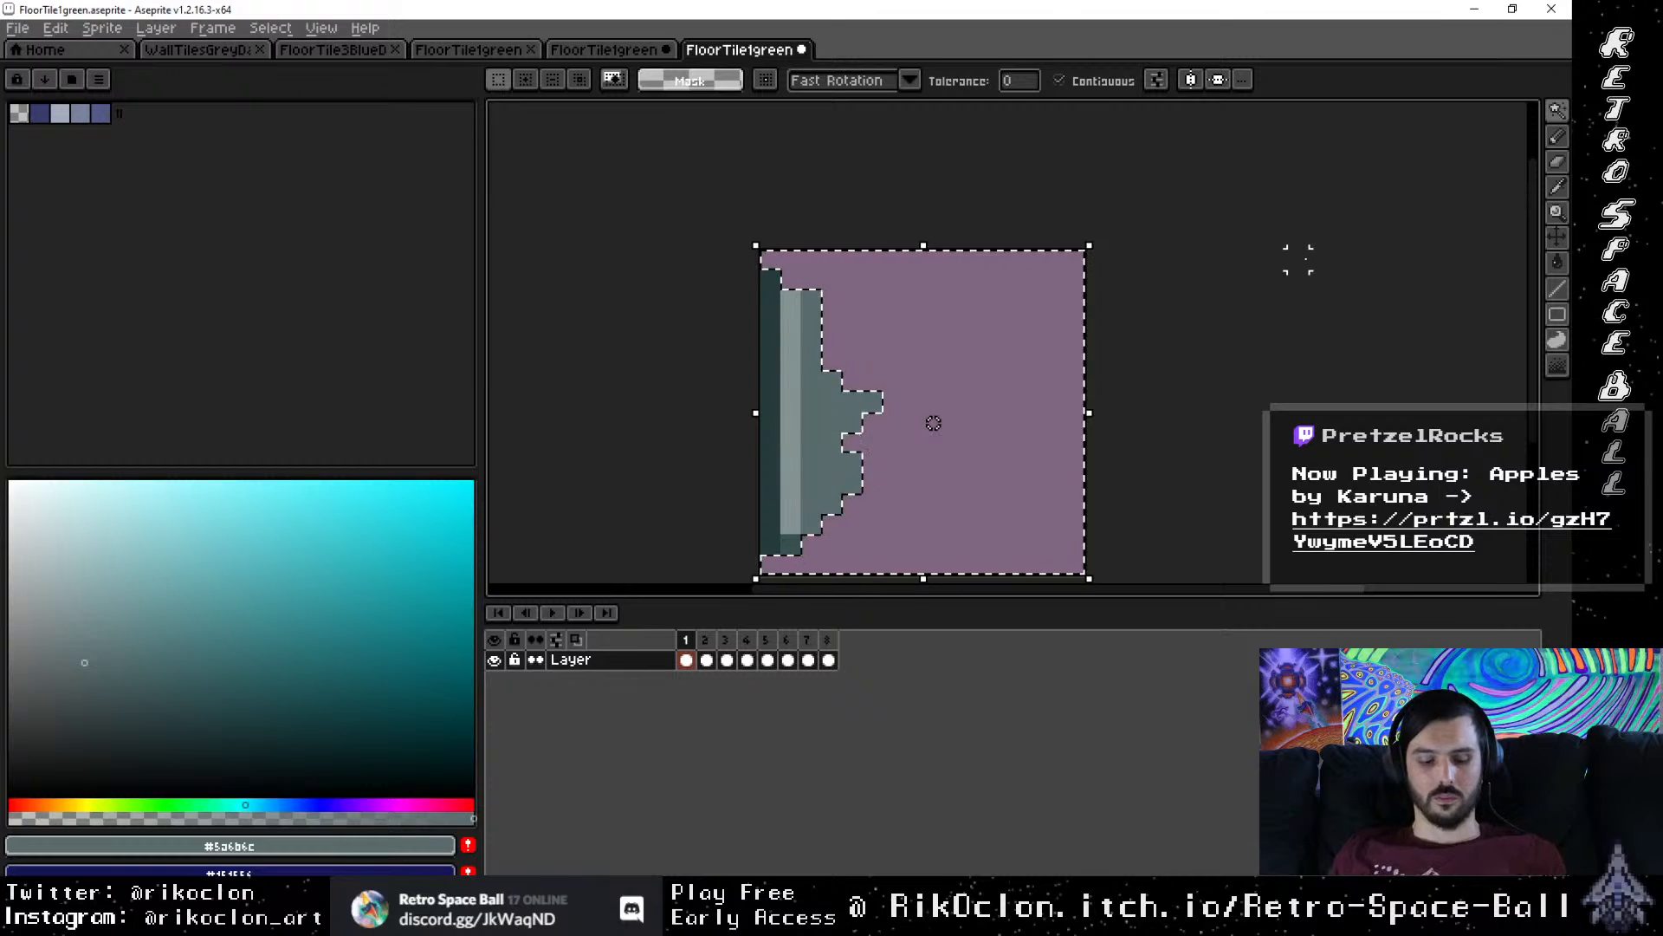
{"action": "key", "text": "ctrl+d"}
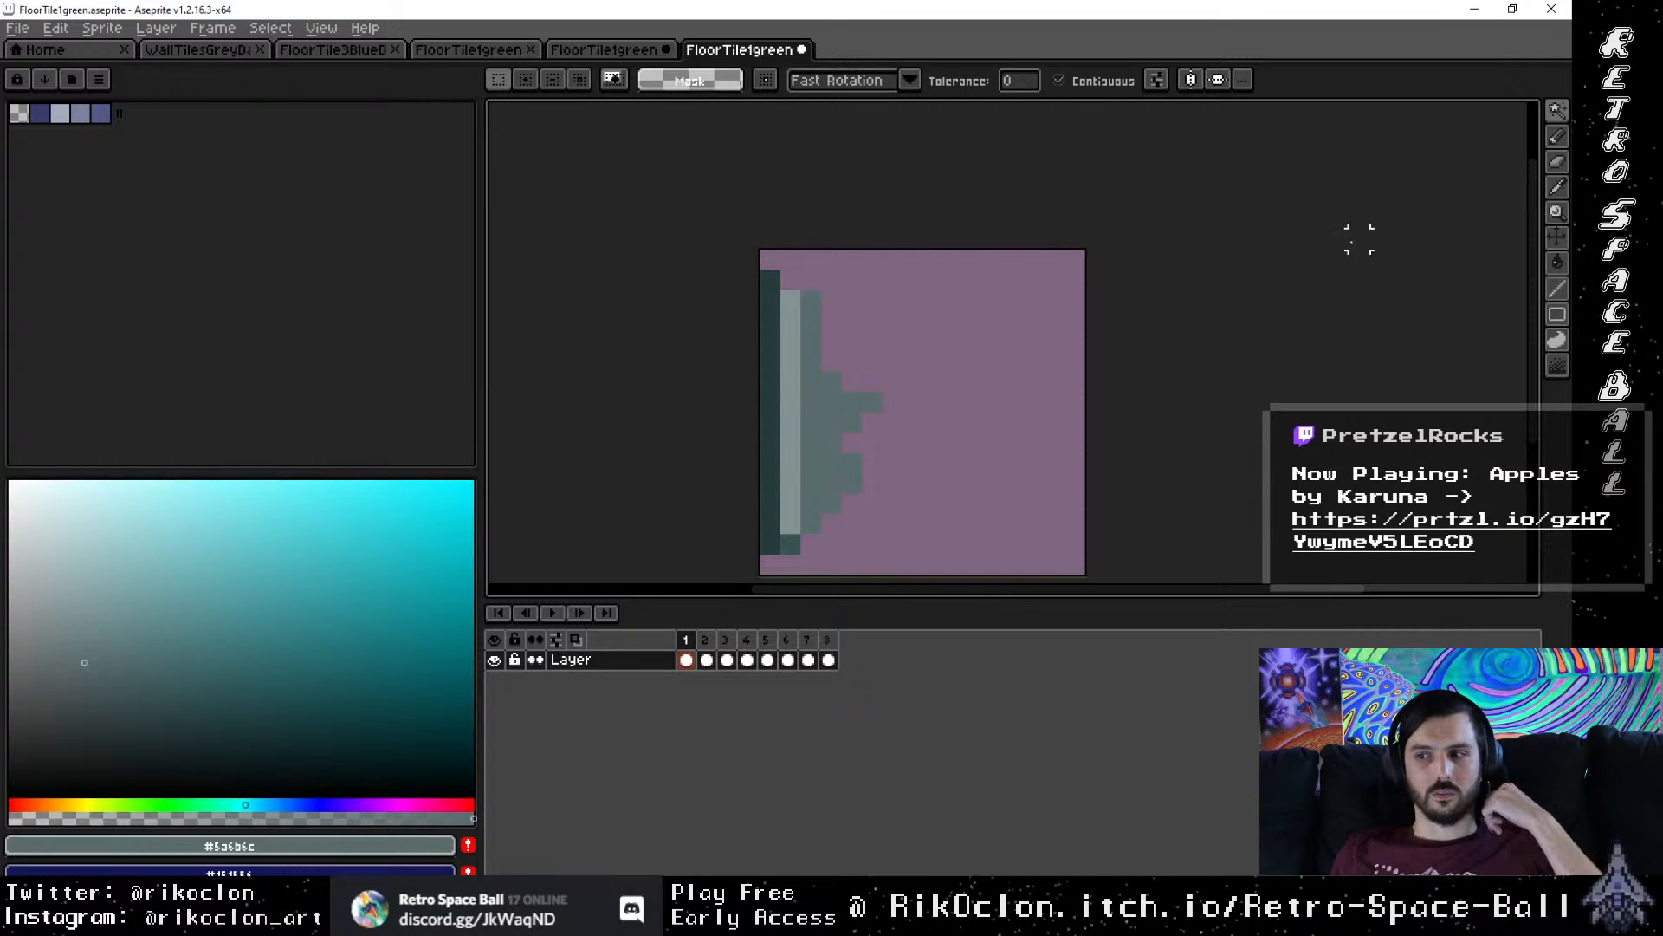
{"action": "key", "text": "alt+Tab"}
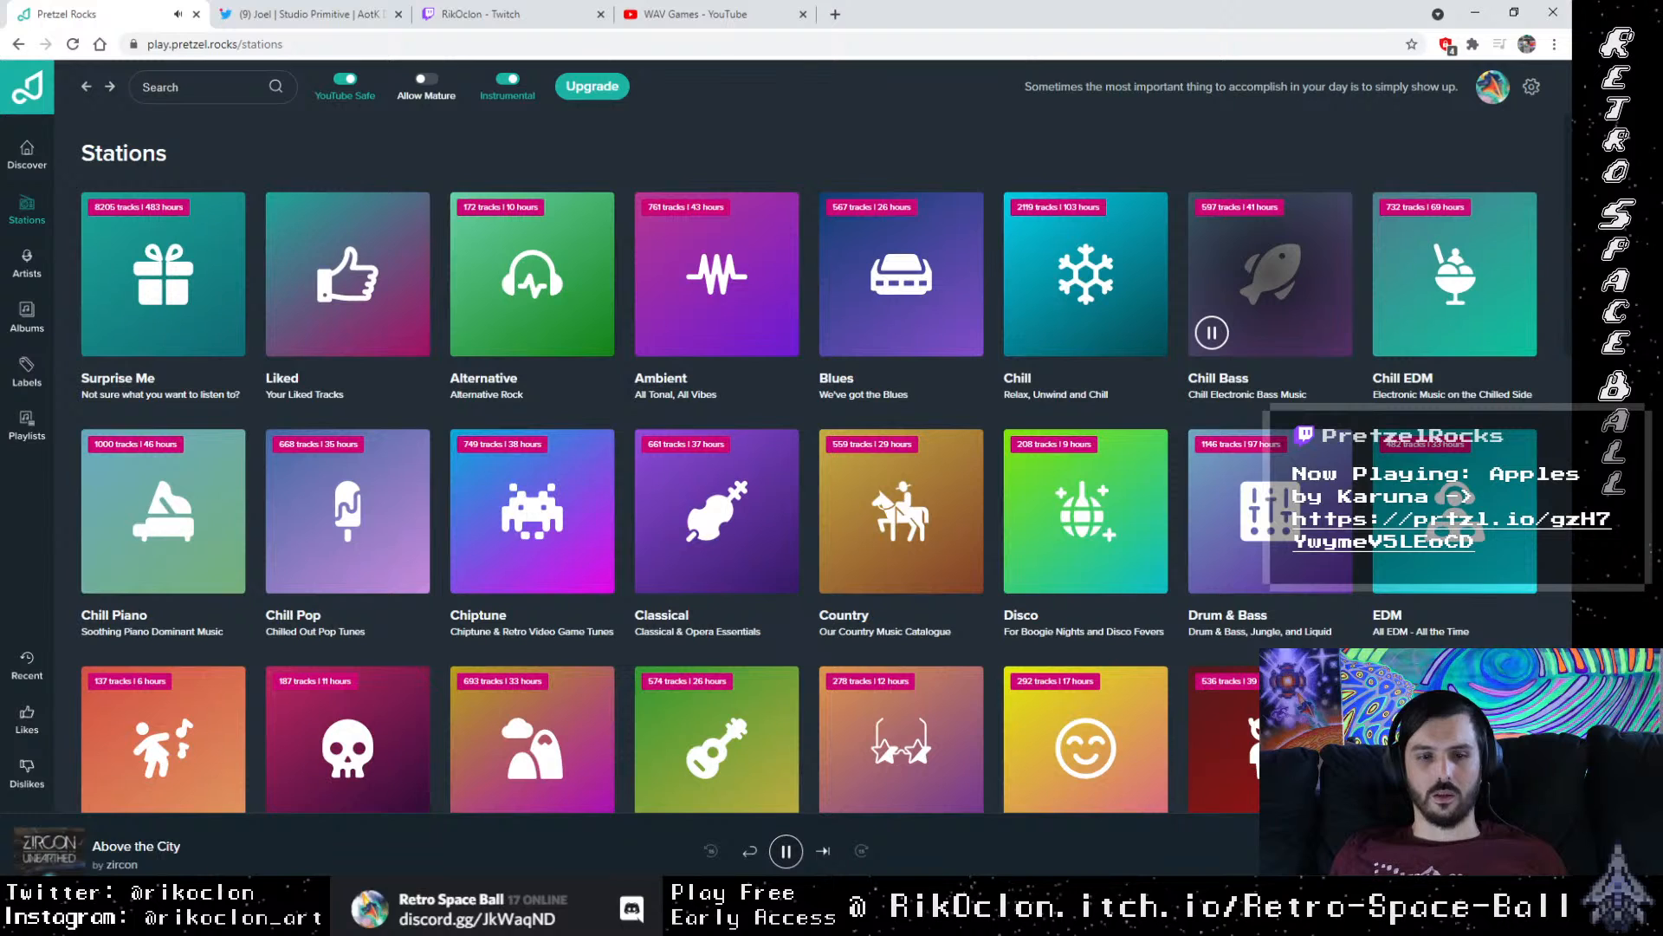
{"action": "left_click", "coordinate": [1475, 13]}
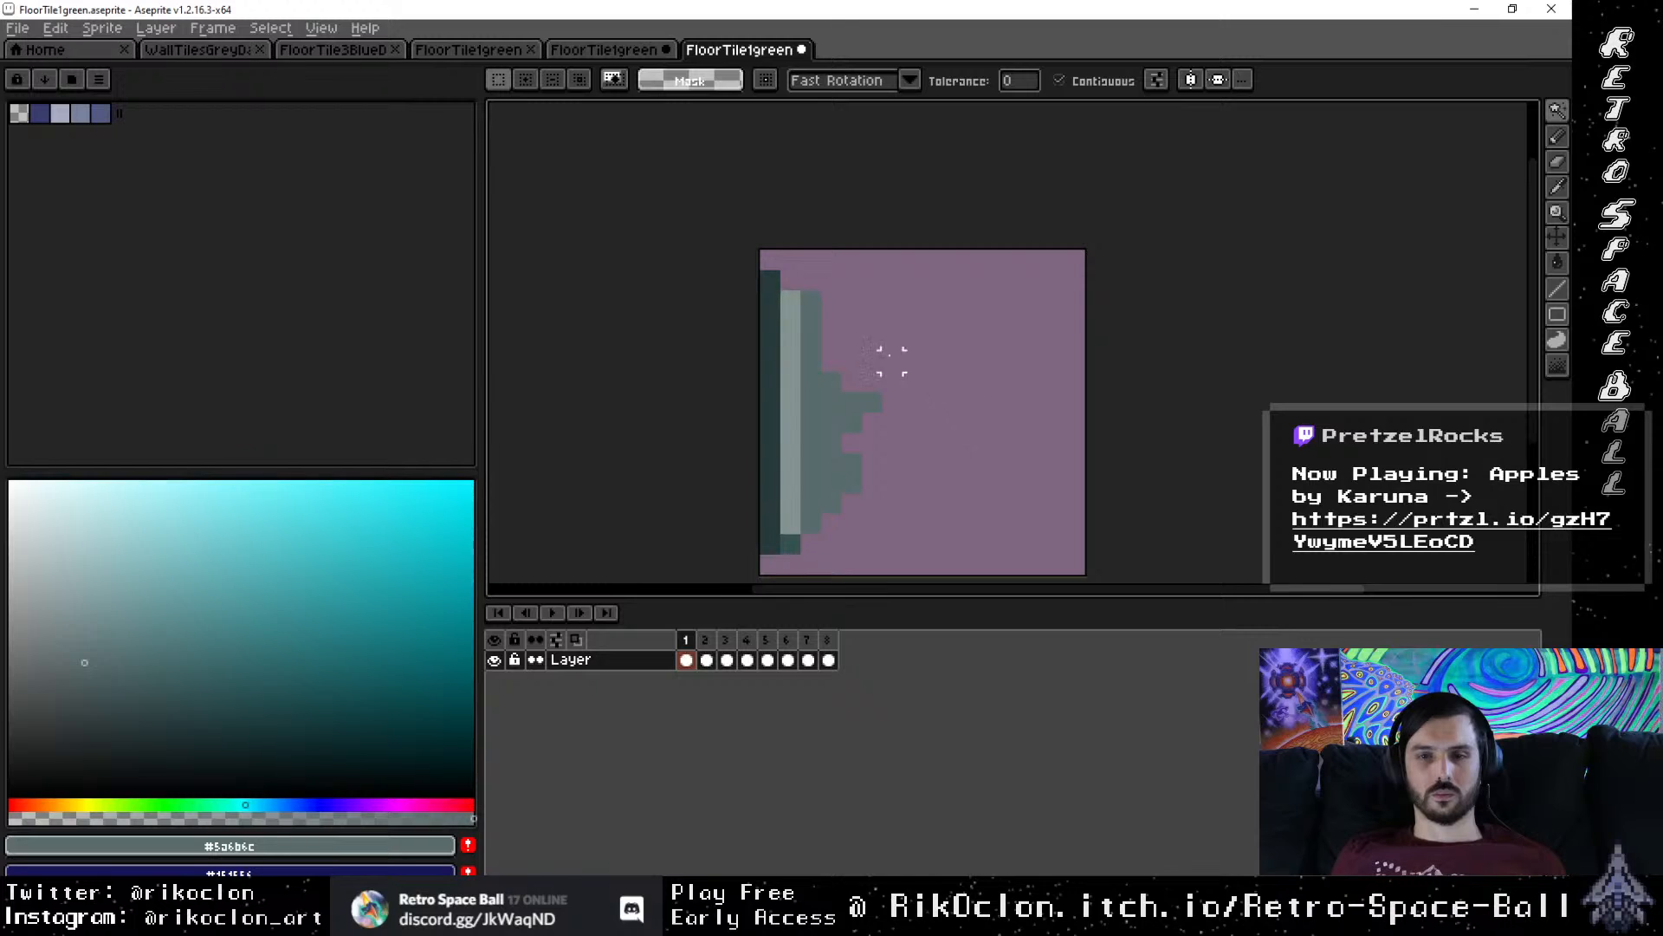
Step: Trim the left fragment's stepped corners and erase a one-pixel notch near the upper end of its broken edge
{"action": "key", "text": "b"}
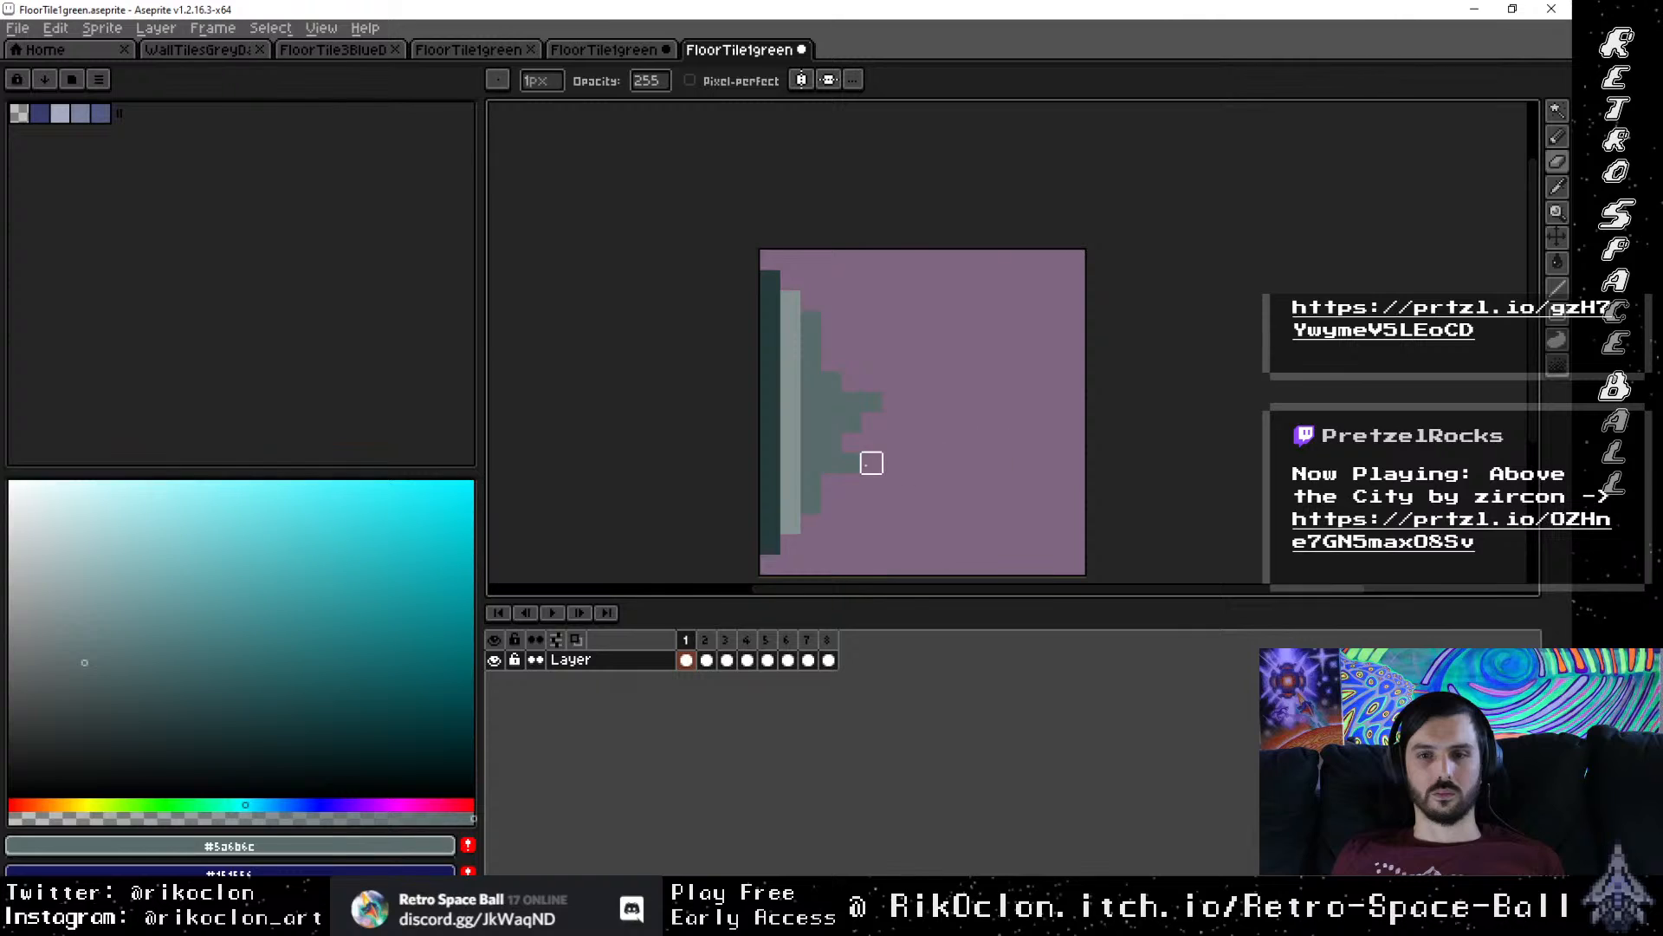
{"action": "left_click", "coordinate": [811, 340]}
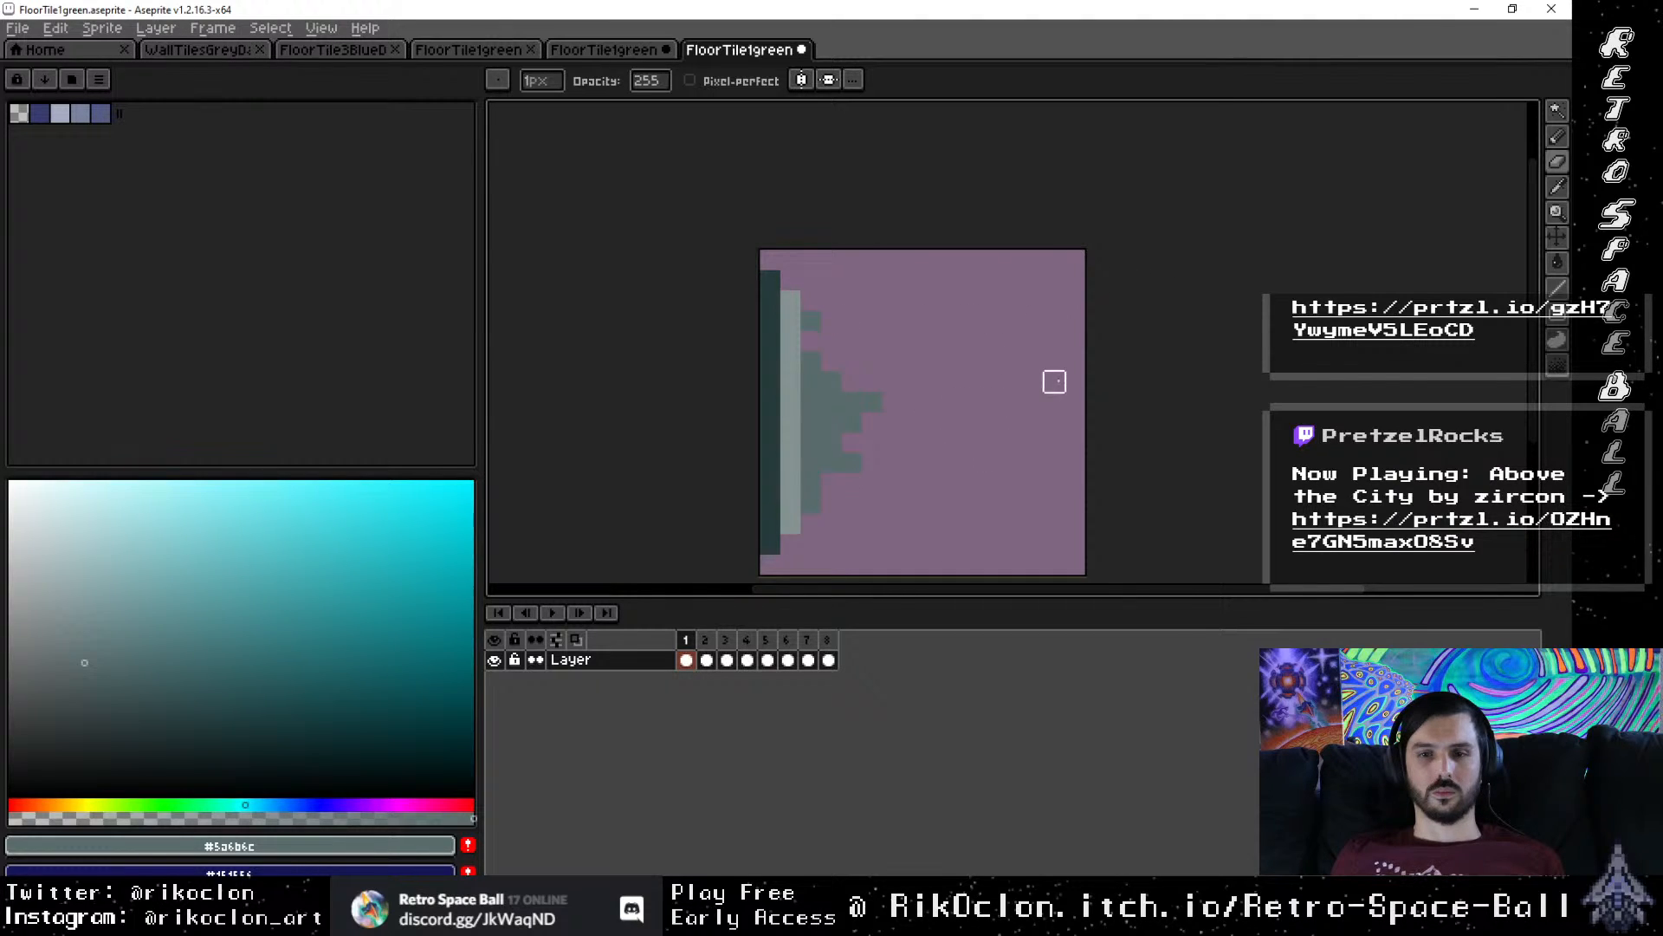
Step: Compare the left fragment in frame 1 with the other fragment frames and the cracked tile frames
{"action": "left_click", "coordinate": [705, 641]}
{"action": "left_click", "coordinate": [726, 642]}
{"action": "left_click", "coordinate": [705, 641]}
{"action": "left_click", "coordinate": [685, 641]}
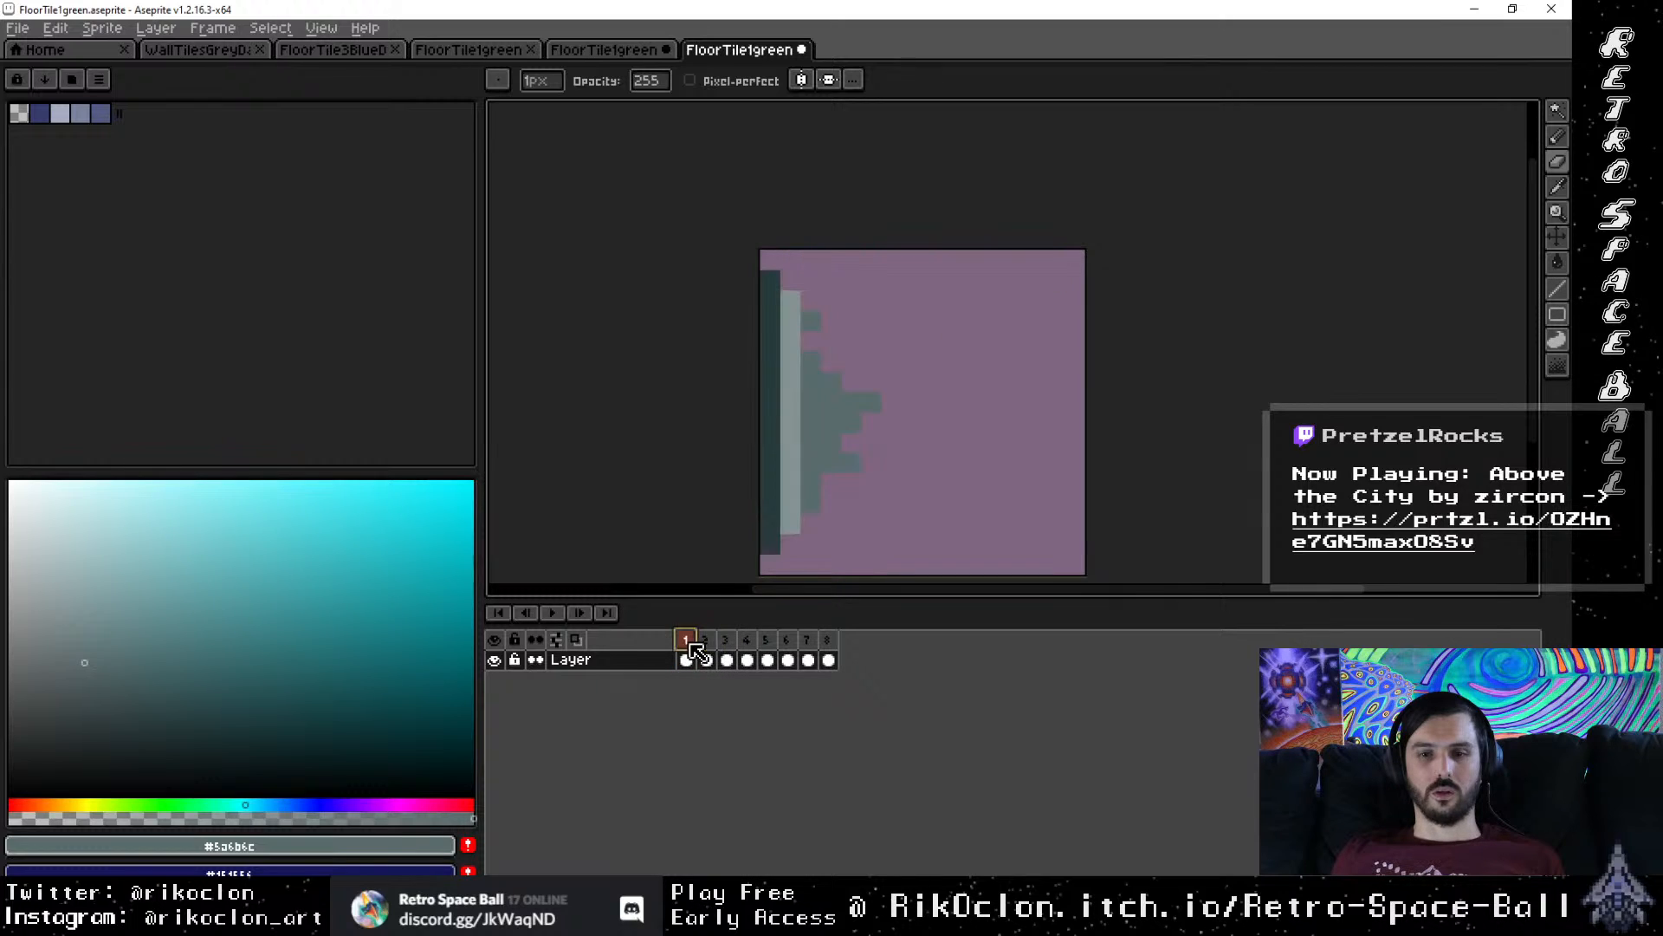
{"action": "left_click", "coordinate": [706, 641]}
{"action": "left_click", "coordinate": [726, 640]}
{"action": "left_click", "coordinate": [746, 641]}
{"action": "left_click", "coordinate": [787, 641]}
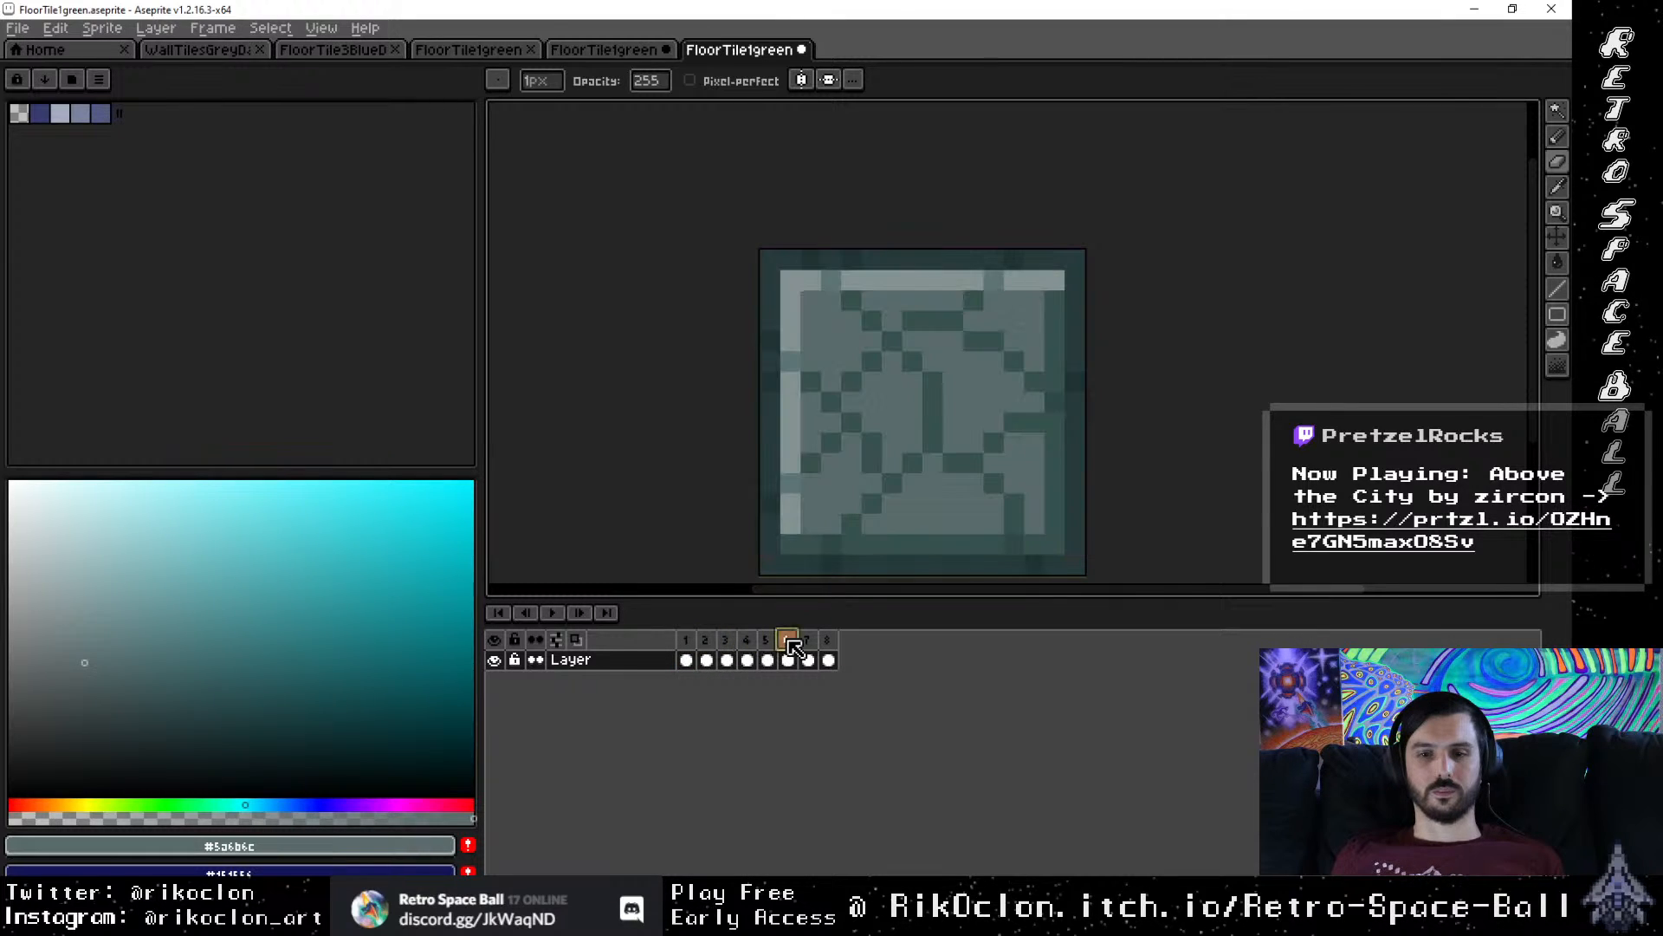
{"action": "left_click", "coordinate": [828, 641]}
{"action": "left_click", "coordinate": [728, 642]}
{"action": "left_click", "coordinate": [705, 641]}
{"action": "left_click", "coordinate": [685, 641]}
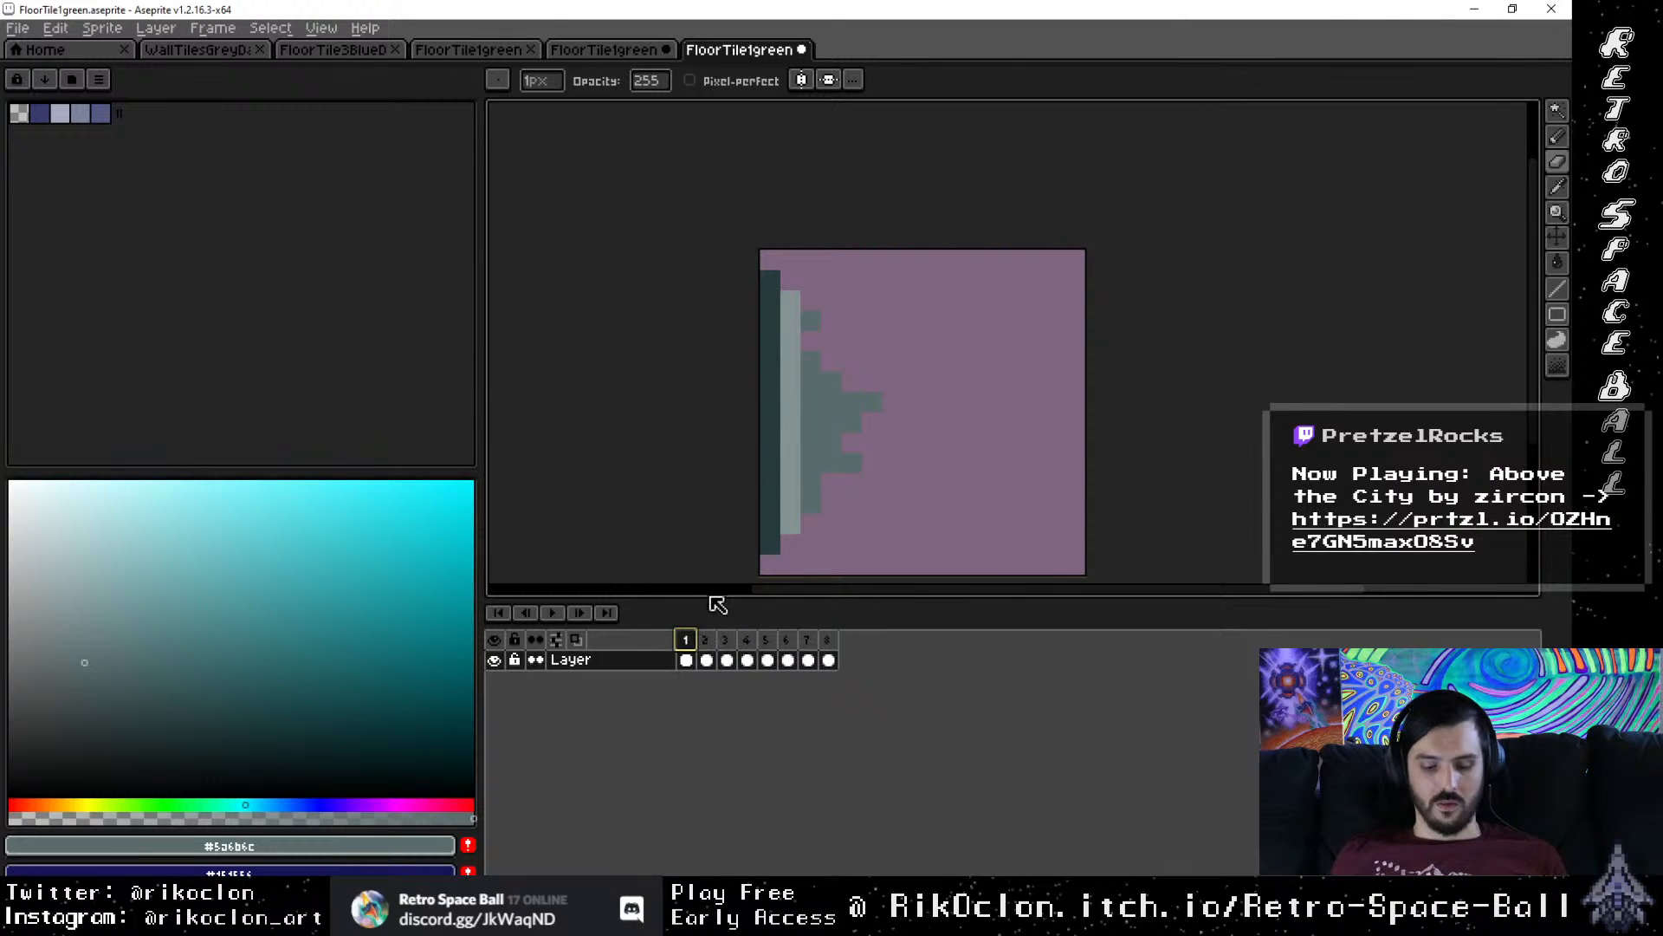
Step: Copy the area of frame 1 that holds the left fragment and clear the selection
{"action": "key", "text": "m"}
{"action": "left_click_drag", "start_coordinate": [762, 251], "coordinate": [1066, 575]}
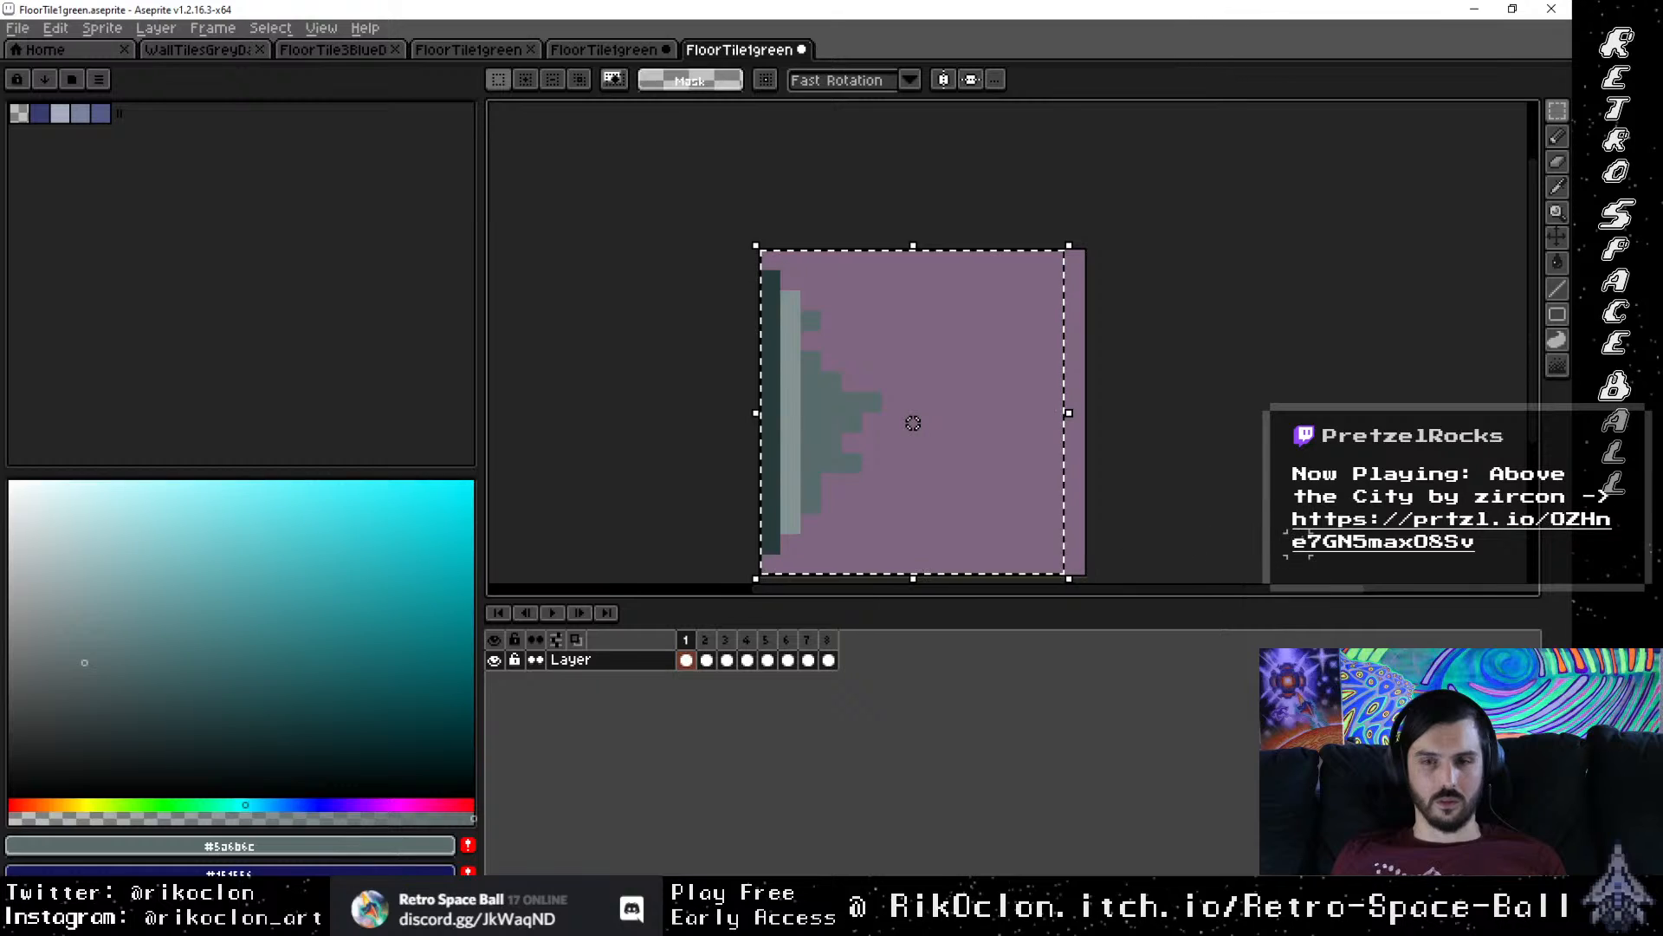
{"action": "key", "text": "ctrl+d"}
Step: Undo all trimming, deletions and break-line erasing in frame 1 back to the intact tile
{"action": "key", "text": "ctrl+z"}
{"action": "key", "text": "ctrl+z"}
{"action": "key", "text": "ctrl+z"}
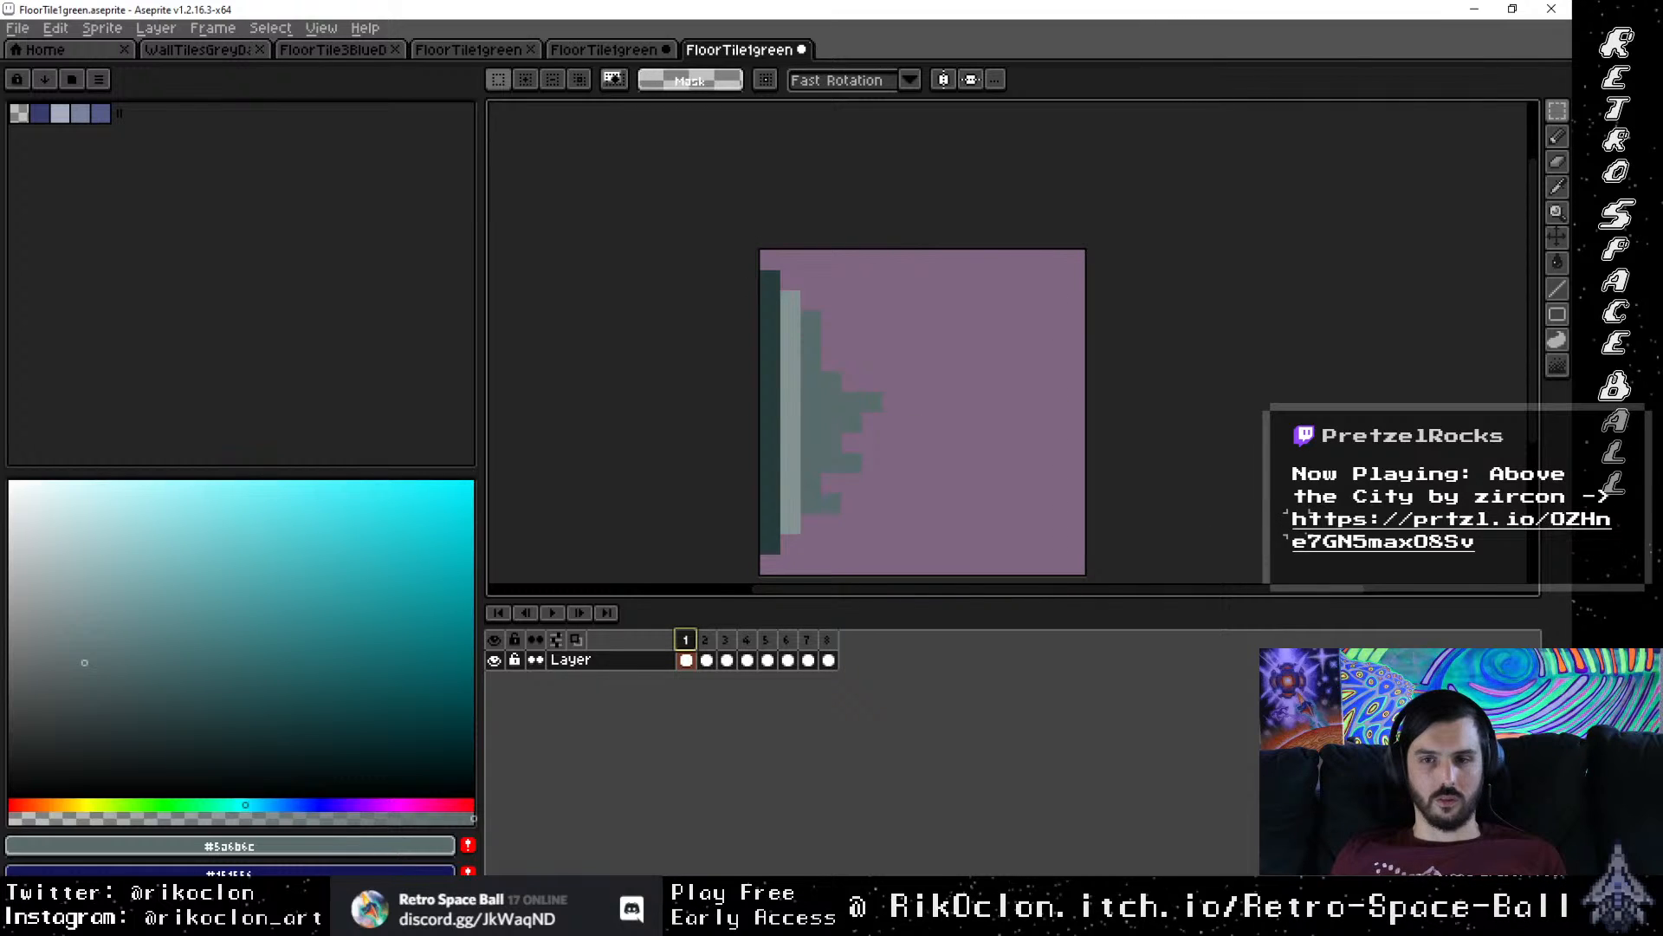
{"action": "key", "text": "ctrl+z"}
{"action": "key", "text": "ctrl+z"}
{"action": "key", "text": "ctrl+z"}
{"action": "key", "text": "ctrl+z"}
{"action": "key", "text": "ctrl+z"}
{"action": "key", "text": "ctrl+z"}
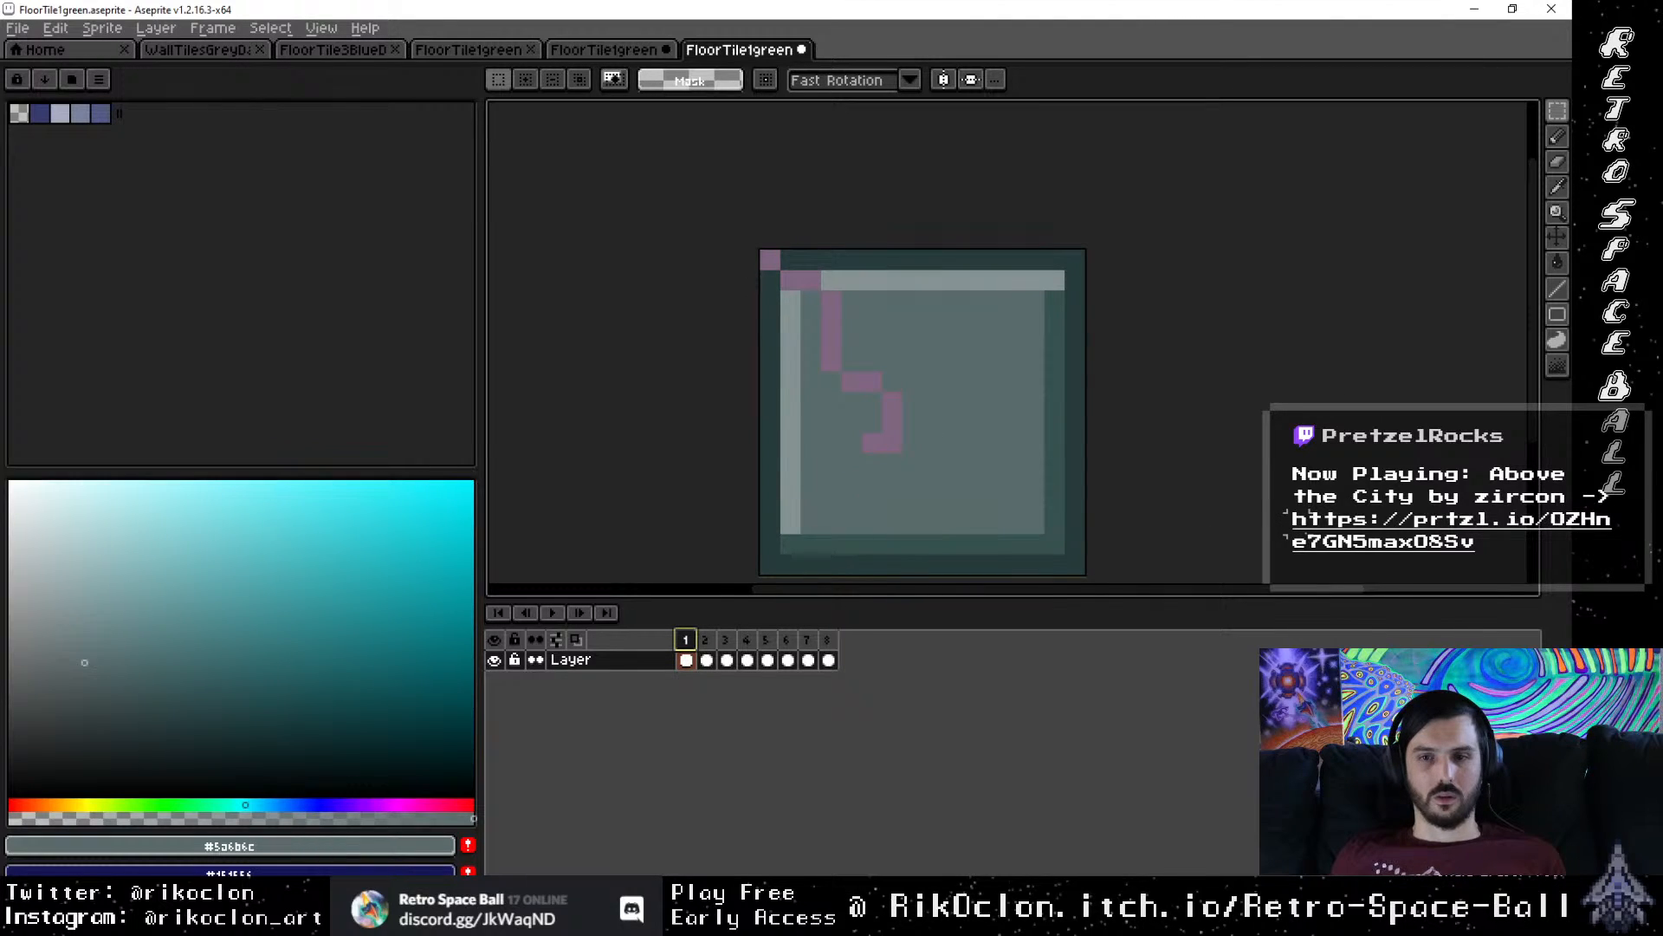
{"action": "key", "text": "ctrl+z"}
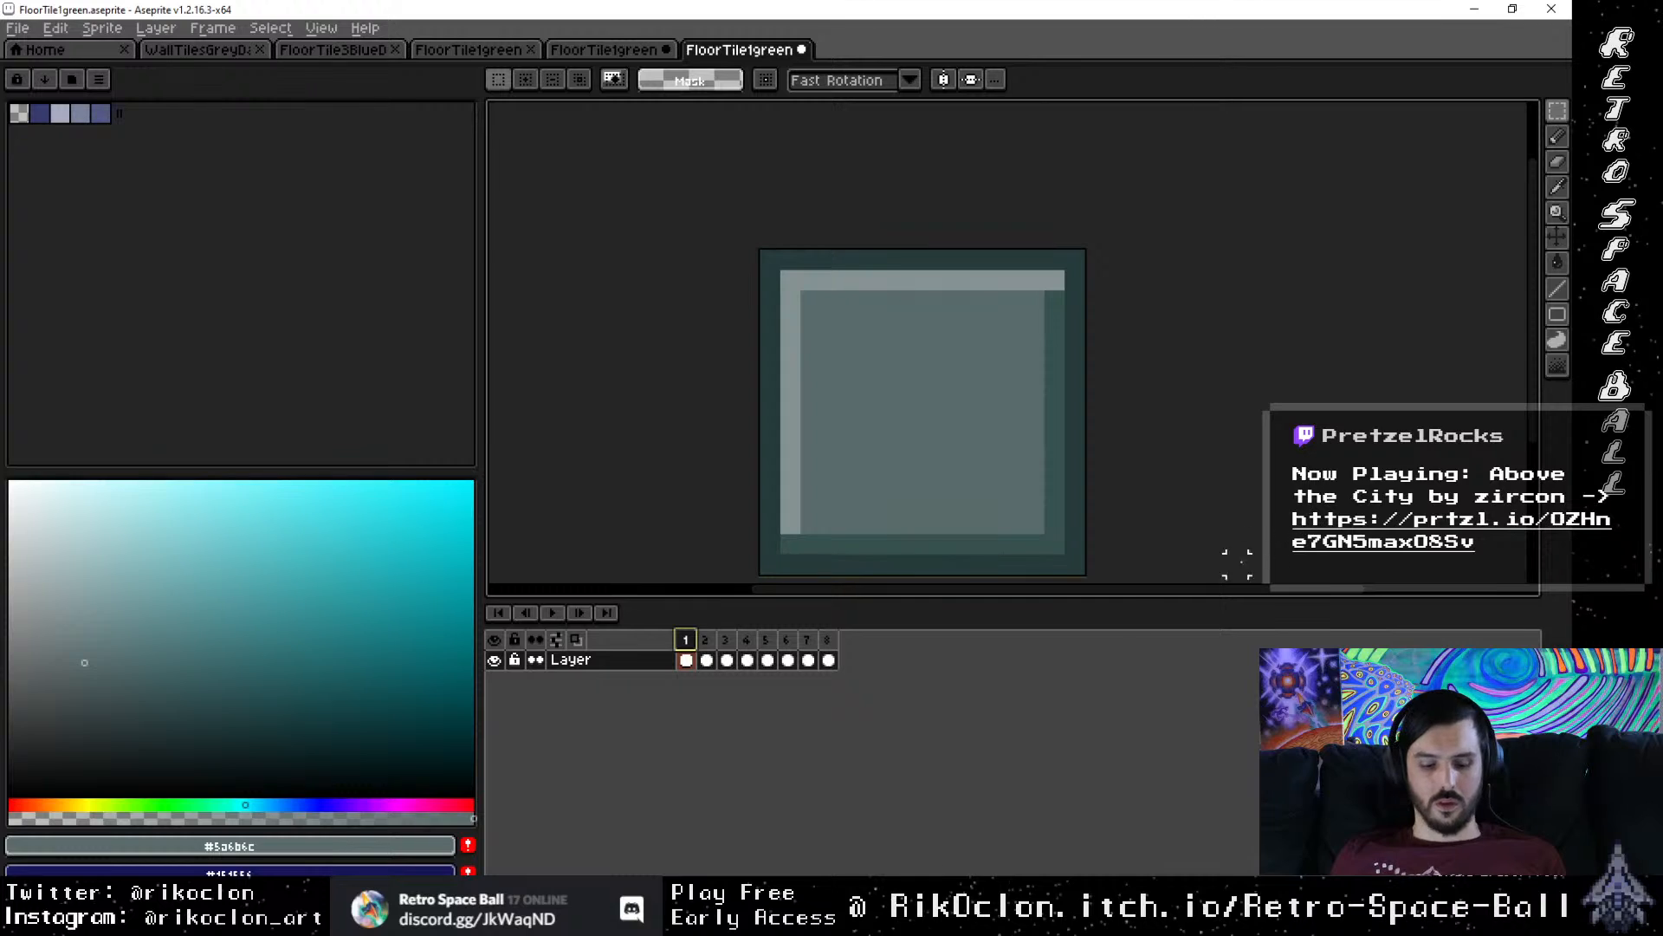
Step: Paste the copied left fragment into a new empty frame 2 after the intact tile and preview the animation
{"action": "right_click", "coordinate": [693, 641]}
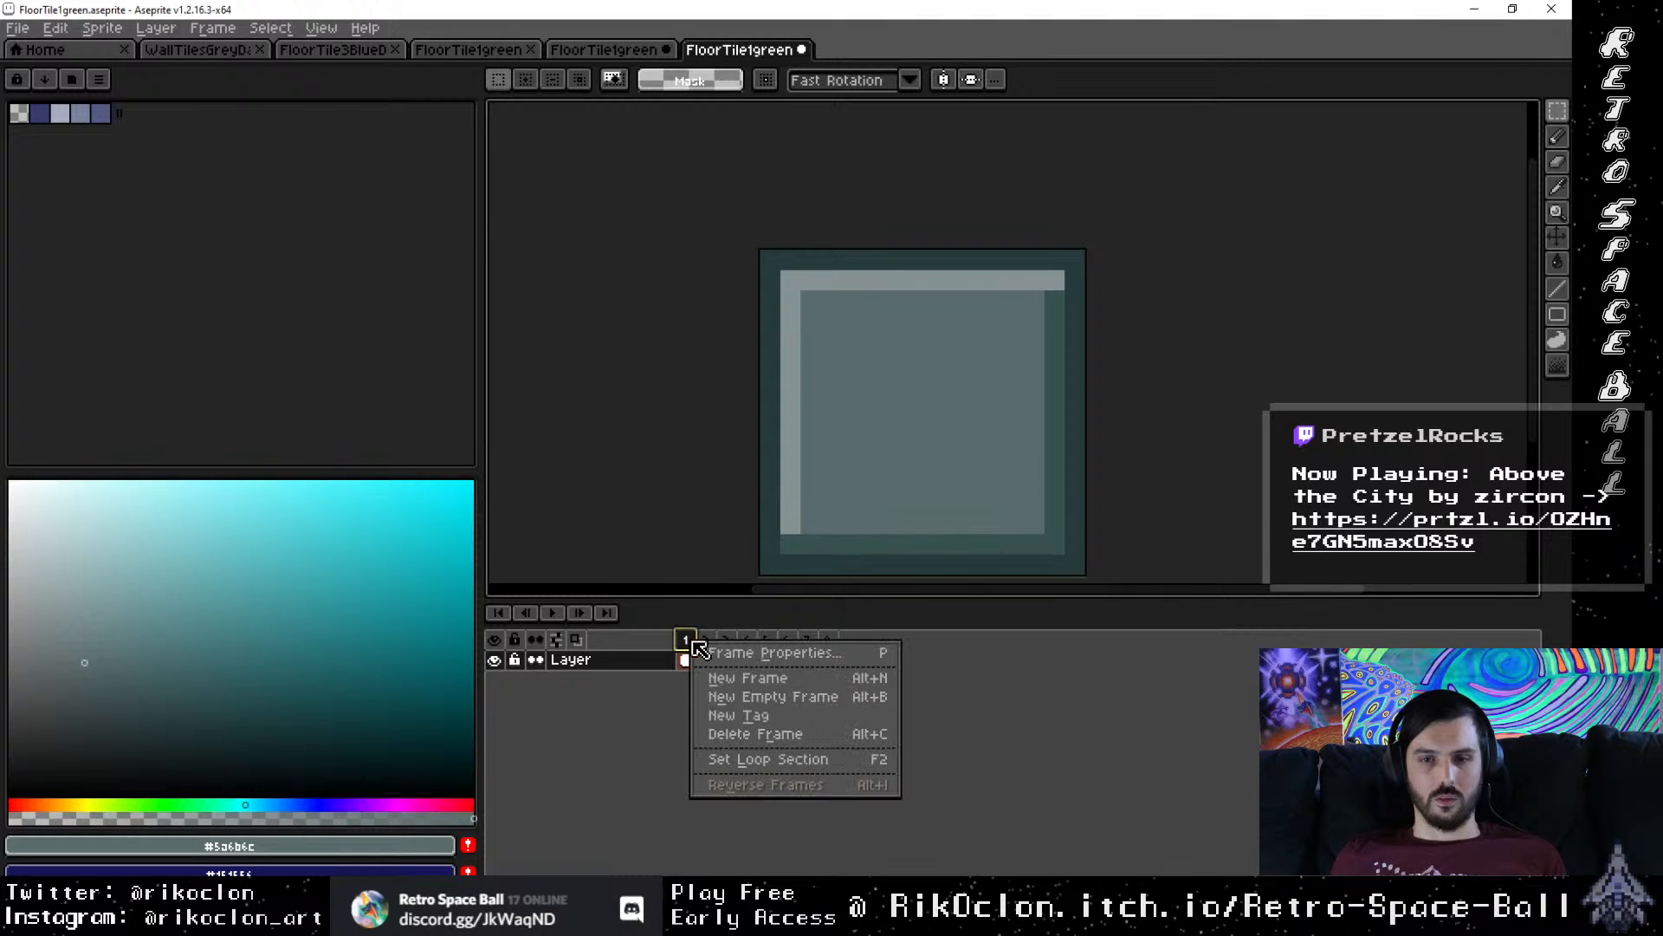
{"action": "left_click", "coordinate": [759, 698]}
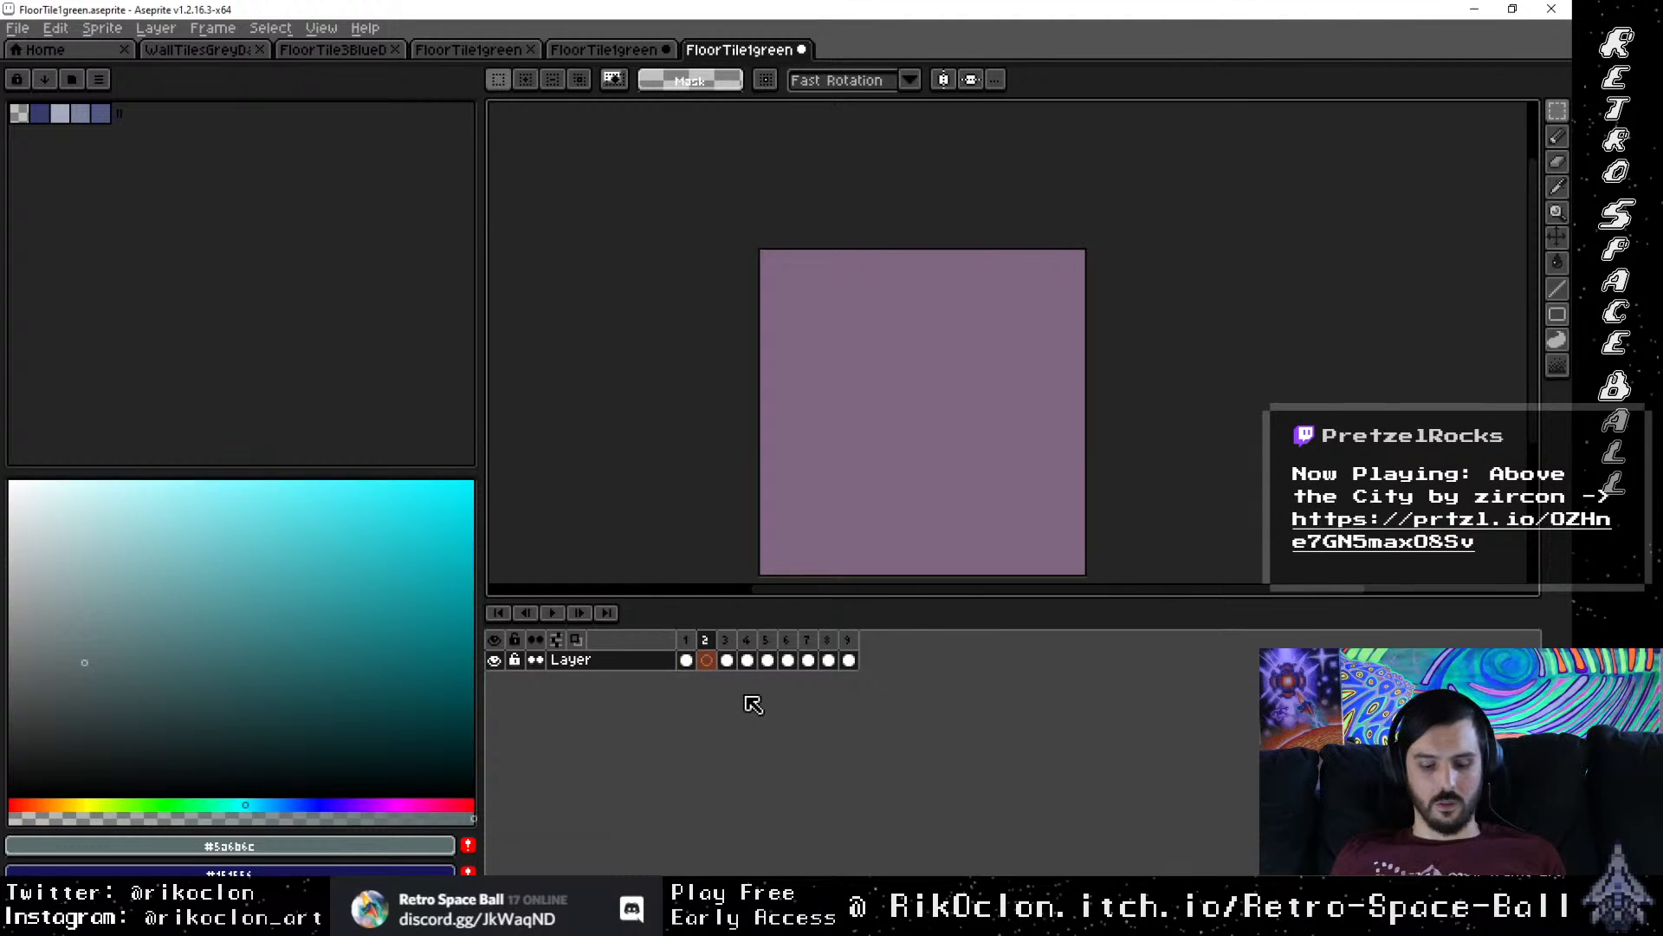
{"action": "key", "text": "ctrl+v"}
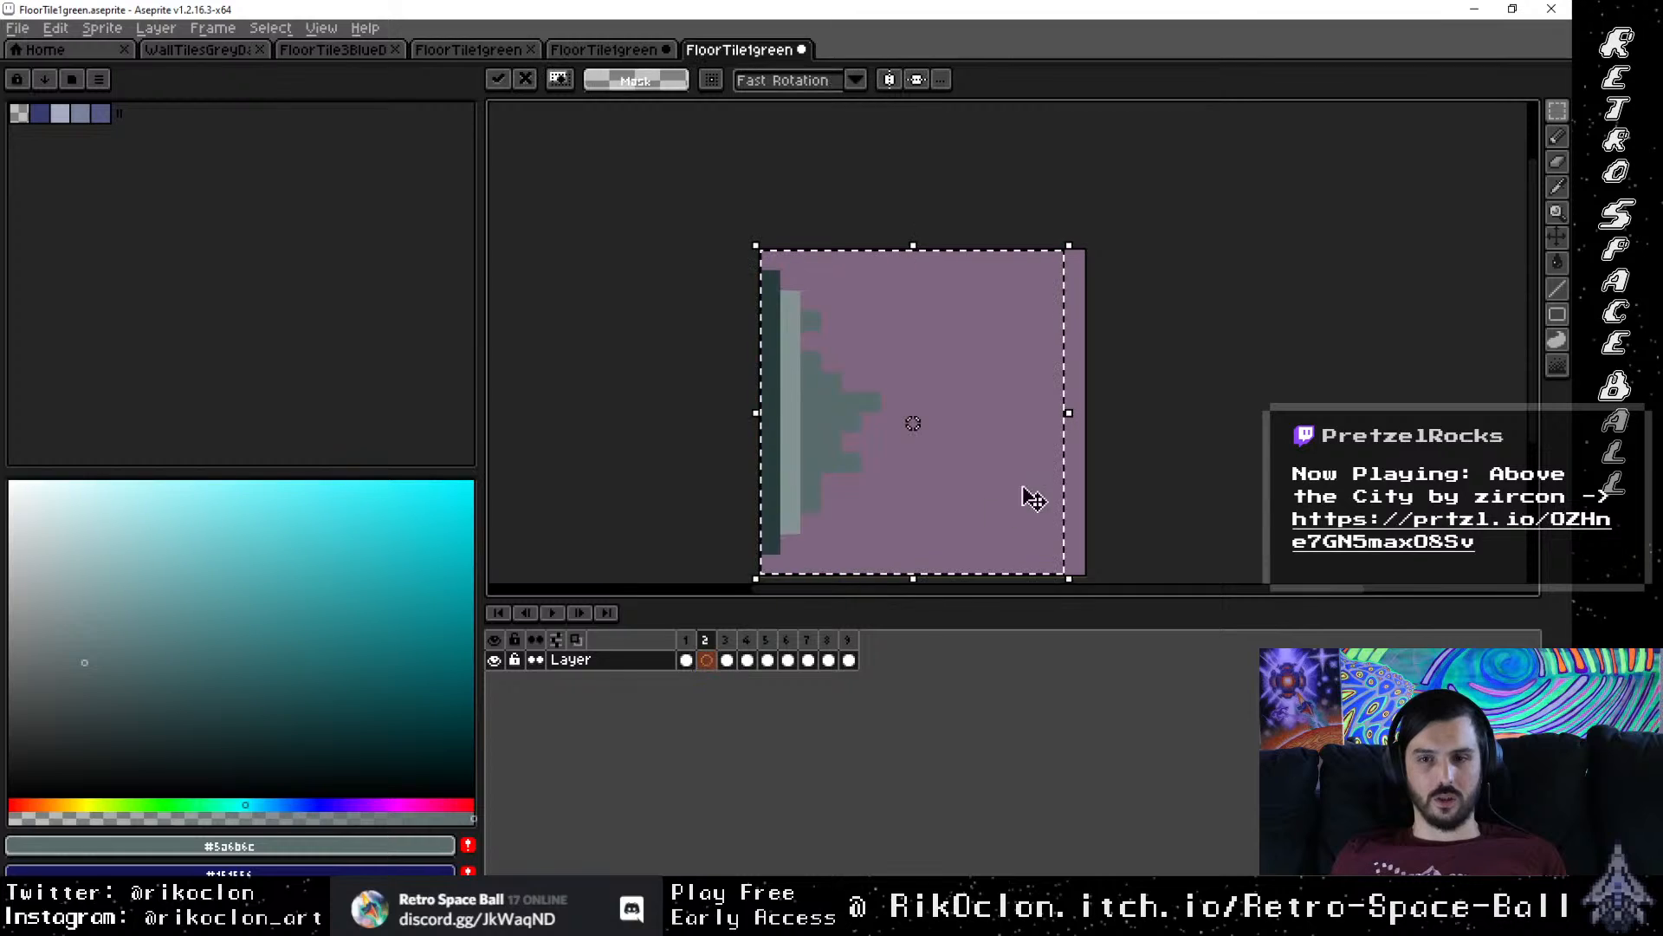
{"action": "key", "text": "Return"}
{"action": "left_click", "coordinate": [552, 614]}
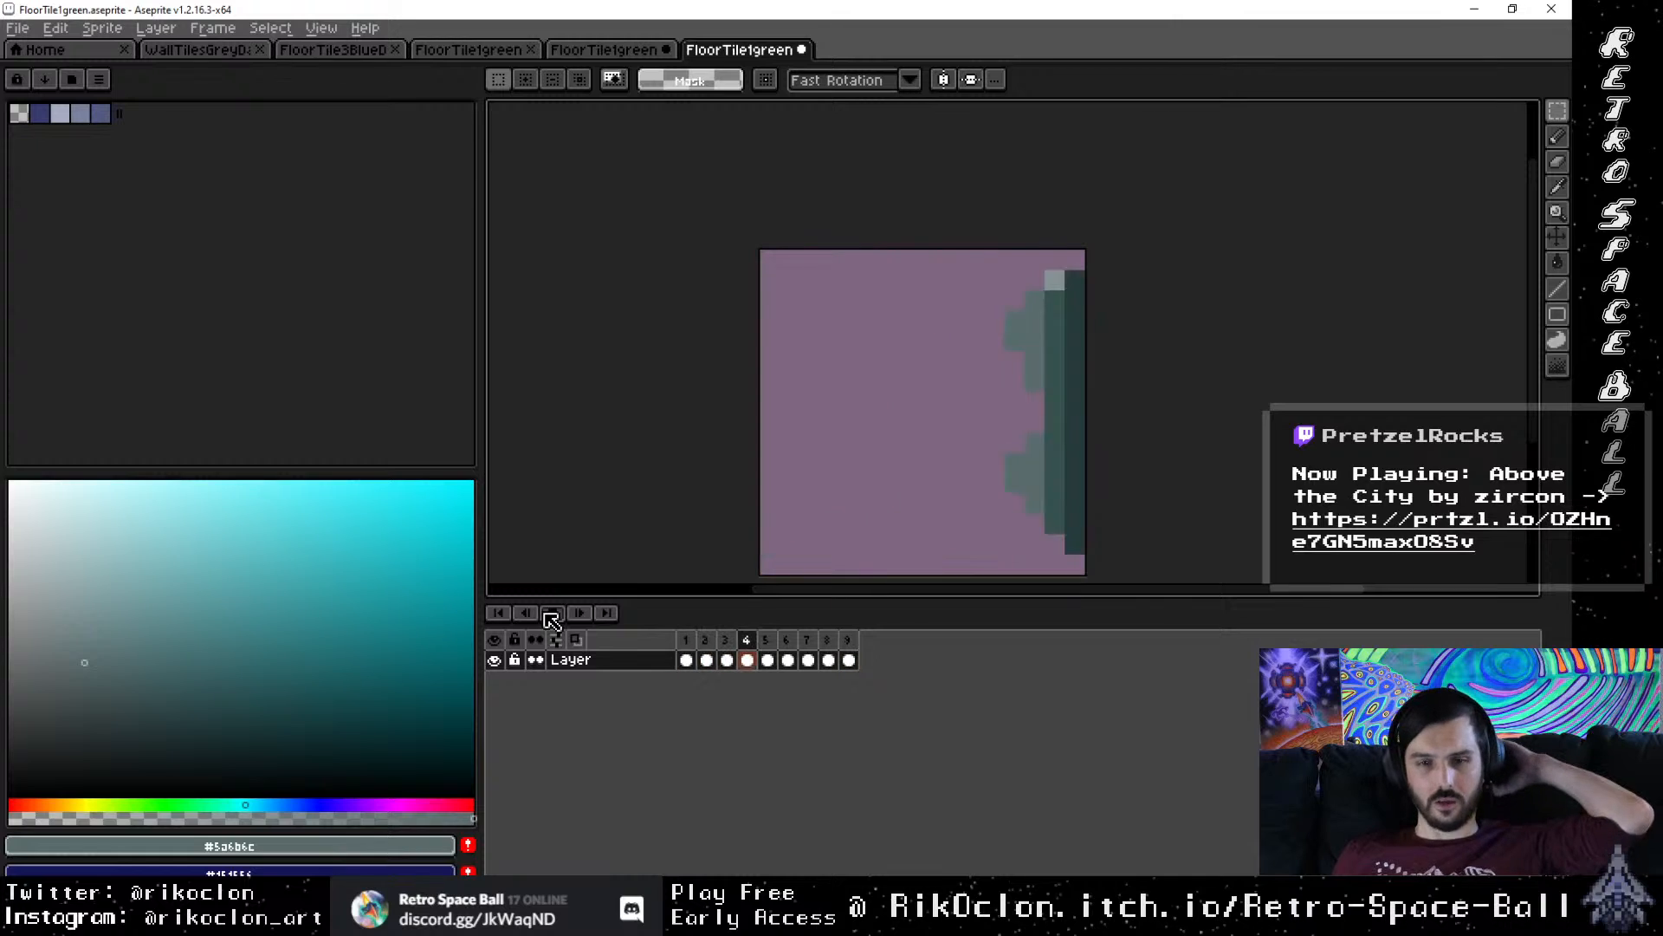
{"action": "left_click", "coordinate": [552, 615]}
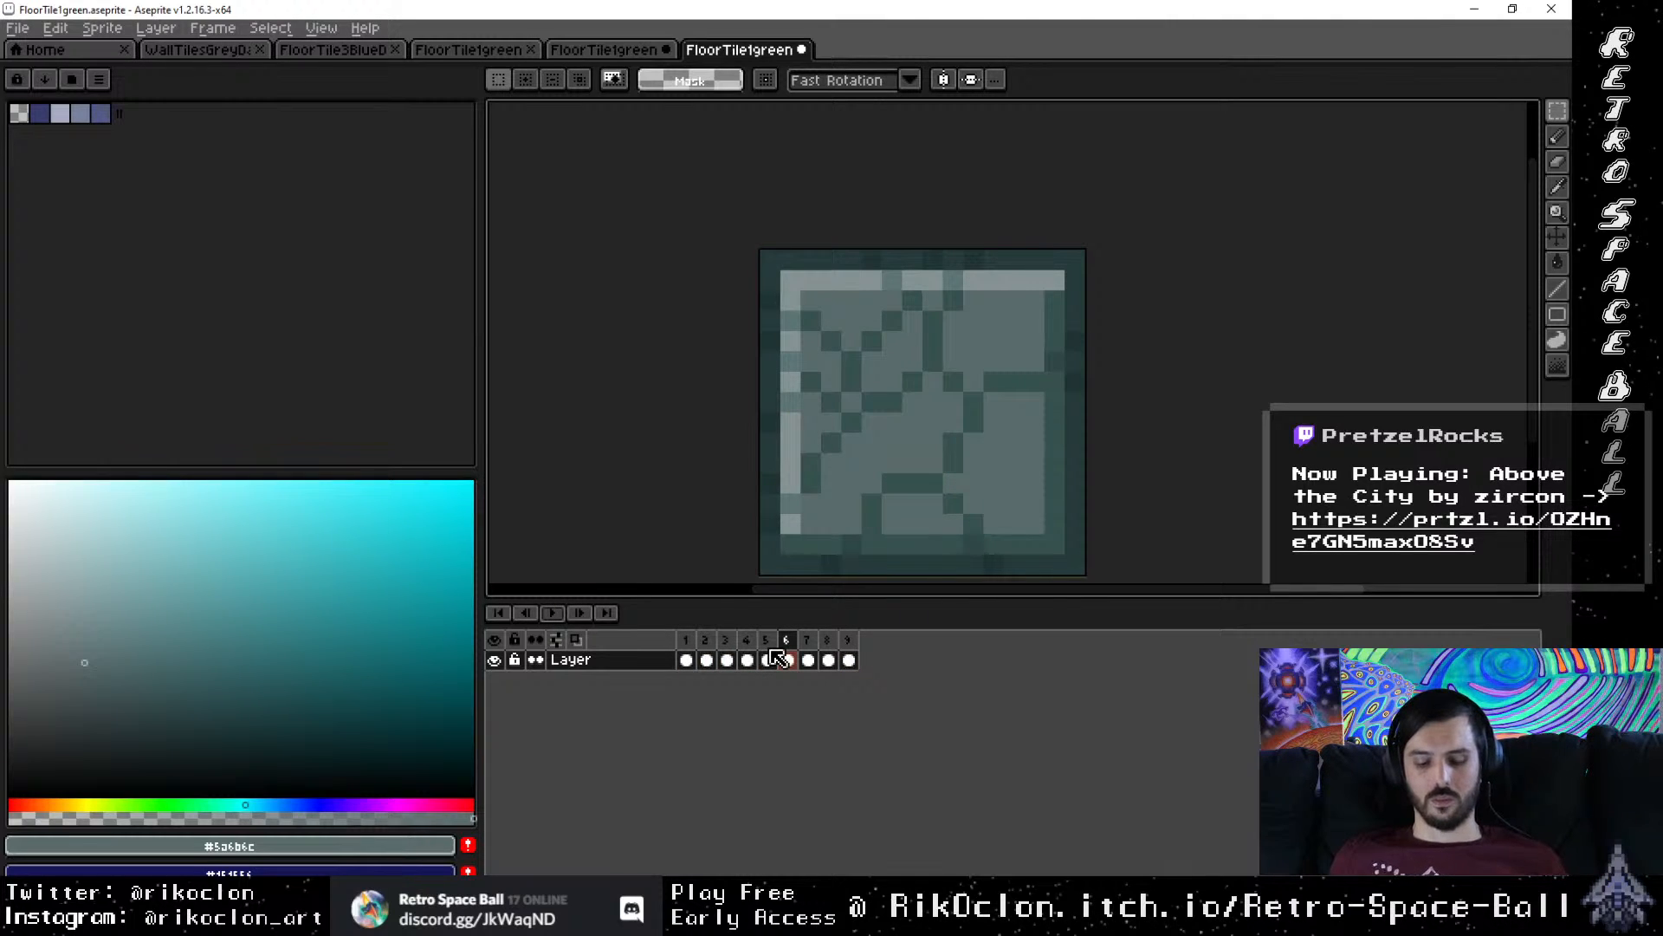
Step: Sample the dark crack colour #203434 from the cracked tile's border and add a new layer above the tile layer
{"action": "key", "text": "i"}
{"action": "left_click", "coordinate": [835, 563]}
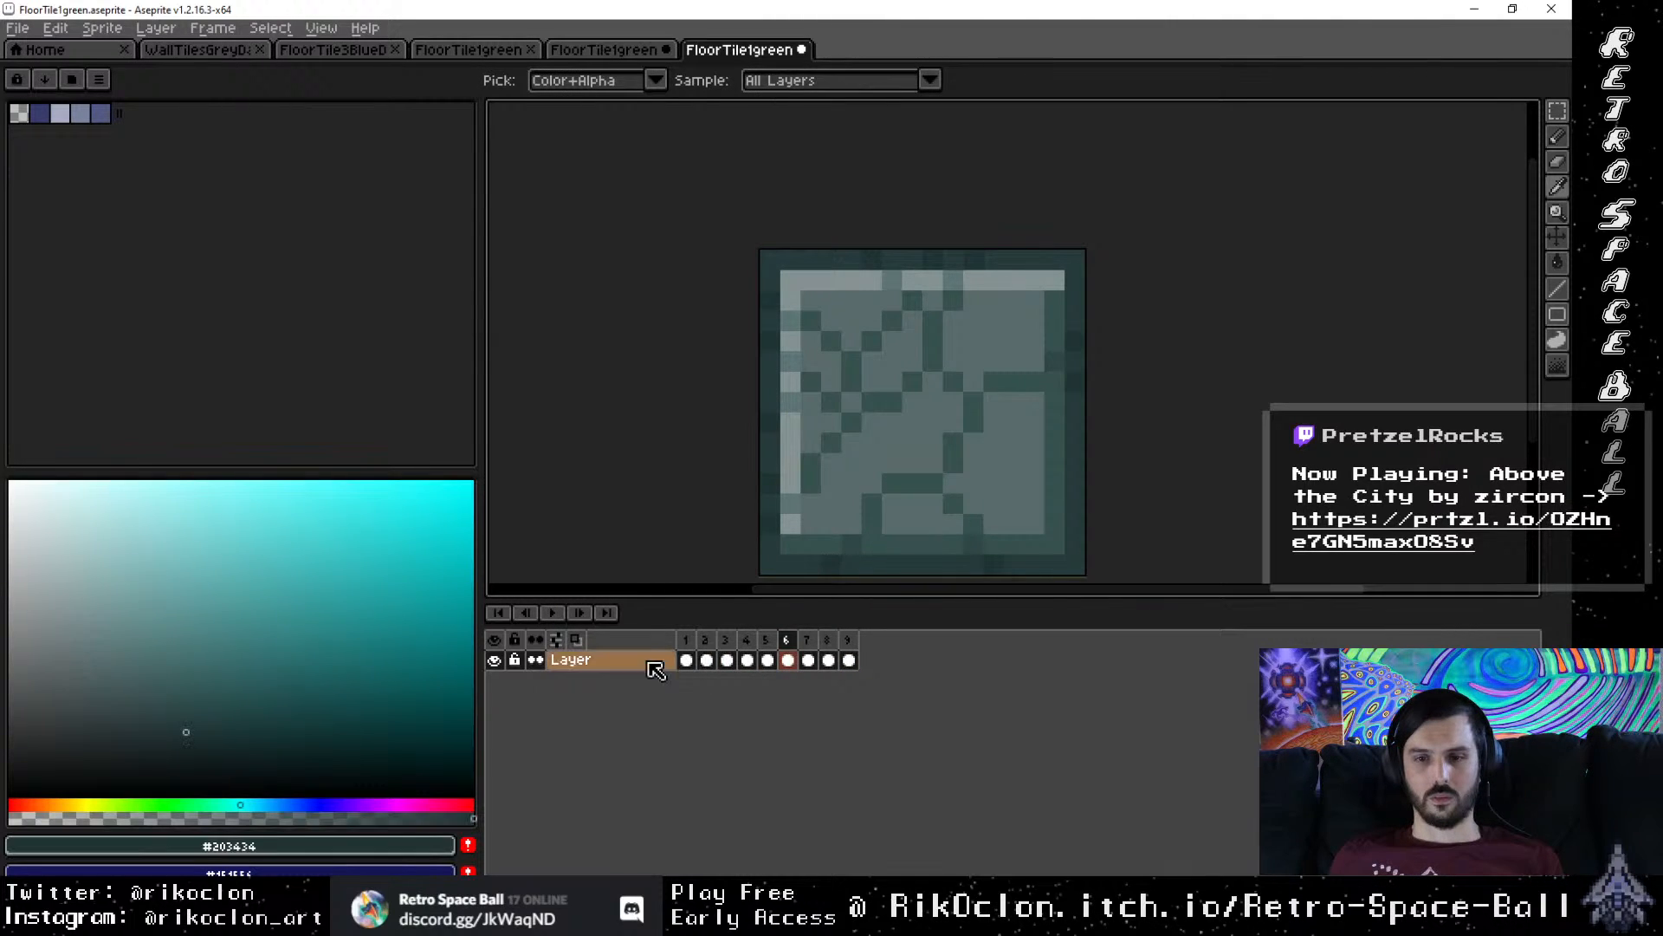
{"action": "right_click", "coordinate": [626, 665]}
{"action": "left_click", "coordinate": [666, 703]}
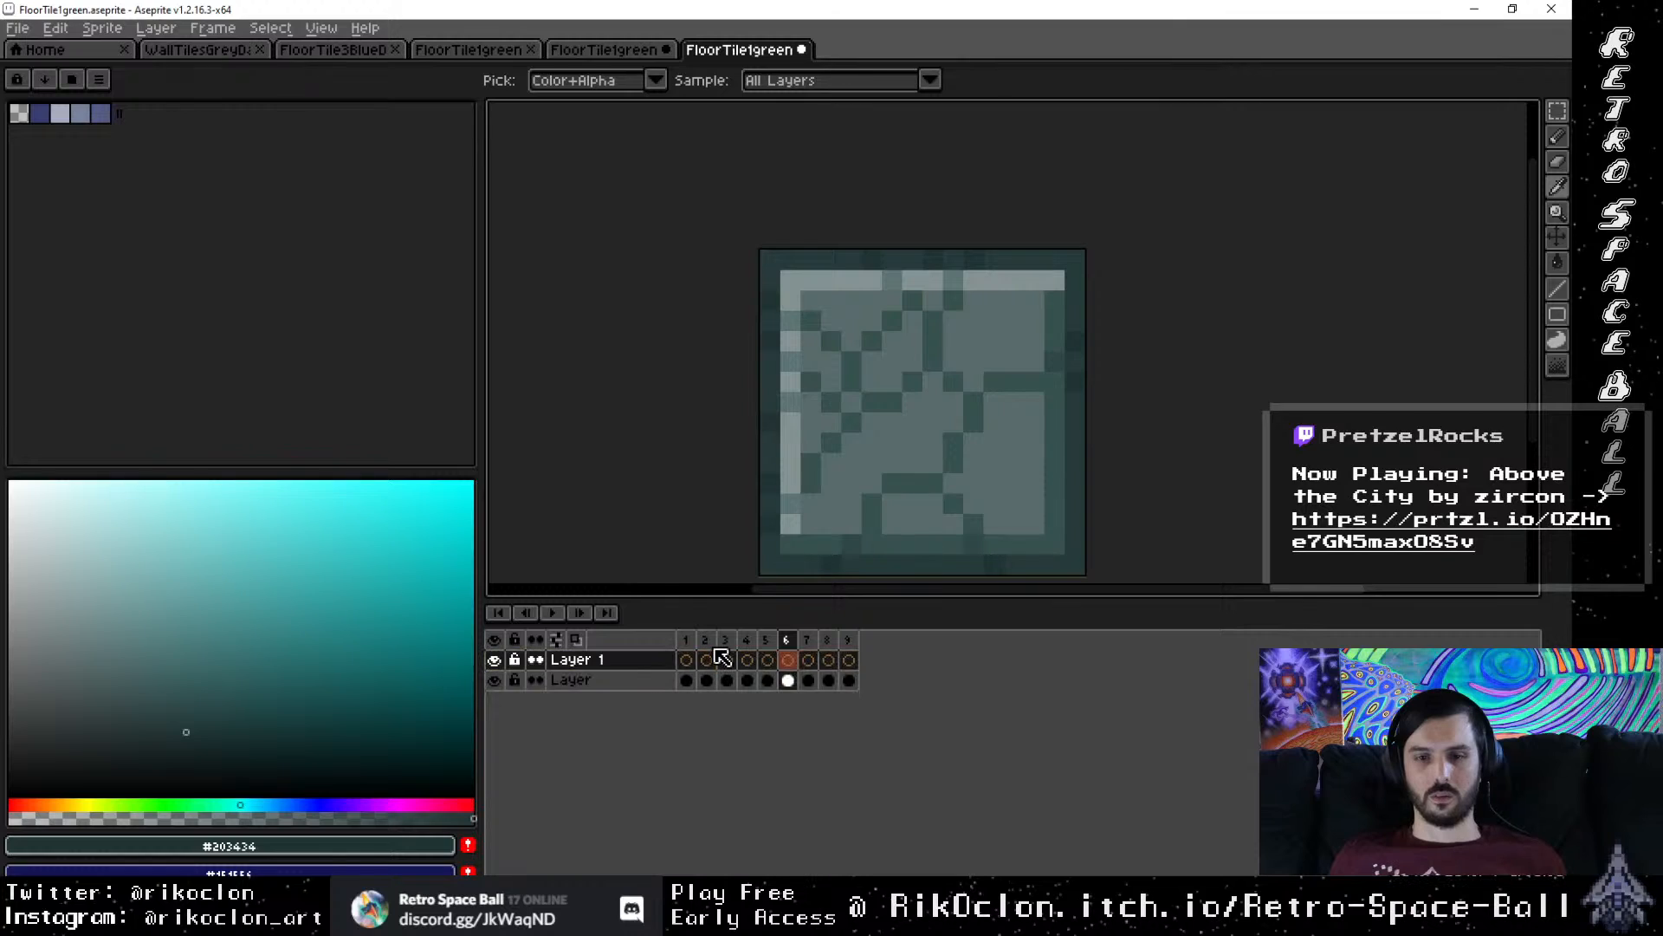
Step: Draw dark one-pixel cracks across the left fragment in frame 2 on the new layer Layer 1
{"action": "left_click", "coordinate": [687, 660]}
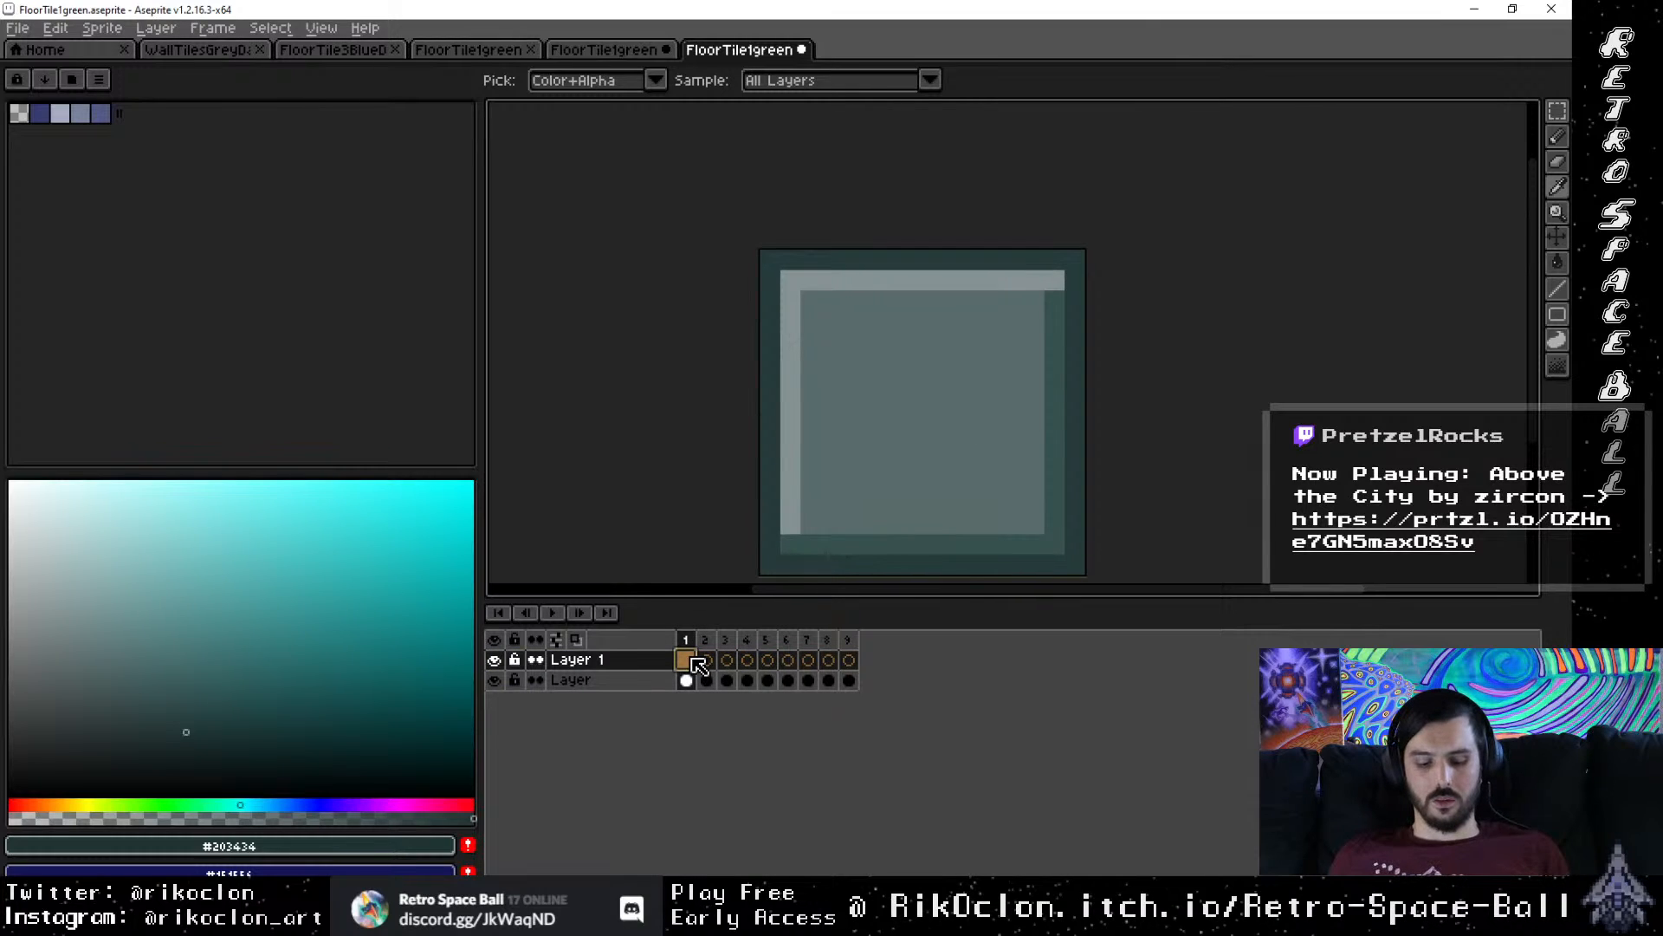
{"action": "key", "text": "b"}
{"action": "left_click", "coordinate": [706, 660]}
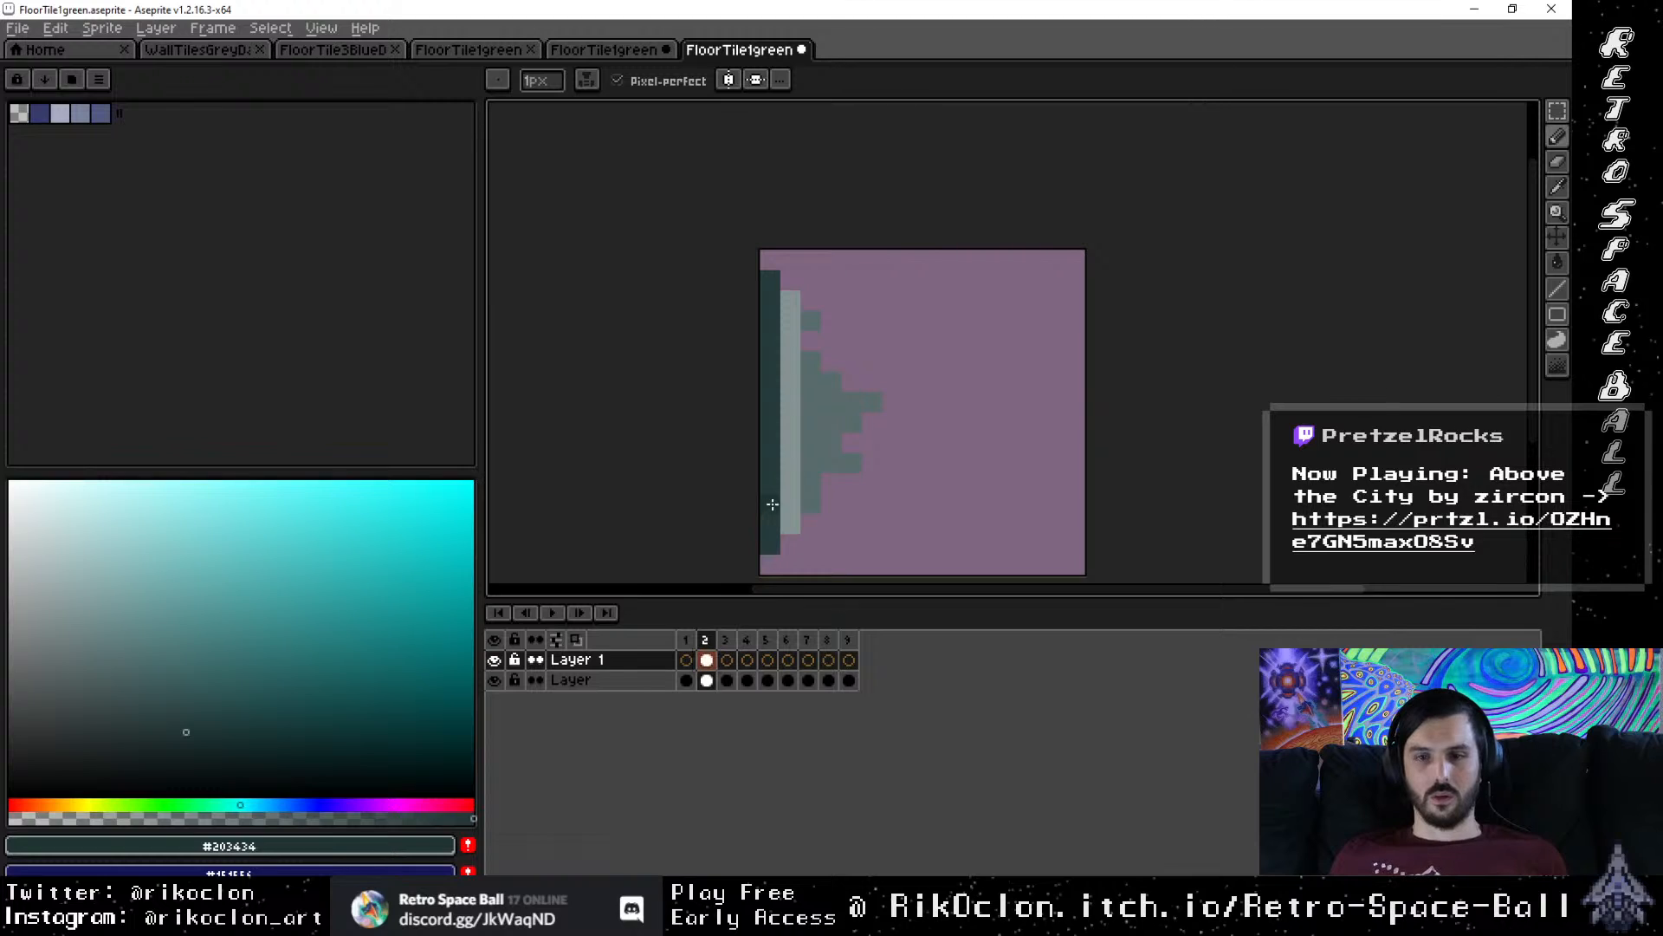
{"action": "left_click_drag", "start_coordinate": [773, 504], "coordinate": [809, 459]}
{"action": "left_click", "coordinate": [801, 425]}
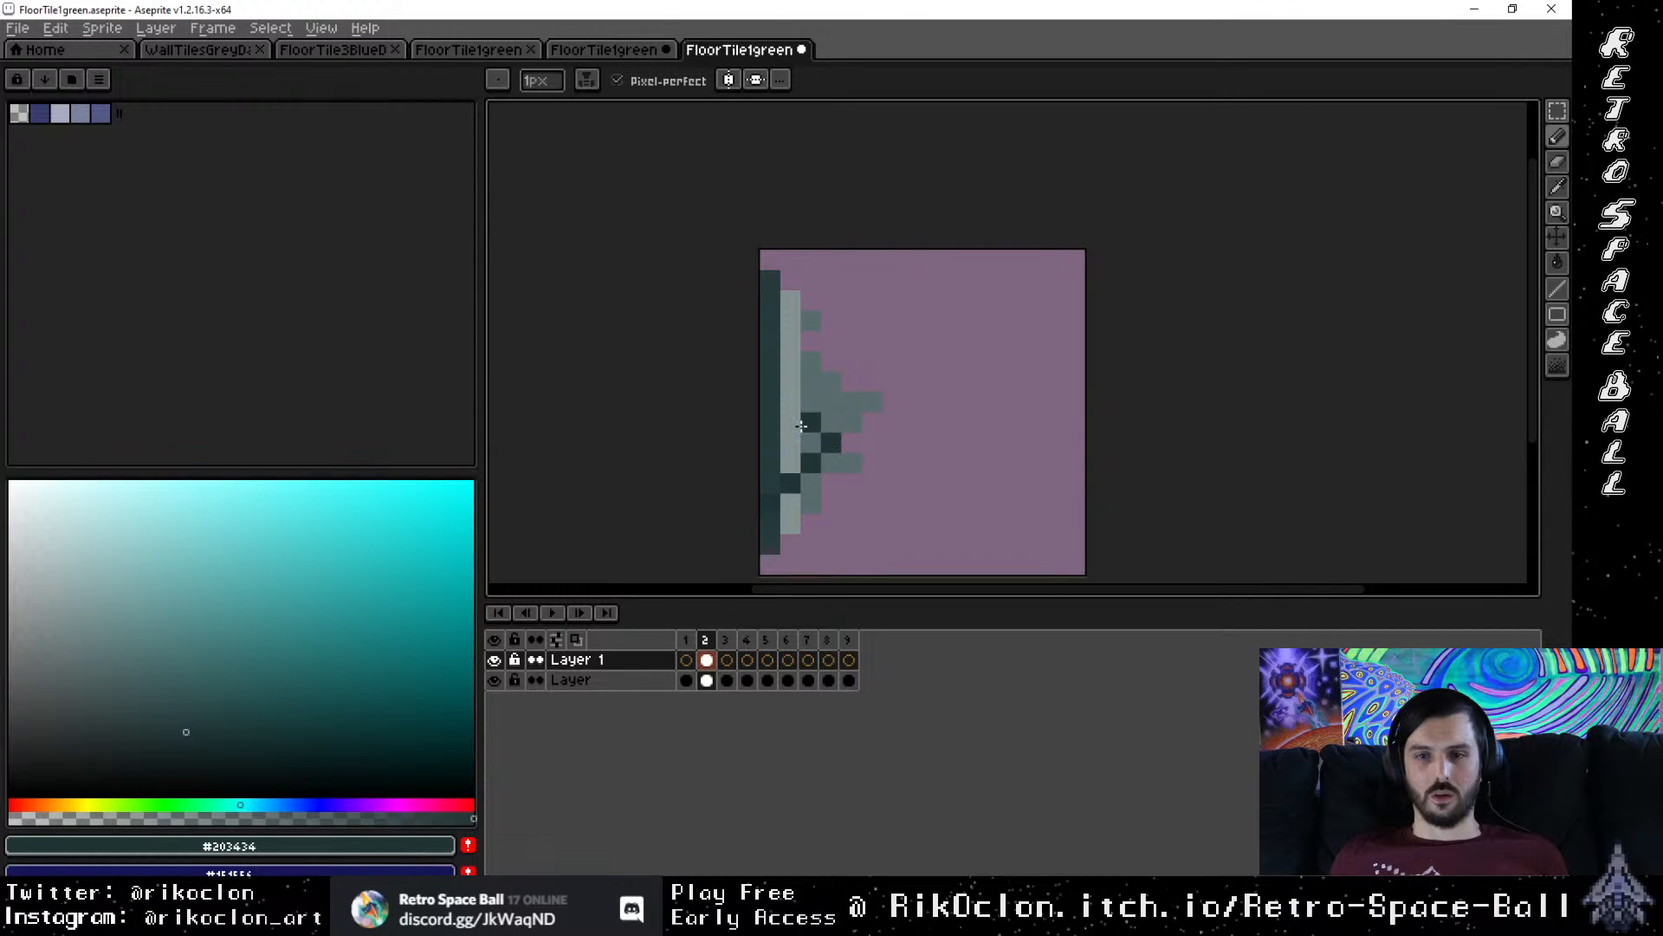
{"action": "left_click_drag", "start_coordinate": [788, 405], "coordinate": [761, 405]}
{"action": "left_click", "coordinate": [790, 320]}
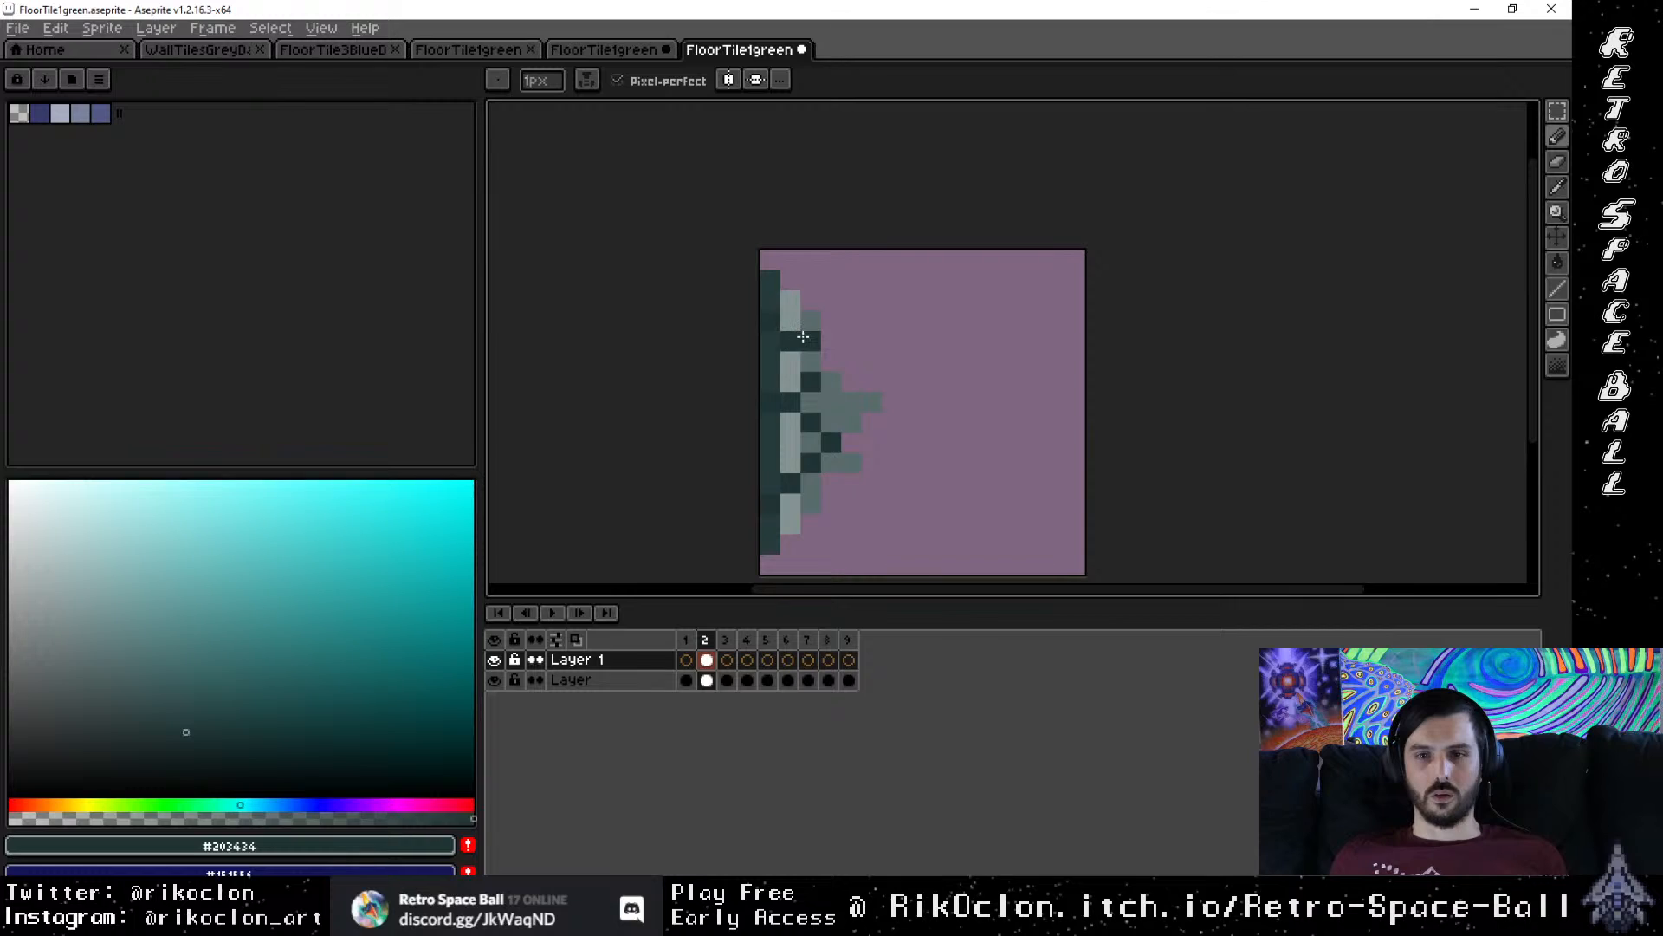
Step: Draw two groups of dark branching cracks down through the top fragment in frame 3 on Layer 1
{"action": "left_click", "coordinate": [733, 643]}
{"action": "left_click", "coordinate": [847, 275]}
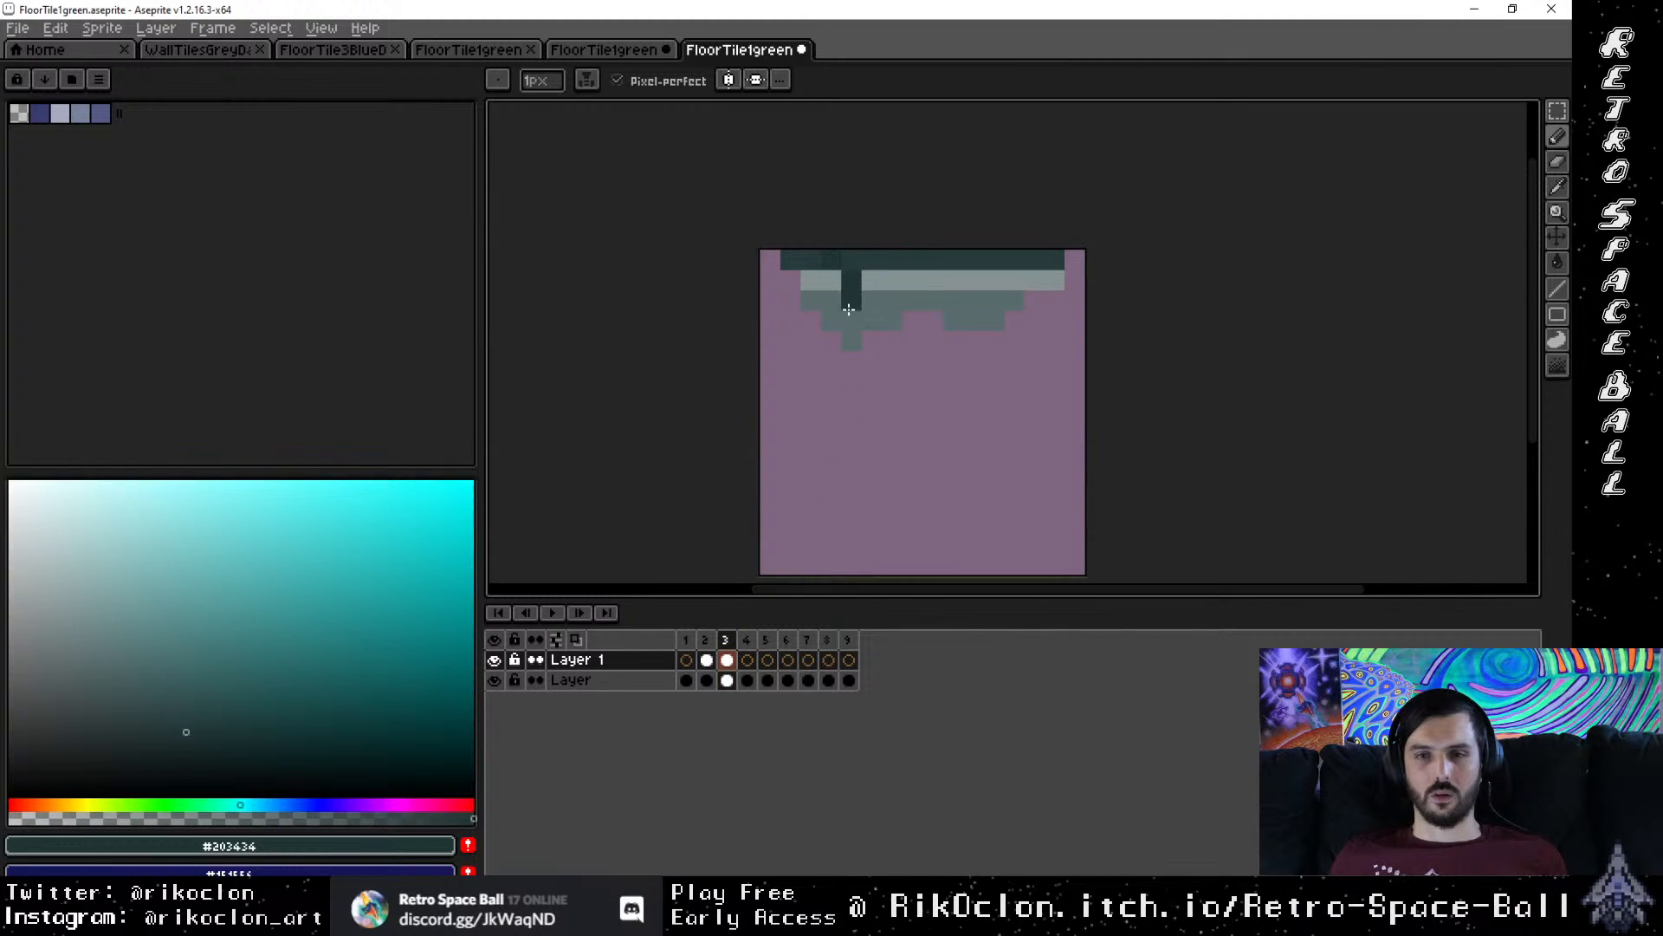
{"action": "left_click_drag", "start_coordinate": [848, 309], "coordinate": [847, 311]}
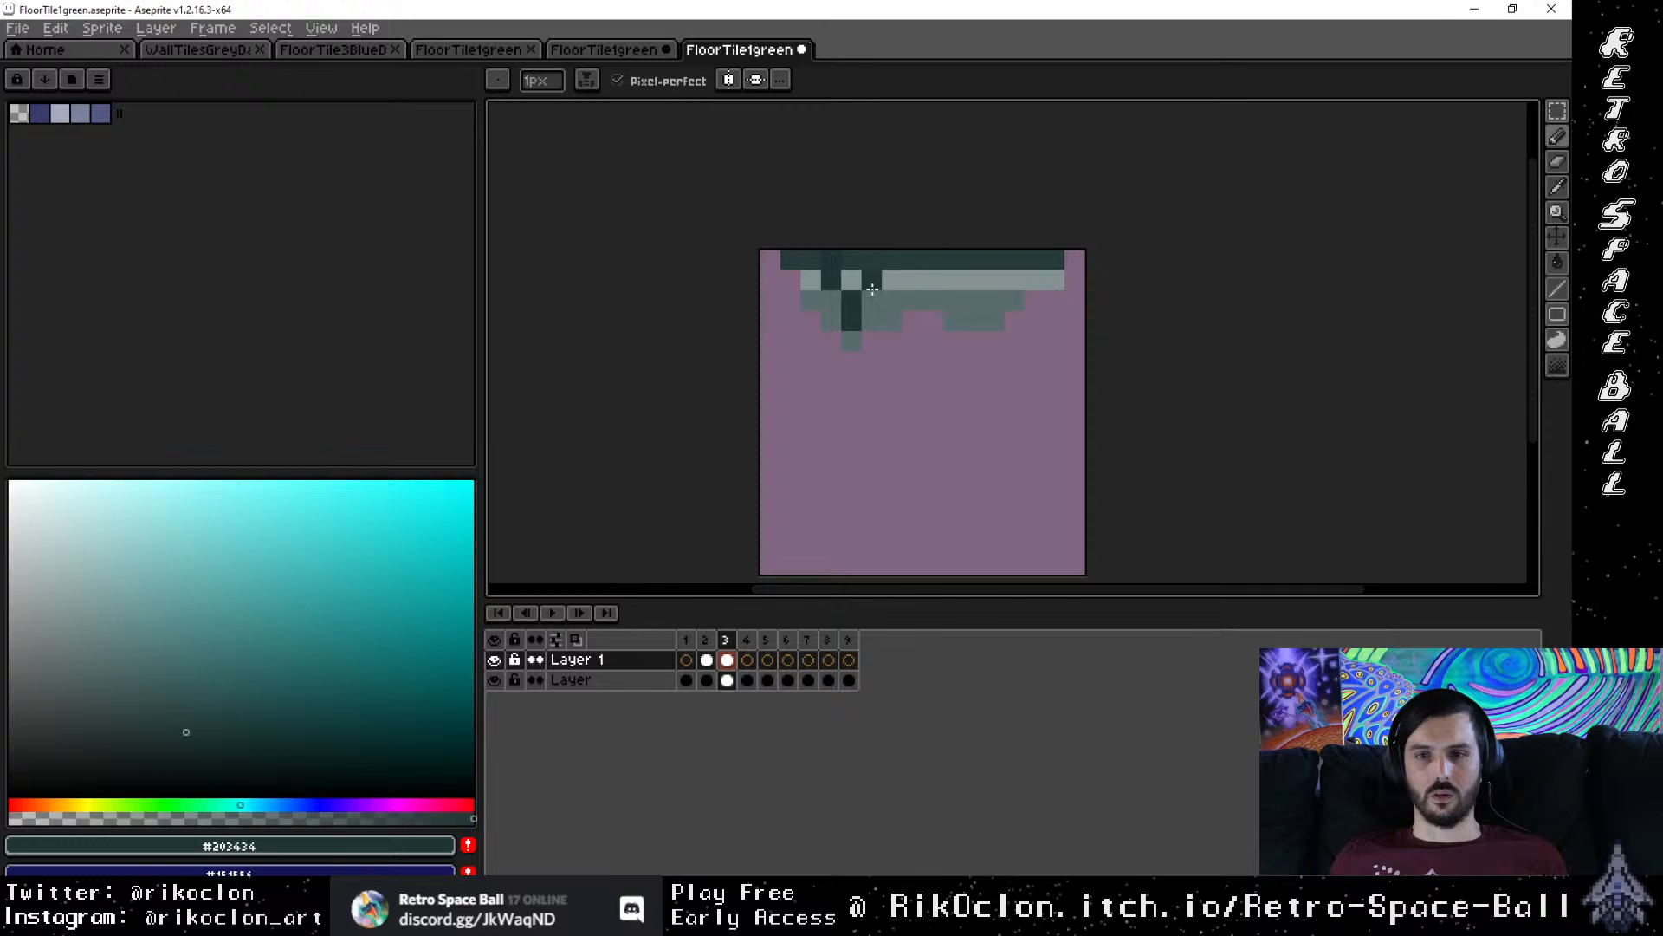
{"action": "left_click_drag", "start_coordinate": [994, 279], "coordinate": [968, 318]}
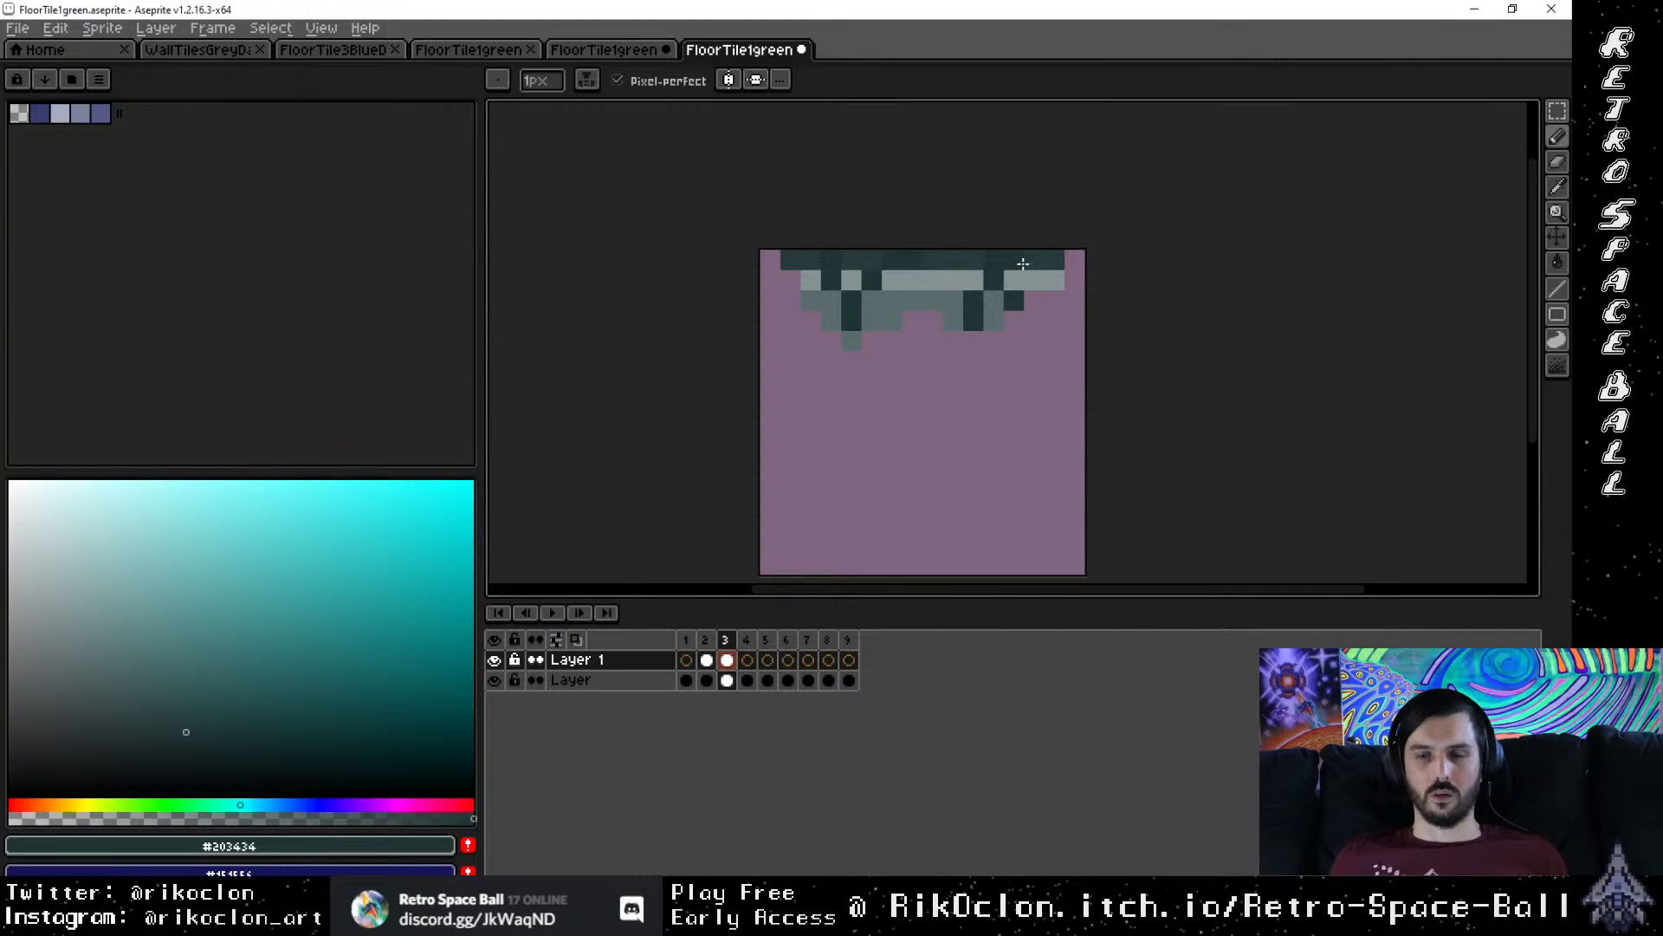
{"action": "left_click", "coordinate": [952, 280]}
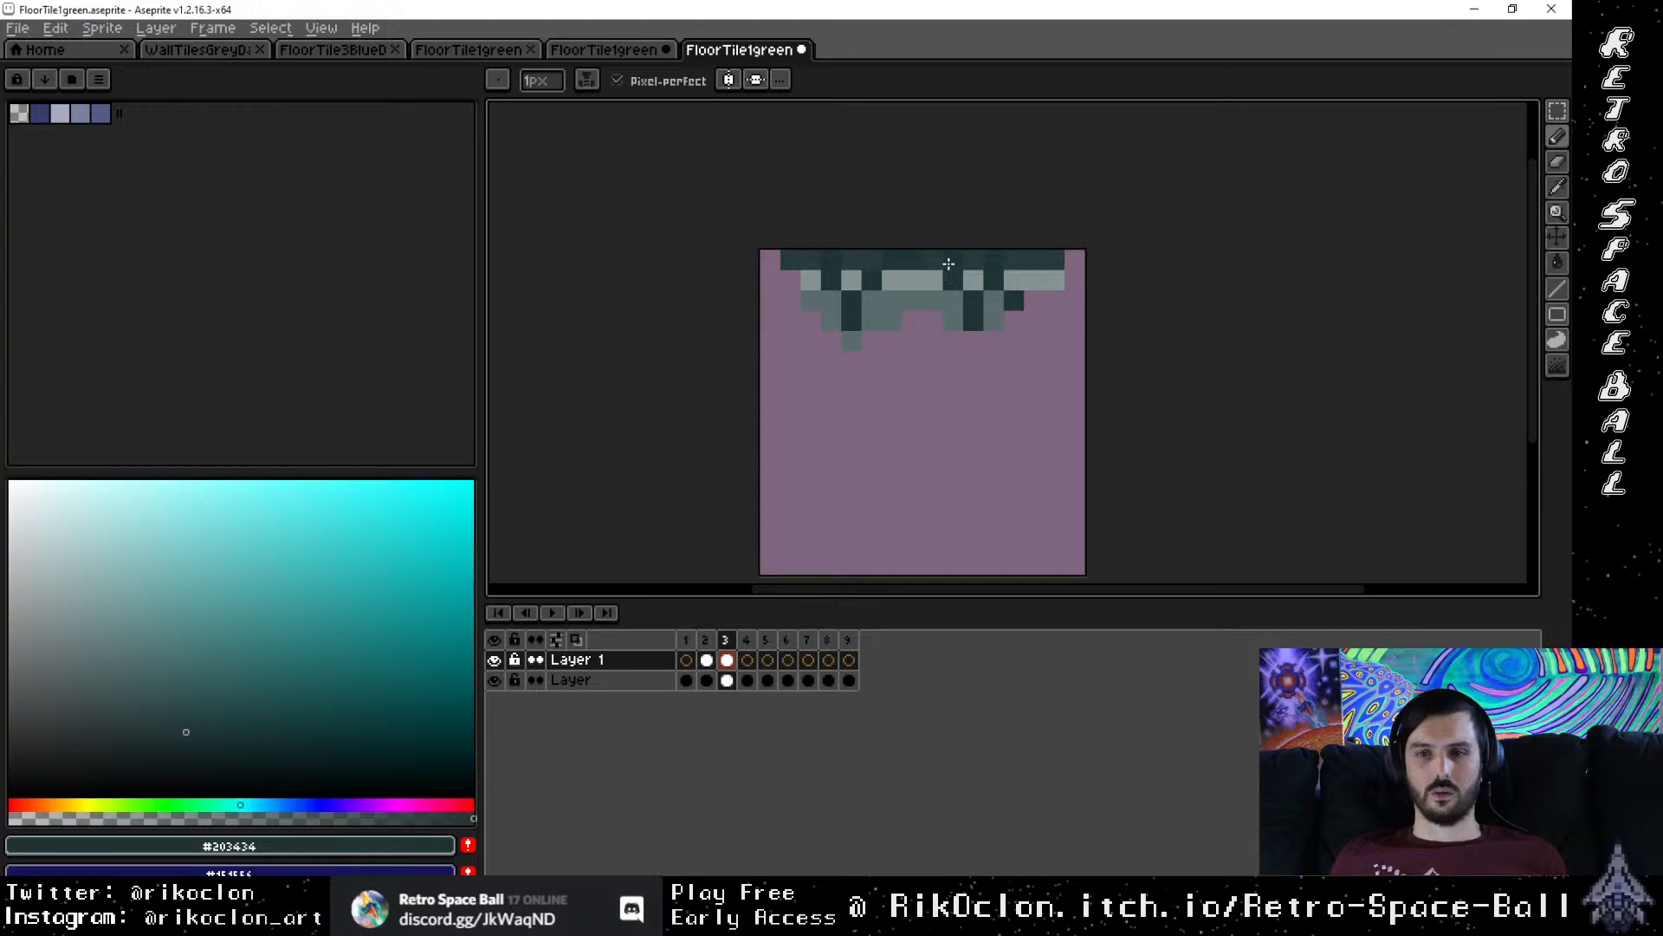
Step: Draw dark cracks across the upper and lower bumps of the right fragment in frame 4 on Layer 1
{"action": "left_click", "coordinate": [746, 639]}
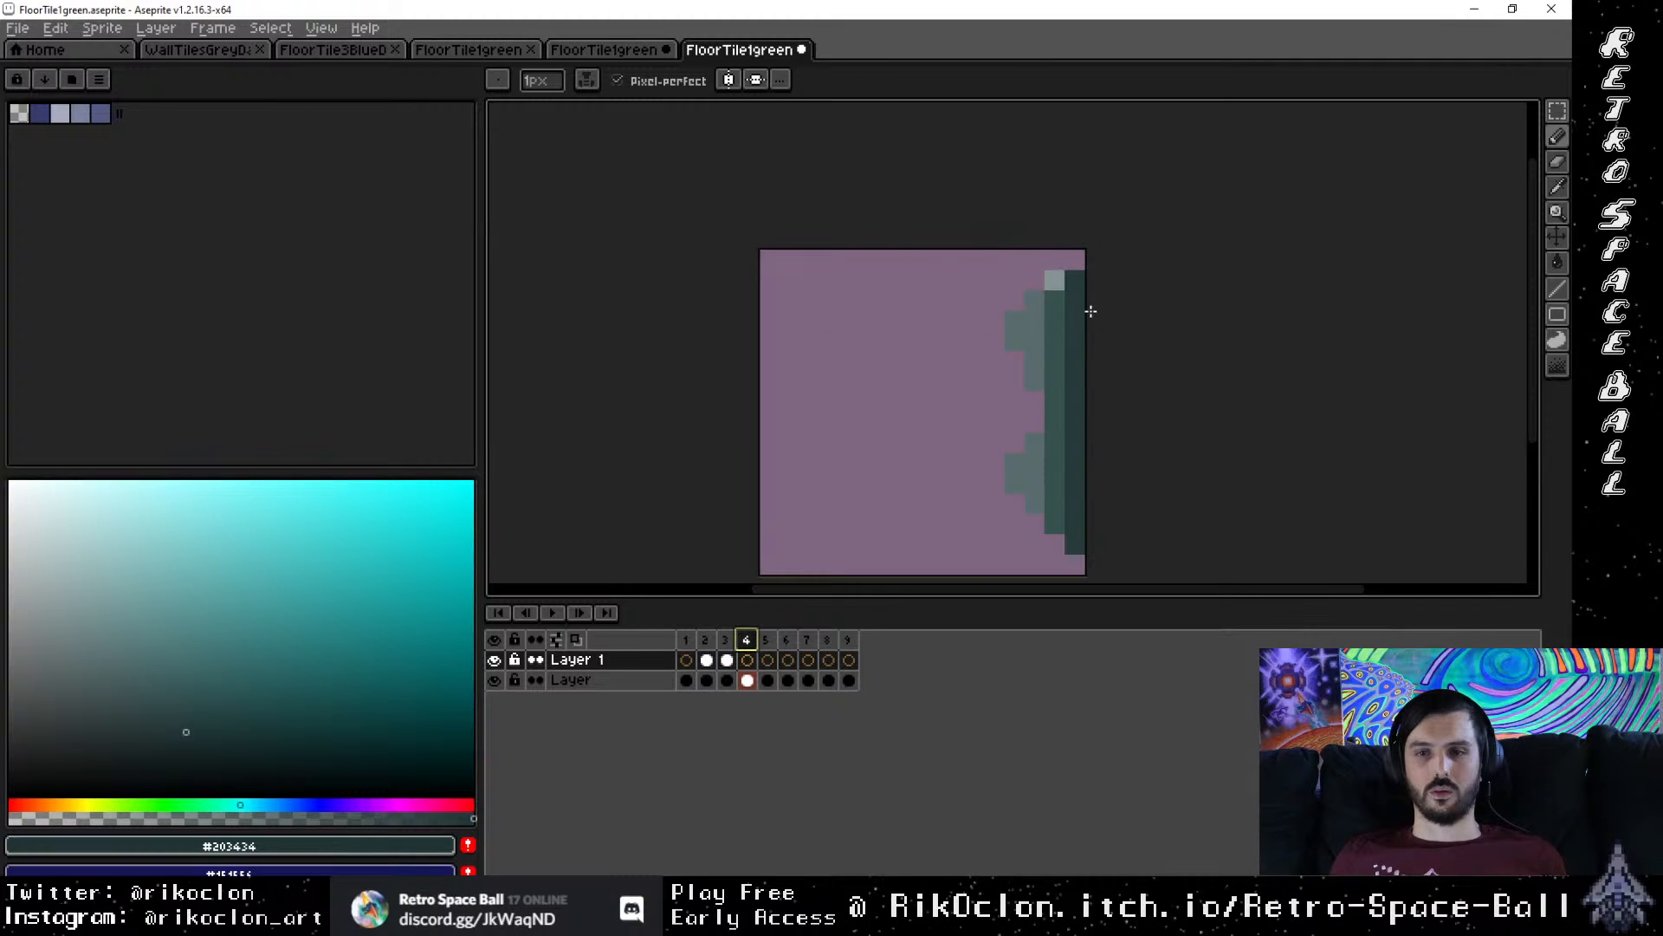
{"action": "left_click_drag", "start_coordinate": [1030, 328], "coordinate": [1084, 355]}
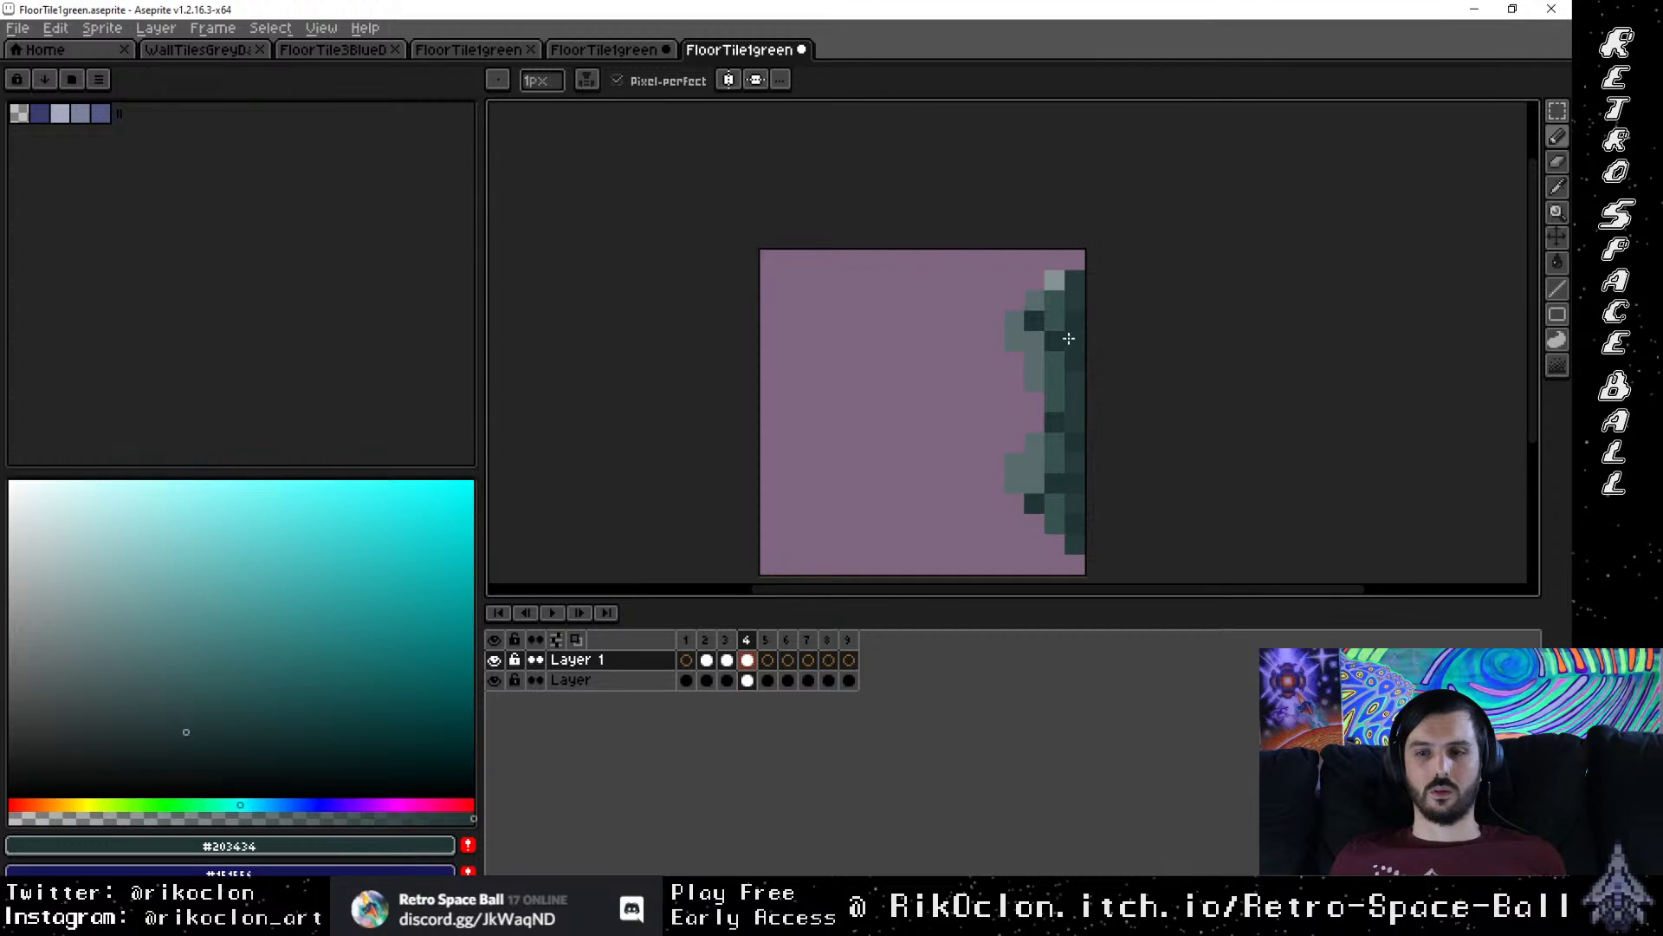
Step: Draw dark cracks up through the small bump, central peak and right part of the bottom fragment in frame 5 on Layer 1
{"action": "left_click", "coordinate": [767, 680]}
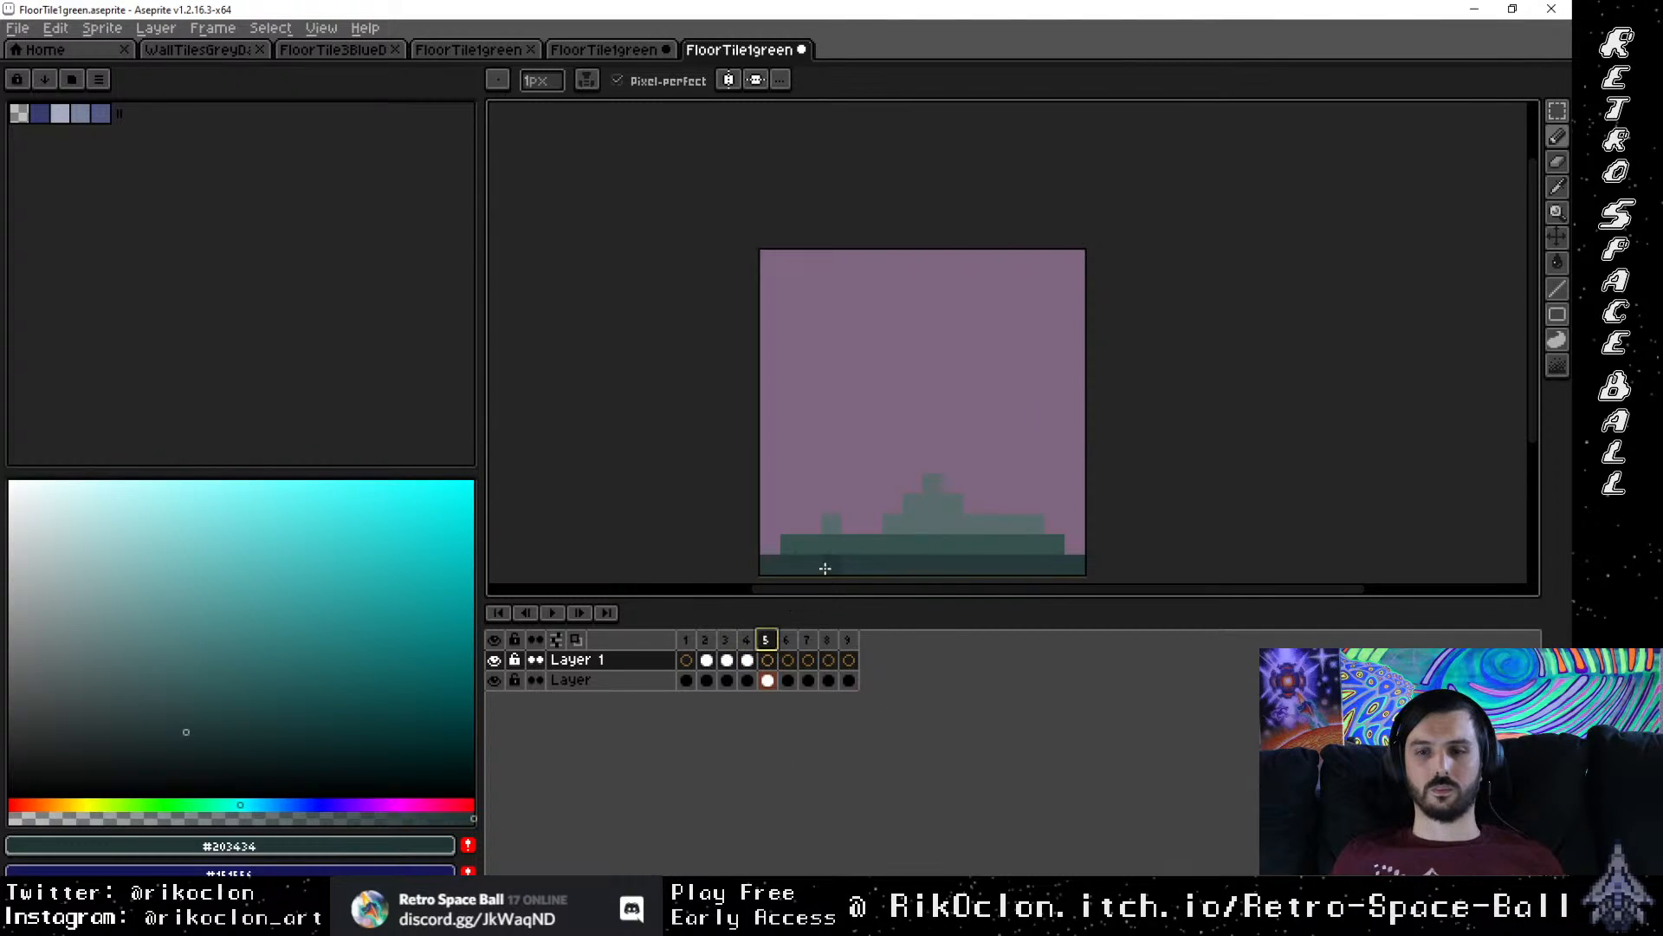
{"action": "left_click_drag", "start_coordinate": [849, 563], "coordinate": [847, 549]}
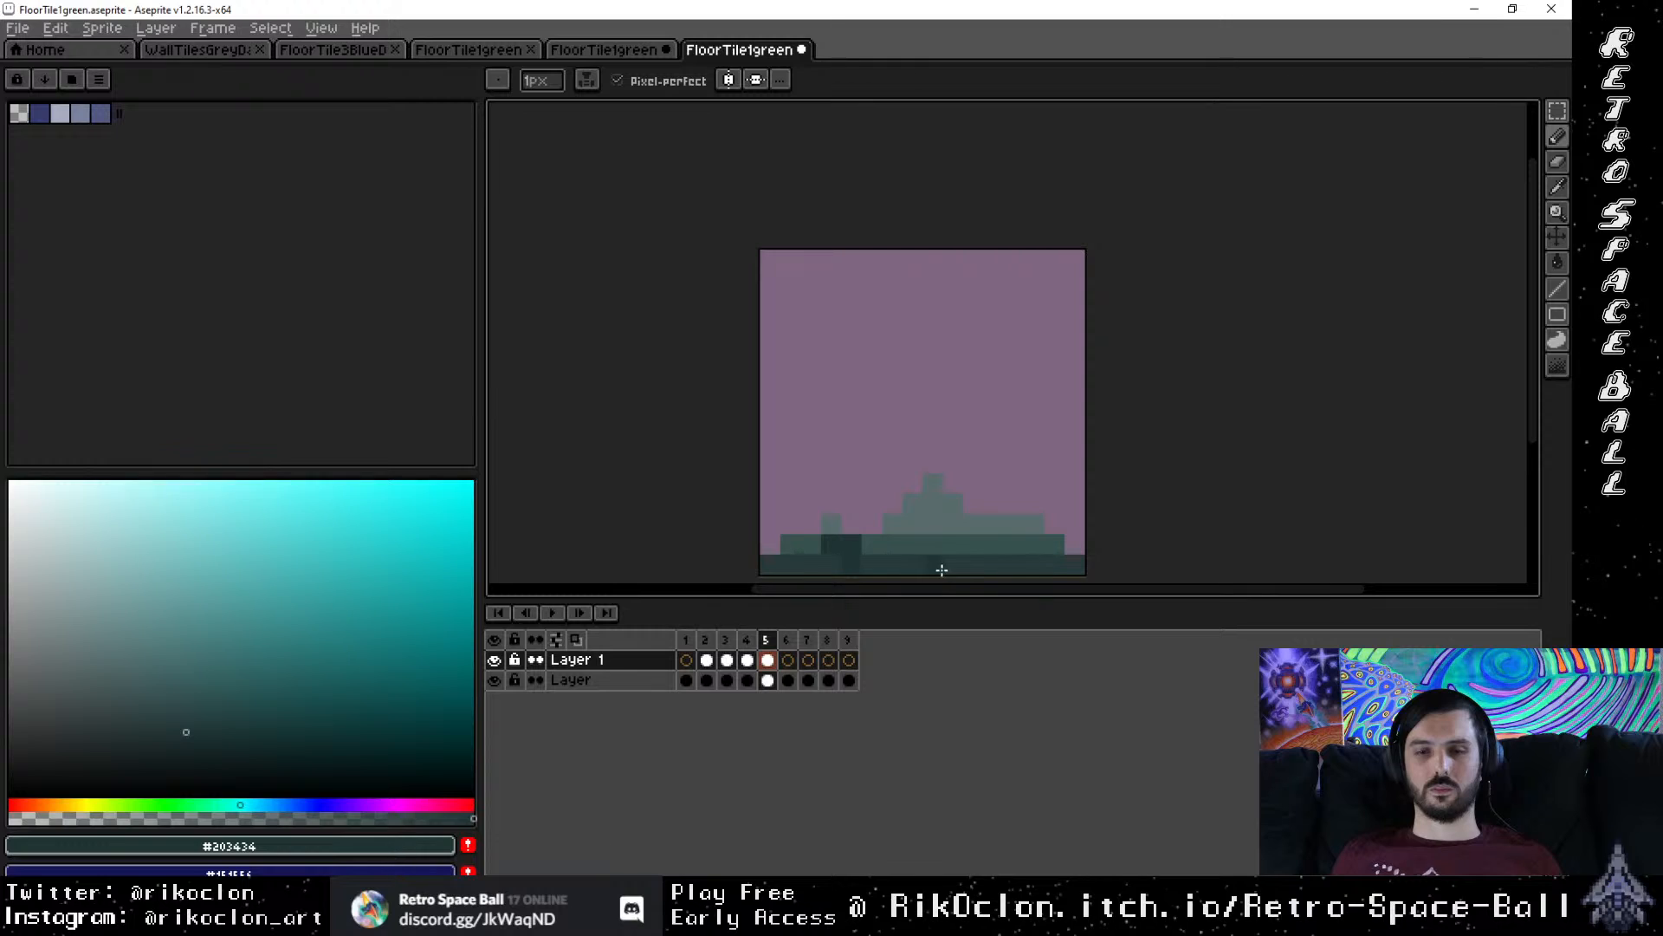
{"action": "key", "text": "ctrl+z"}
{"action": "left_click", "coordinate": [850, 546]}
{"action": "key", "text": "ctrl+z"}
{"action": "left_click", "coordinate": [830, 546]}
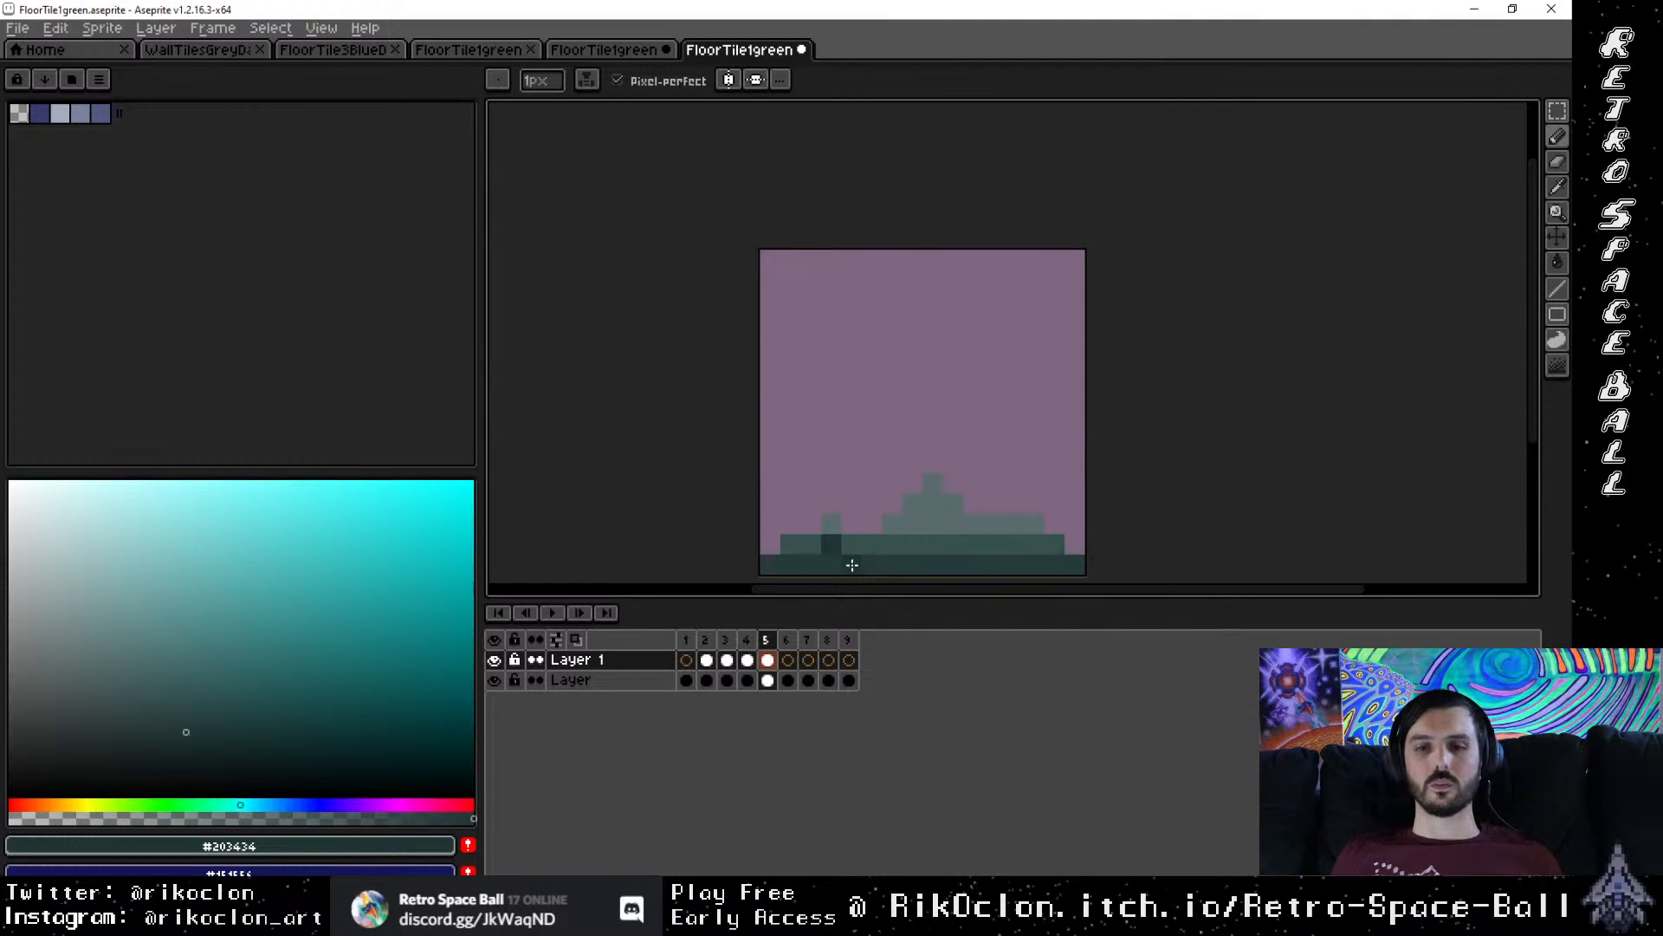
{"action": "left_click", "coordinate": [885, 540]}
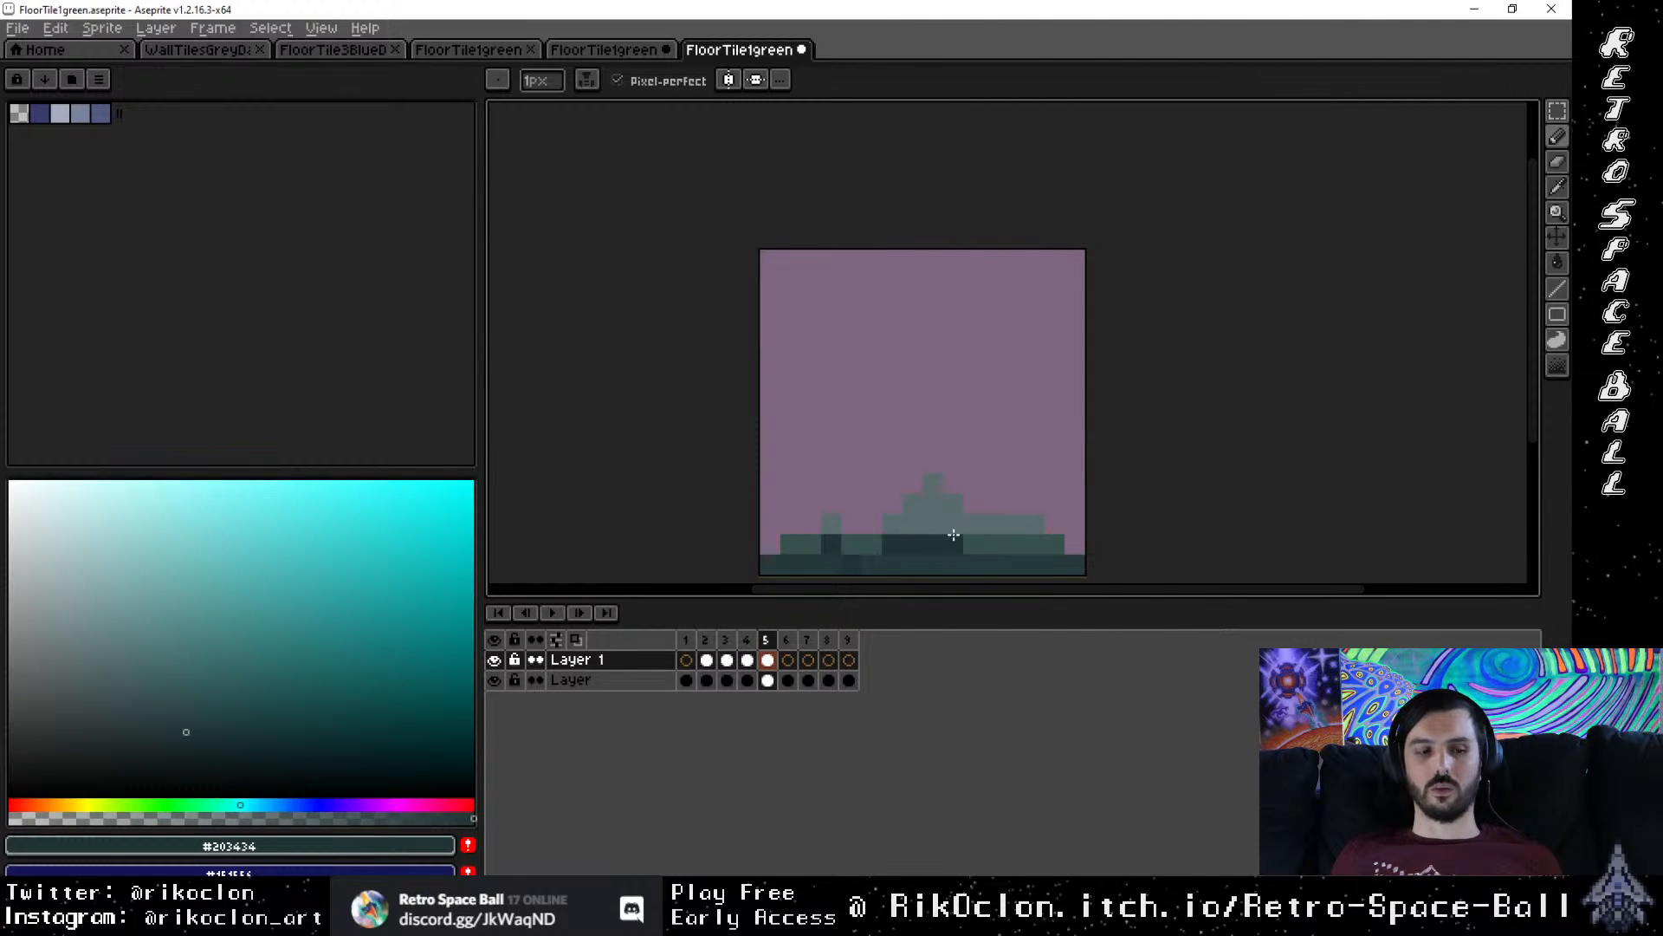
{"action": "left_click", "coordinate": [921, 525]}
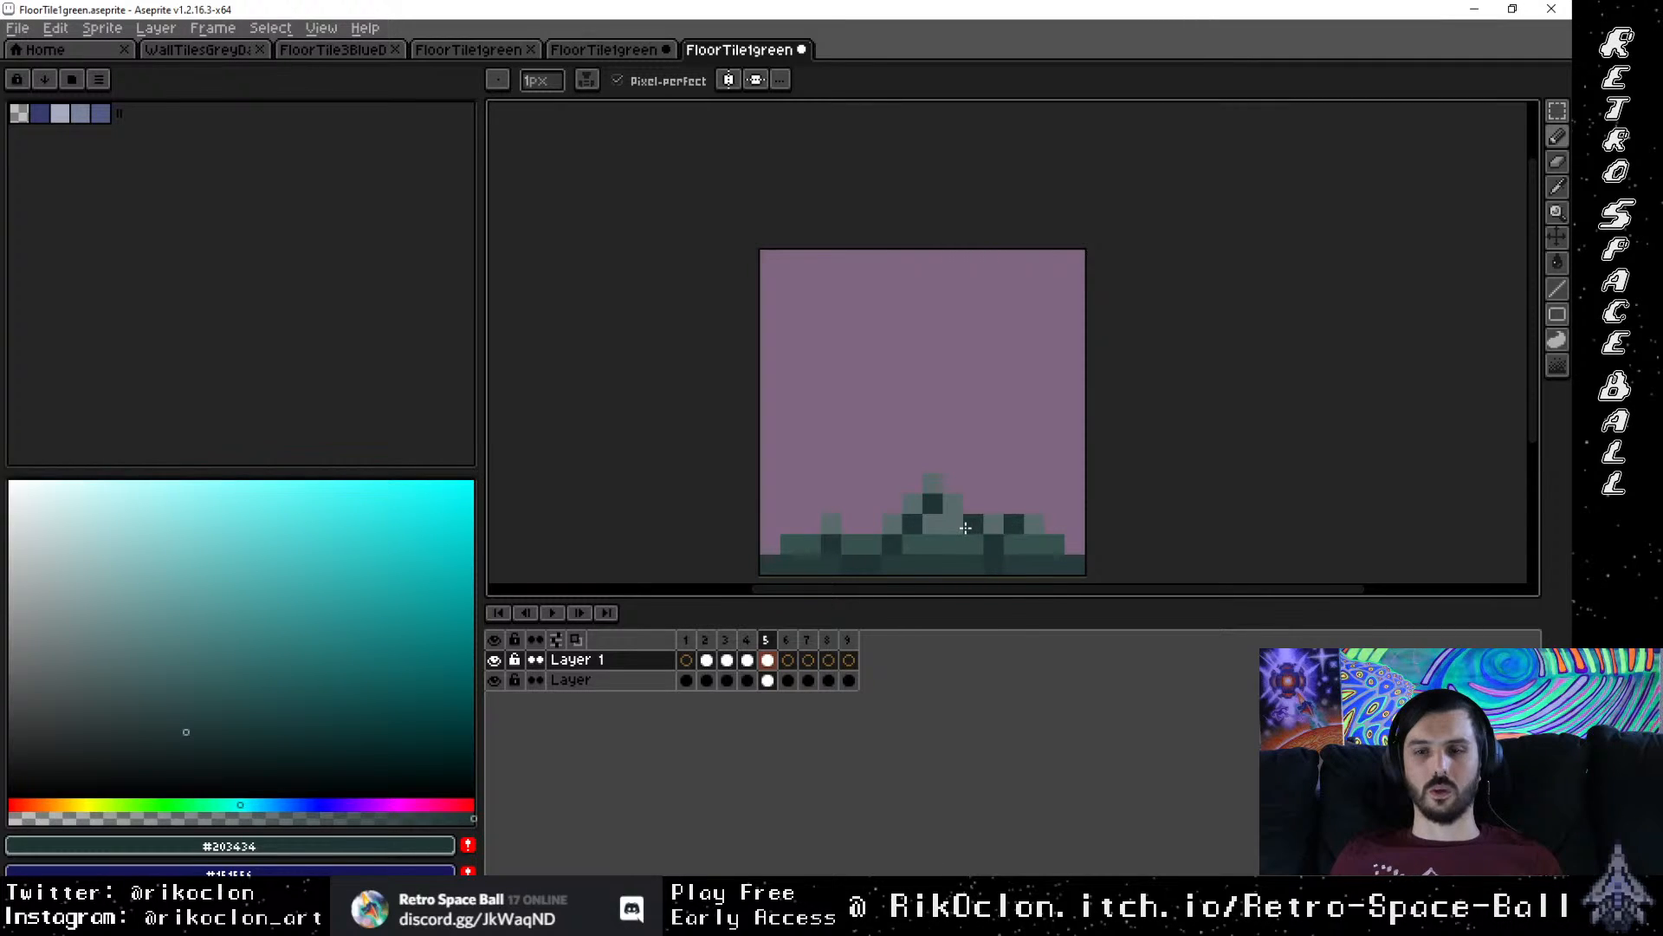
Step: Sample the lighter inner crack colour #37524e from the middle of the full cracked tile in frame 6
{"action": "left_click", "coordinate": [786, 639]}
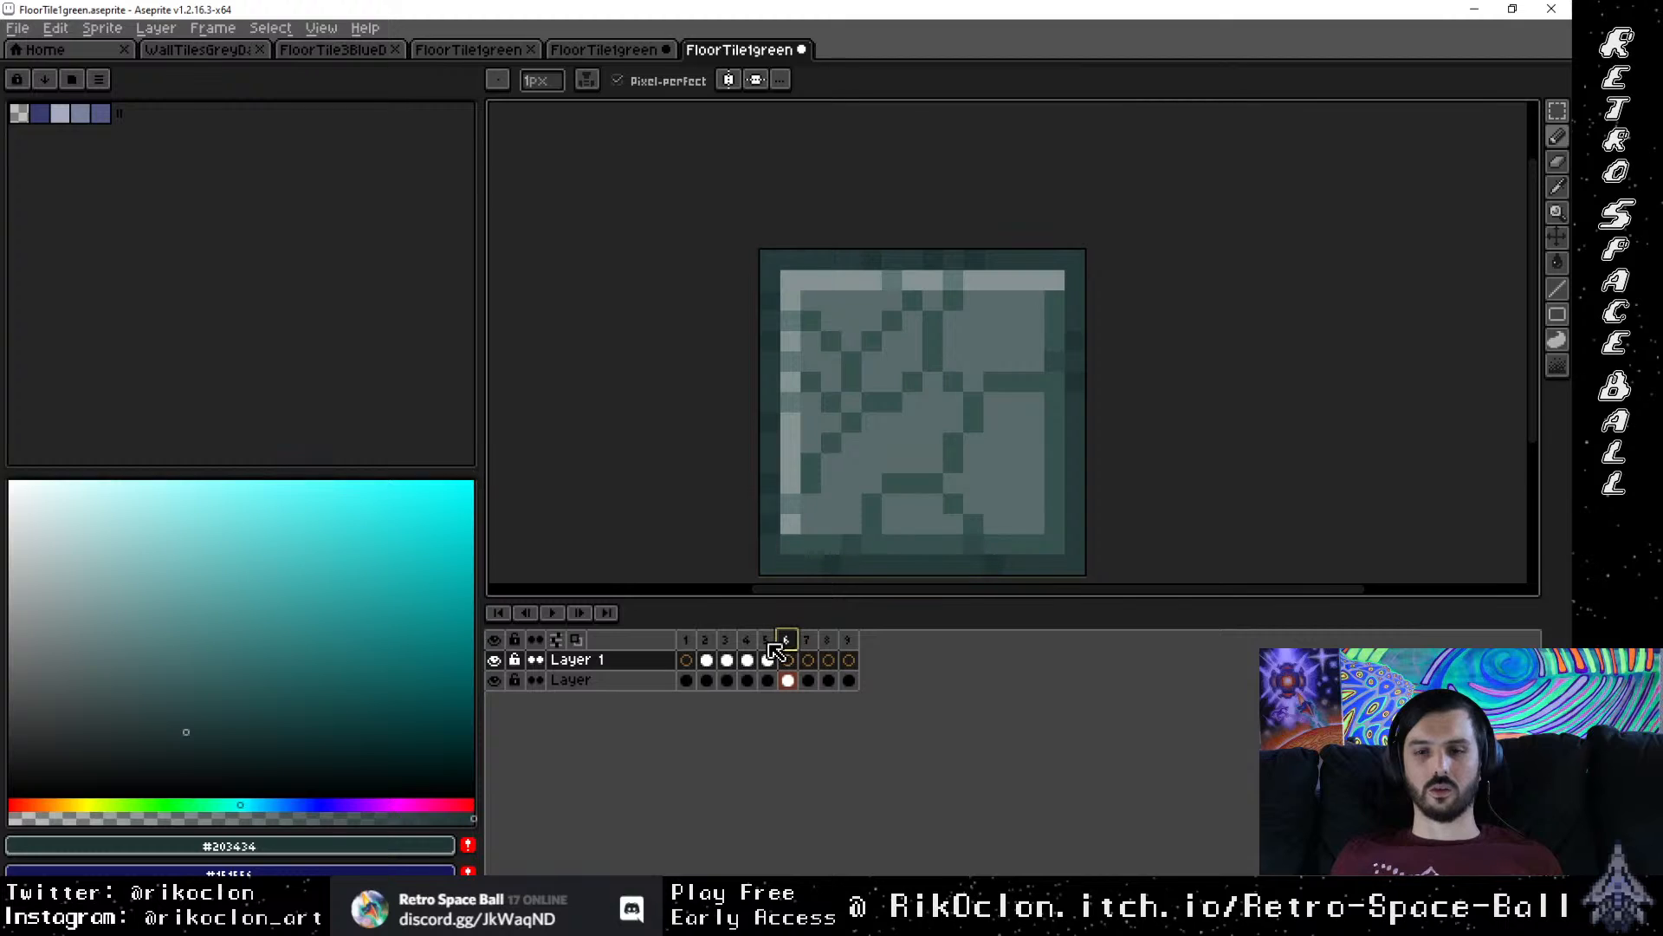
{"action": "left_click", "coordinate": [765, 641]}
{"action": "left_click", "coordinate": [785, 641]}
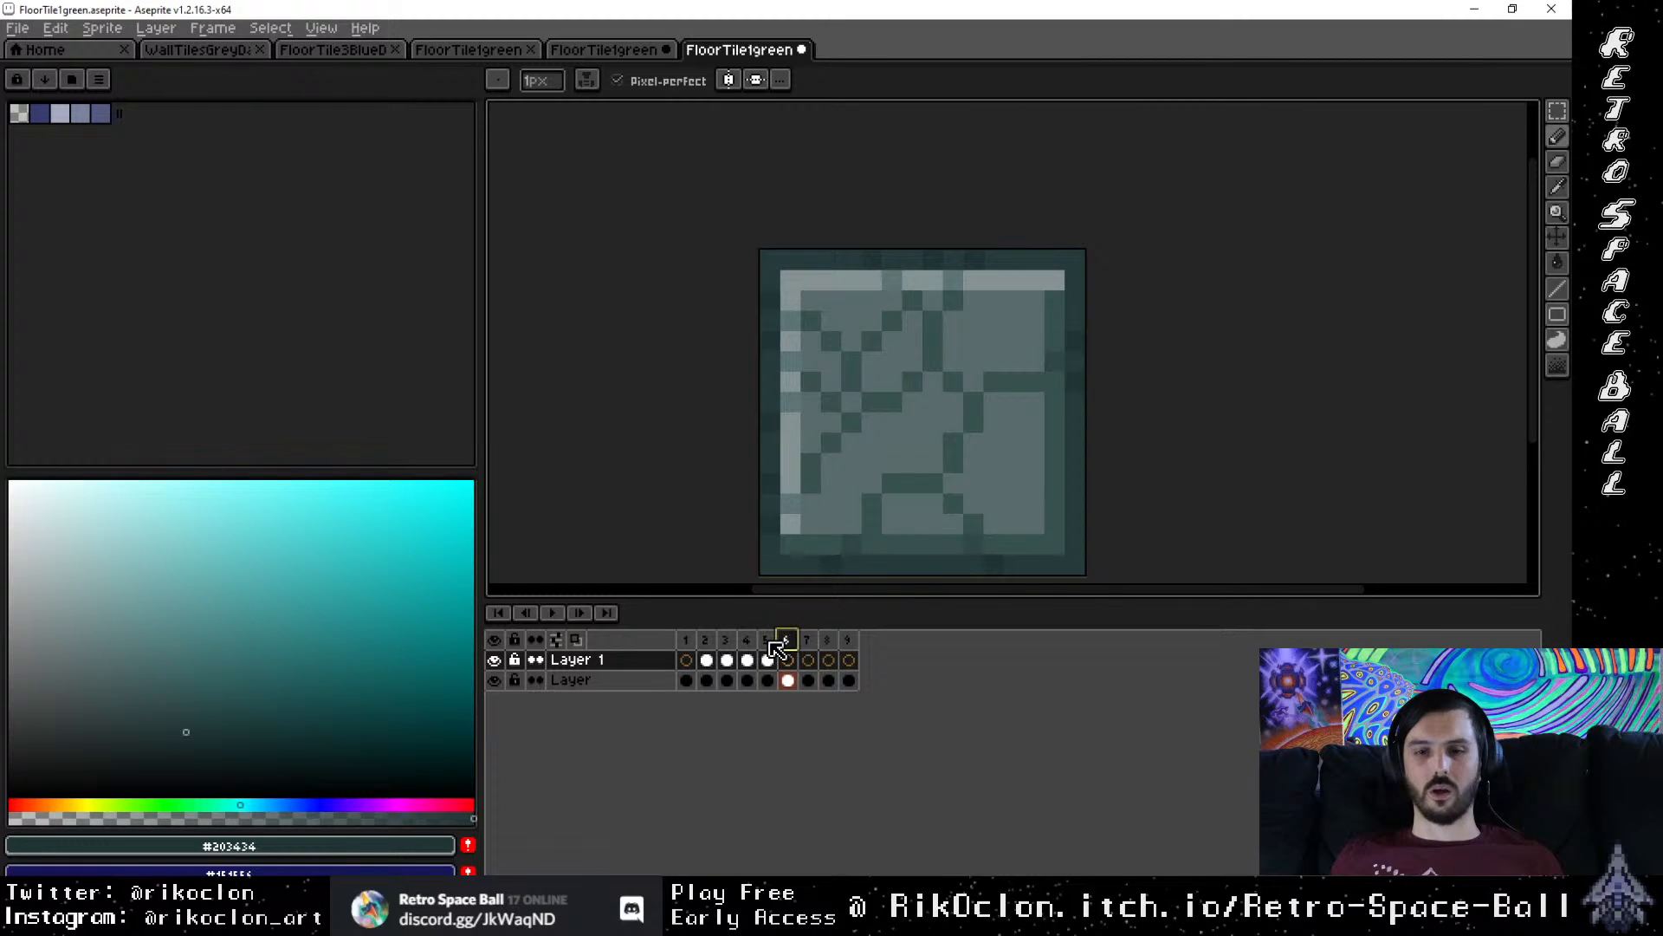
{"action": "key", "text": "i"}
{"action": "left_click", "coordinate": [936, 459]}
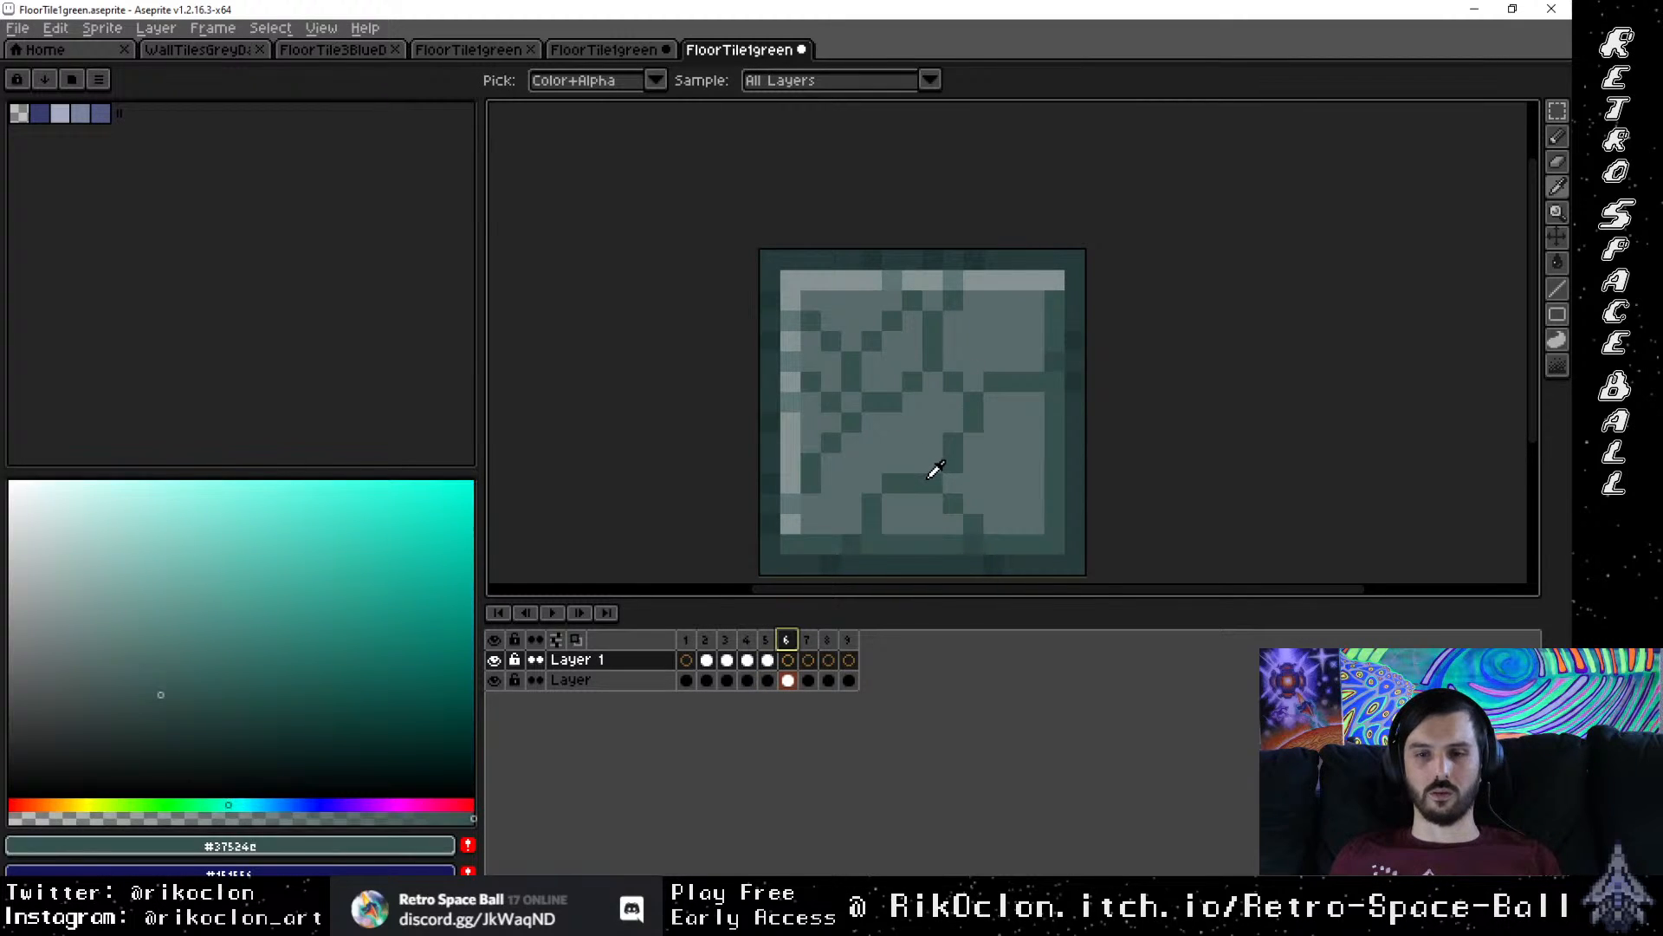
Step: Repaint the inner crack pixels of the left fragment in frame 2 with #37524e on Layer 1
{"action": "left_click", "coordinate": [726, 639]}
{"action": "left_click", "coordinate": [748, 641]}
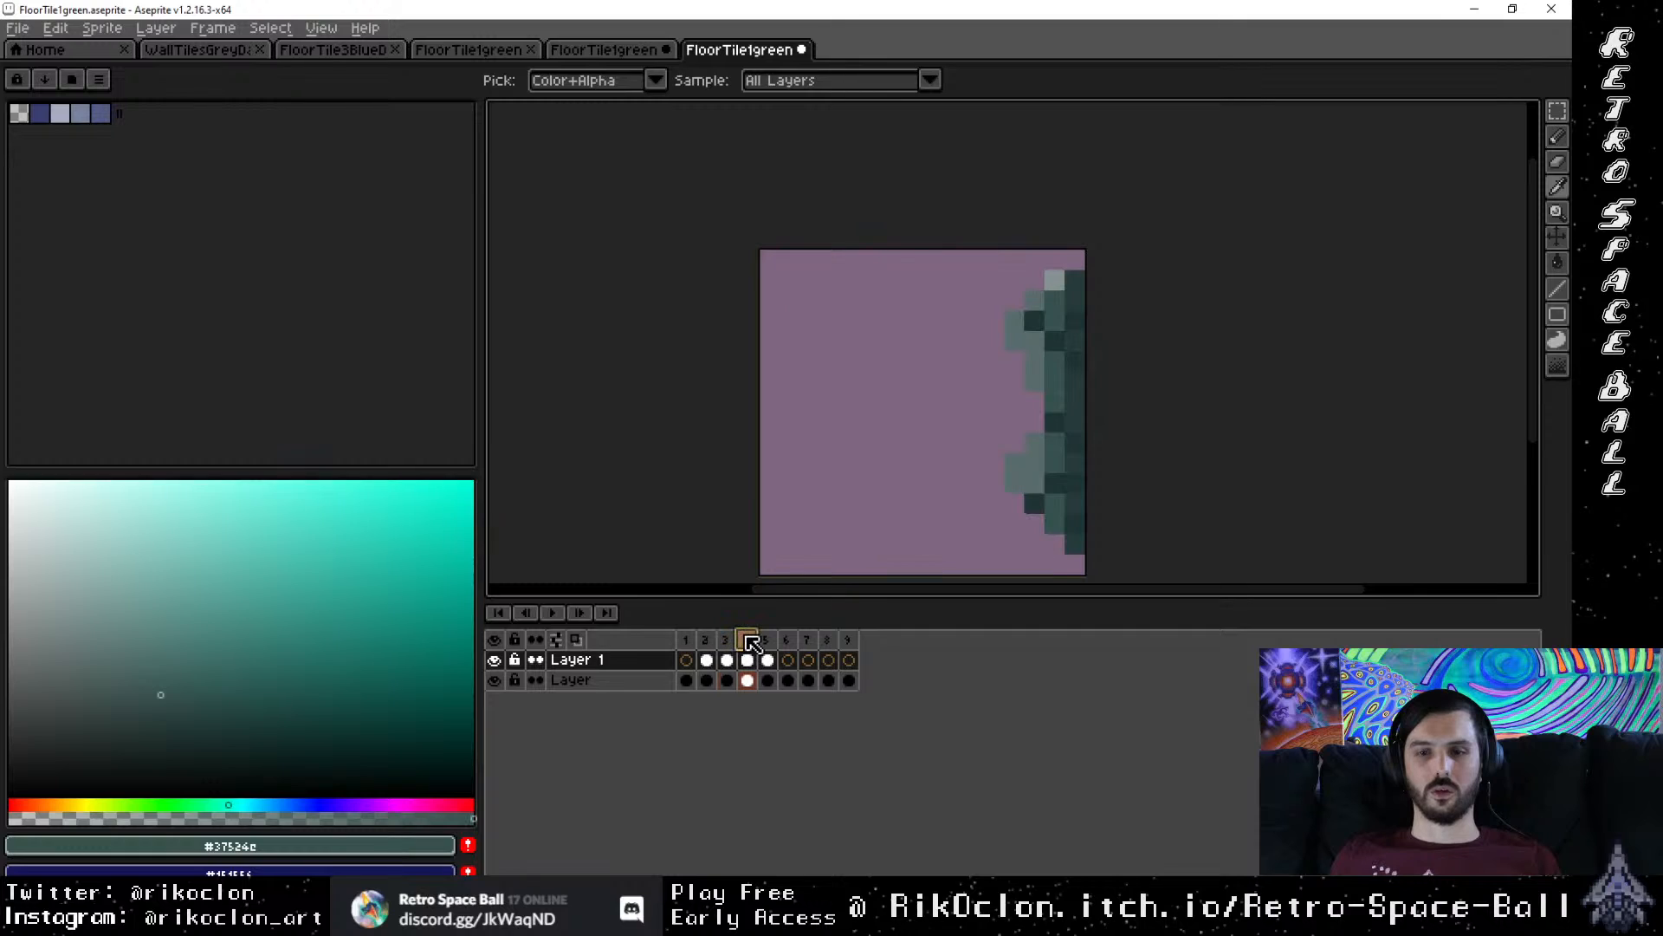
{"action": "left_click", "coordinate": [768, 640]}
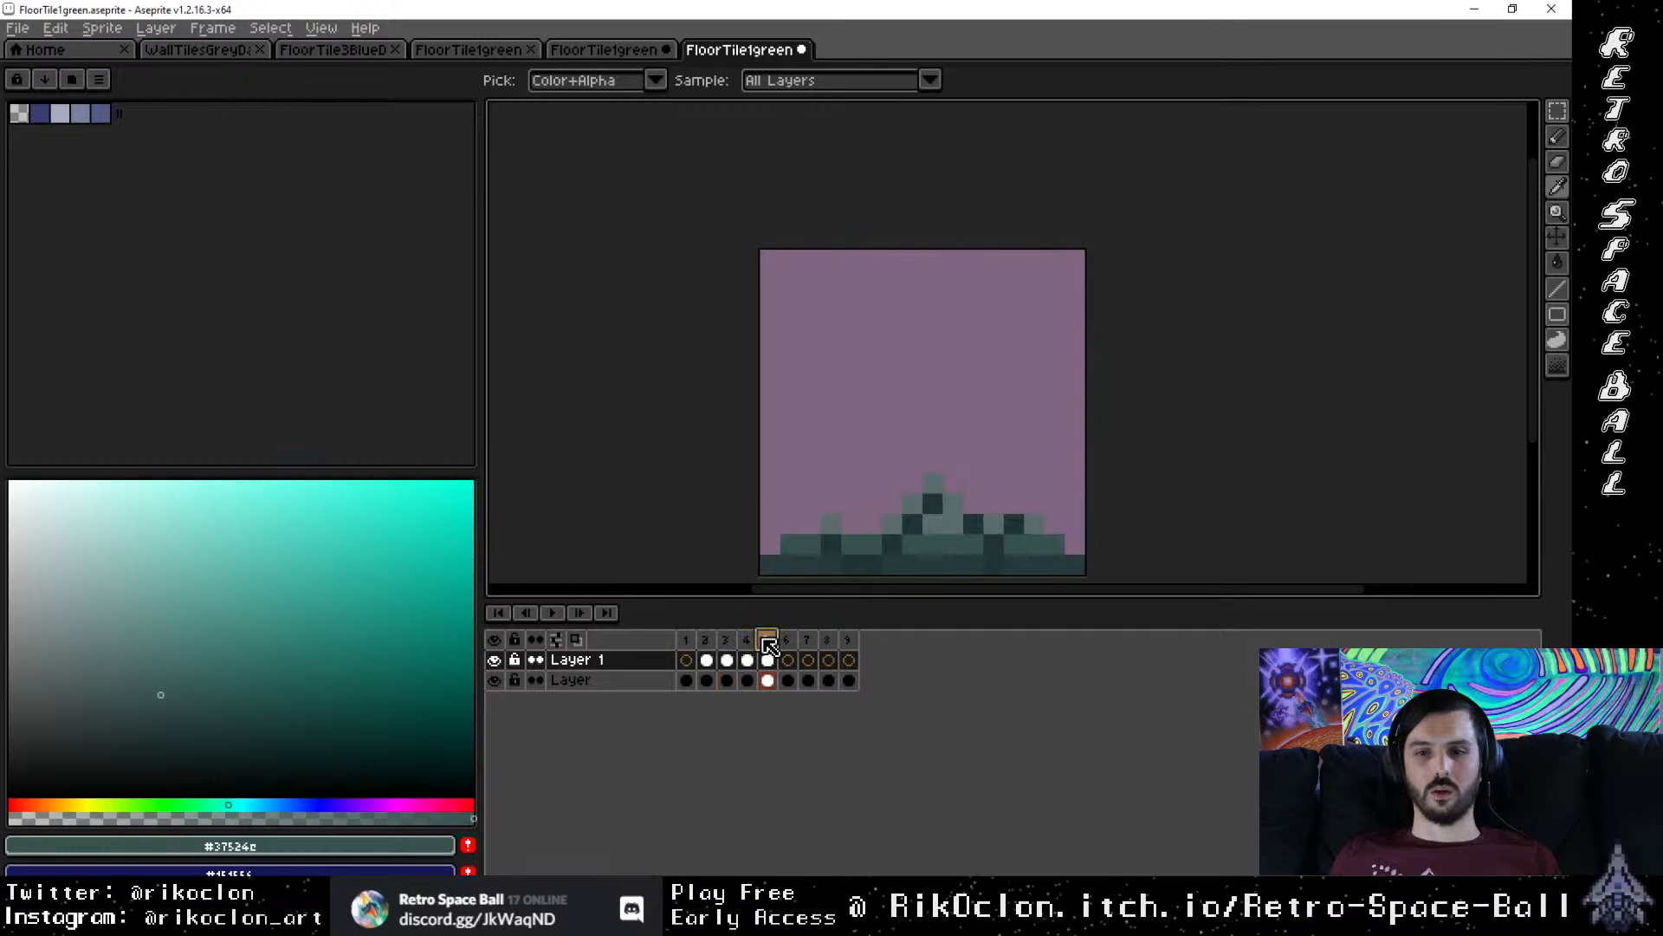
{"action": "left_click", "coordinate": [707, 641]}
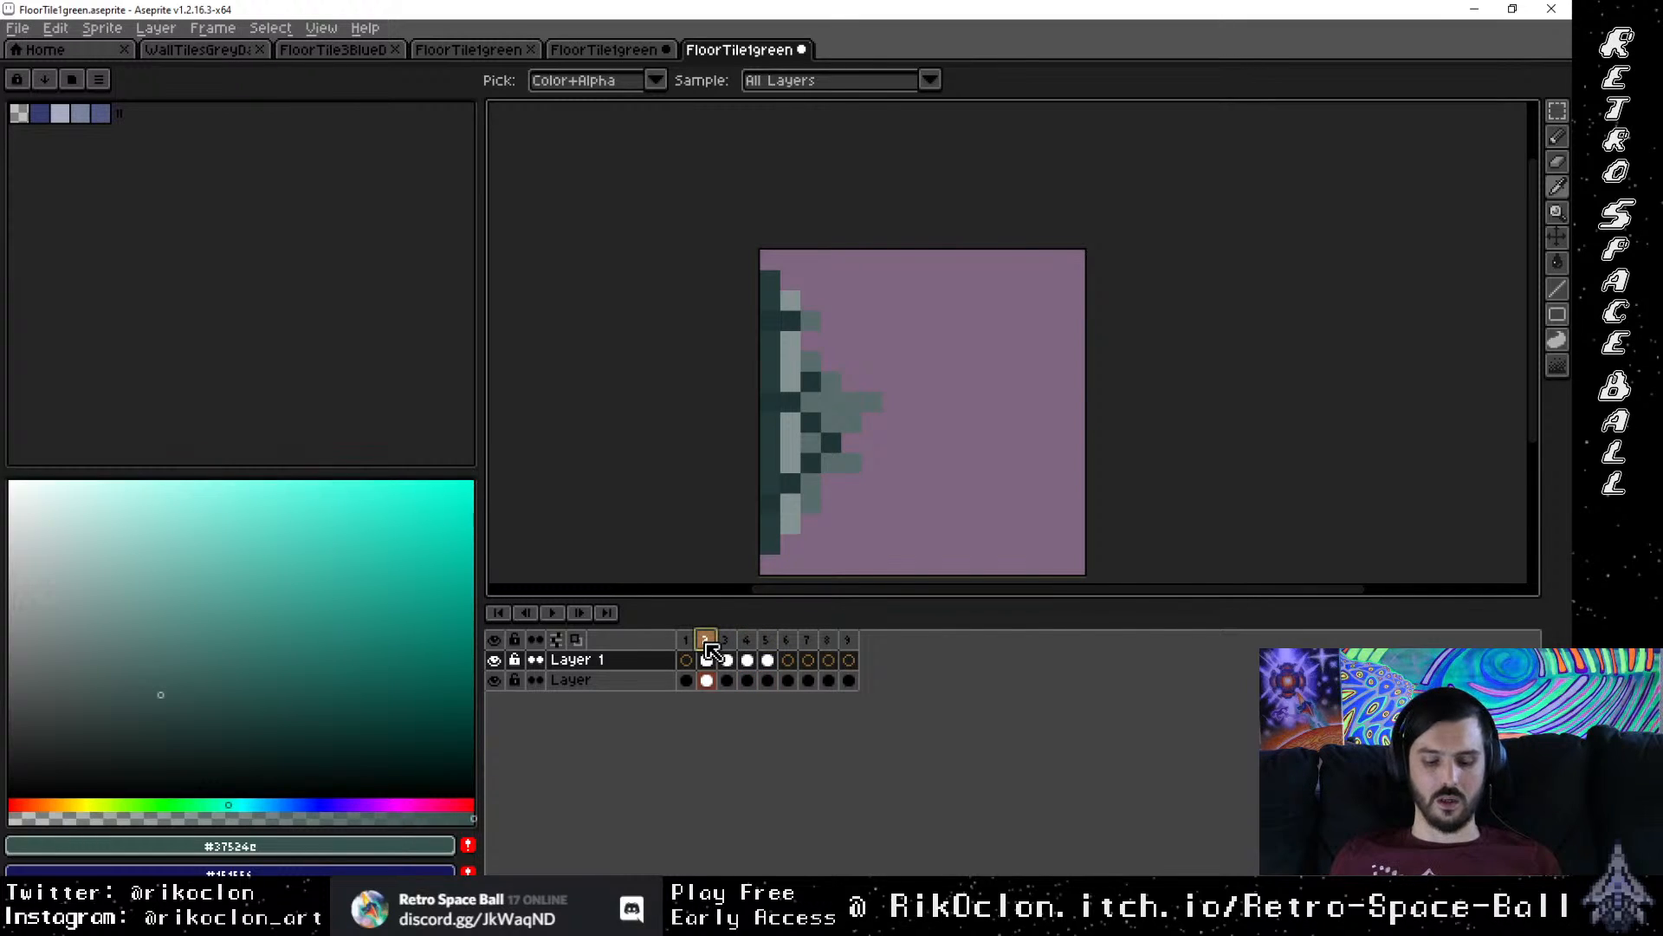
{"action": "key", "text": "b"}
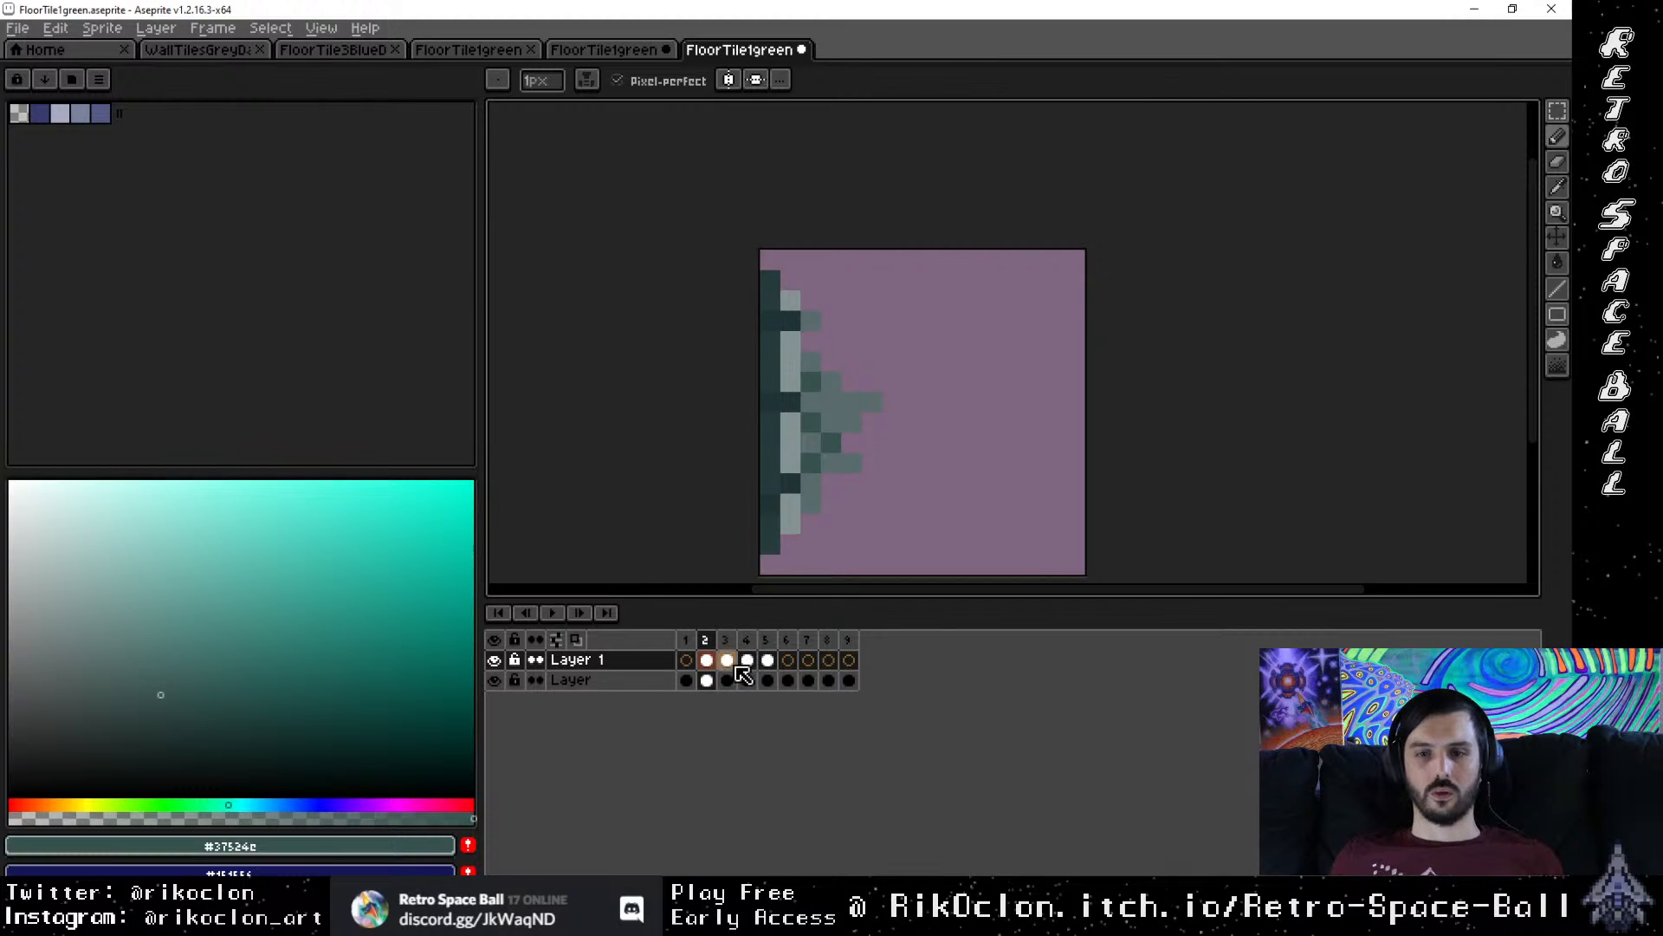
Step: Repaint the inner crack pixels of the top, right and bottom fragments in frames 3, 4 and 5 with #37524e
{"action": "key", "text": "period"}
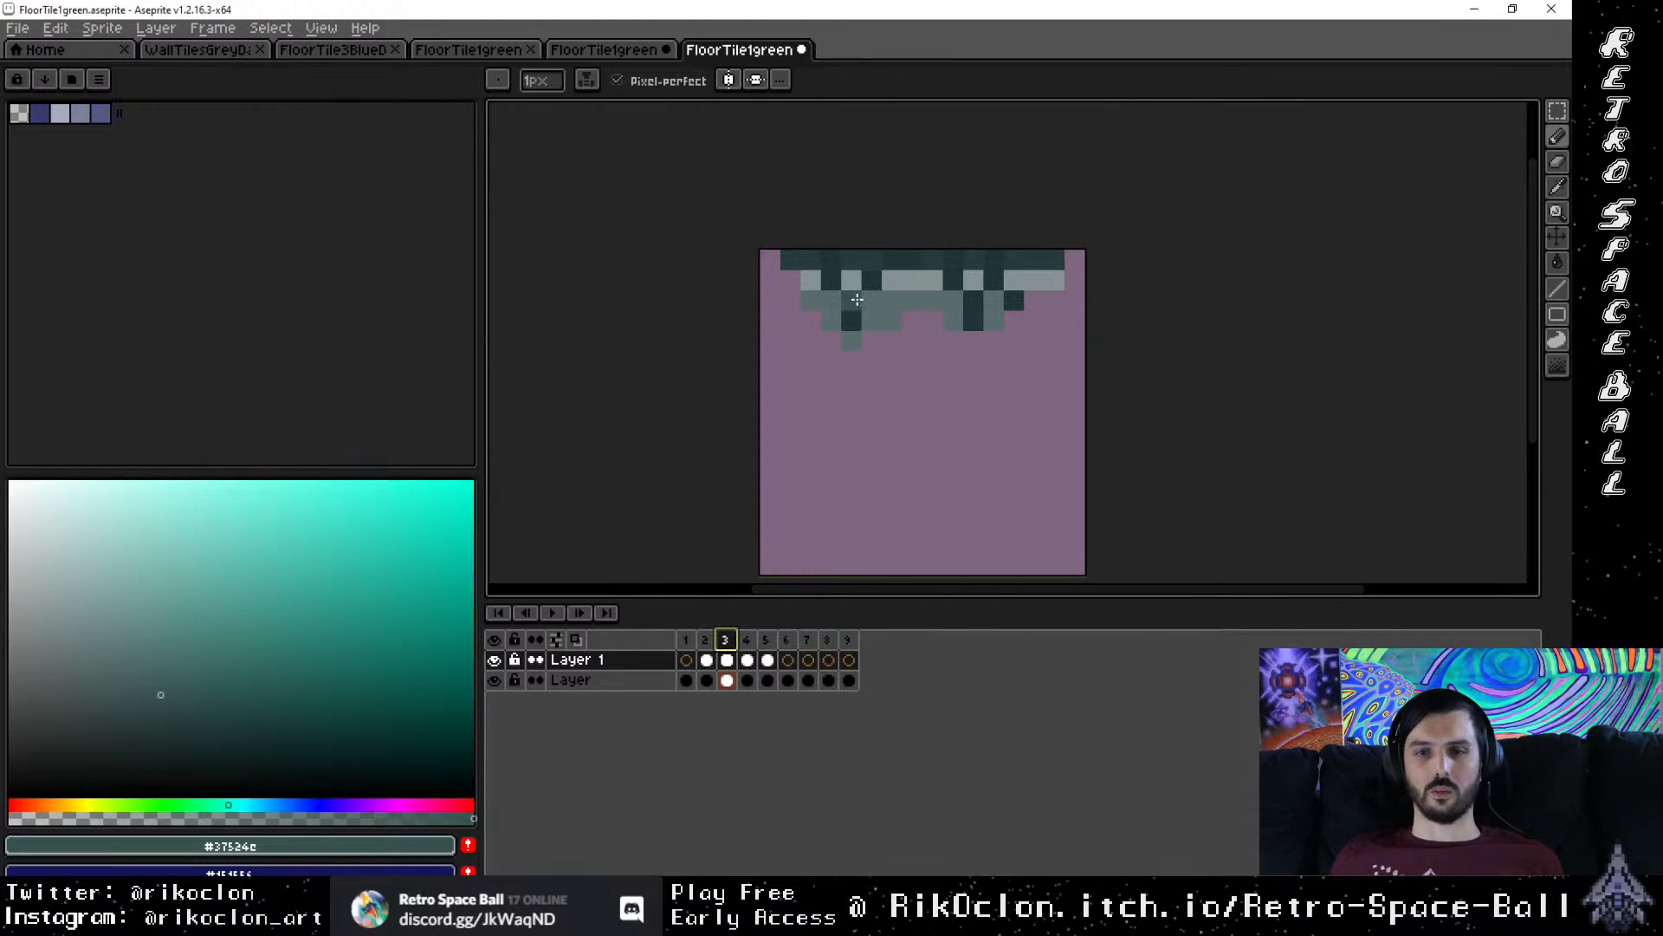
{"action": "left_click", "coordinate": [856, 303]}
{"action": "left_click", "coordinate": [856, 315]}
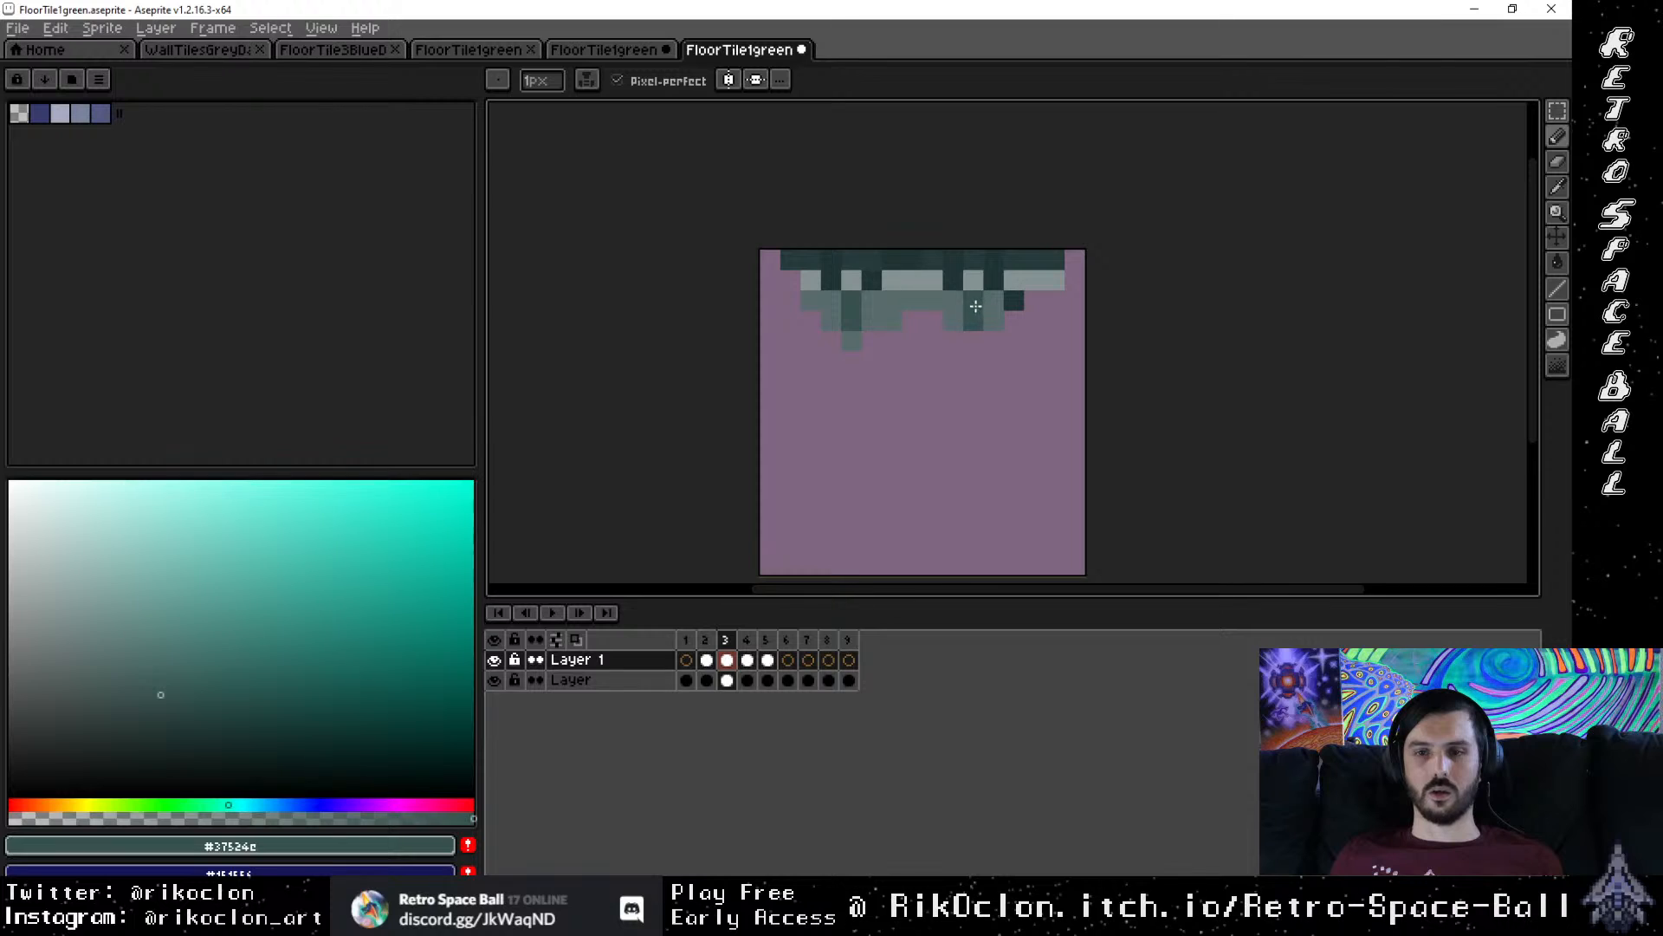
{"action": "left_click", "coordinate": [746, 641]}
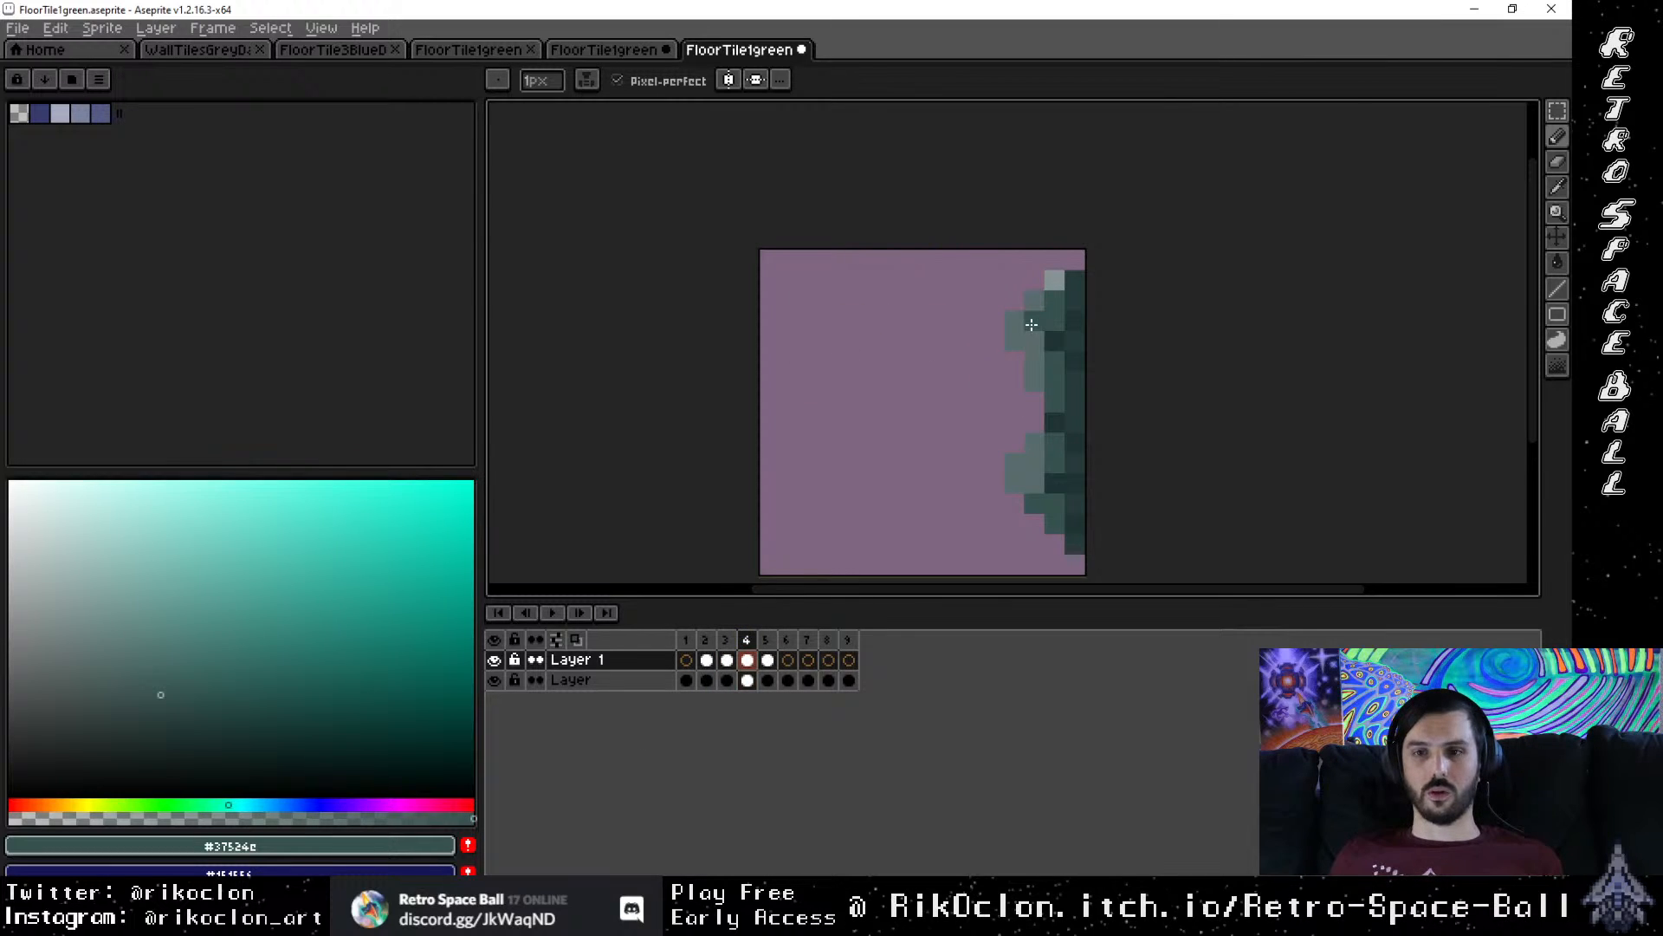
{"action": "left_click", "coordinate": [768, 640]}
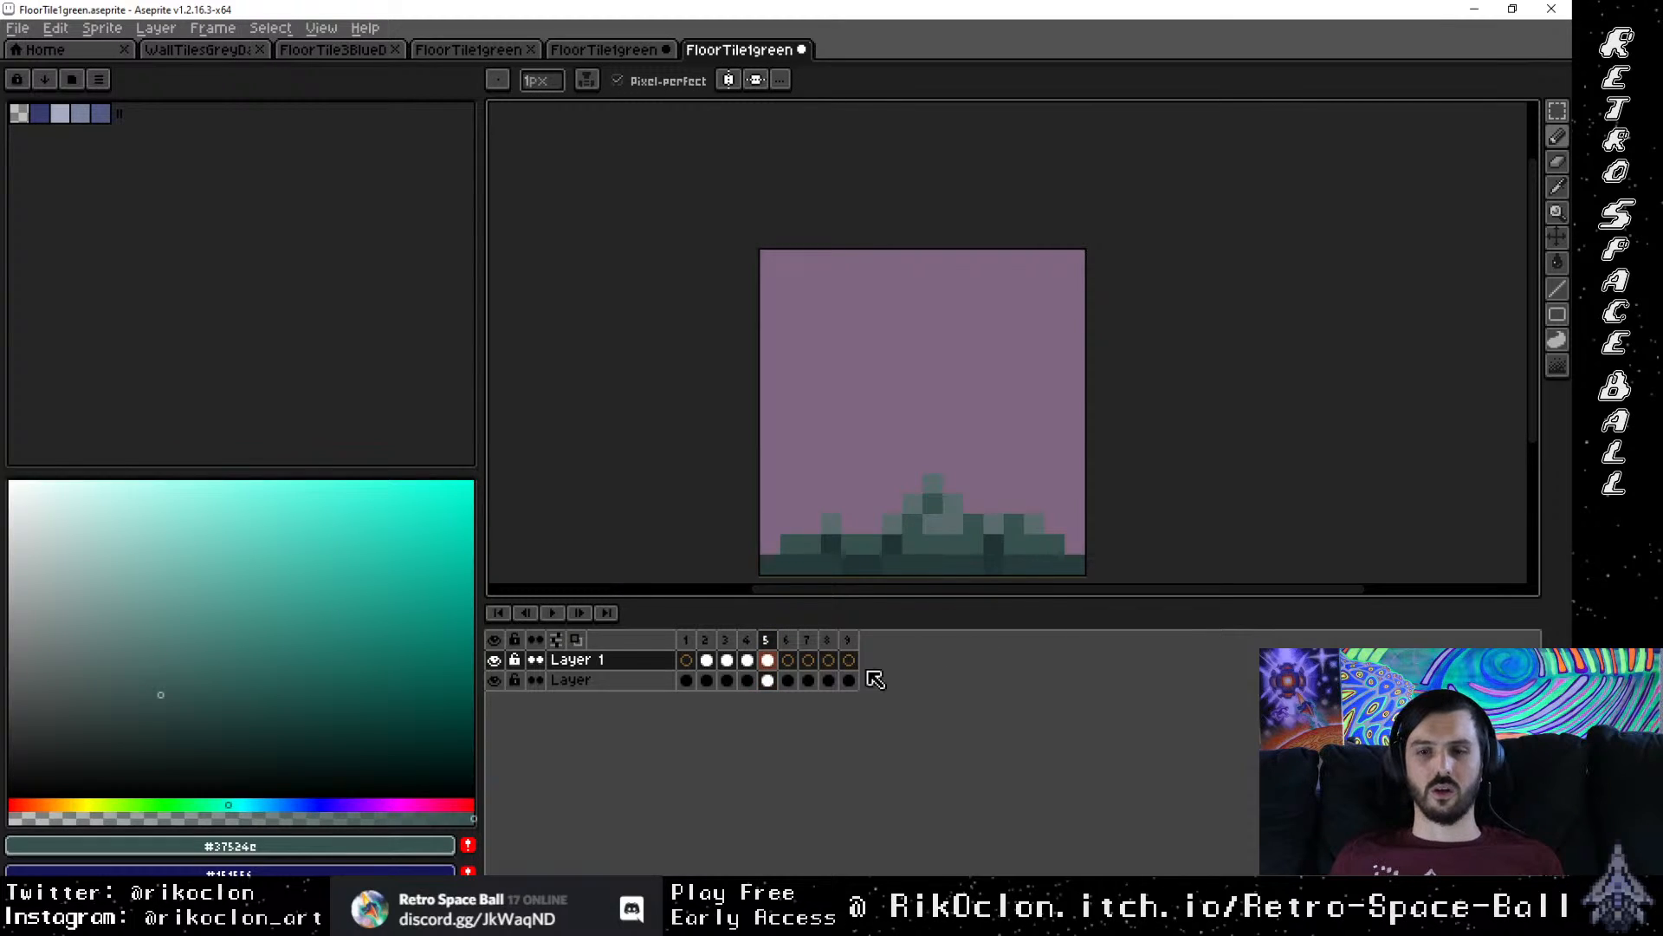
Step: Resample the border crack colour #203434 from the tile in frame 6 and check the cracks in frames 2 to 5
{"action": "left_click", "coordinate": [788, 640]}
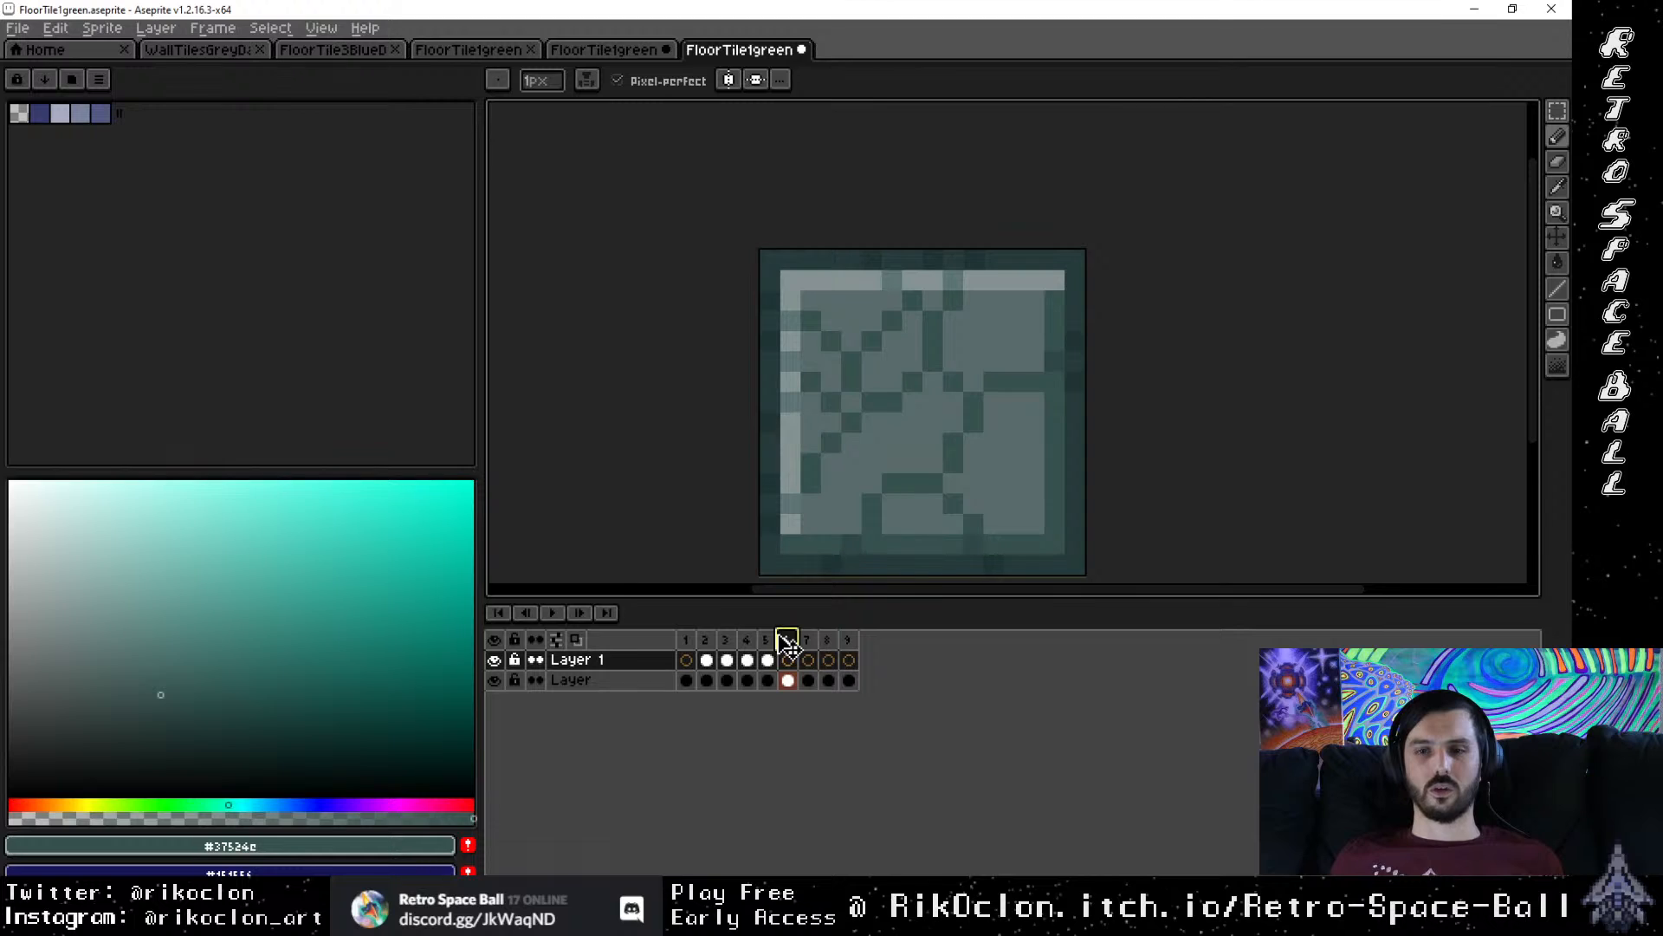
{"action": "key", "text": "i"}
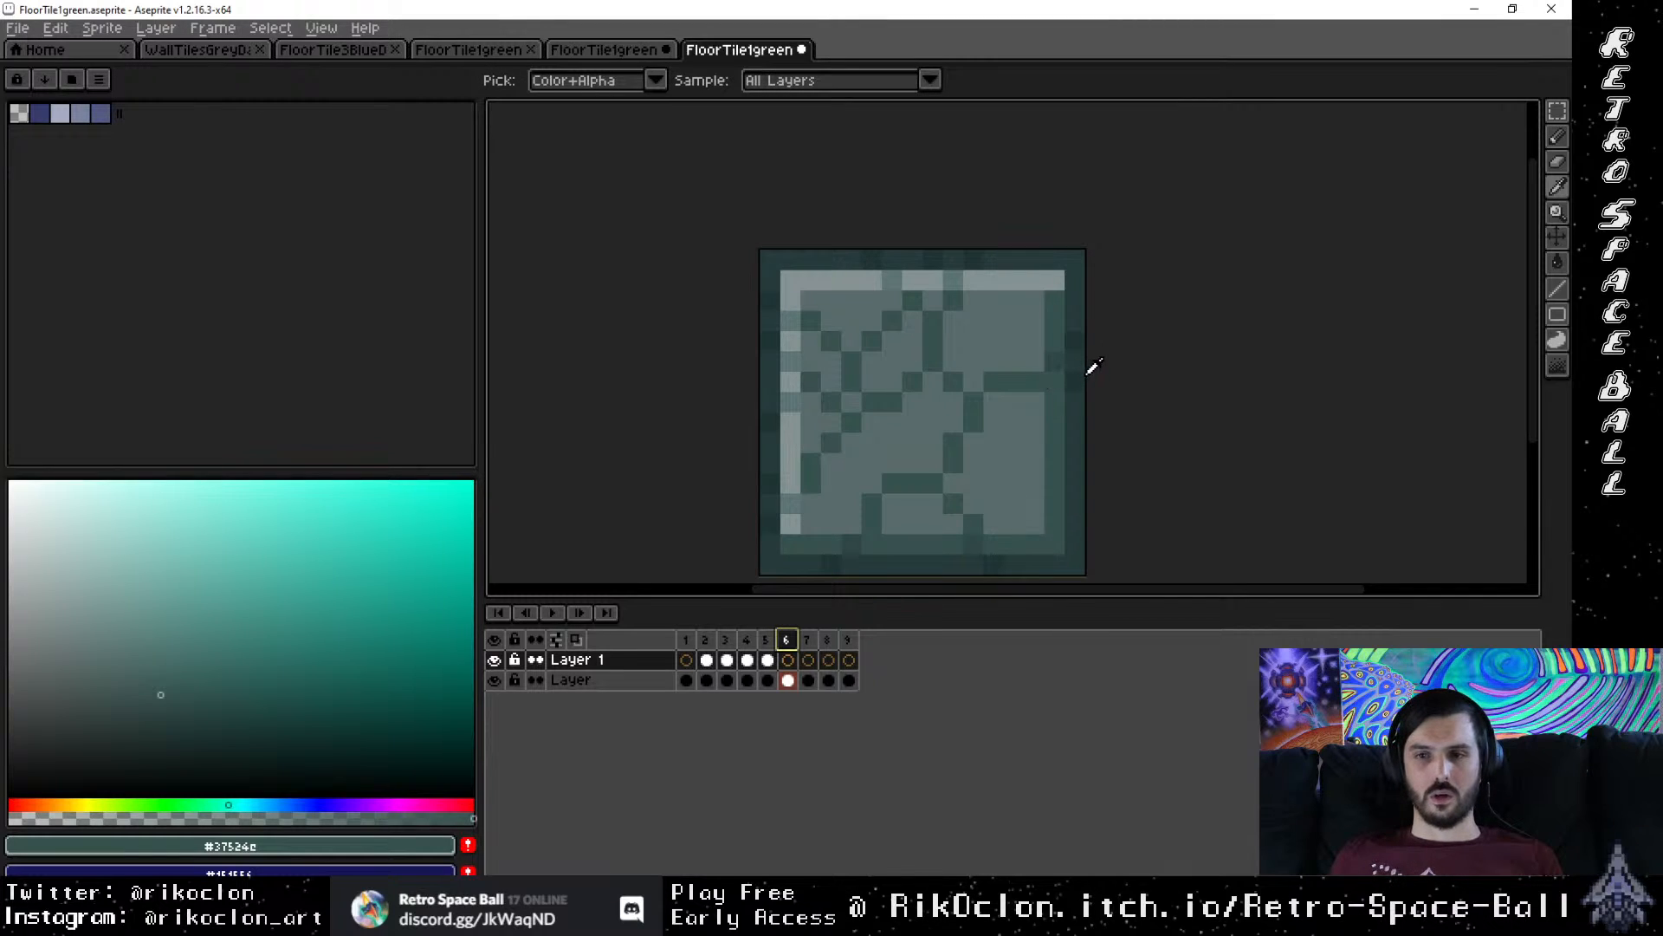
{"action": "left_click", "coordinate": [1078, 371]}
{"action": "left_click", "coordinate": [768, 640]}
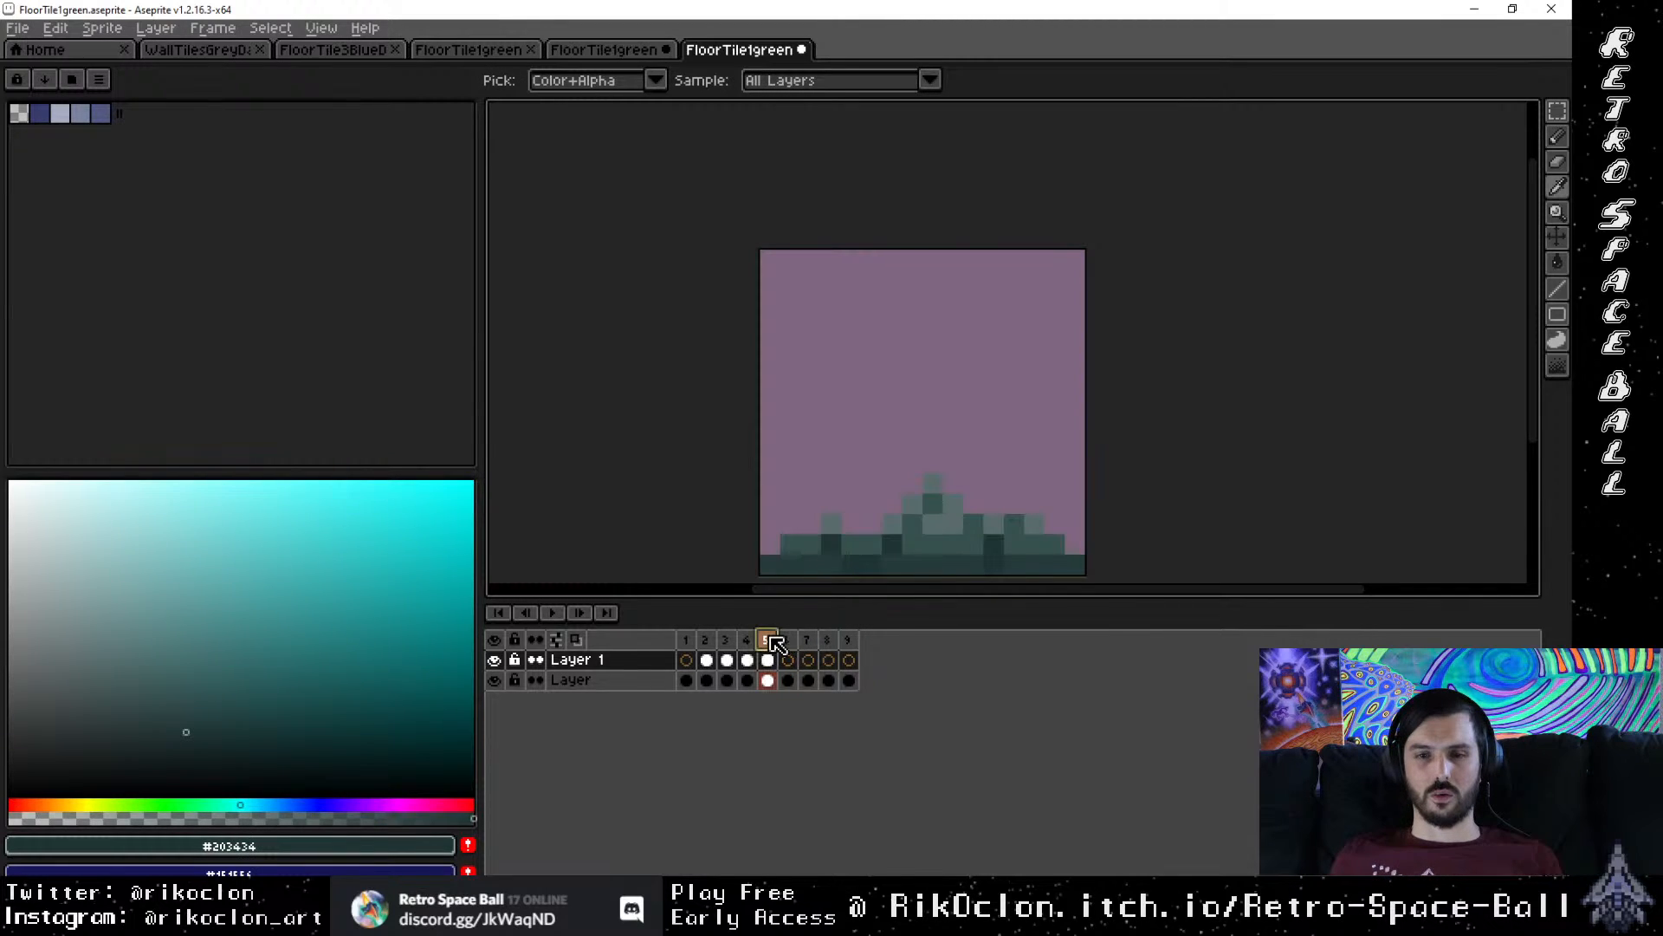
{"action": "key", "text": "b"}
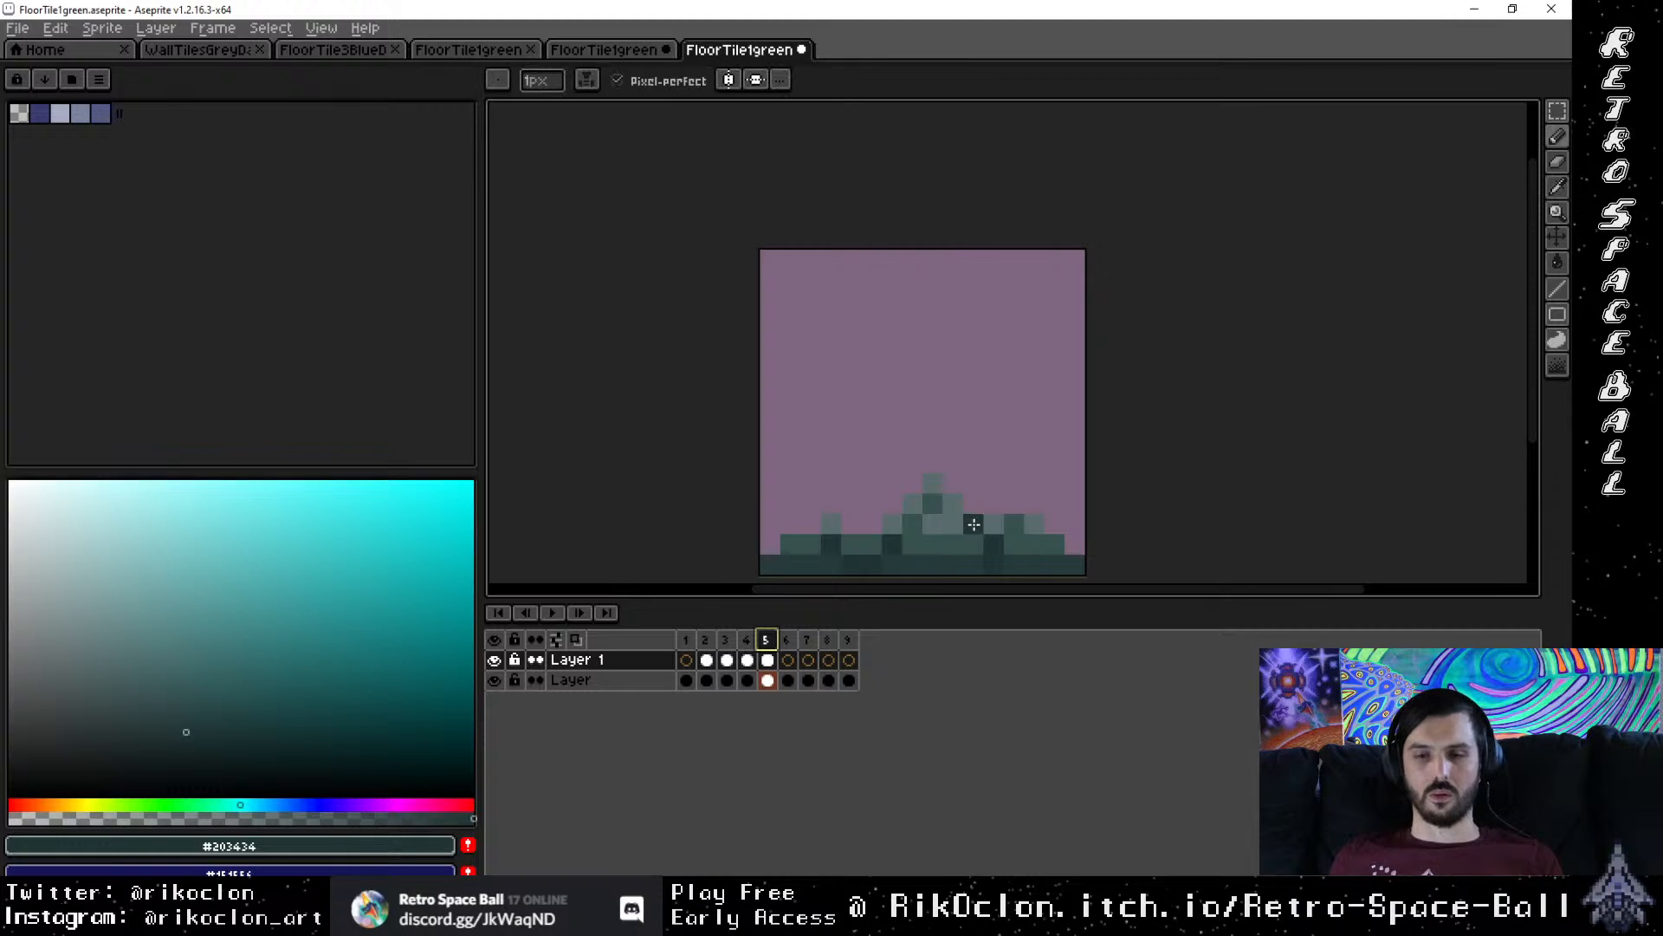
{"action": "left_click", "coordinate": [747, 643]}
{"action": "left_click", "coordinate": [724, 646]}
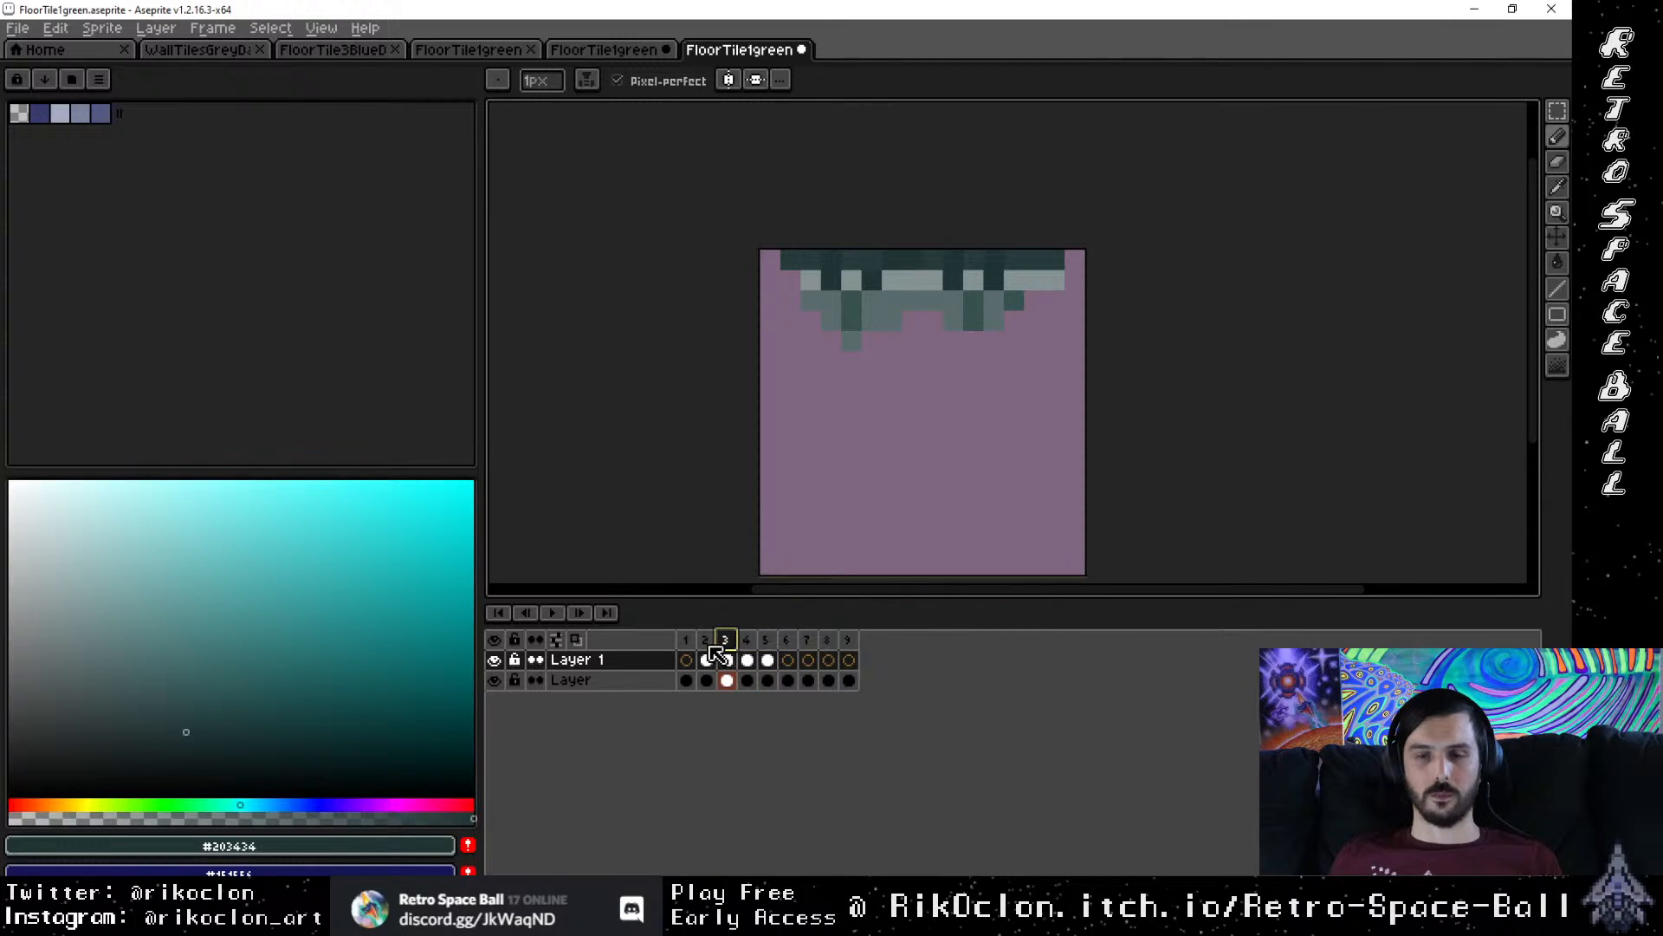
{"action": "left_click", "coordinate": [706, 654]}
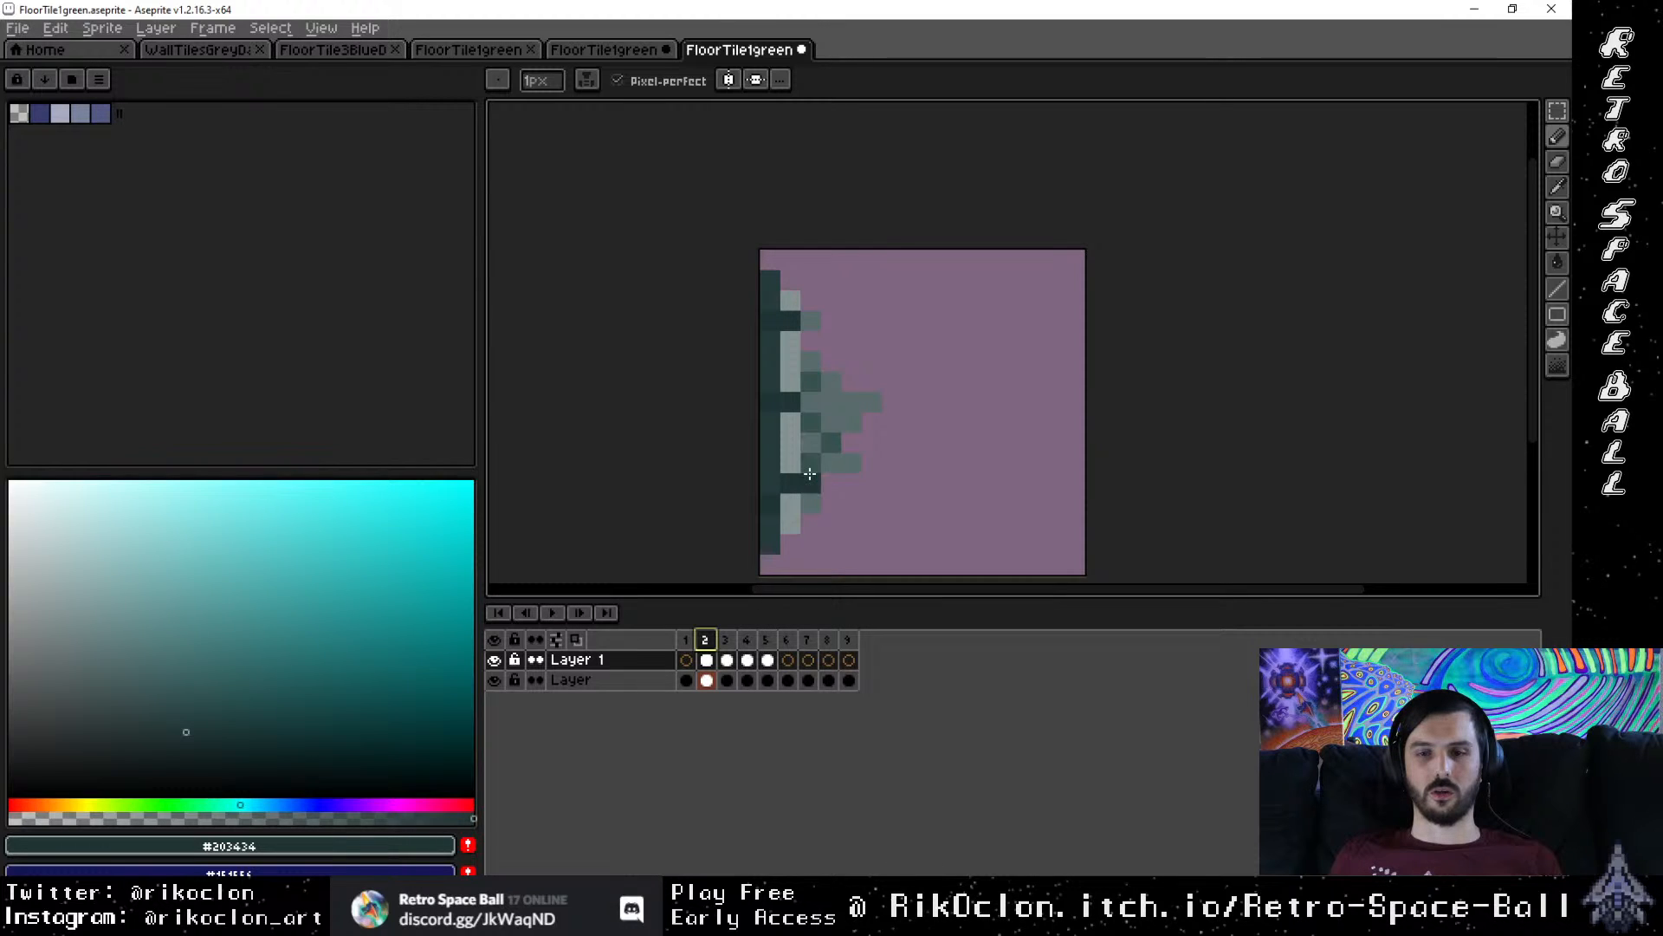
{"action": "left_click", "coordinate": [768, 641]}
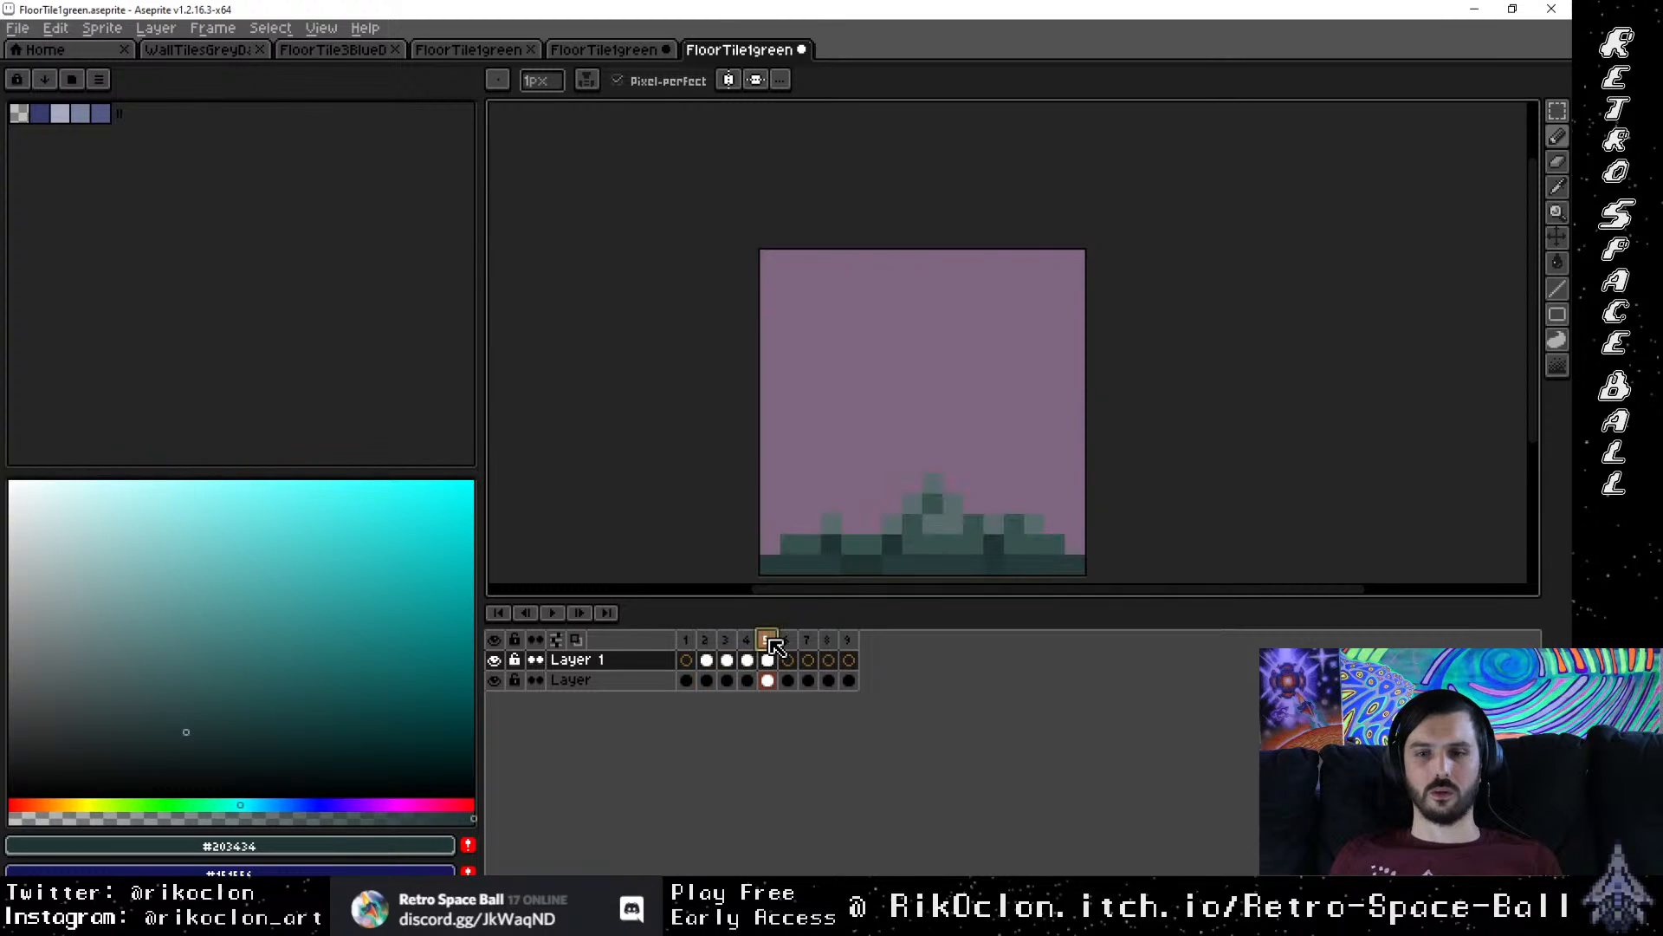
Step: Sample #5c7573 from a crack in frame 6's highlight edge and repaint the cracks crossing frame 2's light strip with it
{"action": "left_click", "coordinate": [787, 641]}
{"action": "key", "text": "alt"}
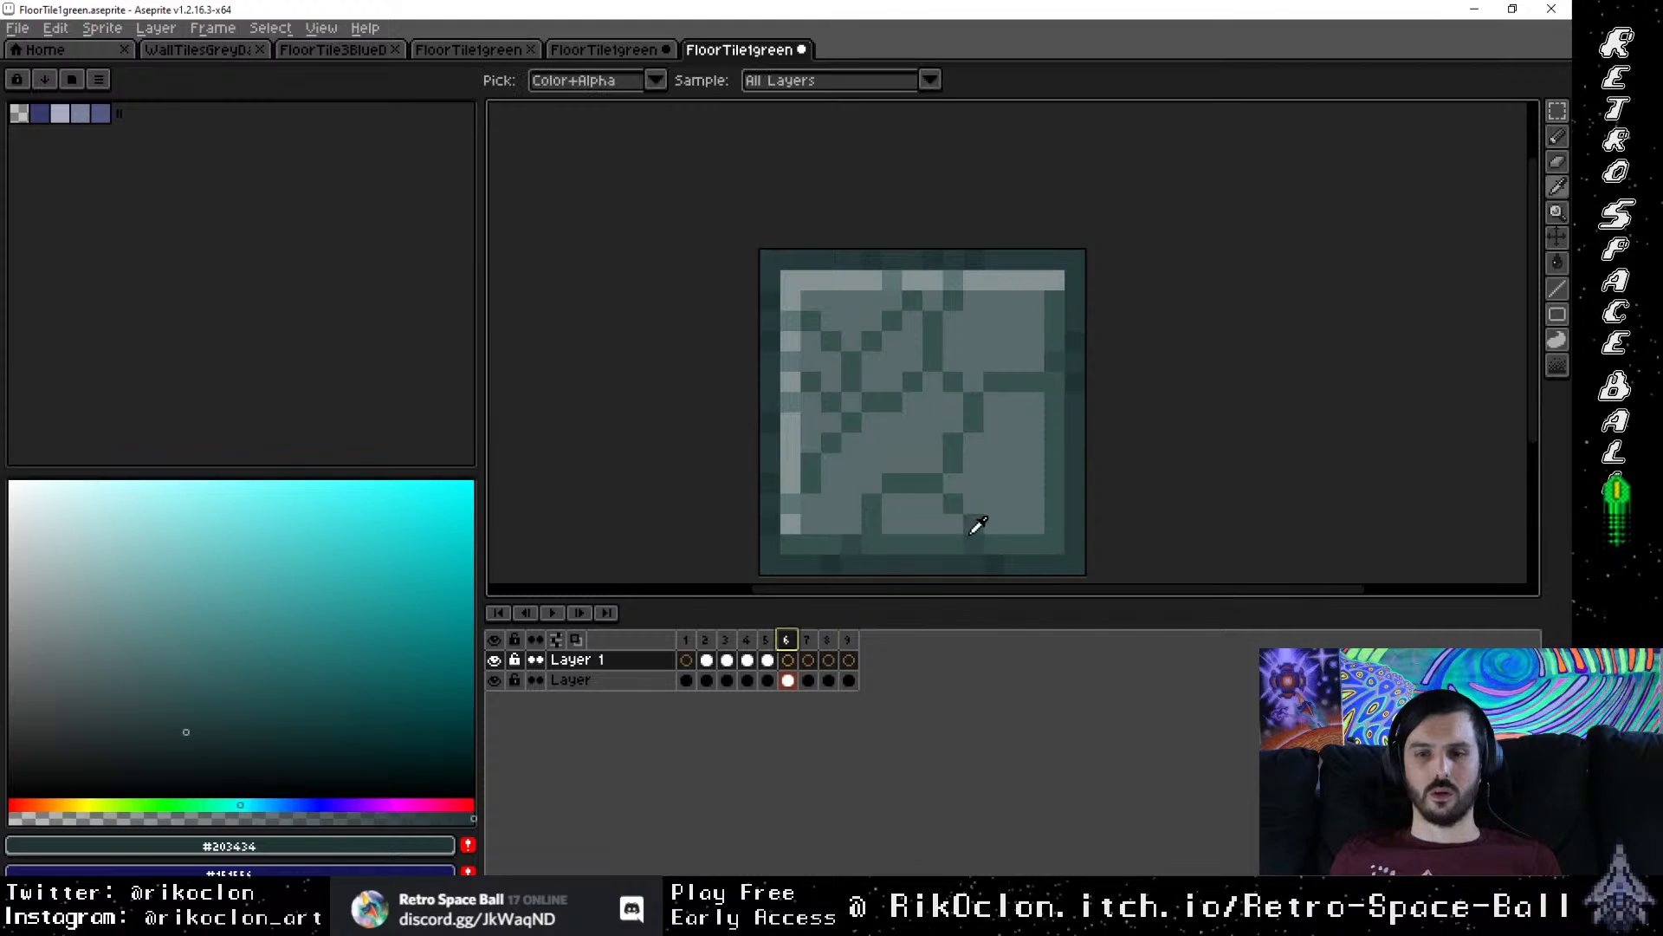
{"action": "left_click", "coordinate": [901, 270]}
{"action": "left_click", "coordinate": [707, 638]}
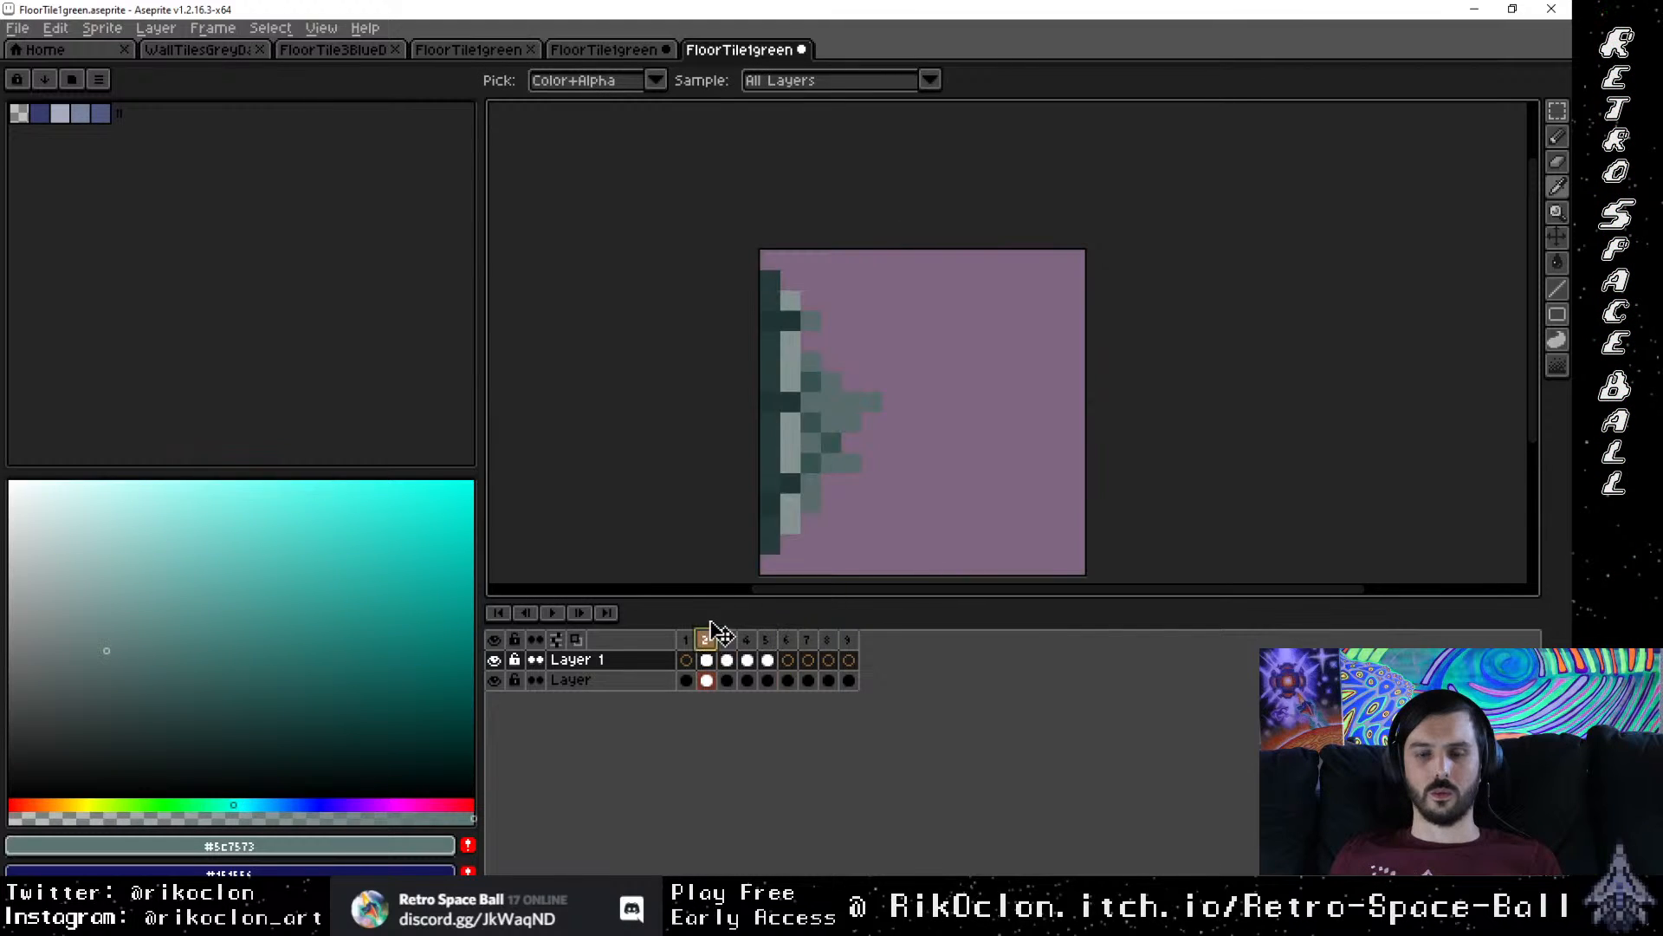
{"action": "left_click", "coordinate": [790, 322]}
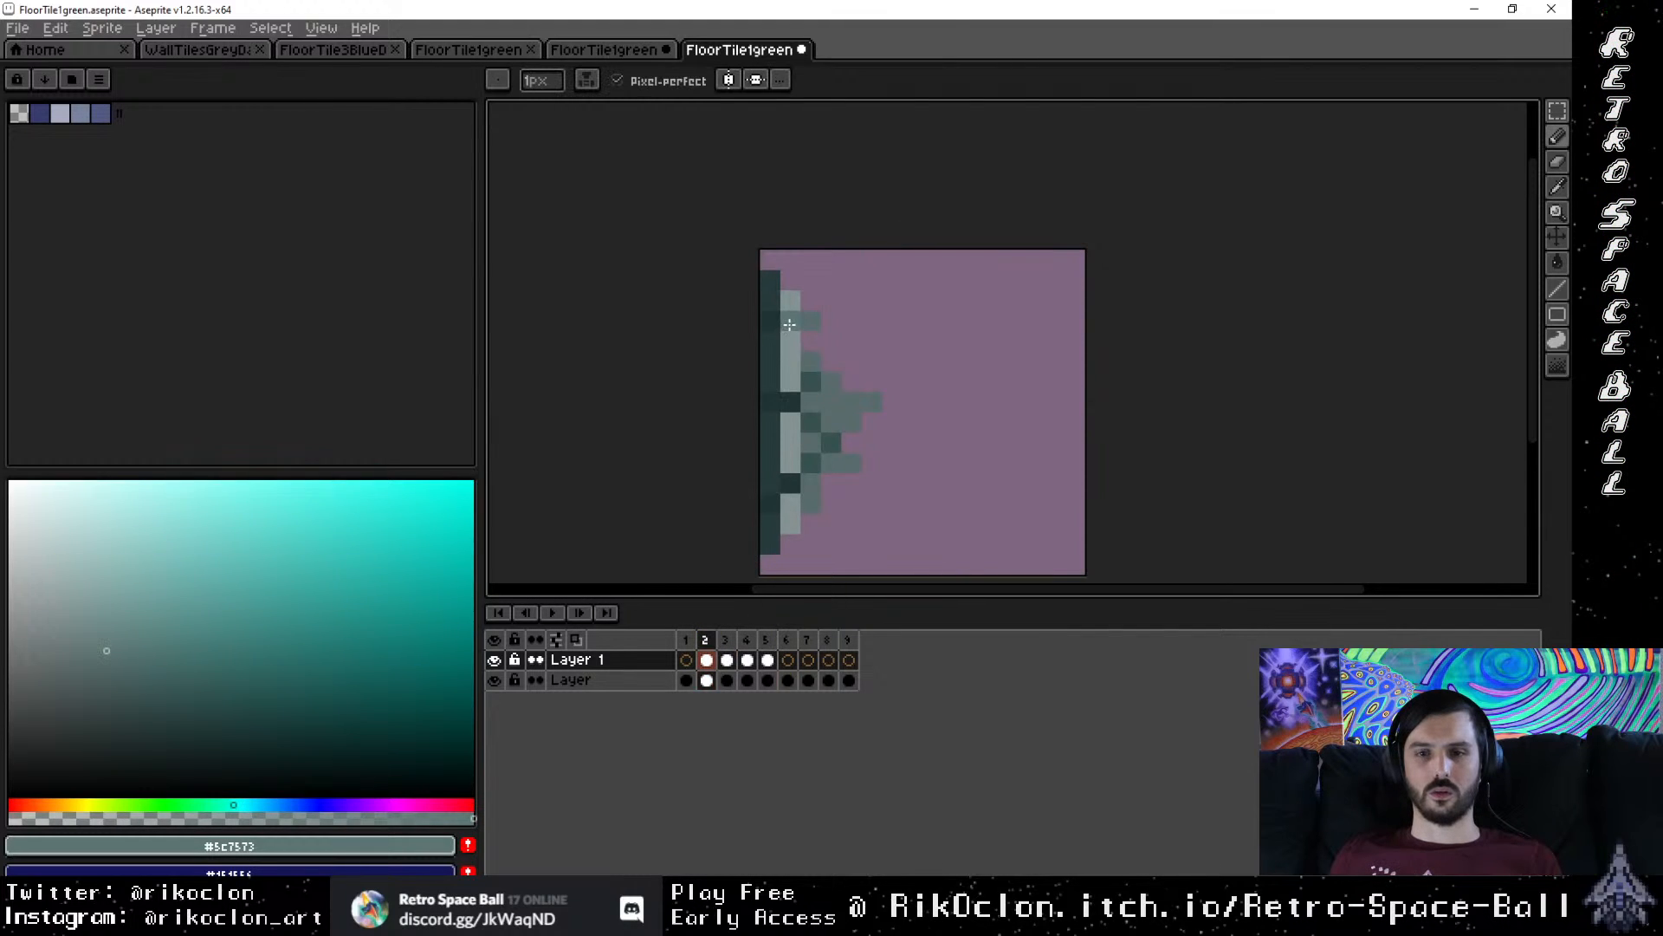
{"action": "left_click", "coordinate": [791, 406]}
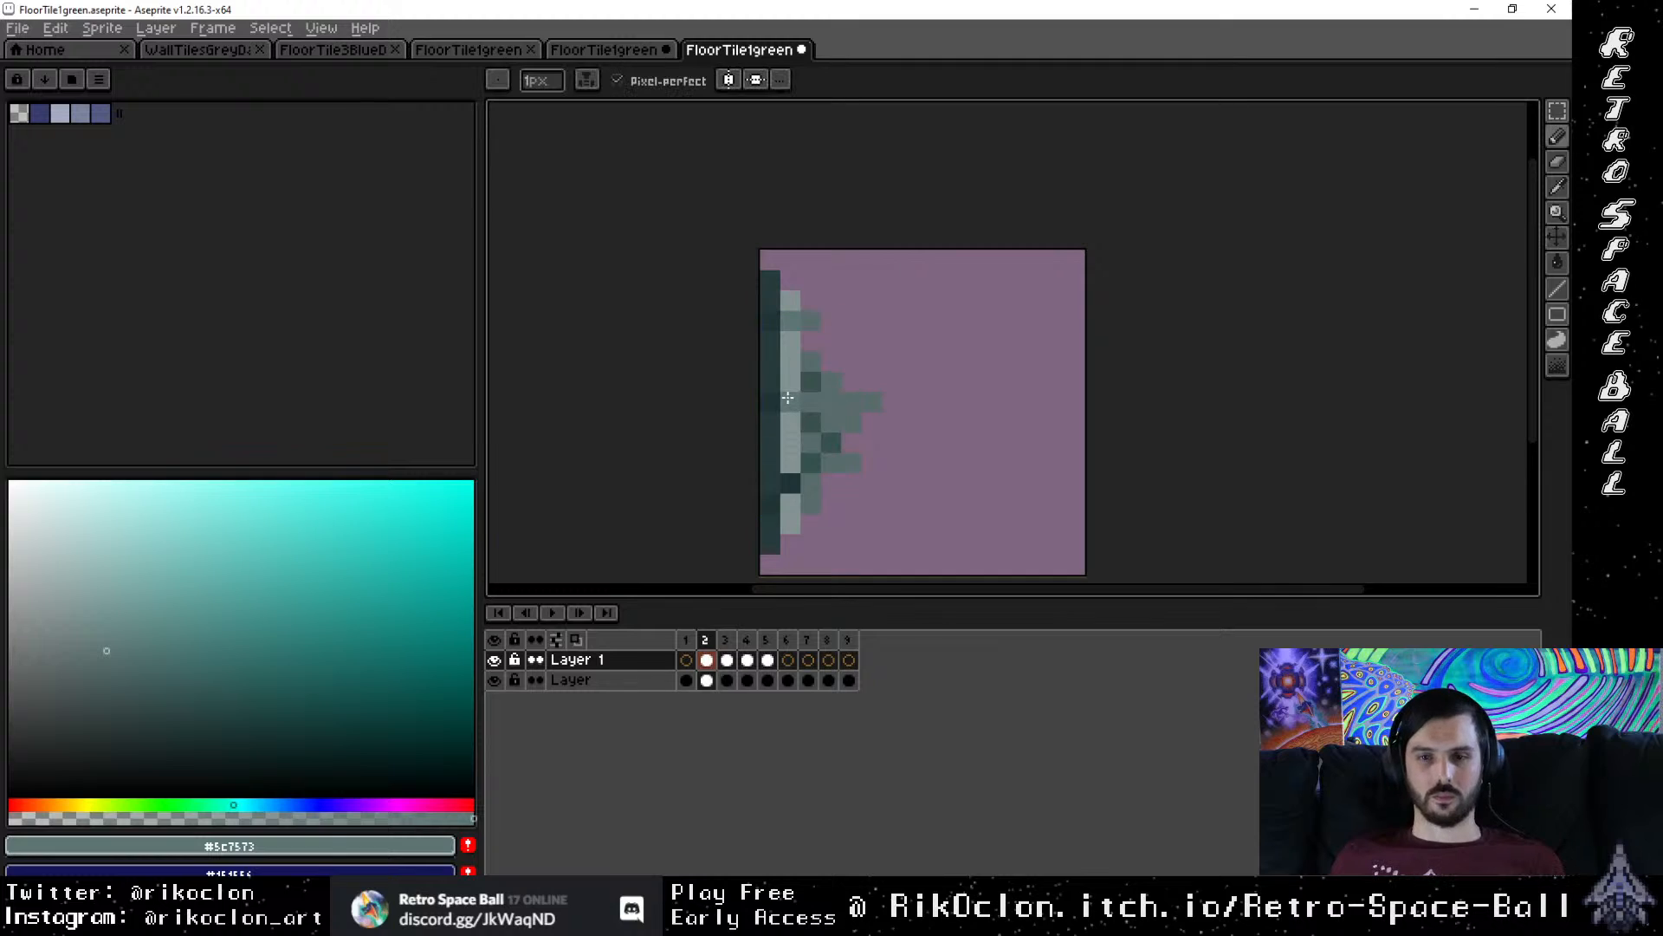
Step: Repaint the four dark crack pixels crossing the light strip of frame 3's top fragment with #5c7573
{"action": "left_click", "coordinate": [728, 645]}
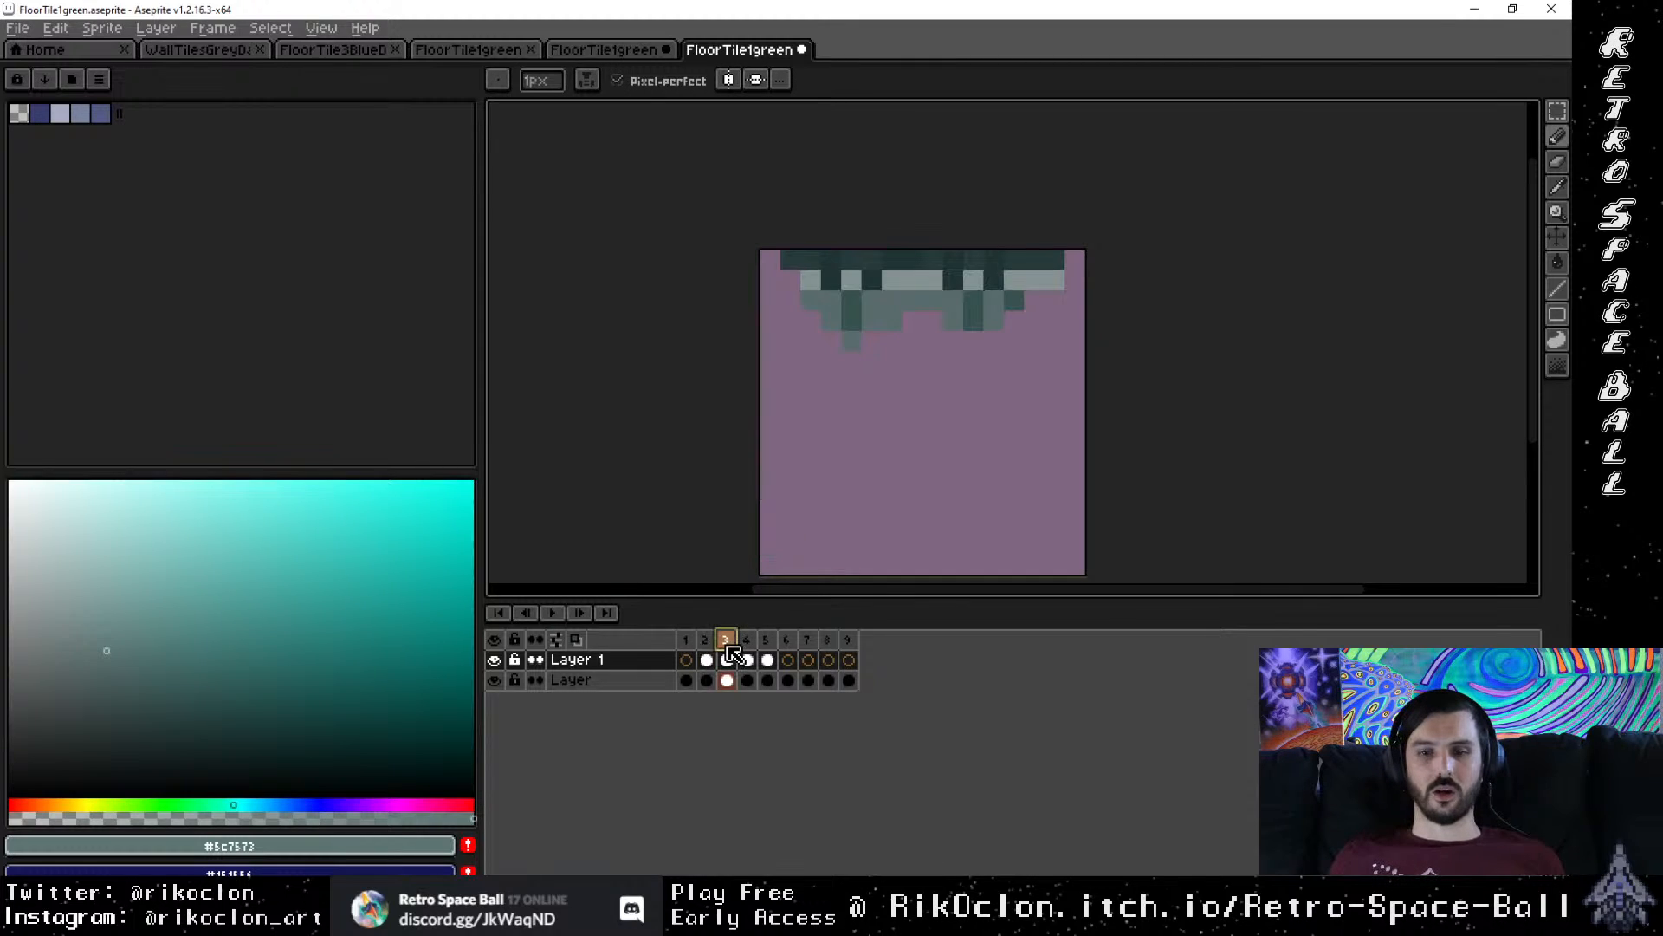
{"action": "left_click", "coordinate": [832, 281]}
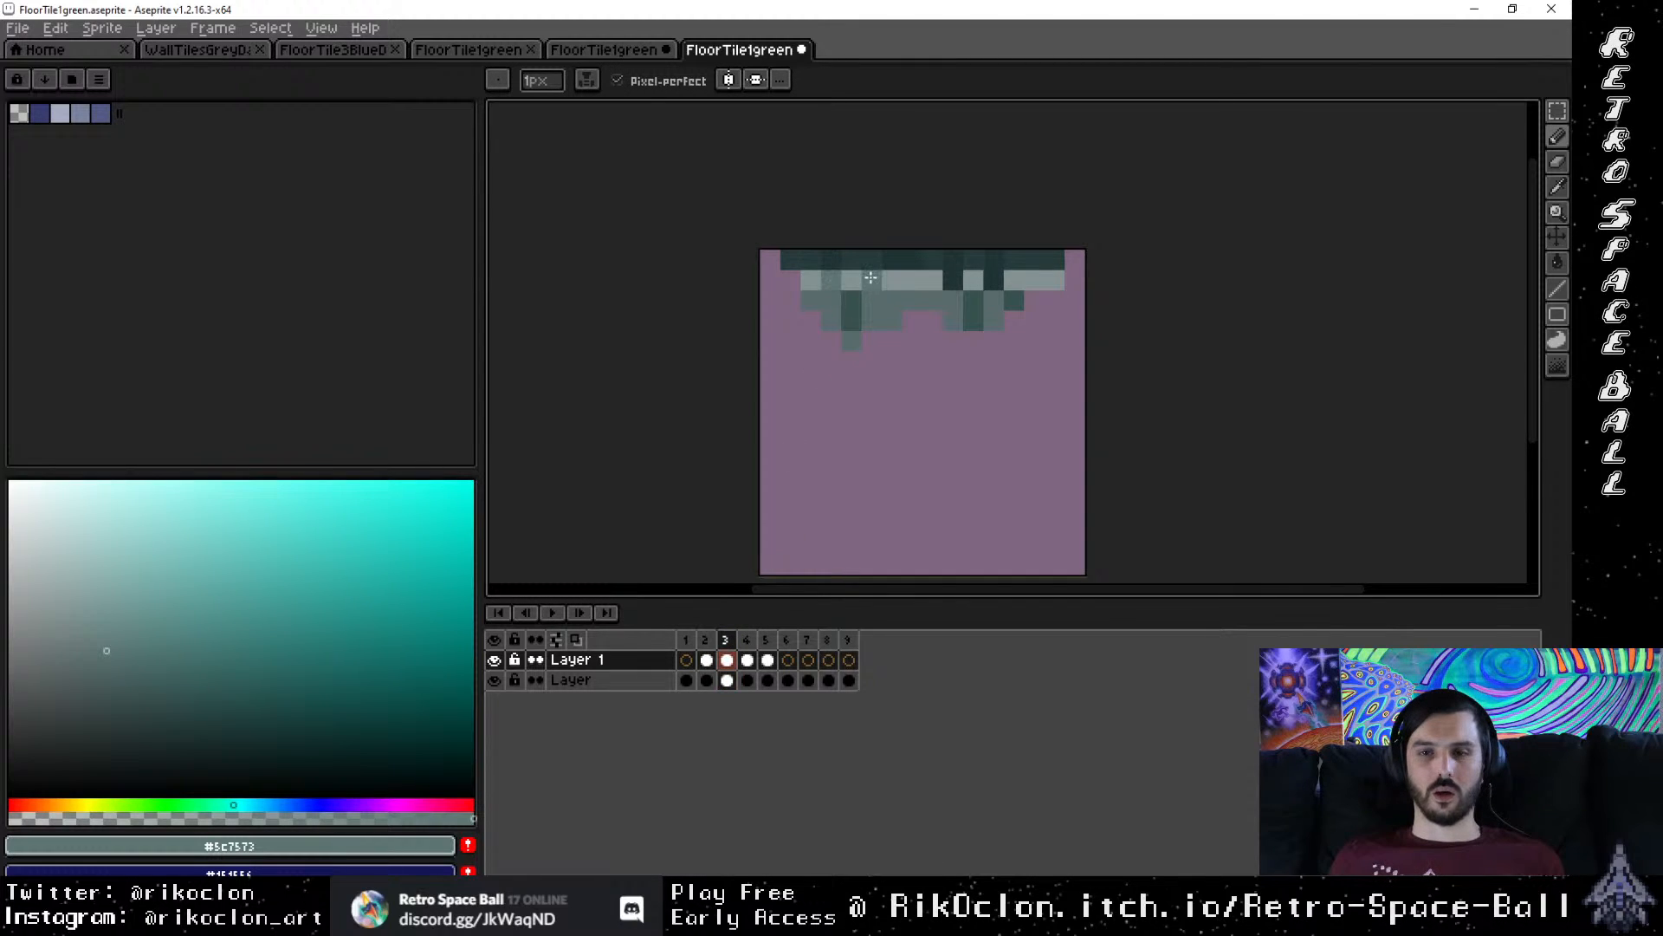
{"action": "left_click_drag", "start_coordinate": [870, 277], "coordinate": [995, 280]}
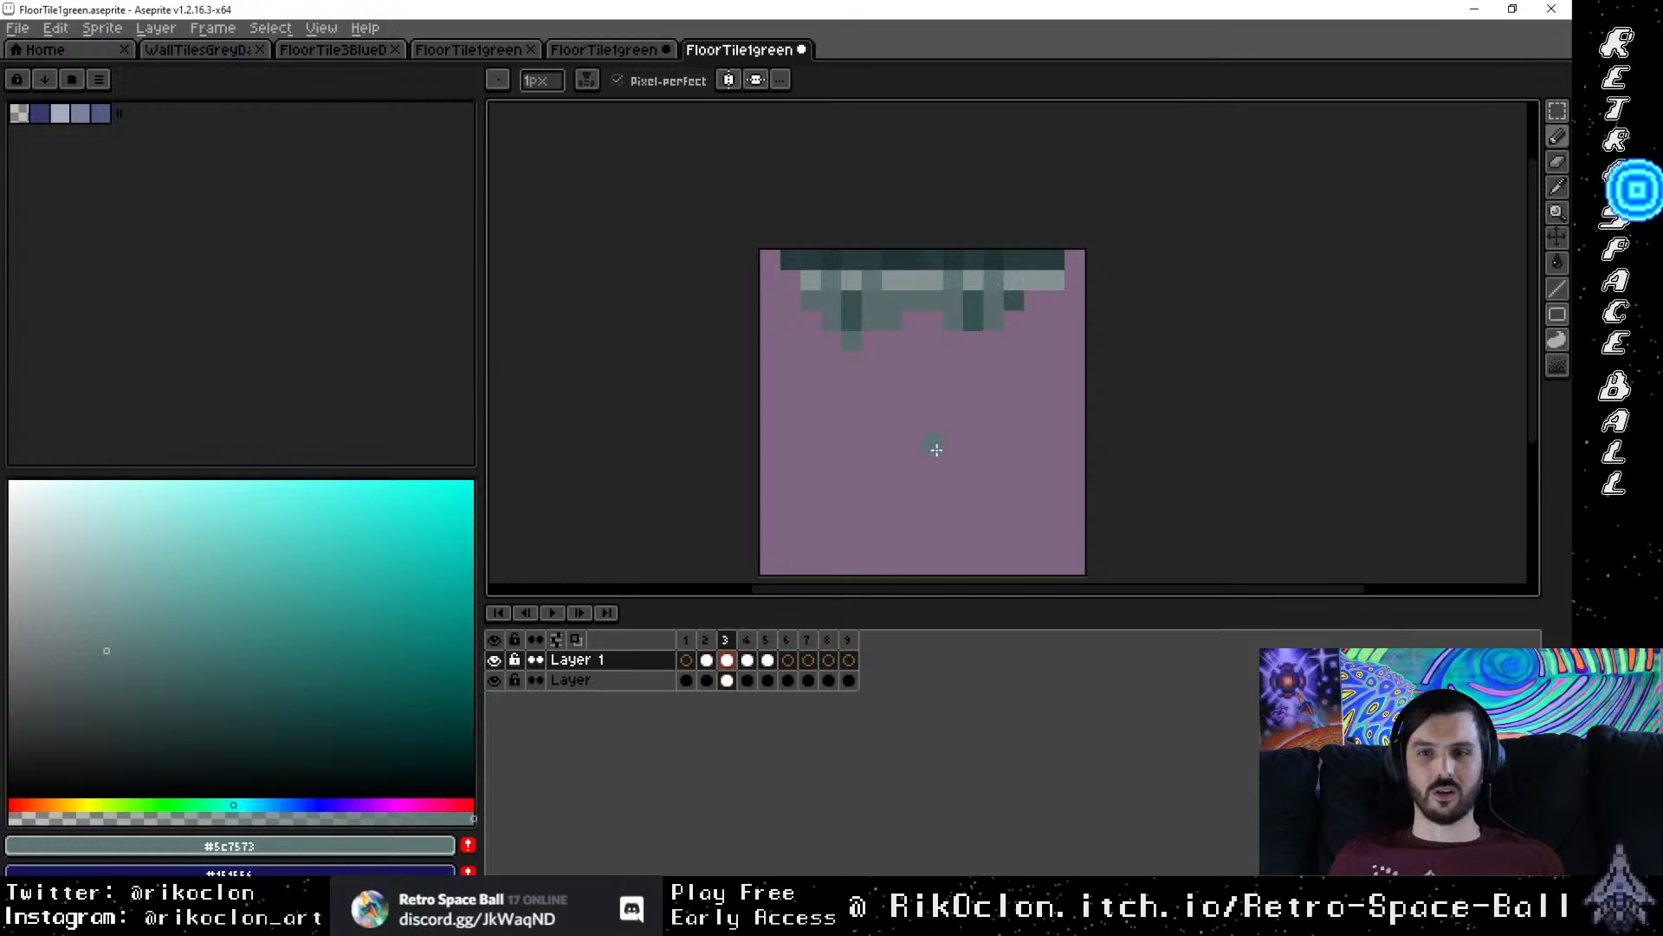
Step: Compare the recoloured cracks across the fragment frames with the full cracked tile
{"action": "key", "text": "Right"}
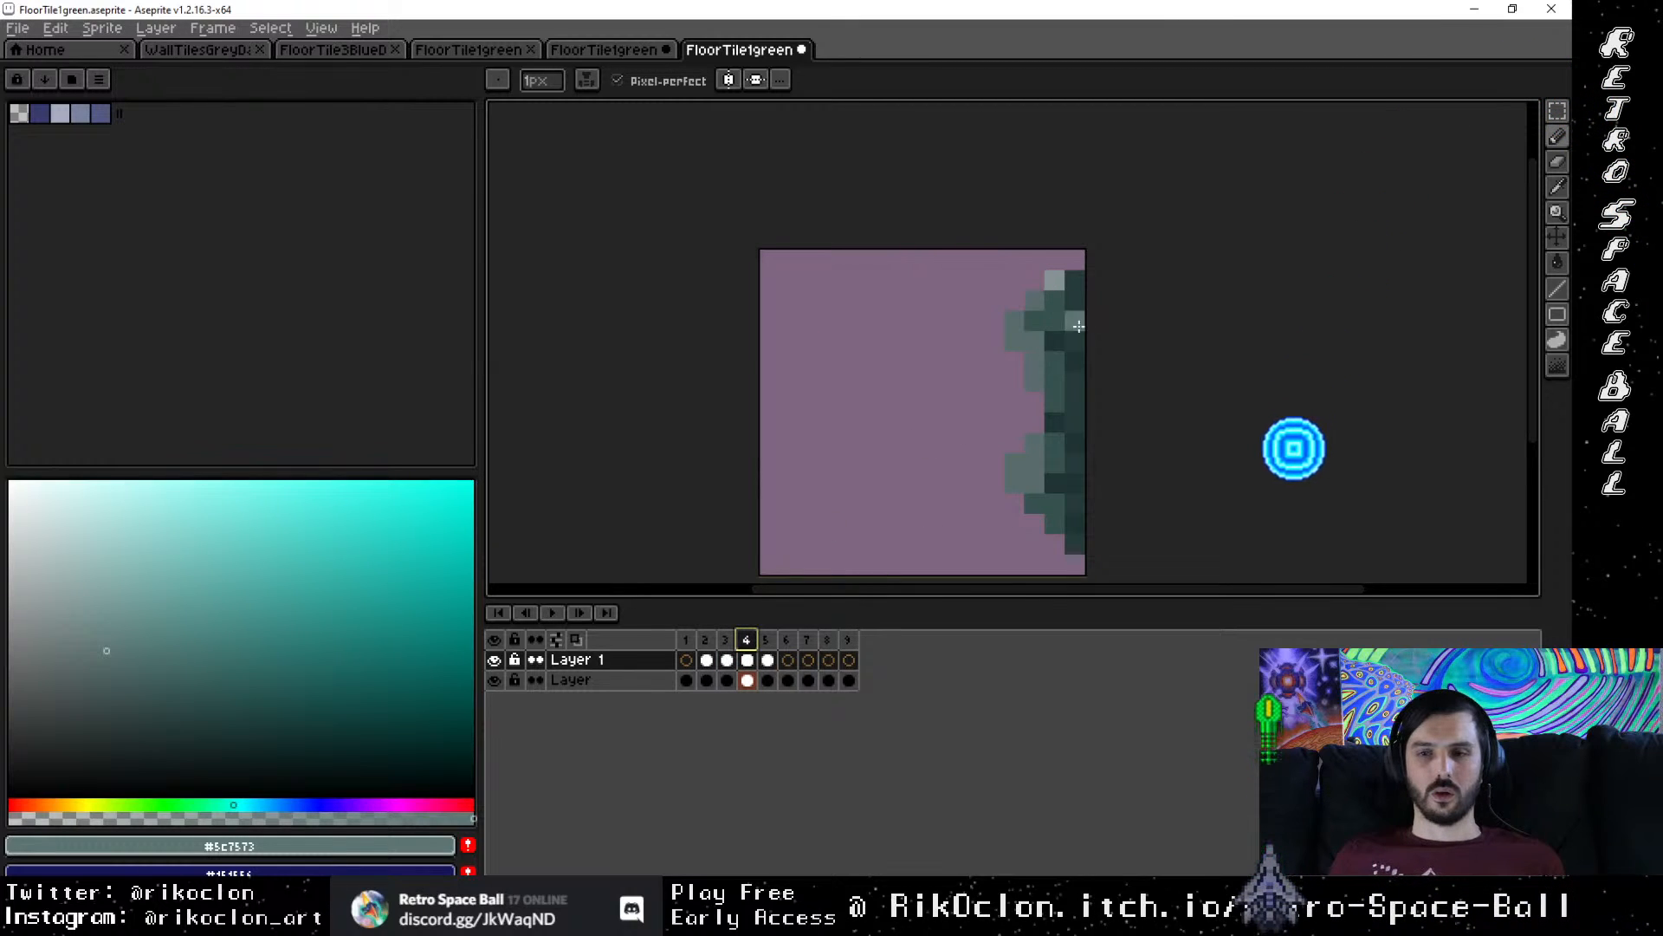
{"action": "left_click", "coordinate": [790, 640]}
{"action": "left_click", "coordinate": [708, 641]}
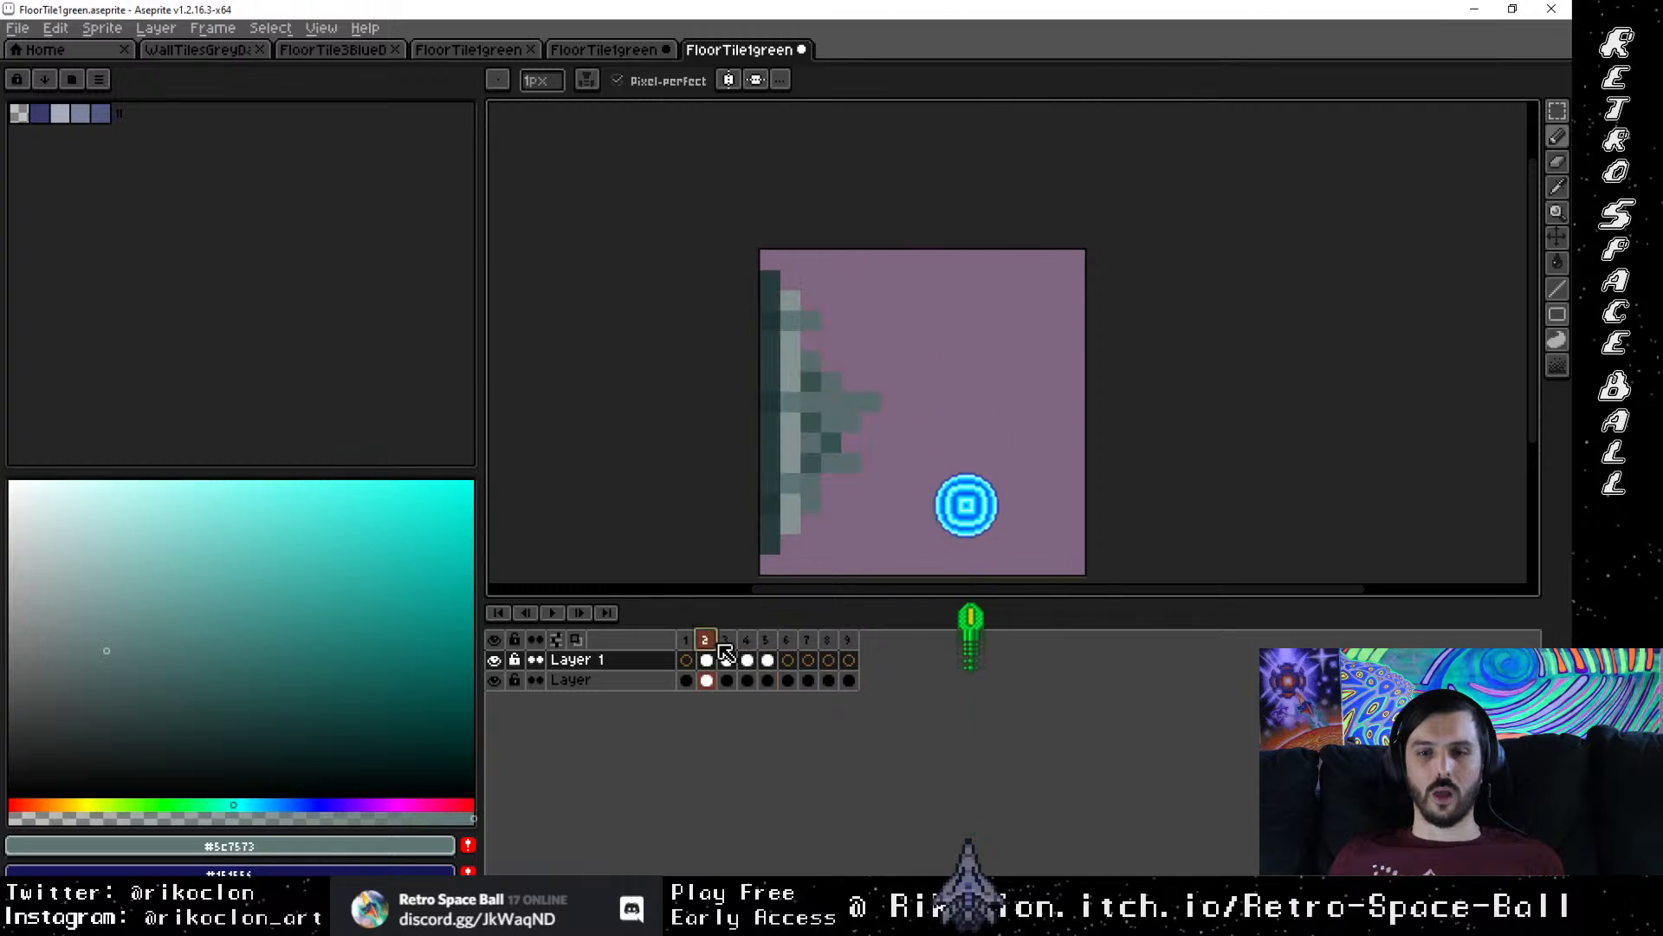
{"action": "left_click", "coordinate": [686, 642]}
{"action": "left_click", "coordinate": [708, 640]}
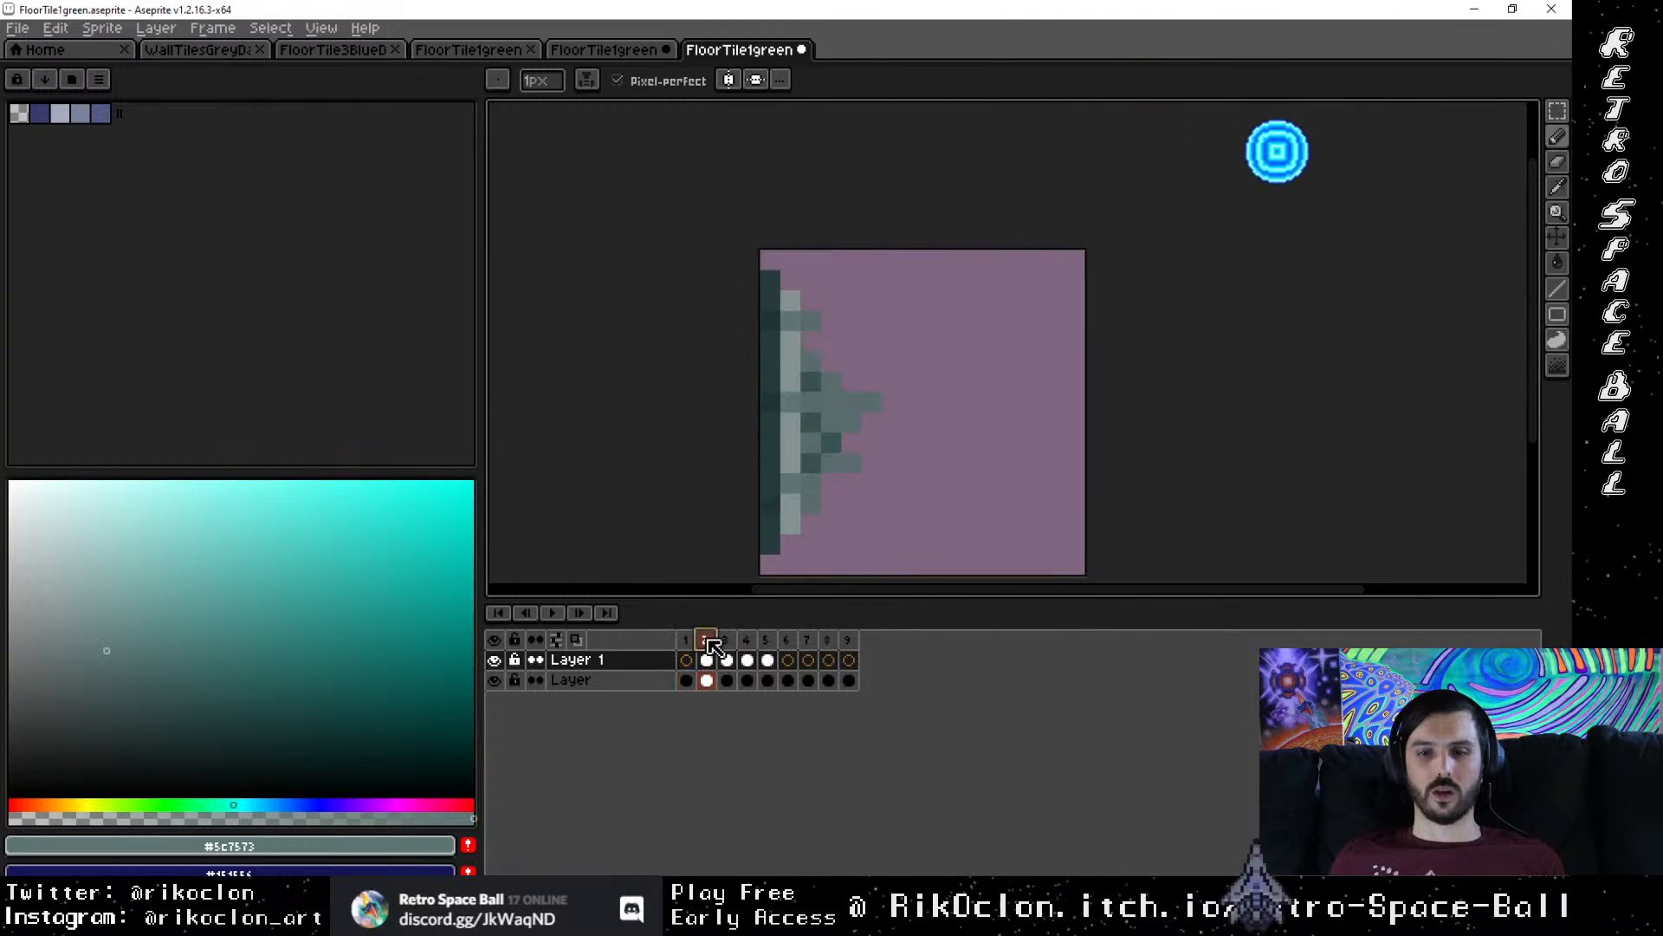
{"action": "left_click", "coordinate": [725, 640]}
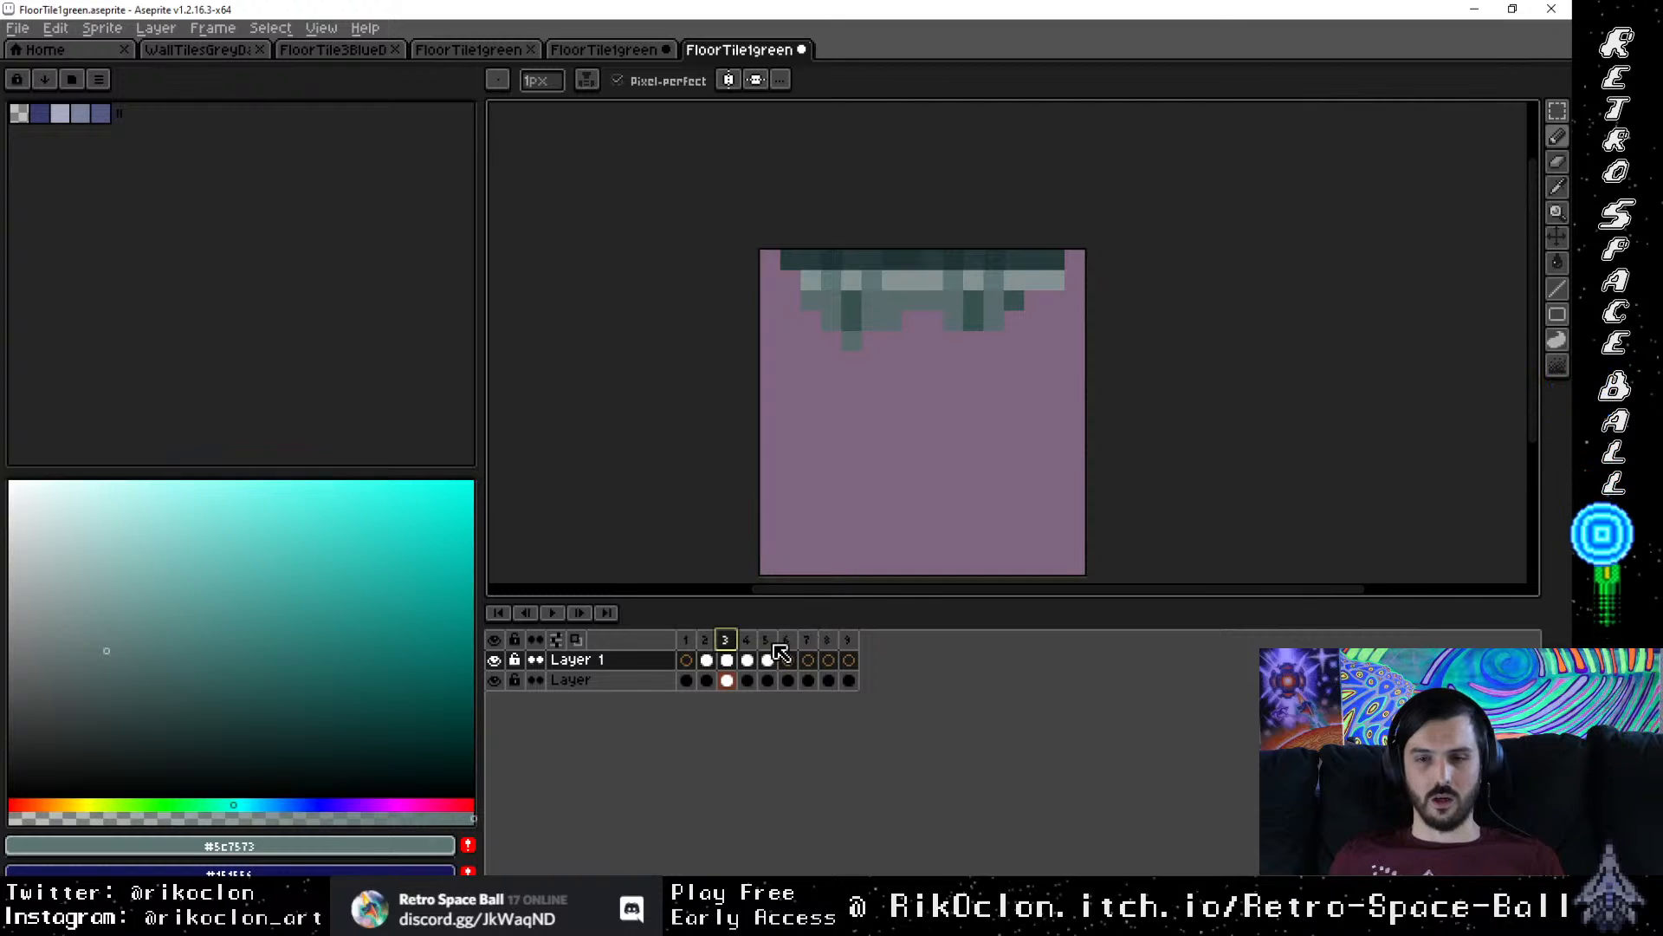
{"action": "left_click", "coordinate": [767, 642]}
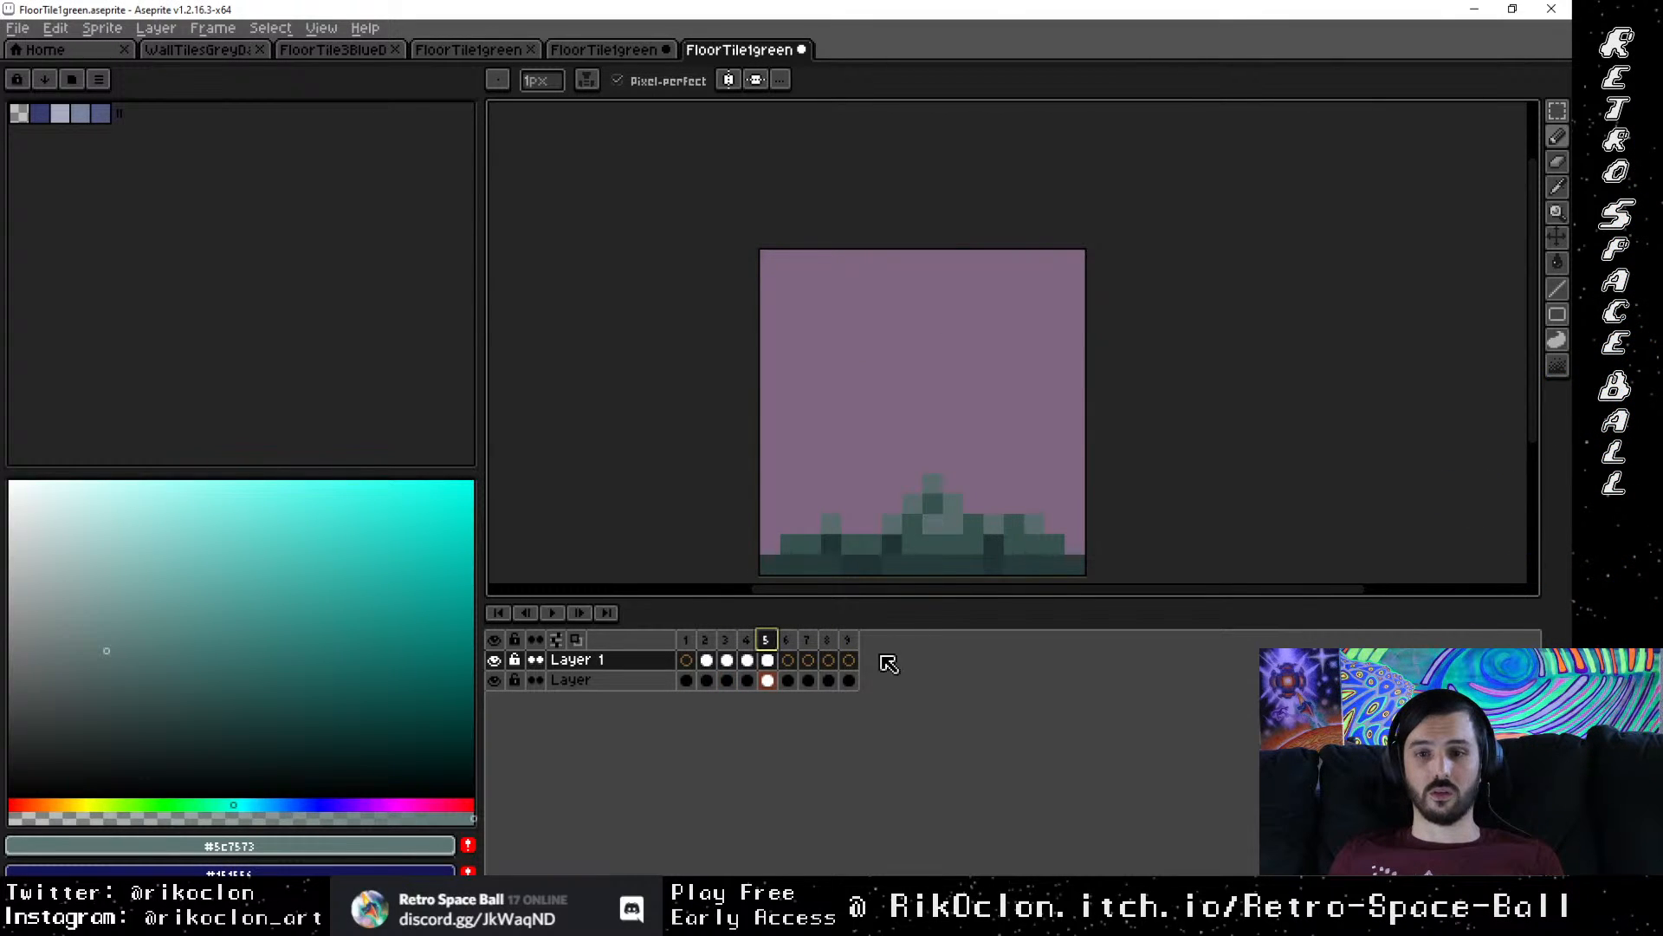
Step: Sample #37524e from an inner crack of the full tile in frame 6 and check it against frame 2's cracks
{"action": "left_click", "coordinate": [787, 652]}
{"action": "key", "text": "alt"}
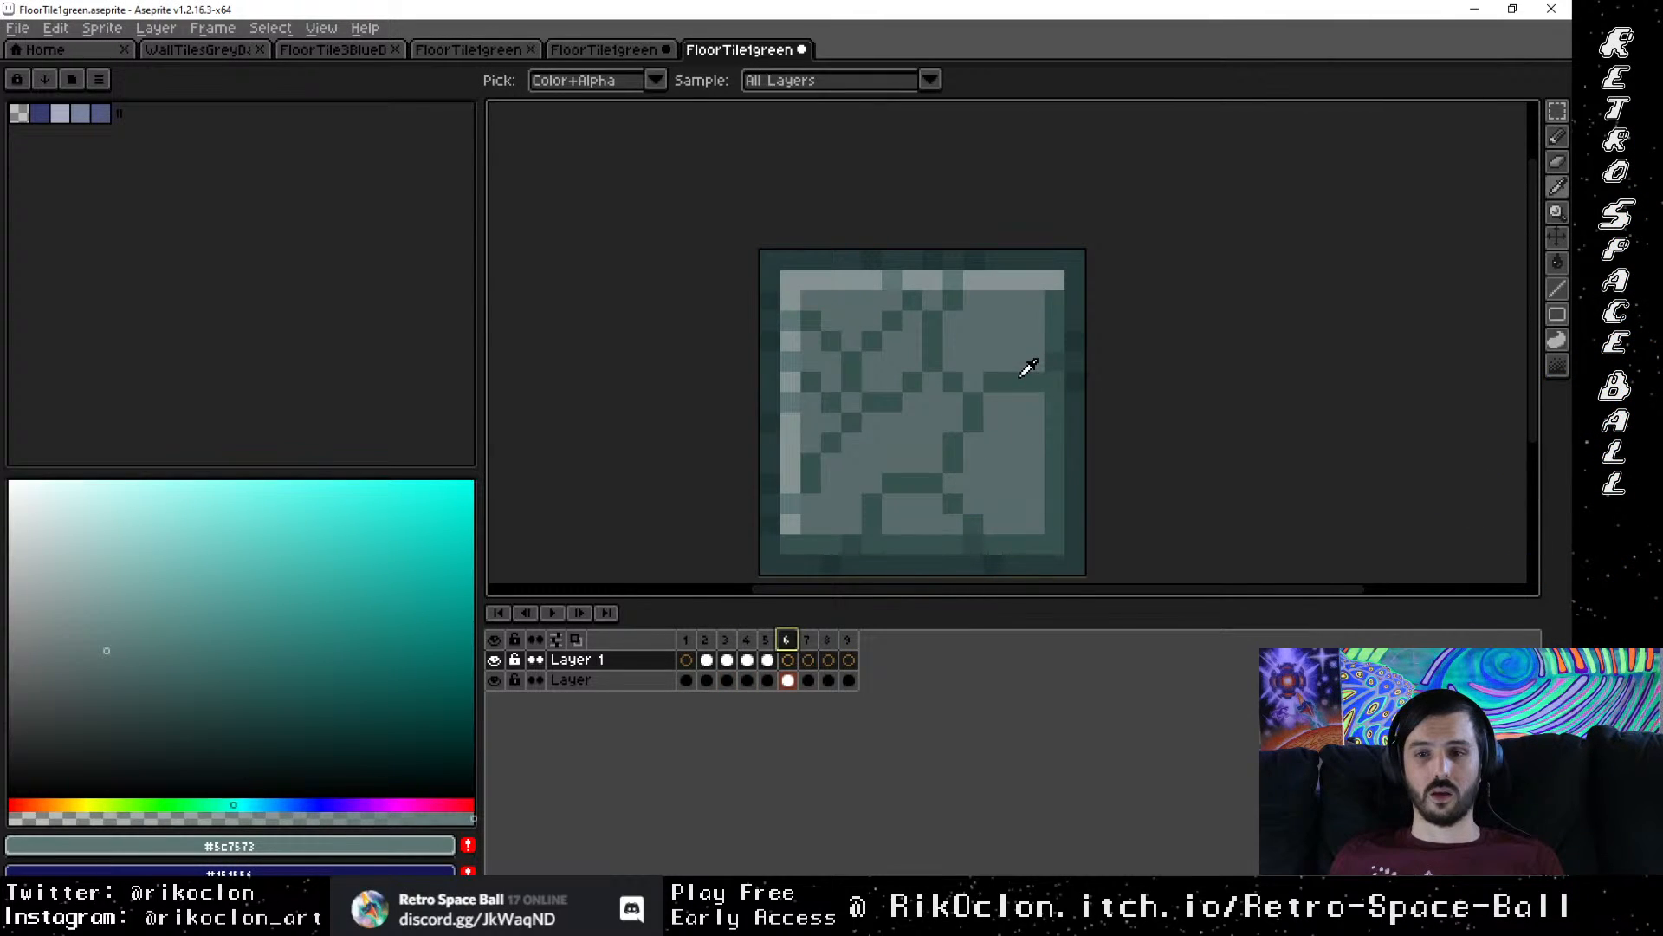
{"action": "left_click", "coordinate": [1022, 377], "text": "alt"}
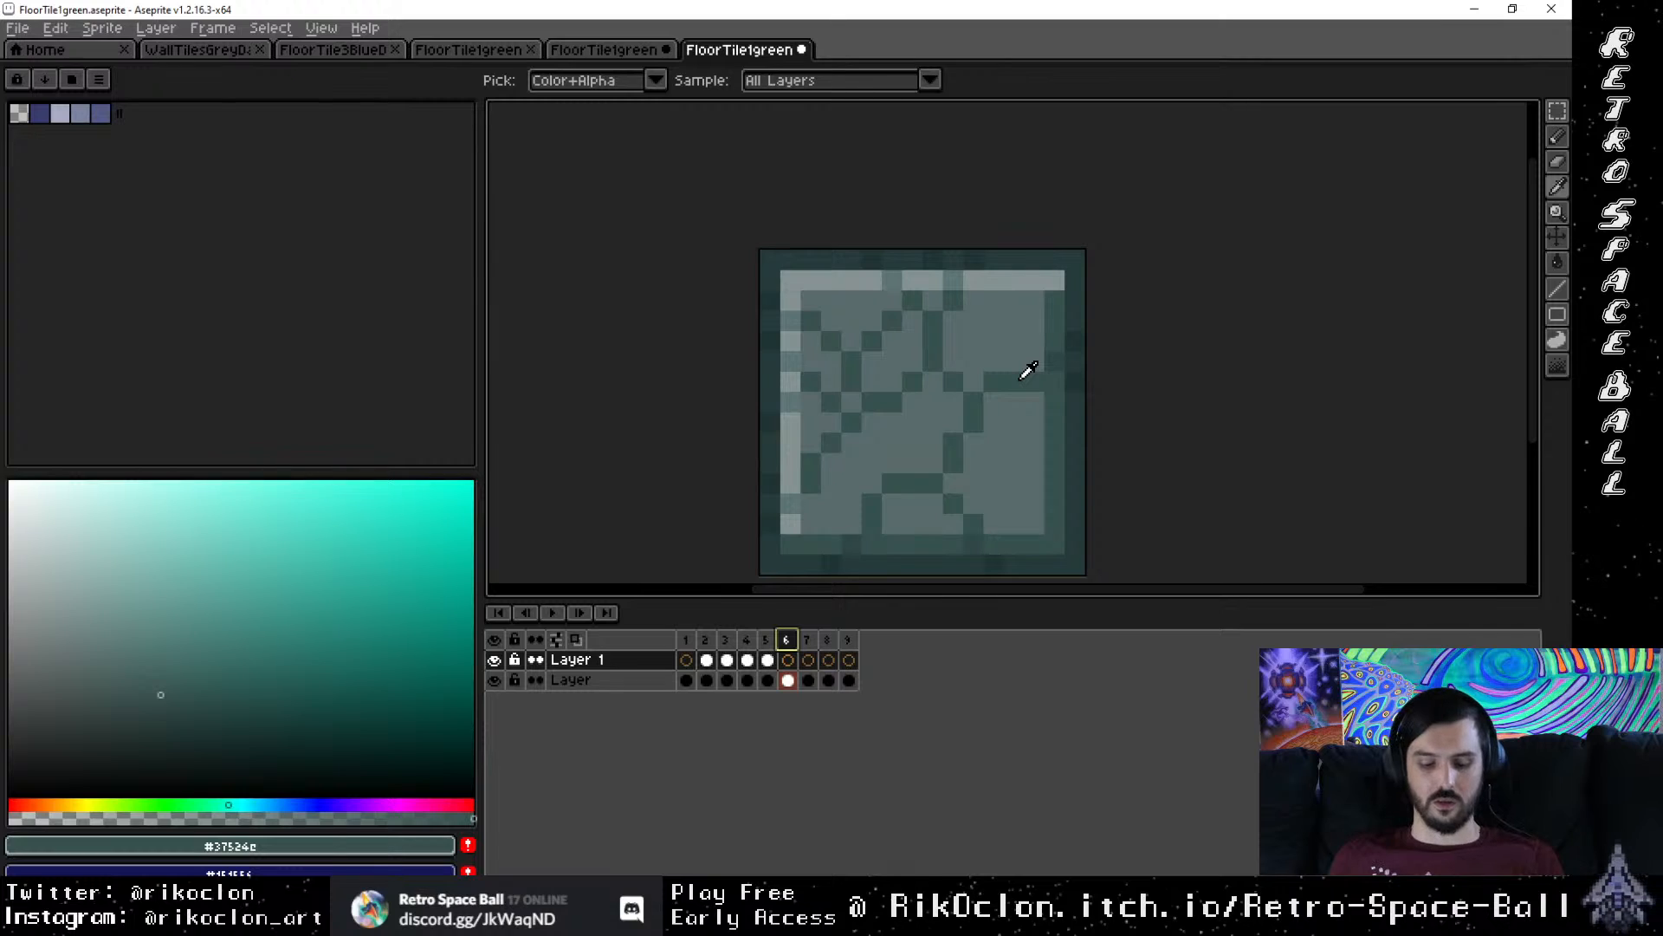
{"action": "left_click", "coordinate": [686, 652]}
{"action": "left_click", "coordinate": [709, 651]}
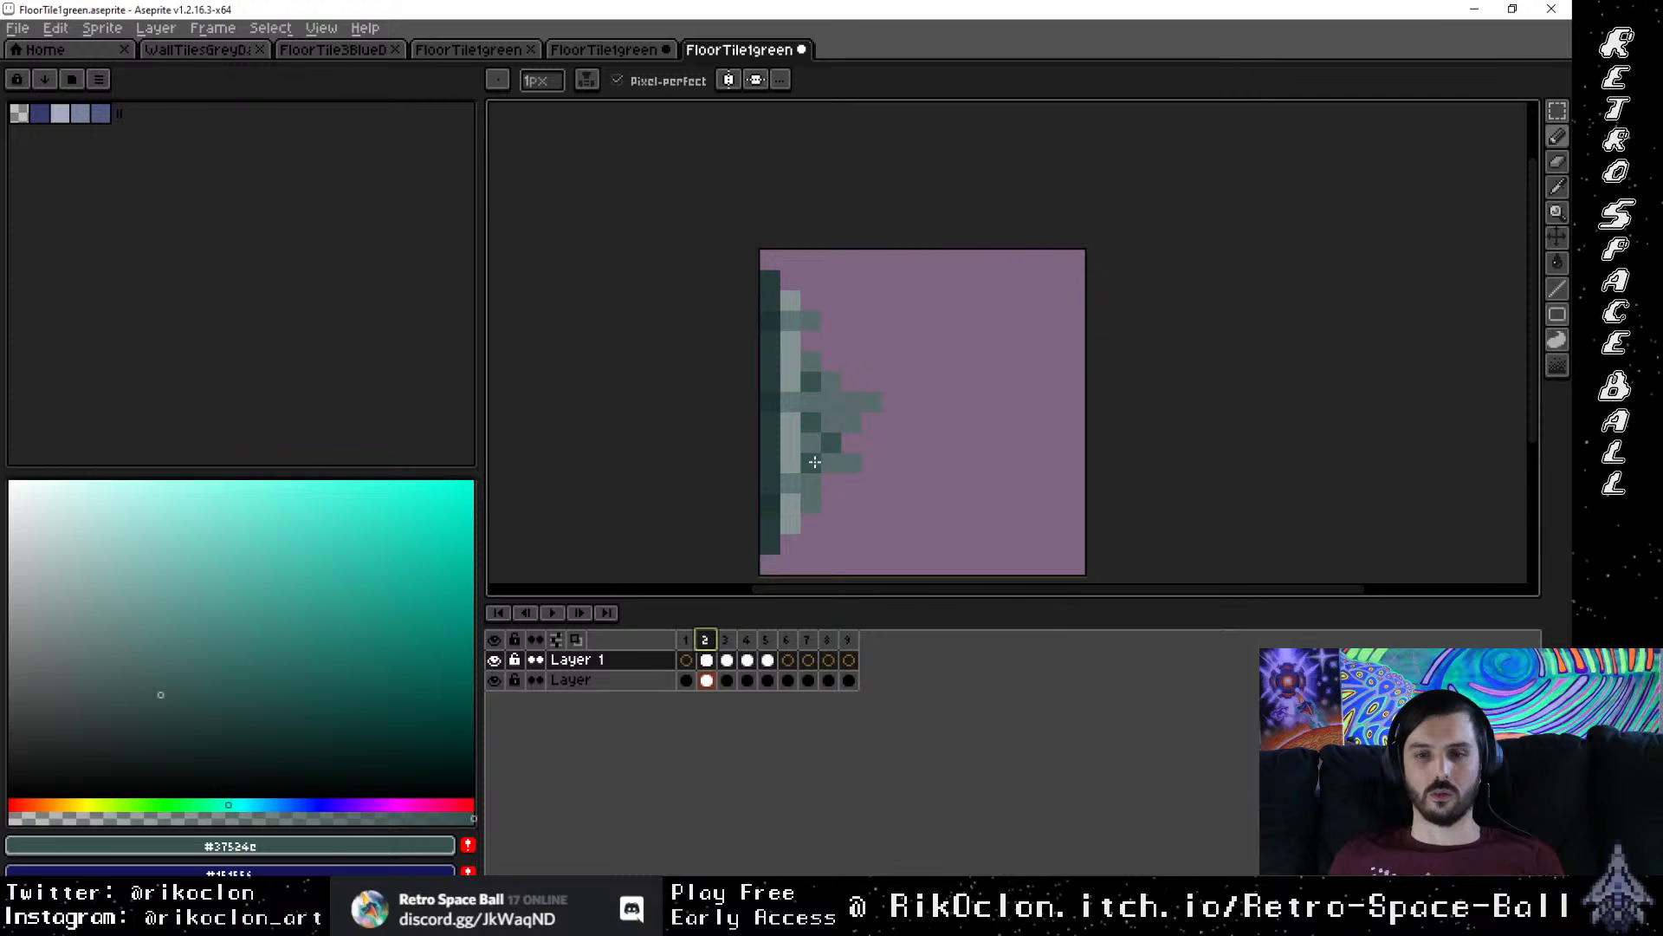
Step: Sample #304848 from the crack in frame 6's shaded edge and repaint the cracks crossing that edge in frames 4 and 5
{"action": "left_click", "coordinate": [787, 680]}
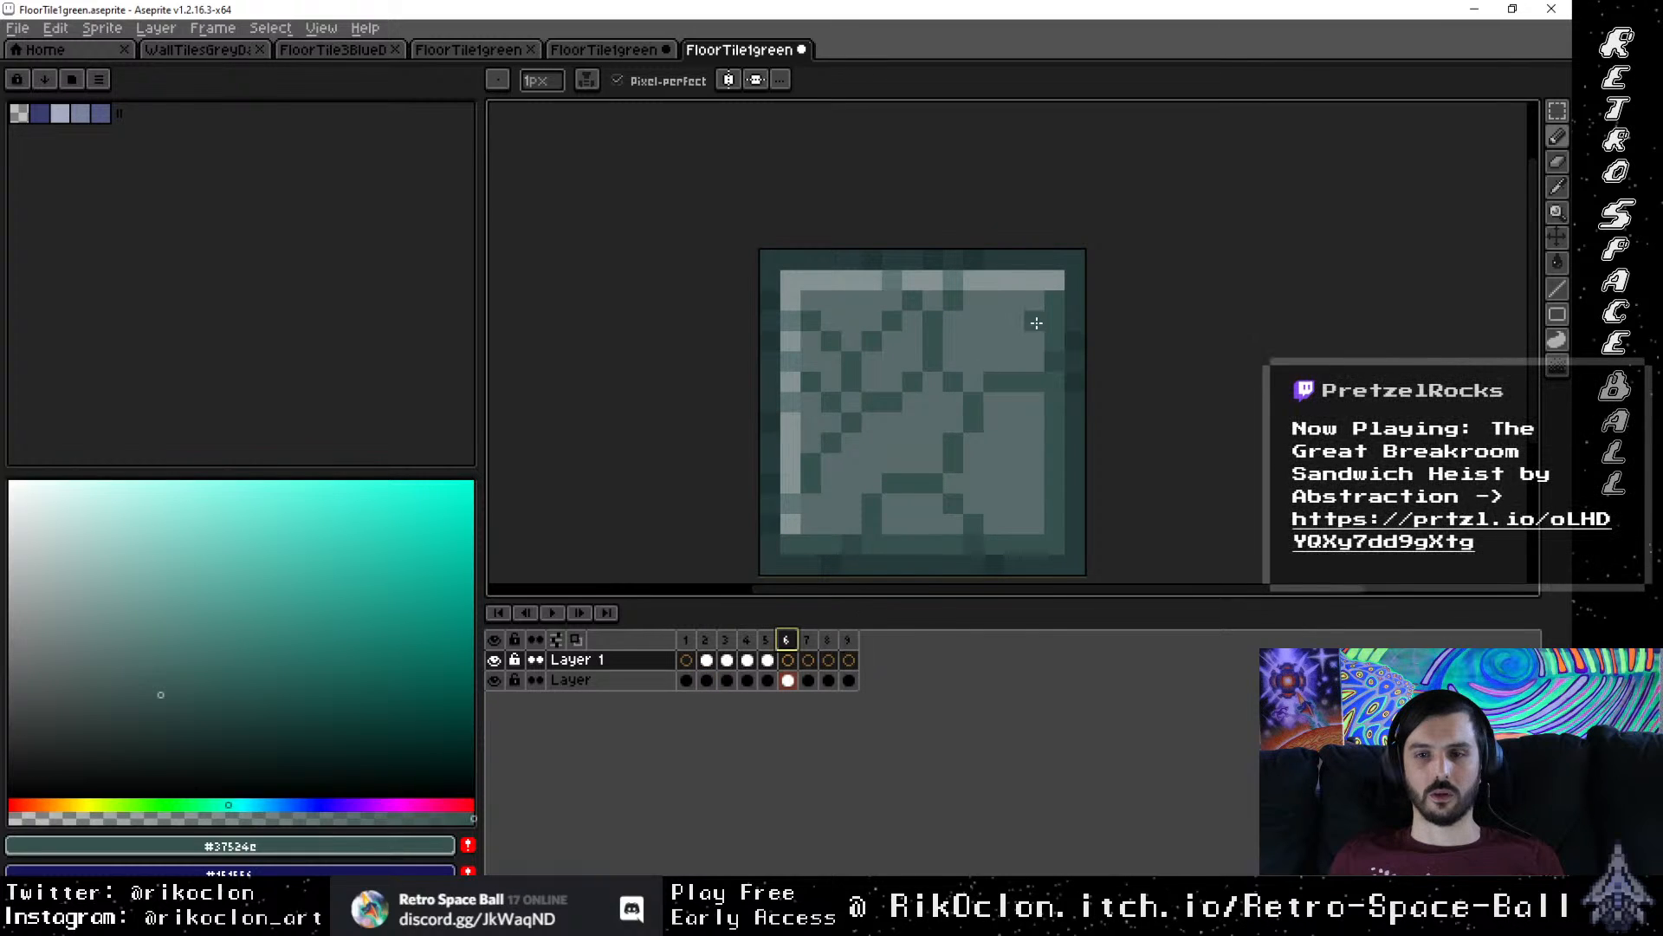
{"action": "key", "text": "i"}
{"action": "left_click", "coordinate": [1066, 357]}
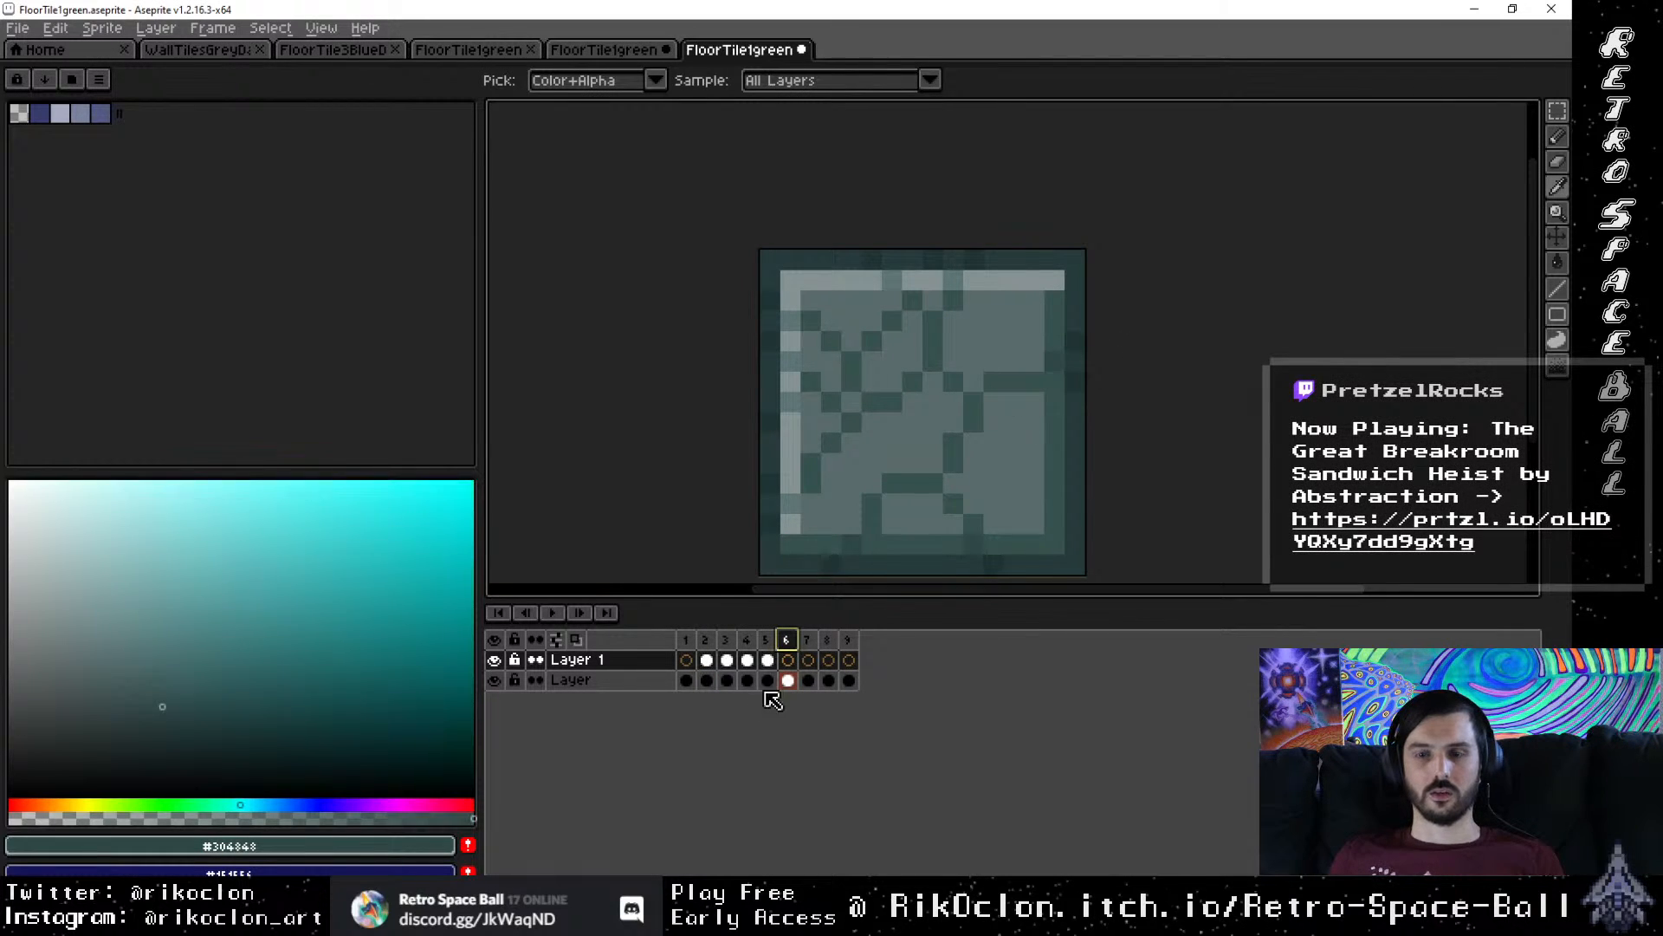
{"action": "left_click", "coordinate": [685, 639]}
{"action": "left_click", "coordinate": [705, 639]}
{"action": "key", "text": "b"}
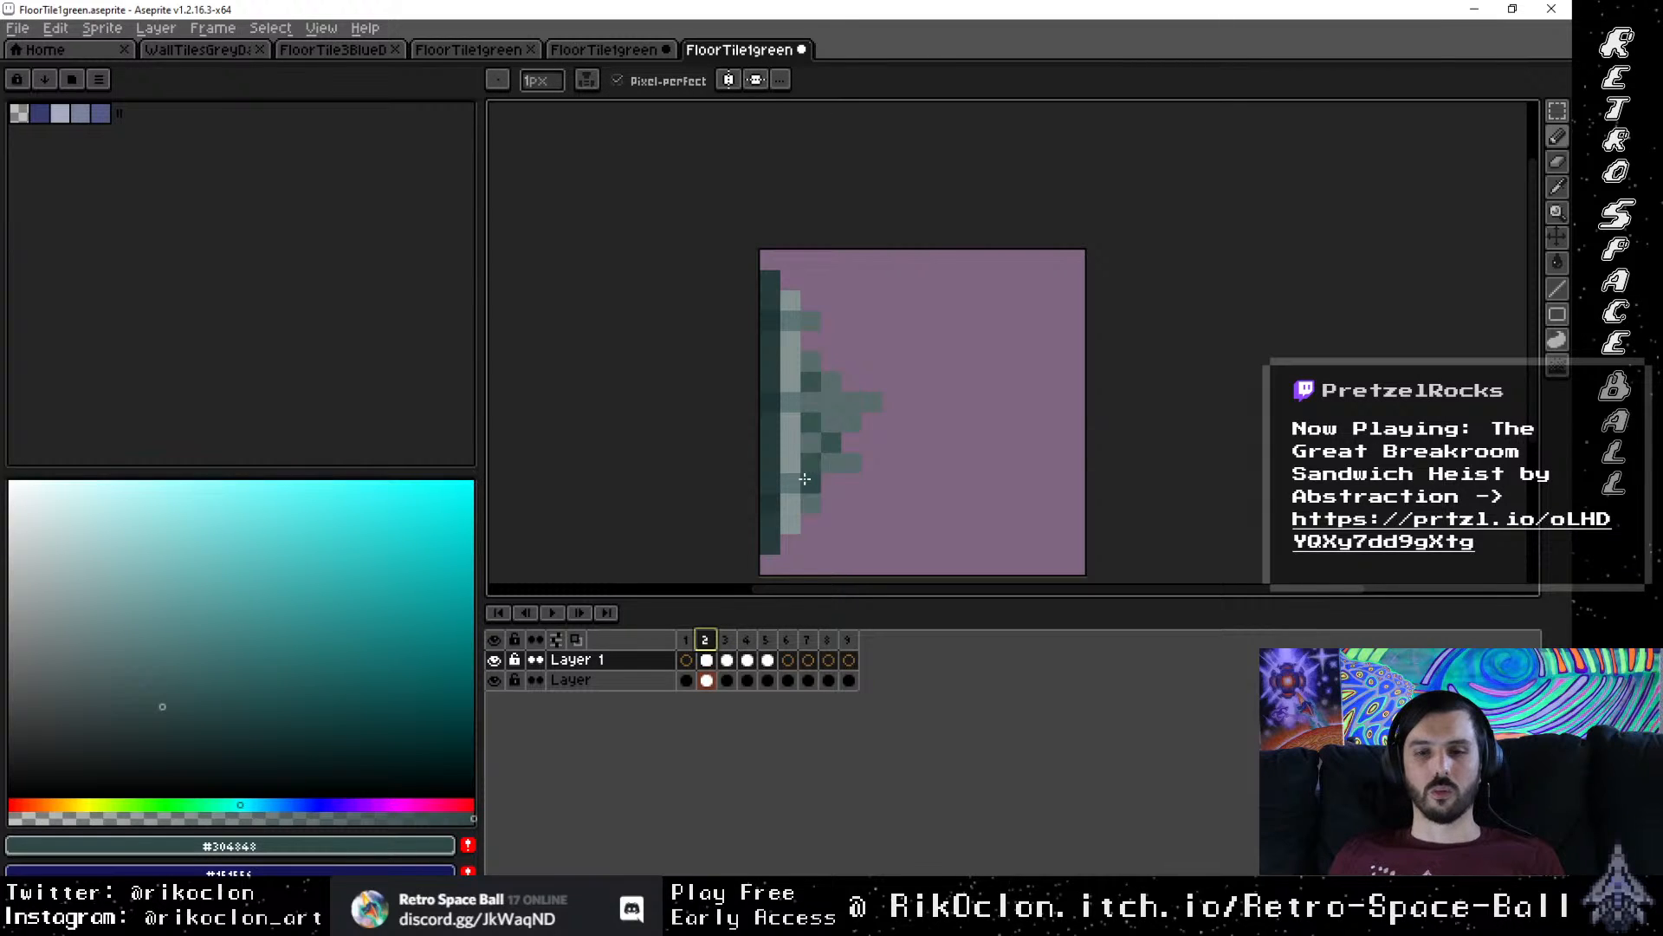
{"action": "left_click", "coordinate": [725, 640]}
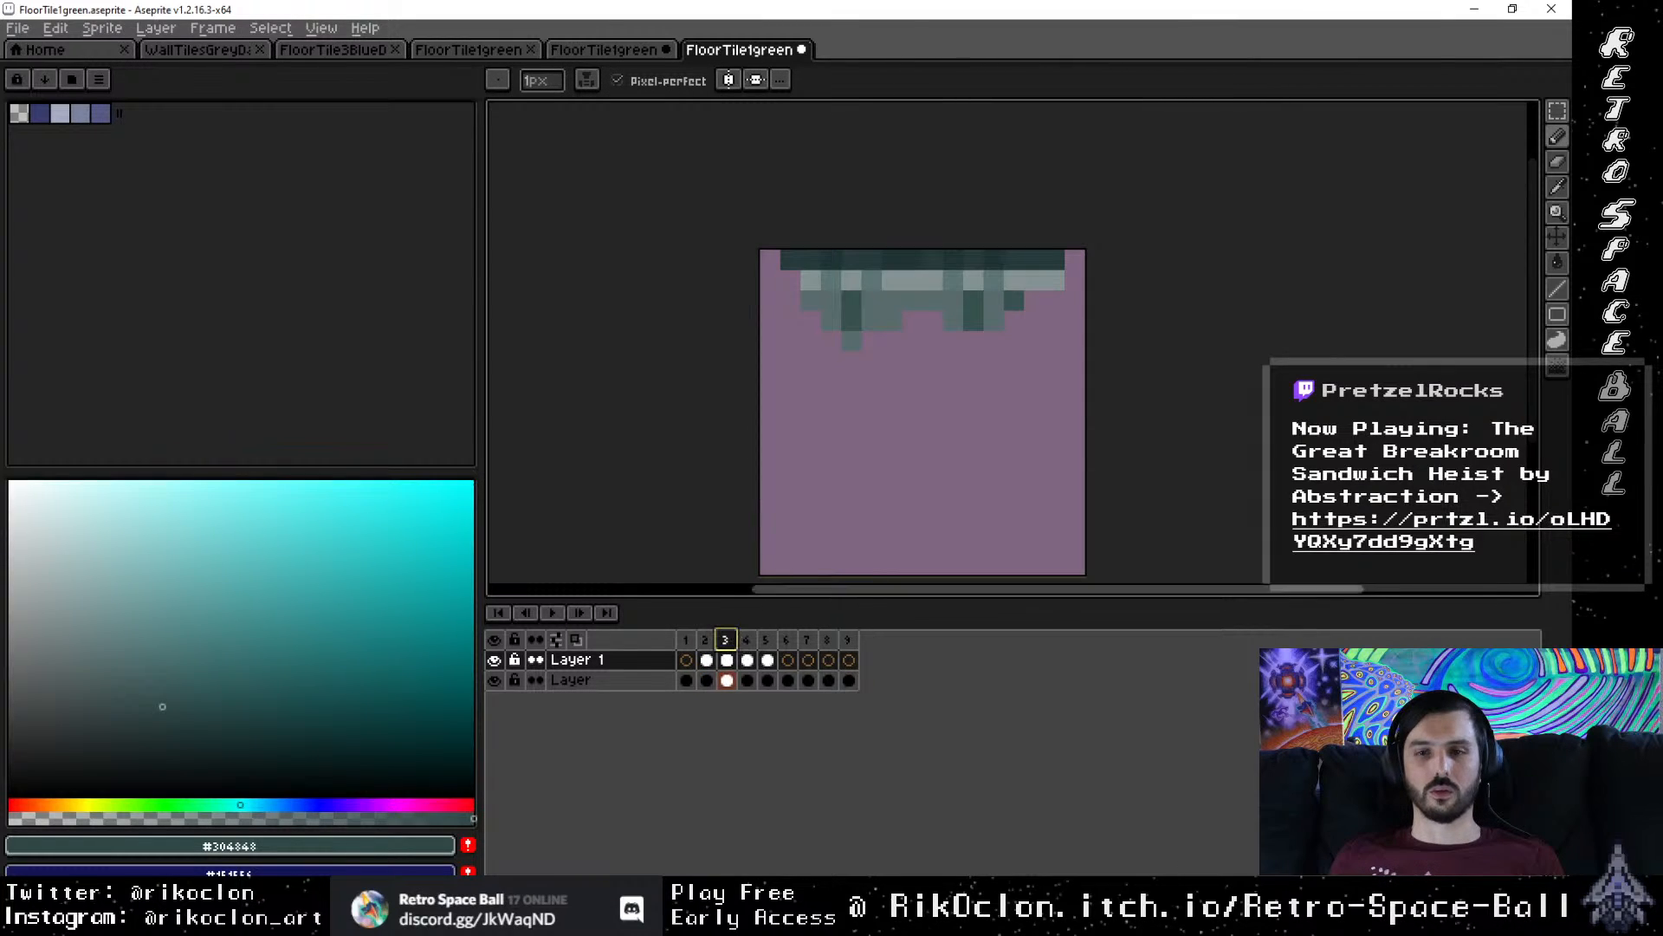
{"action": "left_click", "coordinate": [746, 639]}
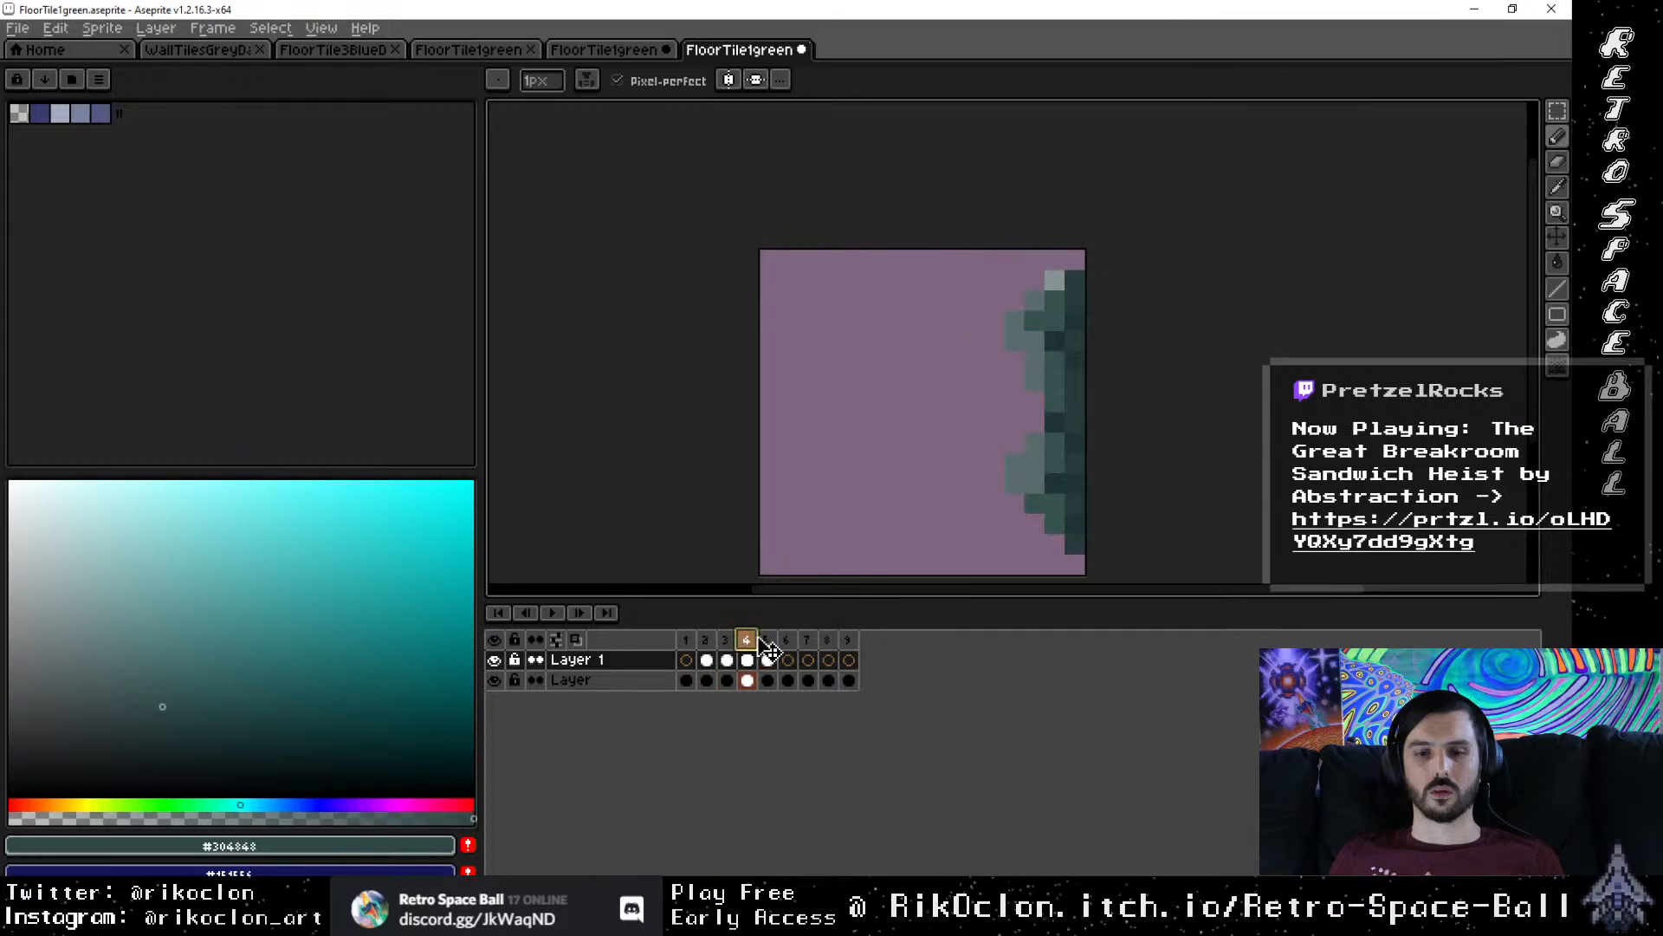
{"action": "left_click", "coordinate": [1052, 481]}
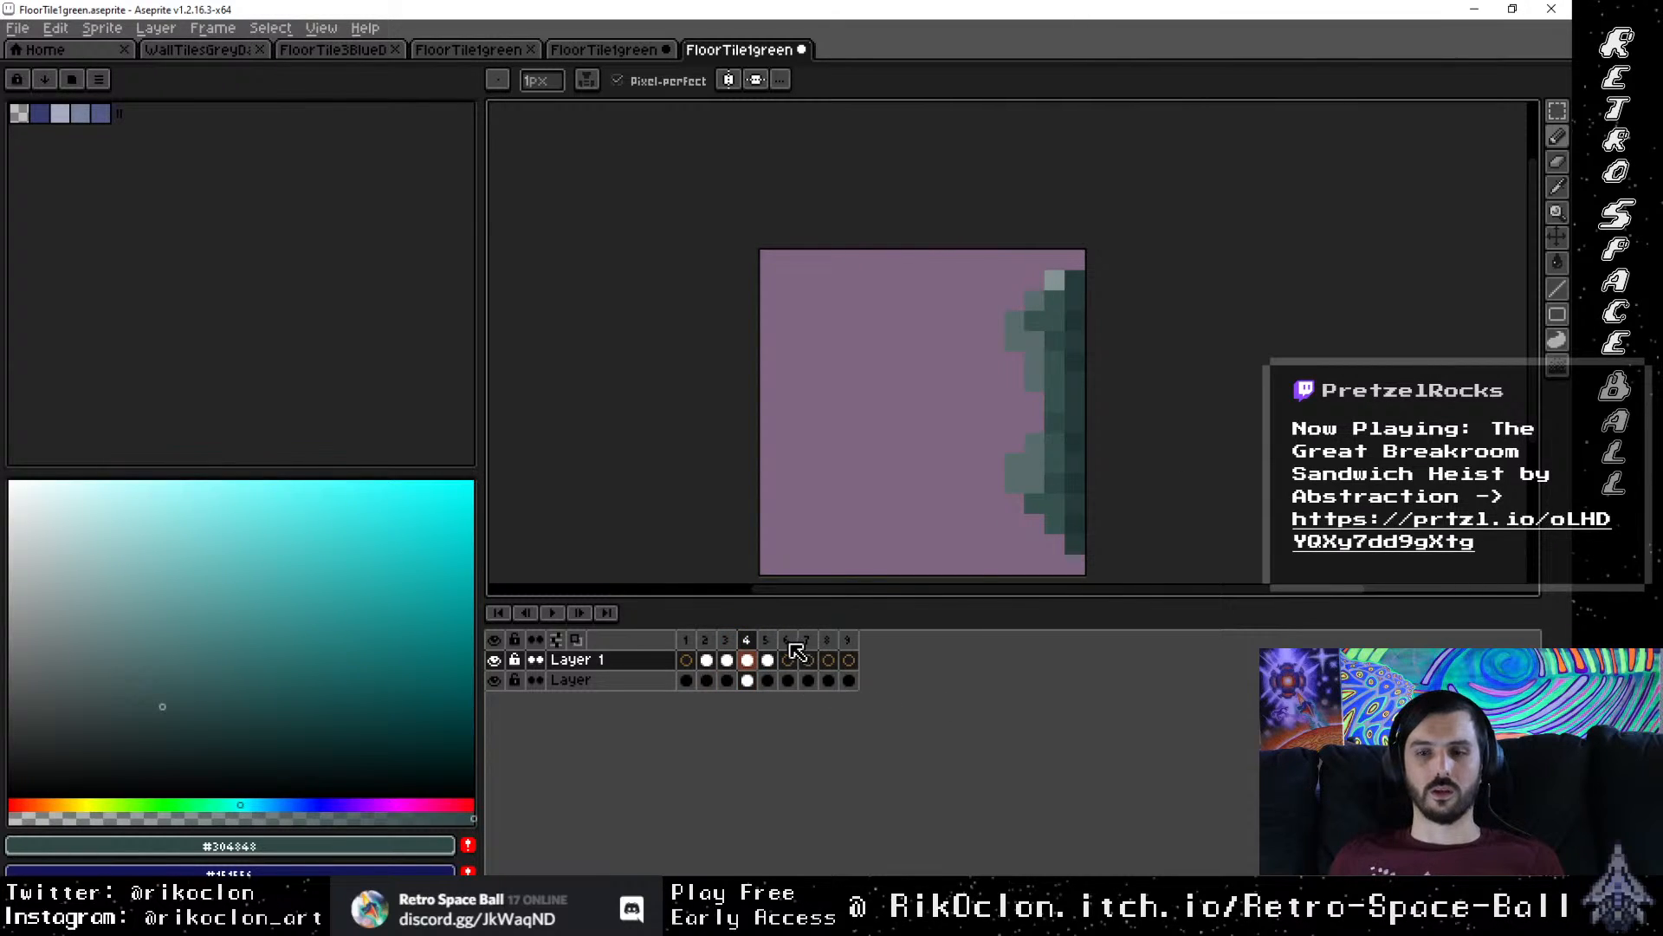
{"action": "left_click", "coordinate": [767, 659]}
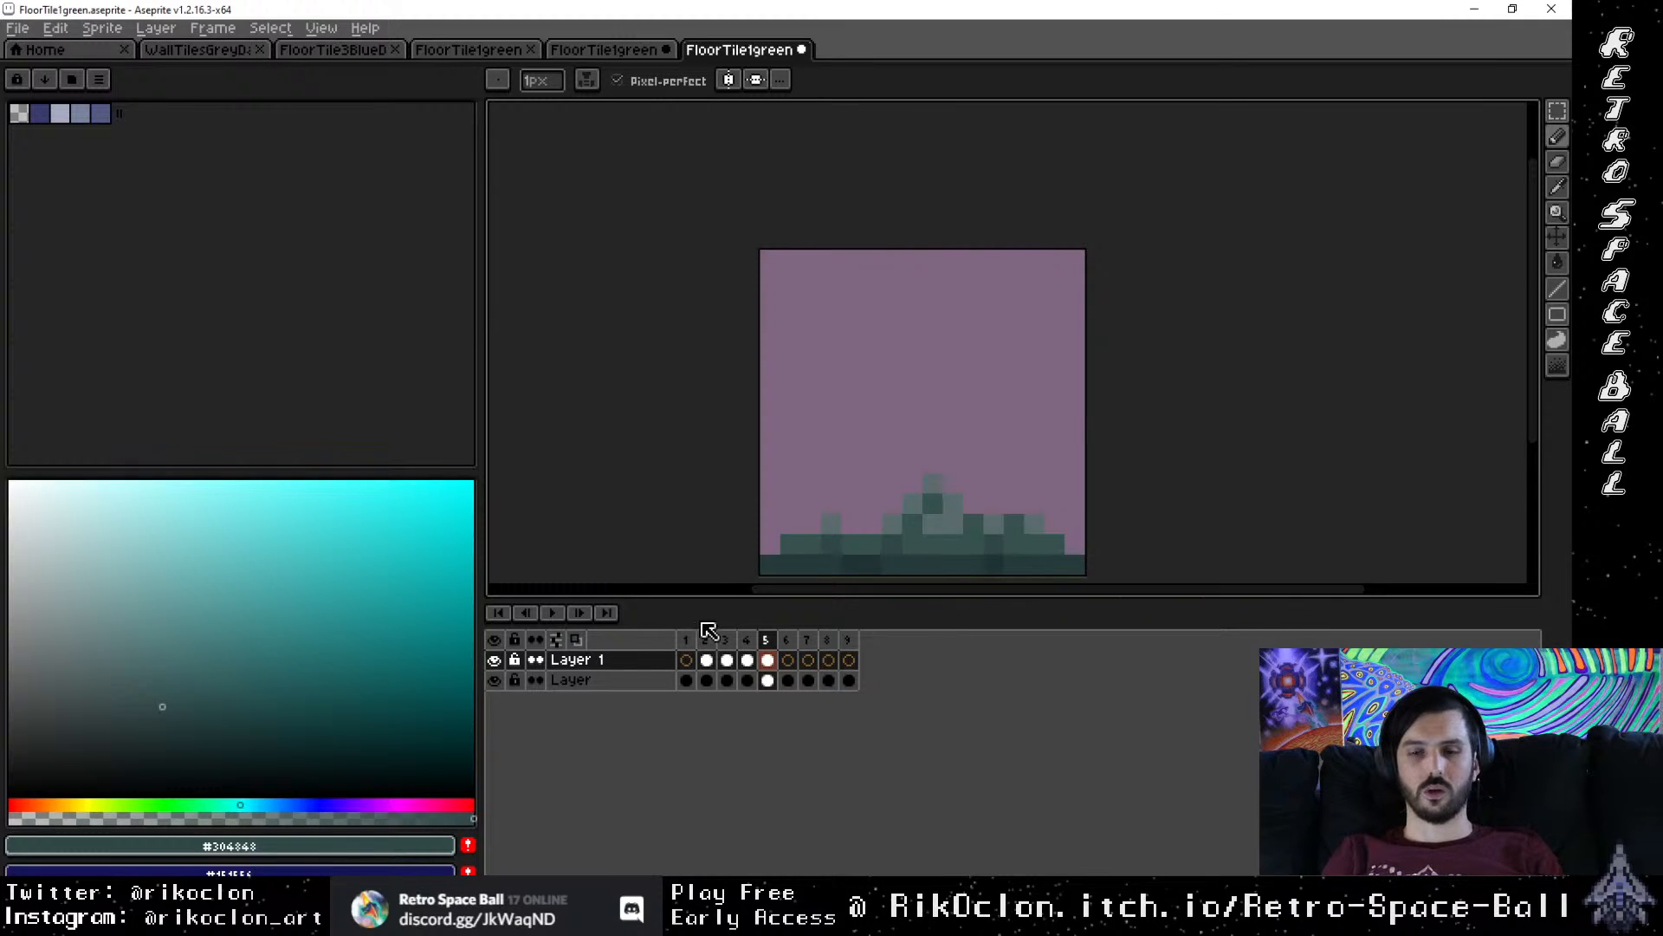
Step: Flip back and forth through fragment frames 2 to 5 to compare their crack shading
{"action": "left_click", "coordinate": [748, 648]}
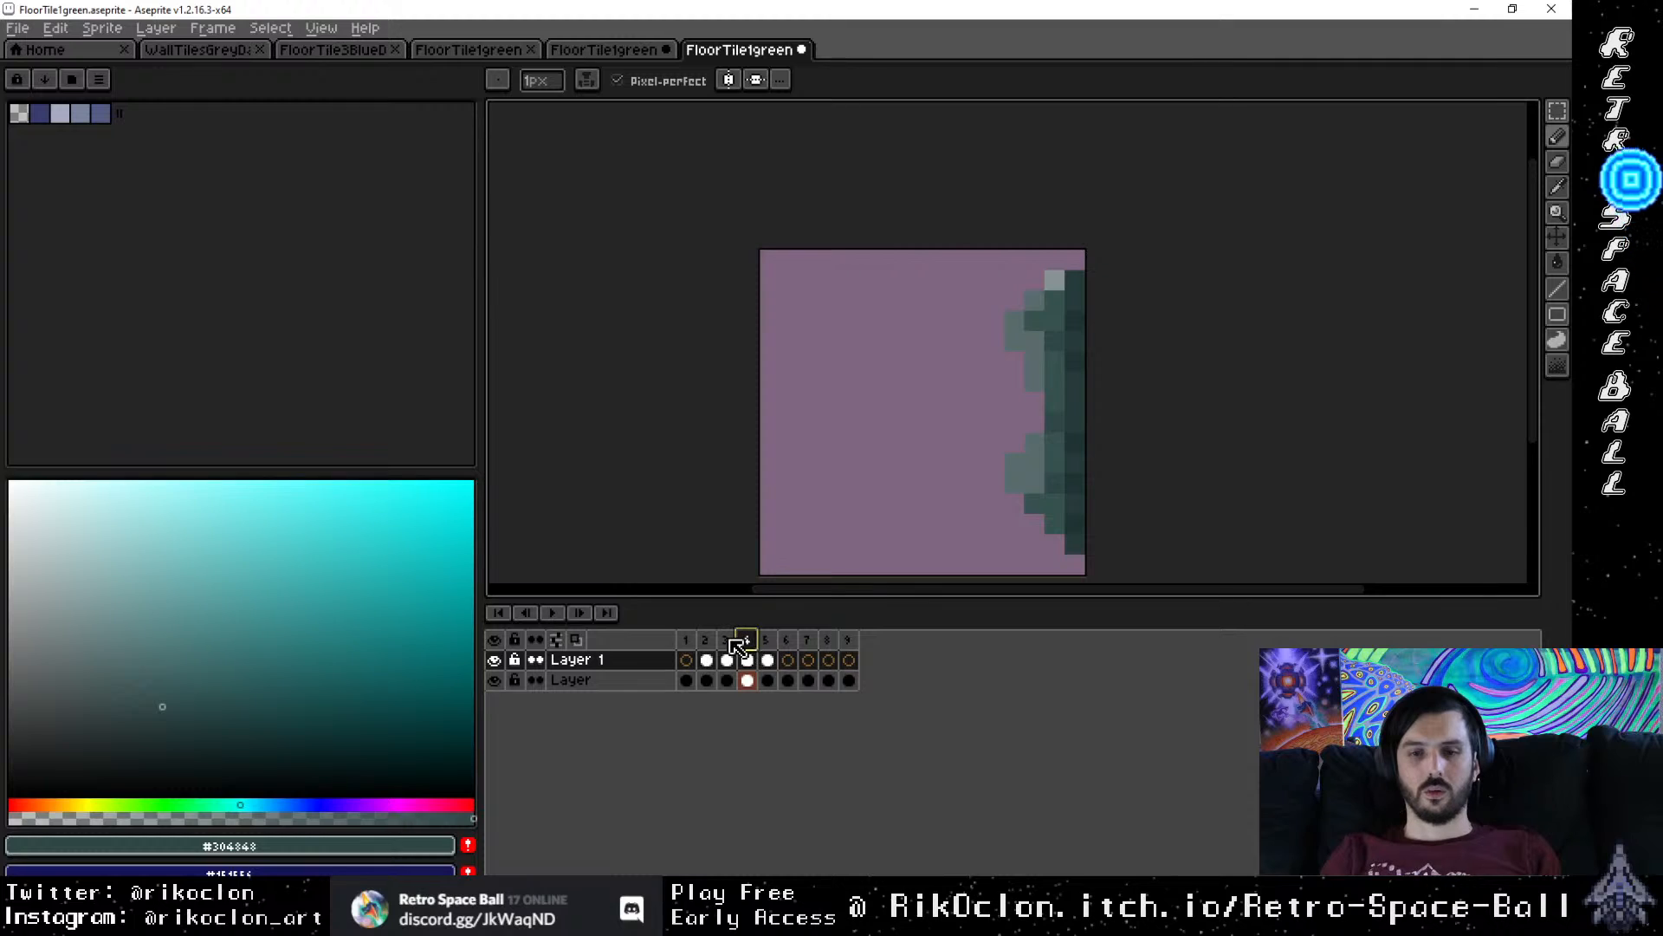
{"action": "left_click", "coordinate": [732, 646]}
{"action": "left_click", "coordinate": [707, 642]}
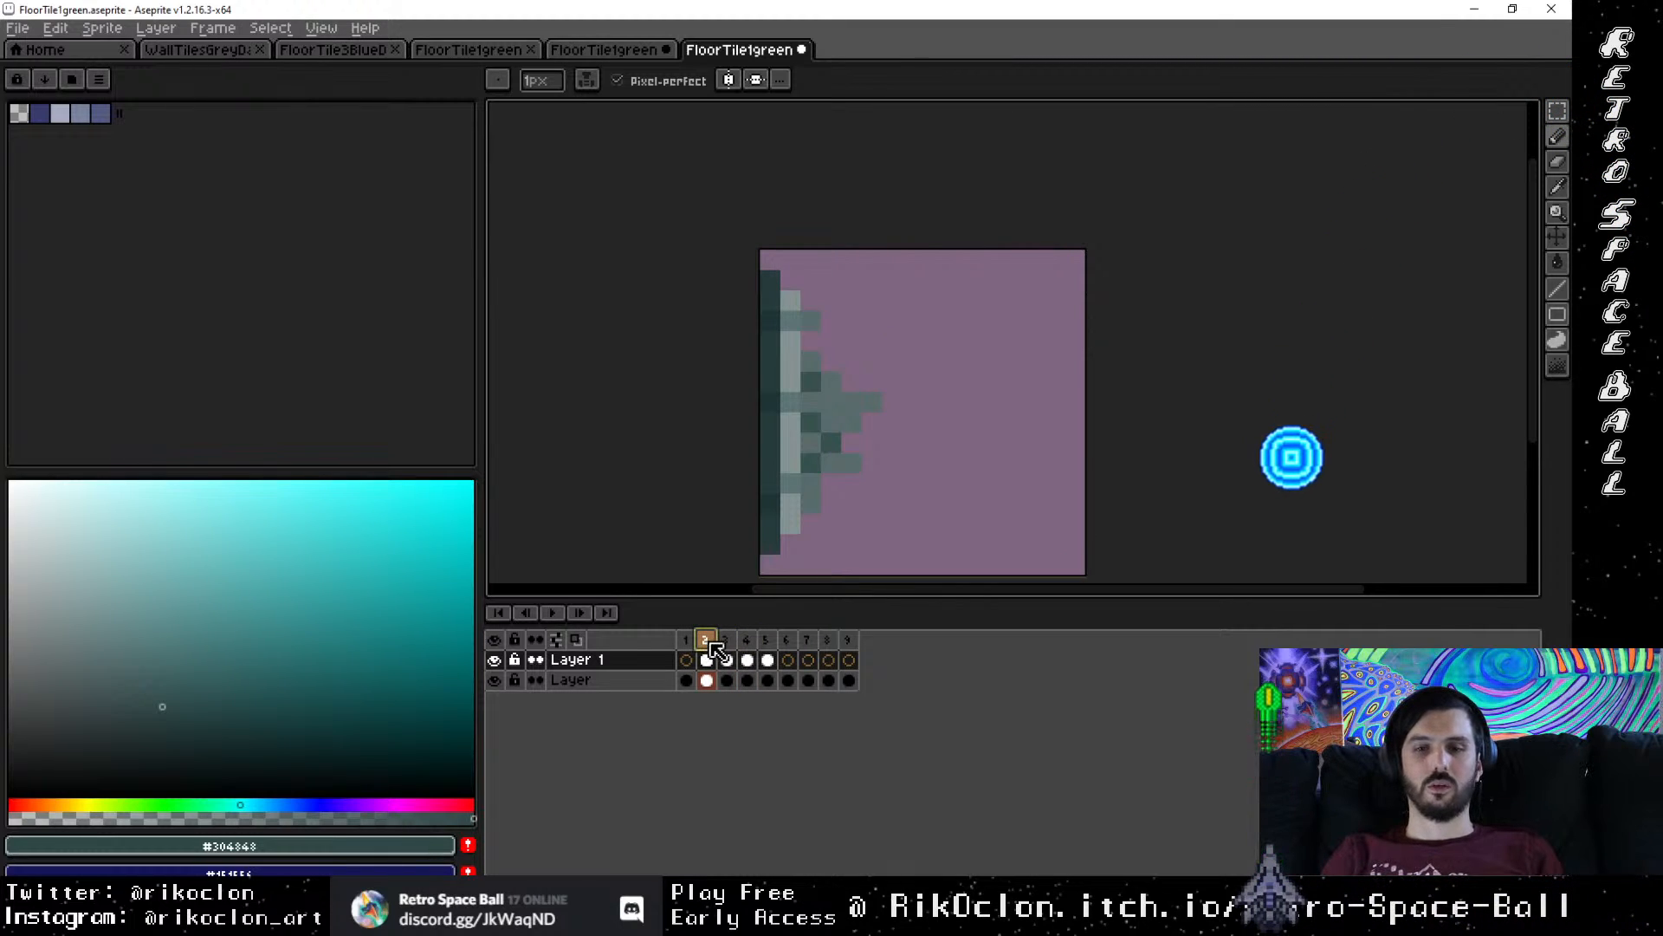
{"action": "left_click", "coordinate": [729, 642]}
{"action": "left_click", "coordinate": [747, 645]}
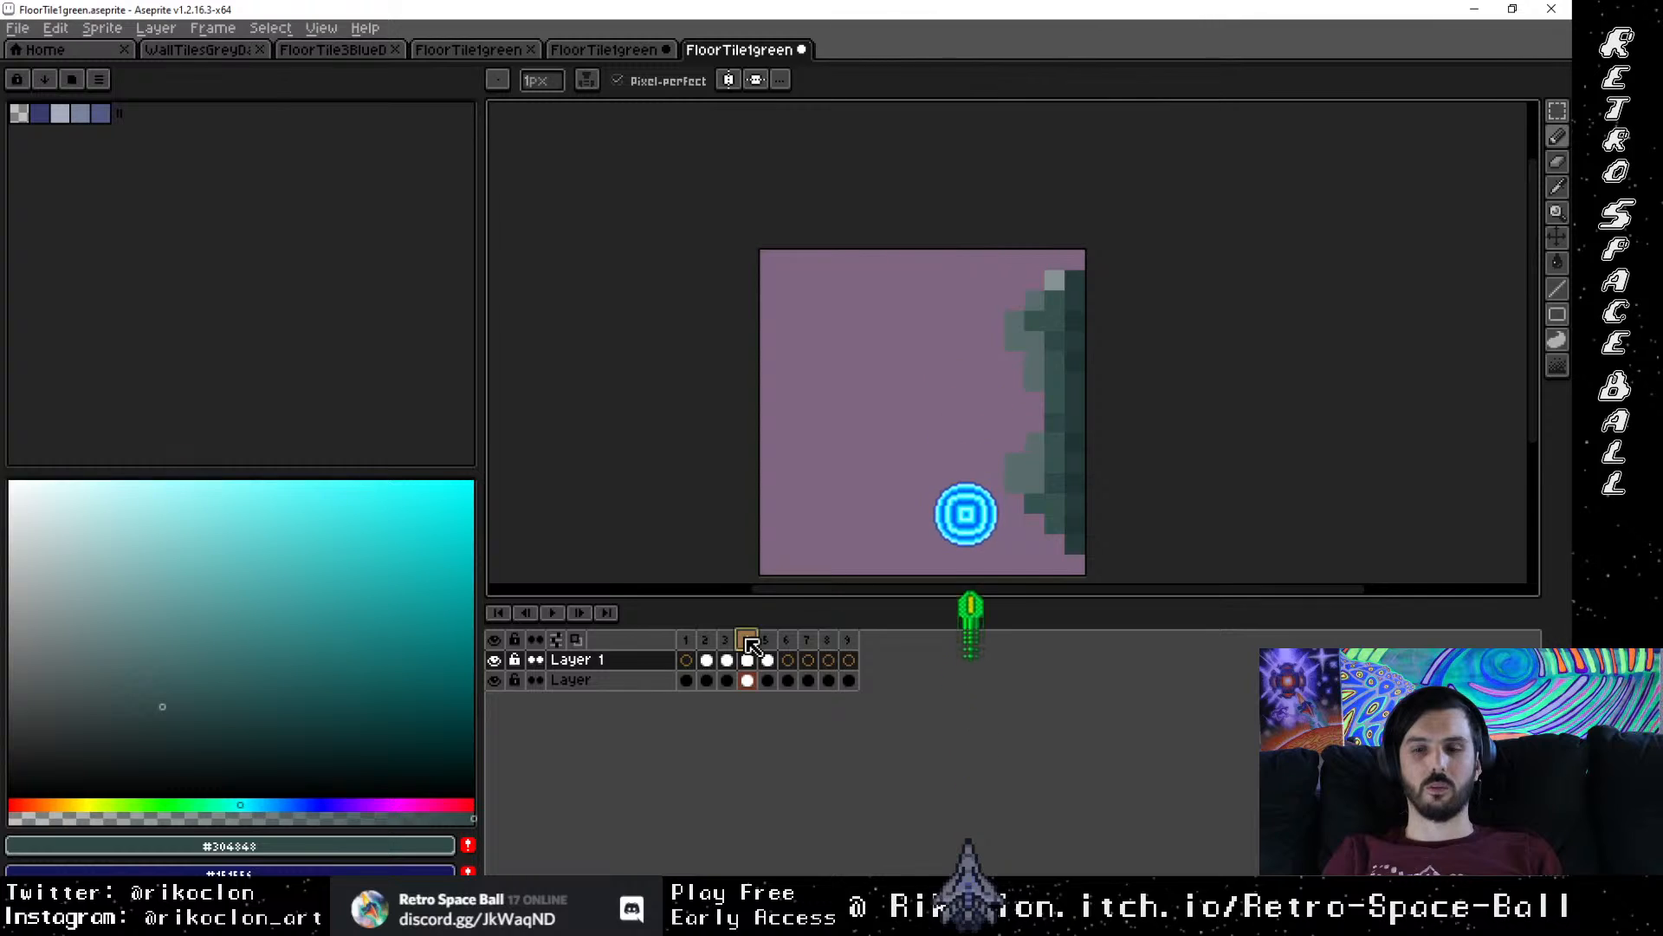
{"action": "left_click", "coordinate": [766, 641]}
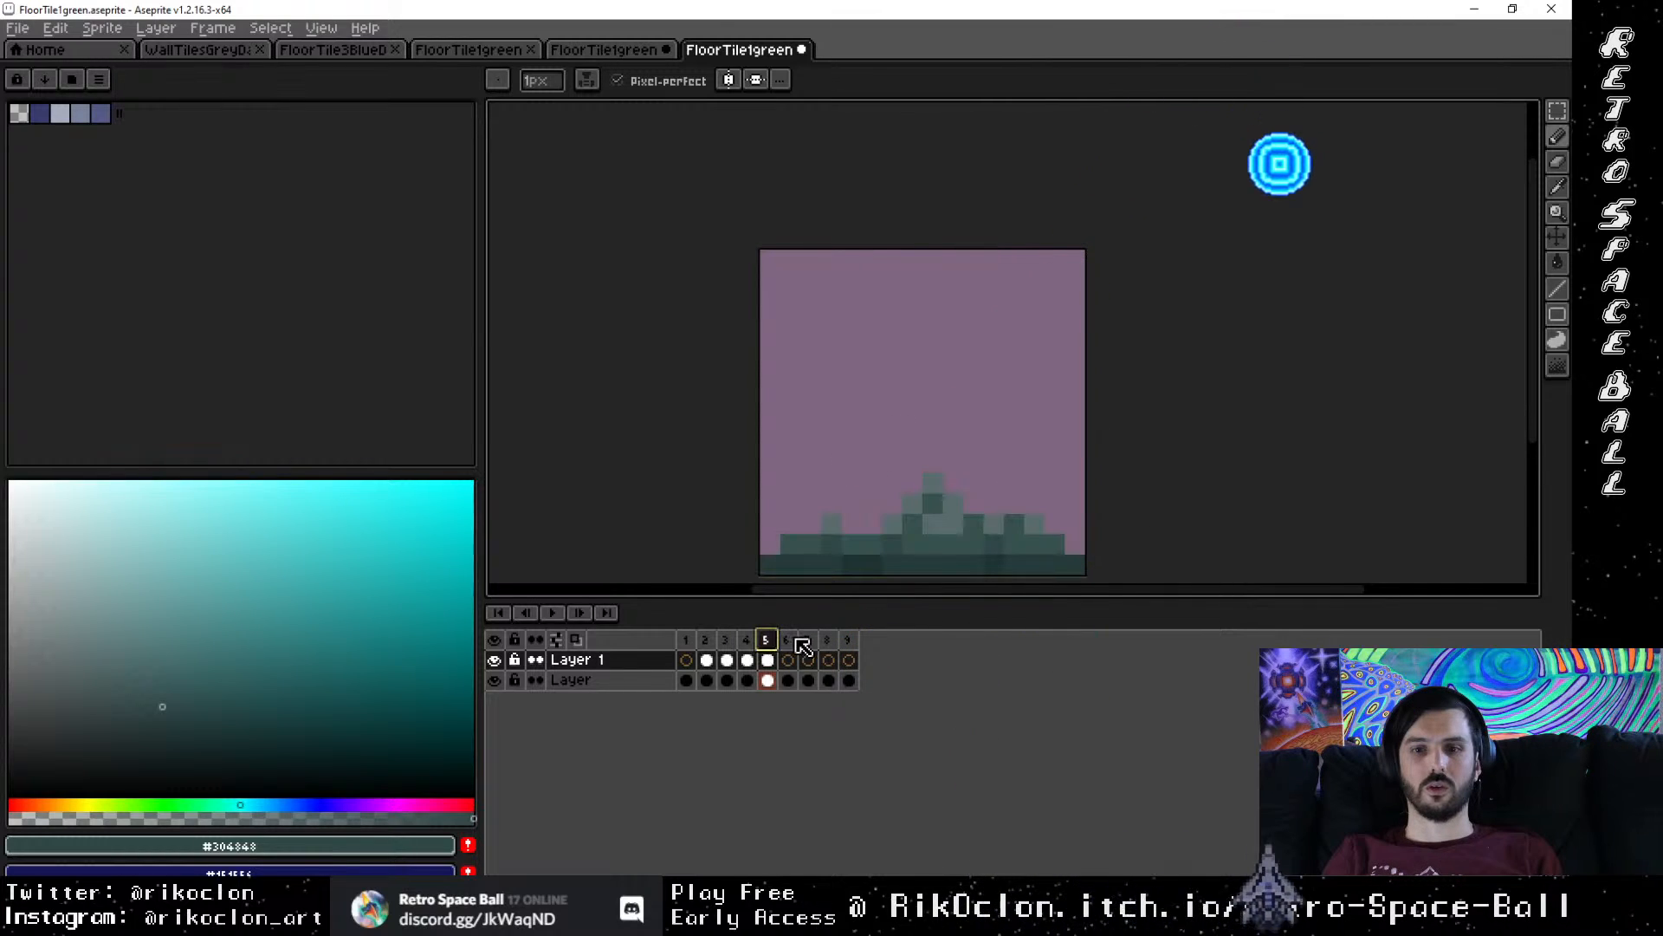
{"action": "left_click", "coordinate": [746, 642]}
{"action": "left_click", "coordinate": [726, 643]}
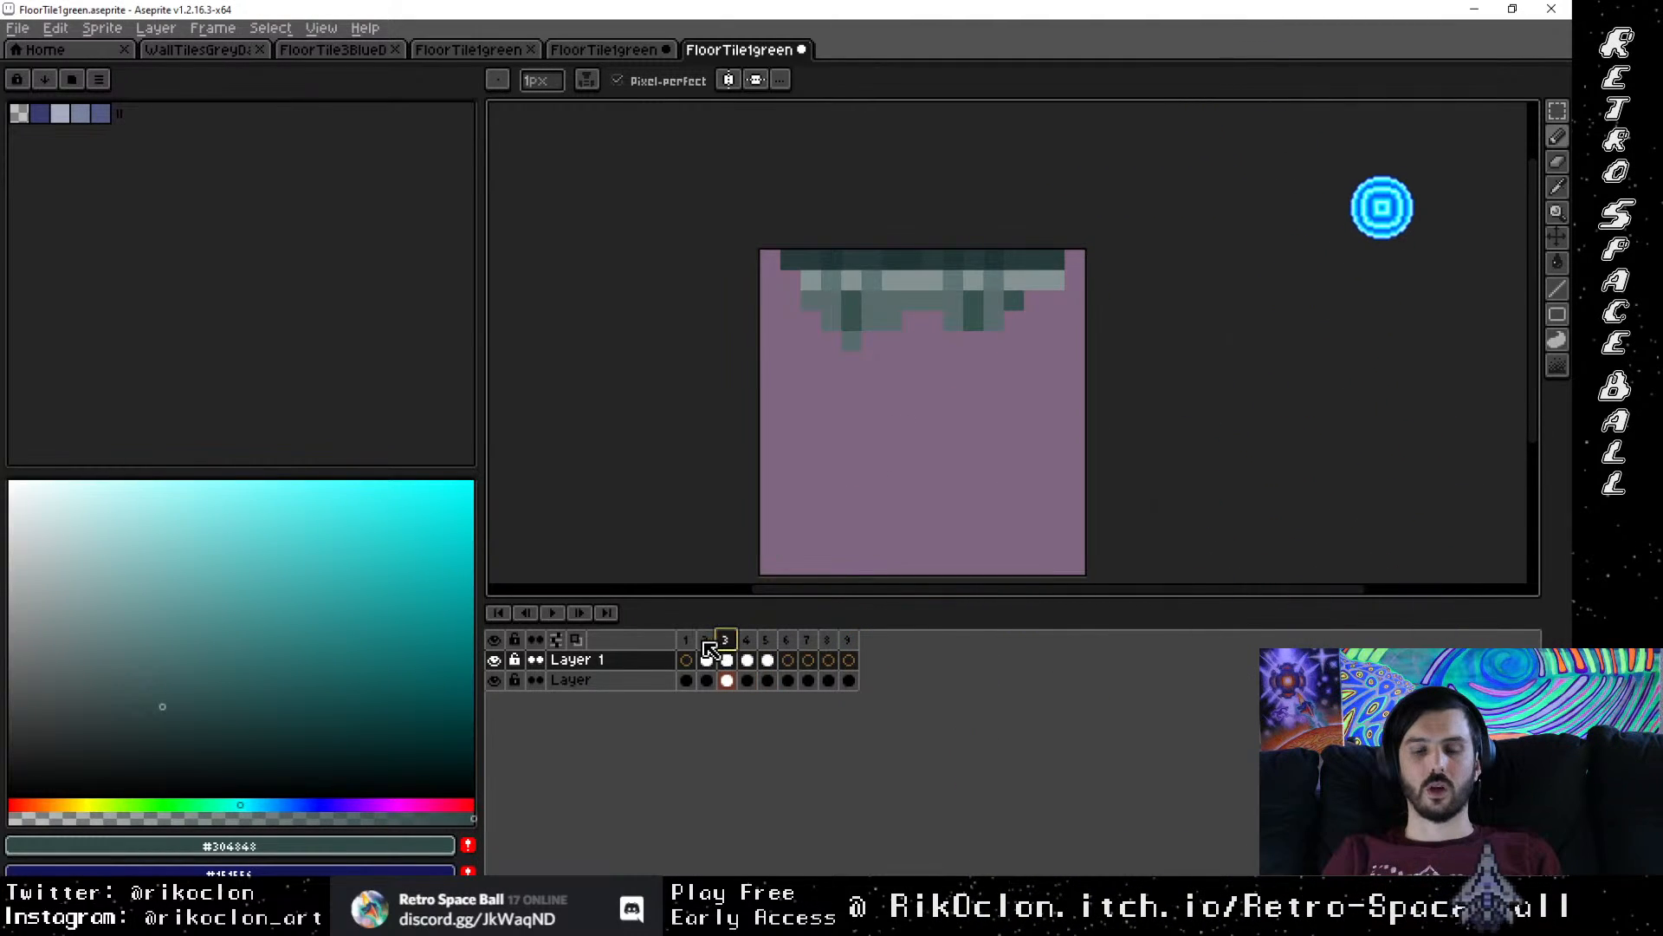
{"action": "left_click", "coordinate": [706, 643]}
{"action": "left_click", "coordinate": [685, 641]}
{"action": "left_click", "coordinate": [746, 641]}
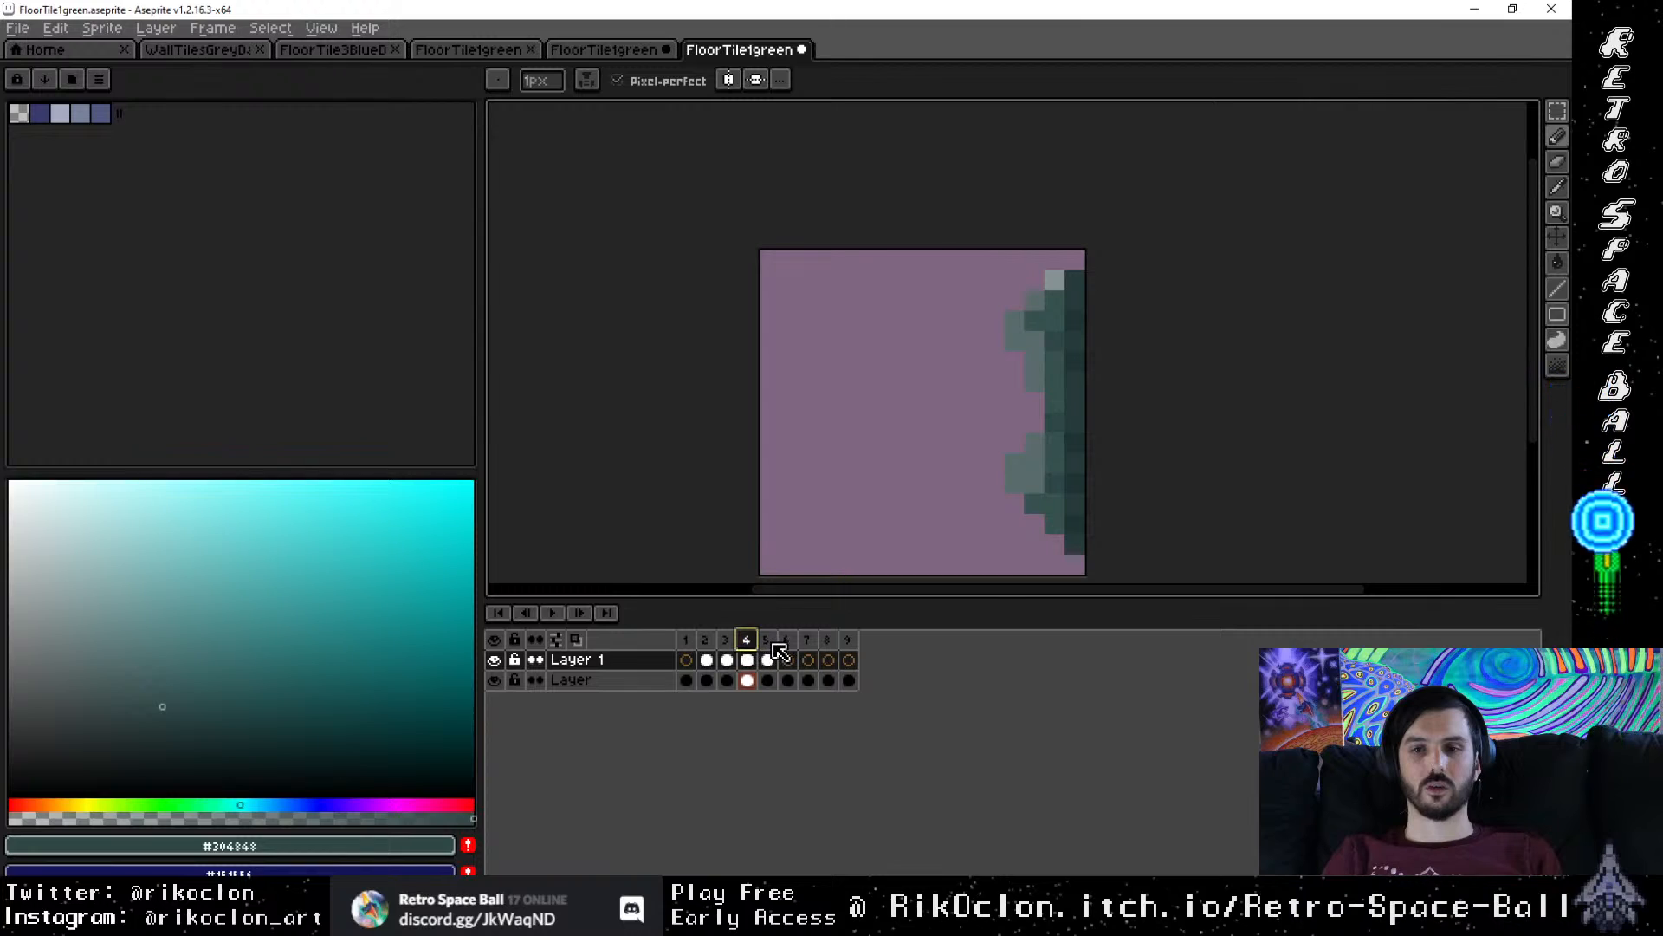
{"action": "left_click", "coordinate": [765, 641]}
{"action": "left_click", "coordinate": [746, 641]}
{"action": "left_click", "coordinate": [726, 641]}
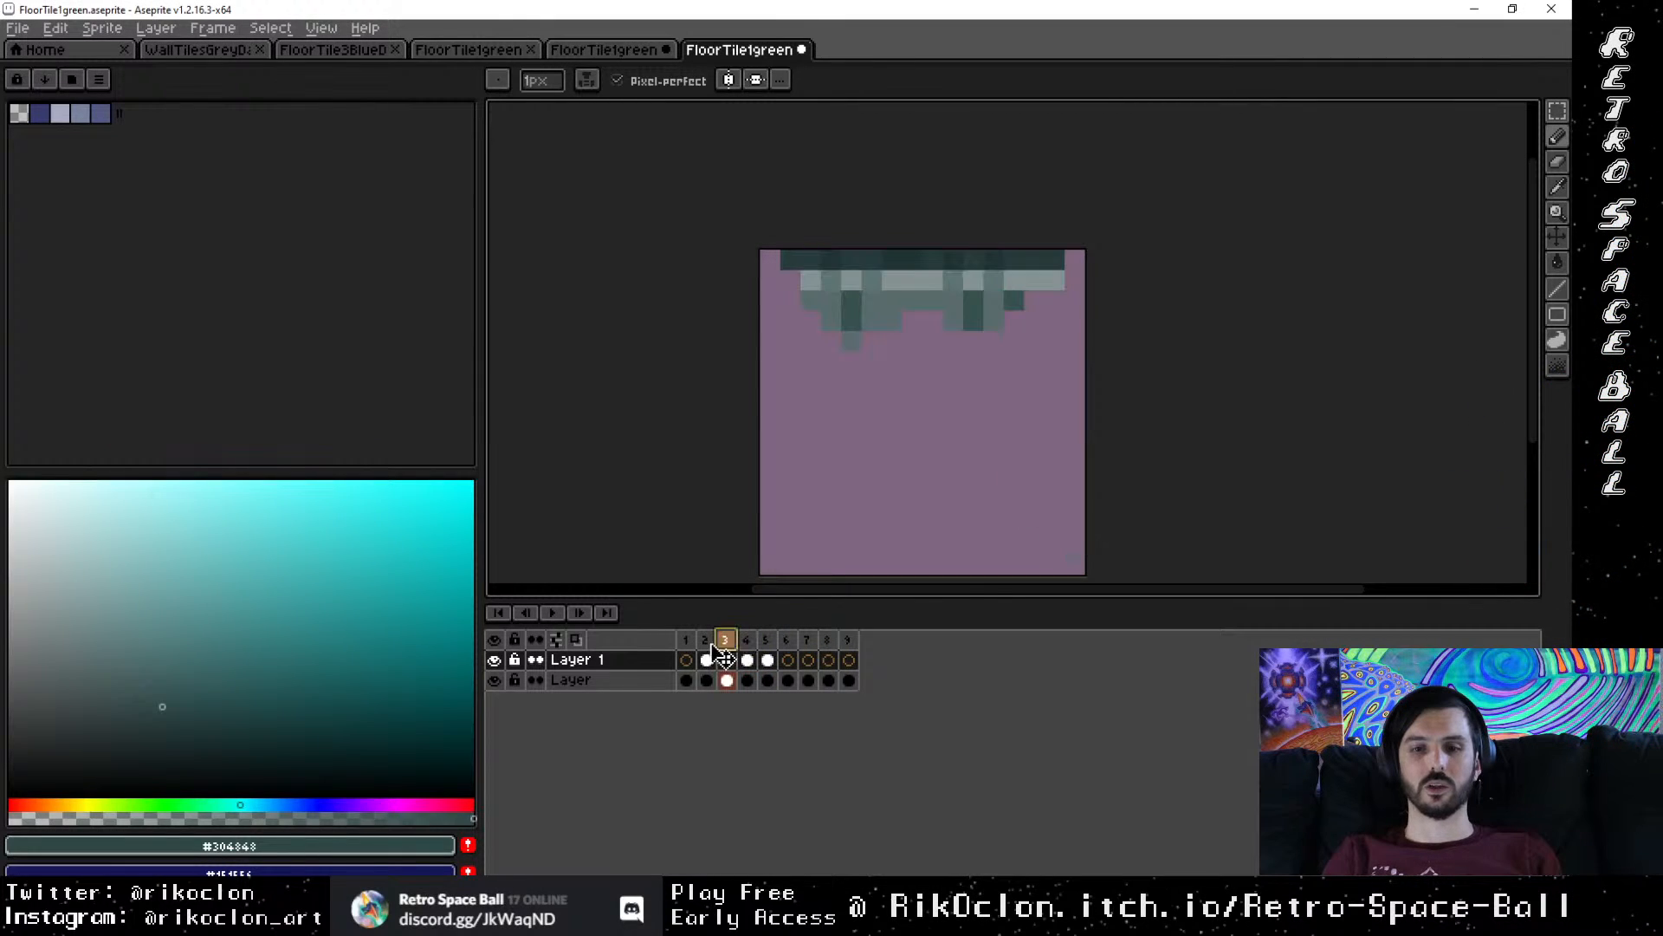
{"action": "left_click", "coordinate": [706, 641]}
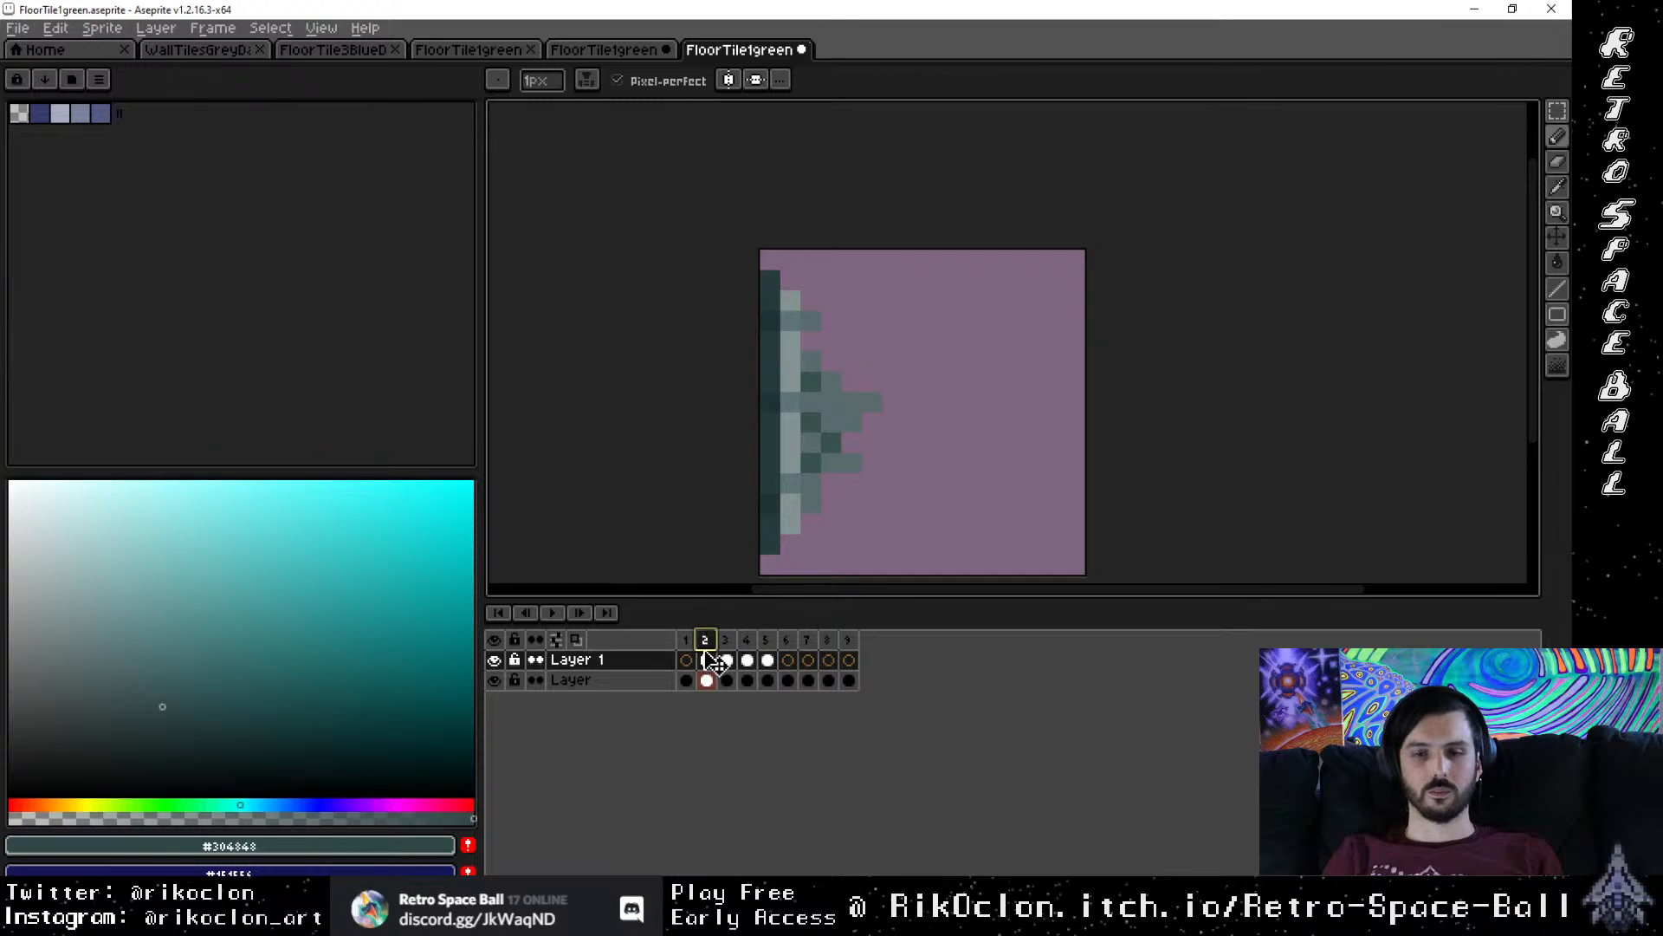
{"action": "left_click", "coordinate": [728, 641]}
{"action": "left_click", "coordinate": [745, 641]}
{"action": "left_click", "coordinate": [765, 641]}
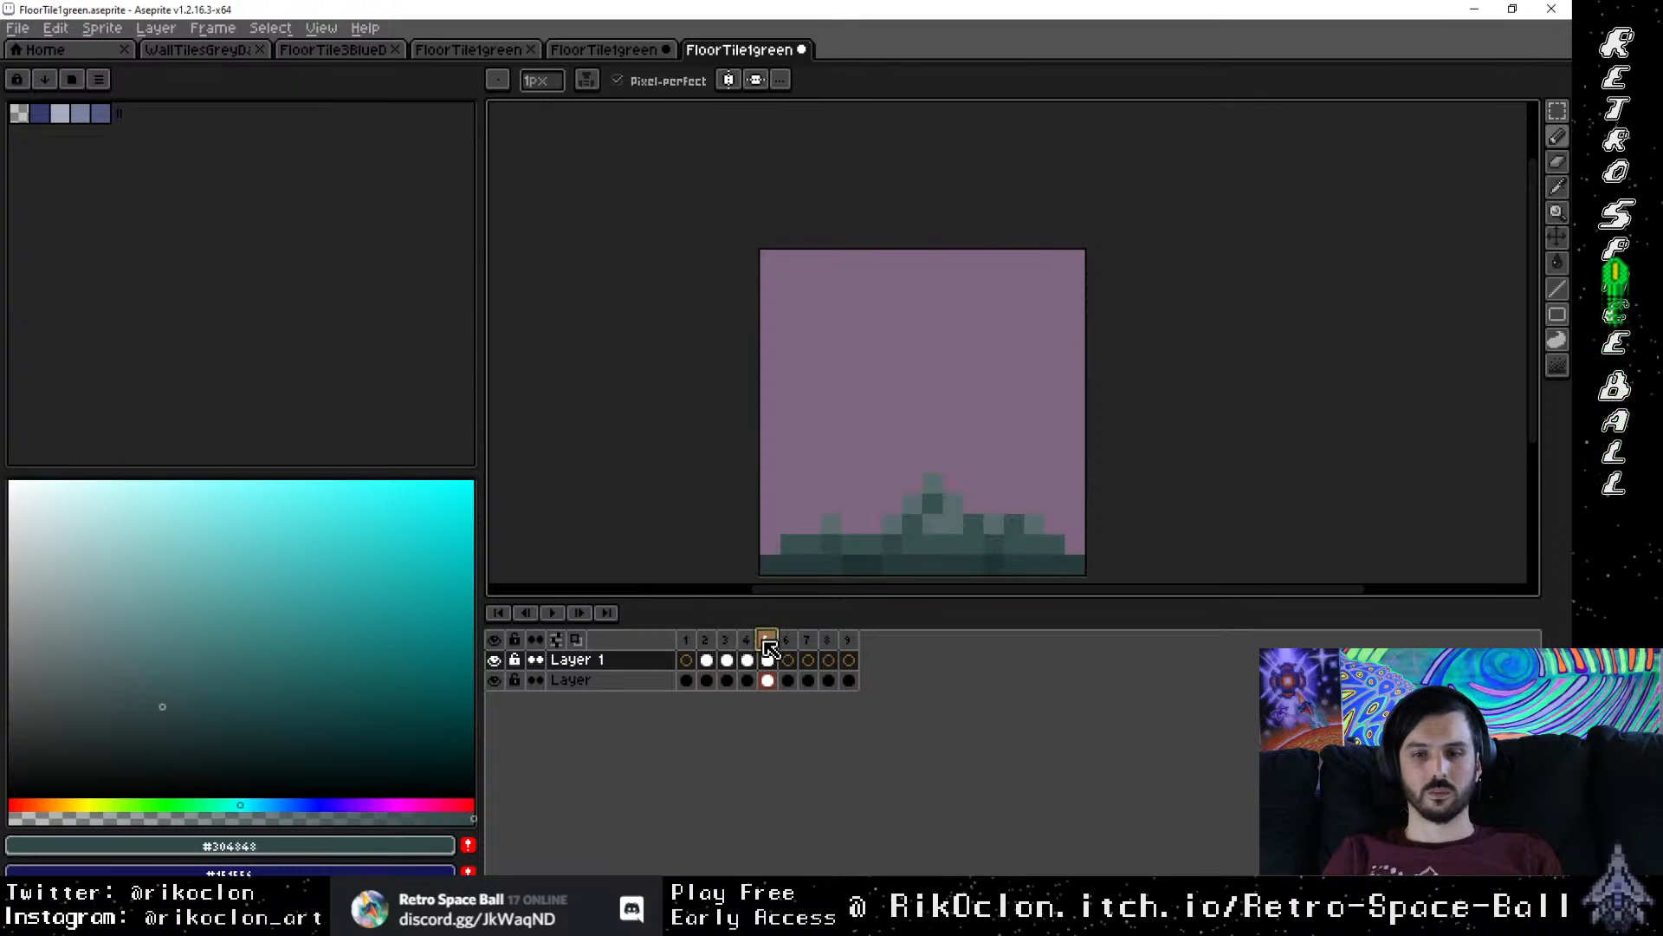
{"action": "left_click", "coordinate": [745, 641]}
{"action": "left_click", "coordinate": [726, 641]}
{"action": "left_click", "coordinate": [706, 641]}
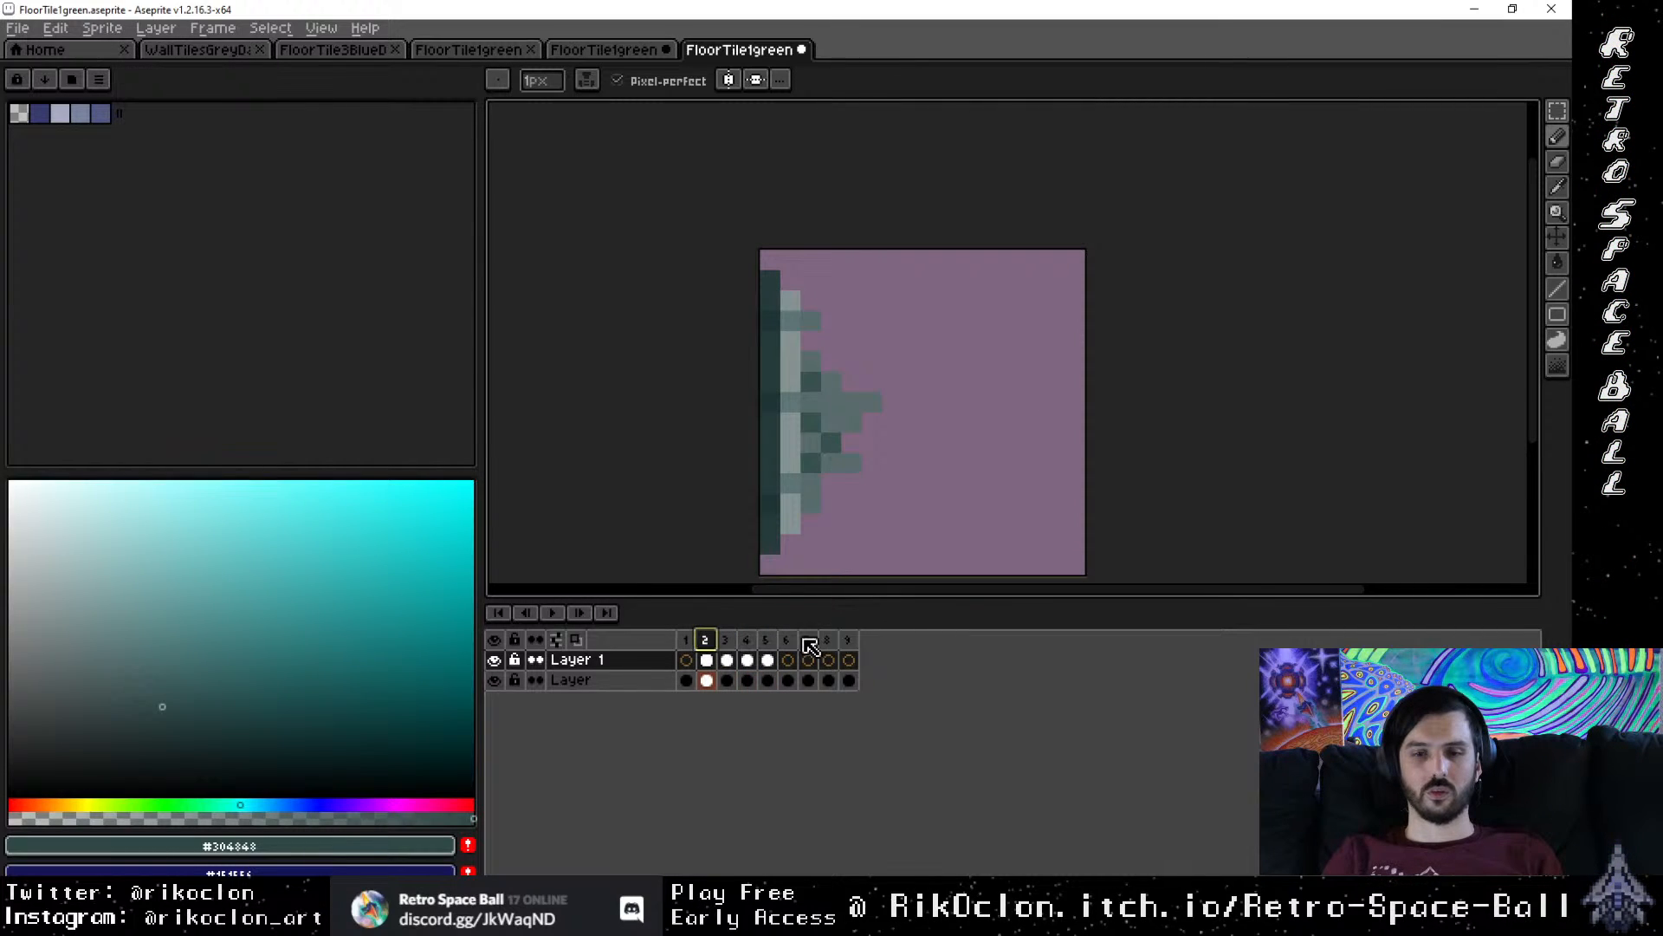
{"action": "left_click", "coordinate": [767, 643]}
{"action": "left_click", "coordinate": [745, 641]}
{"action": "left_click", "coordinate": [726, 641]}
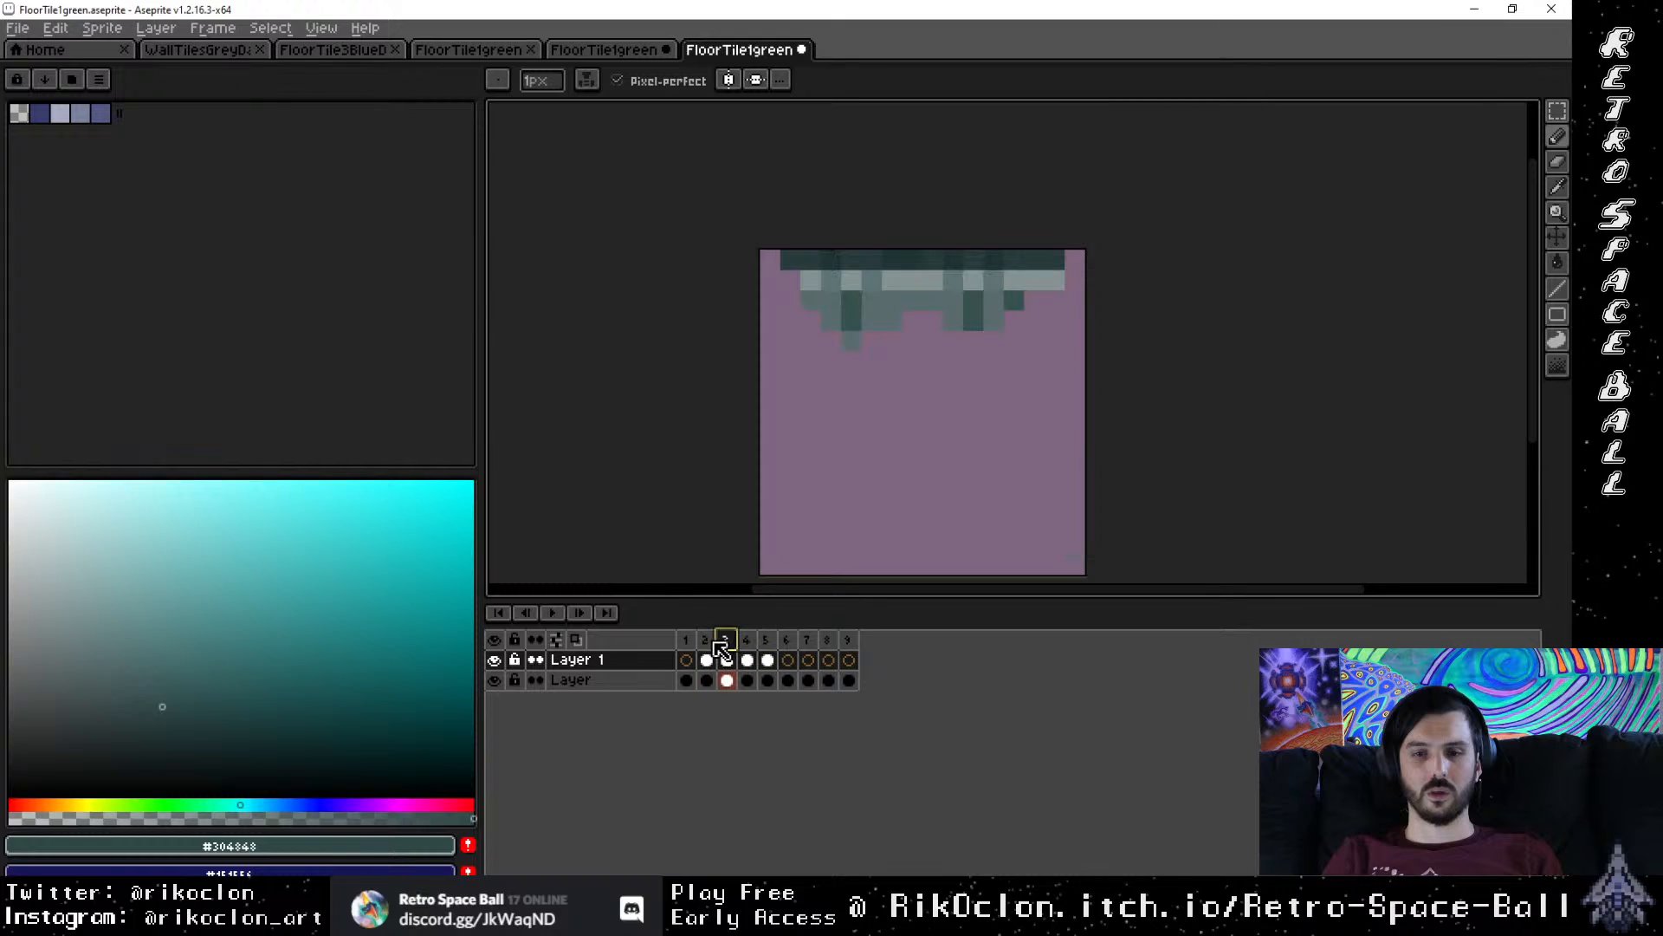
{"action": "left_click", "coordinate": [706, 641]}
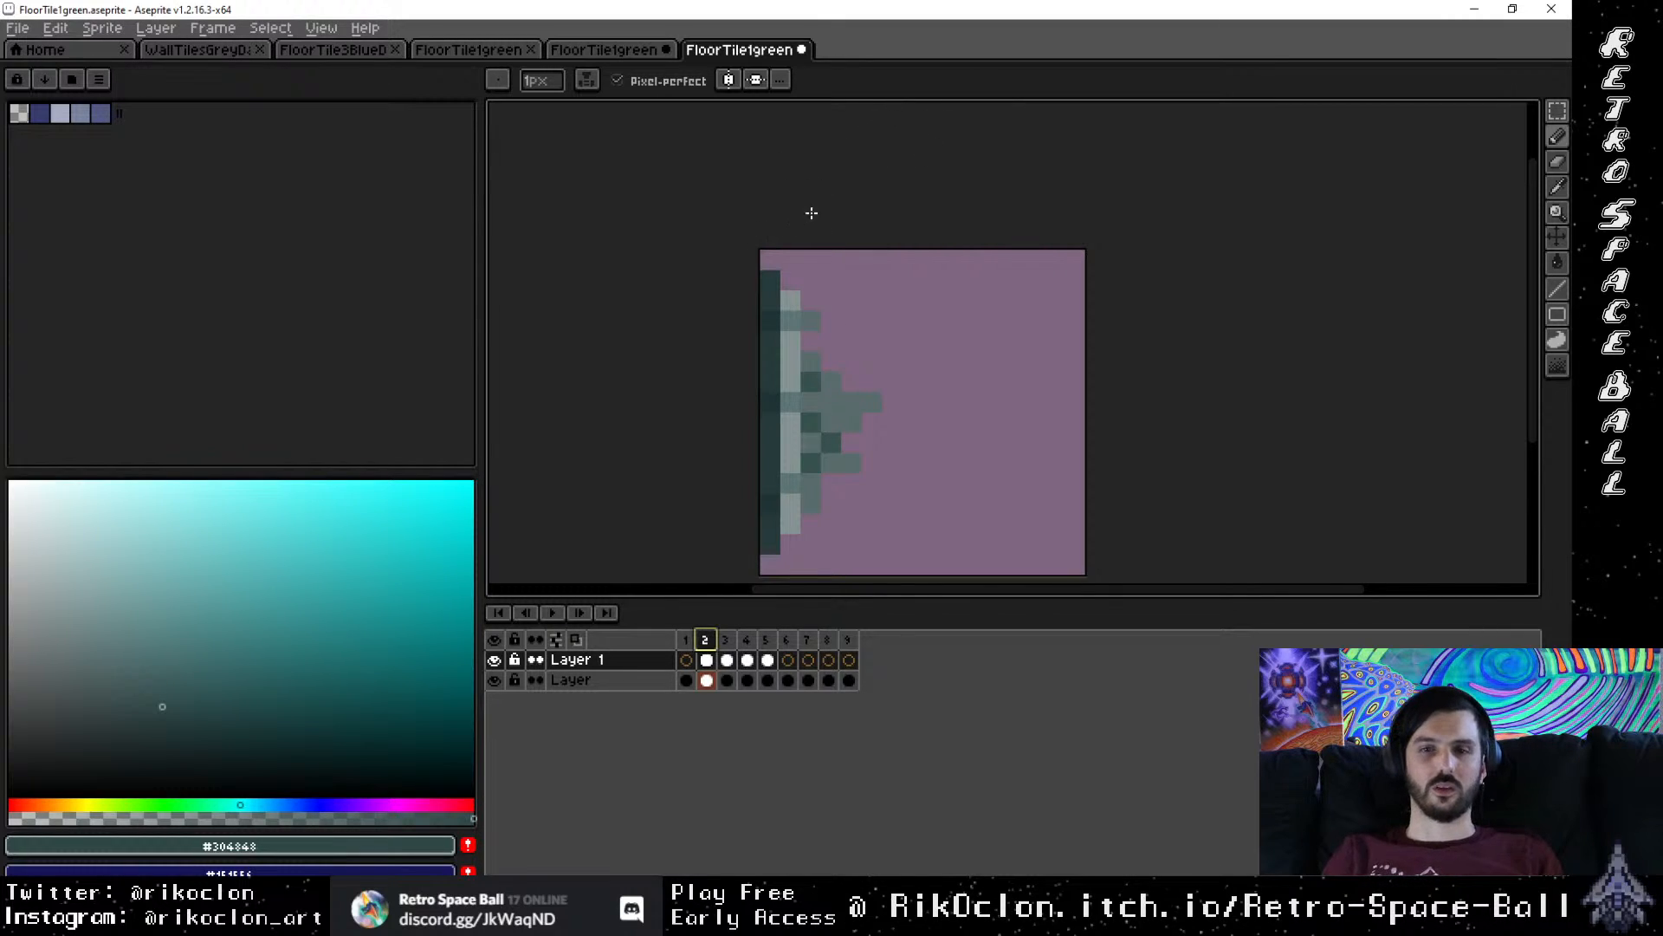
Step: Inspect frame 2's fragment at several zoom levels and recheck frames 3 to 5 at a reduced size
{"action": "scroll", "coordinate": [806, 427], "scroll_direction": "down", "scroll_amount": 1}
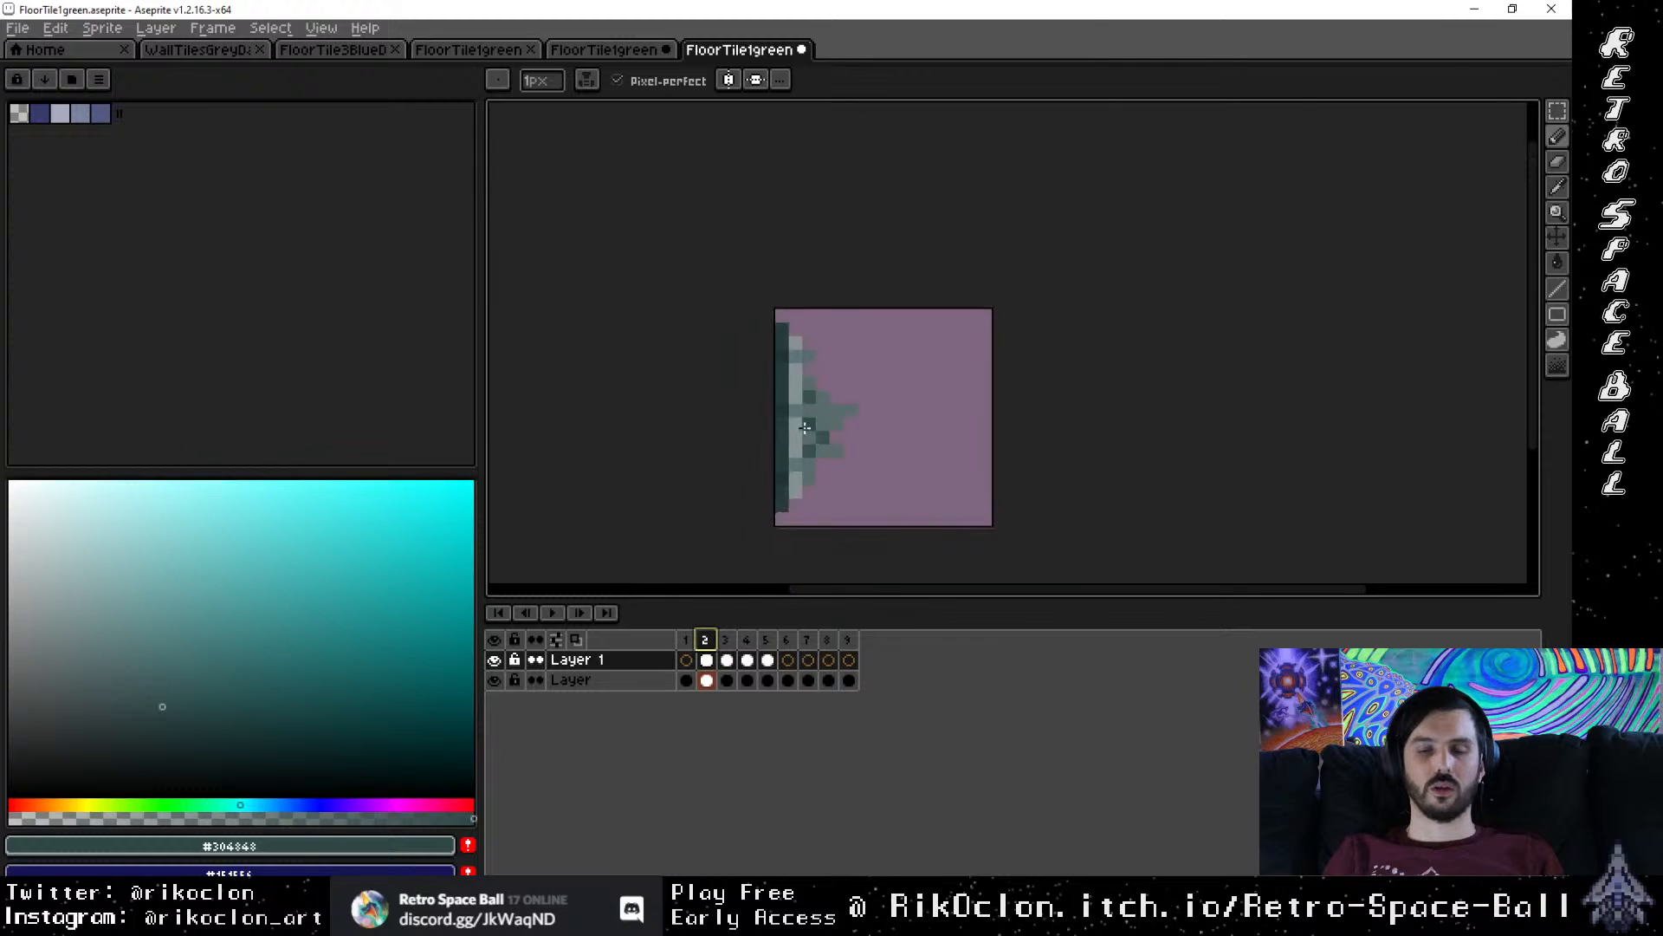
{"action": "scroll", "coordinate": [805, 427], "scroll_direction": "down", "scroll_amount": 1}
{"action": "scroll", "coordinate": [804, 430], "scroll_direction": "up", "scroll_amount": 1}
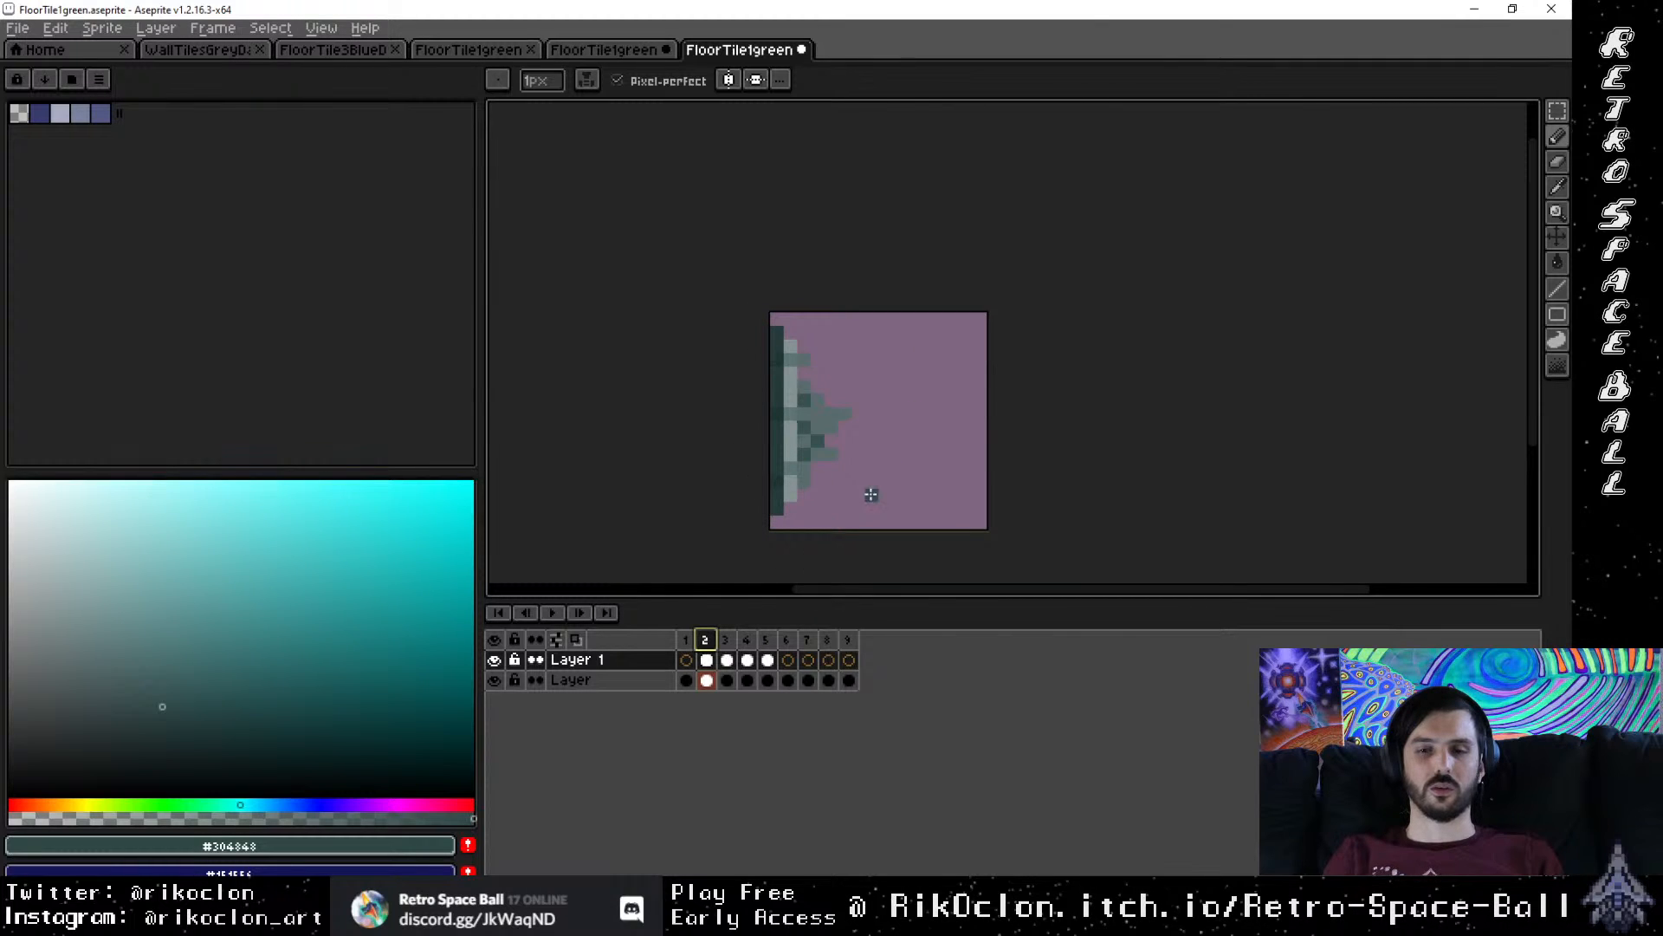
{"action": "scroll", "coordinate": [837, 481], "scroll_direction": "up", "scroll_amount": 3}
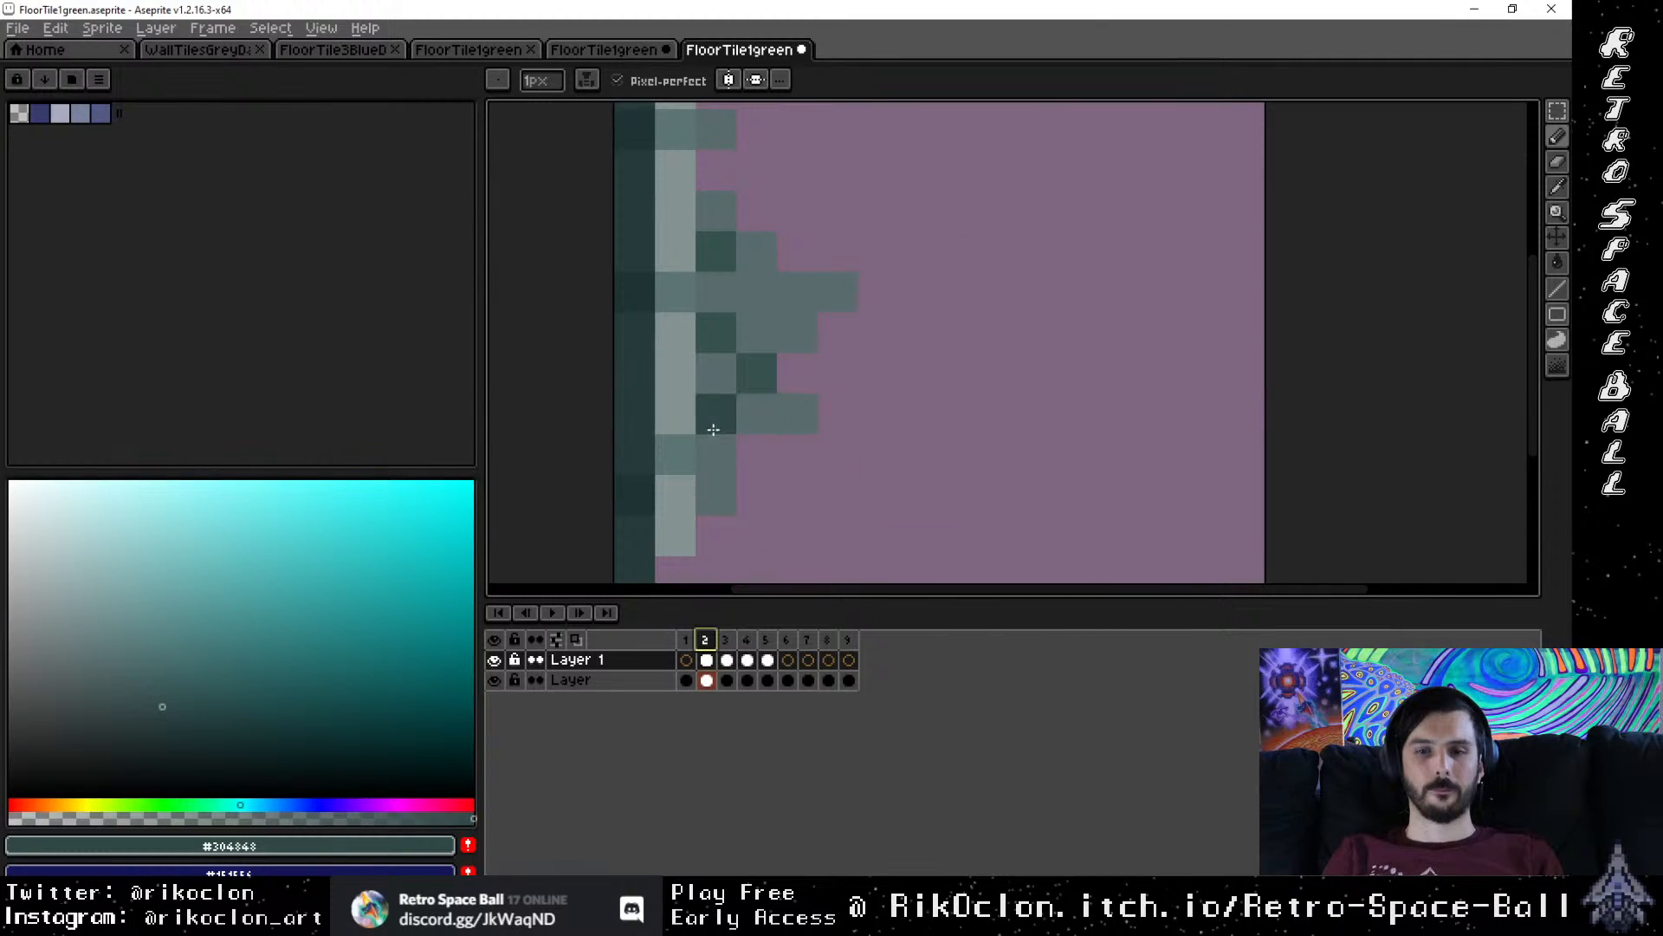
{"action": "scroll", "coordinate": [793, 347], "scroll_direction": "down", "scroll_amount": 5}
{"action": "left_click_drag", "start_coordinate": [883, 379], "coordinate": [855, 419]}
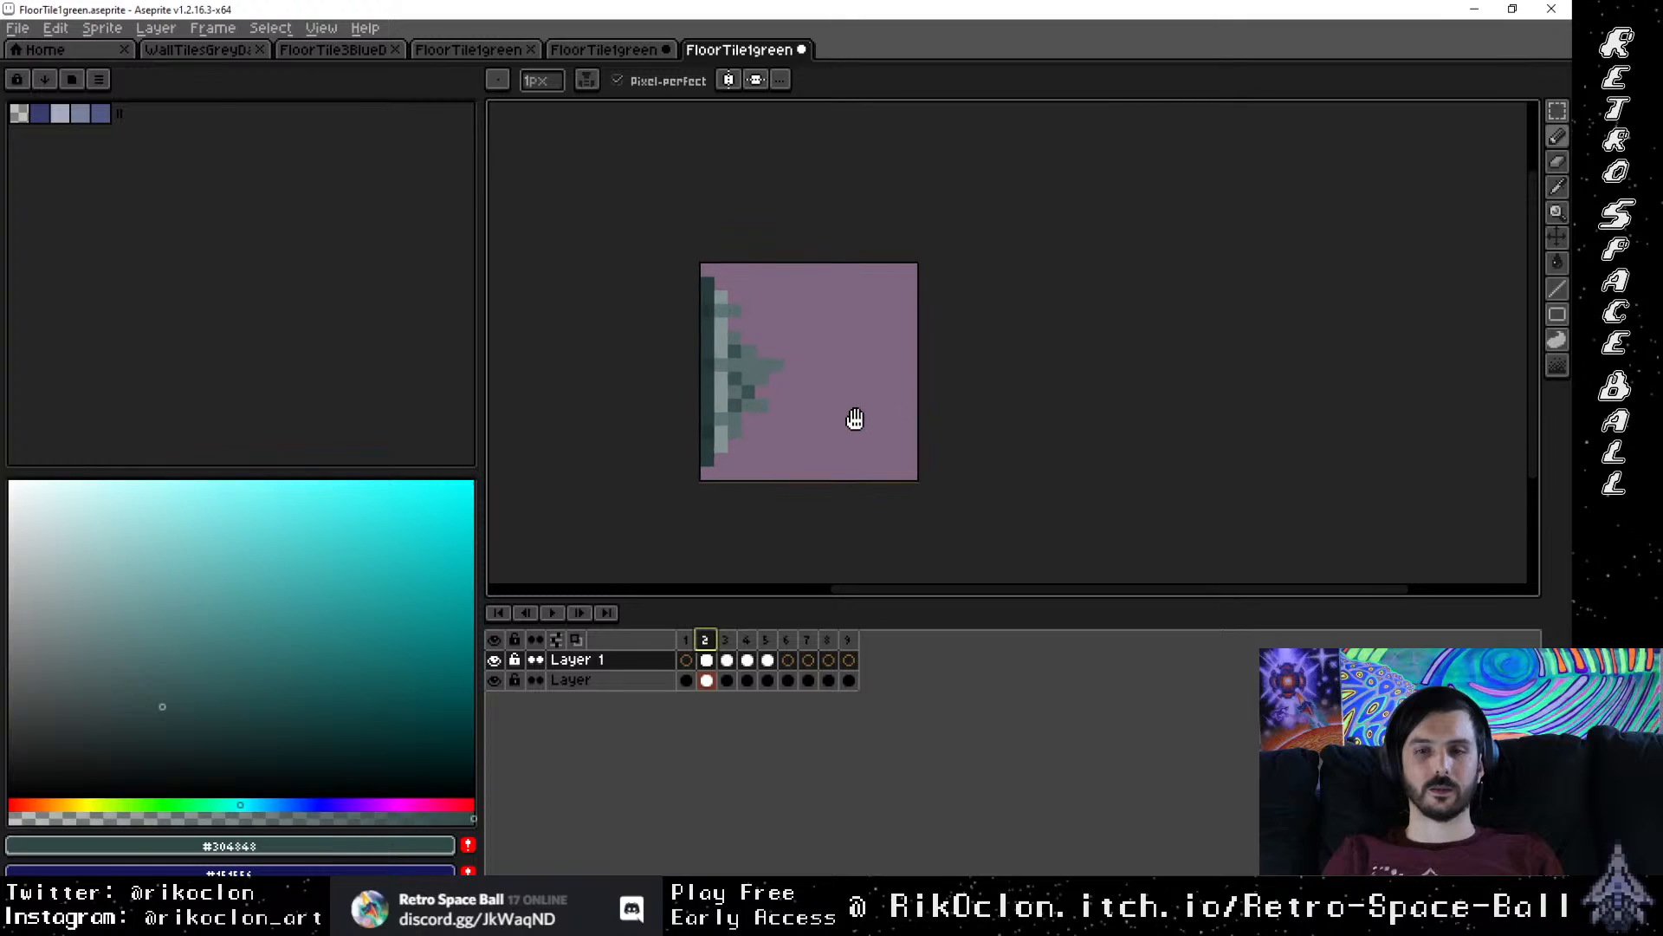
{"action": "left_click", "coordinate": [725, 637]}
{"action": "left_click", "coordinate": [747, 639]}
{"action": "left_click", "coordinate": [765, 640]}
{"action": "left_click", "coordinate": [745, 641]}
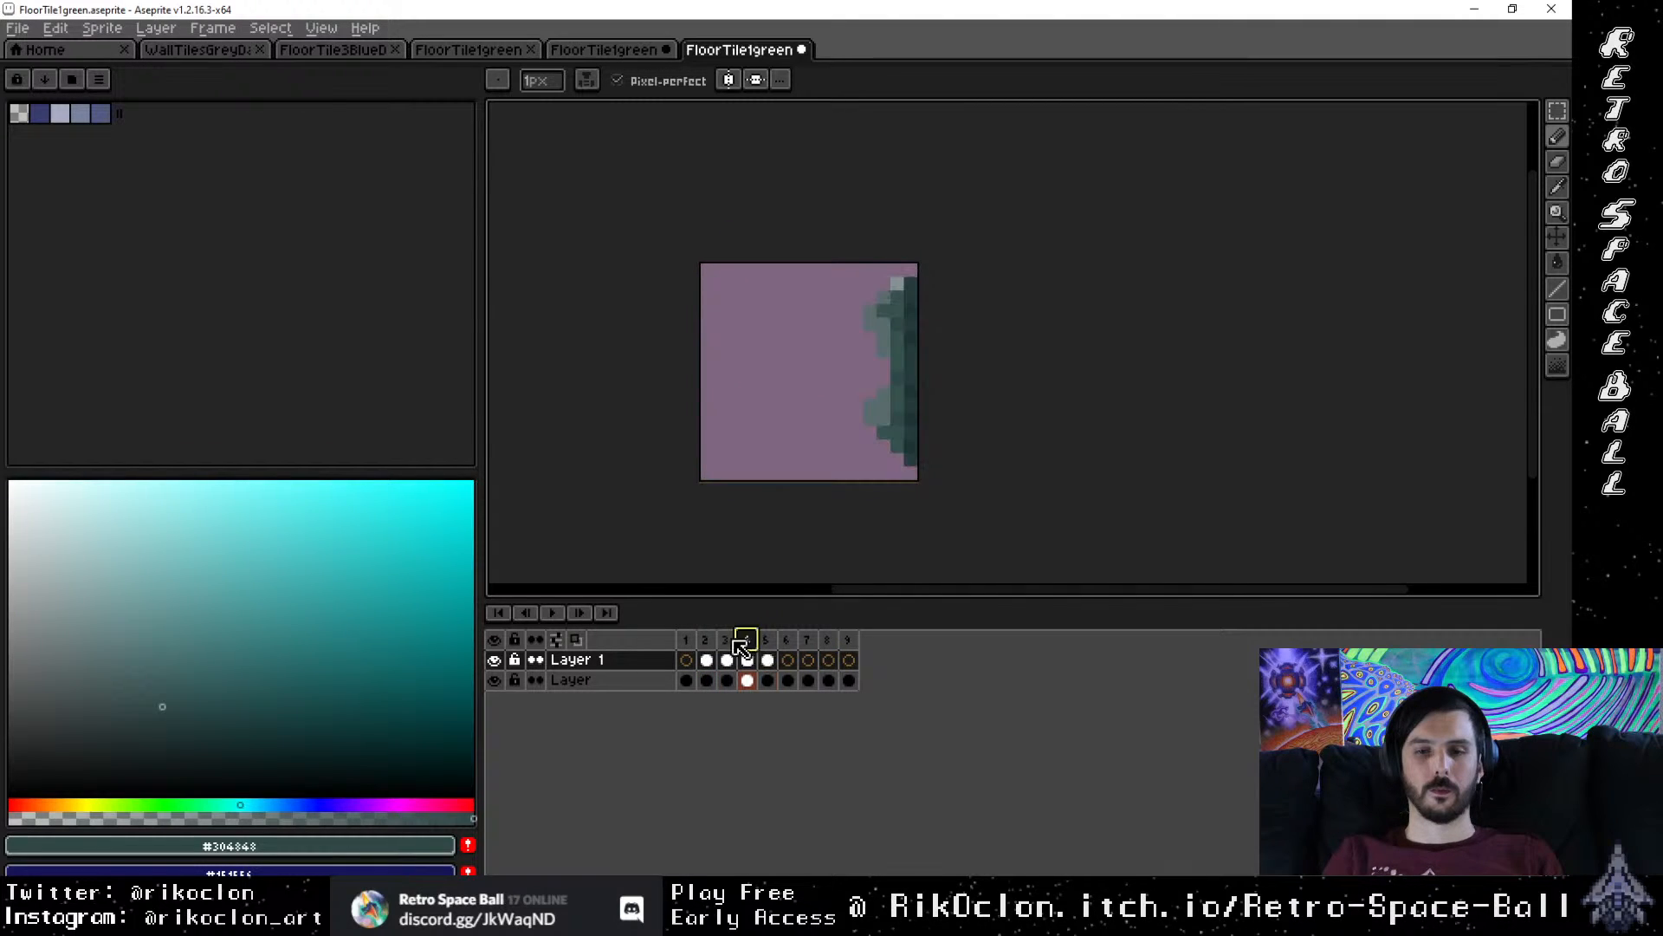
{"action": "left_click", "coordinate": [726, 643]}
Step: Switch to FloorTile1green2 and erase the stray dark strip along the bottom edge of frame 3 on the base layer
{"action": "left_click", "coordinate": [686, 643]}
{"action": "left_click", "coordinate": [708, 643]}
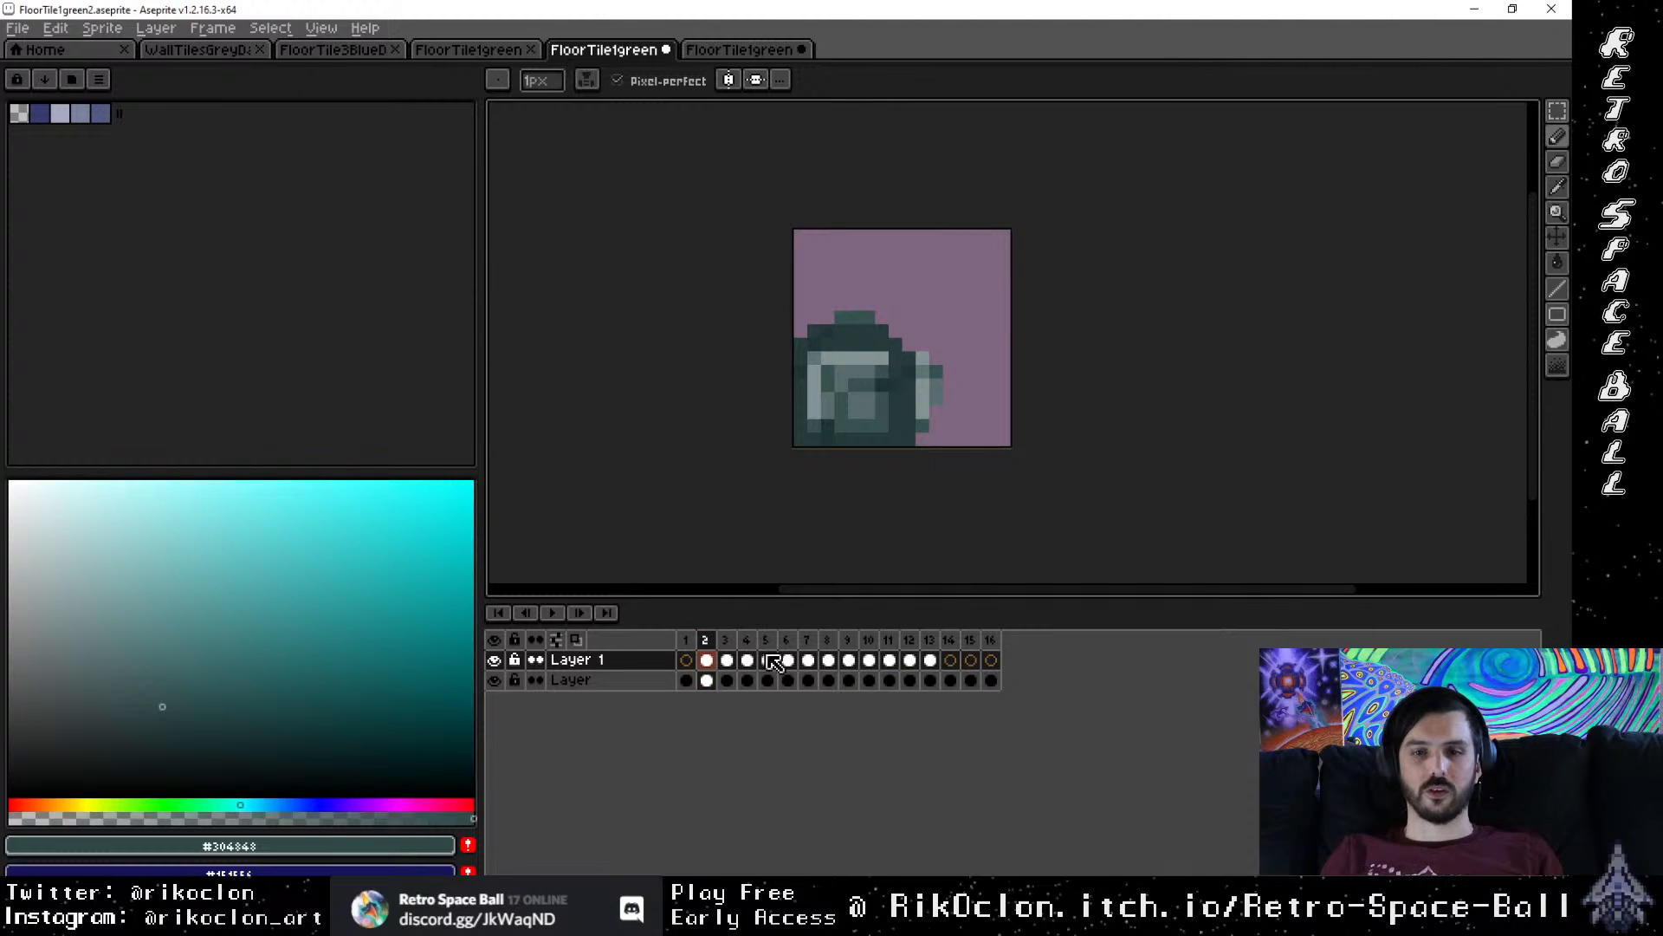
{"action": "left_click", "coordinate": [726, 641]}
{"action": "left_click", "coordinate": [786, 641]}
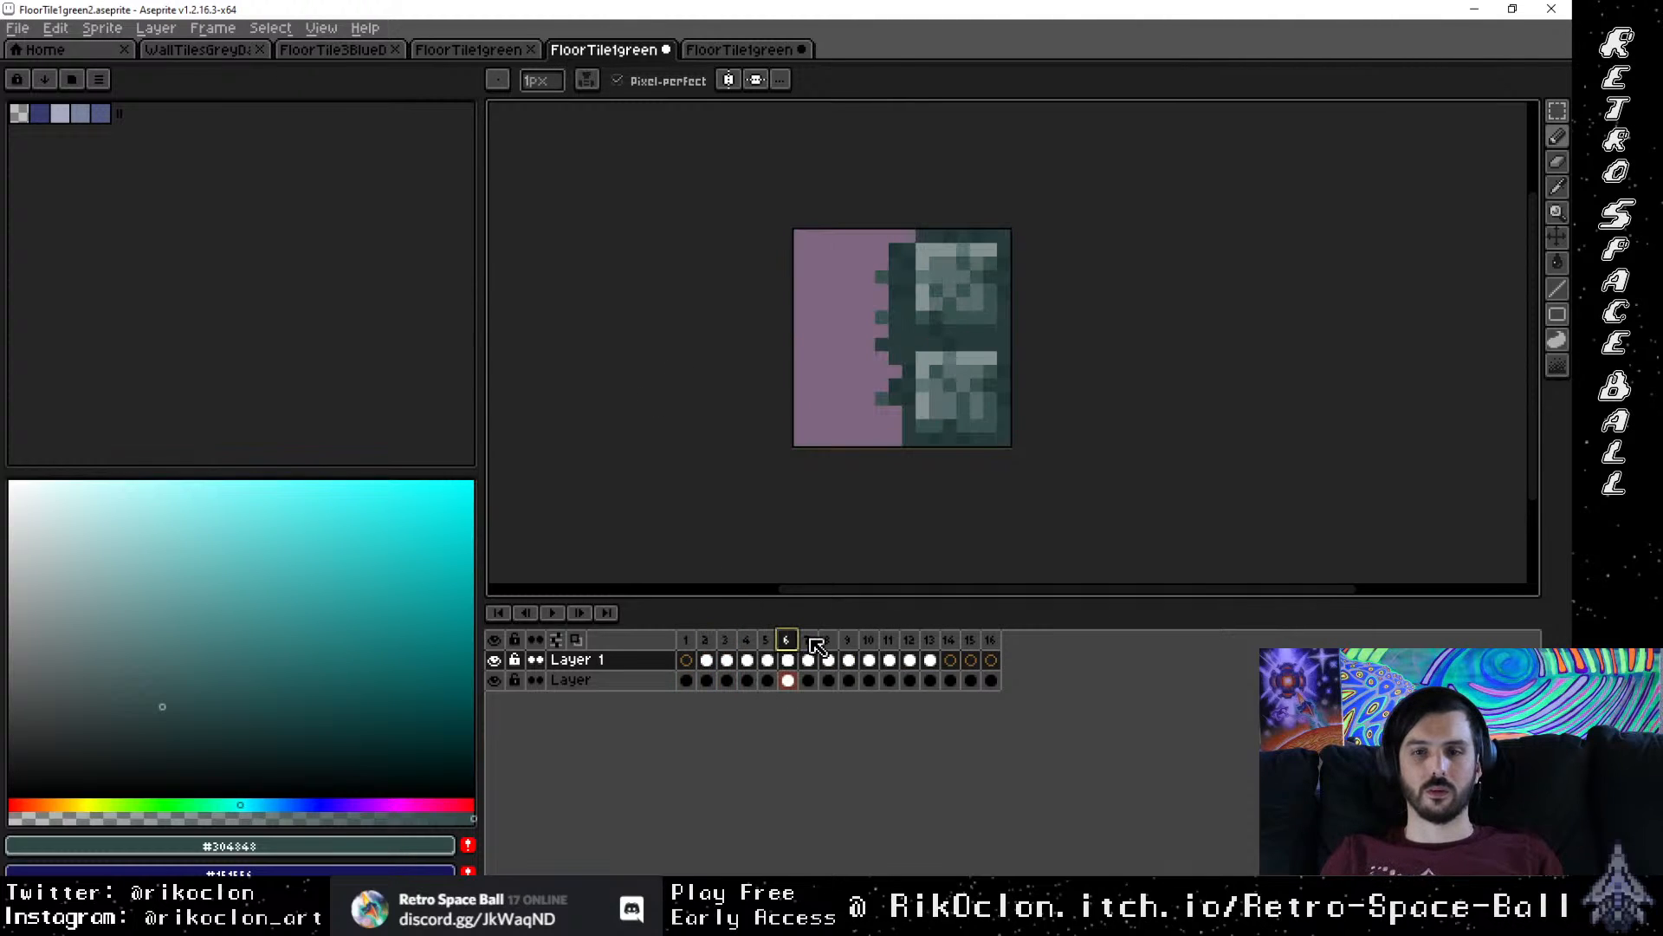
{"action": "left_click", "coordinate": [764, 641]}
{"action": "left_click", "coordinate": [732, 641]}
{"action": "scroll", "coordinate": [872, 455], "scroll_direction": "up", "scroll_amount": 1}
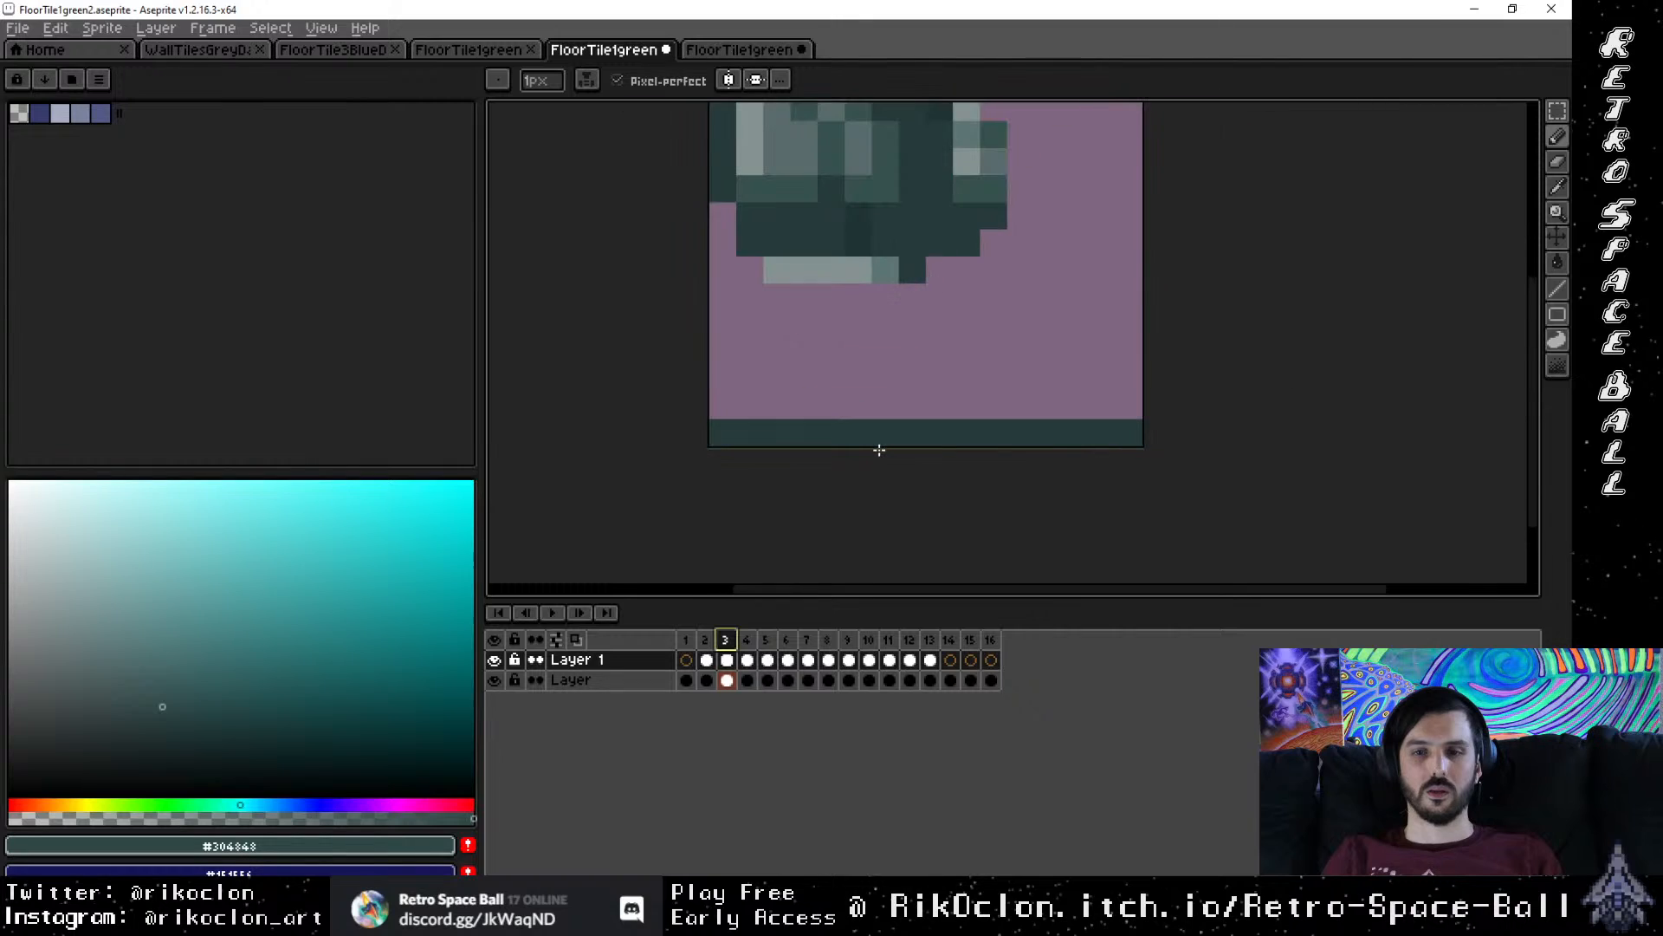
{"action": "key", "text": "e"}
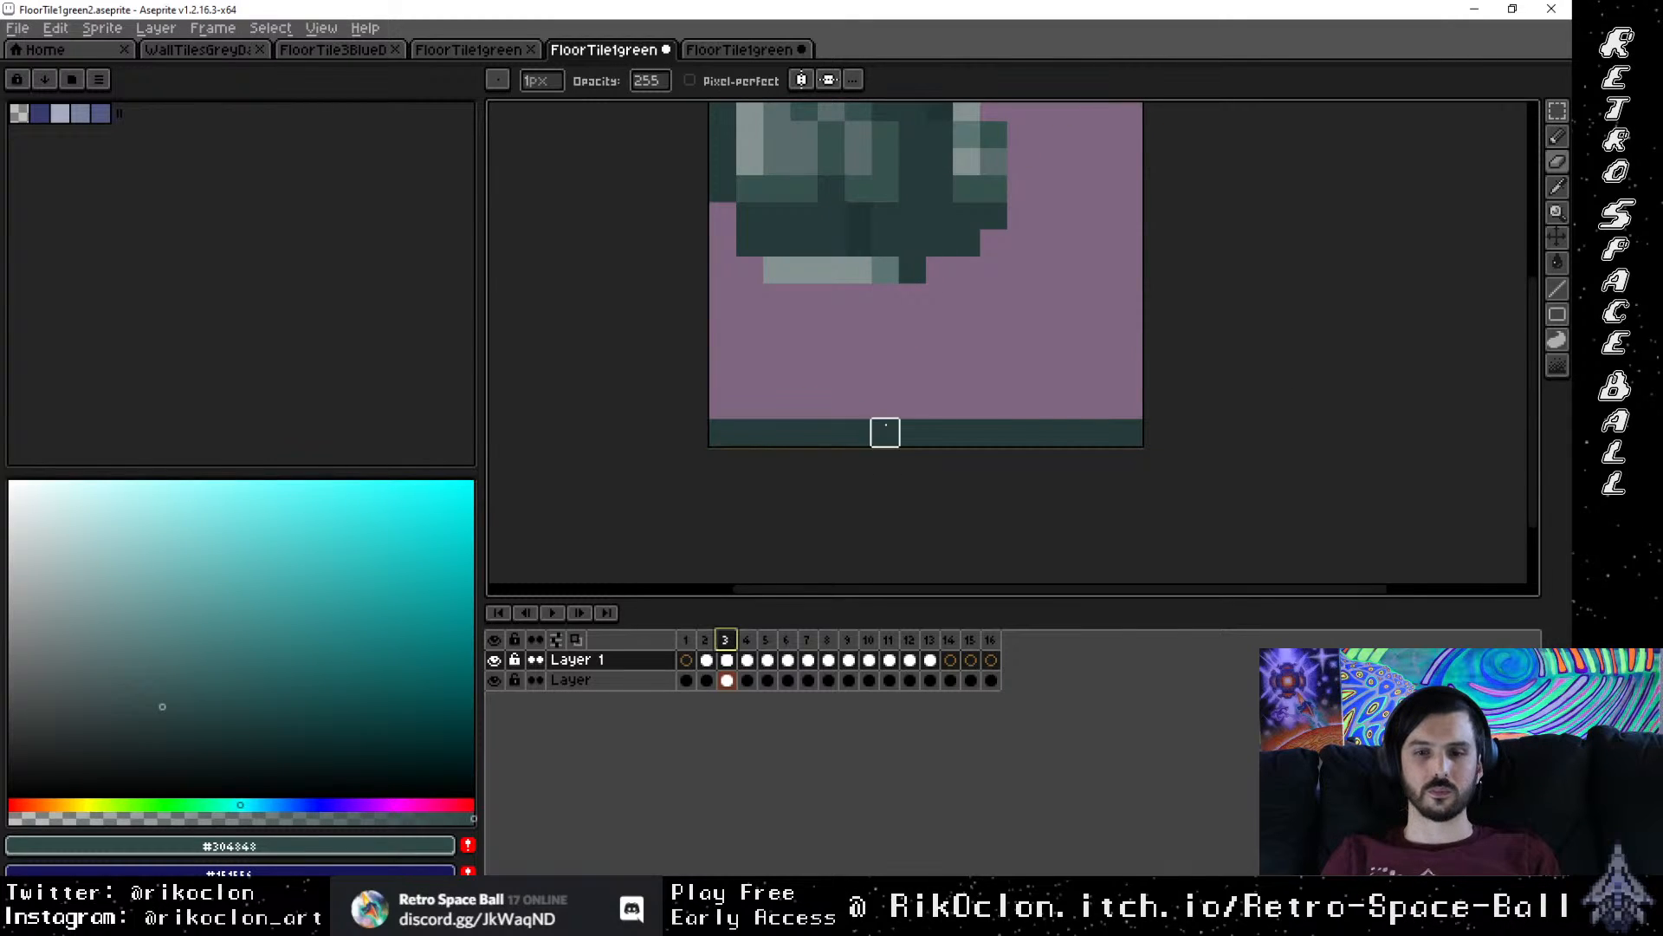
{"action": "left_click", "coordinate": [727, 681]}
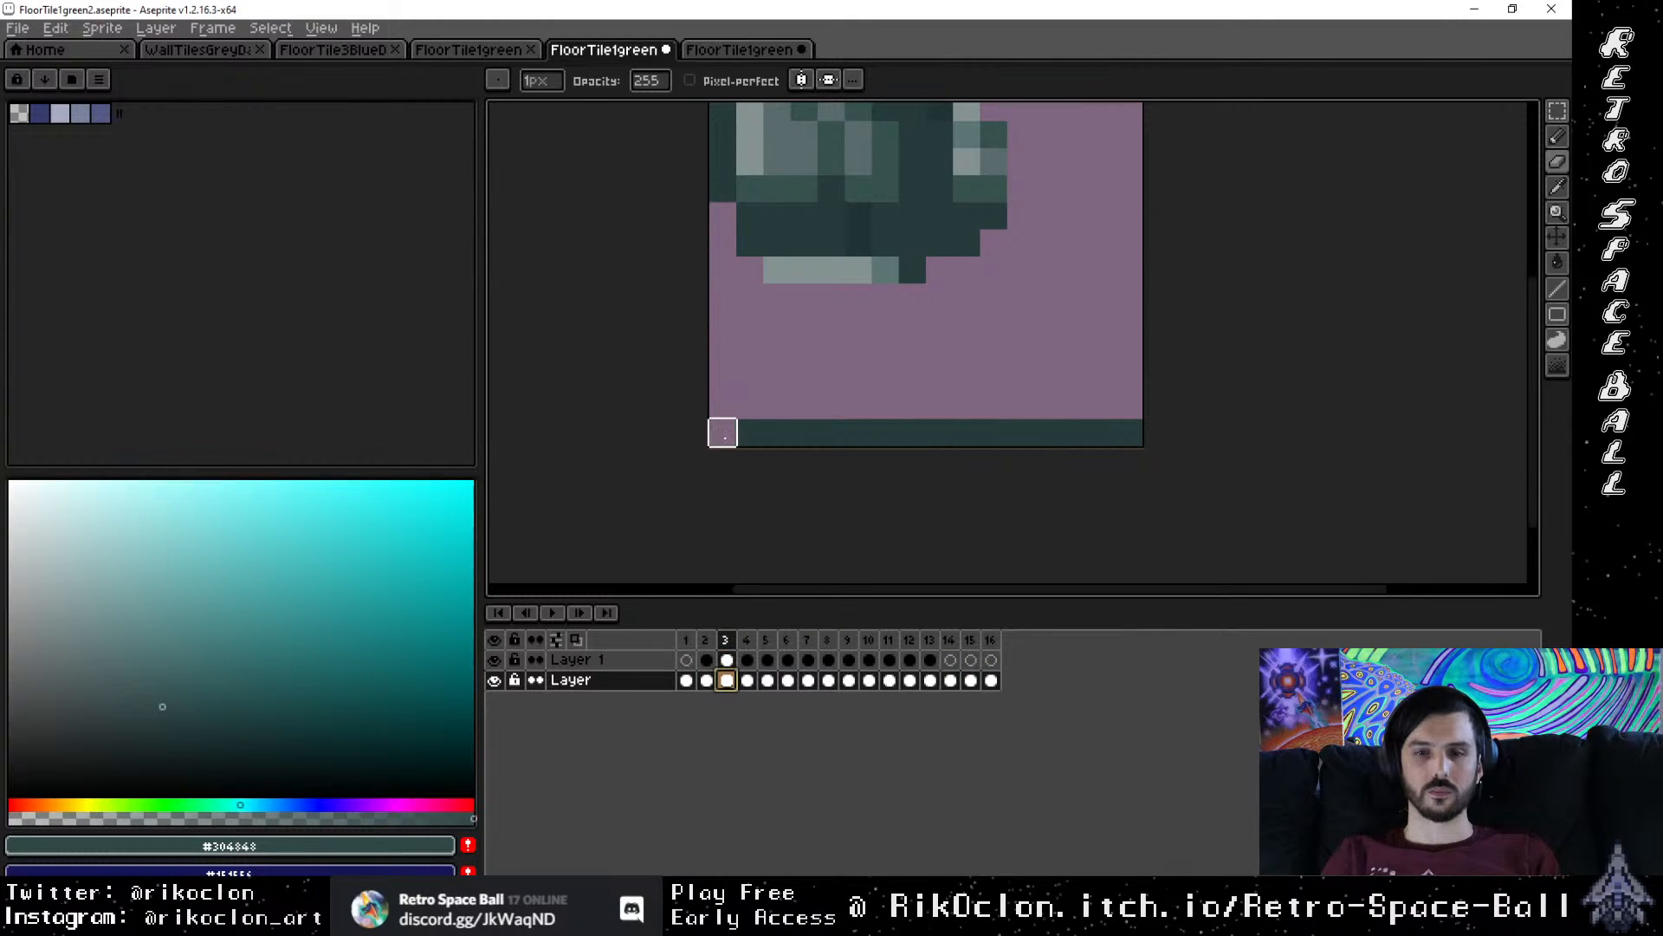
Step: Examine FloorTile1green2's fragment frames 2 to 9 for further stray pixels
{"action": "left_click", "coordinate": [709, 641]}
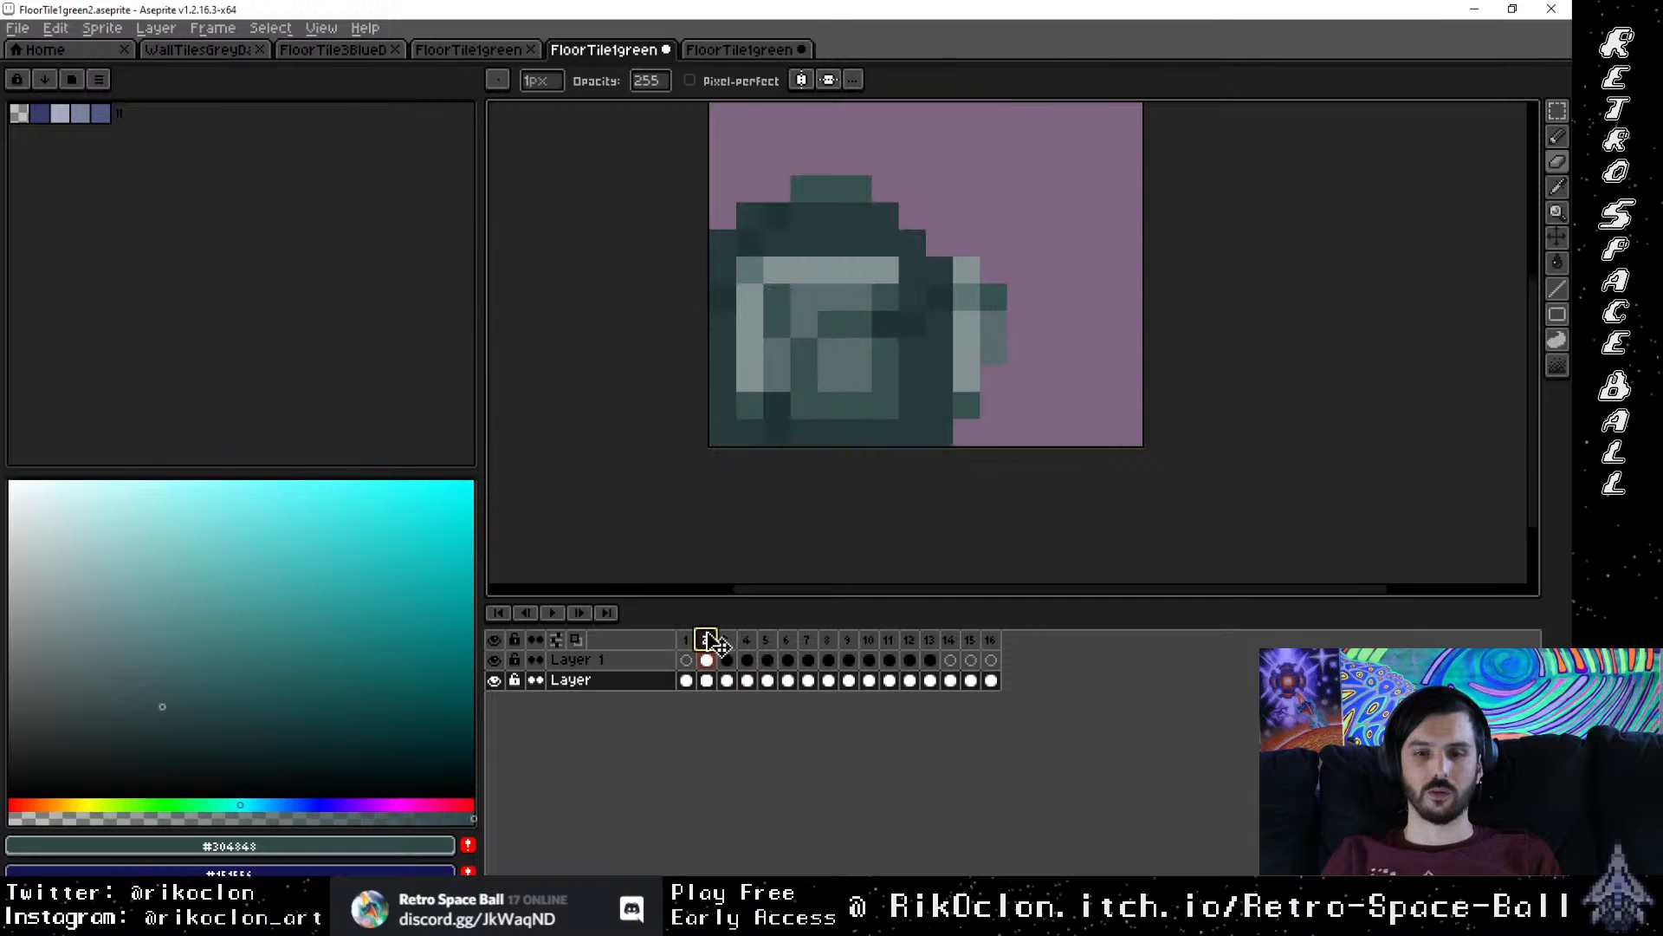
{"action": "key", "text": "Right"}
{"action": "key", "text": "Right"}
{"action": "key", "text": "Right"}
{"action": "key", "text": "Right"}
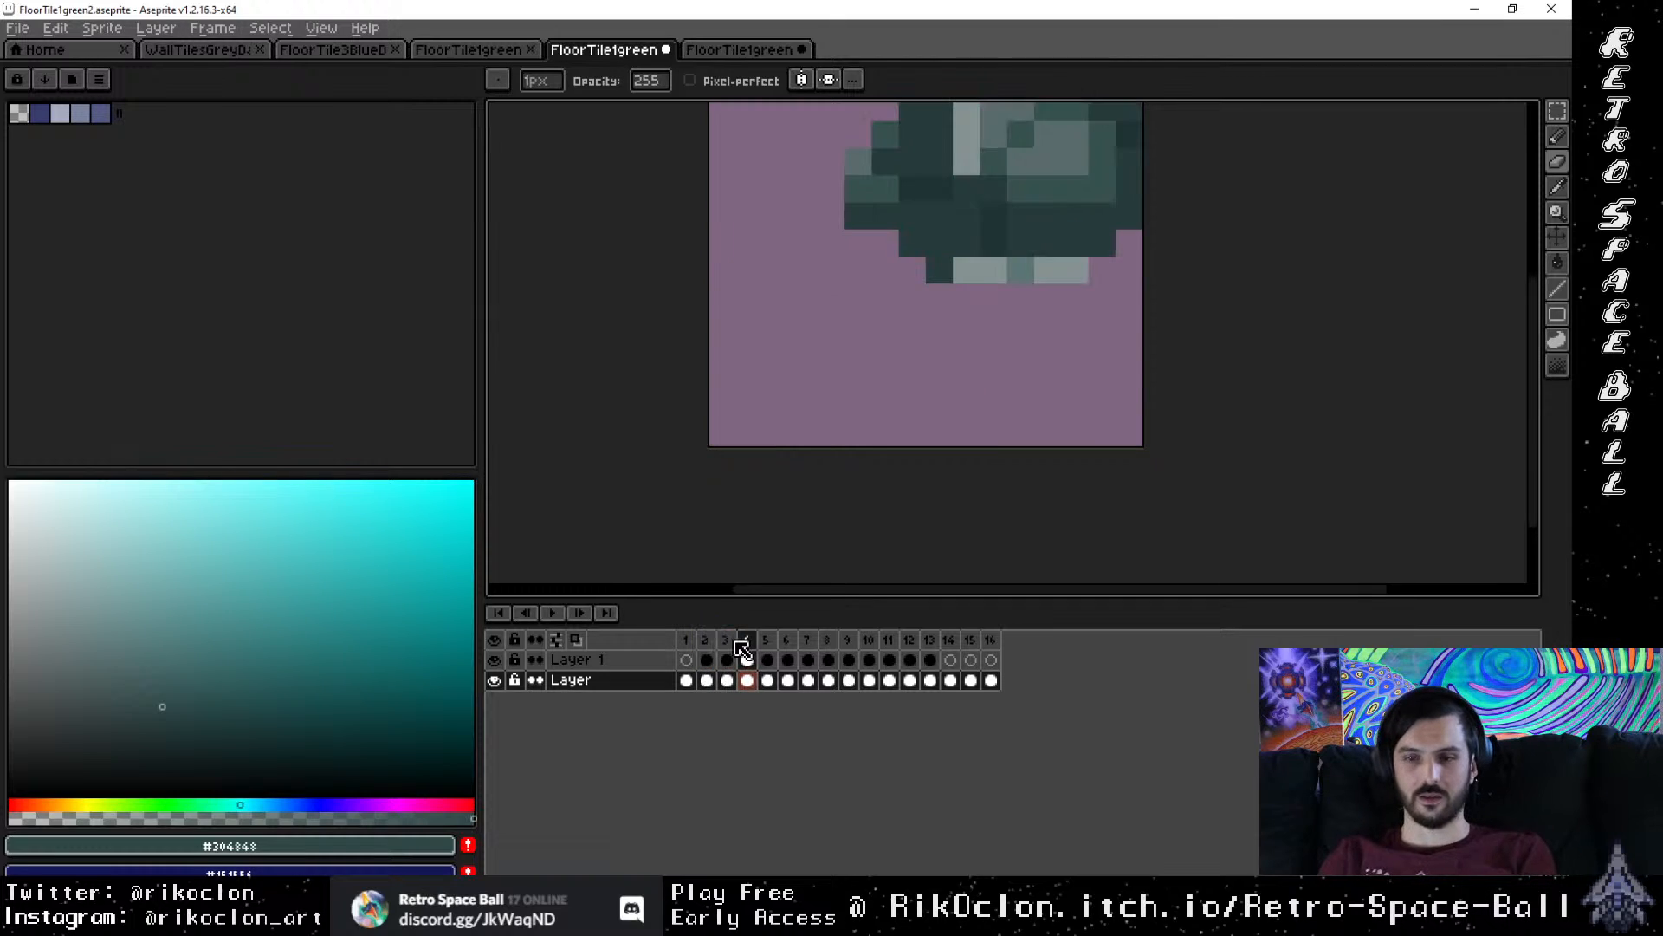
{"action": "left_click_drag", "start_coordinate": [940, 327], "coordinate": [772, 492]}
{"action": "scroll", "coordinate": [772, 491], "scroll_direction": "down", "scroll_amount": 1}
{"action": "key", "text": "Right"}
{"action": "key", "text": "Right"}
{"action": "key", "text": "Right"}
{"action": "key", "text": "Right"}
{"action": "key", "text": "Right"}
{"action": "key", "text": "Right"}
{"action": "key", "text": "Right"}
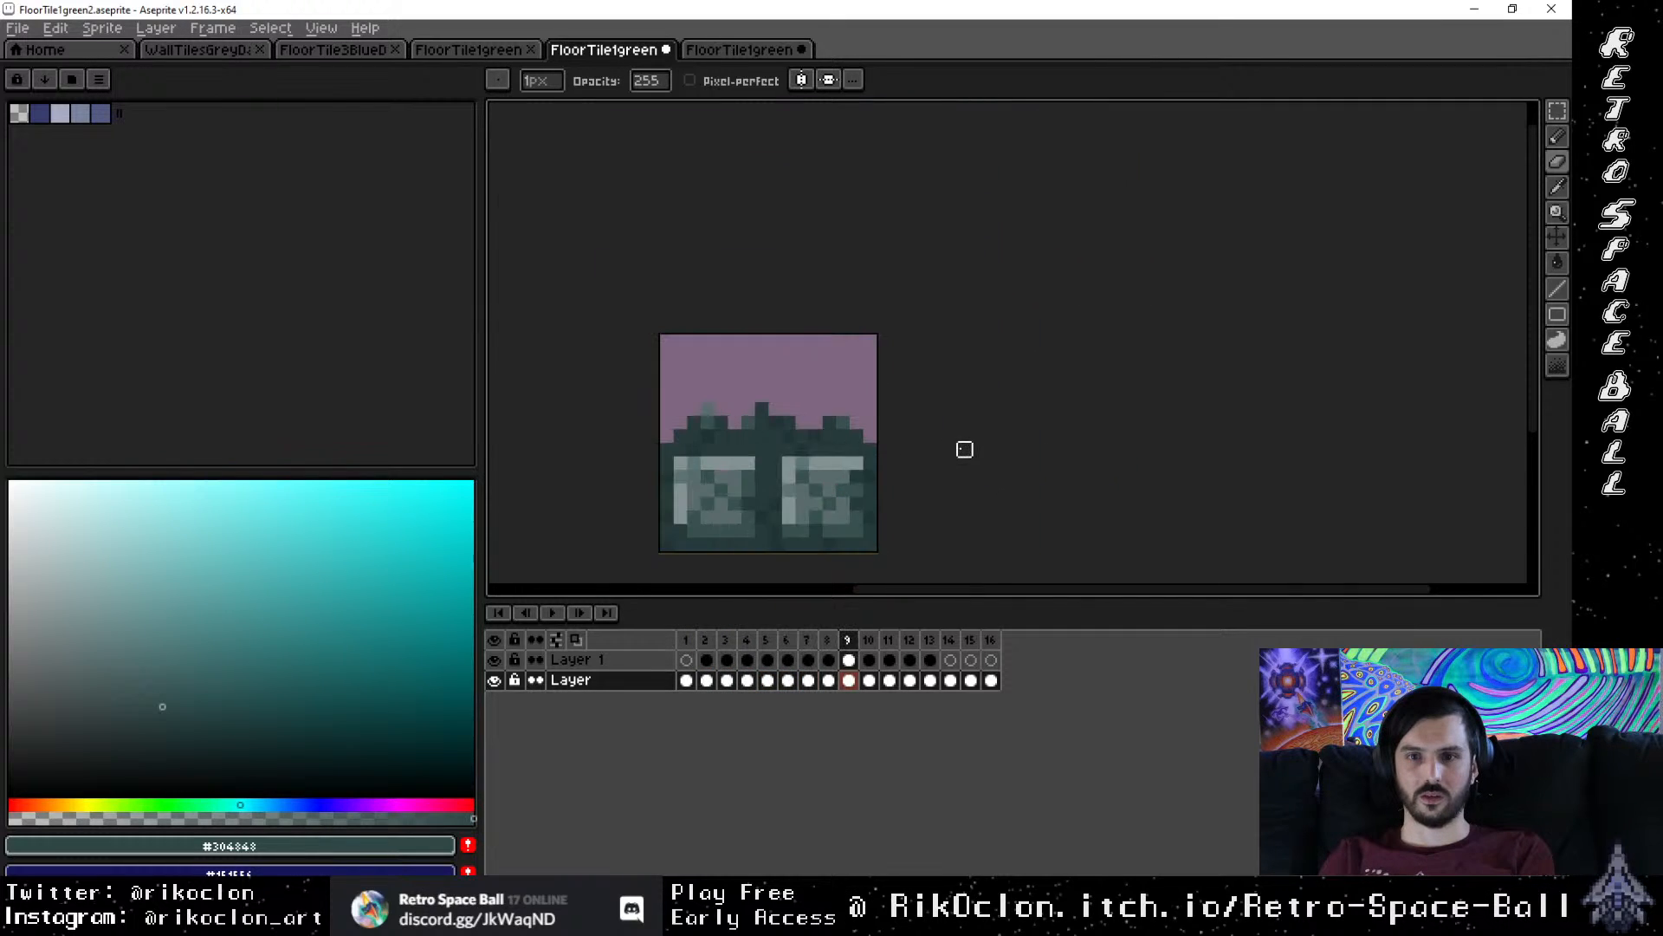
Step: Step through all frames of FloorTile1green2 and recheck fragment frames 3 to 7 for flaws
{"action": "key", "text": "Right"}
{"action": "key", "text": "Right"}
{"action": "key", "text": "Right"}
{"action": "key", "text": "Right"}
{"action": "key", "text": "Right"}
{"action": "key", "text": "Right"}
{"action": "key", "text": "Right"}
{"action": "key", "text": "Right"}
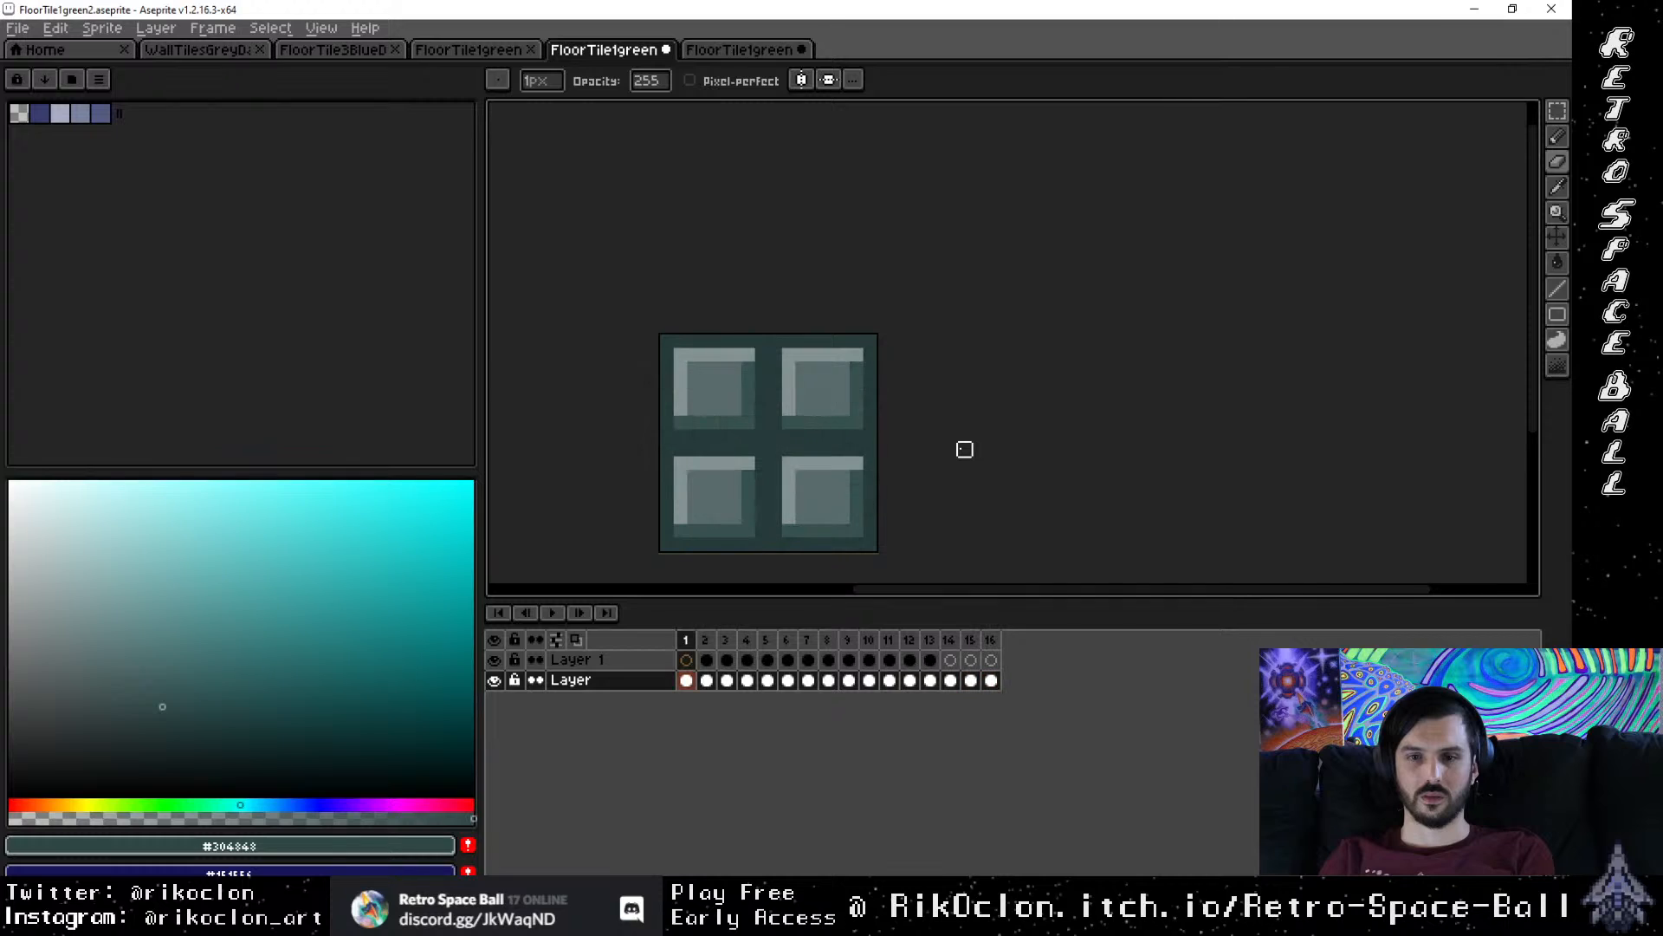
{"action": "key", "text": "Right"}
{"action": "key", "text": "Right"}
{"action": "key", "text": "Right"}
{"action": "key", "text": "Right"}
{"action": "key", "text": "Right"}
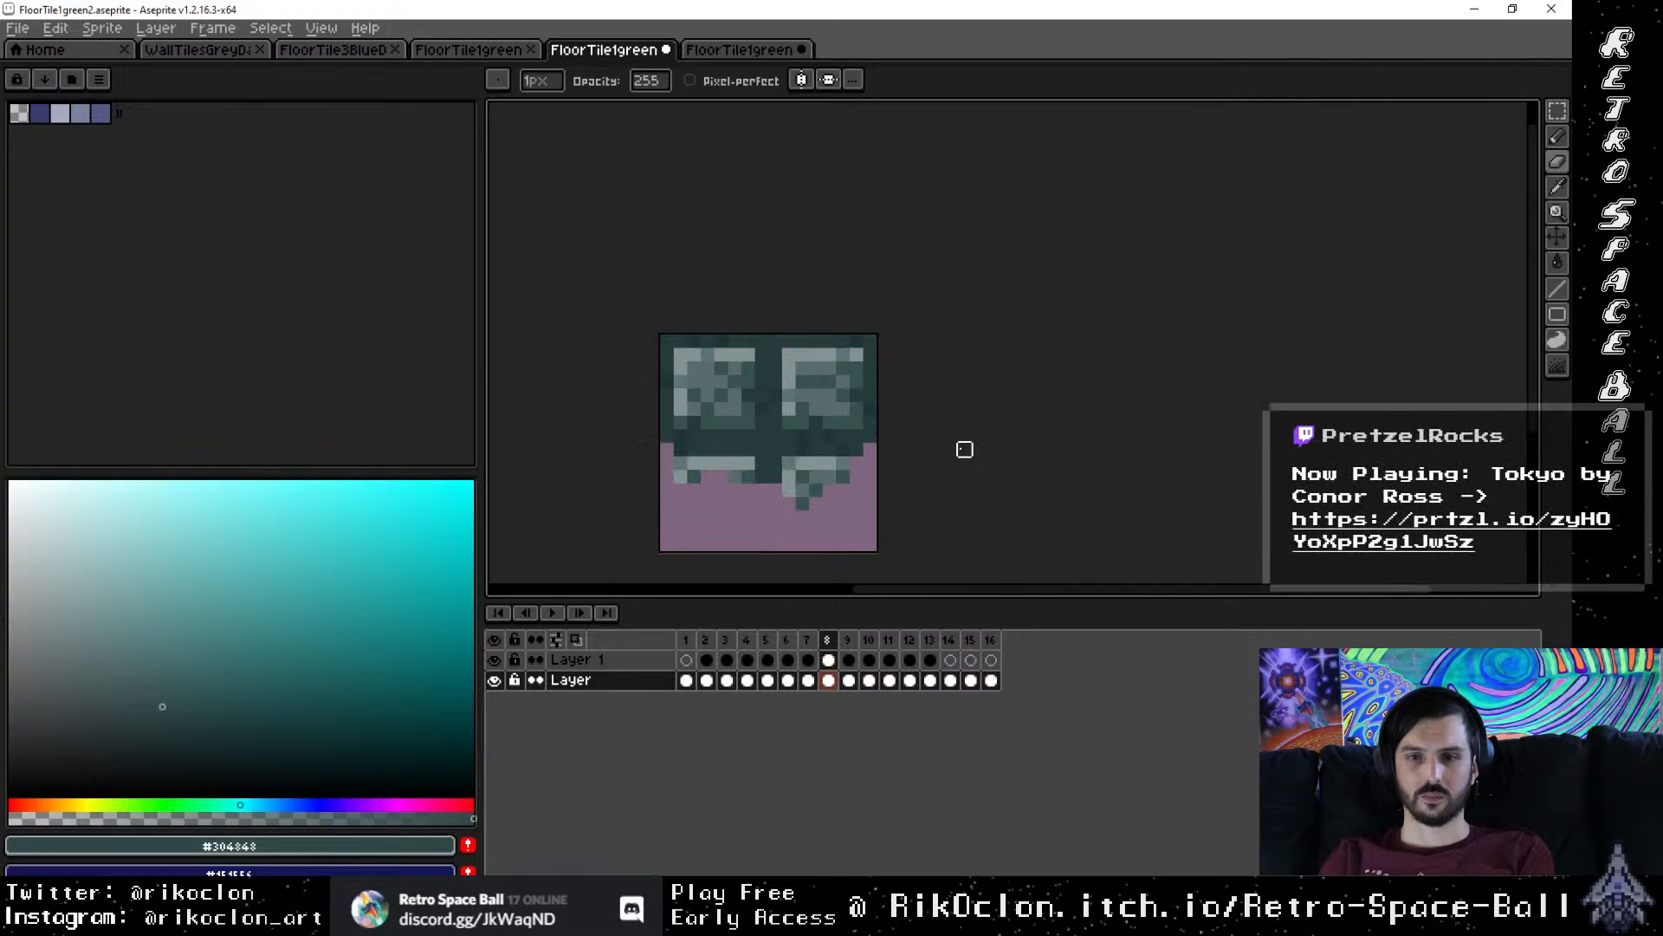
{"action": "key", "text": "Right"}
{"action": "key", "text": "Right"}
{"action": "key", "text": "Right"}
{"action": "key", "text": "Right"}
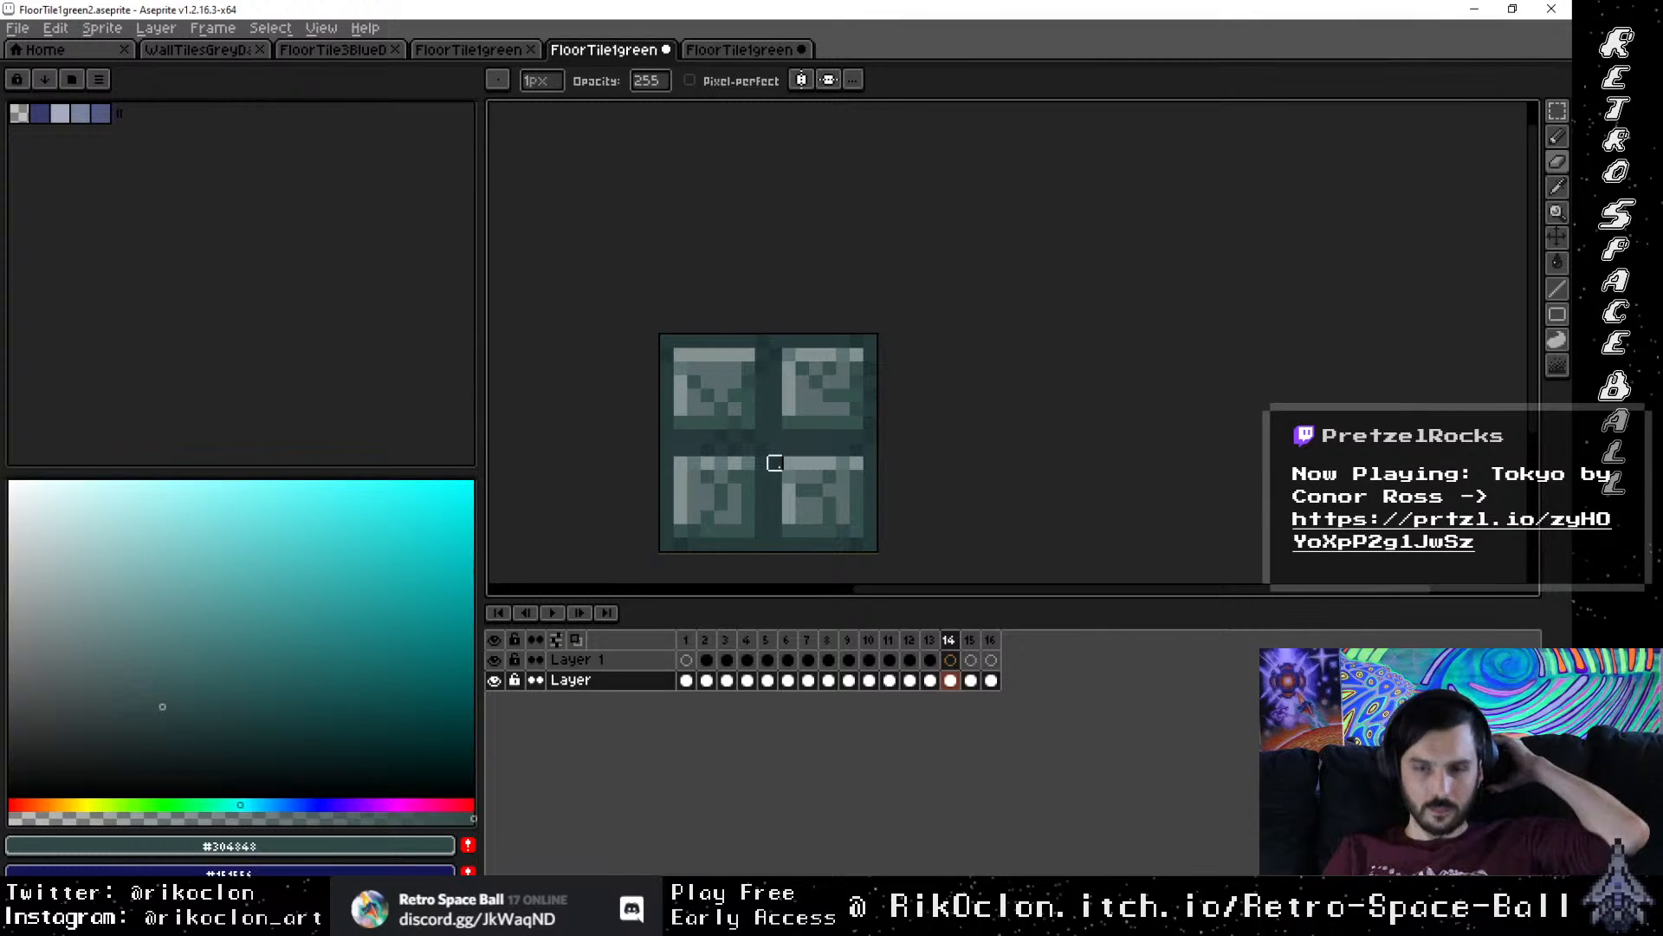
{"action": "left_click", "coordinate": [726, 645]}
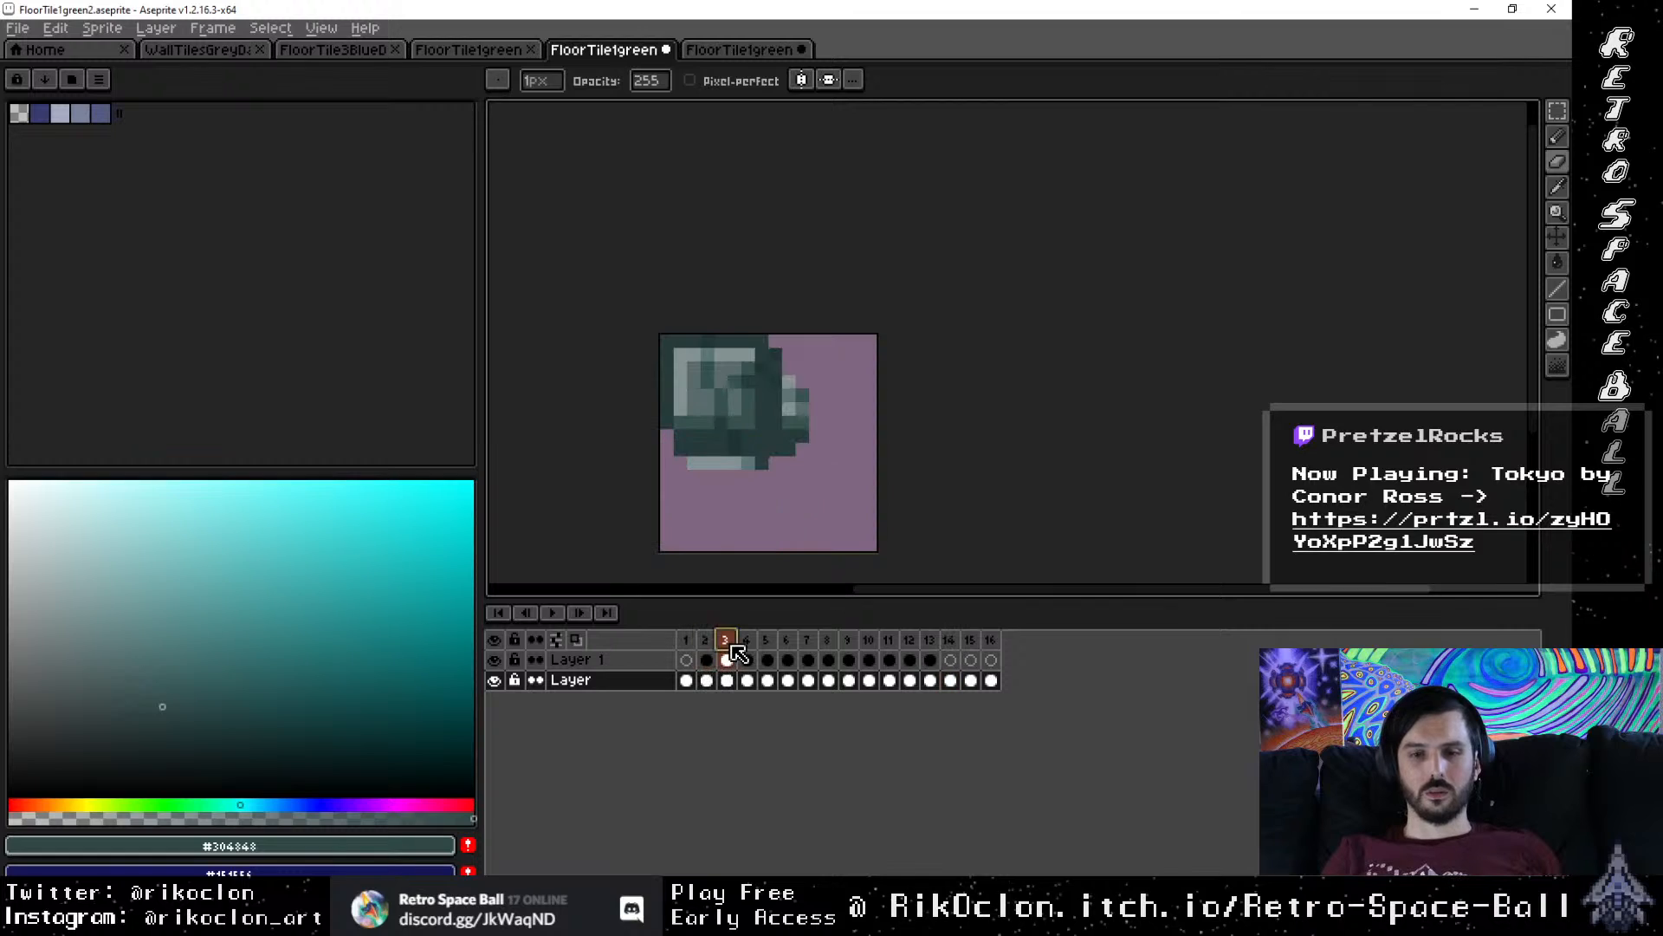
{"action": "left_click", "coordinate": [747, 645]}
{"action": "left_click", "coordinate": [770, 645]}
{"action": "left_click_drag", "start_coordinate": [790, 645], "coordinate": [815, 646]}
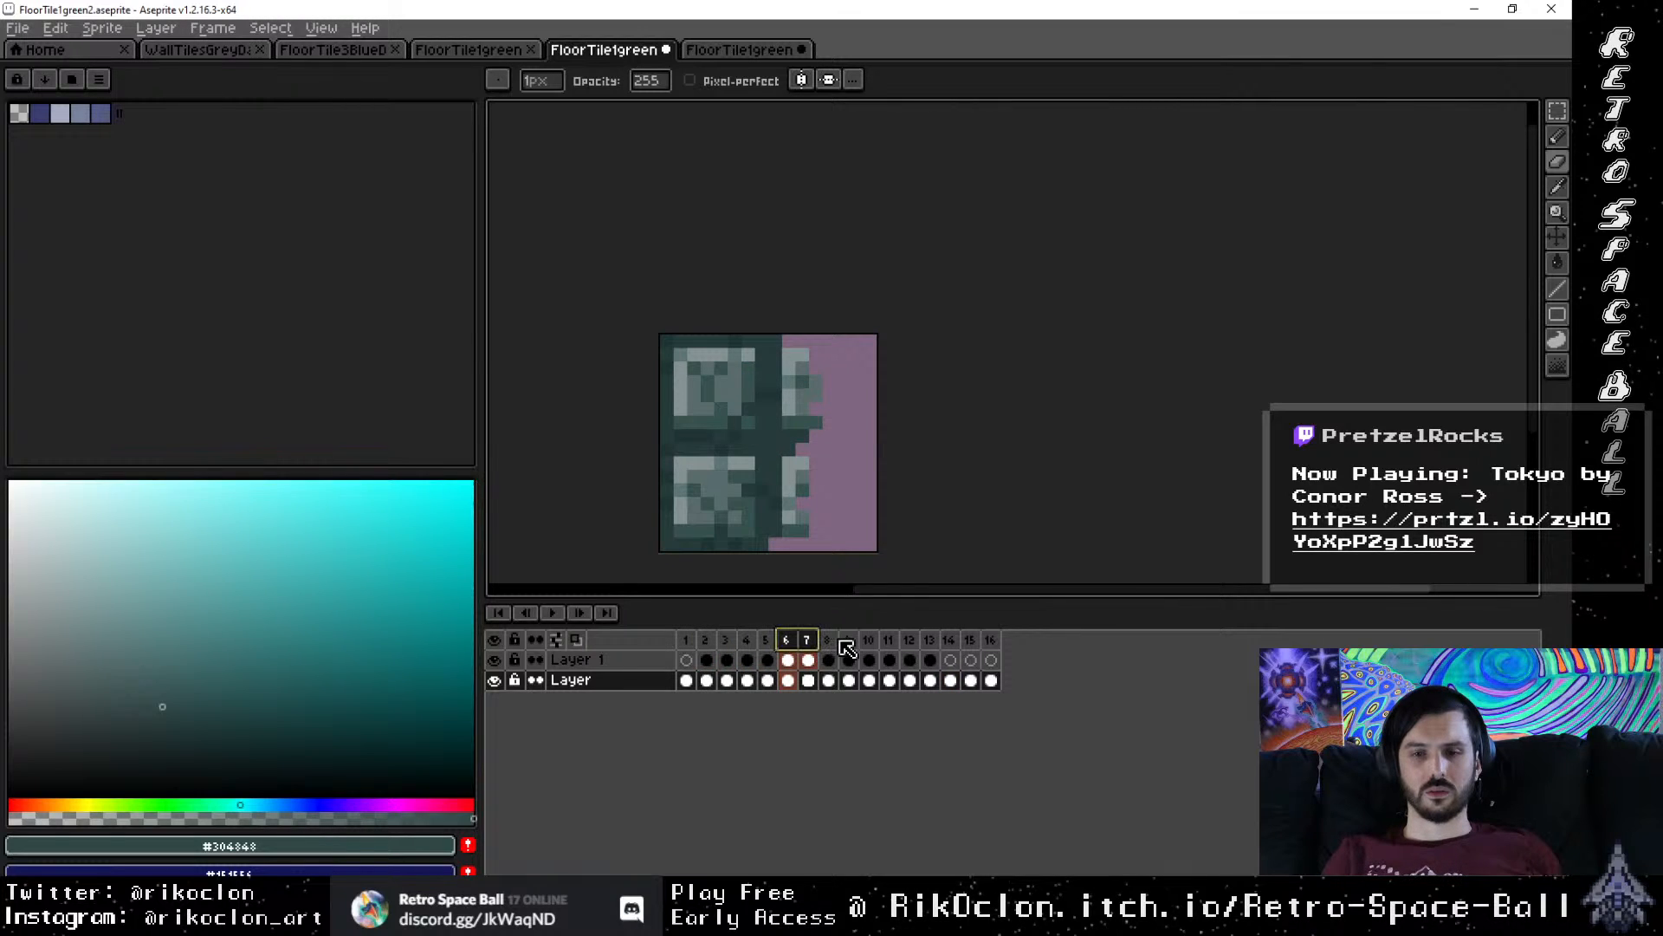
Step: Switch to FloorTile1green3 and compare its cracked frames 2 to 4 with the intact frame 1
{"action": "left_click", "coordinate": [746, 49]}
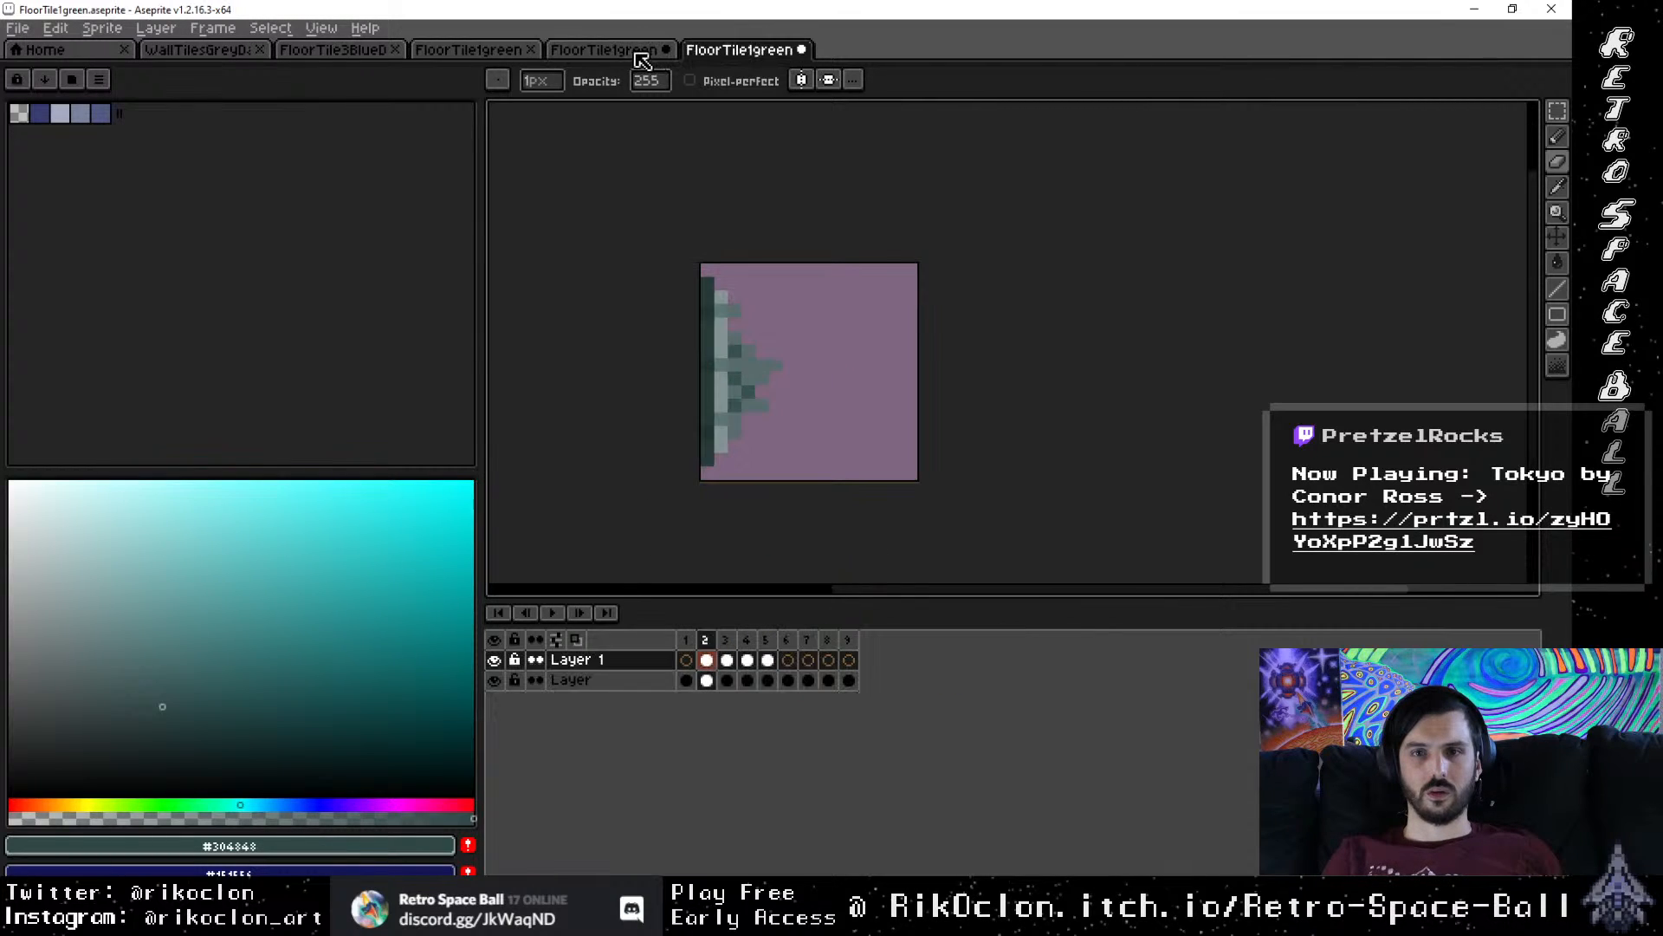
{"action": "left_click", "coordinate": [468, 52]}
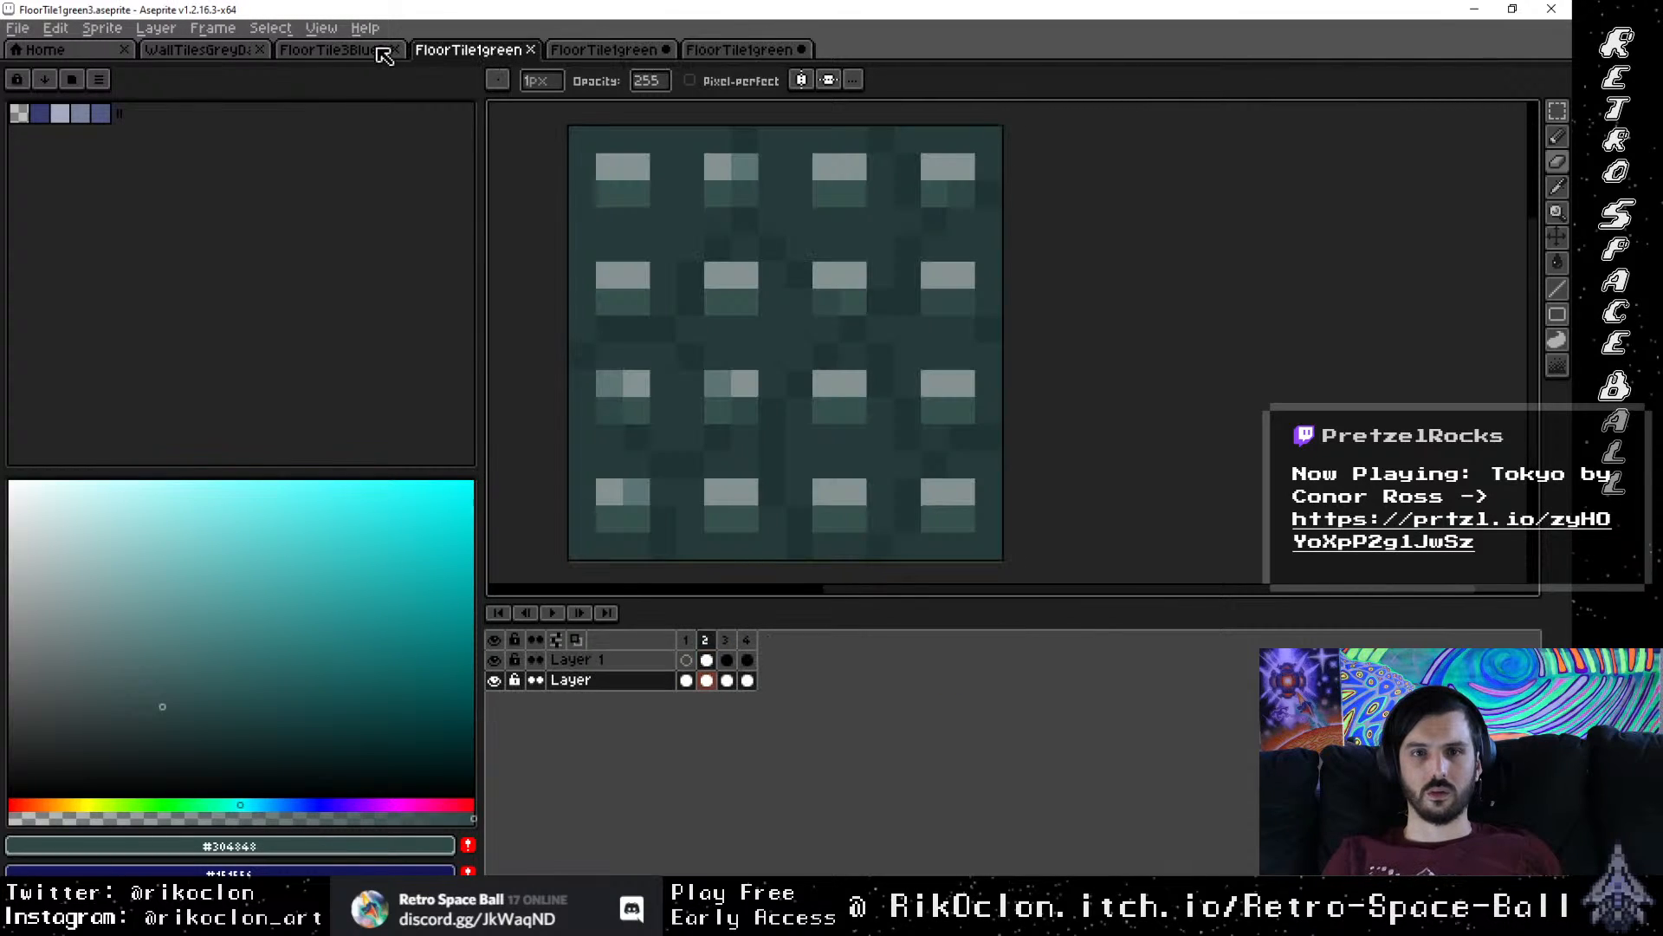
{"action": "left_click", "coordinate": [728, 640]}
{"action": "left_click", "coordinate": [747, 645]}
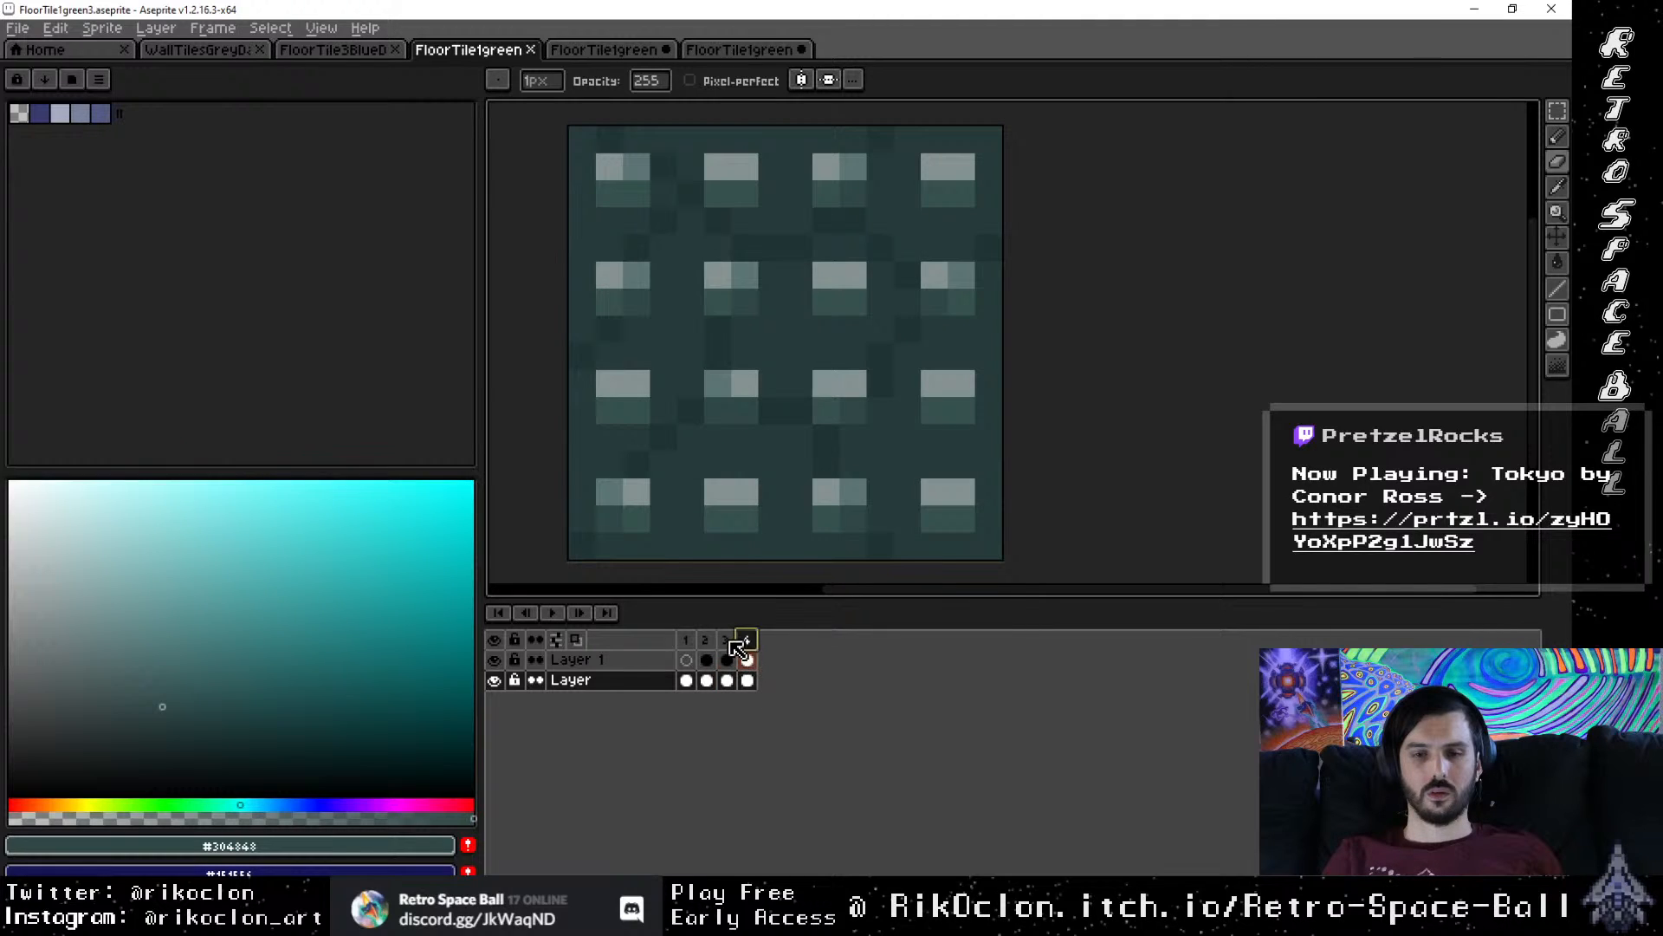
{"action": "left_click", "coordinate": [728, 645]}
{"action": "left_click", "coordinate": [706, 646]}
{"action": "left_click", "coordinate": [688, 648]}
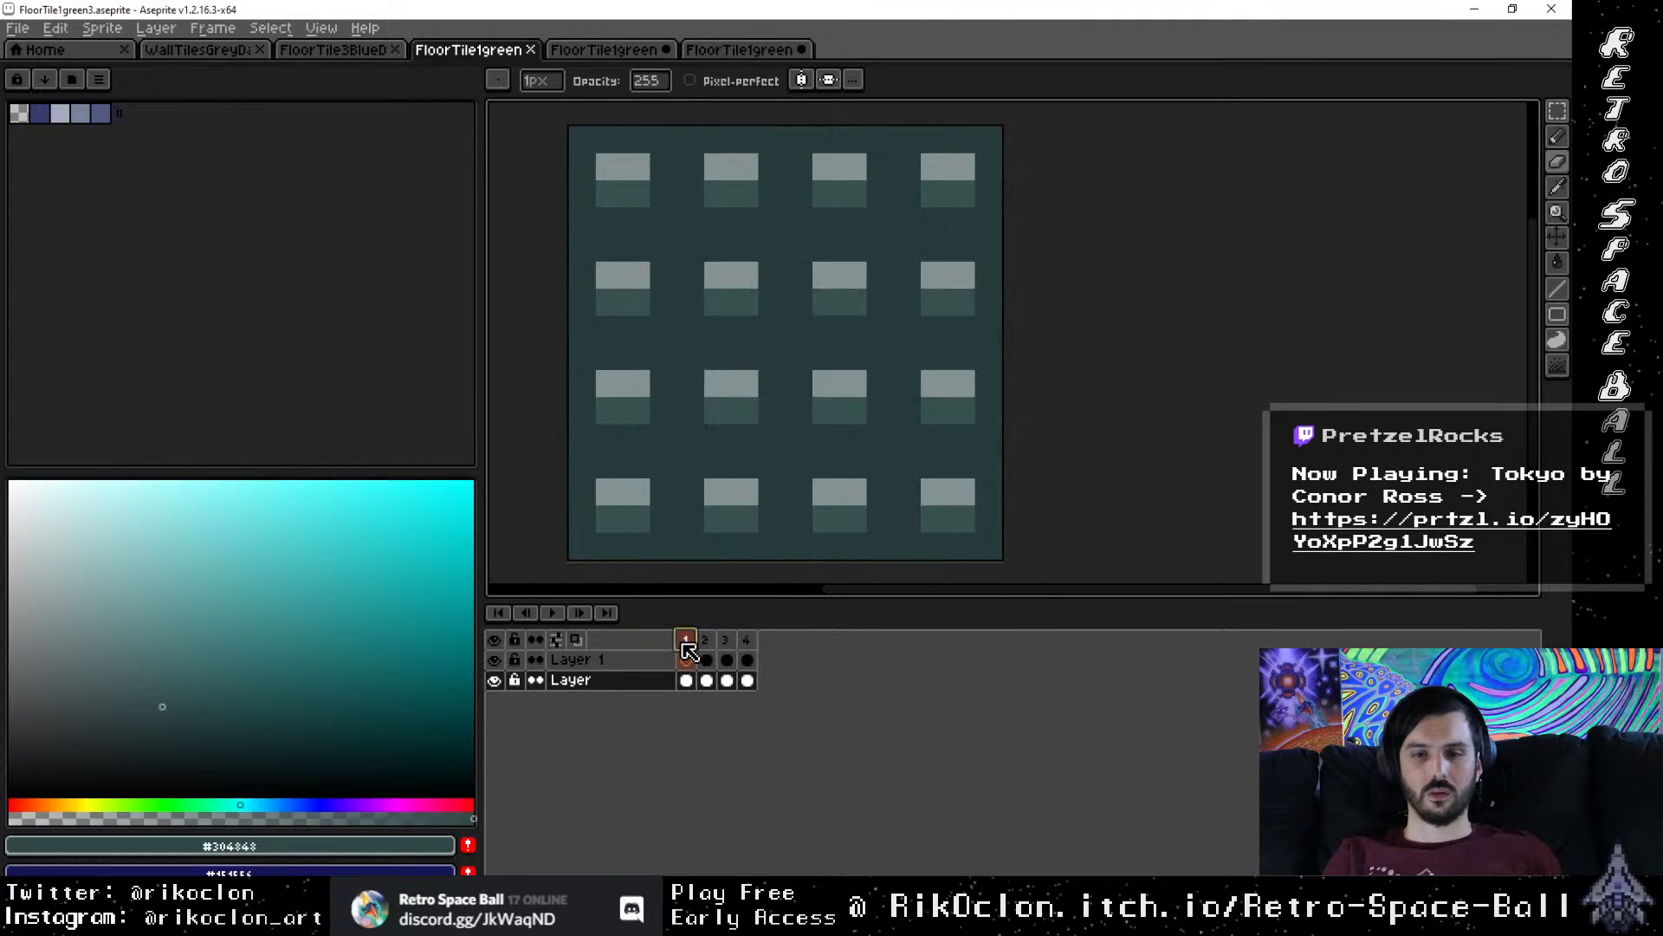
Step: Insert a copy of the intact frame 1 directly after it as frame 2
{"action": "left_click", "coordinate": [704, 646]}
{"action": "left_click", "coordinate": [686, 648]}
{"action": "right_click", "coordinate": [687, 646]}
{"action": "left_click", "coordinate": [739, 688]}
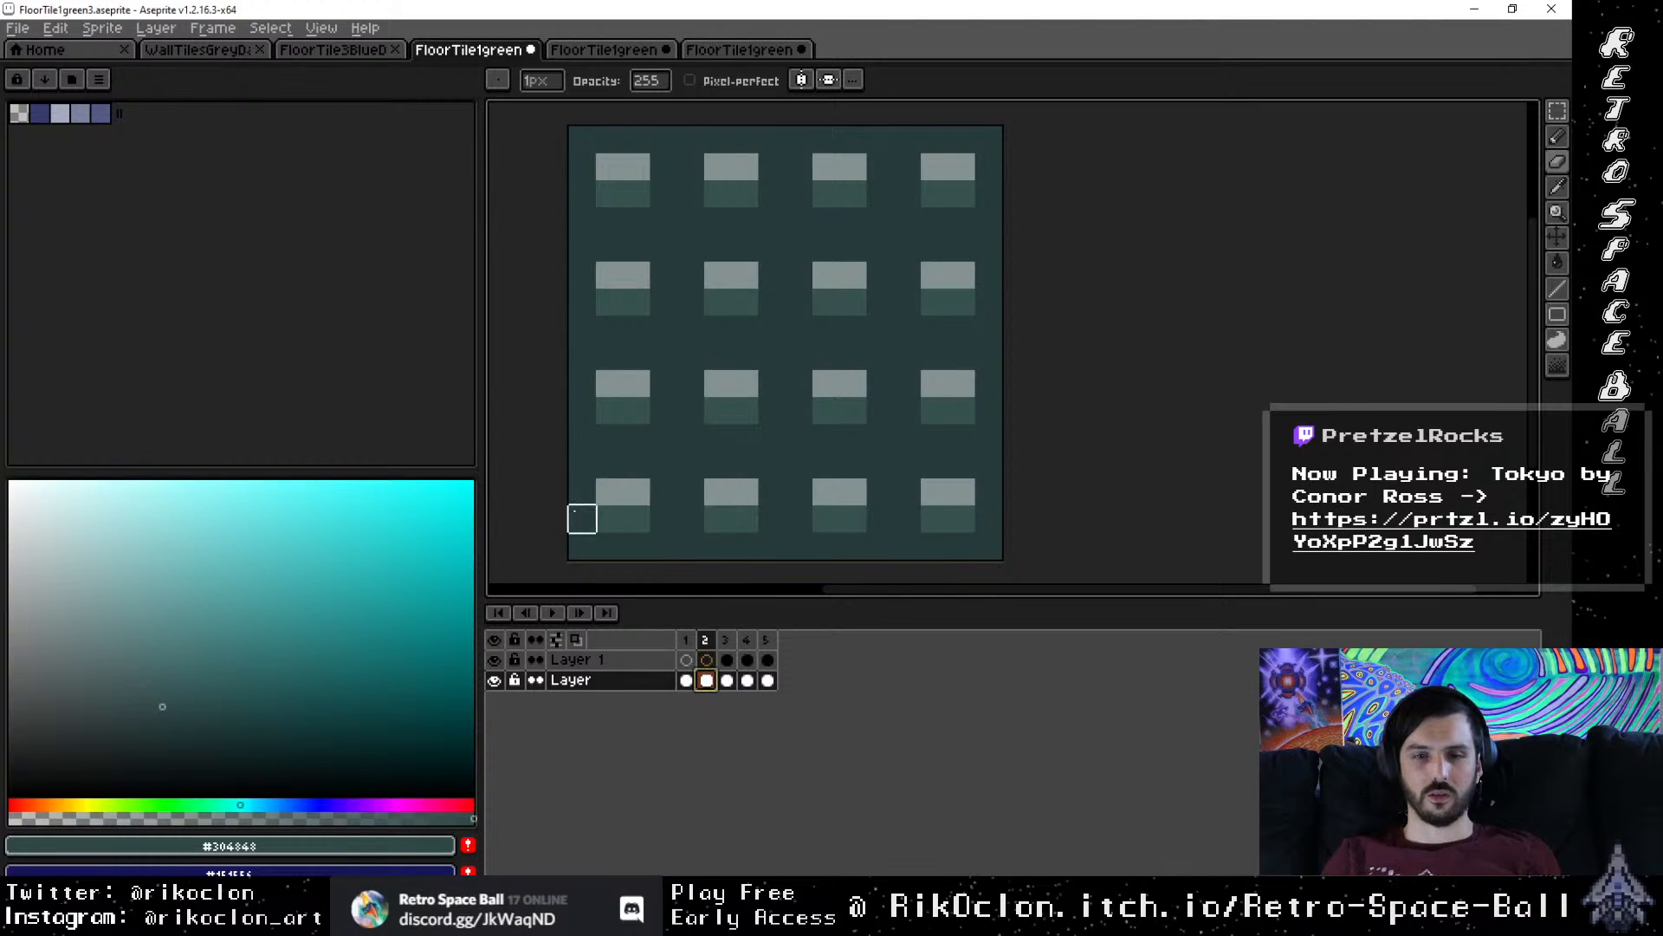
Step: Erase a jagged peaked line across the lower half of frame 2's base layer and a strip up its left edge
{"action": "mouse_move", "coordinate": [580, 516]}
{"action": "left_mouse_down"}
{"action": "mouse_move", "coordinate": [666, 409]}
{"action": "mouse_move", "coordinate": [763, 432]}
{"action": "mouse_move", "coordinate": [830, 330]}
{"action": "mouse_move", "coordinate": [897, 381]}
{"action": "mouse_move", "coordinate": [903, 433]}
{"action": "mouse_move", "coordinate": [987, 546]}
{"action": "left_mouse_up"}
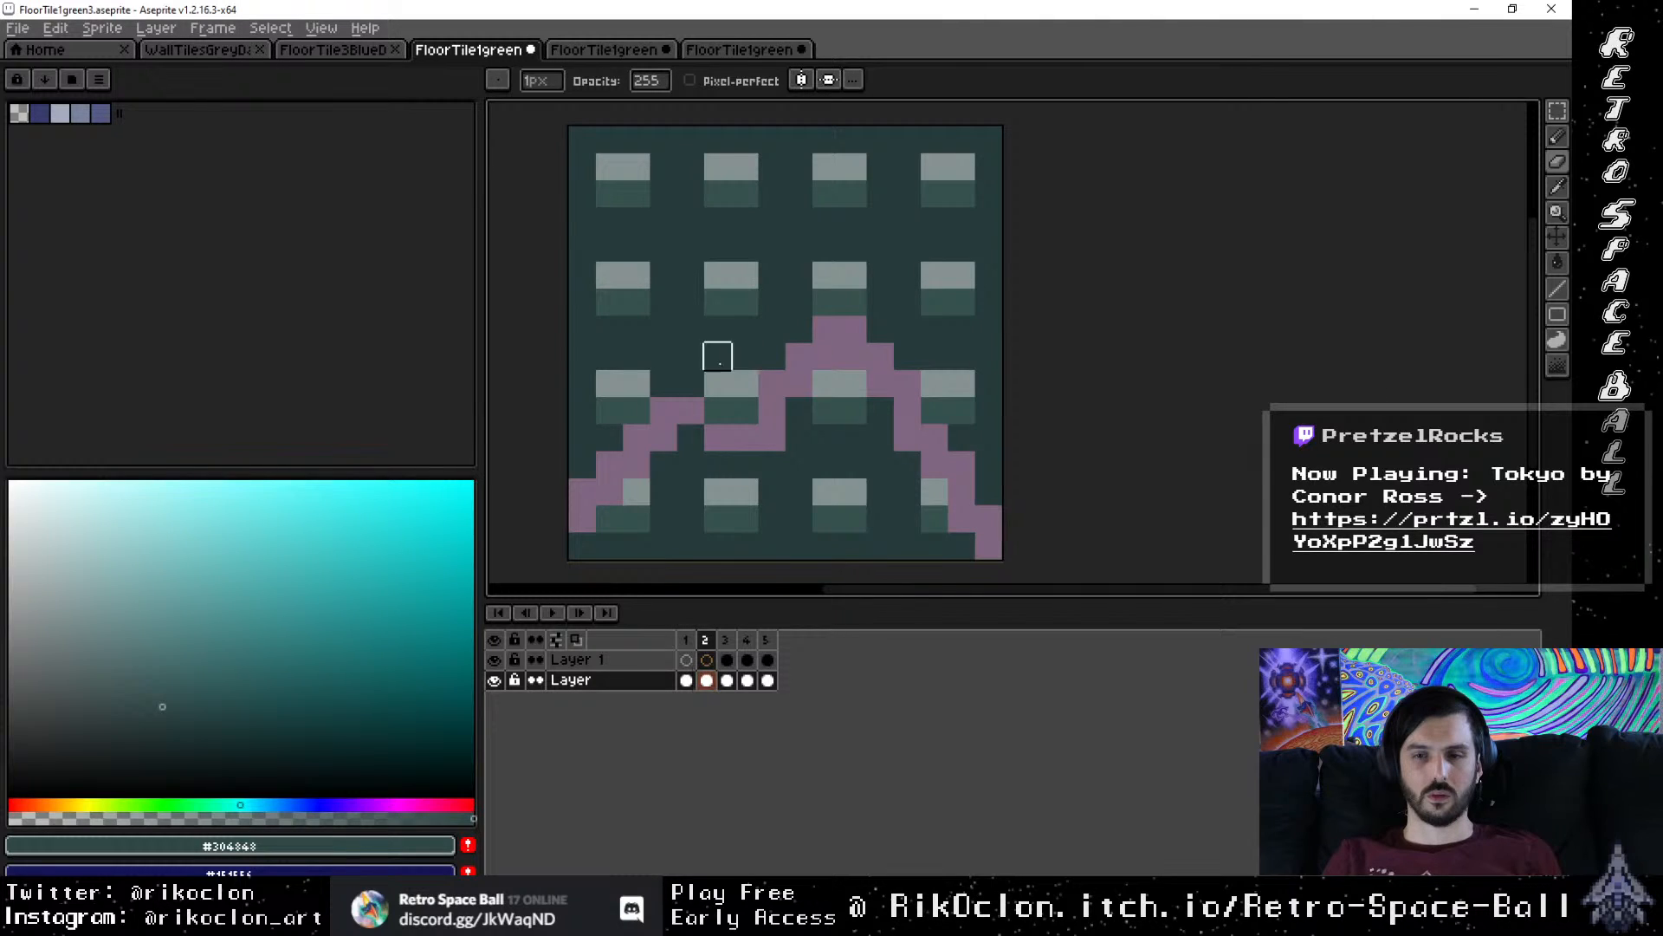
{"action": "left_click", "coordinate": [582, 545]}
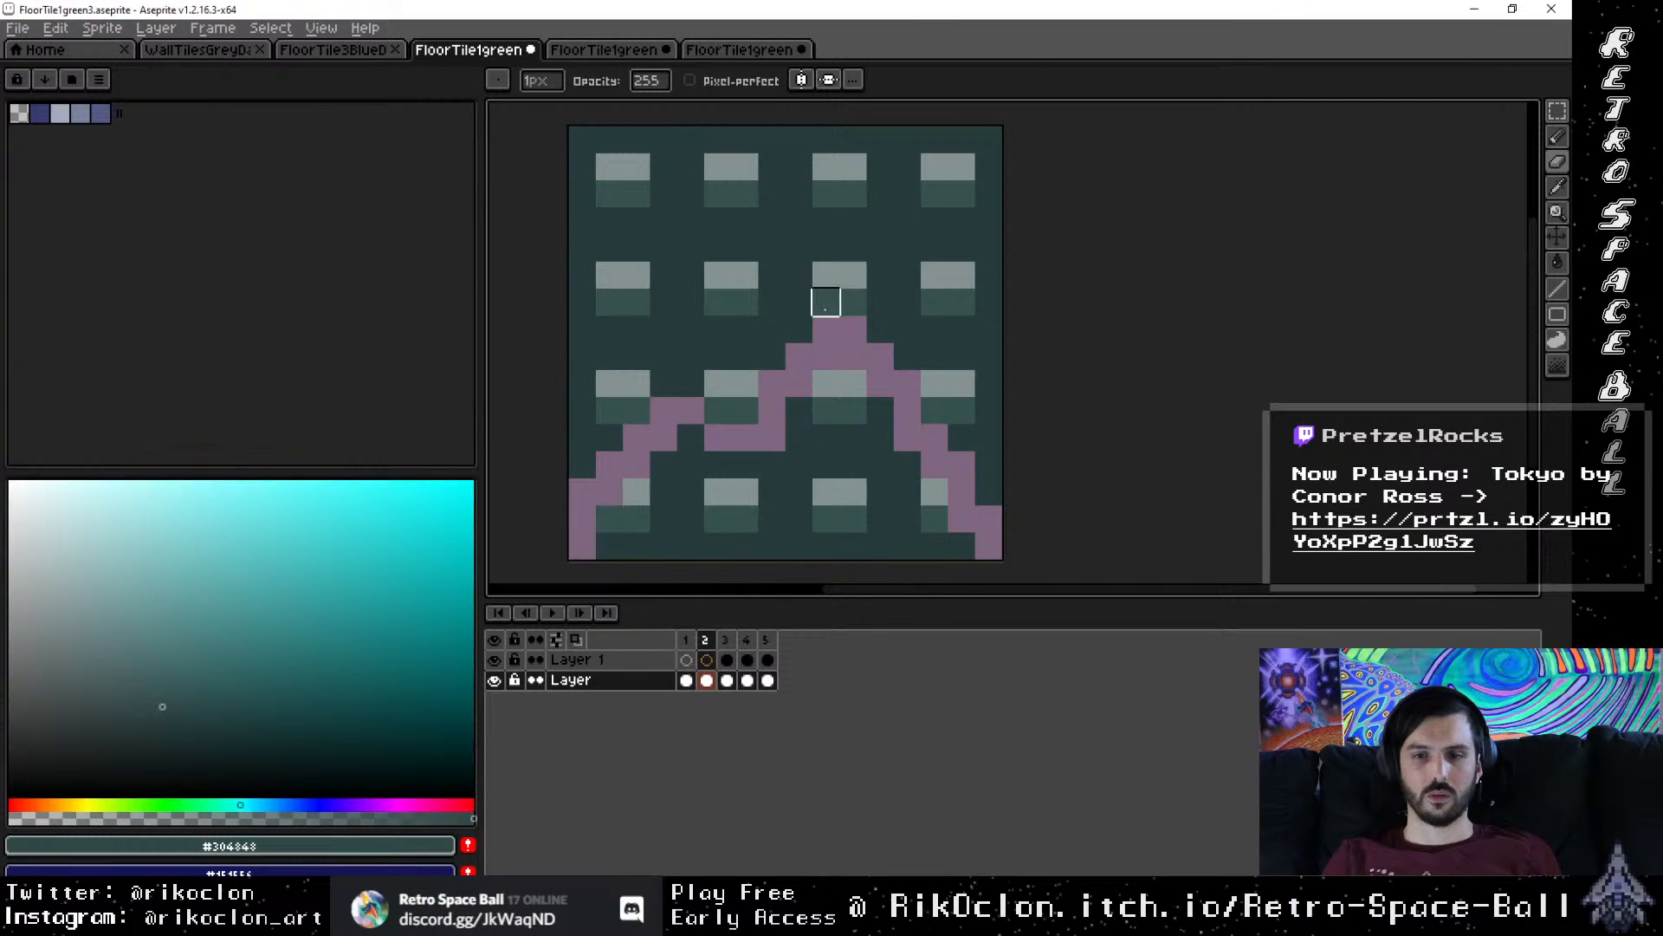
{"action": "key", "text": "ctrl+z"}
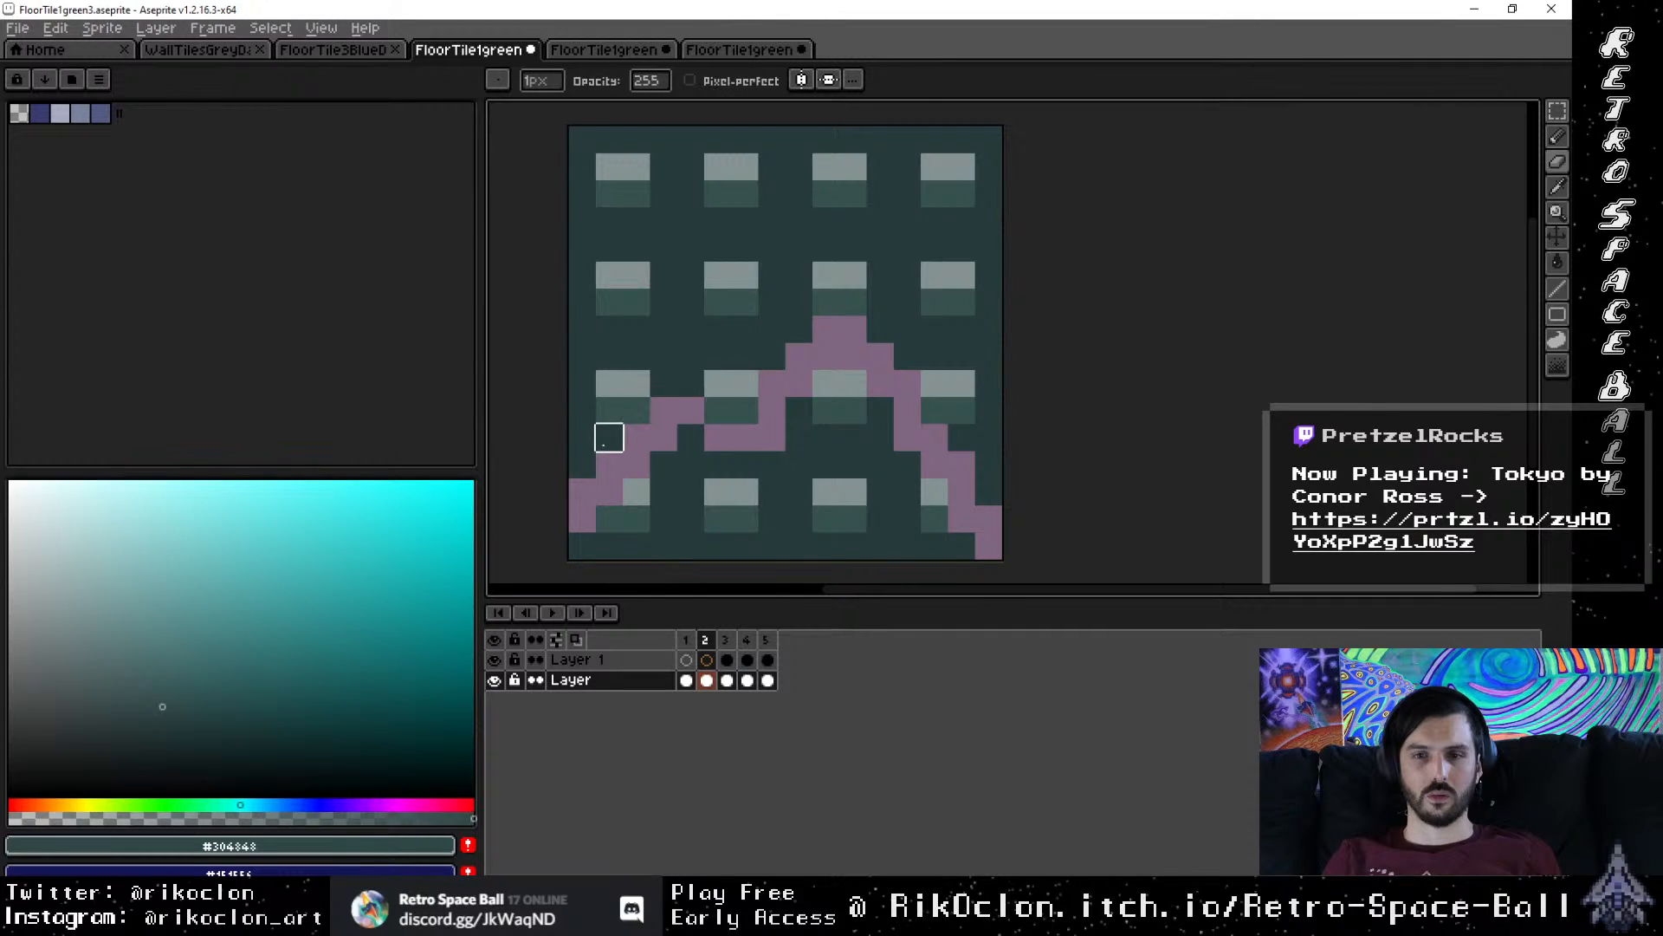
{"action": "mouse_move", "coordinate": [584, 465]}
{"action": "left_mouse_down"}
{"action": "mouse_move", "coordinate": [555, 303]}
{"action": "mouse_move", "coordinate": [609, 220]}
{"action": "mouse_move", "coordinate": [609, 167]}
{"action": "mouse_move", "coordinate": [582, 140]}
{"action": "mouse_move", "coordinate": [555, 384]}
{"action": "mouse_move", "coordinate": [609, 220]}
{"action": "mouse_move", "coordinate": [581, 143]}
{"action": "left_mouse_up"}
Step: Select the connected dark background above the jagged line with the Magic Wand and delete it
{"action": "key", "text": "w"}
{"action": "left_click", "coordinate": [665, 149]}
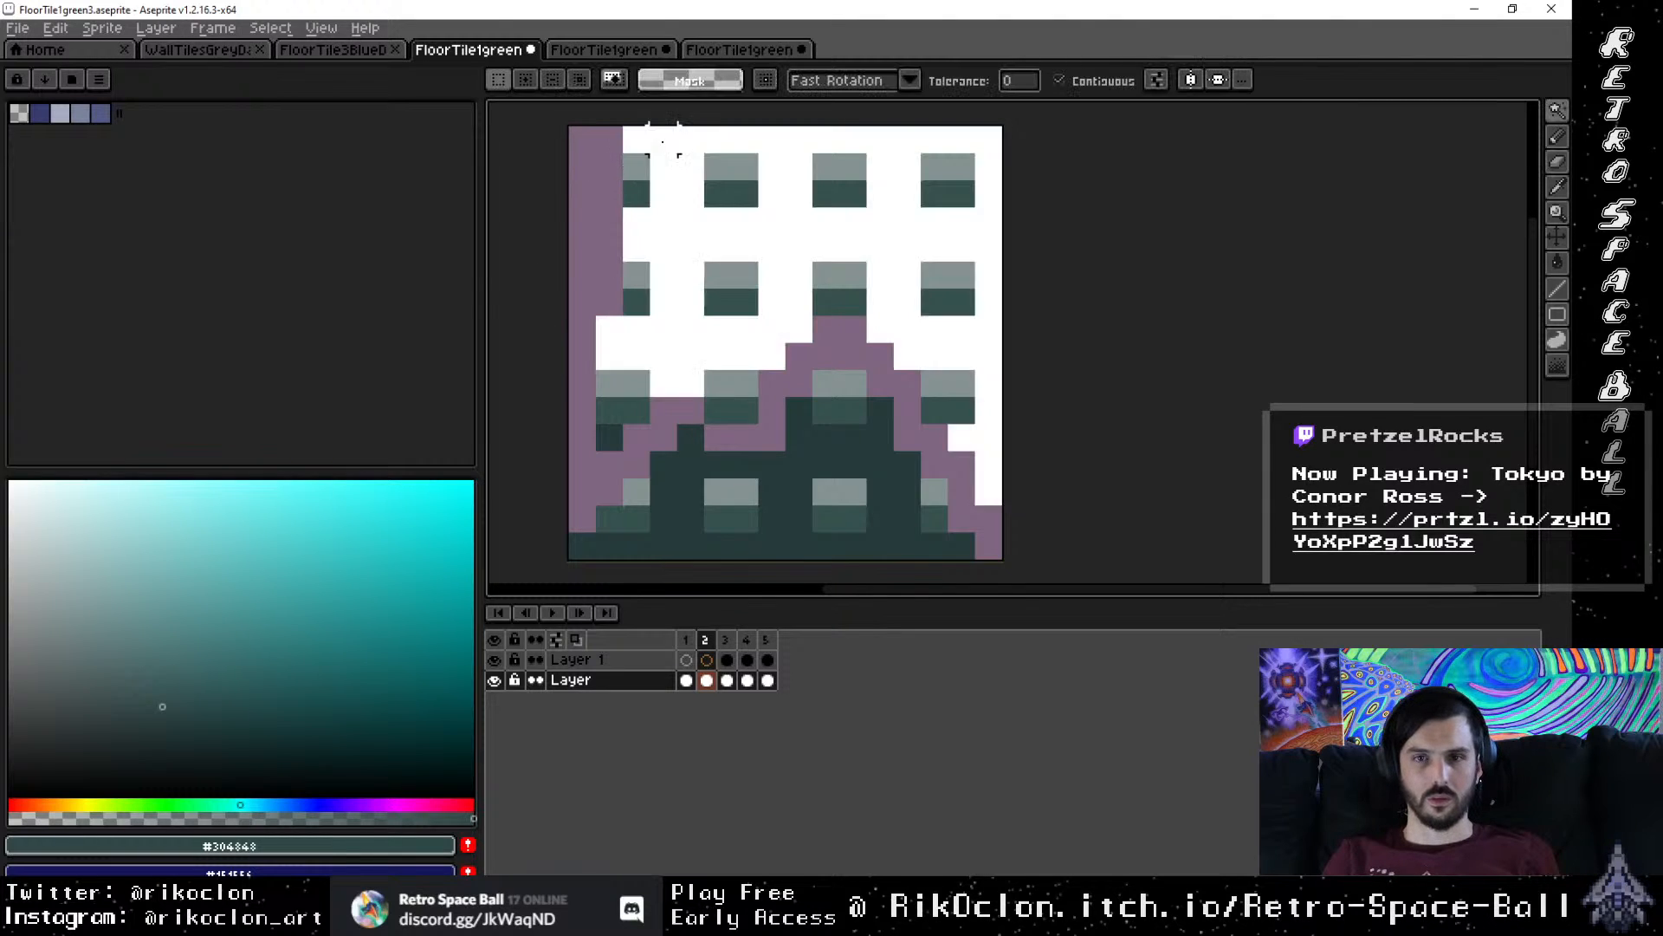
{"action": "key", "text": "Delete"}
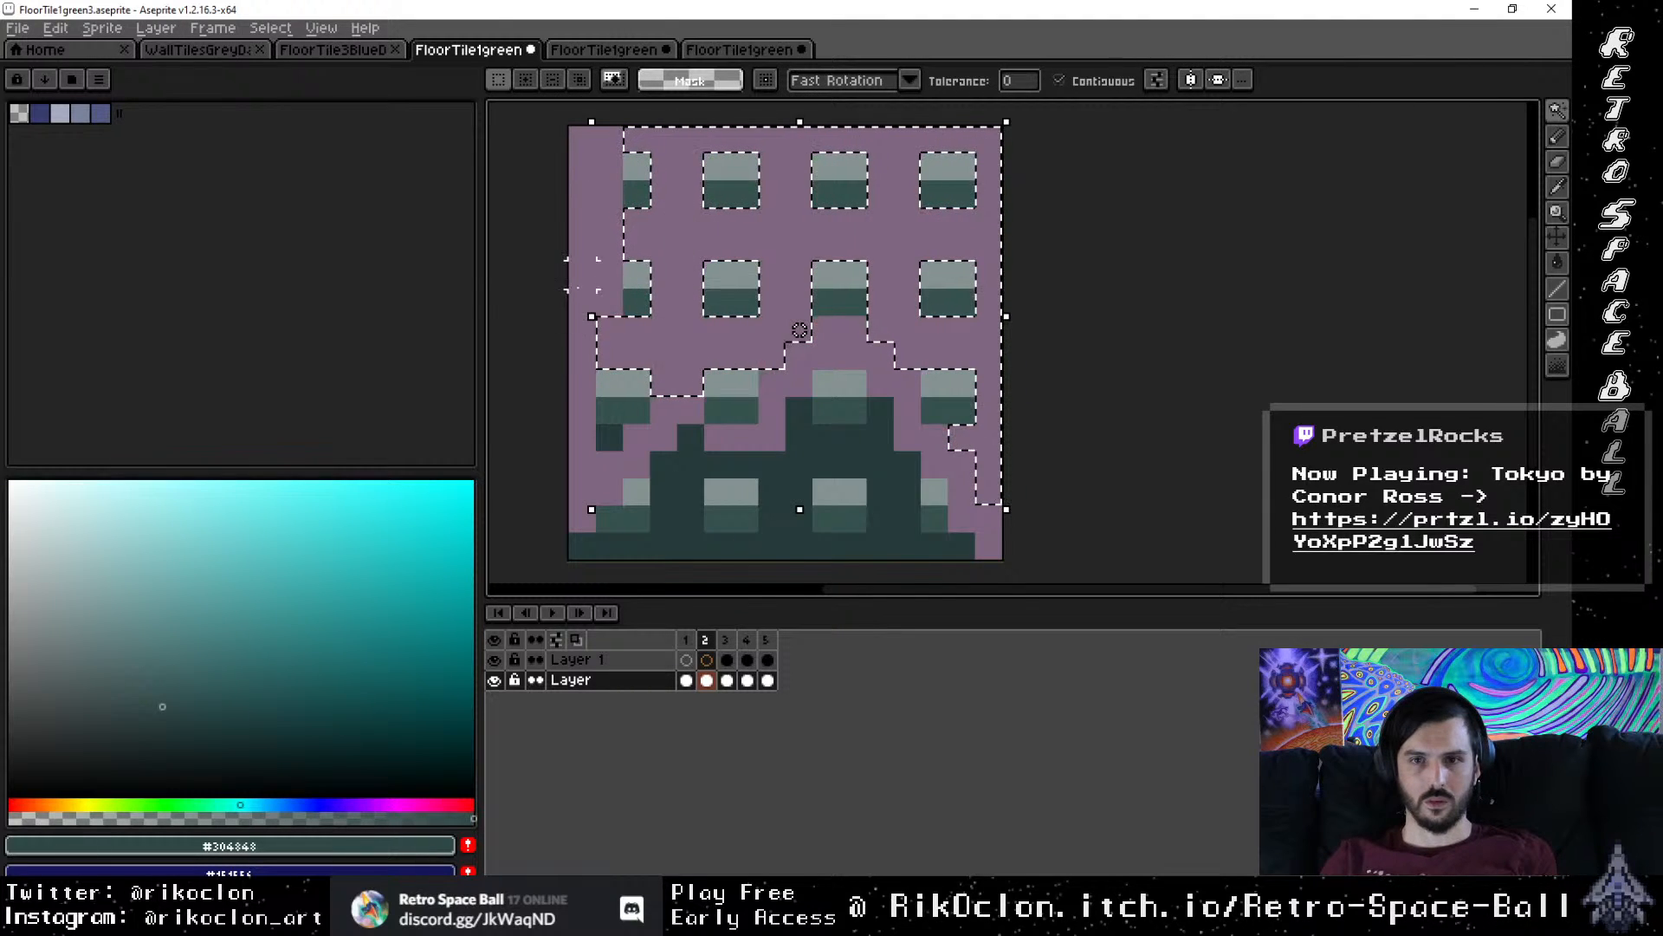
{"action": "left_click", "coordinate": [585, 274]}
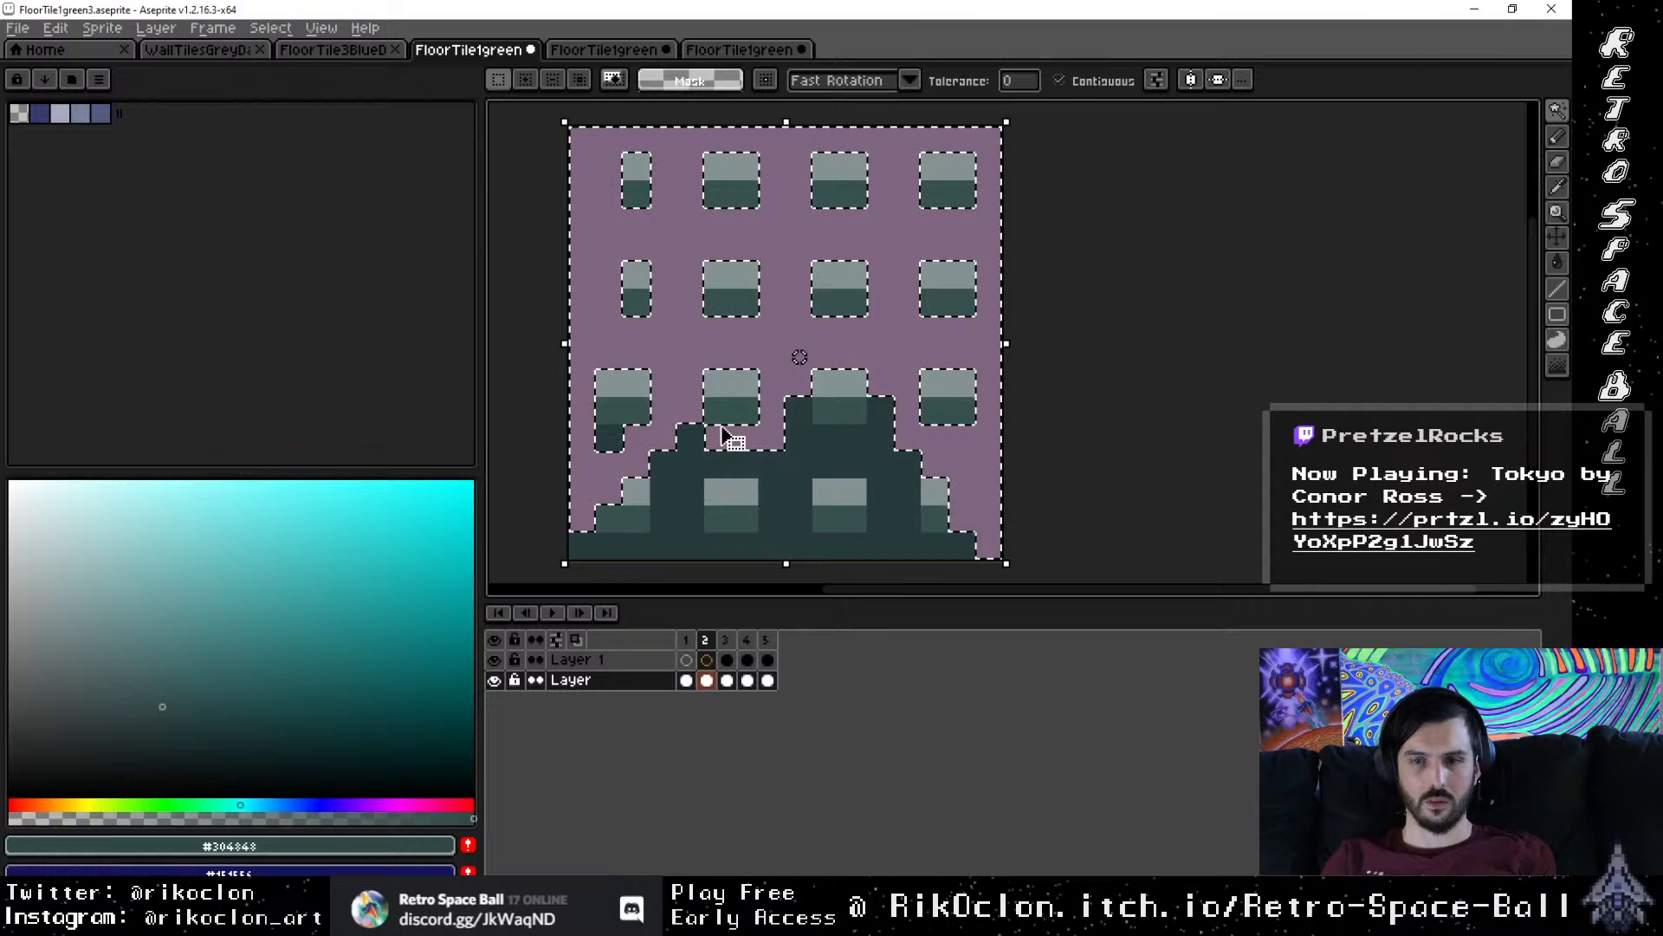
Step: Delete the light highlight blocks in the third row of the tile pattern on frame 2
{"action": "left_click", "coordinate": [630, 392]}
{"action": "key", "text": "Delete"}
{"action": "left_click", "coordinate": [723, 384]}
{"action": "key", "text": "Delete"}
{"action": "left_click", "coordinate": [835, 386]}
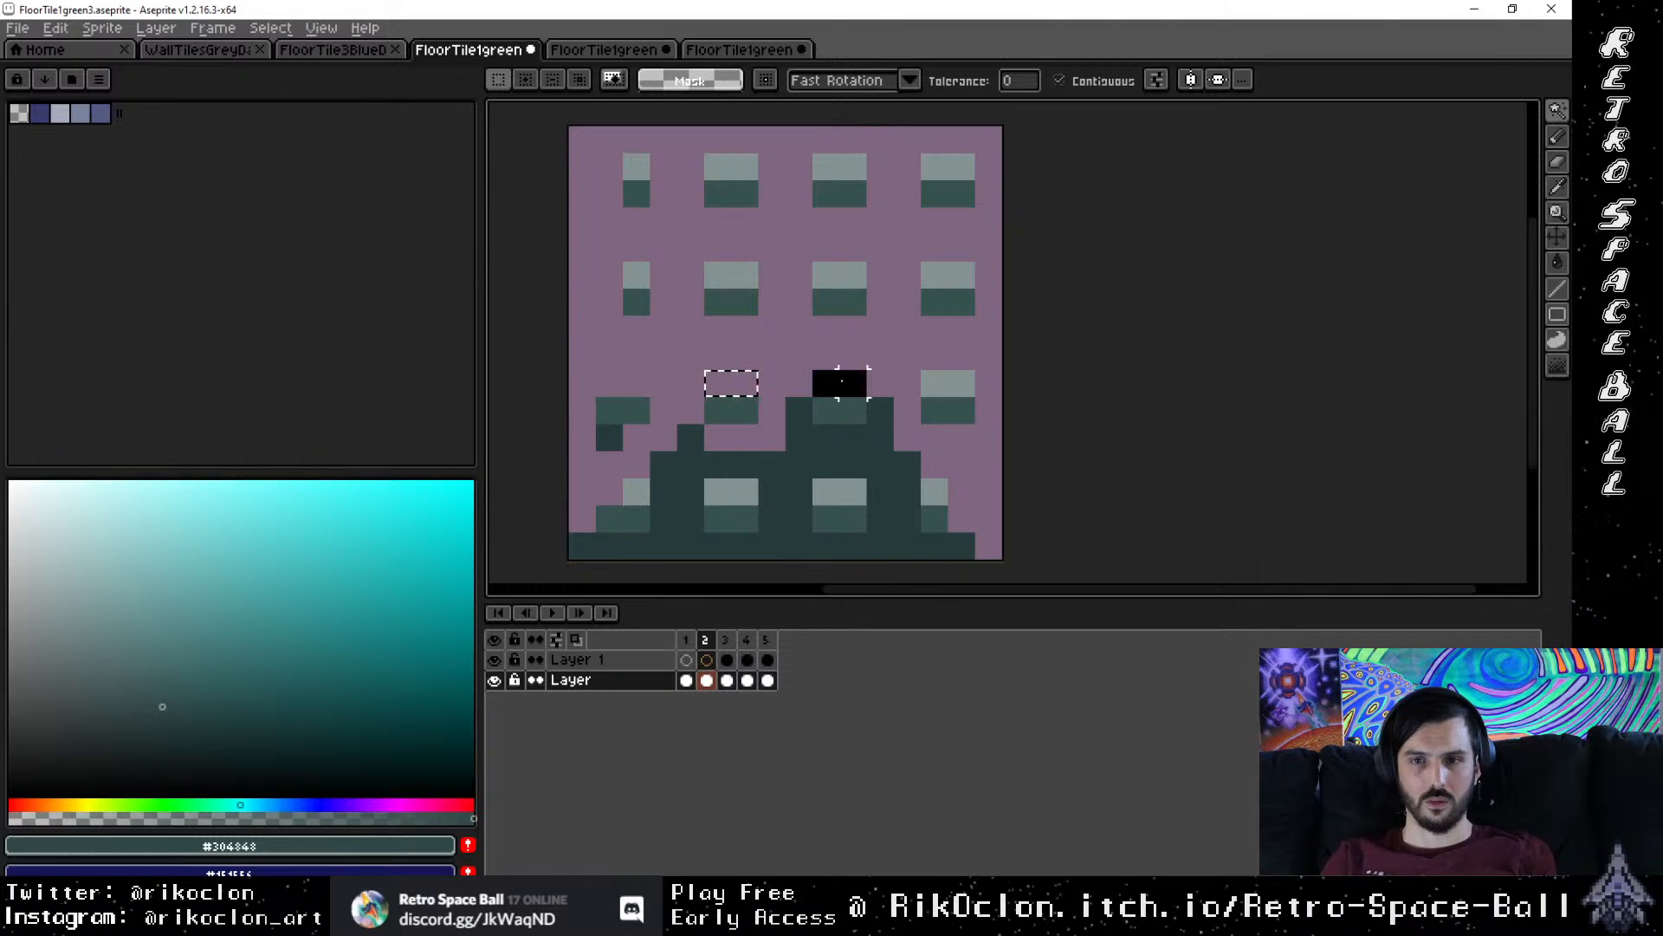
{"action": "key", "text": "Delete"}
{"action": "left_click", "coordinate": [948, 384]}
{"action": "key", "text": "Delete"}
Step: Delete the light highlight blocks in the second row of the tile pattern
{"action": "left_click", "coordinate": [947, 276]}
{"action": "key", "text": "Delete"}
{"action": "left_click", "coordinate": [839, 276]}
{"action": "key", "text": "Delete"}
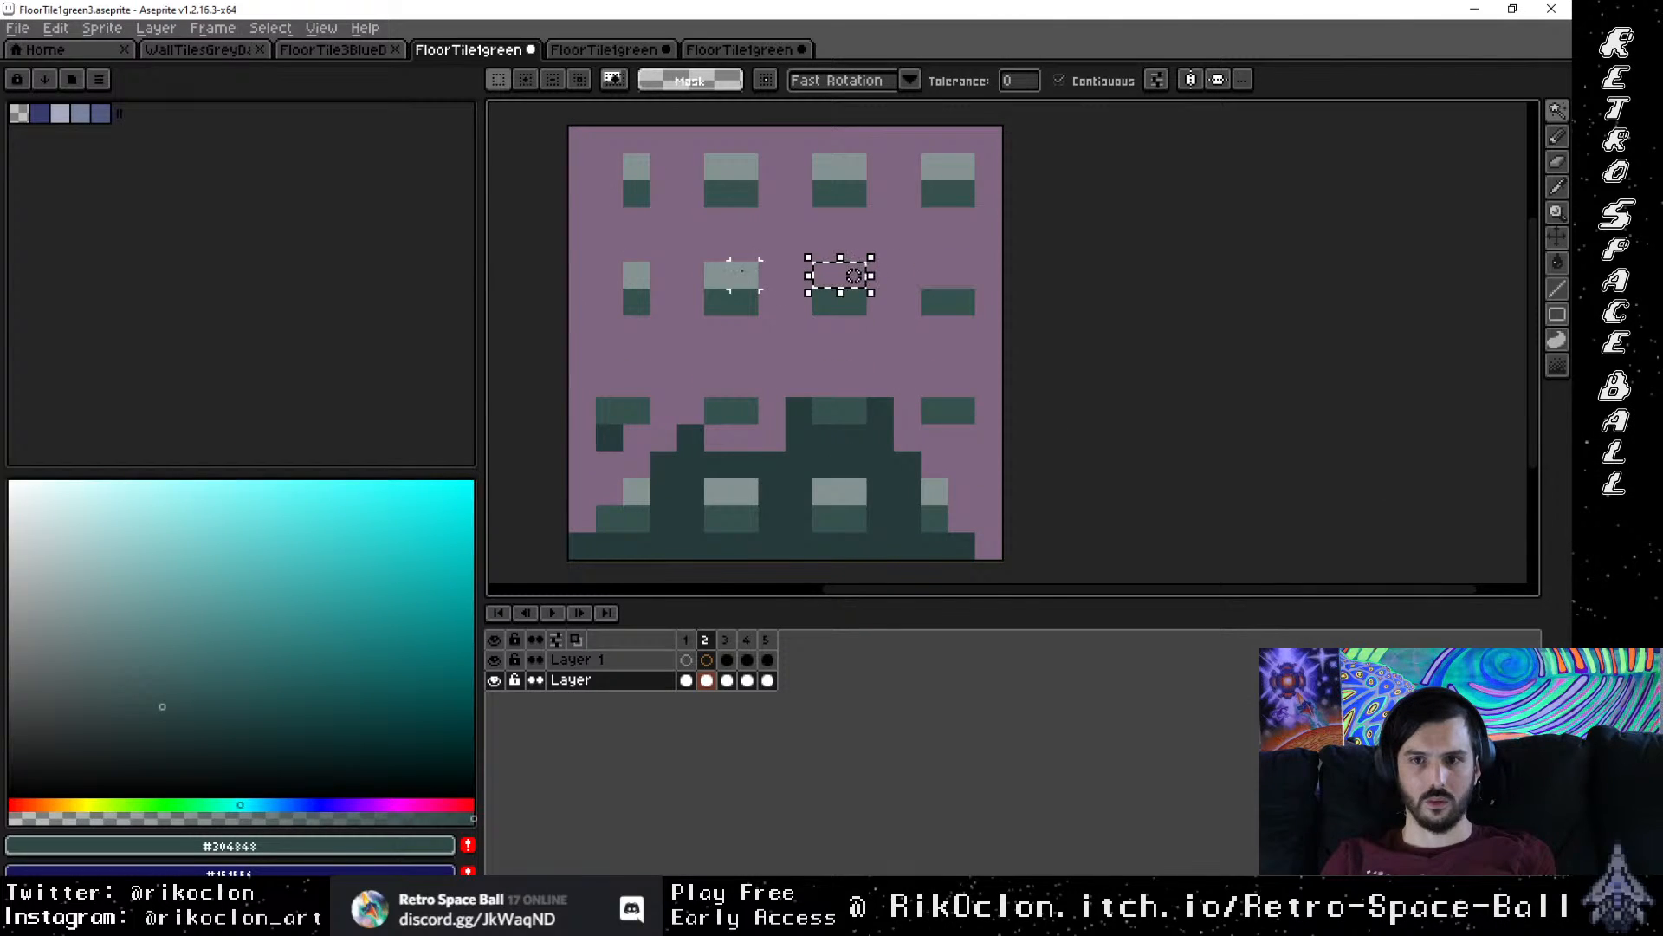
{"action": "left_click", "coordinate": [746, 276]}
{"action": "key", "text": "Delete"}
{"action": "left_click", "coordinate": [637, 273]}
{"action": "key", "text": "Delete"}
Step: Delete the light highlight blocks in the top row of the tile pattern
{"action": "left_click", "coordinate": [637, 167]}
{"action": "key", "text": "Delete"}
{"action": "left_click", "coordinate": [729, 167]}
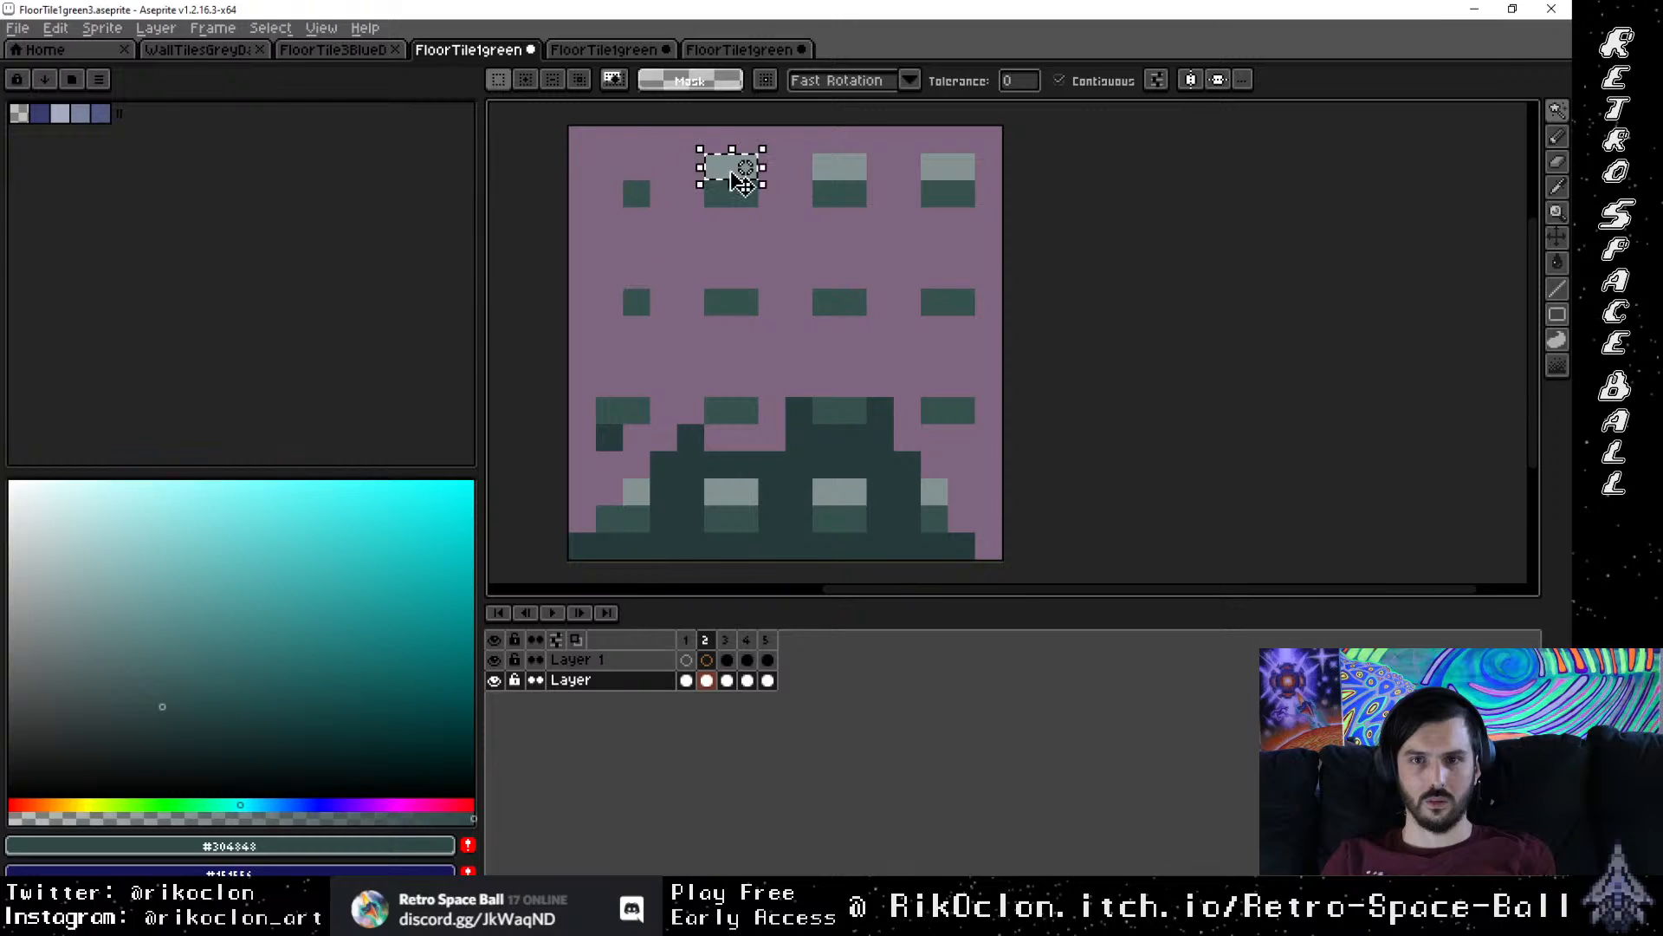
{"action": "key", "text": "Delete"}
{"action": "left_click", "coordinate": [854, 167]}
{"action": "key", "text": "Delete"}
{"action": "left_click", "coordinate": [948, 168]}
{"action": "key", "text": "Delete"}
Step: Delete the remaining dark green blocks in the top two rows, clearing the last ones with a rectangular selection
{"action": "left_click", "coordinate": [948, 194]}
{"action": "key", "text": "Delete"}
{"action": "left_click", "coordinate": [855, 194]}
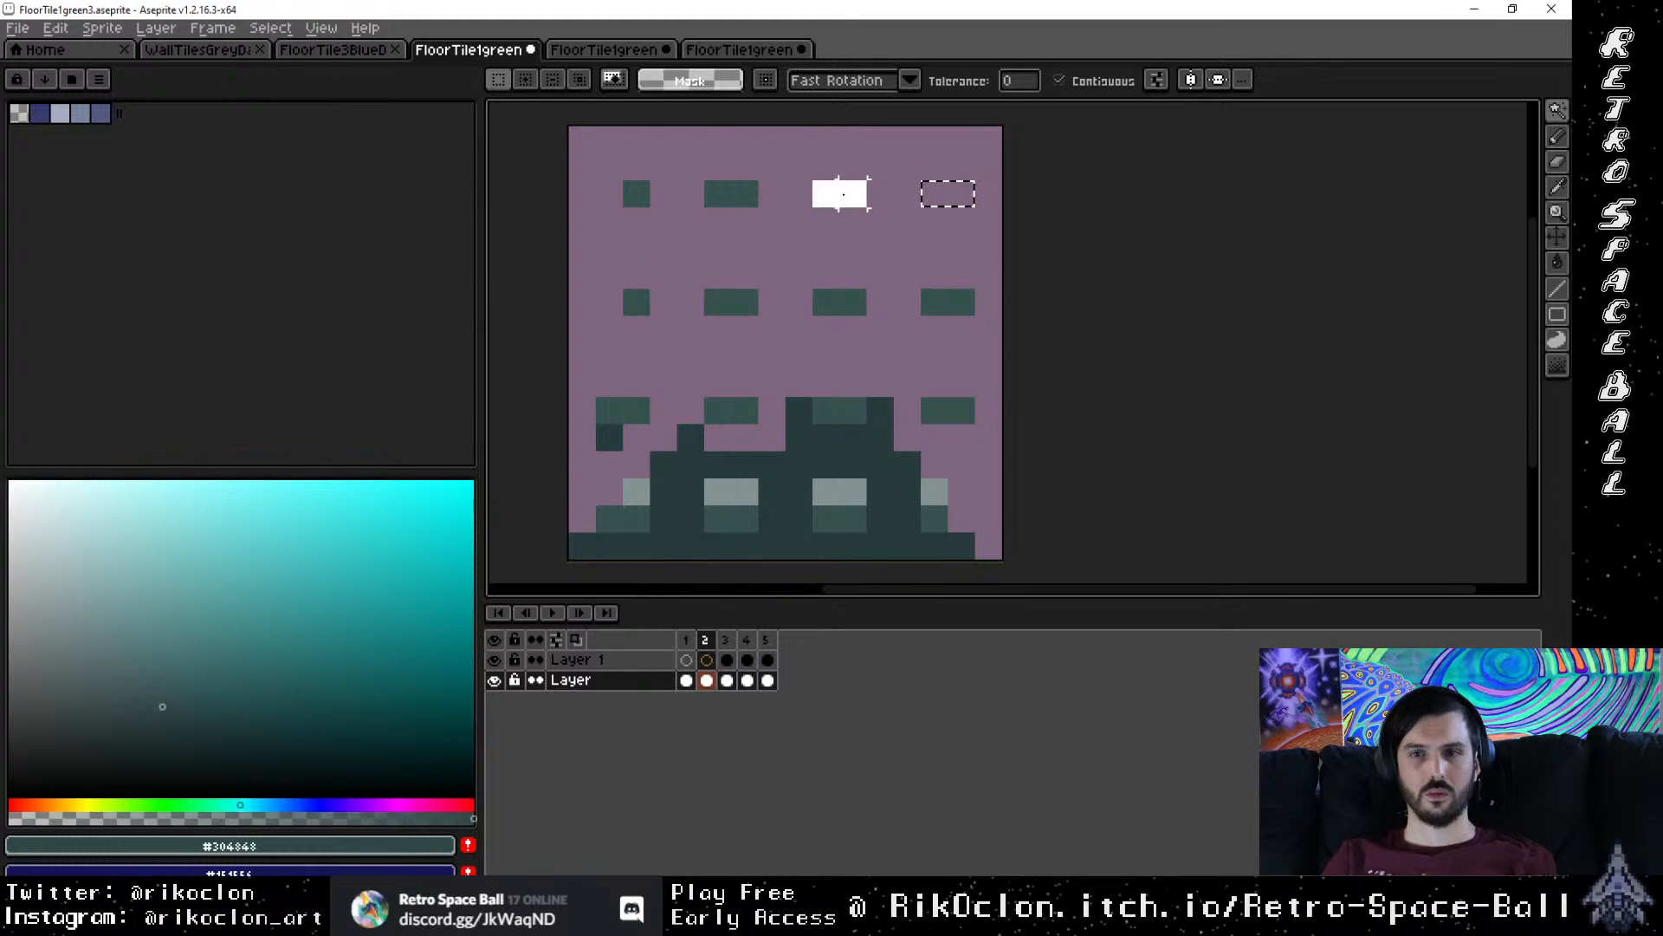
{"action": "key", "text": "Delete"}
{"action": "left_click", "coordinate": [752, 196]}
{"action": "key", "text": "m"}
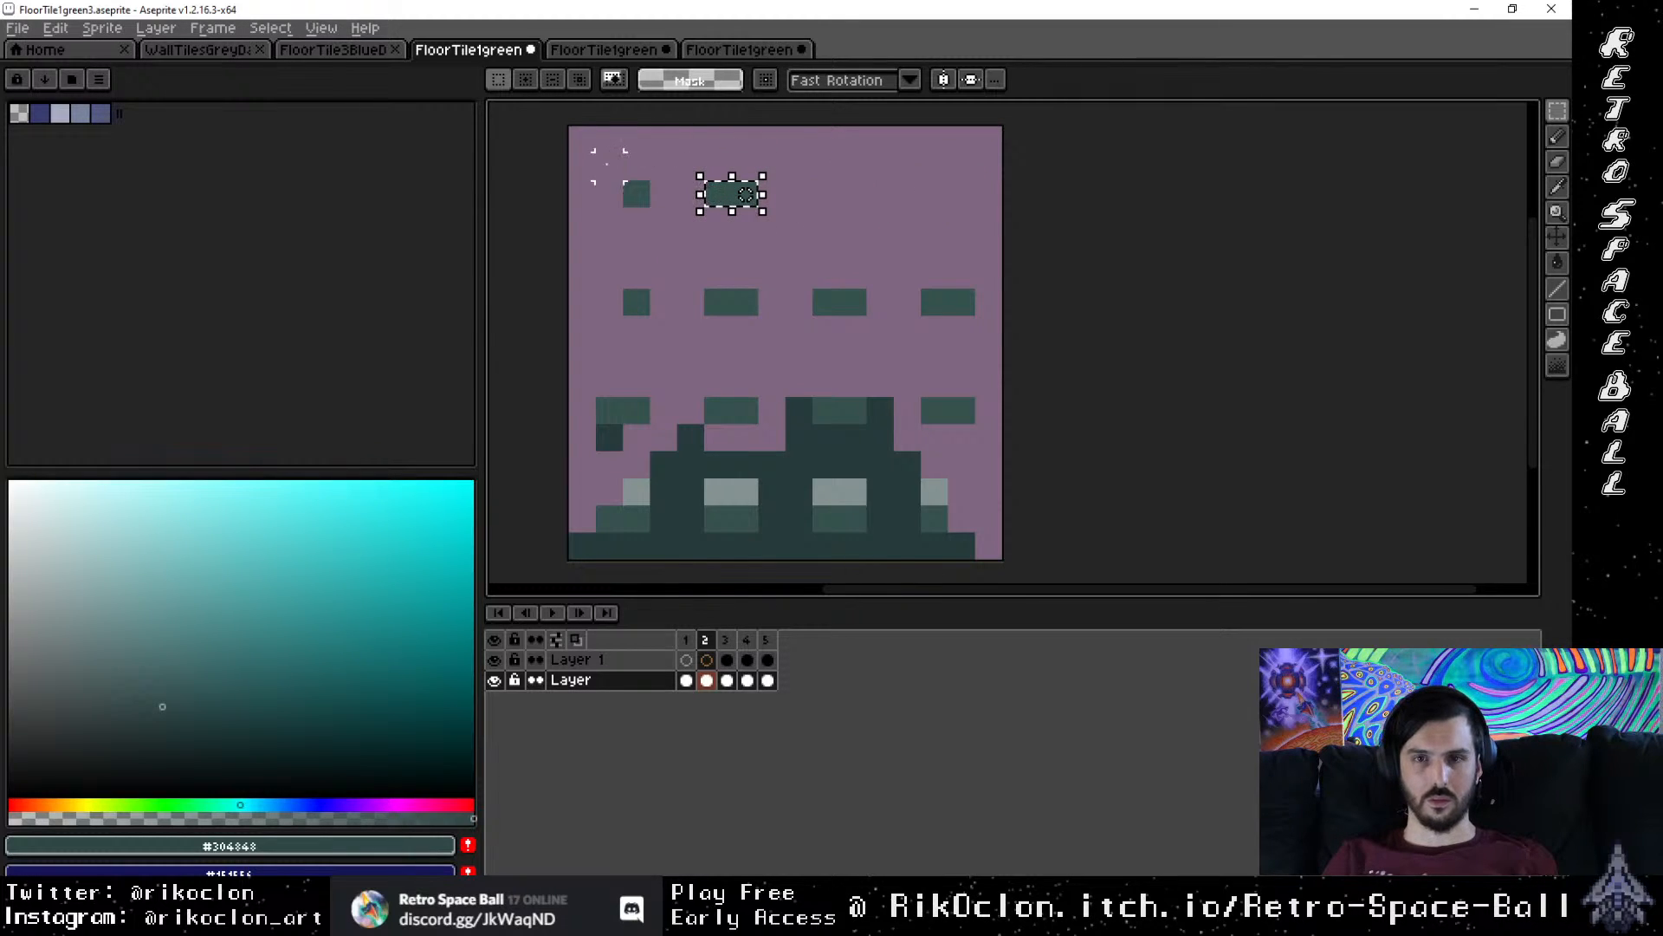
{"action": "left_click_drag", "start_coordinate": [609, 167], "coordinate": [996, 364]}
{"action": "key", "text": "Delete"}
Step: Clear the loose dark green blocks left over beside the fragment in the third row, then deselect
{"action": "left_click_drag", "start_coordinate": [996, 420], "coordinate": [900, 374]}
{"action": "key", "text": "Delete"}
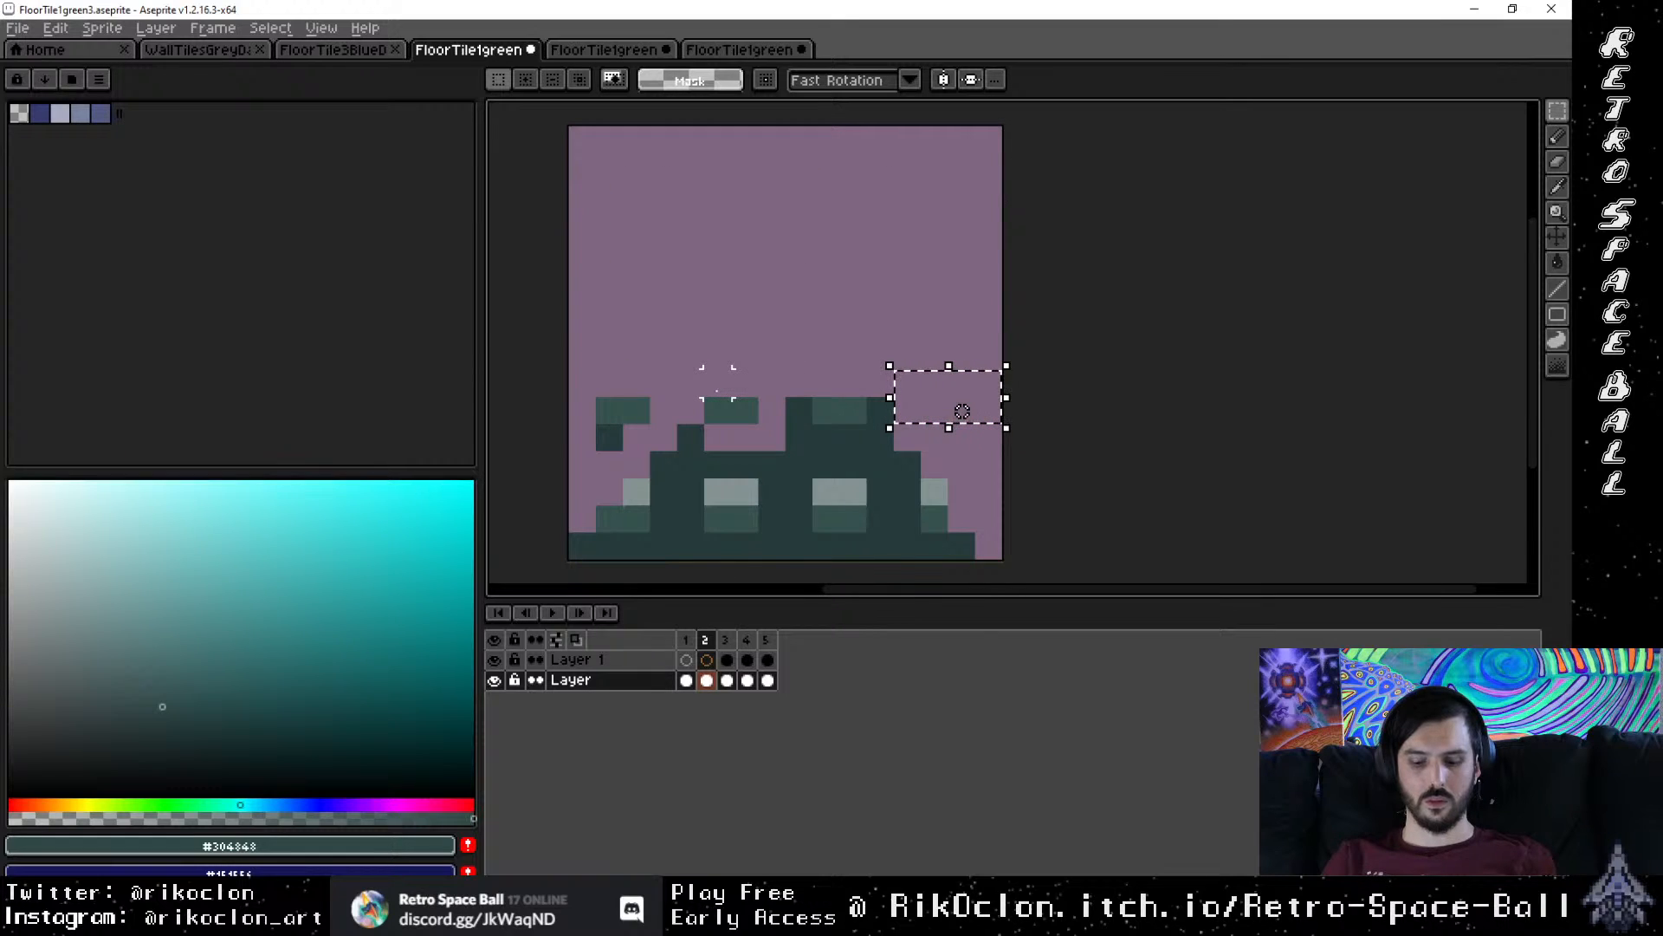
{"action": "left_click_drag", "start_coordinate": [717, 411], "coordinate": [747, 412]}
{"action": "key", "text": "Delete"}
{"action": "left_click_drag", "start_coordinate": [584, 384], "coordinate": [667, 440]}
{"action": "key", "text": "Delete"}
{"action": "key", "text": "ctrl+d"}
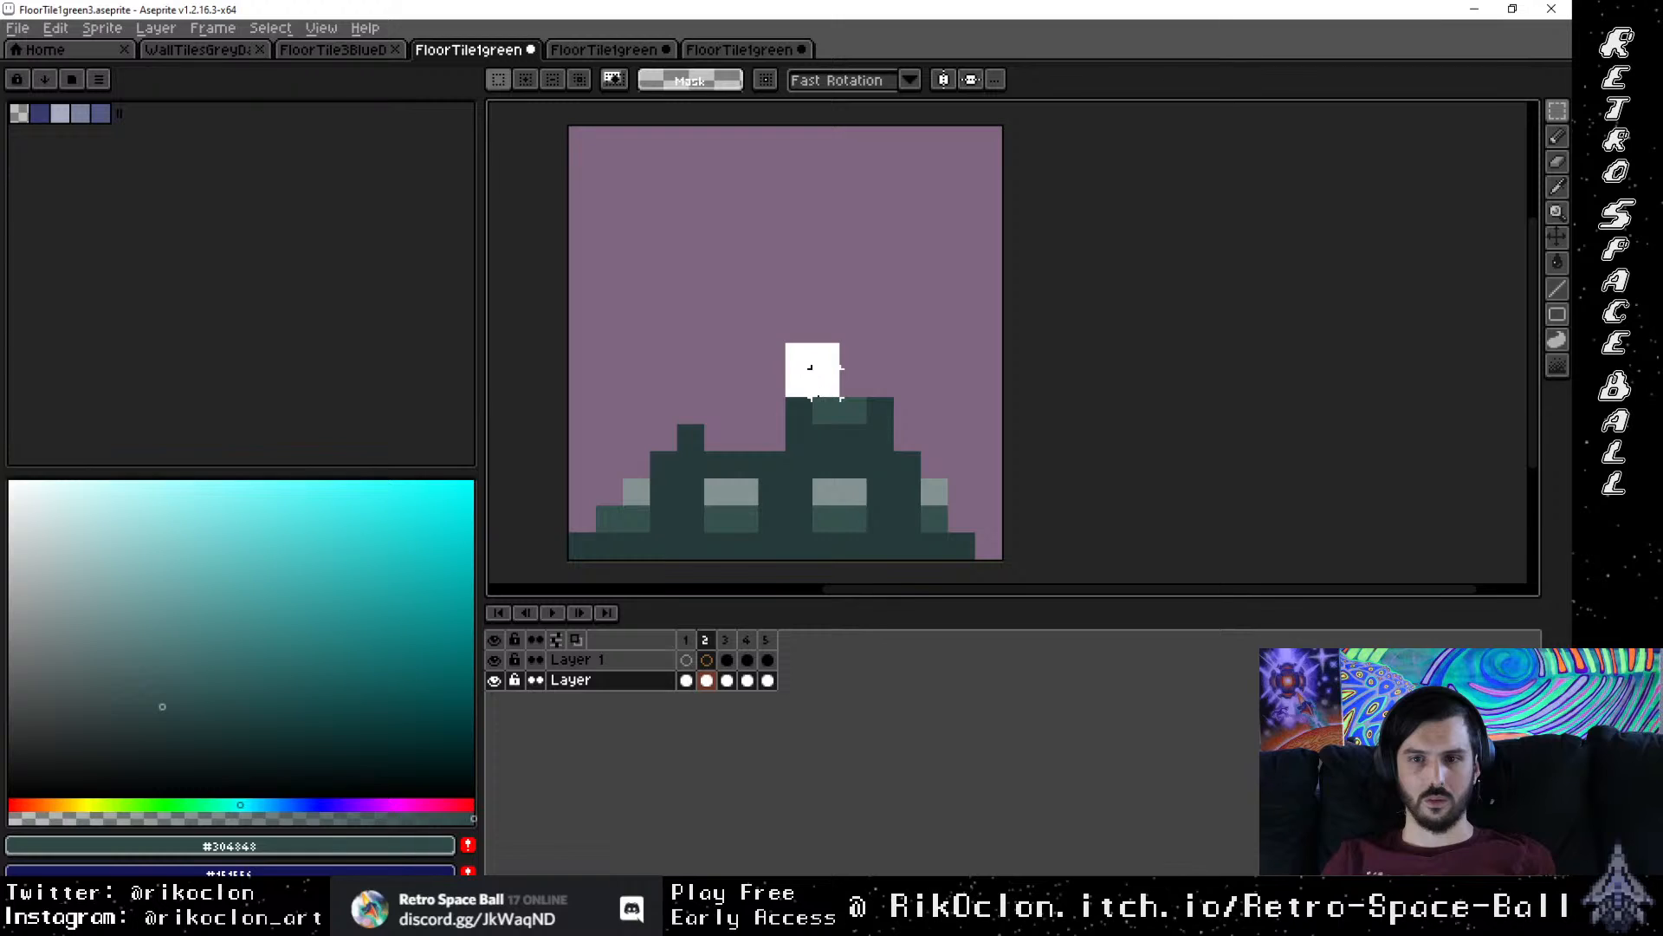
Step: Trim both upper corners of the fragment's raised part so that it ends in a narrow stepped peak
{"action": "mouse_move", "coordinate": [790, 372]}
{"action": "left_mouse_down"}
{"action": "mouse_move", "coordinate": [828, 413]}
{"action": "mouse_move", "coordinate": [827, 437]}
{"action": "mouse_move", "coordinate": [797, 411]}
{"action": "left_mouse_up"}
{"action": "left_click", "coordinate": [945, 343]}
{"action": "key", "text": "Delete"}
{"action": "key", "text": "Delete"}
{"action": "left_click", "coordinate": [917, 348]}
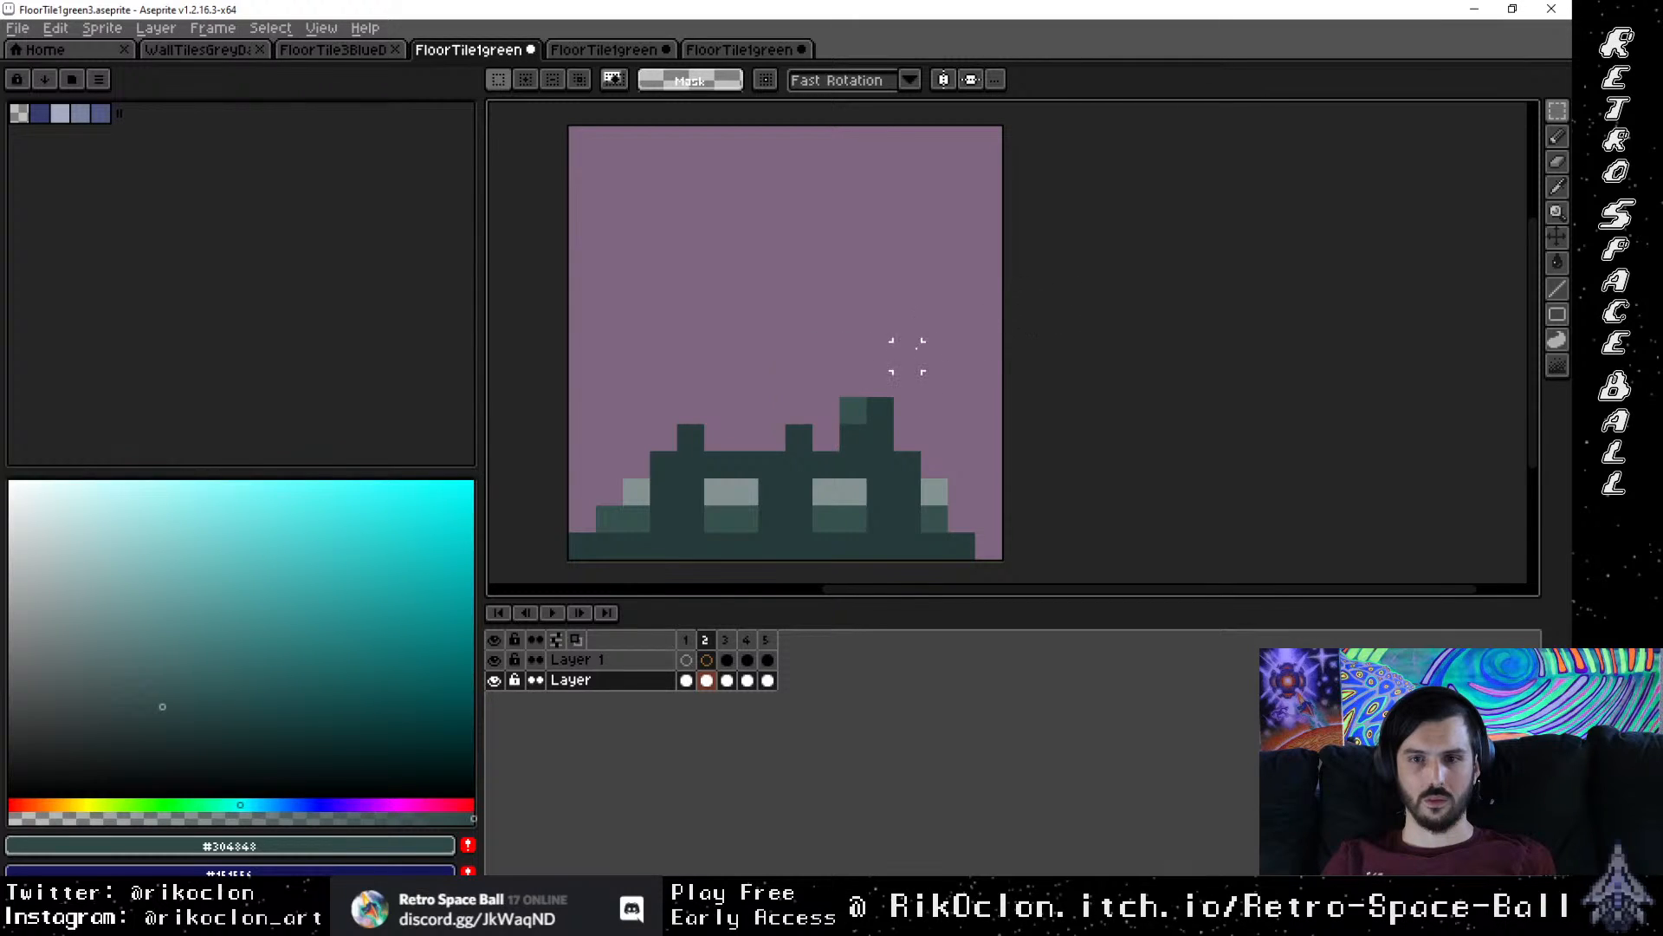
{"action": "left_click_drag", "start_coordinate": [918, 344], "coordinate": [868, 421]}
{"action": "key", "text": "Delete"}
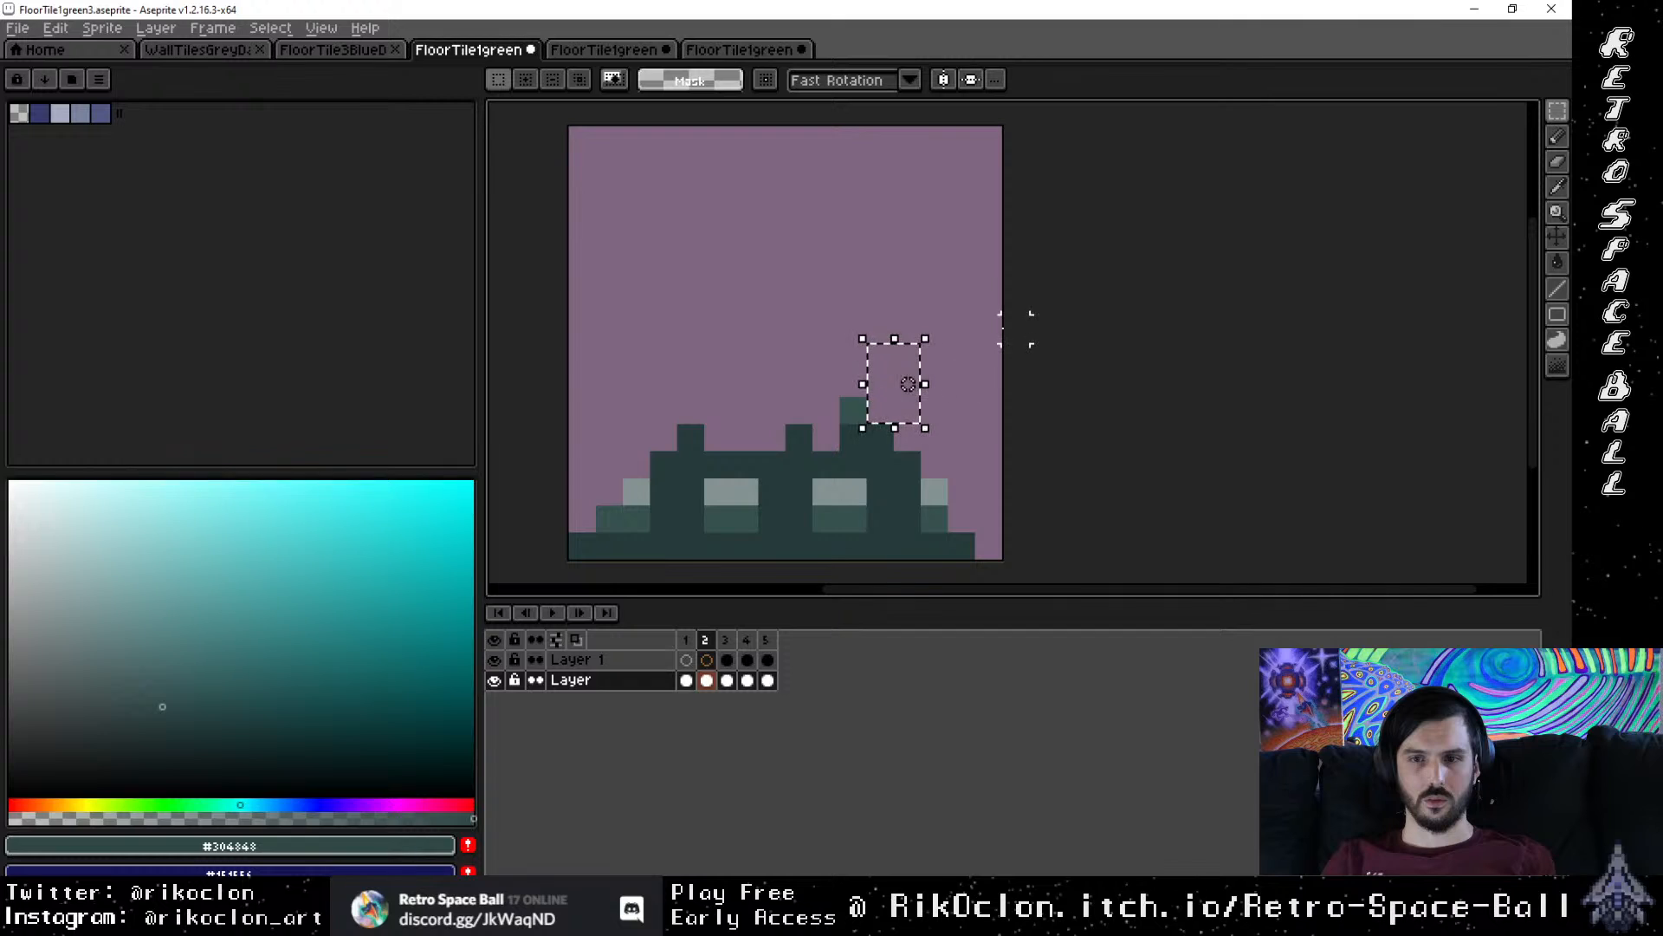
{"action": "left_click", "coordinate": [961, 274]}
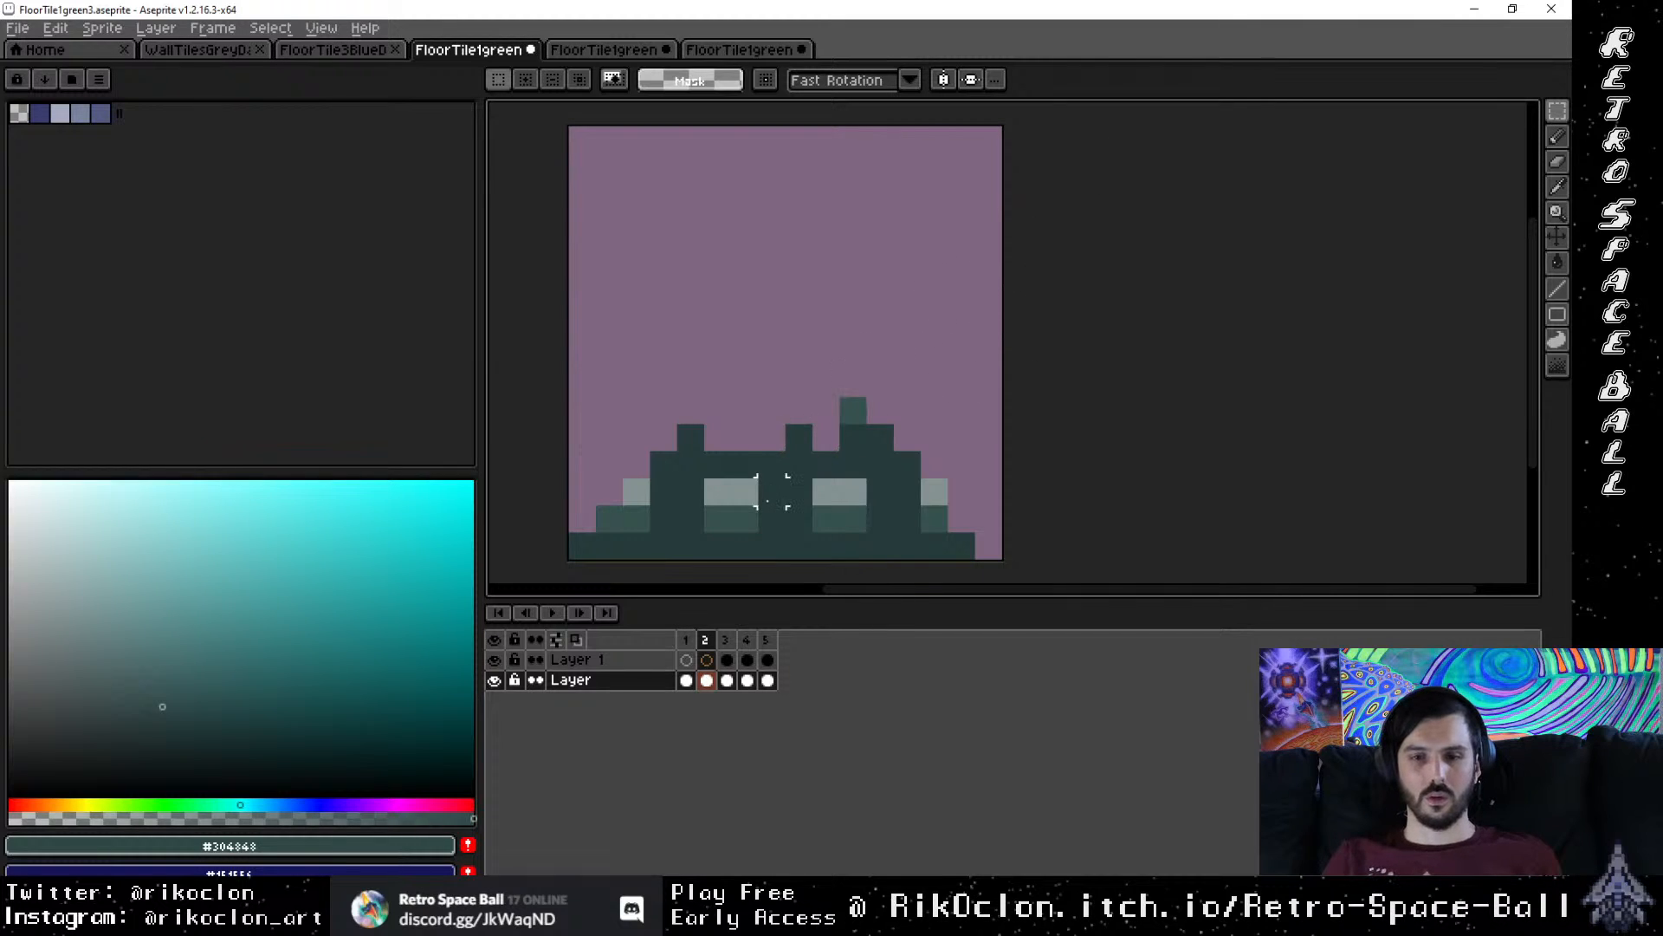
Step: Sample the dark crack shade #203434 from frame 3 and paint cracks over the fragment on Layer 1 of frame 2
{"action": "left_click", "coordinate": [727, 681]}
{"action": "key", "text": "i"}
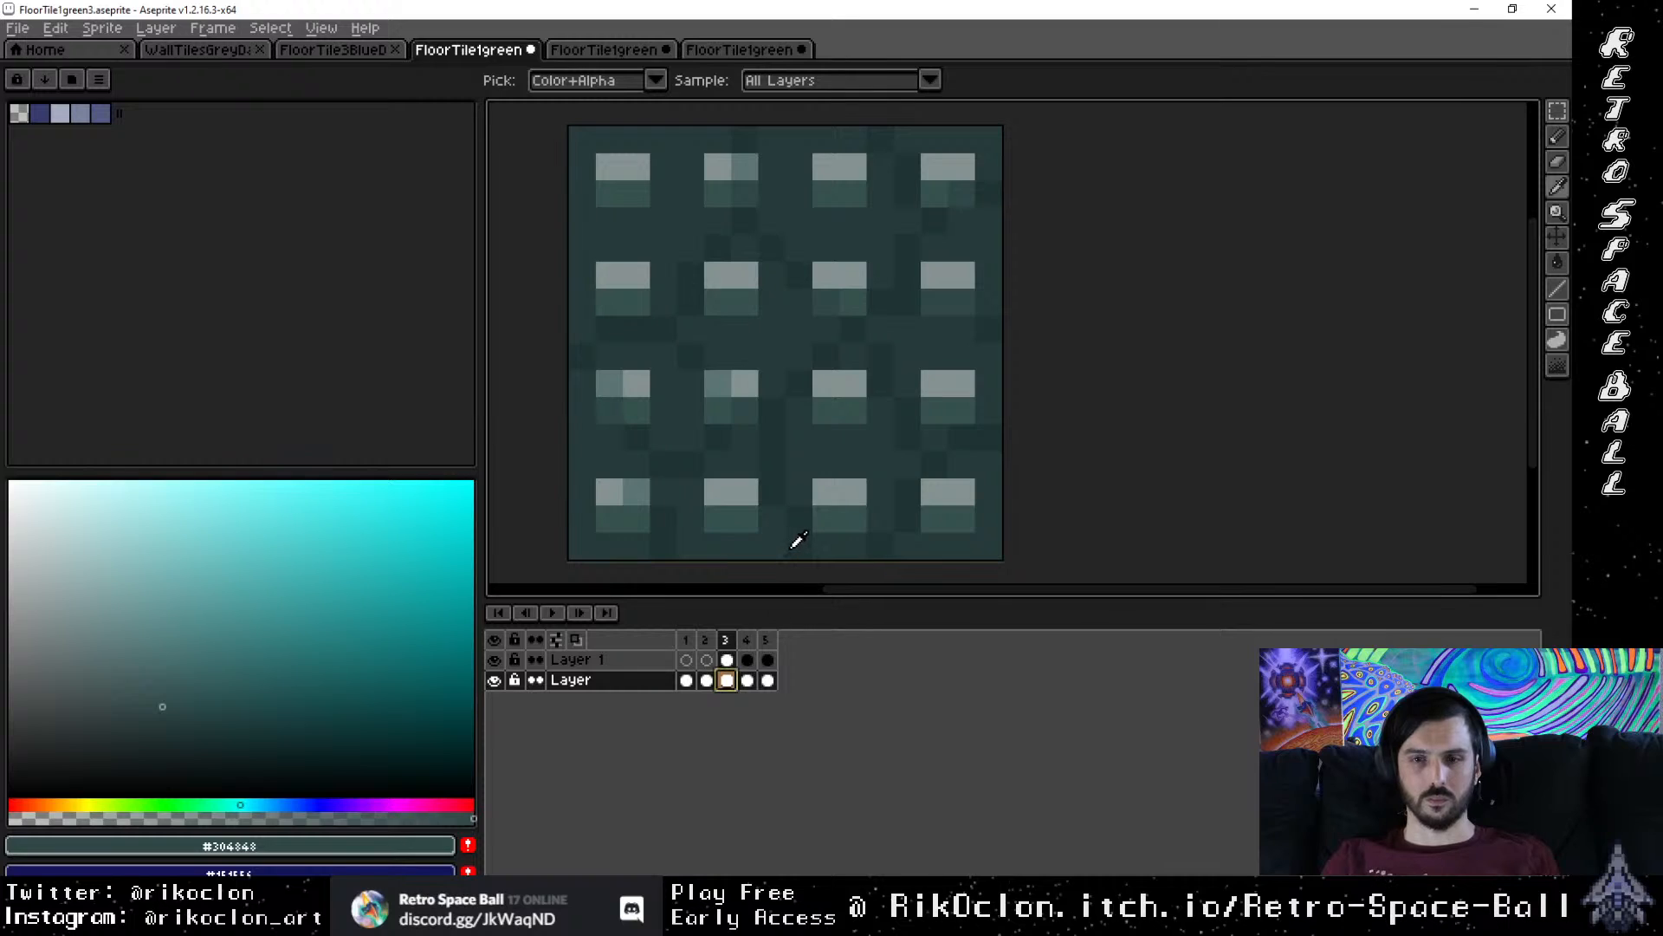
{"action": "left_click", "coordinate": [782, 554]}
{"action": "left_click", "coordinate": [706, 659]}
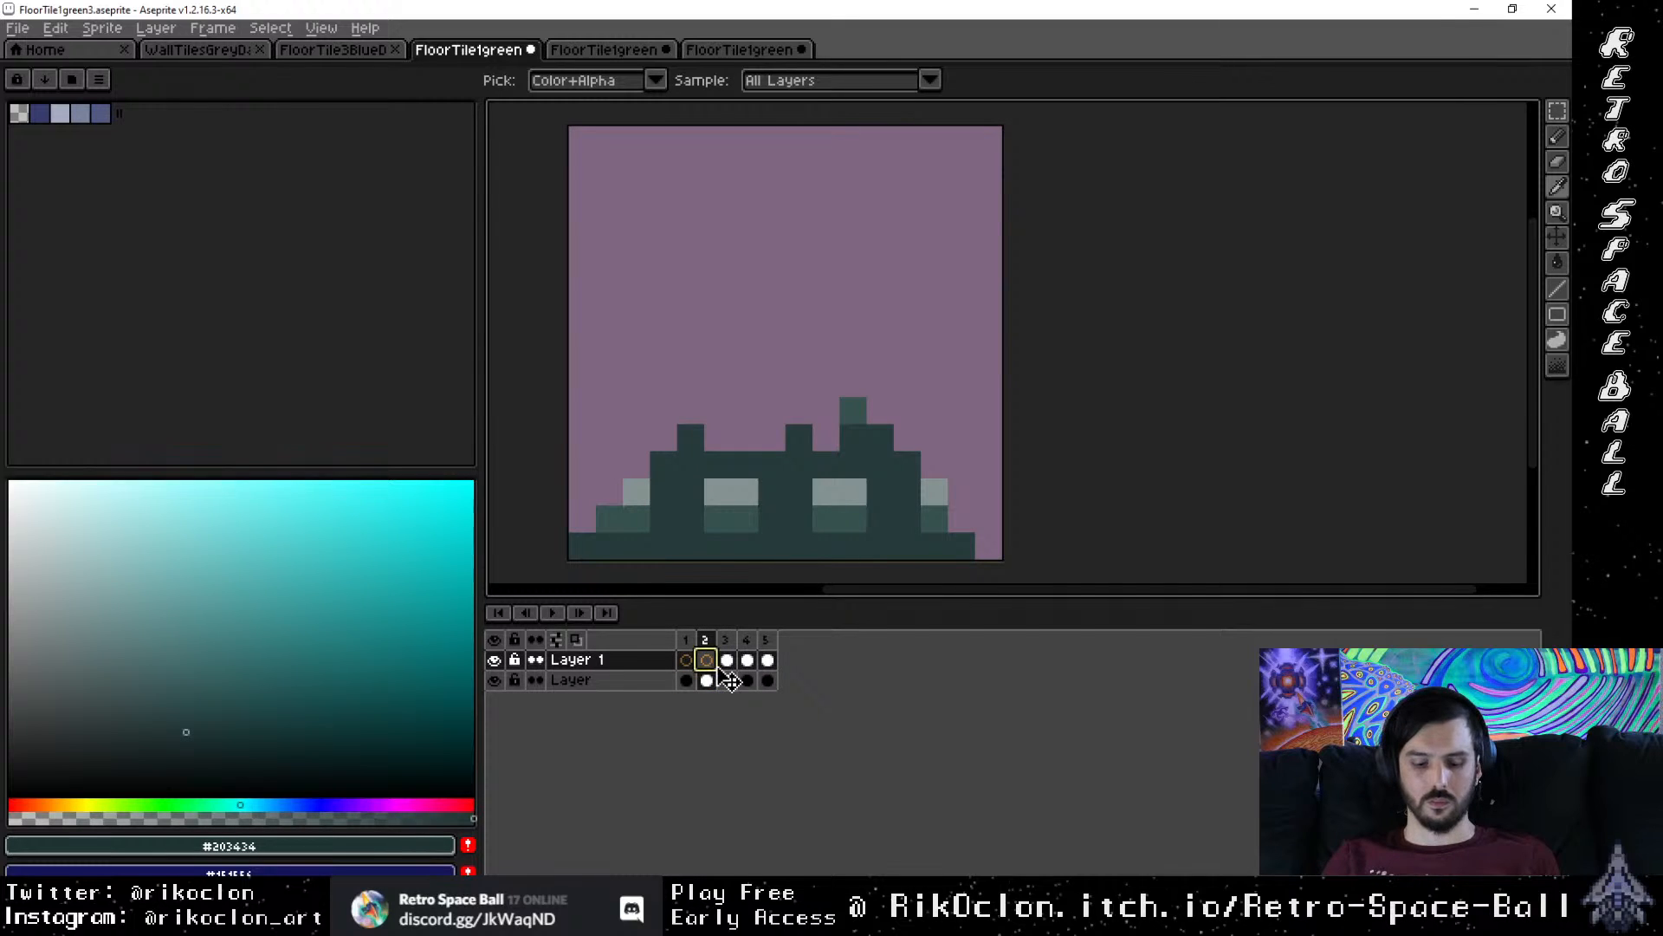
{"action": "key", "text": "b"}
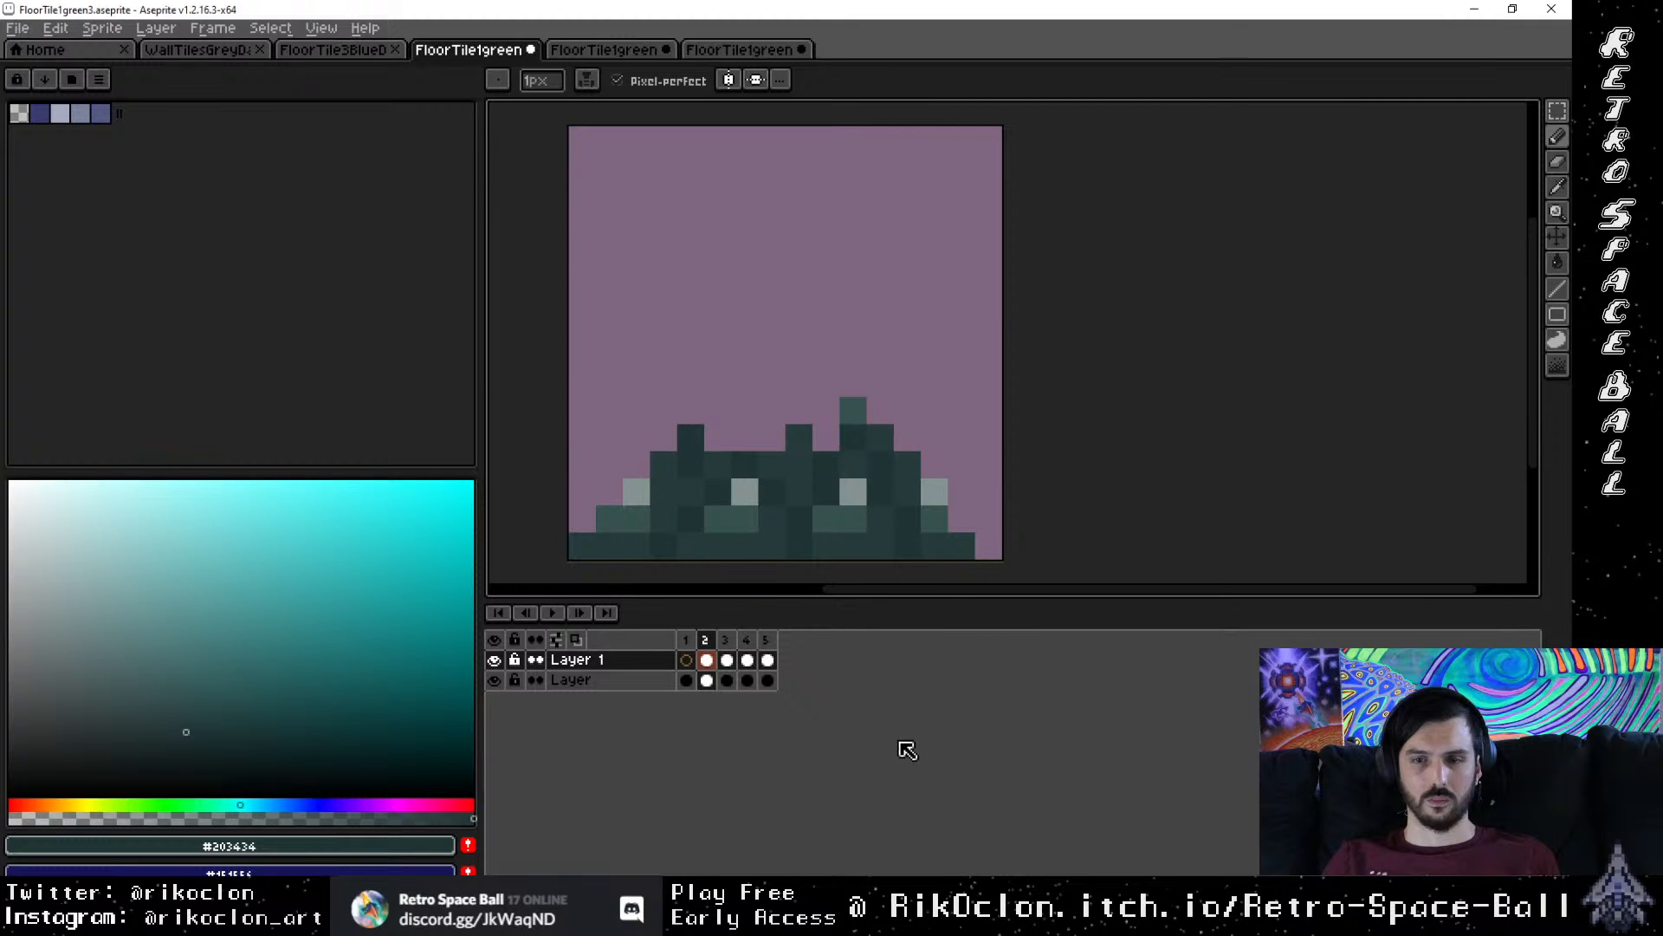
Step: Sample the greyish crack shade #5c7573 from frame 3 and recolor the left halves of the fragment's two central highlight blocks
{"action": "key", "text": "i"}
{"action": "left_click", "coordinate": [727, 651]}
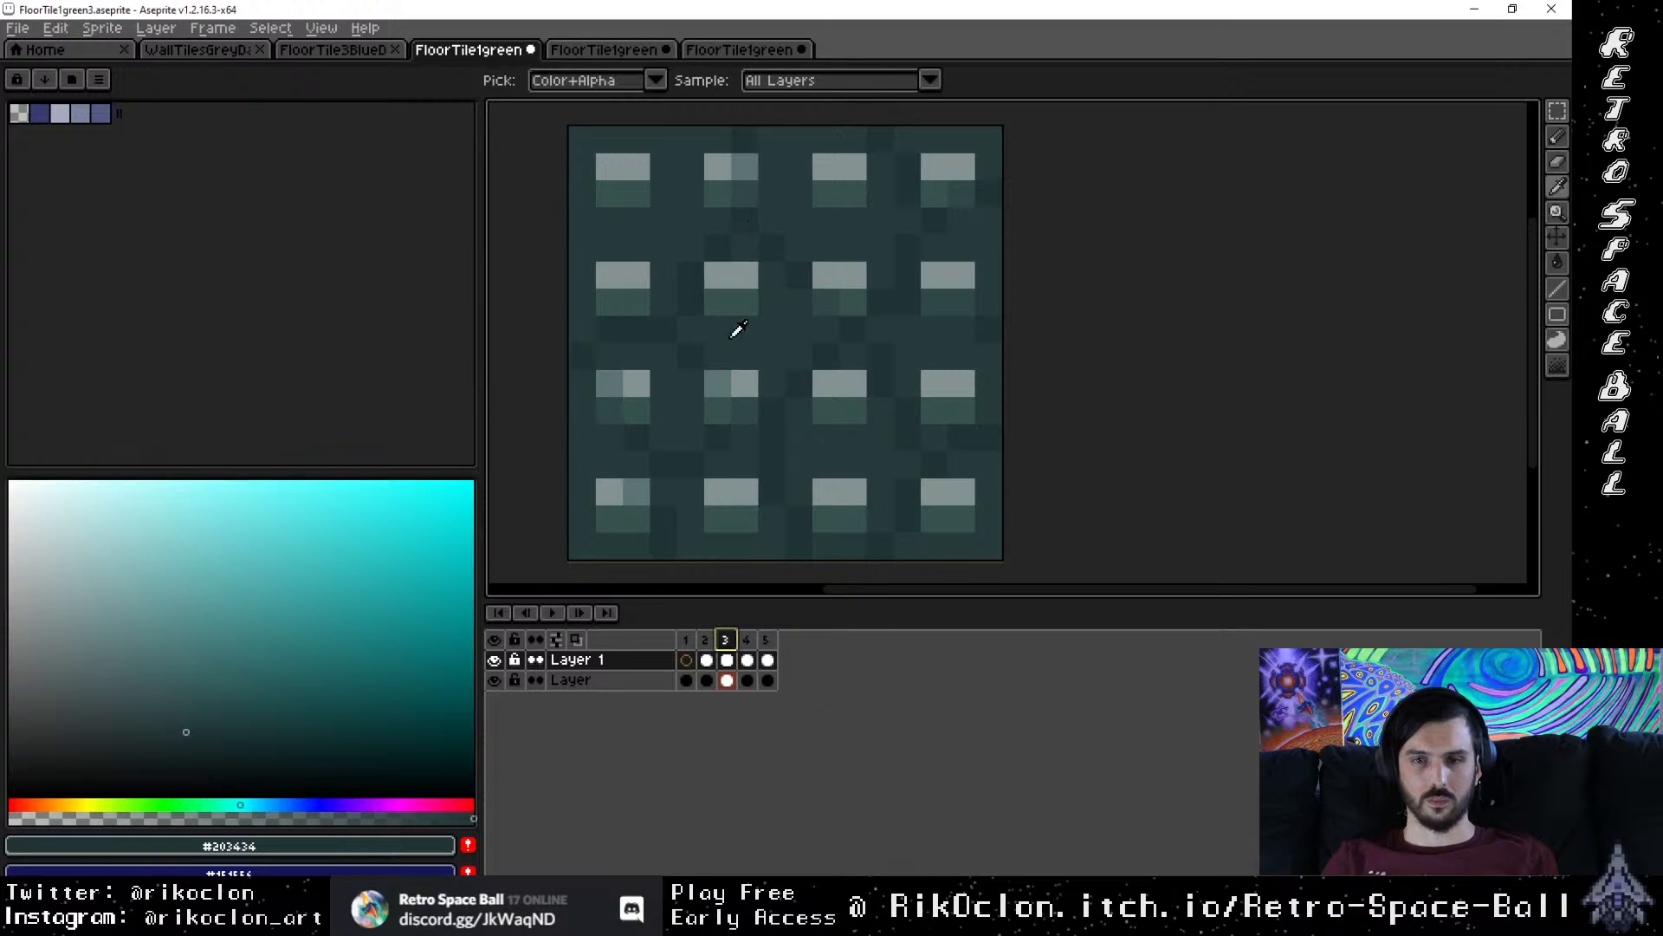
{"action": "left_click", "coordinate": [721, 379]}
{"action": "left_click", "coordinate": [705, 639]}
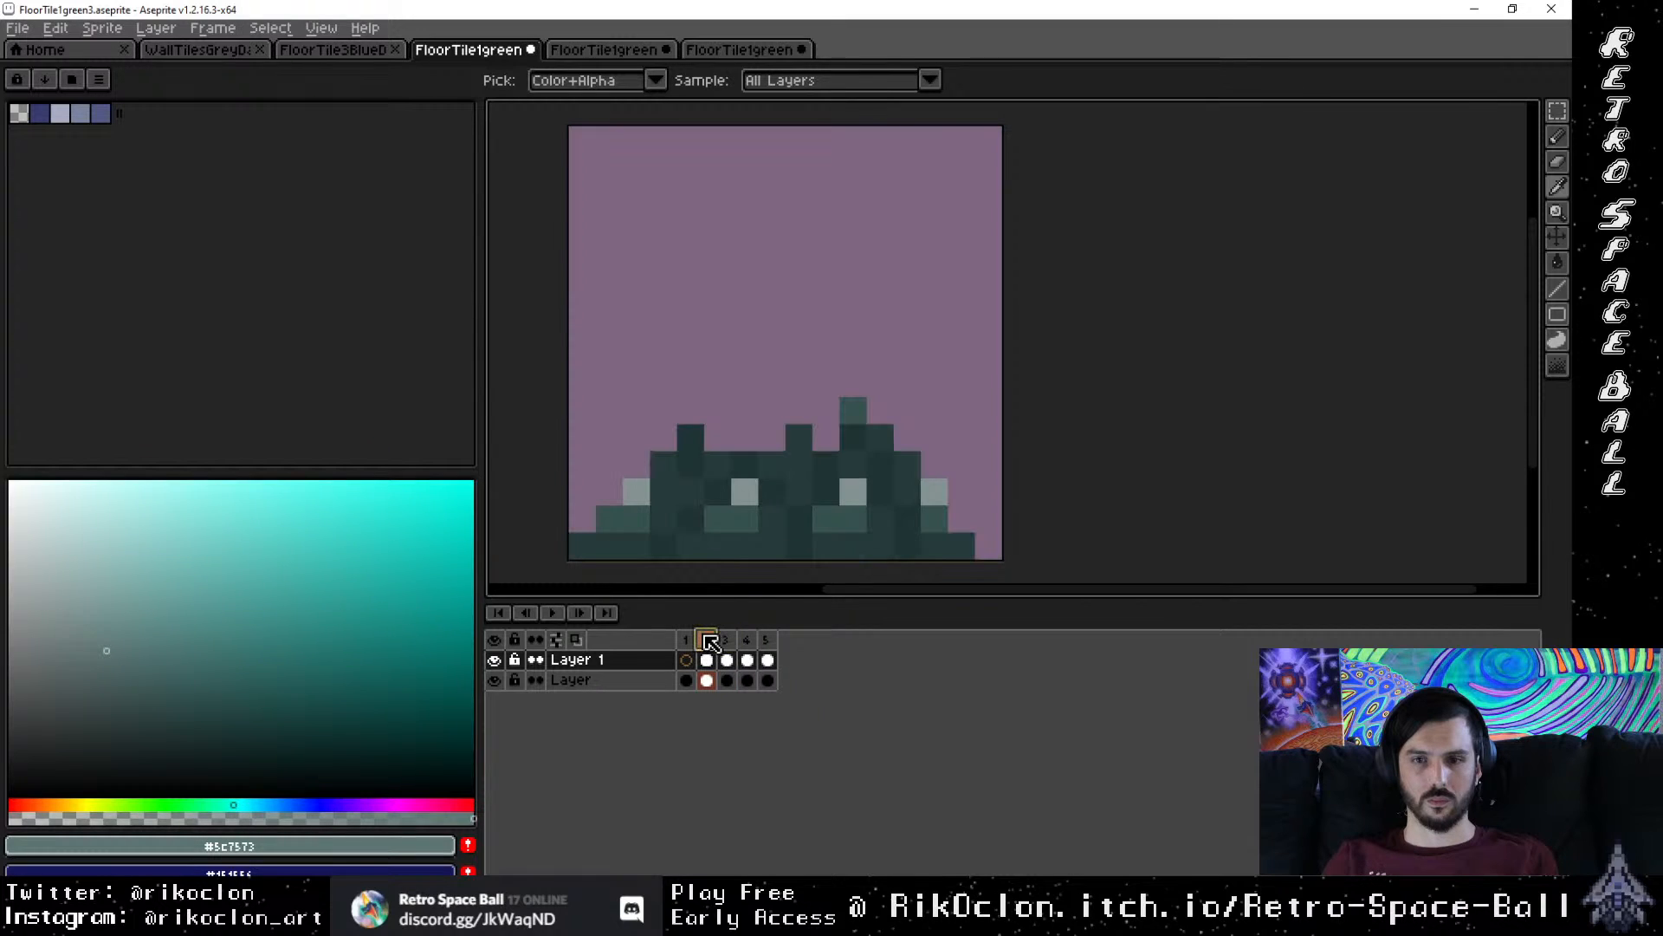
{"action": "key", "text": "b"}
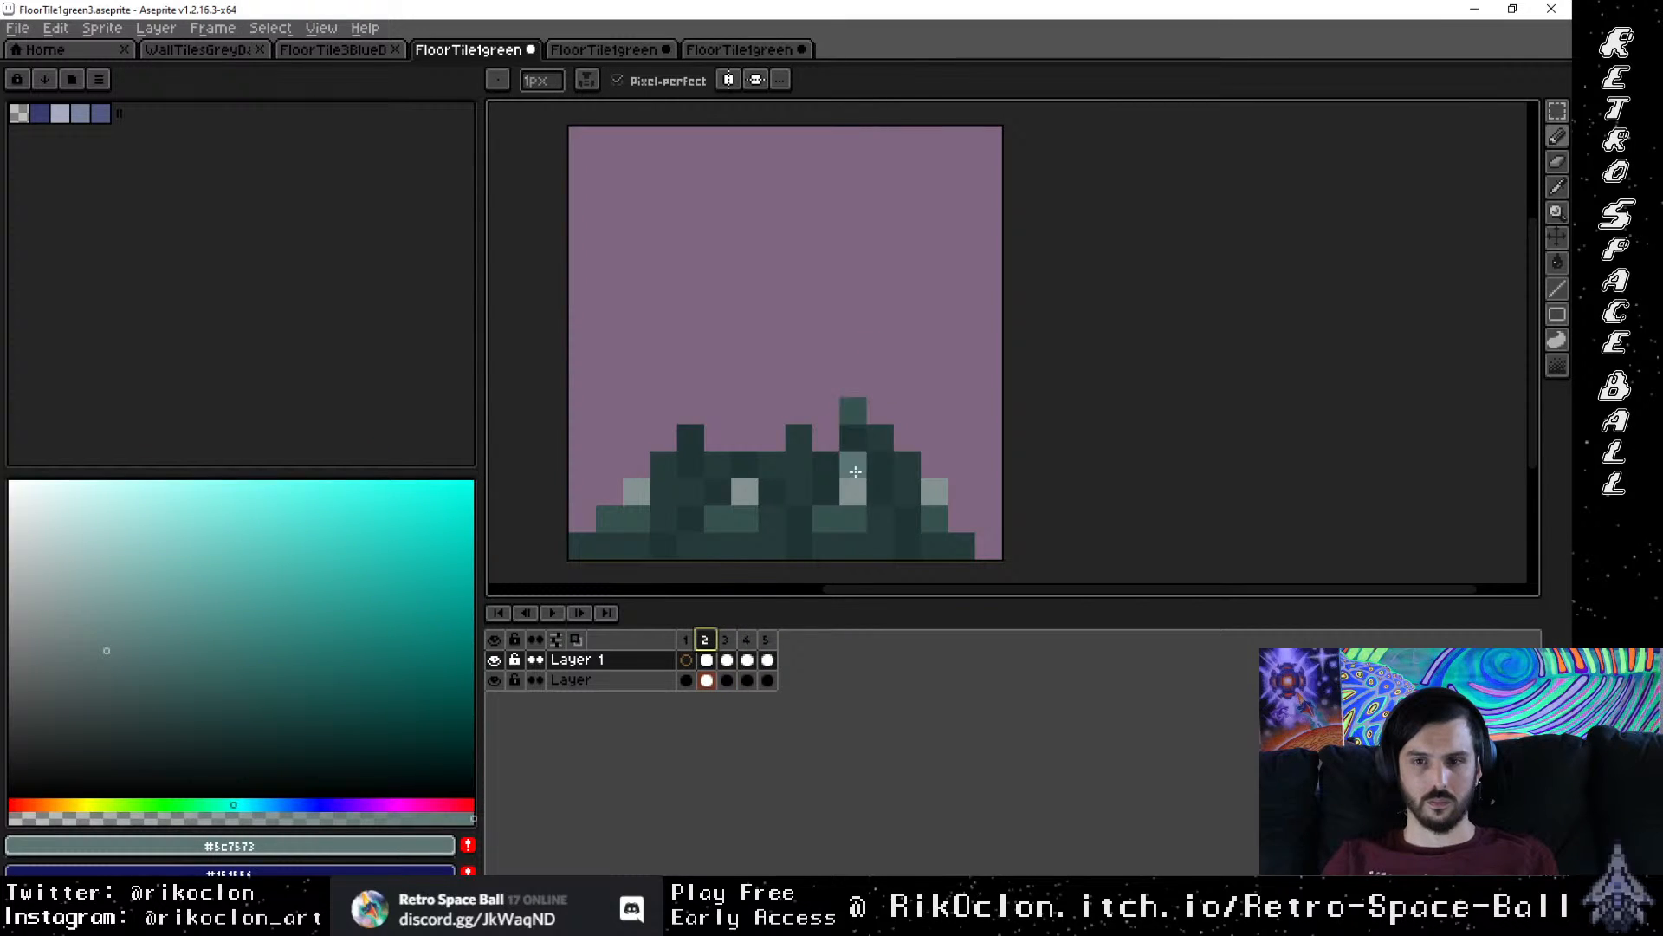
{"action": "left_click", "coordinate": [826, 492]}
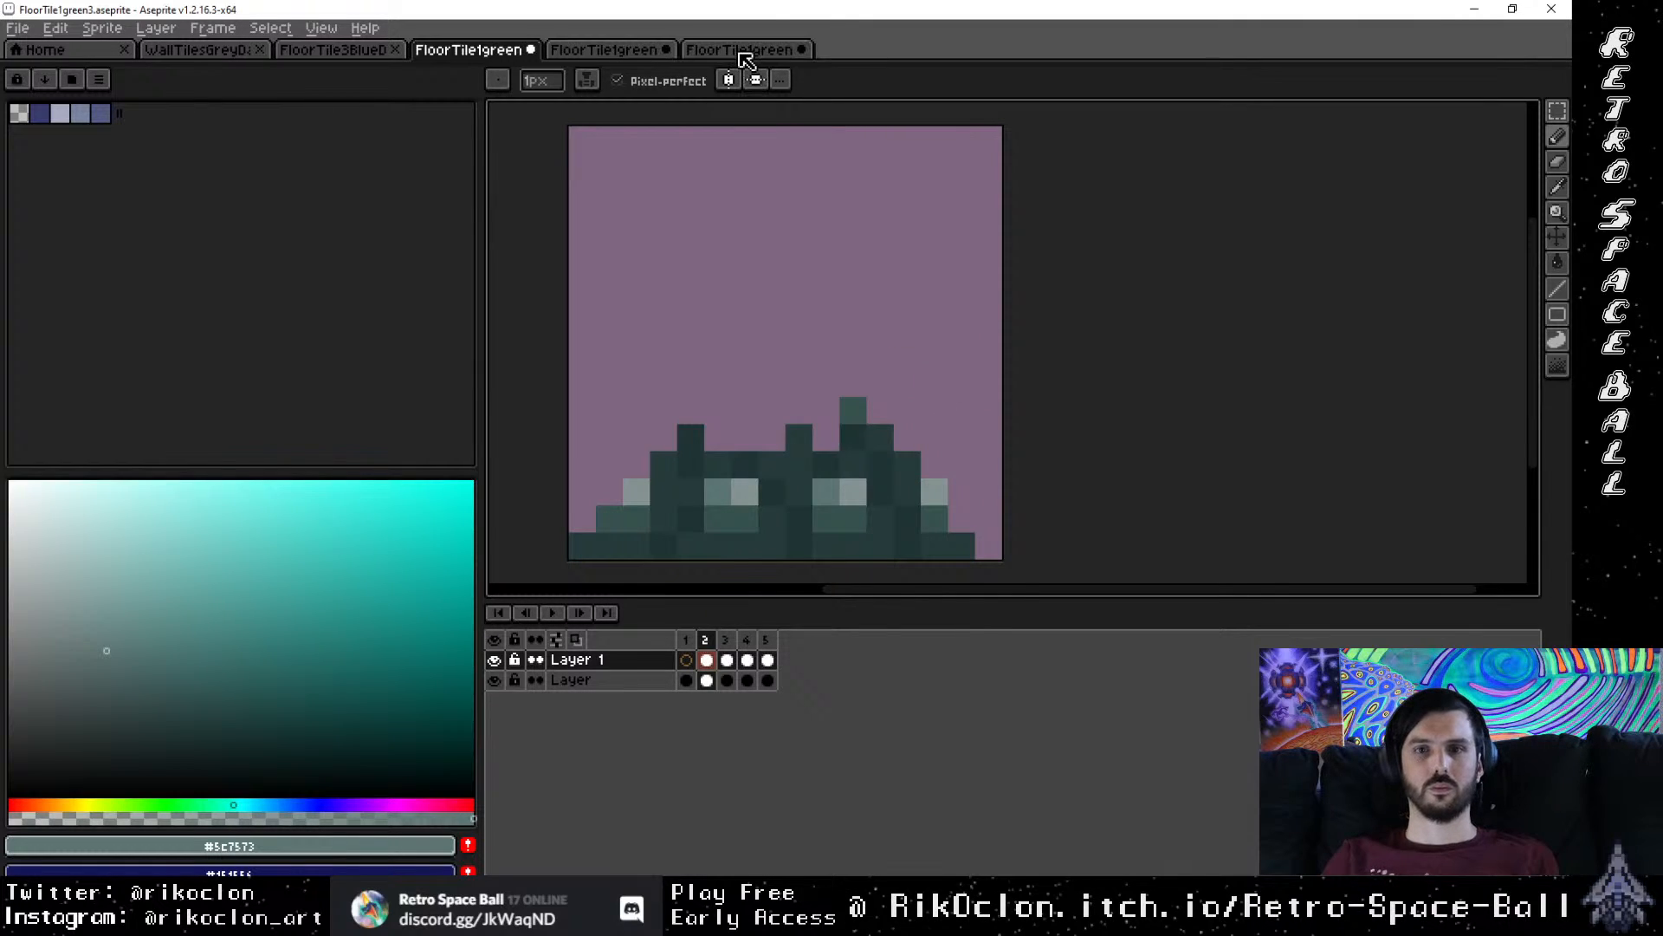
Step: Sample the muted green crack shade #37524e from frame 3 and touch up the fragment's right peak on Layer 1 of frame 2
{"action": "left_click", "coordinate": [725, 639]}
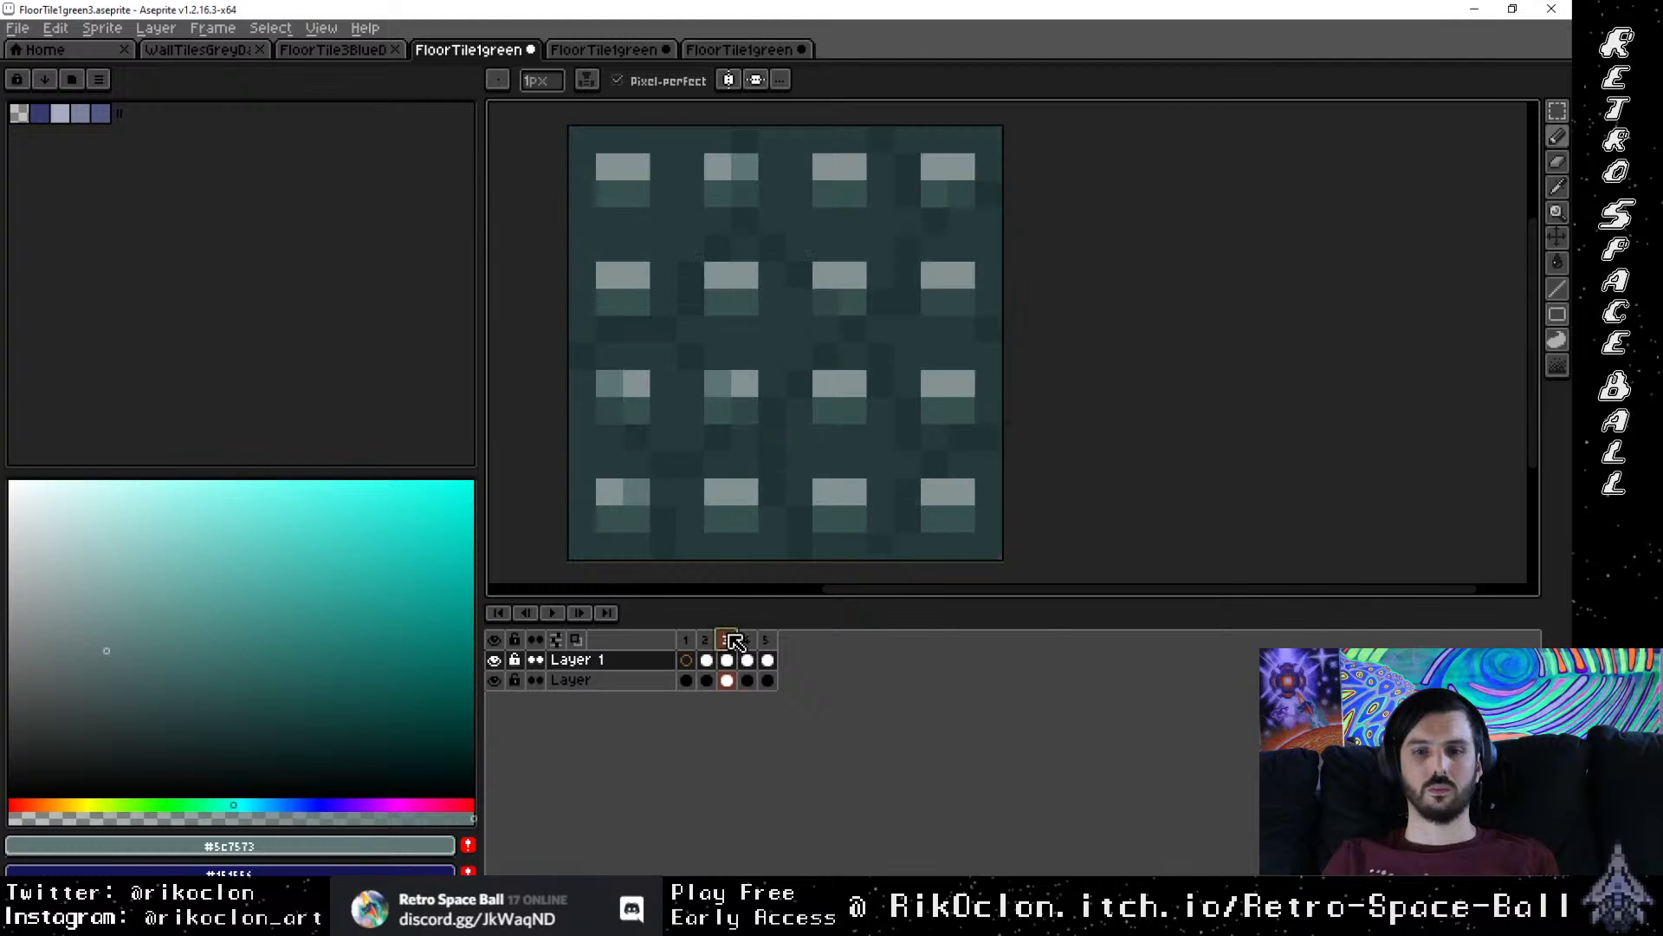
{"action": "key", "text": "alt"}
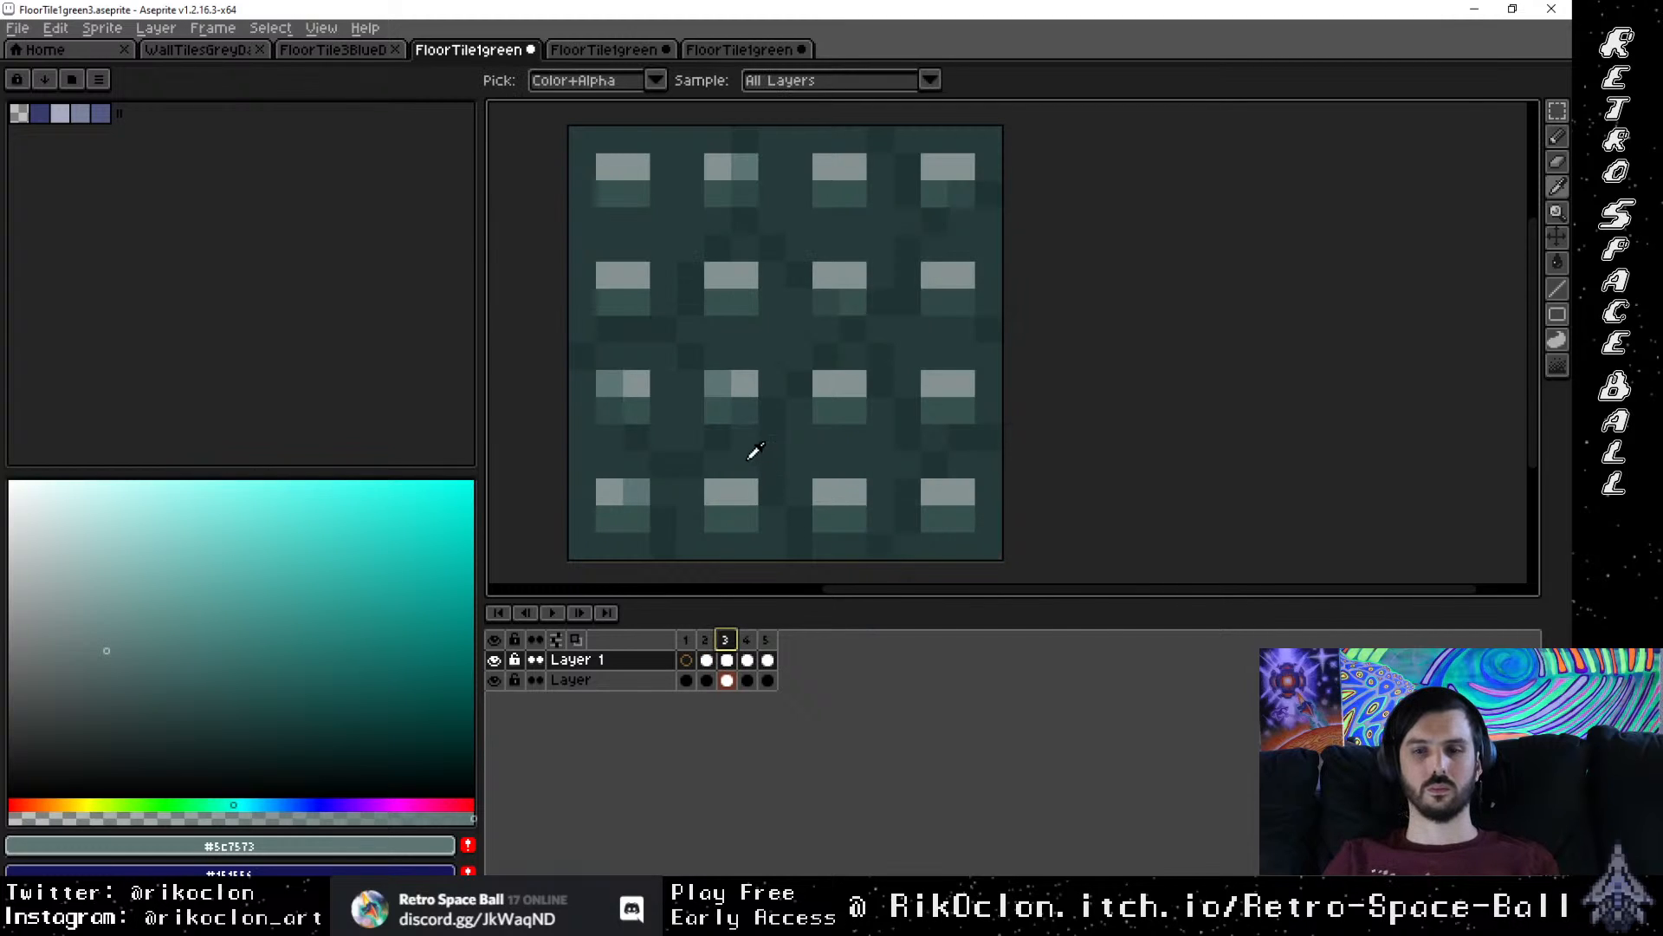
{"action": "left_click", "coordinate": [732, 401], "text": "alt"}
{"action": "left_click", "coordinate": [712, 662]}
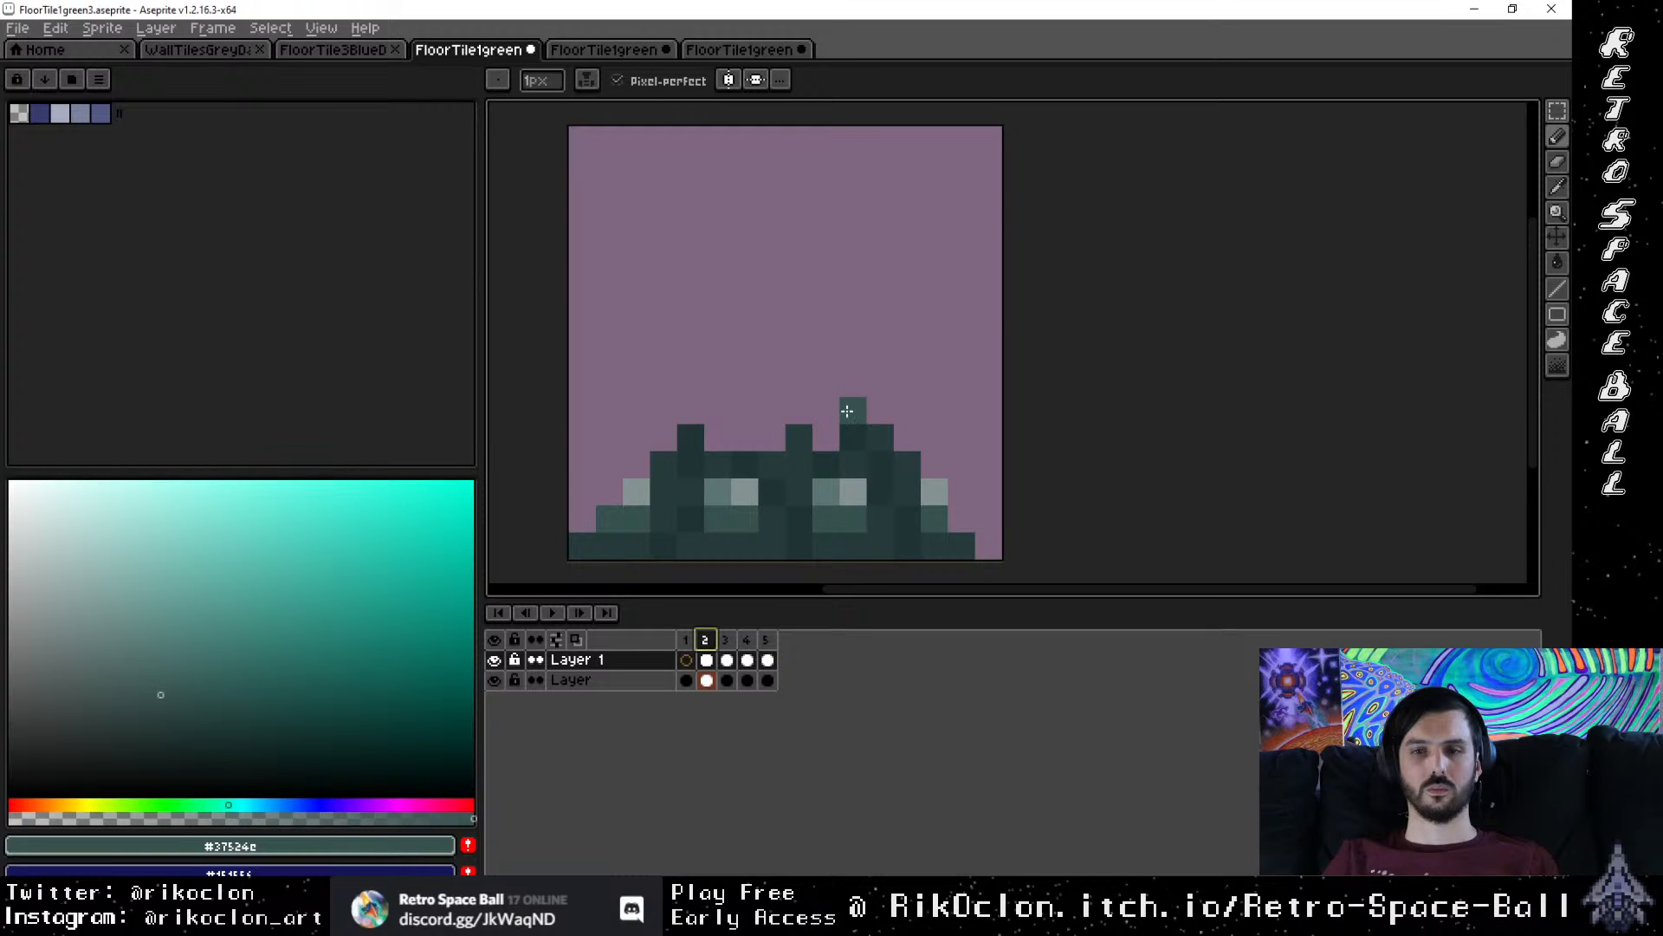
{"action": "left_click", "coordinate": [885, 440]}
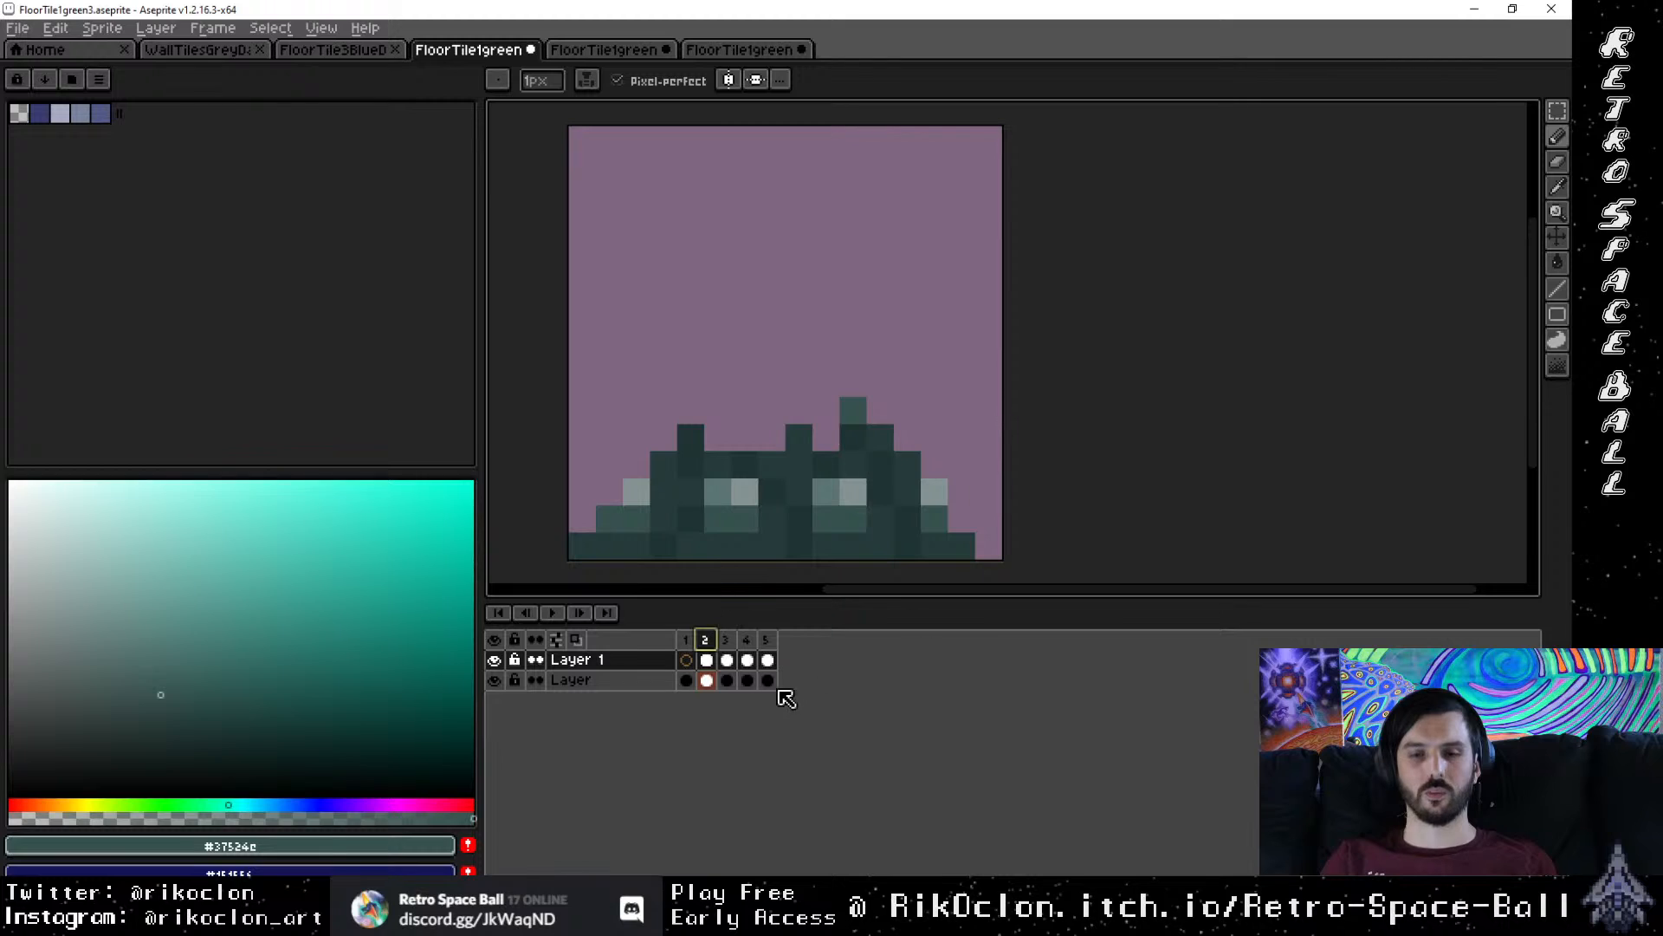
Step: Insert a new frame after frame 1 that carries a copy of the full intact tile
{"action": "left_click", "coordinate": [728, 640]}
{"action": "left_click", "coordinate": [705, 640]}
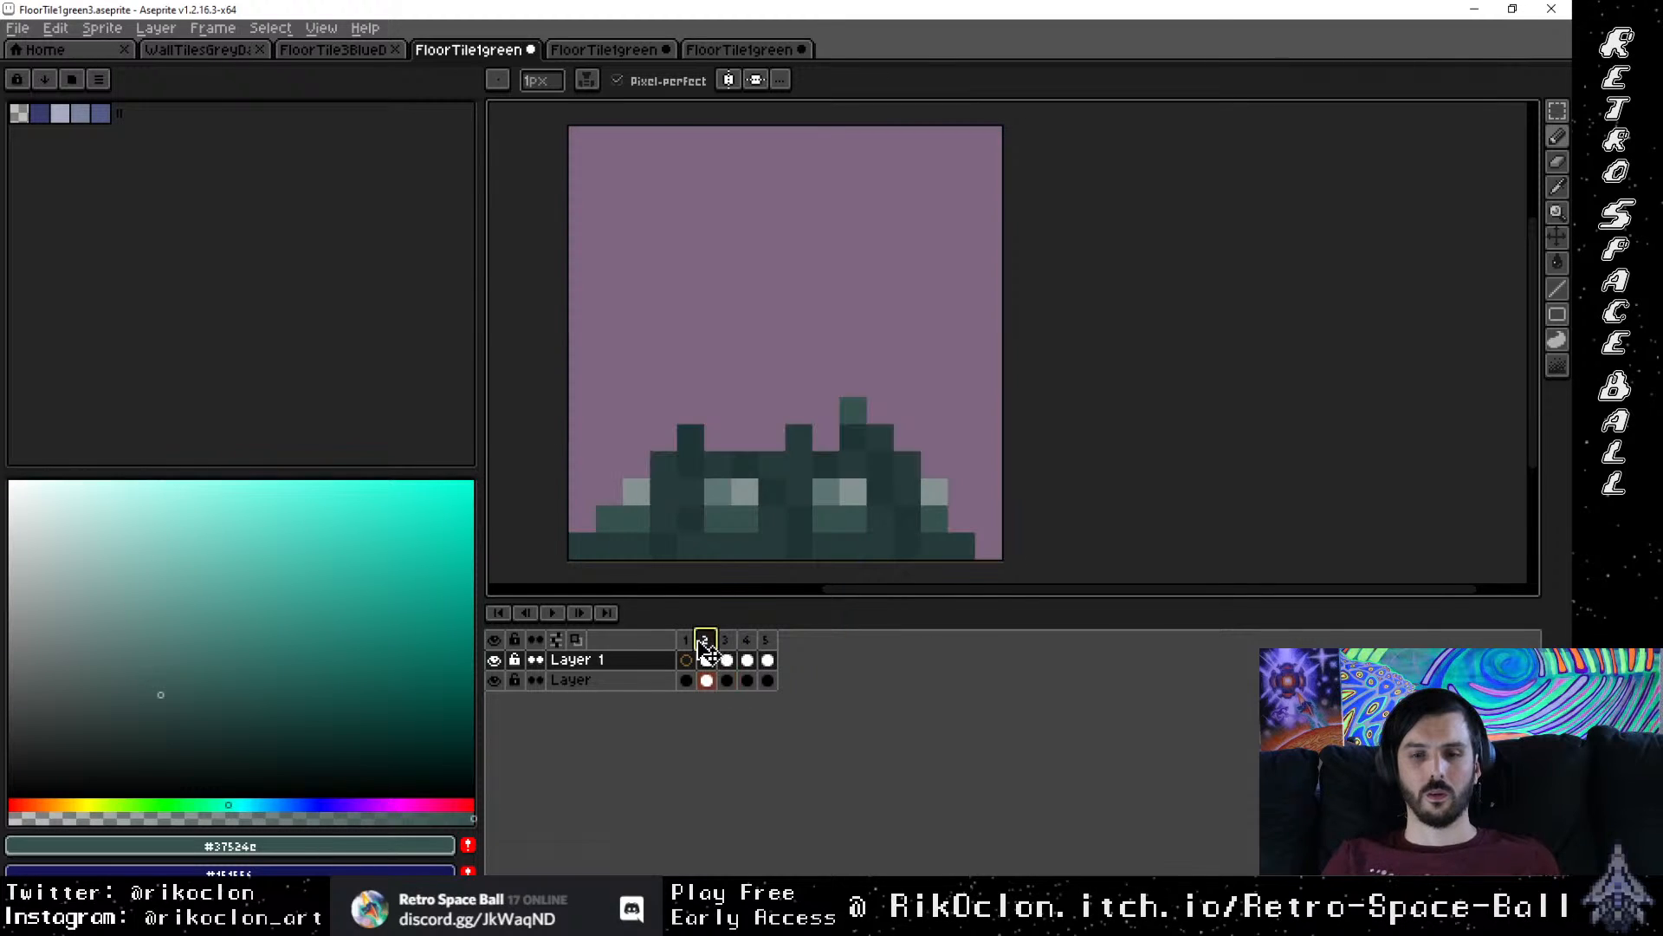
{"action": "left_click", "coordinate": [685, 641]}
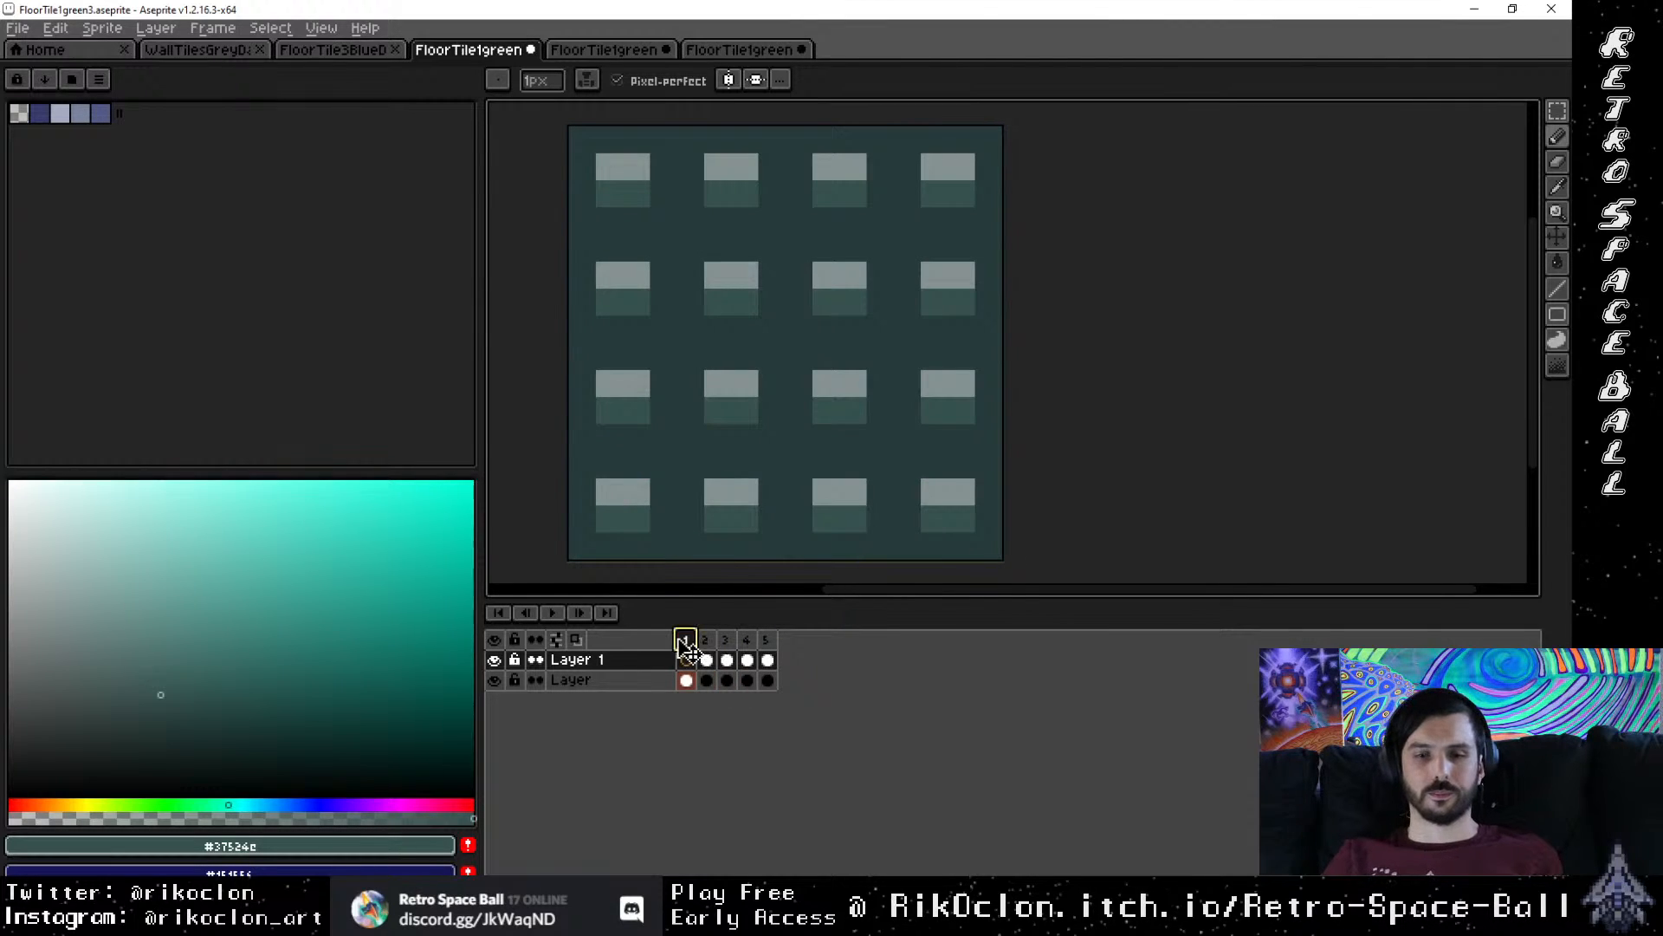
{"action": "right_click", "coordinate": [684, 640]}
{"action": "left_click", "coordinate": [715, 687]}
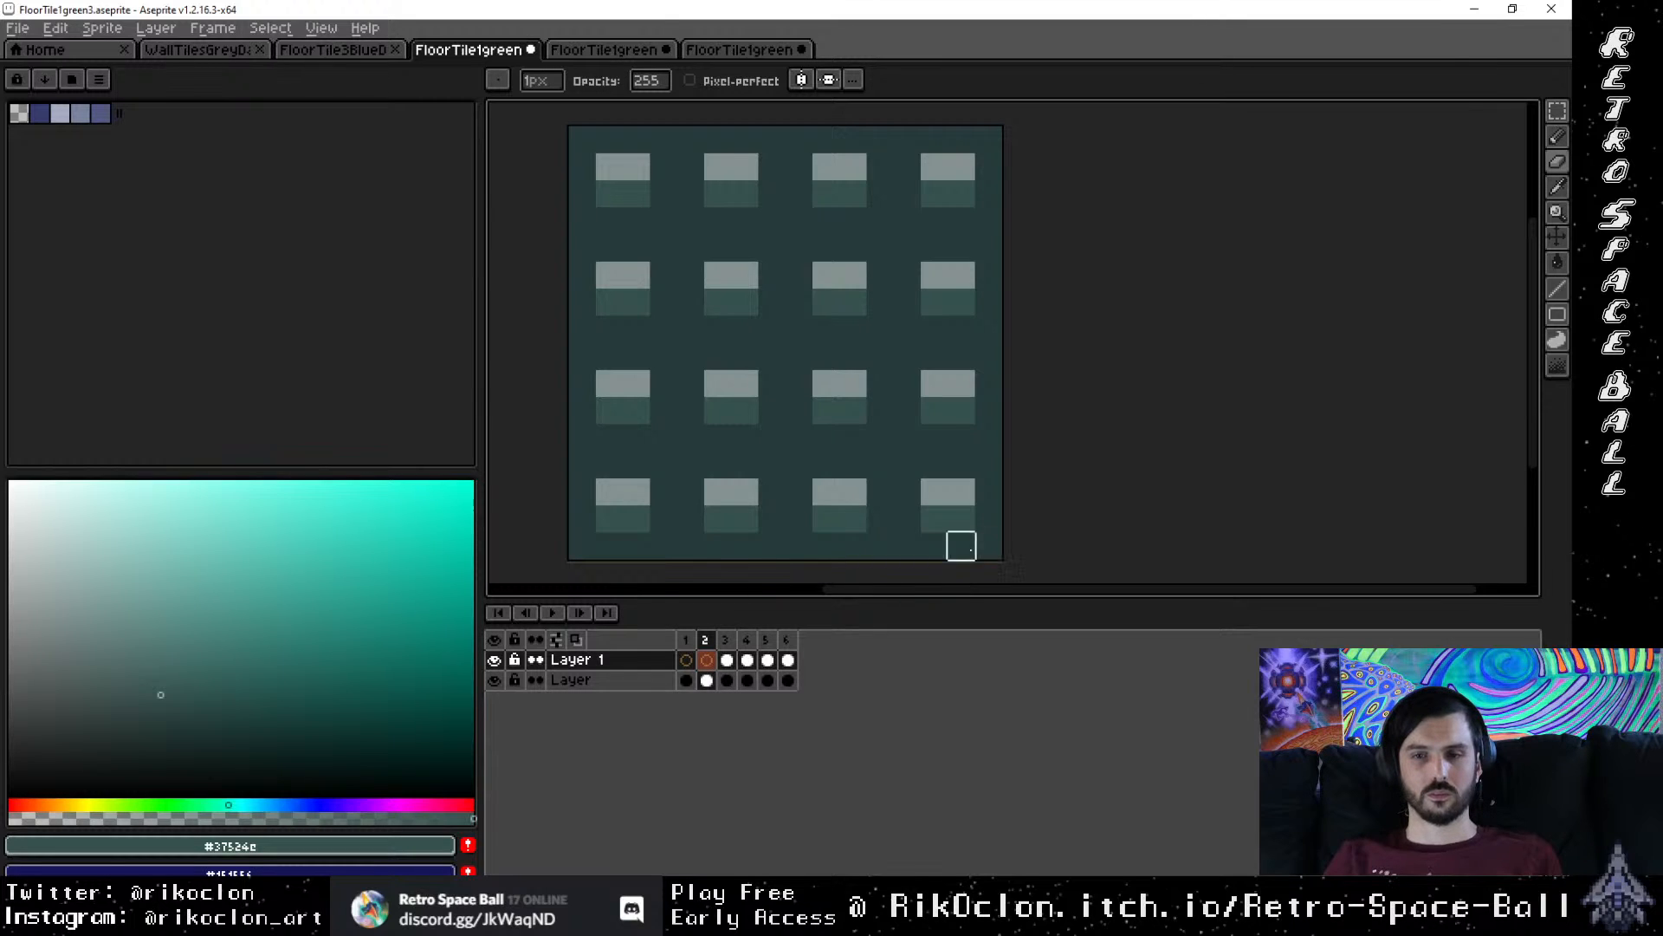
Step: Erase a jagged outline on the base layer of frame 2, separating a pointed fragment along the tile's right edge
{"action": "left_click", "coordinate": [709, 680]}
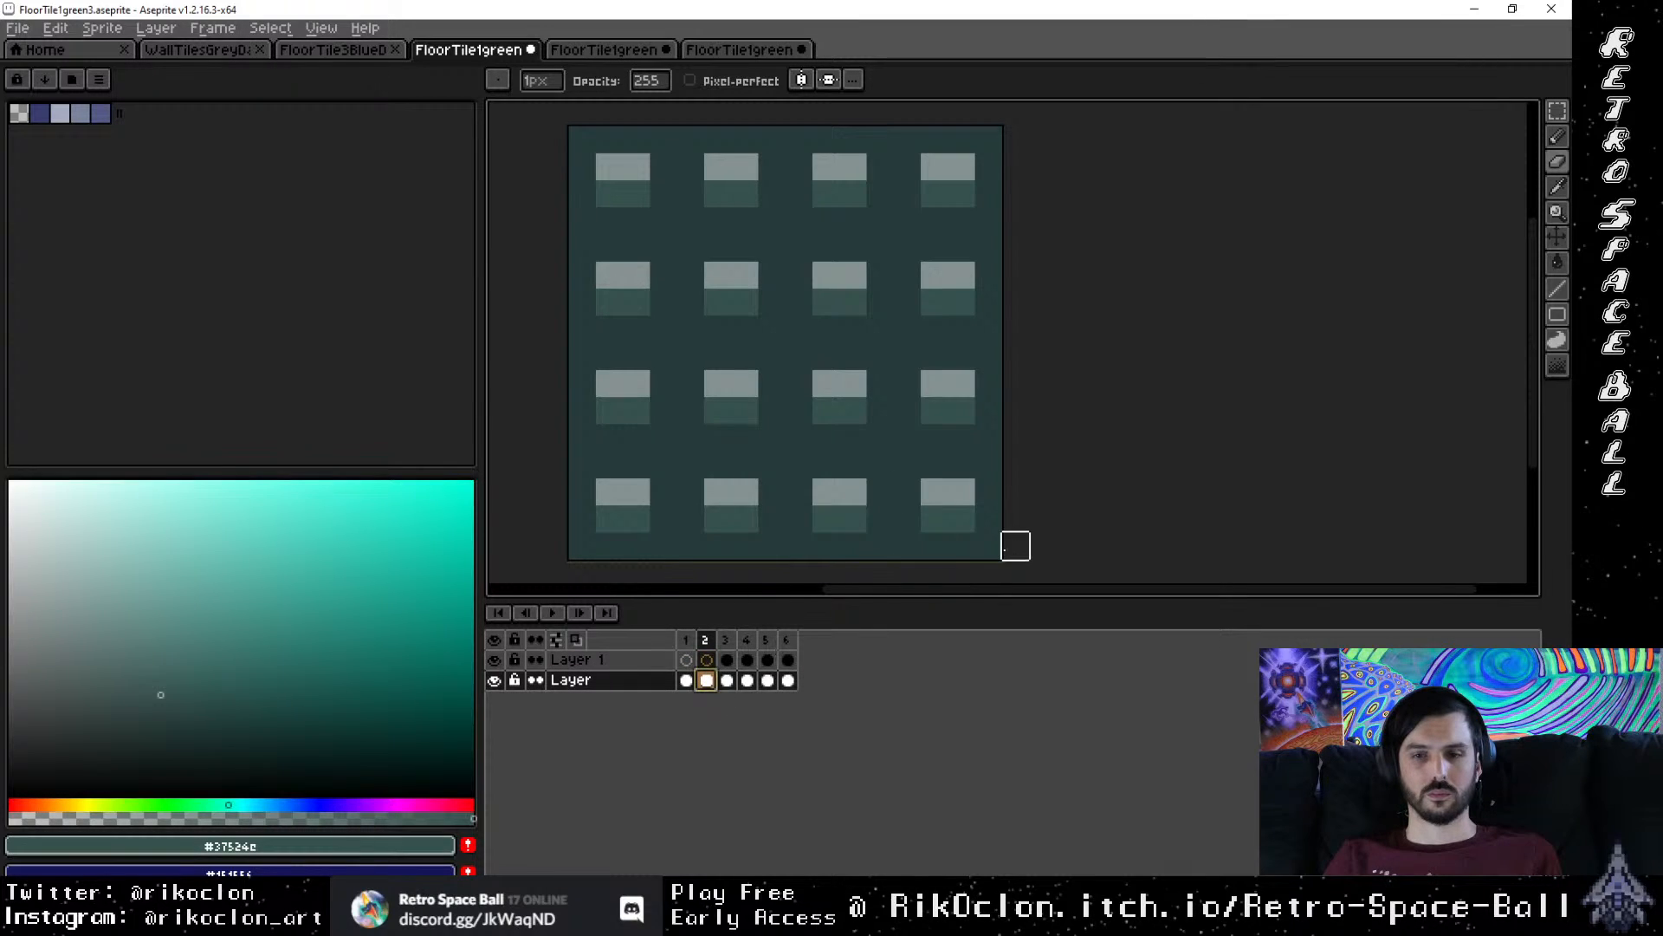
{"action": "mouse_move", "coordinate": [1005, 546]}
{"action": "left_mouse_down"}
{"action": "mouse_move", "coordinate": [907, 437]}
{"action": "mouse_move", "coordinate": [907, 410]}
{"action": "mouse_move", "coordinate": [826, 410]}
{"action": "mouse_move", "coordinate": [799, 356]}
{"action": "mouse_move", "coordinate": [853, 247]}
{"action": "mouse_move", "coordinate": [907, 221]}
{"action": "mouse_move", "coordinate": [907, 193]}
{"action": "mouse_move", "coordinate": [934, 193]}
{"action": "mouse_move", "coordinate": [989, 139]}
{"action": "left_mouse_up"}
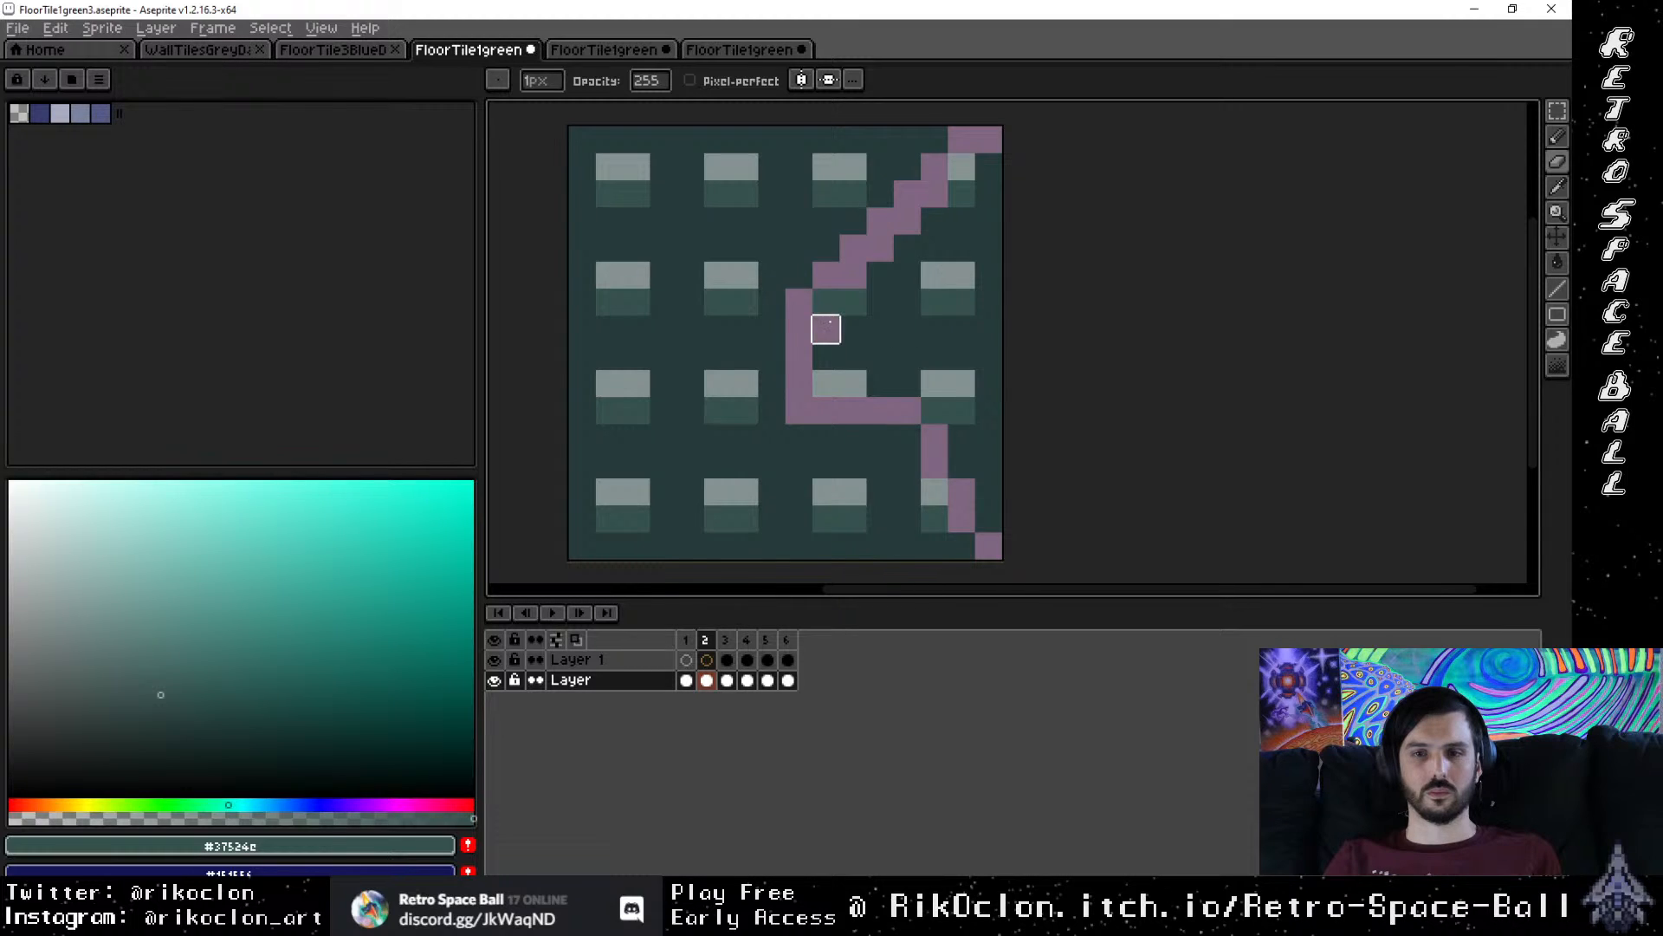
{"action": "mouse_move", "coordinate": [825, 329]}
{"action": "left_mouse_down"}
{"action": "mouse_move", "coordinate": [854, 330]}
{"action": "mouse_move", "coordinate": [826, 303]}
{"action": "left_mouse_up"}
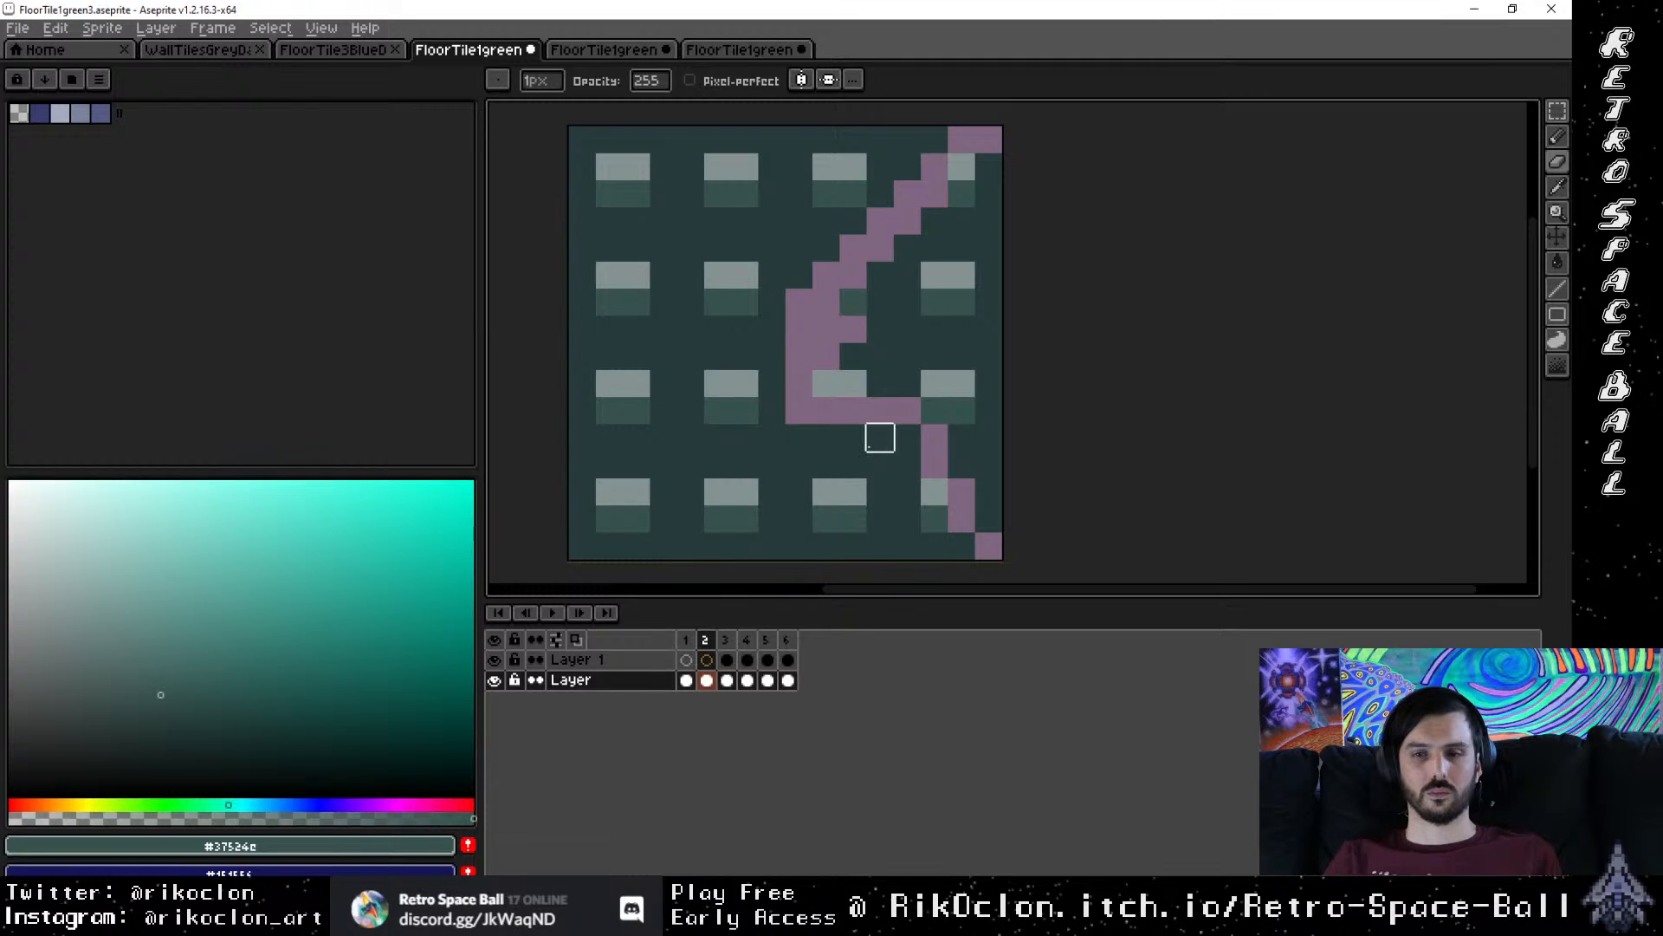
{"action": "left_click_drag", "start_coordinate": [880, 434], "coordinate": [961, 546]}
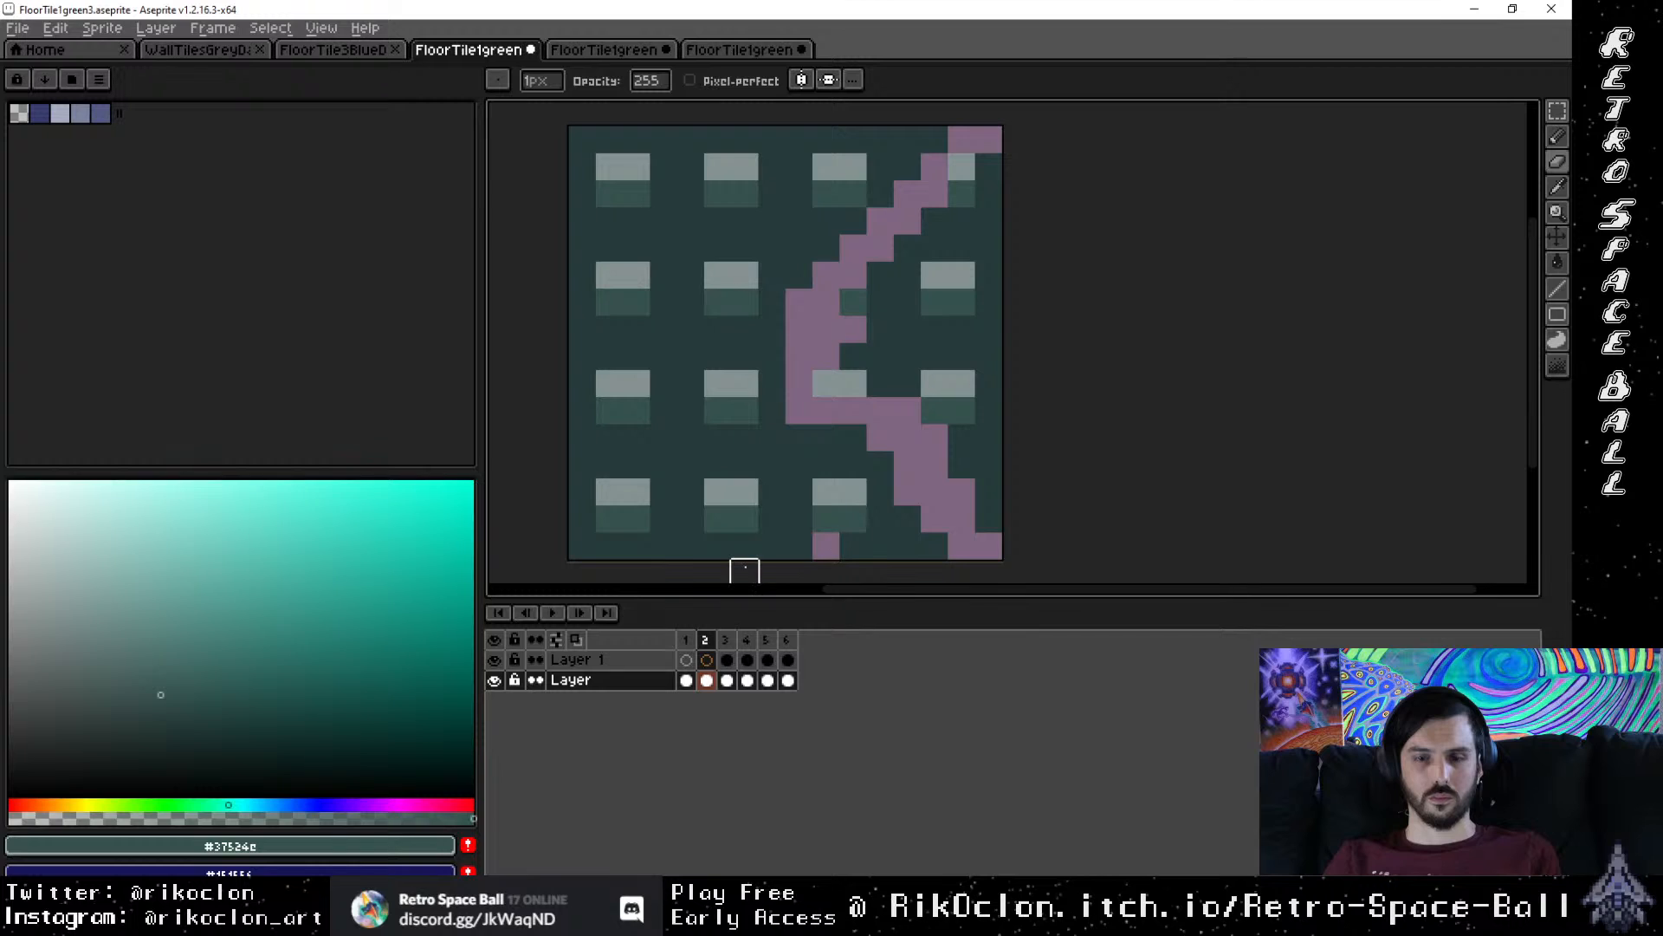
Step: Select the connected dark green area outside the outline by color, delete it, and deselect
{"action": "key", "text": "w"}
{"action": "left_click", "coordinate": [739, 554]}
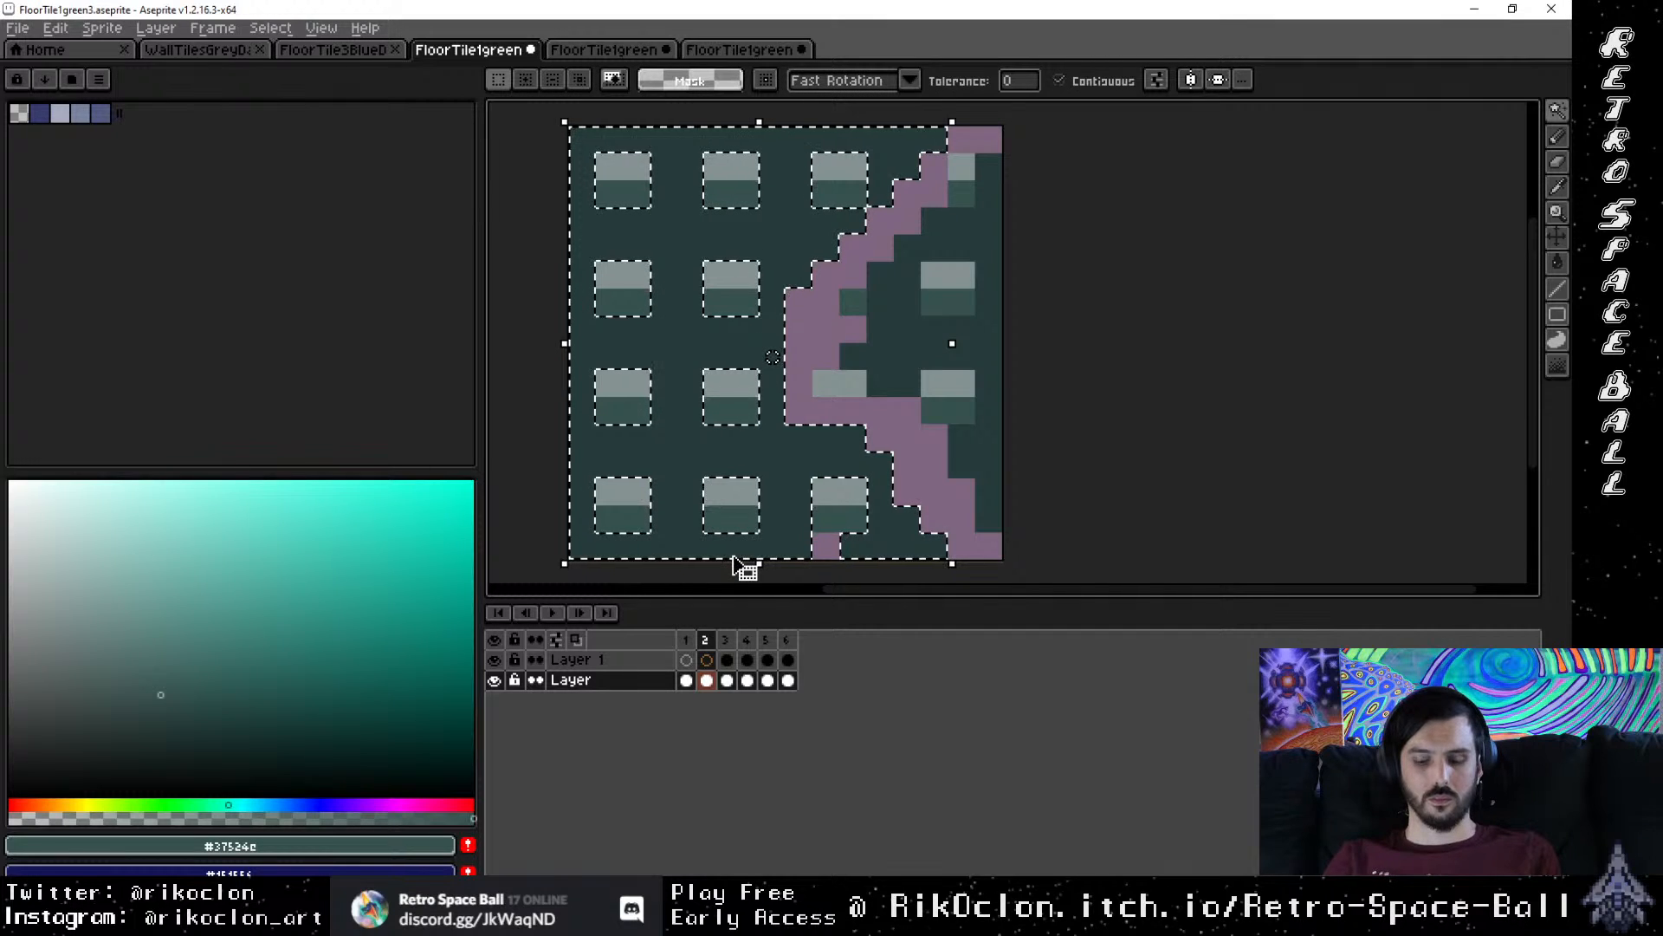
{"action": "key", "text": "Delete"}
{"action": "key", "text": "ctrl+d"}
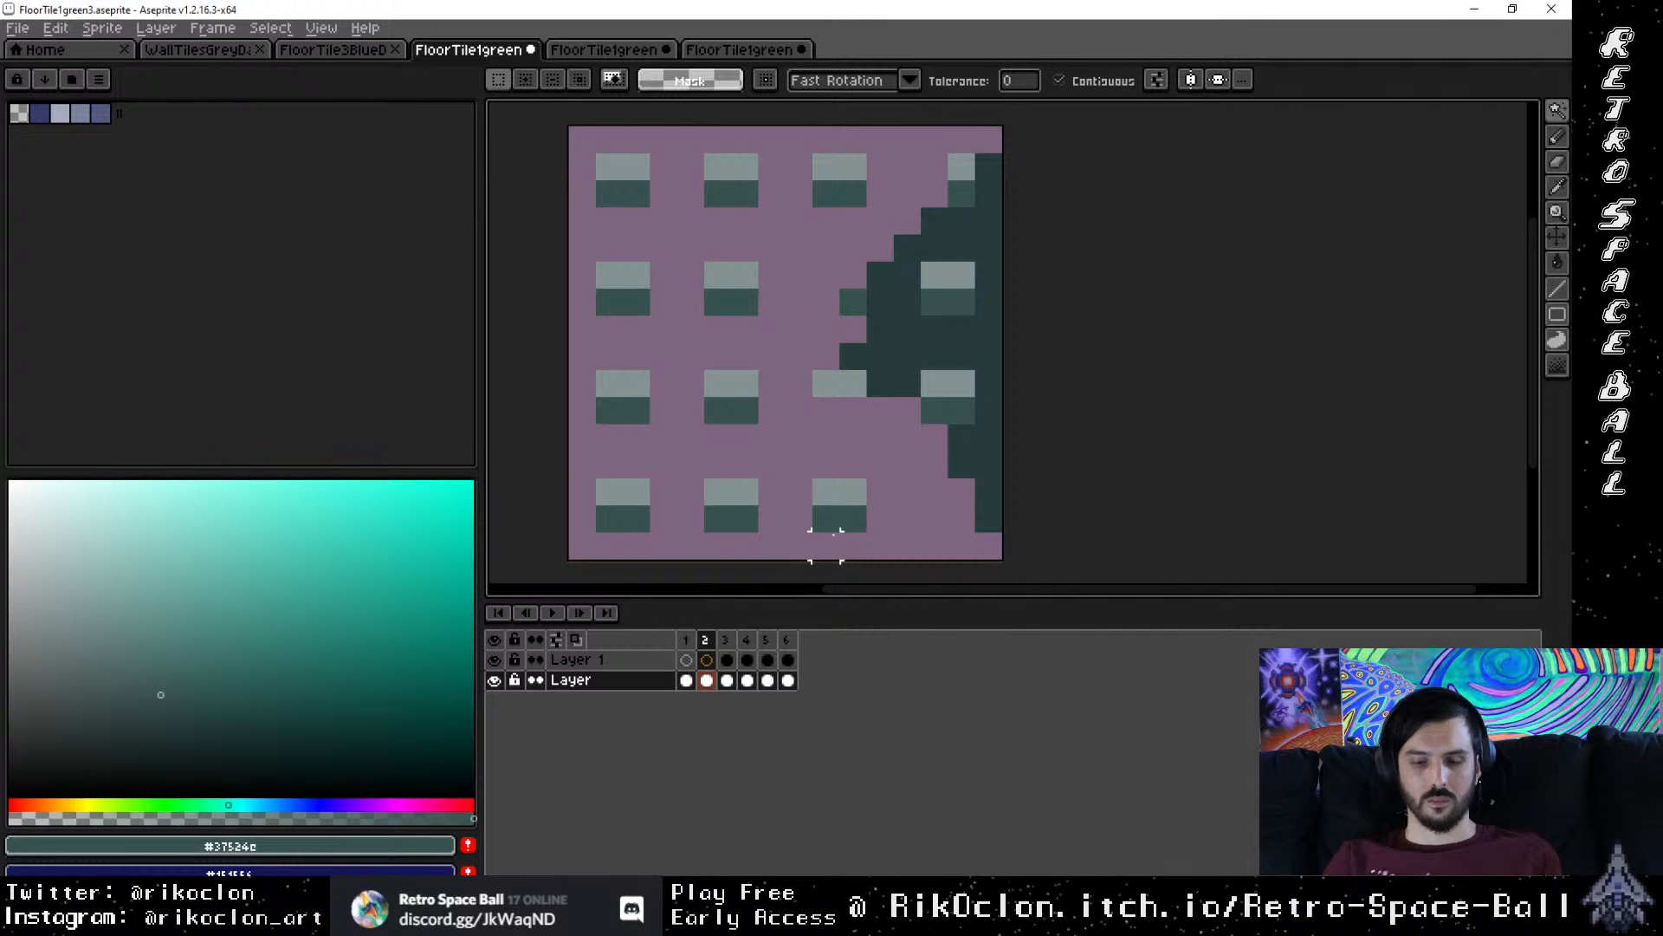
Step: Clear the loose highlight blocks from the lowest row, the two left columns and the top of the third column, then deselect
{"action": "key", "text": "m"}
{"action": "left_click_drag", "start_coordinate": [896, 448], "coordinate": [567, 561]}
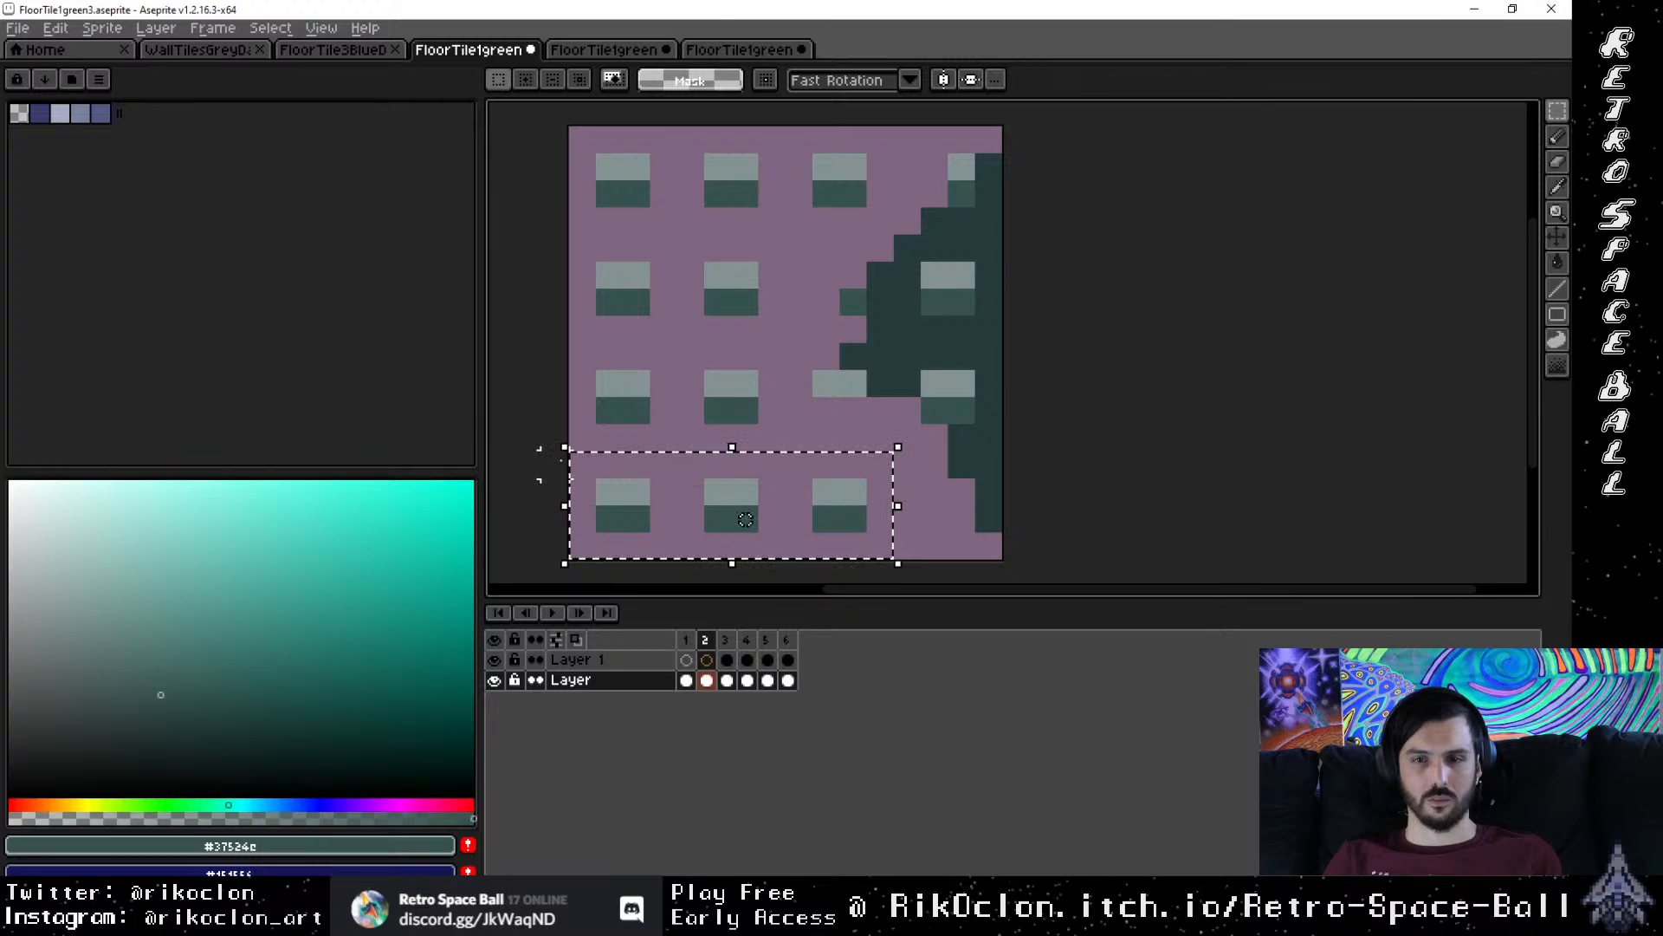
{"action": "key", "text": "Delete"}
{"action": "mouse_move", "coordinate": [569, 127]}
{"action": "left_mouse_down"}
{"action": "mouse_move", "coordinate": [779, 416]}
{"action": "mouse_move", "coordinate": [789, 482]}
{"action": "left_mouse_up"}
{"action": "key", "text": "Delete"}
{"action": "left_click_drag", "start_coordinate": [784, 126], "coordinate": [866, 236]}
{"action": "key", "text": "Delete"}
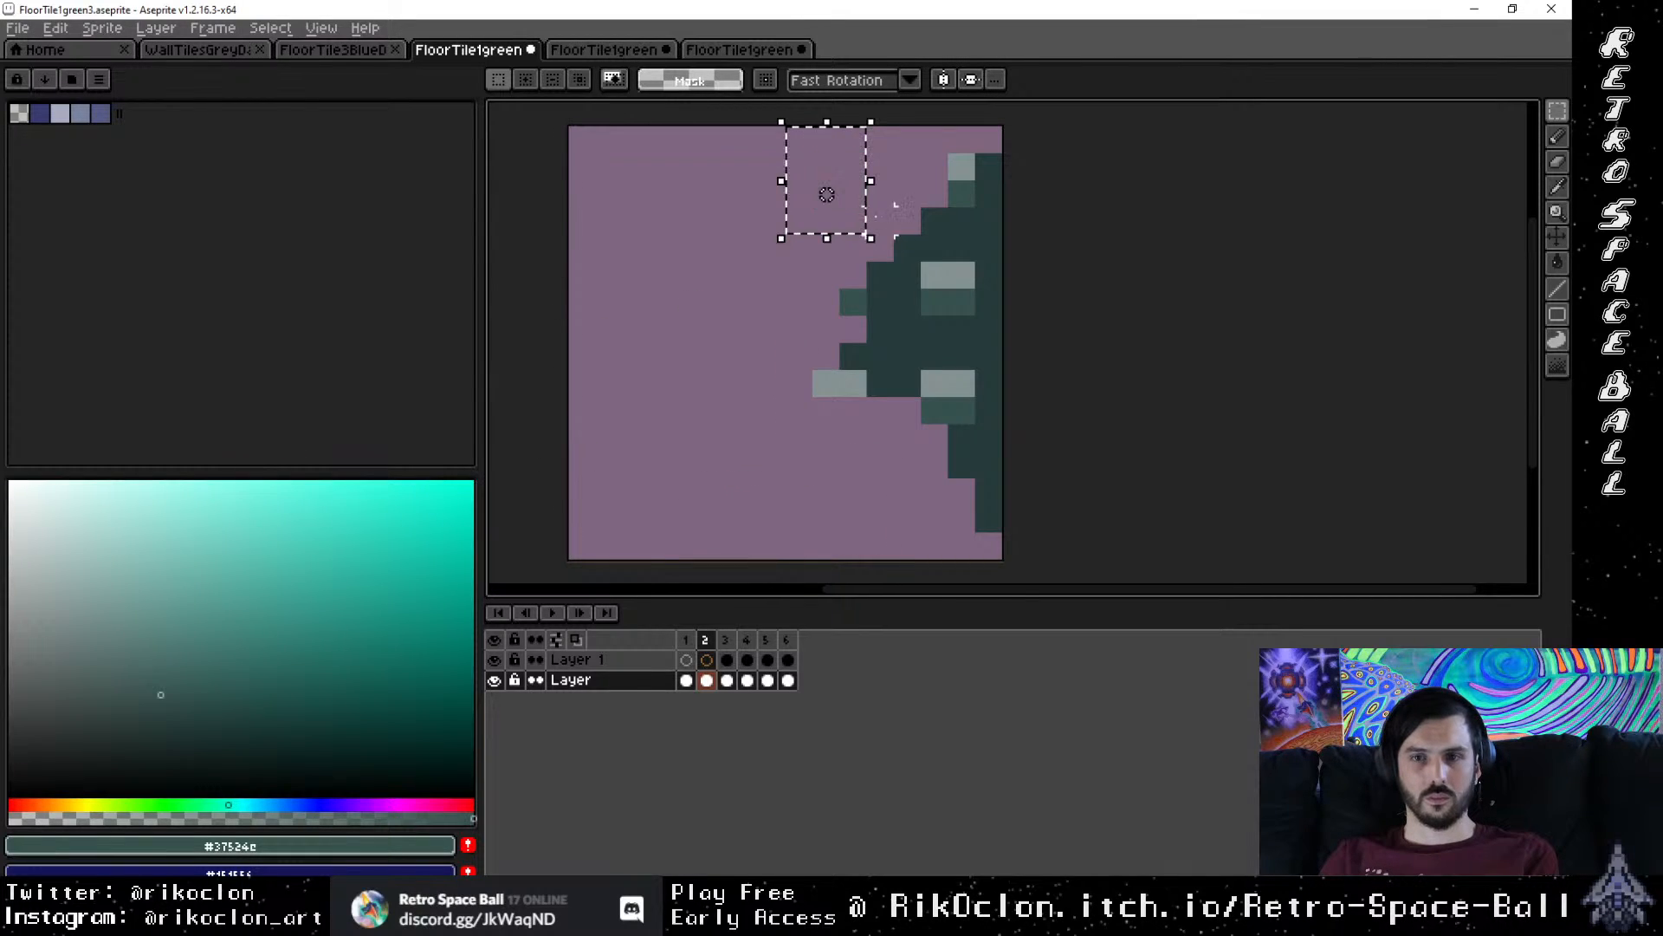
{"action": "key", "text": "ctrl+d"}
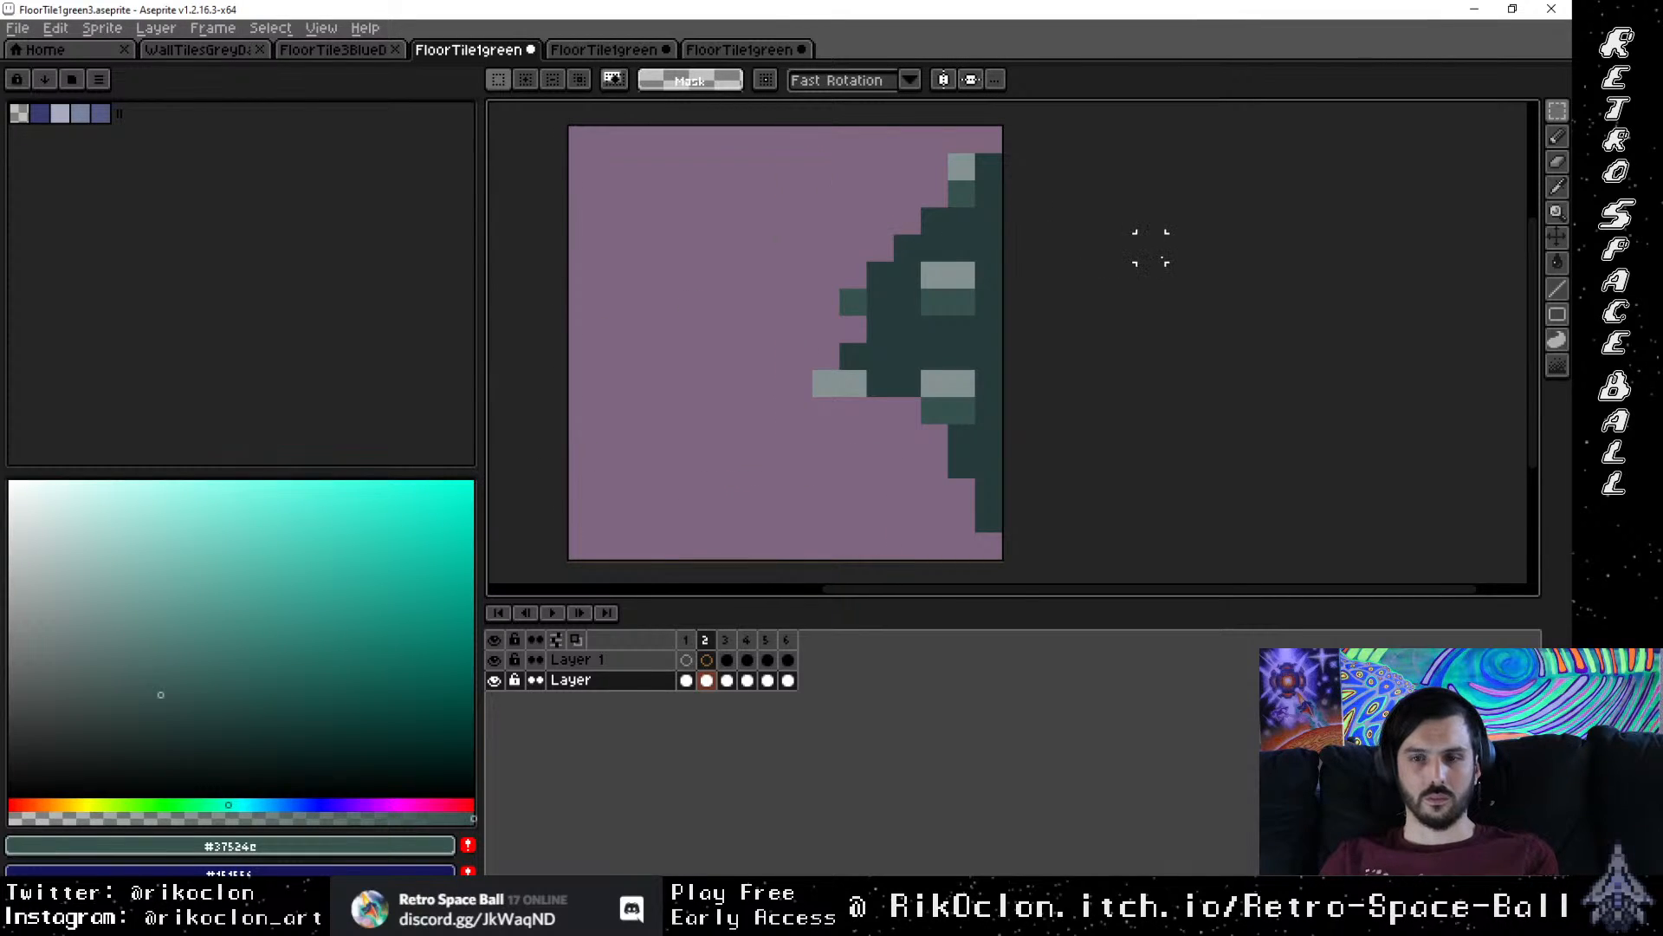
Step: Sample the dark crack shade #203434 from frame 3 and paint cracks across the right-edge fragment on Layer 1 of frame 2
{"action": "left_click", "coordinate": [728, 660]}
{"action": "key", "text": "i"}
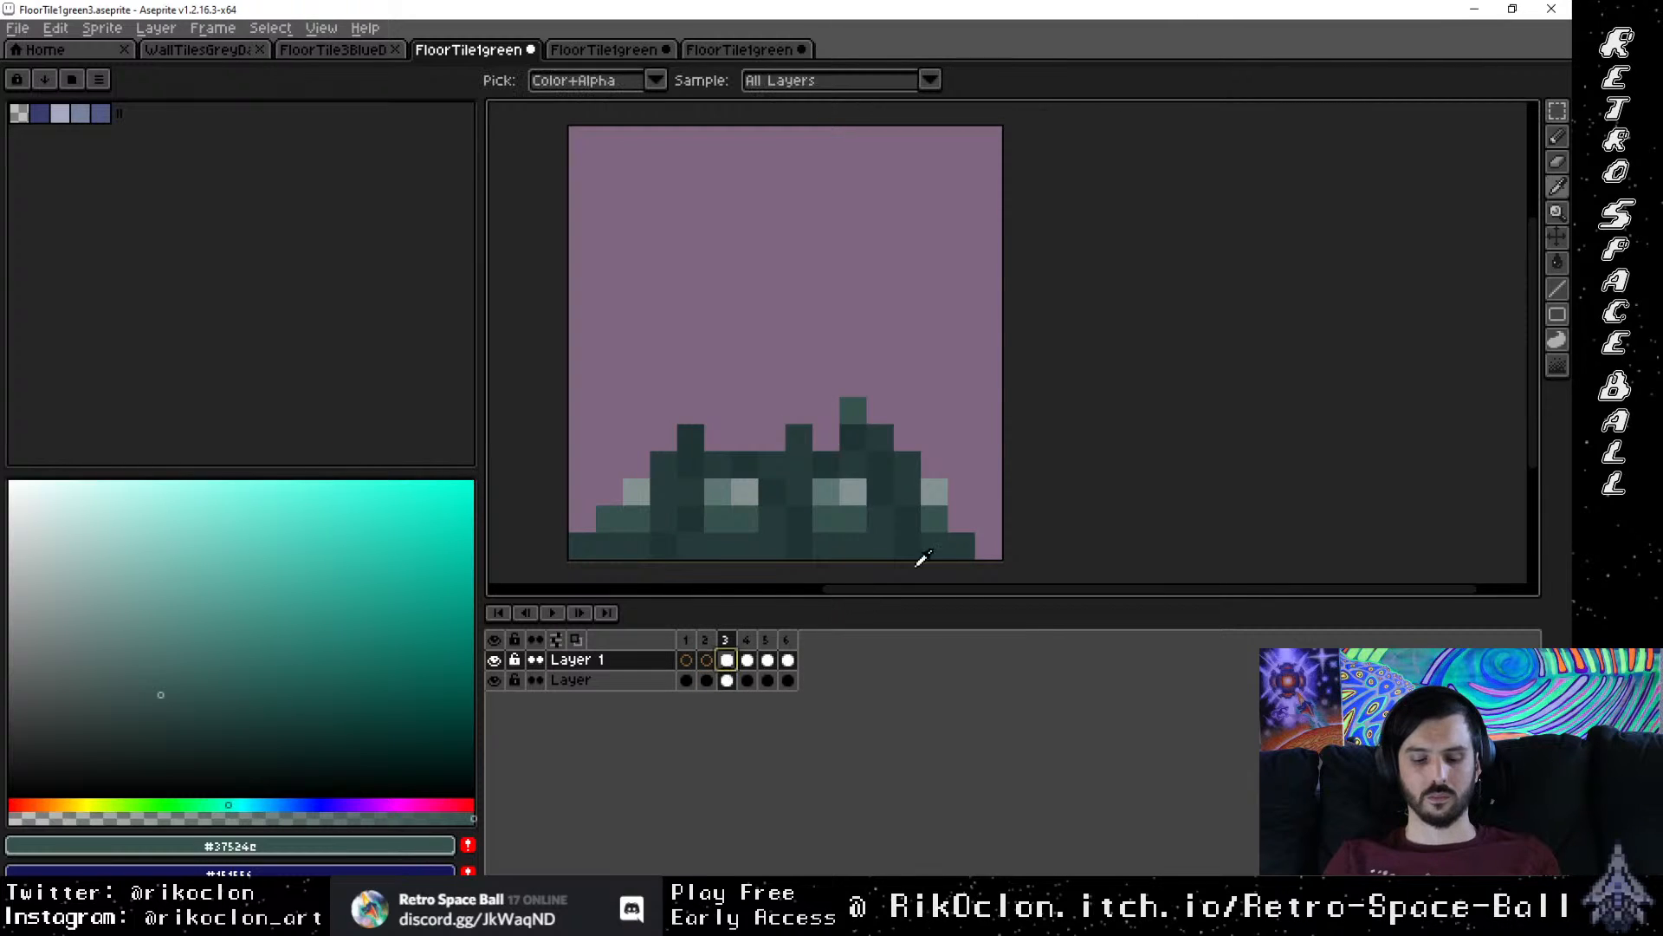
{"action": "left_click", "coordinate": [925, 535]}
{"action": "key", "text": "b"}
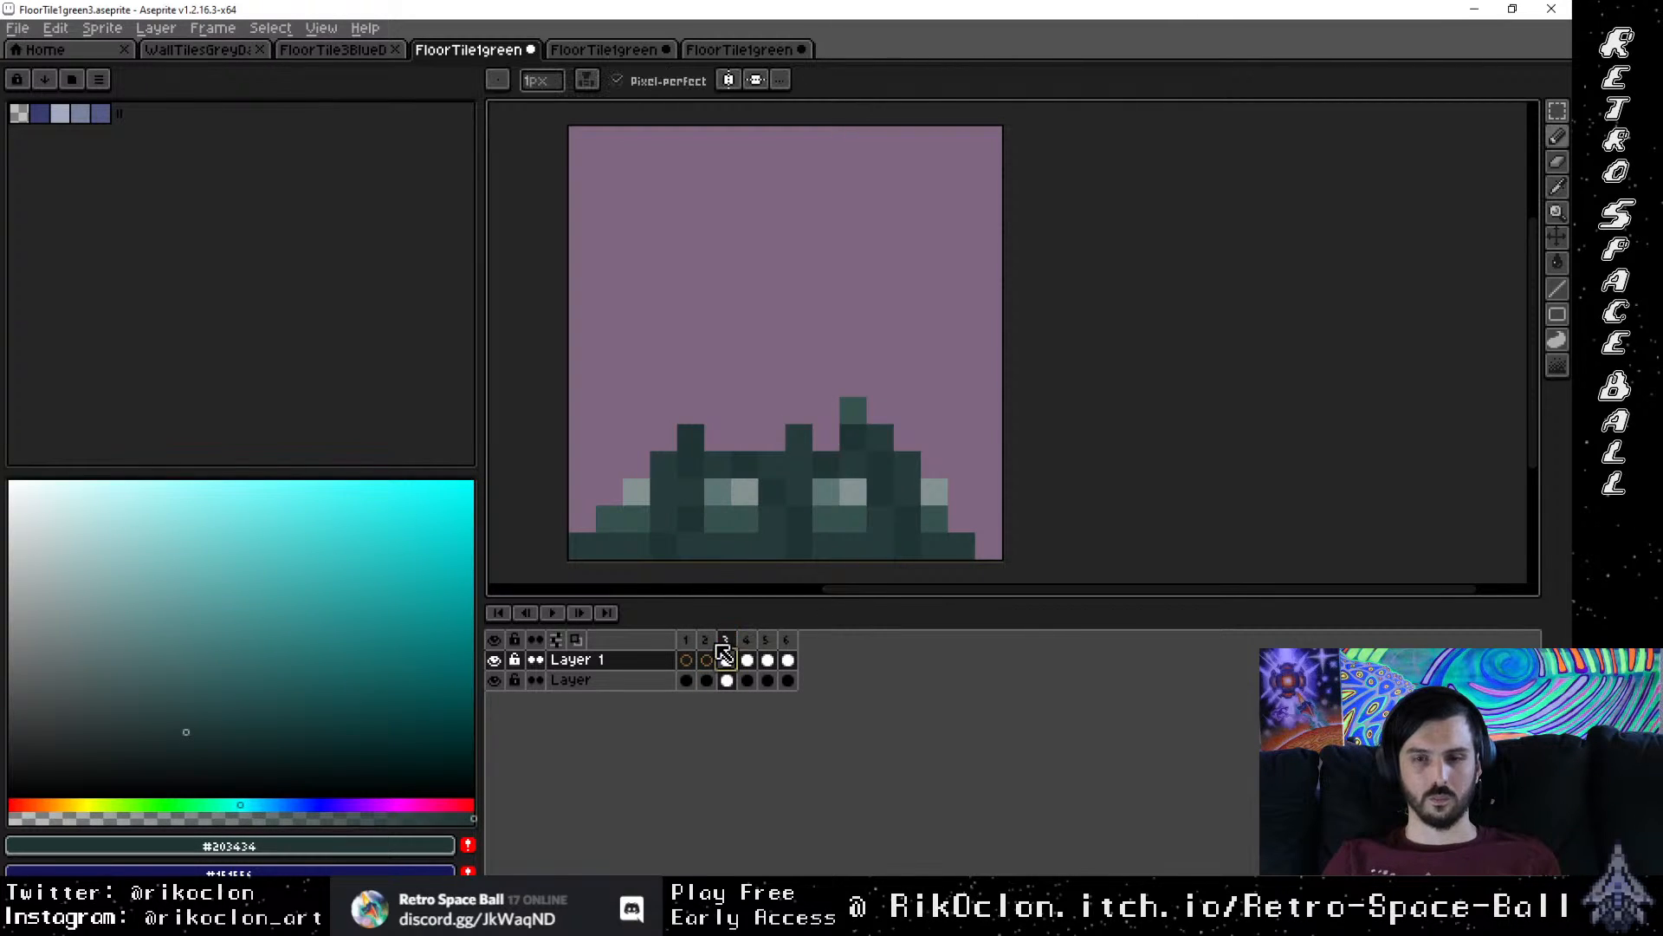
{"action": "left_click", "coordinate": [707, 659]}
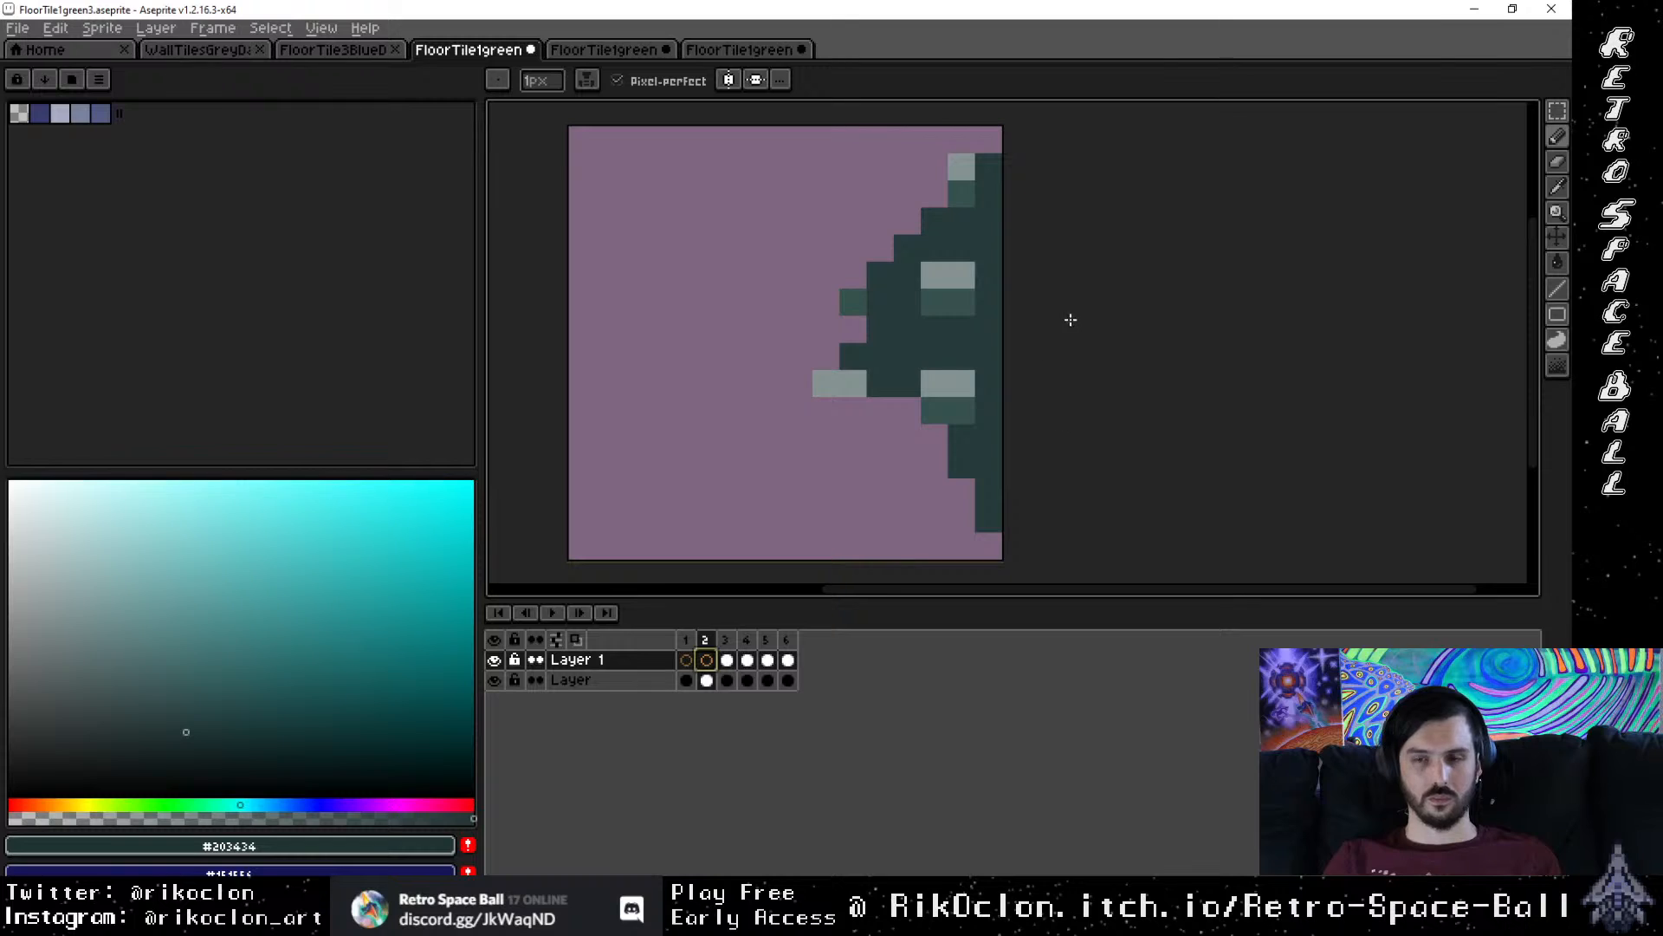
{"action": "left_click_drag", "start_coordinate": [995, 245], "coordinate": [937, 283]}
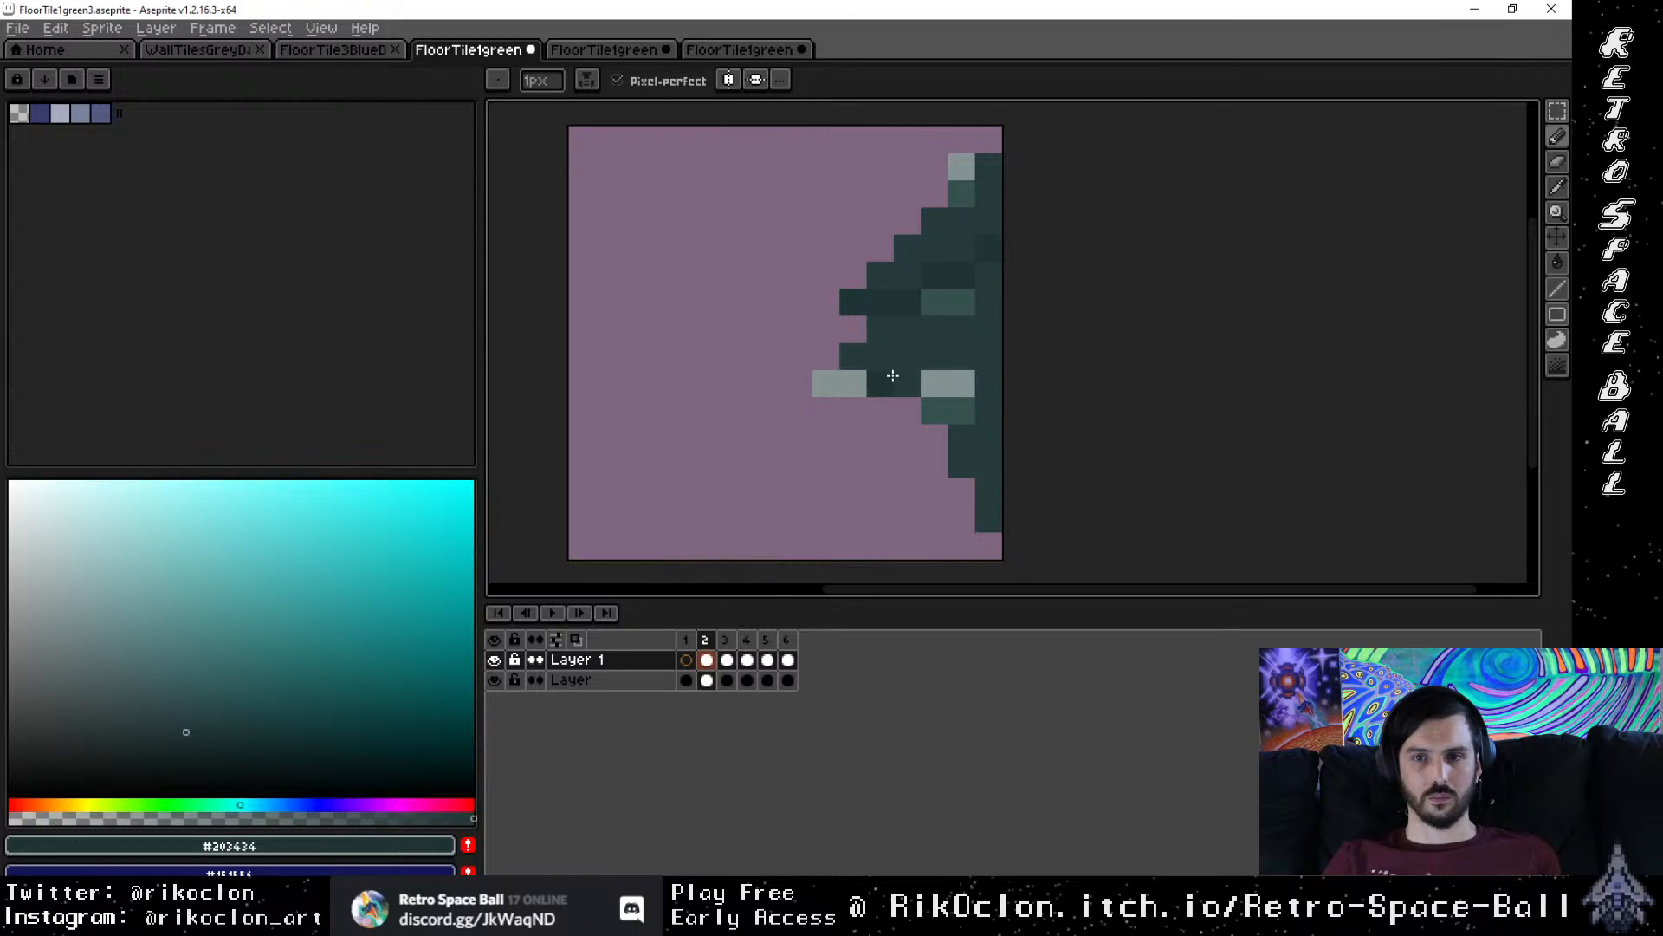
{"action": "left_click", "coordinate": [934, 413]}
{"action": "left_click", "coordinate": [962, 381]}
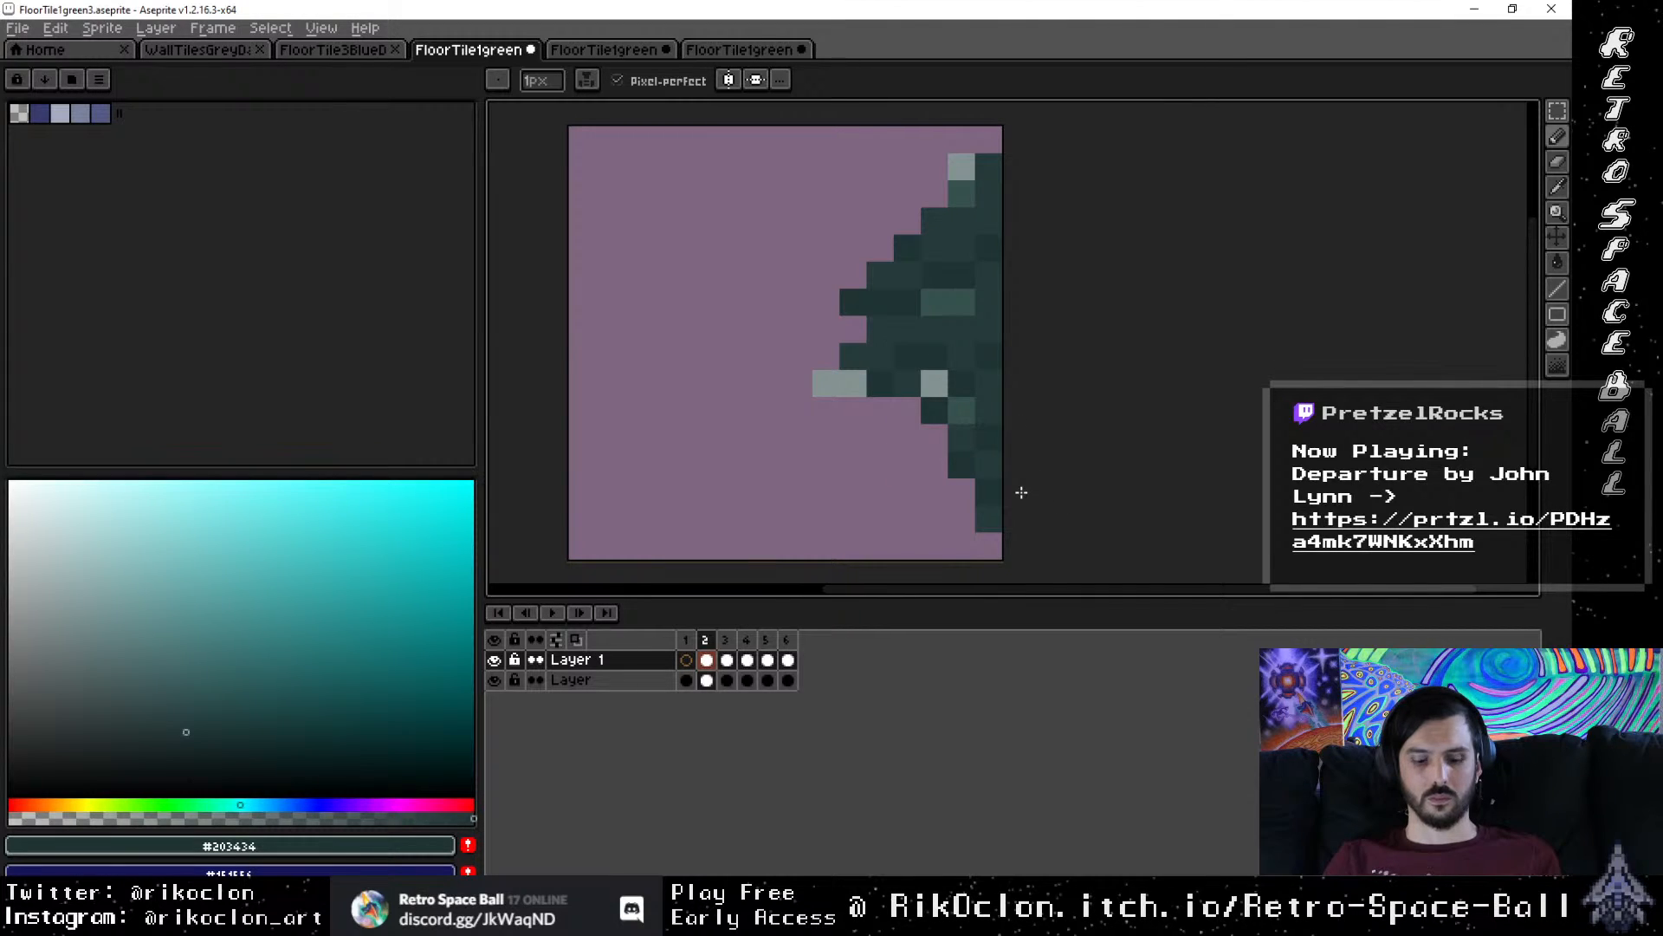
{"action": "left_click", "coordinate": [853, 383]}
Step: Sample the greyish crack shade #5c7573 from a highlight block in frame 3 and return to the Pencil tool
{"action": "key", "text": "i"}
{"action": "left_click", "coordinate": [727, 640]}
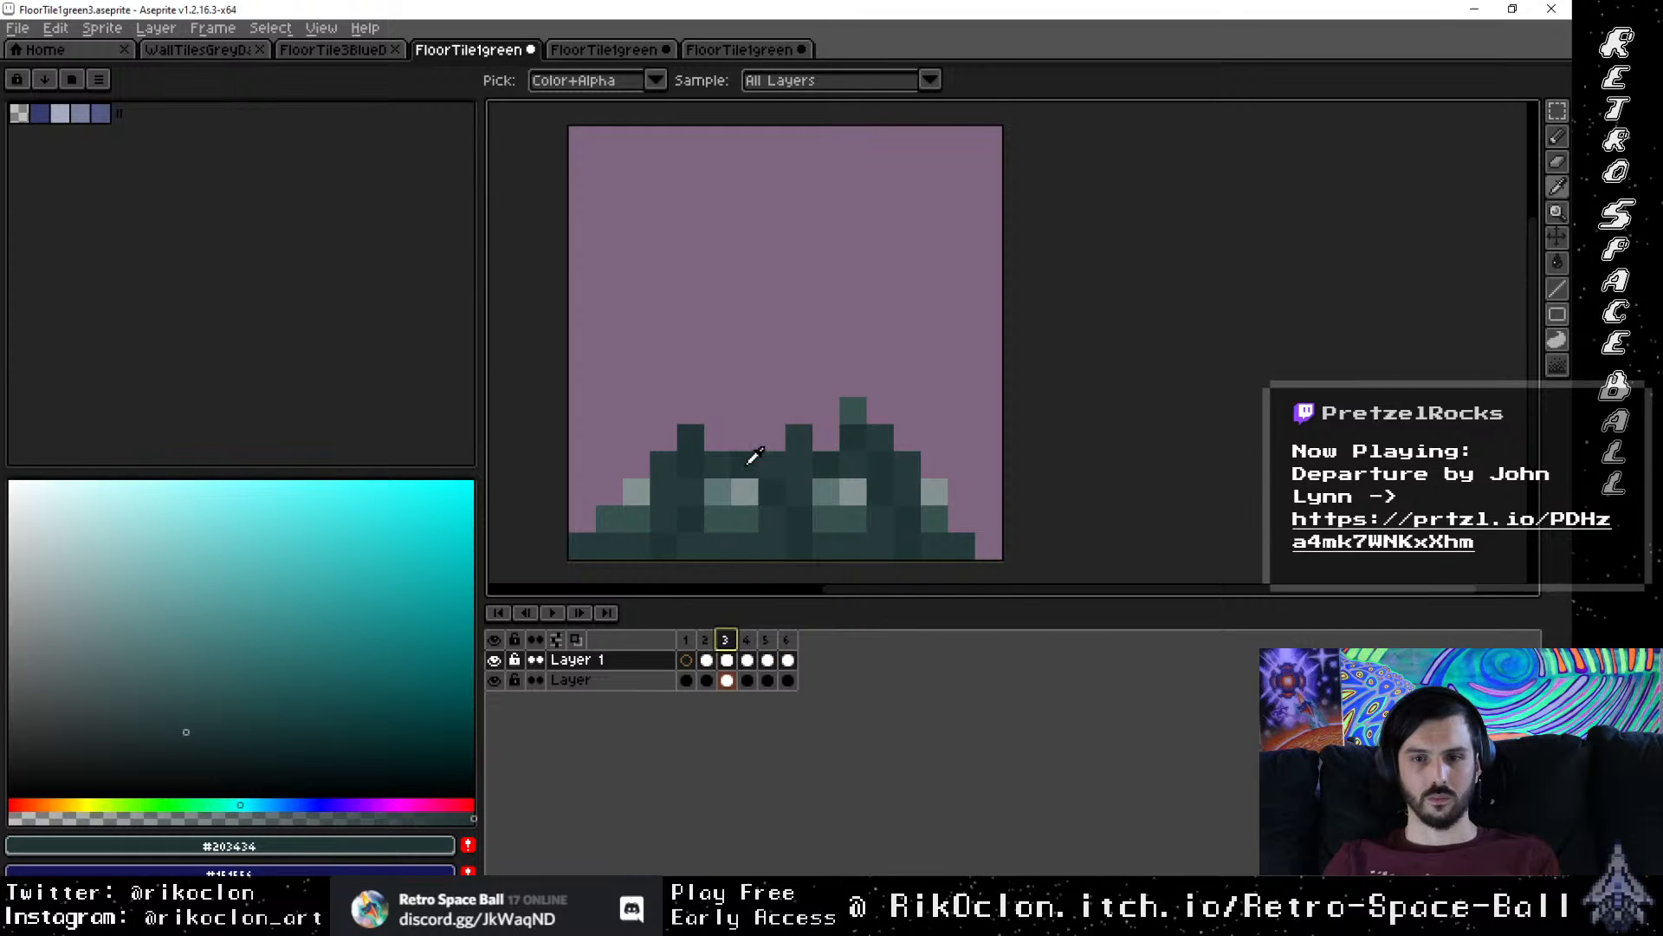
{"action": "left_click", "coordinate": [730, 489]}
{"action": "key", "text": "b"}
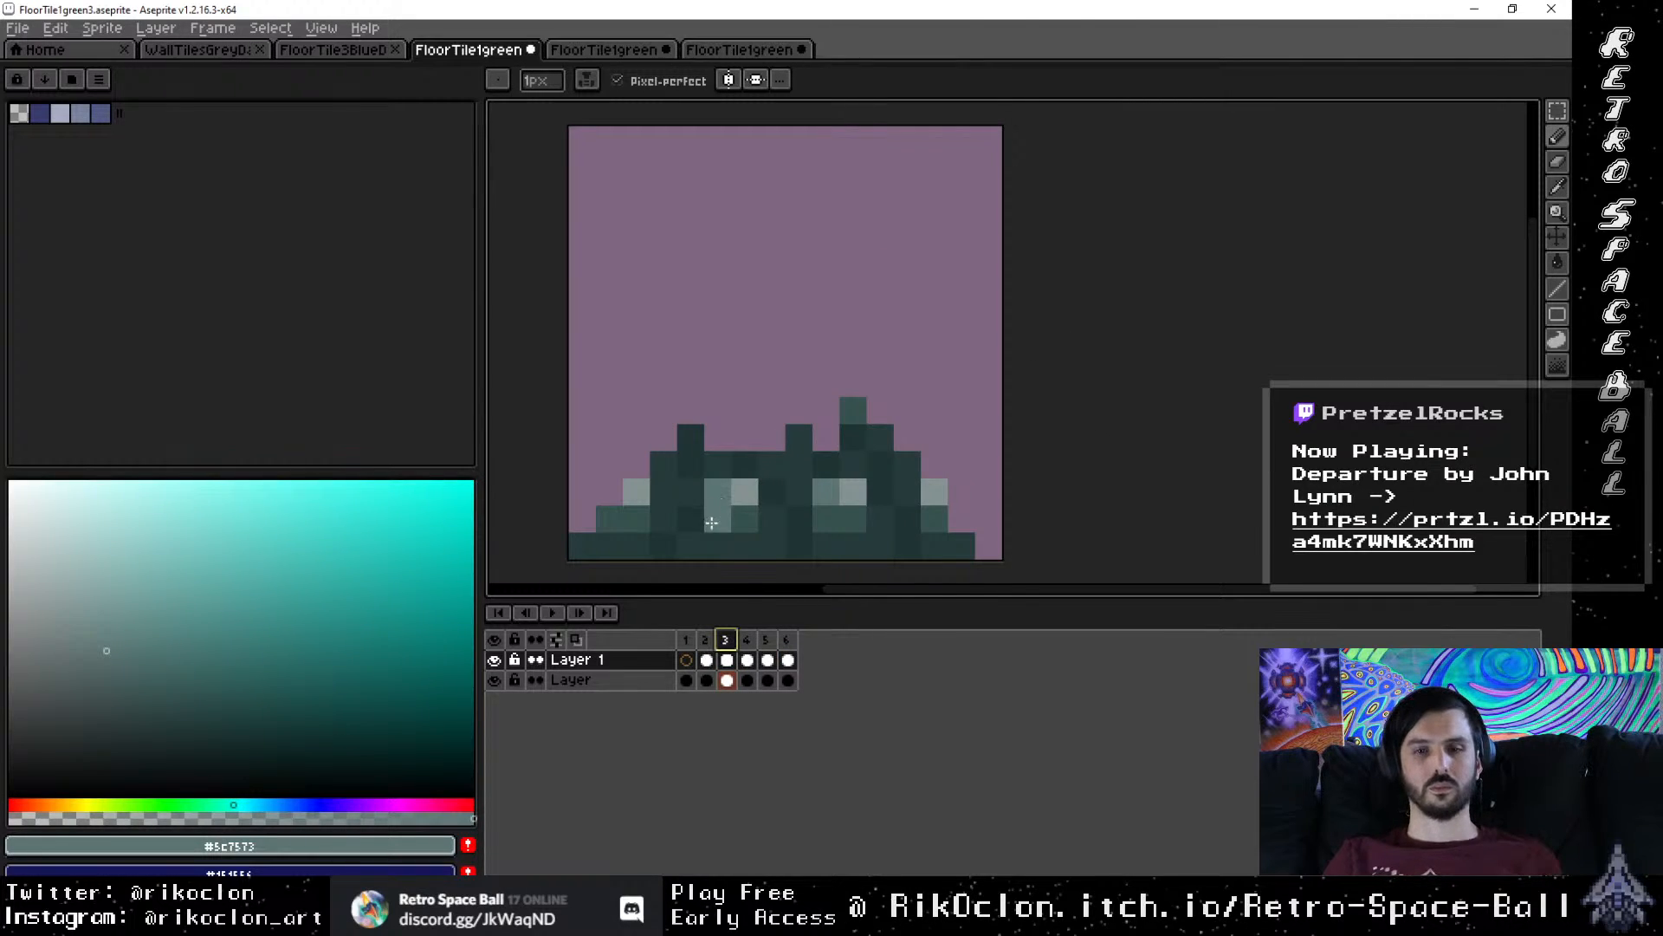
Step: Paint #5c7573 highlight pixels on frame 2's Layer 1, beside the two lower light pixels and above the middle green block
{"action": "left_click", "coordinate": [707, 660]}
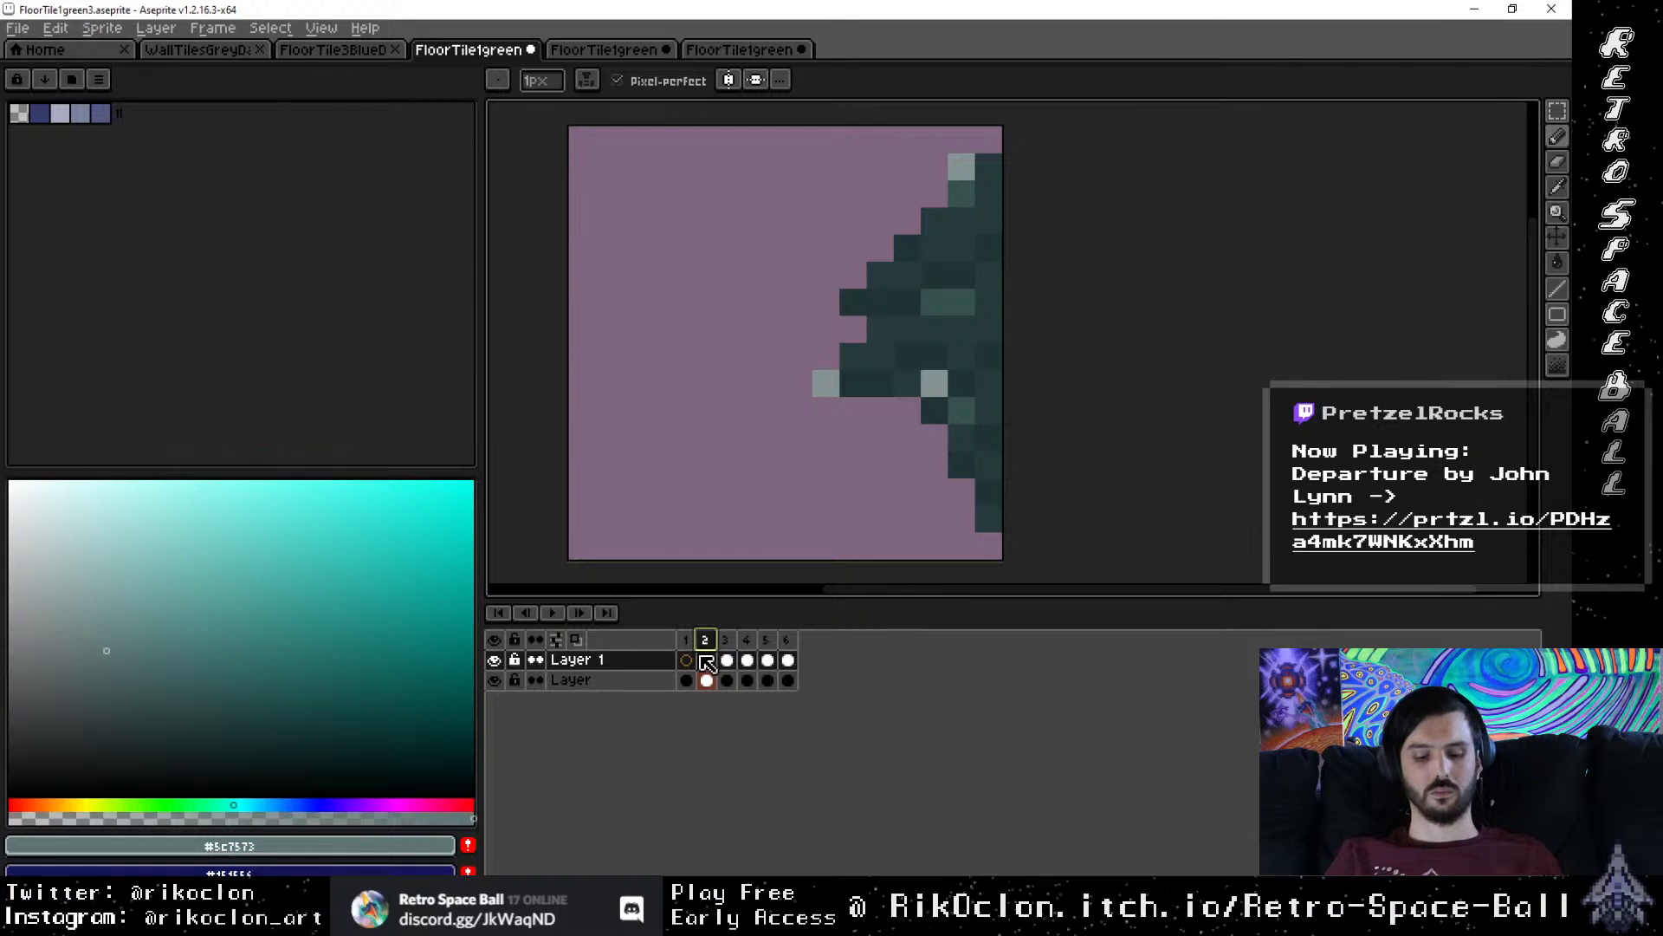
{"action": "left_click", "coordinate": [862, 380]}
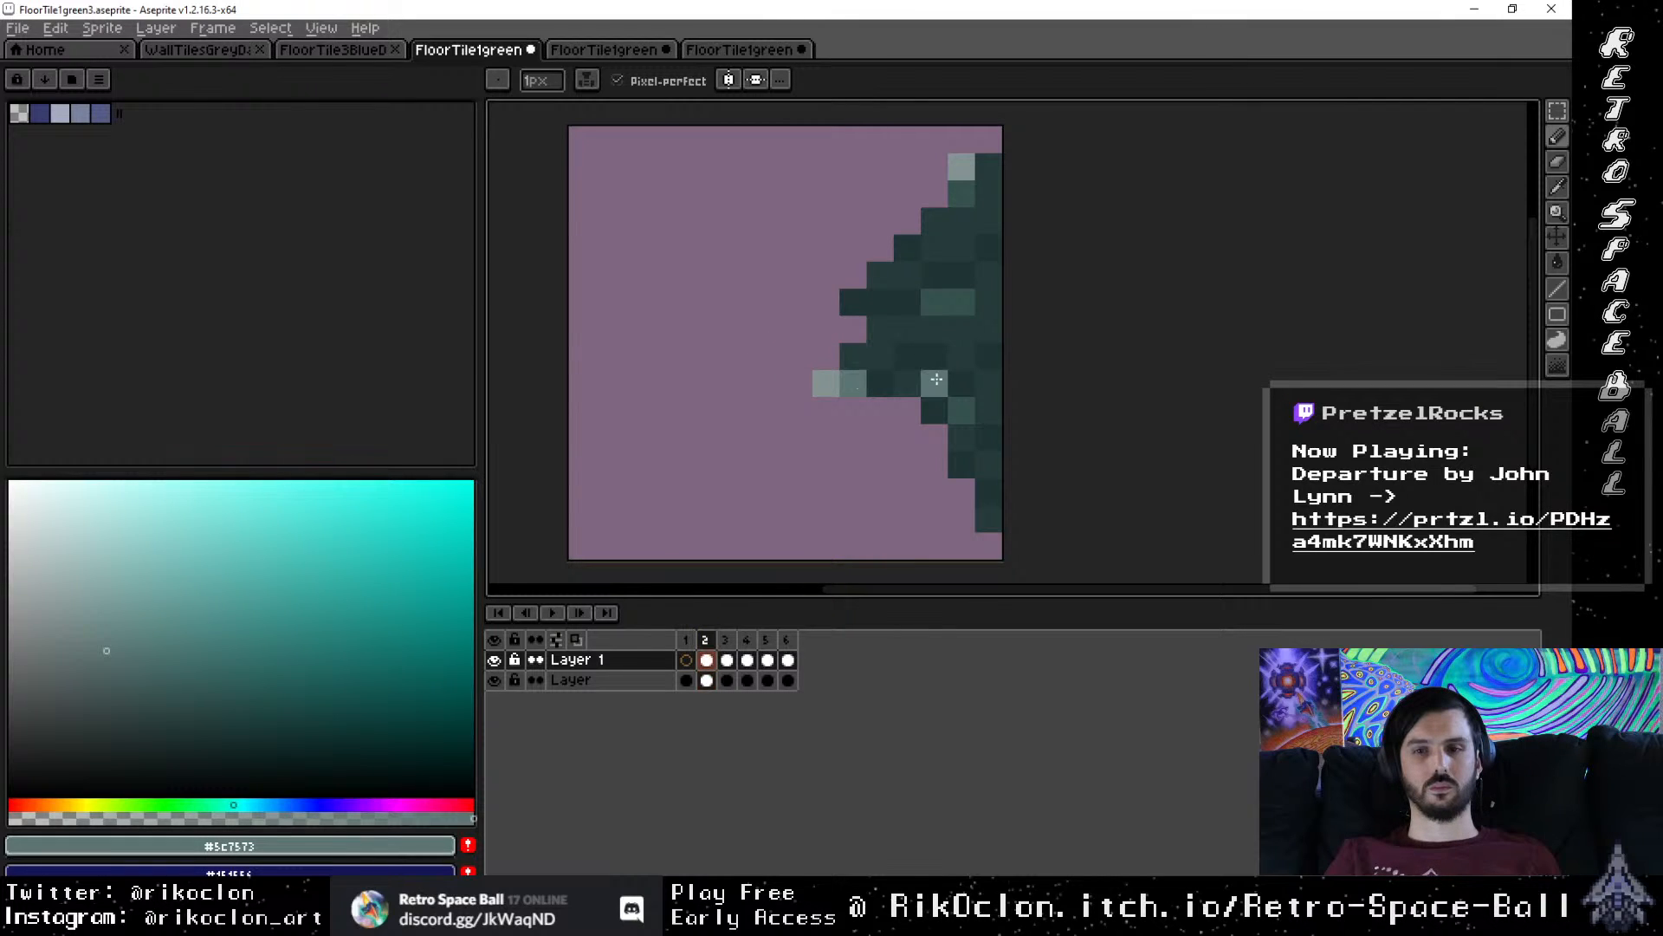
{"action": "left_click", "coordinate": [962, 383]}
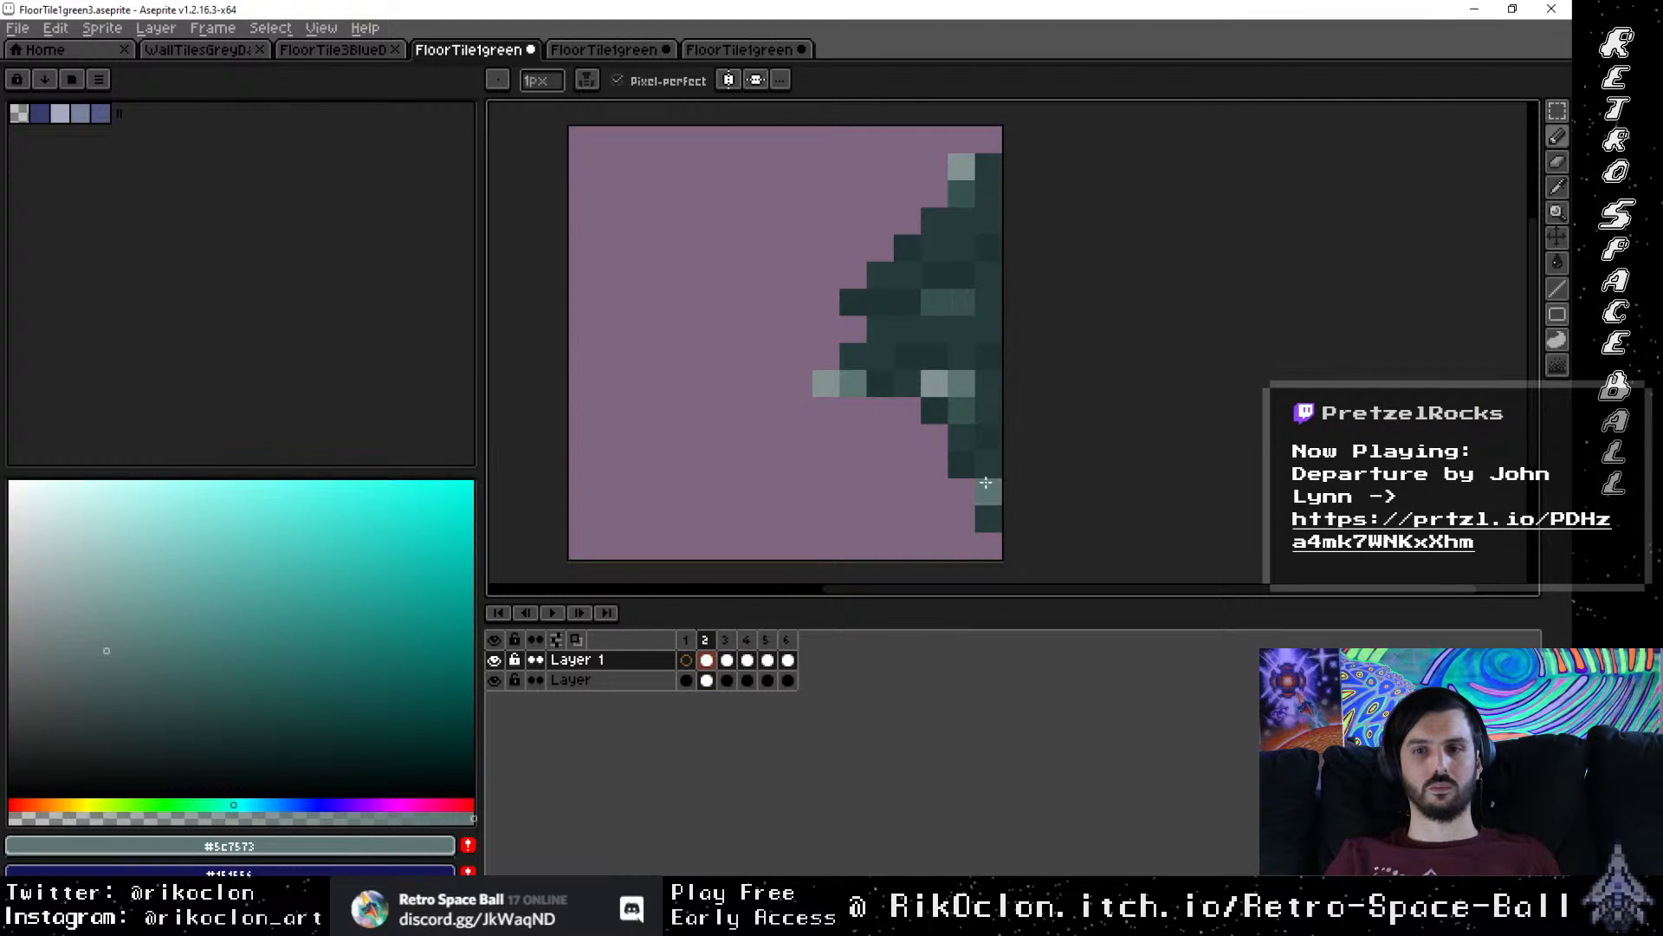
{"action": "left_click", "coordinate": [961, 275]}
{"action": "left_click", "coordinate": [934, 275]}
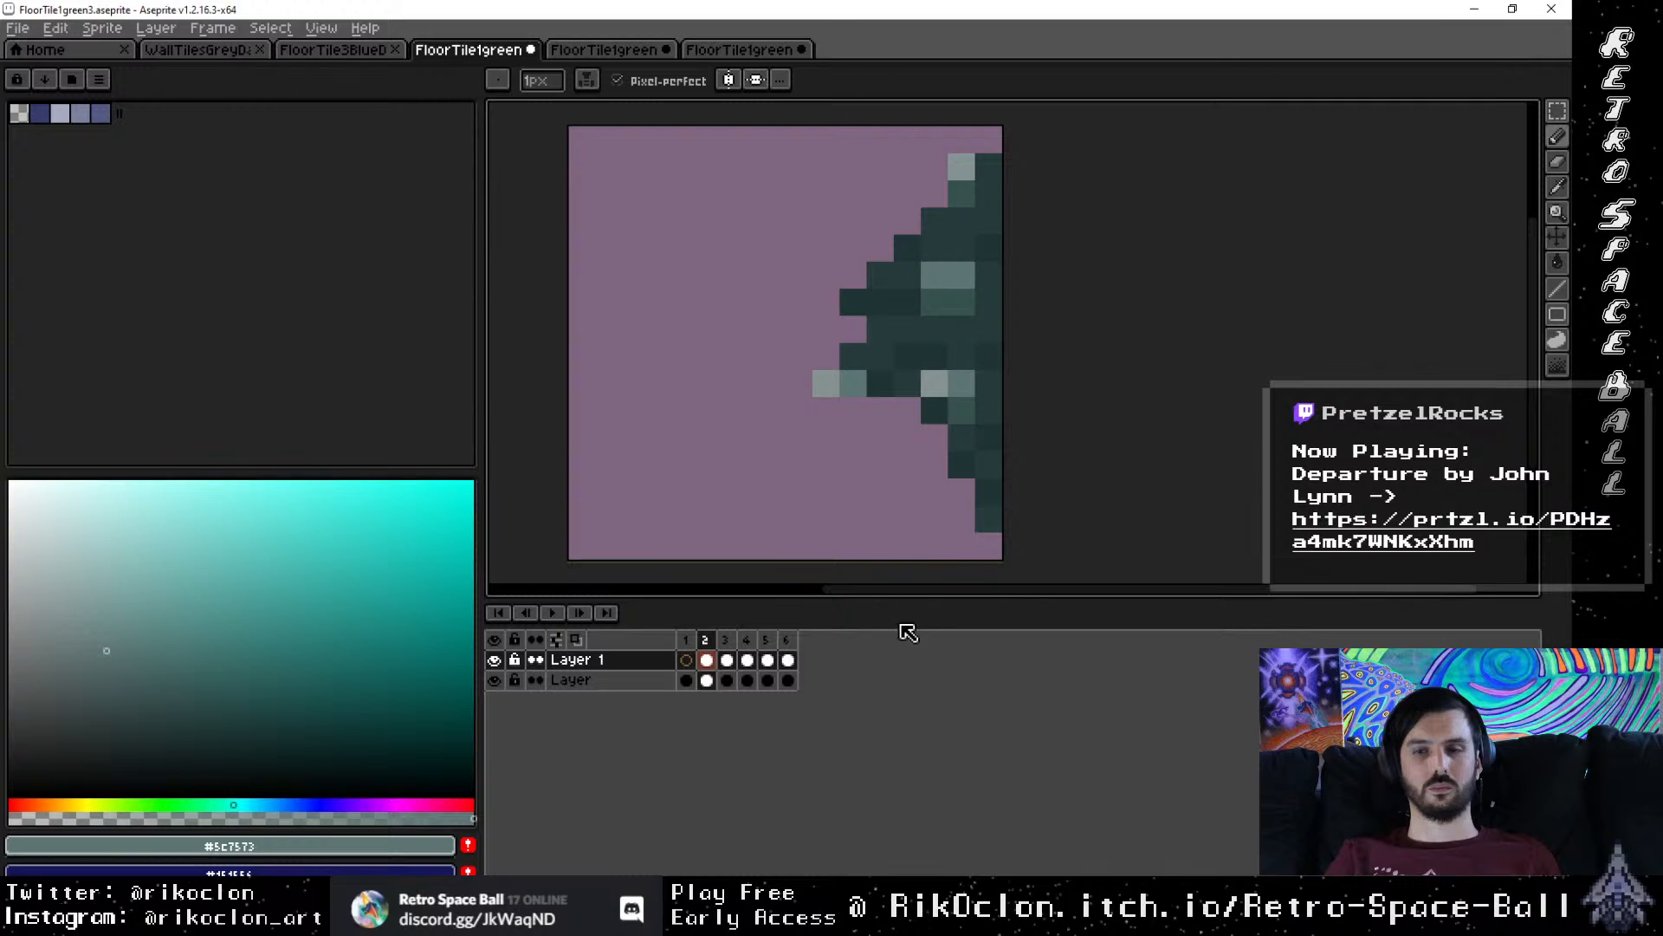
Step: Sample #37524e from a tile shadow in frame 4 and paint it in frame 2 beneath the lower inner light pixel
{"action": "left_click", "coordinate": [728, 642]}
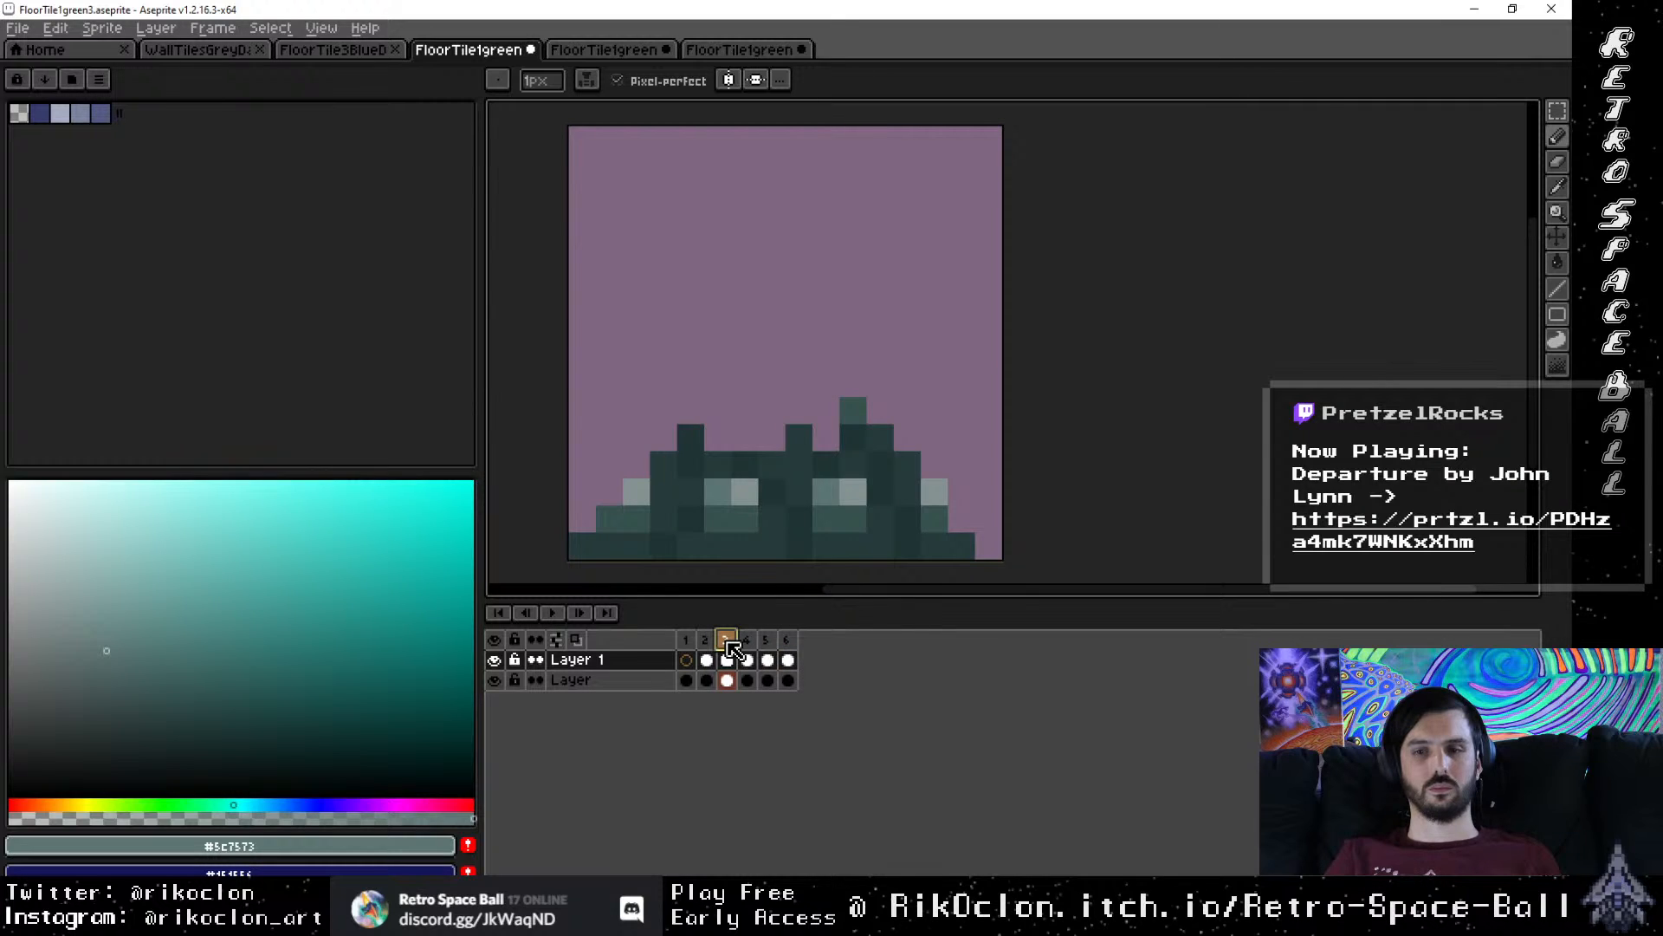
{"action": "key", "text": "i"}
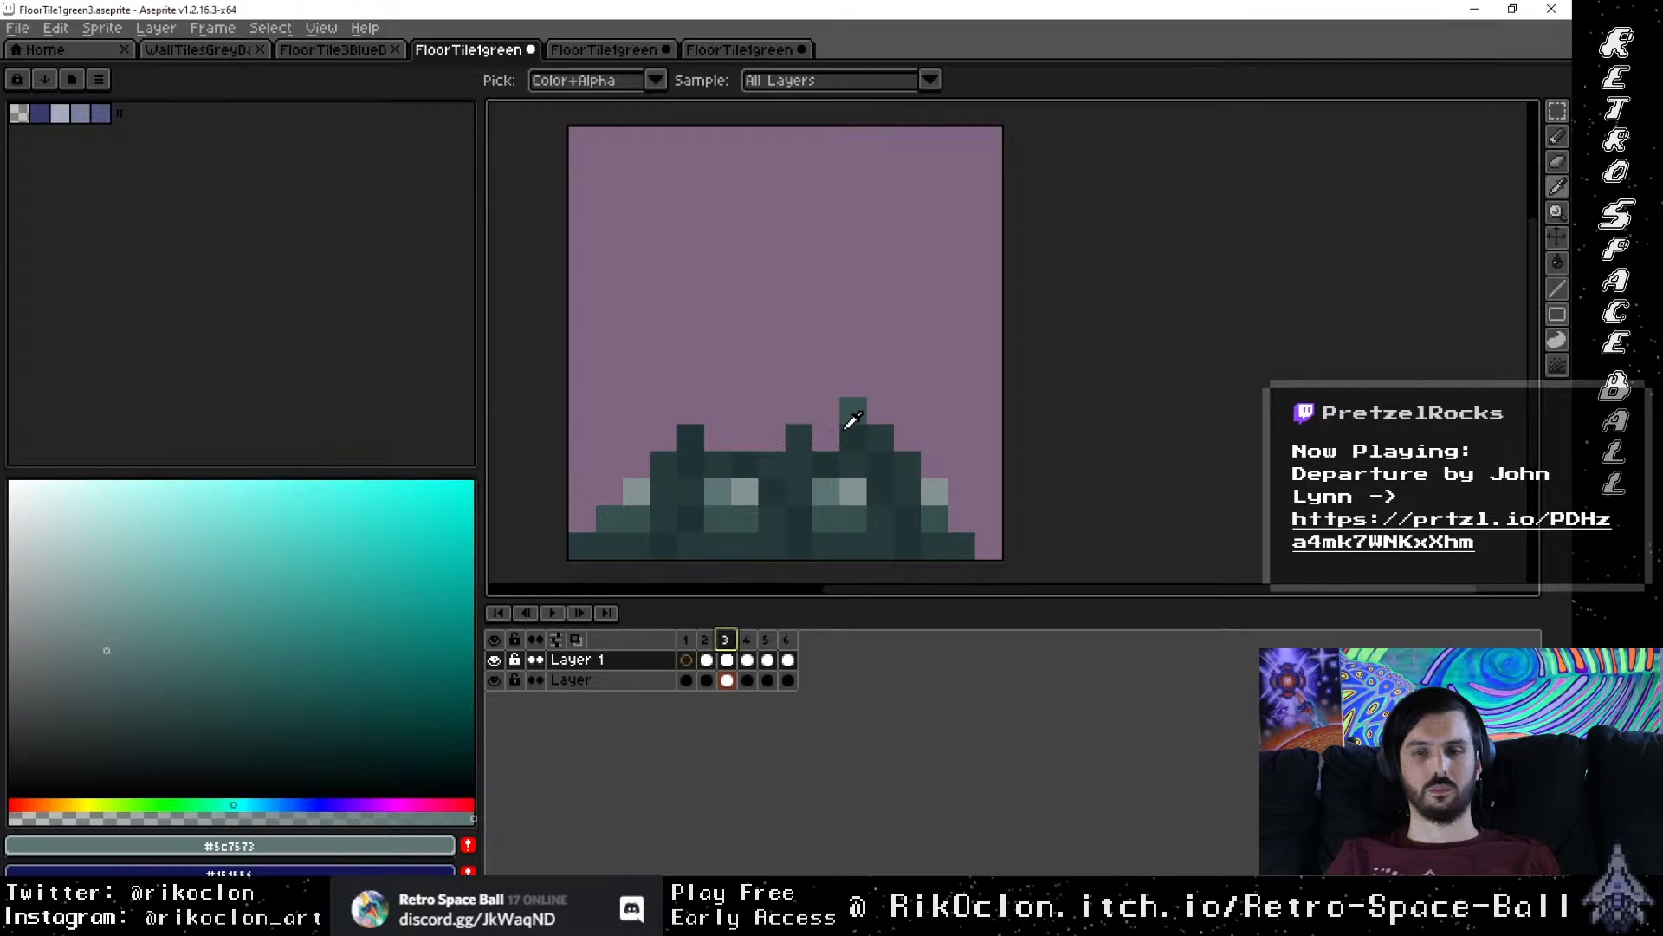
{"action": "left_click", "coordinate": [755, 641]}
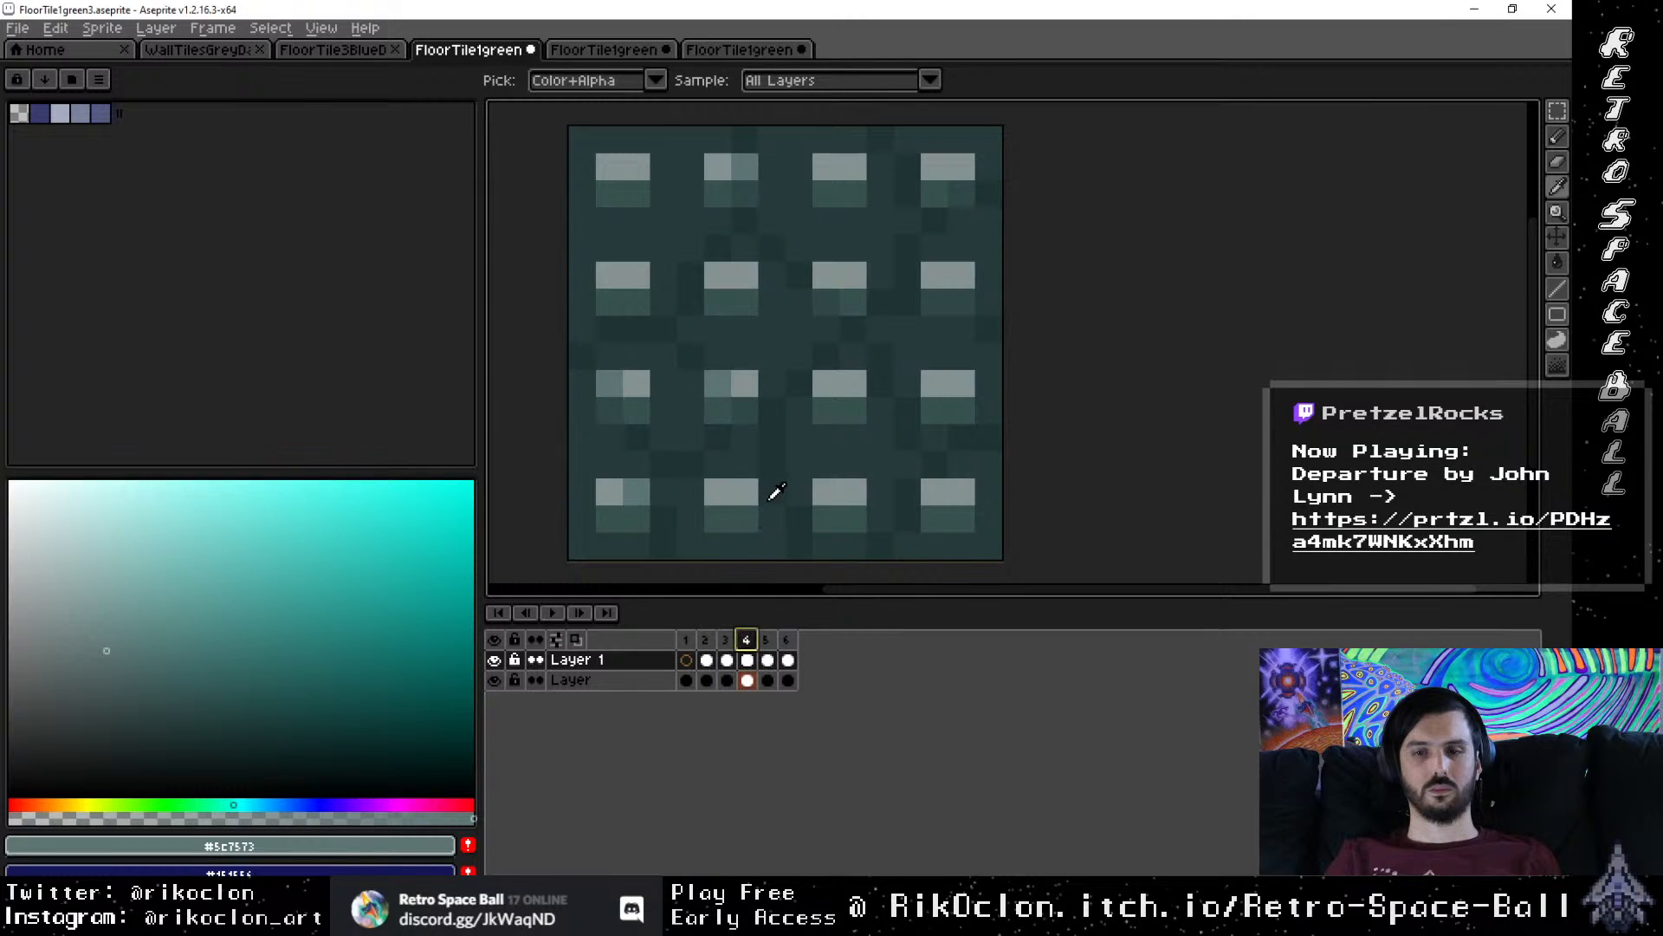
{"action": "left_click", "coordinate": [731, 399]}
{"action": "left_click", "coordinate": [706, 641]}
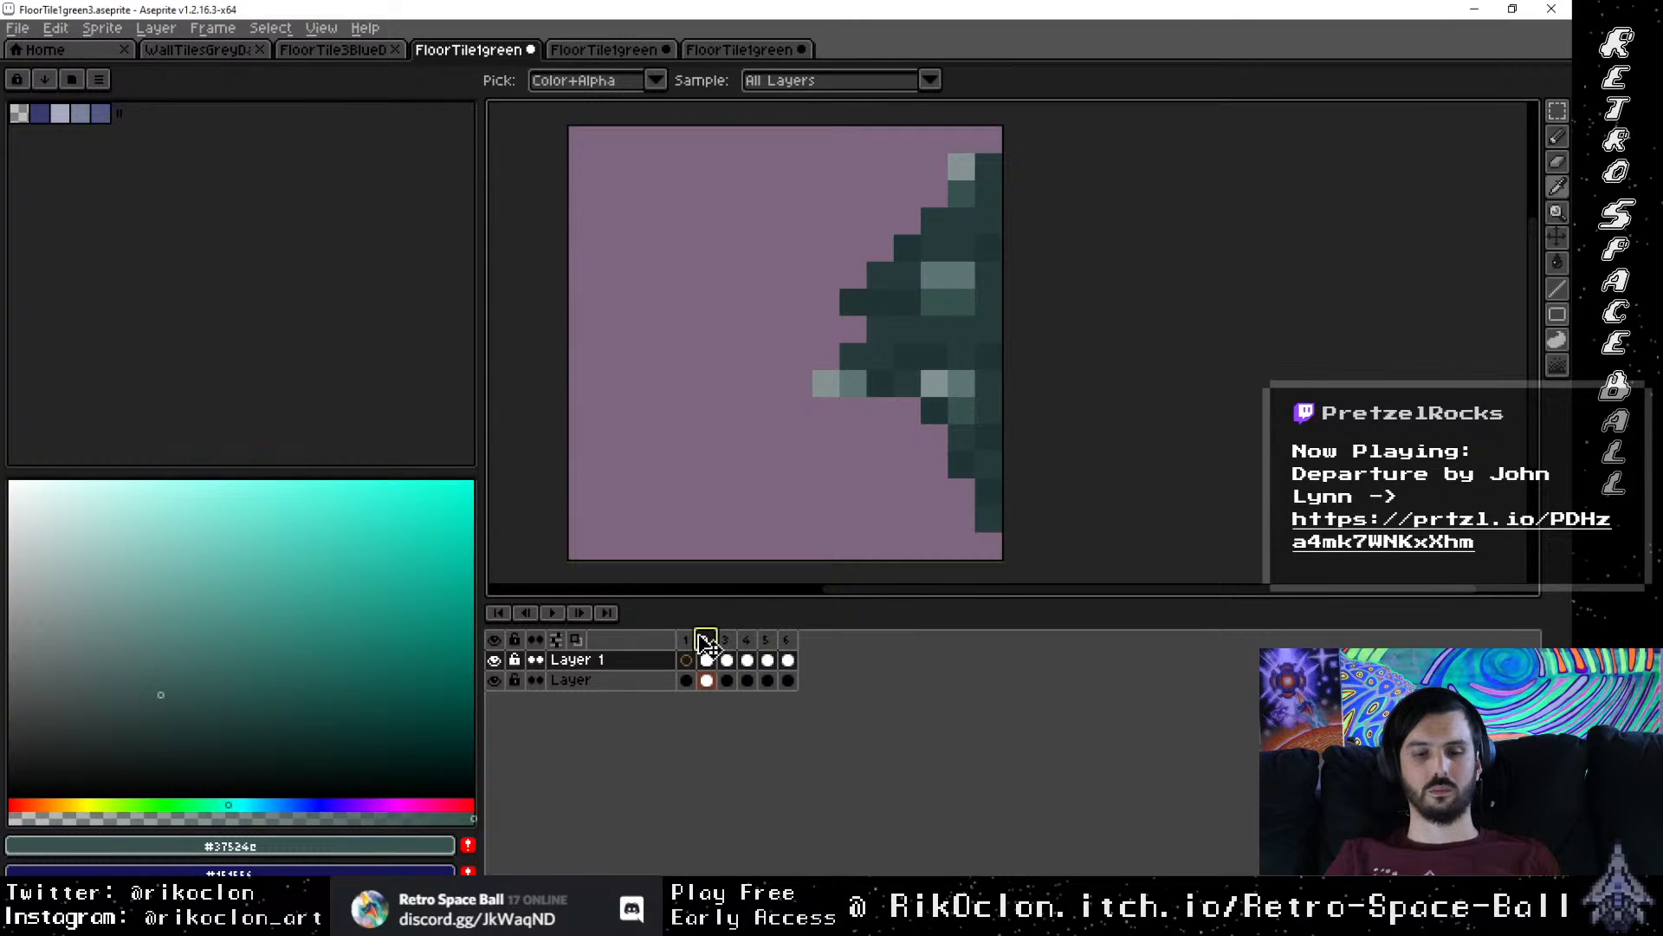
{"action": "key", "text": "b"}
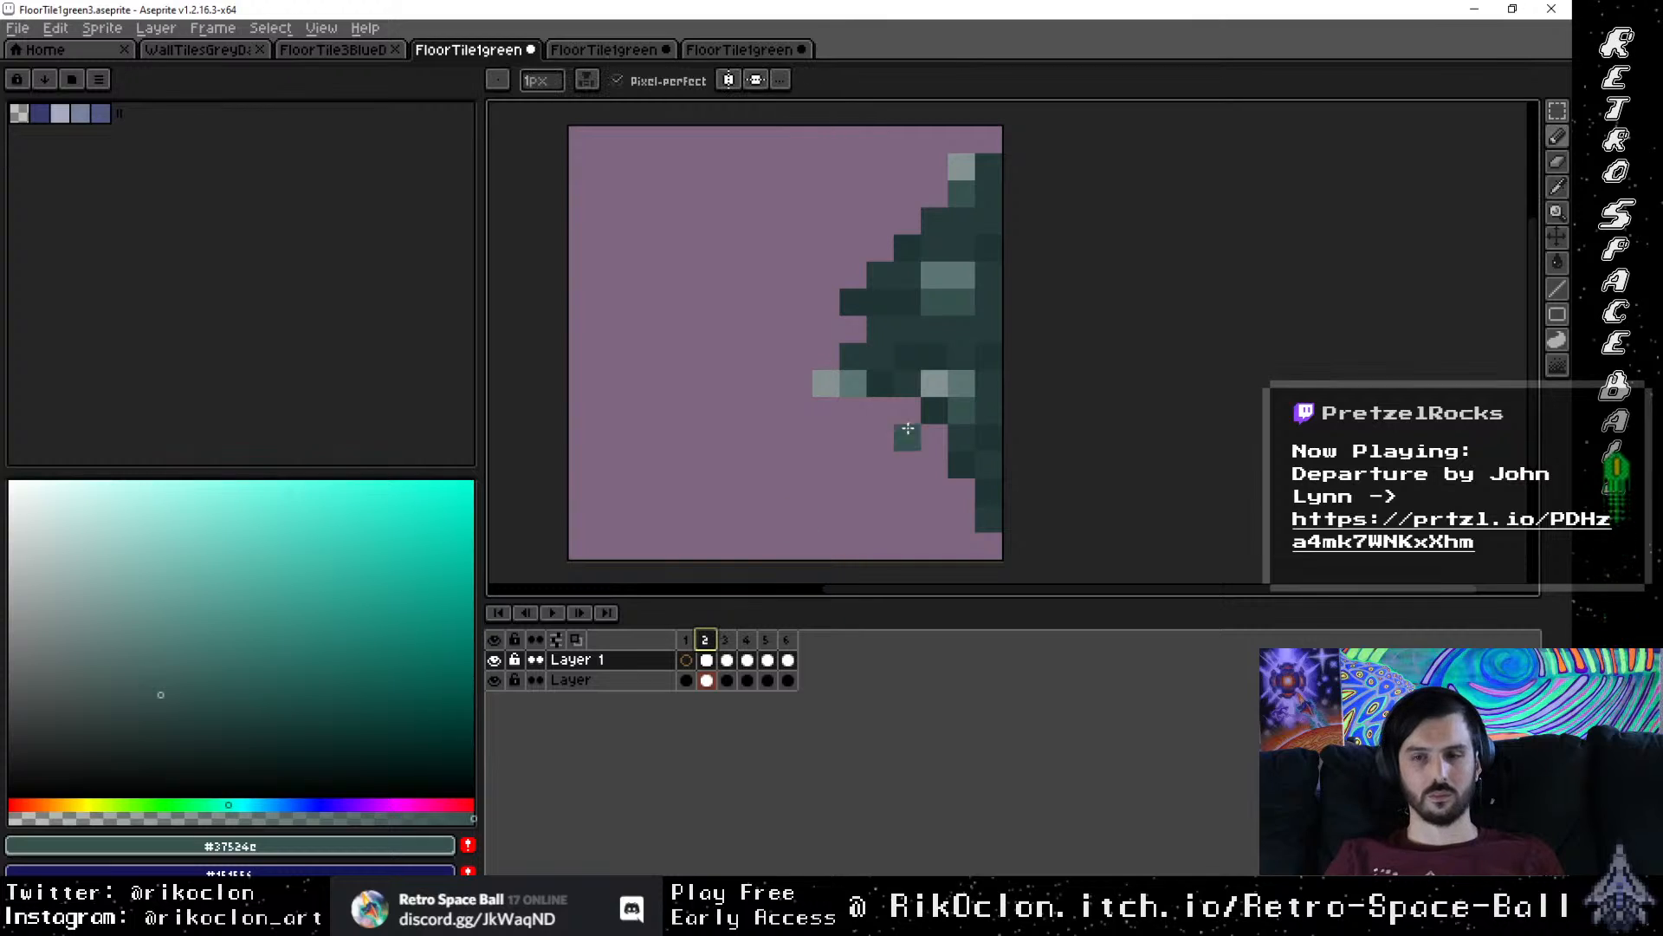
{"action": "left_click", "coordinate": [936, 407]}
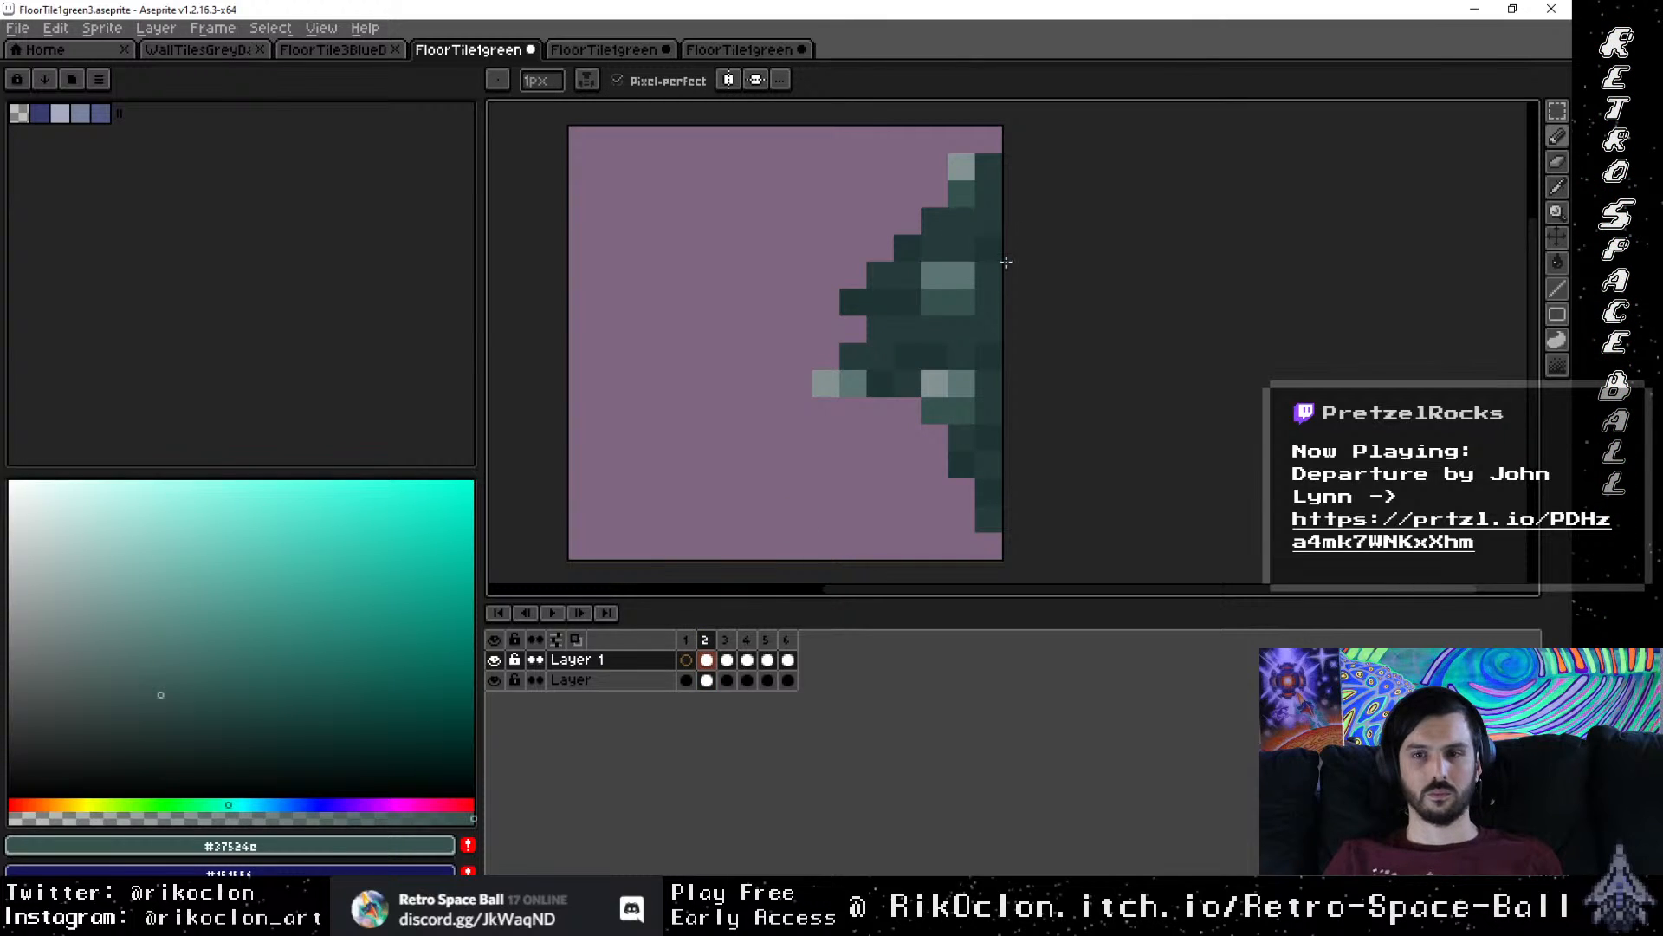
{"action": "left_click", "coordinate": [965, 341]}
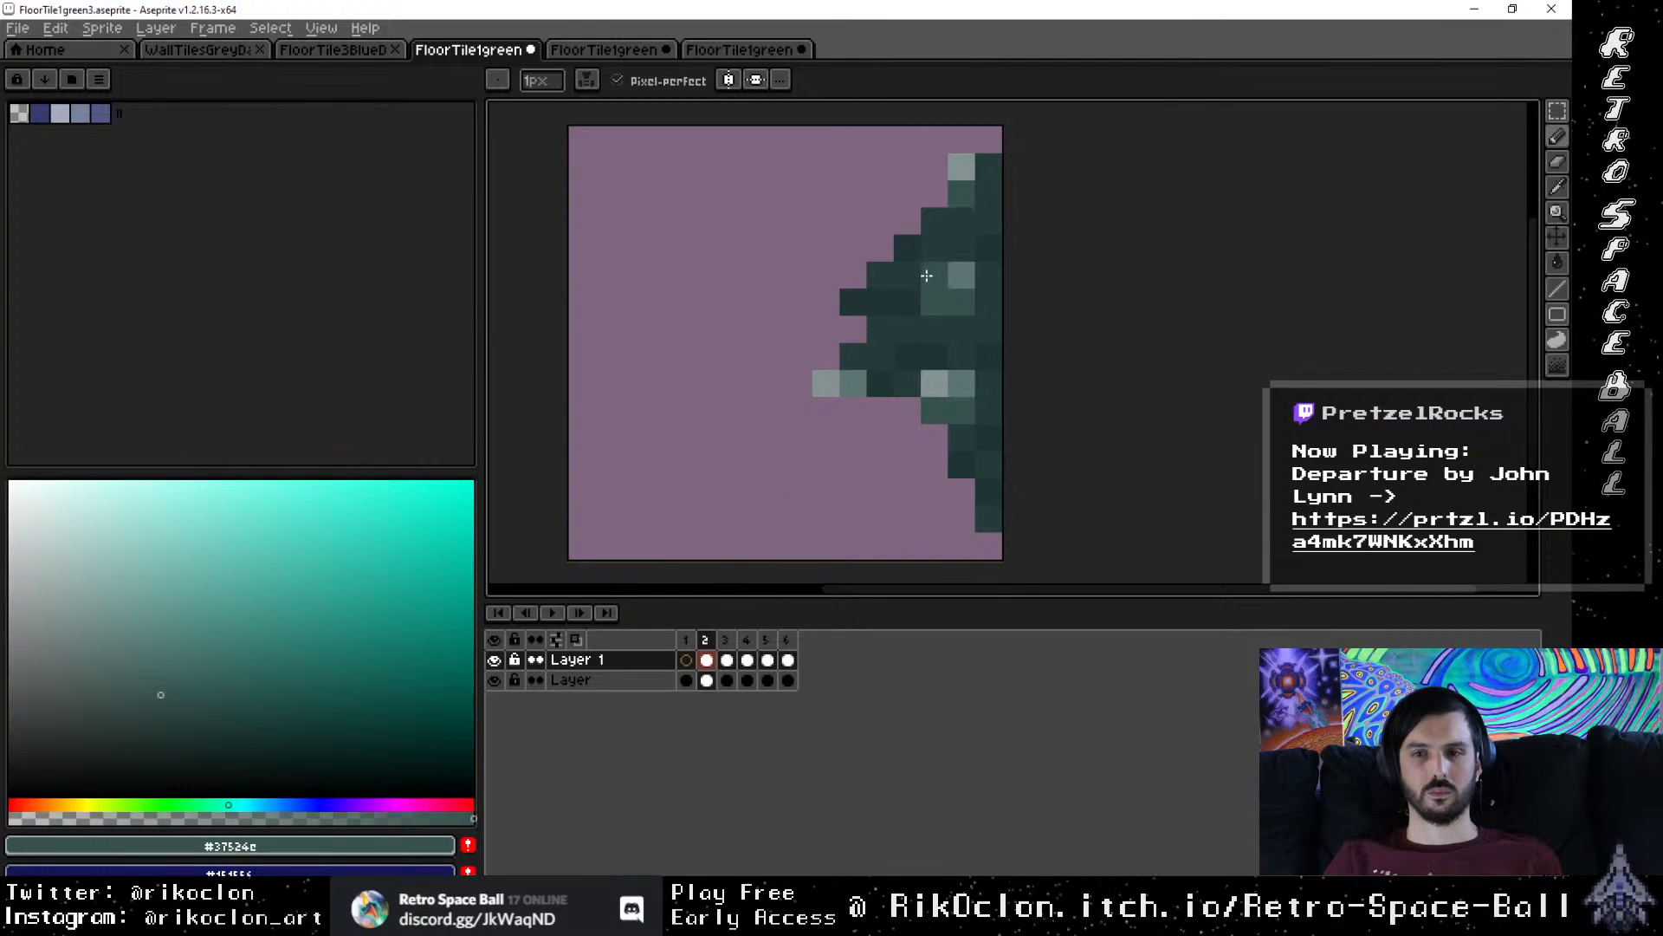
{"action": "left_click", "coordinate": [909, 293]}
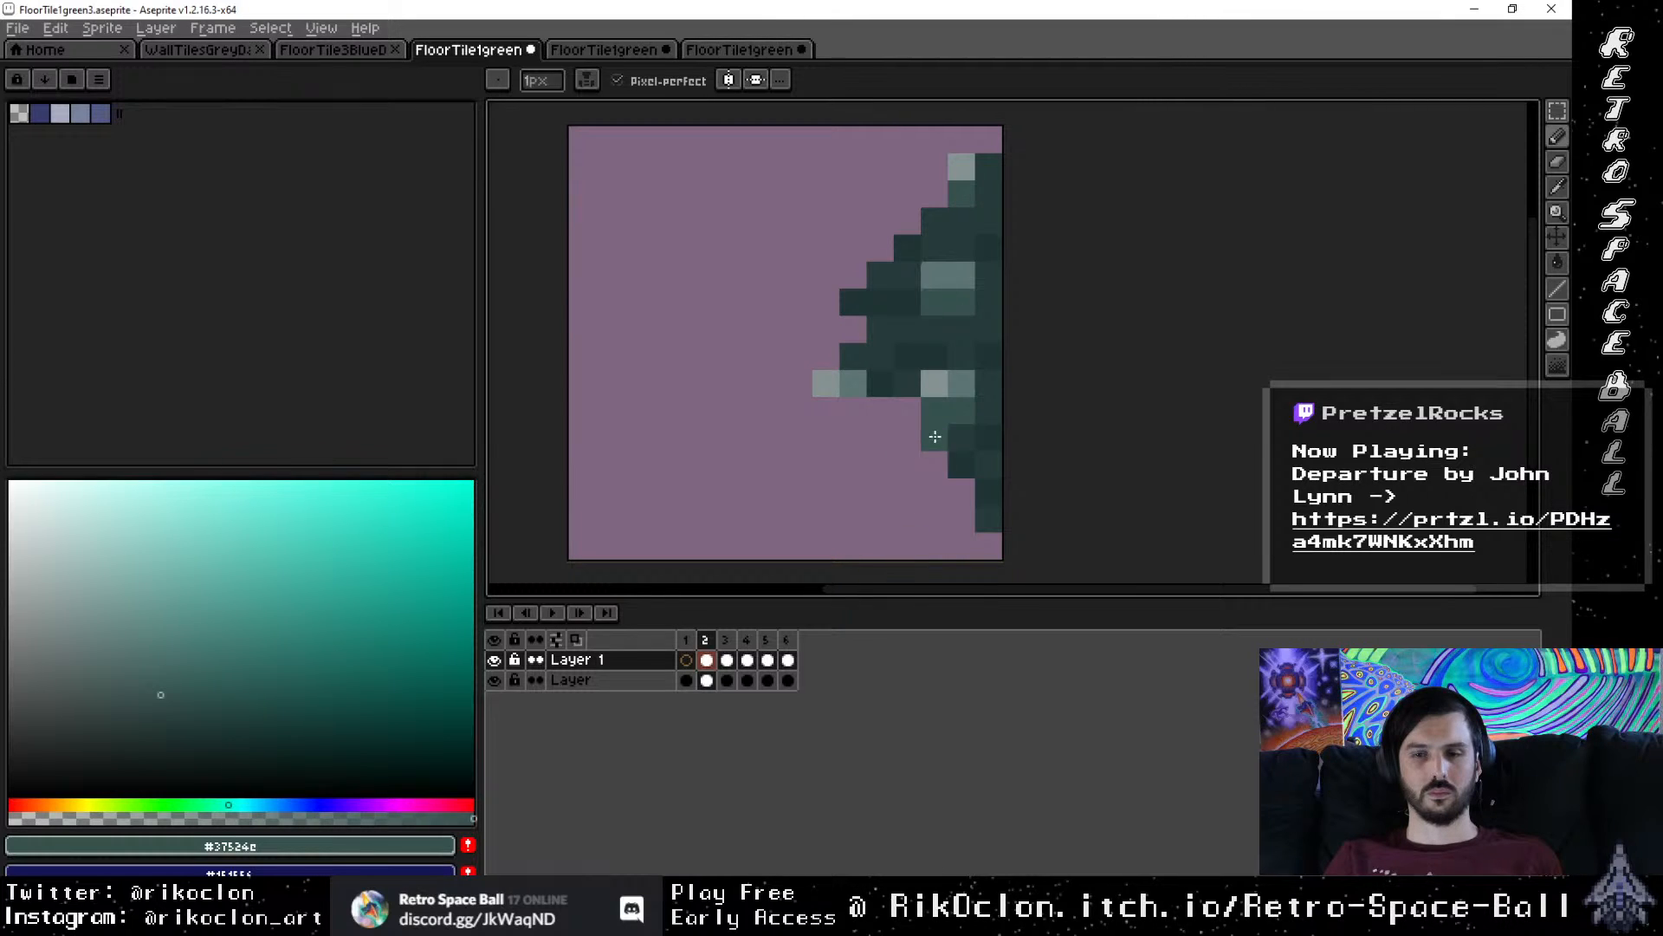
Step: Sample #304848 from frame 4 and darken the pixel beside the lower inner highlight in frame 2
{"action": "left_click", "coordinate": [746, 641]}
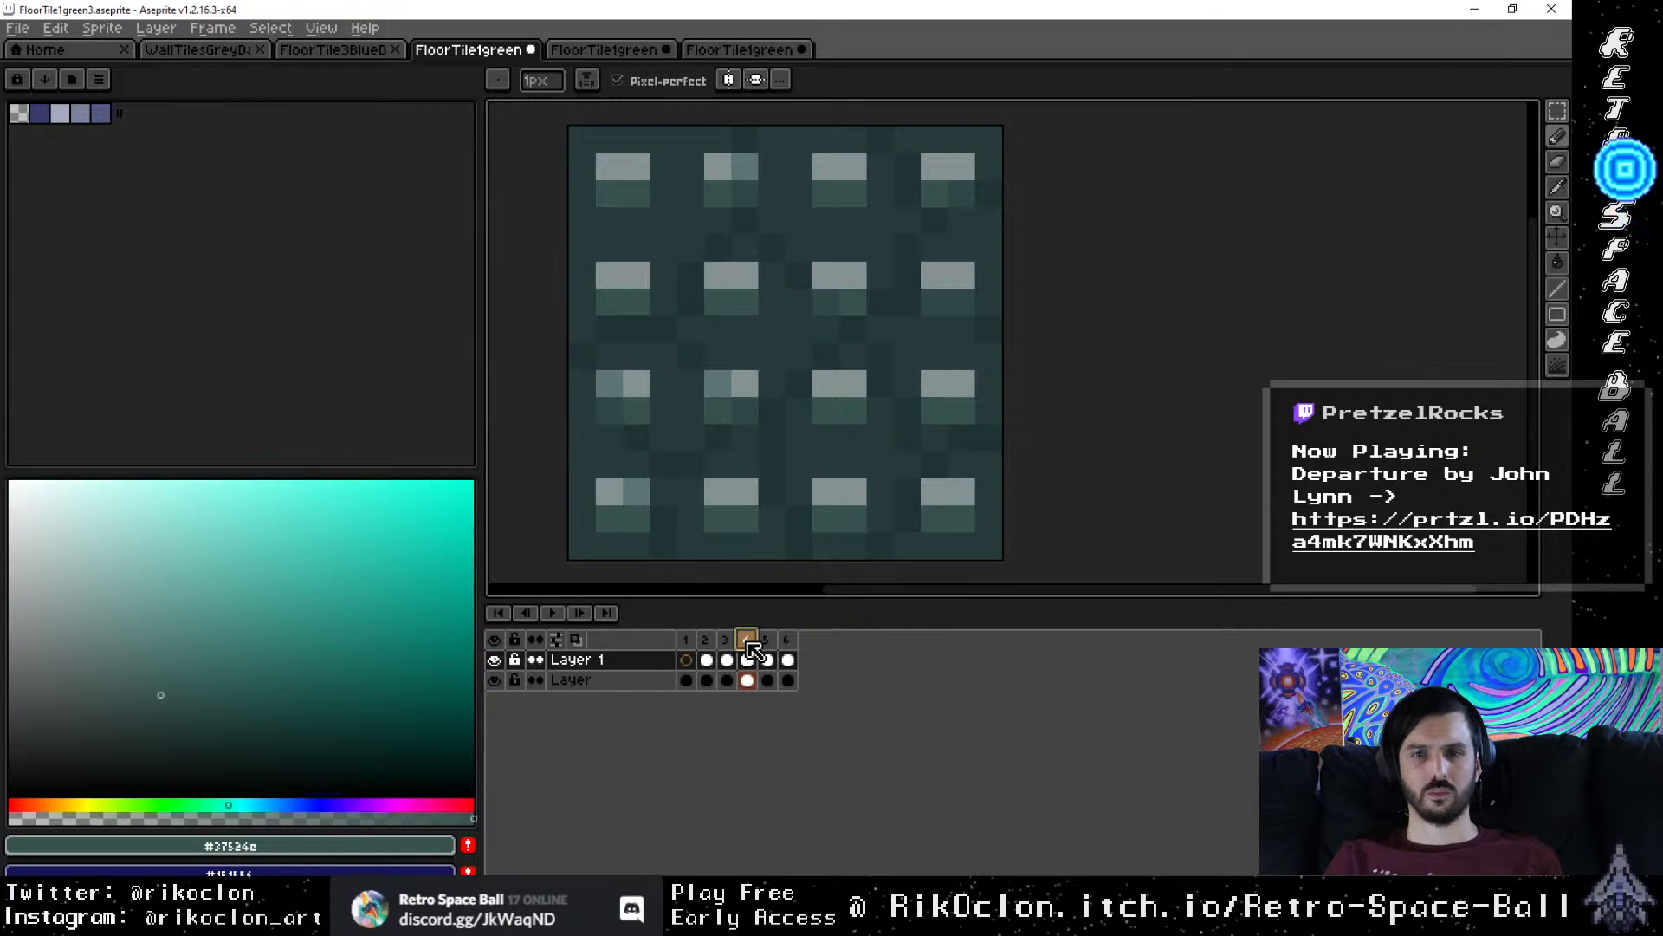
{"action": "key", "text": "i"}
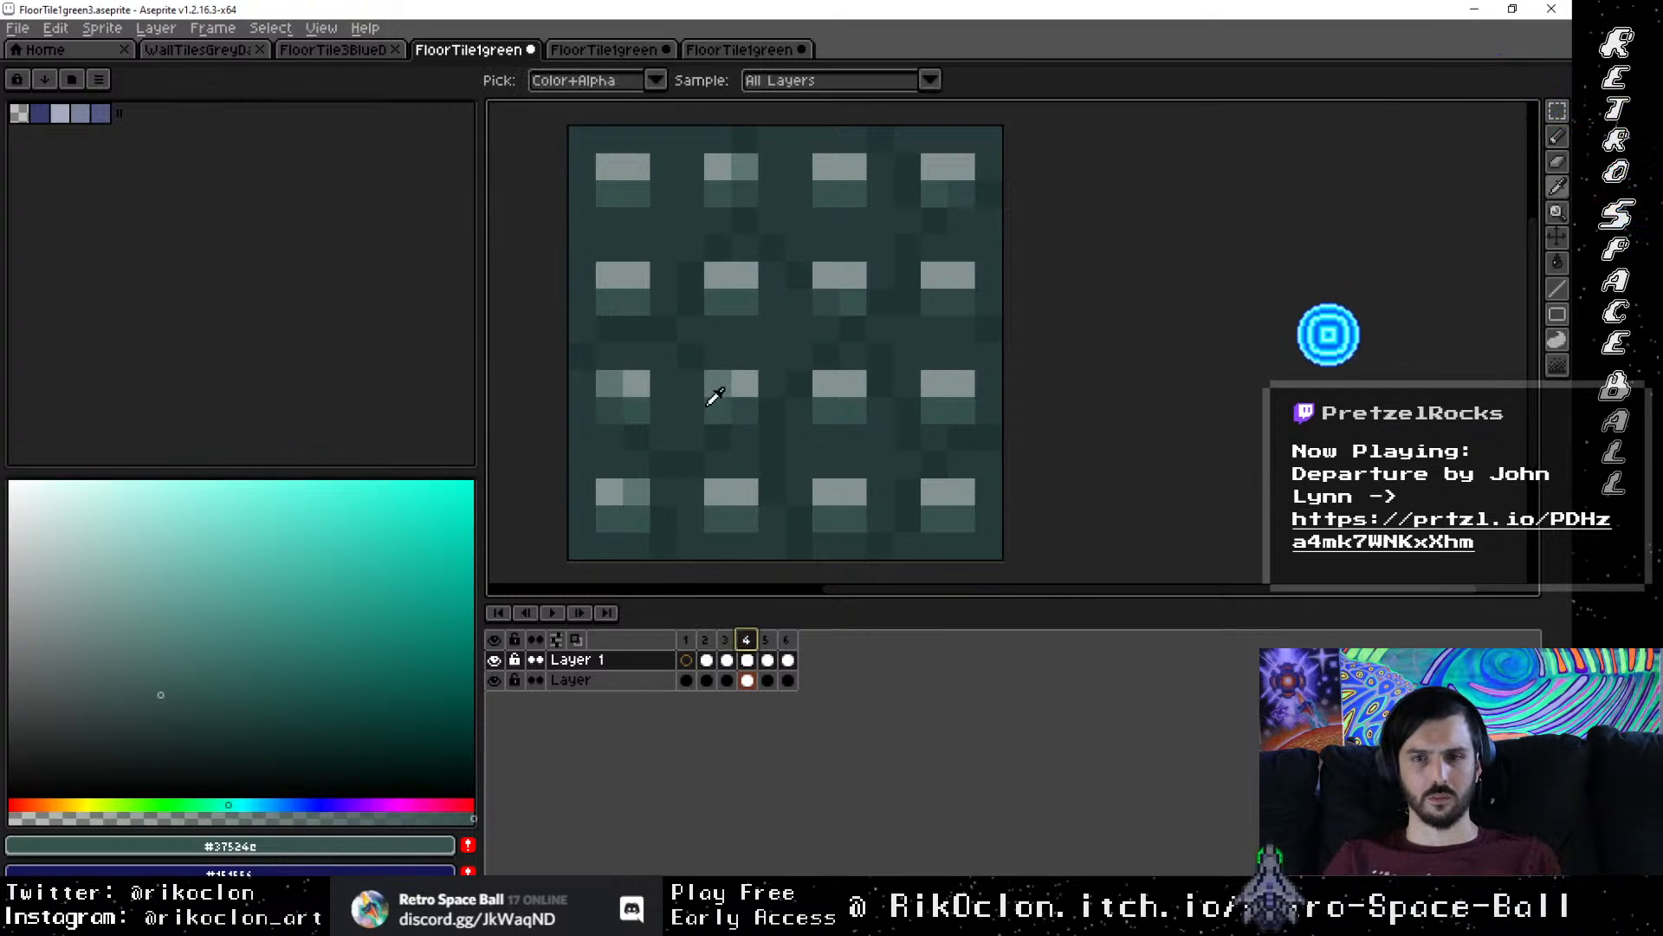
{"action": "left_click", "coordinate": [615, 399]}
{"action": "left_click", "coordinate": [704, 640]}
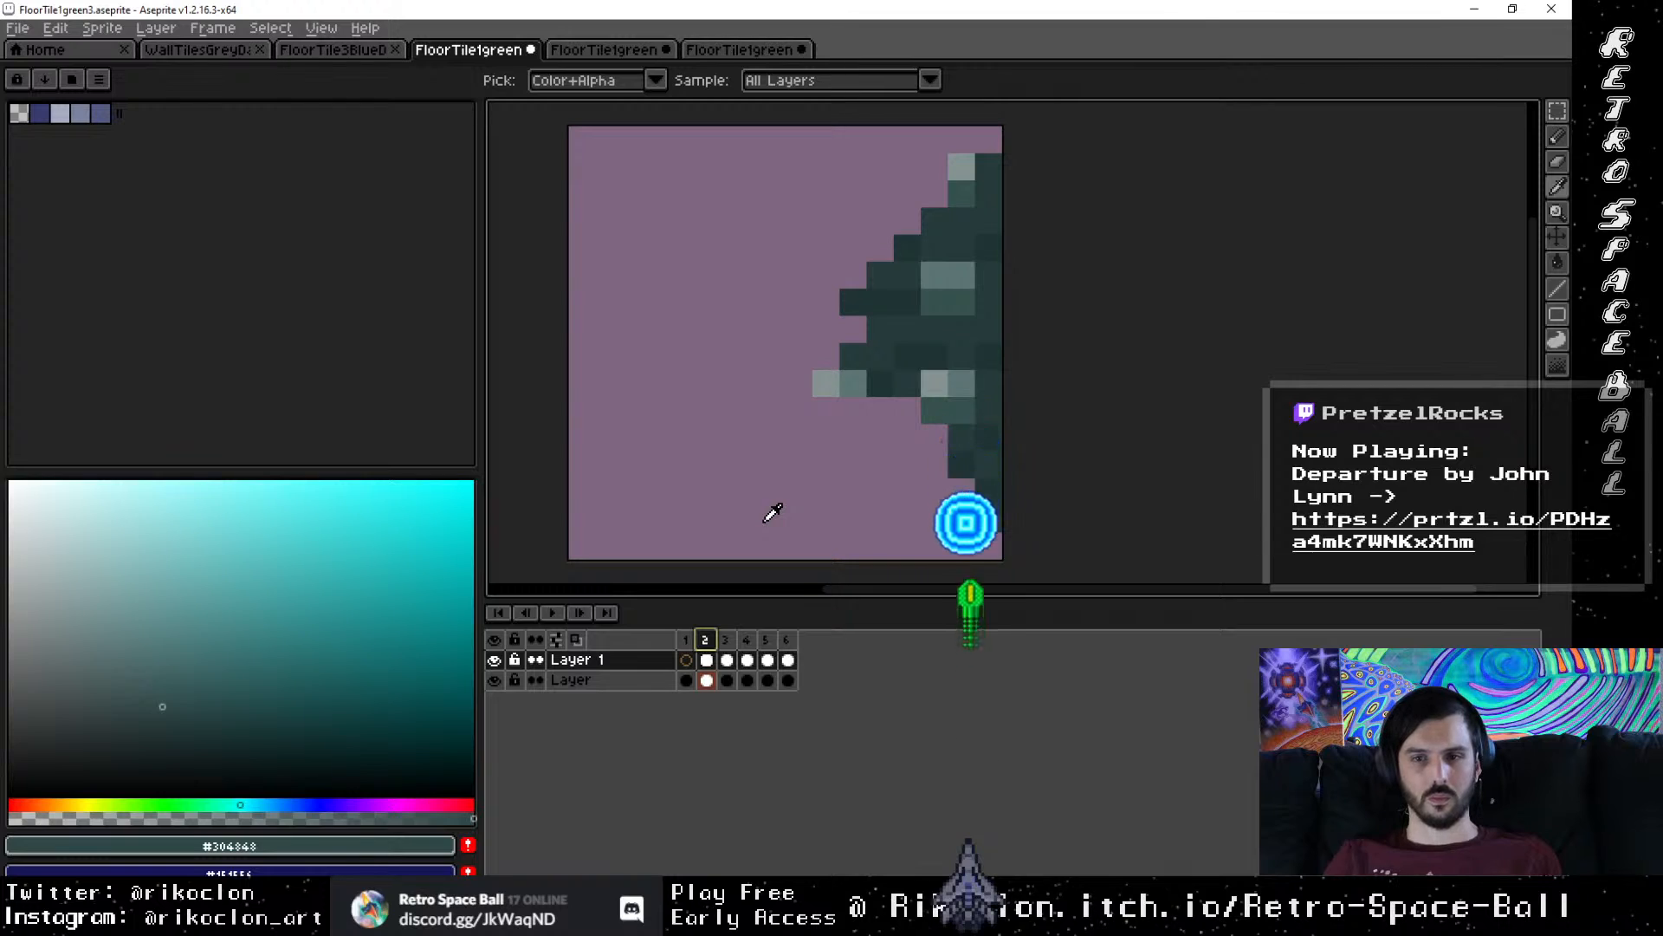
{"action": "key", "text": "b"}
{"action": "left_click", "coordinate": [943, 278]}
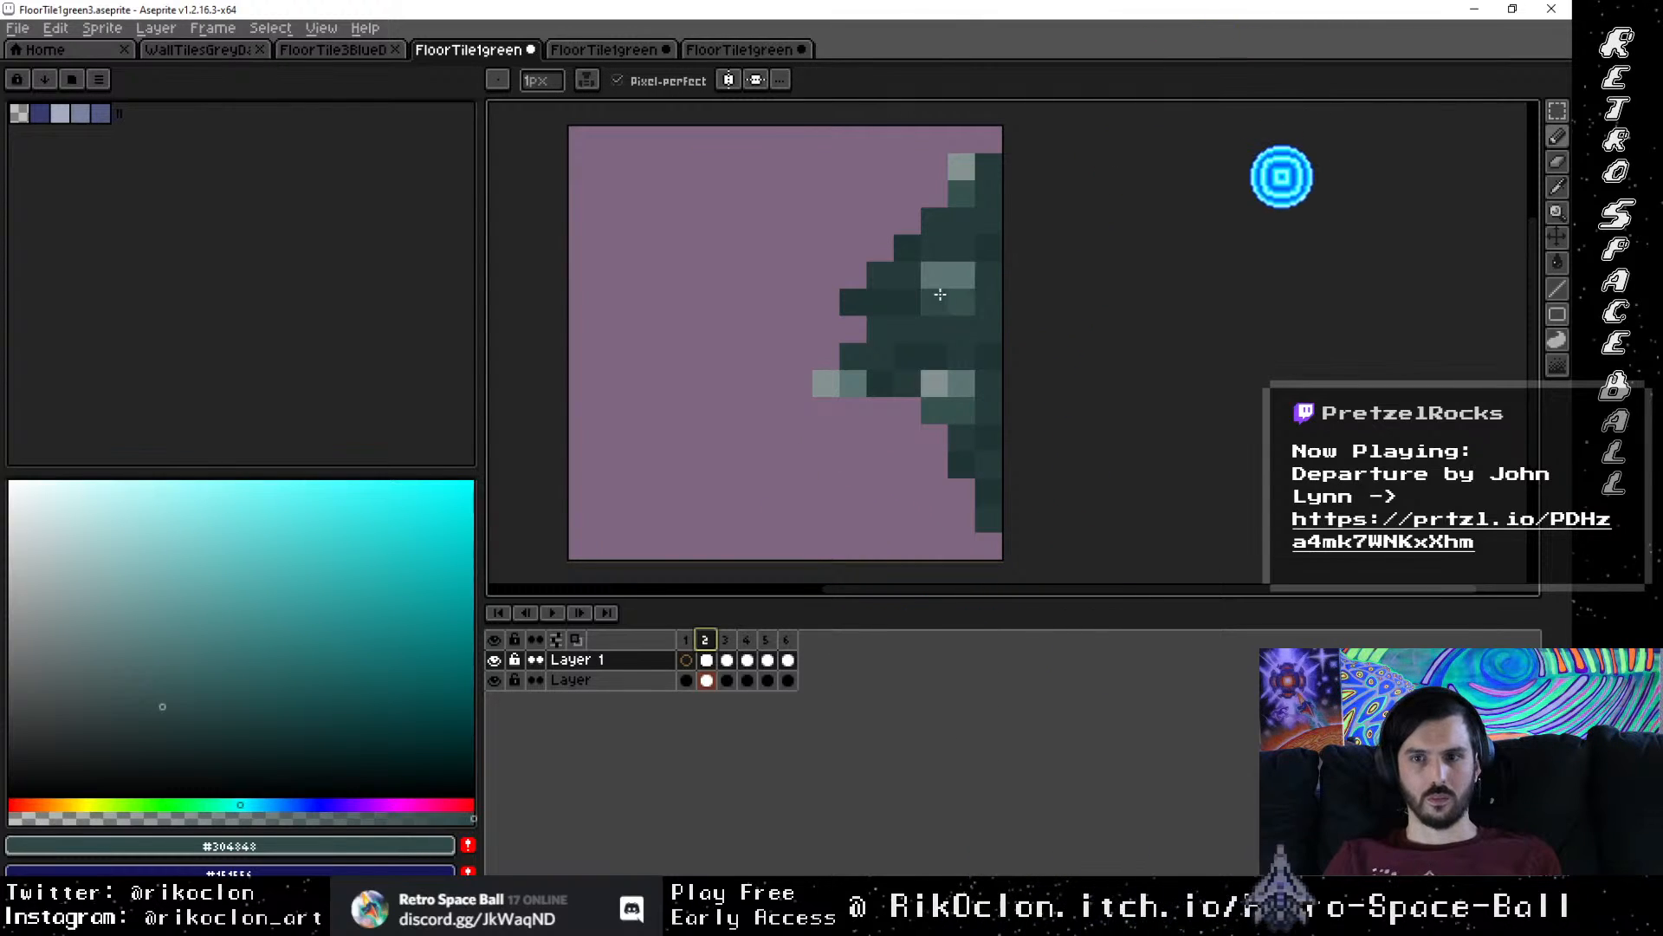
{"action": "left_click", "coordinate": [968, 380]}
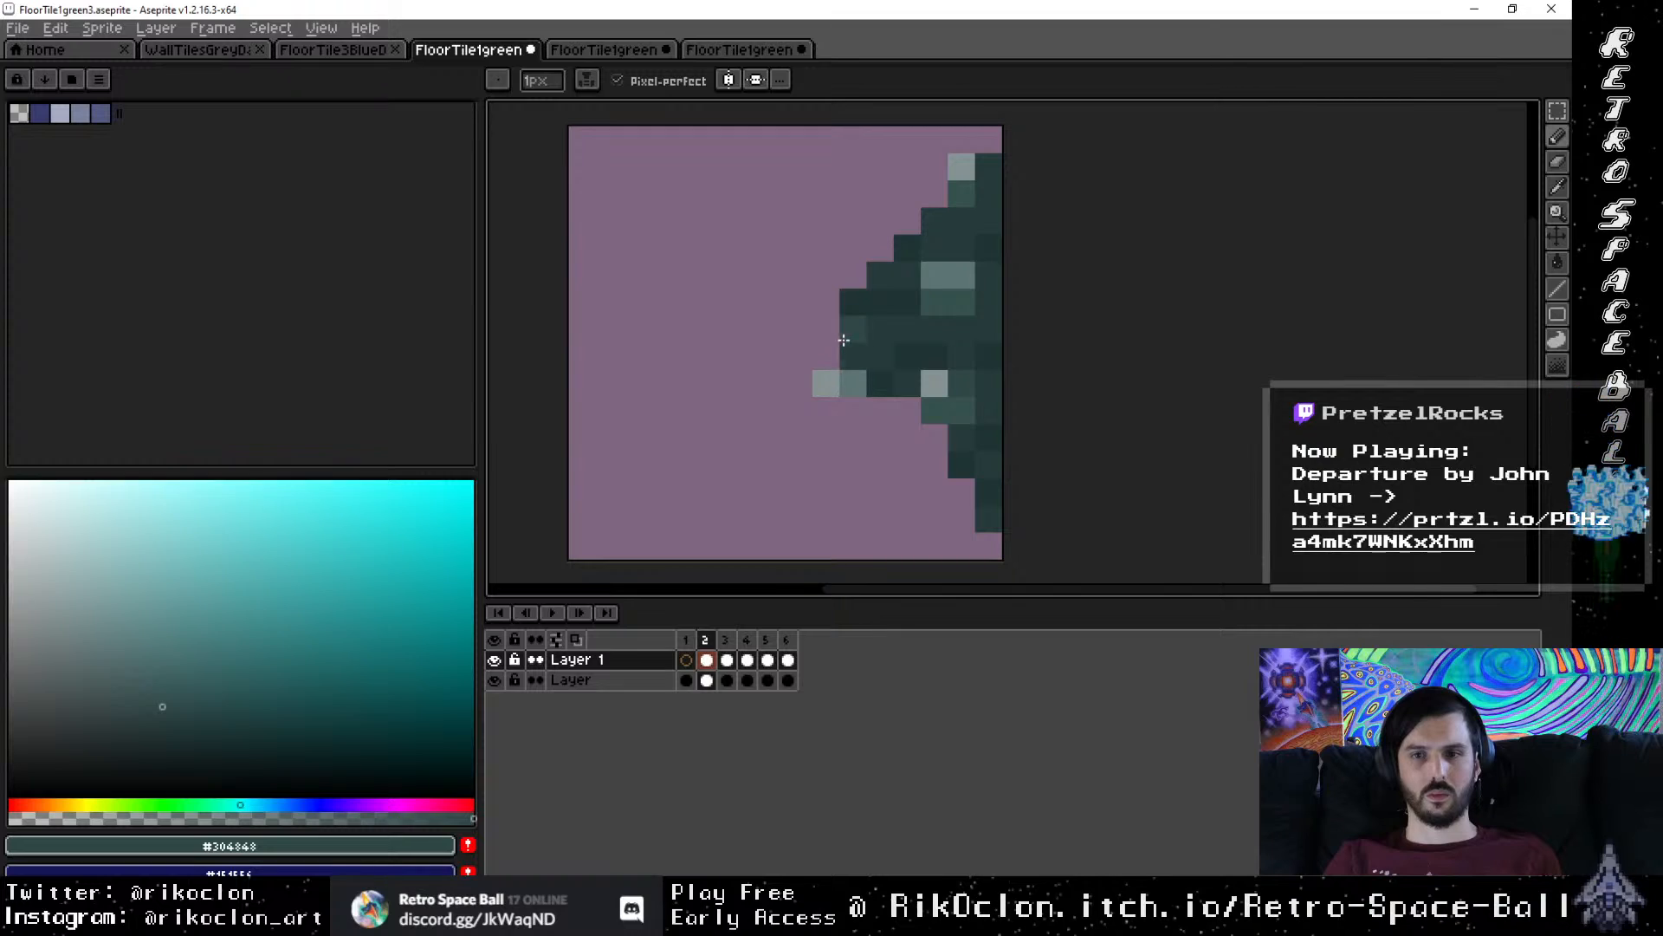
{"action": "left_click", "coordinate": [853, 299]}
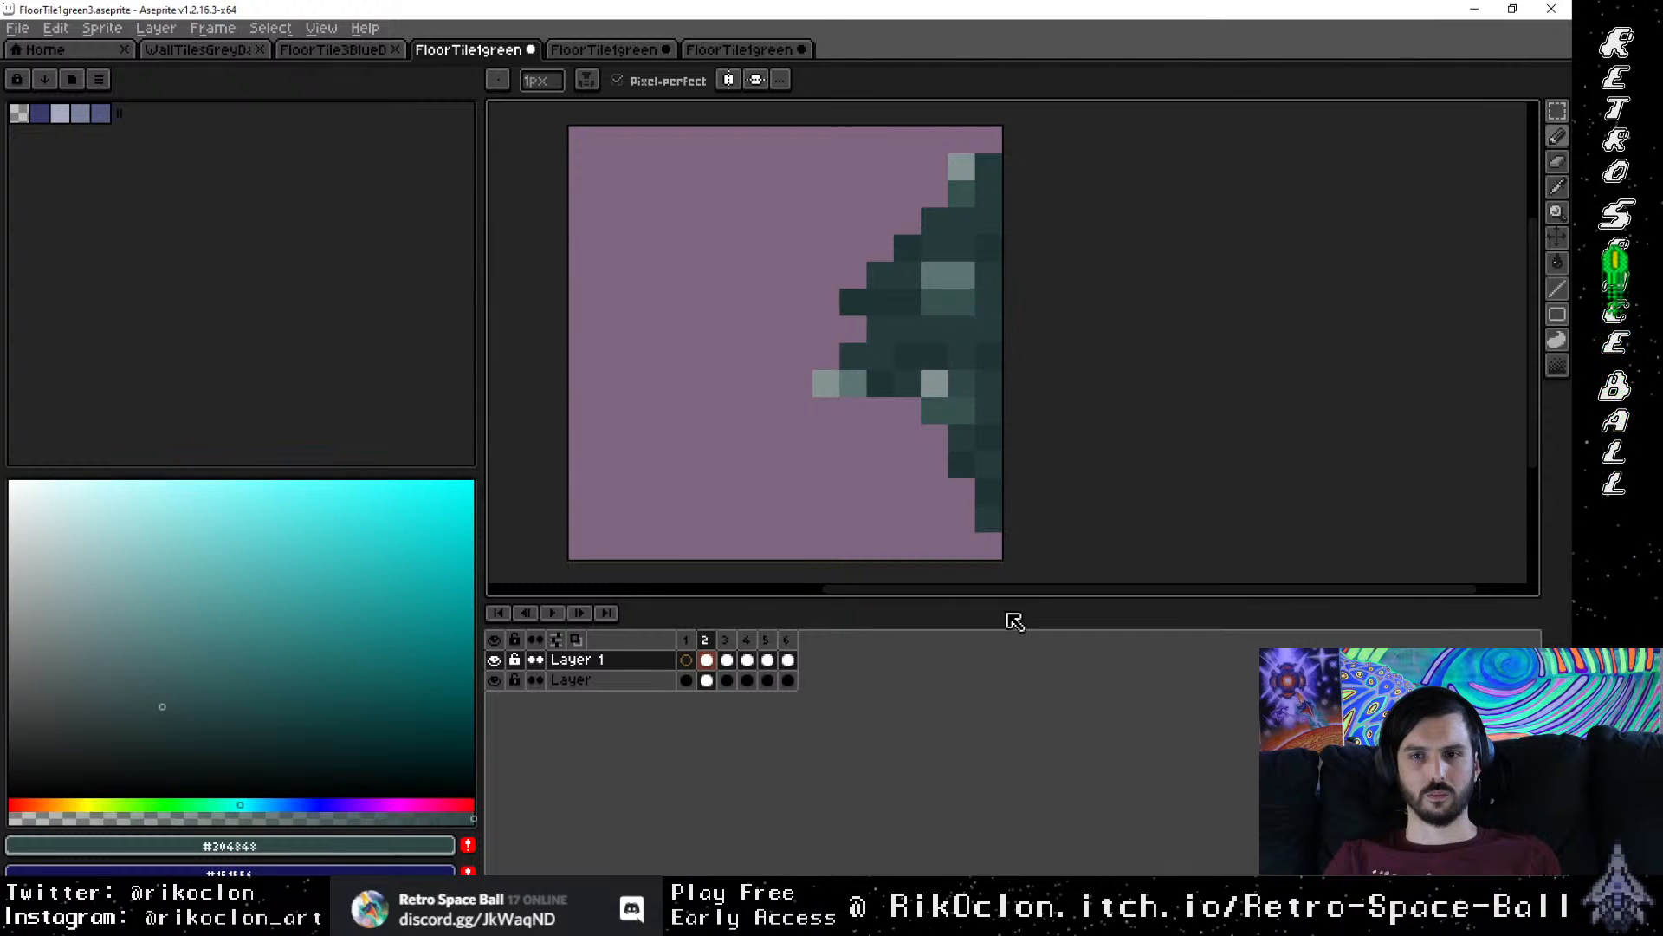
Step: Duplicate frame 1 with the intact floor tile as a new frame 2
{"action": "scroll", "coordinate": [988, 511], "scroll_direction": "down", "scroll_amount": 4}
{"action": "scroll", "coordinate": [876, 507], "scroll_direction": "up", "scroll_amount": 3}
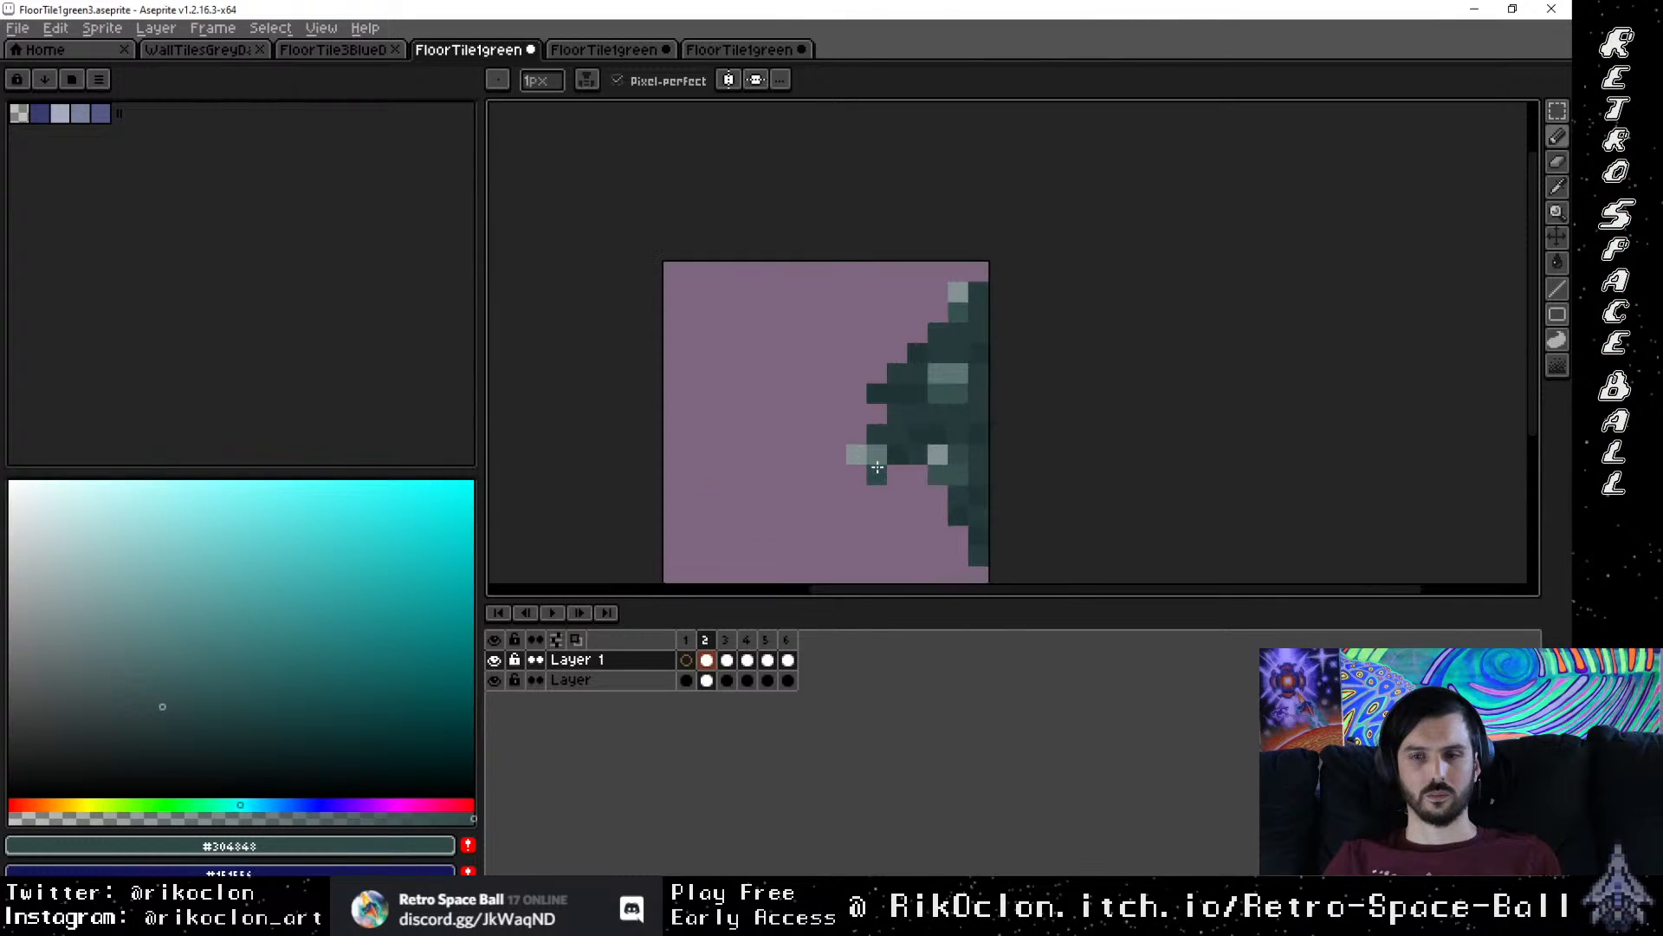
{"action": "left_click", "coordinate": [723, 639]}
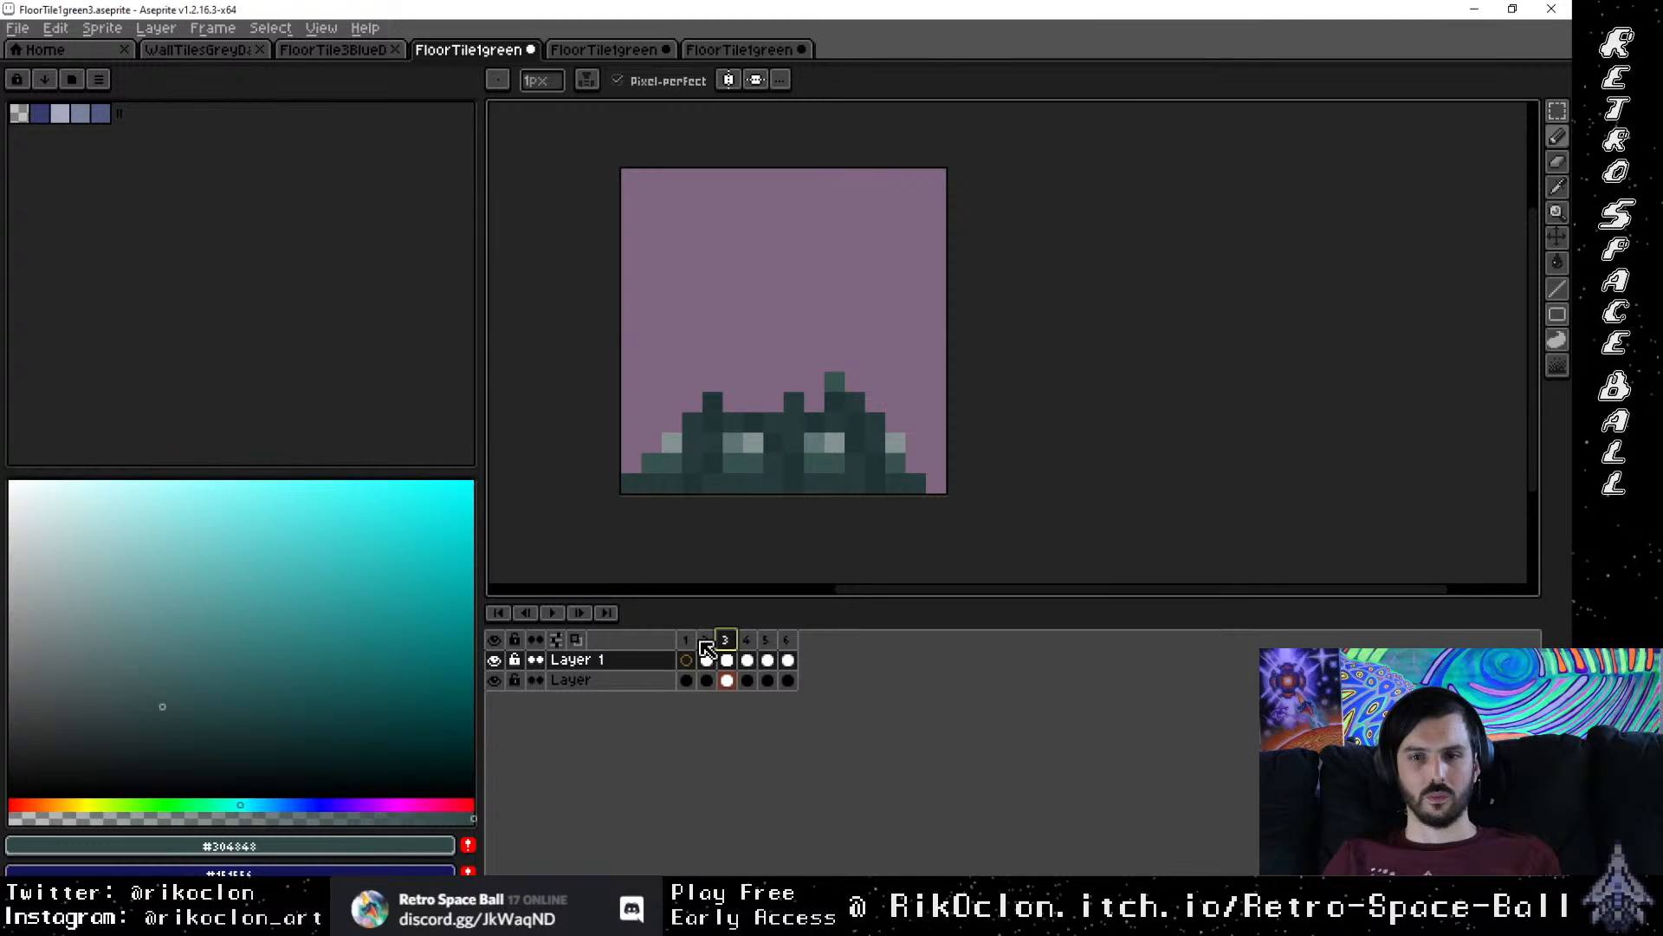
{"action": "left_click", "coordinate": [705, 641]}
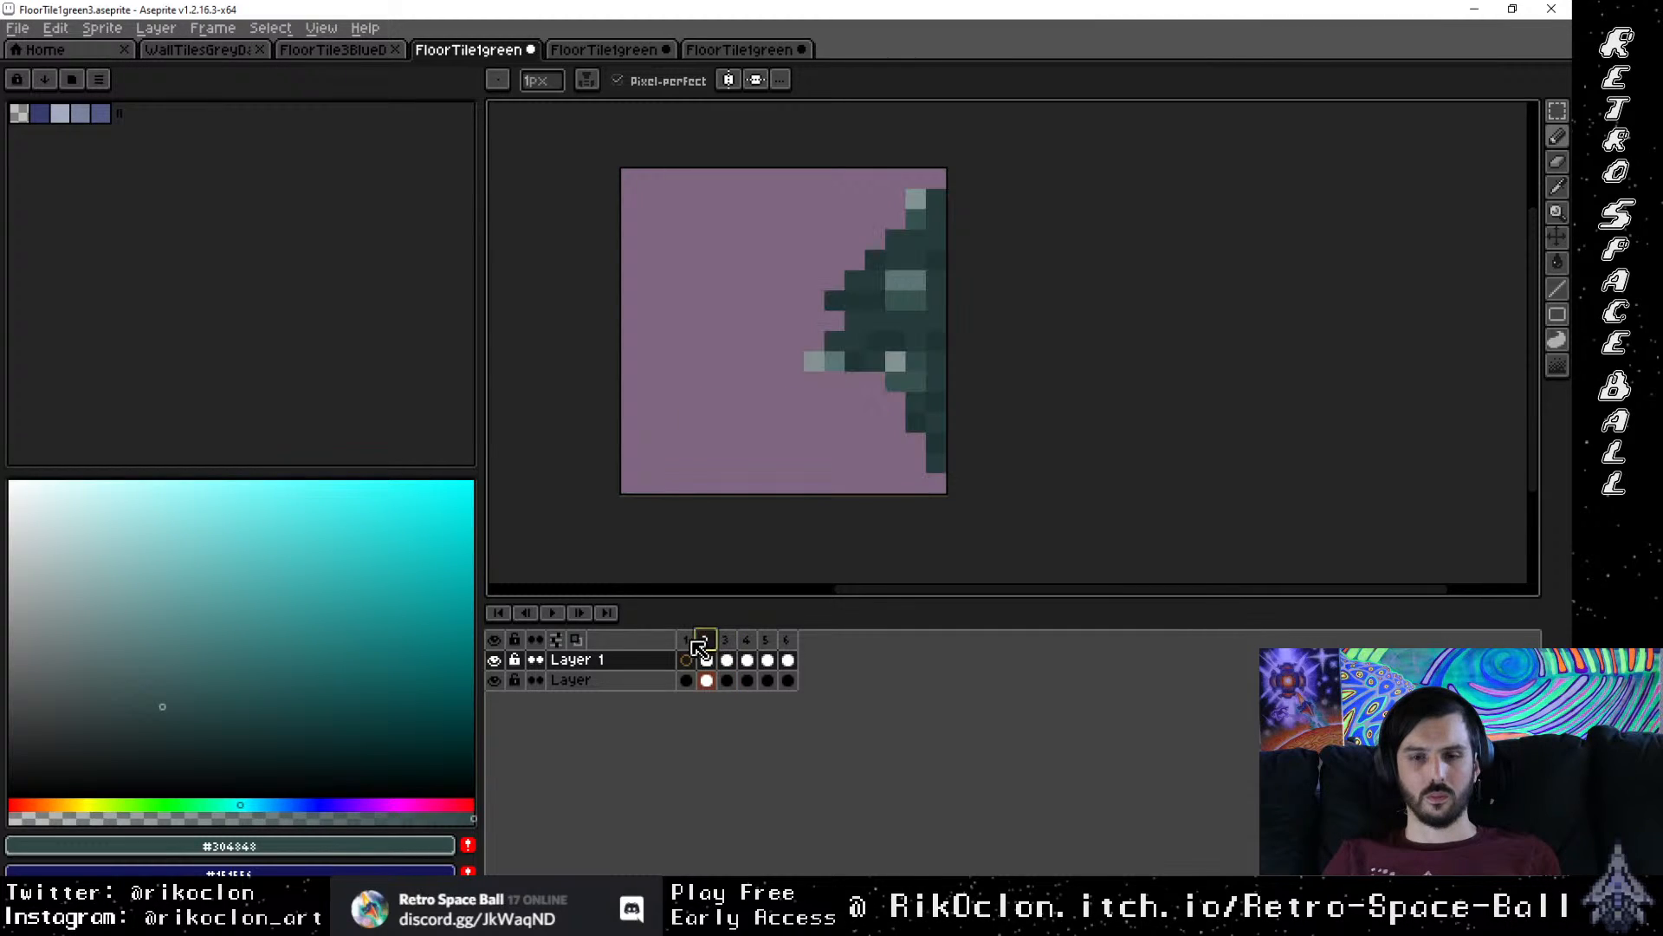
{"action": "left_click", "coordinate": [686, 641]}
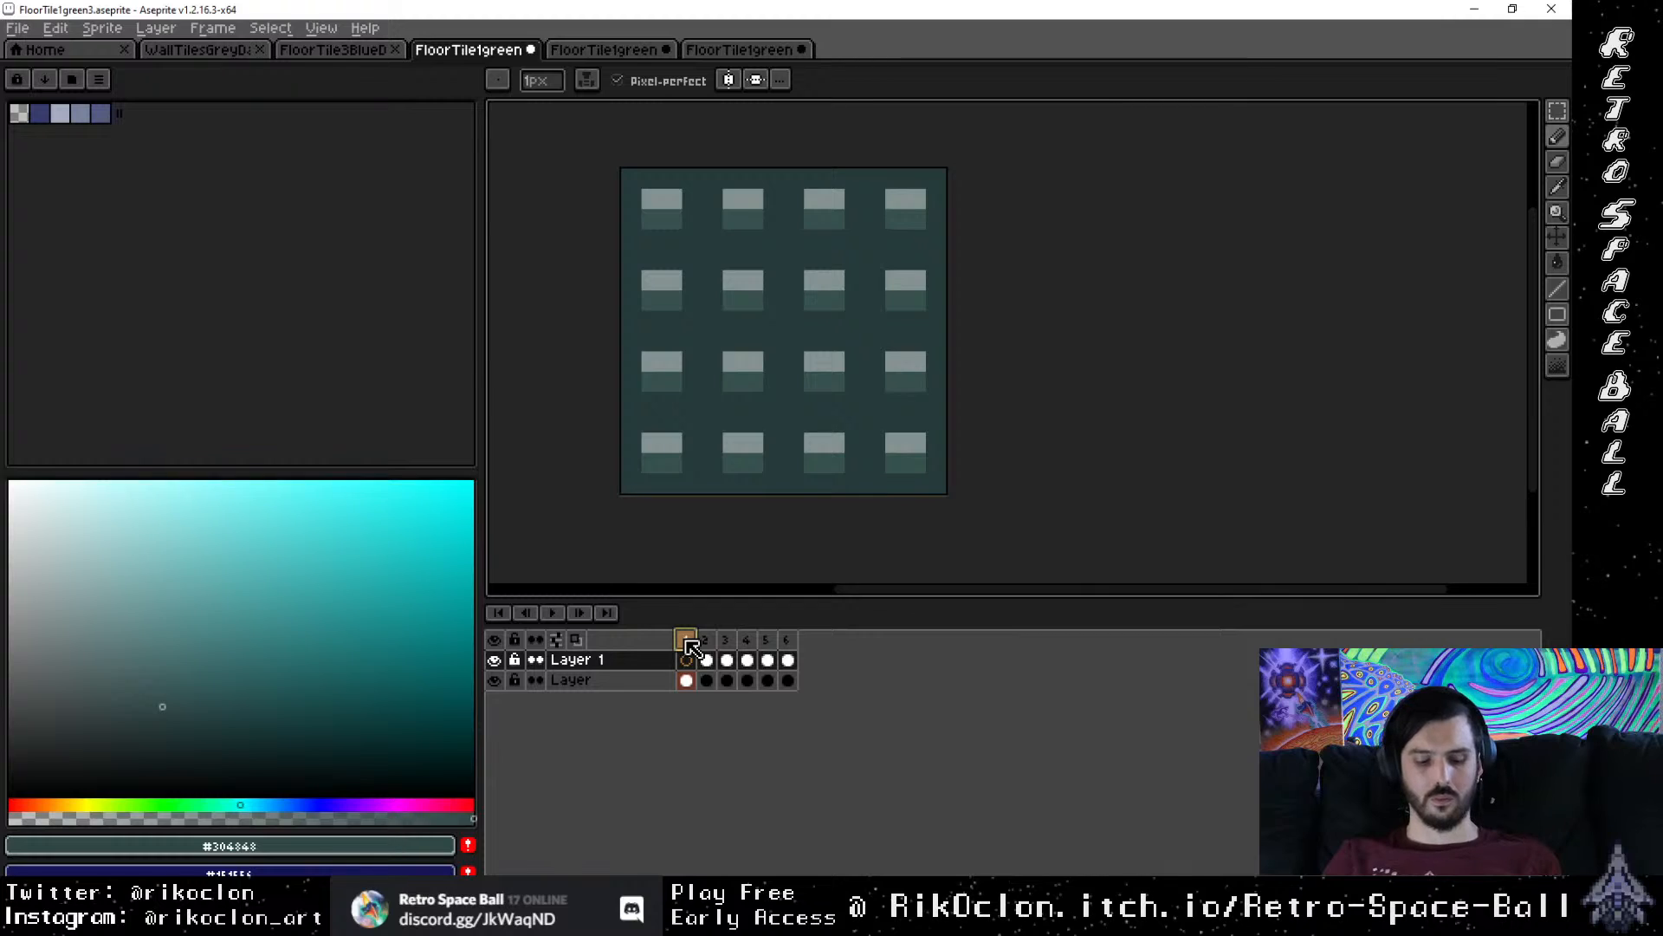
{"action": "right_click", "coordinate": [688, 645]}
{"action": "left_click", "coordinate": [716, 675]}
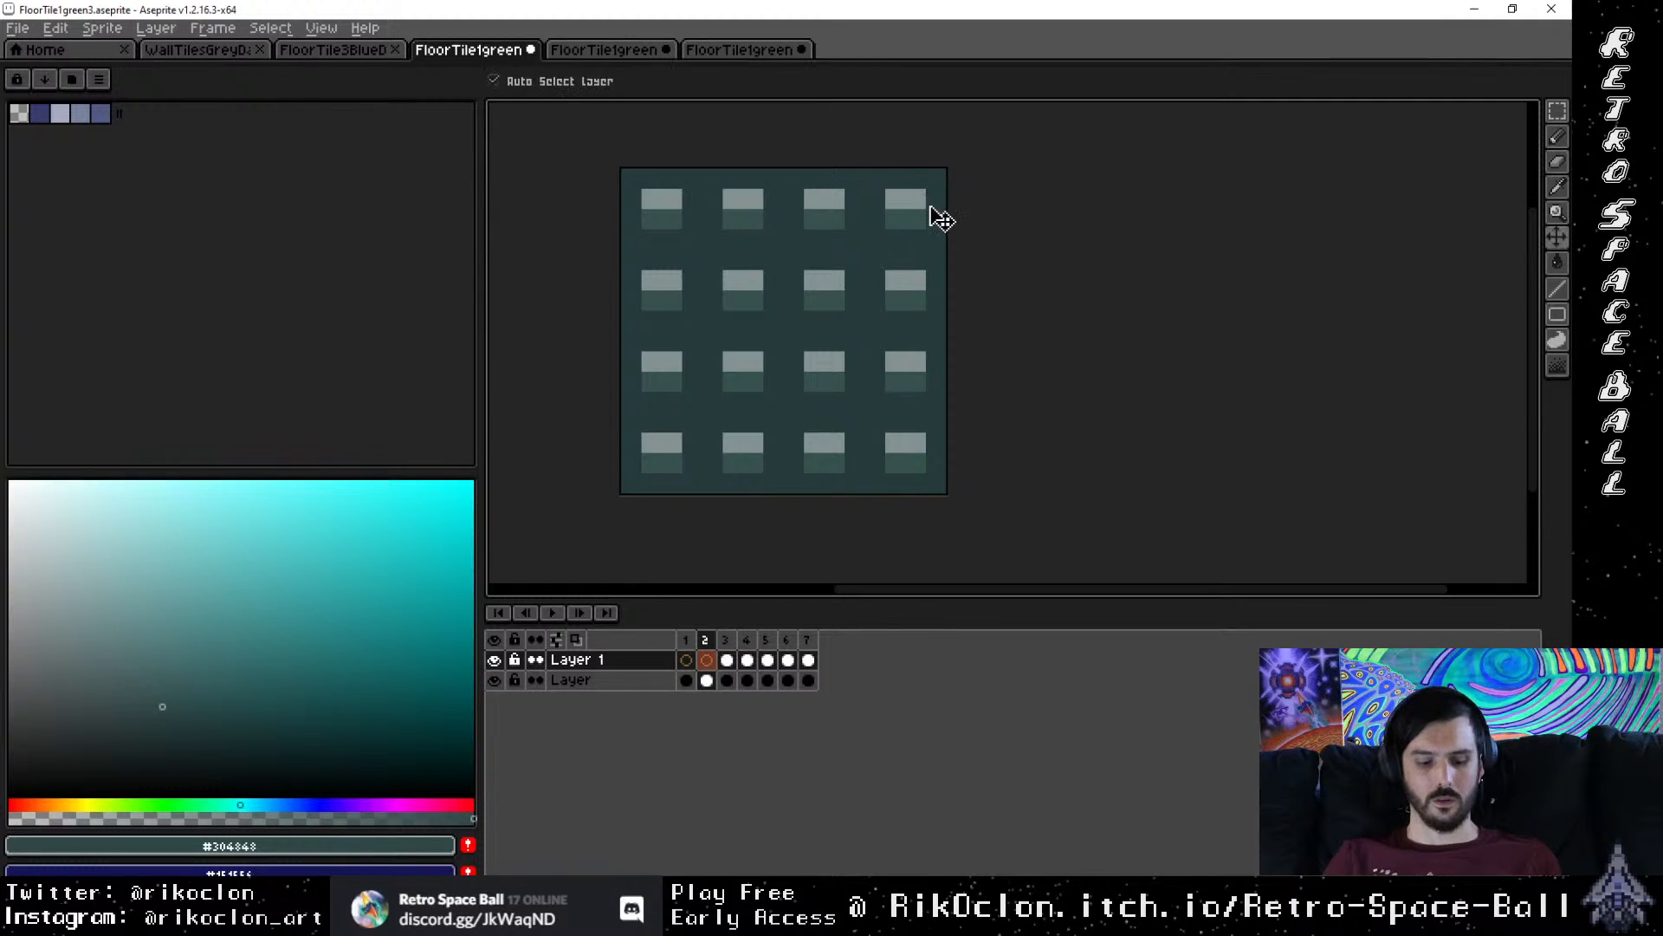
Step: Erase a jagged band across the middle of the new frame 2 on the lower layer, leaving a ragged chunk hanging from the upper edge
{"action": "left_click", "coordinate": [674, 679]}
{"action": "left_click", "coordinate": [687, 661]}
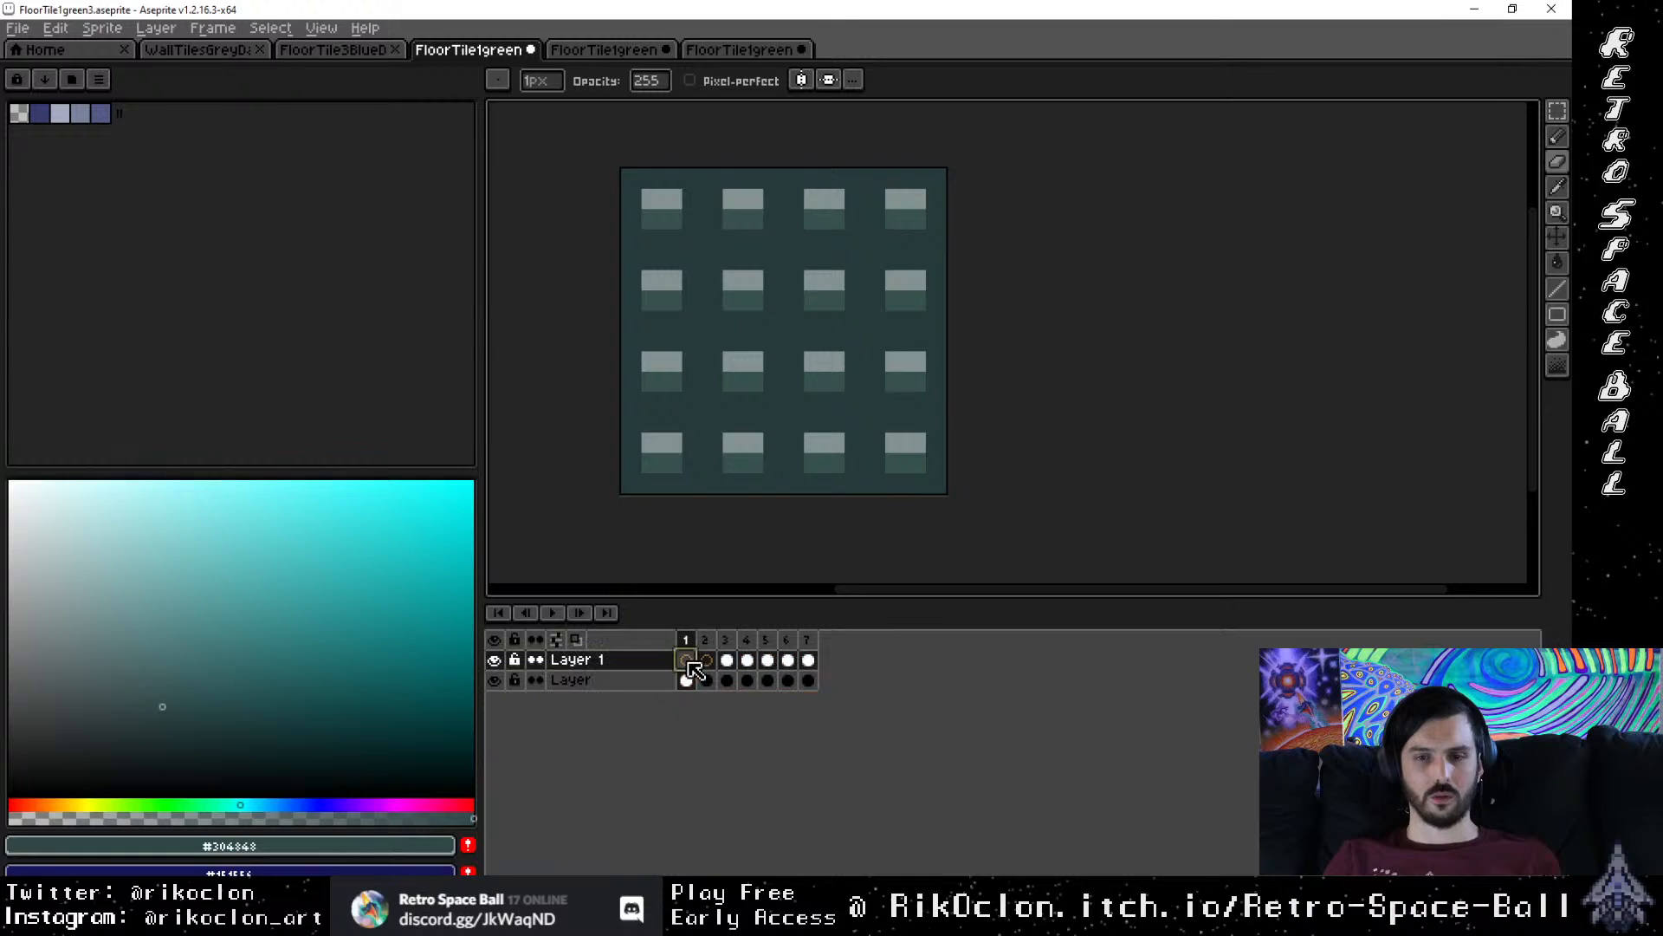
{"action": "left_click", "coordinate": [707, 662]}
{"action": "left_click", "coordinate": [708, 680]}
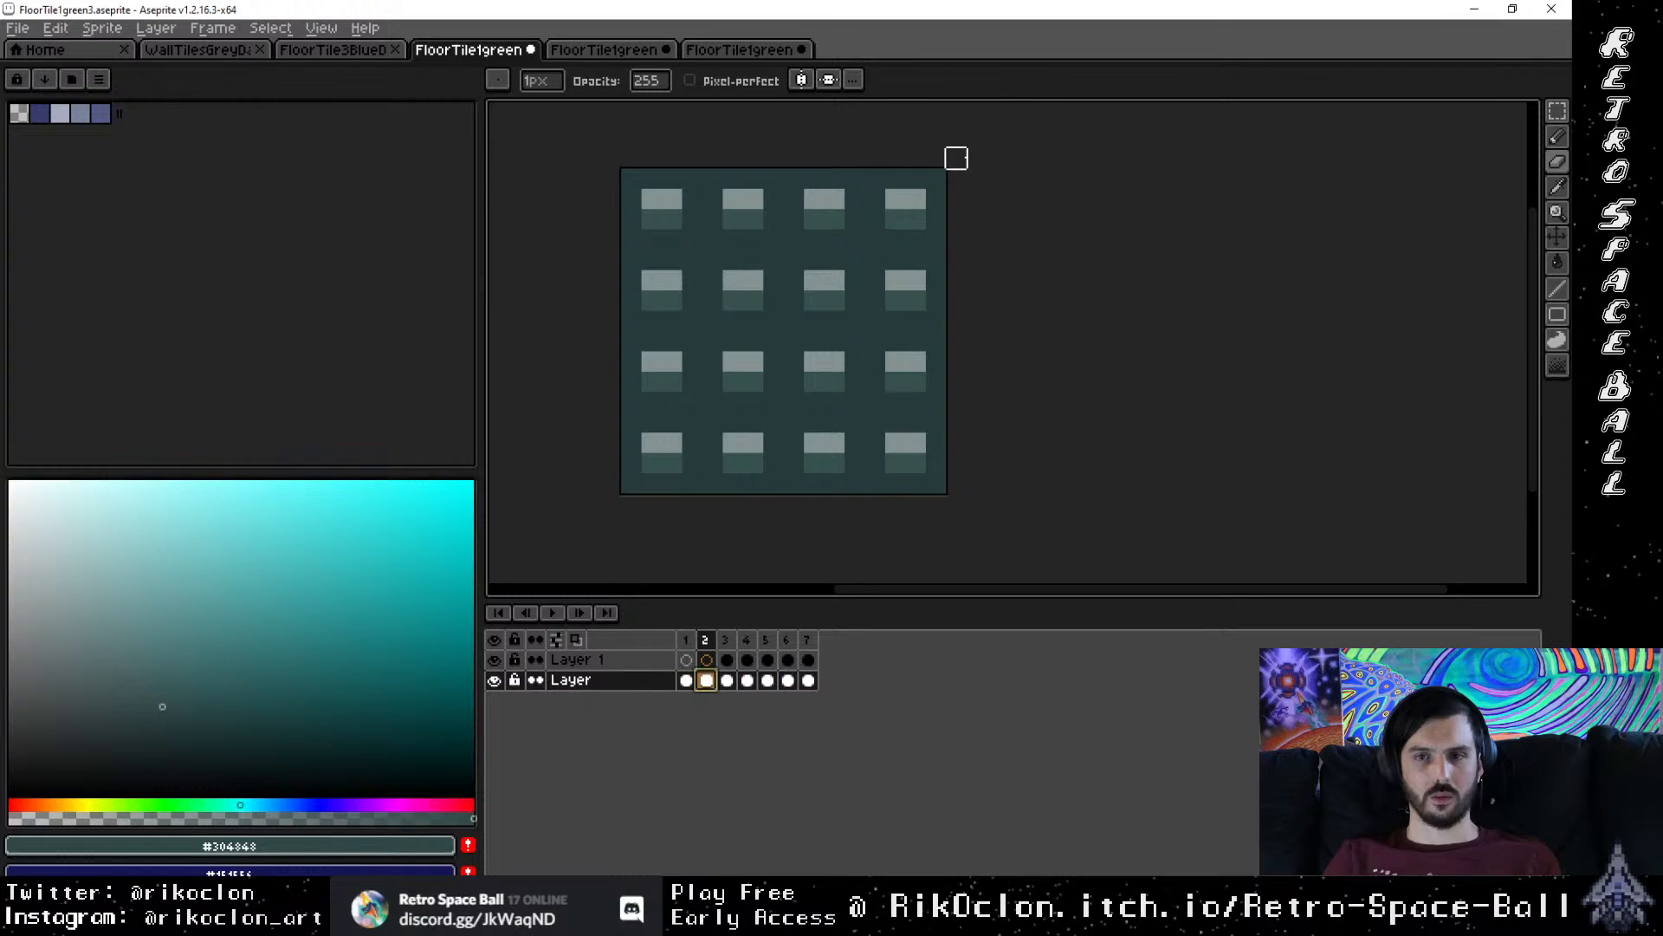
{"action": "mouse_move", "coordinate": [936, 178]}
{"action": "left_mouse_down"}
{"action": "mouse_move", "coordinate": [916, 280]}
{"action": "mouse_move", "coordinate": [854, 279]}
{"action": "mouse_move", "coordinate": [834, 340]}
{"action": "mouse_move", "coordinate": [874, 360]}
{"action": "mouse_move", "coordinate": [874, 381]}
{"action": "mouse_move", "coordinate": [793, 401]}
{"action": "mouse_move", "coordinate": [712, 340]}
{"action": "mouse_move", "coordinate": [692, 239]}
{"action": "mouse_move", "coordinate": [652, 239]}
{"action": "mouse_move", "coordinate": [630, 179]}
{"action": "left_mouse_up"}
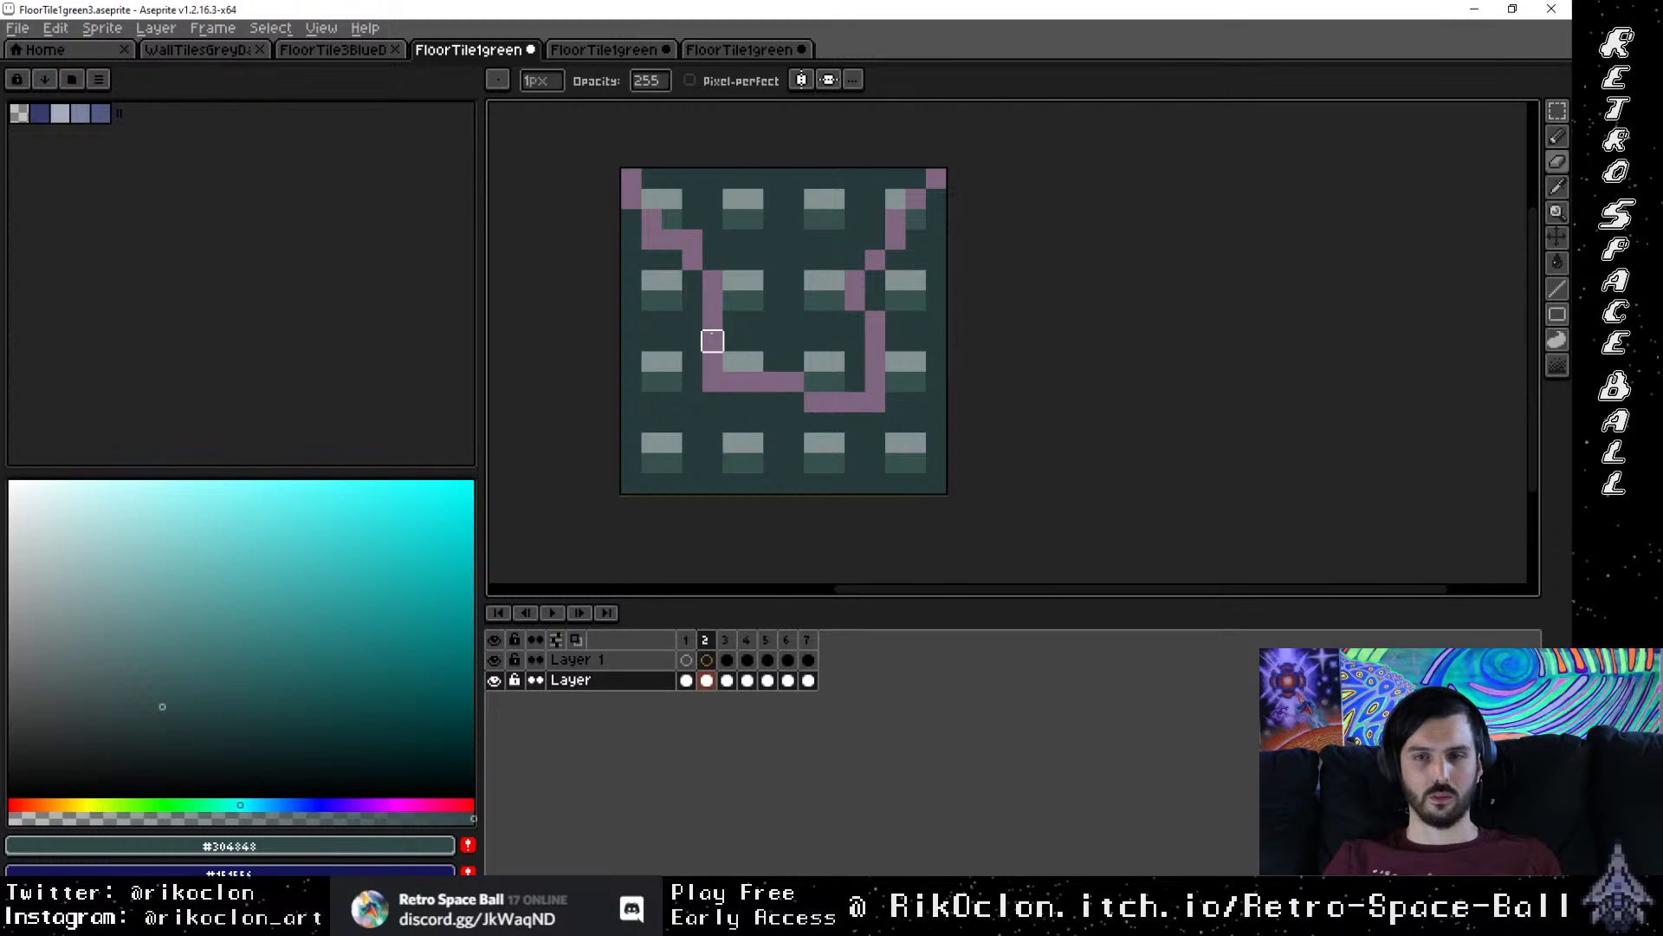
{"action": "mouse_move", "coordinate": [712, 301]}
{"action": "left_mouse_down"}
{"action": "mouse_move", "coordinate": [794, 381]}
{"action": "mouse_move", "coordinate": [814, 341]}
{"action": "mouse_move", "coordinate": [794, 340]}
{"action": "mouse_move", "coordinate": [733, 260]}
{"action": "left_mouse_up"}
{"action": "mouse_move", "coordinate": [793, 301]}
{"action": "left_mouse_down"}
{"action": "mouse_move", "coordinate": [854, 260]}
{"action": "mouse_move", "coordinate": [834, 300]}
{"action": "mouse_move", "coordinate": [835, 280]}
{"action": "mouse_move", "coordinate": [794, 320]}
{"action": "mouse_move", "coordinate": [733, 300]}
{"action": "mouse_move", "coordinate": [733, 340]}
{"action": "mouse_move", "coordinate": [773, 320]}
{"action": "mouse_move", "coordinate": [753, 341]}
{"action": "mouse_move", "coordinate": [792, 338]}
{"action": "mouse_move", "coordinate": [812, 360]}
{"action": "mouse_move", "coordinate": [775, 342]}
{"action": "mouse_move", "coordinate": [832, 380]}
{"action": "mouse_move", "coordinate": [853, 302]}
{"action": "mouse_move", "coordinate": [855, 380]}
{"action": "mouse_move", "coordinate": [871, 282]}
{"action": "mouse_move", "coordinate": [791, 342]}
{"action": "left_mouse_up"}
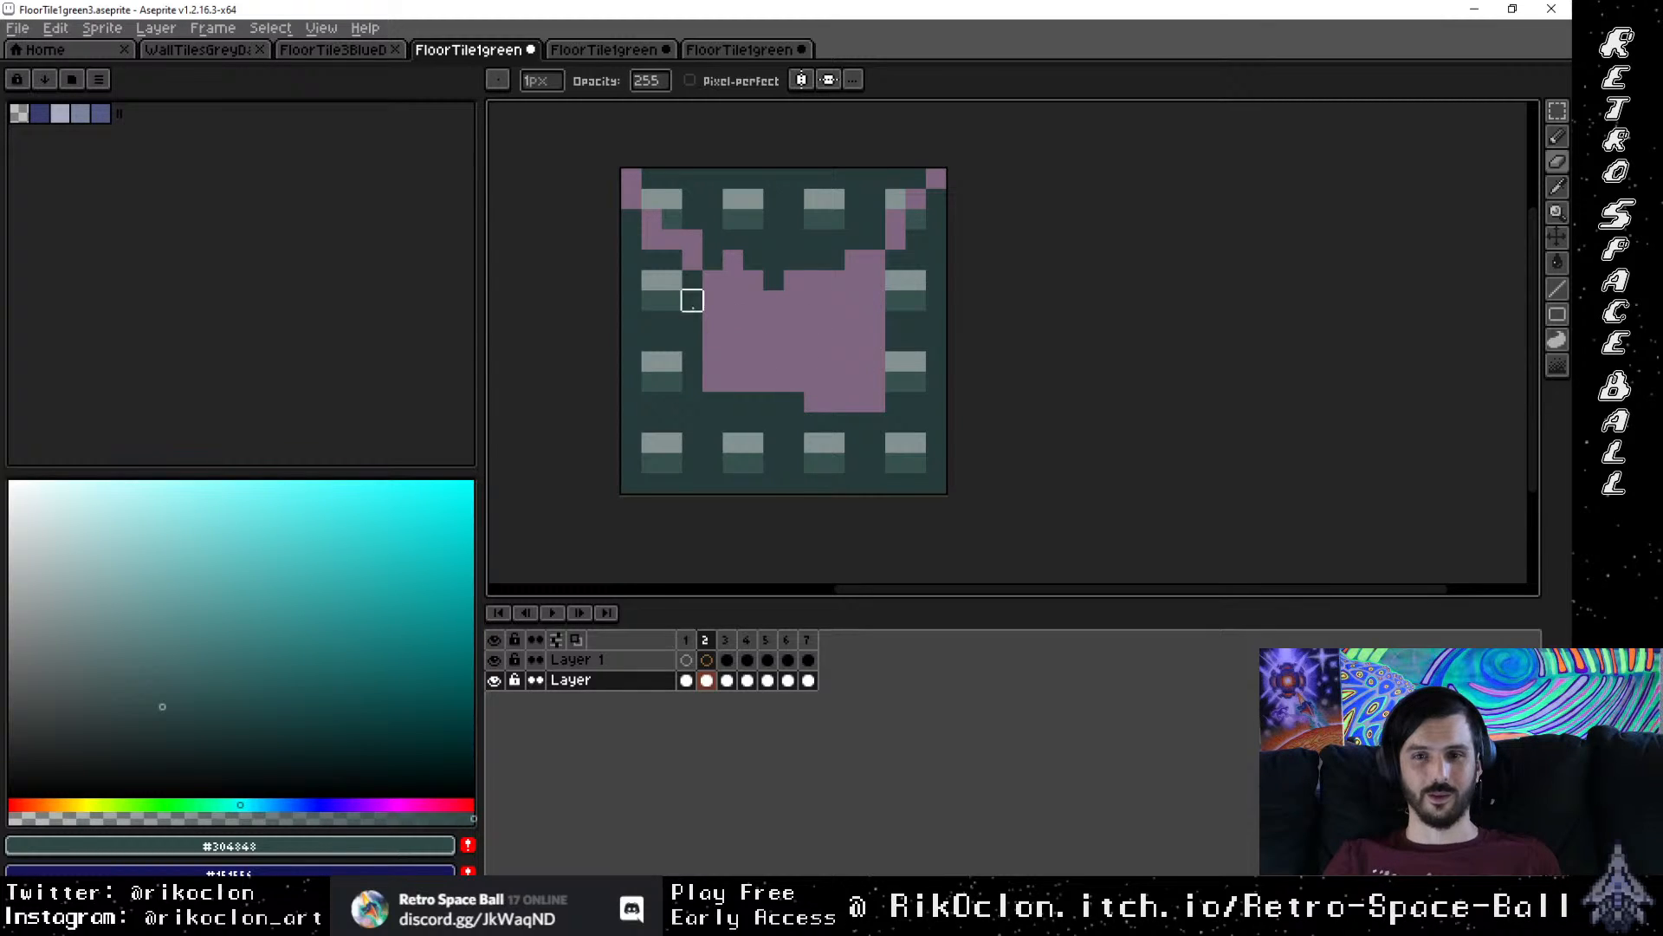
{"action": "mouse_move", "coordinate": [692, 301]}
{"action": "left_mouse_down"}
{"action": "mouse_move", "coordinate": [652, 259]}
{"action": "mouse_move", "coordinate": [692, 280]}
{"action": "mouse_move", "coordinate": [611, 219]}
{"action": "mouse_move", "coordinate": [652, 259]}
{"action": "mouse_move", "coordinate": [652, 300]}
{"action": "mouse_move", "coordinate": [692, 321]}
{"action": "mouse_move", "coordinate": [632, 283]}
{"action": "left_mouse_up"}
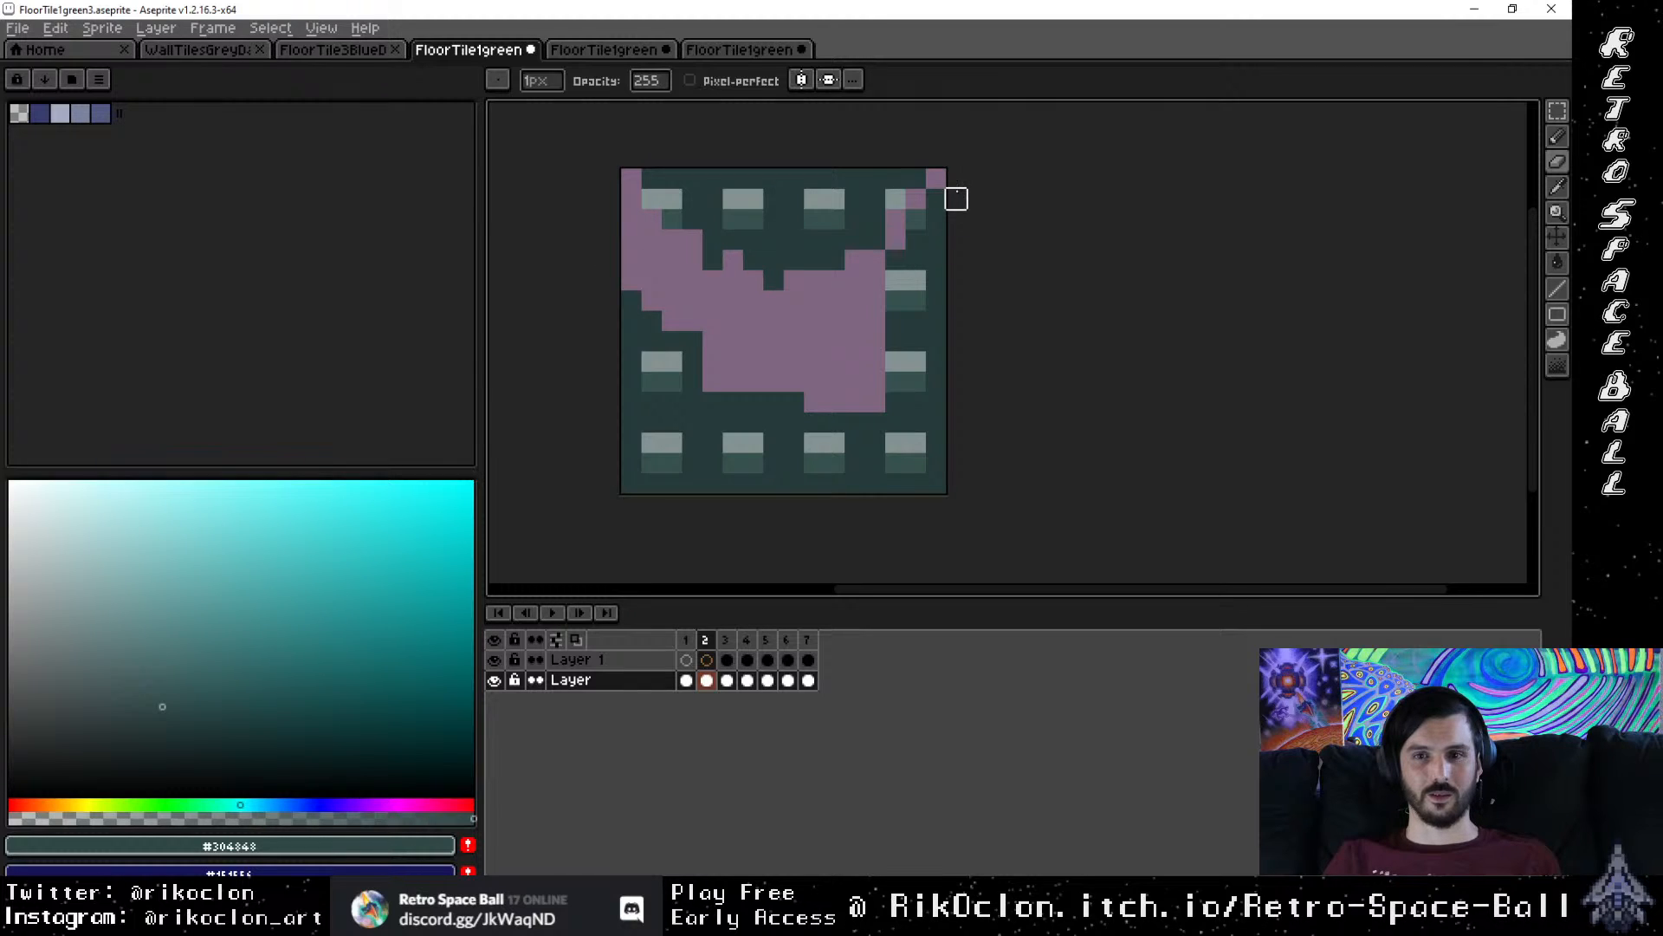
{"action": "mouse_move", "coordinate": [953, 194]}
{"action": "left_mouse_down"}
{"action": "mouse_move", "coordinate": [915, 239]}
{"action": "mouse_move", "coordinate": [895, 300]}
{"action": "mouse_move", "coordinate": [895, 260]}
{"action": "mouse_move", "coordinate": [915, 239]}
{"action": "mouse_move", "coordinate": [935, 260]}
{"action": "mouse_move", "coordinate": [895, 320]}
{"action": "mouse_move", "coordinate": [997, 280]}
{"action": "left_mouse_up"}
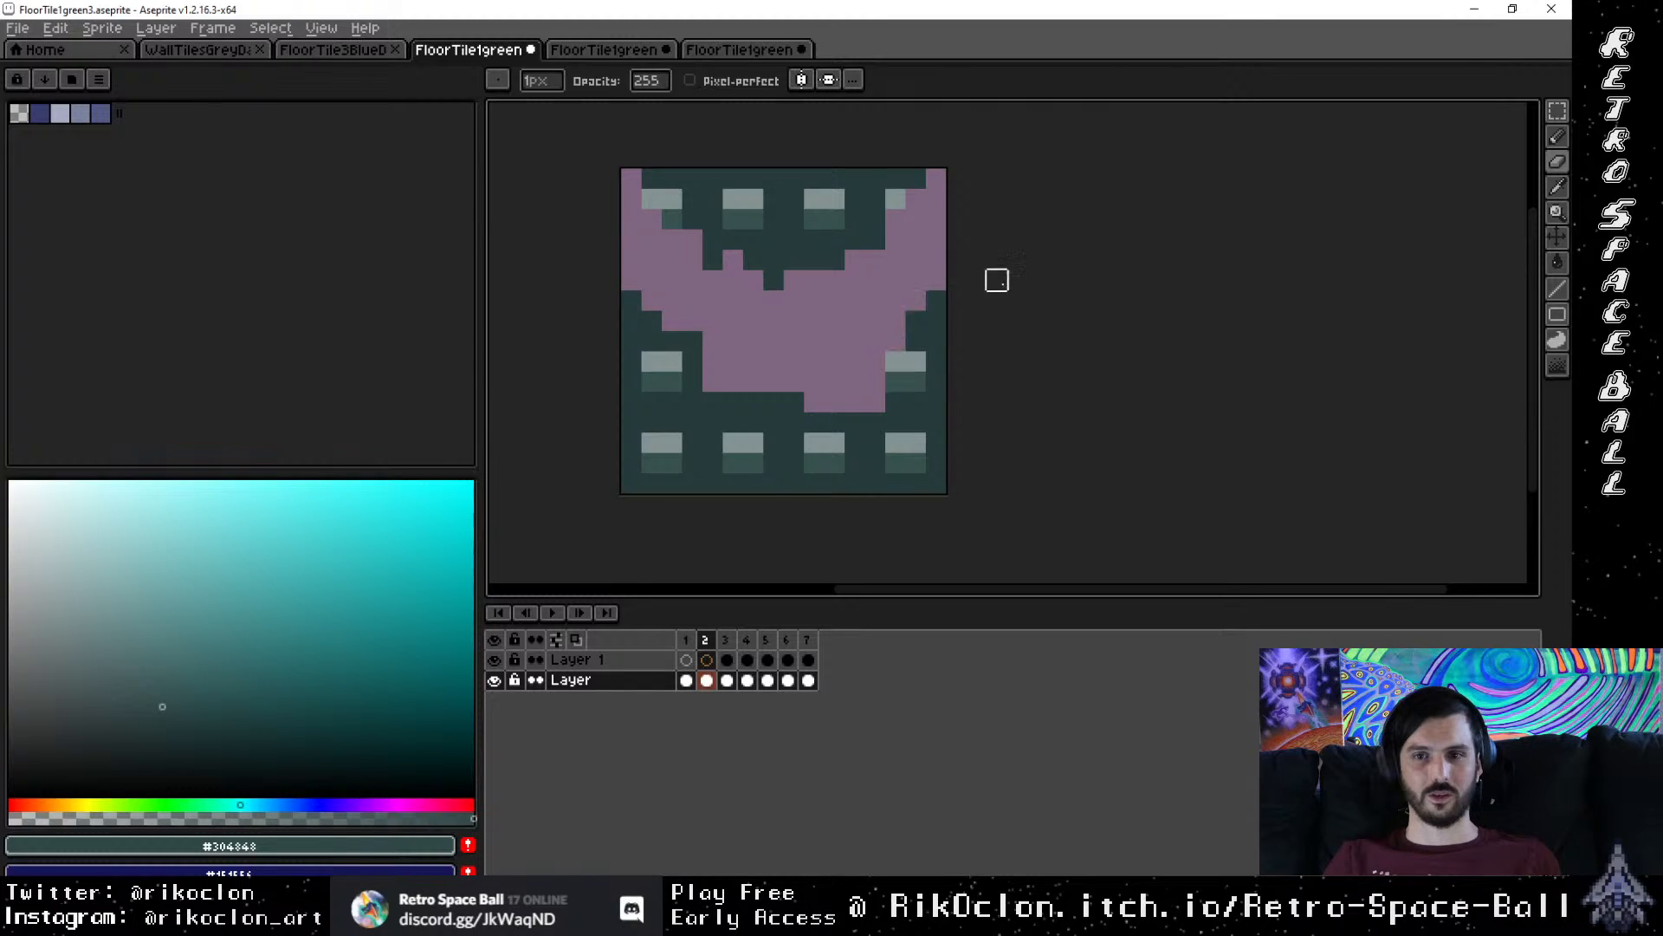
Step: Delete the green area and leftover tile blocks below the erased band in frame 2, then clear the selection
{"action": "key", "text": "w"}
{"action": "left_click", "coordinate": [935, 337]}
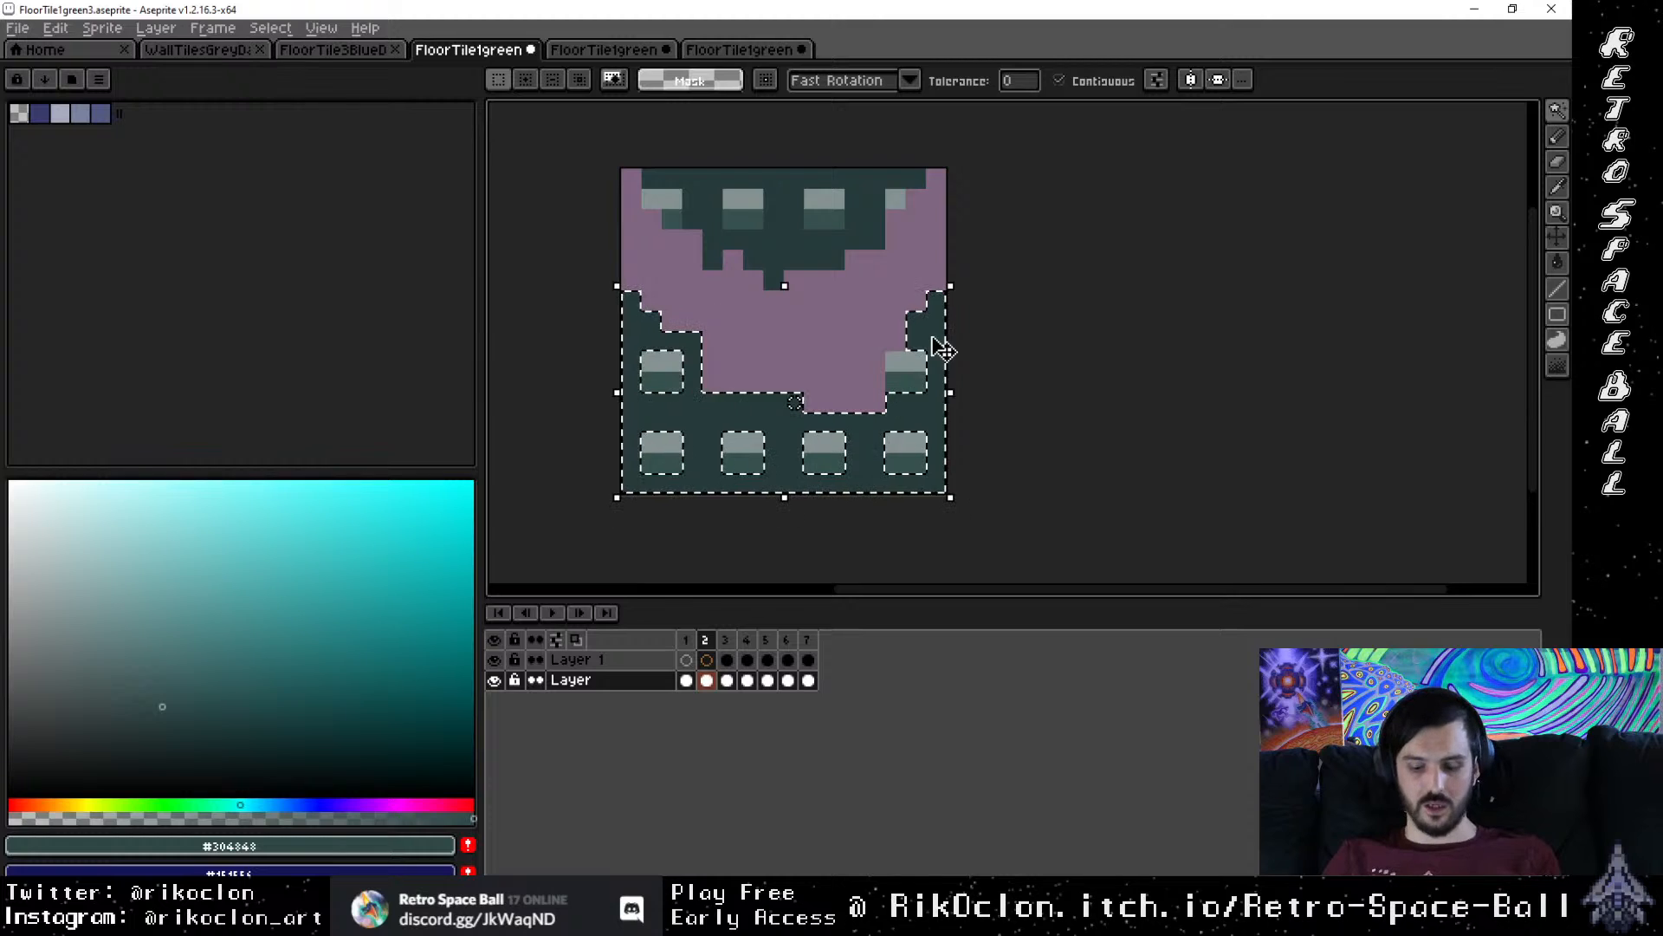
{"action": "key", "text": "Delete"}
{"action": "key", "text": "ctrl+d"}
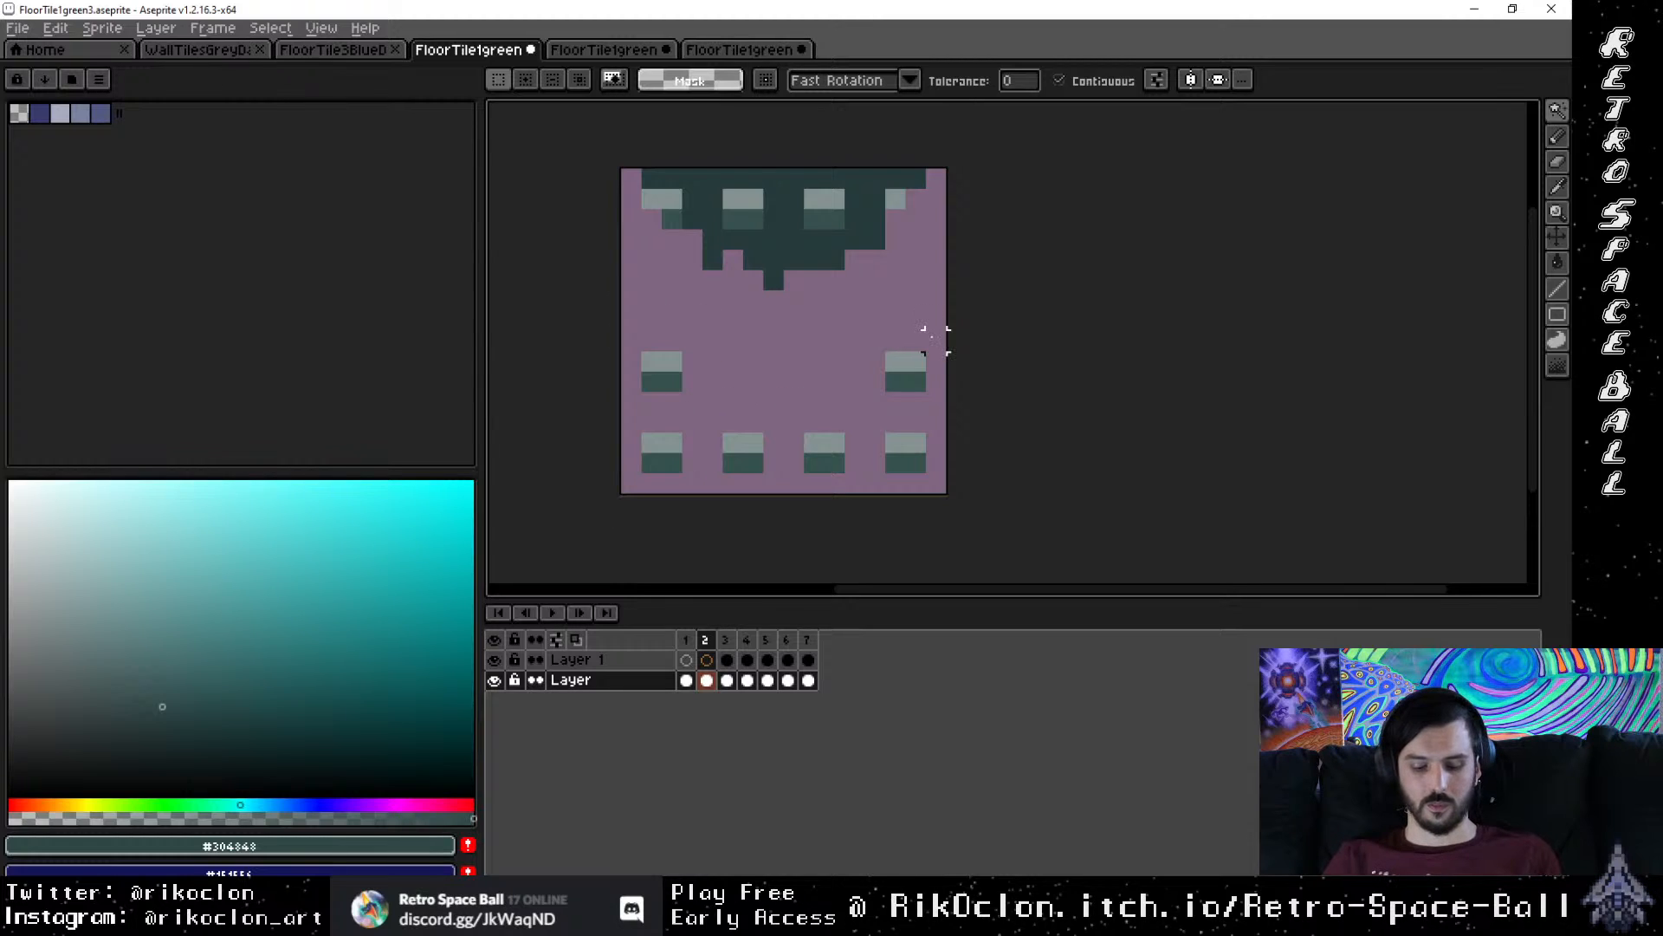
{"action": "key", "text": "m"}
{"action": "left_click_drag", "start_coordinate": [621, 330], "coordinate": [1057, 502]}
{"action": "key", "text": "Delete"}
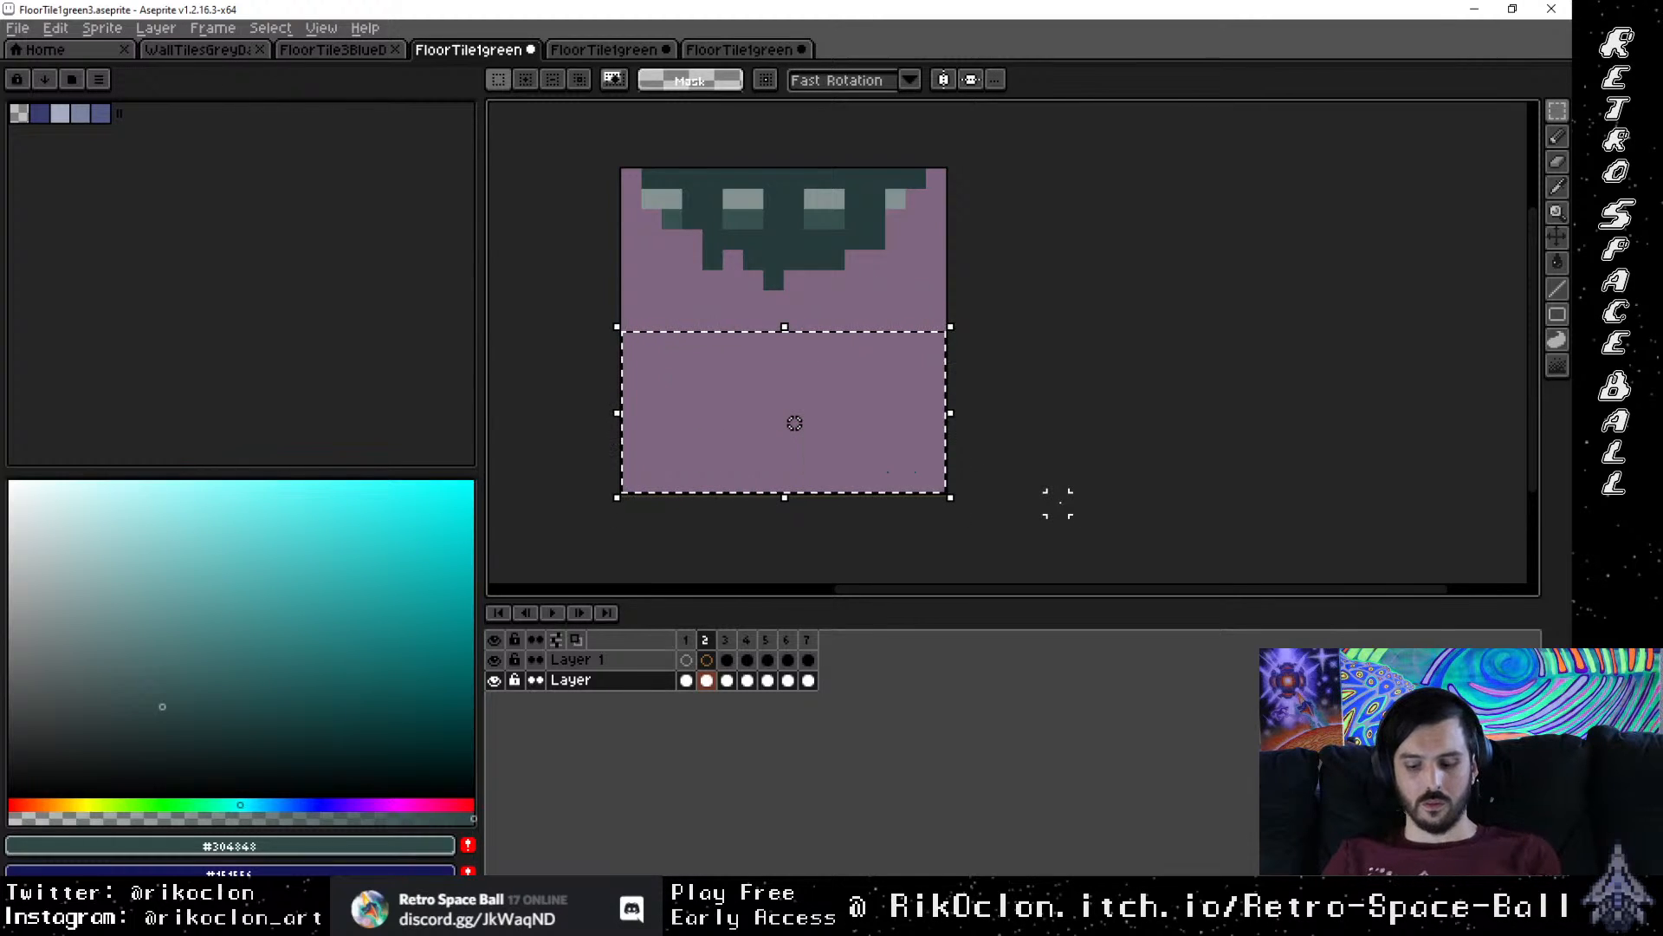
{"action": "key", "text": "ctrl+d"}
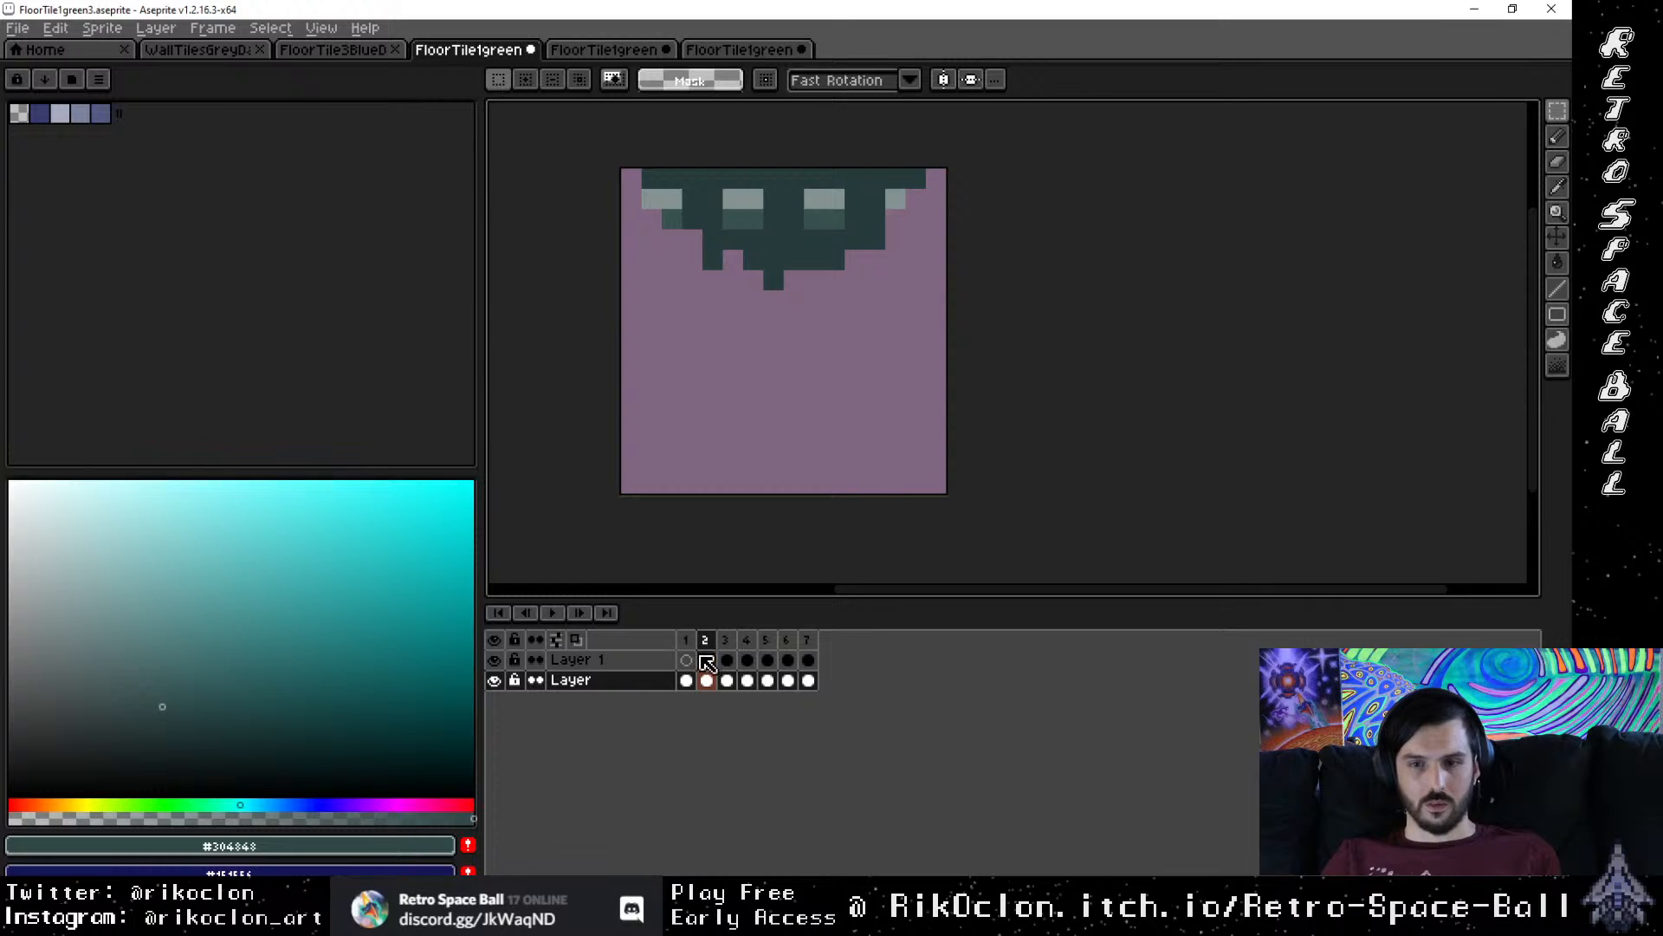
Step: Sample #203434 from frame 3 and draw dark vertical cracks through the hanging chunk on Layer 1 of frame 2
{"action": "left_click", "coordinate": [727, 660]}
{"action": "key", "text": "i"}
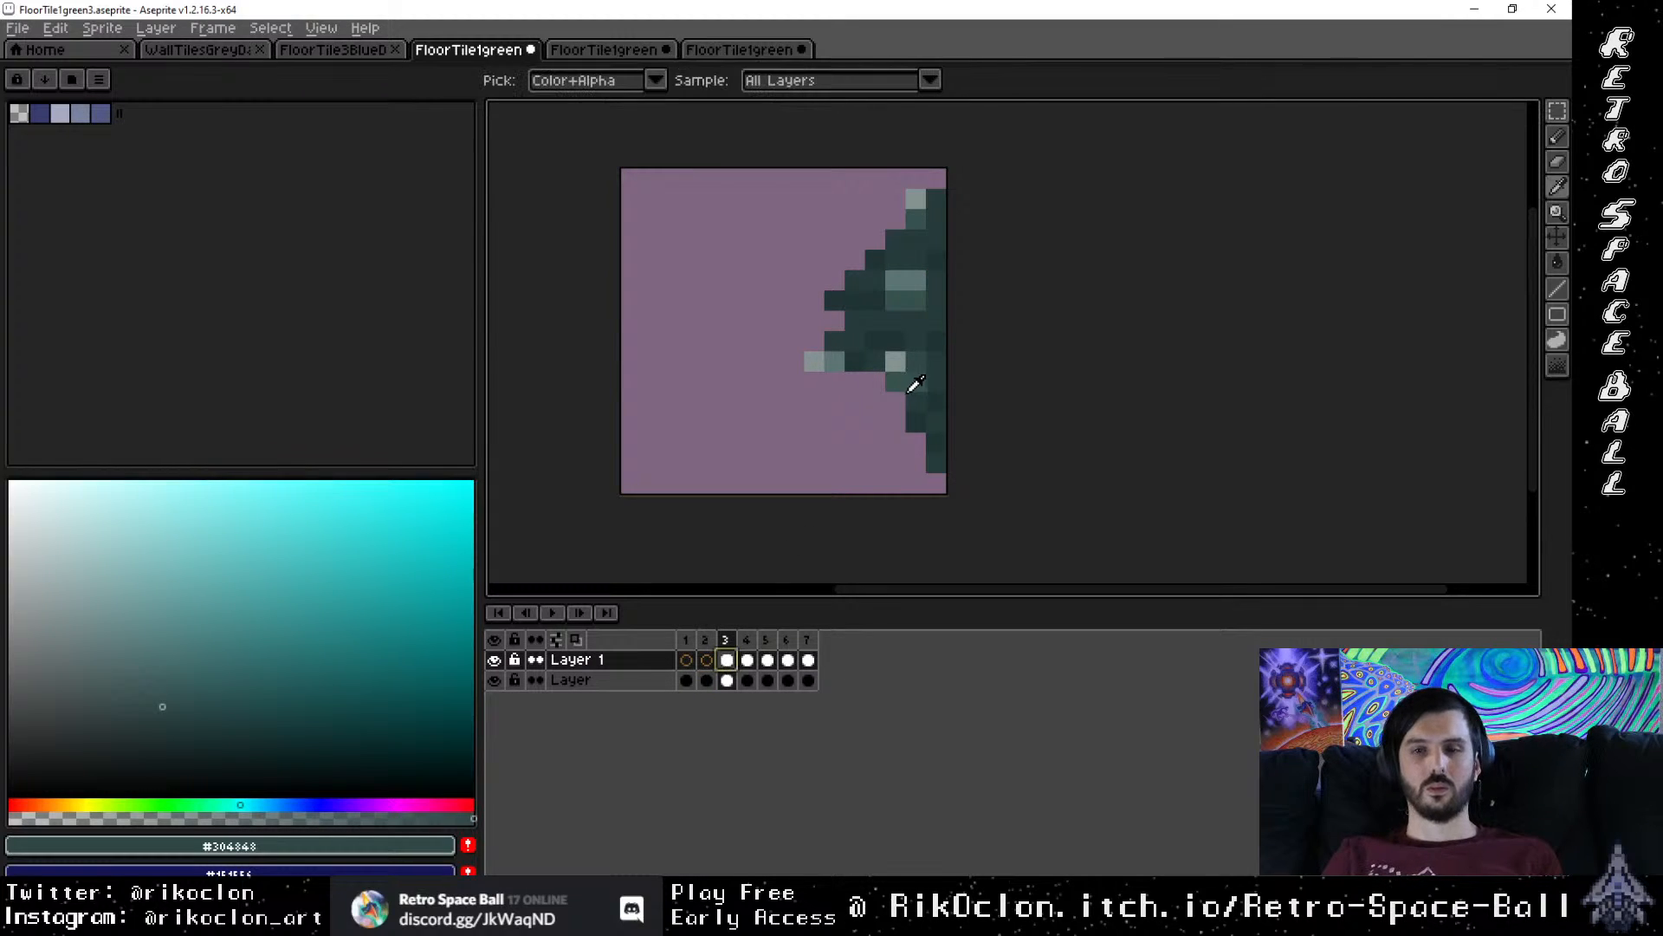
{"action": "left_click", "coordinate": [896, 331]}
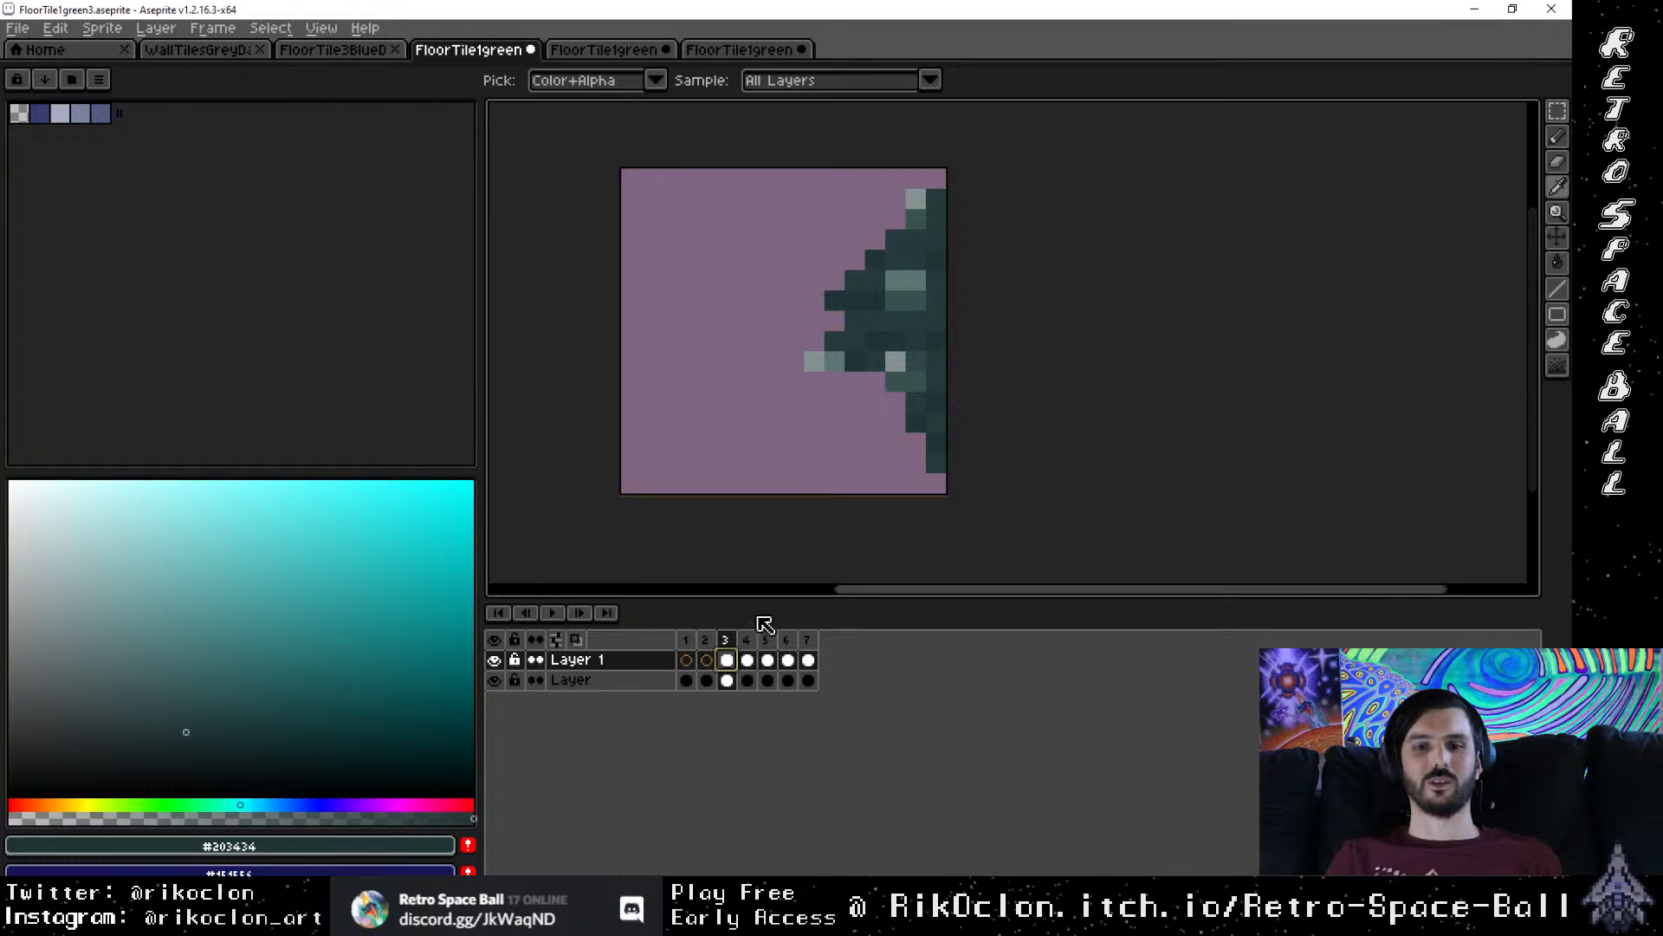
{"action": "left_click", "coordinate": [712, 646]}
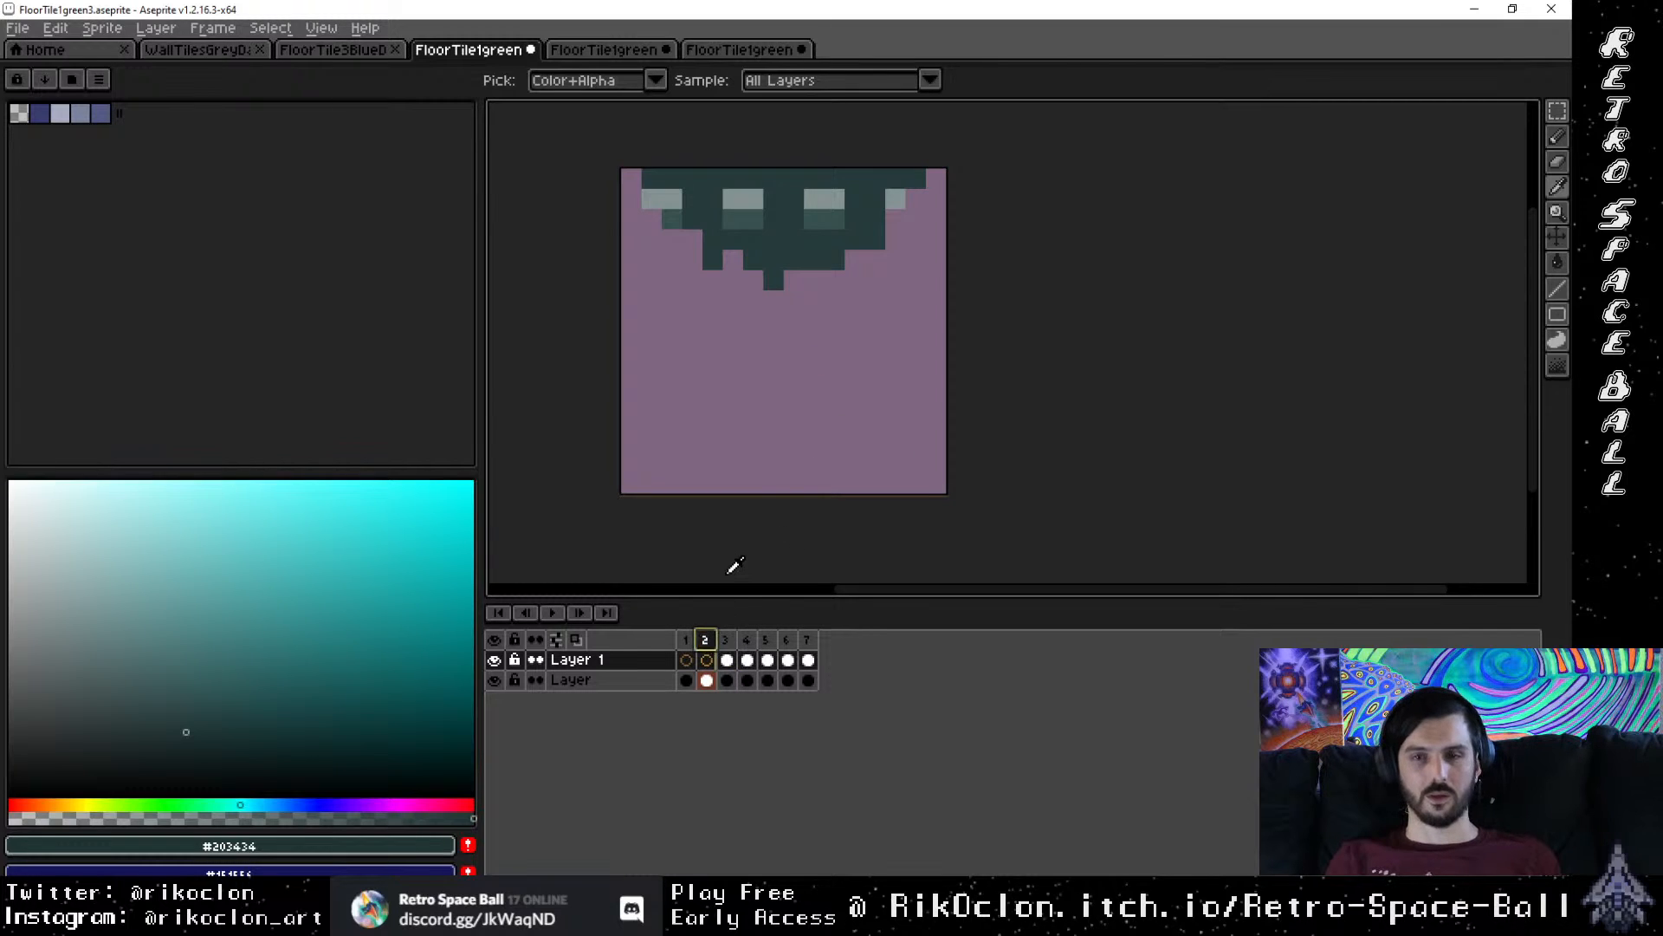
{"action": "key", "text": "b"}
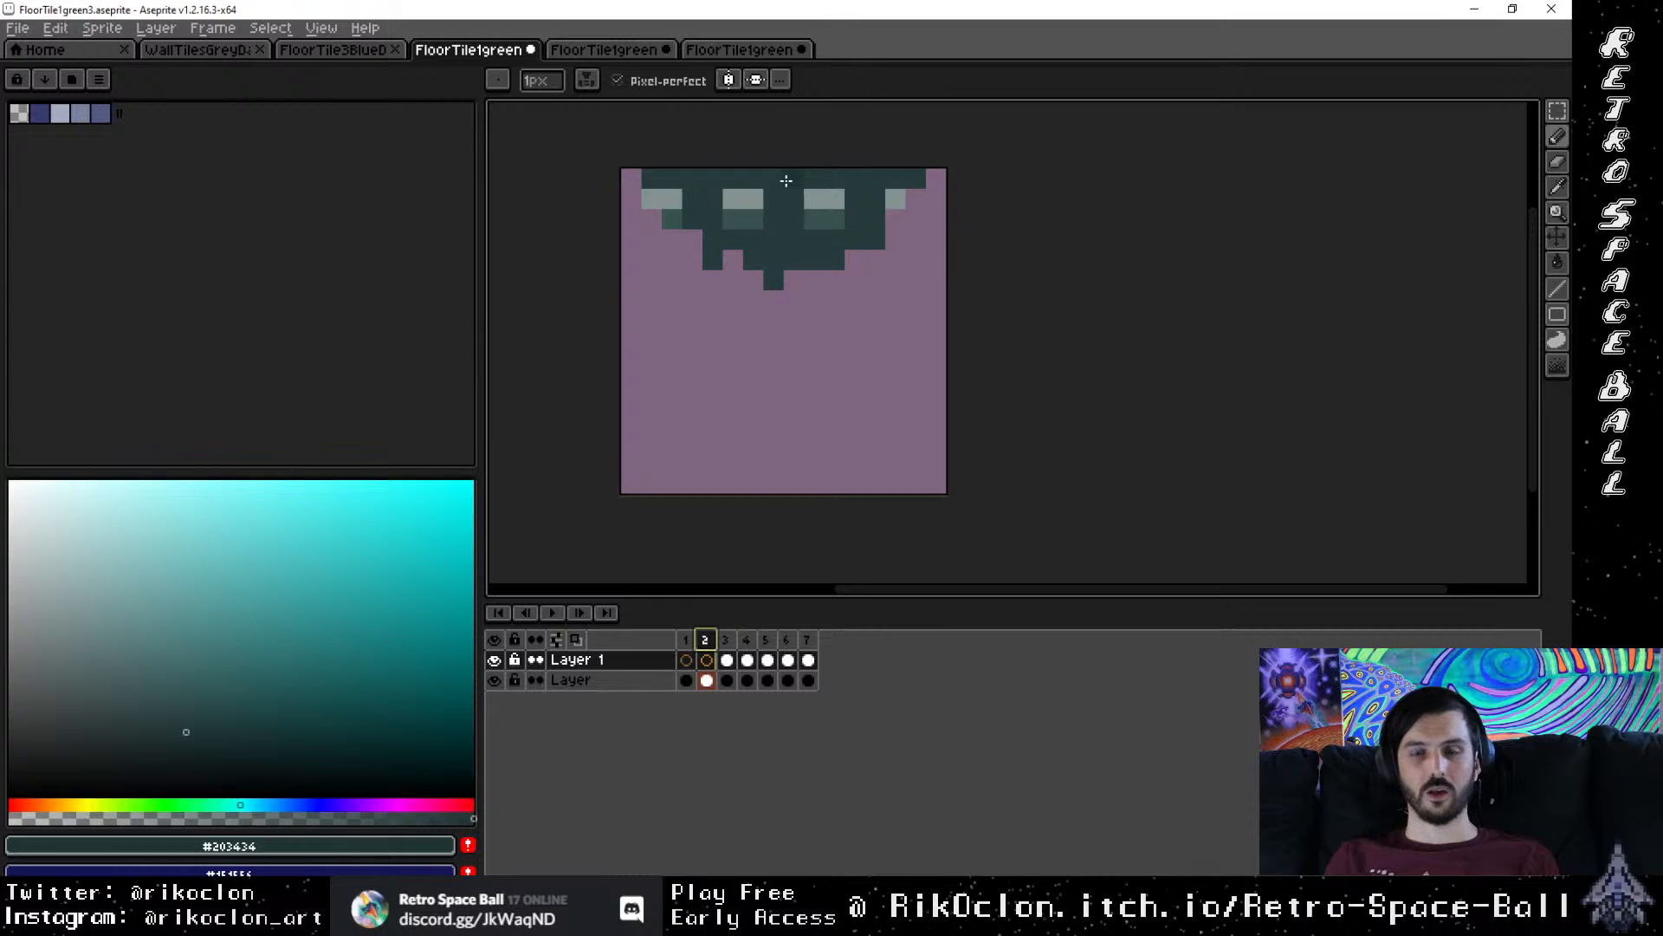
{"action": "left_click", "coordinate": [726, 651]}
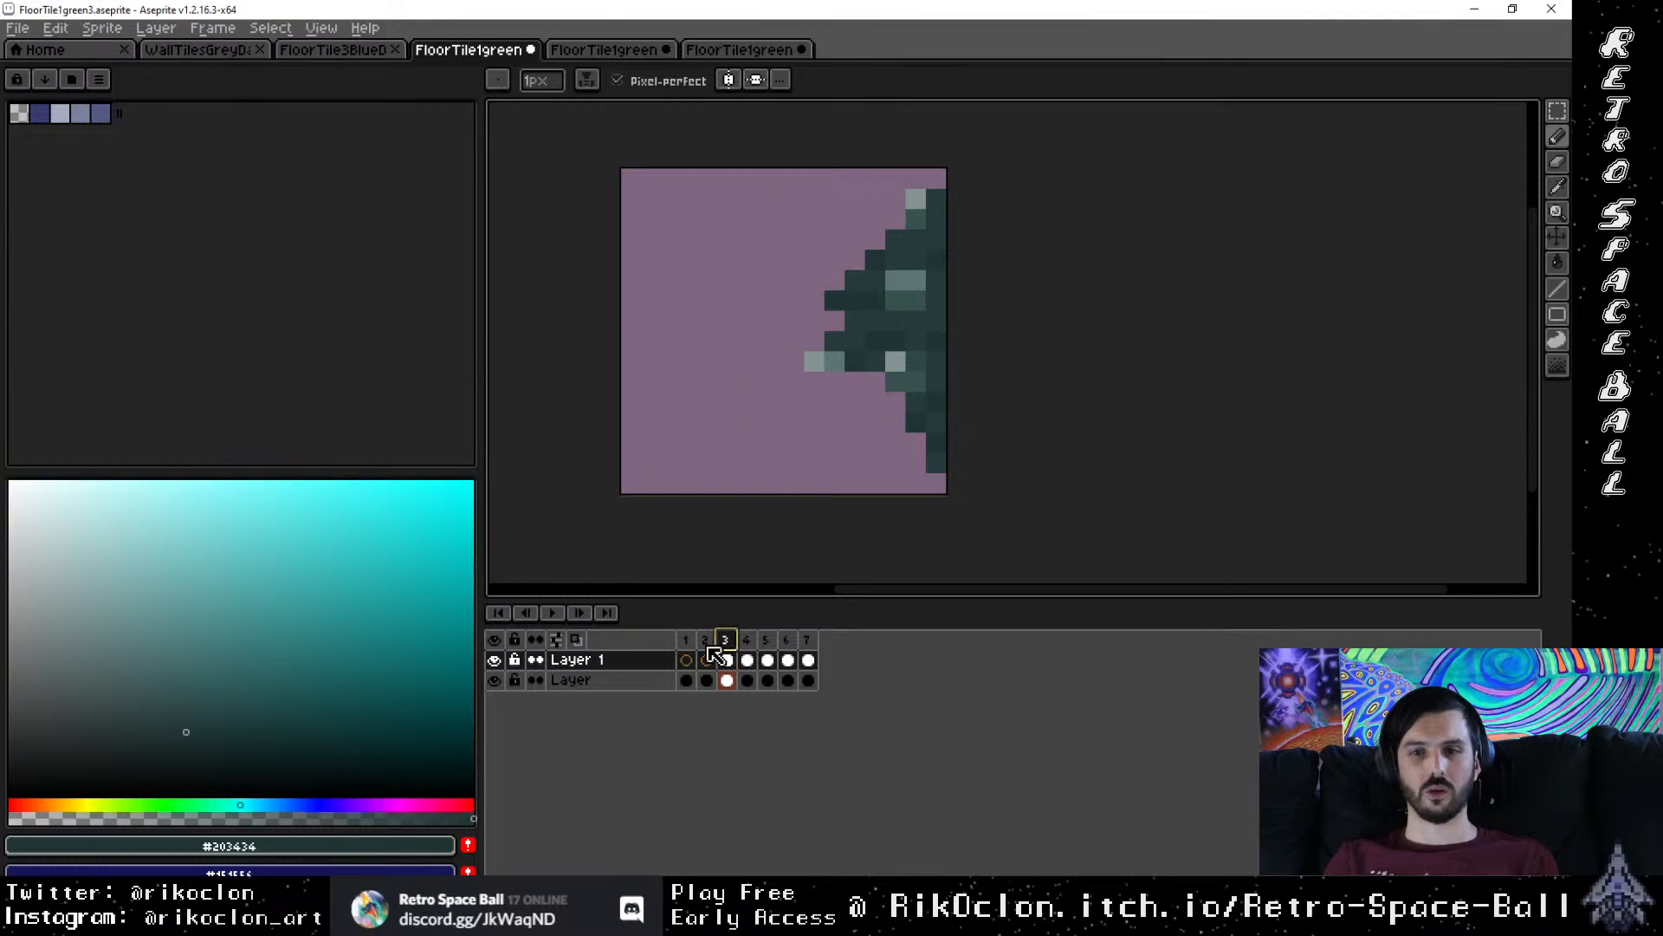
{"action": "left_click", "coordinate": [708, 651]}
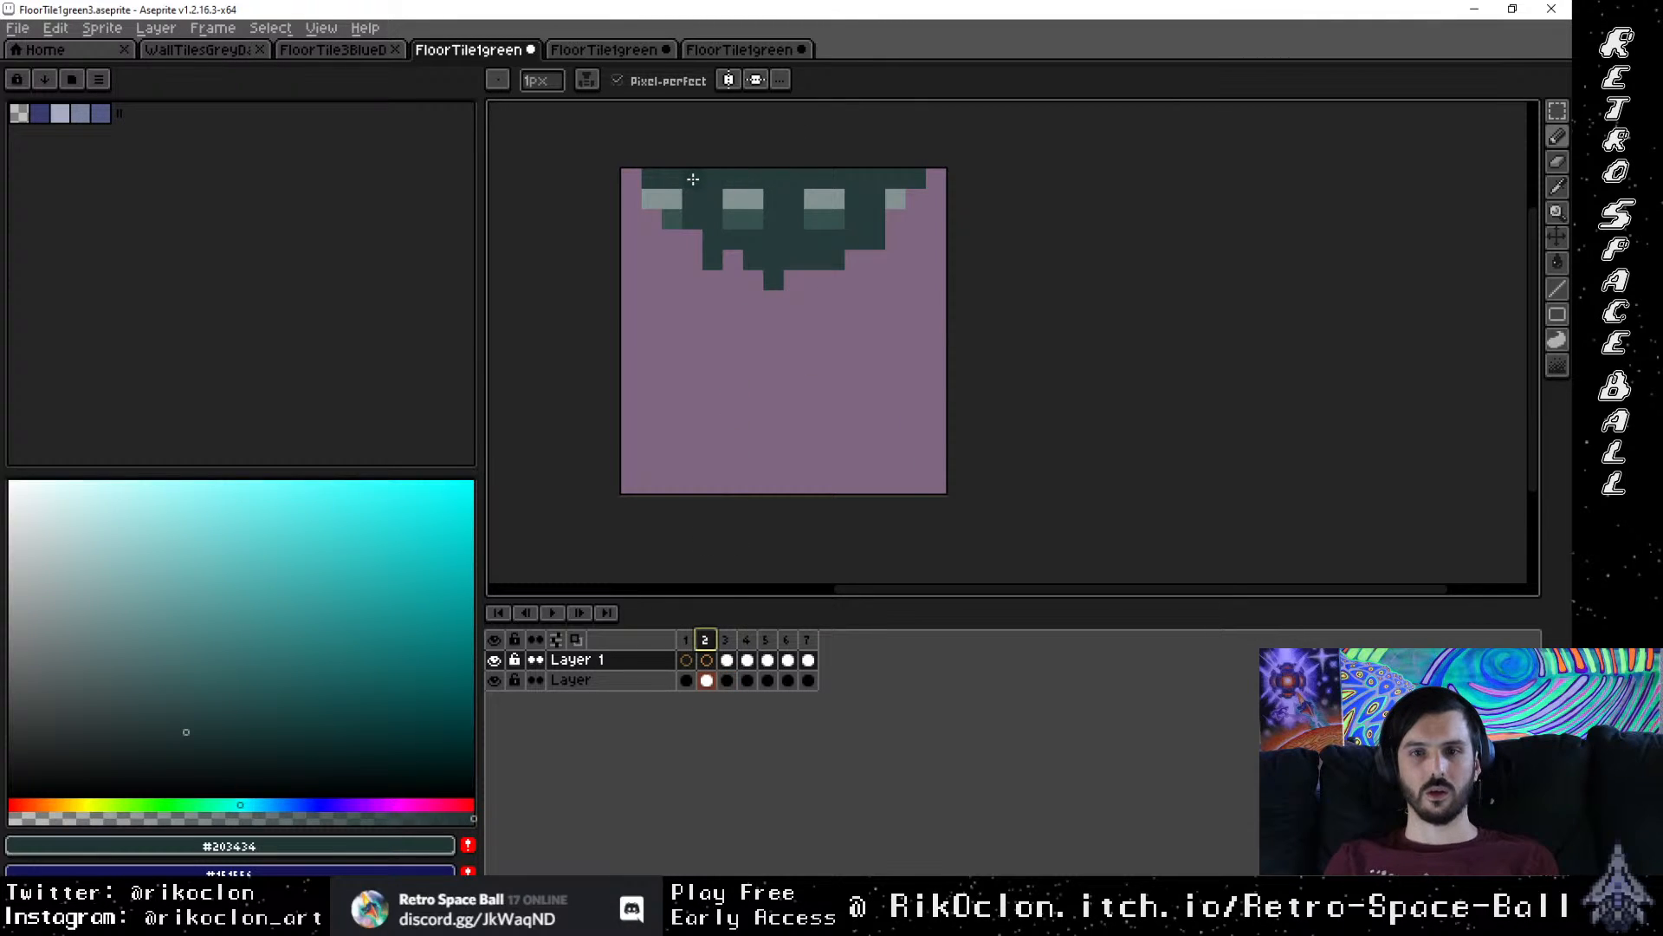
{"action": "left_click", "coordinate": [832, 176]}
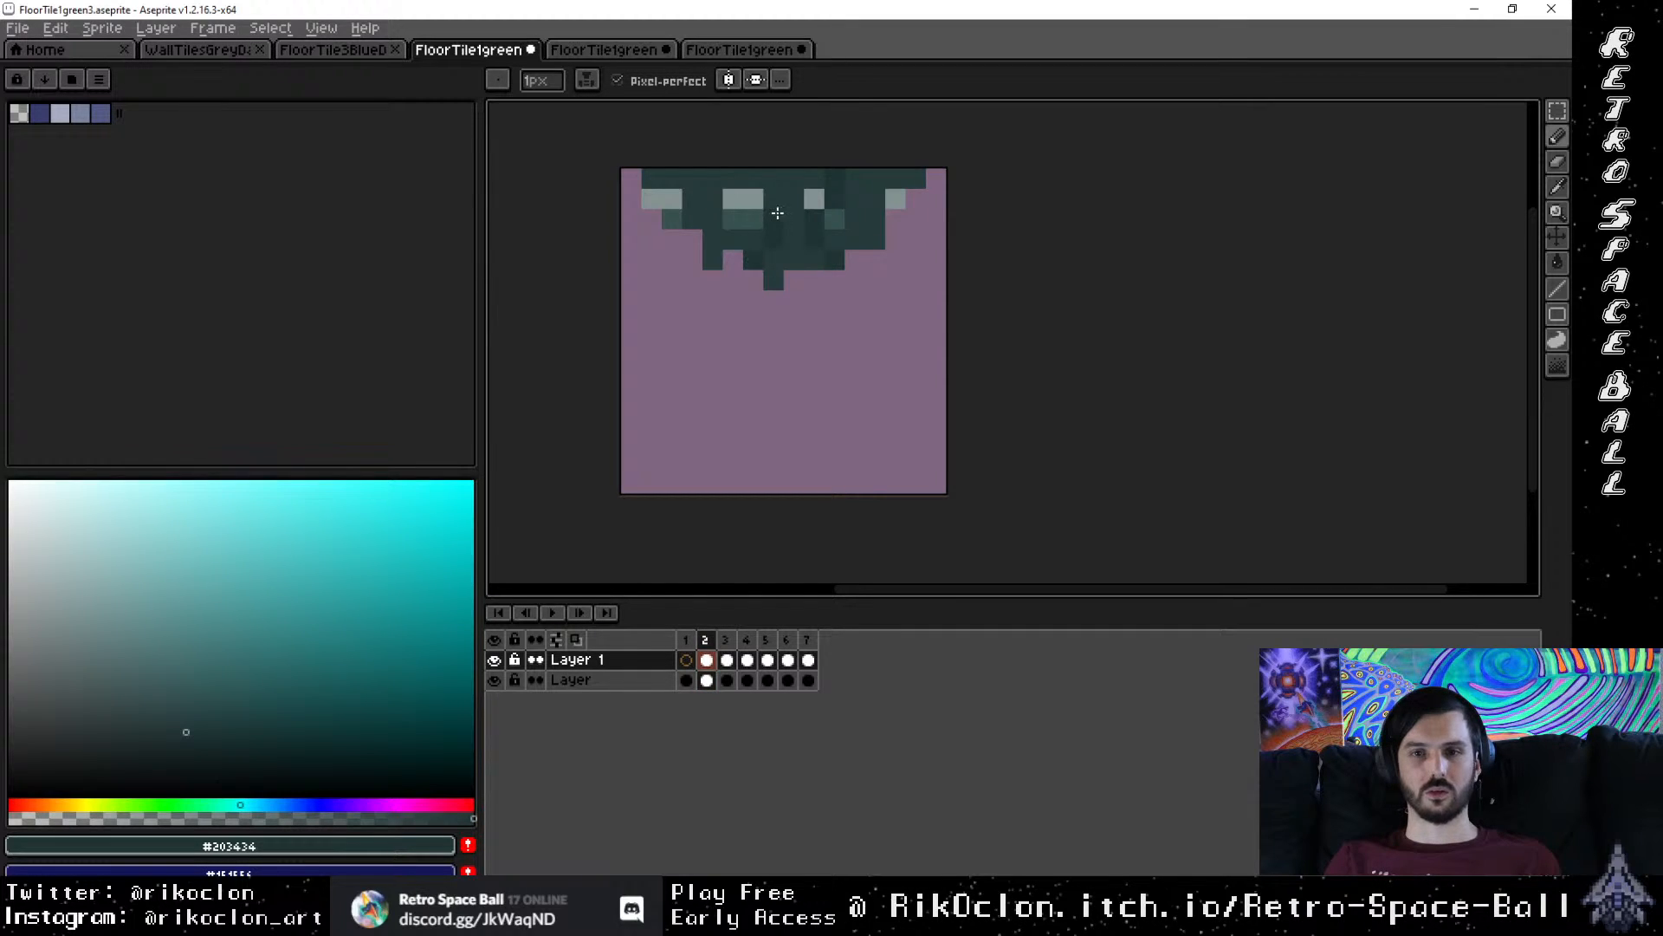
{"action": "left_click", "coordinate": [733, 199]}
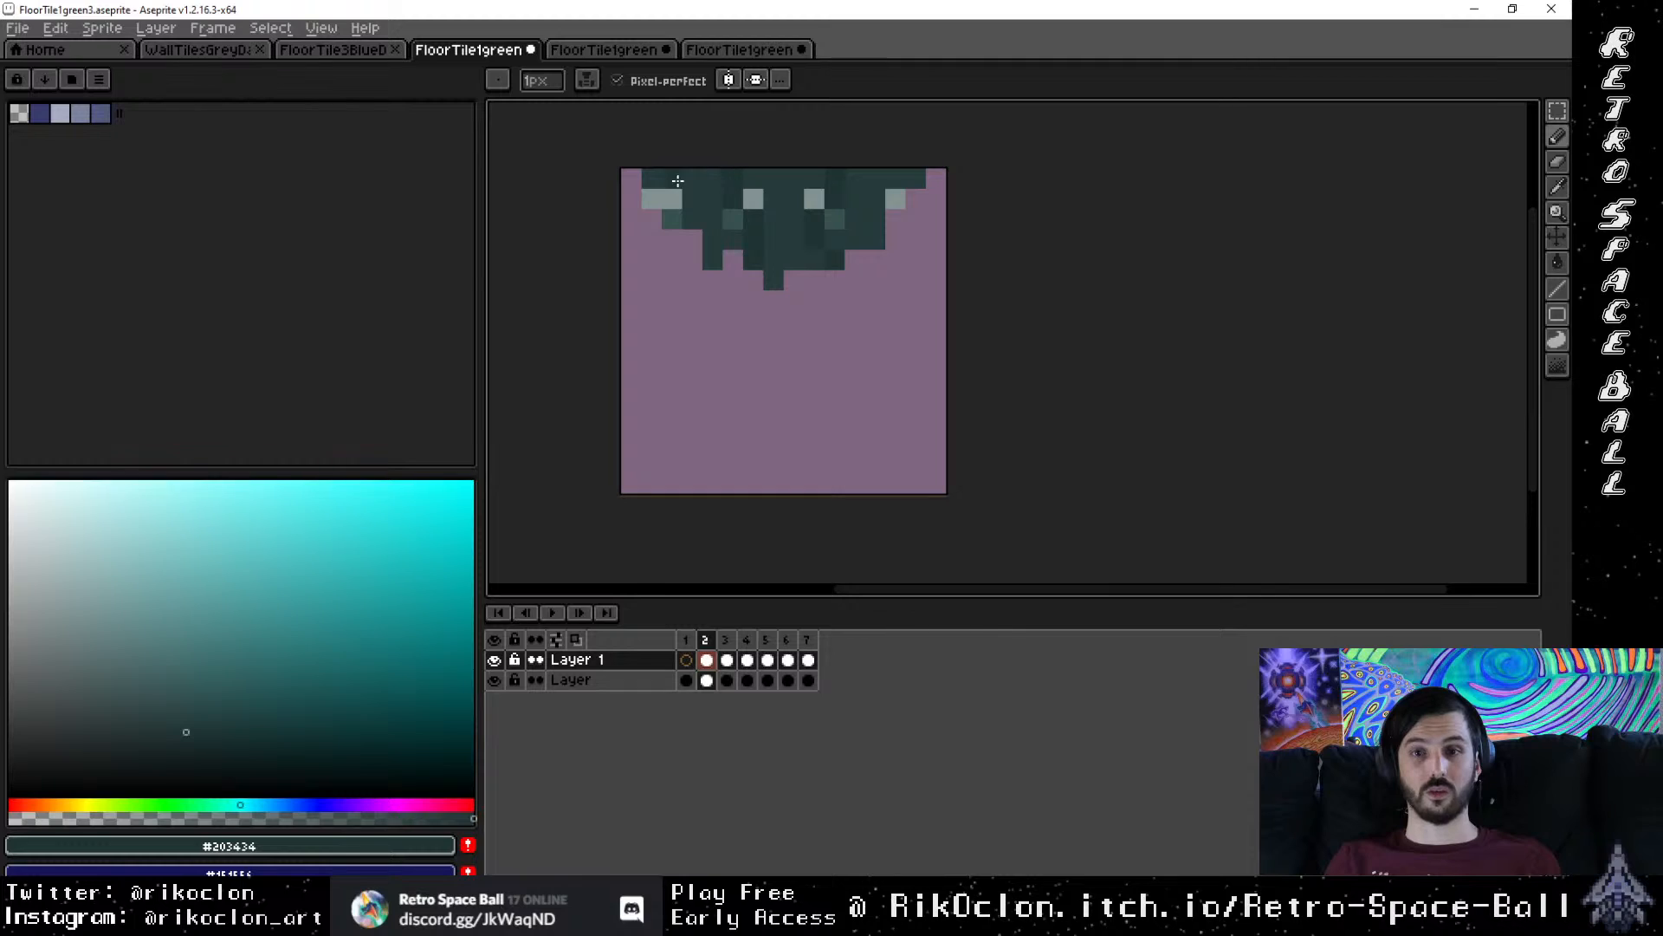
{"action": "left_click_drag", "start_coordinate": [689, 178], "coordinate": [677, 214]}
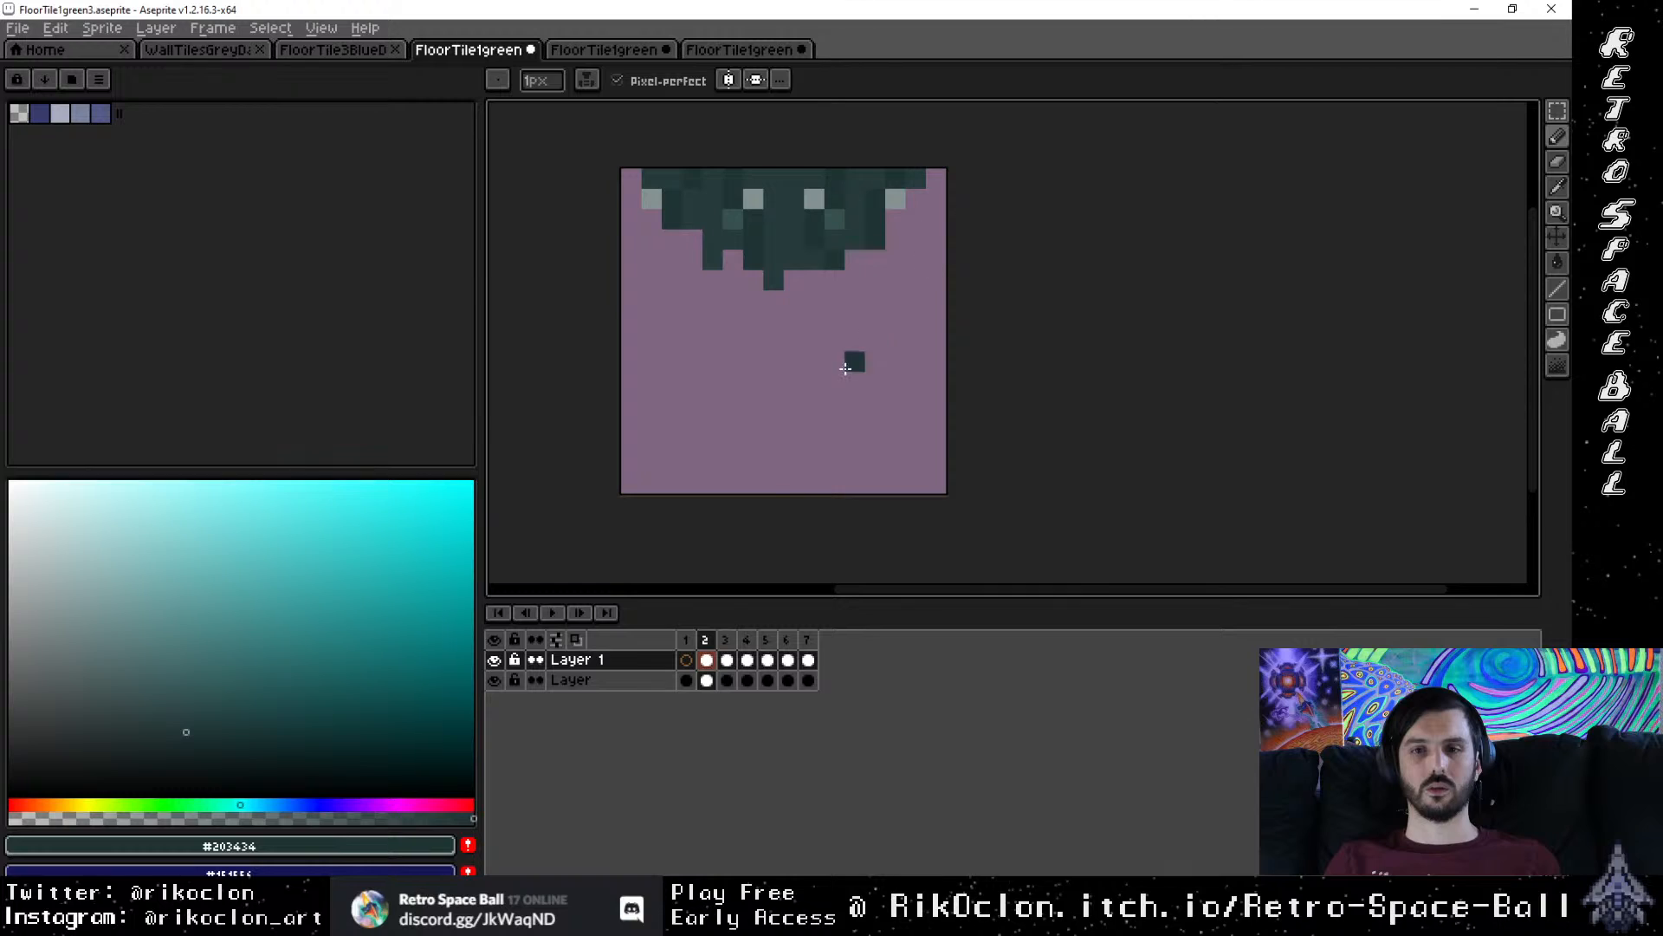
Step: Sample #304848 from frame 3 and paint mid-tone shading pixels beneath the two inner highlights in frame 2
{"action": "left_click", "coordinate": [726, 638]}
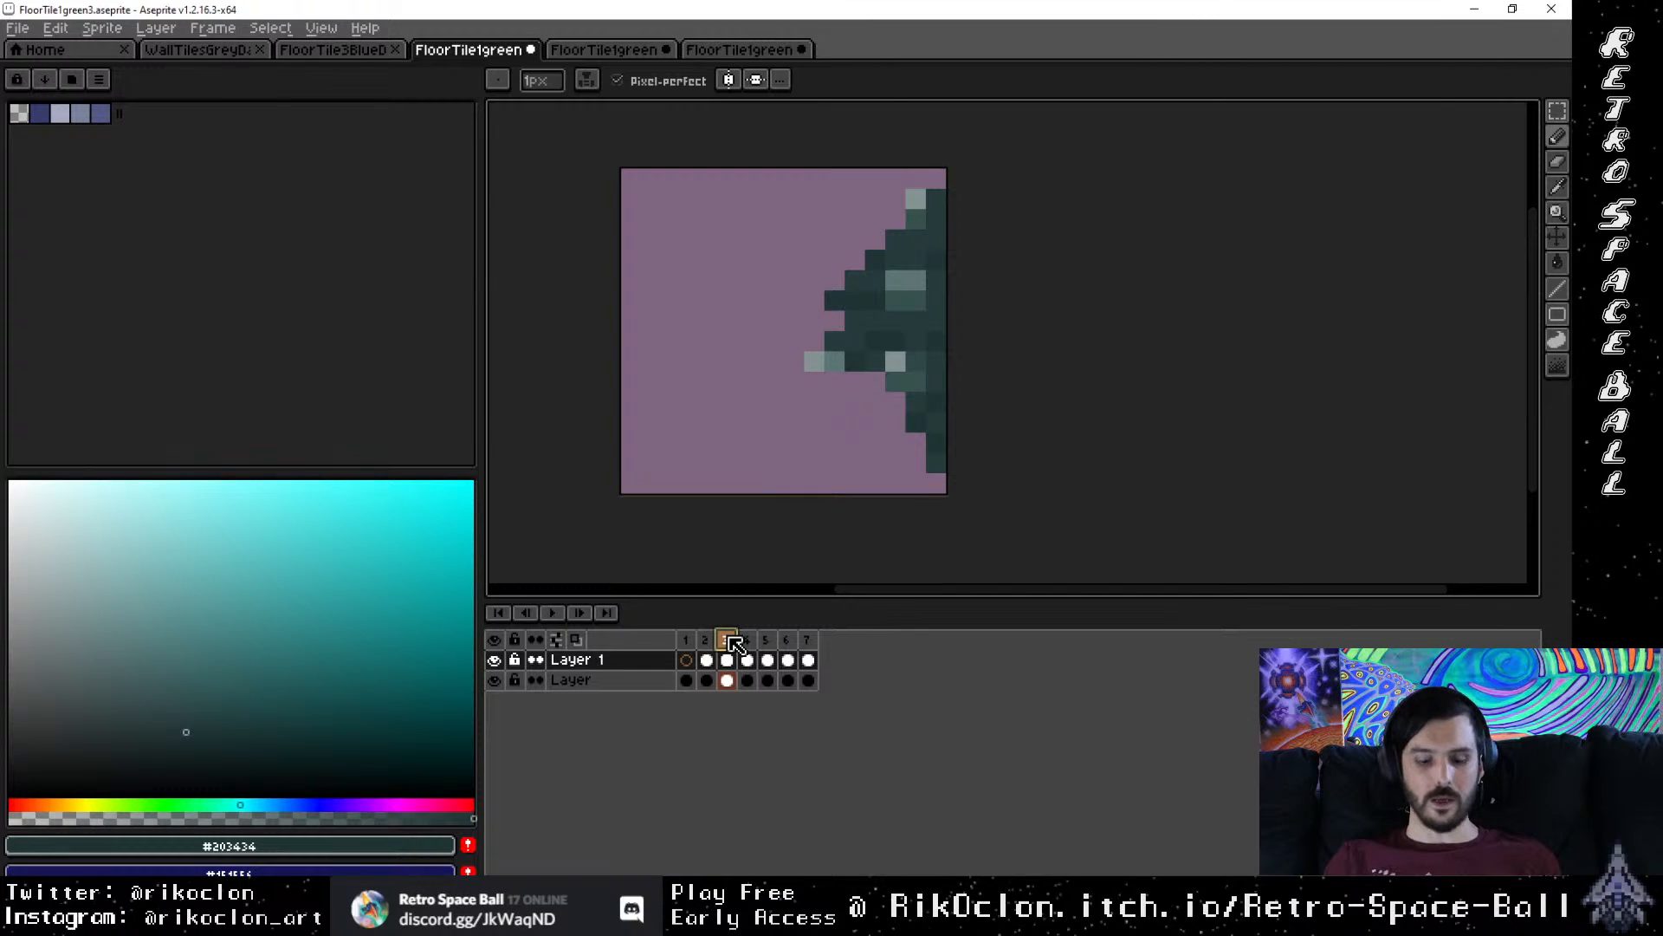
{"action": "key", "text": "u"}
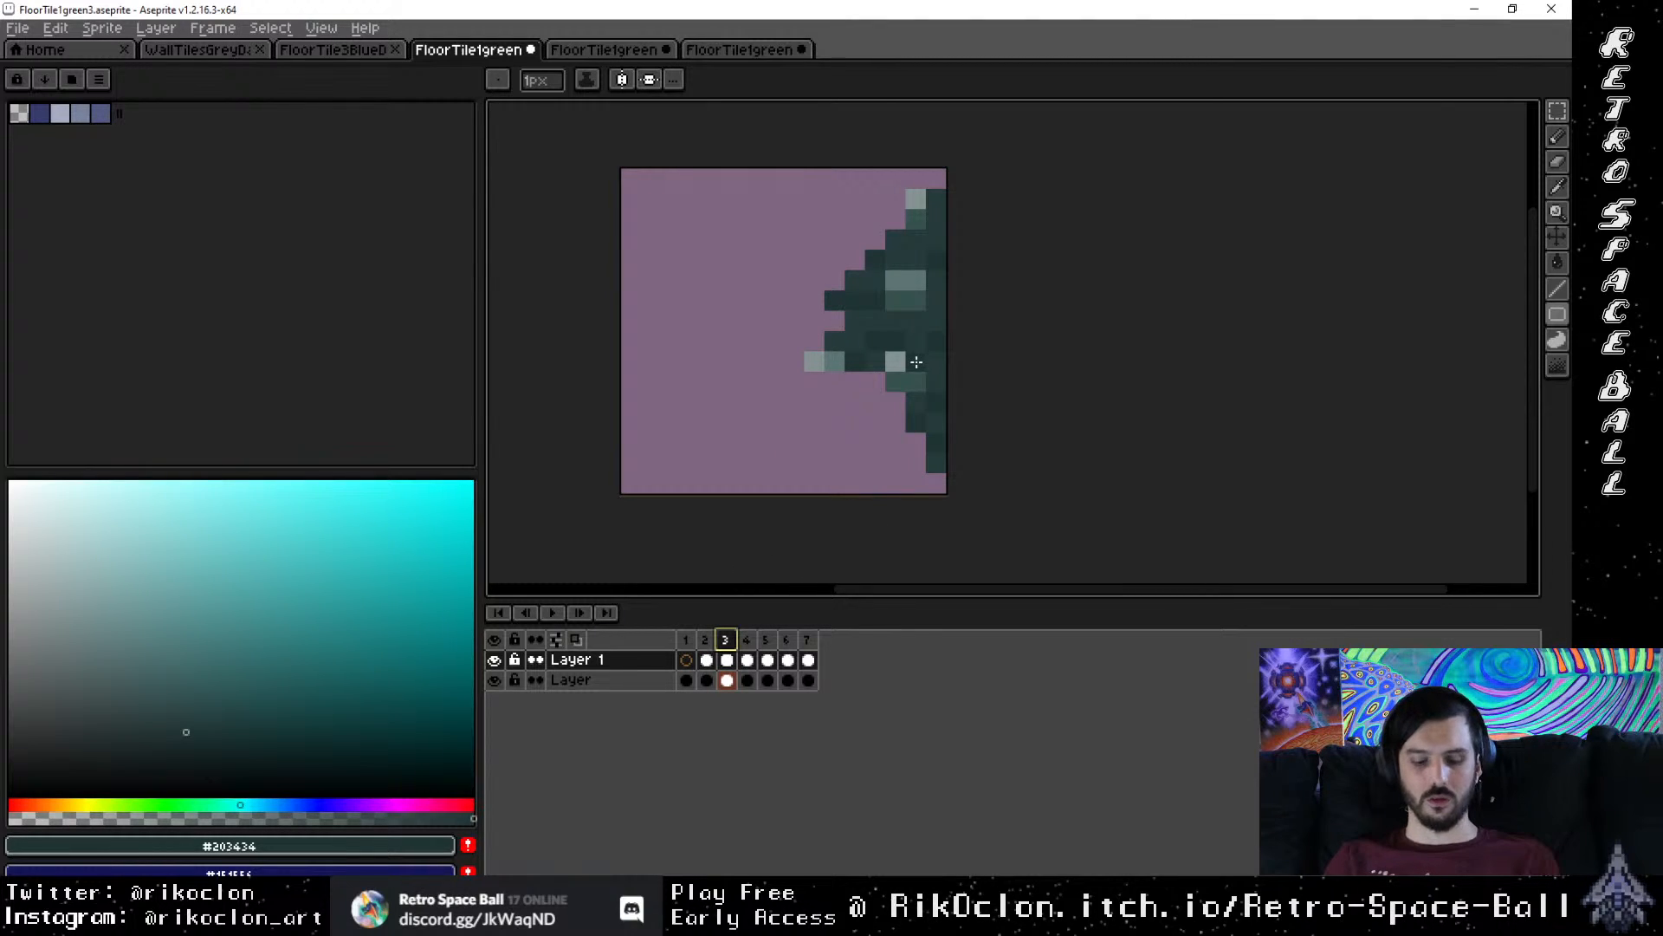
{"action": "key", "text": "i"}
{"action": "left_click", "coordinate": [921, 358]}
{"action": "left_click", "coordinate": [705, 639]}
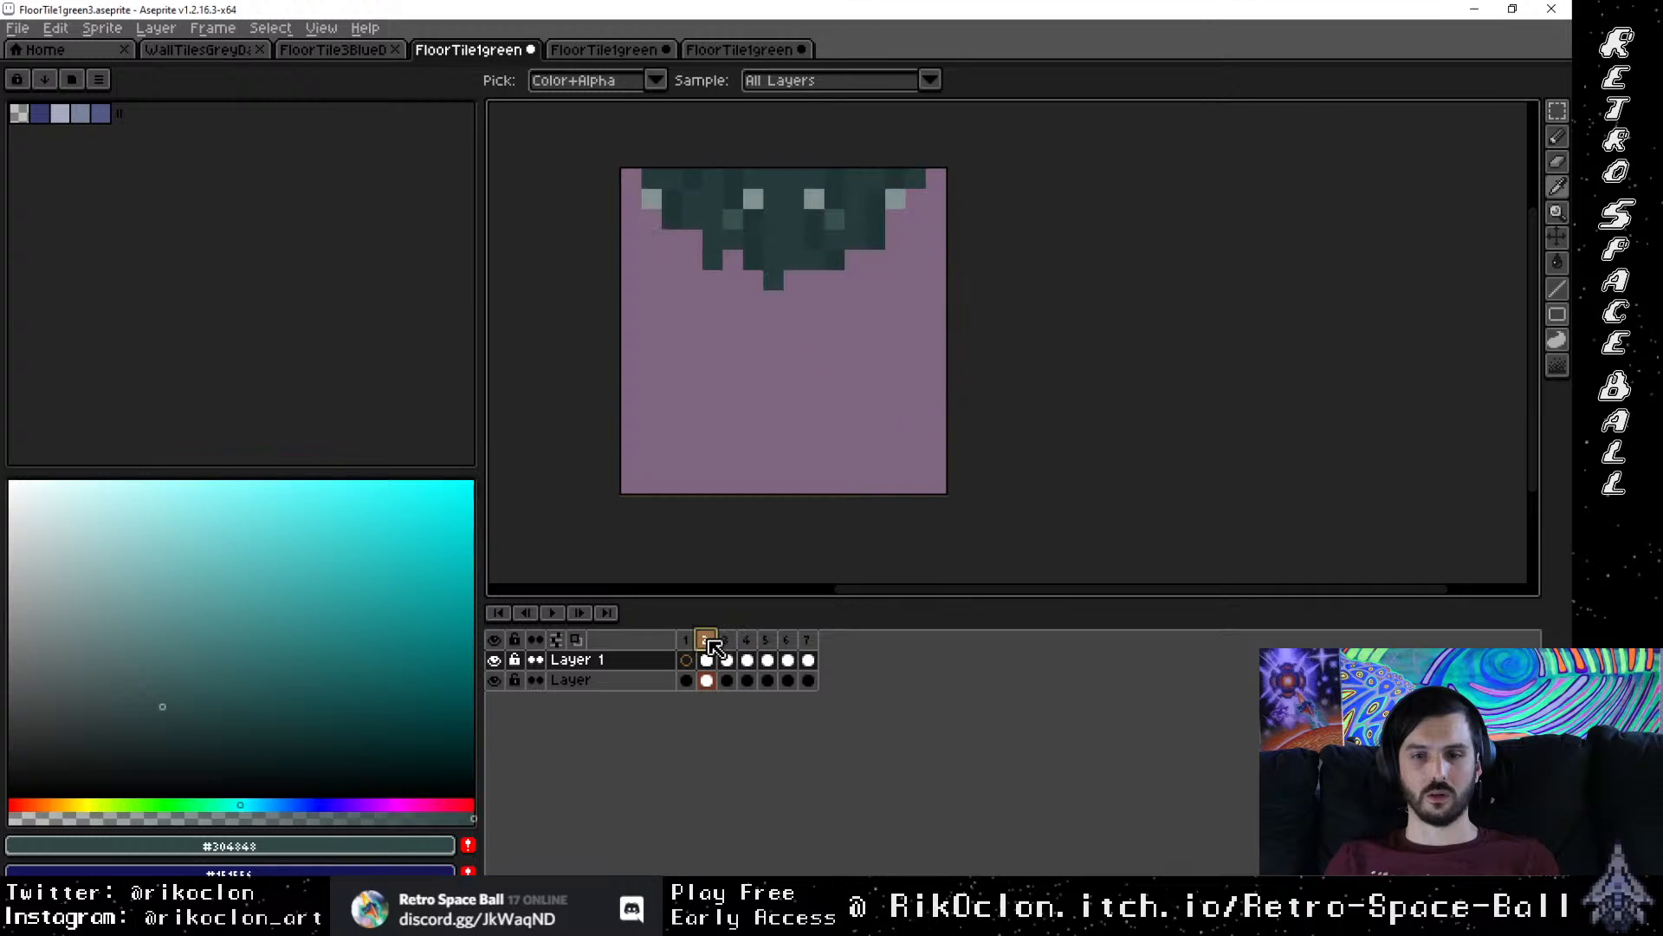
{"action": "key", "text": "b"}
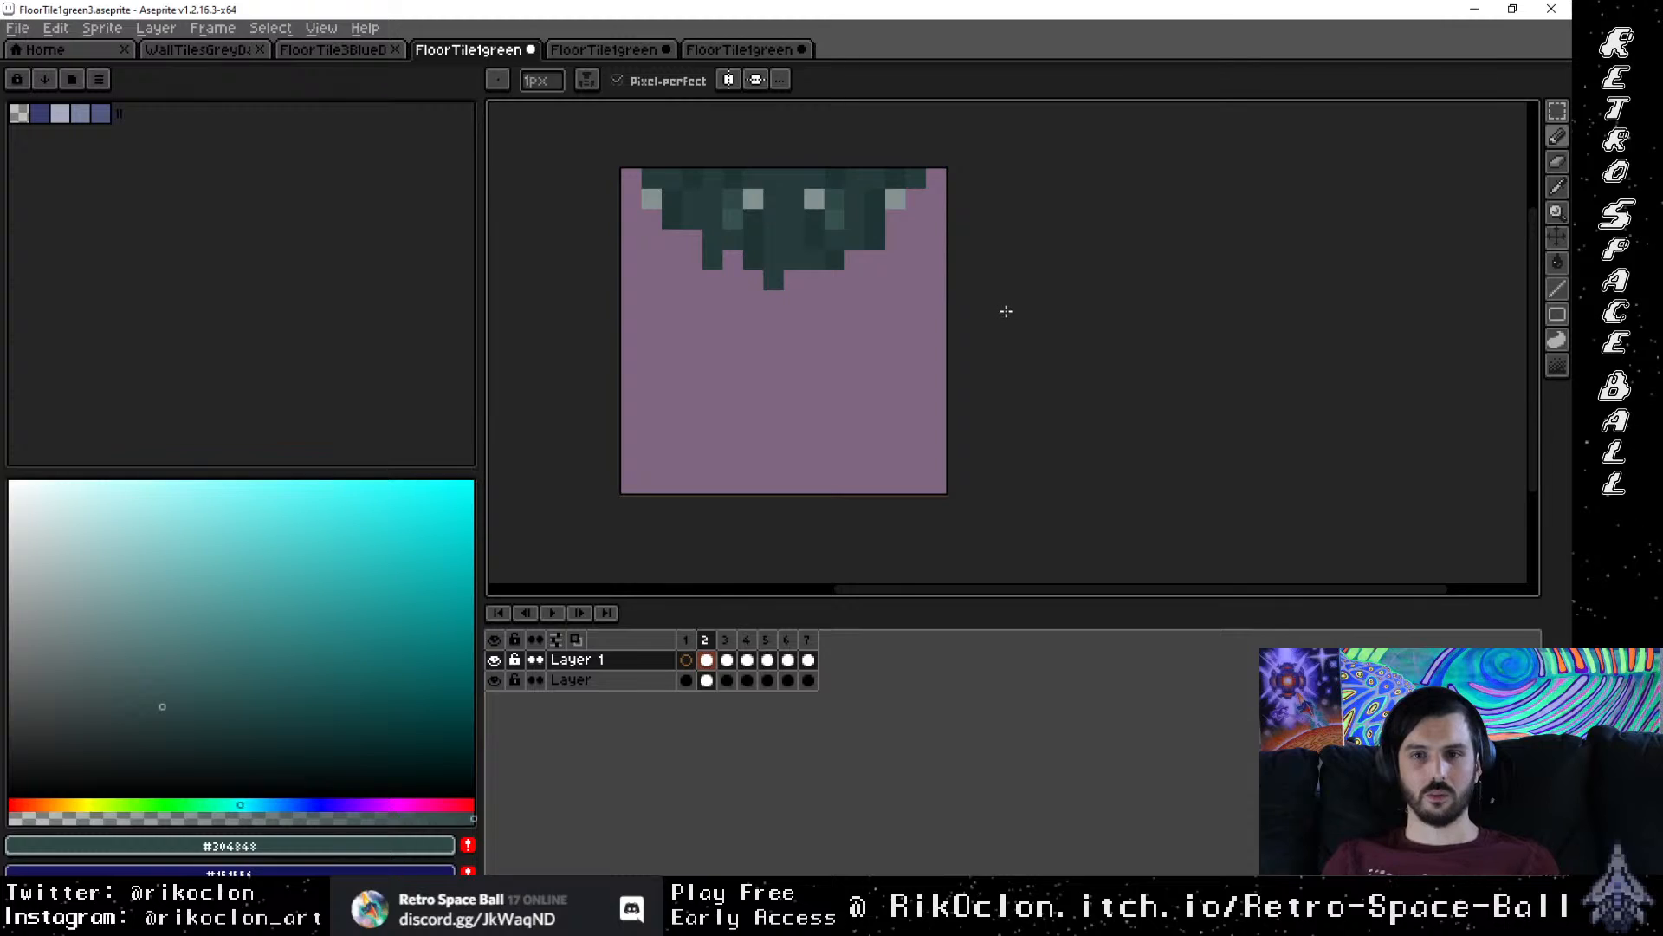
{"action": "left_click", "coordinate": [875, 242], "text": "ctrl"}
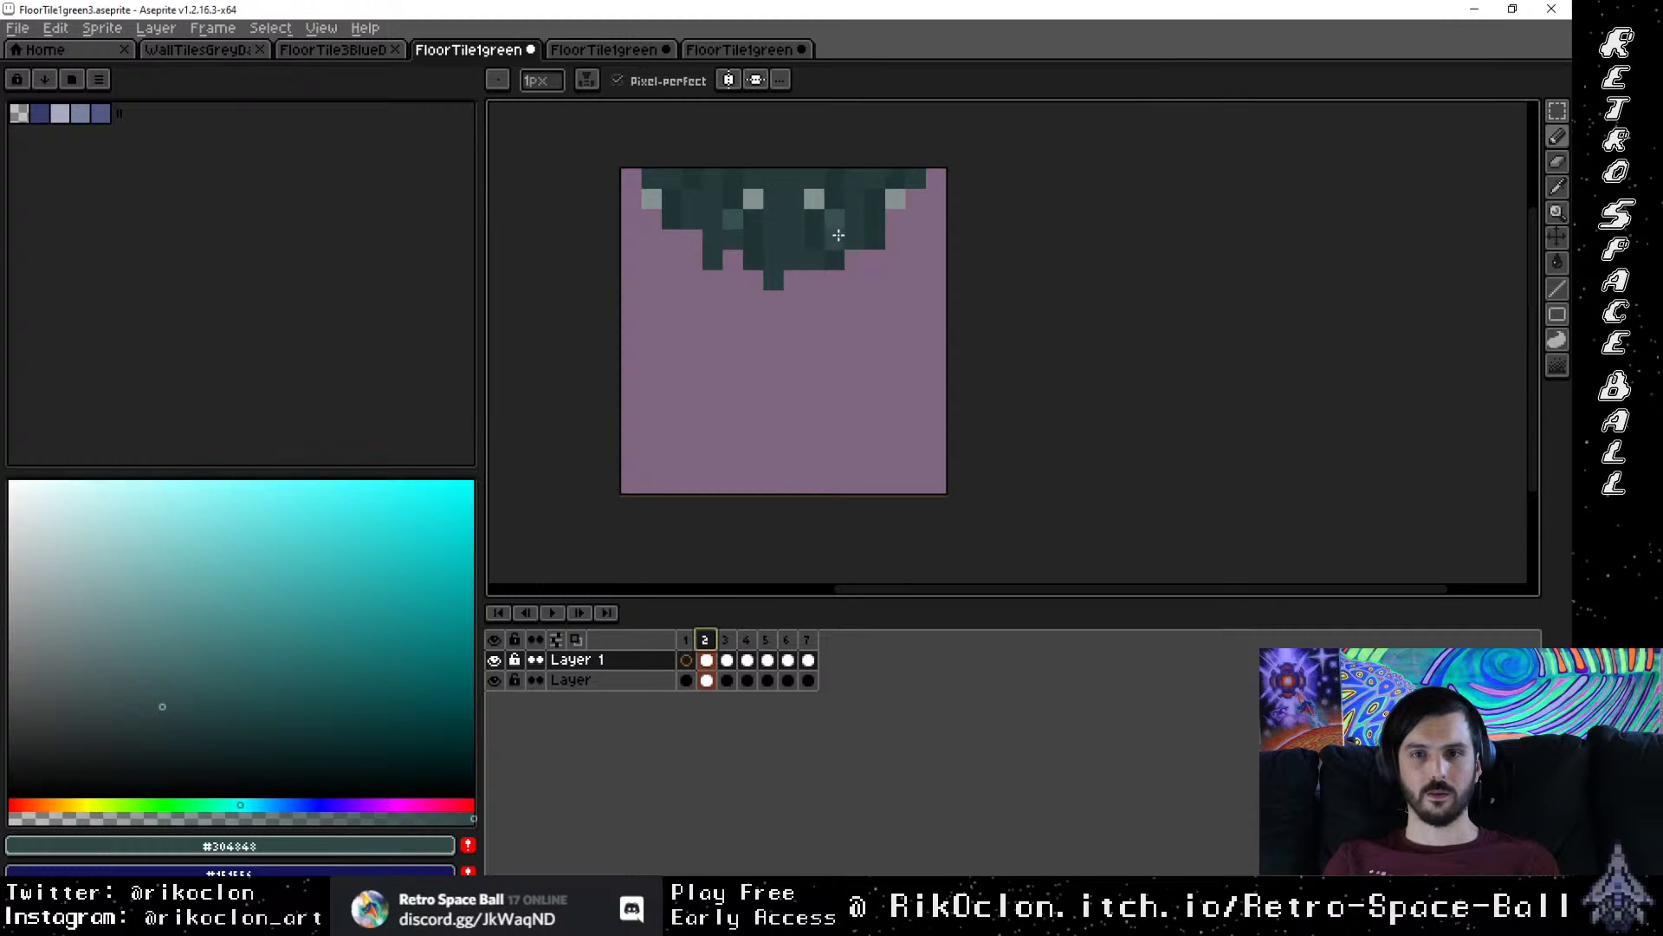
{"action": "left_click", "coordinate": [812, 220]}
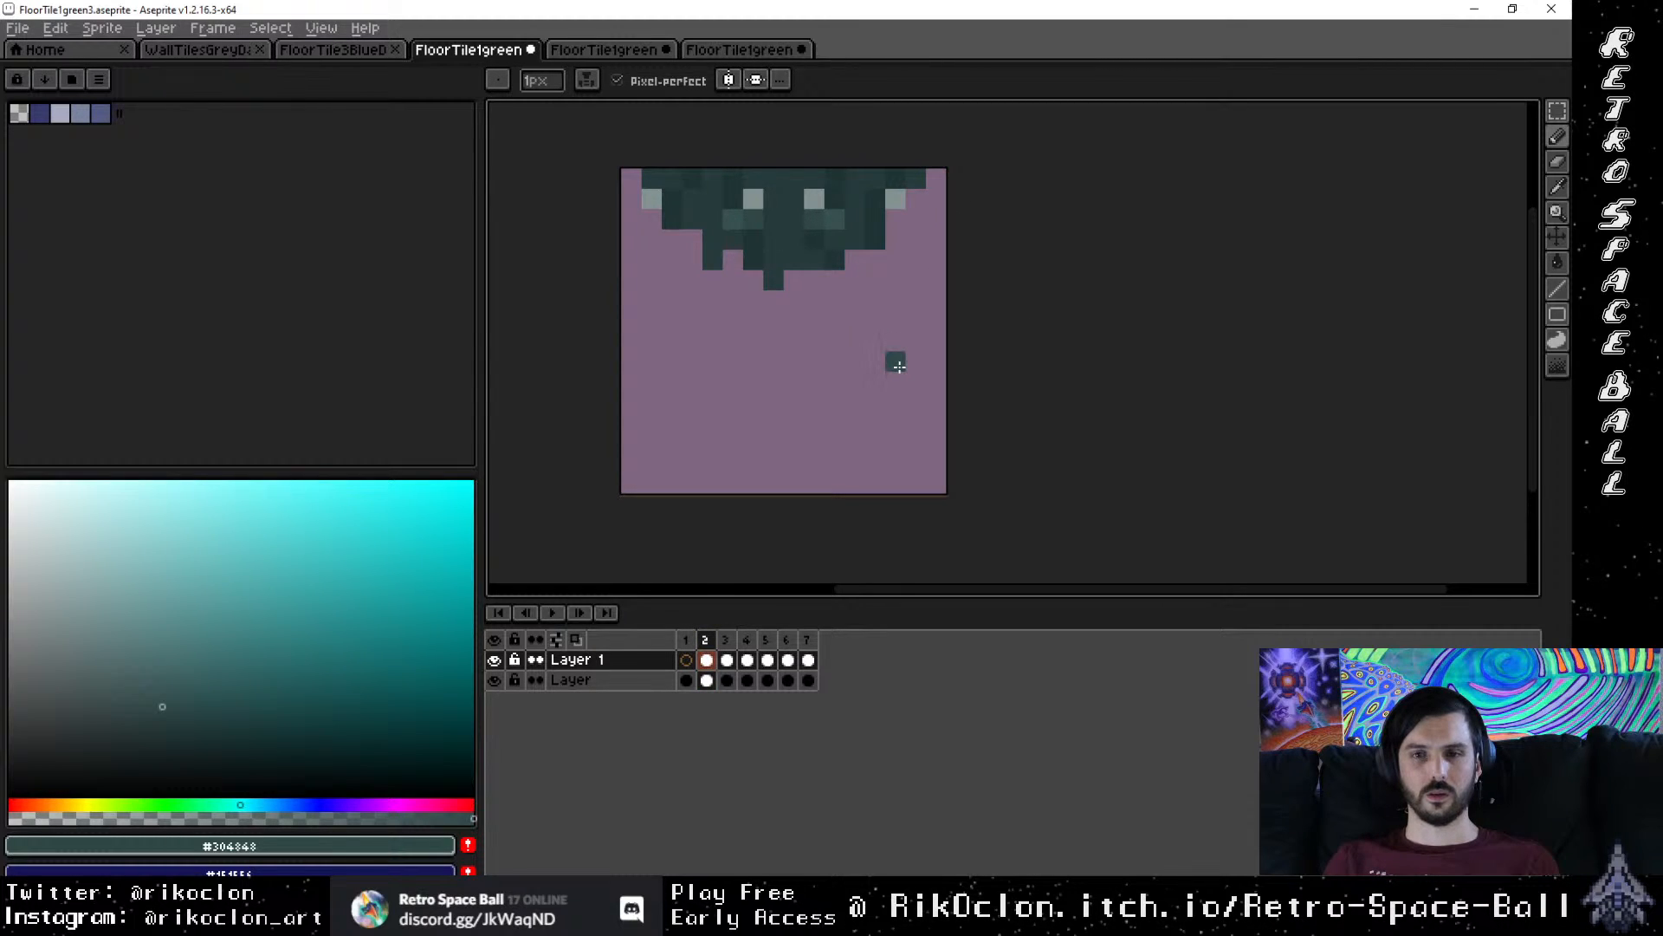
Step: Sample #5c7573 from frame 3 and paint the outer halves of the inner highlights and the inner half of the left one in frame 2
{"action": "key", "text": "i"}
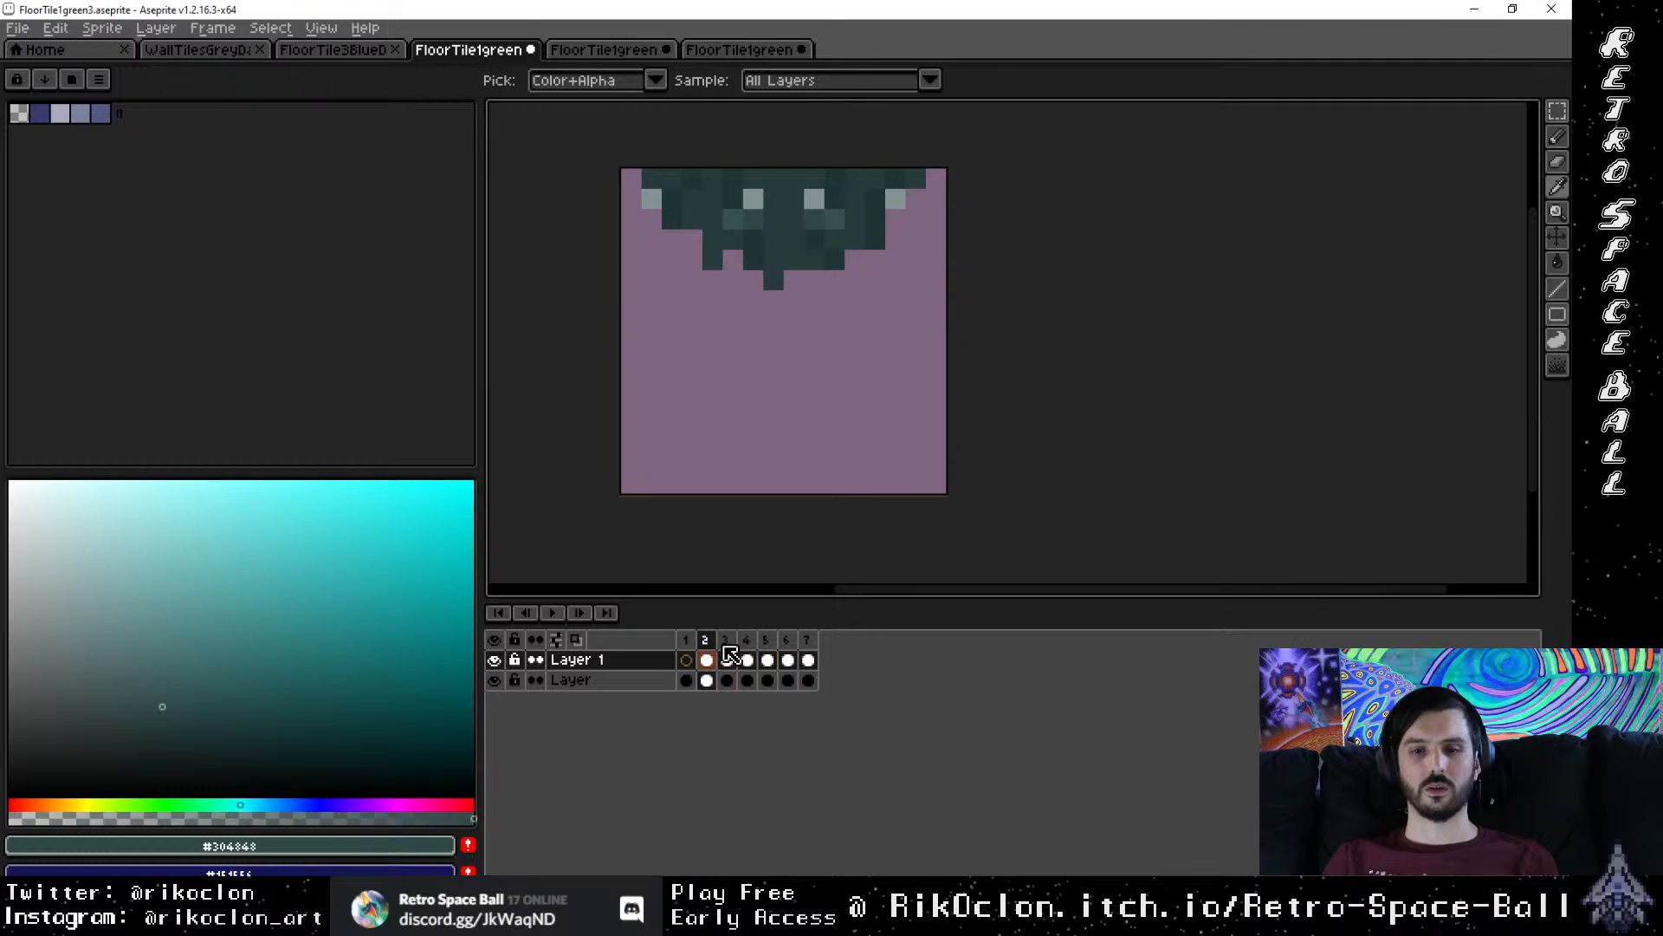
{"action": "left_click", "coordinate": [728, 658]}
{"action": "left_click", "coordinate": [920, 274]}
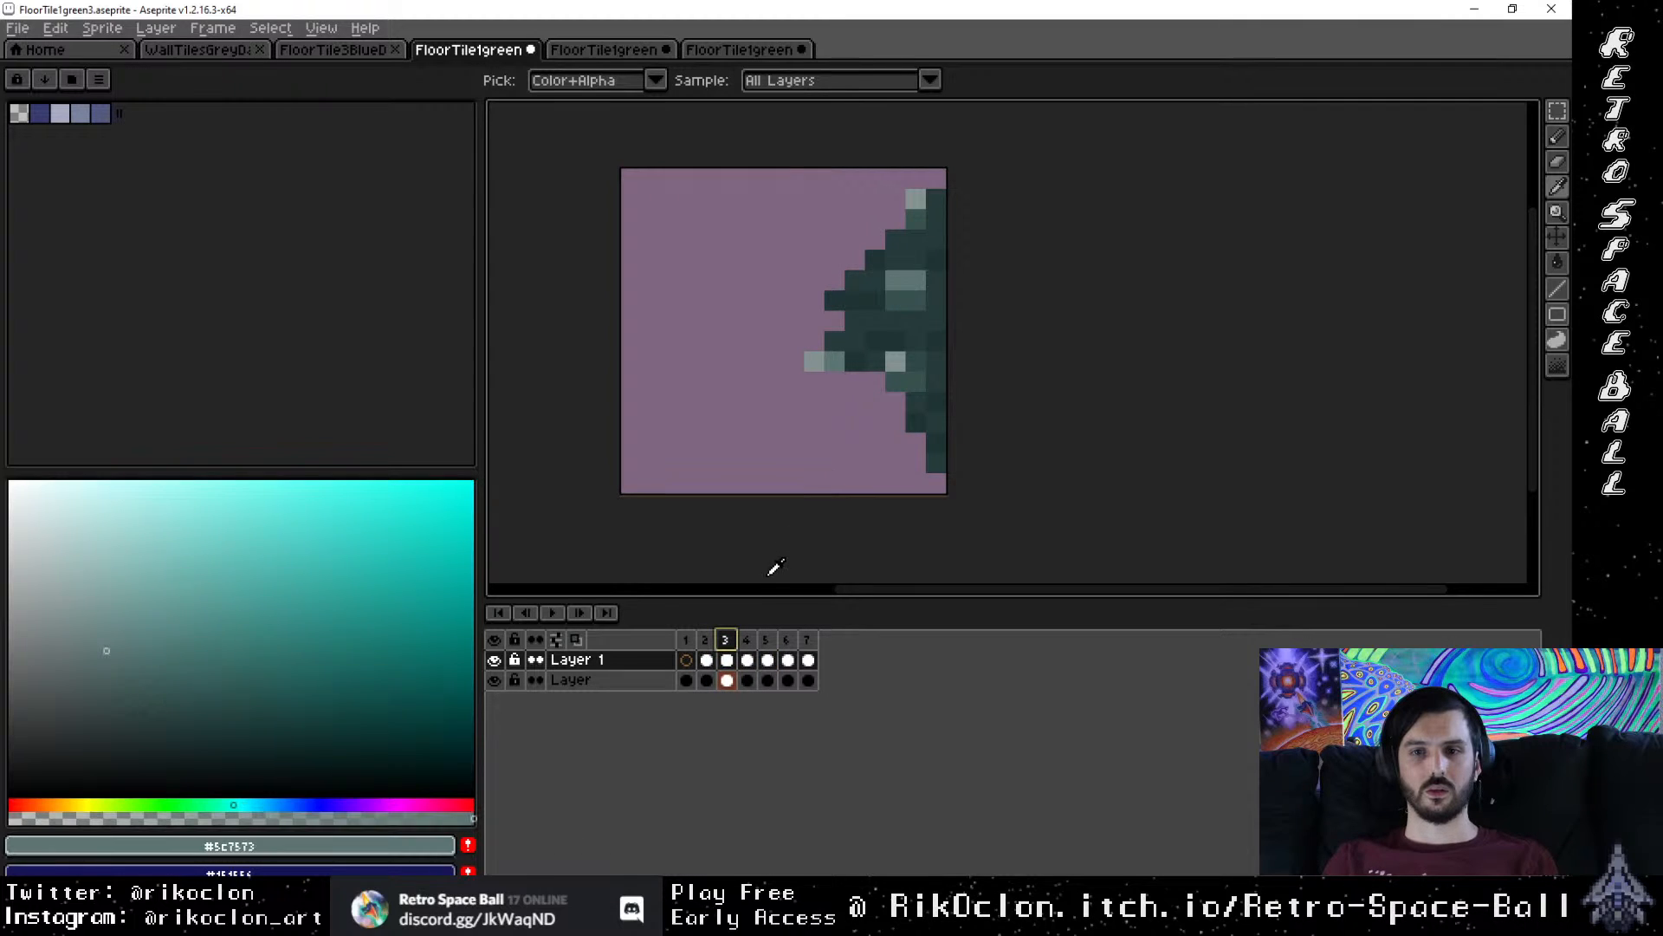
{"action": "left_click", "coordinate": [706, 658]}
{"action": "key", "text": "b"}
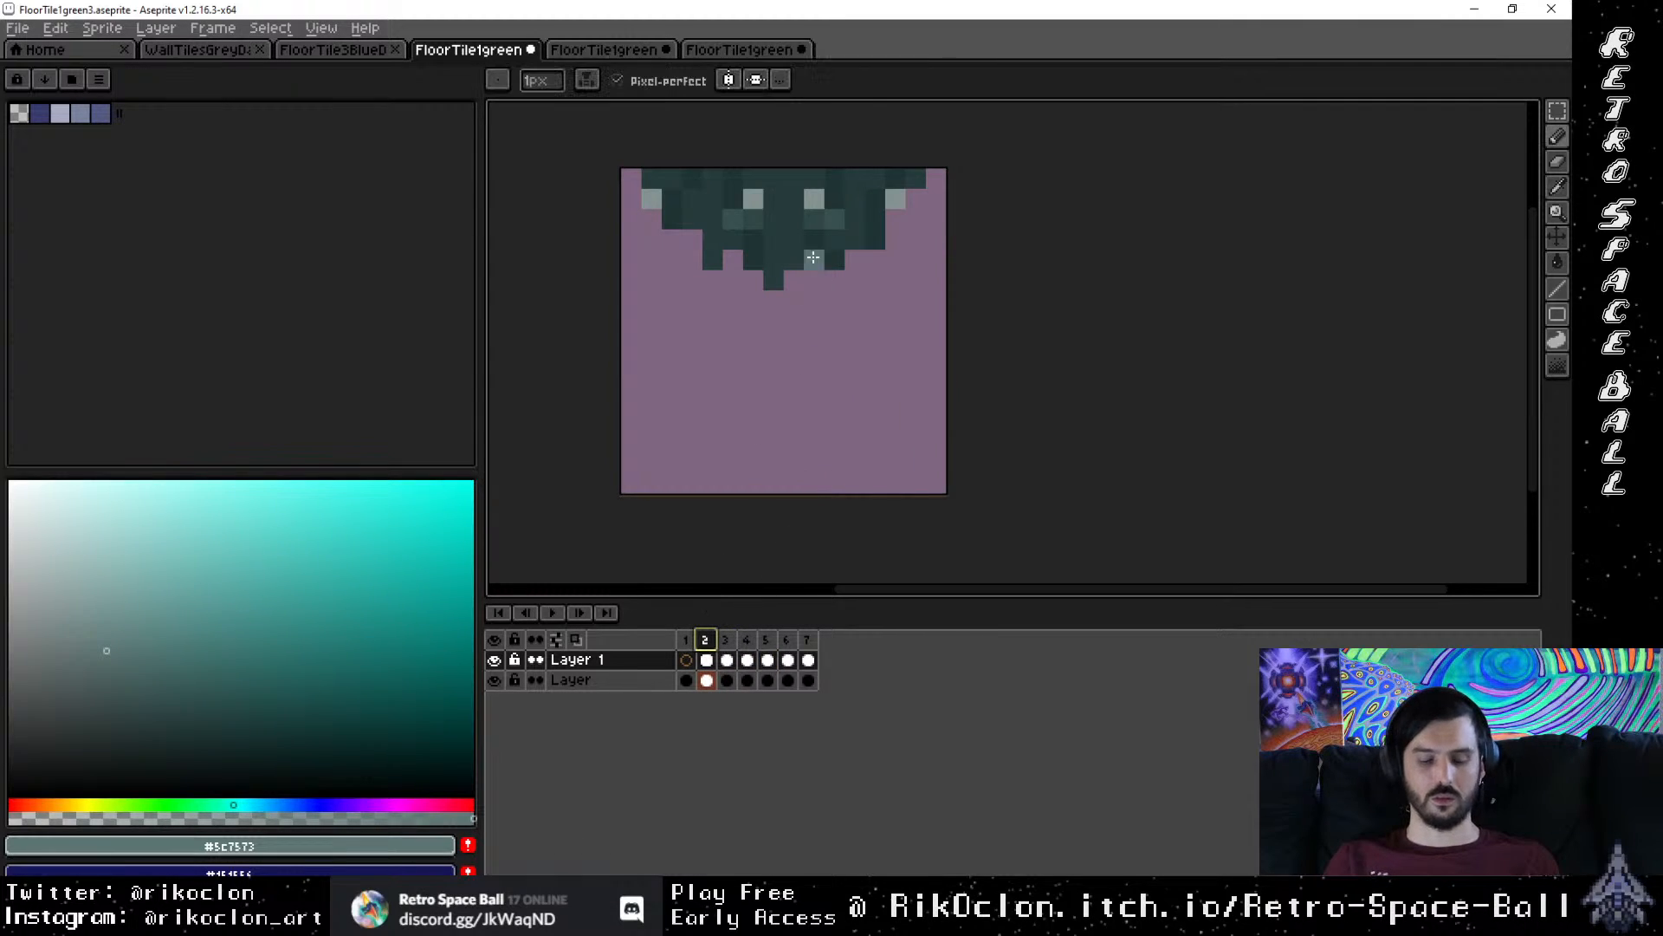
{"action": "left_click", "coordinate": [840, 207]}
{"action": "left_click", "coordinate": [732, 201]}
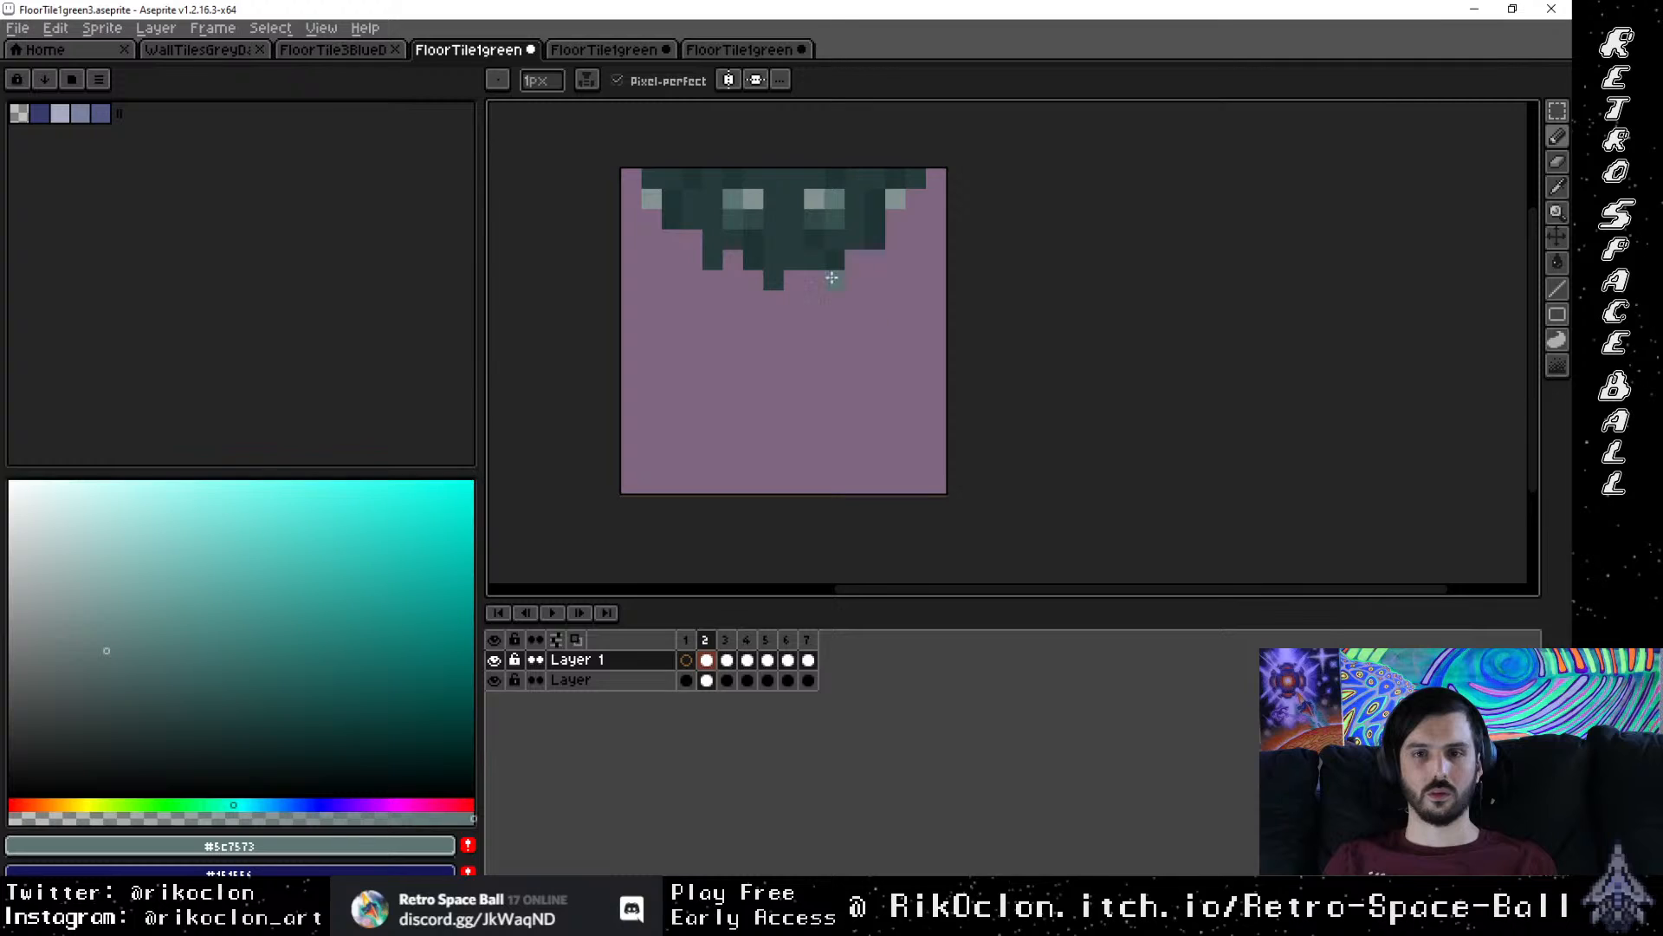
{"action": "left_click", "coordinate": [670, 201]}
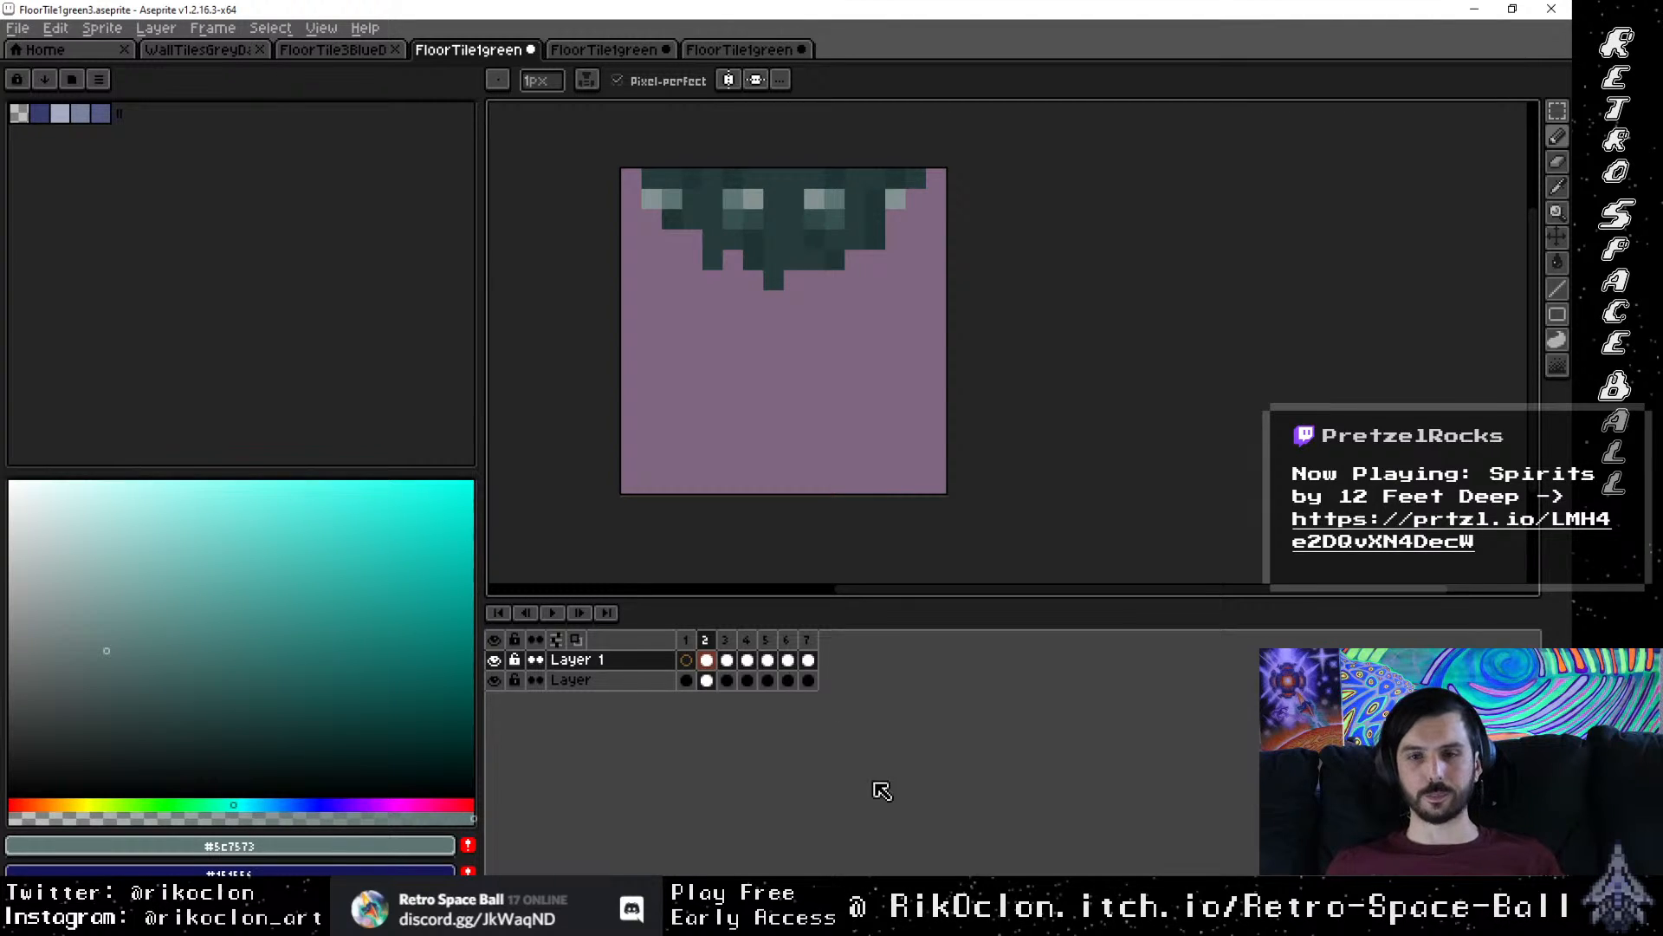
Step: Compare the shaded upper-edge chunk in frame 2 with the tiles in the neighbouring frames
{"action": "left_click", "coordinate": [725, 639]}
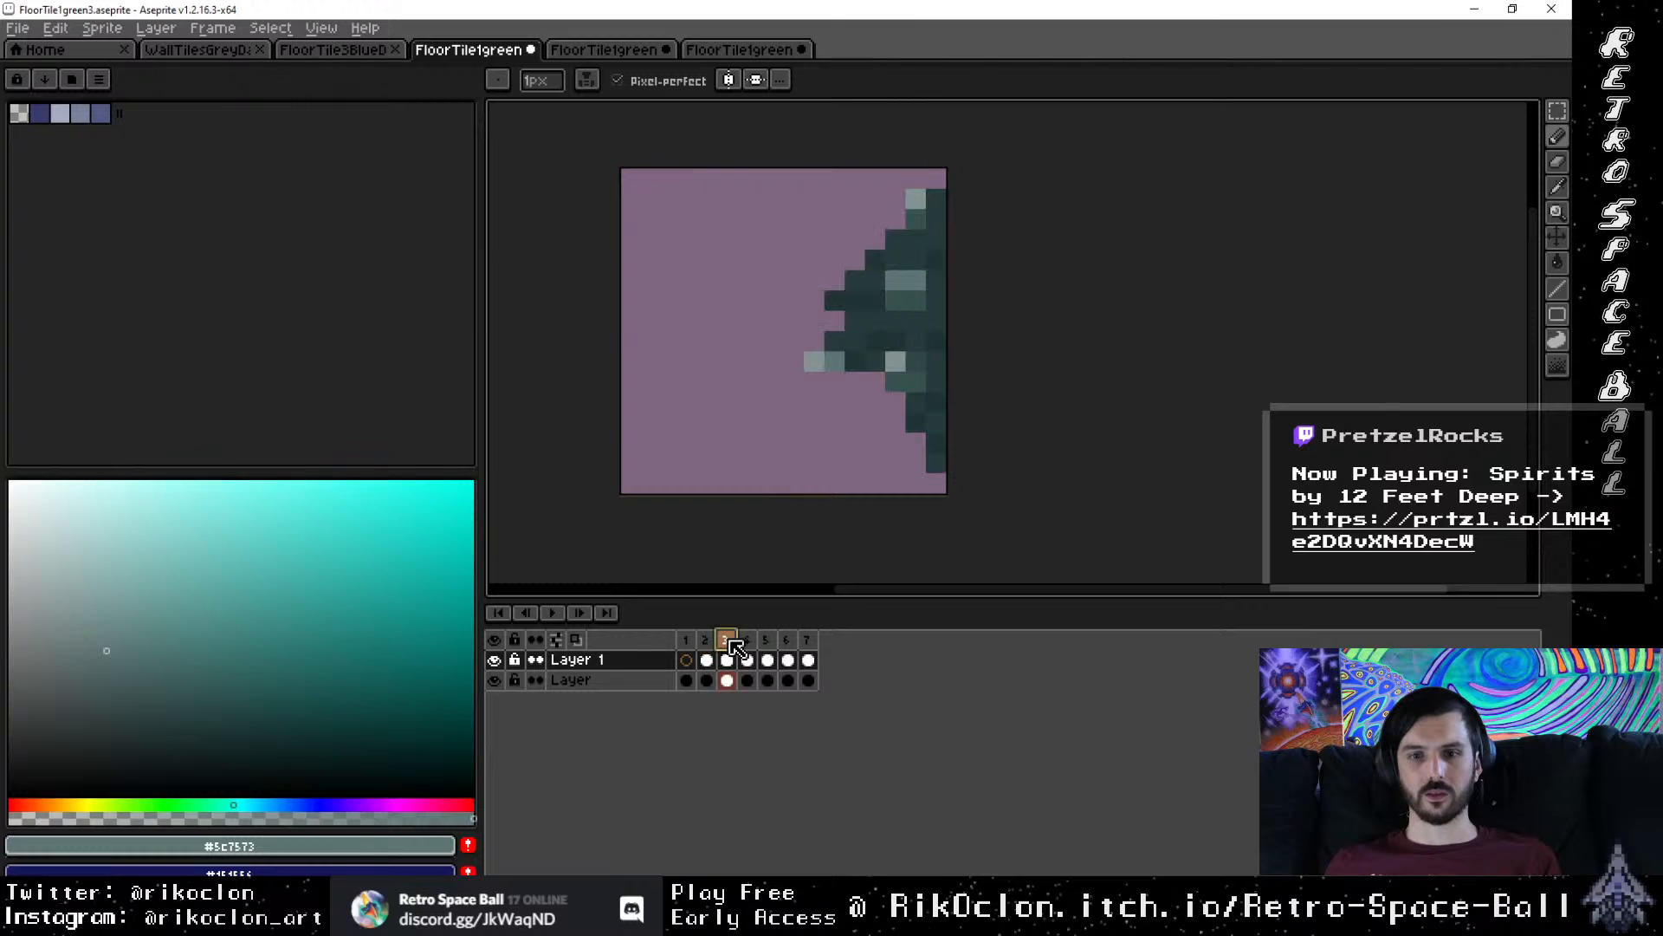
{"action": "left_click", "coordinate": [764, 639]}
{"action": "left_click", "coordinate": [727, 640]}
{"action": "left_click", "coordinate": [706, 640]}
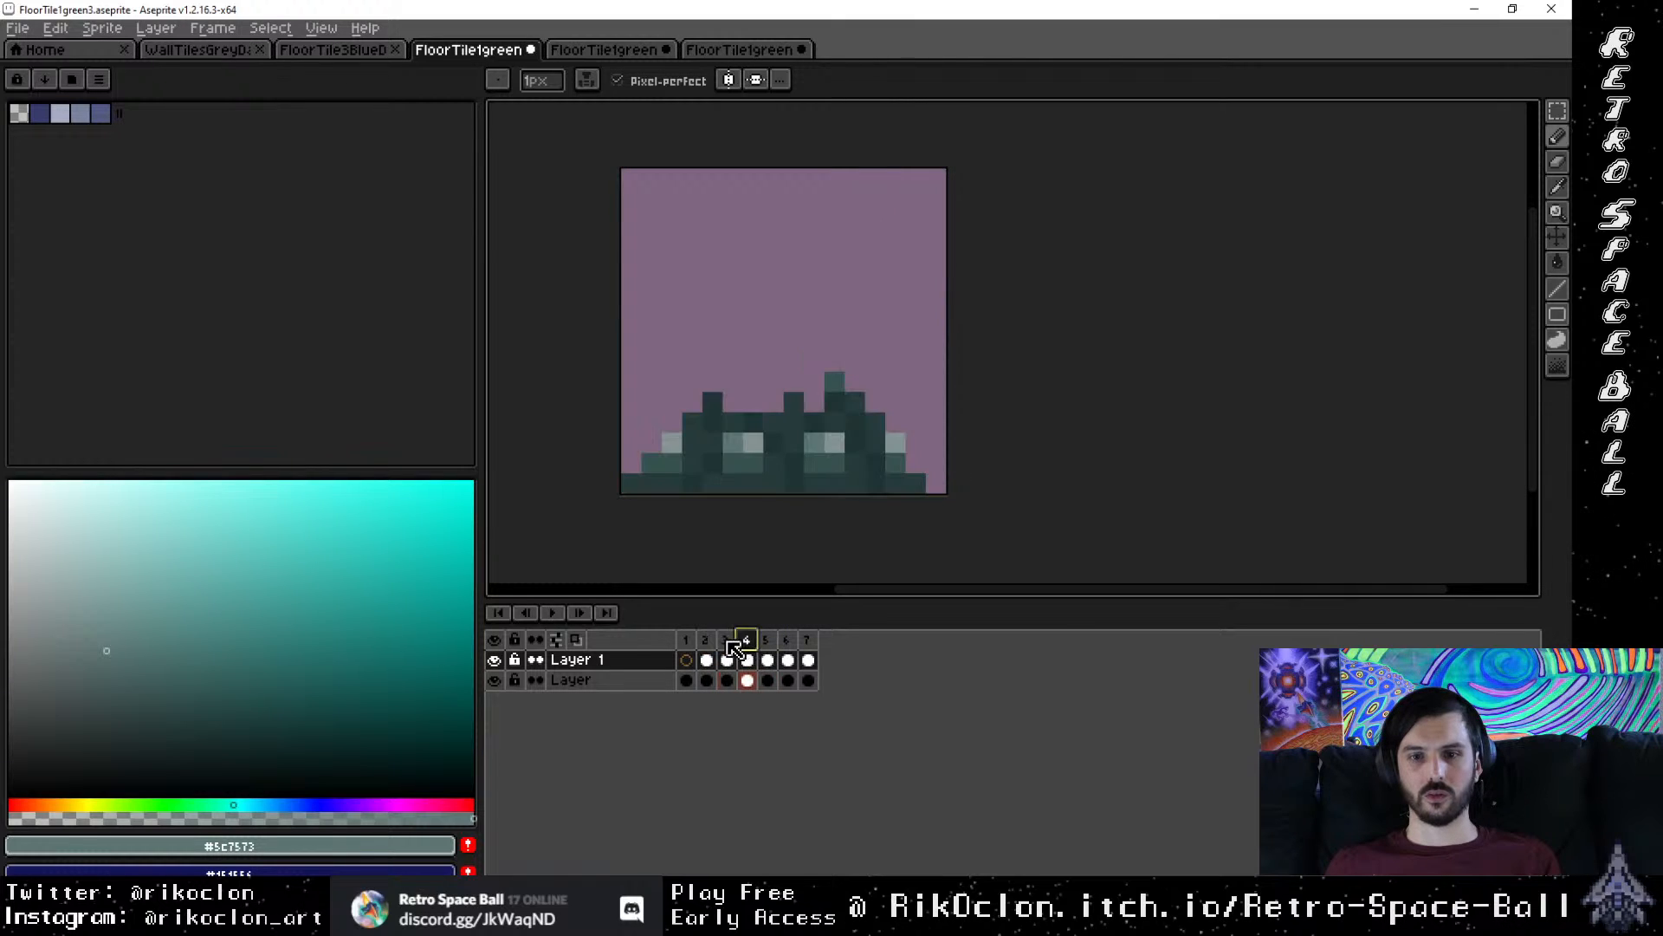
{"action": "left_click", "coordinate": [725, 640]}
{"action": "left_click", "coordinate": [708, 641]}
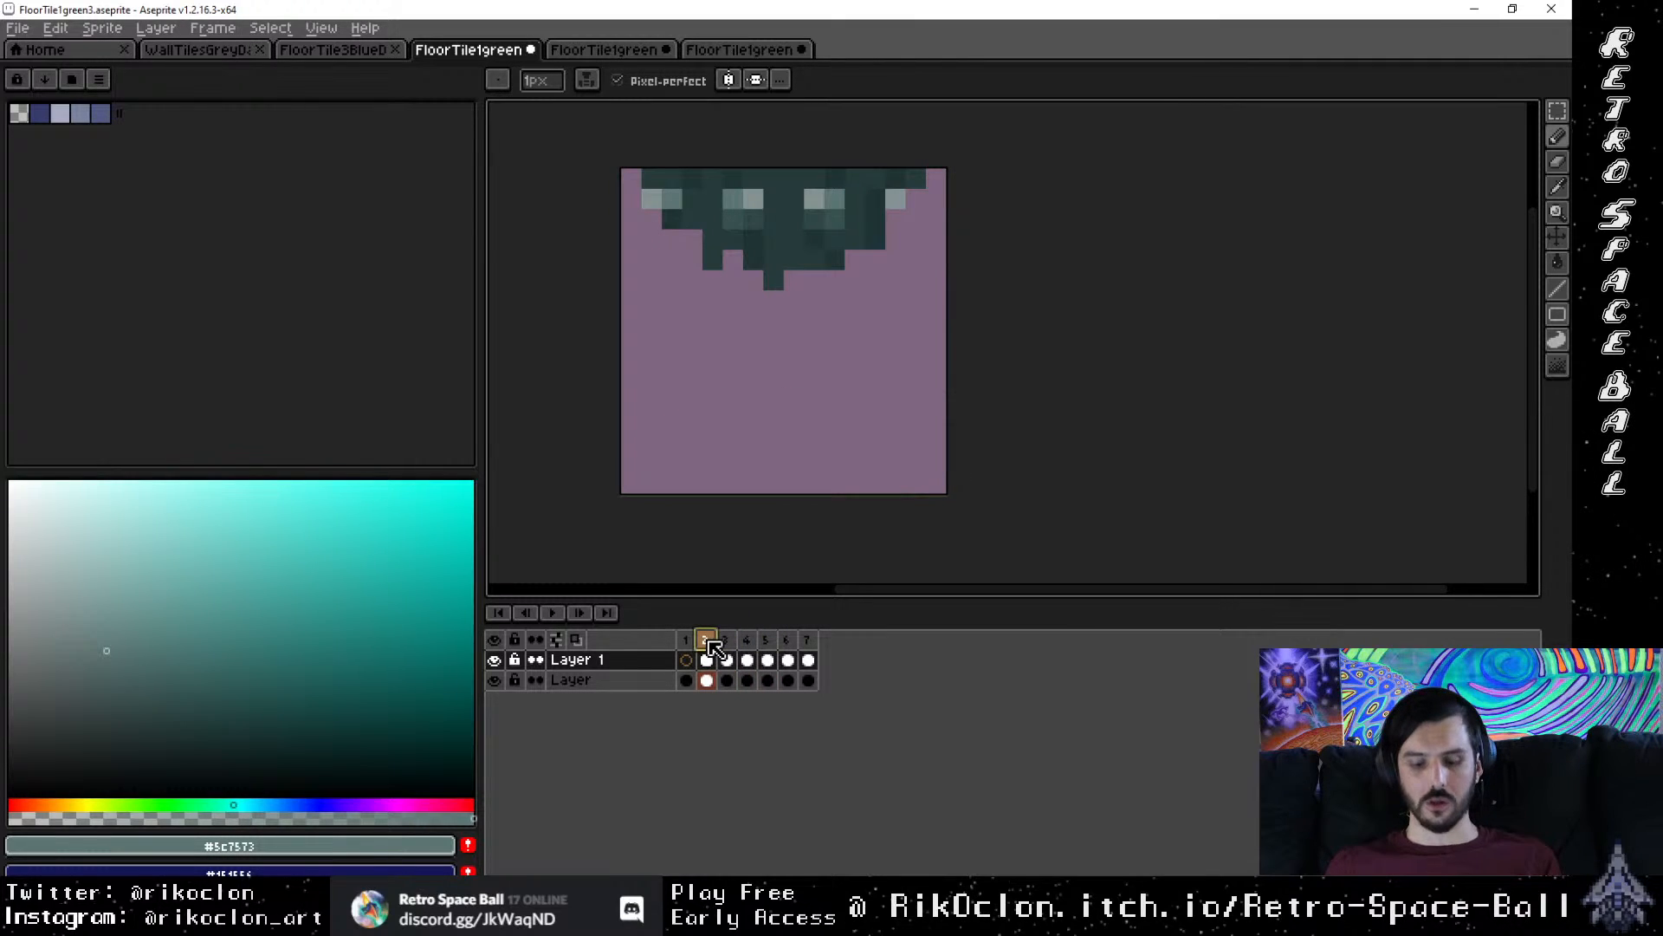
{"action": "left_click", "coordinate": [686, 640]}
{"action": "left_click", "coordinate": [706, 640]}
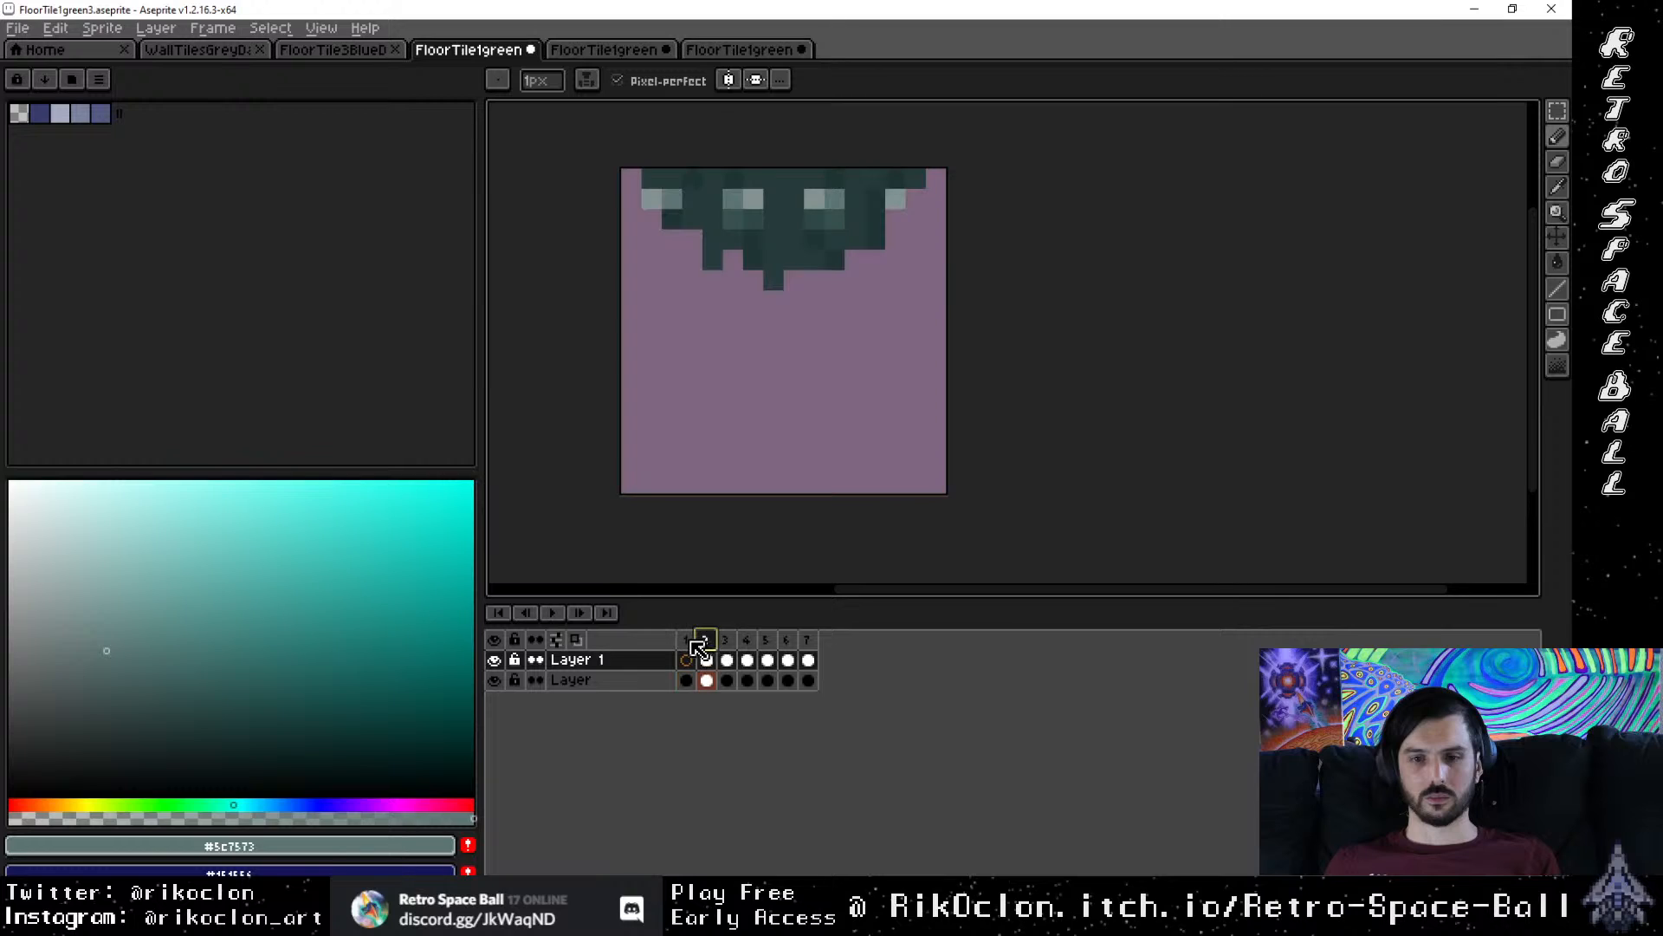
{"action": "left_click", "coordinate": [687, 640]}
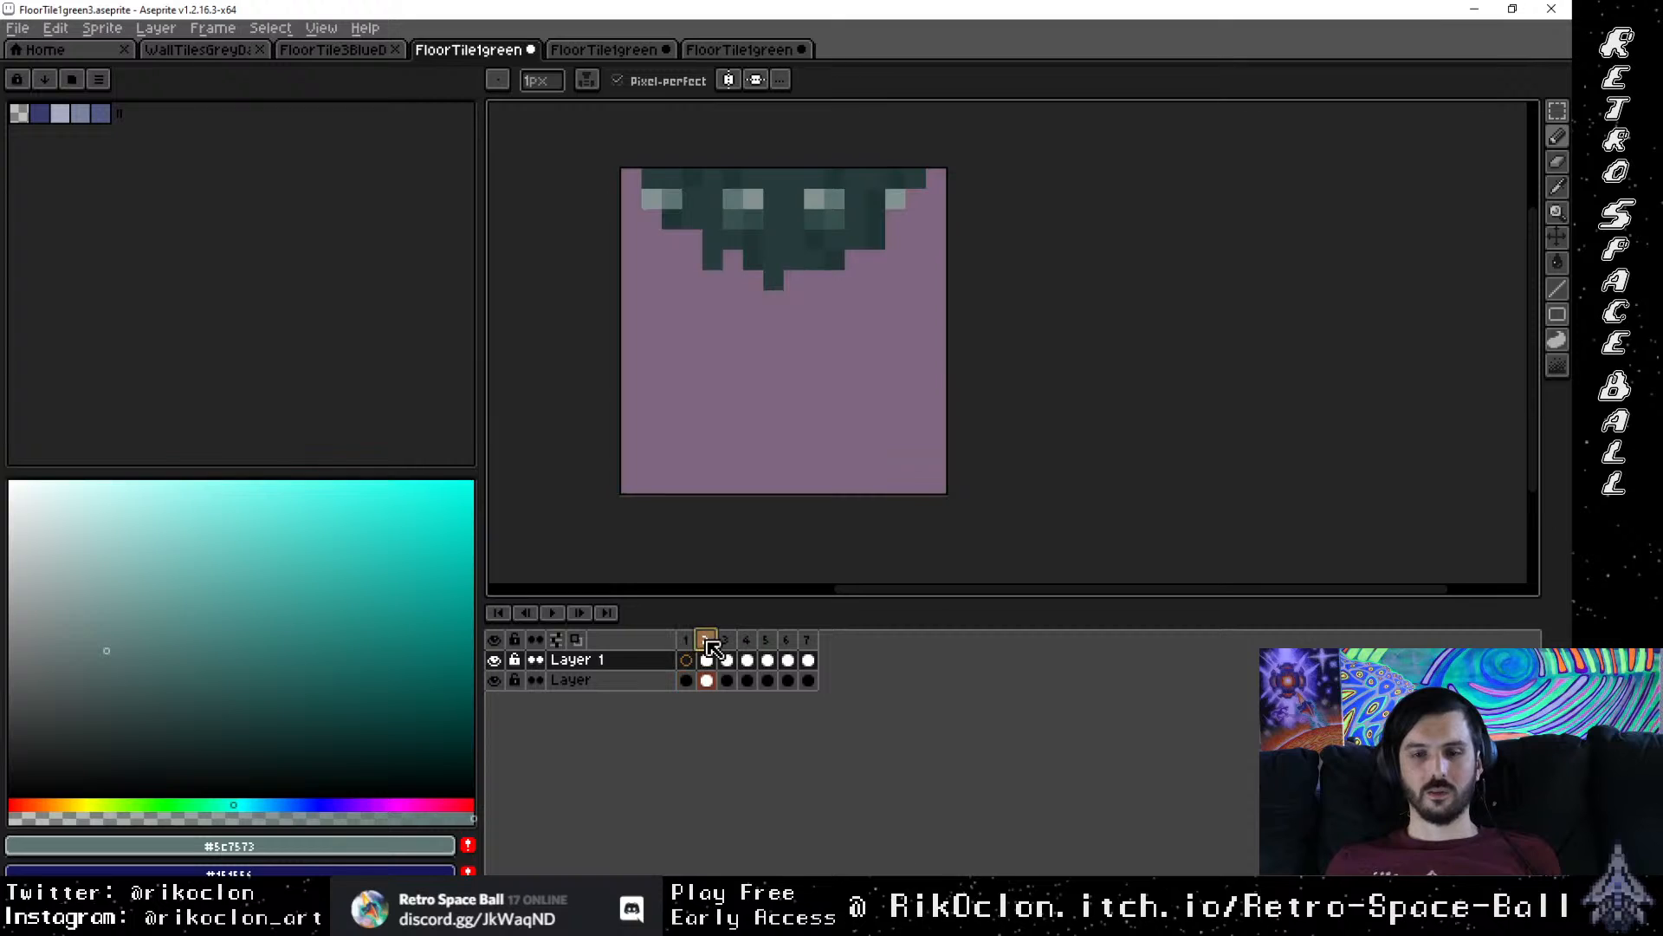
{"action": "left_click", "coordinate": [704, 641]}
Step: Duplicate frame 1 as a new frame 2 and erase a jagged vertical band through the tile on the lower layer
{"action": "left_click", "coordinate": [686, 641]}
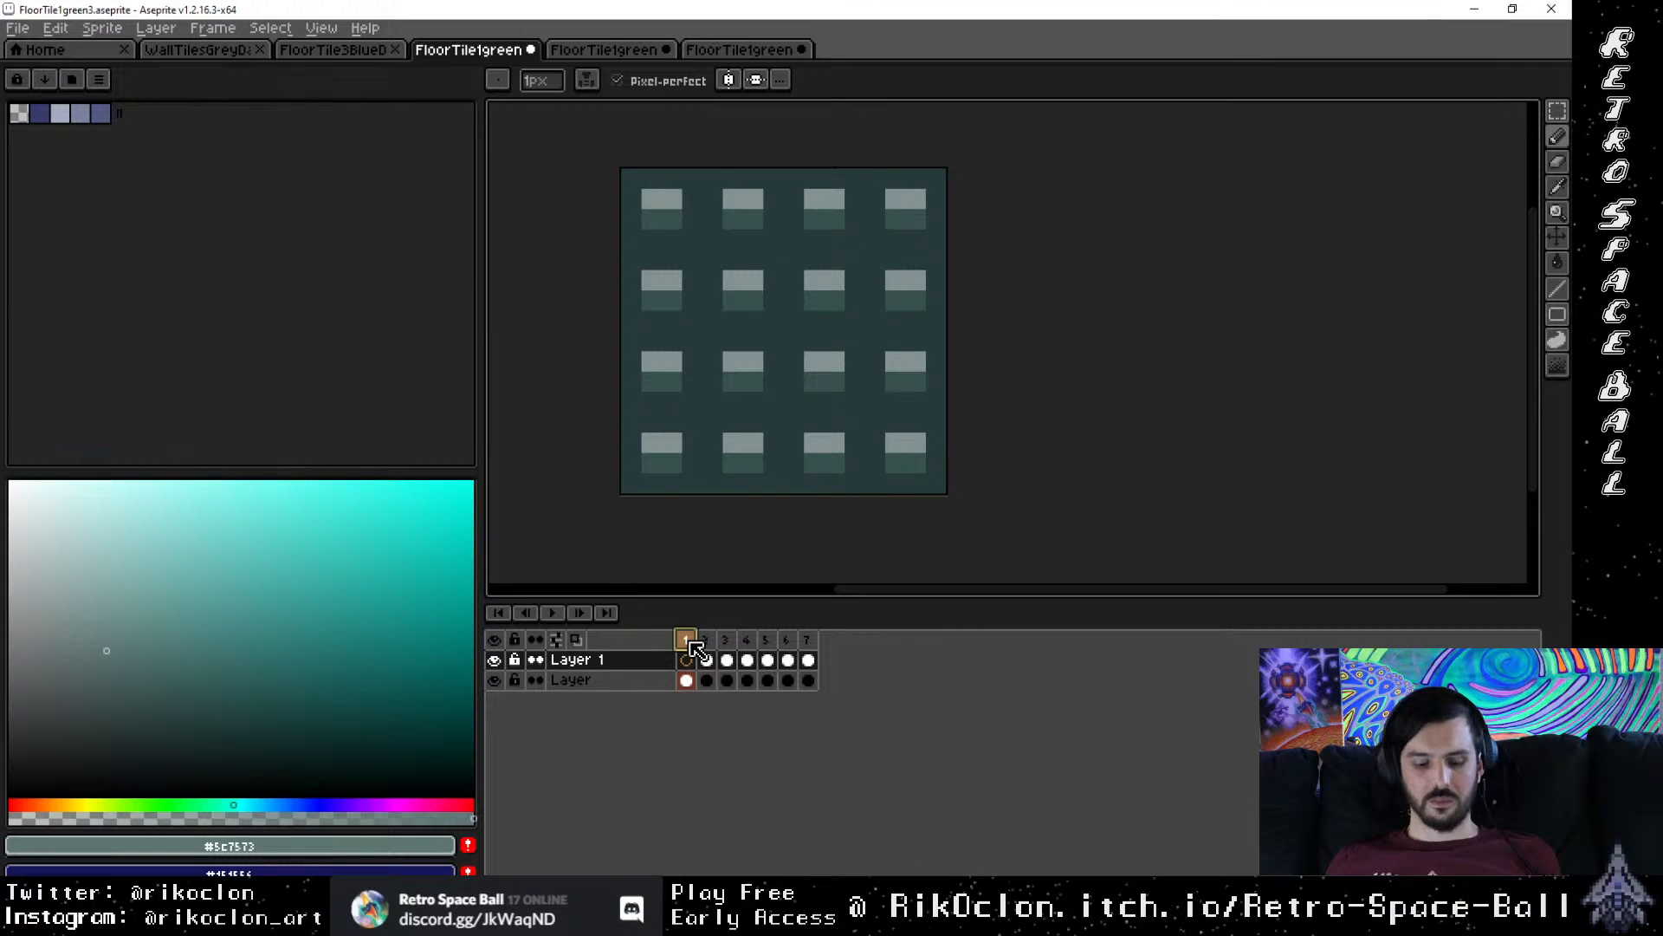
{"action": "right_click", "coordinate": [689, 642]}
{"action": "left_click", "coordinate": [709, 680]}
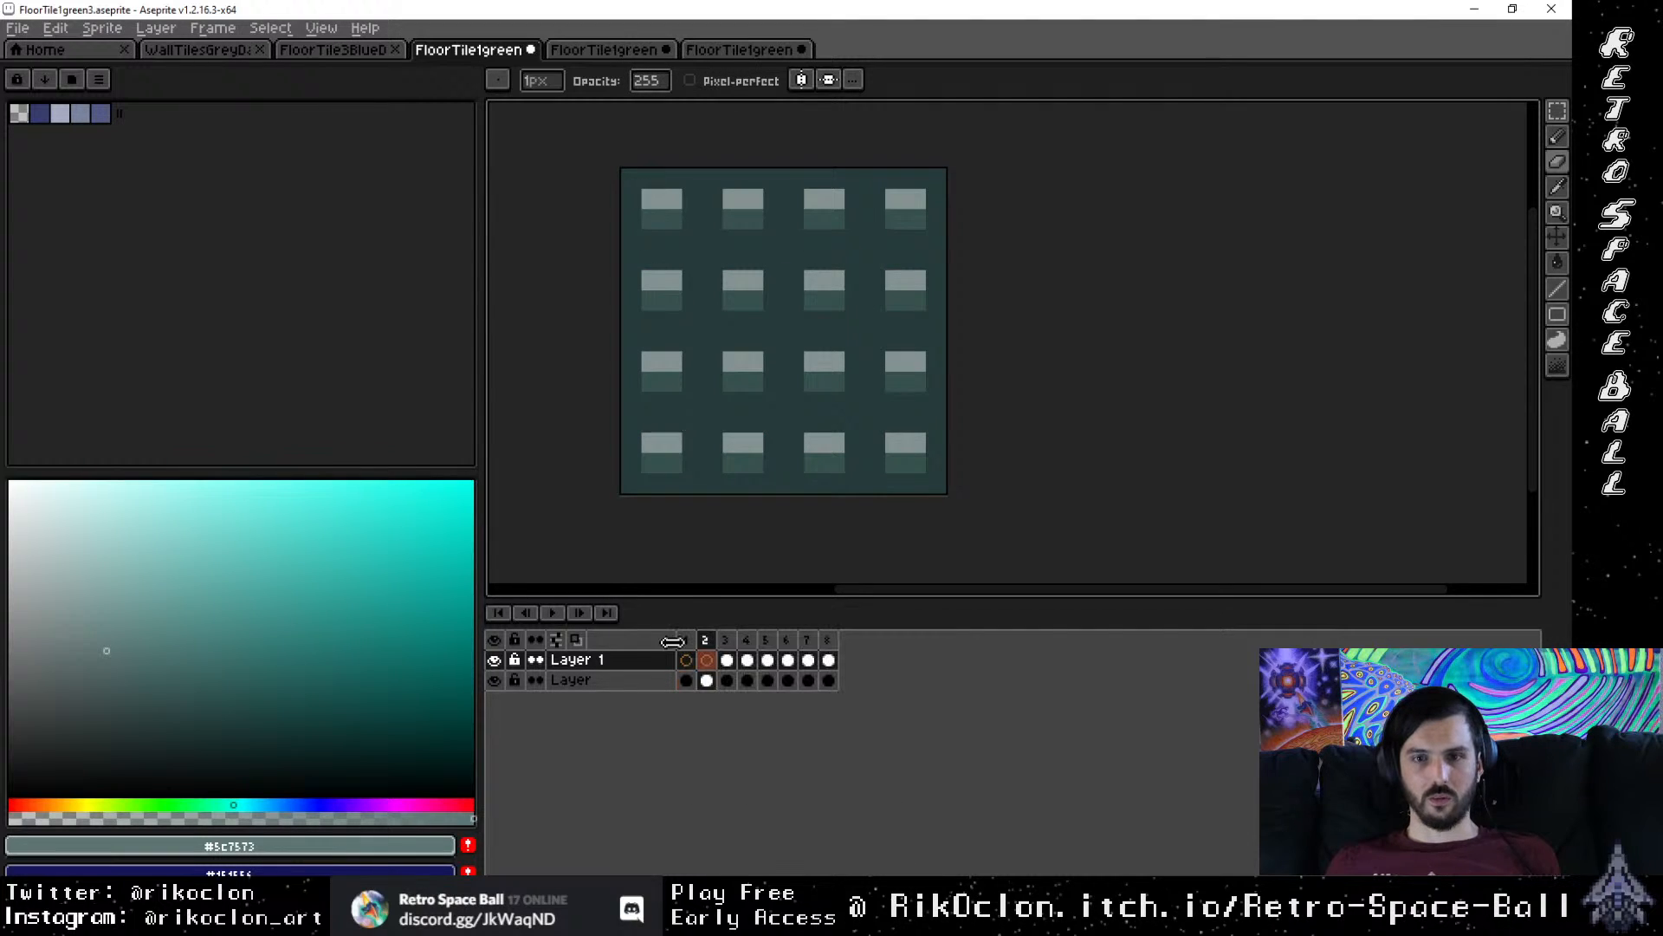
{"action": "left_click", "coordinate": [707, 680]}
{"action": "mouse_move", "coordinate": [631, 178]}
{"action": "left_mouse_down"}
{"action": "mouse_move", "coordinate": [733, 259]}
{"action": "mouse_move", "coordinate": [712, 321]}
{"action": "mouse_move", "coordinate": [692, 320]}
{"action": "mouse_move", "coordinate": [773, 321]}
{"action": "mouse_move", "coordinate": [834, 402]}
{"action": "mouse_move", "coordinate": [793, 422]}
{"action": "mouse_move", "coordinate": [773, 463]}
{"action": "mouse_move", "coordinate": [631, 482]}
{"action": "mouse_move", "coordinate": [672, 483]}
{"action": "mouse_move", "coordinate": [693, 442]}
{"action": "mouse_move", "coordinate": [793, 422]}
{"action": "mouse_move", "coordinate": [815, 402]}
{"action": "mouse_move", "coordinate": [794, 382]}
{"action": "mouse_move", "coordinate": [793, 402]}
{"action": "mouse_move", "coordinate": [875, 320]}
{"action": "mouse_move", "coordinate": [834, 321]}
{"action": "mouse_move", "coordinate": [835, 360]}
{"action": "mouse_move", "coordinate": [814, 320]}
{"action": "mouse_move", "coordinate": [814, 422]}
{"action": "mouse_move", "coordinate": [693, 462]}
{"action": "mouse_move", "coordinate": [773, 463]}
{"action": "mouse_move", "coordinate": [753, 483]}
{"action": "mouse_move", "coordinate": [875, 402]}
{"action": "mouse_move", "coordinate": [773, 482]}
{"action": "mouse_move", "coordinate": [855, 381]}
{"action": "mouse_move", "coordinate": [854, 320]}
{"action": "mouse_move", "coordinate": [814, 300]}
{"action": "mouse_move", "coordinate": [732, 300]}
{"action": "mouse_move", "coordinate": [732, 279]}
{"action": "mouse_move", "coordinate": [773, 259]}
{"action": "mouse_move", "coordinate": [732, 219]}
{"action": "mouse_move", "coordinate": [733, 239]}
{"action": "mouse_move", "coordinate": [712, 199]}
{"action": "mouse_move", "coordinate": [712, 219]}
{"action": "mouse_move", "coordinate": [651, 179]}
{"action": "mouse_move", "coordinate": [855, 179]}
{"action": "mouse_move", "coordinate": [774, 198]}
{"action": "mouse_move", "coordinate": [733, 179]}
{"action": "mouse_move", "coordinate": [772, 237]}
{"action": "mouse_move", "coordinate": [794, 199]}
{"action": "mouse_move", "coordinate": [813, 278]}
{"action": "left_mouse_up"}
Step: Delete the green area right of the erased band and its leftover pixels in frame 2, then clear the selection
{"action": "key", "text": "m"}
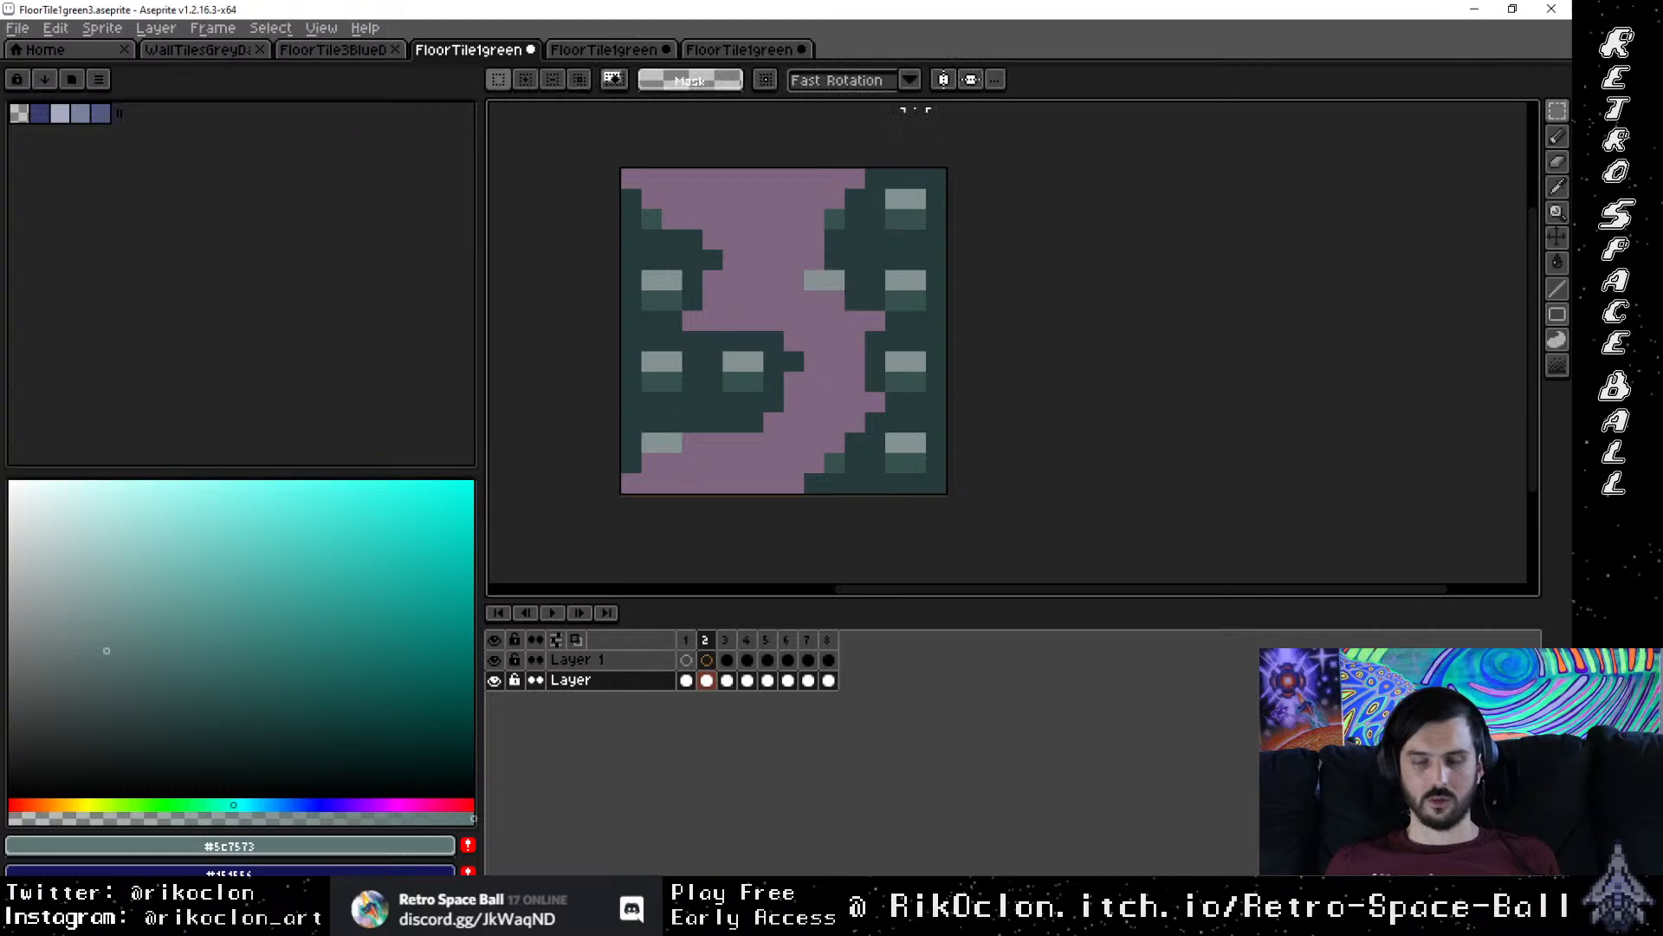
{"action": "mouse_move", "coordinate": [822, 167]}
{"action": "left_mouse_down"}
{"action": "mouse_move", "coordinate": [957, 483]}
{"action": "mouse_move", "coordinate": [944, 495]}
{"action": "left_mouse_up"}
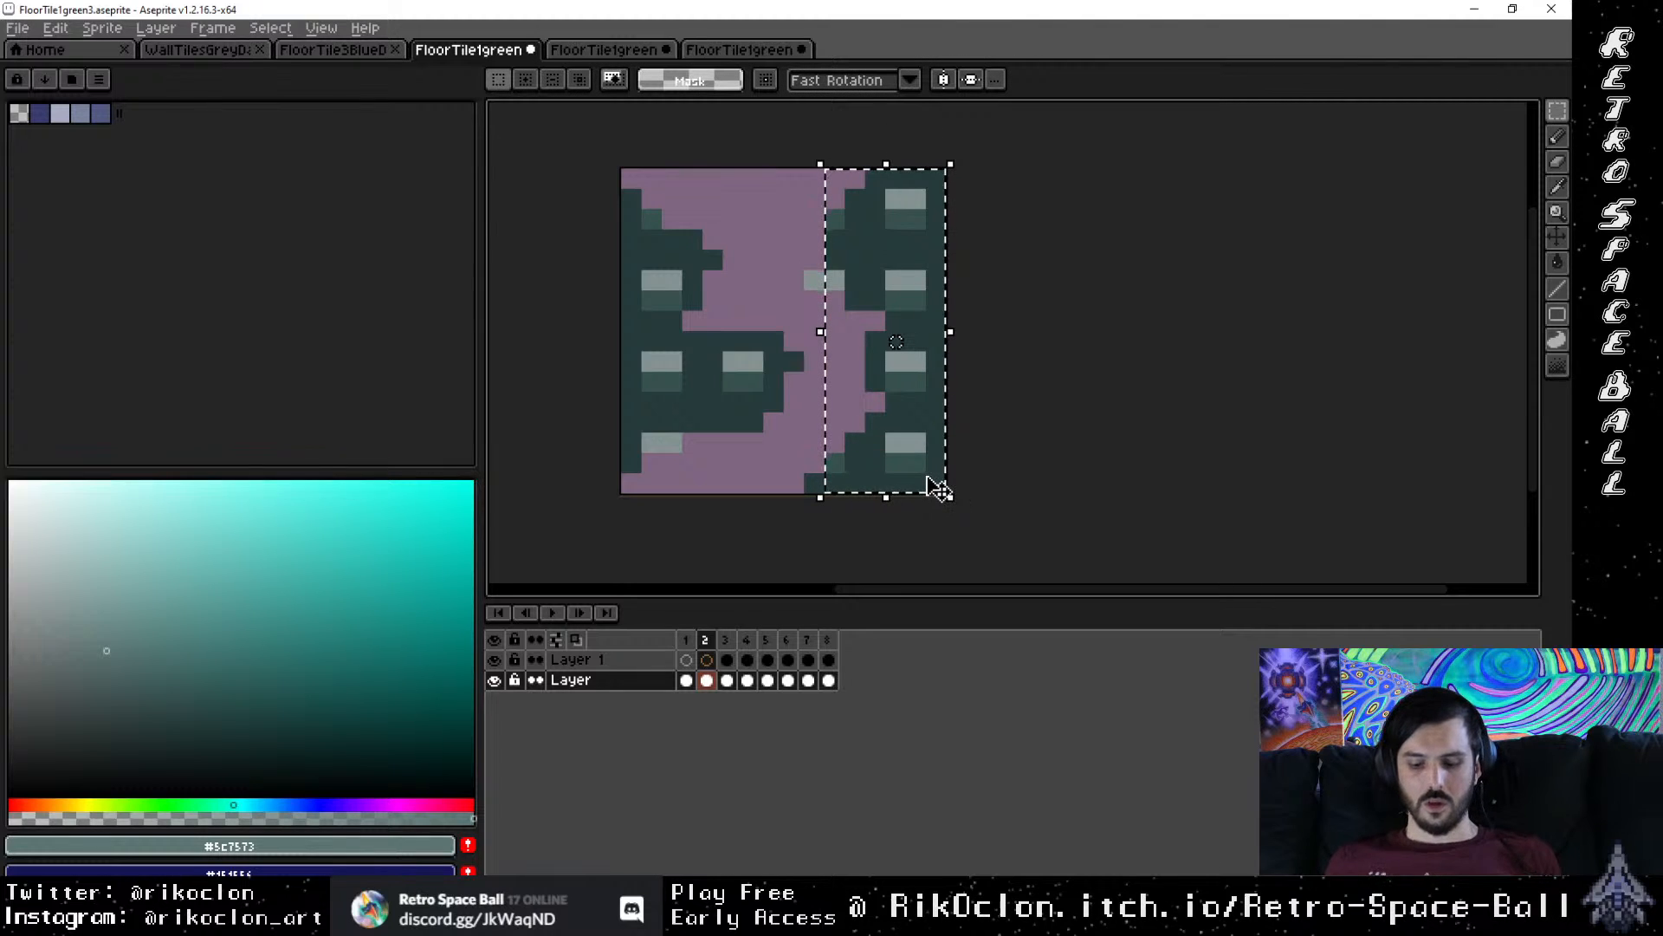
{"action": "key", "text": "Delete"}
{"action": "key", "text": "ctrl+d"}
{"action": "left_click_drag", "start_coordinate": [799, 250], "coordinate": [813, 278]}
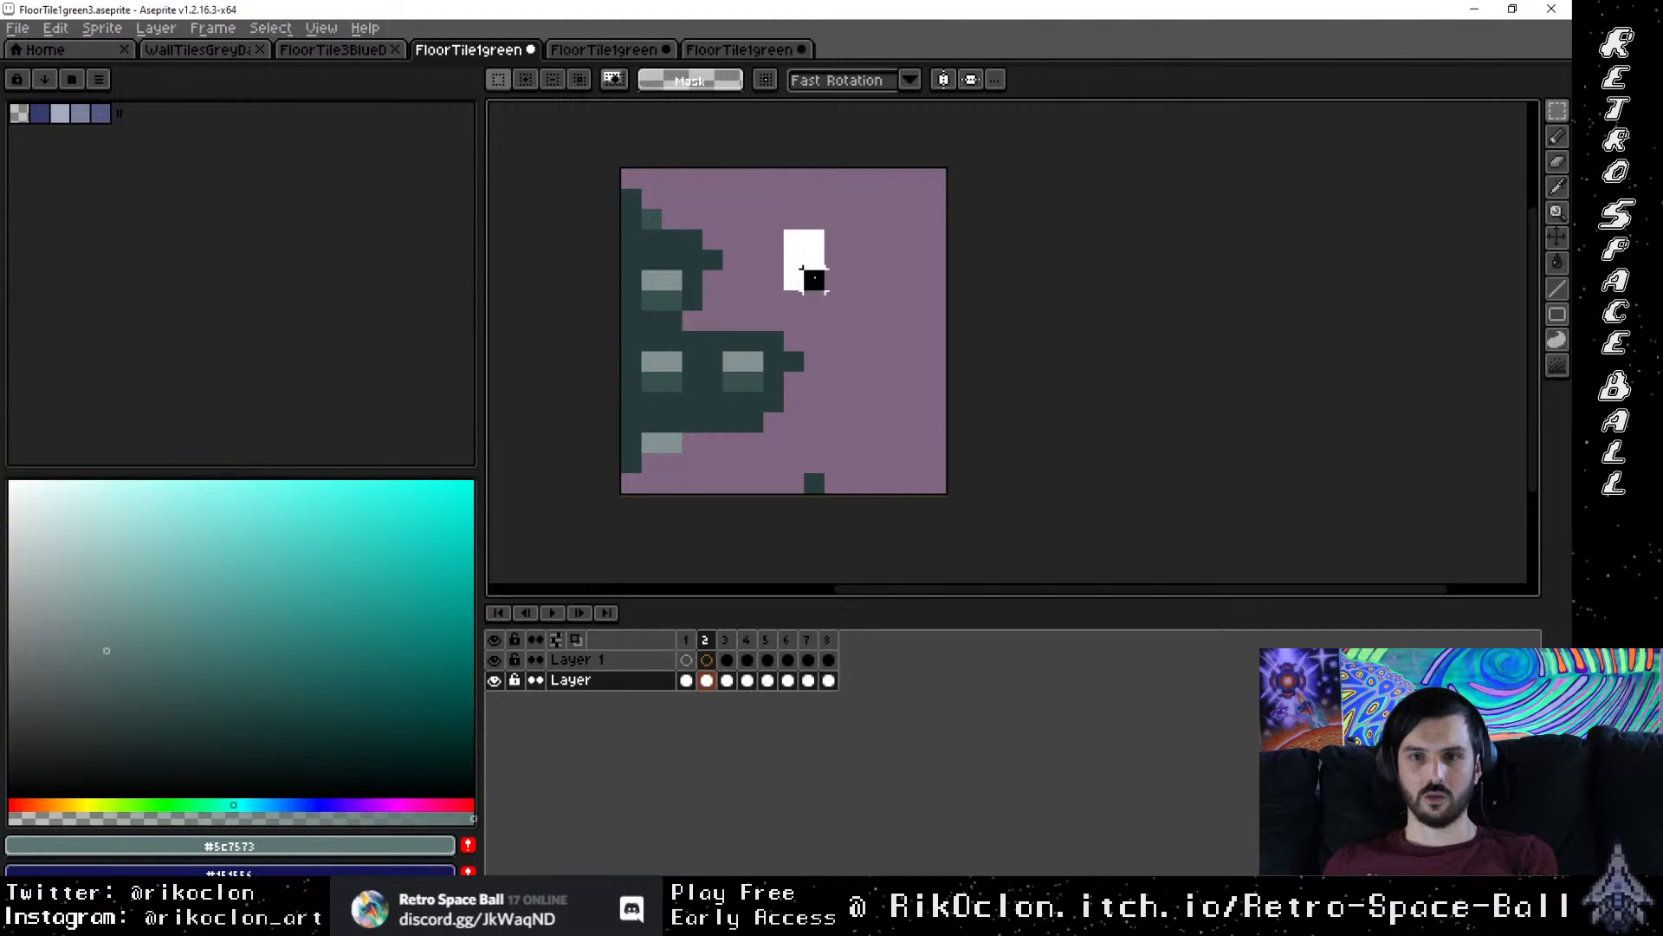
{"action": "key", "text": "Delete"}
{"action": "left_click", "coordinate": [876, 442]}
{"action": "left_click_drag", "start_coordinate": [834, 442], "coordinate": [773, 500]}
{"action": "key", "text": "Delete"}
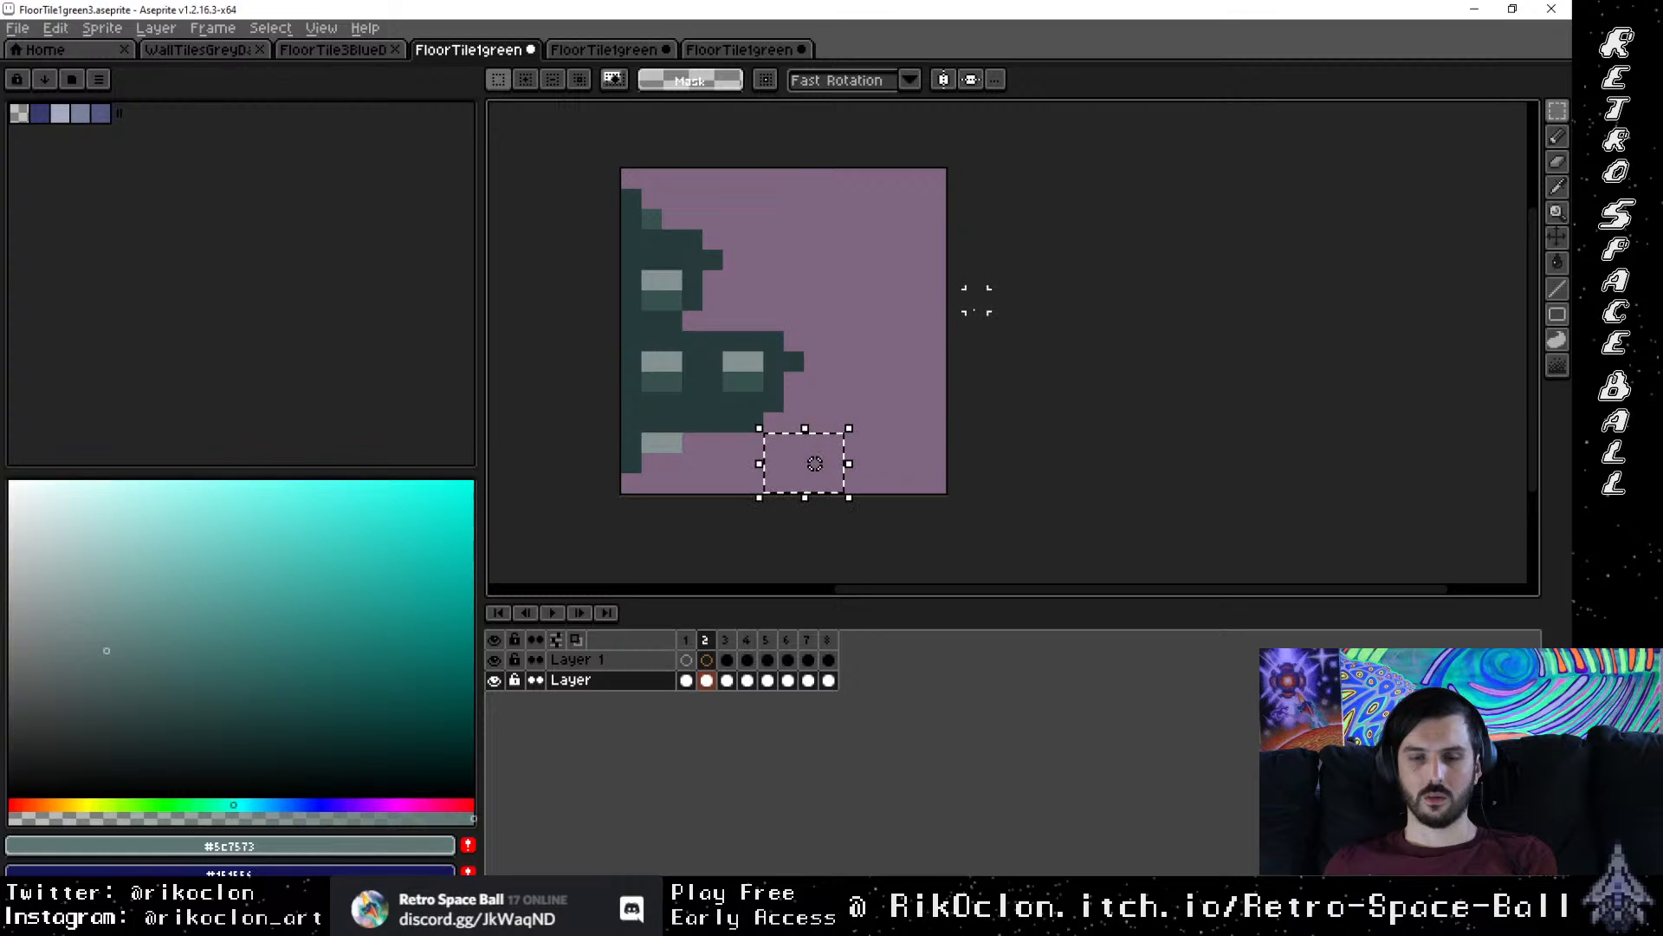
{"action": "key", "text": "ctrl+d"}
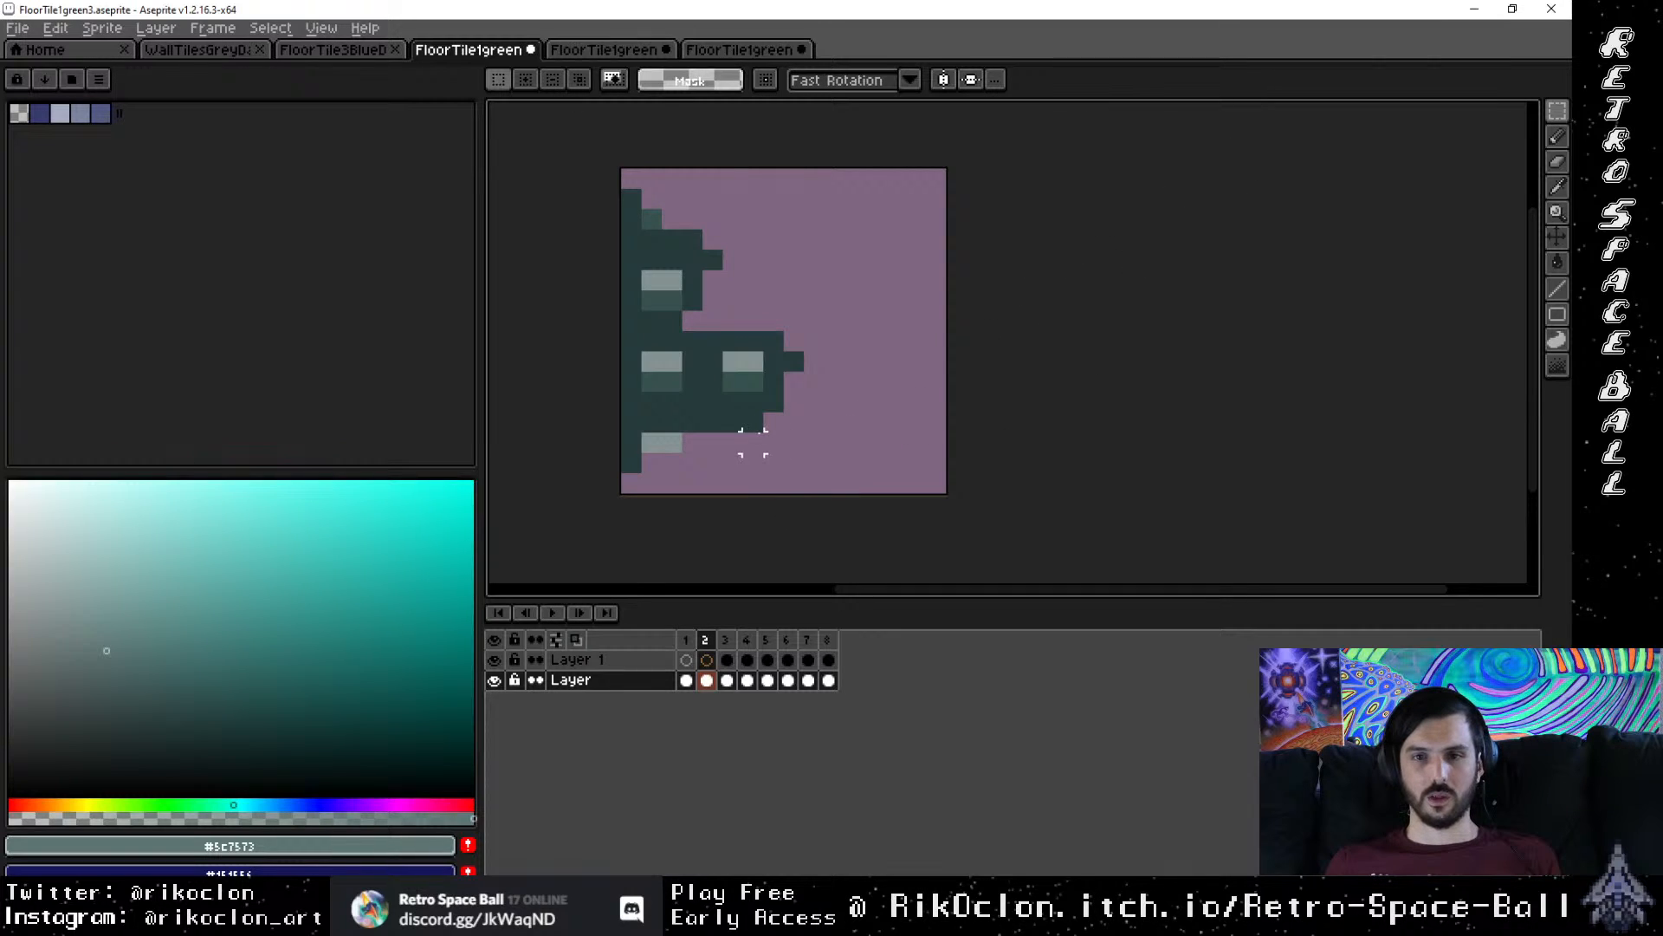
Step: Trim the corners of the remaining left-edge chunk in frame 2 into a more stepped, ragged outline
{"action": "left_click_drag", "start_coordinate": [698, 407], "coordinate": [767, 456]}
{"action": "key", "text": "Delete"}
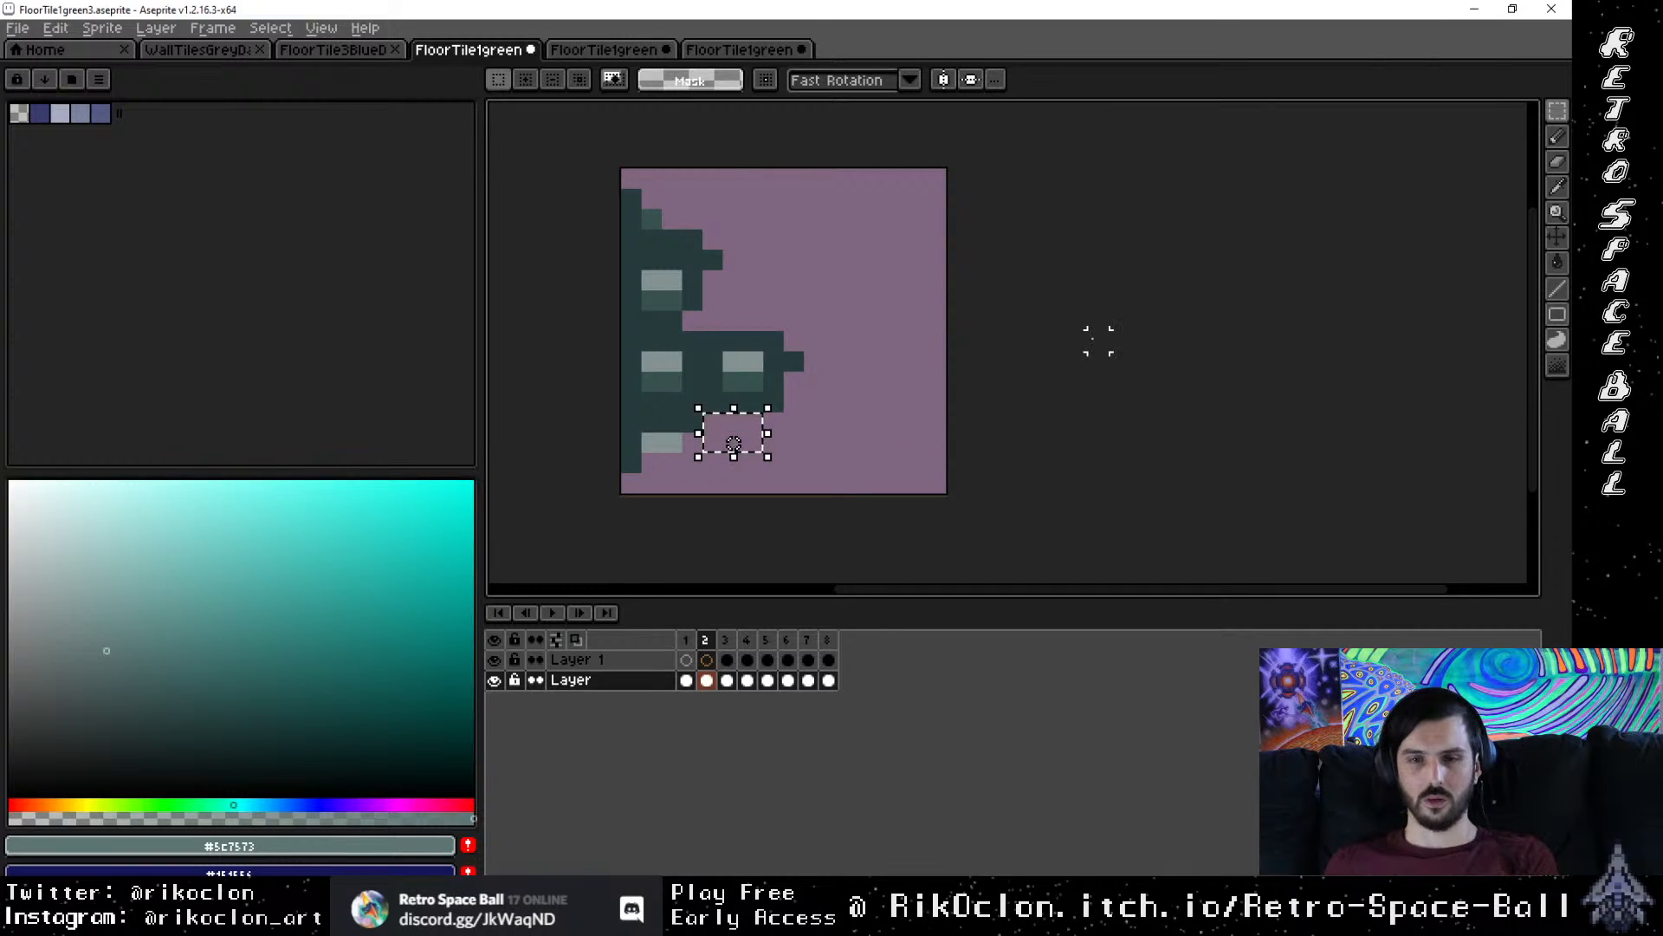
{"action": "key", "text": "ctrl+d"}
{"action": "left_click_drag", "start_coordinate": [773, 403], "coordinate": [814, 423]}
{"action": "key", "text": "Delete"}
{"action": "key", "text": "ctrl+d"}
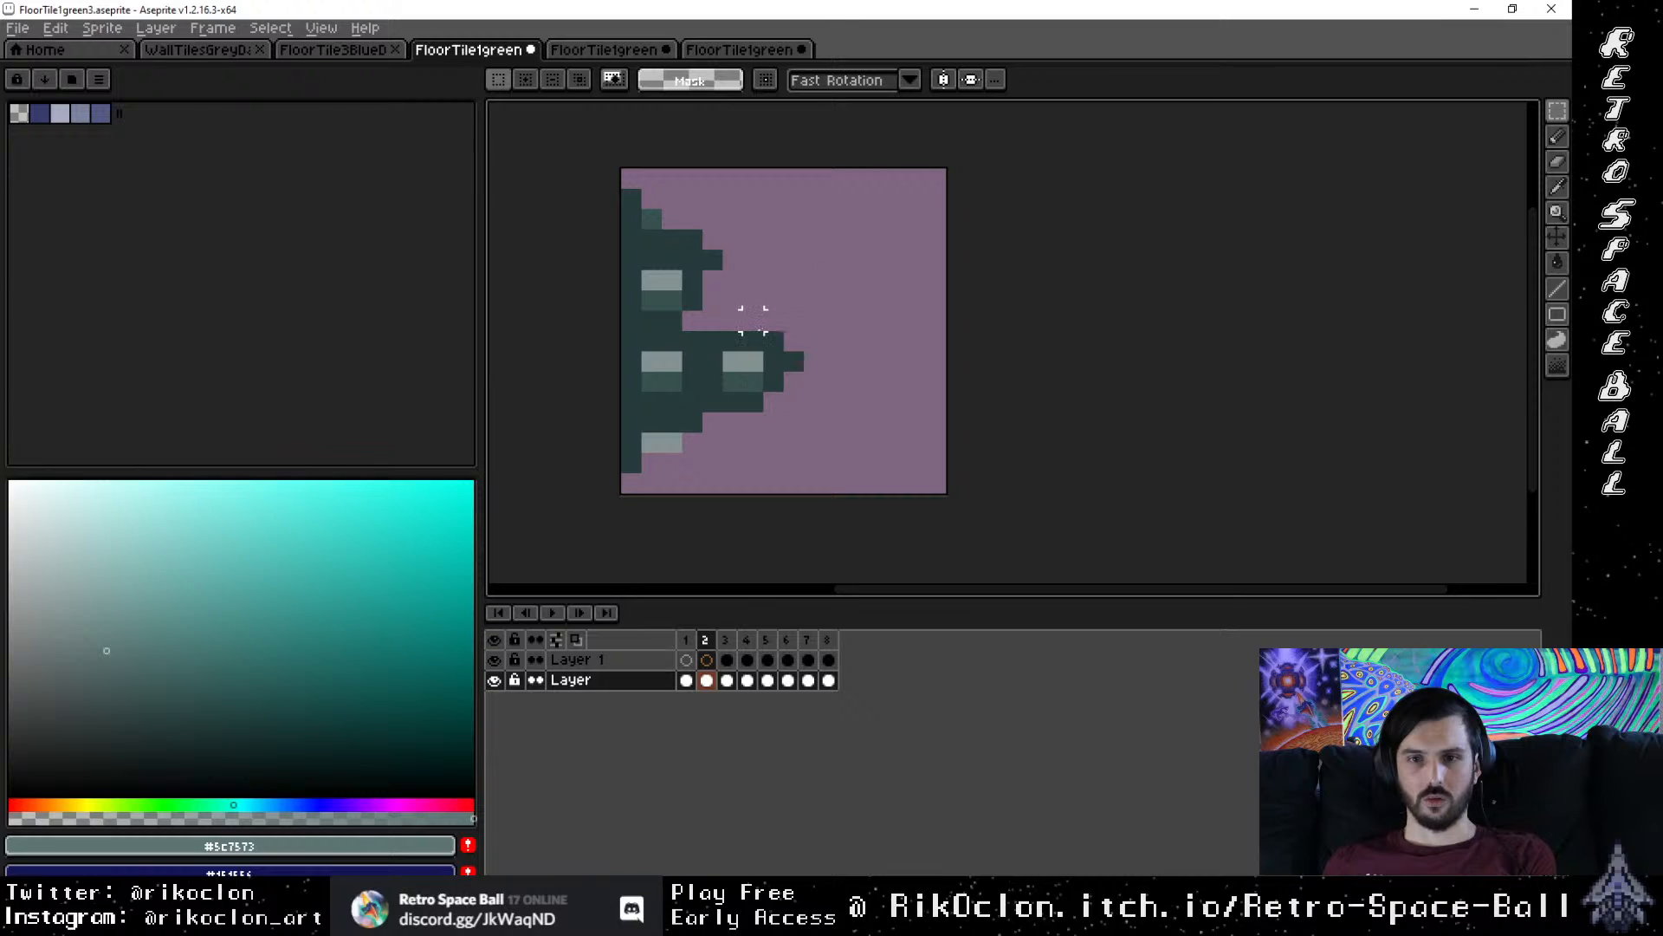
{"action": "left_click_drag", "start_coordinate": [774, 340], "coordinate": [814, 260]}
{"action": "key", "text": "Delete"}
{"action": "key", "text": "ctrl+d"}
{"action": "left_click_drag", "start_coordinate": [692, 240], "coordinate": [733, 200]}
{"action": "key", "text": "Delete"}
{"action": "key", "text": "ctrl+d"}
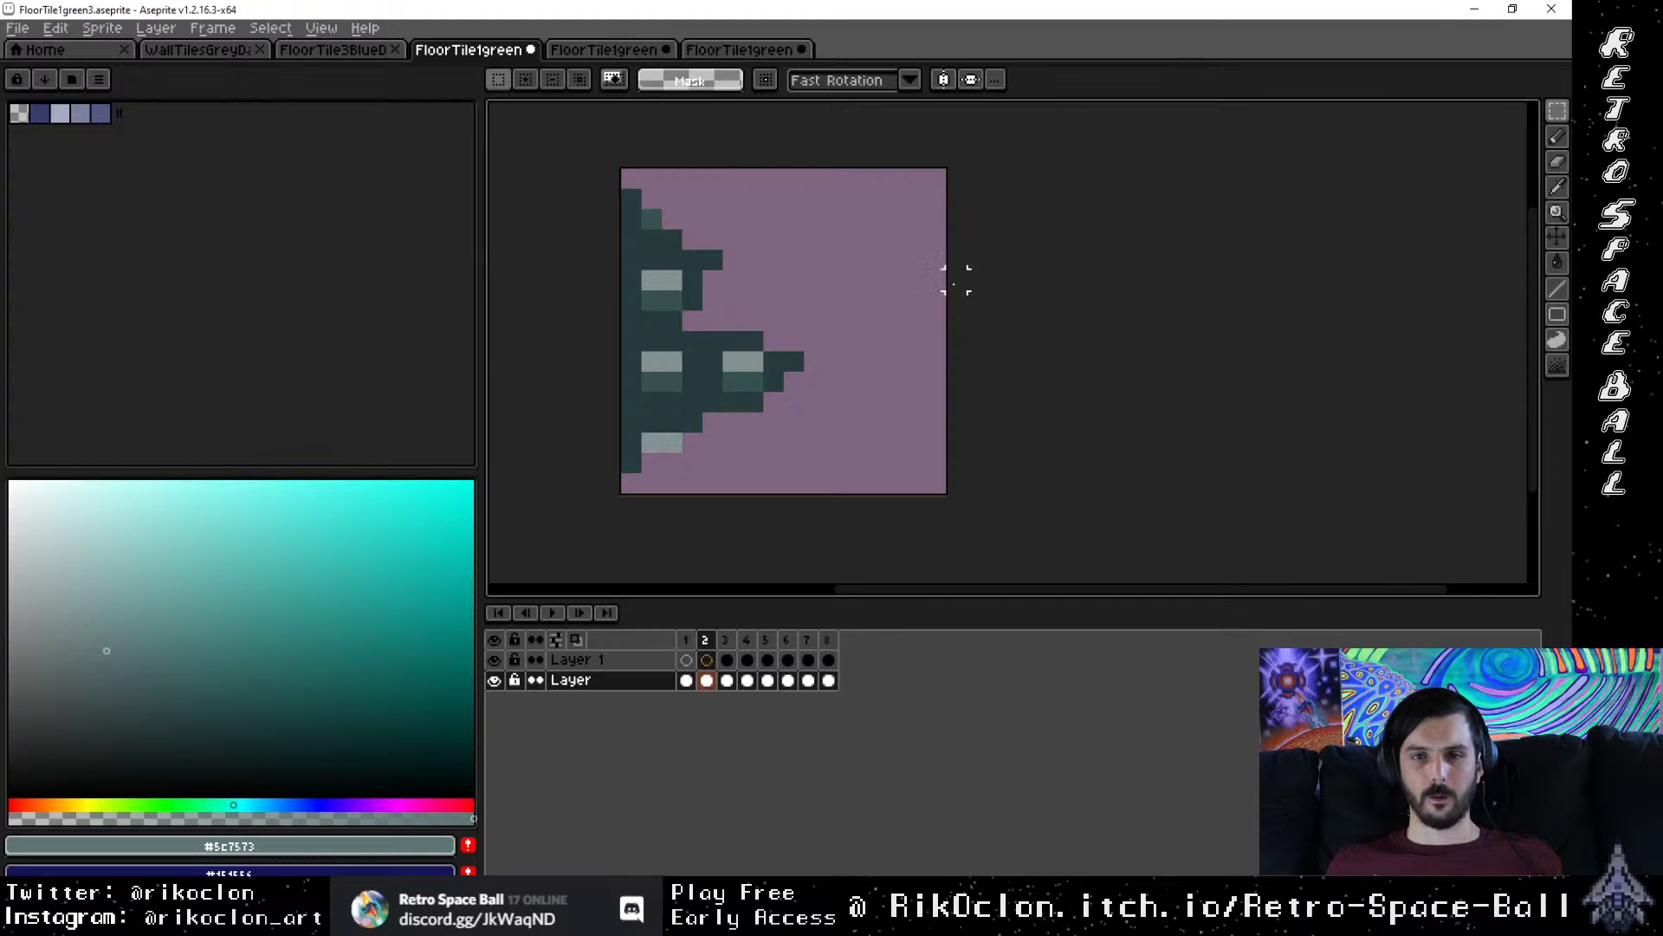
Step: Sample dark green #203434 from frame 3 and paint scattered crack pixels over the left-edge chunk on Layer 1 of frame 2
{"action": "left_click", "coordinate": [726, 660]}
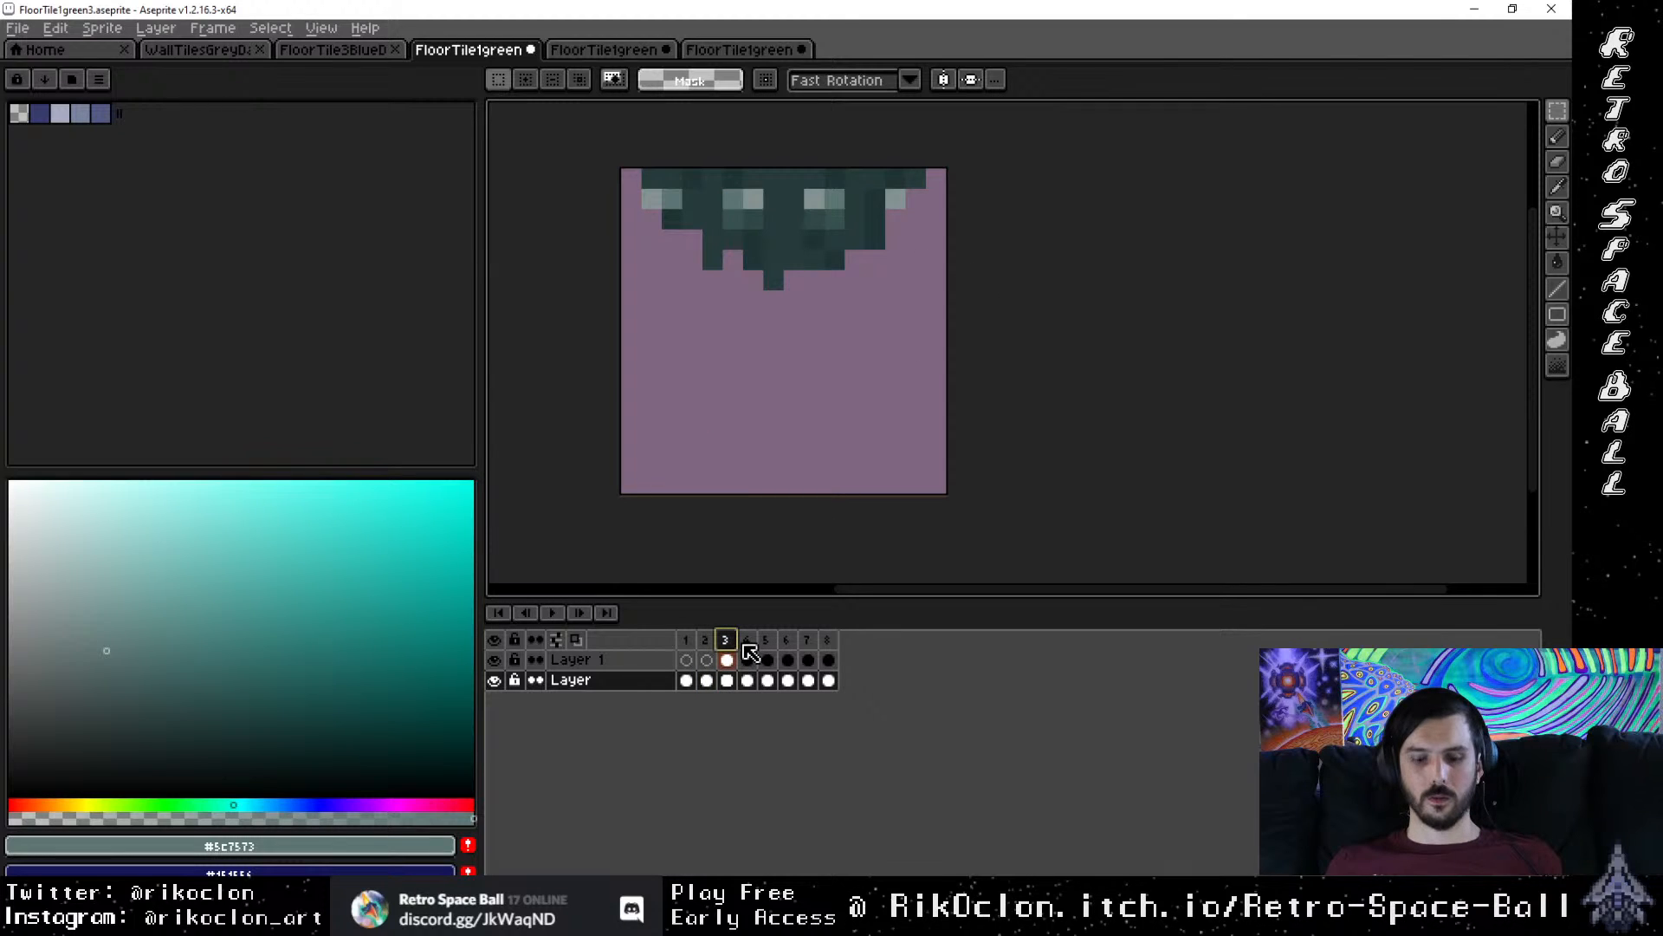
{"action": "key", "text": "i"}
{"action": "left_click", "coordinate": [887, 221]}
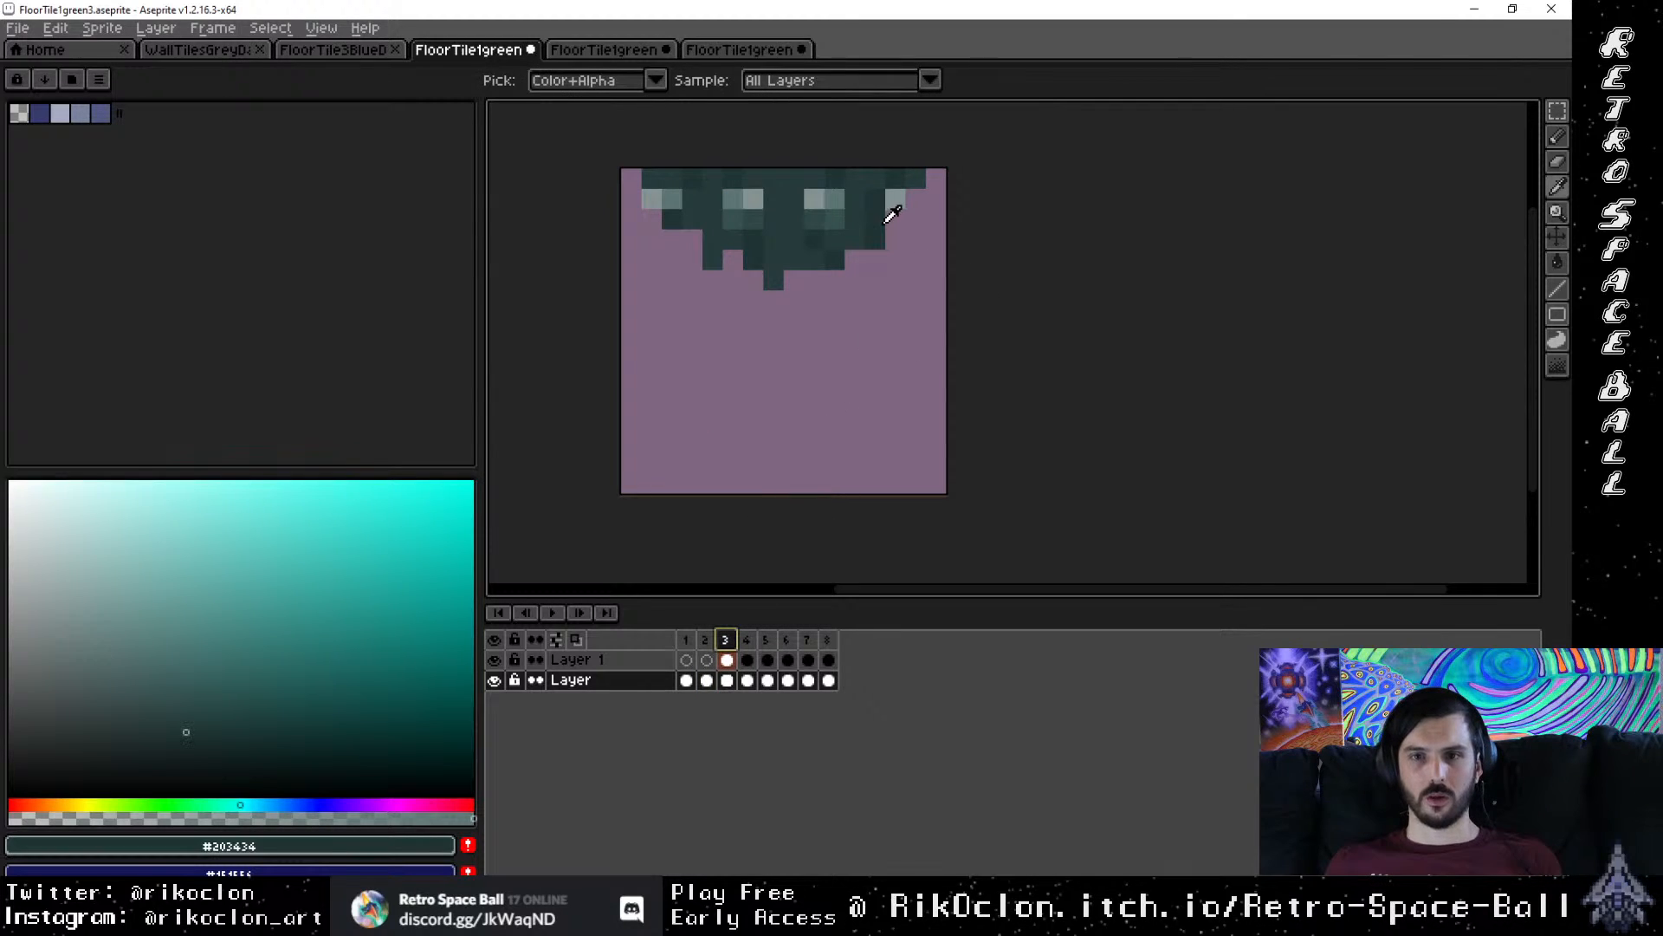
{"action": "left_click", "coordinate": [707, 660]}
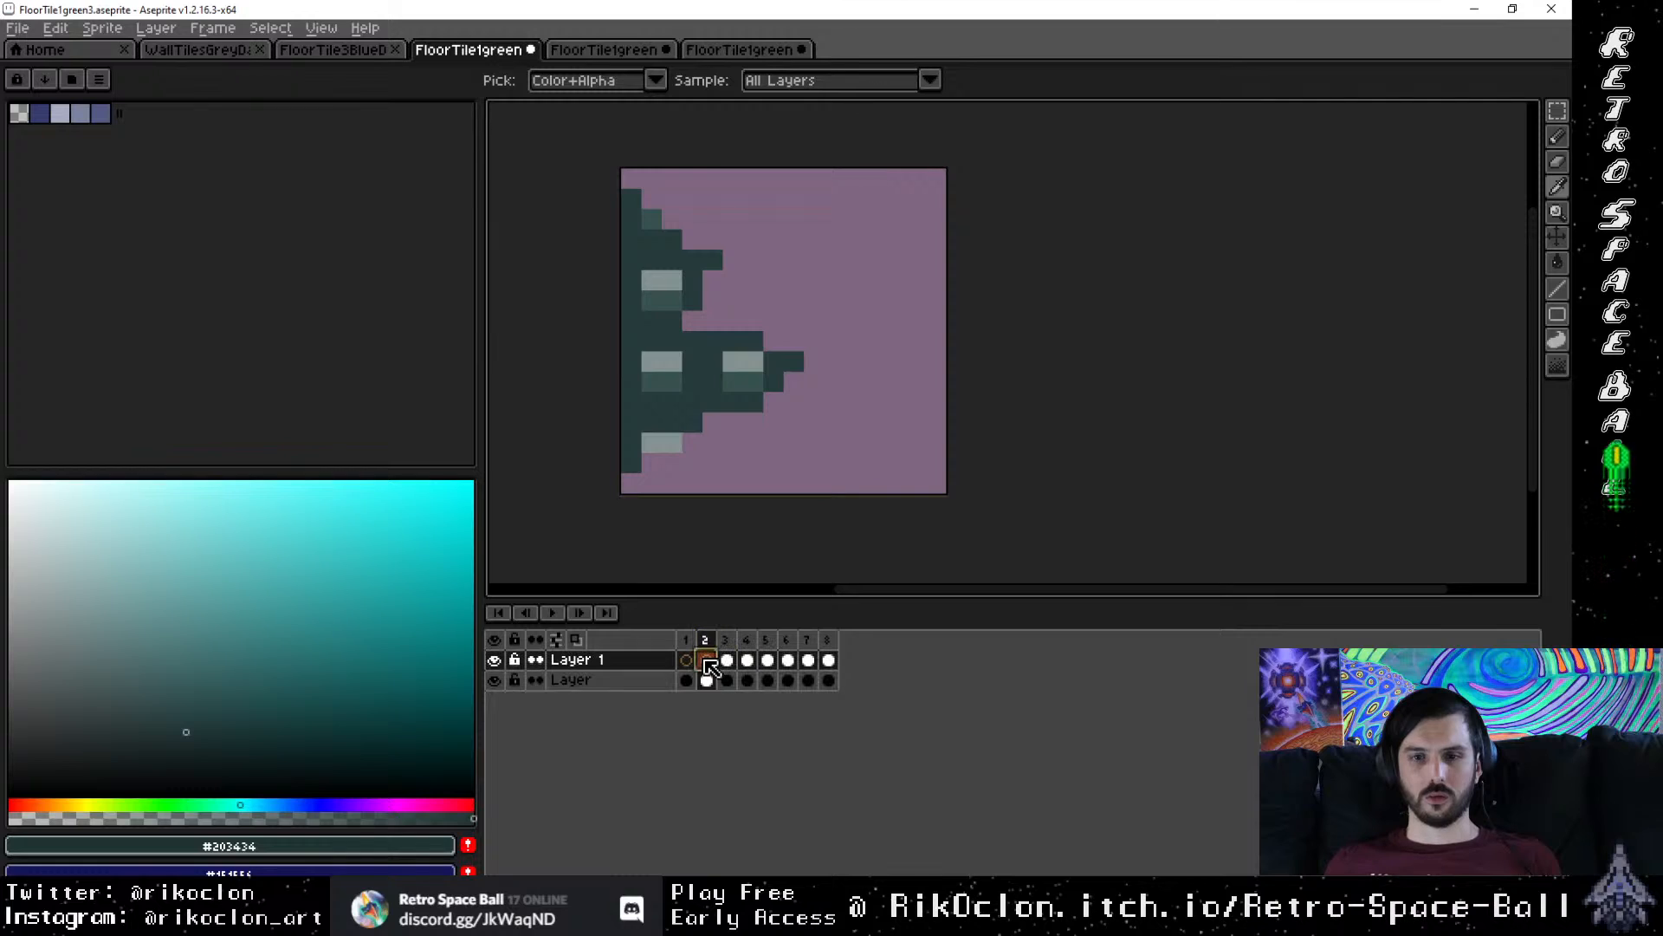
{"action": "key", "text": "b"}
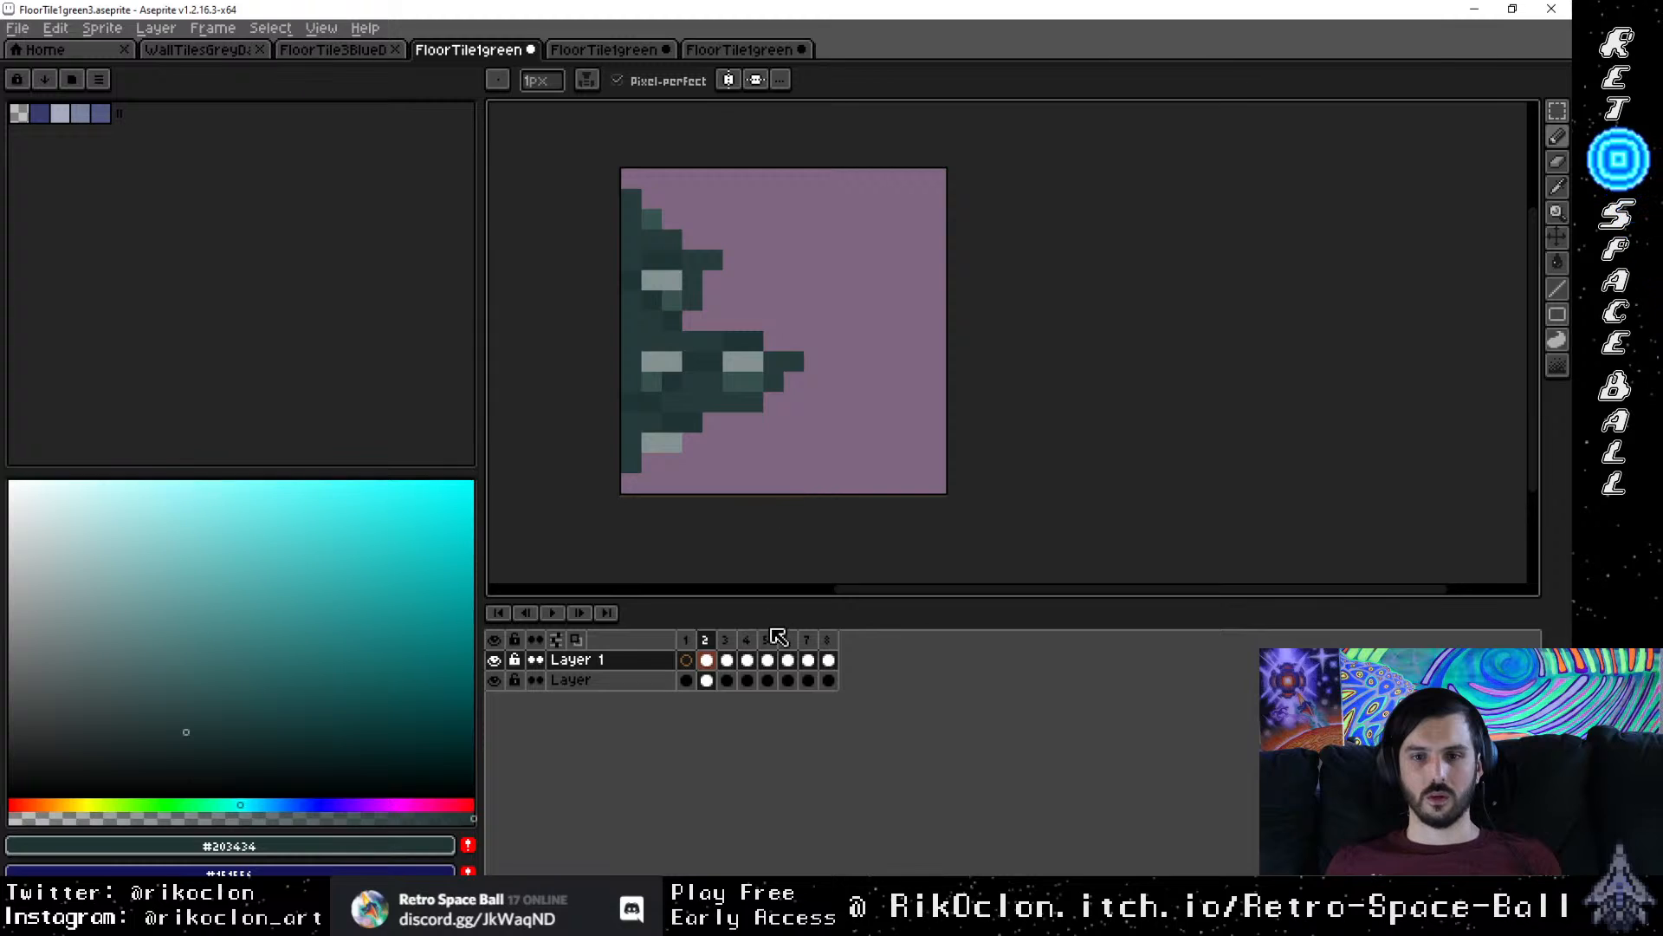
Step: Sample the lighter green #304848 from frame 3 and retouch the shading below the highlights of frame 2's left-edge chunk
{"action": "left_click", "coordinate": [727, 639]}
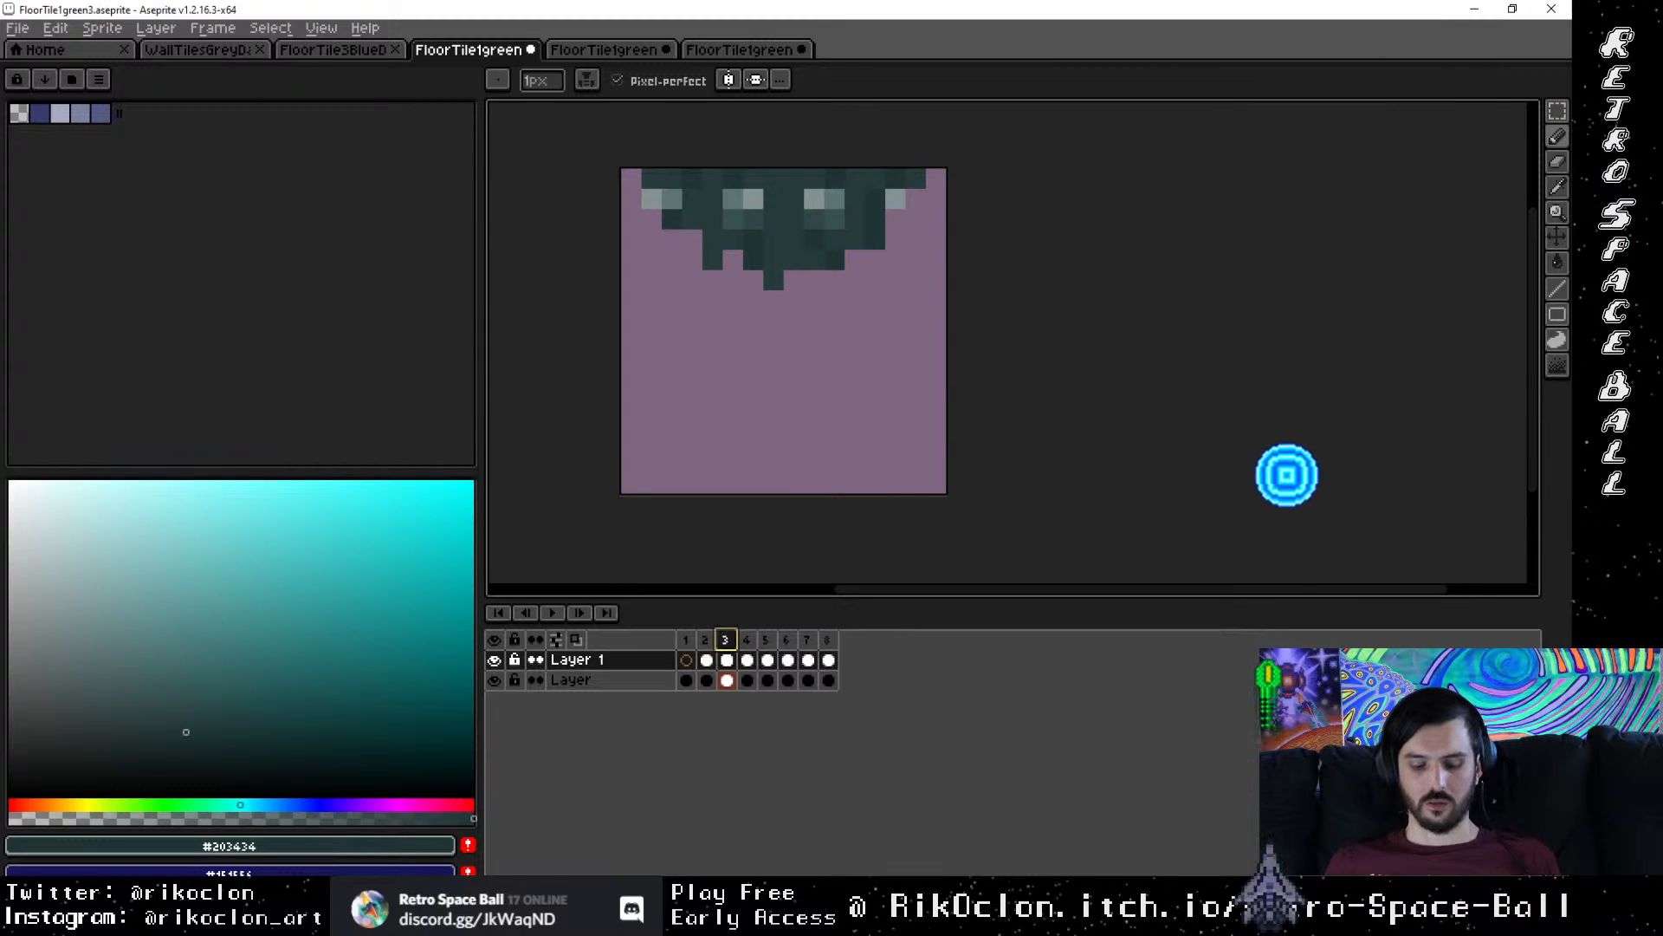
{"action": "key", "text": "alt"}
{"action": "left_click", "coordinate": [746, 214]}
{"action": "left_click", "coordinate": [708, 638]}
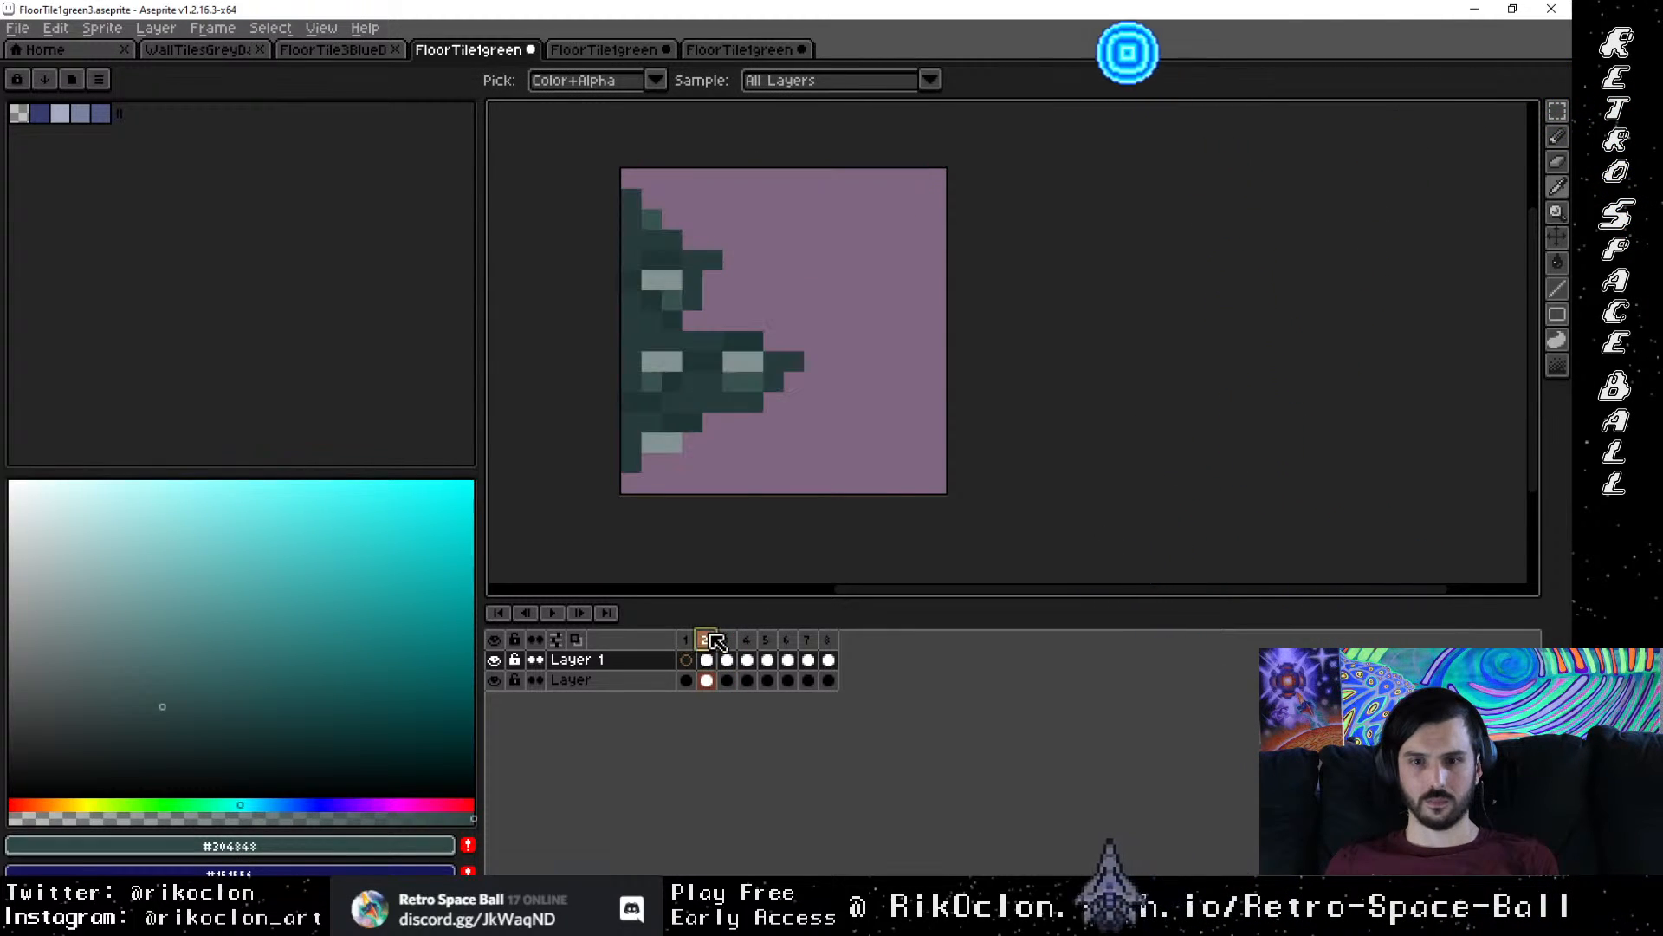
{"action": "key", "text": "b"}
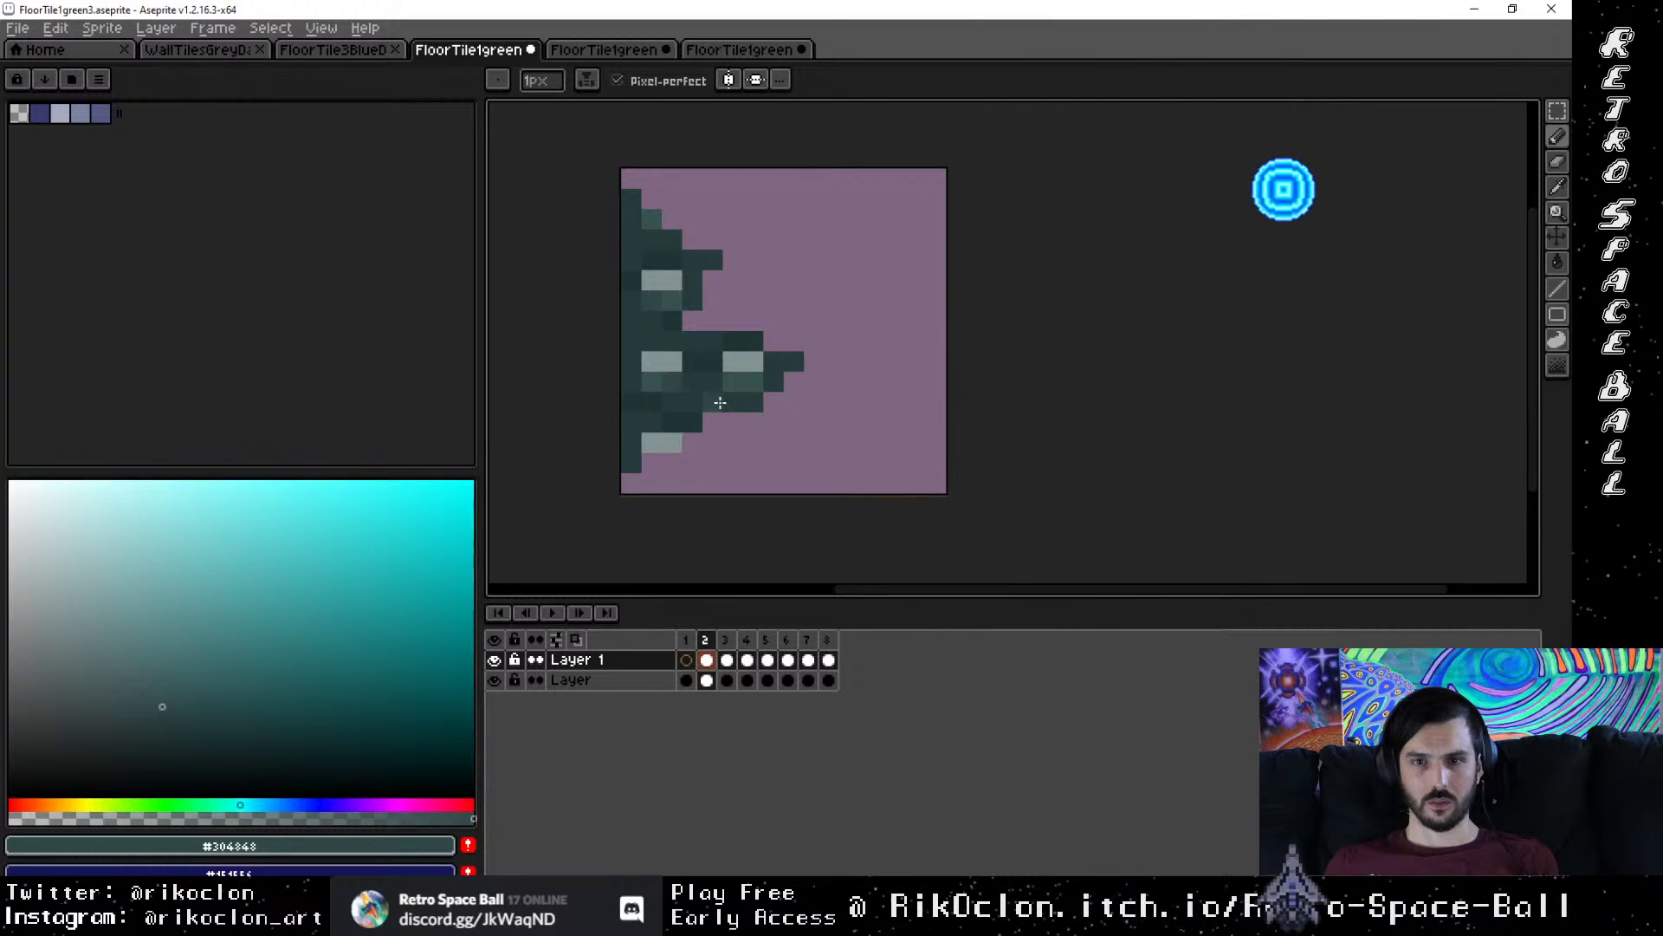
{"action": "left_click", "coordinate": [836, 483]}
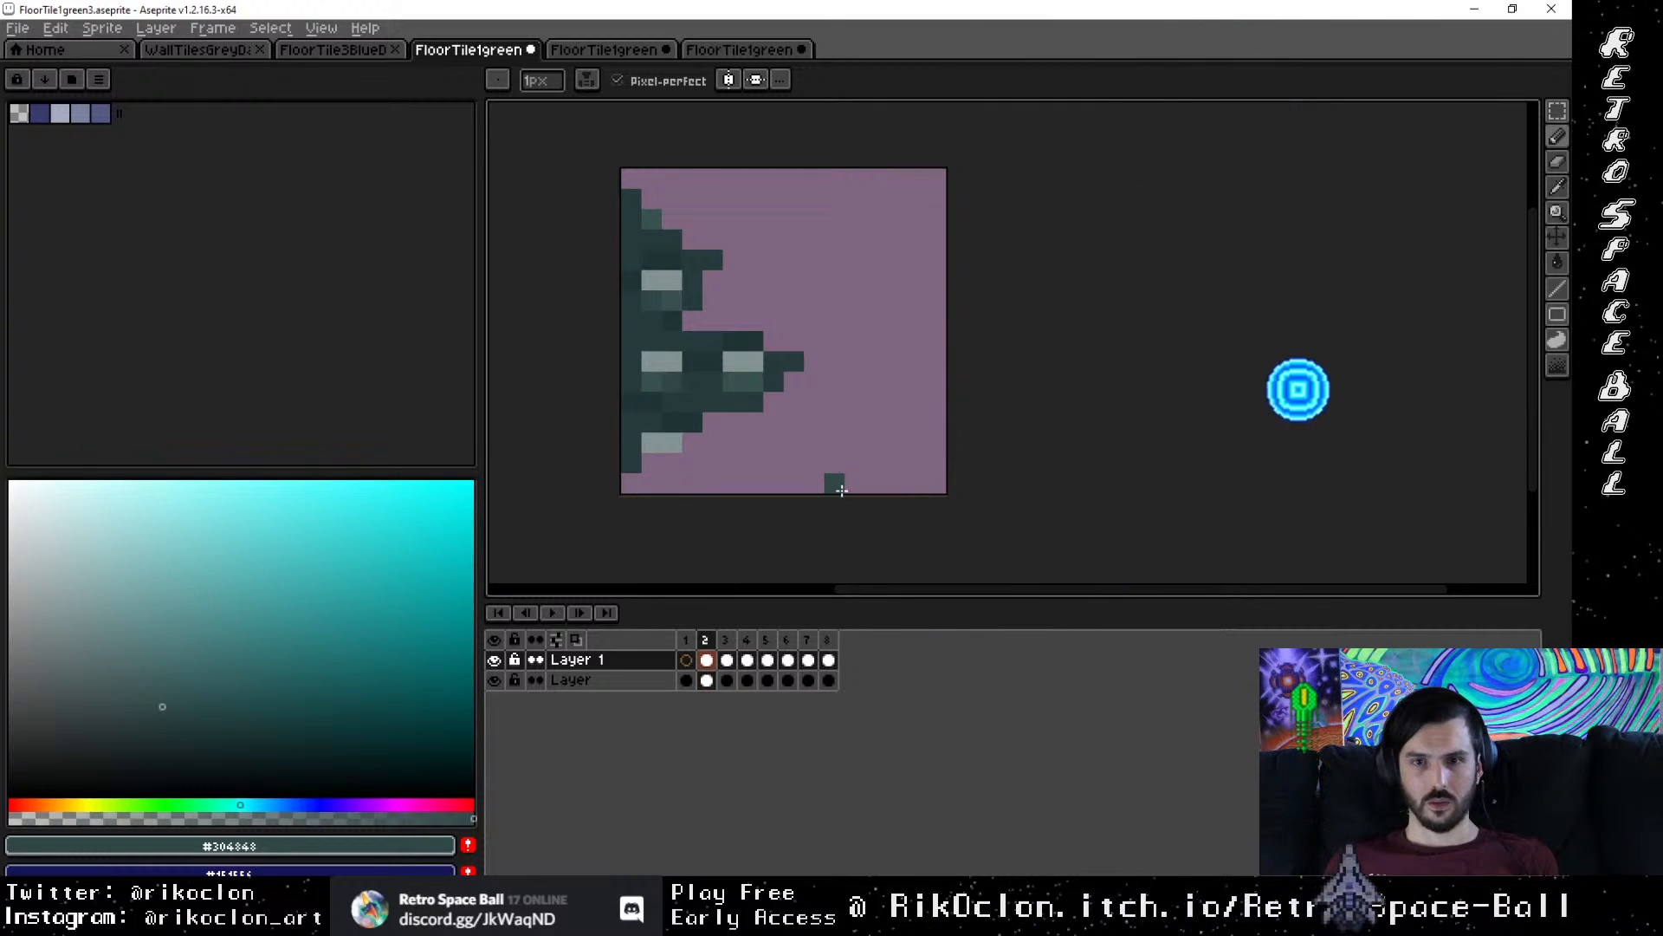
Step: Sample the muted highlight colour #5c7573 from frame 3 for use with the Pencil on frame 2
{"action": "left_click", "coordinate": [727, 639]}
{"action": "key", "text": "i"}
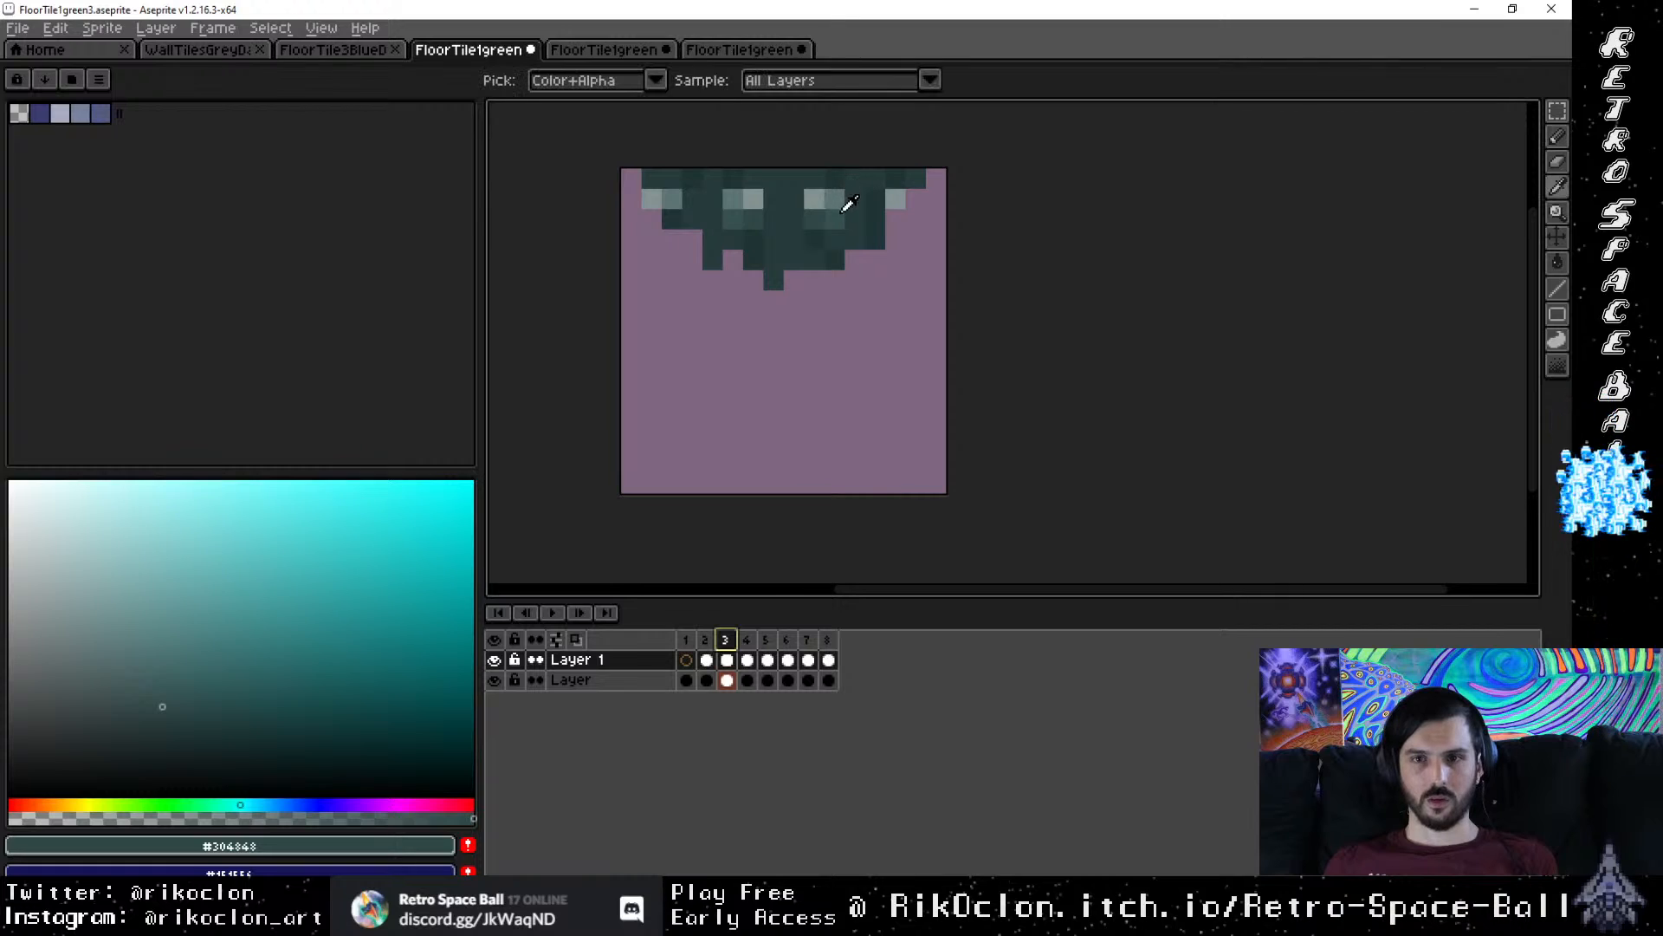
{"action": "left_click", "coordinate": [837, 194]}
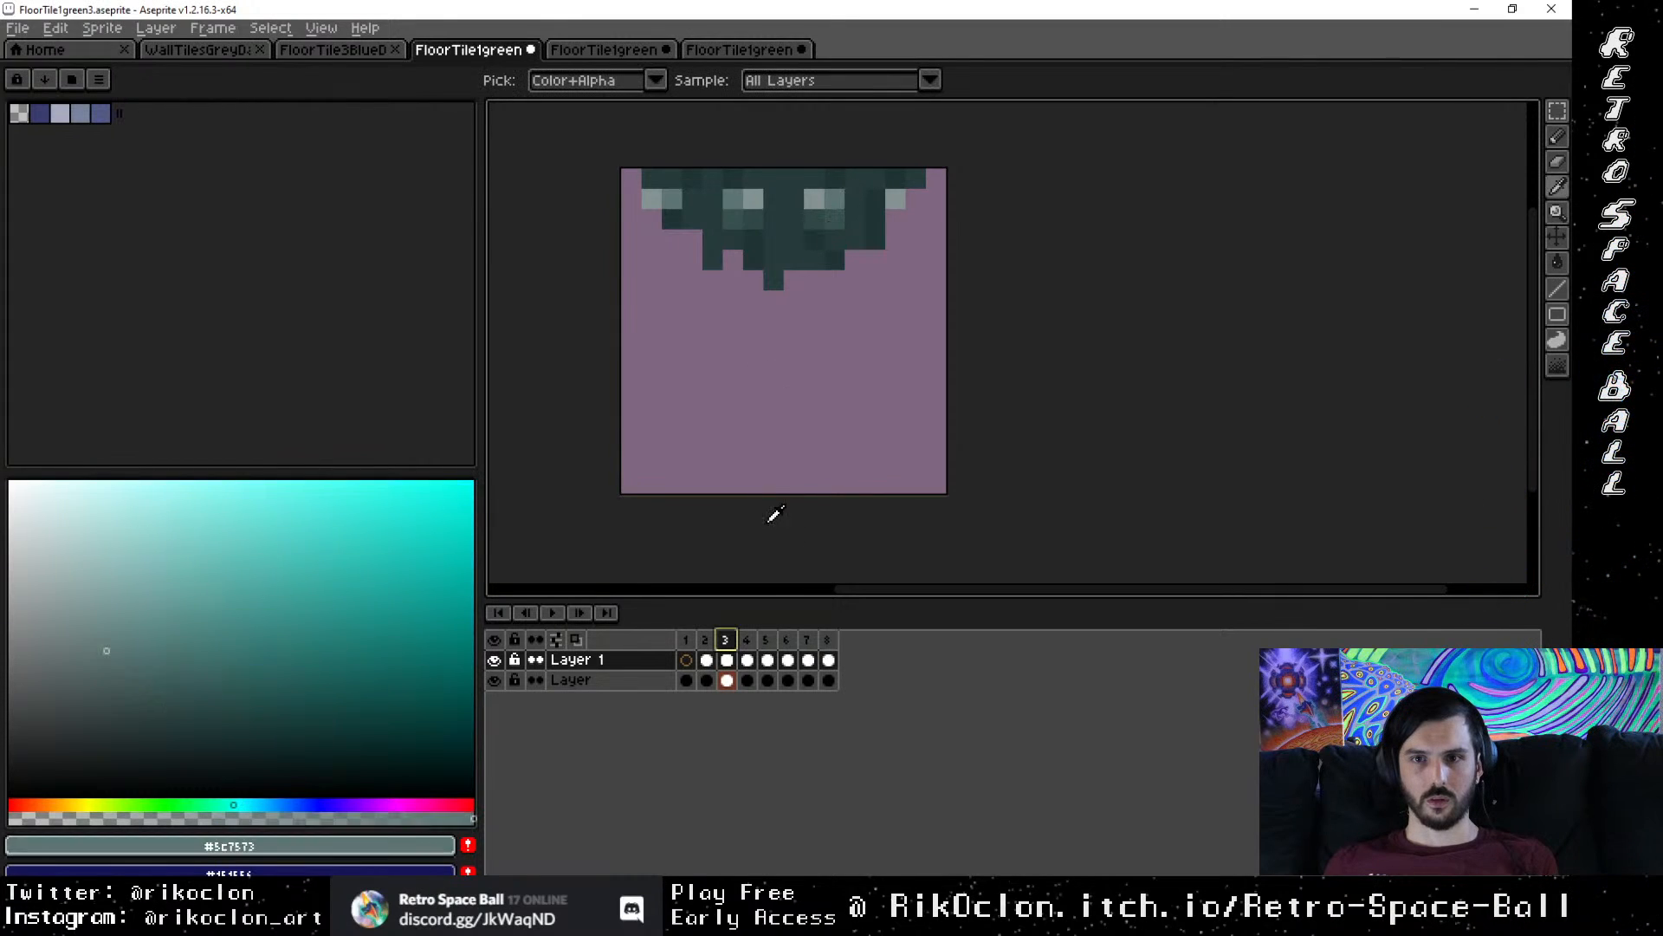
{"action": "left_click", "coordinate": [707, 639]}
{"action": "key", "text": "b"}
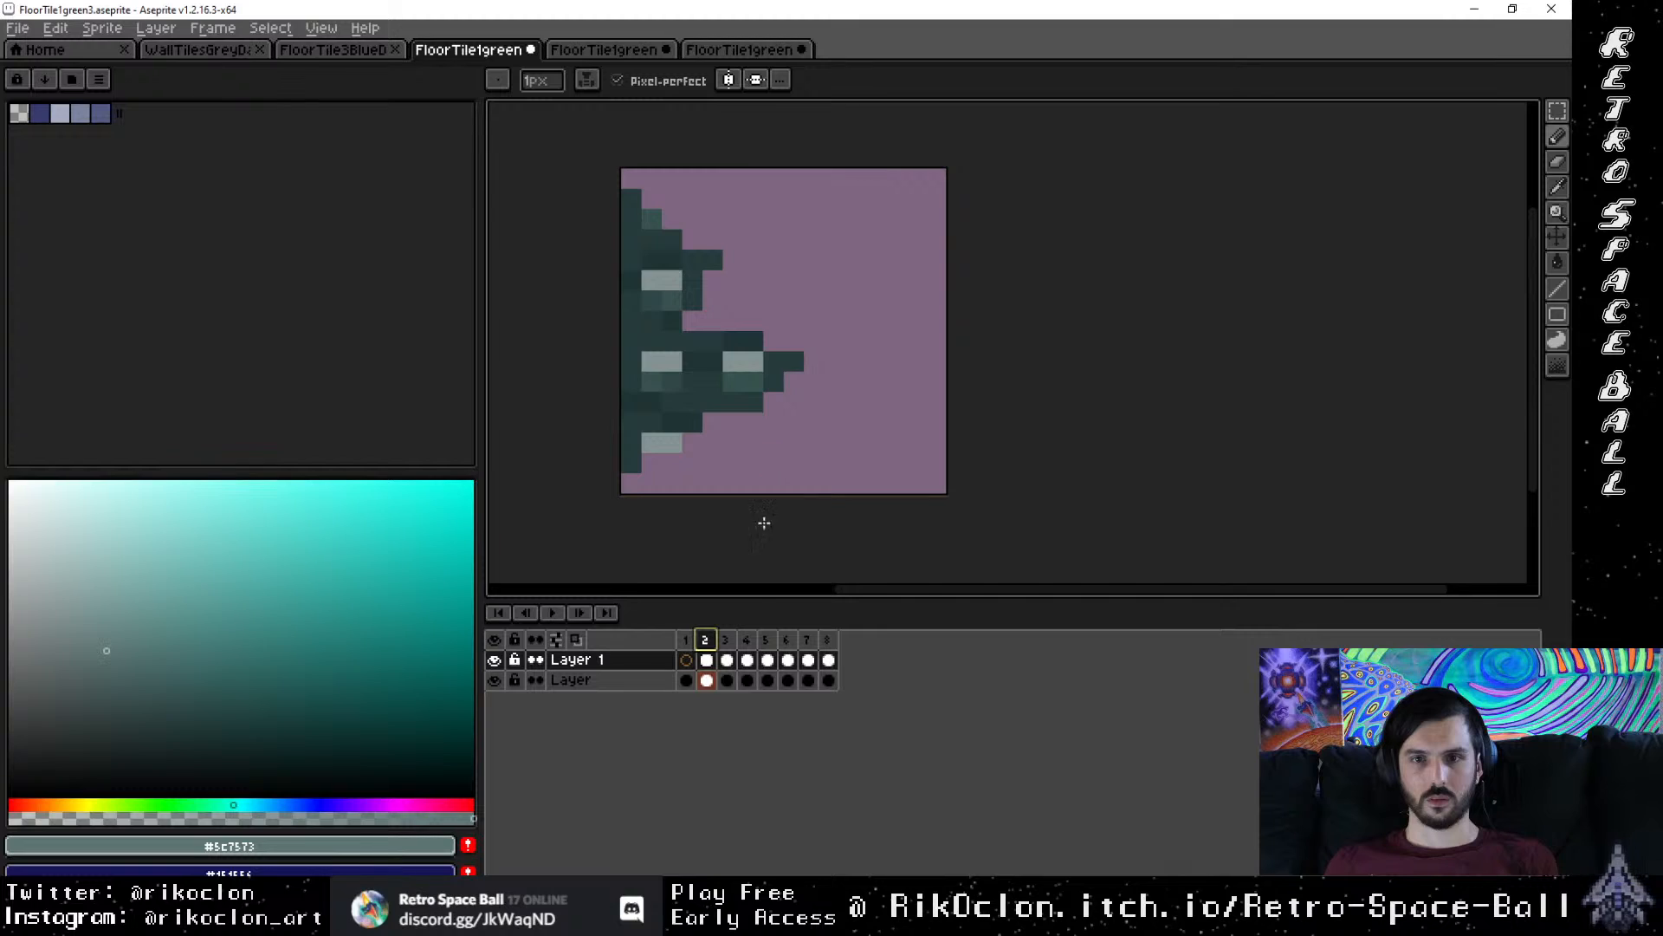
Step: Compare the shading of frame 2's left-edge chunk with the broken tiles in frames 3 to 5
{"action": "left_click", "coordinate": [730, 639]}
{"action": "key", "text": "i"}
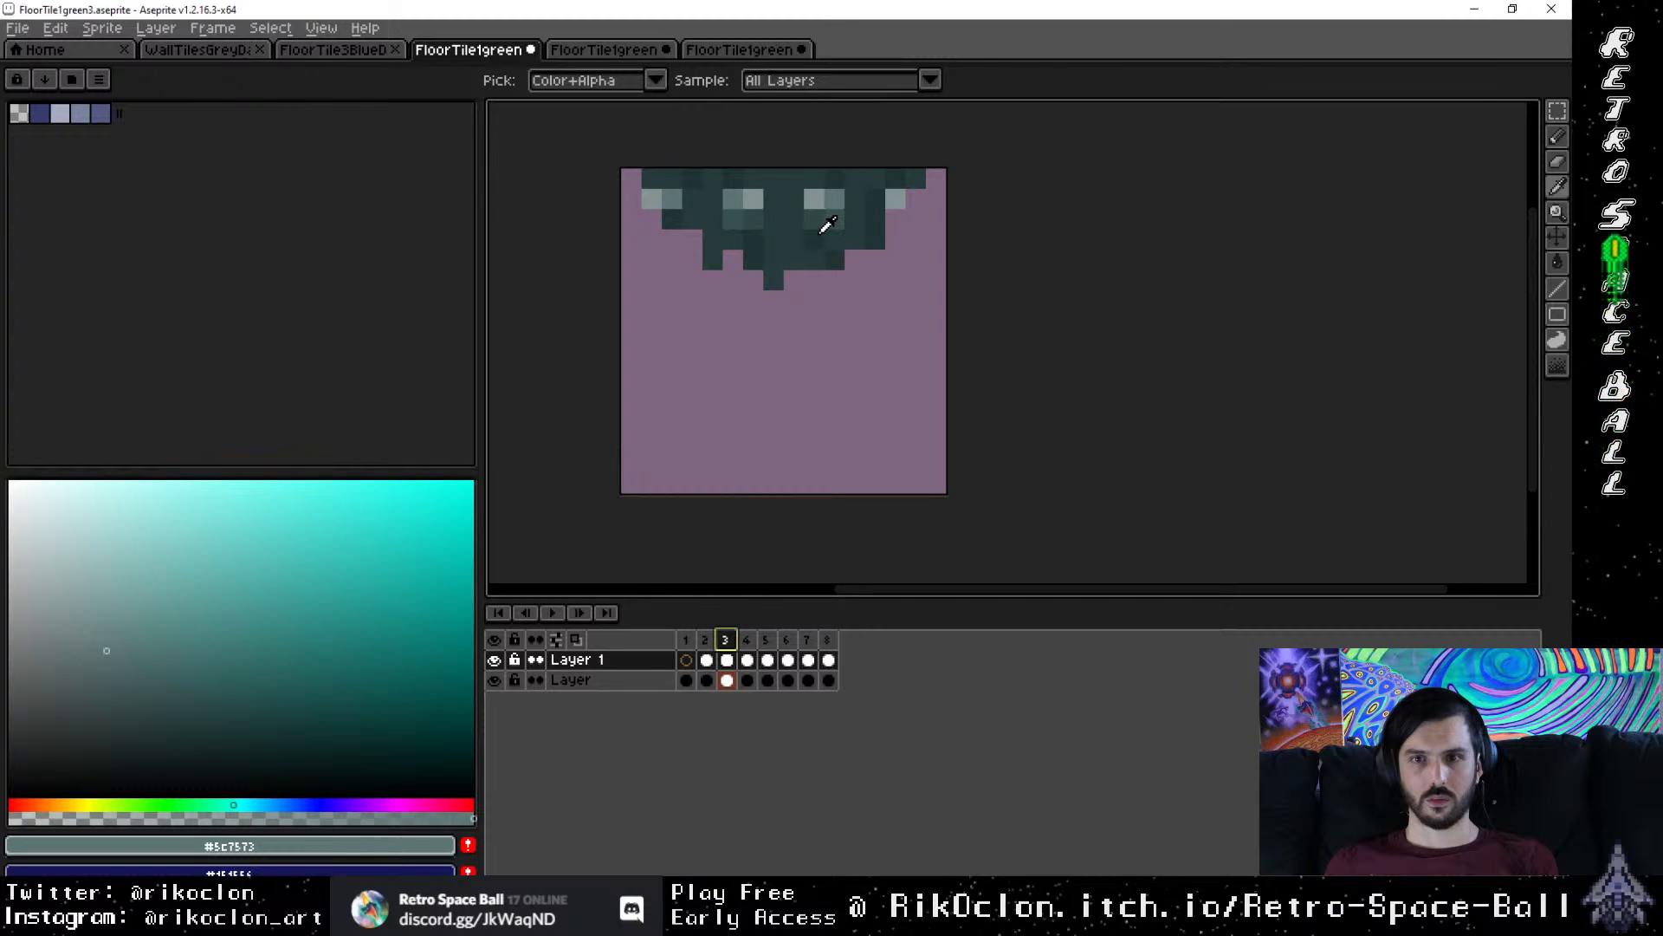
{"action": "left_click", "coordinate": [708, 639]}
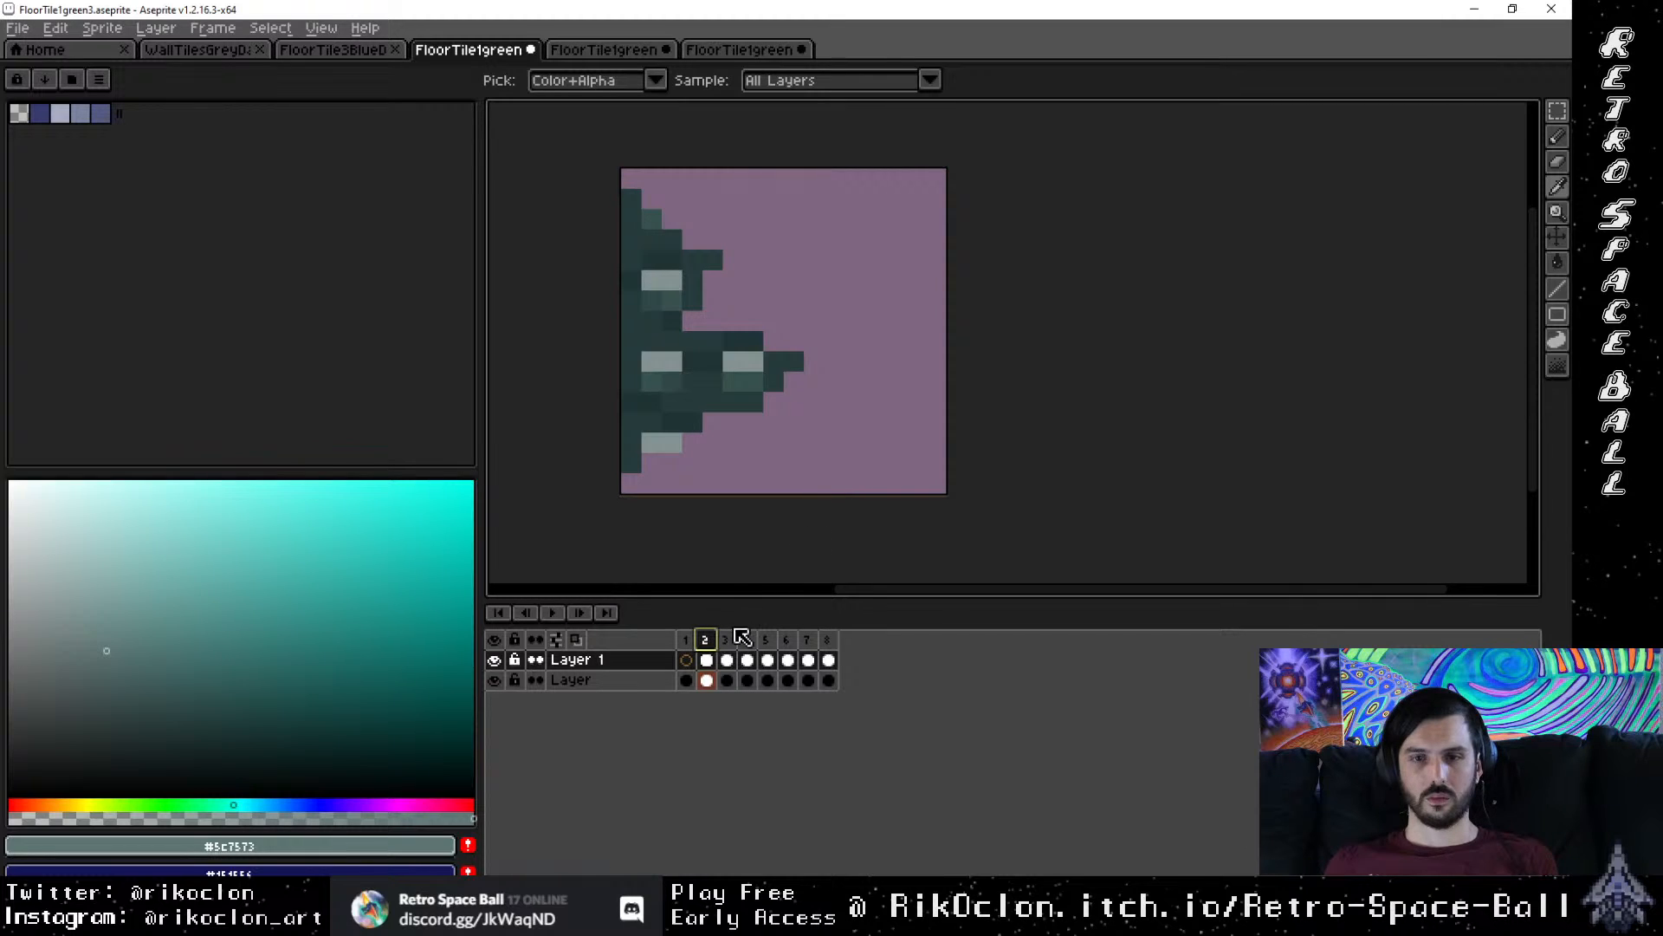
{"action": "left_click", "coordinate": [728, 639]}
{"action": "left_click", "coordinate": [747, 640]}
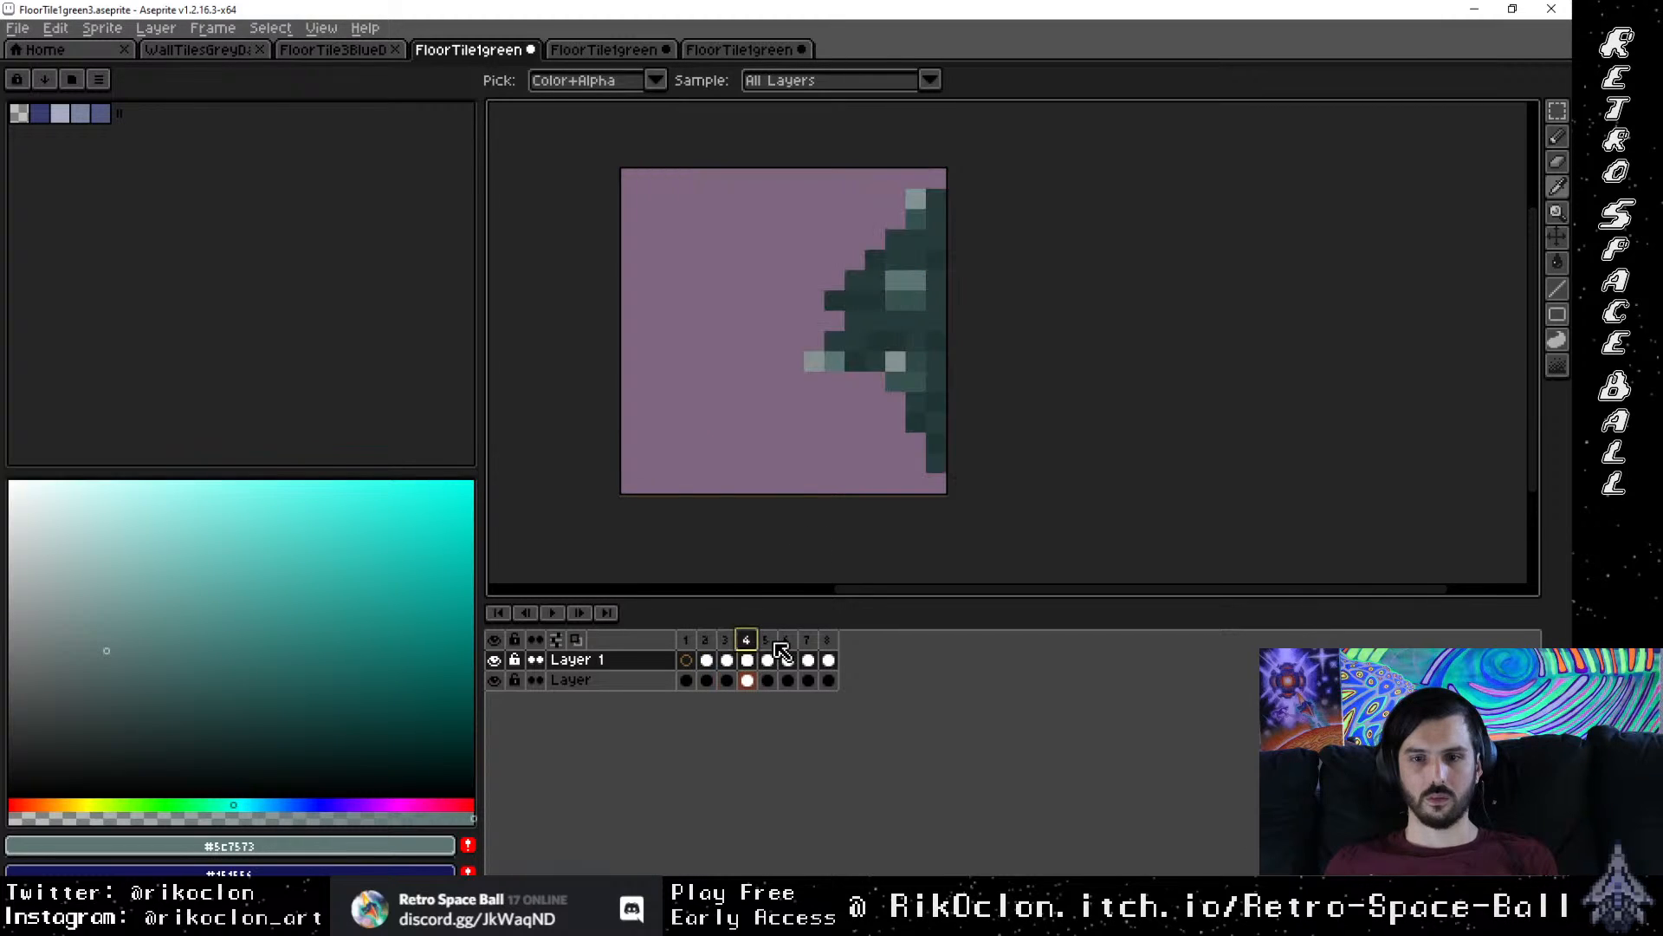
{"action": "left_click", "coordinate": [766, 640]}
{"action": "left_click", "coordinate": [747, 640]}
{"action": "left_click", "coordinate": [706, 639]}
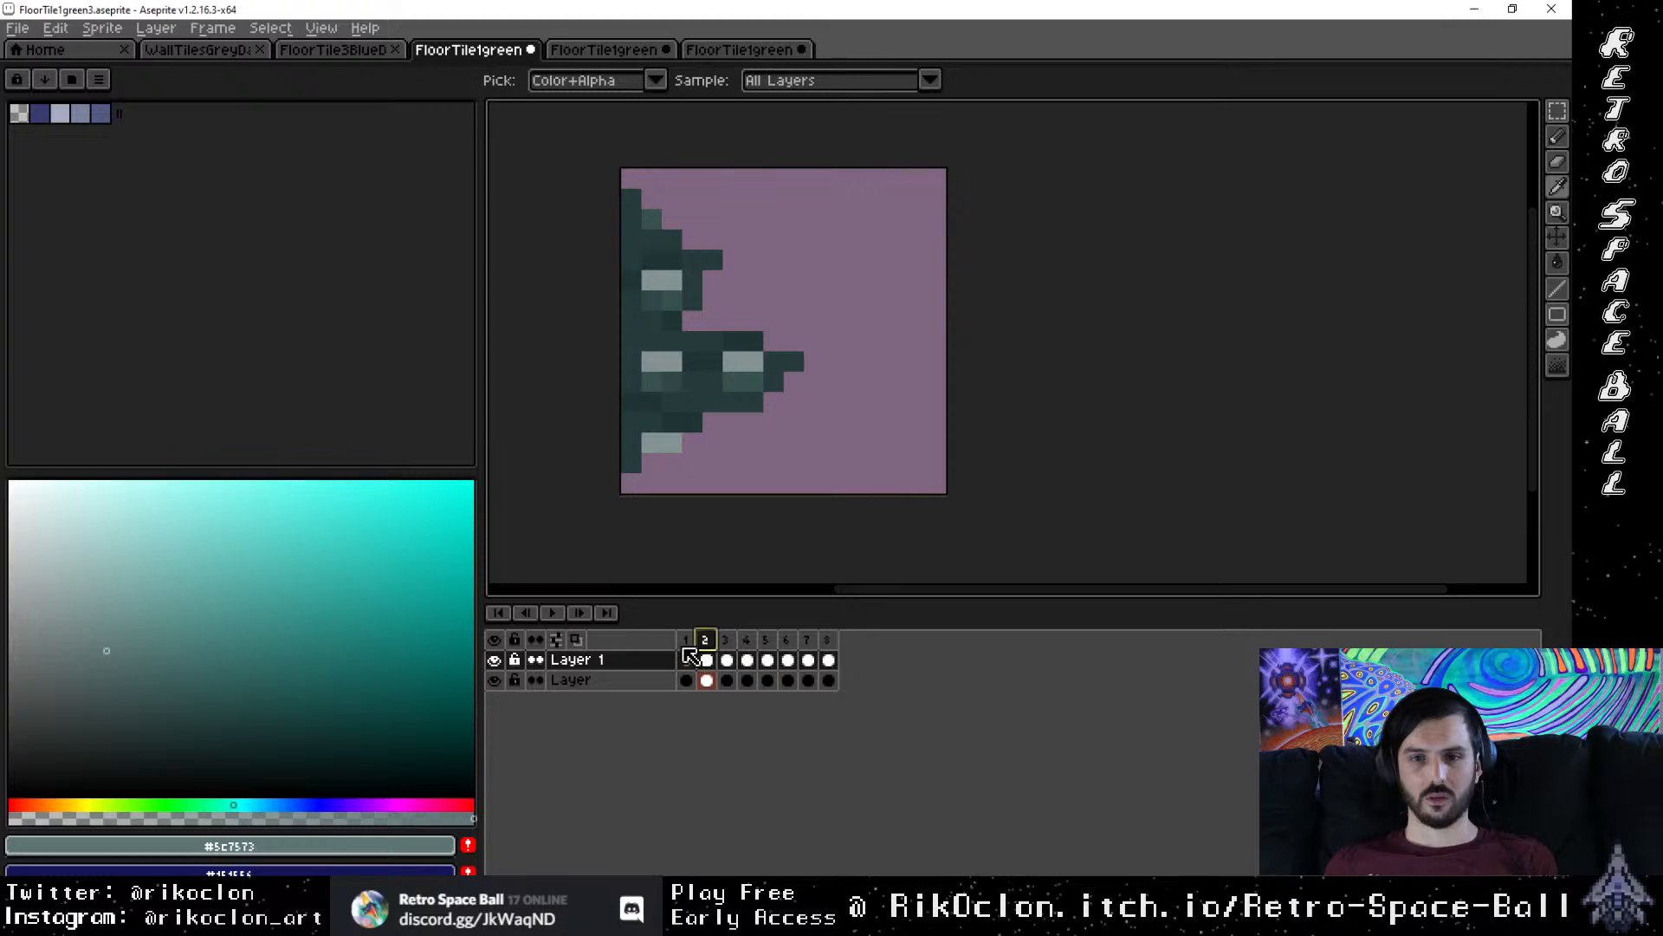
Step: Erase the protruding tips of the left-edge chunk in frame 2 on both layers to shorten its ragged outline
{"action": "key", "text": "b"}
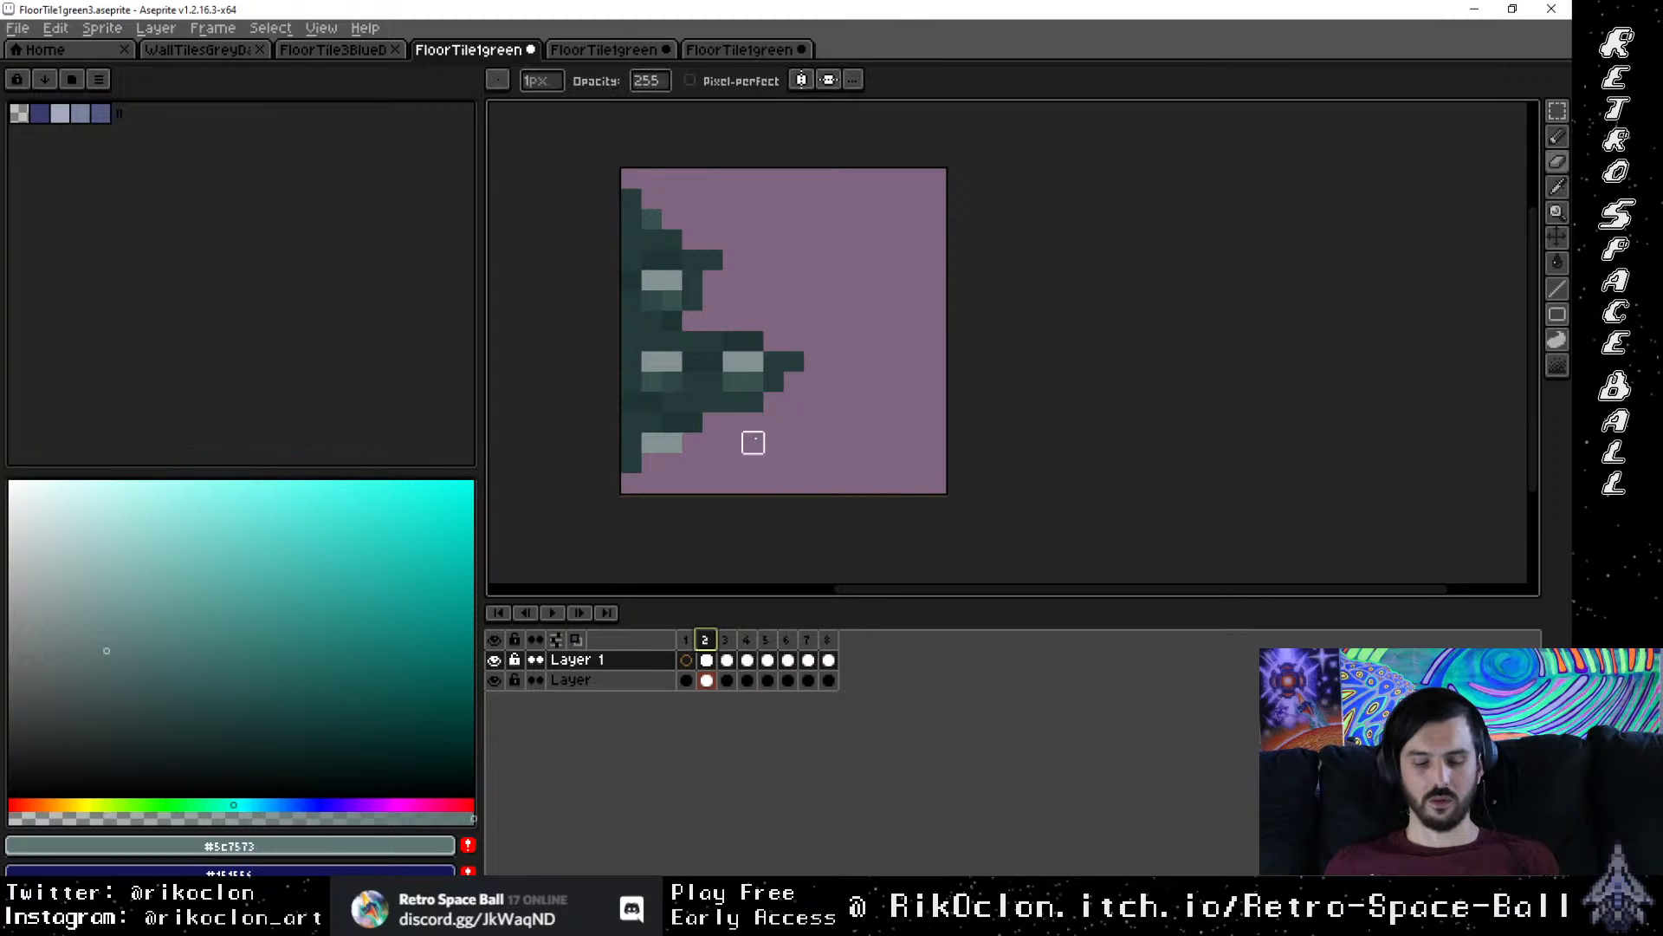
{"action": "key", "text": "Down"}
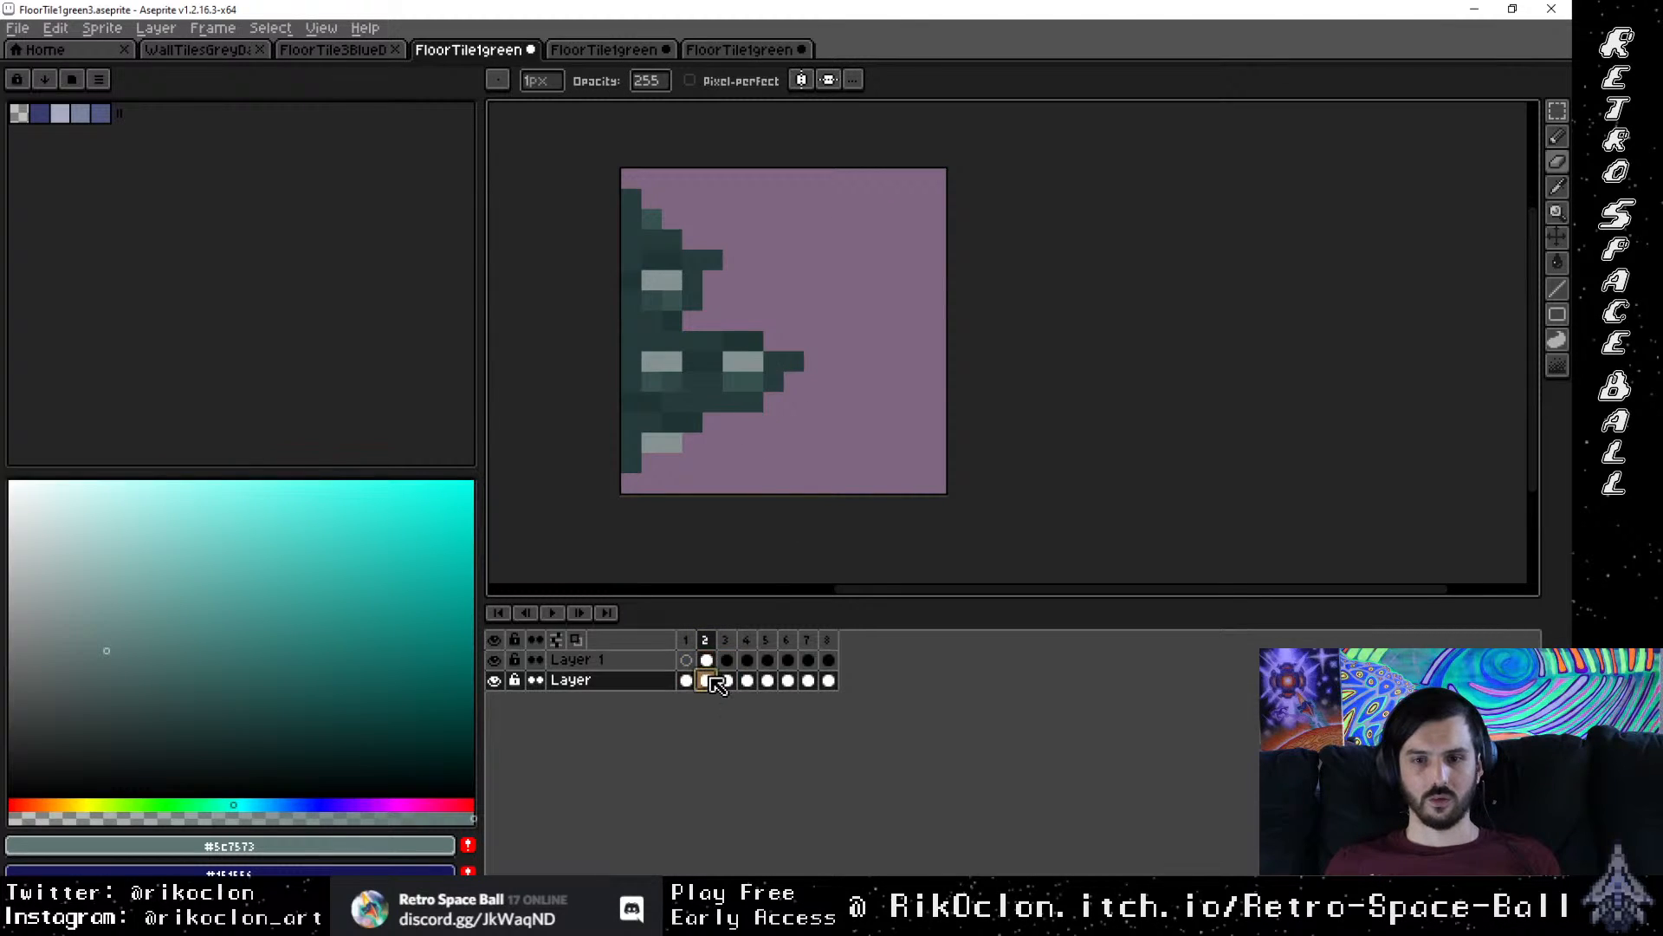
{"action": "mouse_move", "coordinate": [752, 442]}
{"action": "left_mouse_down"}
{"action": "mouse_move", "coordinate": [733, 402]}
{"action": "mouse_move", "coordinate": [794, 361]}
{"action": "mouse_move", "coordinate": [753, 381]}
{"action": "mouse_move", "coordinate": [774, 342]}
{"action": "left_mouse_up"}
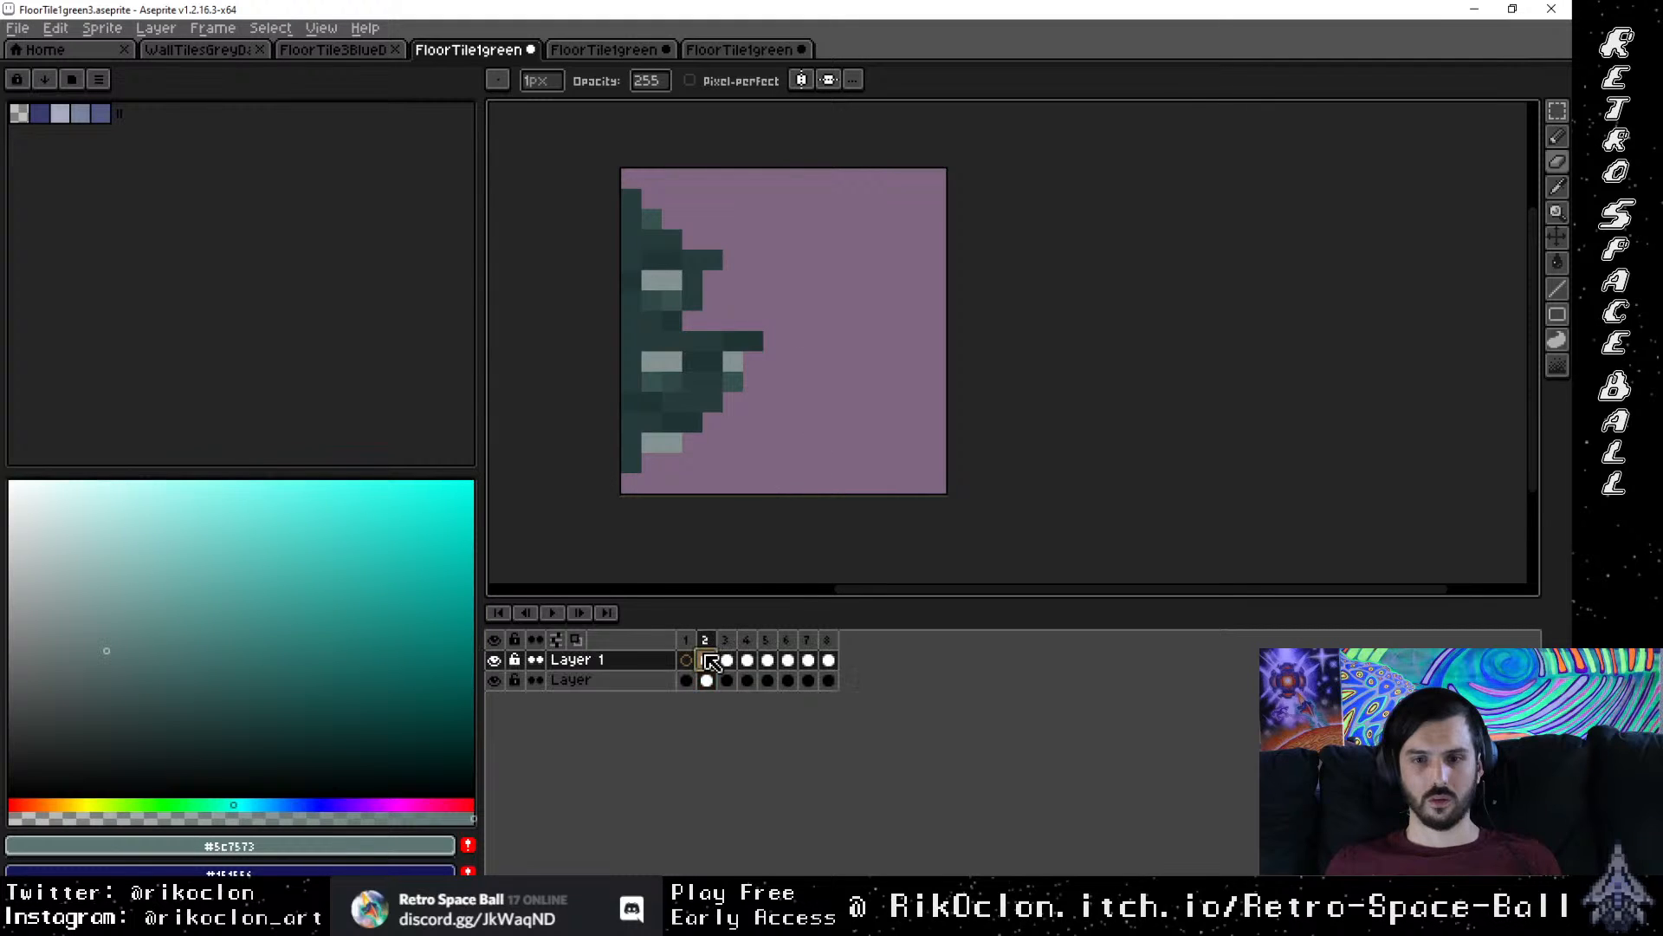
{"action": "left_click", "coordinate": [706, 660]}
{"action": "left_click", "coordinate": [753, 341]}
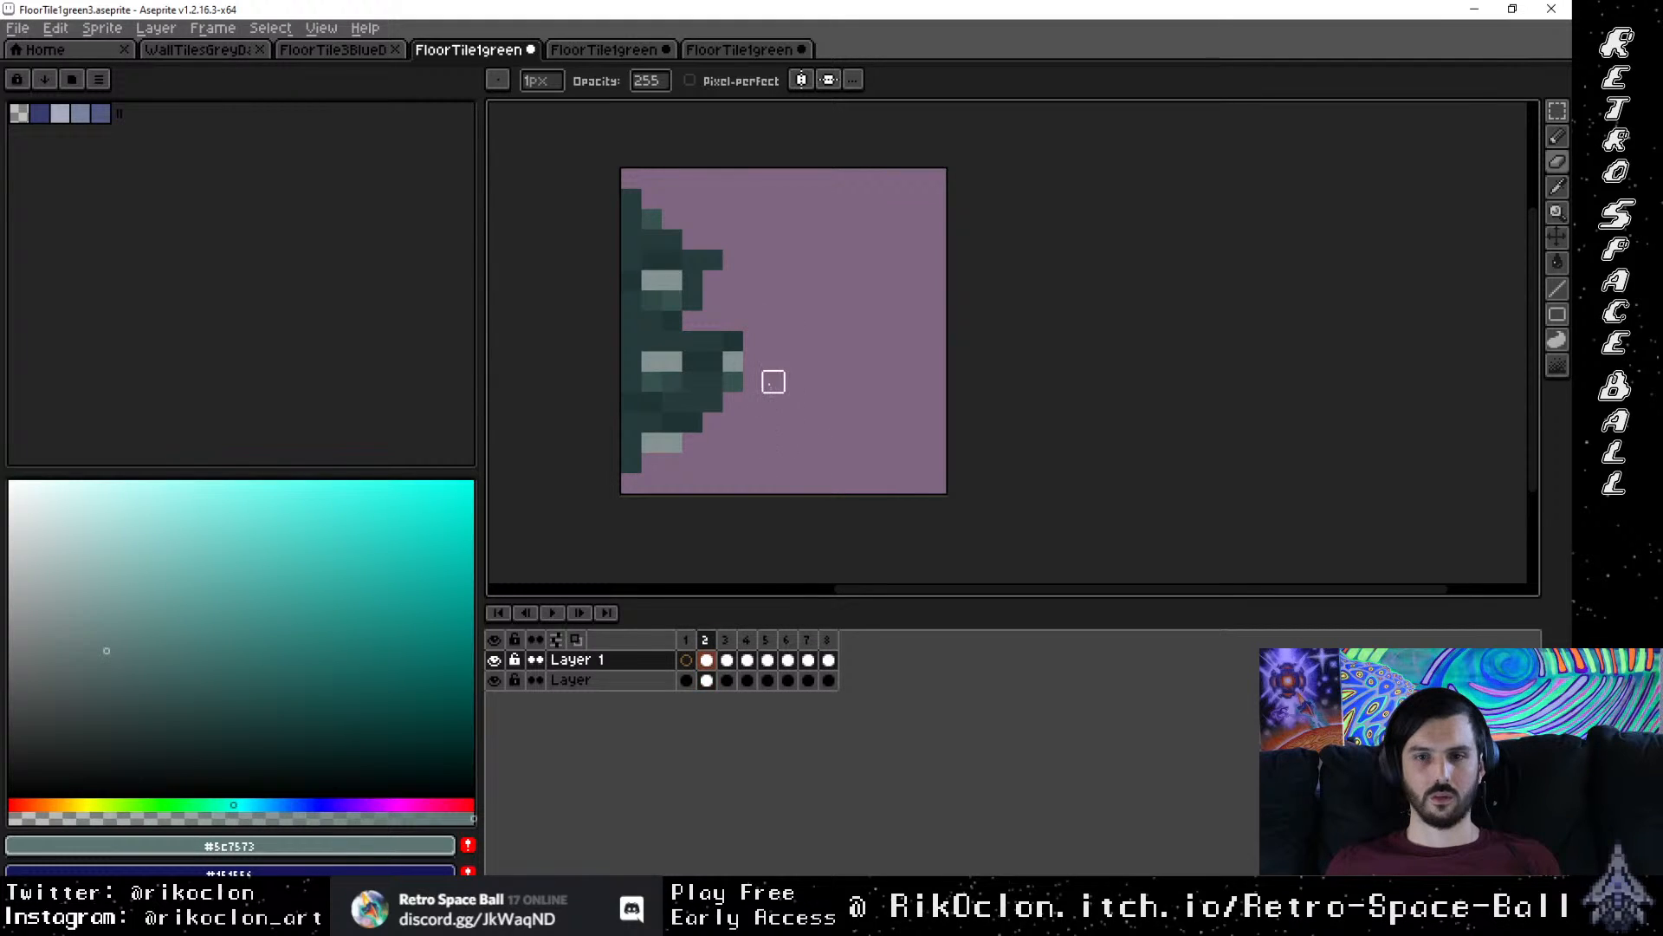
{"action": "left_click", "coordinate": [706, 680]}
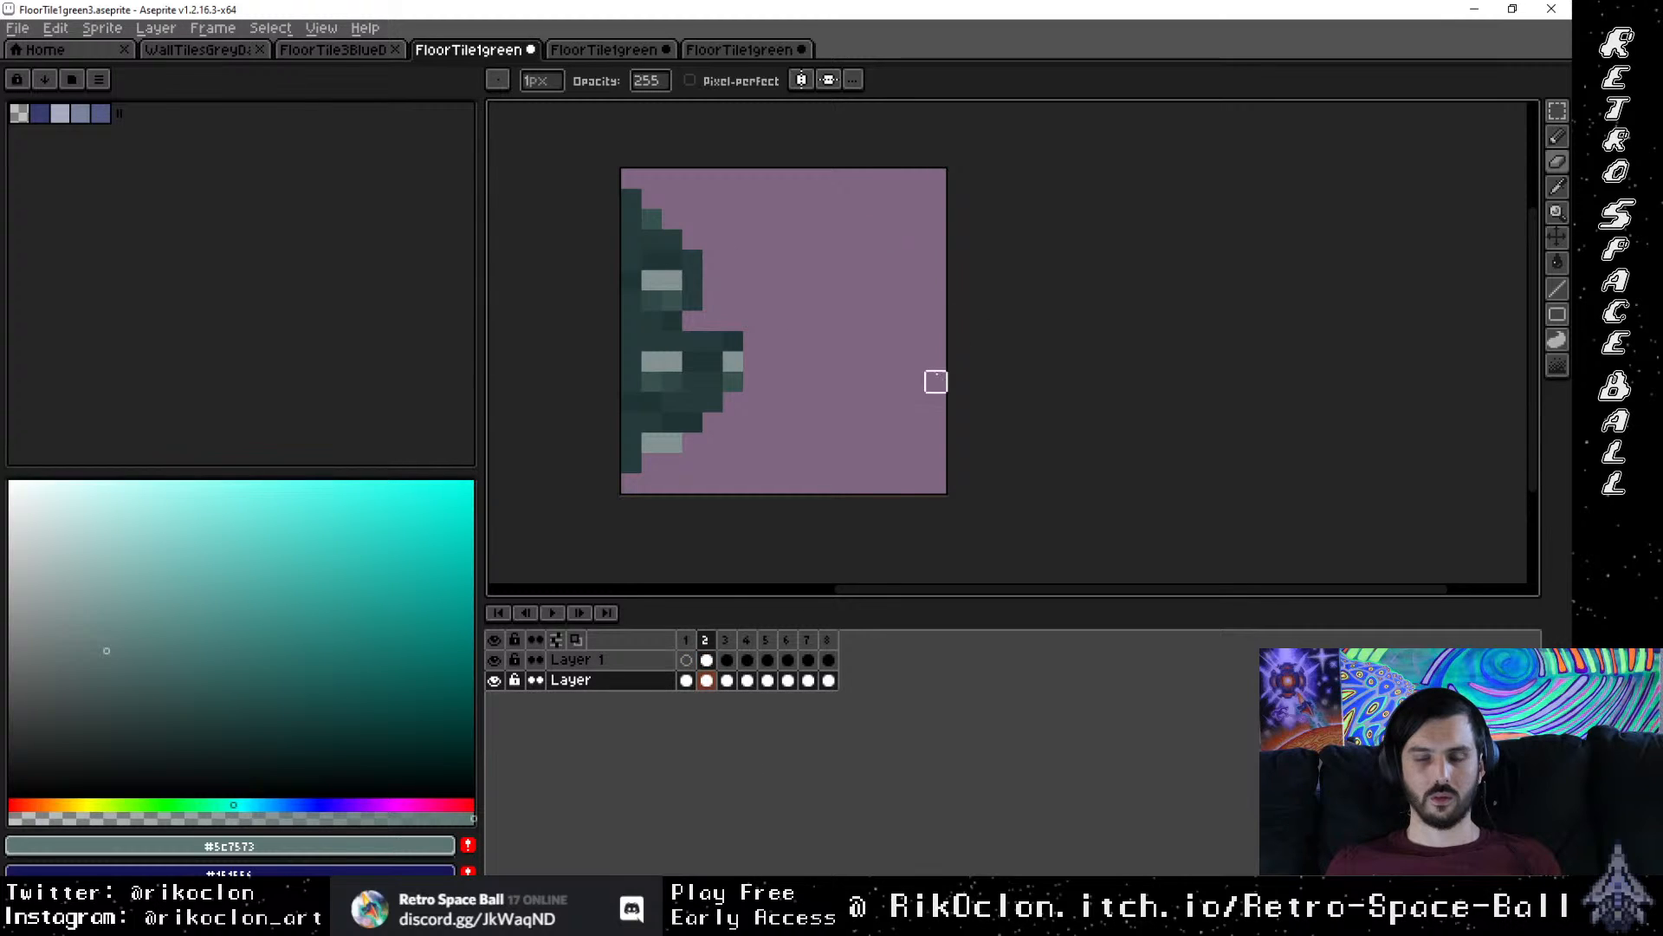
Step: Review the full tile, the broken-edge pieces and the cracked tiles across all eight frames for consistency
{"action": "left_click", "coordinate": [726, 659]}
{"action": "left_click", "coordinate": [747, 659]}
{"action": "left_click", "coordinate": [767, 659]}
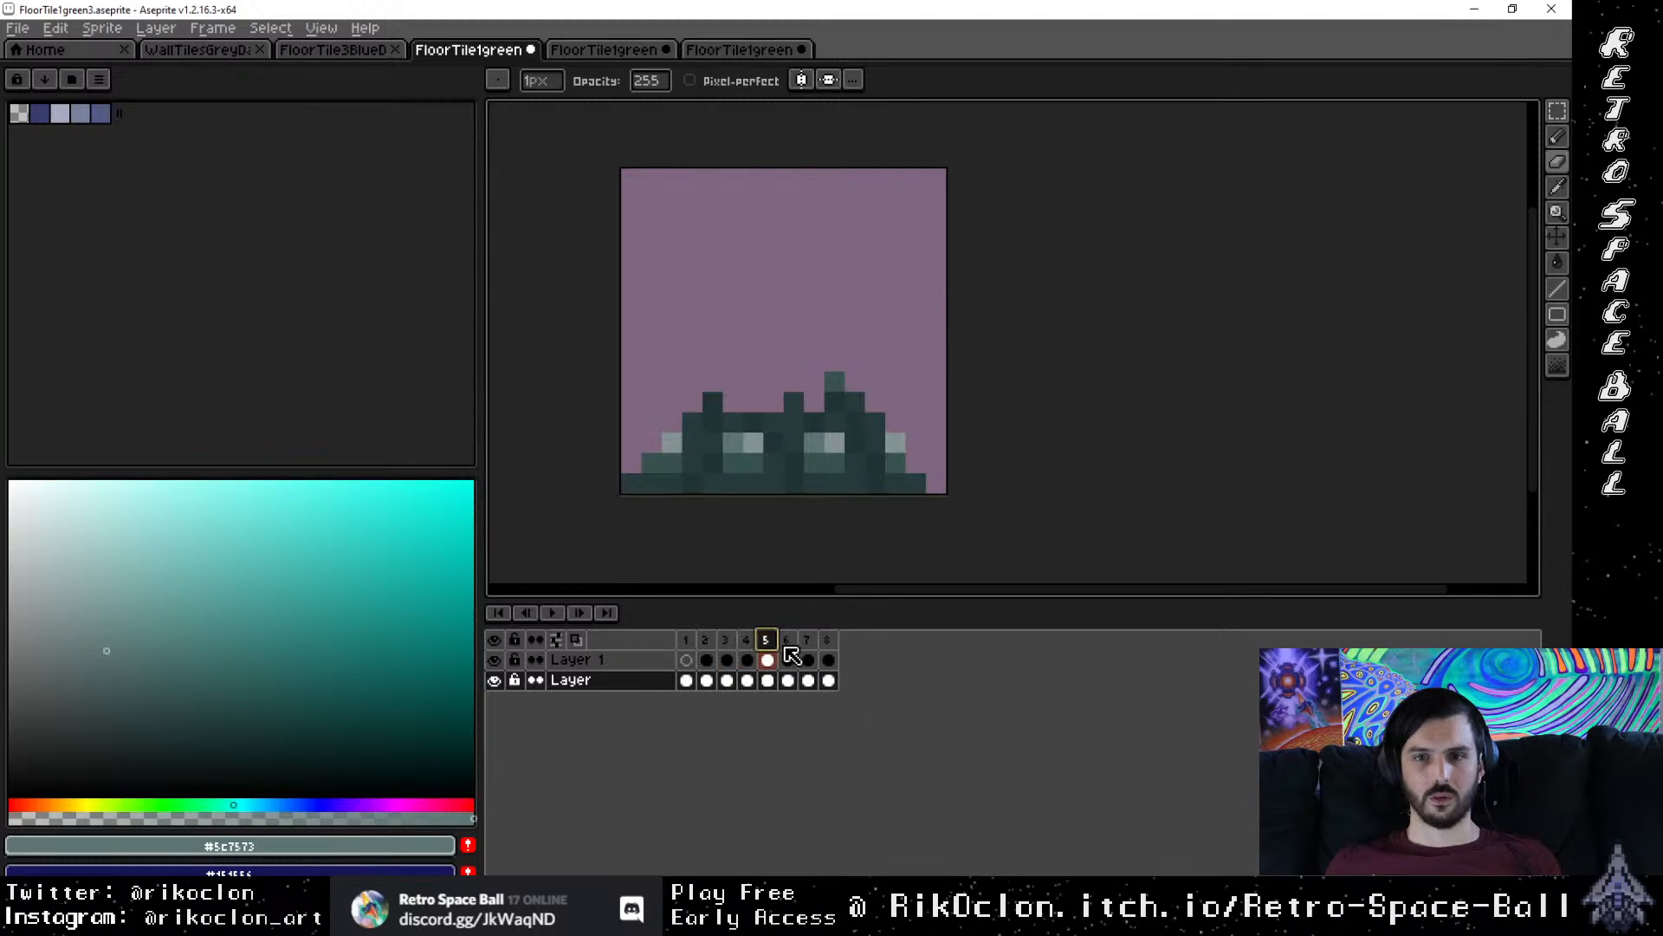
{"action": "left_click", "coordinate": [788, 660]}
{"action": "left_click", "coordinate": [806, 653]}
{"action": "left_click", "coordinate": [829, 643]}
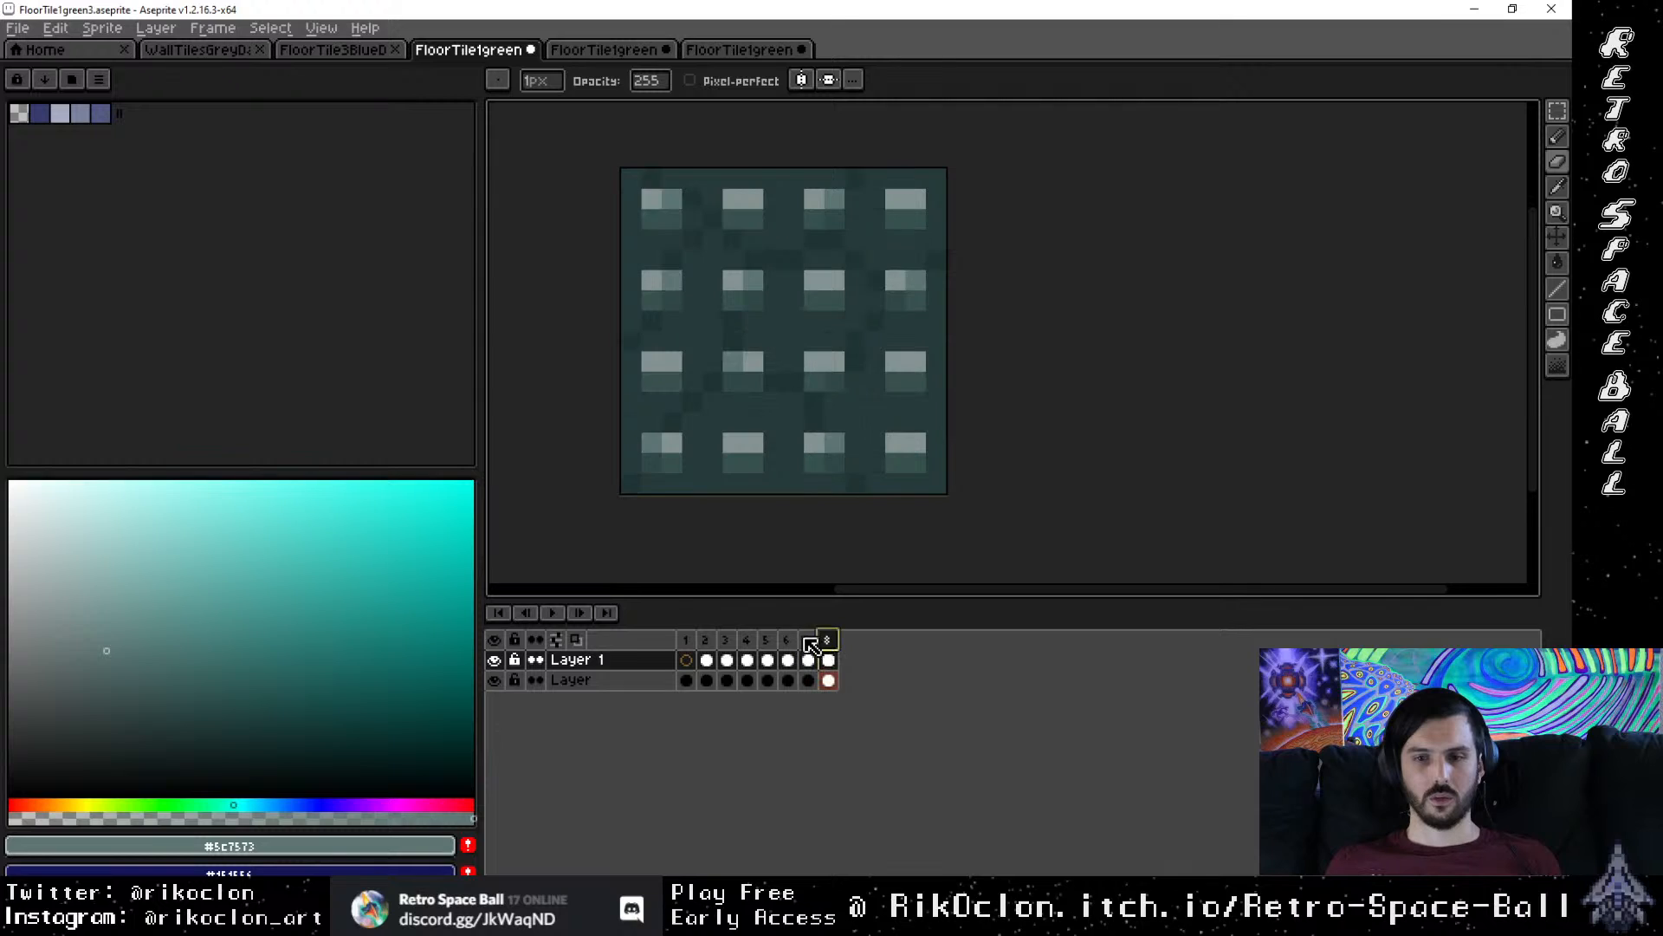
{"action": "left_click", "coordinate": [787, 641]}
{"action": "left_click", "coordinate": [767, 641]}
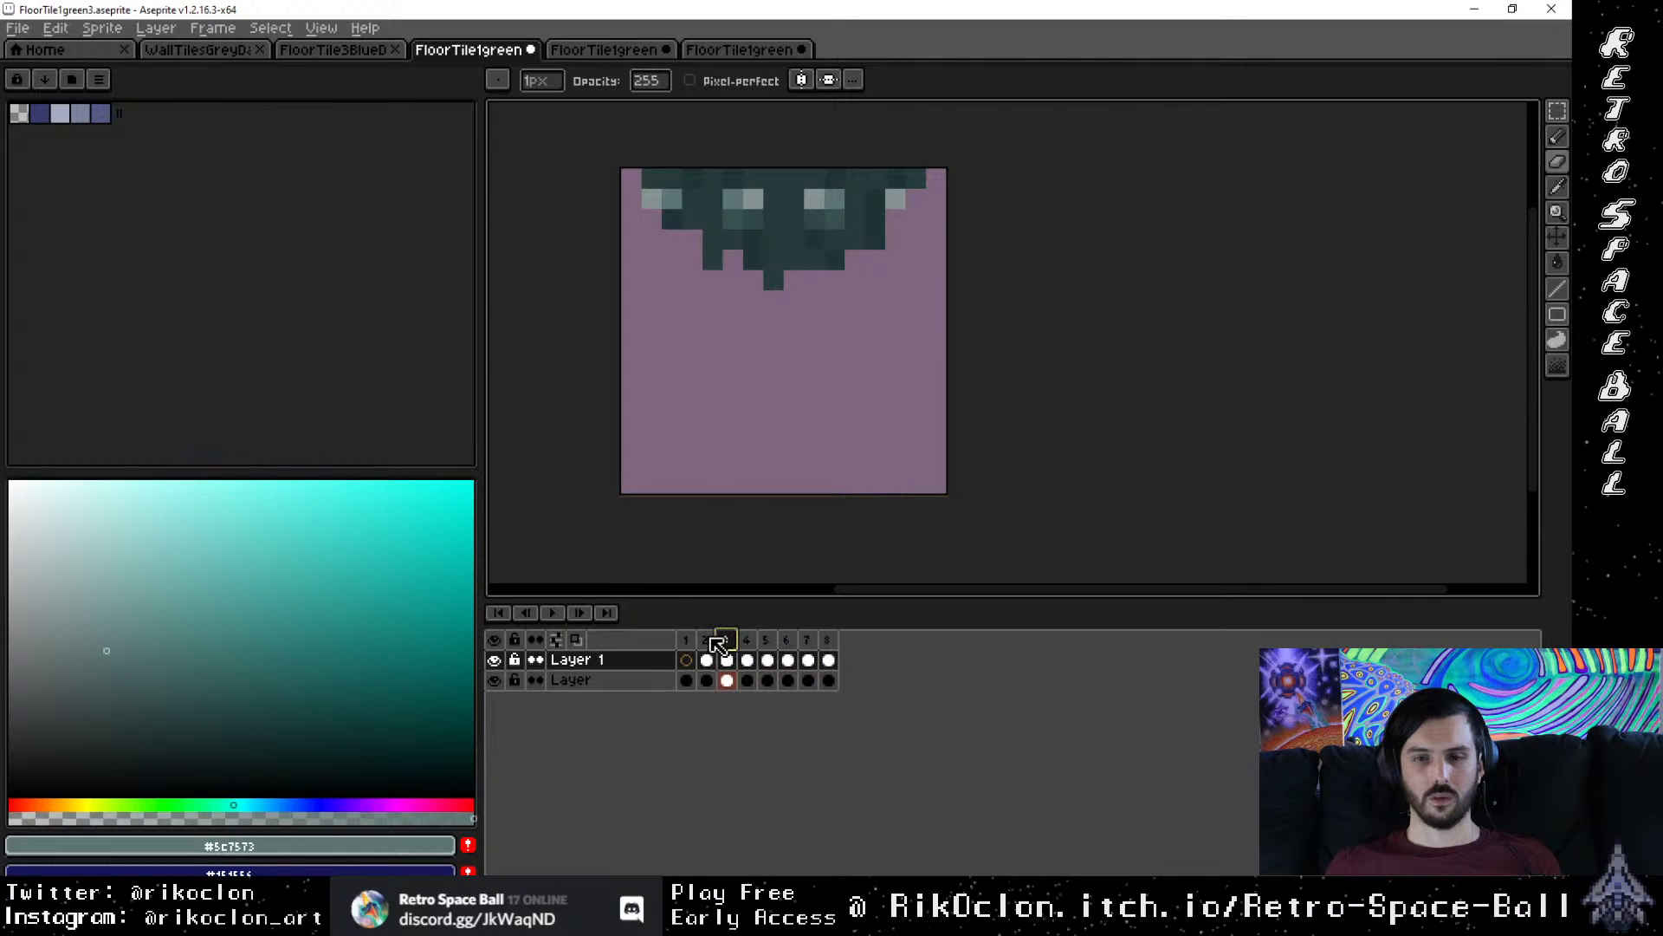
{"action": "left_click", "coordinate": [706, 641]}
{"action": "left_click", "coordinate": [685, 641]}
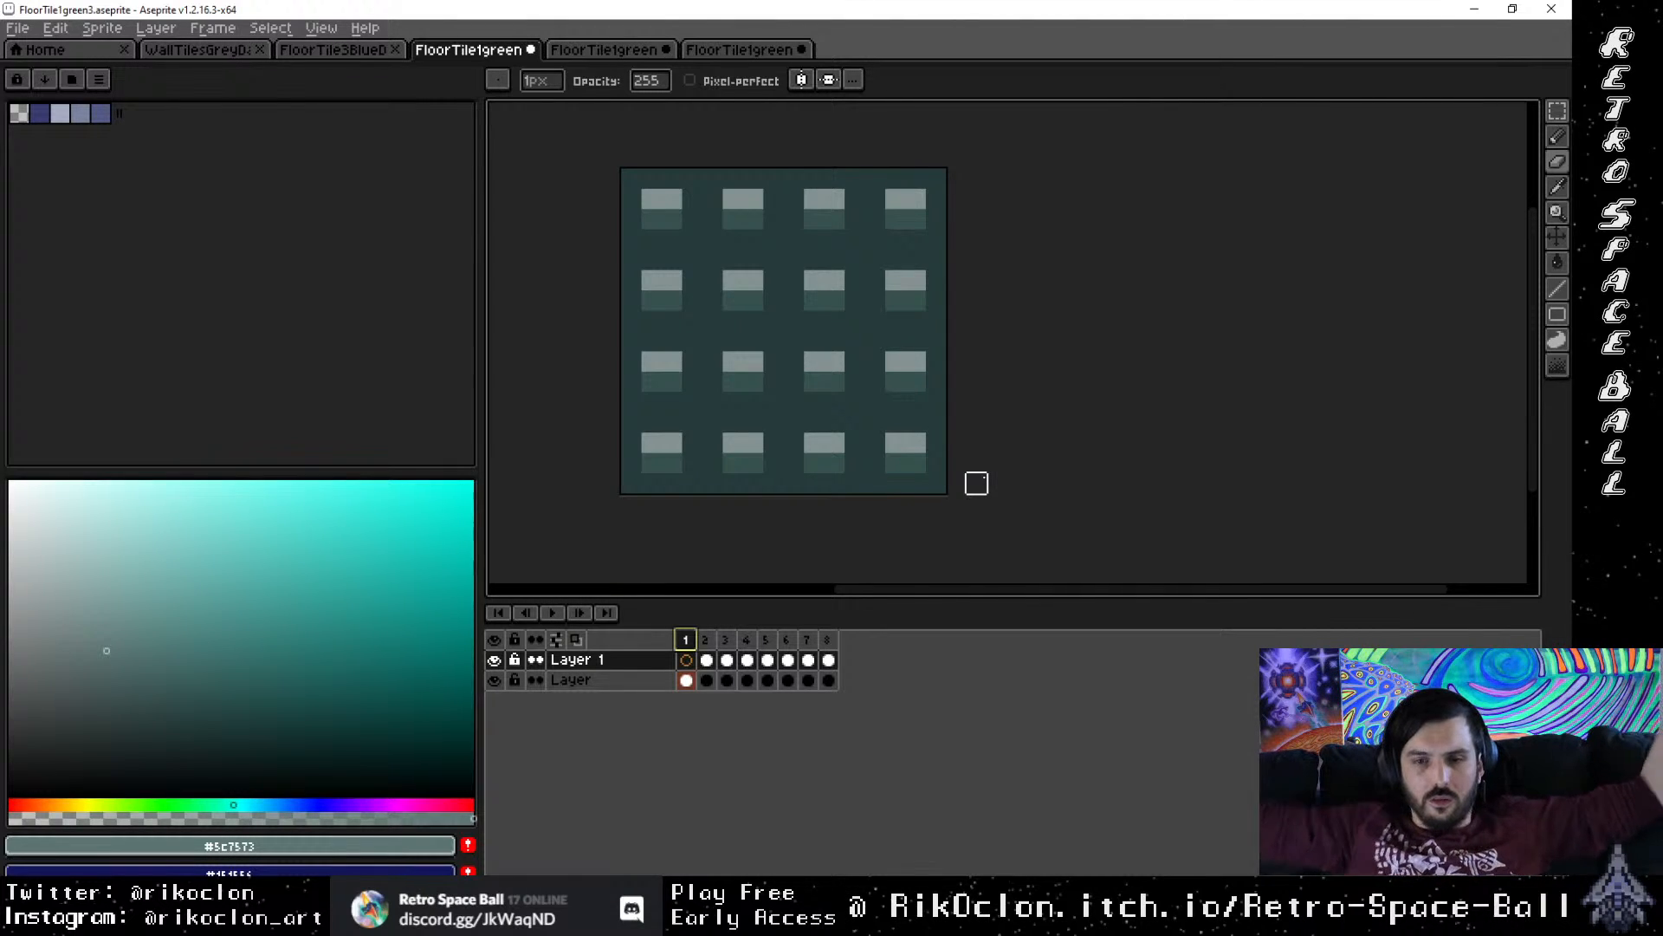
{"action": "left_click", "coordinate": [708, 640]}
{"action": "left_click", "coordinate": [730, 640]}
{"action": "left_click", "coordinate": [767, 640]}
{"action": "left_click", "coordinate": [787, 641]}
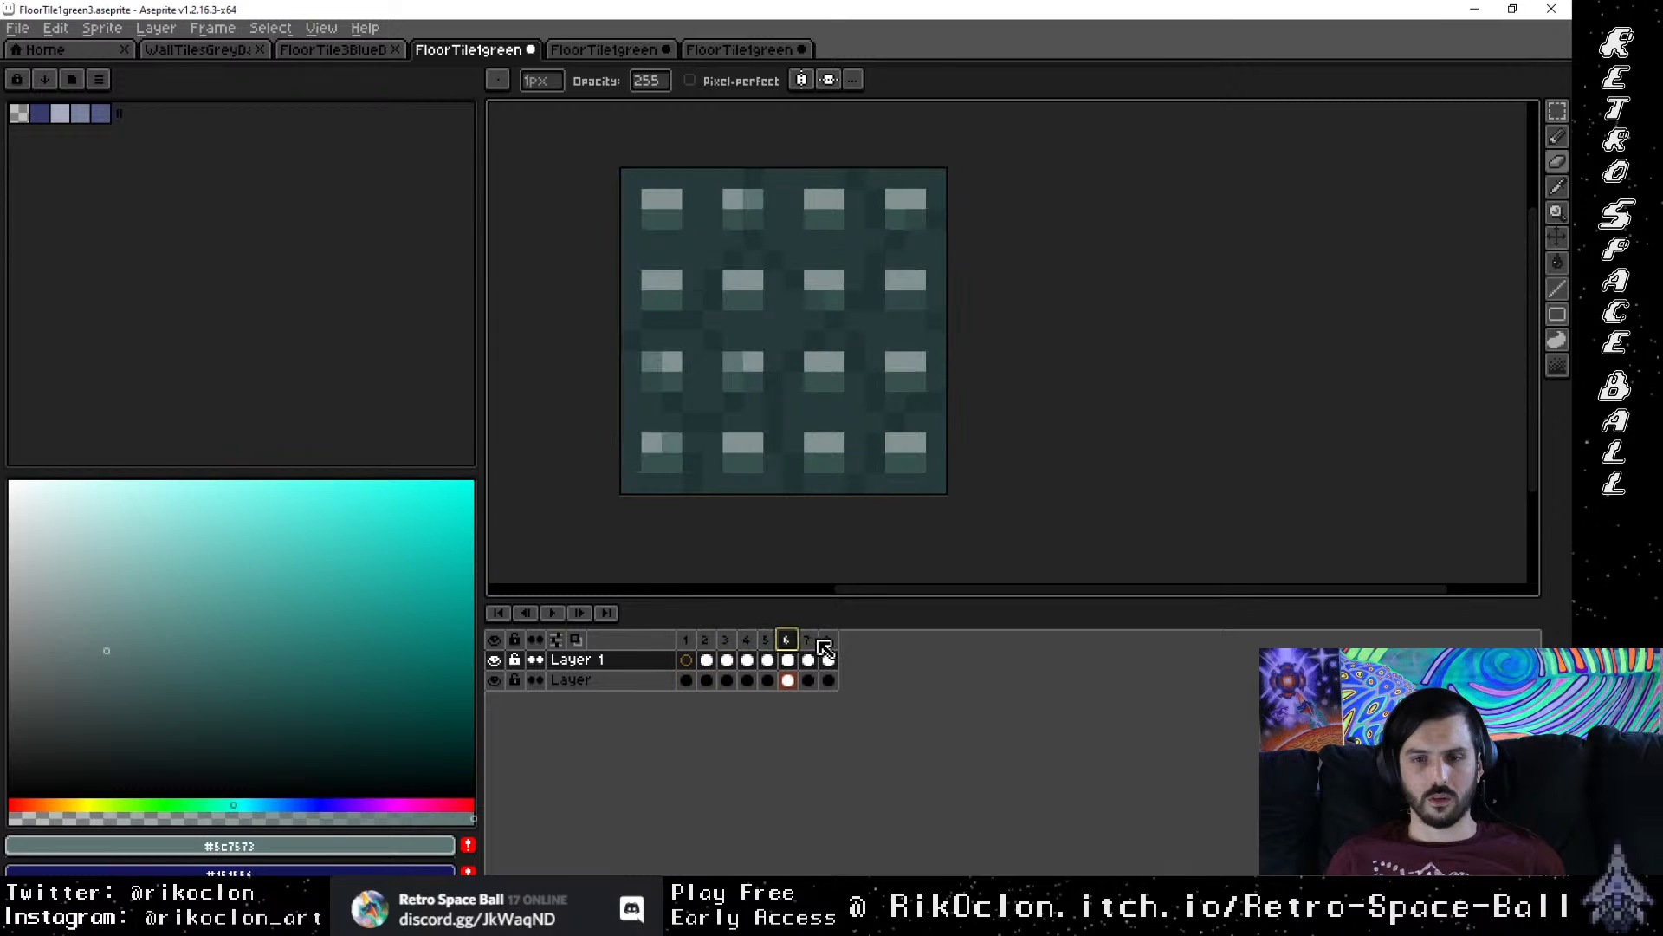
{"action": "left_click", "coordinate": [807, 641]}
{"action": "left_click", "coordinate": [827, 640]}
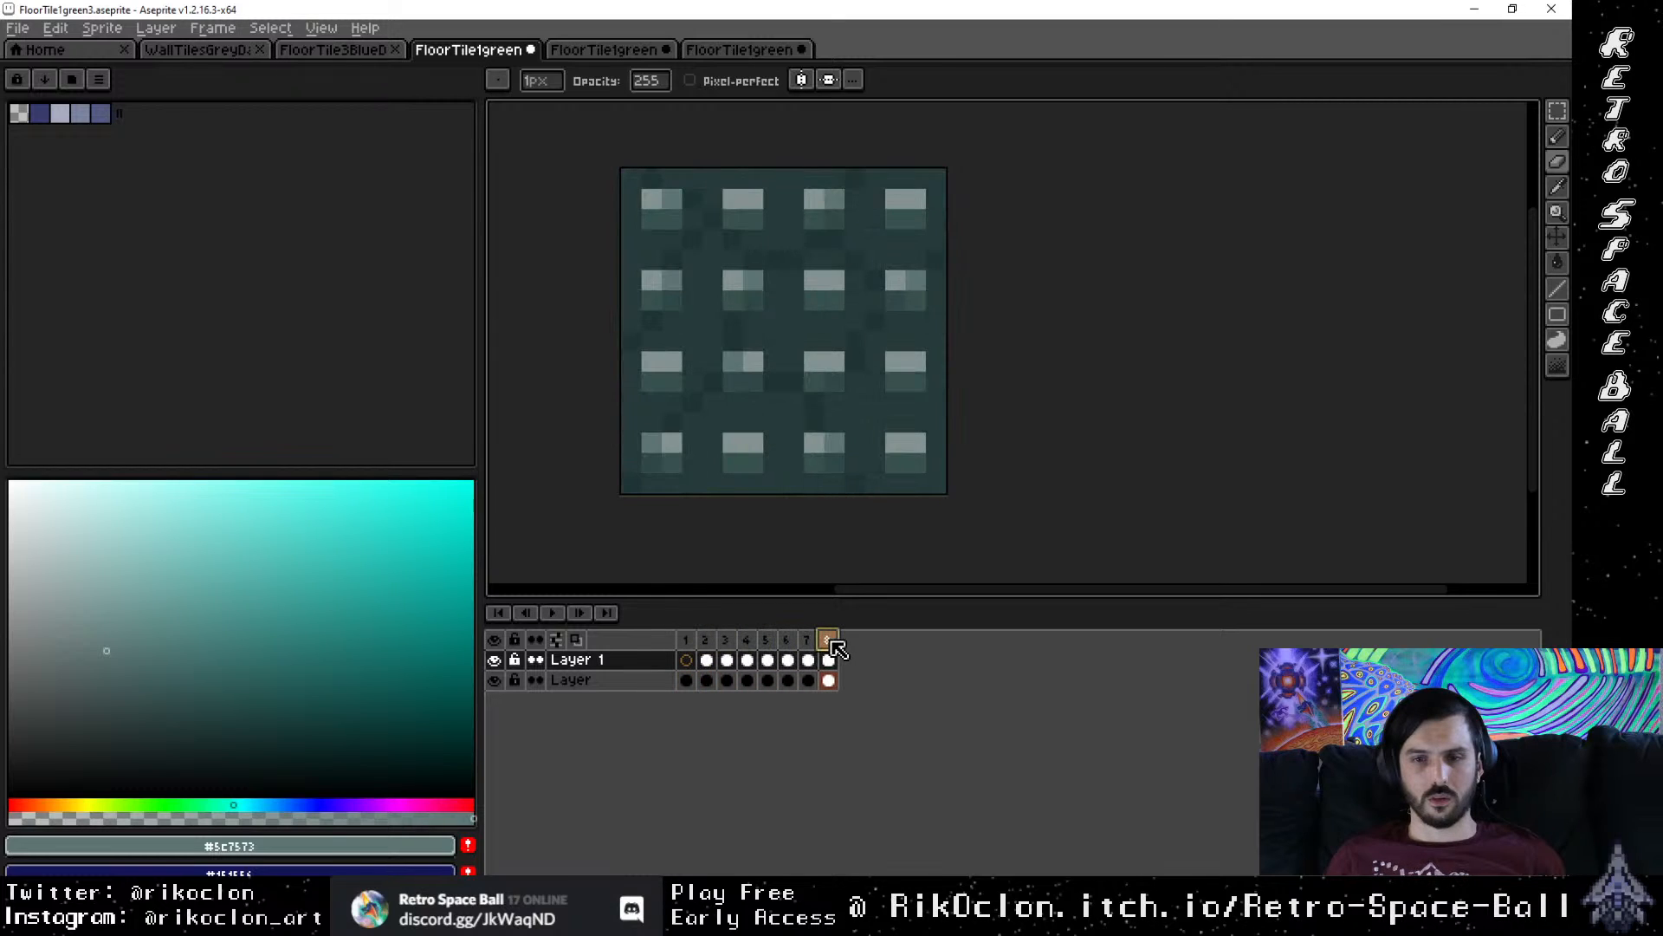
{"action": "left_click", "coordinate": [707, 641]}
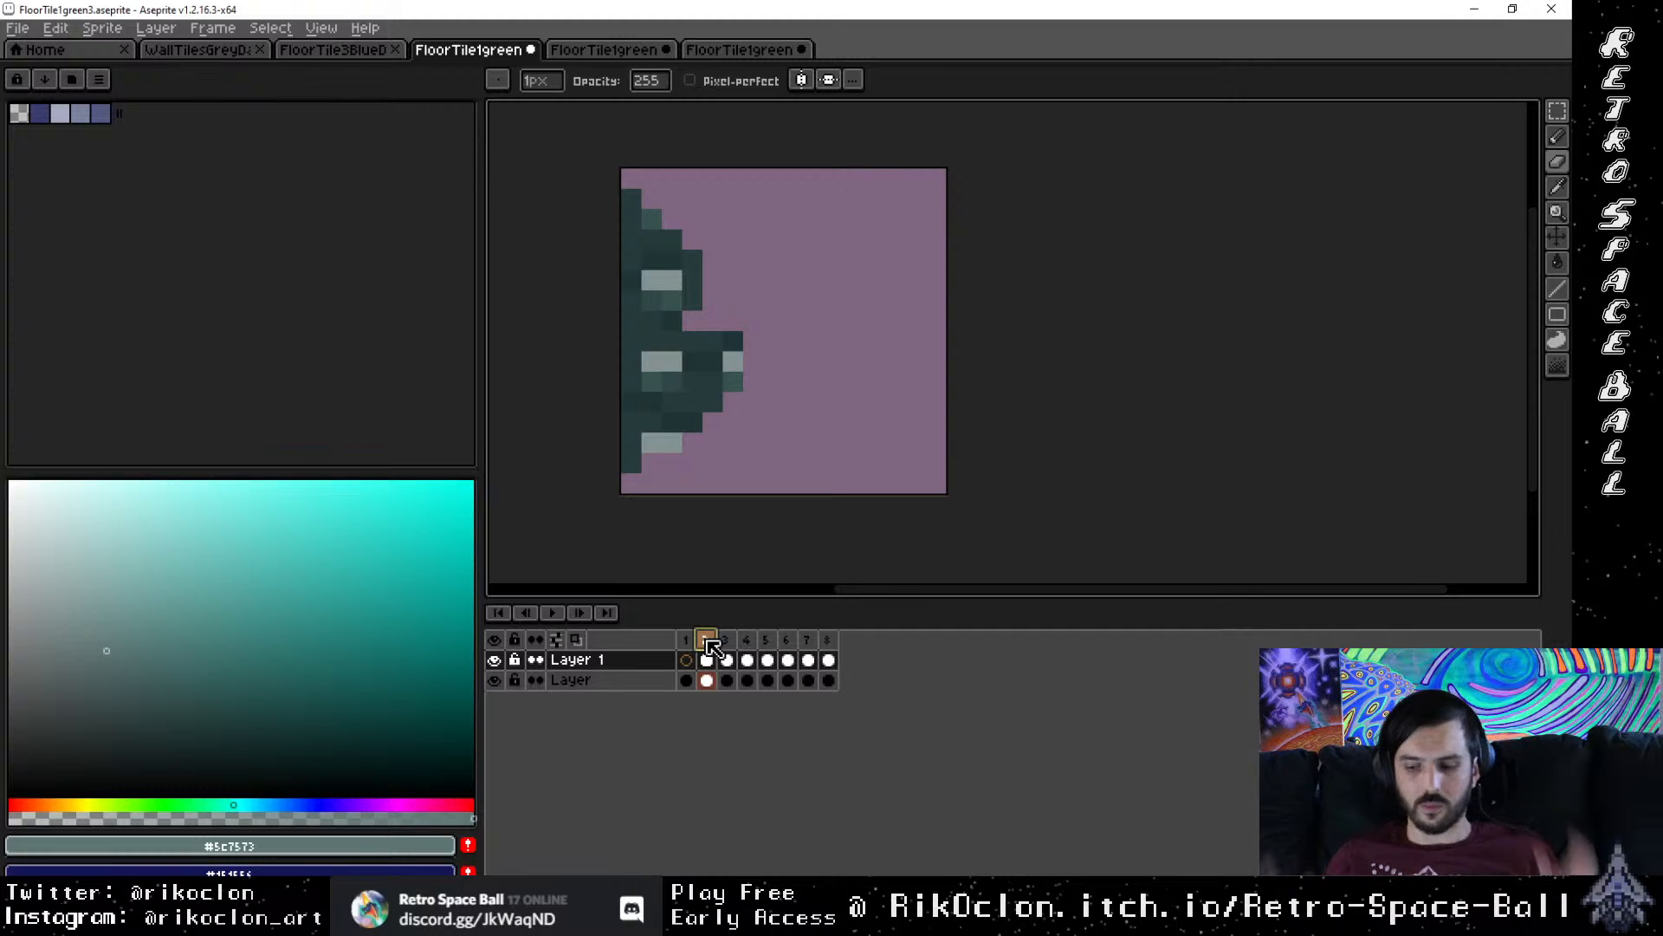
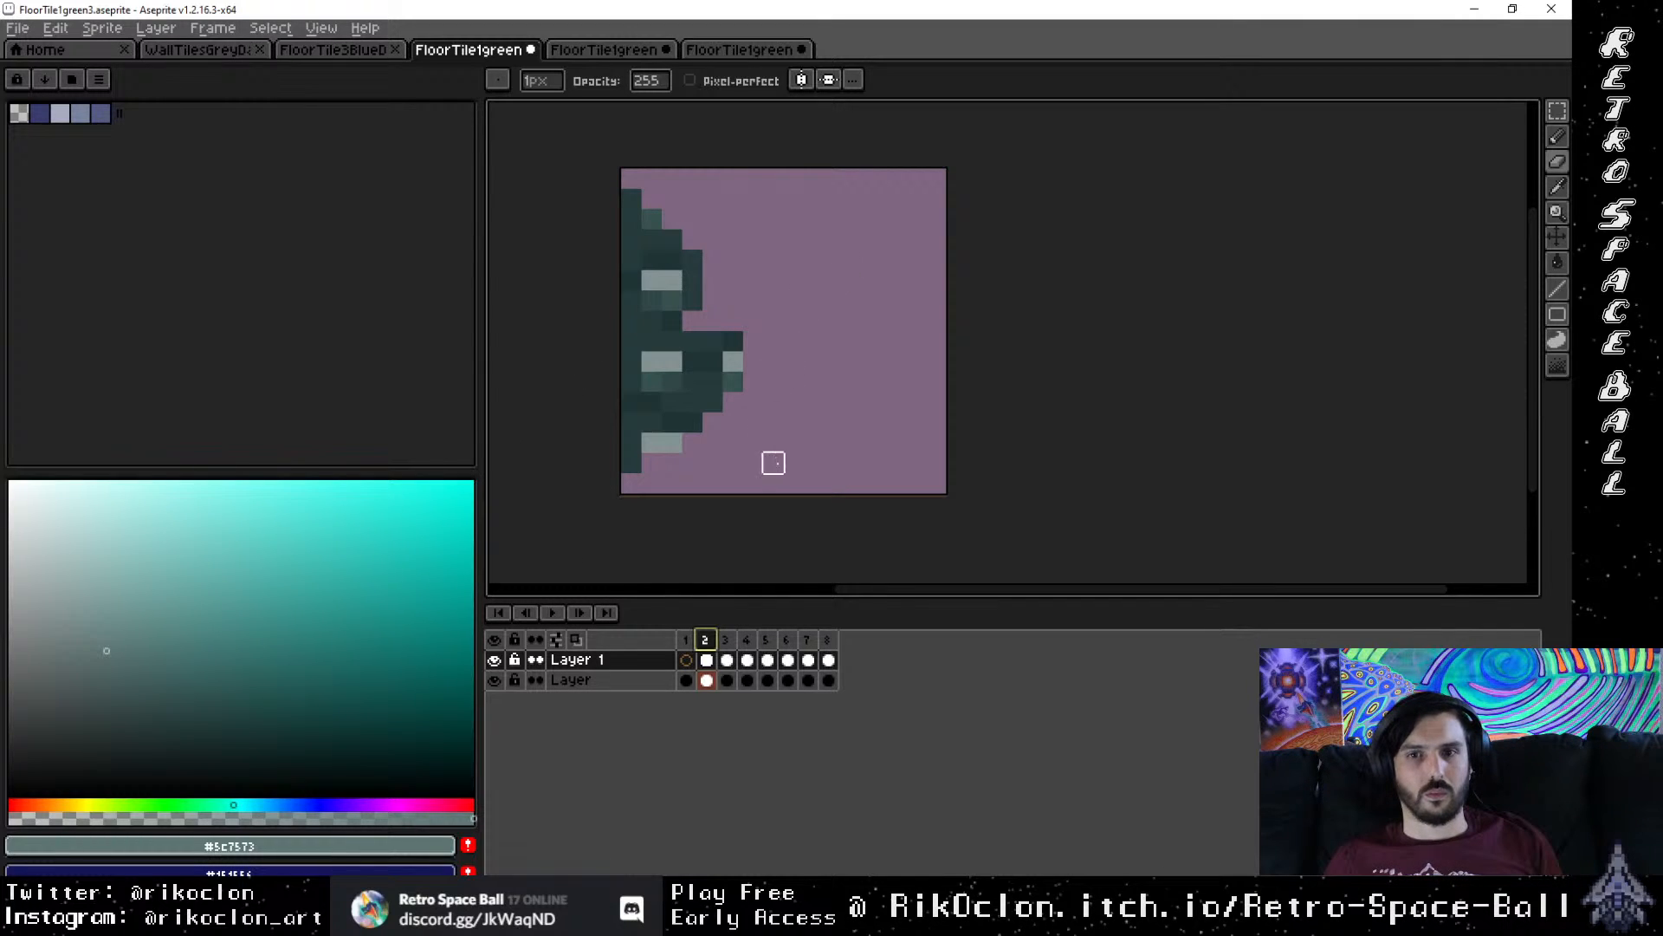
{"action": "left_click", "coordinate": [725, 641]}
{"action": "left_click", "coordinate": [745, 641]}
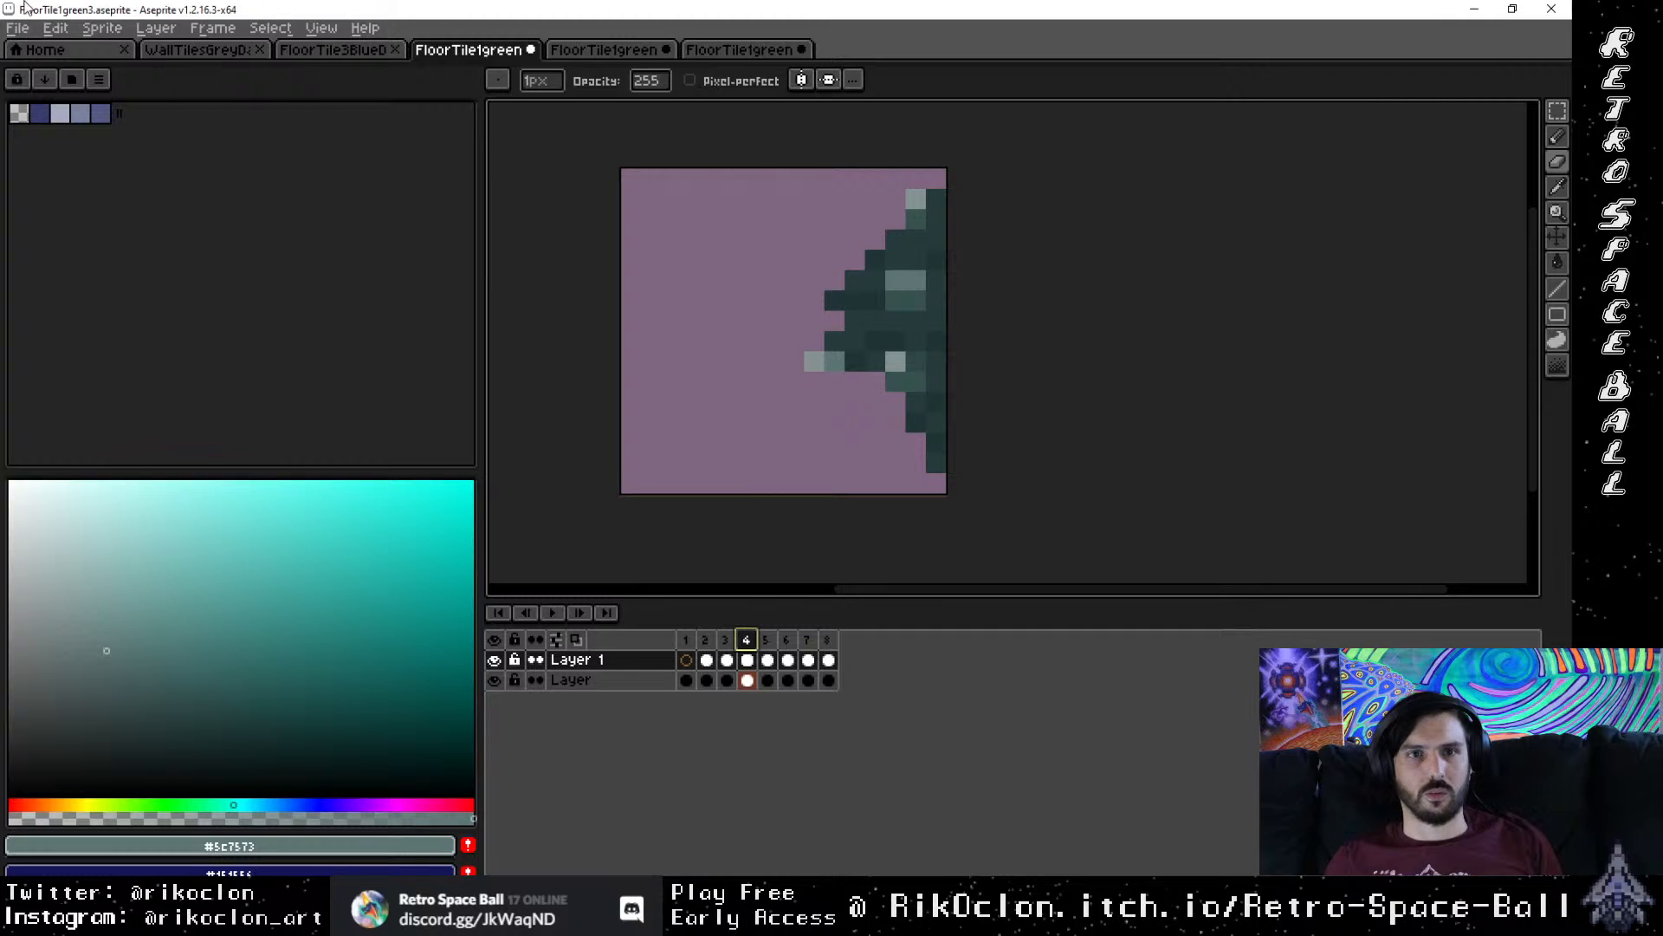
Step: Set up the sprite sheet export of FloorTile1green3 by rows with a fixed number of 3 columns
{"action": "left_click", "coordinate": [18, 29]}
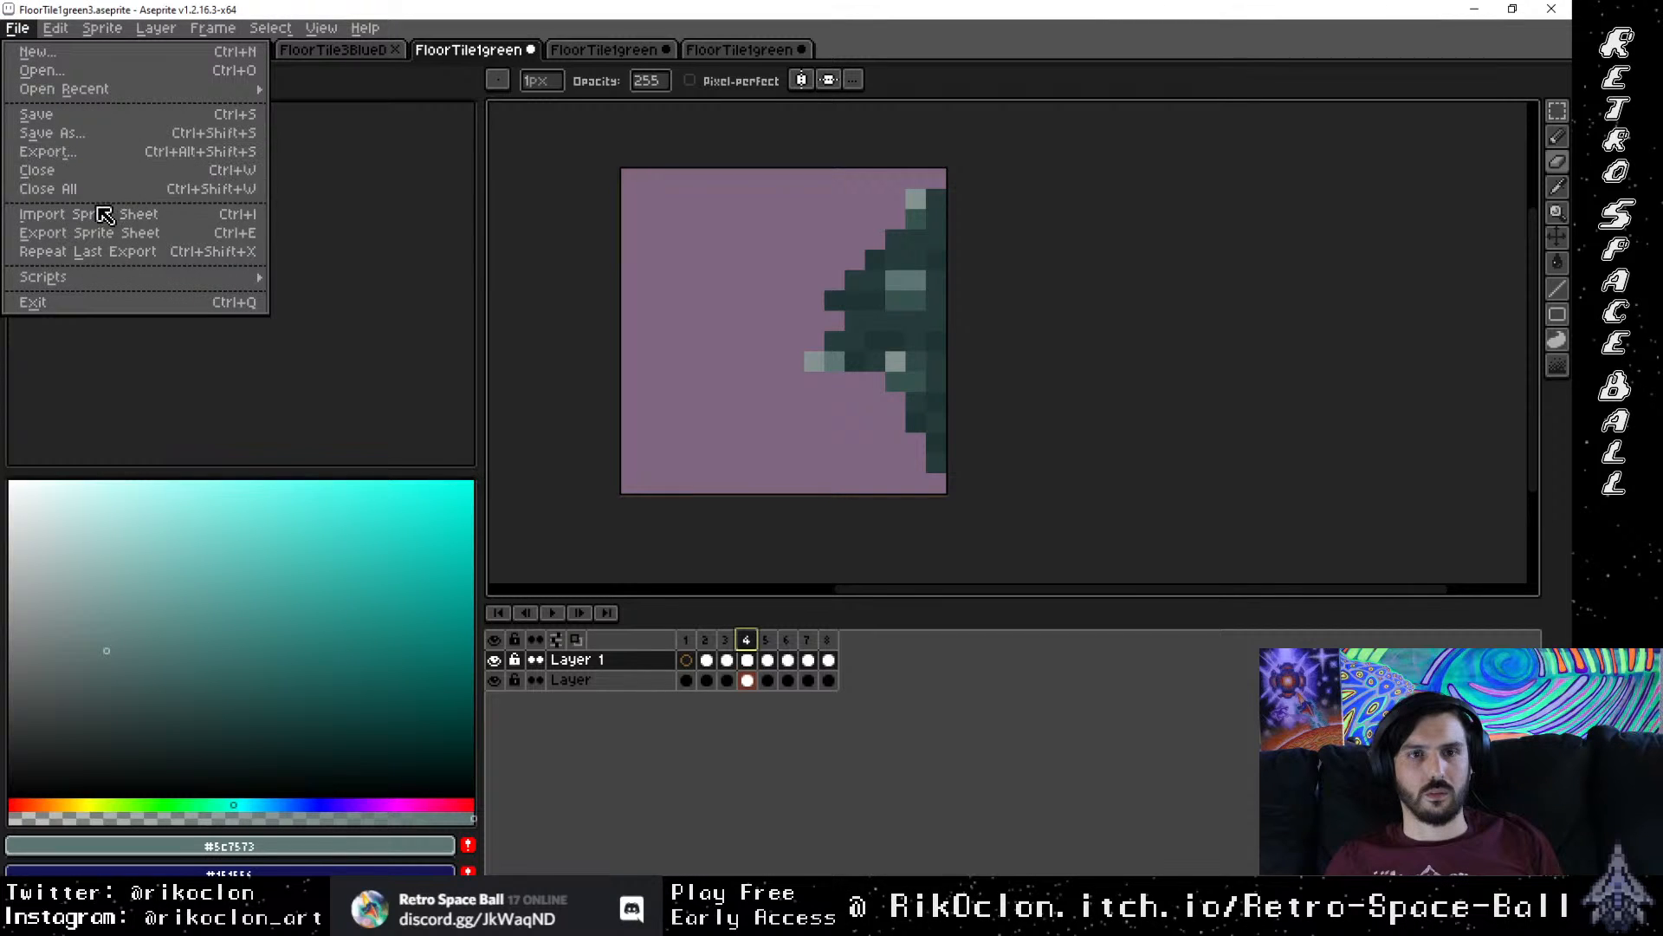
{"action": "left_click", "coordinate": [122, 233]}
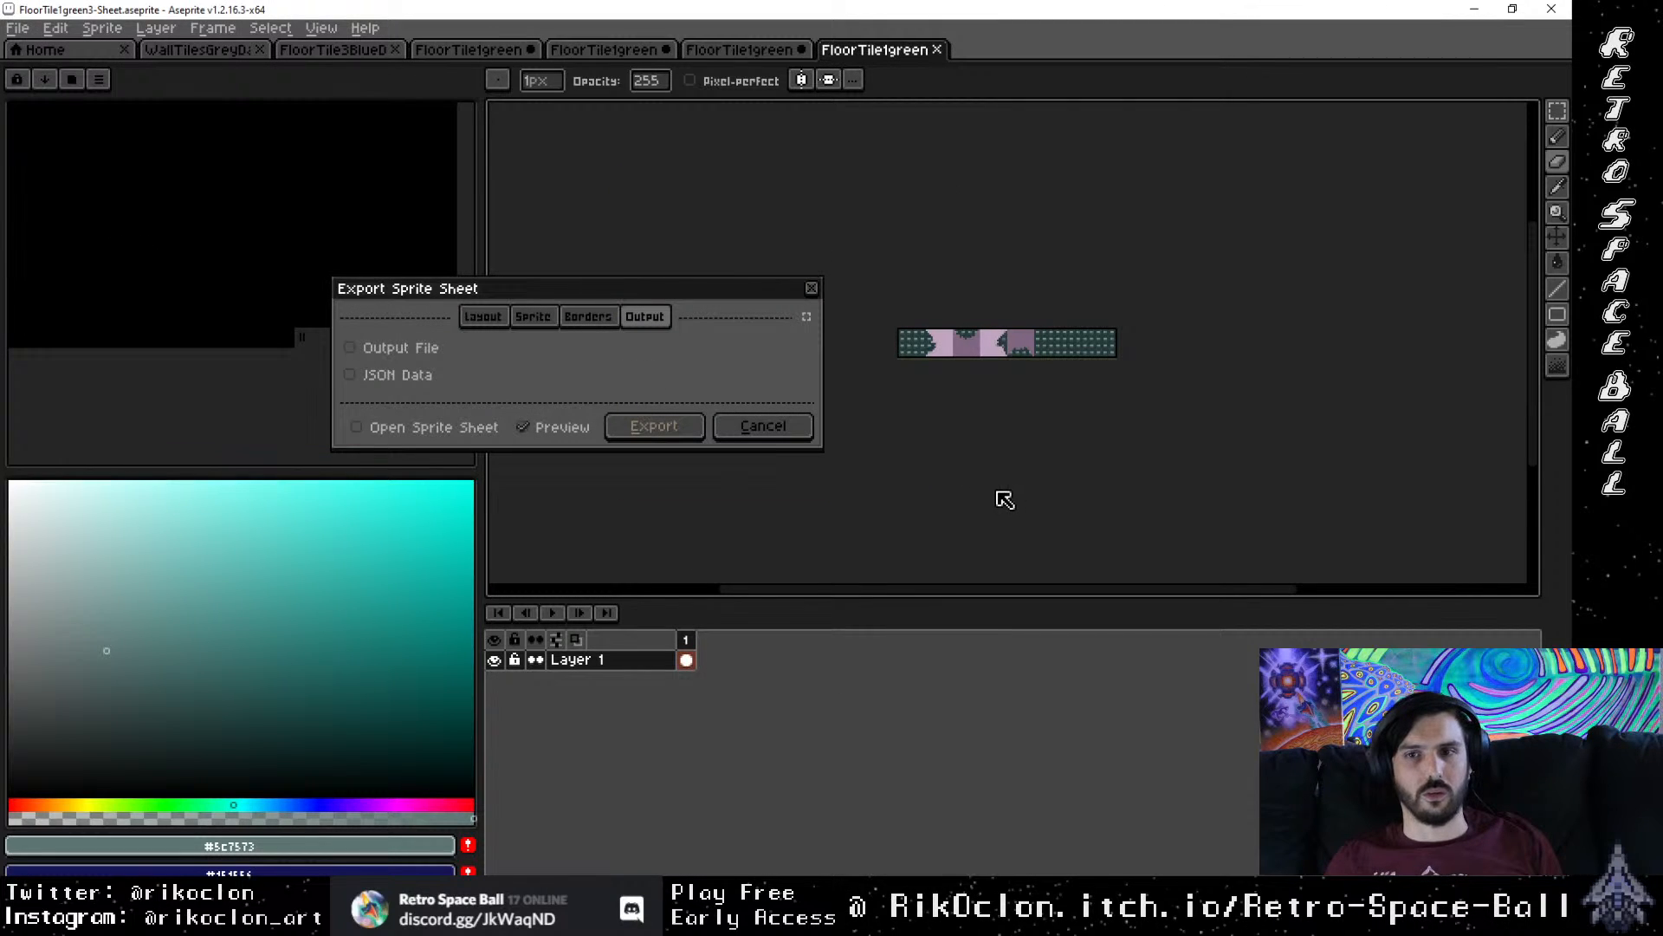
{"action": "left_click", "coordinate": [477, 315]}
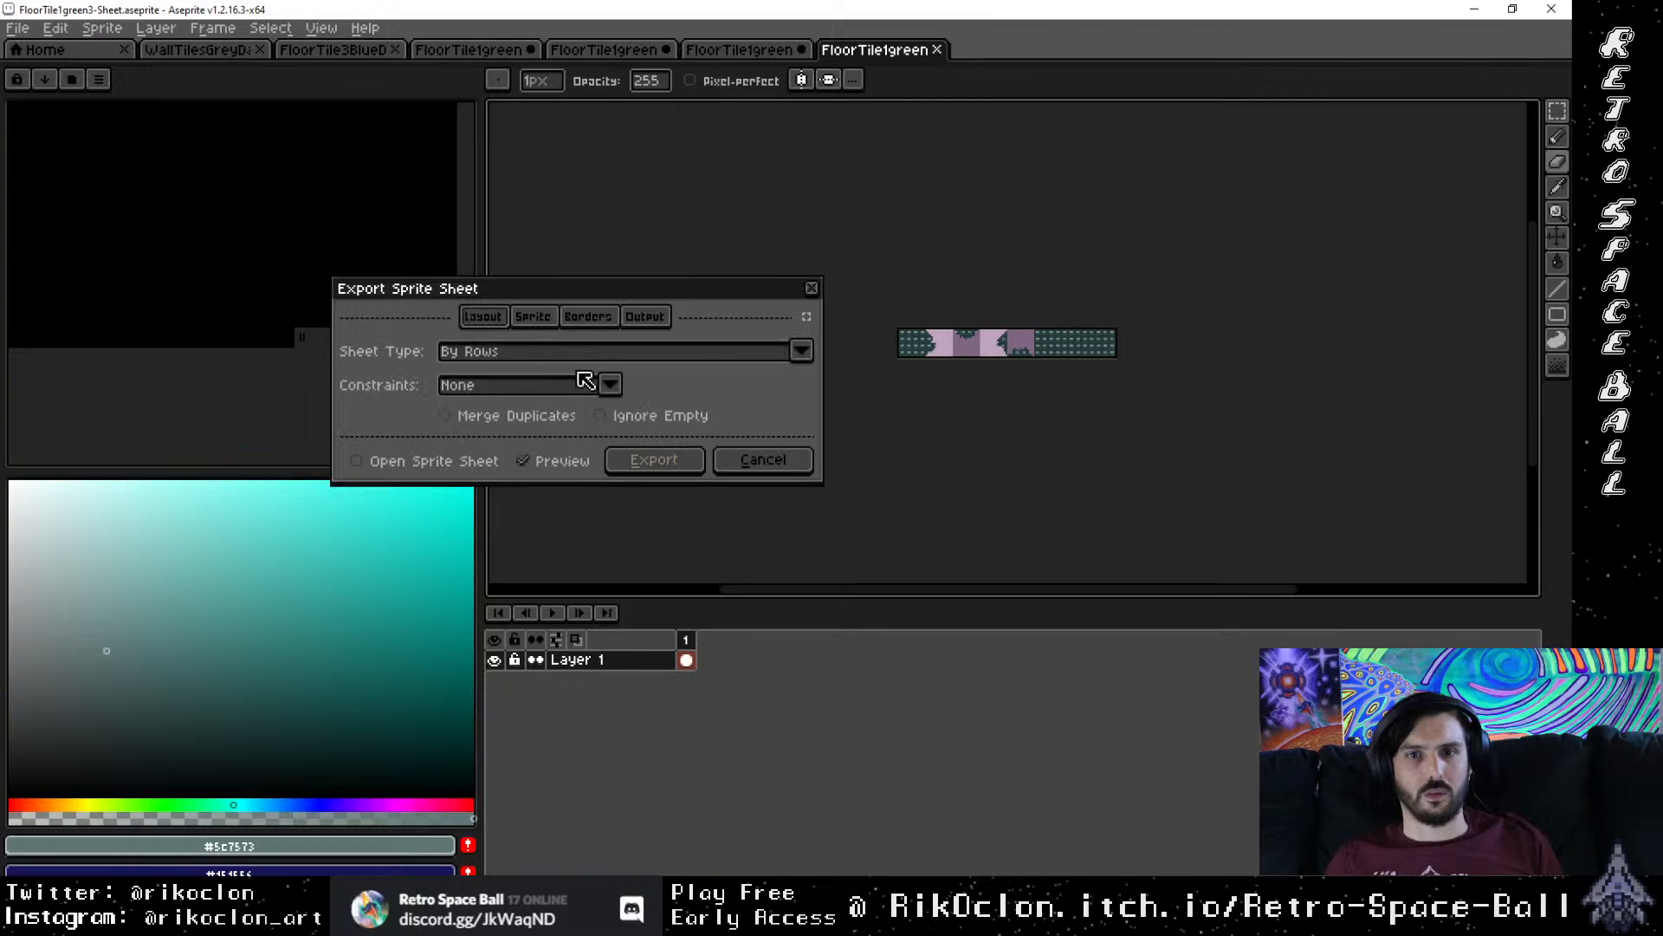
{"action": "left_click", "coordinate": [610, 385]}
{"action": "left_click", "coordinate": [511, 427]}
{"action": "left_click", "coordinate": [691, 388]}
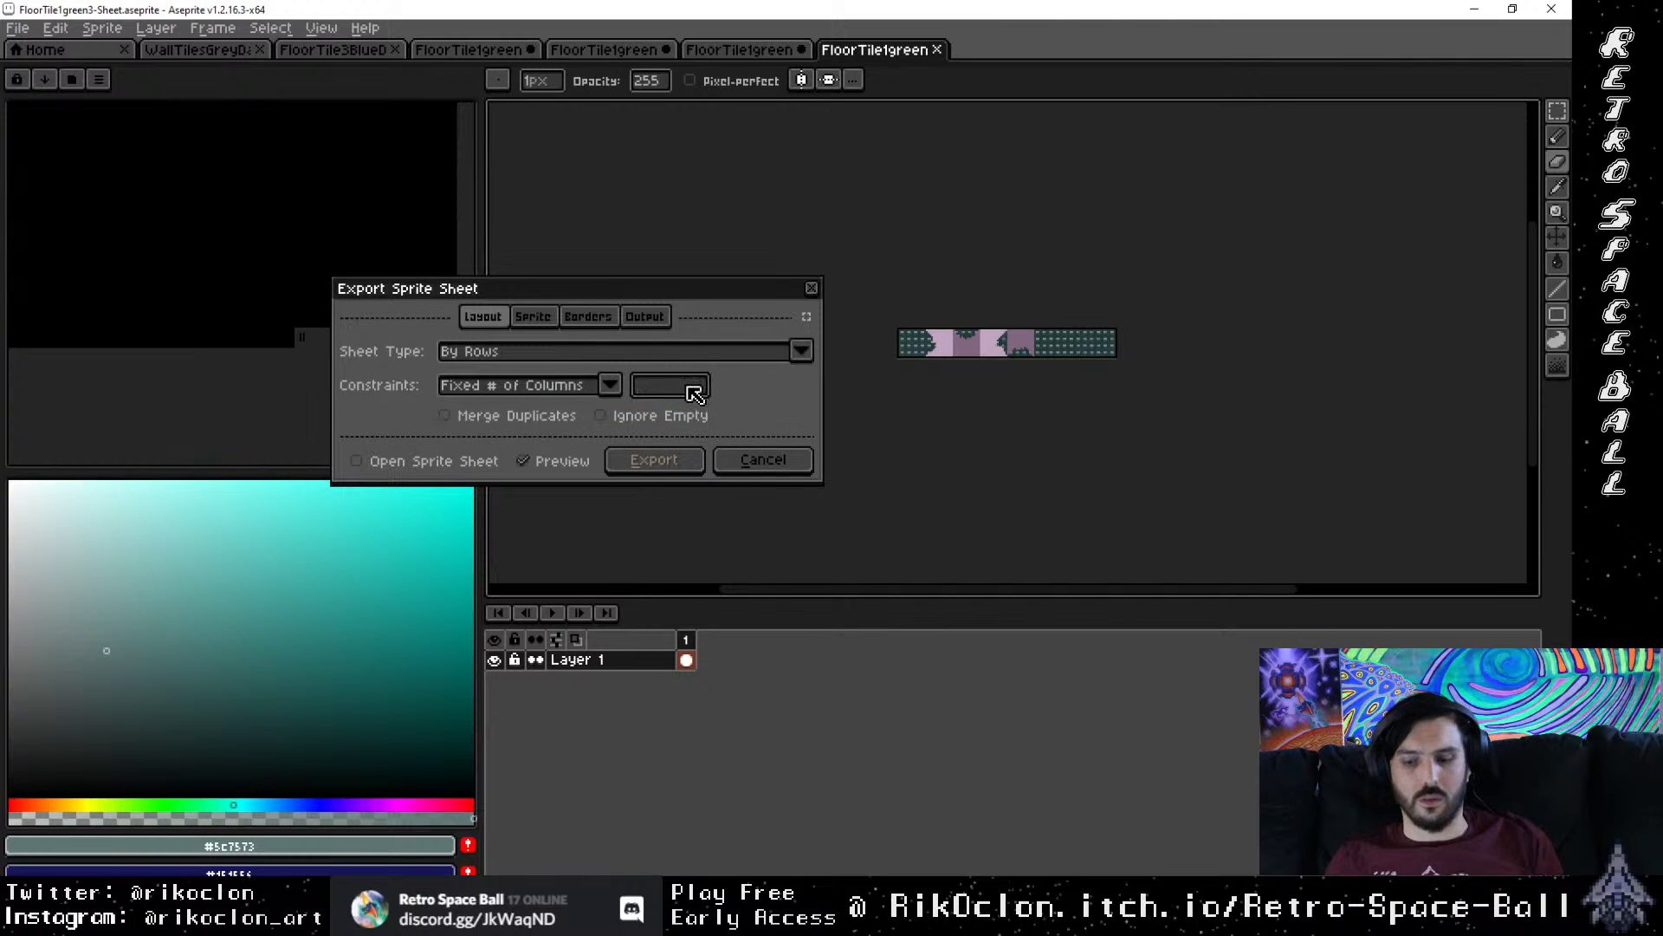
{"action": "type", "text": "3"}
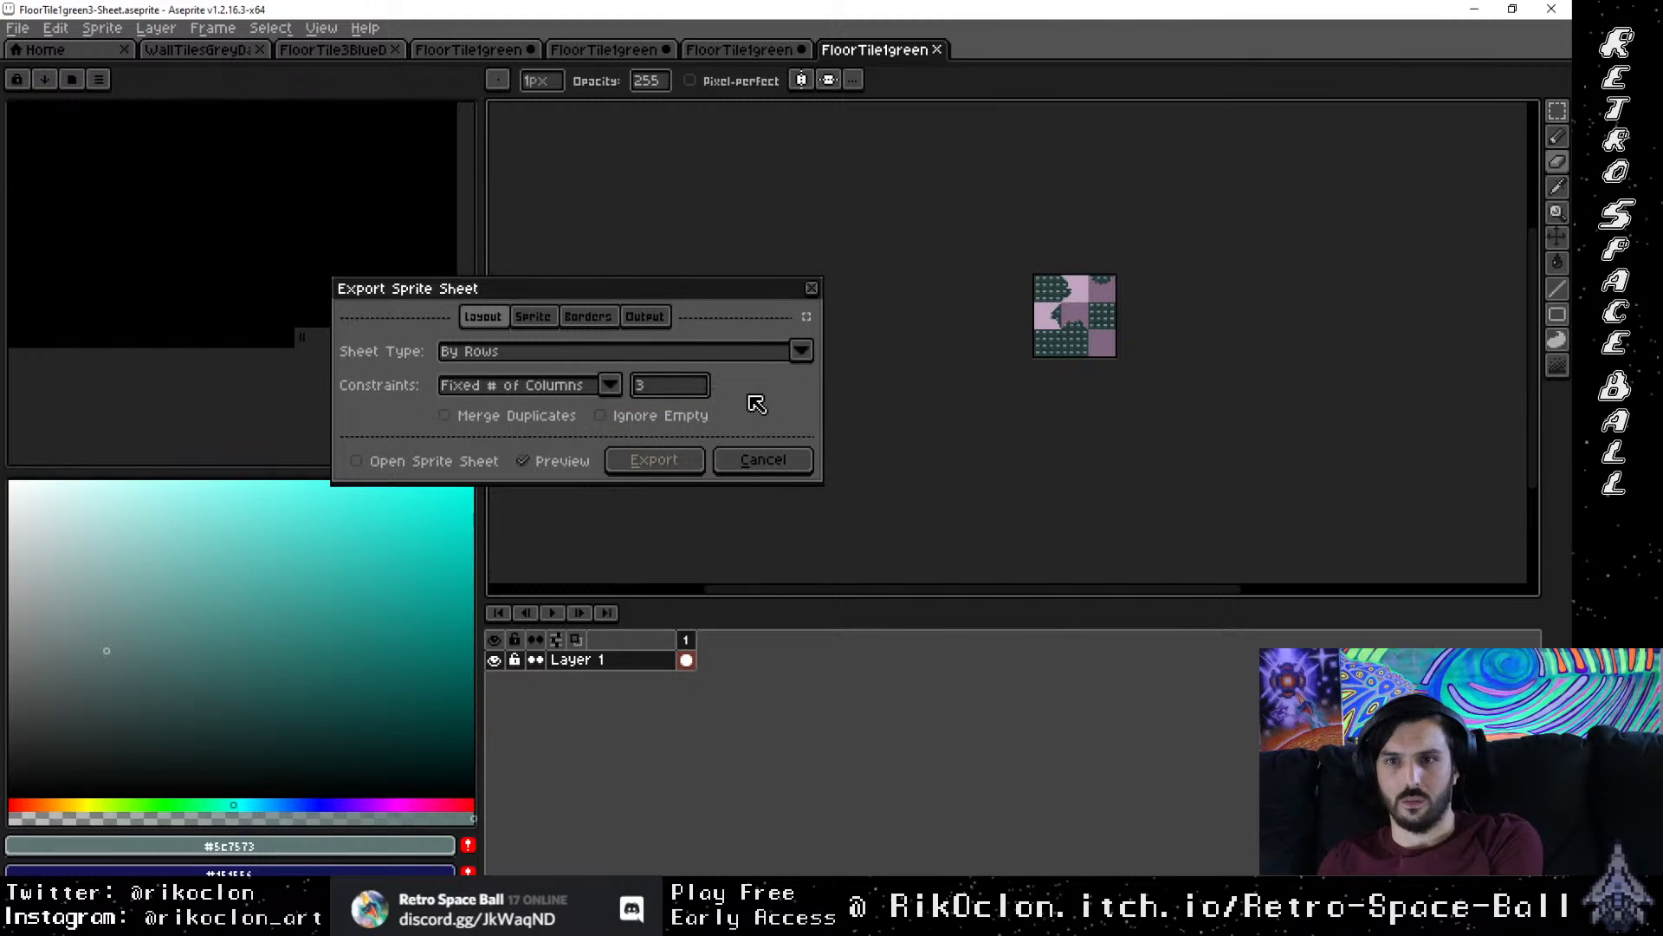
Step: Enable the output file and name it FloorTile1green3Damage.png in the sheets folder
{"action": "left_click", "coordinate": [645, 317]}
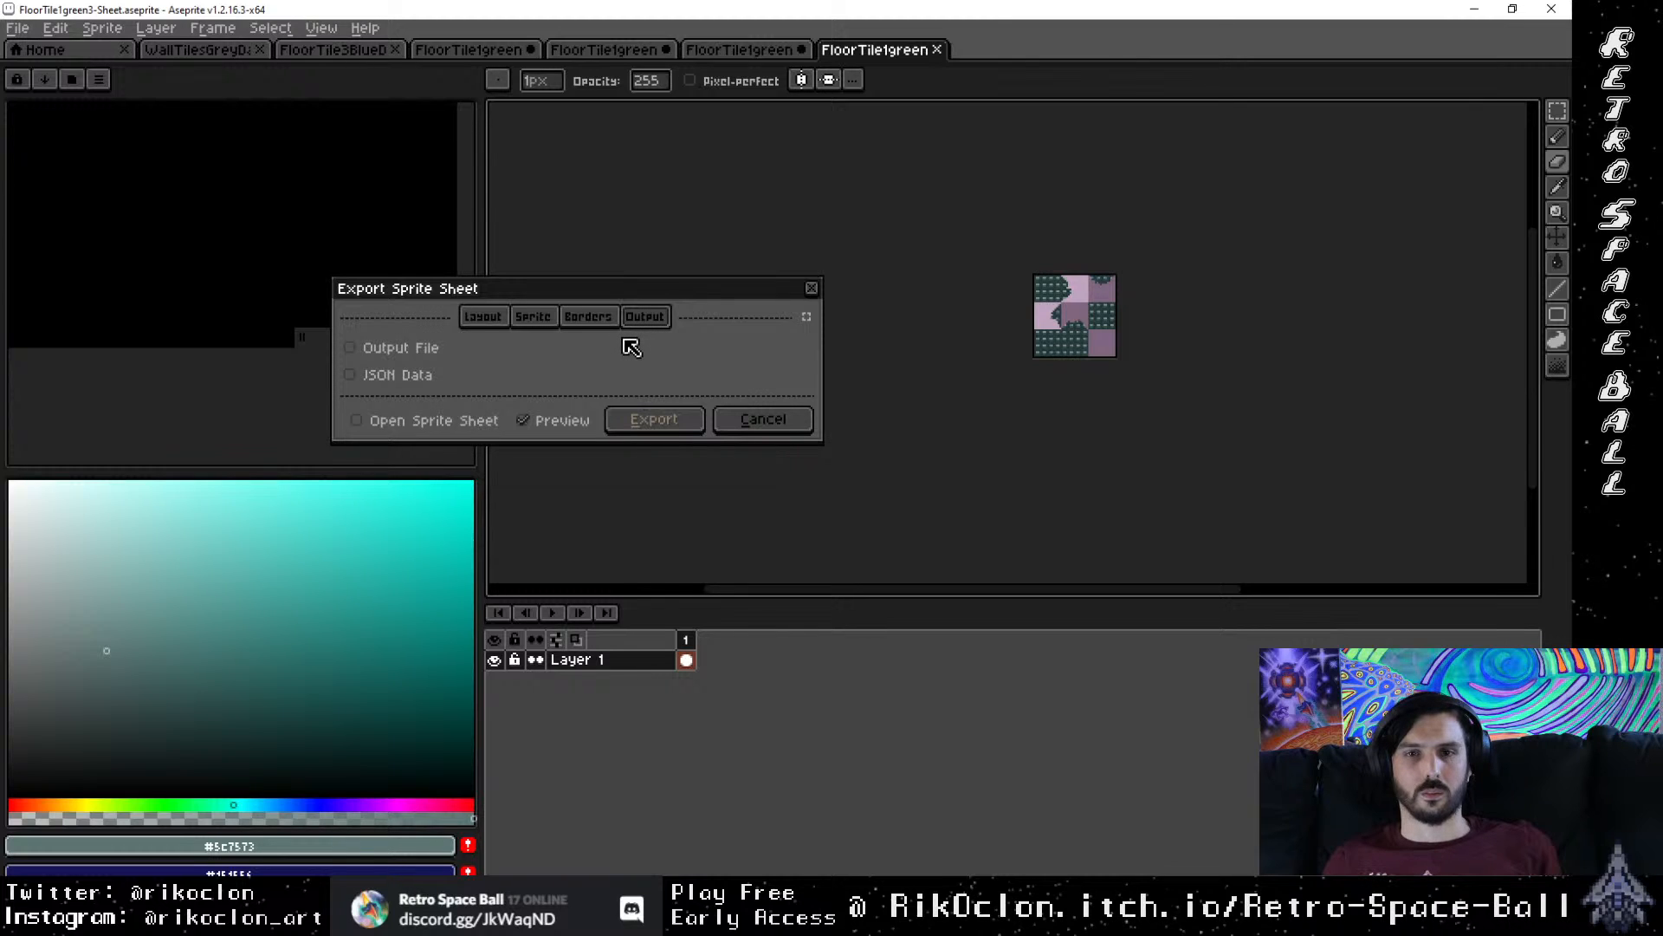
{"action": "left_click", "coordinate": [408, 348]}
{"action": "left_click", "coordinate": [648, 357]}
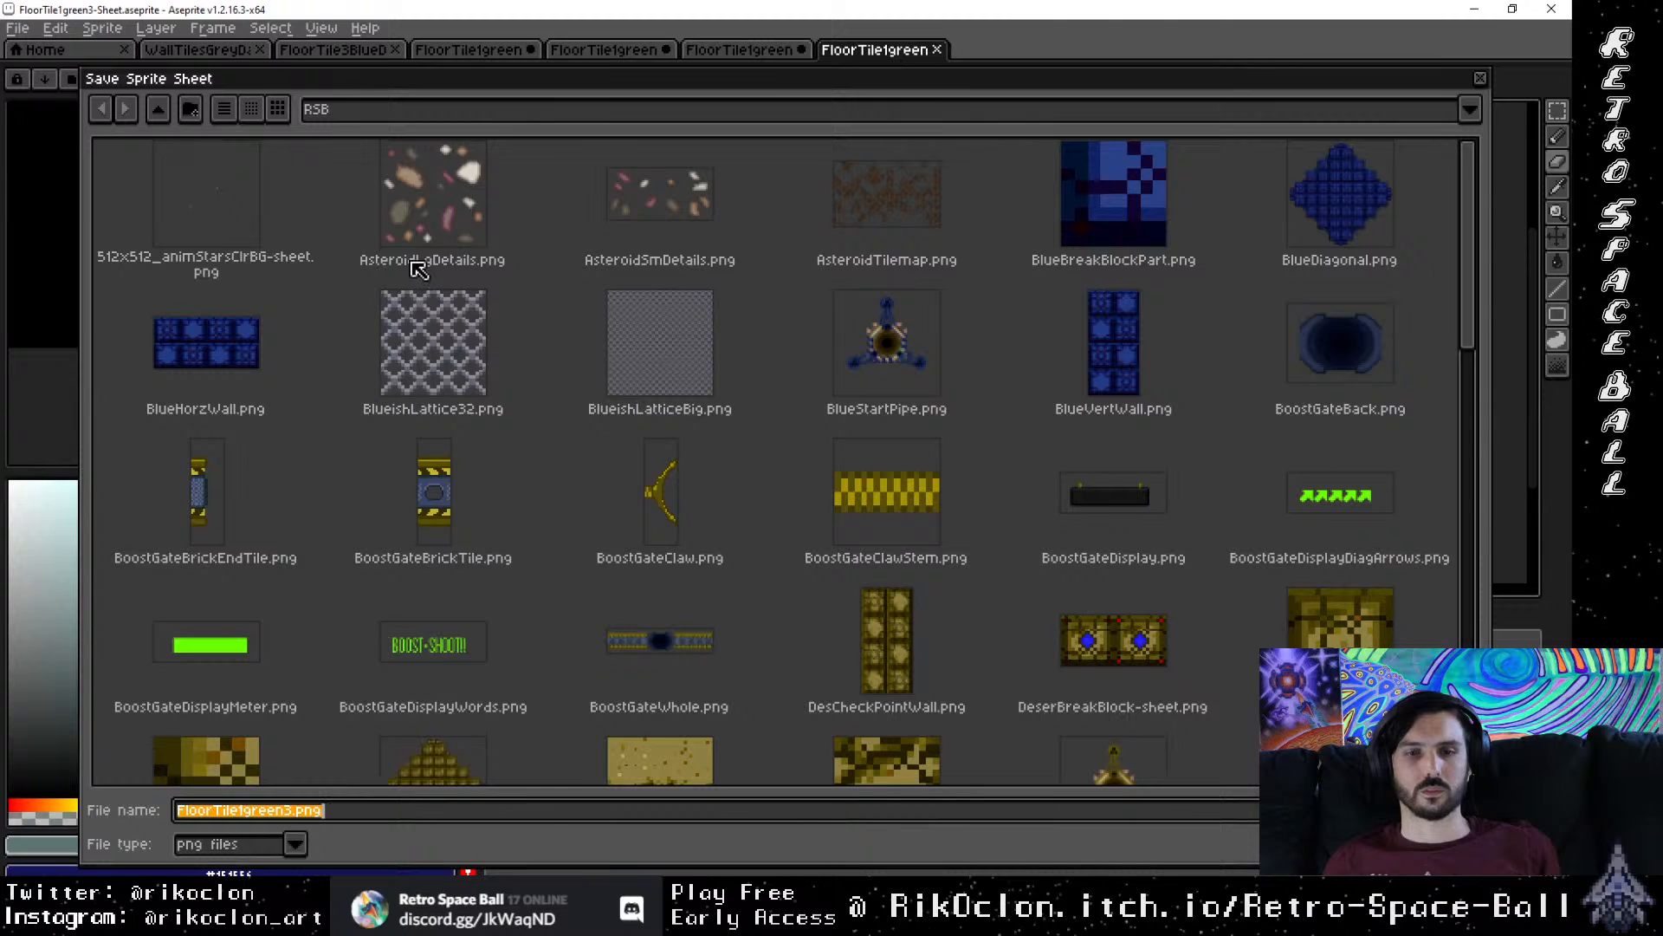
{"action": "left_click", "coordinate": [157, 109]}
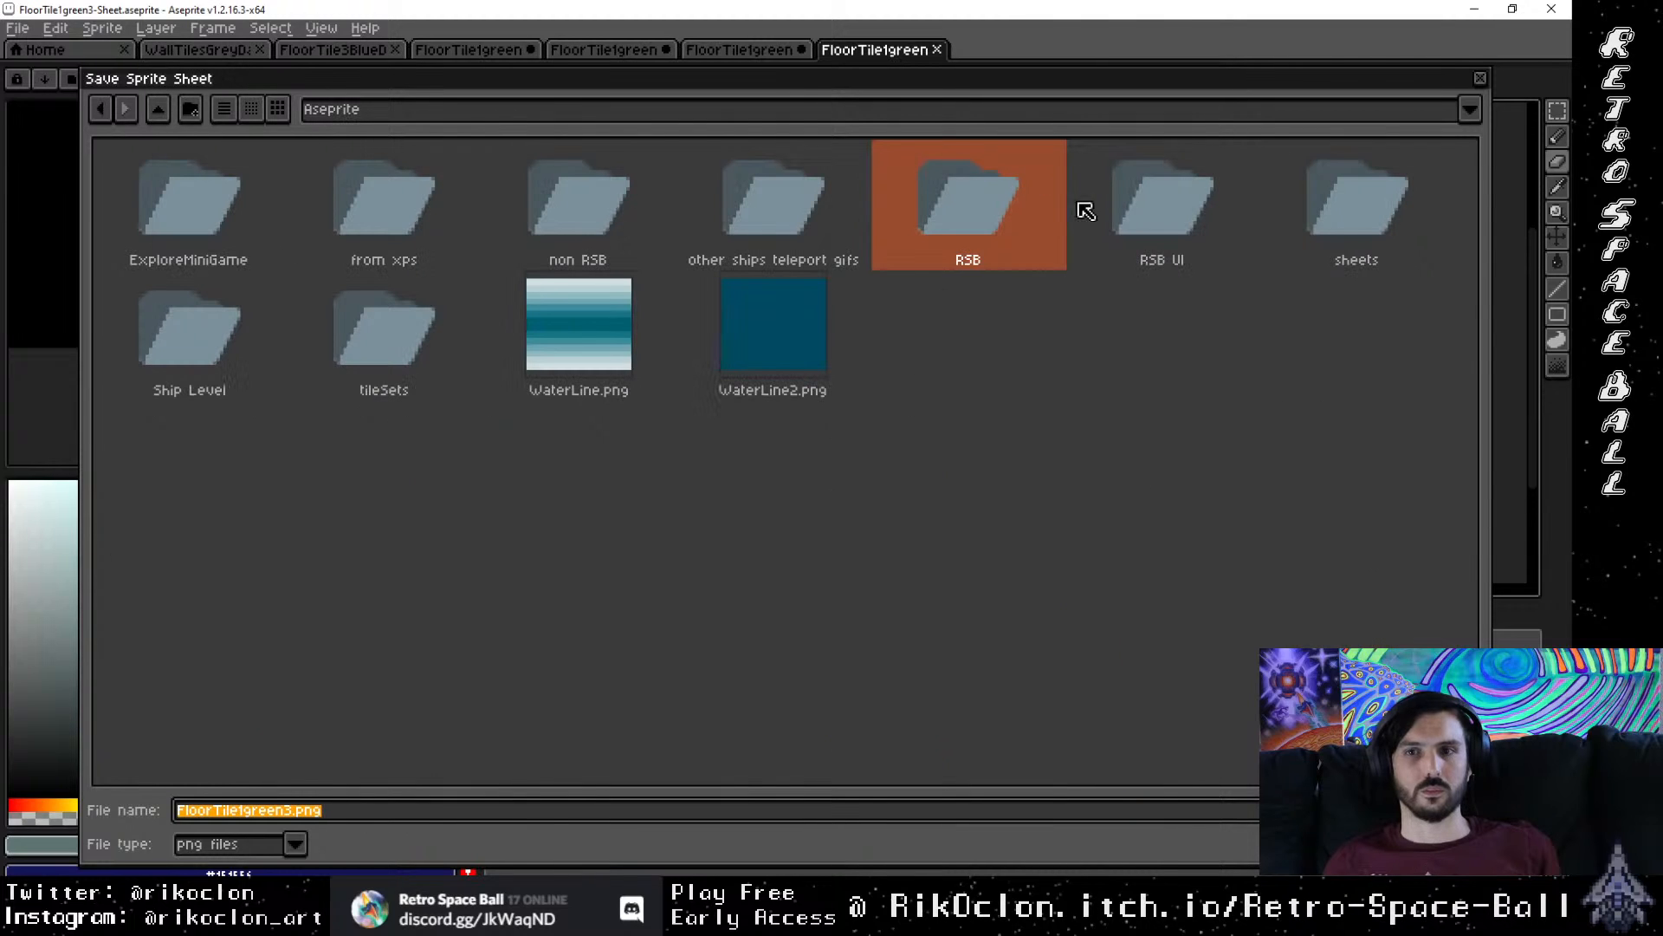
{"action": "double_click", "coordinate": [1352, 227]}
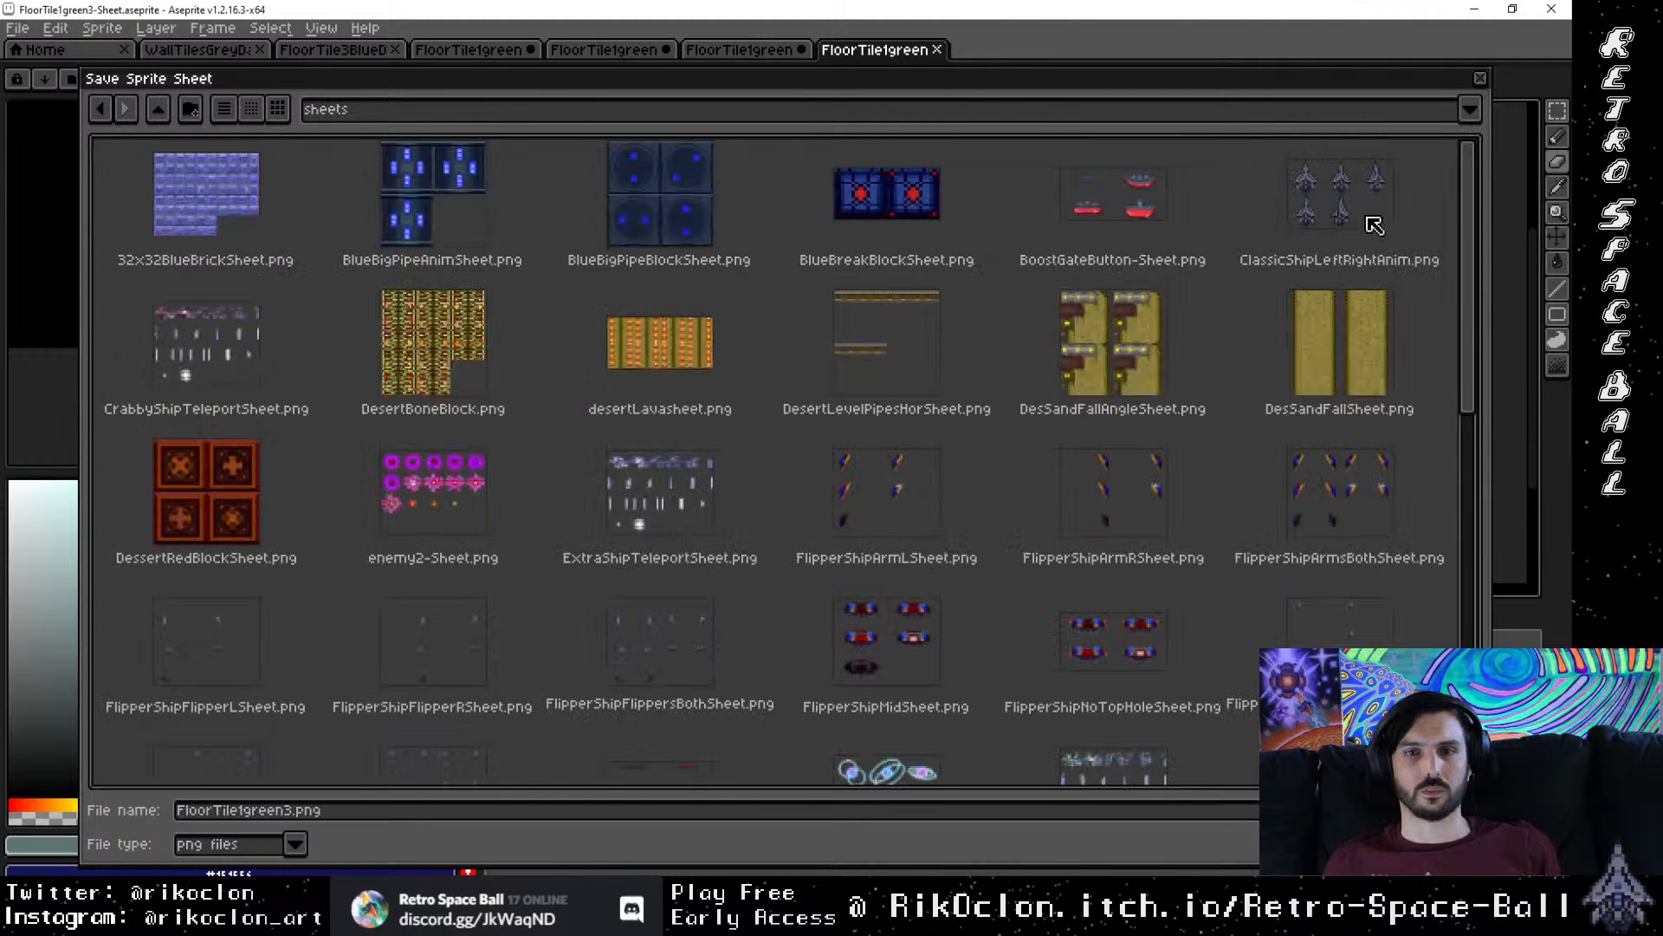
{"action": "left_click", "coordinate": [286, 814]}
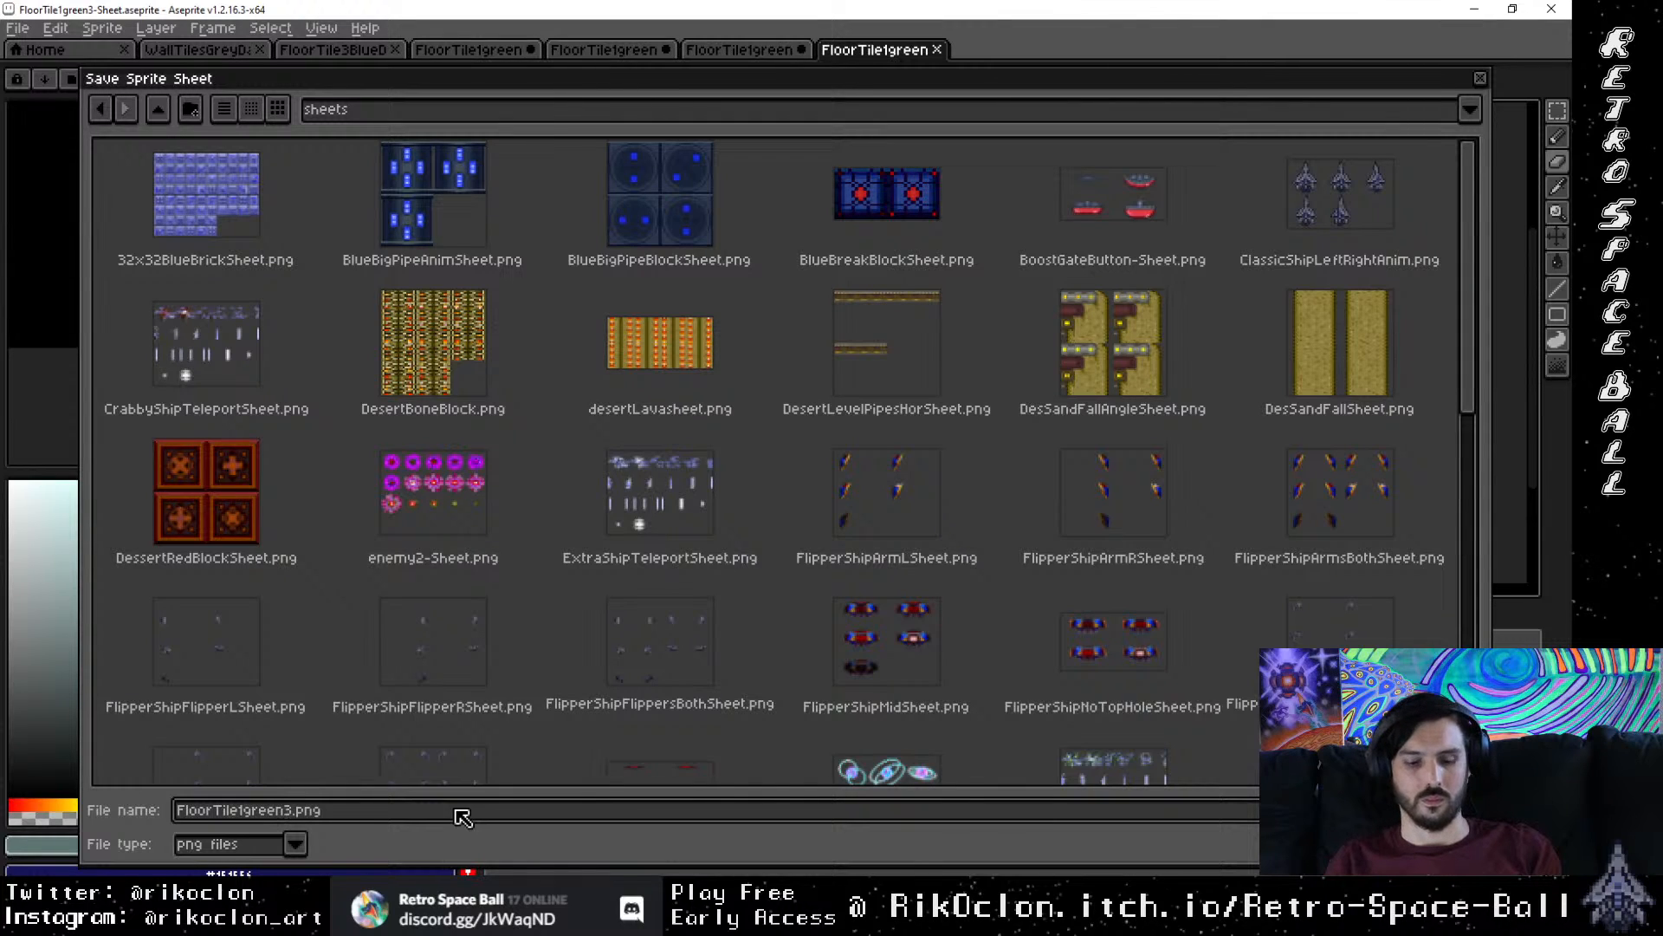
{"action": "type", "text": "Damage"}
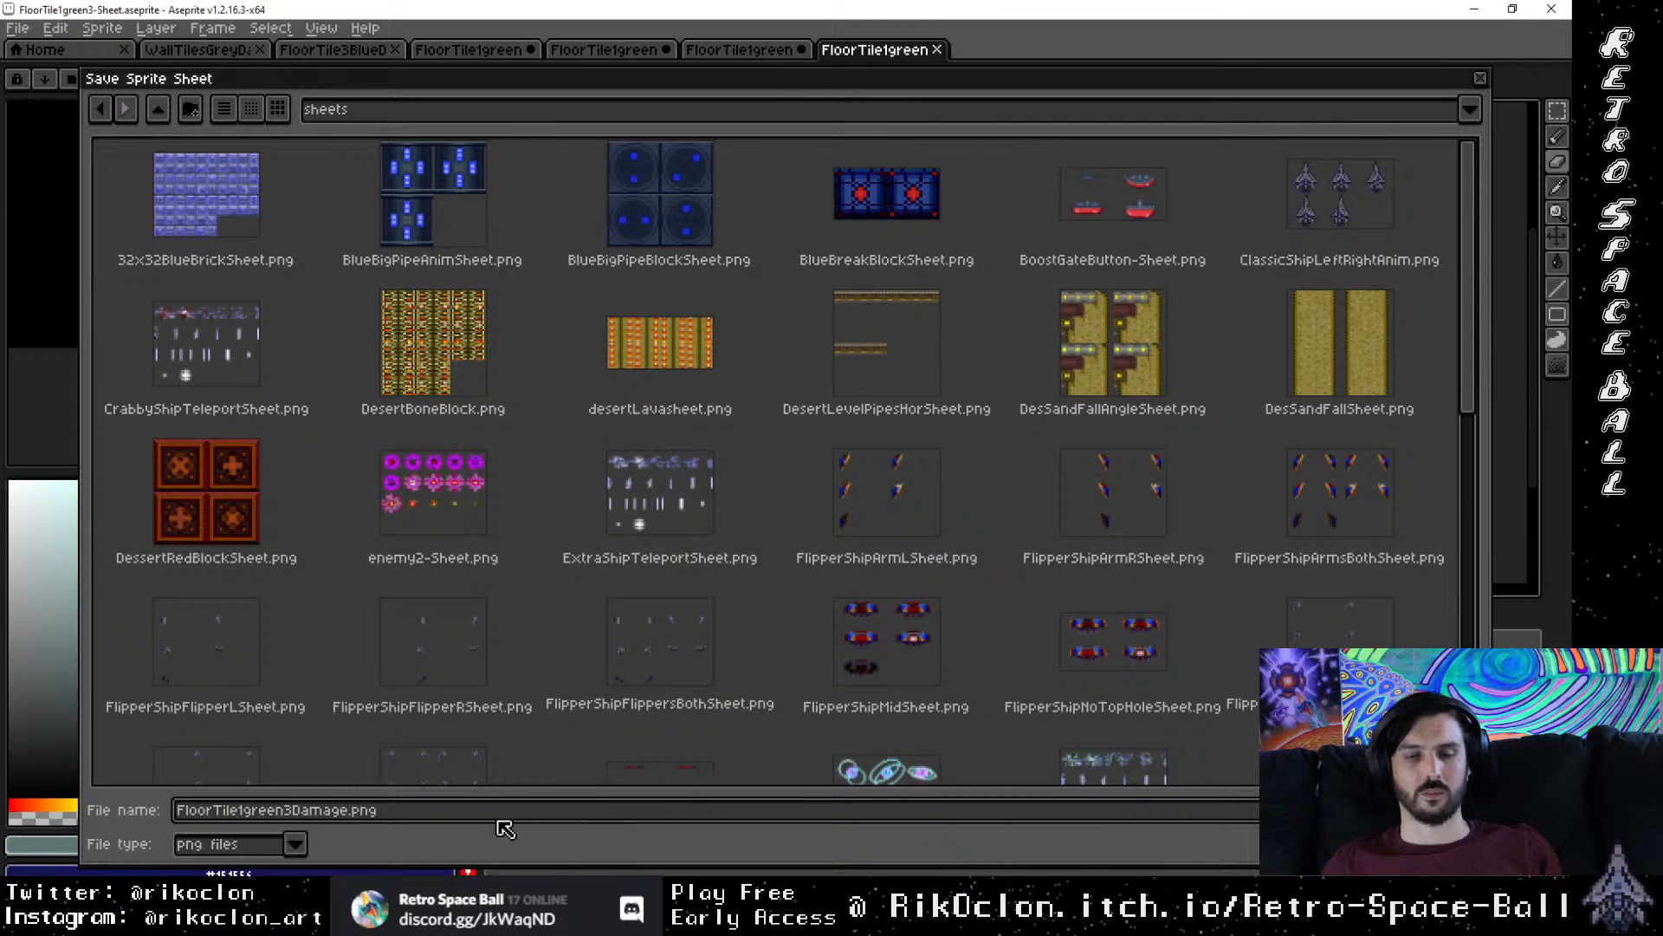
{"action": "key", "text": "Return"}
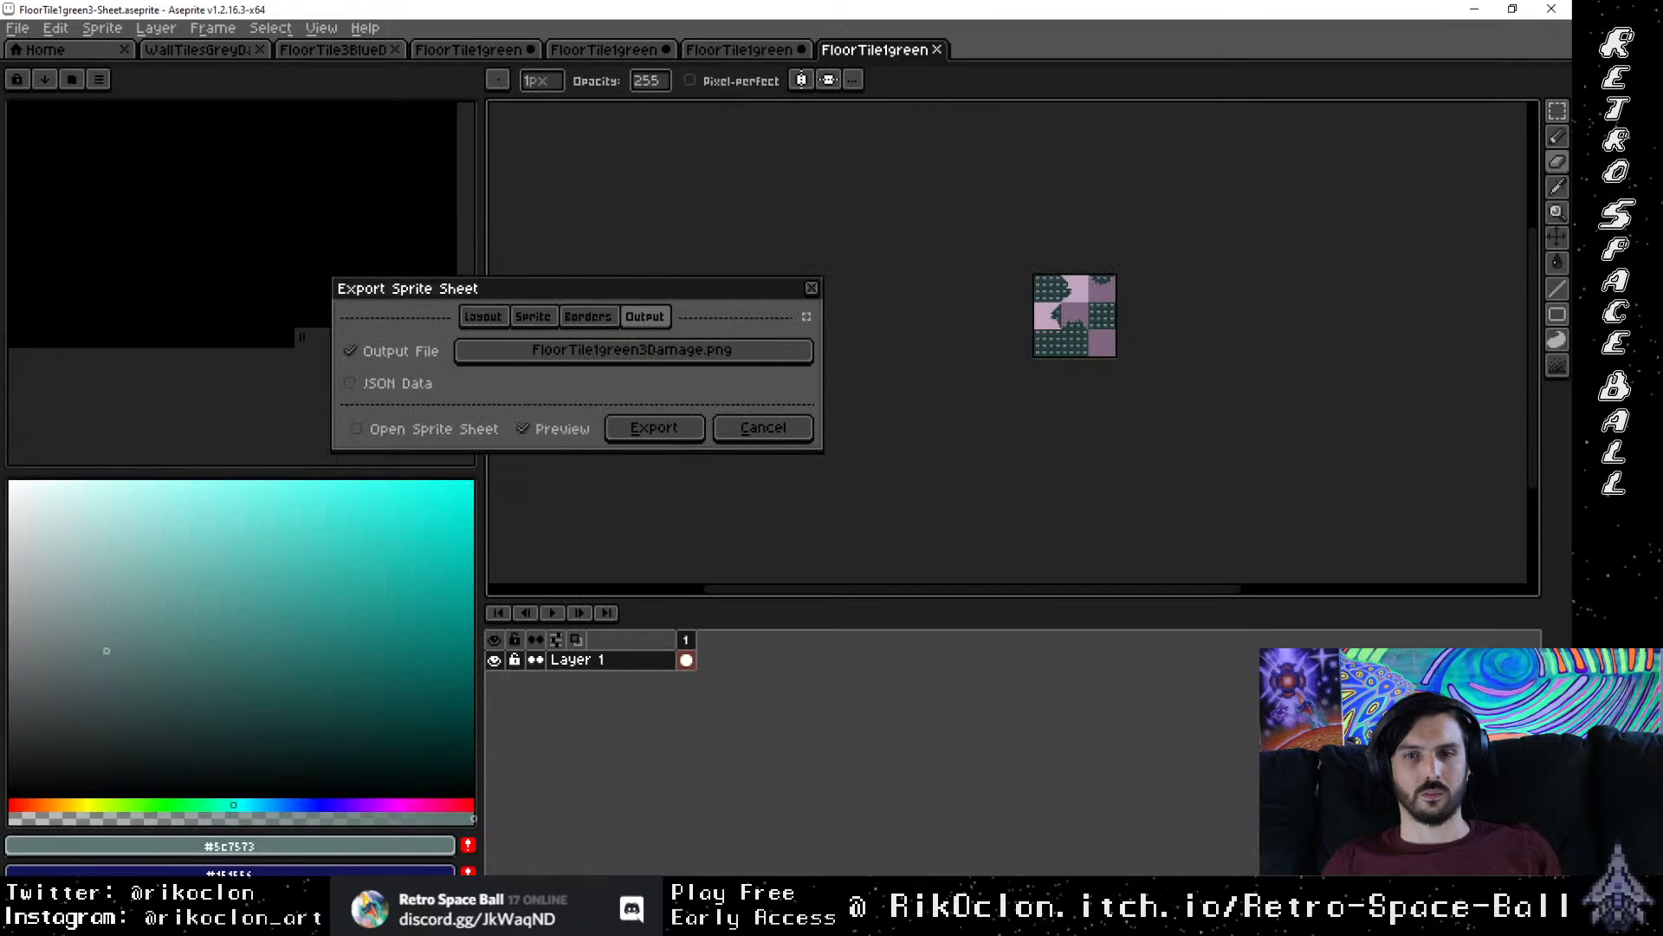
Step: Check the sprite and layout settings, and export the FloorTile1green3Damage.png sheet
{"action": "left_click", "coordinate": [539, 319]}
{"action": "left_click", "coordinate": [544, 324]}
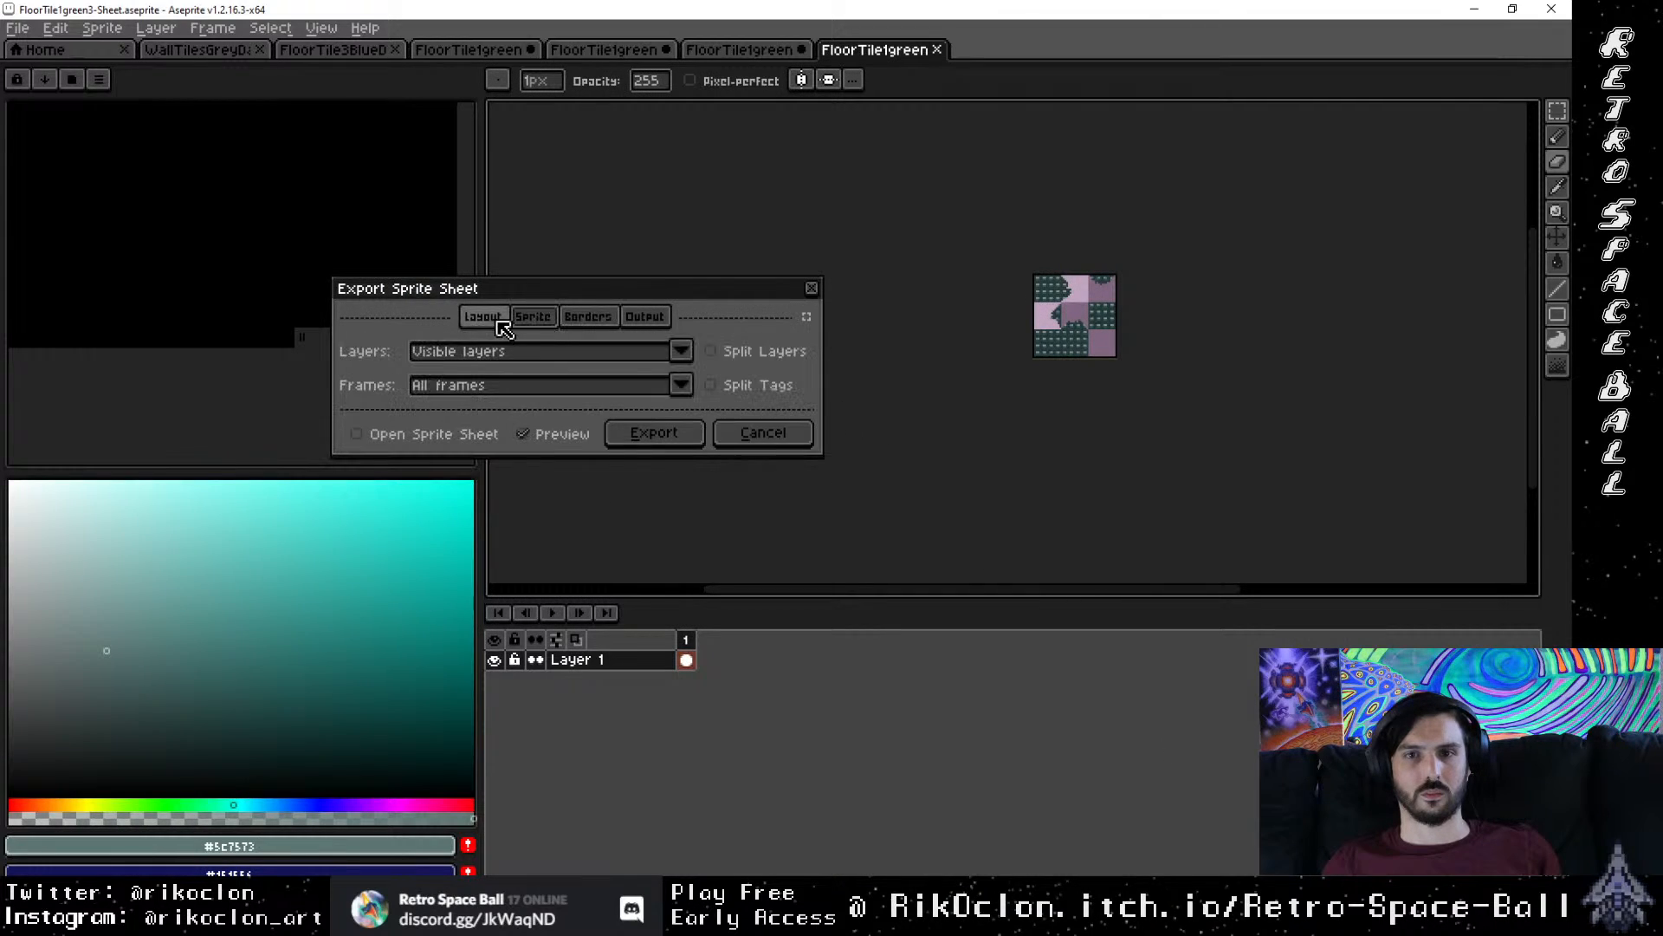
{"action": "left_click", "coordinate": [489, 326]}
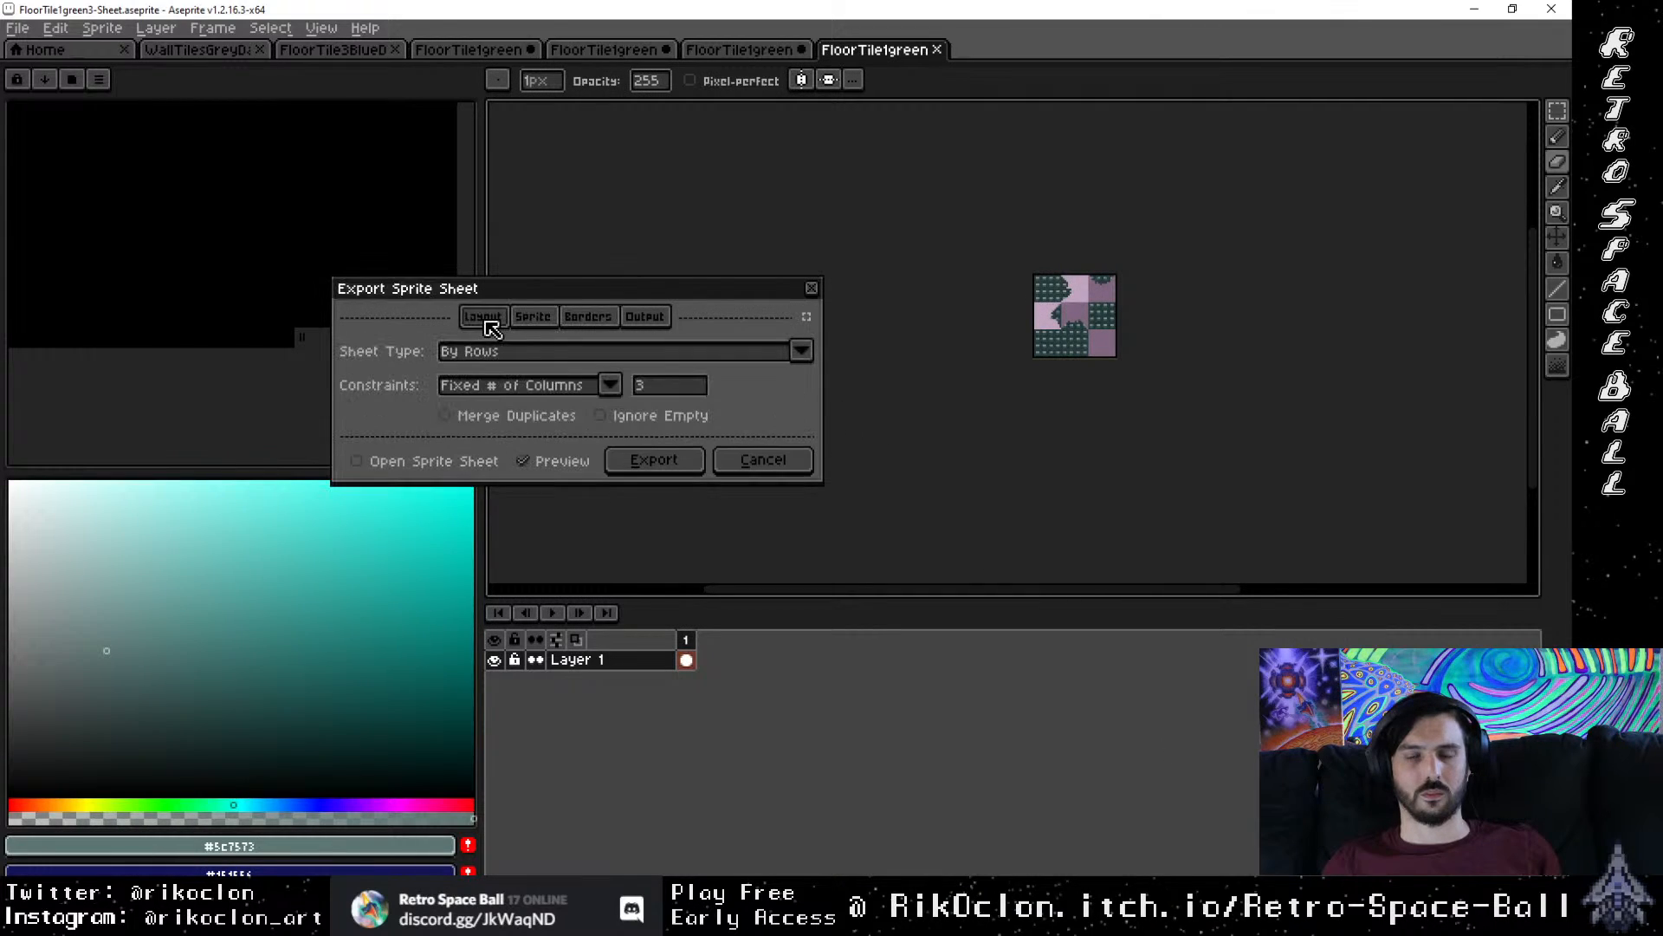
{"action": "left_click", "coordinate": [693, 456]}
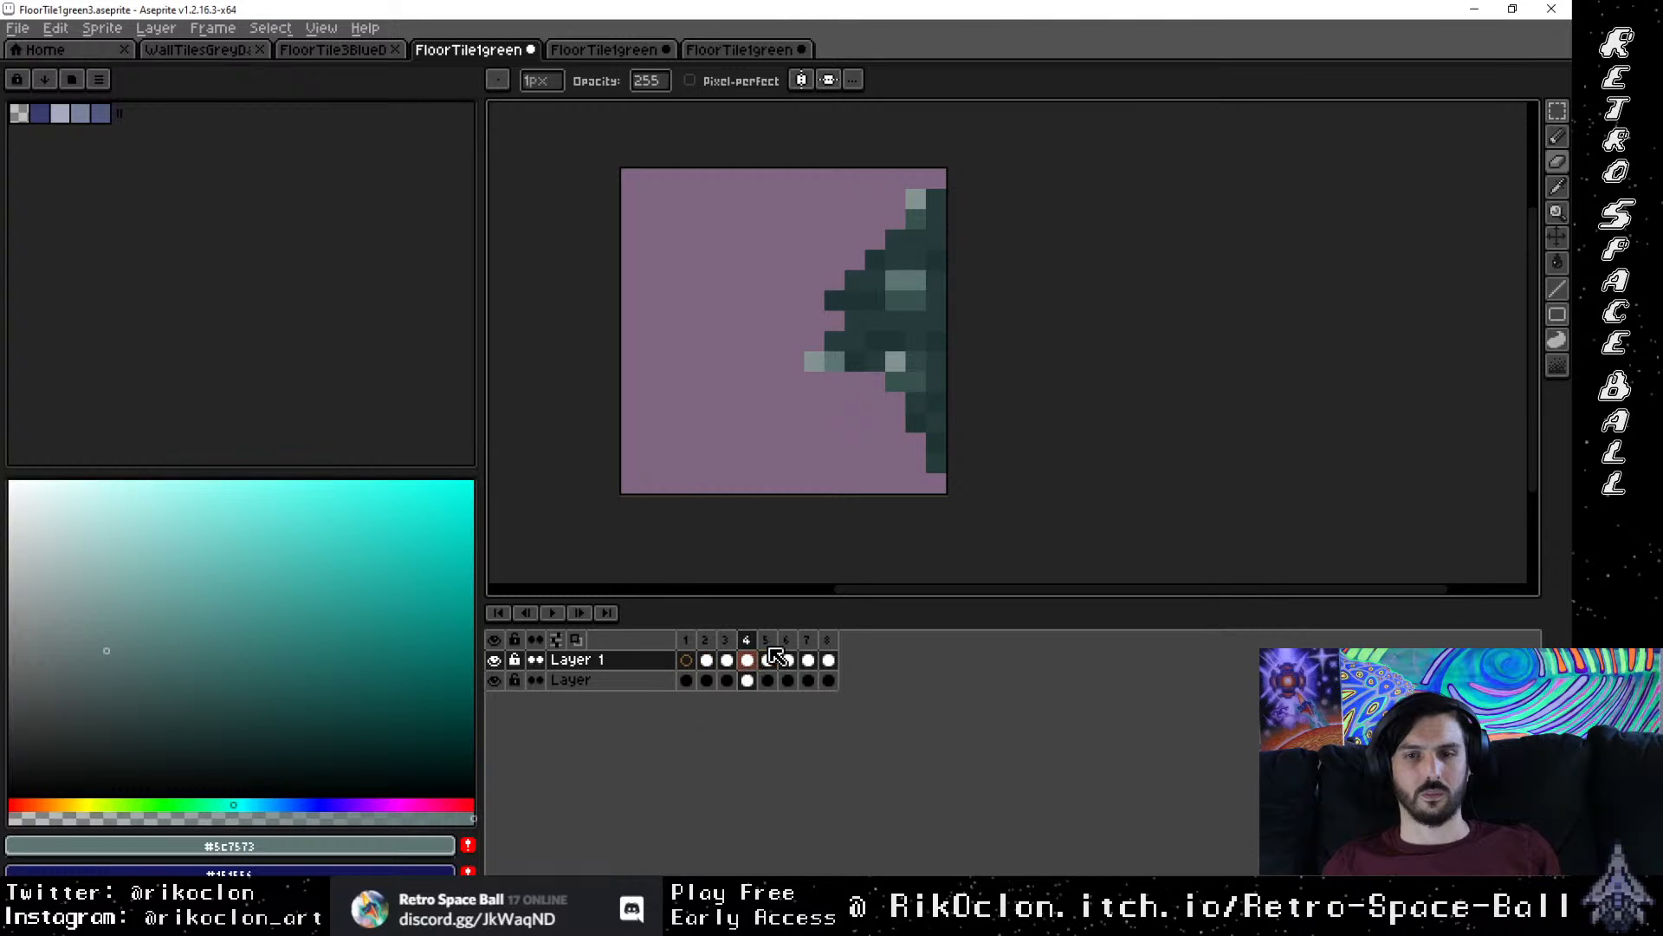
Step: Save the FloorTile1green3 and FloorTile1green2 sprite files
{"action": "left_click", "coordinate": [607, 51]}
{"action": "left_click", "coordinate": [507, 48]}
{"action": "left_click", "coordinate": [17, 27]}
{"action": "left_click", "coordinate": [71, 118]}
{"action": "key", "text": "ctrl+Tab"}
{"action": "left_click", "coordinate": [18, 28]}
{"action": "left_click", "coordinate": [57, 113]}
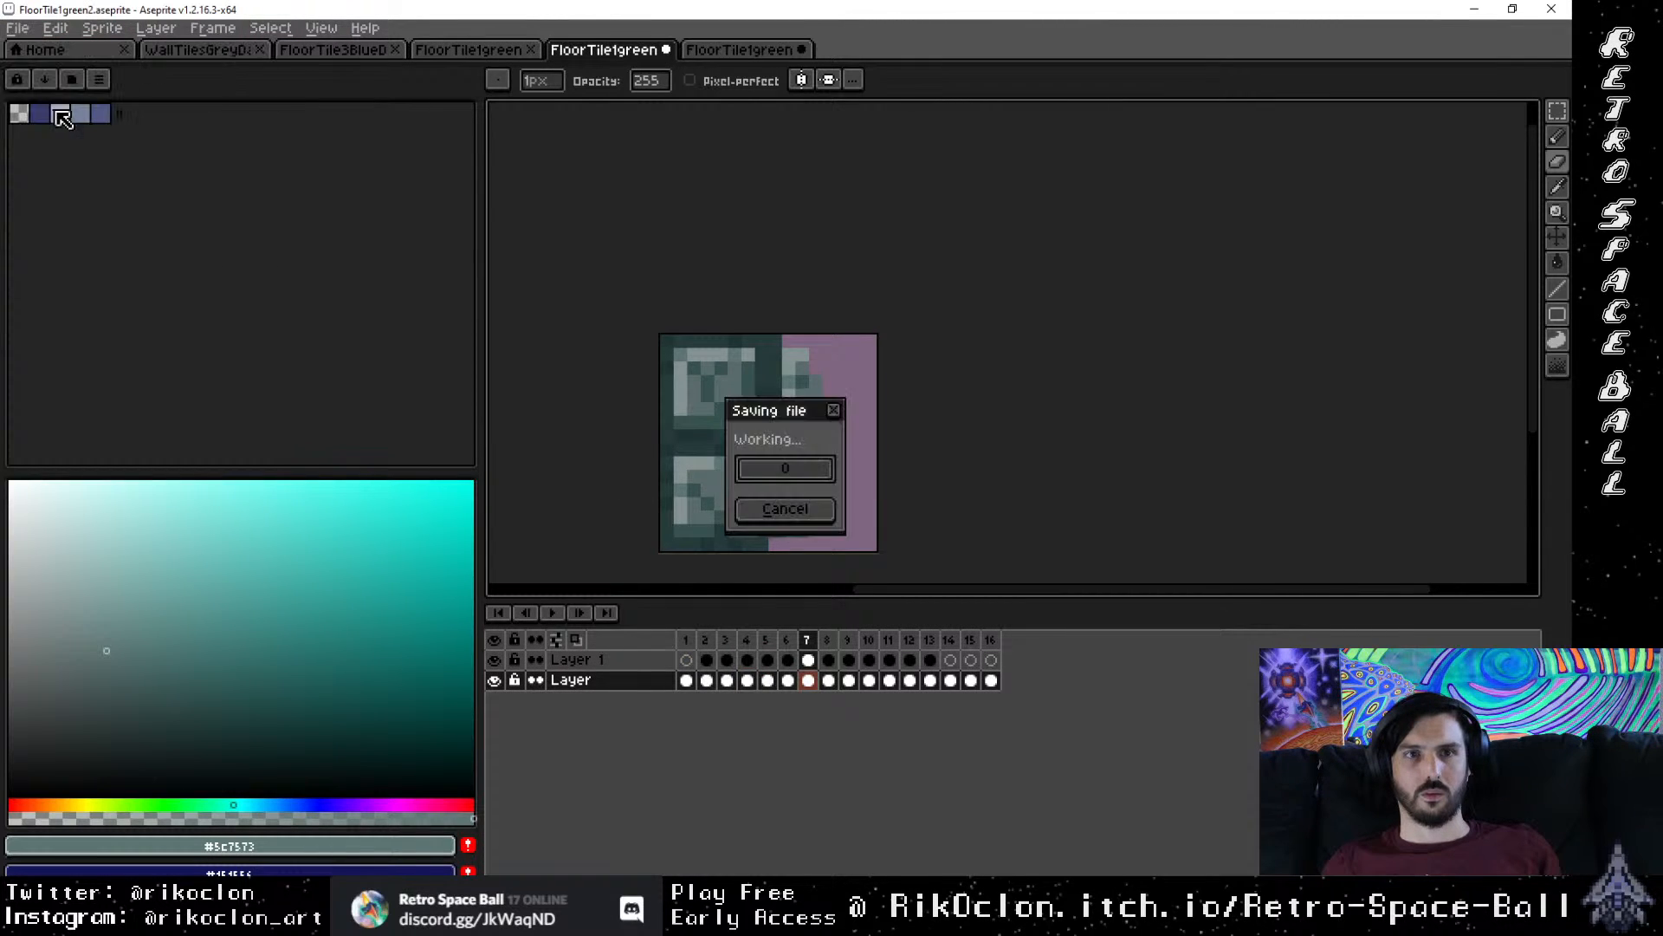
Step: Set up the sprite sheet export of FloorTile1green2 with a fixed number of 4 columns
{"action": "left_click", "coordinate": [17, 28]}
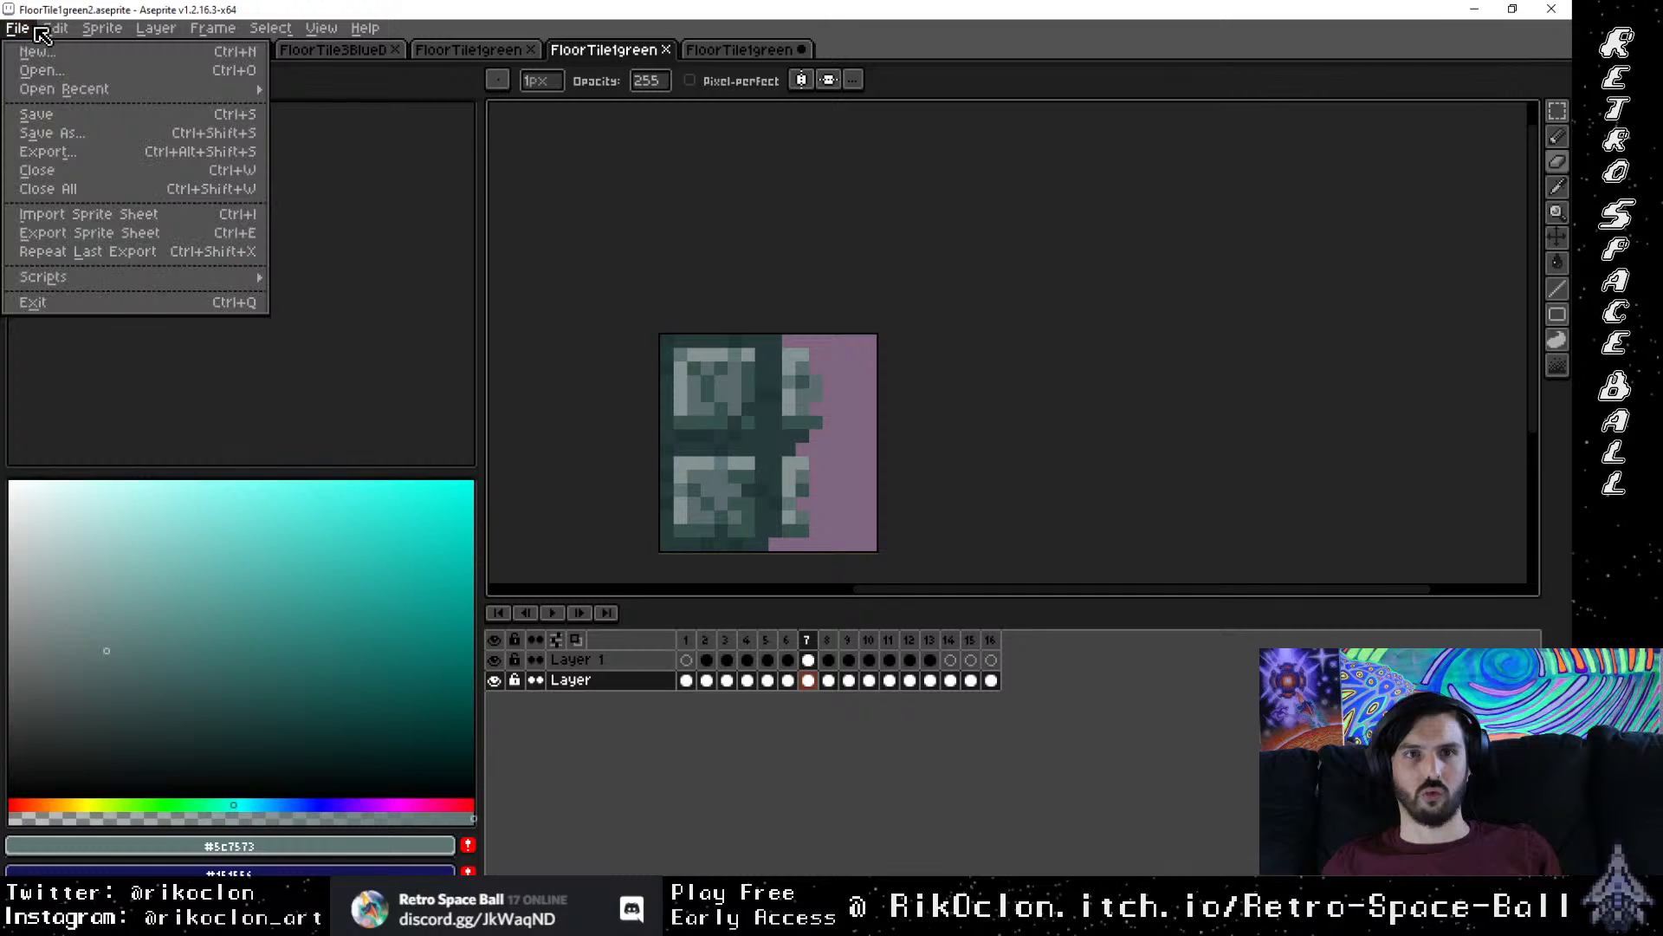
{"action": "left_click", "coordinate": [82, 236]}
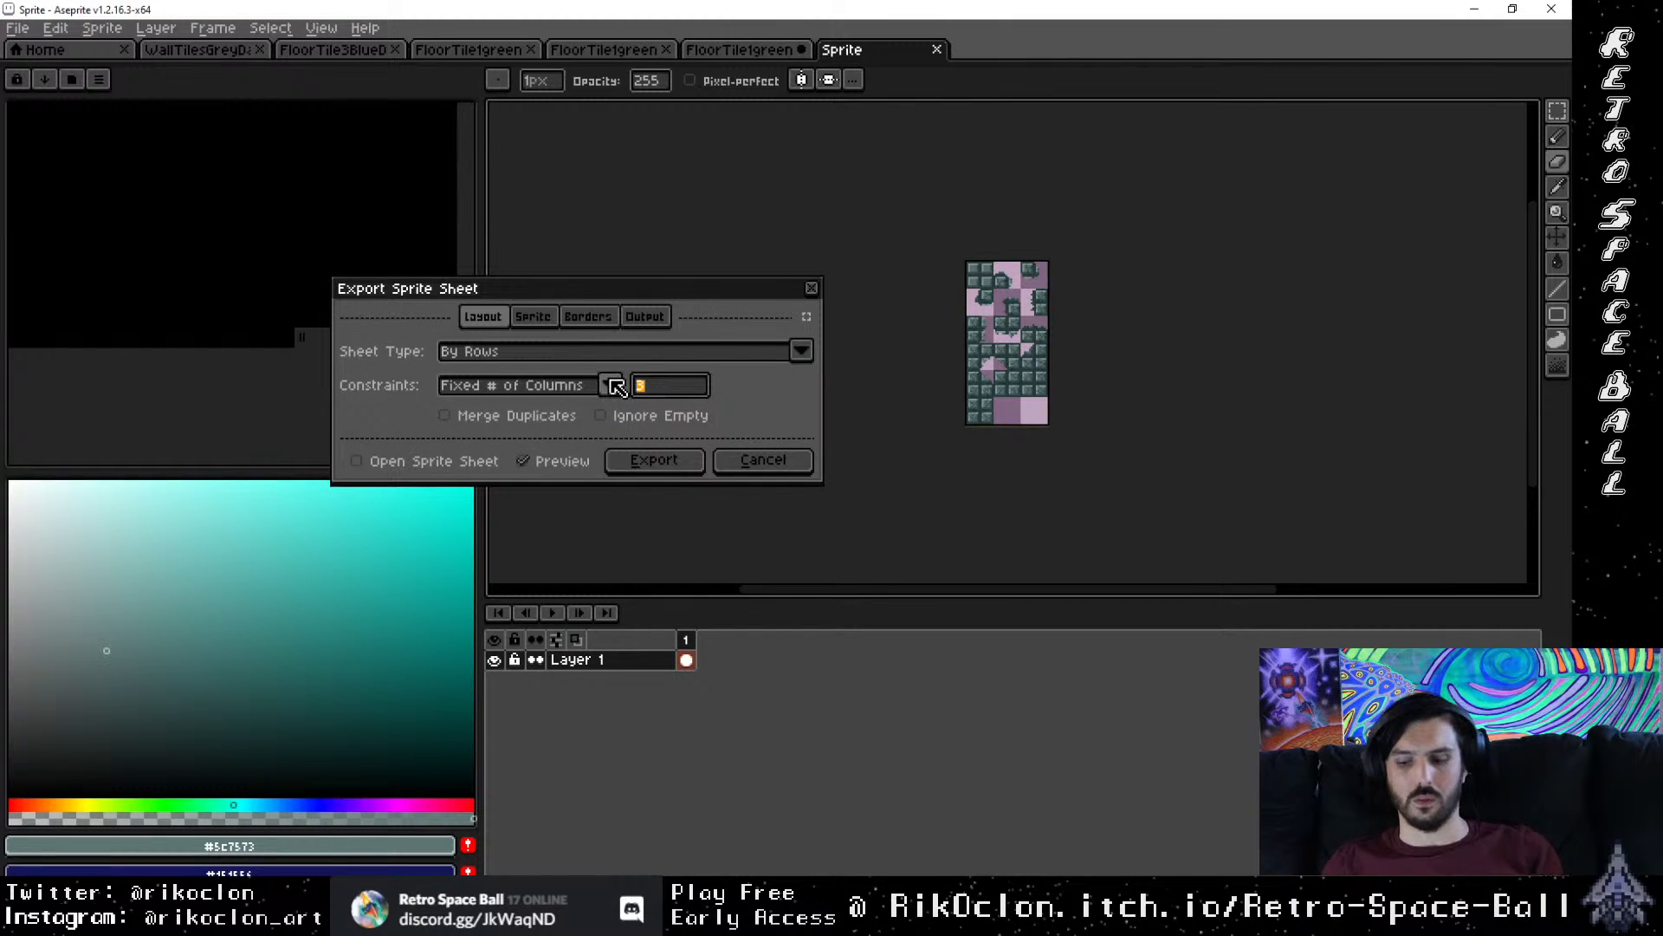
{"action": "type", "text": "5"}
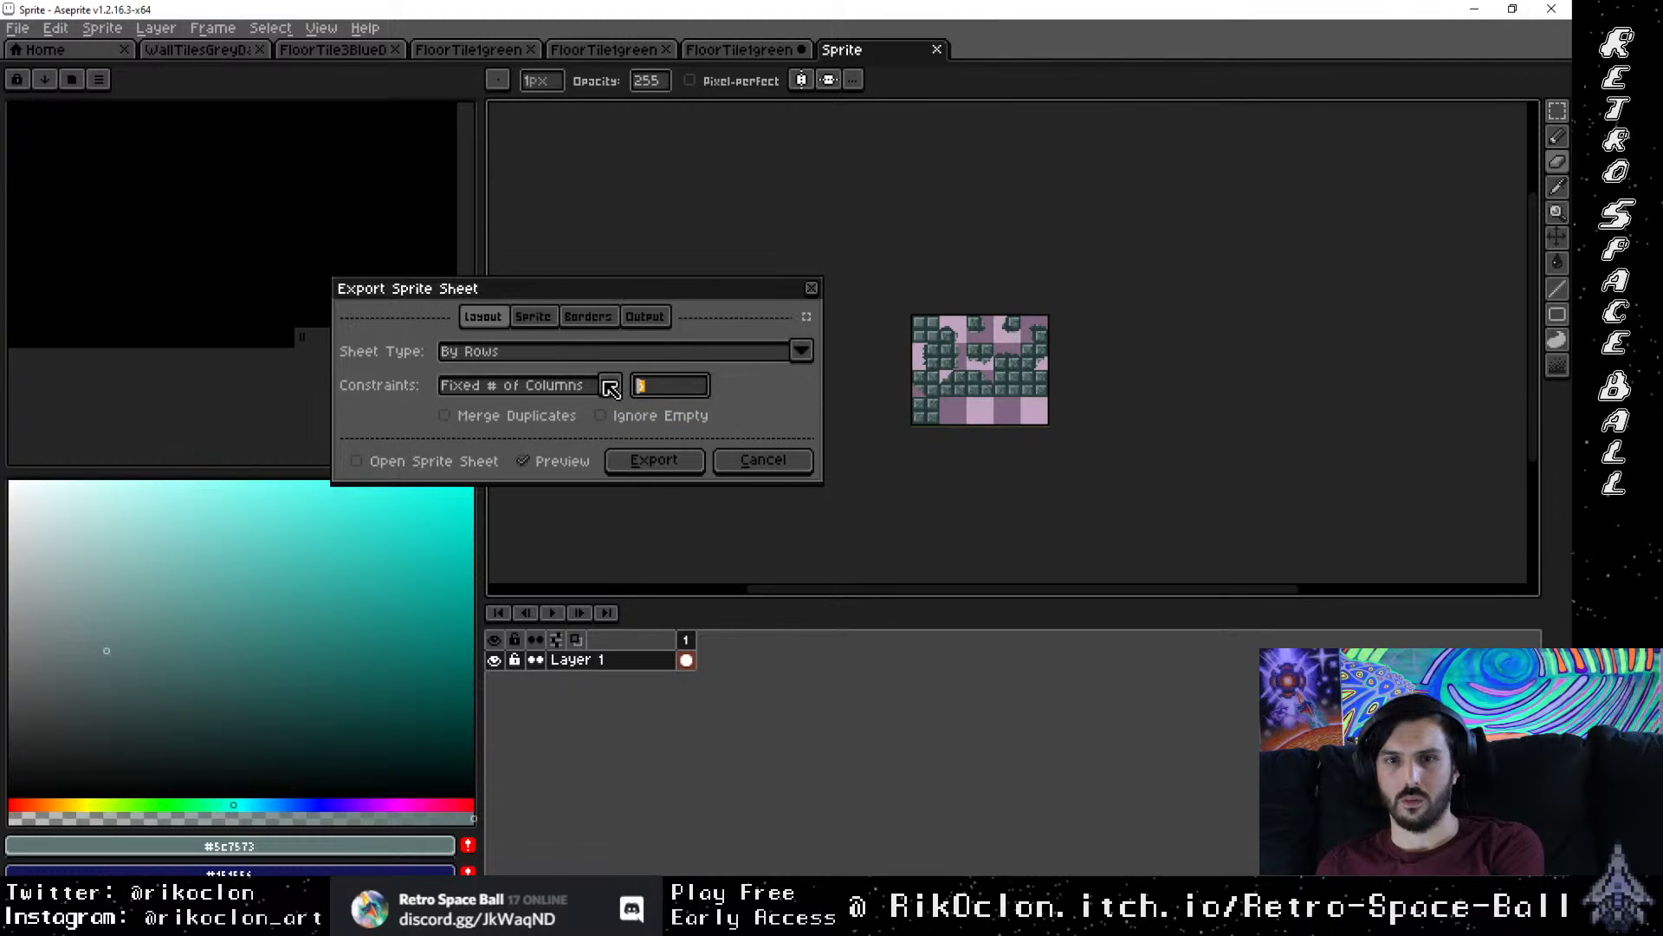
{"action": "type", "text": "4"}
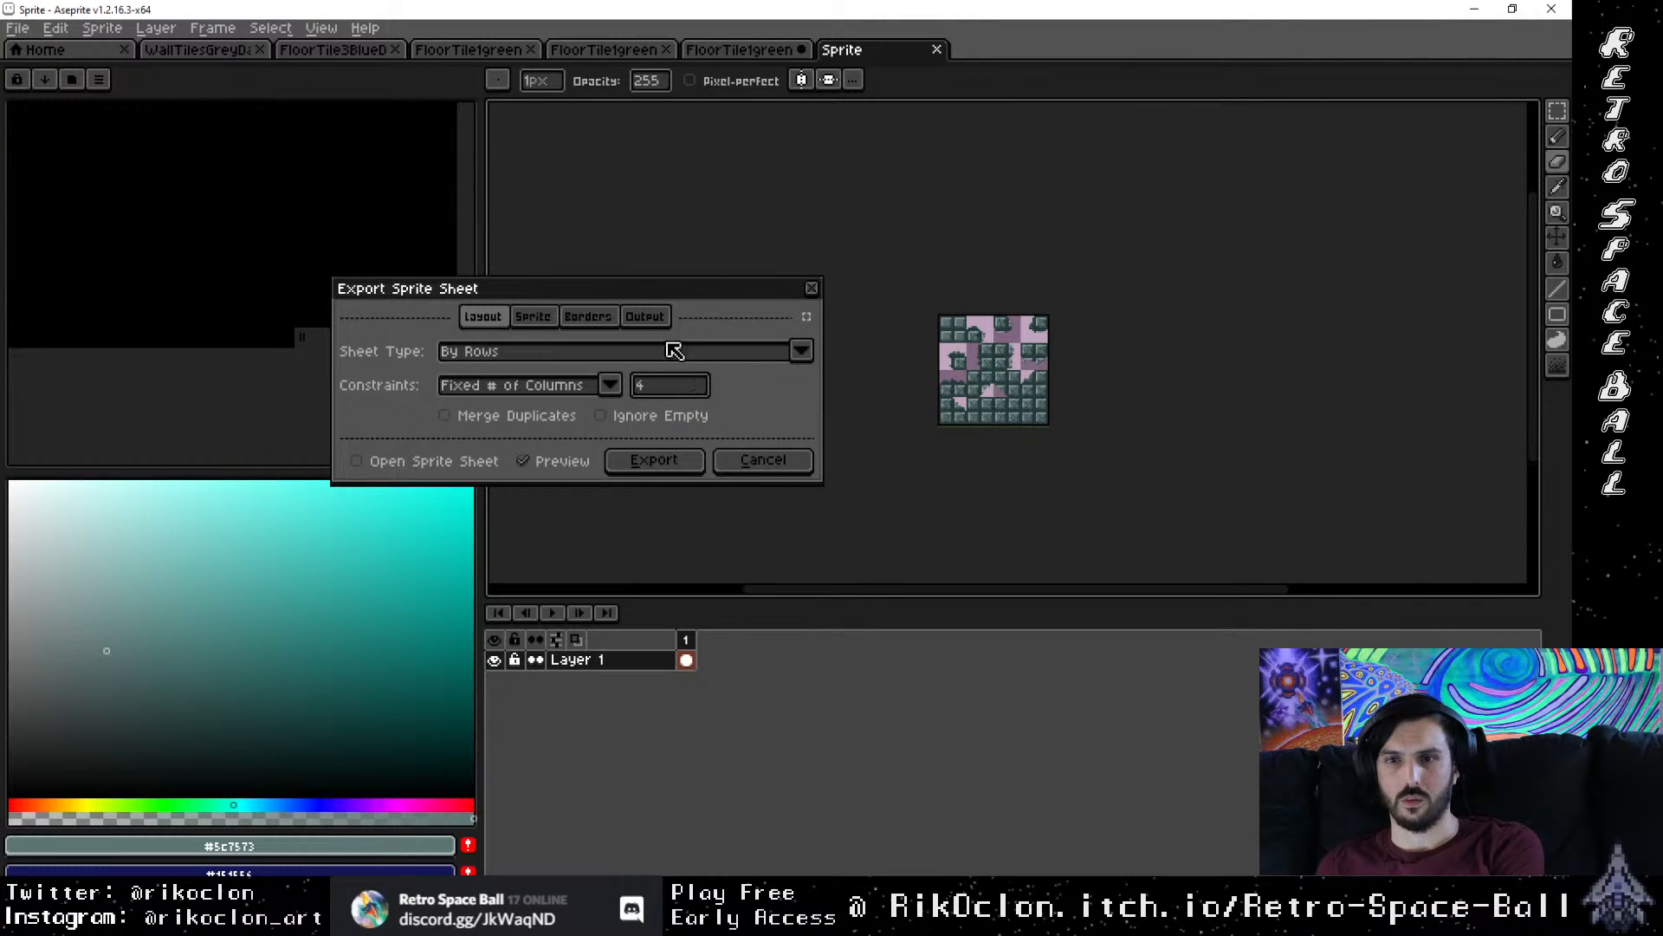
Step: Set the output file to FloorTile1green2Damage.png in the tileSets folder and export the sheet
{"action": "left_click", "coordinate": [644, 318]}
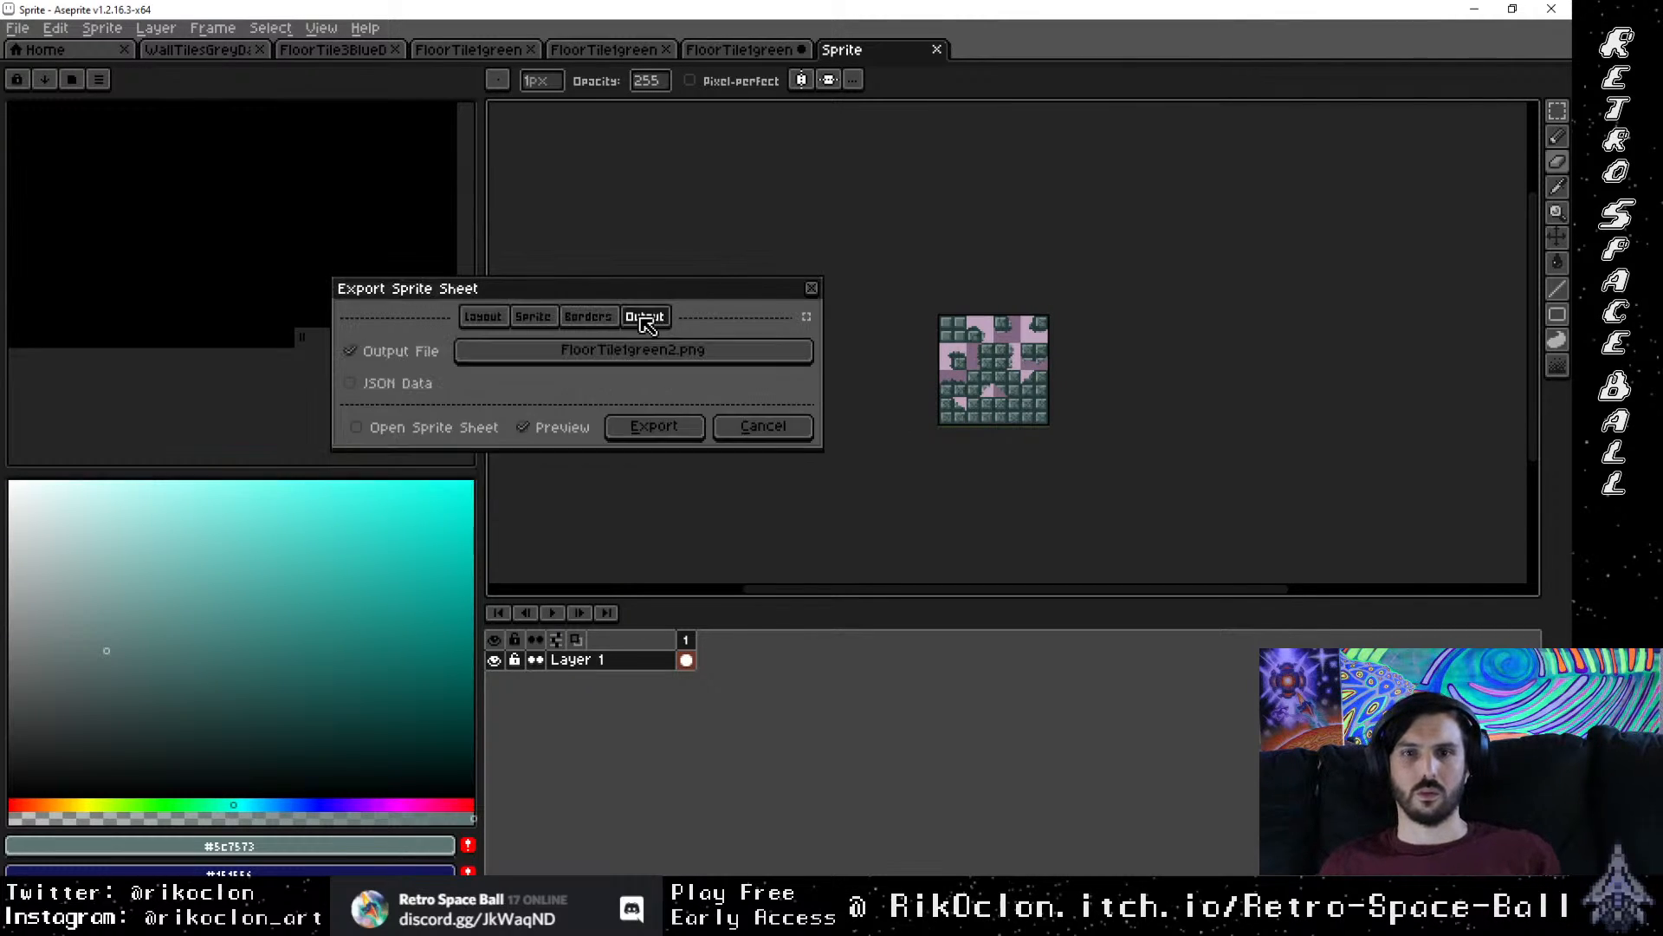
{"action": "left_click", "coordinate": [666, 350]}
{"action": "left_click", "coordinate": [295, 809]}
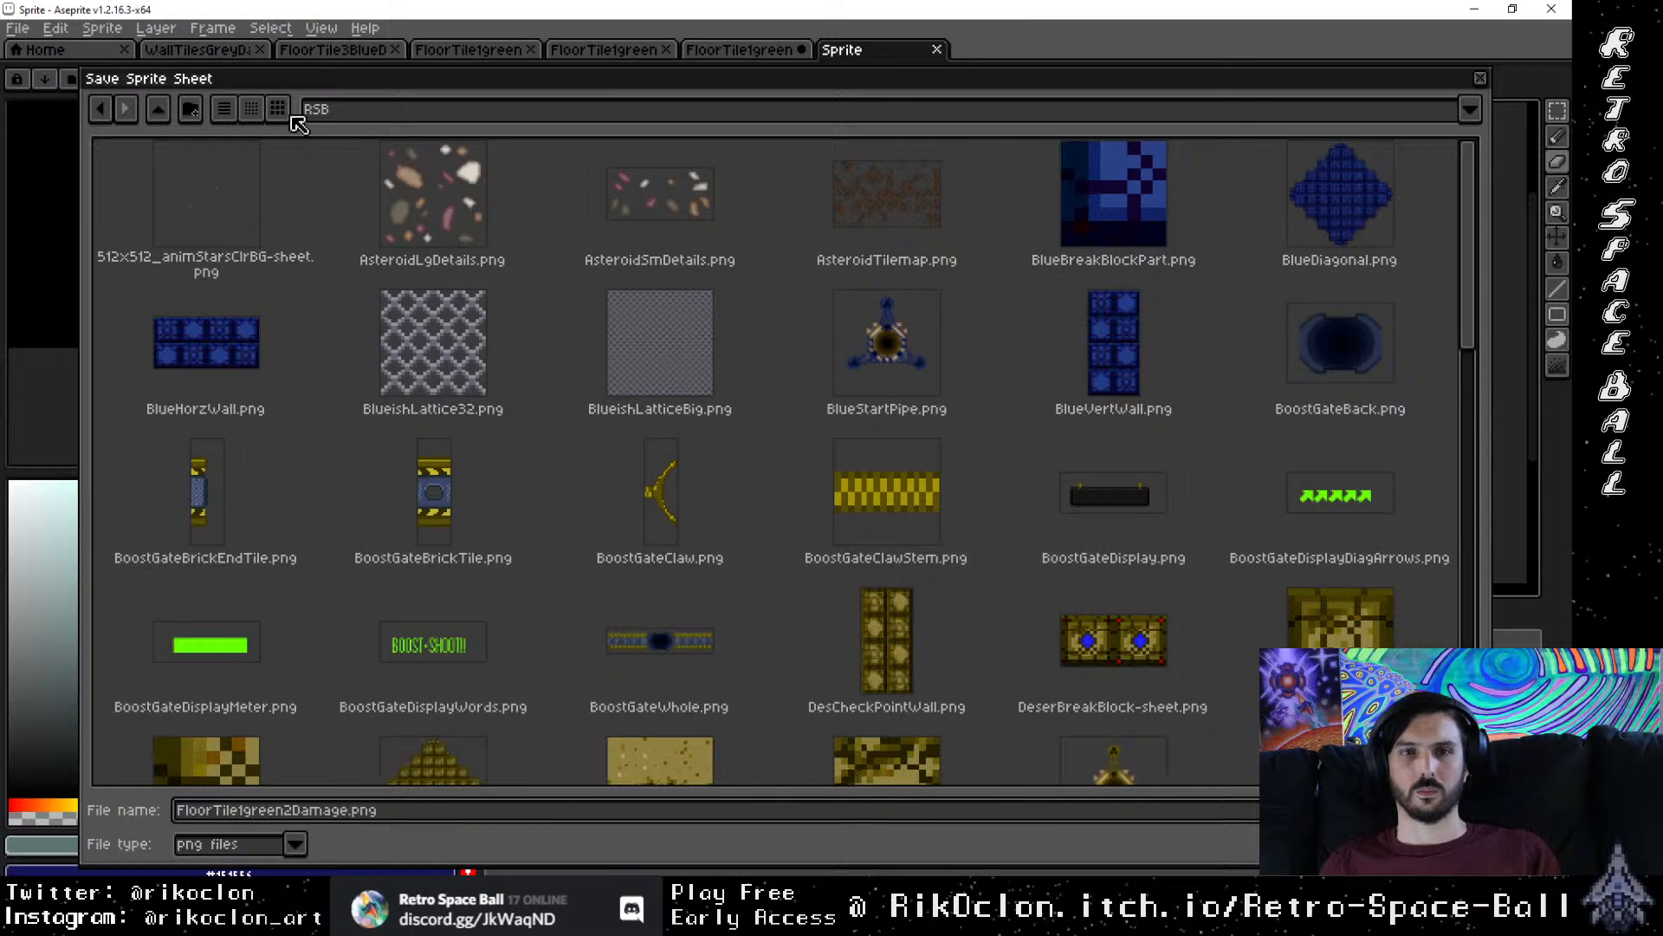
{"action": "left_click", "coordinate": [157, 109]}
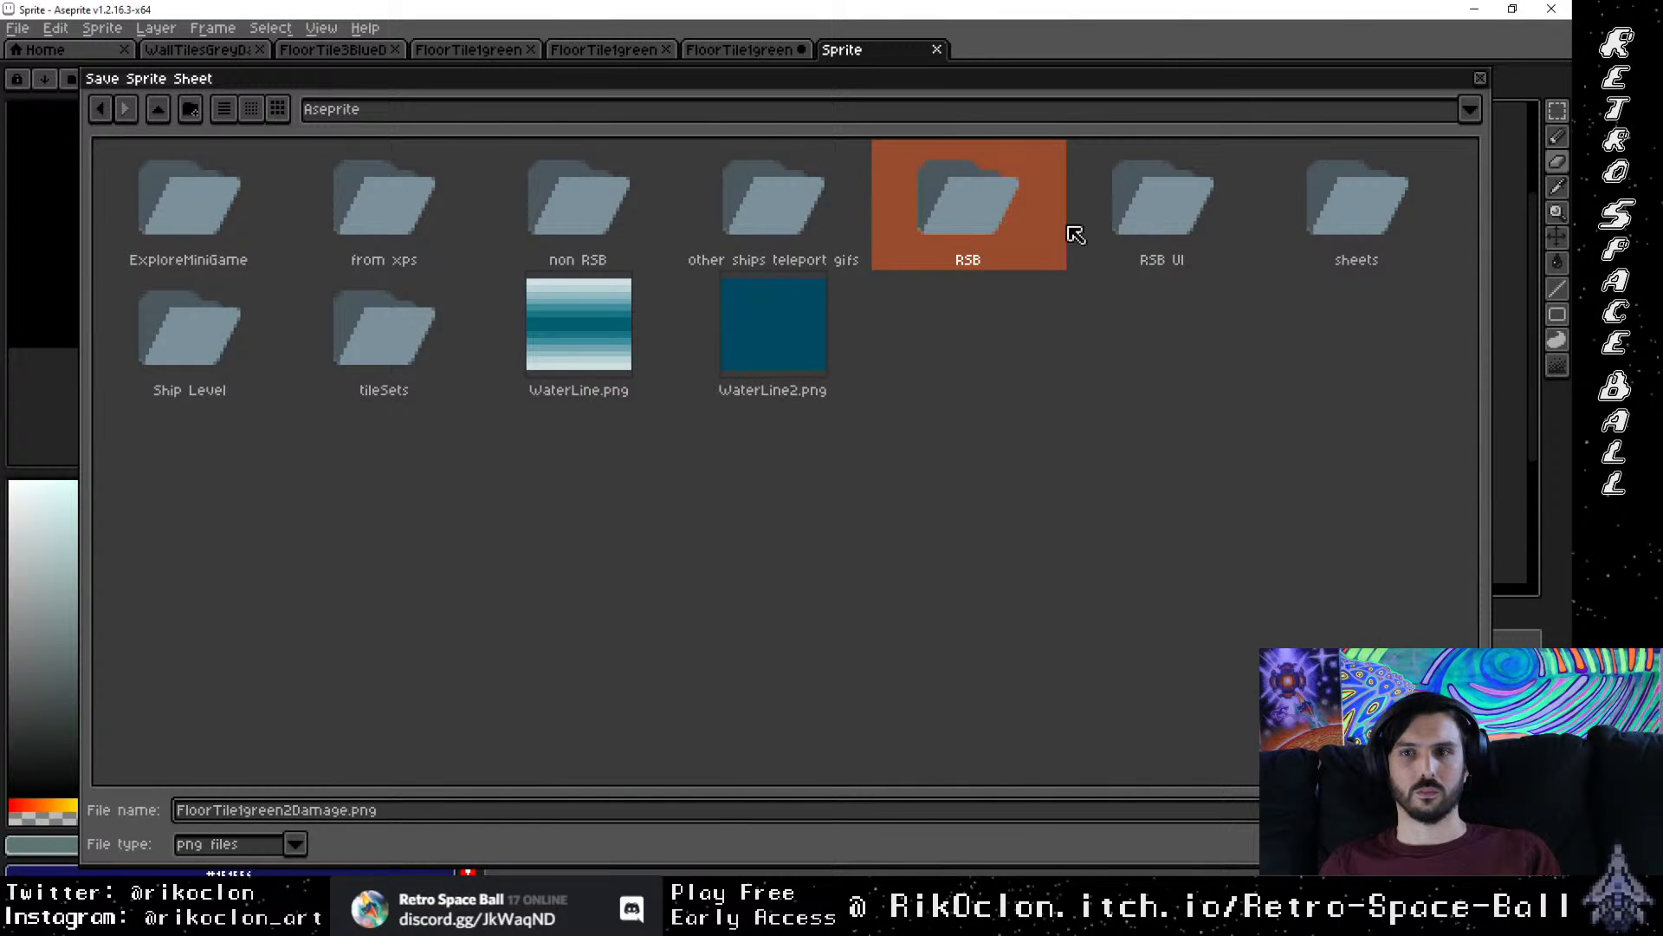
{"action": "left_click", "coordinate": [1380, 214]}
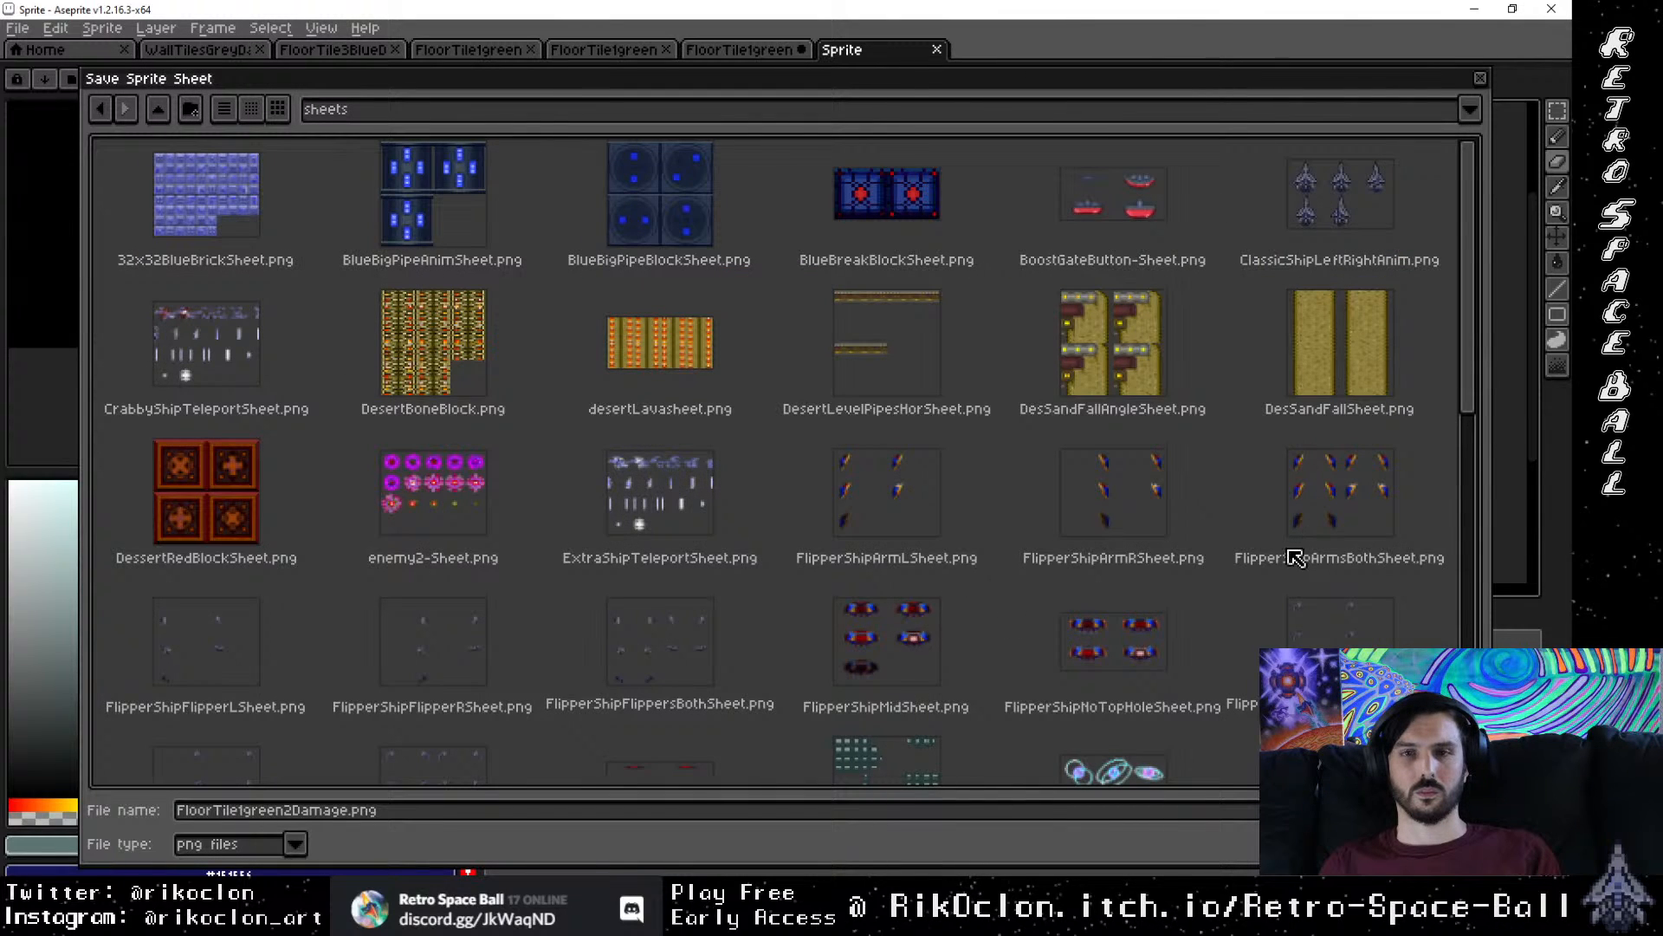
{"action": "left_click", "coordinate": [158, 109]}
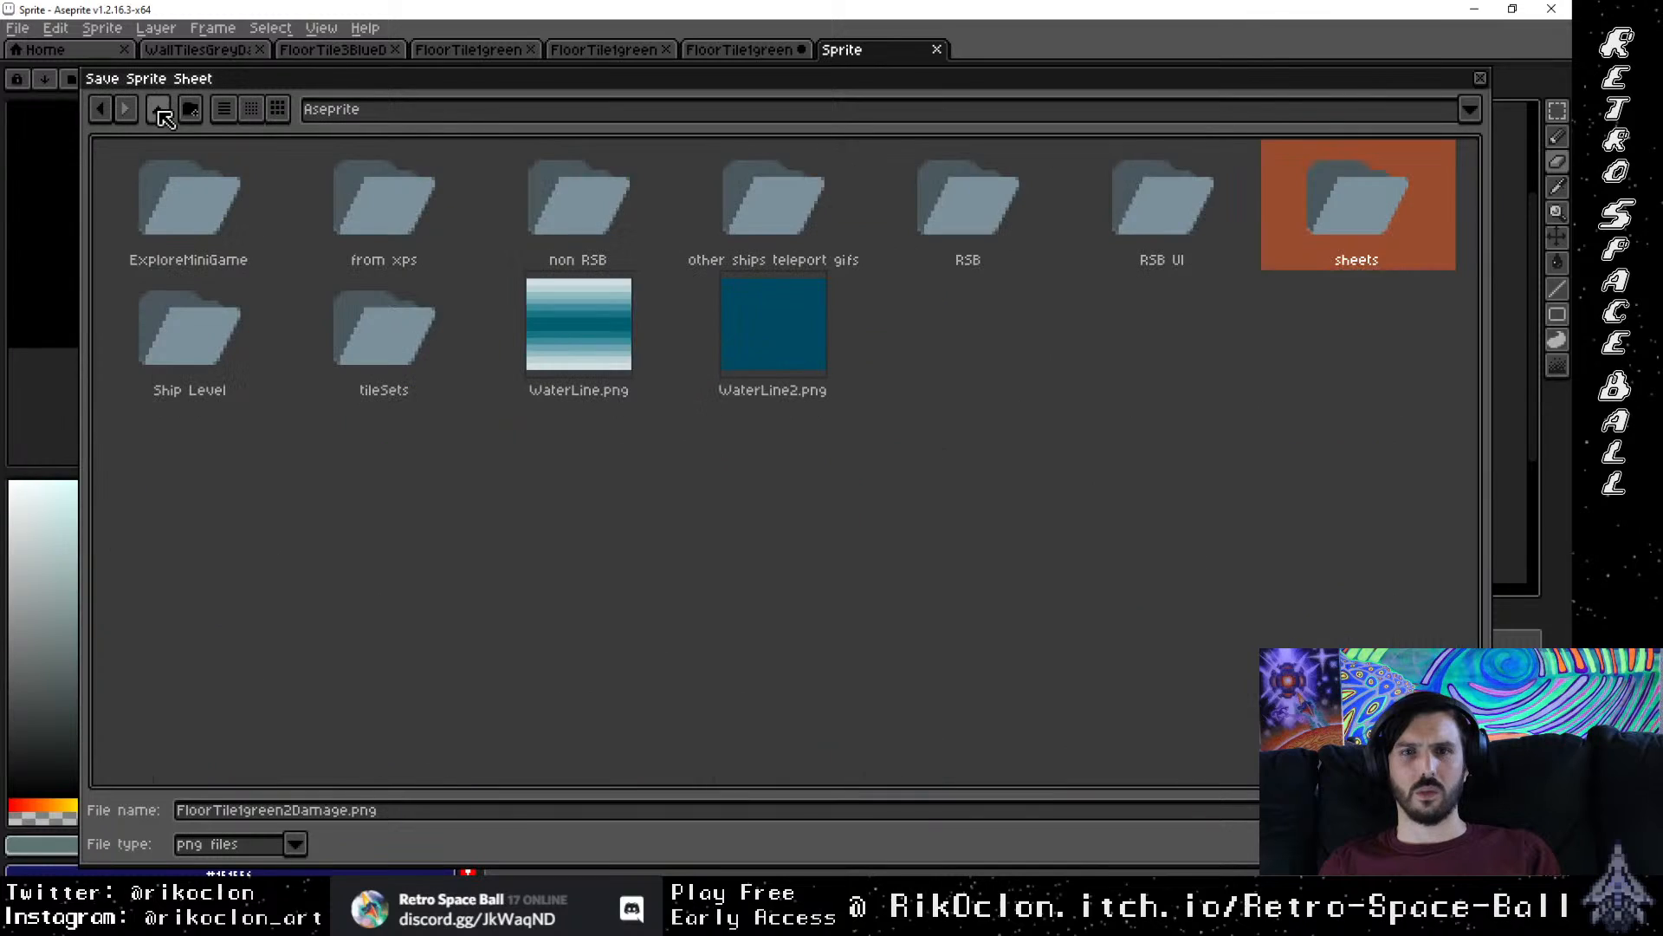
{"action": "double_click", "coordinate": [386, 353]}
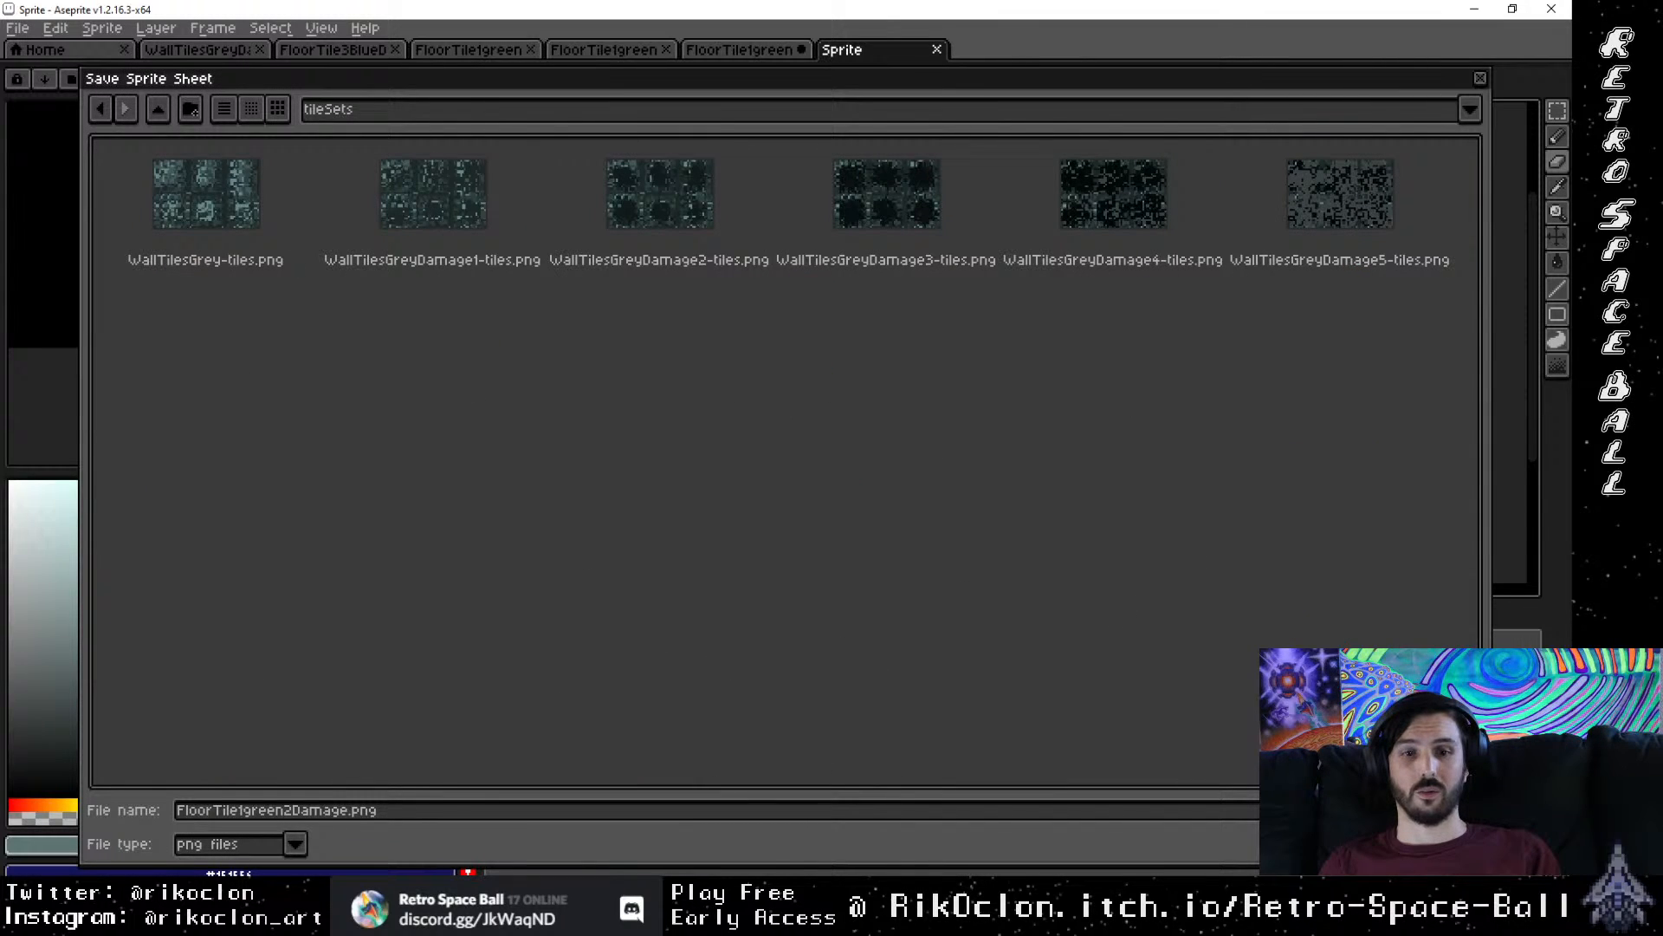
{"action": "key", "text": "Return"}
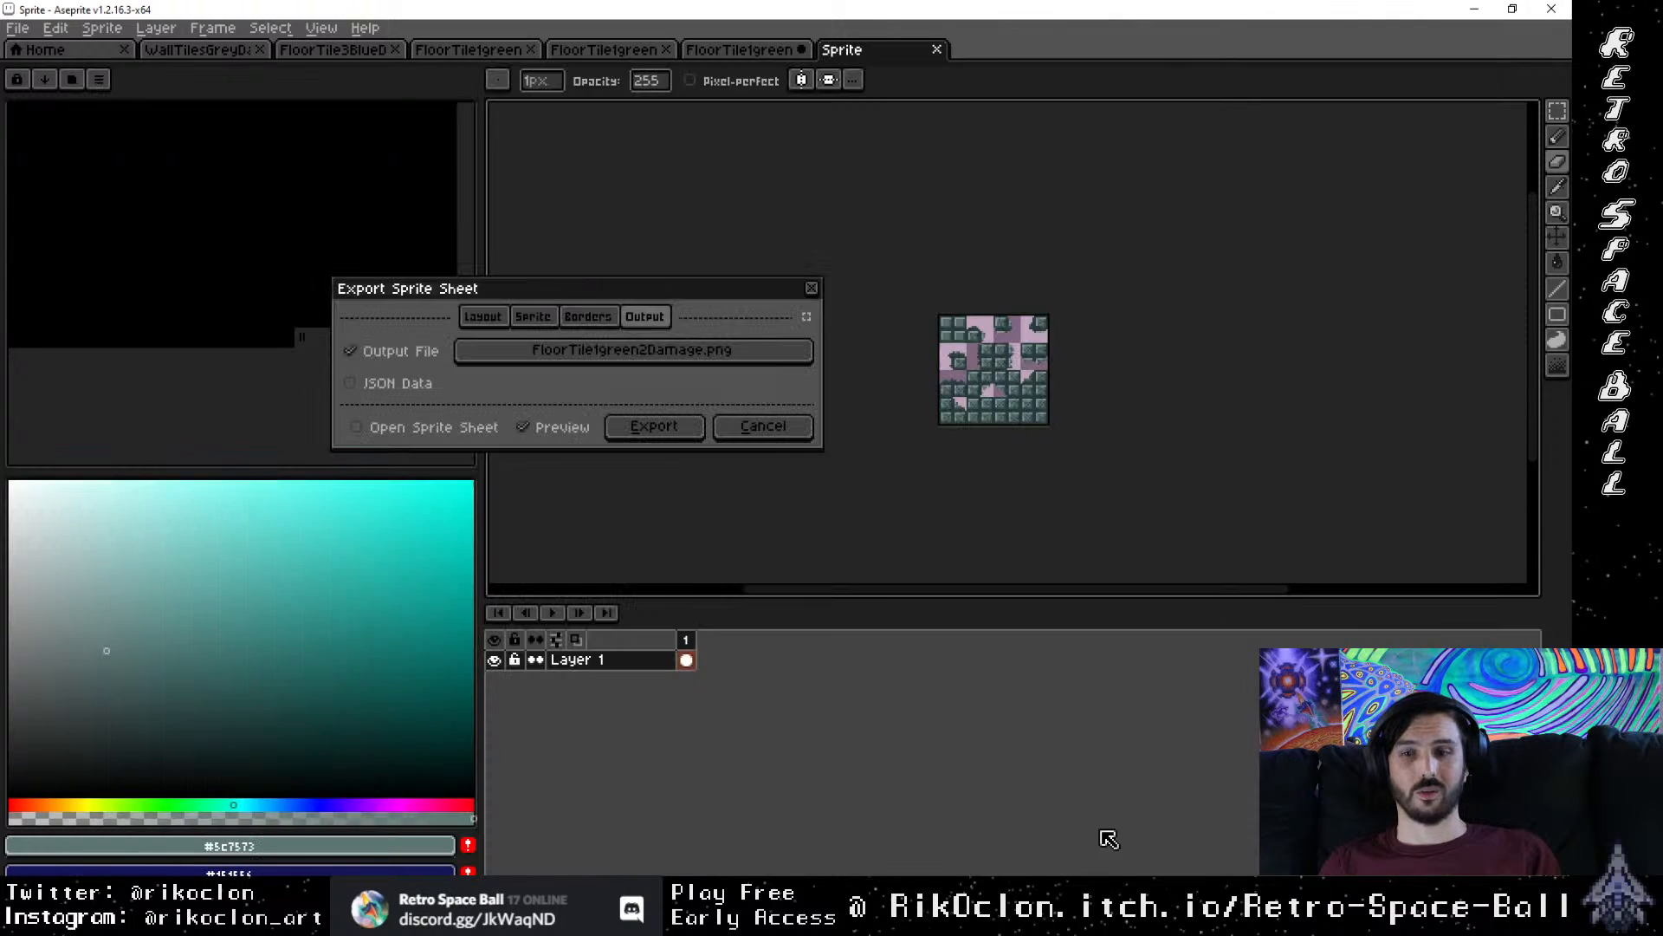
{"action": "left_click", "coordinate": [656, 426]}
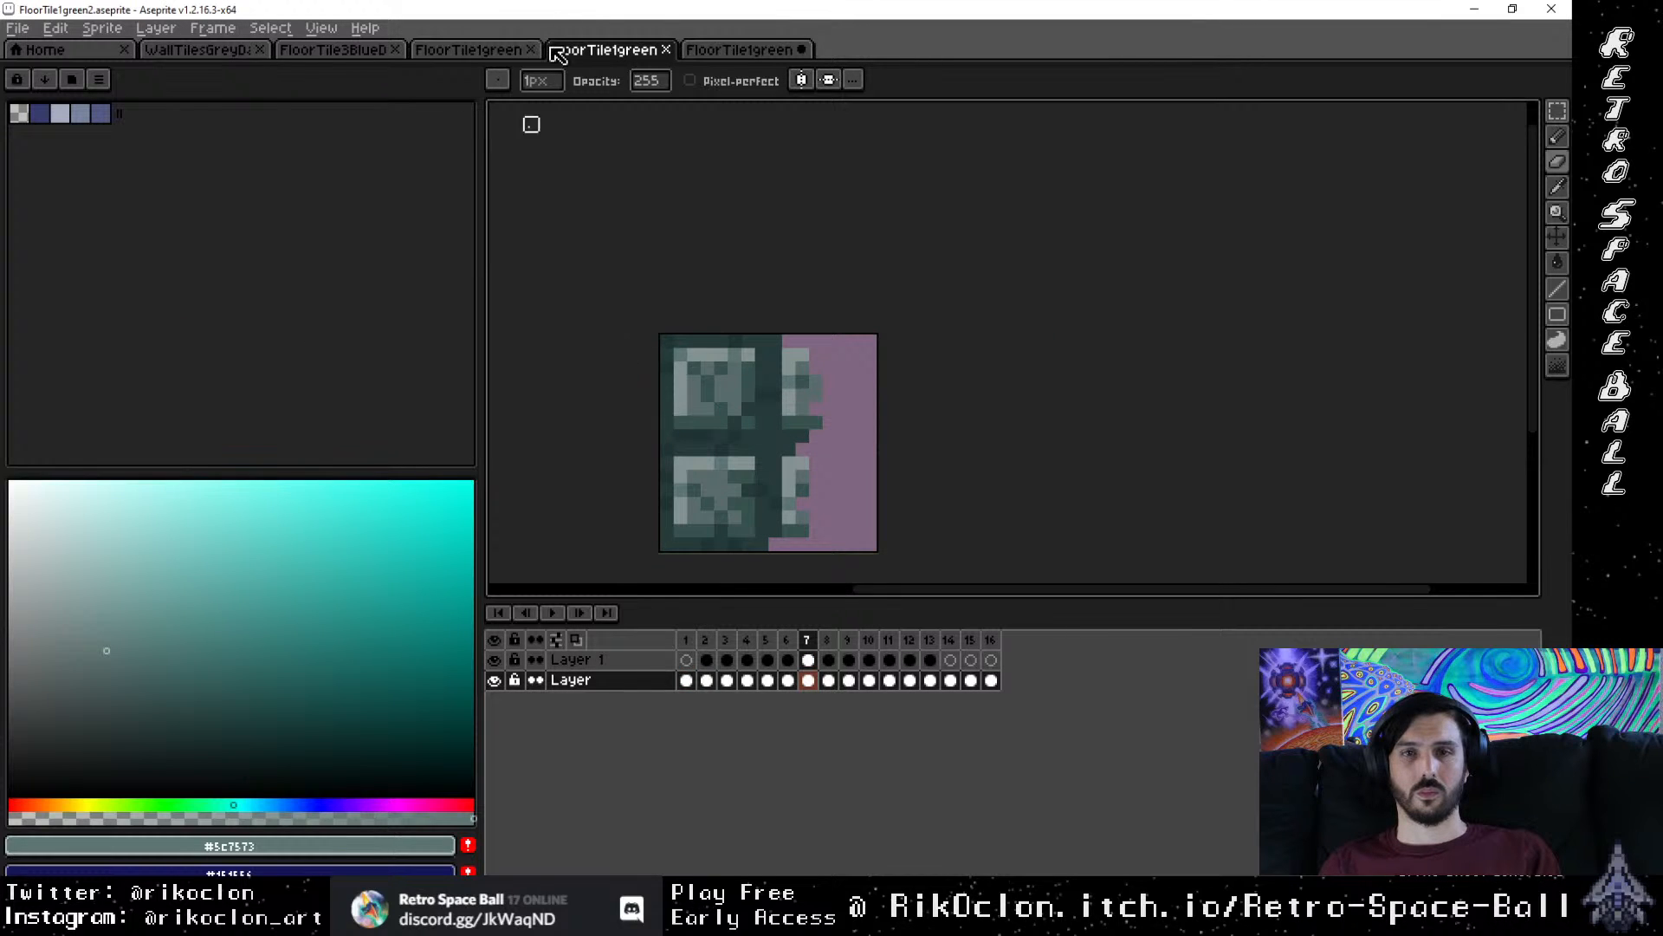
Step: Switch to the FloorTile1green sprite and save it
{"action": "left_click", "coordinate": [748, 52]}
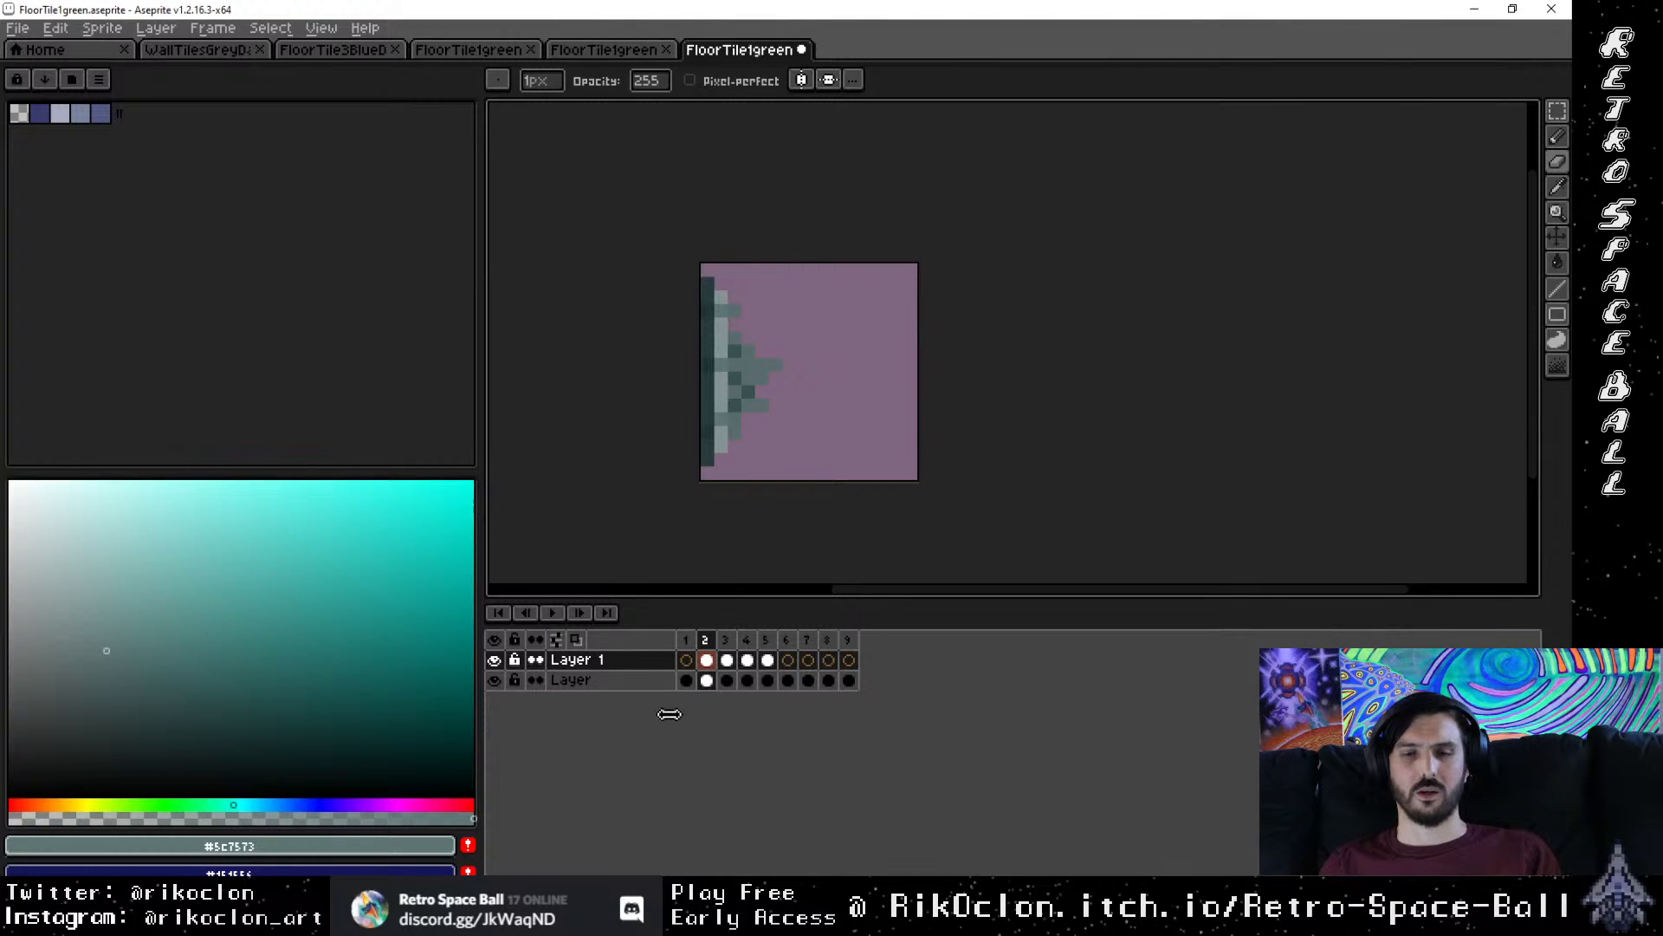
{"action": "left_click", "coordinate": [17, 28]}
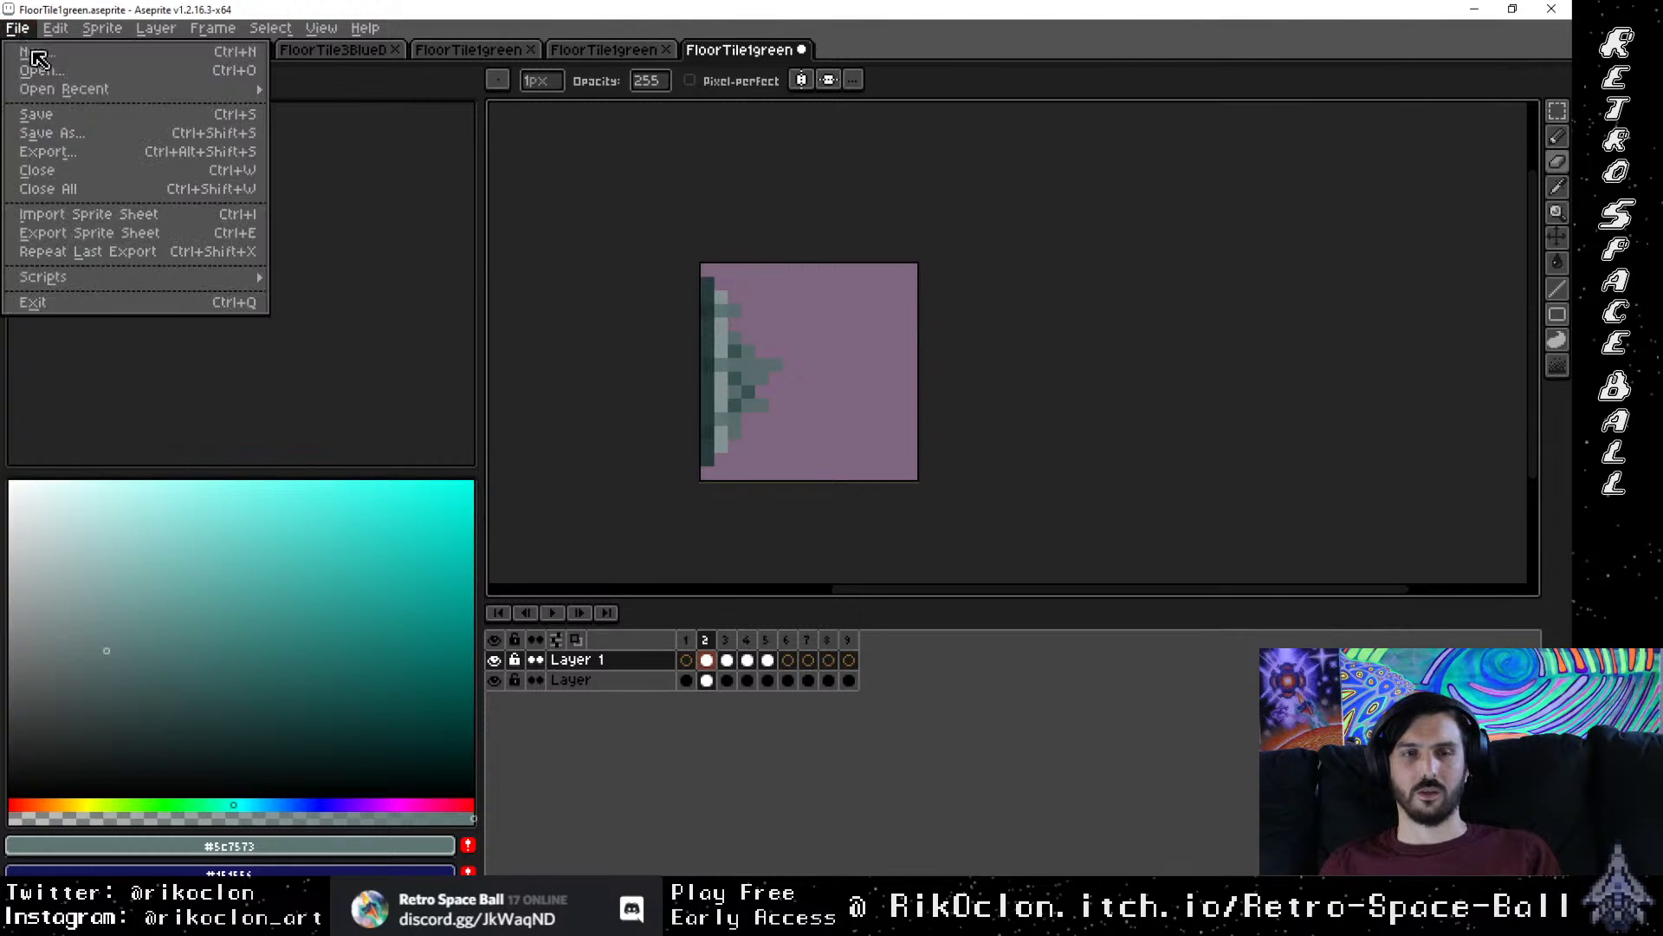
{"action": "left_click", "coordinate": [68, 121]}
Step: Export the FloorTile1green sprite sheet as FloorTile1greenDamage.png into the tileSets folder
{"action": "left_click", "coordinate": [17, 28]}
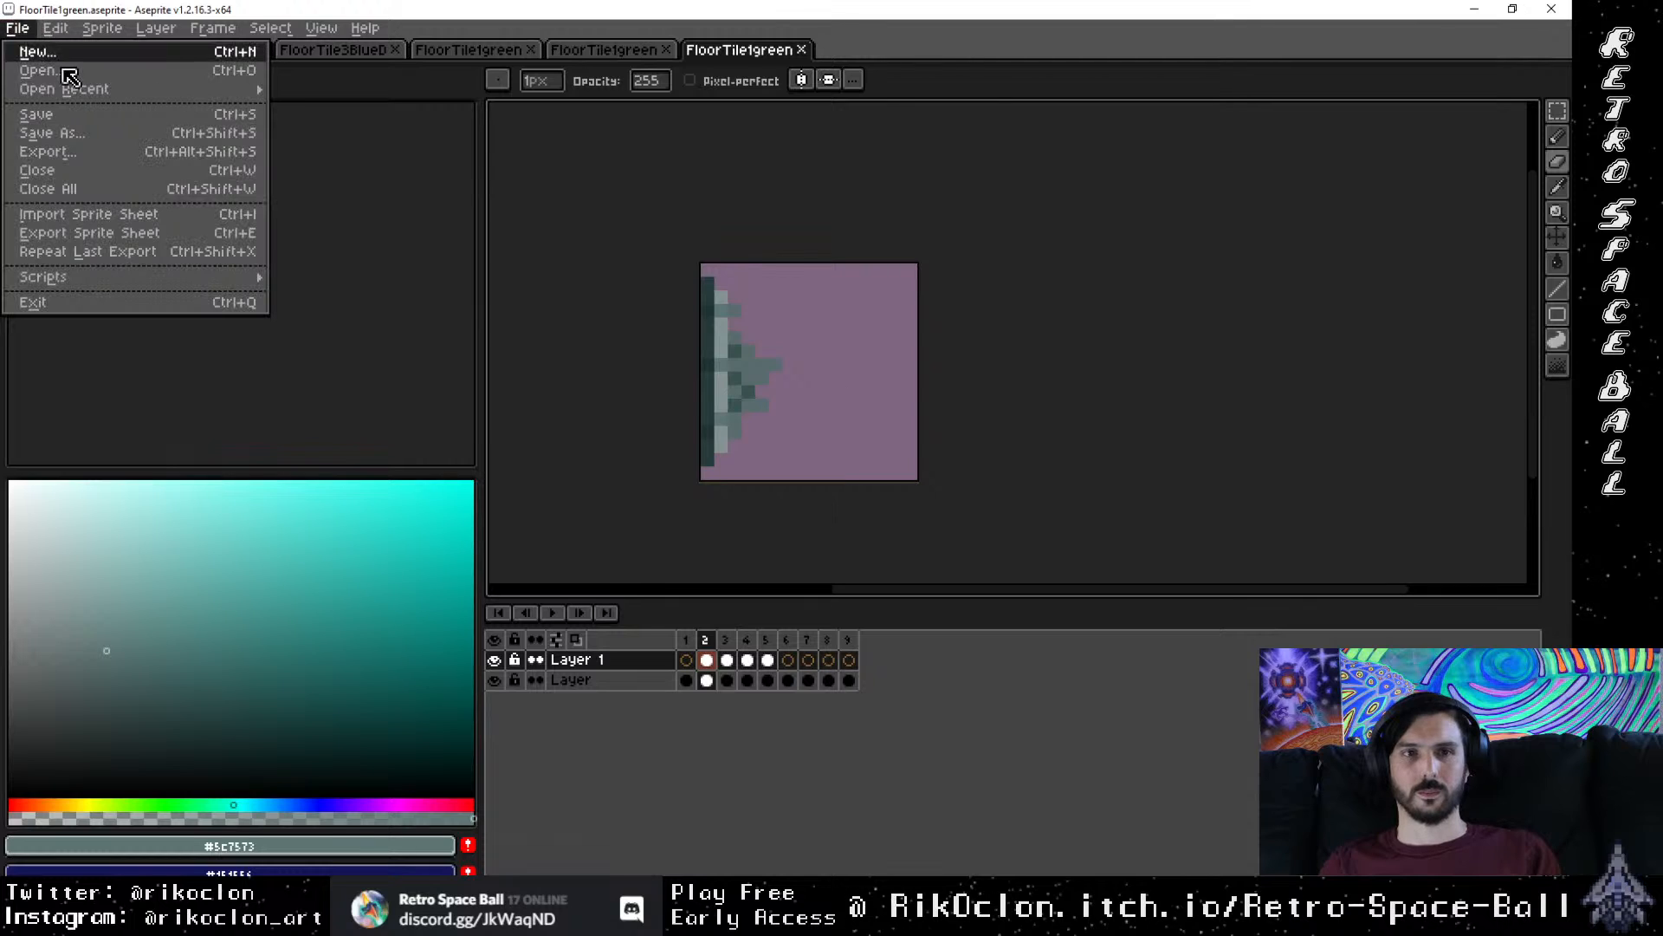
{"action": "left_click", "coordinate": [170, 233]}
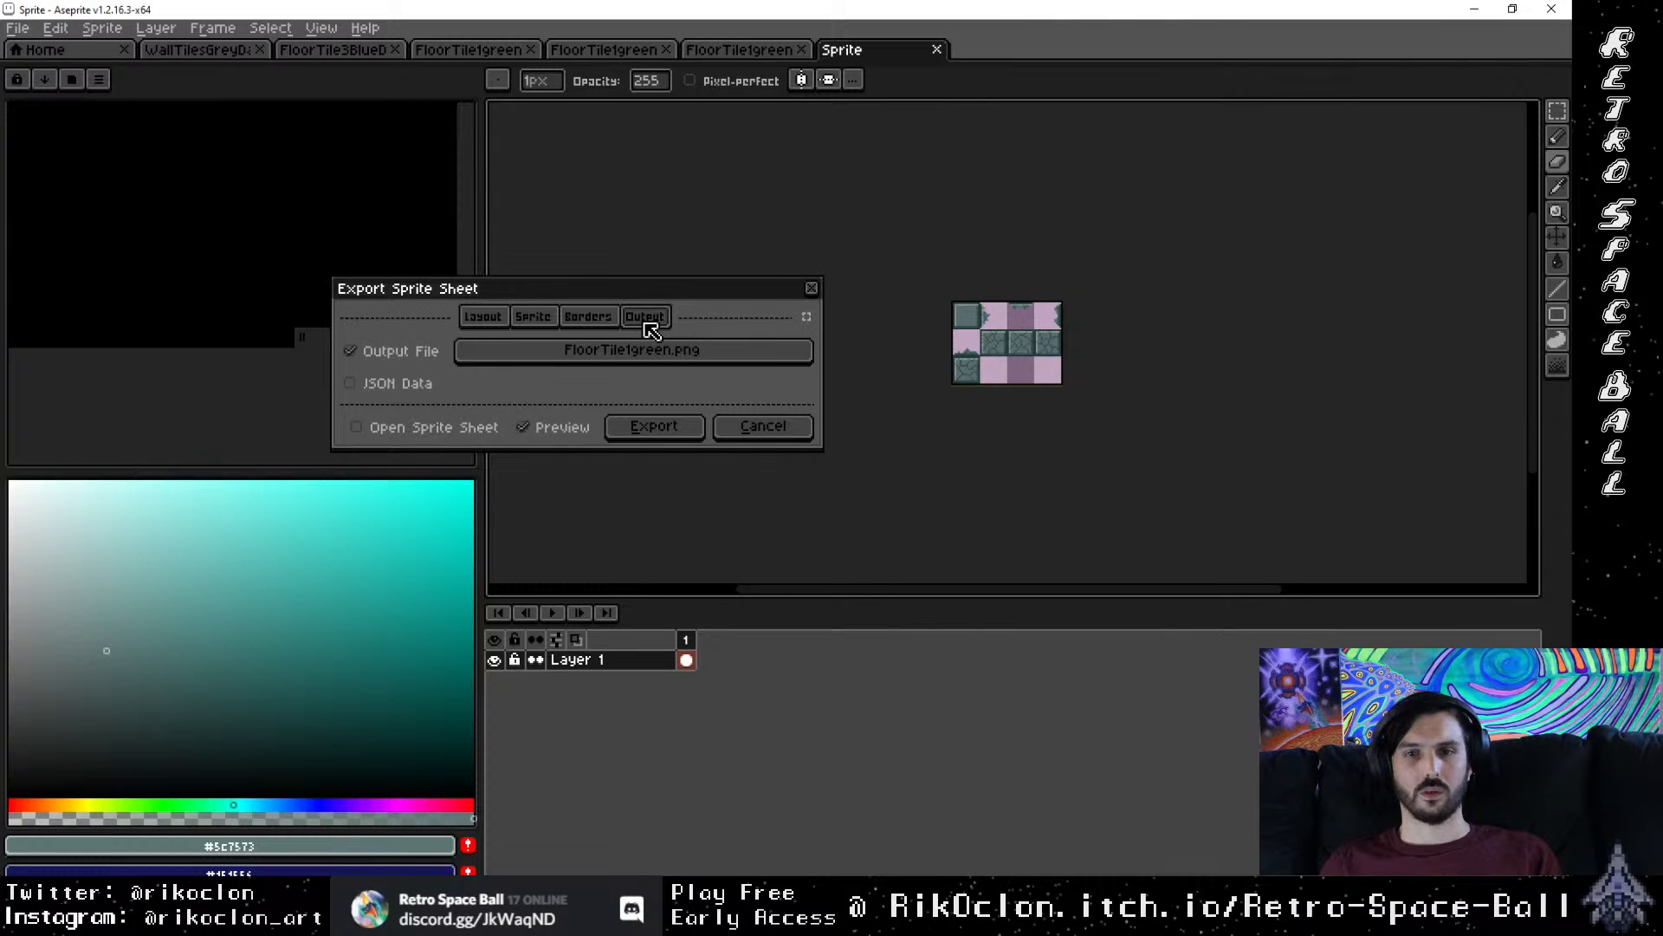
{"action": "left_click", "coordinate": [545, 350]}
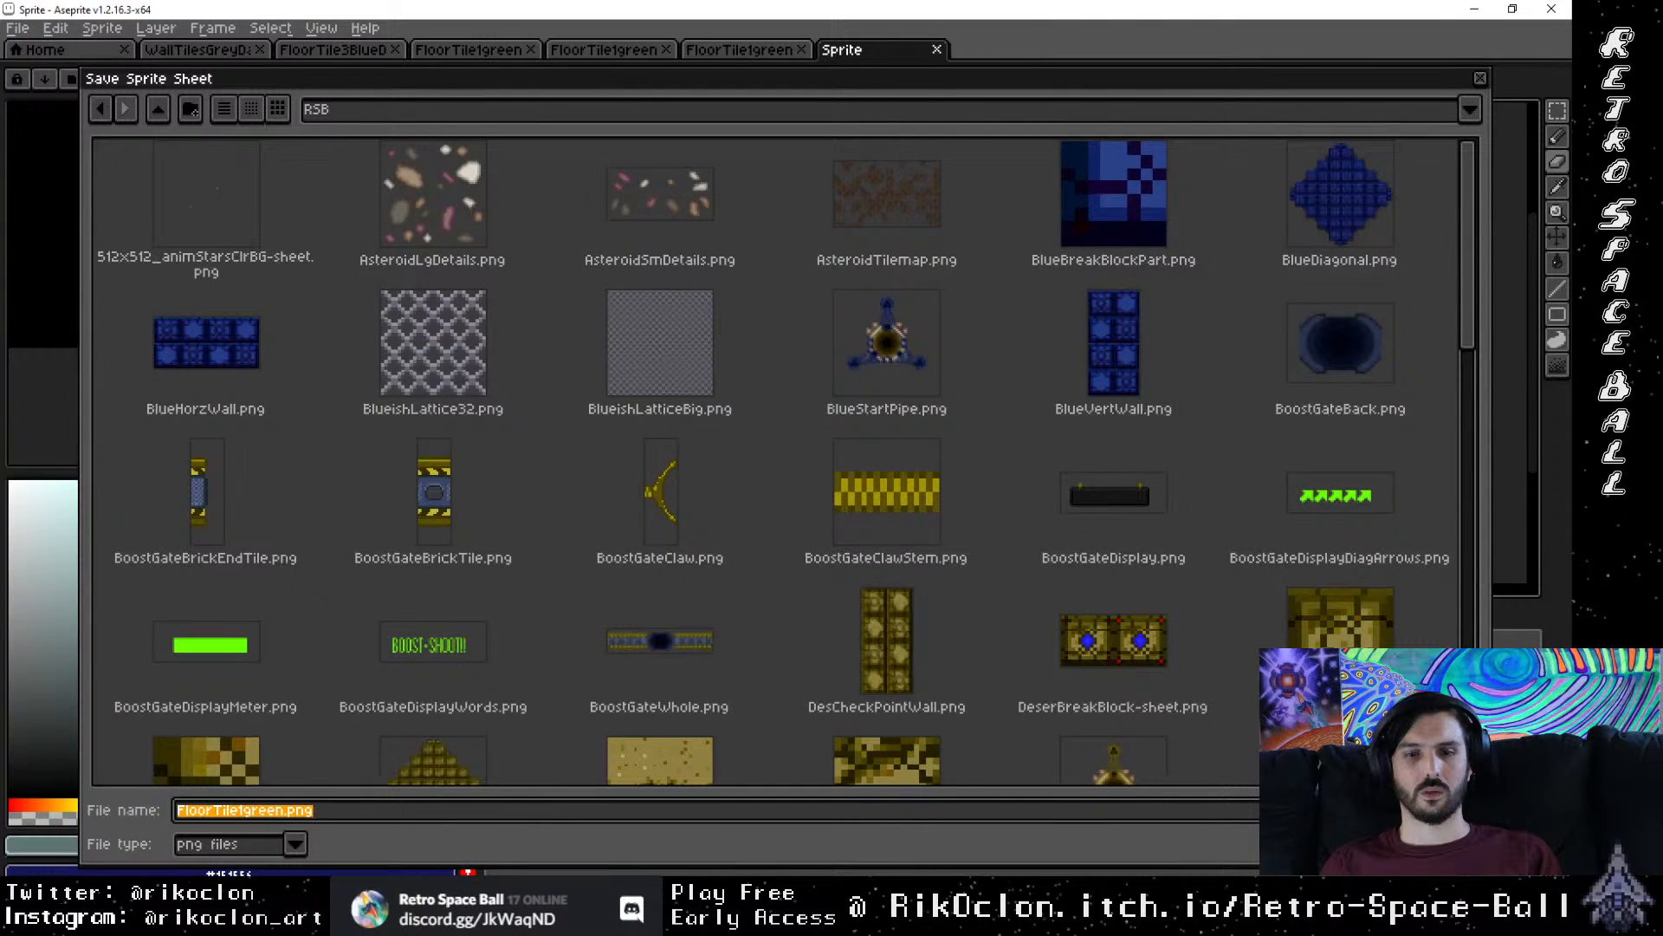
{"action": "left_click", "coordinate": [158, 108]}
{"action": "left_click", "coordinate": [424, 376]}
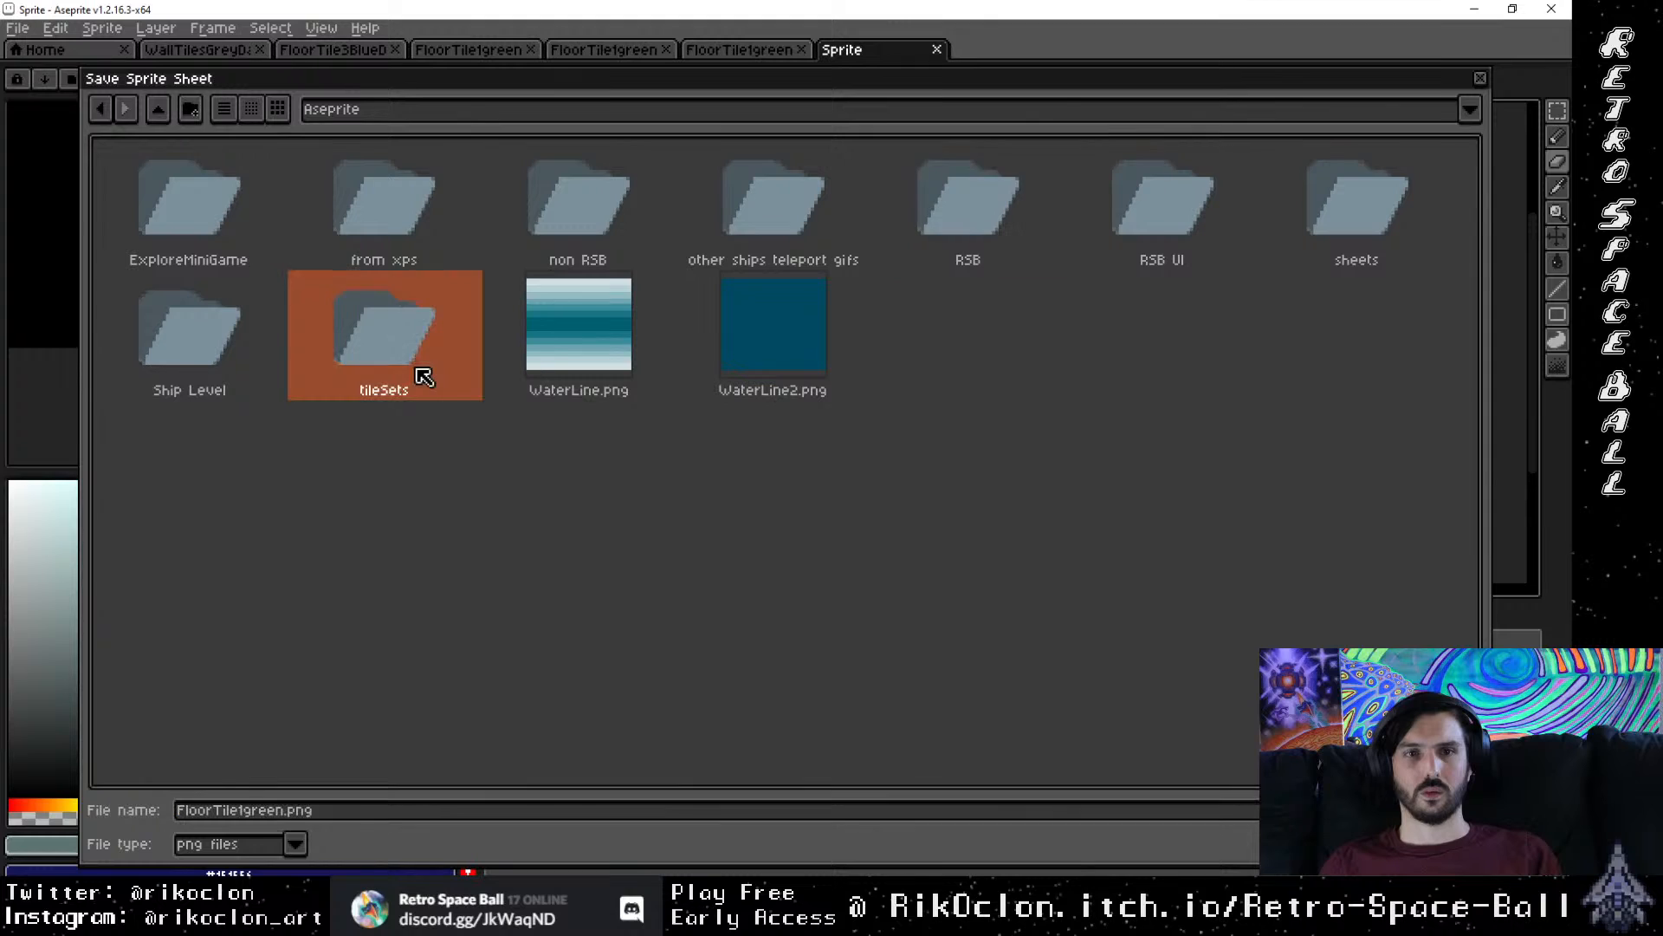
{"action": "double_click", "coordinate": [424, 375]}
{"action": "left_click", "coordinate": [278, 810]}
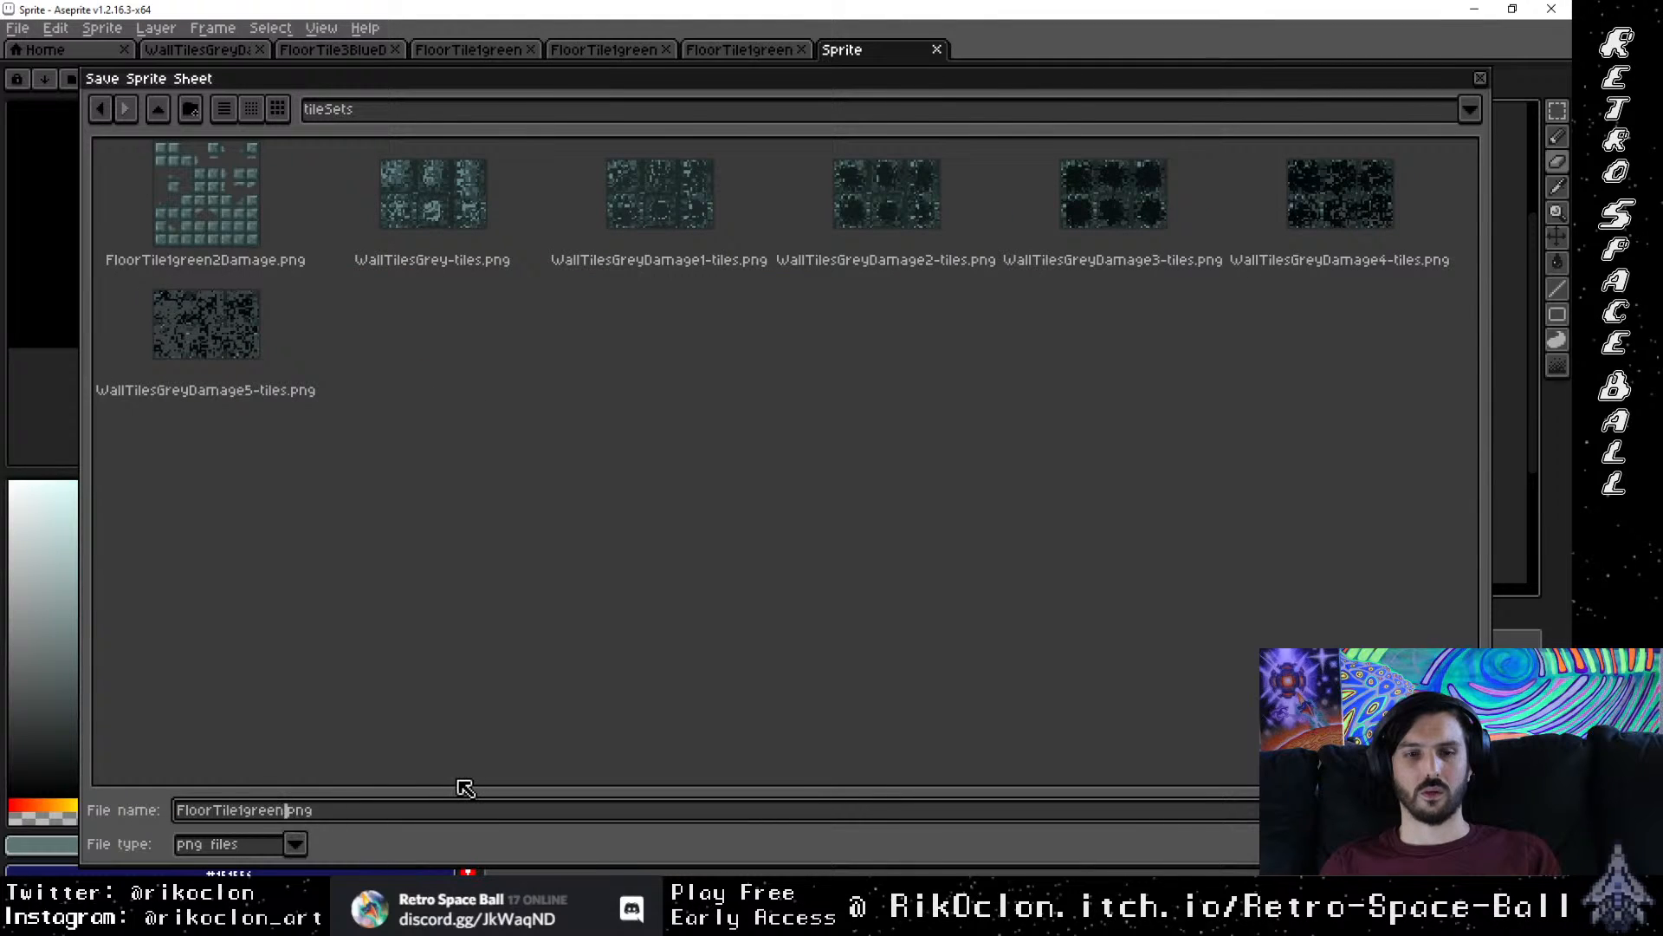
{"action": "type", "text": "Damage"}
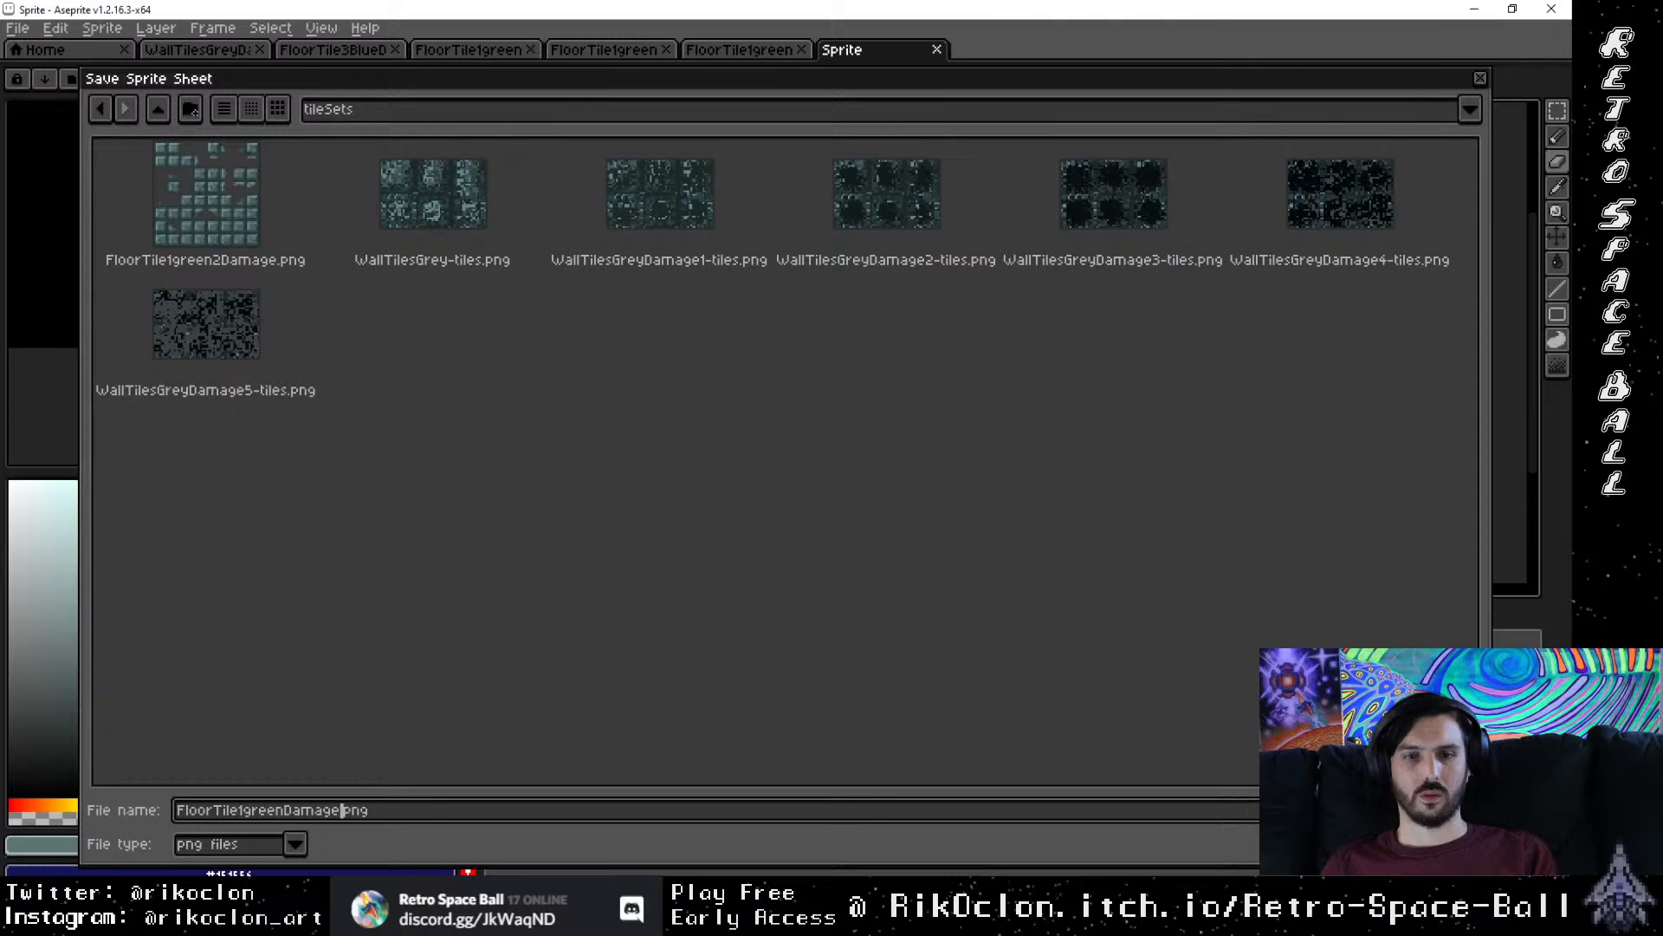
{"action": "key", "text": "Return"}
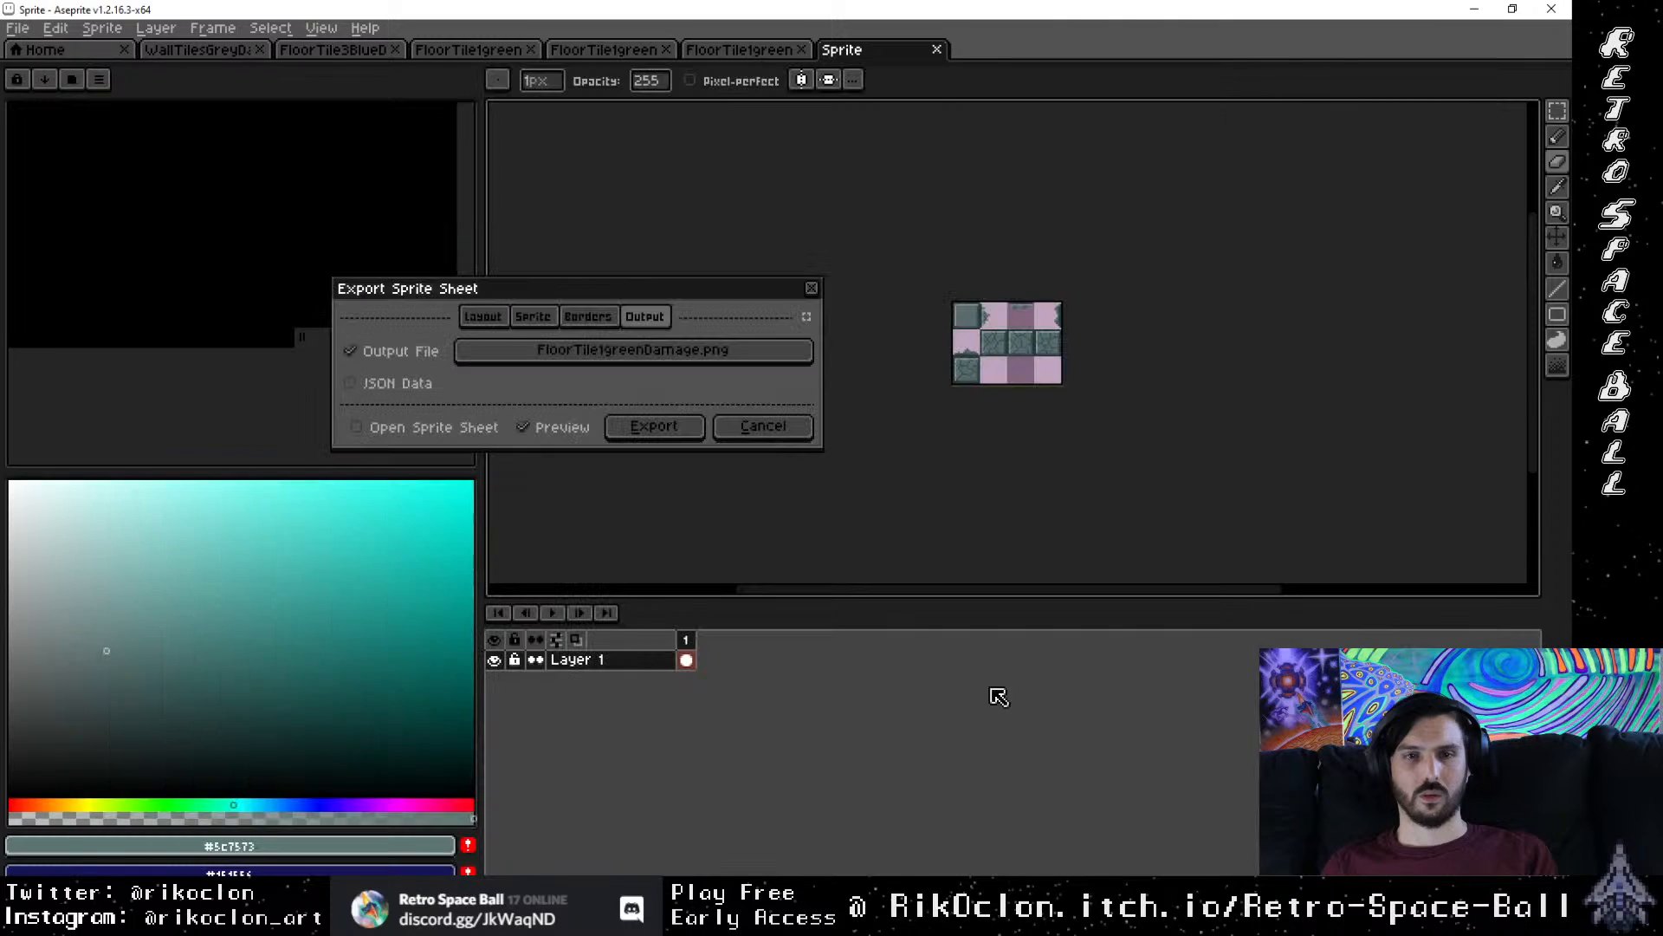
{"action": "left_click", "coordinate": [672, 438]}
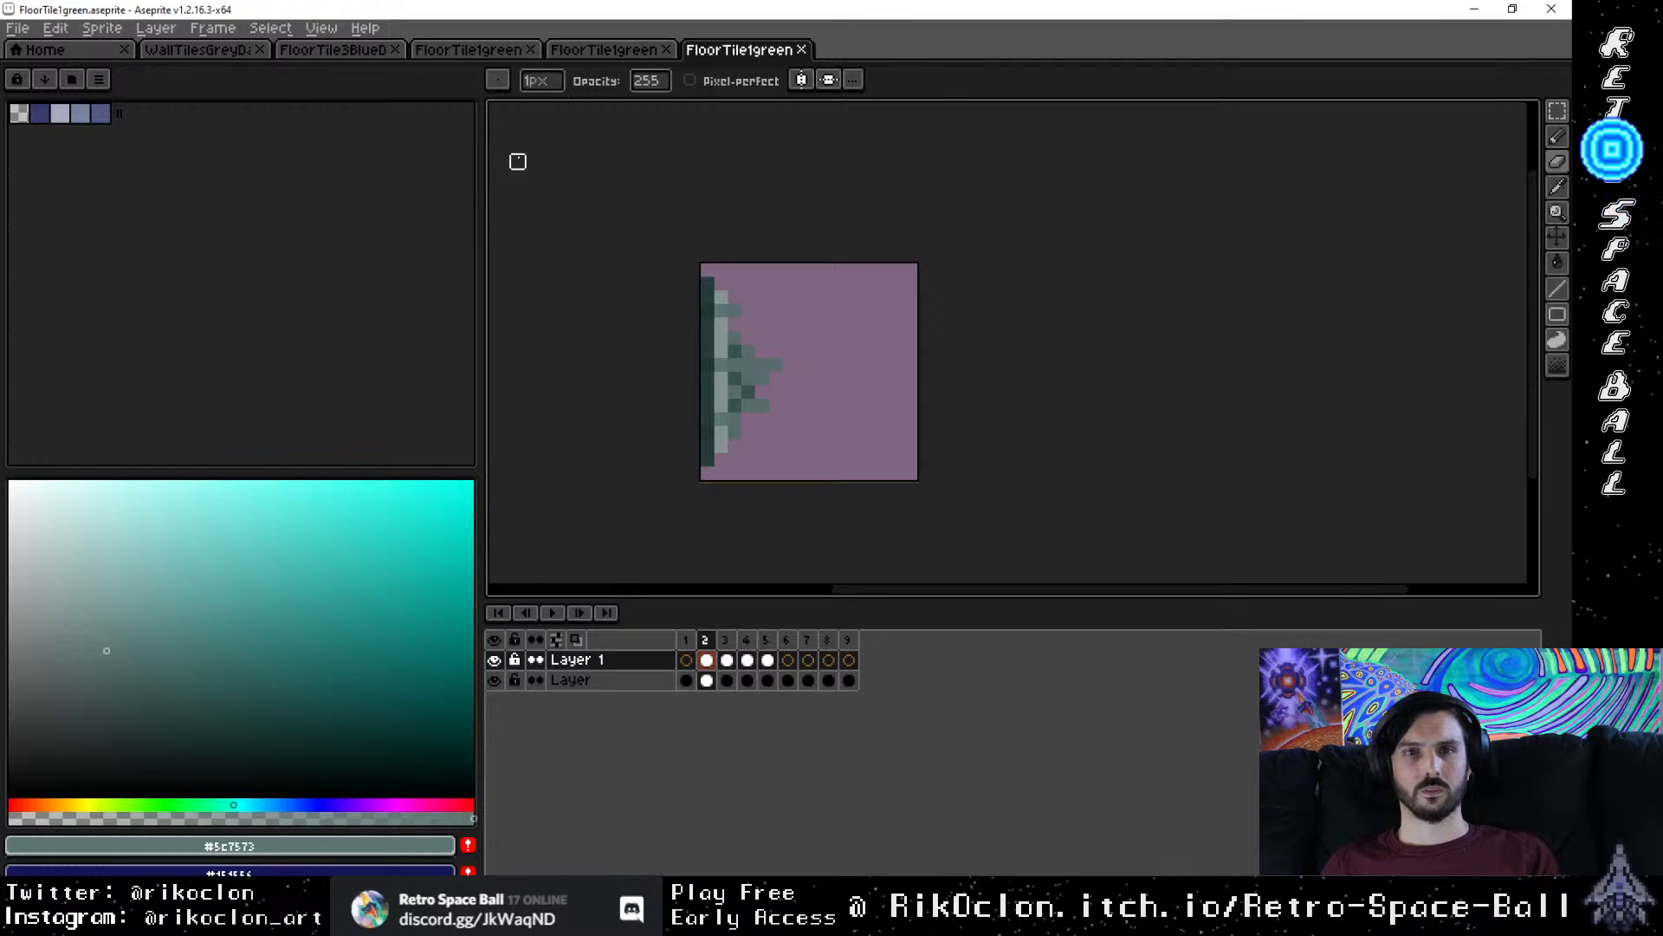
{"action": "left_click", "coordinate": [604, 49]}
{"action": "left_click", "coordinate": [511, 55]}
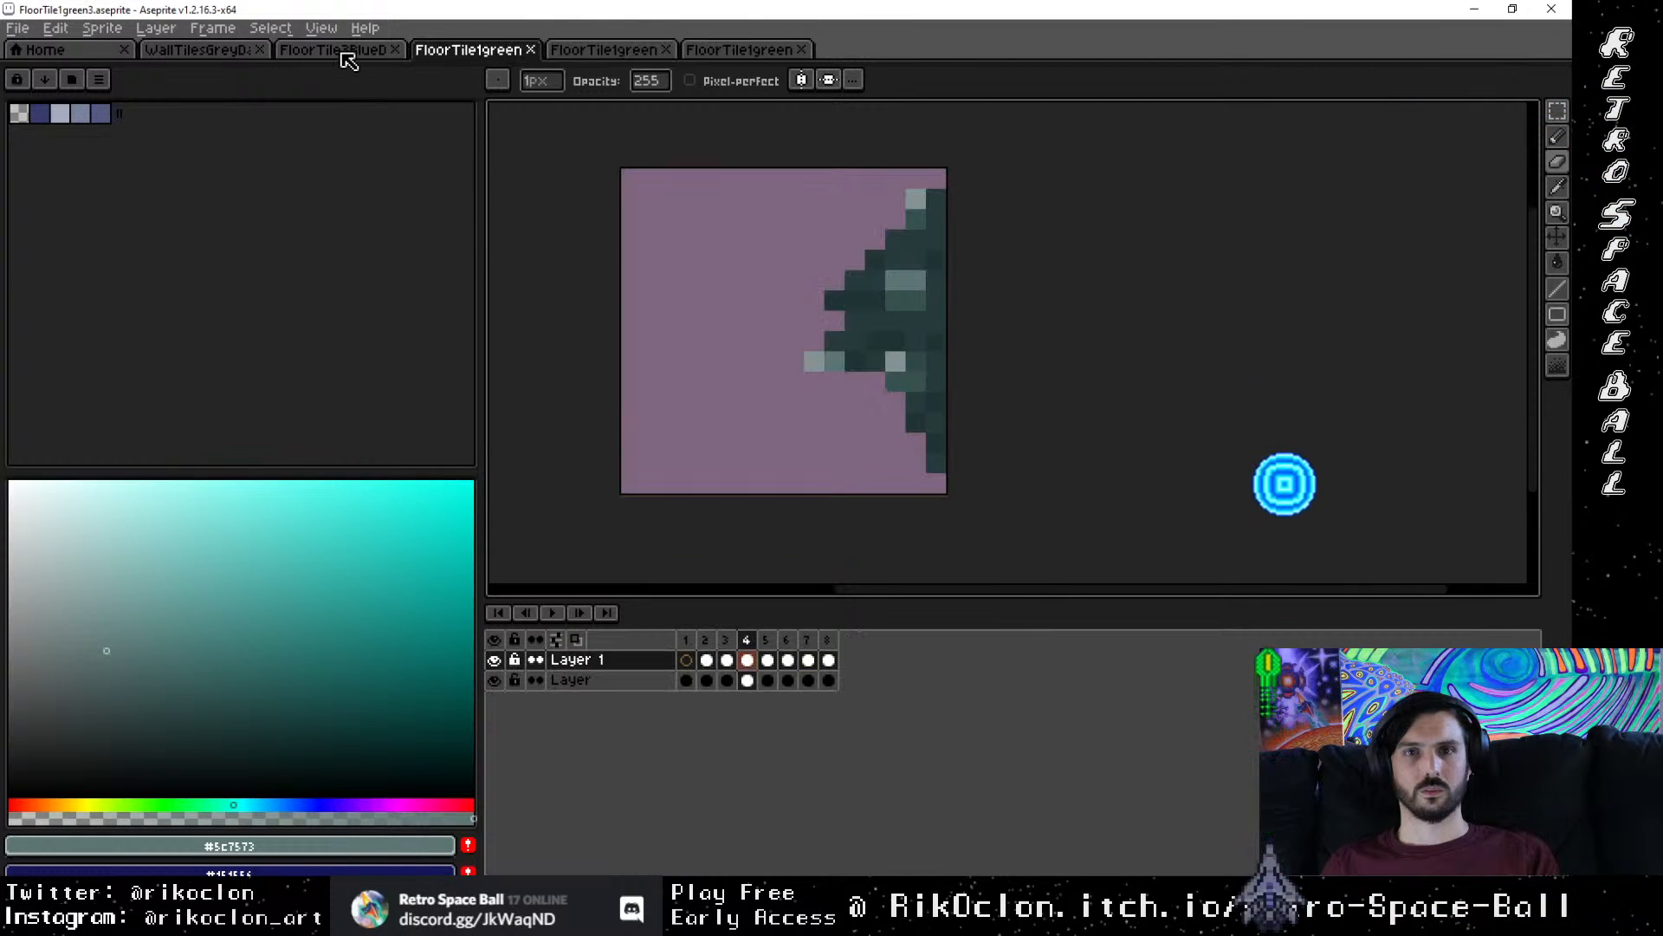
{"action": "left_click", "coordinate": [342, 52]}
{"action": "left_click", "coordinate": [199, 49]}
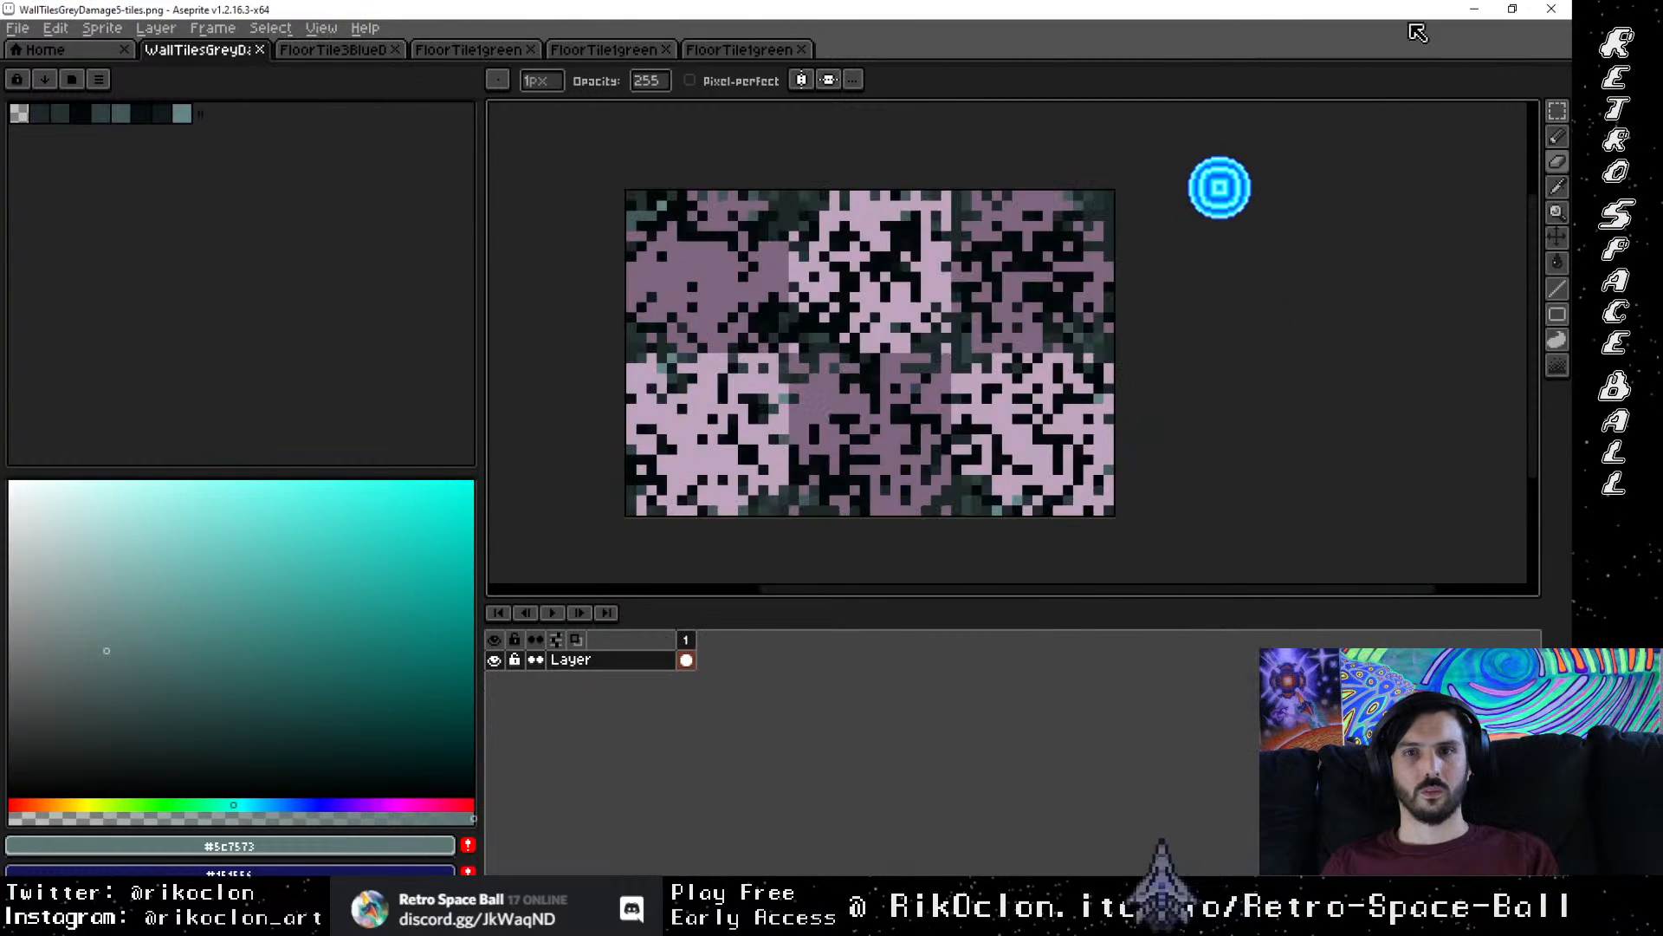
Step: Switch to File Explorer and open the sheets folder inside Documents > Images > Aseprite
{"action": "left_click", "coordinate": [1474, 10]}
{"action": "key", "text": "alt+Tab"}
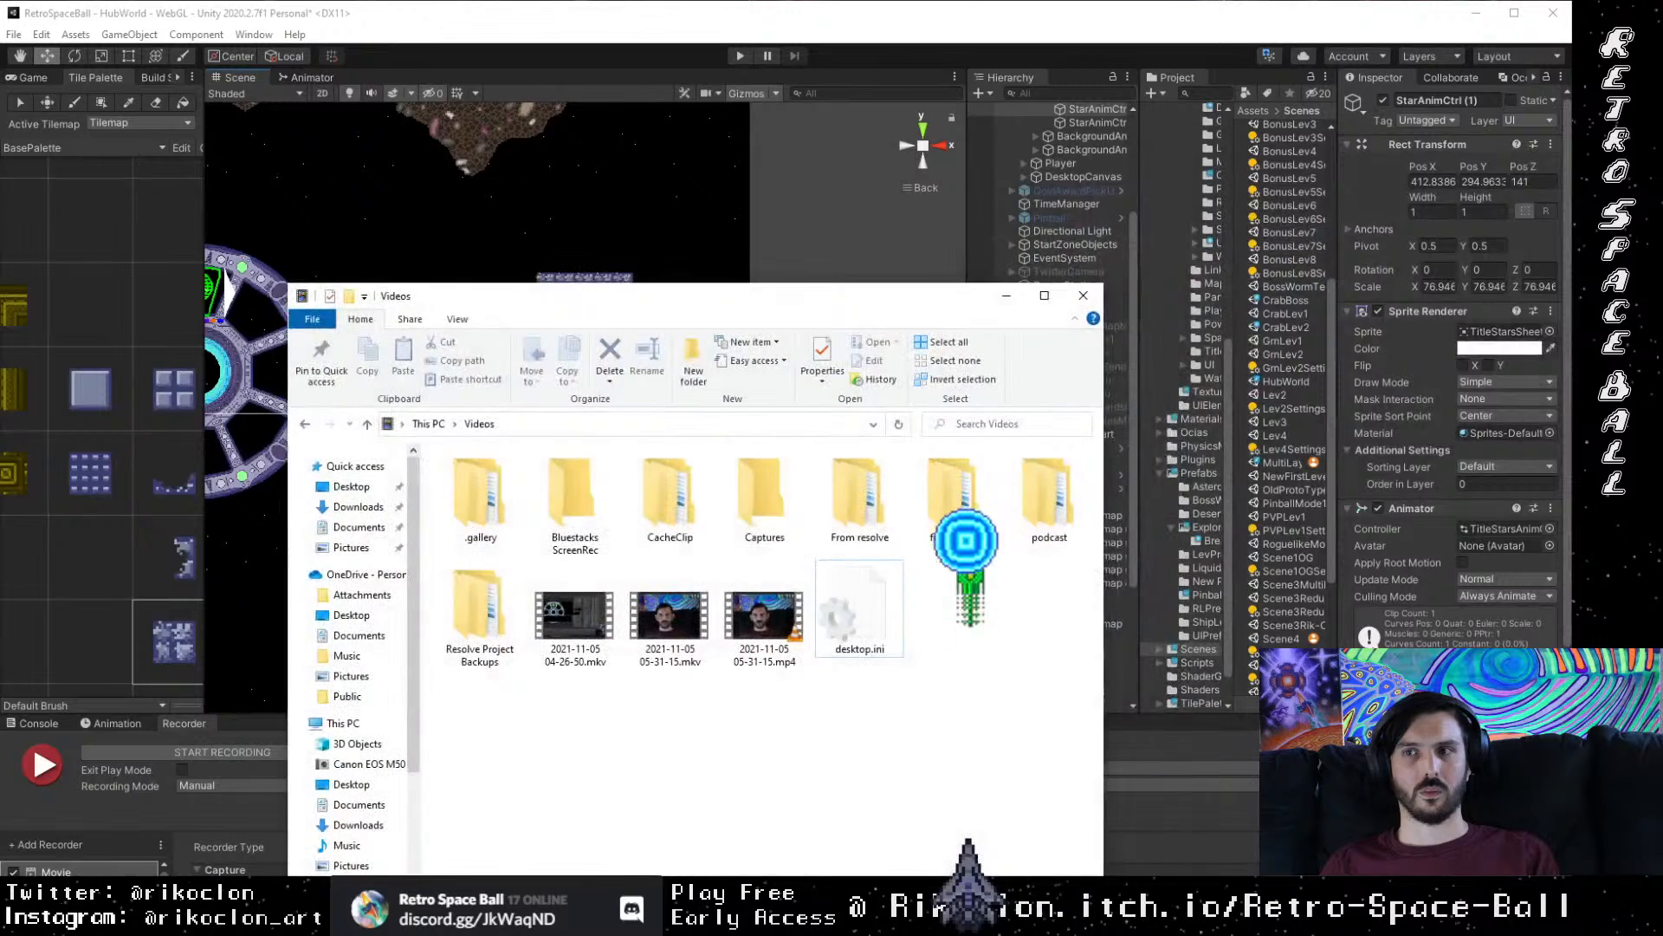
{"action": "left_click_drag", "start_coordinate": [798, 304], "coordinate": [787, 134]}
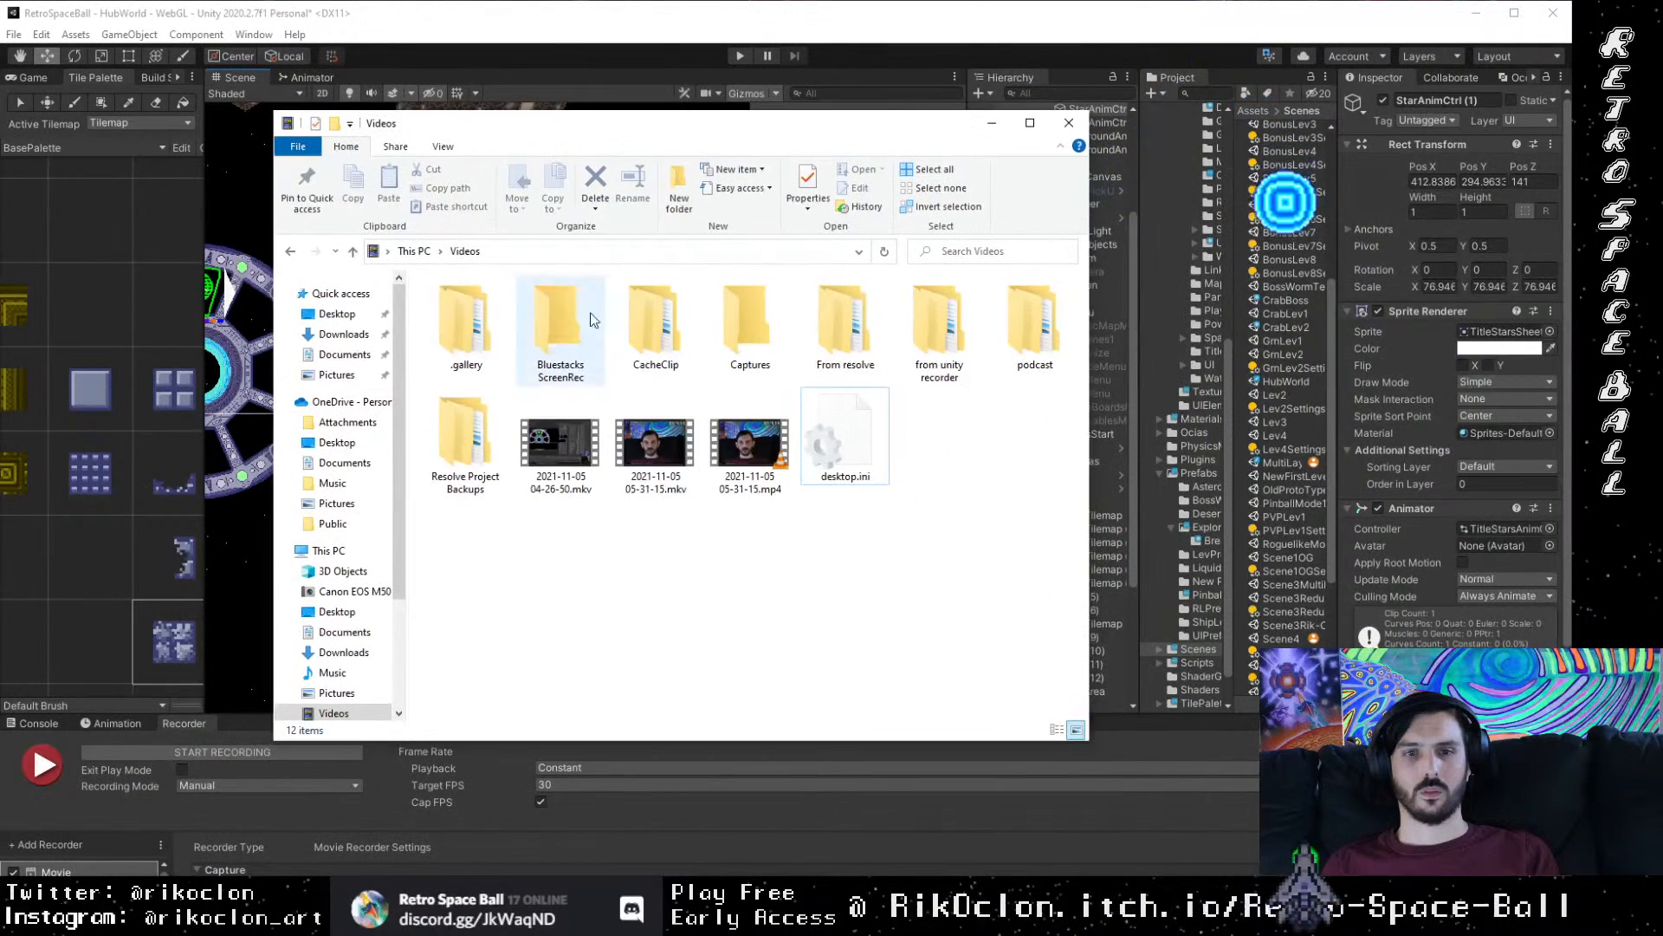
{"action": "left_click", "coordinate": [338, 463]}
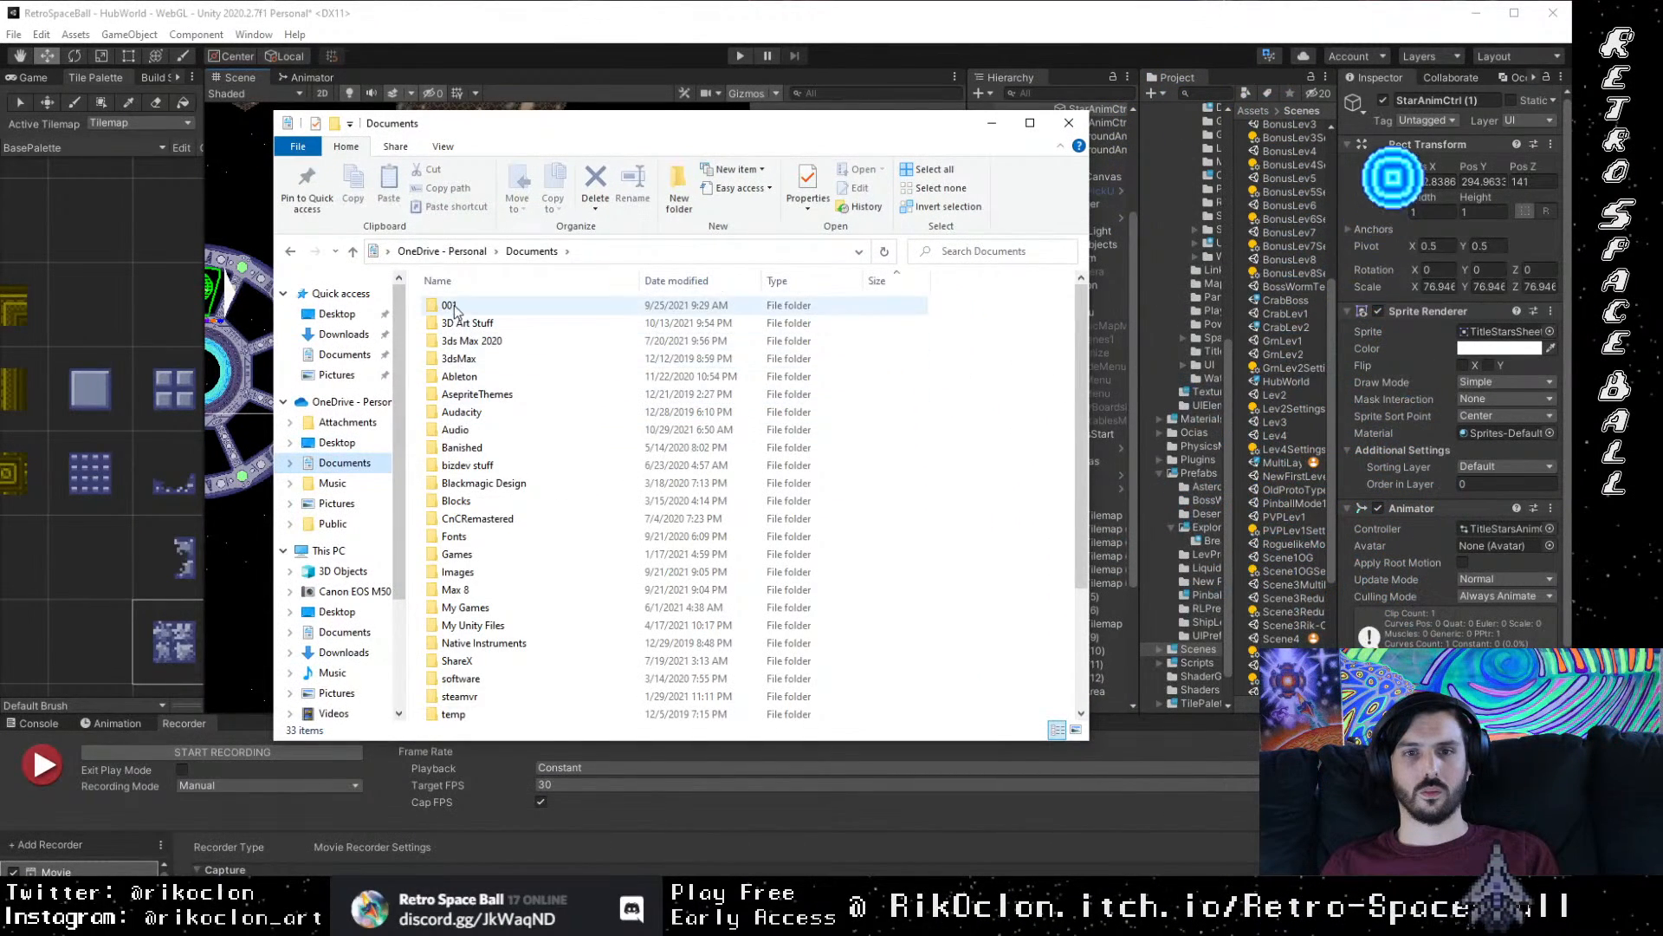
{"action": "double_click", "coordinate": [468, 572]}
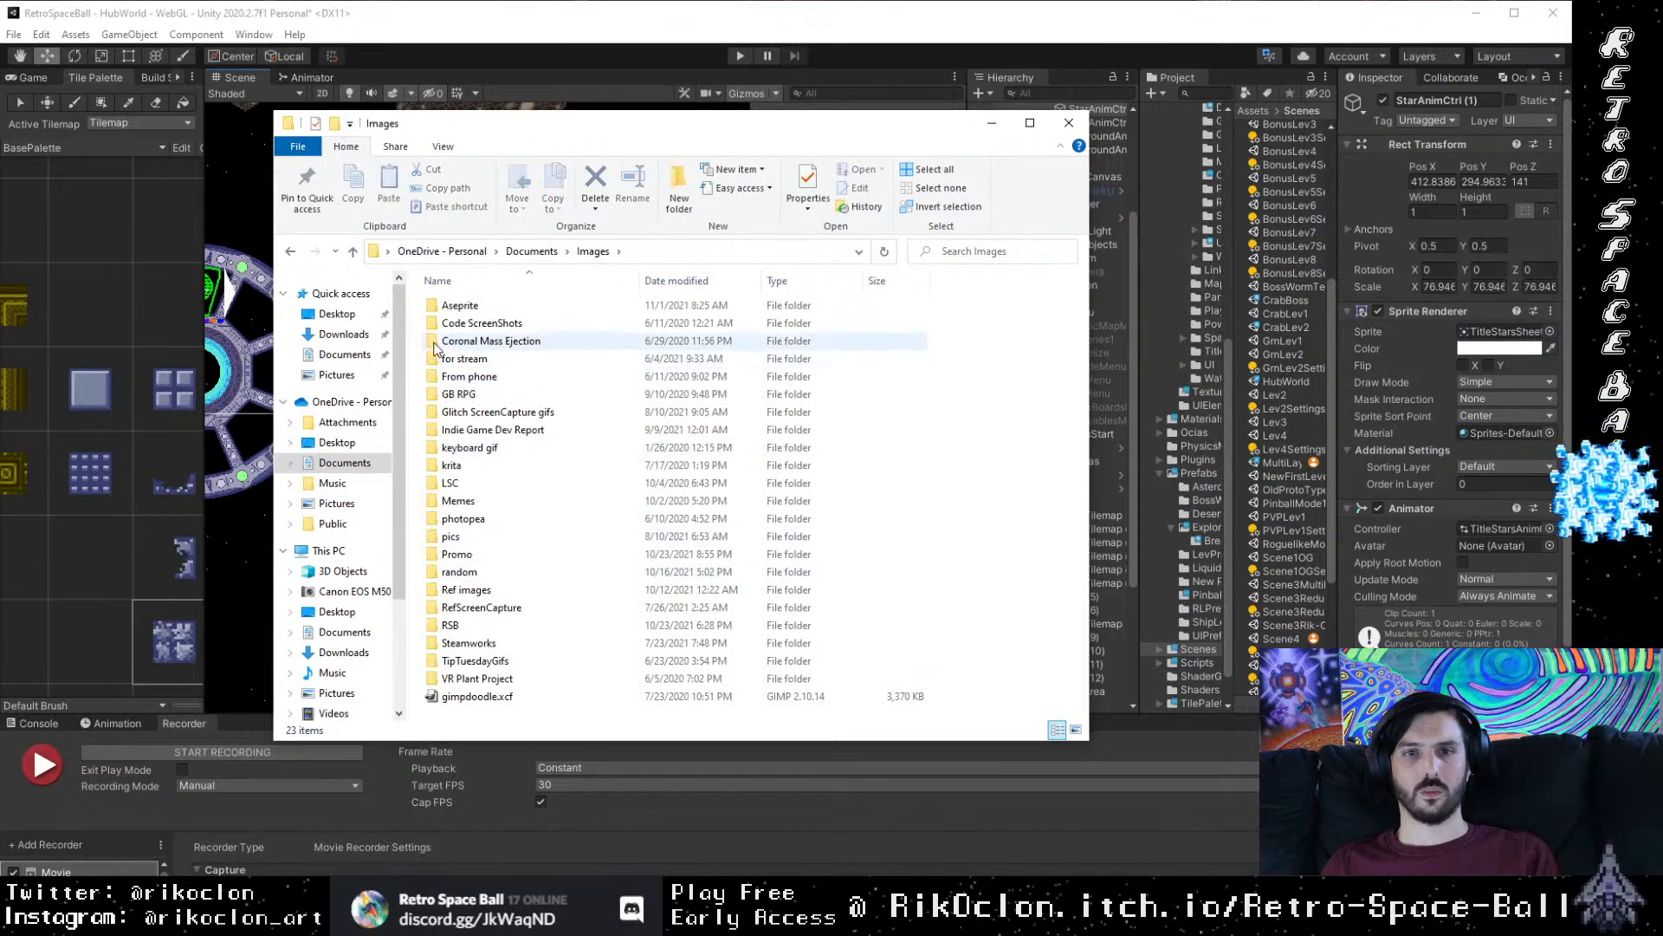
{"action": "double_click", "coordinate": [460, 304]}
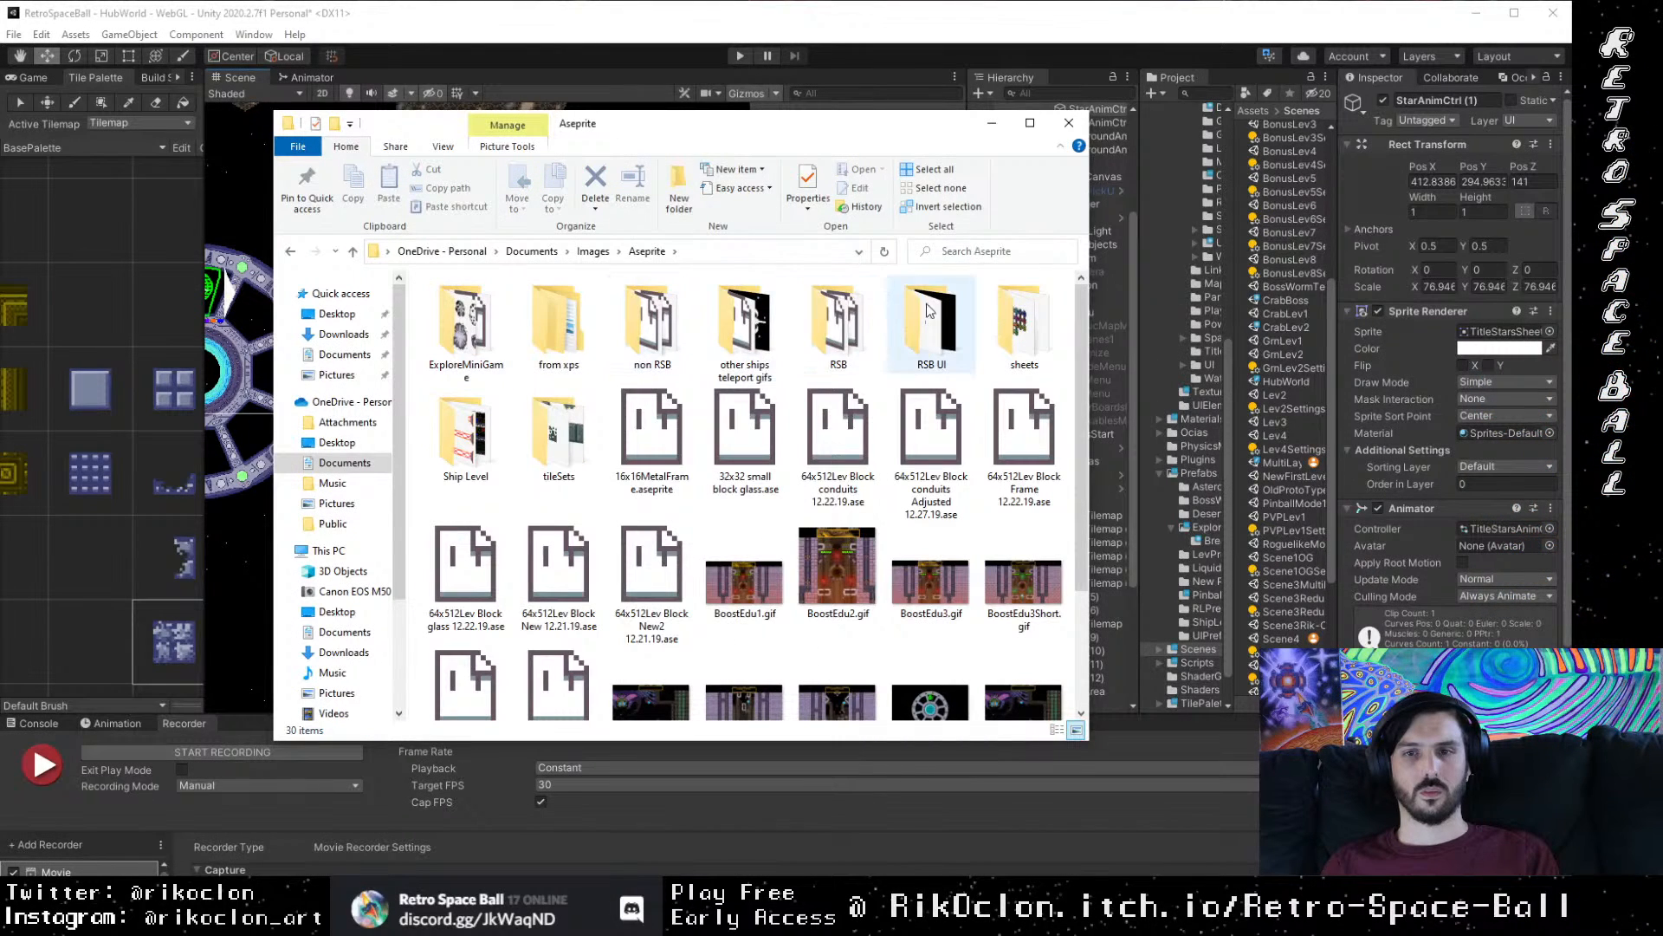
{"action": "double_click", "coordinate": [1022, 334]}
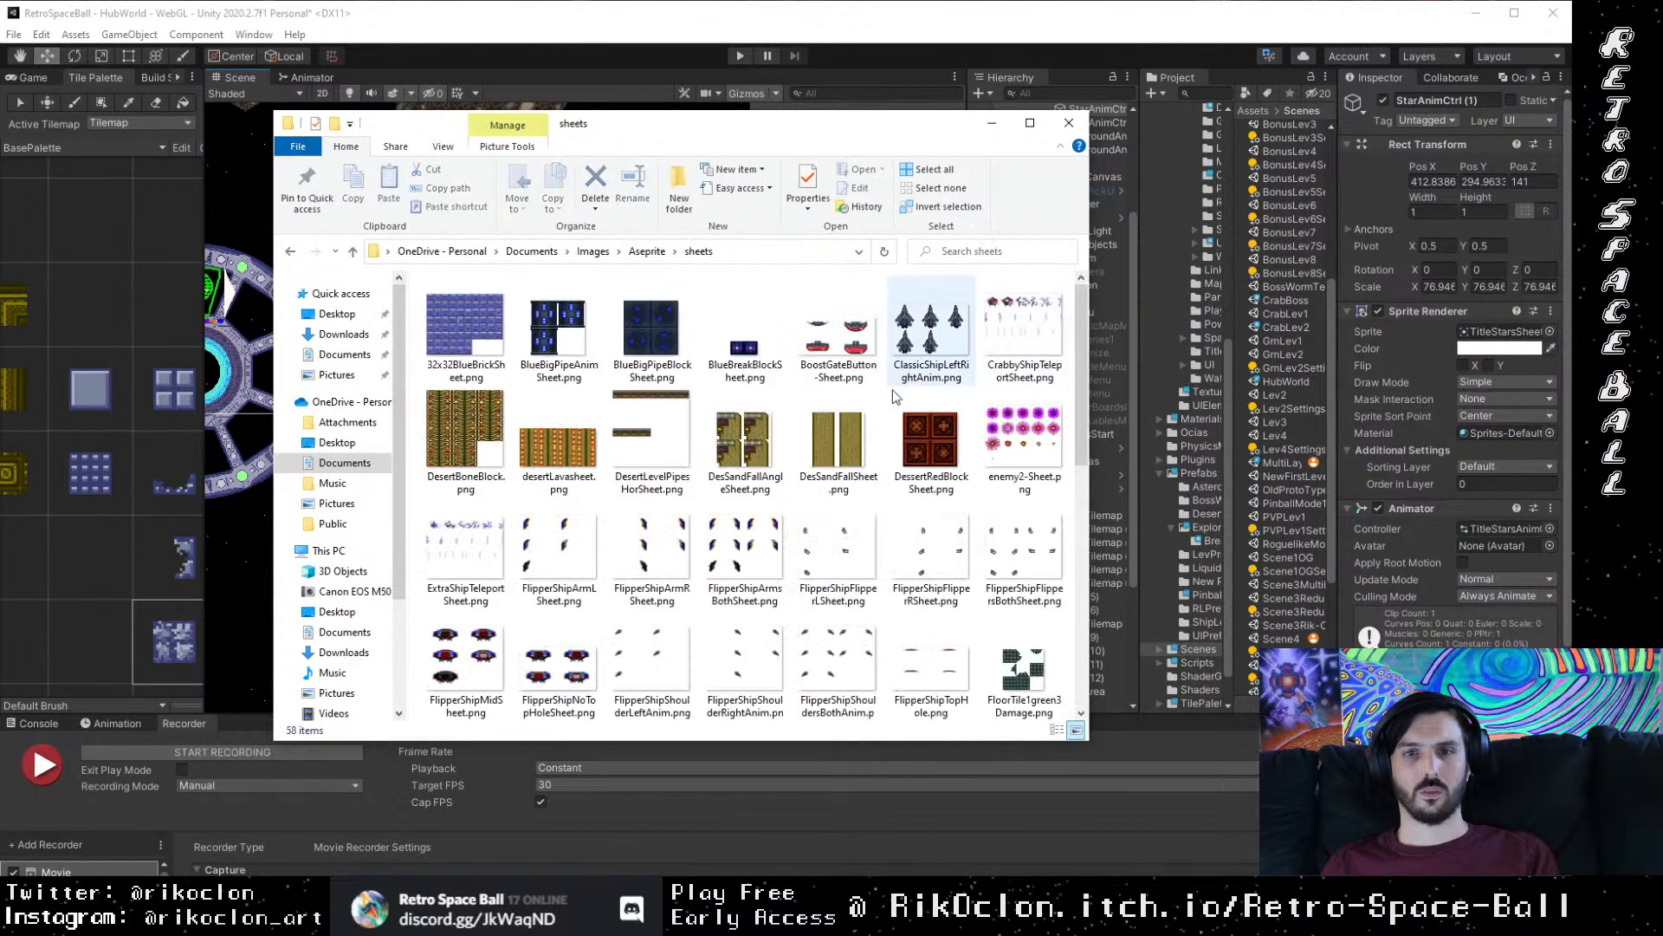
Step: Move FloorTile1green3Damage.png from the sheets folder into the tileSets folder
{"action": "scroll", "coordinate": [762, 512], "scroll_direction": "down", "scroll_amount": 5}
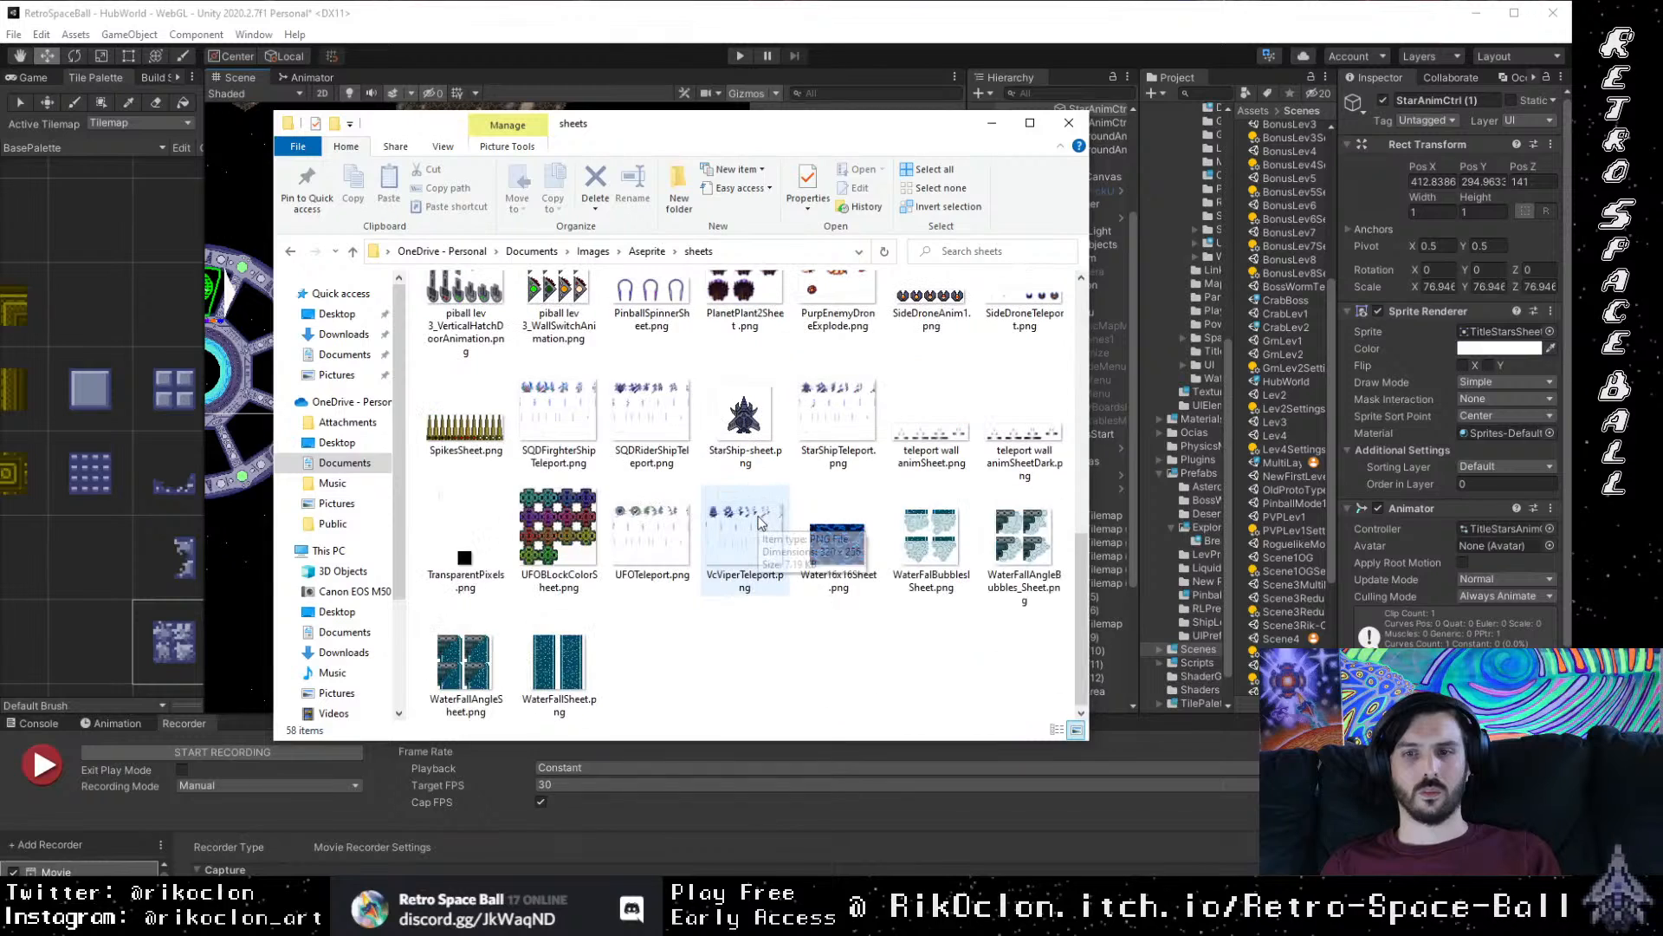
{"action": "scroll", "coordinate": [943, 665], "scroll_direction": "up", "scroll_amount": 3}
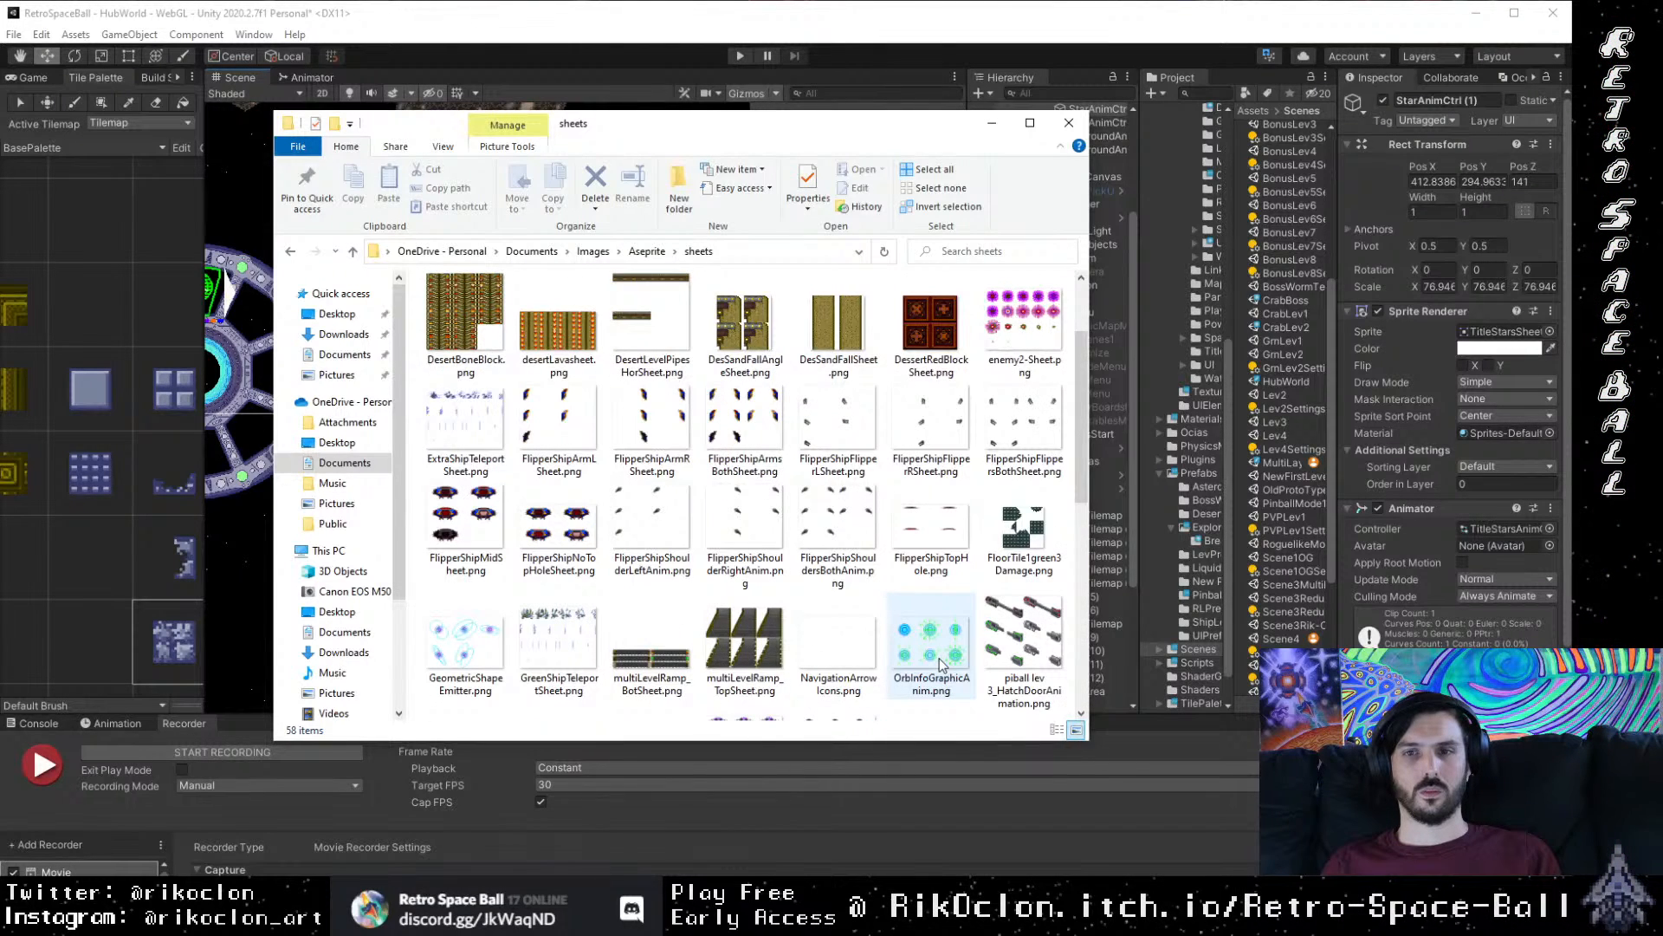
{"action": "scroll", "coordinate": [943, 666], "scroll_direction": "up", "scroll_amount": 1}
{"action": "left_click", "coordinate": [1021, 652]}
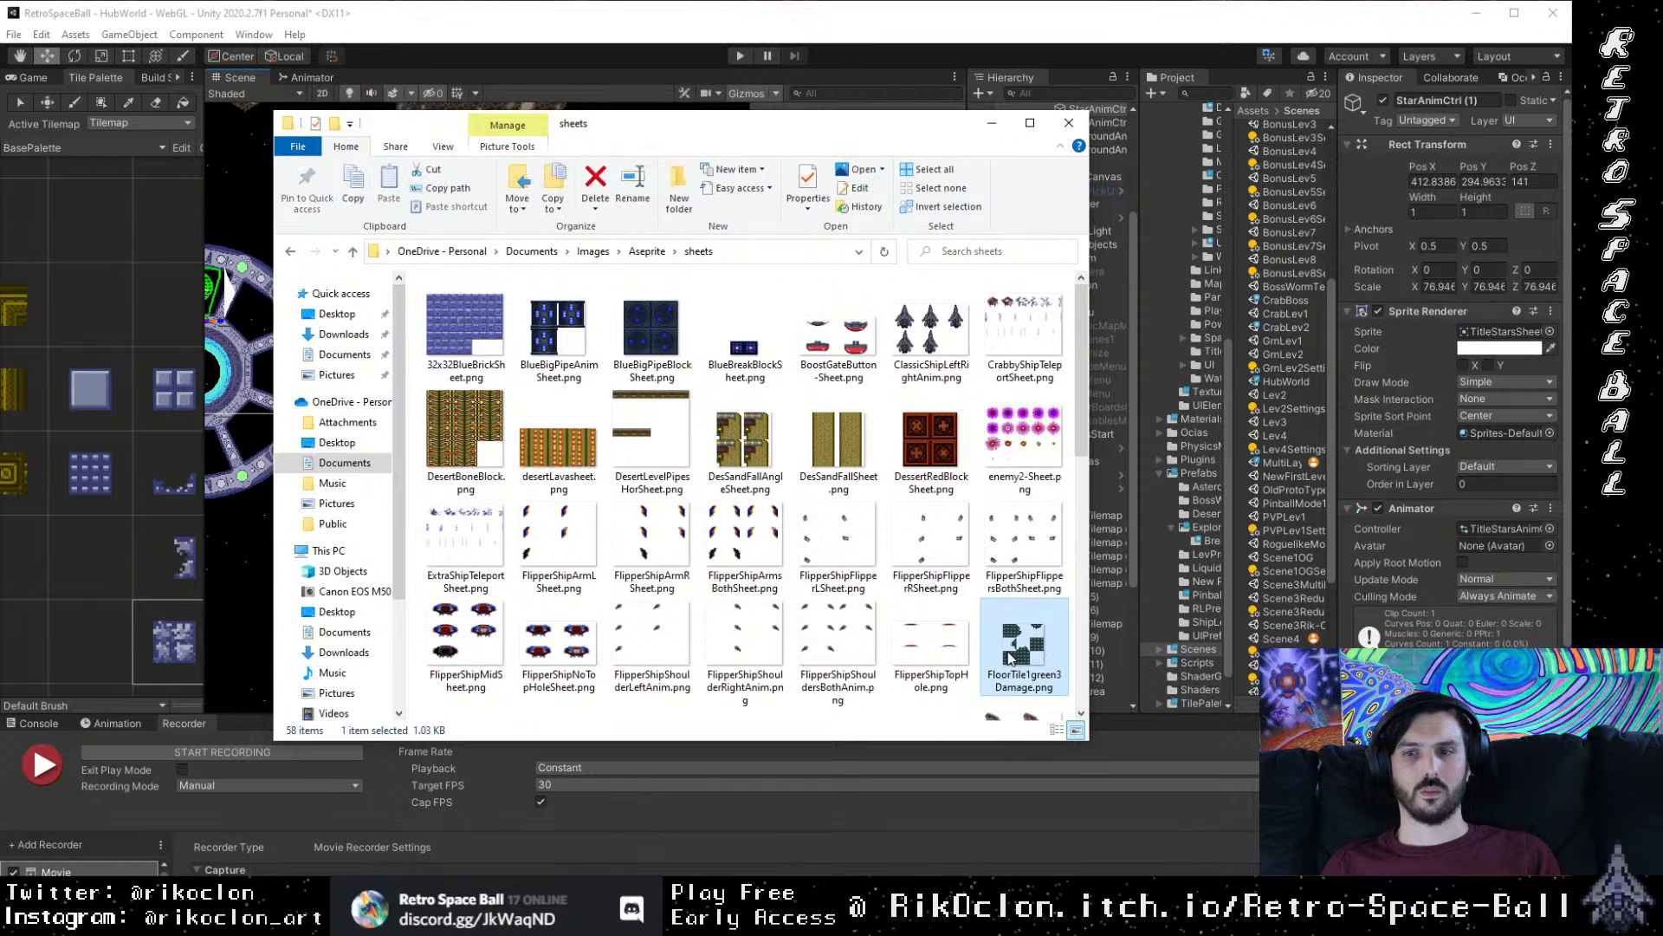
{"action": "right_click", "coordinate": [1009, 655]}
{"action": "left_click", "coordinate": [865, 534]}
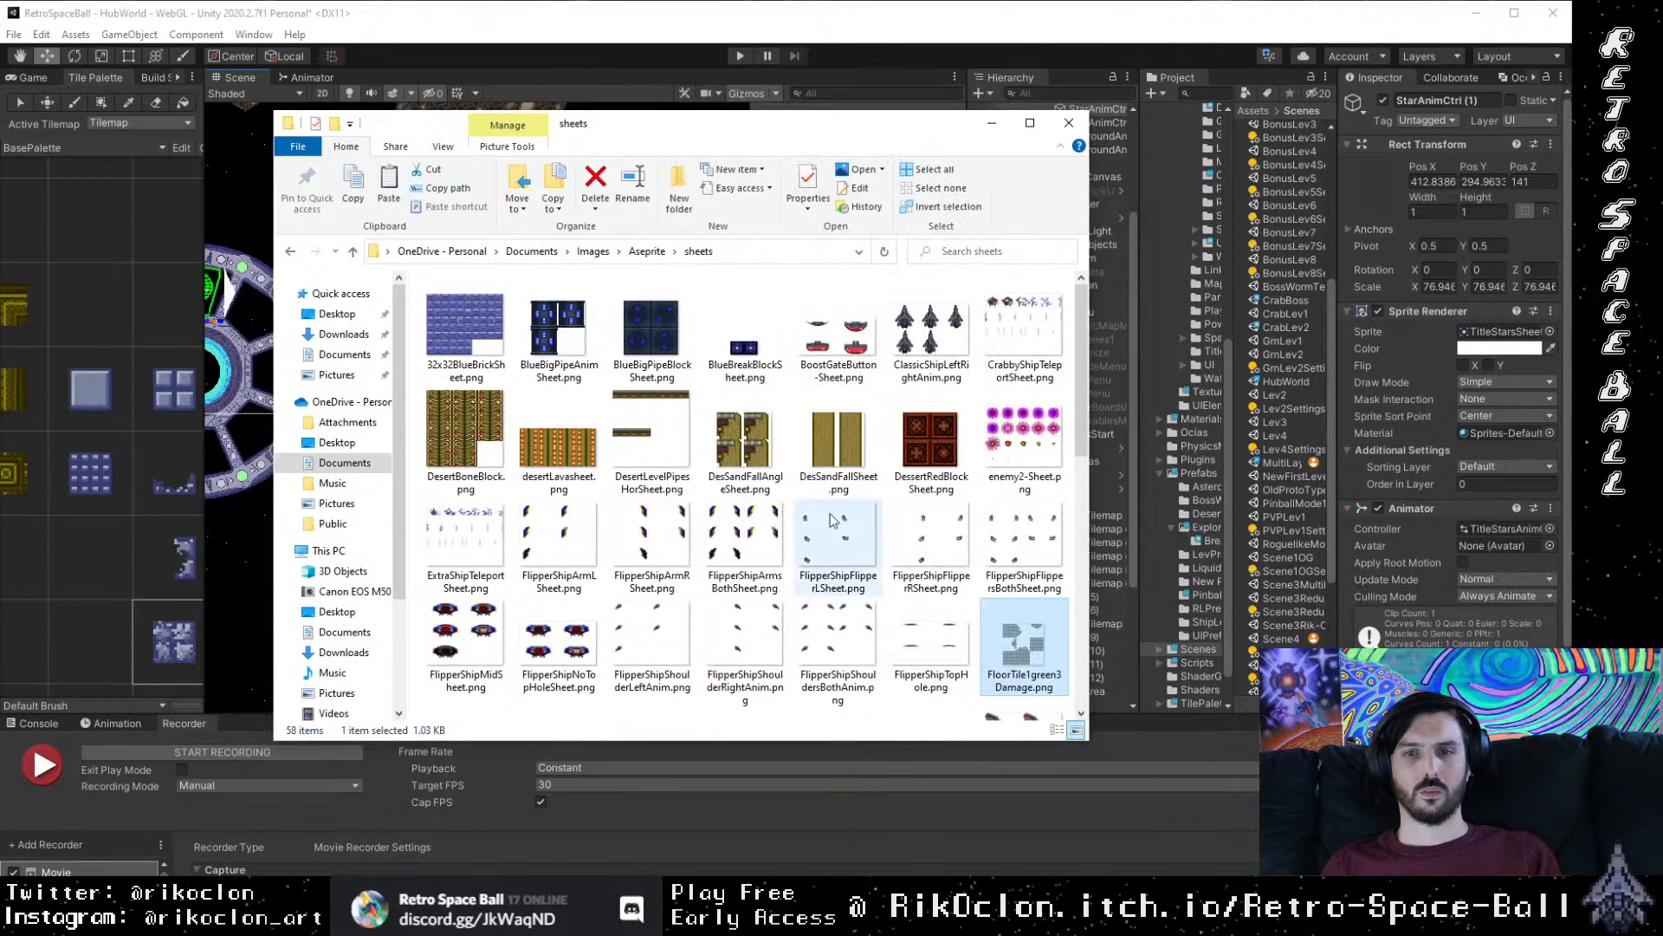
{"action": "left_click", "coordinate": [353, 253]}
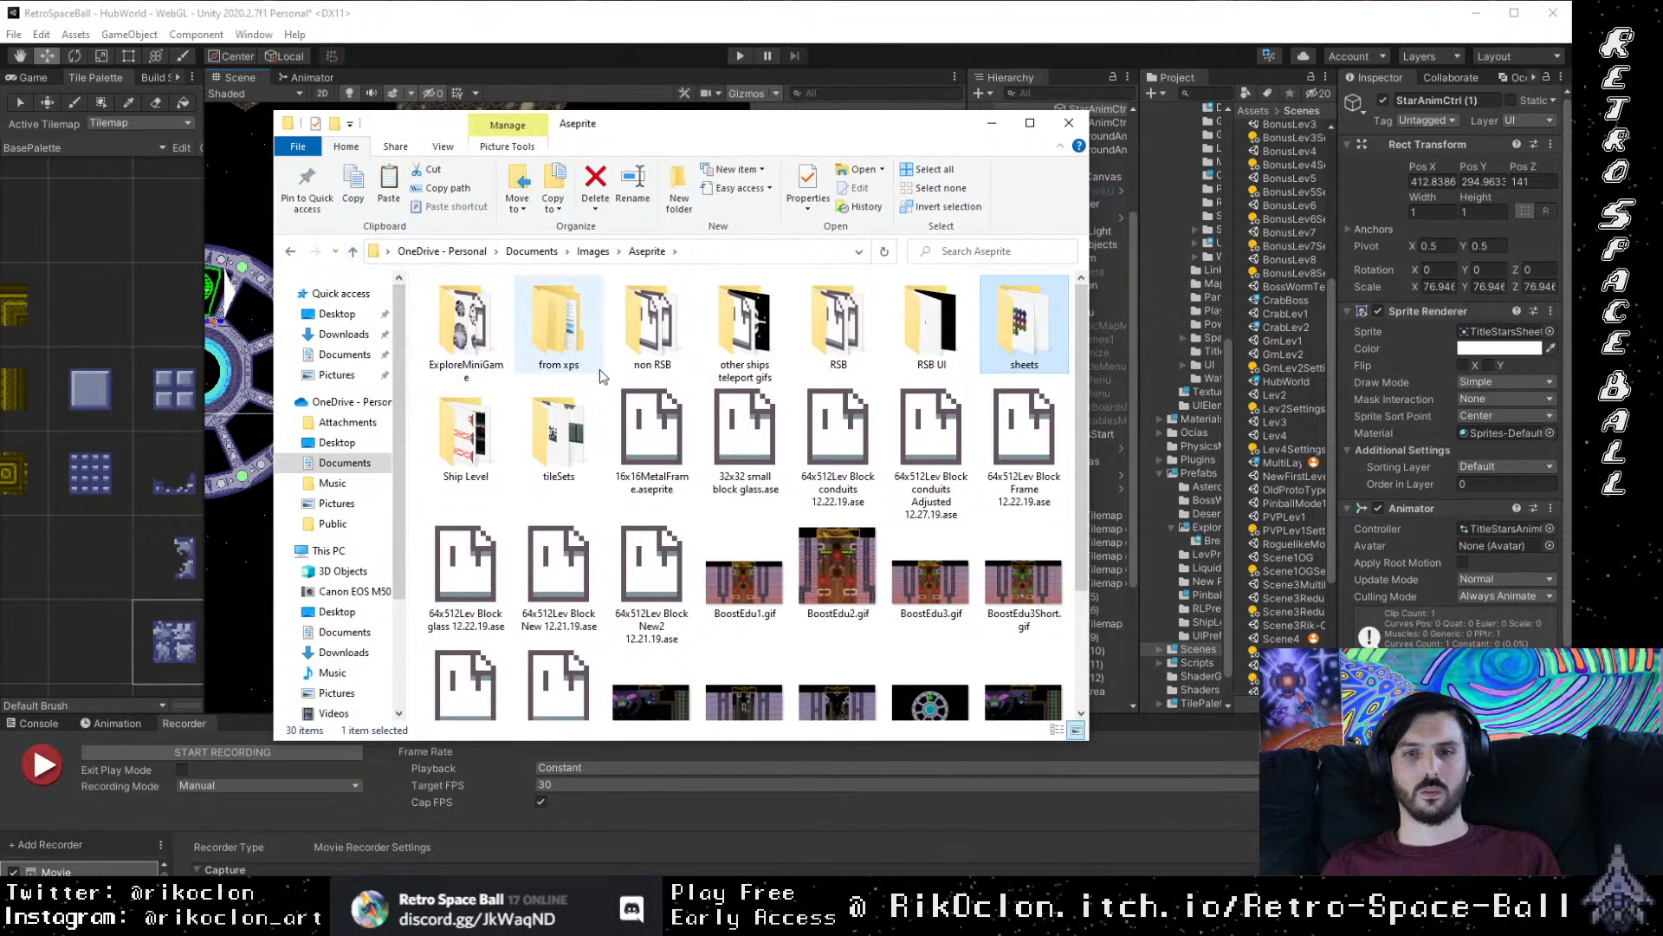
{"action": "double_click", "coordinate": [559, 433]}
{"action": "right_click", "coordinate": [685, 507]}
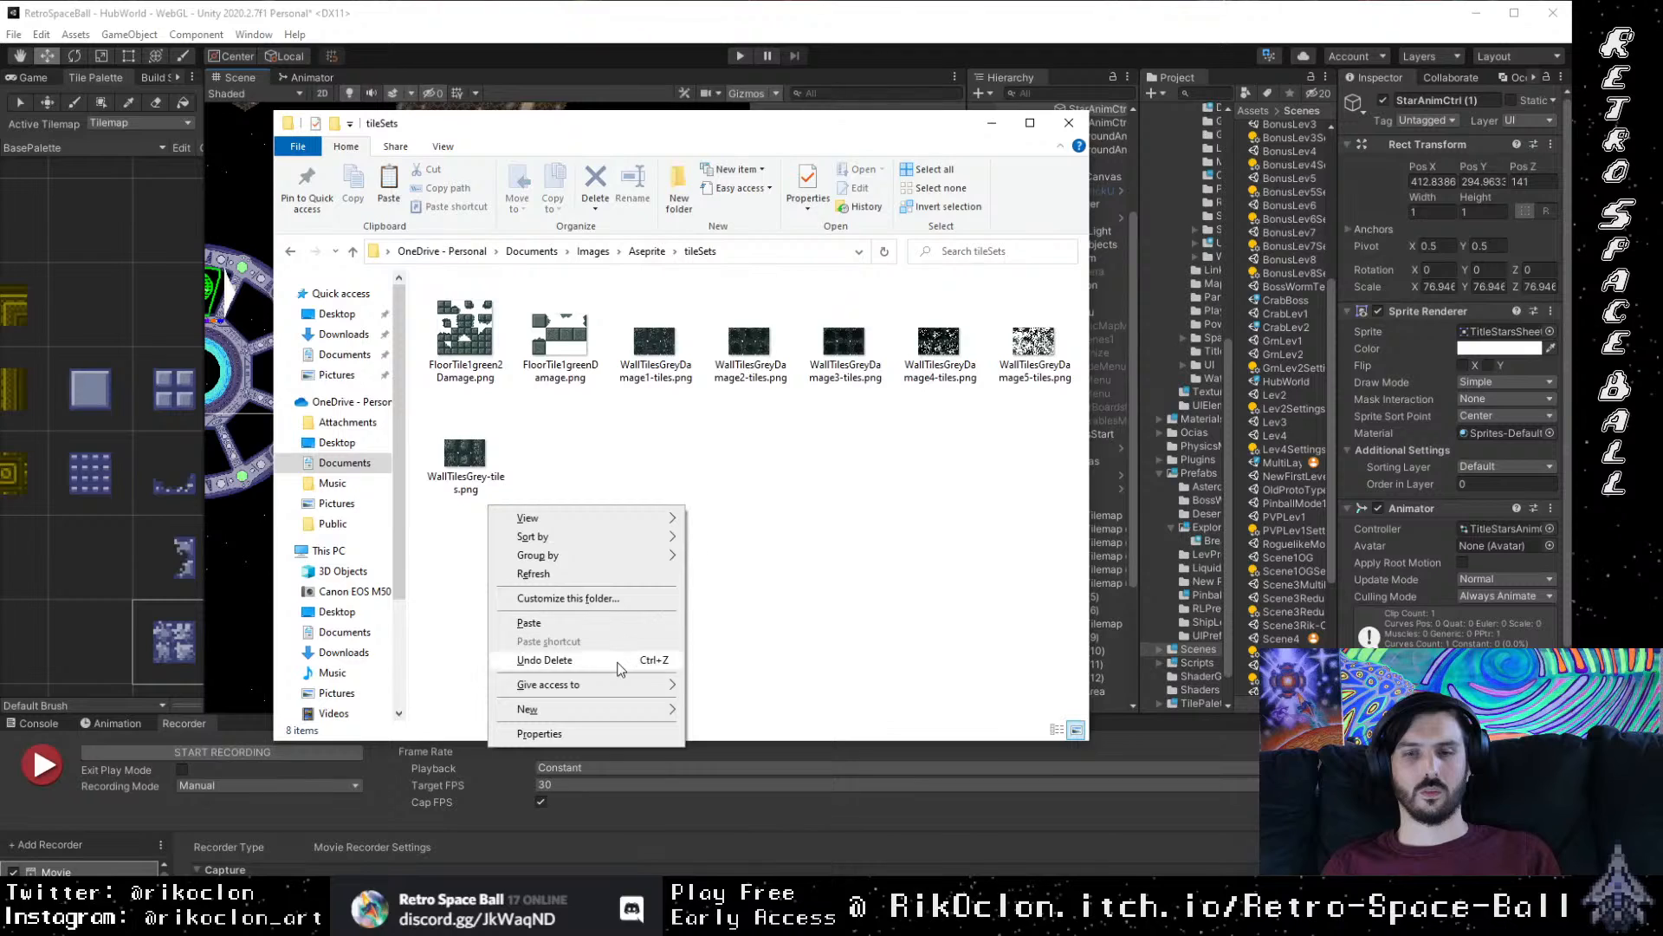
{"action": "left_click", "coordinate": [563, 622]}
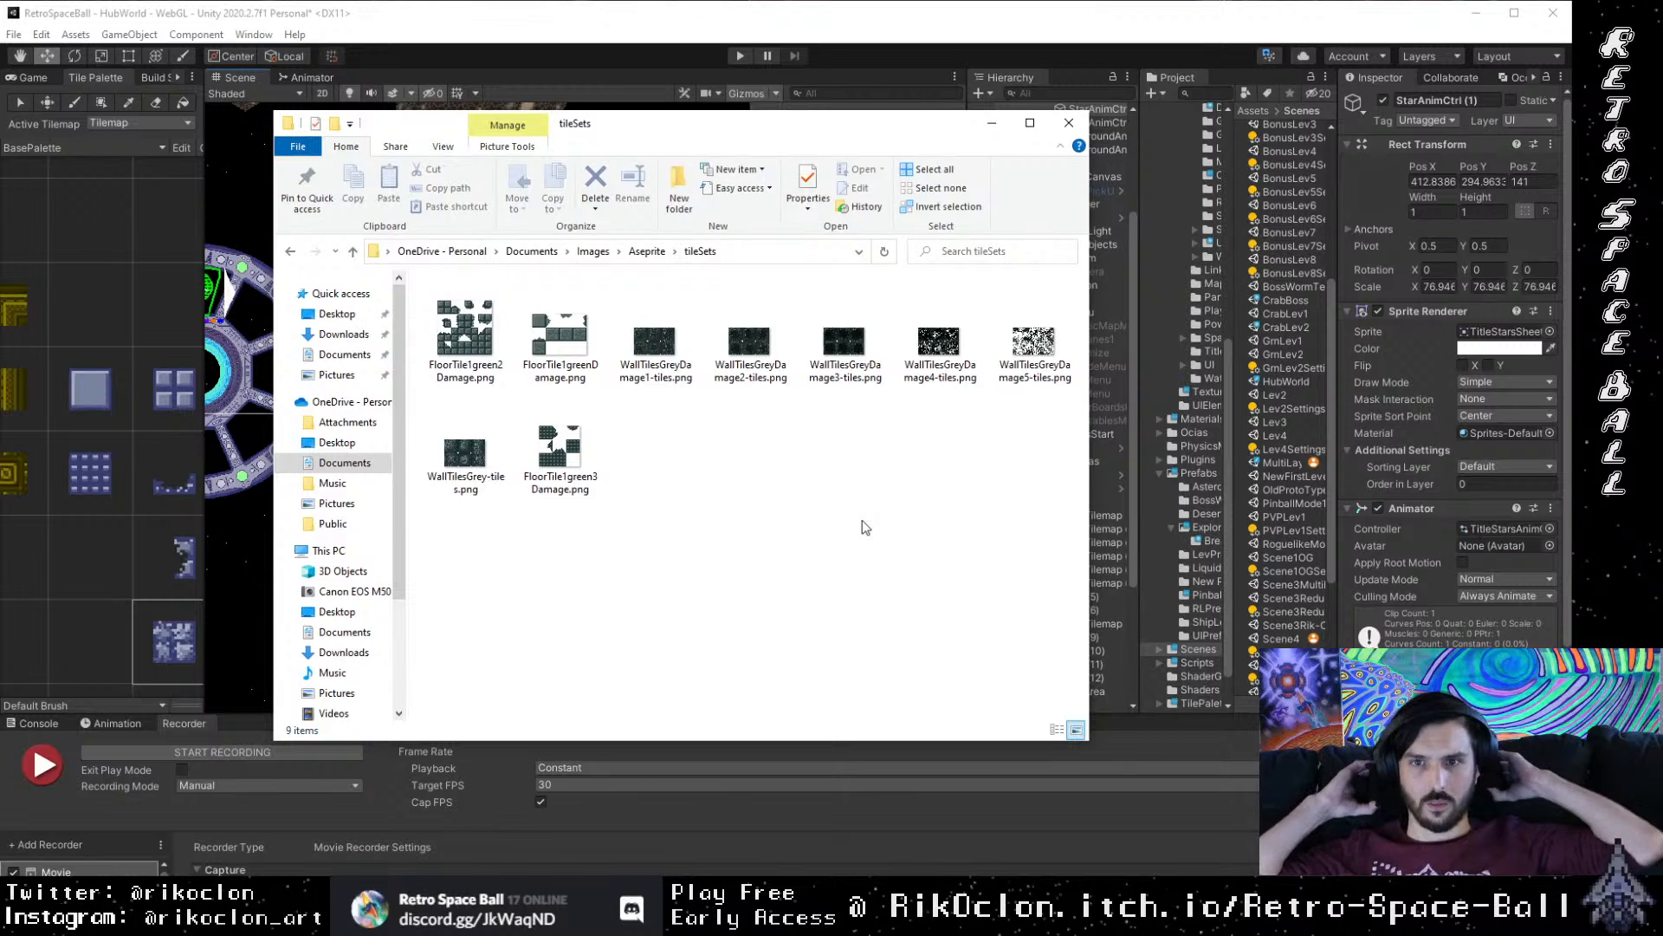
Step: Select the three FloorTile1green damage sheets in tileSets and move the Explorer window aside to uncover Unity's project assets
{"action": "left_click", "coordinate": [573, 448]}
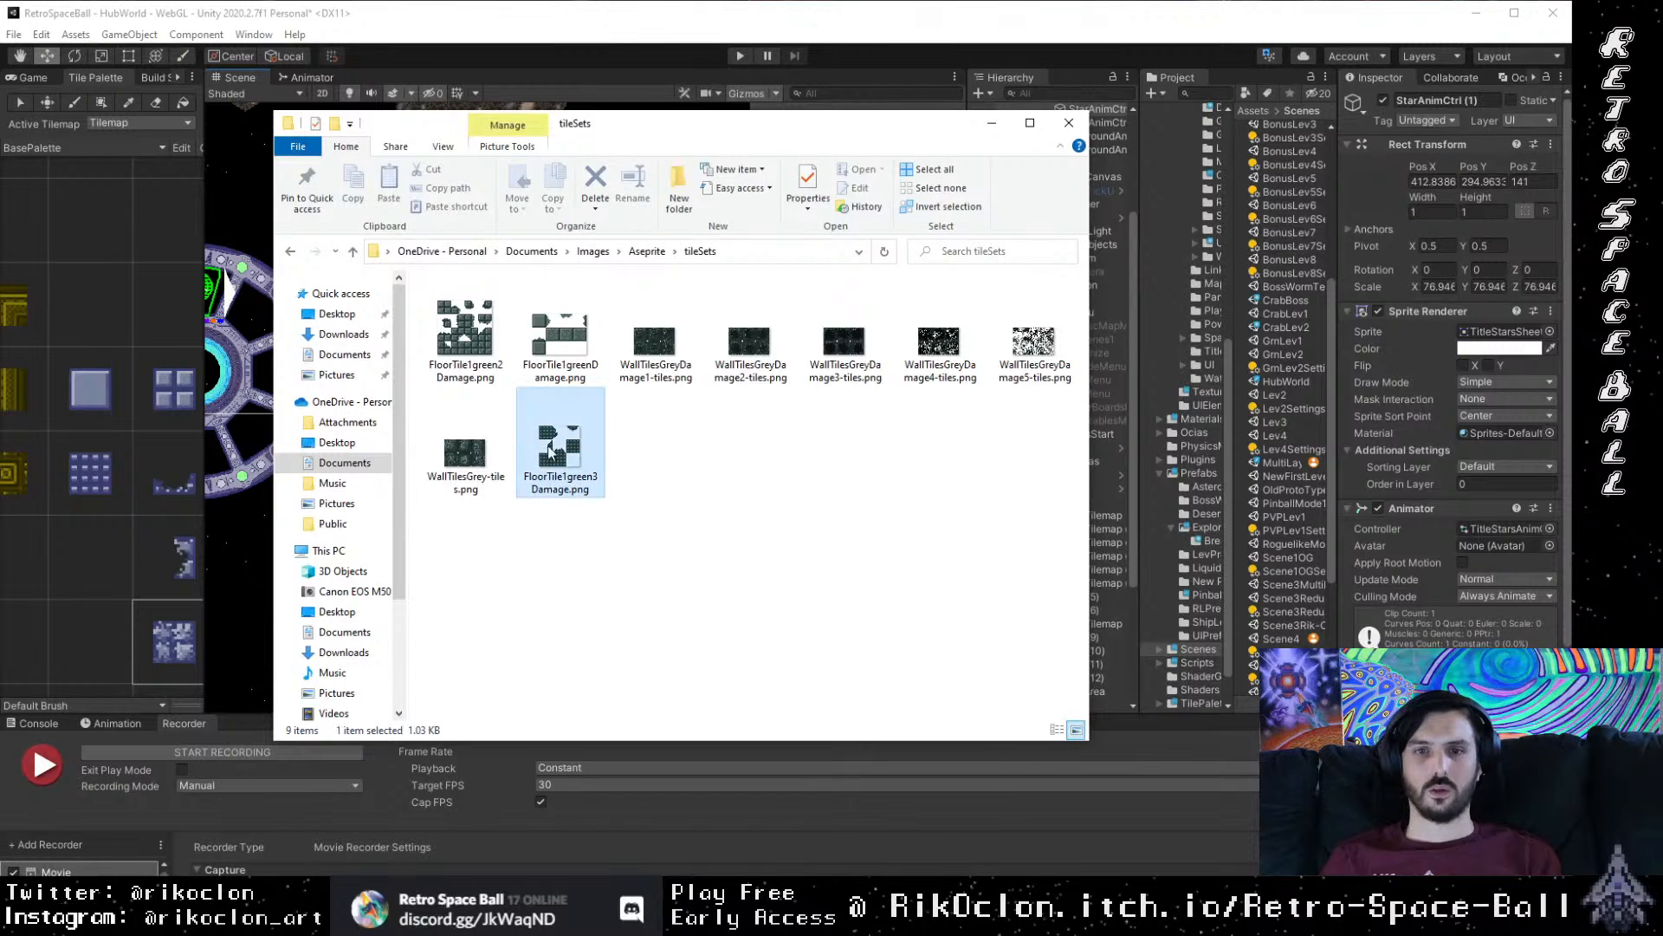
{"action": "left_click", "coordinate": [567, 337], "text": "ctrl"}
{"action": "left_click", "coordinate": [494, 329], "text": "ctrl"}
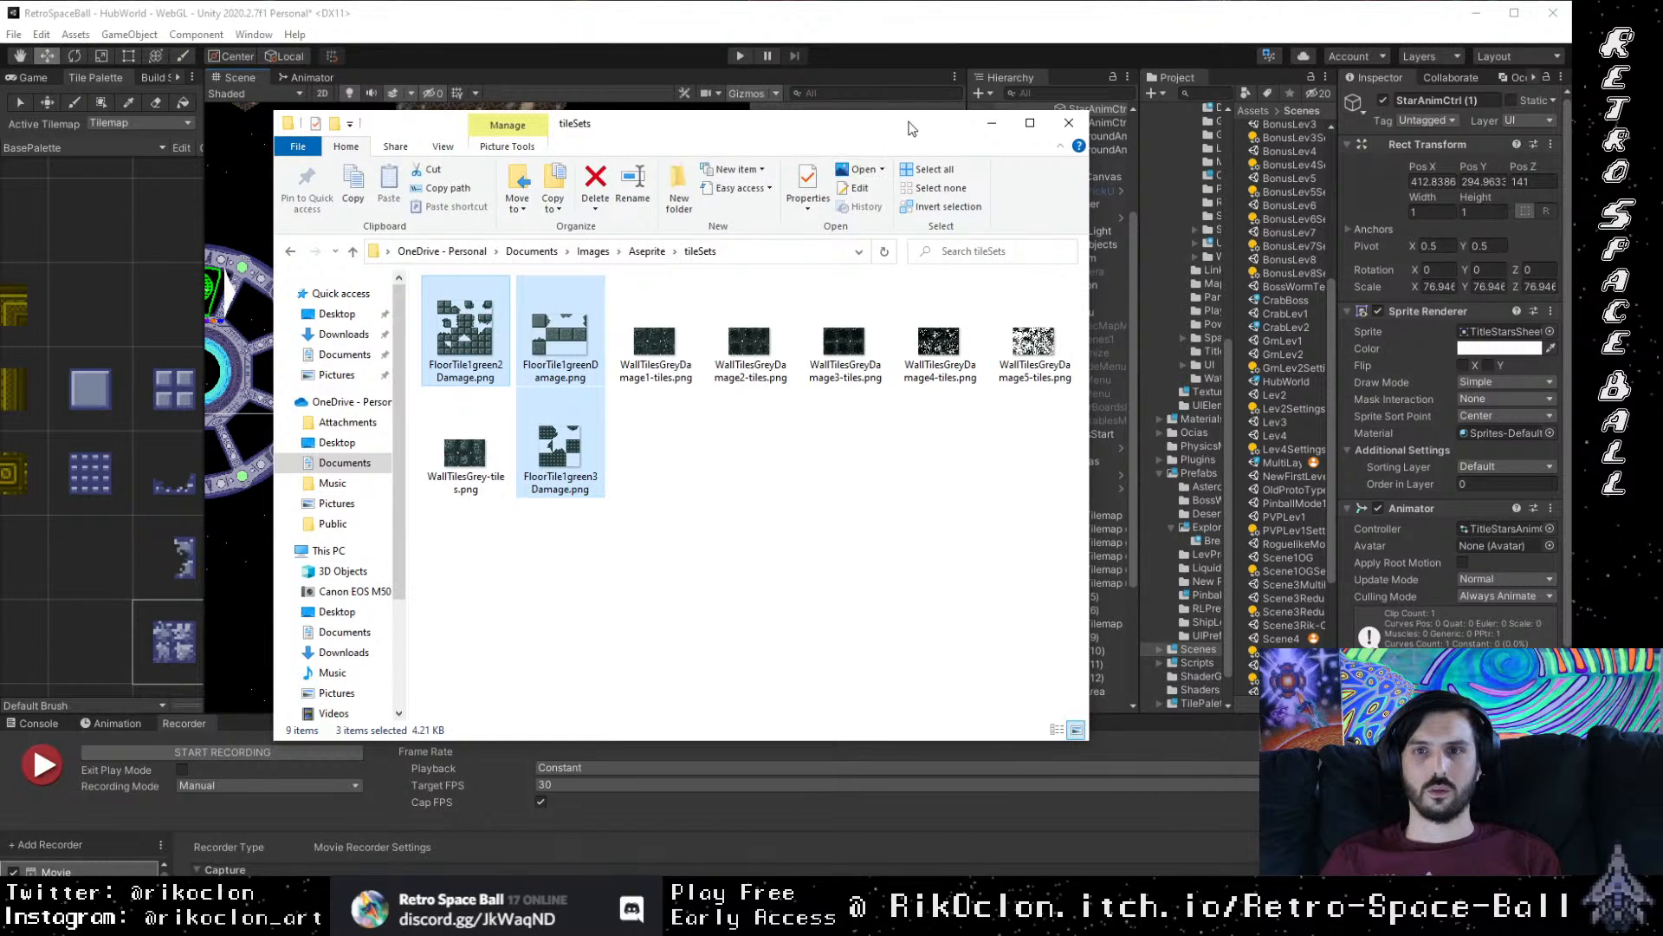
{"action": "left_click_drag", "start_coordinate": [910, 128], "coordinate": [490, 187]}
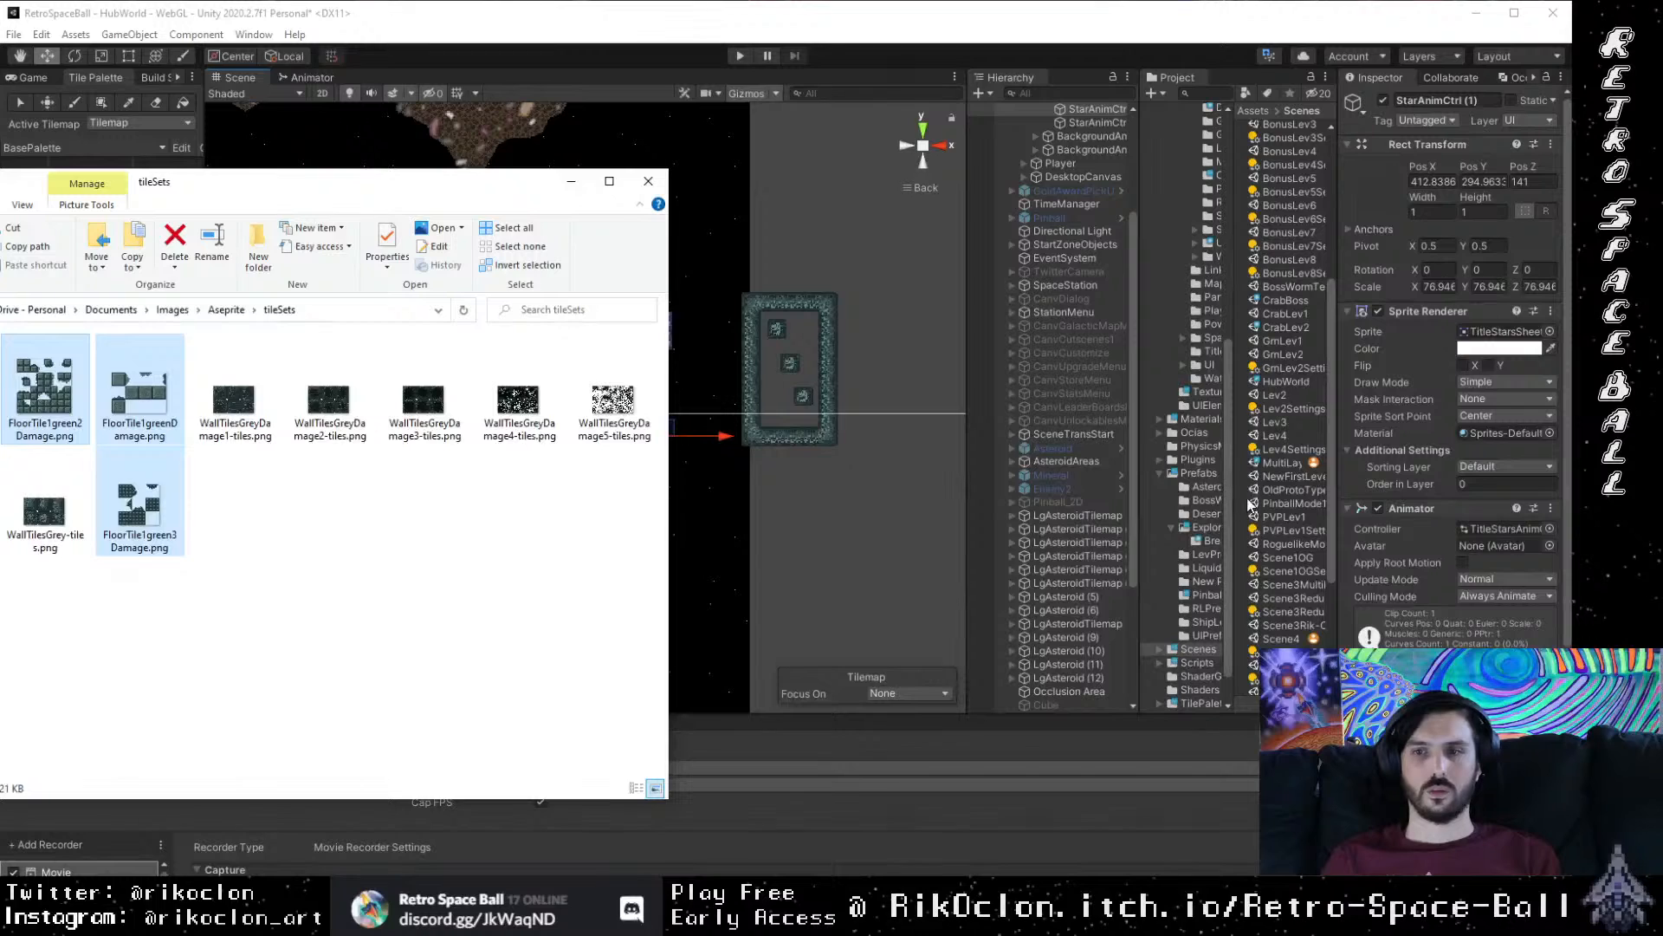
Step: In Unity, open the Derelict Ship level folder under Images > Sprites > Level in the project assets
{"action": "scroll", "coordinate": [1260, 519], "scroll_direction": "up", "scroll_amount": 7}
{"action": "scroll", "coordinate": [1211, 358], "scroll_direction": "up", "scroll_amount": 5}
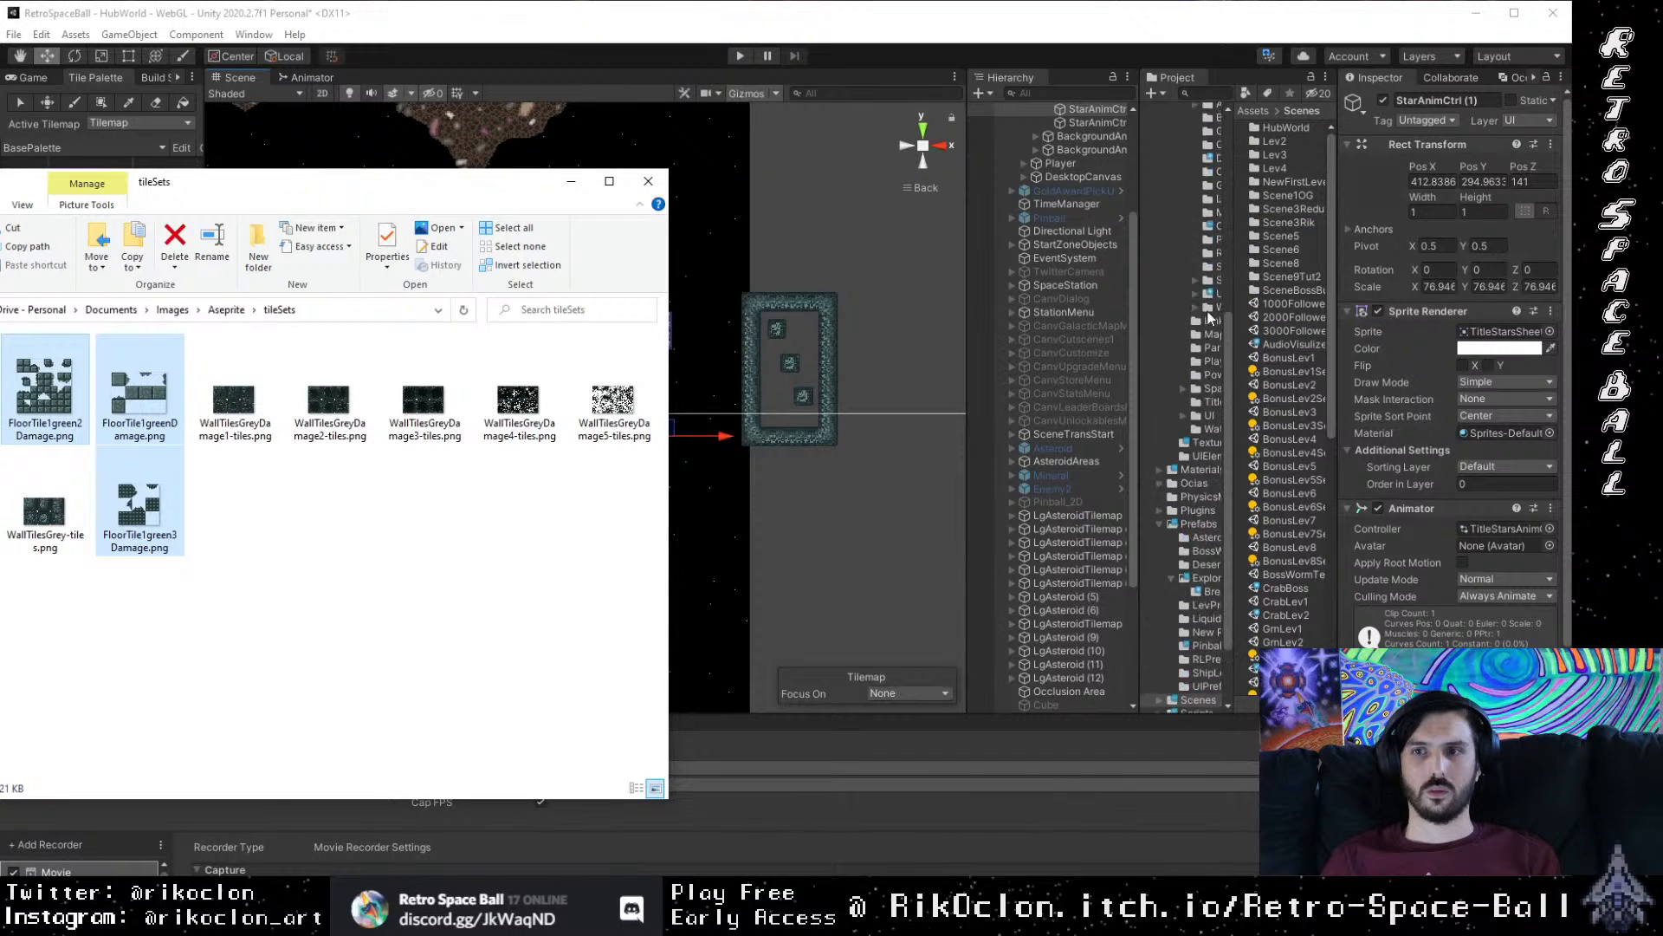
{"action": "left_click", "coordinate": [1196, 204]}
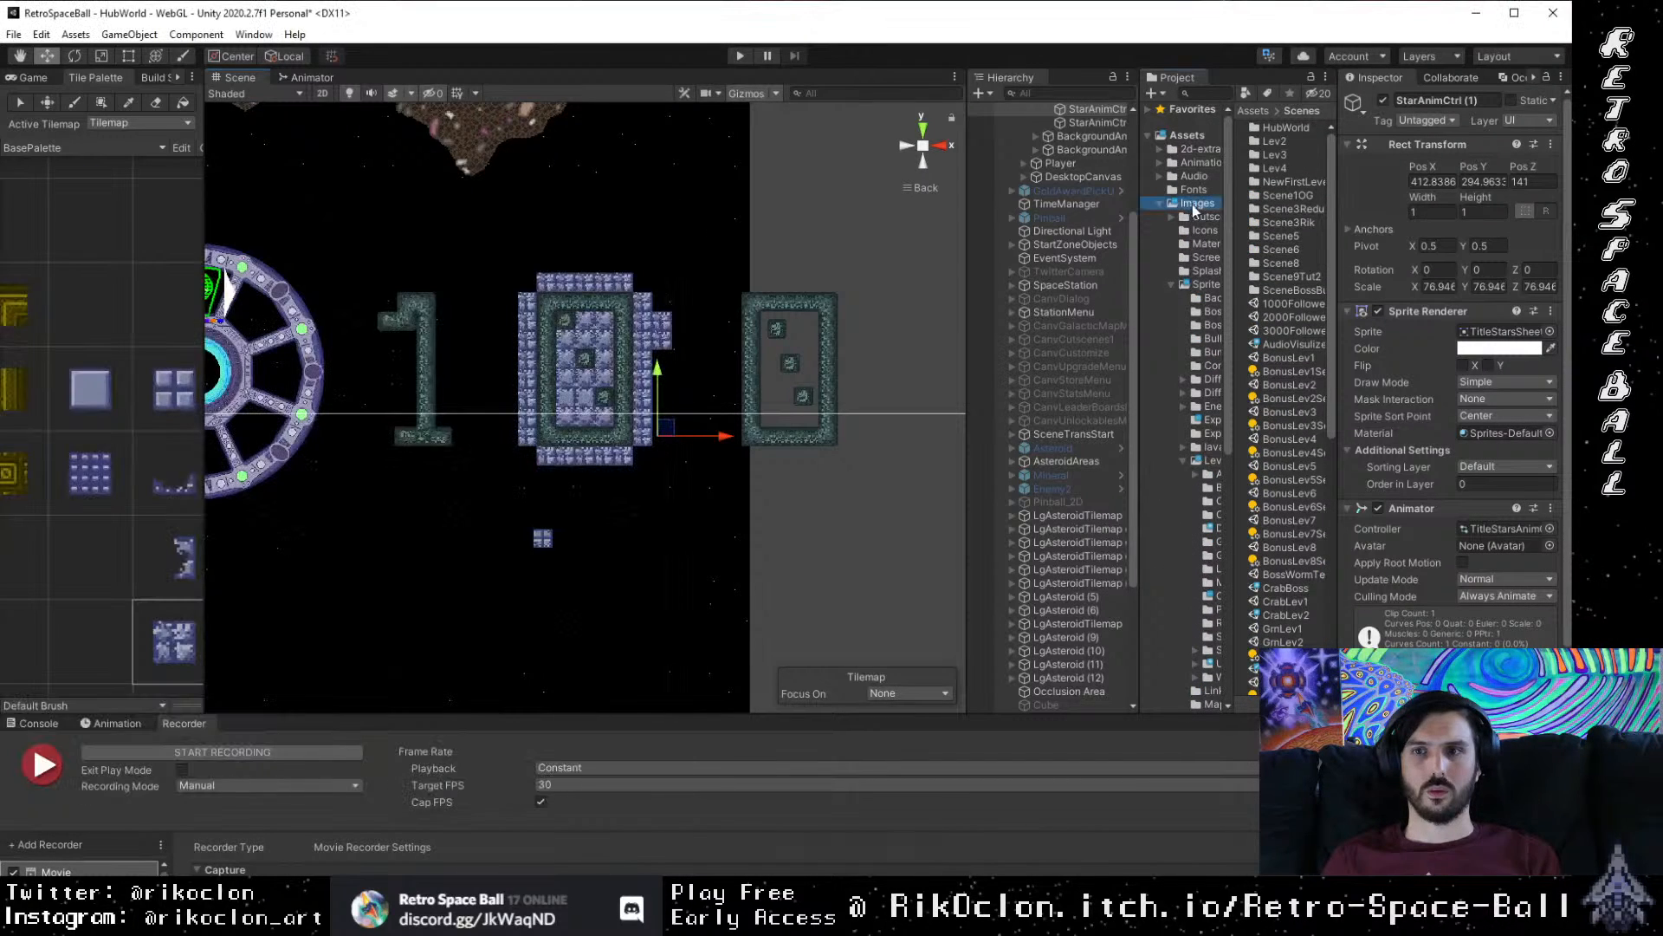
{"action": "double_click", "coordinate": [1280, 197]}
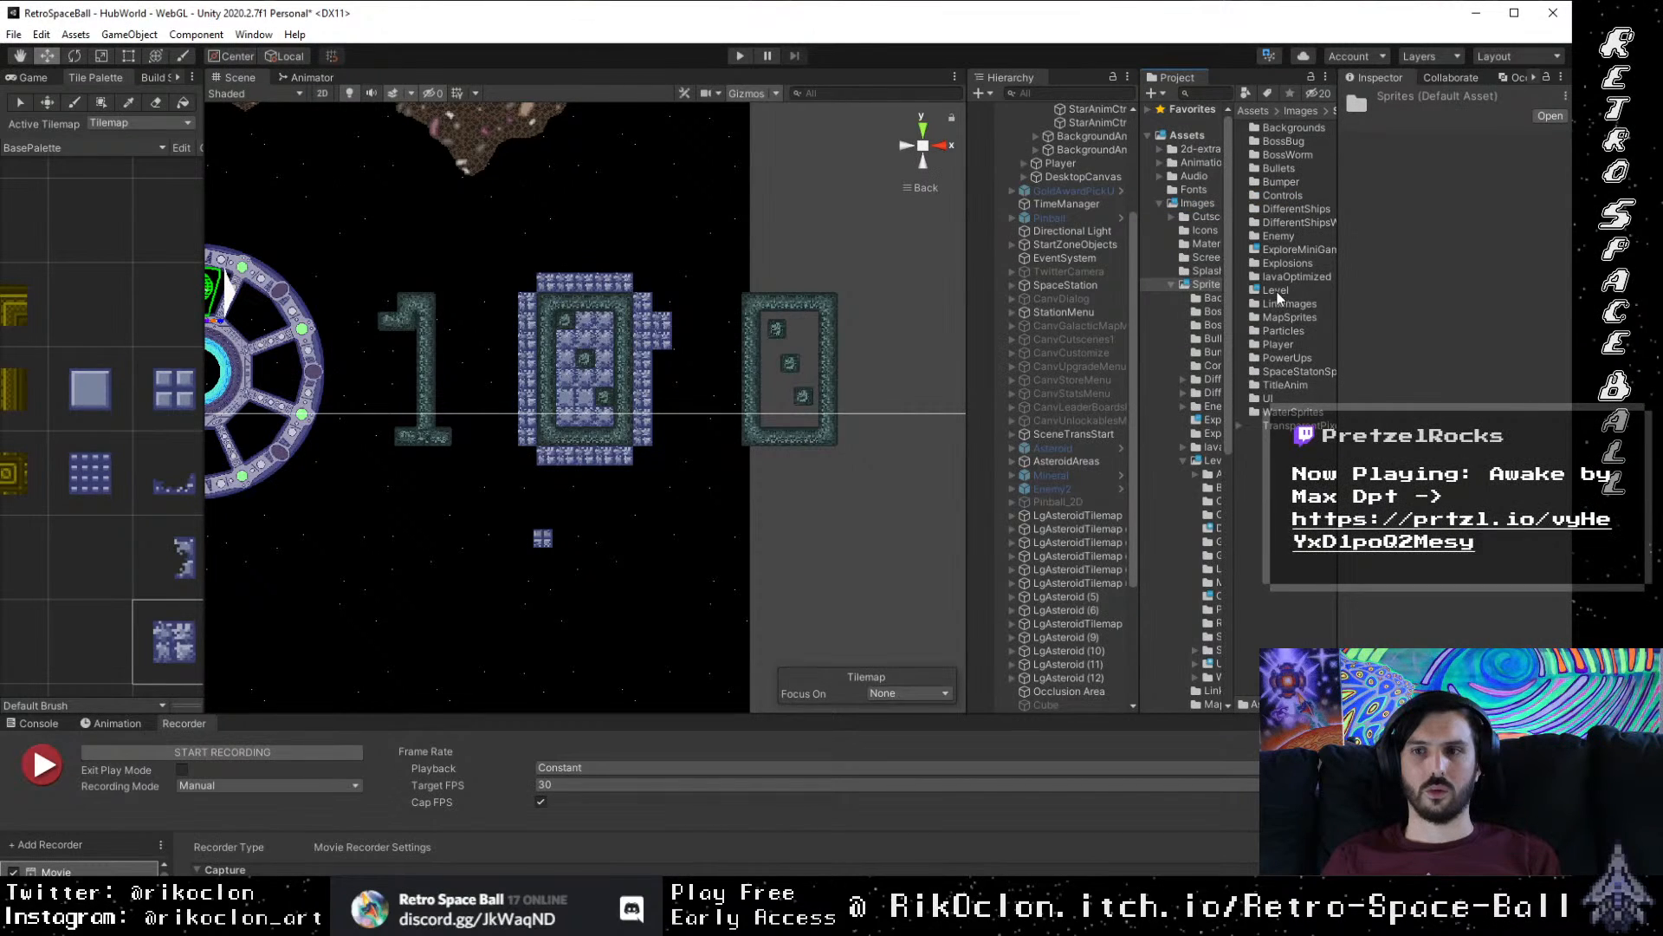
{"action": "double_click", "coordinate": [1277, 289]}
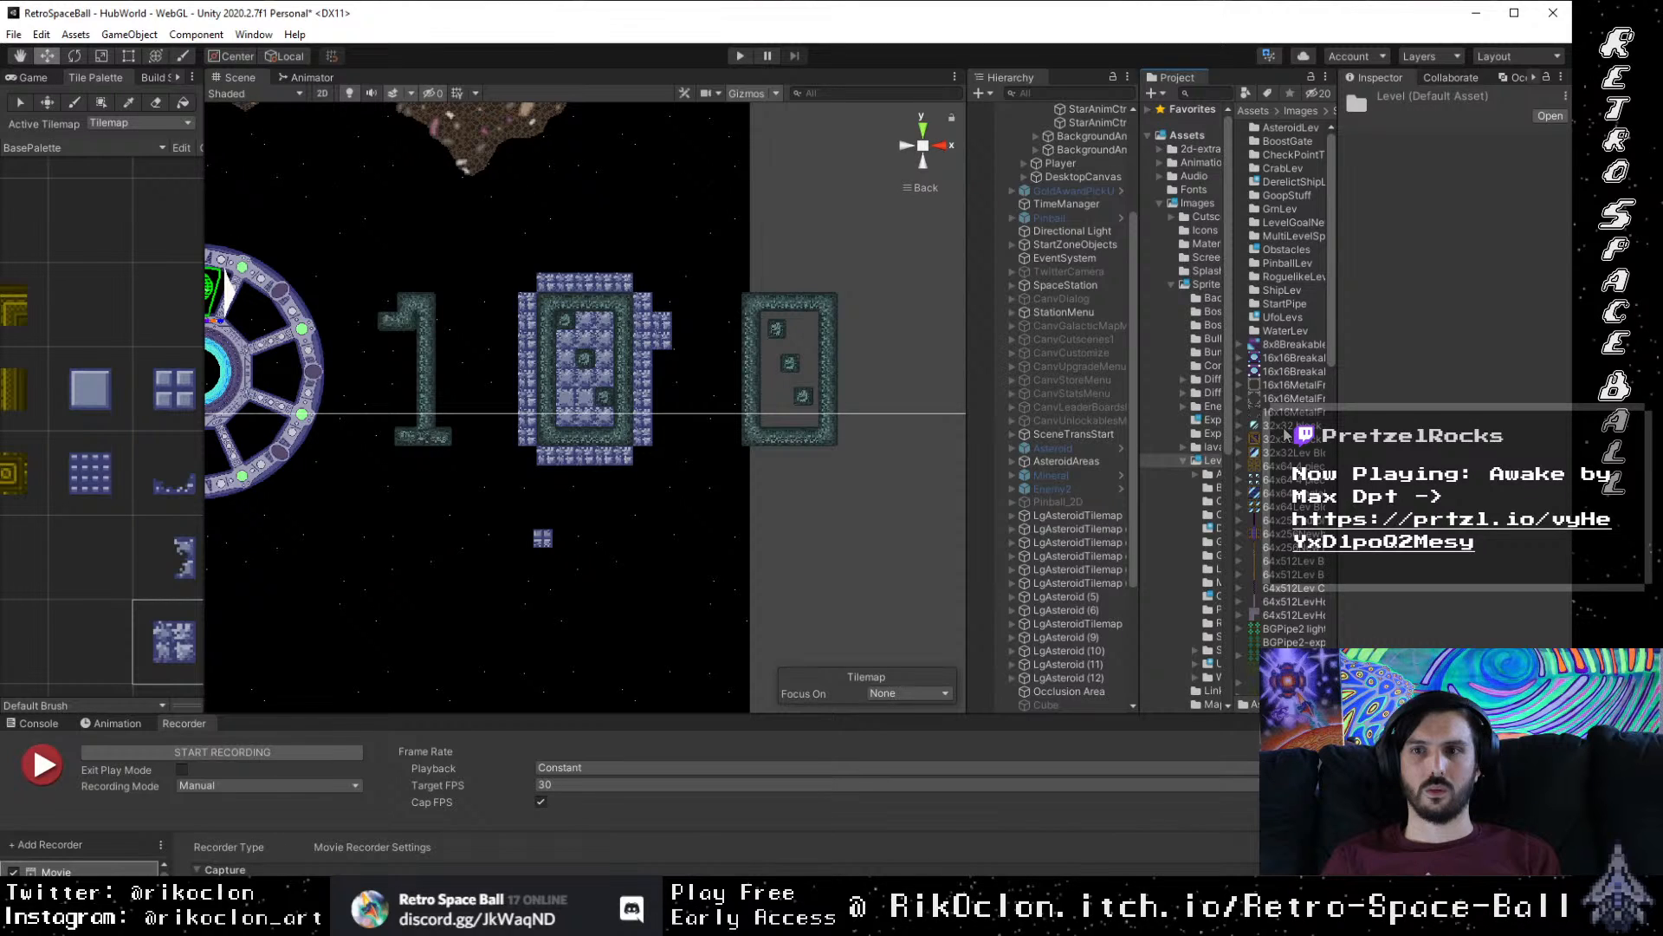
{"action": "scroll", "coordinate": [1287, 435], "scroll_direction": "down", "scroll_amount": 12}
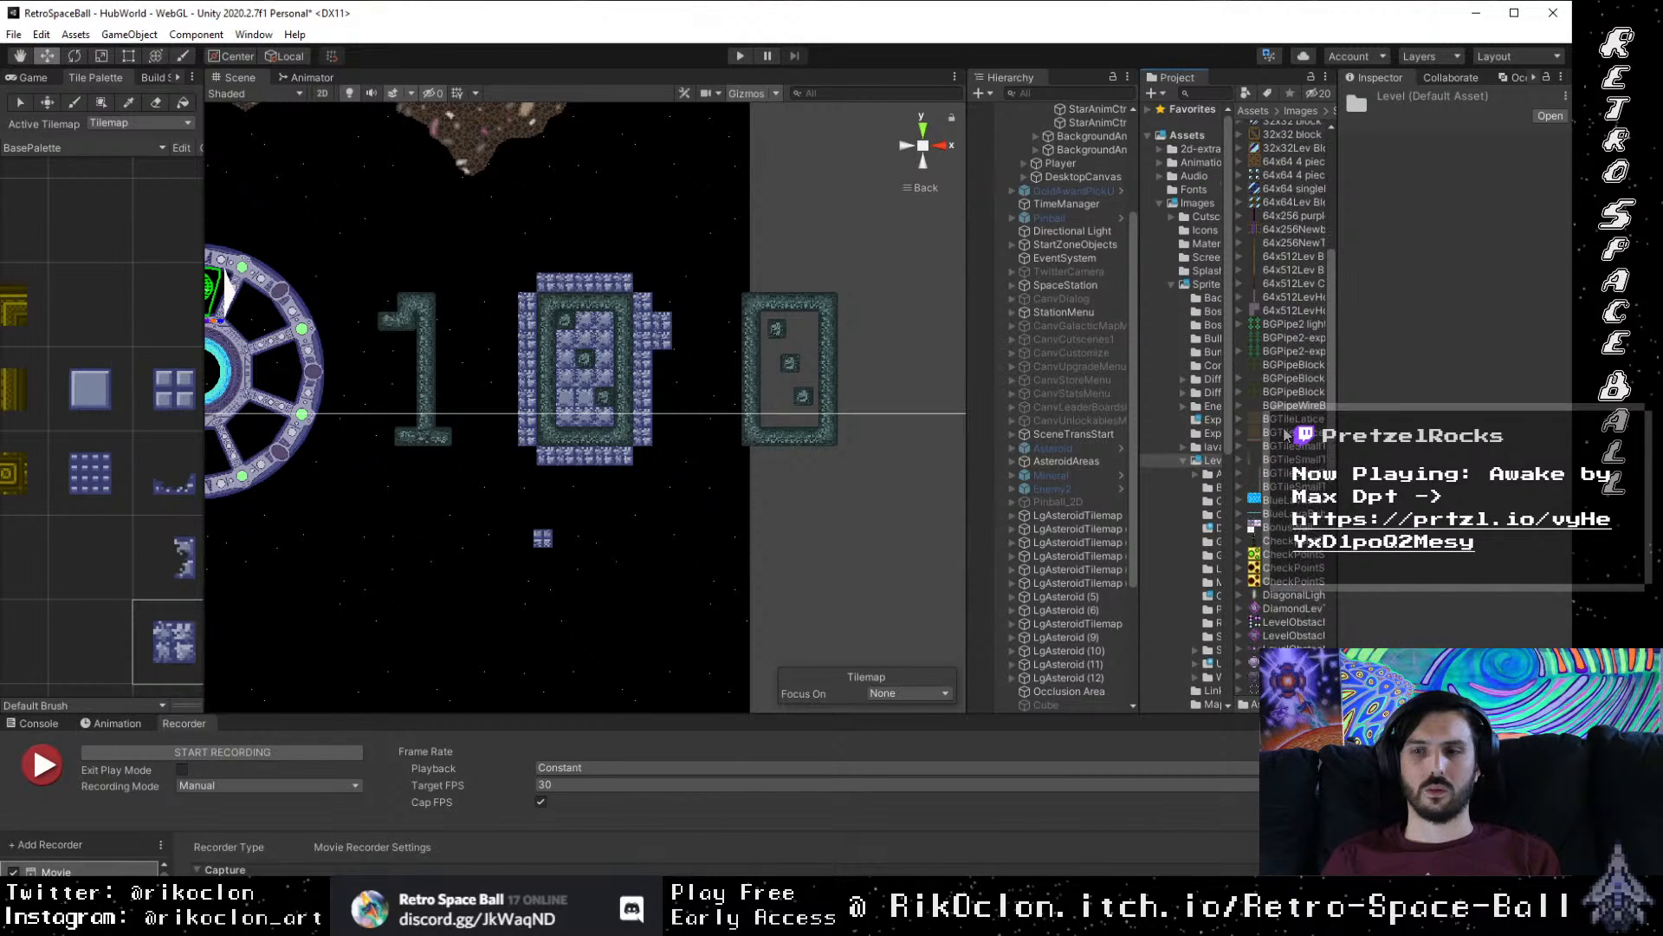
{"action": "scroll", "coordinate": [1287, 435], "scroll_direction": "up", "scroll_amount": 12}
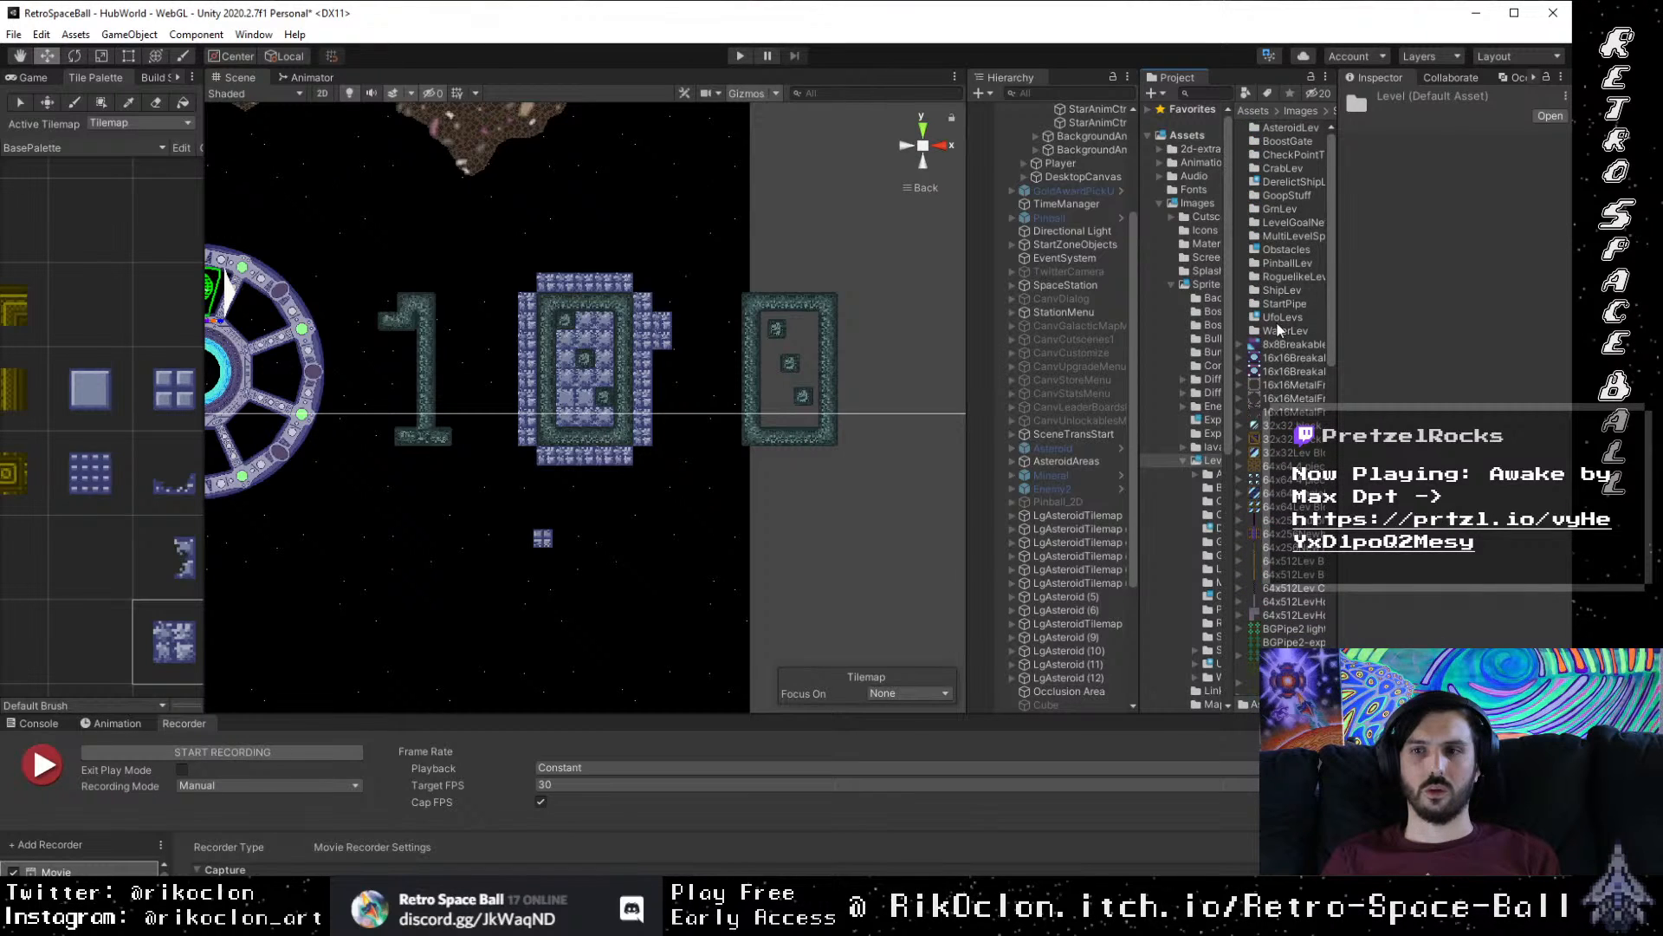
{"action": "double_click", "coordinate": [1286, 185]}
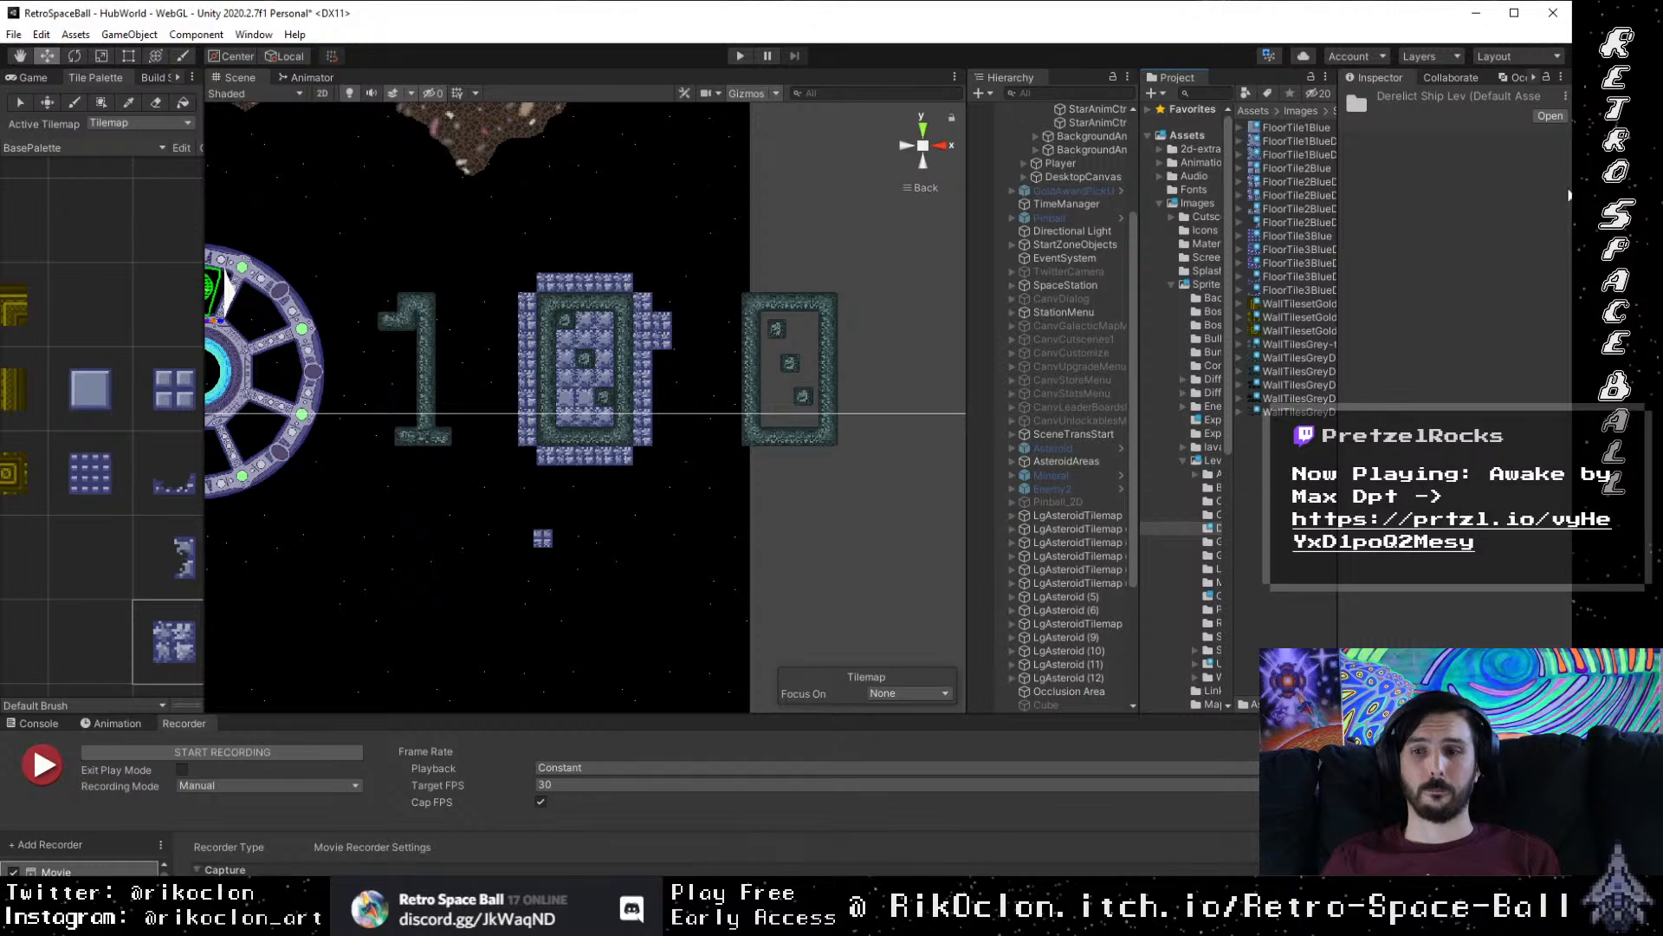
Step: Import the three selected FloorTile1green damage sheets from File Explorer into Unity's Derelict Ship level folder
{"action": "key", "text": "alt+Tab"}
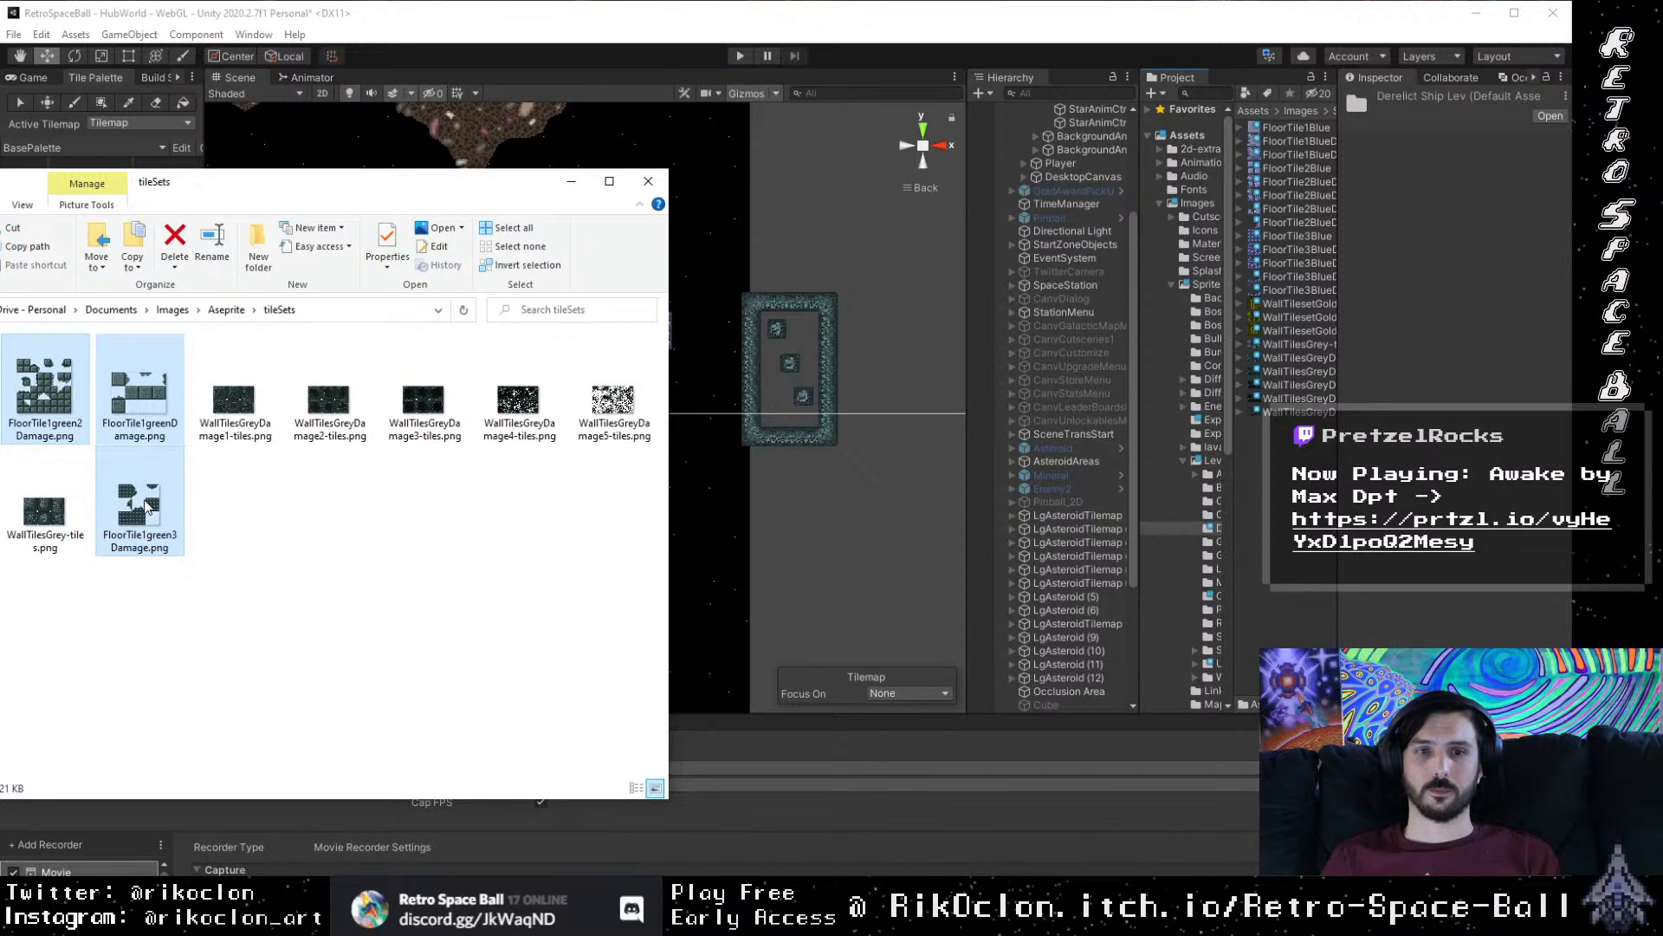
{"action": "left_click_drag", "start_coordinate": [145, 506], "coordinate": [1525, 425]}
{"action": "left_click_drag", "start_coordinate": [1283, 470], "coordinate": [1286, 478]}
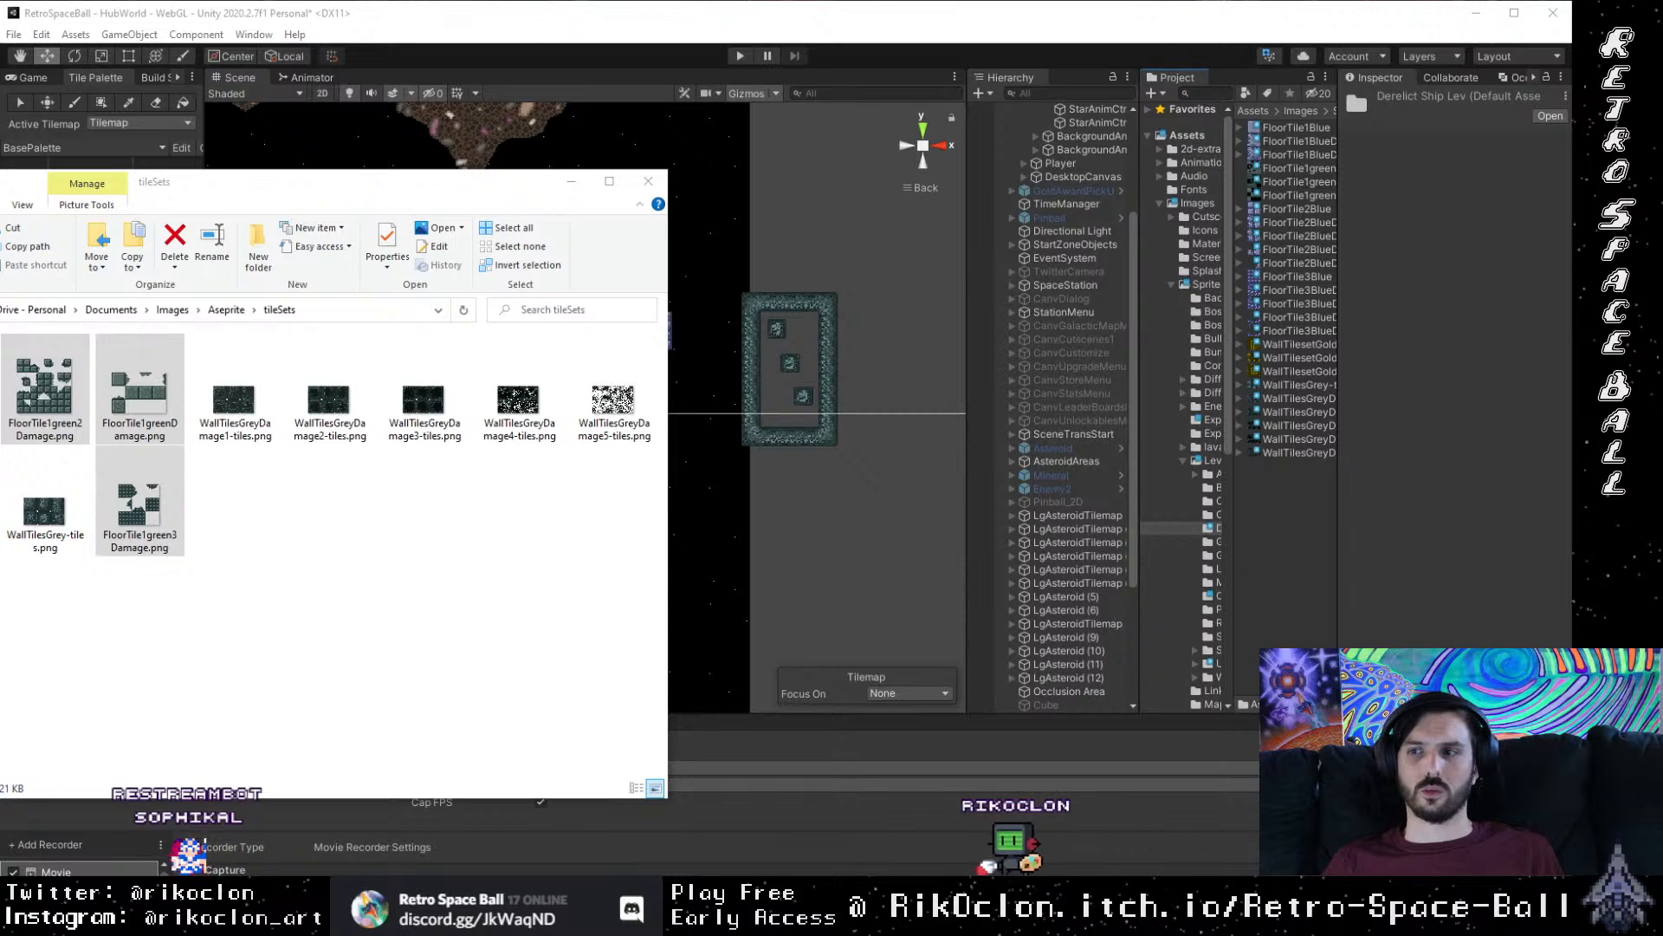
Step: Switch to Chrome, check the itch.io account notification and the linked member profile in a new tab, and return to Unity
{"action": "key", "text": "alt+Tab"}
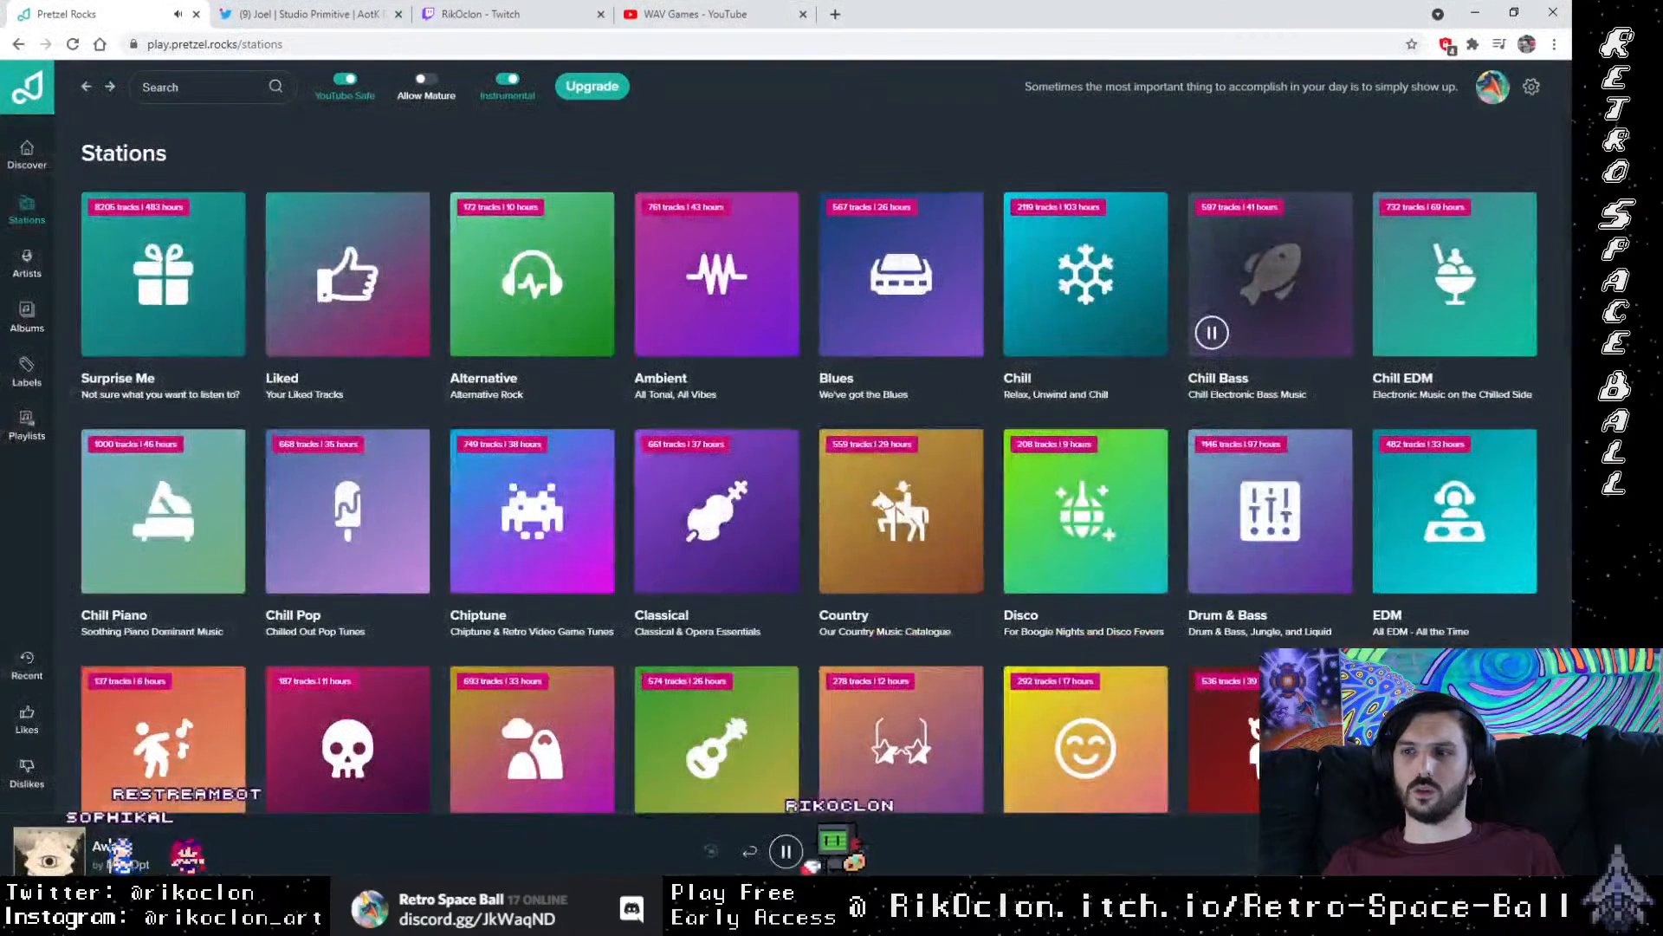
{"action": "left_click", "coordinate": [832, 19]}
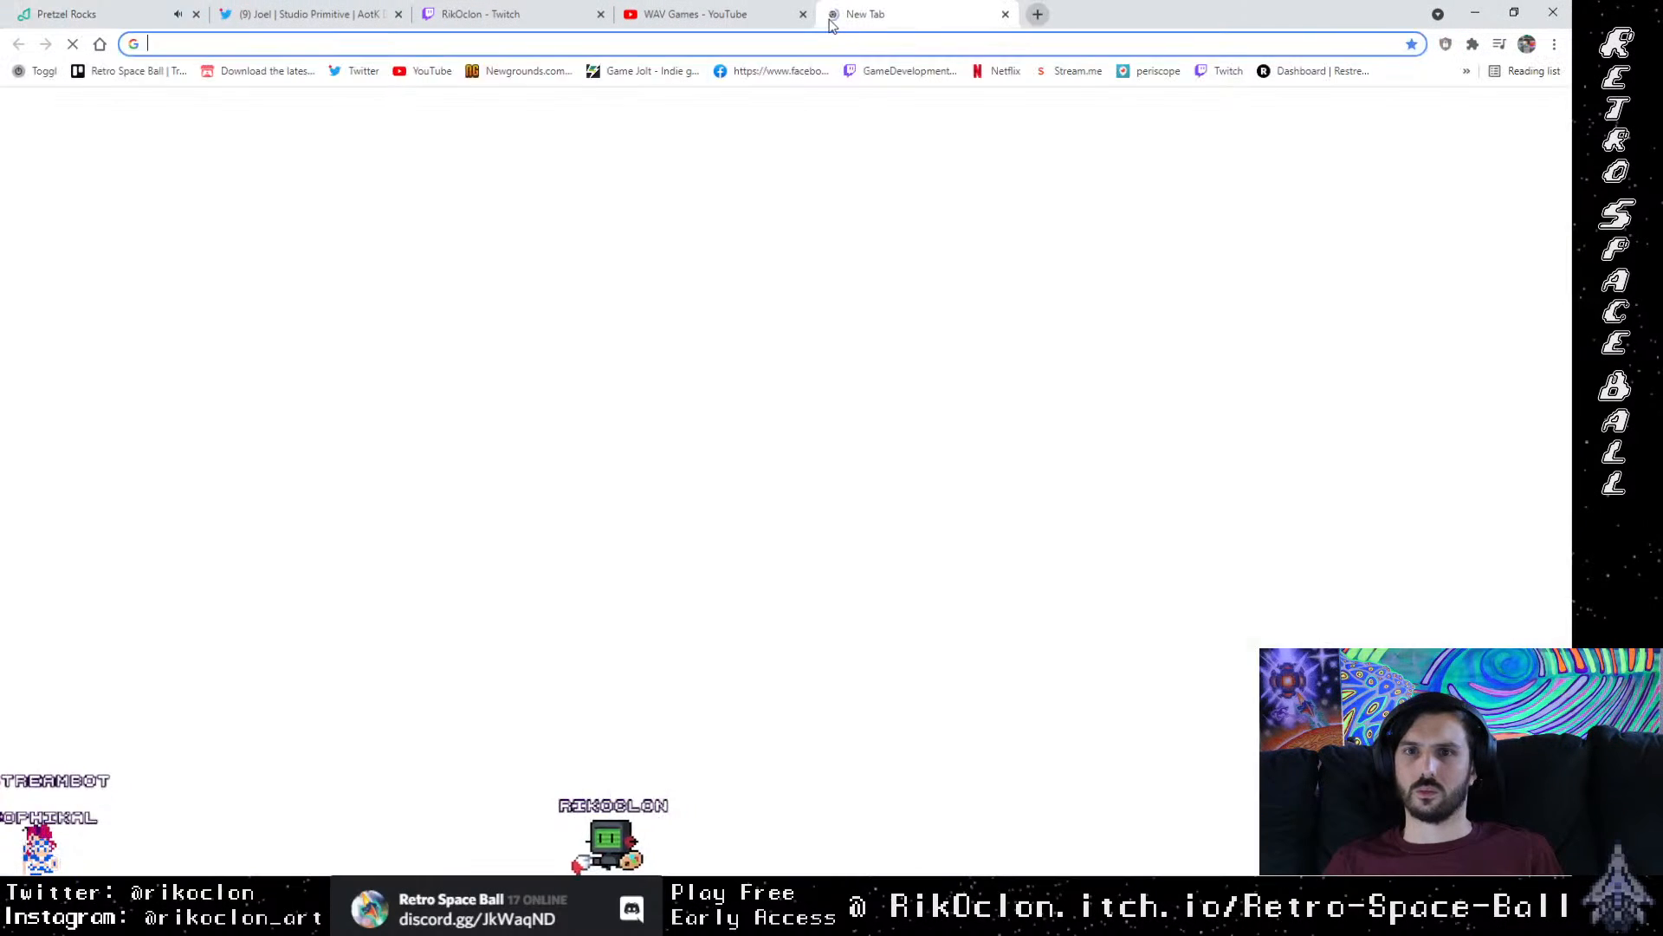
{"action": "left_click", "coordinate": [230, 71]}
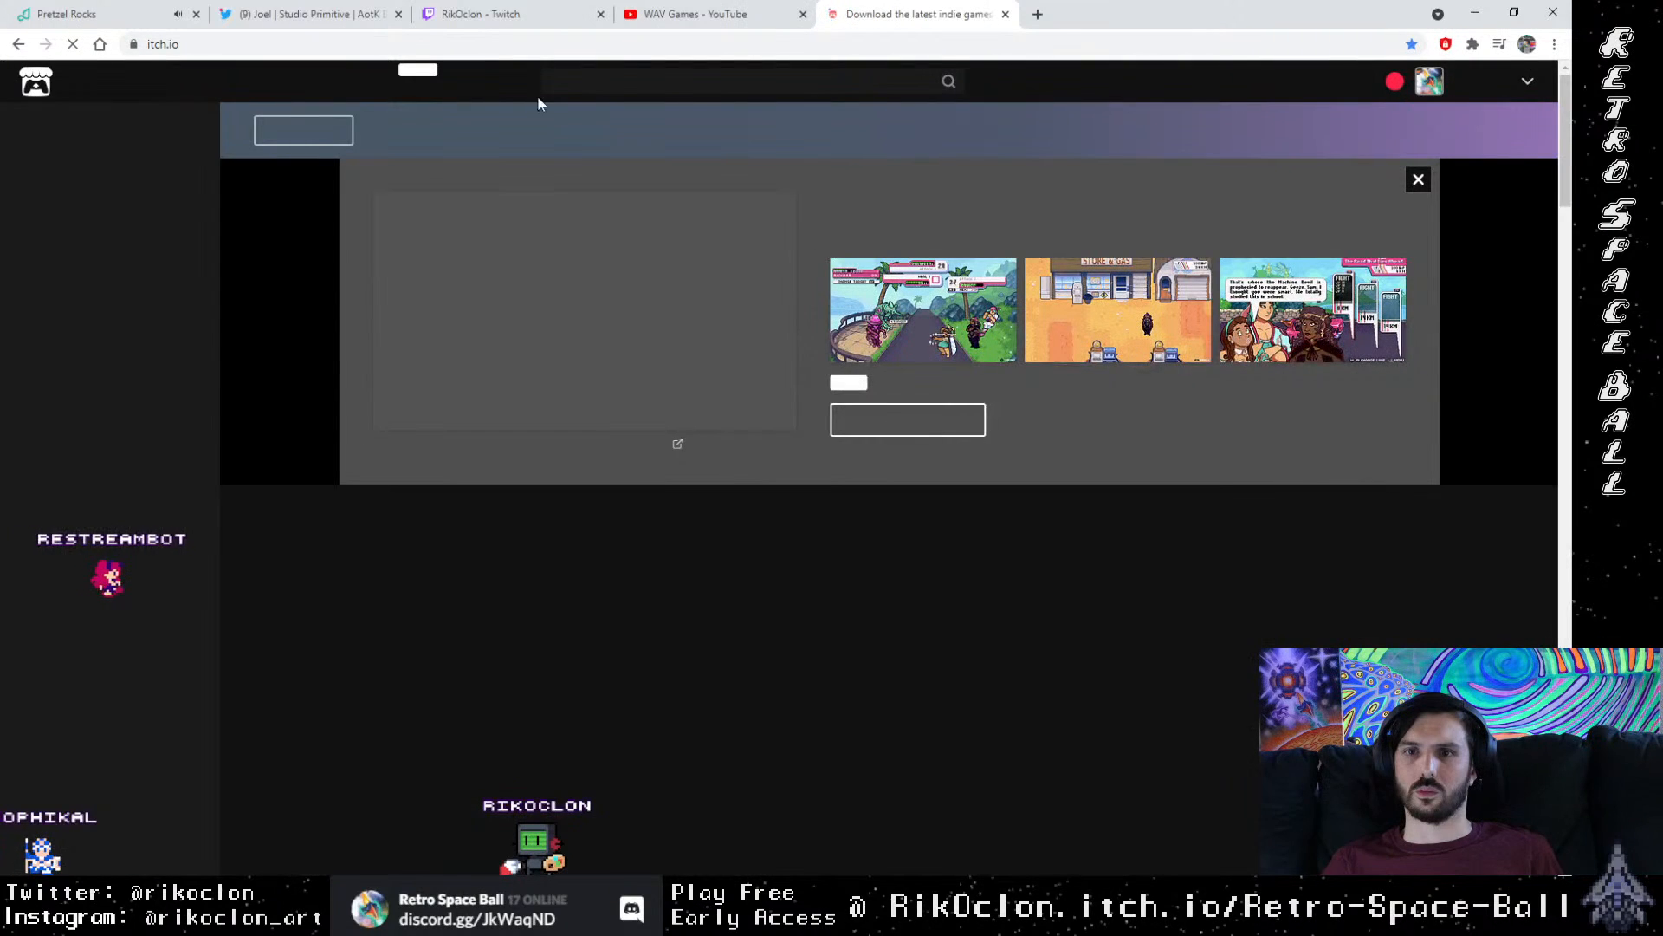
{"action": "left_click", "coordinate": [1393, 87]}
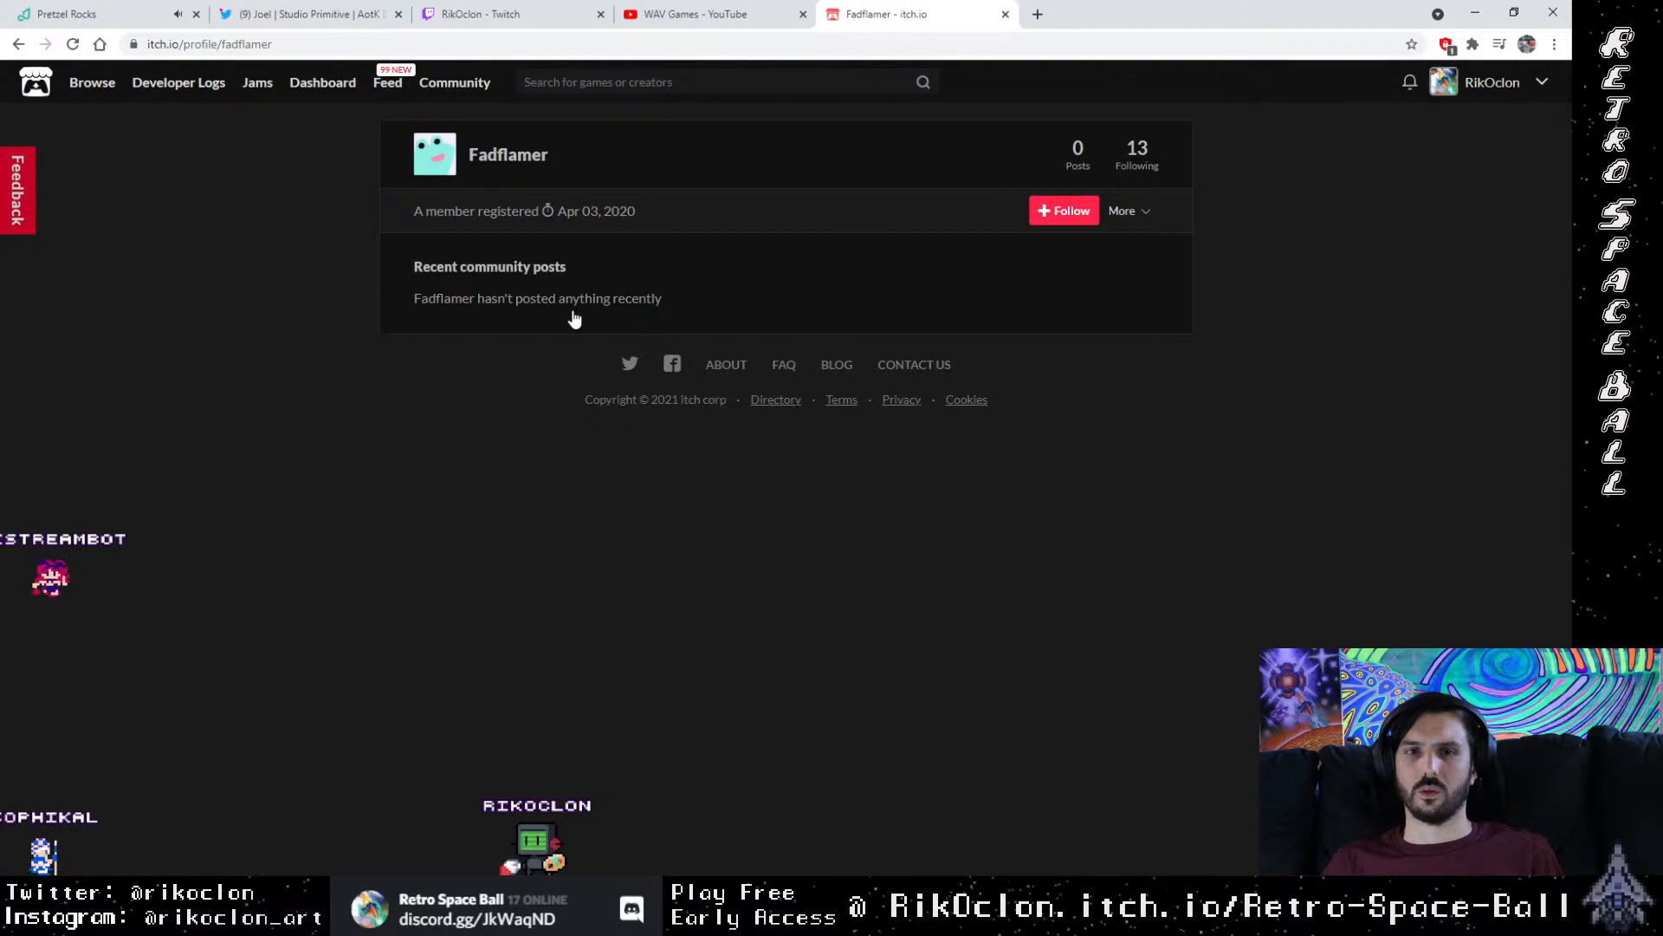
{"action": "left_click", "coordinate": [1474, 13]}
{"action": "left_click", "coordinate": [891, 270]}
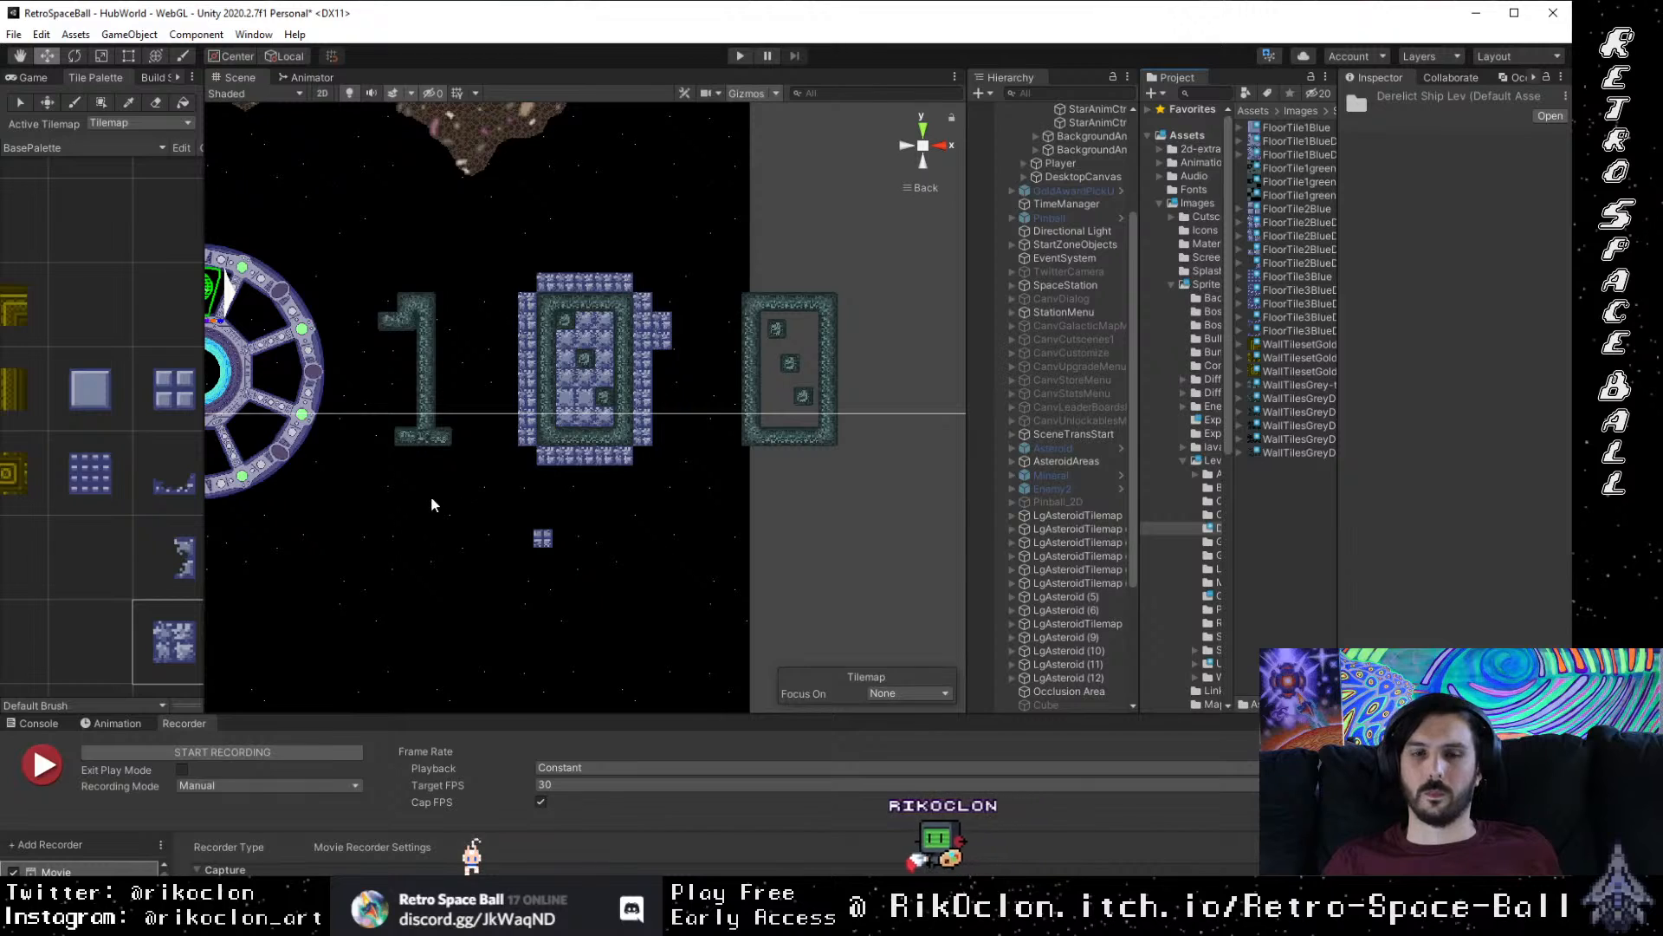
Step: Set the three FloorTile1green damage textures to texture type Sprite (2D and UI) with sprite mode Multiple
{"action": "scroll", "coordinate": [603, 464], "scroll_direction": "up", "scroll_amount": 2}
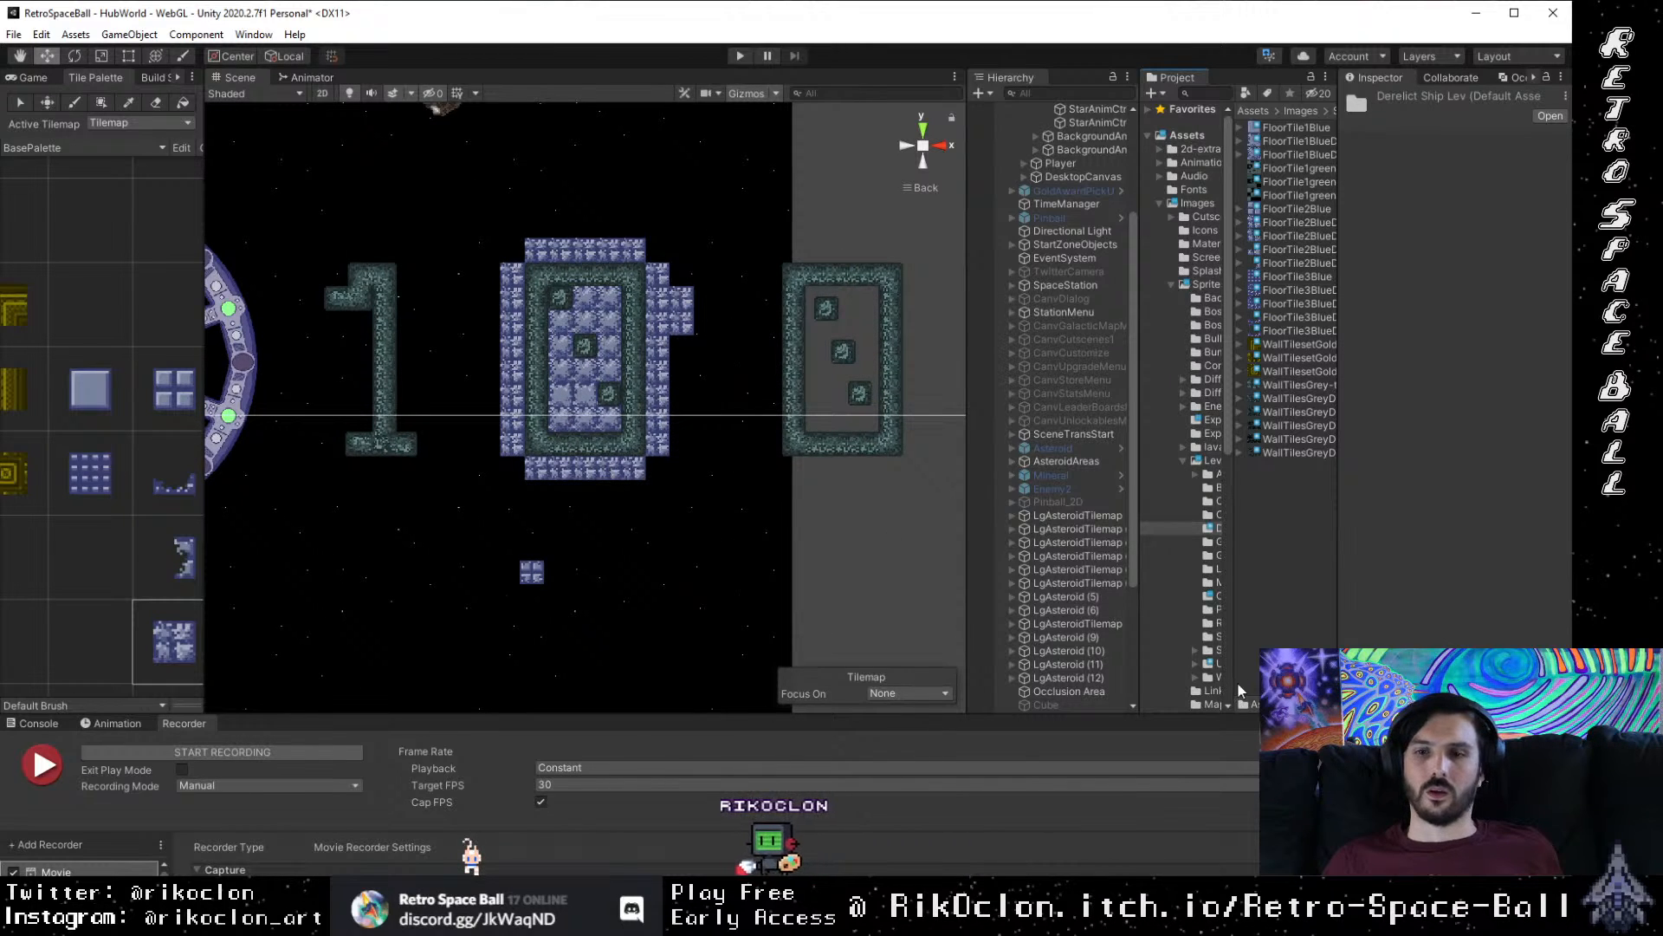
{"action": "left_click", "coordinate": [1298, 169]}
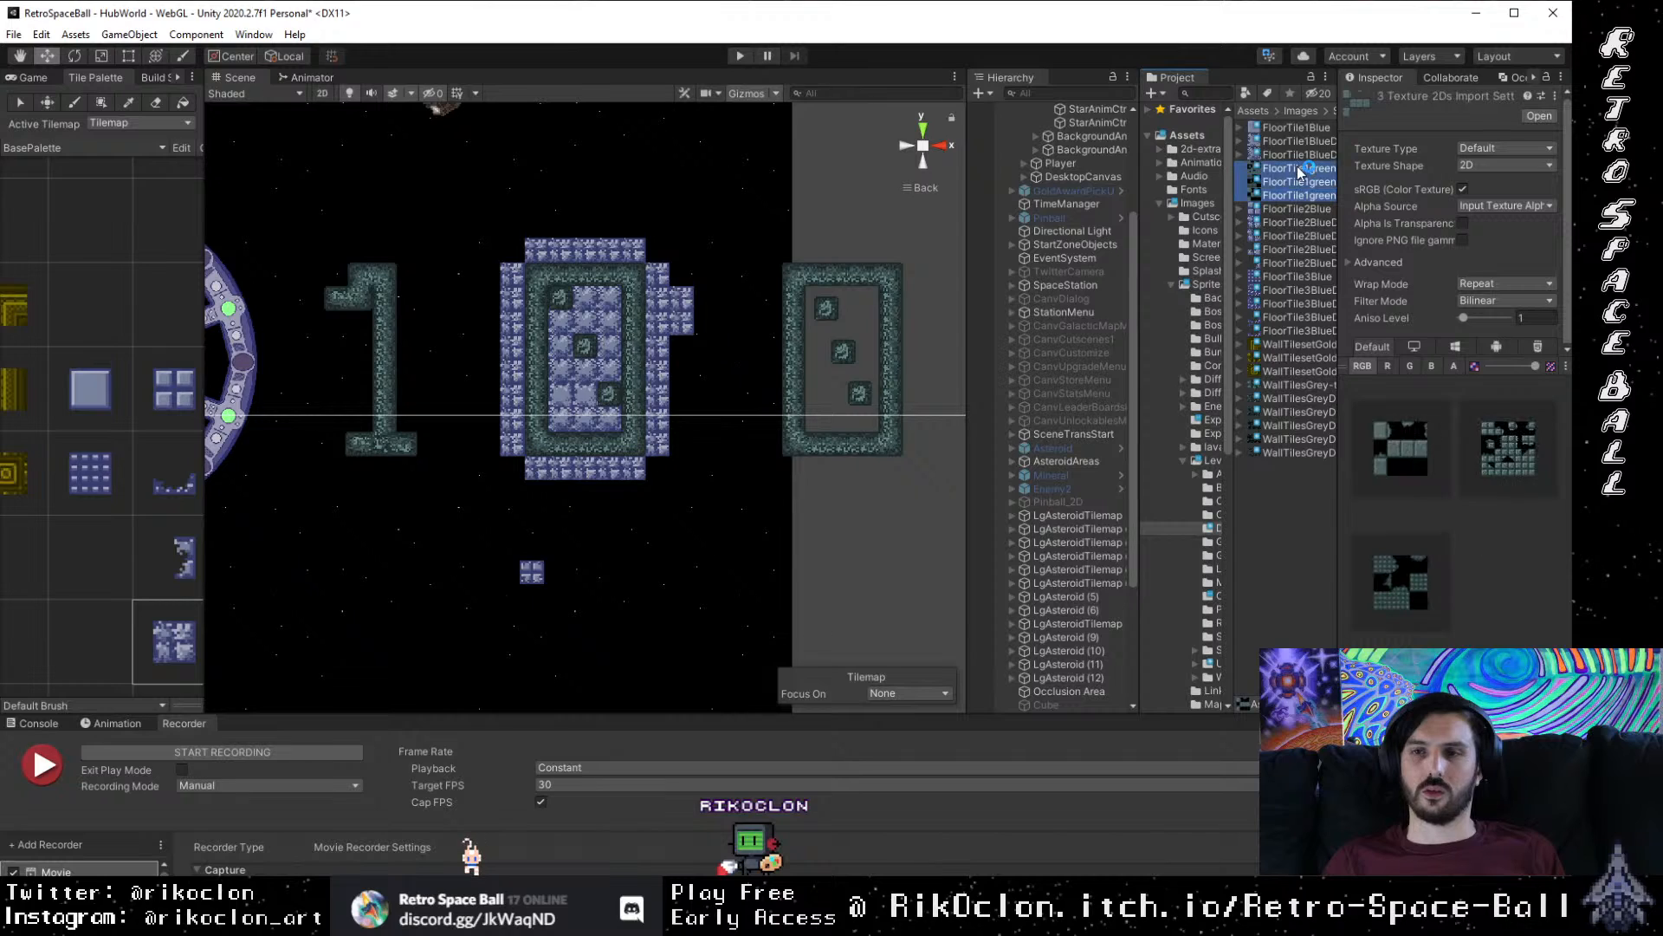
{"action": "left_click", "coordinate": [1308, 193], "text": "shift"}
{"action": "left_click", "coordinate": [1499, 148]}
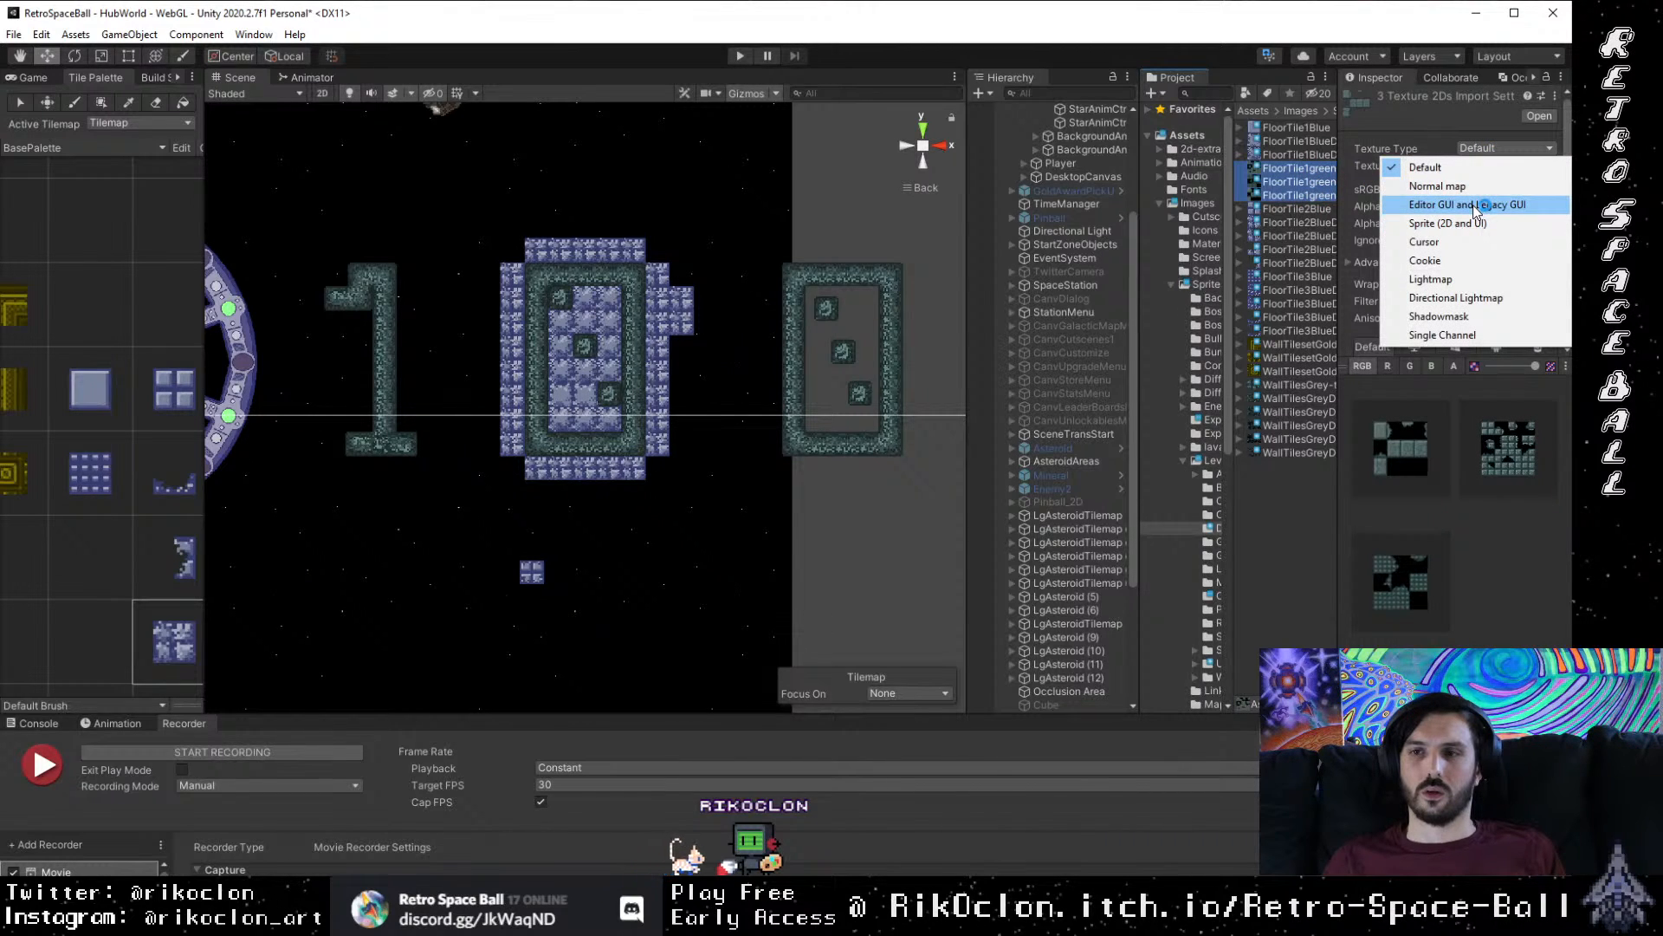
{"action": "left_click", "coordinate": [1475, 208]}
{"action": "left_click", "coordinate": [1500, 149]}
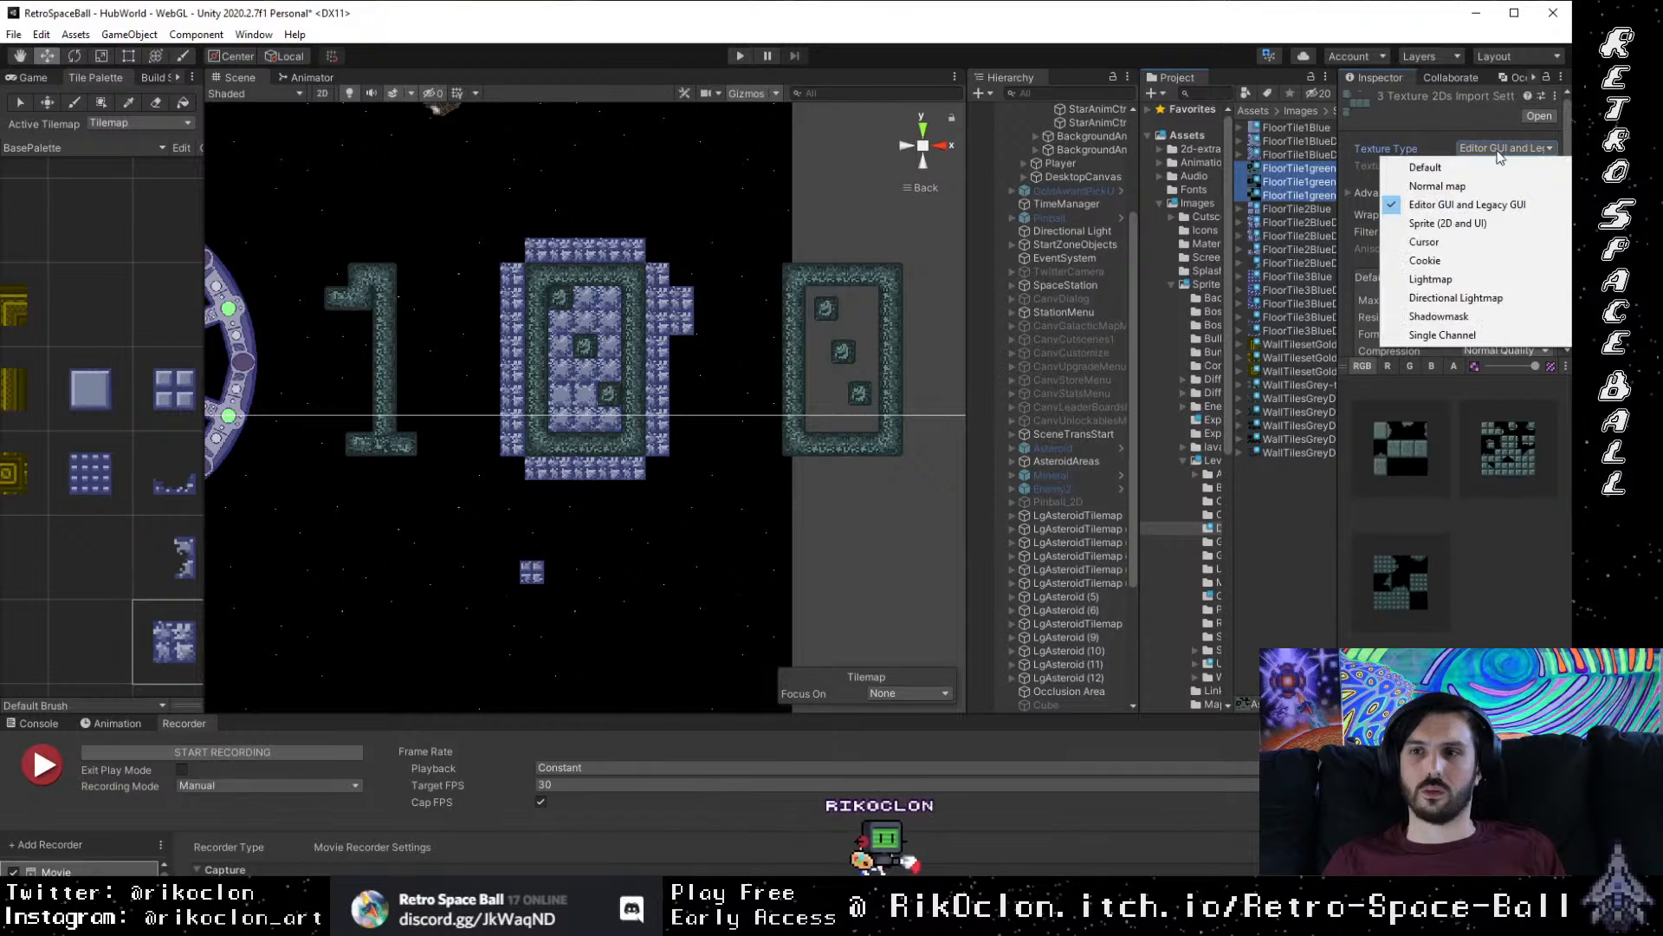
{"action": "left_click", "coordinate": [1448, 223]}
{"action": "left_click", "coordinate": [1505, 189]}
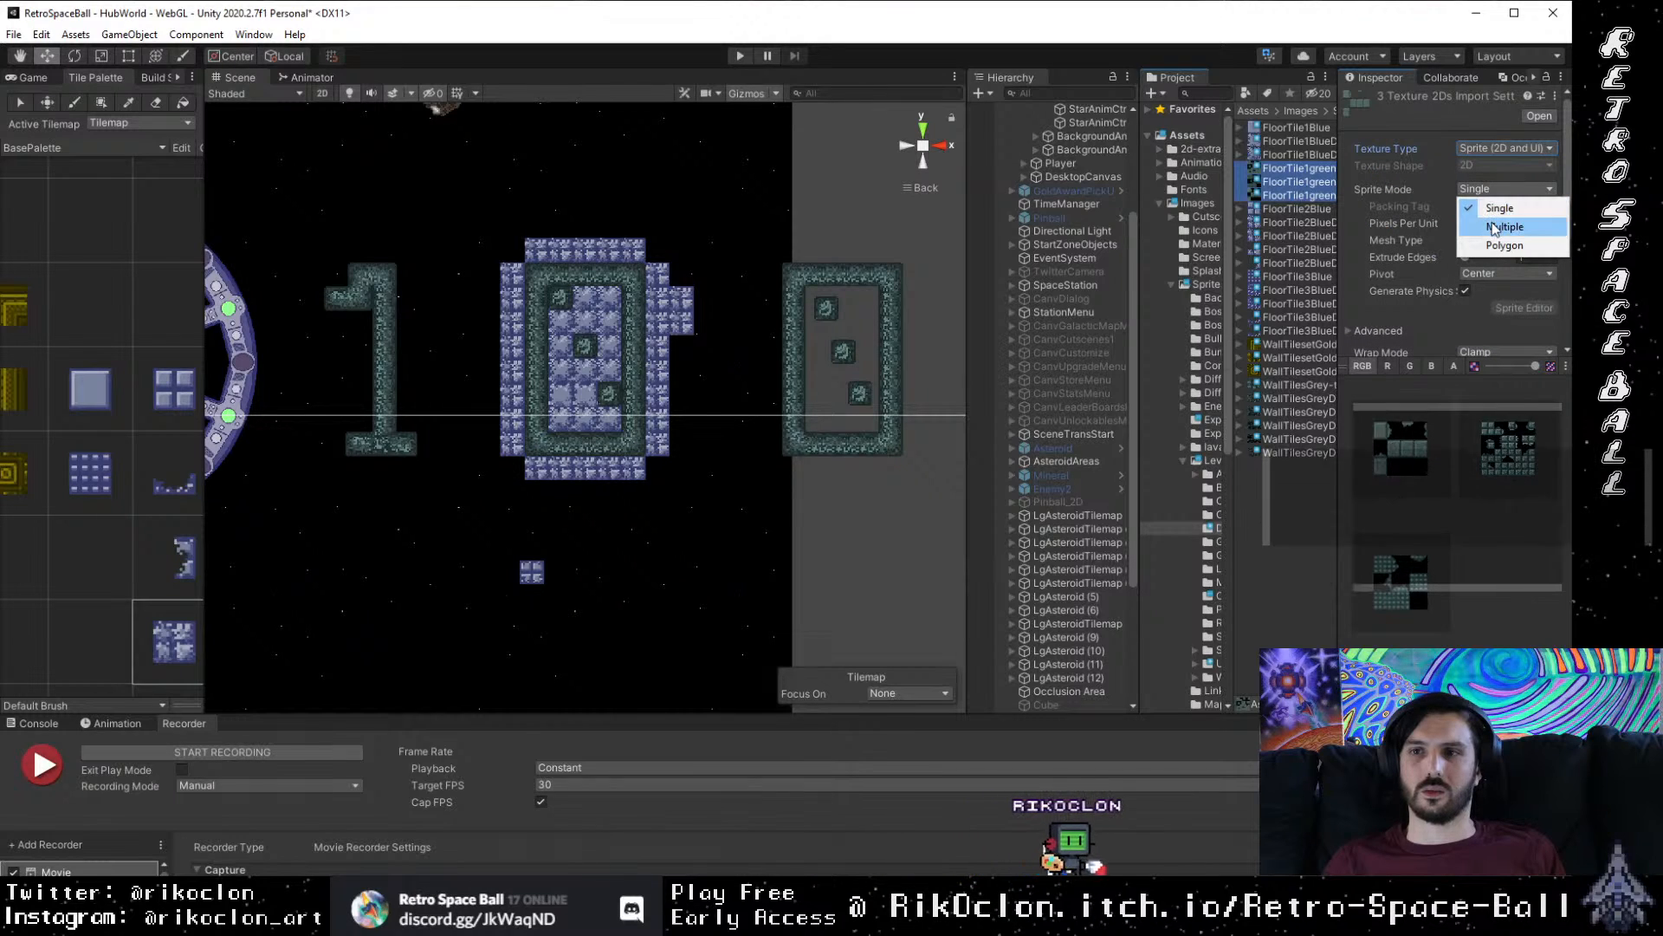
{"action": "left_click", "coordinate": [1493, 228]}
Step: Set compression to None and filter mode to Point (no filter) for the three textures, and apply the import settings
{"action": "scroll", "coordinate": [1505, 294], "scroll_direction": "down", "scroll_amount": 5}
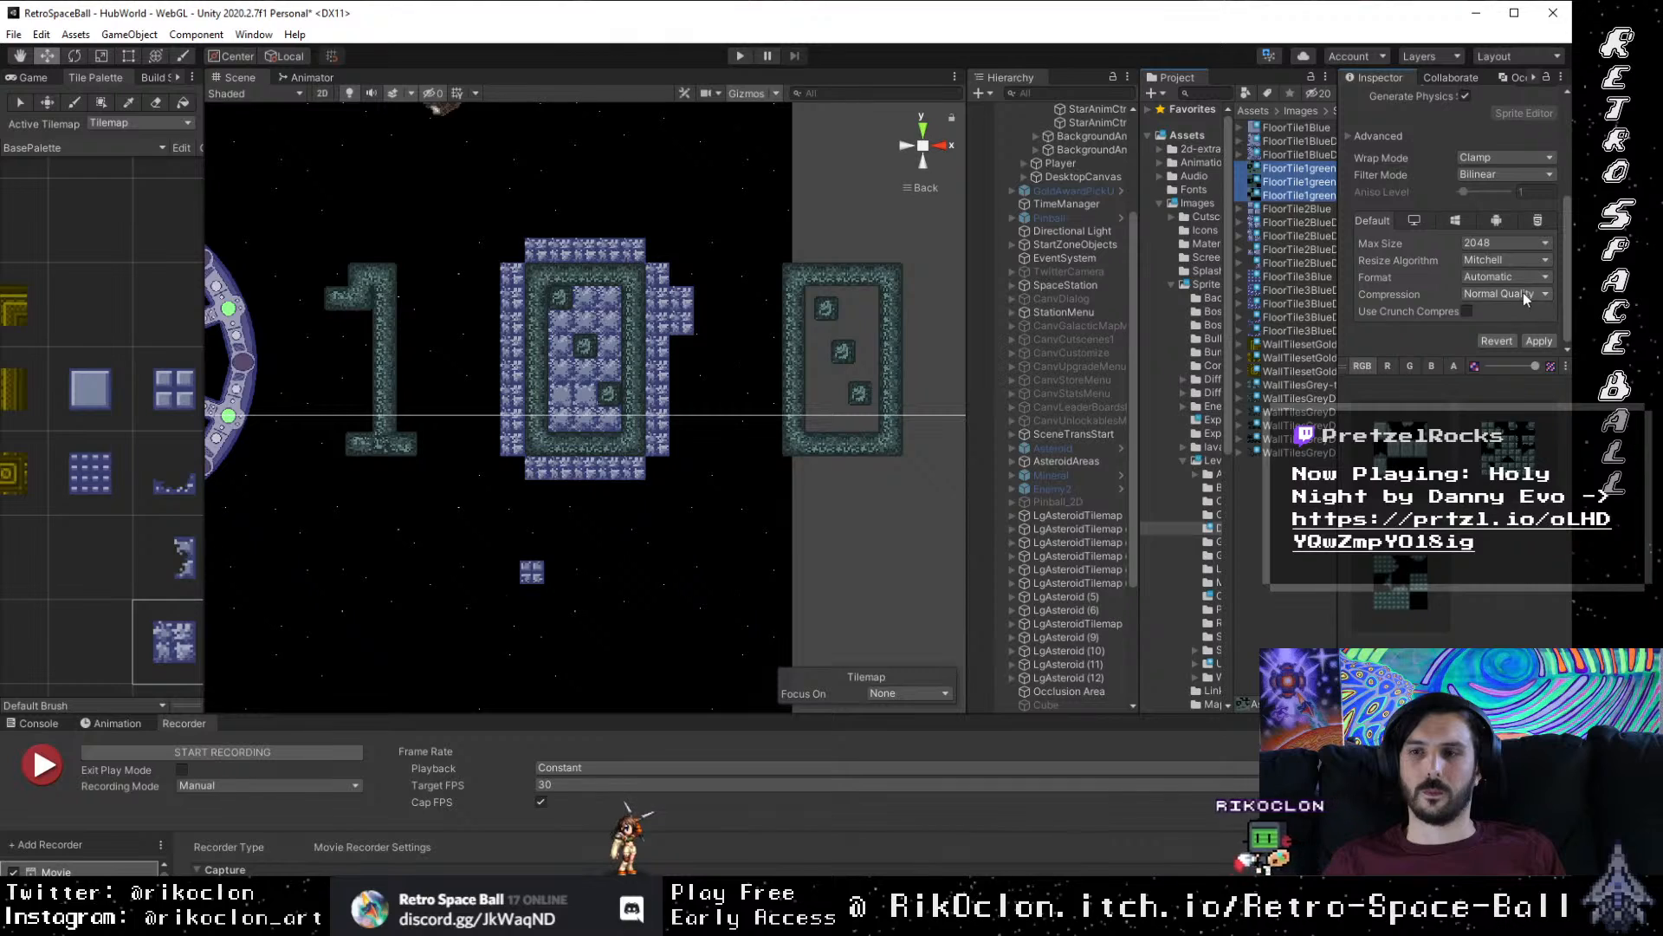
{"action": "left_click", "coordinate": [1525, 295]}
{"action": "left_click", "coordinate": [1518, 313]}
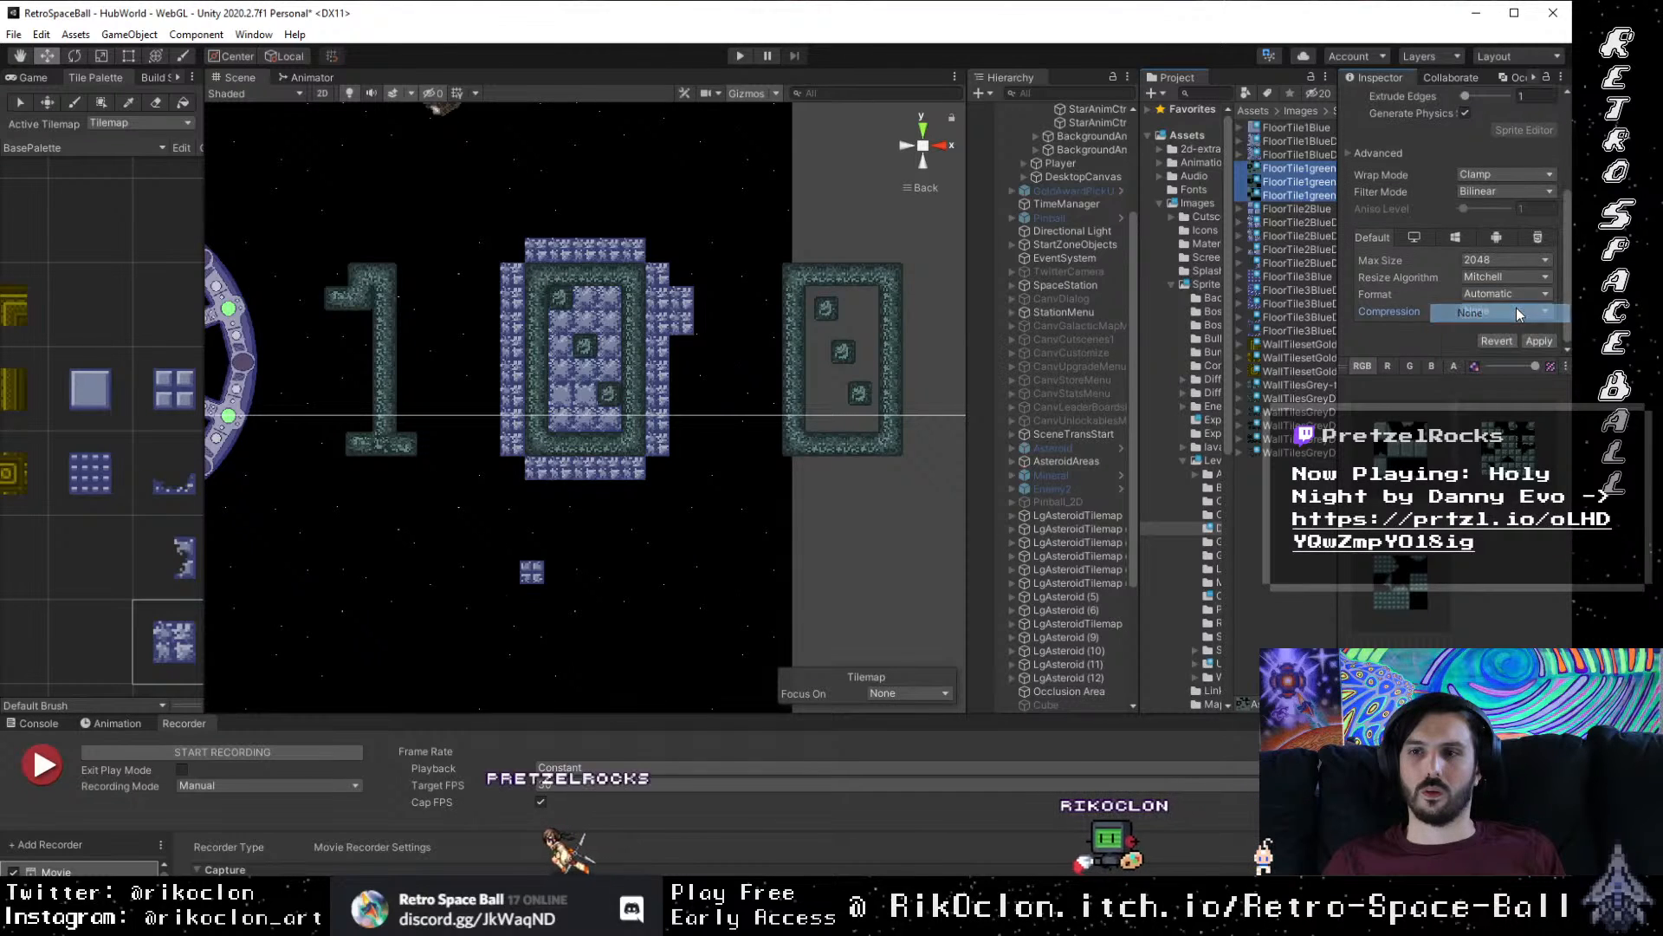
{"action": "left_click", "coordinate": [1526, 192]}
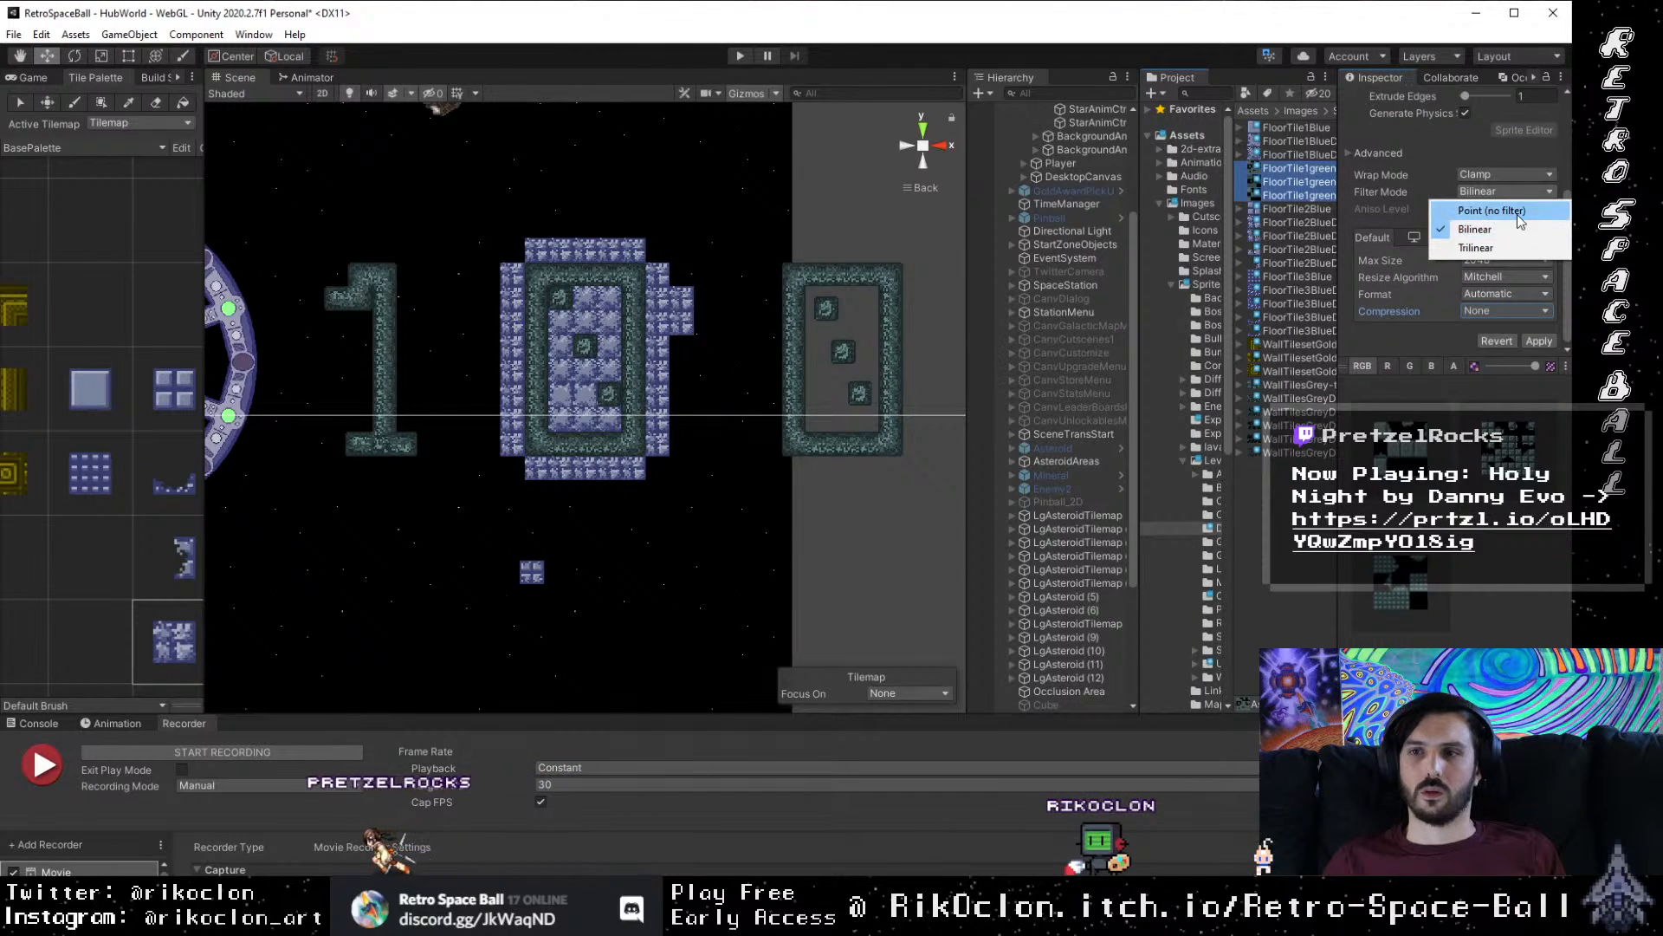
{"action": "left_click", "coordinate": [1487, 212]}
{"action": "left_click", "coordinate": [1542, 342]}
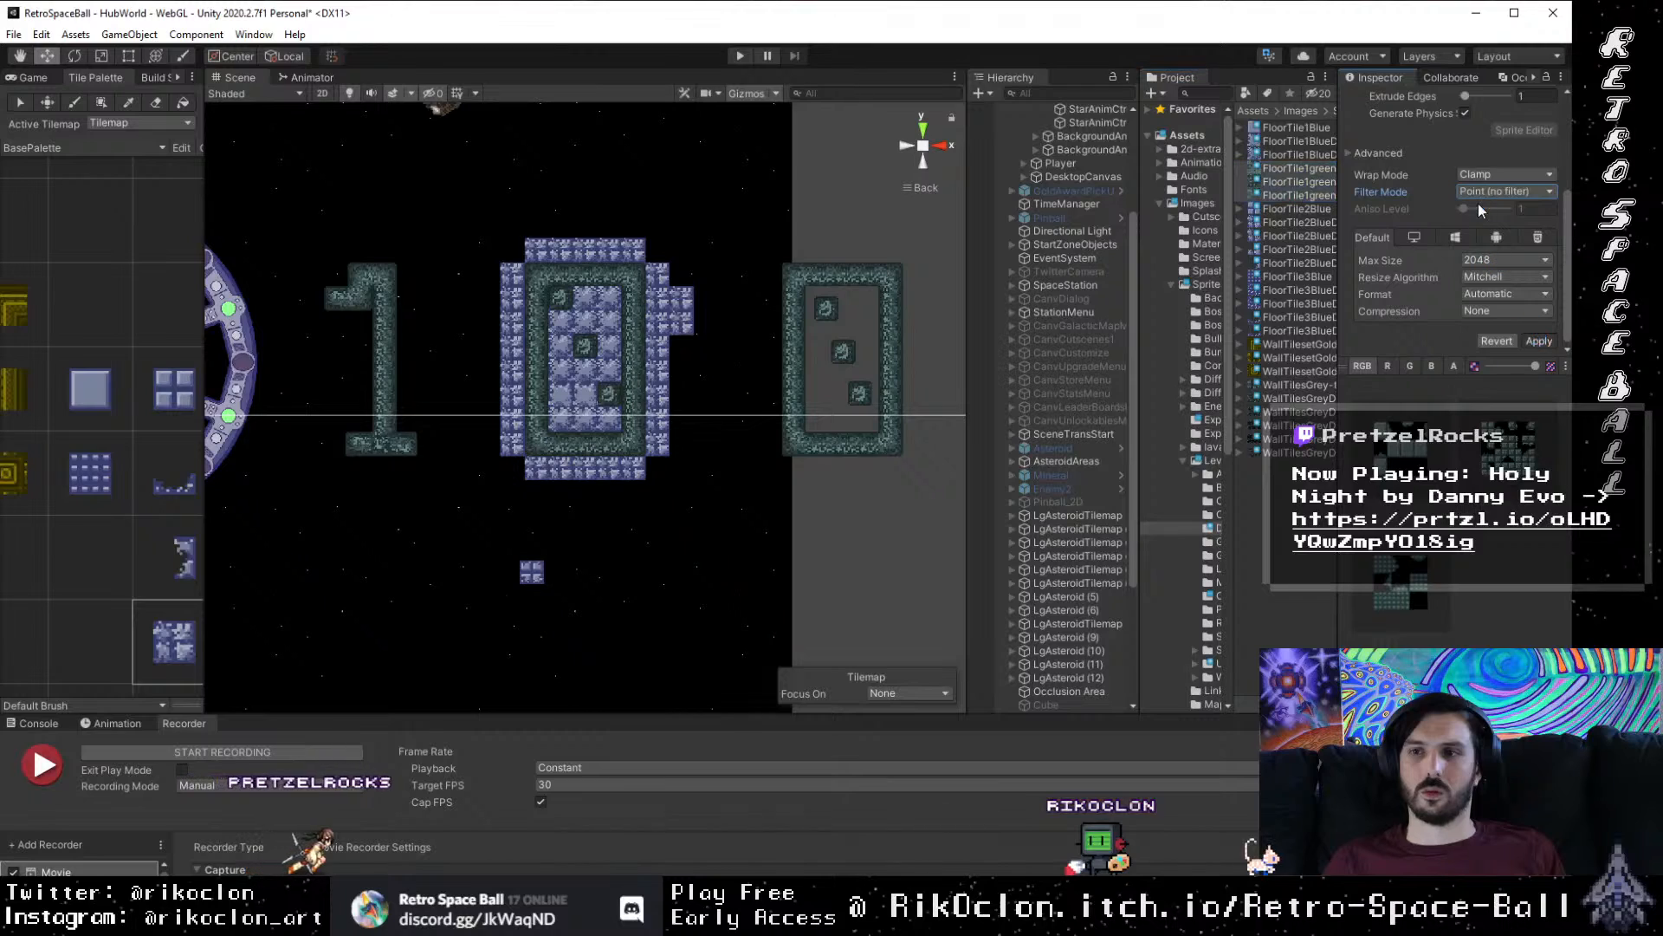
Step: Open the FloorTile1green3Damage sheet in the Sprite Editor and widen the editor window
{"action": "left_click", "coordinate": [1283, 167]}
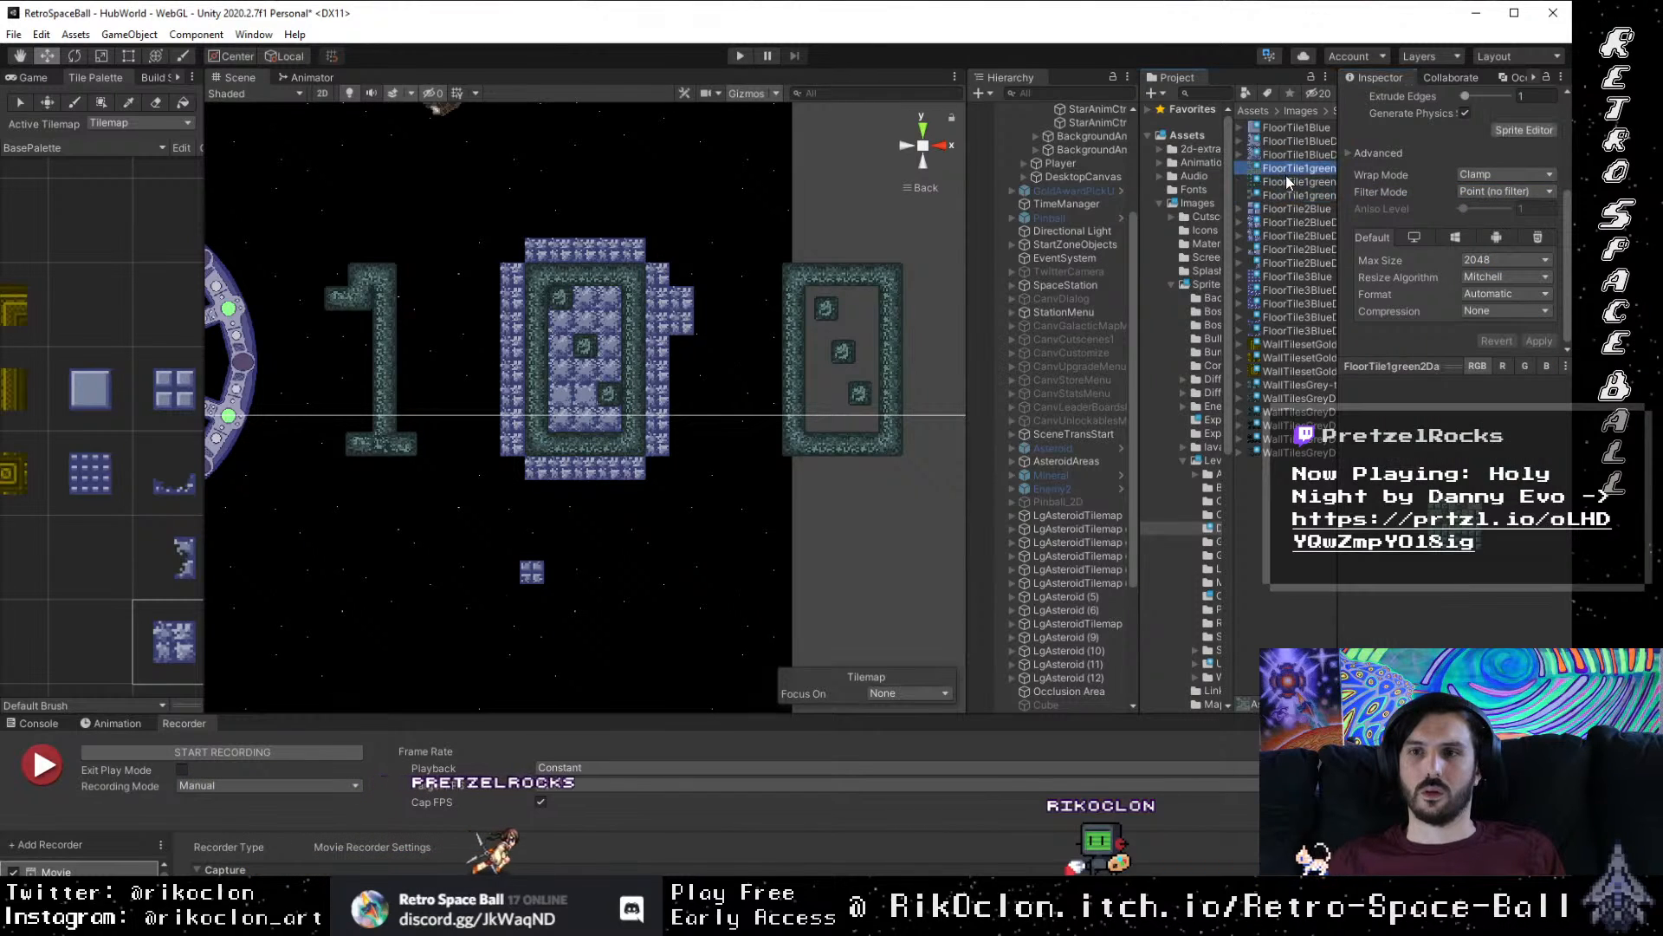
{"action": "left_click", "coordinate": [1530, 132]}
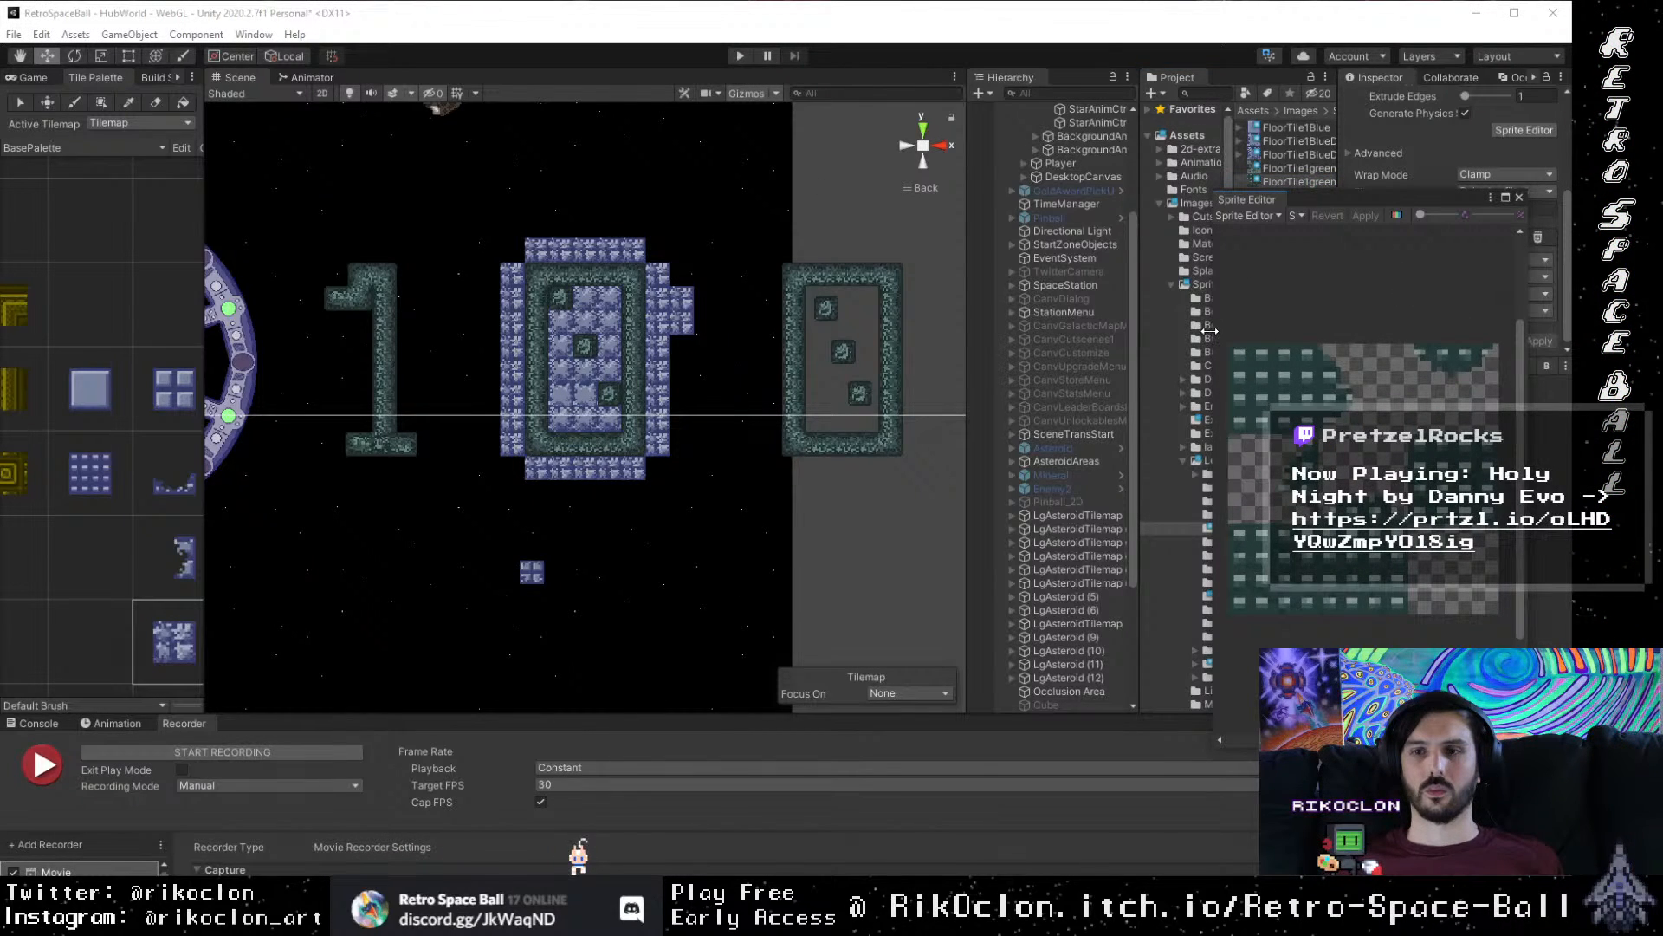
{"action": "left_click_drag", "start_coordinate": [1209, 331], "coordinate": [692, 369]}
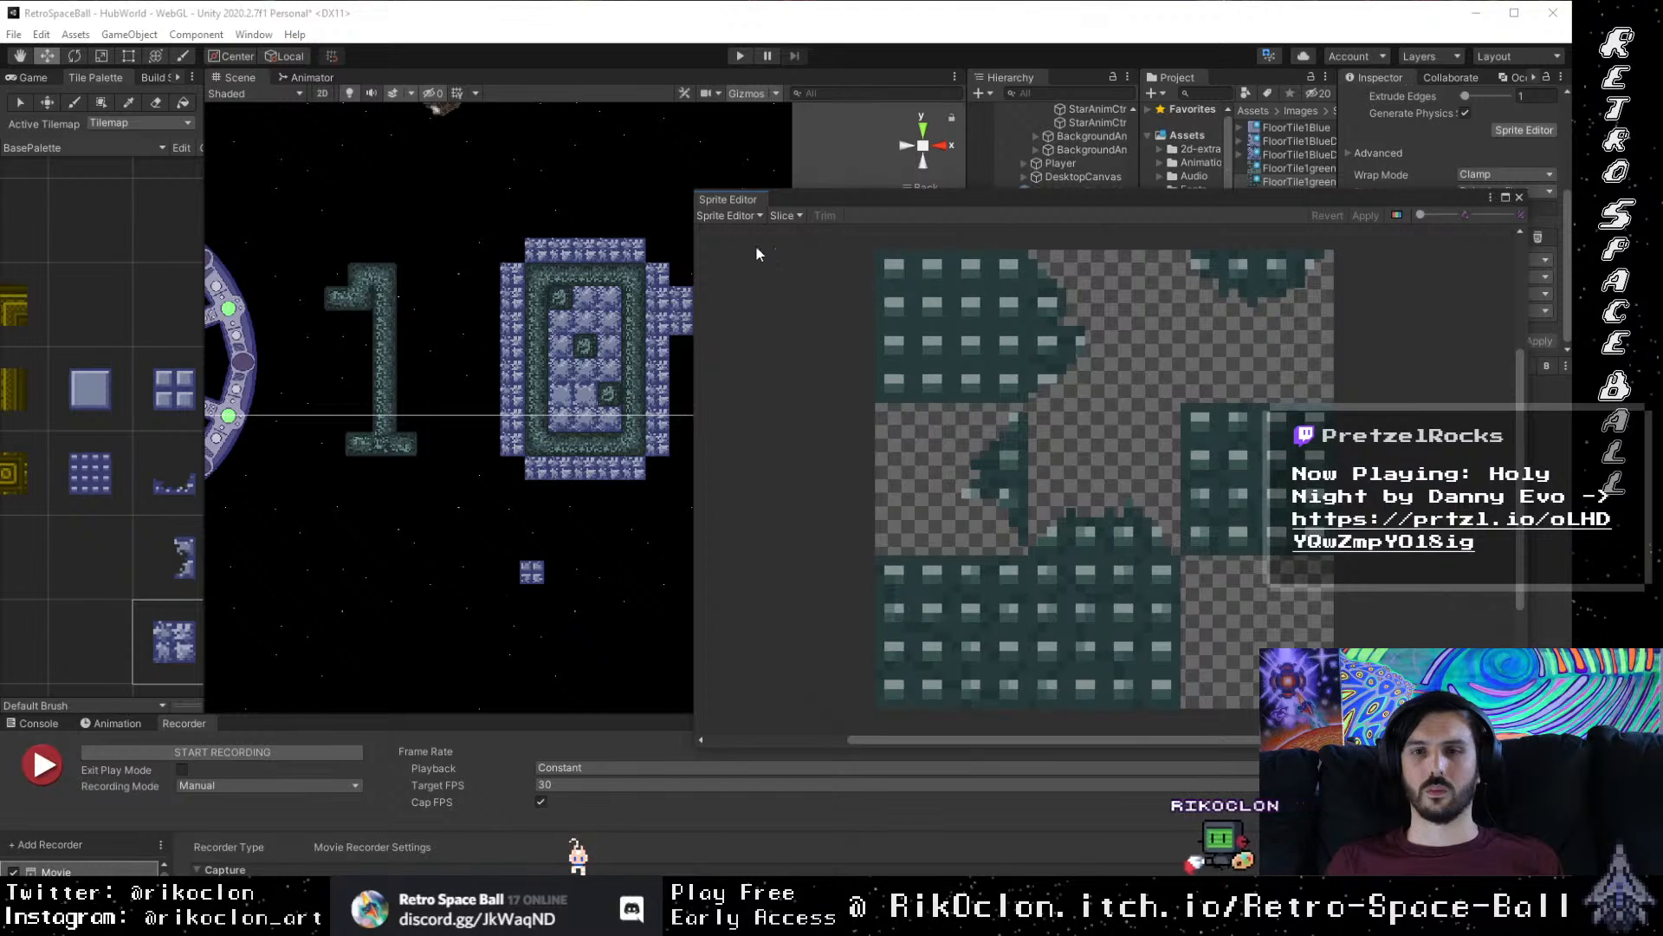
Step: Slice the FloorTile1green3Damage sheet using Grid By Cell Size at 16 × 16 pixels, apply the slices and close the Sprite Editor
{"action": "left_click", "coordinate": [785, 215]}
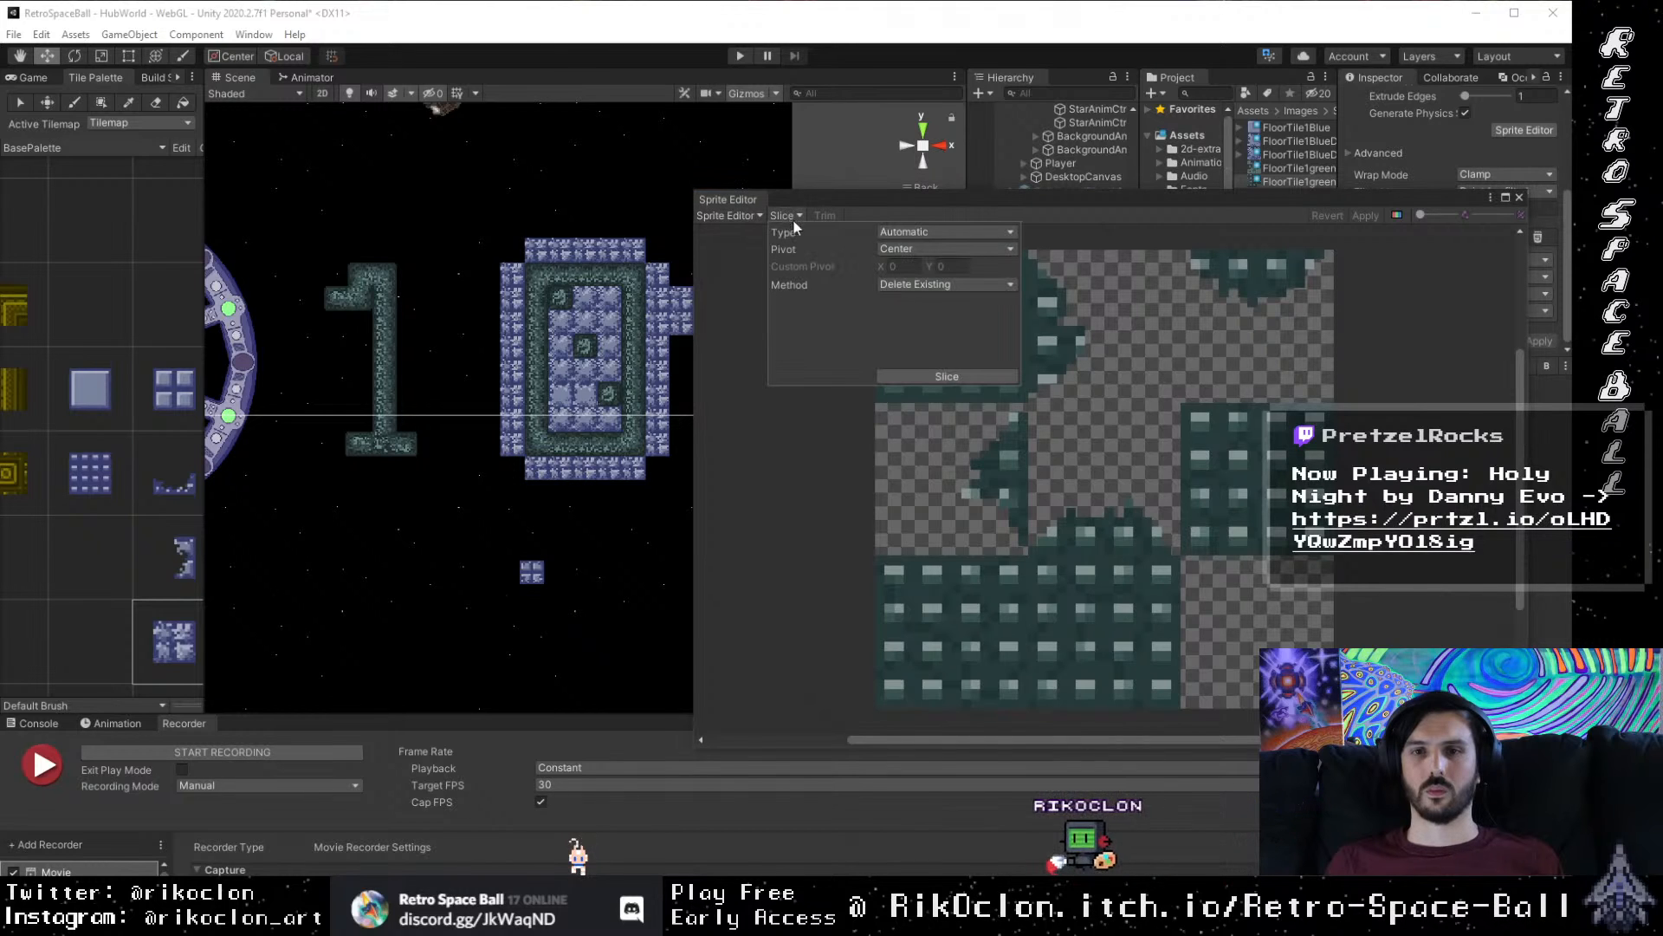
{"action": "left_click", "coordinate": [980, 234]}
{"action": "left_click", "coordinate": [970, 269]}
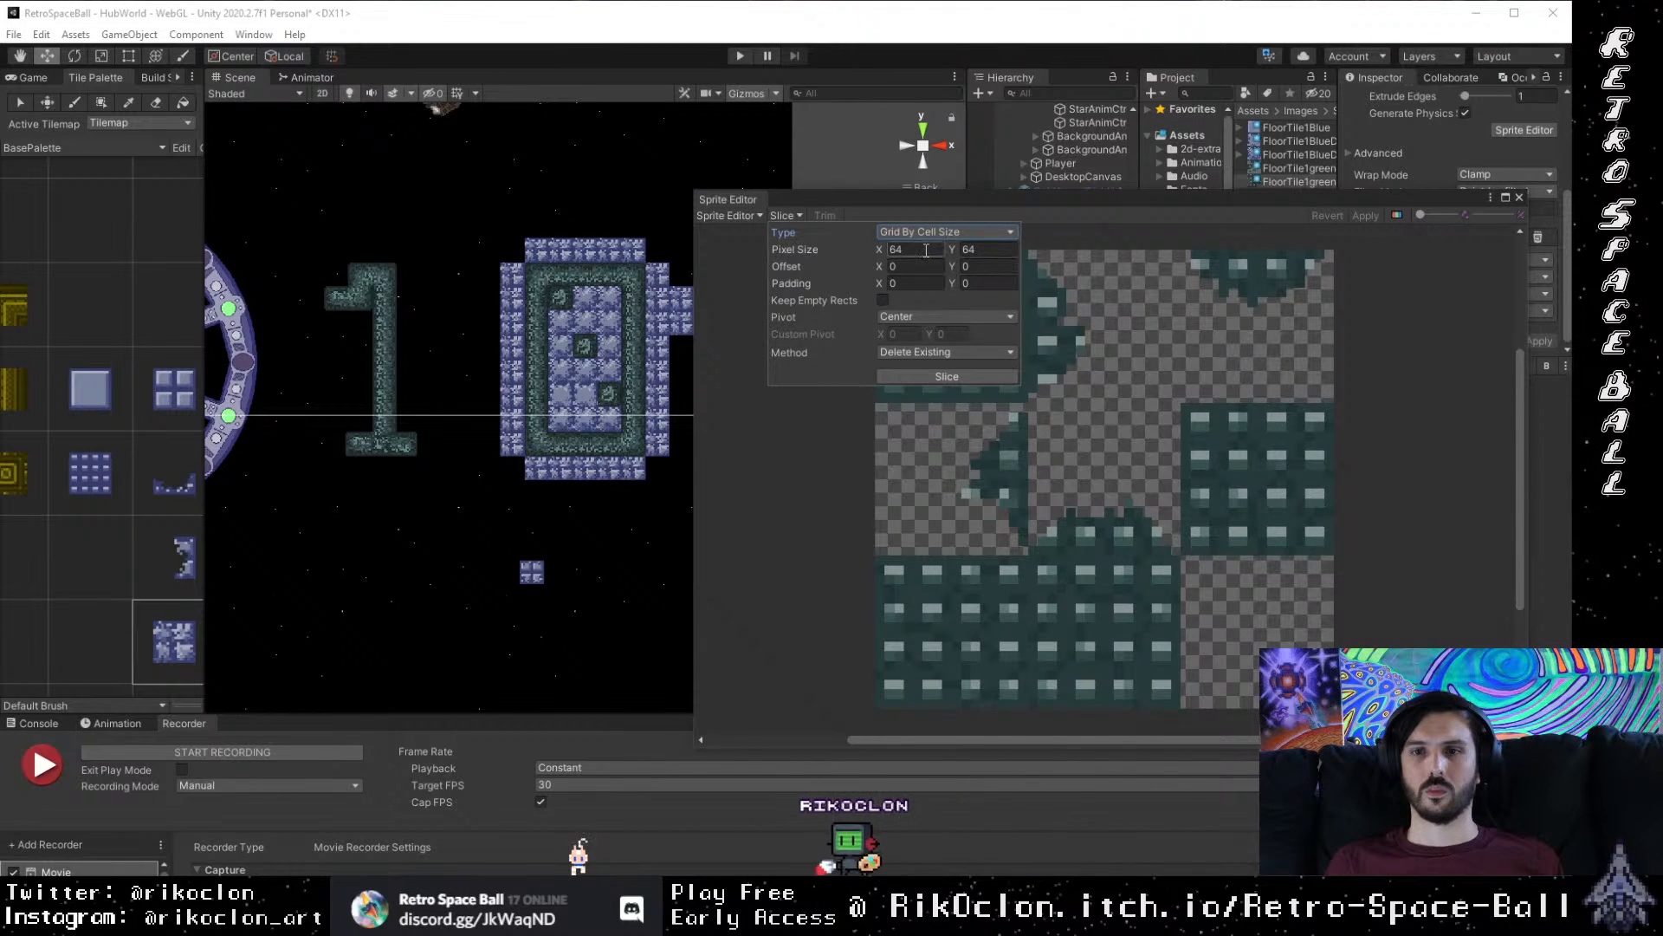
{"action": "left_click_drag", "start_coordinate": [924, 249], "coordinate": [699, 237]}
{"action": "type", "text": "16"}
{"action": "key", "text": "Tab"}
{"action": "type", "text": "16"}
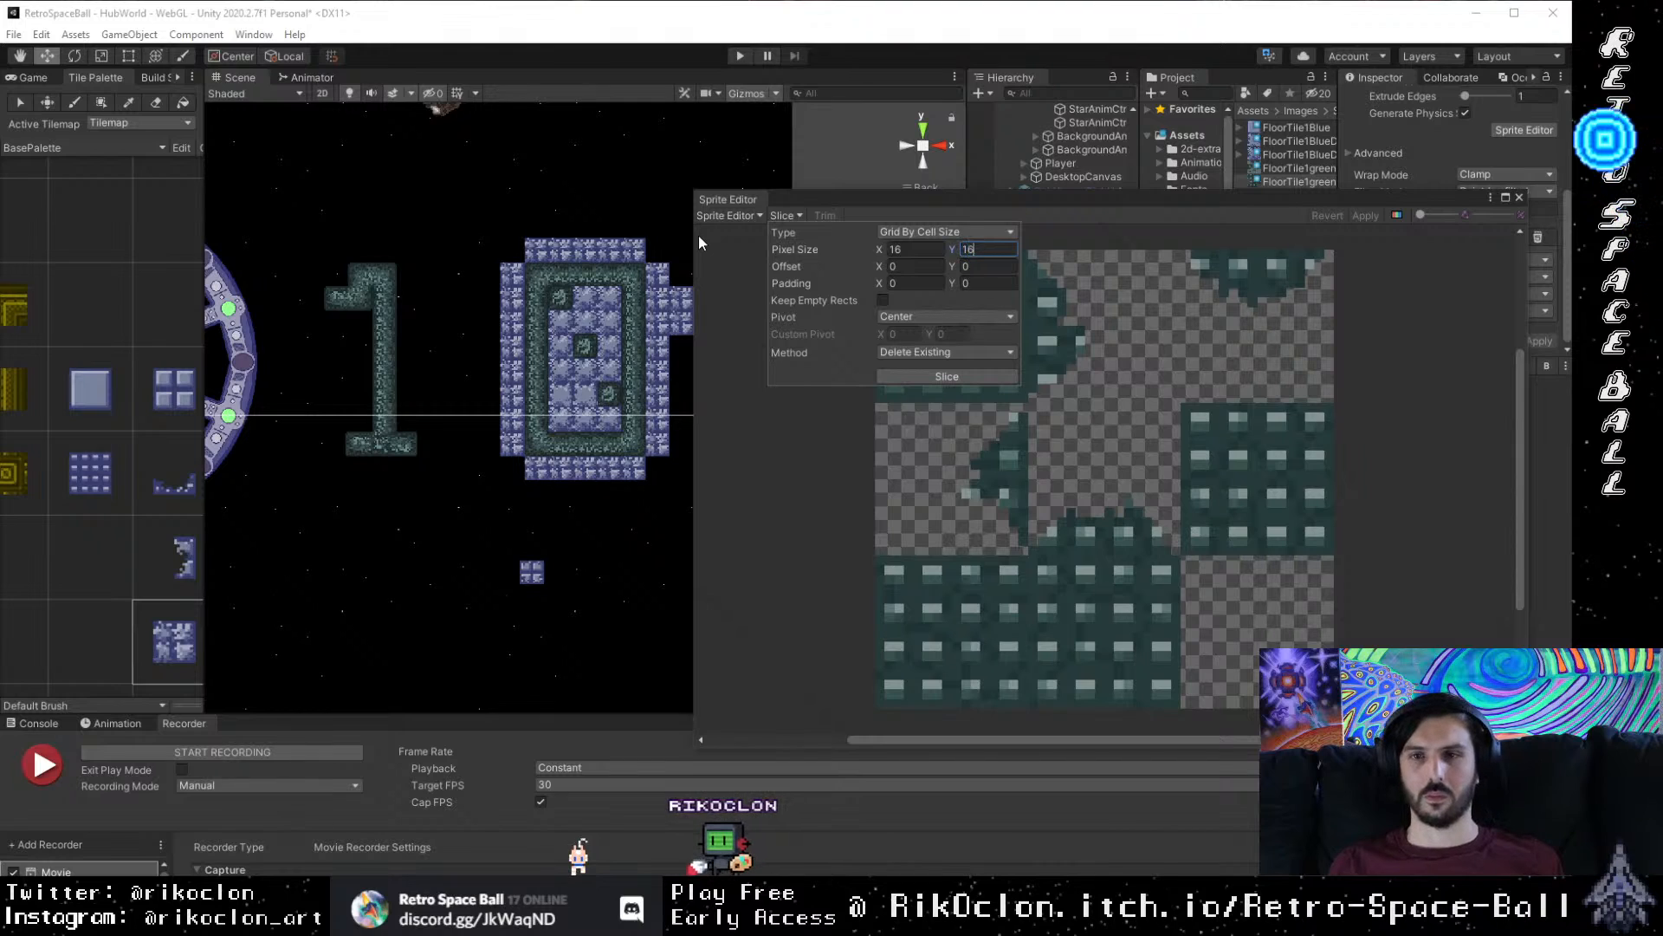
{"action": "left_click", "coordinate": [943, 375]}
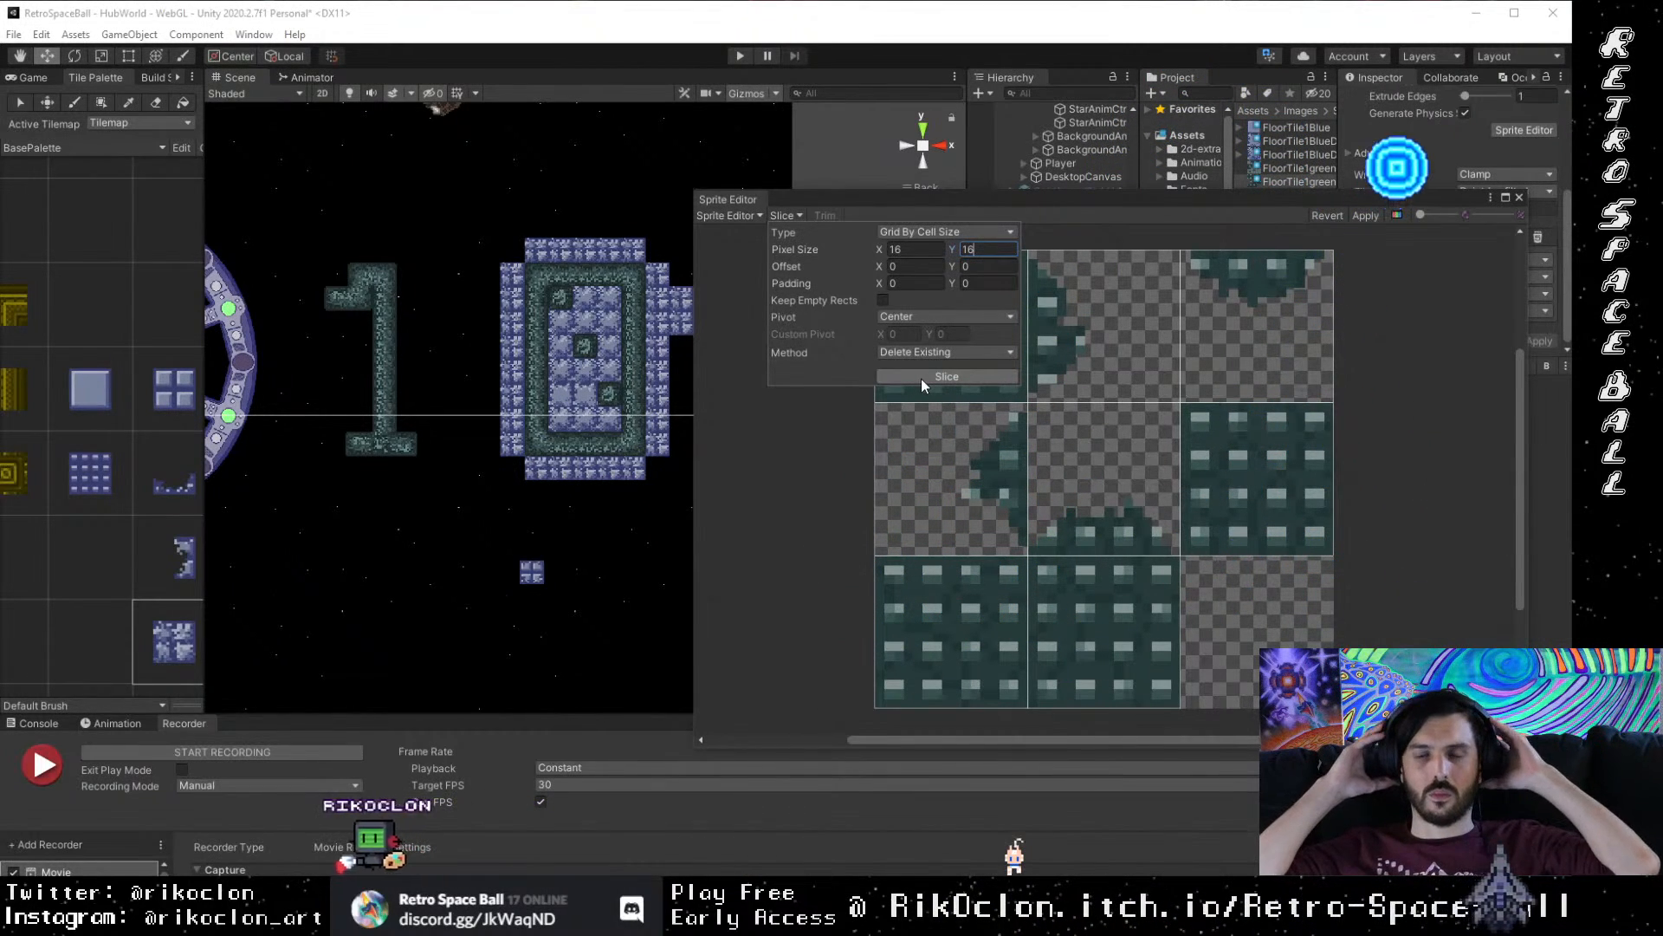
{"action": "left_click", "coordinate": [1498, 579]}
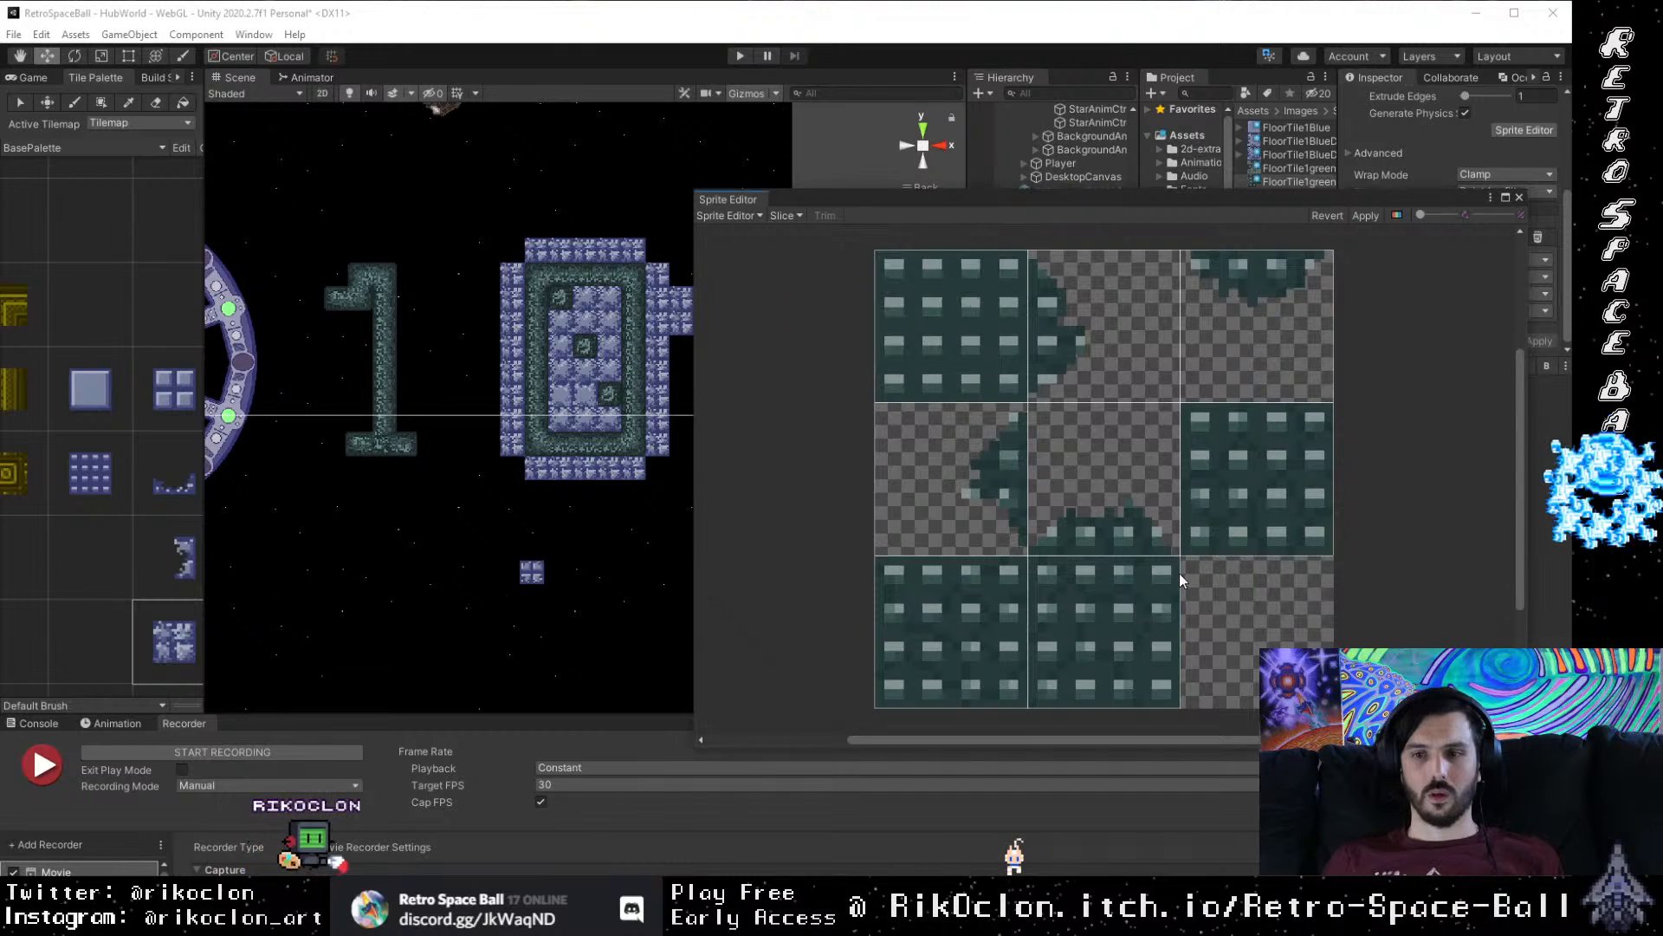
{"action": "left_click", "coordinate": [1366, 216]}
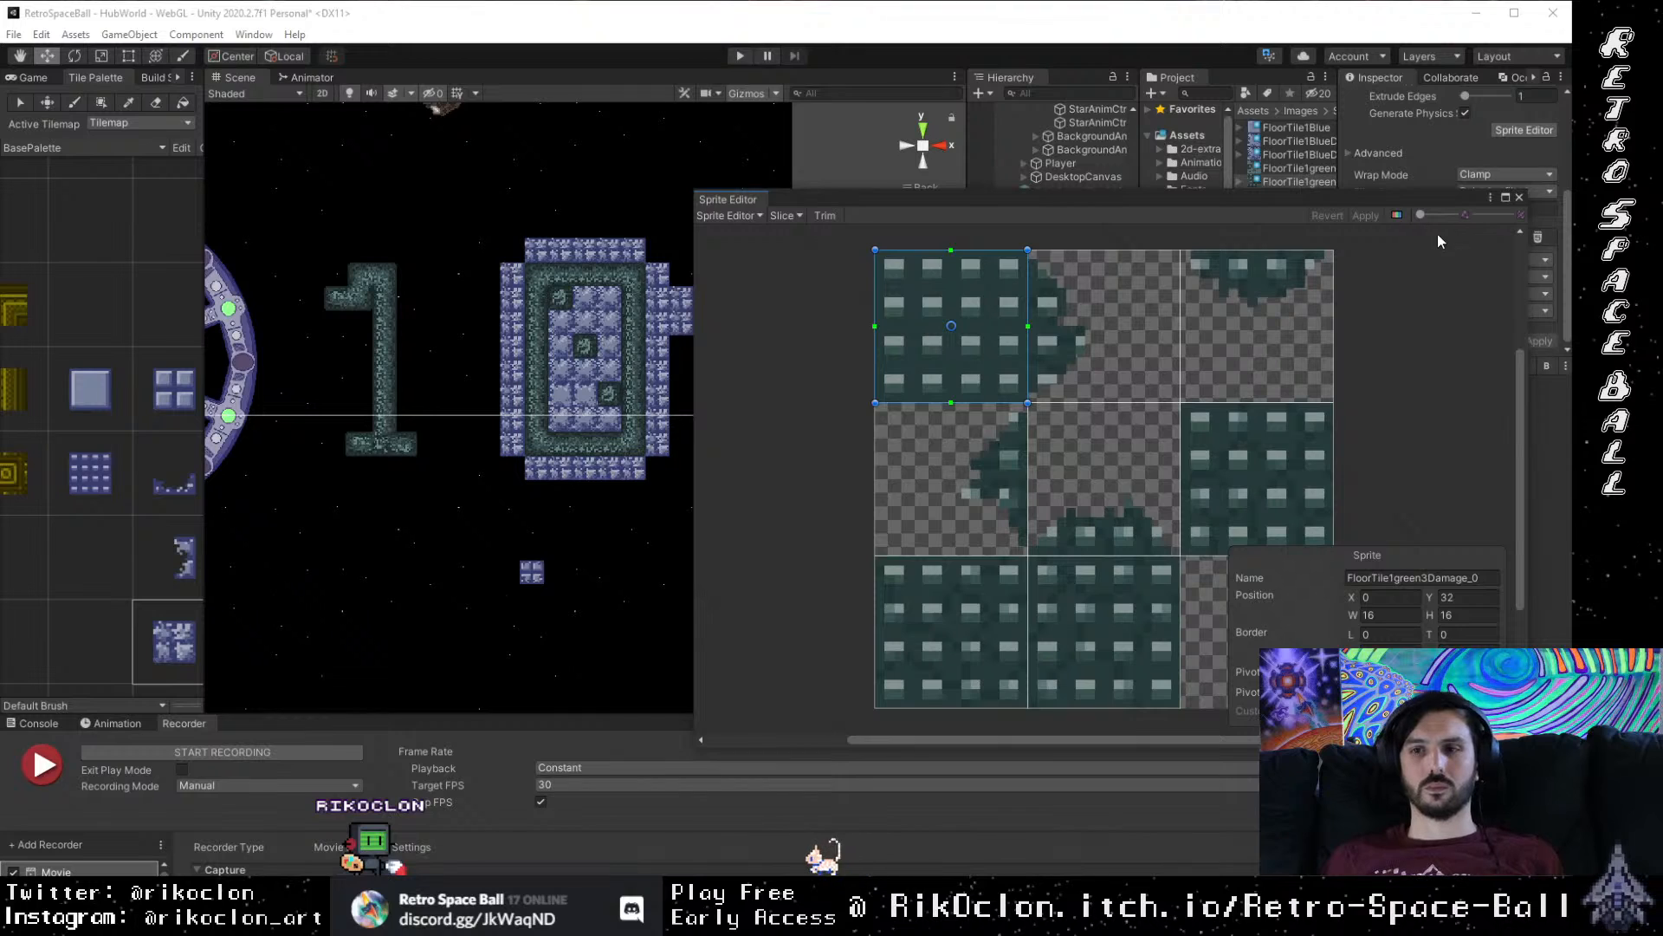
{"action": "left_click", "coordinate": [1519, 199]}
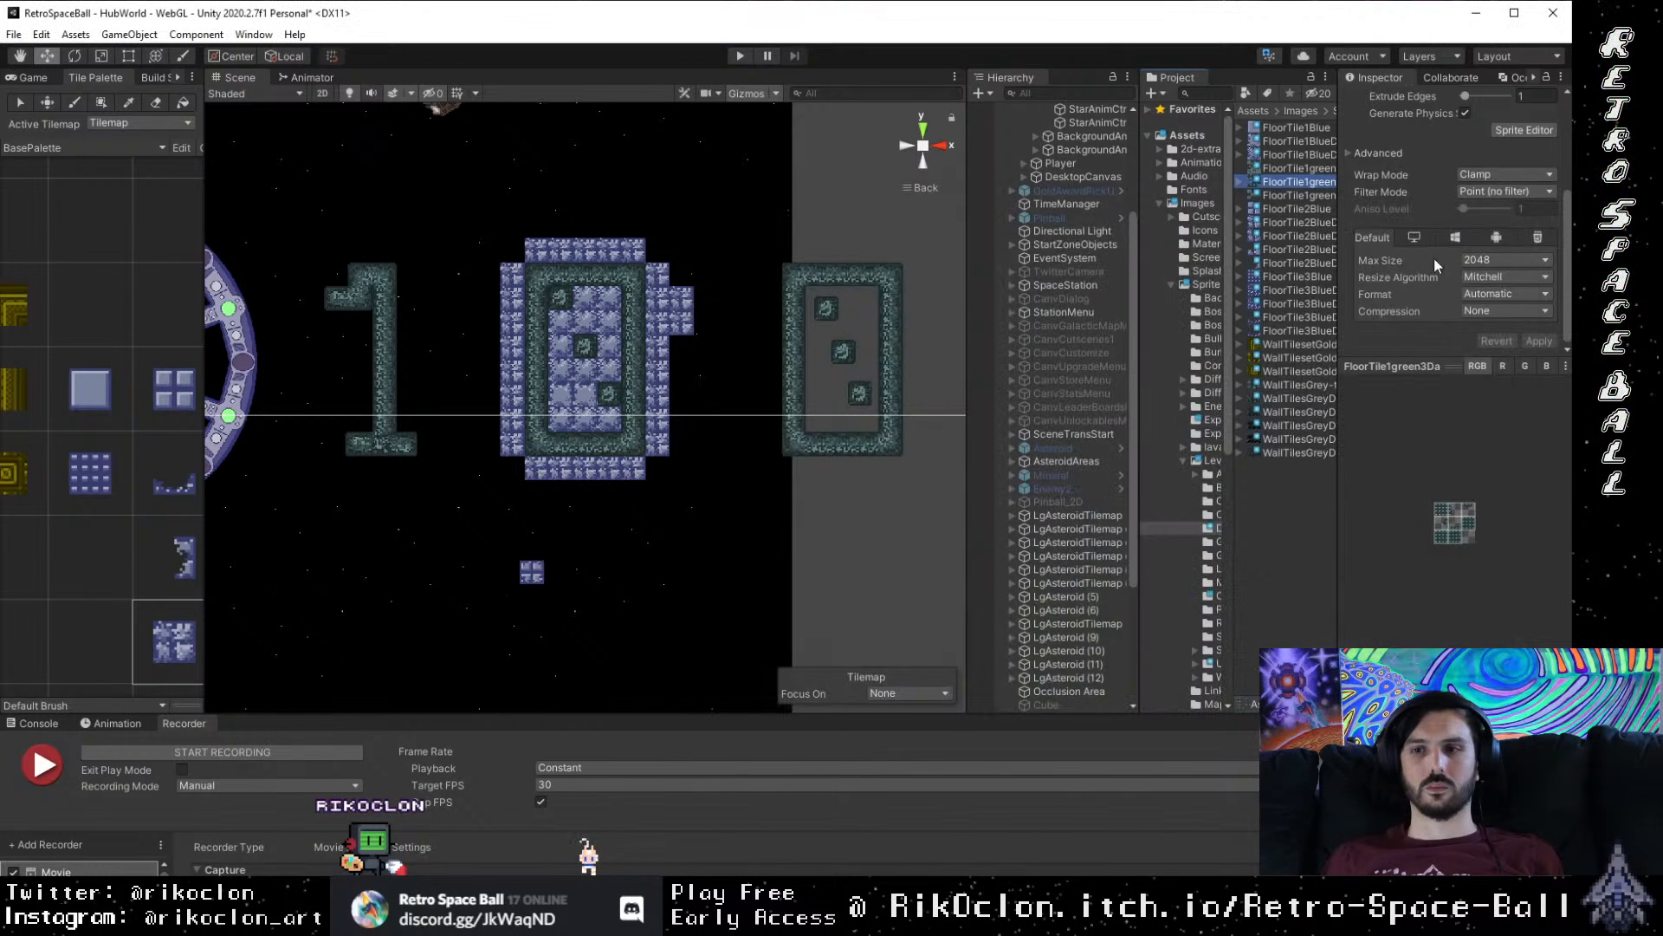
Step: Slice the FloorTile1greenDamage sheet into 16 × 16 pixel cells in the Sprite Editor, apply the slices and close the editor
{"action": "left_click", "coordinate": [1300, 195]}
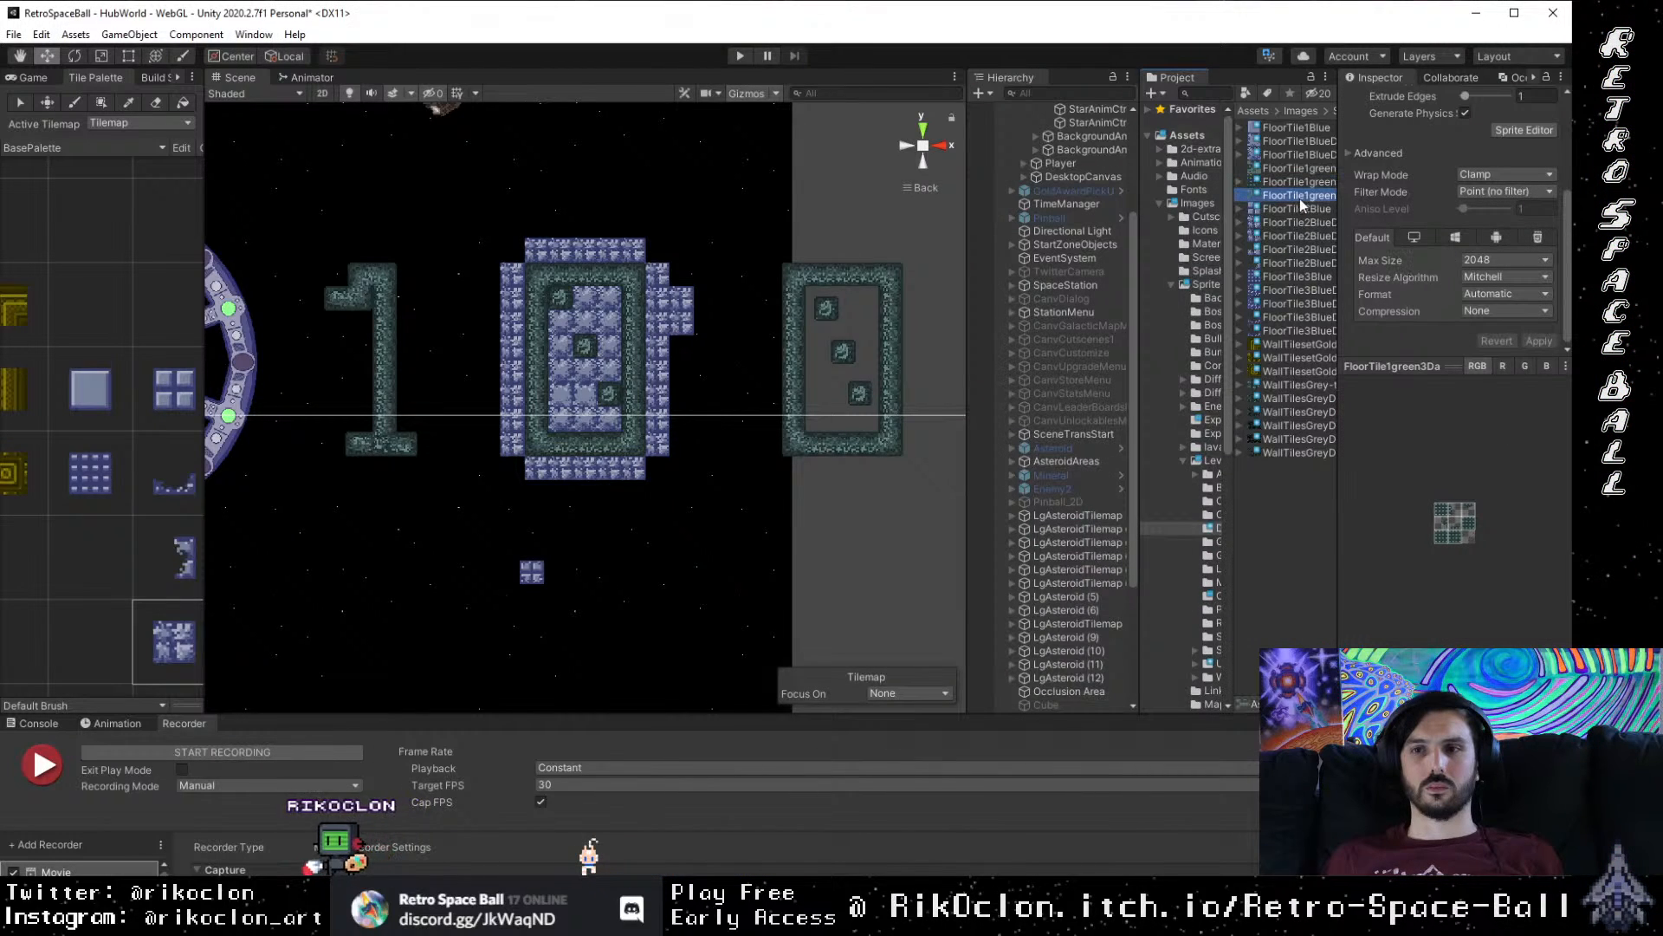
{"action": "left_click", "coordinate": [1527, 130]}
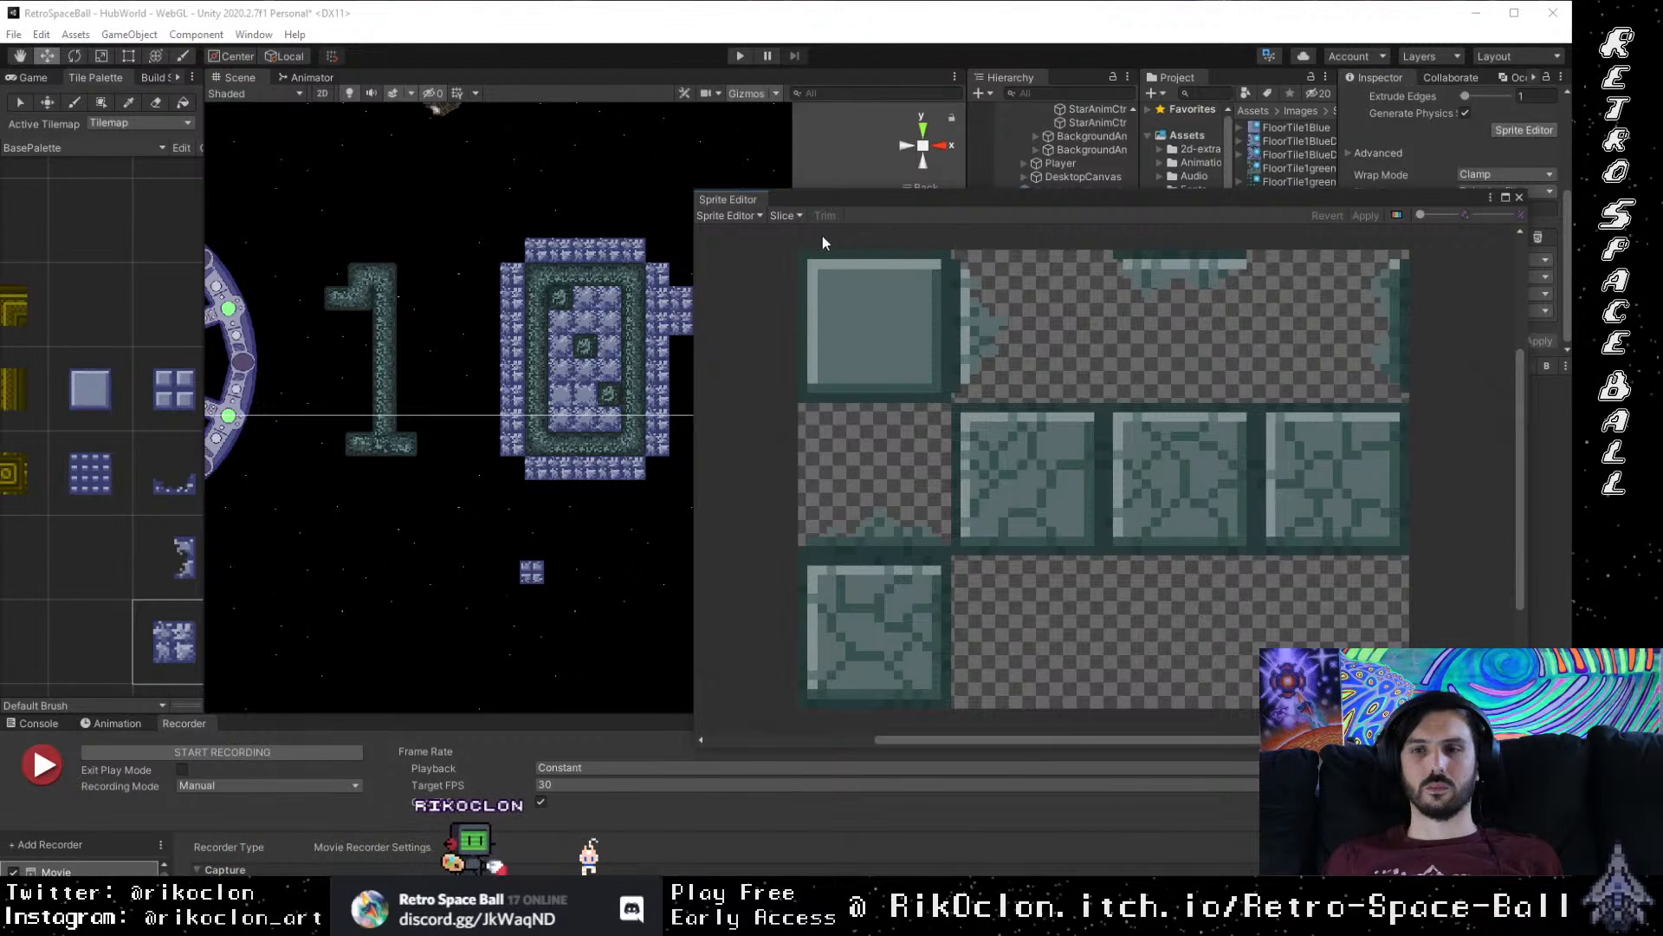
{"action": "left_click", "coordinate": [787, 216]}
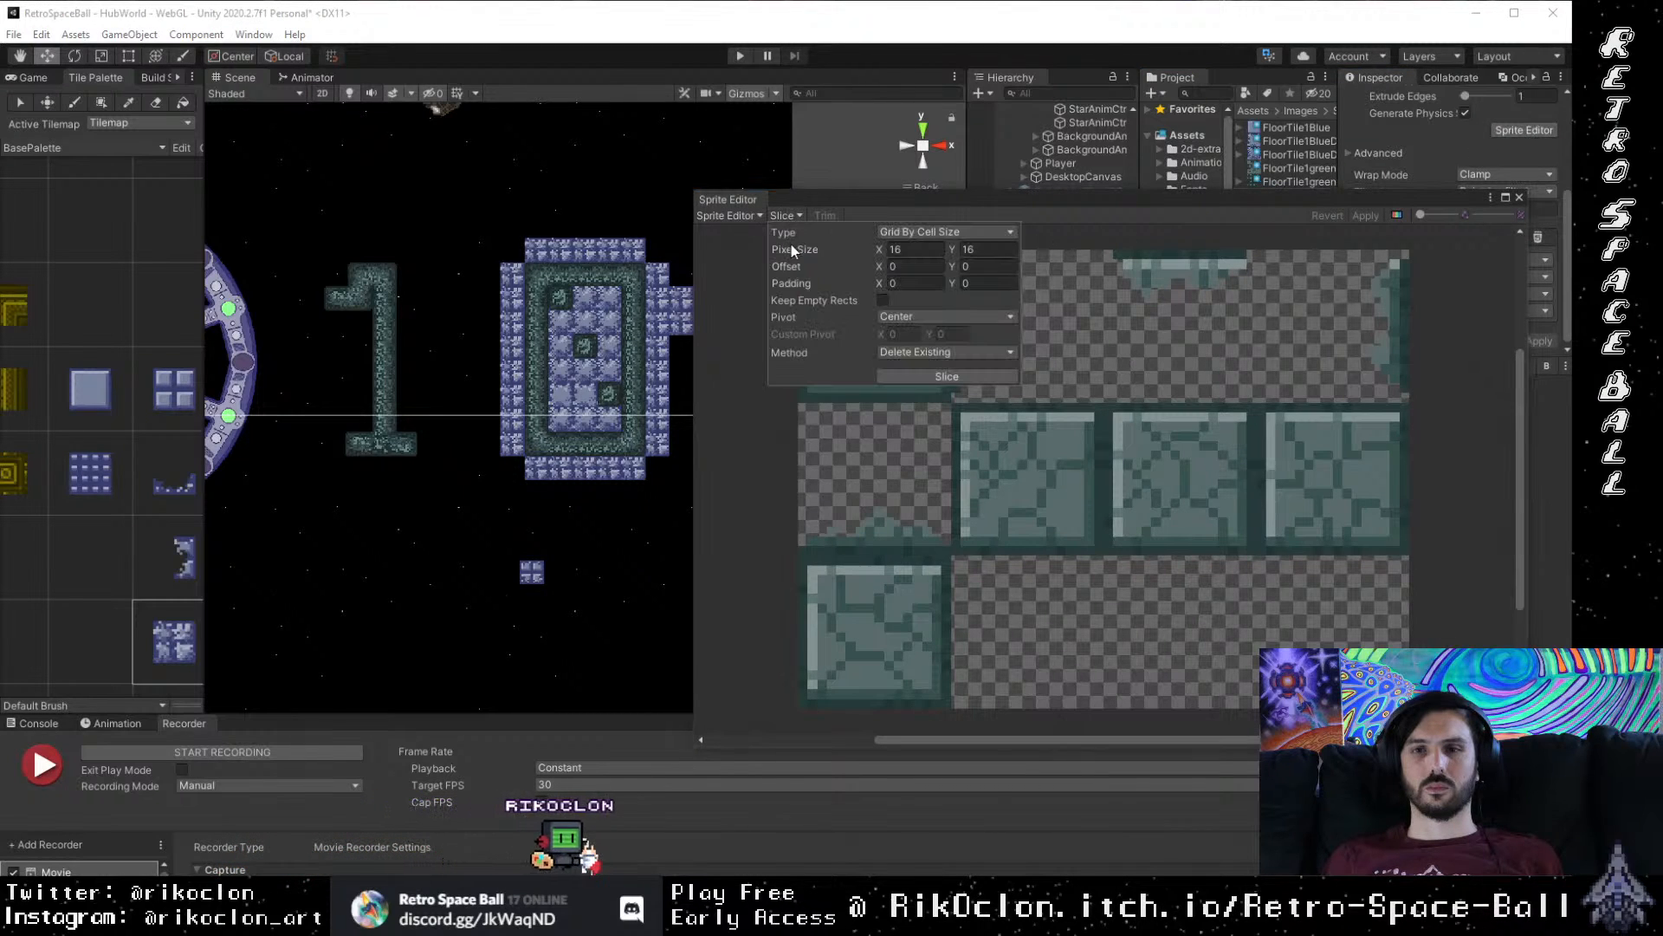
{"action": "left_click", "coordinate": [960, 376]}
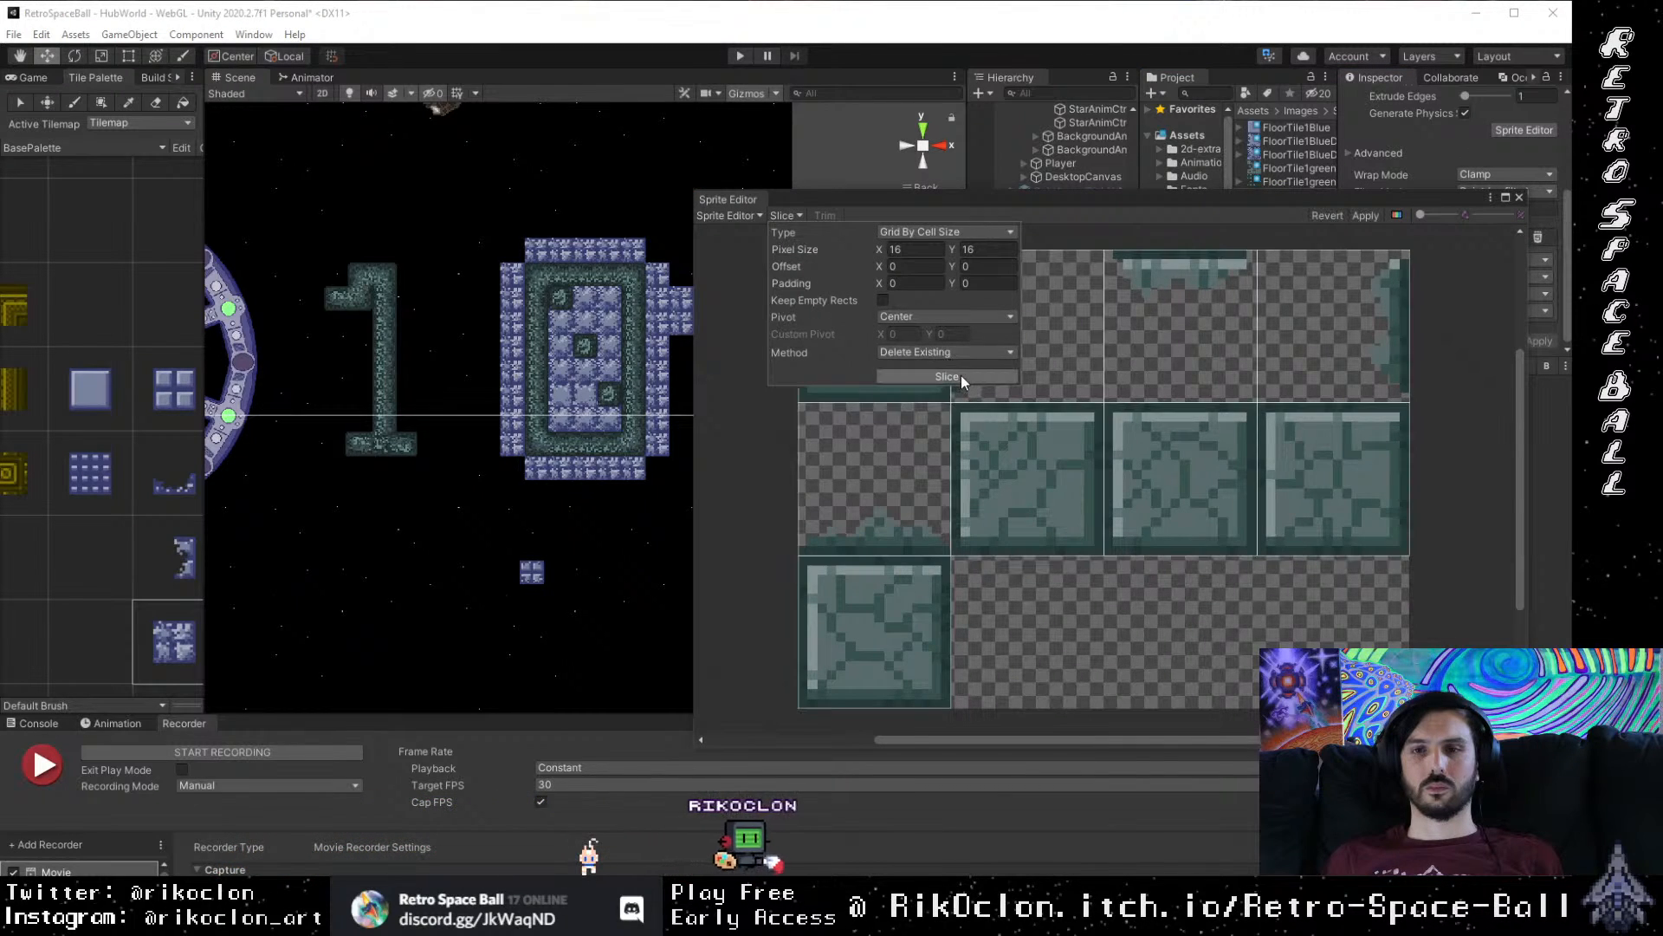
{"action": "left_click", "coordinate": [1367, 215]}
{"action": "left_click", "coordinate": [1518, 199]}
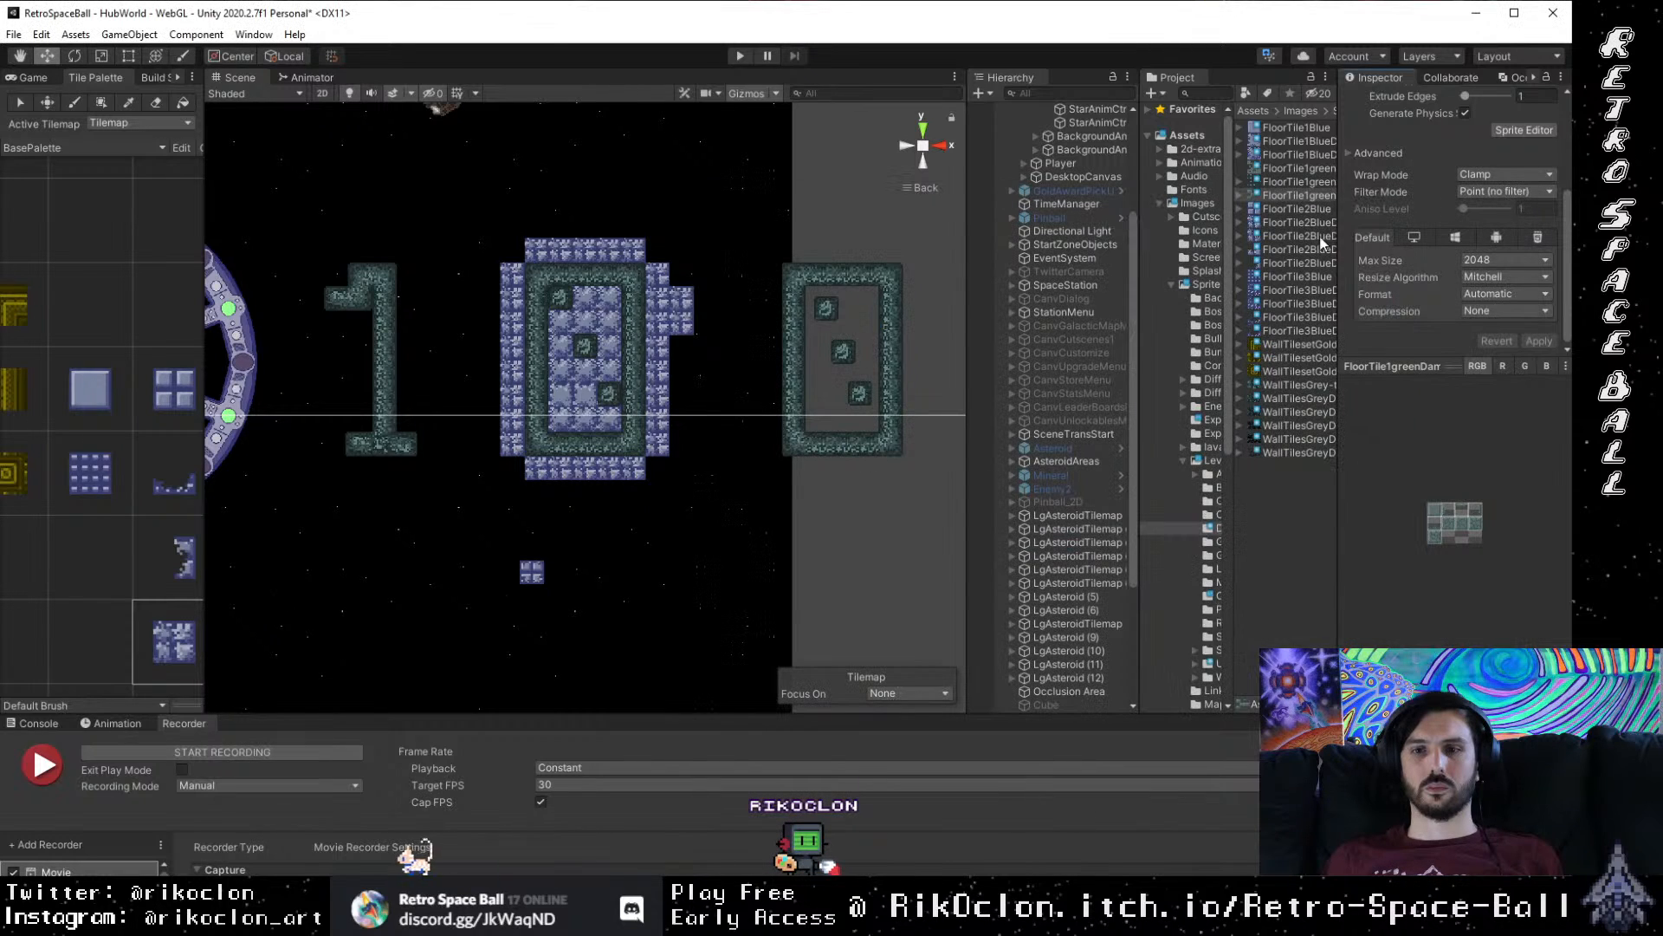
Step: Slice the FloorTile1green2Damage sheet into 16 × 16 pixel cells with a Center pivot in the Sprite Editor and apply the slices
{"action": "left_click", "coordinate": [1302, 168]}
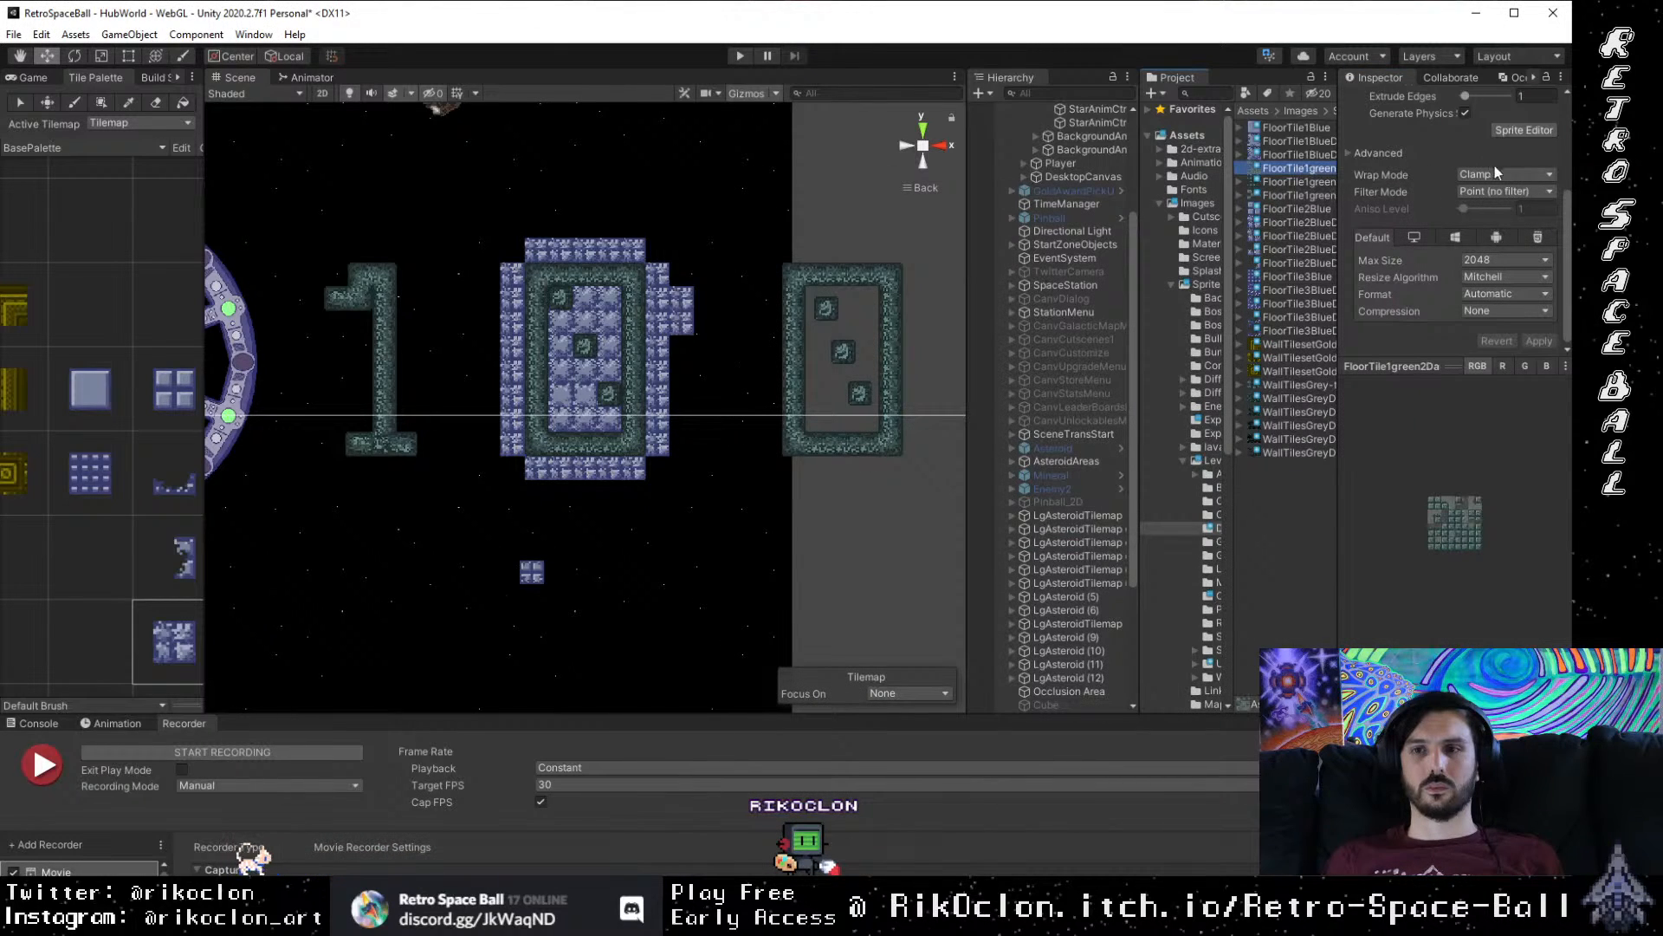
{"action": "left_click", "coordinate": [1526, 132]}
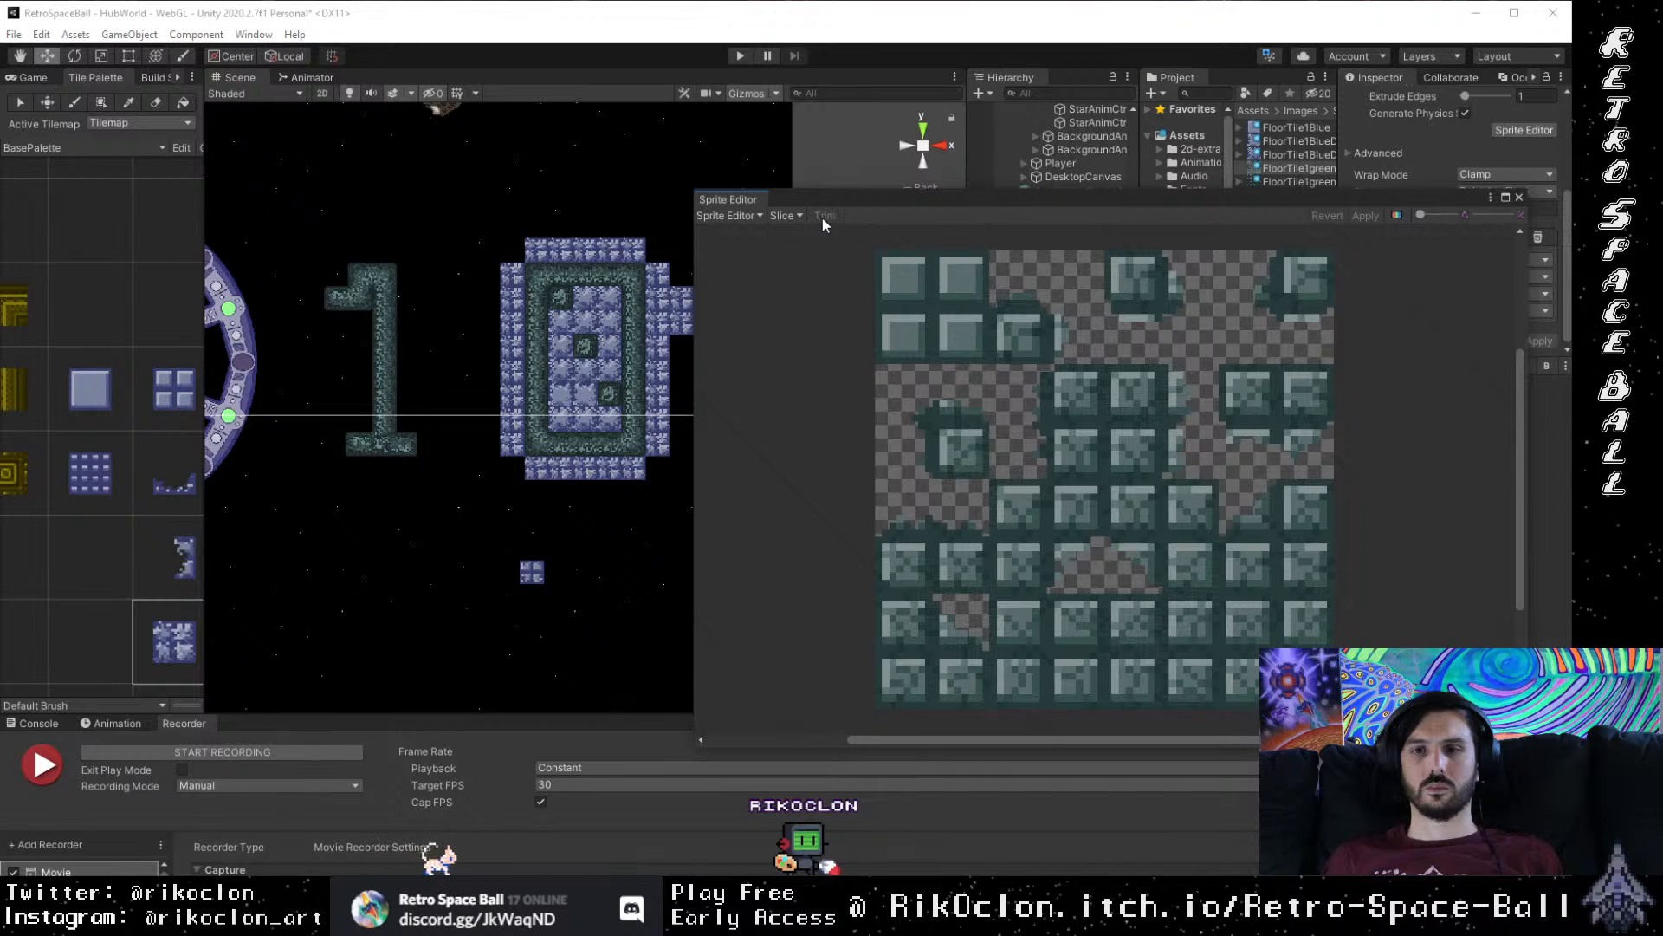
{"action": "left_click", "coordinate": [785, 216]}
{"action": "left_click", "coordinate": [948, 317]}
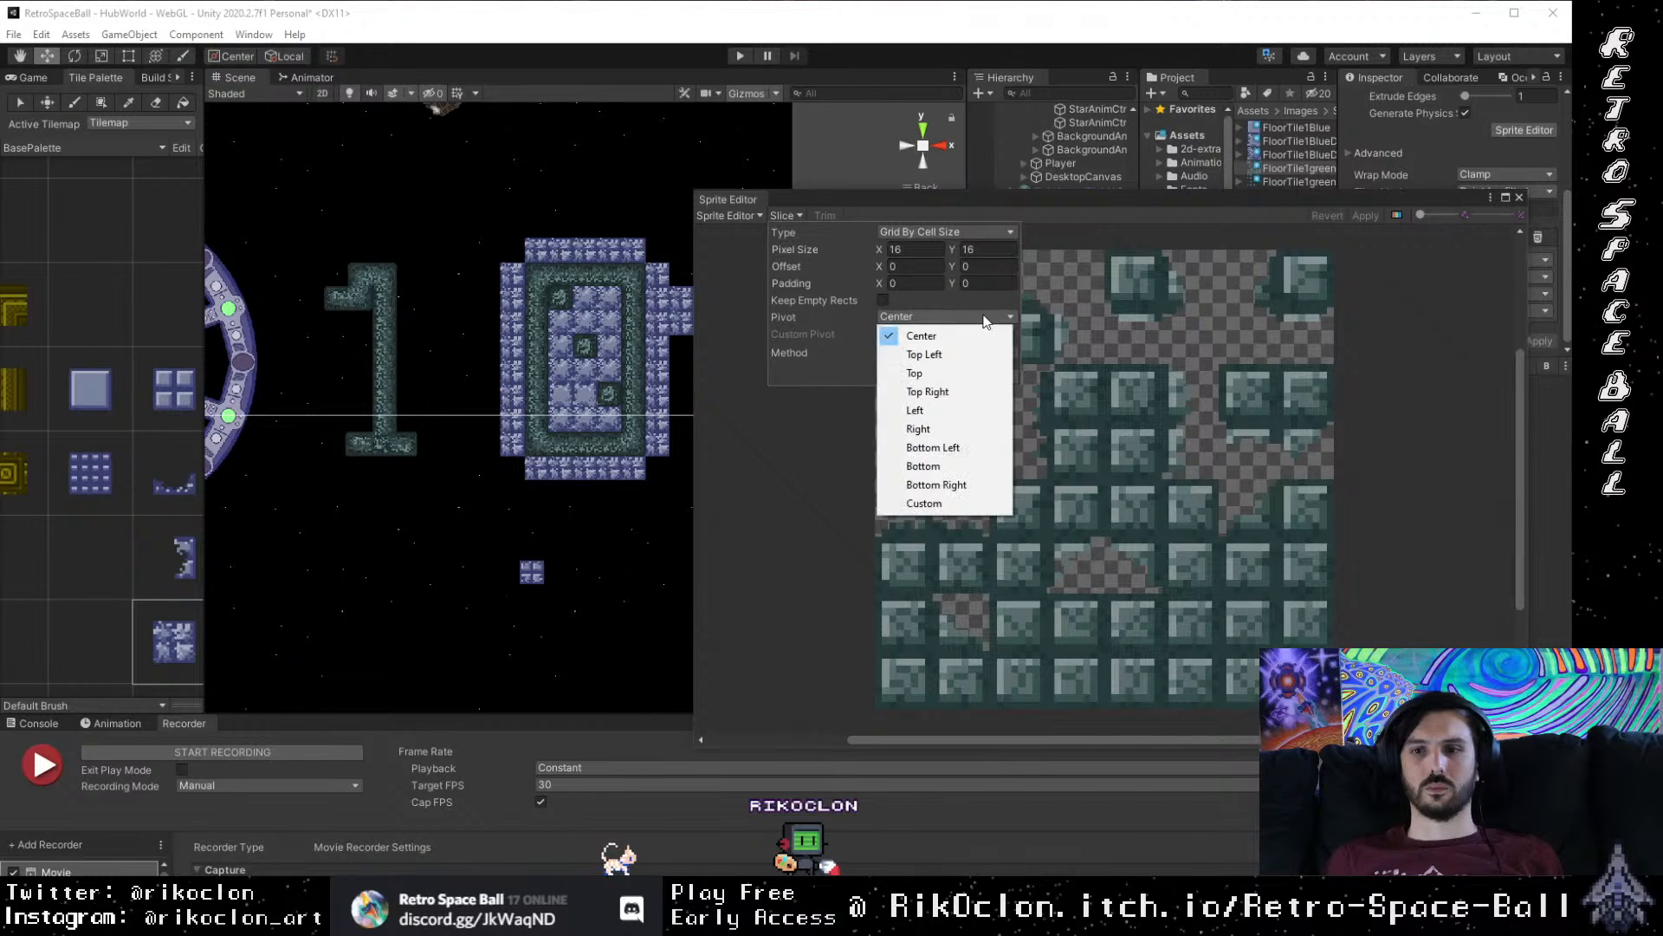
{"action": "left_click", "coordinate": [822, 317]}
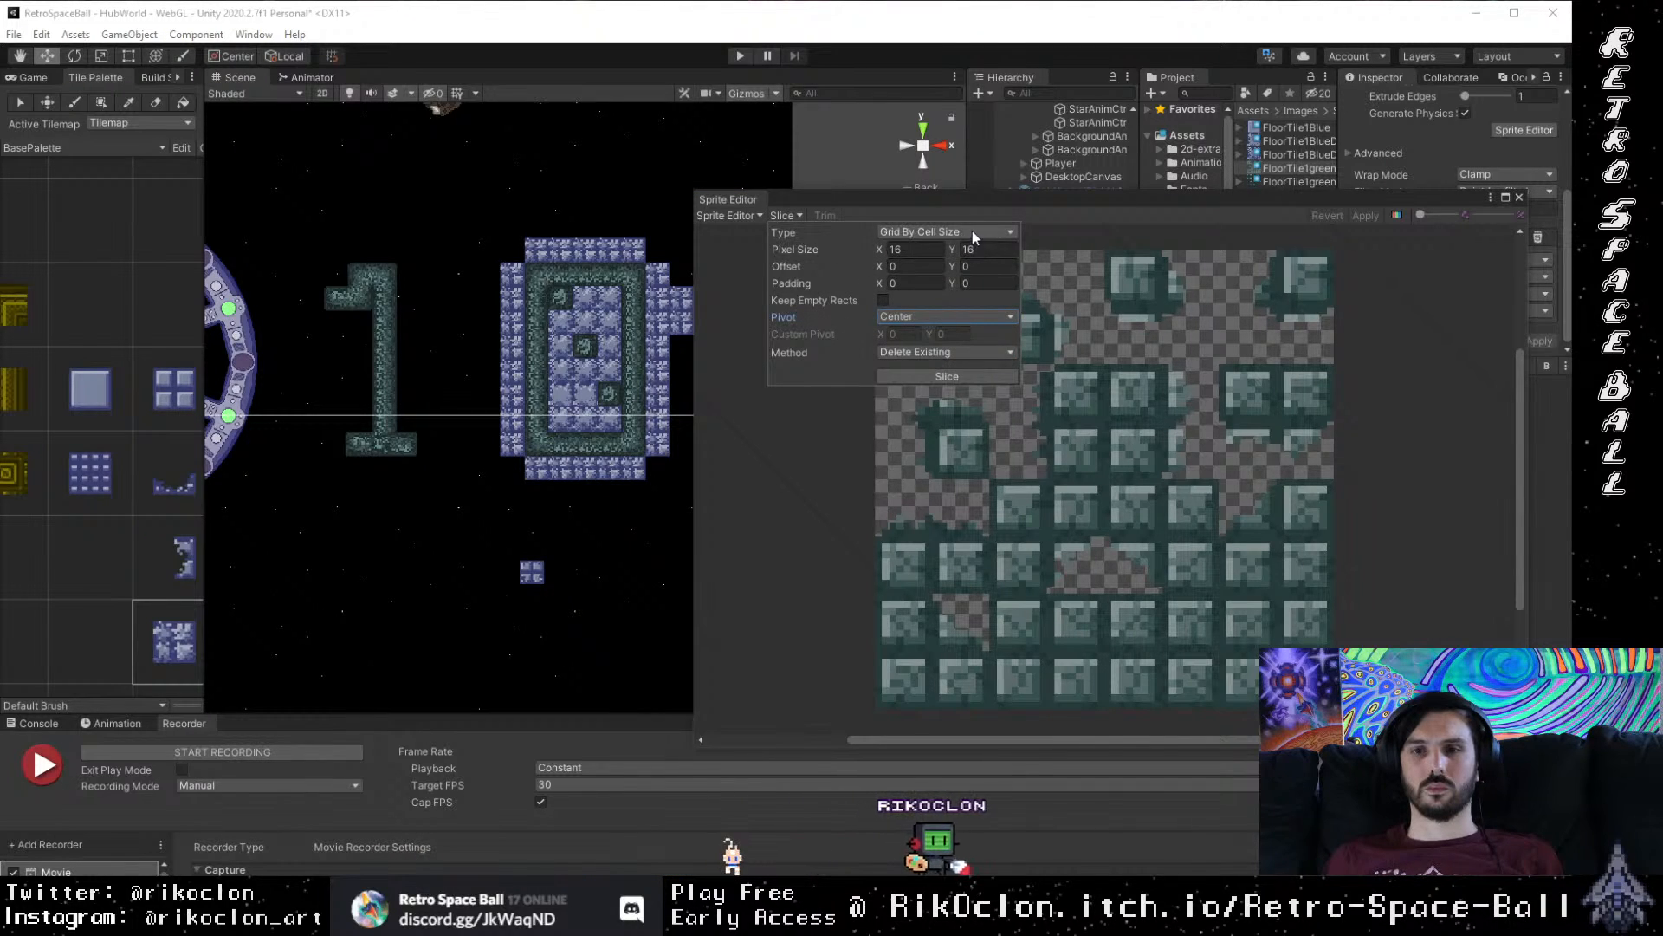
{"action": "left_click", "coordinate": [979, 377]}
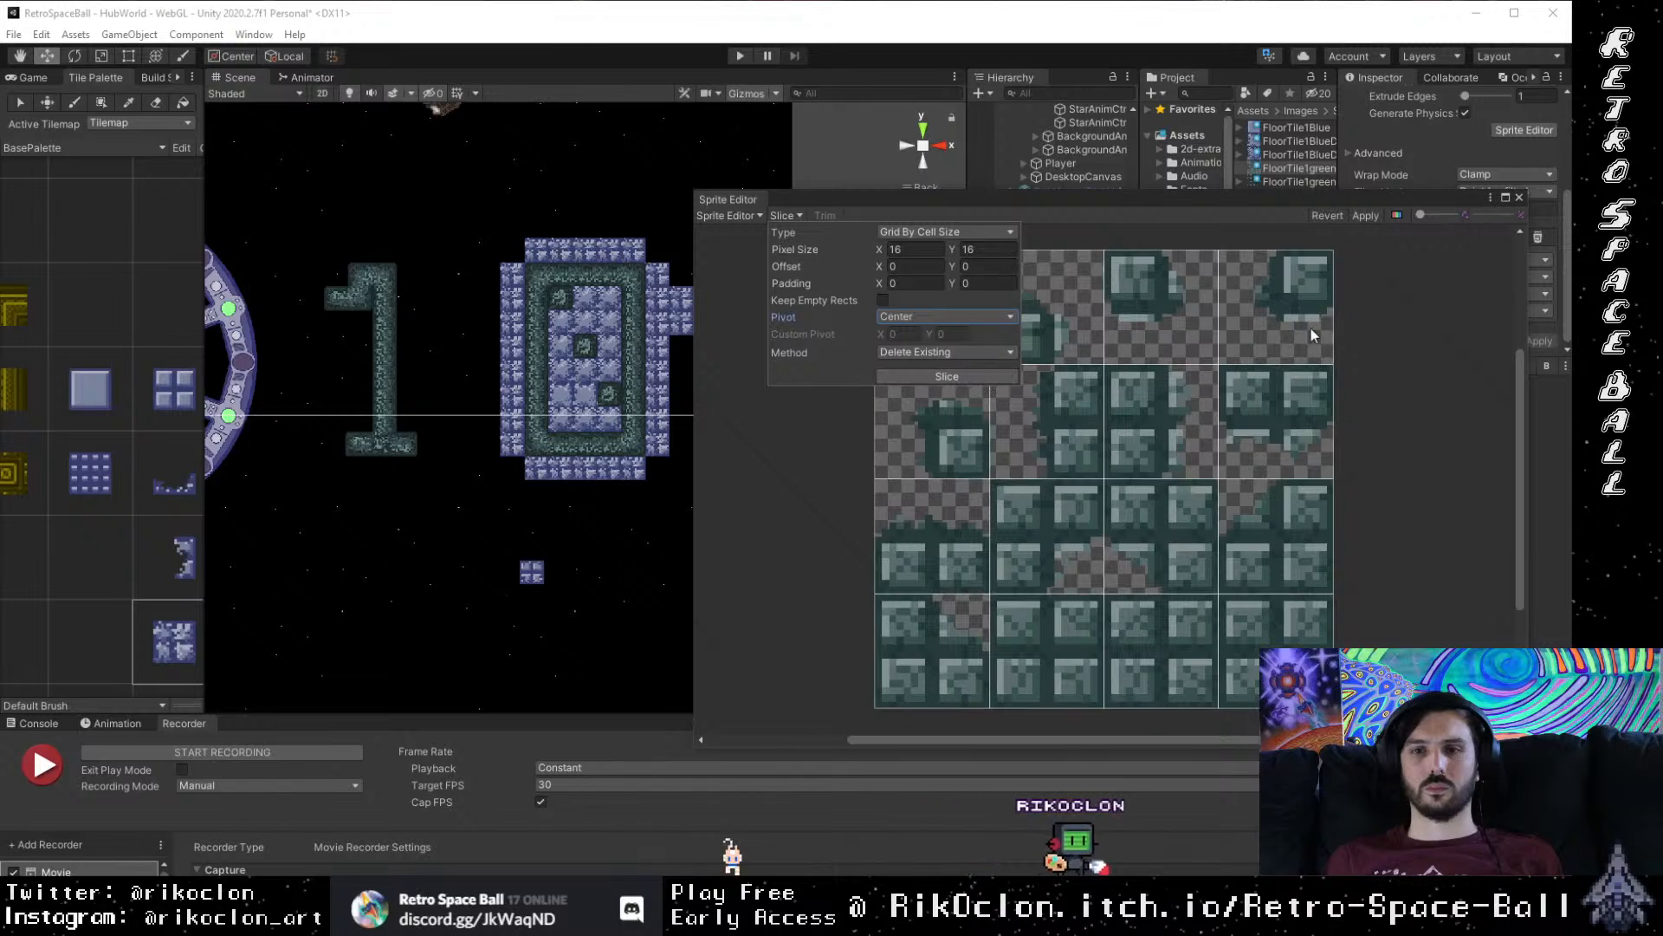
{"action": "left_click", "coordinate": [1365, 216]}
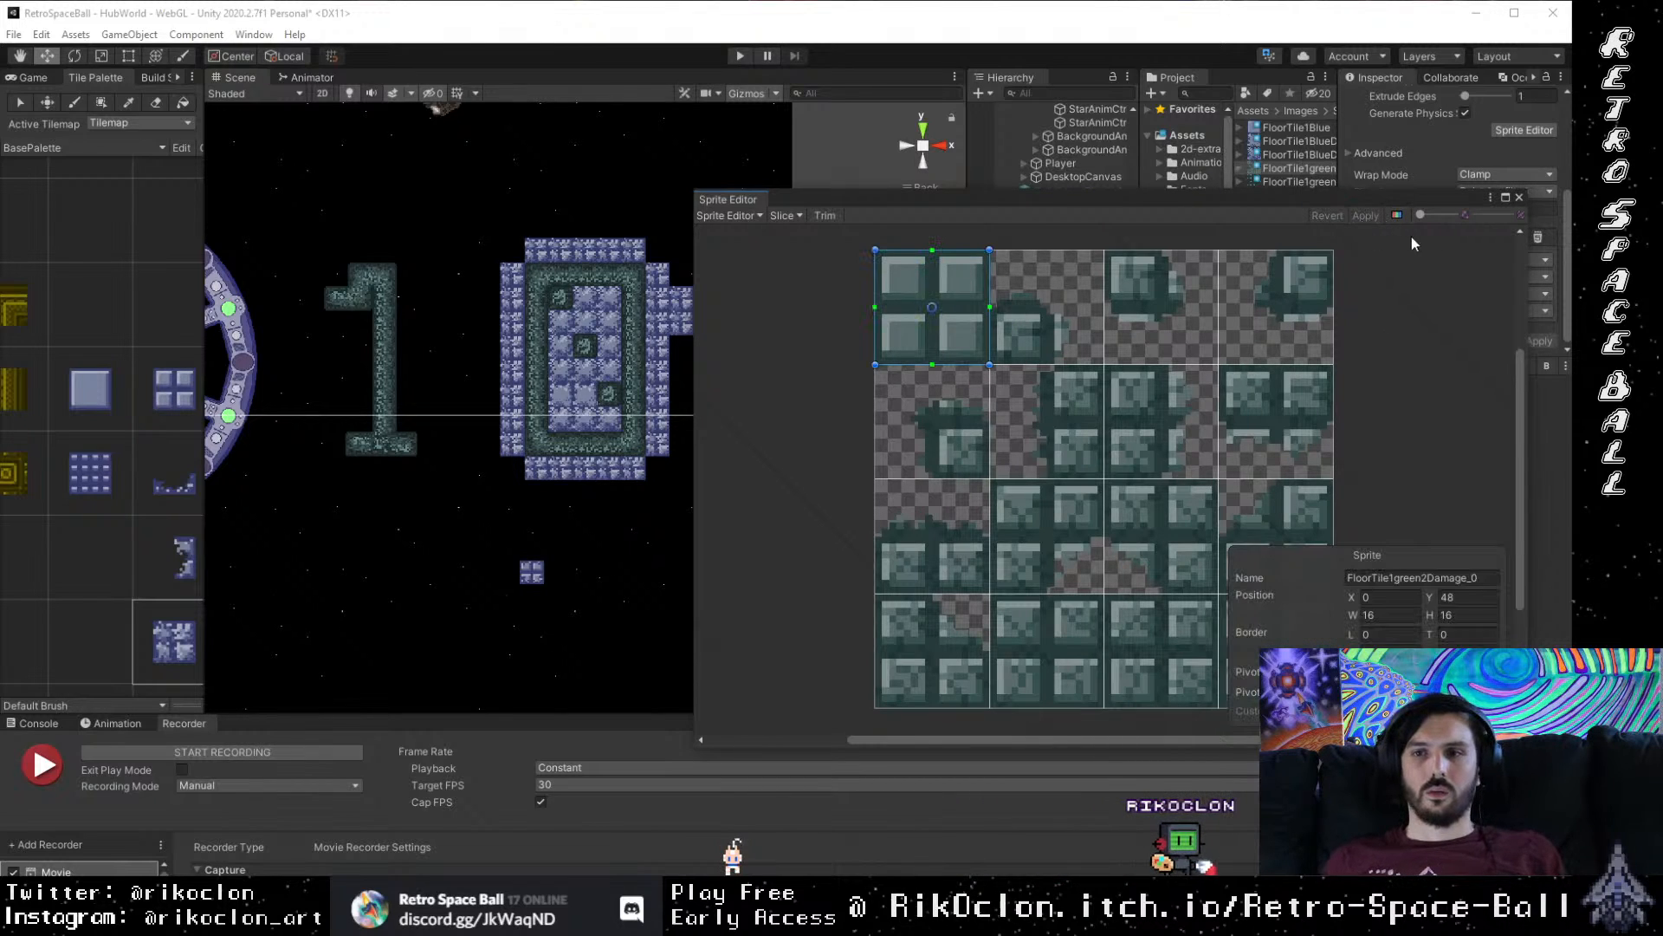
Step: Close the Sprite Editor, select the Tilemap under LevelPart's Grid and widen the Tile Palette panel
{"action": "left_click", "coordinate": [1521, 198]}
{"action": "scroll", "coordinate": [660, 548], "scroll_direction": "up", "scroll_amount": 2}
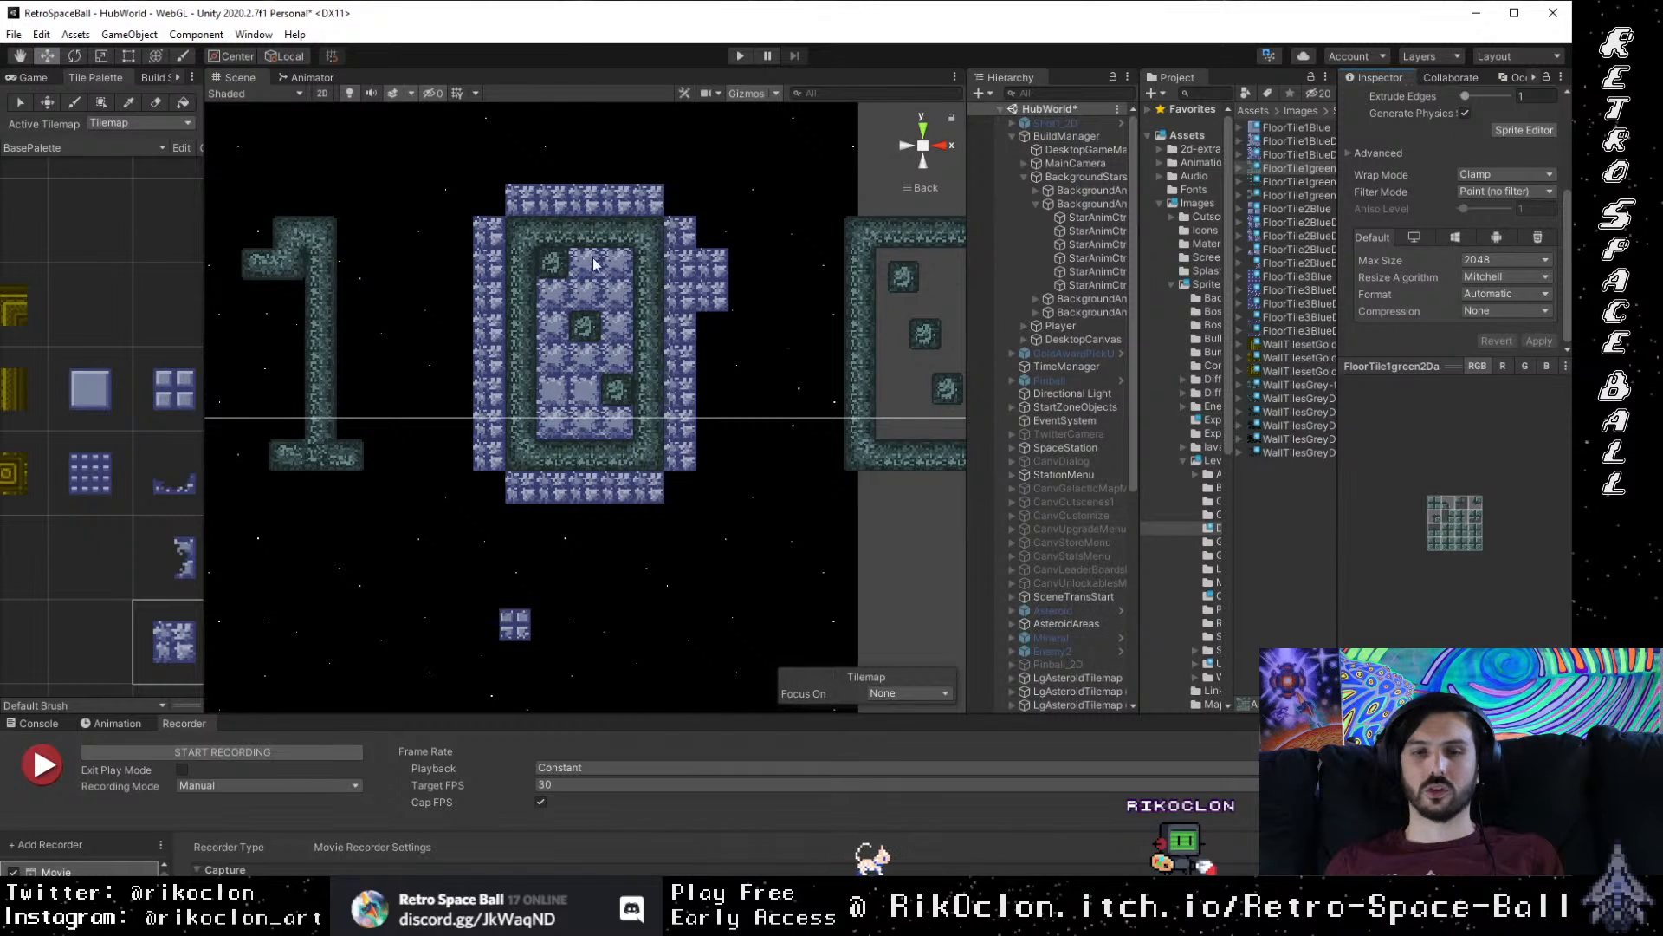
{"action": "scroll", "coordinate": [1079, 486], "scroll_direction": "down", "scroll_amount": 10}
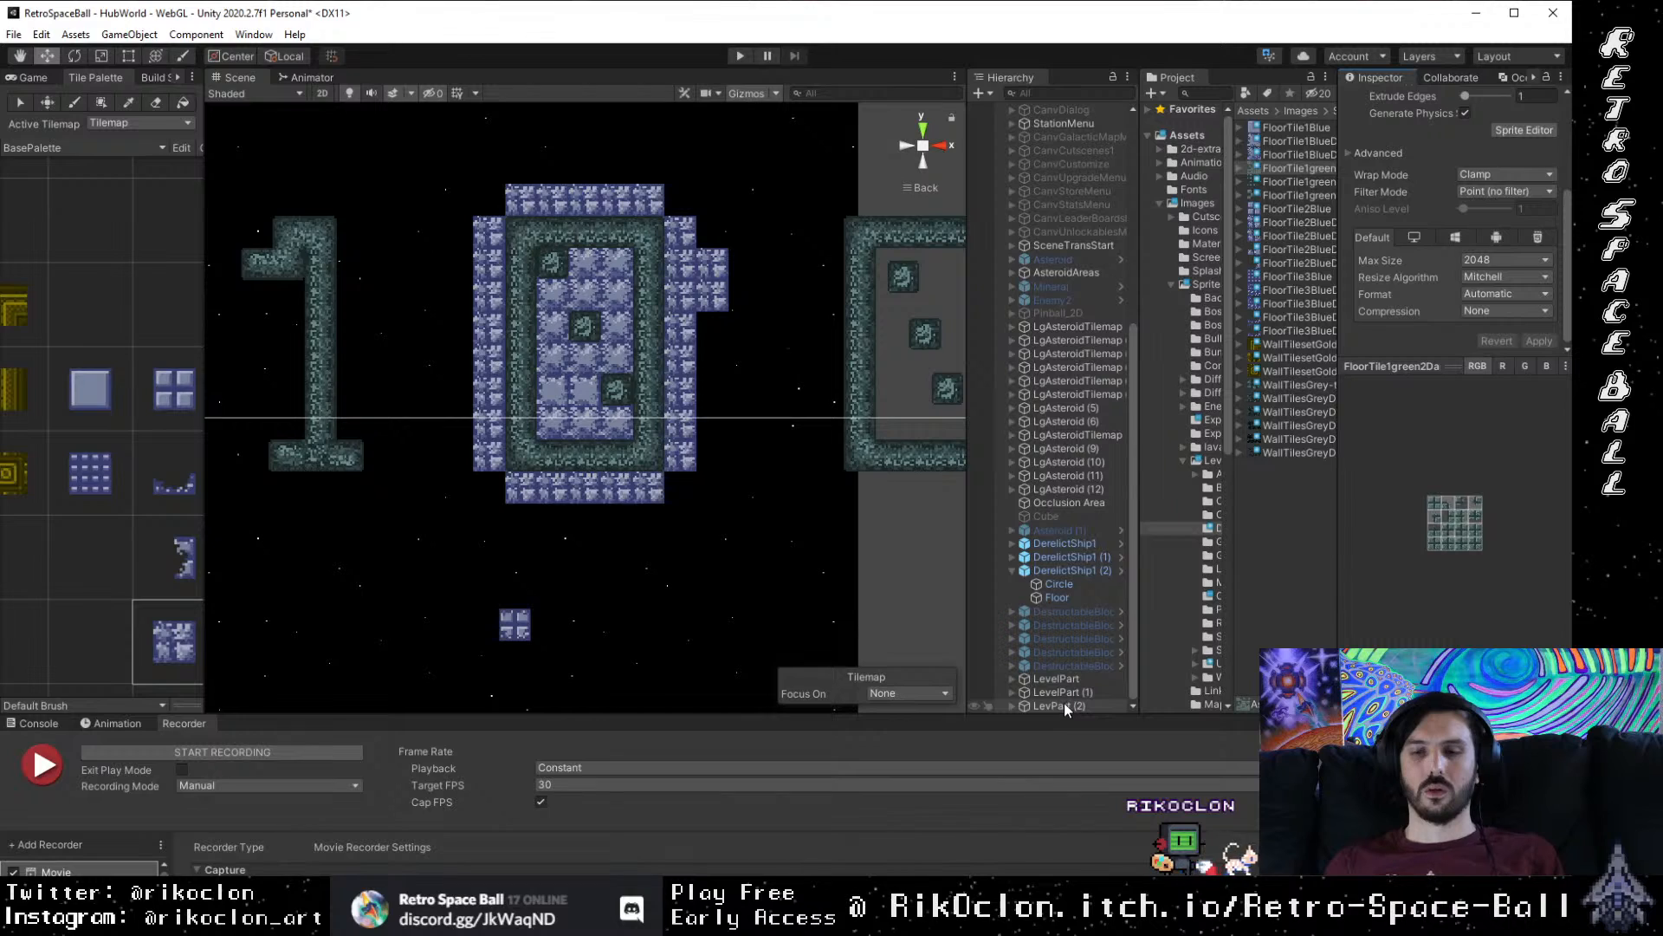
{"action": "left_click", "coordinate": [1004, 681]}
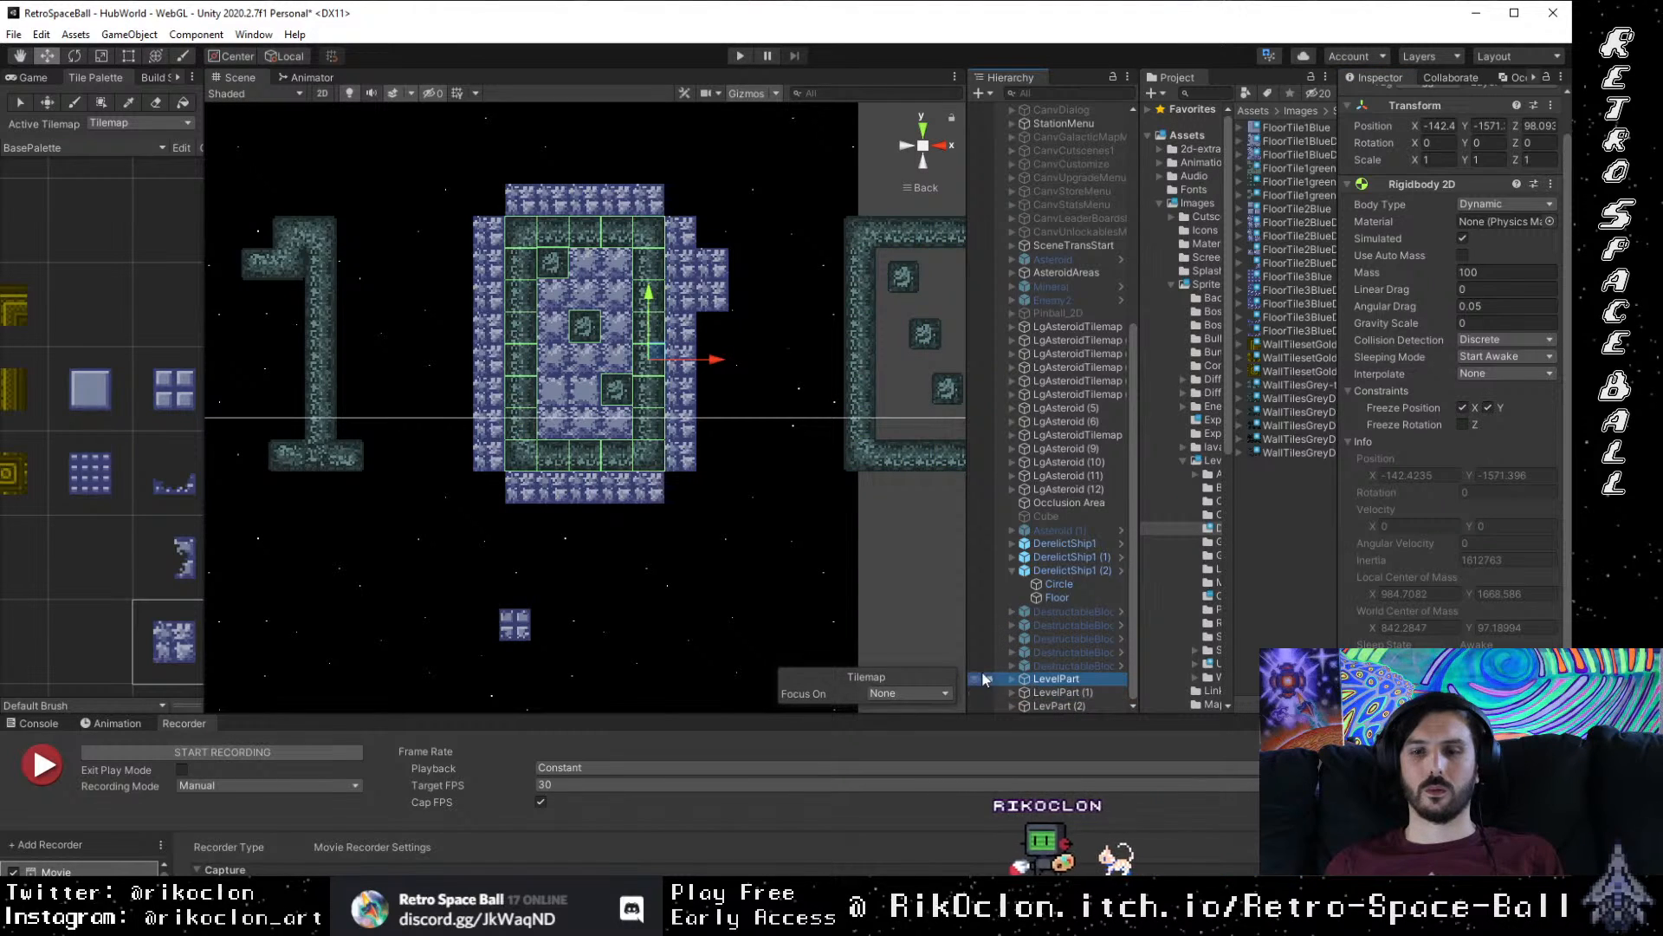
{"action": "left_click", "coordinate": [1012, 679]}
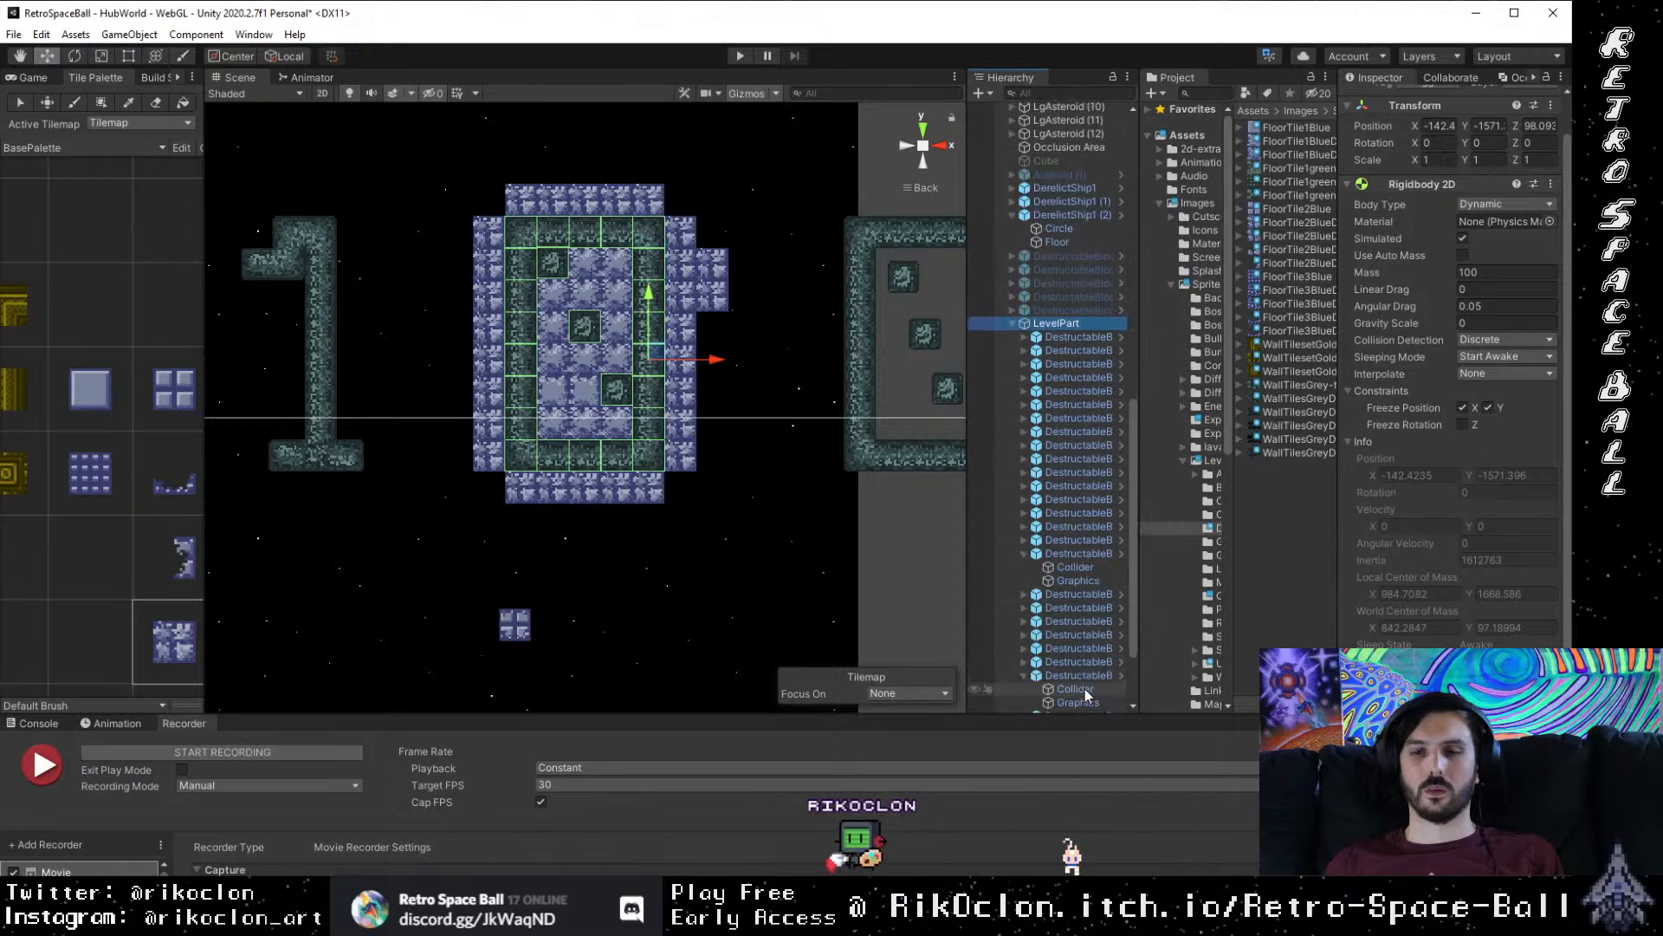
{"action": "left_click", "coordinate": [1078, 683]}
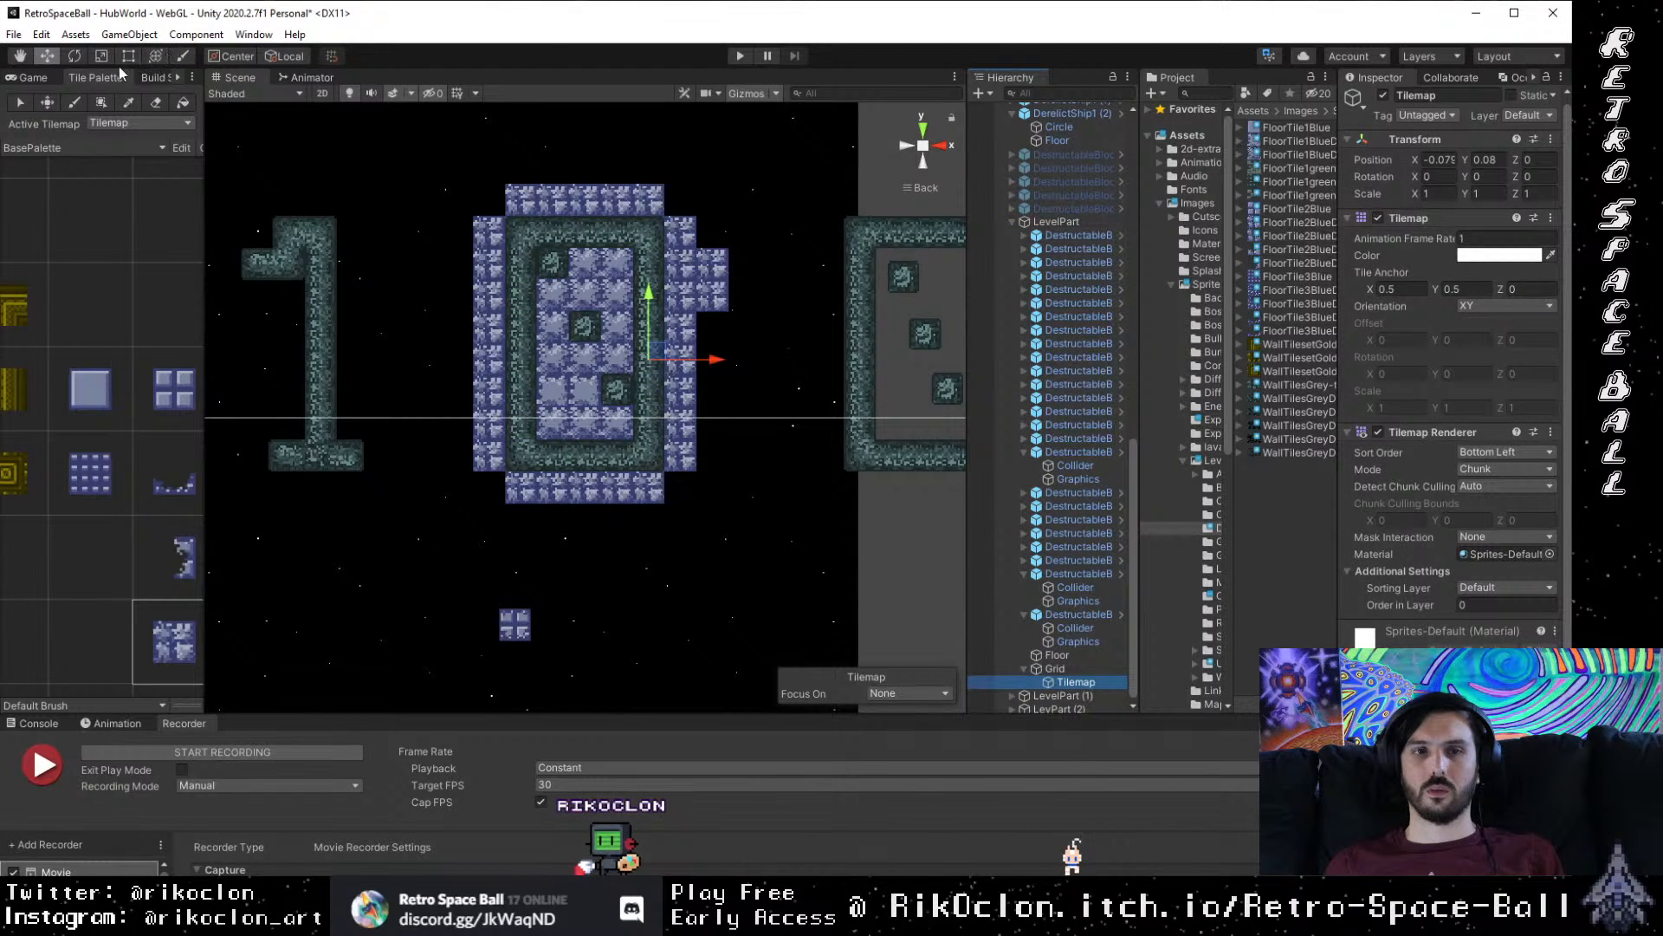
{"action": "left_click_drag", "start_coordinate": [207, 95], "coordinate": [322, 104]}
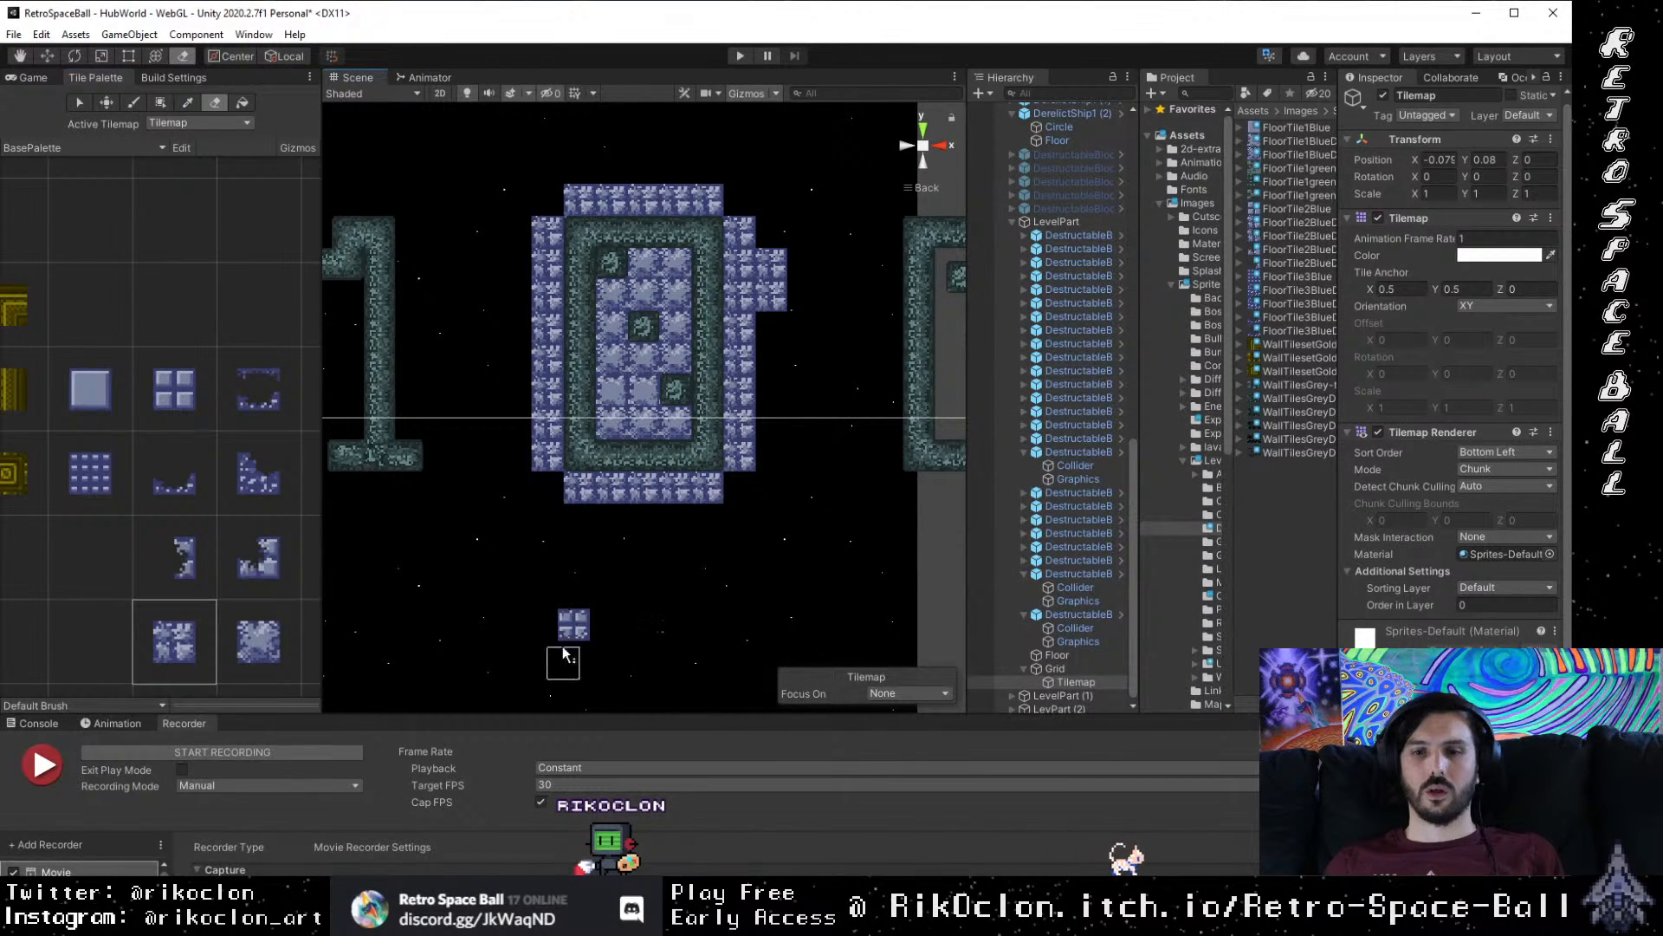
Step: Switch LevelPart's Grid off and on, and check the disabled blocks and DerelictShip1 objects to identify which holds the stray blue tile
{"action": "left_click", "coordinate": [1054, 669]}
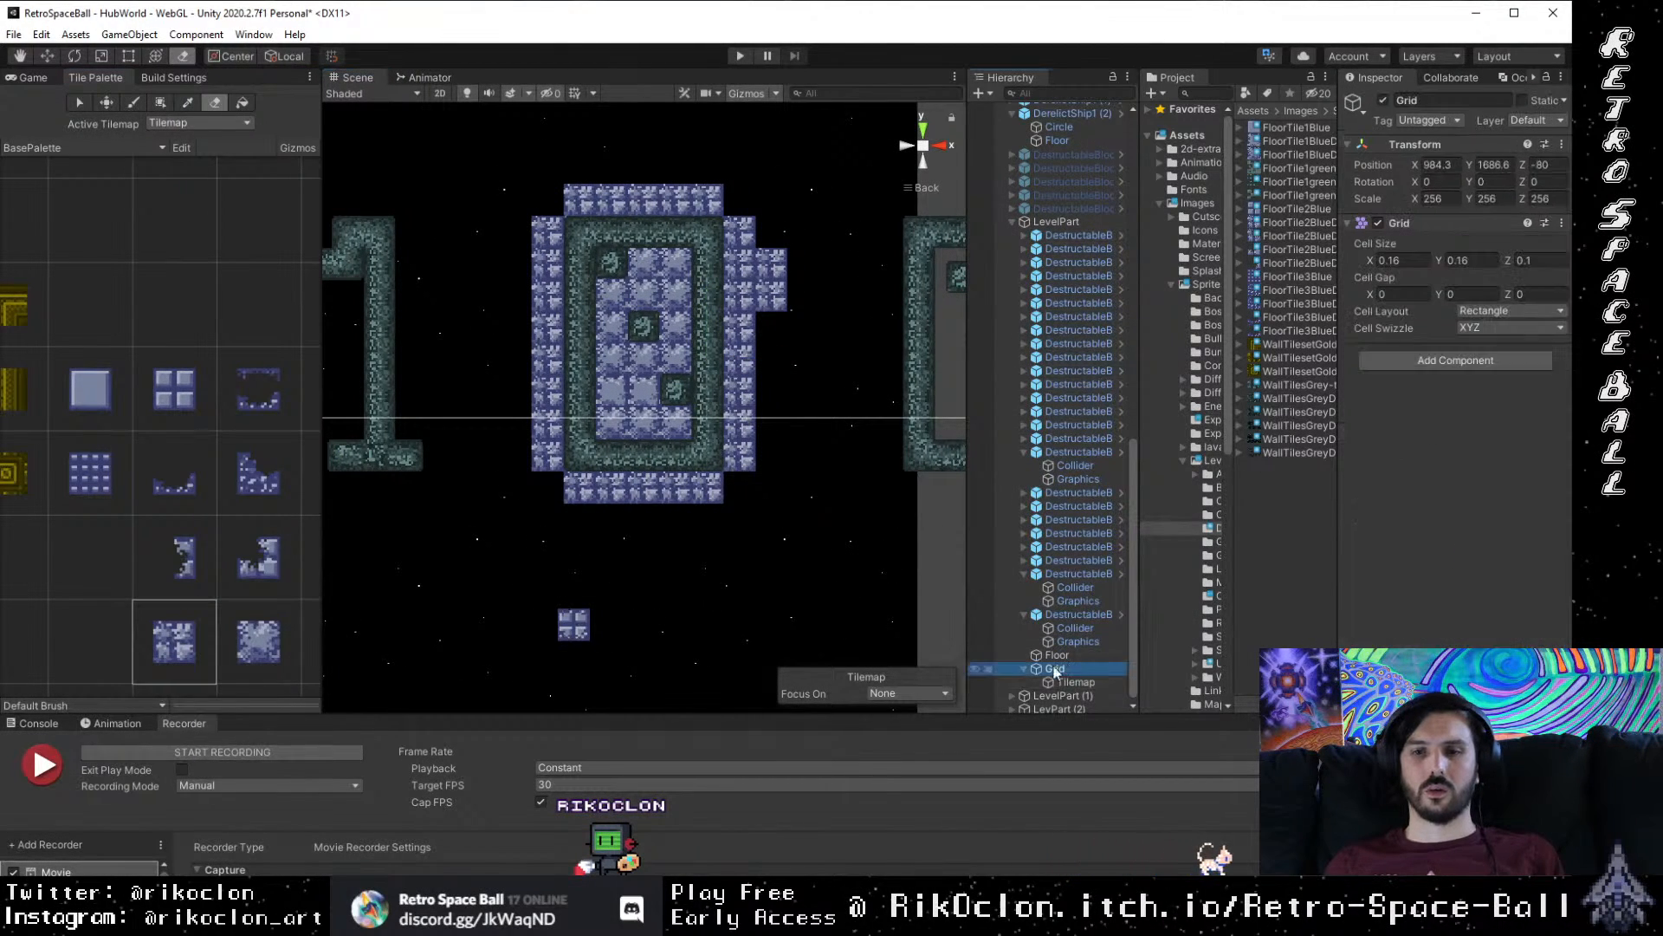
{"action": "left_click", "coordinate": [1384, 103]}
{"action": "left_click", "coordinate": [1383, 102]}
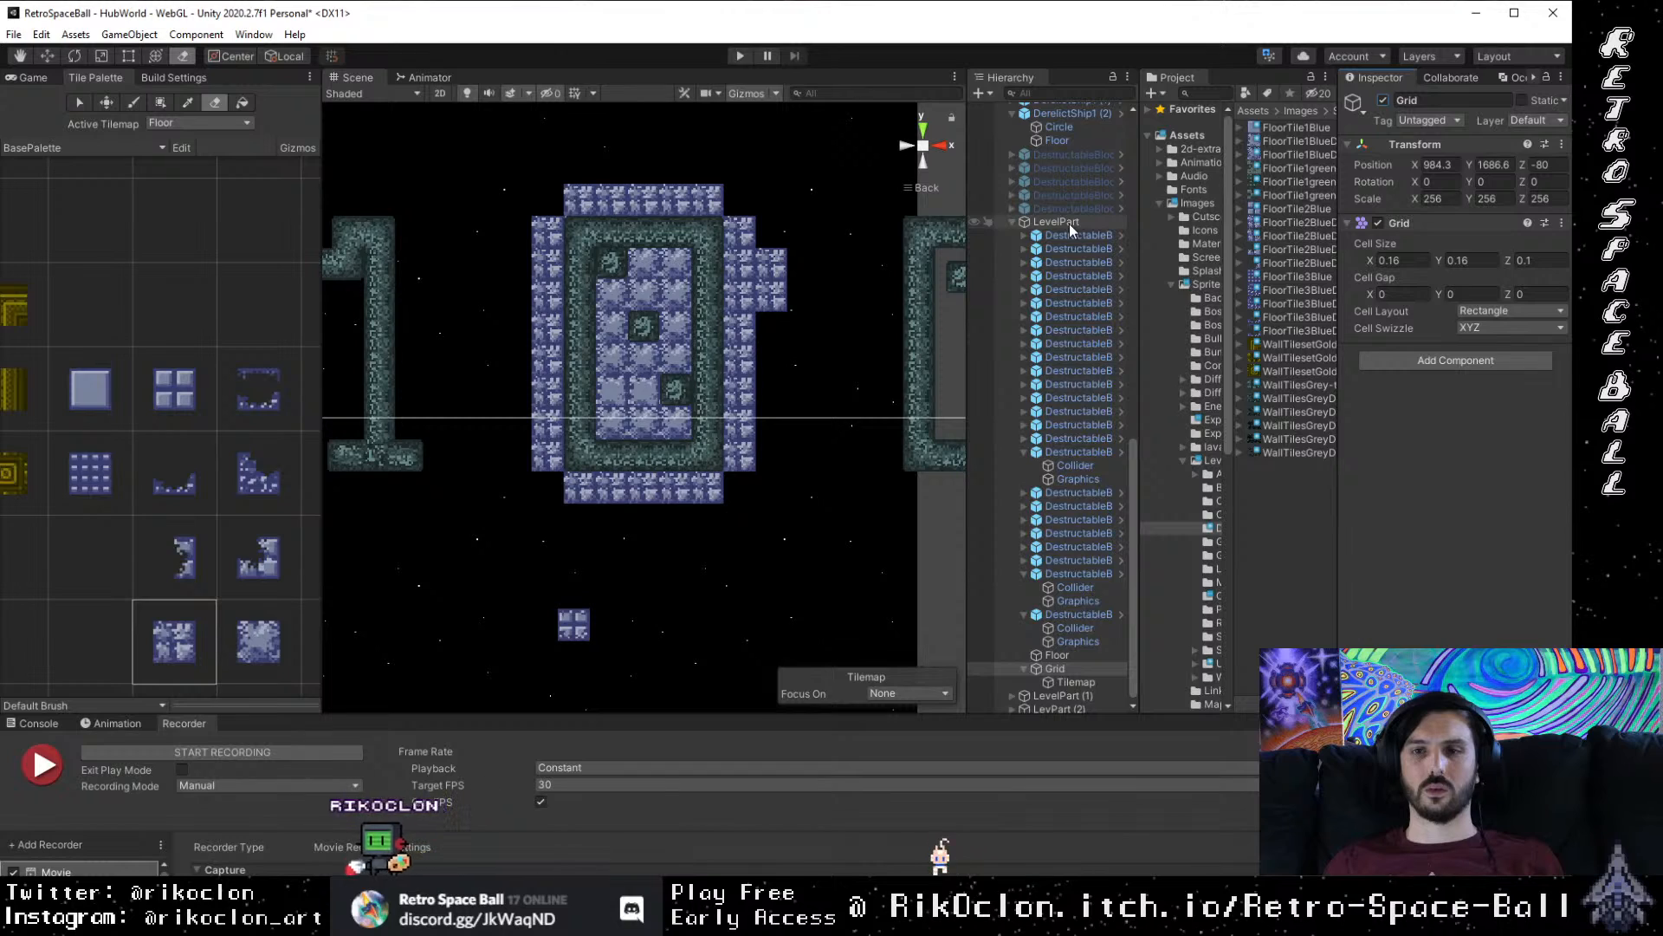
{"action": "scroll", "coordinate": [1086, 627], "scroll_direction": "down", "scroll_amount": 1}
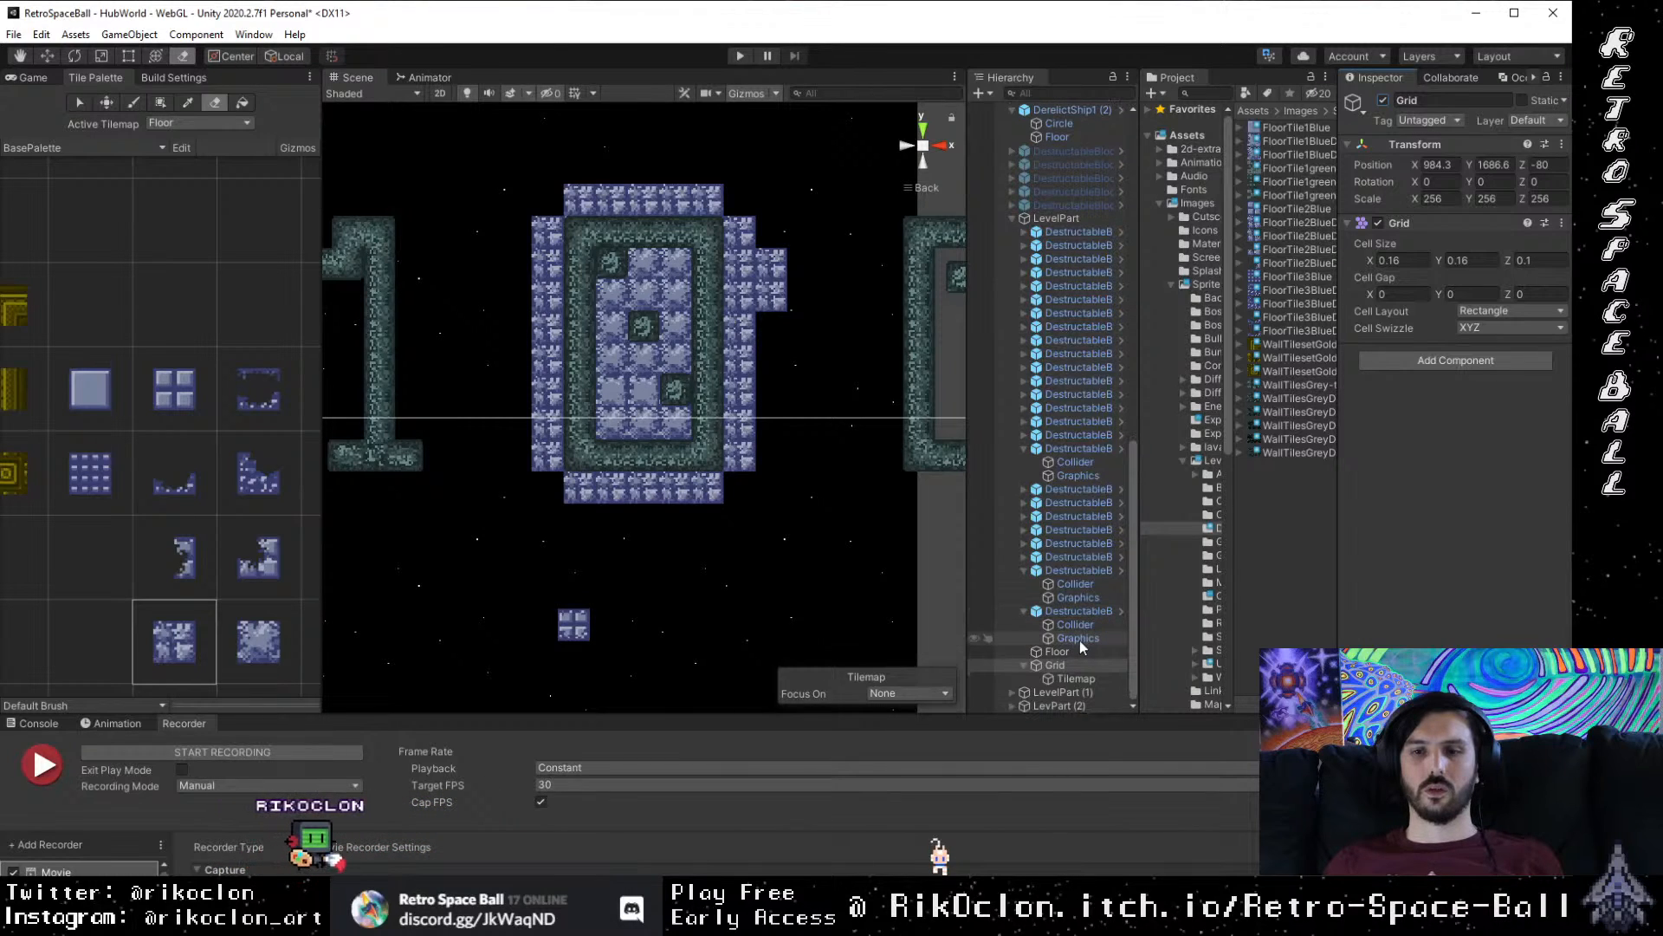
{"action": "left_click", "coordinate": [1075, 205]}
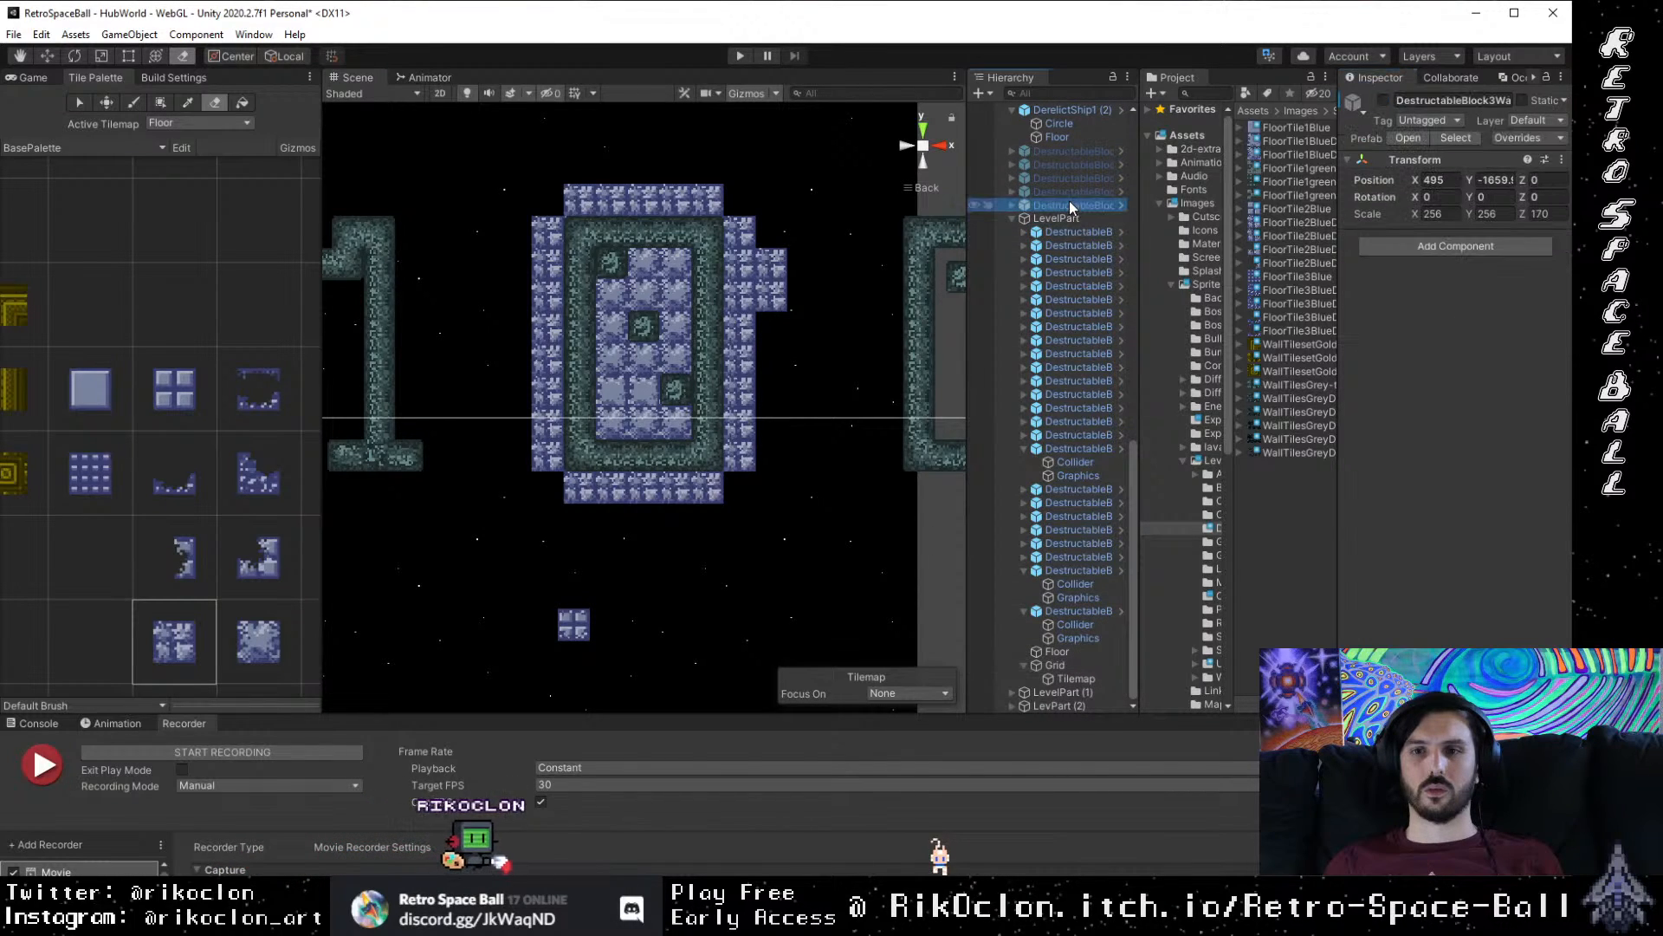
{"action": "scroll", "coordinate": [1076, 277], "scroll_direction": "up", "scroll_amount": 4}
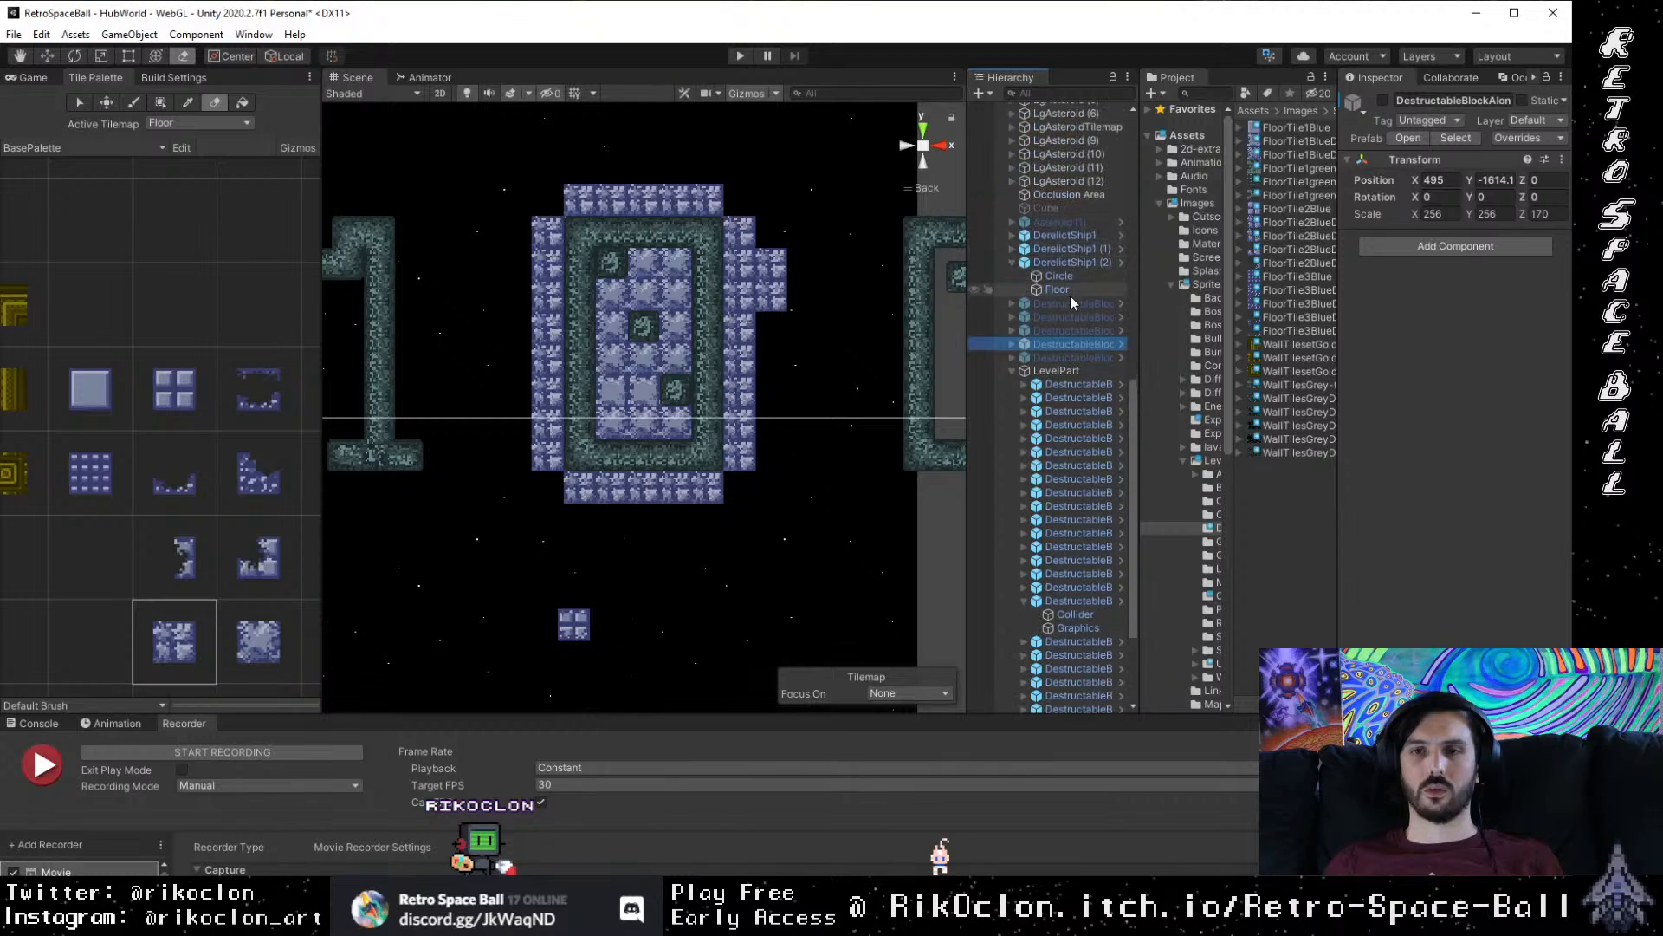
{"action": "left_click", "coordinate": [1078, 265]}
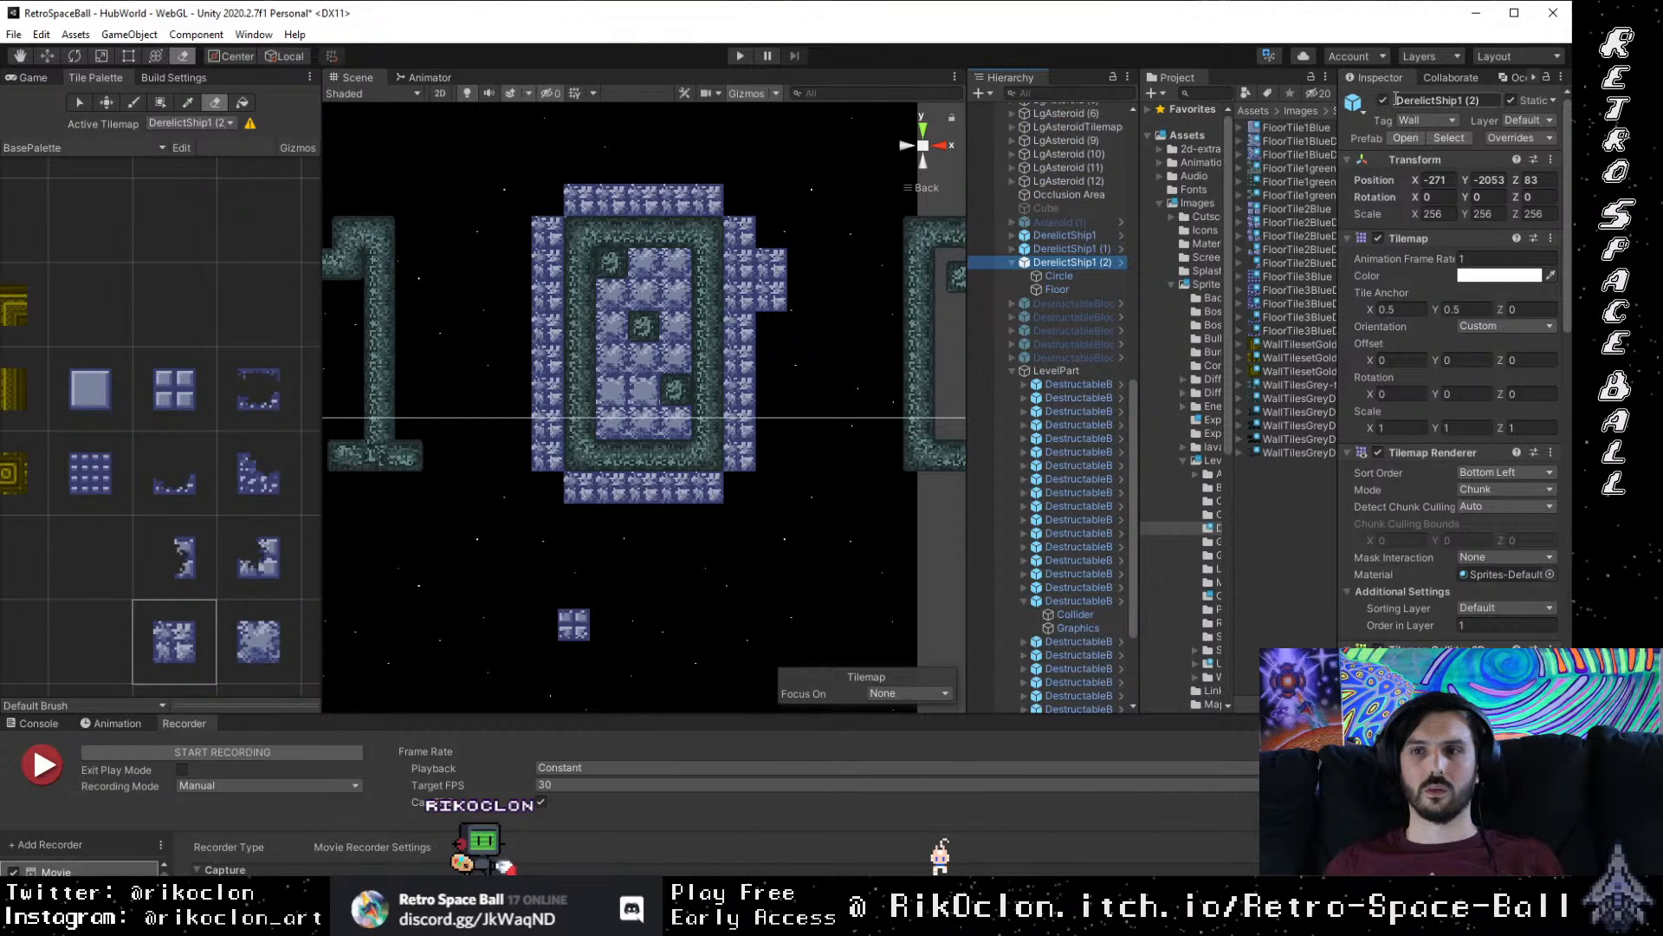
{"action": "left_click", "coordinate": [1081, 250]}
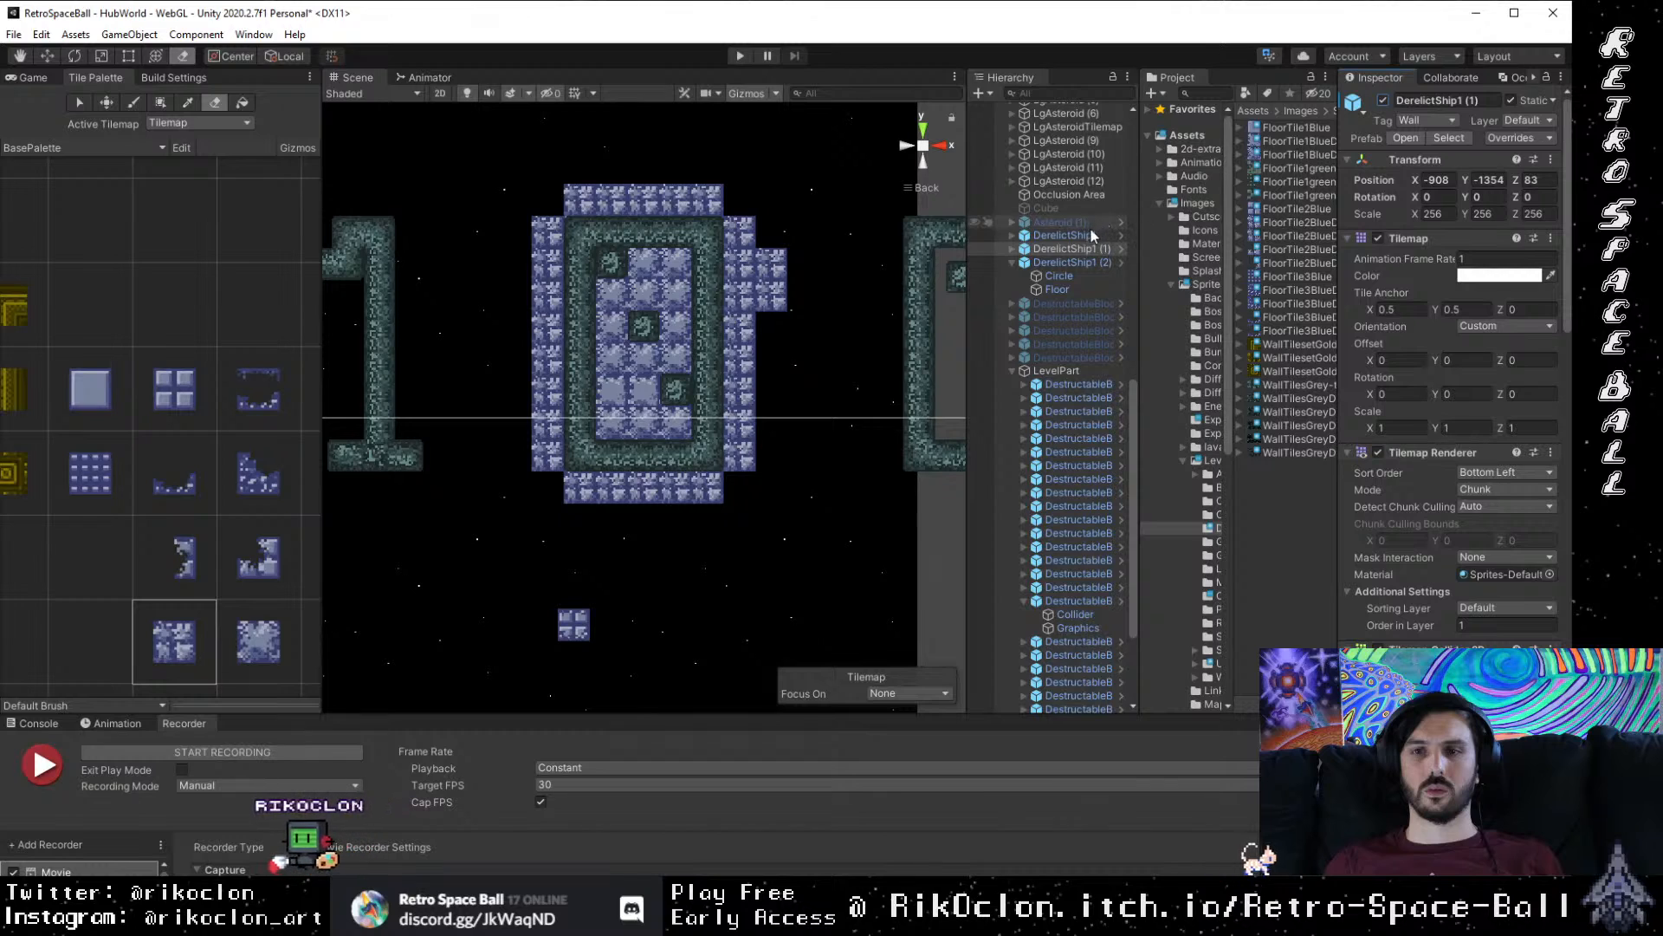
{"action": "key", "text": "Up"}
{"action": "left_click", "coordinate": [1384, 100]}
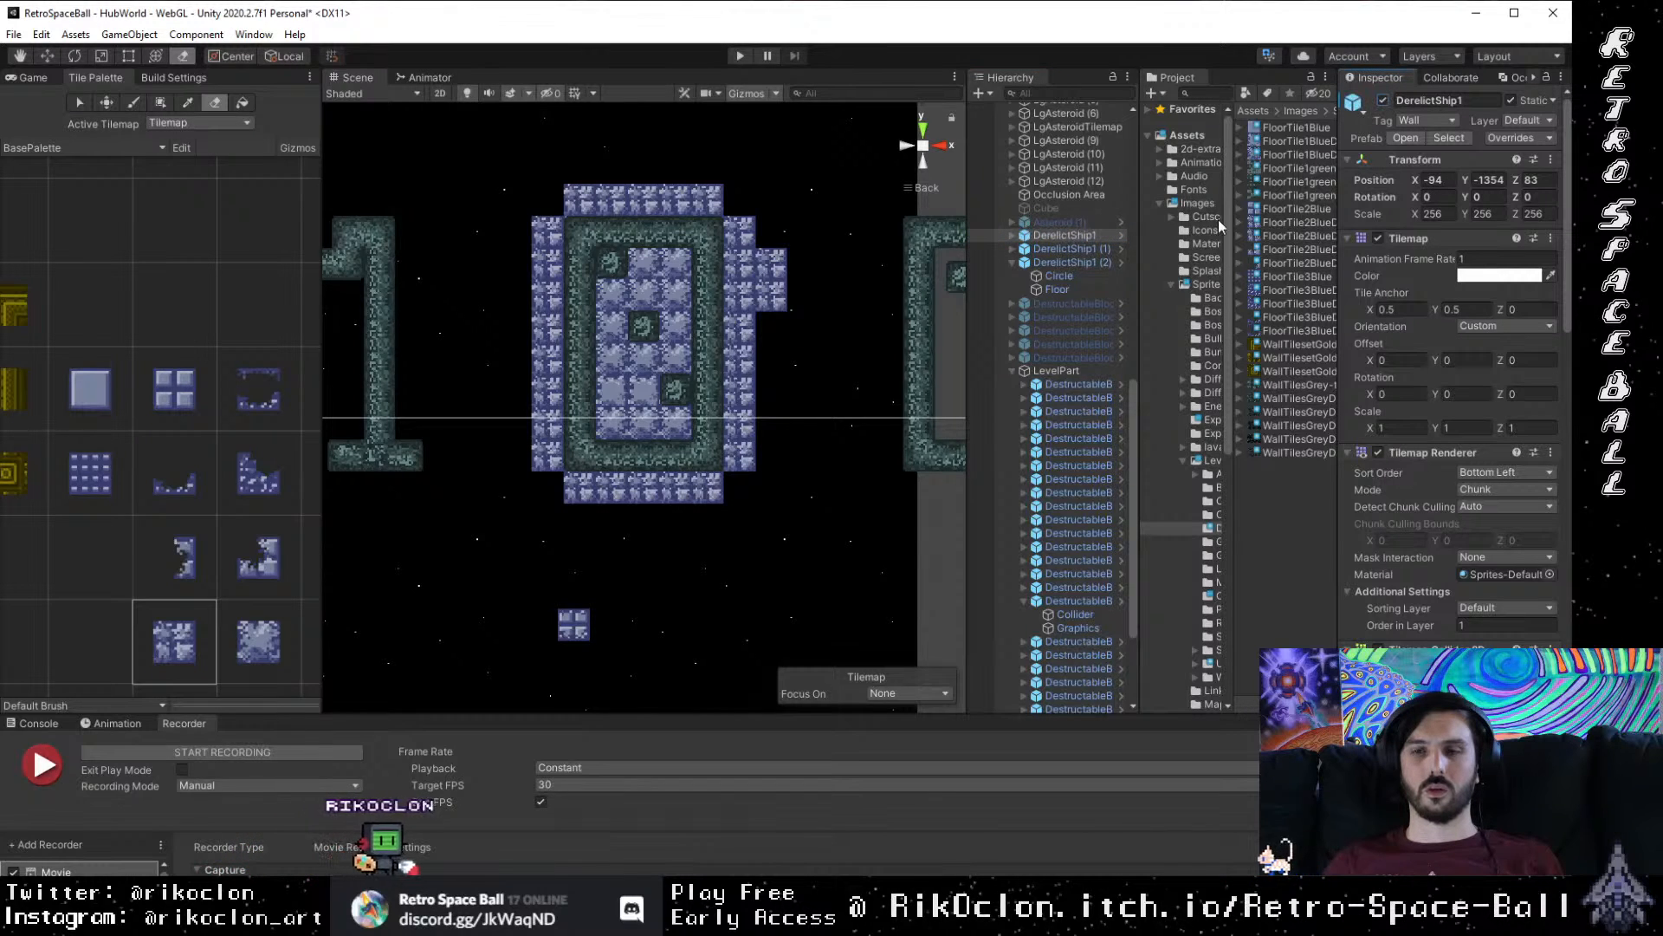
Step: Collapse LevelPart and recheck the DerelictShip1 objects and their Floor for the stray tile, toggling DerelictShip1 (2) off and on
{"action": "scroll", "coordinate": [1091, 520], "scroll_direction": "down", "scroll_amount": 4}
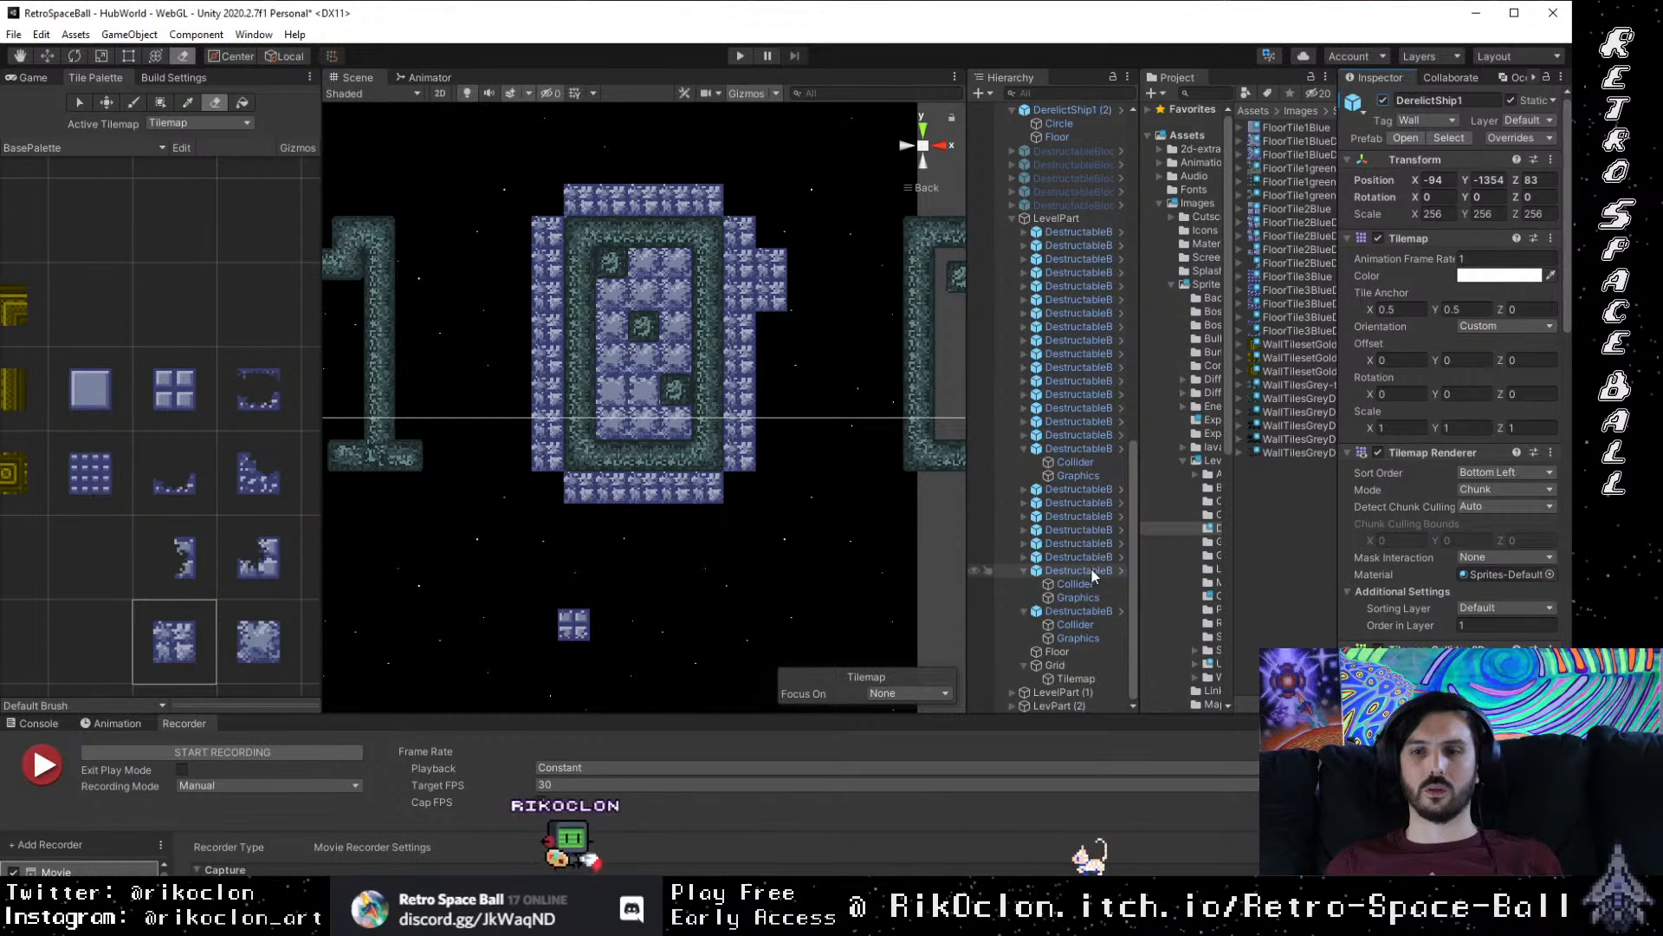
{"action": "left_click", "coordinate": [1012, 206]}
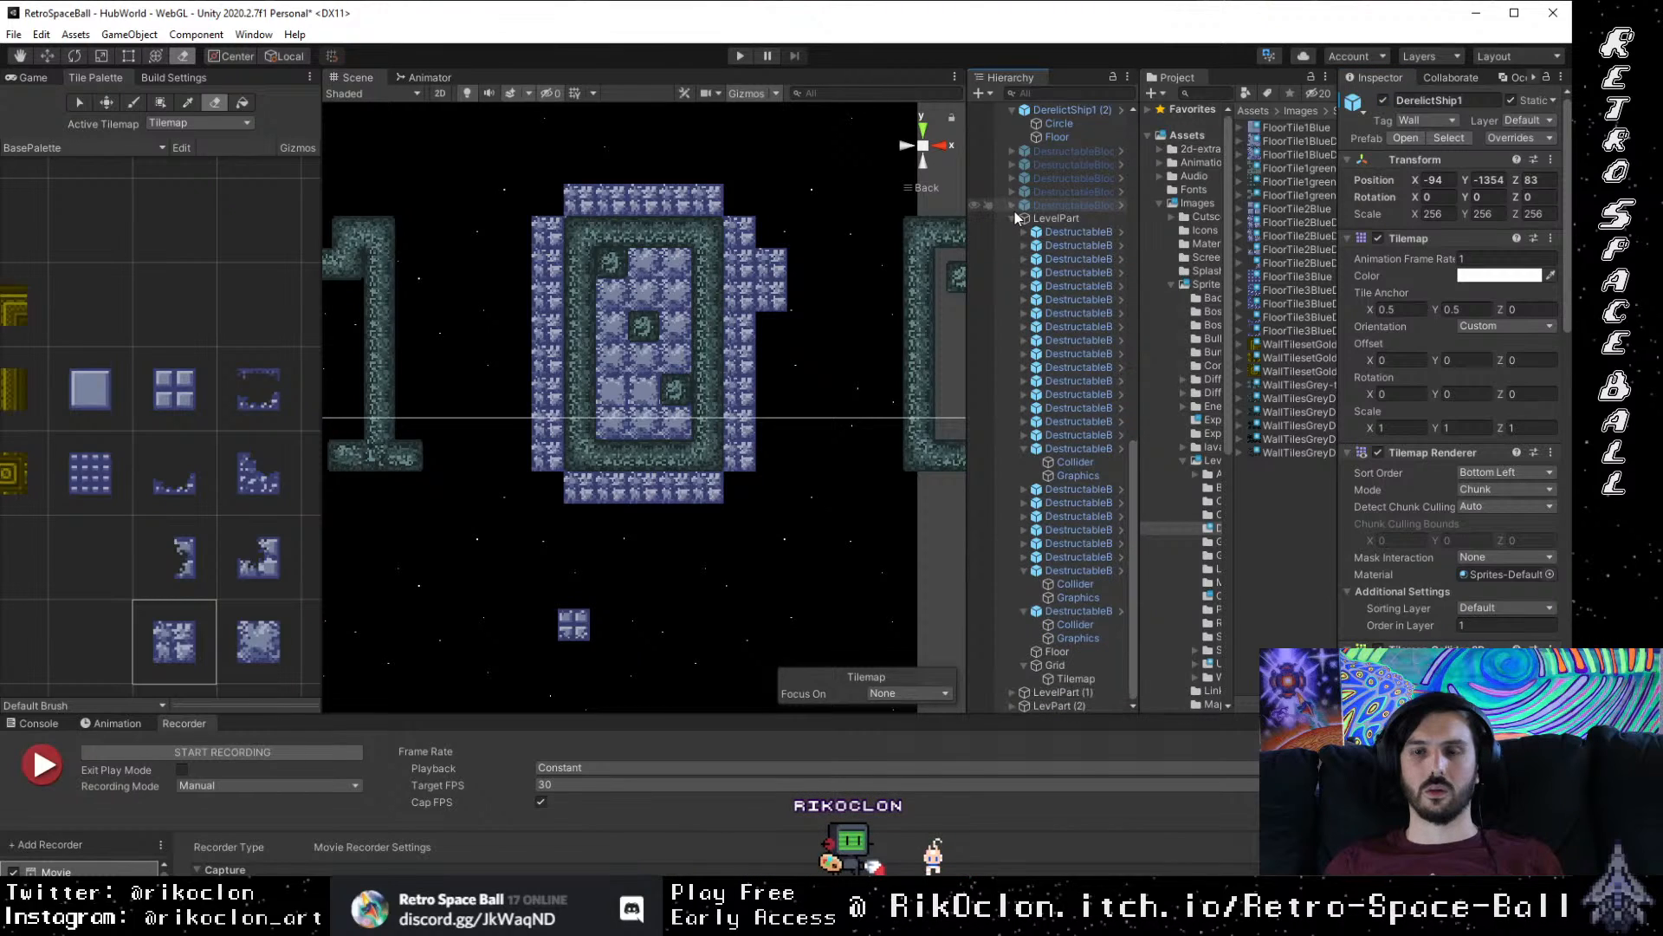
{"action": "left_click", "coordinate": [1013, 206]}
{"action": "scroll", "coordinate": [1038, 353], "scroll_direction": "up", "scroll_amount": 12}
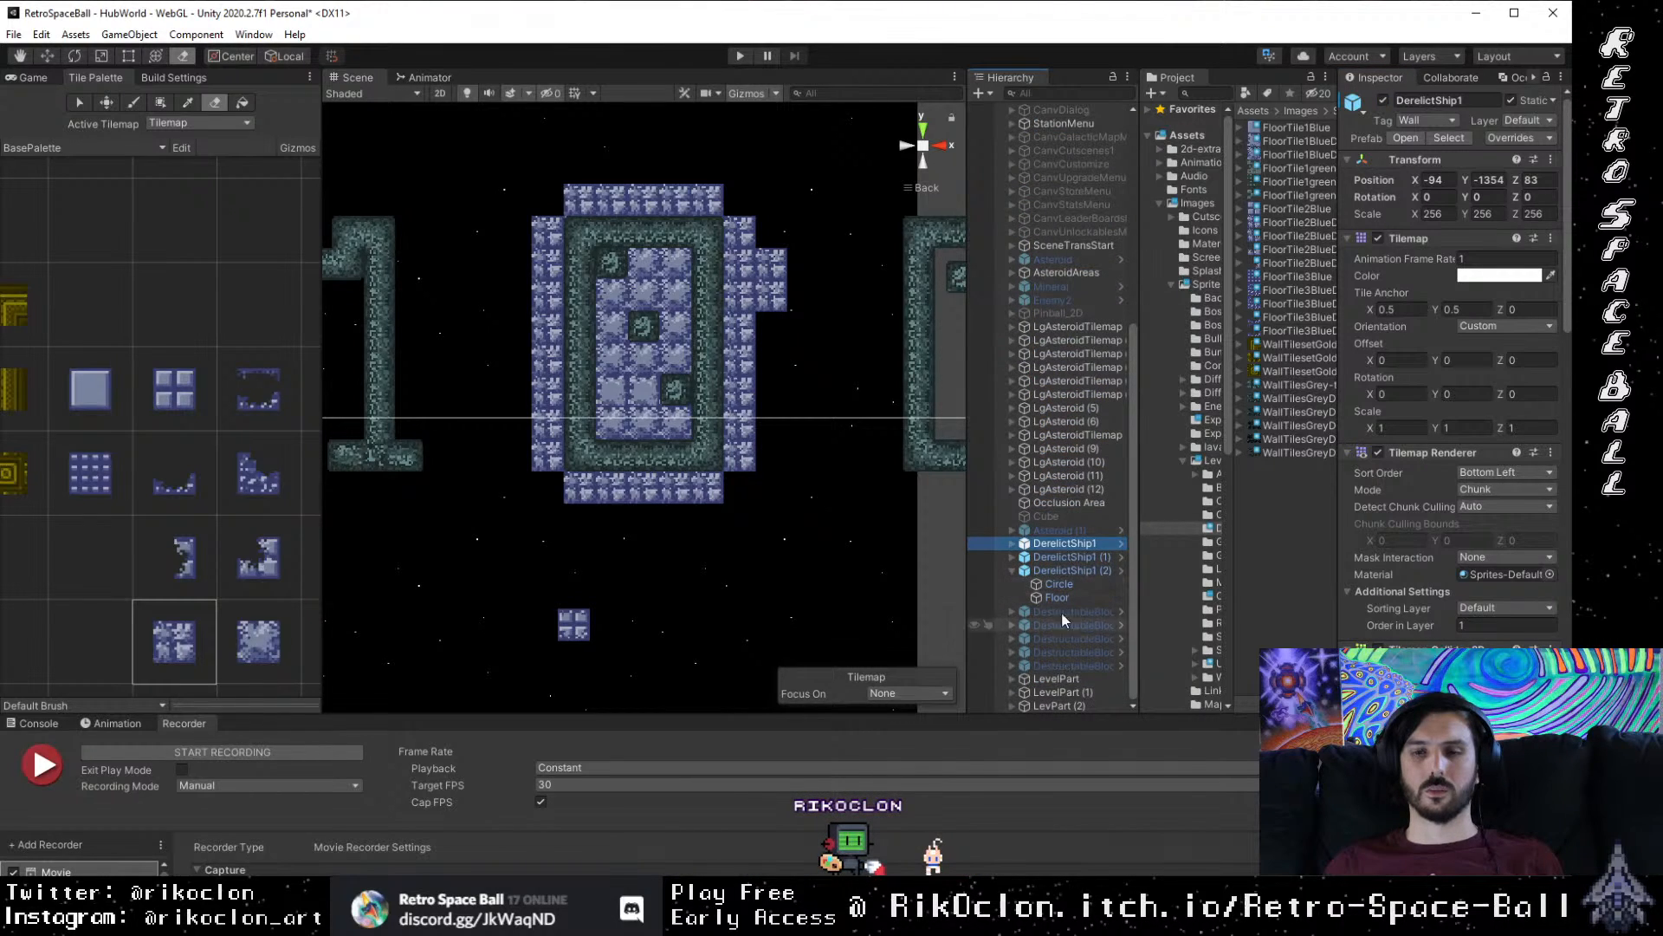
{"action": "left_click", "coordinate": [1058, 598]}
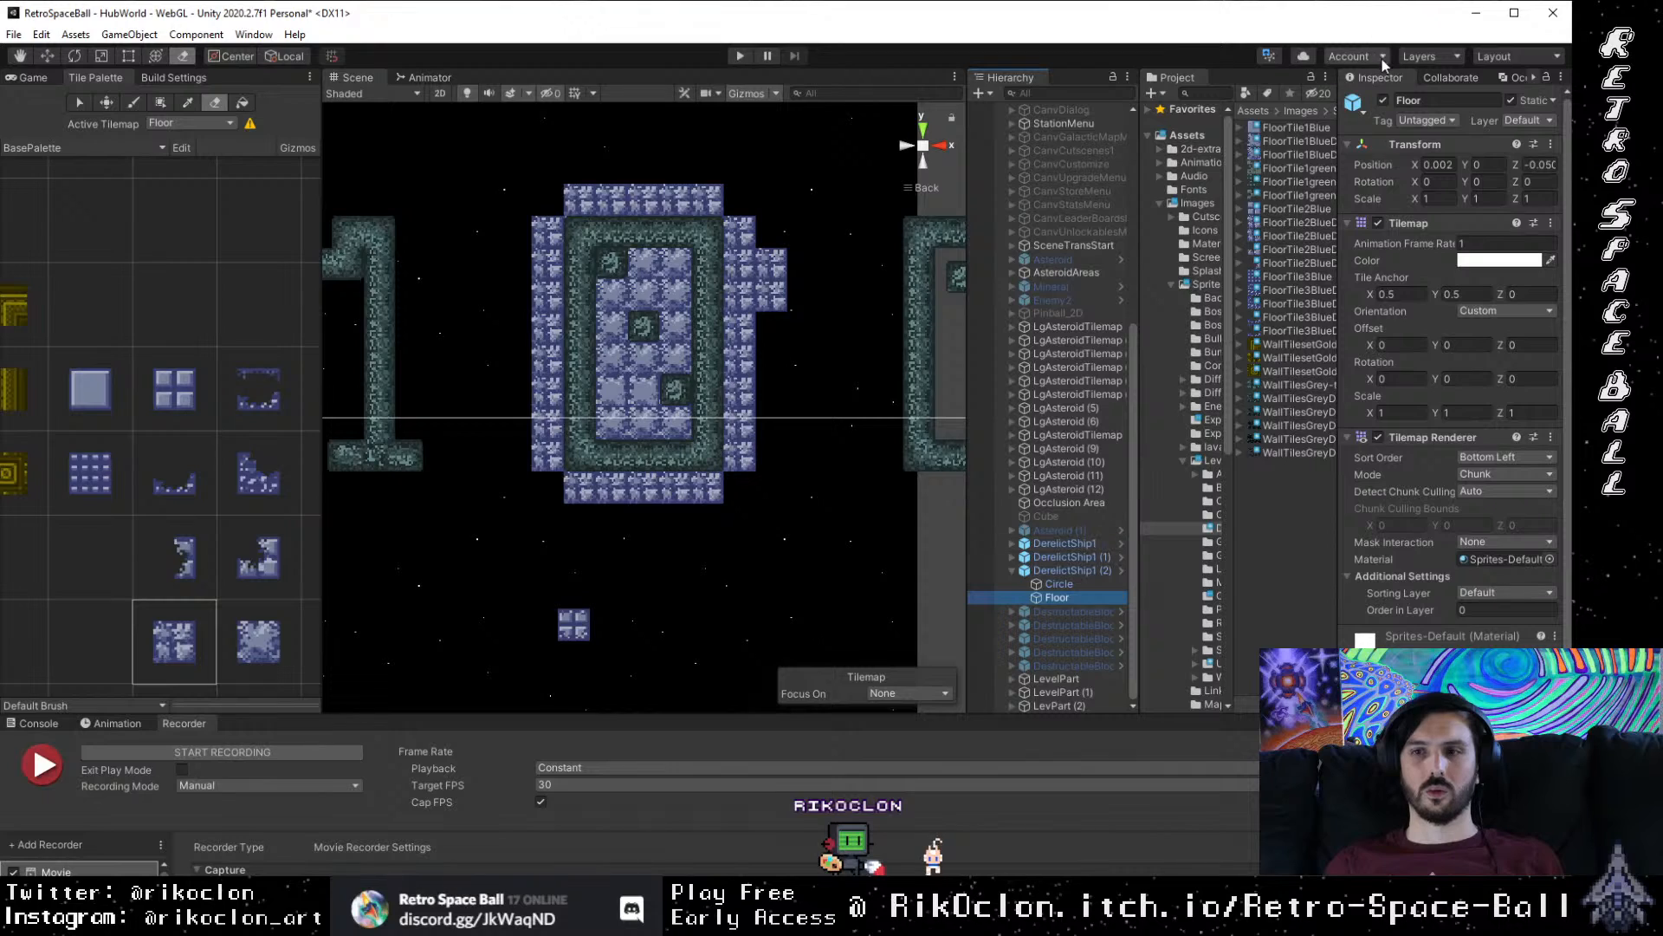
{"action": "left_click", "coordinate": [1065, 543]}
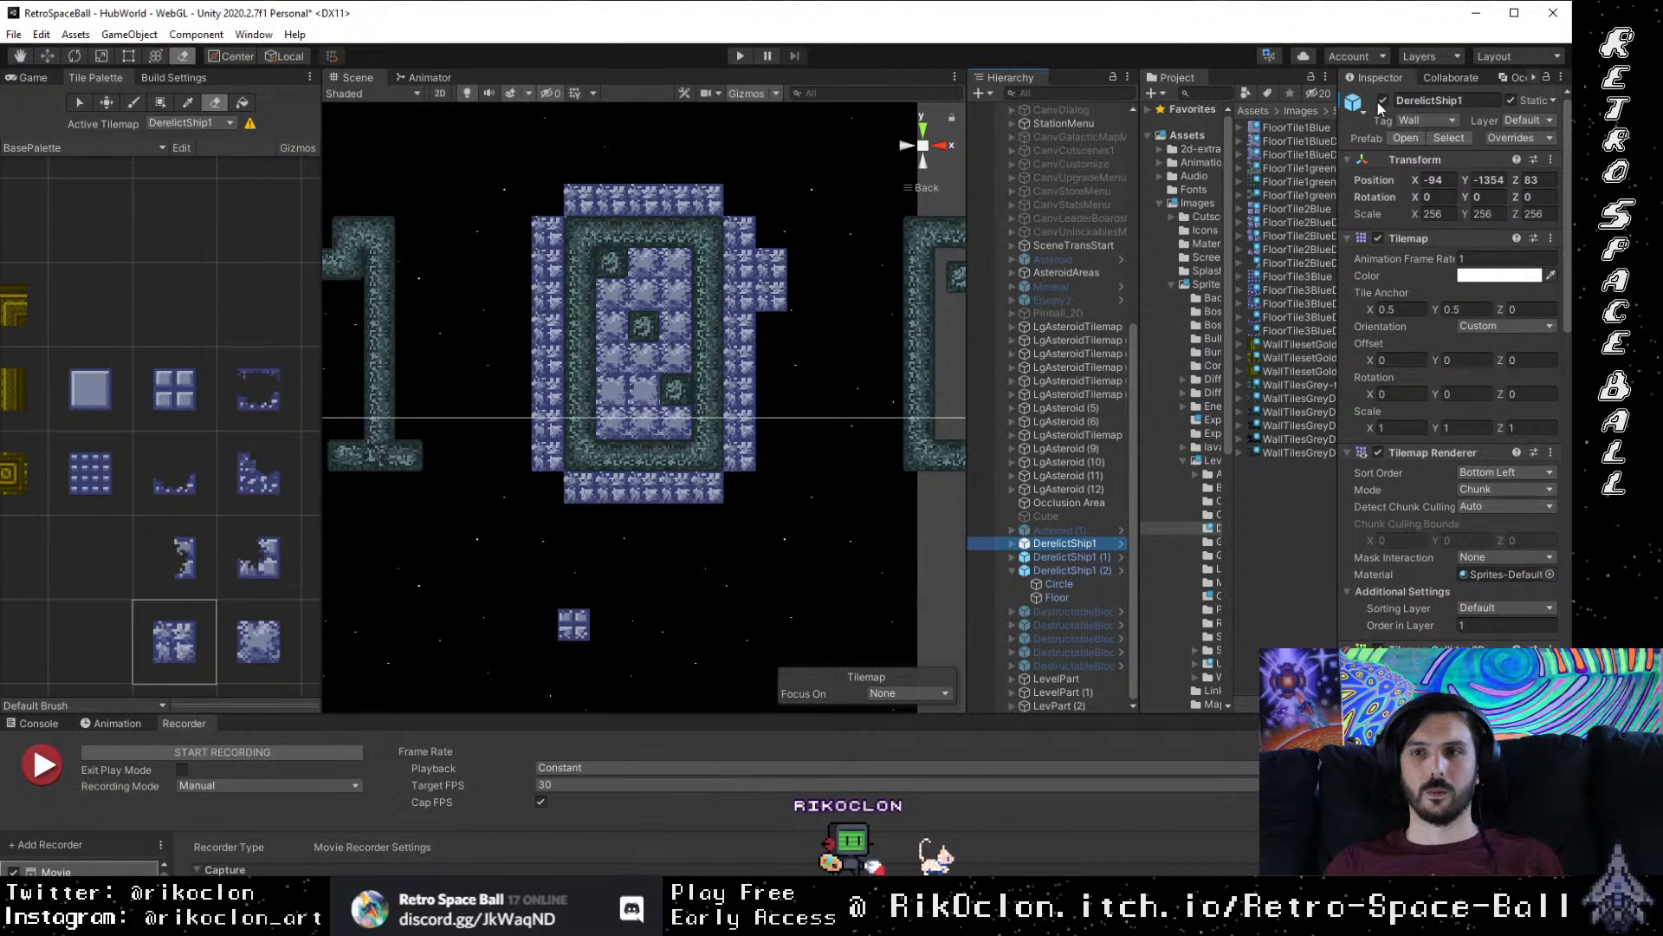
{"action": "left_click", "coordinate": [1080, 560]}
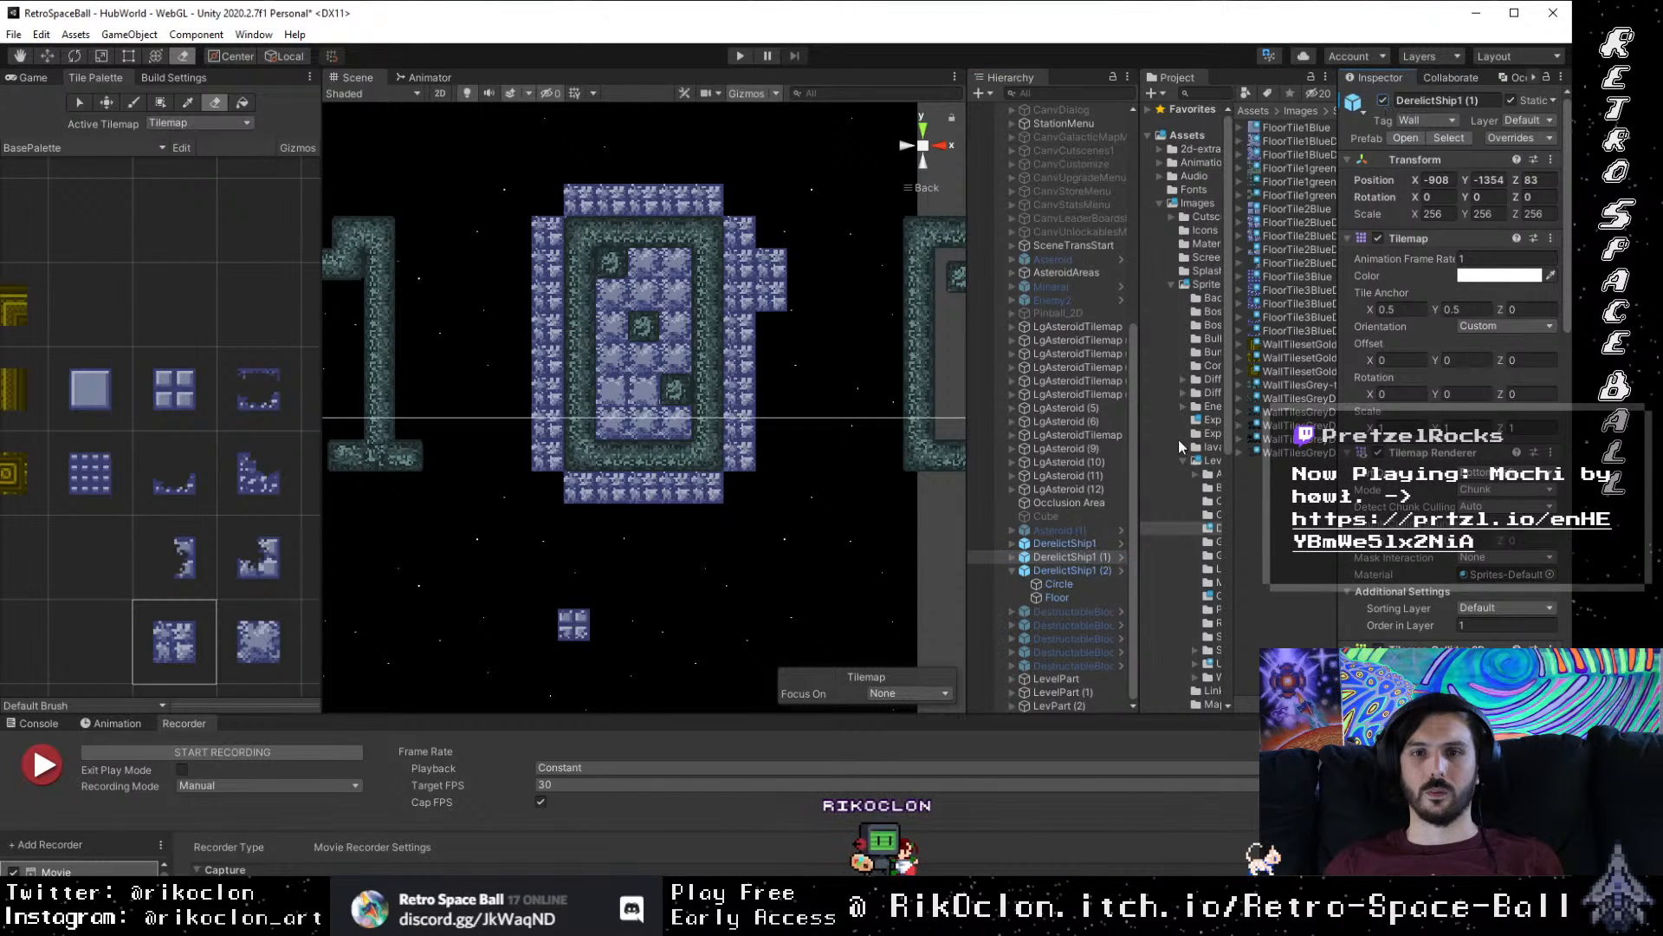
{"action": "left_click", "coordinate": [1073, 570]}
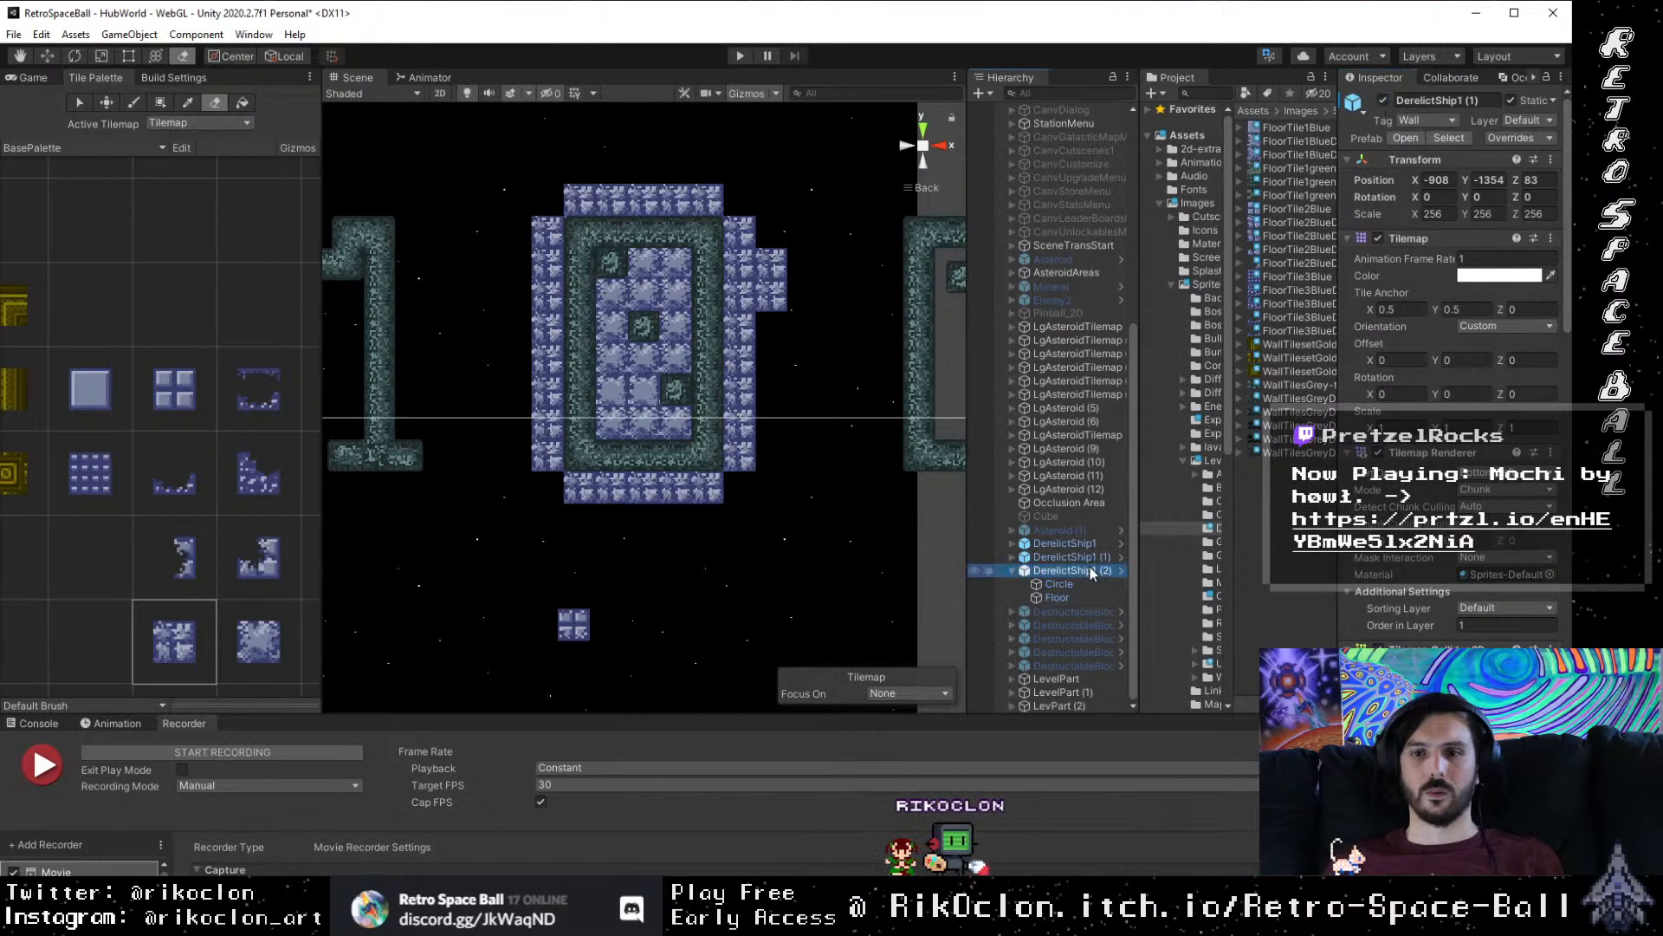
{"action": "left_click", "coordinate": [1384, 101]}
{"action": "left_click", "coordinate": [1383, 100]}
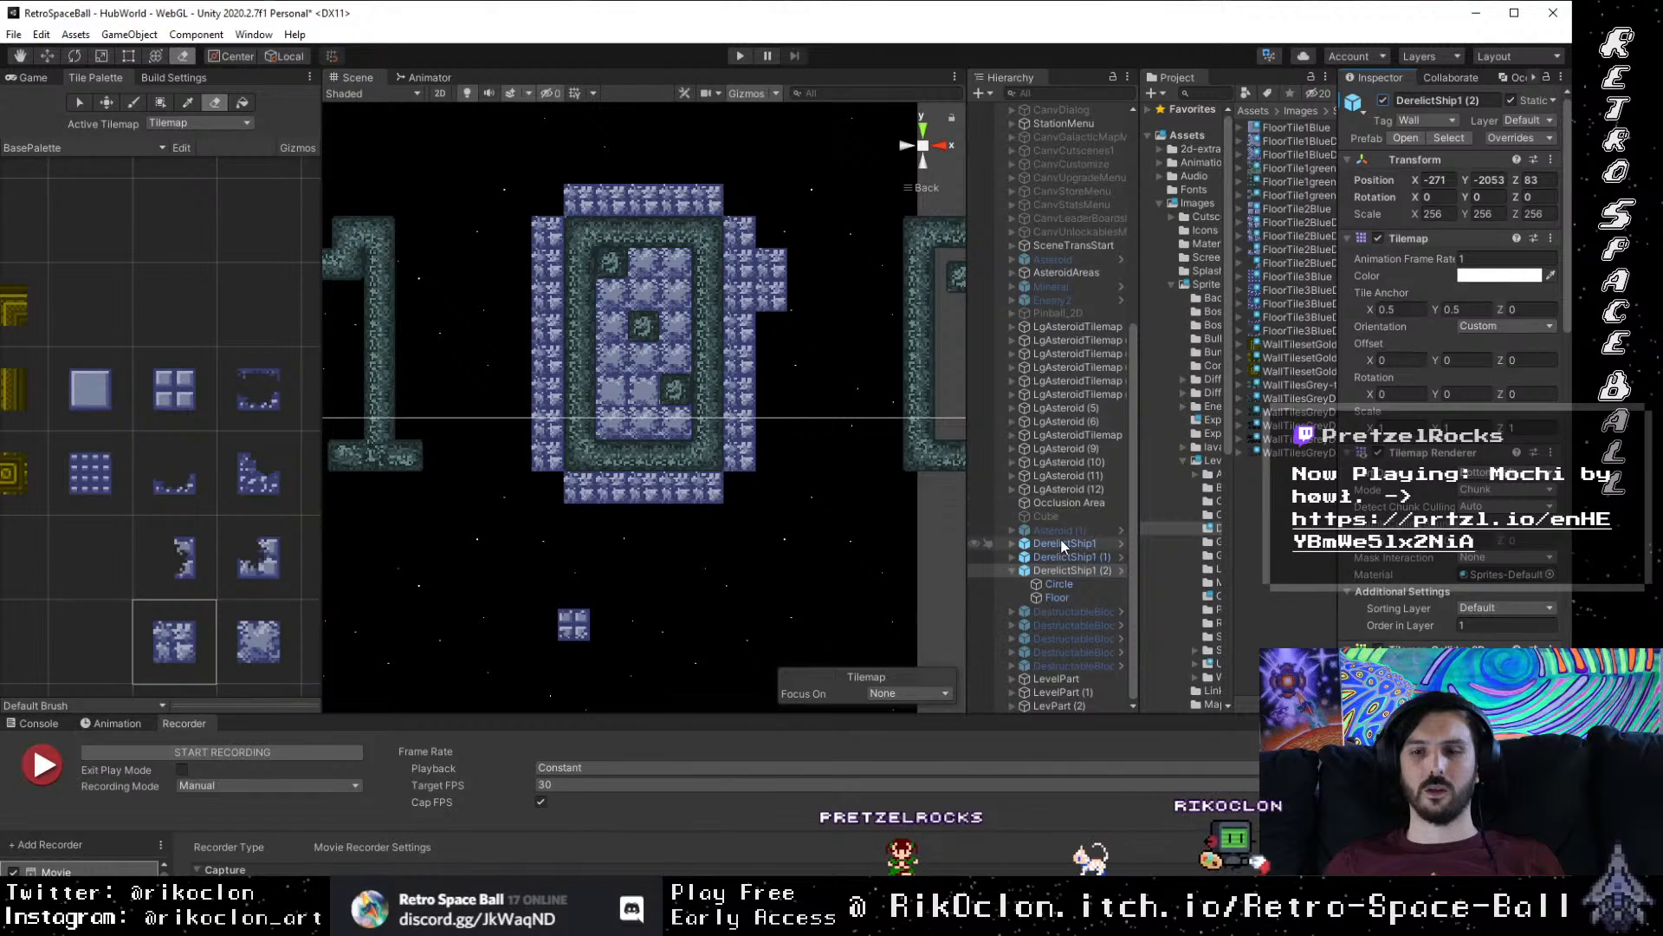
Step: Examine the children of LevPart (2) and LevelPart (1) for the stray tile, and activate the Move tool
{"action": "left_click", "coordinate": [1033, 706]}
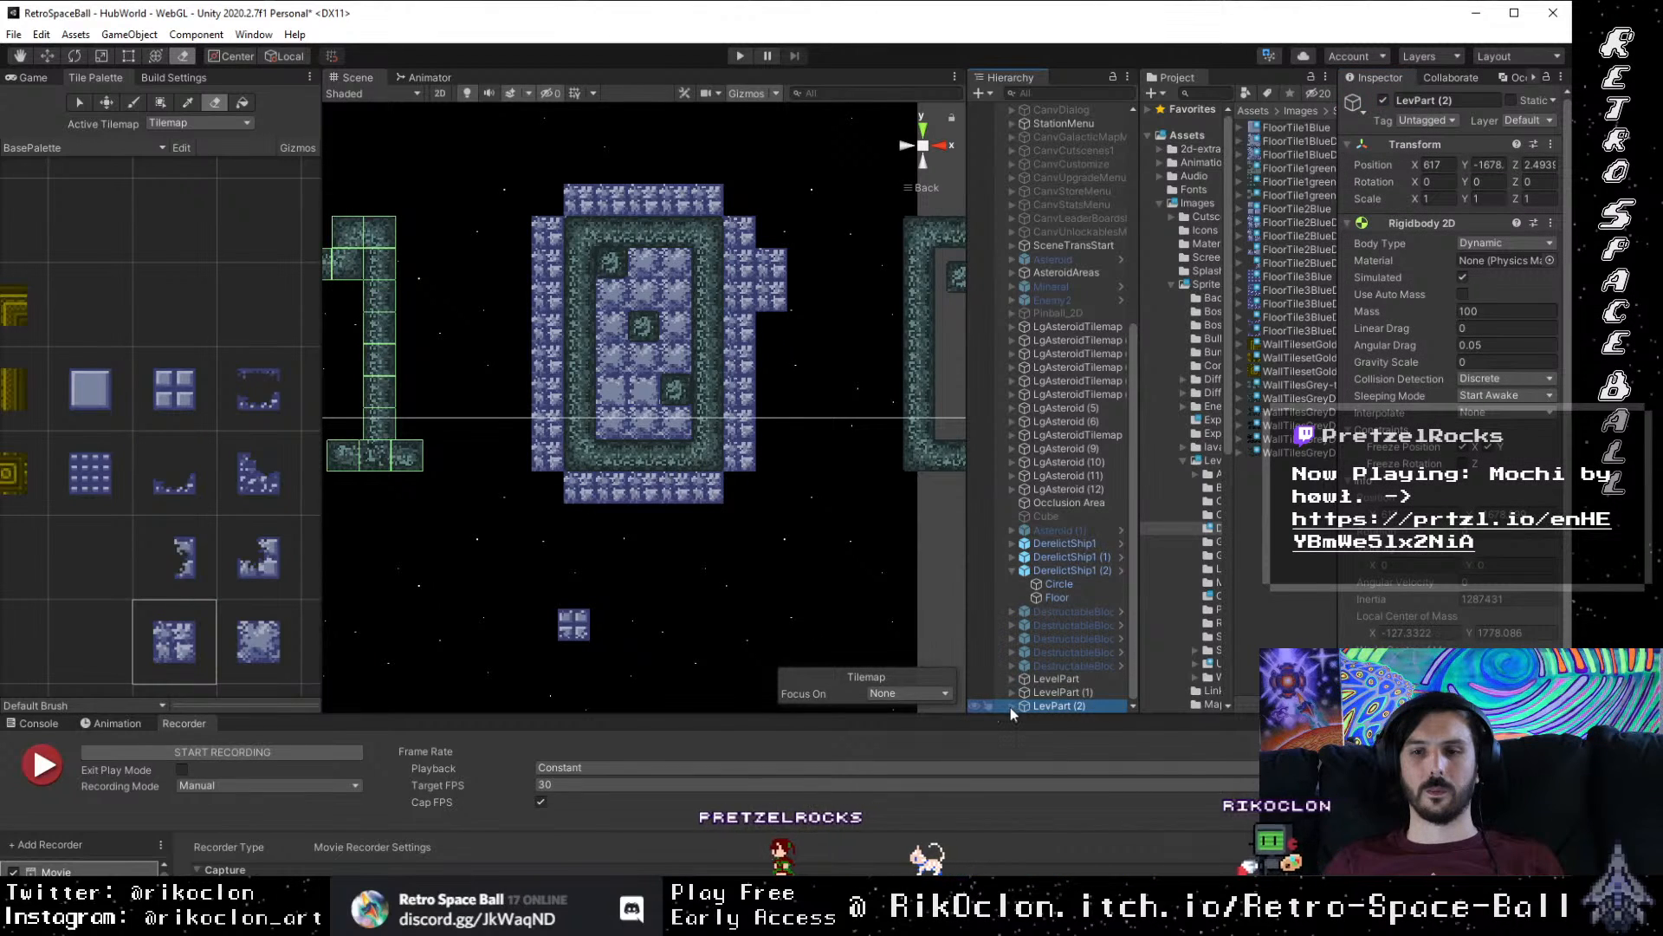
{"action": "left_click", "coordinate": [1012, 706]}
{"action": "scroll", "coordinate": [1053, 678], "scroll_direction": "down", "scroll_amount": 3}
{"action": "scroll", "coordinate": [1054, 677], "scroll_direction": "up", "scroll_amount": 1}
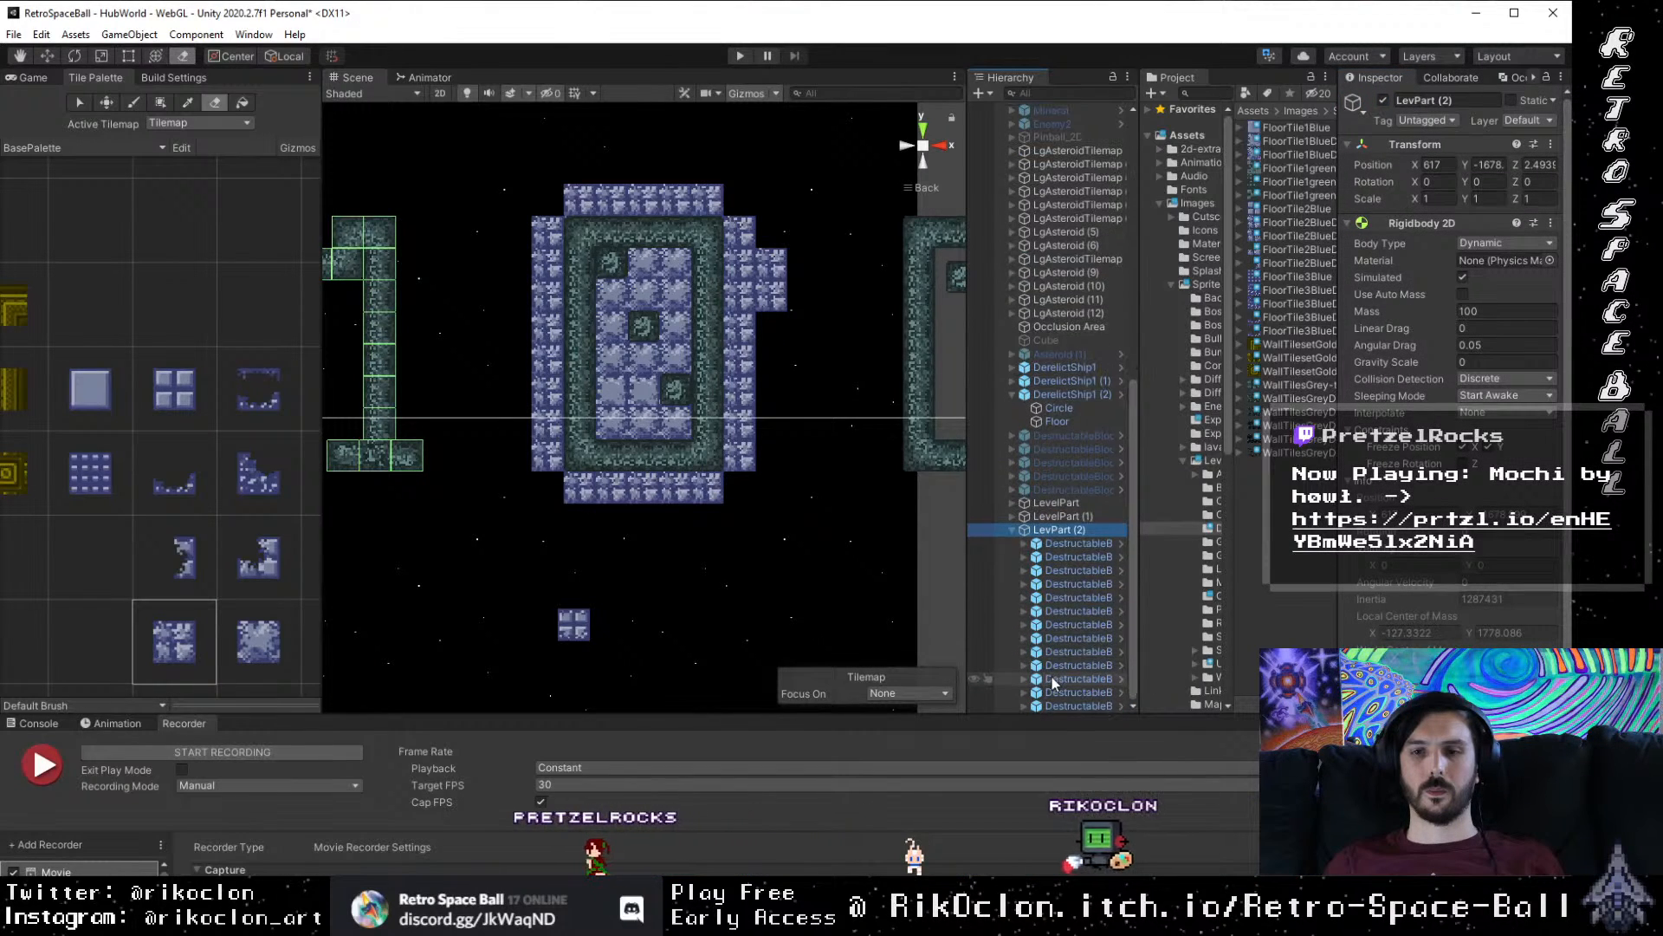
{"action": "left_click", "coordinate": [1005, 520]}
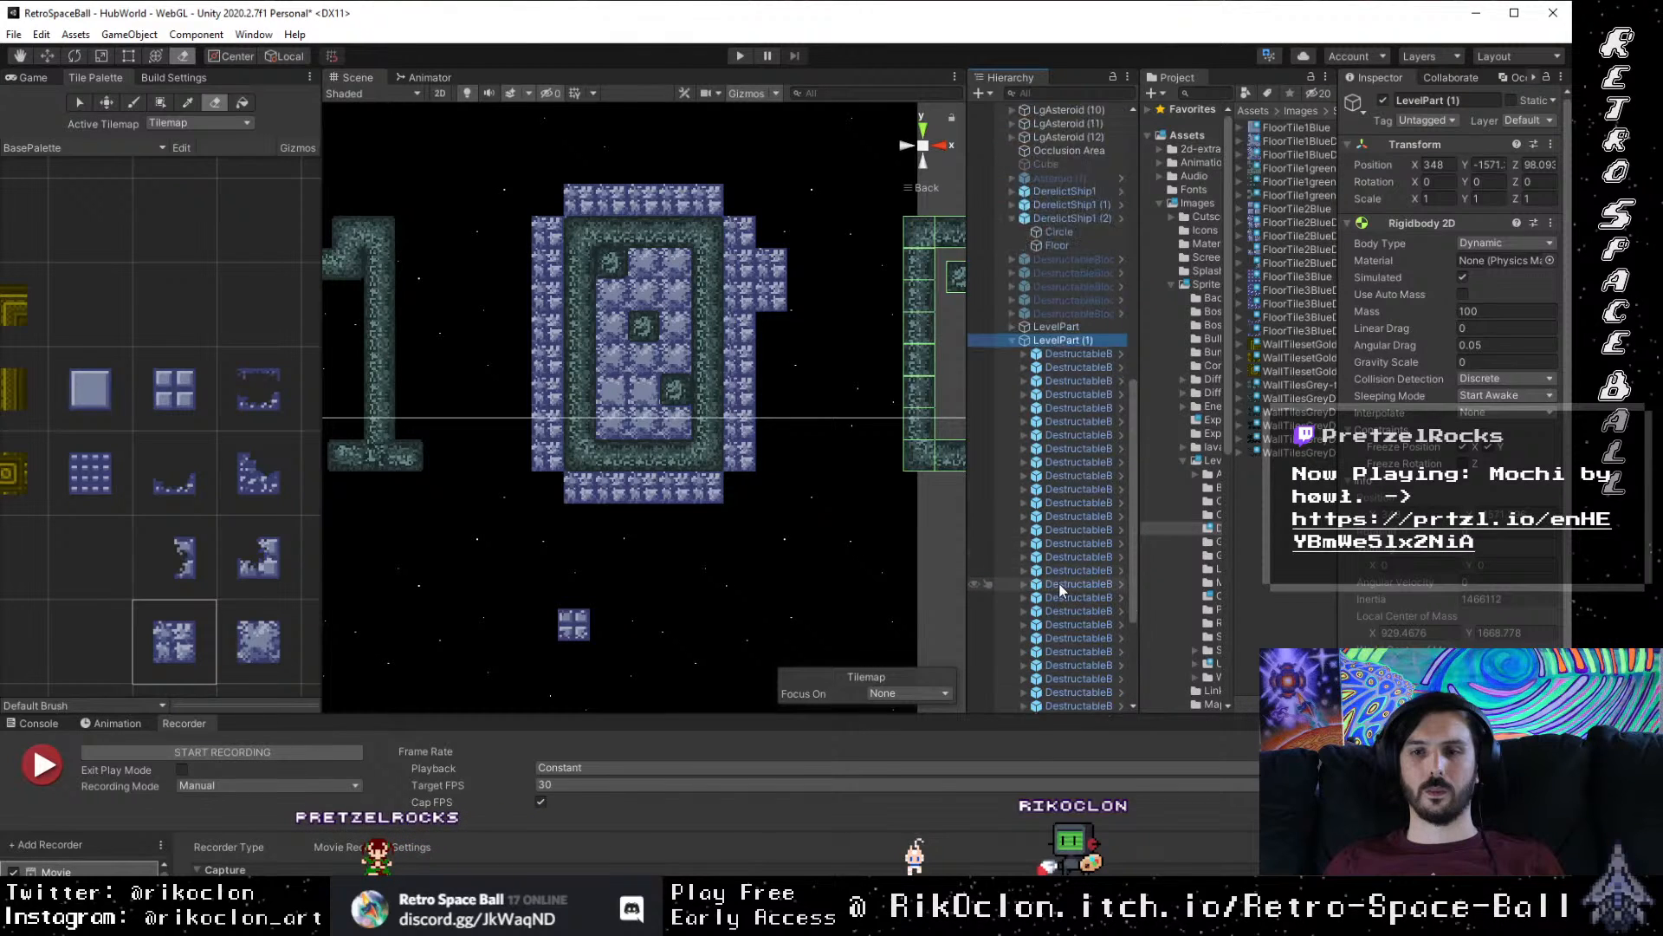
{"action": "scroll", "coordinate": [1022, 433], "scroll_direction": "down", "scroll_amount": 3}
{"action": "left_click", "coordinate": [1012, 392]}
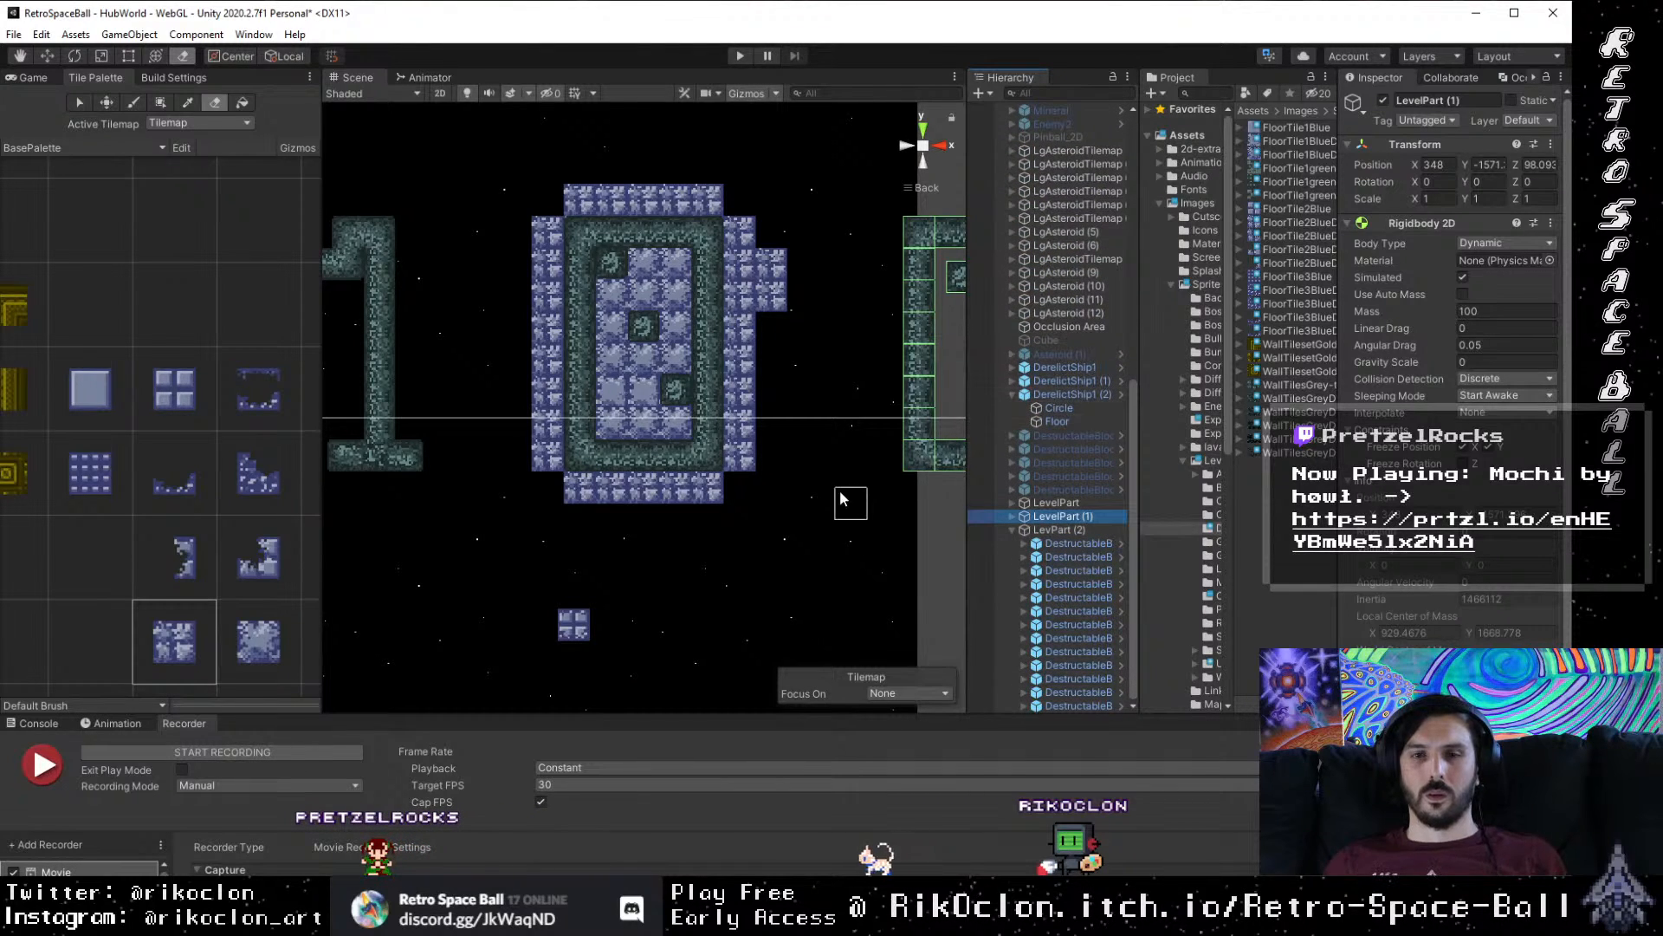
{"action": "scroll", "coordinate": [841, 500], "scroll_direction": "down", "scroll_amount": 5}
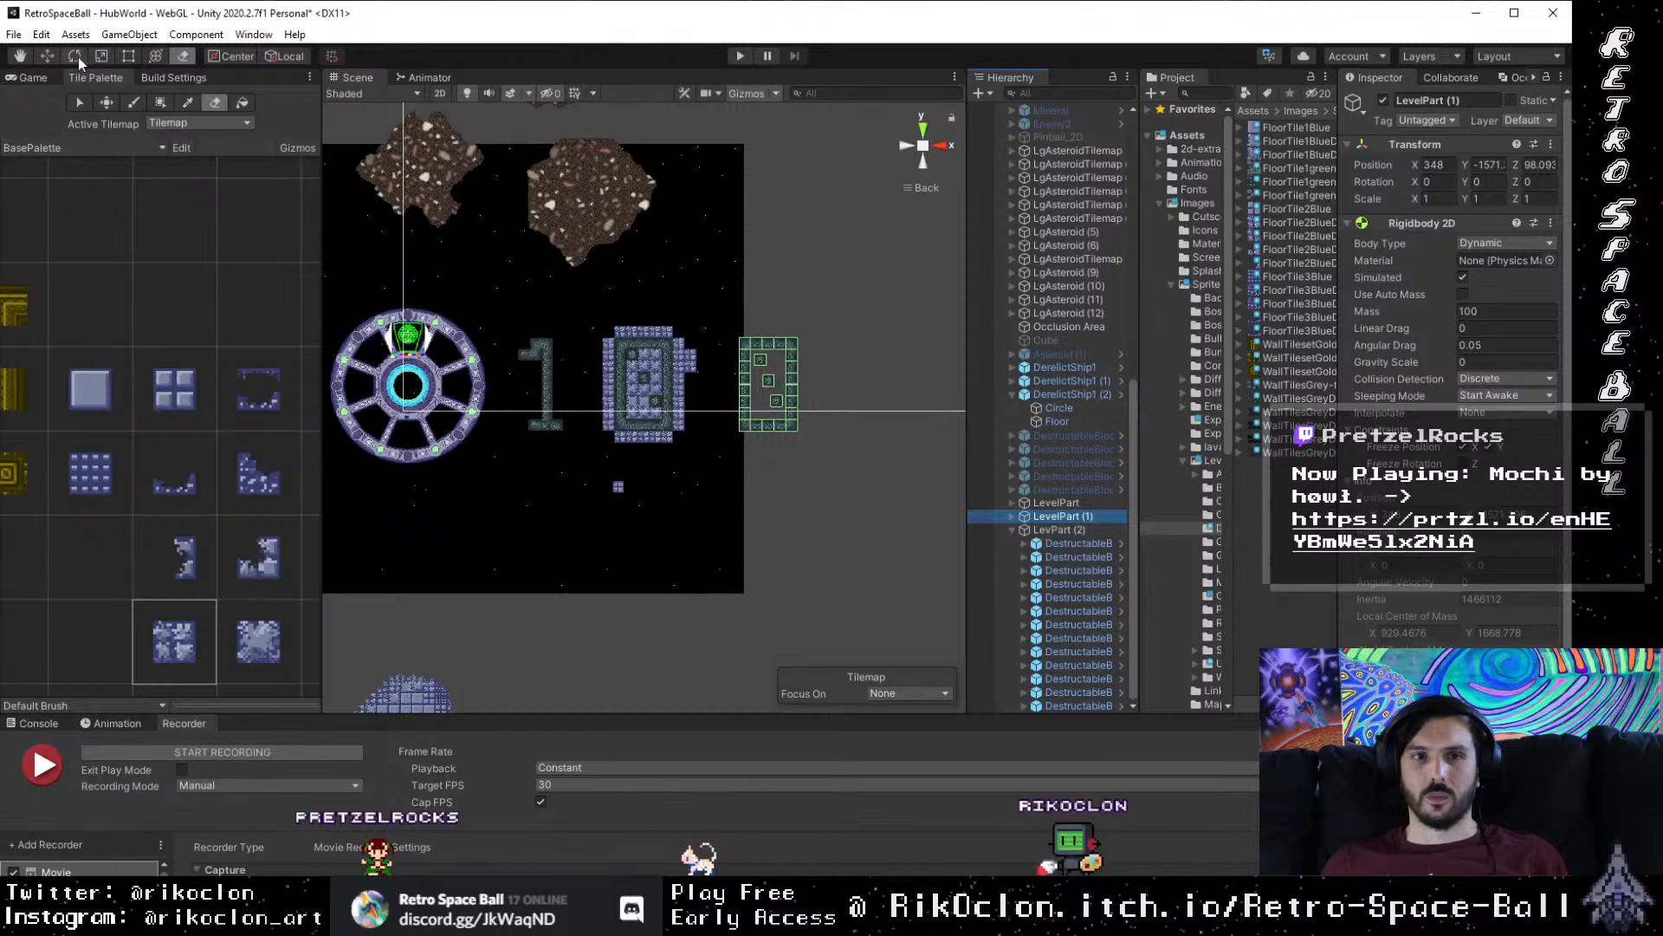
{"action": "left_click", "coordinate": [47, 57]}
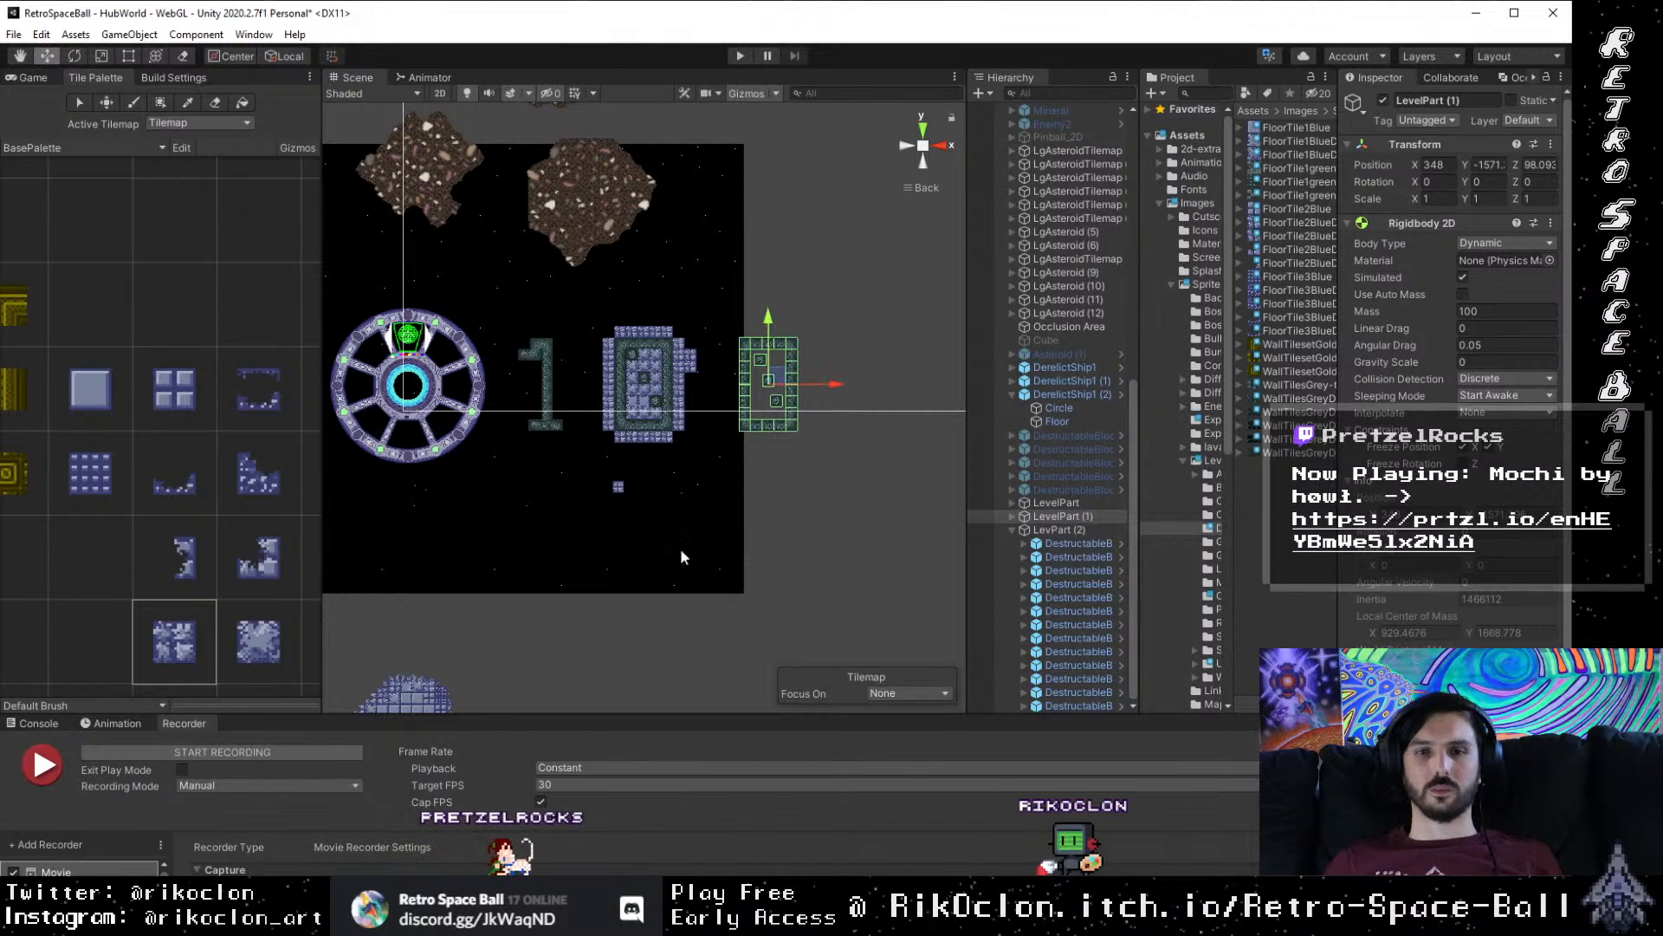
{"action": "left_click_drag", "start_coordinate": [855, 626], "coordinate": [541, 444]}
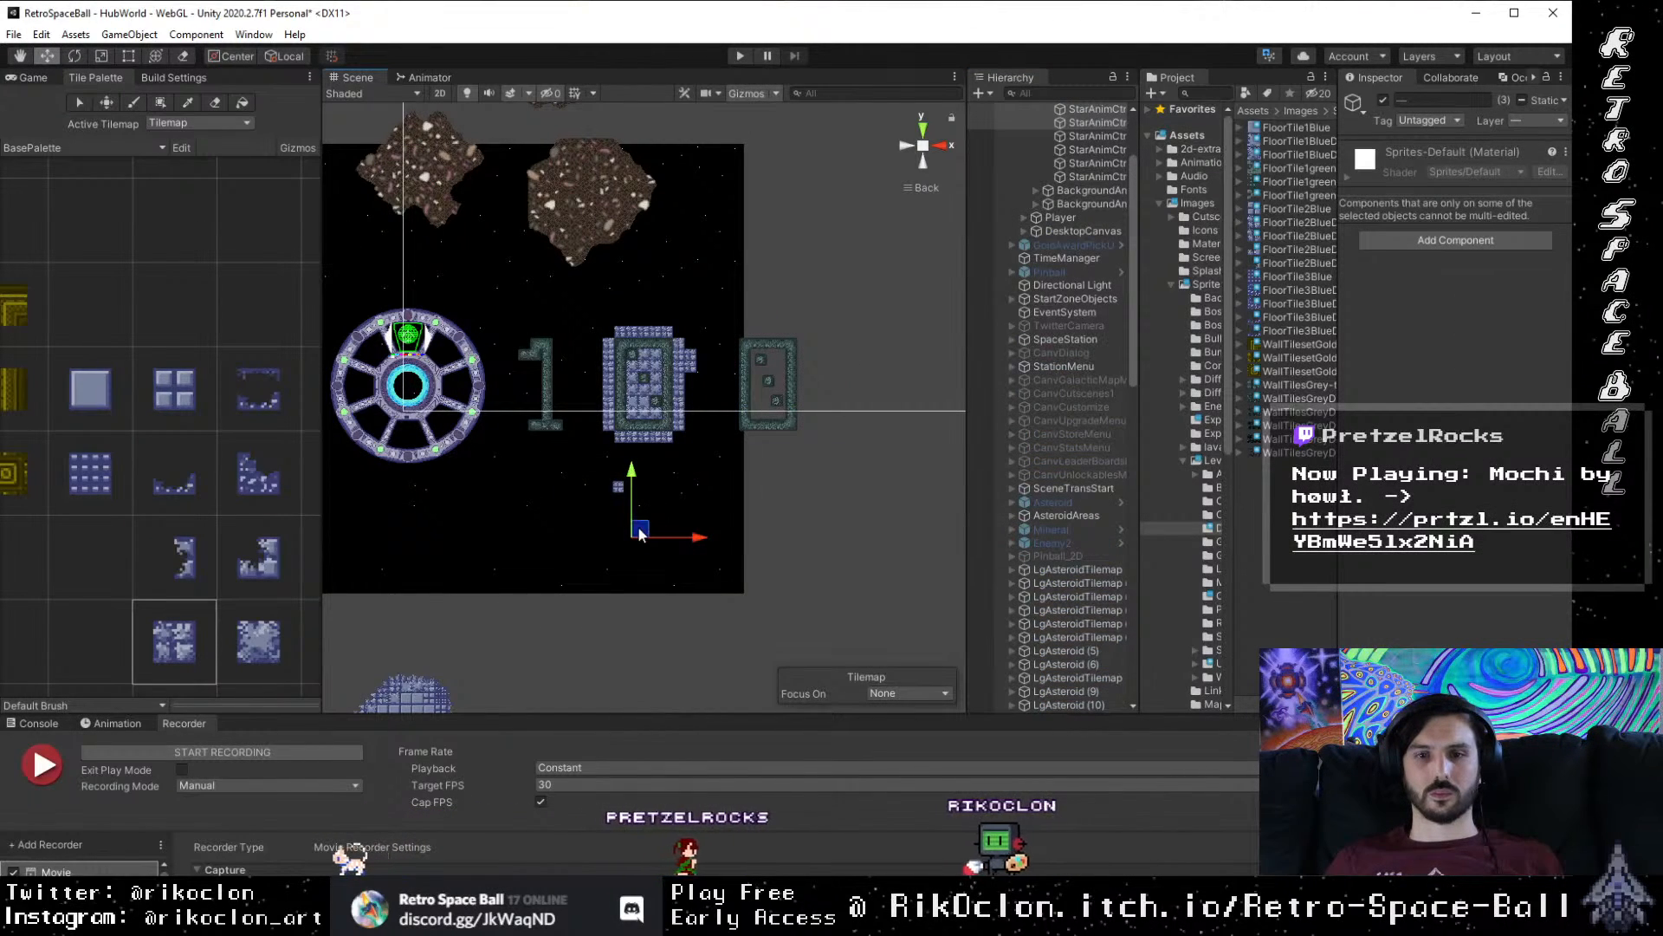
{"action": "left_click_drag", "start_coordinate": [638, 534], "coordinate": [646, 547]}
{"action": "left_click", "coordinate": [802, 591]}
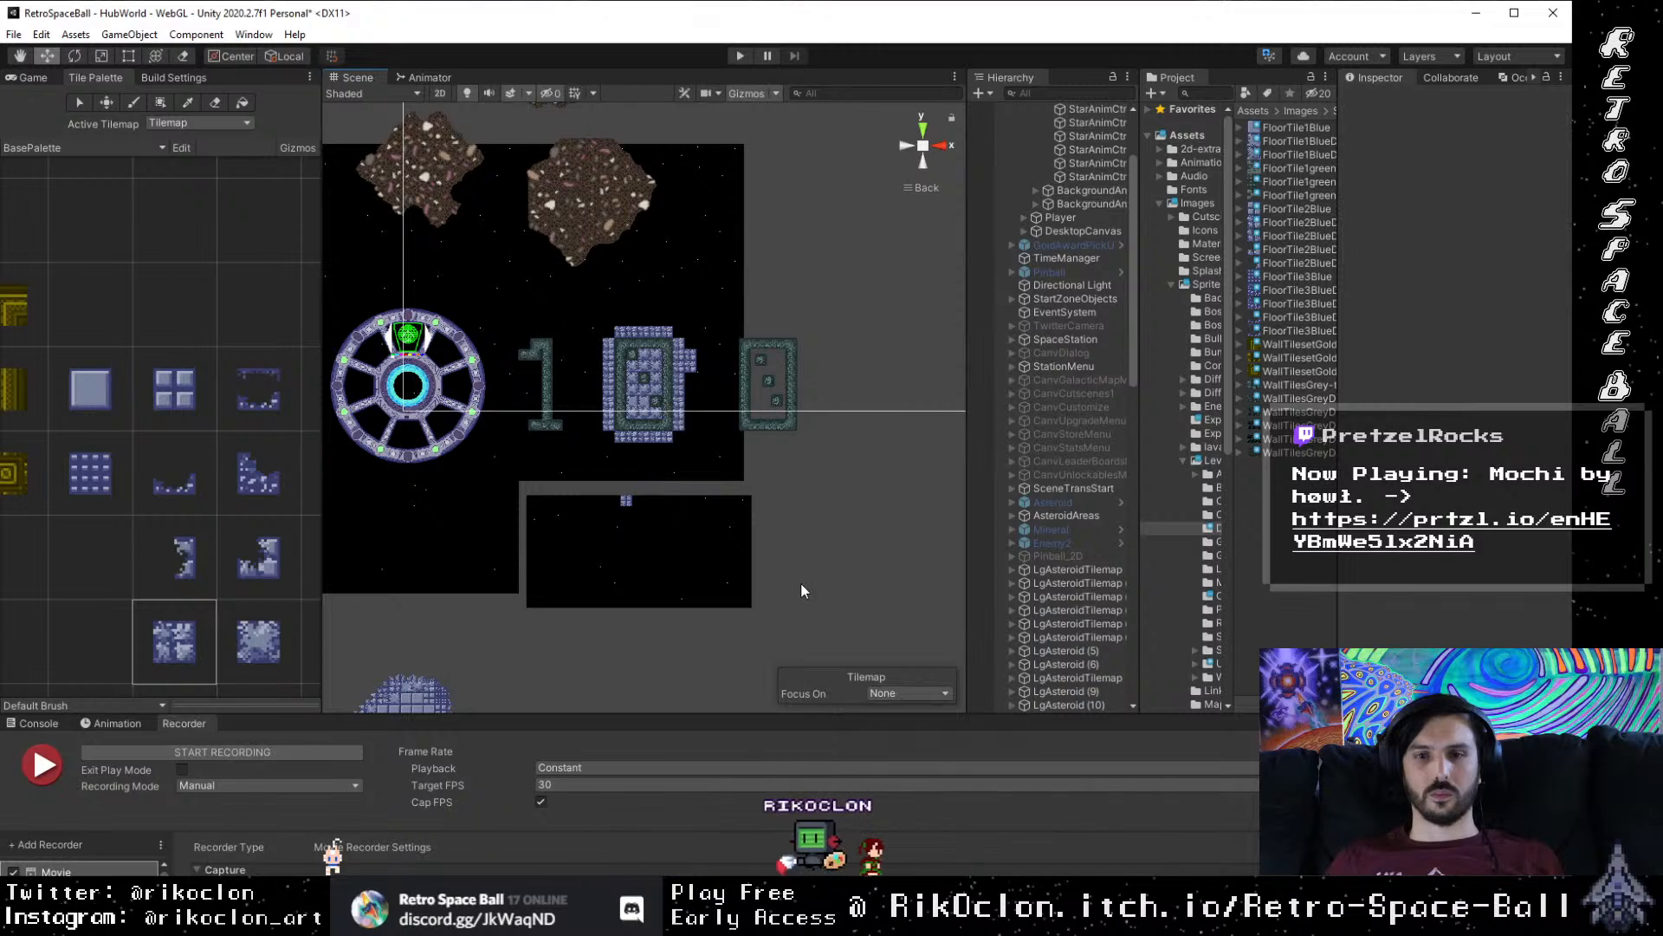
{"action": "key", "text": "ctrl+z"}
{"action": "key", "text": "ctrl+z"}
{"action": "left_click", "coordinate": [795, 587]}
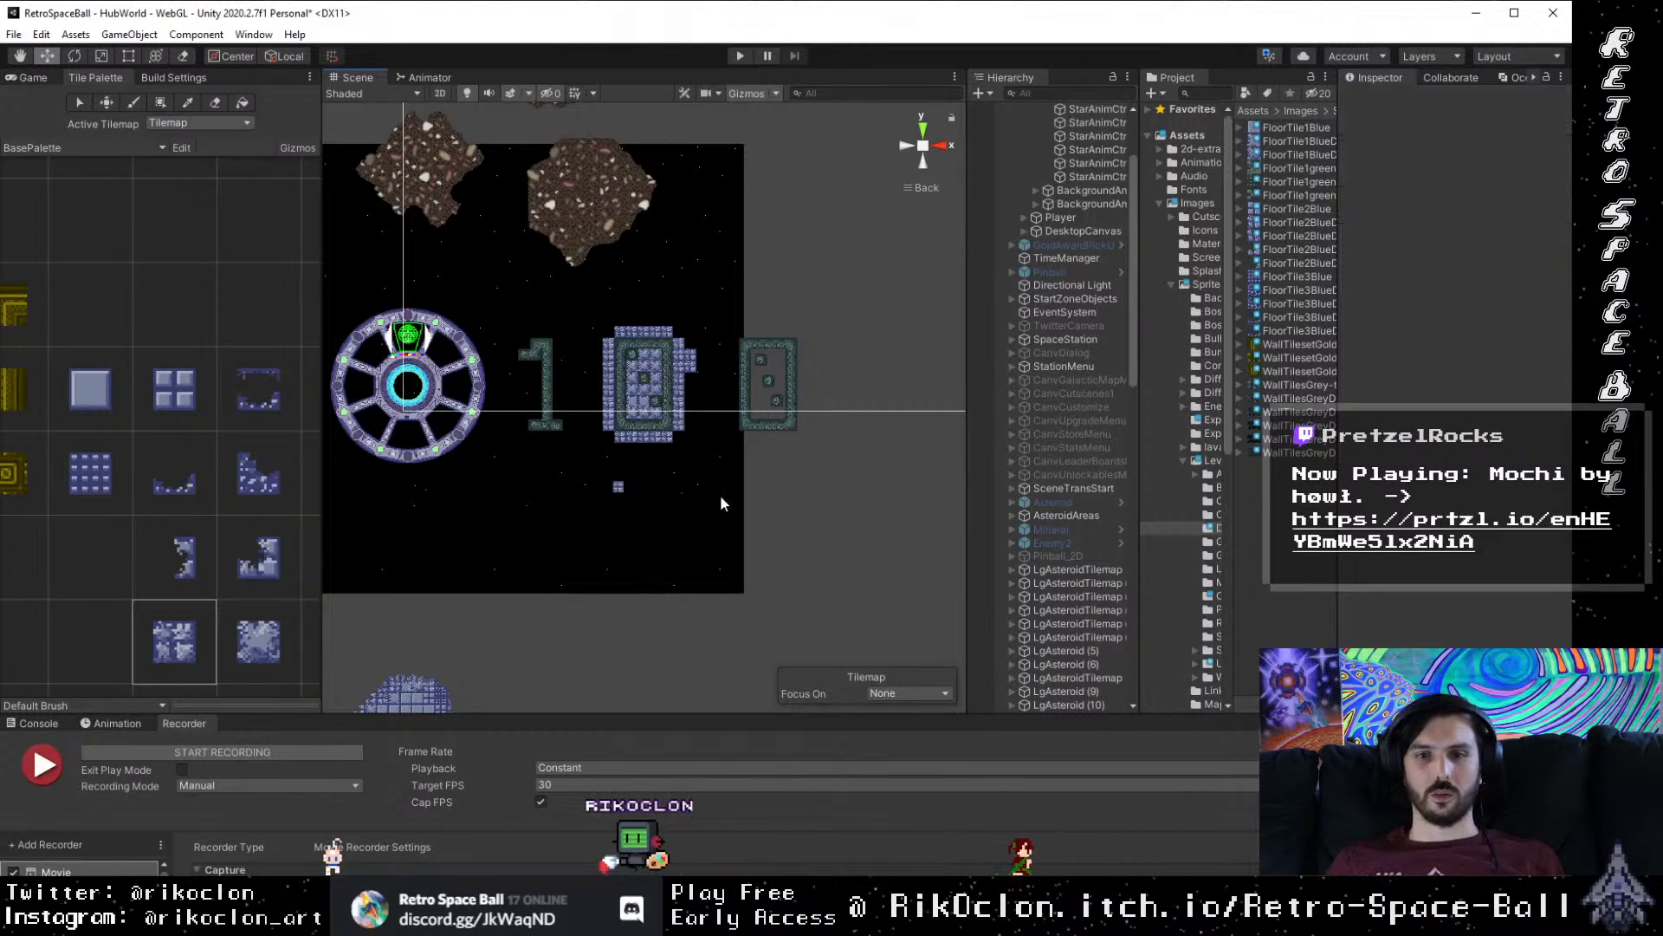
Step: Move the stray blue Floor tile outside the background area to about X 1436, Y 1247, and select LevelPart's Grid
{"action": "left_click", "coordinate": [619, 486]}
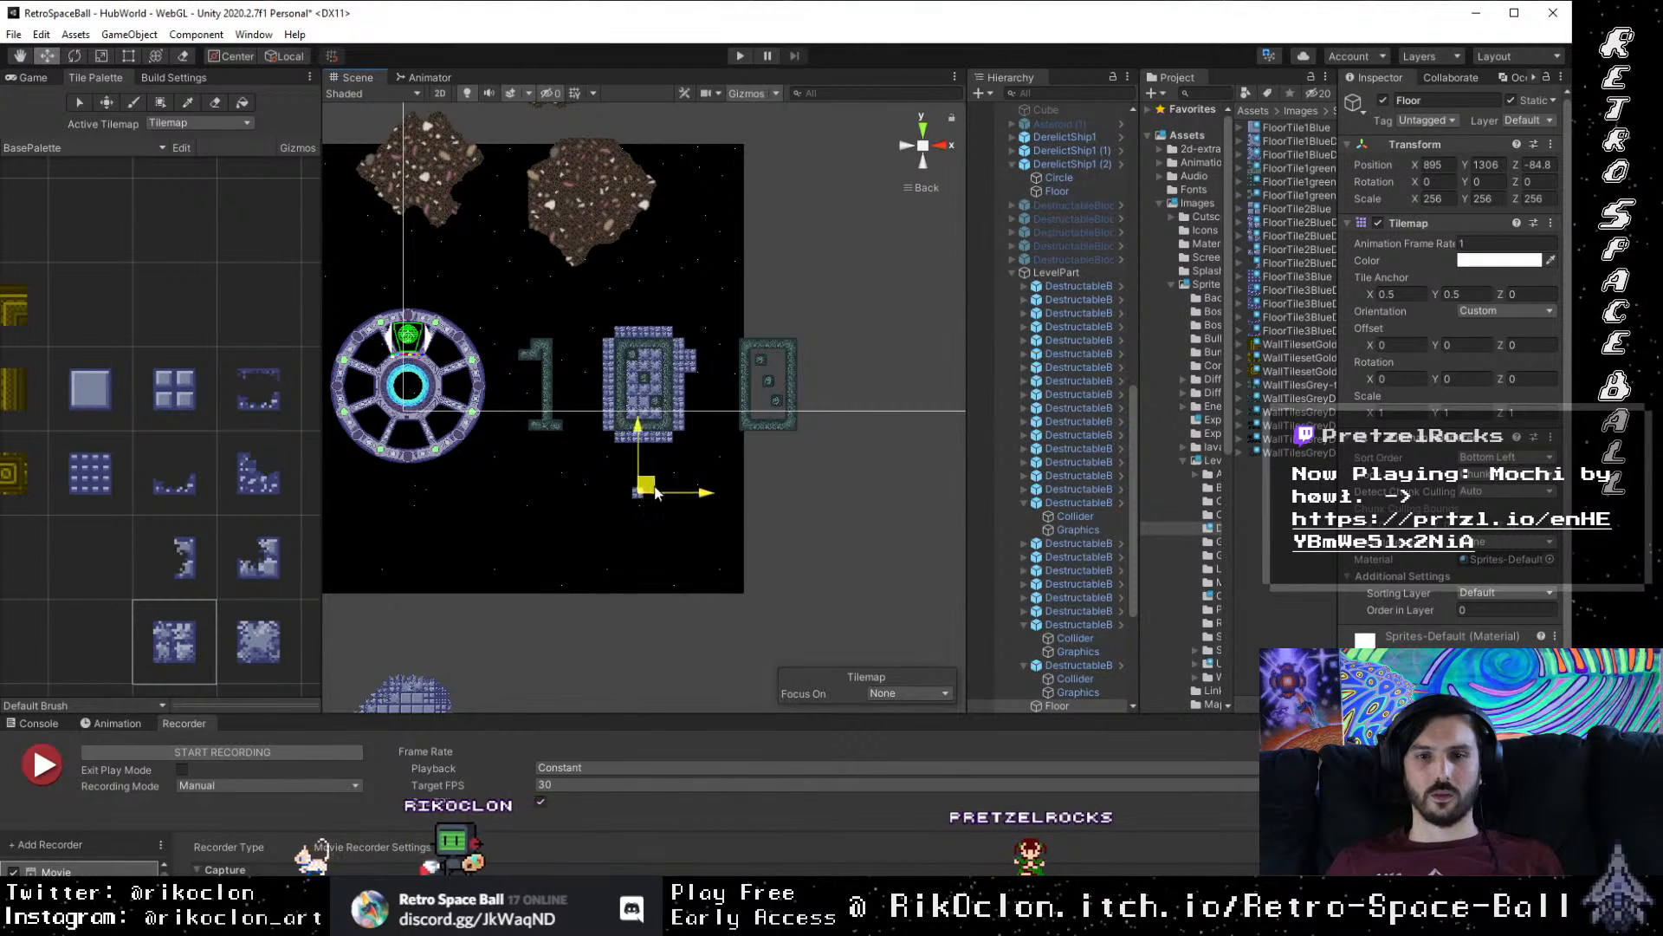
{"action": "left_click_drag", "start_coordinate": [656, 493], "coordinate": [786, 503]}
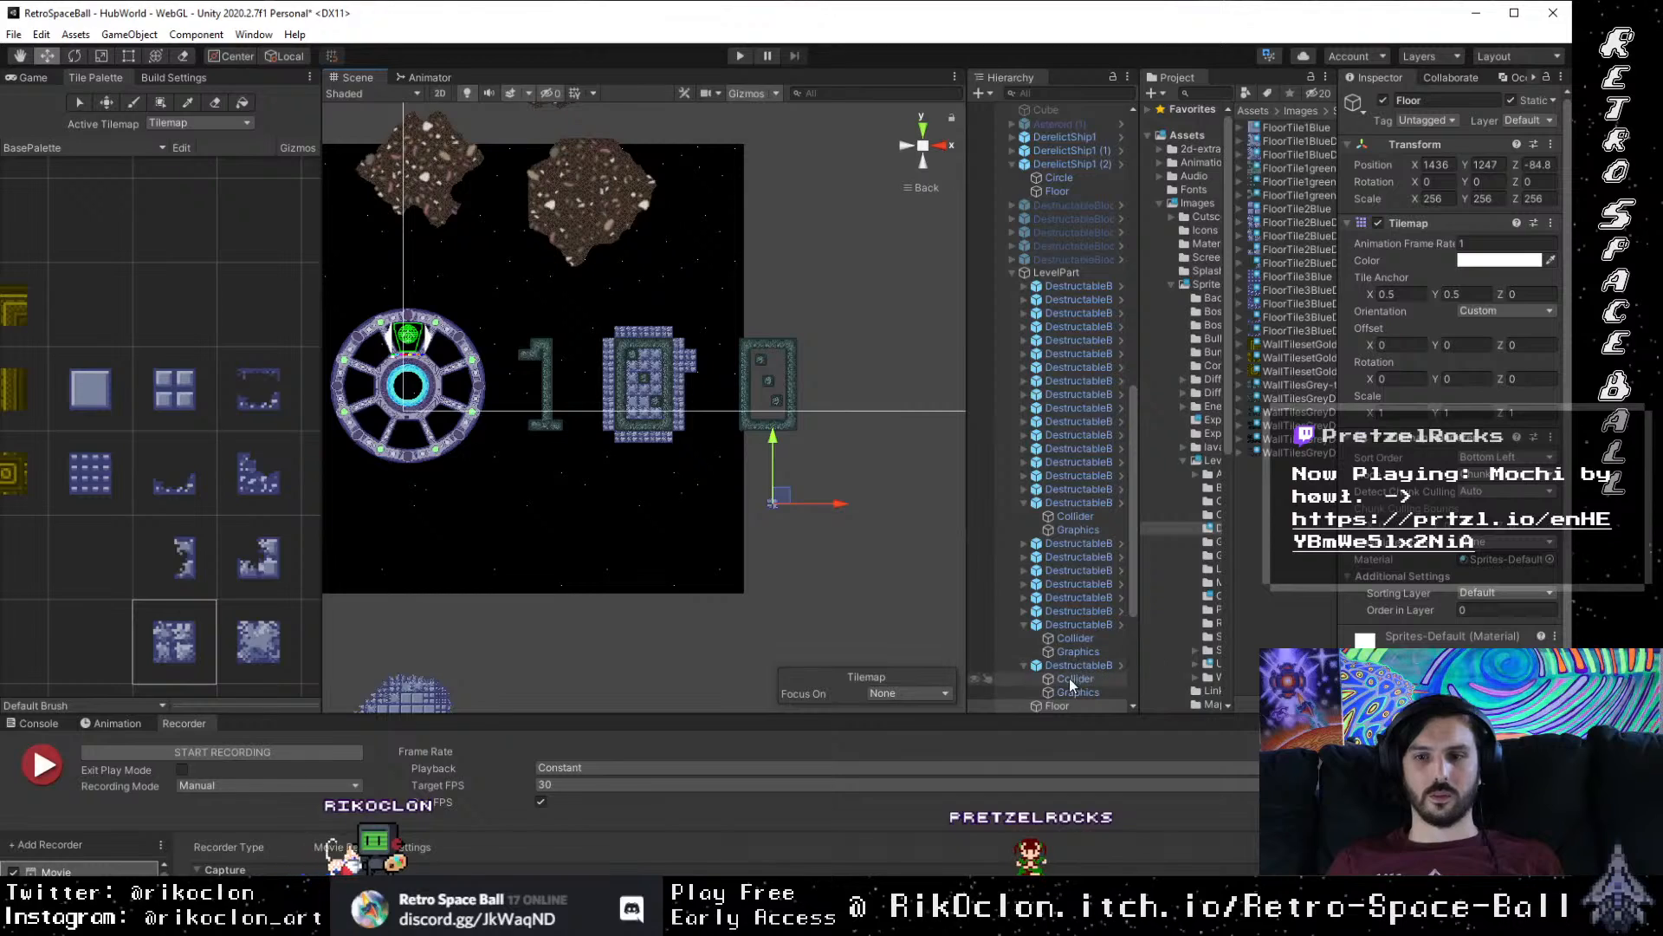
{"action": "scroll", "coordinate": [1067, 681], "scroll_direction": "down", "scroll_amount": 5}
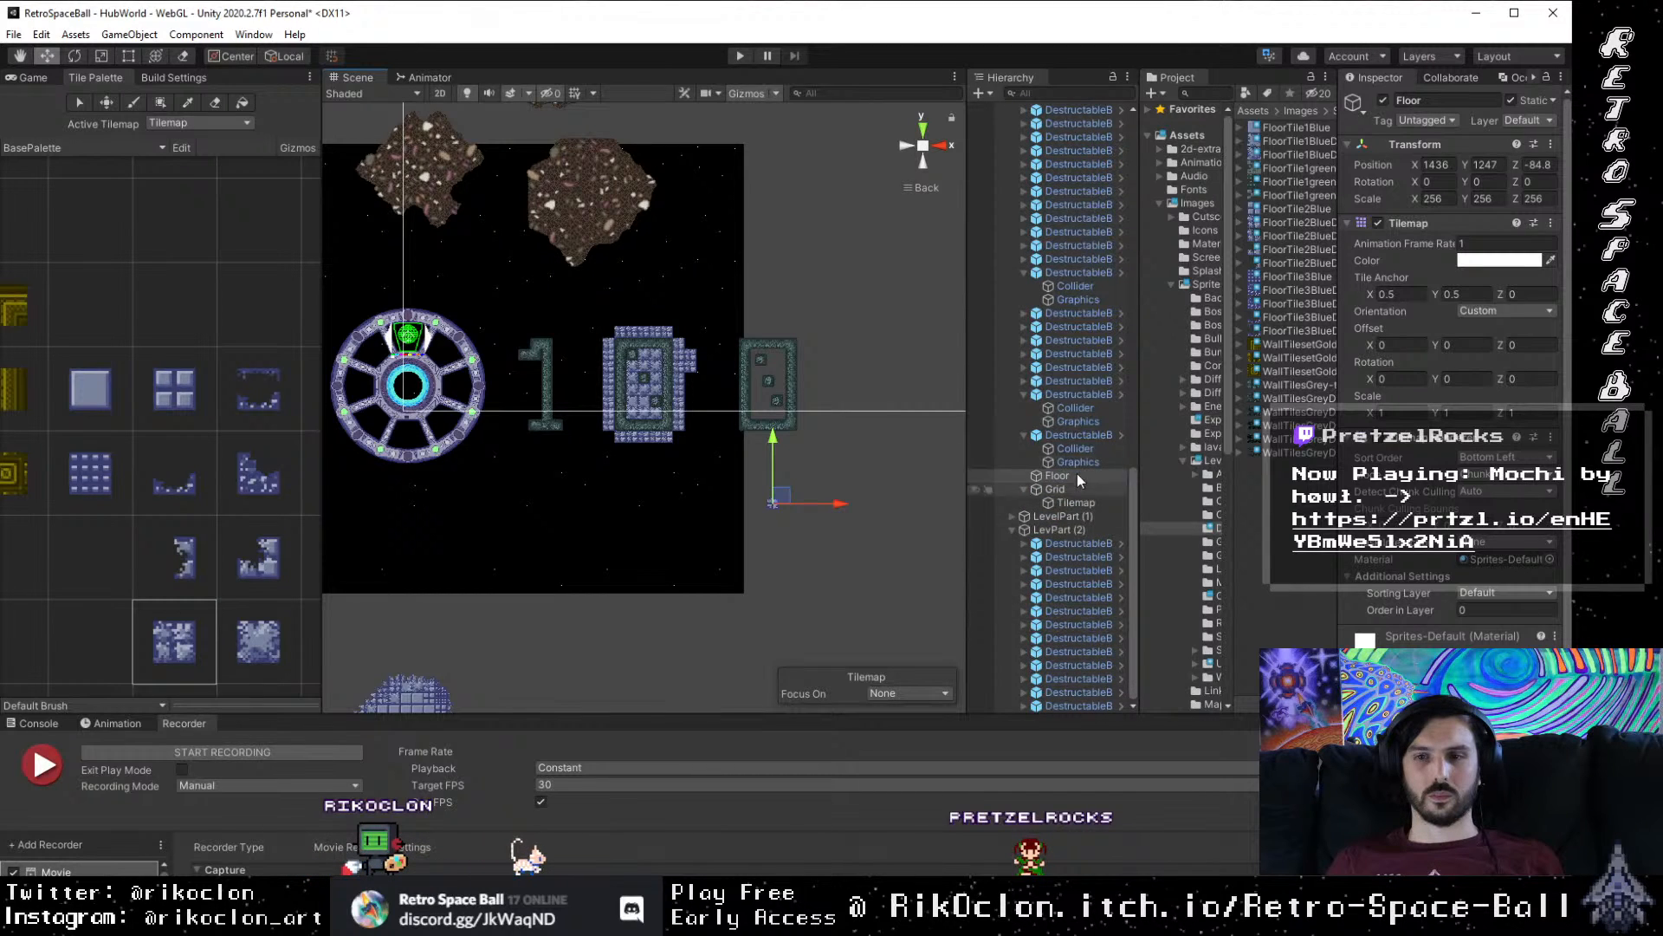
{"action": "left_click", "coordinate": [1077, 490]}
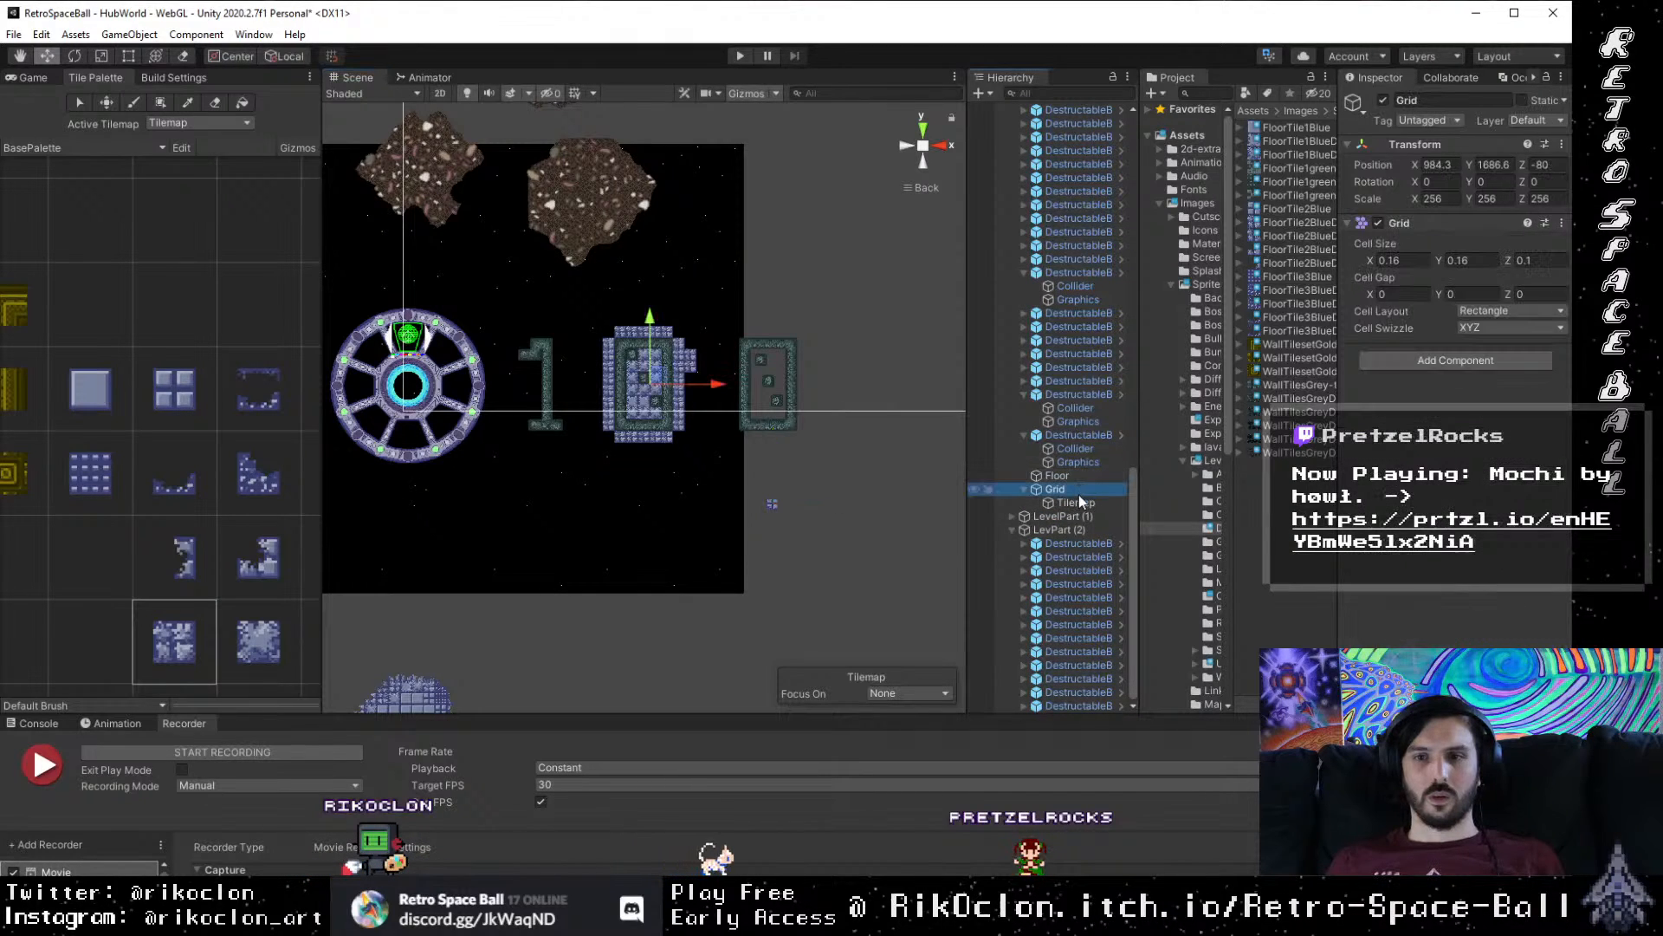
Step: Delete the stray Floor object from LevelPart and select the Tilemap under its Grid
{"action": "left_click", "coordinate": [1080, 475]}
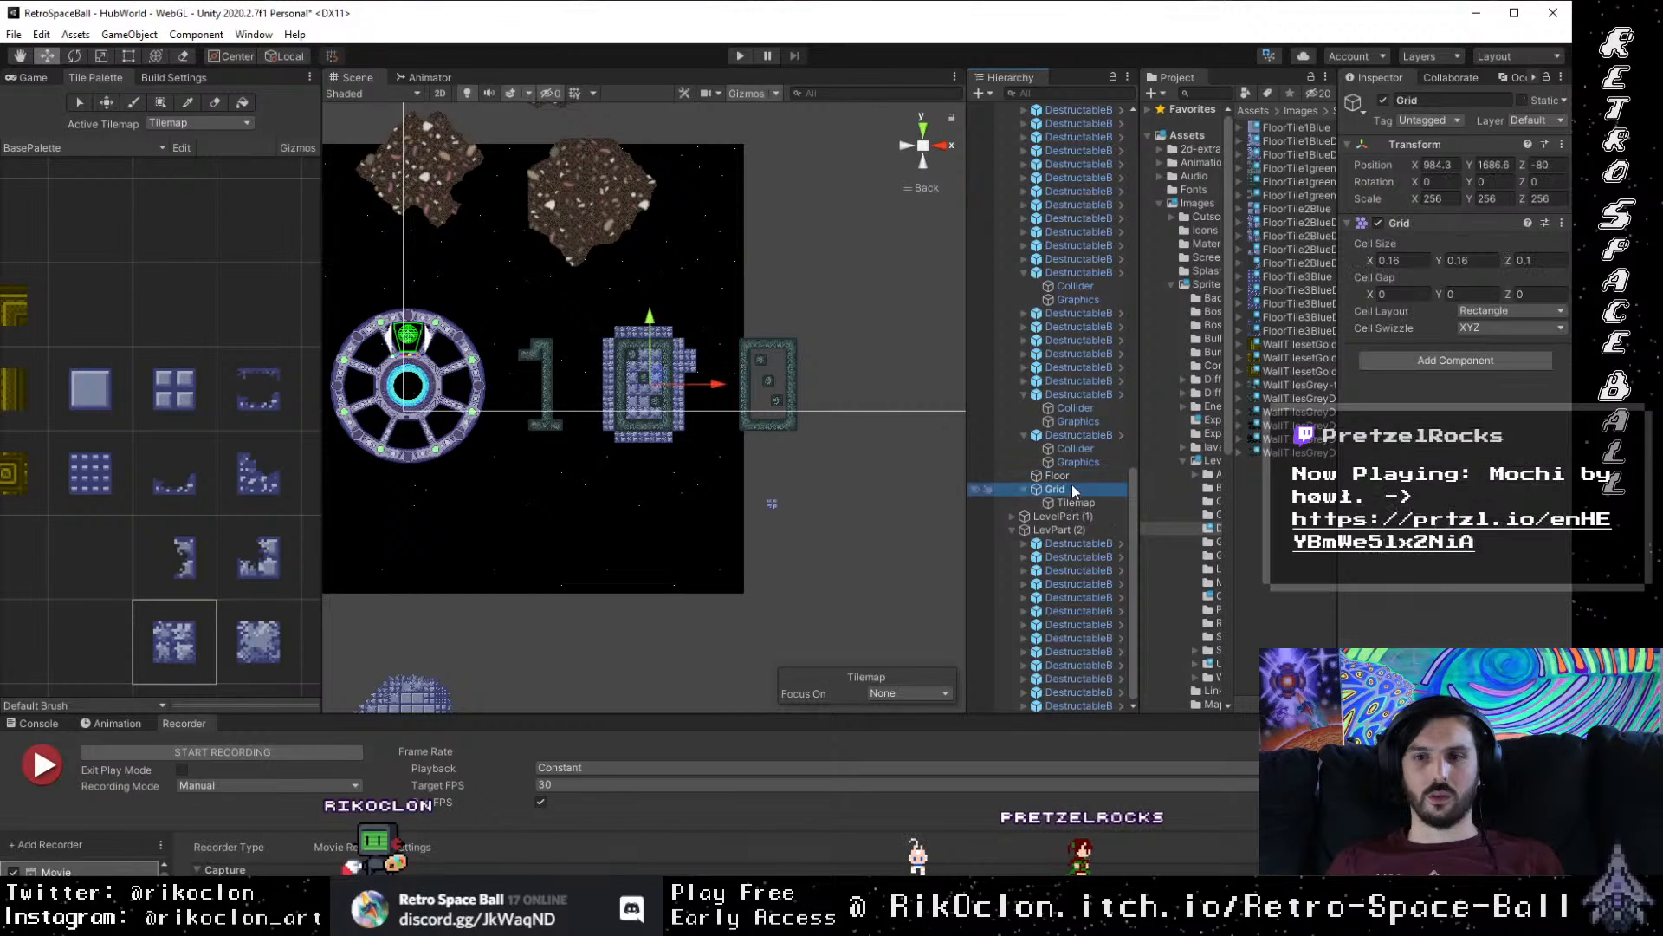
{"action": "key", "text": "Delete"}
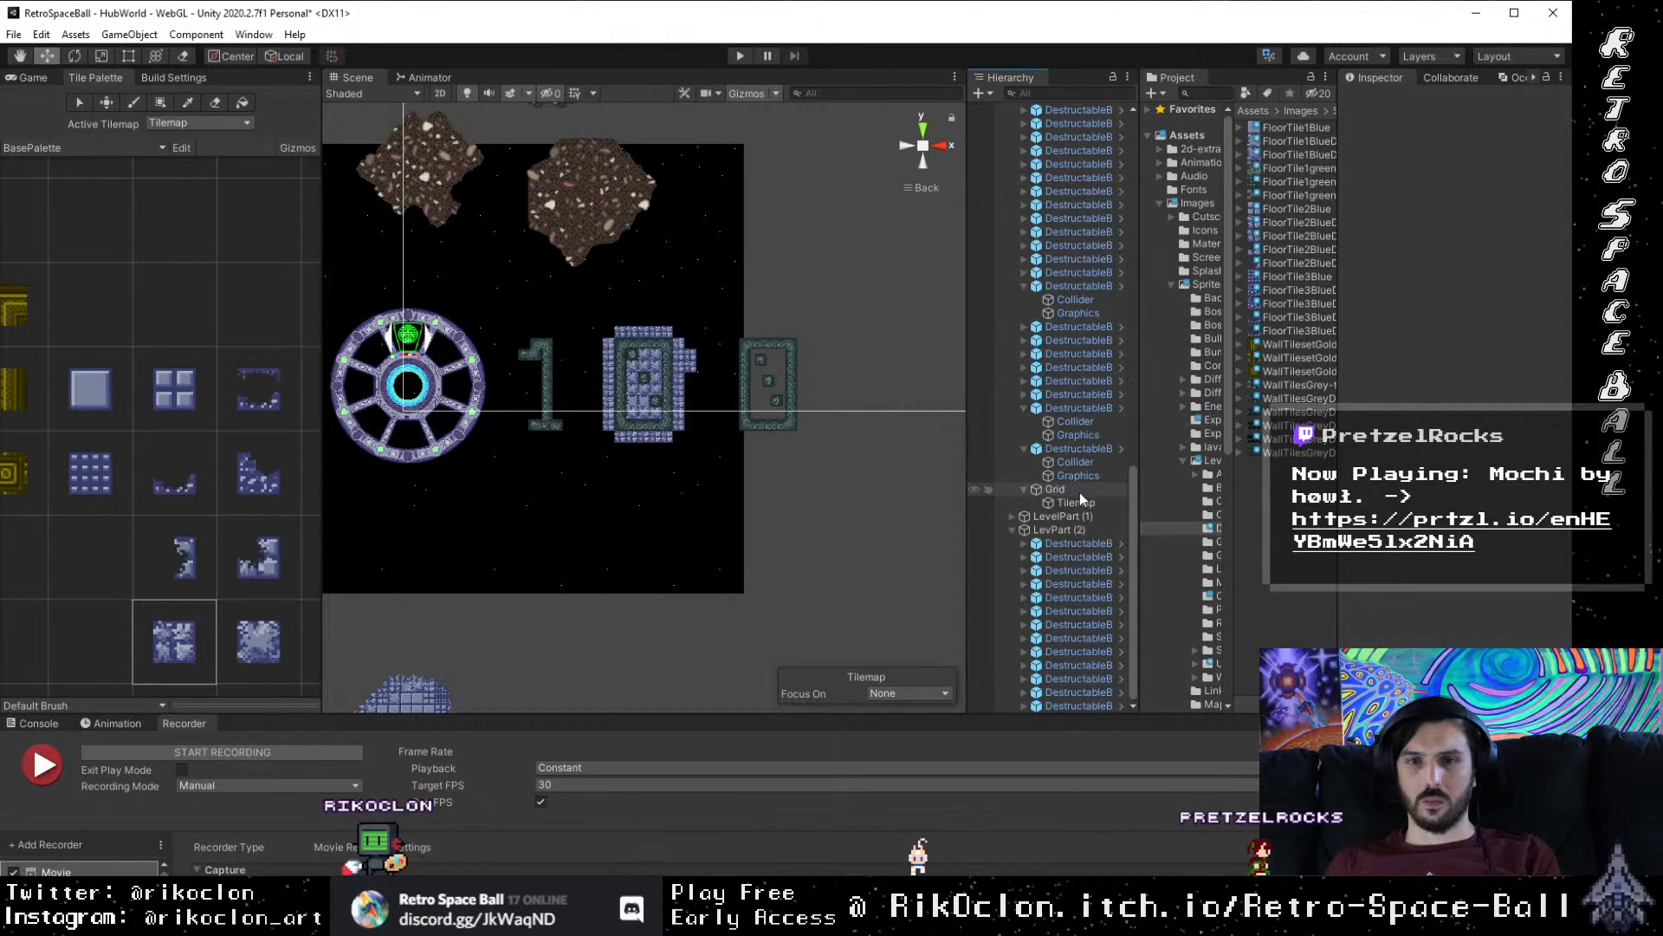
{"action": "left_click", "coordinate": [1076, 502]}
{"action": "scroll", "coordinate": [636, 433], "scroll_direction": "up", "scroll_amount": 6}
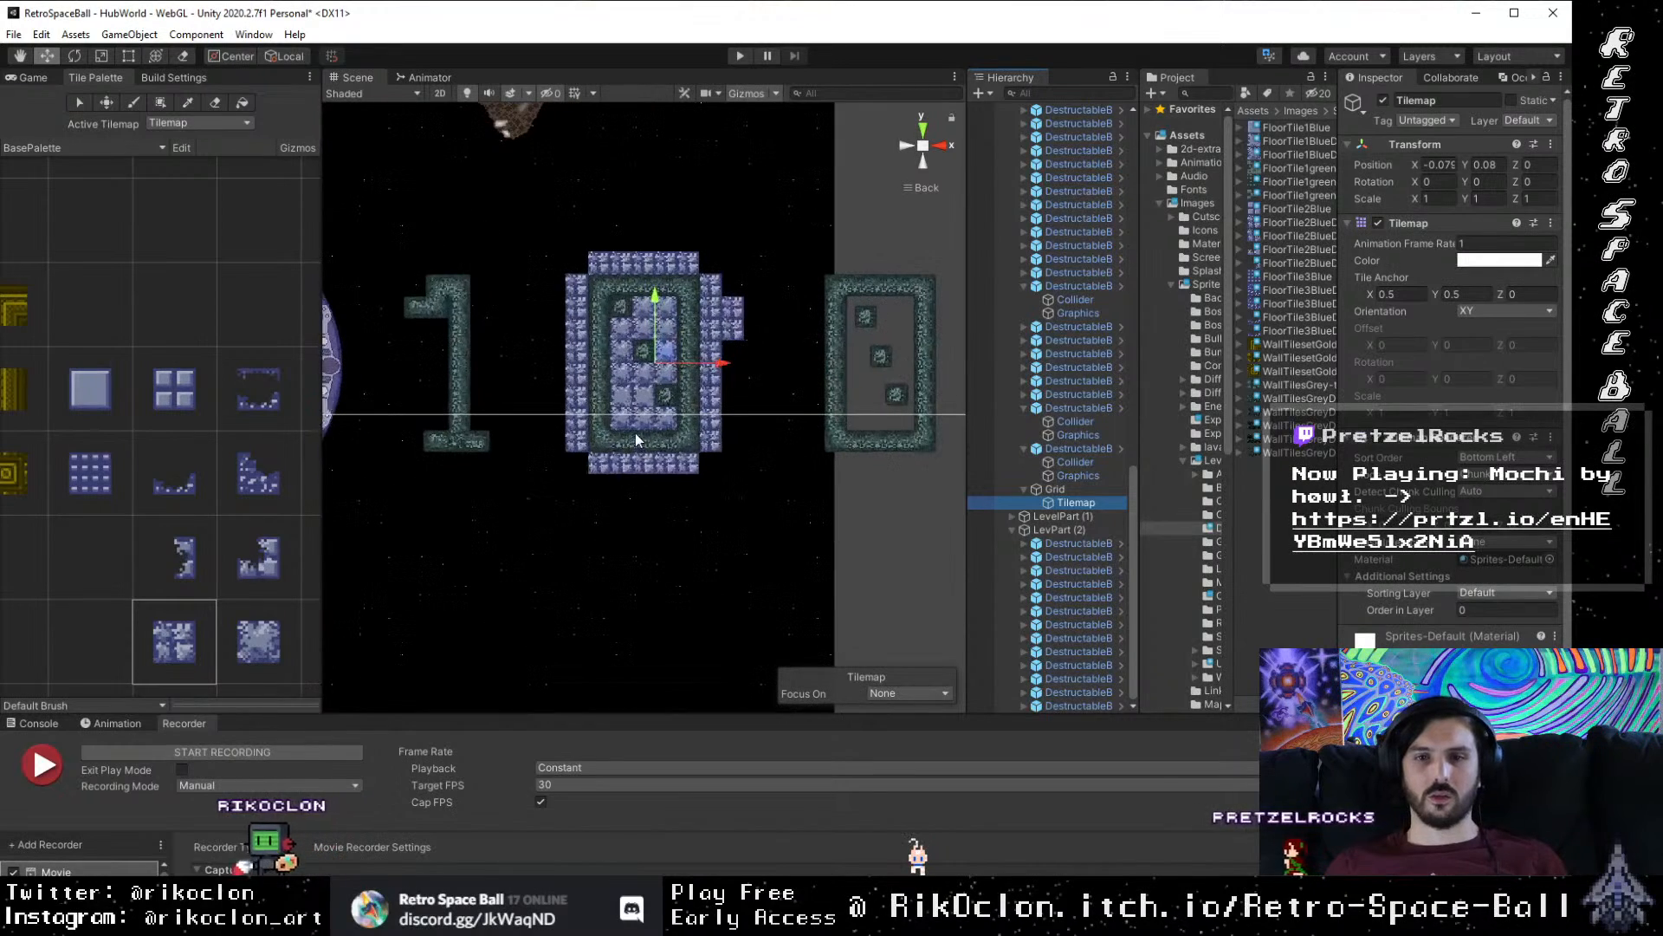
{"action": "scroll", "coordinate": [640, 440], "scroll_direction": "up", "scroll_amount": 4}
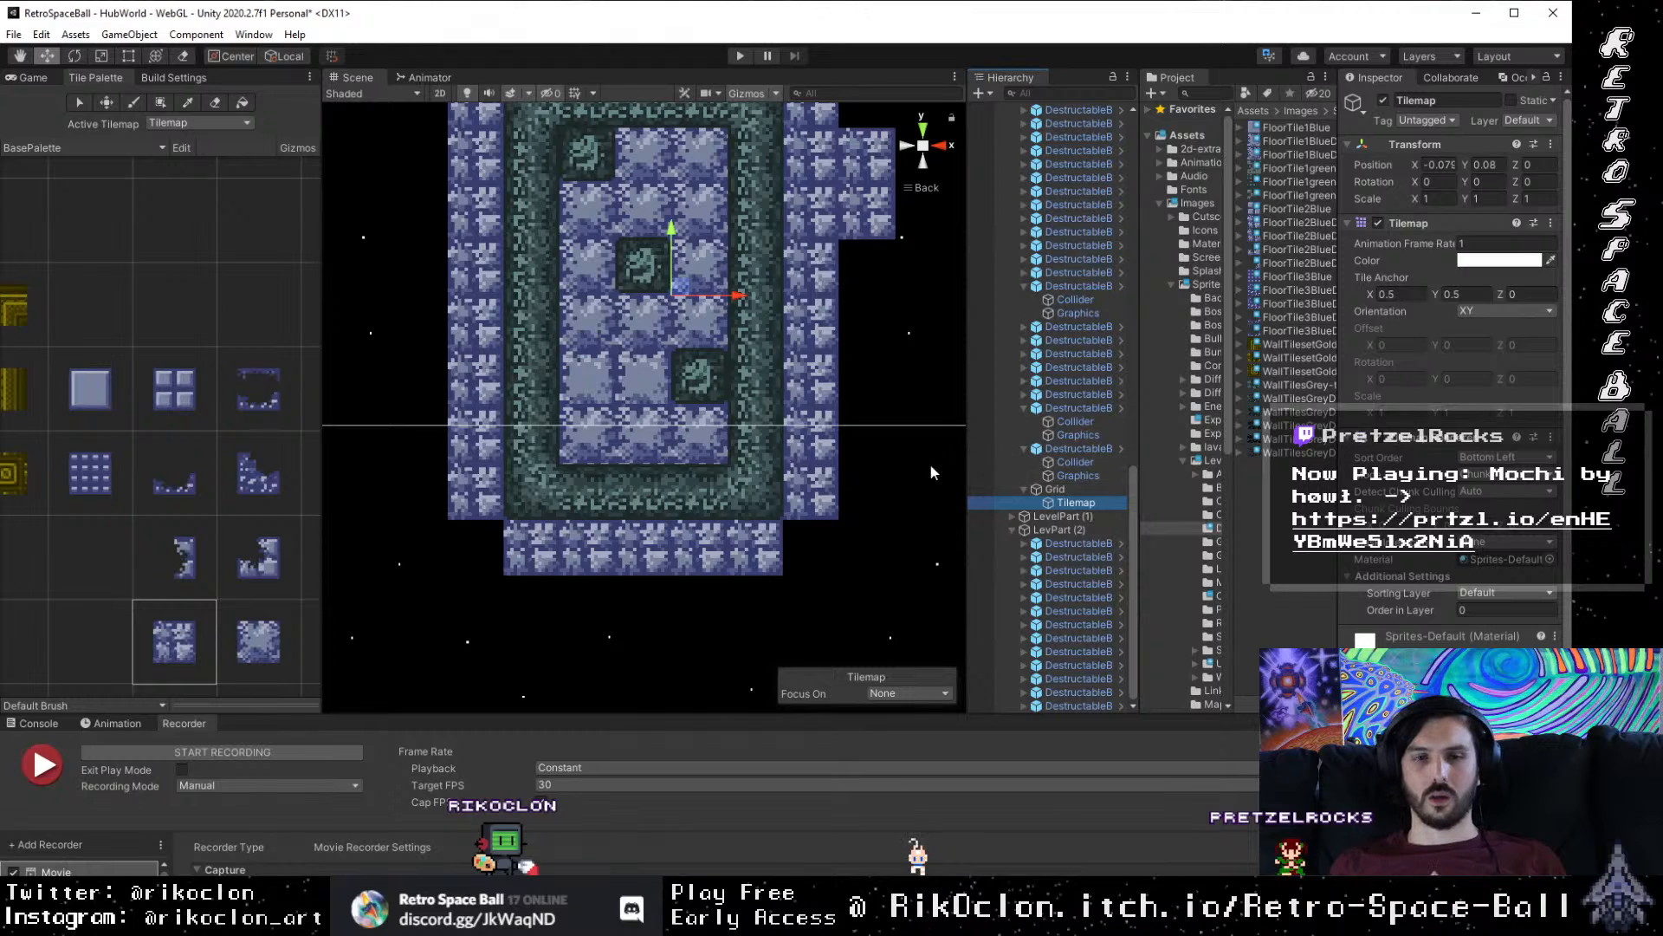
Step: Add the FloorTile1greenDamage, FloorTile1green2Damage and FloorTile1green3Damage sheets to an empty area of BasePalette
{"action": "scroll", "coordinate": [261, 492], "scroll_direction": "down", "scroll_amount": 8}
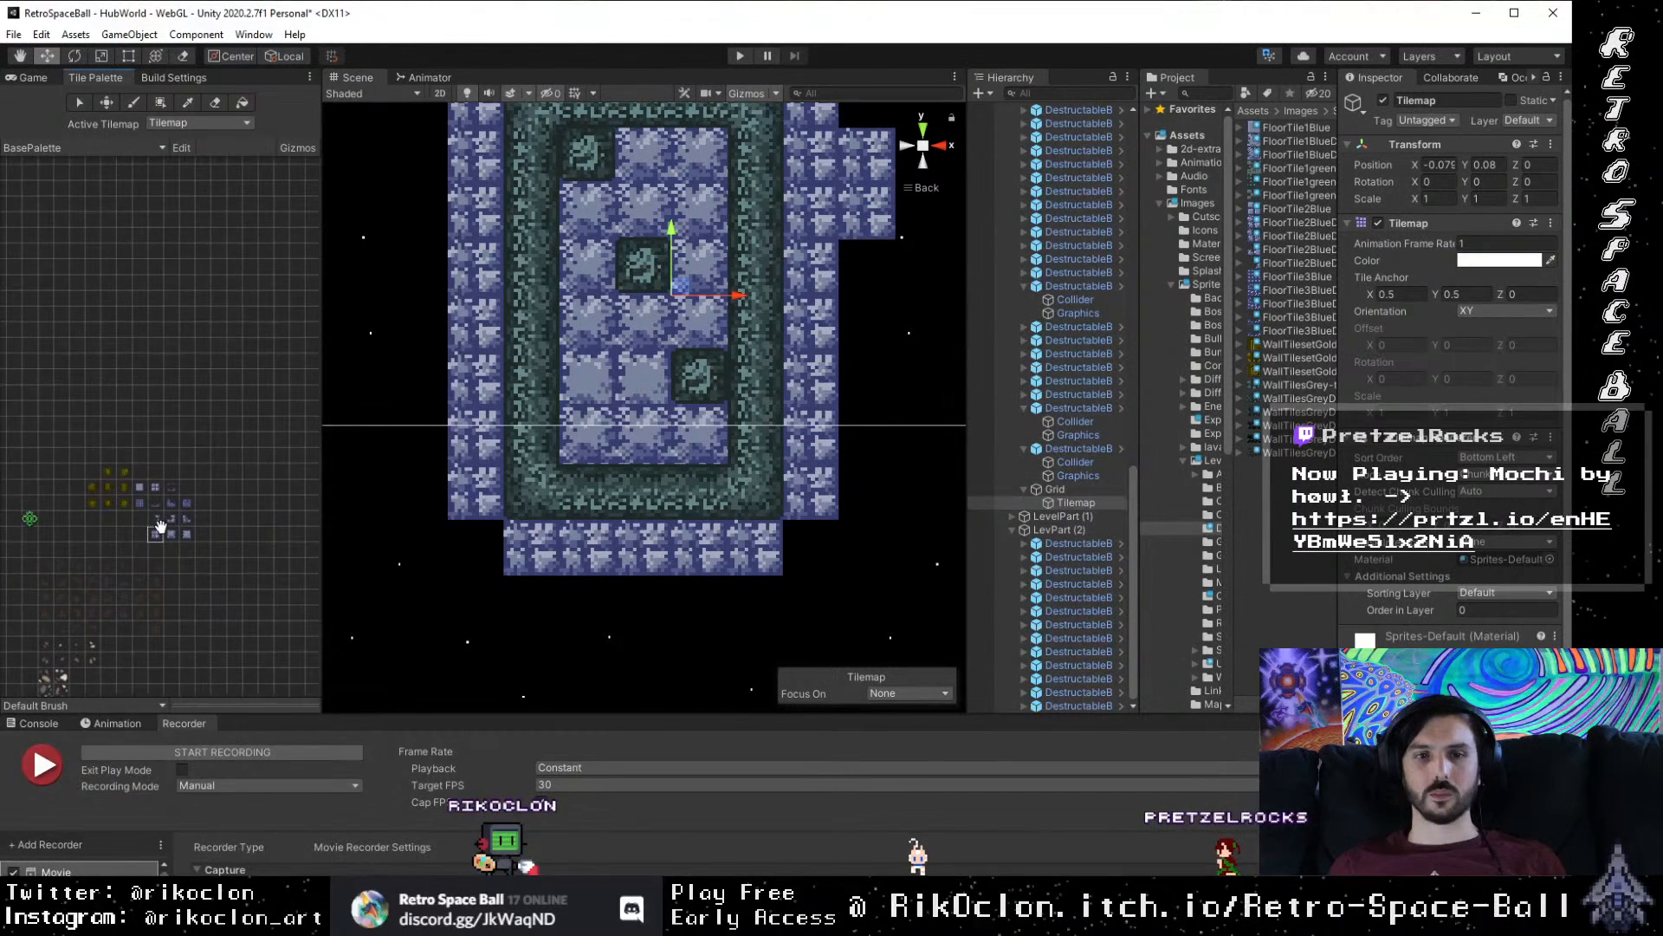
{"action": "left_click", "coordinate": [1317, 194]}
{"action": "left_click", "coordinate": [1304, 168], "text": "shift"}
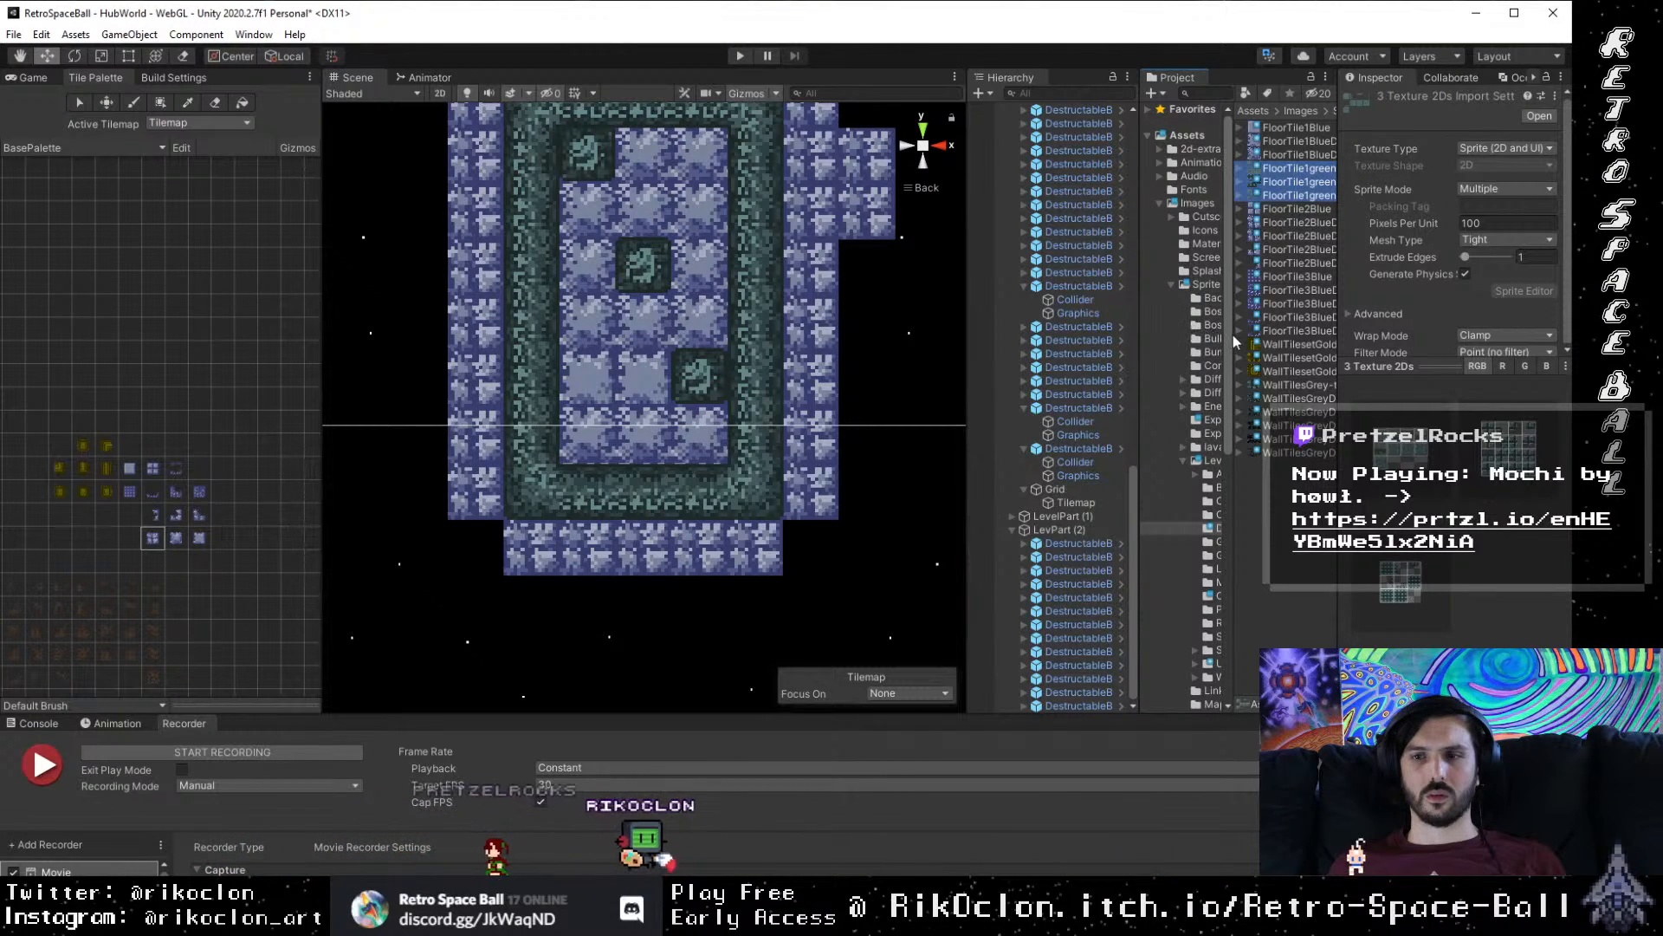
{"action": "left_click_drag", "start_coordinate": [1139, 339], "coordinate": [1076, 361]}
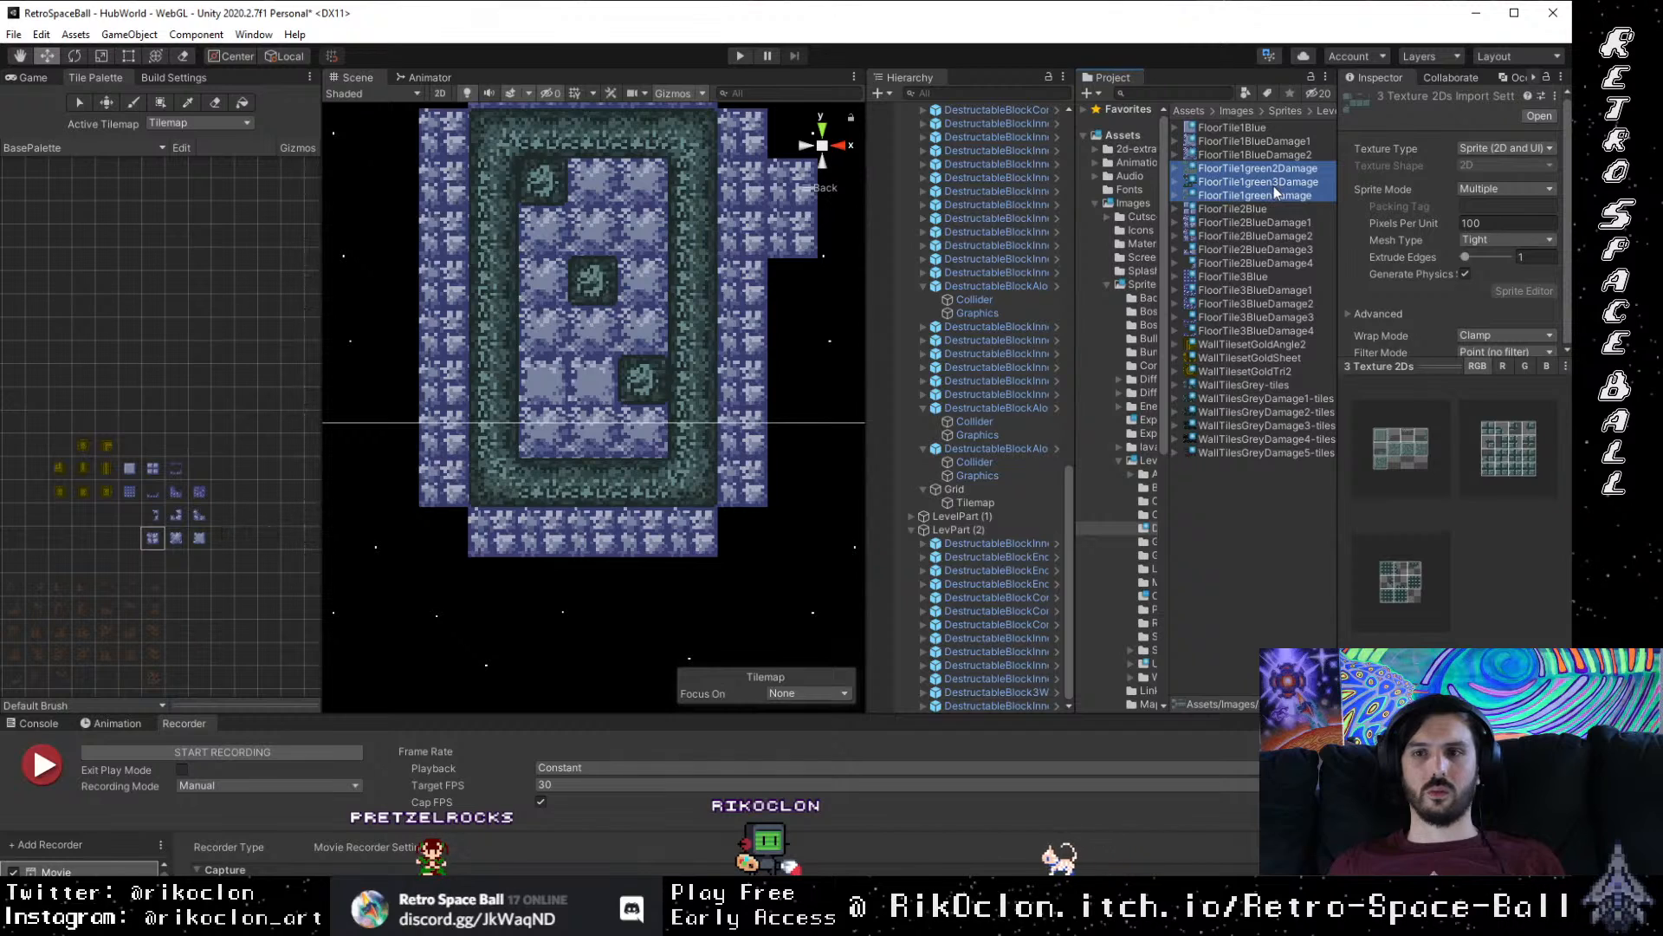
{"action": "left_click_drag", "start_coordinate": [1275, 192], "coordinate": [230, 386]}
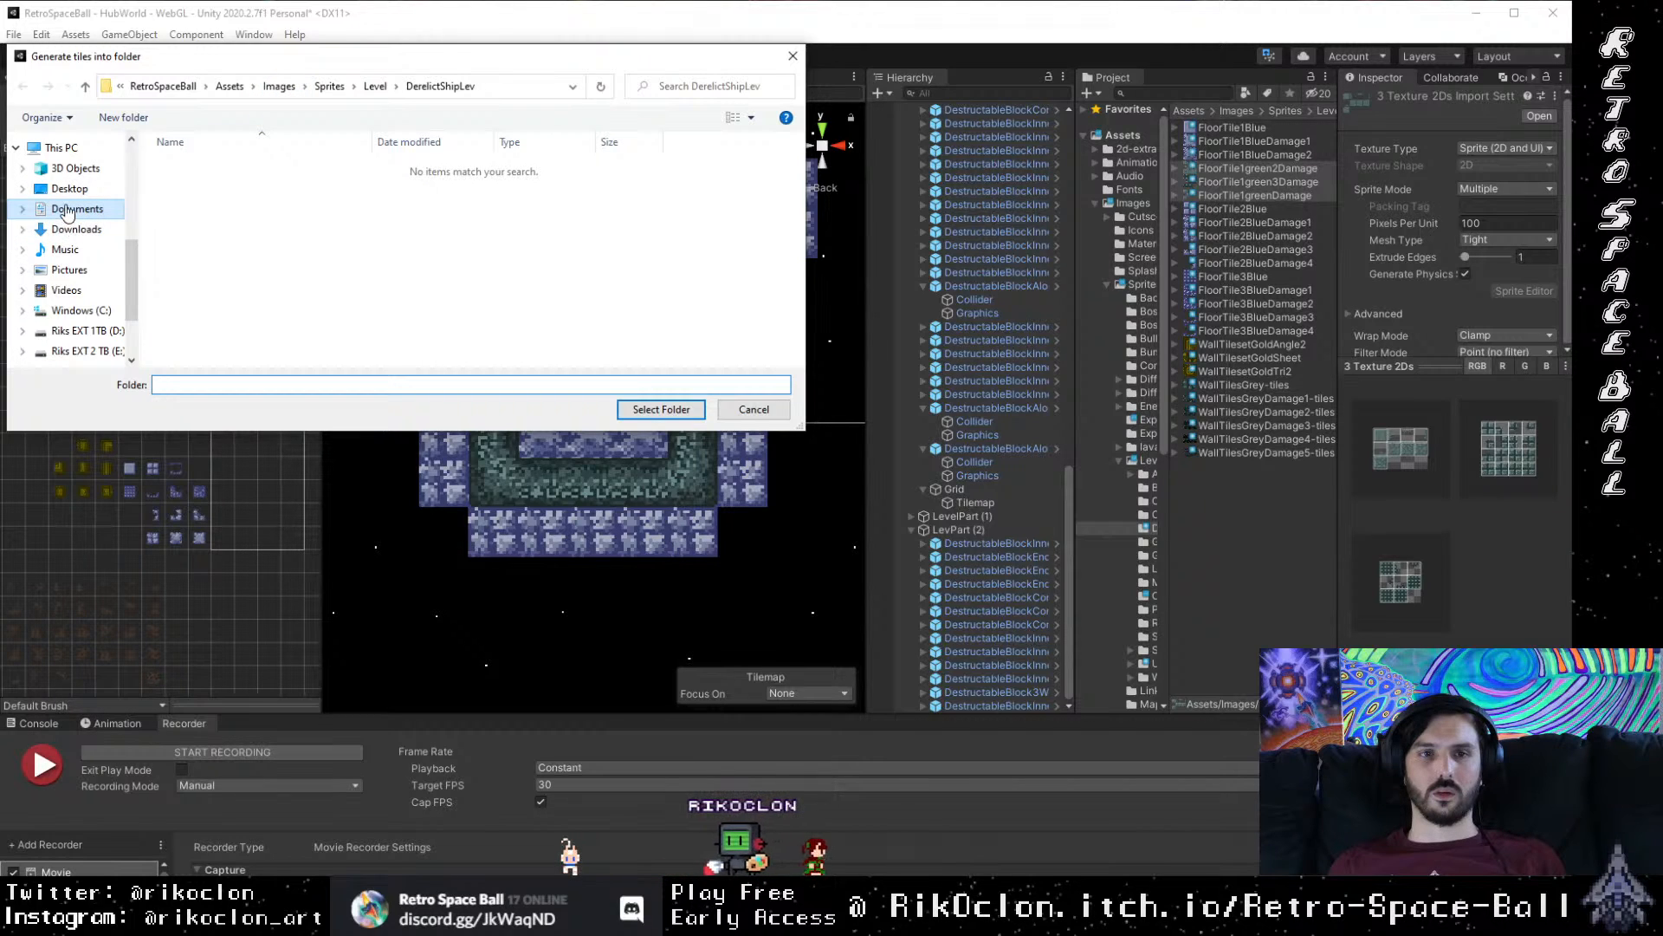
Step: Generate the new tiles into the DerelictShipTilePallete folder under Assets/TilePalettes
{"action": "scroll", "coordinate": [68, 264], "scroll_direction": "down", "scroll_amount": 2}
{"action": "scroll", "coordinate": [71, 268], "scroll_direction": "up", "scroll_amount": 3}
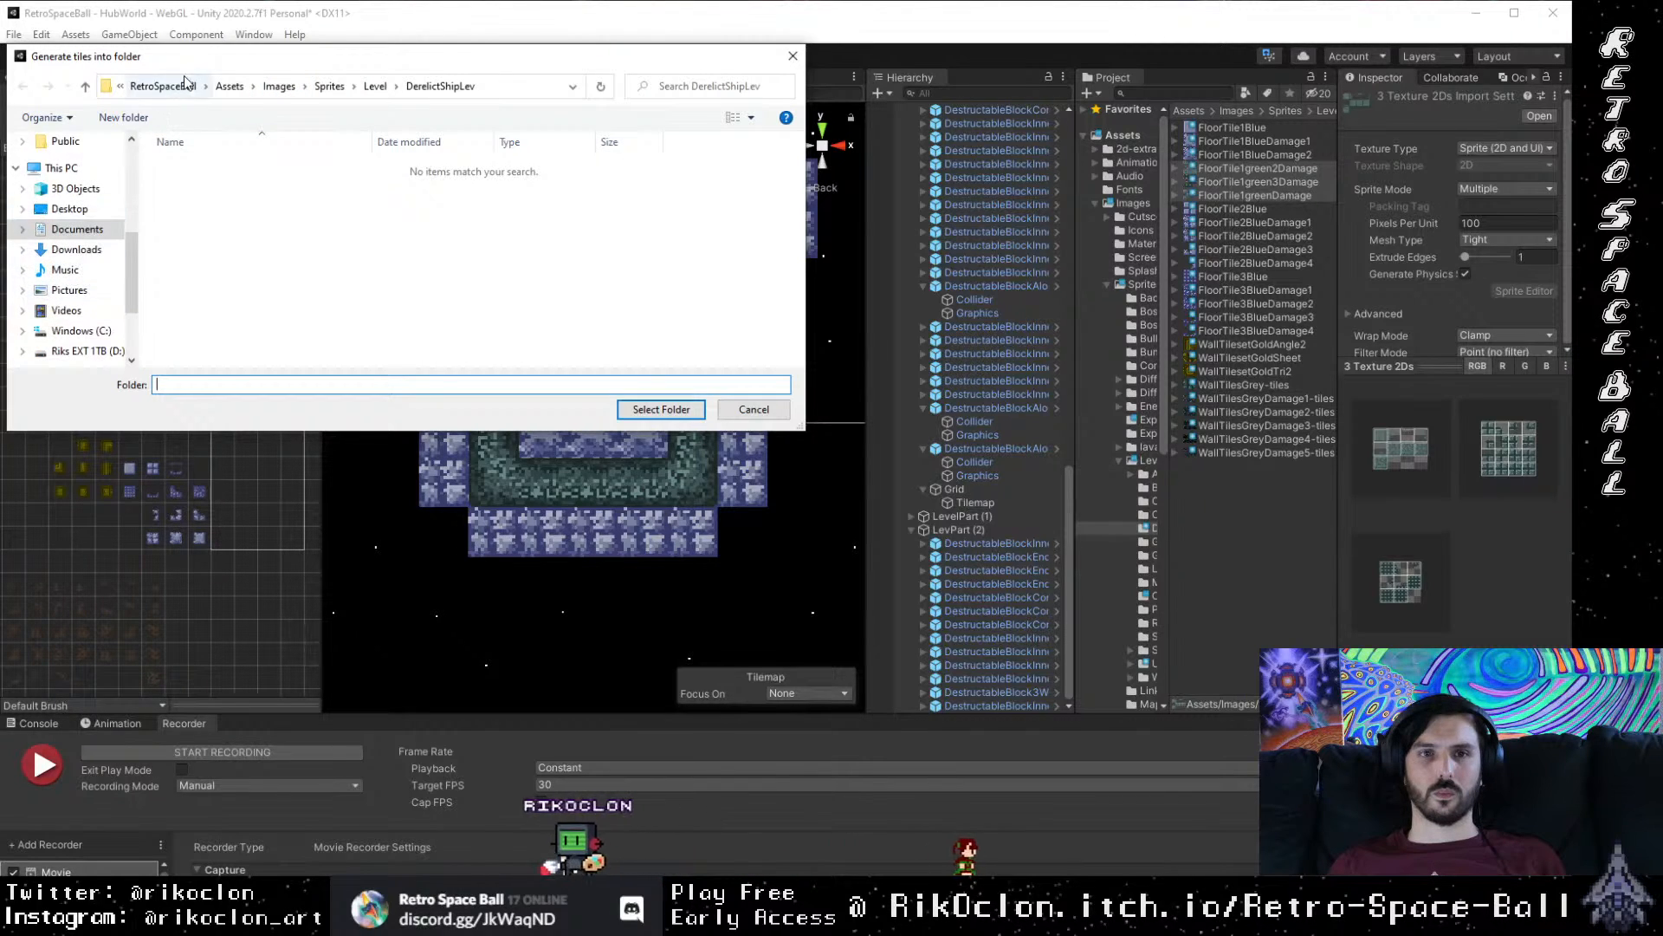
{"action": "left_click", "coordinate": [230, 85]}
{"action": "scroll", "coordinate": [285, 337], "scroll_direction": "down", "scroll_amount": 2}
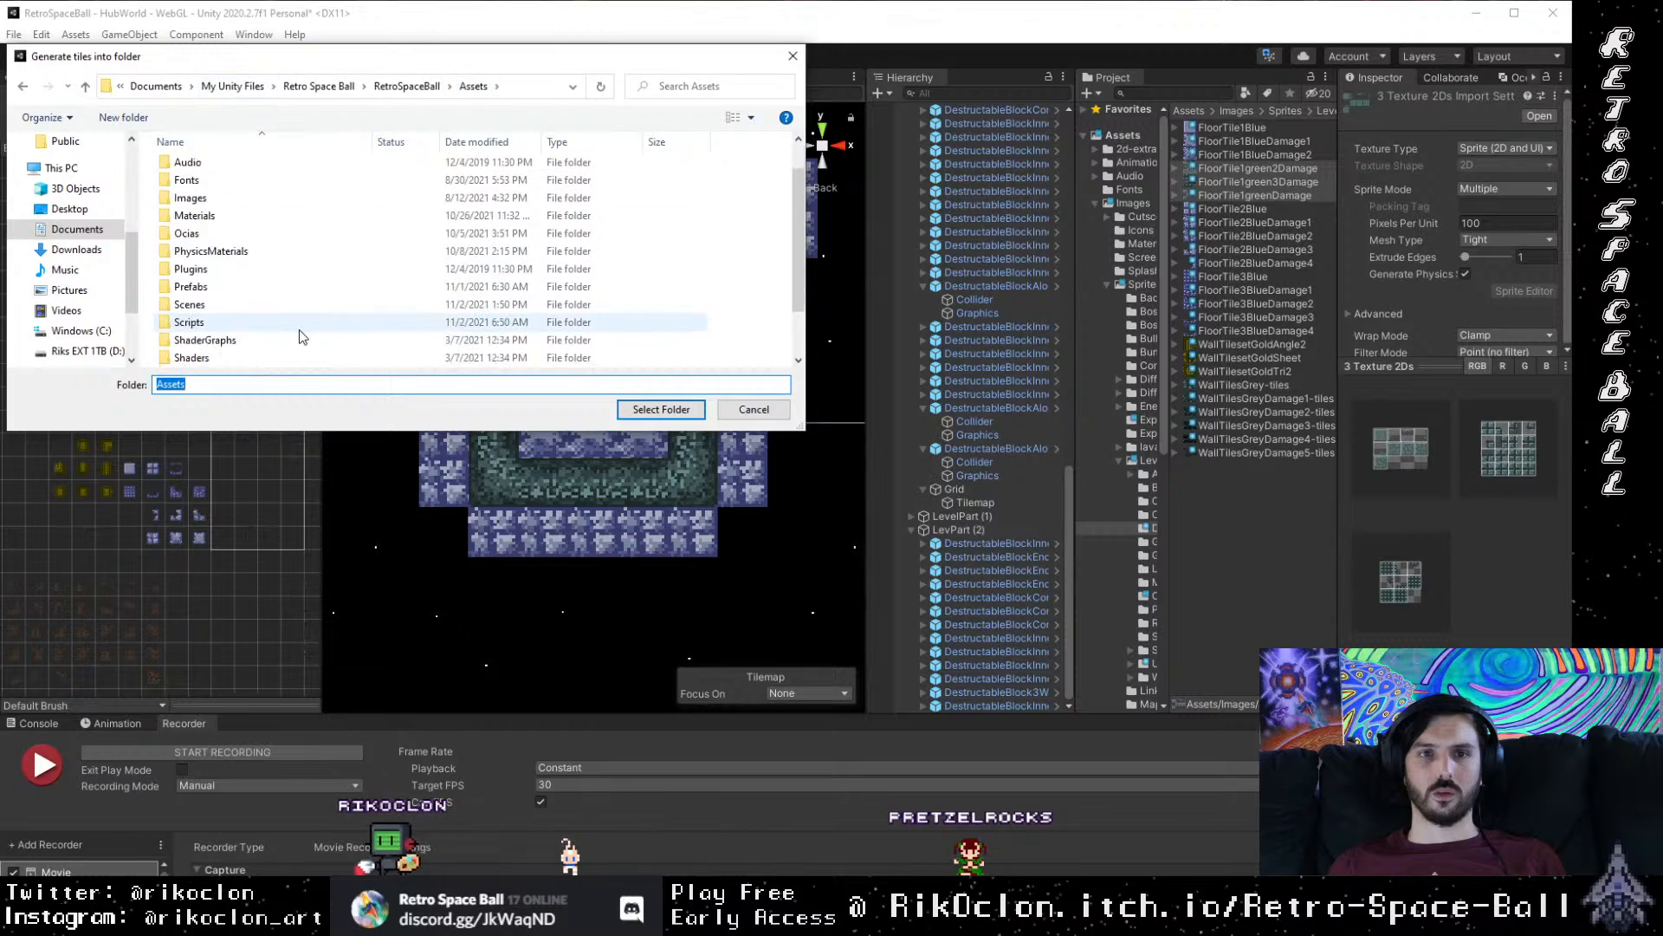
{"action": "double_click", "coordinate": [206, 325]}
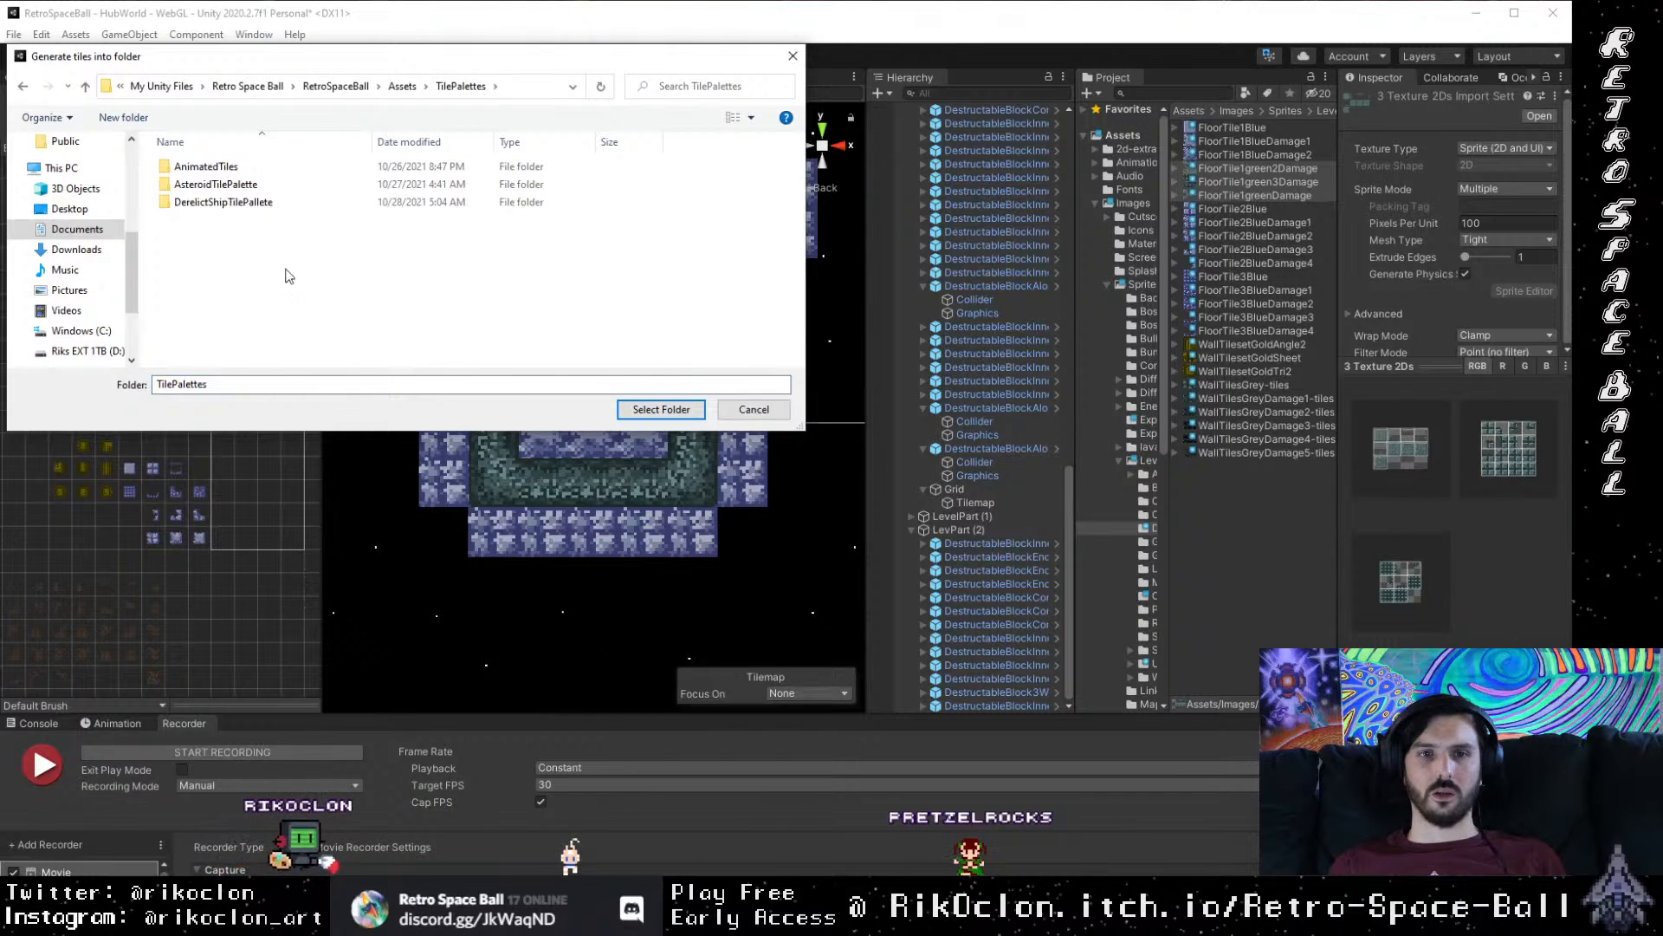
{"action": "double_click", "coordinate": [223, 203]}
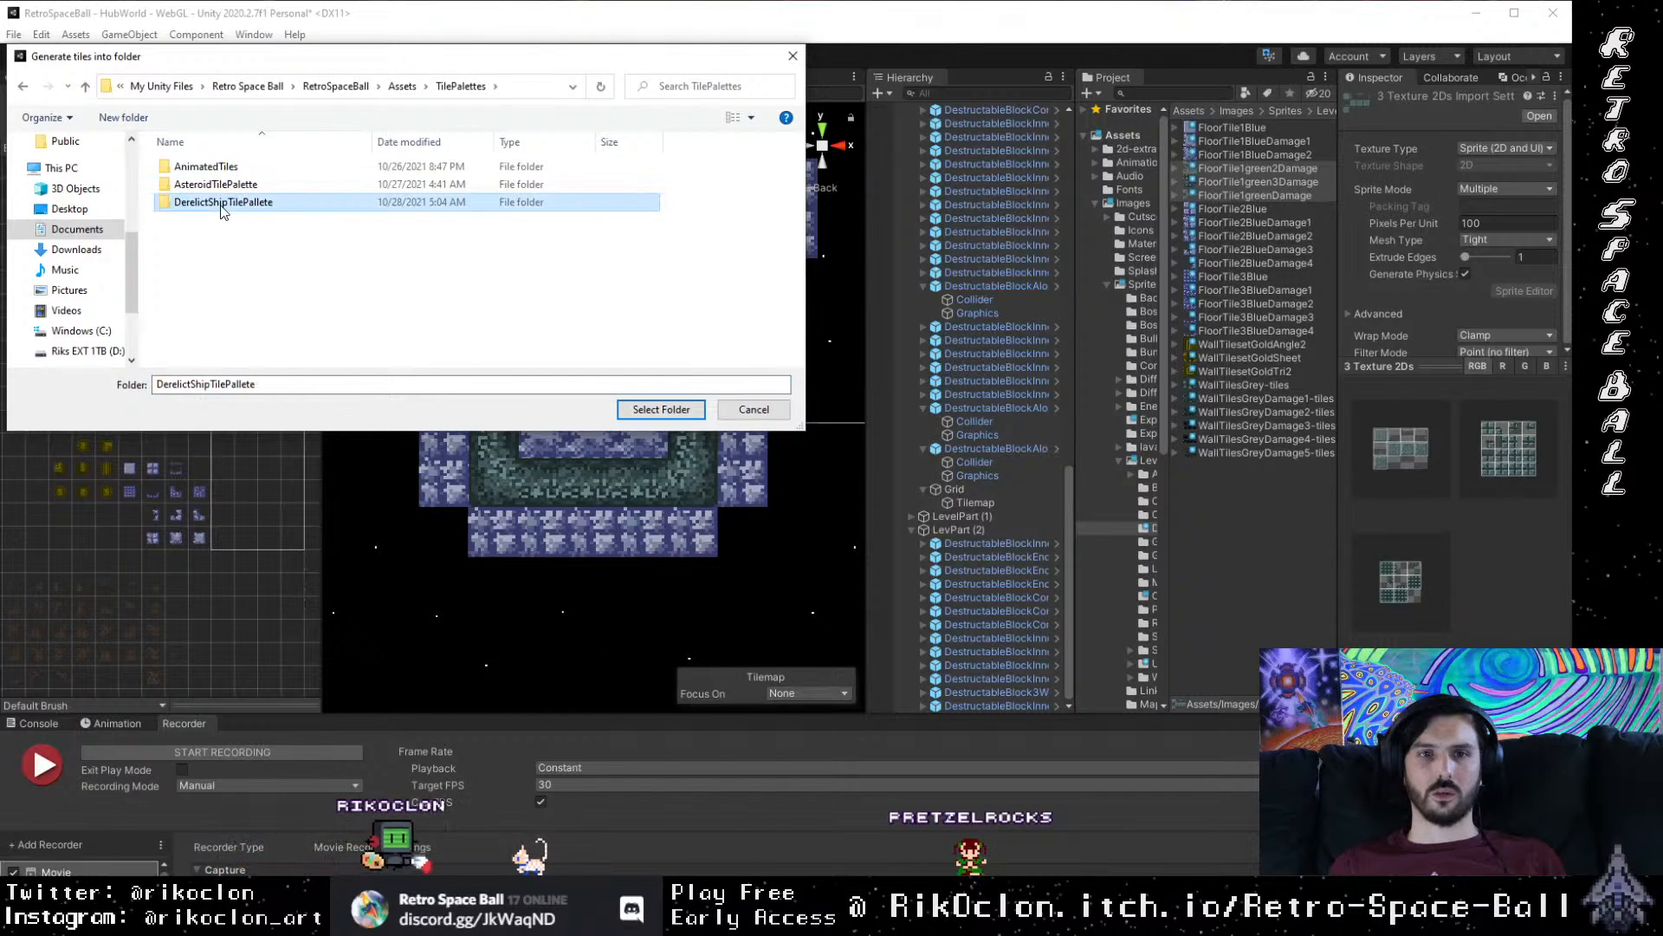
{"action": "left_click", "coordinate": [660, 408]}
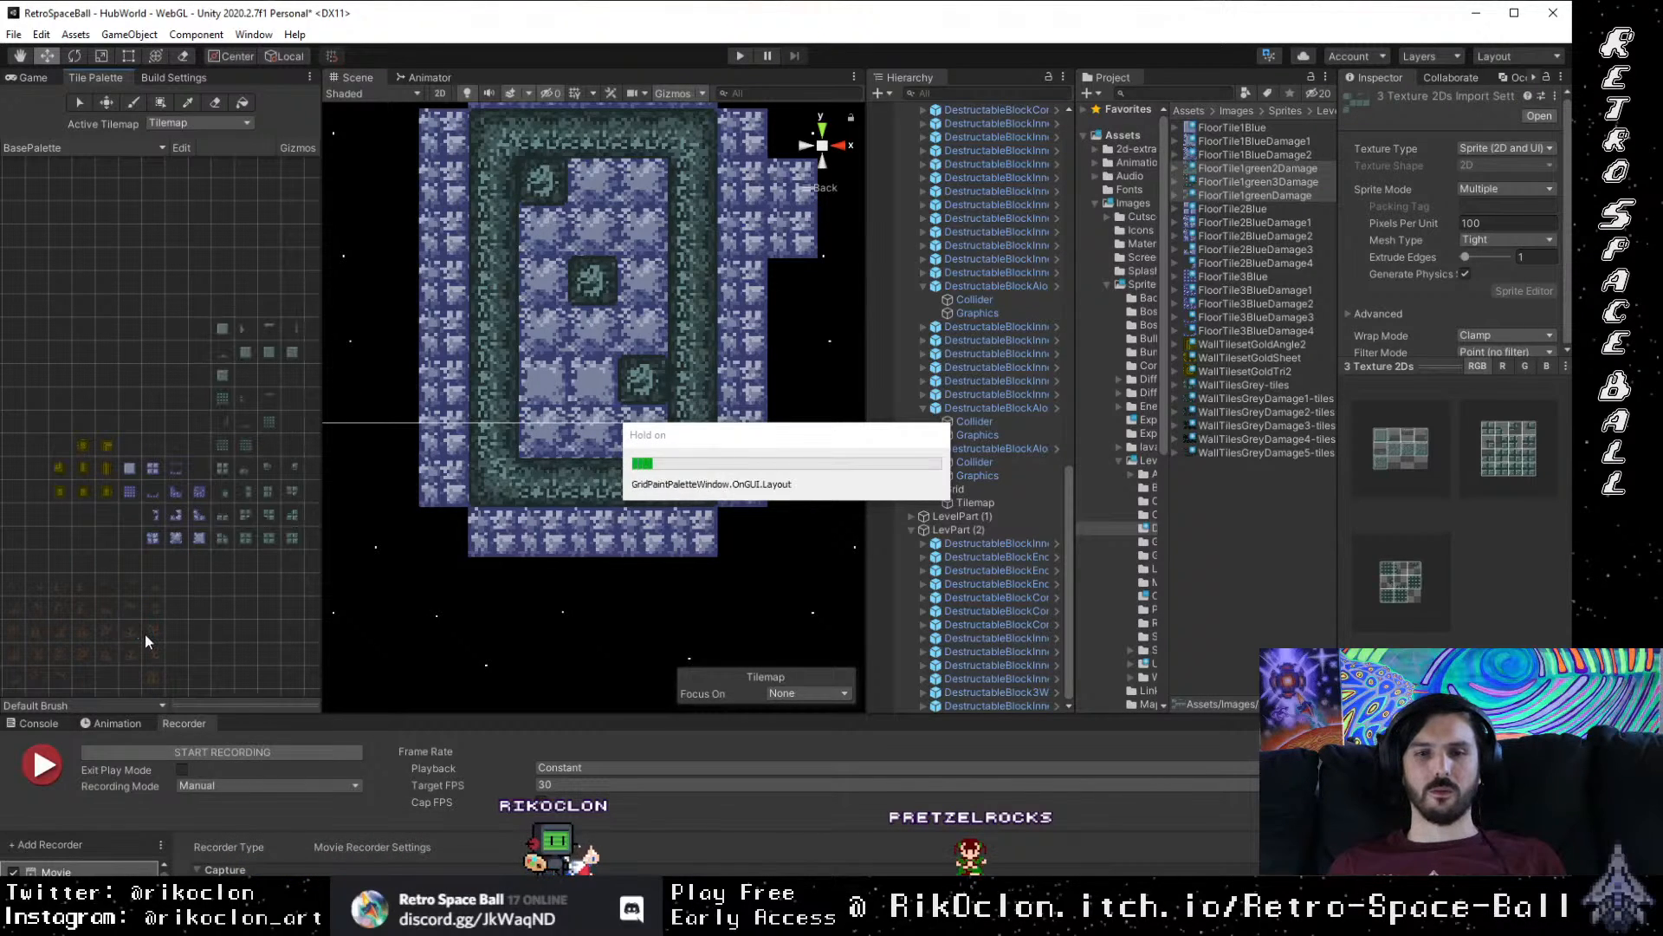
Step: Examine the newly added green floor tiles in BasePalette to find the full-square damaged variants
{"action": "left_click_drag", "start_coordinate": [617, 292], "coordinate": [954, 26]}
{"action": "left_click_drag", "start_coordinate": [69, 606], "coordinate": [520, 12]}
{"action": "left_click_drag", "start_coordinate": [70, 641], "coordinate": [260, 497]}
{"action": "scroll", "coordinate": [259, 489], "scroll_direction": "down", "scroll_amount": 5}
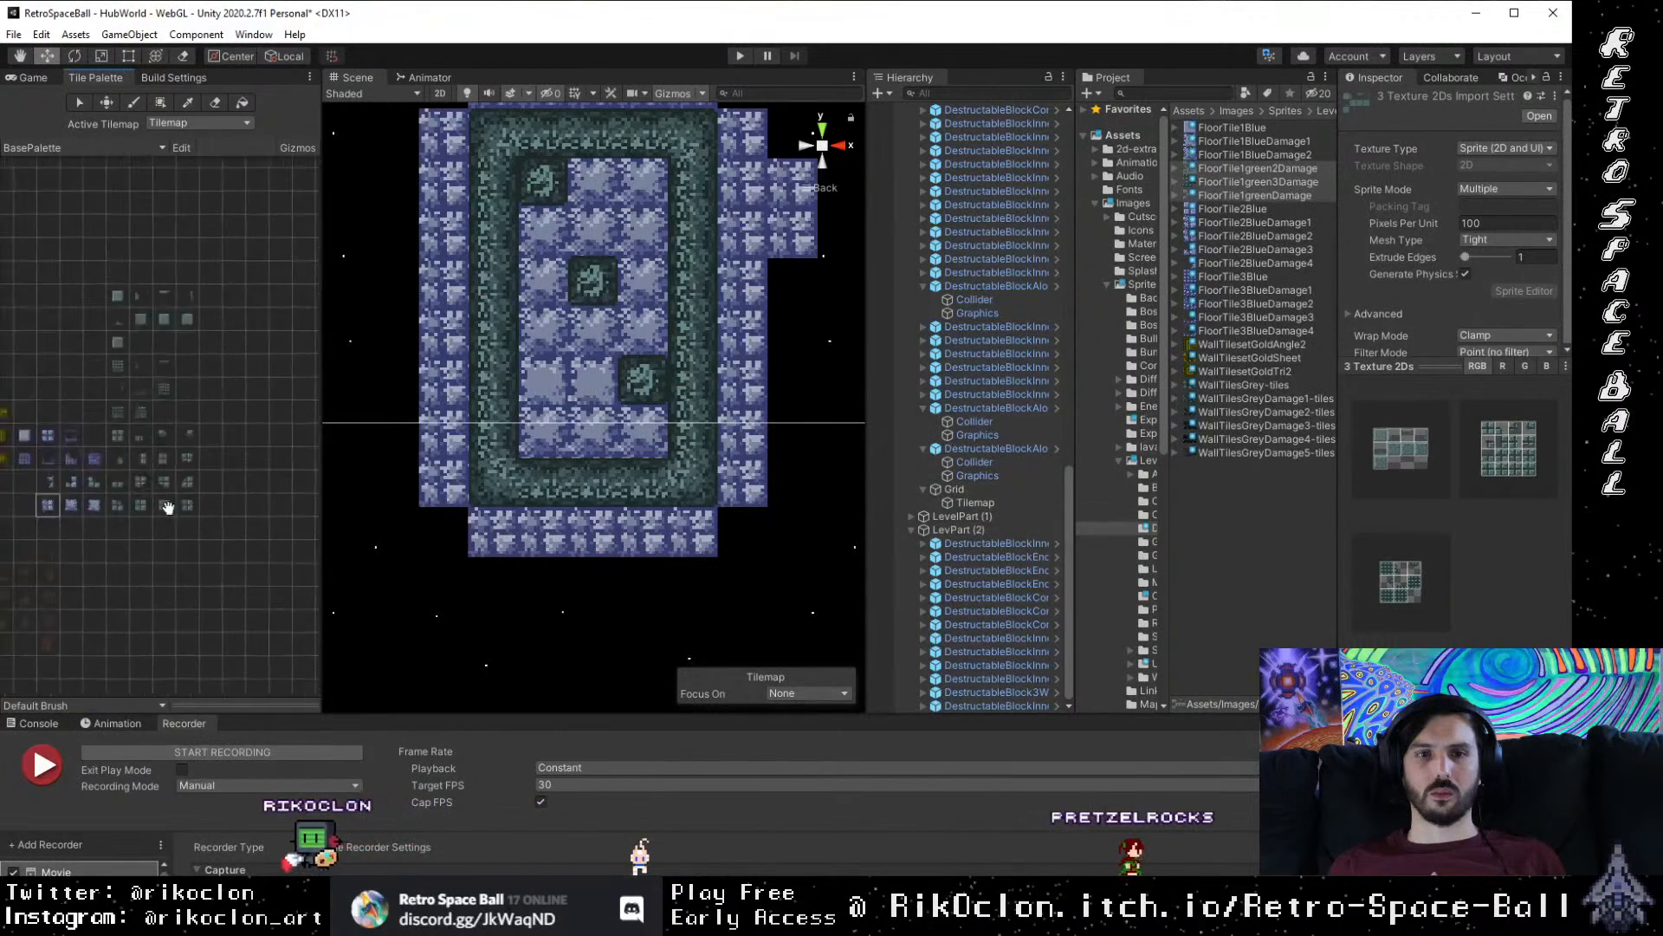
{"action": "left_click_drag", "start_coordinate": [157, 535], "coordinate": [105, 544]}
{"action": "scroll", "coordinate": [206, 470], "scroll_direction": "up", "scroll_amount": 8}
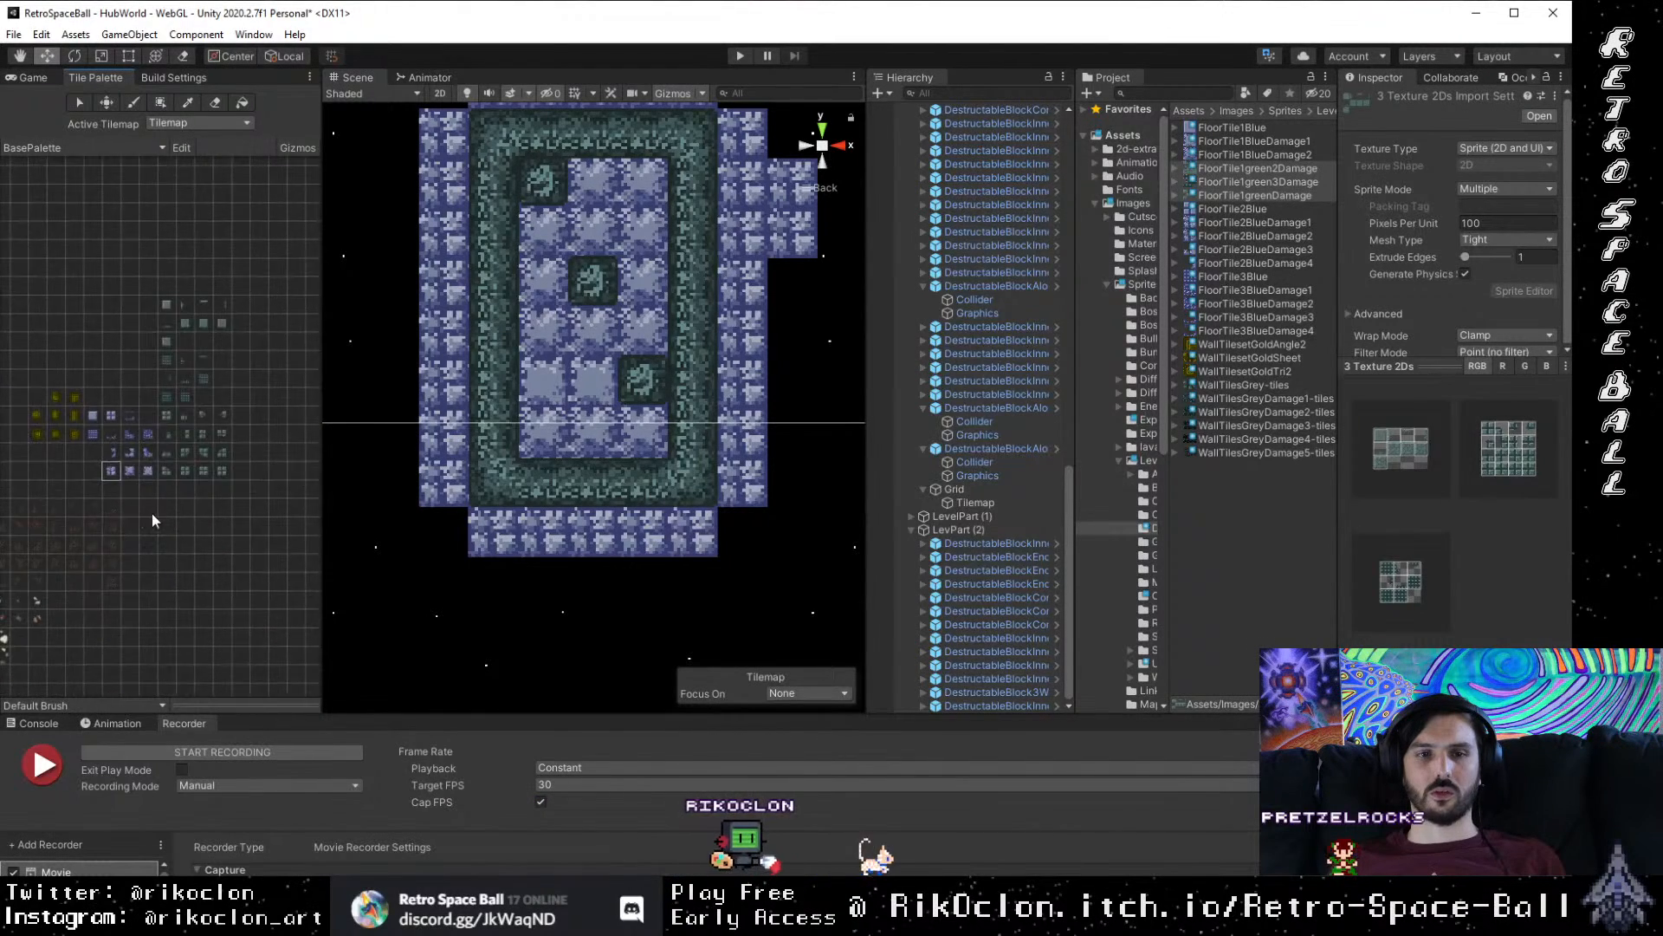
{"action": "left_click_drag", "start_coordinate": [191, 388], "coordinate": [154, 563]}
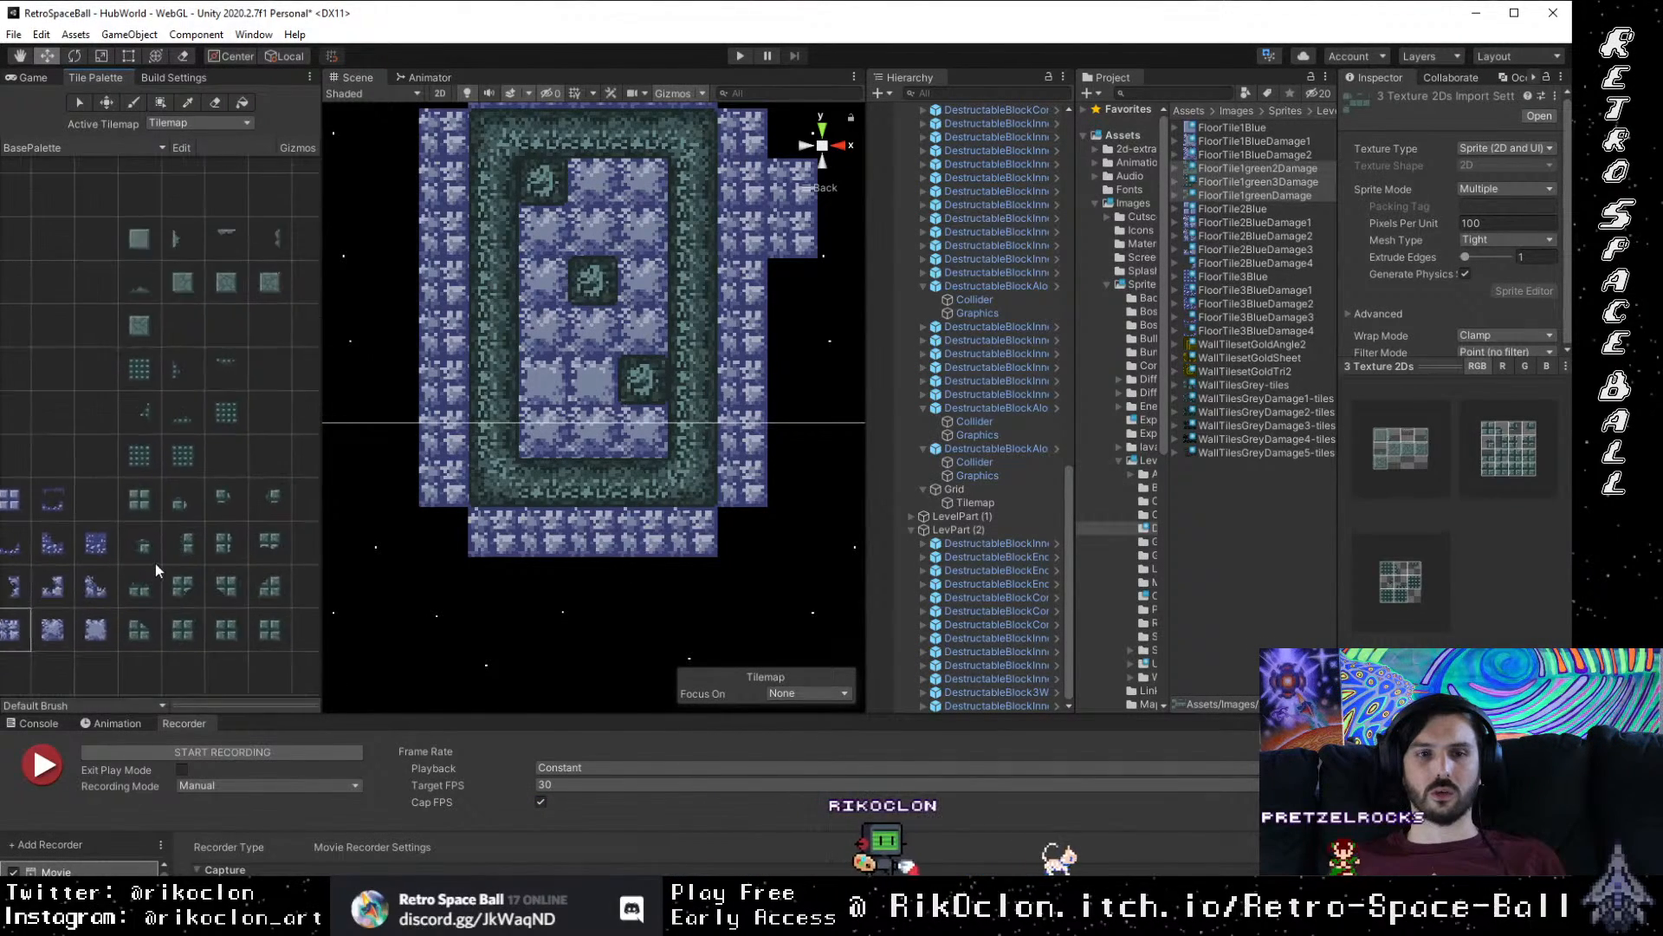
{"action": "scroll", "coordinate": [154, 563], "scroll_direction": "up", "scroll_amount": 4}
{"action": "scroll", "coordinate": [208, 487], "scroll_direction": "down", "scroll_amount": 2}
{"action": "left_click_drag", "start_coordinate": [248, 465], "coordinate": [171, 499]}
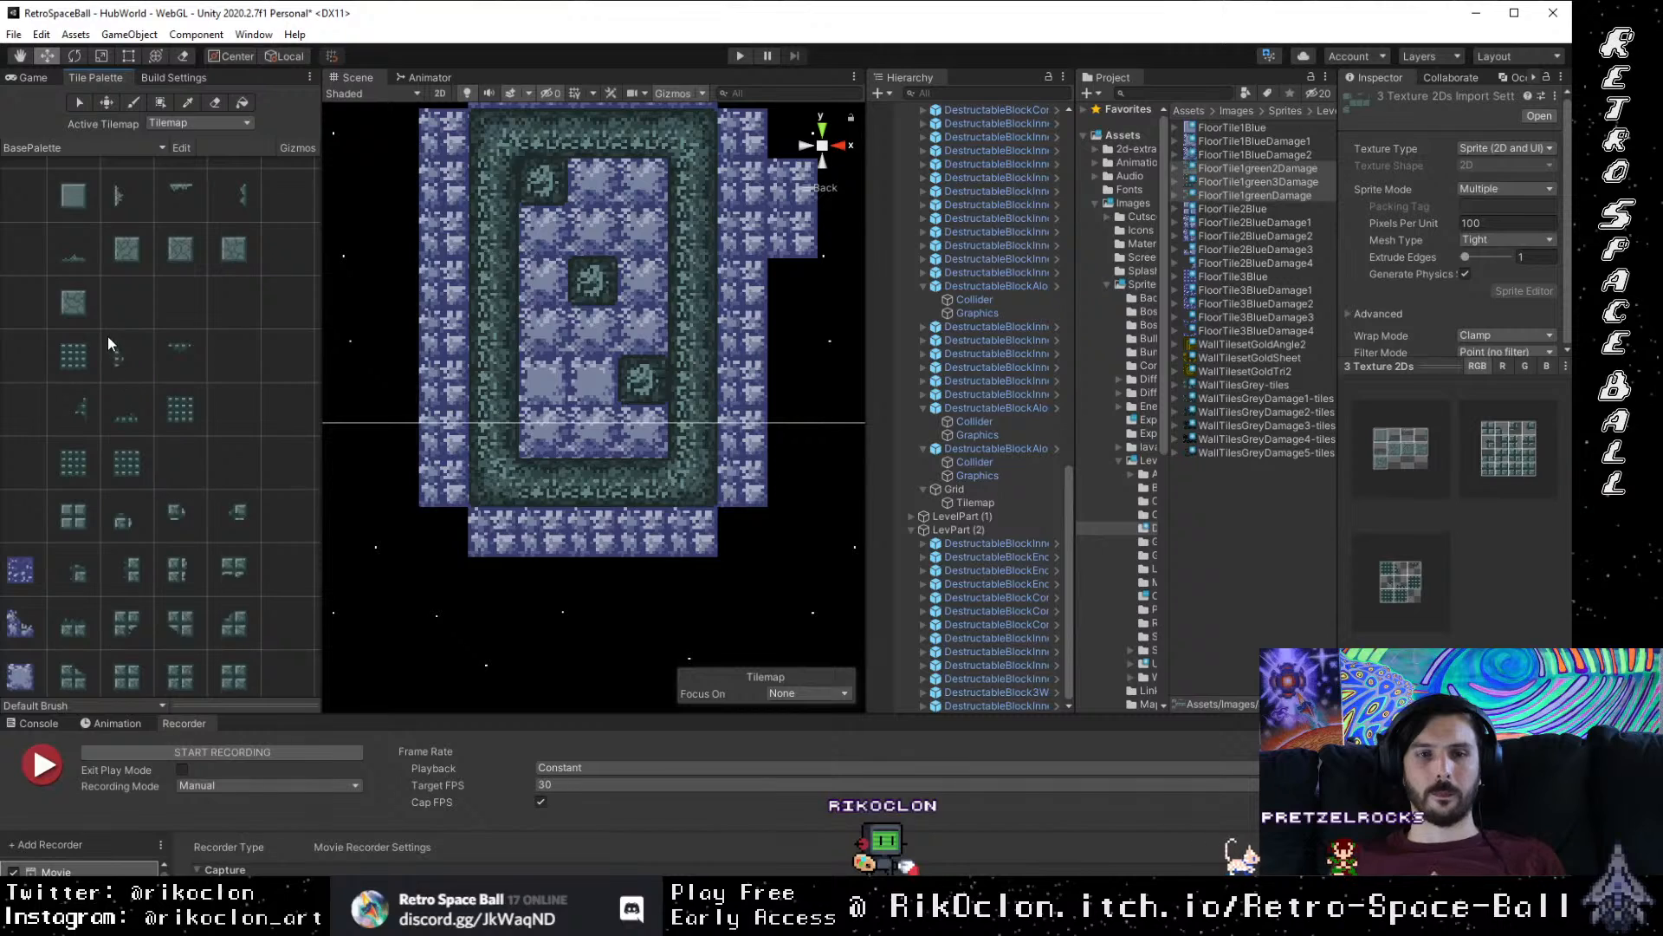
Step: Paint varied damaged green tiles over blue tiles in the inner floor's upper two rows and above its lower-right block
{"action": "left_click", "coordinate": [251, 244]}
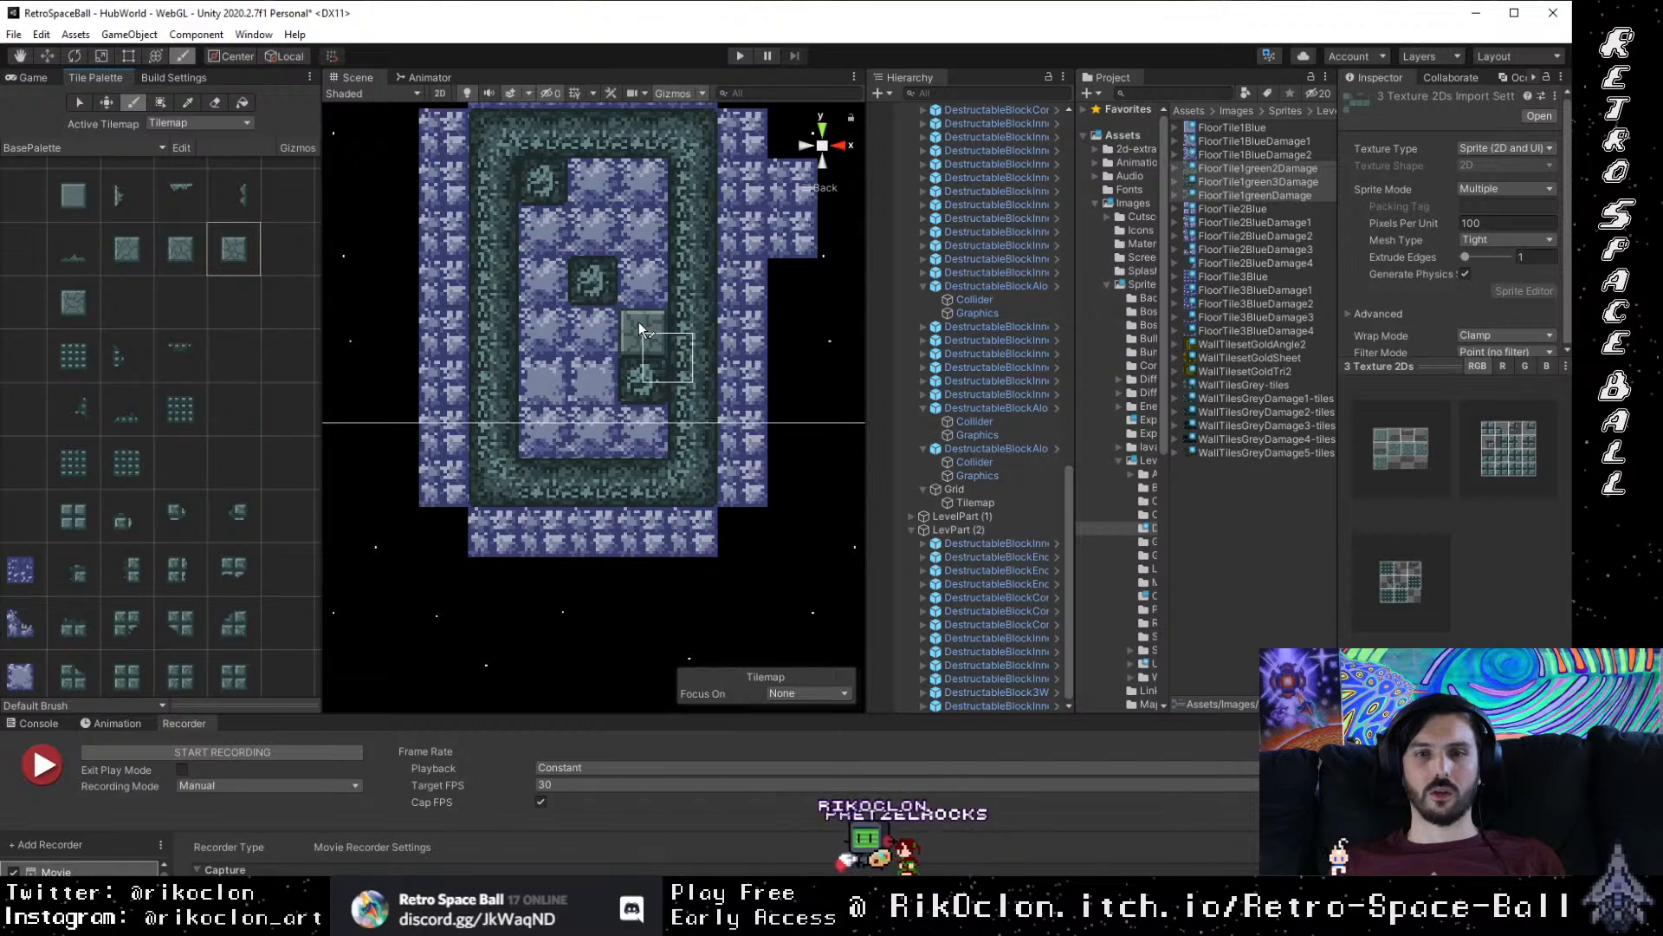
{"action": "left_click", "coordinate": [638, 320]}
{"action": "left_click", "coordinate": [126, 248]}
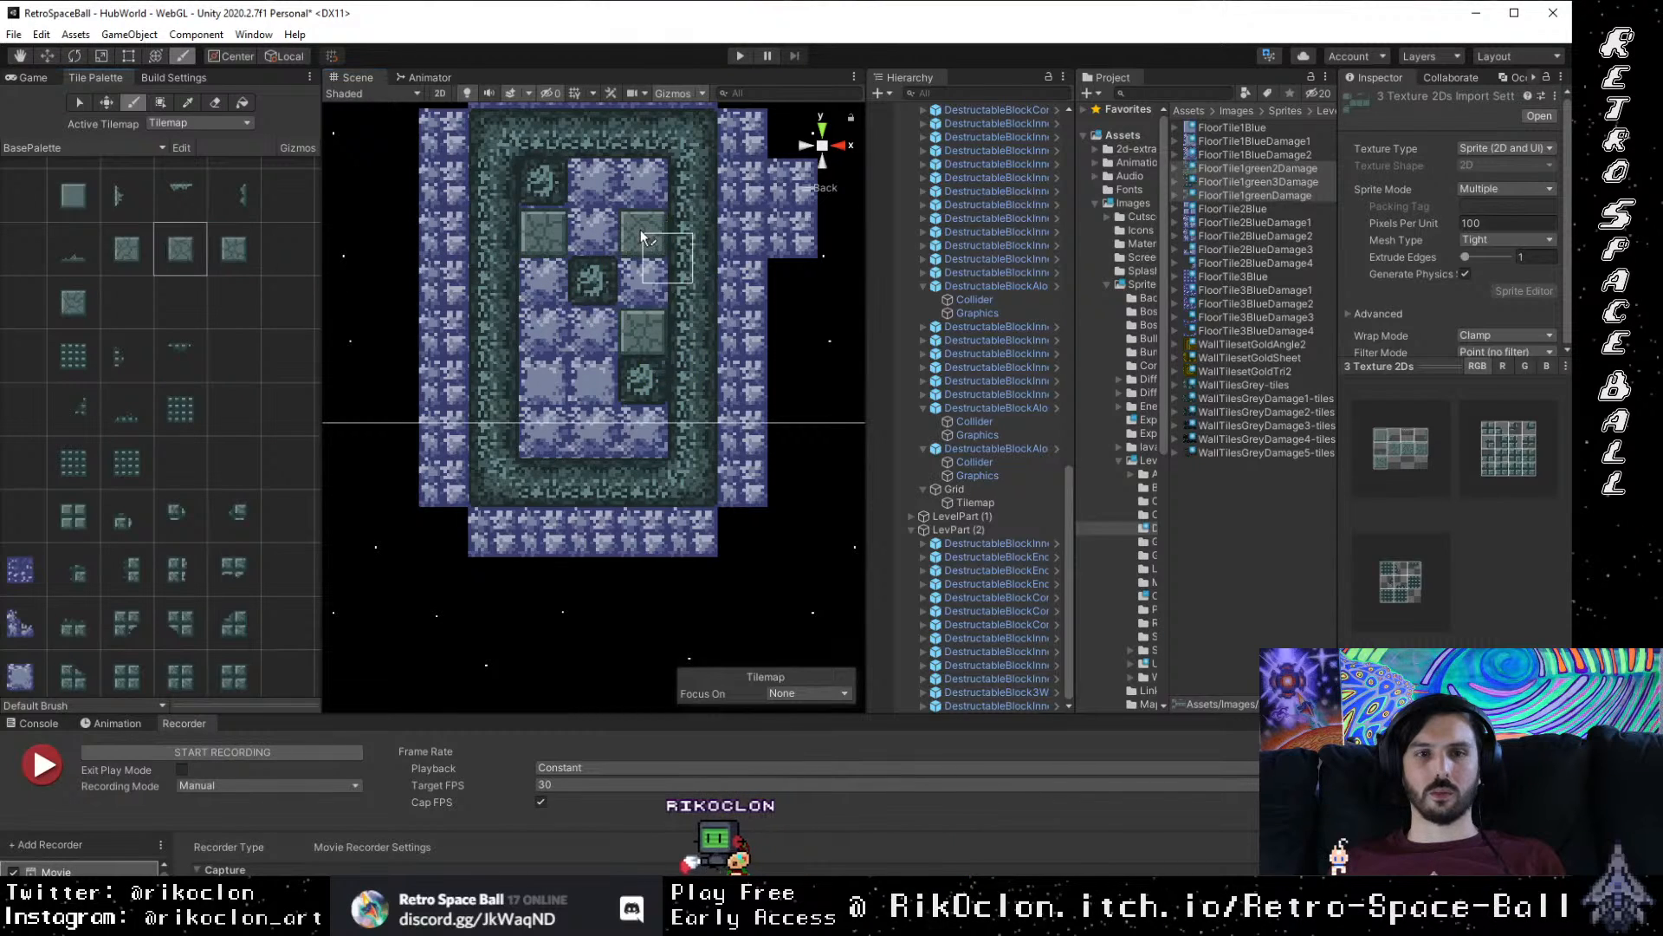
{"action": "left_click", "coordinate": [644, 182]}
{"action": "left_click", "coordinate": [593, 232]}
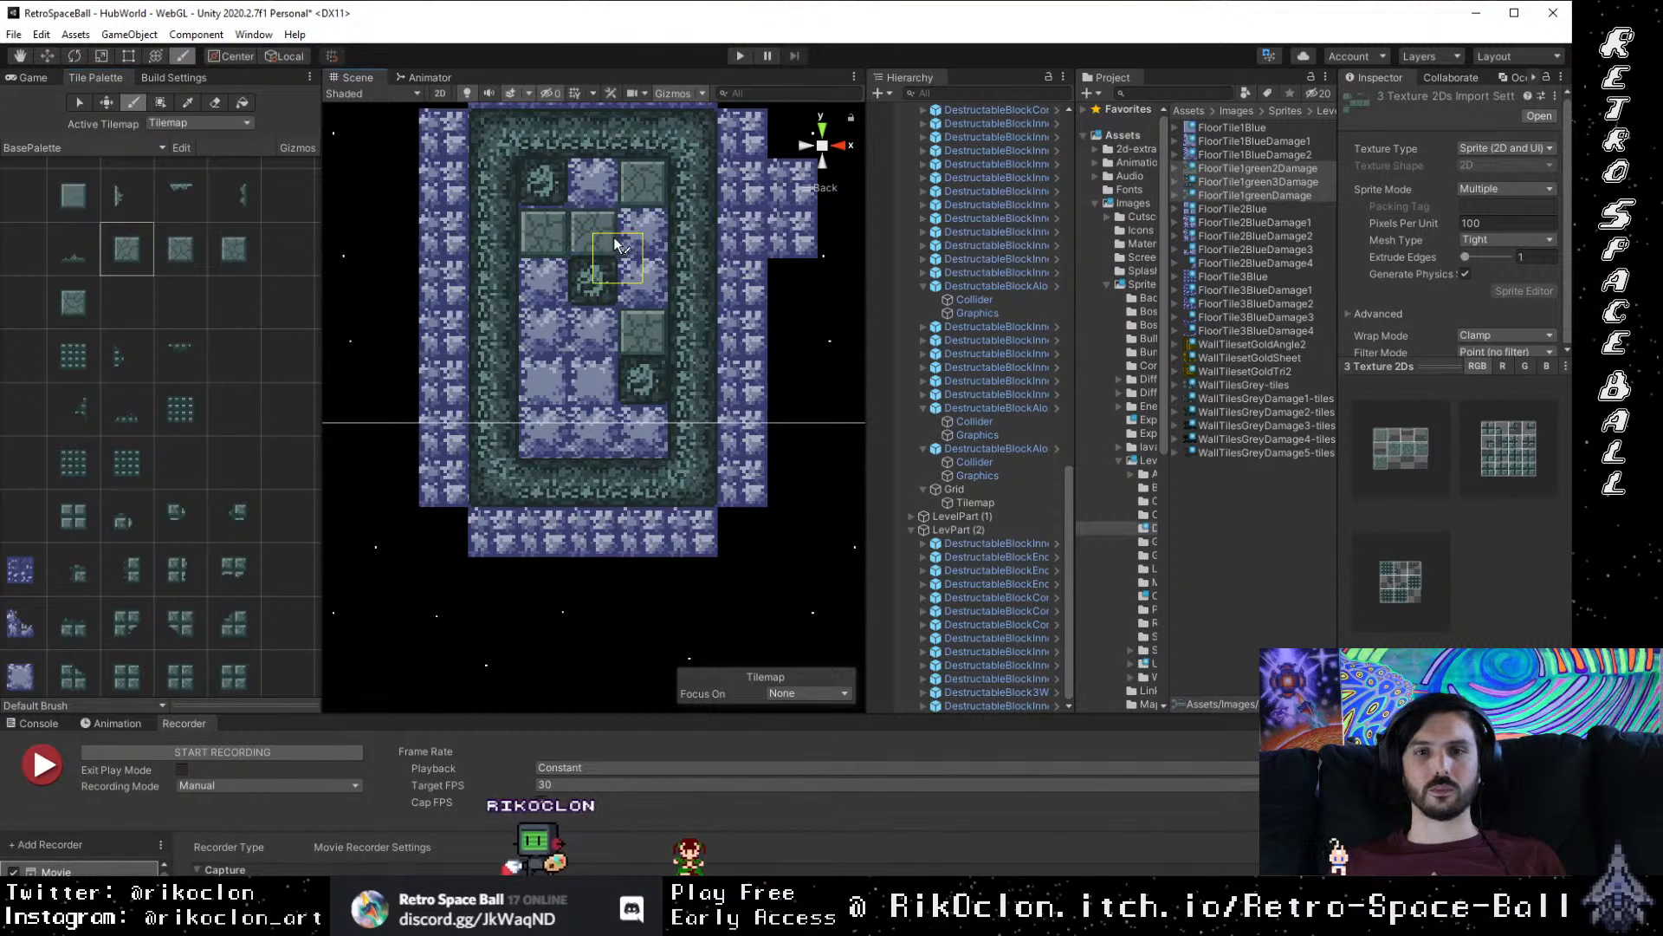
{"action": "left_click", "coordinate": [74, 303]}
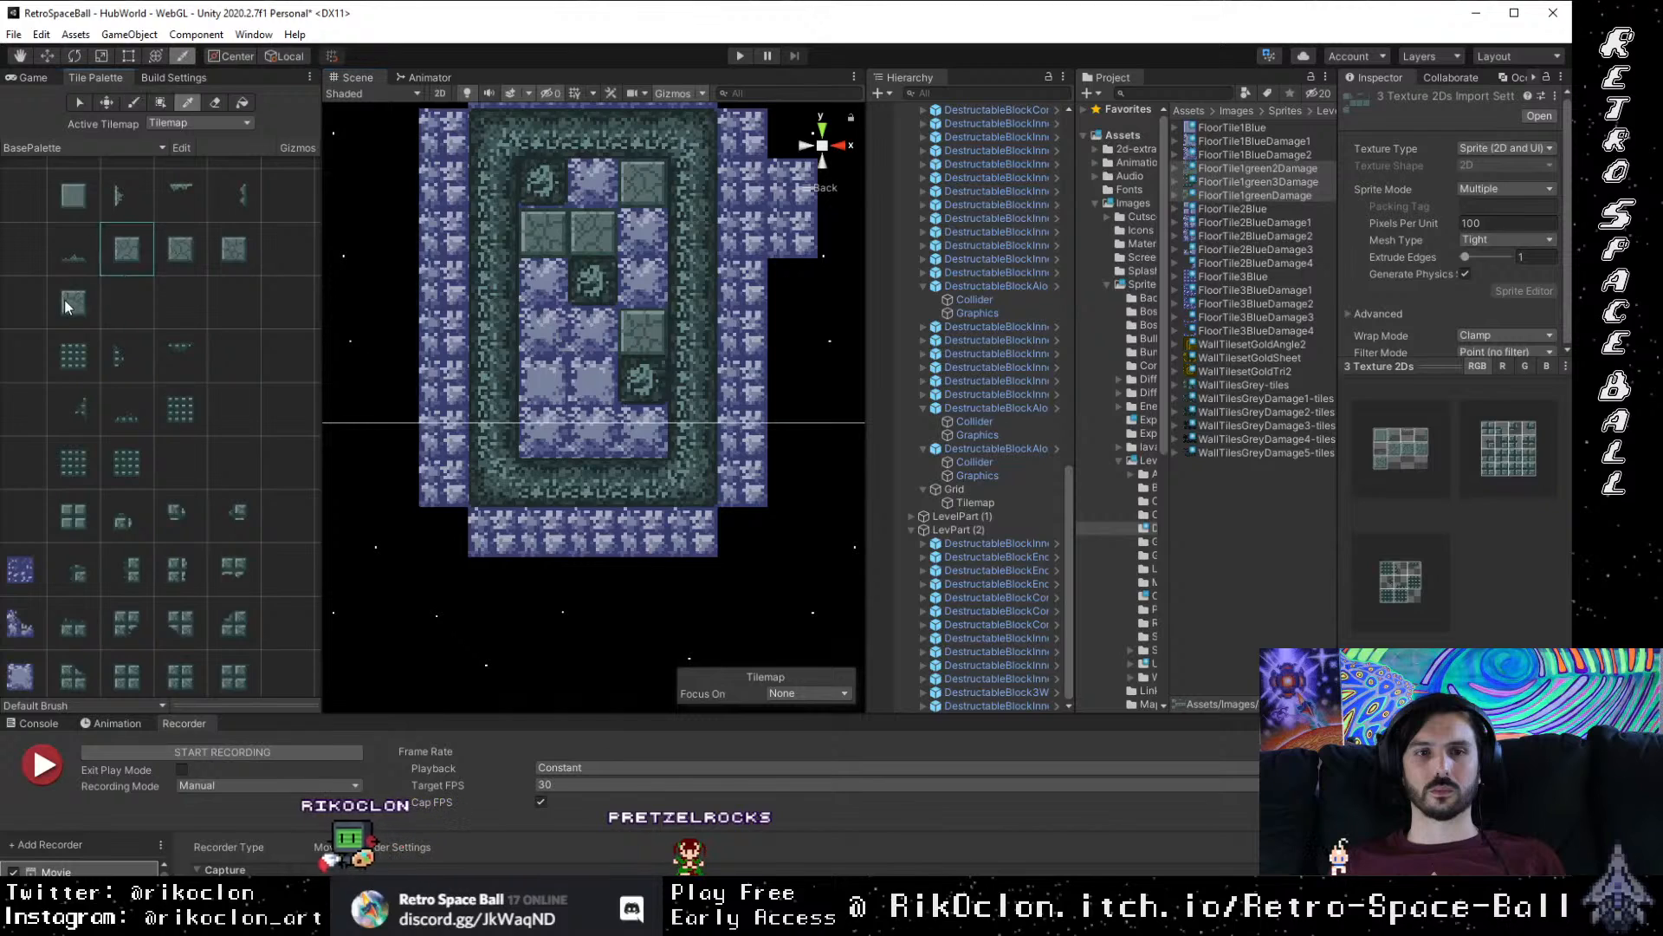
{"action": "left_click", "coordinate": [593, 182]}
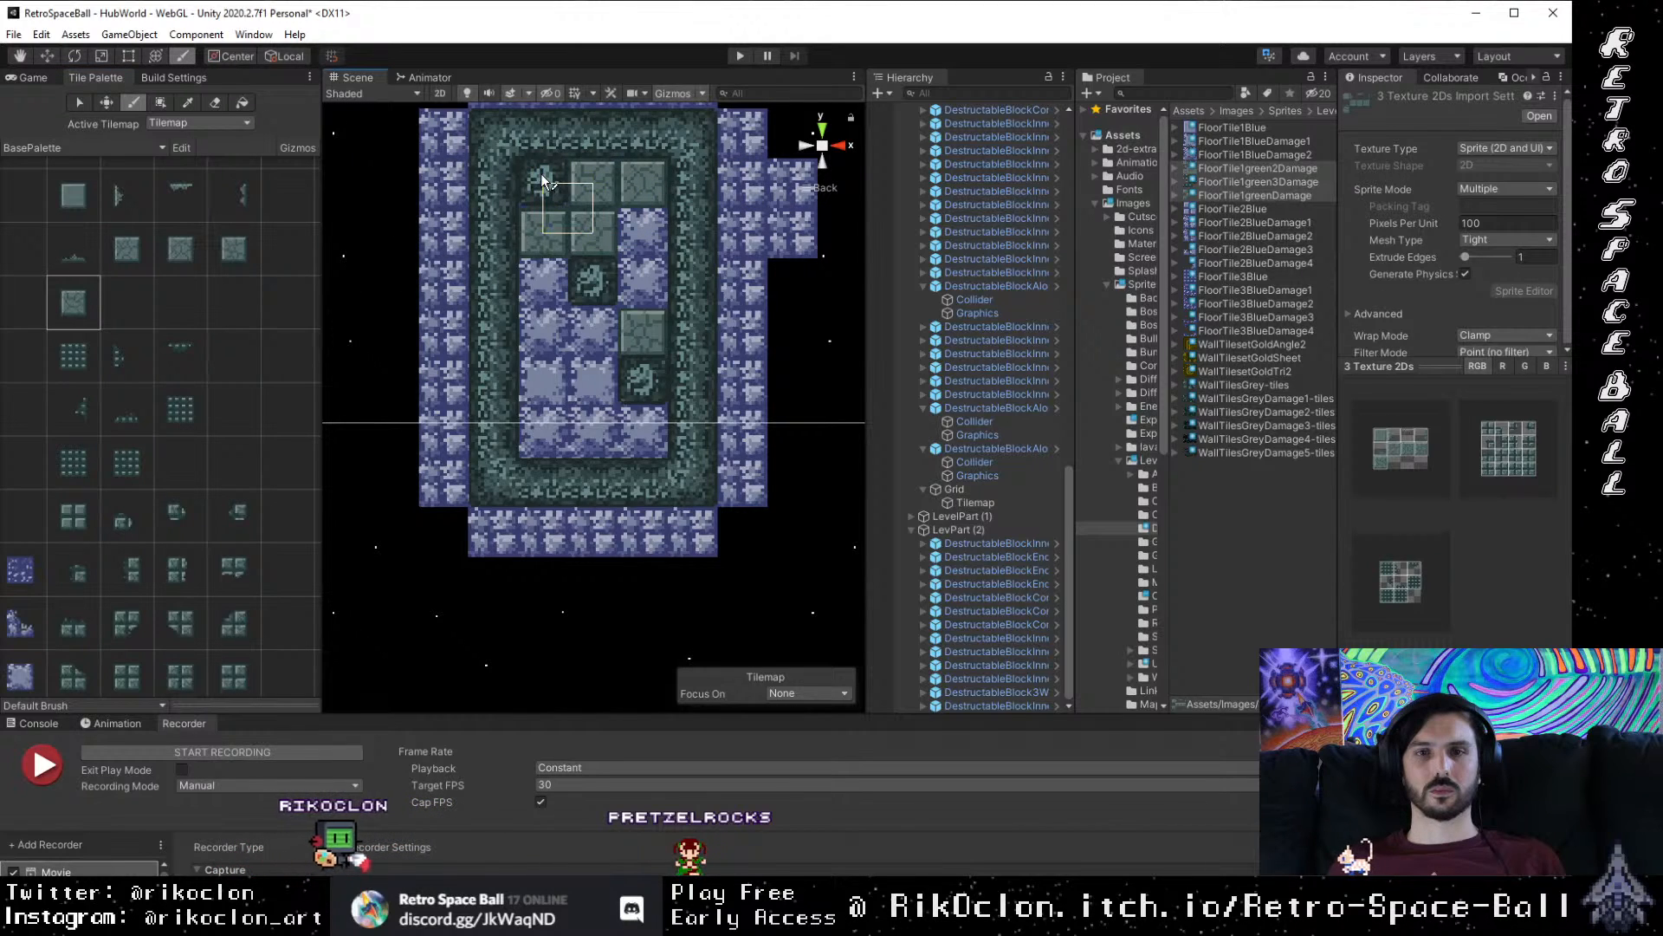
Step: Paint two damaged green tile variants over the blue tiles in the left and middle columns of the inner floor's lower half
{"action": "left_click", "coordinate": [180, 249]}
{"action": "left_click", "coordinate": [577, 328]}
{"action": "left_click", "coordinate": [548, 323]}
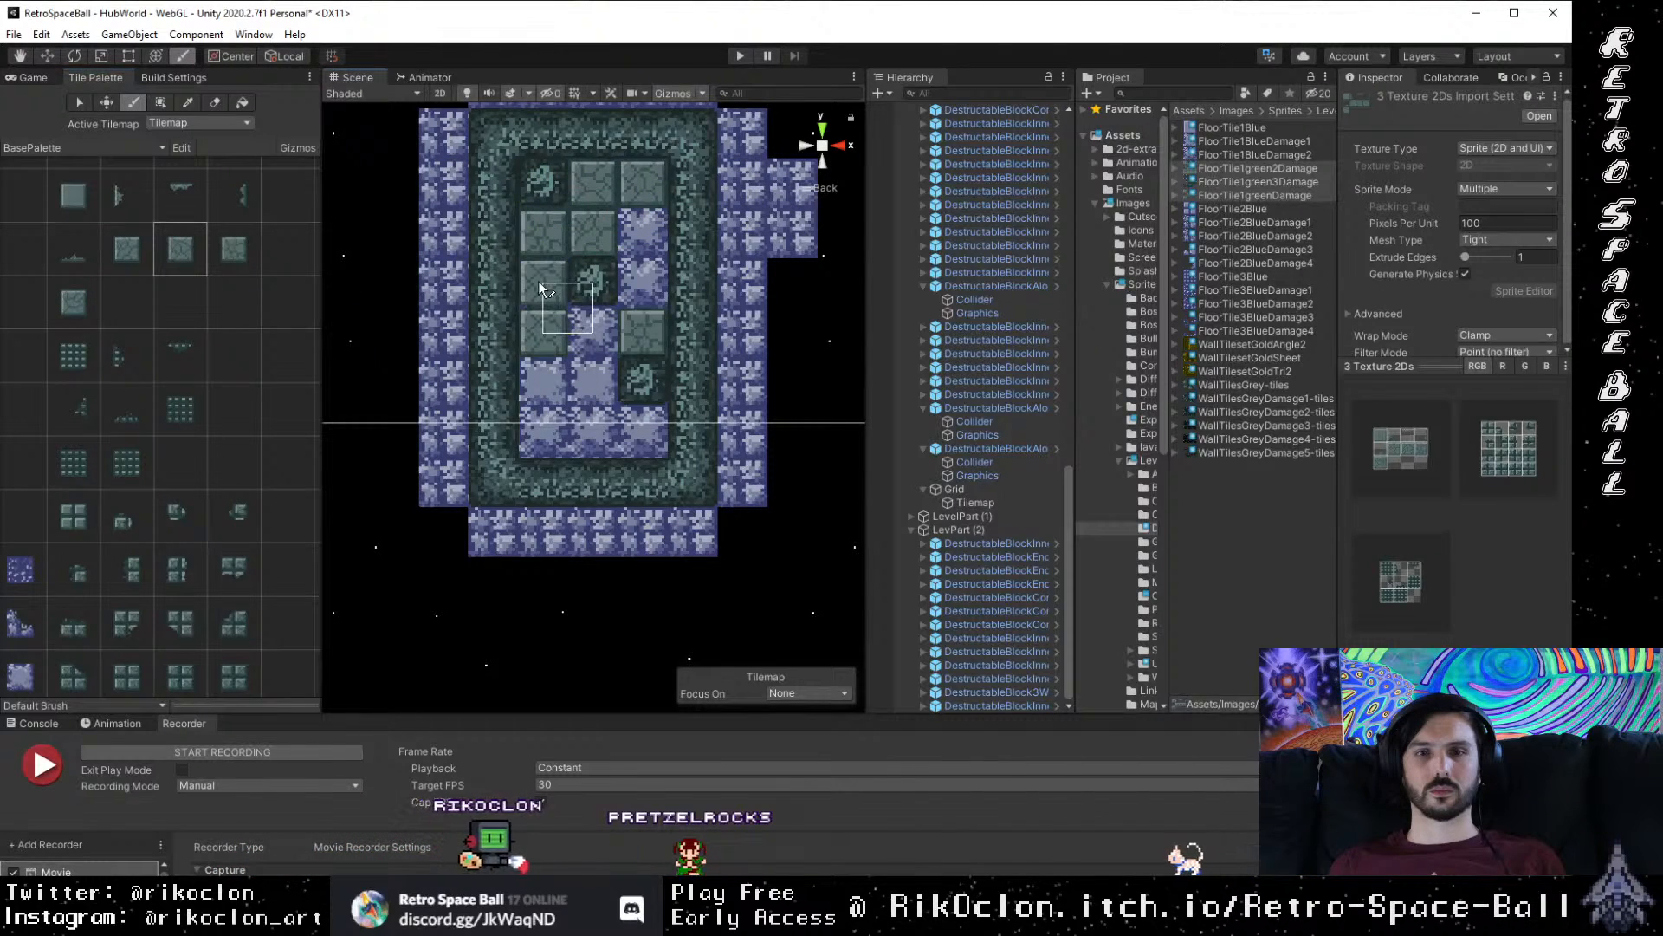
{"action": "left_click", "coordinate": [126, 242]}
{"action": "left_click", "coordinate": [598, 383]}
{"action": "left_click", "coordinate": [561, 384]}
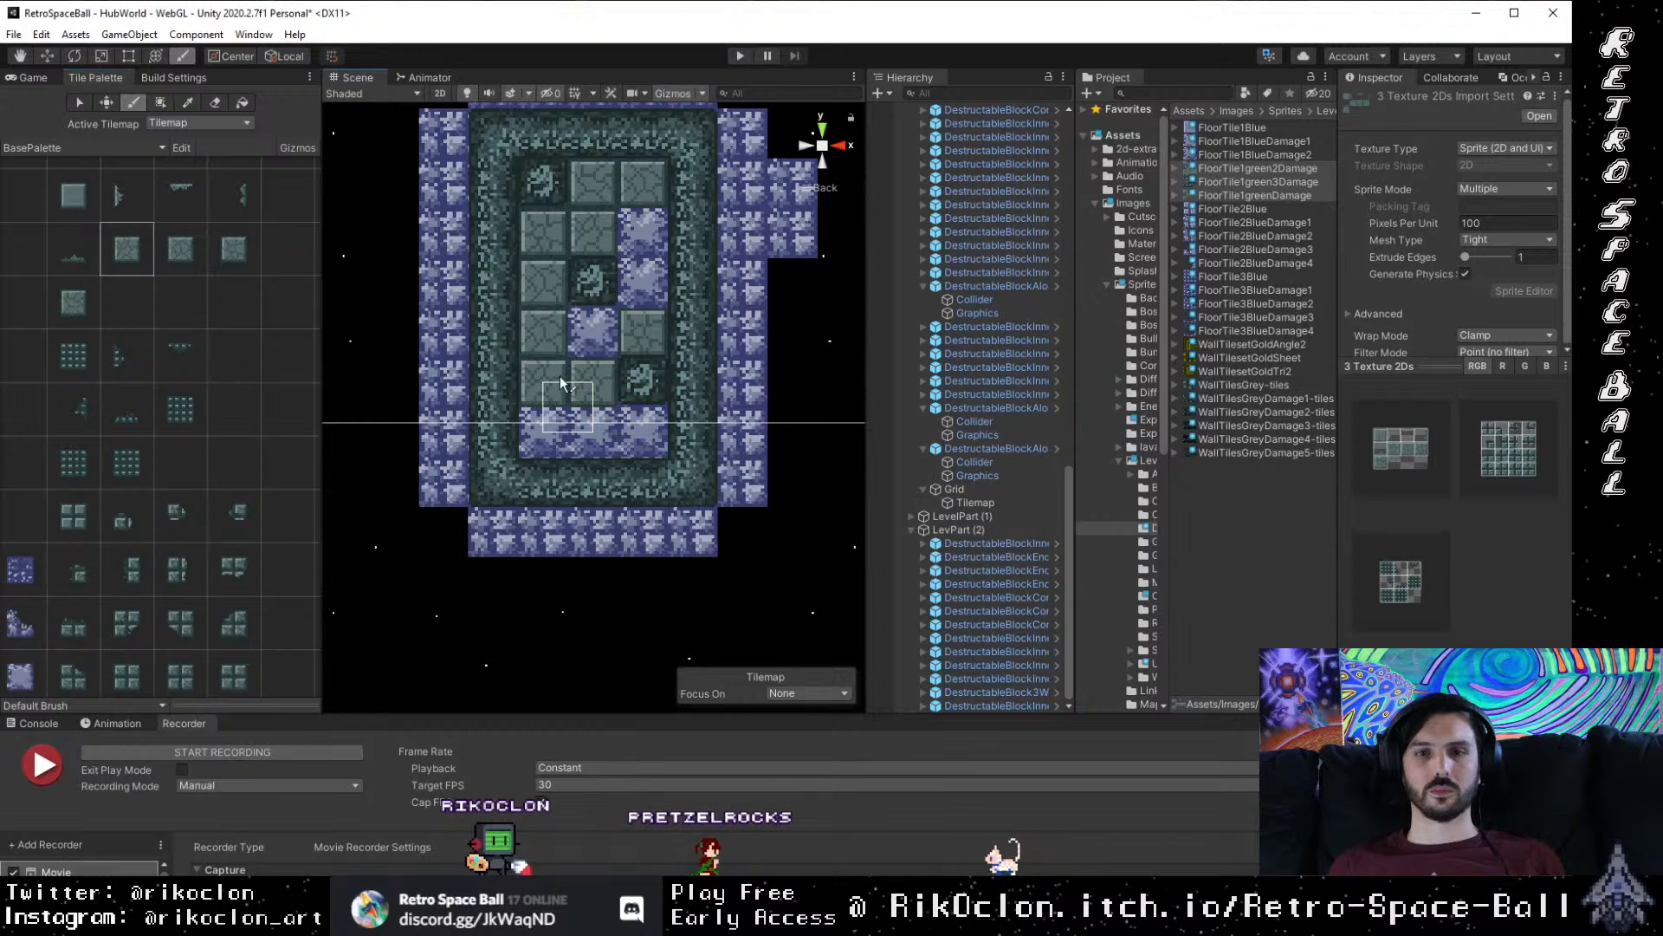
Step: Cover the inner floor's bottom row and the remaining blue tiles of its right column with damaged green tiles
{"action": "left_click", "coordinate": [233, 249]}
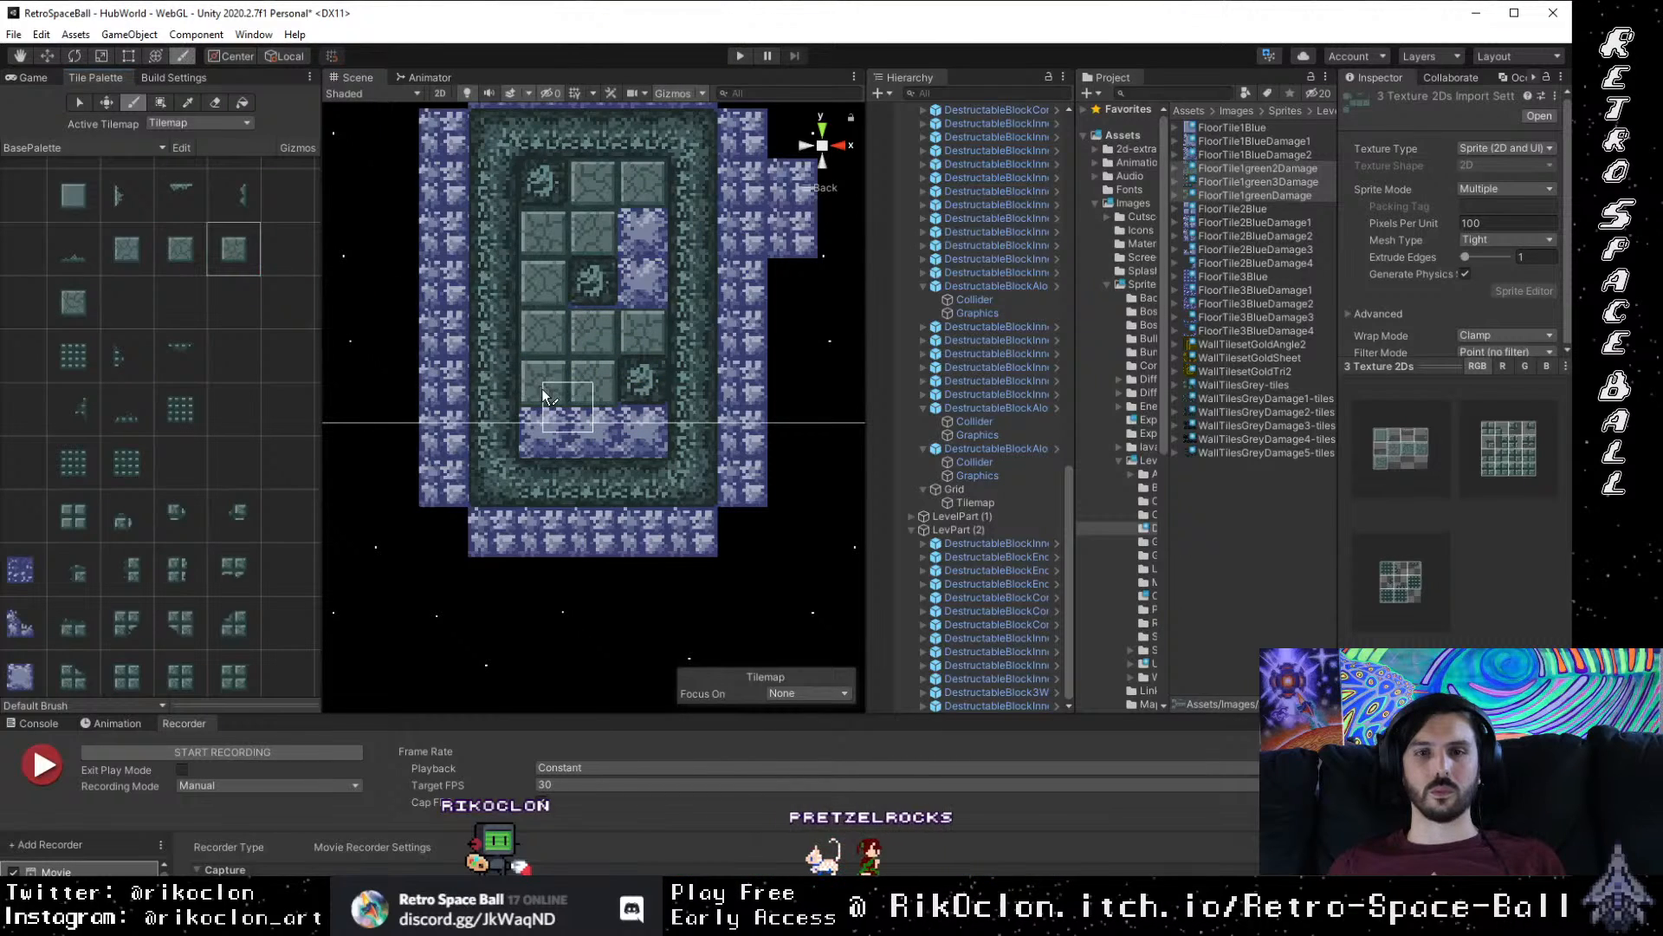
{"action": "left_click", "coordinate": [543, 433]}
{"action": "left_click", "coordinate": [593, 433]}
{"action": "left_click", "coordinate": [640, 437]}
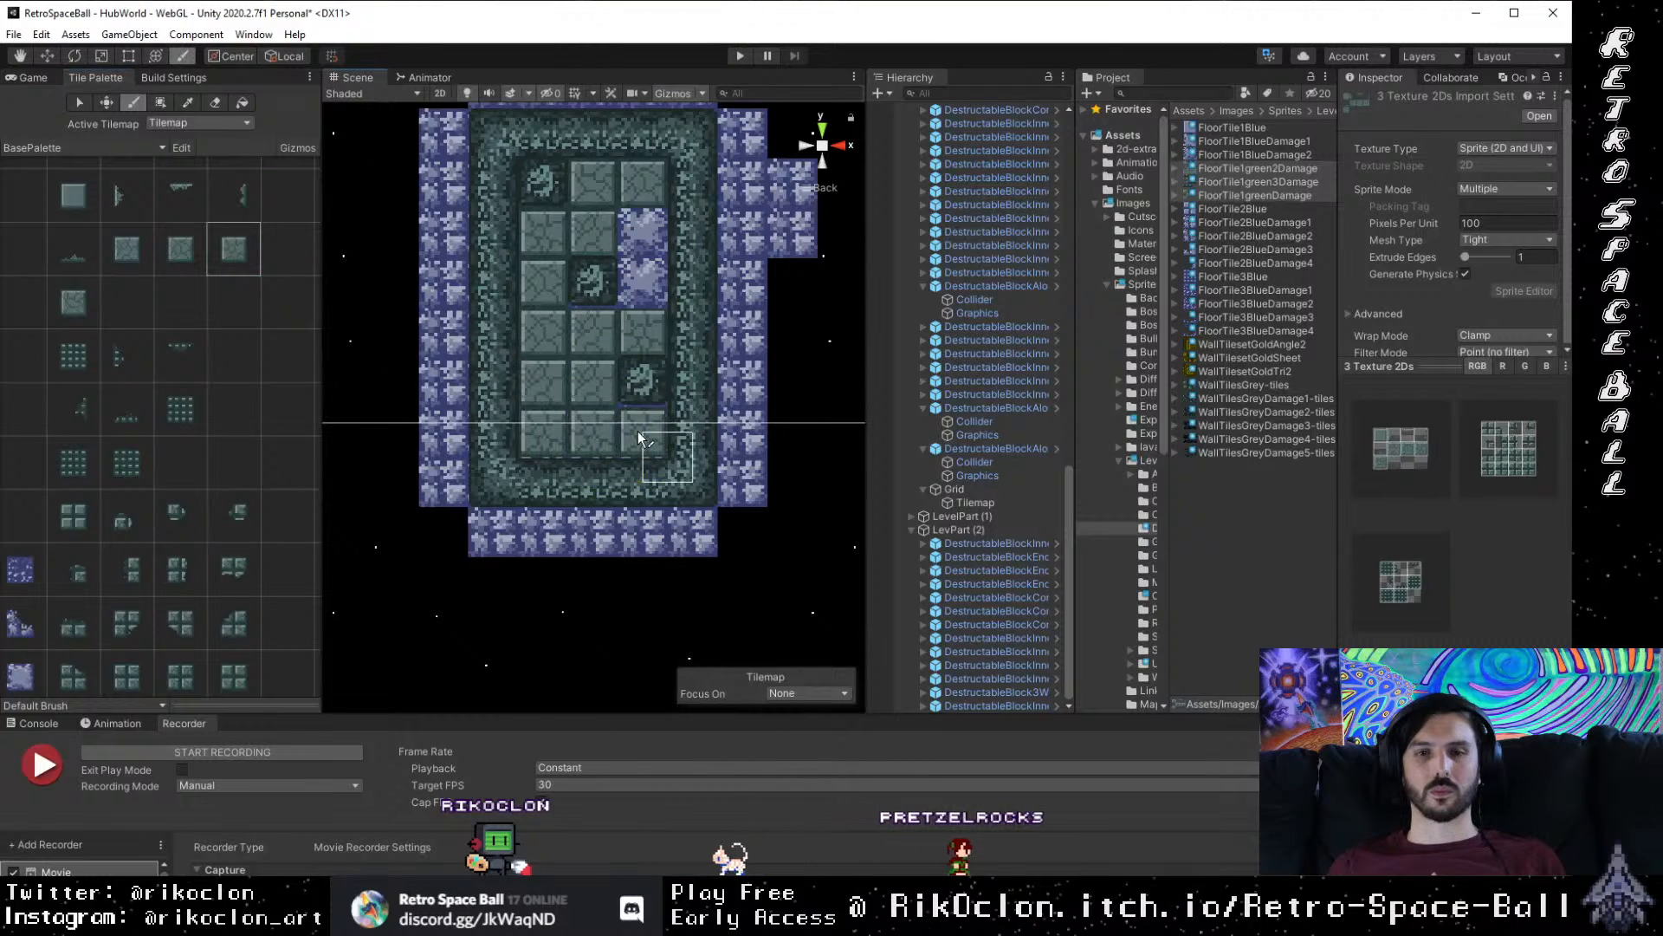
{"action": "left_click", "coordinate": [142, 252]}
{"action": "left_click", "coordinate": [639, 286]}
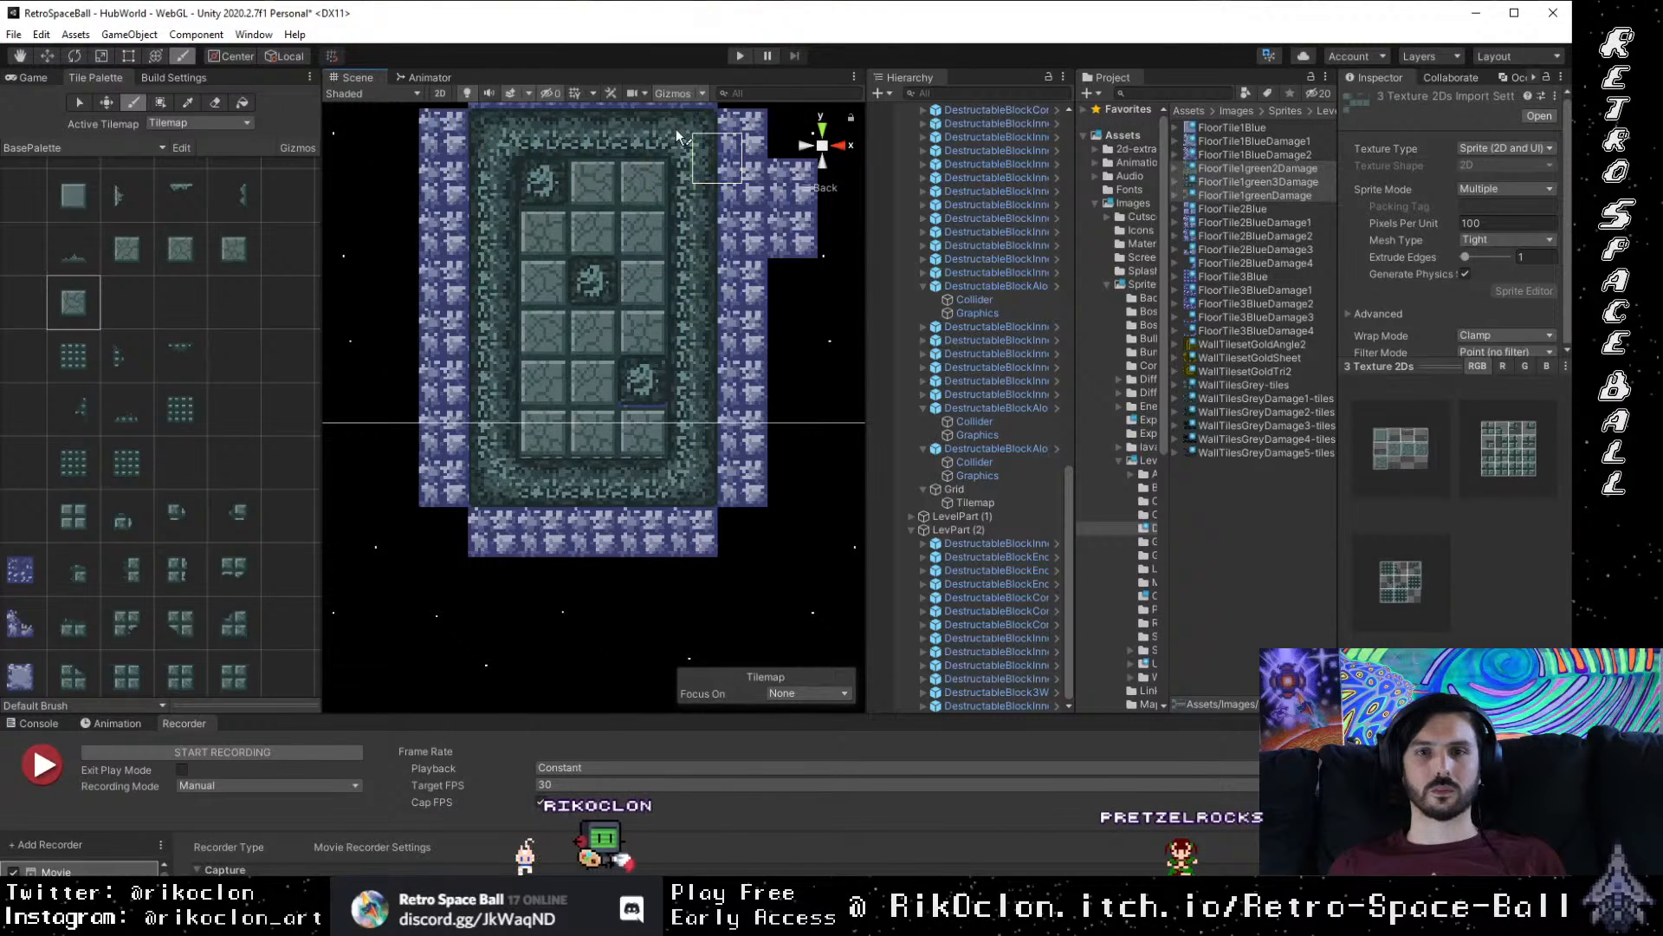
Step: Paint scattered damaged green tiles on the blue floor outside the wall, below it, along its sides and at the upper corners
{"action": "left_click", "coordinate": [611, 518]}
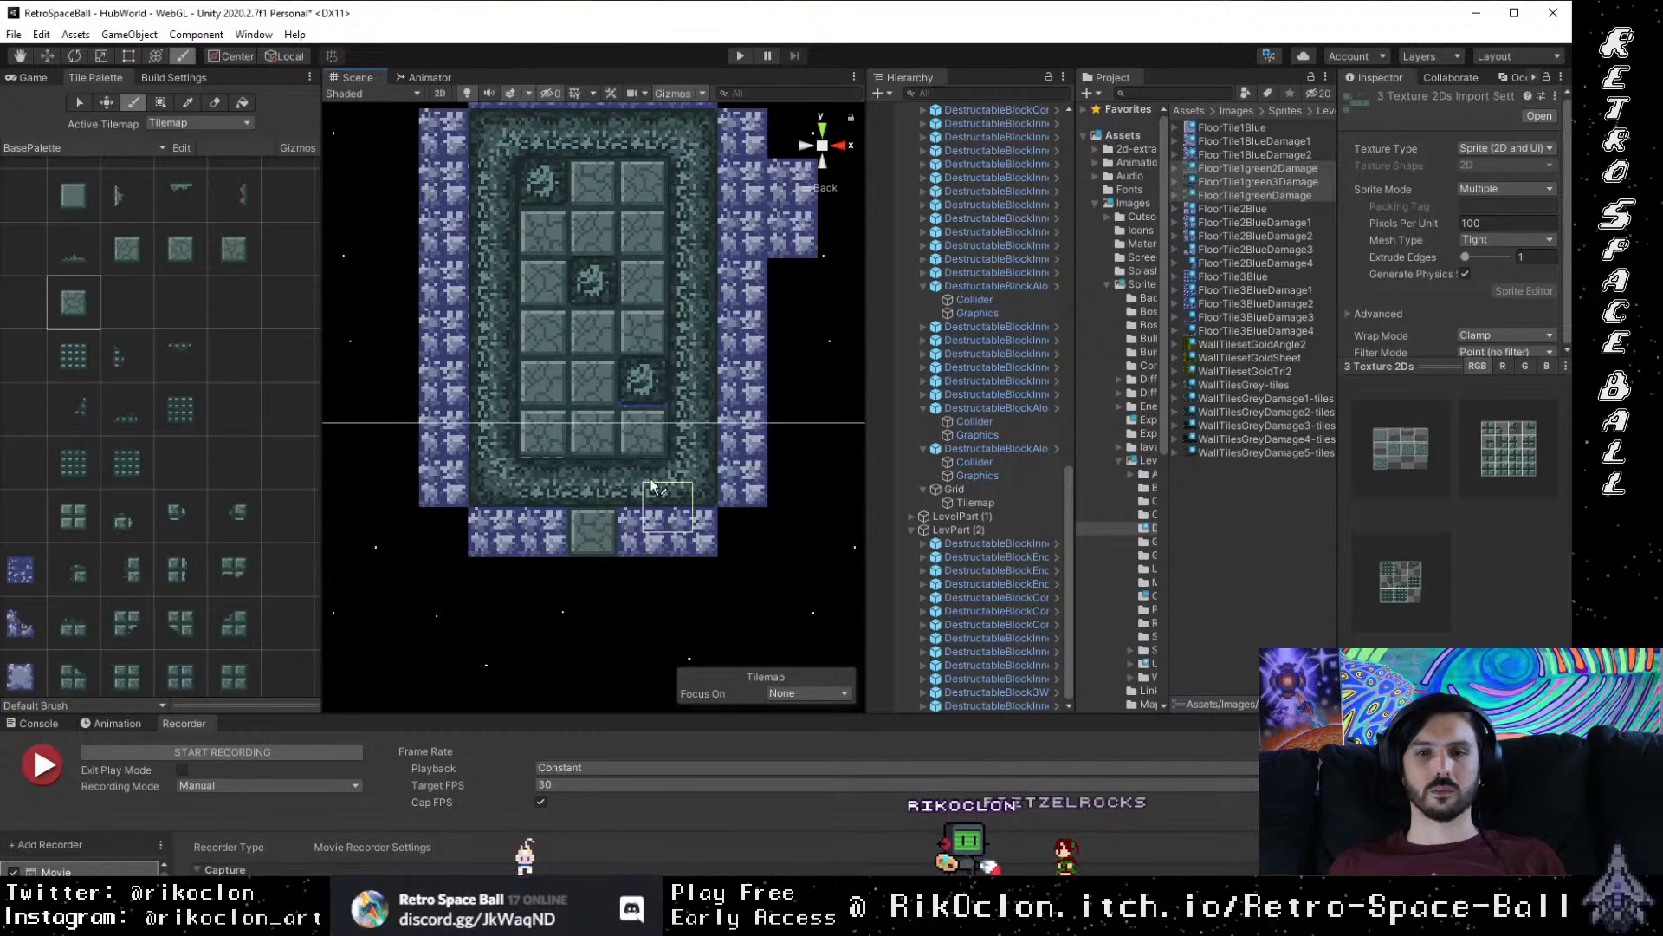
{"action": "left_click", "coordinate": [443, 381]}
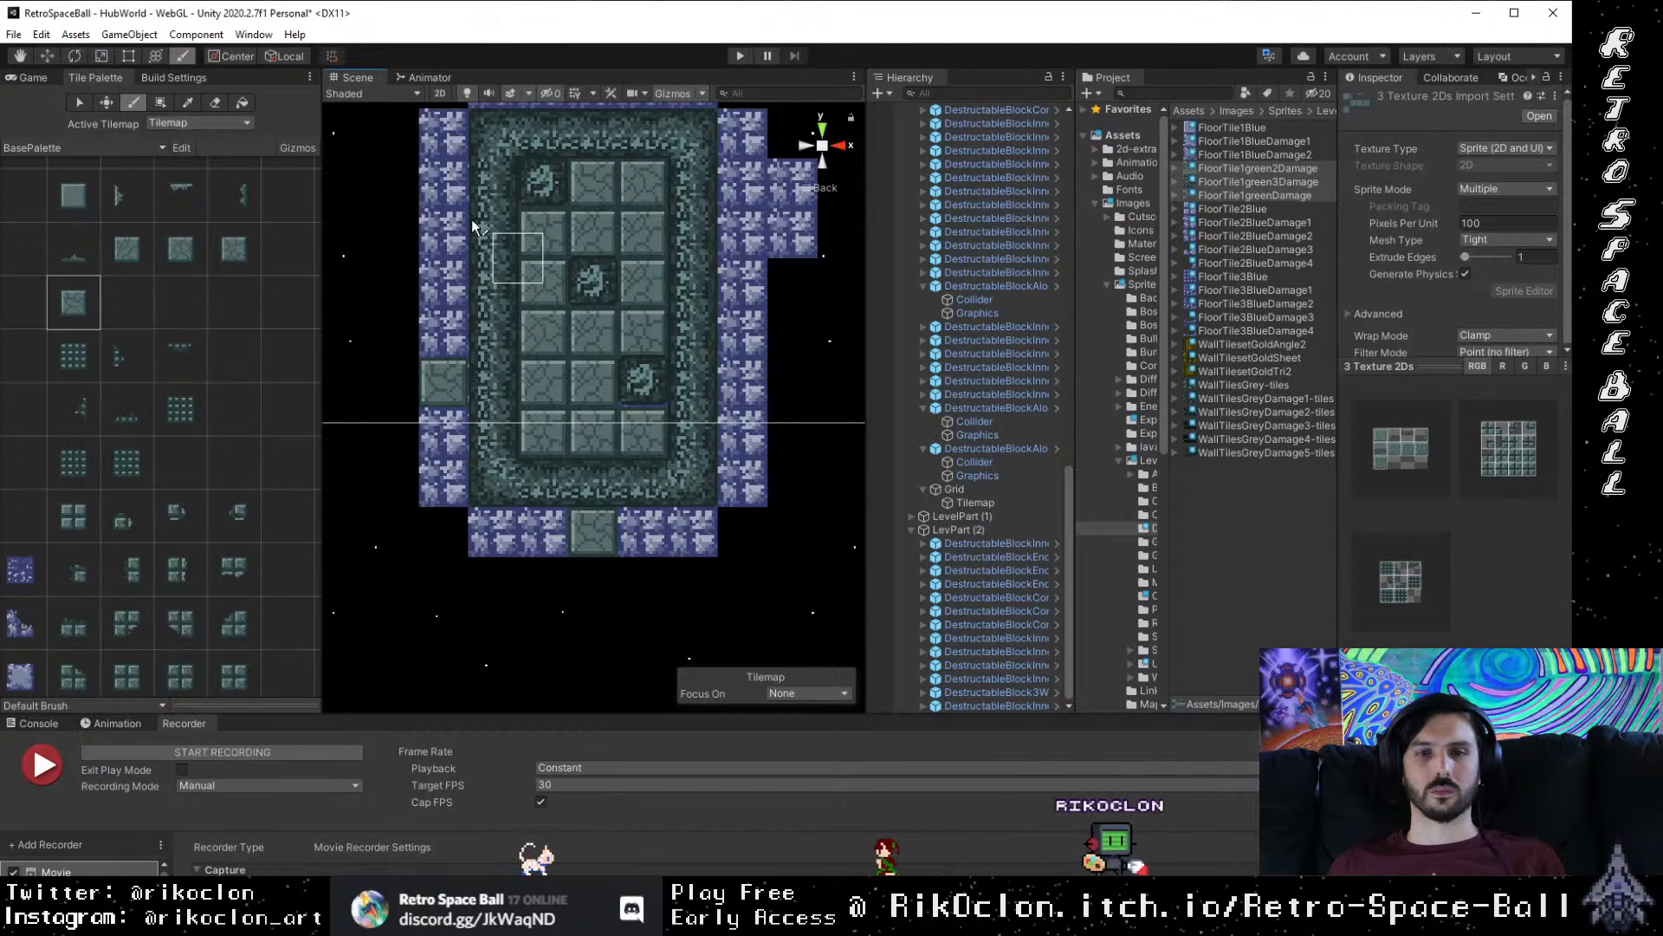
{"action": "left_click", "coordinate": [443, 182]}
{"action": "left_click", "coordinate": [118, 268]}
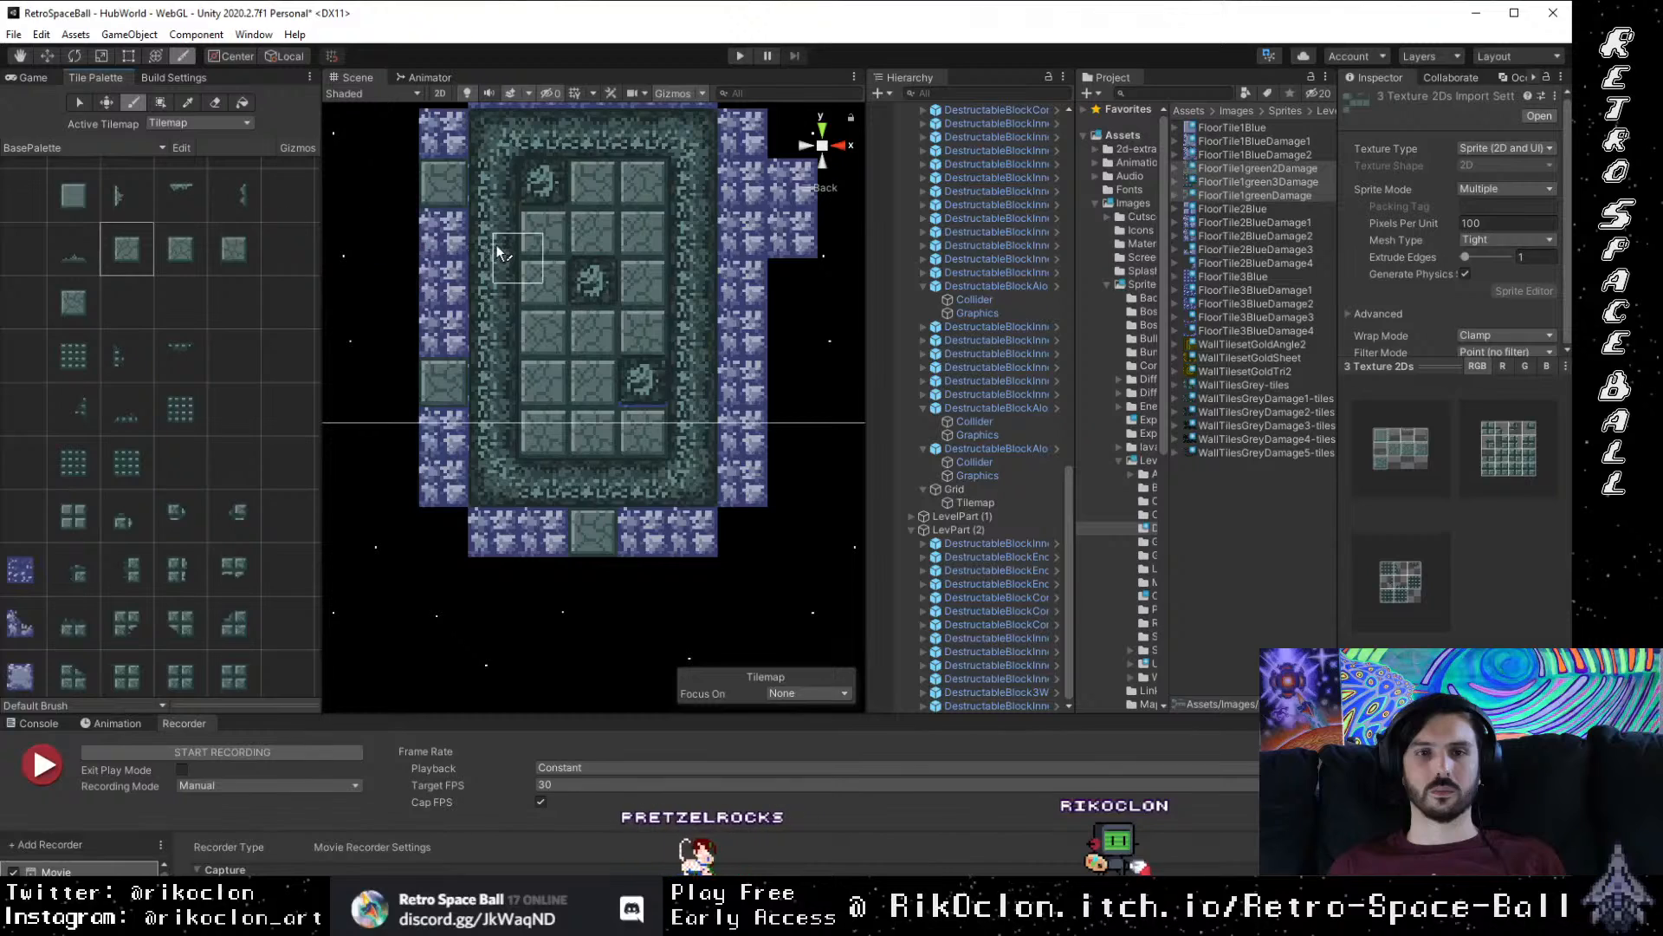
{"action": "left_click", "coordinate": [439, 124]}
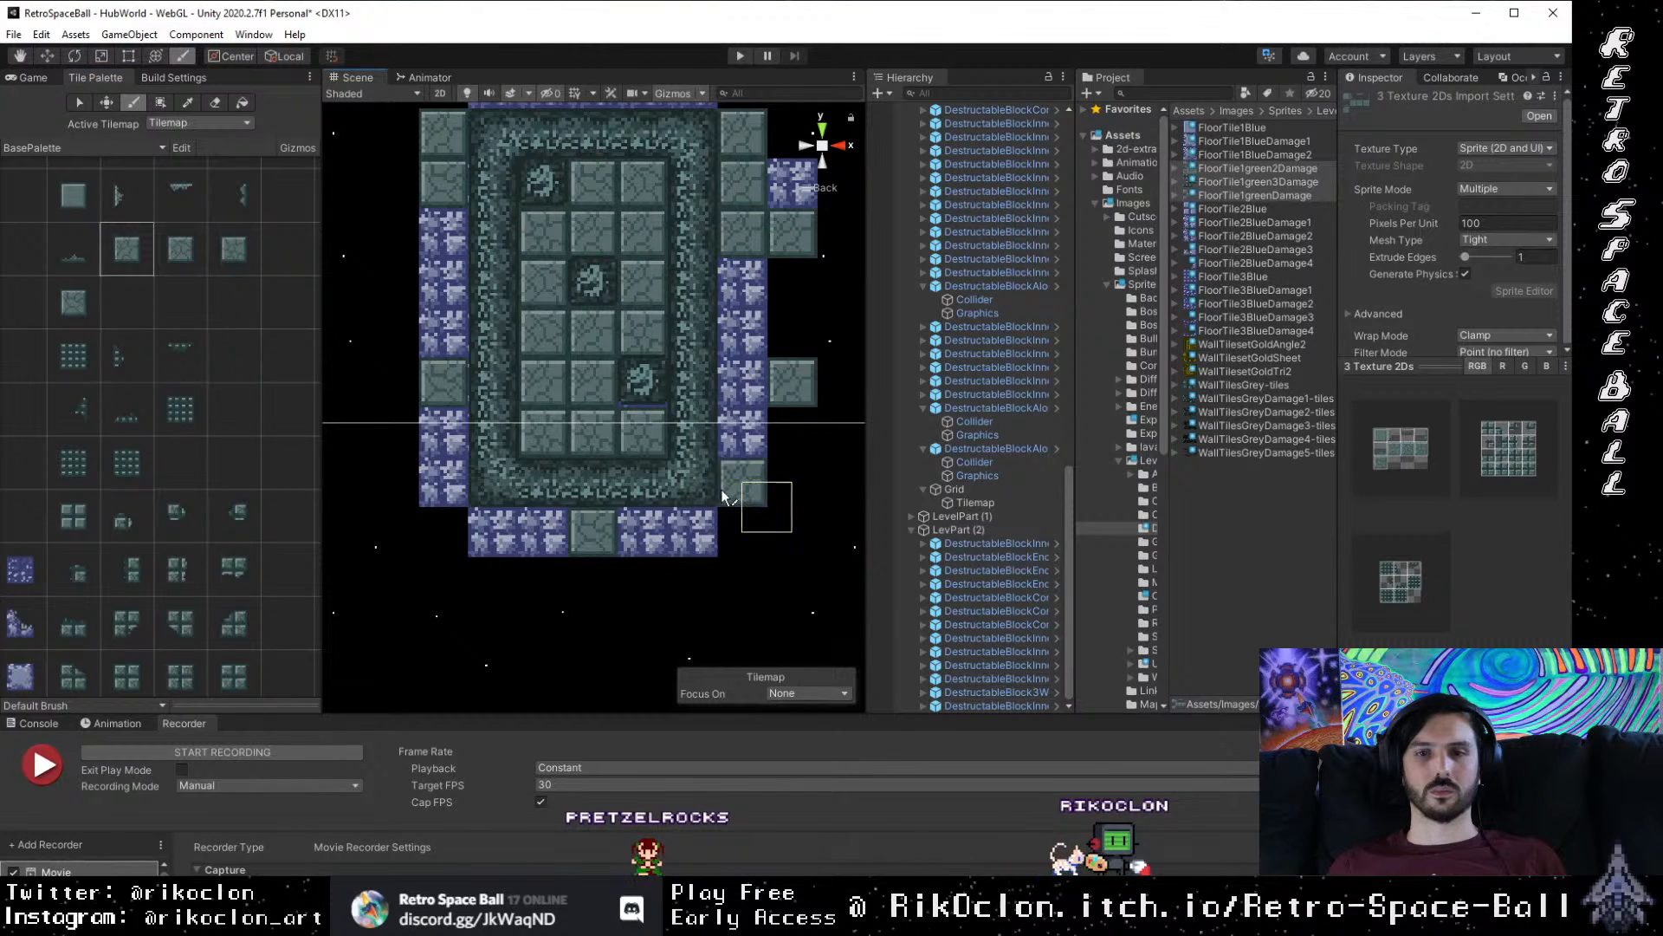
Step: Fill the outer floor's left column, top row and most of its bottom row with damaged green tiles, adding one protruding tile on the left
{"action": "mouse_move", "coordinate": [491, 506]}
{"action": "left_mouse_down"}
{"action": "mouse_move", "coordinate": [485, 529]}
{"action": "mouse_move", "coordinate": [539, 533]}
{"action": "mouse_move", "coordinate": [431, 473]}
{"action": "mouse_move", "coordinate": [433, 426]}
{"action": "left_mouse_up"}
{"action": "left_click", "coordinate": [428, 338]}
{"action": "left_click", "coordinate": [400, 239]}
{"action": "left_click", "coordinate": [431, 270]}
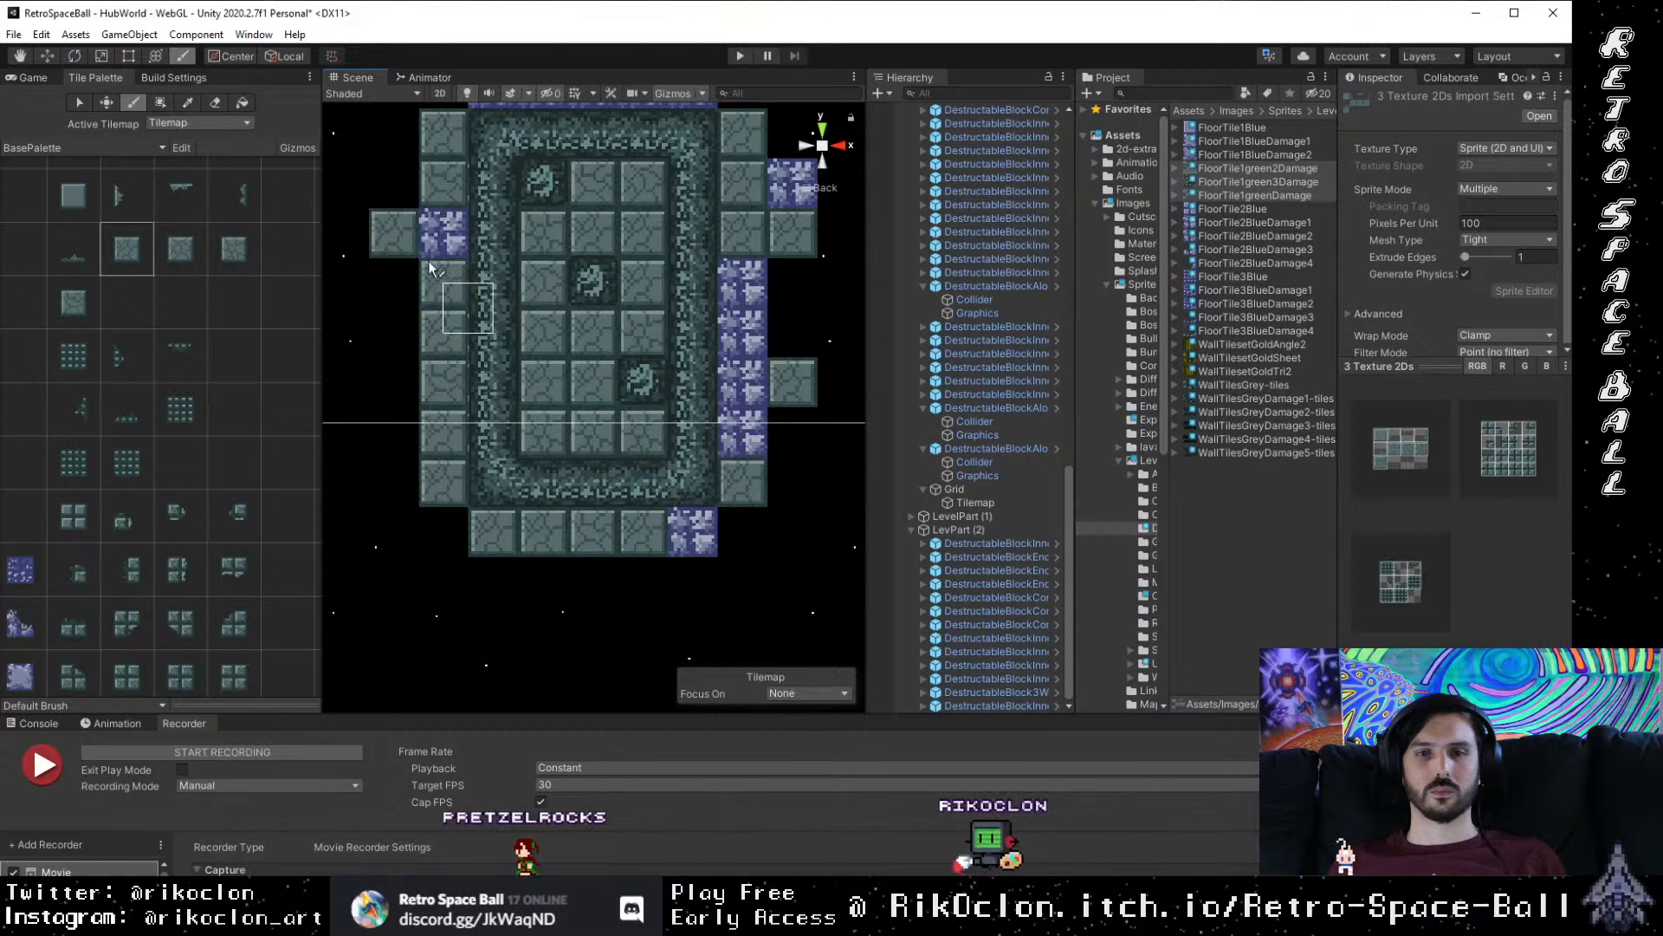
{"action": "left_click", "coordinate": [442, 242]}
{"action": "mouse_move", "coordinate": [444, 272]}
{"action": "left_mouse_down"}
{"action": "mouse_move", "coordinate": [399, 415]}
{"action": "mouse_move", "coordinate": [431, 310]}
{"action": "mouse_move", "coordinate": [405, 250]}
{"action": "mouse_move", "coordinate": [622, 250]}
{"action": "left_mouse_up"}
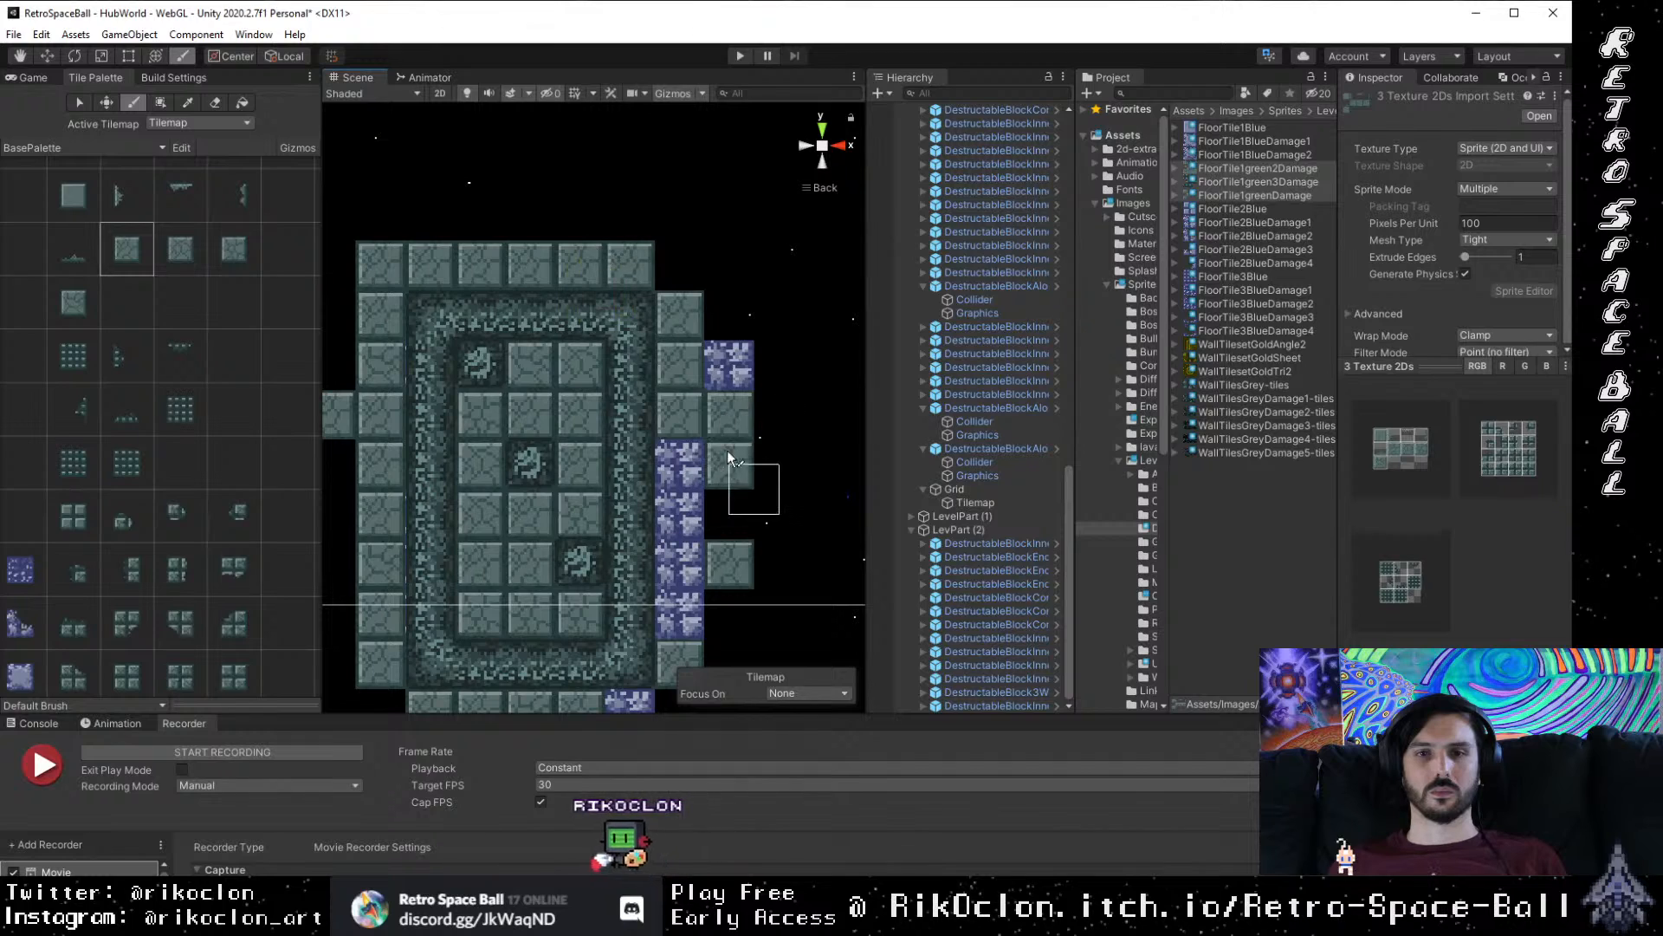
Step: Replace the blue tiles in the outer floor's right column and its upper-right protrusion with other damaged green tile variants
{"action": "left_click", "coordinate": [194, 252]}
{"action": "left_click_drag", "start_coordinate": [680, 459], "coordinate": [681, 519]}
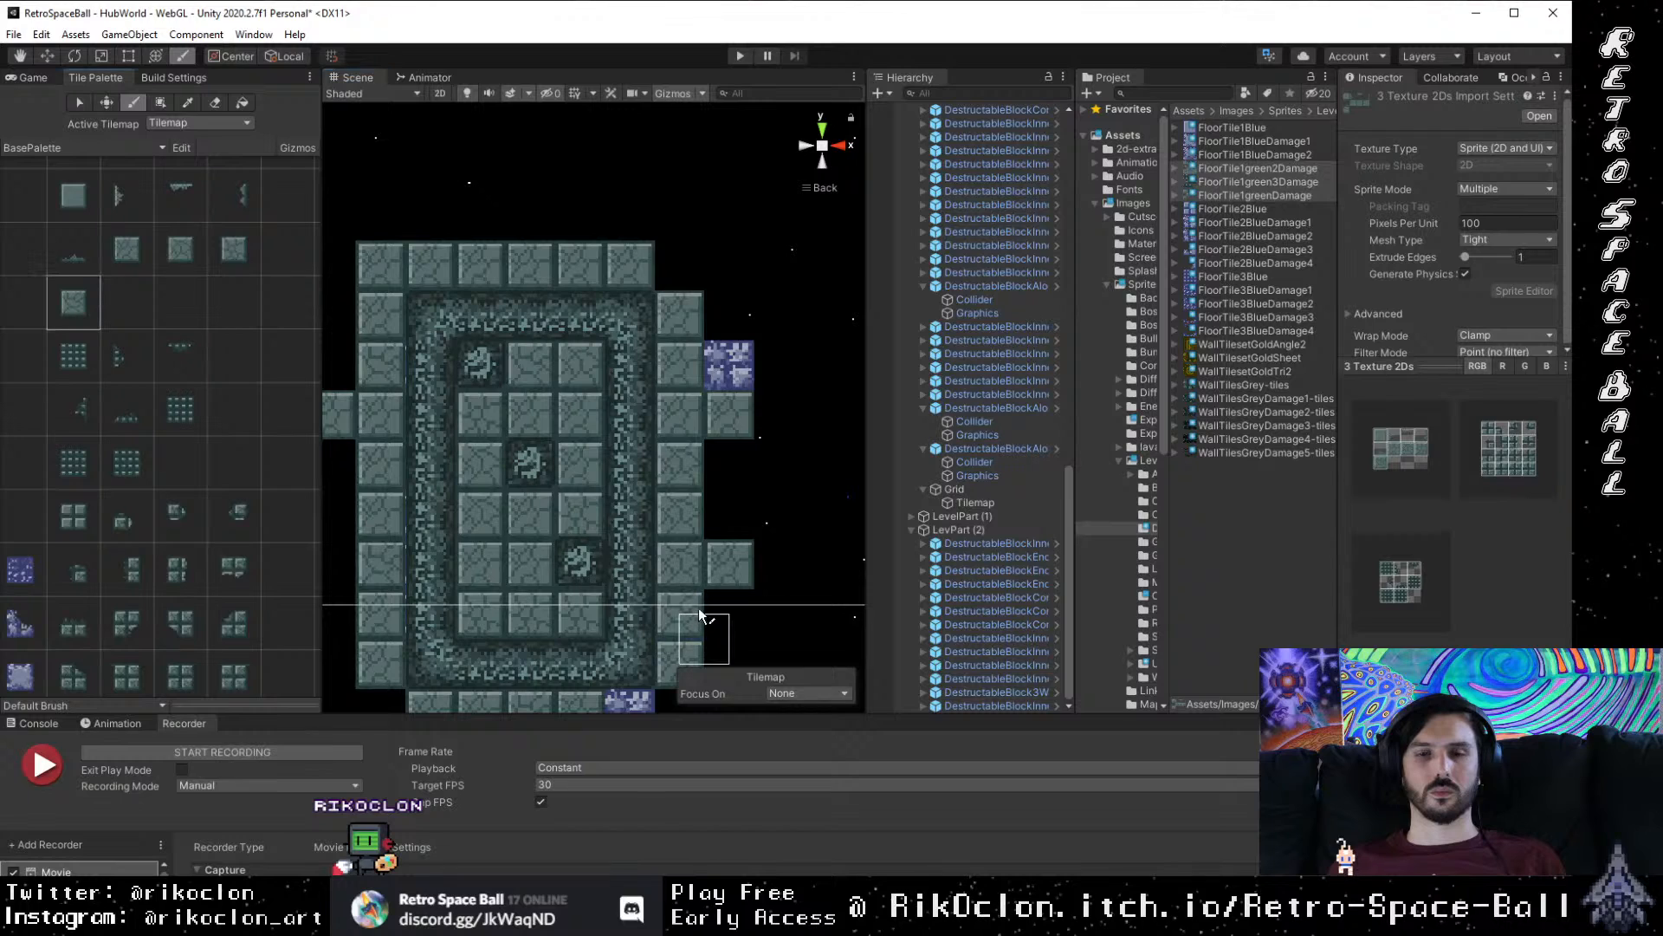
{"action": "left_click", "coordinate": [239, 253]}
{"action": "left_click", "coordinate": [729, 371]}
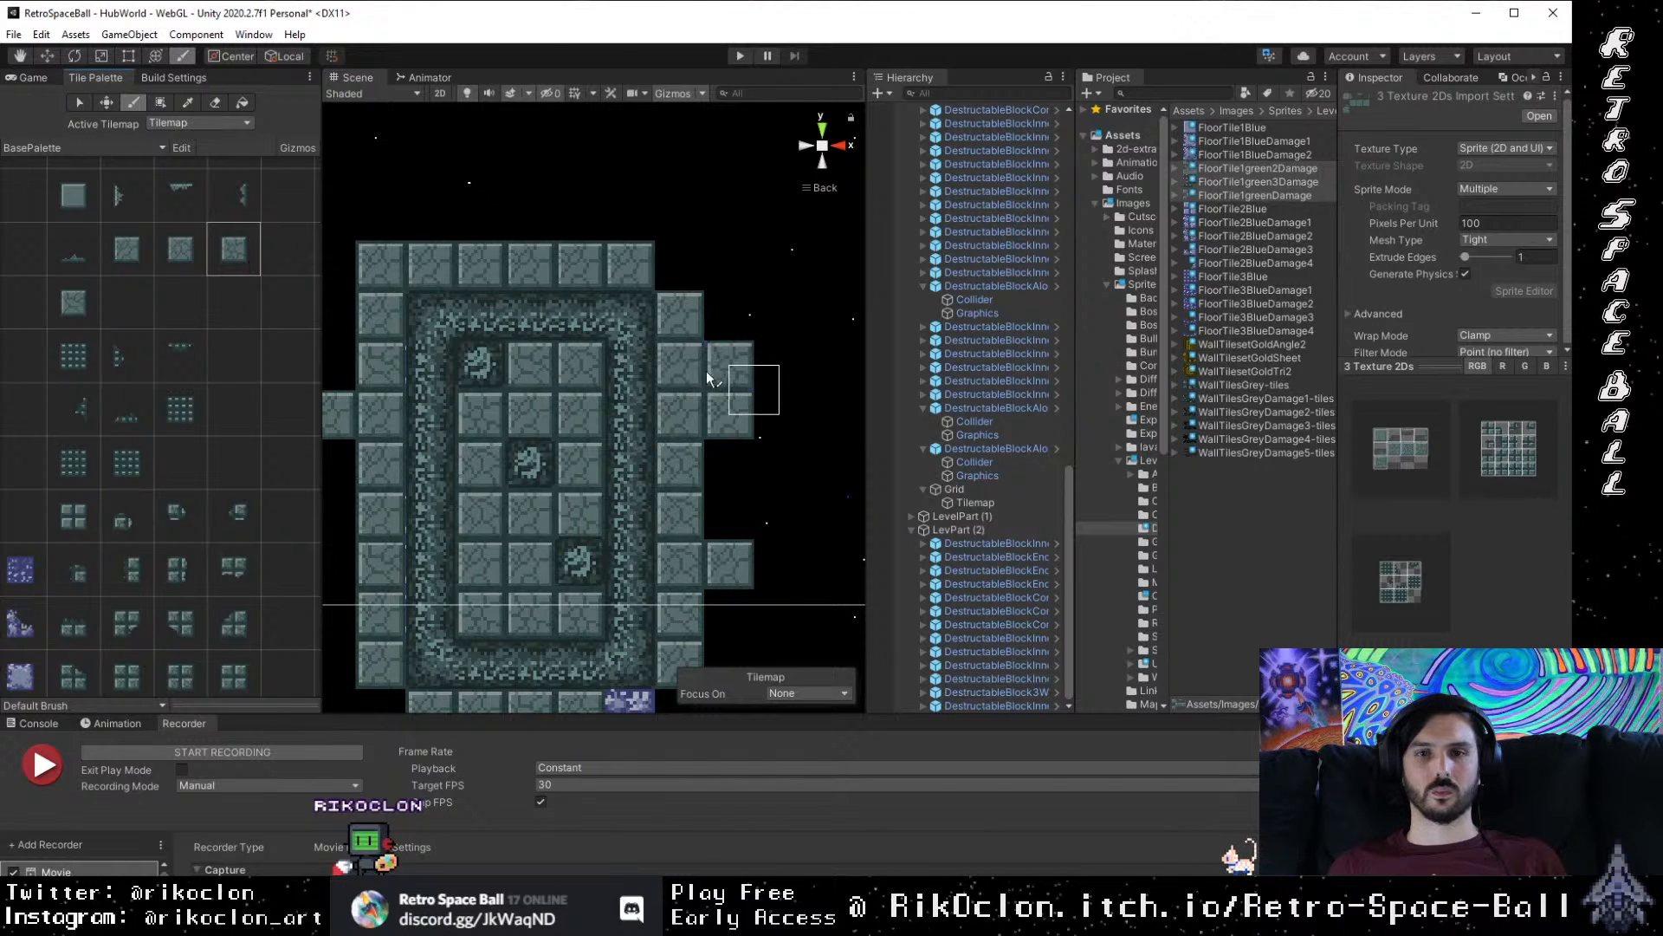
Step: Finish the outer floor's bottom row with damaged green tiles and add protruding tiles along its left side and below it
{"action": "left_click_drag", "start_coordinate": [698, 621], "coordinate": [747, 440]}
{"action": "scroll", "coordinate": [747, 440], "scroll_direction": "down", "scroll_amount": 1}
{"action": "left_click", "coordinate": [687, 507]}
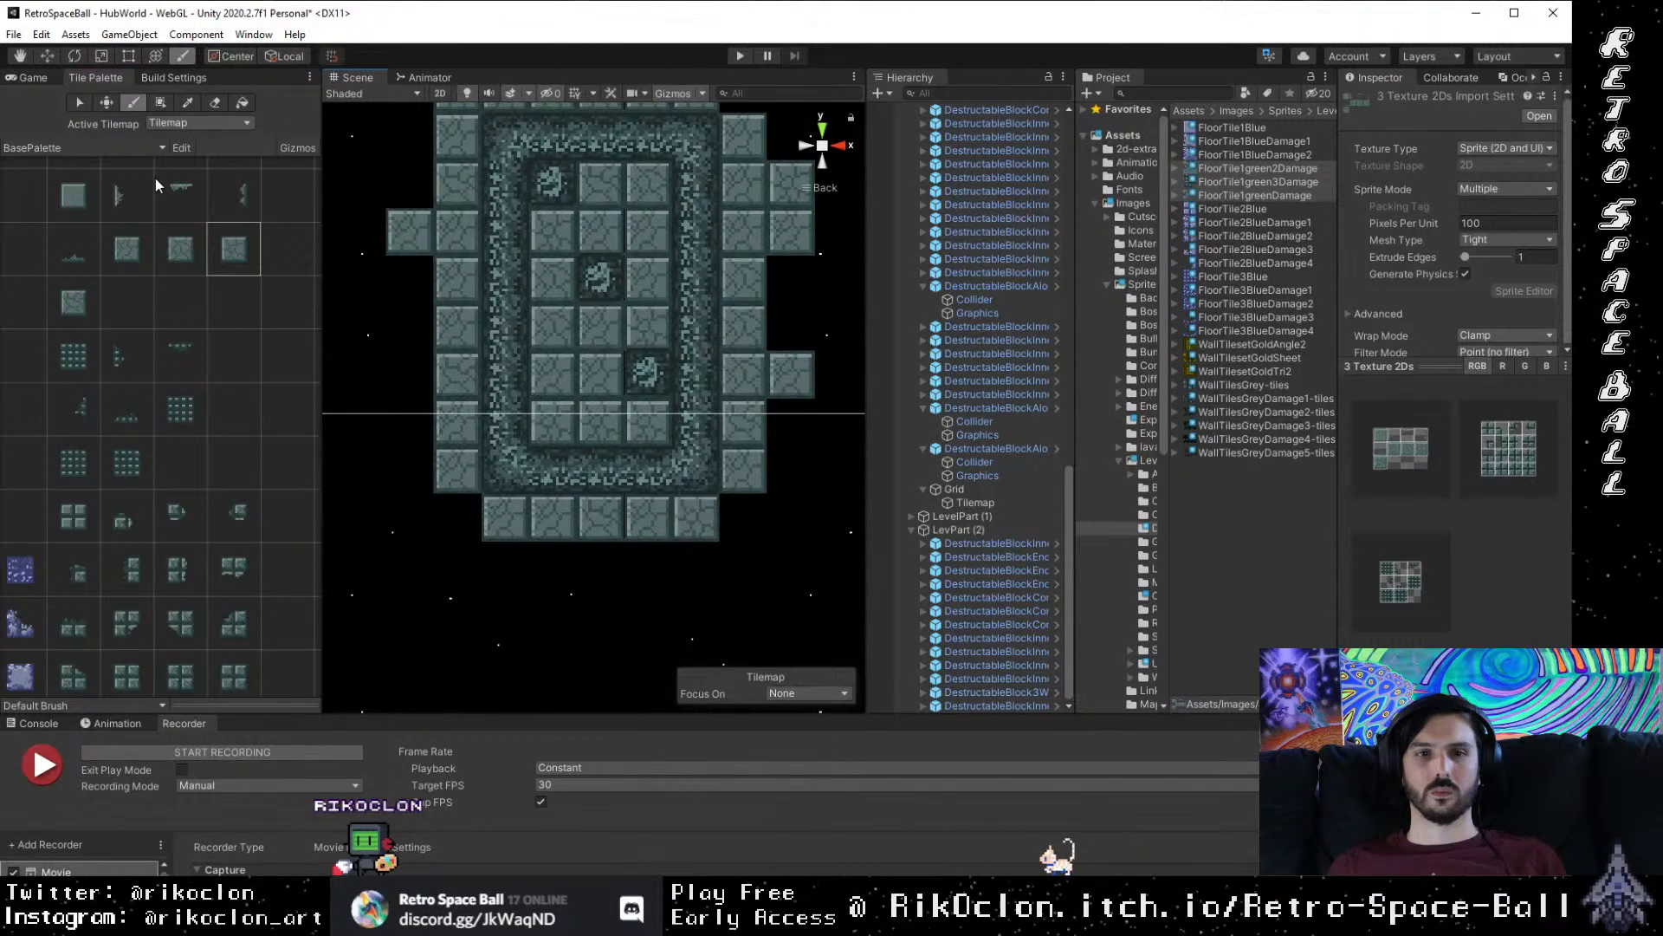
{"action": "left_click", "coordinate": [377, 253]}
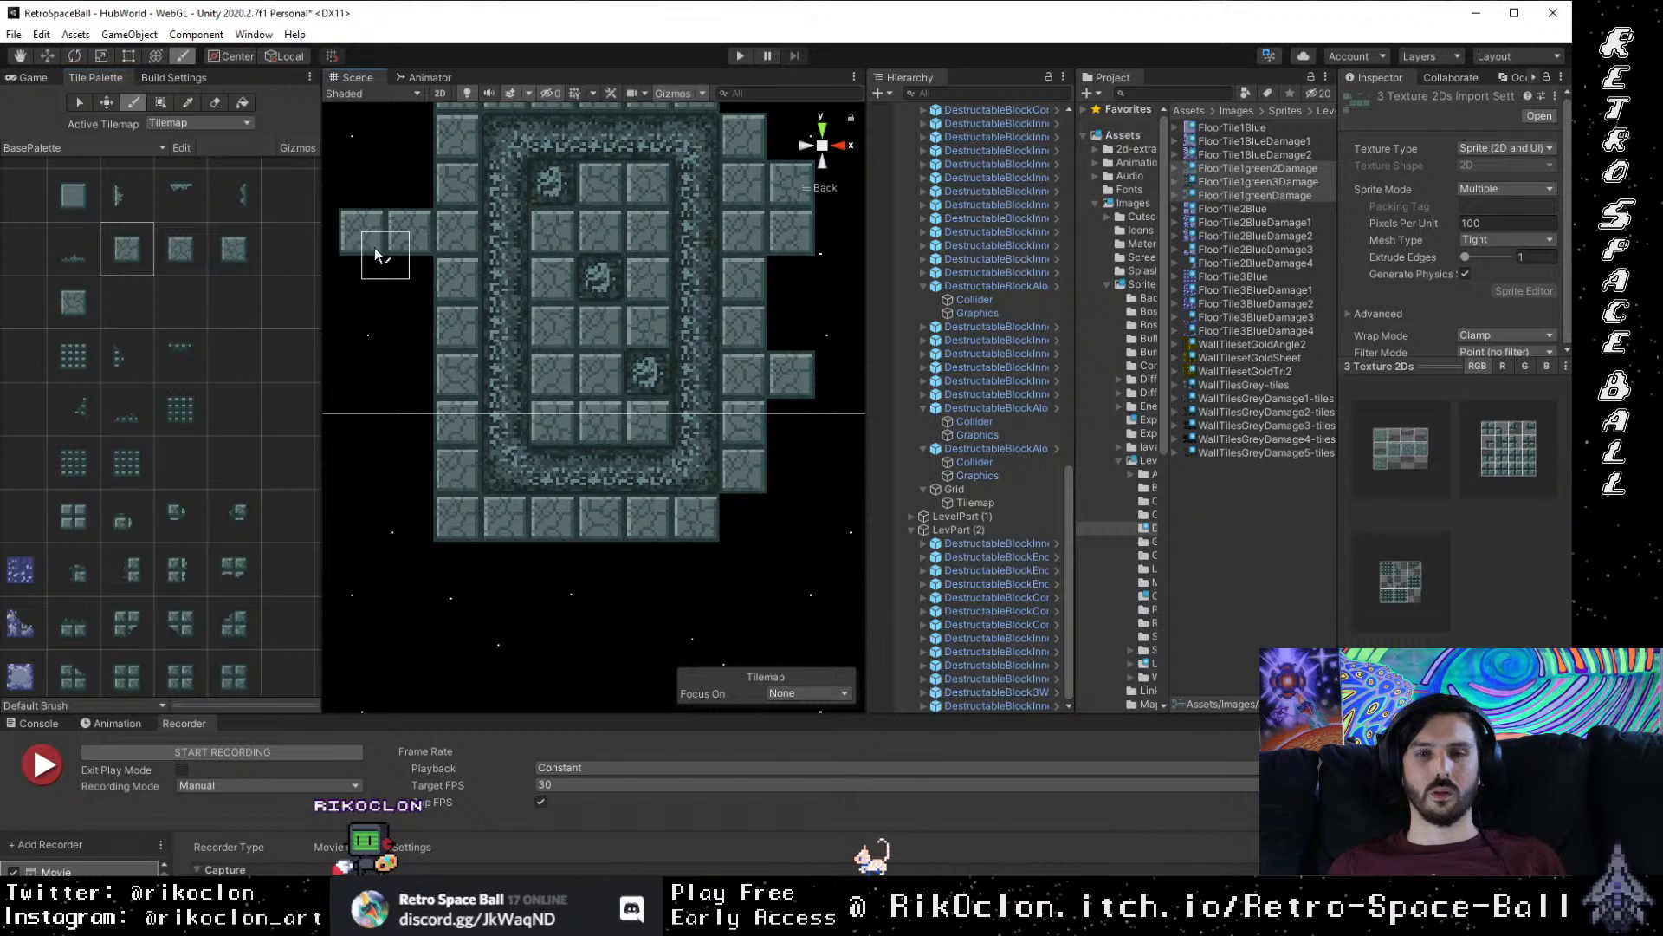
{"action": "left_click", "coordinate": [647, 567]}
{"action": "left_click", "coordinate": [599, 566]}
{"action": "left_click", "coordinate": [505, 567]}
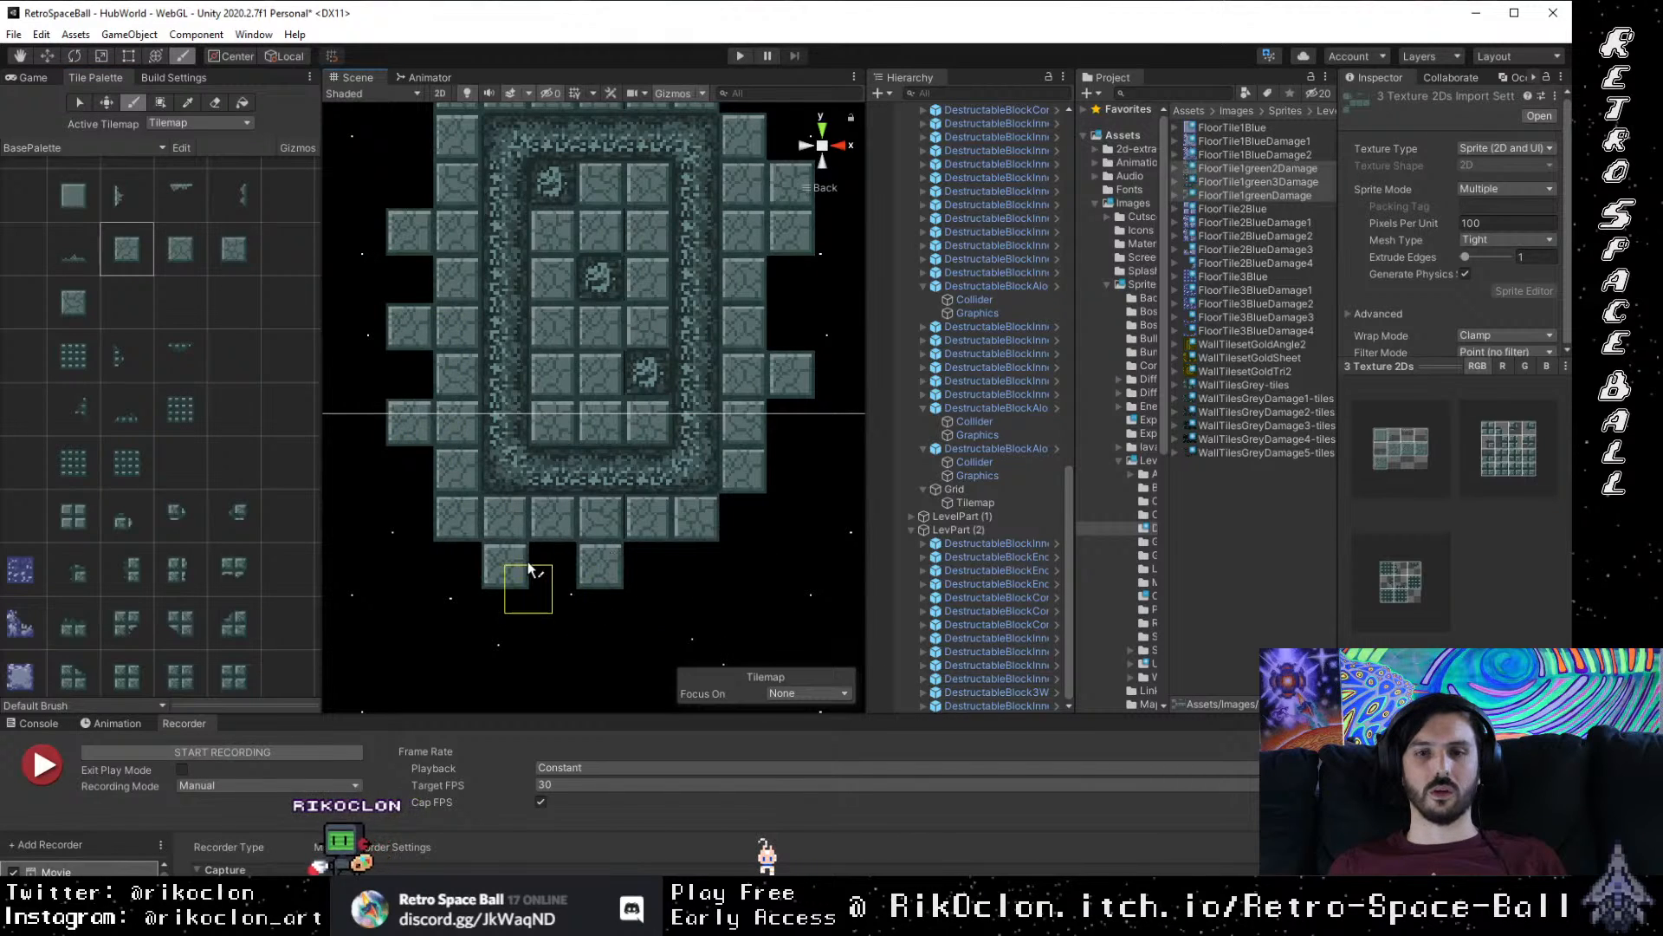
Step: Add damaged green tiles protruding at the outer floor's upper left, at its right corners and along its right side
{"action": "left_click_drag", "start_coordinate": [710, 406], "coordinate": [660, 466]}
{"action": "scroll", "coordinate": [660, 466], "scroll_direction": "down", "scroll_amount": 1}
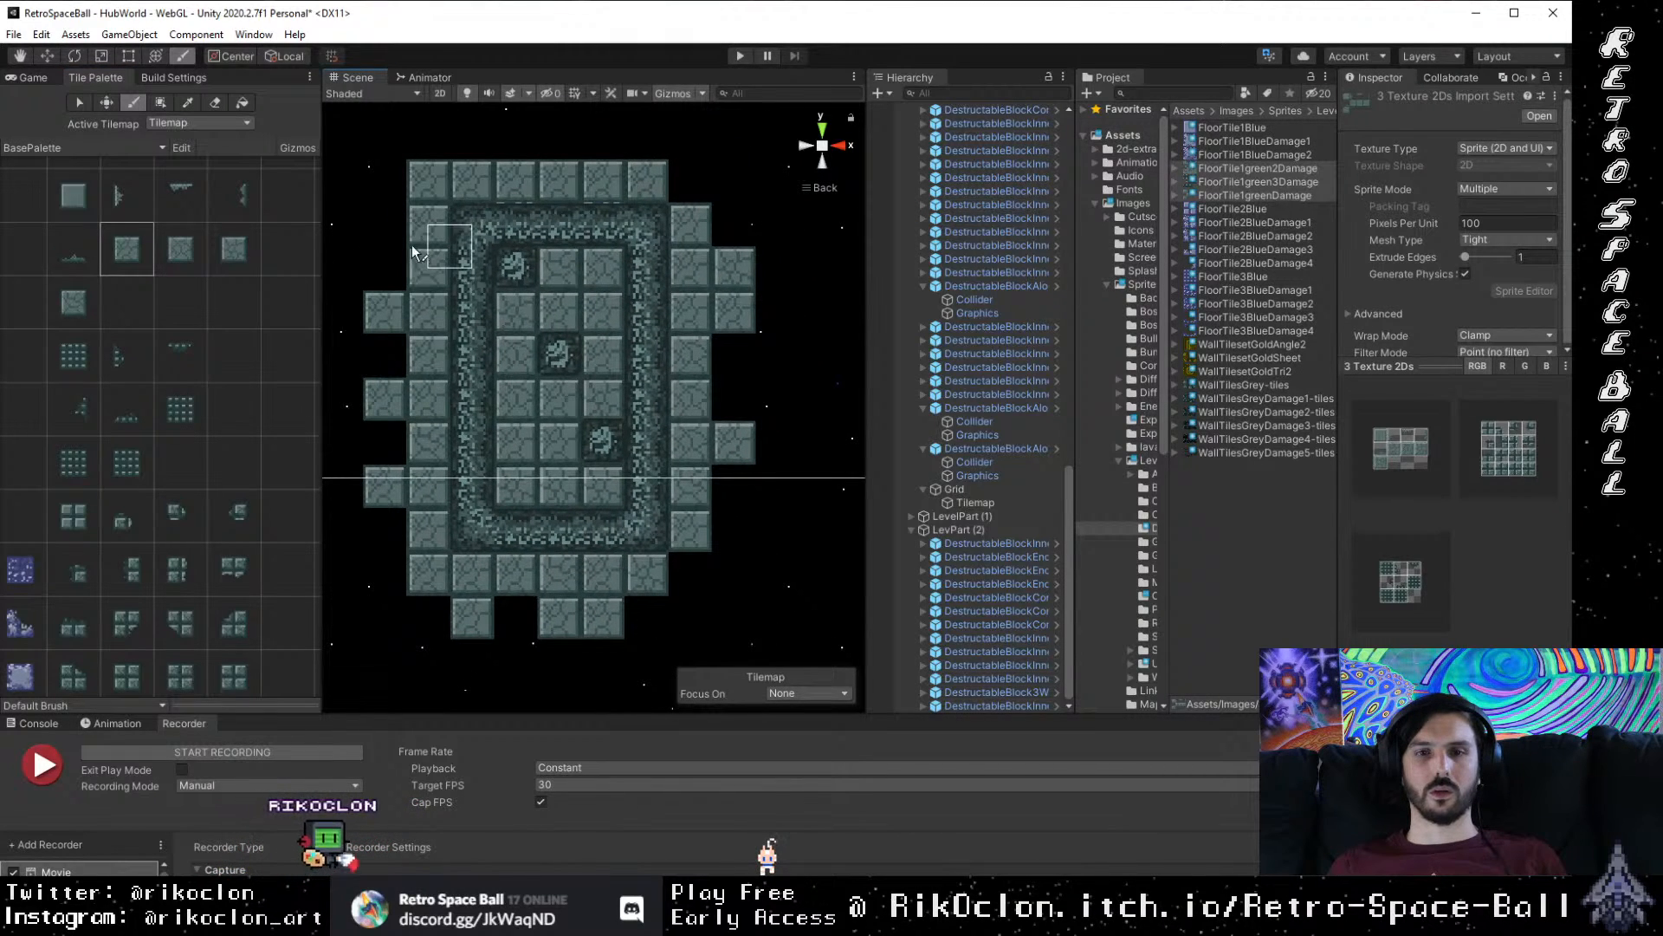
{"action": "left_click", "coordinate": [389, 219]}
{"action": "left_click", "coordinate": [735, 232]}
{"action": "left_click", "coordinate": [692, 191]}
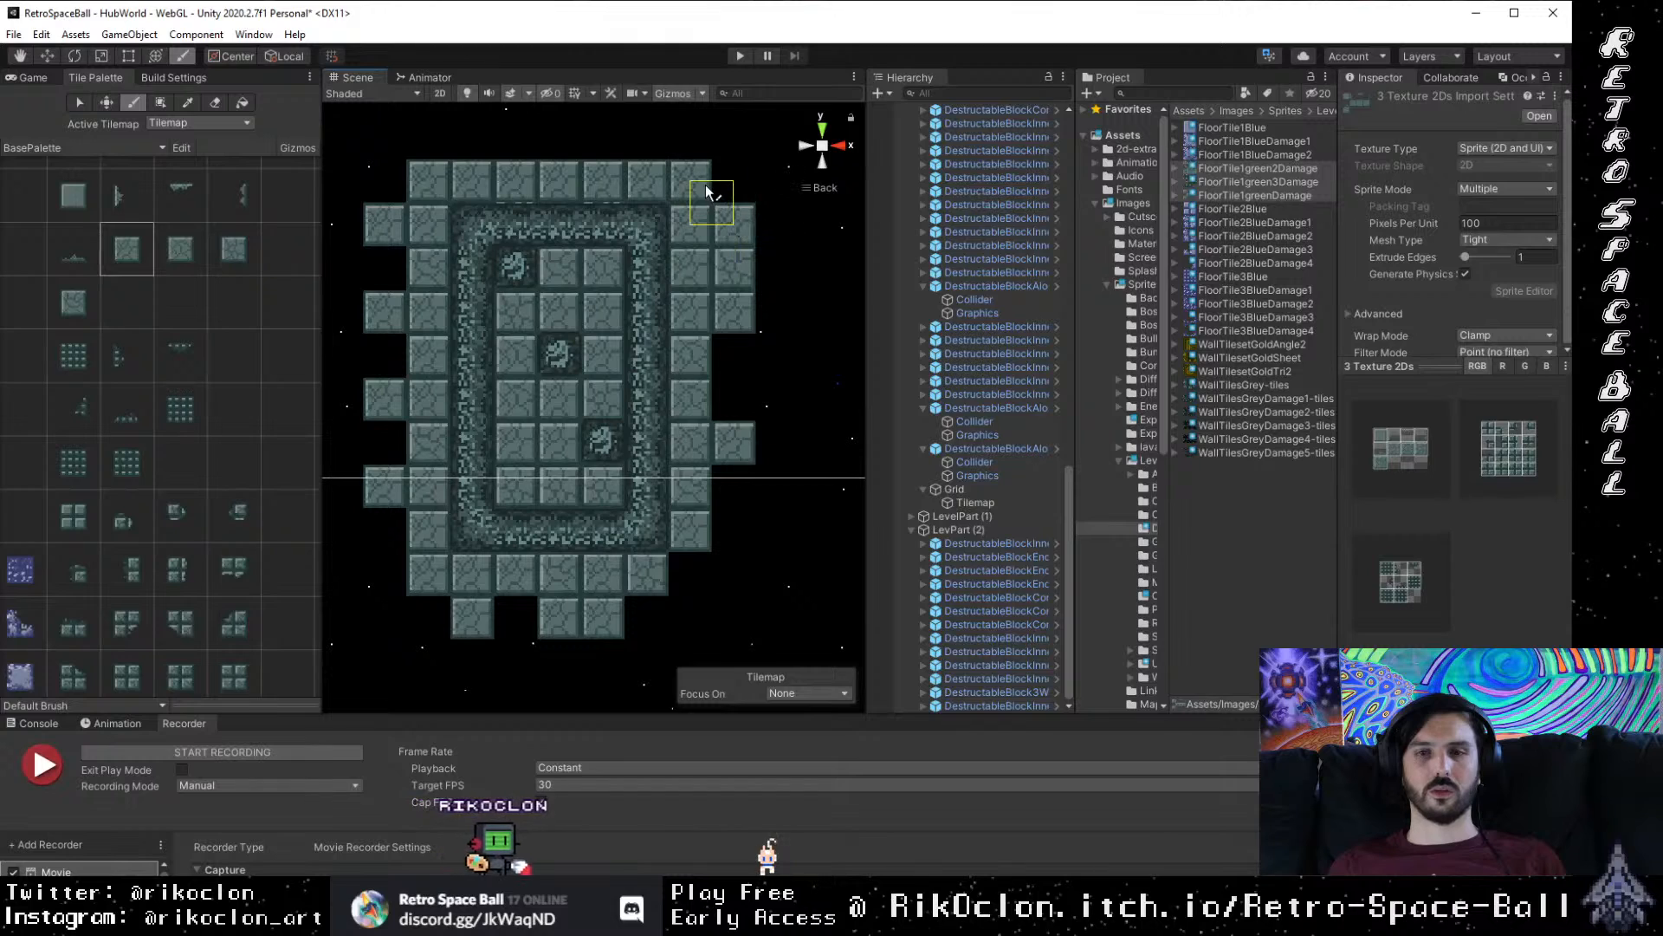
{"action": "left_click", "coordinate": [737, 364]}
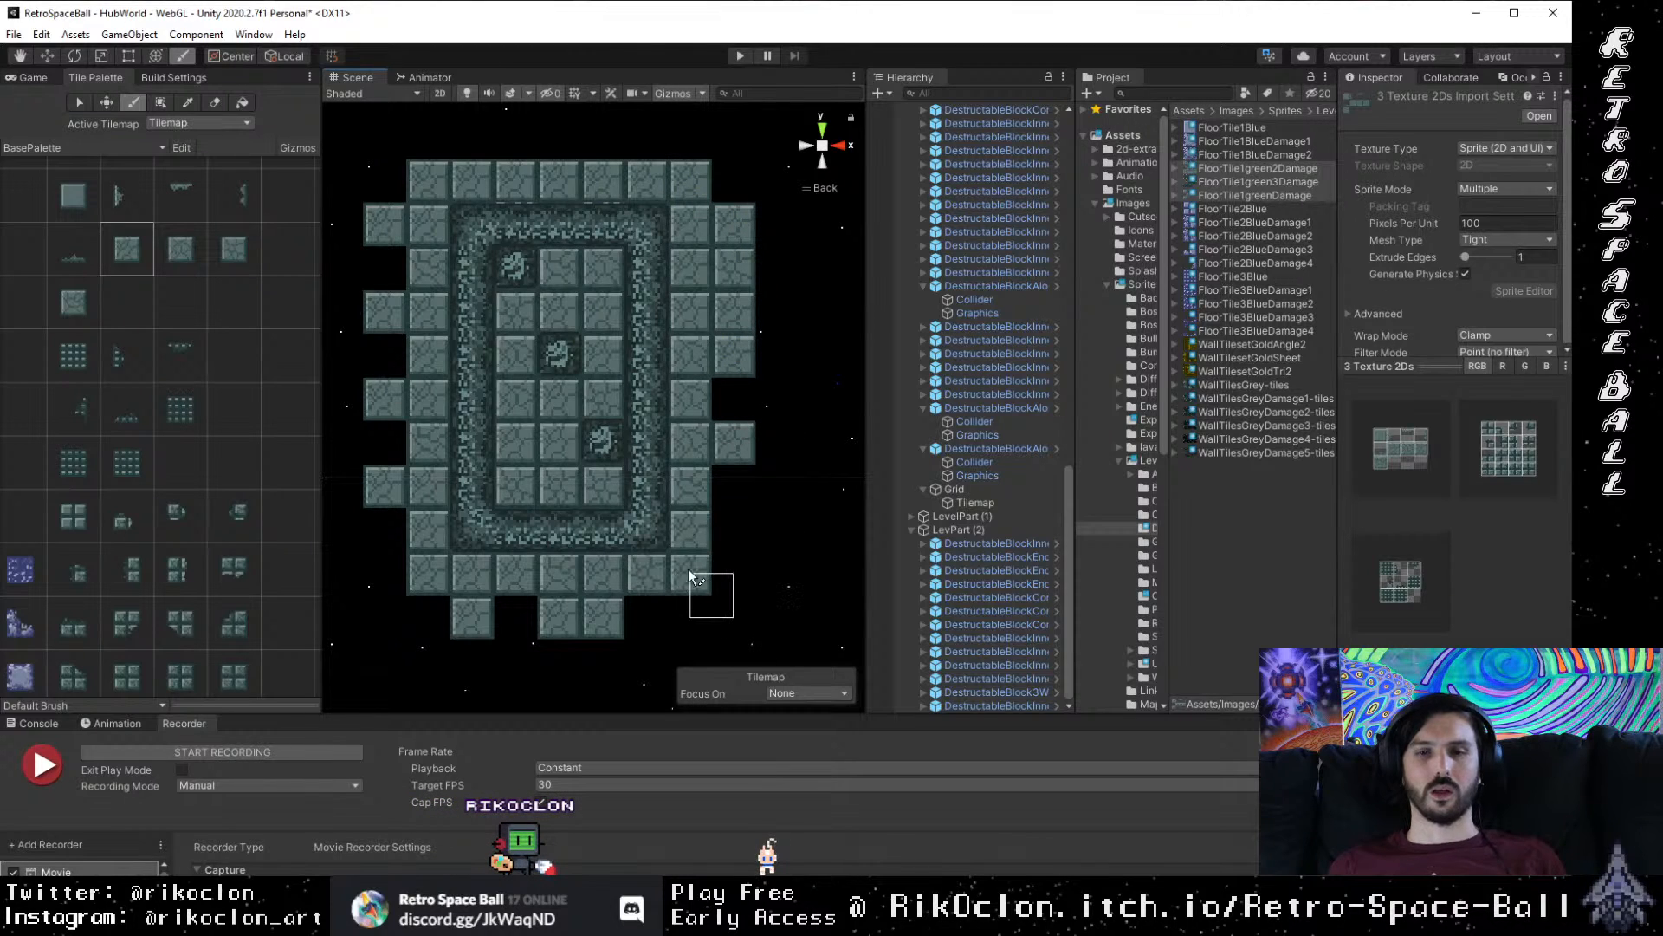
{"action": "left_click", "coordinate": [398, 607]}
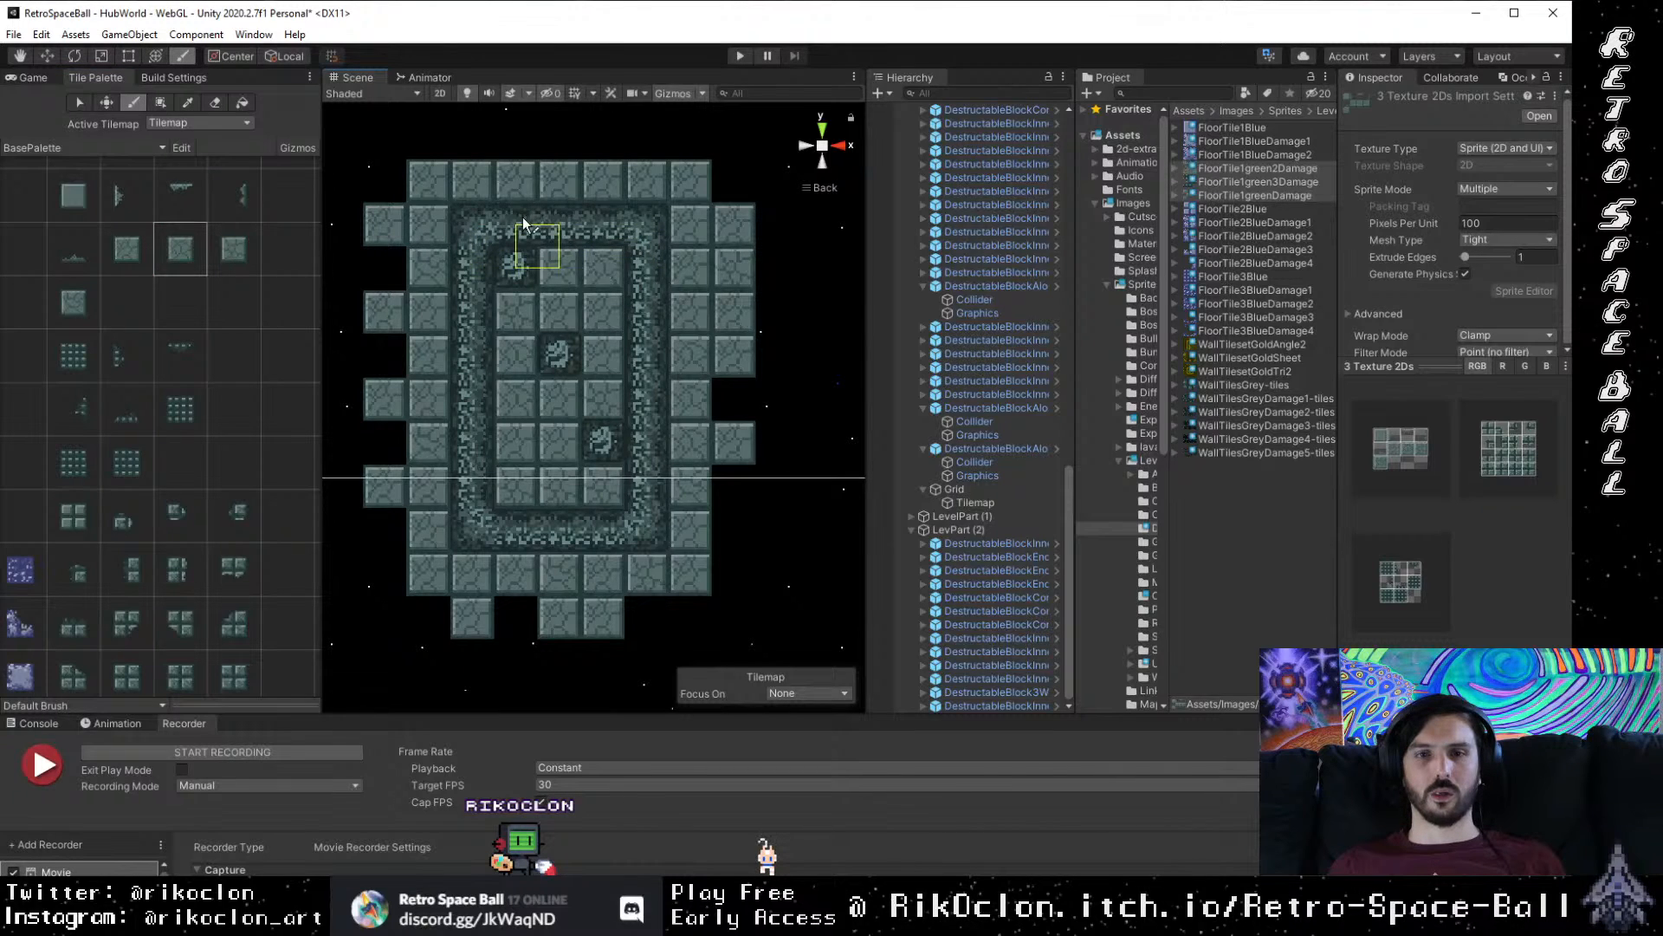
{"action": "scroll", "coordinate": [705, 580], "scroll_direction": "down", "scroll_amount": 2}
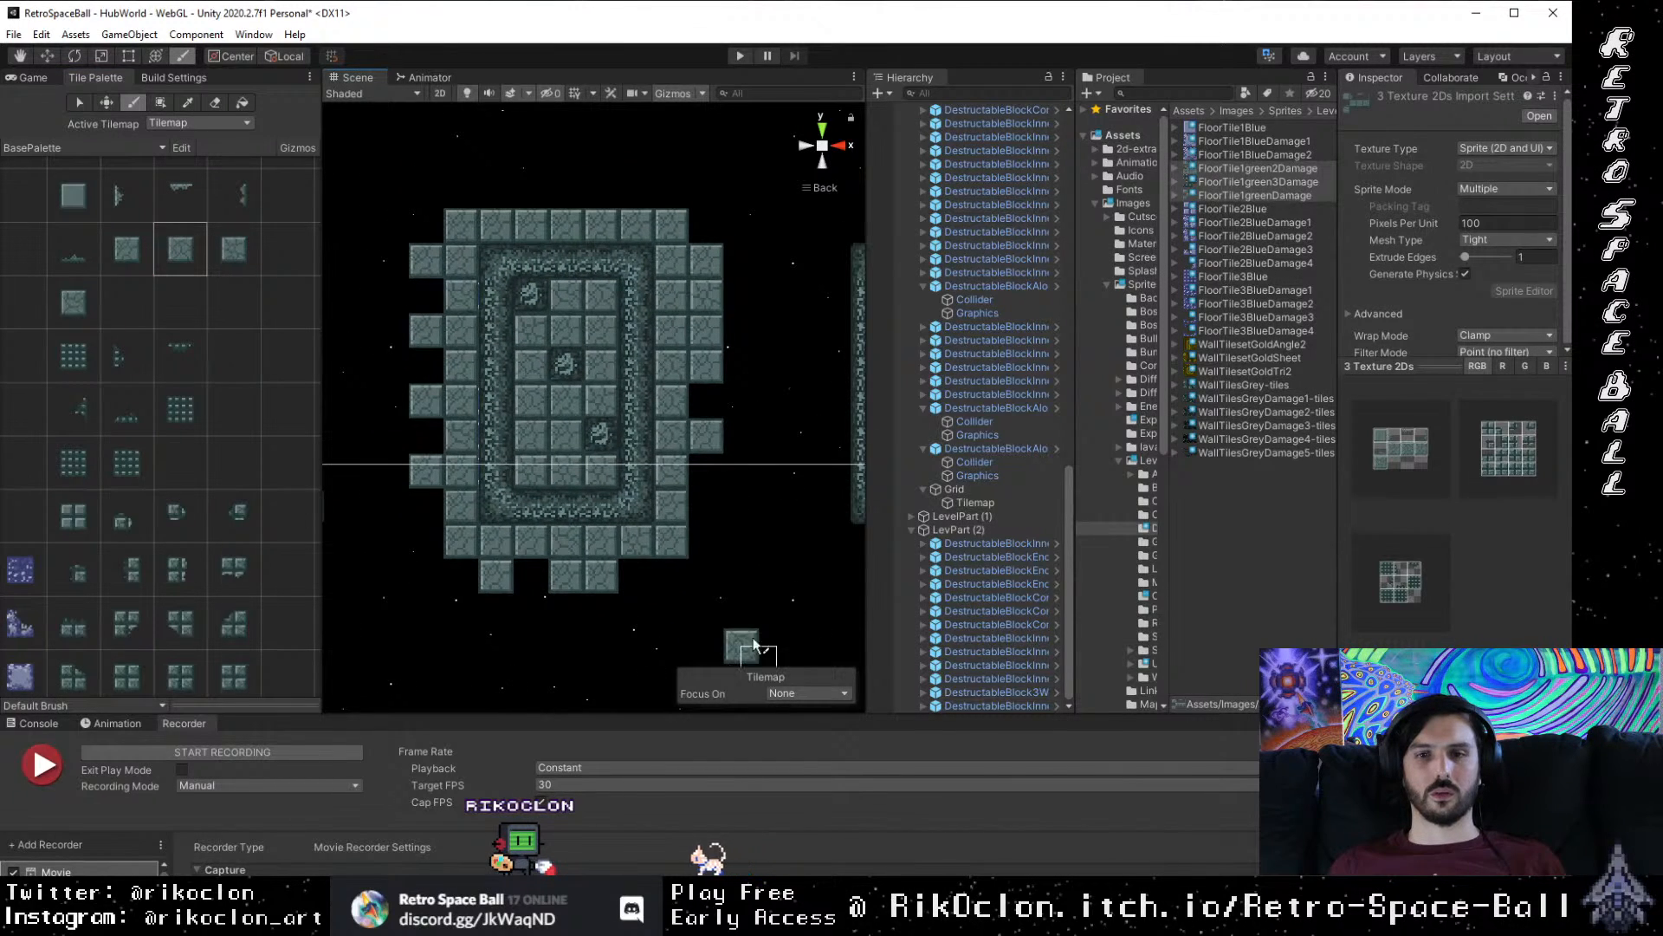
{"action": "scroll", "coordinate": [695, 585], "scroll_direction": "down", "scroll_amount": 1}
{"action": "left_click_drag", "start_coordinate": [691, 527], "coordinate": [694, 607]}
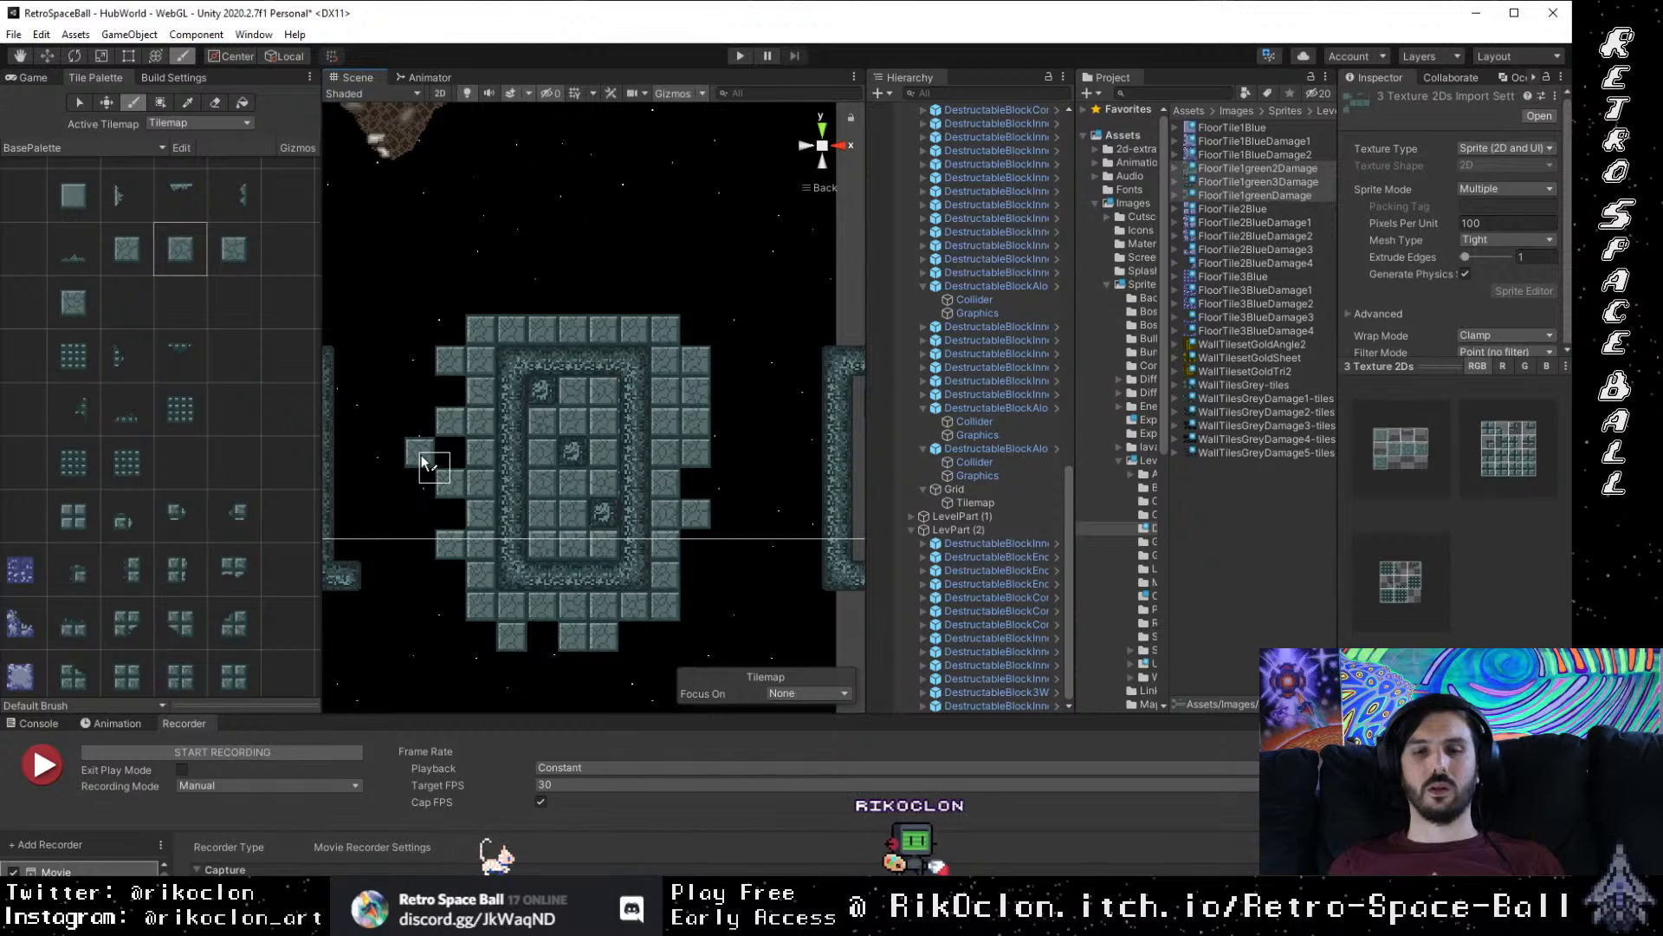
{"action": "scroll", "coordinate": [627, 523], "scroll_direction": "up", "scroll_amount": 6}
{"action": "scroll", "coordinate": [629, 524], "scroll_direction": "down", "scroll_amount": 6}
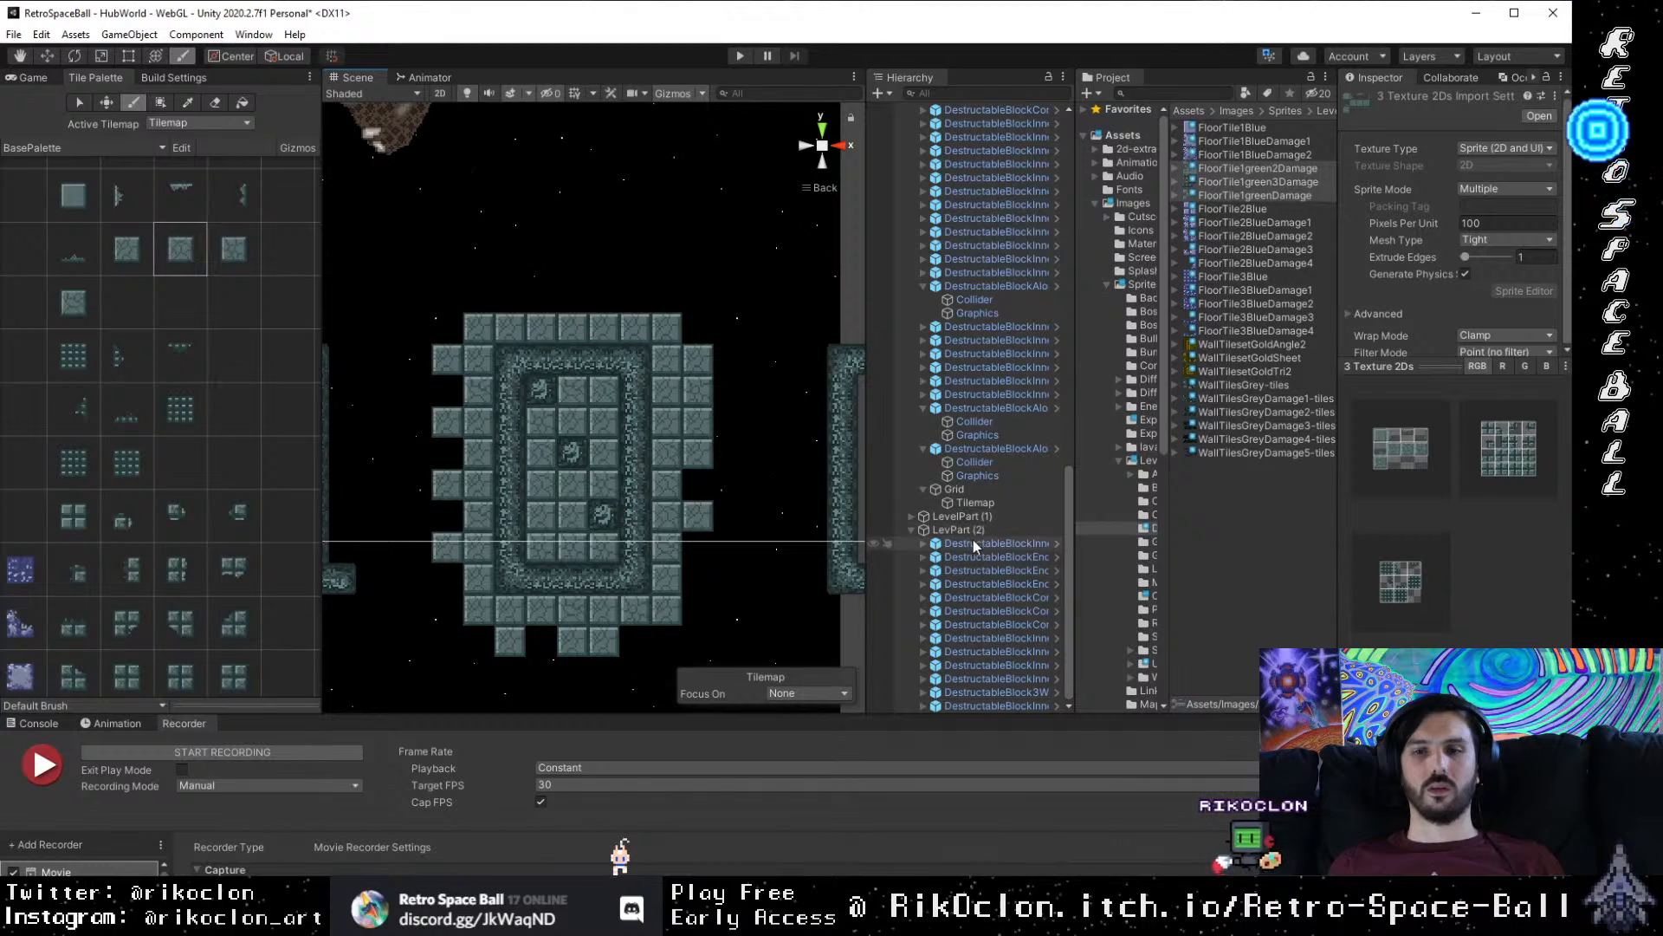
Step: Switch the whole LevelPart object off and back on to check what it contains
{"action": "left_click", "coordinate": [997, 490]}
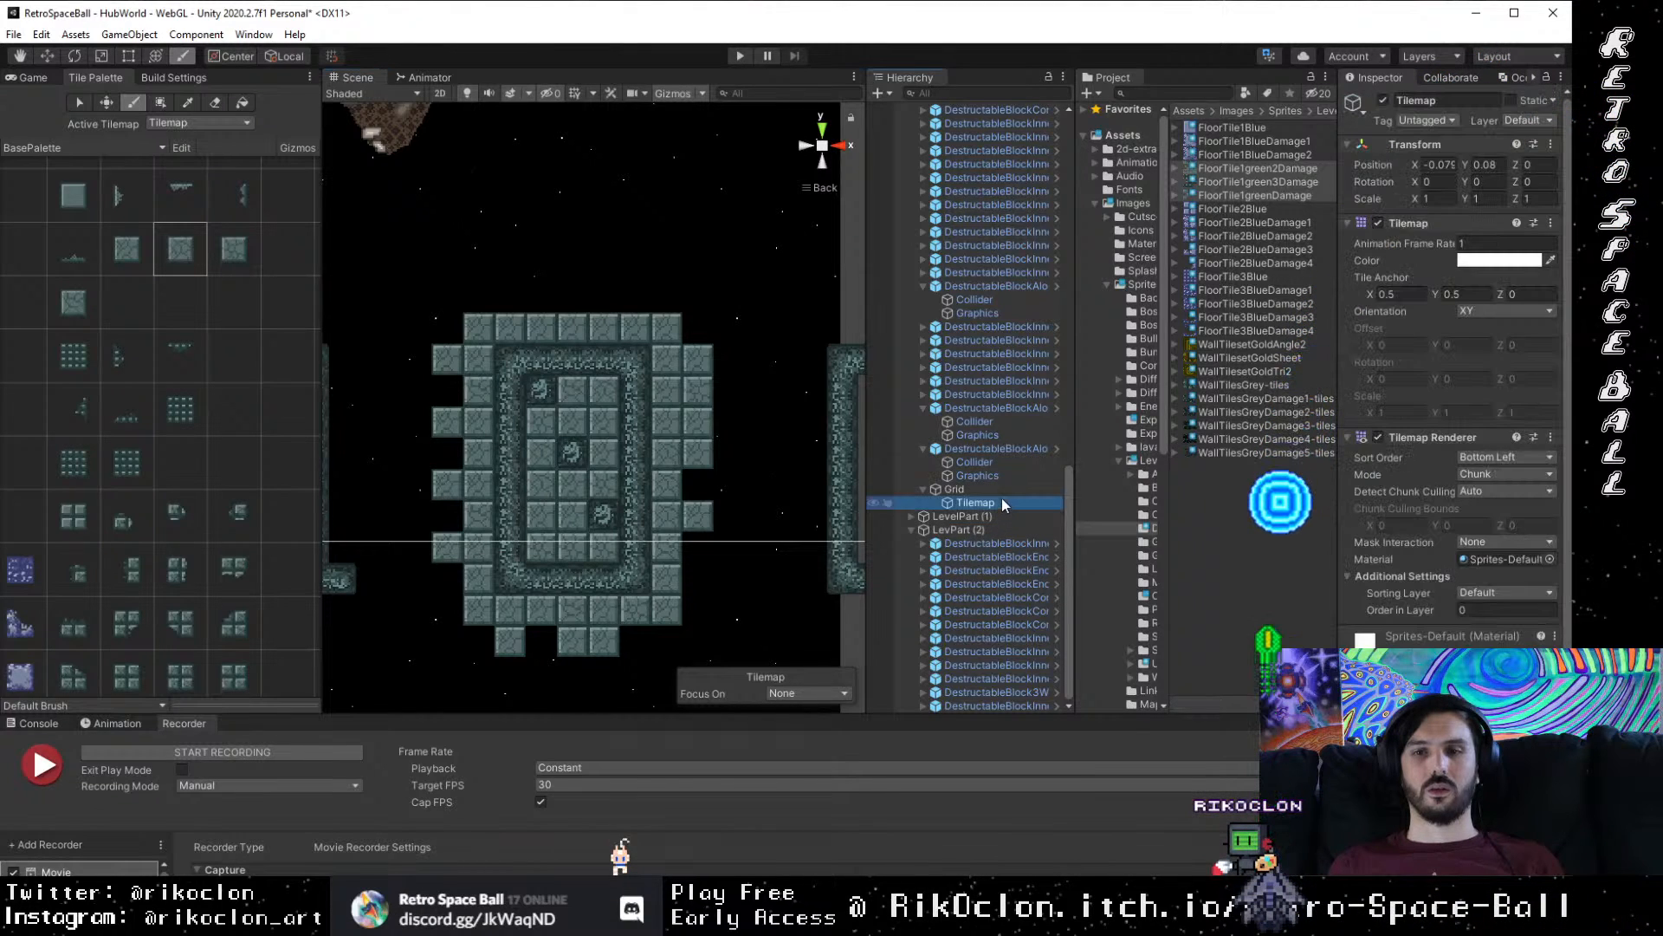
{"action": "left_click", "coordinate": [976, 503]}
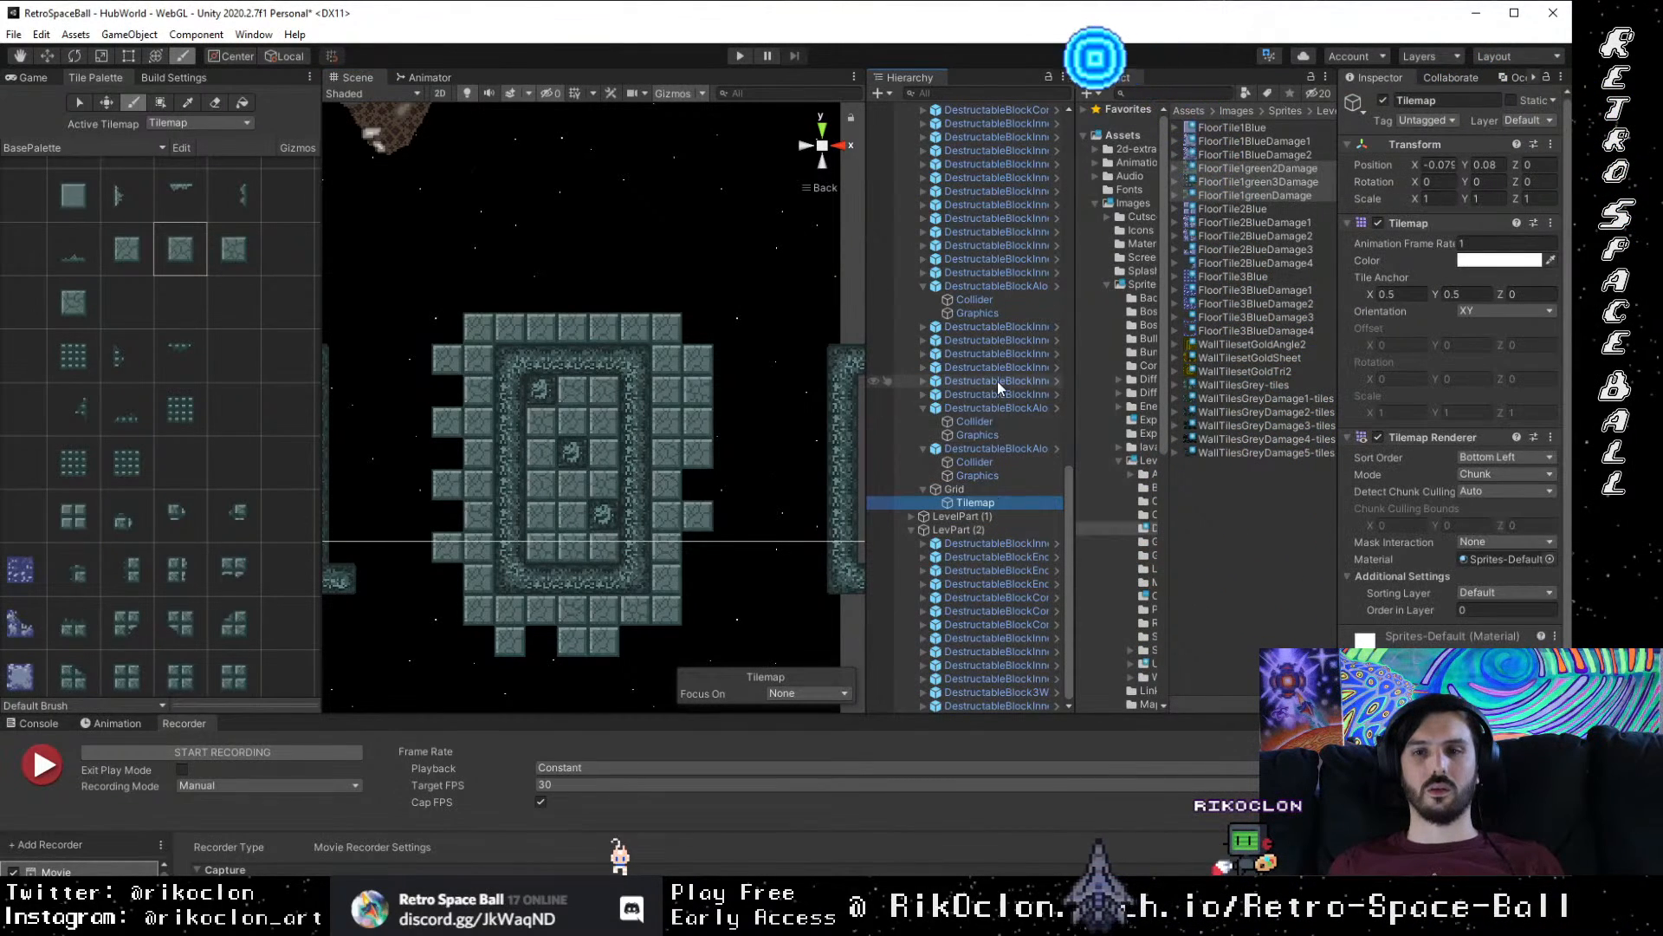
{"action": "scroll", "coordinate": [975, 347], "scroll_direction": "up", "scroll_amount": 5}
{"action": "left_click", "coordinate": [956, 258]}
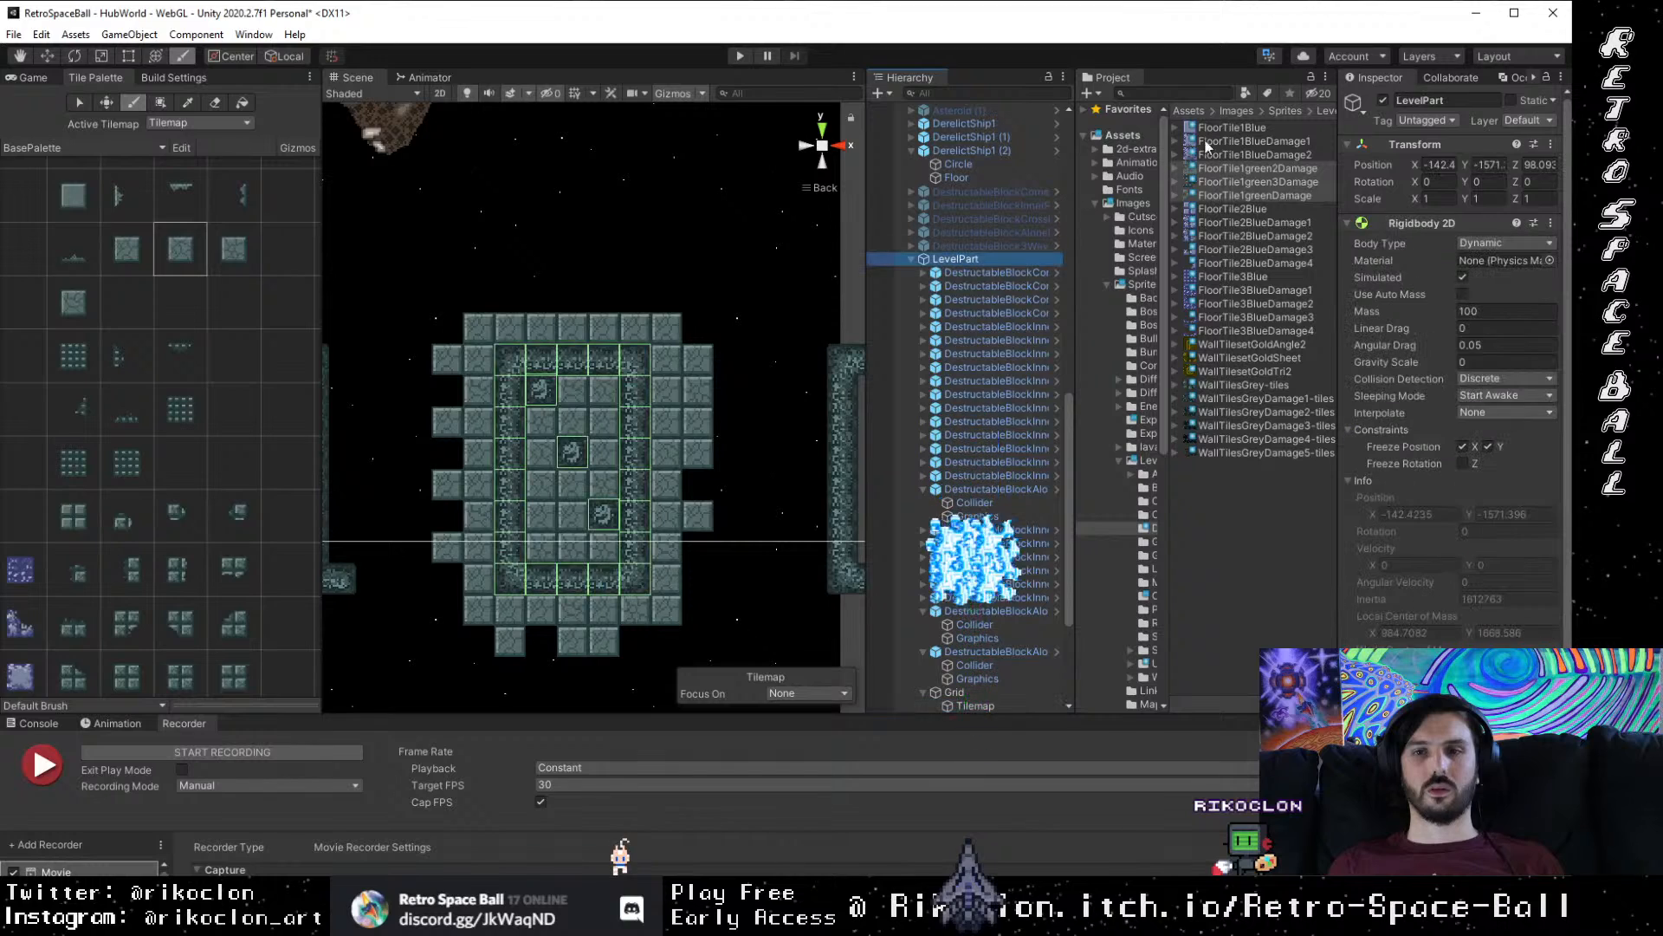
{"action": "left_click", "coordinate": [1383, 100]}
{"action": "left_click", "coordinate": [1383, 100]}
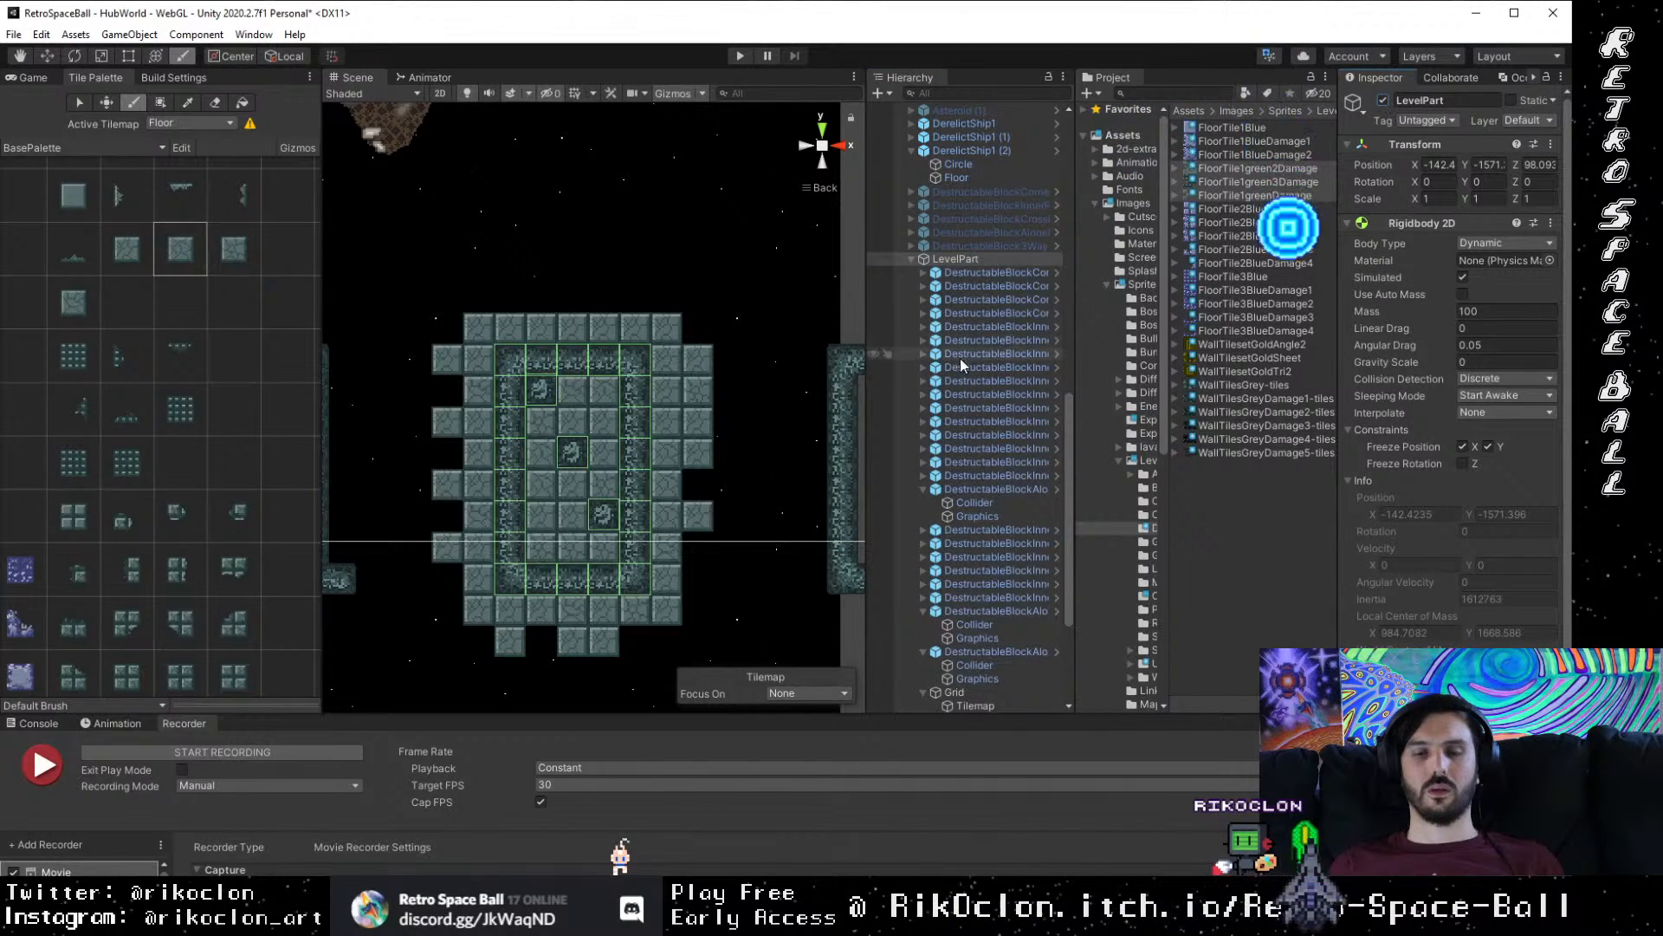
{"action": "left_click", "coordinate": [980, 261]}
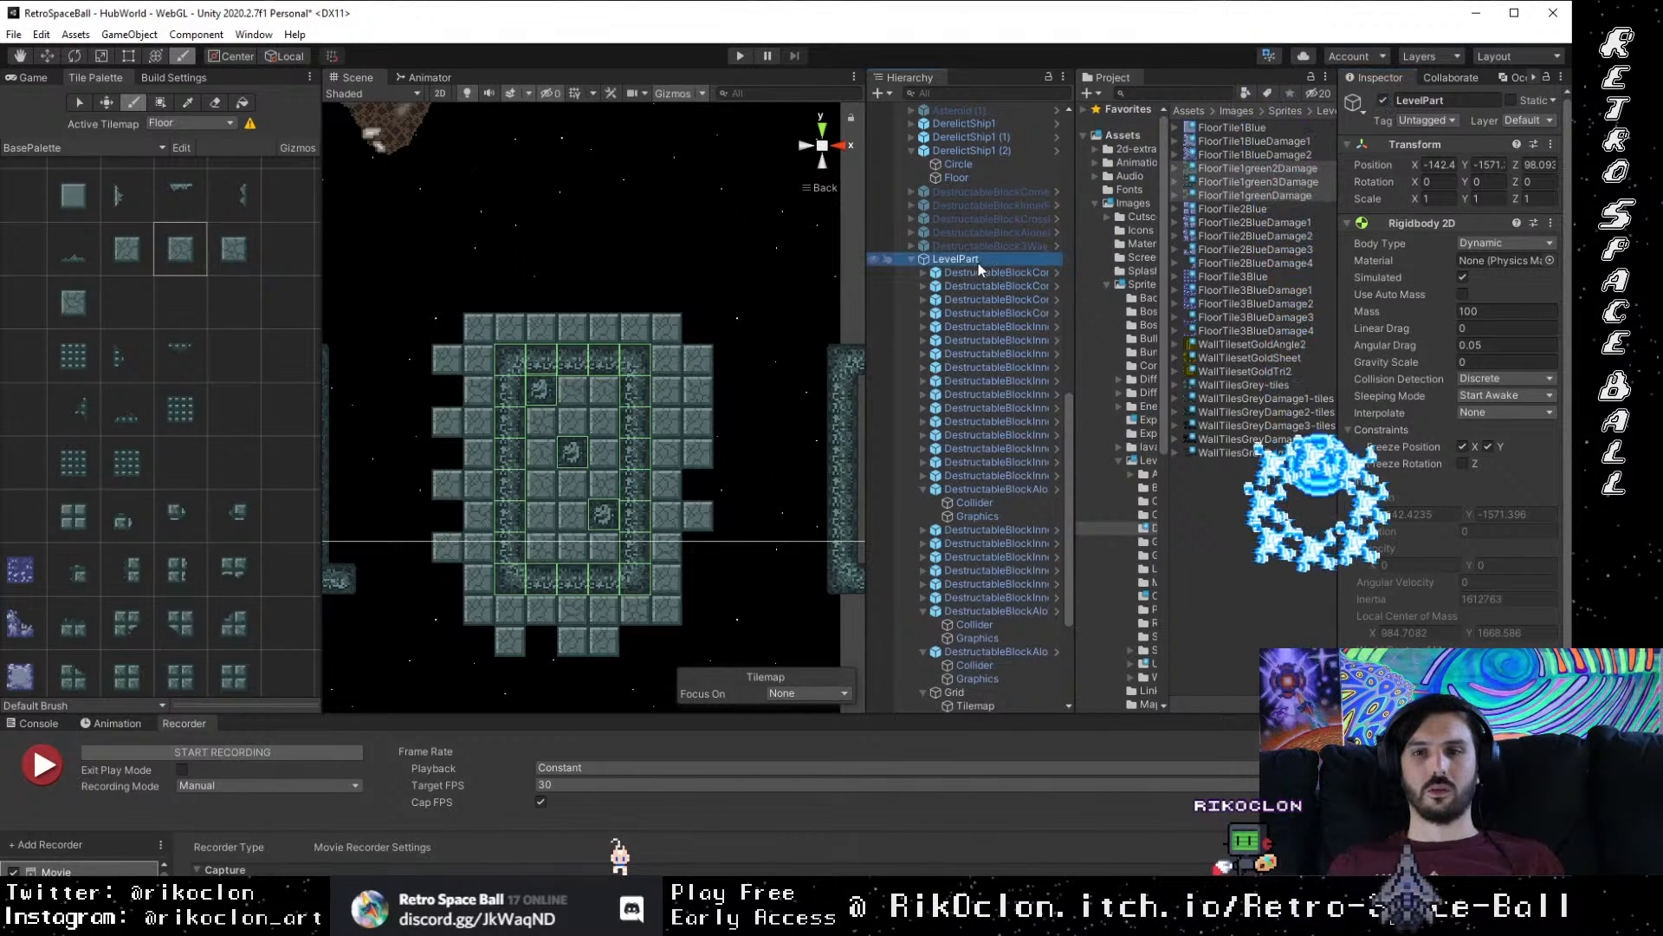
Step: Group all of LevelPart's destructible blocks under a new empty parent object
{"action": "left_click", "coordinate": [924, 488]}
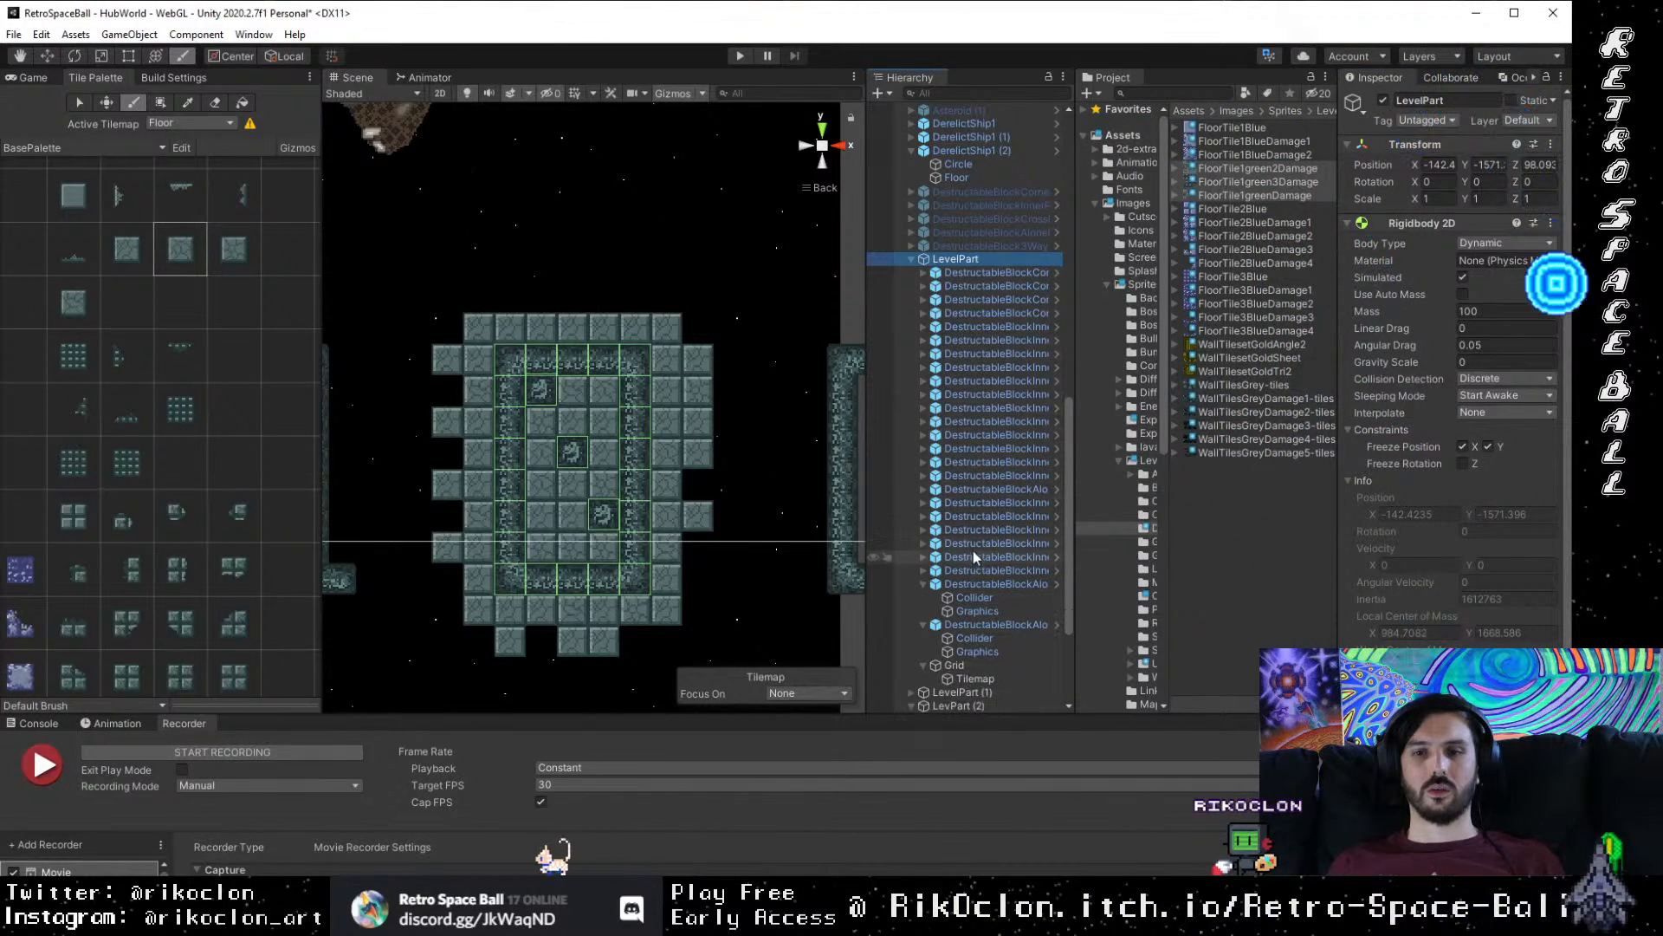
{"action": "left_click", "coordinate": [924, 584]}
{"action": "left_click", "coordinate": [965, 598]}
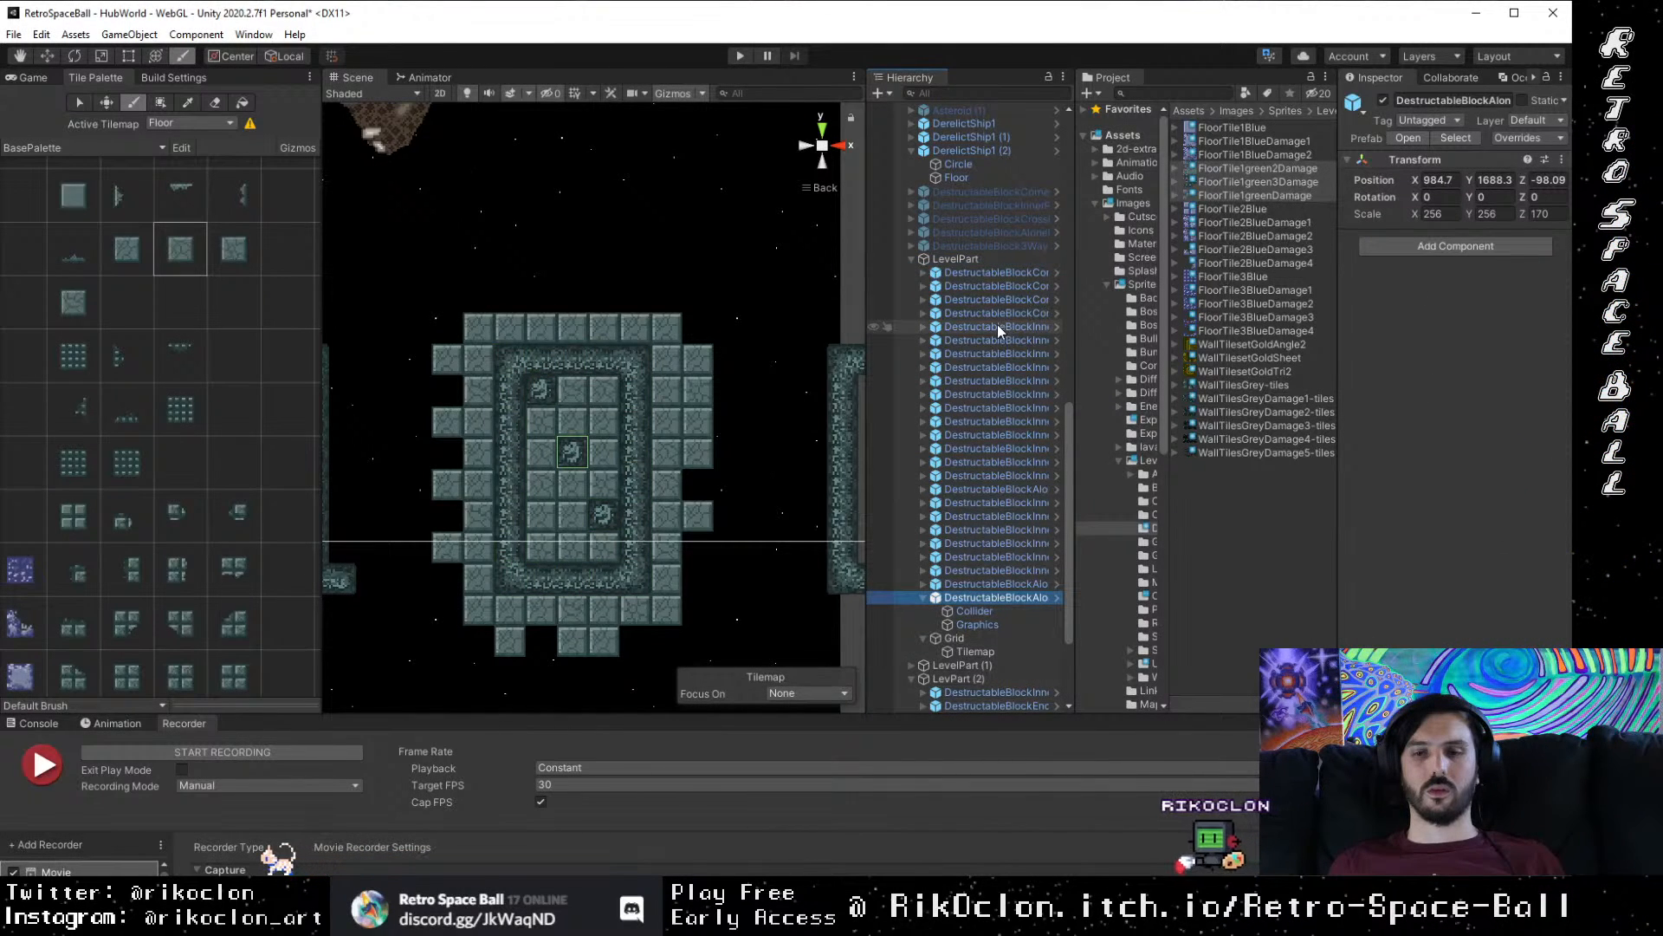
{"action": "left_click", "coordinate": [924, 598]}
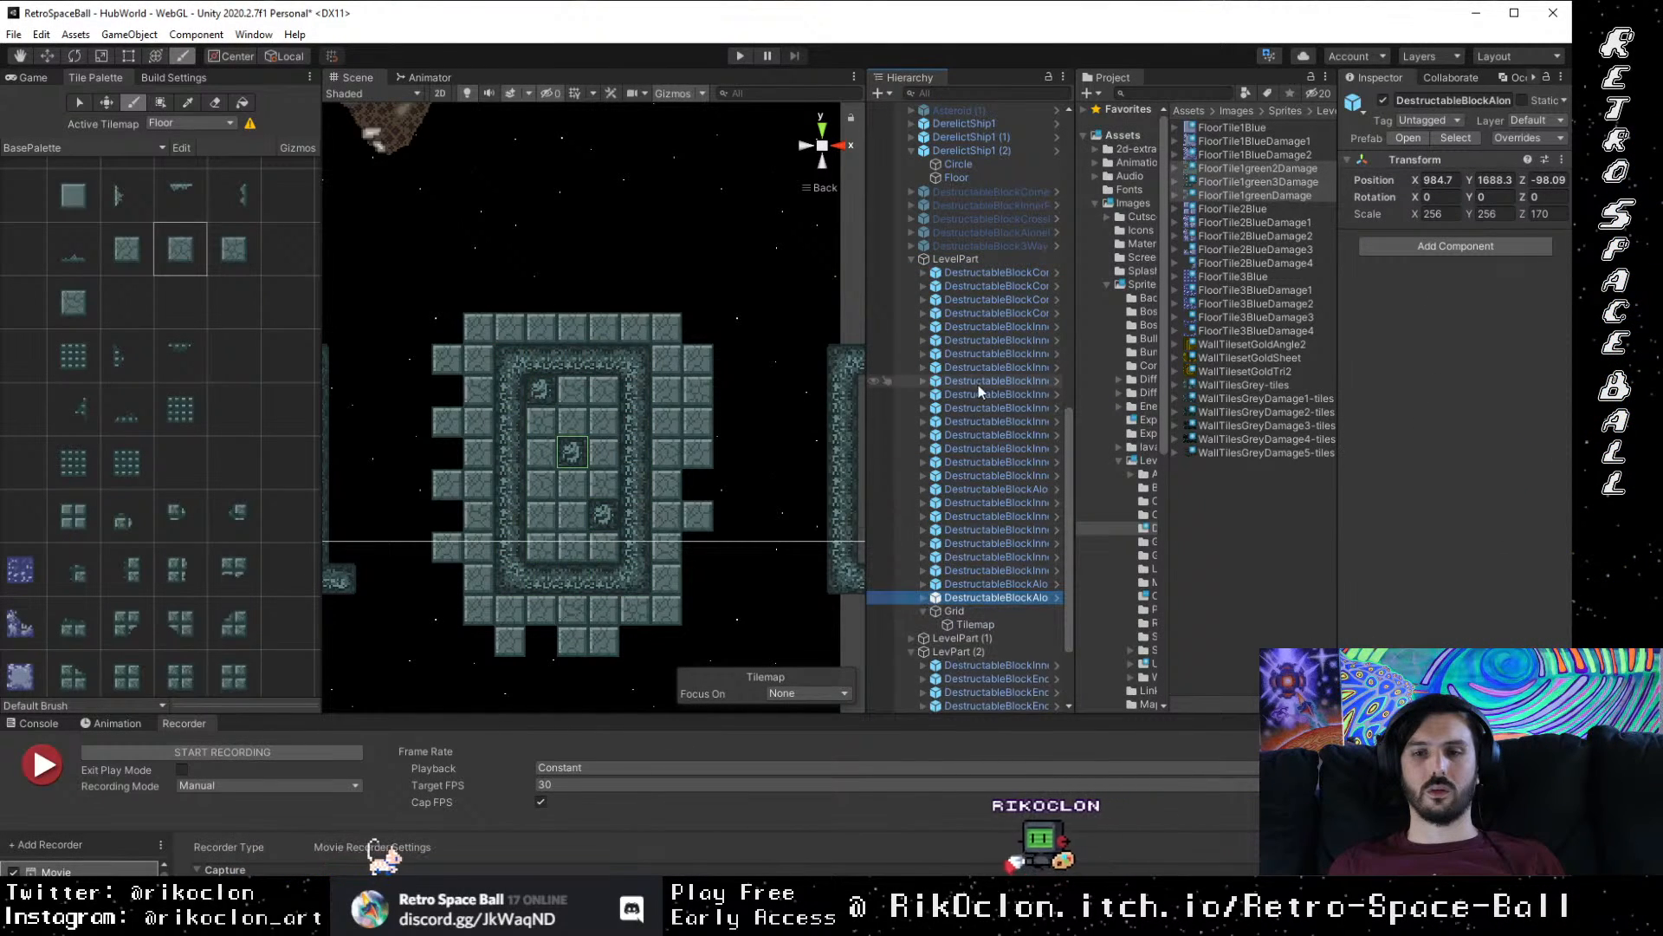
{"action": "left_click", "coordinate": [1000, 273], "text": "shift"}
{"action": "right_click", "coordinate": [1001, 275]}
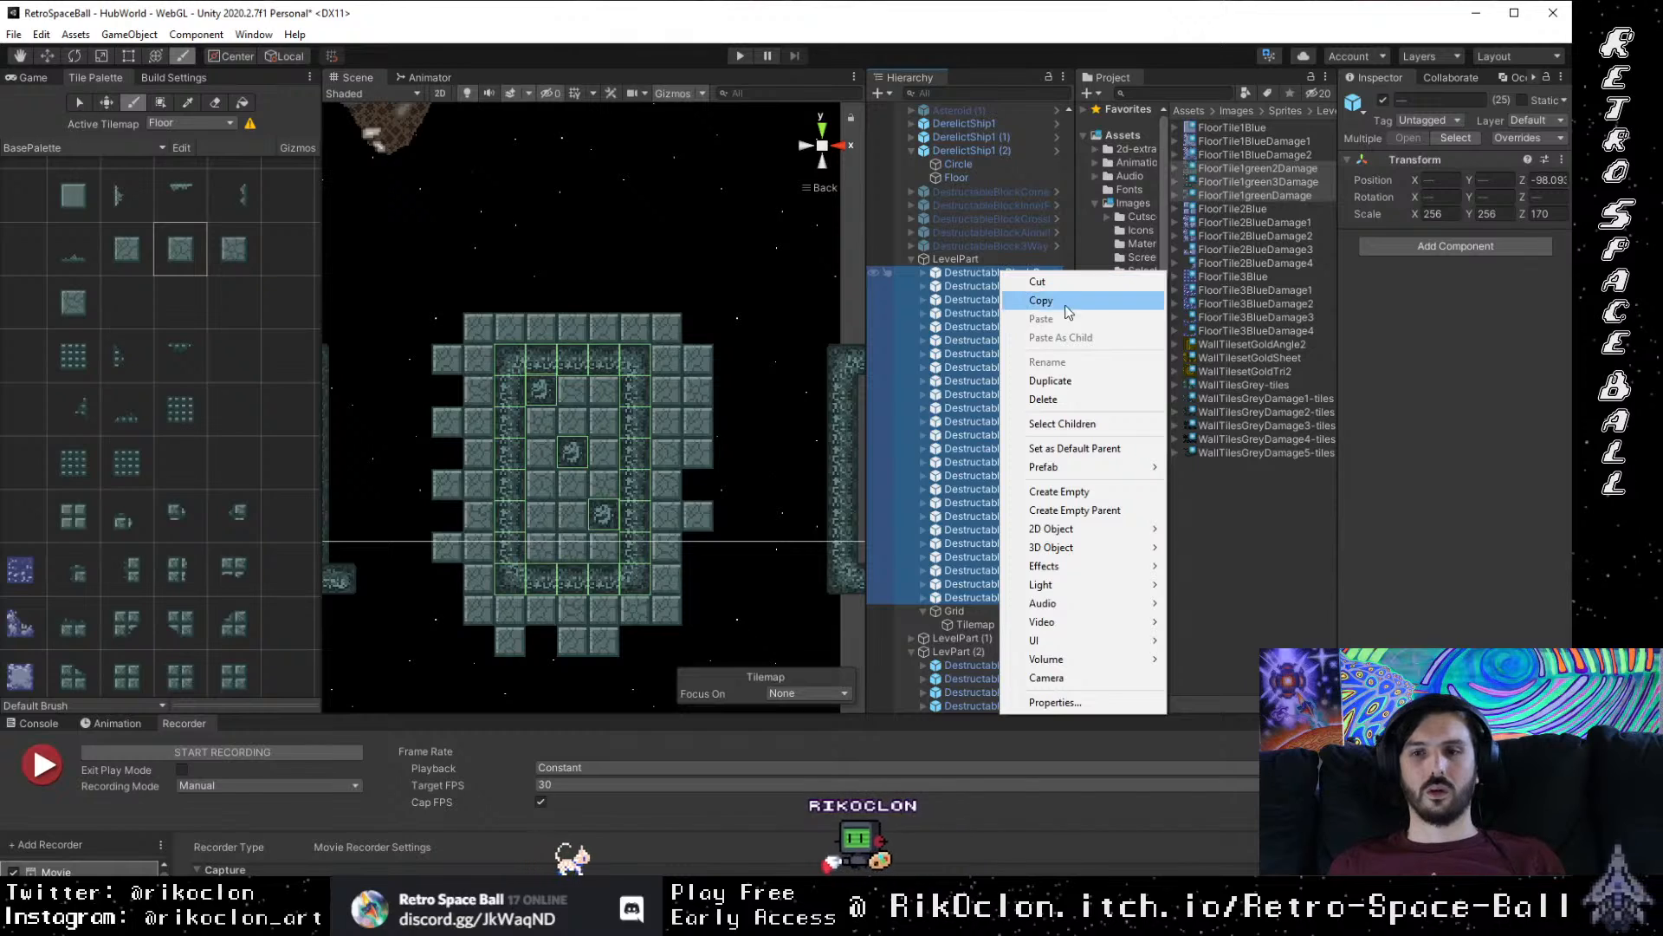
{"action": "left_click", "coordinate": [1100, 511]}
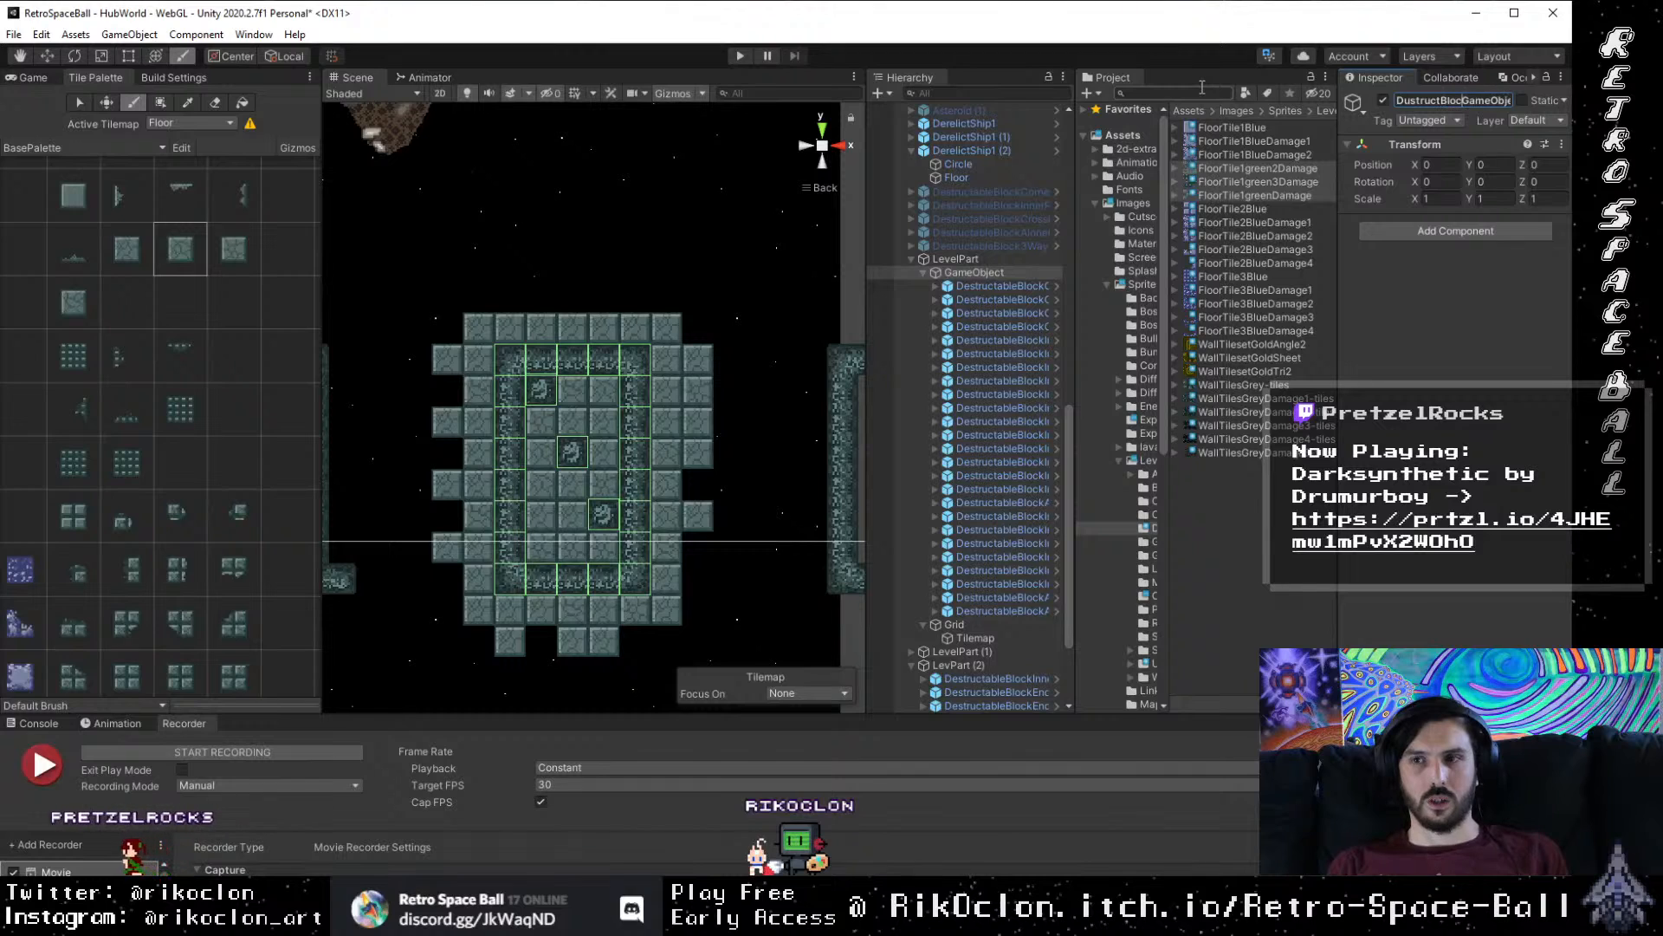
Step: Rename the blocks' new parent object as DustructBlocks
{"action": "key", "text": "Delete"}
{"action": "key", "text": "Delete"}
{"action": "key", "text": "Delete"}
{"action": "key", "text": "Delete"}
{"action": "key", "text": "Delete"}
{"action": "key", "text": "Delete"}
{"action": "key", "text": "Delete"}
{"action": "key", "text": "Delete"}
{"action": "key", "text": "Delete"}
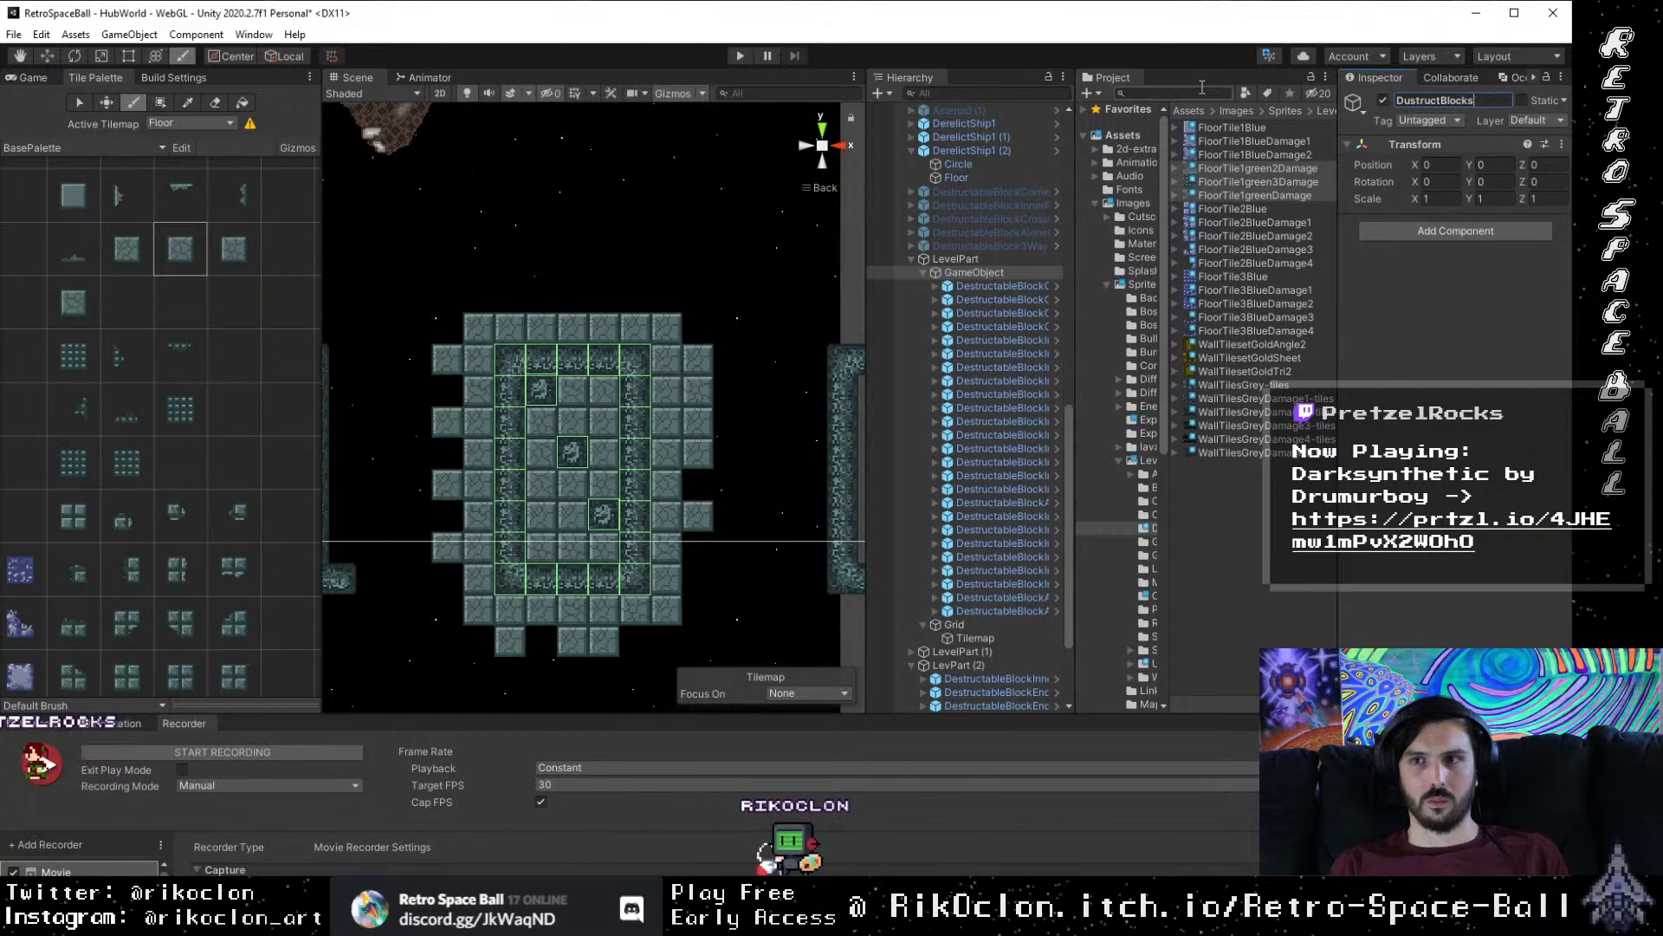
{"action": "key", "text": "Return"}
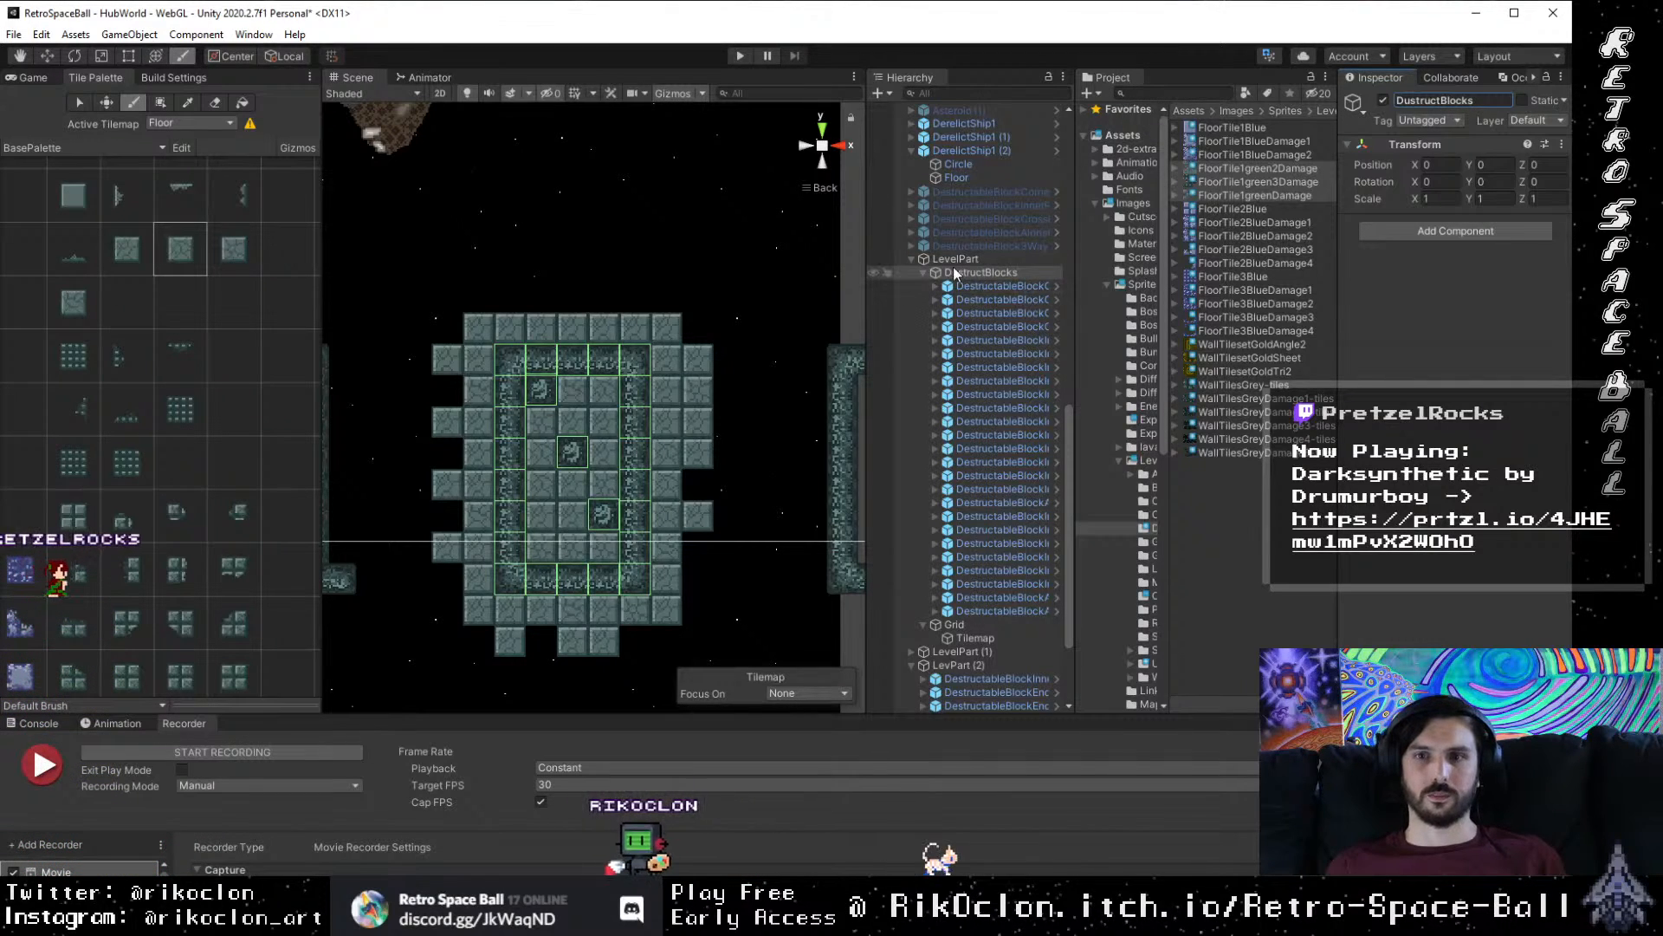
Step: Collapse the DustructBlocks group and deactivate it to expose the floor beneath the walls
{"action": "left_click", "coordinate": [924, 272]}
{"action": "left_click", "coordinate": [977, 492]}
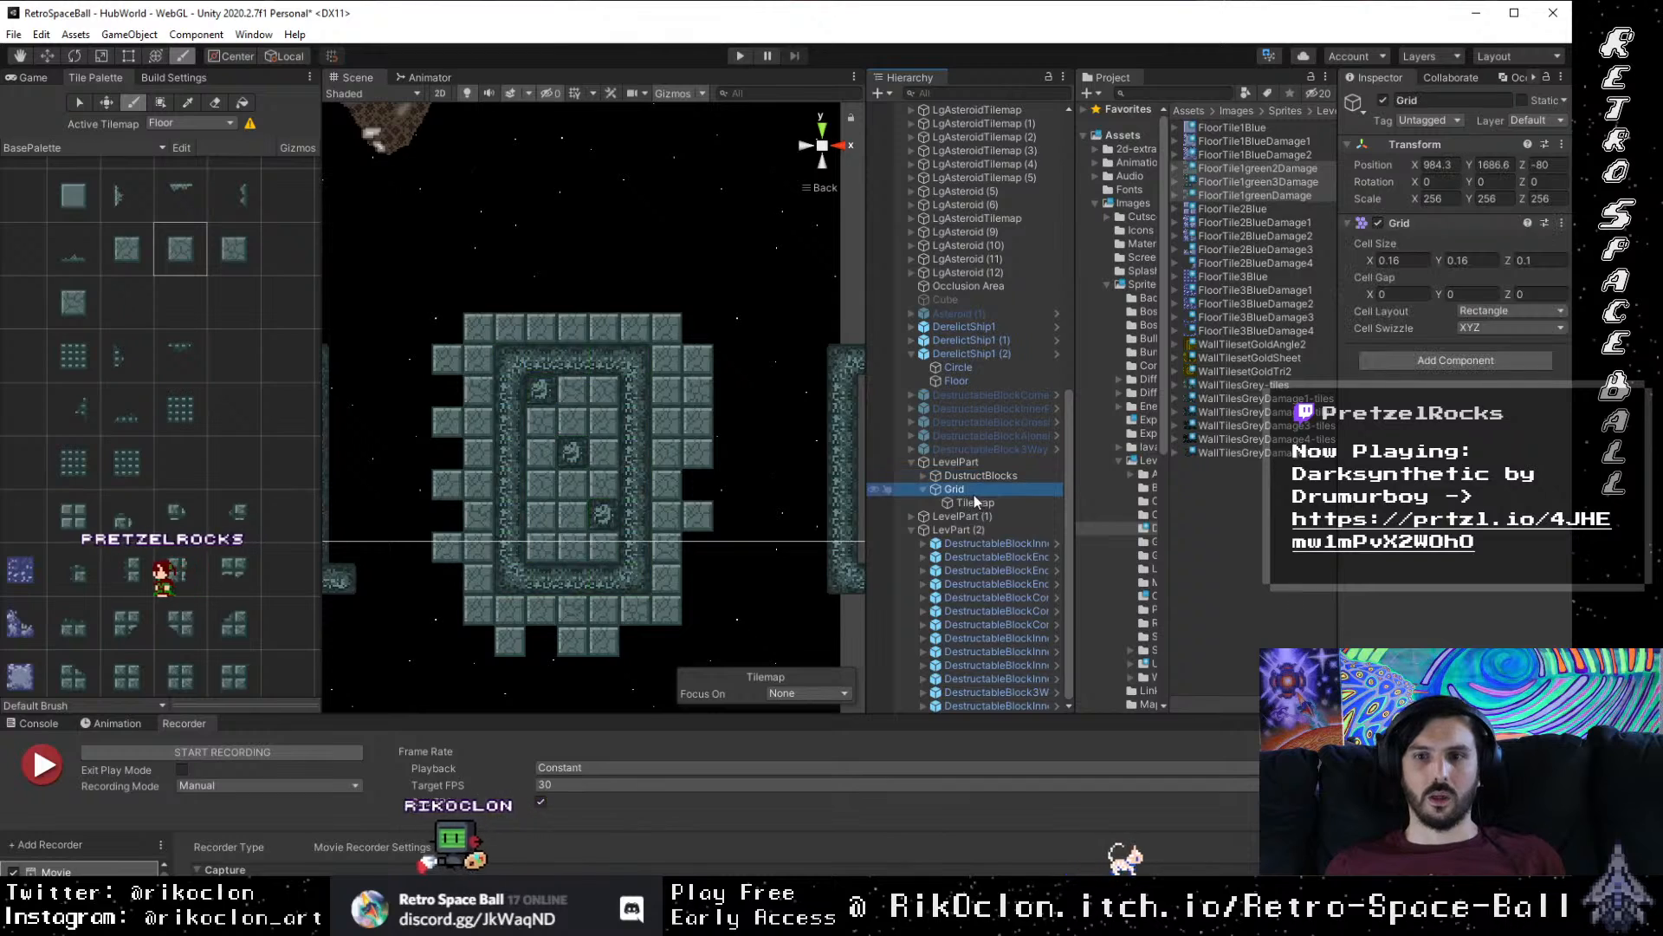
{"action": "left_click", "coordinate": [981, 476]}
{"action": "left_click", "coordinate": [1384, 101]}
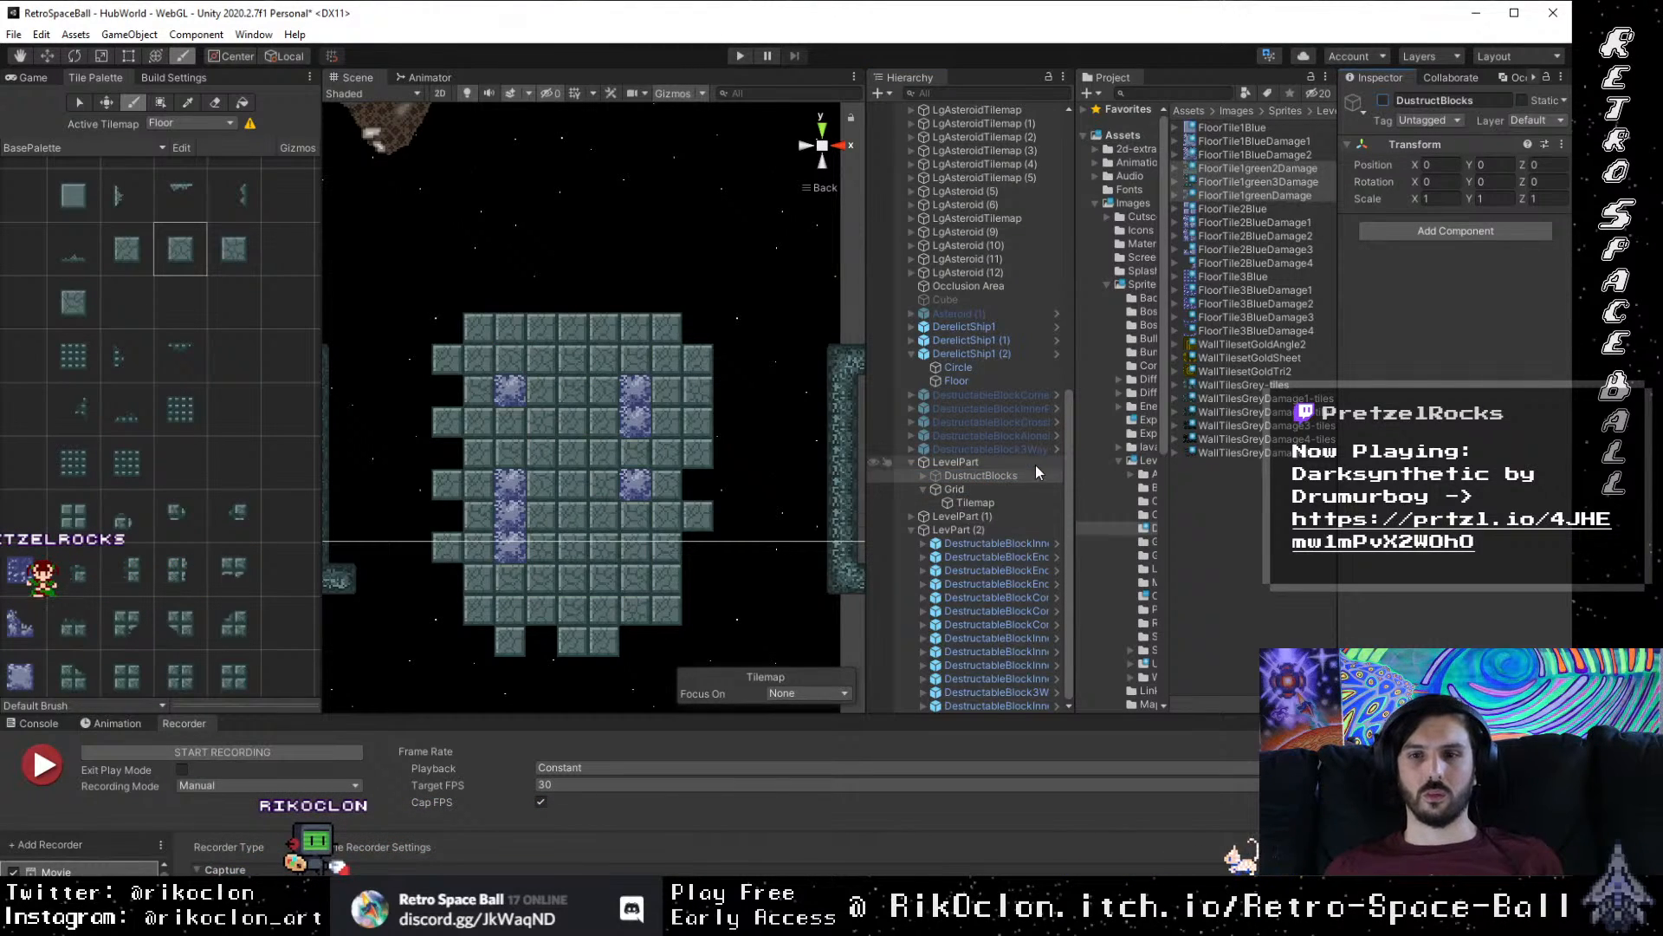
Step: Replace the blue tiles uncovered on LevelPart's Tilemap with mixed damaged green tile variants
{"action": "left_click", "coordinate": [1040, 502]}
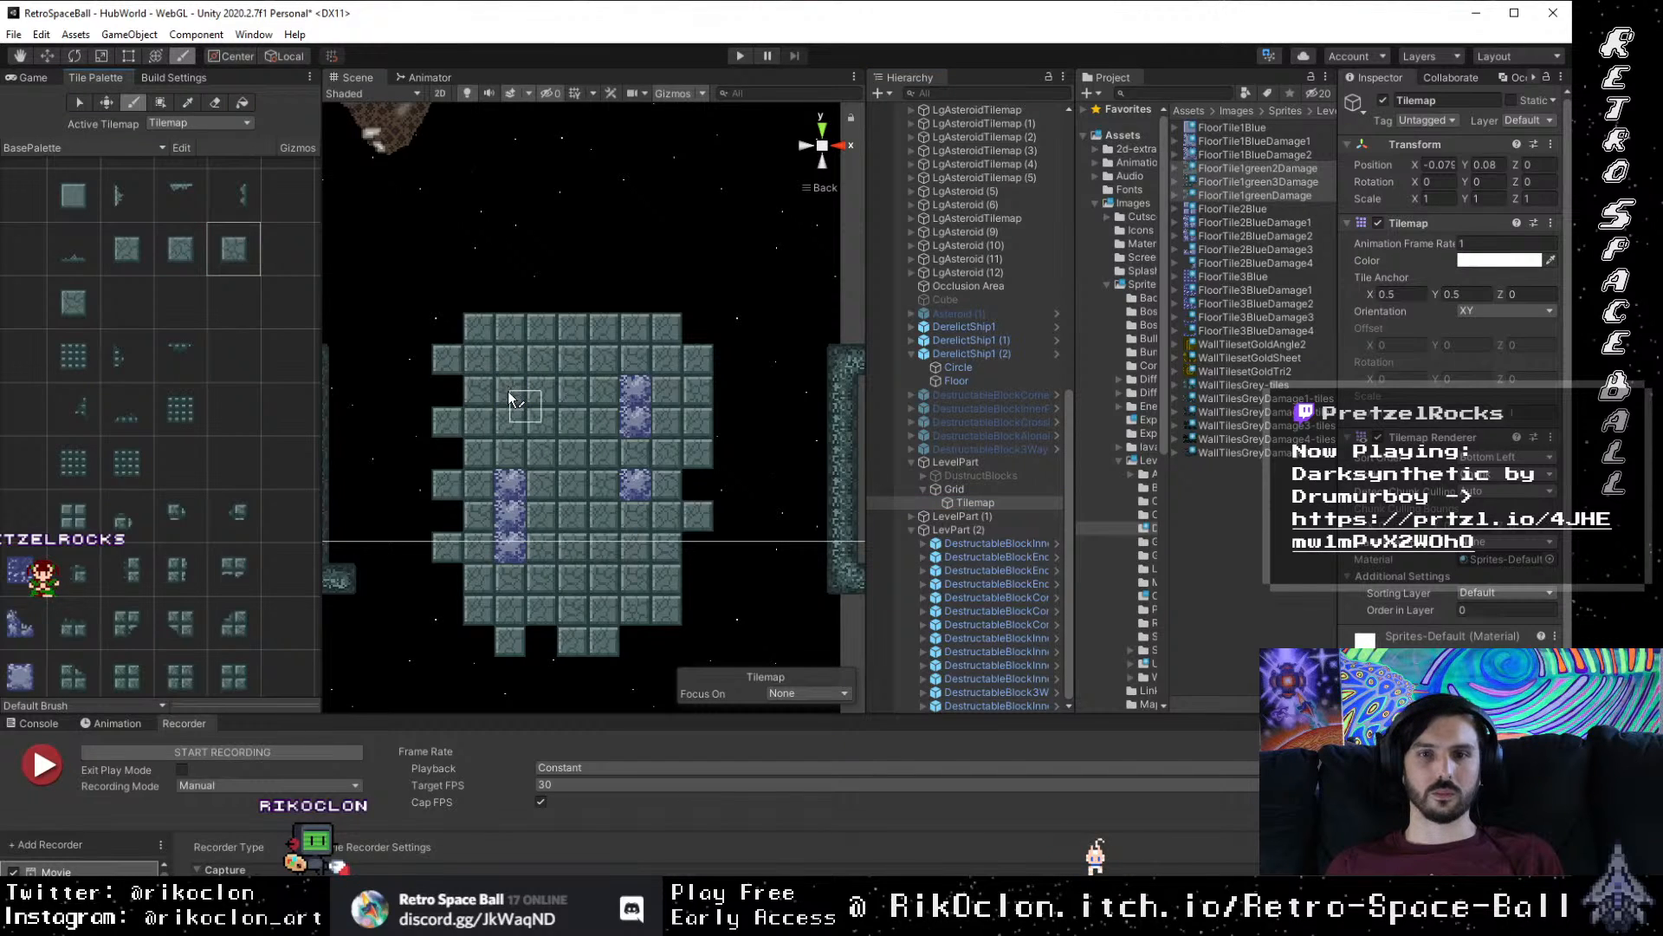
{"action": "left_click", "coordinate": [142, 242]}
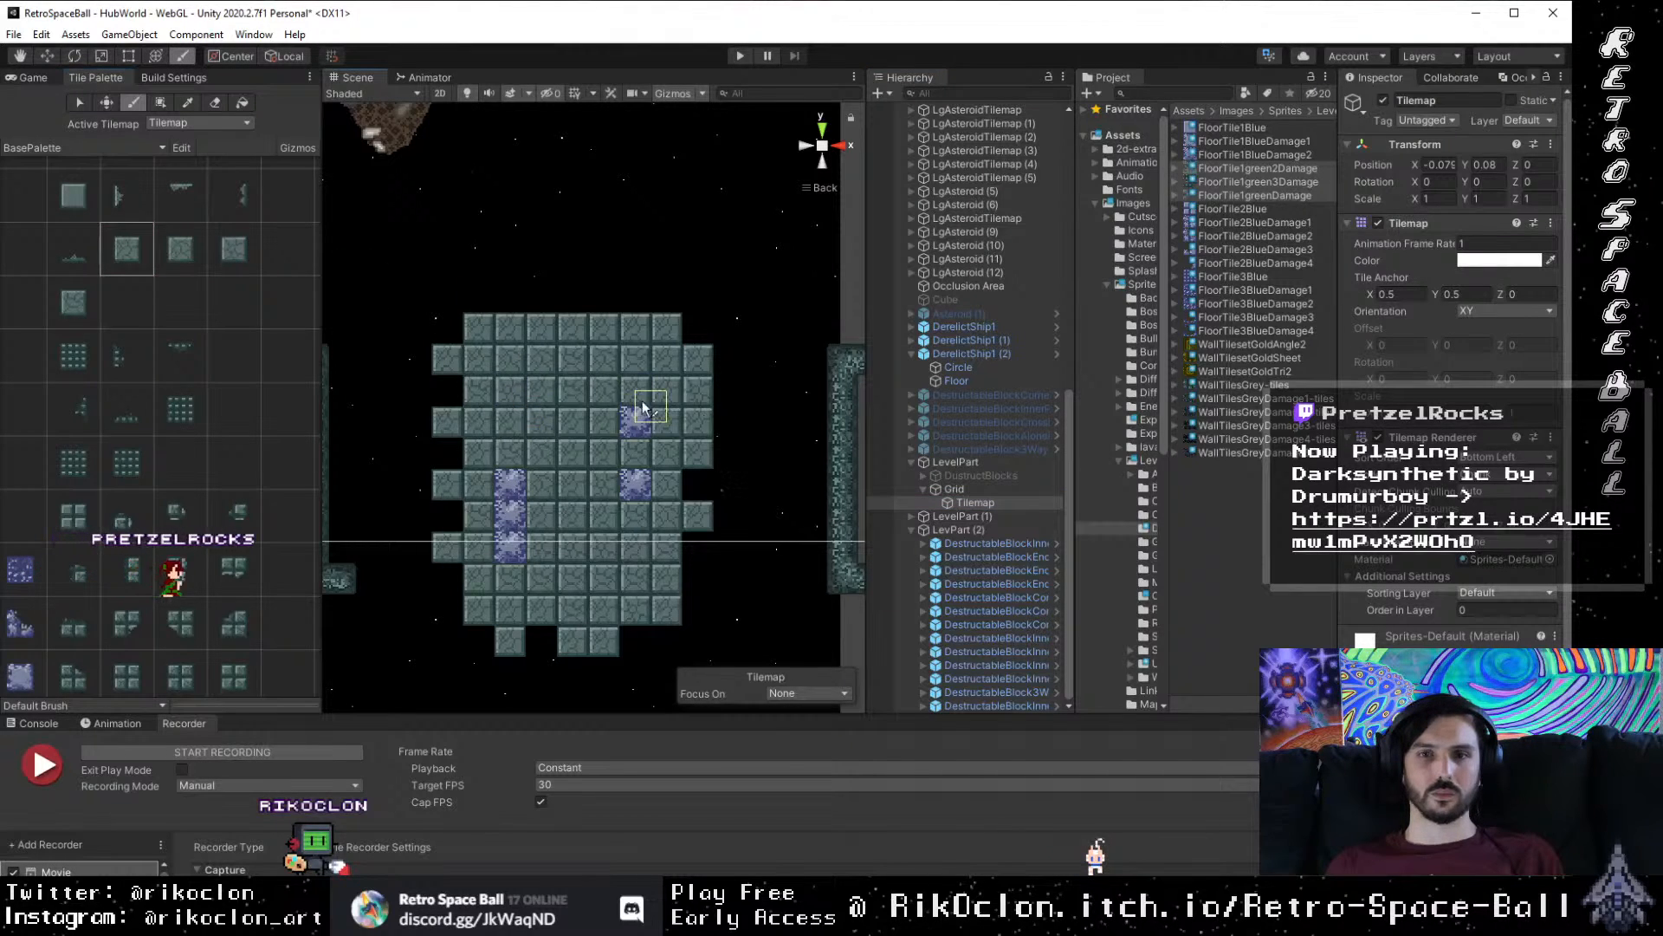
{"action": "left_click", "coordinate": [49, 313]}
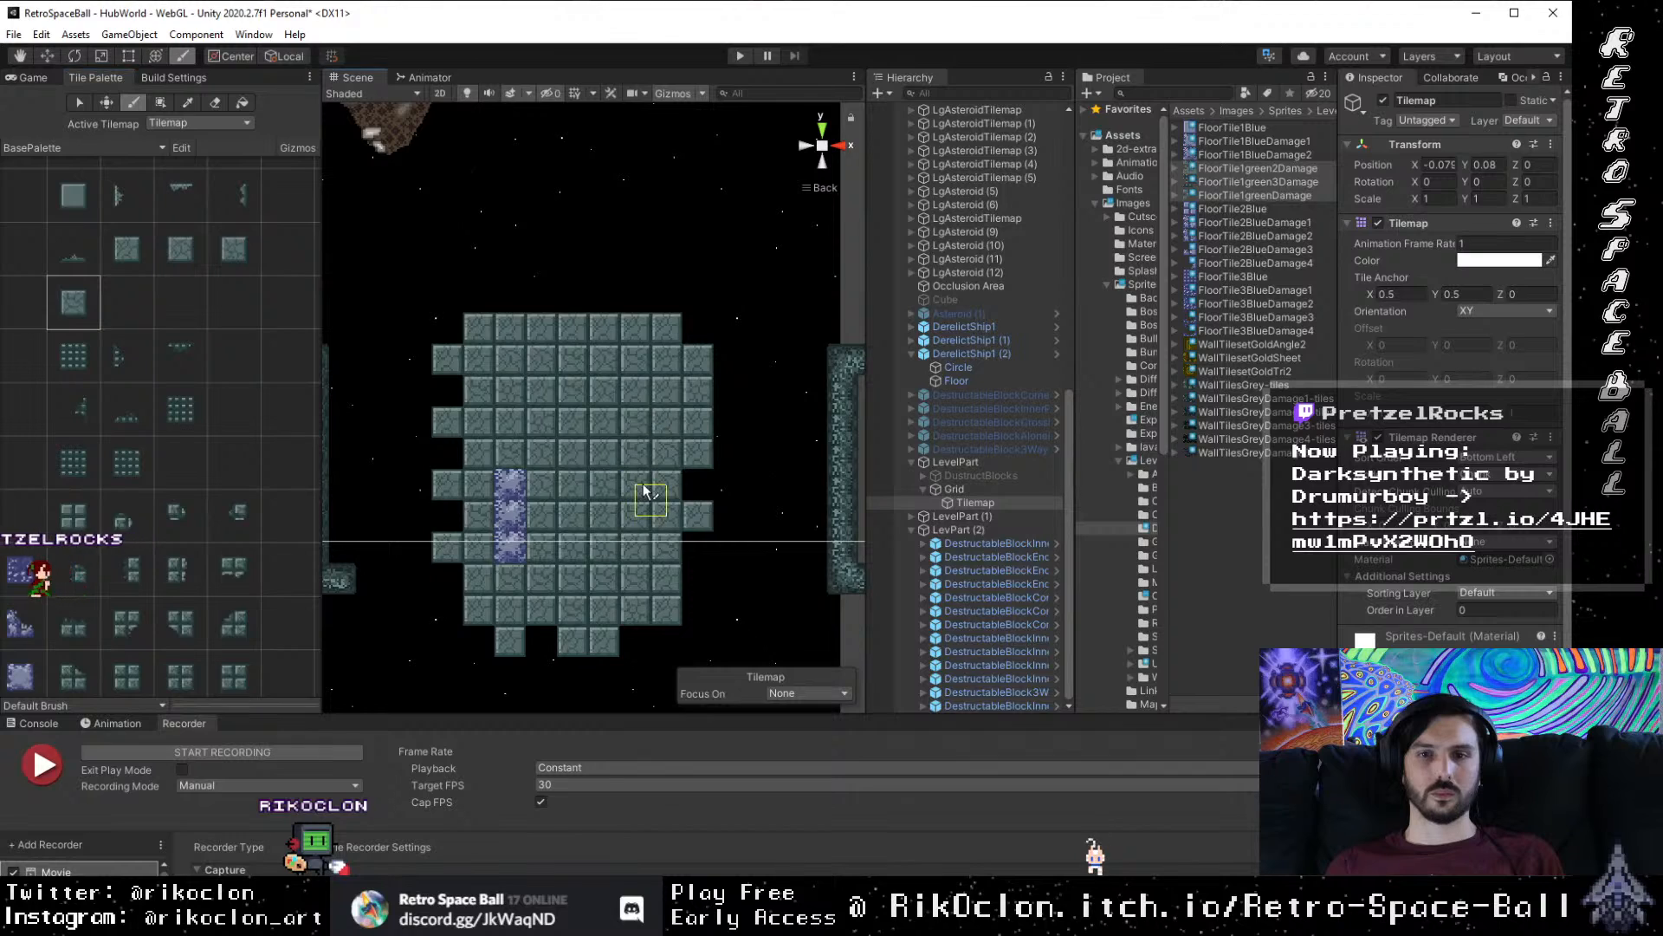
{"action": "left_click", "coordinate": [181, 249]}
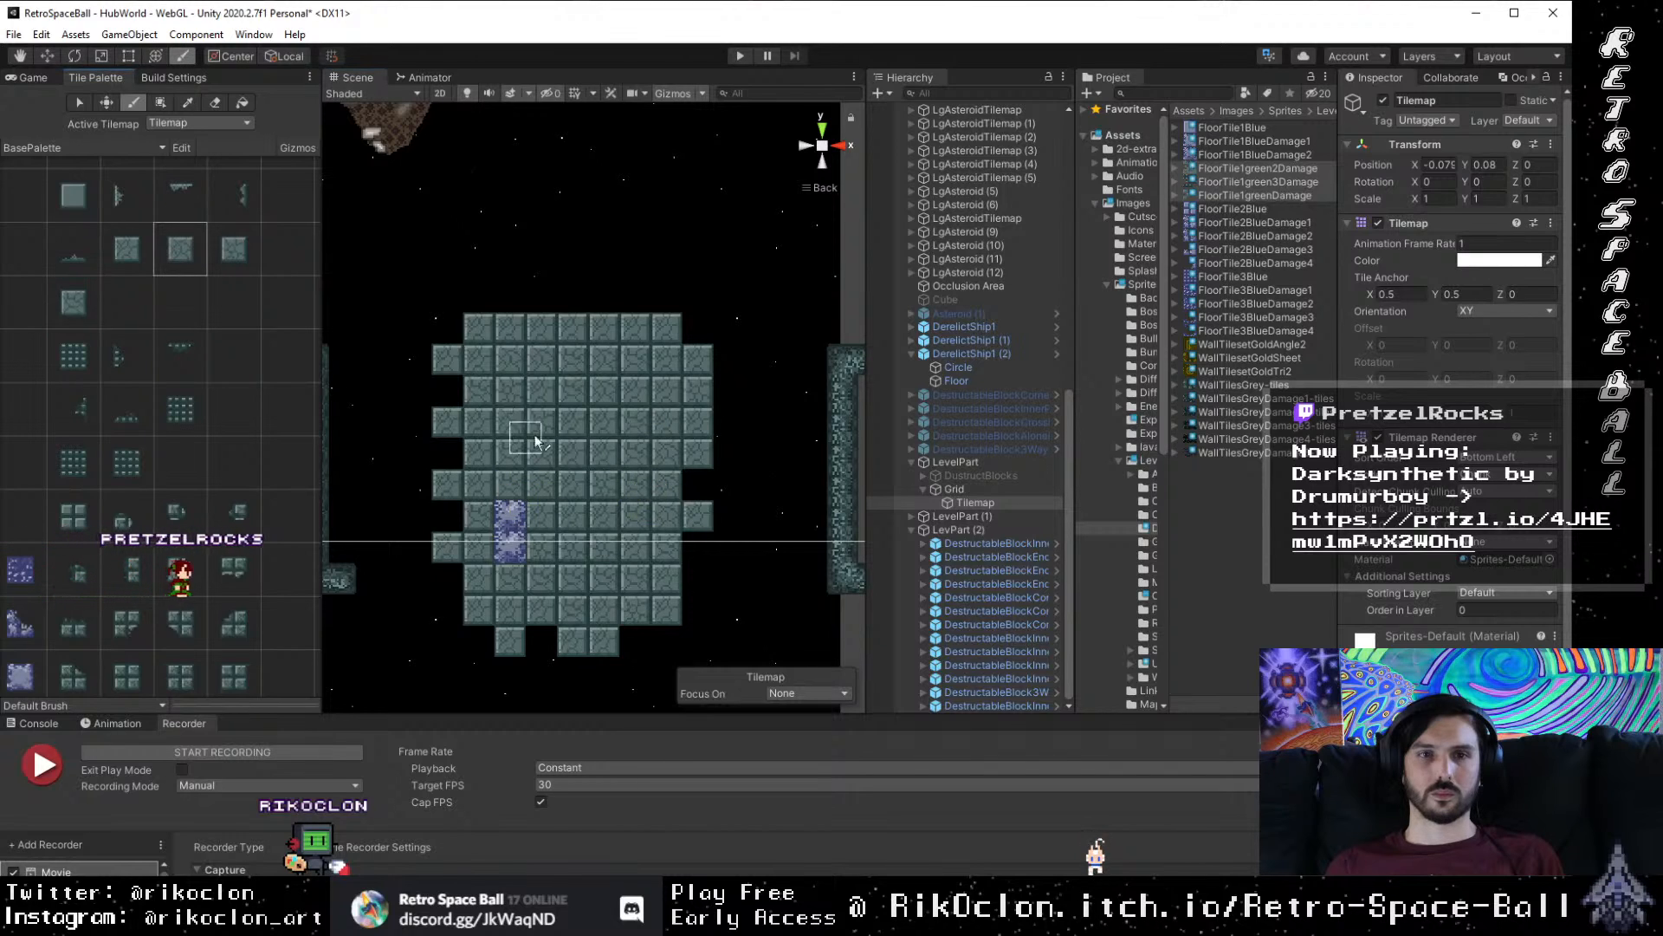
{"action": "left_click", "coordinate": [515, 527]}
{"action": "left_click", "coordinate": [123, 247]}
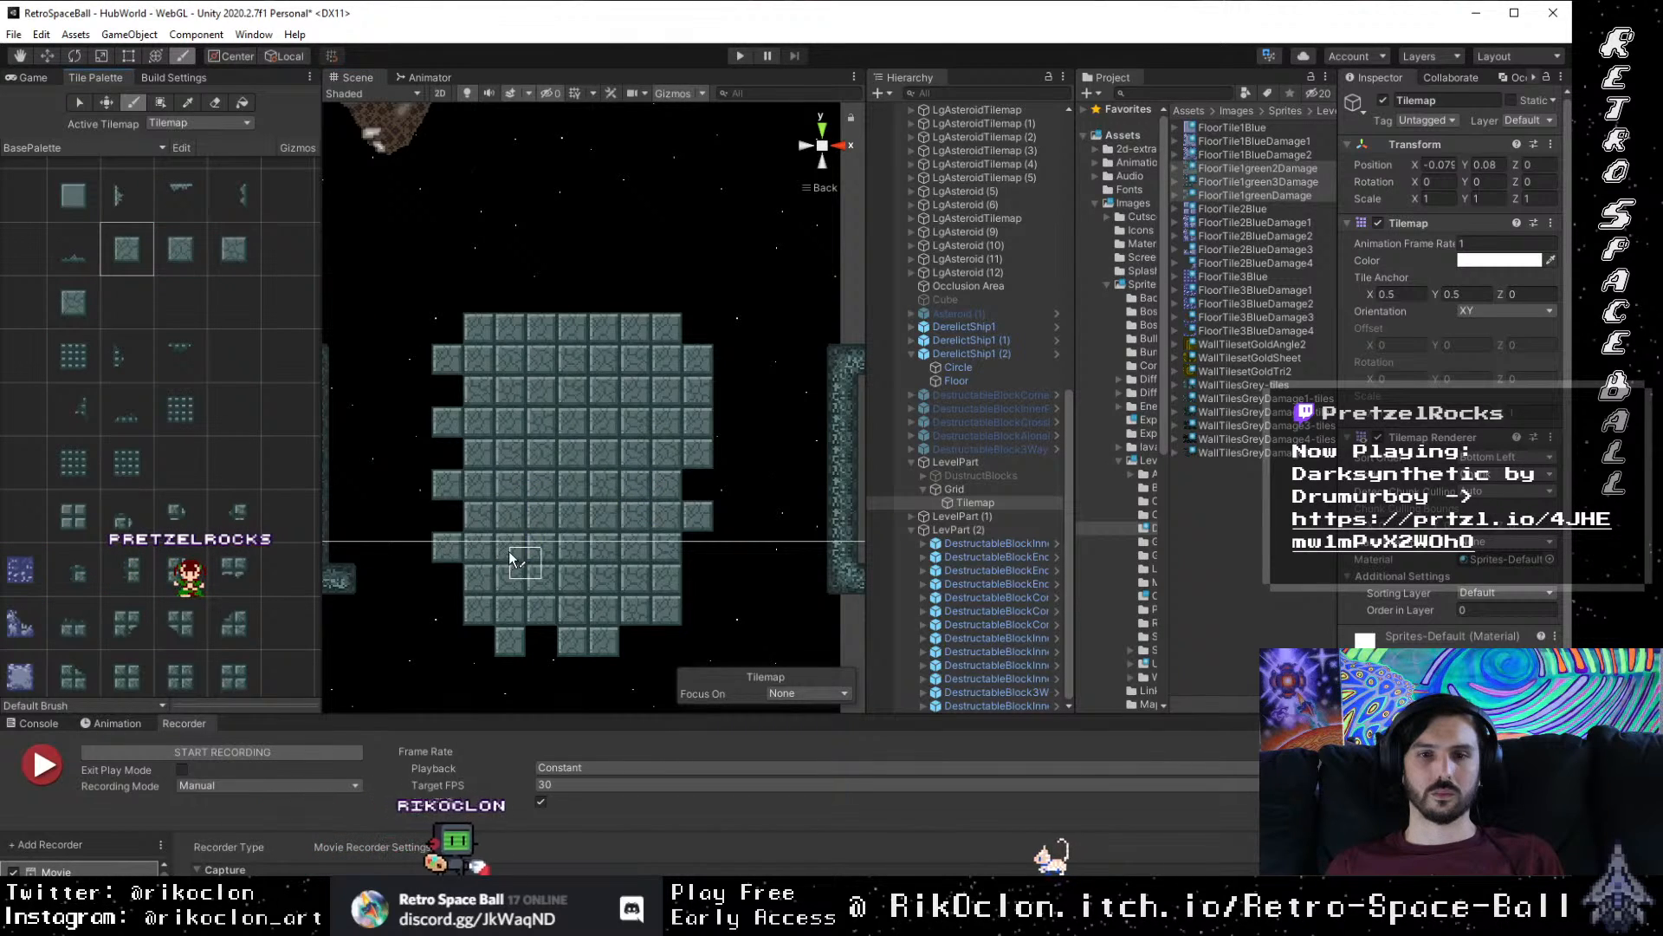
Step: Fill the gaps along the floor's left edge with mixed damaged green four-square tiles
{"action": "left_click_drag", "start_coordinate": [675, 588], "coordinate": [671, 471]}
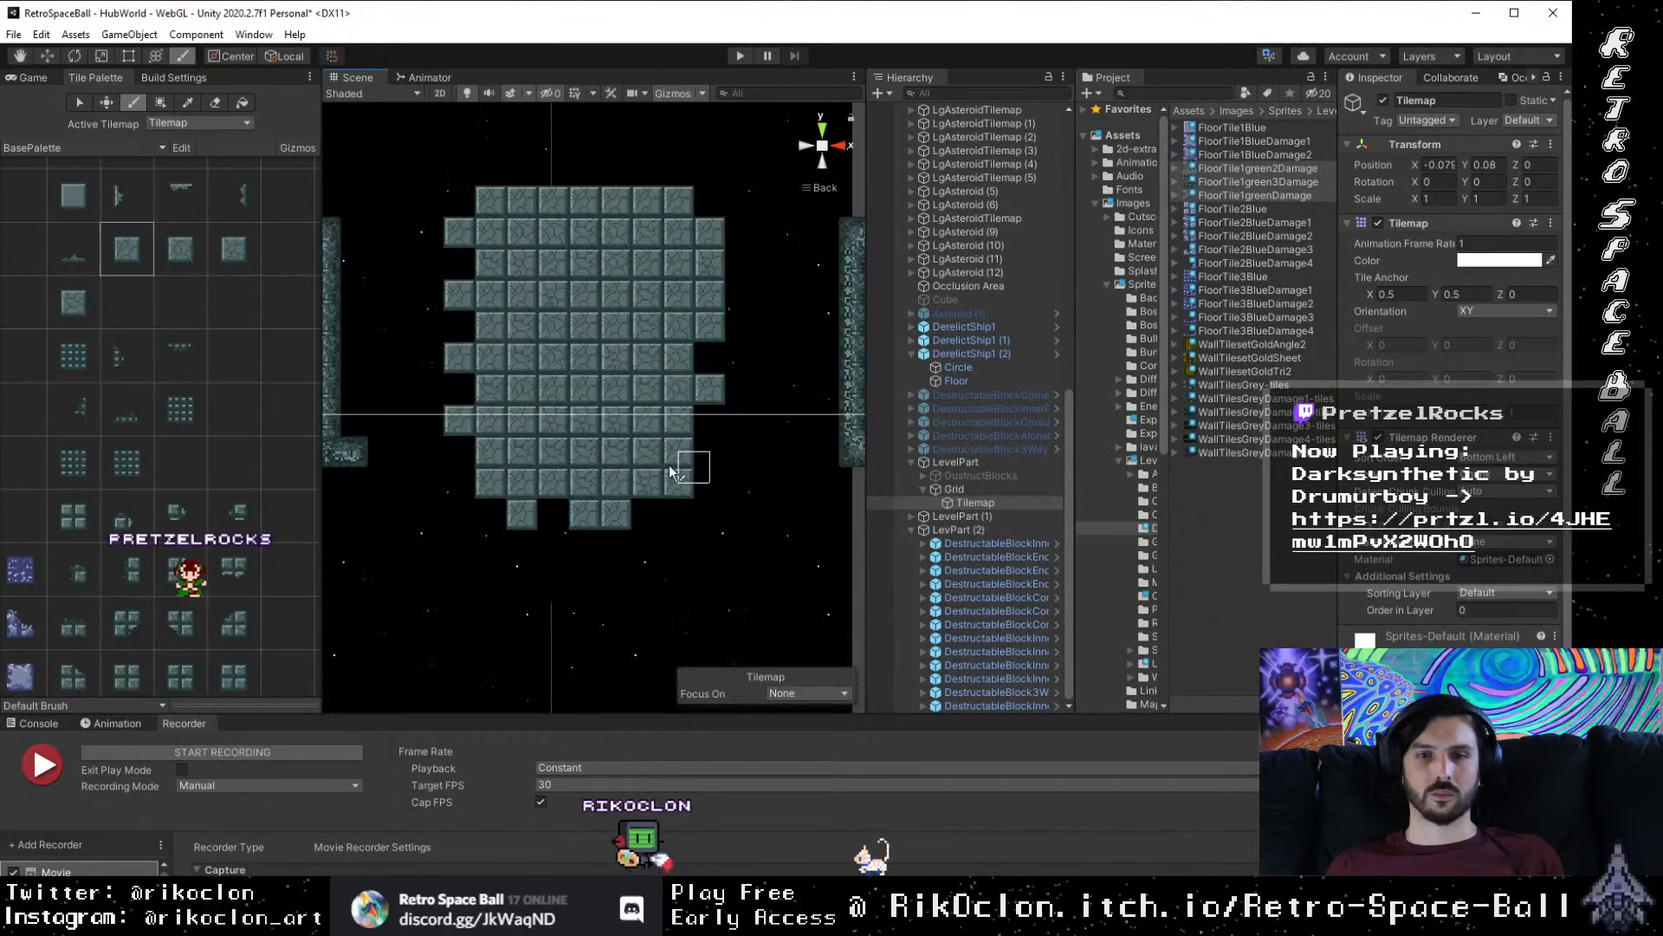
{"action": "scroll", "coordinate": [671, 470], "scroll_direction": "up", "scroll_amount": 2}
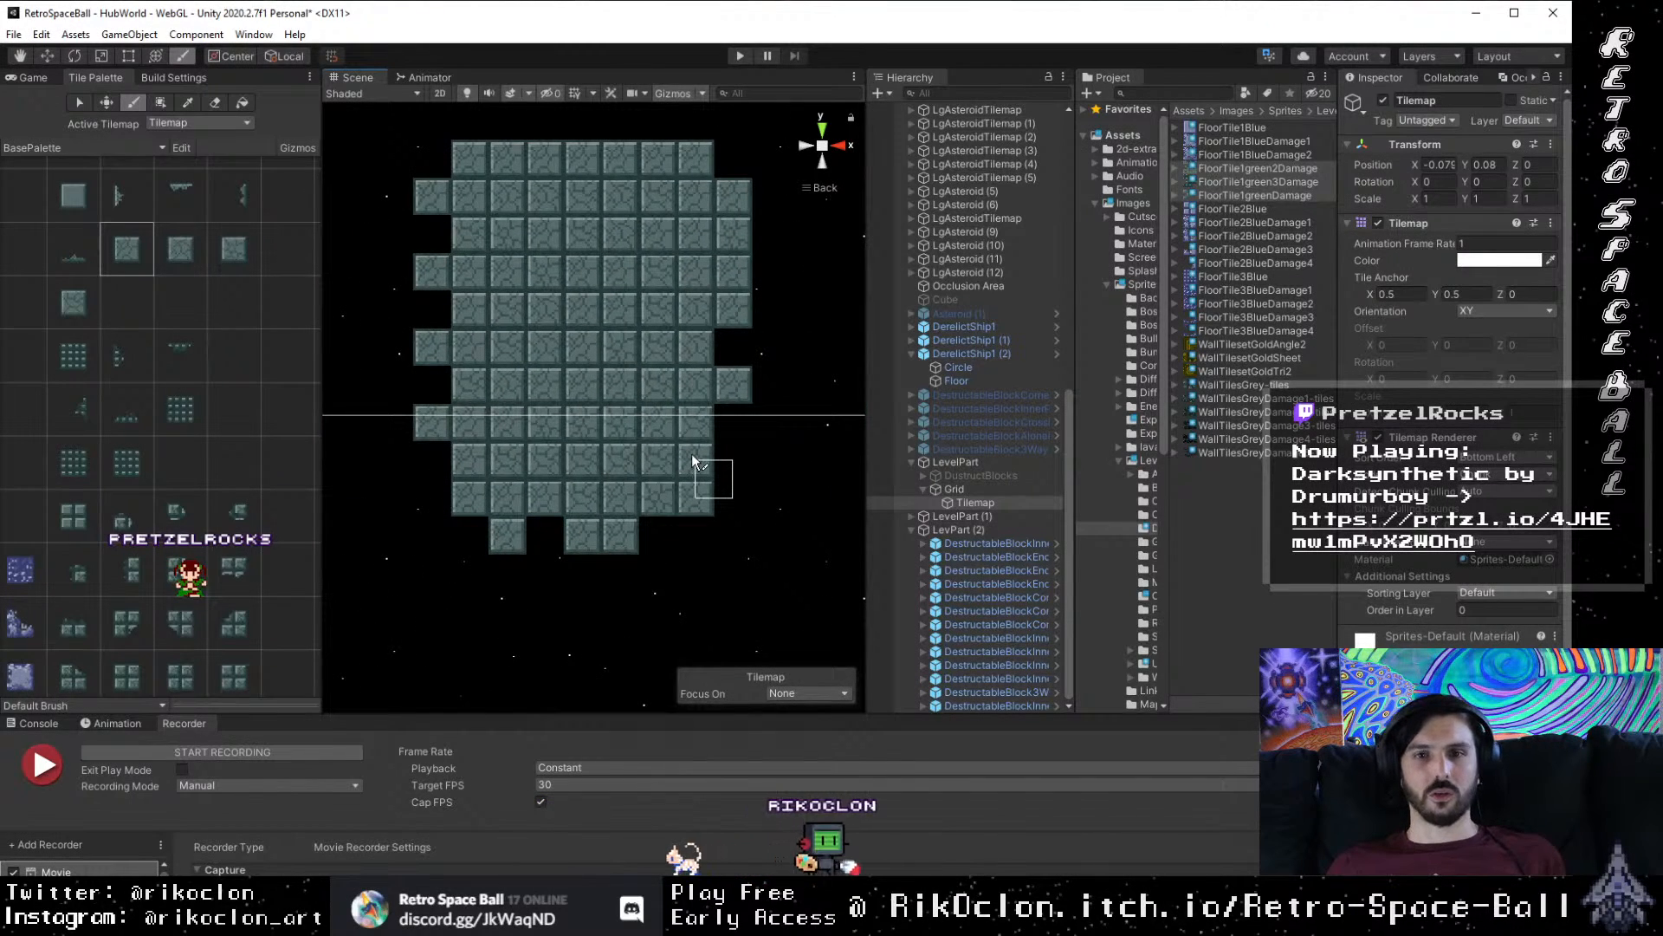
{"action": "left_click", "coordinate": [233, 249]}
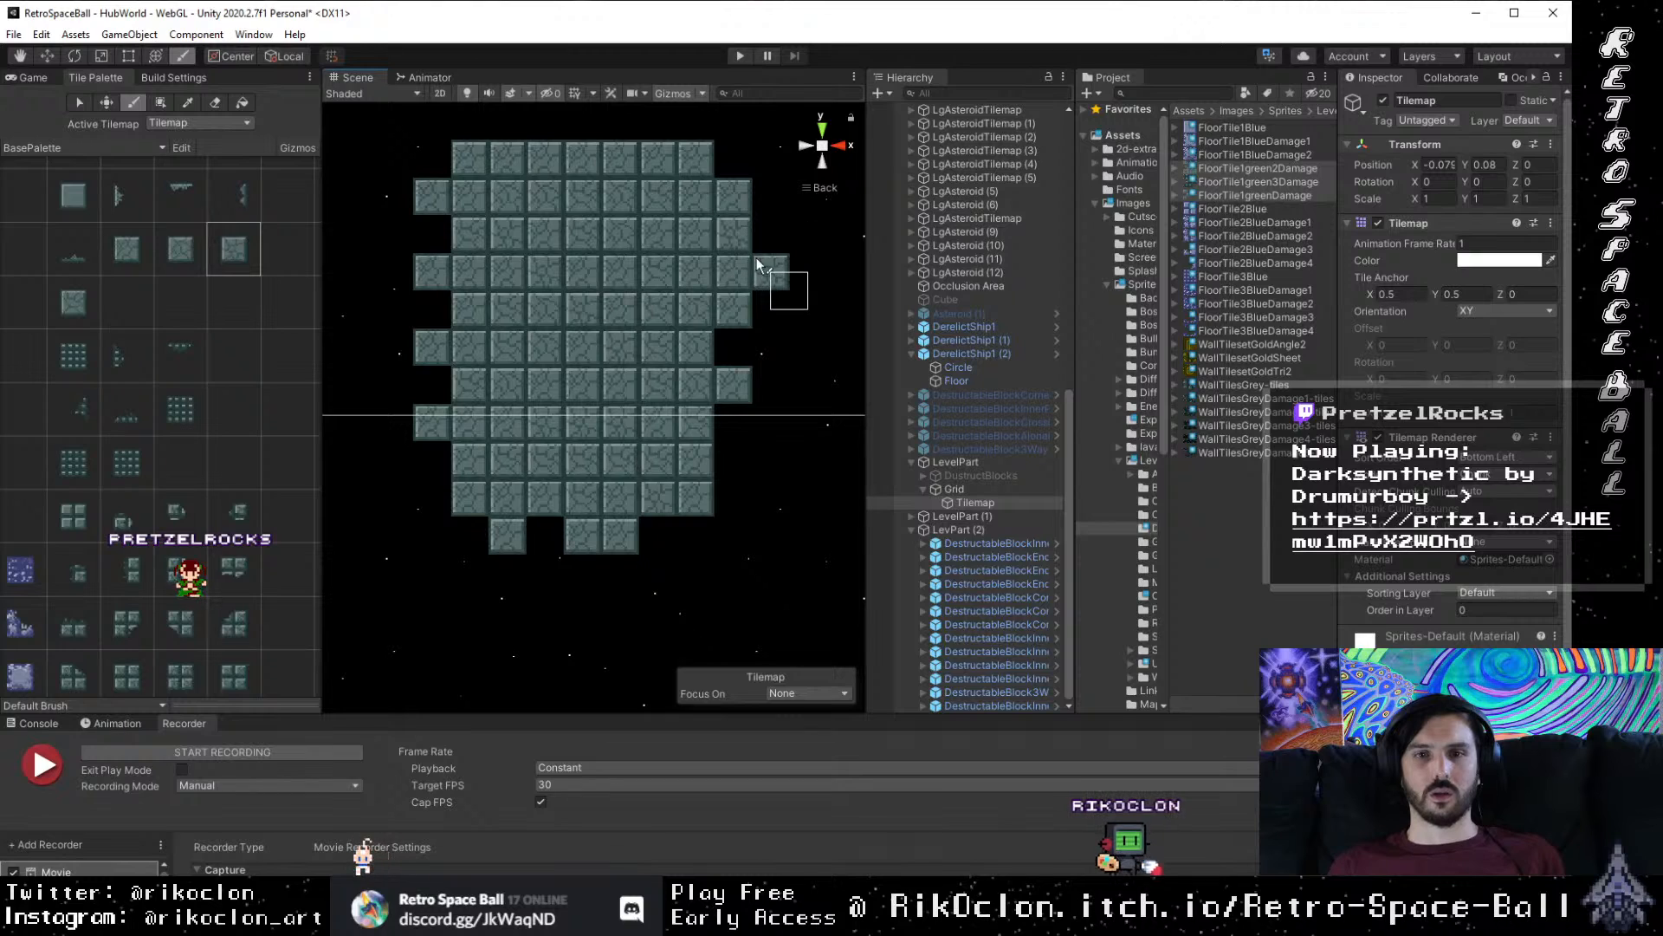
{"action": "scroll", "coordinate": [526, 530], "scroll_direction": "down", "scroll_amount": 2}
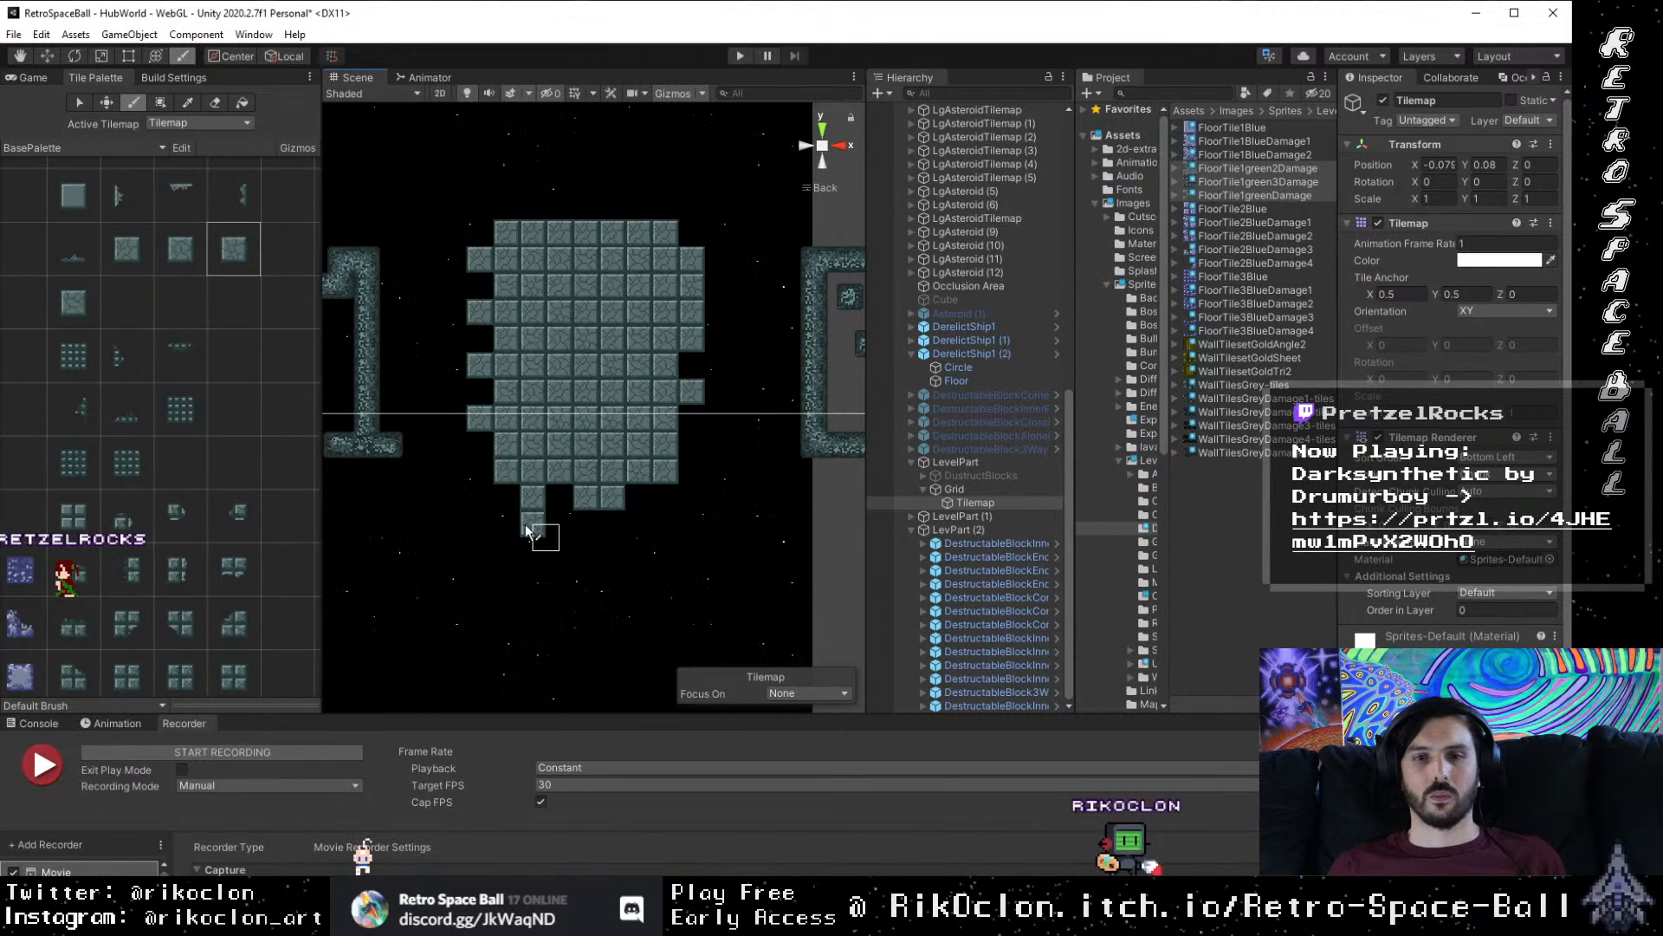
{"action": "left_click_drag", "start_coordinate": [673, 377], "coordinate": [659, 425]}
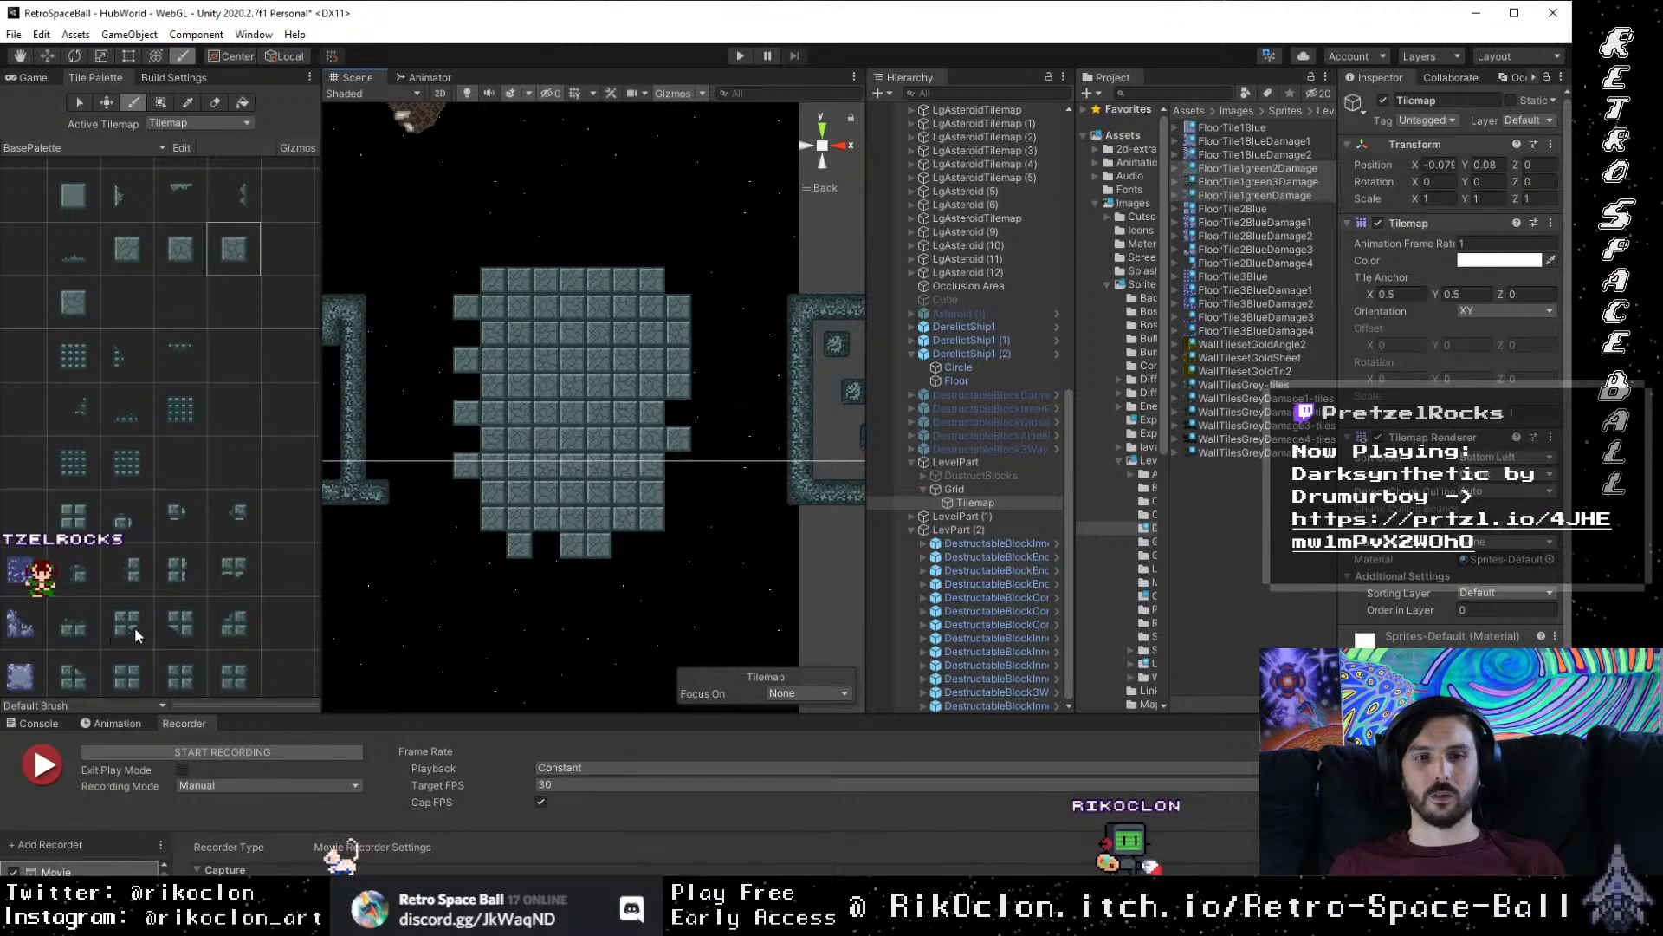
{"action": "scroll", "coordinate": [133, 626], "scroll_direction": "down", "scroll_amount": 4}
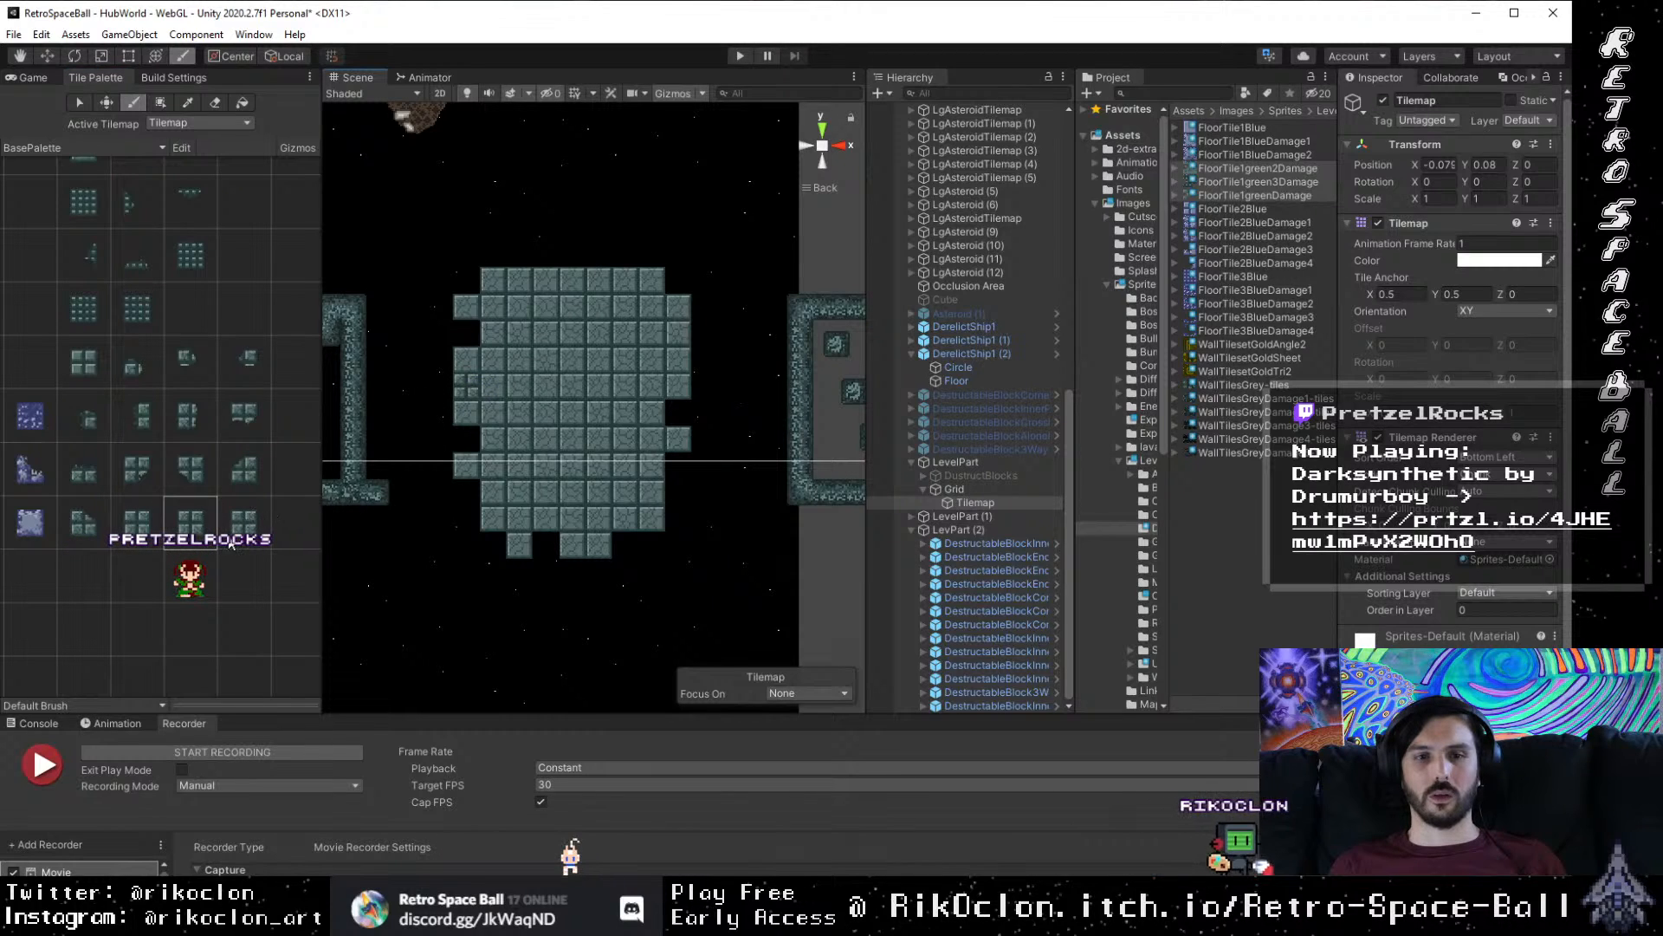
{"action": "left_click", "coordinate": [258, 534]}
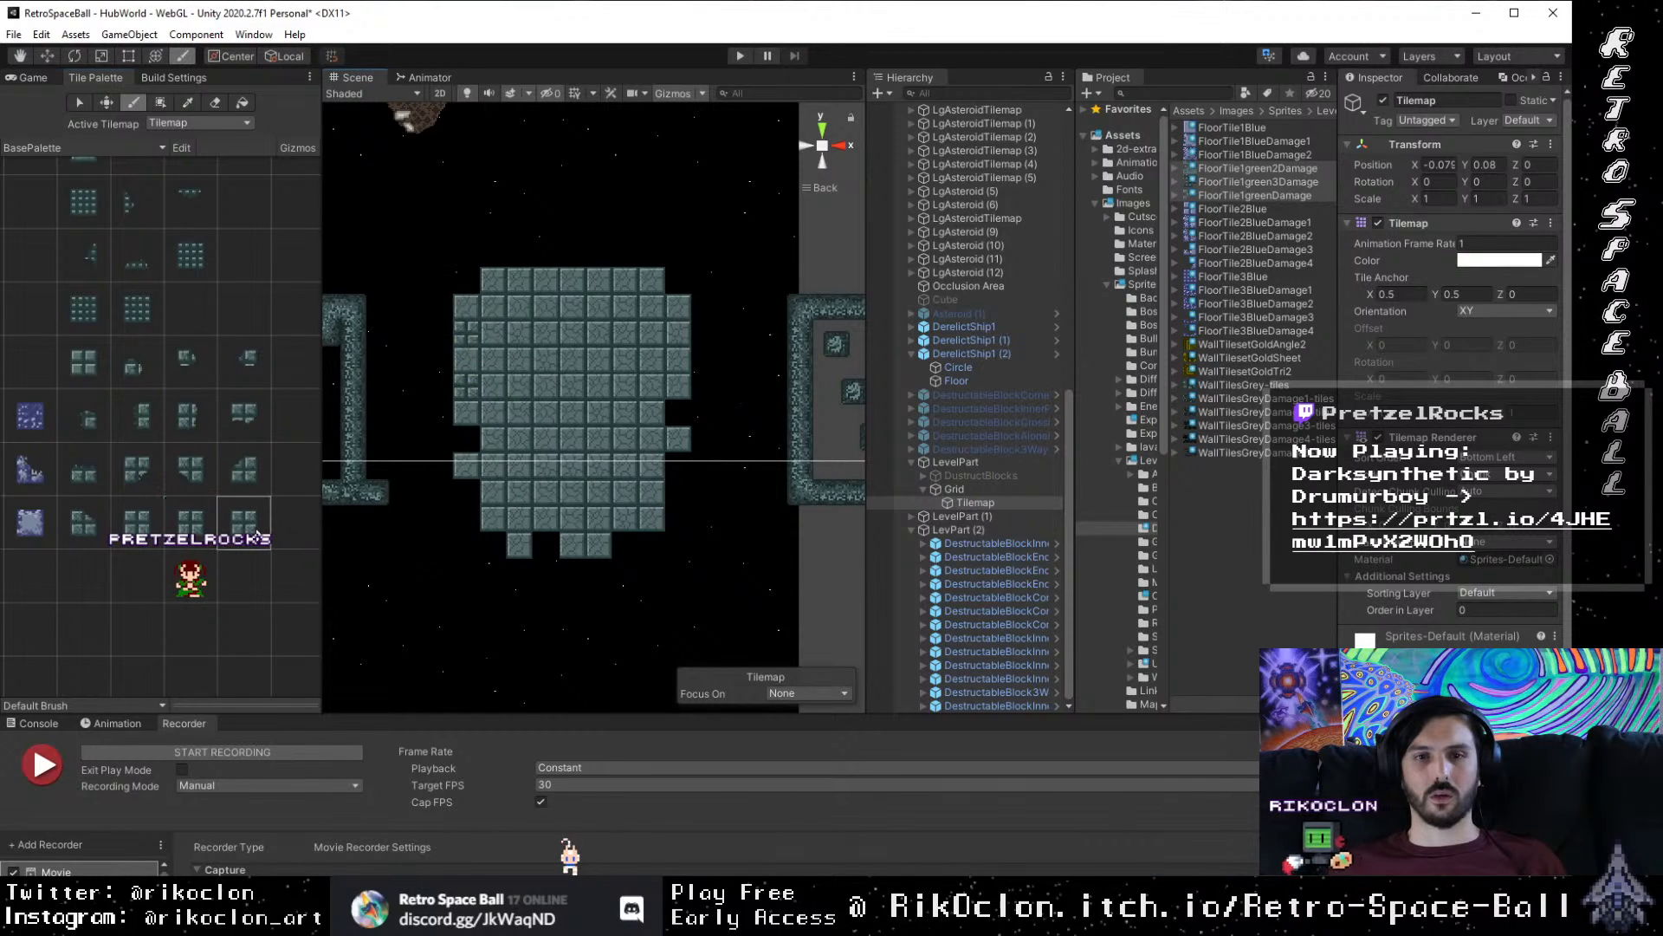
{"action": "left_click", "coordinate": [121, 544]}
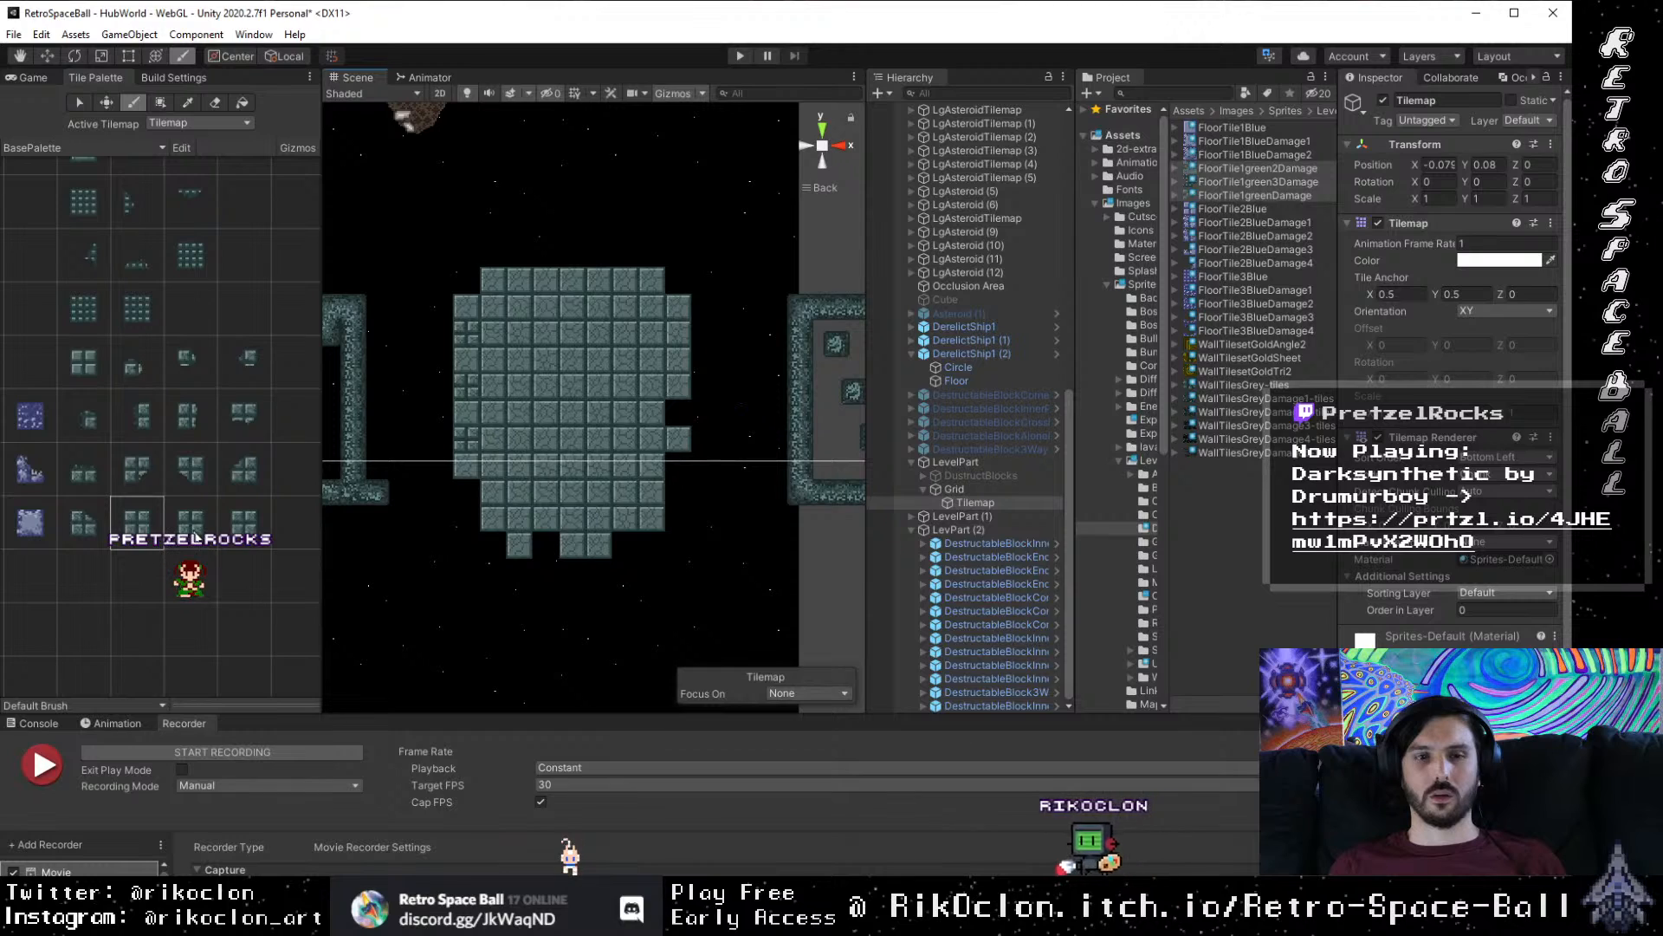
Step: Paint mixed damaged four-square tiles along the floor's bottom row and in the lower gap of its left edge
{"action": "left_click", "coordinate": [196, 537]}
{"action": "left_click_drag", "start_coordinate": [548, 546], "coordinate": [608, 551]}
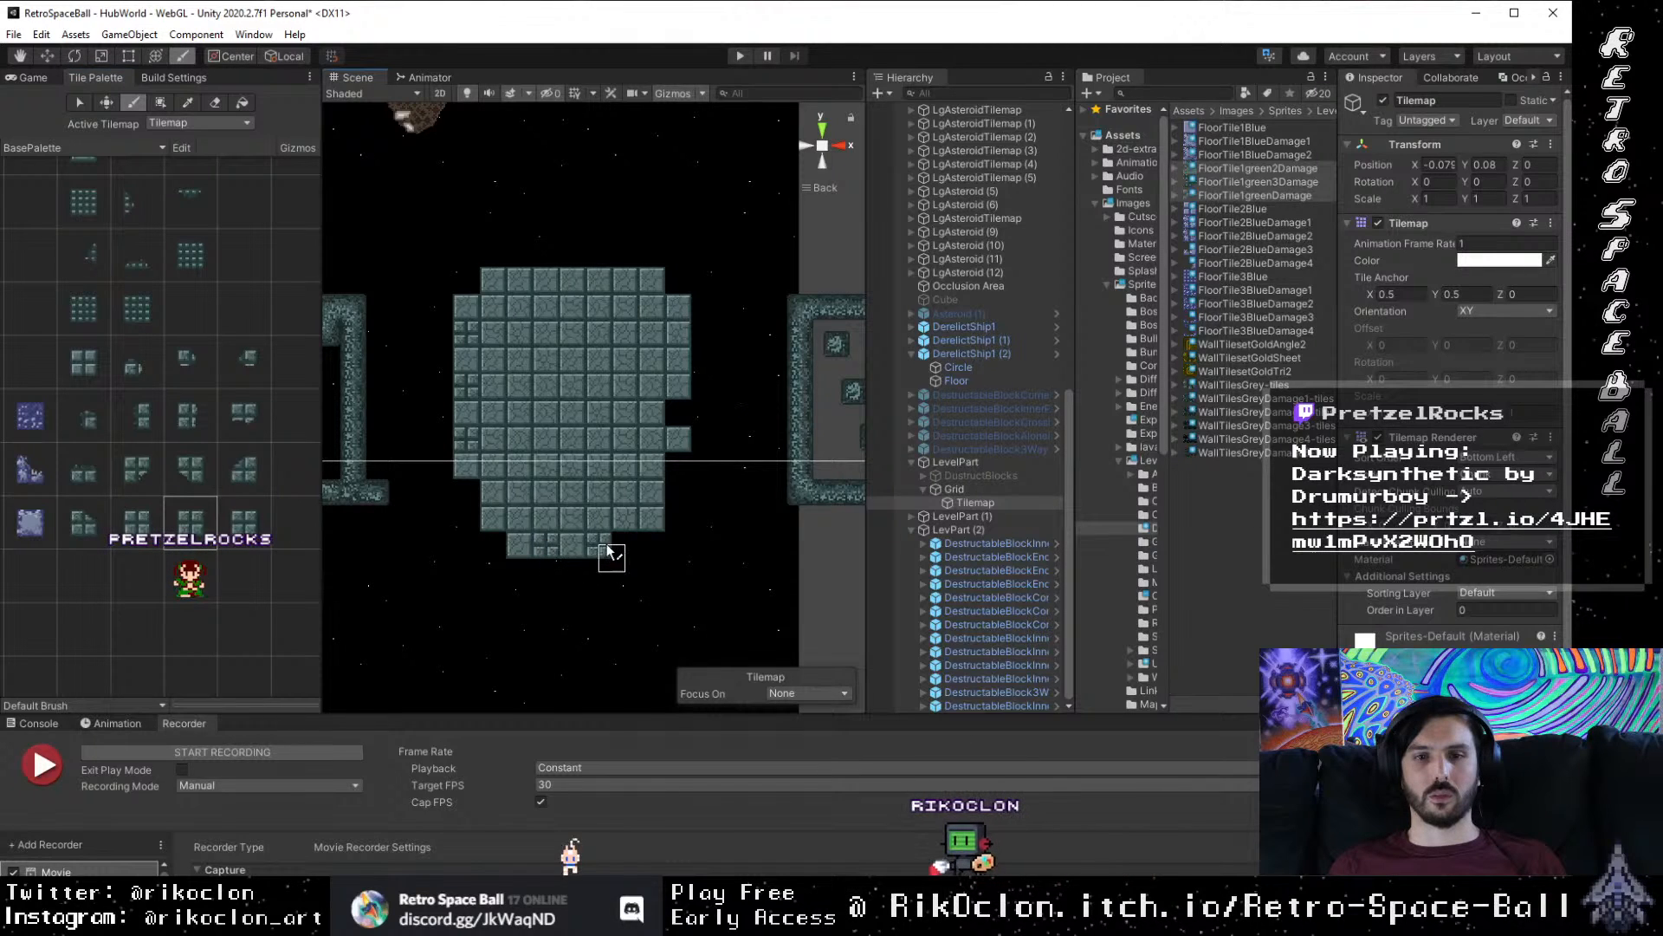
{"action": "left_click", "coordinate": [256, 530]}
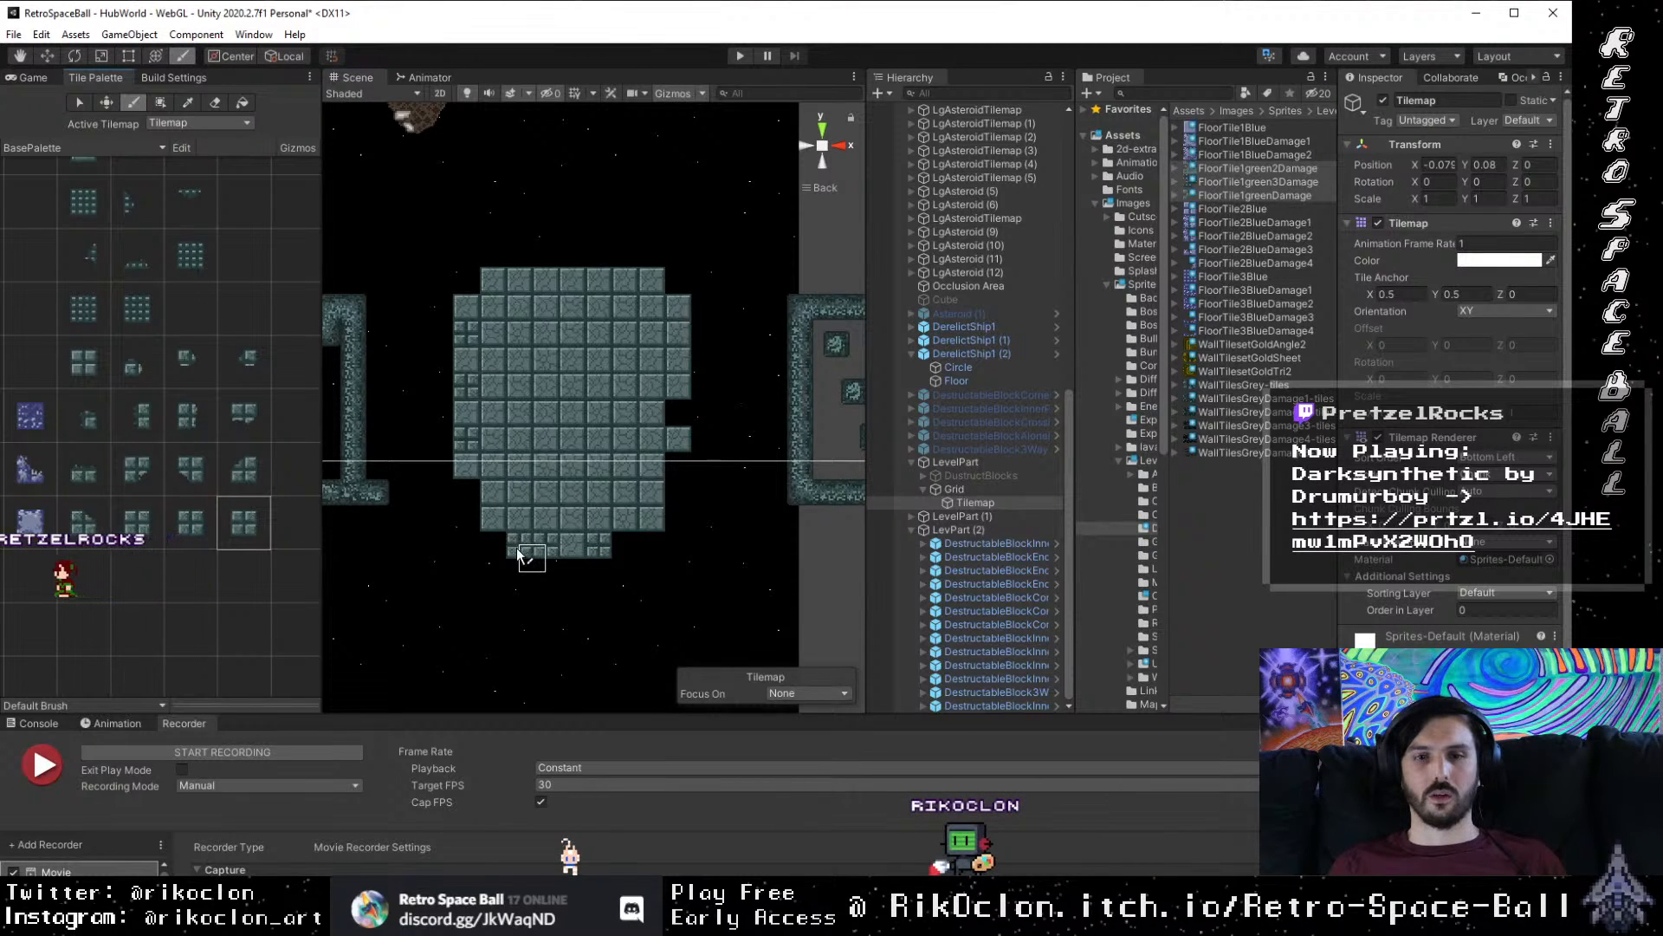
{"action": "left_click", "coordinate": [156, 528]}
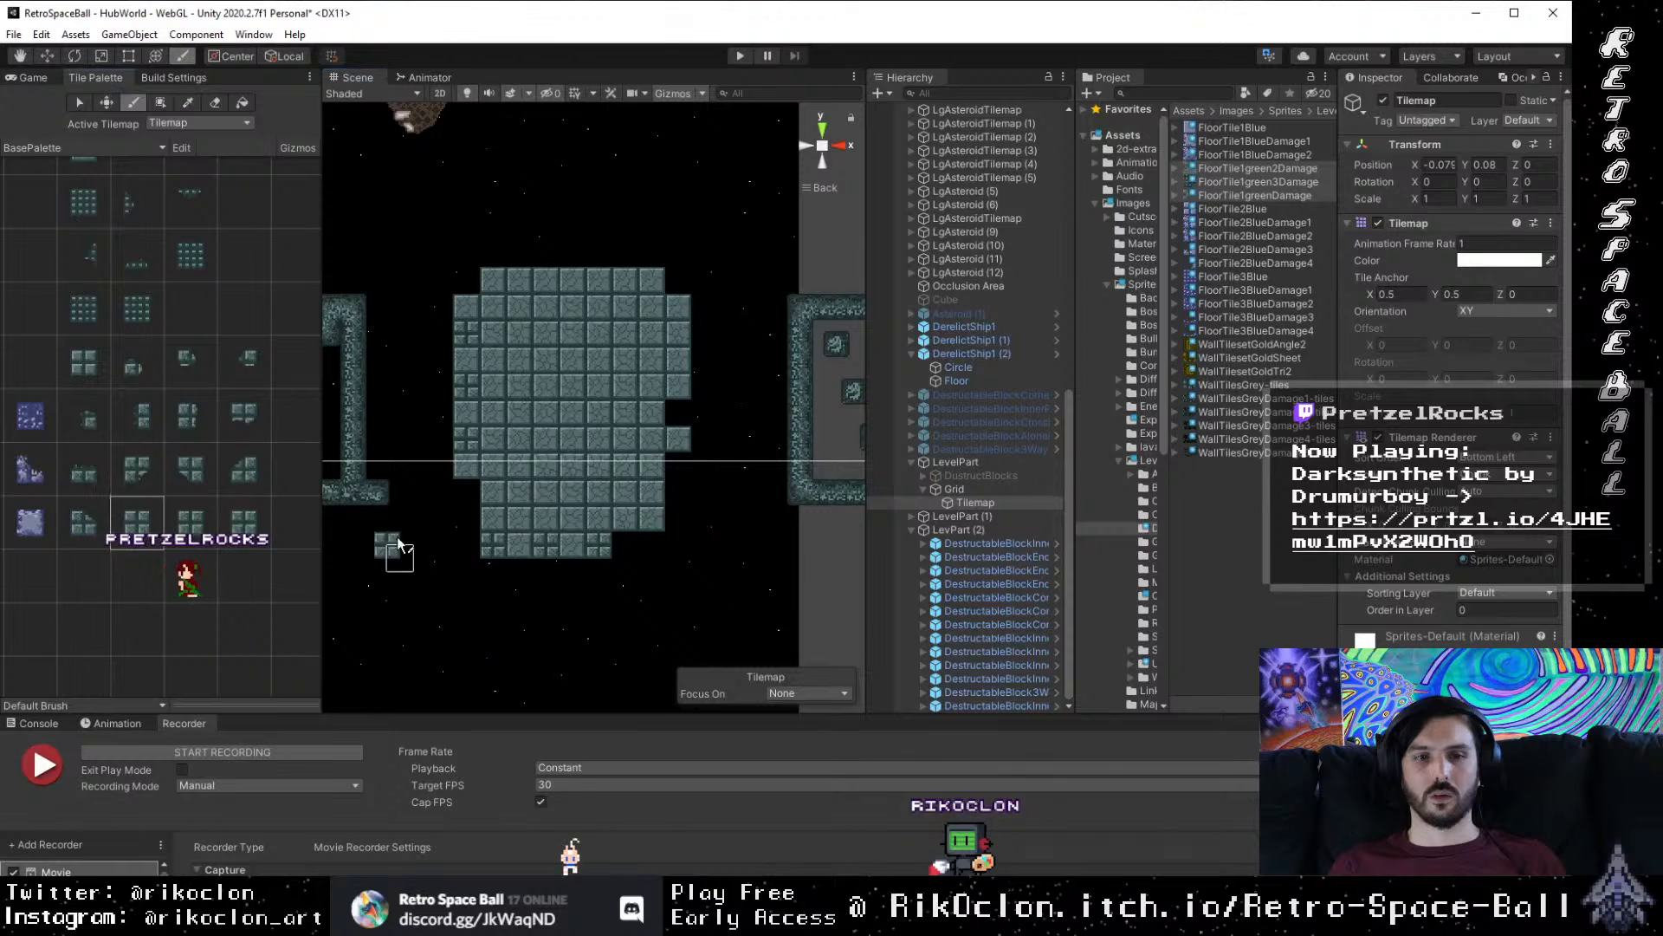
{"action": "left_click", "coordinate": [651, 544]}
{"action": "left_click", "coordinate": [466, 518]}
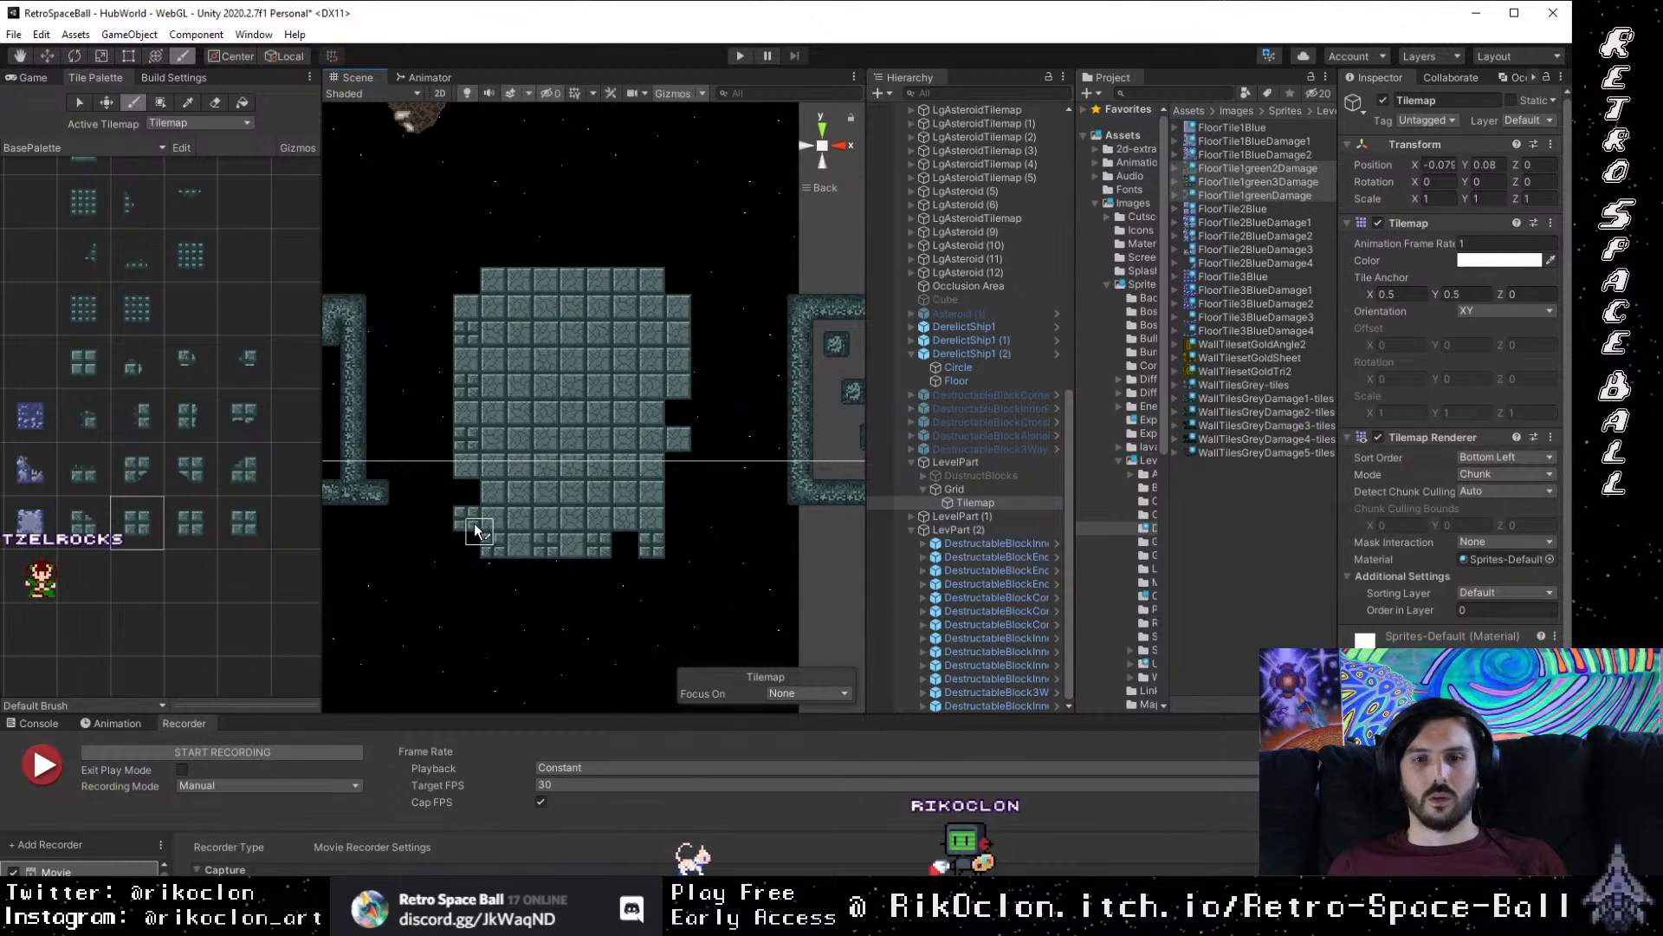
Step: Fill the gaps along the floor's right edge with varied damaged four-square tiles
{"action": "left_click", "coordinate": [191, 522]}
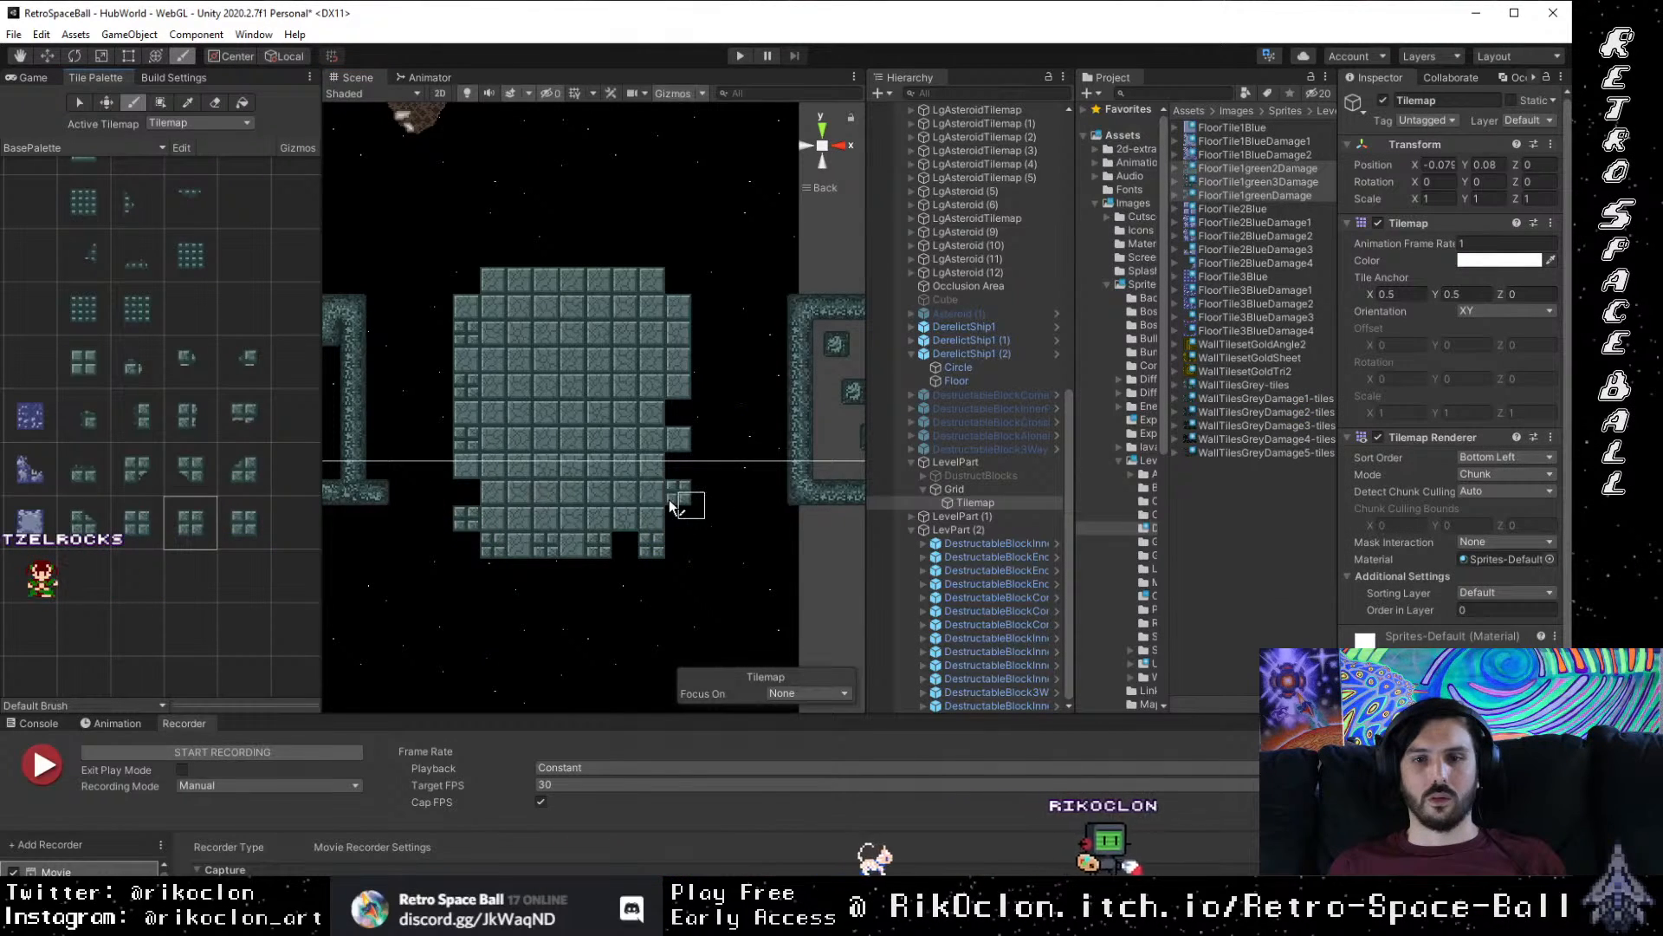
{"action": "left_click", "coordinate": [670, 511]}
{"action": "left_click", "coordinate": [239, 527]}
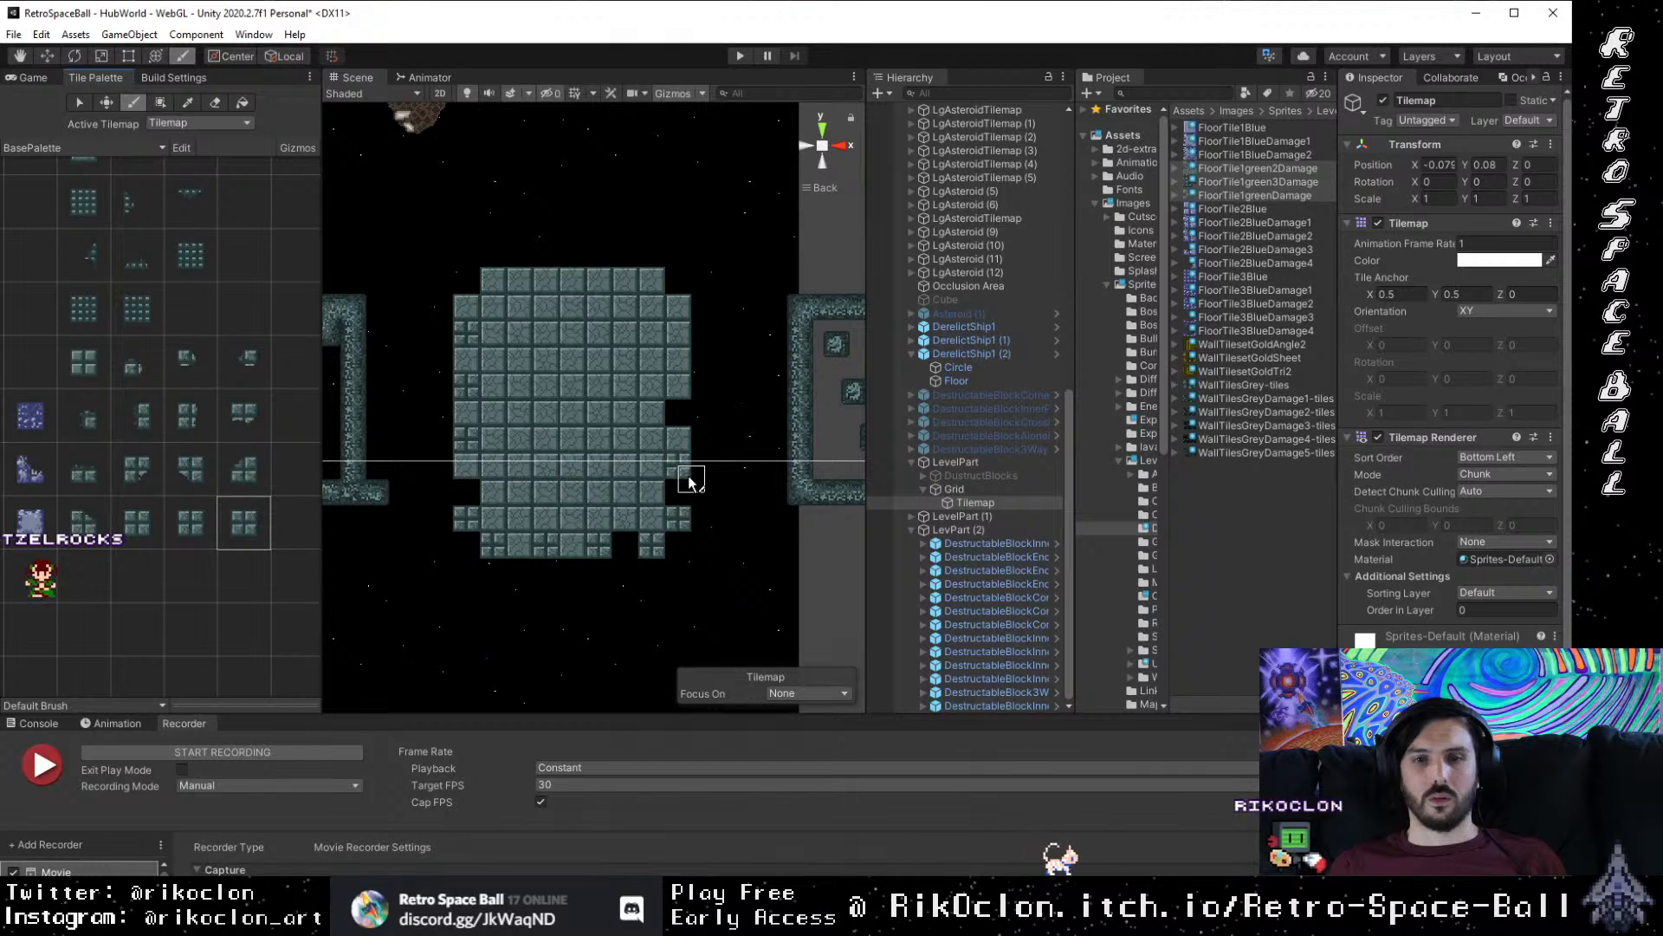
{"action": "left_click", "coordinate": [194, 526]}
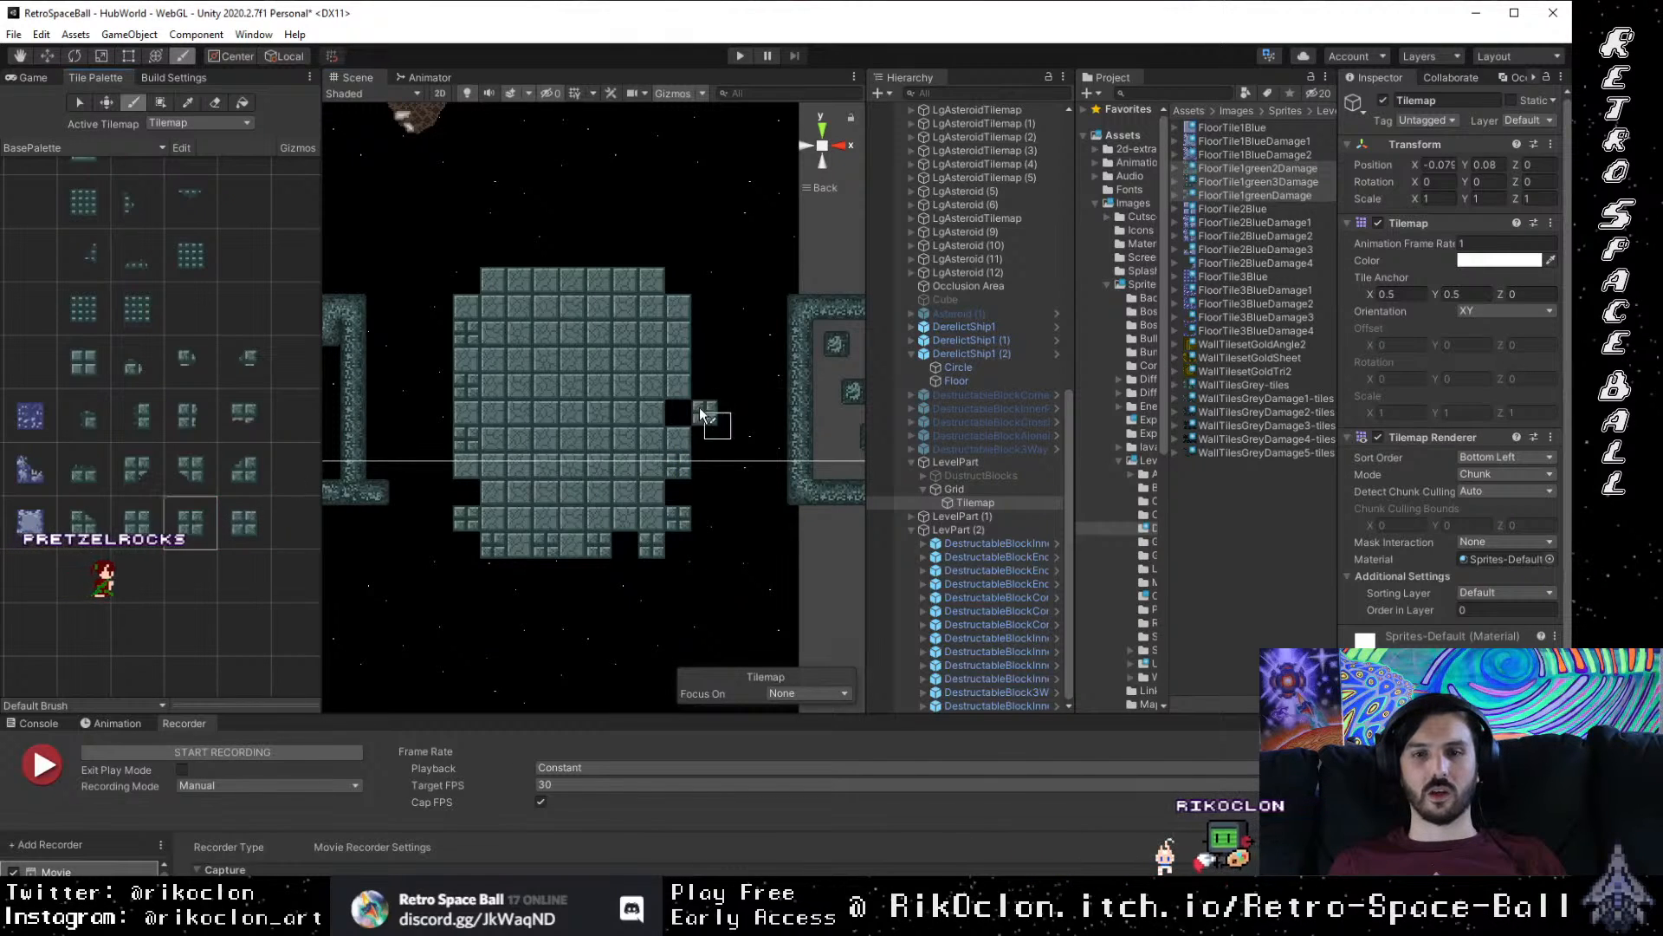
{"action": "left_click", "coordinate": [681, 420]}
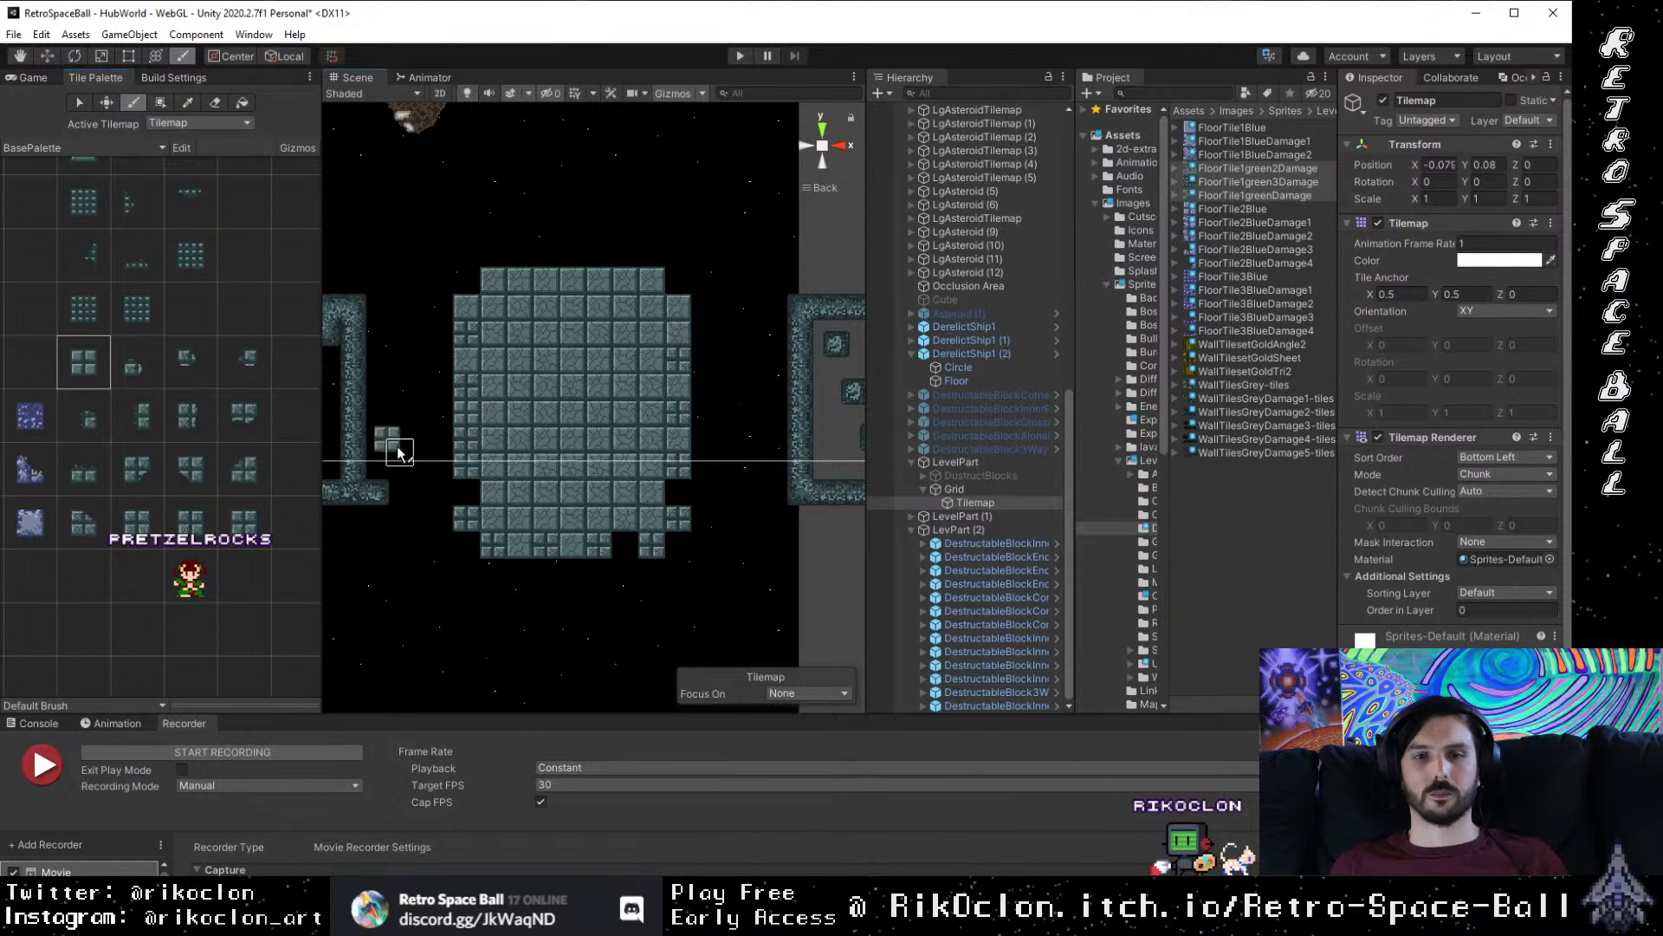
Step: Extend the damaged four-square tiles along both side edges and into the floor's upper corners
{"action": "left_click", "coordinate": [243, 522]}
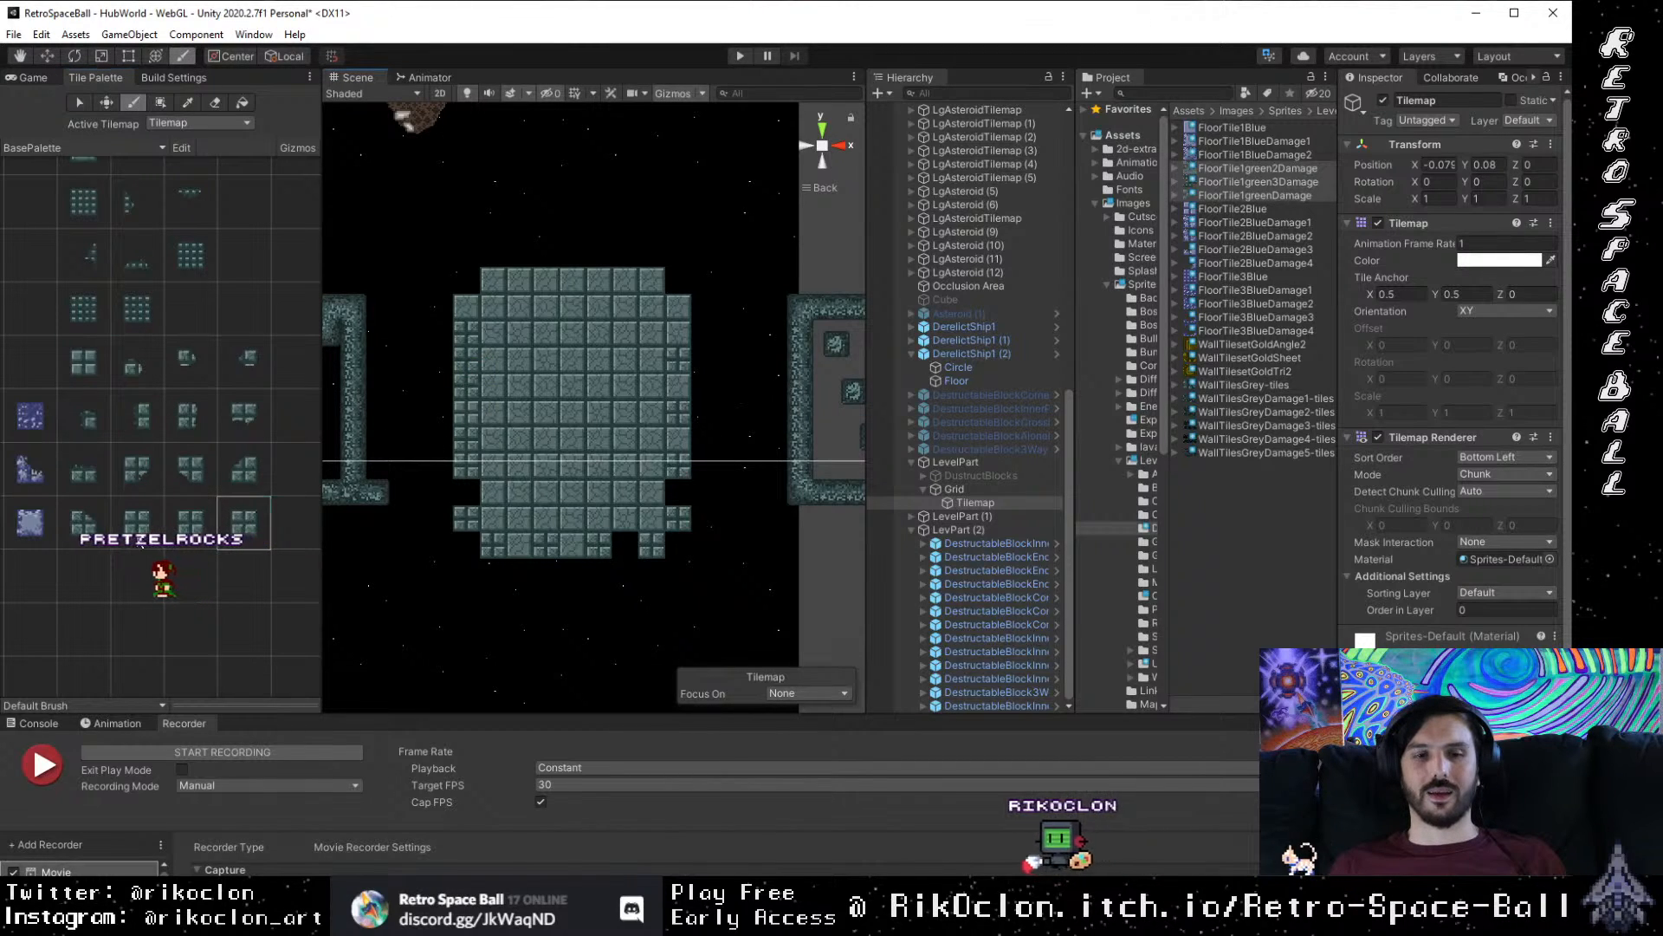
{"action": "left_click", "coordinate": [137, 523]}
{"action": "left_click", "coordinate": [467, 278]}
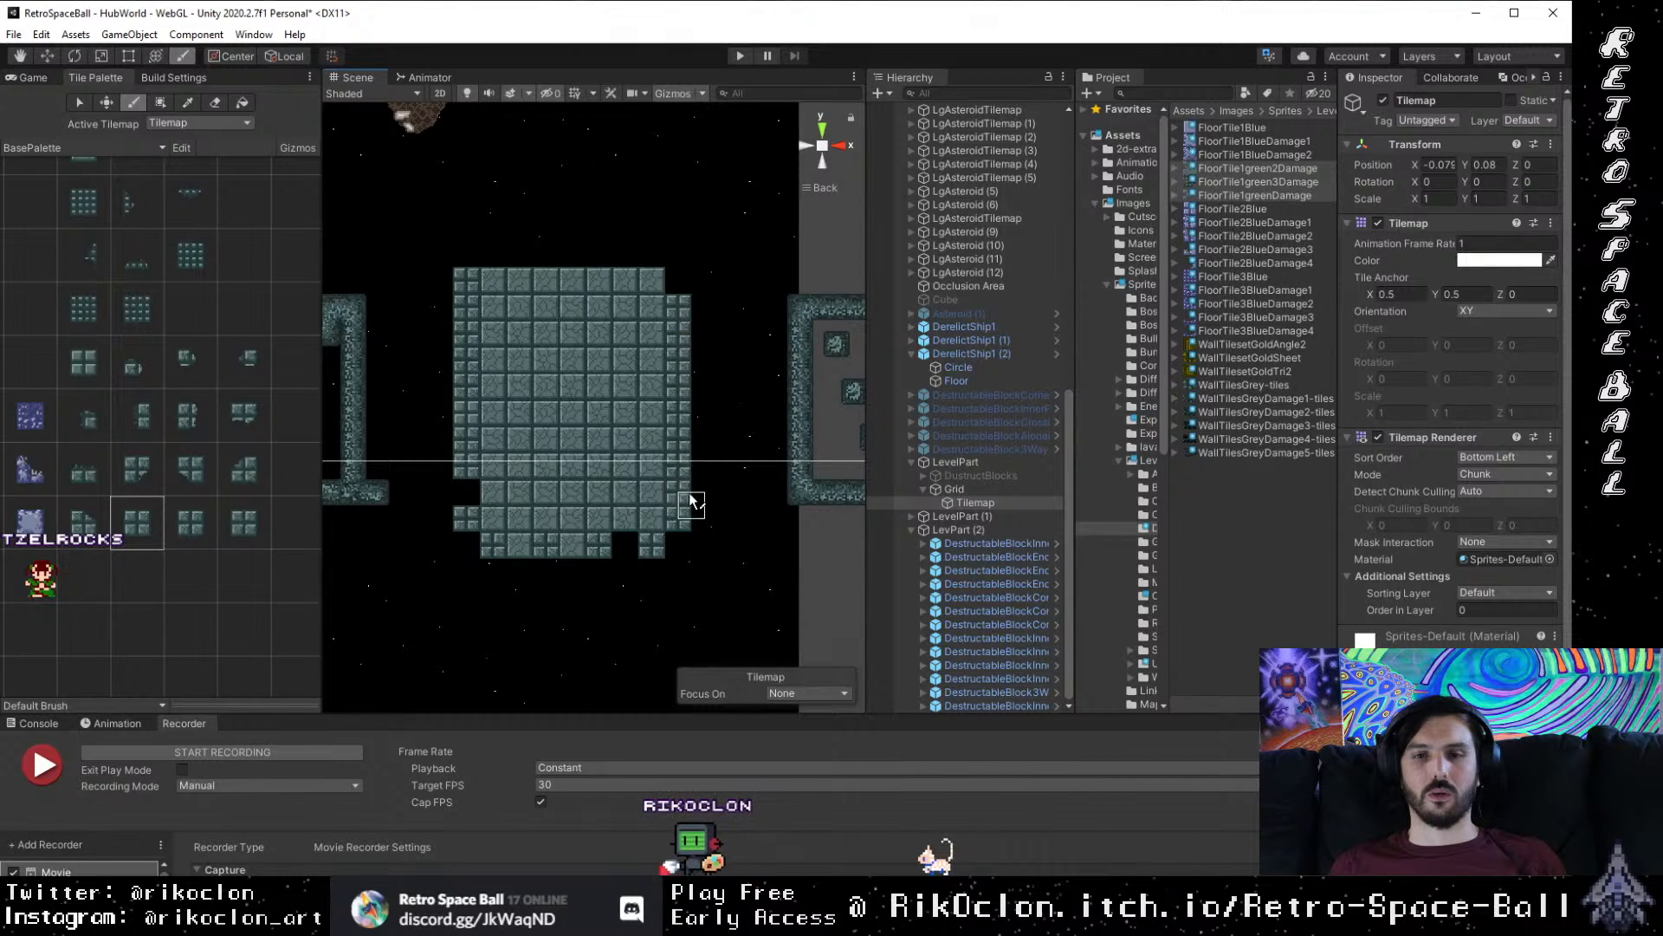
{"action": "left_click", "coordinate": [499, 253]}
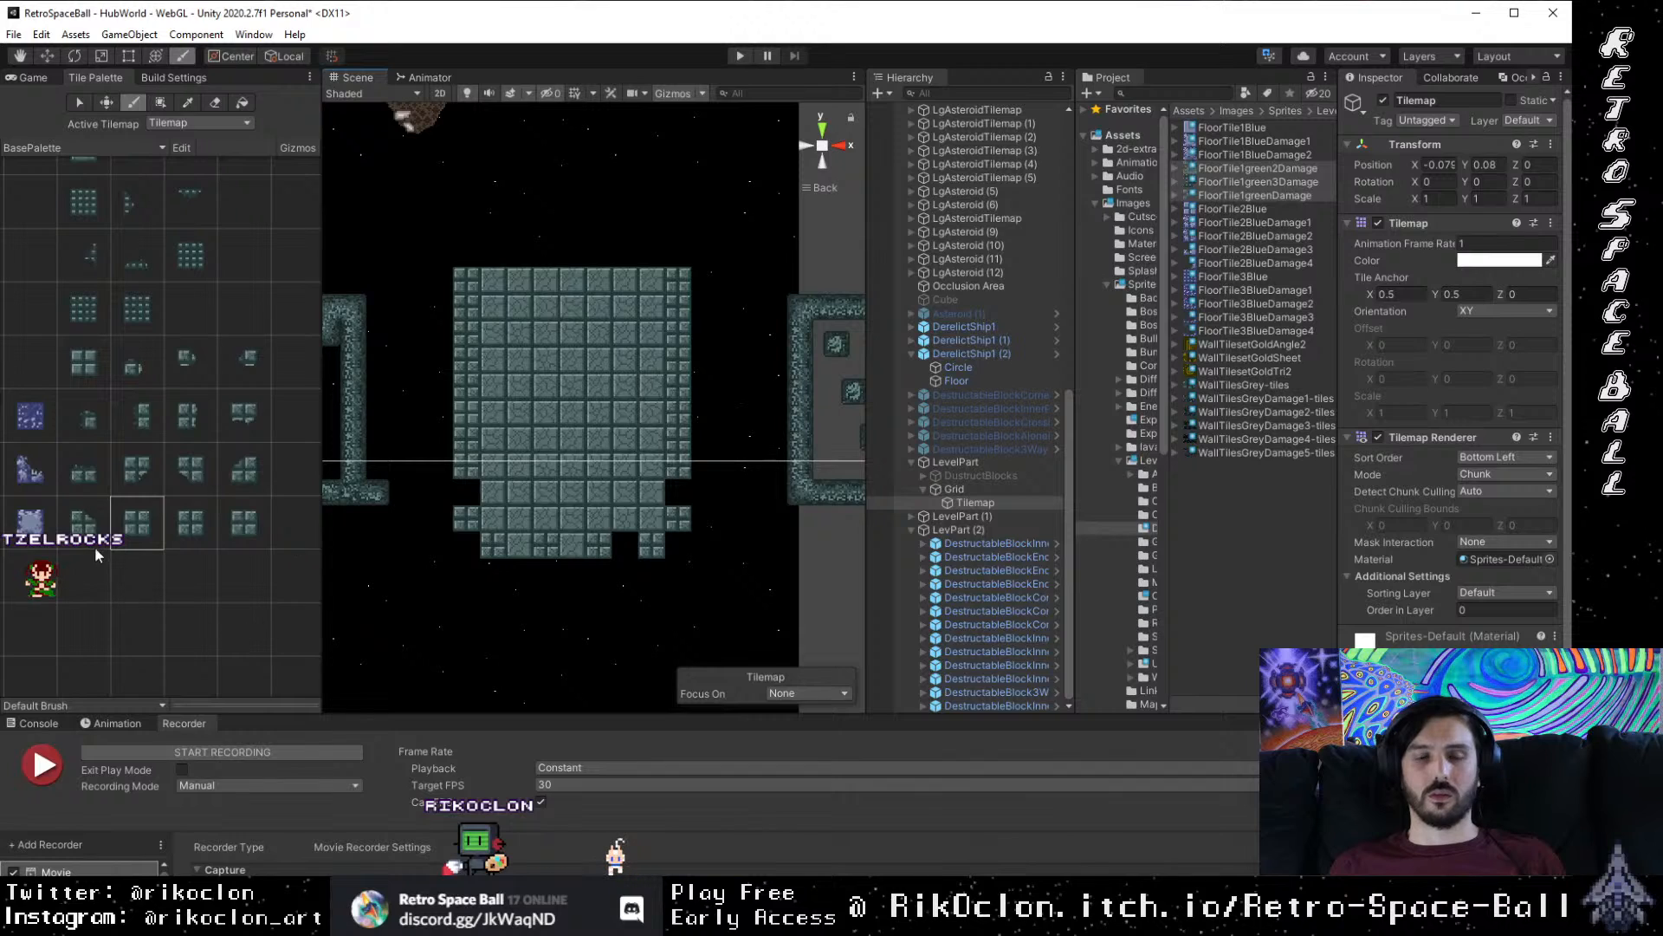
Step: Break up the four-square side columns with solid damaged green tiles and fill their remaining gaps
{"action": "scroll", "coordinate": [154, 419], "scroll_direction": "up", "scroll_amount": 3}
{"action": "scroll", "coordinate": [155, 421], "scroll_direction": "down", "scroll_amount": 4}
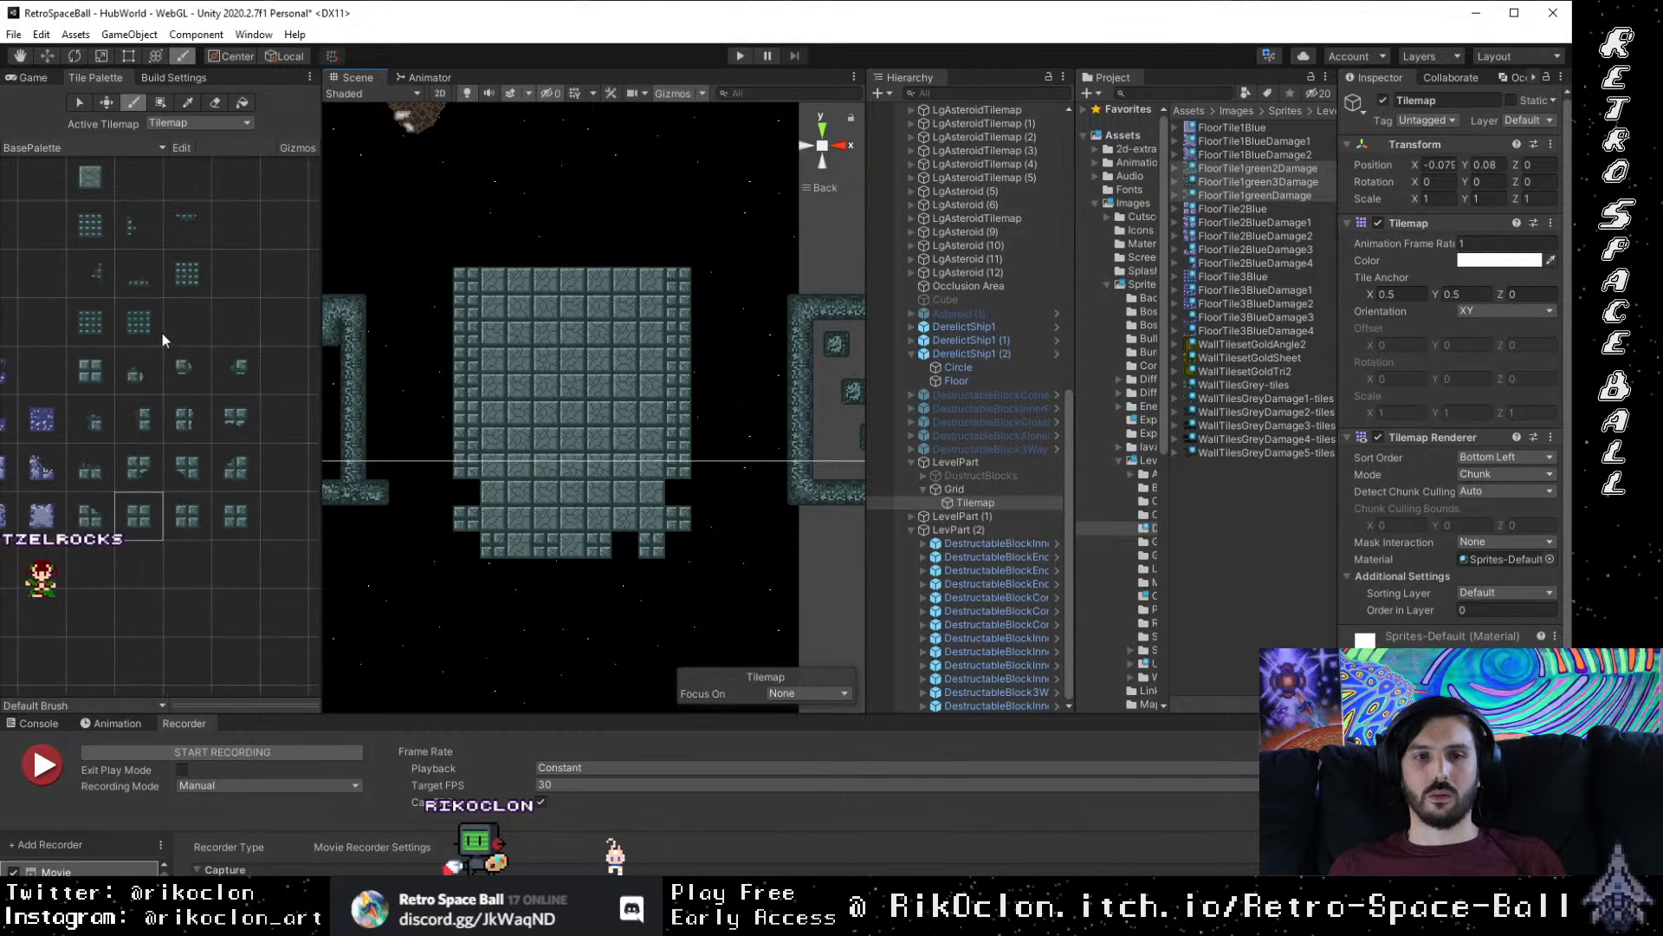
{"action": "left_click_drag", "start_coordinate": [107, 165], "coordinate": [126, 272]}
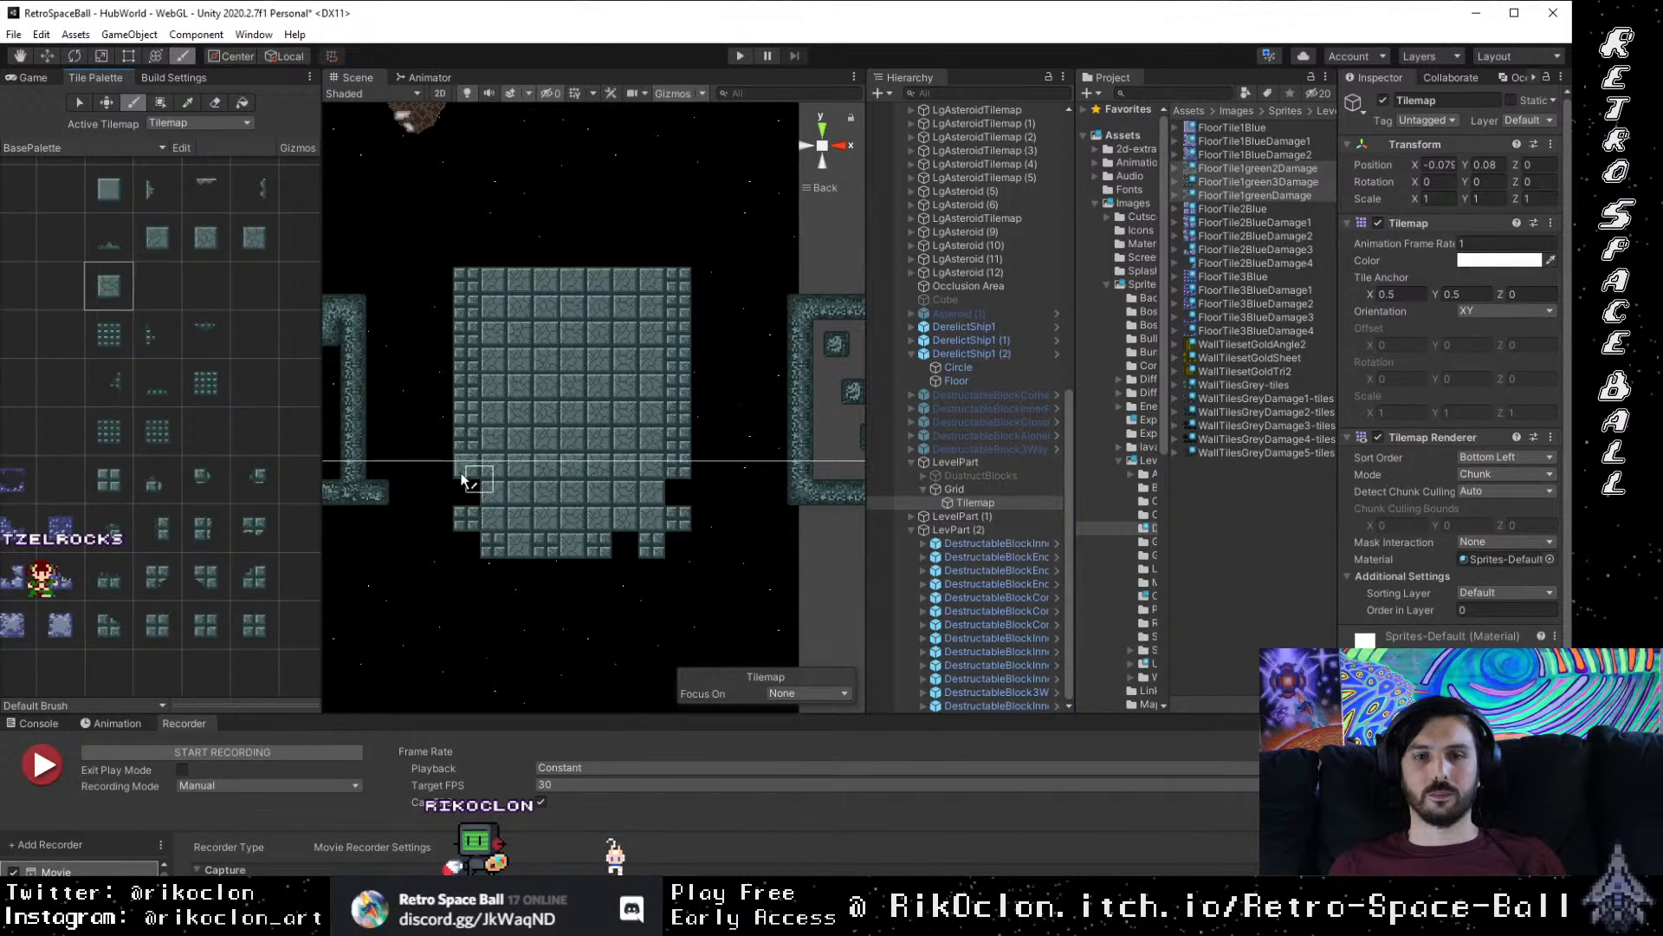
{"action": "mouse_move", "coordinate": [459, 433]}
{"action": "left_mouse_down"}
{"action": "mouse_move", "coordinate": [477, 367]}
{"action": "mouse_move", "coordinate": [408, 315]}
{"action": "mouse_move", "coordinate": [477, 404]}
{"action": "mouse_move", "coordinate": [467, 350]}
{"action": "left_mouse_up"}
{"action": "left_click", "coordinate": [466, 351]}
{"action": "left_click", "coordinate": [468, 297]}
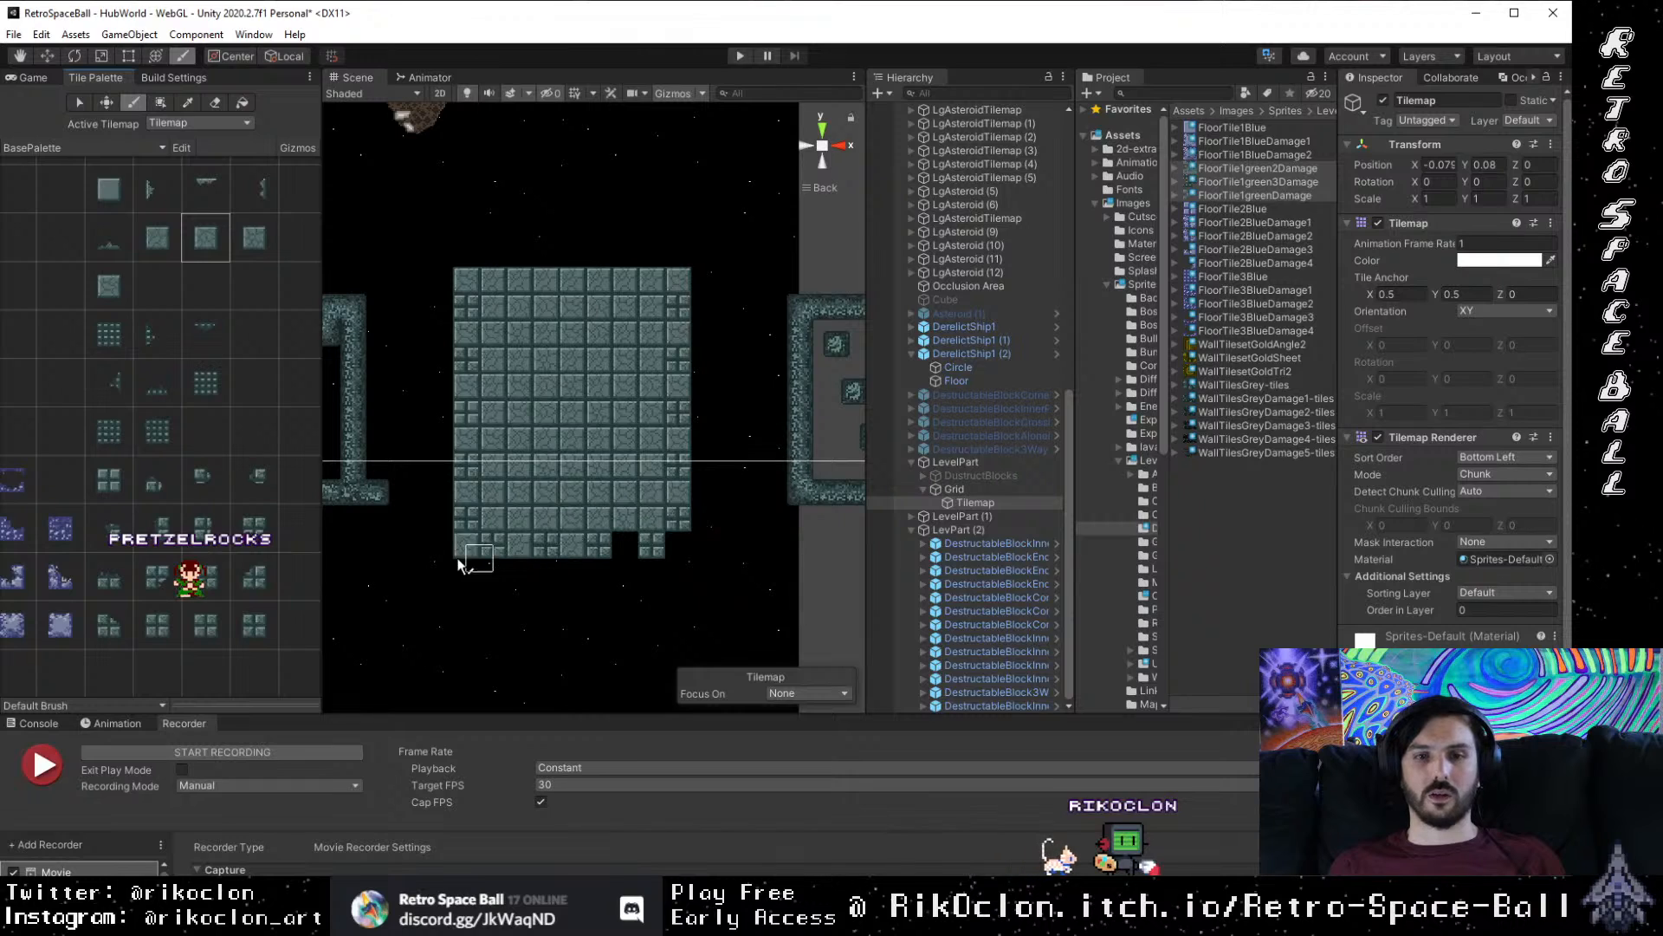
Step: Fill the remaining gaps and corners of the floor's bottom row with a solid damaged green tile
{"action": "left_click_drag", "start_coordinate": [475, 565], "coordinate": [687, 557]}
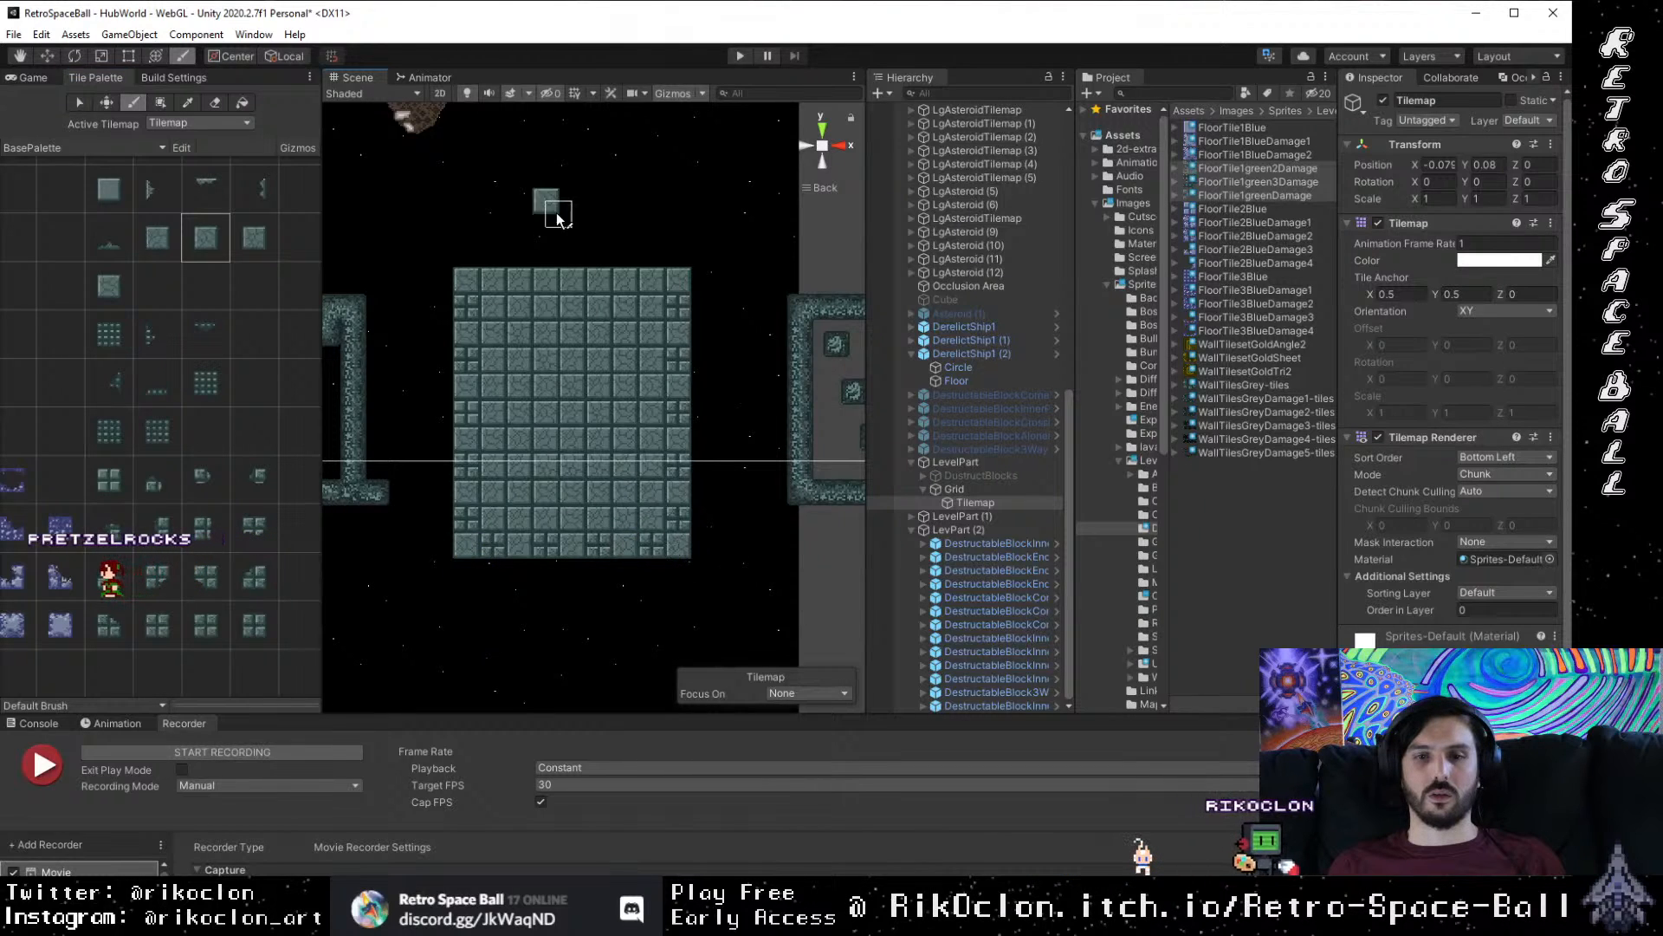
Step: Repaint the floor's top row with a mix of damaged four-square and solid damaged green tiles
{"action": "left_click", "coordinate": [262, 239]}
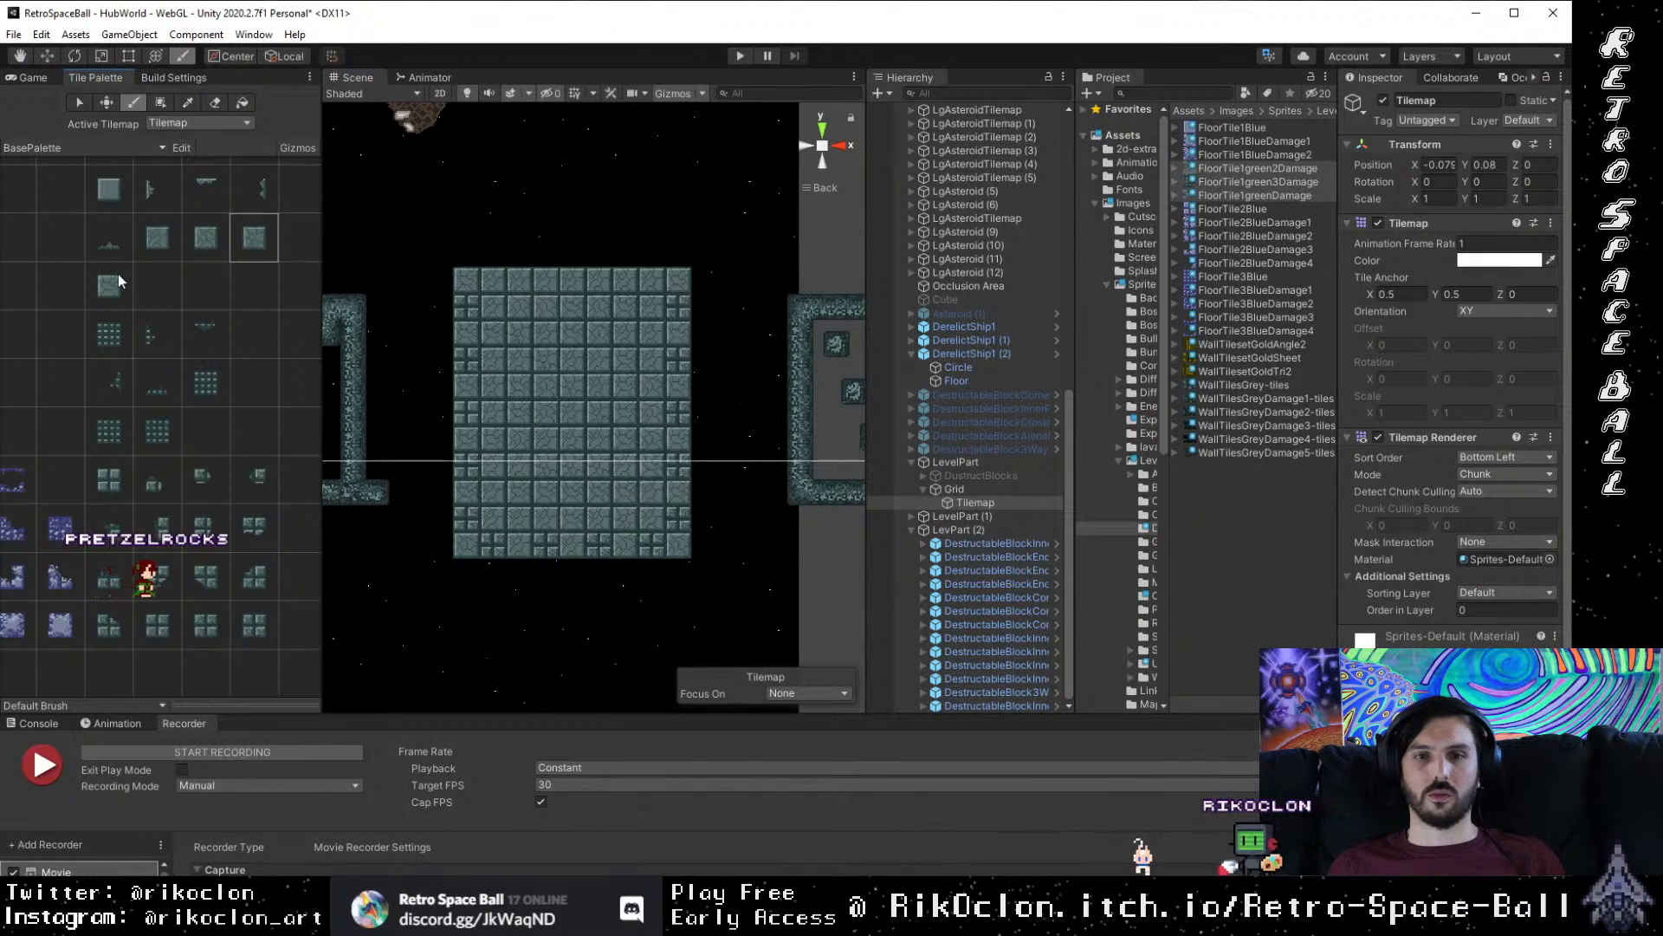
{"action": "left_click", "coordinate": [253, 626]}
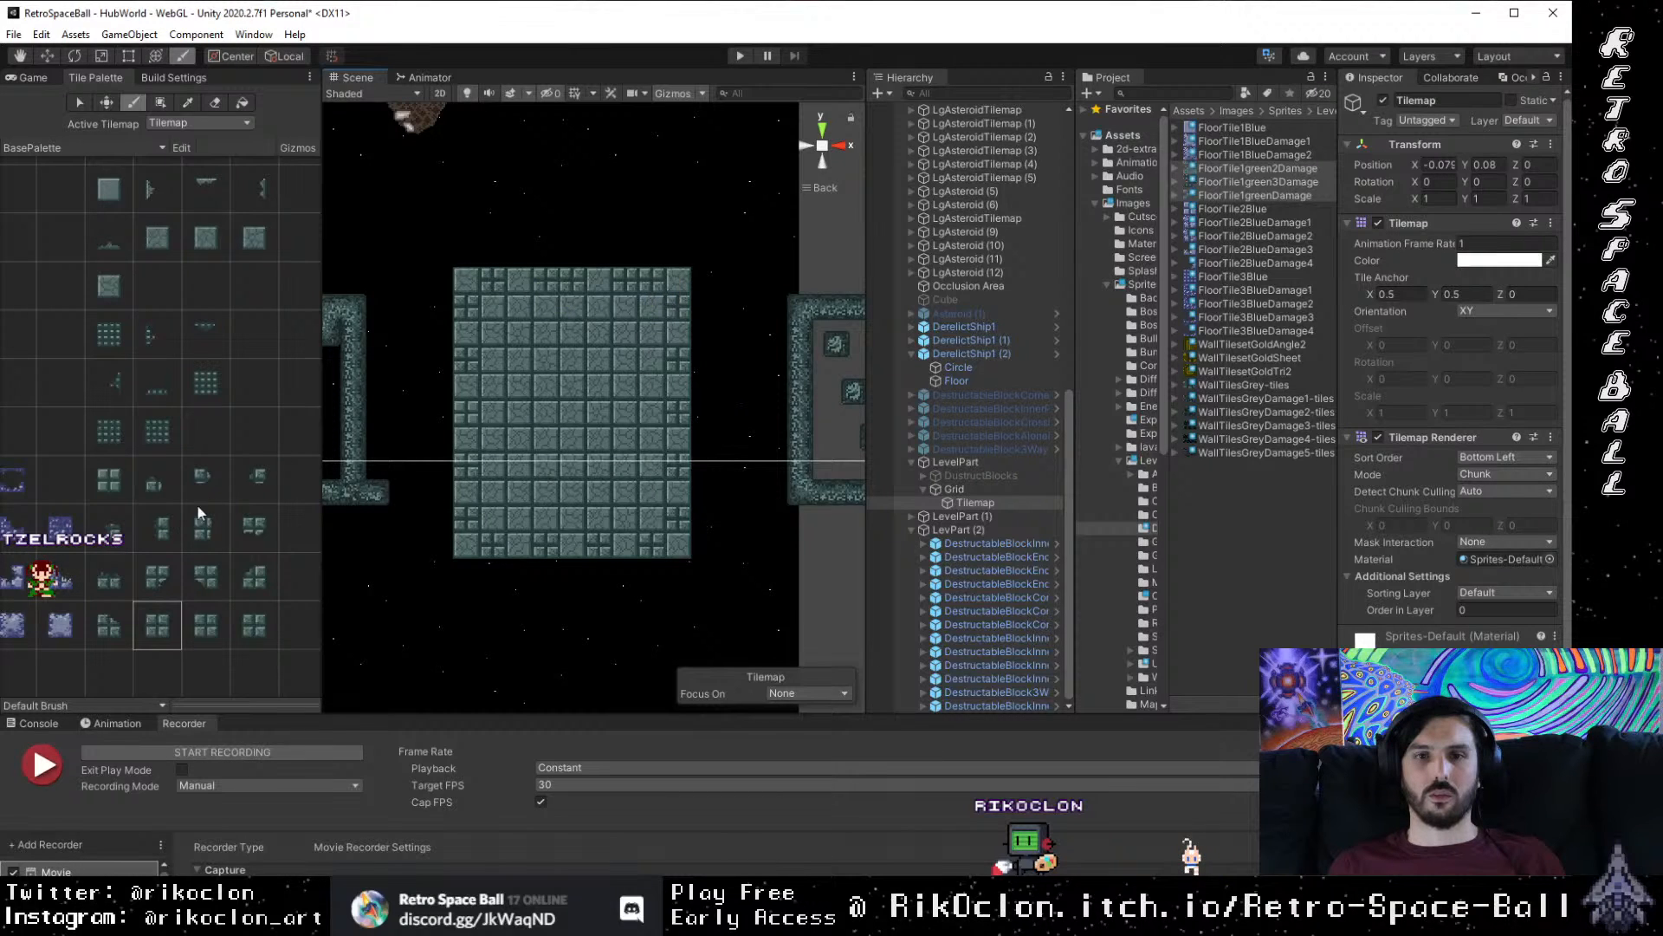
{"action": "left_click", "coordinate": [361, 280]}
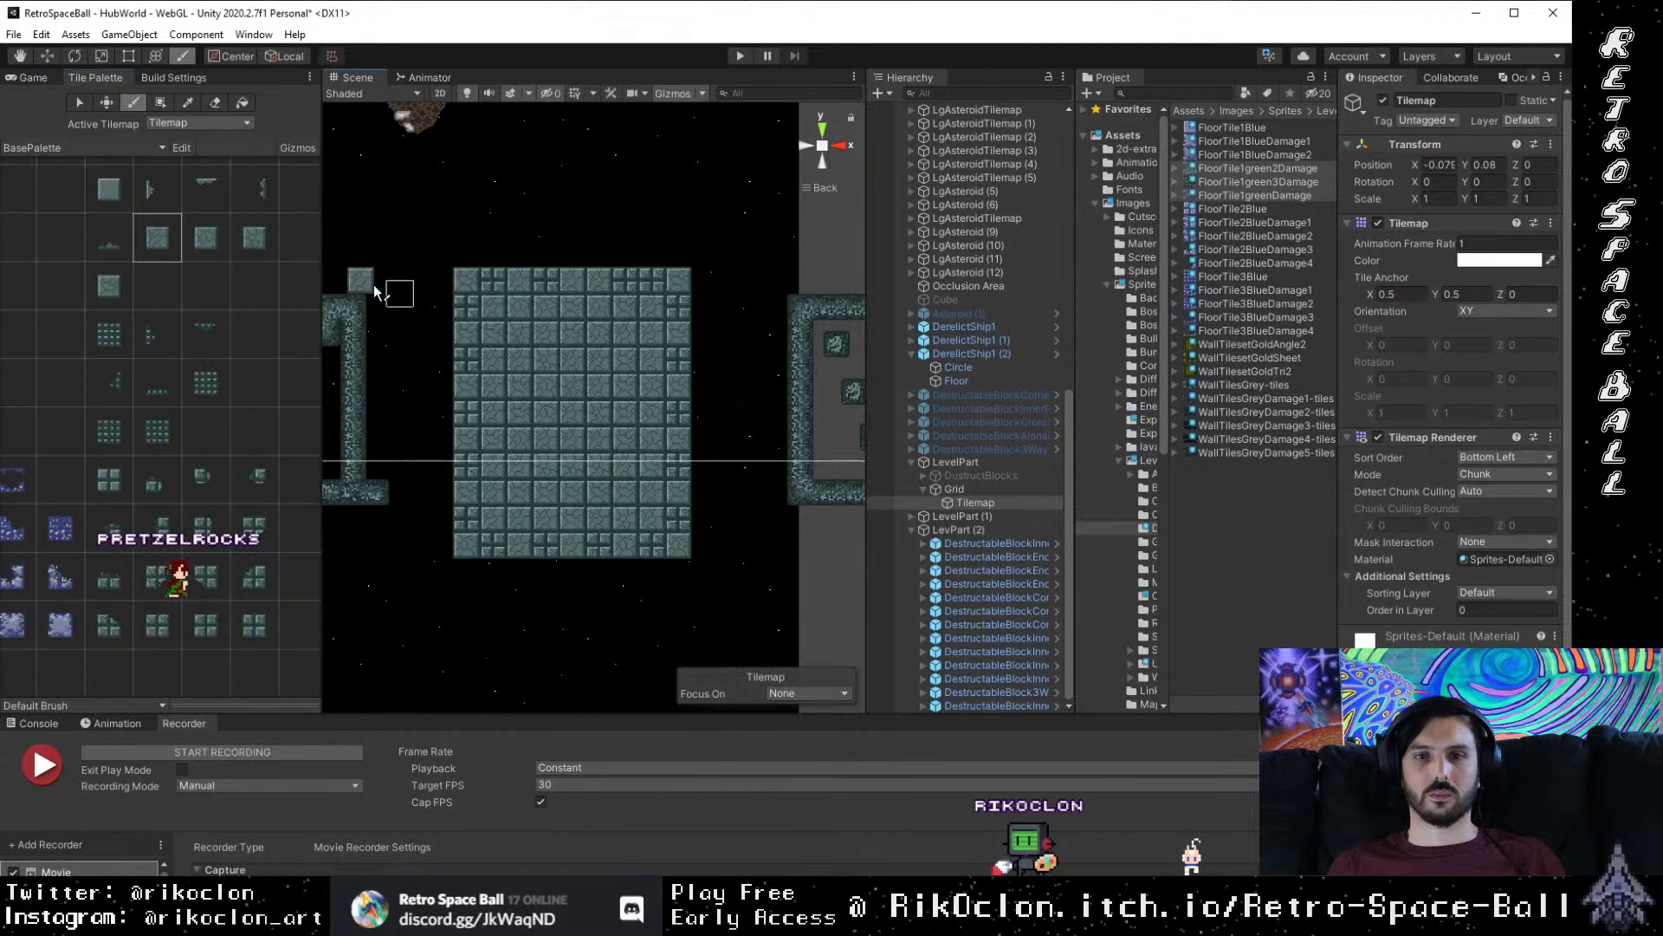
{"action": "left_click", "coordinate": [251, 237]}
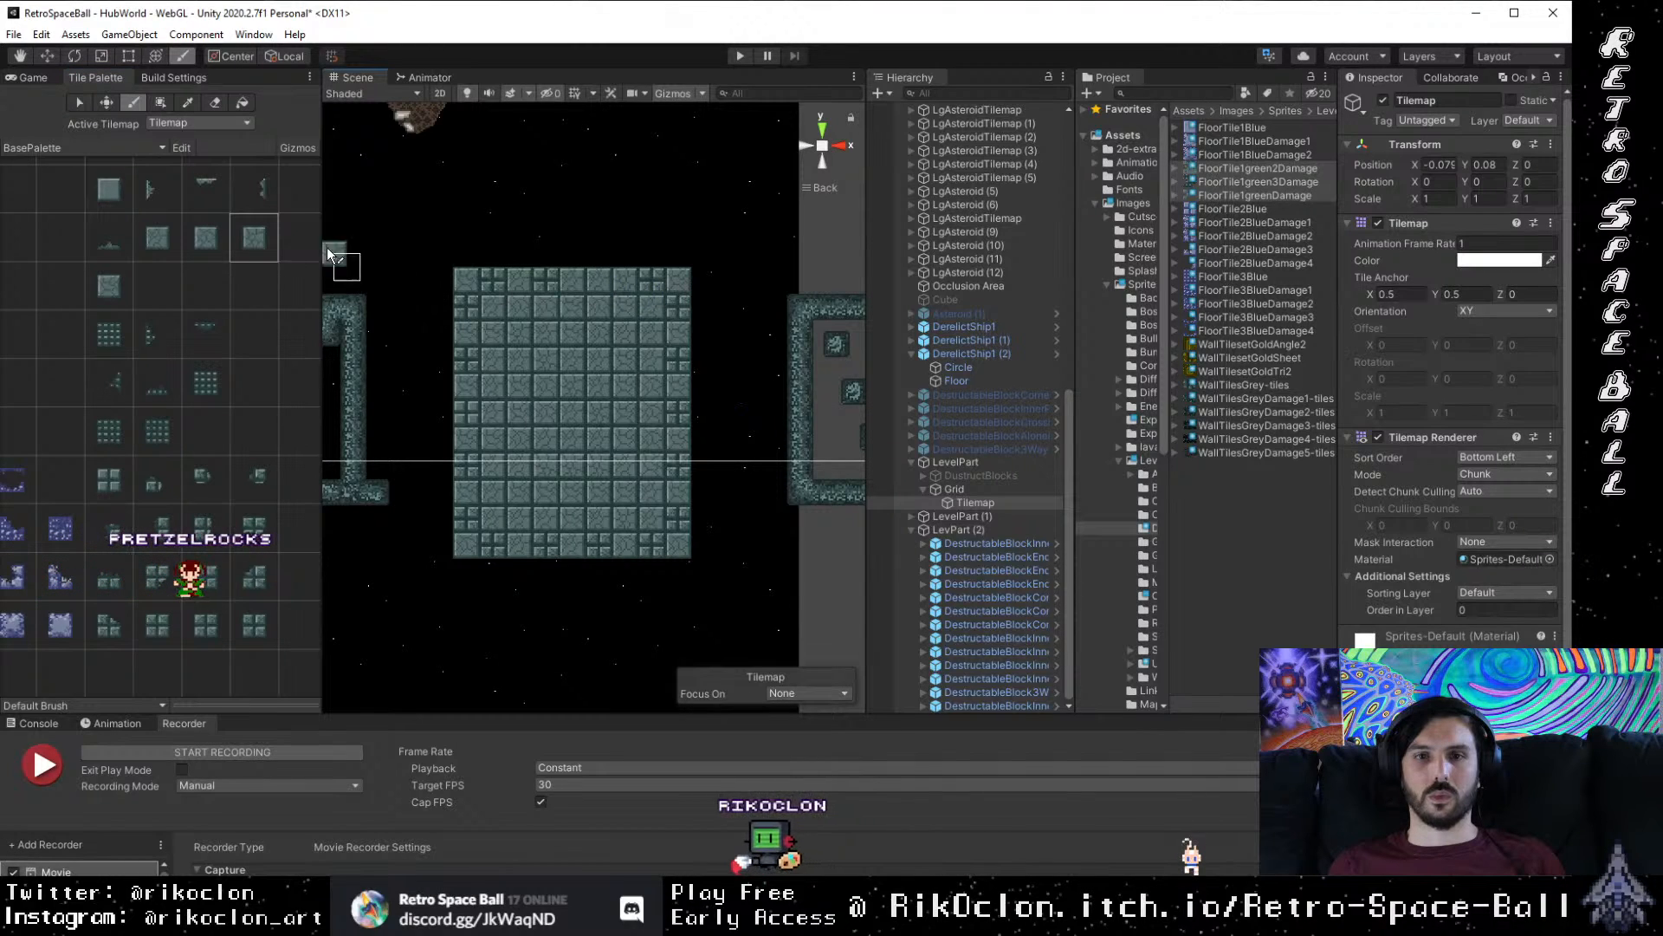
{"action": "left_click", "coordinate": [112, 486]}
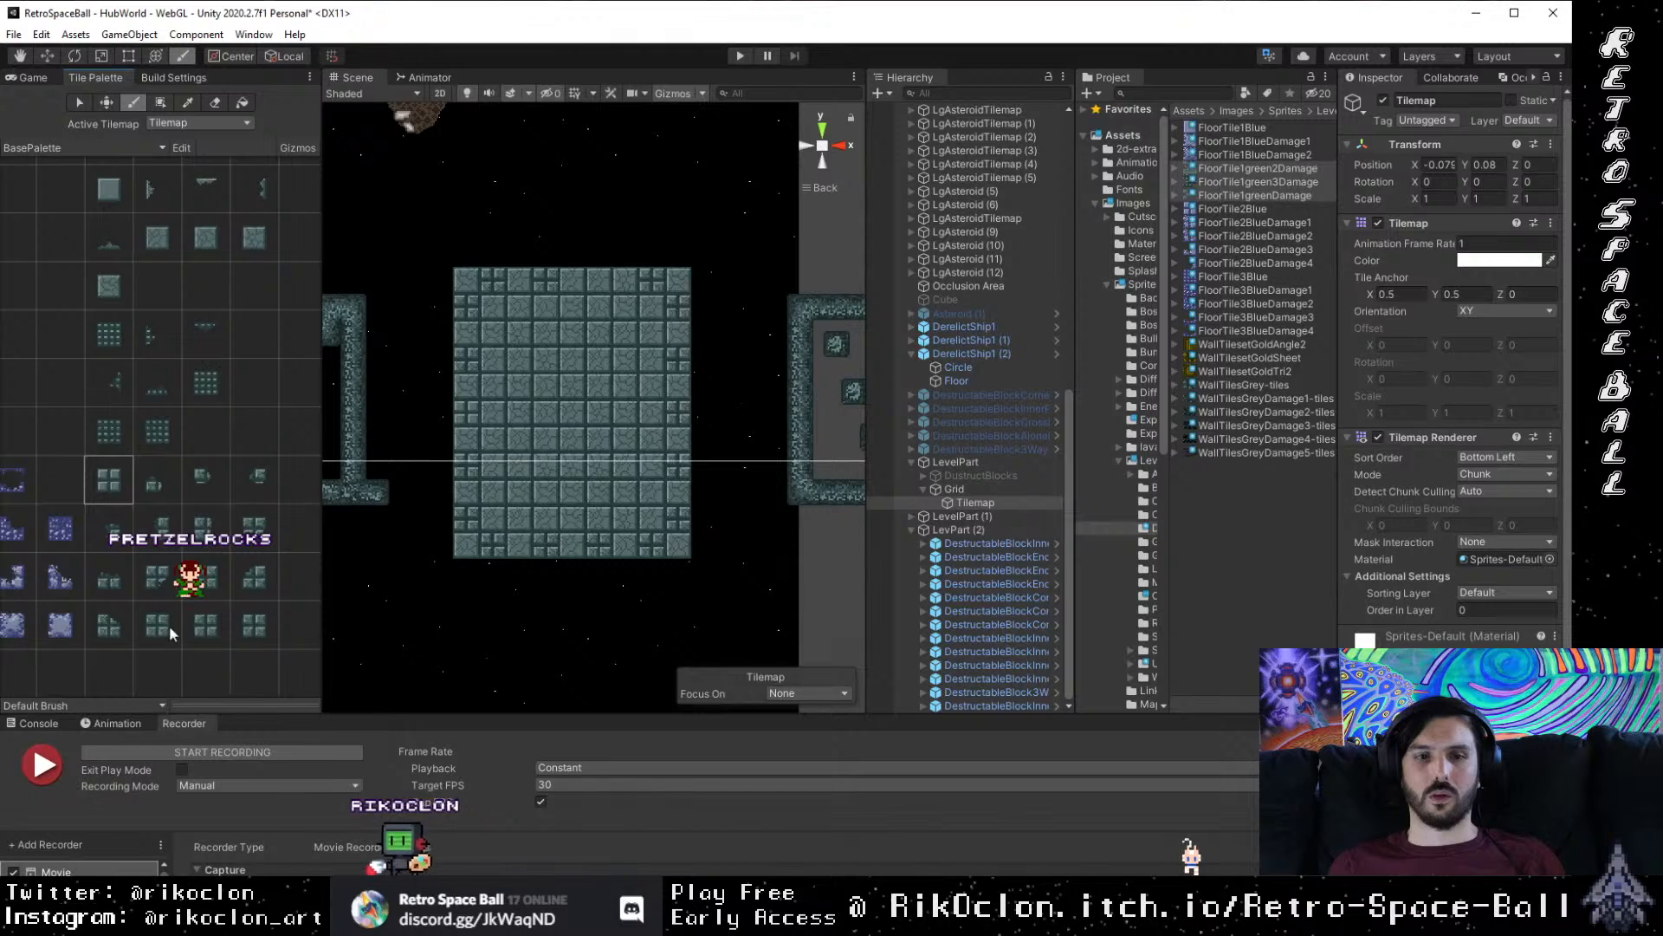
{"action": "left_click", "coordinate": [206, 625]}
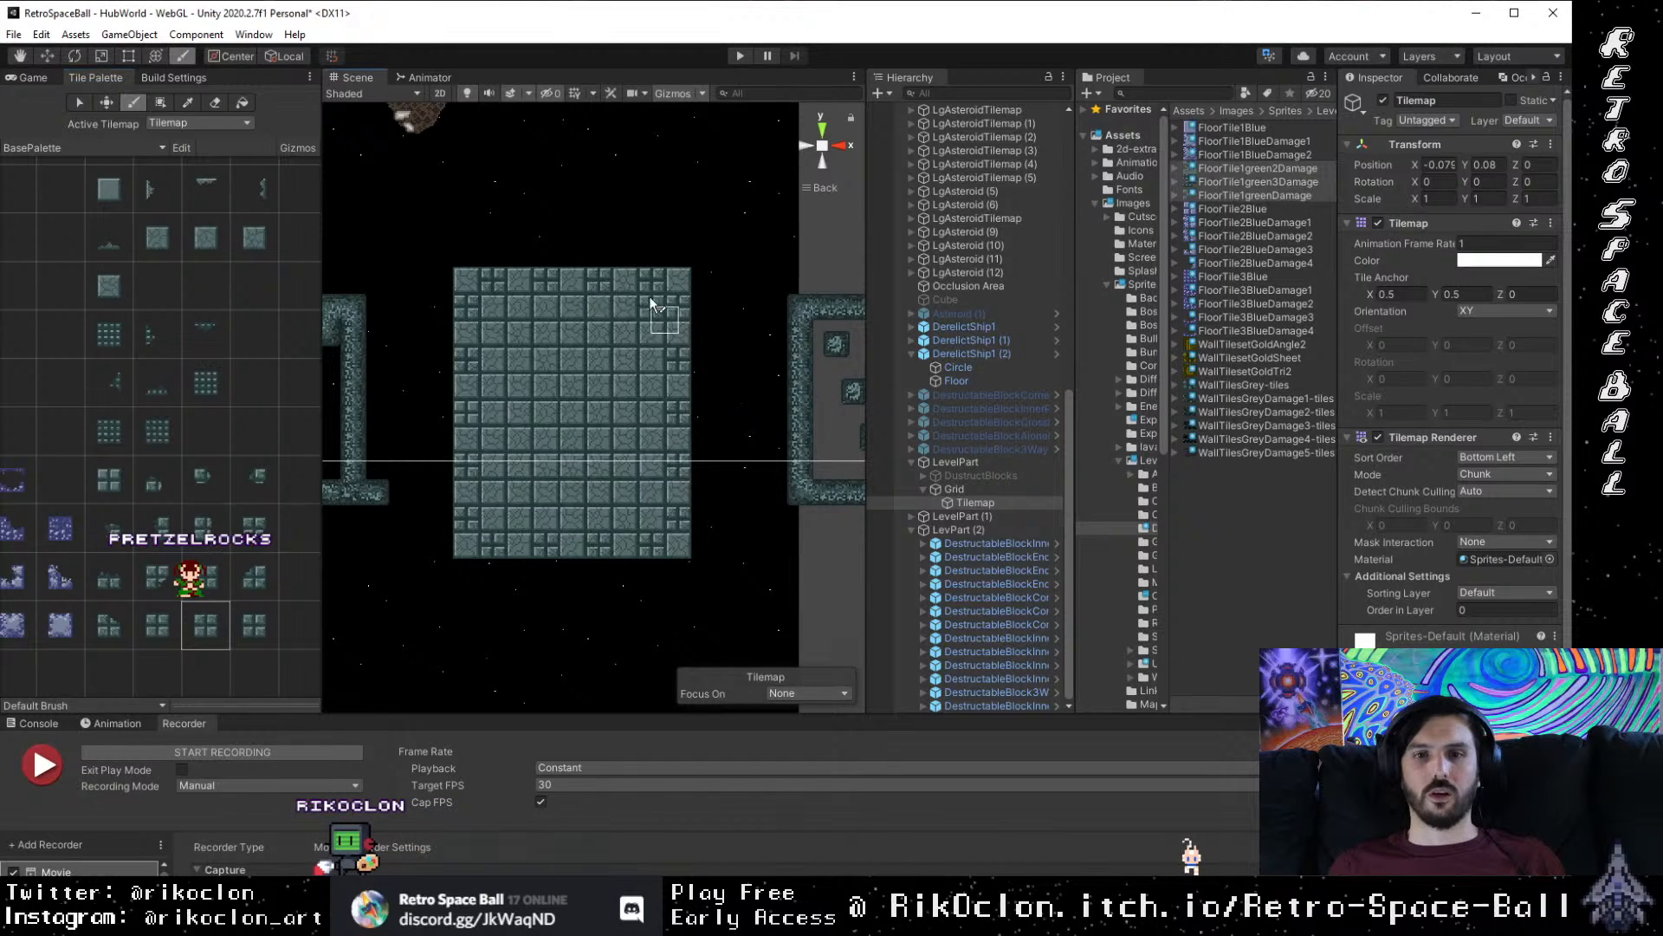
Step: Place fine-grid tile variants at regular intervals along the outside of the floor's left edge
{"action": "scroll", "coordinate": [754, 526], "scroll_direction": "down", "scroll_amount": 3}
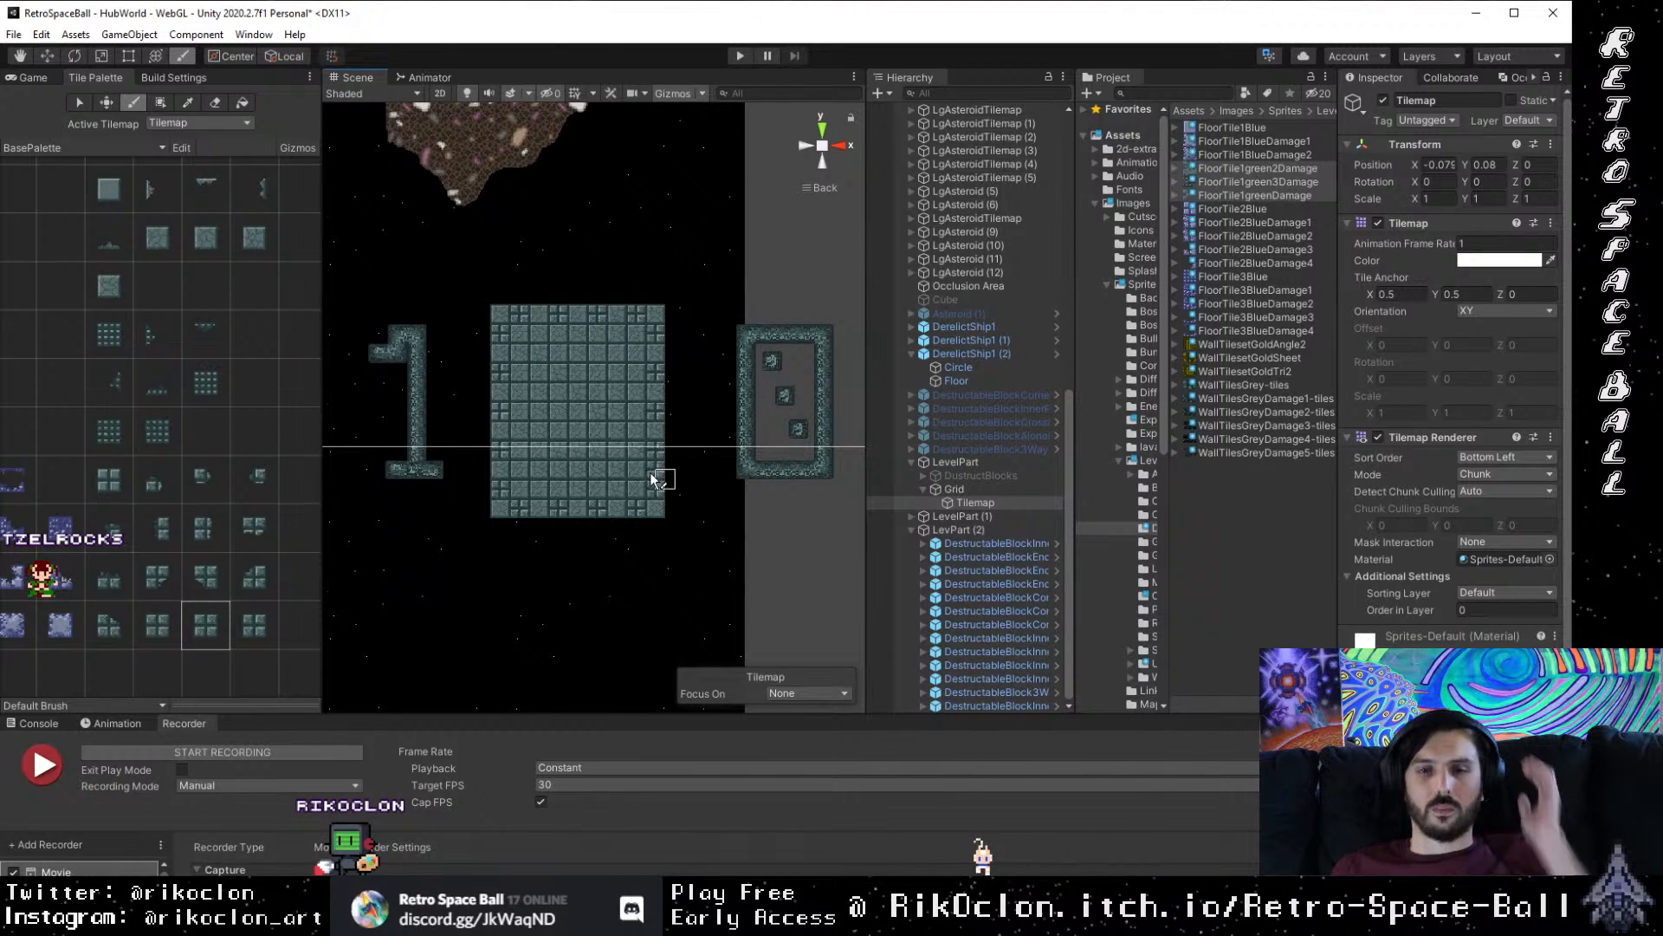
{"action": "left_click_drag", "start_coordinate": [627, 488], "coordinate": [607, 510]}
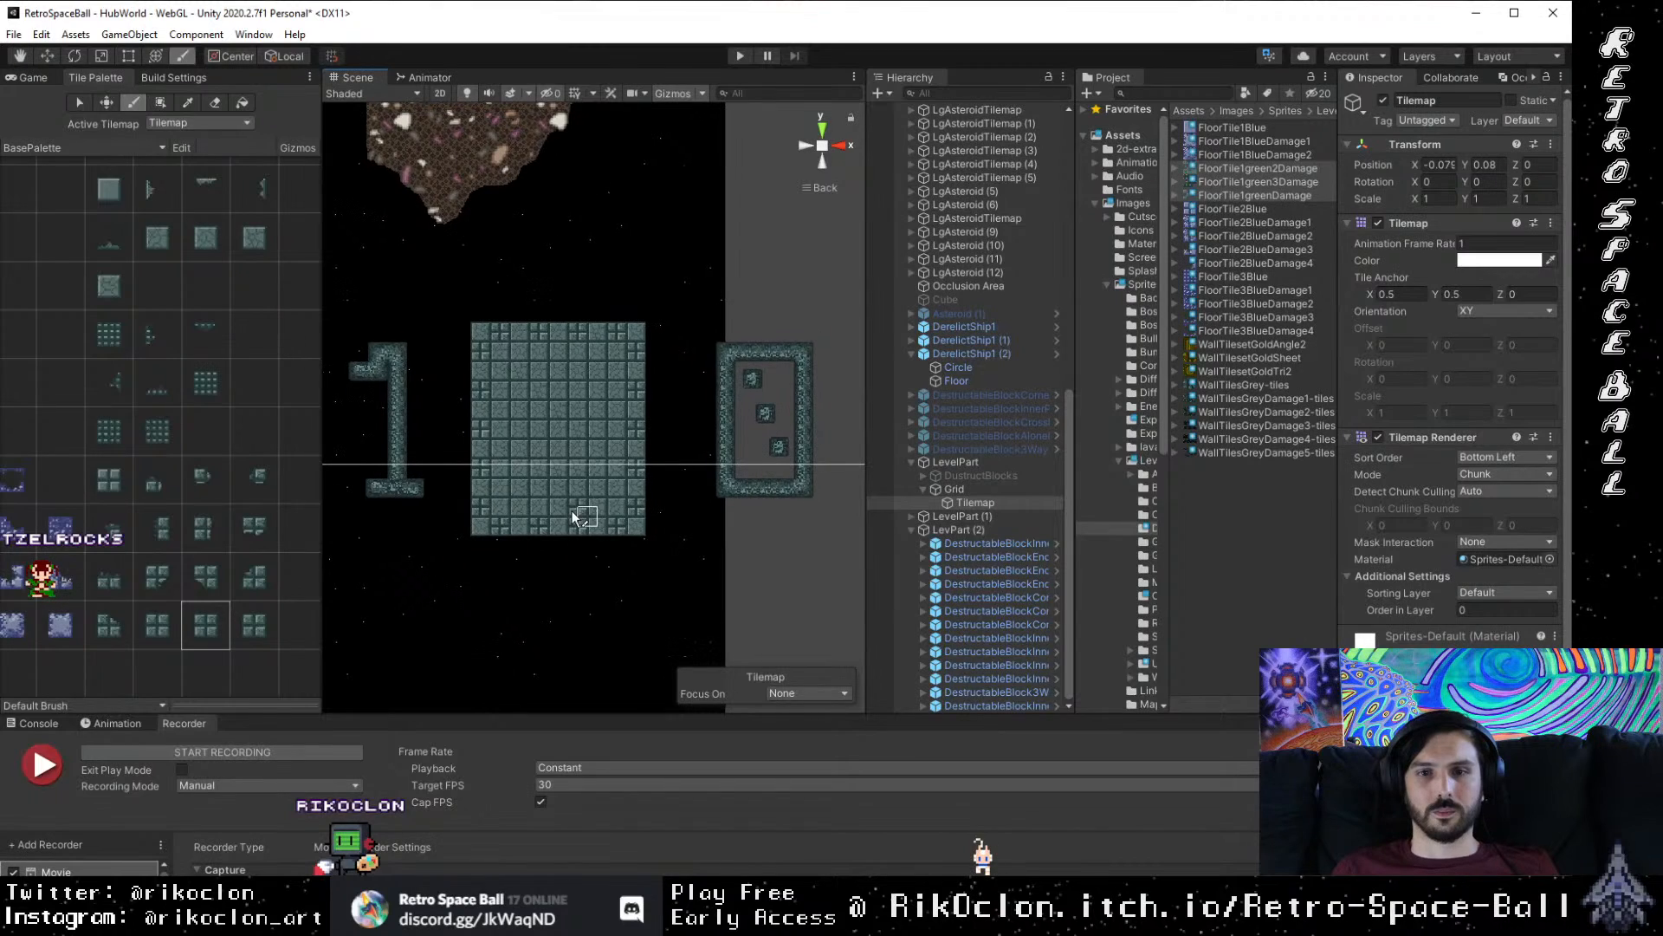
{"action": "scroll", "coordinate": [571, 511], "scroll_direction": "up", "scroll_amount": 1}
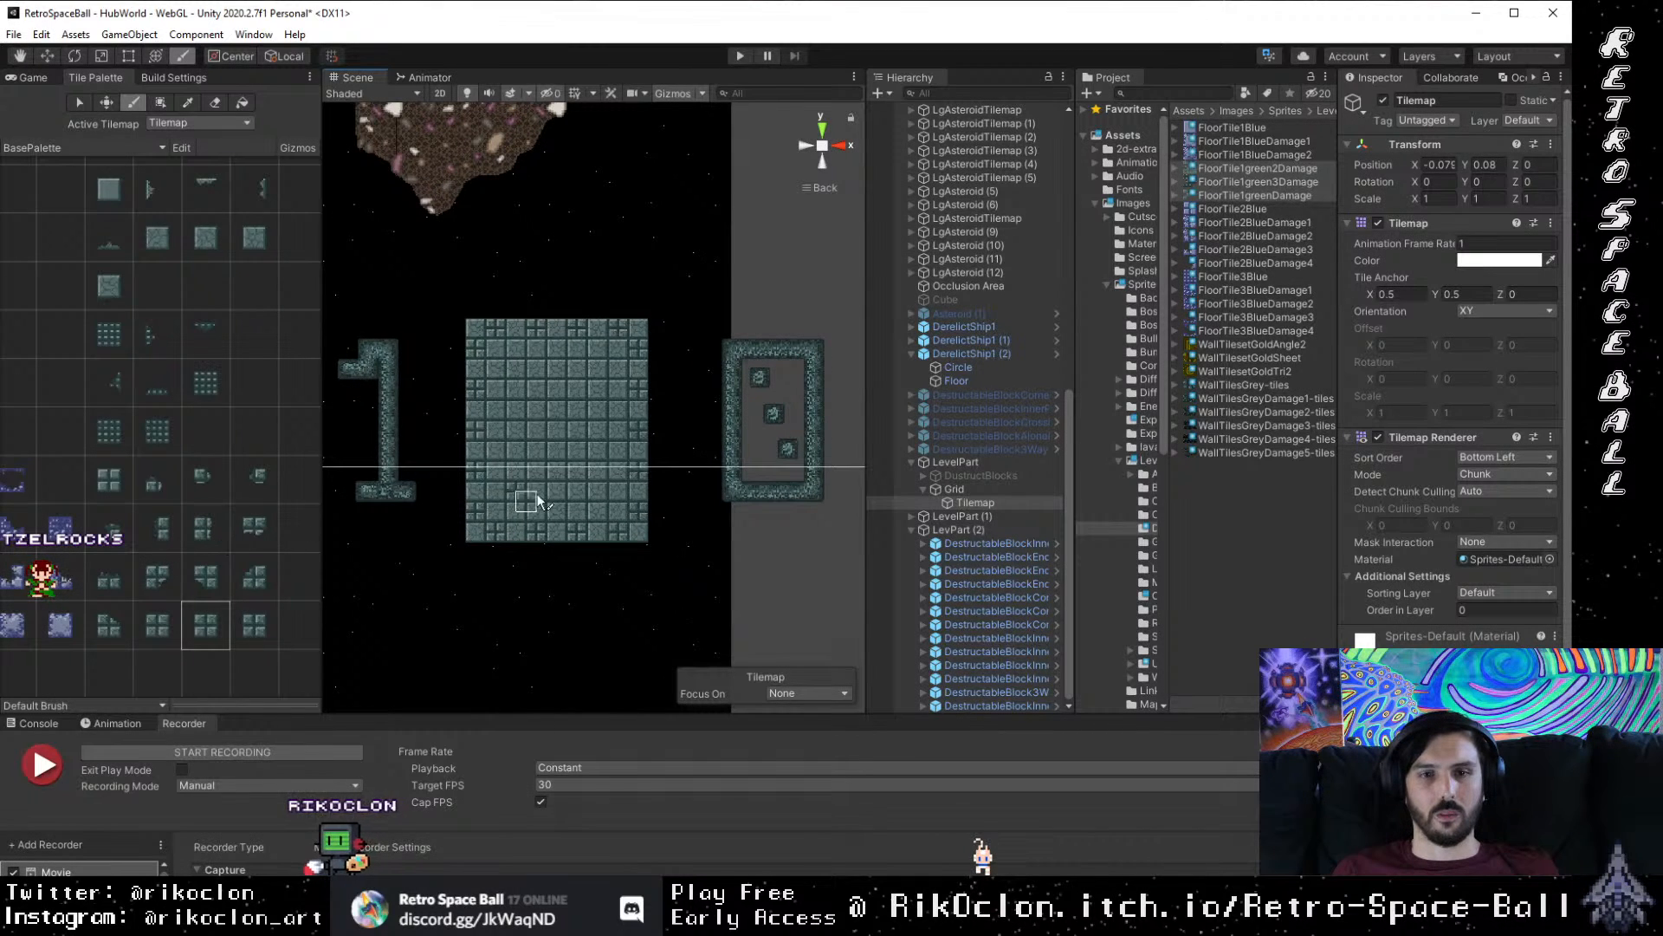
{"action": "scroll", "coordinate": [589, 496], "scroll_direction": "down", "scroll_amount": 1}
{"action": "scroll", "coordinate": [587, 498], "scroll_direction": "up", "scroll_amount": 1}
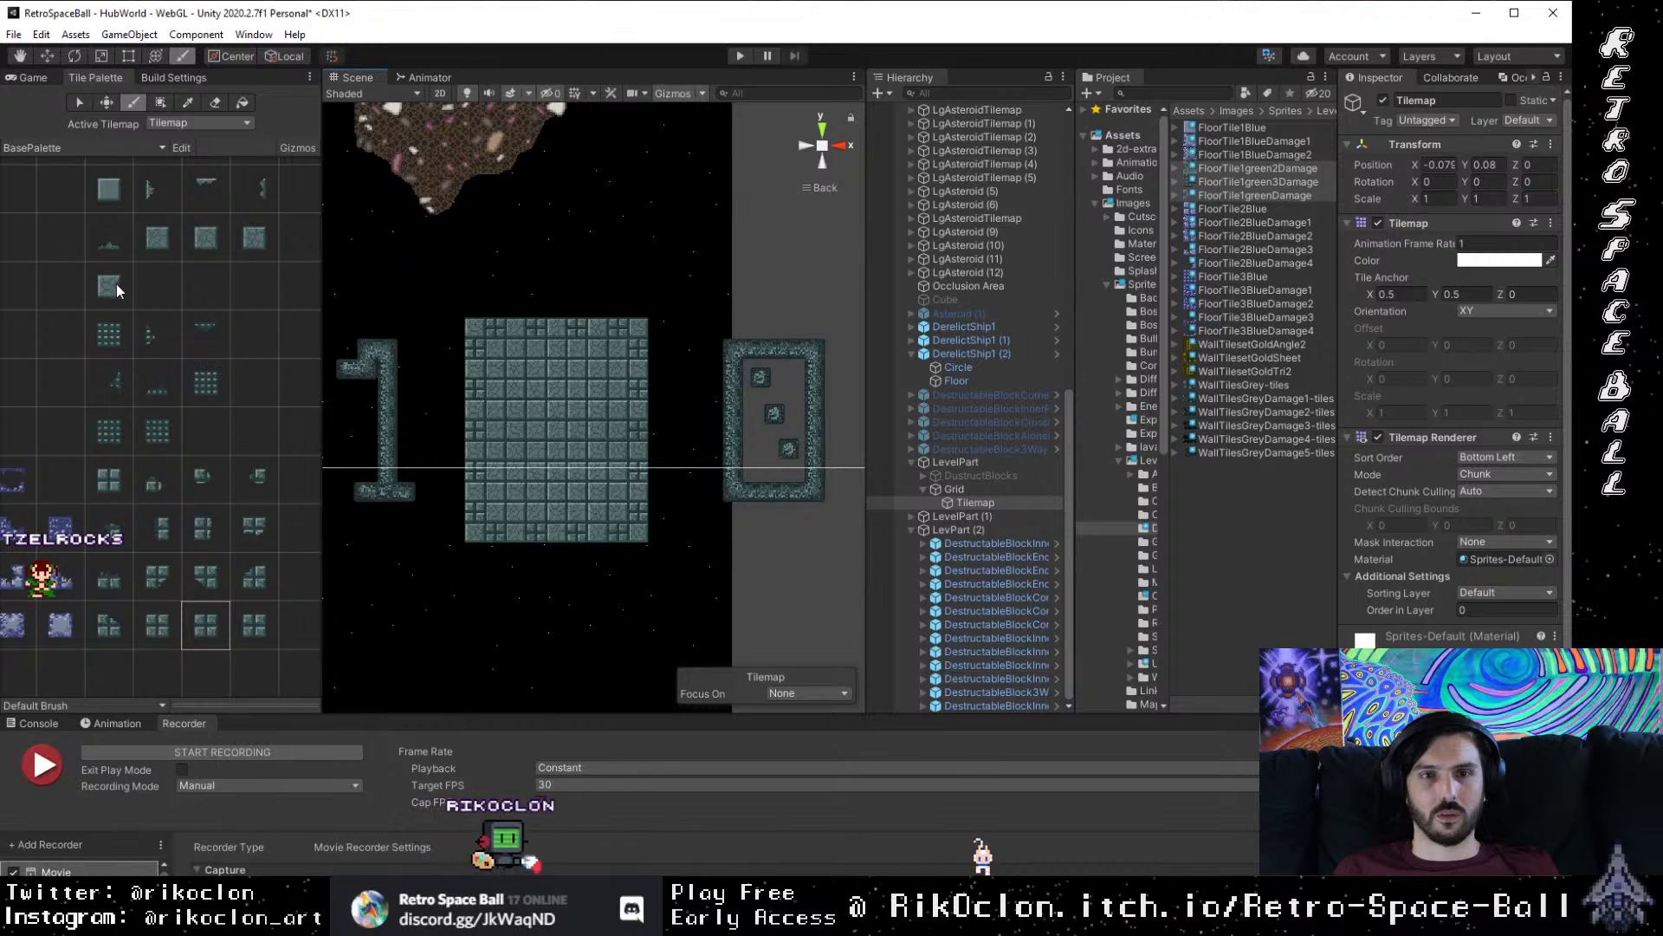
{"action": "left_click", "coordinate": [109, 335]}
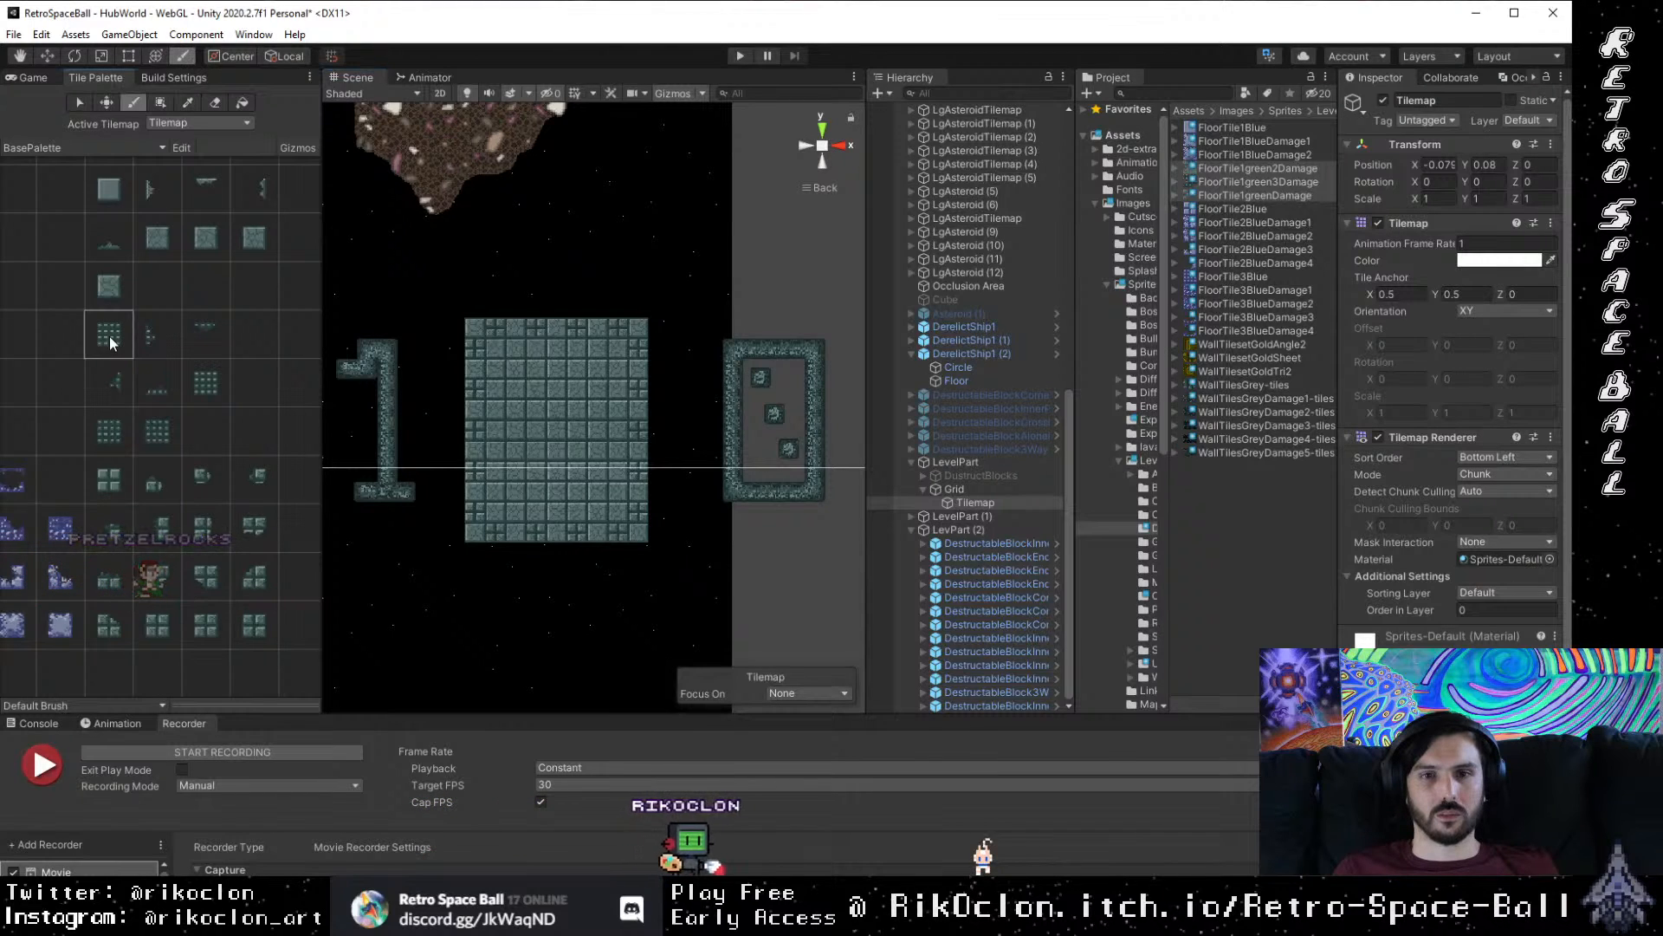
{"action": "scroll", "coordinate": [468, 520], "scroll_direction": "up", "scroll_amount": 2}
{"action": "left_click_drag", "start_coordinate": [464, 513], "coordinate": [559, 375]}
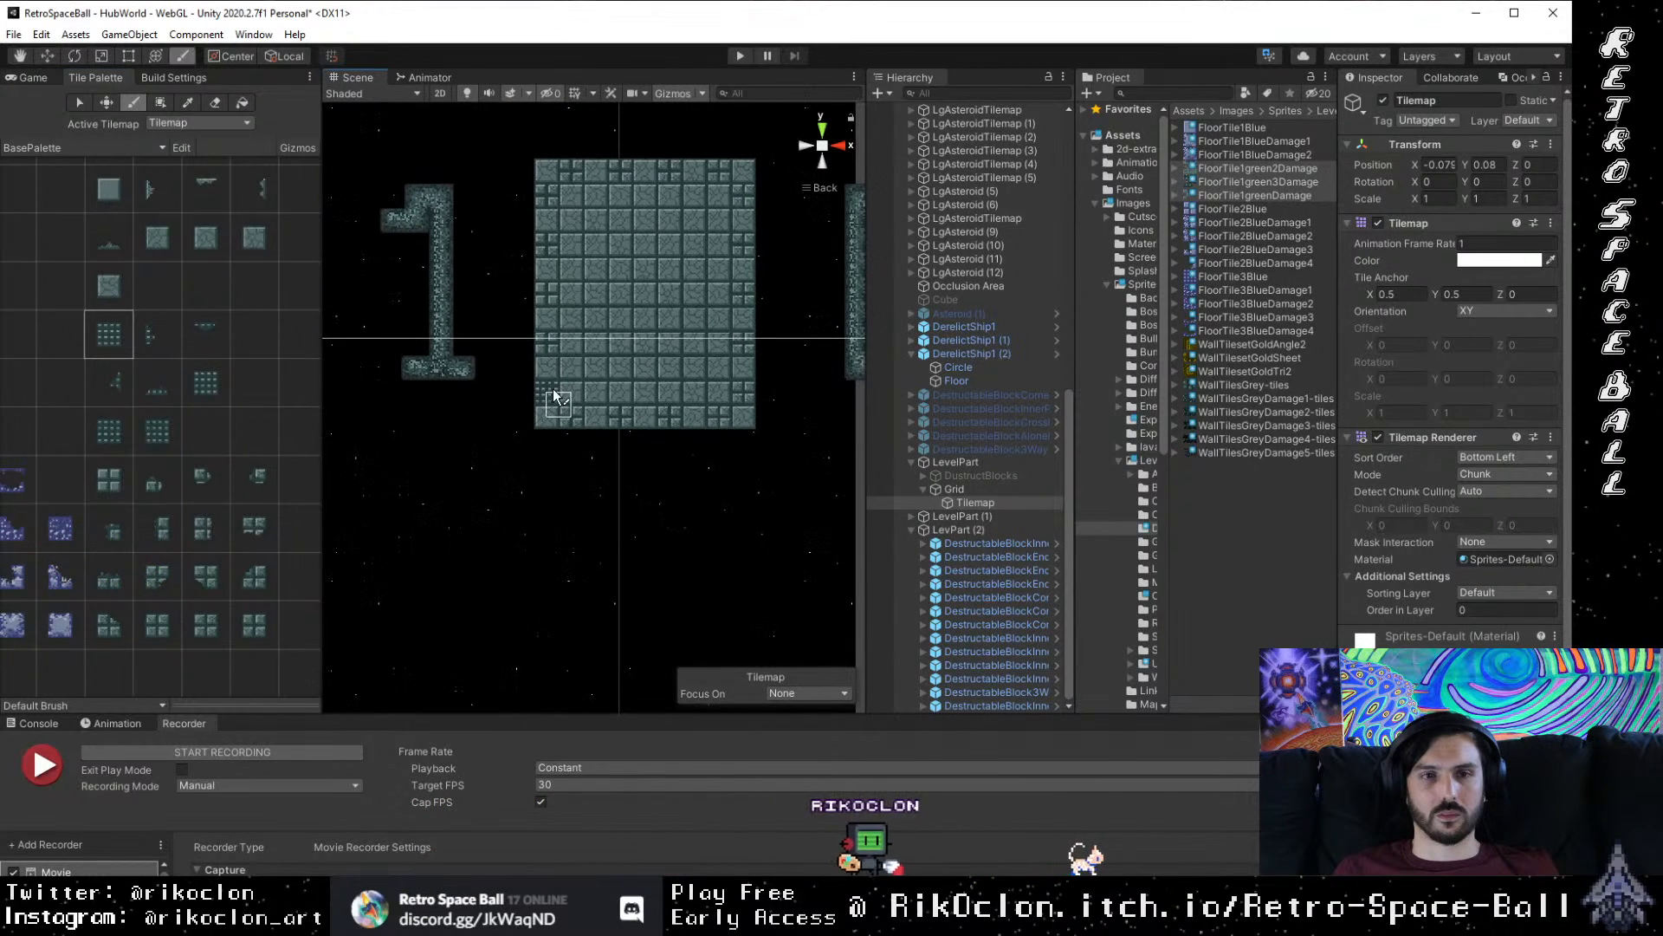
{"action": "scroll", "coordinate": [559, 390], "scroll_direction": "up", "scroll_amount": 1}
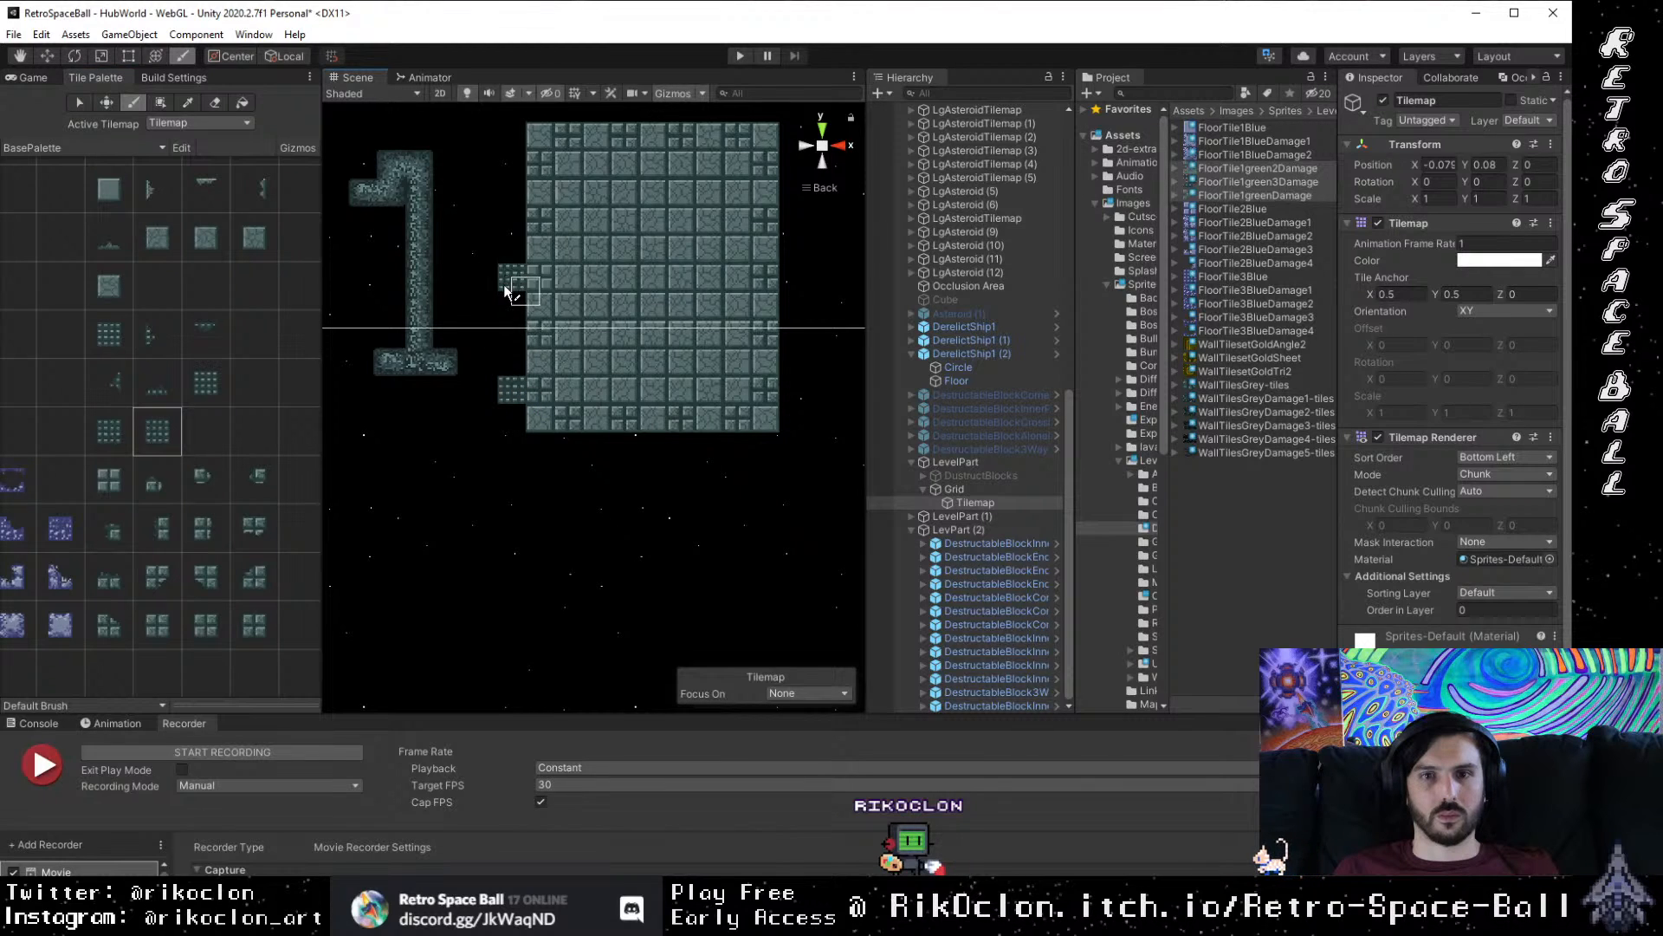
Step: Try two spaced fine-grid tiles beneath the floor's bottom row and erase them
{"action": "left_click", "coordinate": [108, 434]}
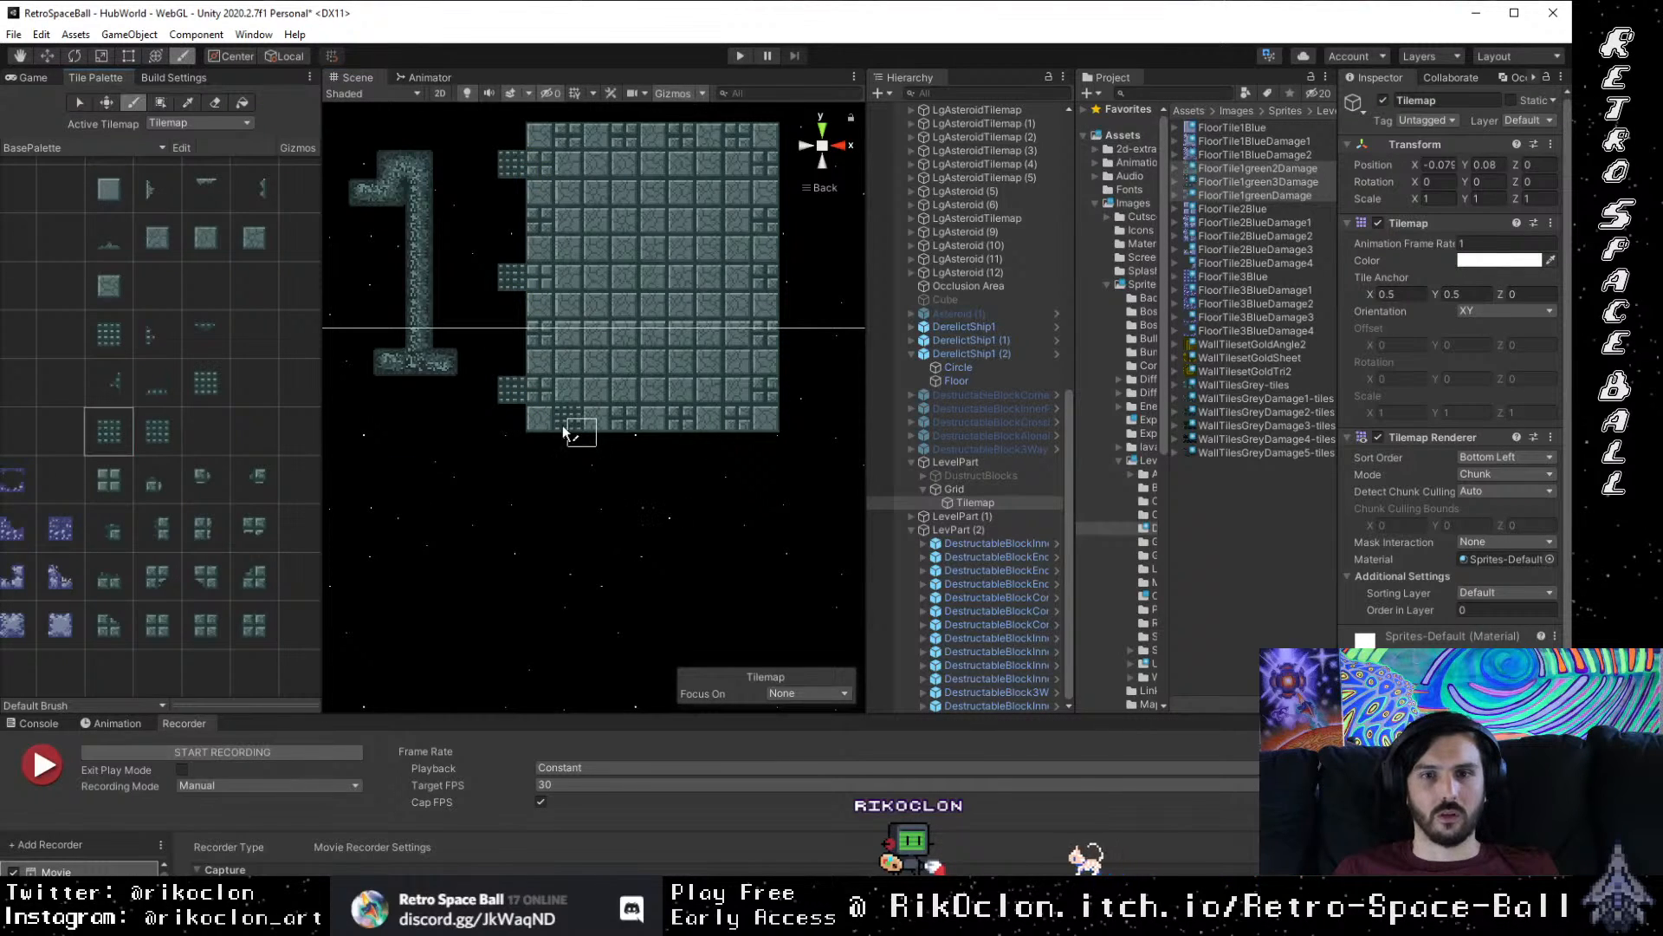
{"action": "left_click", "coordinate": [200, 392]}
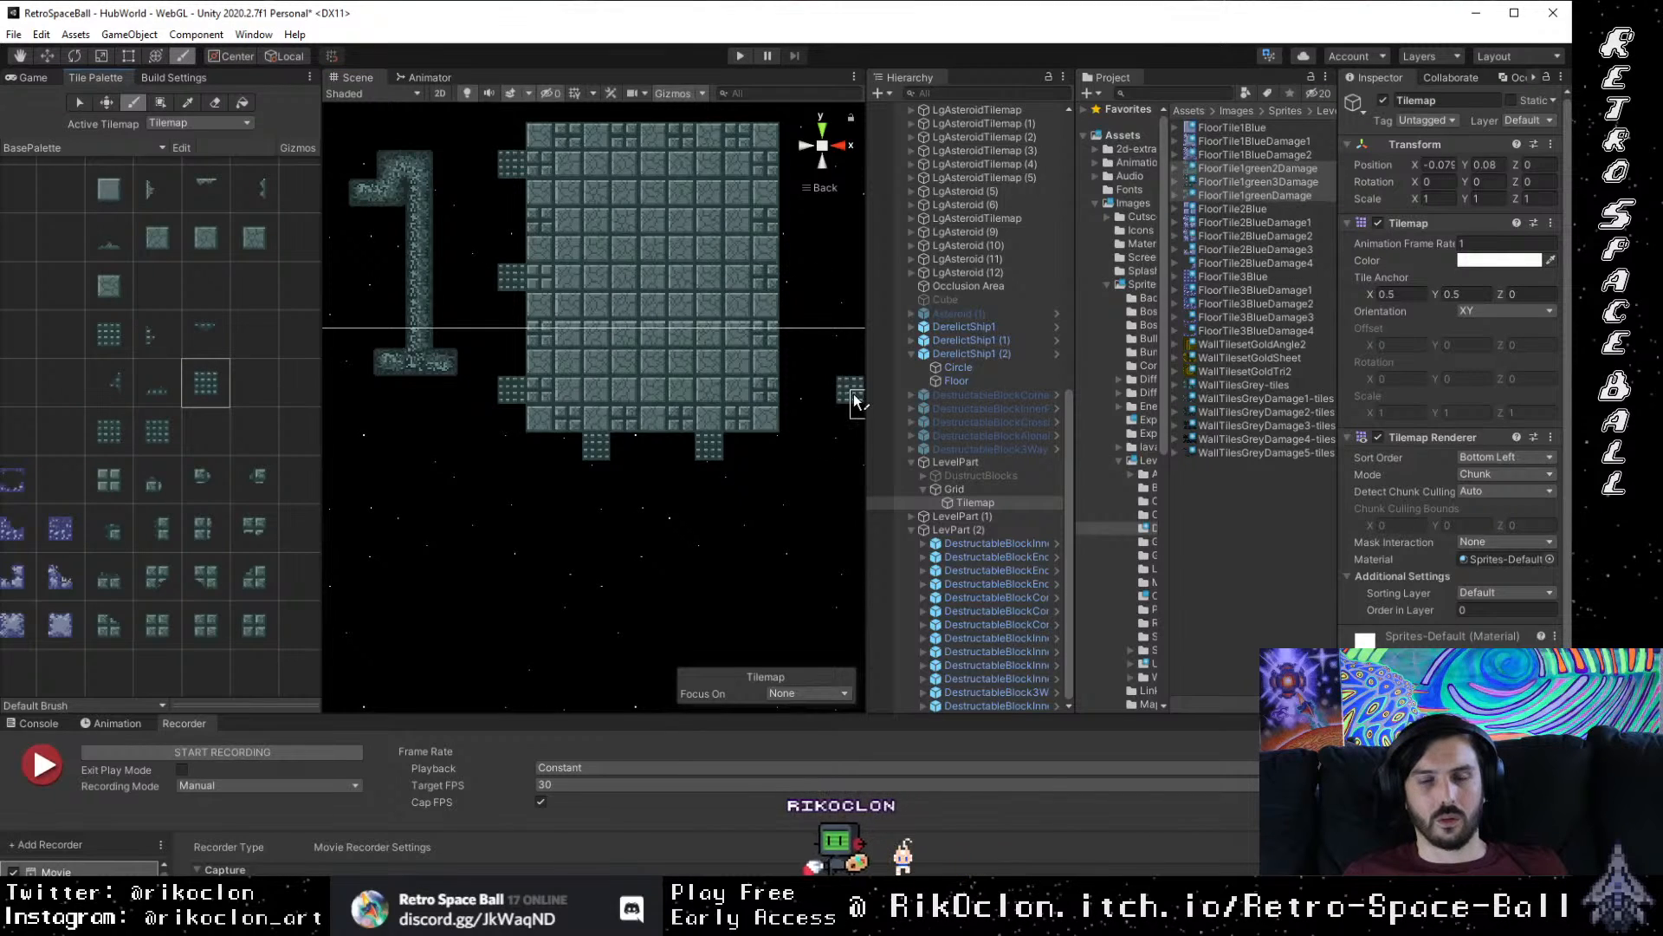
{"action": "left_click", "coordinate": [789, 251]}
{"action": "left_click_drag", "start_coordinate": [774, 263], "coordinate": [677, 400]}
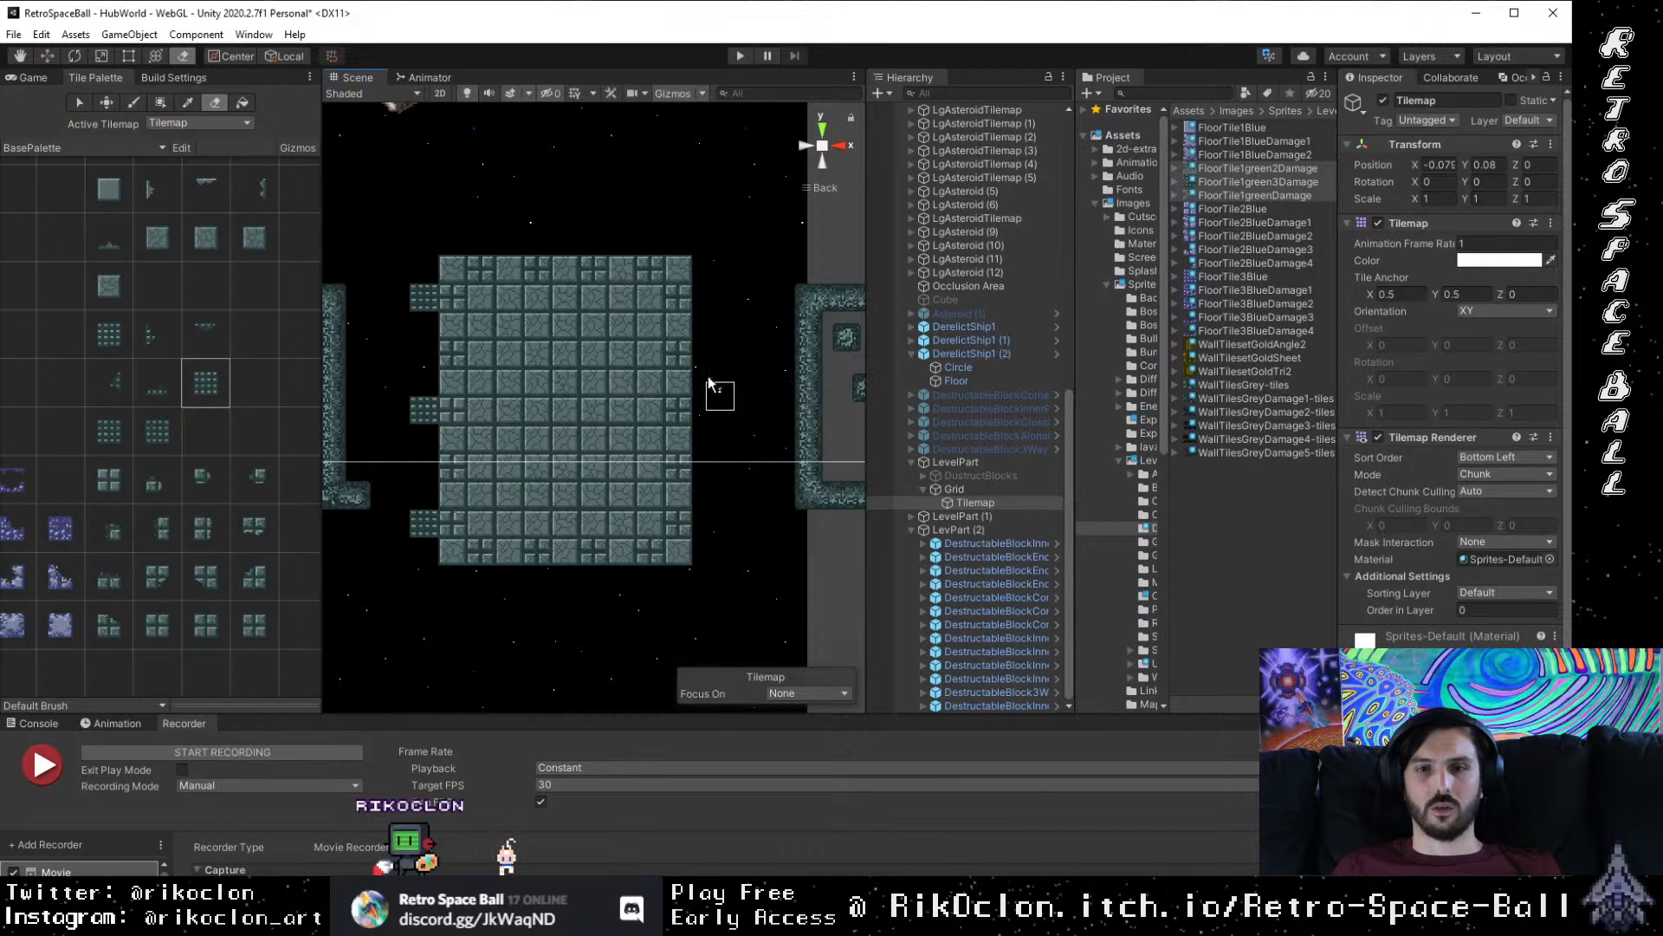
Step: Place four evenly spaced fine-grid tiles beneath the floor's bottom row, mixing two variants
{"action": "key", "text": "b"}
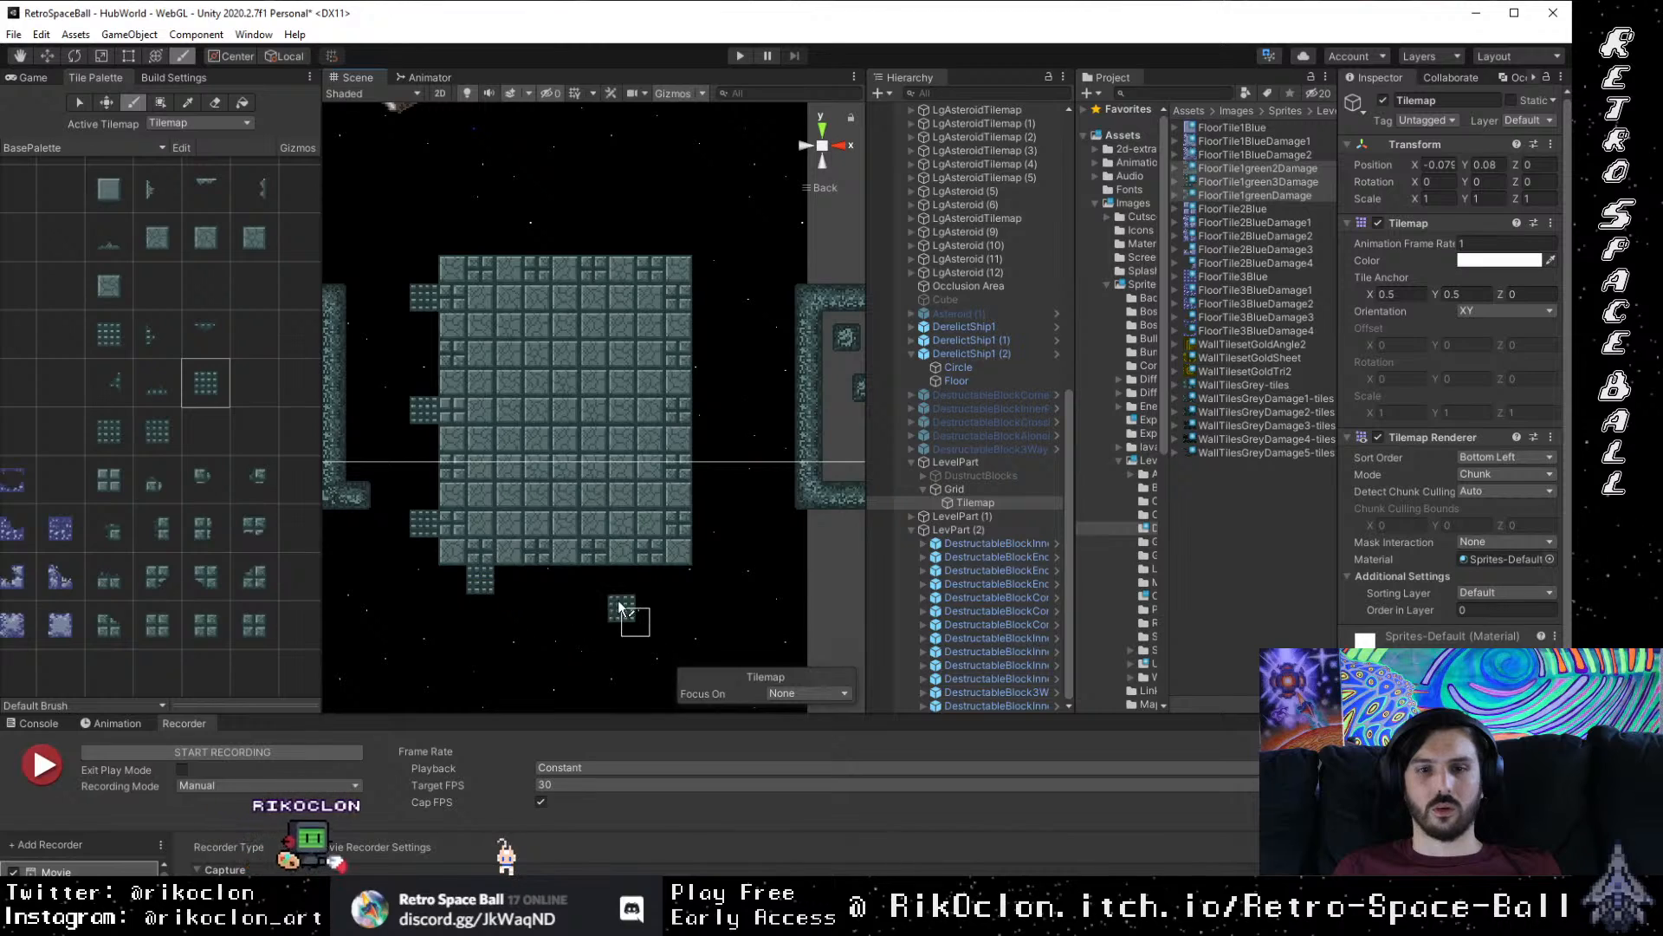
{"action": "left_click", "coordinate": [593, 580]}
{"action": "left_click", "coordinate": [157, 430]}
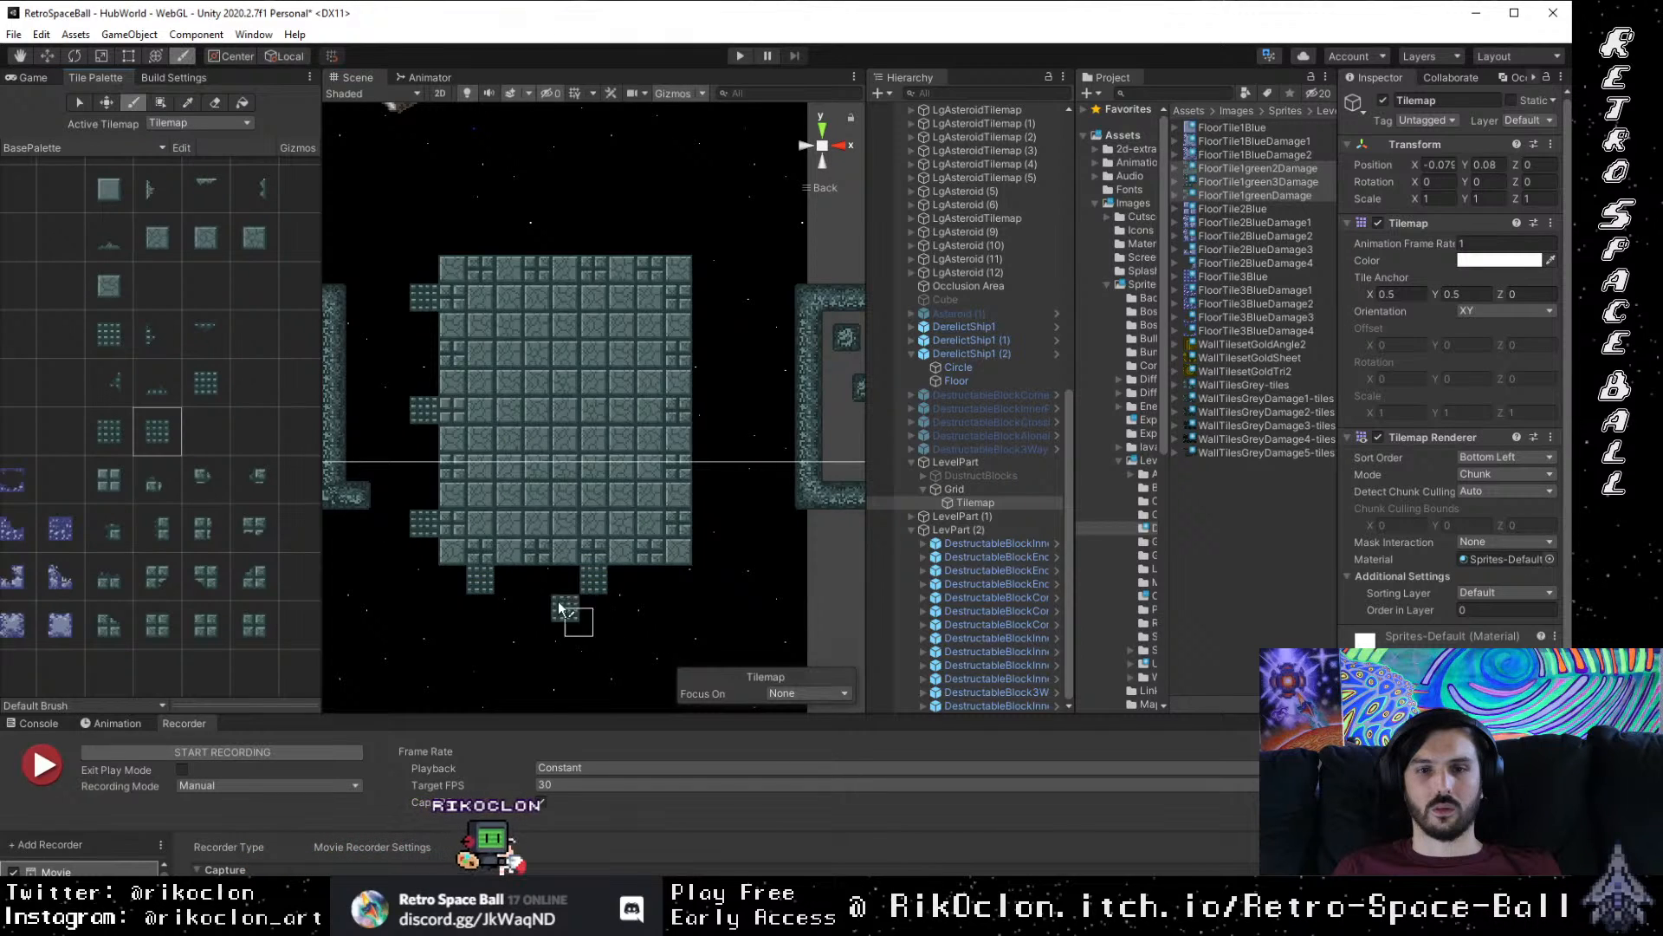
{"action": "left_click", "coordinate": [537, 581]}
{"action": "left_click", "coordinate": [650, 580]}
Step: Place four alternating fine-grid tiles above the floor's top row and add two more between those on the left edge
{"action": "left_click", "coordinate": [109, 430]}
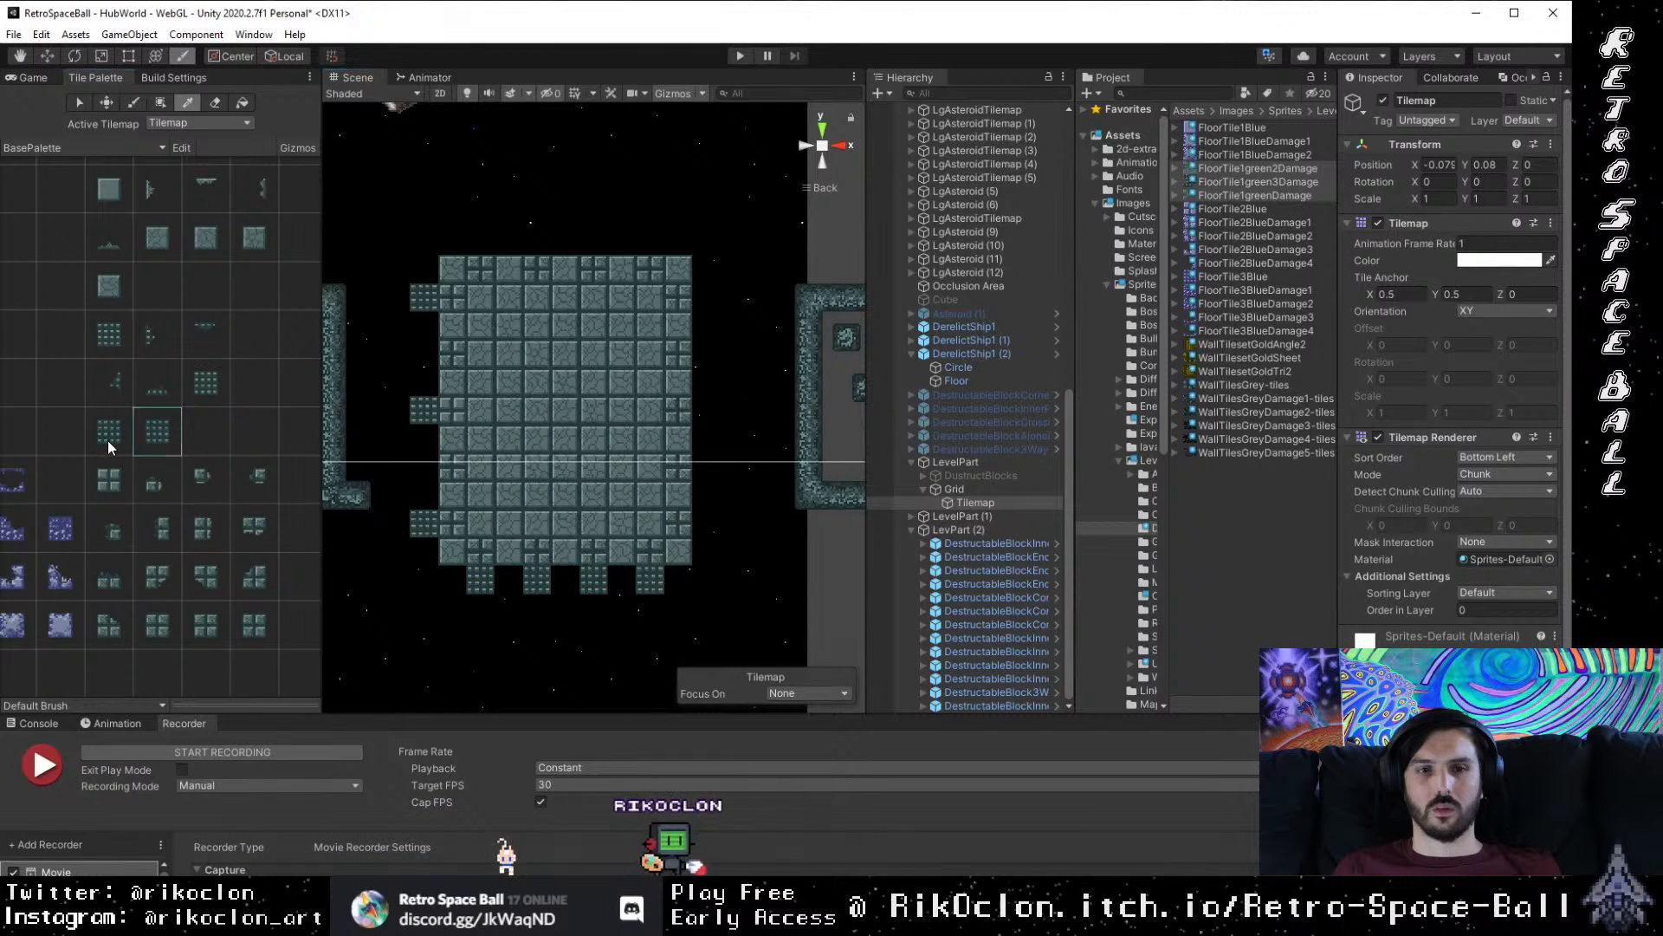
{"action": "left_click", "coordinate": [482, 244]}
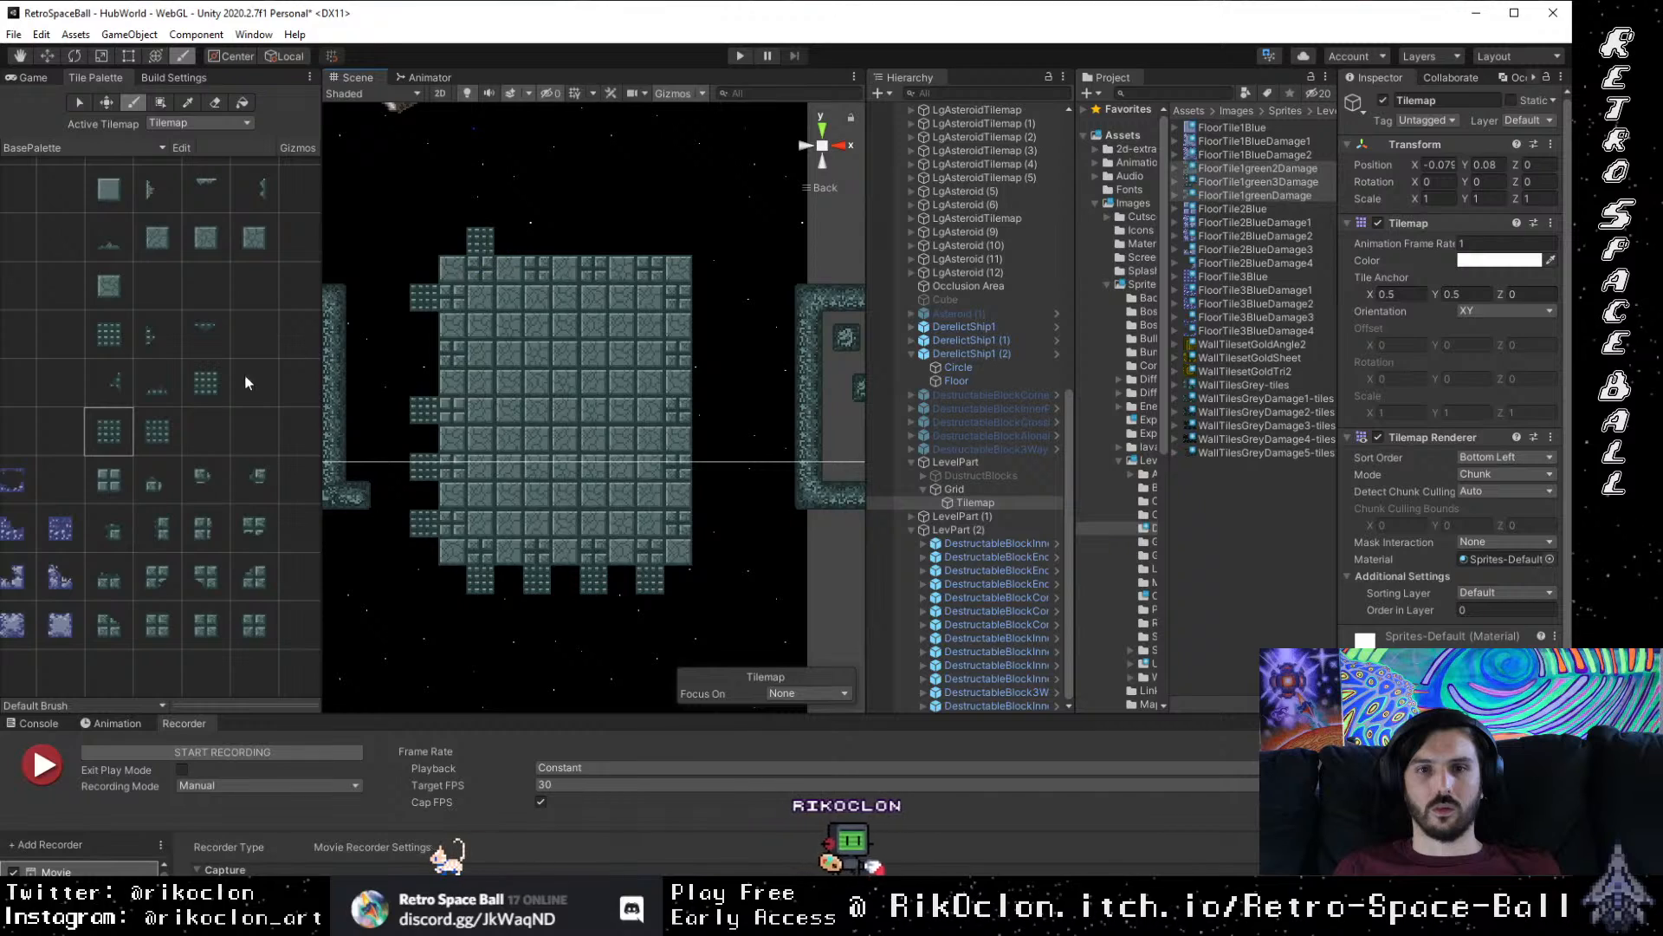
{"action": "left_click", "coordinate": [167, 420]}
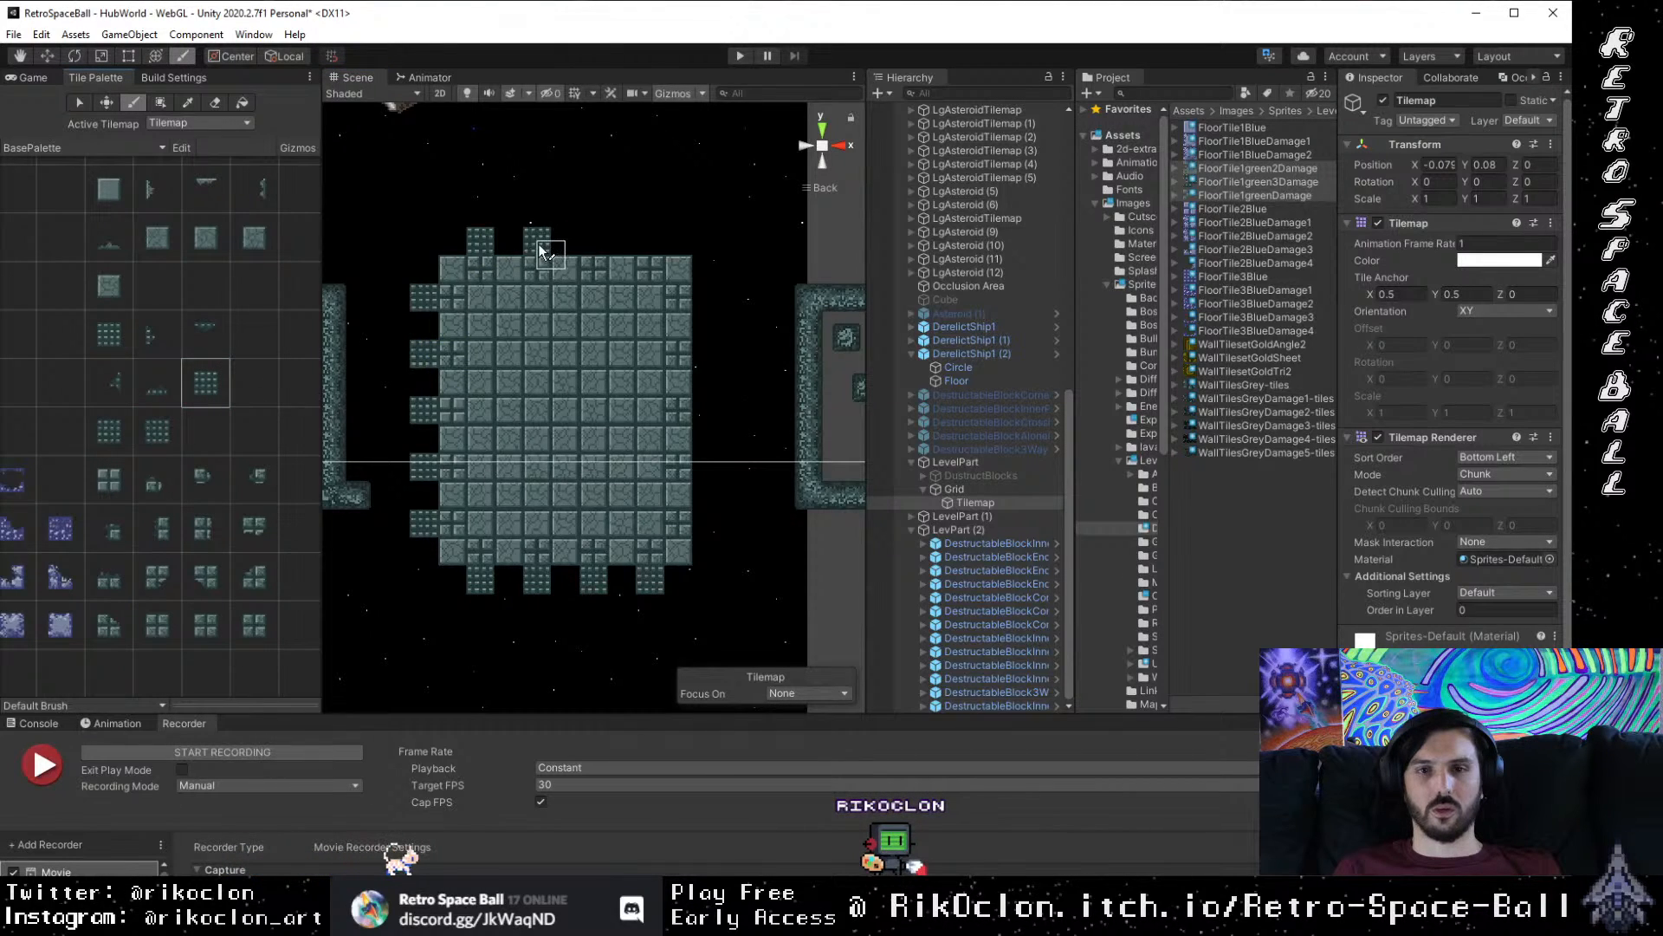
{"action": "left_click", "coordinate": [117, 438]}
{"action": "left_click", "coordinate": [597, 247]}
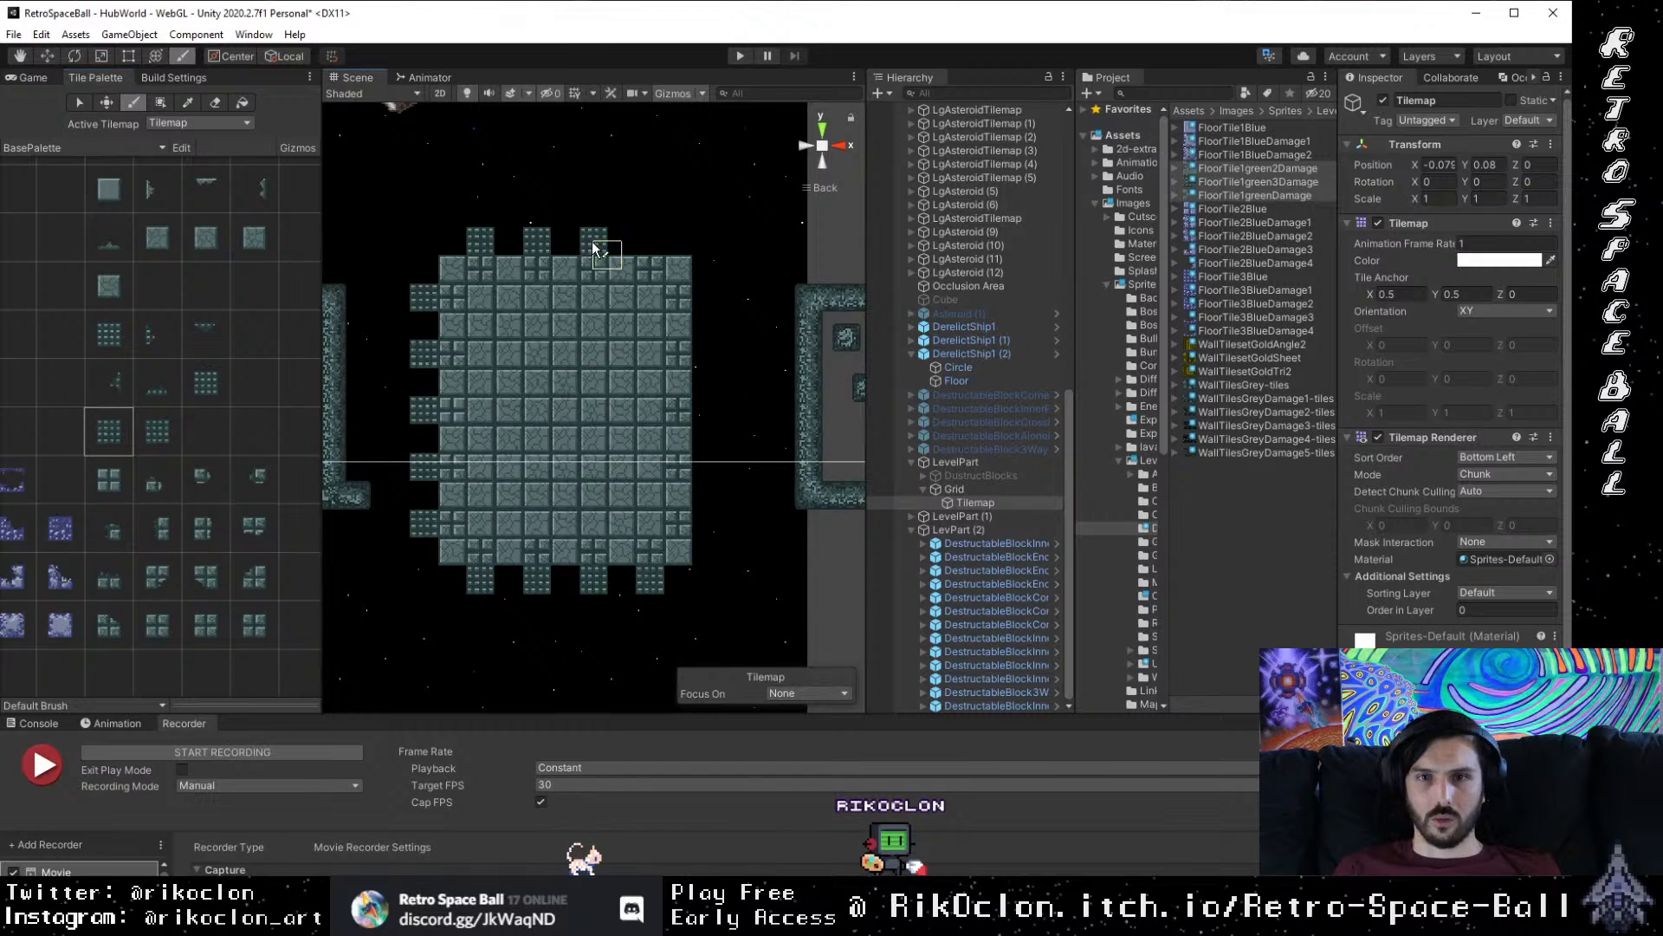
{"action": "left_click", "coordinate": [173, 442]}
{"action": "left_click", "coordinate": [653, 244]}
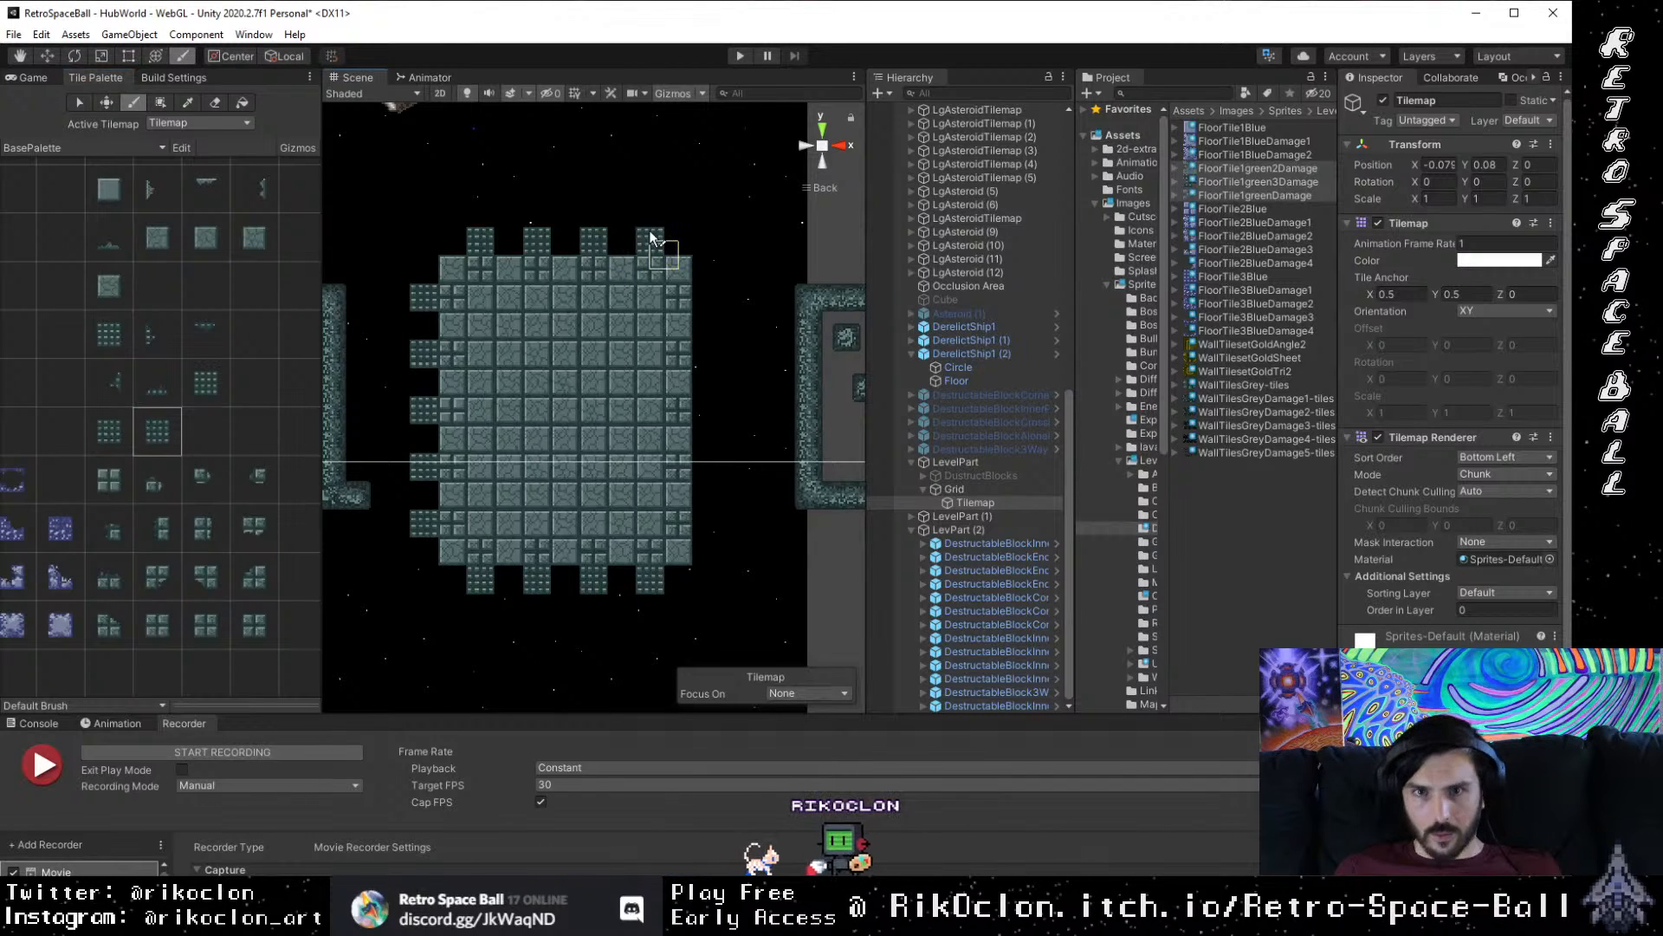
Step: Place five evenly spaced fine-grid tiles along the outside of the floor's right edge, mixing the variants
{"action": "left_click", "coordinate": [113, 445]}
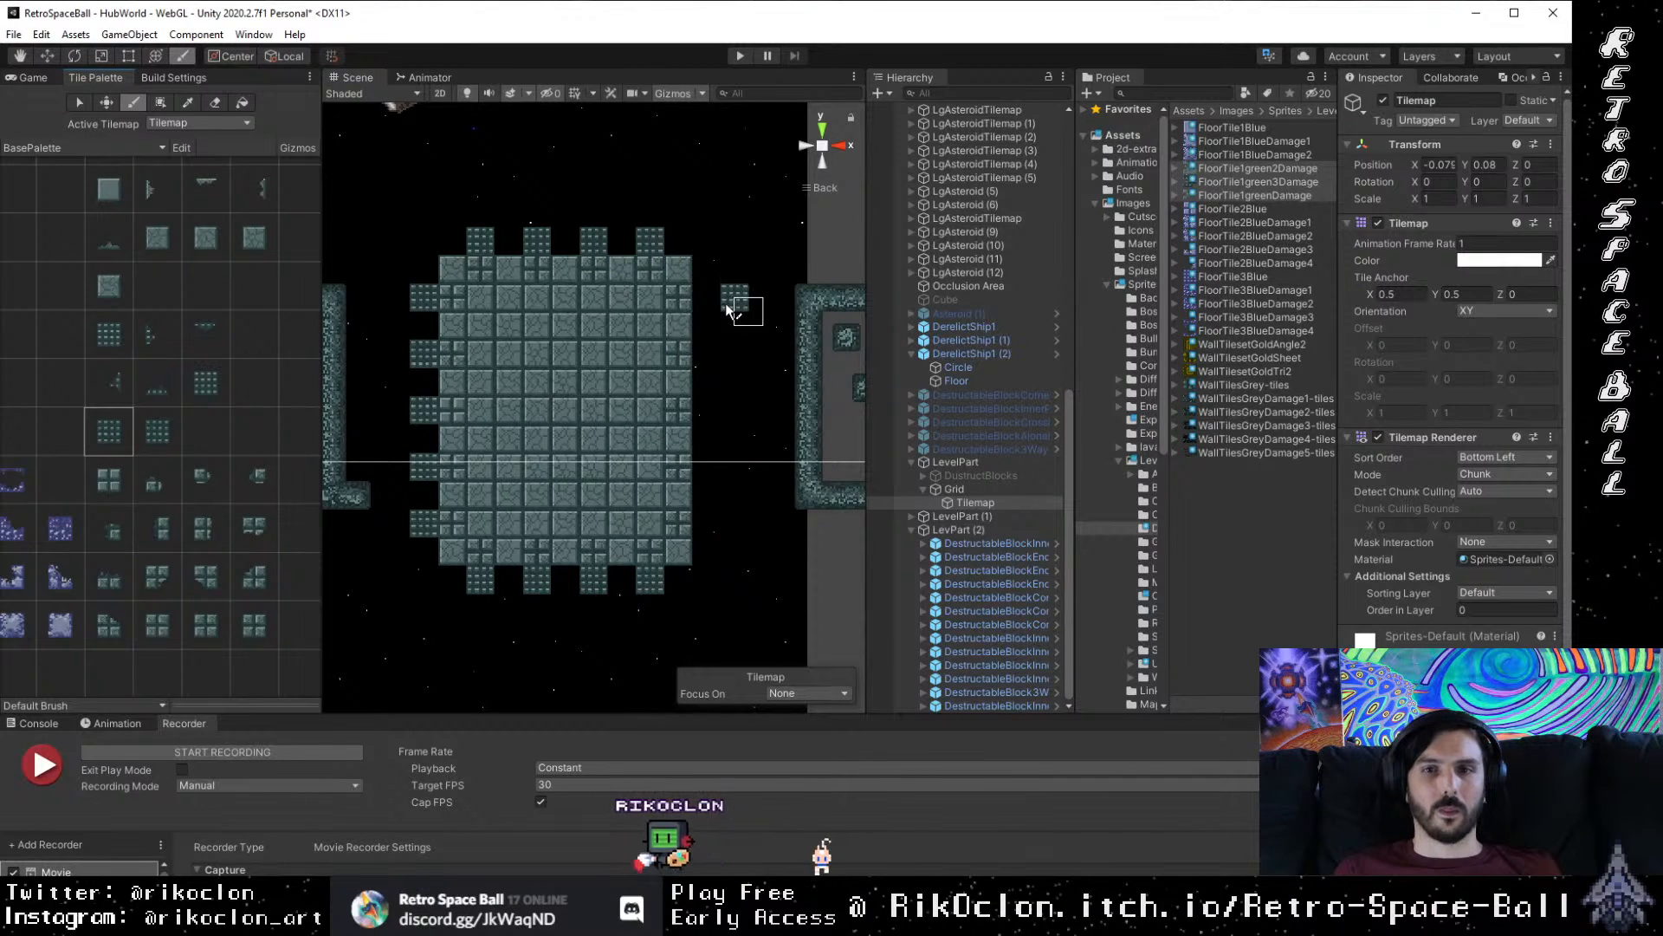
{"action": "left_click", "coordinate": [706, 297]}
{"action": "left_click", "coordinate": [210, 385]}
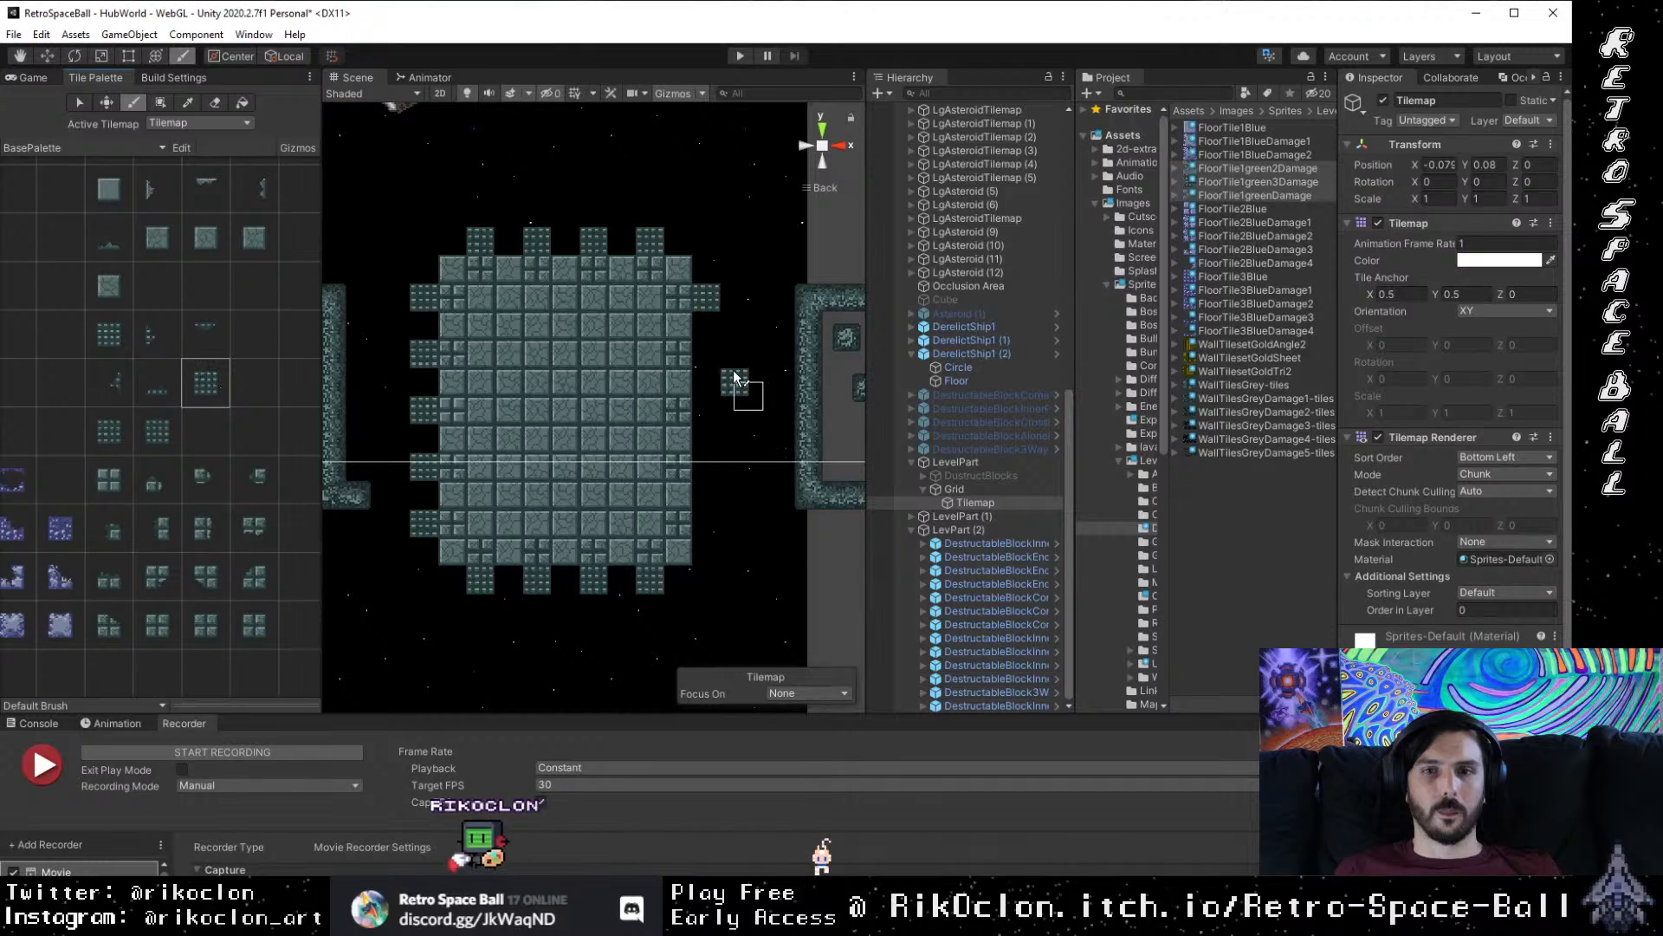
{"action": "left_click", "coordinate": [709, 355]}
{"action": "left_click", "coordinate": [170, 438]}
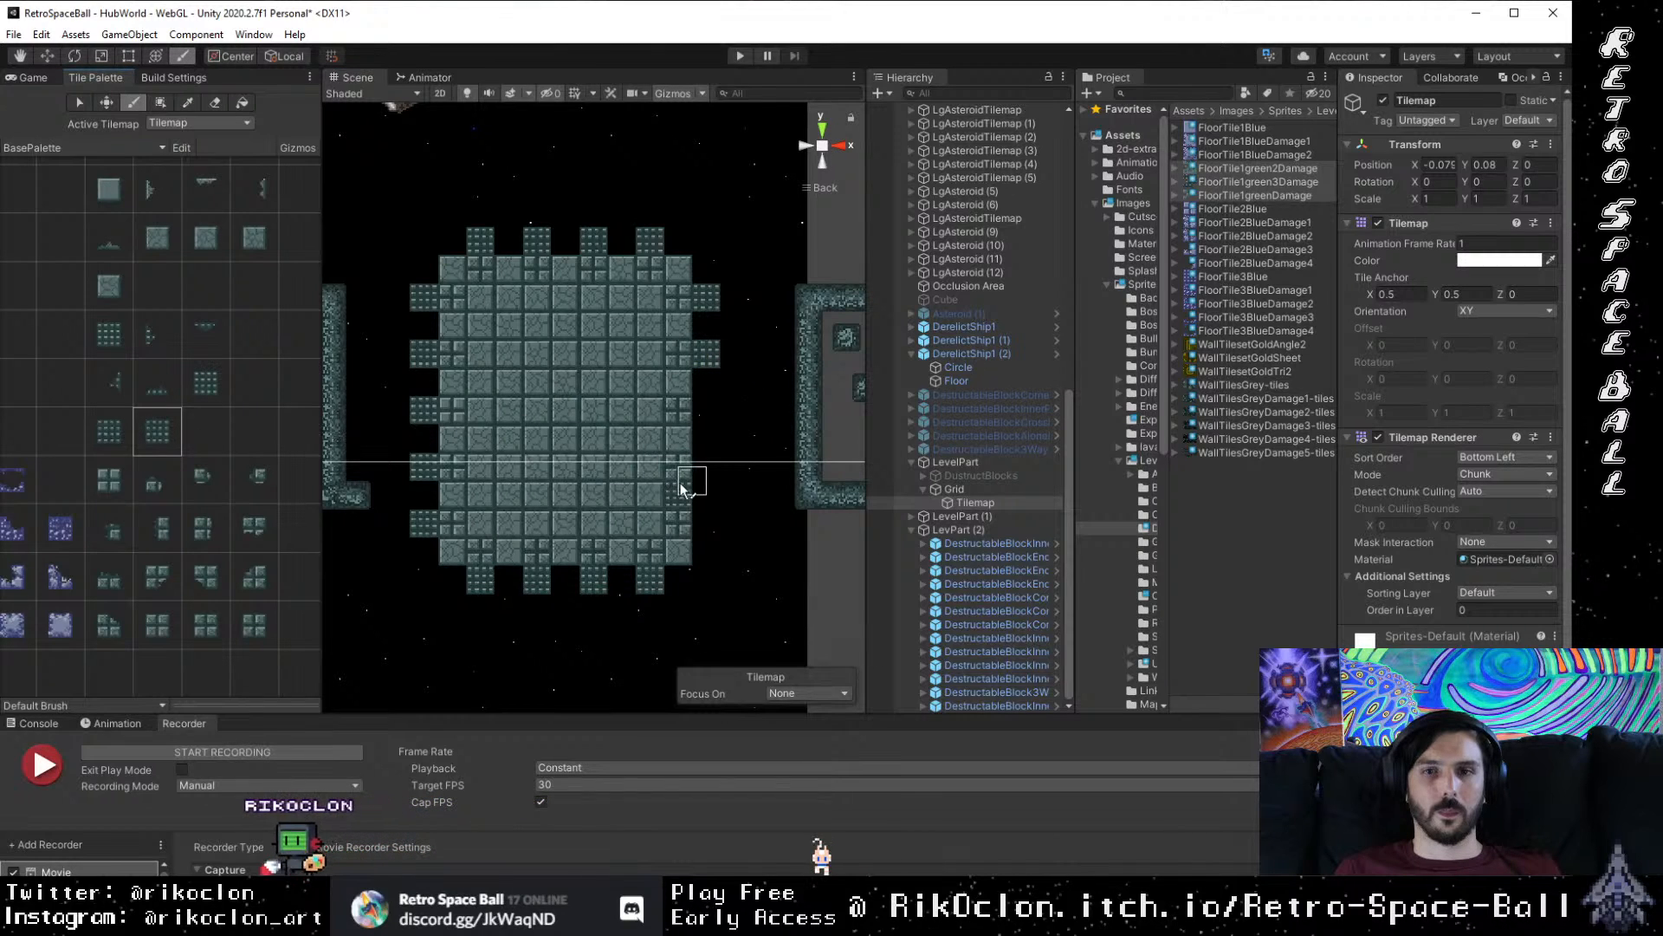
{"action": "left_click", "coordinate": [706, 472]}
{"action": "left_click", "coordinate": [124, 439]}
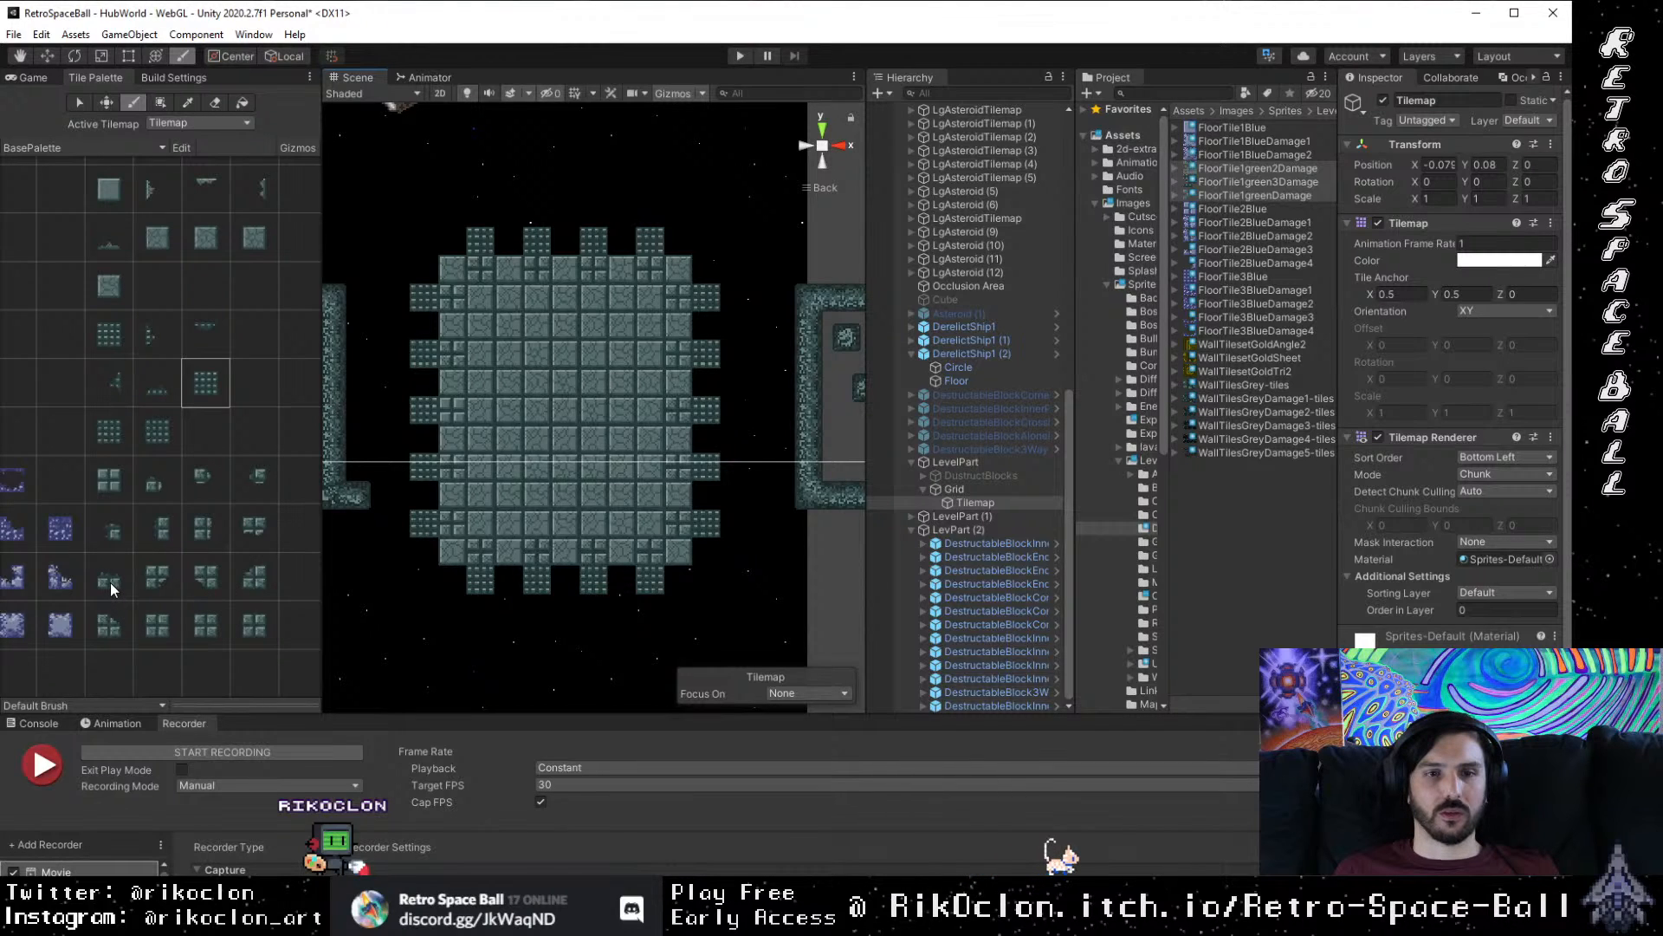
Step: Fill the gaps between the protruding fine-grid tiles on all four sides with partial, broken four-square tiles
{"action": "left_click", "coordinate": [165, 527]}
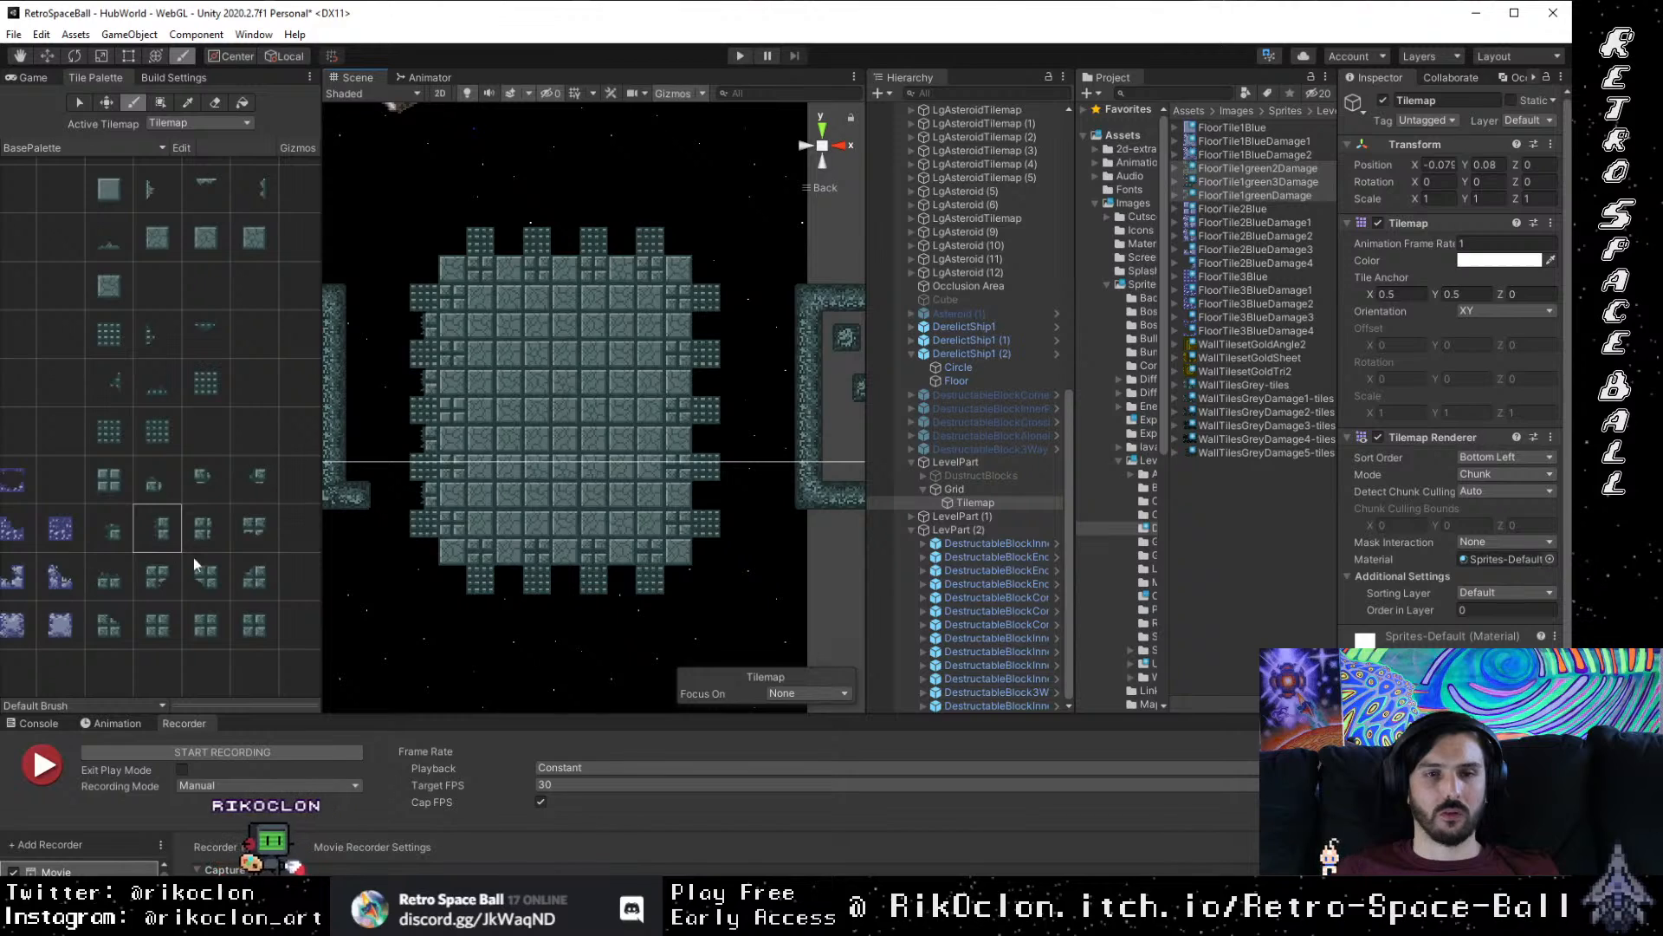
{"action": "left_click", "coordinate": [204, 525]}
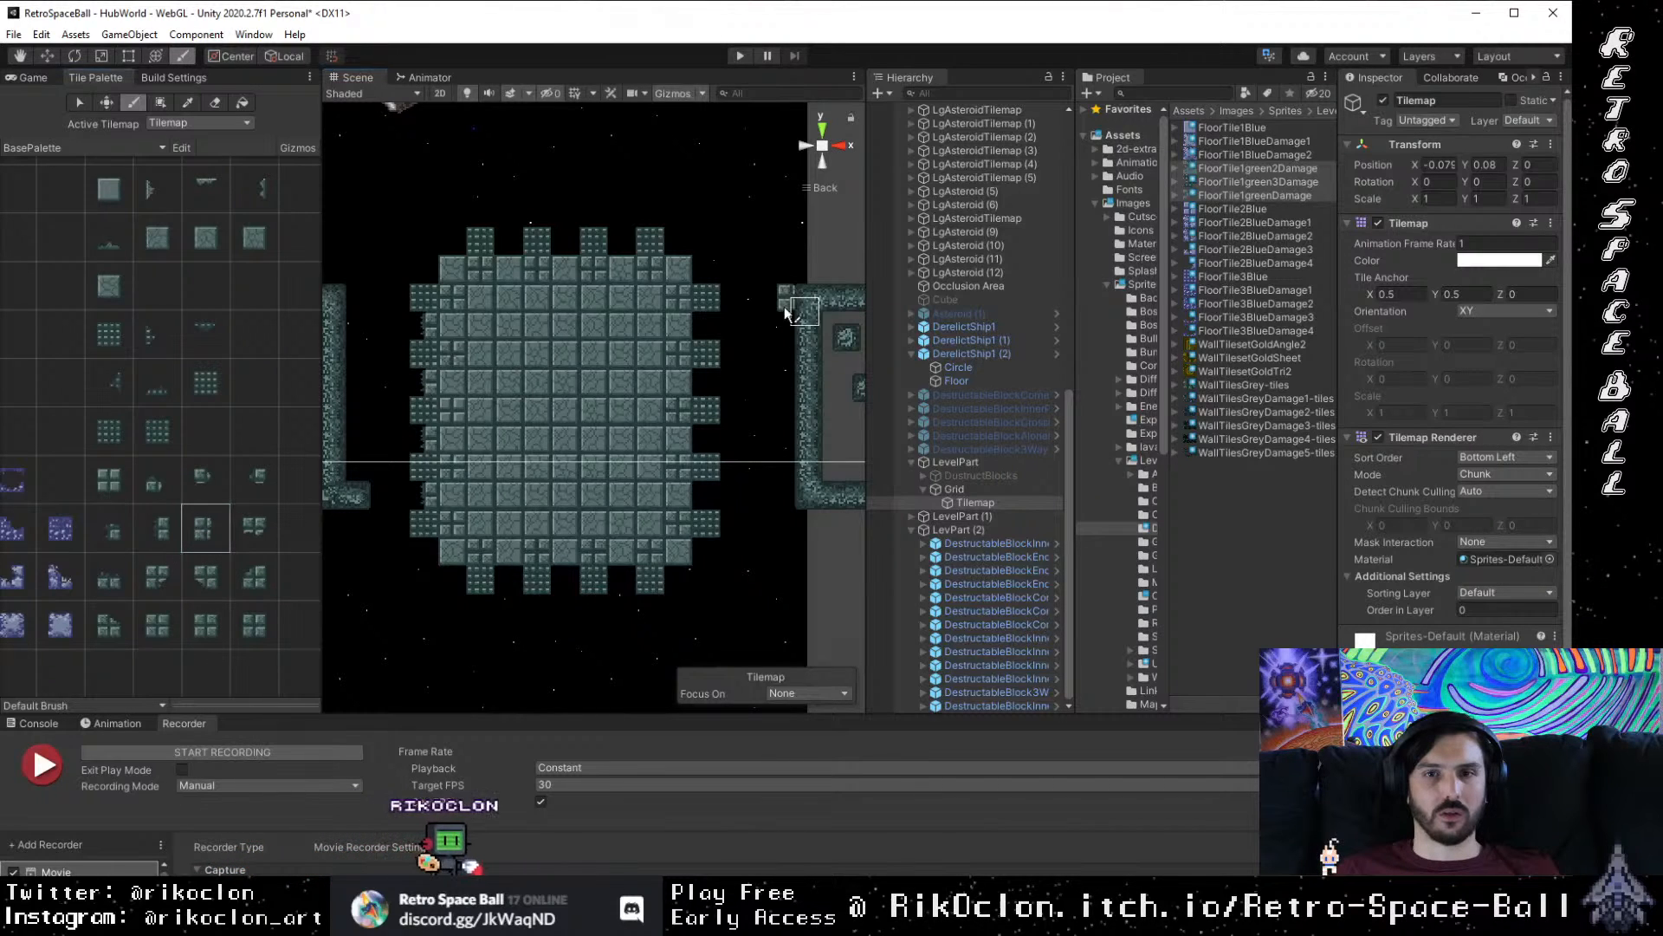
{"action": "left_click_drag", "start_coordinate": [698, 315], "coordinate": [717, 449]}
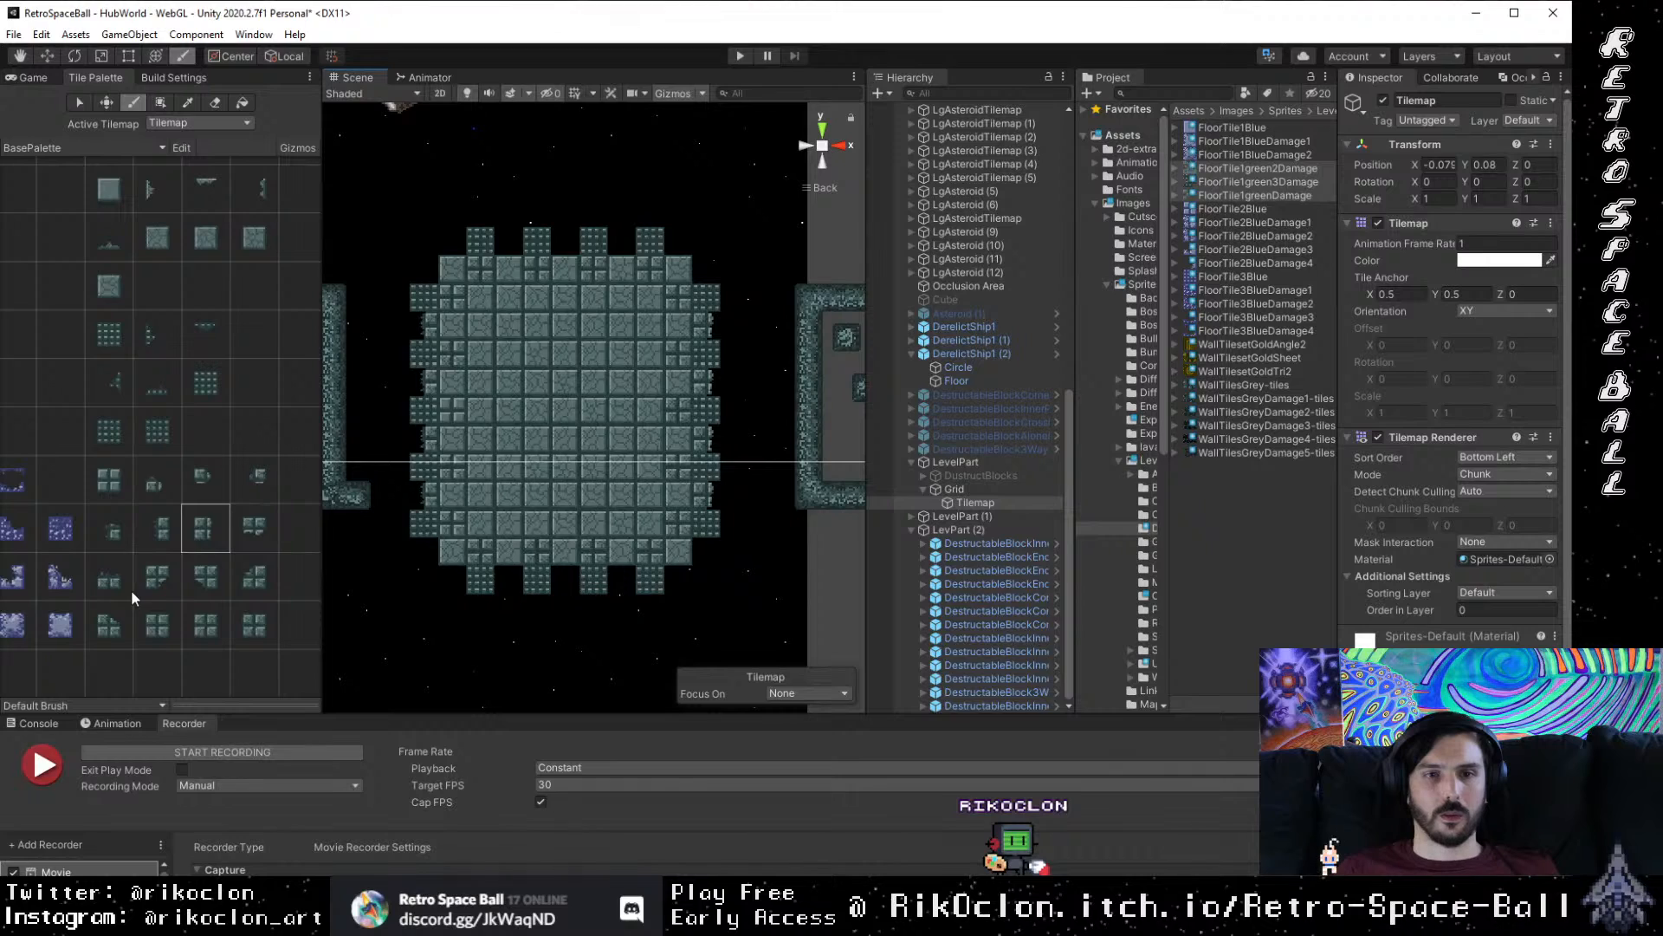
{"action": "left_click", "coordinate": [509, 578]}
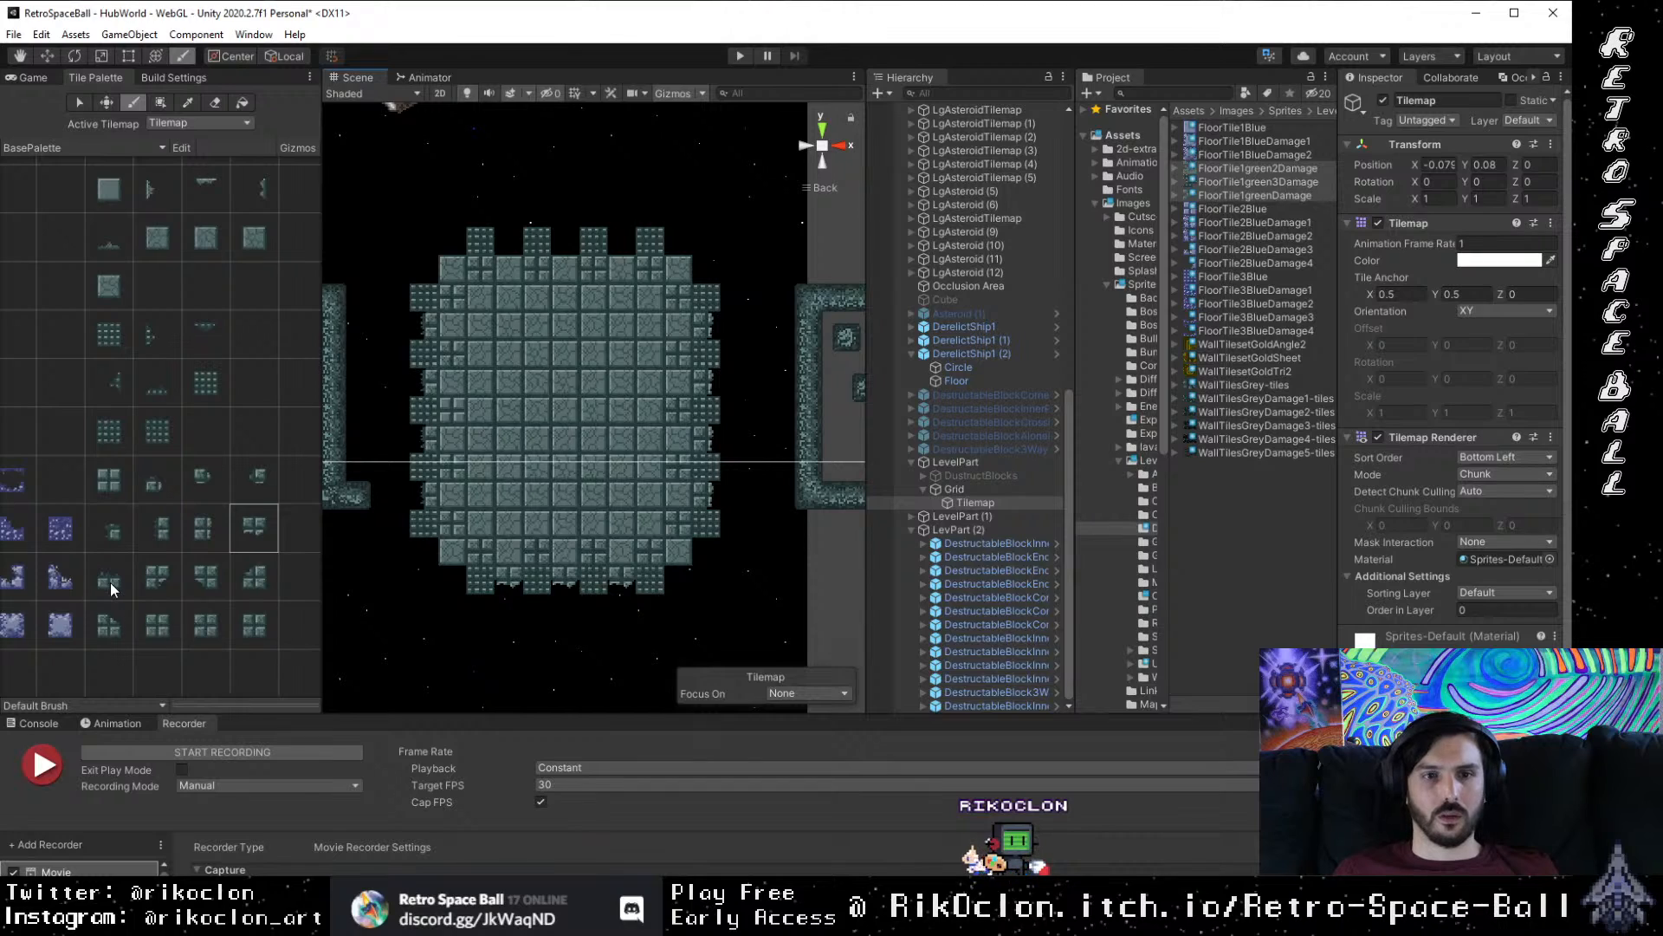
{"action": "left_click", "coordinate": [577, 251]}
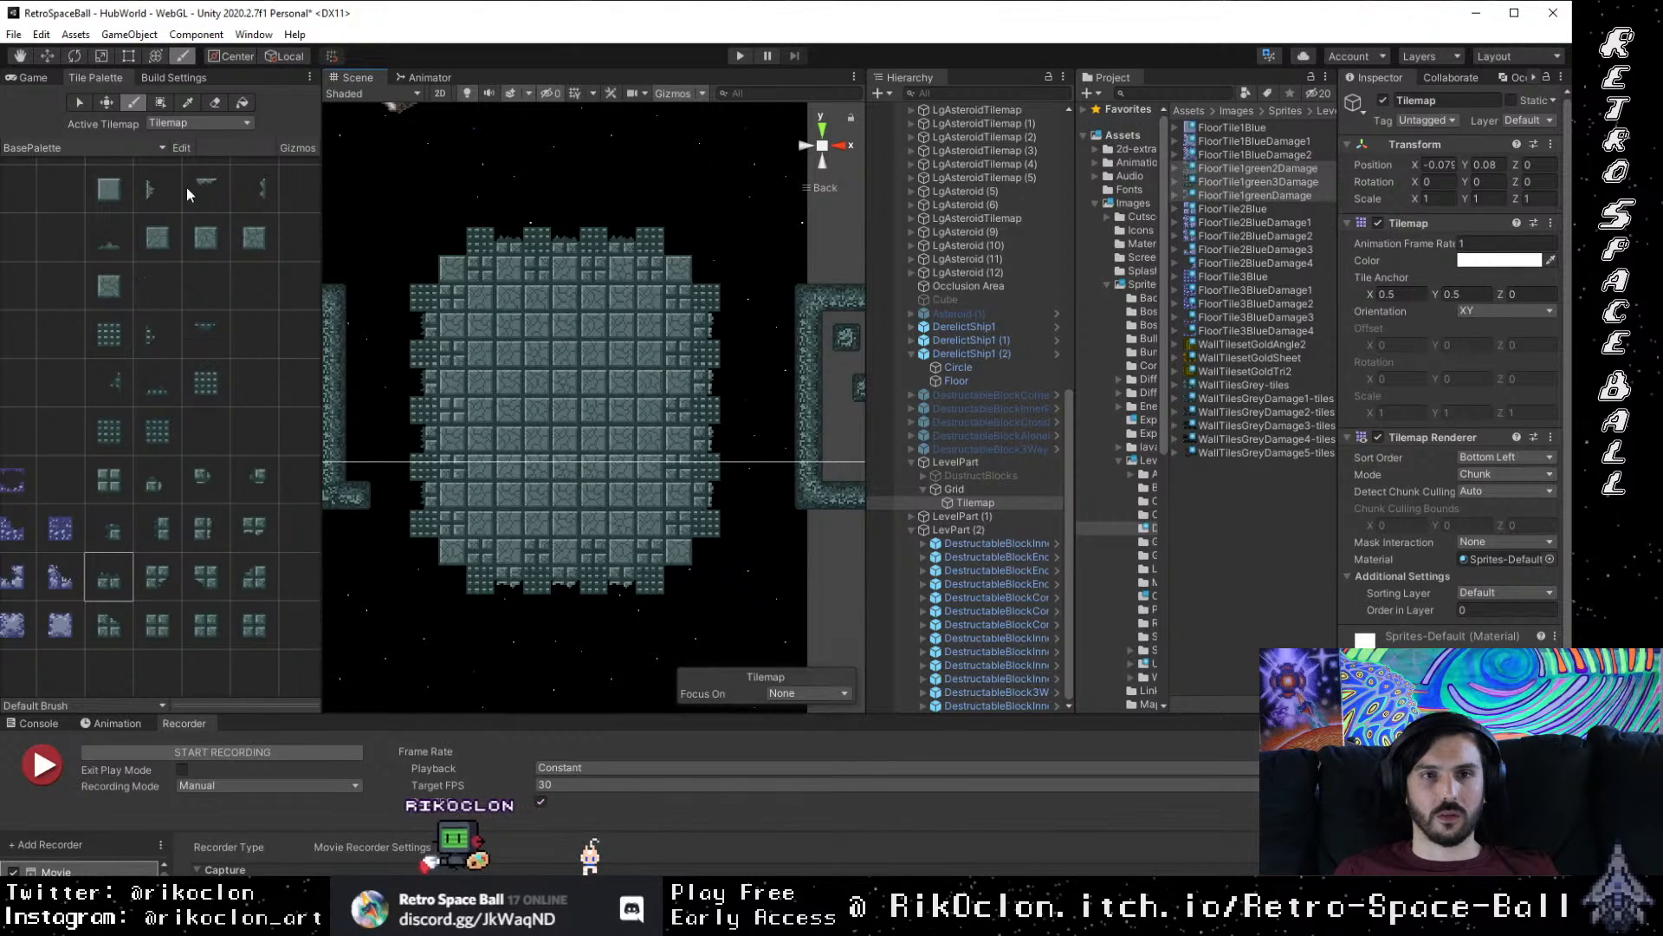
Step: Add broken solid-tile edge fragments beside the floor's corner tiles
{"action": "left_click", "coordinate": [215, 182]}
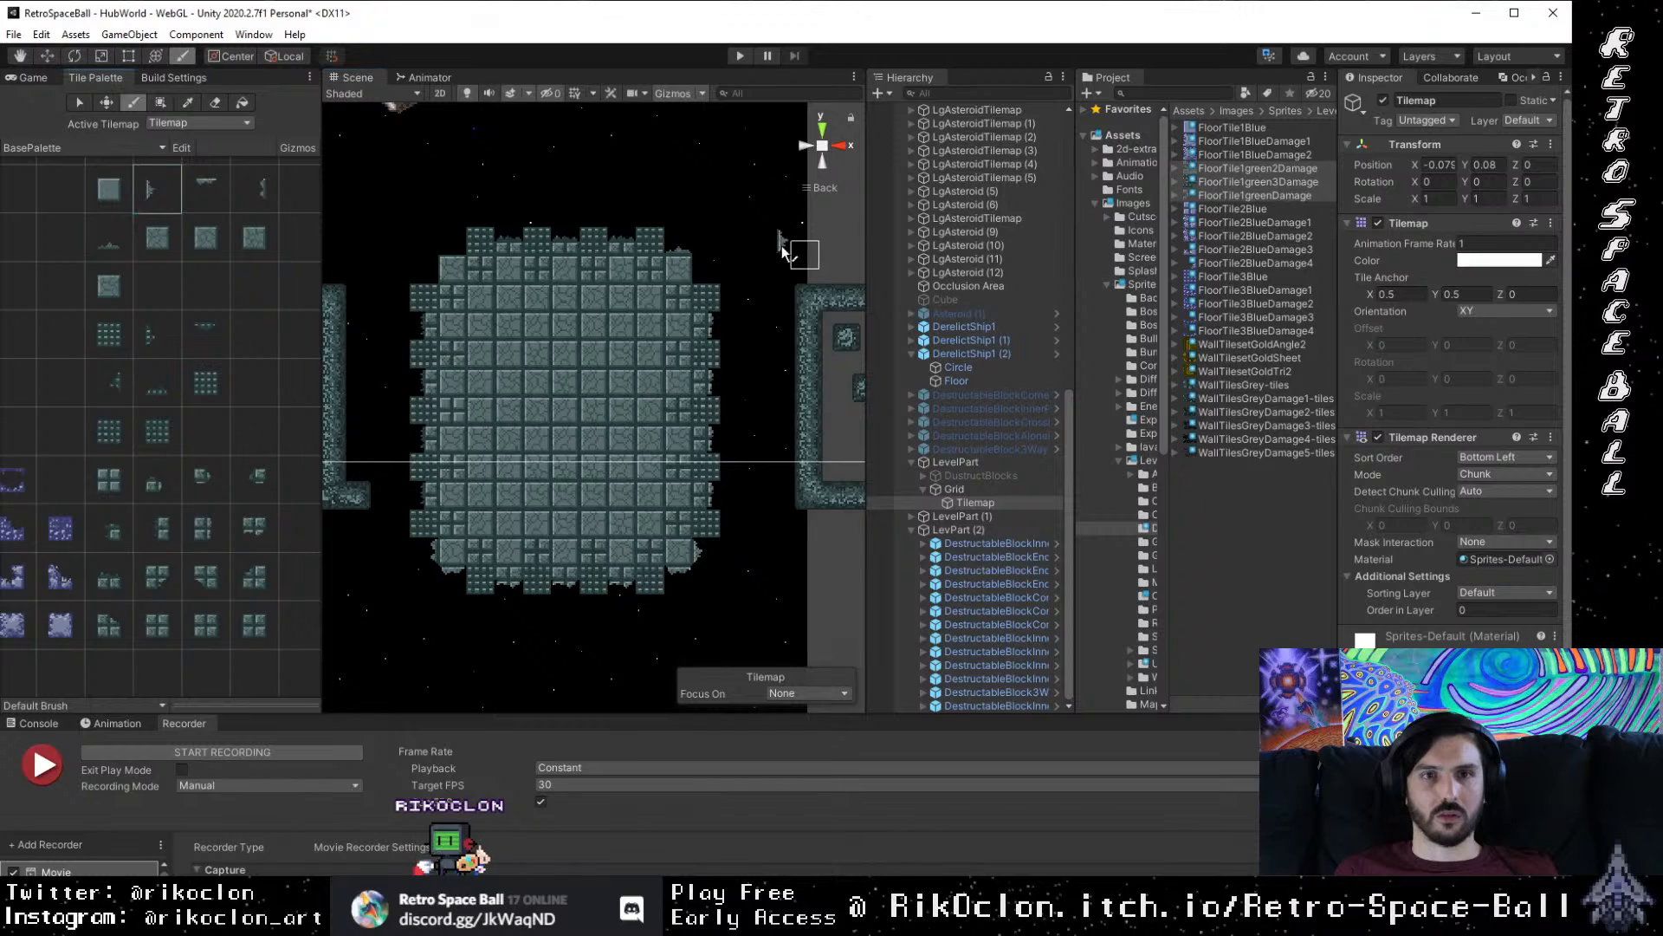
{"action": "left_click", "coordinate": [262, 191]}
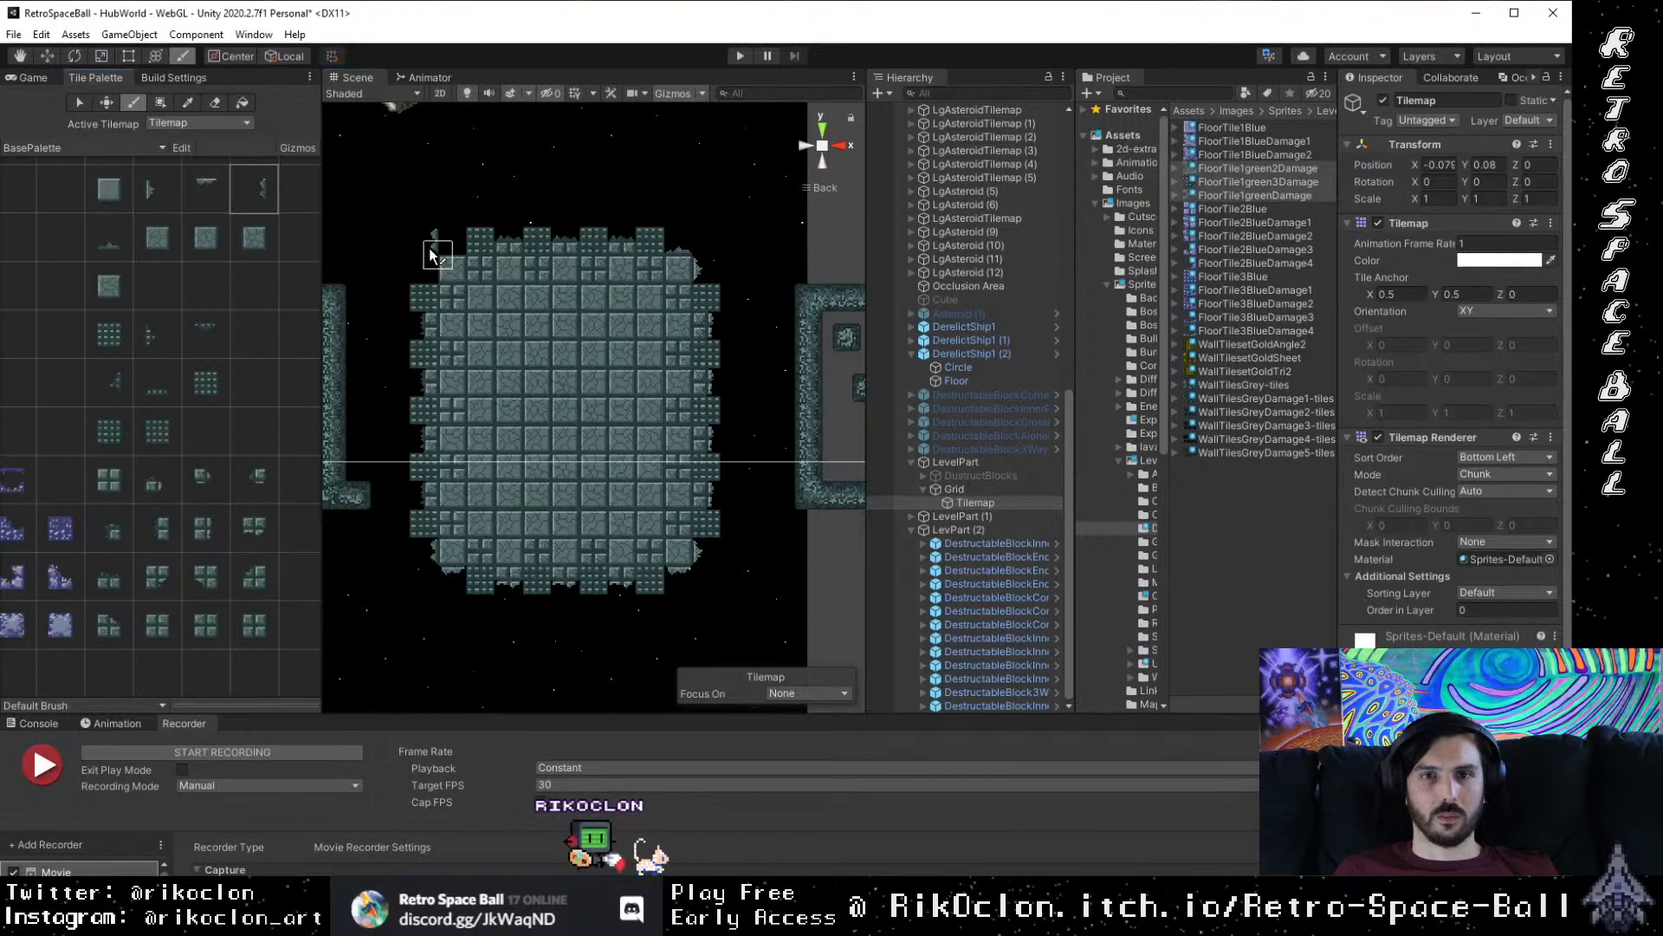
{"action": "left_click", "coordinate": [429, 249]}
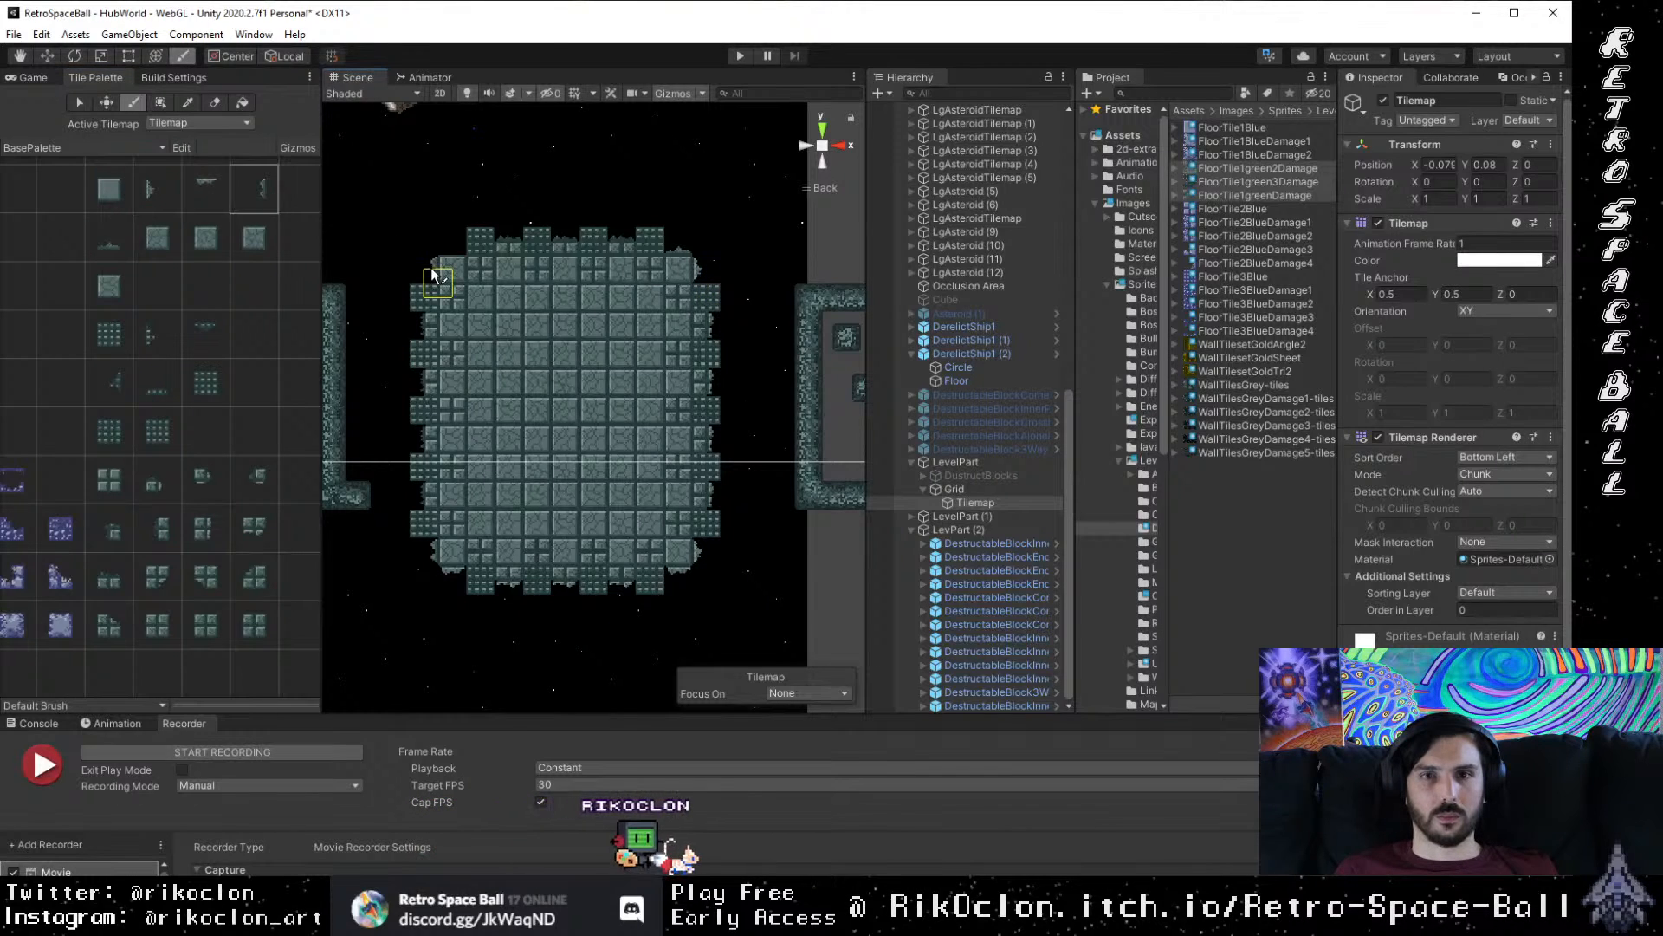
Step: Add broken fine-grid fragments to the outer ends of the protruding tiles along the bottom and right edges
{"action": "left_click", "coordinate": [119, 246]}
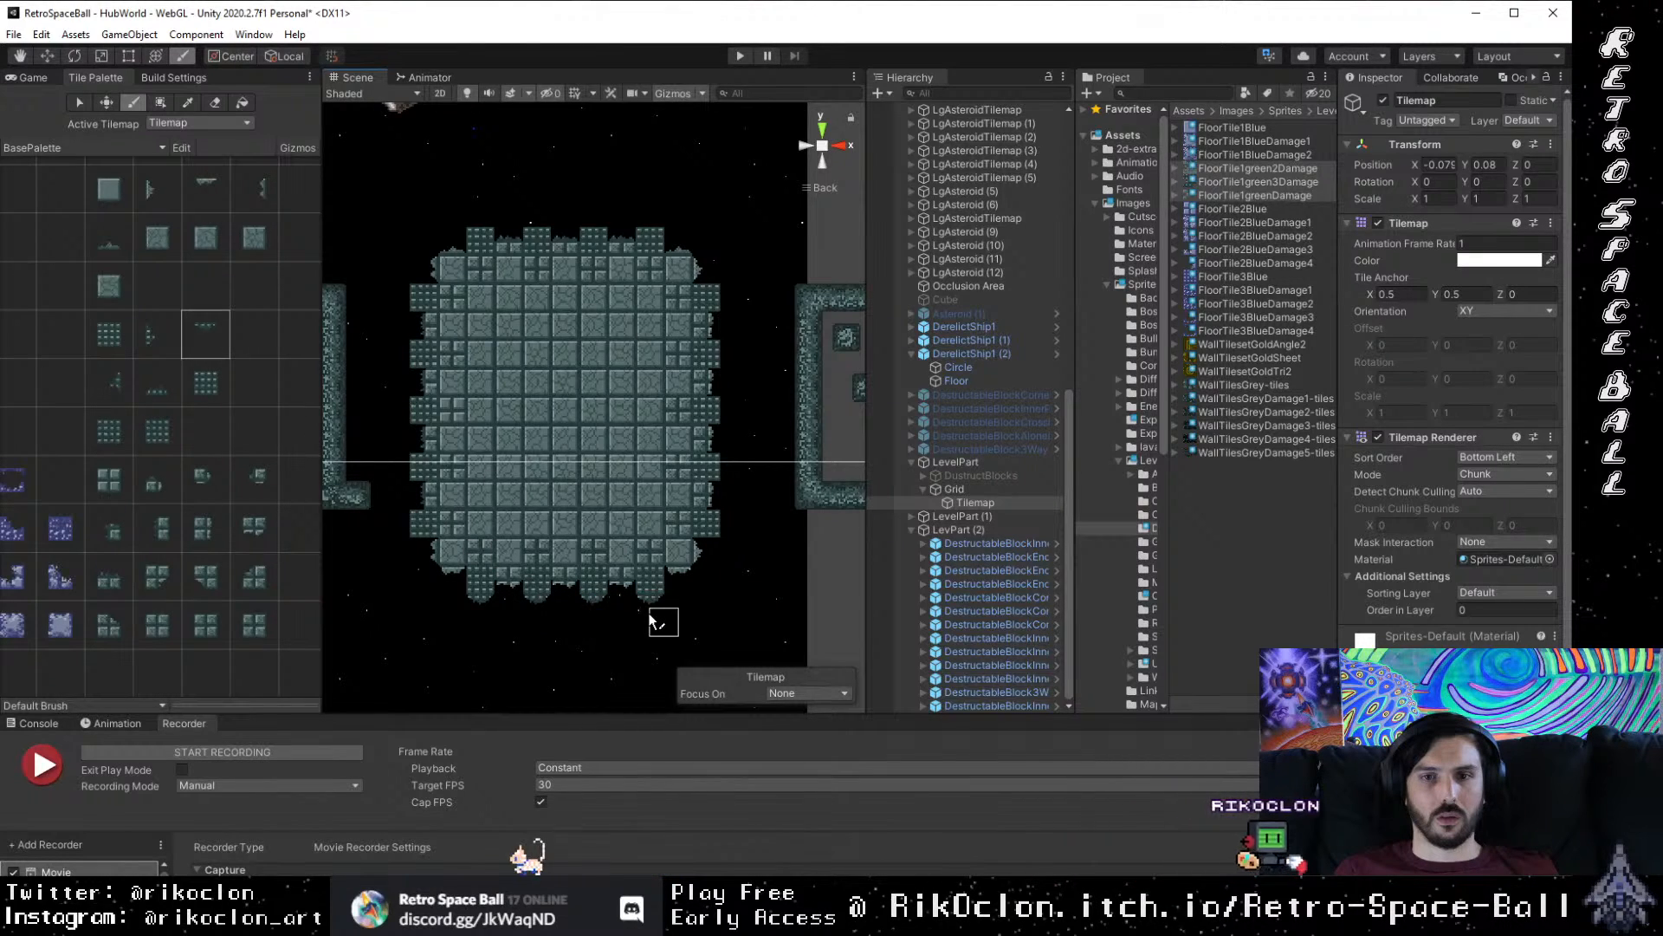
{"action": "left_click", "coordinate": [156, 334]}
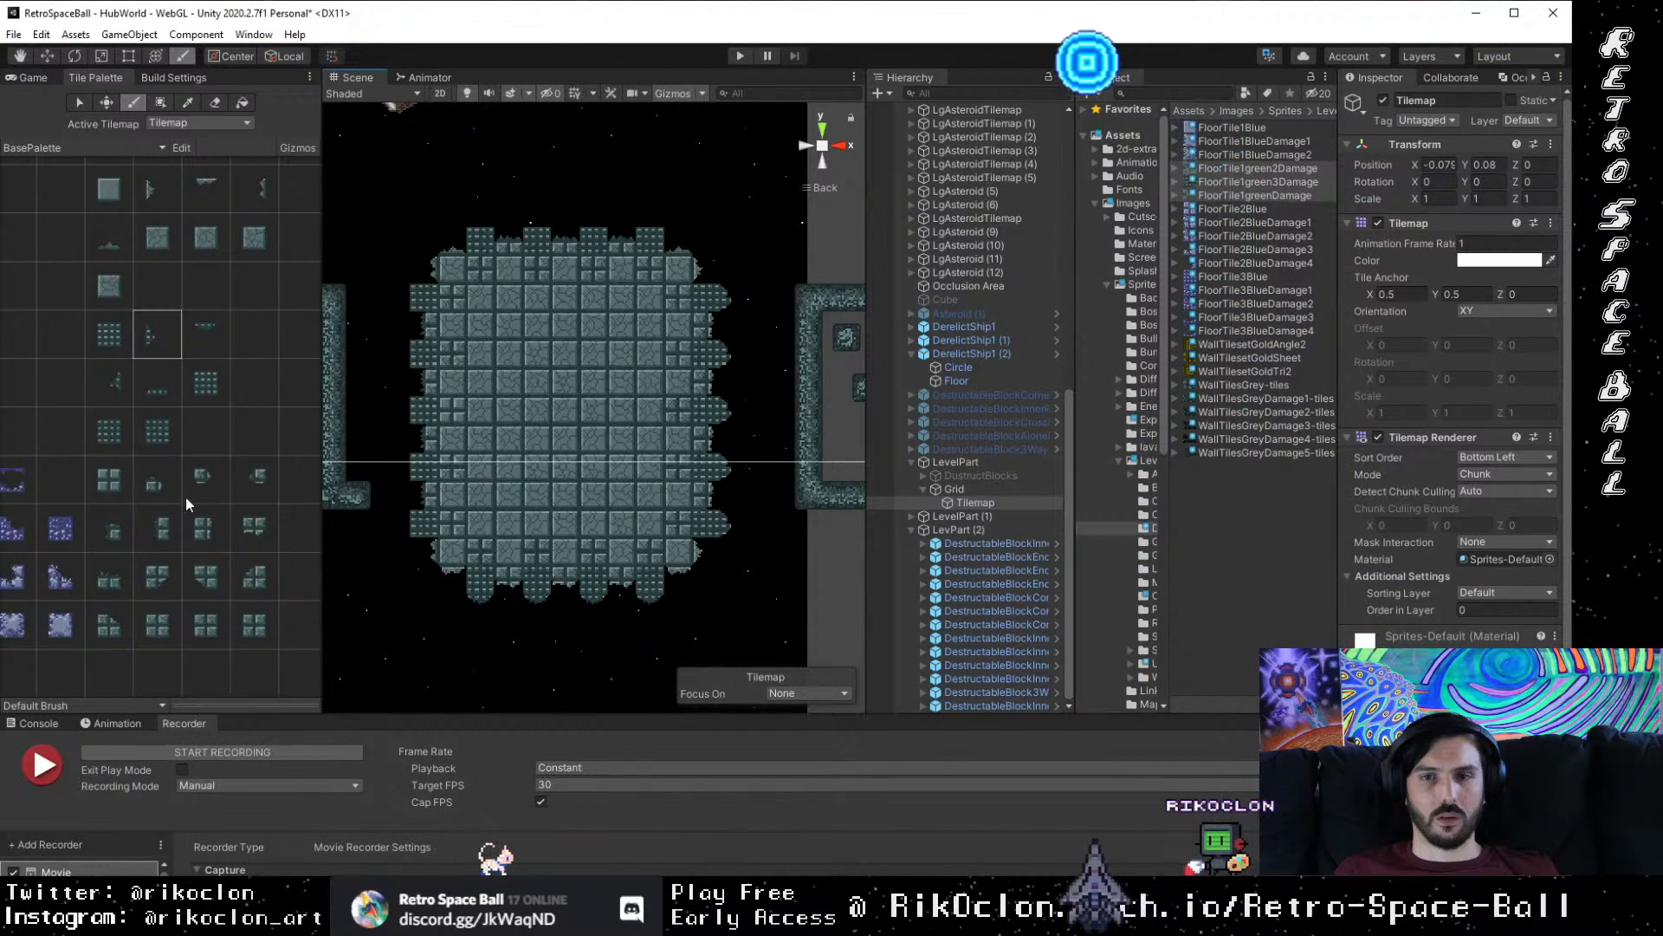
{"action": "left_click", "coordinate": [117, 390]}
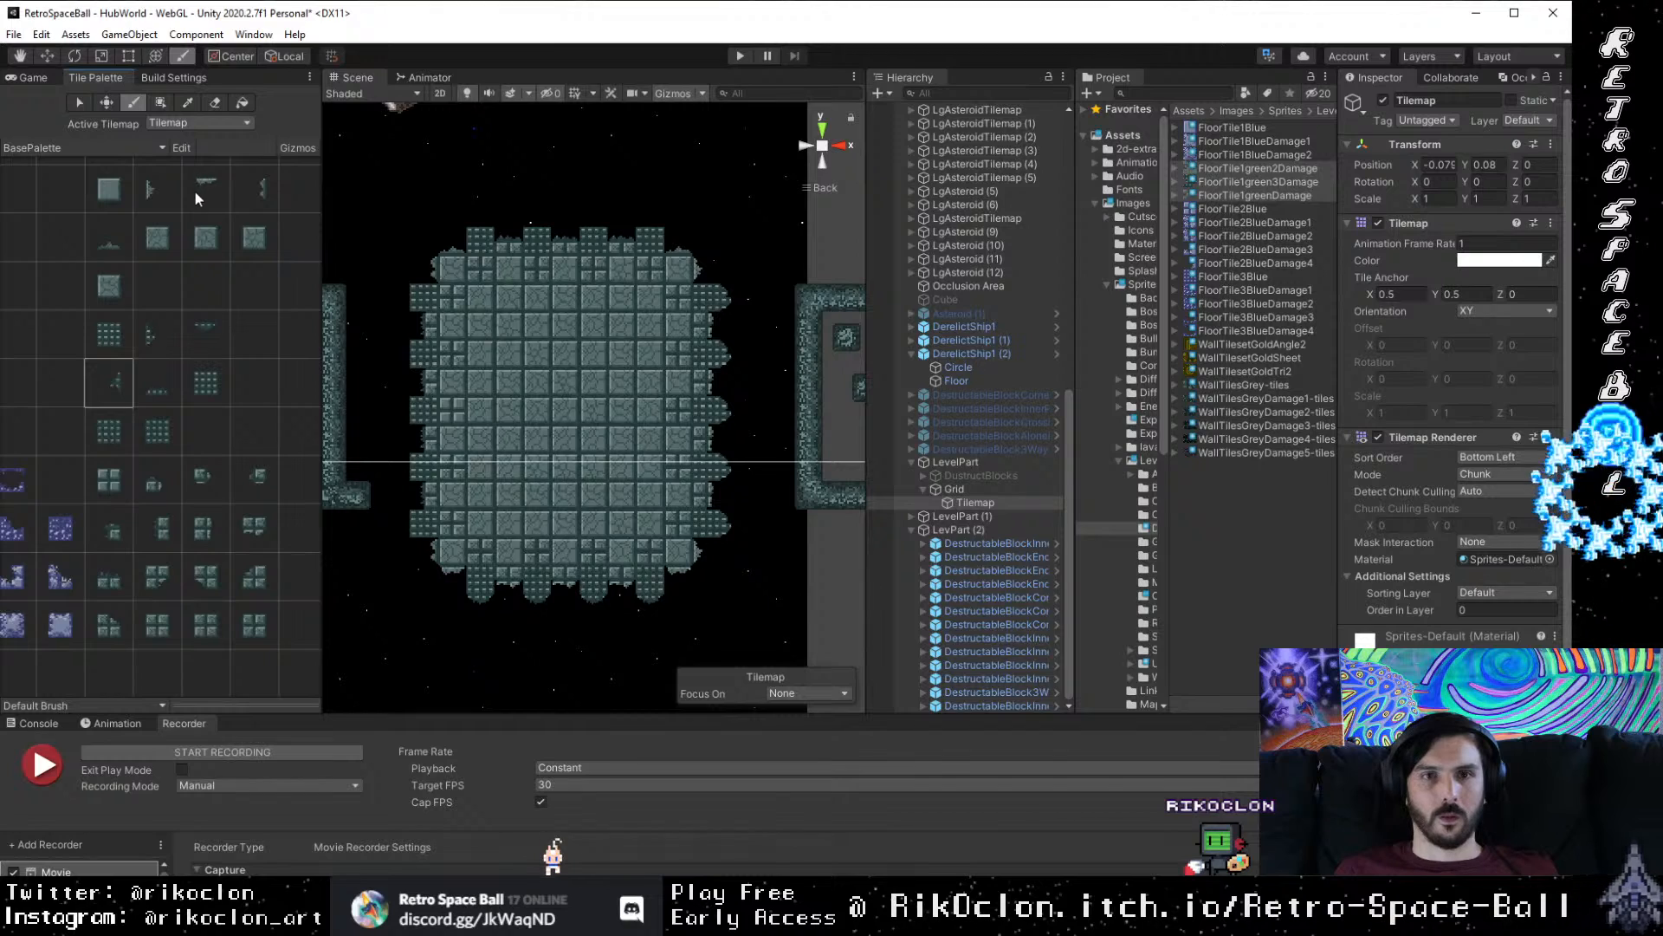
Step: Repaint the whole floor with a solid damaged green tile, extending it past the old edges into a larger rectangle
{"action": "left_click", "coordinate": [257, 244]}
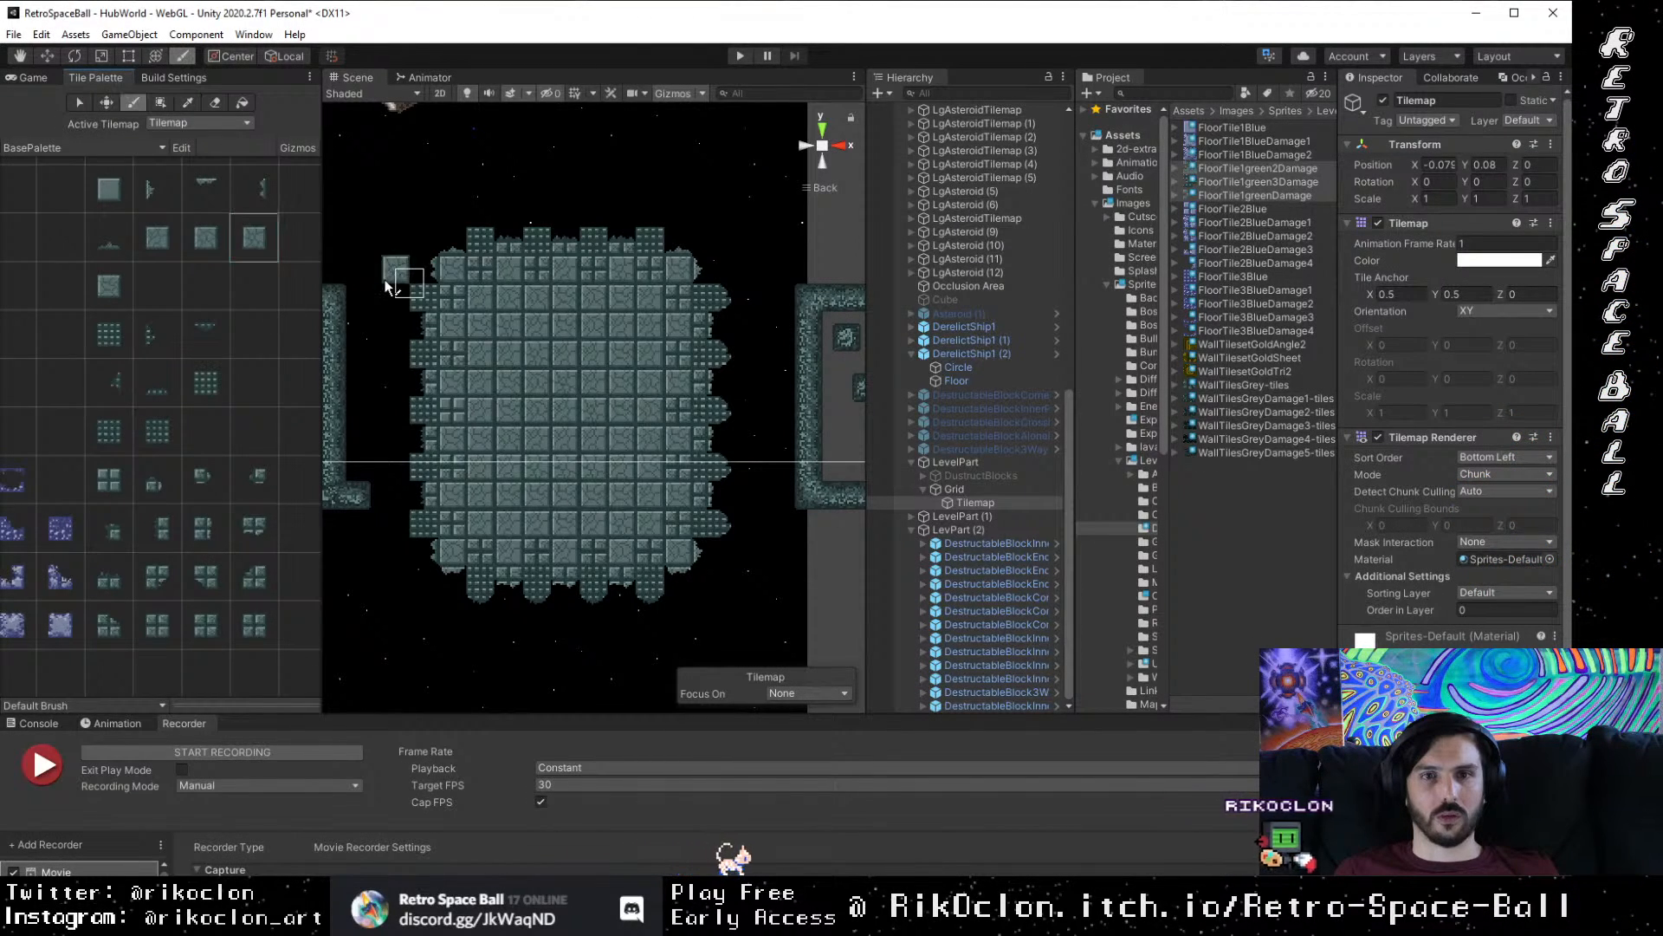
{"action": "mouse_move", "coordinate": [431, 310]}
{"action": "left_mouse_down"}
{"action": "mouse_move", "coordinate": [428, 501]}
{"action": "mouse_move", "coordinate": [454, 554]}
{"action": "mouse_move", "coordinate": [724, 571]}
{"action": "mouse_move", "coordinate": [660, 550]}
{"action": "mouse_move", "coordinate": [481, 556]}
{"action": "mouse_move", "coordinate": [474, 578]}
{"action": "mouse_move", "coordinate": [428, 553]}
{"action": "mouse_move", "coordinate": [456, 481]}
{"action": "mouse_move", "coordinate": [455, 274]}
{"action": "mouse_move", "coordinate": [544, 248]}
{"action": "mouse_move", "coordinate": [426, 247]}
{"action": "mouse_move", "coordinate": [690, 235]}
{"action": "mouse_move", "coordinate": [686, 351]}
{"action": "left_mouse_up"}
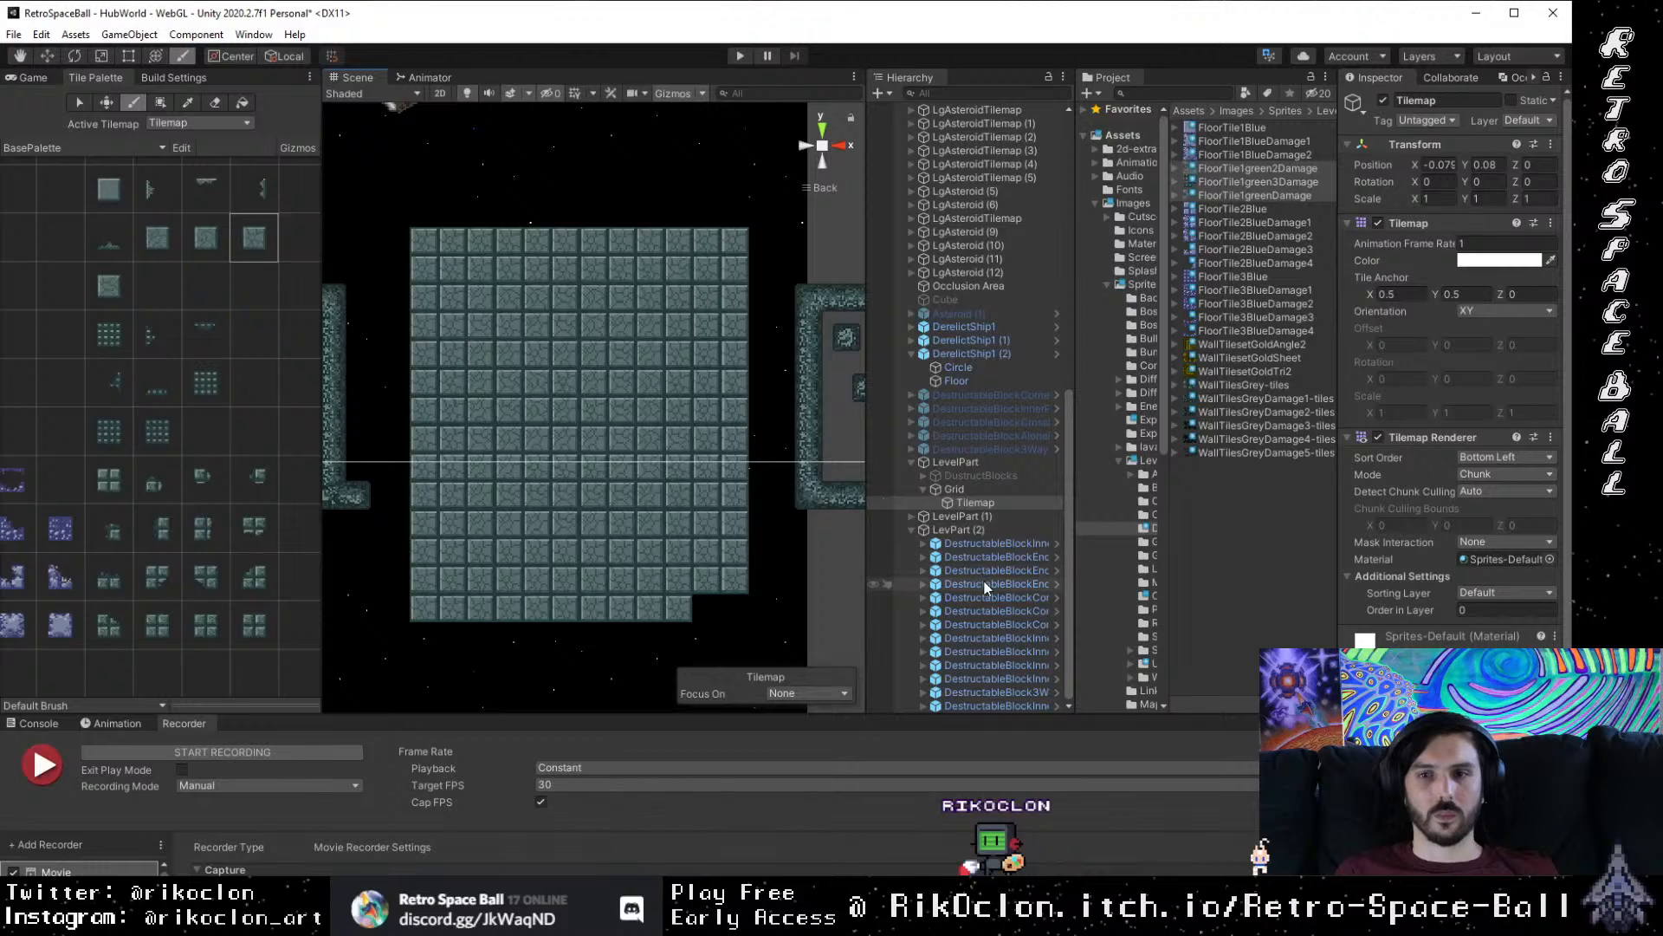
Step: Deactivate the LevPart (2) and LevelPart (1) objects to clear the space around the floor
{"action": "left_click", "coordinate": [989, 529]}
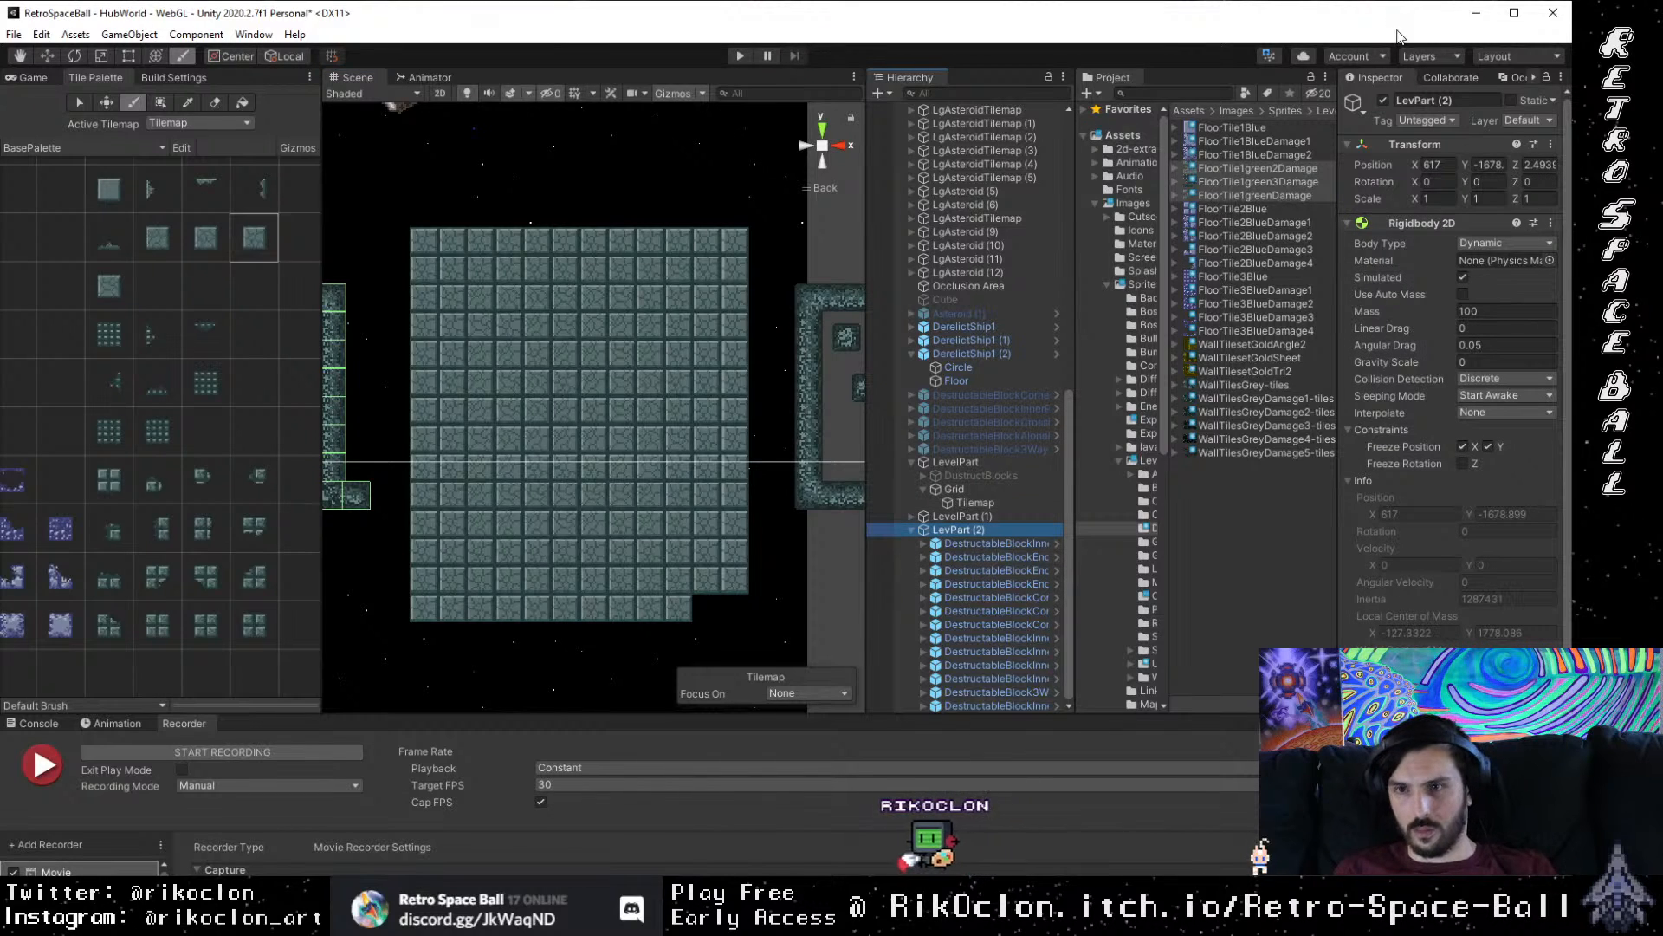
{"action": "left_click", "coordinate": [1384, 100]}
{"action": "left_click", "coordinate": [1000, 517]}
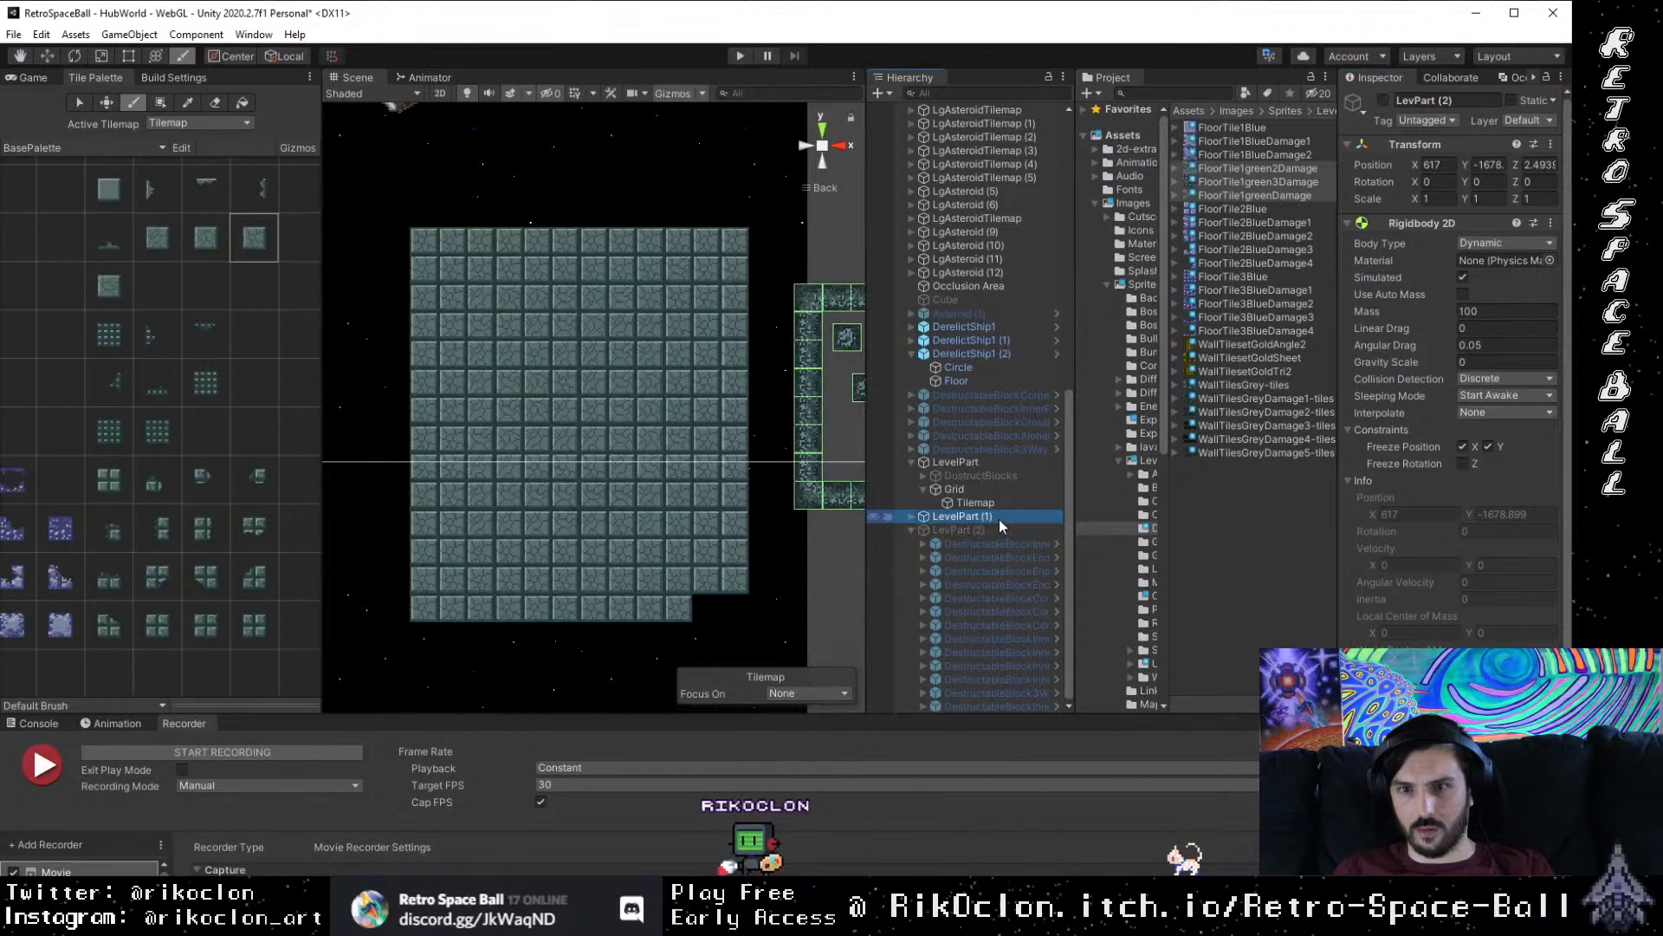
{"action": "left_click", "coordinate": [1383, 100]}
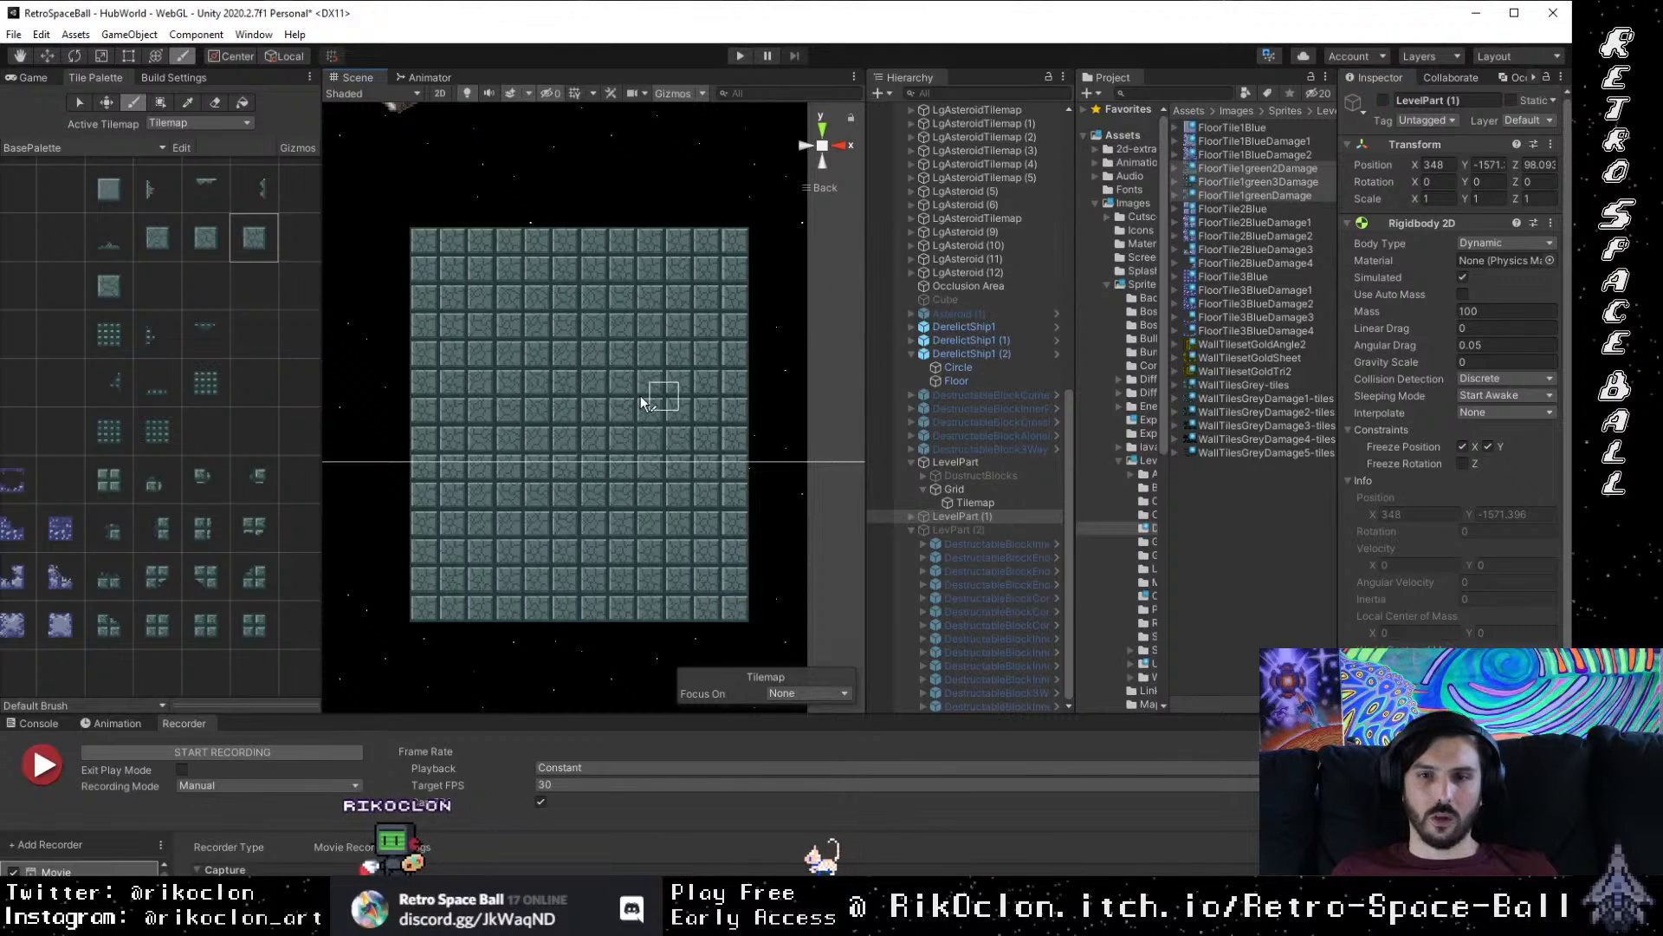
Step: Widen the floor with additional full-height columns of solid damaged green tiles along its left side
{"action": "scroll", "coordinate": [641, 395], "scroll_direction": "down", "scroll_amount": 2}
{"action": "scroll", "coordinate": [606, 433], "scroll_direction": "down", "scroll_amount": 1}
{"action": "scroll", "coordinate": [518, 520], "scroll_direction": "up", "scroll_amount": 3}
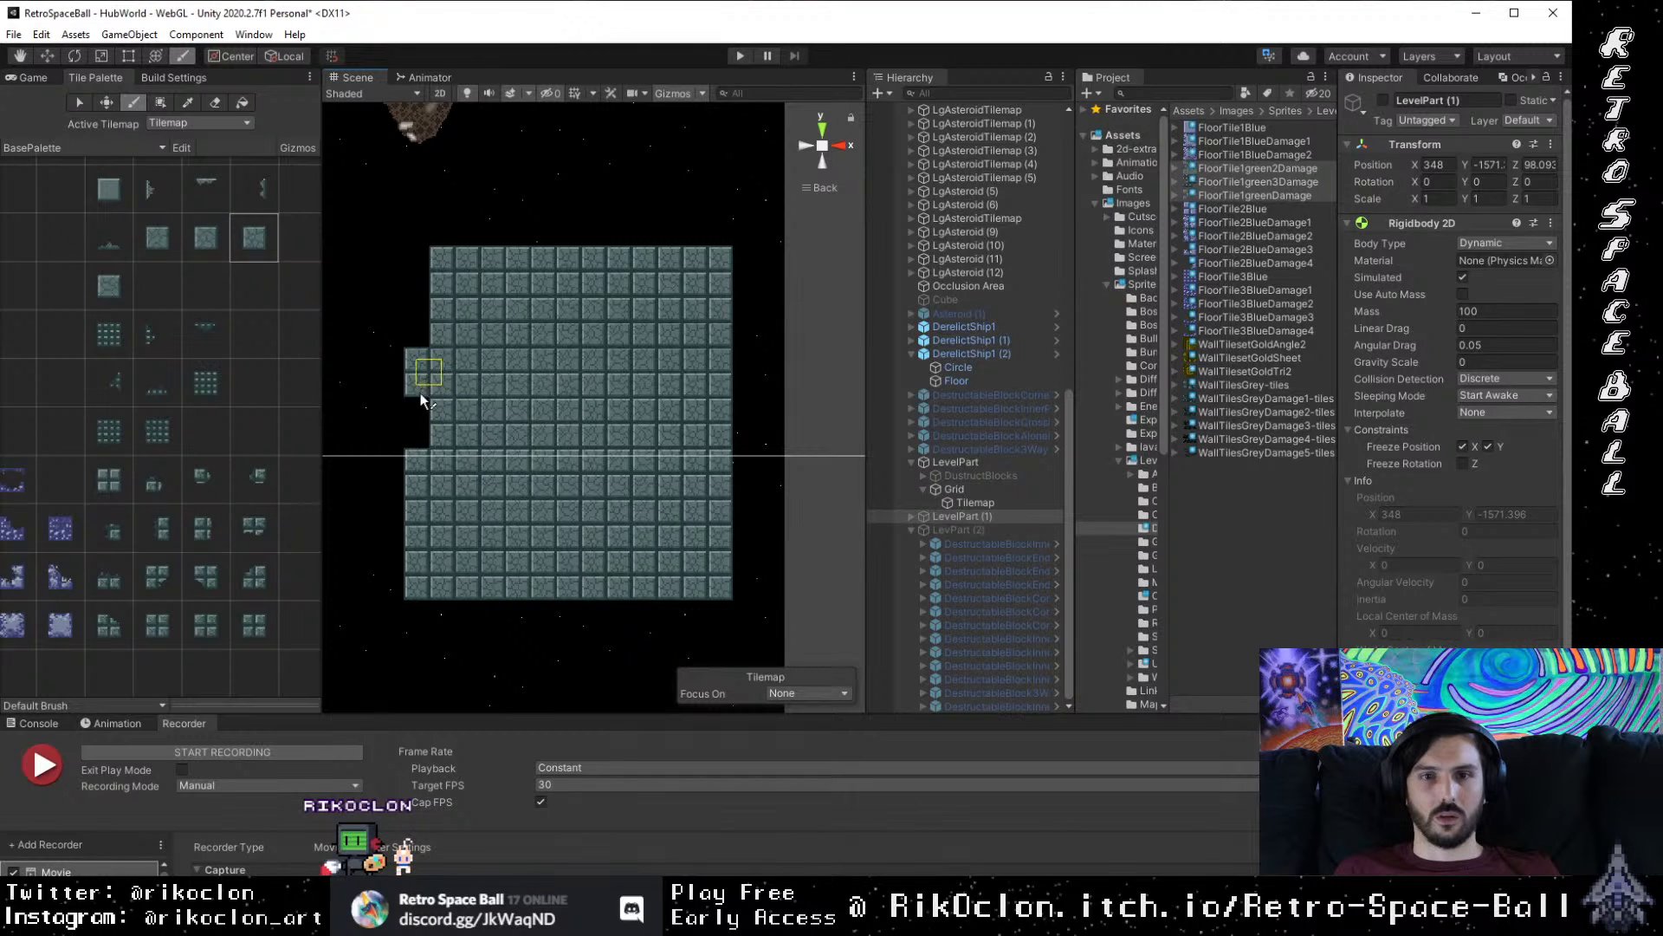
{"action": "mouse_move", "coordinate": [422, 399]}
{"action": "left_mouse_down"}
{"action": "mouse_move", "coordinate": [420, 257]}
{"action": "mouse_move", "coordinate": [386, 333]}
{"action": "mouse_move", "coordinate": [392, 260]}
{"action": "mouse_move", "coordinate": [403, 582]}
{"action": "left_mouse_up"}
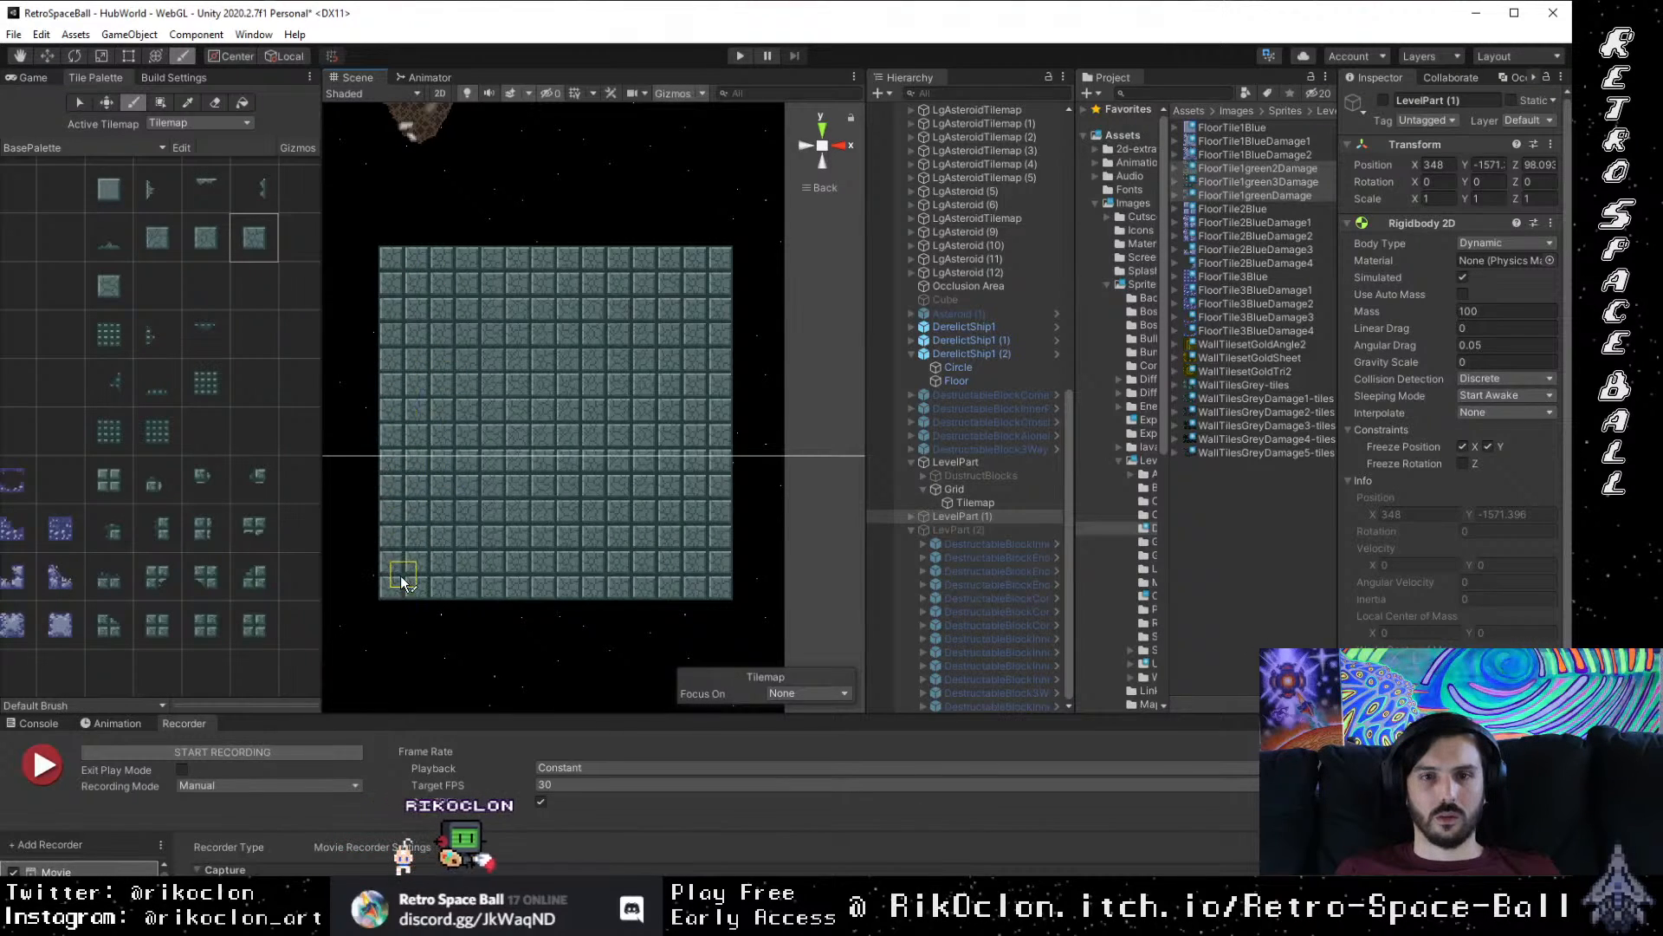
Step: Erase tiles around the floor's corners and edges to give it a rounded, irregular outline
{"action": "left_click", "coordinate": [215, 102]}
{"action": "mouse_move", "coordinate": [476, 603]}
{"action": "left_mouse_down"}
{"action": "mouse_move", "coordinate": [381, 520]}
{"action": "mouse_move", "coordinate": [384, 446]}
{"action": "mouse_move", "coordinate": [356, 361]}
{"action": "mouse_move", "coordinate": [381, 298]}
{"action": "mouse_move", "coordinate": [505, 217]}
{"action": "mouse_move", "coordinate": [619, 218]}
{"action": "mouse_move", "coordinate": [726, 274]}
{"action": "mouse_move", "coordinate": [784, 336]}
{"action": "mouse_move", "coordinate": [739, 607]}
{"action": "mouse_move", "coordinate": [691, 611]}
{"action": "mouse_move", "coordinate": [740, 570]}
{"action": "mouse_move", "coordinate": [587, 617]}
{"action": "left_mouse_up"}
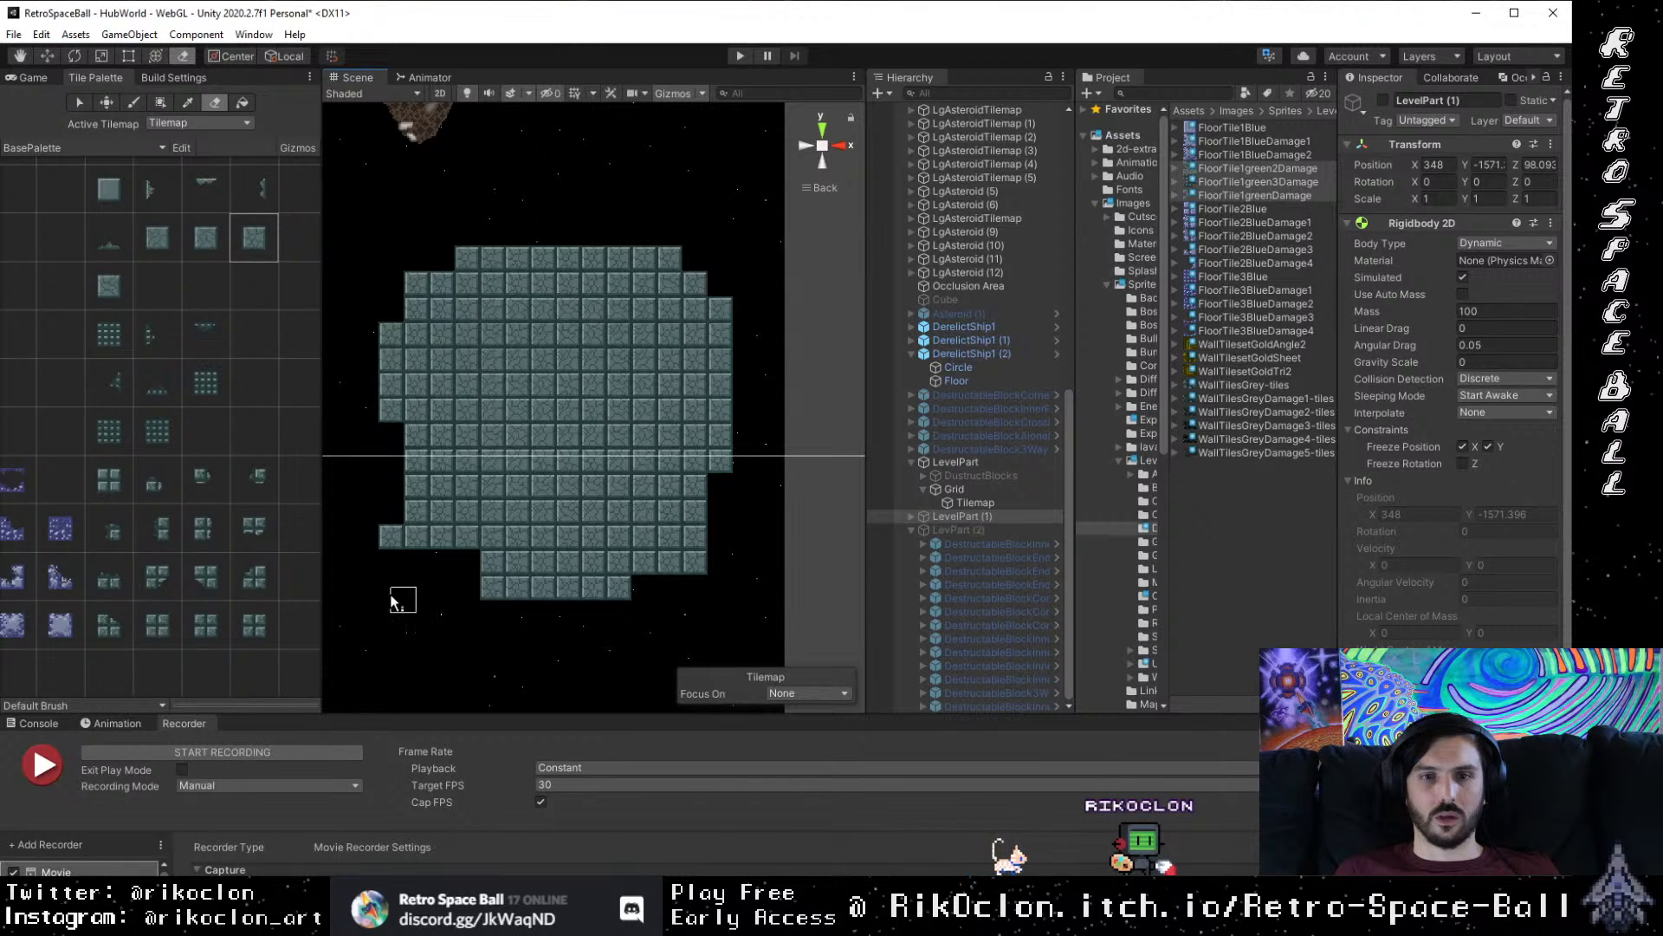
Step: Examine the outline of the green tile floor and its surroundings in the scene, including the space station and asteroids
{"action": "scroll", "coordinate": [481, 610], "scroll_direction": "down", "scroll_amount": 6}
{"action": "left_click_drag", "start_coordinate": [636, 551], "coordinate": [519, 549]}
{"action": "scroll", "coordinate": [569, 593], "scroll_direction": "up", "scroll_amount": 2}
{"action": "scroll", "coordinate": [518, 641], "scroll_direction": "up", "scroll_amount": 2}
{"action": "scroll", "coordinate": [502, 602], "scroll_direction": "up", "scroll_amount": 3}
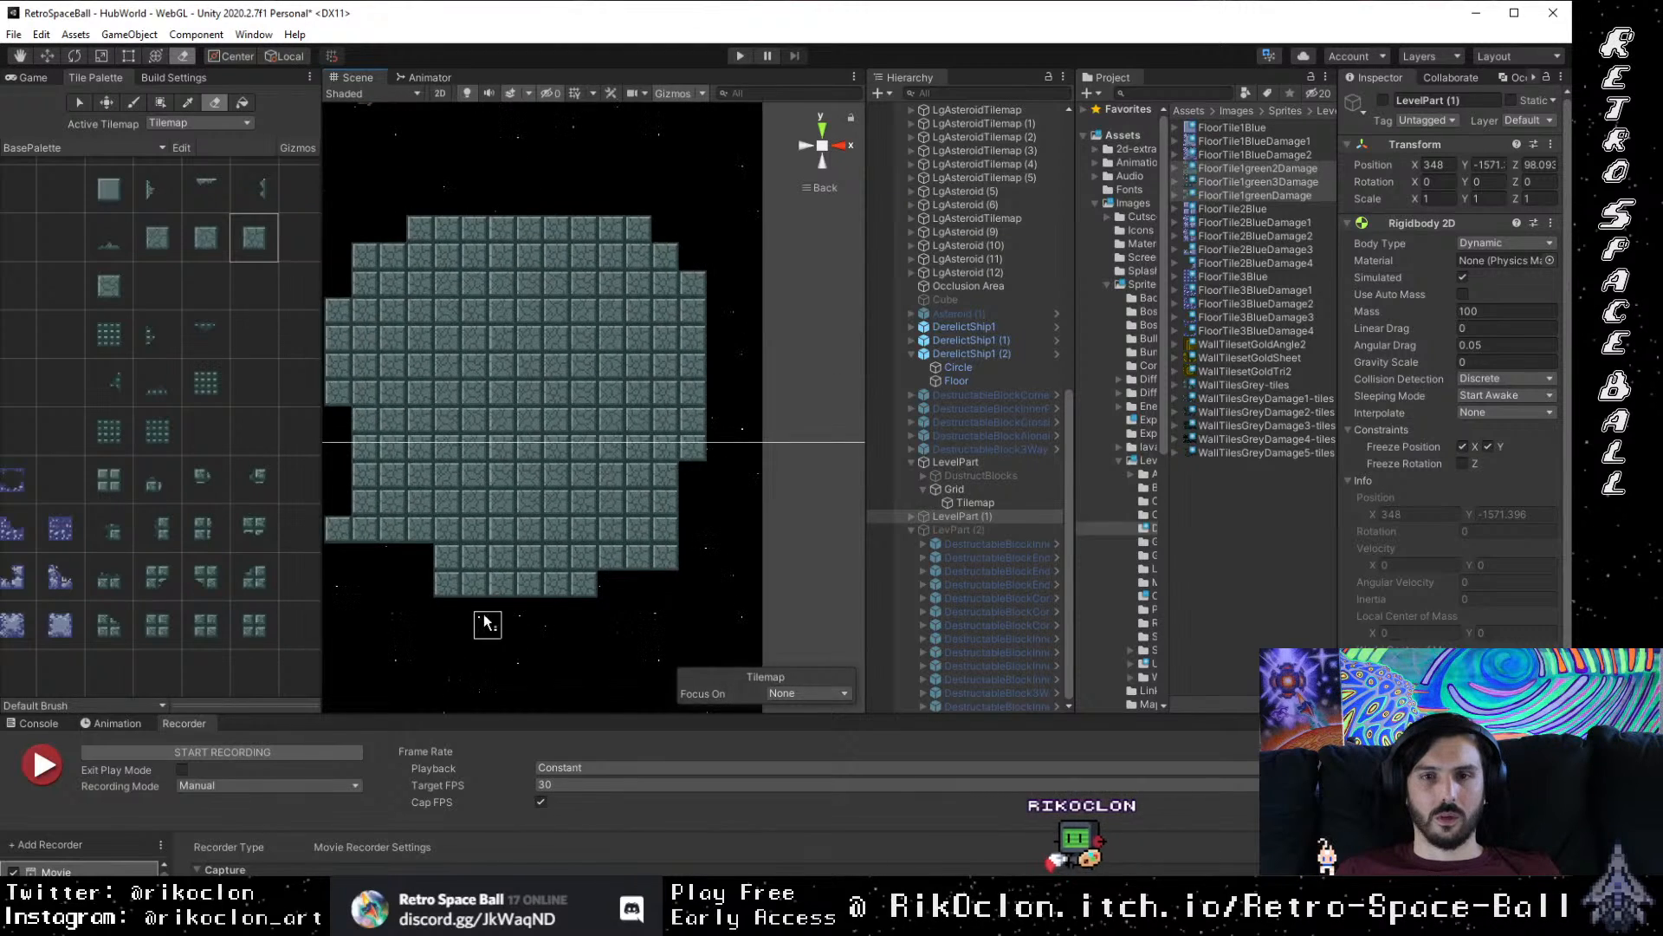
{"action": "mouse_move", "coordinate": [483, 621]}
{"action": "left_mouse_down"}
{"action": "mouse_move", "coordinate": [593, 536]}
{"action": "mouse_move", "coordinate": [554, 589]}
{"action": "left_mouse_up"}
{"action": "scroll", "coordinate": [517, 605], "scroll_direction": "down", "scroll_amount": 4}
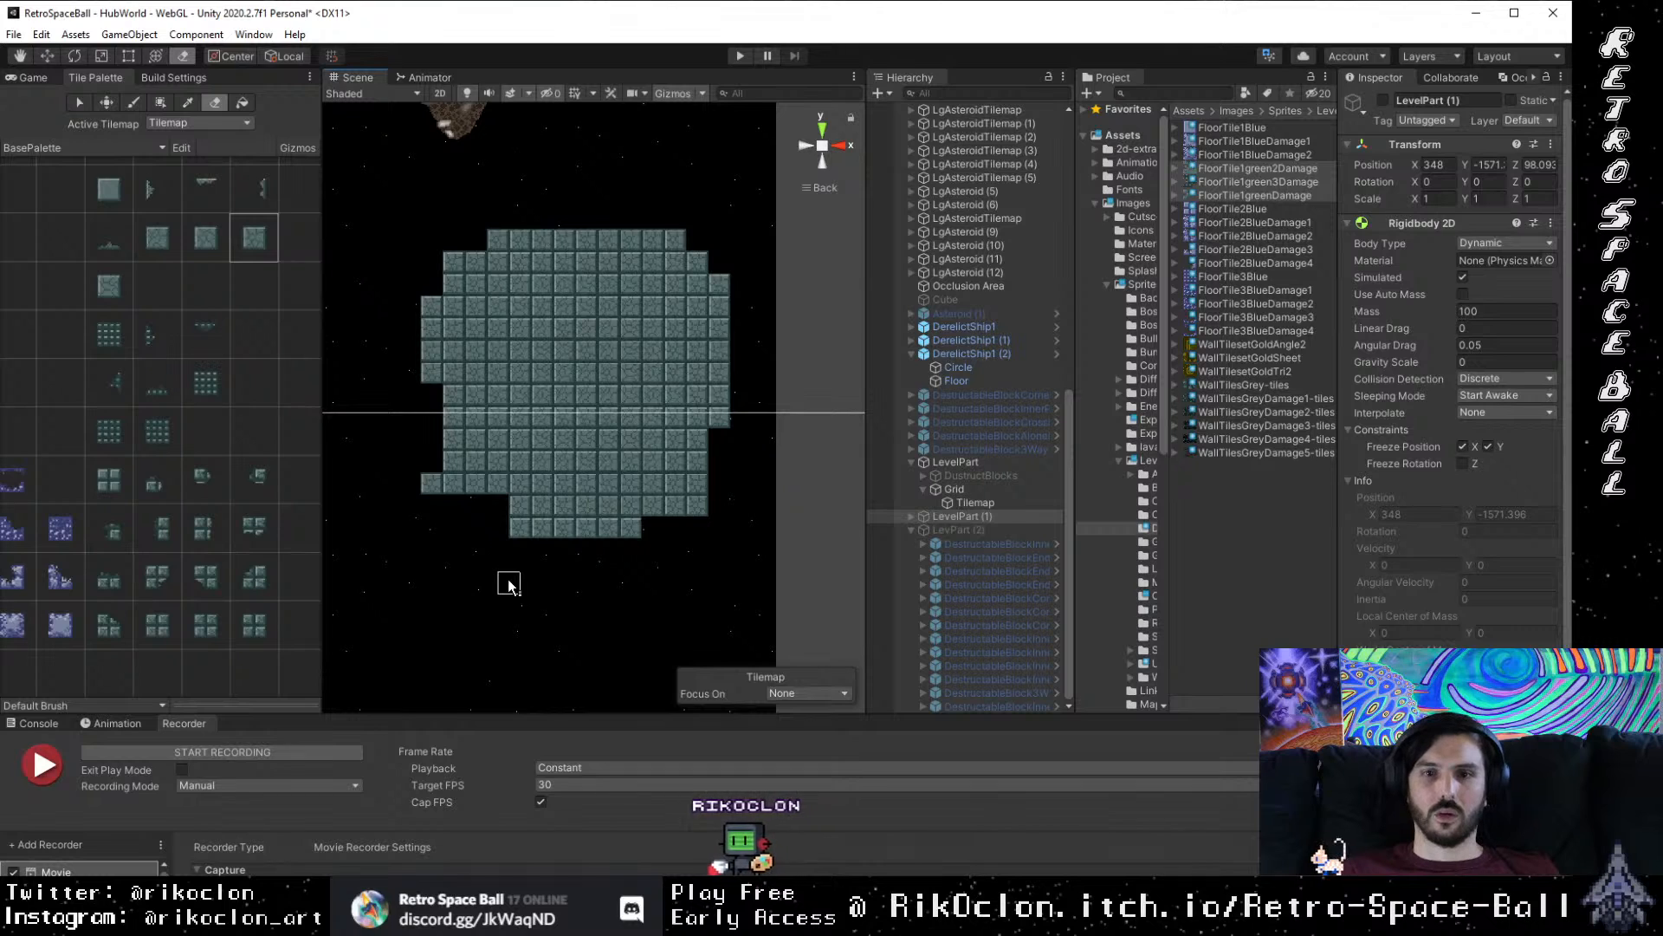
{"action": "scroll", "coordinate": [509, 585], "scroll_direction": "down", "scroll_amount": 4}
{"action": "left_click_drag", "start_coordinate": [469, 640], "coordinate": [584, 416]}
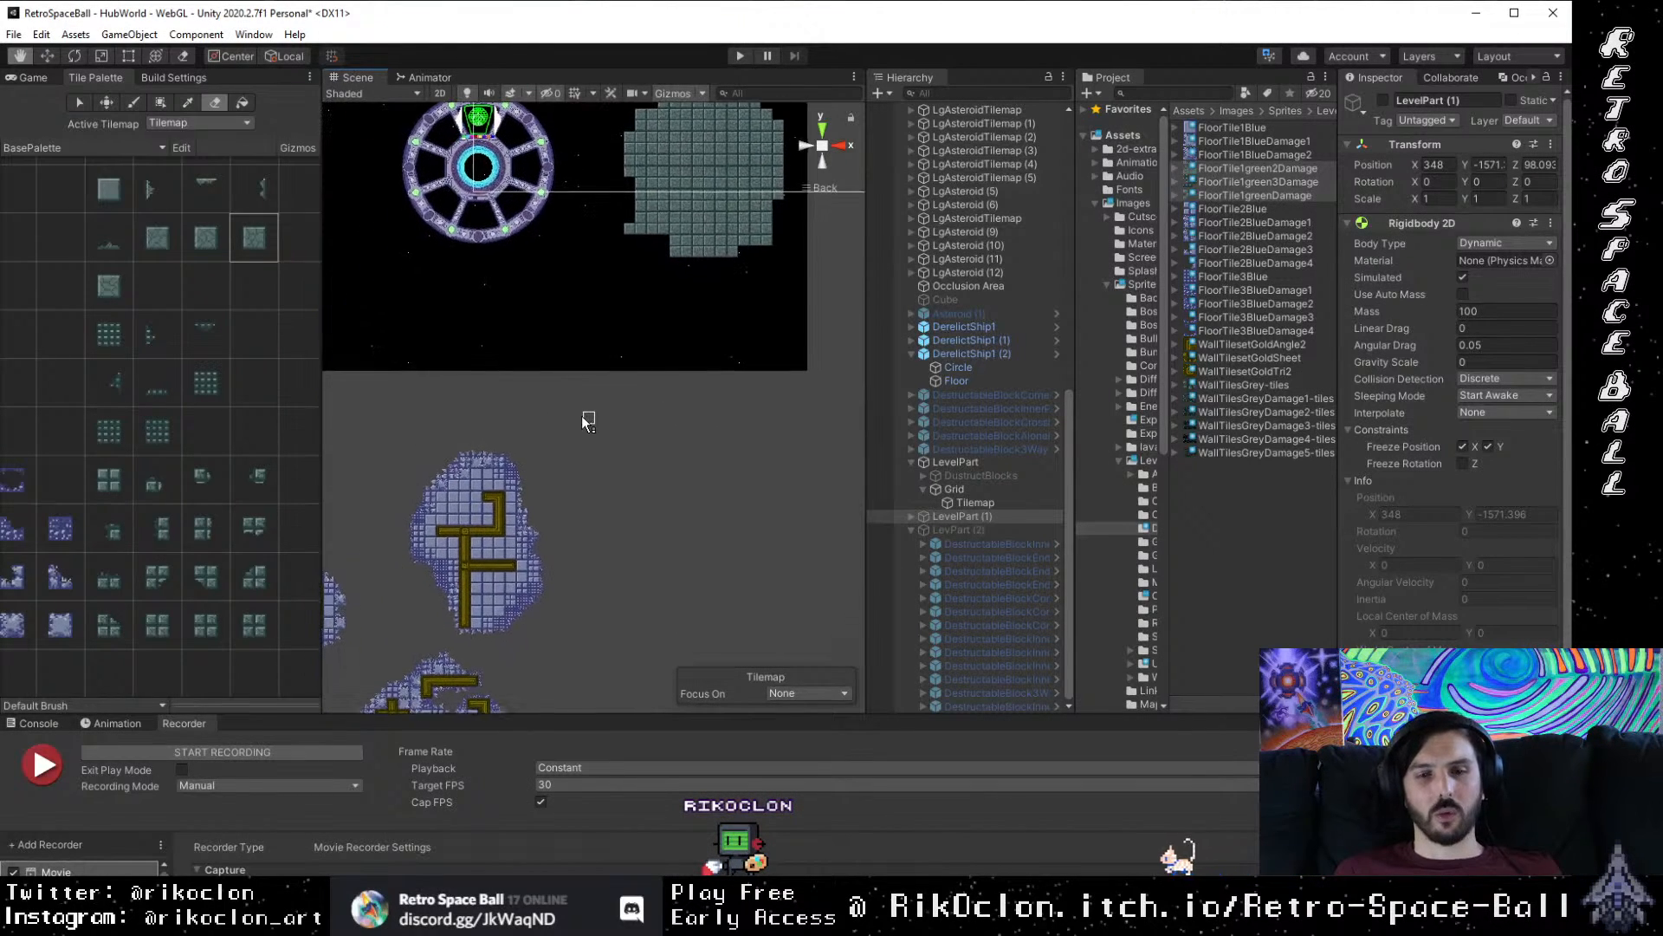
{"action": "scroll", "coordinate": [631, 362], "scroll_direction": "up", "scroll_amount": 3}
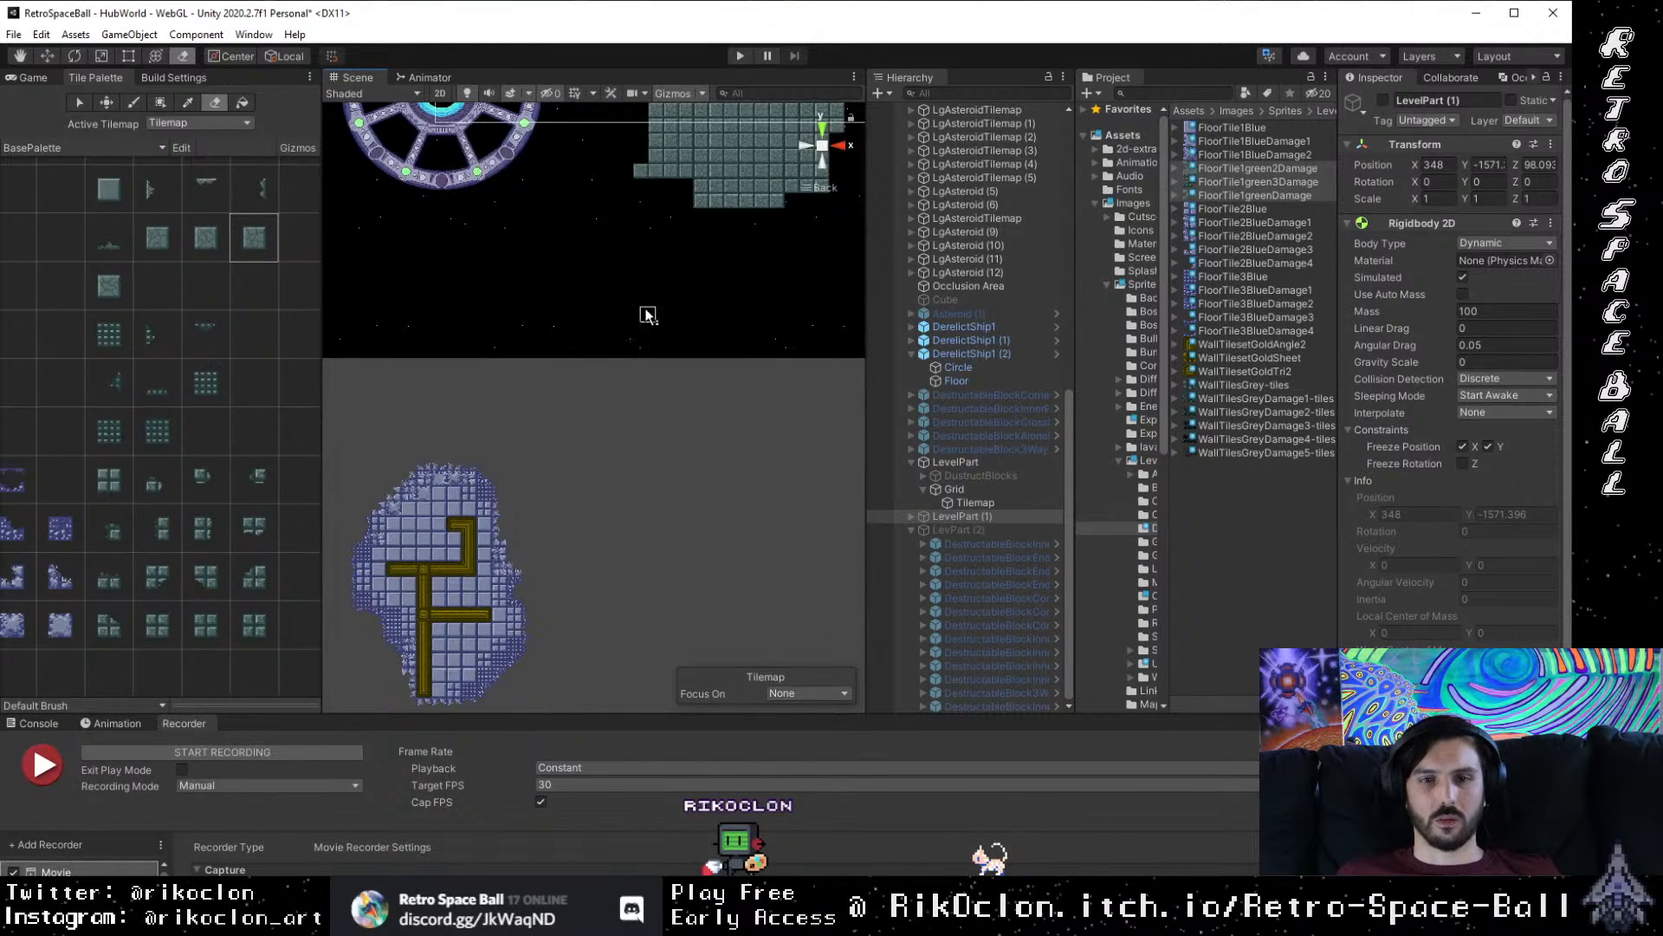
{"action": "left_click_drag", "start_coordinate": [646, 316], "coordinate": [641, 427]}
{"action": "scroll", "coordinate": [603, 436], "scroll_direction": "down", "scroll_amount": 1}
{"action": "scroll", "coordinate": [664, 384], "scroll_direction": "up", "scroll_amount": 5}
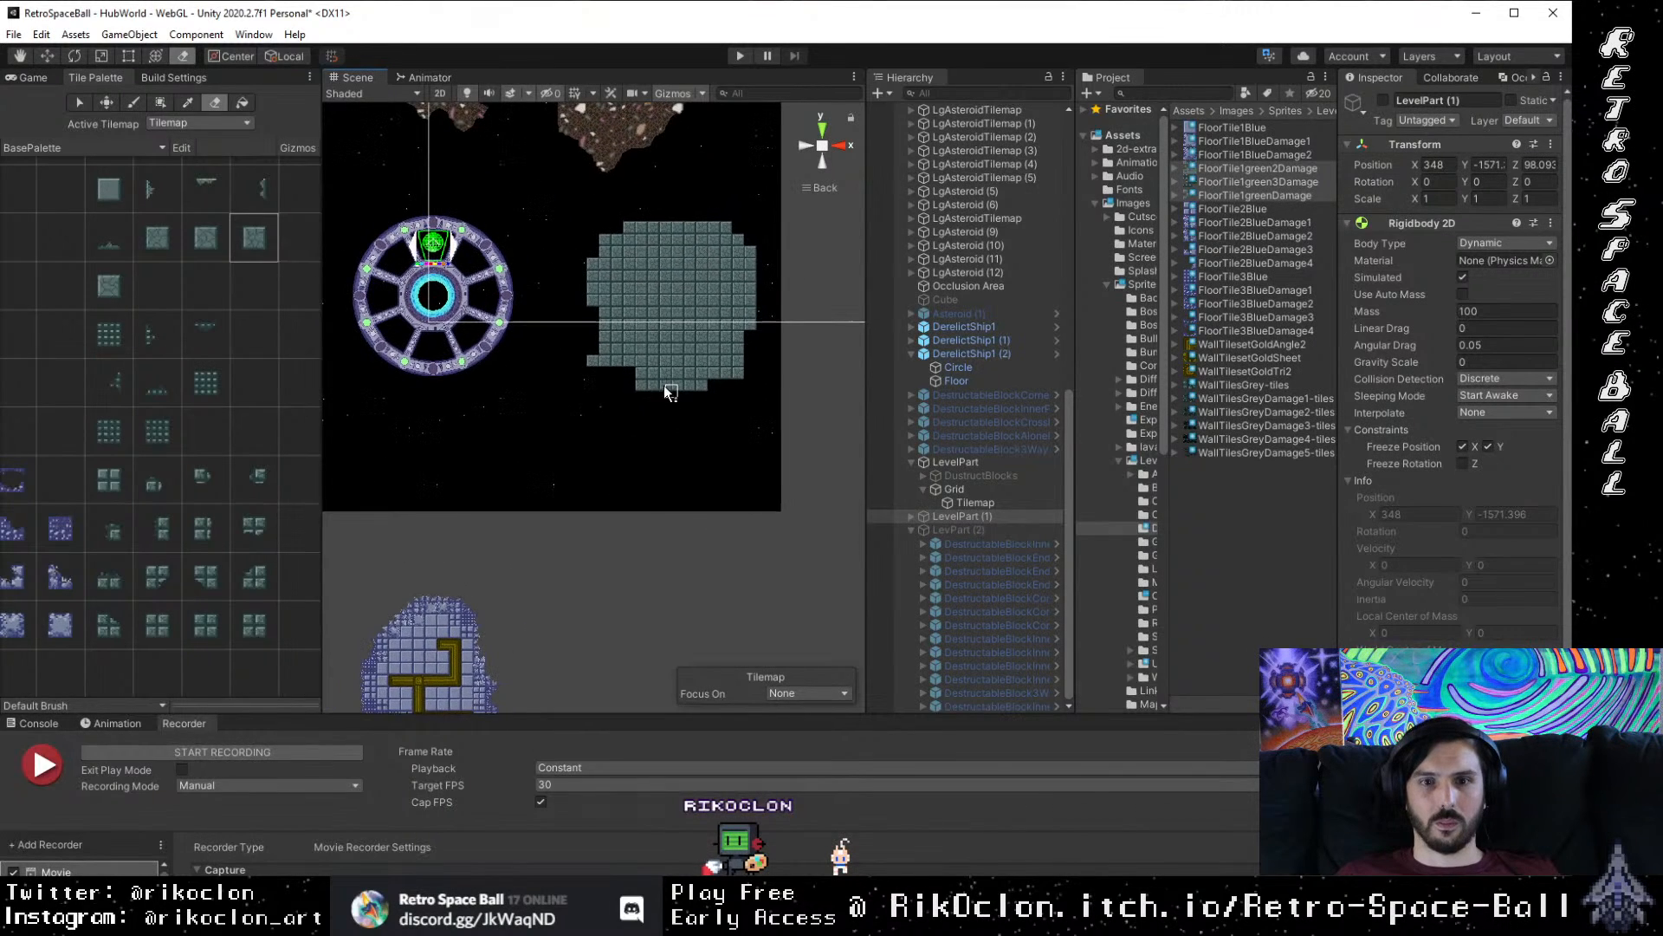
{"action": "key", "text": "f"}
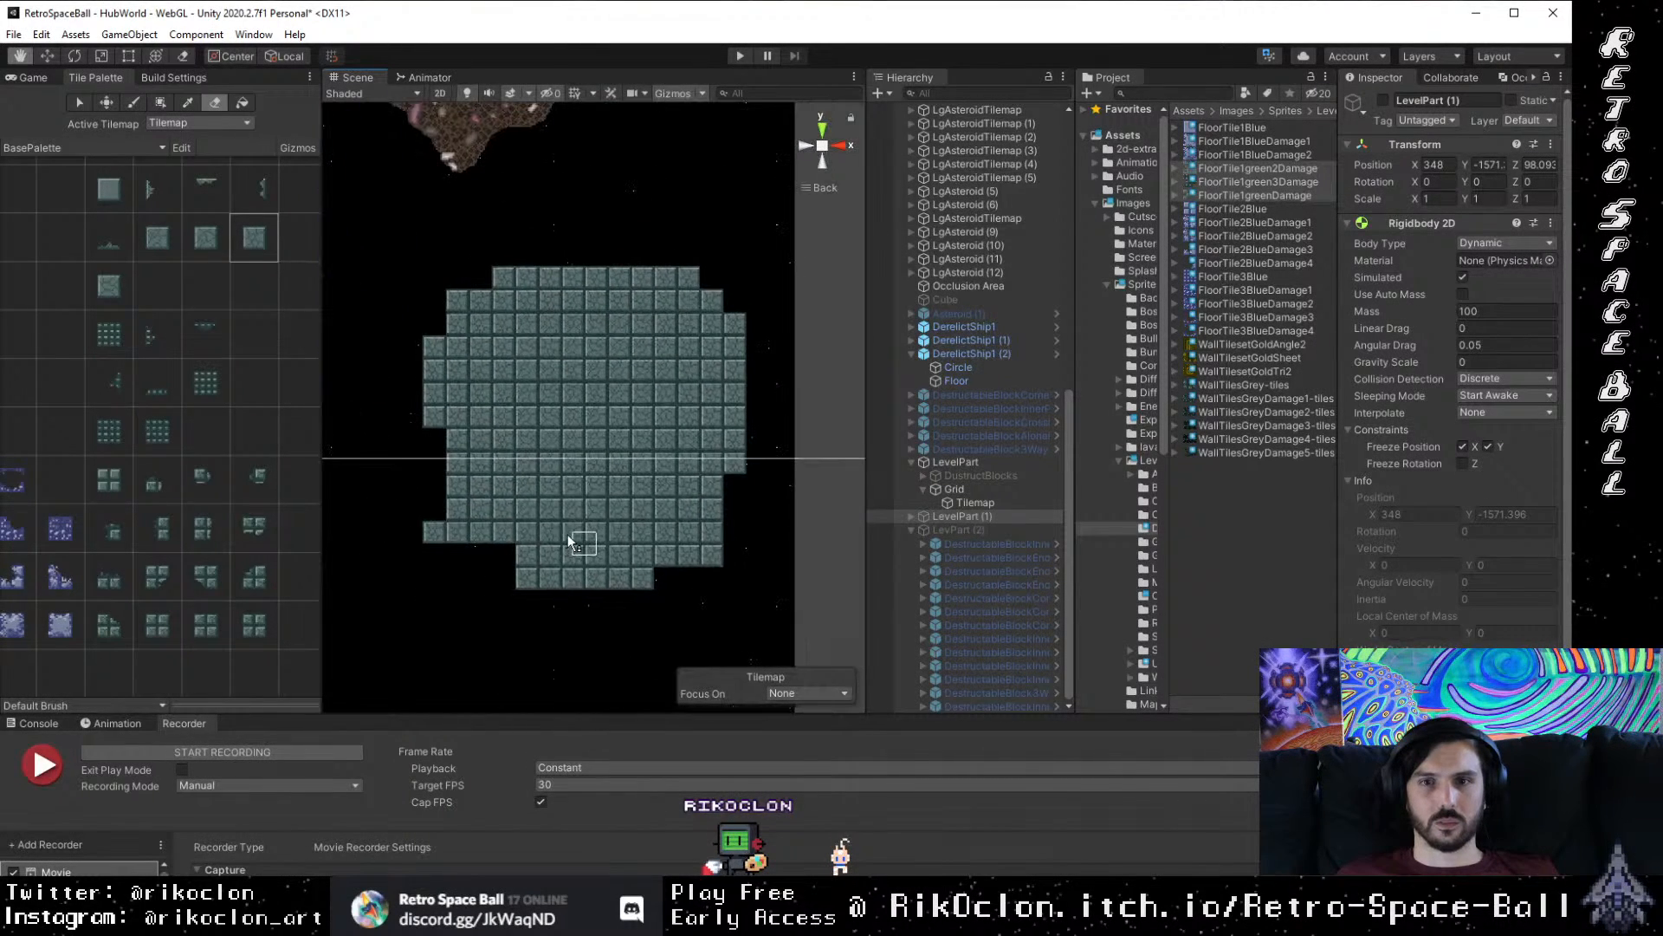
Step: Look through the tile sets available in the BasePalette around the green floor tiles
{"action": "left_click_drag", "start_coordinate": [174, 326], "coordinate": [392, 350]}
{"action": "scroll", "coordinate": [197, 466], "scroll_direction": "down", "scroll_amount": 5}
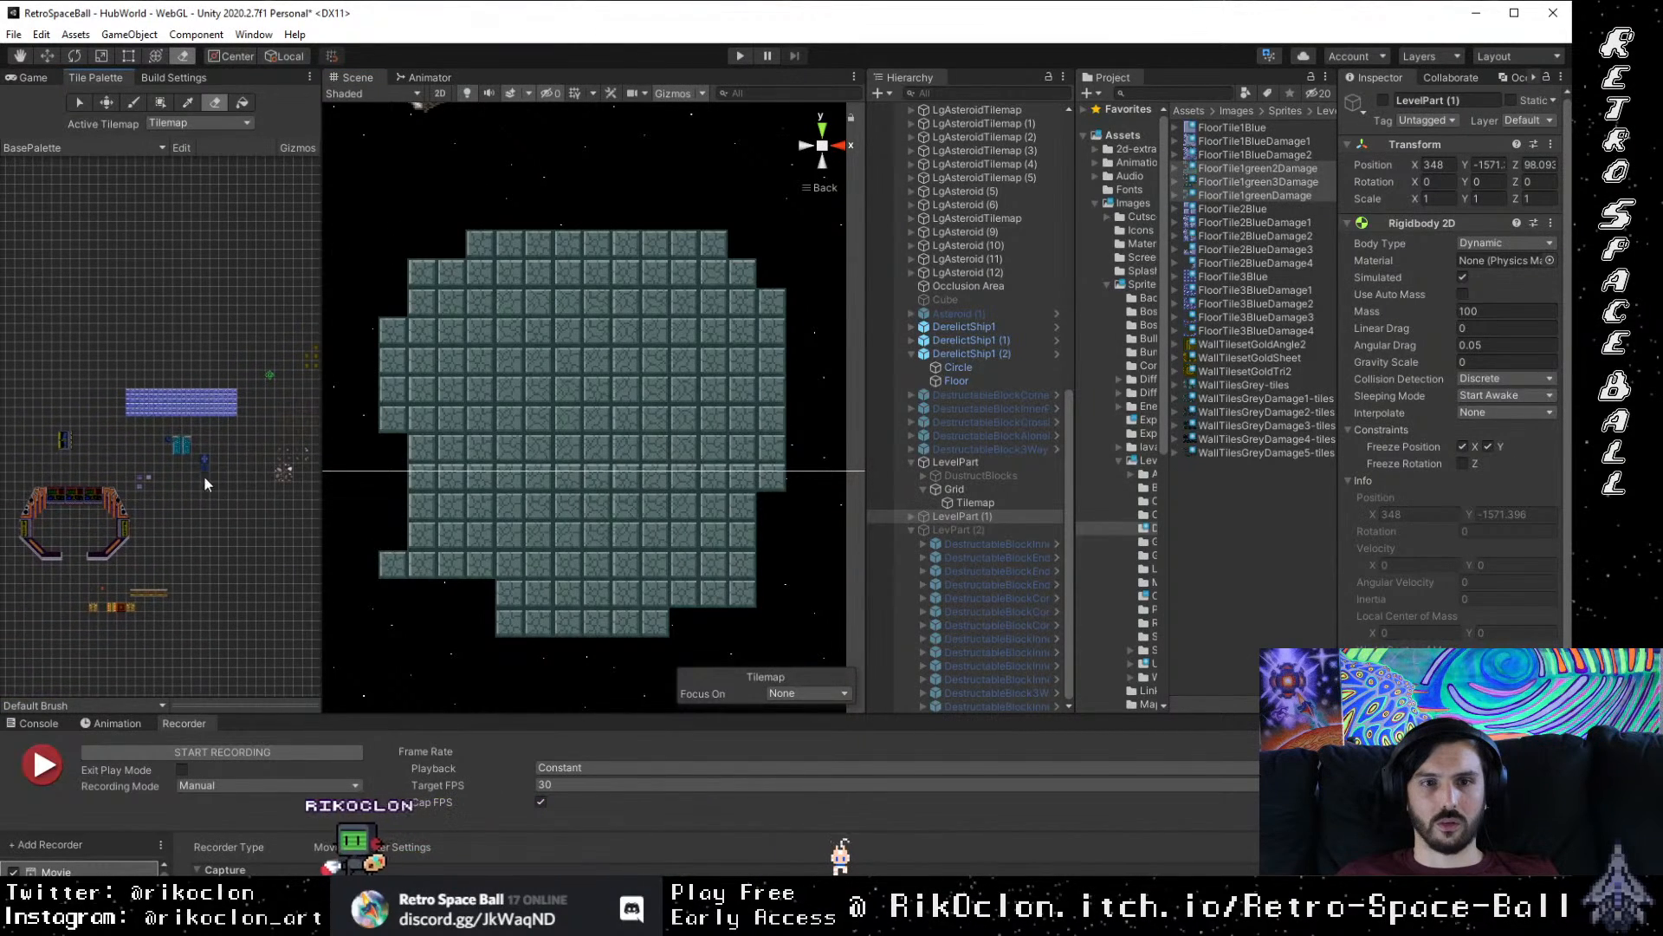
{"action": "scroll", "coordinate": [204, 474], "scroll_direction": "up", "scroll_amount": 5}
{"action": "left_click_drag", "start_coordinate": [300, 391], "coordinate": [65, 561]}
{"action": "left_click_drag", "start_coordinate": [215, 486], "coordinate": [53, 593]}
{"action": "left_click_drag", "start_coordinate": [163, 514], "coordinate": [137, 535]}
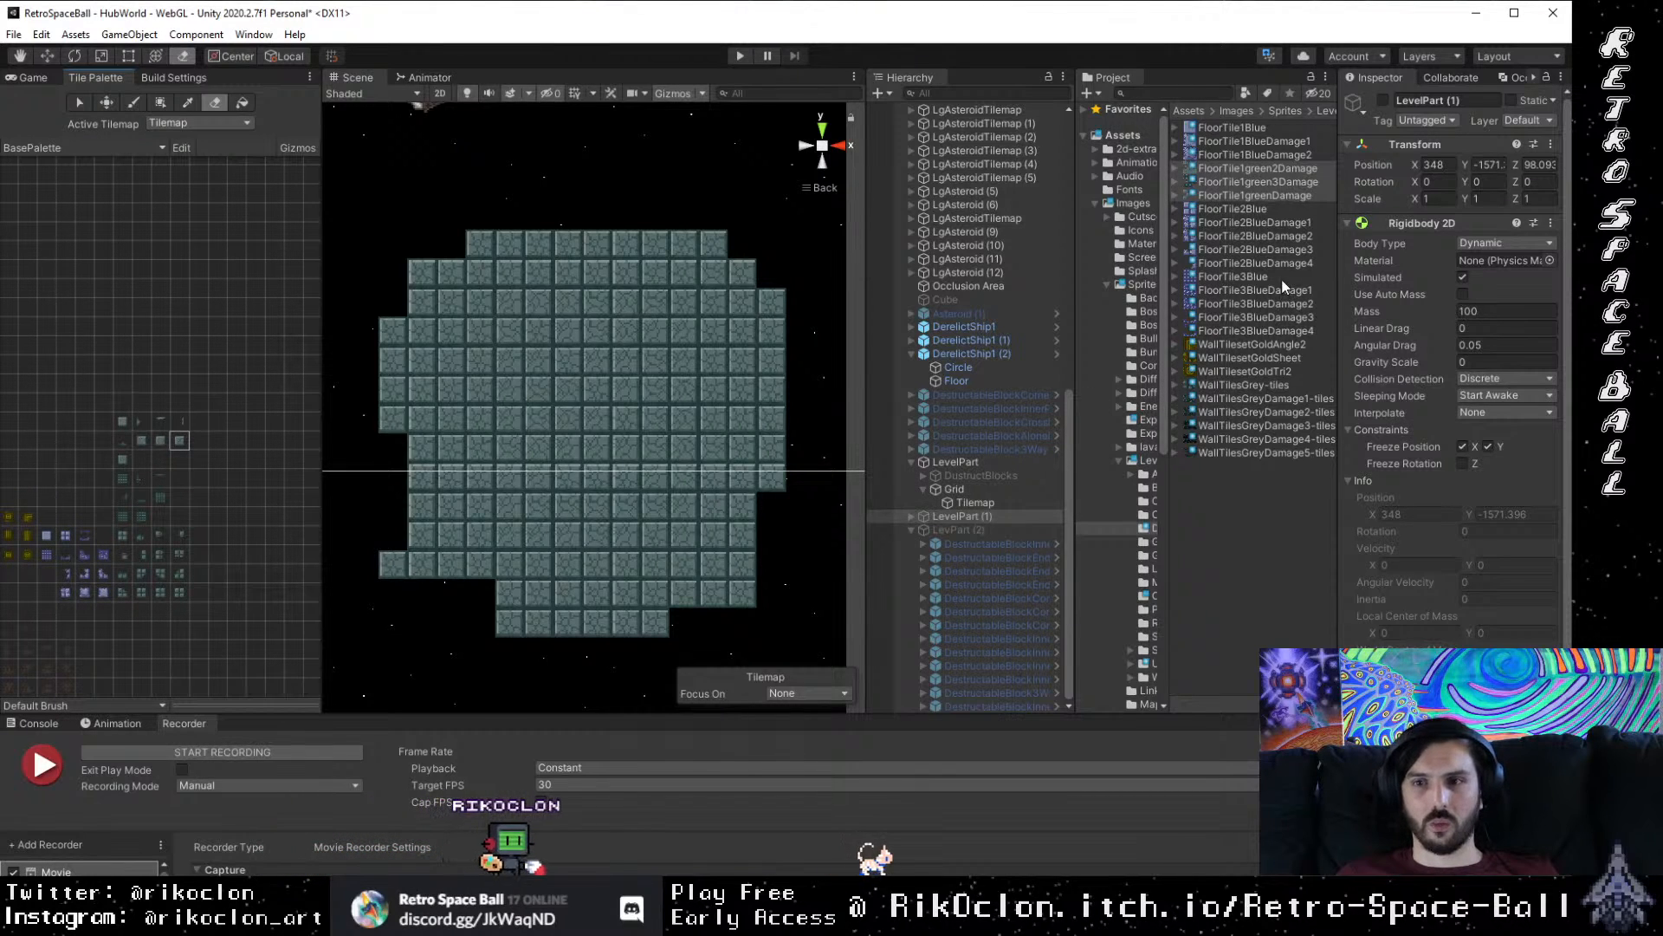
Step: Activate the DustructBlocks group of LevelPart and select the Tilemap under its Grid
{"action": "left_click_drag", "start_coordinate": [724, 606], "coordinate": [677, 557]}
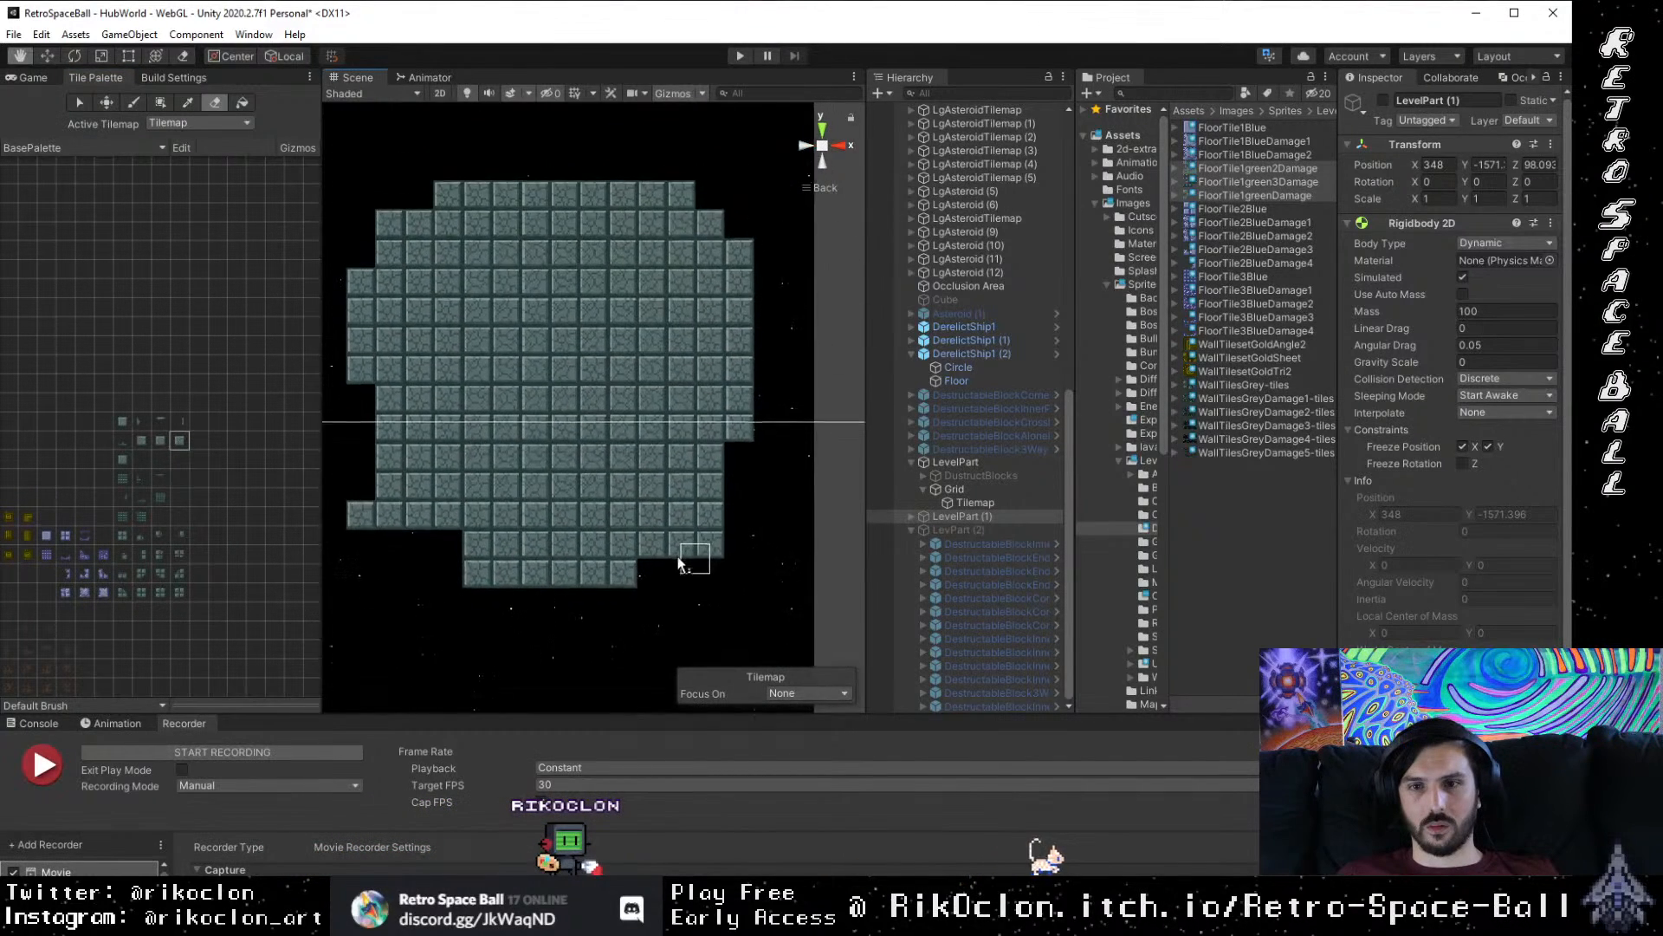
{"action": "left_click", "coordinate": [980, 476]}
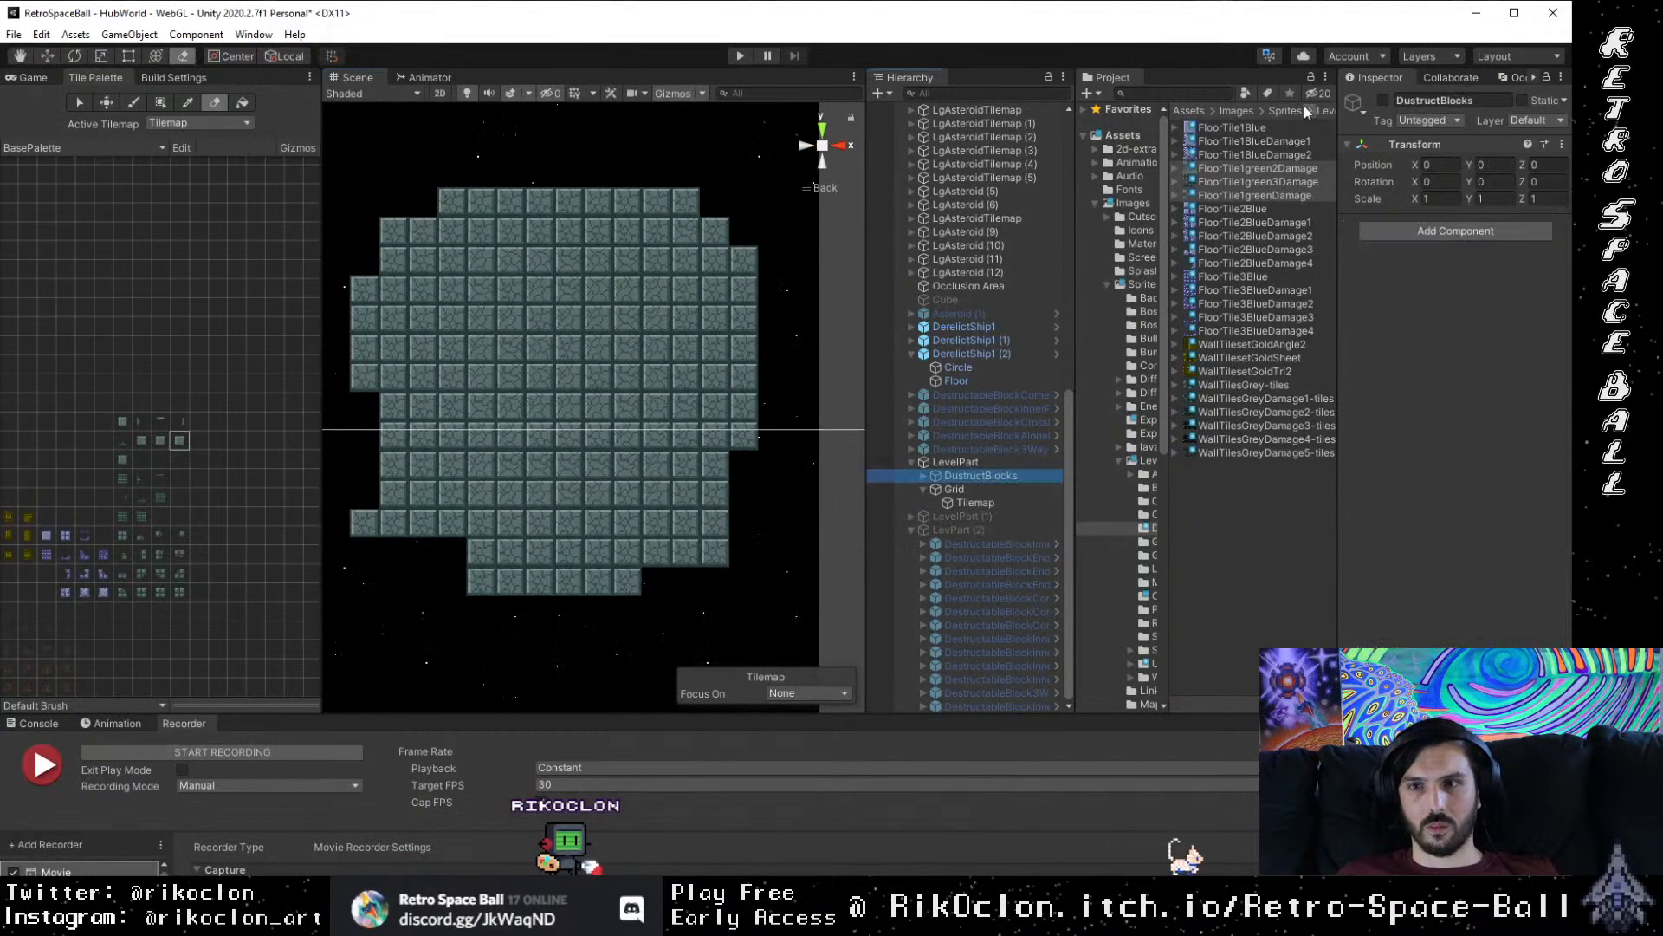
{"action": "left_click", "coordinate": [1384, 102]}
{"action": "scroll", "coordinate": [516, 434], "scroll_direction": "up", "scroll_amount": 4}
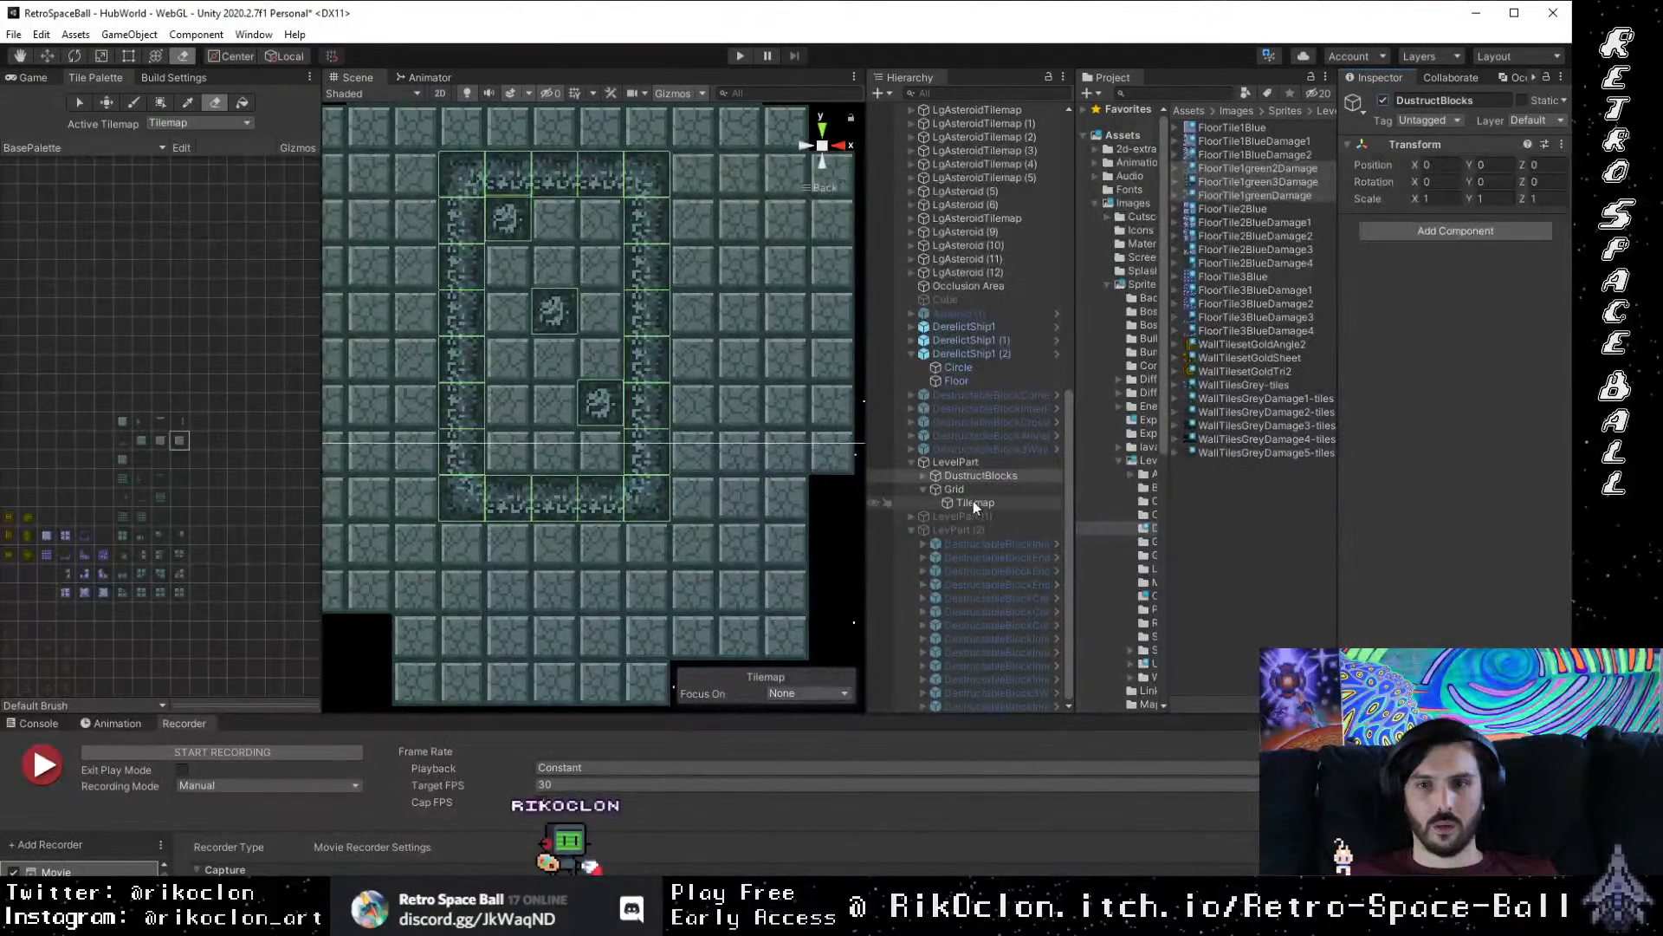
{"action": "left_click", "coordinate": [974, 504]}
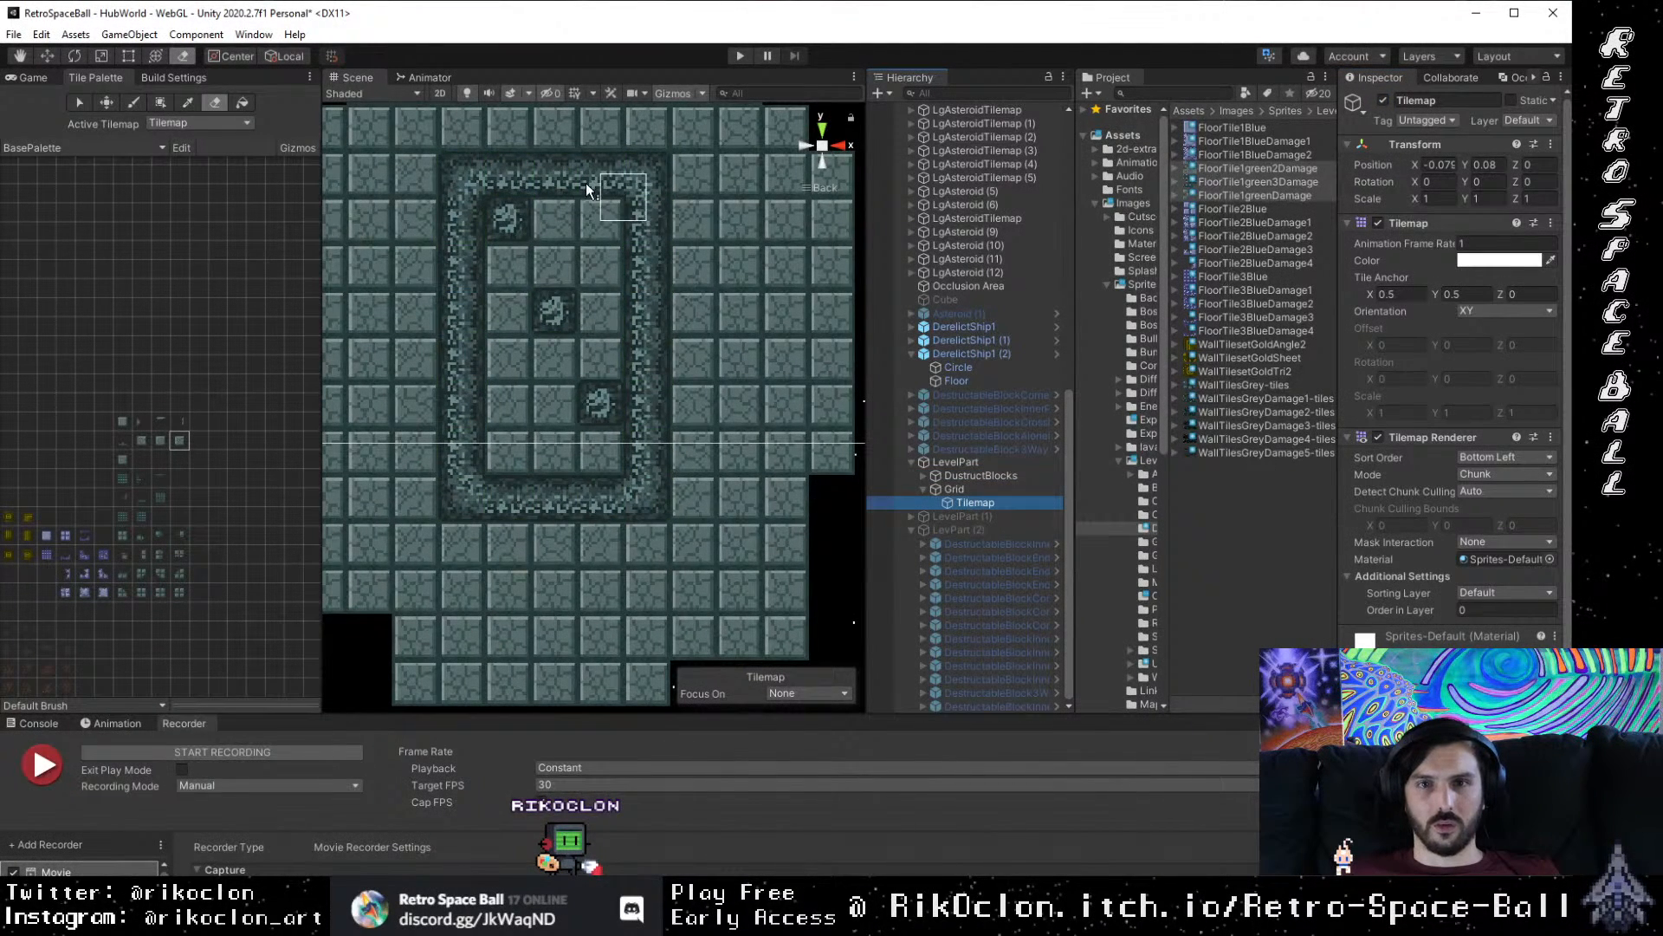
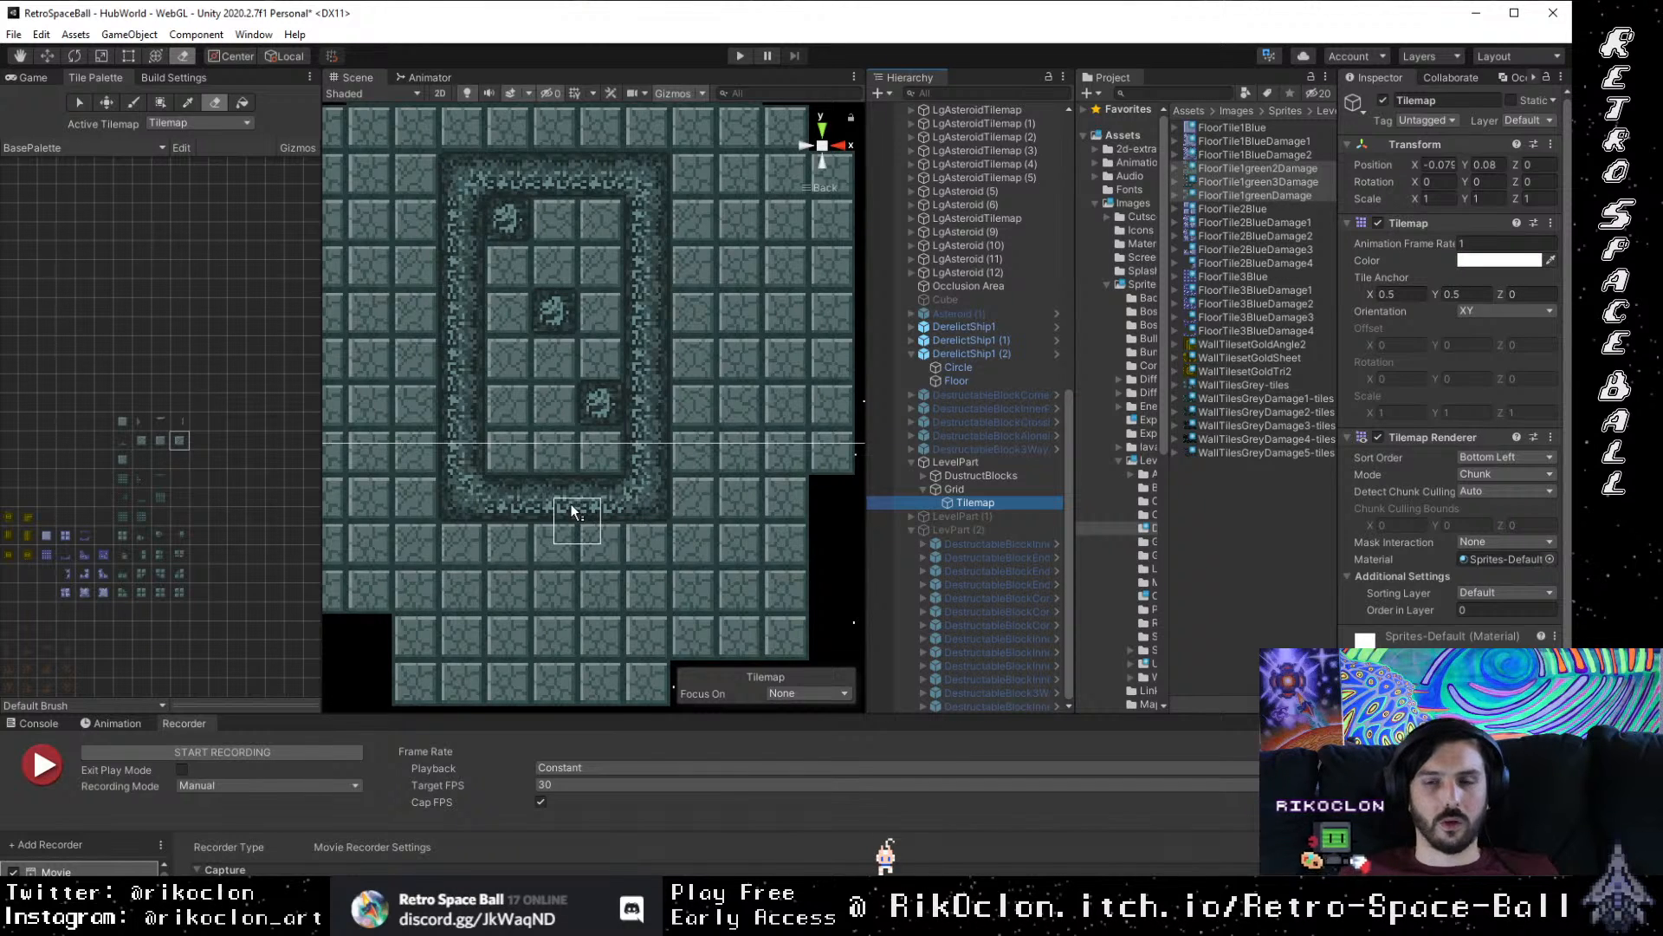
Step: Delete the two lower standalone destructible blocks inside the rectangular wall ring from the DustructBlocks group
{"action": "scroll", "coordinate": [574, 429], "scroll_direction": "down", "scroll_amount": 5}
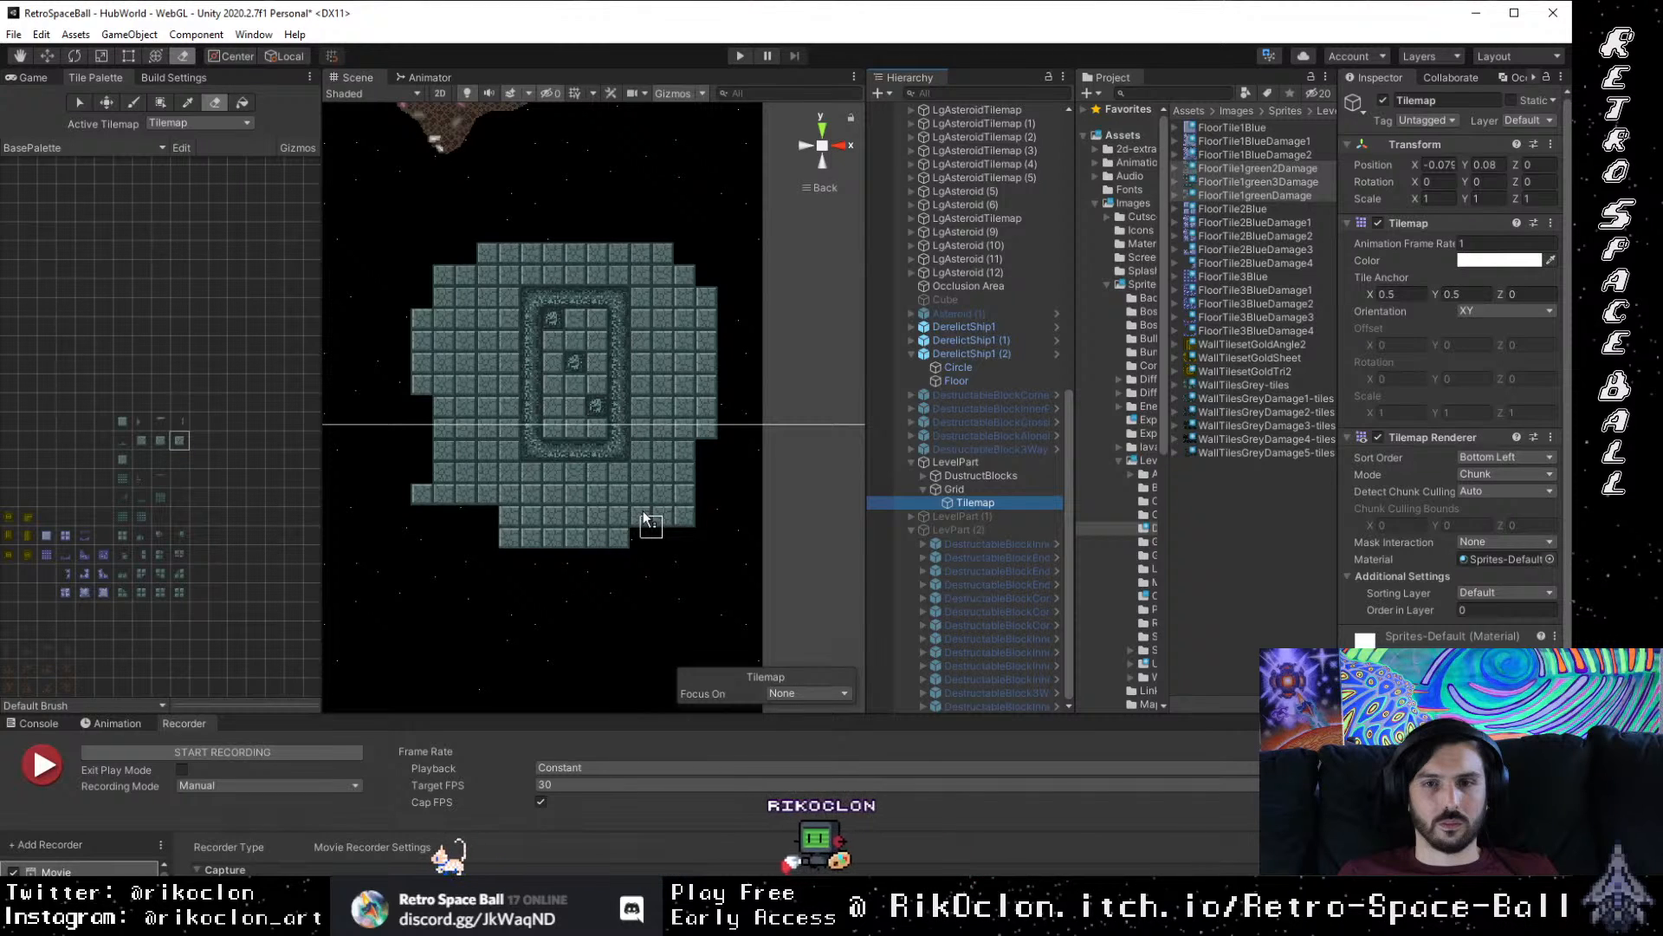
{"action": "scroll", "coordinate": [641, 513], "scroll_direction": "up", "scroll_amount": 3}
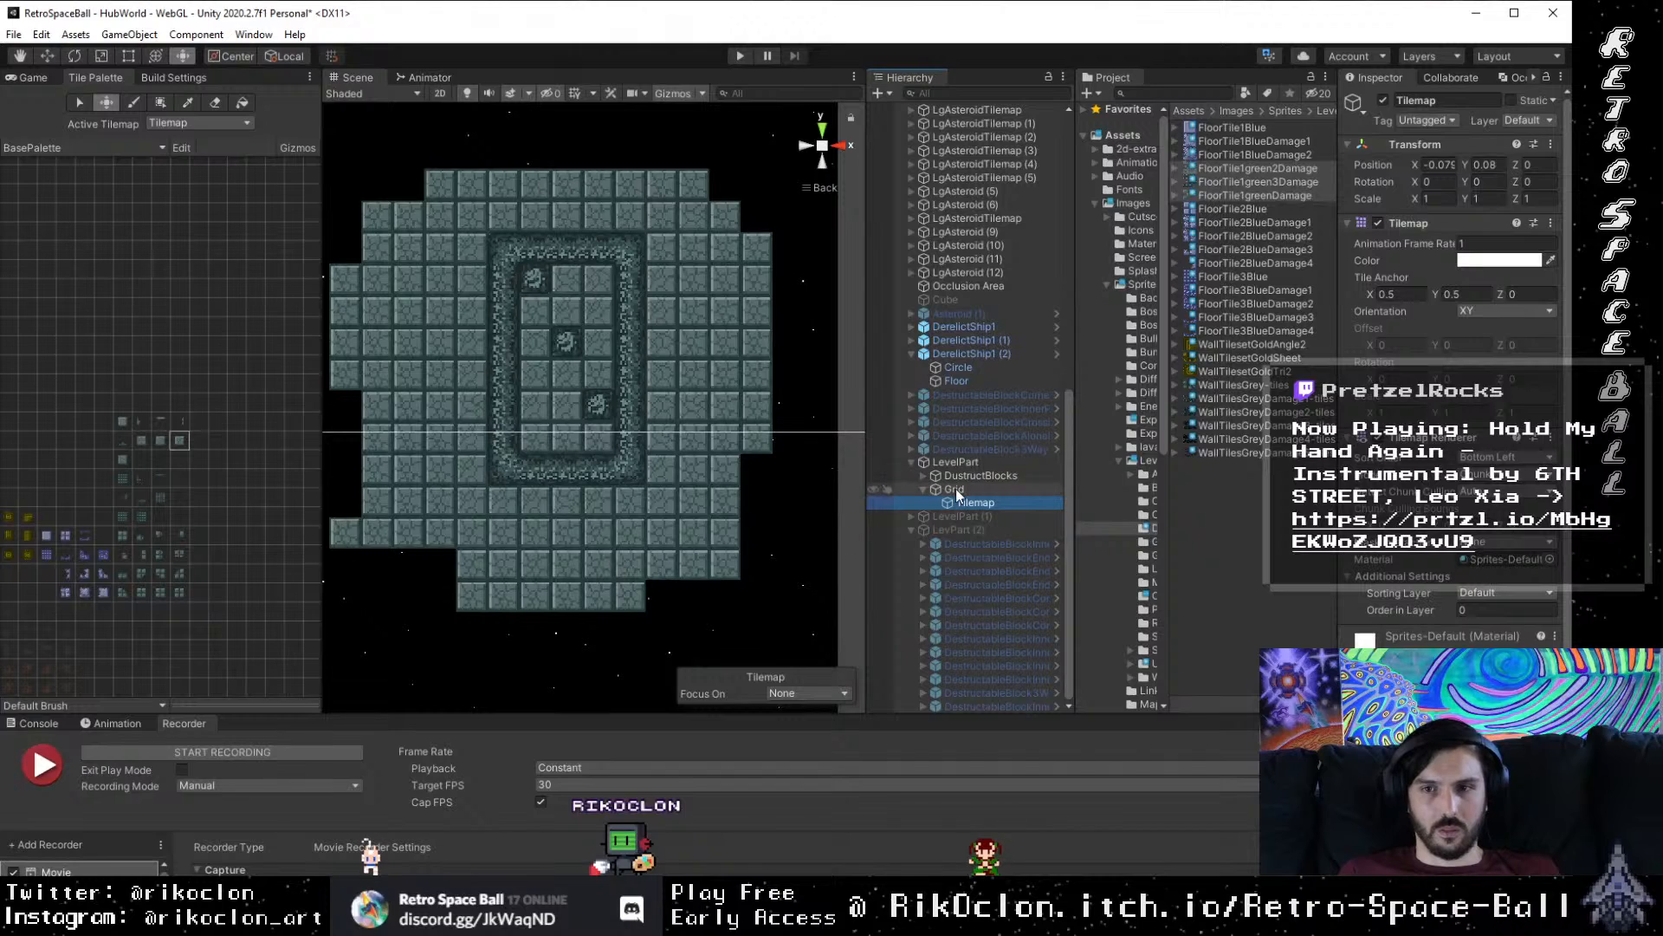
{"action": "left_click", "coordinate": [923, 477]}
{"action": "scroll", "coordinate": [983, 544], "scroll_direction": "down", "scroll_amount": 6}
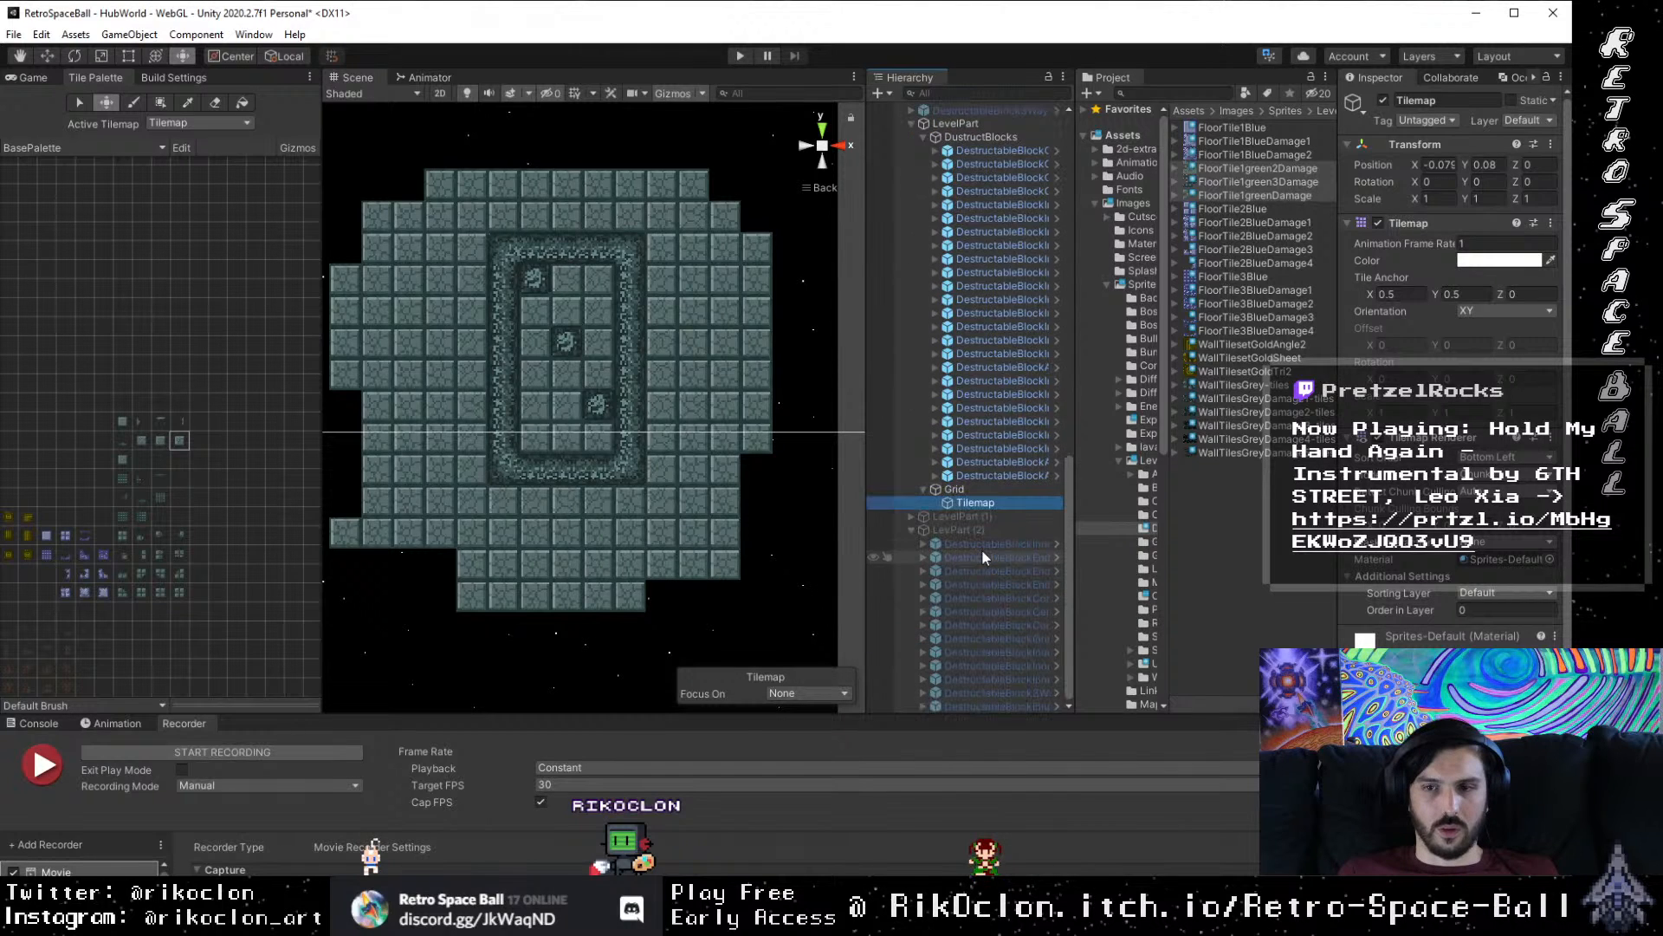
{"action": "left_click", "coordinate": [992, 572]}
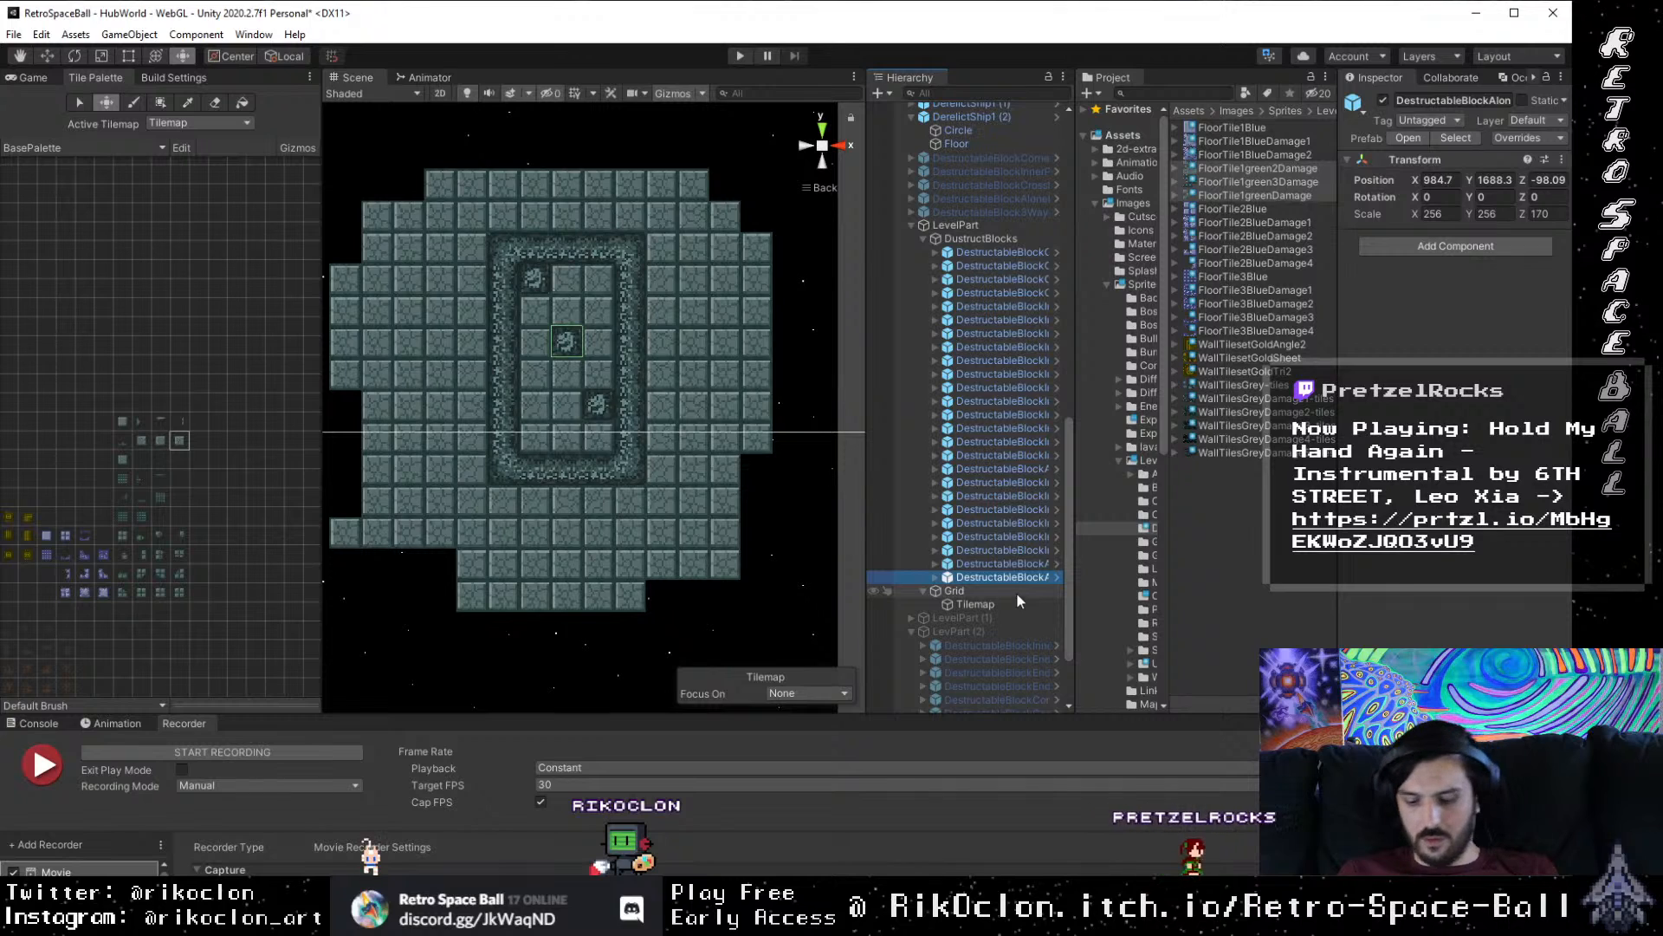
{"action": "key", "text": "Delete"}
{"action": "key", "text": "Delete"}
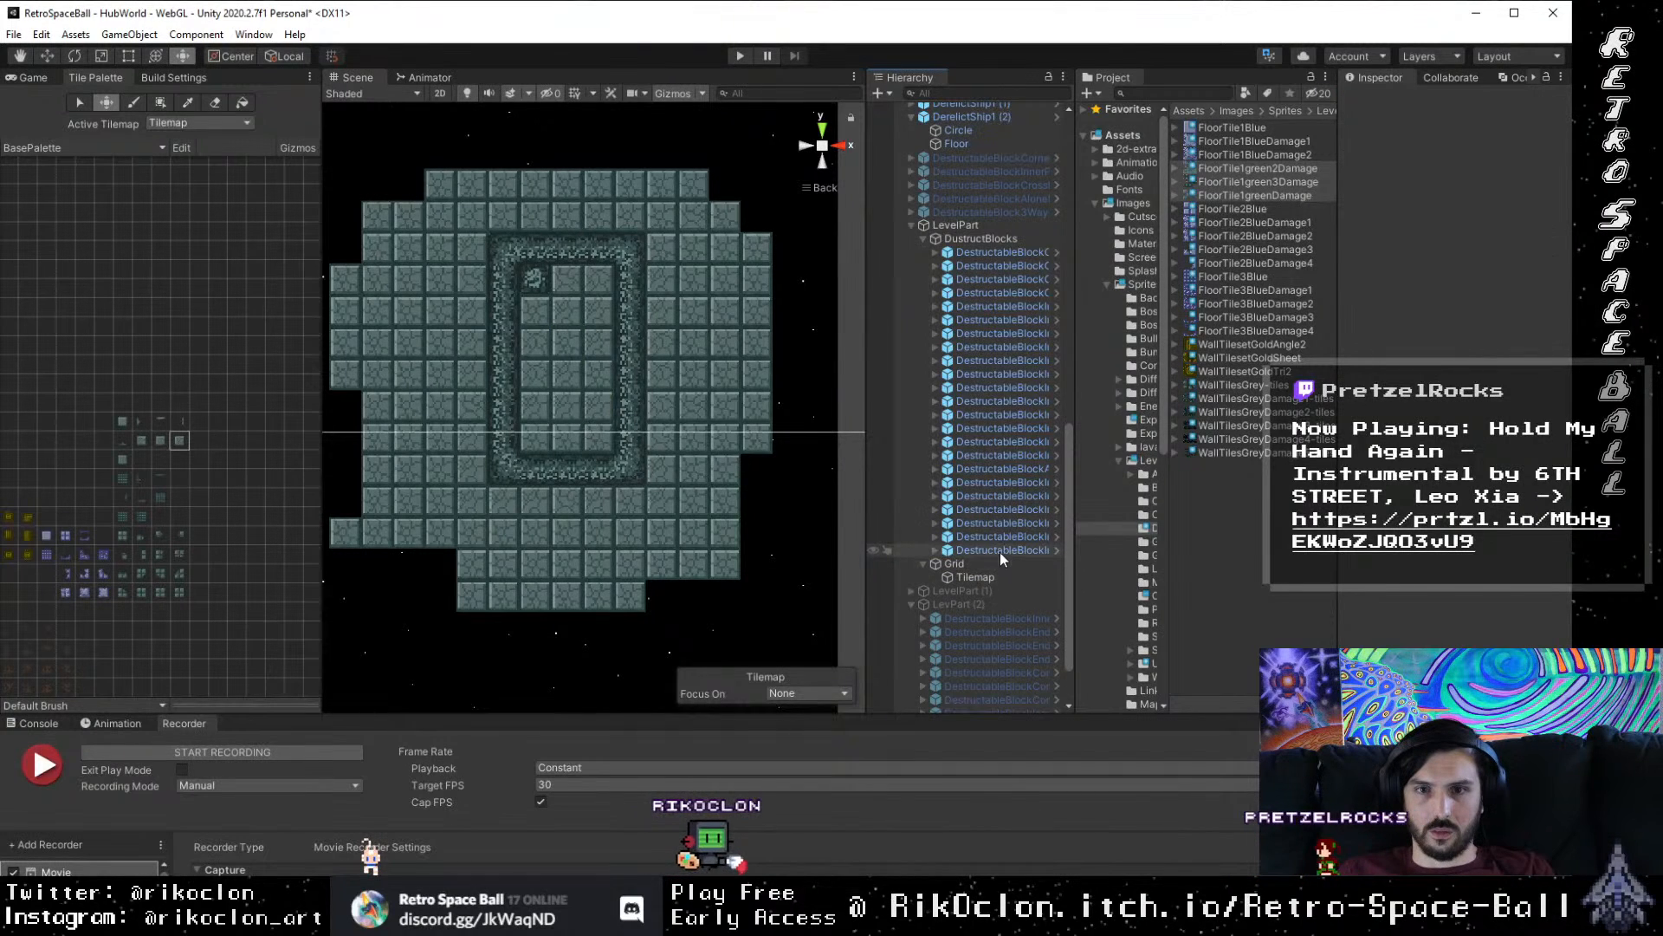
{"action": "key", "text": "ctrl+z"}
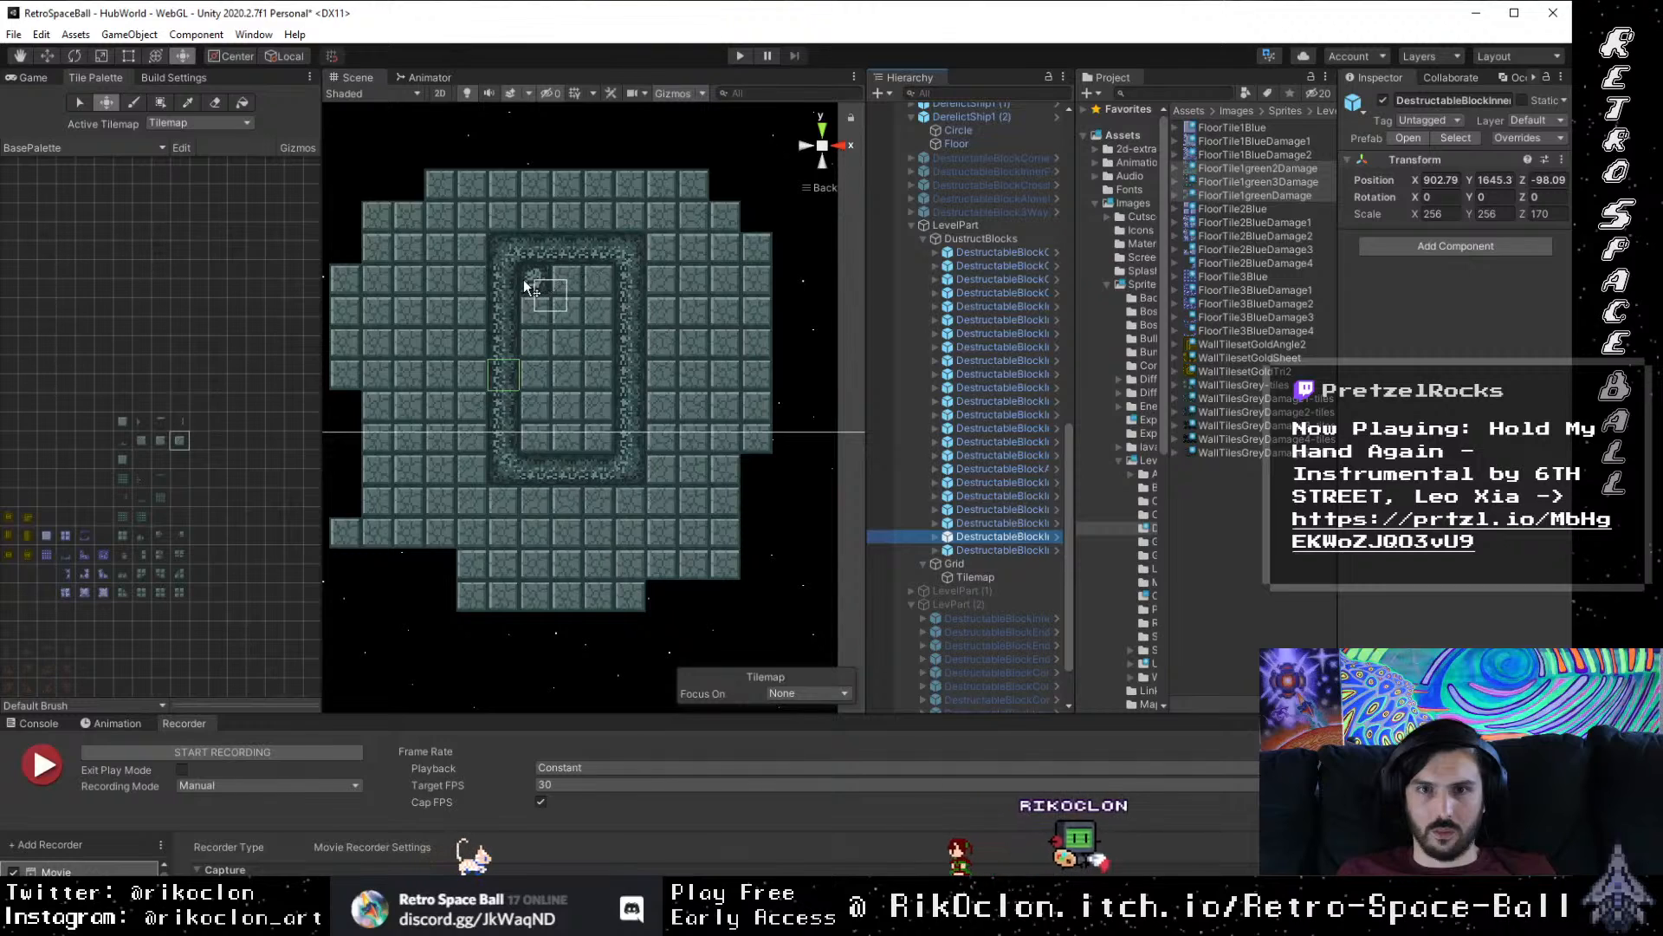
Step: Switch to the Move tool and delete the remaining standalone block in the upper-left of the ring's interior
{"action": "left_click", "coordinate": [53, 60]}
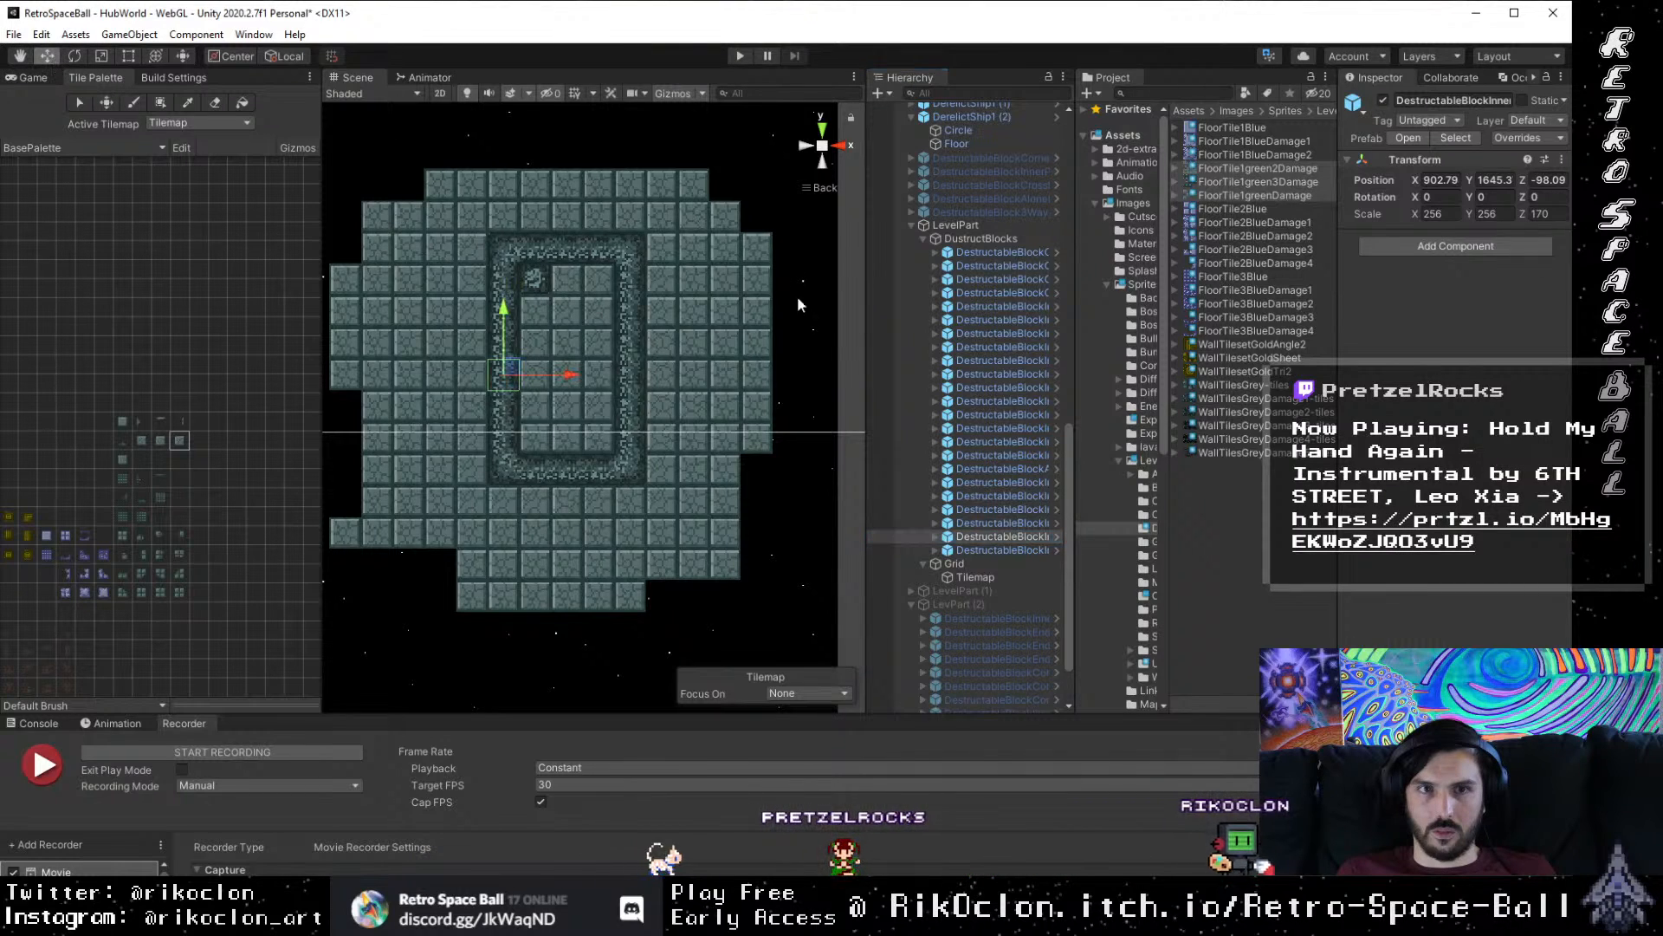
{"action": "left_click", "coordinate": [836, 350]}
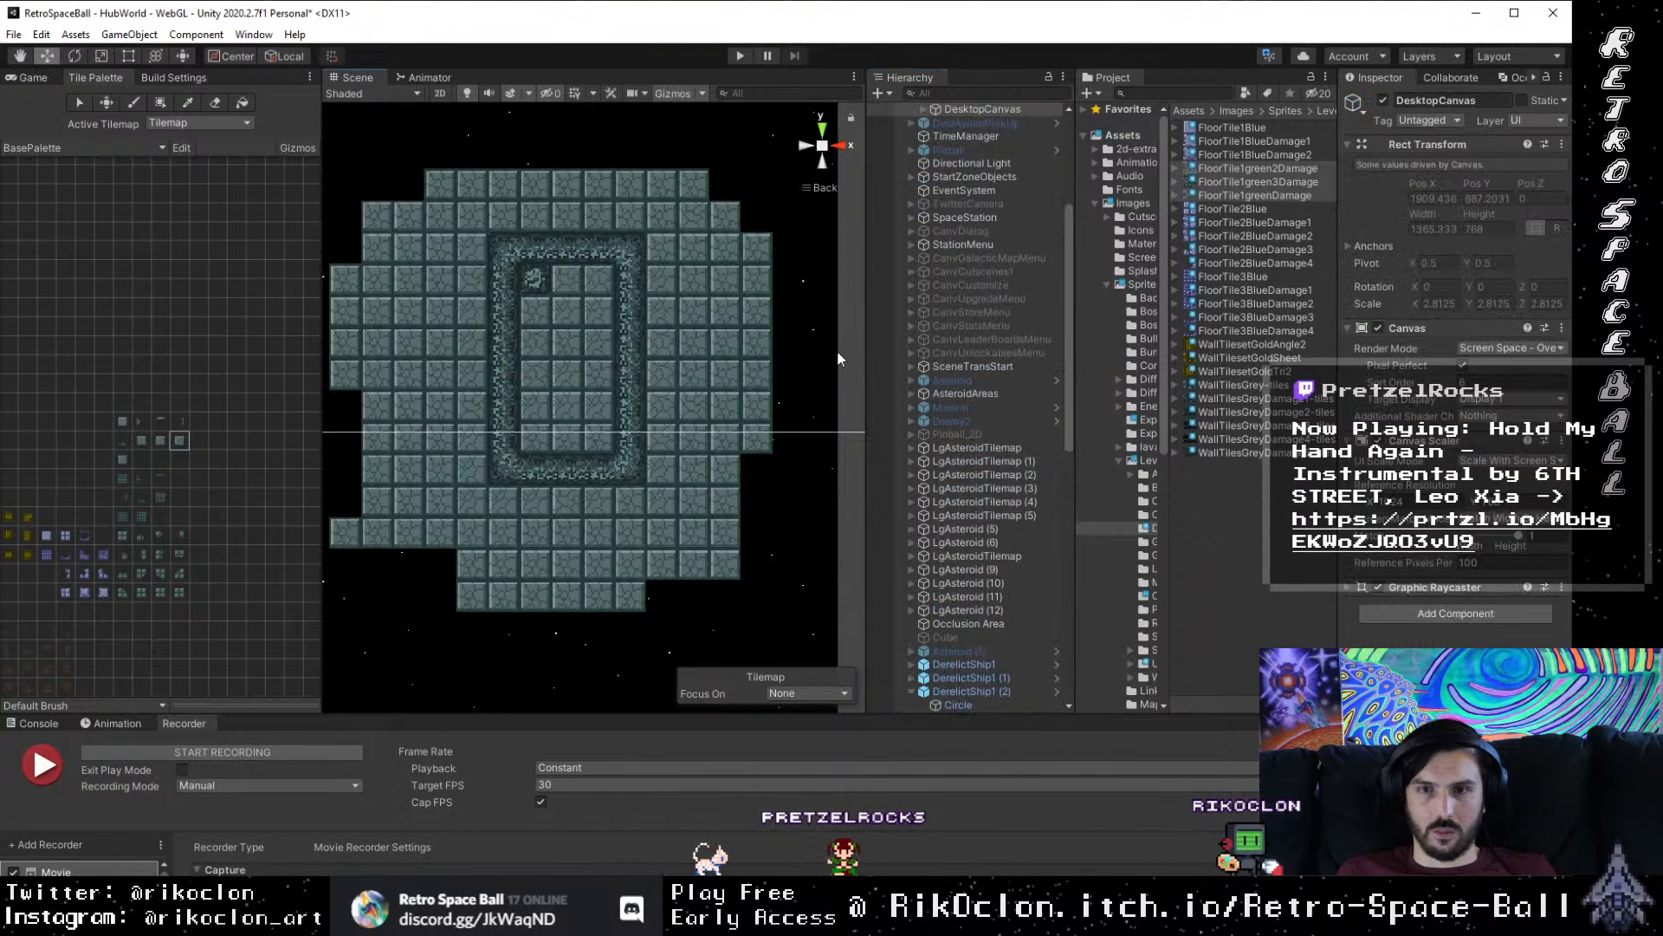
{"action": "left_click", "coordinate": [529, 280]}
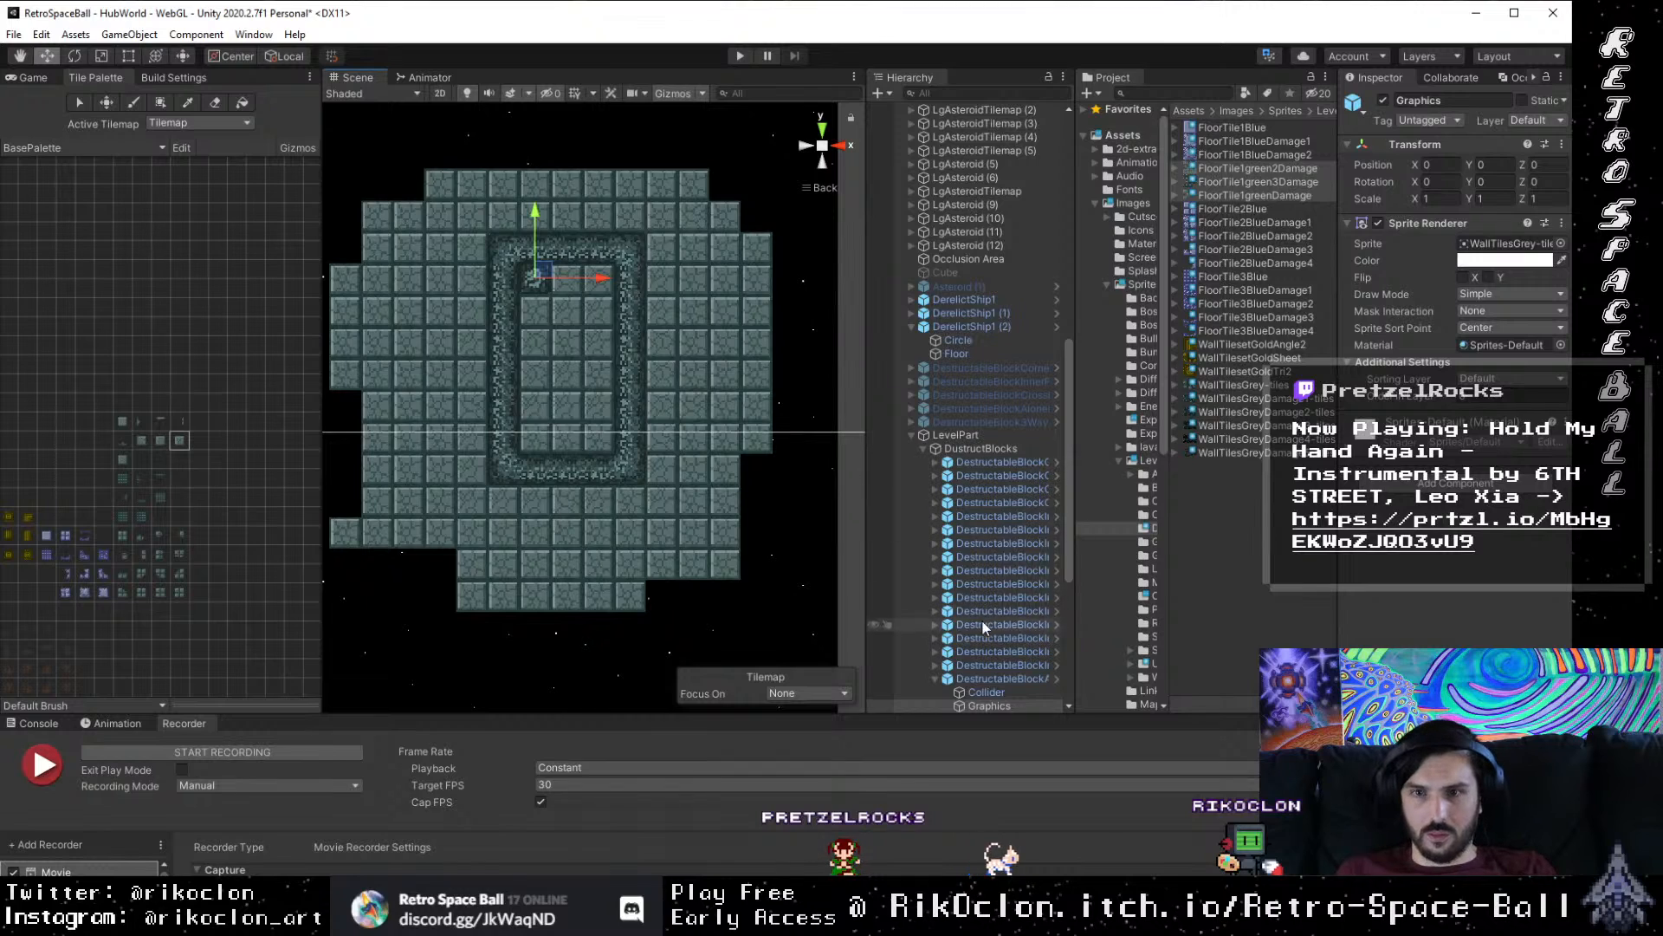
{"action": "key", "text": "Delete"}
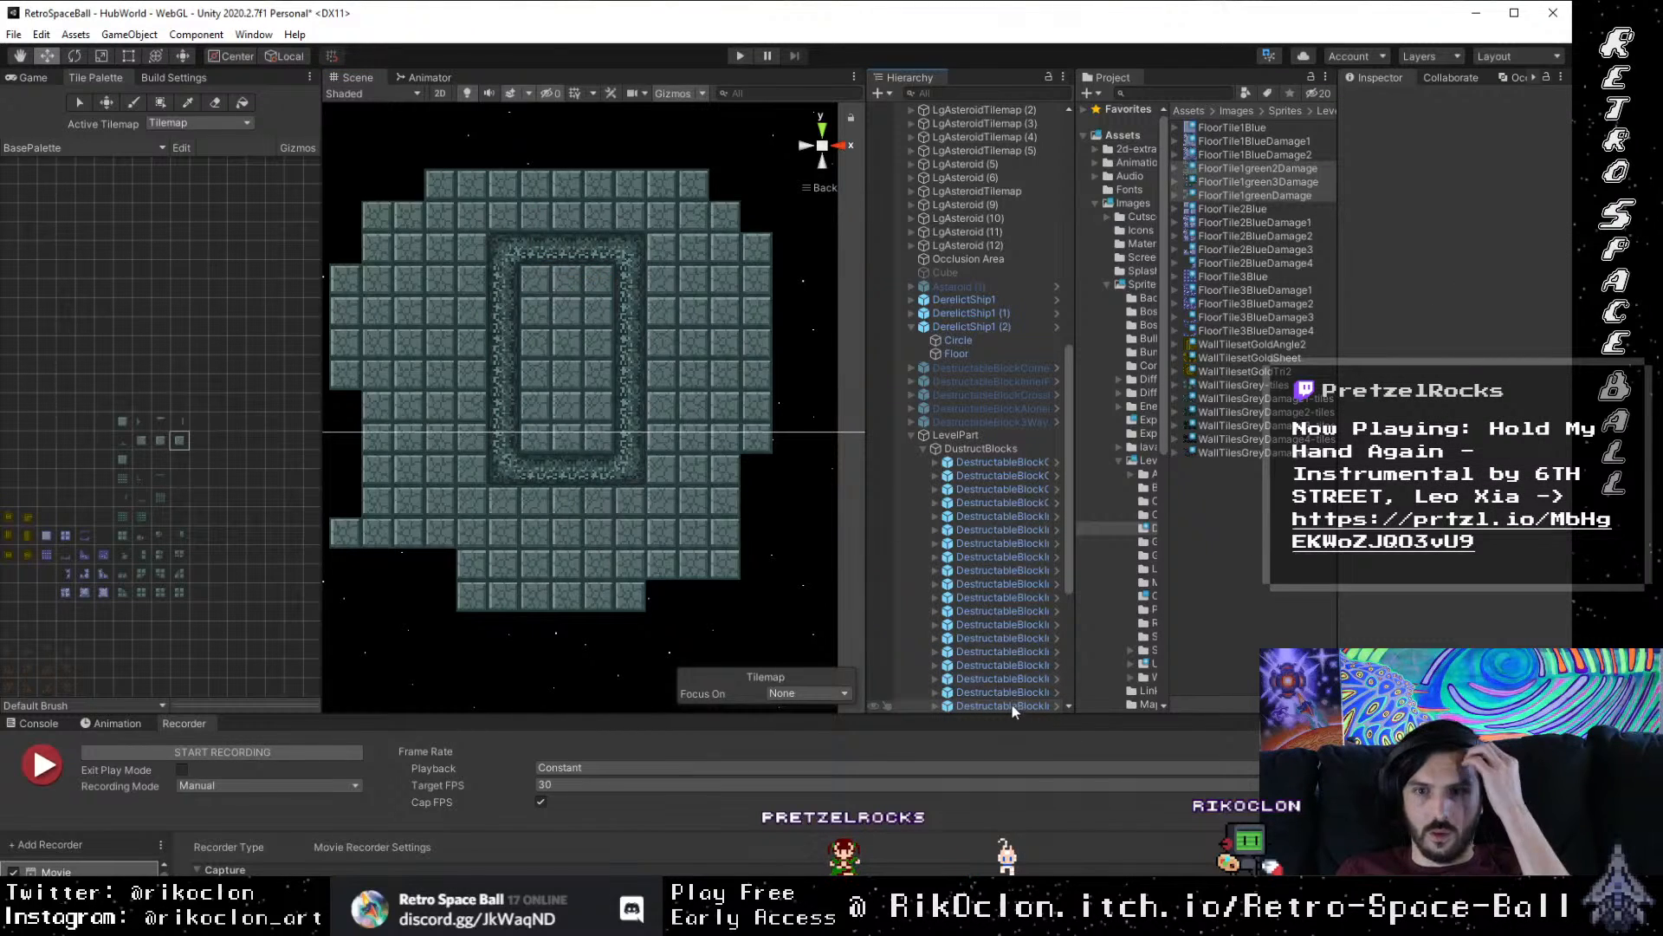
Step: Move the wall ring's left column of blocks two tiles to the left, to about X 820
{"action": "left_click_drag", "start_coordinate": [486, 235], "coordinate": [531, 492]}
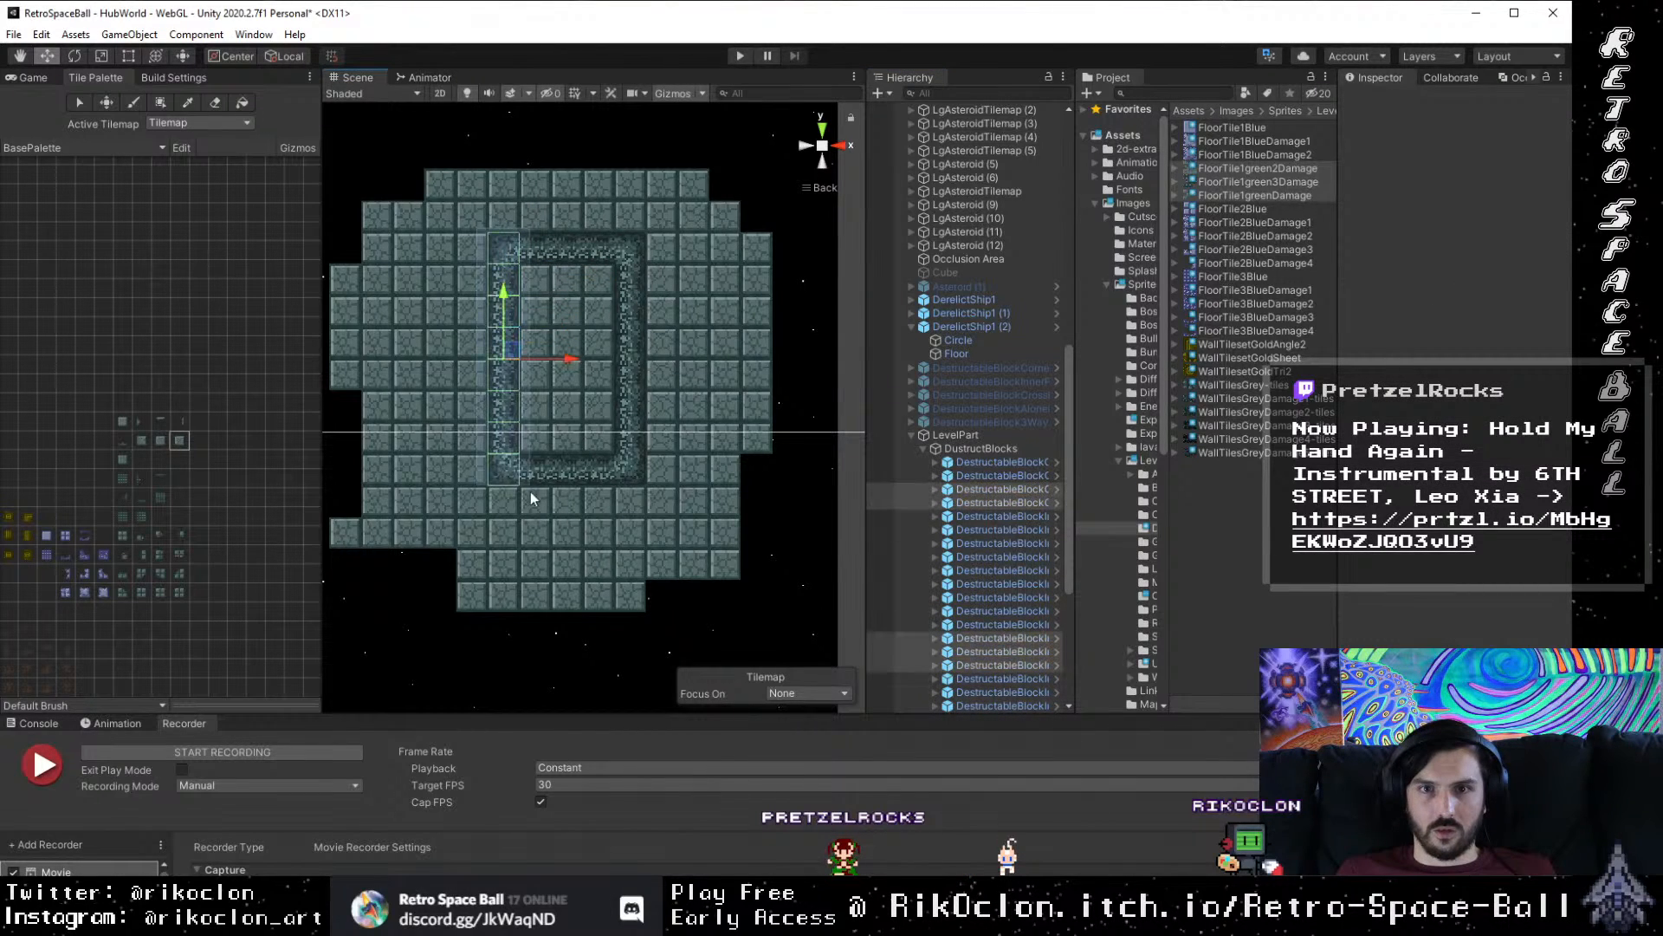
{"action": "left_click_drag", "start_coordinate": [573, 362], "coordinate": [510, 382]}
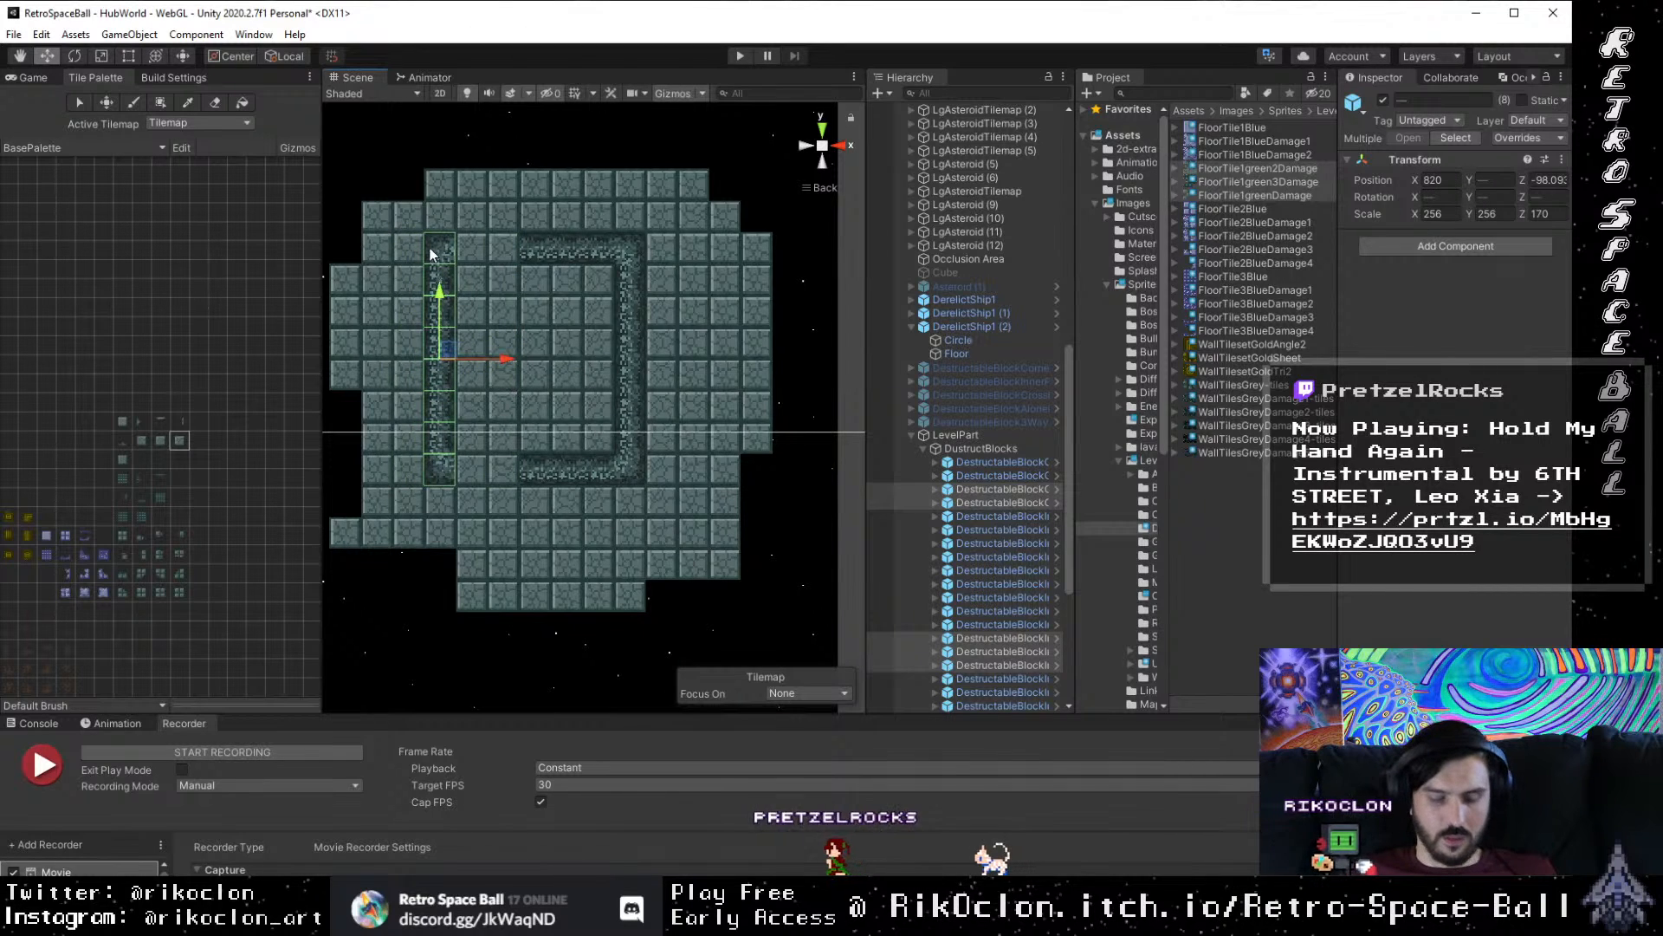
Step: Try to vertex-snap the moved left wall column into place
{"action": "key", "text": "v"}
{"action": "left_click_drag", "start_coordinate": [430, 242], "coordinate": [474, 282]}
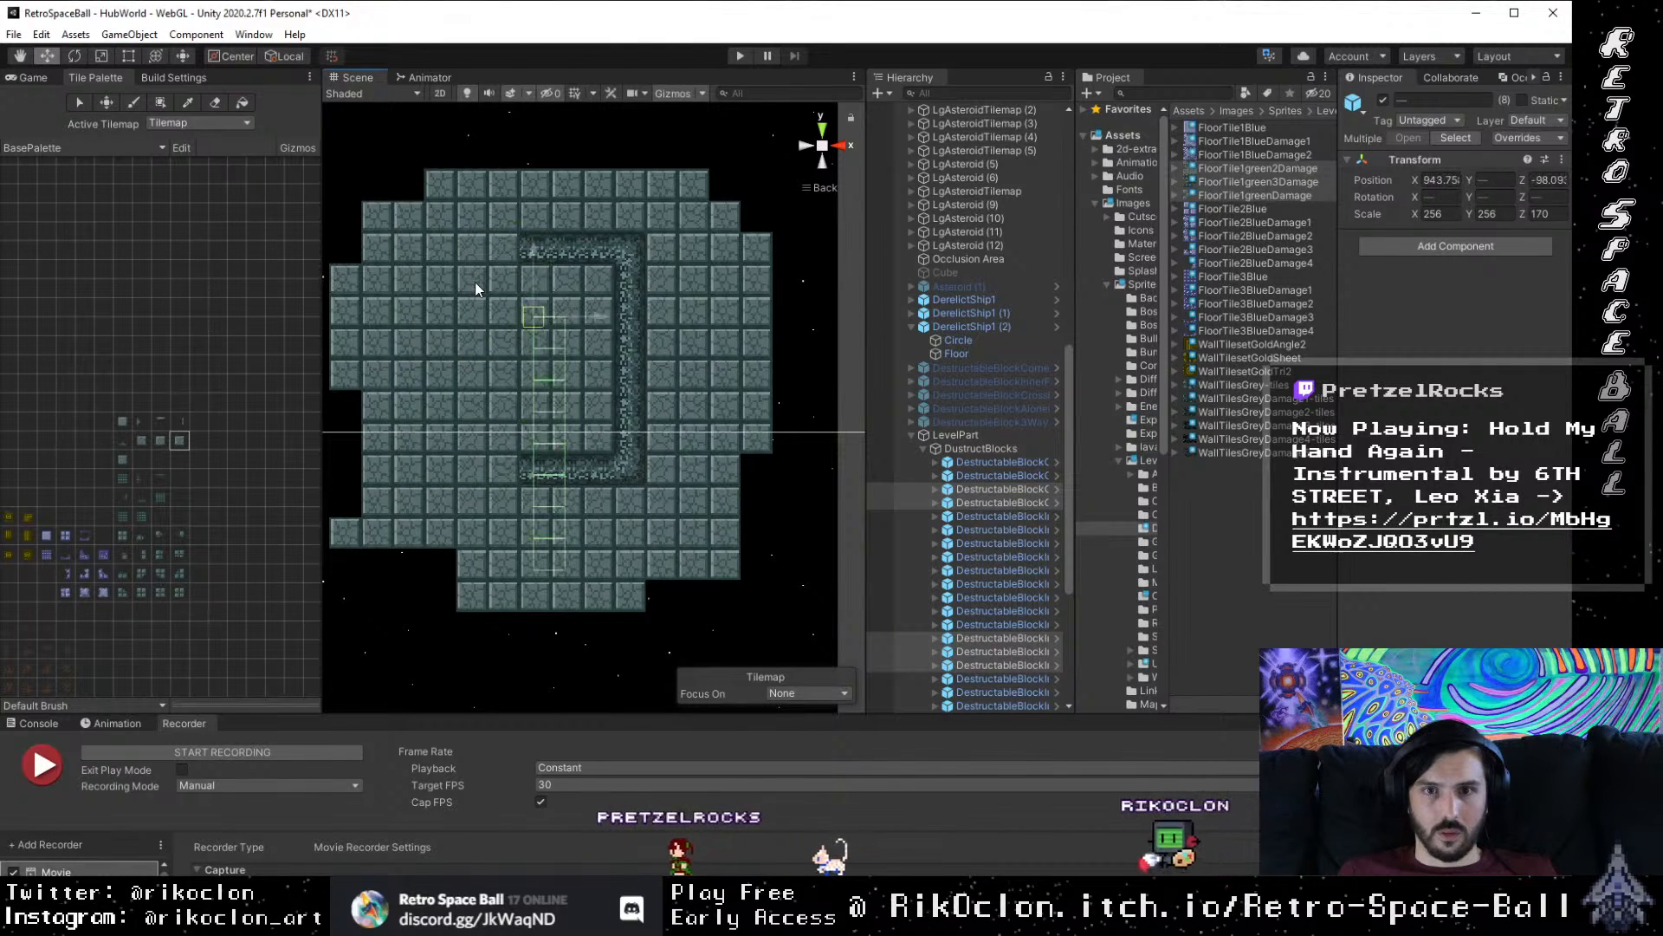
{"action": "key", "text": "ctrl+z"}
Step: Fine-adjust the left wall column horizontally to X 821.2 so it lines up with the floor tiles
{"action": "scroll", "coordinate": [504, 346], "scroll_direction": "up", "scroll_amount": 3}
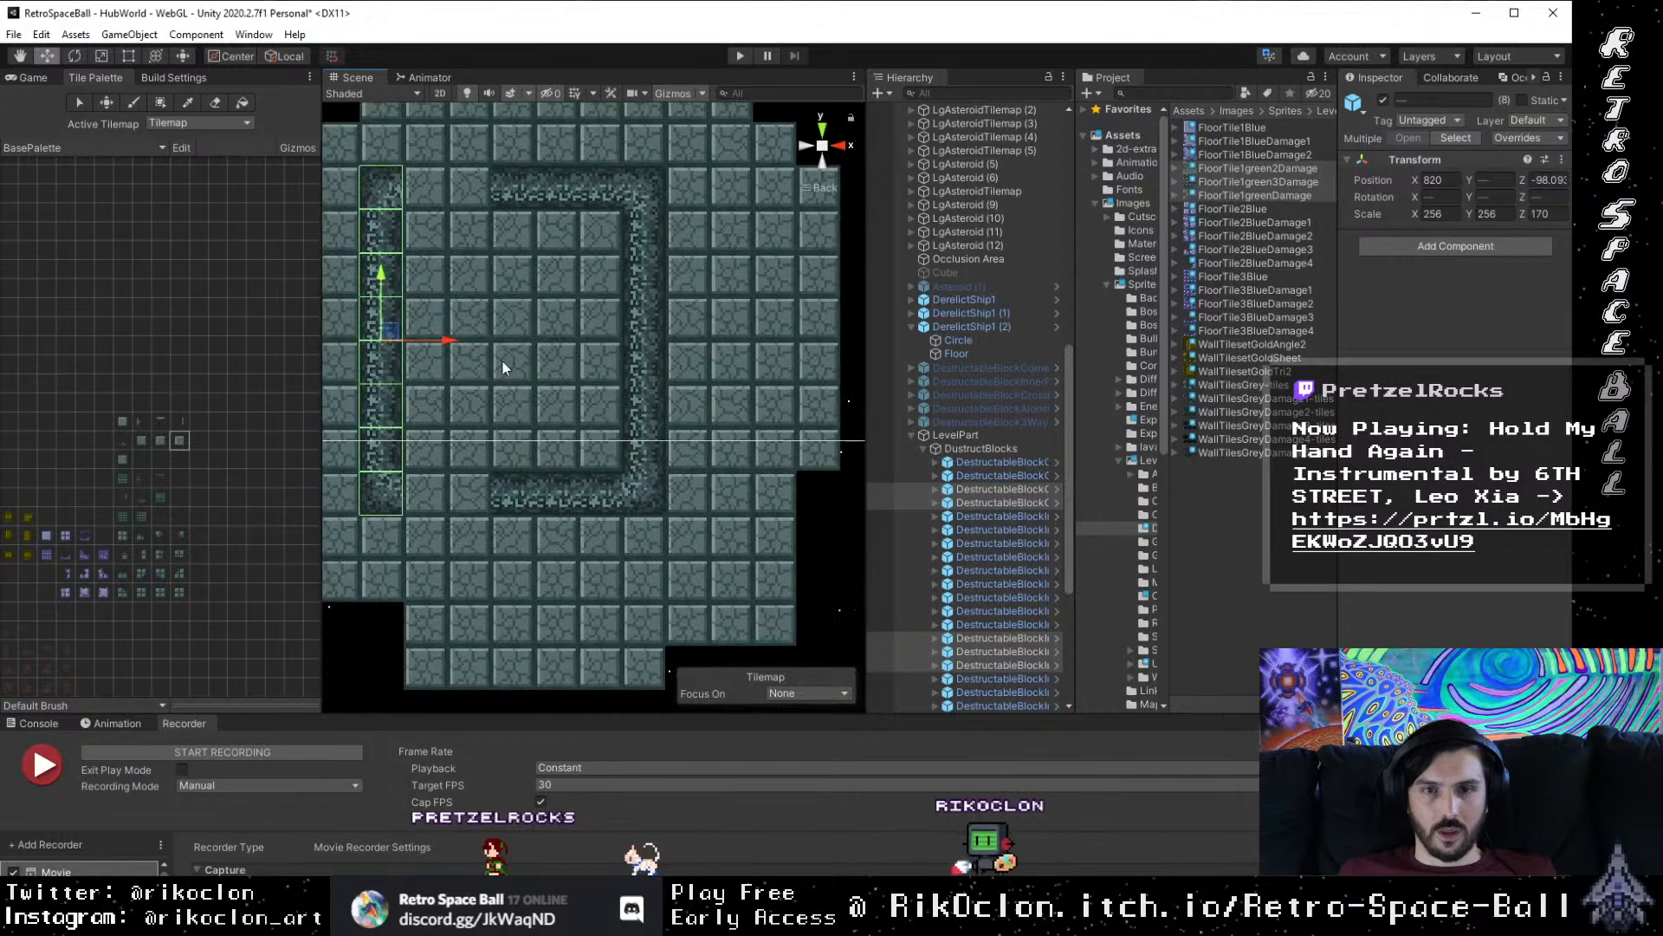
{"action": "left_click_drag", "start_coordinate": [511, 360], "coordinate": [507, 450]}
{"action": "scroll", "coordinate": [604, 461], "scroll_direction": "up", "scroll_amount": 3}
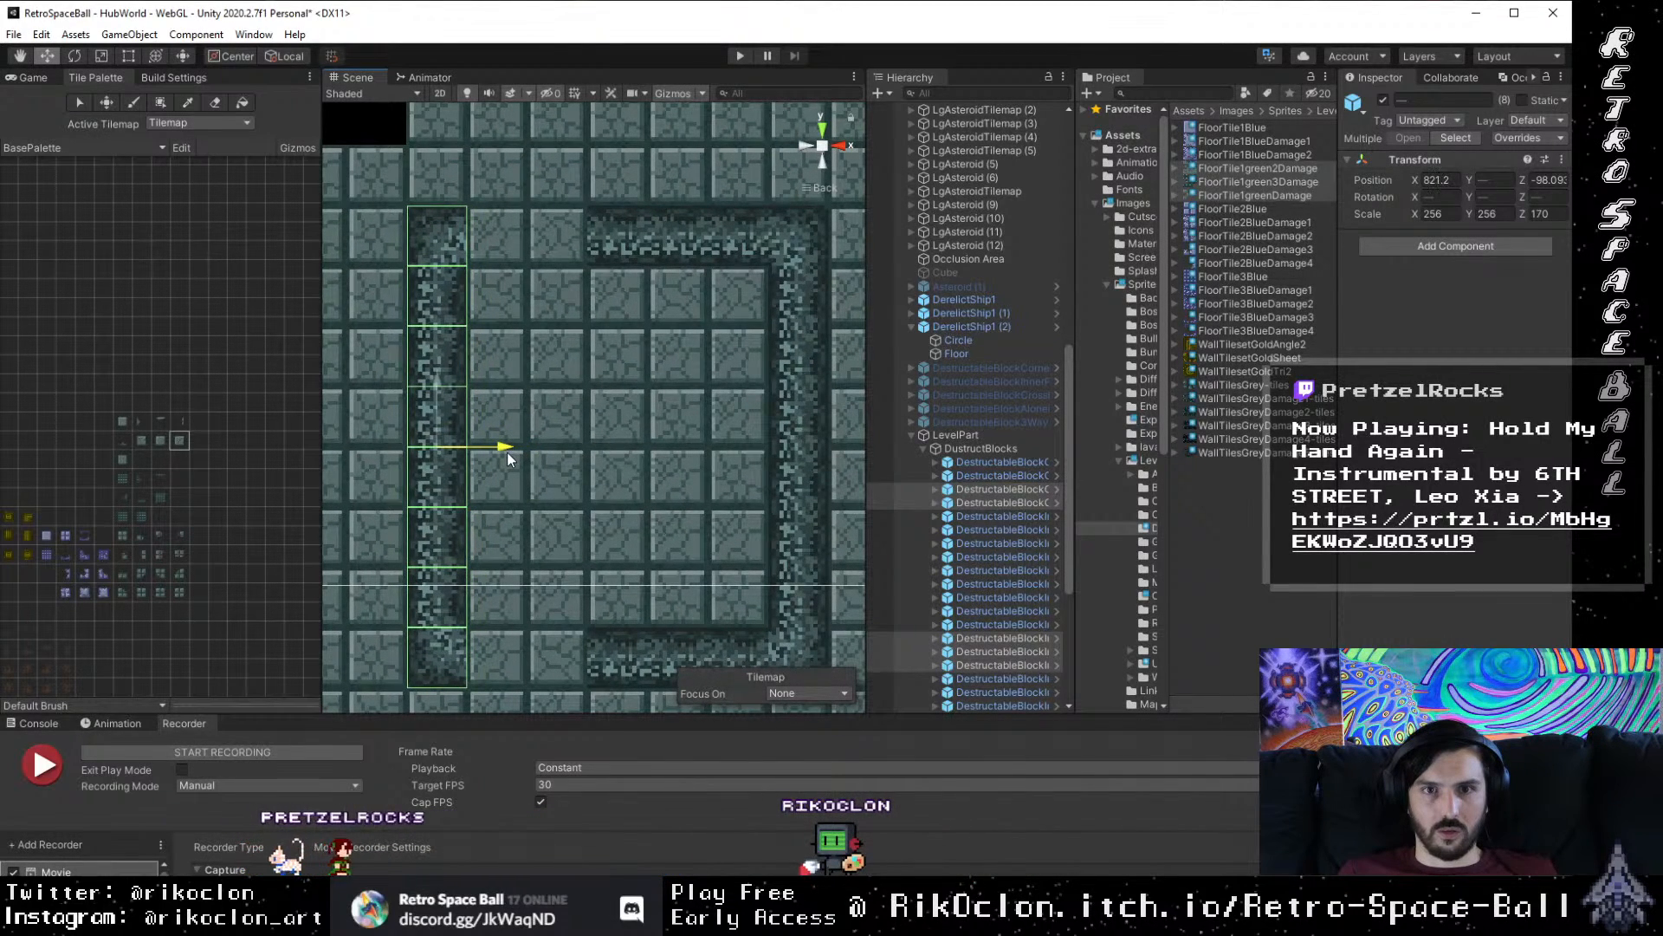
{"action": "left_click_drag", "start_coordinate": [498, 575], "coordinate": [421, 482]}
{"action": "scroll", "coordinate": [649, 463], "scroll_direction": "down", "scroll_amount": 4}
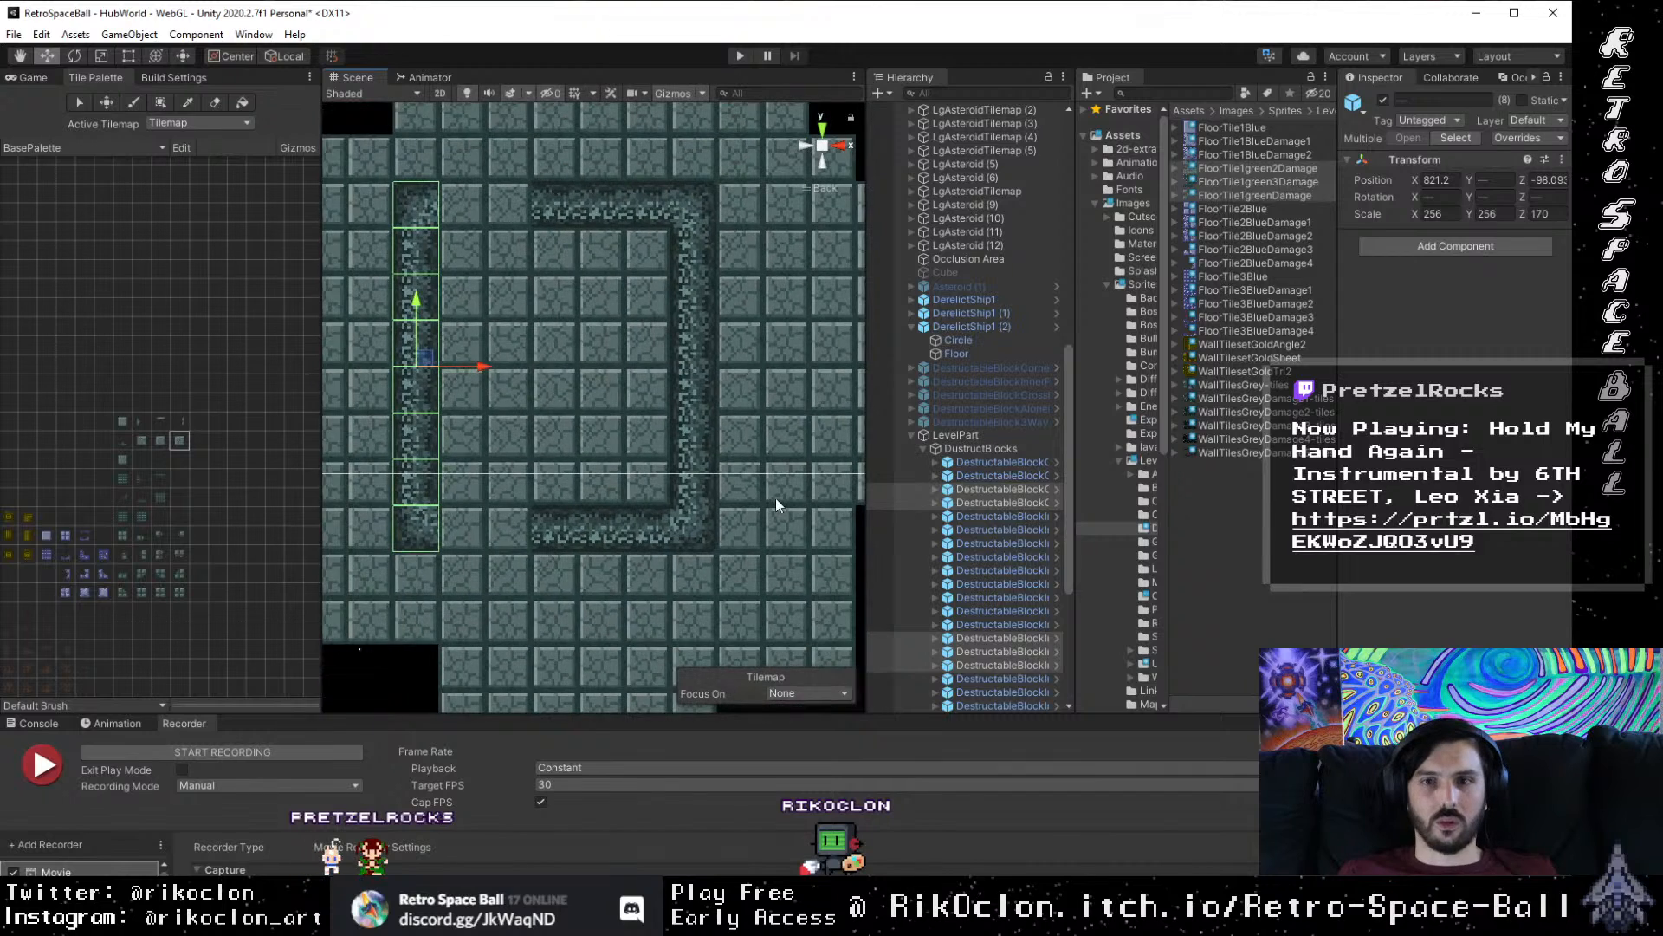
Step: Move the wall ring's right column of blocks two tiles to the right and align it with the floor tiles
{"action": "left_click_drag", "start_coordinate": [771, 501], "coordinate": [643, 537]}
{"action": "left_click_drag", "start_coordinate": [708, 604], "coordinate": [539, 197]}
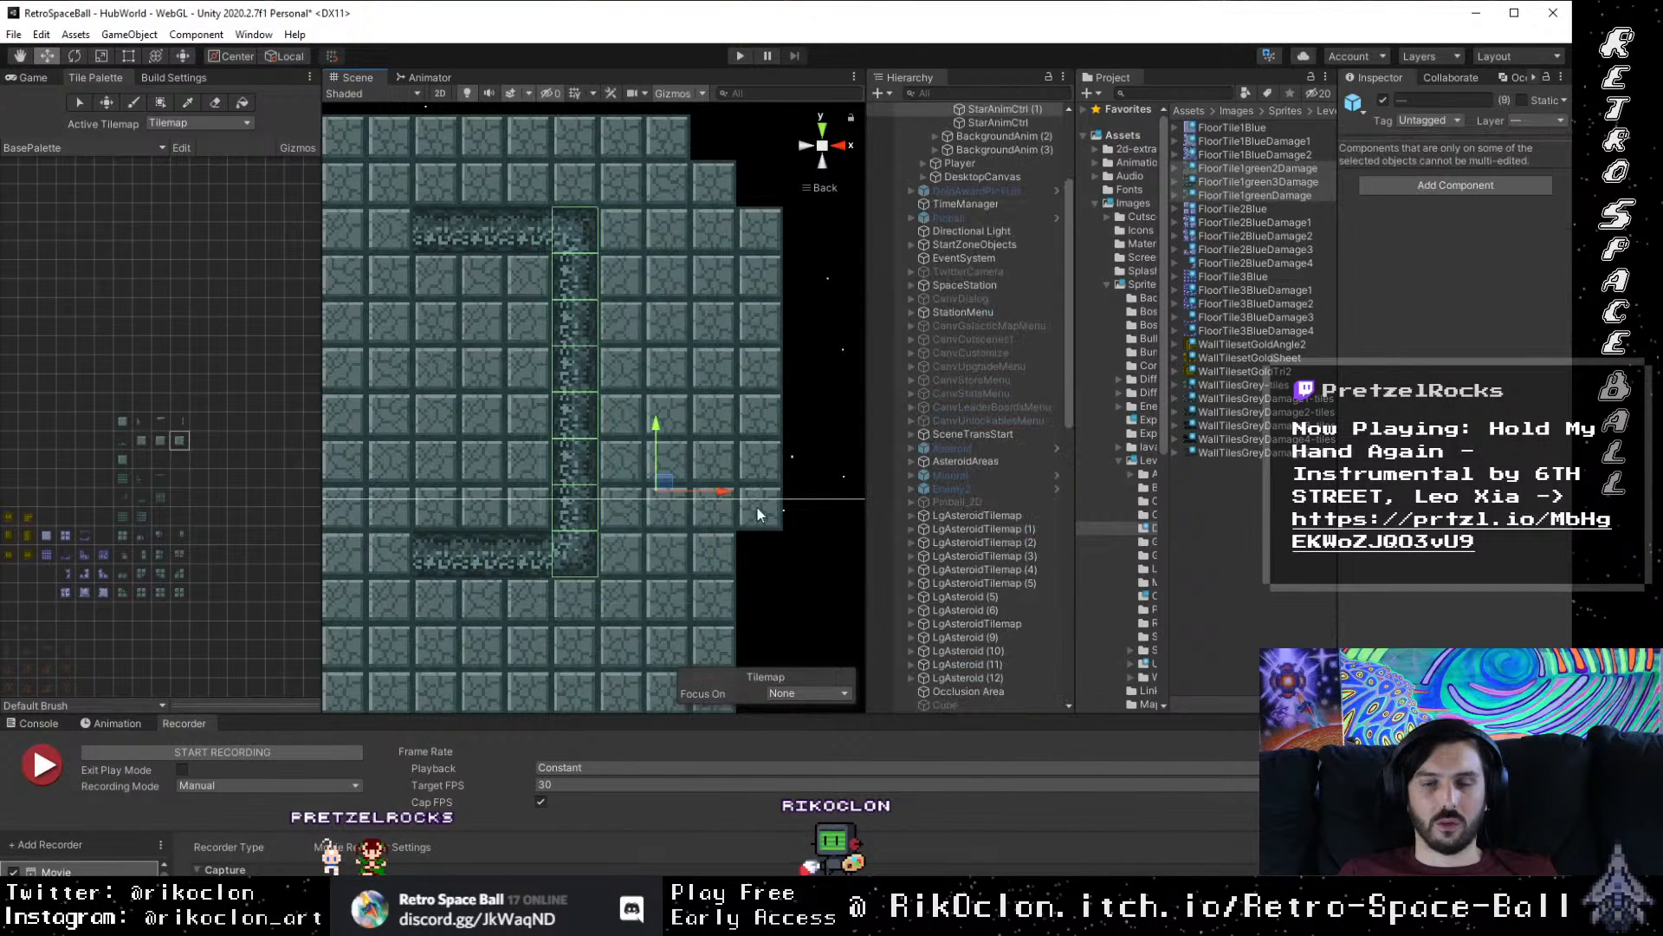
{"action": "left_click_drag", "start_coordinate": [726, 493], "coordinate": [818, 503]}
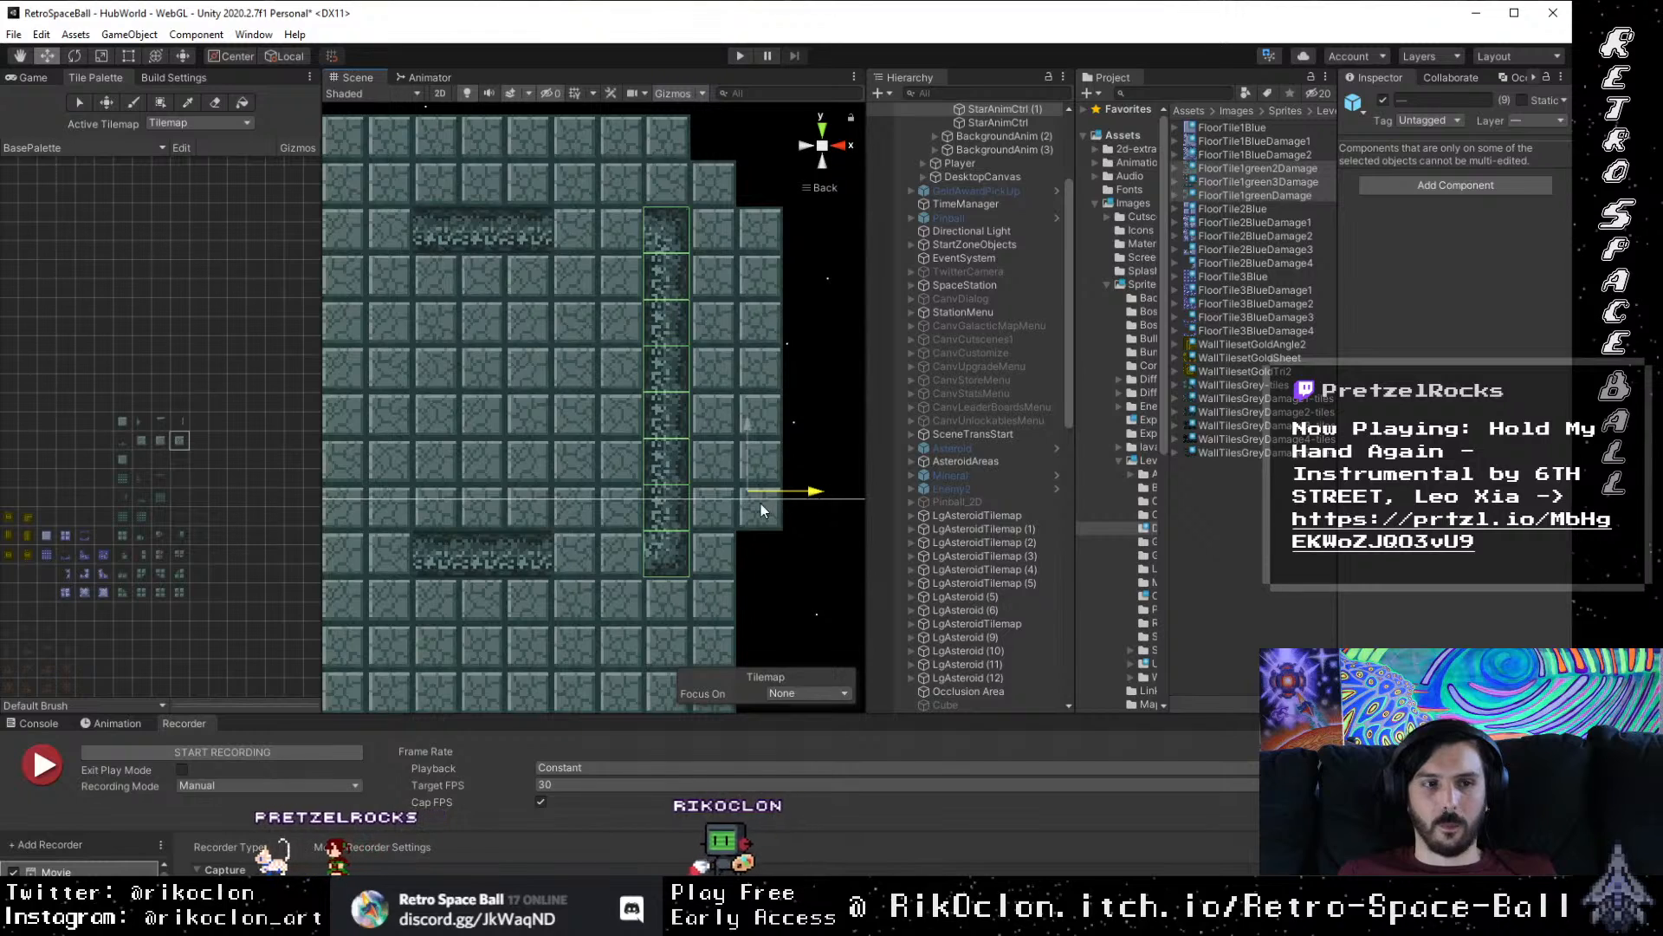
{"action": "scroll", "coordinate": [617, 513], "scroll_direction": "down", "scroll_amount": 2}
{"action": "scroll", "coordinate": [616, 515], "scroll_direction": "up", "scroll_amount": 2}
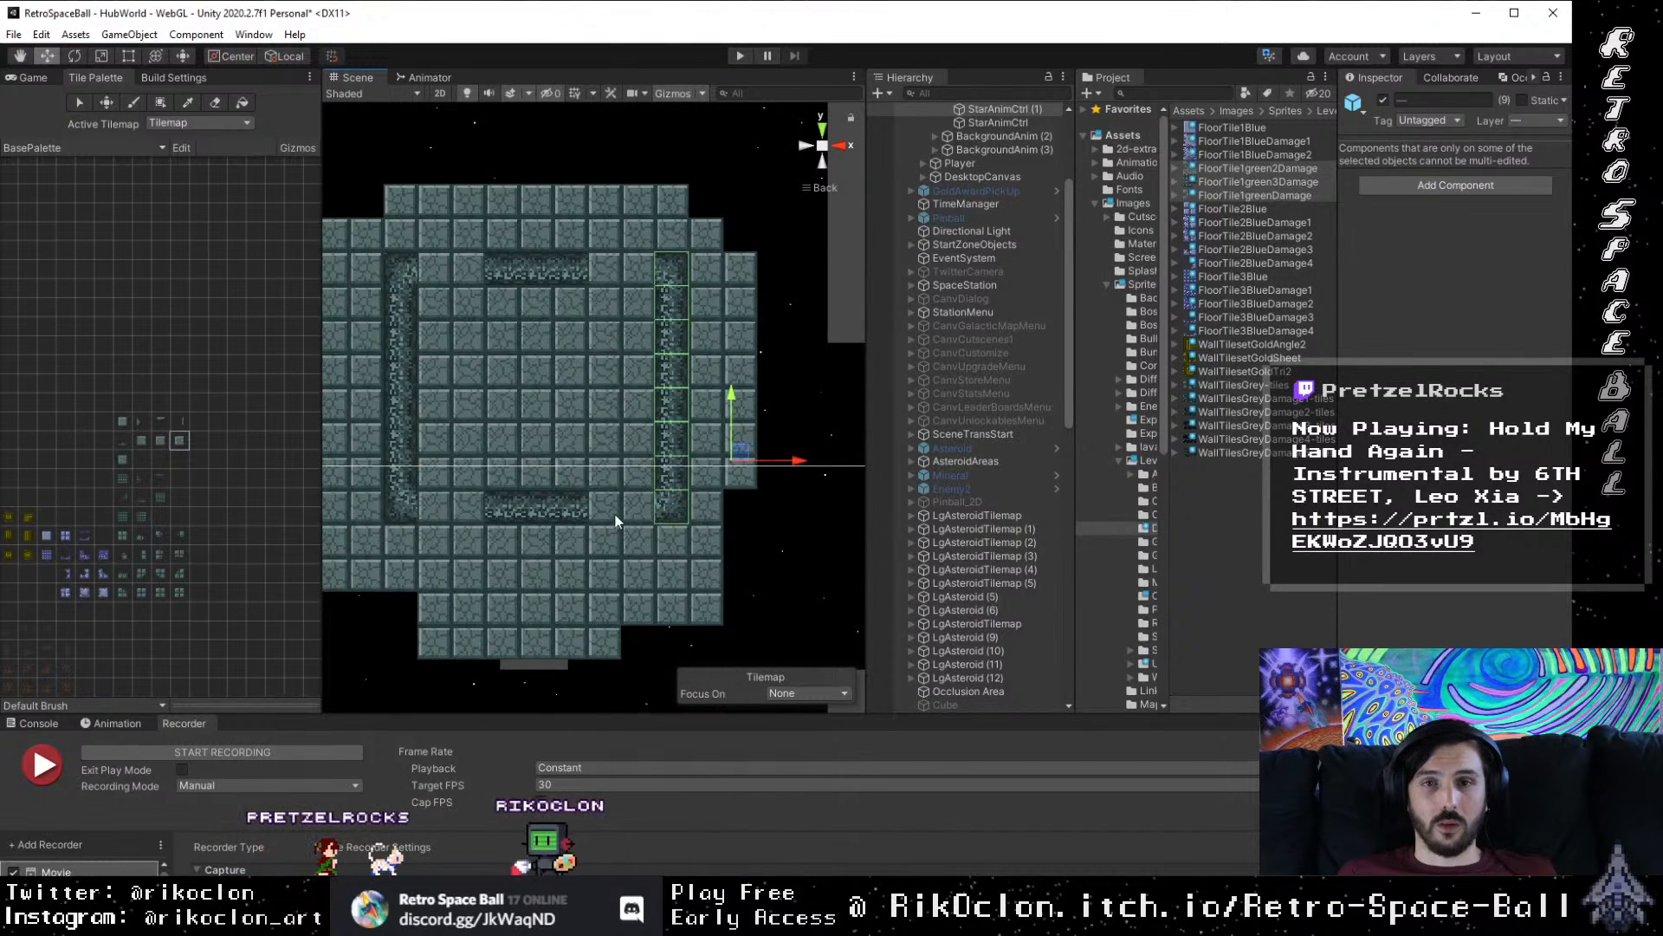
{"action": "scroll", "coordinate": [533, 554], "scroll_direction": "up", "scroll_amount": 2}
{"action": "scroll", "coordinate": [693, 512], "scroll_direction": "up", "scroll_amount": 4}
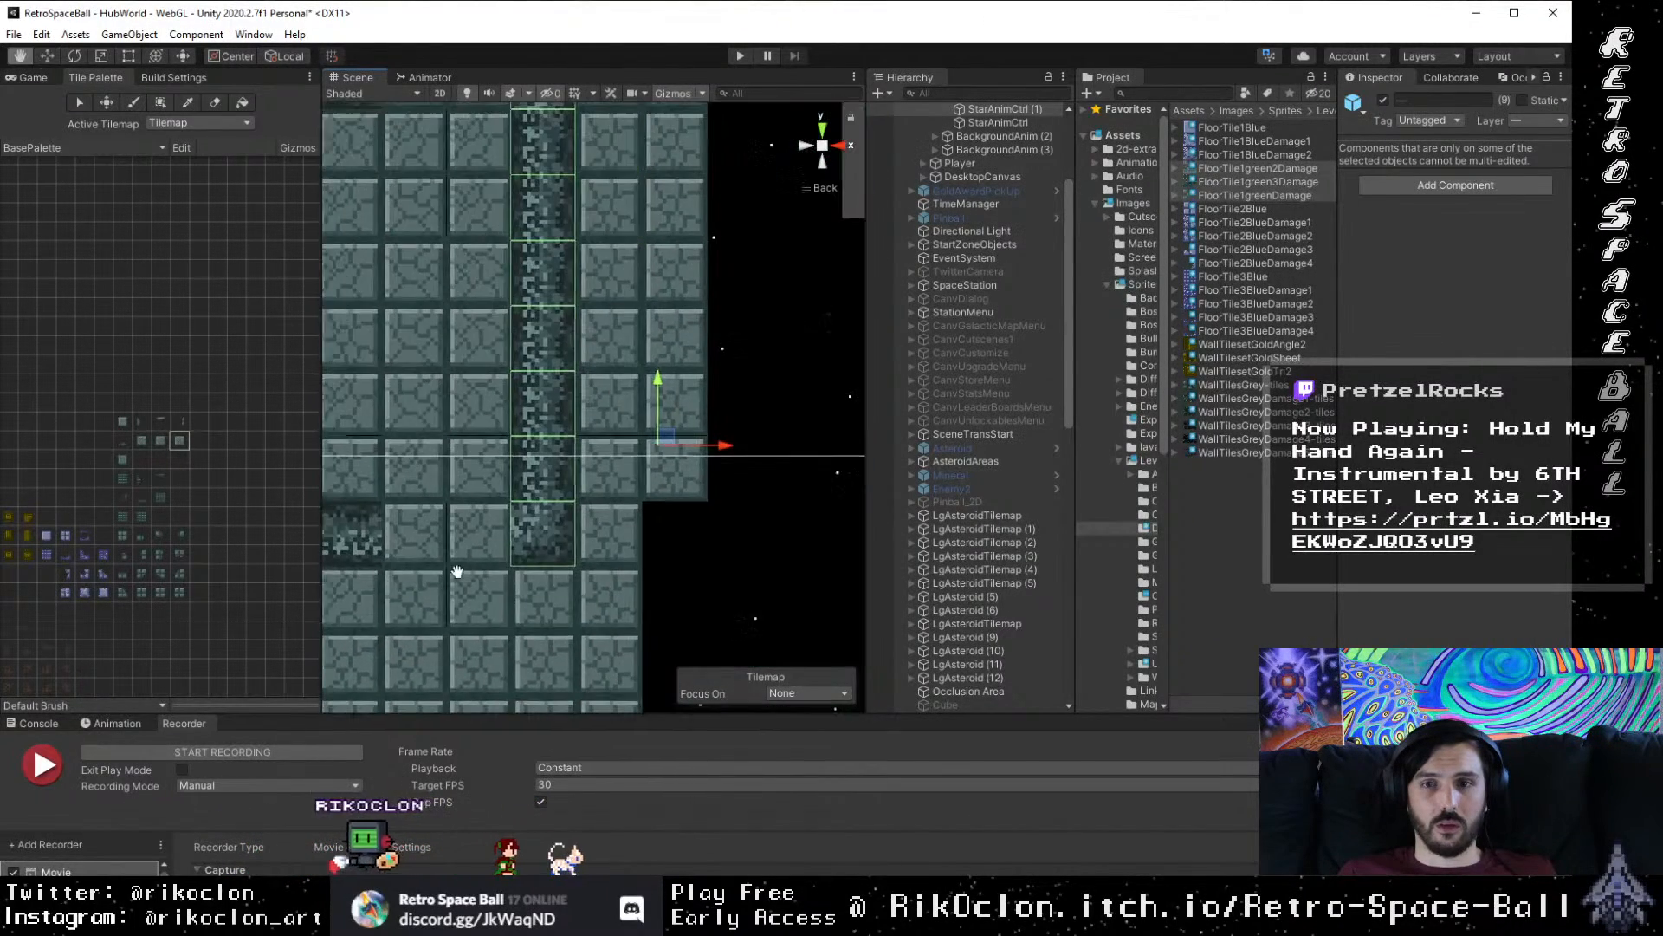
{"action": "left_click_drag", "start_coordinate": [737, 466], "coordinate": [761, 470]}
{"action": "scroll", "coordinate": [404, 594], "scroll_direction": "down", "scroll_amount": 6}
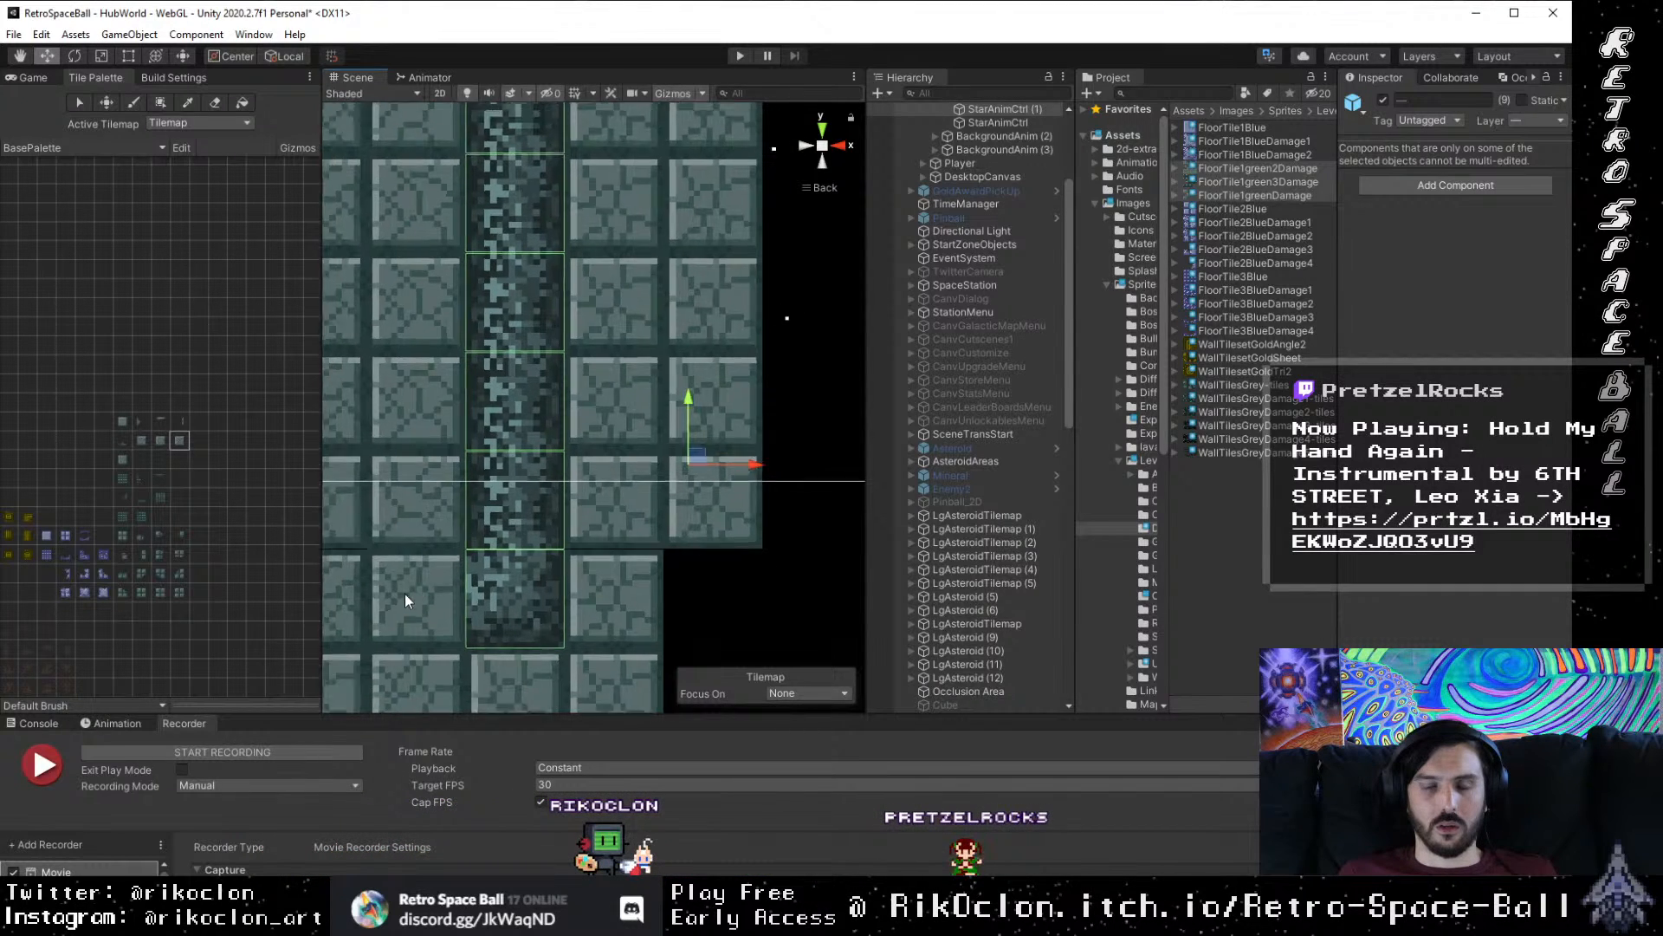
Step: Duplicate blocks in the wall ring's bottom row and align the copies to close the gap up to the right corner
{"action": "left_click_drag", "start_coordinate": [403, 594], "coordinate": [537, 576]}
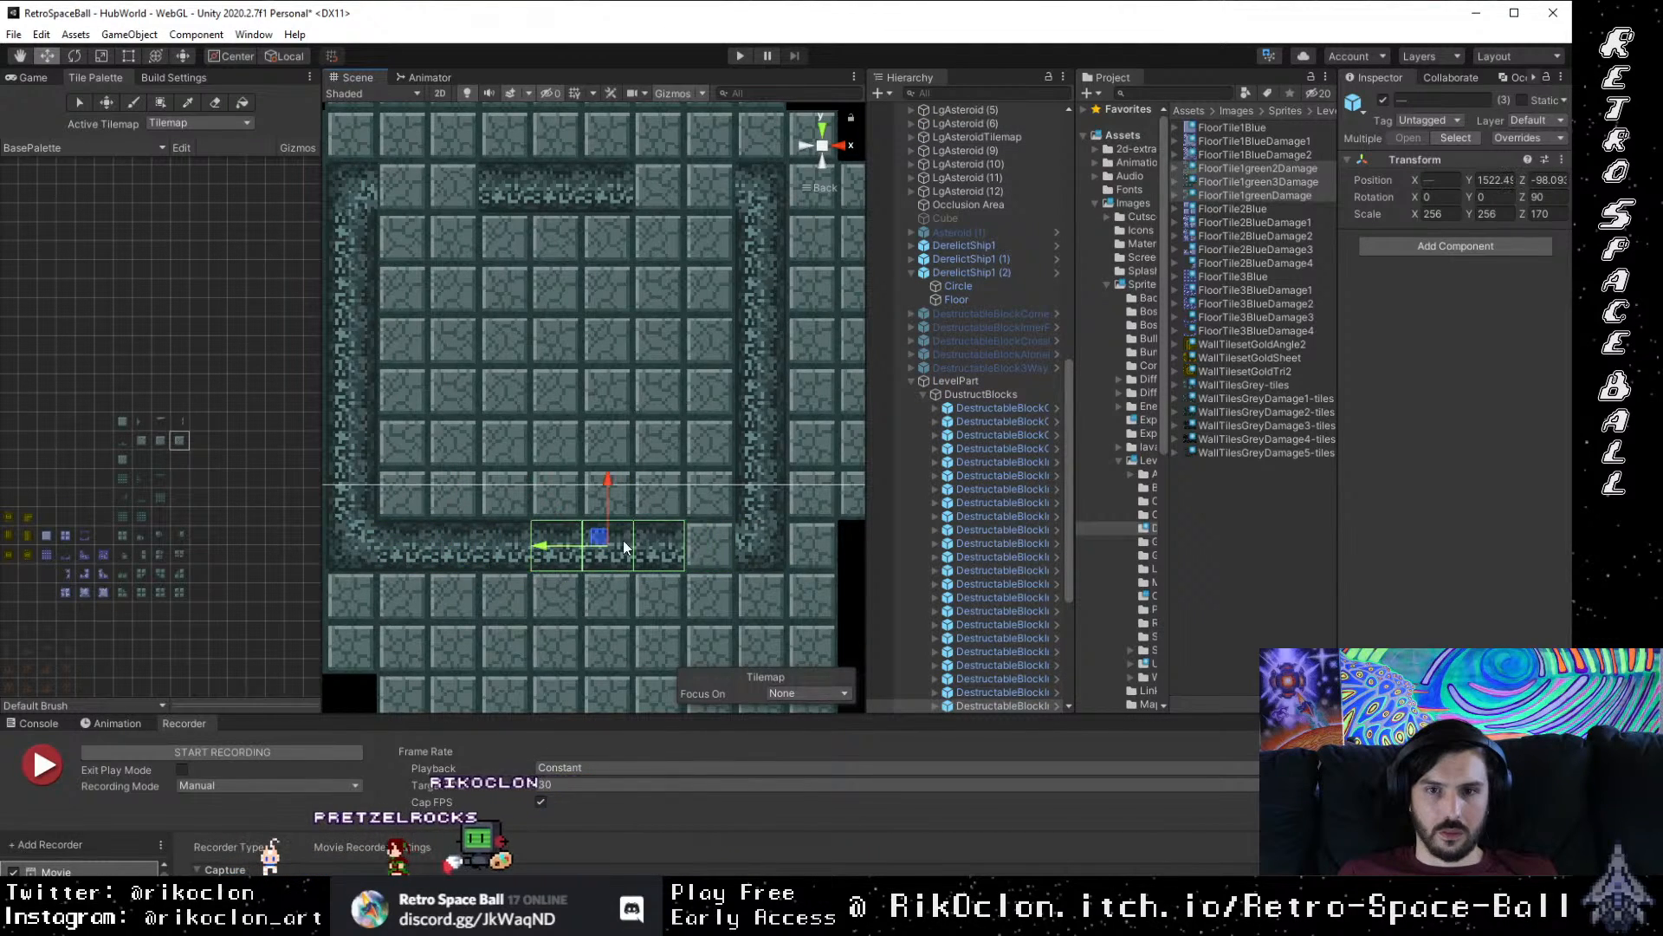
{"action": "left_click", "coordinate": [674, 551]}
{"action": "key", "text": "ctrl+d"}
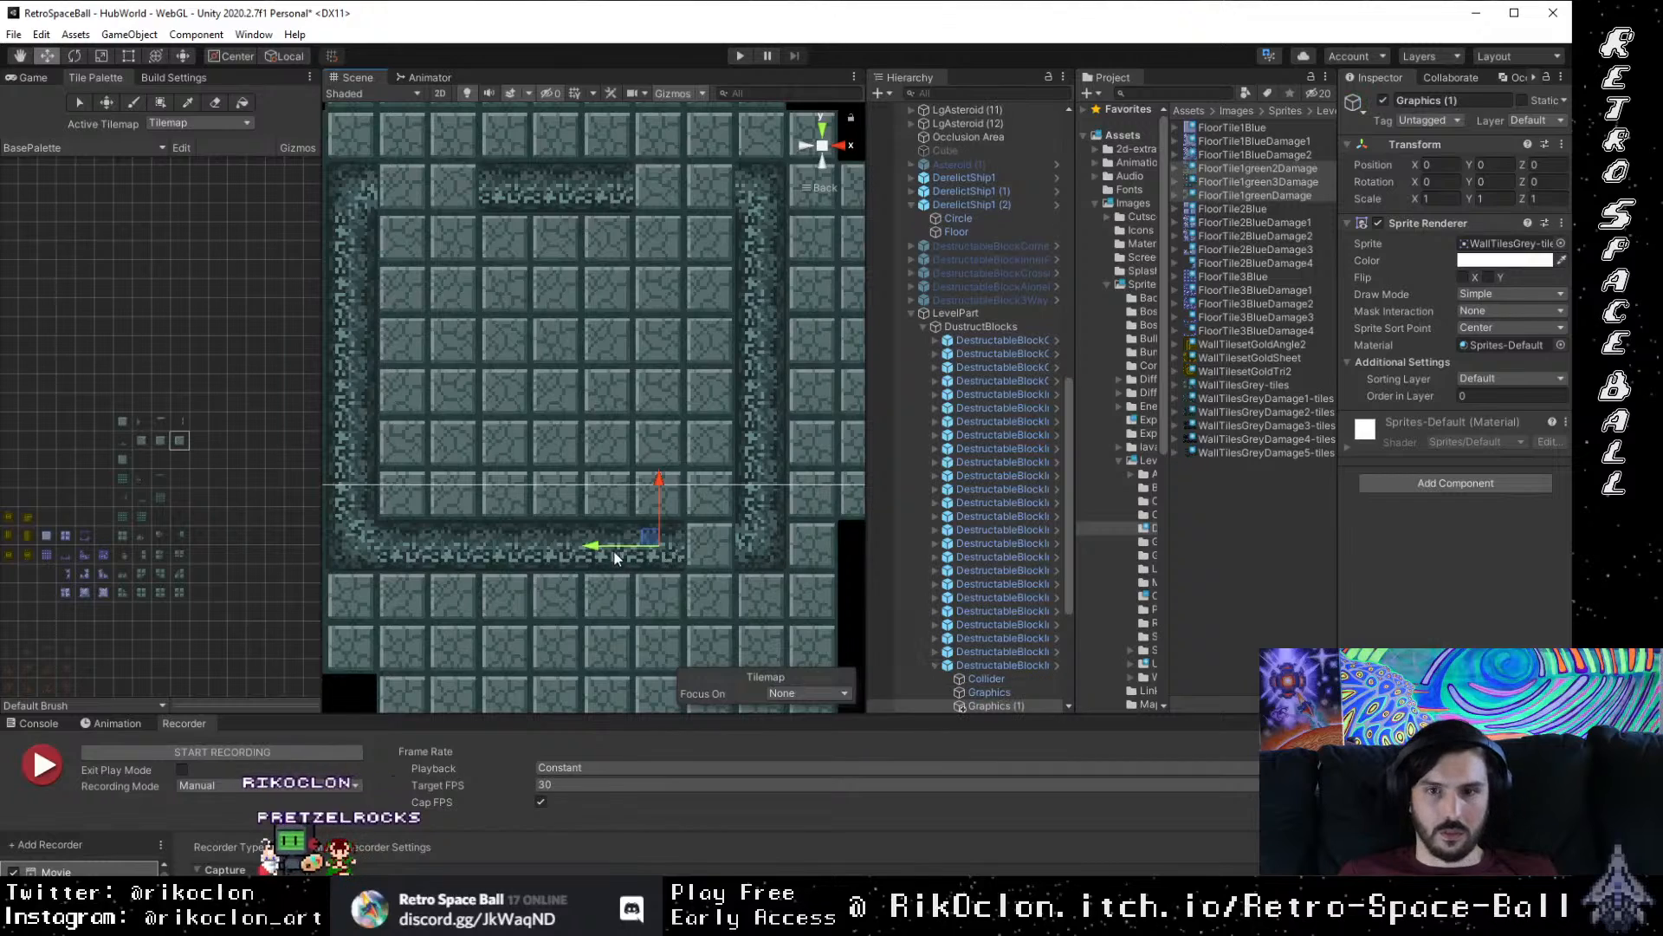
{"action": "left_click_drag", "start_coordinate": [613, 549], "coordinate": [690, 575]}
{"action": "key", "text": "v"}
Step: Vertex-snap the top wall's three-block row against the left corner and a duplicate of it against the right corner
{"action": "left_click_drag", "start_coordinate": [614, 255], "coordinate": [690, 414]}
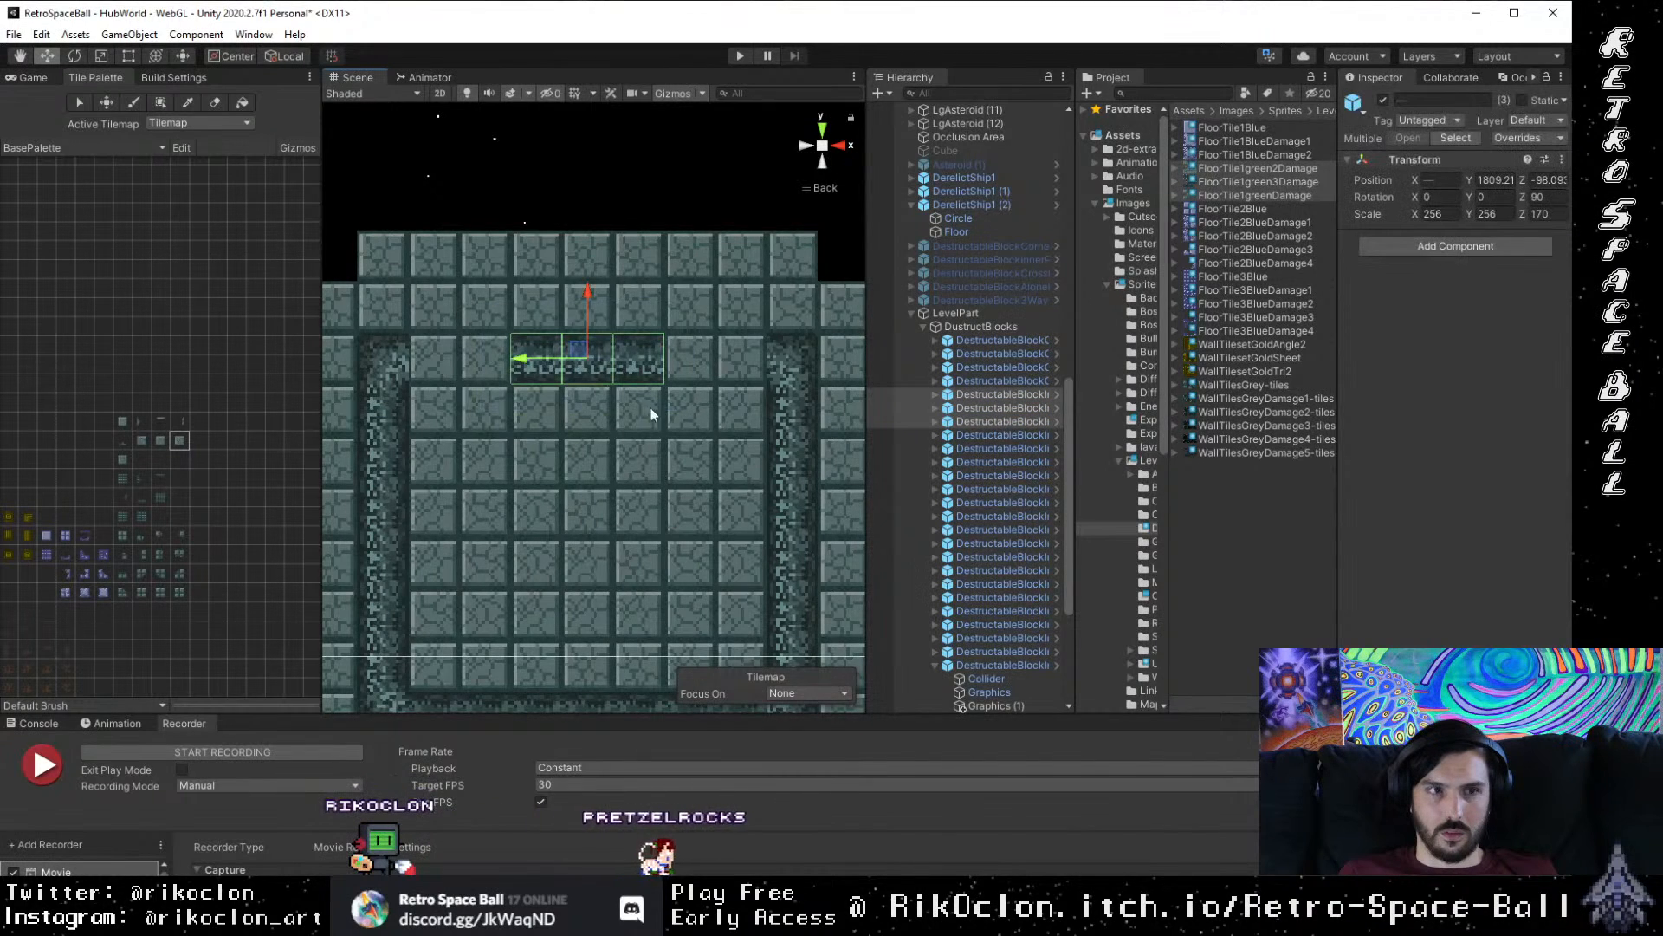
{"action": "key", "text": "v"}
{"action": "left_click_drag", "start_coordinate": [507, 388], "coordinate": [625, 360]}
{"action": "key", "text": "v"}
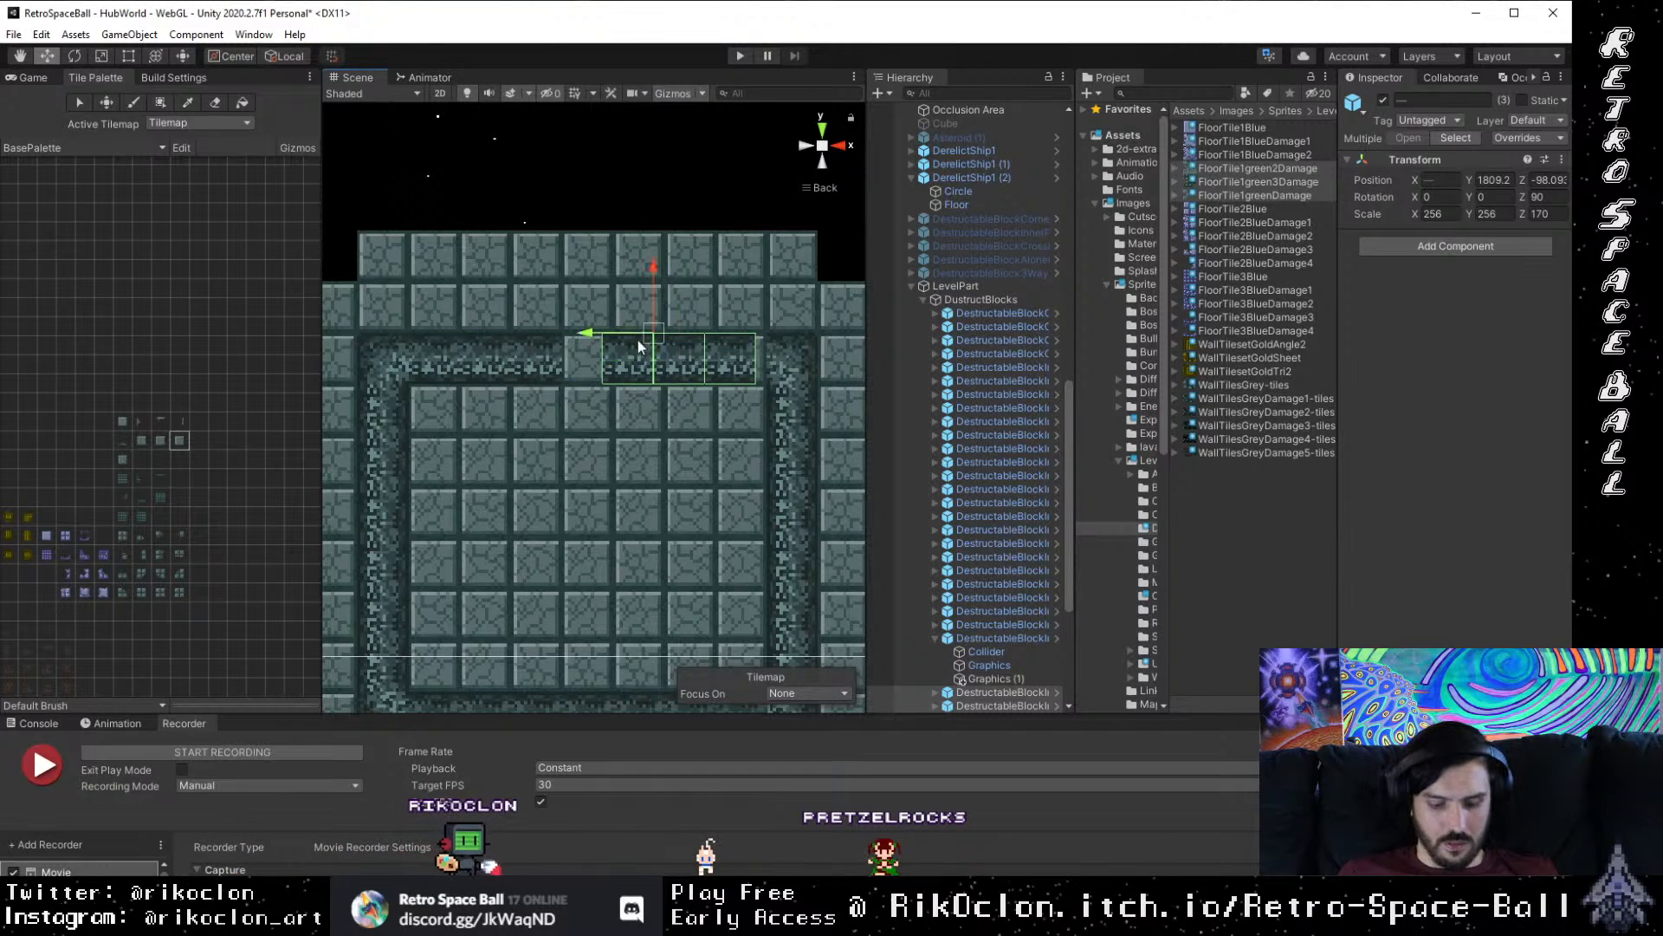
{"action": "left_click_drag", "start_coordinate": [761, 388], "coordinate": [782, 388]}
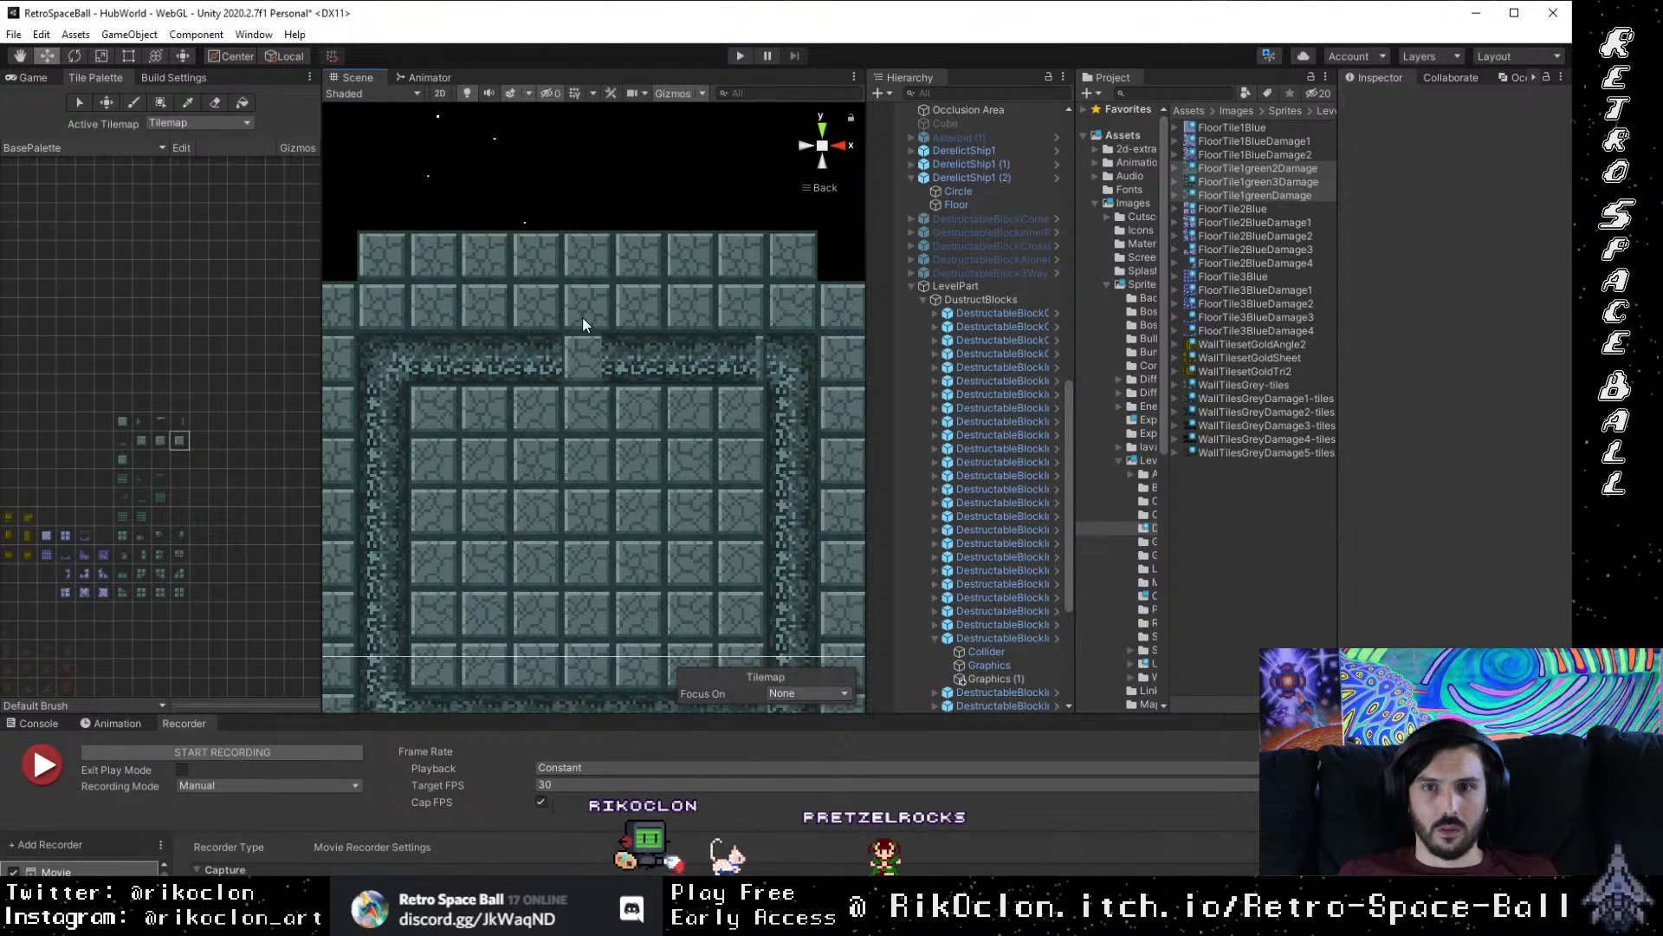
{"action": "left_click_drag", "start_coordinate": [582, 317], "coordinate": [774, 392]}
{"action": "key", "text": "v"}
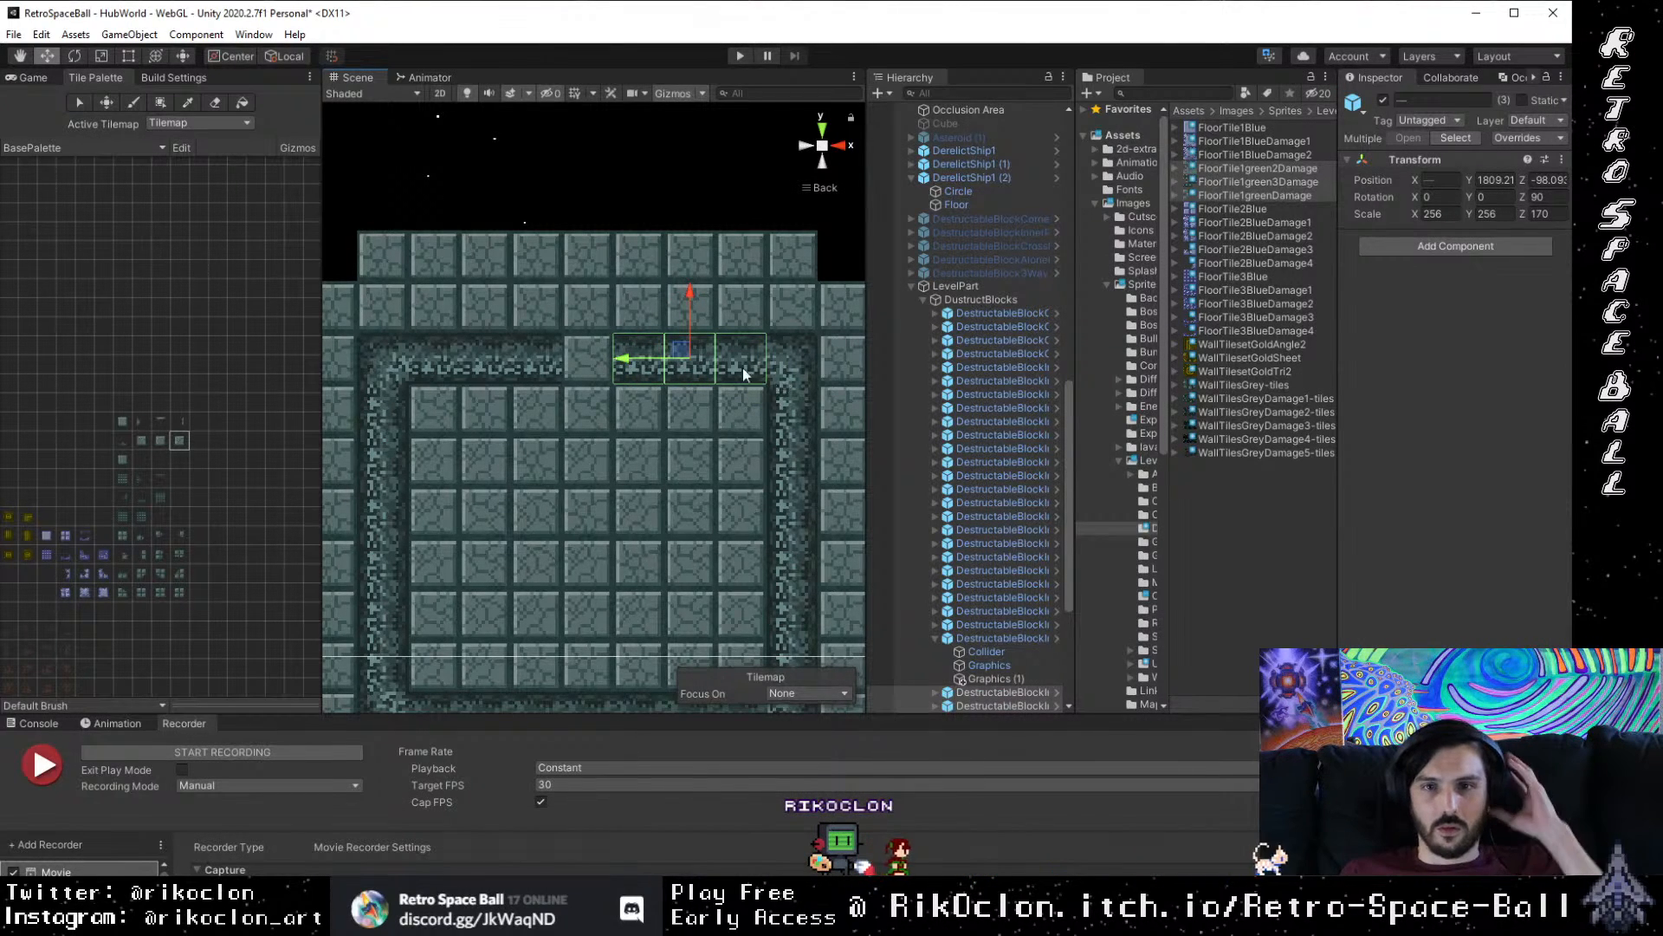
Step: Duplicate one top-wall block and snap it into the one-tile gap between the two rows, at about X 985
{"action": "left_click", "coordinate": [669, 231]}
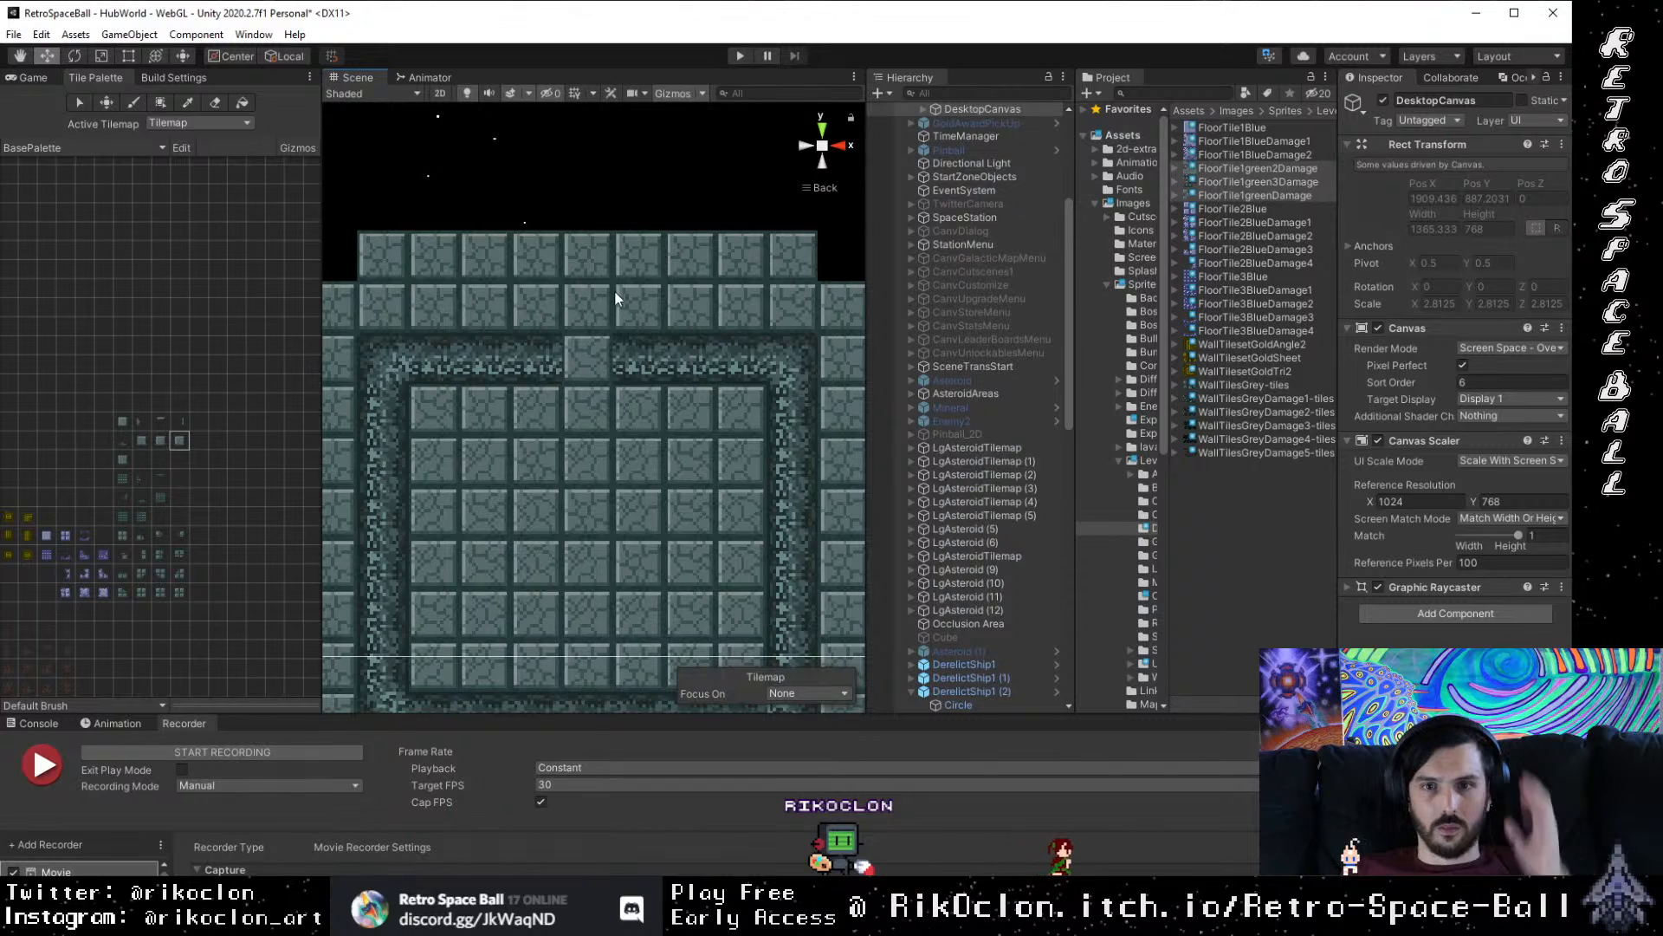
{"action": "left_click", "coordinate": [633, 373]}
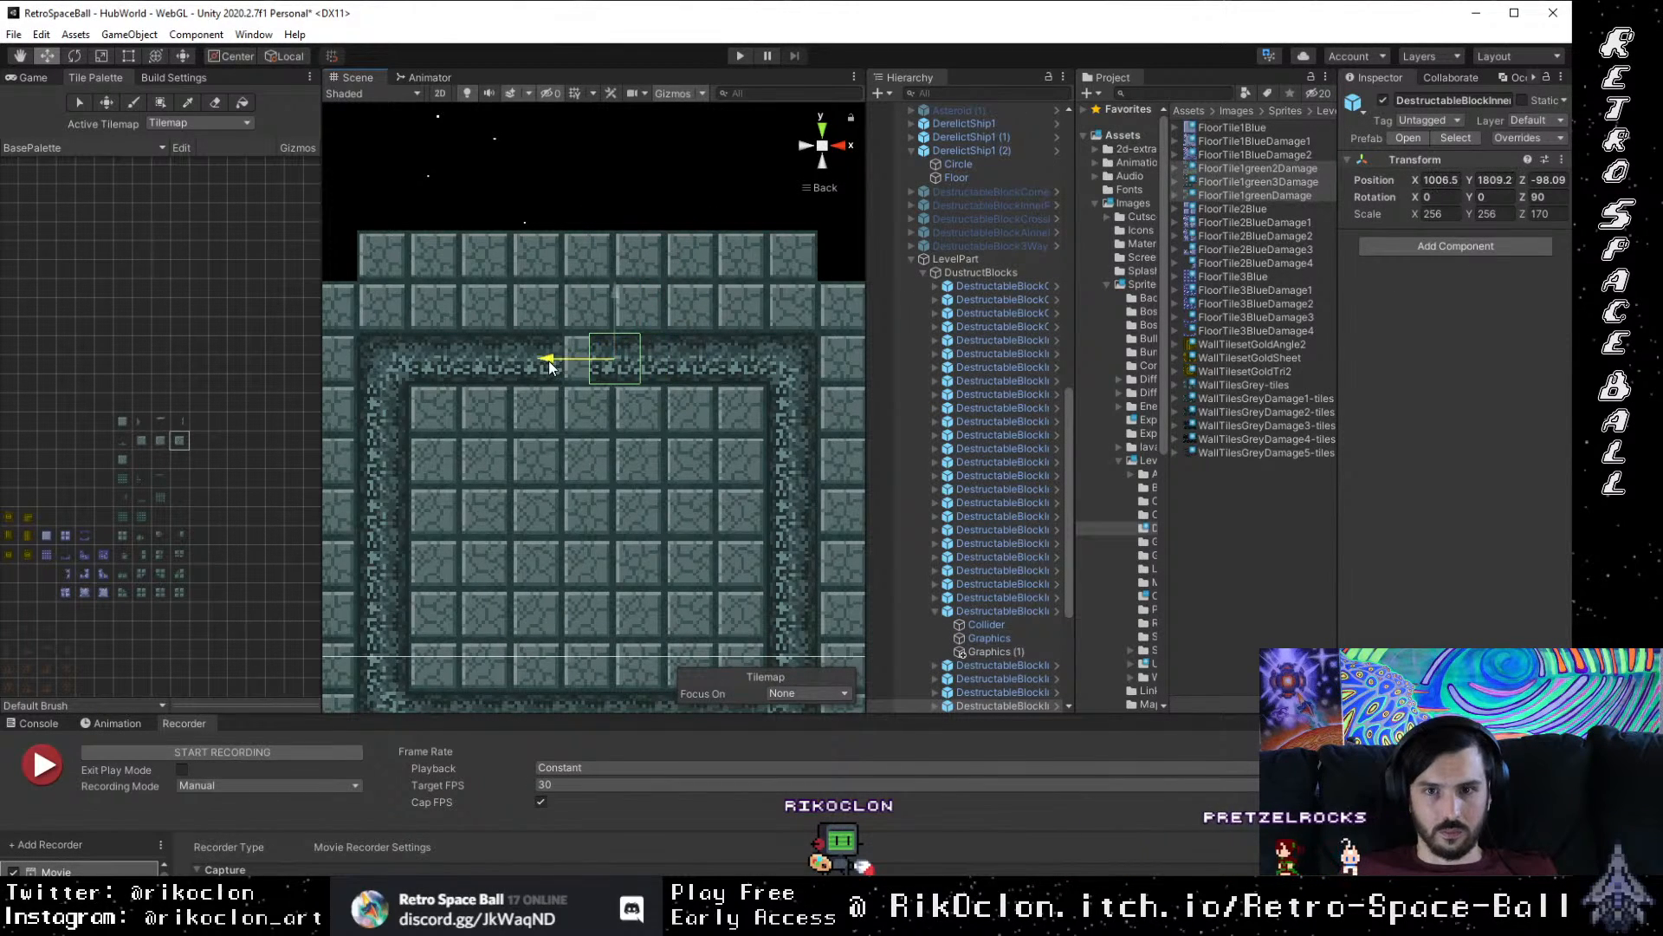
{"action": "mouse_move", "coordinate": [551, 368]}
{"action": "left_mouse_down"}
{"action": "mouse_move", "coordinate": [532, 373]}
{"action": "mouse_move", "coordinate": [557, 386]}
{"action": "left_mouse_up"}
{"action": "key", "text": "v"}
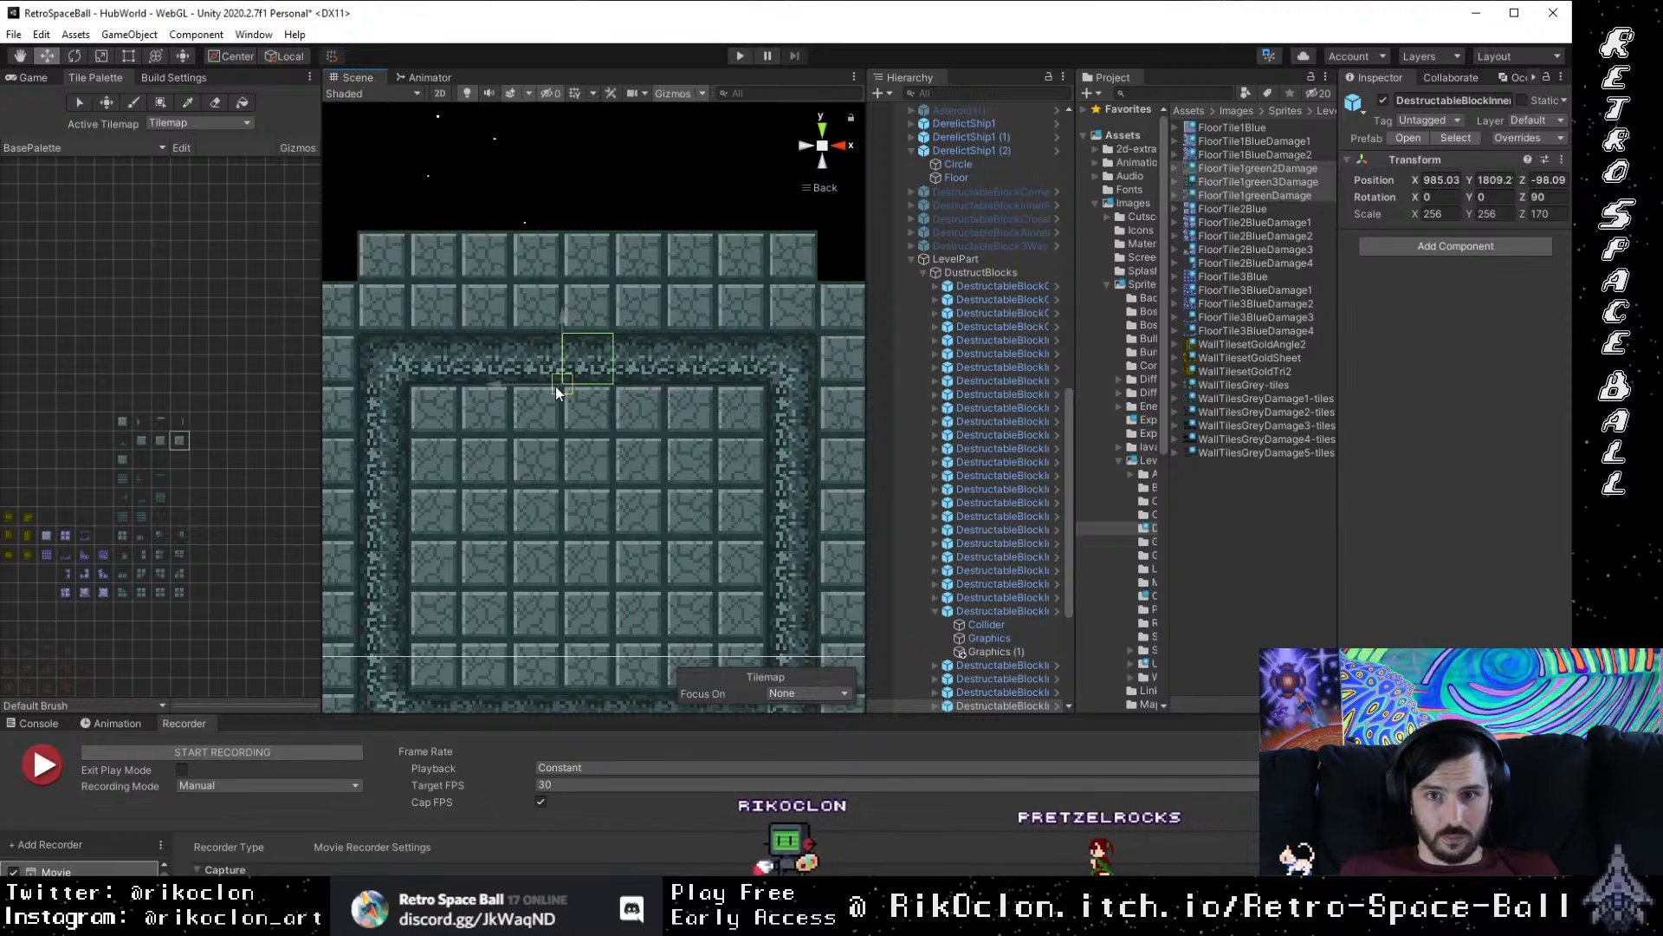
Step: Move the StarAnimCtrl (1) star background left to about X 412.8 to cover the grey strip below the floor tiles
{"action": "scroll", "coordinate": [944, 190], "scroll_direction": "up", "scroll_amount": 10}
{"action": "scroll", "coordinate": [633, 467], "scroll_direction": "down", "scroll_amount": 3}
{"action": "left_click_drag", "start_coordinate": [632, 485], "coordinate": [600, 426]}
{"action": "scroll", "coordinate": [601, 427], "scroll_direction": "down", "scroll_amount": 5}
{"action": "scroll", "coordinate": [600, 424], "scroll_direction": "up", "scroll_amount": 10}
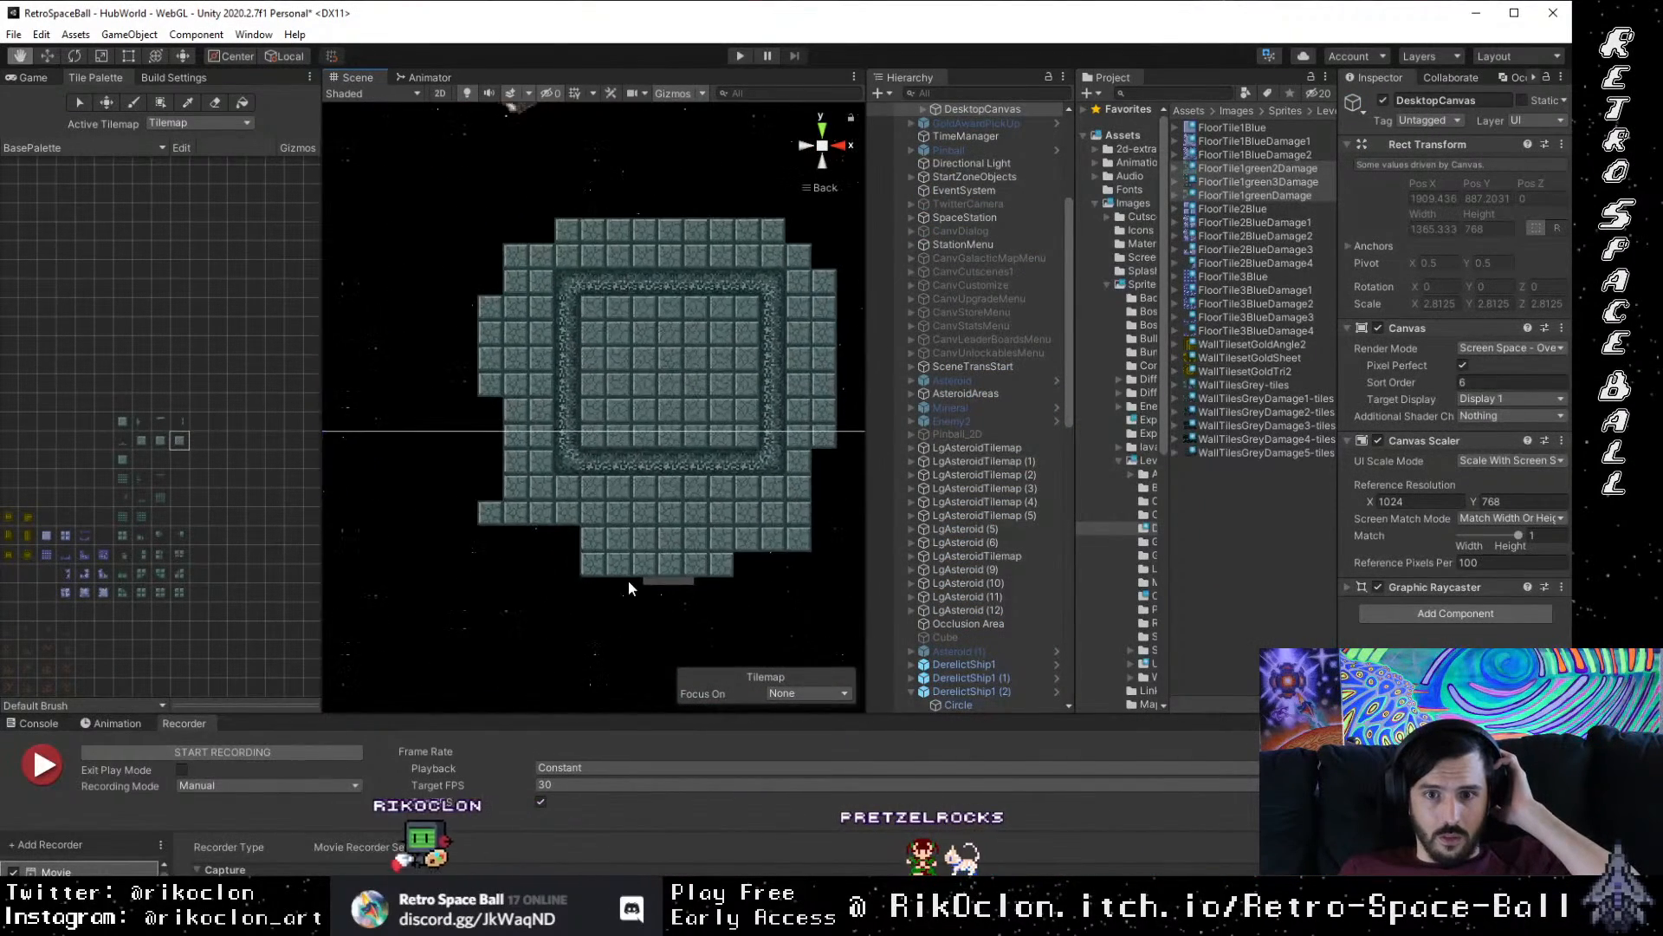
{"action": "scroll", "coordinate": [613, 472], "scroll_direction": "up", "scroll_amount": 8}
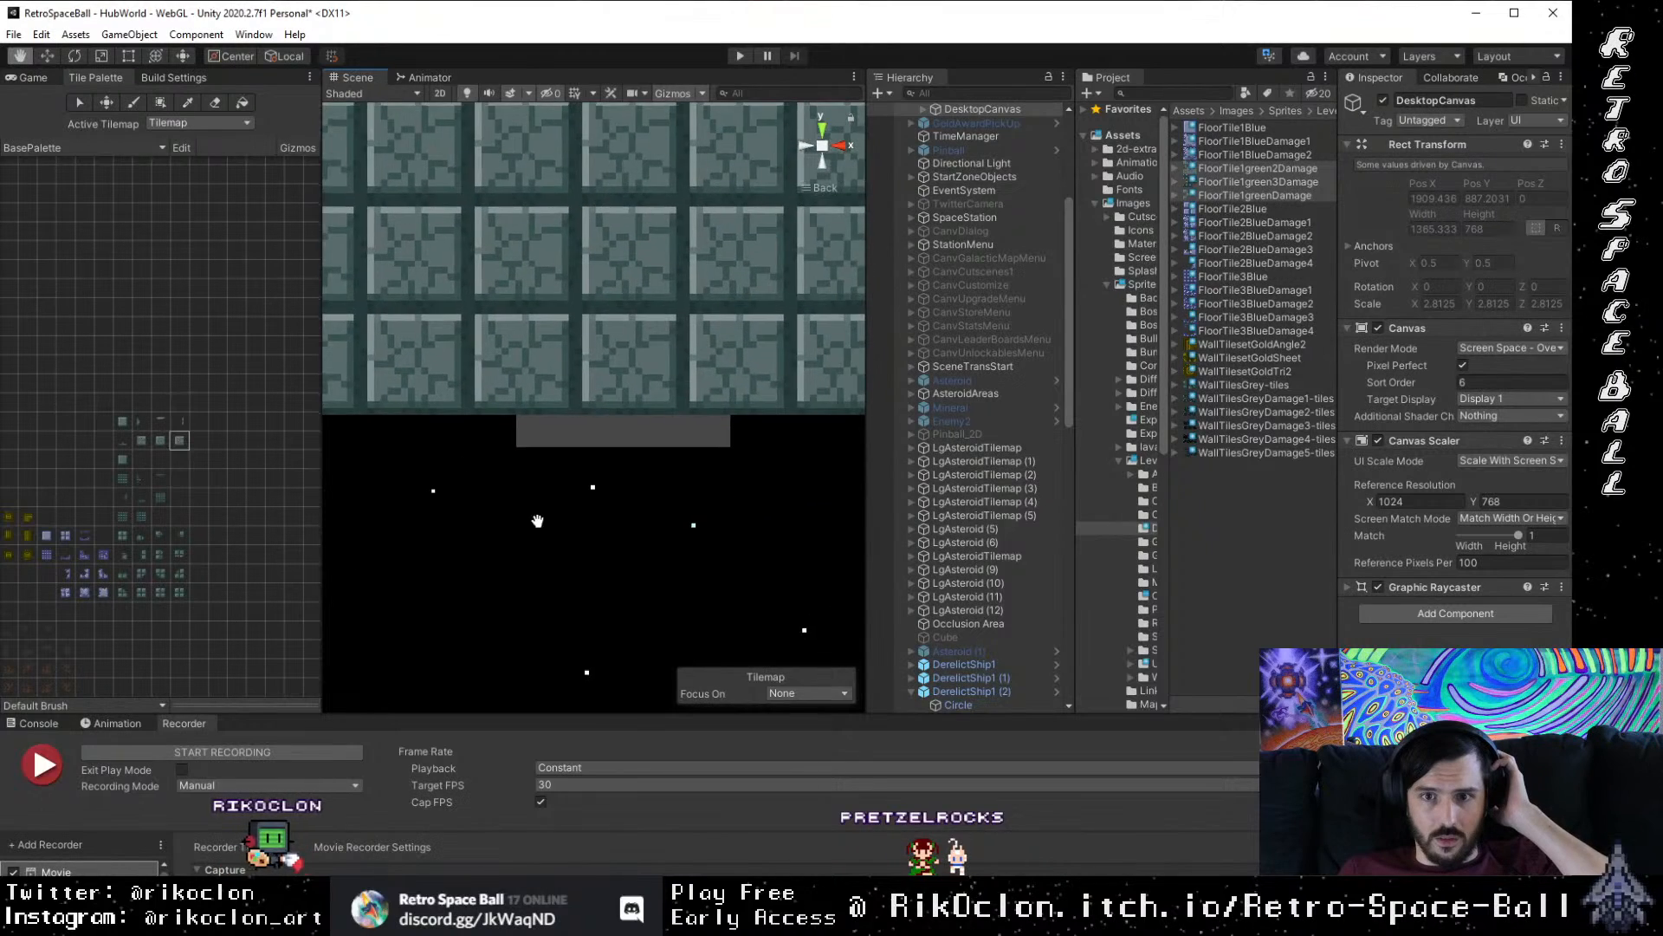
{"action": "scroll", "coordinate": [590, 507], "scroll_direction": "down", "scroll_amount": 6}
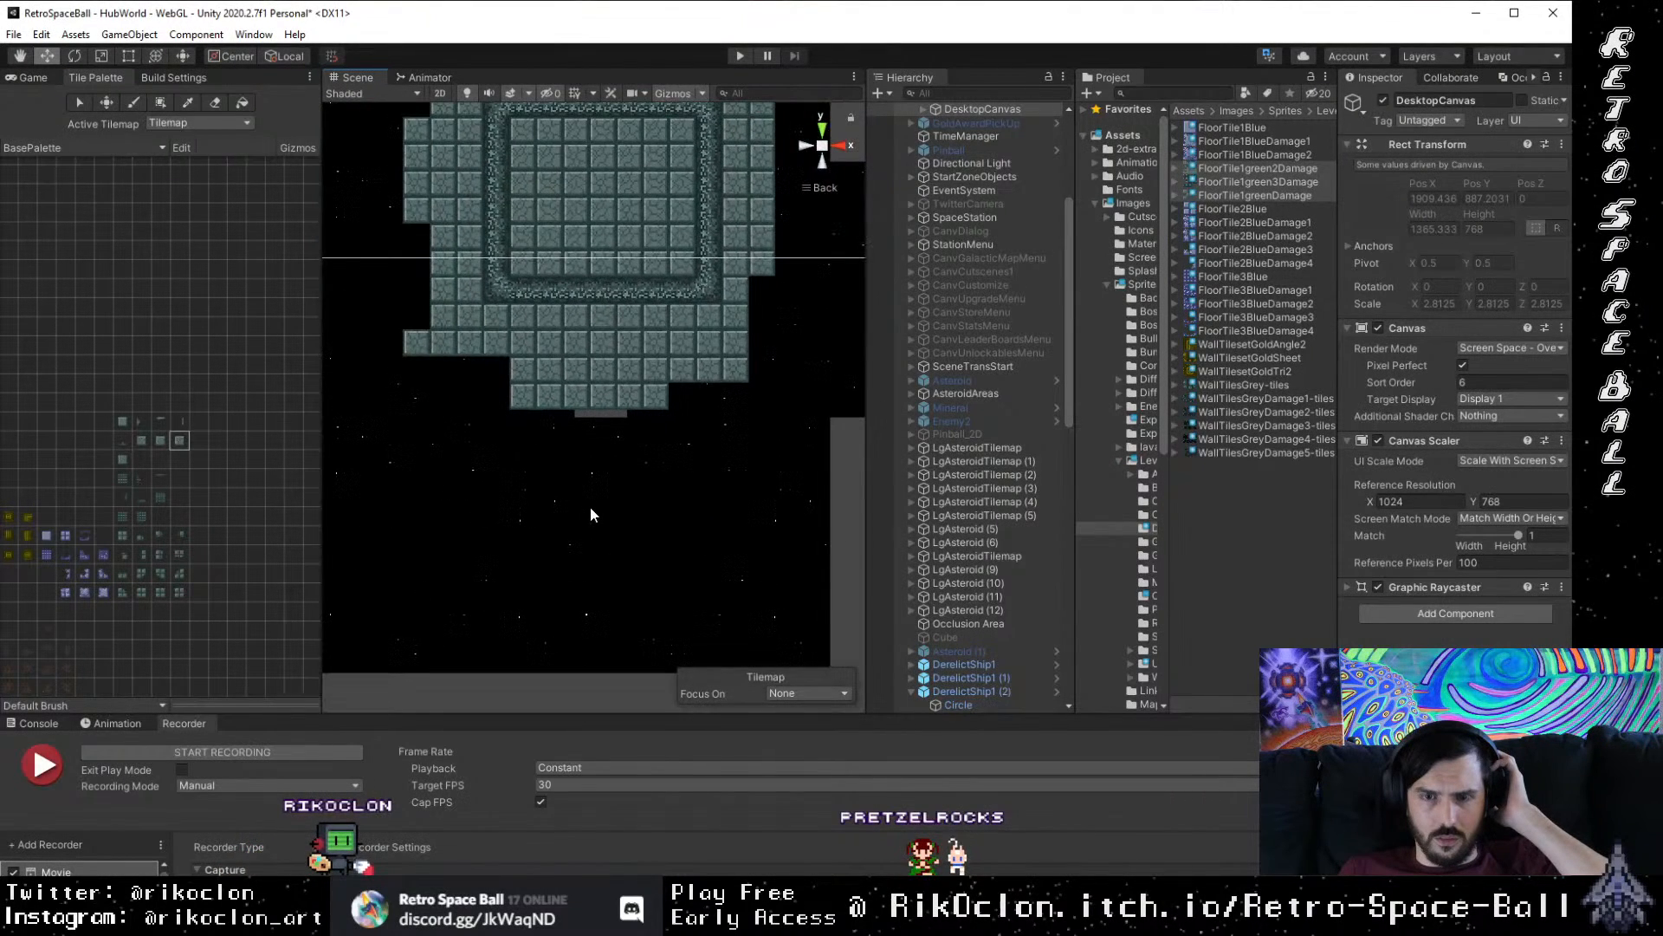
{"action": "left_click_drag", "start_coordinate": [717, 427], "coordinate": [631, 539]}
{"action": "left_click", "coordinate": [730, 482]}
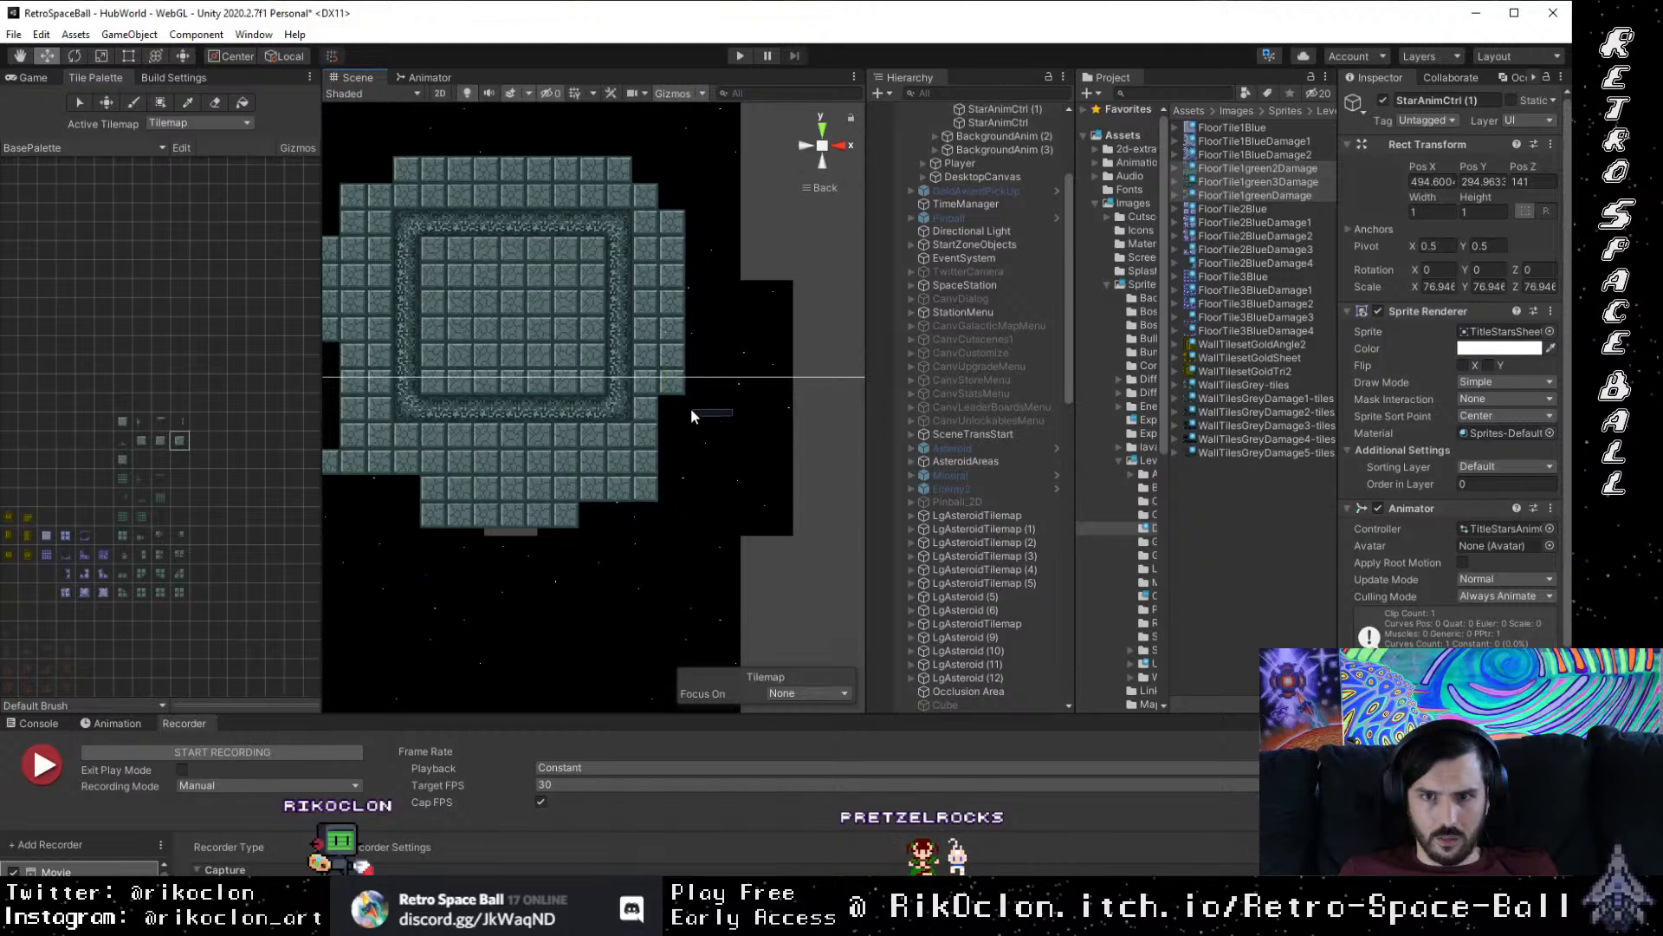
{"action": "left_click_drag", "start_coordinate": [732, 409], "coordinate": [683, 415]}
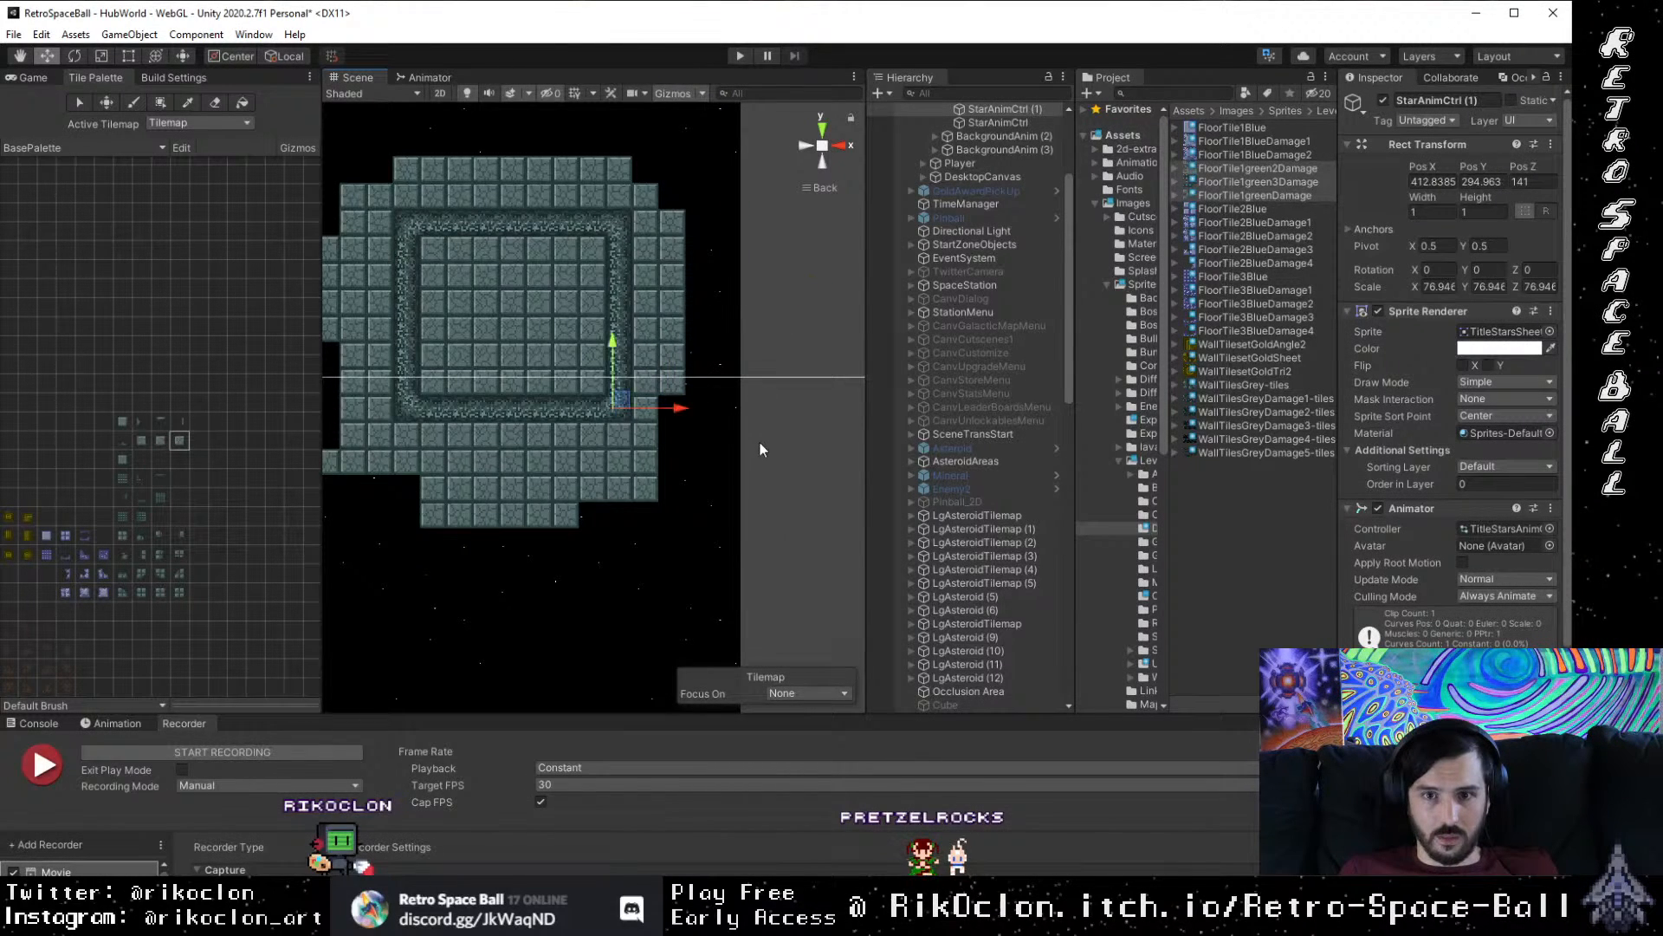
Step: Examine the widened wall enclosure, the floor's lower edge and the surrounding space scene
{"action": "scroll", "coordinate": [759, 445], "scroll_direction": "down", "scroll_amount": 10}
{"action": "left_click", "coordinate": [745, 480]}
{"action": "left_click_drag", "start_coordinate": [662, 504], "coordinate": [729, 588]}
{"action": "scroll", "coordinate": [598, 518], "scroll_direction": "up", "scroll_amount": 3}
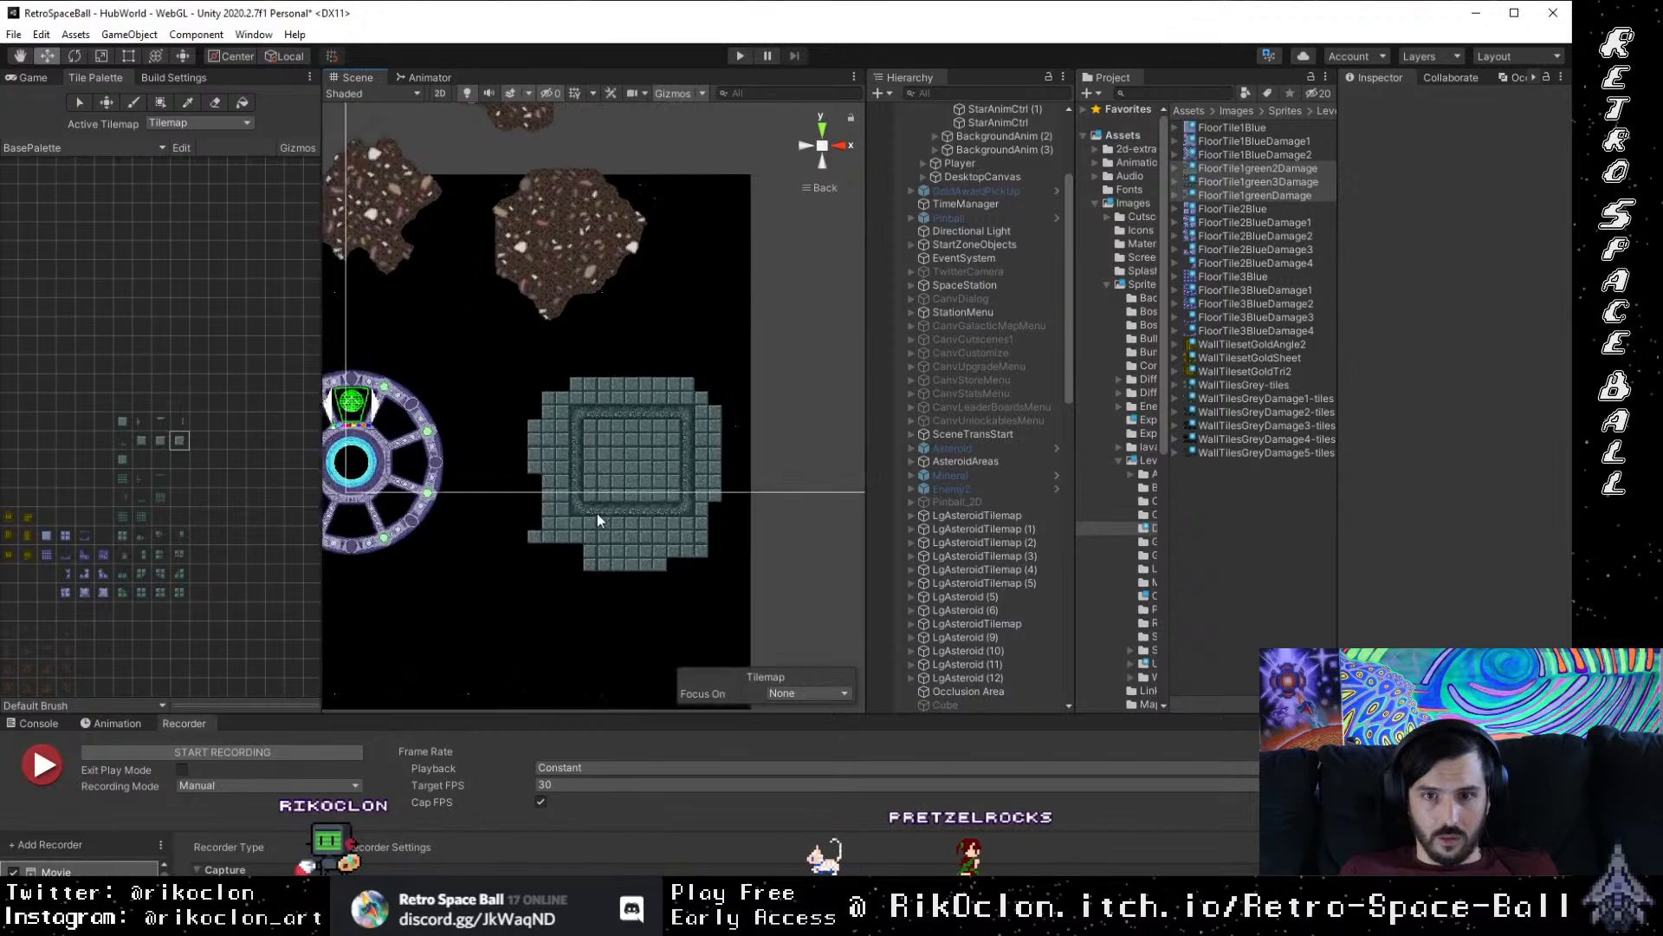
{"action": "scroll", "coordinate": [598, 519], "scroll_direction": "up", "scroll_amount": 2}
{"action": "left_click_drag", "start_coordinate": [610, 544], "coordinate": [567, 454]}
{"action": "scroll", "coordinate": [565, 465], "scroll_direction": "up", "scroll_amount": 9}
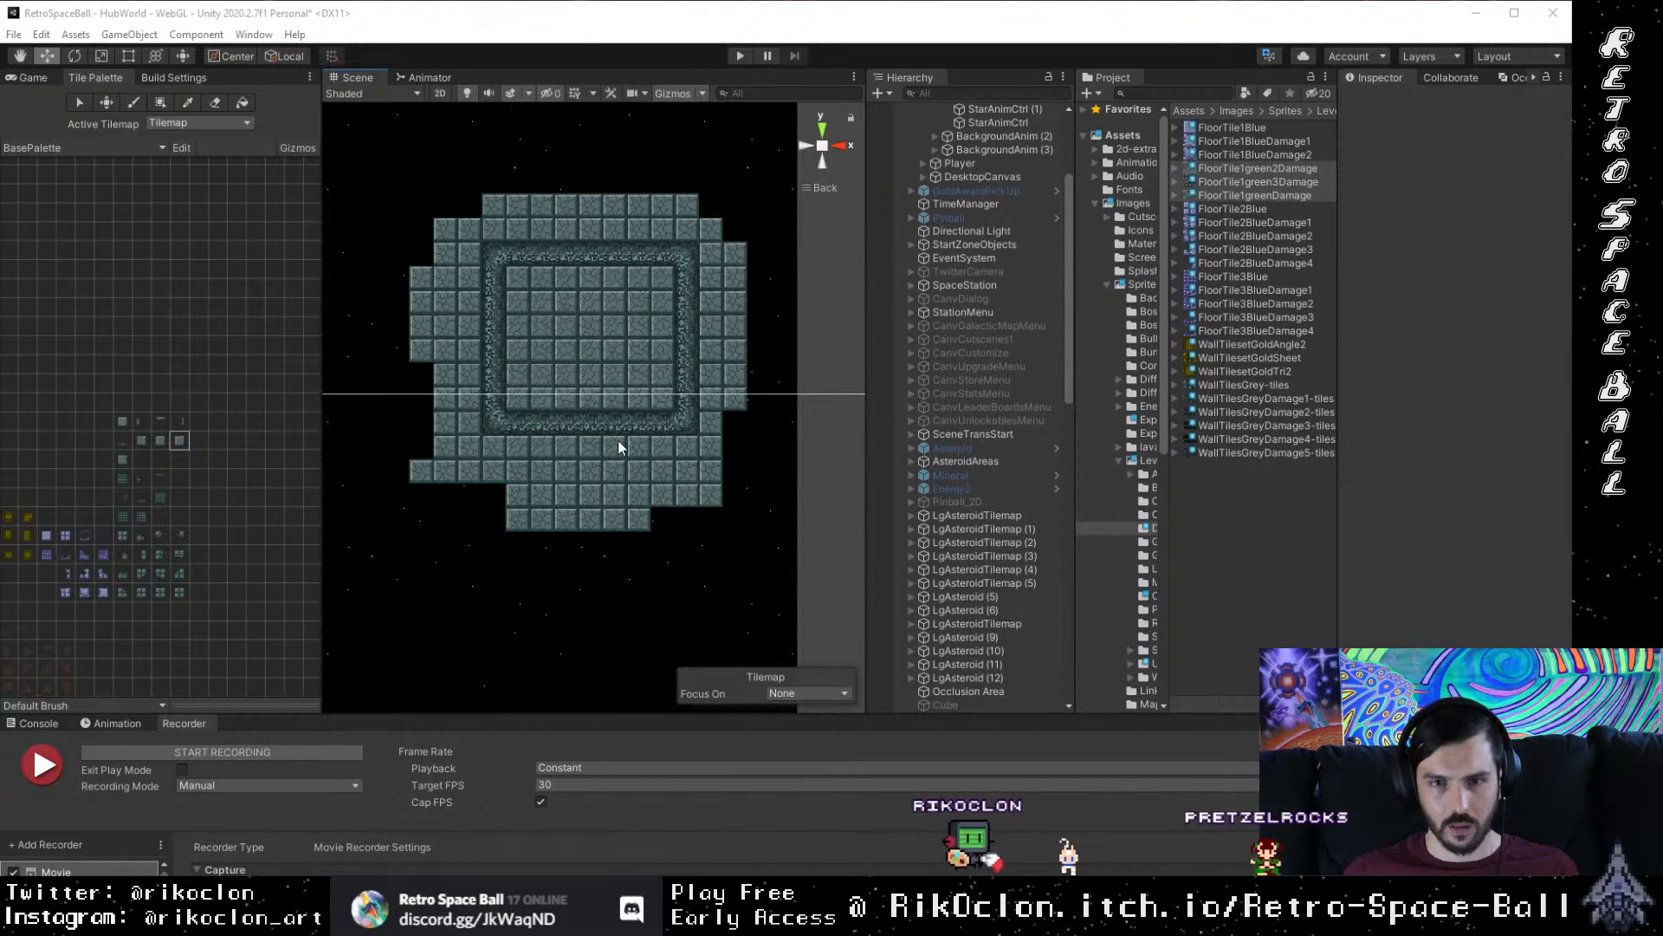
{"action": "scroll", "coordinate": [617, 505], "scroll_direction": "up", "scroll_amount": 3}
{"action": "scroll", "coordinate": [617, 520], "scroll_direction": "down", "scroll_amount": 2}
{"action": "scroll", "coordinate": [617, 525], "scroll_direction": "up", "scroll_amount": 4}
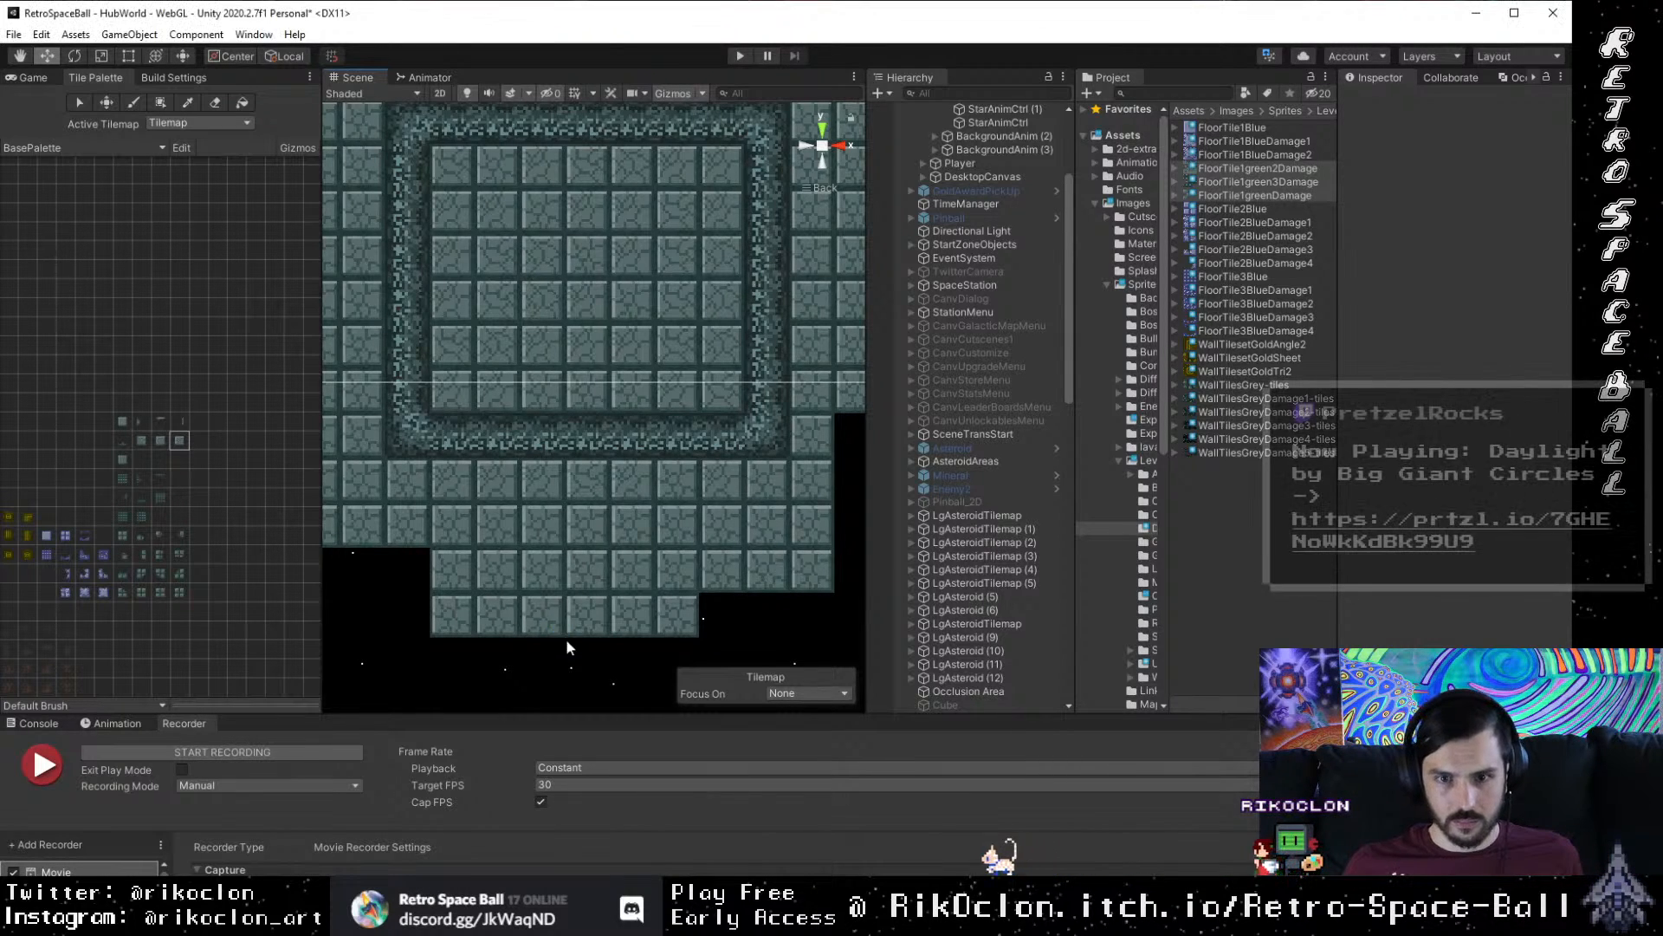
{"action": "left_click_drag", "start_coordinate": [564, 637], "coordinate": [570, 593]}
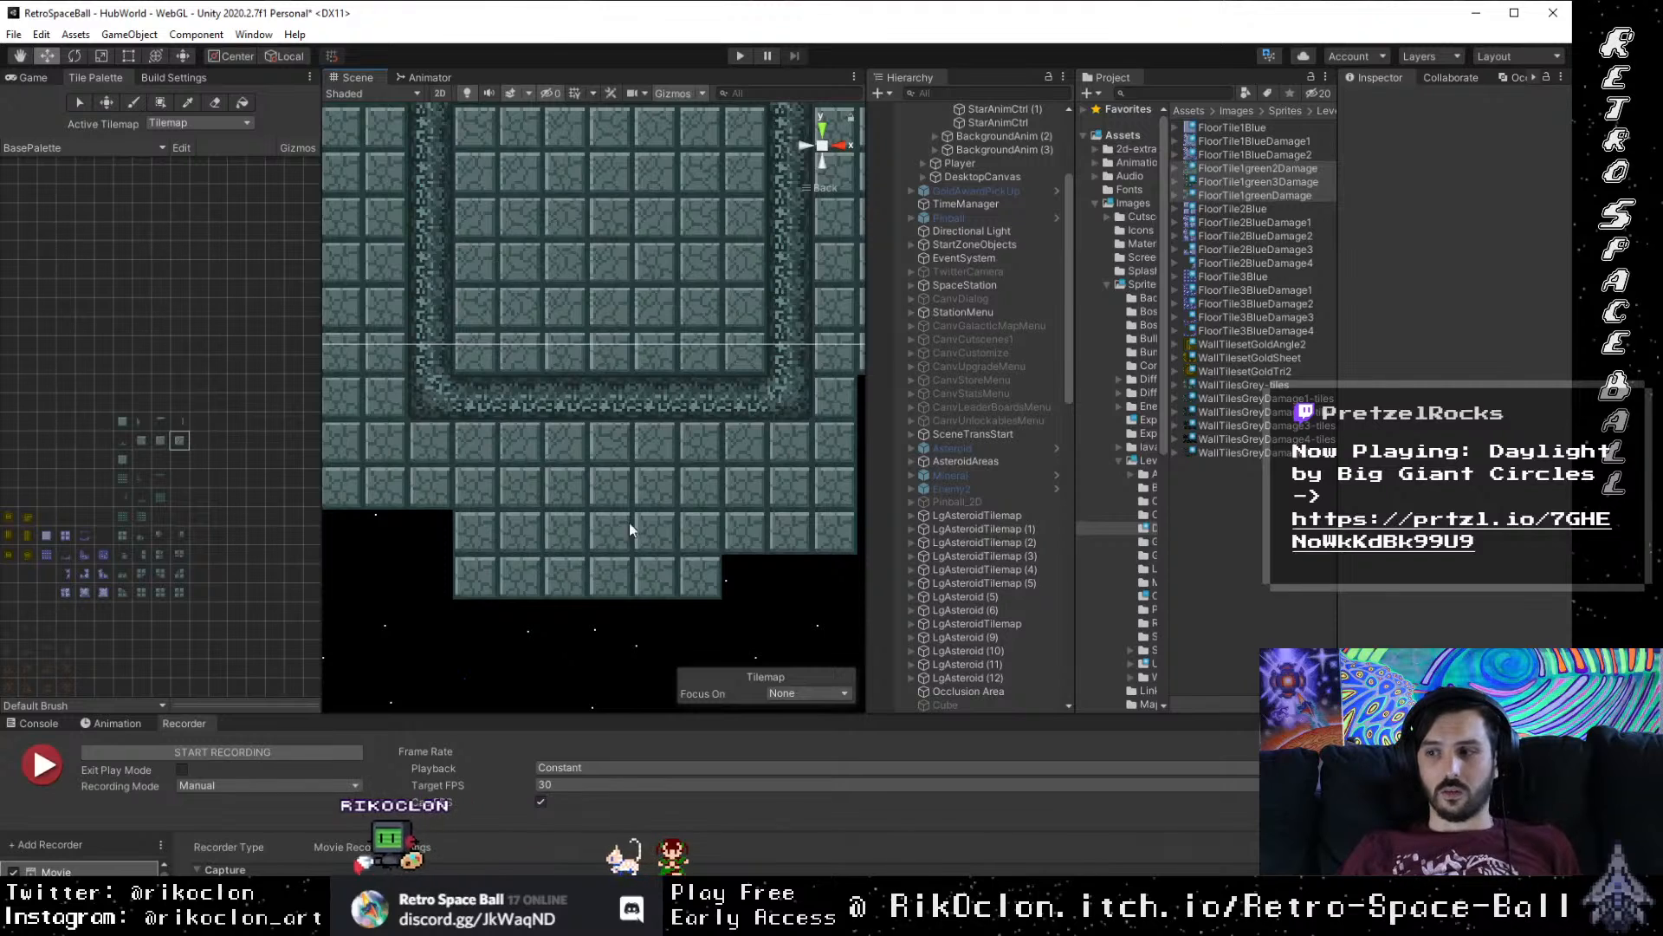
{"action": "left_click_drag", "start_coordinate": [573, 512], "coordinate": [539, 522]}
{"action": "scroll", "coordinate": [616, 562], "scroll_direction": "down", "scroll_amount": 3}
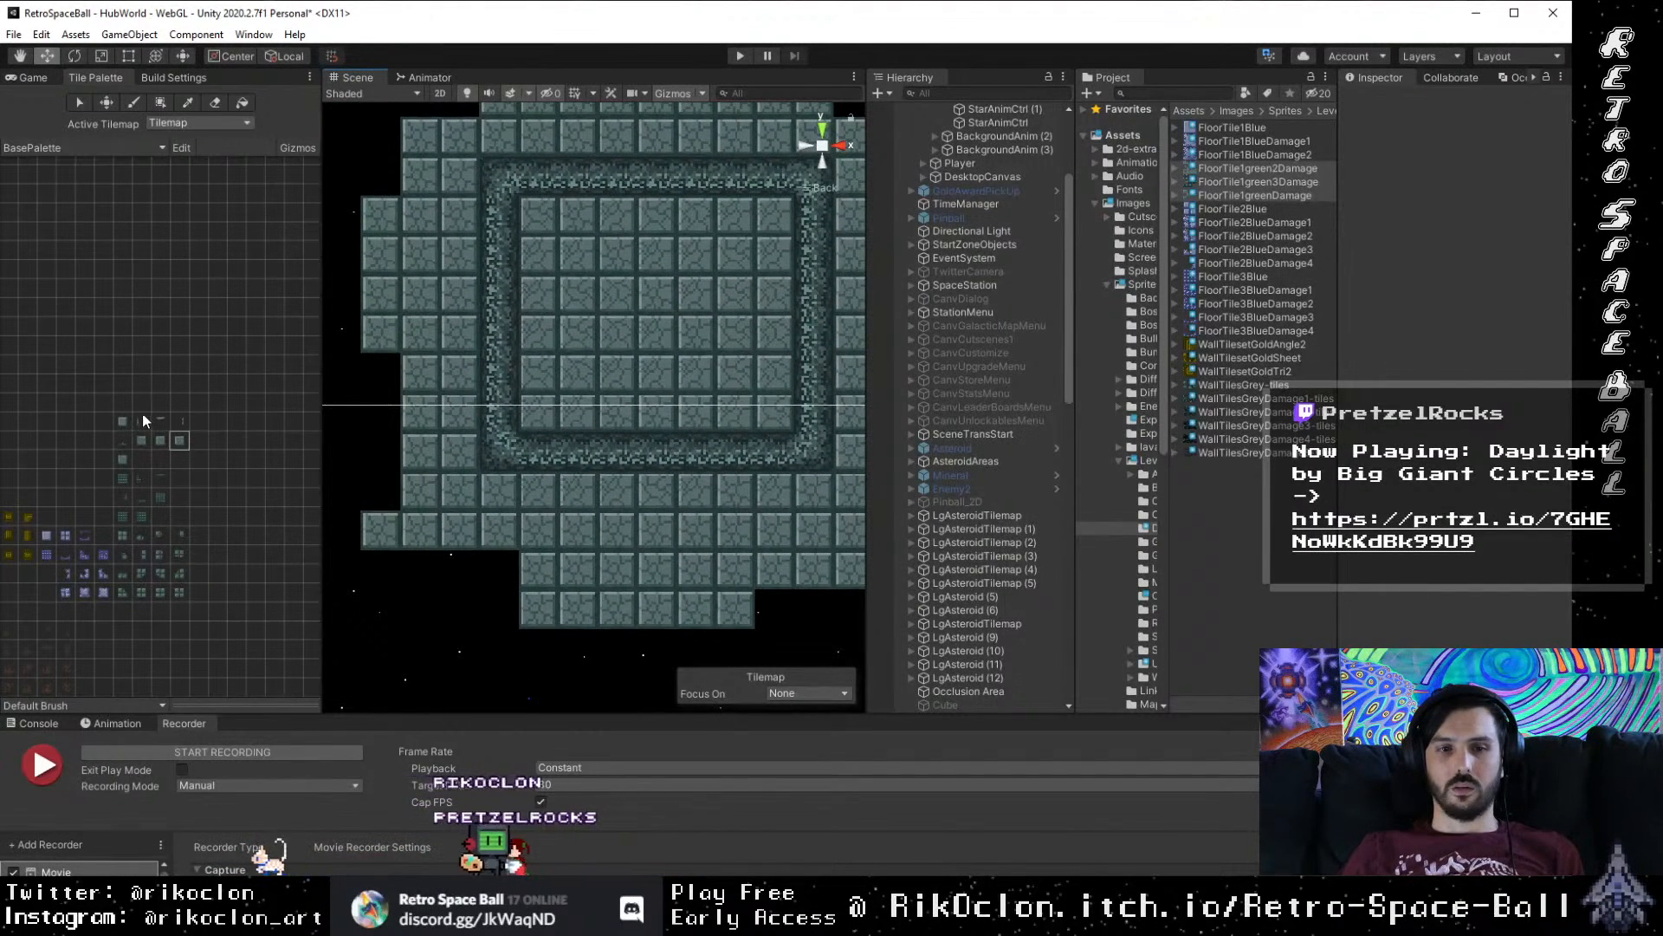
Step: Erase protruding floor tiles at the outer corners and lower-left edge to round off the green floor's outline
{"action": "scroll", "coordinate": [142, 413], "scroll_direction": "up", "scroll_amount": 4}
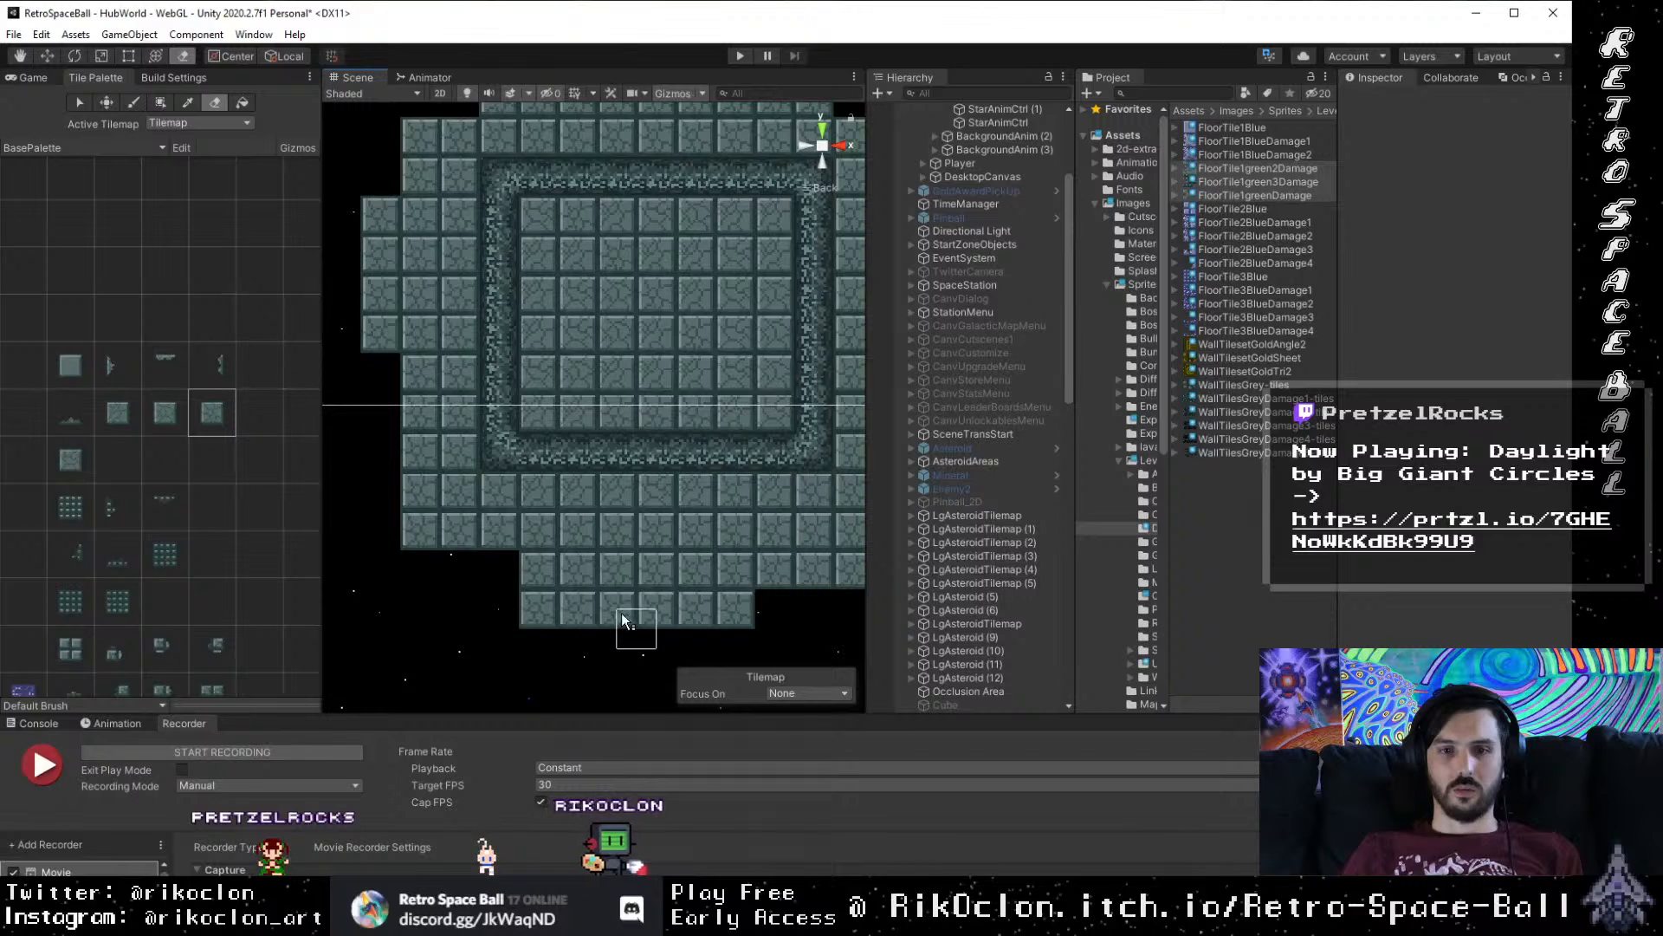
{"action": "left_click_drag", "start_coordinate": [621, 612], "coordinate": [439, 653]}
{"action": "scroll", "coordinate": [532, 589], "scroll_direction": "down", "scroll_amount": 2}
{"action": "left_click_drag", "start_coordinate": [531, 589], "coordinate": [592, 510]}
{"action": "mouse_move", "coordinate": [703, 559]}
{"action": "left_mouse_down"}
{"action": "mouse_move", "coordinate": [652, 611]}
{"action": "mouse_move", "coordinate": [524, 608]}
{"action": "mouse_move", "coordinate": [393, 568]}
{"action": "left_mouse_up"}
{"action": "left_click_drag", "start_coordinate": [585, 598], "coordinate": [722, 534]}
{"action": "left_click", "coordinate": [549, 597]}
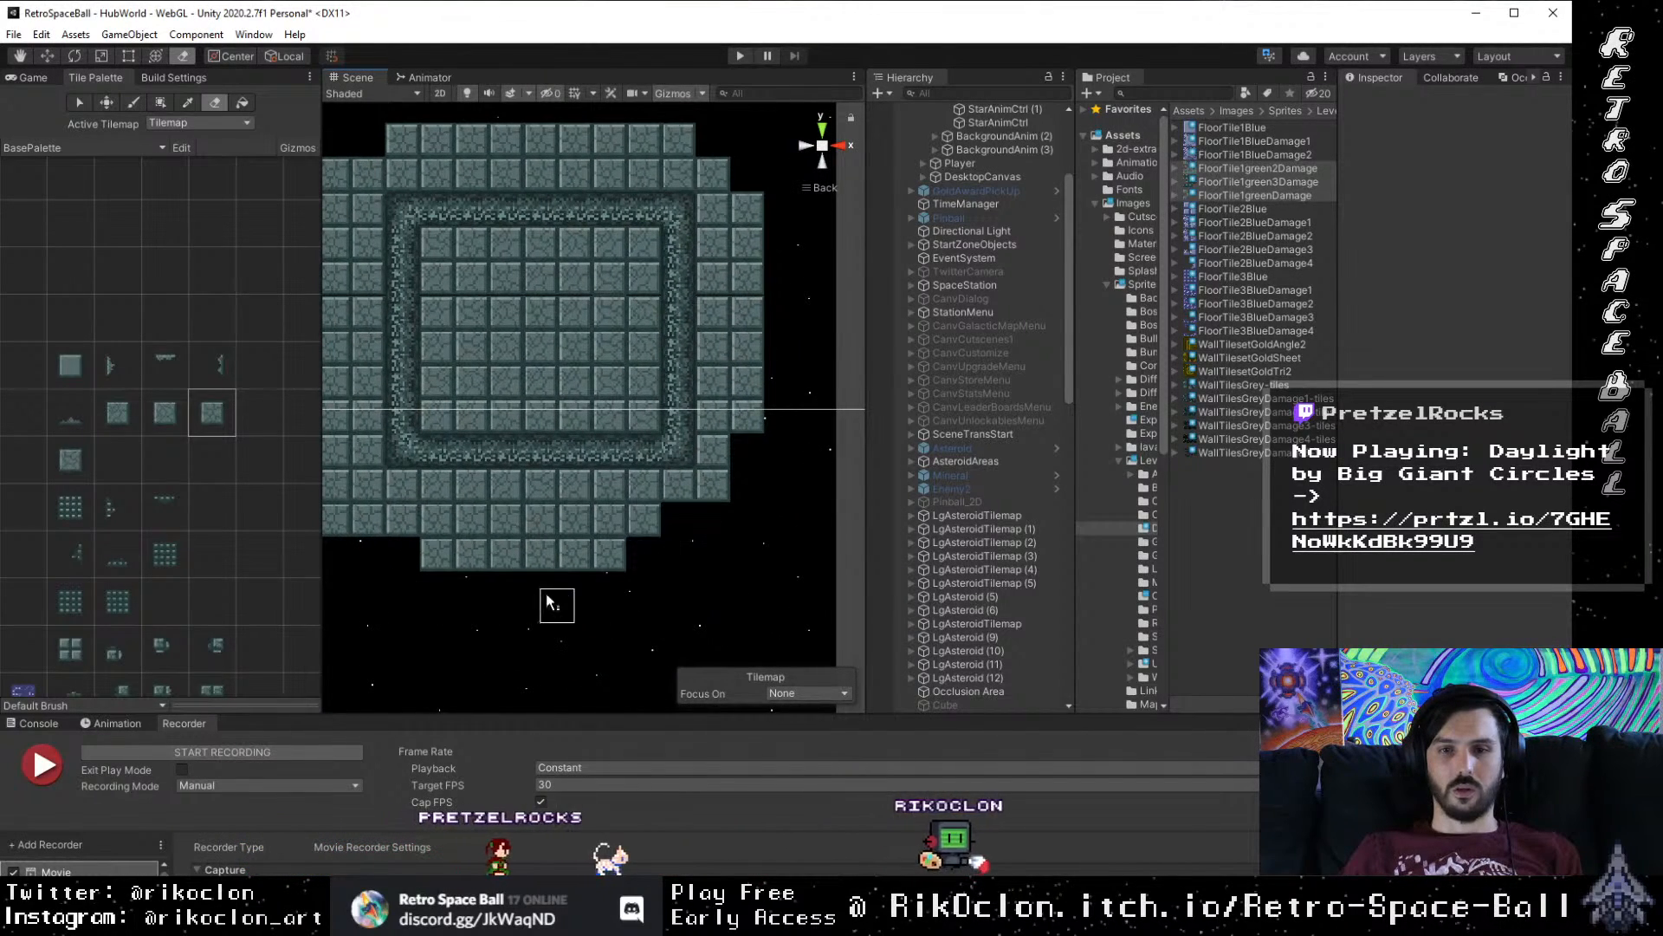
{"action": "left_click_drag", "start_coordinate": [438, 597], "coordinate": [644, 672]}
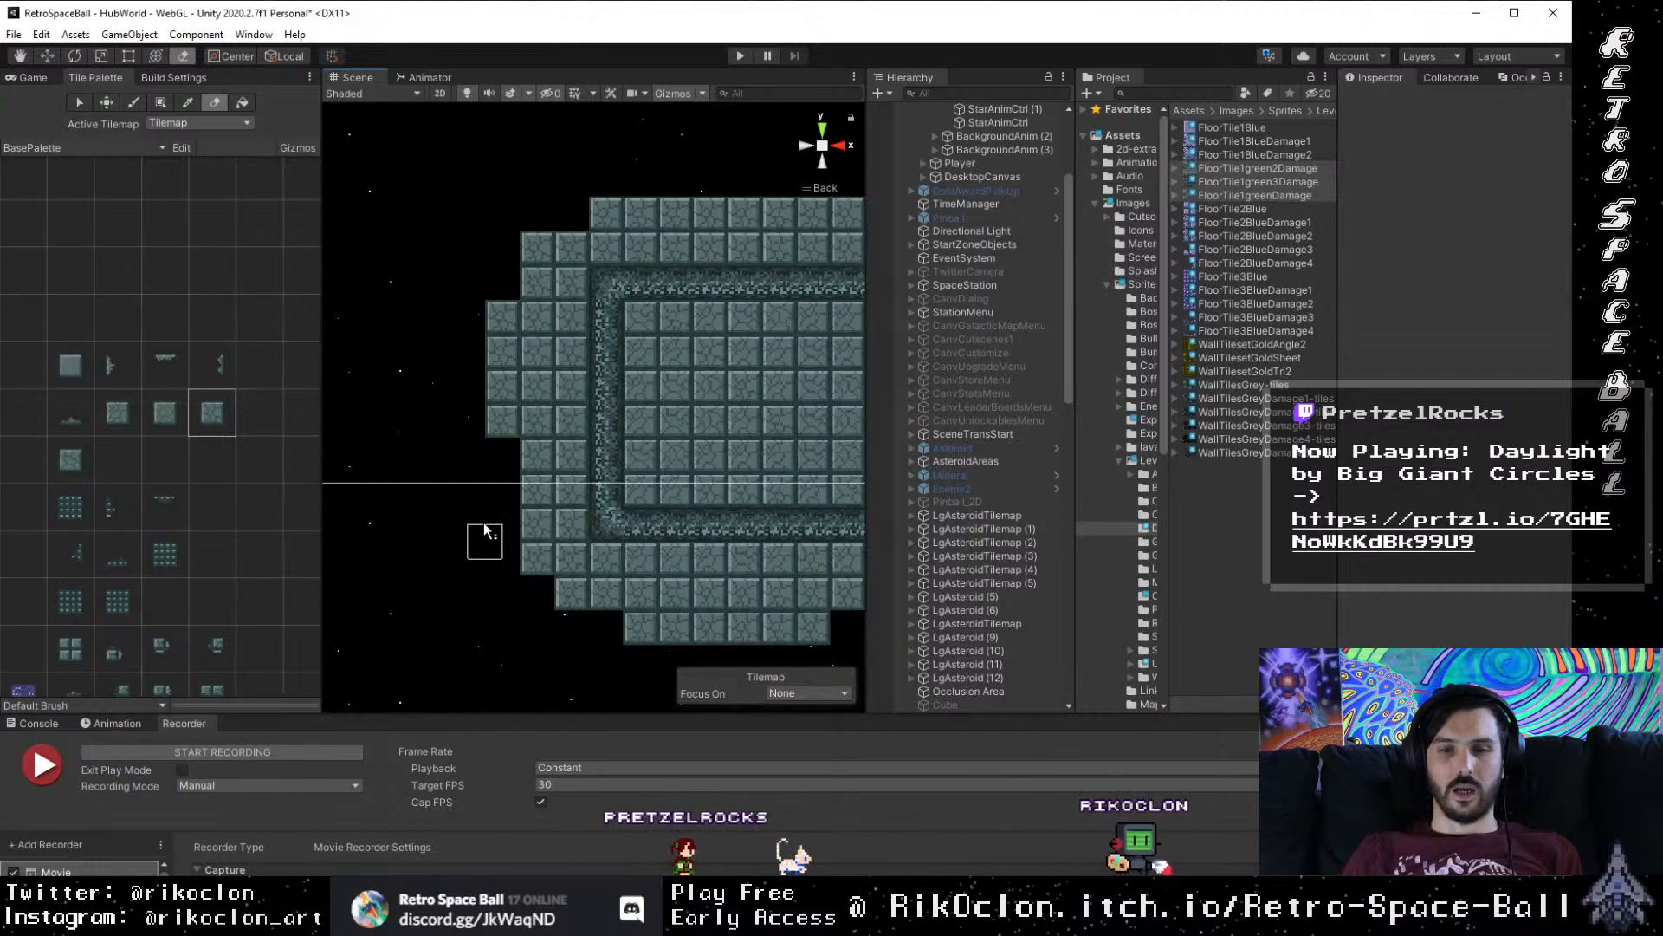
{"action": "mouse_move", "coordinate": [483, 538]}
{"action": "left_mouse_down"}
{"action": "mouse_move", "coordinate": [419, 549]}
{"action": "mouse_move", "coordinate": [394, 676]}
{"action": "mouse_move", "coordinate": [279, 393]}
{"action": "left_mouse_up"}
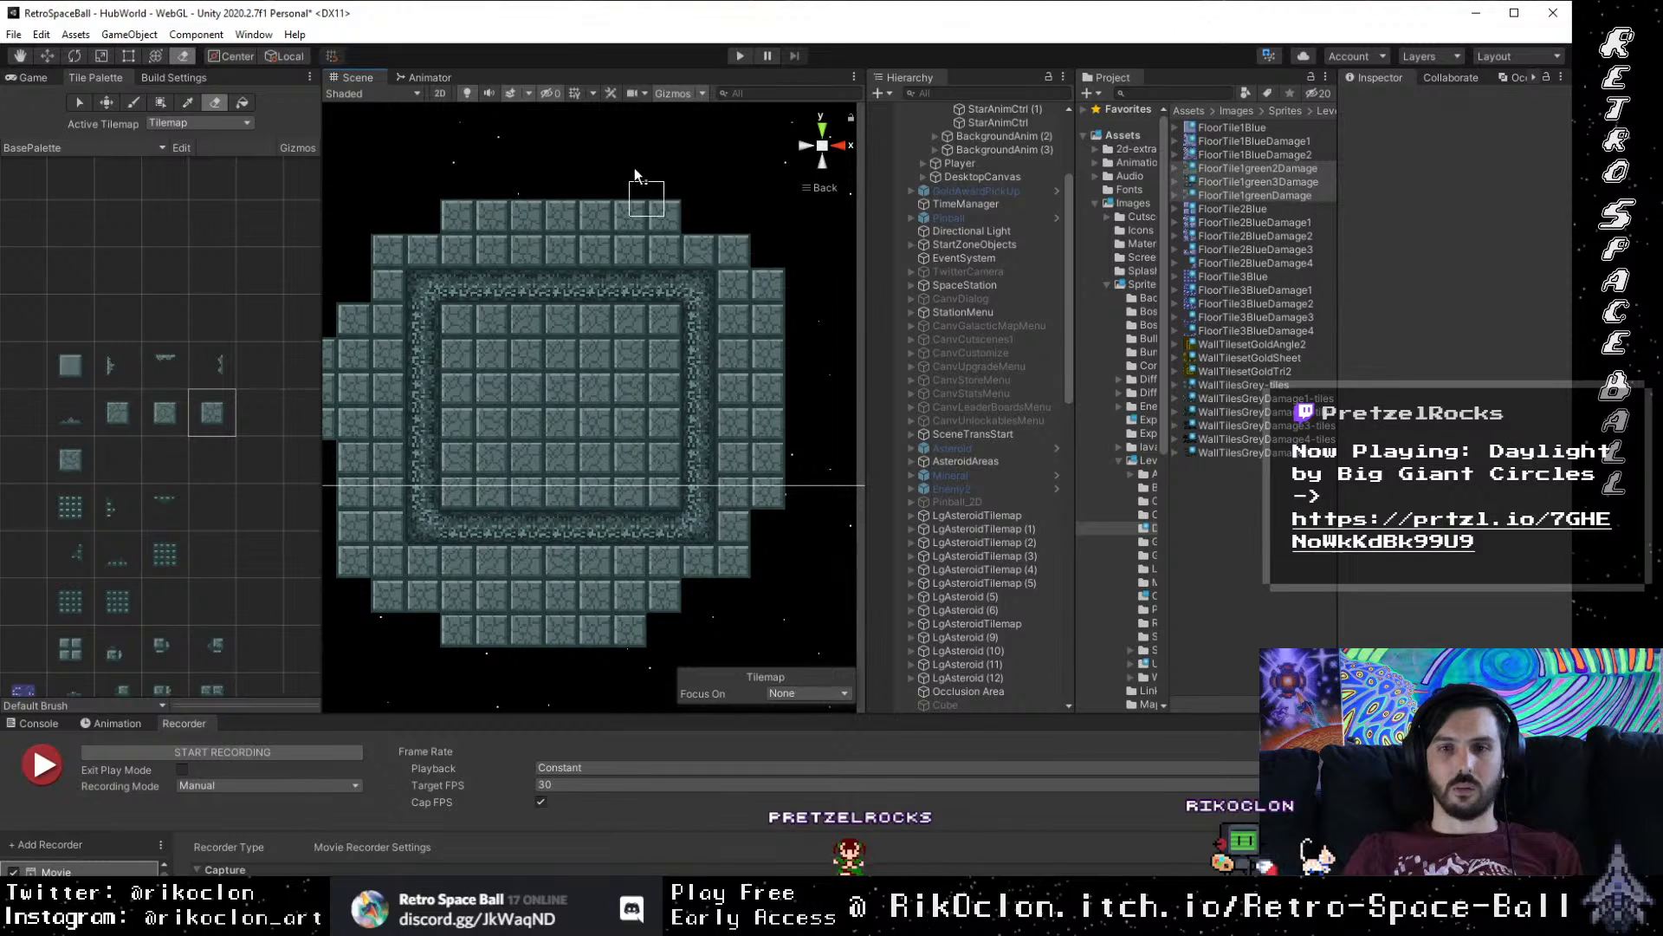
Step: Erase floor tiles to cut ragged notches into the floor's lower edge and the middle of its right edge
{"action": "scroll", "coordinate": [580, 447], "scroll_direction": "down", "scroll_amount": 3}
{"action": "left_click_drag", "start_coordinate": [417, 548], "coordinate": [515, 501]}
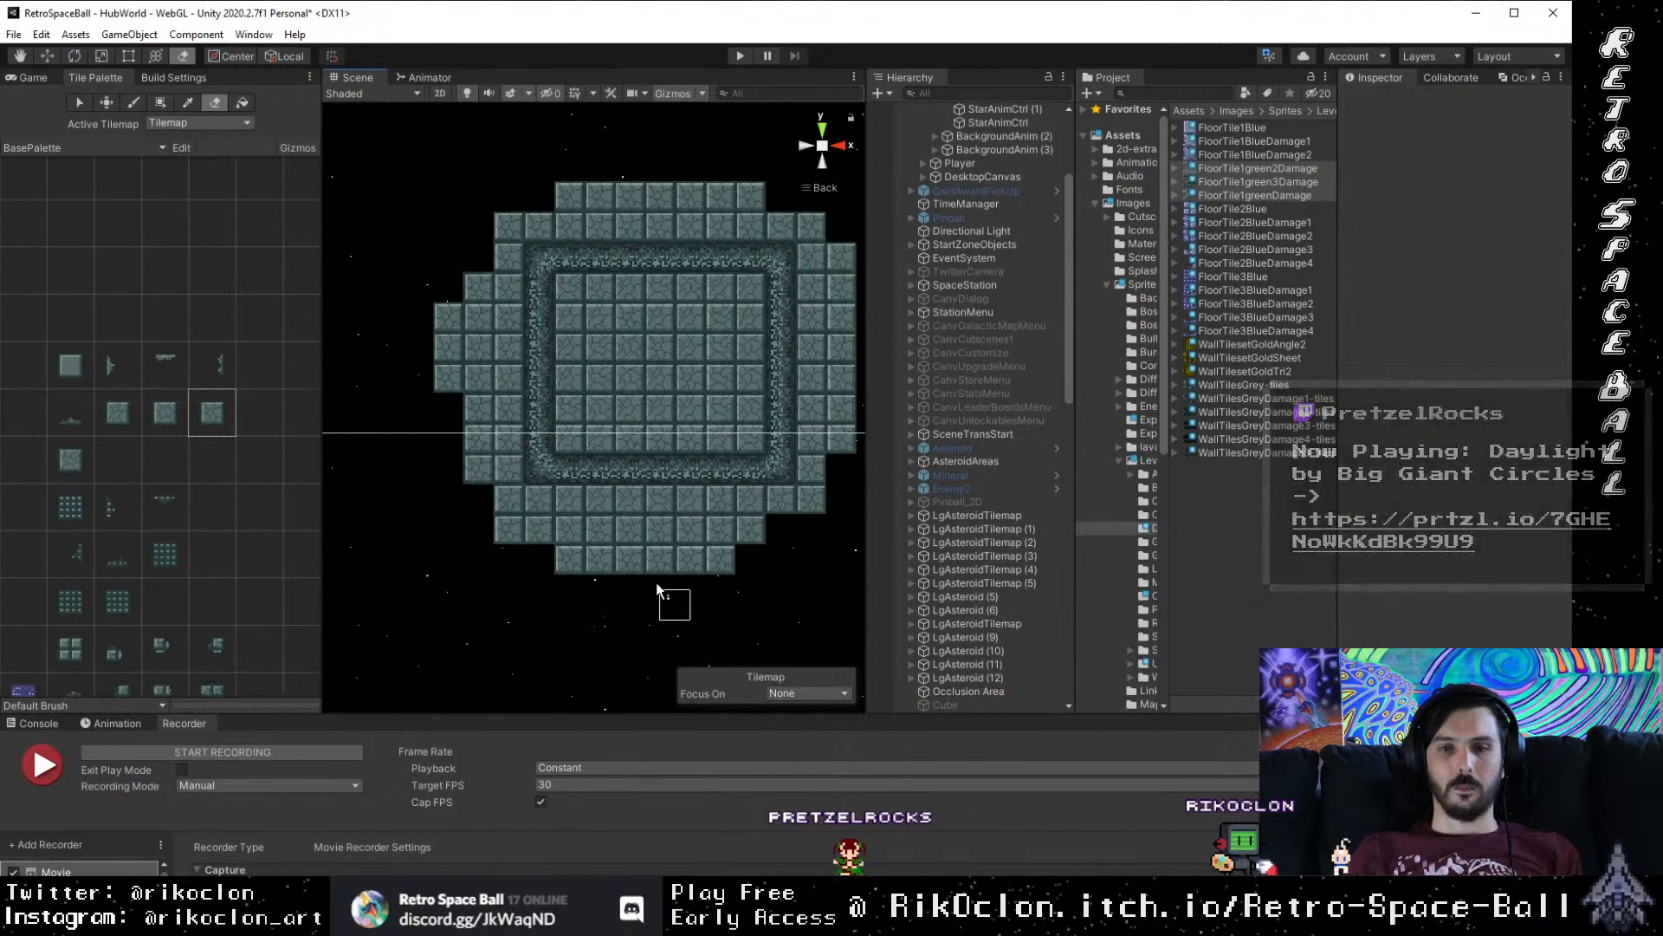
{"action": "mouse_move", "coordinate": [606, 571]}
{"action": "left_mouse_down"}
{"action": "mouse_move", "coordinate": [534, 556]}
{"action": "mouse_move", "coordinate": [574, 534]}
{"action": "mouse_move", "coordinate": [719, 592]}
{"action": "left_mouse_up"}
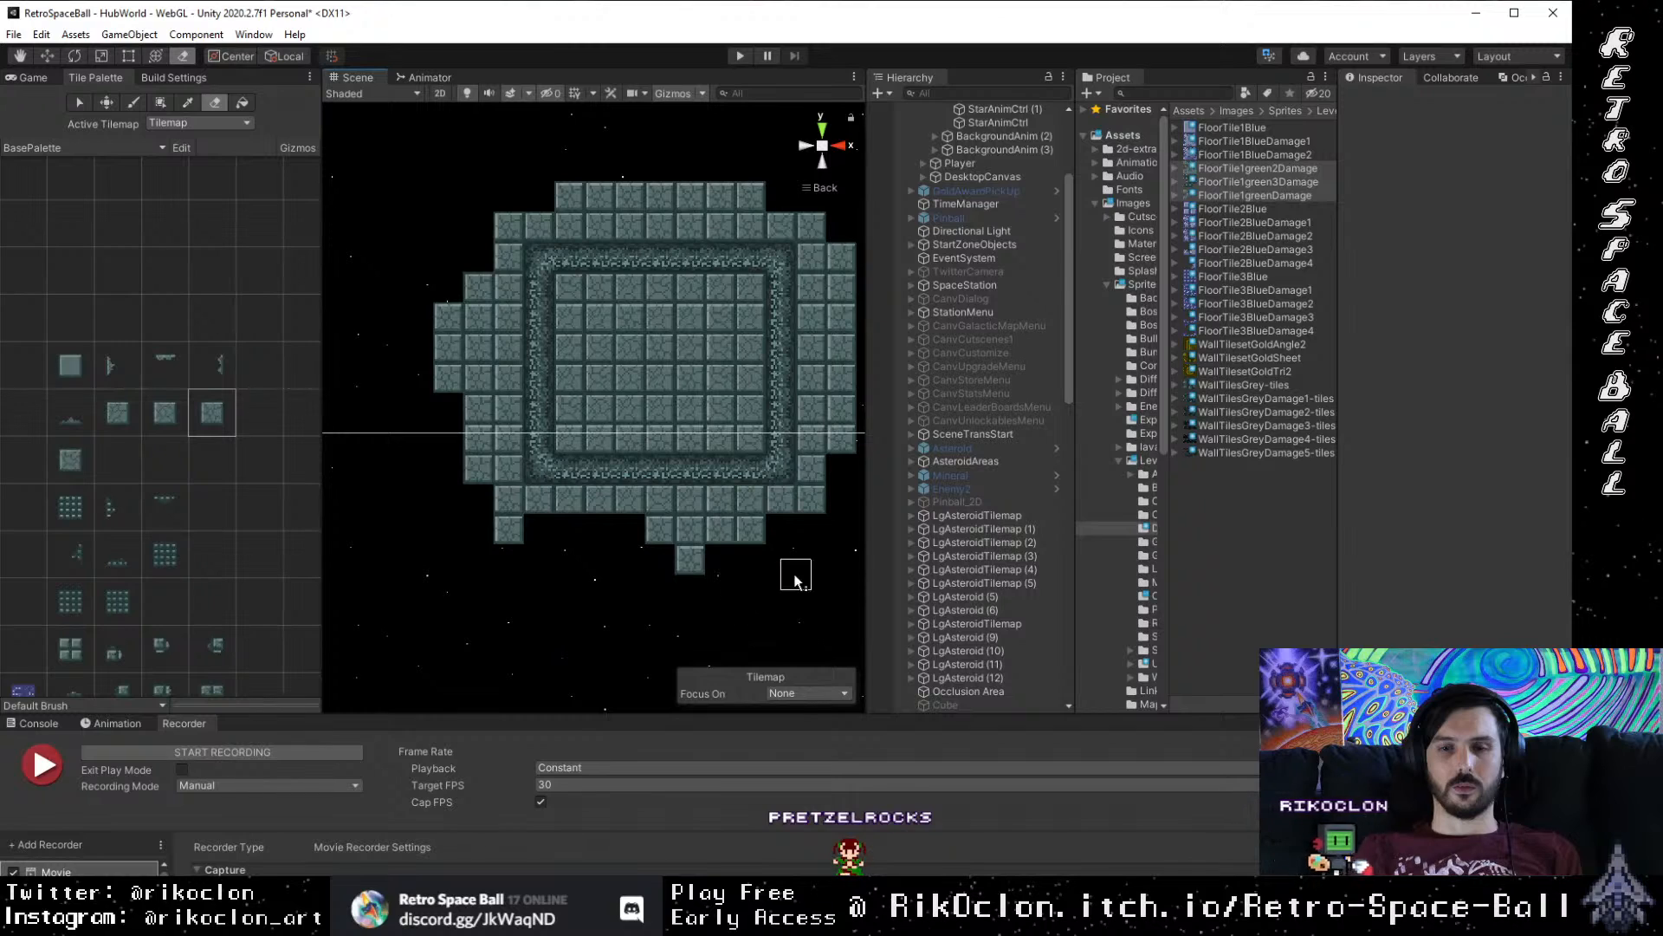
{"action": "scroll", "coordinate": [708, 513], "scroll_direction": "down", "scroll_amount": 1}
{"action": "left_click_drag", "start_coordinate": [709, 513], "coordinate": [531, 581]}
{"action": "left_click_drag", "start_coordinate": [655, 431], "coordinate": [693, 395]}
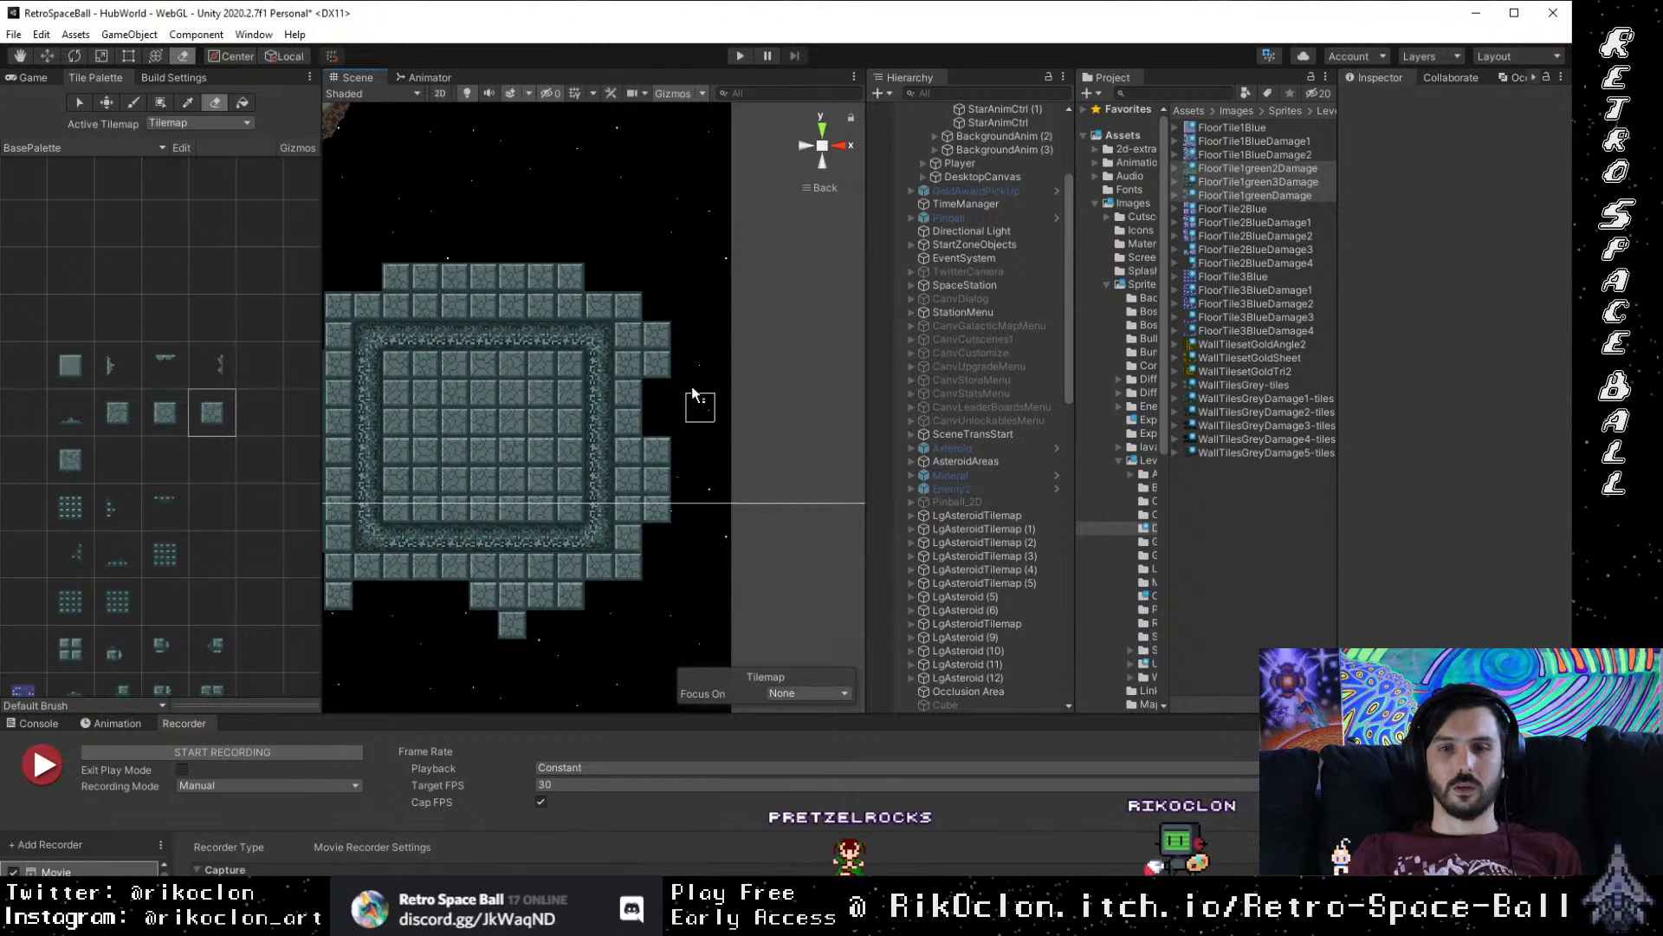
Step: Try to select the row of destructible blocks forming the enclosure's lower wall
{"action": "scroll", "coordinate": [693, 395], "scroll_direction": "down", "scroll_amount": 7}
{"action": "left_click_drag", "start_coordinate": [479, 553], "coordinate": [594, 549]}
{"action": "scroll", "coordinate": [594, 557], "scroll_direction": "up", "scroll_amount": 5}
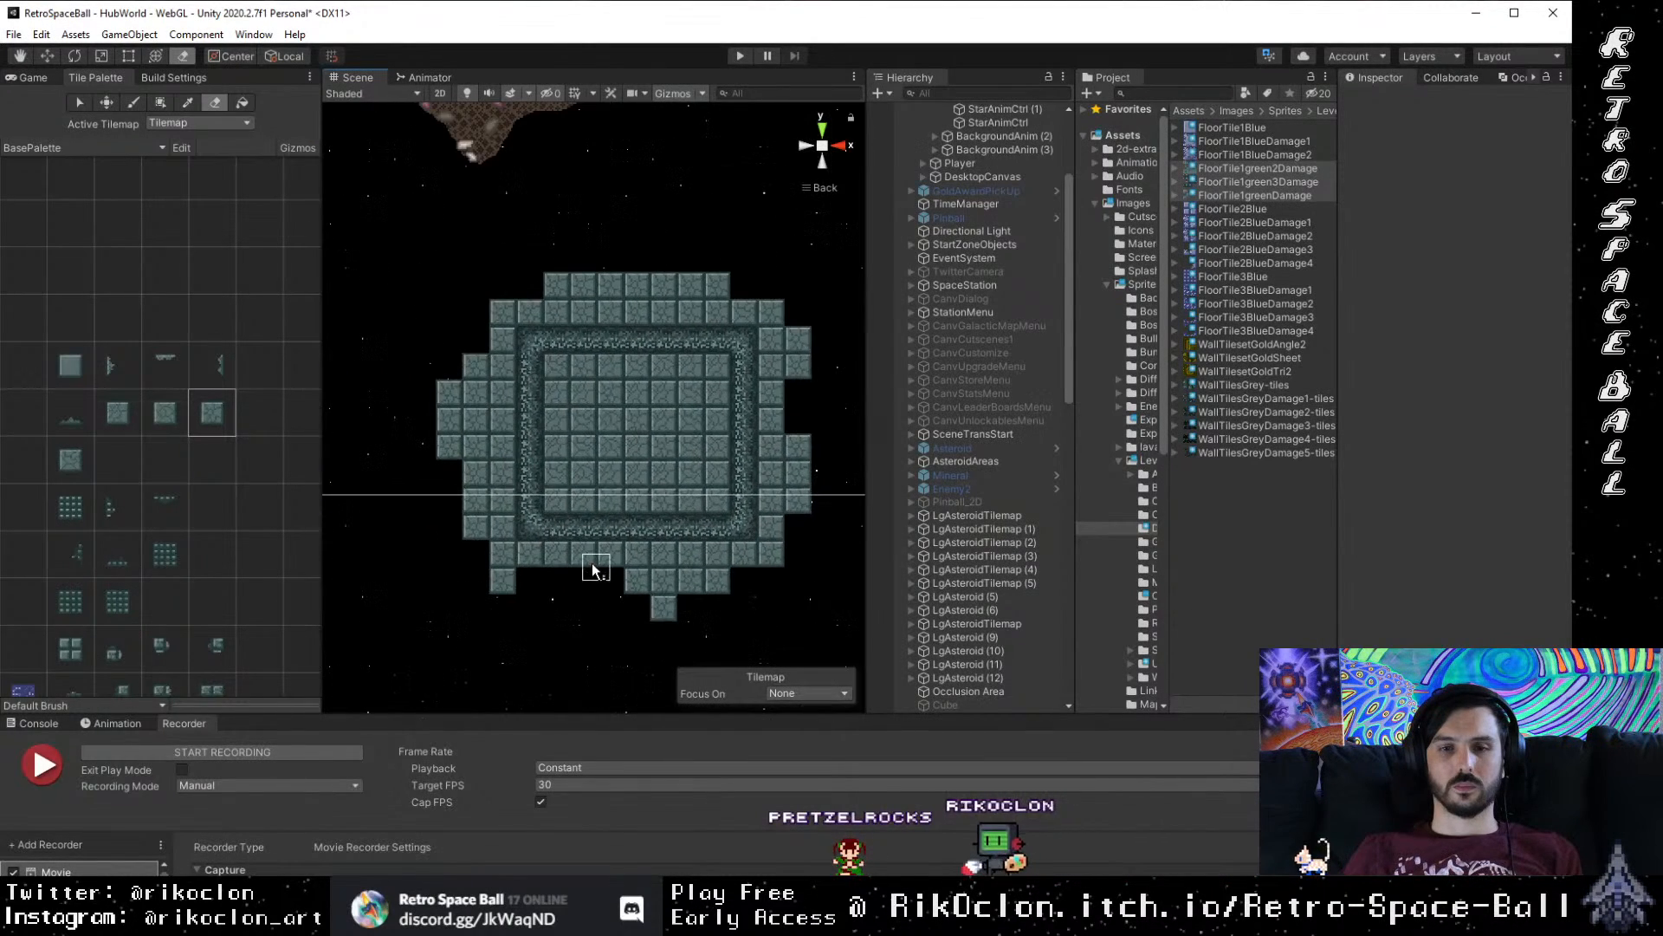
{"action": "scroll", "coordinate": [595, 570], "scroll_direction": "up", "scroll_amount": 2}
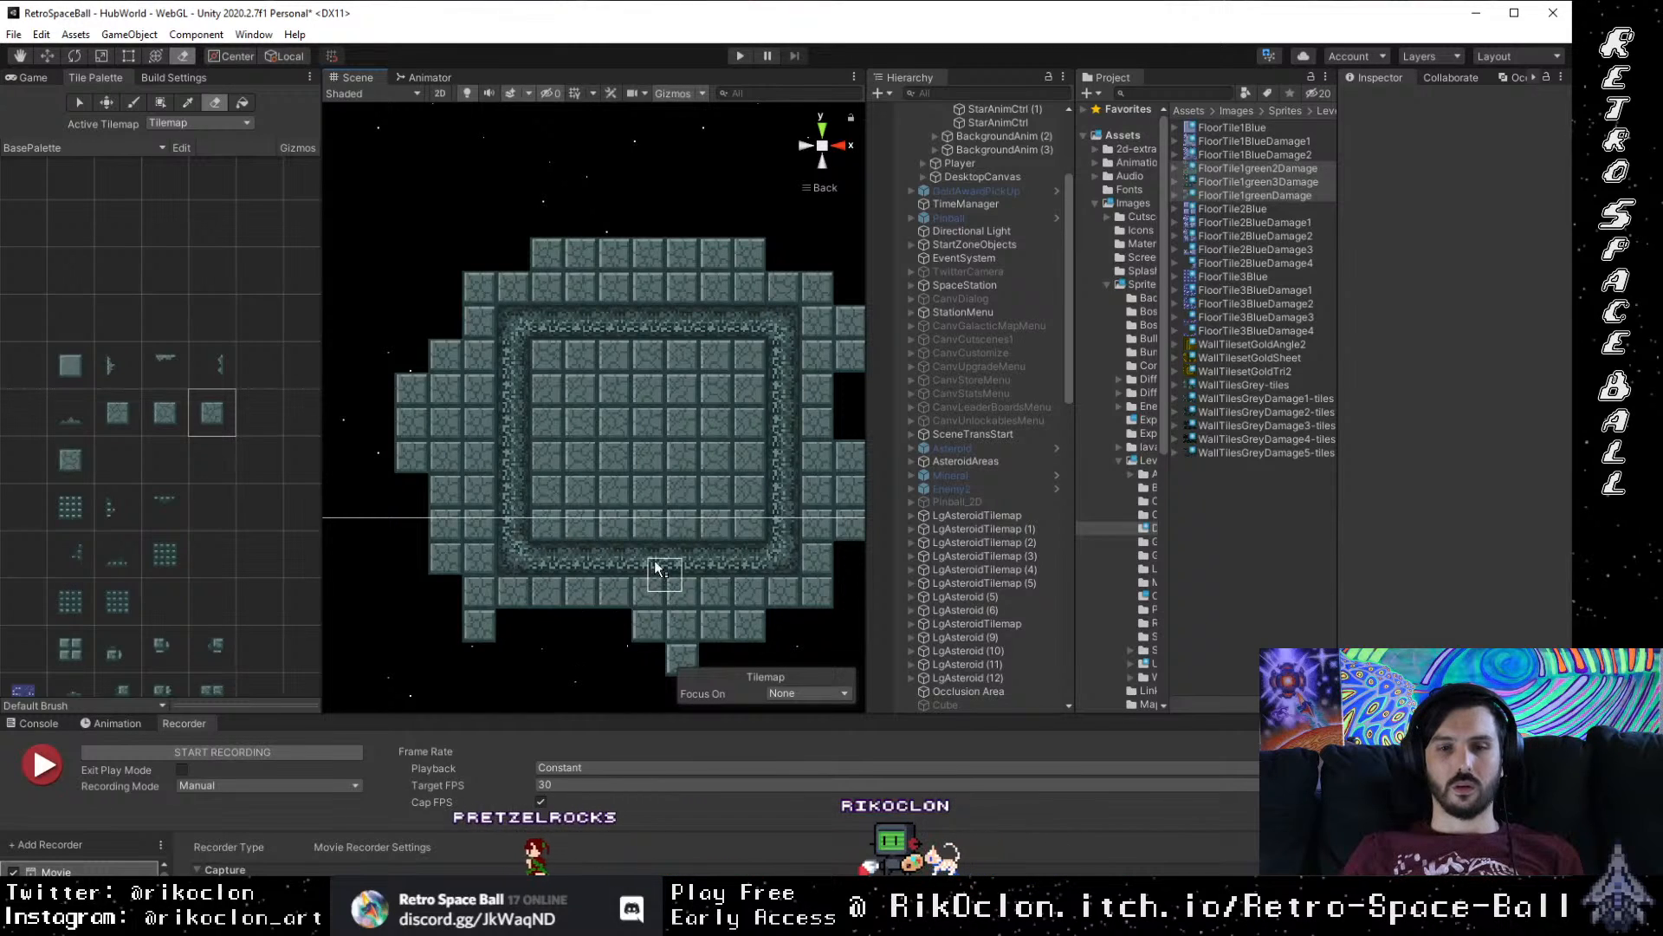
{"action": "left_click_drag", "start_coordinate": [653, 559], "coordinate": [577, 446]}
{"action": "scroll", "coordinate": [577, 445], "scroll_direction": "up", "scroll_amount": 3}
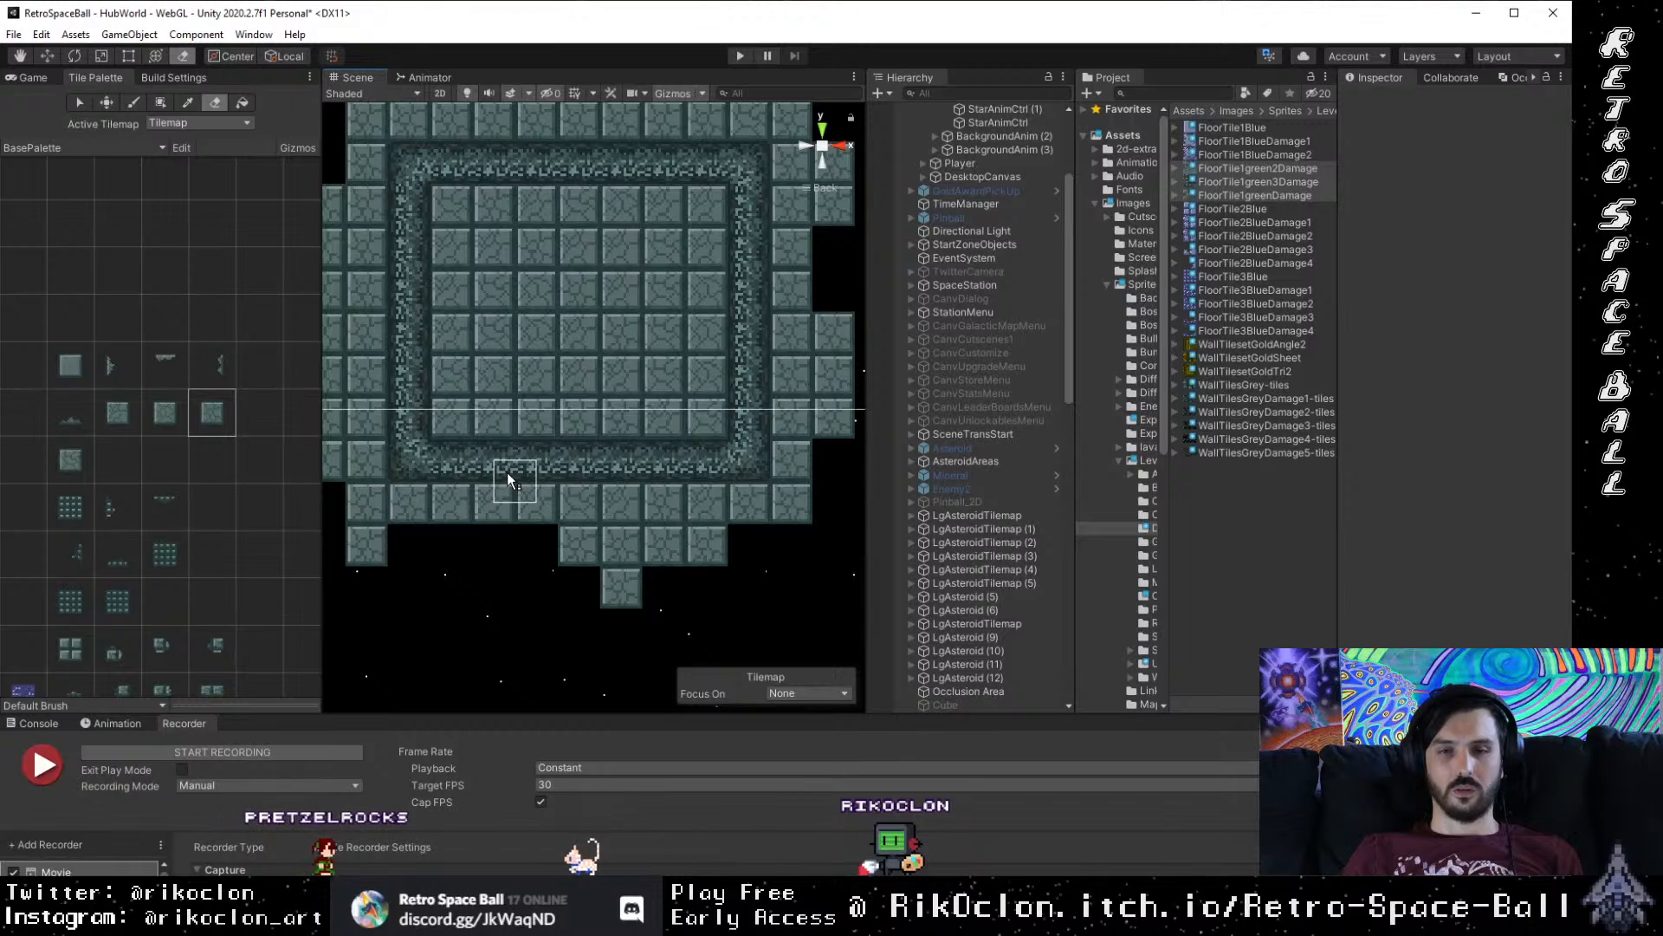
{"action": "key", "text": "m"}
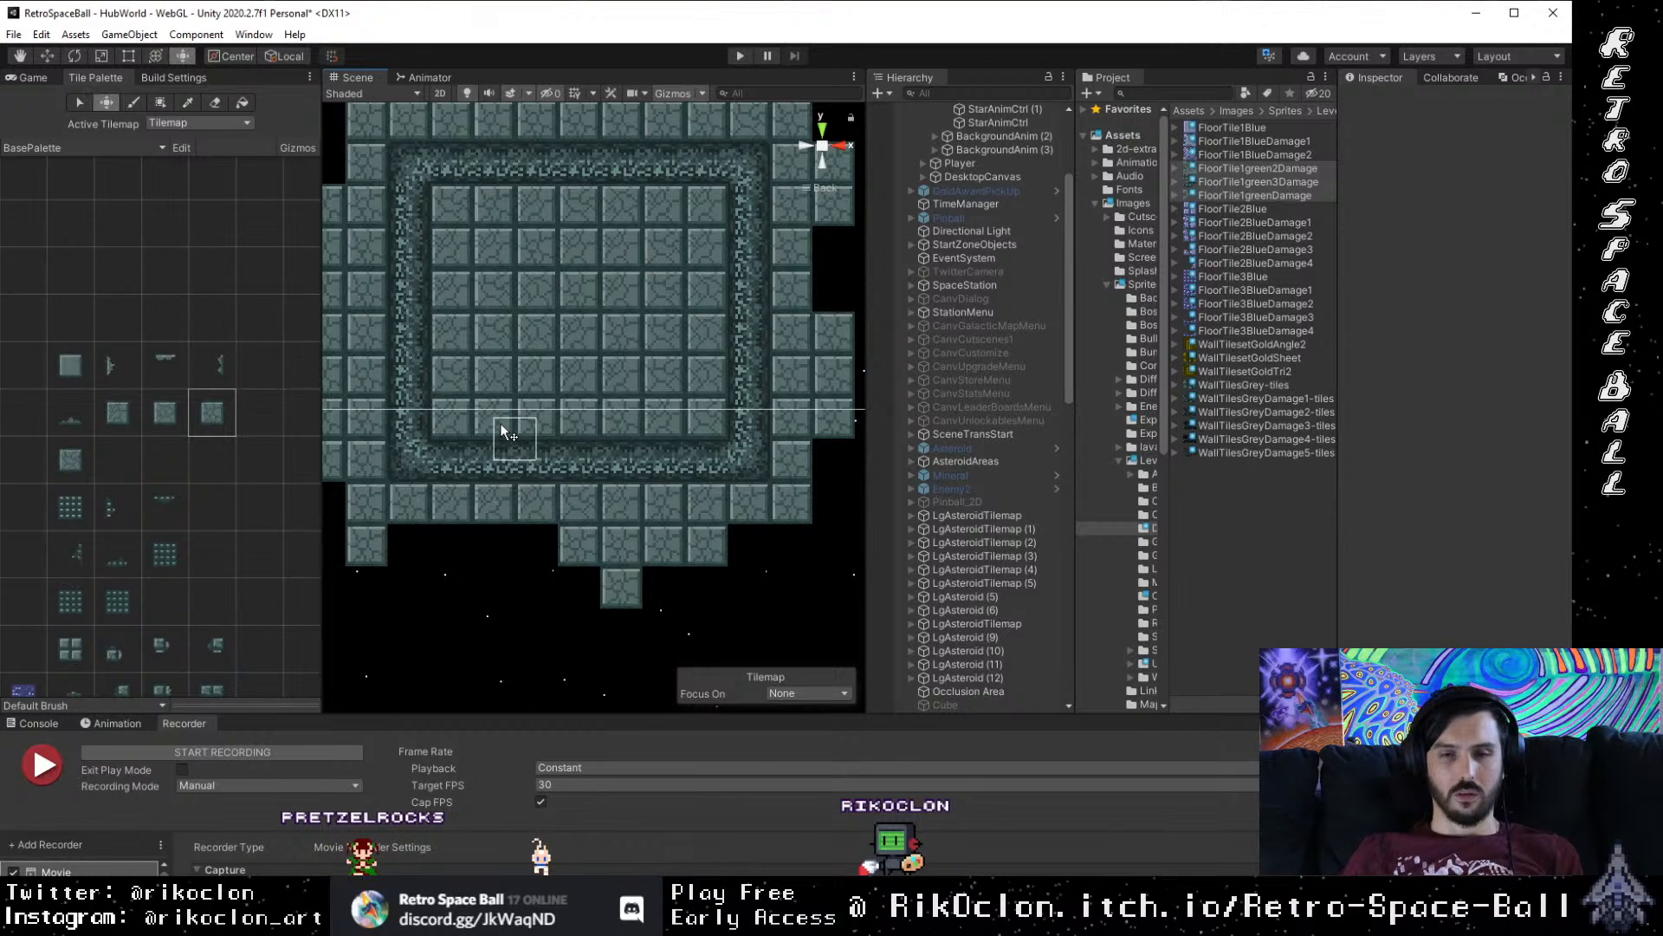
{"action": "key", "text": "w"}
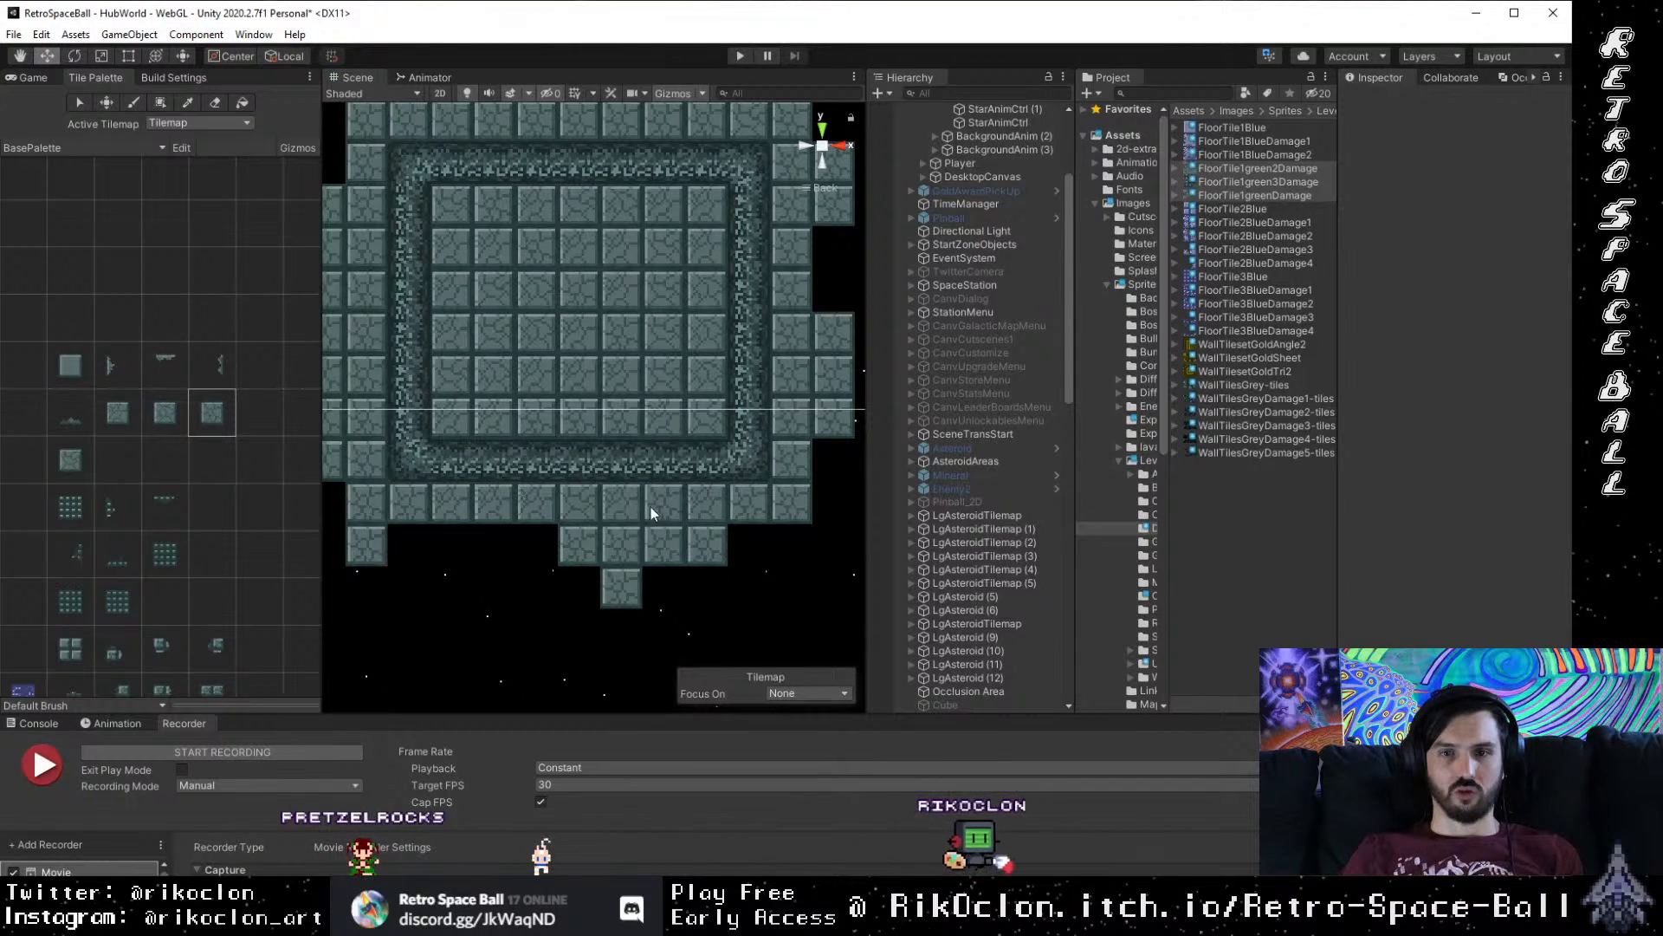
{"action": "left_click", "coordinate": [747, 557]}
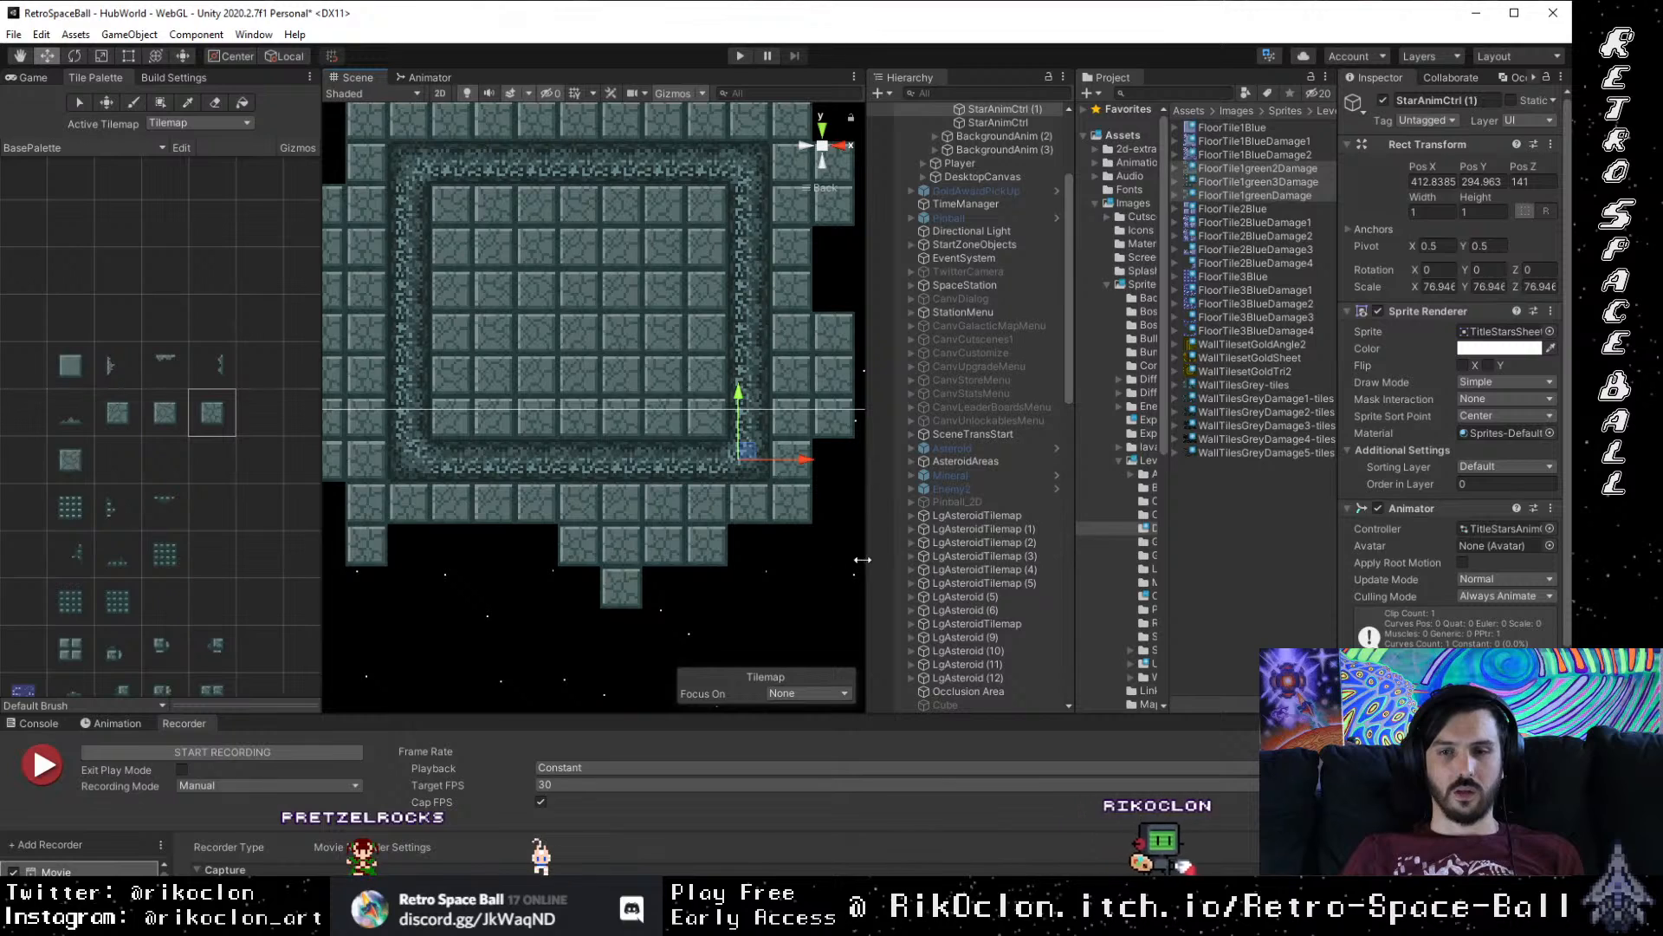
{"action": "left_click_drag", "start_coordinate": [844, 573], "coordinate": [335, 429]}
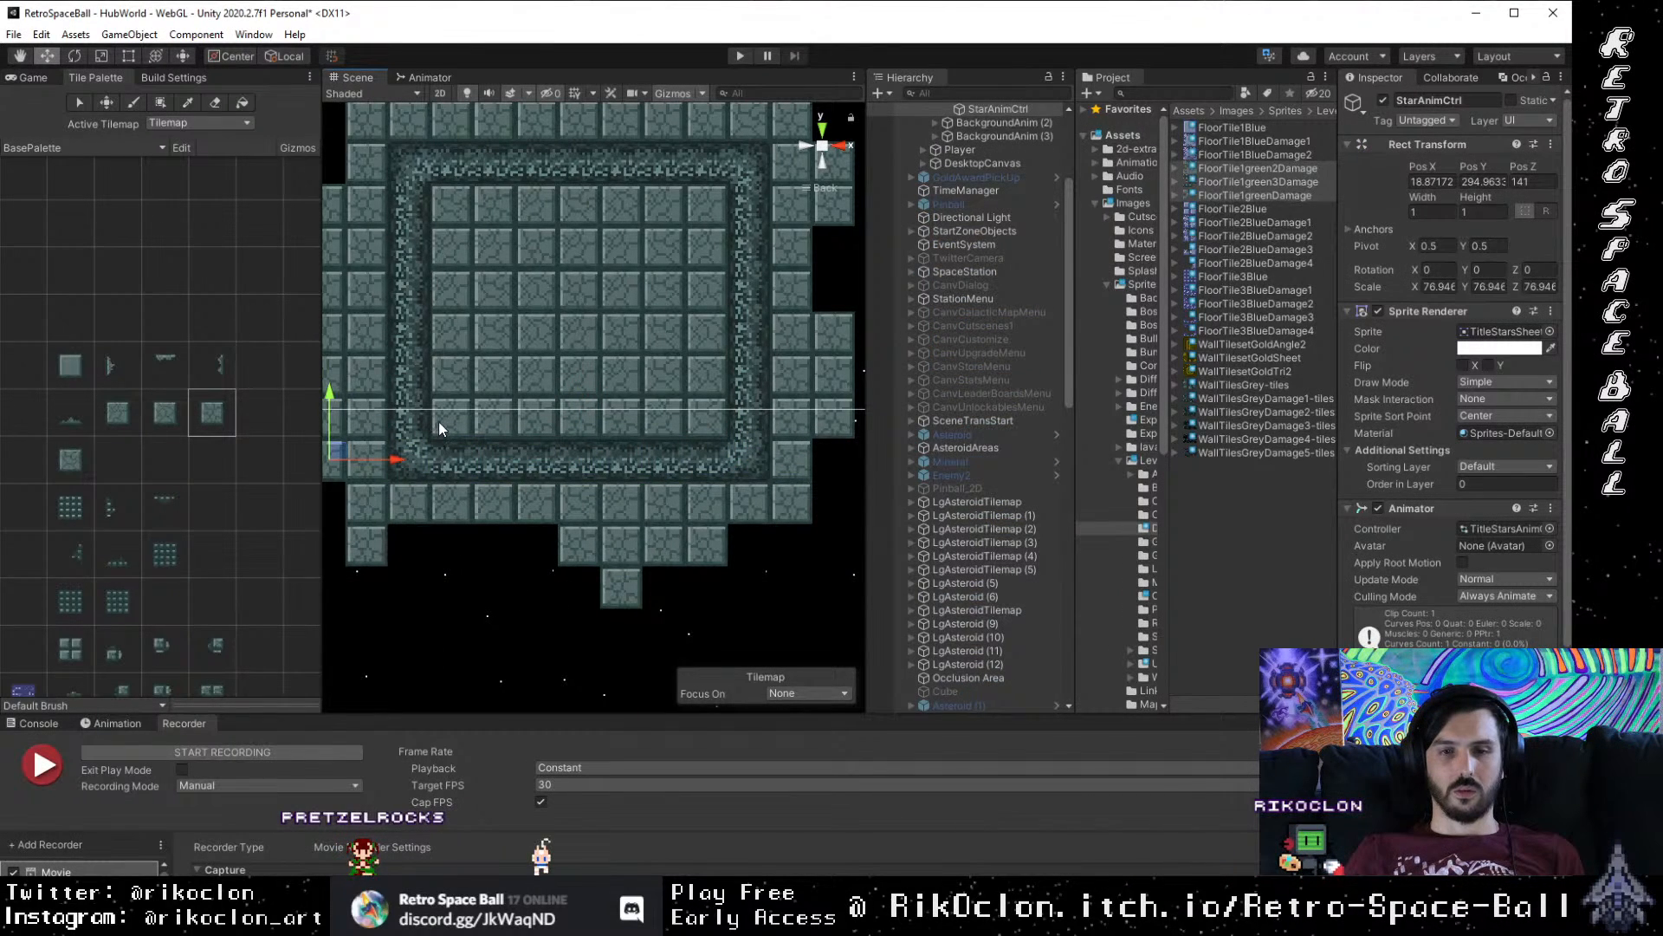
{"action": "left_click_drag", "start_coordinate": [439, 421], "coordinate": [408, 409]}
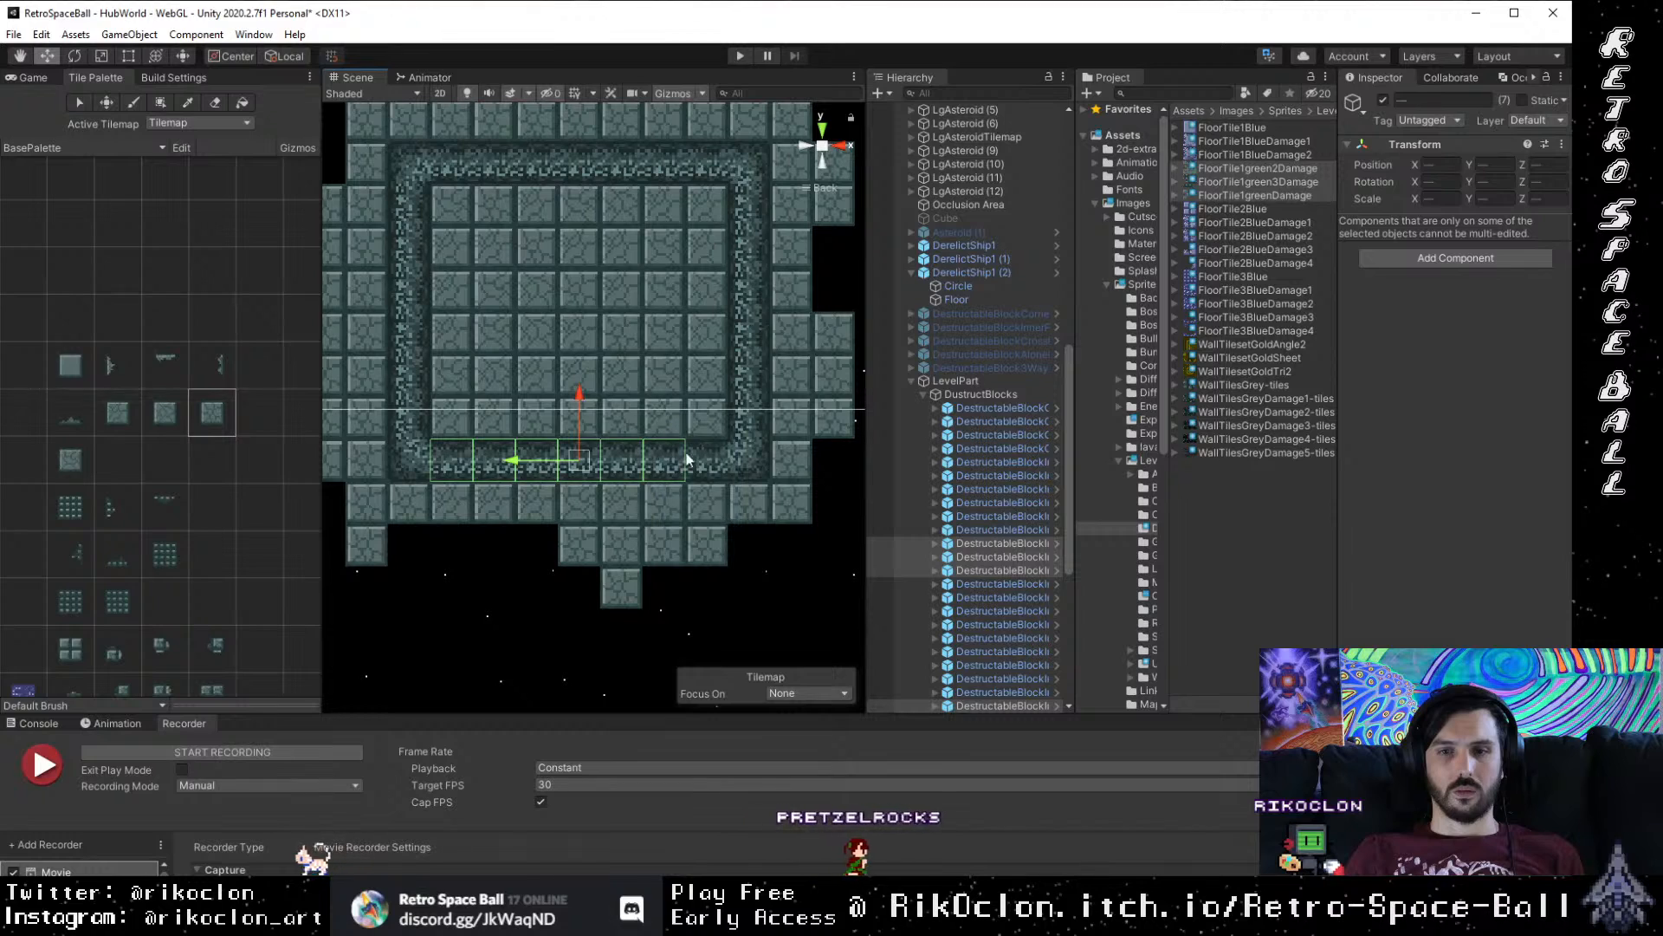
{"action": "left_click_drag", "start_coordinate": [782, 570], "coordinate": [624, 412]}
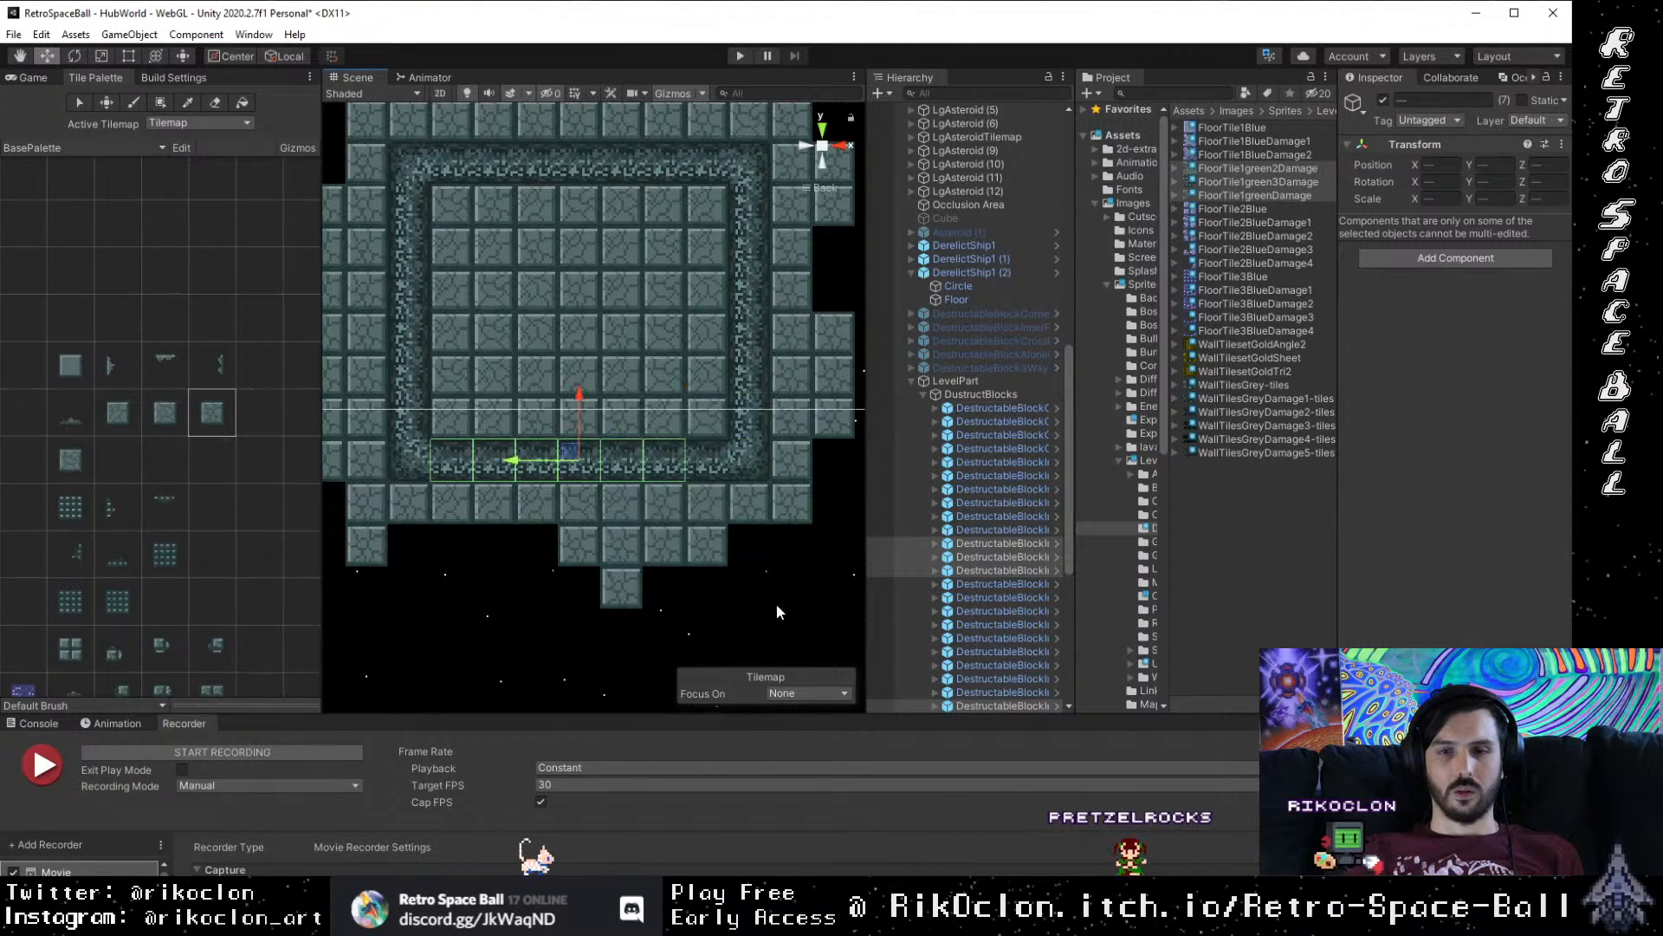
Step: Delete the destructible block at the right end of the lower wall together with its extra Graphics (1) sprite
{"action": "left_click", "coordinate": [719, 444]}
{"action": "left_click", "coordinate": [719, 444]}
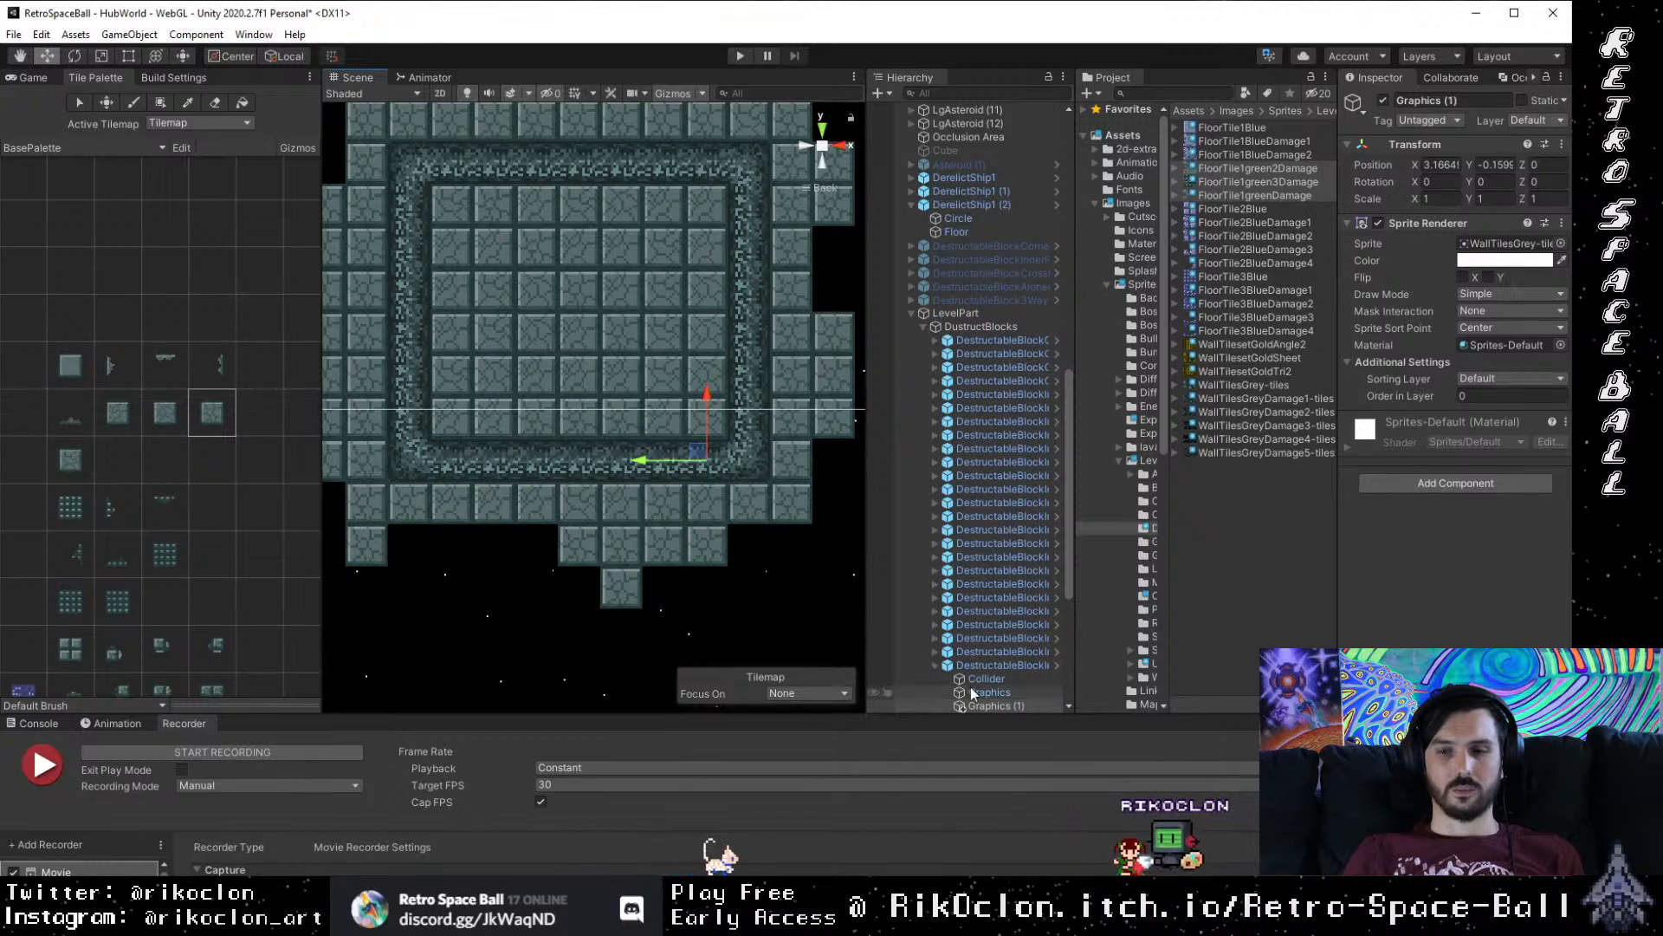
{"action": "scroll", "coordinate": [993, 622], "scroll_direction": "up", "scroll_amount": 3}
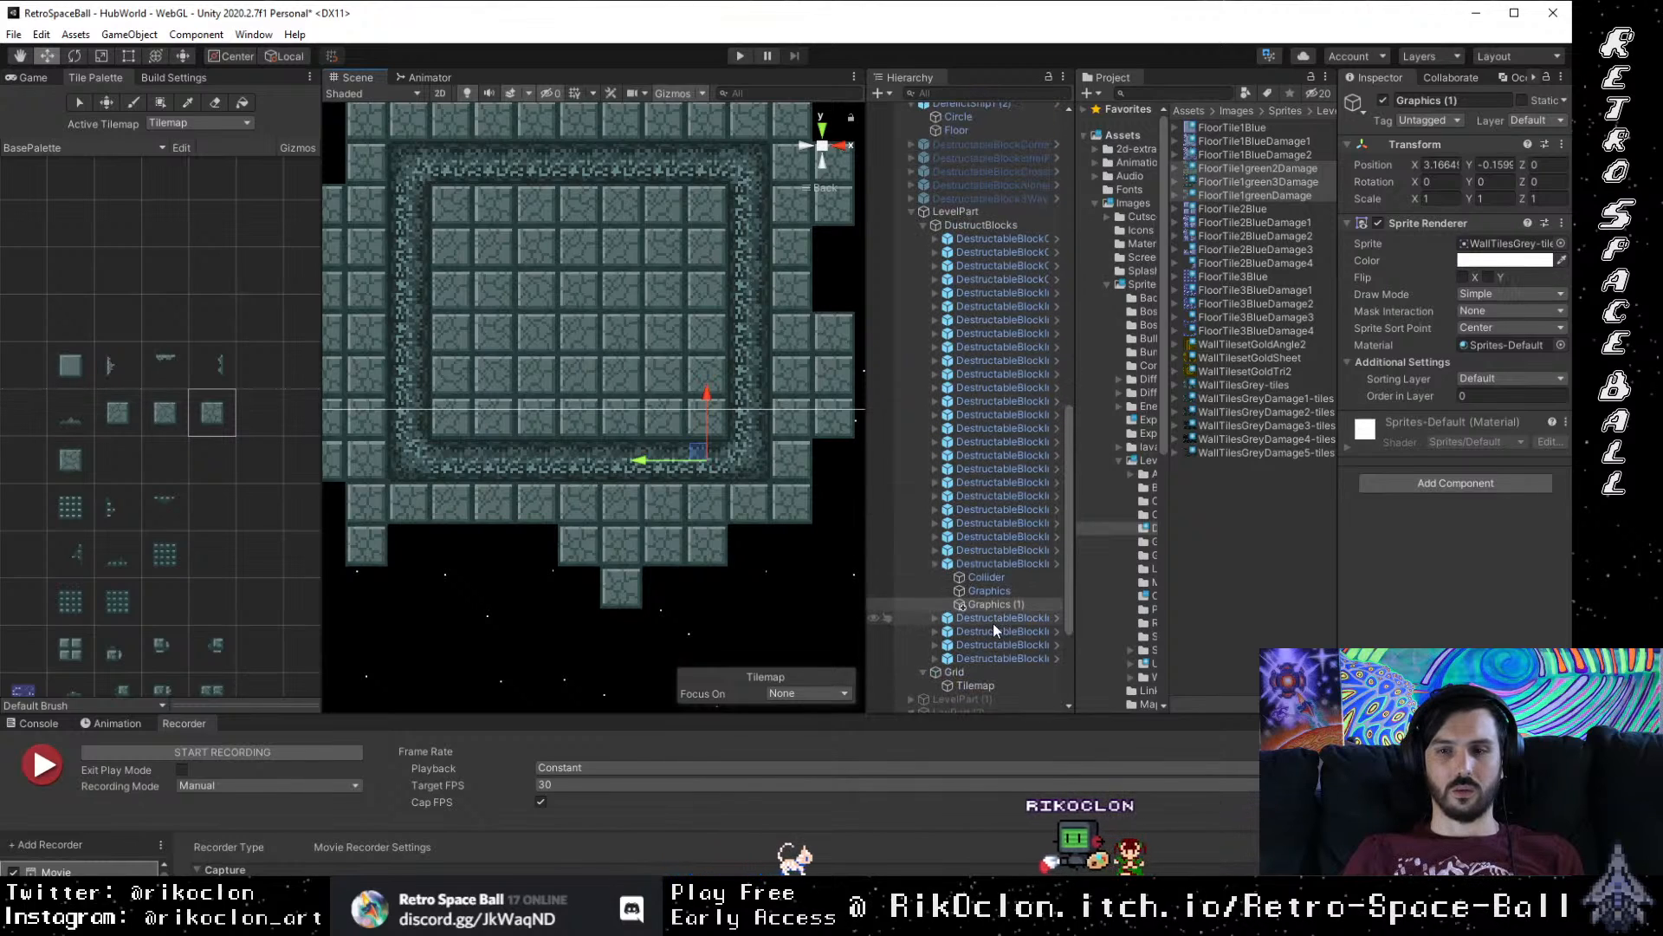
{"action": "left_click", "coordinate": [1003, 563]}
{"action": "left_click", "coordinate": [1003, 577]}
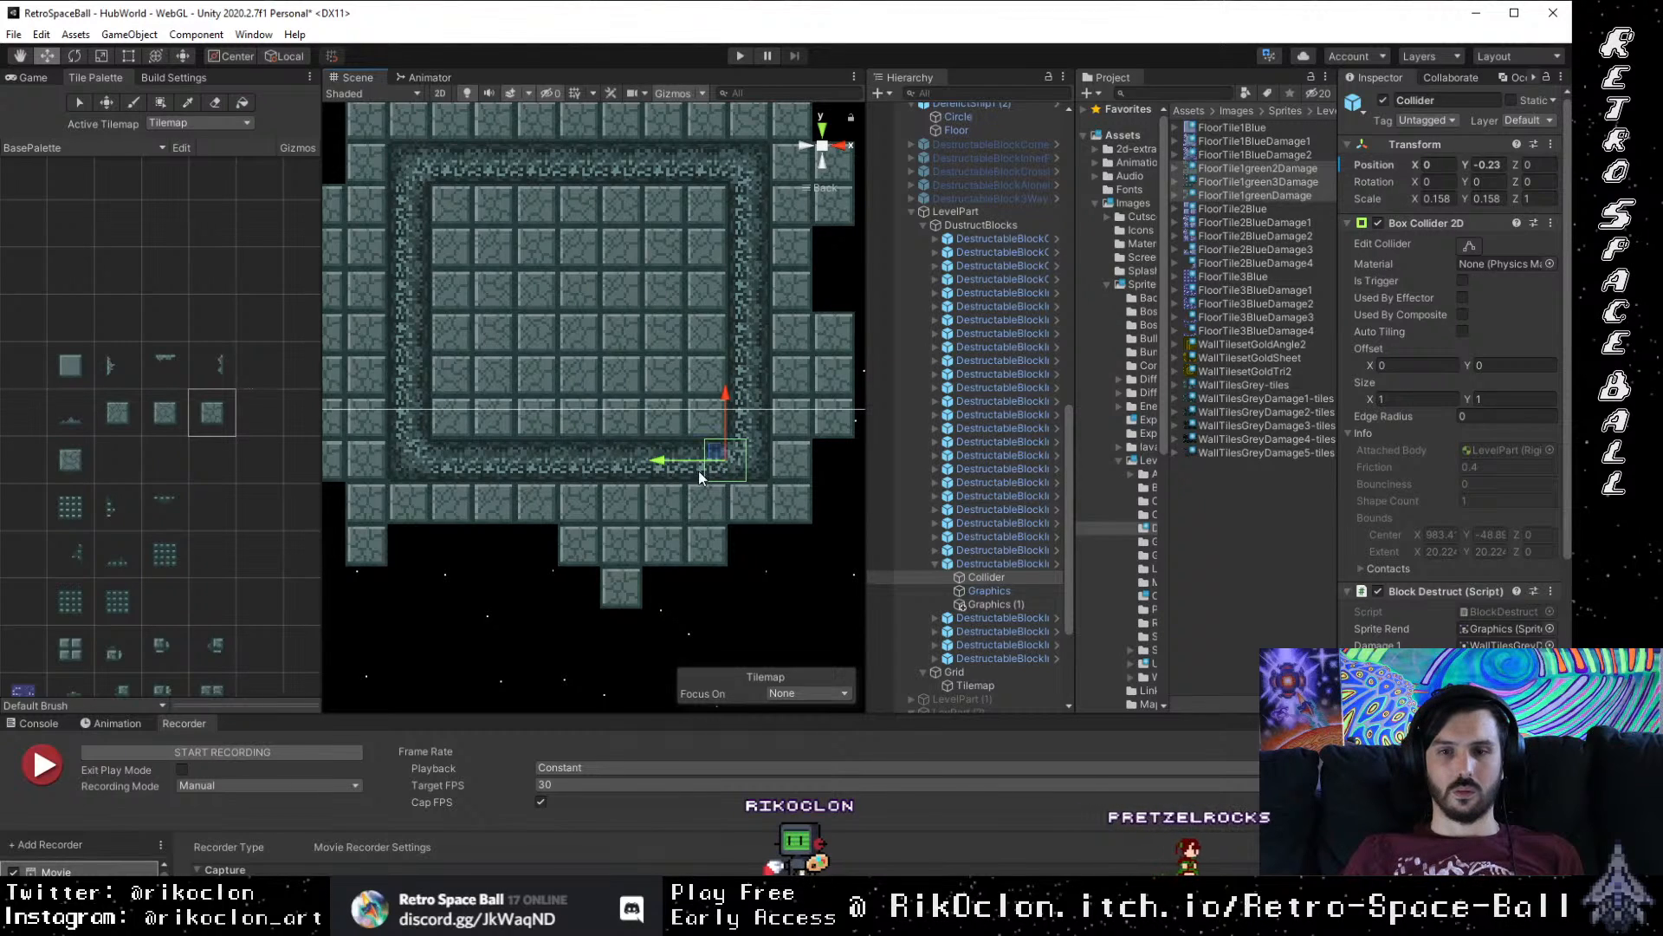
{"action": "left_click_drag", "start_coordinate": [660, 468], "coordinate": [632, 472]}
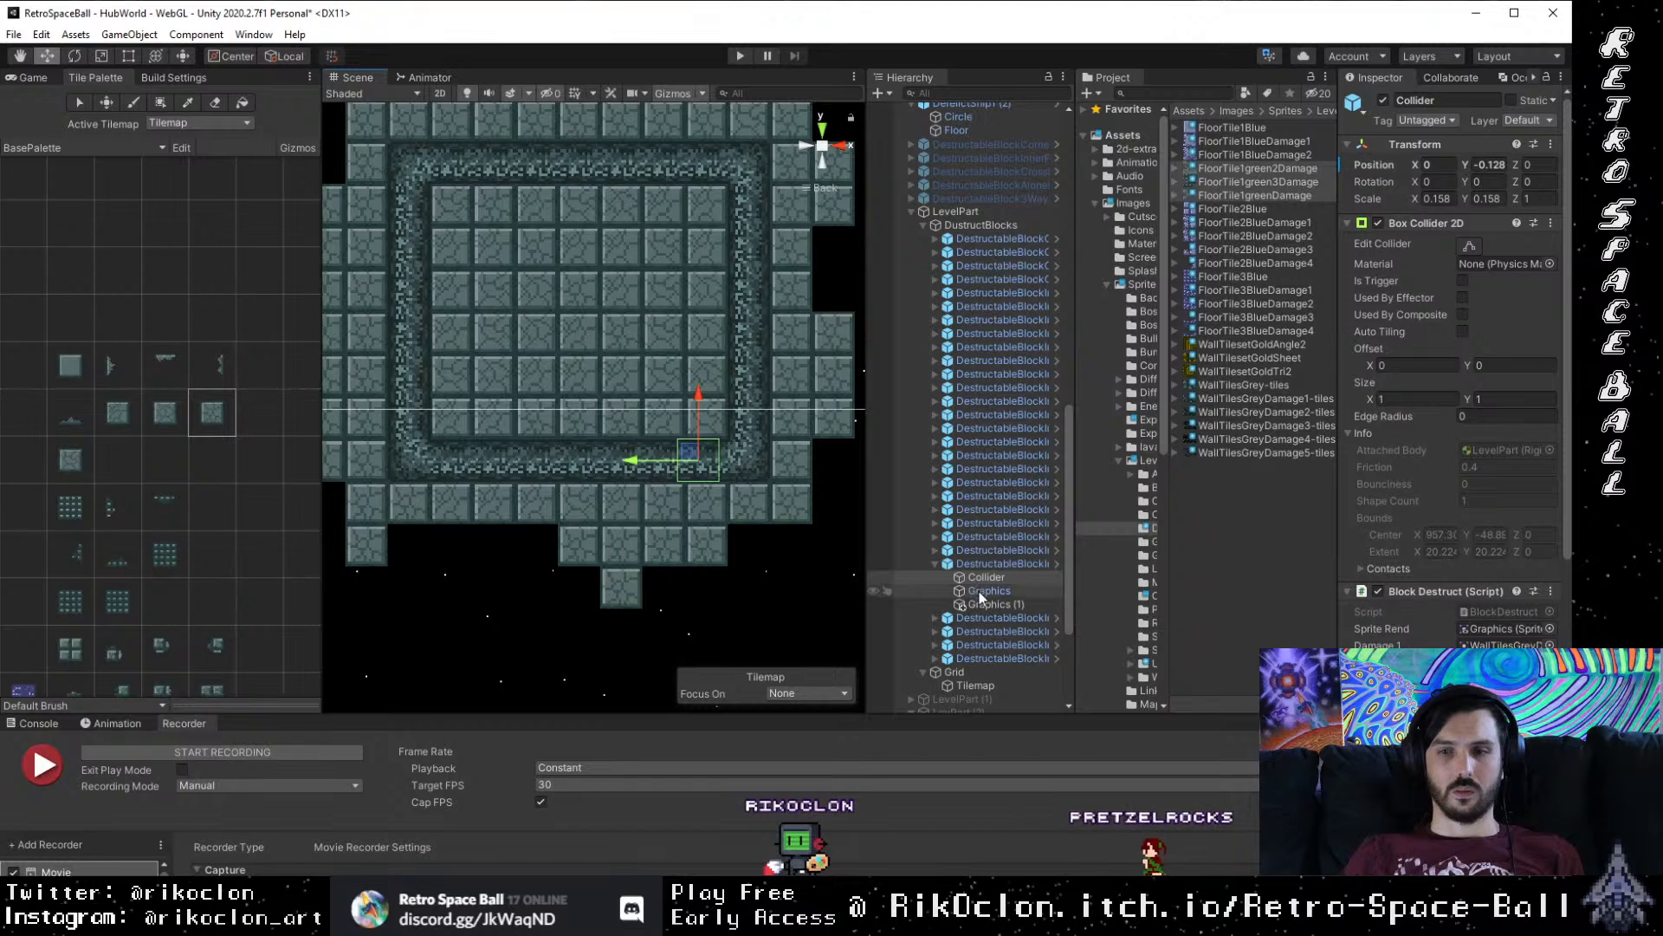
{"action": "left_click", "coordinate": [995, 561]}
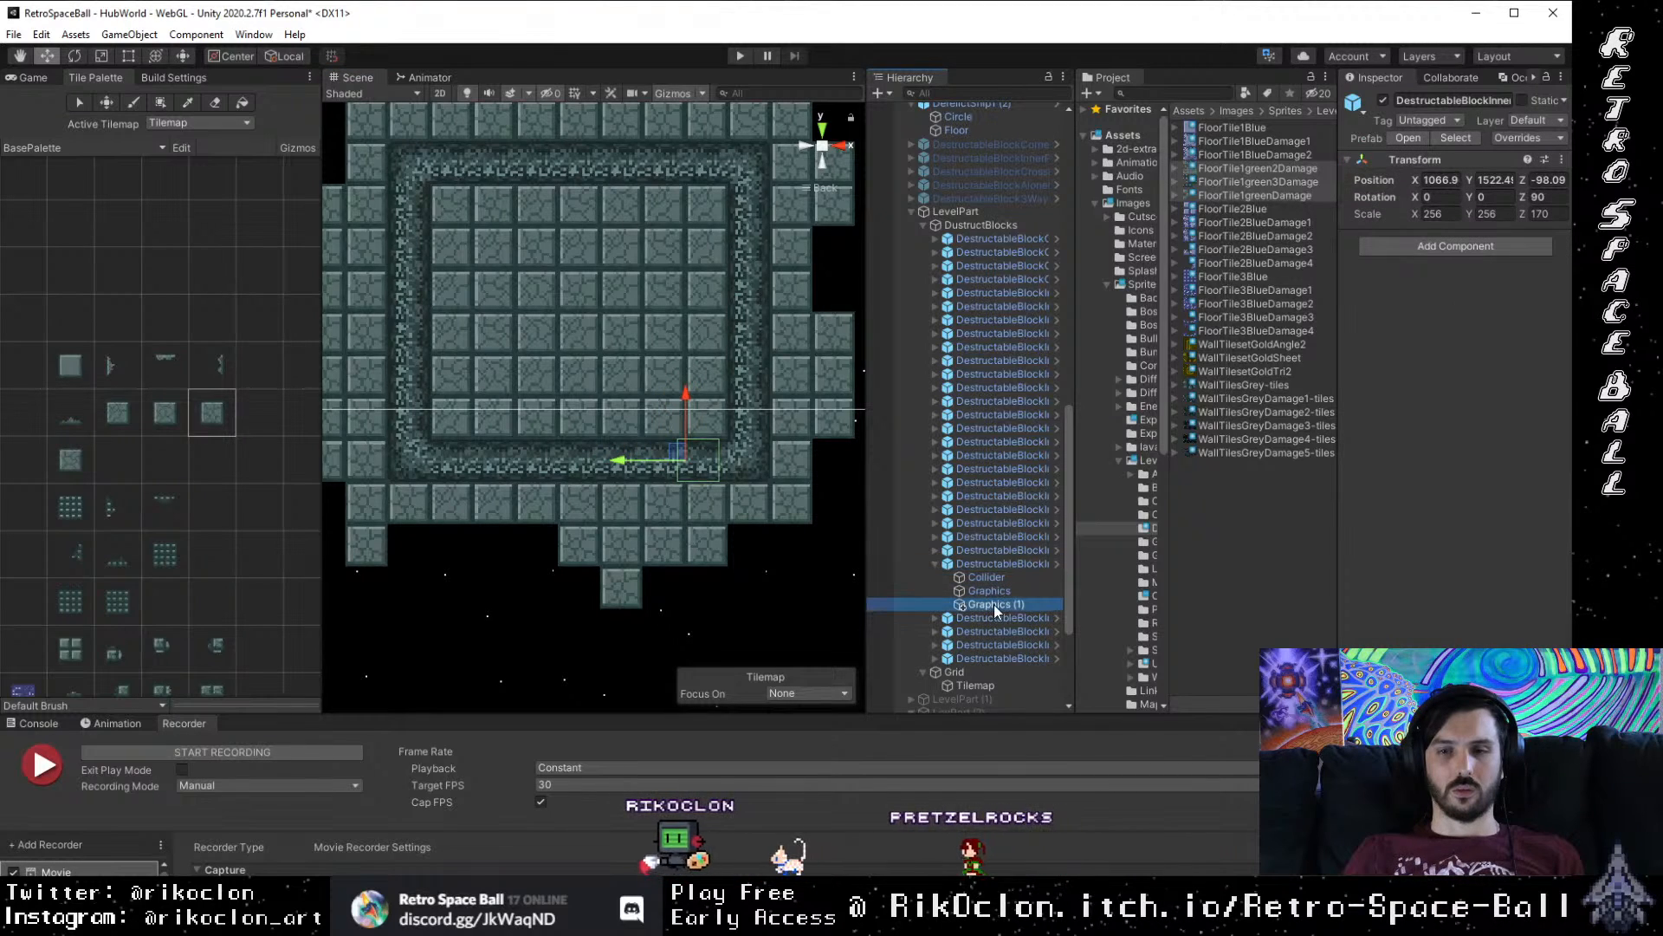
{"action": "left_click", "coordinate": [994, 594]}
{"action": "left_click", "coordinate": [1013, 562]}
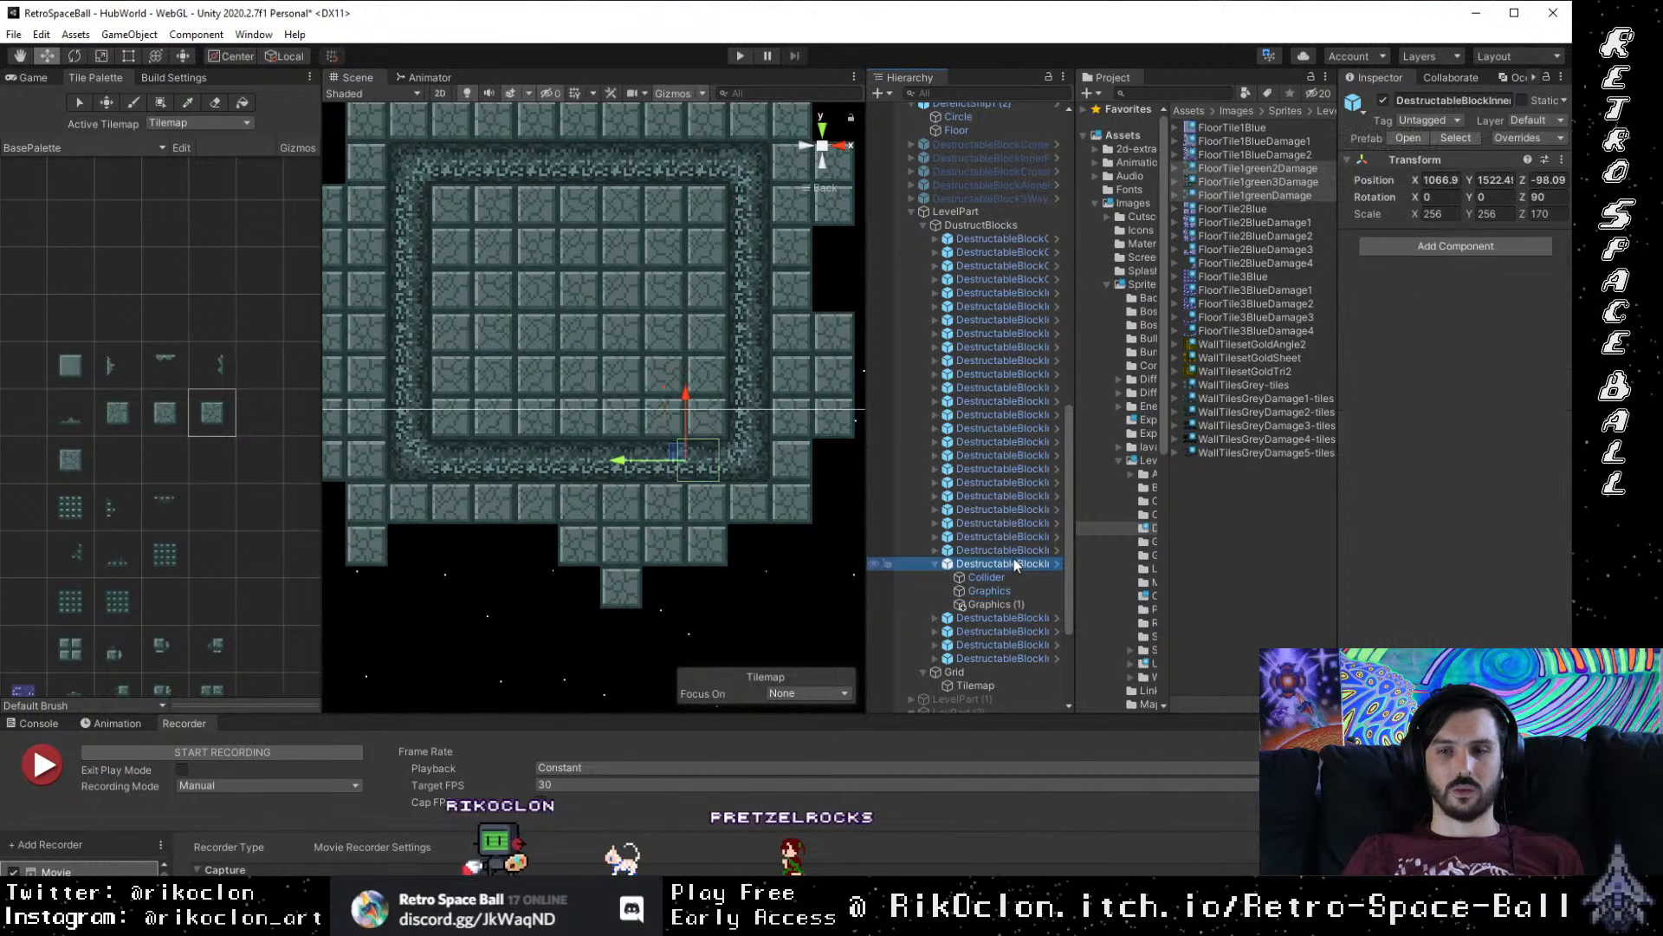
{"action": "key", "text": "Delete"}
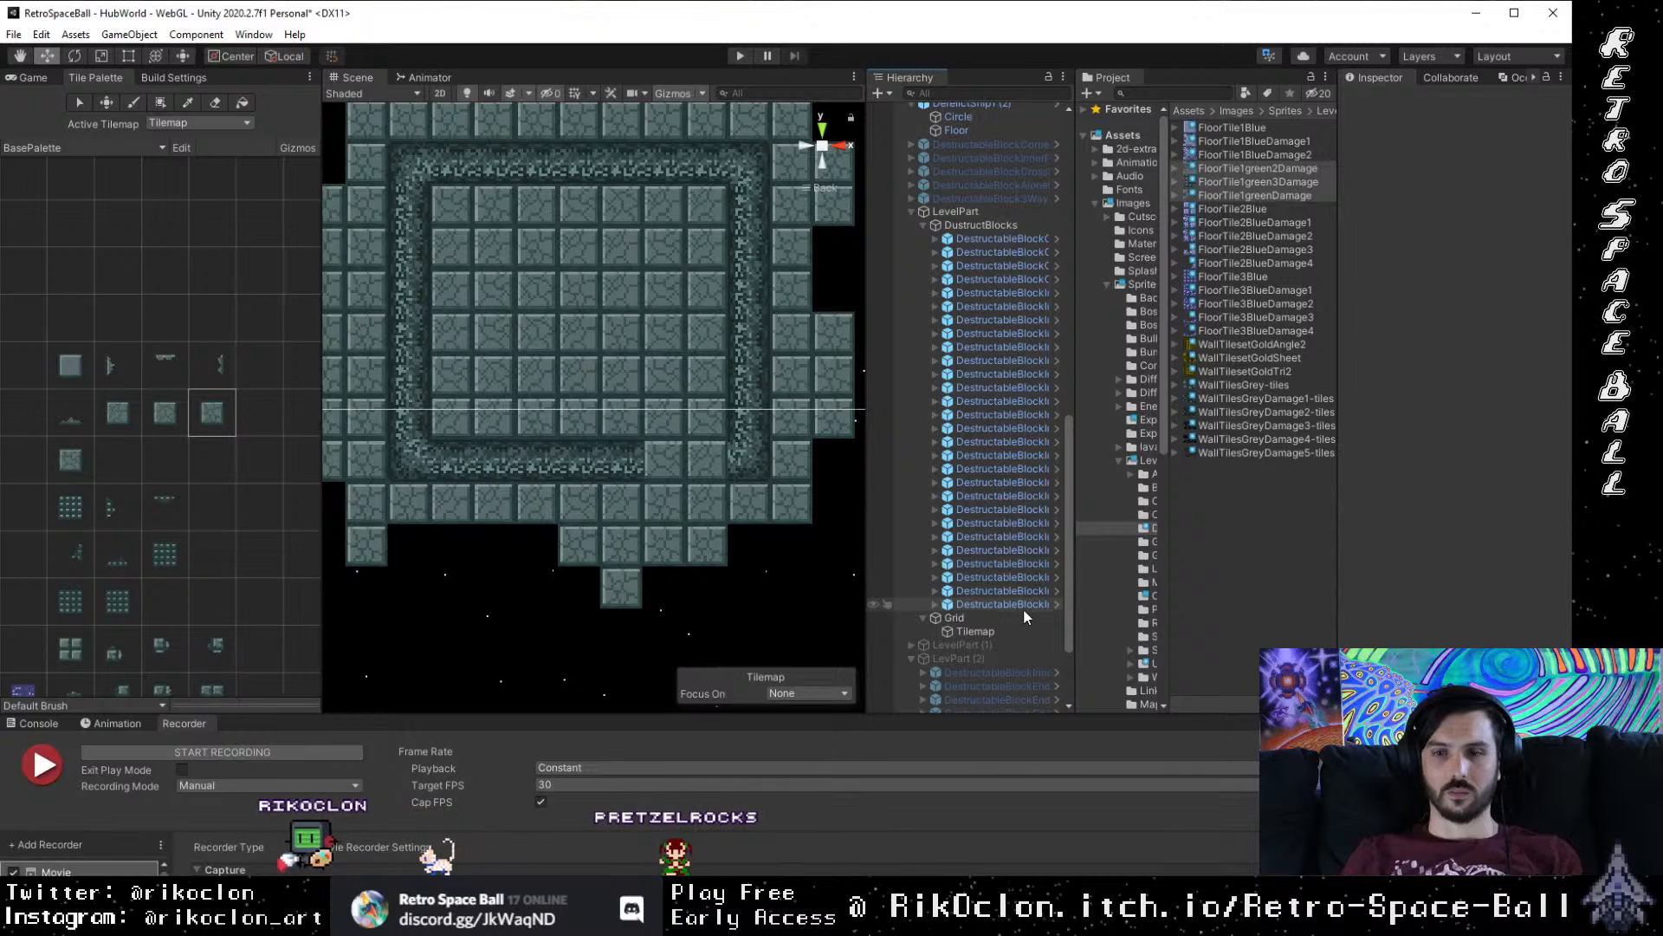
Step: Duplicate the rightmost remaining lower wall block and place the copy beside it at about X 1066.9
{"action": "left_click", "coordinate": [1010, 604]}
{"action": "left_click", "coordinate": [990, 594]}
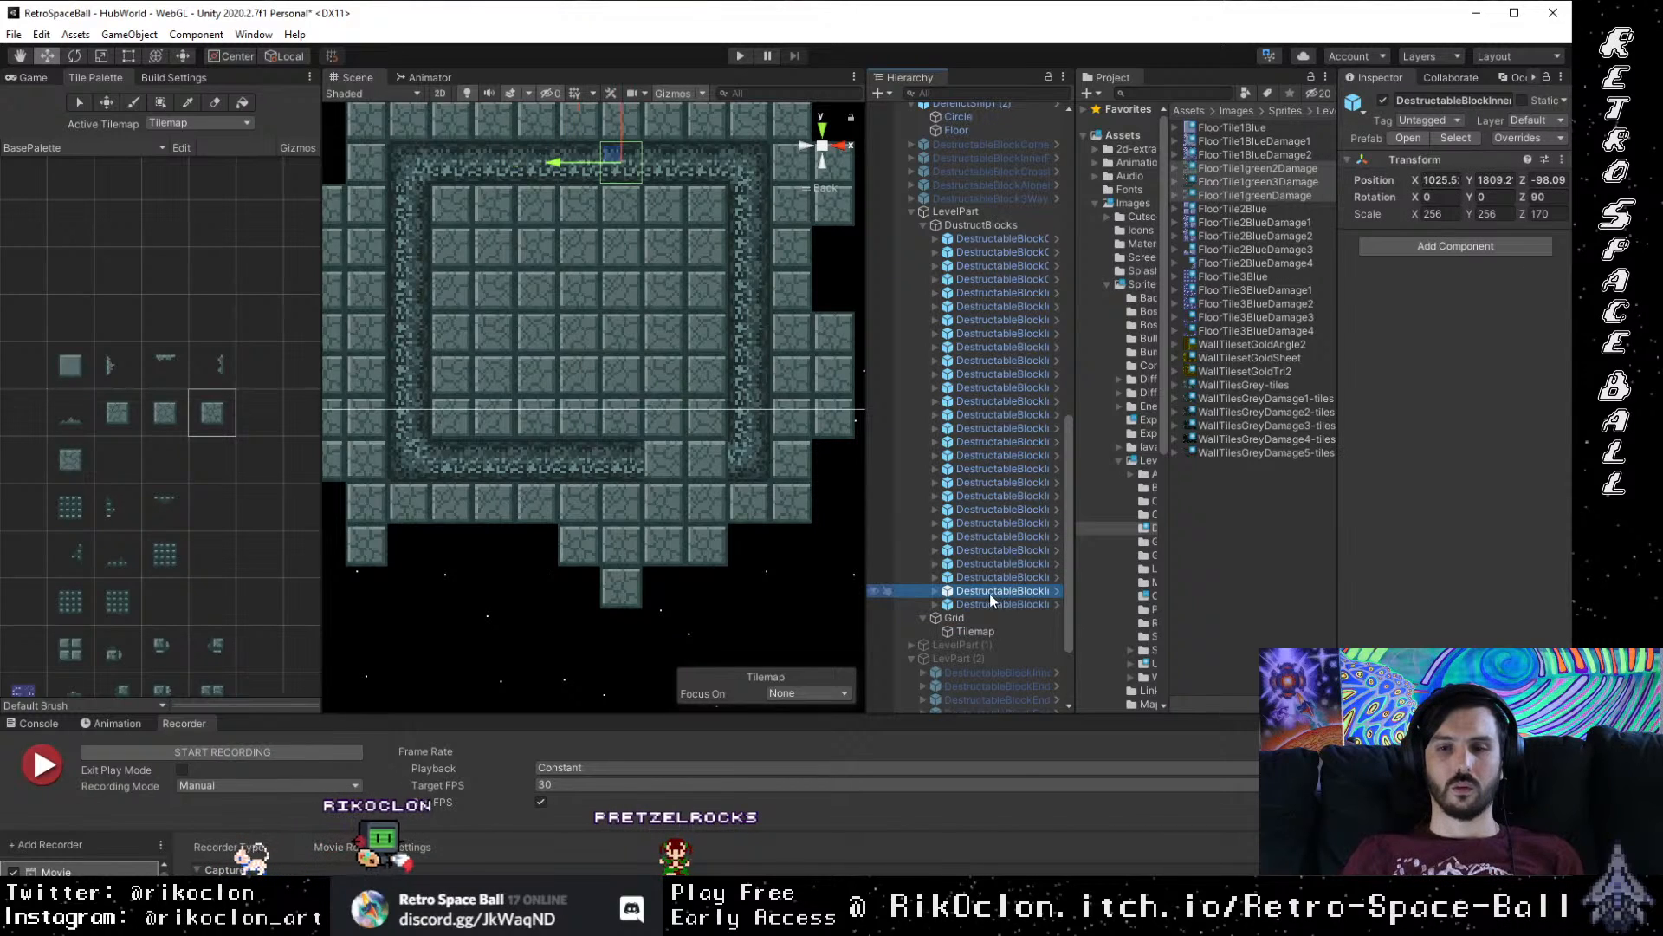
{"action": "left_click", "coordinate": [988, 579]}
{"action": "left_click", "coordinate": [630, 460]}
{"action": "left_click", "coordinate": [630, 465]}
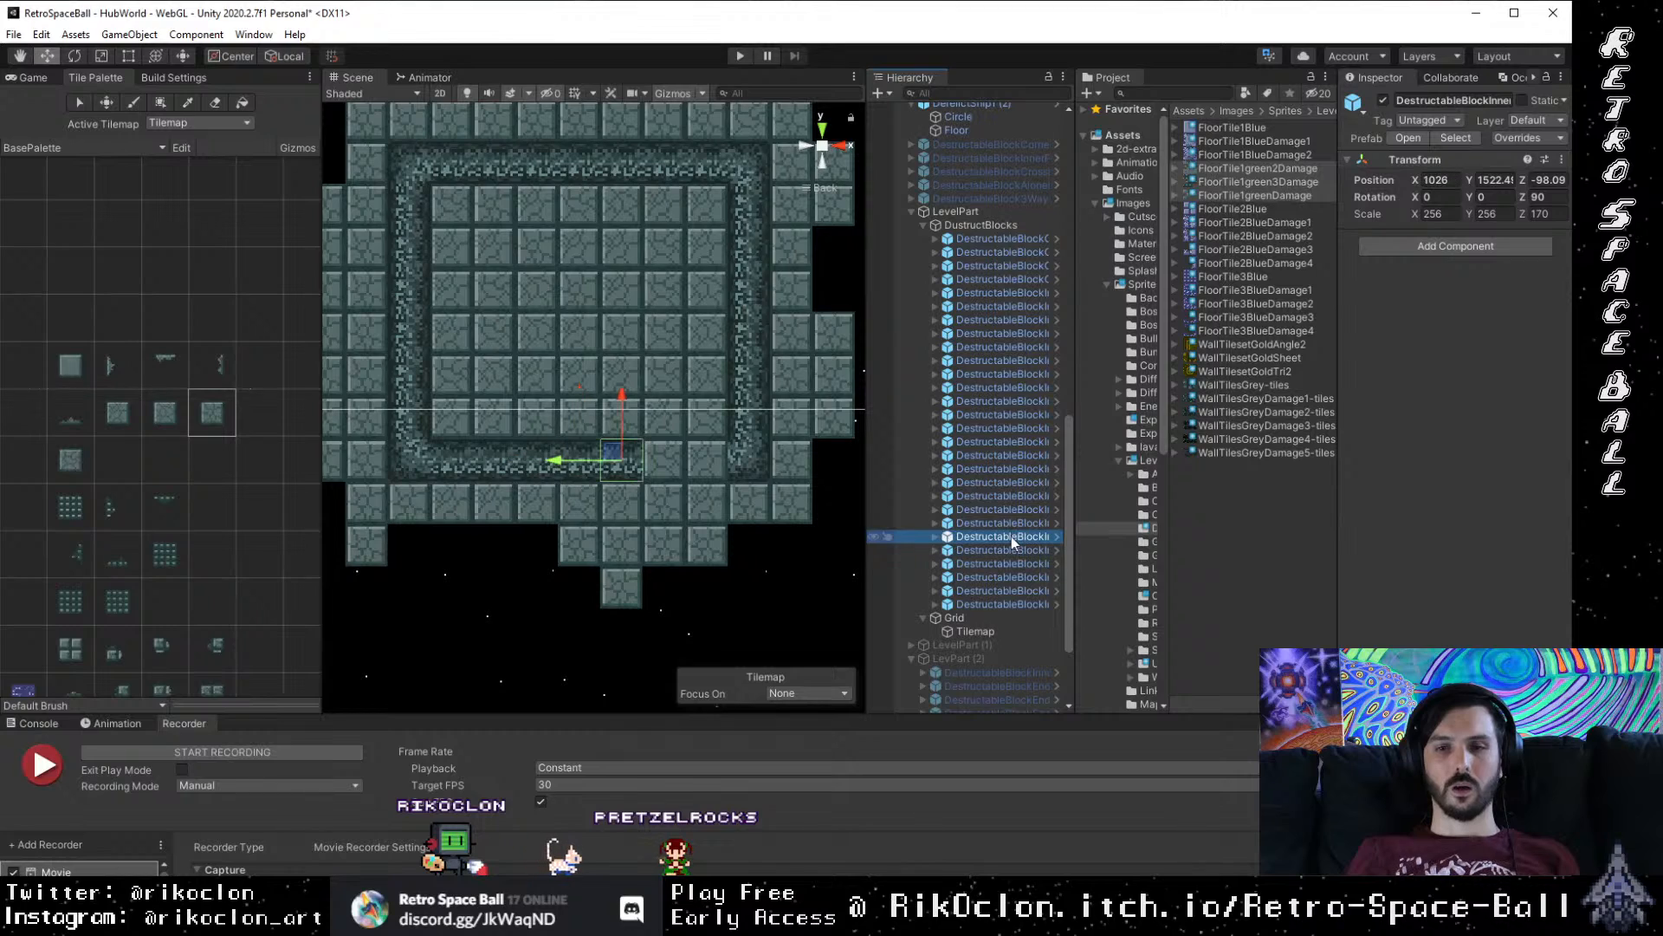
{"action": "key", "text": "ctrl+d"}
{"action": "left_click_drag", "start_coordinate": [565, 473], "coordinate": [640, 488]}
{"action": "key", "text": "ctrl+d"}
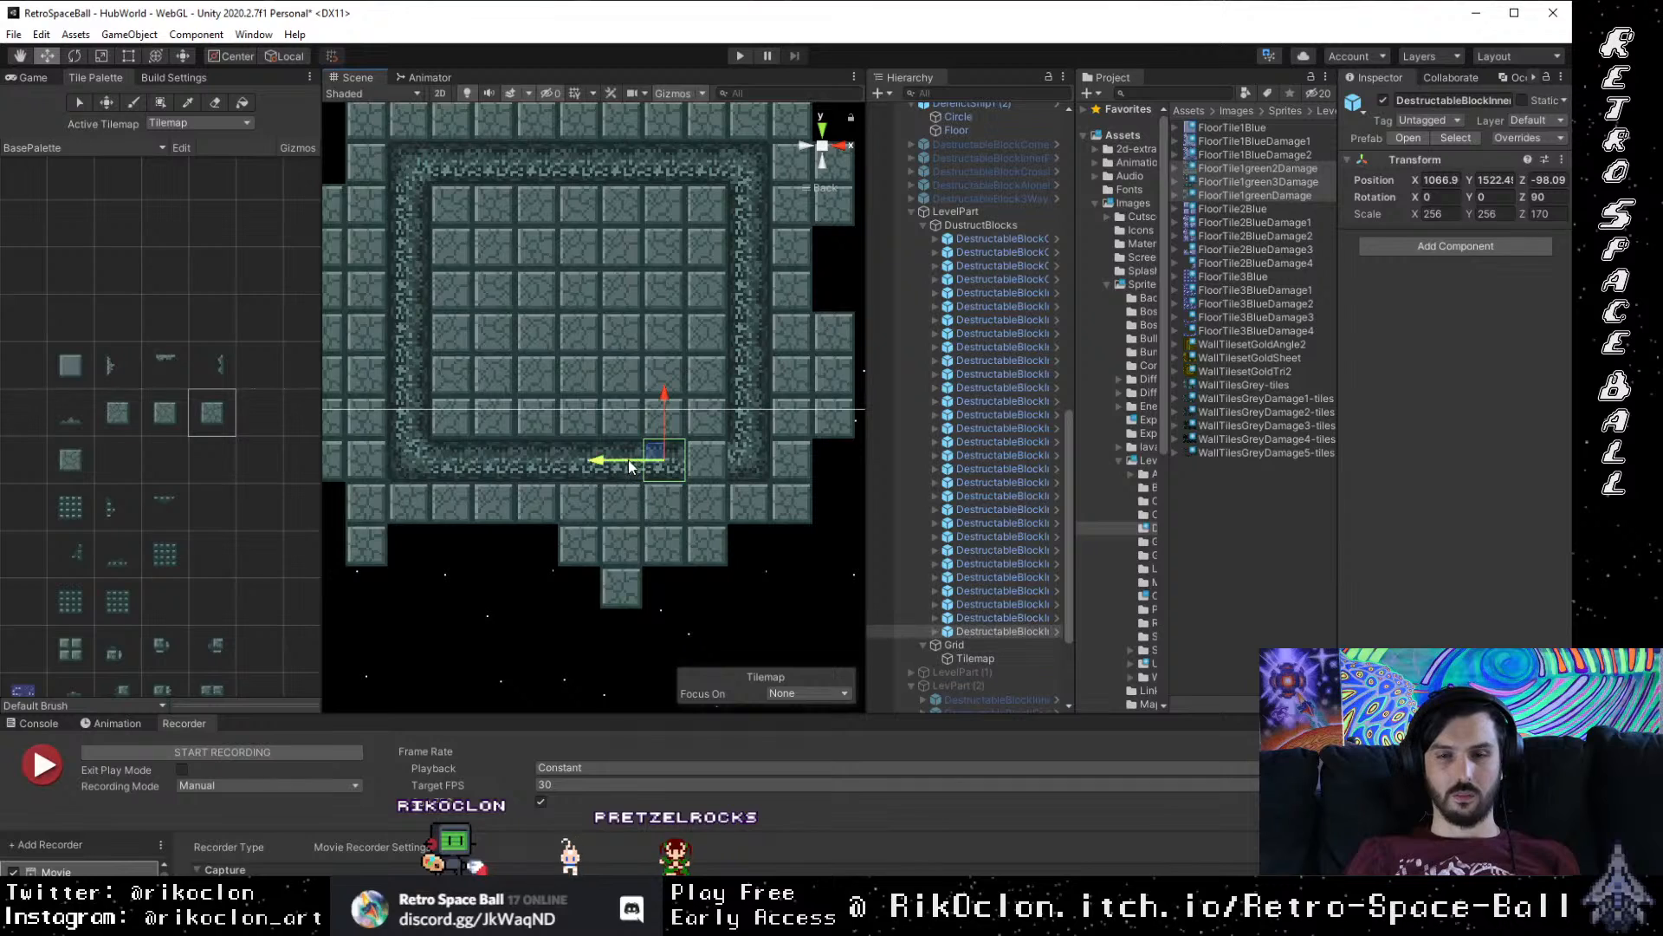
{"action": "left_click_drag", "start_coordinate": [651, 470], "coordinate": [654, 472]}
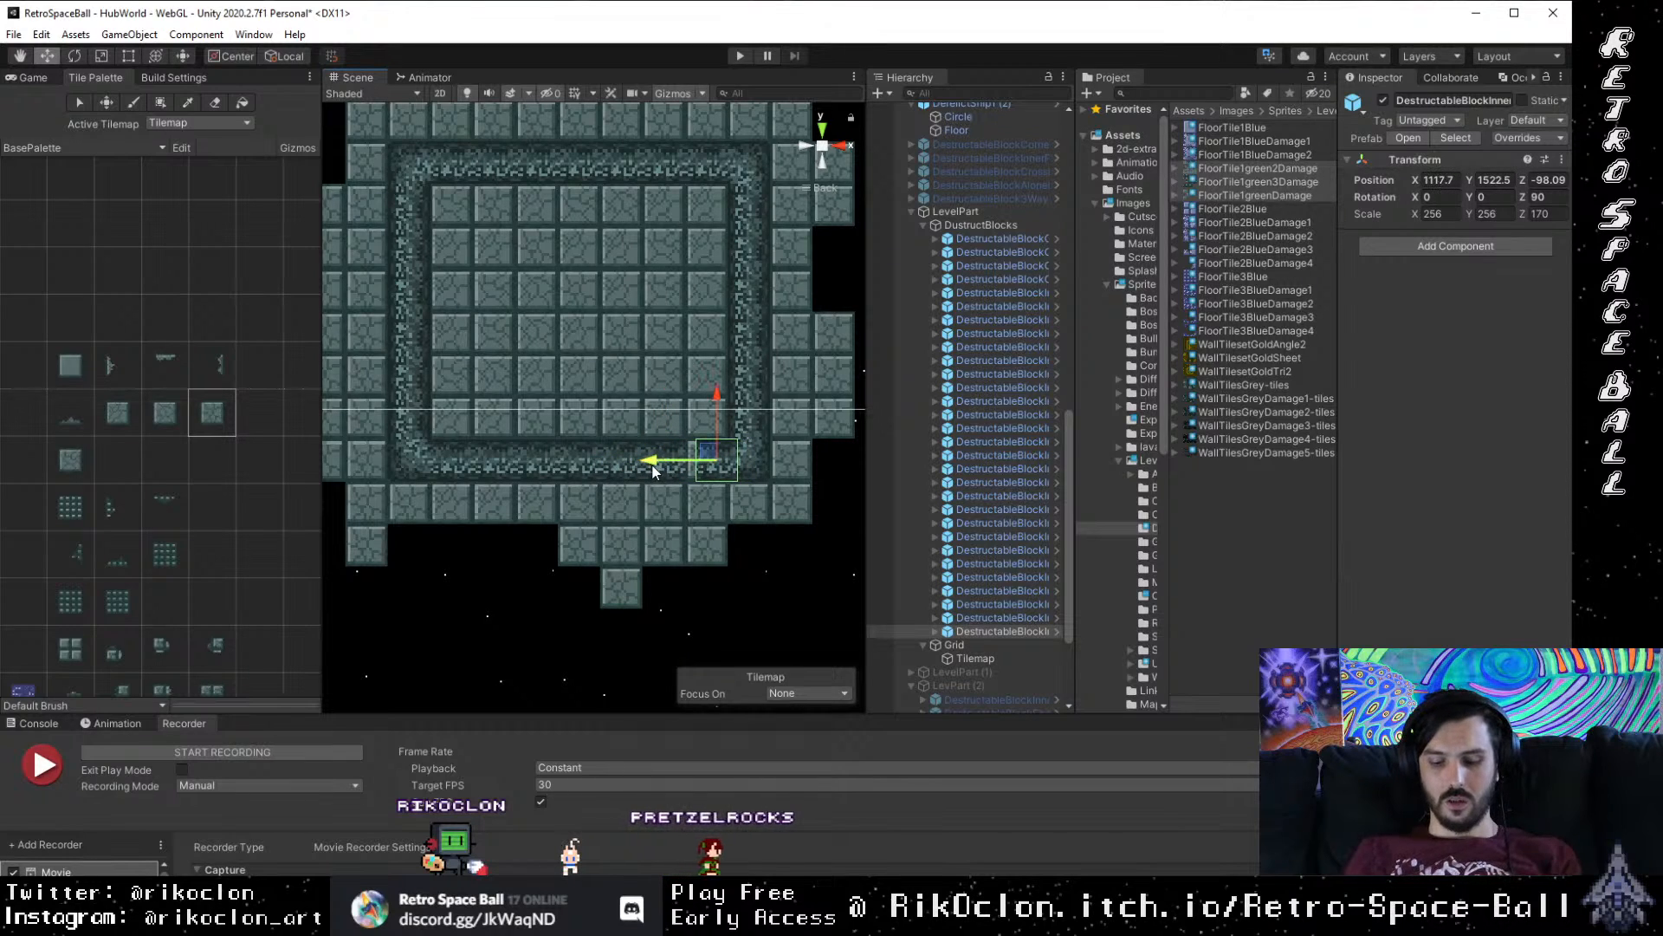
{"action": "key", "text": "Delete"}
Step: Delete the leftmost block of the lower wall and move the five remaining blocks down one tile to Y 1480
{"action": "left_click", "coordinate": [447, 456]}
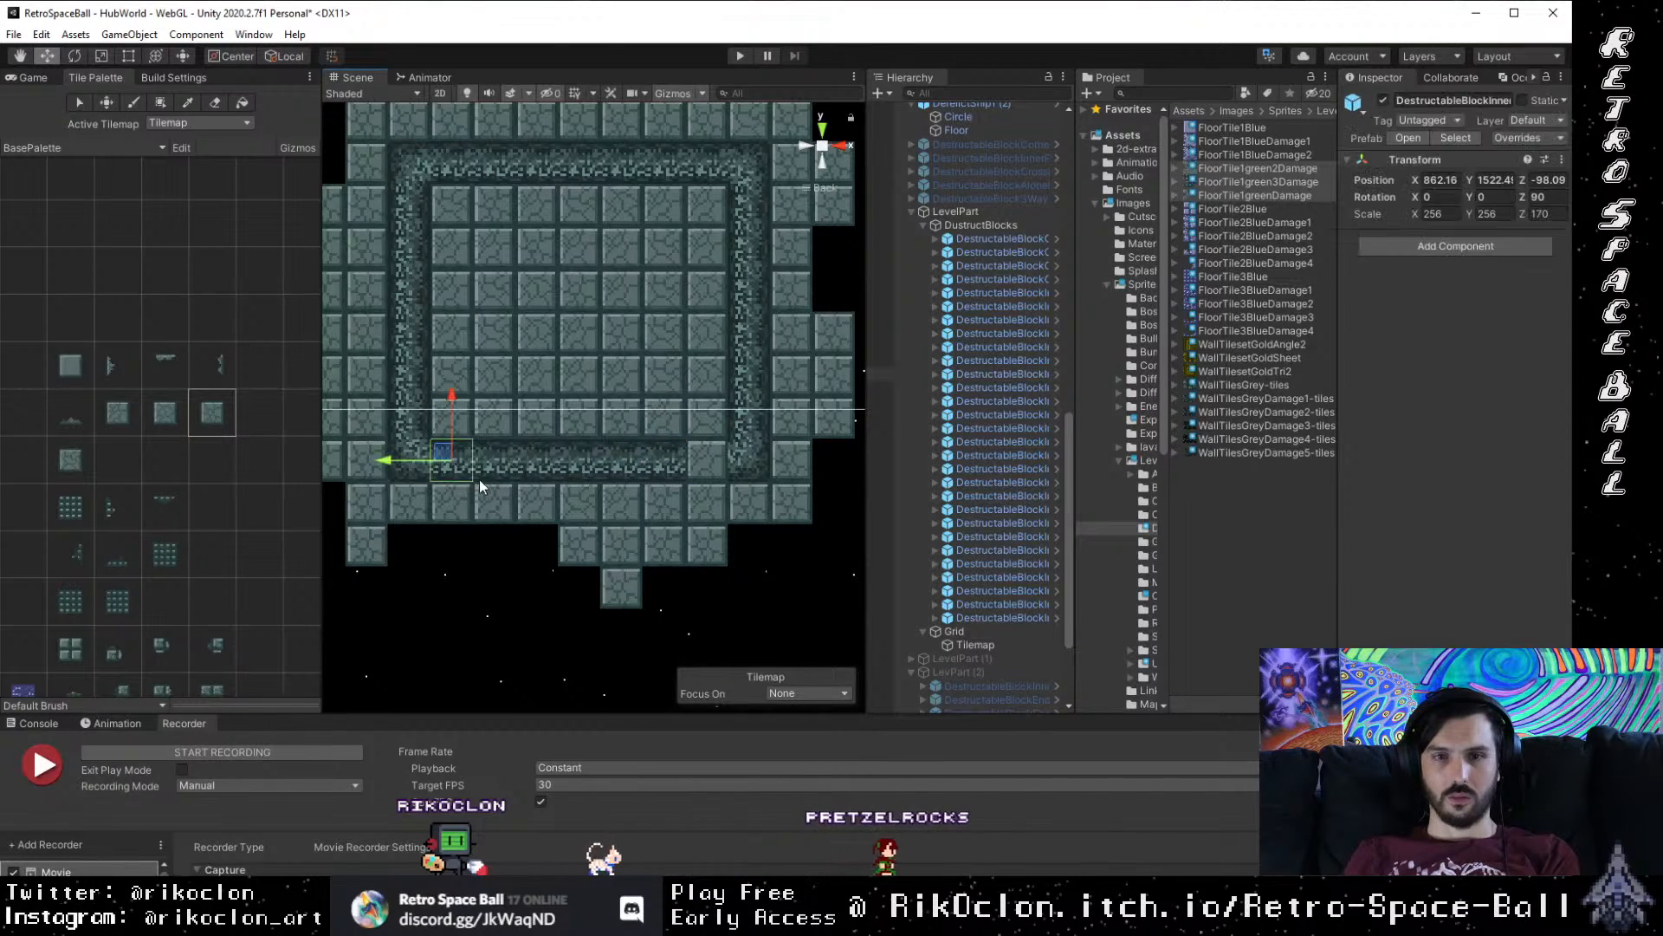
{"action": "key", "text": "Delete"}
{"action": "left_click_drag", "start_coordinate": [463, 418], "coordinate": [658, 502]}
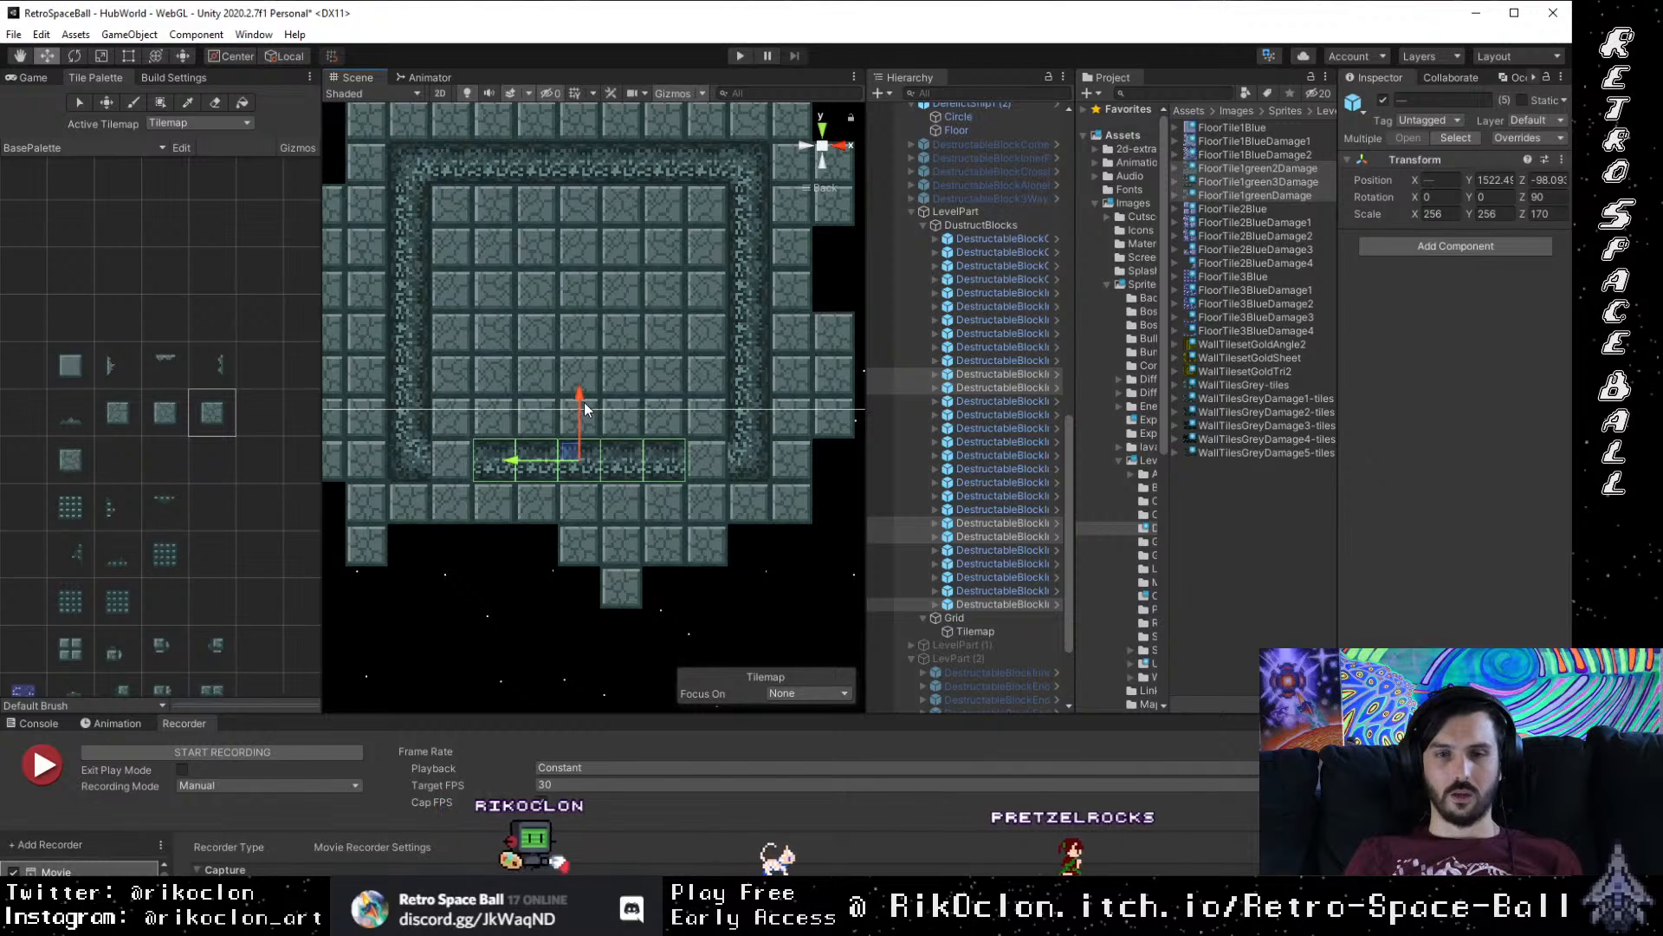
{"action": "left_click_drag", "start_coordinate": [579, 396], "coordinate": [581, 445]}
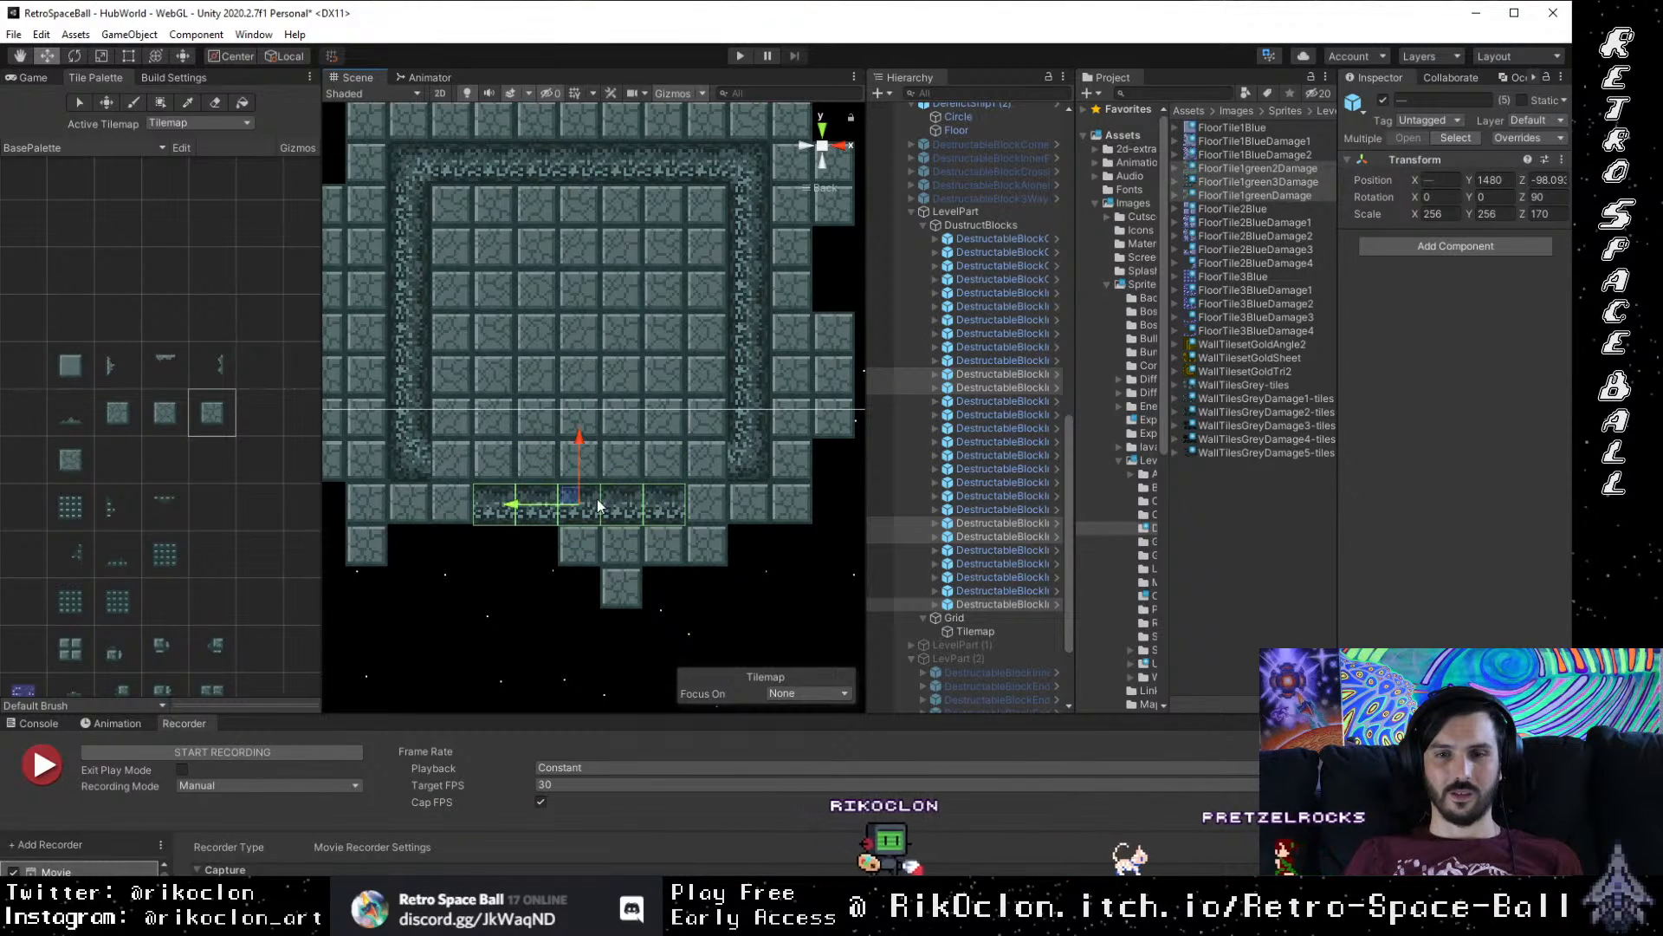
Step: Nudge the five lowered wall blocks up to about Y 1481.8 so their edge lines up with the floor tiles
{"action": "scroll", "coordinate": [629, 569], "scroll_direction": "up", "scroll_amount": 5}
{"action": "scroll", "coordinate": [682, 501], "scroll_direction": "up", "scroll_amount": 5}
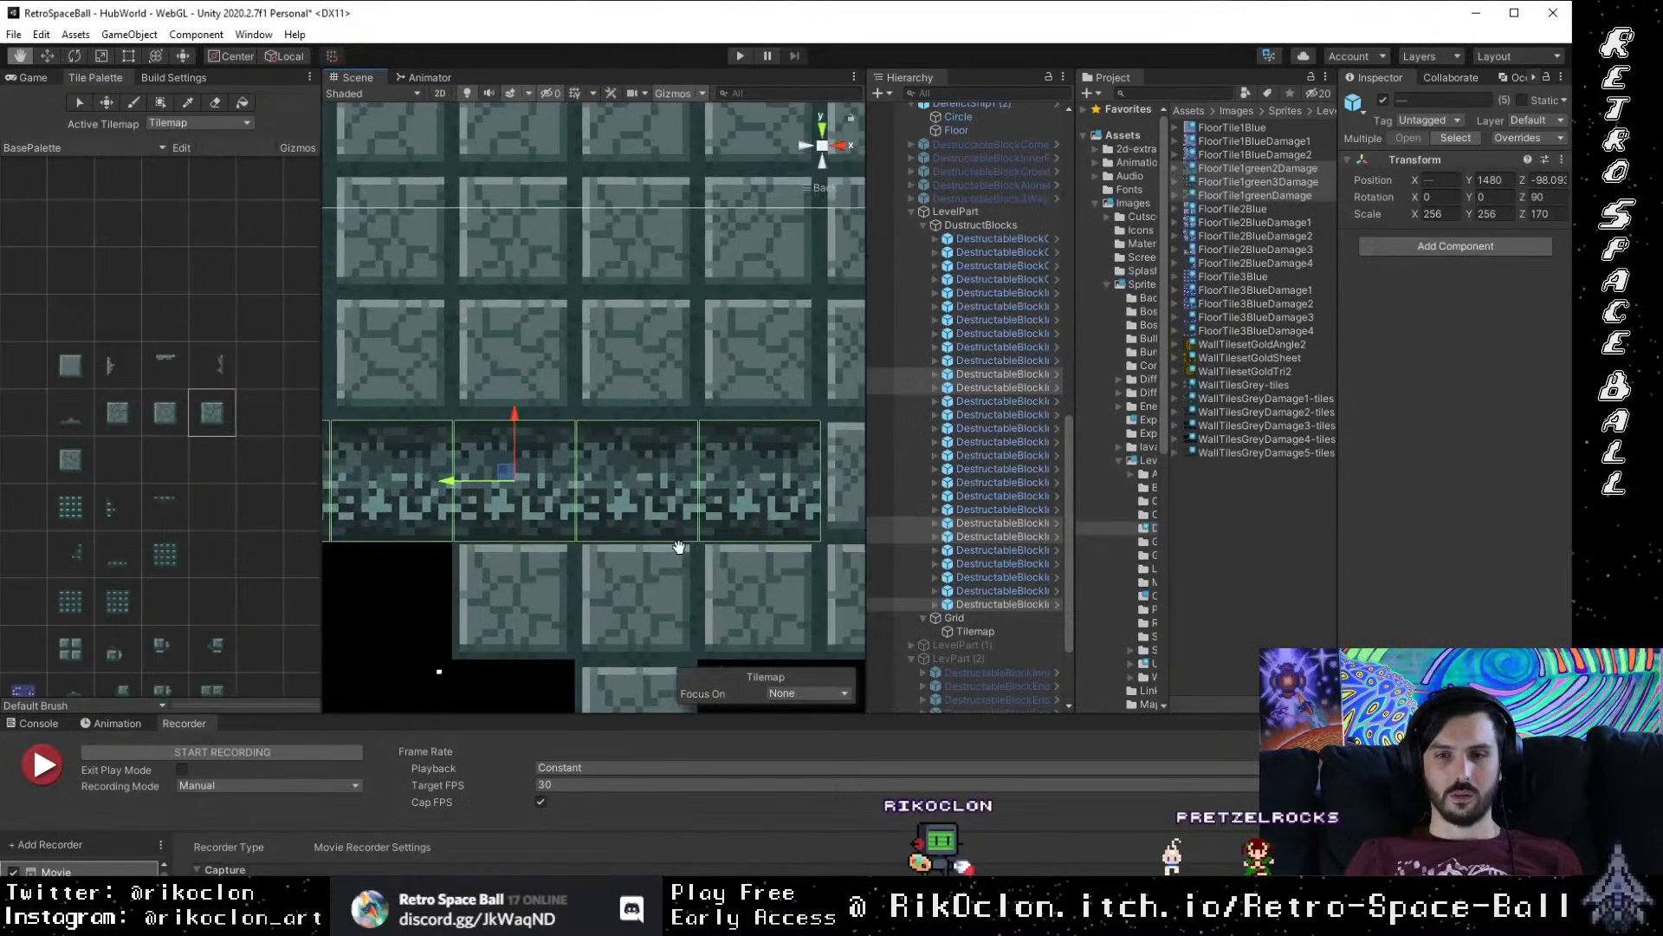
{"action": "left_click_drag", "start_coordinate": [696, 571], "coordinate": [555, 474]}
{"action": "scroll", "coordinate": [663, 514], "scroll_direction": "up", "scroll_amount": 4}
{"action": "key", "text": "w"}
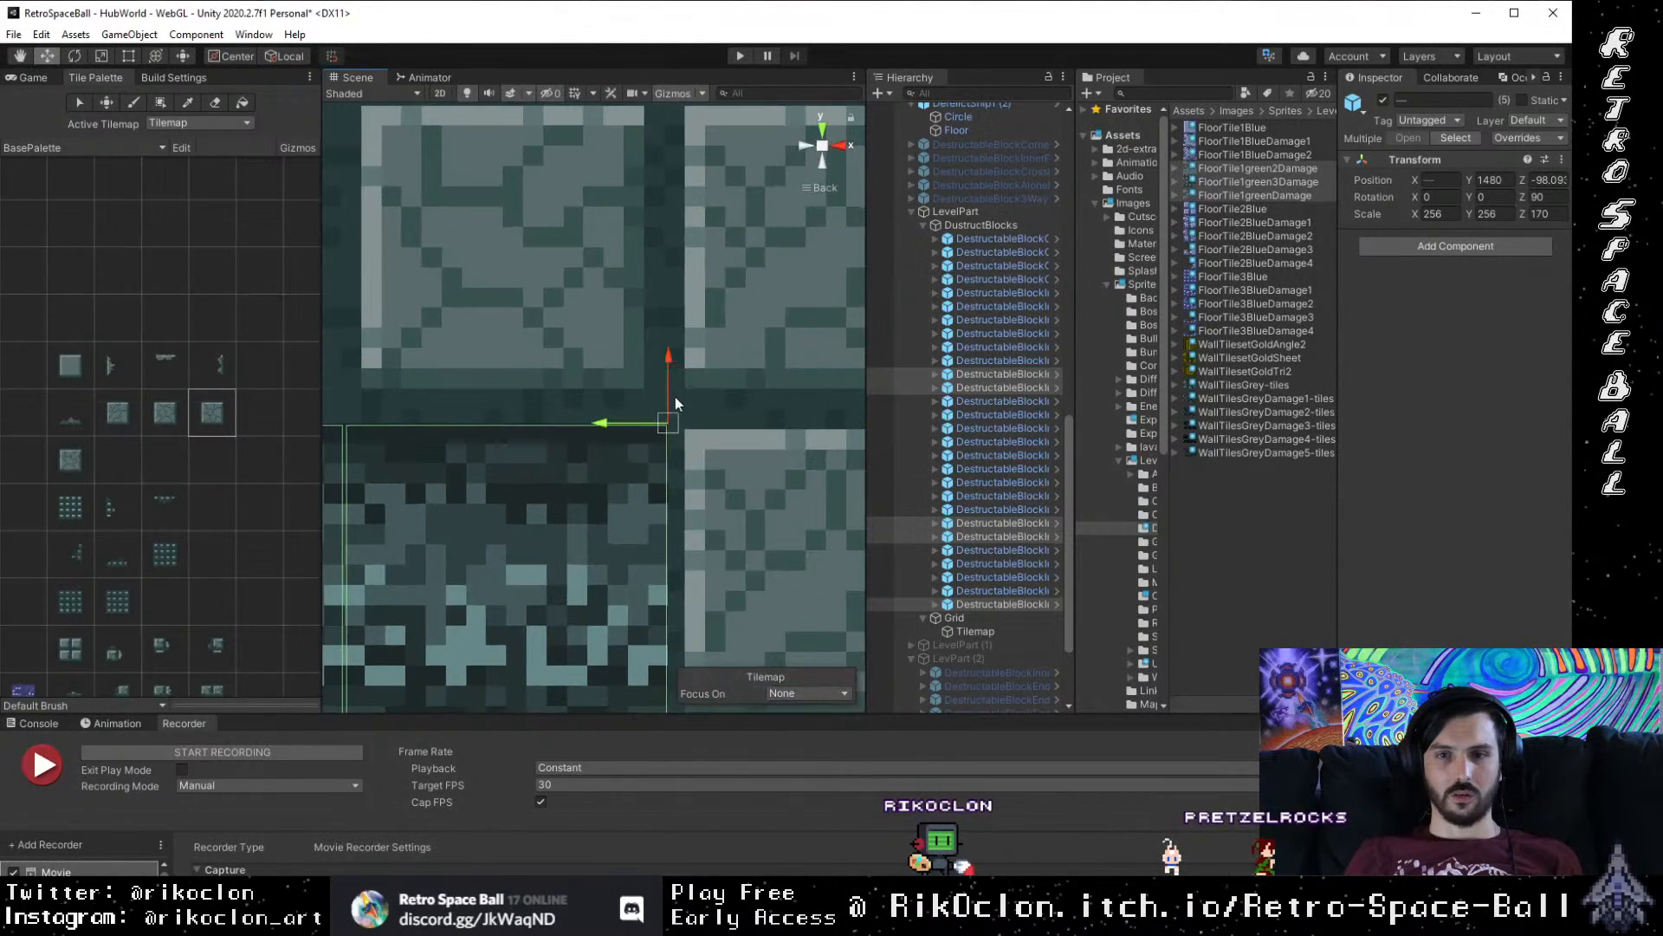
{"action": "left_click_drag", "start_coordinate": [672, 360], "coordinate": [669, 341]}
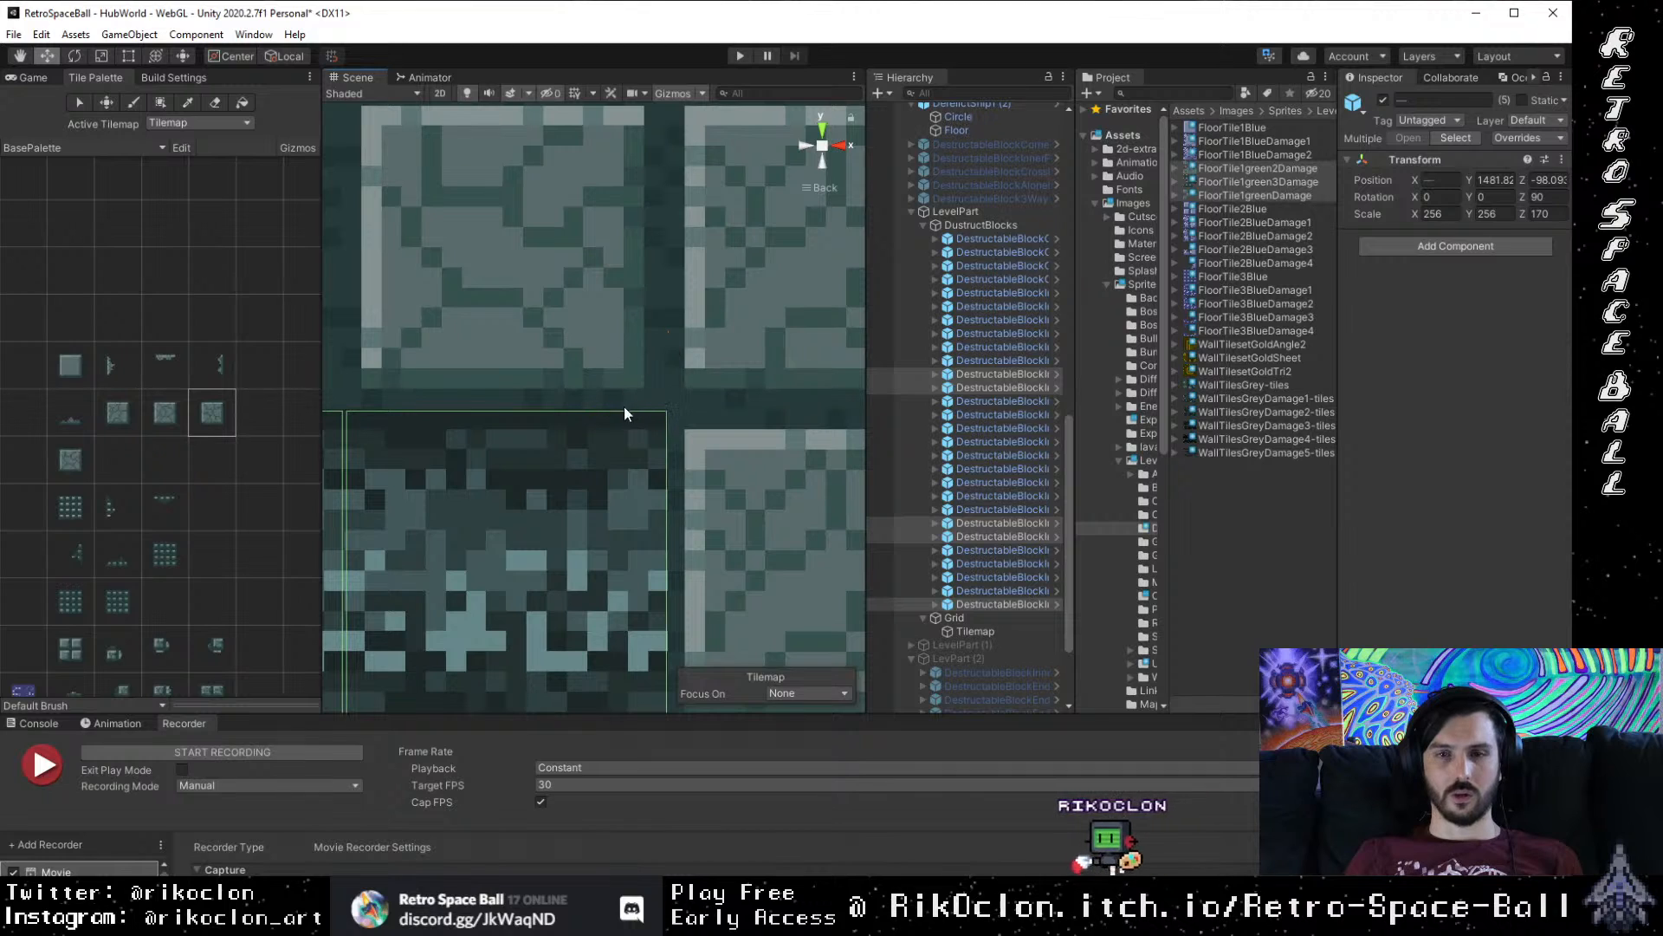
{"action": "left_click_drag", "start_coordinate": [597, 410], "coordinate": [596, 417]}
{"action": "scroll", "coordinate": [608, 555], "scroll_direction": "down", "scroll_amount": 6}
{"action": "left_click_drag", "start_coordinate": [557, 484], "coordinate": [729, 555]}
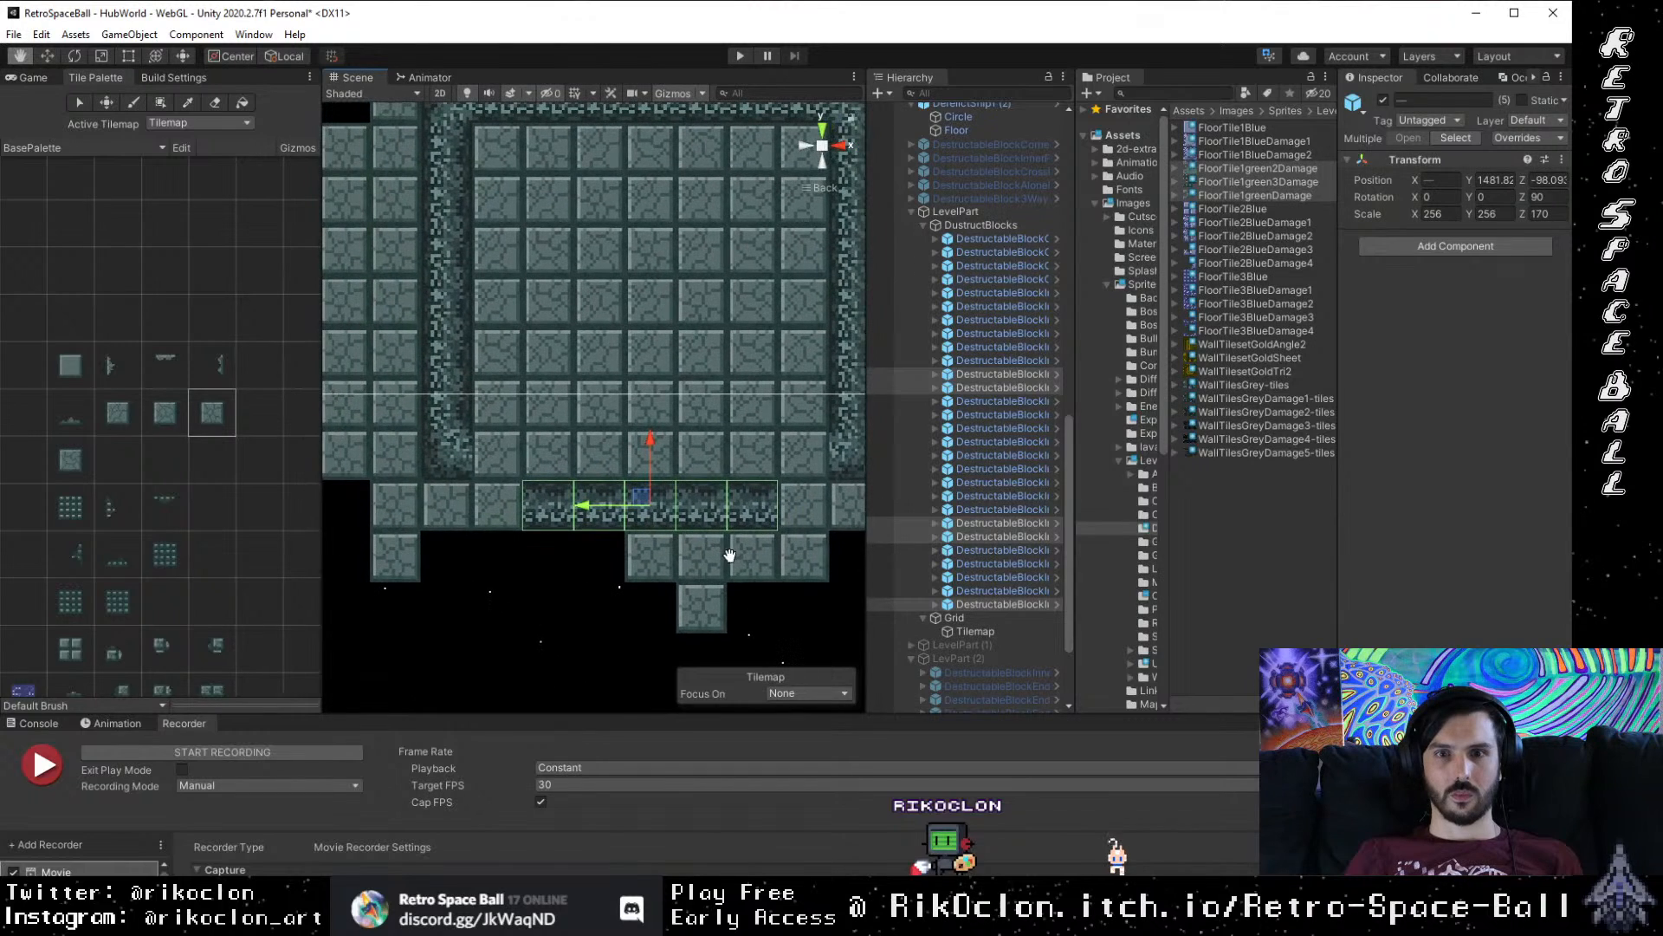
Step: Duplicate the lower-left corner block and snap the copy to the left end of the lowered wall at about X 861.5, Y 1481.8
{"action": "left_click", "coordinate": [449, 460]}
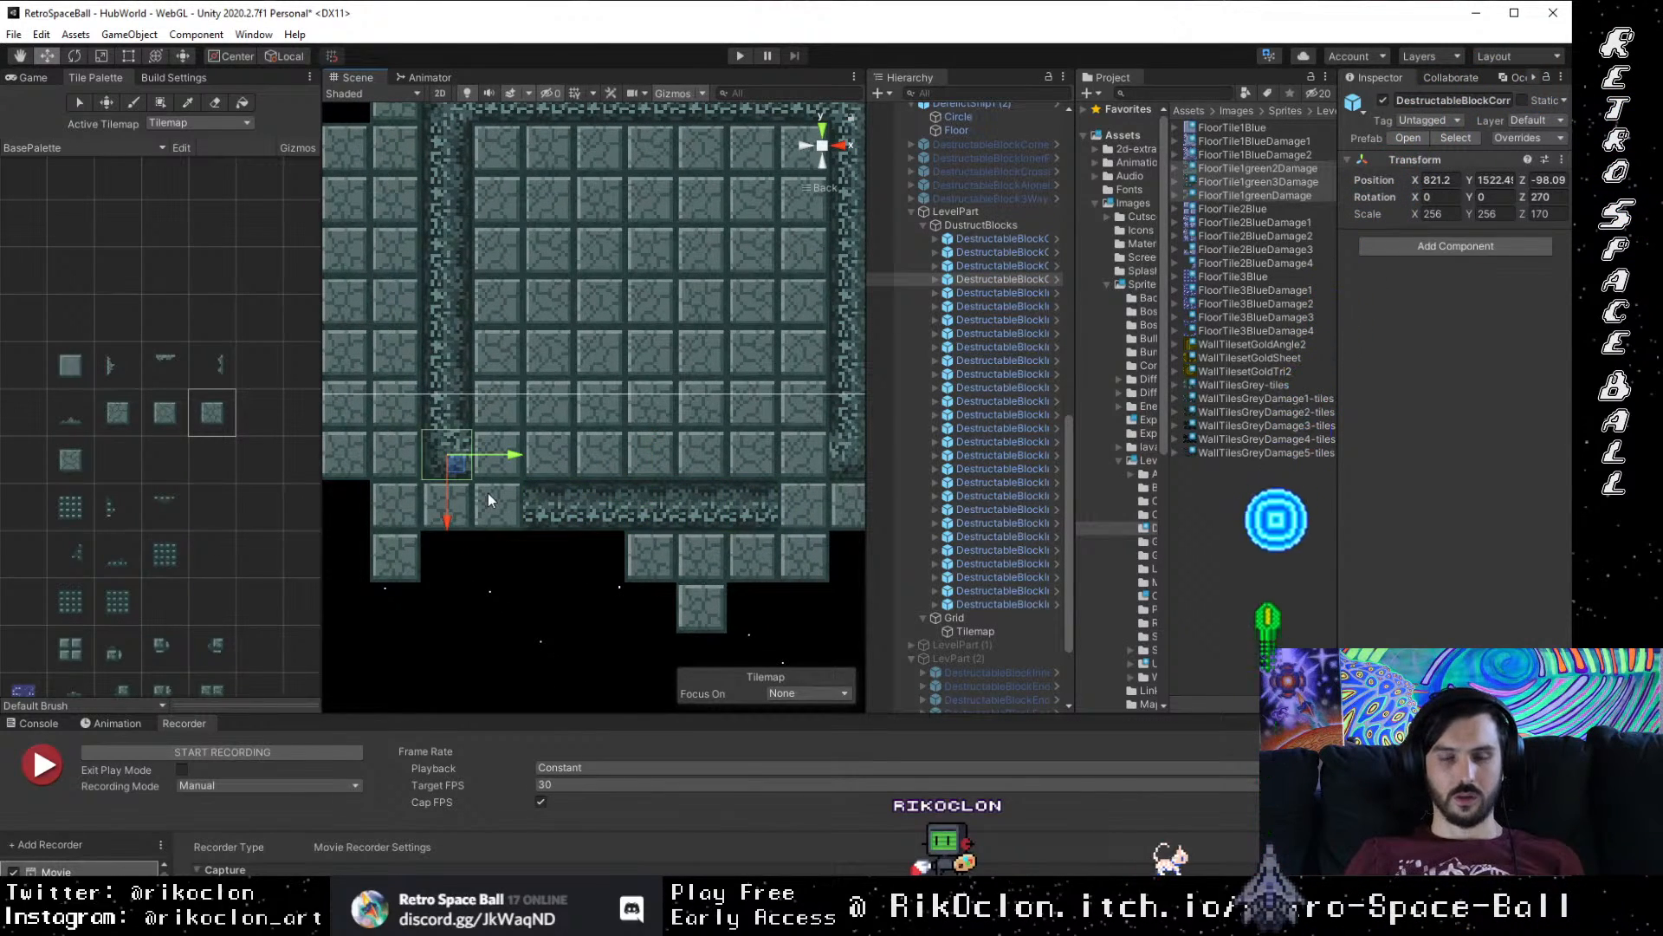
{"action": "left_click_drag", "start_coordinate": [456, 470], "coordinate": [448, 540]}
{"action": "key", "text": "v"}
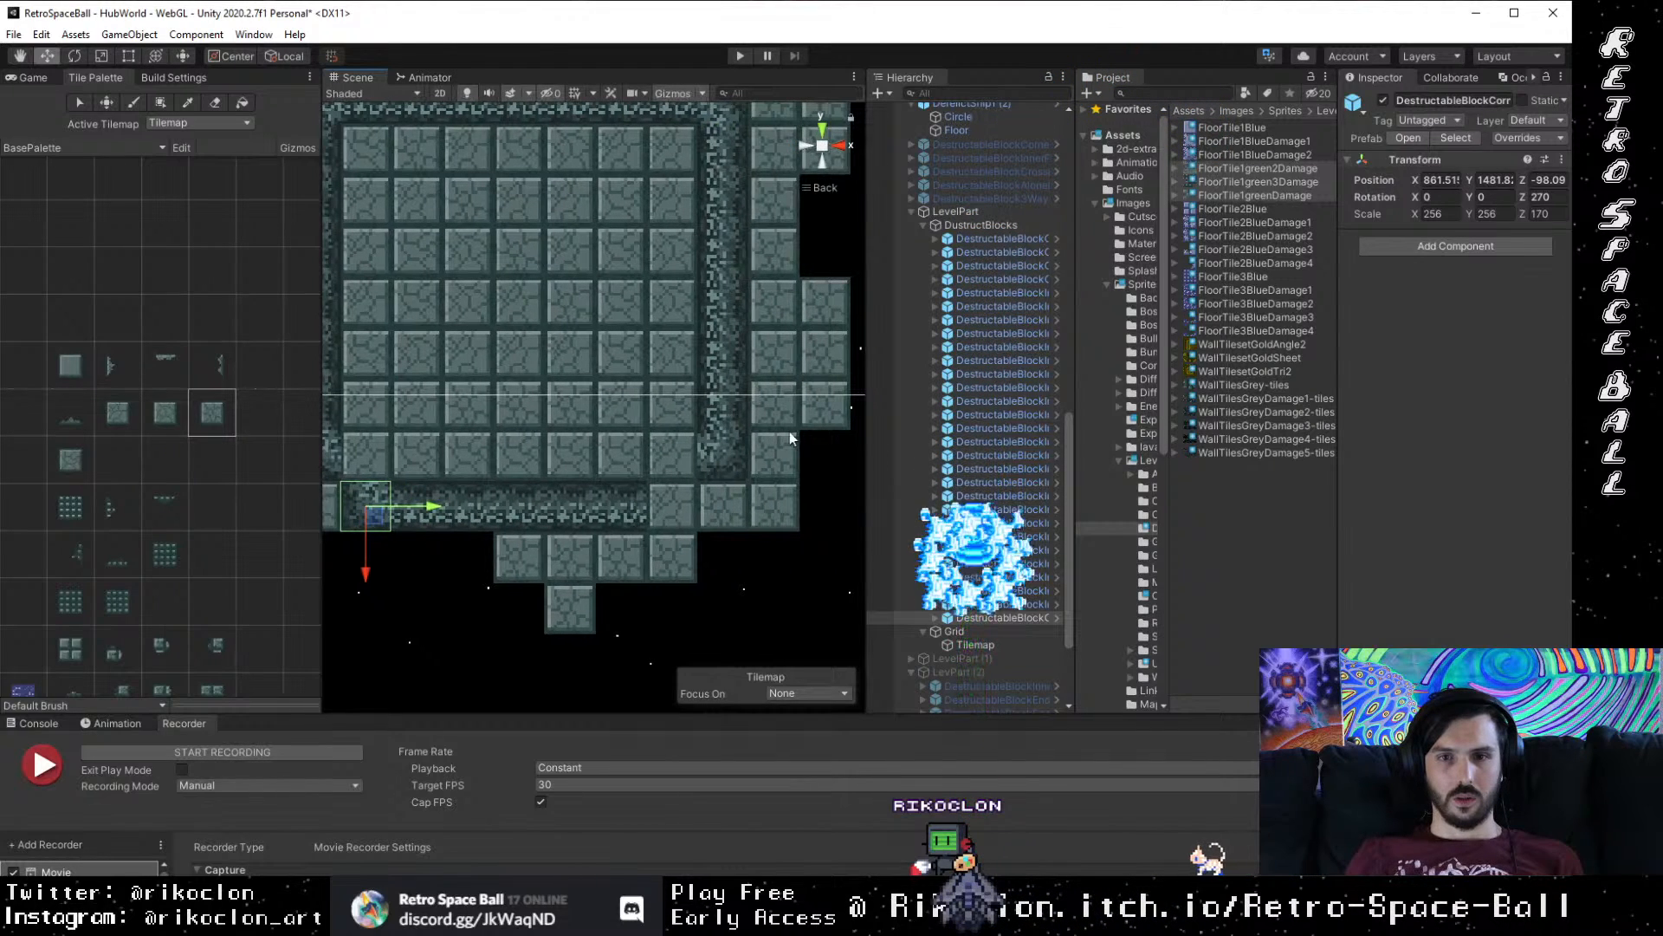
Step: Duplicate the lower-right corner block and place the copy at the right end of the lowered wall, about X 1107.4, Y 1481.5
{"action": "left_click", "coordinate": [724, 467]}
{"action": "key", "text": "ctrl+d"}
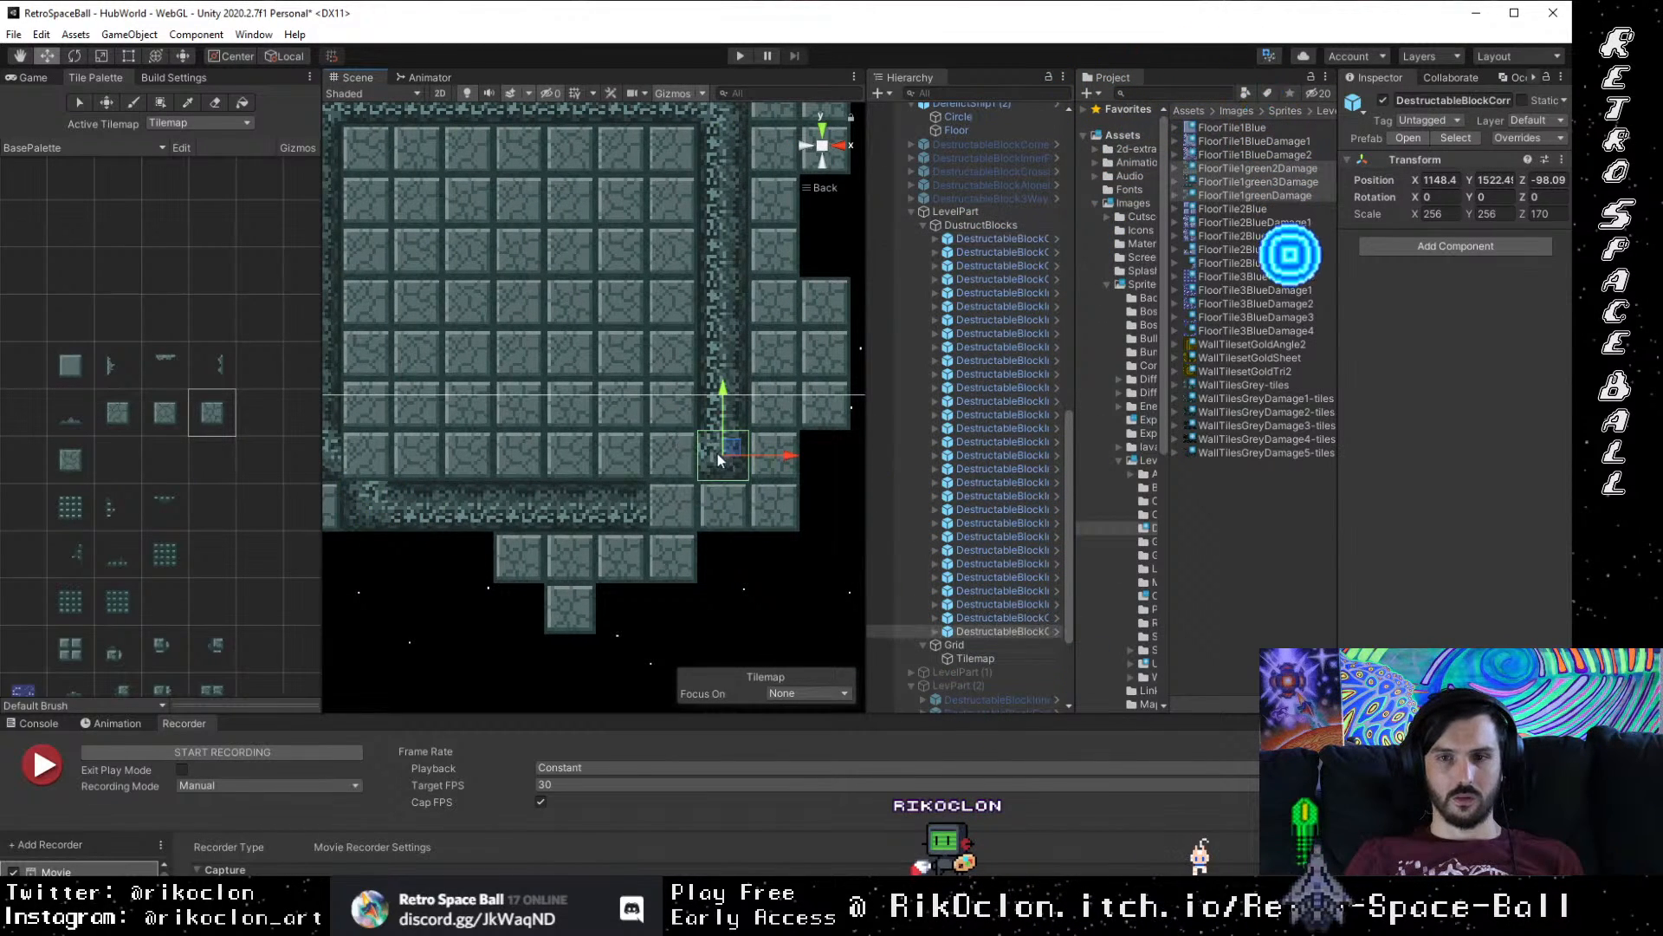
{"action": "left_click_drag", "start_coordinate": [733, 449], "coordinate": [695, 533]}
{"action": "left_click_drag", "start_coordinate": [54, 582], "coordinate": [80, 520]}
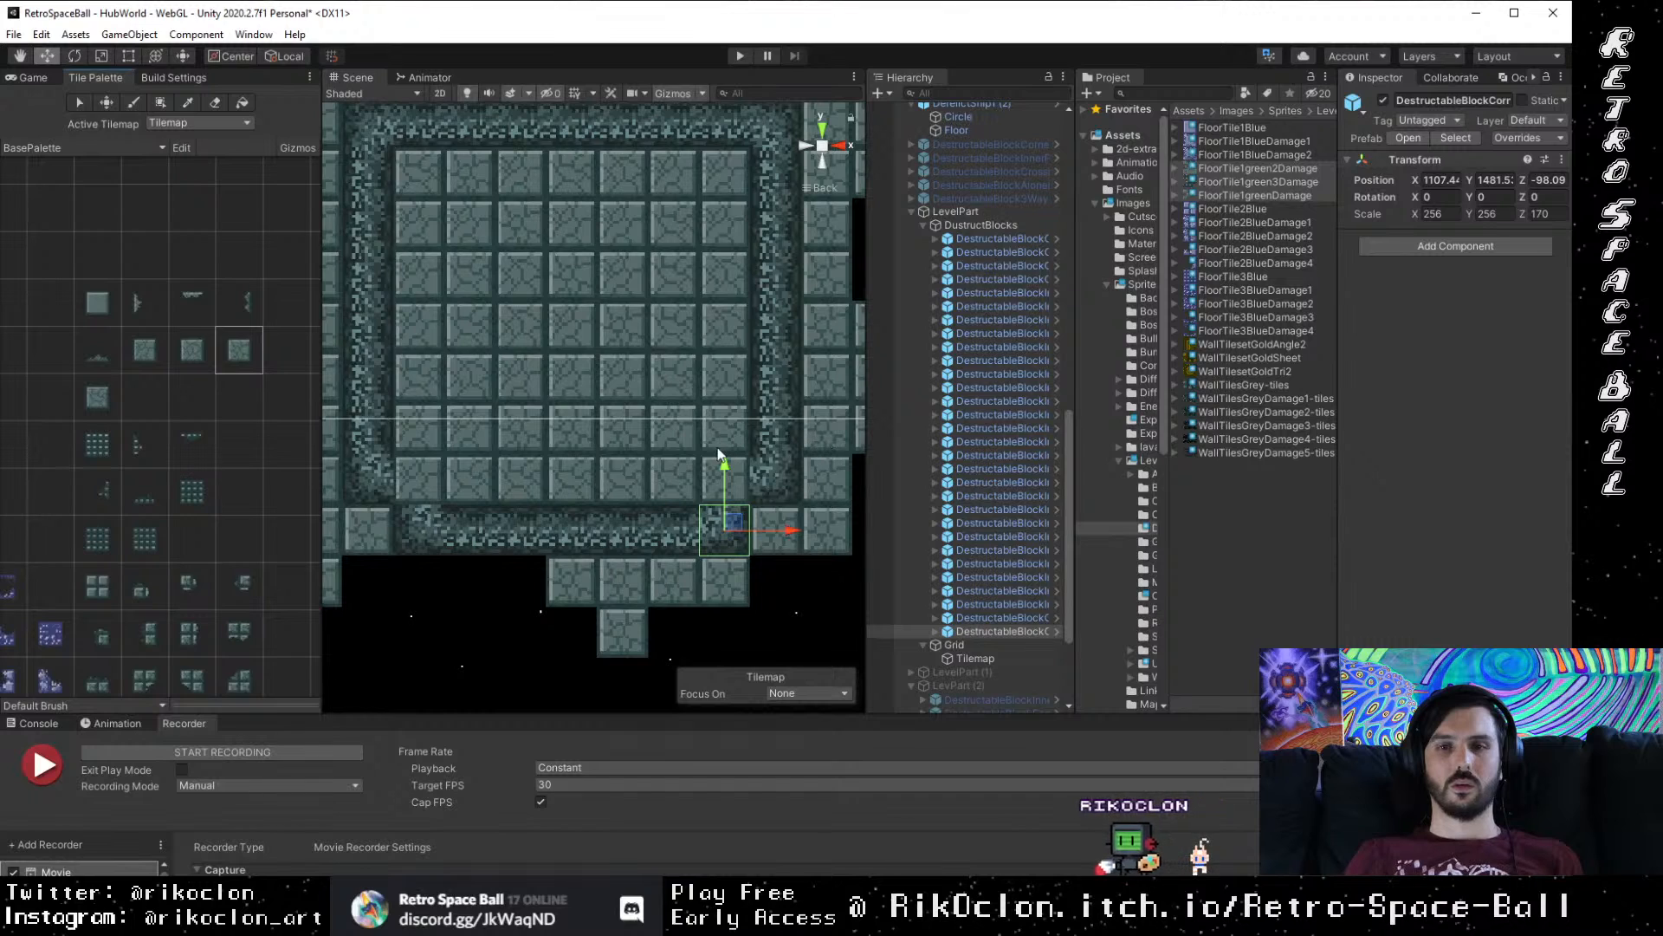
Step: Duplicate the upper-right corner block and place the copy in the lower-left wall gap at about X 862.2, Y 1522.4
{"action": "left_click", "coordinate": [767, 145]}
{"action": "left_click_drag", "start_coordinate": [767, 146], "coordinate": [760, 228]}
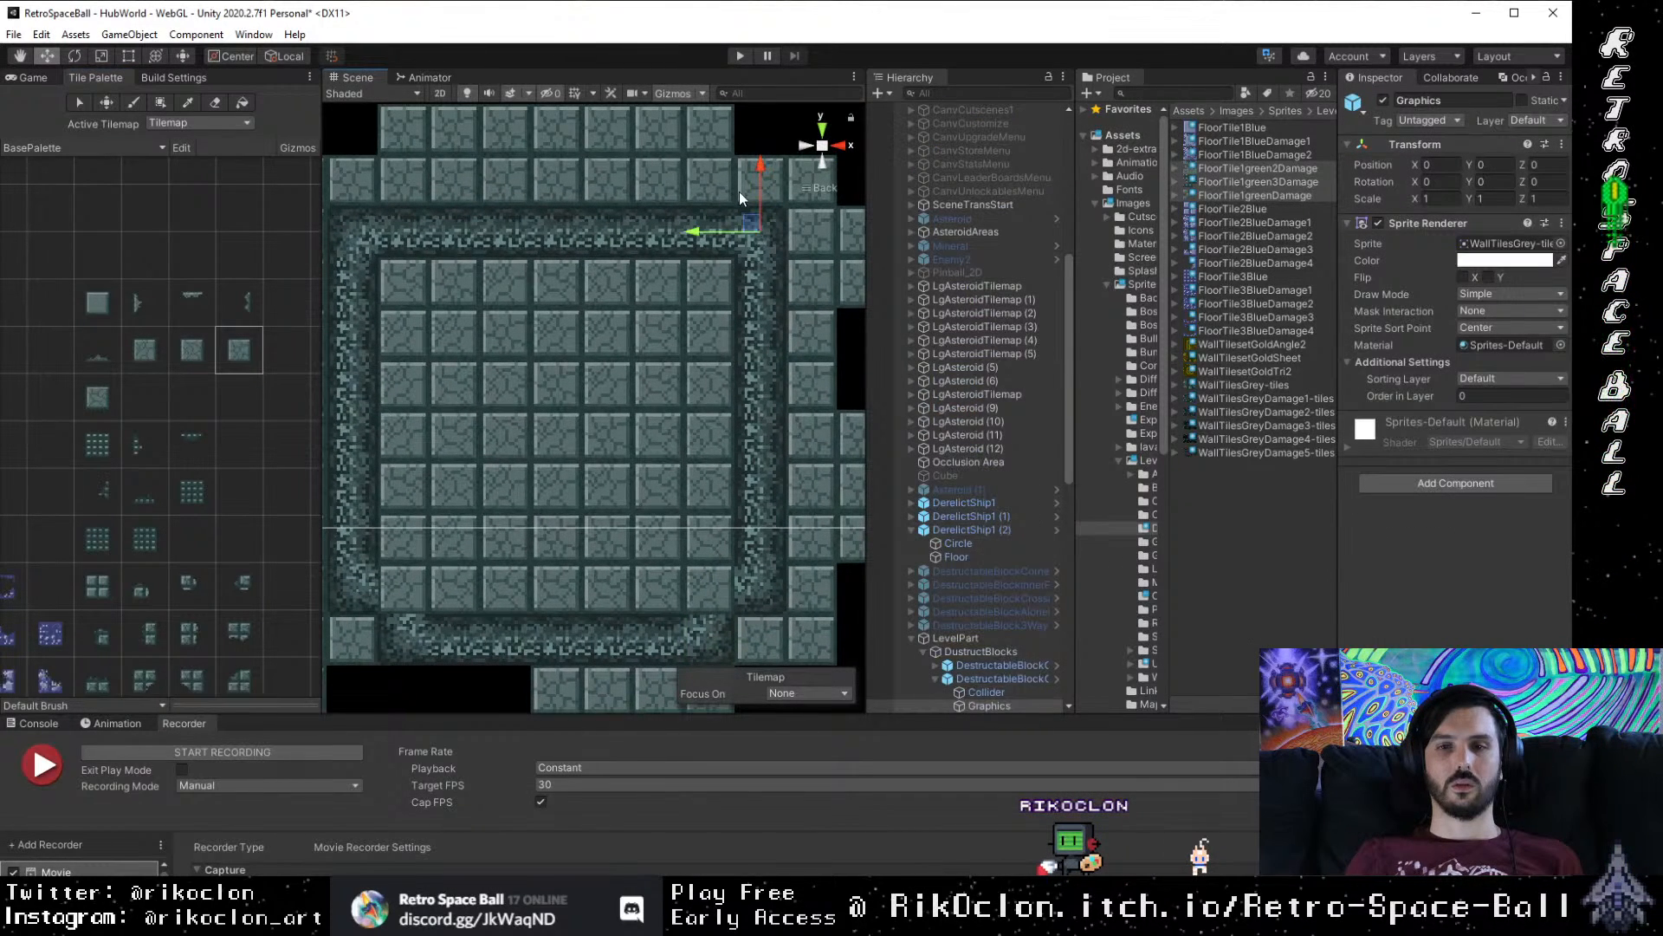
{"action": "left_click", "coordinate": [1026, 678]}
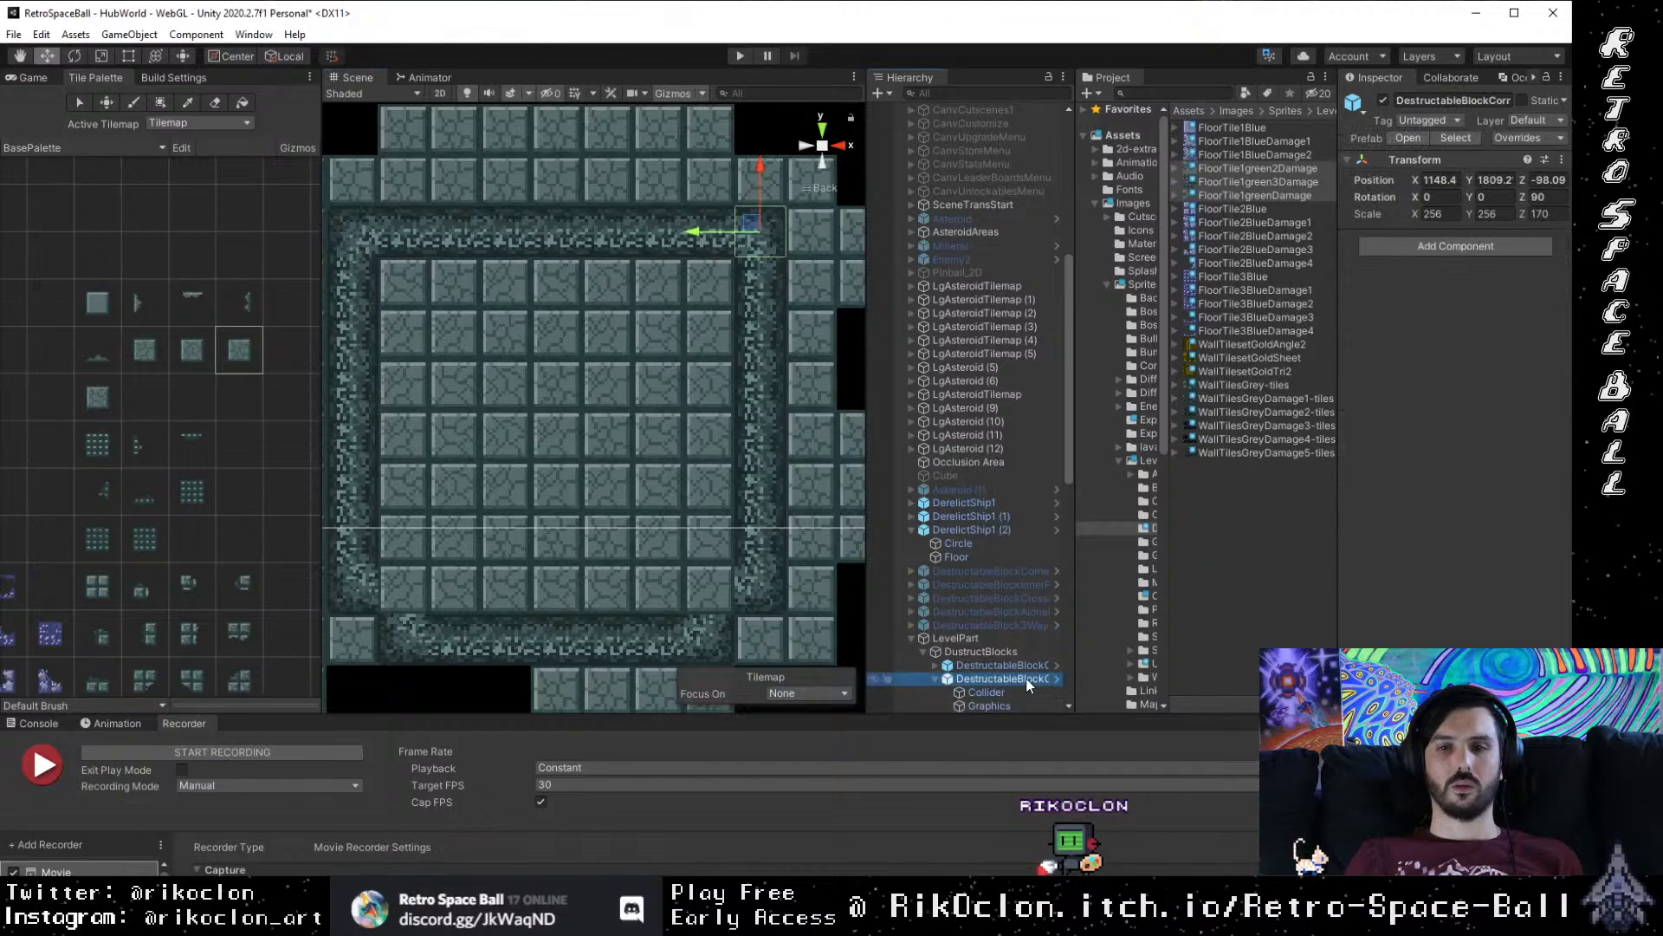
{"action": "left_click_drag", "start_coordinate": [751, 227], "coordinate": [395, 592]}
Step: Duplicate the upper-left corner block and snap the copy into the lower-right wall gap at about X 1107.4, Y 1522.4
{"action": "left_click_drag", "start_coordinate": [551, 456], "coordinate": [590, 553]}
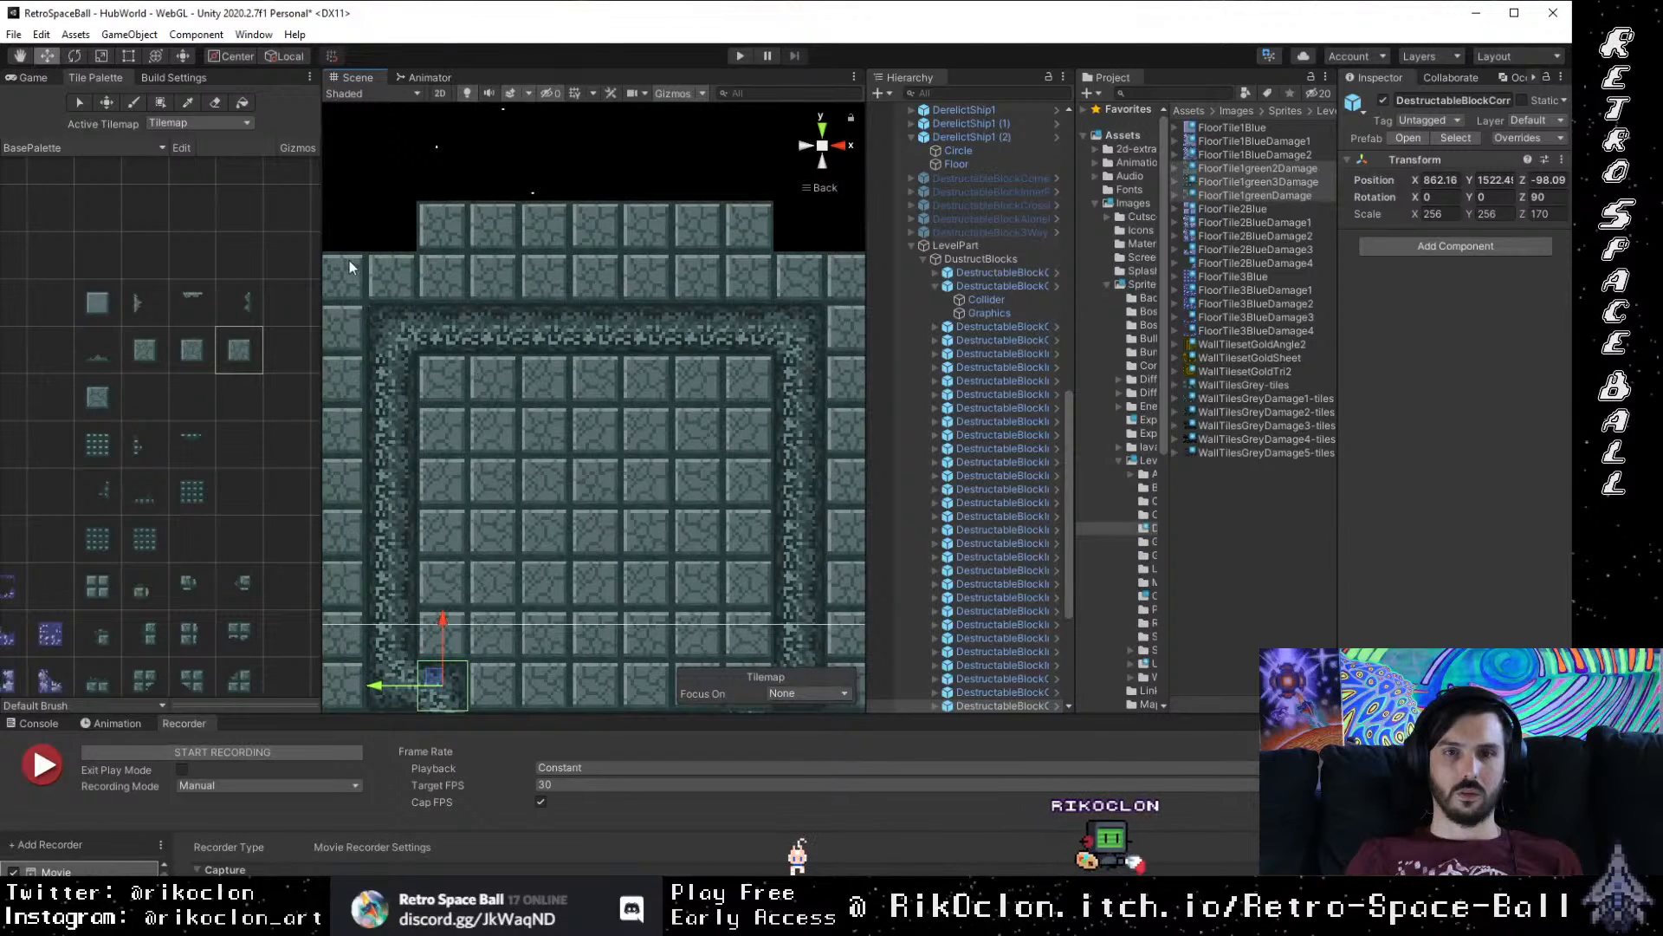
{"action": "left_click_drag", "start_coordinate": [351, 269], "coordinate": [430, 364]}
{"action": "left_click_drag", "start_coordinate": [505, 448], "coordinate": [480, 350]}
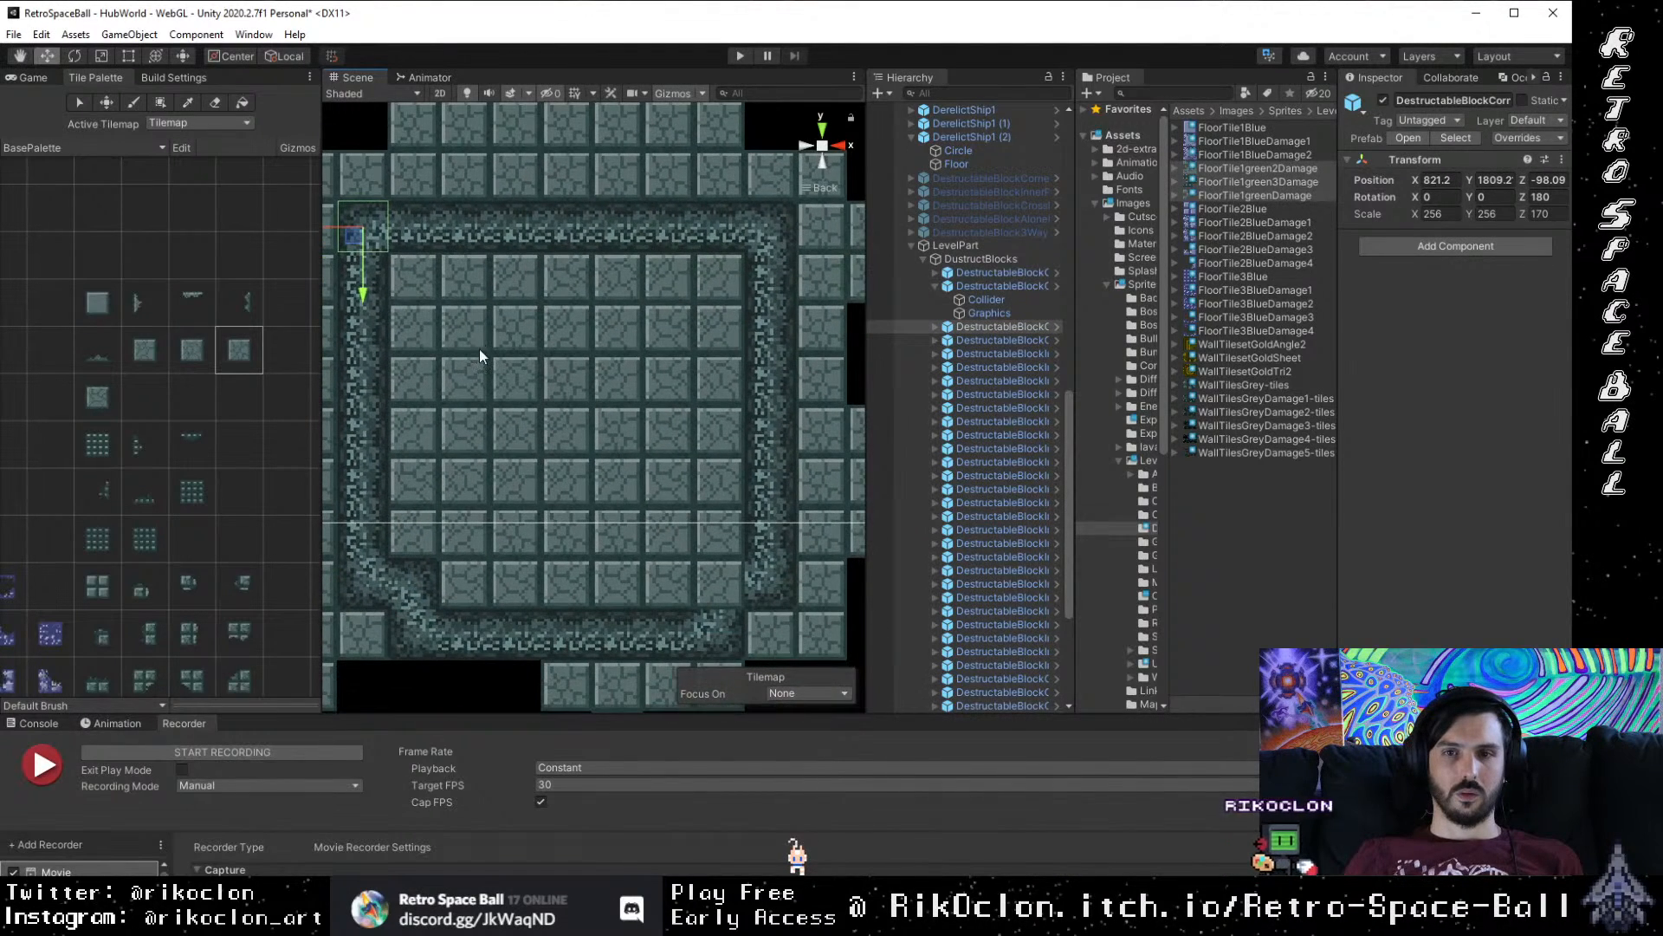
{"action": "scroll", "coordinate": [480, 350], "scroll_direction": "down", "scroll_amount": 1}
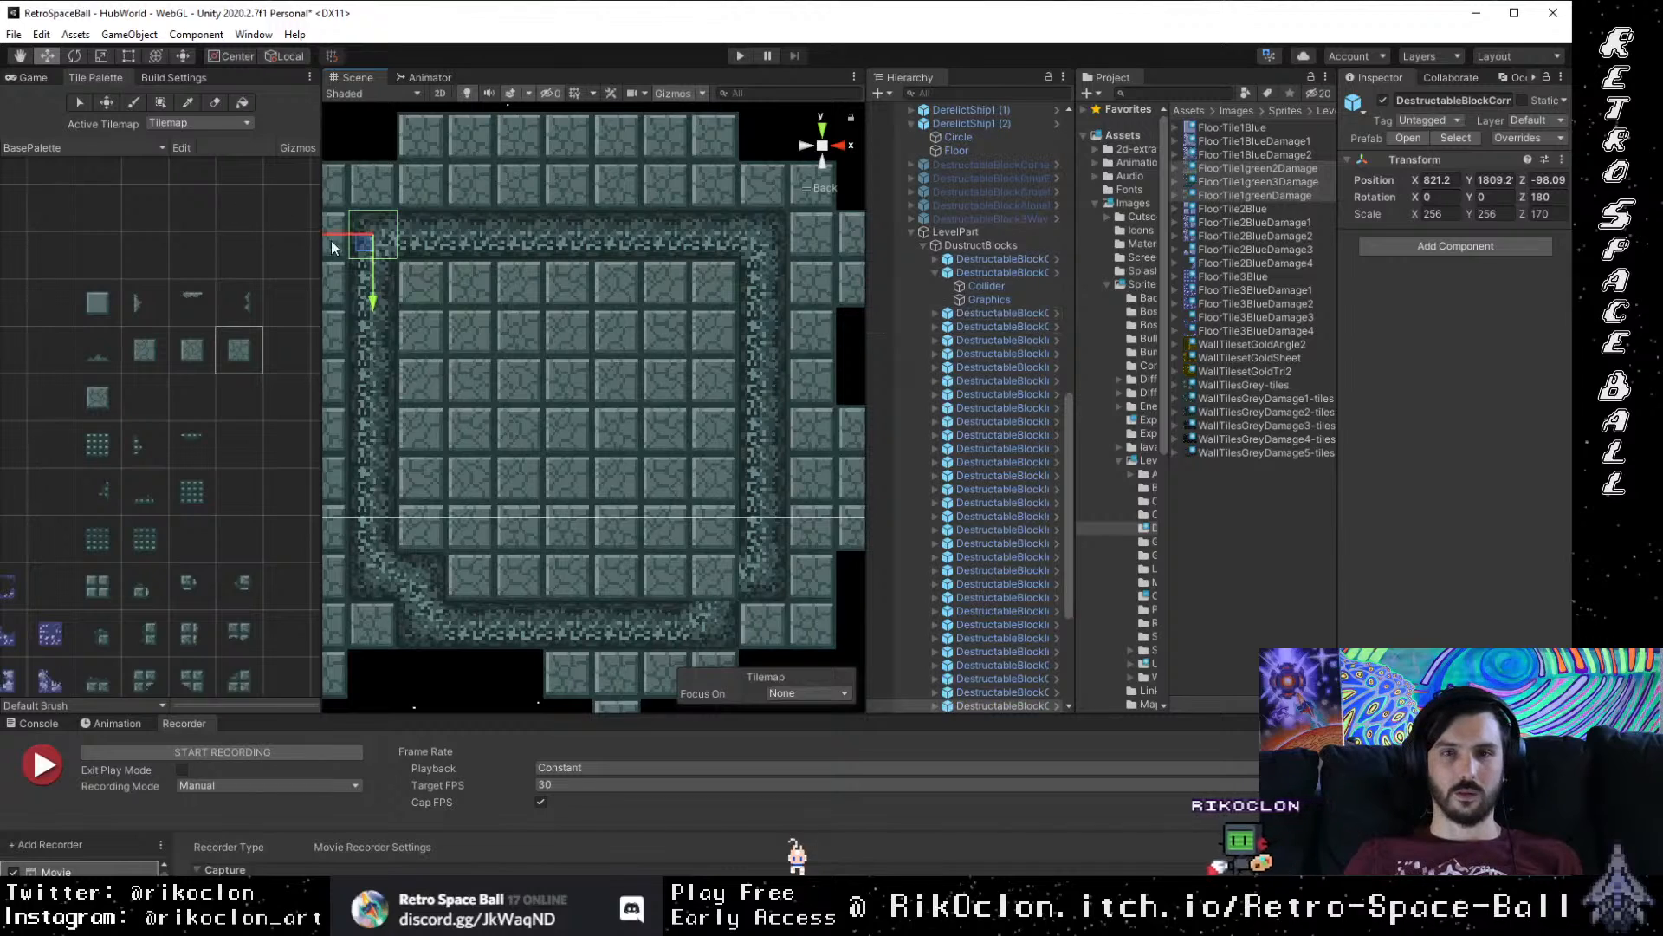
{"action": "left_click_drag", "start_coordinate": [365, 254], "coordinate": [663, 587]}
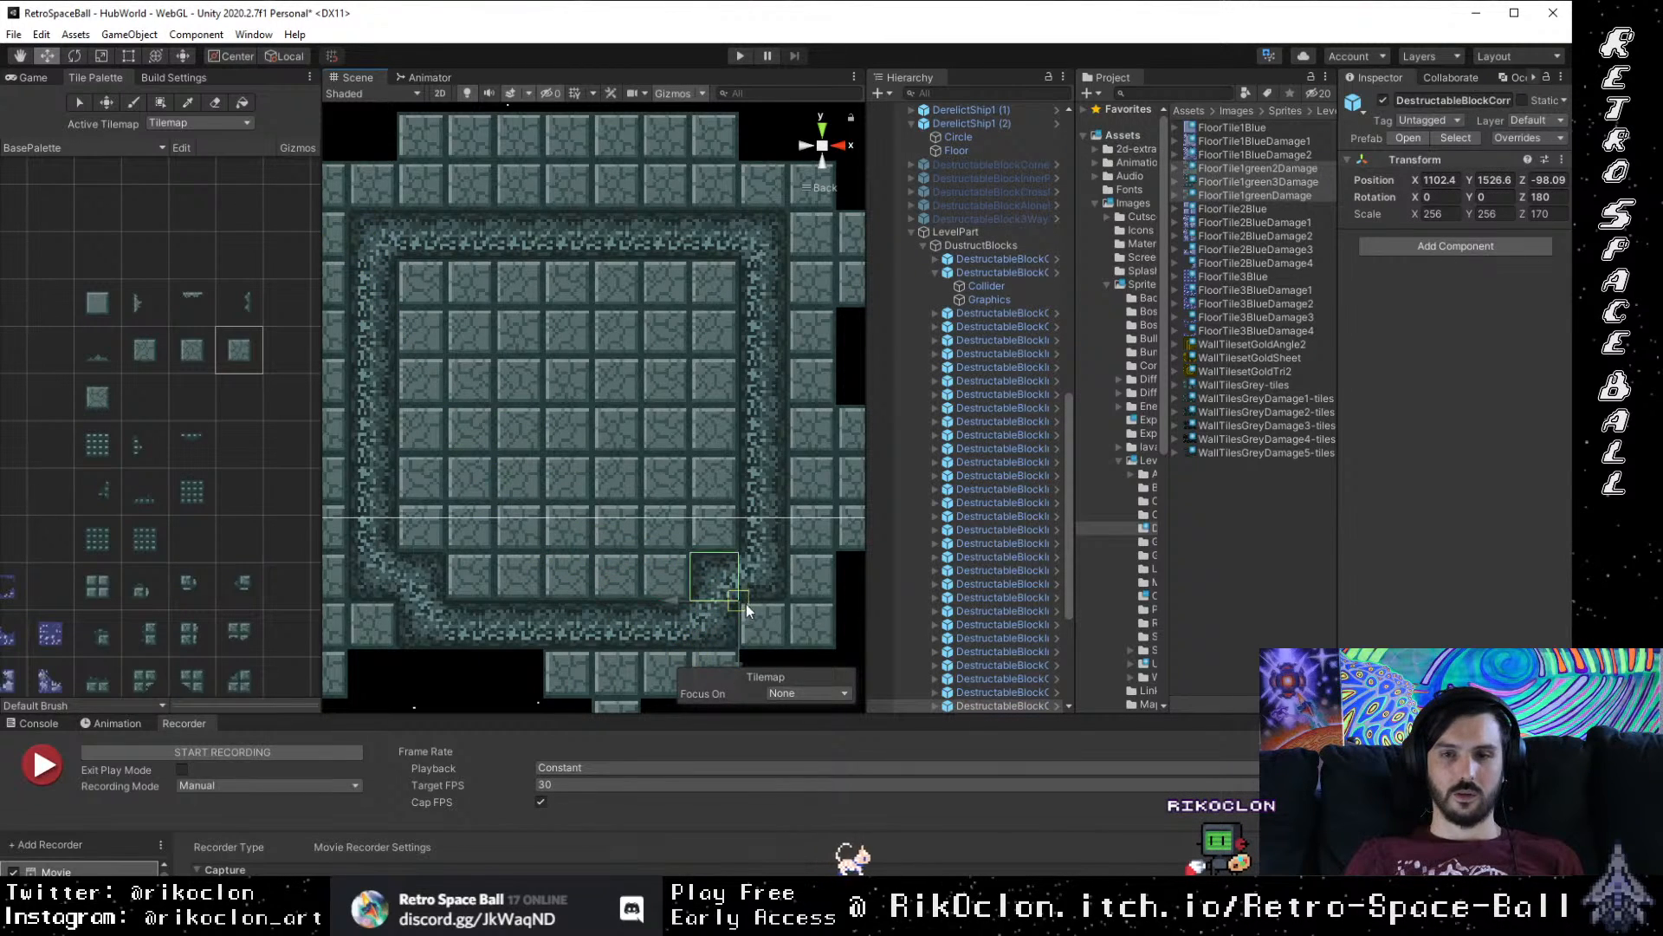
{"action": "left_click_drag", "start_coordinate": [746, 604], "coordinate": [718, 484]}
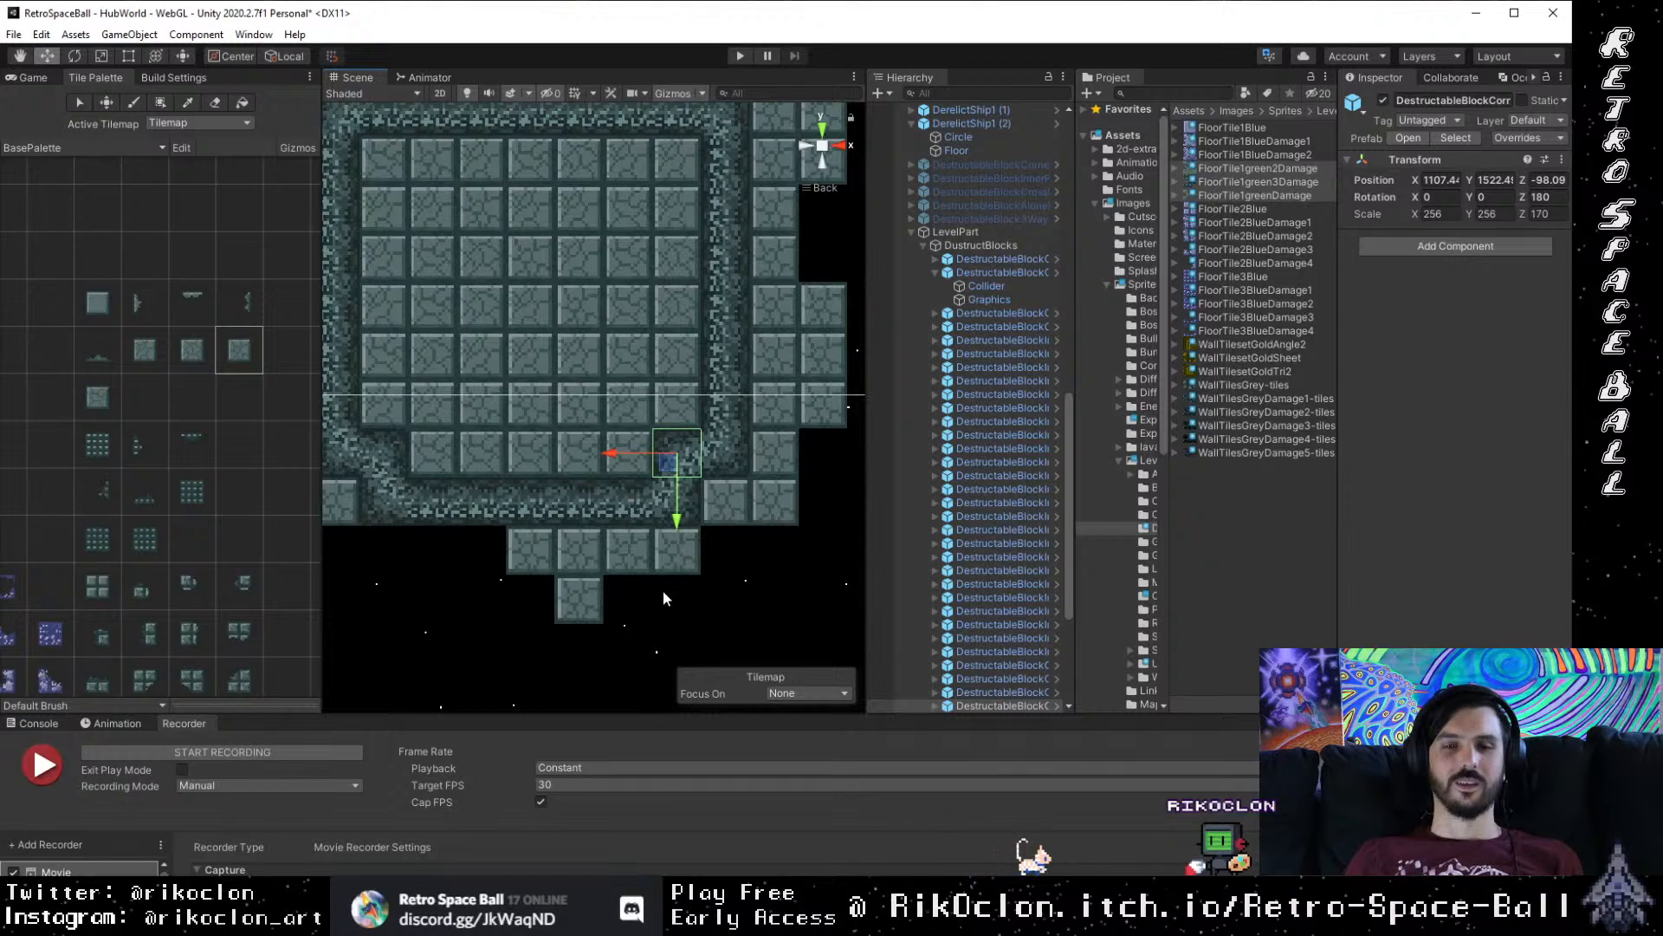
Step: Move the three middle blocks of the bottom wall down one tile row and align them at about Y 1440.8
{"action": "scroll", "coordinate": [586, 593], "scroll_direction": "down", "scroll_amount": 3}
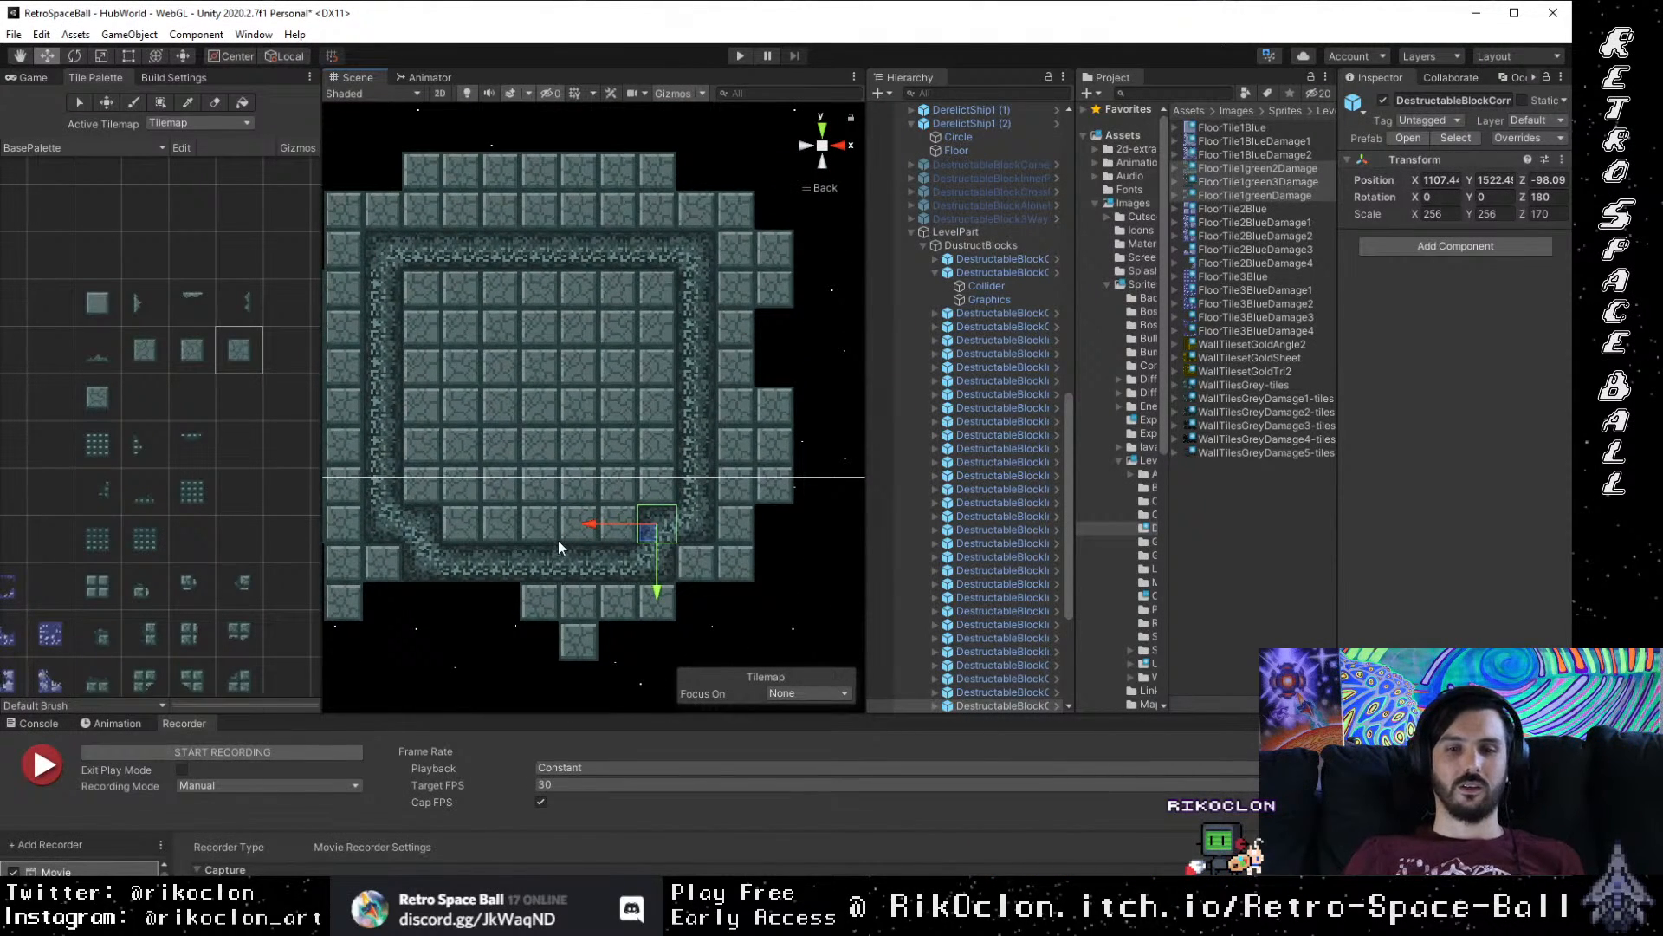
{"action": "left_click_drag", "start_coordinate": [558, 540], "coordinate": [577, 482]}
{"action": "scroll", "coordinate": [577, 483], "scroll_direction": "up", "scroll_amount": 4}
{"action": "left_click_drag", "start_coordinate": [584, 573], "coordinate": [568, 513]}
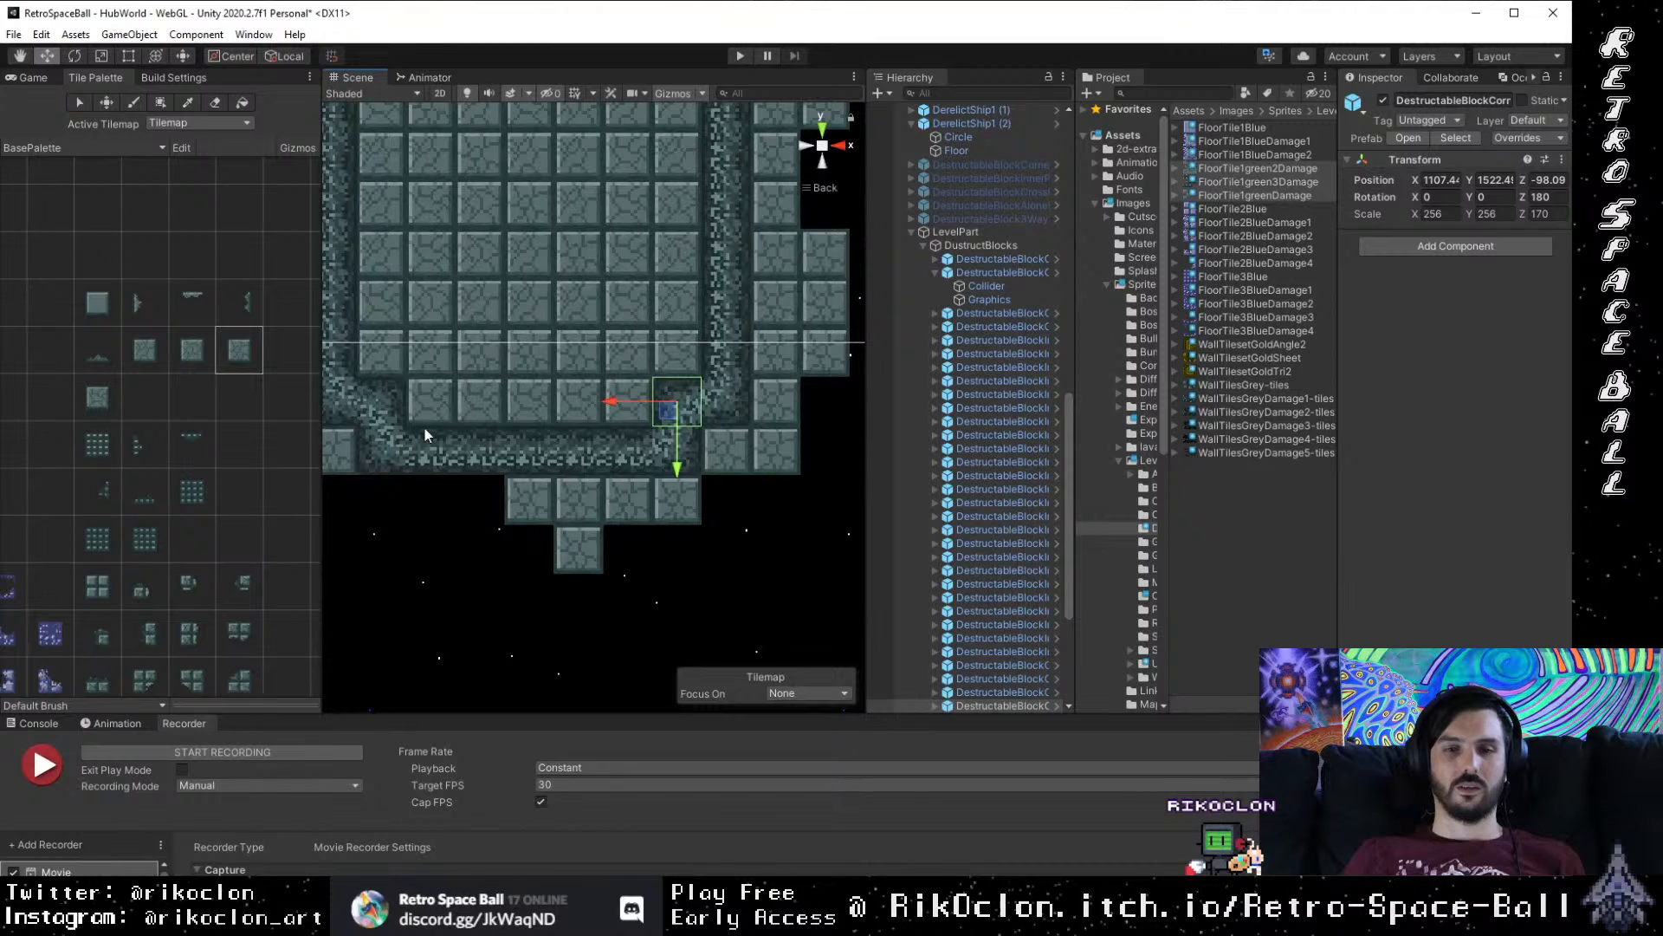
{"action": "left_click_drag", "start_coordinate": [439, 400], "coordinate": [637, 545]}
{"action": "left_click_drag", "start_coordinate": [539, 419], "coordinate": [549, 478]}
{"action": "scroll", "coordinate": [550, 477], "scroll_direction": "up", "scroll_amount": 2}
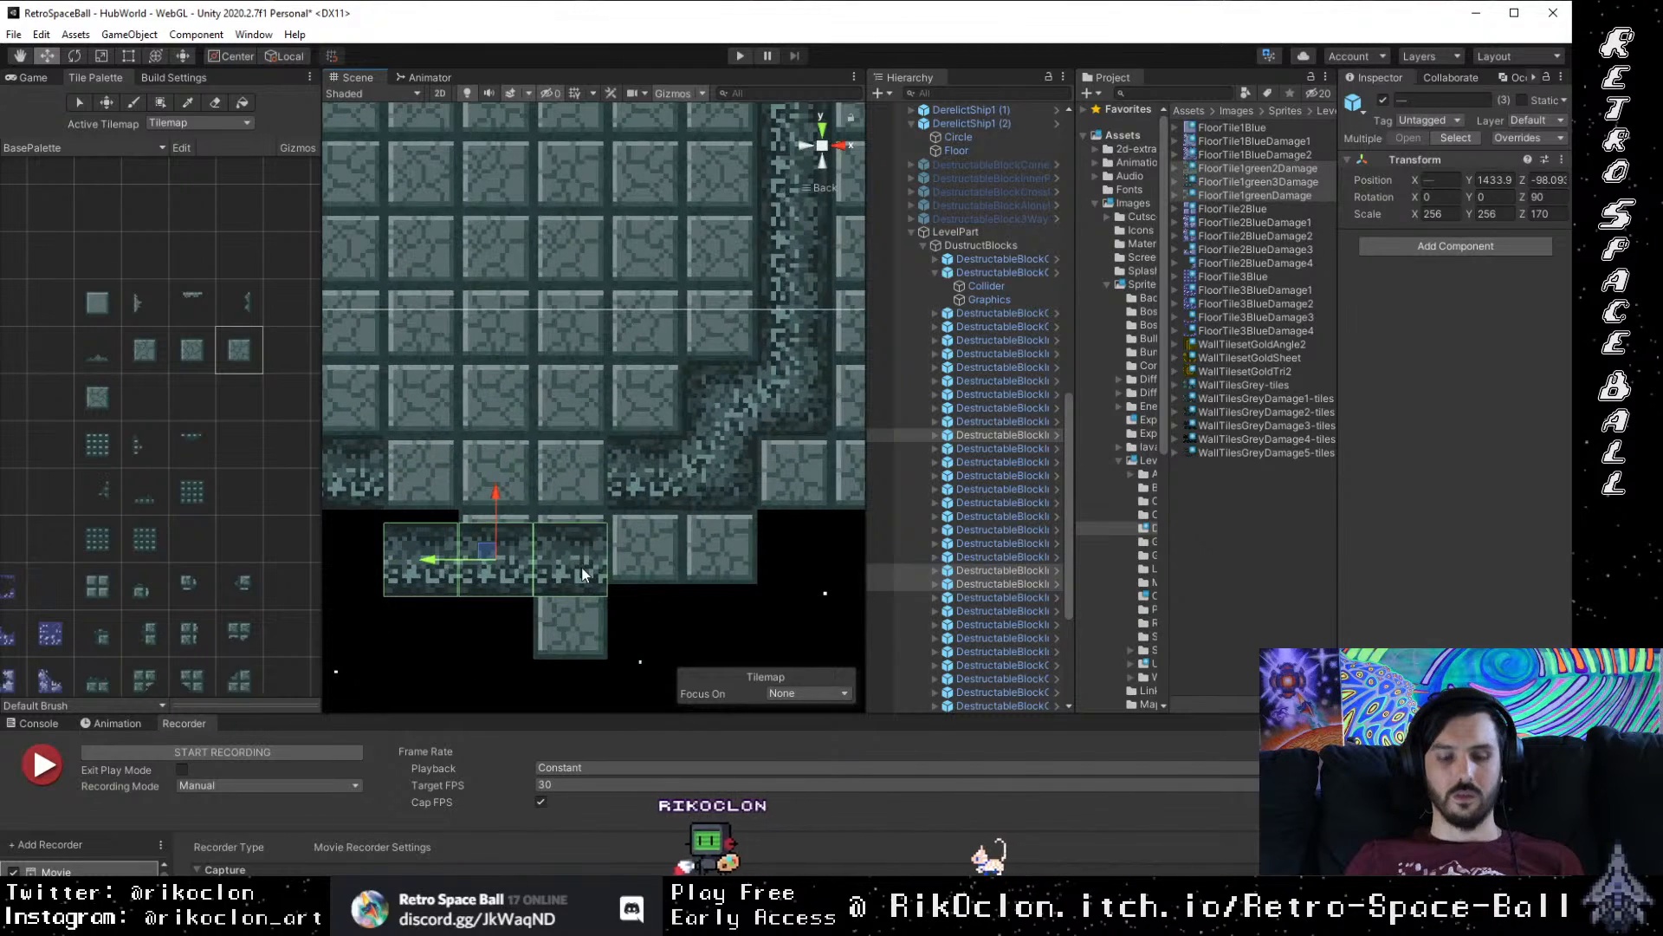
{"action": "left_click_drag", "start_coordinate": [625, 507], "coordinate": [620, 507]}
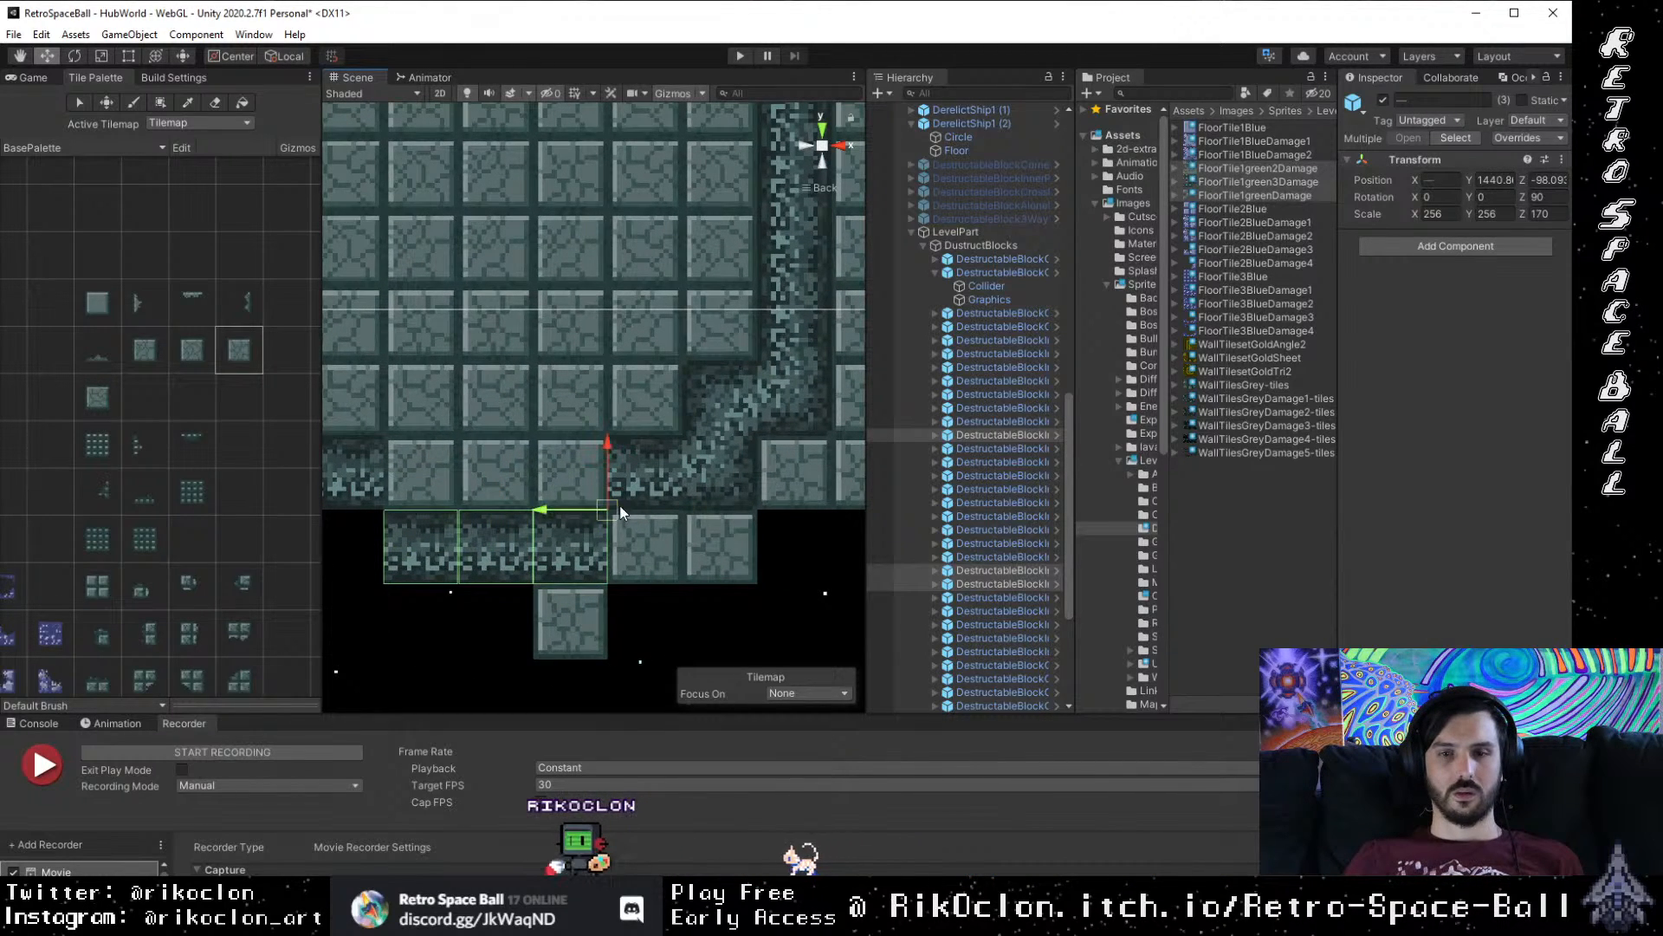
Step: Delete the two leftover straight wall blocks on either side of the gap left by the three lowered blocks
{"action": "left_click", "coordinate": [647, 468]}
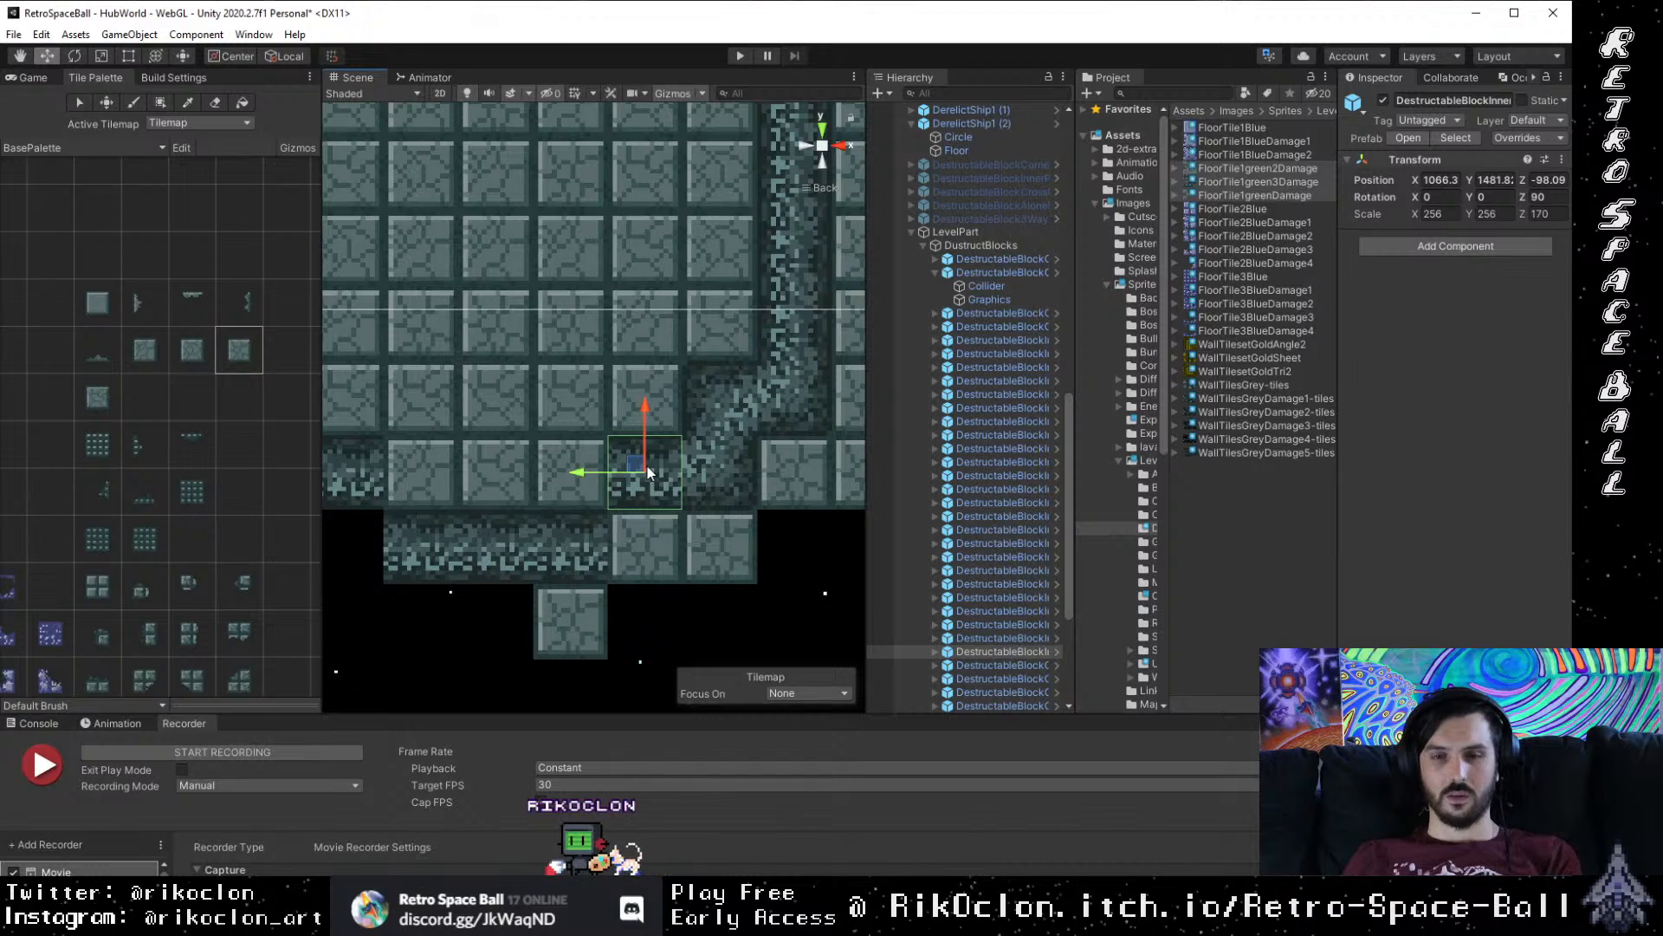
{"action": "key", "text": "Delete"}
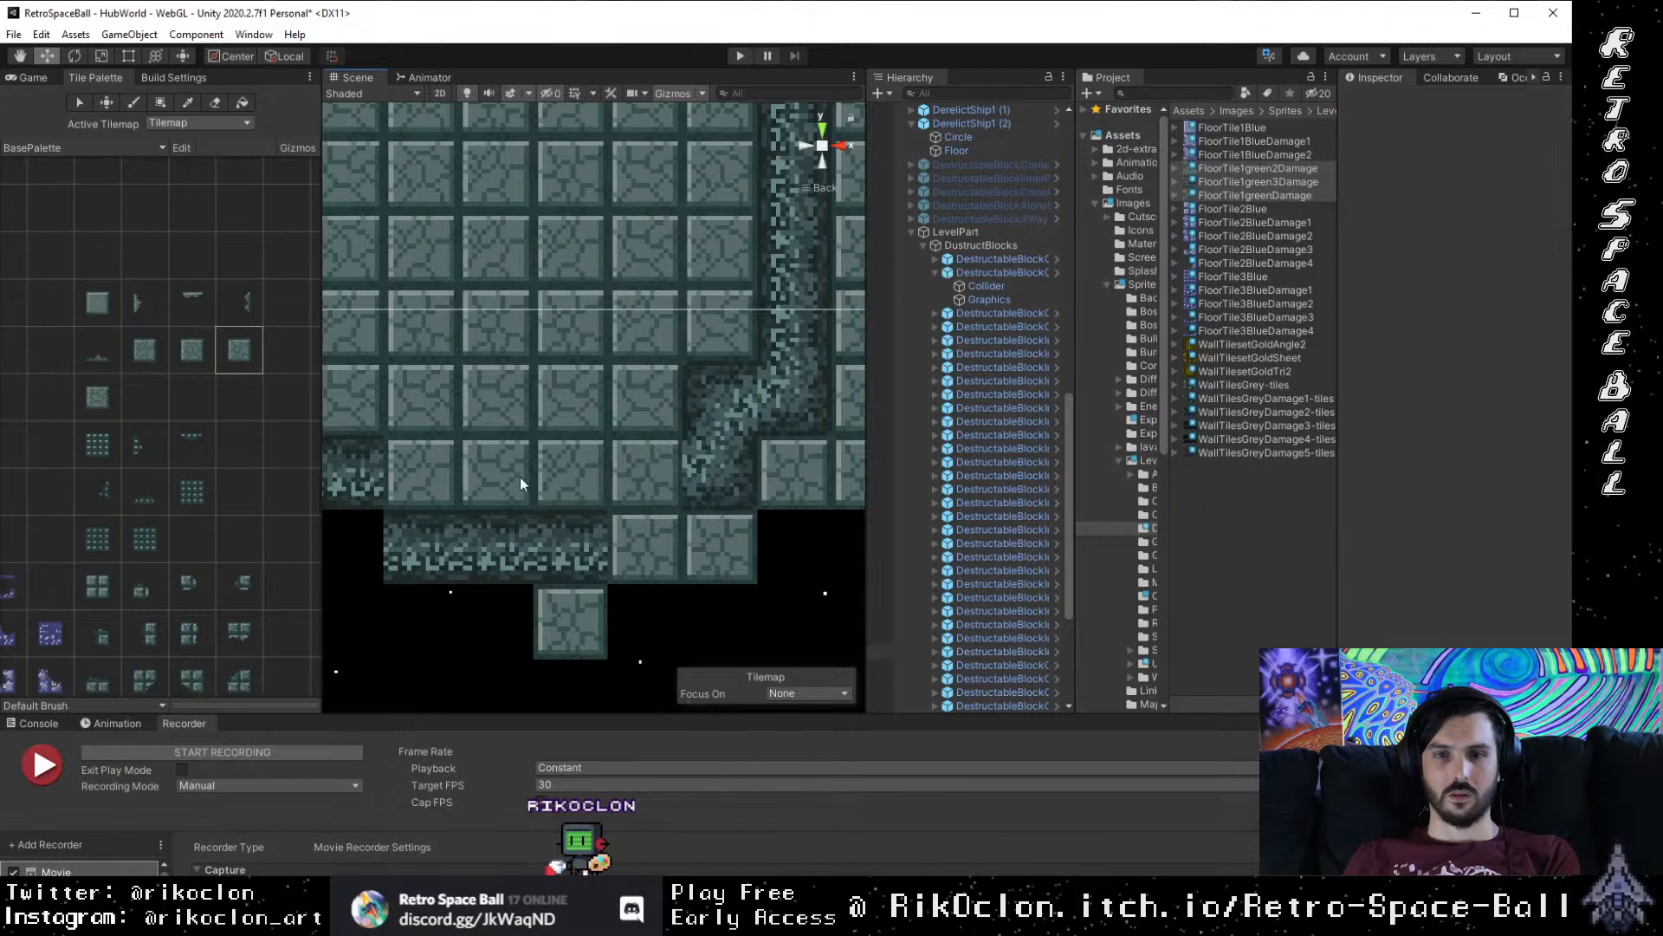
{"action": "scroll", "coordinate": [549, 536], "scroll_direction": "down", "scroll_amount": 3}
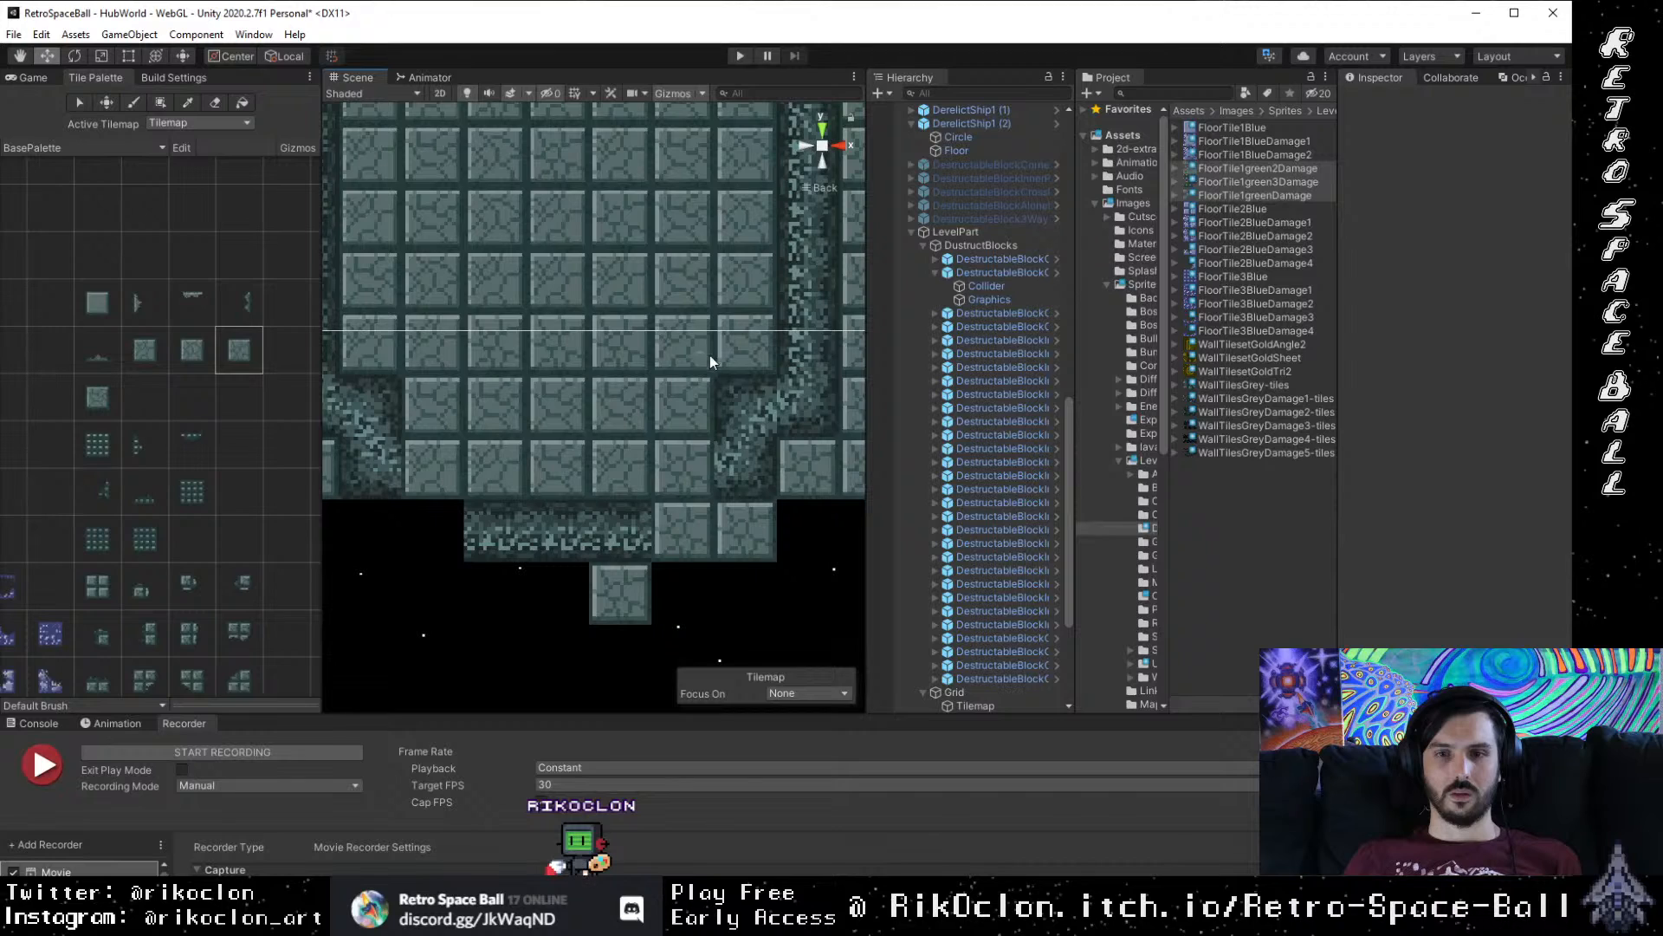
Step: Duplicate the lower-right inner corner block and place the copy diagonally inward at about X 1066.3, Y 1481.8
{"action": "left_click", "coordinate": [787, 439]}
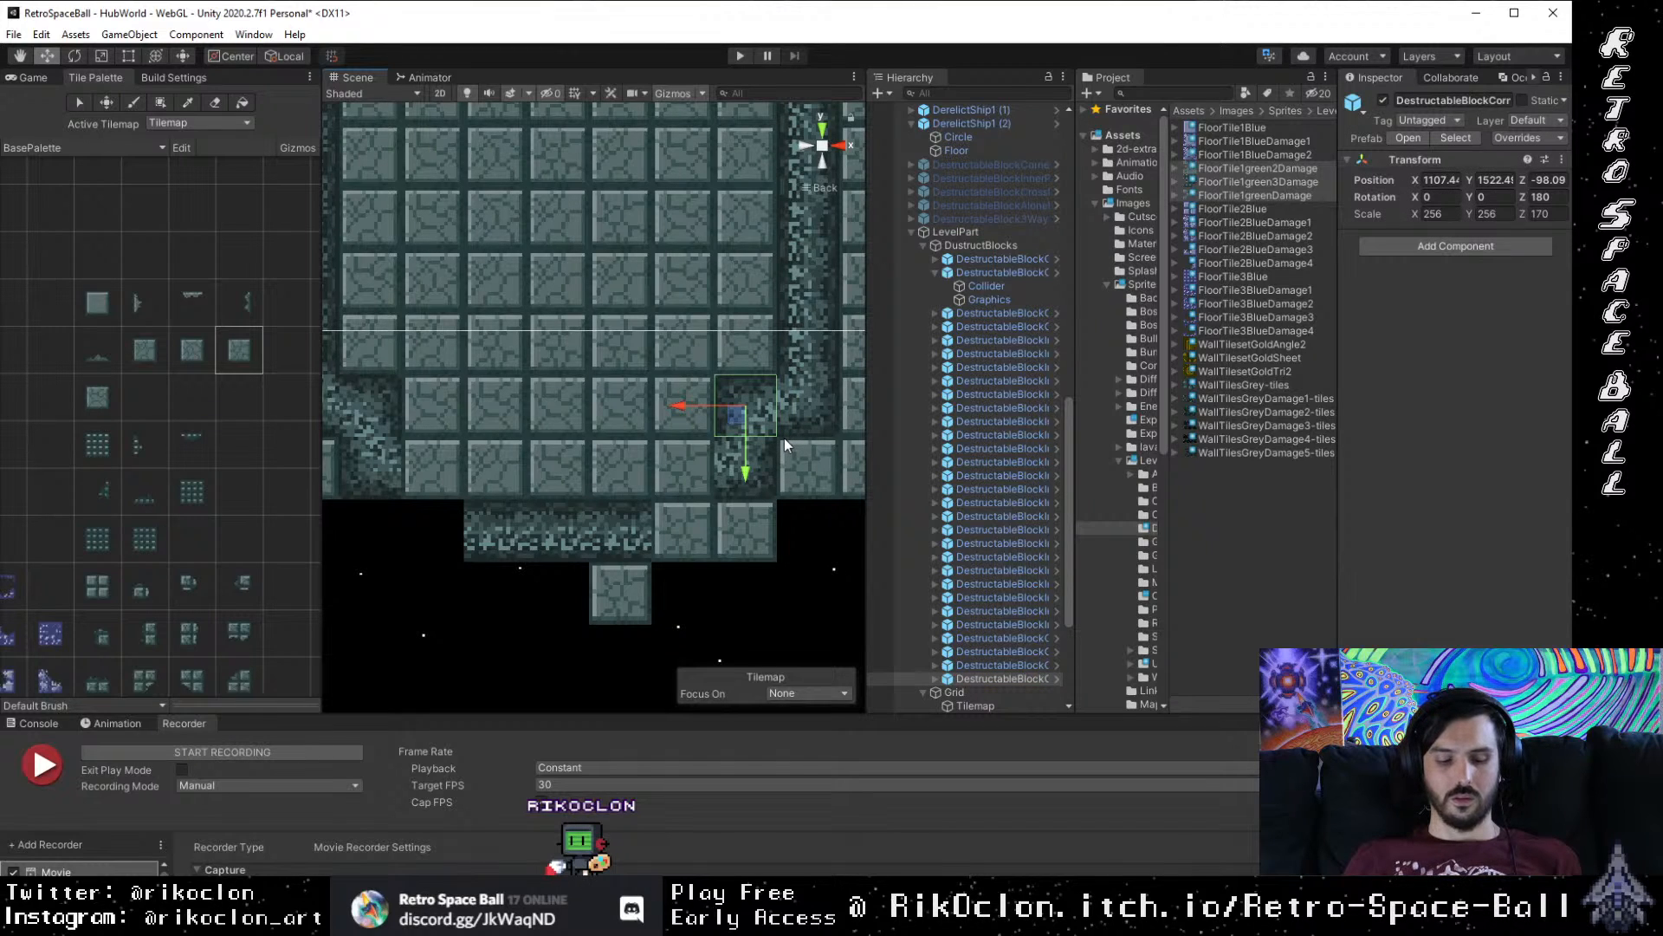
{"action": "key", "text": "ctrl+d"}
{"action": "left_click_drag", "start_coordinate": [736, 420], "coordinate": [642, 507]}
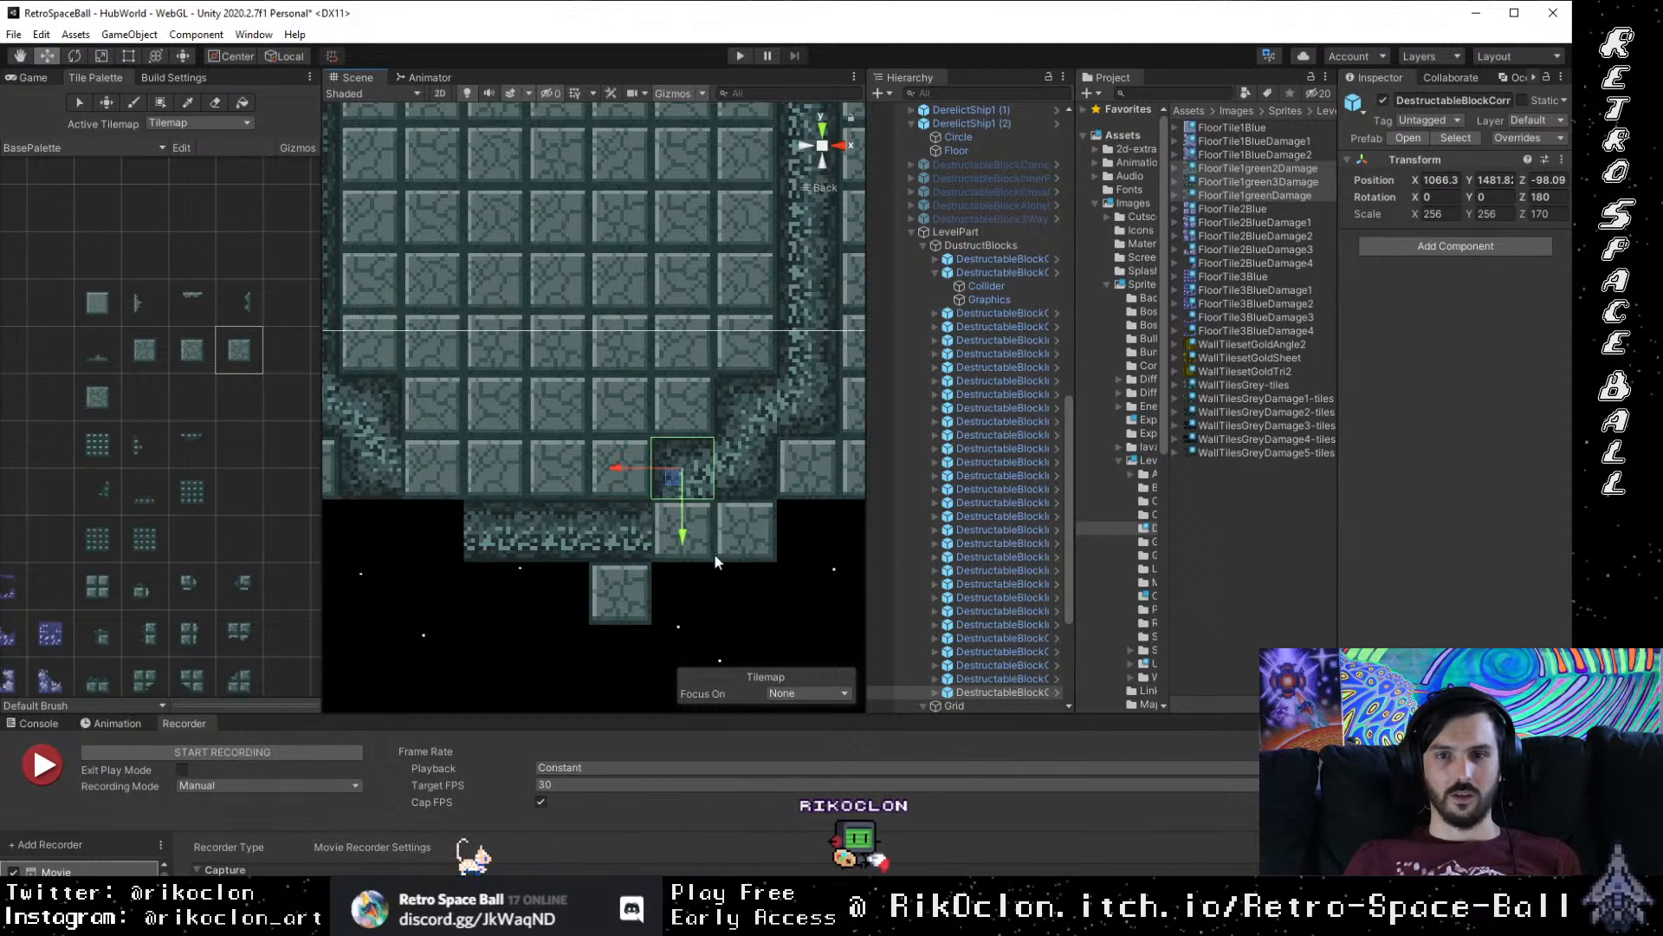
Step: Duplicate the lower-right outer corner block and place the copy at the right end of the three-block wall, about X 1066.3, Y 1440.8
{"action": "left_click", "coordinate": [808, 497]}
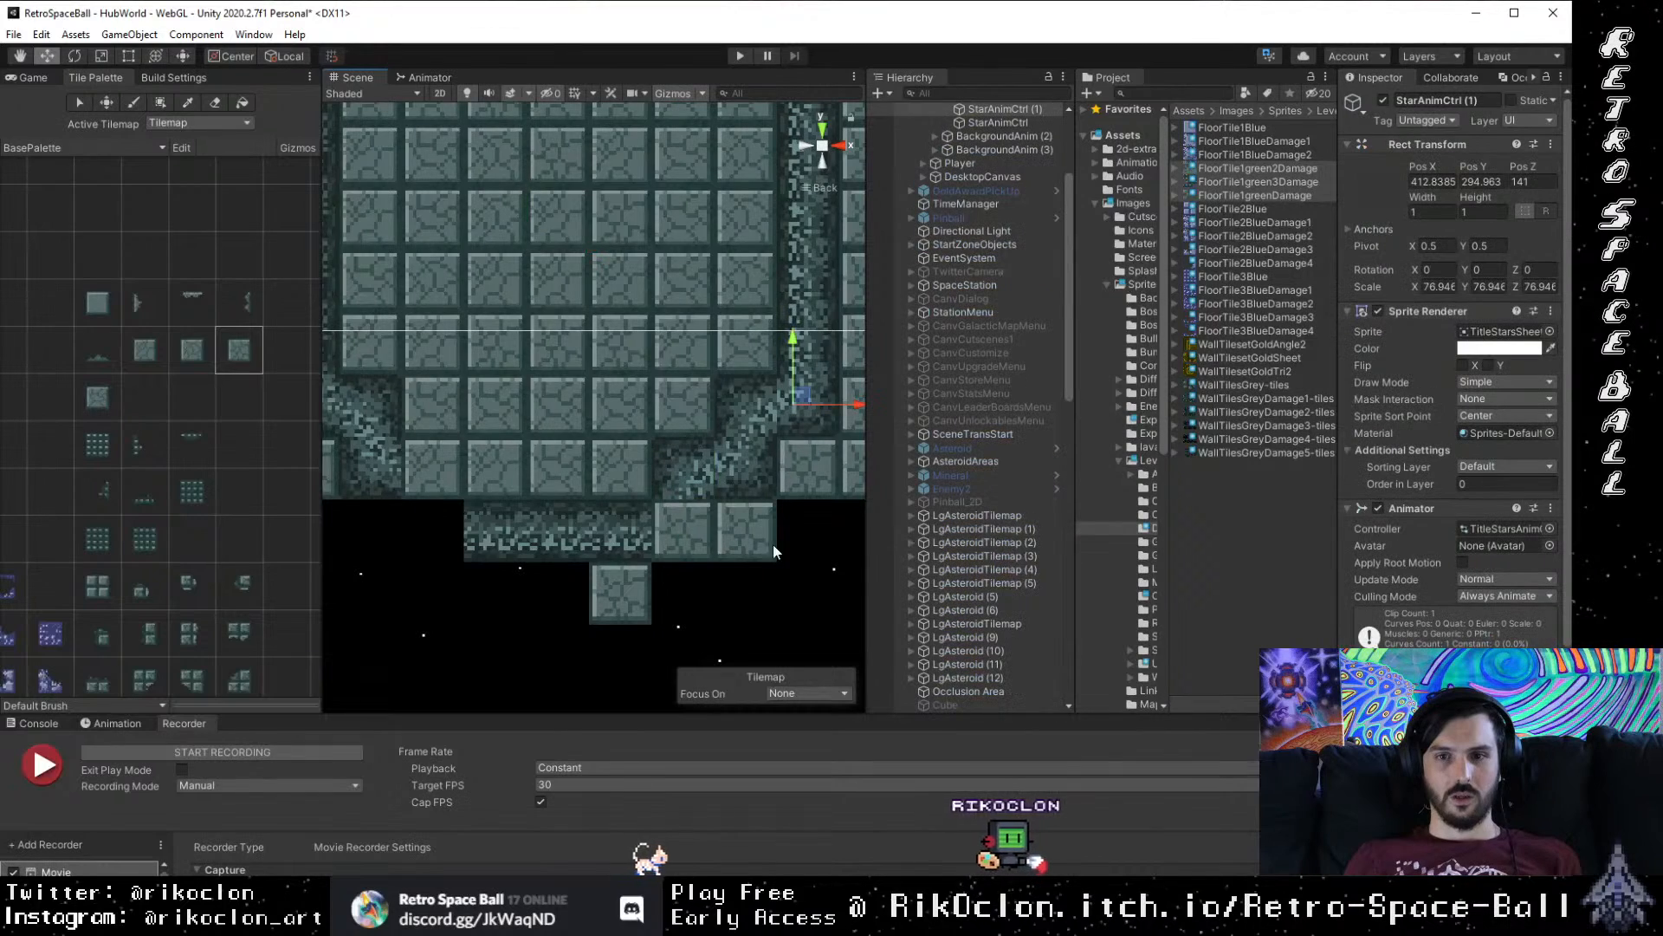
{"action": "left_click", "coordinate": [696, 433]}
{"action": "left_click_drag", "start_coordinate": [762, 459], "coordinate": [687, 513]}
{"action": "left_click", "coordinate": [470, 585]}
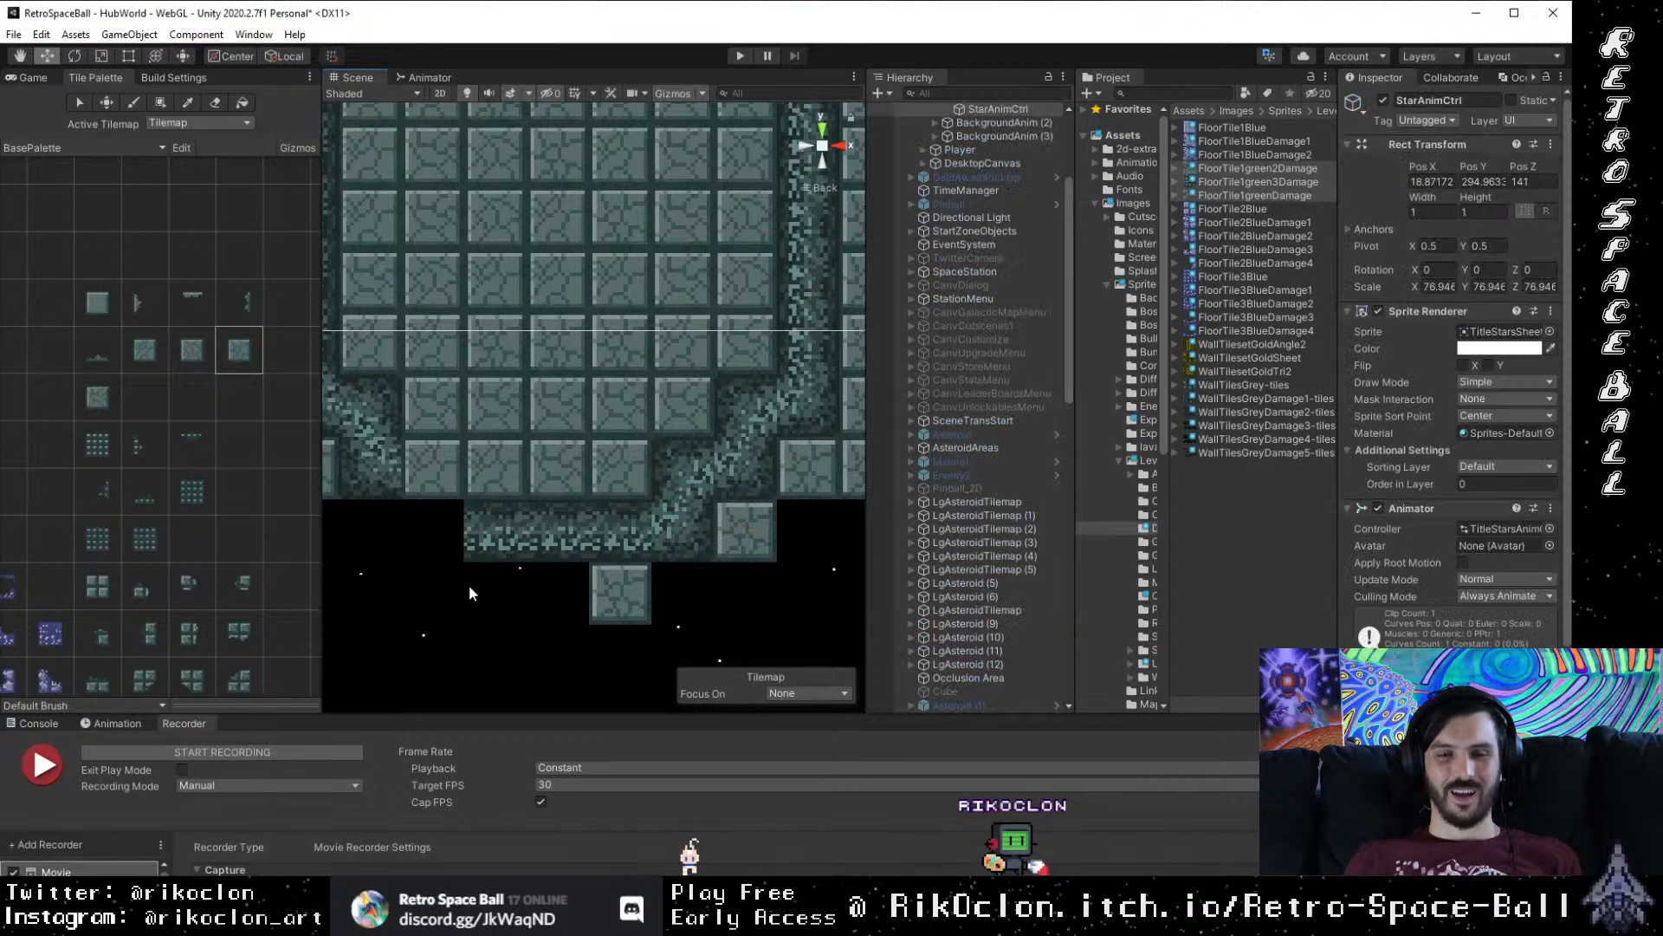
Step: Duplicate the lower-left inner corner block and place the copy diagonally inward at about X 902.5, Y 1481.8
{"action": "left_click_drag", "start_coordinate": [470, 585], "coordinate": [486, 575]}
{"action": "left_click_drag", "start_coordinate": [432, 511], "coordinate": [435, 484]}
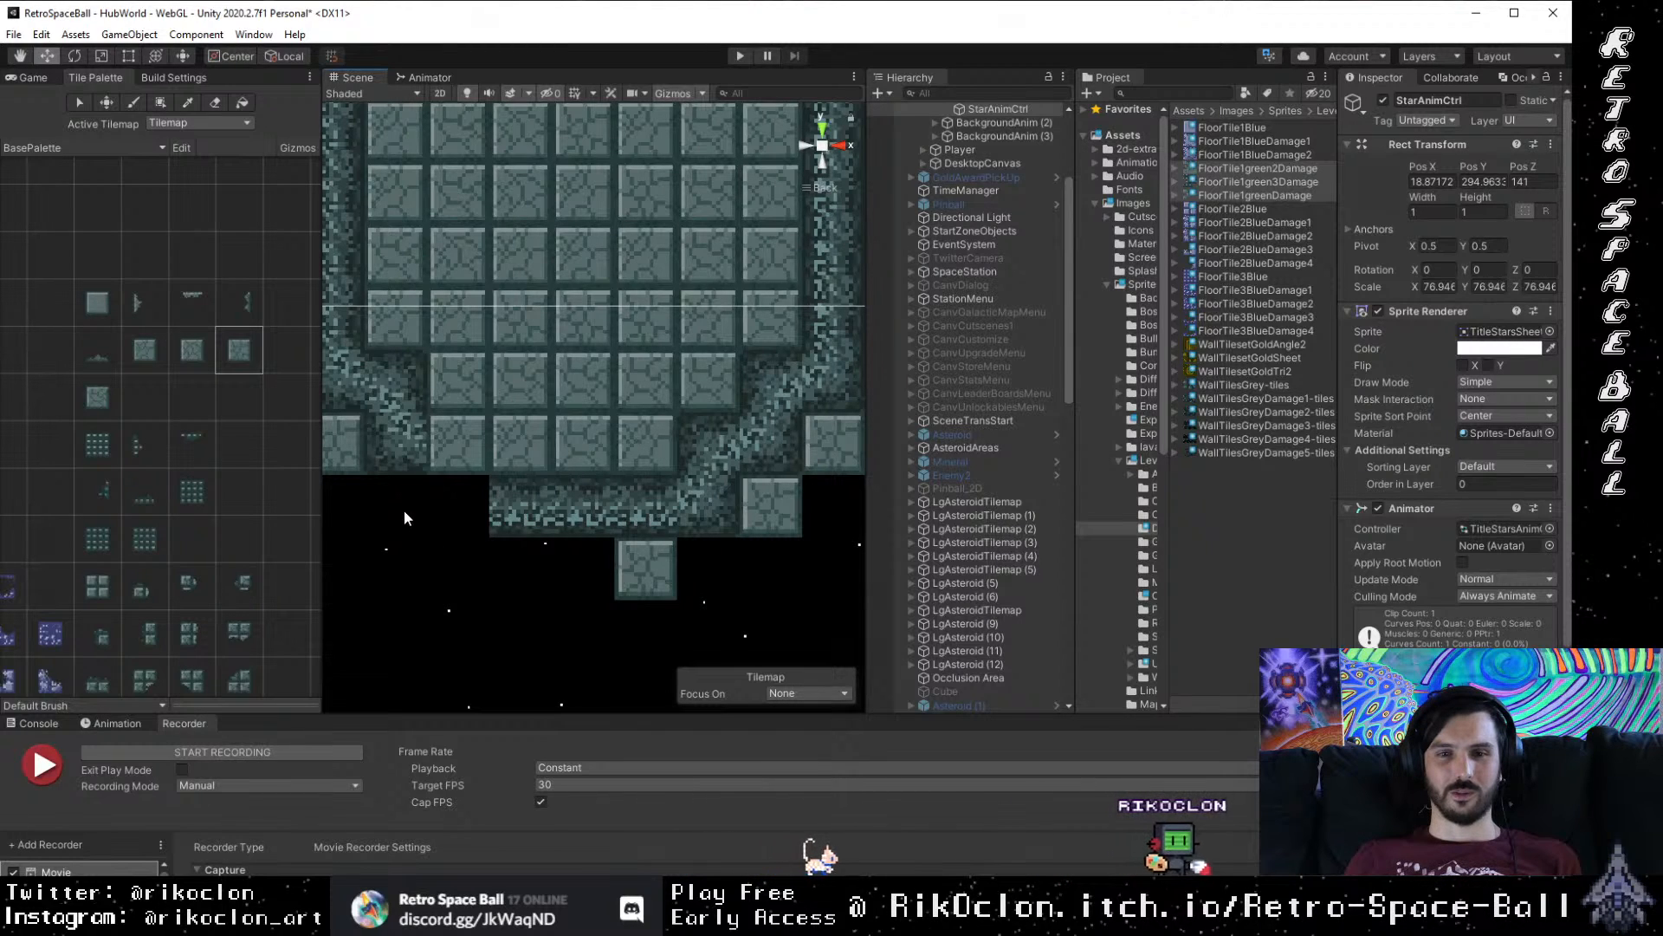
{"action": "left_click", "coordinate": [360, 348]}
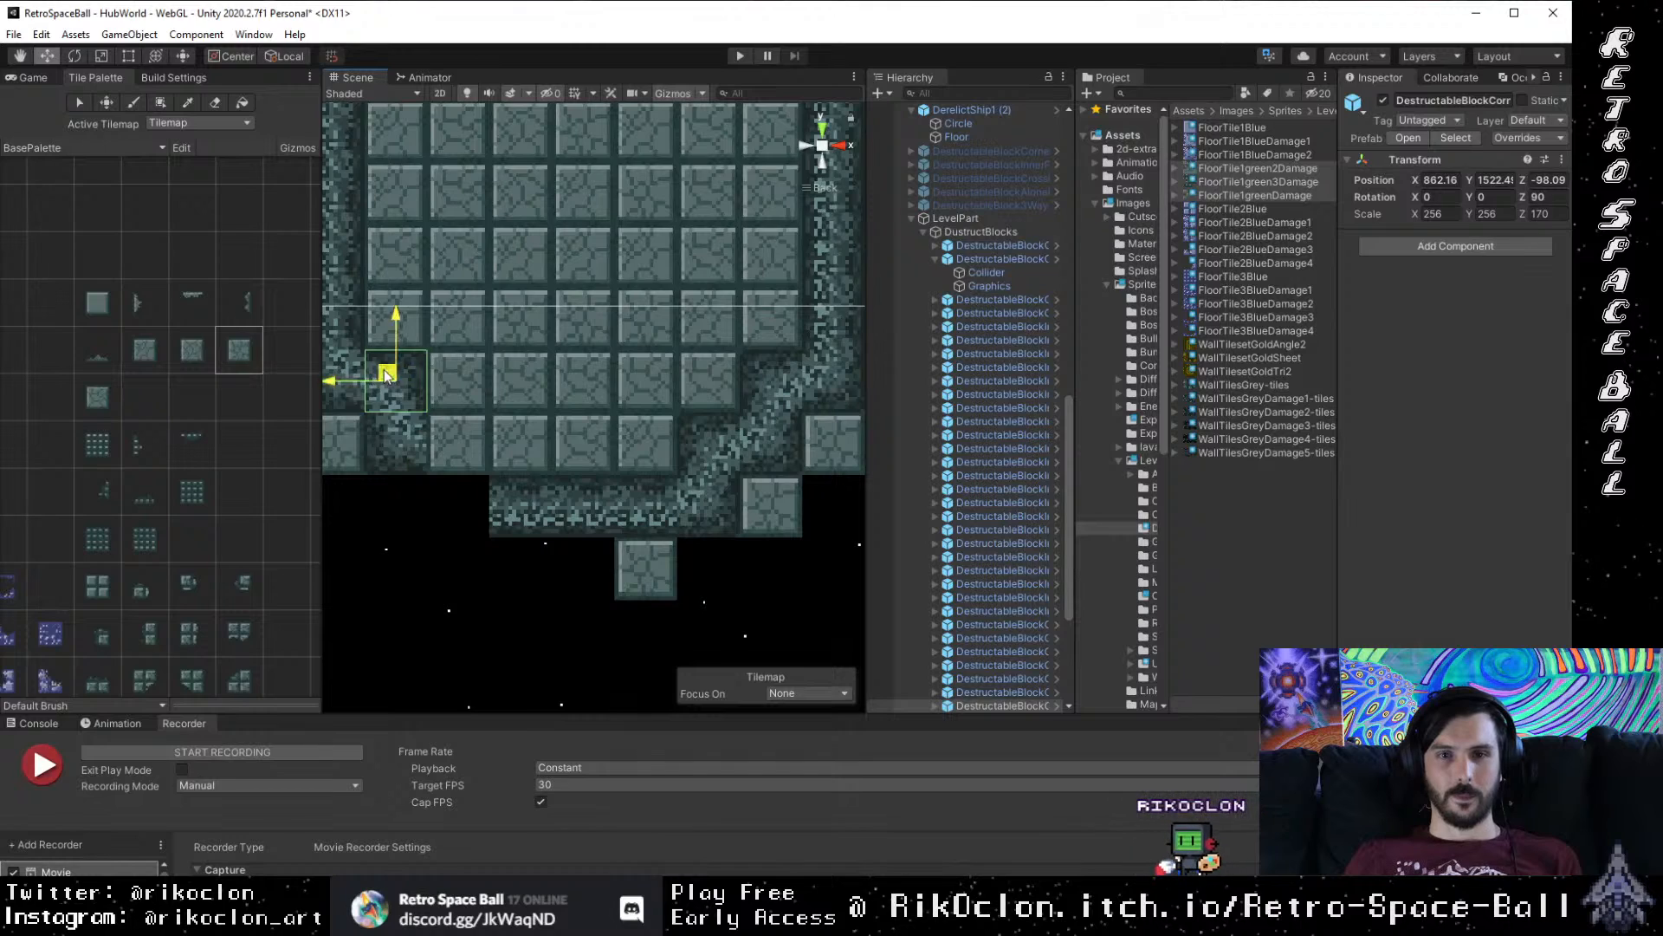
{"action": "left_click_drag", "start_coordinate": [386, 372], "coordinate": [430, 475]}
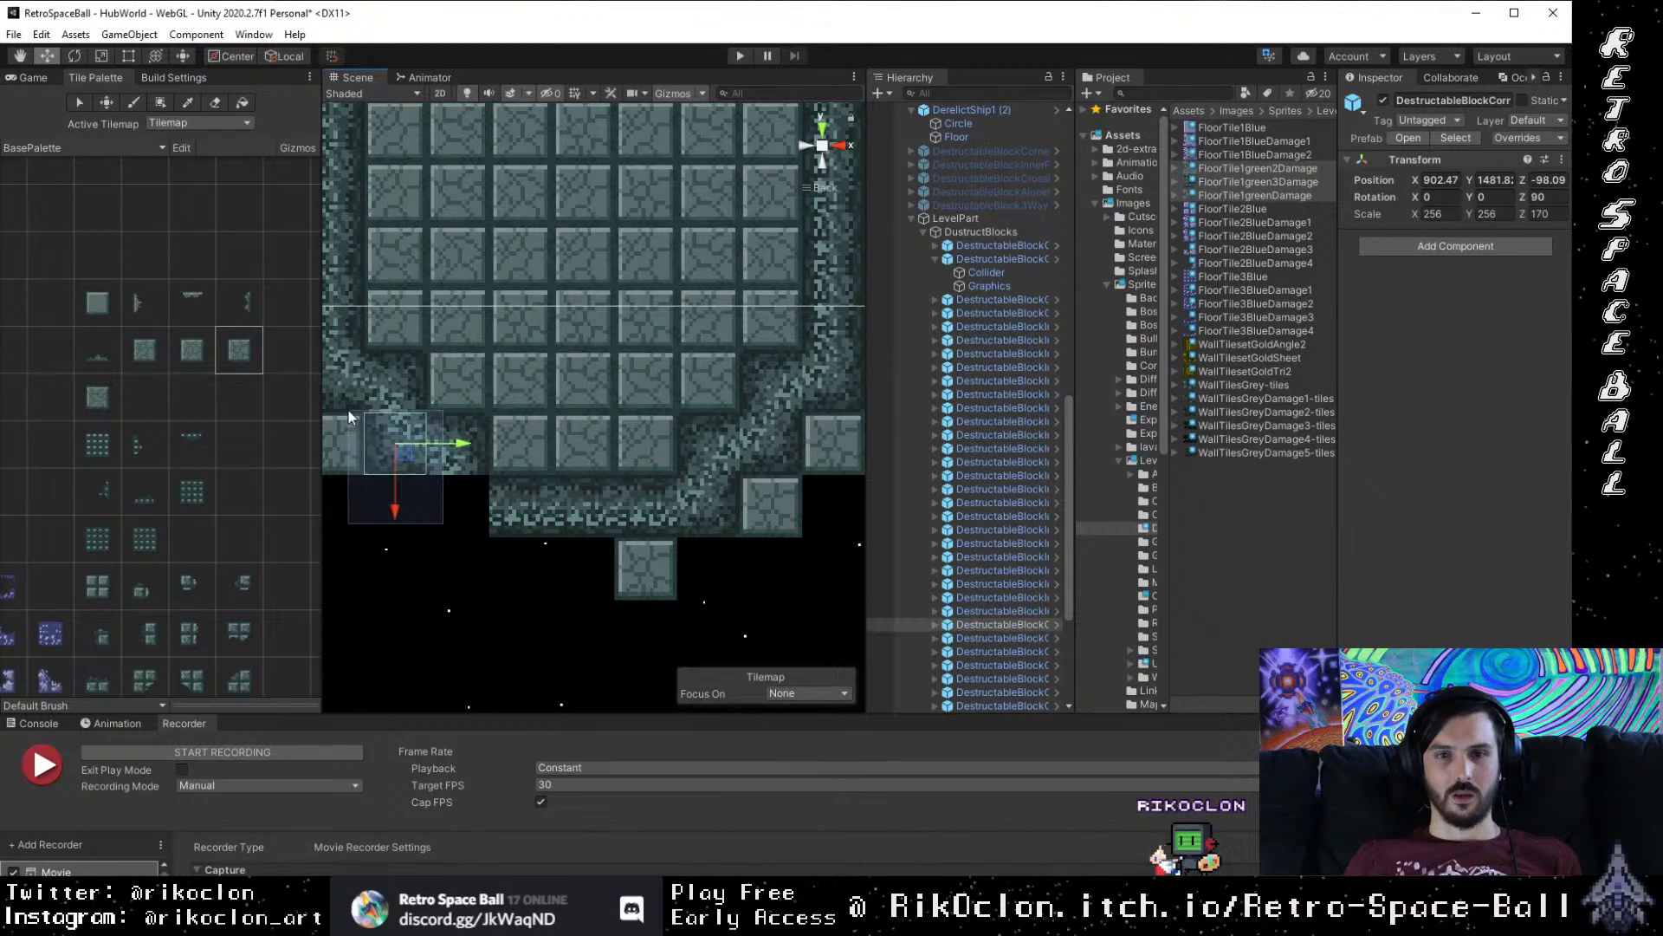
Step: Duplicate the lower-left outer corner block and place the copy at the left end of the three-block wall, about X 902.5, Y 1440.8
{"action": "left_click_drag", "start_coordinate": [348, 409], "coordinate": [345, 404]}
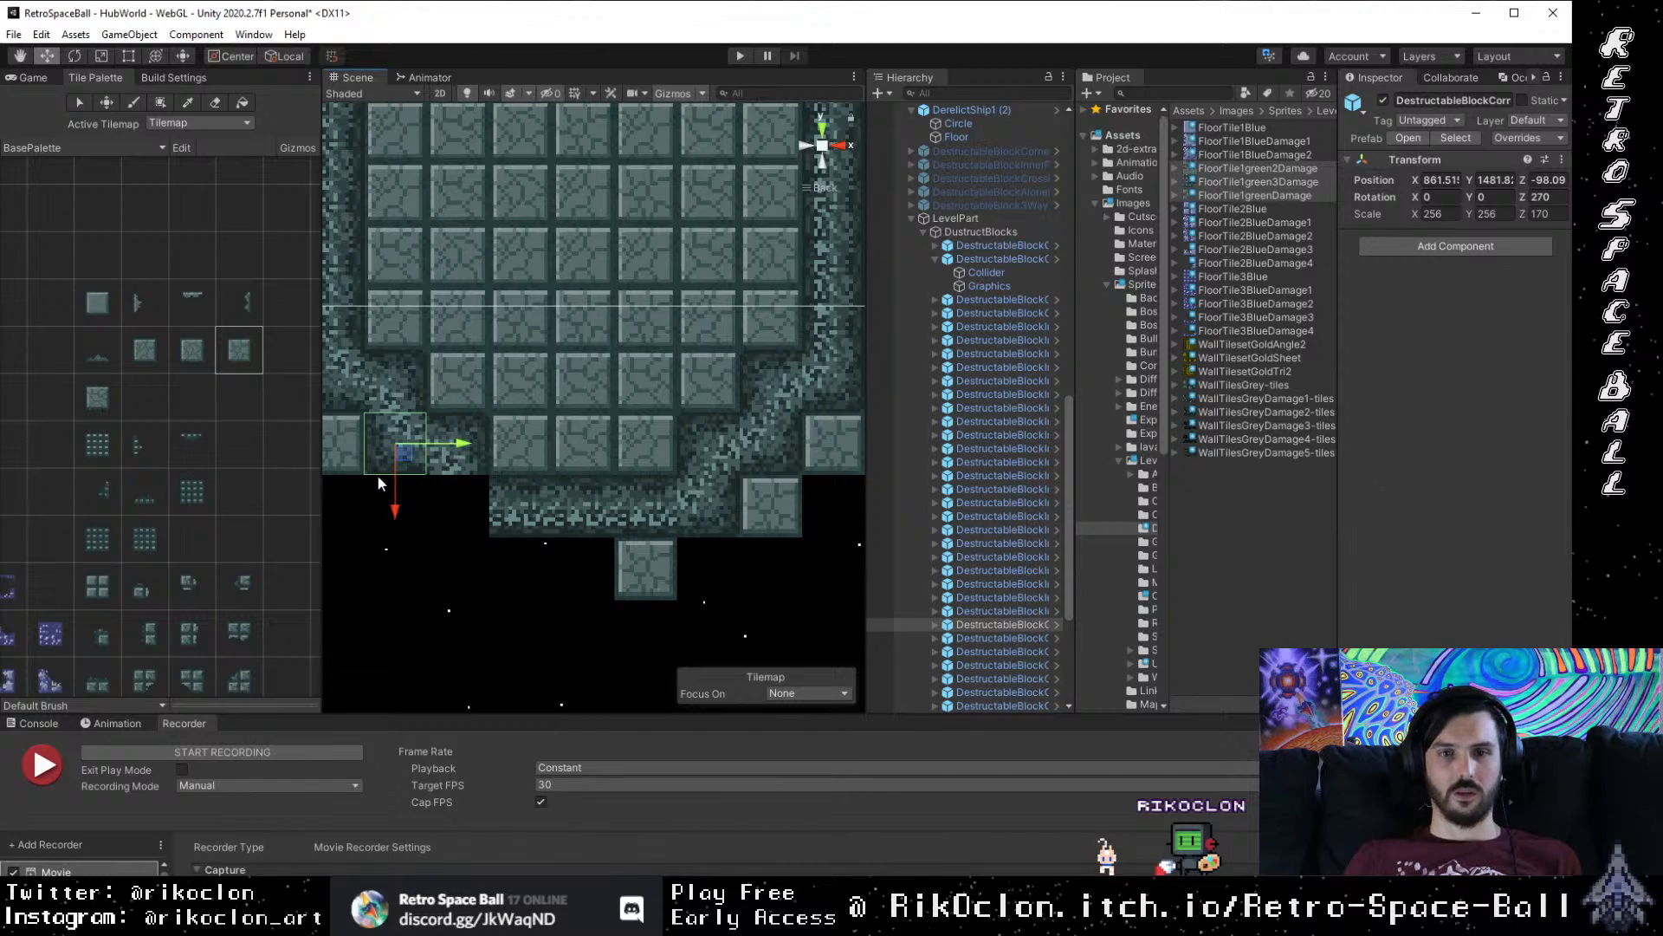
{"action": "left_click_drag", "start_coordinate": [417, 467], "coordinate": [445, 531]}
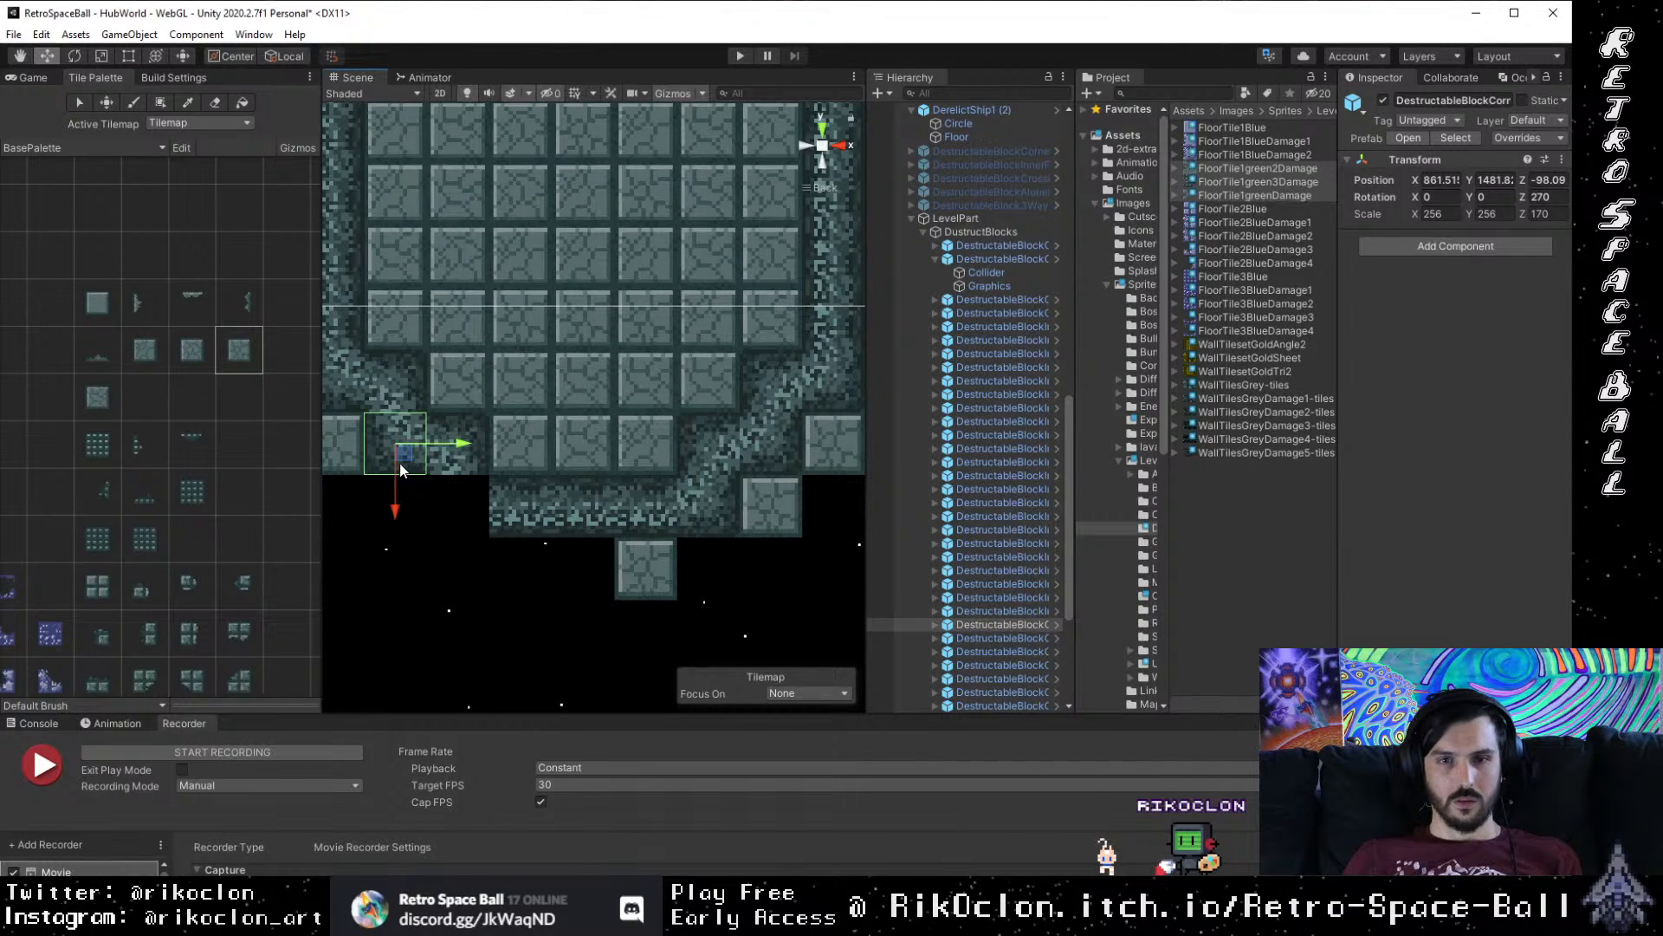
{"action": "left_click_drag", "start_coordinate": [408, 457], "coordinate": [488, 485]}
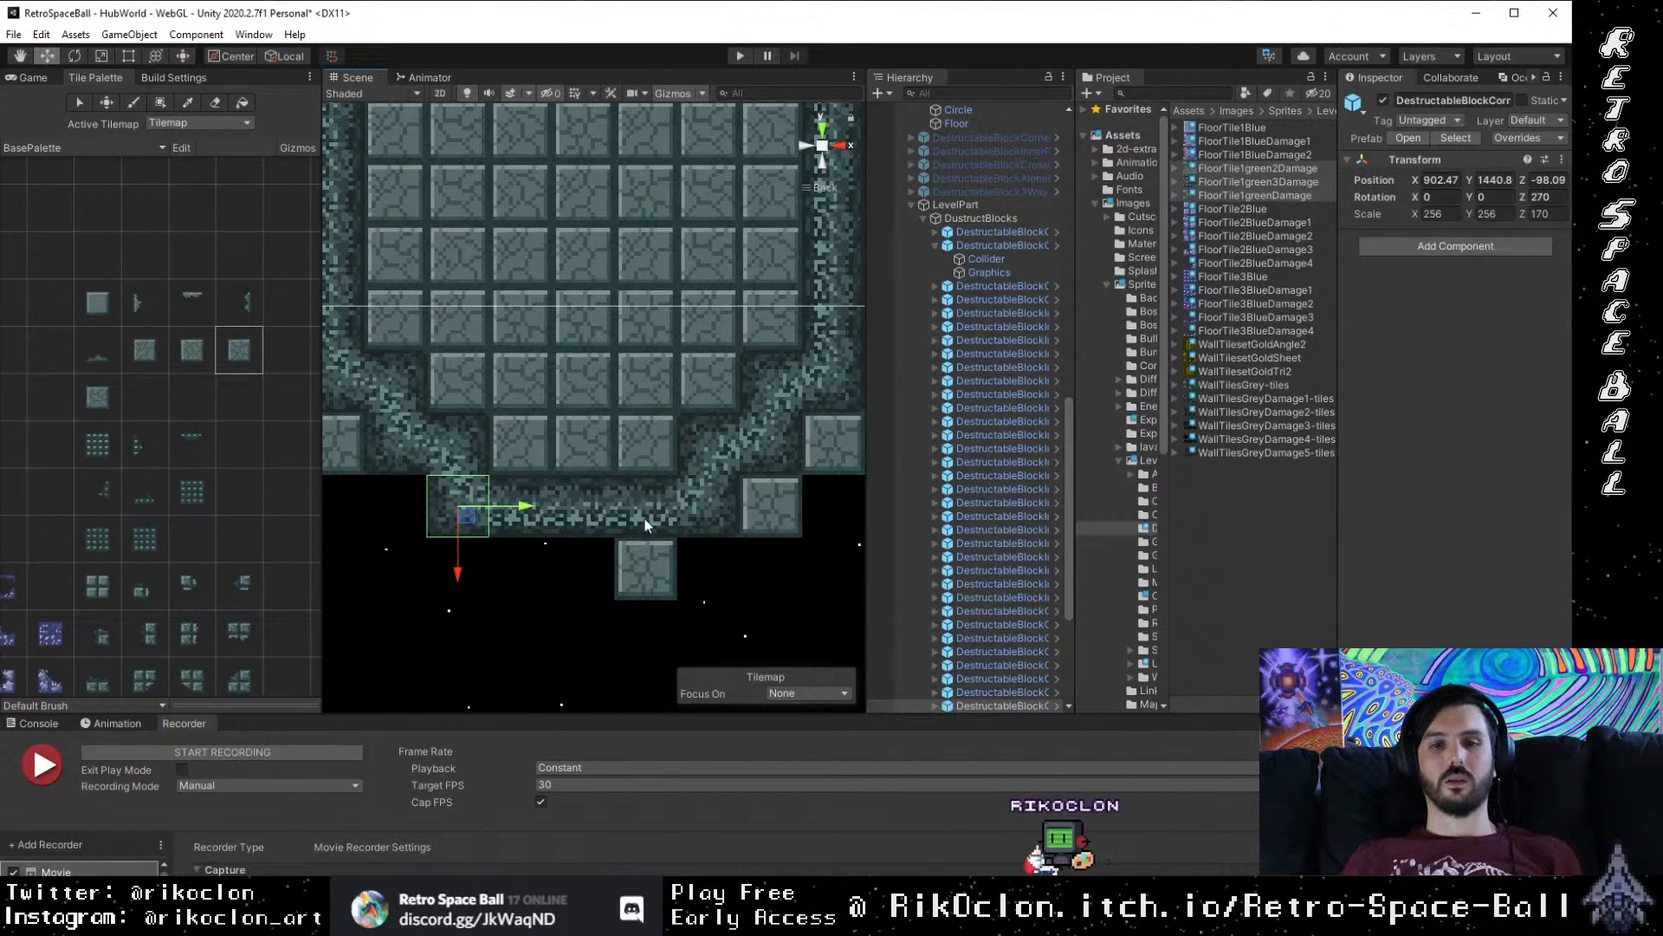
Step: Examine the overall shape of the enclosure and its stepped bottom wall
{"action": "scroll", "coordinate": [556, 486], "scroll_direction": "down", "scroll_amount": 4}
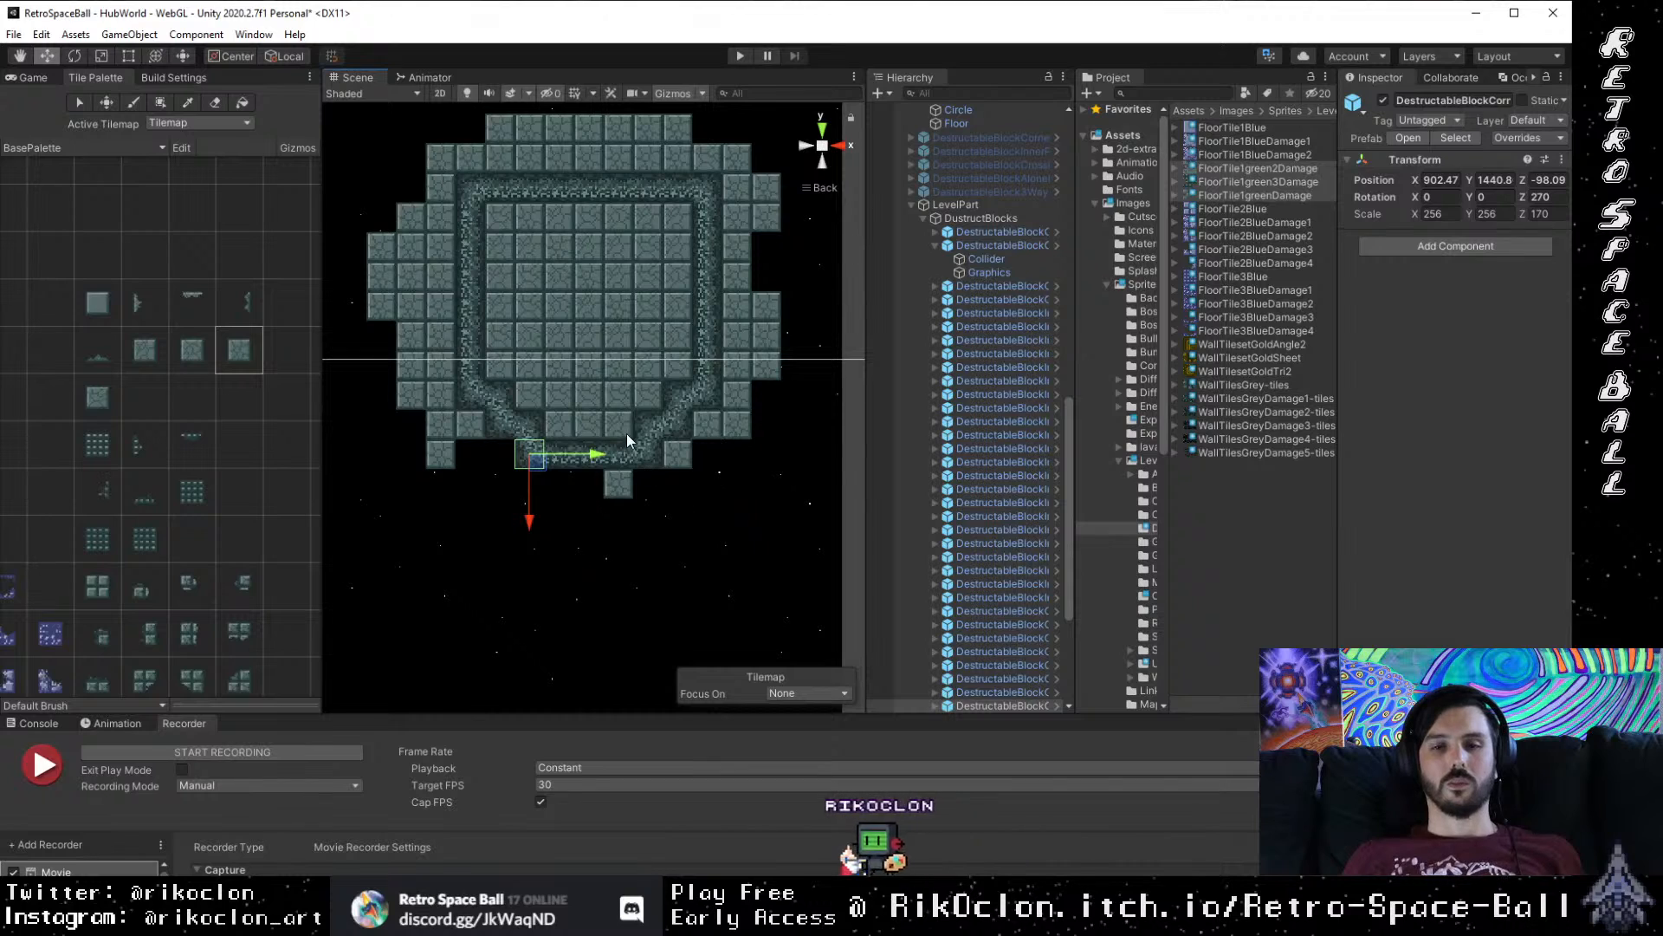
{"action": "left_click_drag", "start_coordinate": [626, 434], "coordinate": [569, 476]}
{"action": "scroll", "coordinate": [534, 551], "scroll_direction": "up", "scroll_amount": 4}
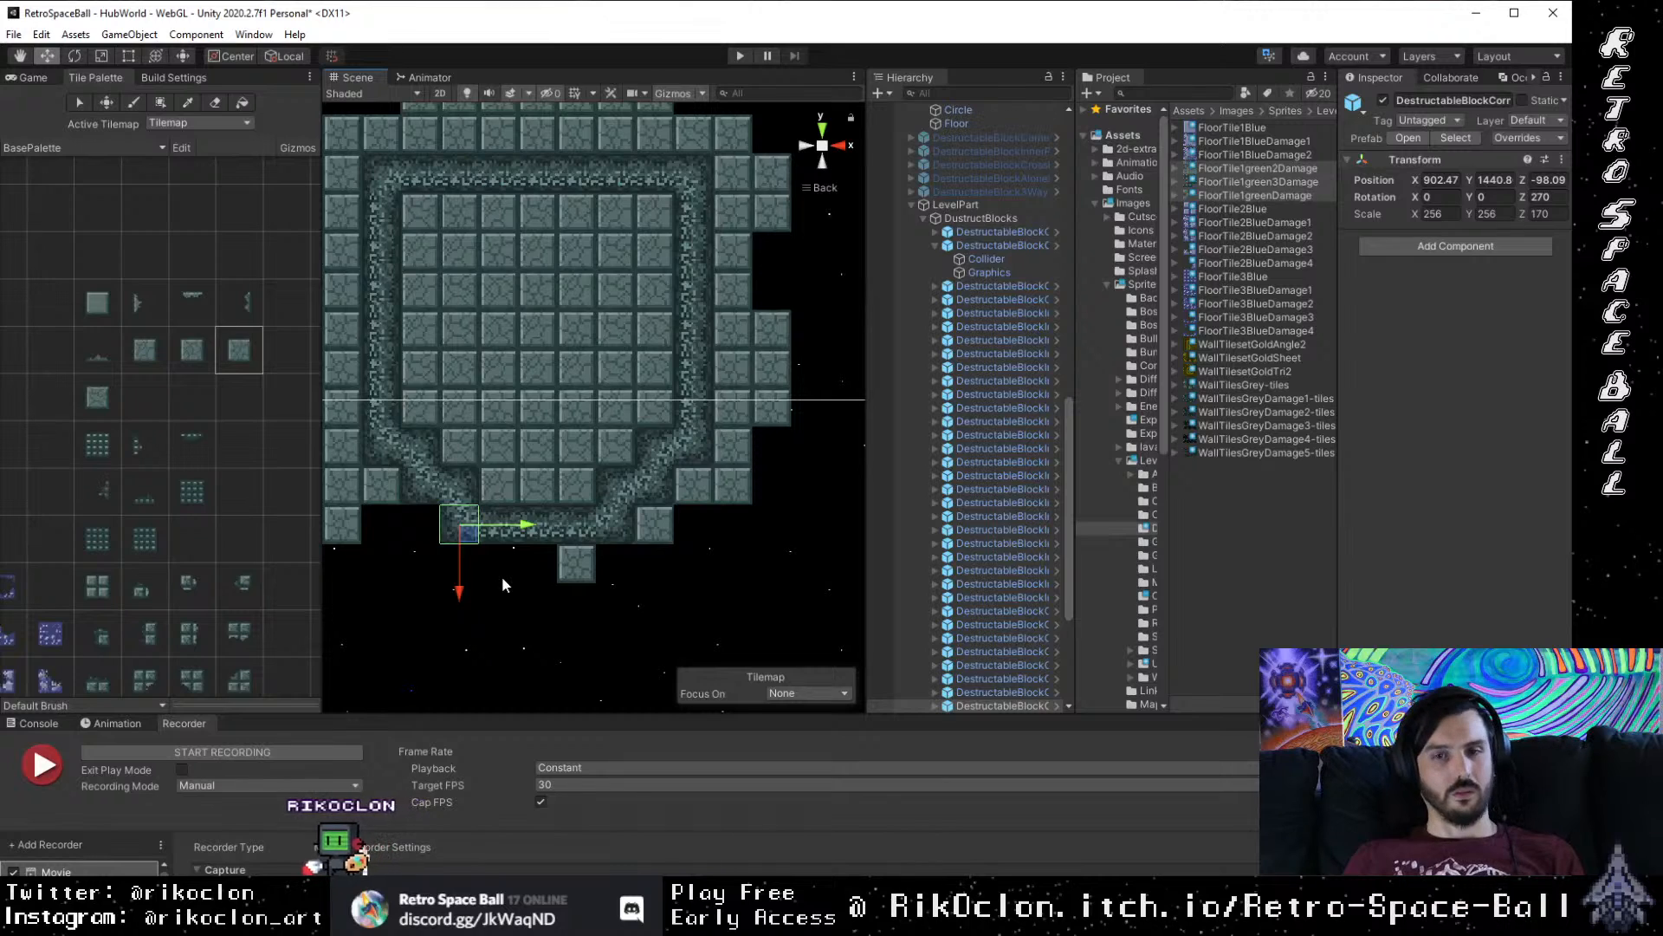
{"action": "left_click", "coordinate": [654, 637]}
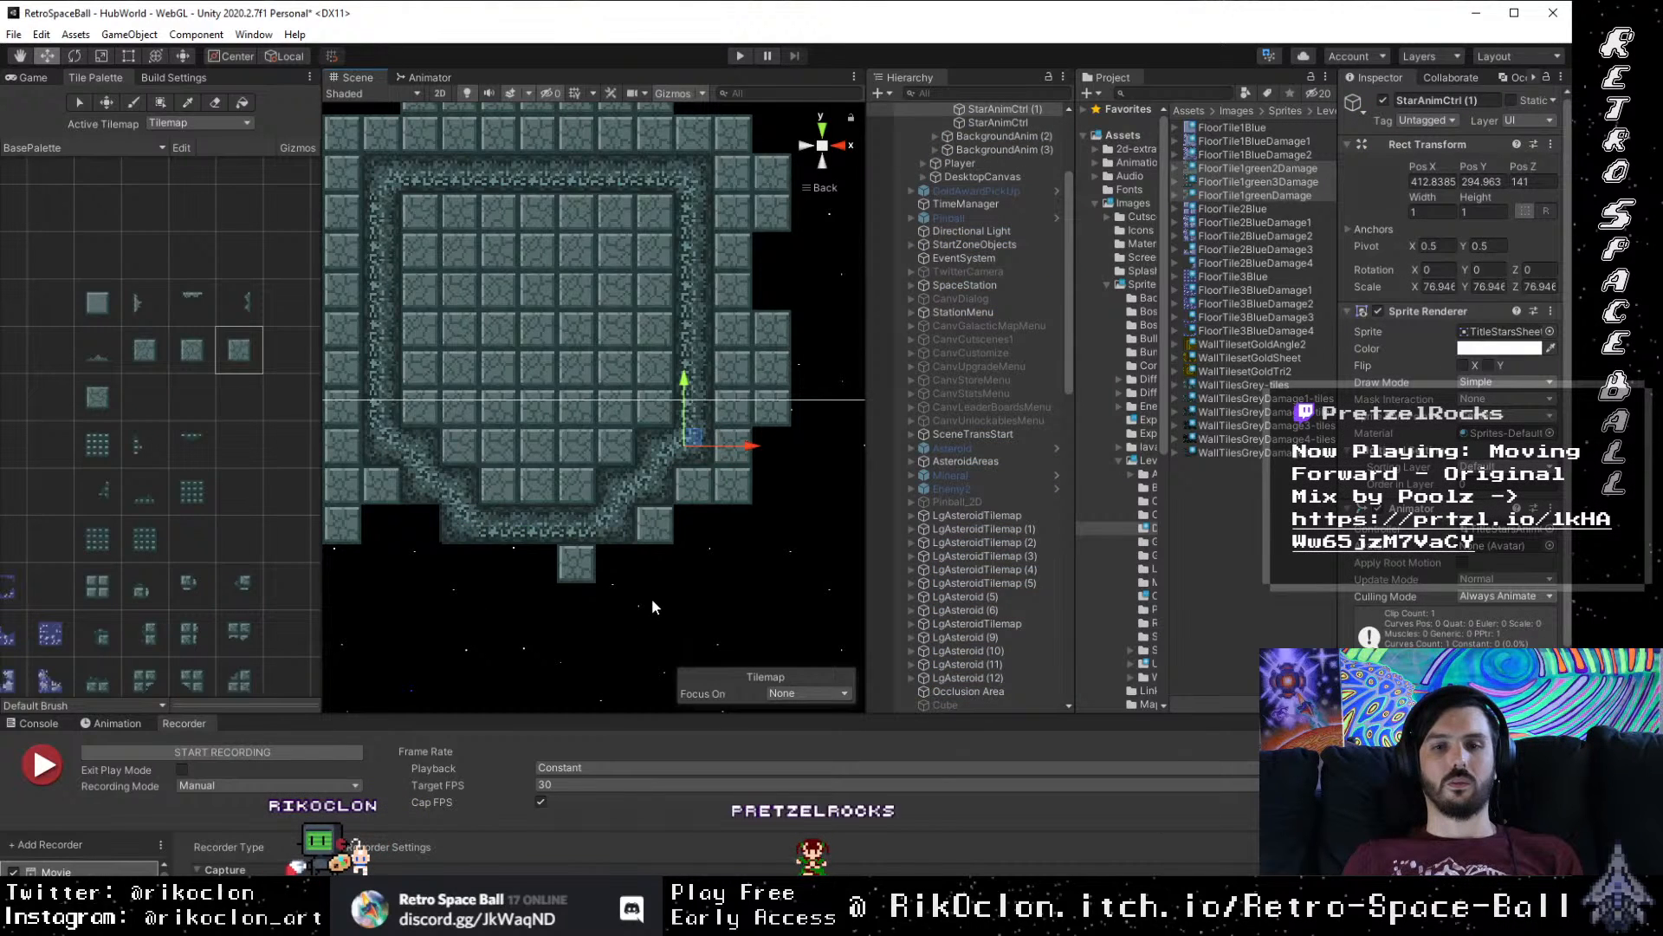
{"action": "scroll", "coordinate": [651, 598], "scroll_direction": "down", "scroll_amount": 4}
{"action": "scroll", "coordinate": [646, 596], "scroll_direction": "up", "scroll_amount": 2}
{"action": "scroll", "coordinate": [624, 597], "scroll_direction": "up", "scroll_amount": 2}
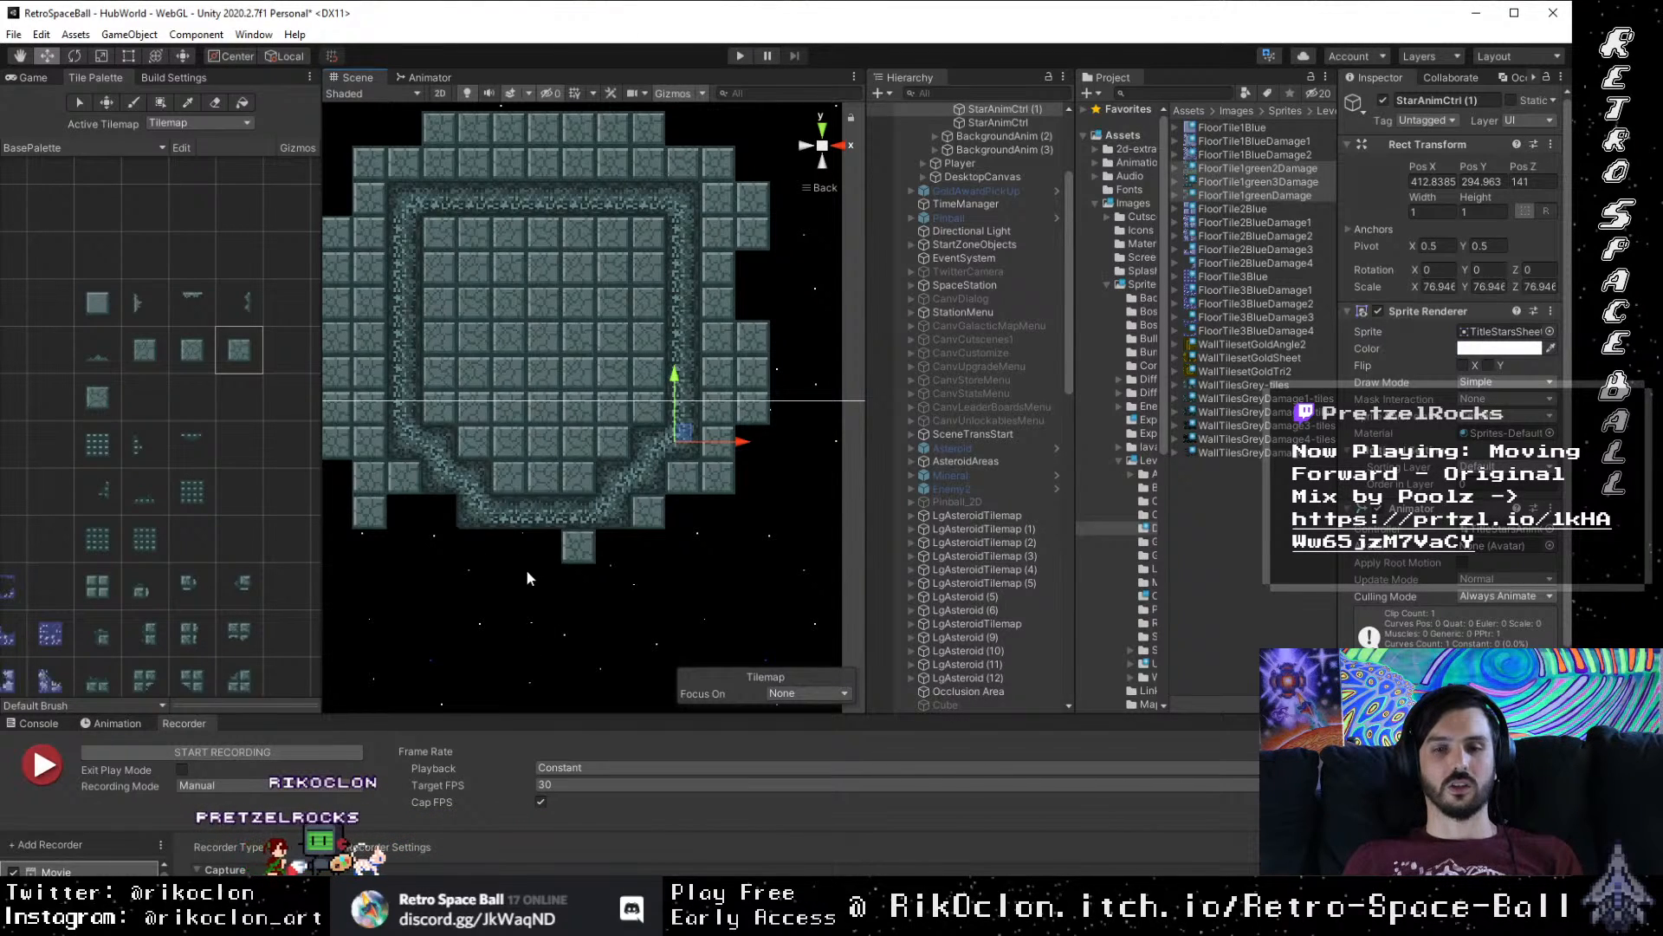
Step: Move the three-block bottom wall down another tile row and snap it to the floor tiles' edge at about Y 1399.9
{"action": "scroll", "coordinate": [526, 570], "scroll_direction": "up", "scroll_amount": 3}
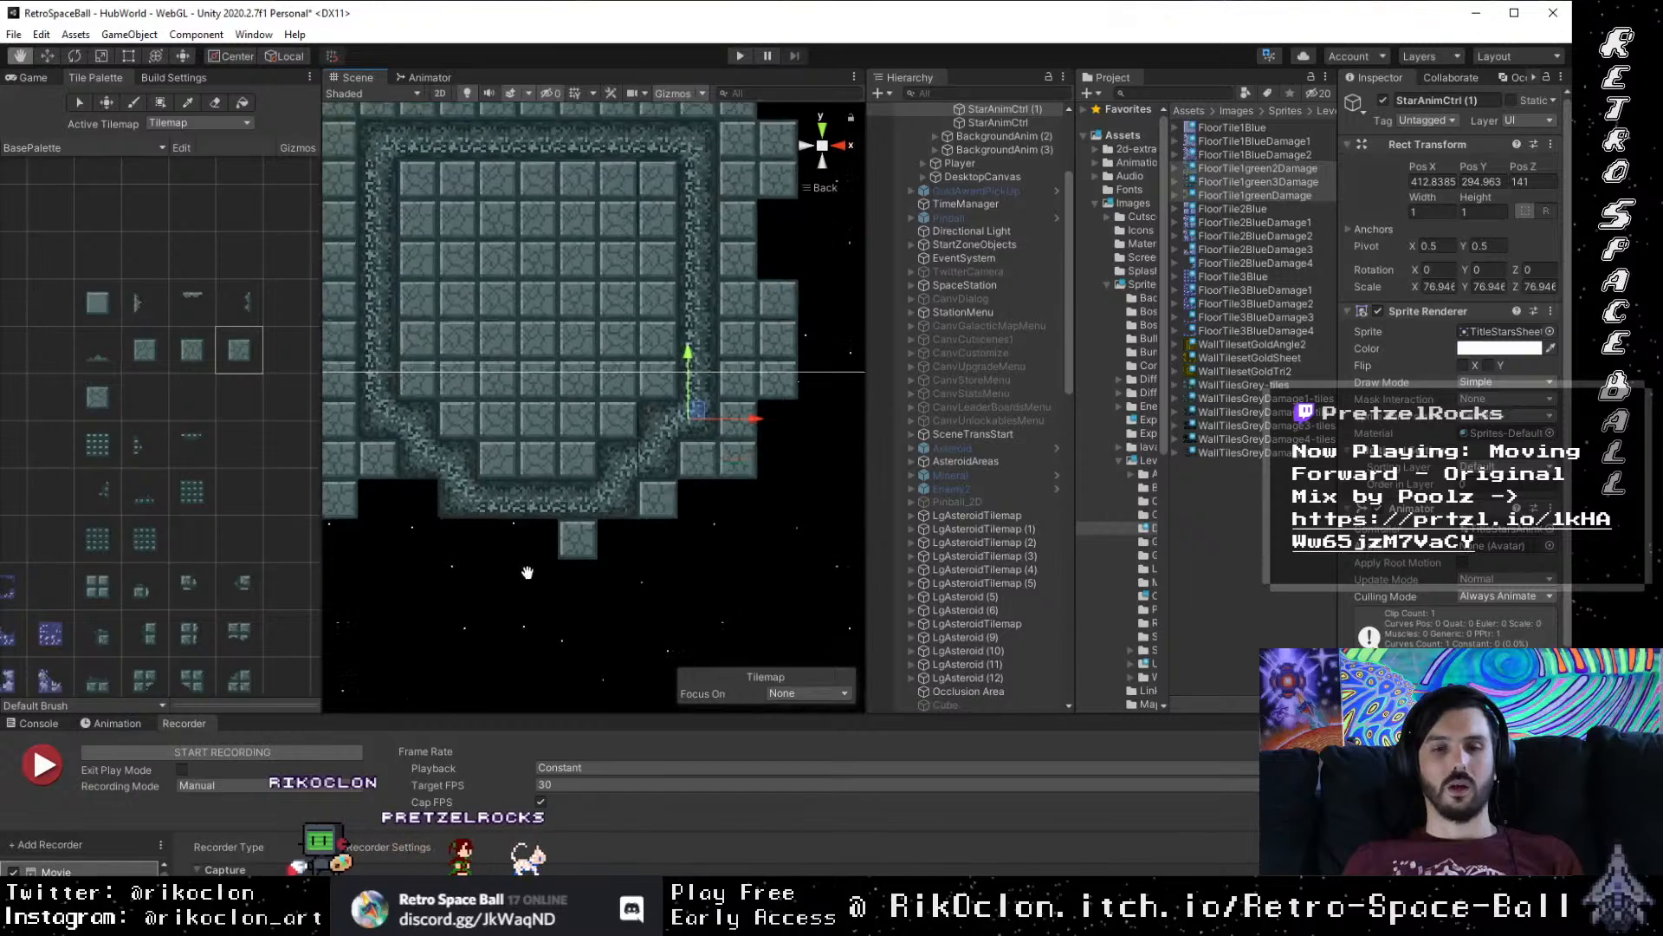
{"action": "scroll", "coordinate": [537, 533], "scroll_direction": "up", "scroll_amount": 1}
{"action": "left_click_drag", "start_coordinate": [624, 558], "coordinate": [523, 443]}
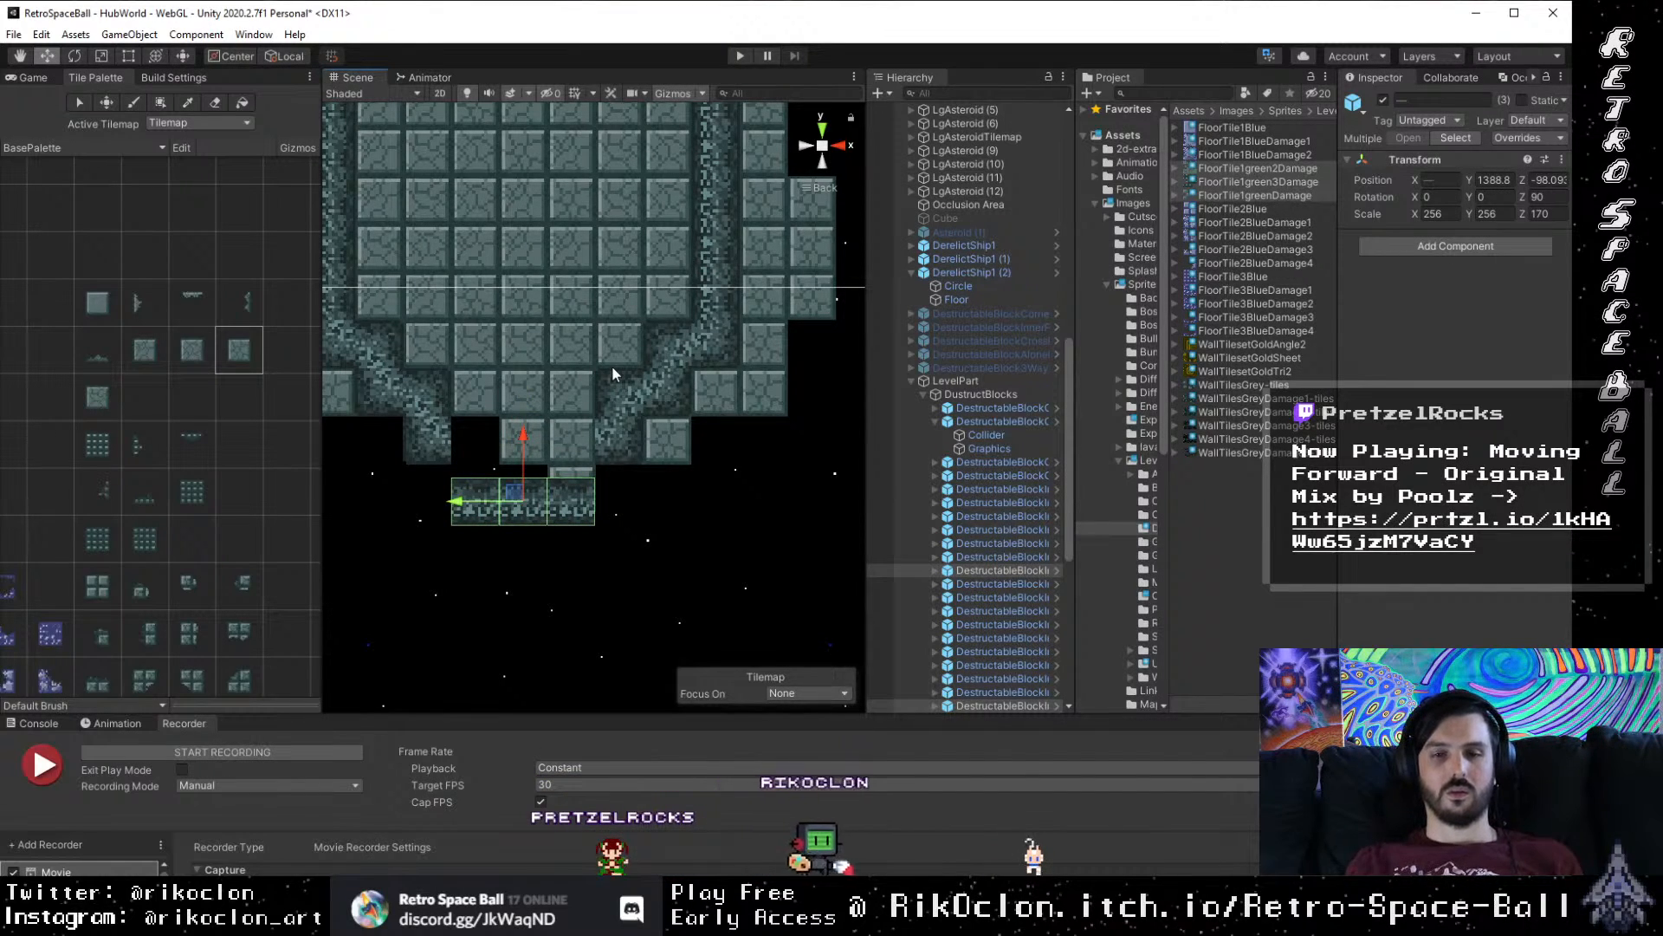
{"action": "key", "text": "v"}
{"action": "left_click_drag", "start_coordinate": [595, 461], "coordinate": [603, 465]}
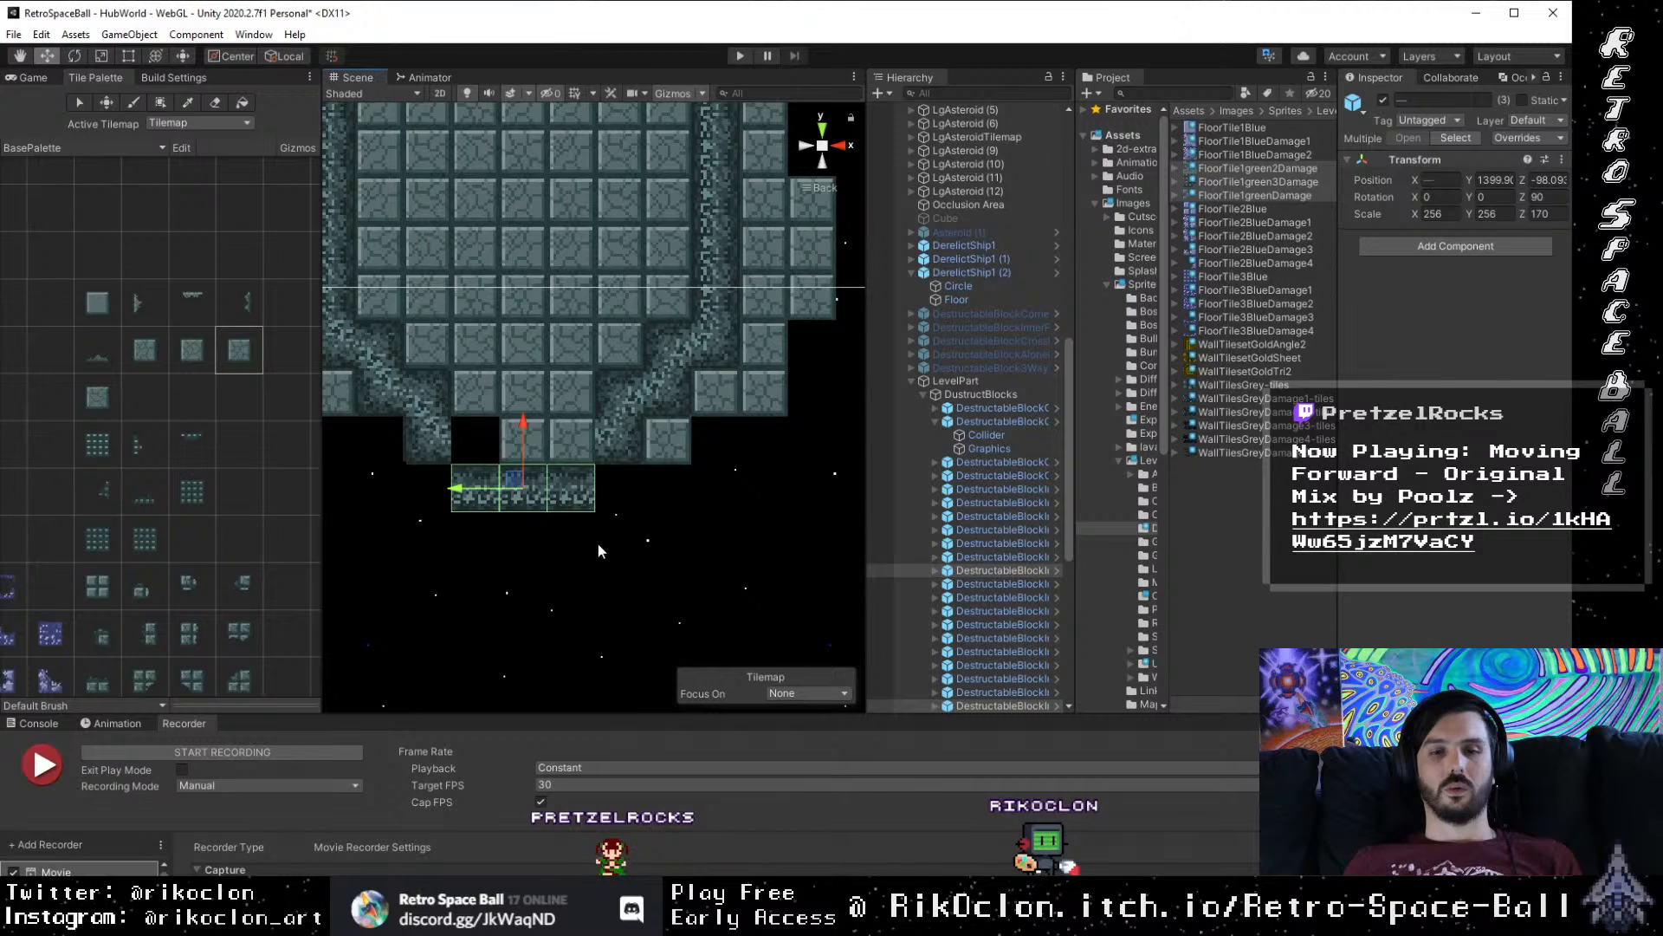
{"action": "left_click", "coordinate": [643, 503]}
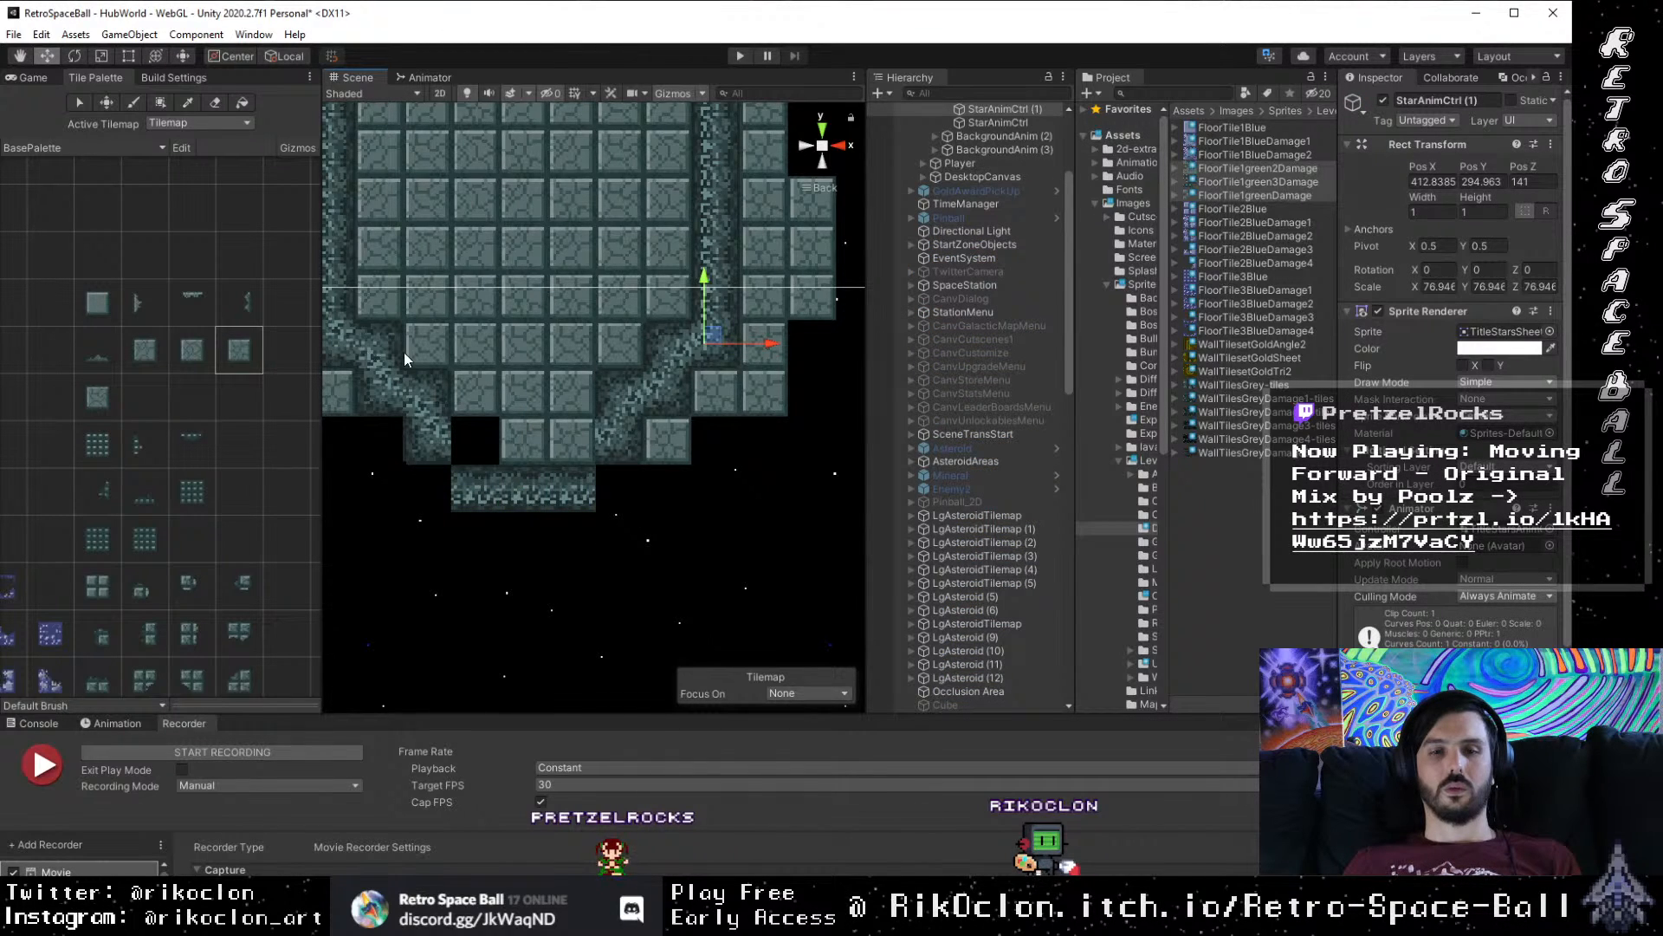
Step: Duplicate the bottom-right corner block and snap the copy to the right end of the lowered wall at about X 1066.3, Y 1399.9
{"action": "left_click", "coordinate": [617, 449]}
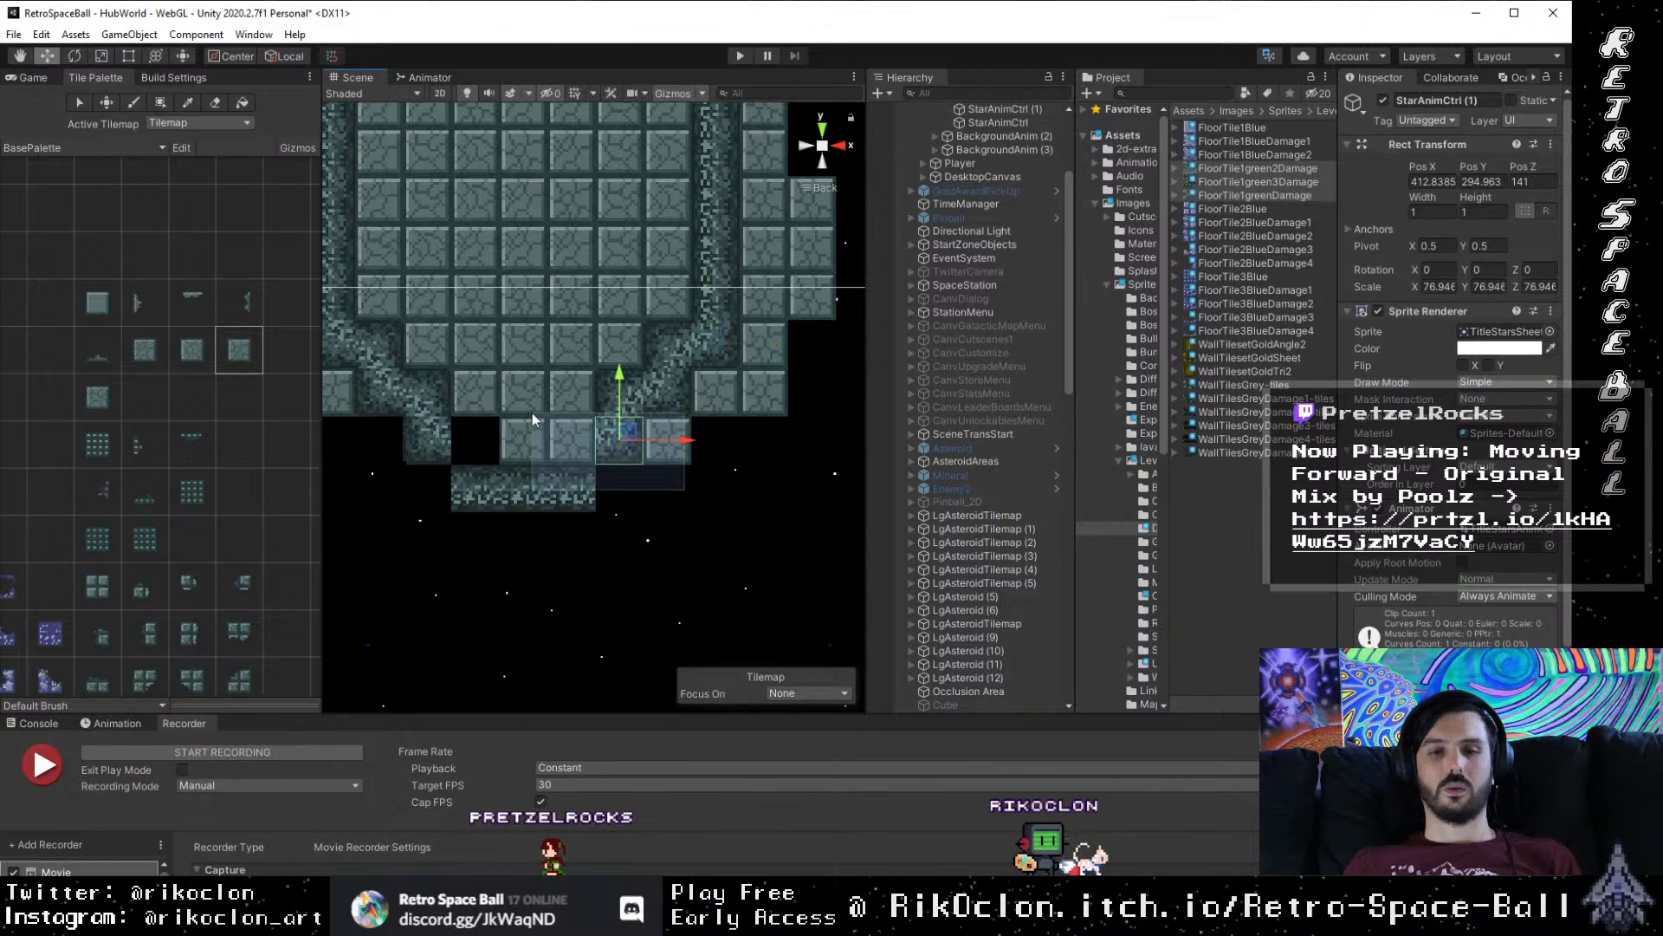
{"action": "scroll", "coordinate": [685, 520], "scroll_direction": "up", "scroll_amount": 5}
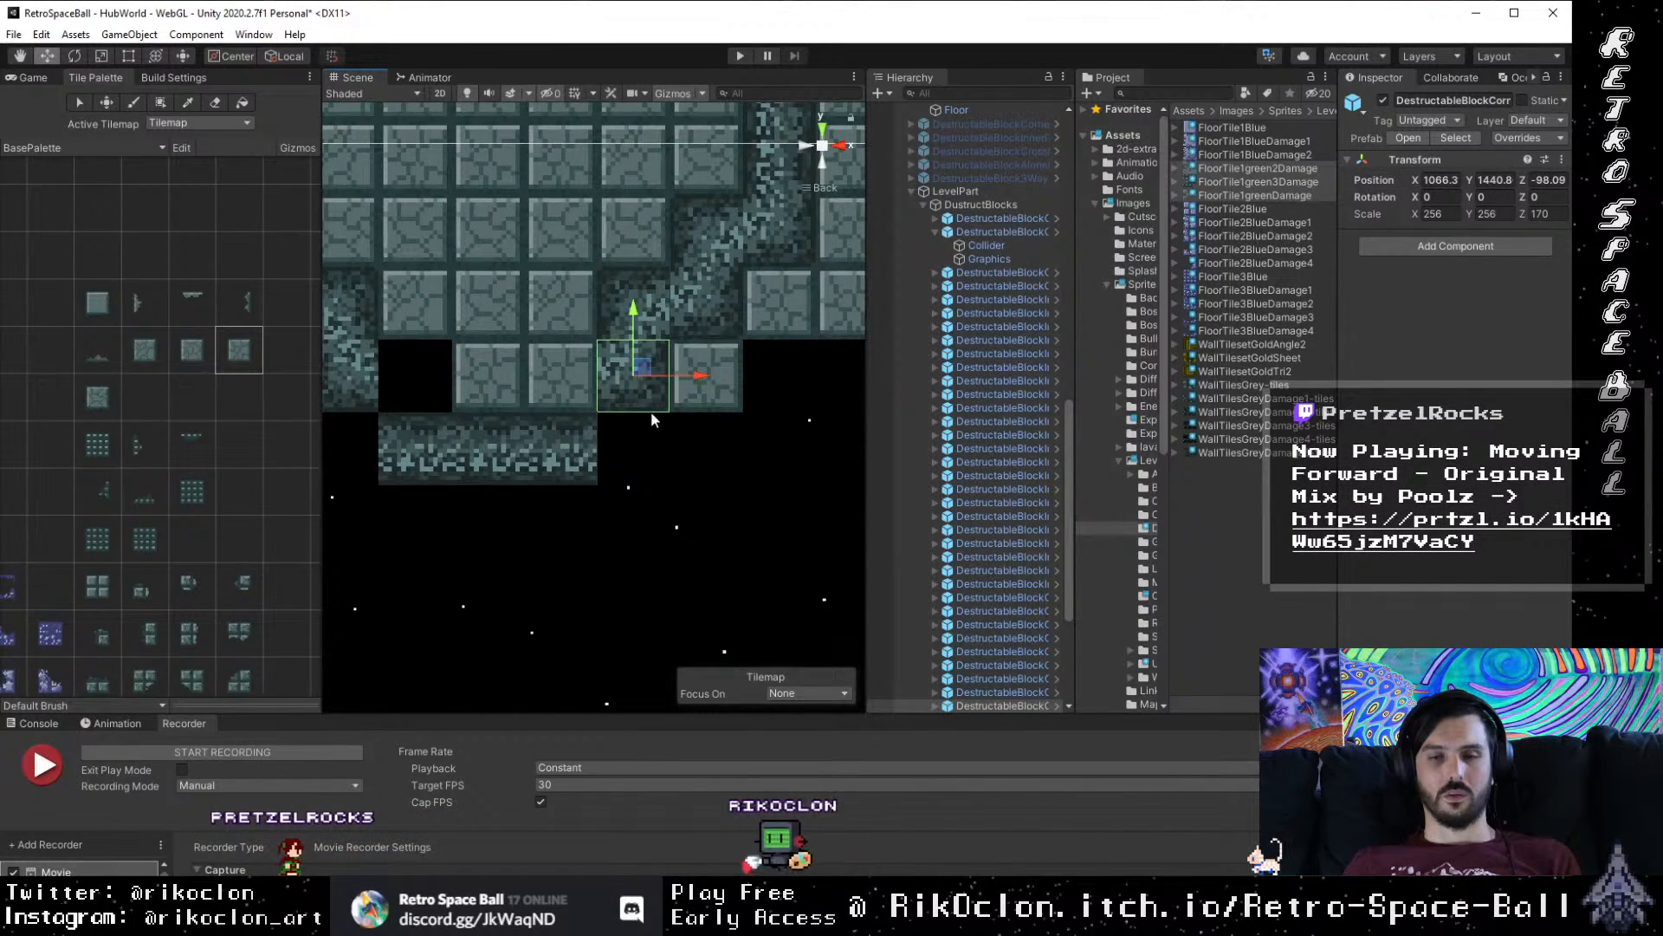
{"action": "left_click_drag", "start_coordinate": [635, 326], "coordinate": [679, 411]}
{"action": "key", "text": "v"}
{"action": "left_click_drag", "start_coordinate": [555, 456], "coordinate": [683, 472]}
{"action": "scroll", "coordinate": [680, 468], "scroll_direction": "down", "scroll_amount": 1}
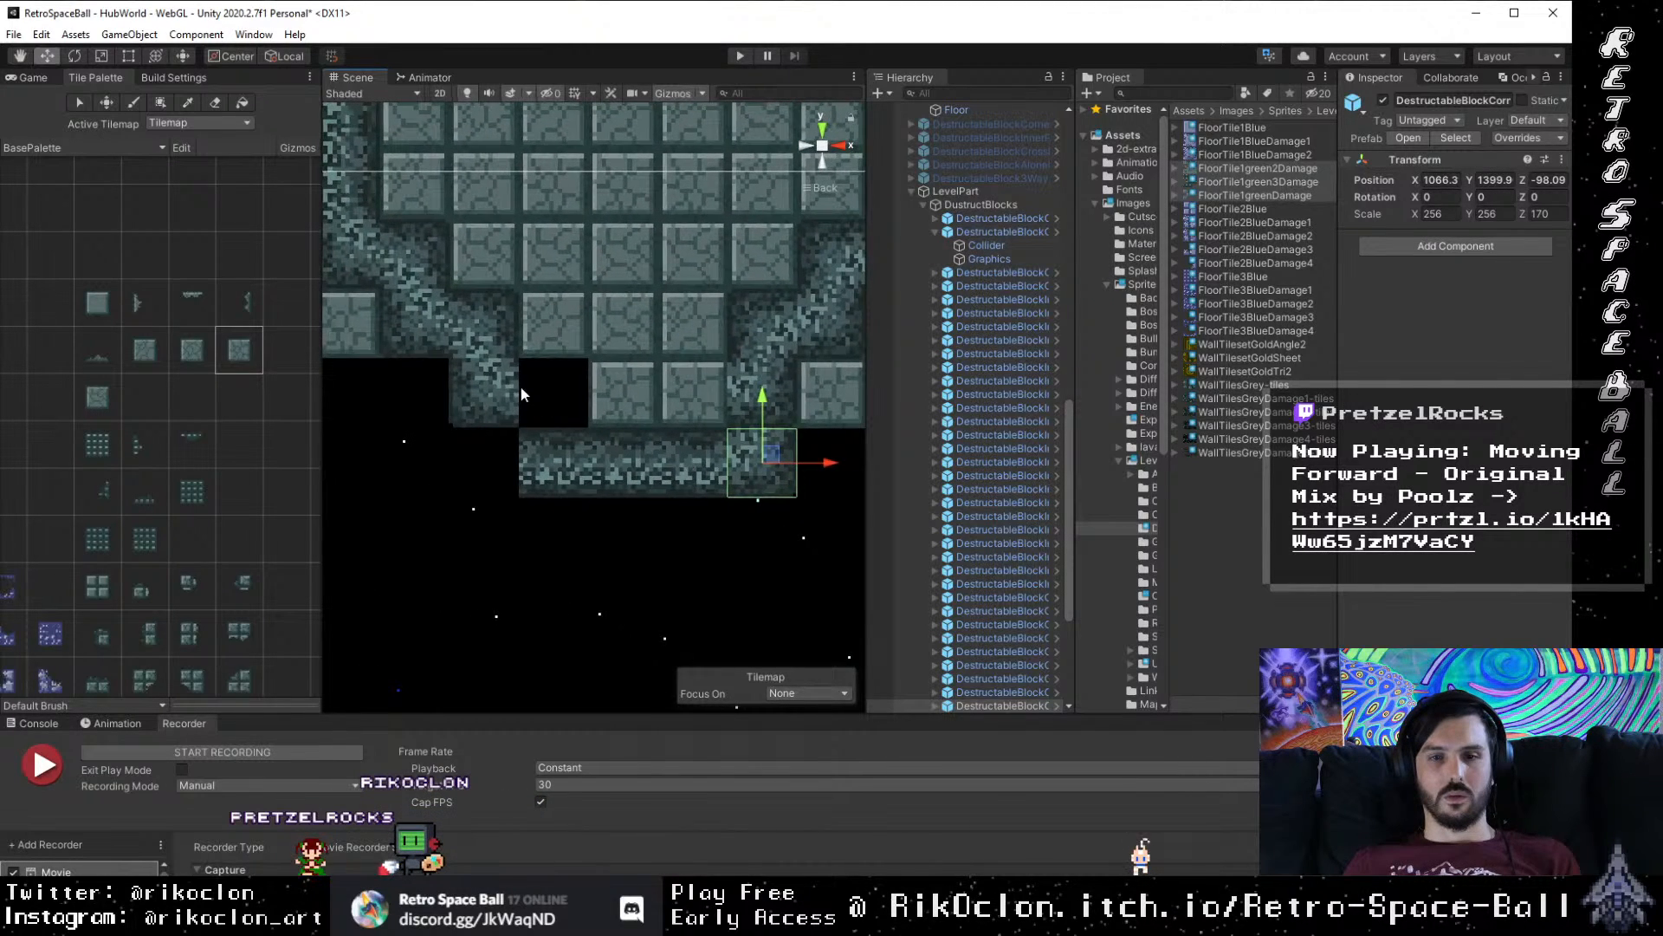
Step: Duplicate the lower-left corner block and snap the copy to the left end of the bottom wall at about X 902.5, Y 1399.9
{"action": "left_click", "coordinate": [535, 425]}
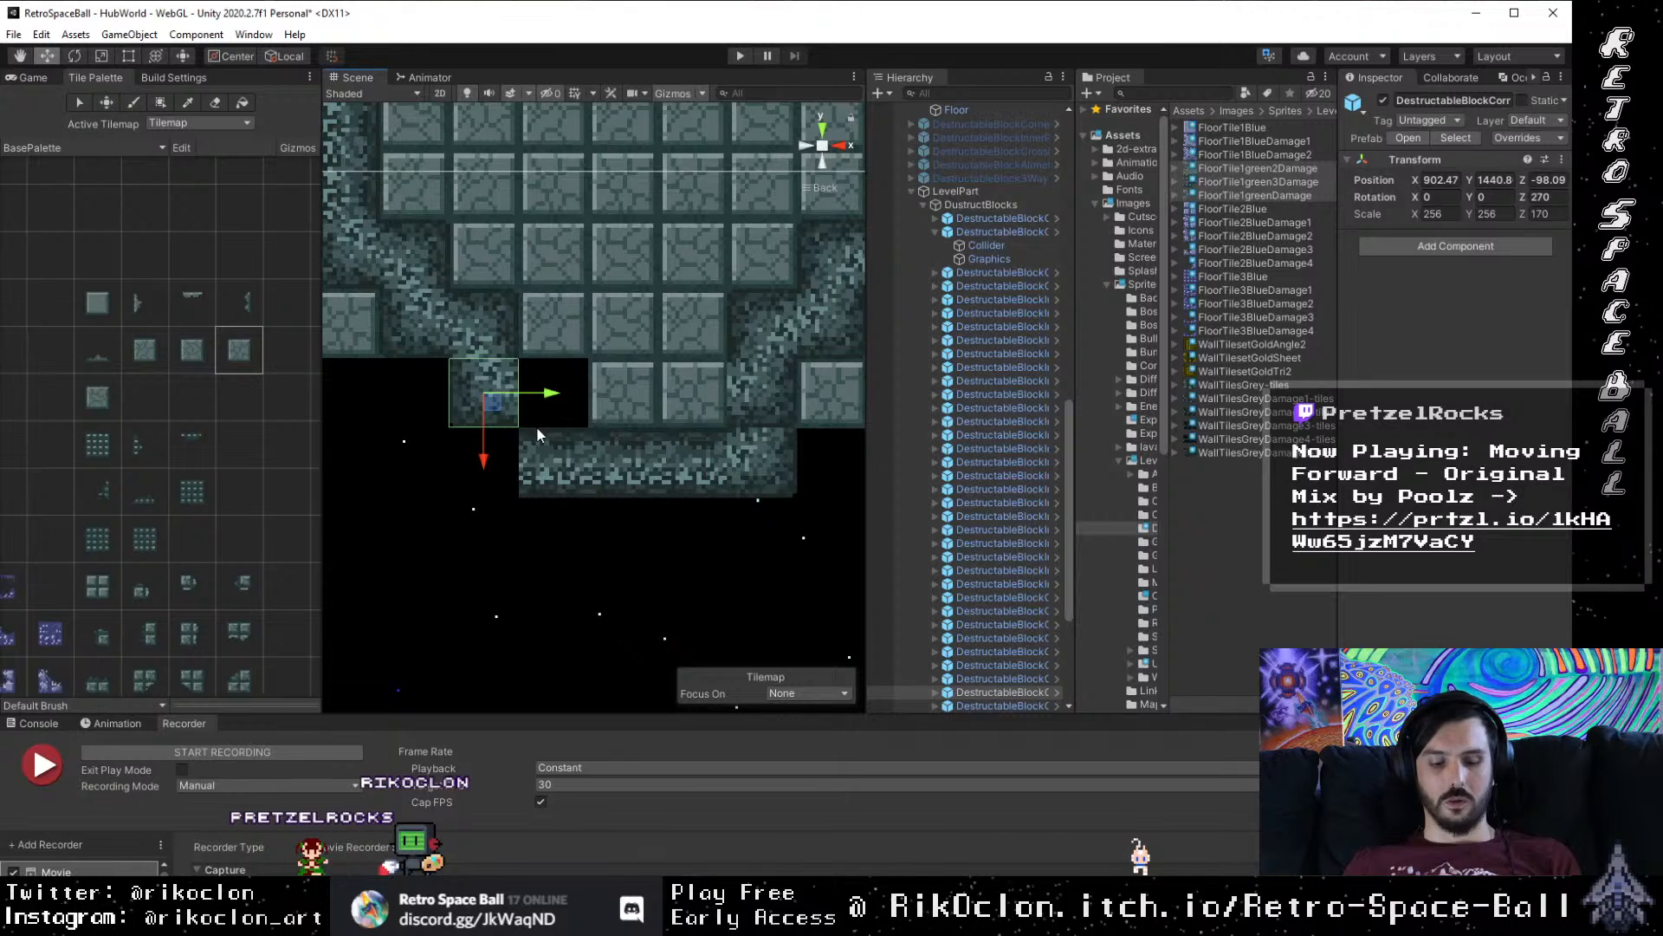
{"action": "left_click_drag", "start_coordinate": [485, 460], "coordinate": [485, 556]}
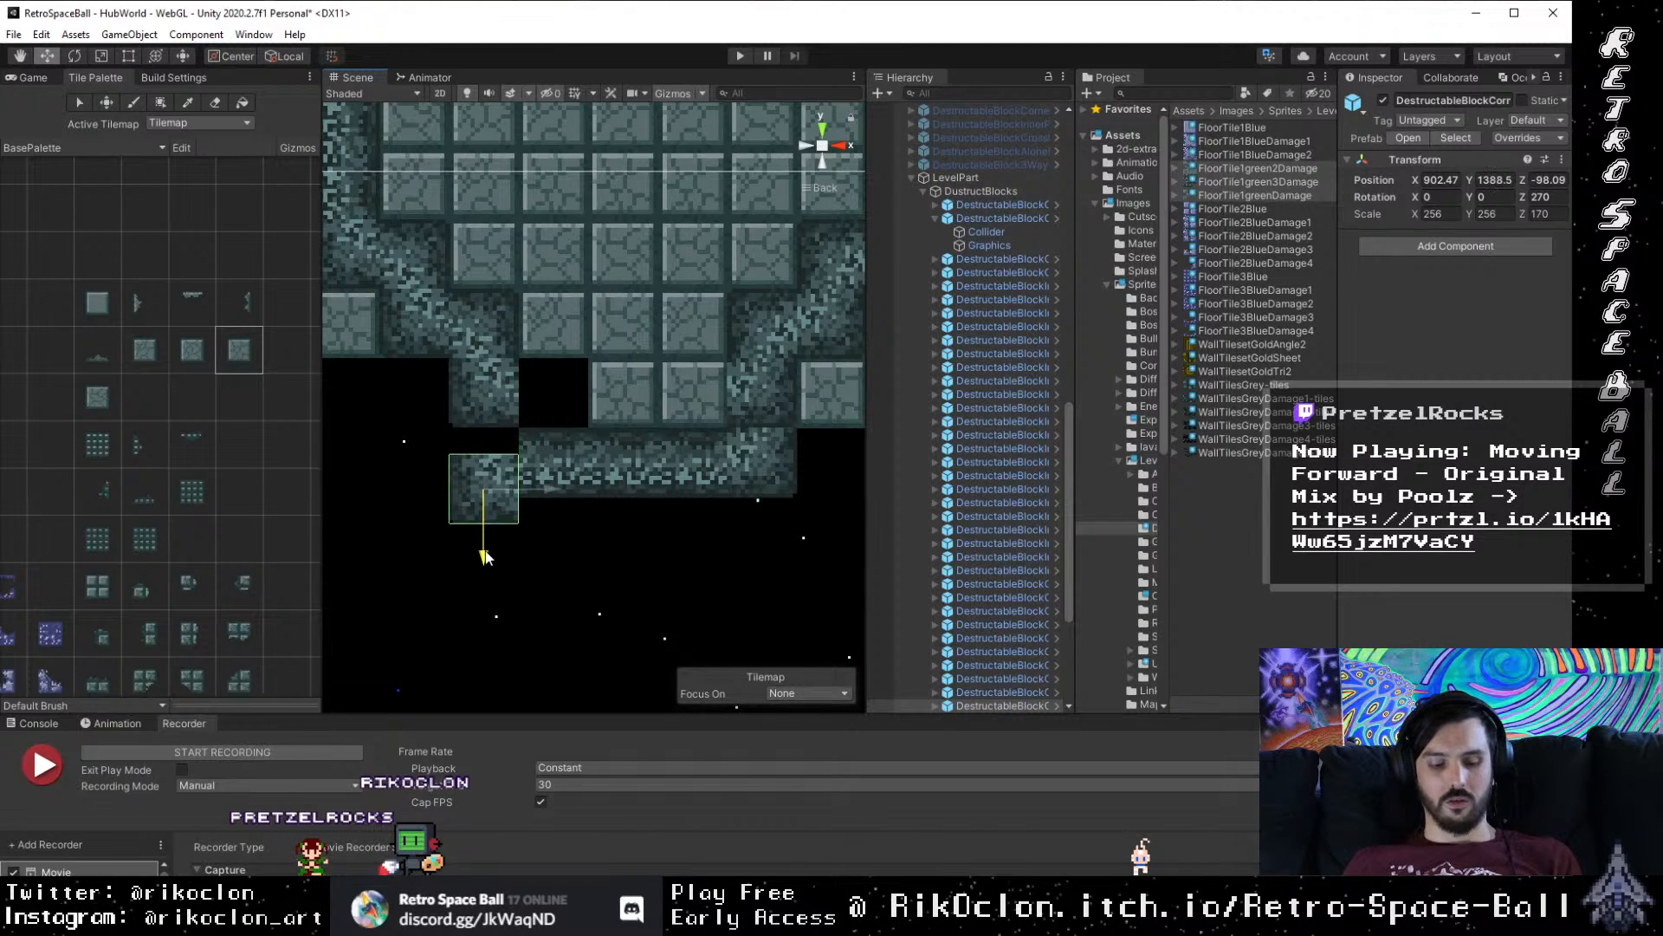
{"action": "left_click_drag", "start_coordinate": [517, 461], "coordinate": [526, 442]}
{"action": "scroll", "coordinate": [595, 449], "scroll_direction": "down", "scroll_amount": 8}
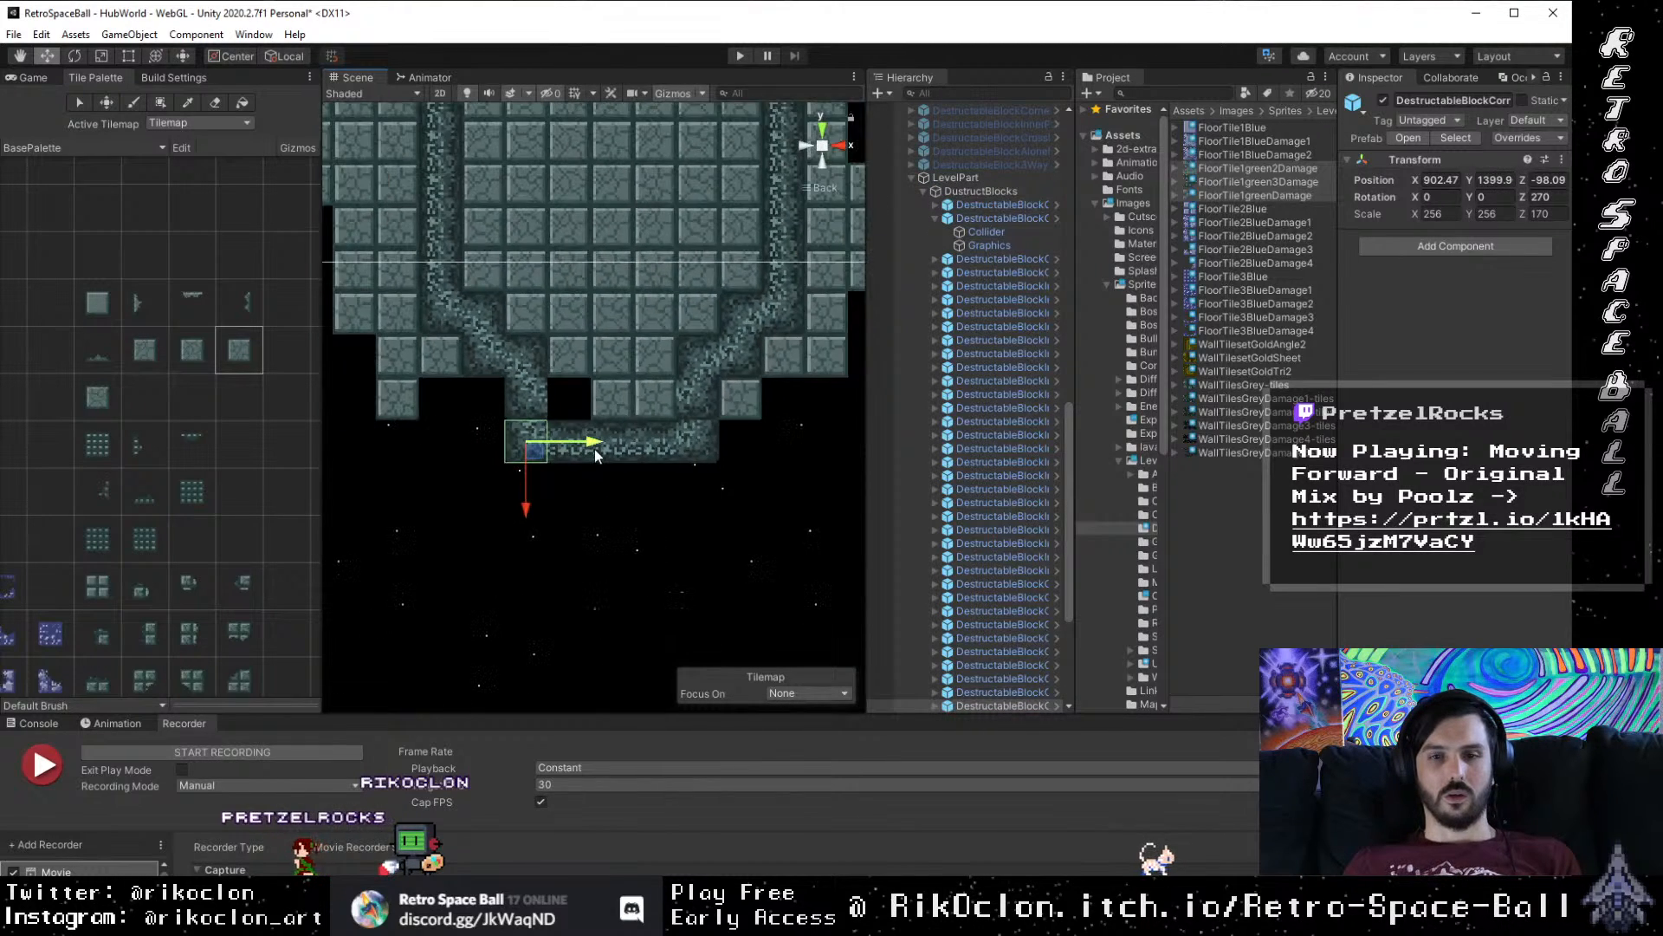
{"action": "left_click_drag", "start_coordinate": [597, 208], "coordinate": [516, 367]}
{"action": "scroll", "coordinate": [565, 433], "scroll_direction": "up", "scroll_amount": 5}
{"action": "left_click_drag", "start_coordinate": [500, 473], "coordinate": [658, 379]}
{"action": "scroll", "coordinate": [451, 412], "scroll_direction": "up", "scroll_amount": 5}
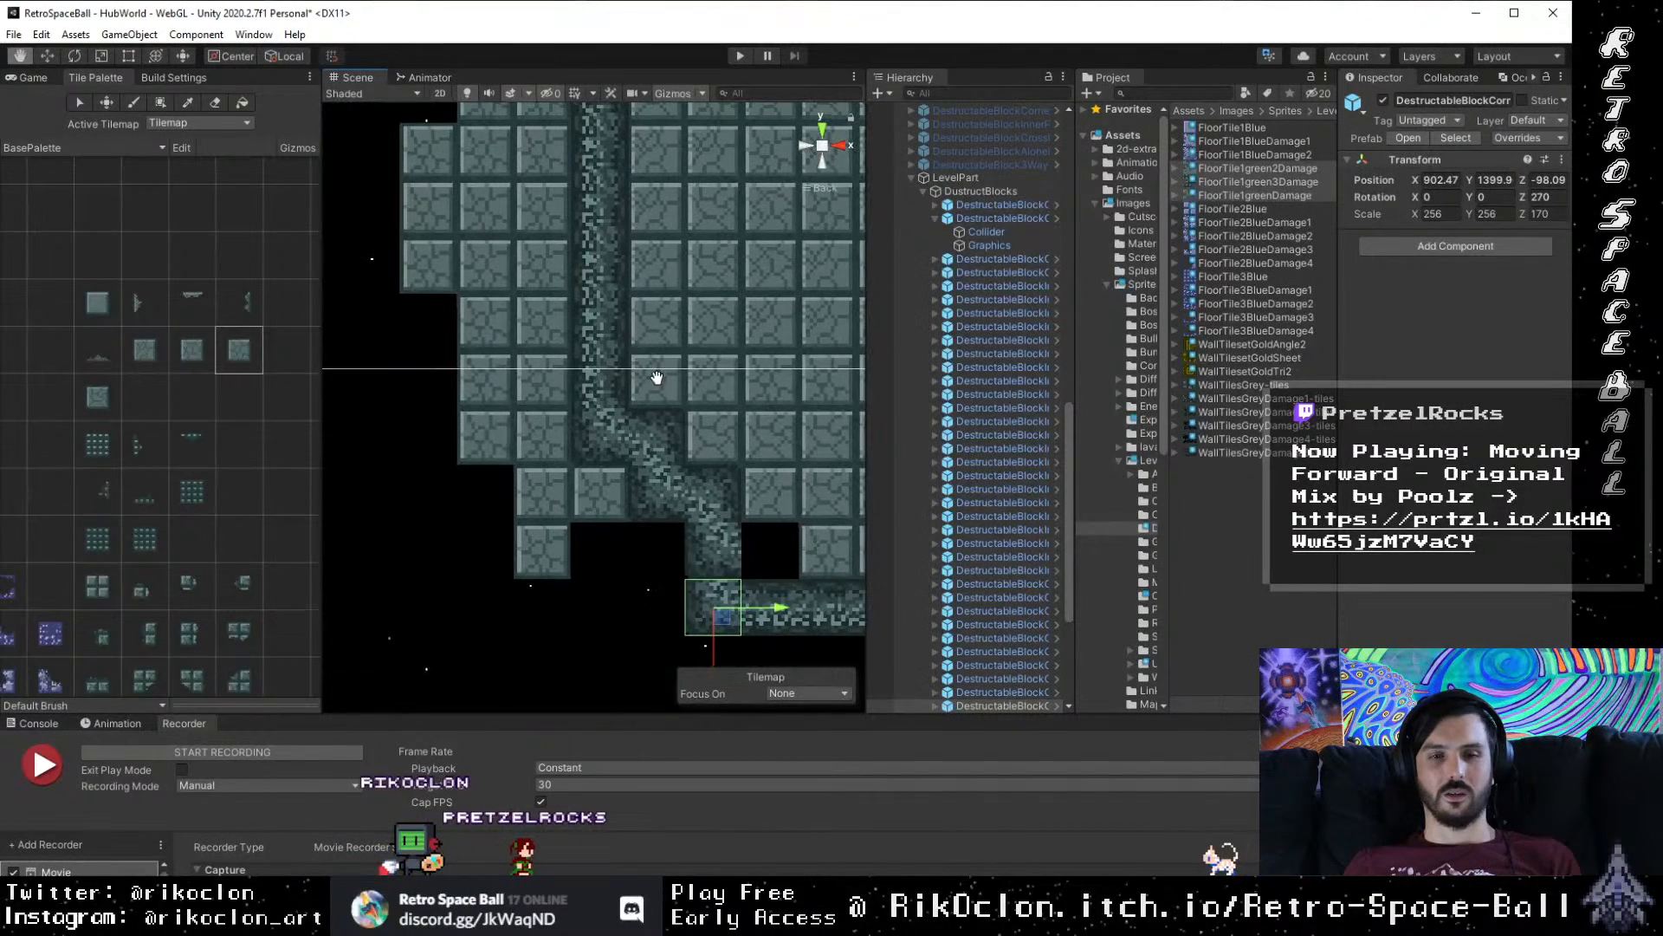
{"action": "left_click_drag", "start_coordinate": [525, 280], "coordinate": [632, 367]}
{"action": "left_click_drag", "start_coordinate": [736, 433], "coordinate": [573, 359]}
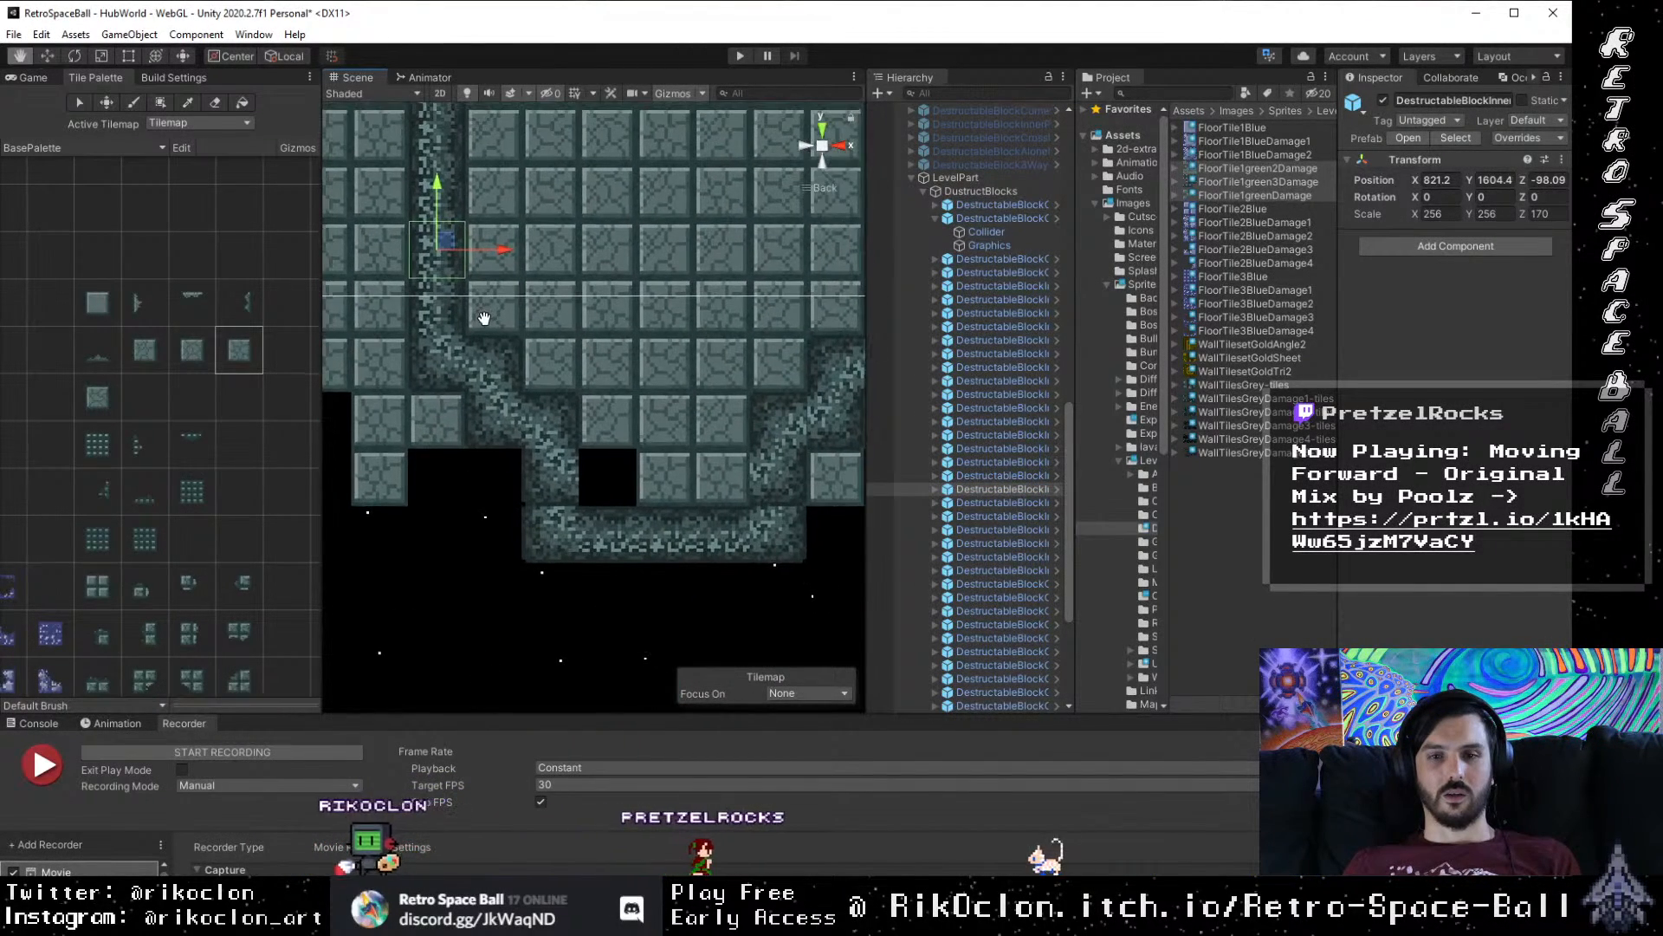
{"action": "left_click_drag", "start_coordinate": [449, 238], "coordinate": [447, 557]}
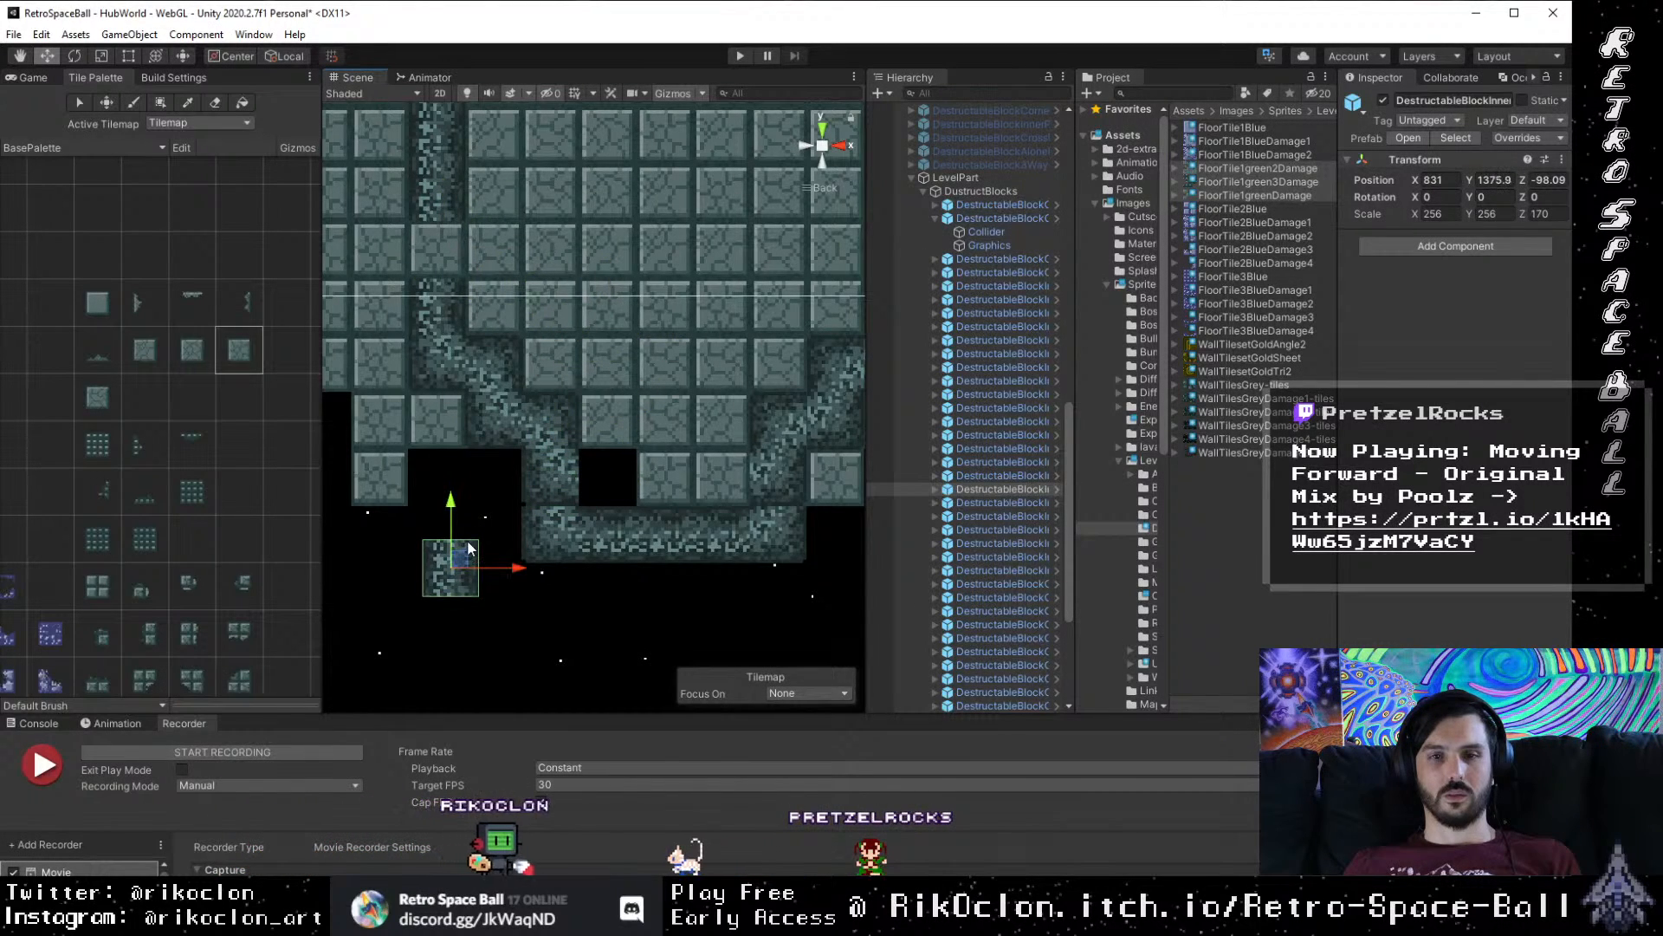
{"action": "key", "text": "ctrl+z"}
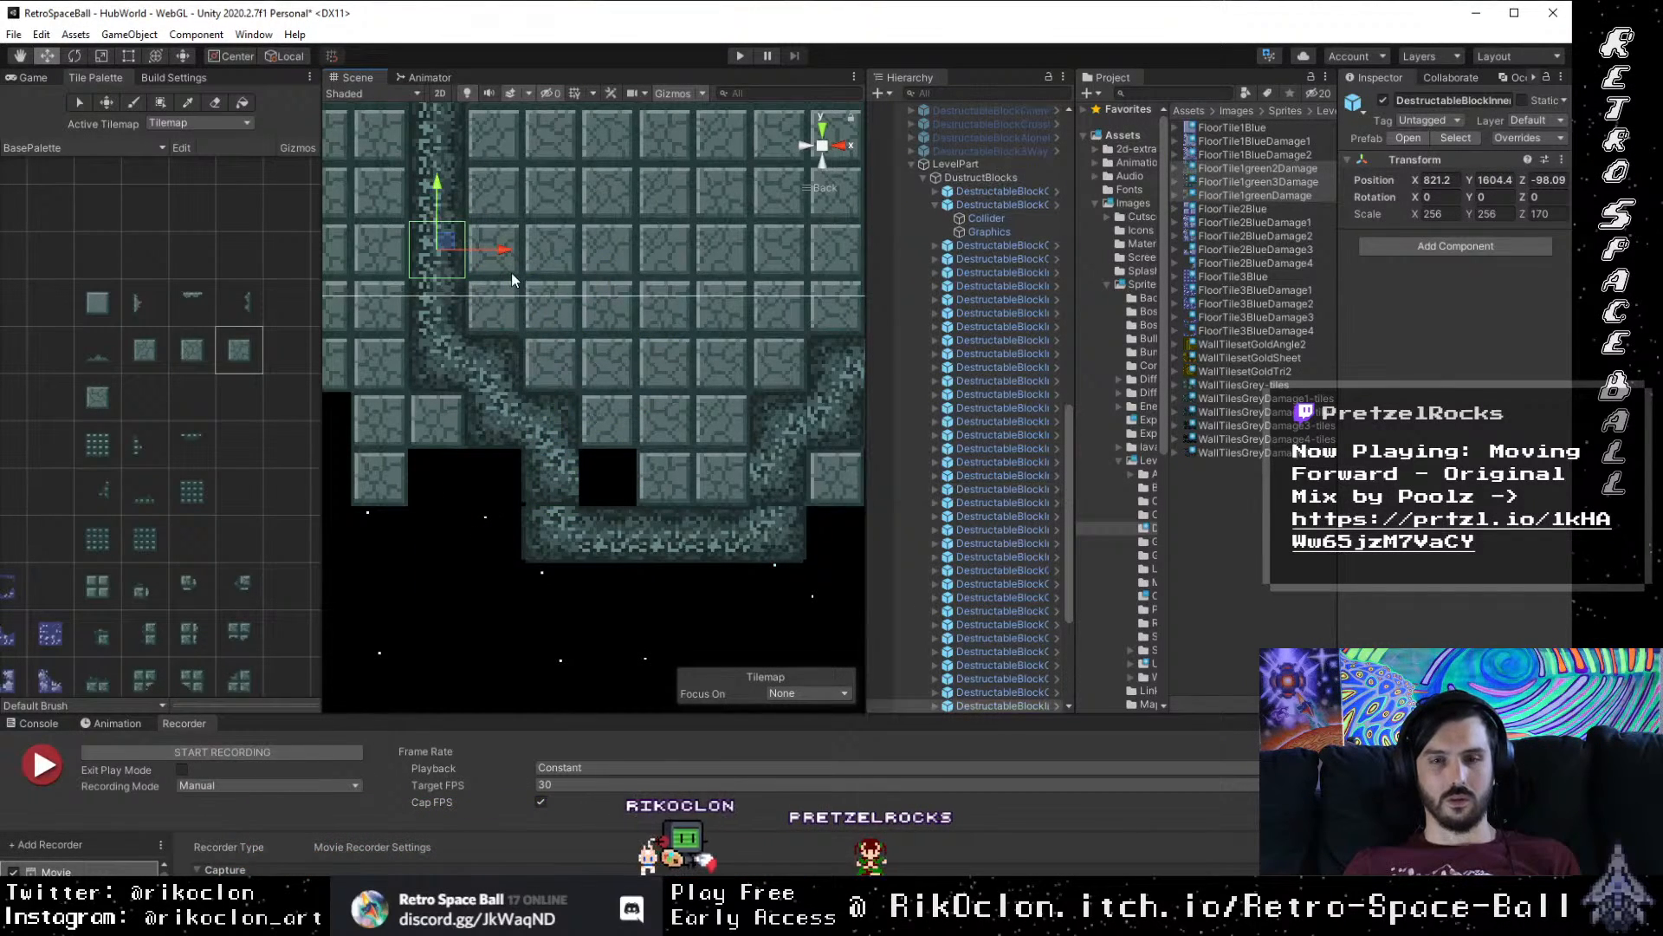
Step: Replace the corner block at about X 902.5, Y 1440.8 with a snapped copy of the straight left-wall block
{"action": "left_click_drag", "start_coordinate": [449, 240], "coordinate": [502, 635]}
{"action": "left_click", "coordinate": [548, 482]}
{"action": "key", "text": "Delete"}
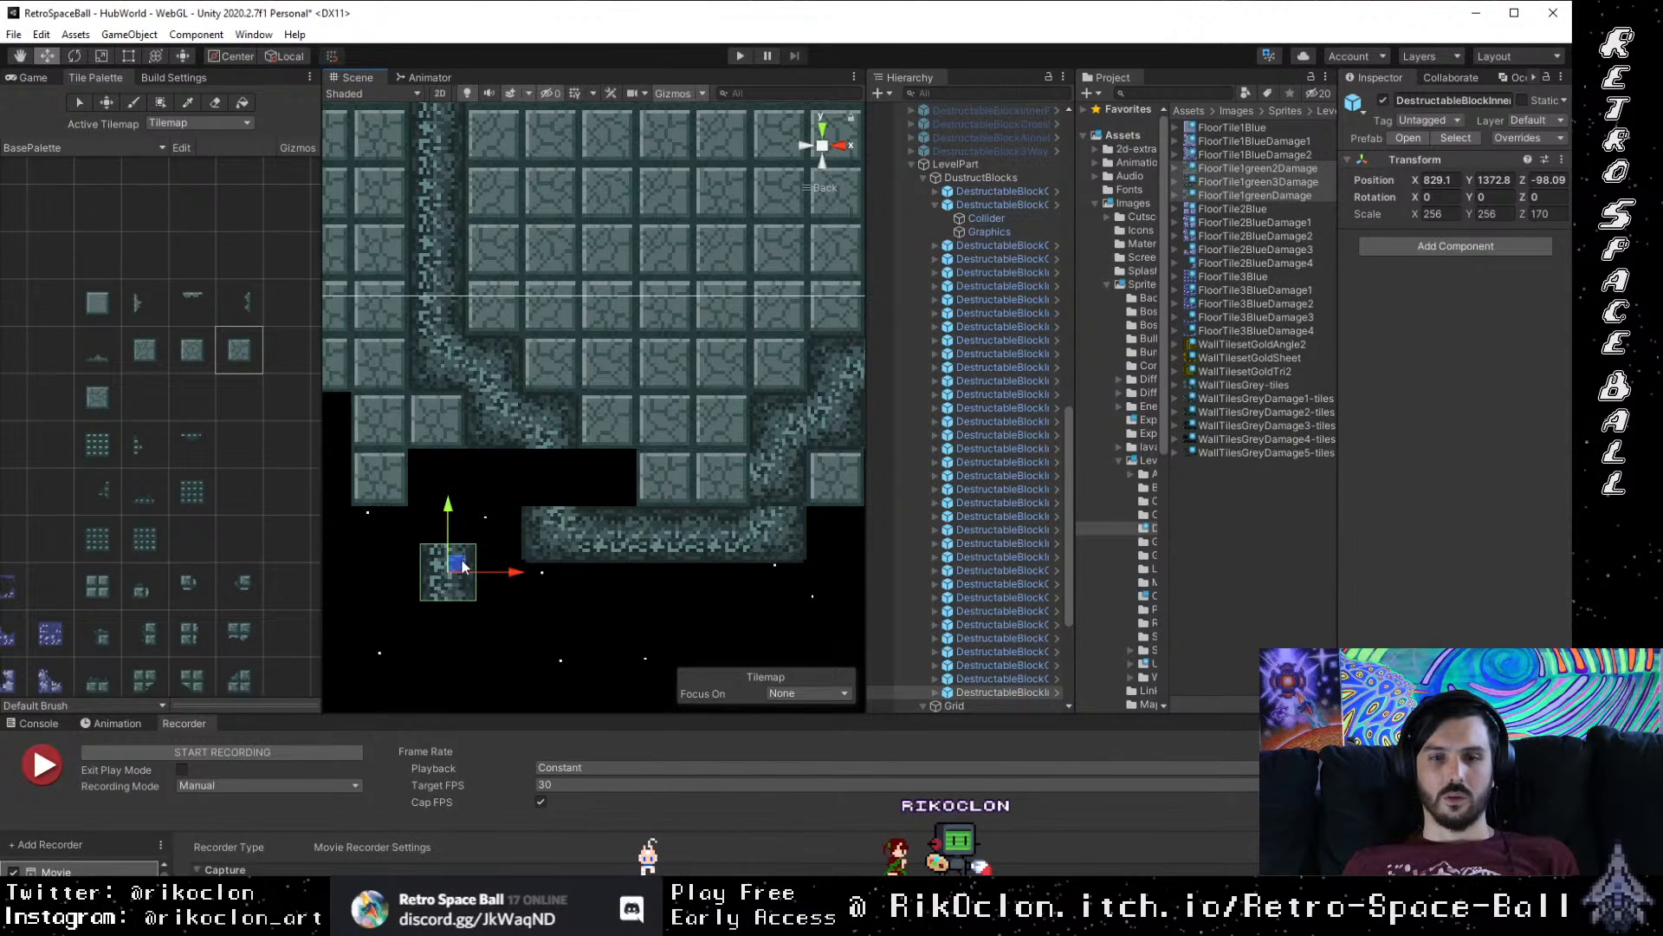
{"action": "mouse_move", "coordinate": [461, 564]}
{"action": "left_mouse_down"}
{"action": "mouse_move", "coordinate": [490, 498]}
{"action": "mouse_move", "coordinate": [534, 475]}
{"action": "mouse_move", "coordinate": [462, 560]}
{"action": "mouse_move", "coordinate": [491, 538]}
{"action": "mouse_move", "coordinate": [482, 548]}
{"action": "left_mouse_up"}
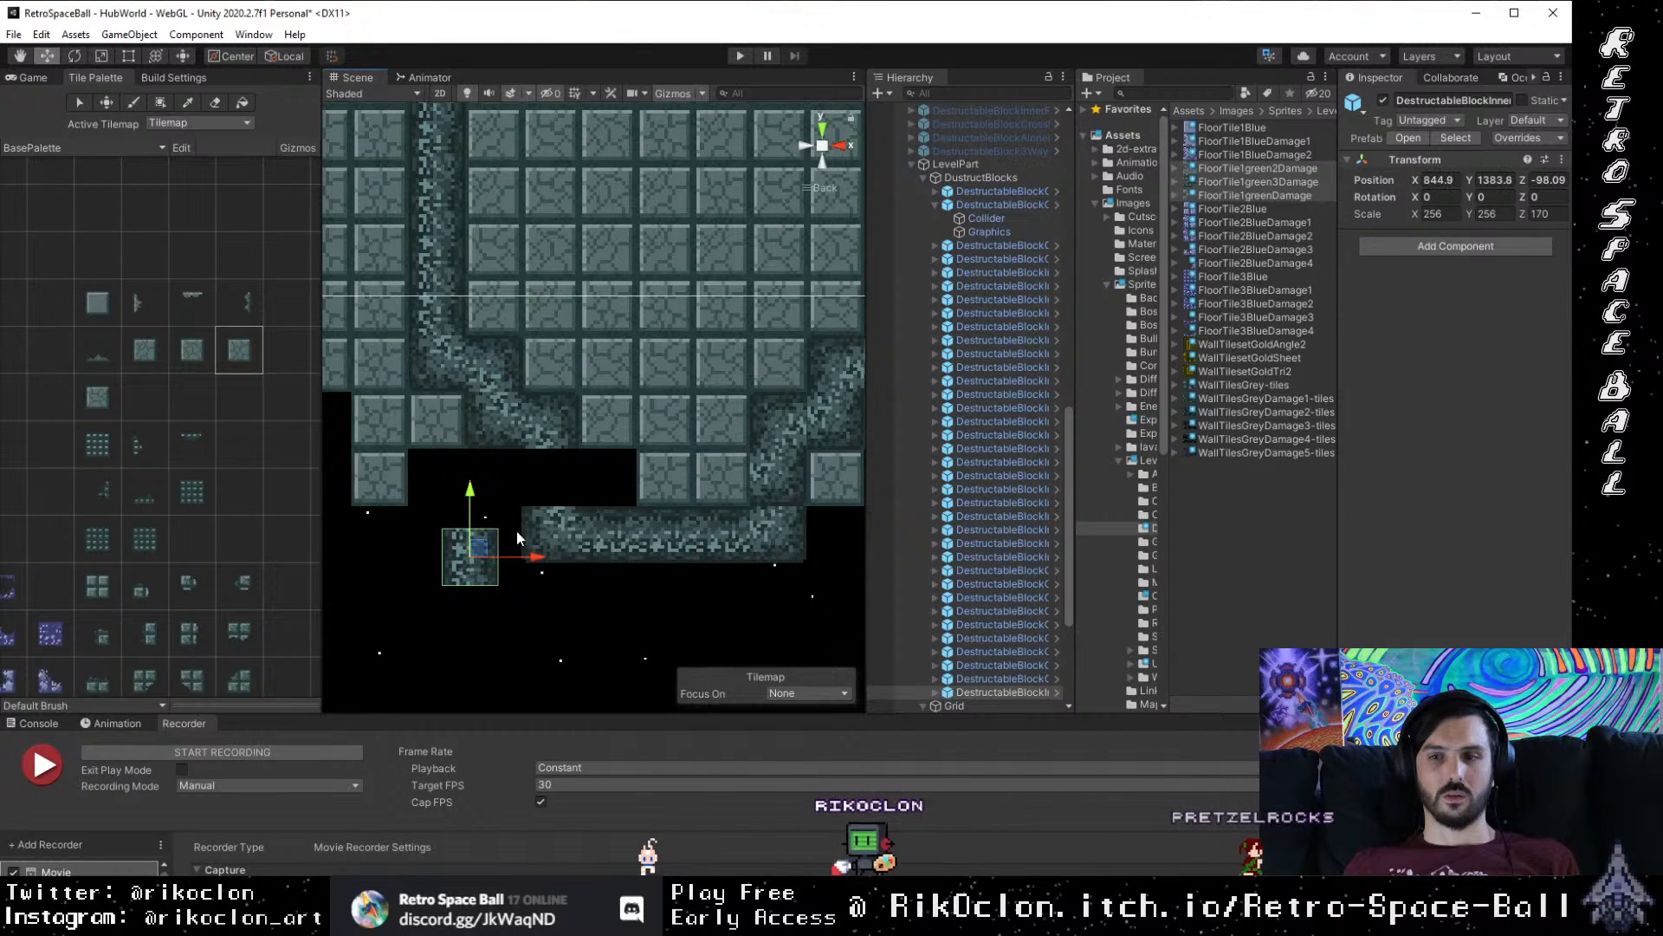
{"action": "key", "text": "v"}
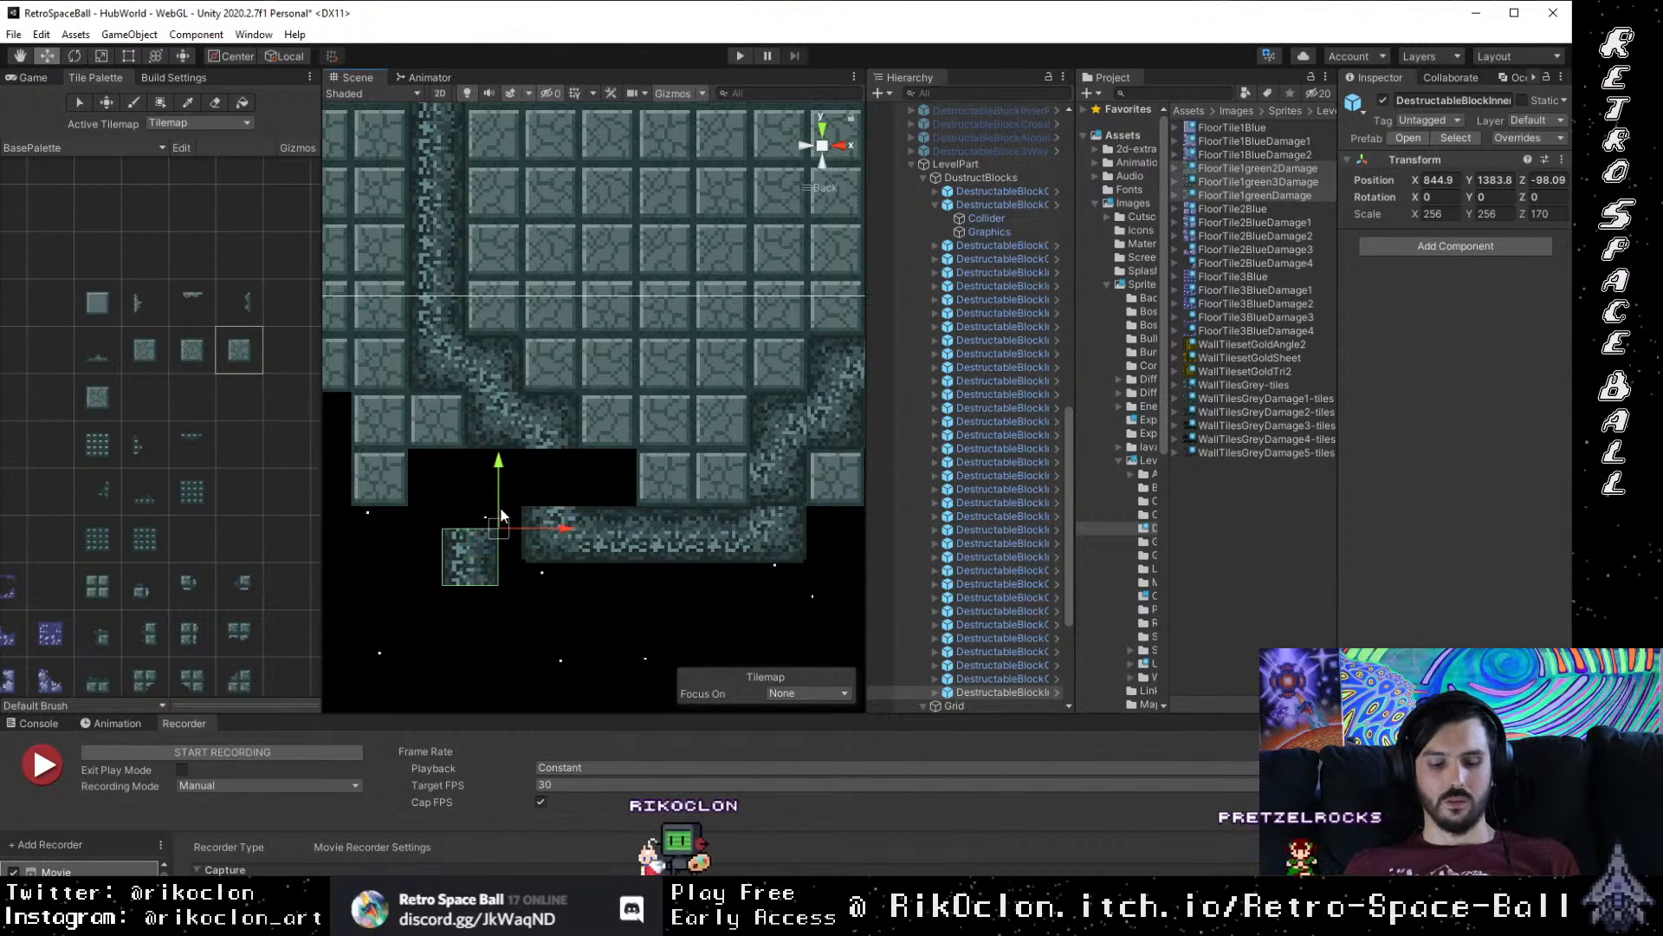
{"action": "left_click_drag", "start_coordinate": [510, 518], "coordinate": [574, 456]}
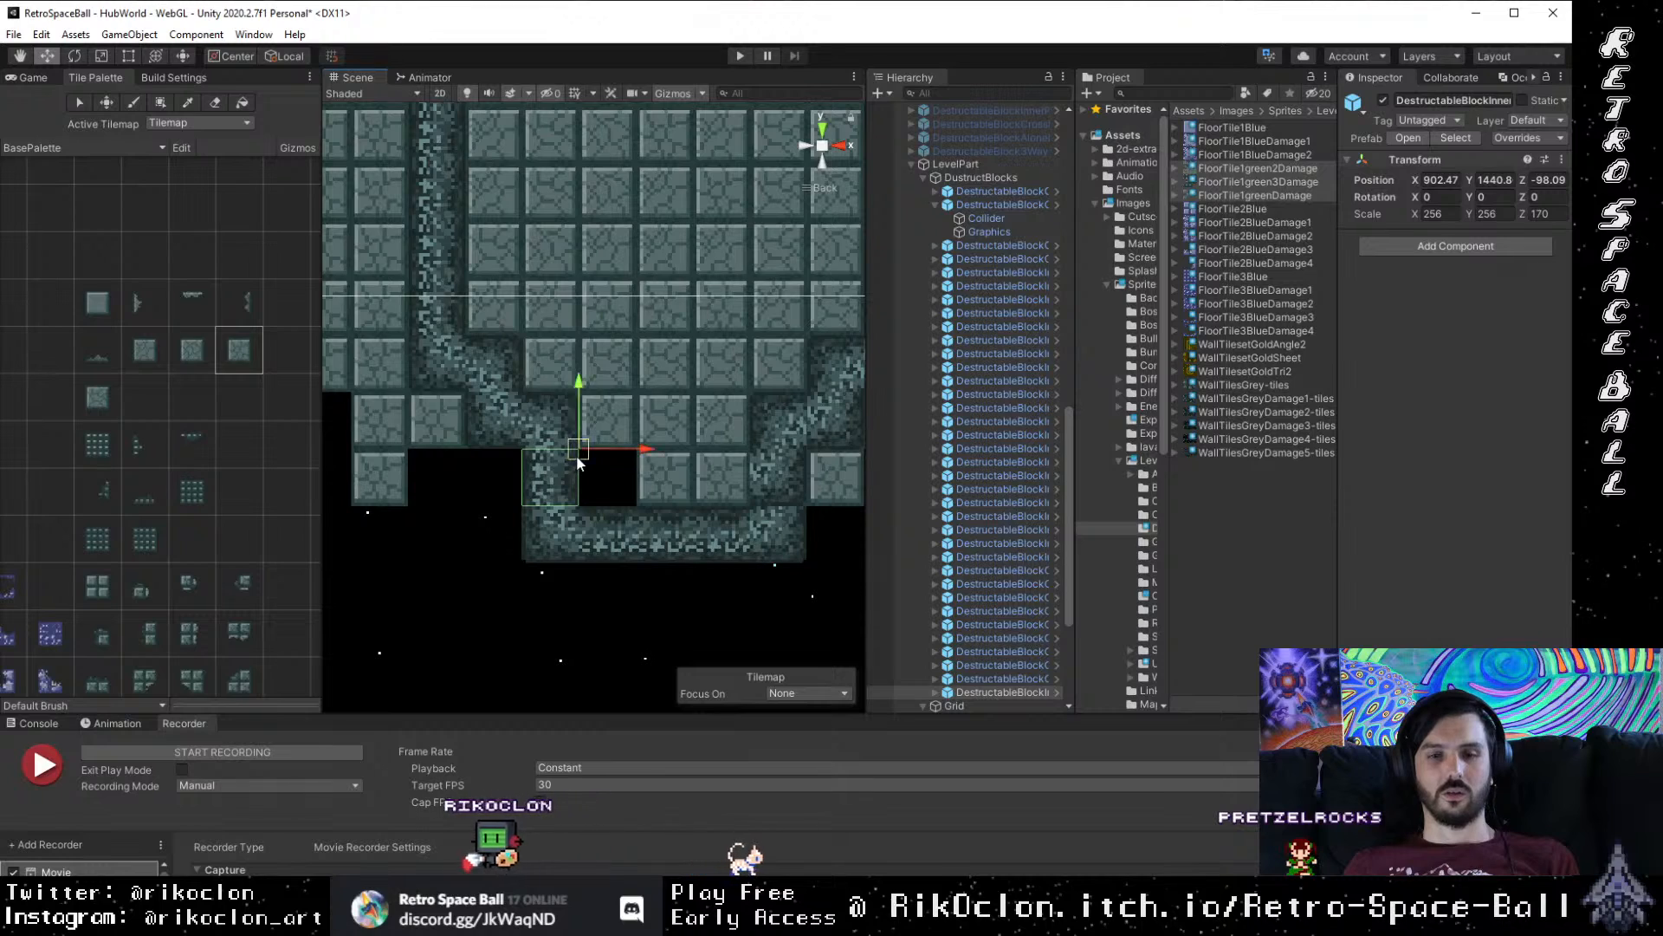
Step: Replace the corner block directly above the bottom-right corner with a duplicate of the straight wall block at about Y 1440.8
{"action": "left_click_drag", "start_coordinate": [622, 510], "coordinate": [799, 459]}
{"action": "key", "text": "ctrl+d"}
{"action": "left_click", "coordinate": [647, 471]}
{"action": "key", "text": "Delete"}
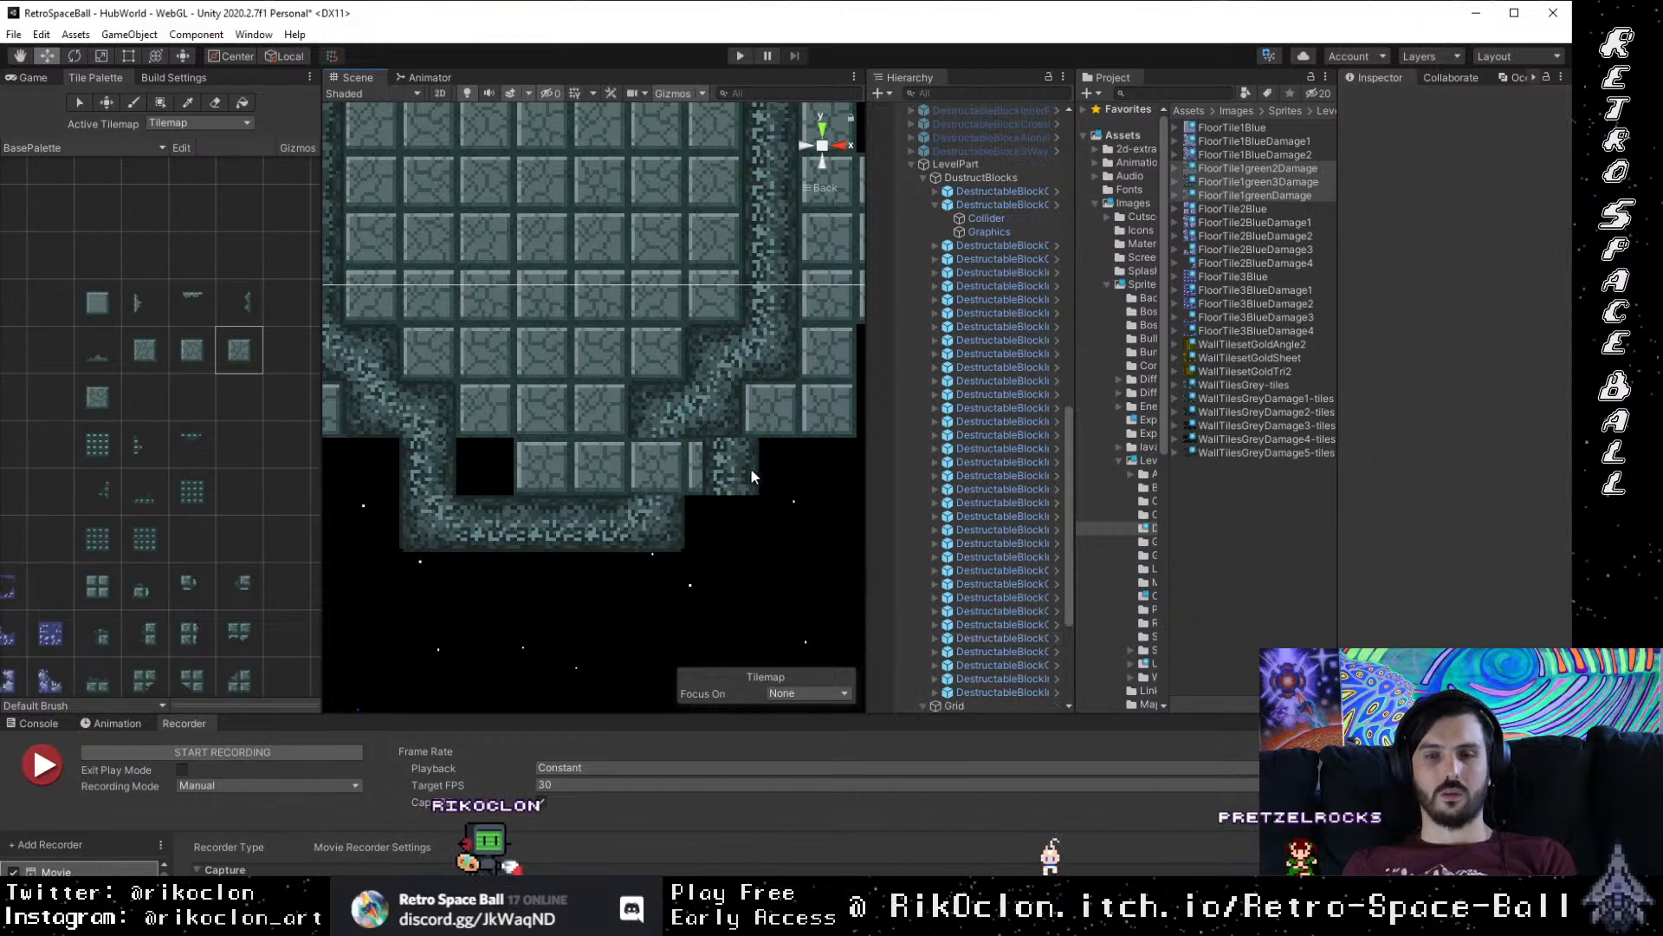
{"action": "left_click", "coordinate": [740, 465]}
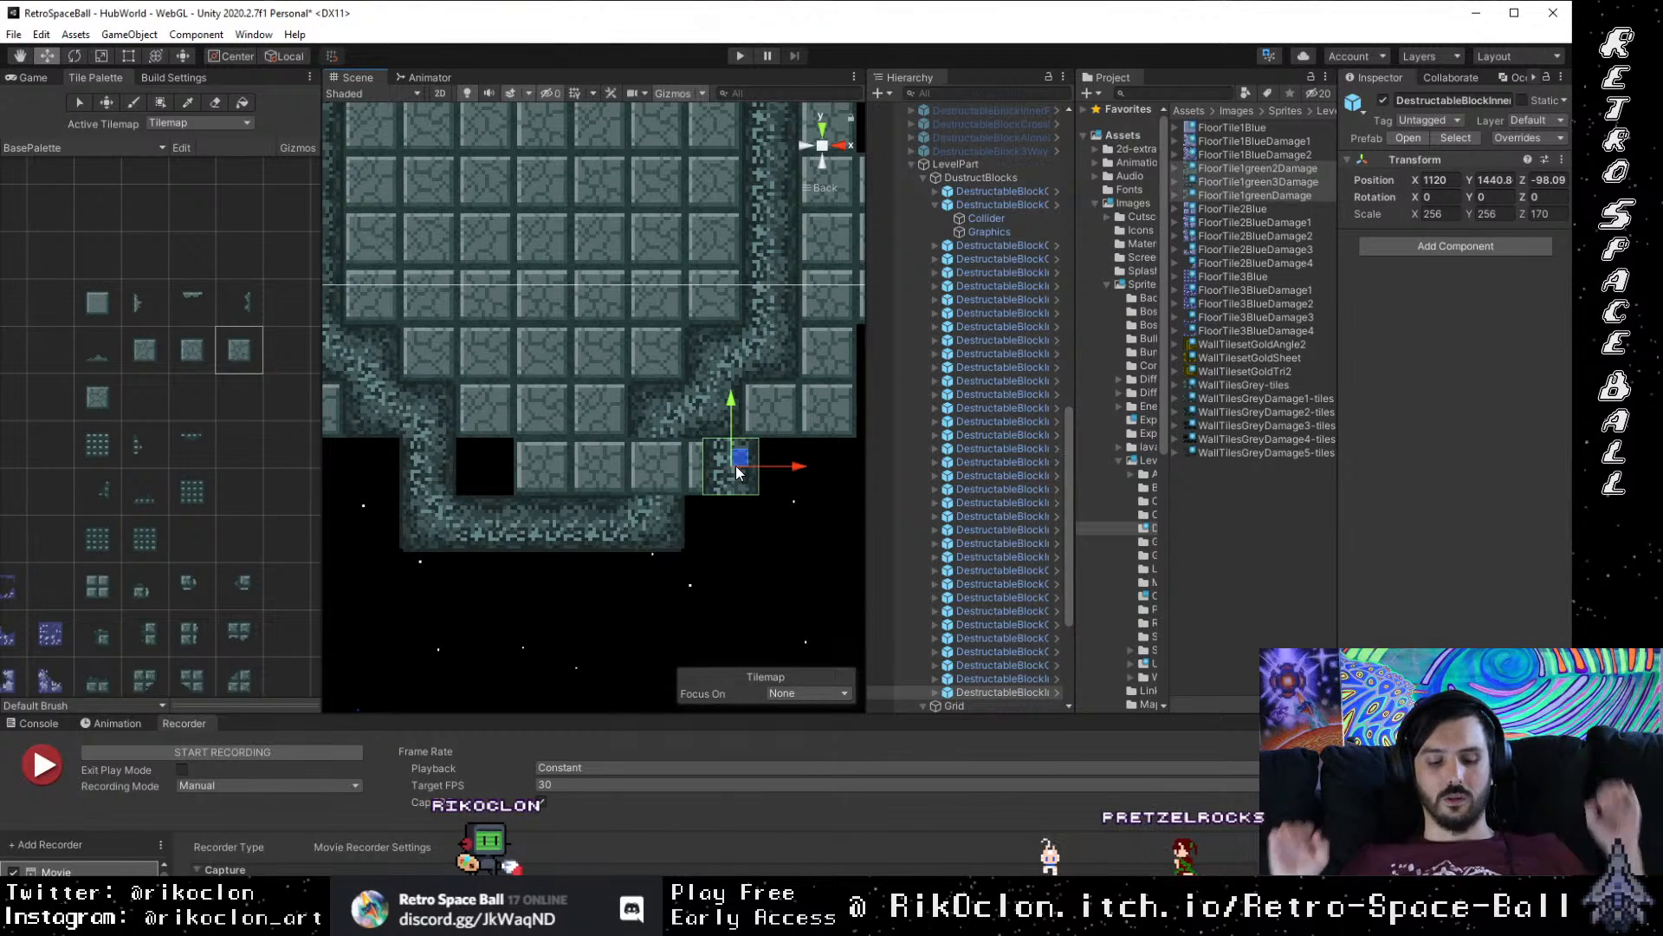
{"action": "left_click_drag", "start_coordinate": [731, 474], "coordinate": [707, 577]}
{"action": "scroll", "coordinate": [661, 606], "scroll_direction": "down", "scroll_amount": 5}
{"action": "left_click", "coordinate": [594, 597]}
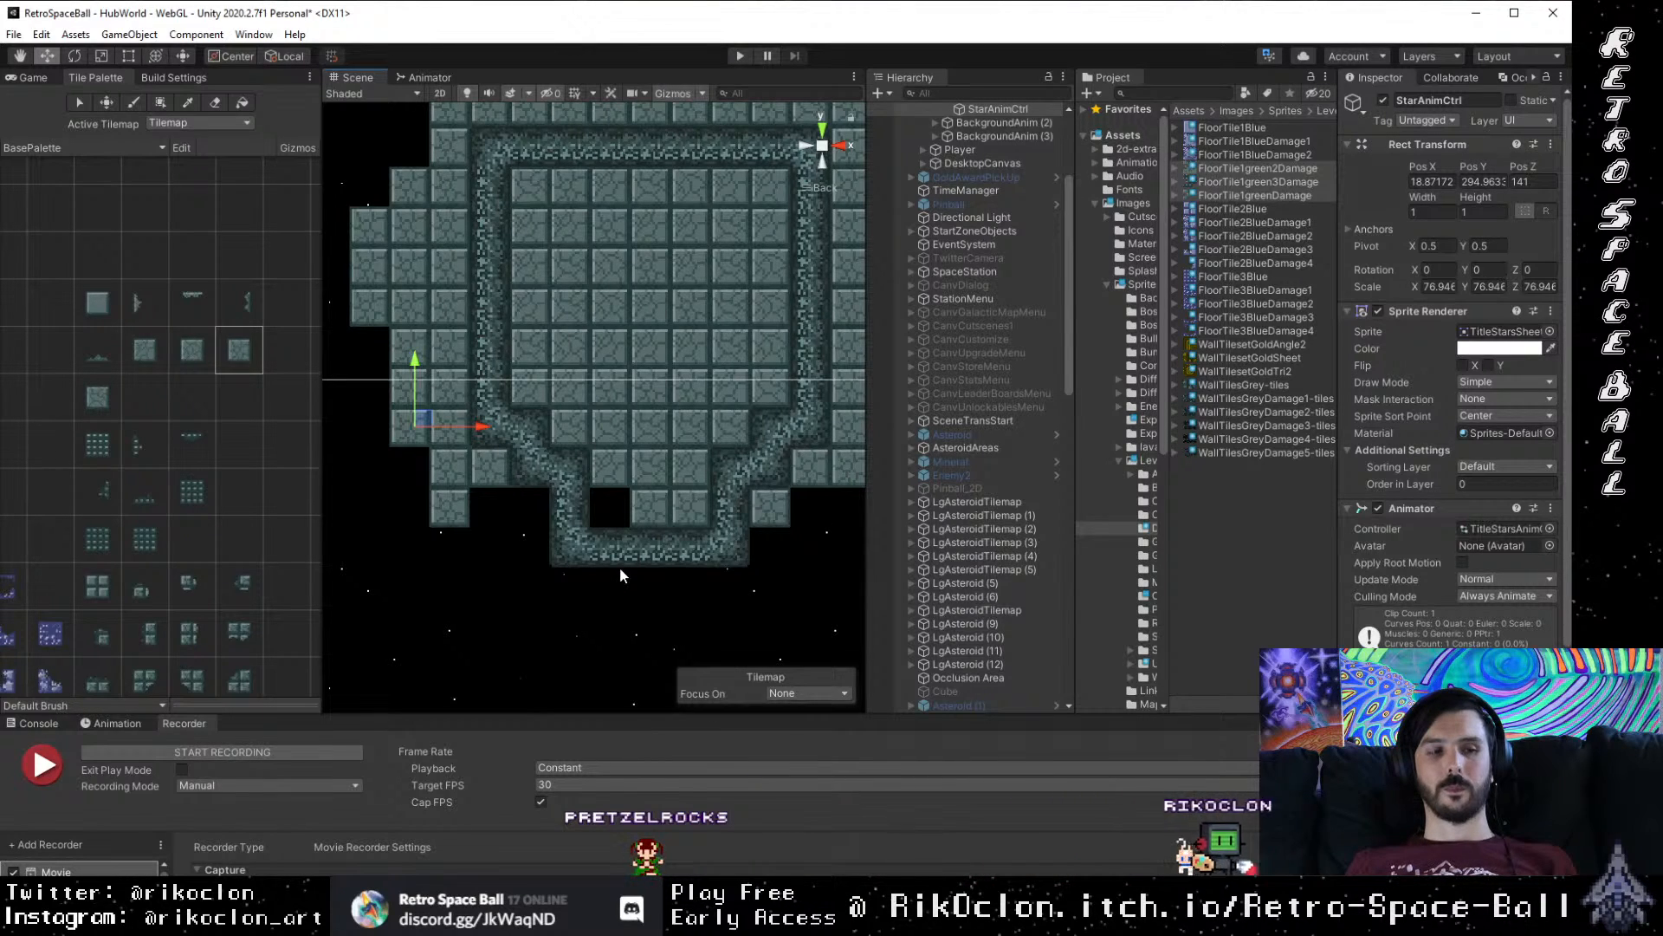
Step: Duplicate the seven-block U-shaped bottom section and move the copy down below the enclosure
{"action": "left_click_drag", "start_coordinate": [694, 584], "coordinate": [618, 537]}
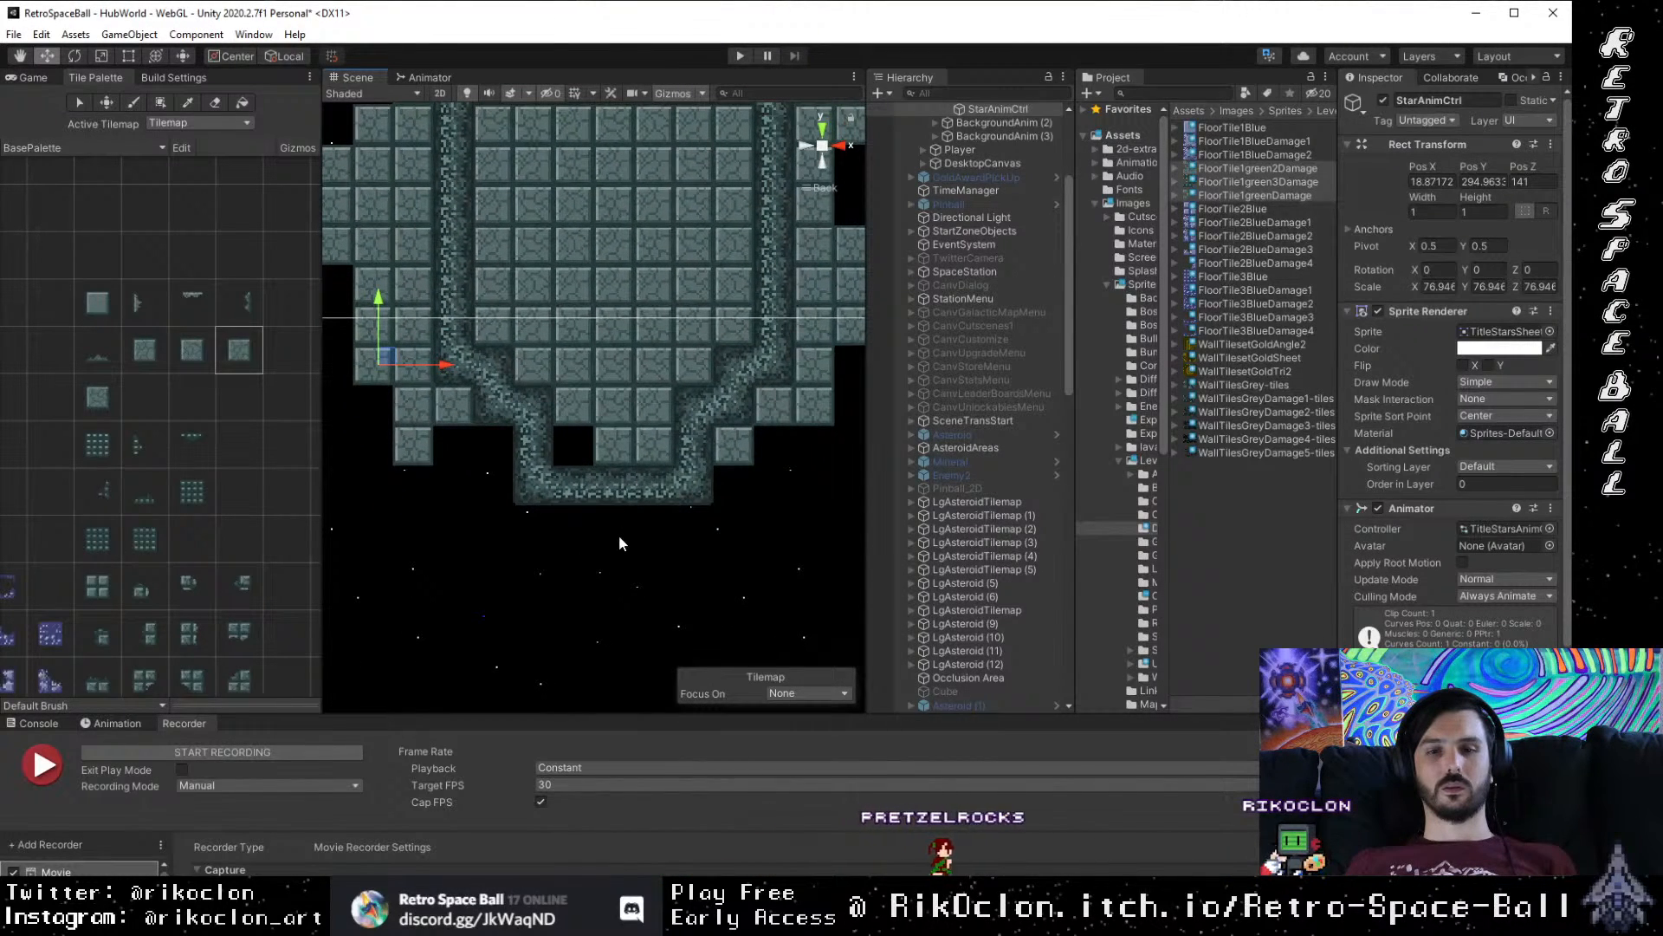
{"action": "left_click_drag", "start_coordinate": [759, 570], "coordinate": [464, 452]}
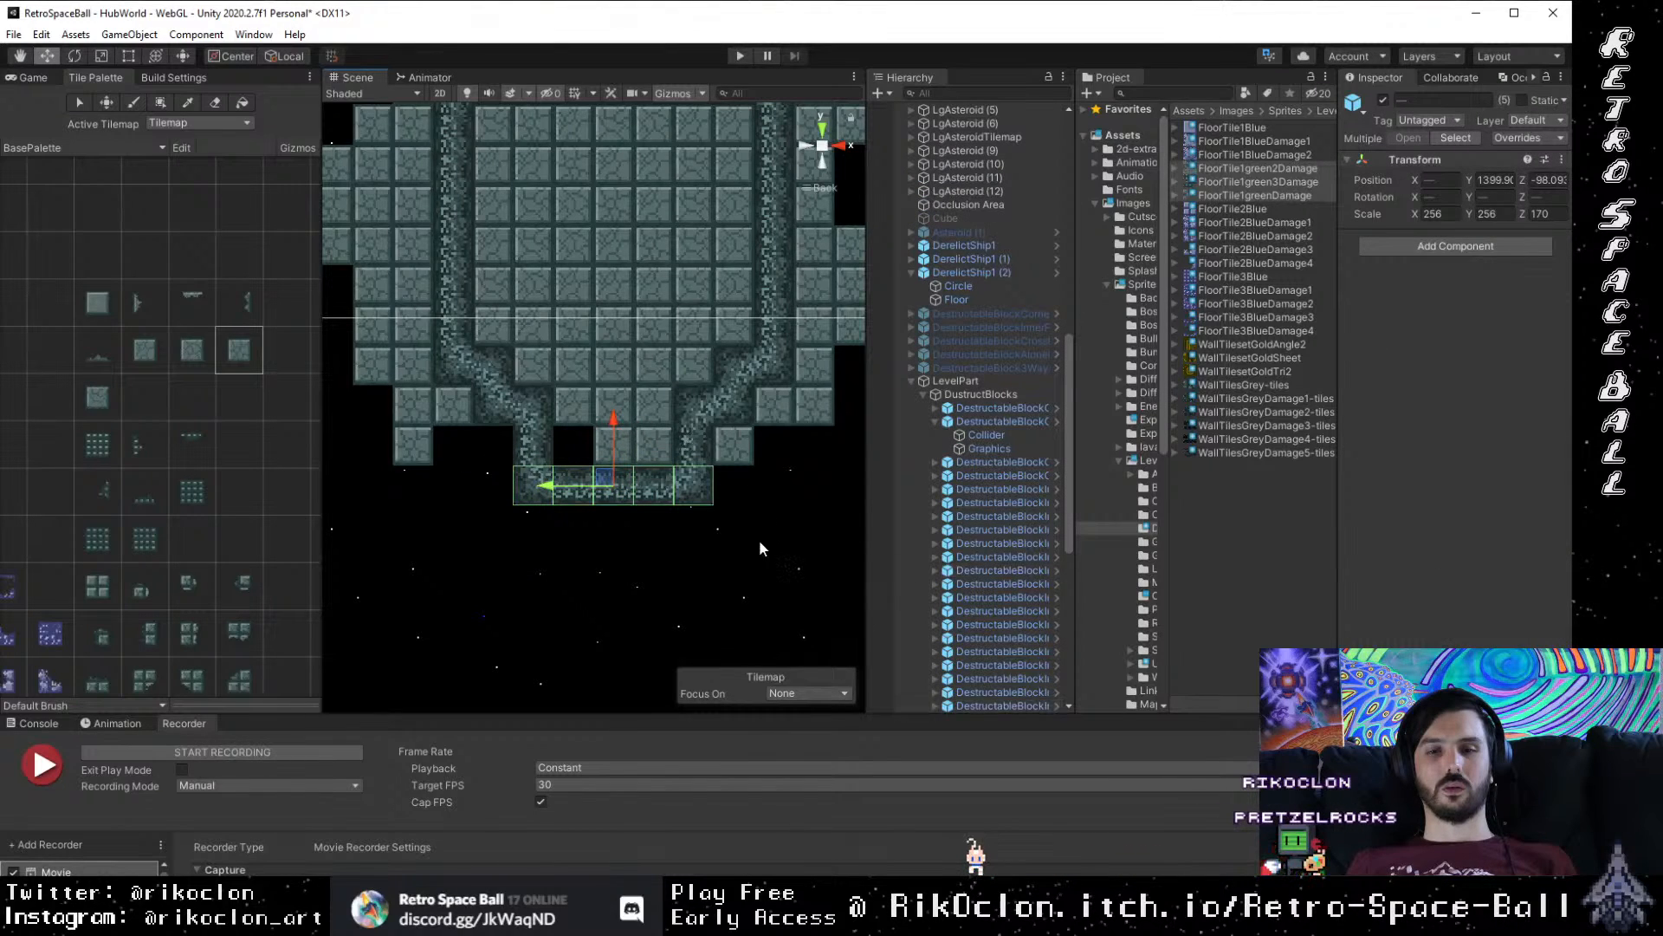
{"action": "left_click_drag", "start_coordinate": [759, 539], "coordinate": [486, 420]}
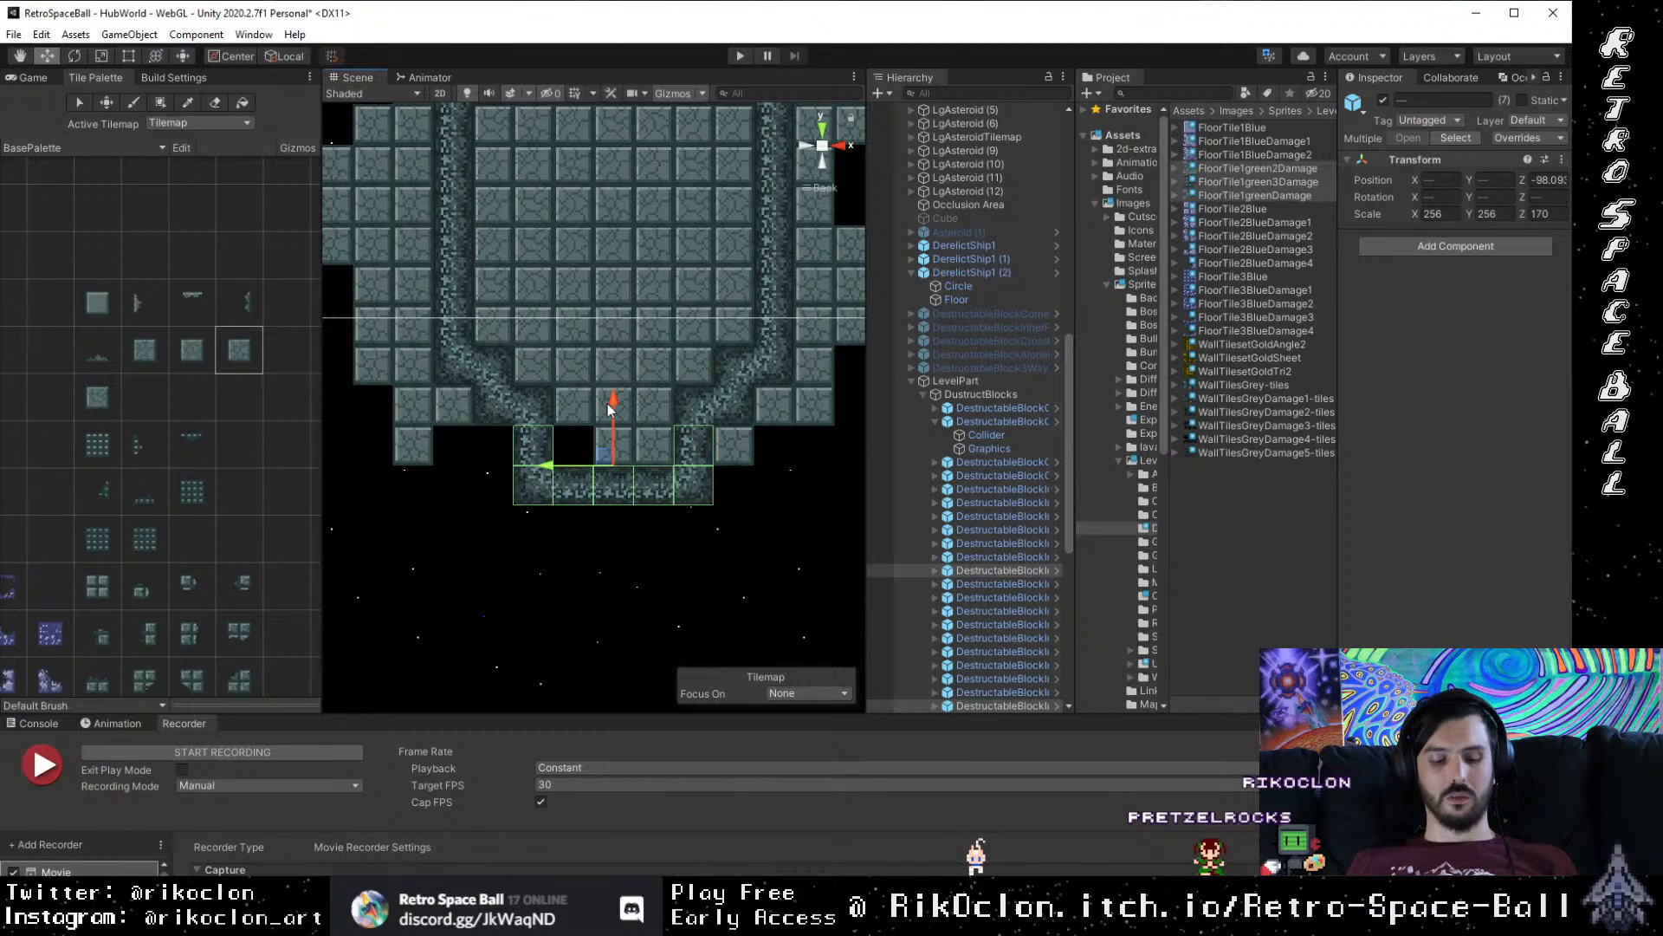
{"action": "left_click_drag", "start_coordinate": [609, 409], "coordinate": [633, 490]}
Step: Delete the original five-block bottom row and snap the duplicated U section to the side walls' ends, its bottom row at about Y 1358.9
{"action": "left_click", "coordinate": [700, 487]}
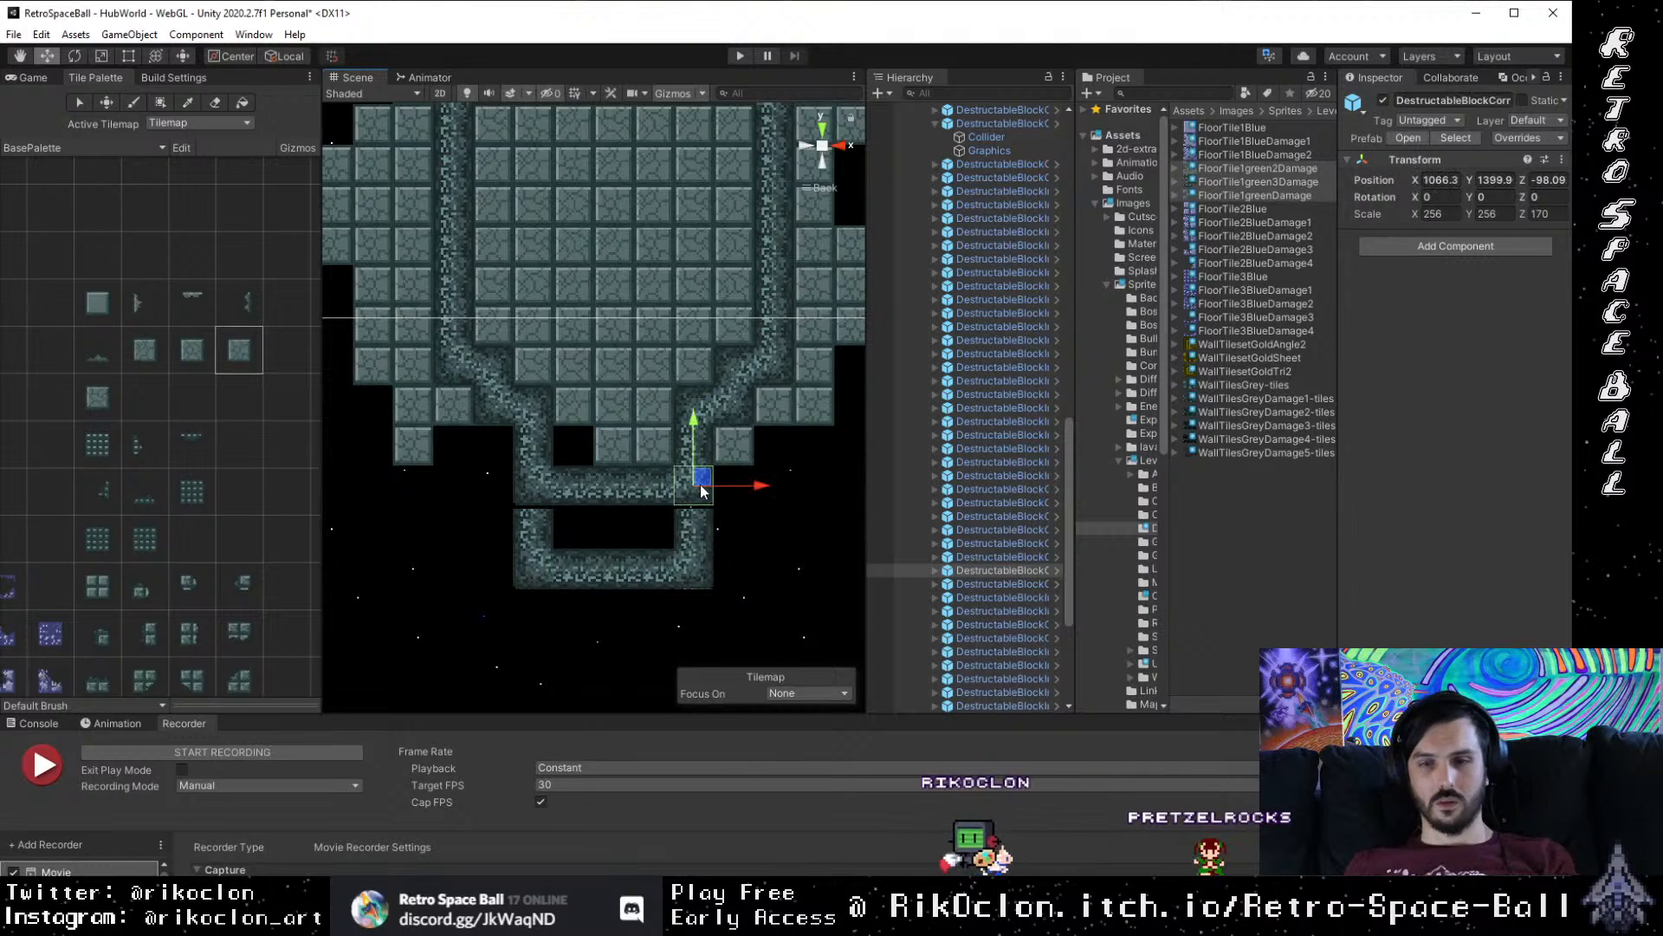
{"action": "left_click", "coordinate": [766, 506]}
{"action": "mouse_move", "coordinate": [765, 509]}
{"action": "left_mouse_down"}
{"action": "mouse_move", "coordinate": [472, 458]}
{"action": "mouse_move", "coordinate": [759, 637]}
{"action": "mouse_move", "coordinate": [774, 624]}
{"action": "left_mouse_up"}
{"action": "key", "text": "Delete"}
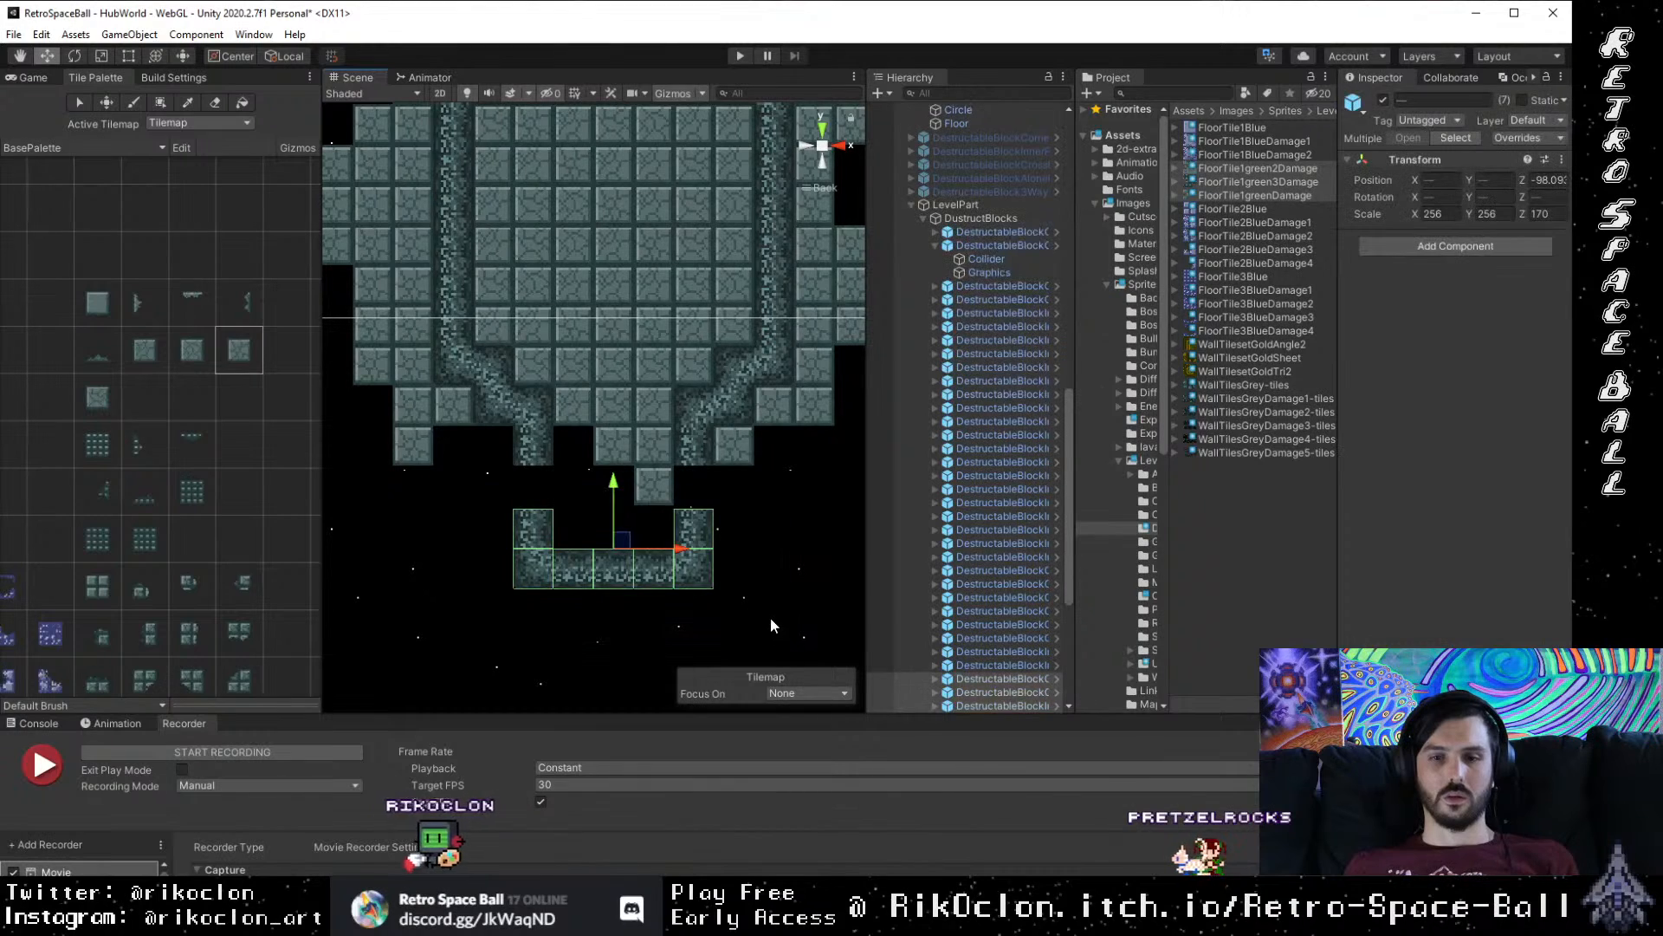
{"action": "left_click_drag", "start_coordinate": [709, 515], "coordinate": [707, 492]}
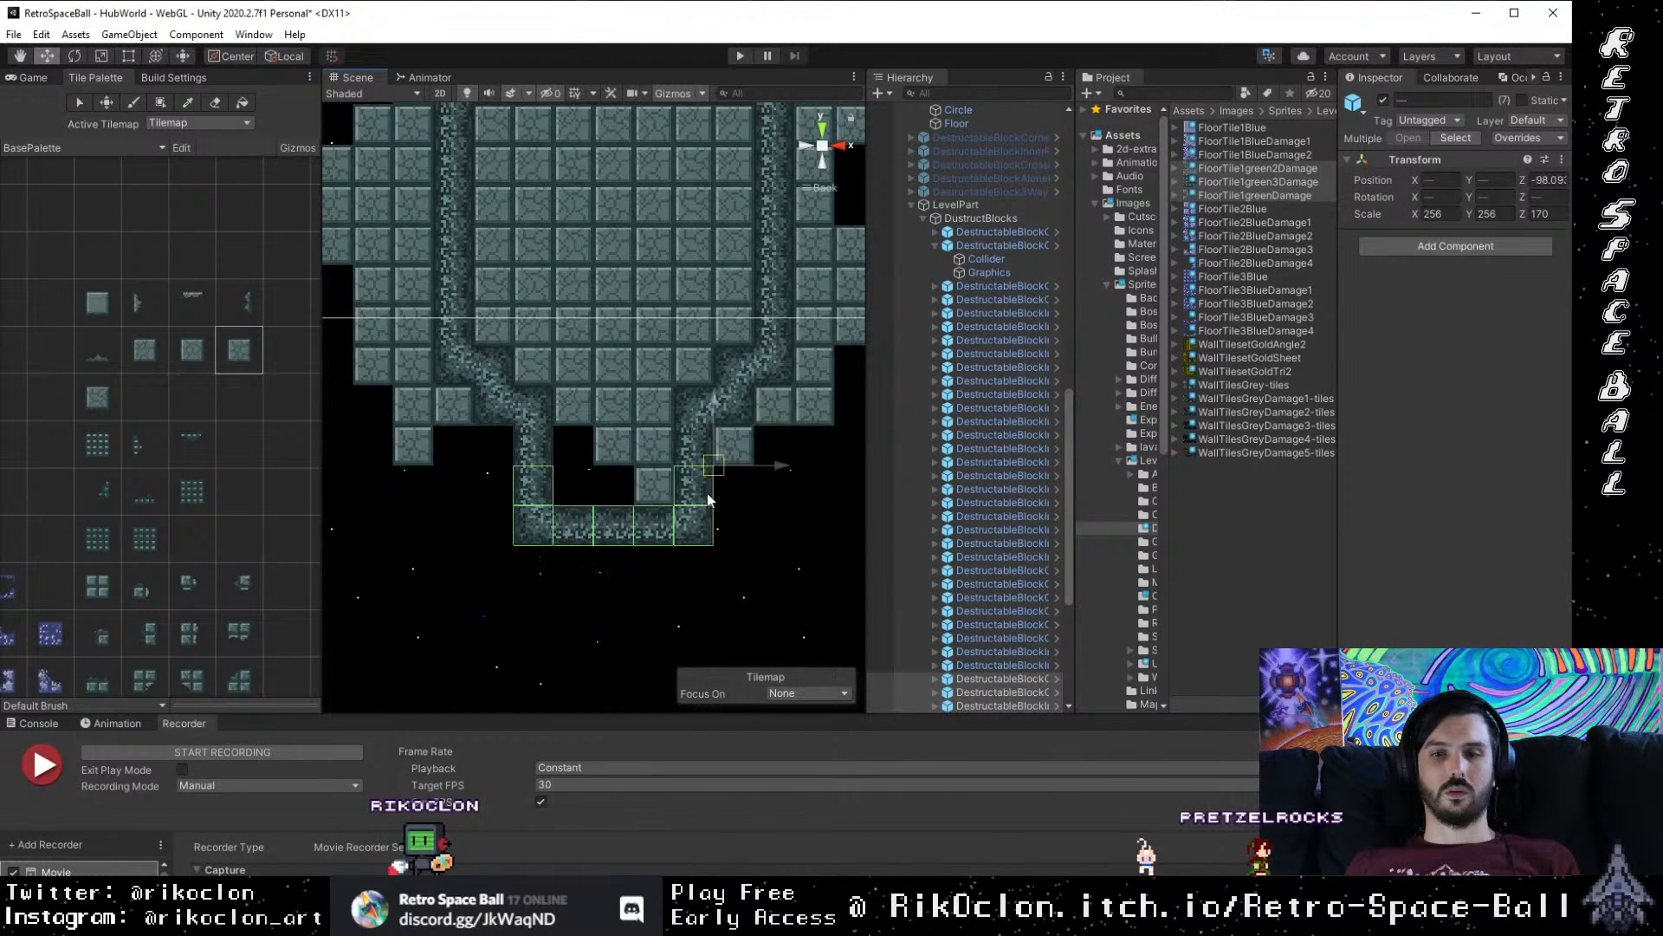
{"action": "left_click", "coordinate": [760, 570]}
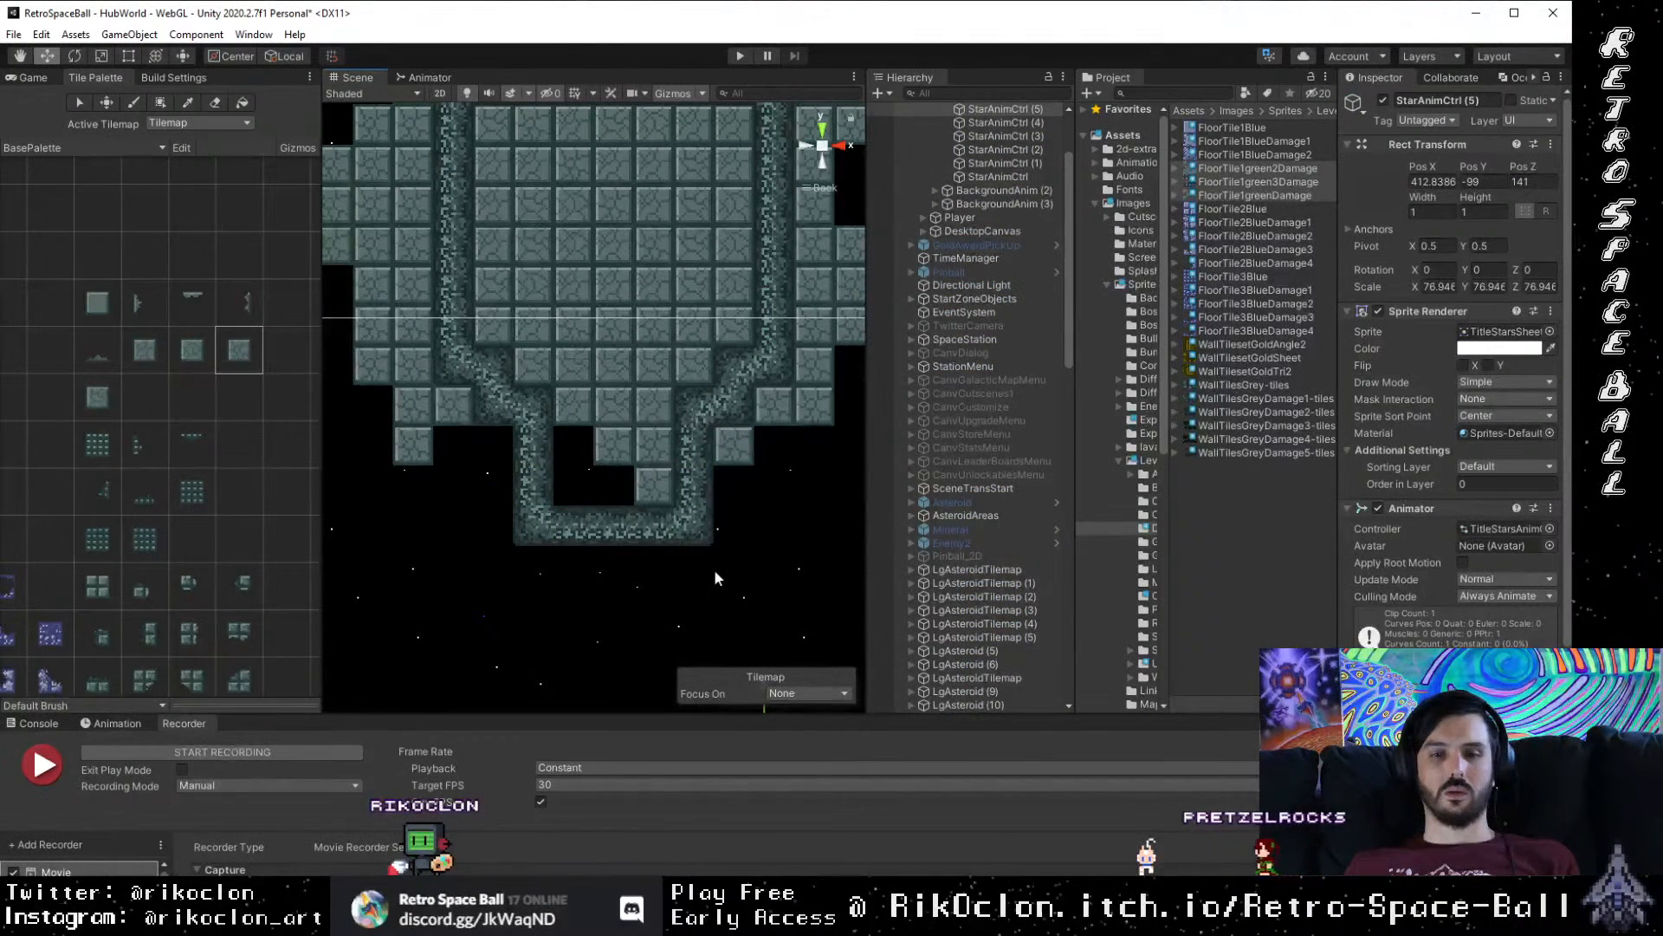
Step: Duplicate the three middle bottom-wall blocks, snap the copies one tile row lower, and delete the three original blocks
{"action": "left_click_drag", "start_coordinate": [749, 582], "coordinate": [489, 490]}
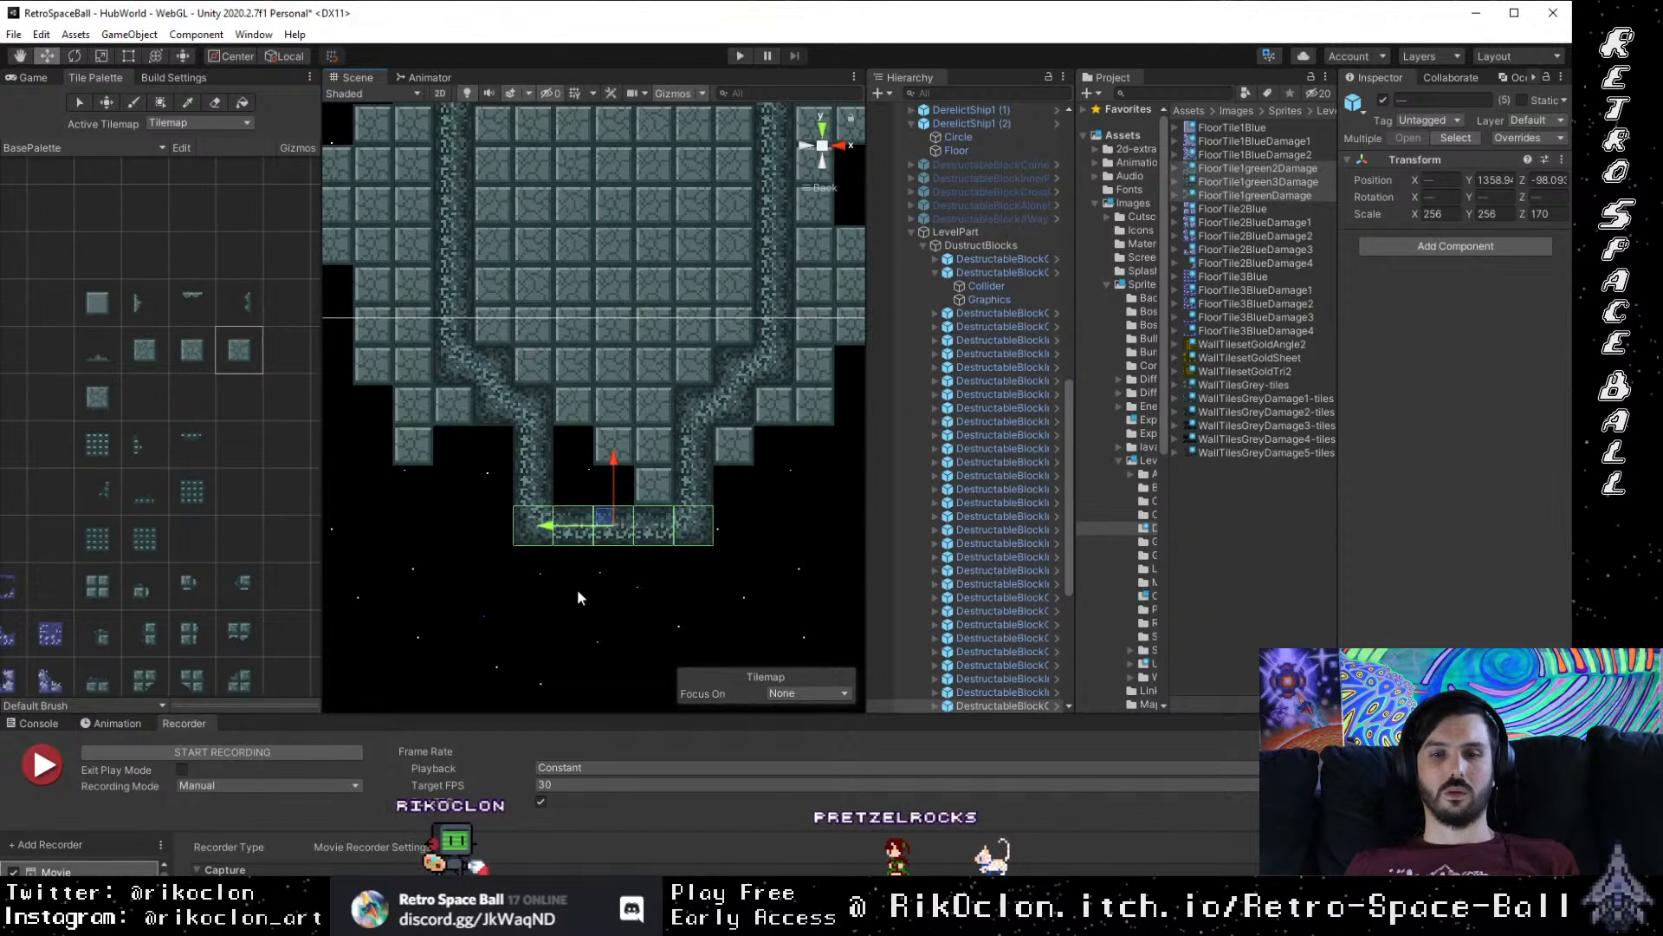
{"action": "left_click", "coordinate": [679, 574]}
{"action": "left_click_drag", "start_coordinate": [680, 574], "coordinate": [453, 474]}
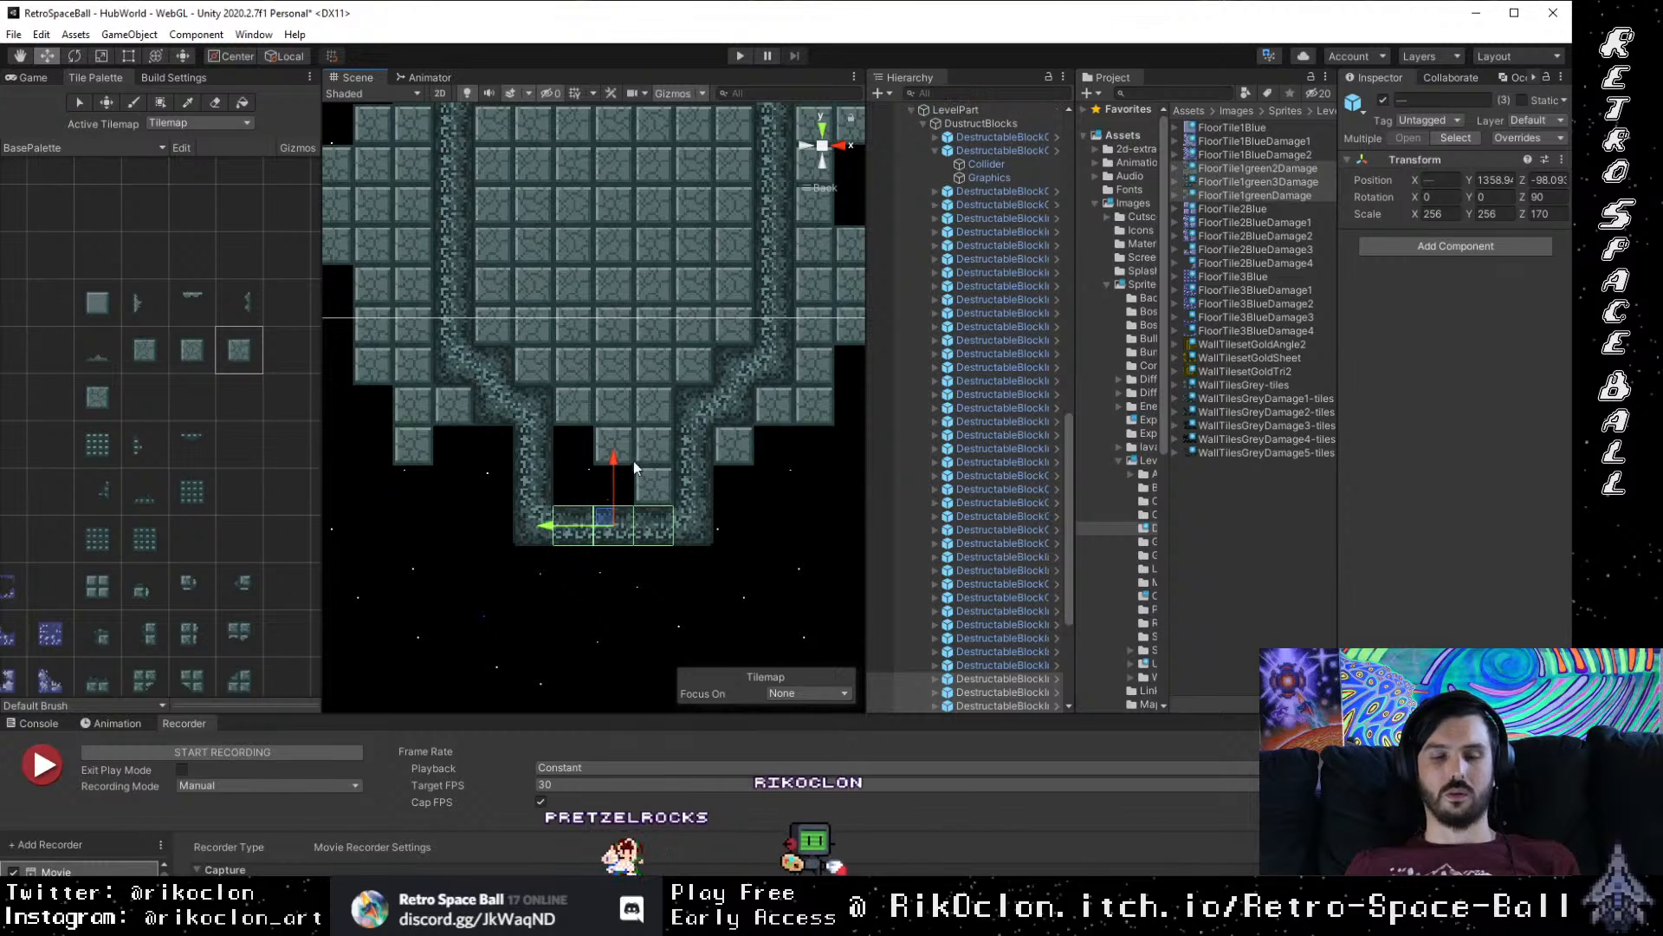
{"action": "left_click_drag", "start_coordinate": [610, 487], "coordinate": [613, 526]}
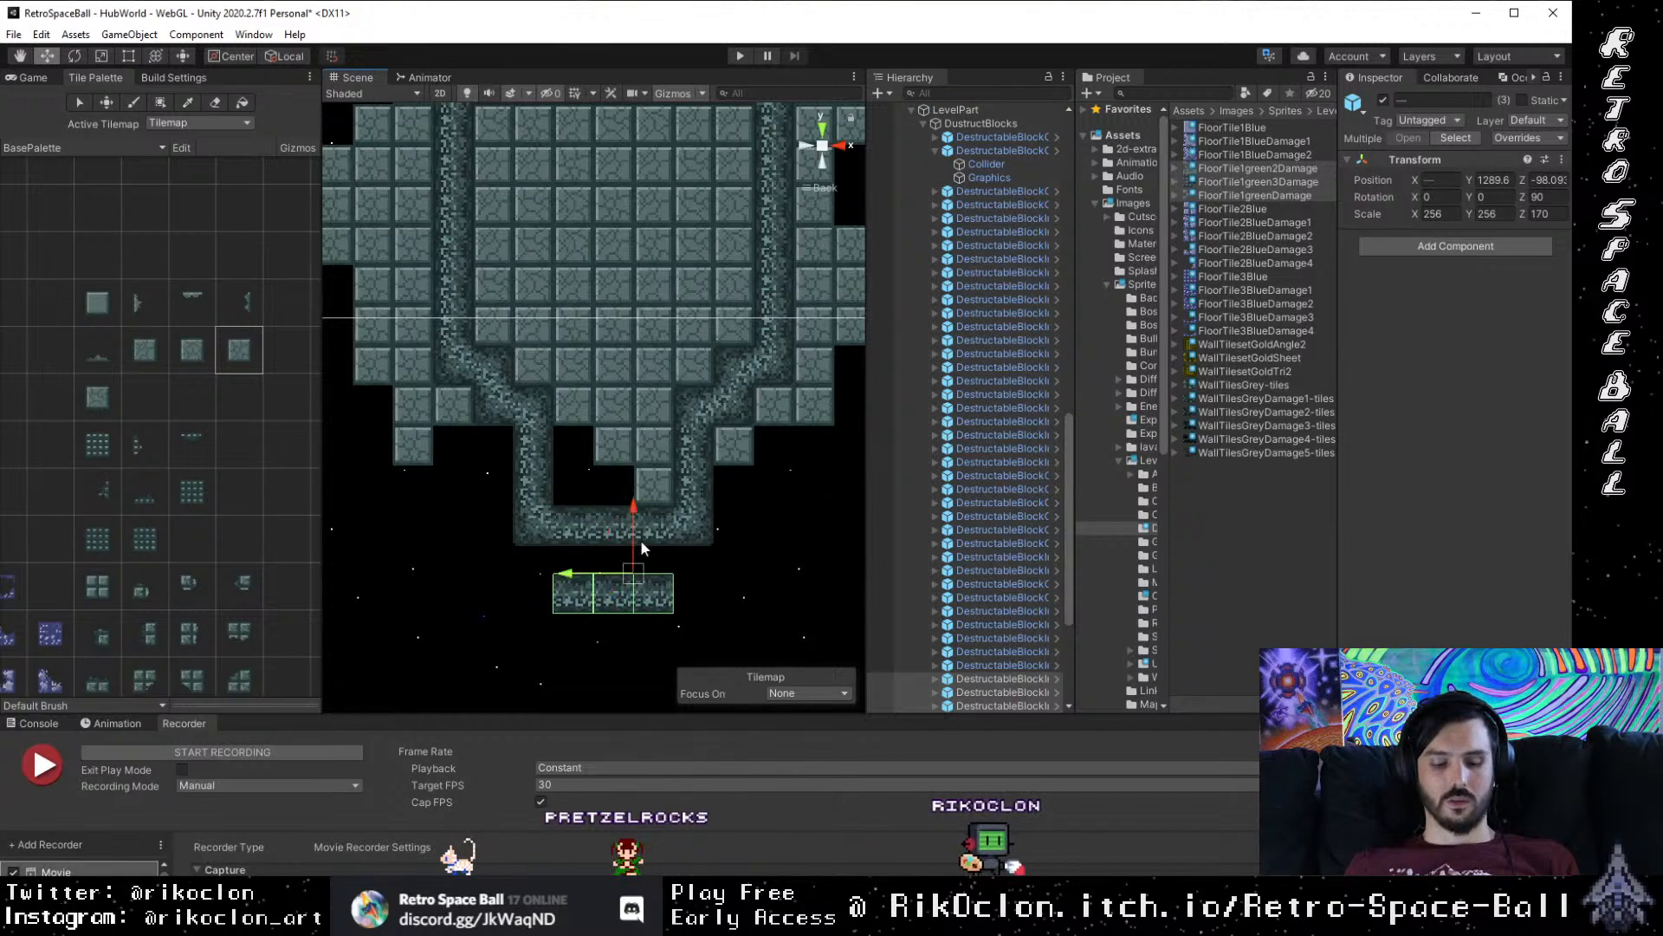
{"action": "left_click_drag", "start_coordinate": [668, 575], "coordinate": [598, 504]}
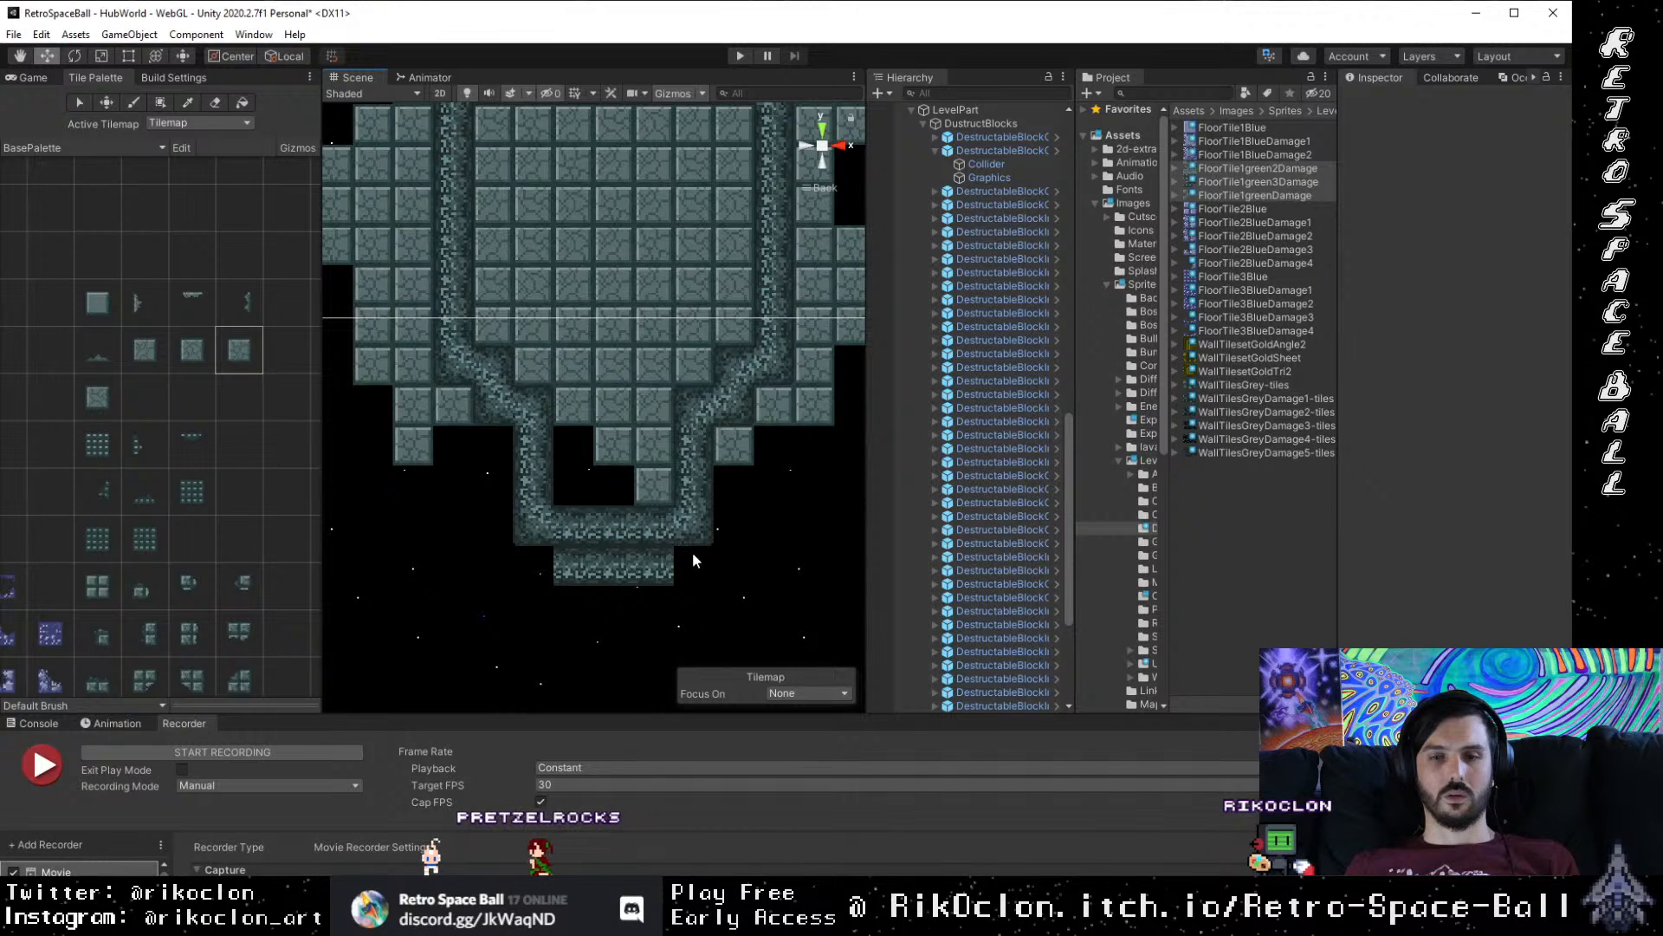
{"action": "left_click_drag", "start_coordinate": [693, 552], "coordinate": [537, 507]}
{"action": "key", "text": "Delete"}
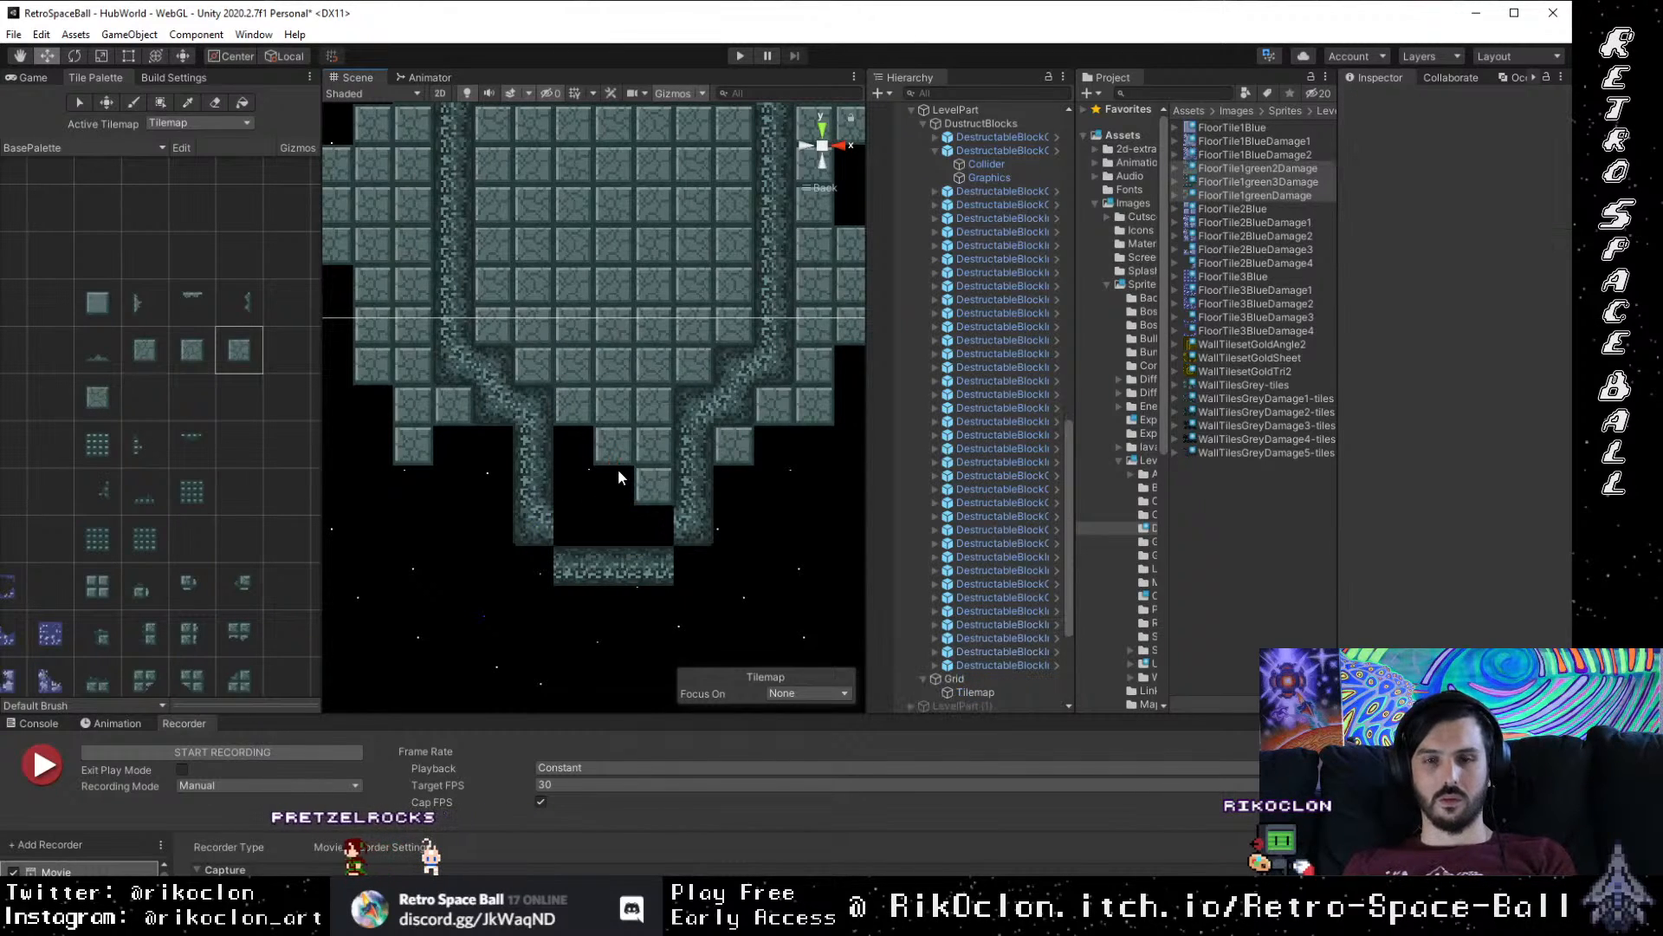
Step: Place copies of the left and right inner corner blocks just inside the bottom corners, the left one at about X 943.4, Y 1358.9
{"action": "left_click", "coordinate": [542, 412]}
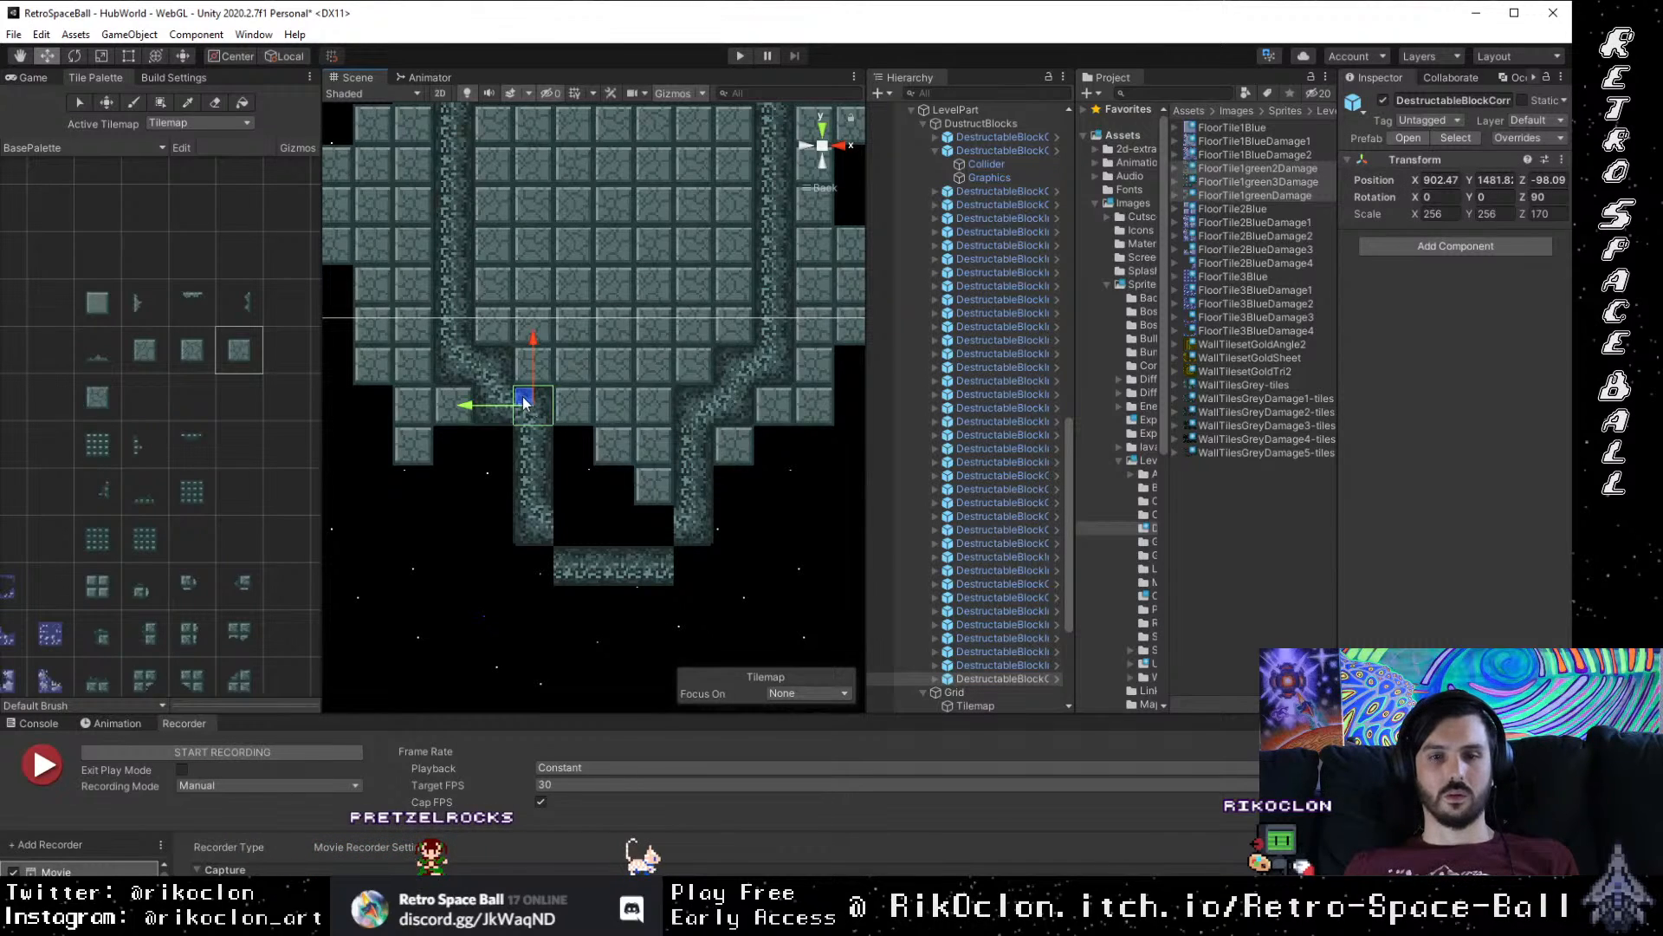
{"action": "left_click_drag", "start_coordinate": [524, 401], "coordinate": [534, 559]}
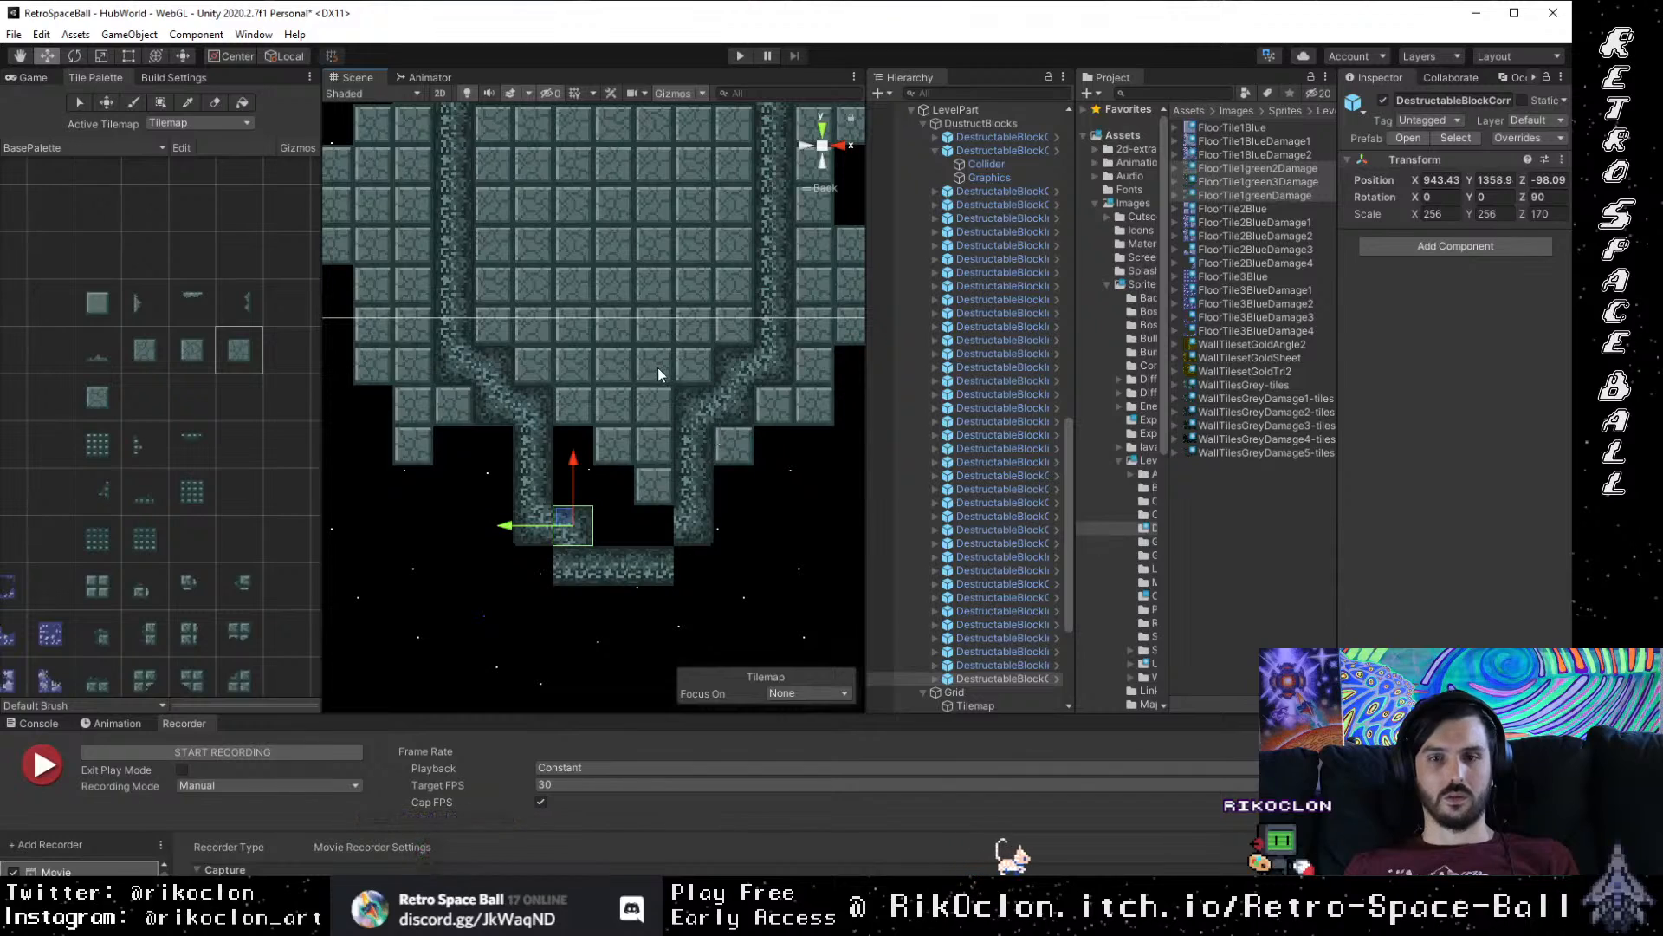
{"action": "left_click_drag", "start_coordinate": [655, 368], "coordinate": [660, 537]}
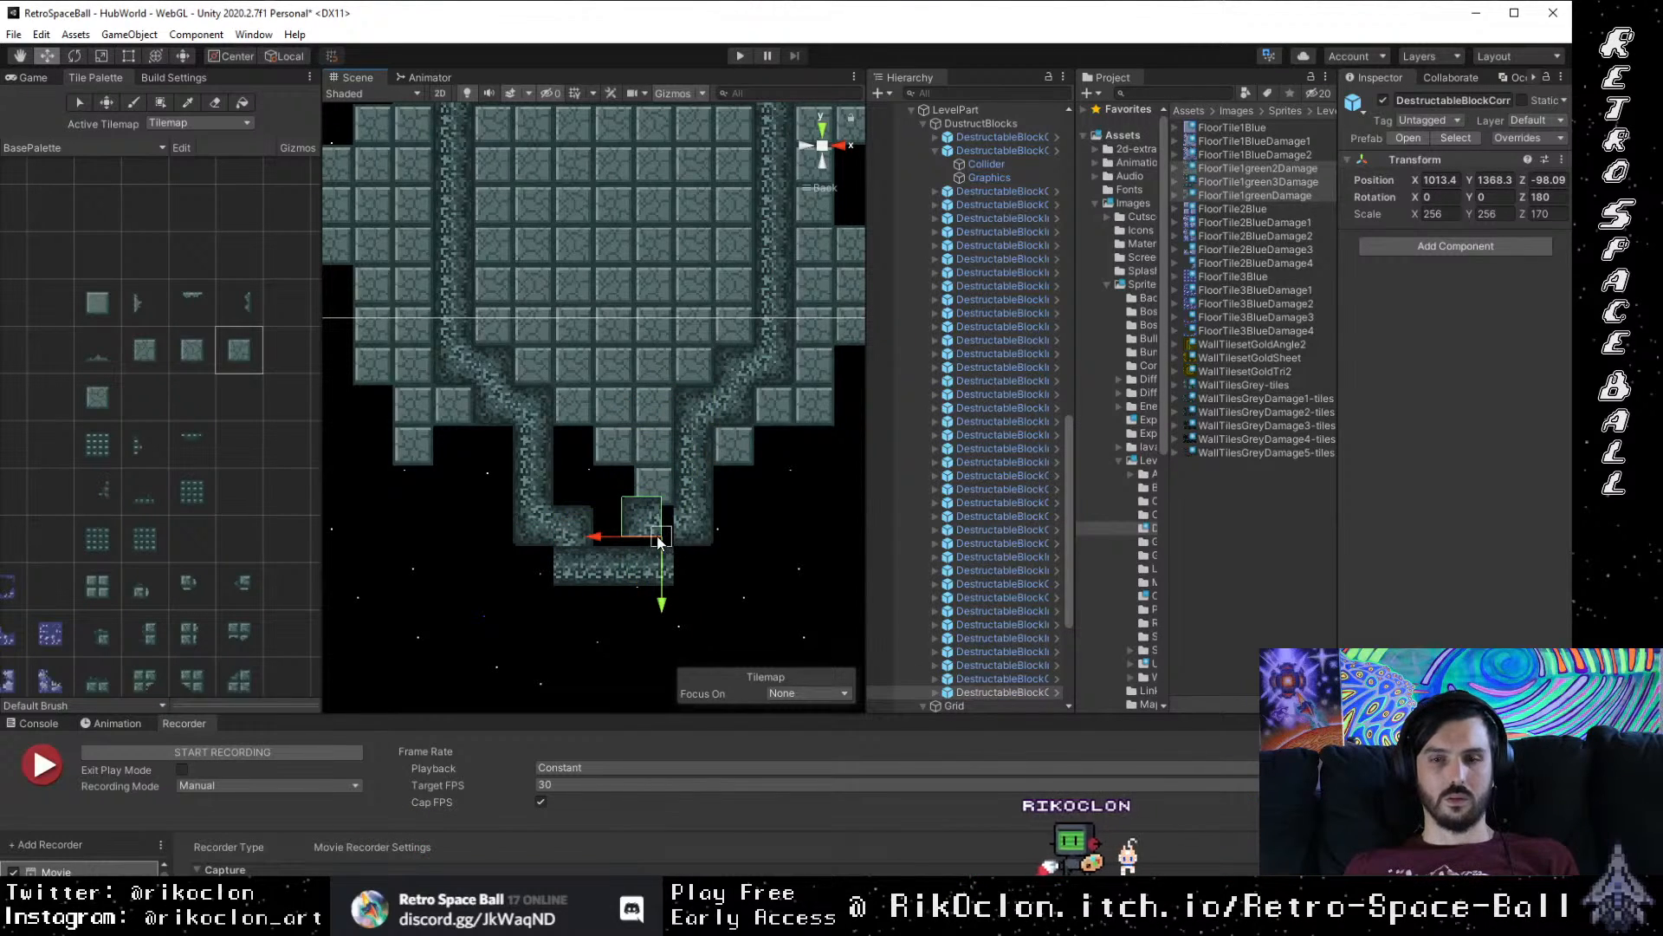
{"action": "left_click", "coordinate": [750, 584]}
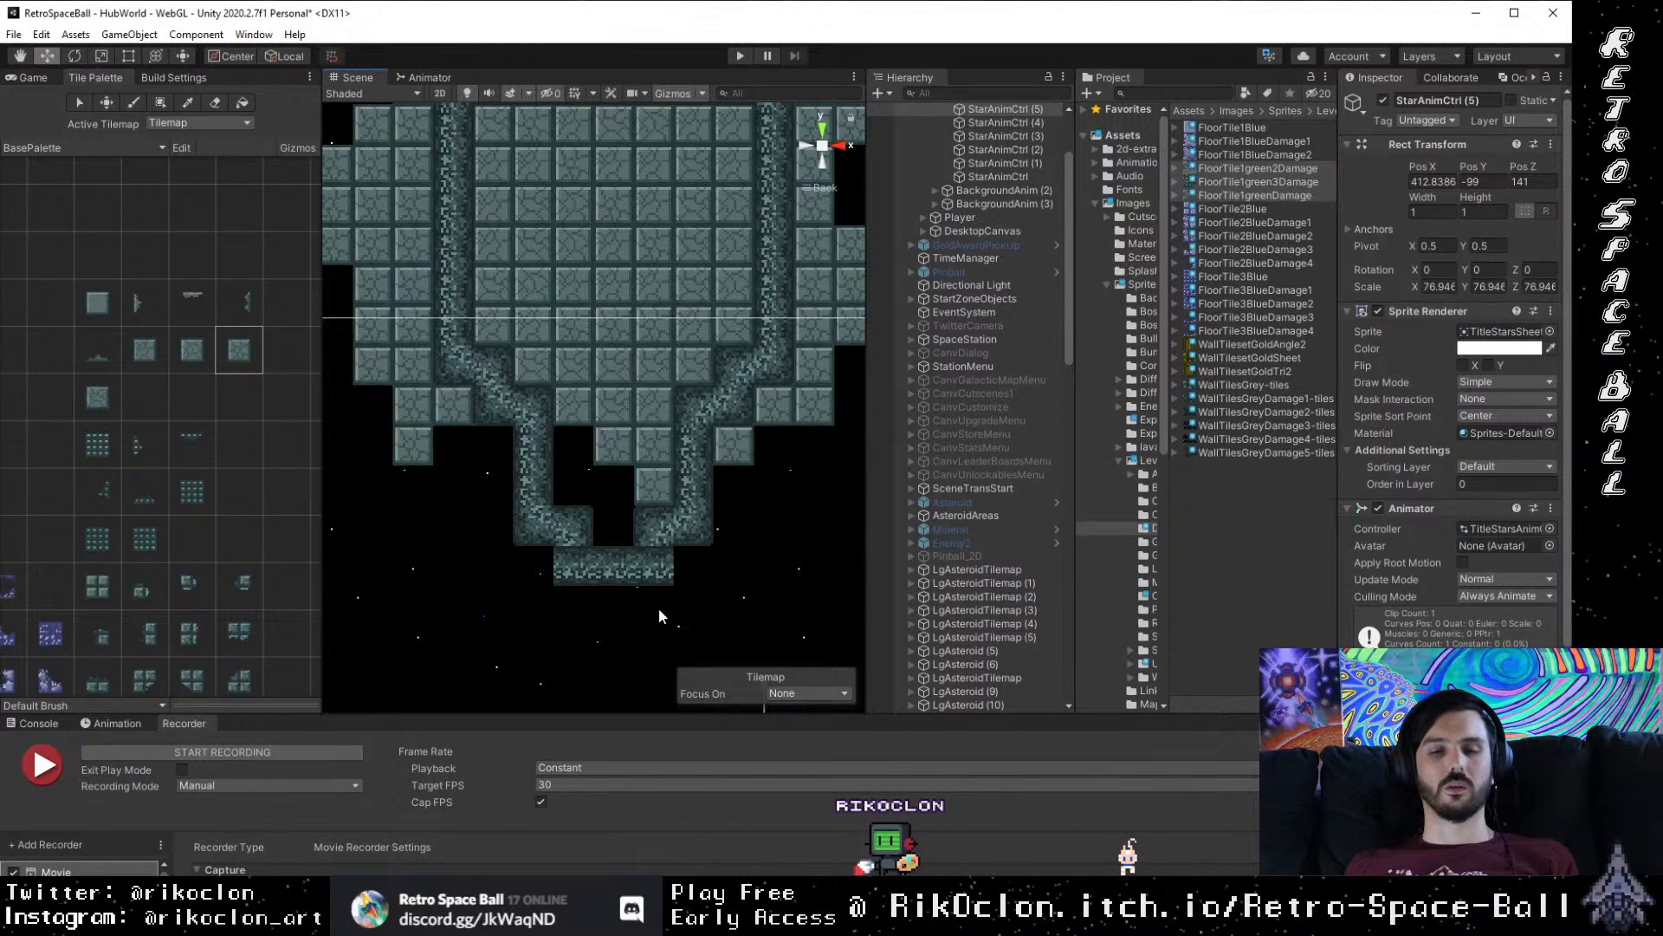
{"action": "left_click", "coordinate": [490, 278]}
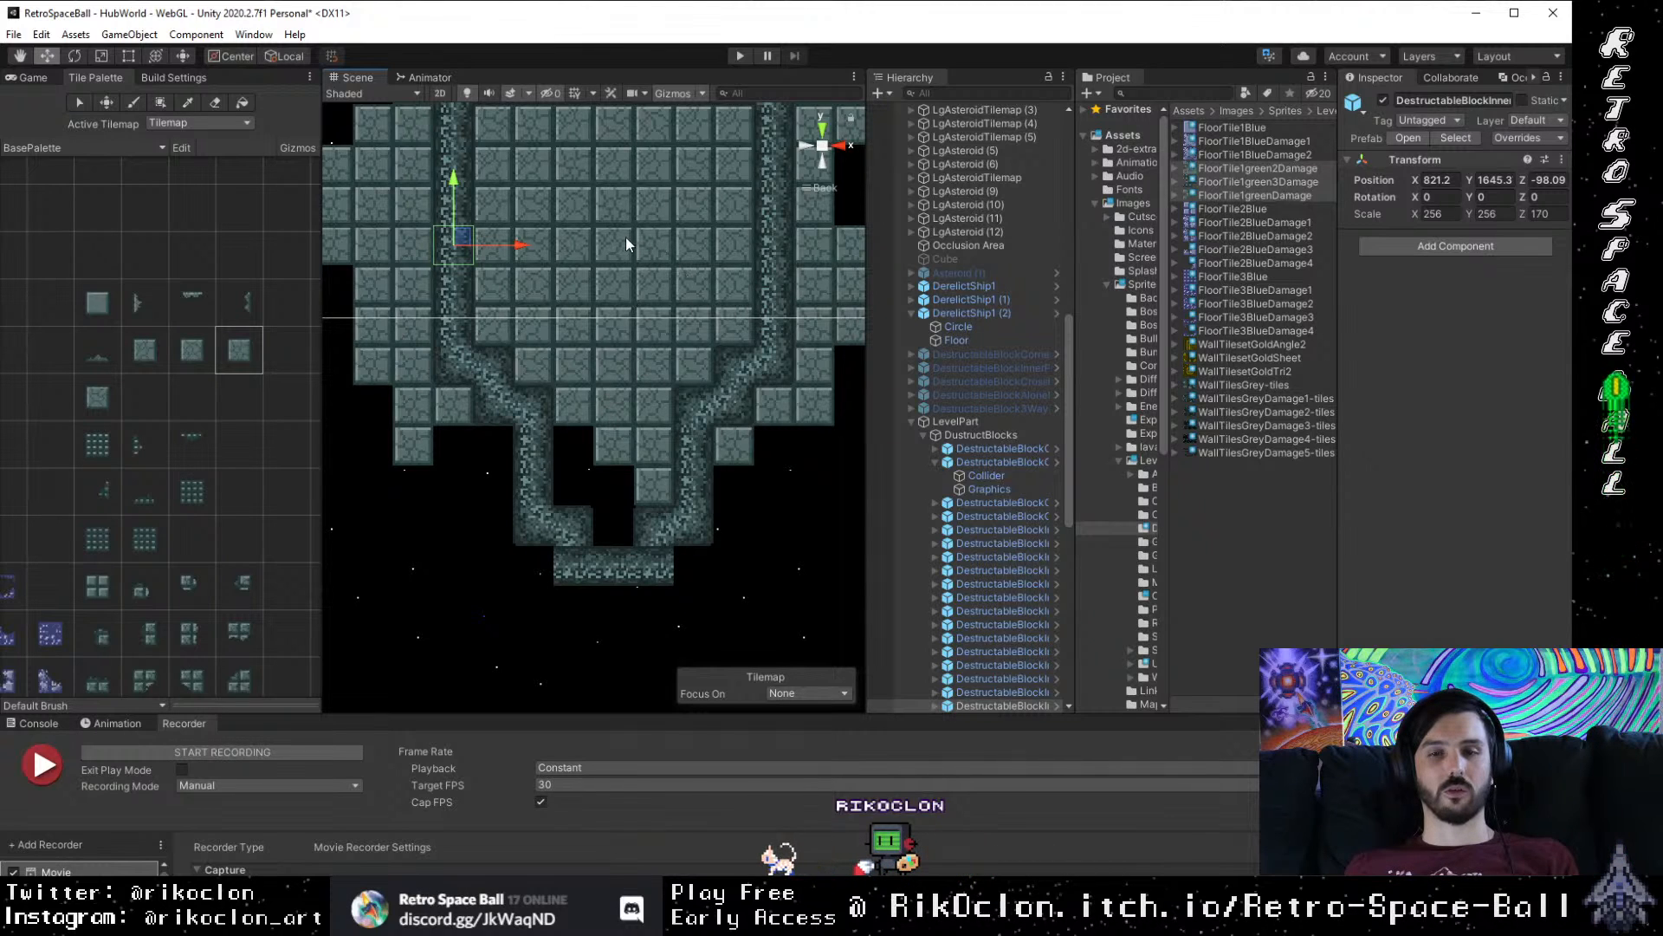
{"action": "left_click_drag", "start_coordinate": [641, 294], "coordinate": [559, 397]}
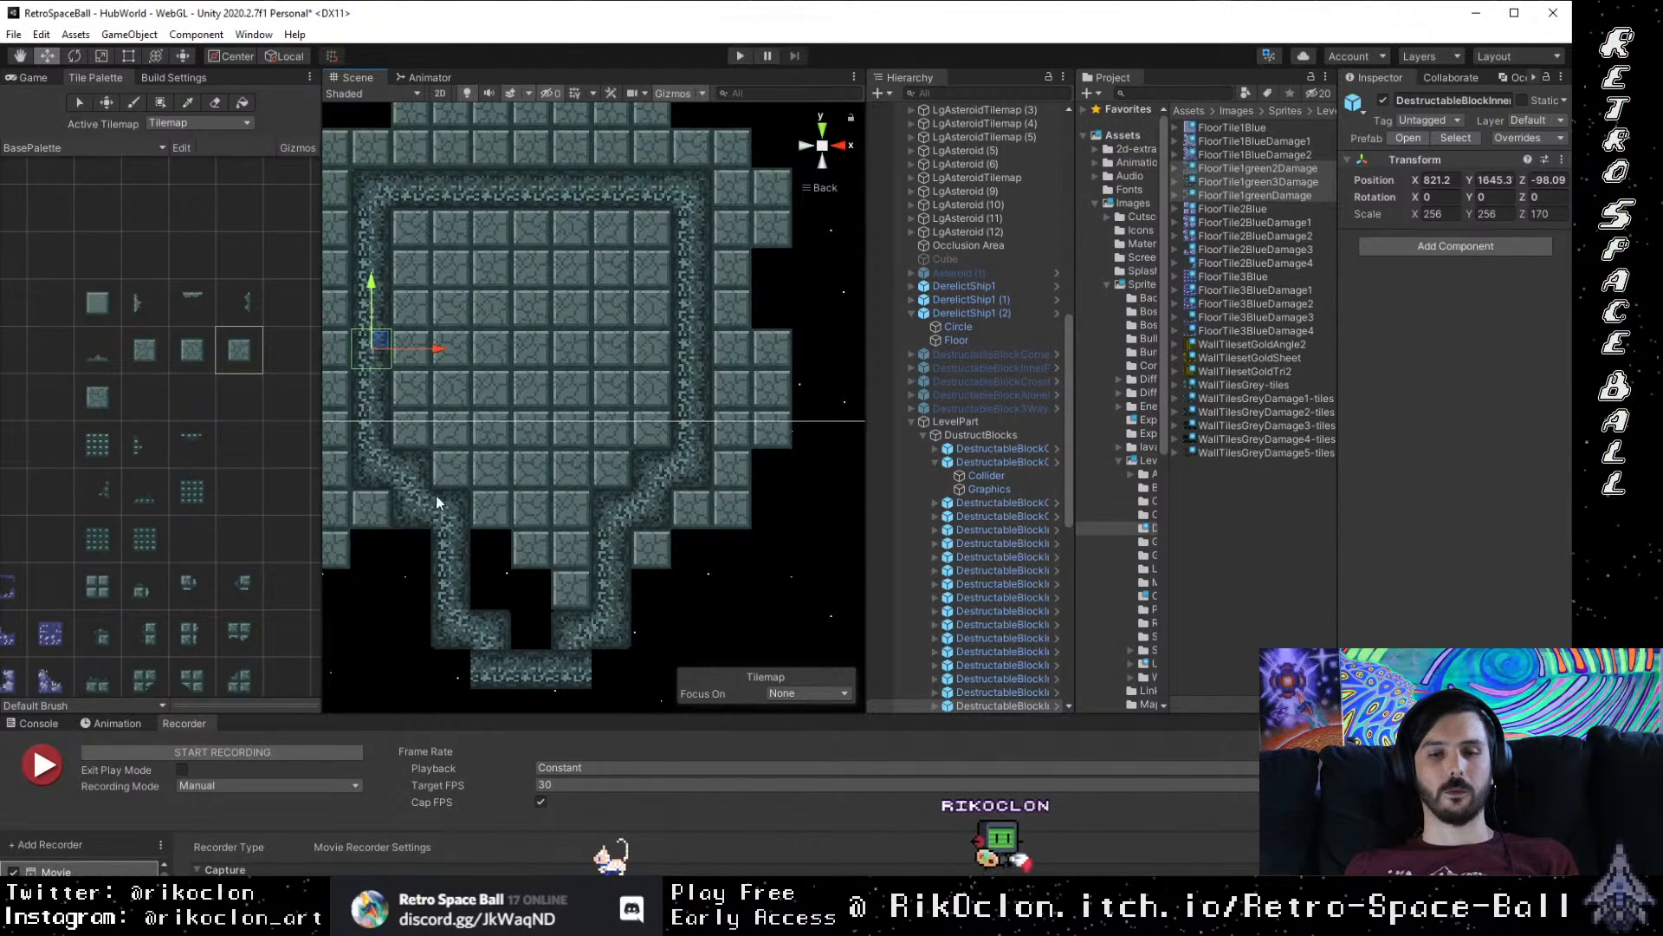
{"action": "left_click_drag", "start_coordinate": [449, 588], "coordinate": [479, 522]}
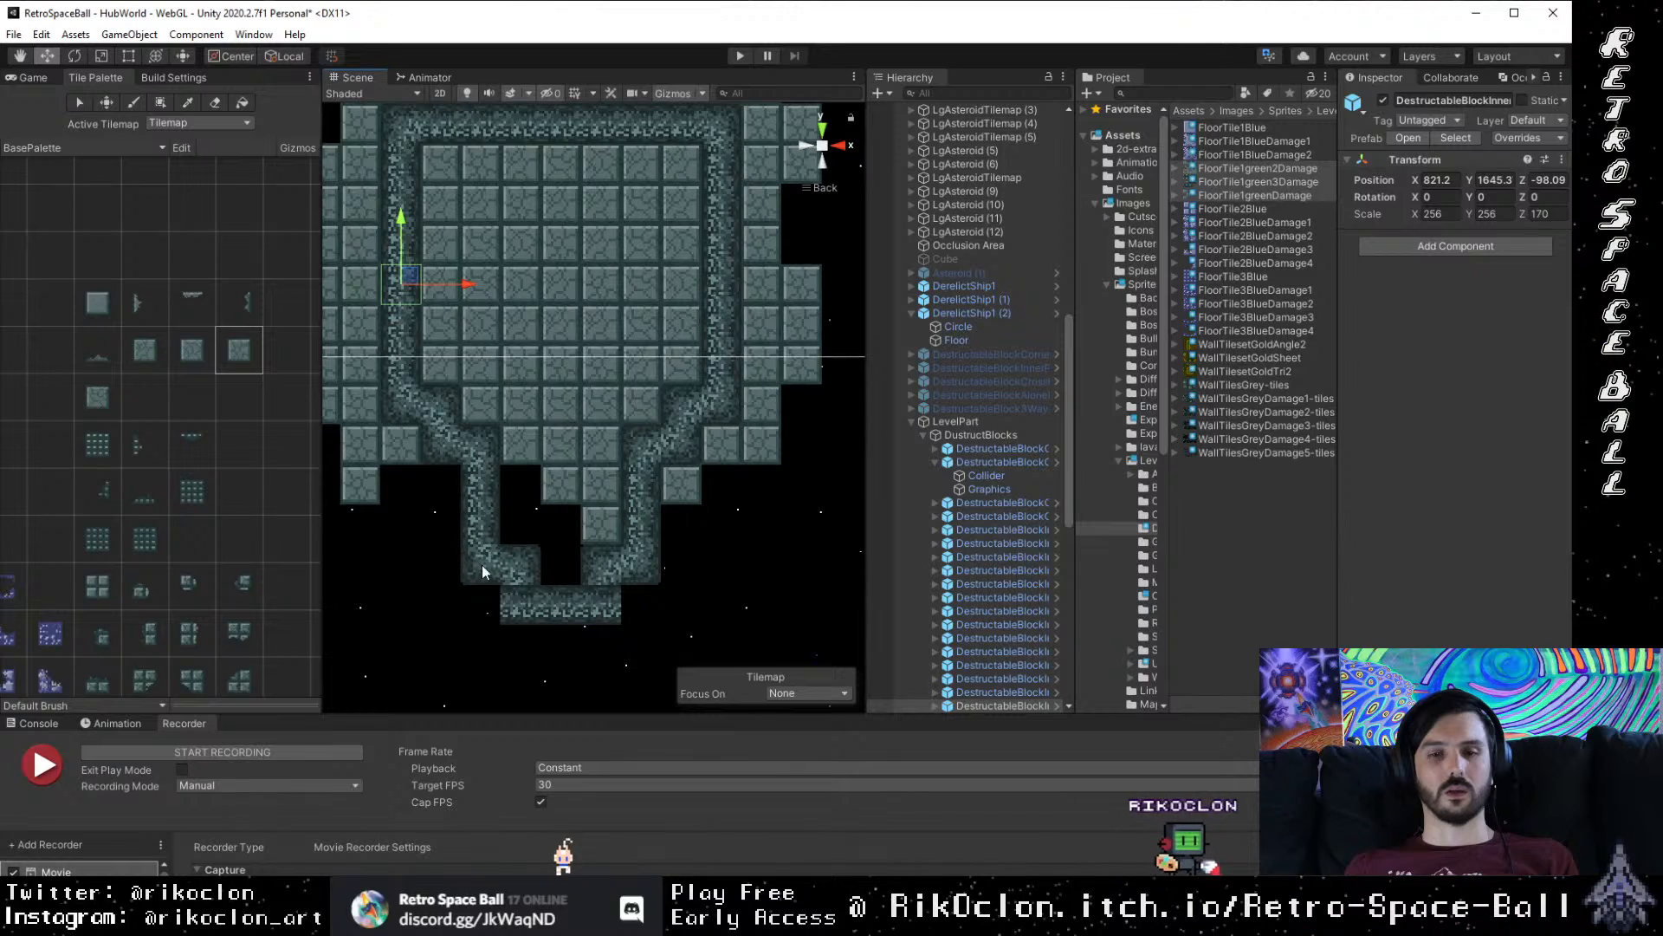
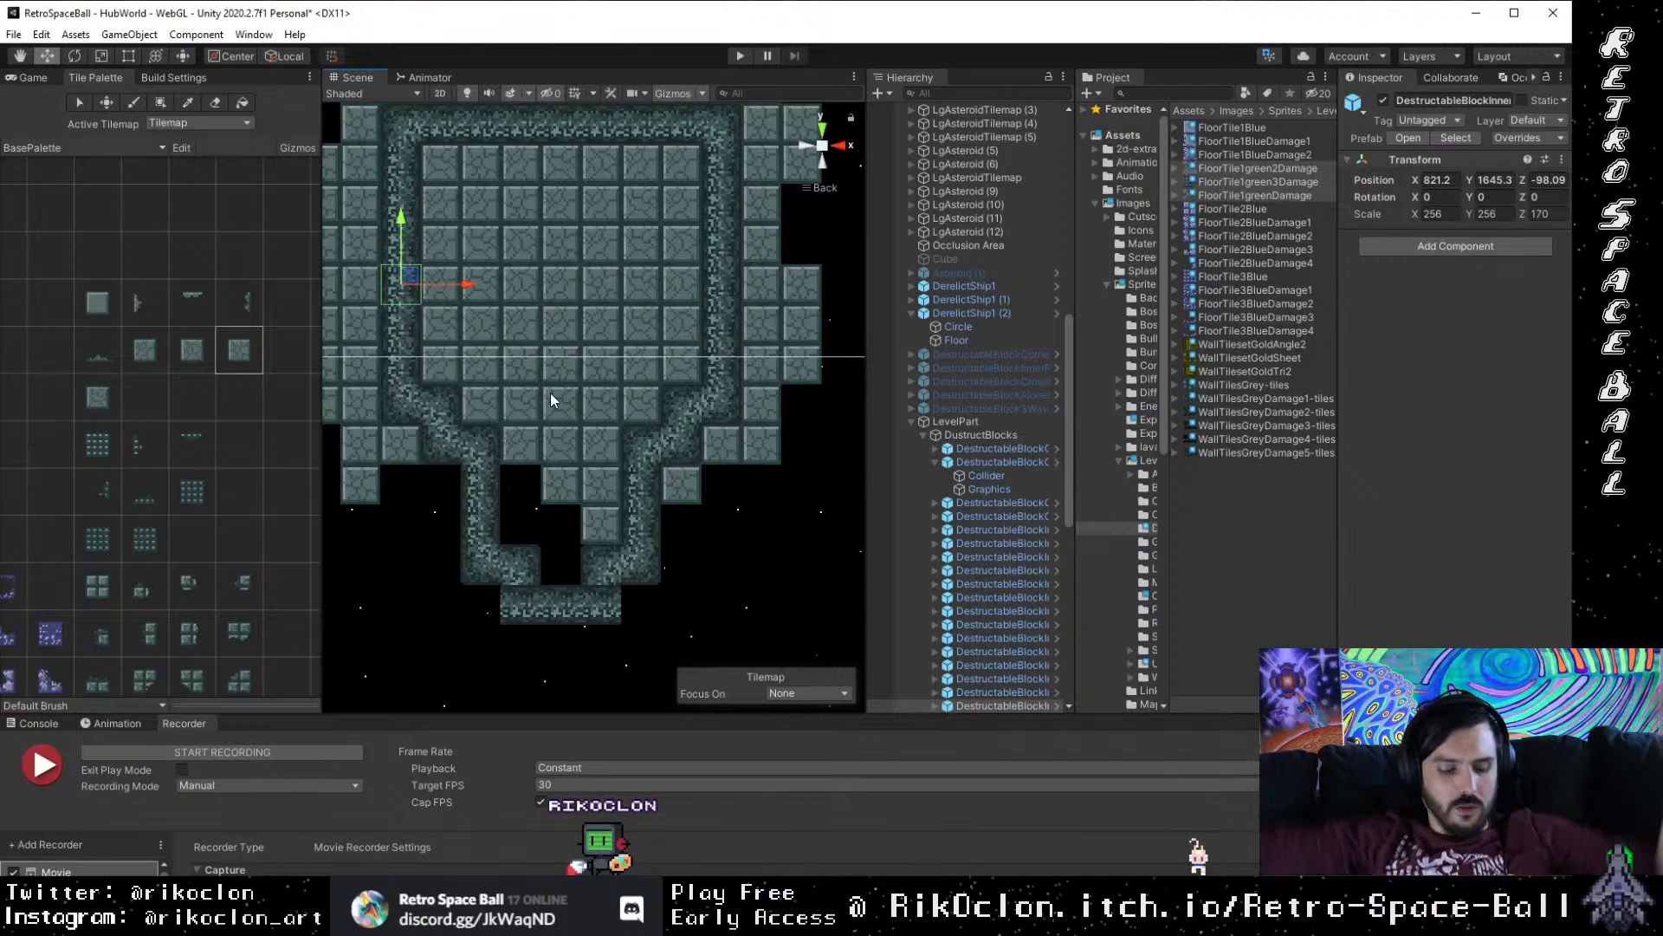
{"action": "key", "text": "v"}
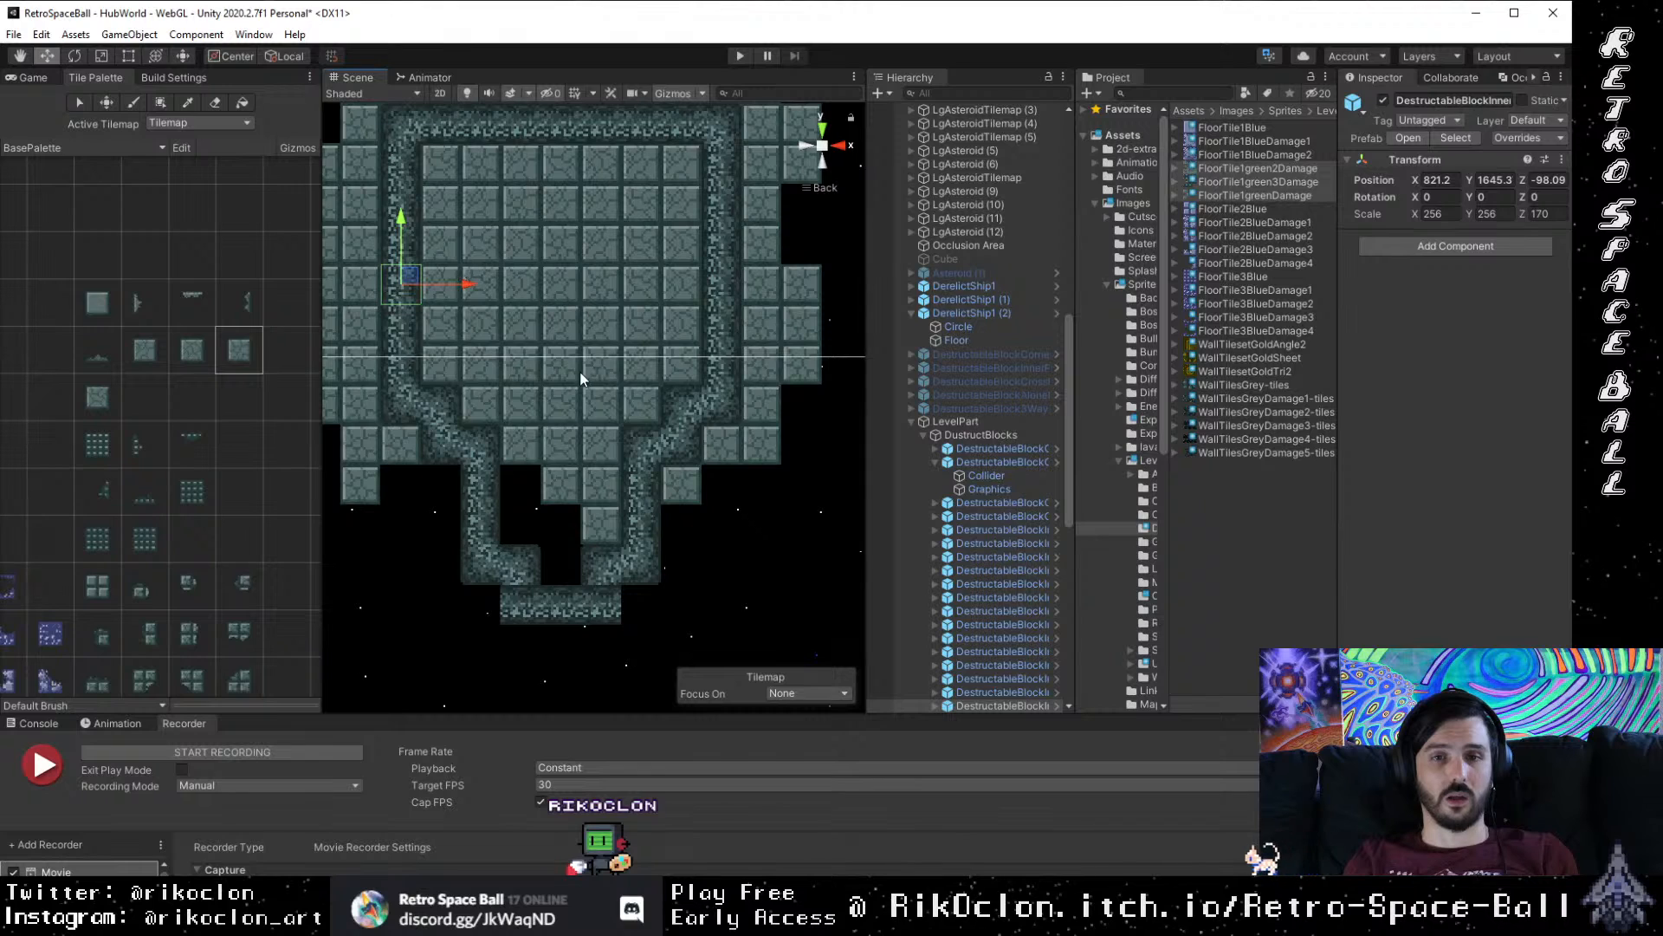
Step: Move the middle block of the three-block bottom row one tile lower, to about Y 1277.0, and delete the two blocks beside it
{"action": "left_click_drag", "start_coordinate": [619, 508], "coordinate": [612, 416]}
{"action": "scroll", "coordinate": [609, 485], "scroll_direction": "up", "scroll_amount": 14}
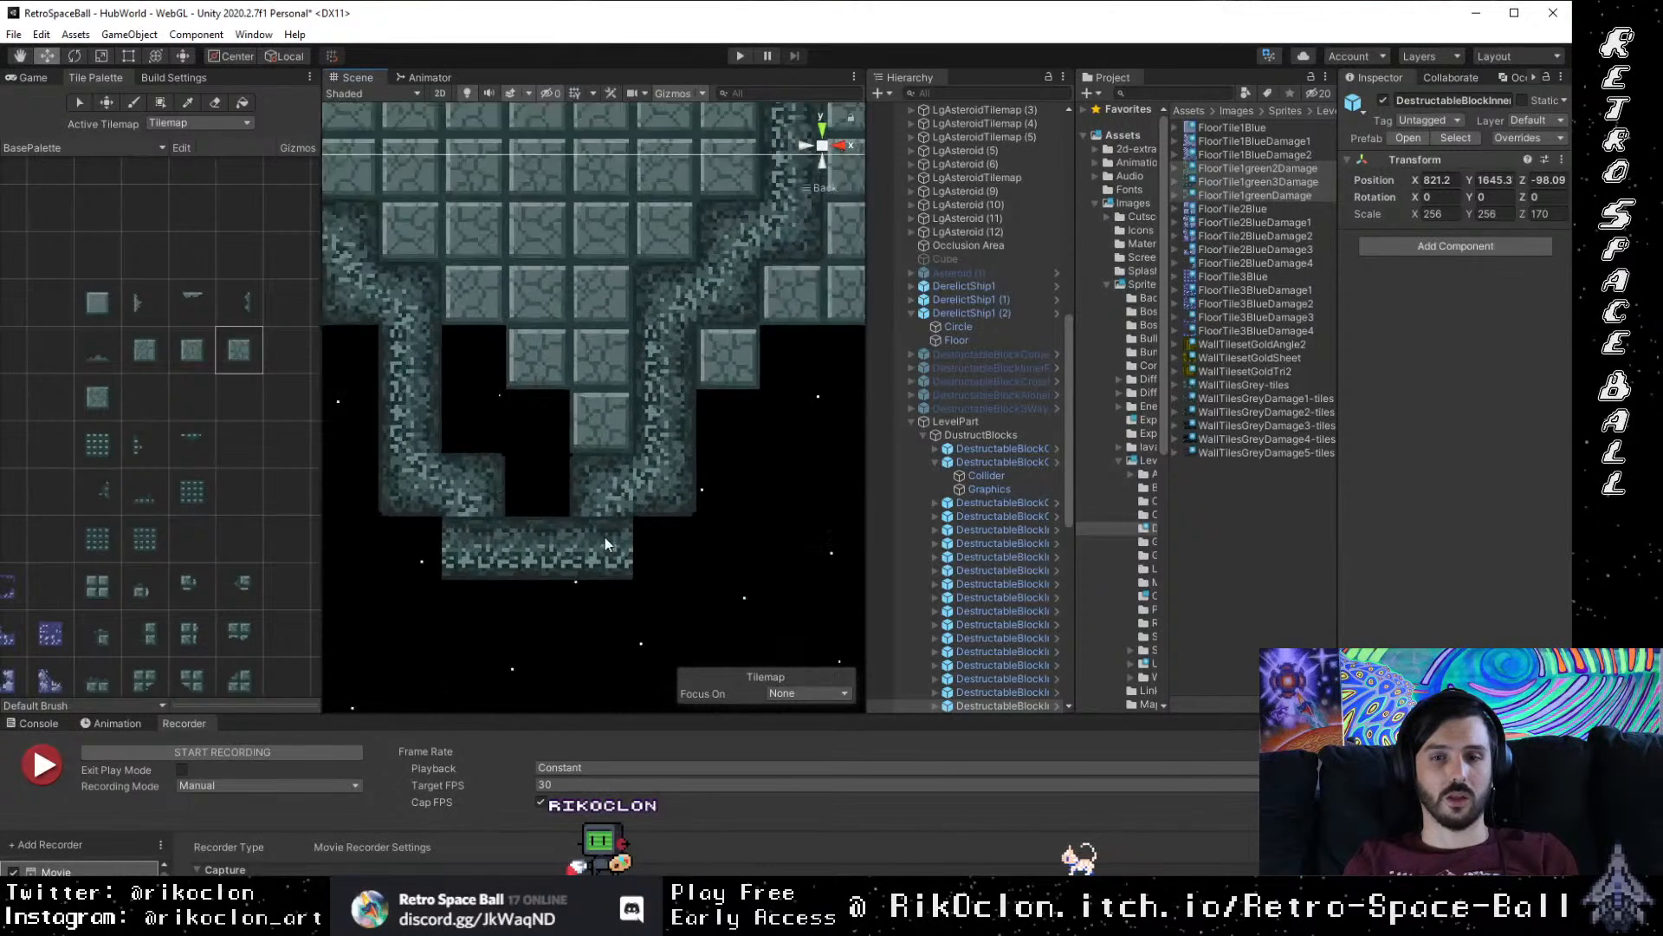
{"action": "left_click_drag", "start_coordinate": [589, 596], "coordinate": [590, 445]}
{"action": "scroll", "coordinate": [582, 459], "scroll_direction": "up", "scroll_amount": 4}
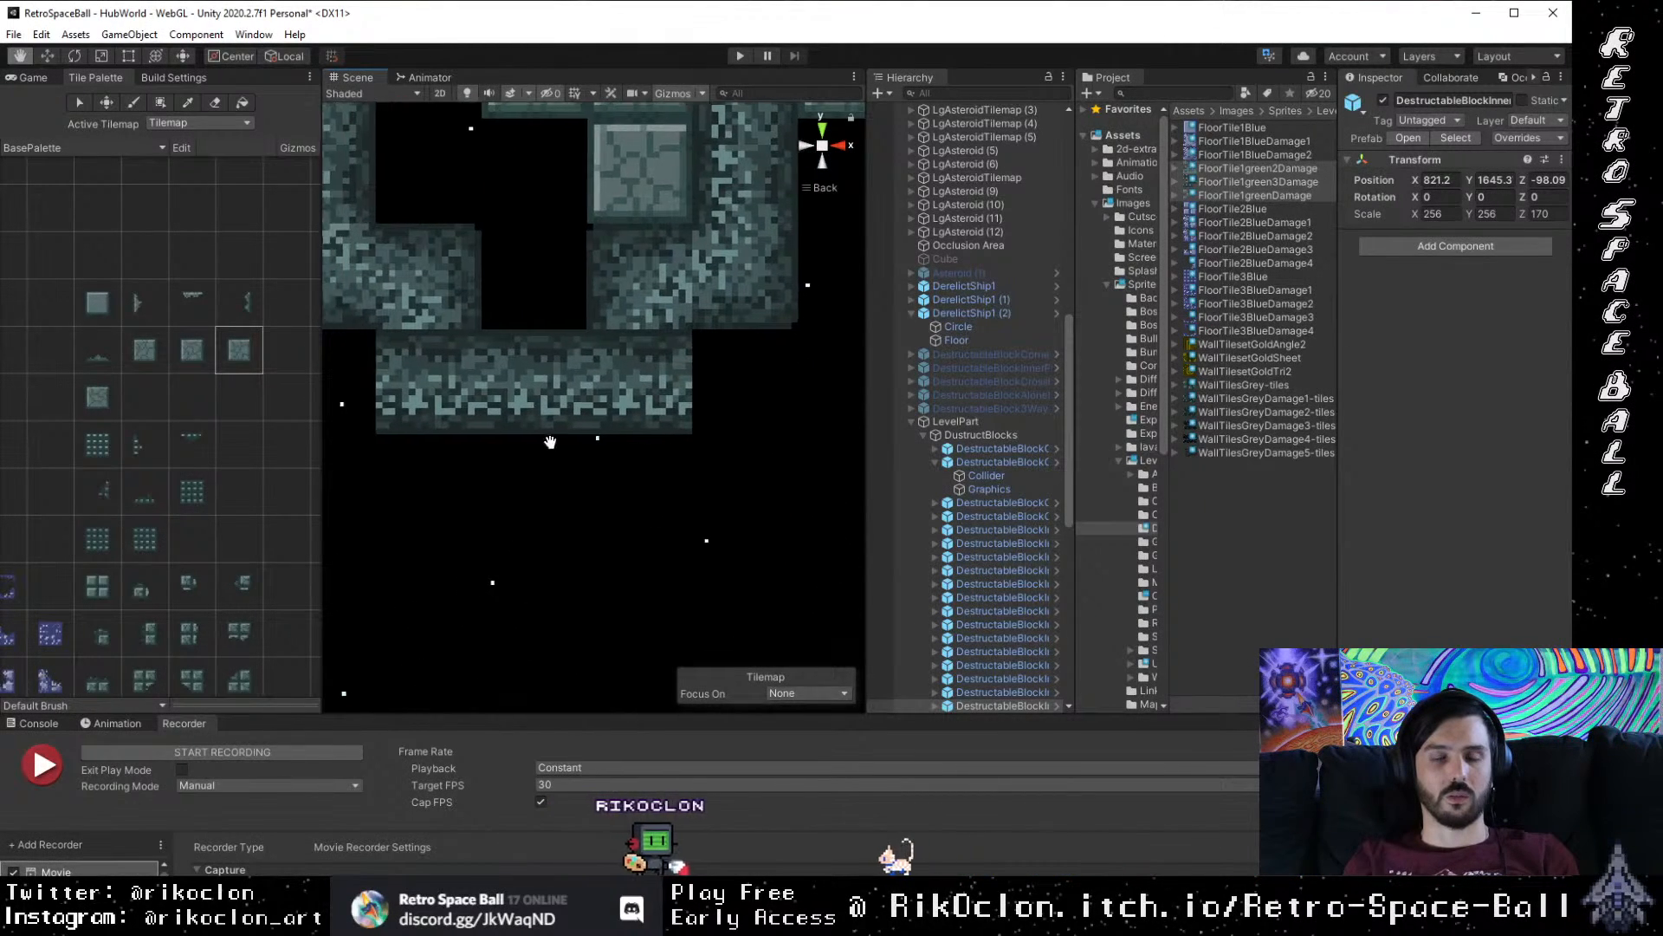
{"action": "scroll", "coordinate": [575, 470], "scroll_direction": "up", "scroll_amount": 1}
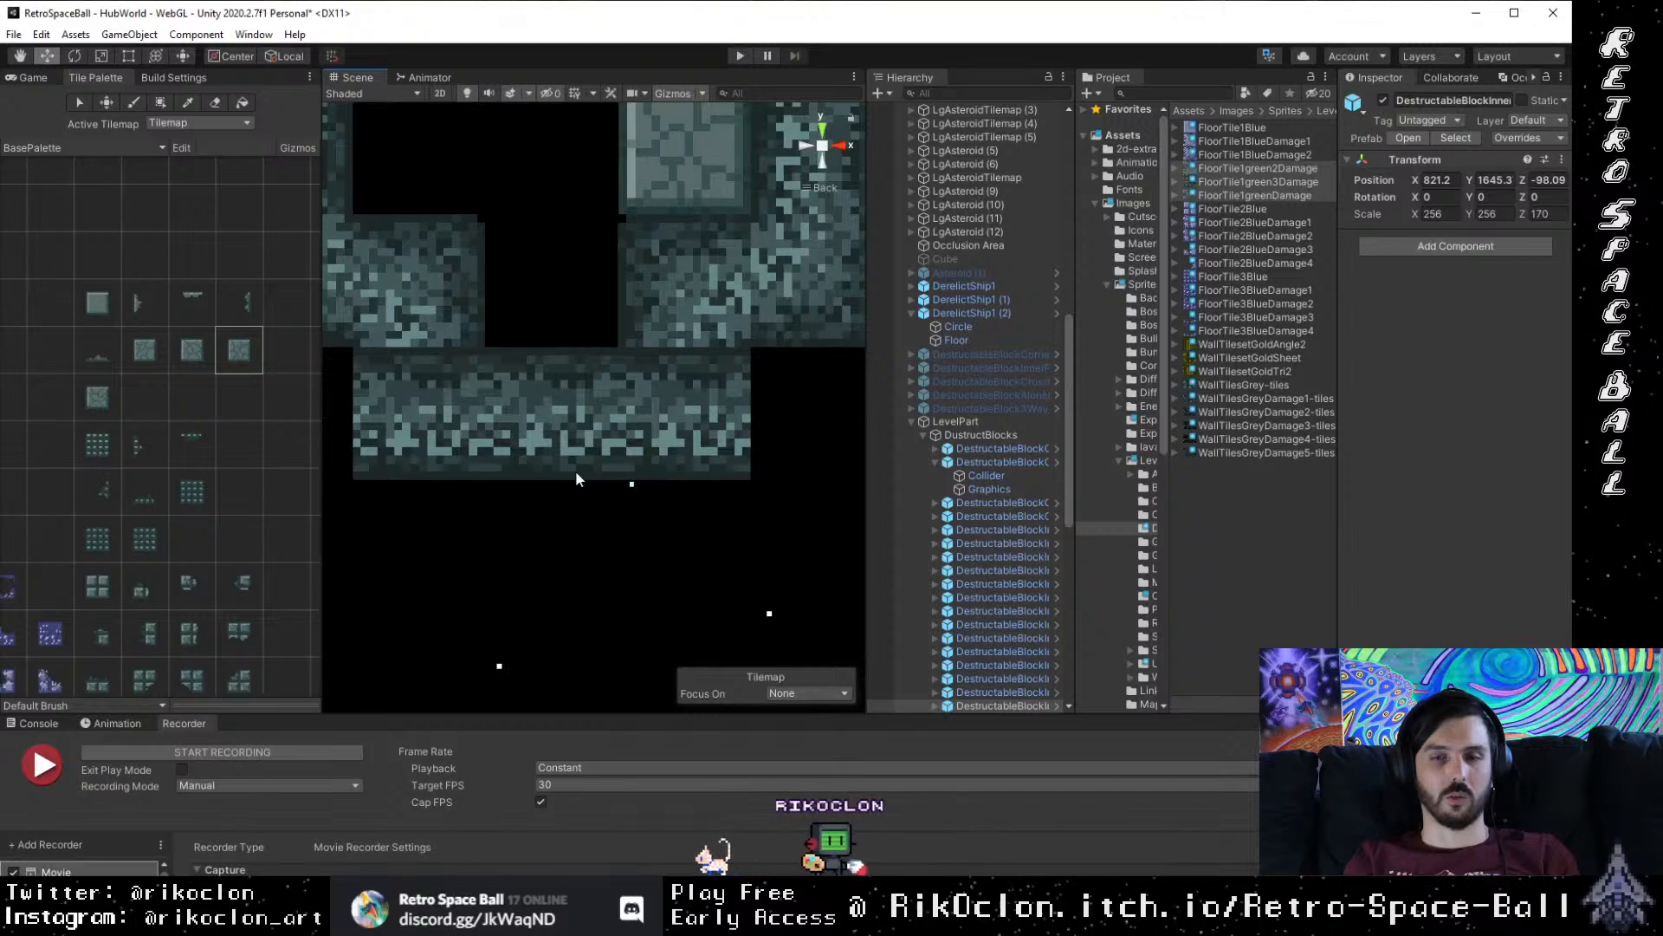
{"action": "scroll", "coordinate": [731, 461], "scroll_direction": "down", "scroll_amount": 2}
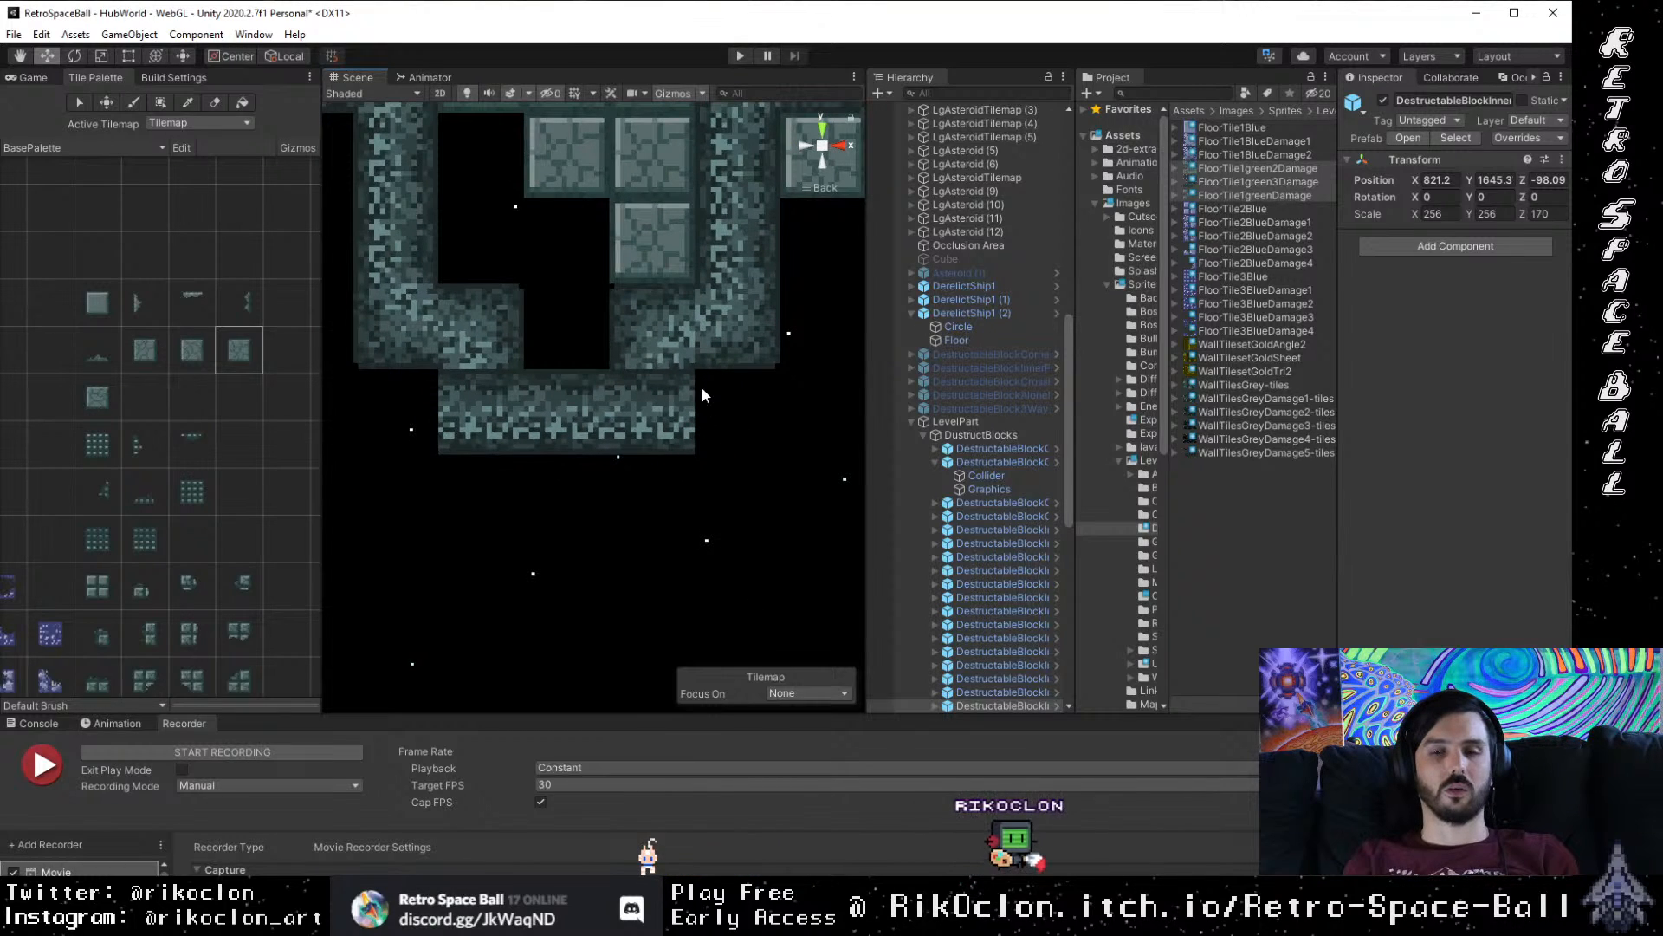
{"action": "left_click", "coordinate": [559, 409]}
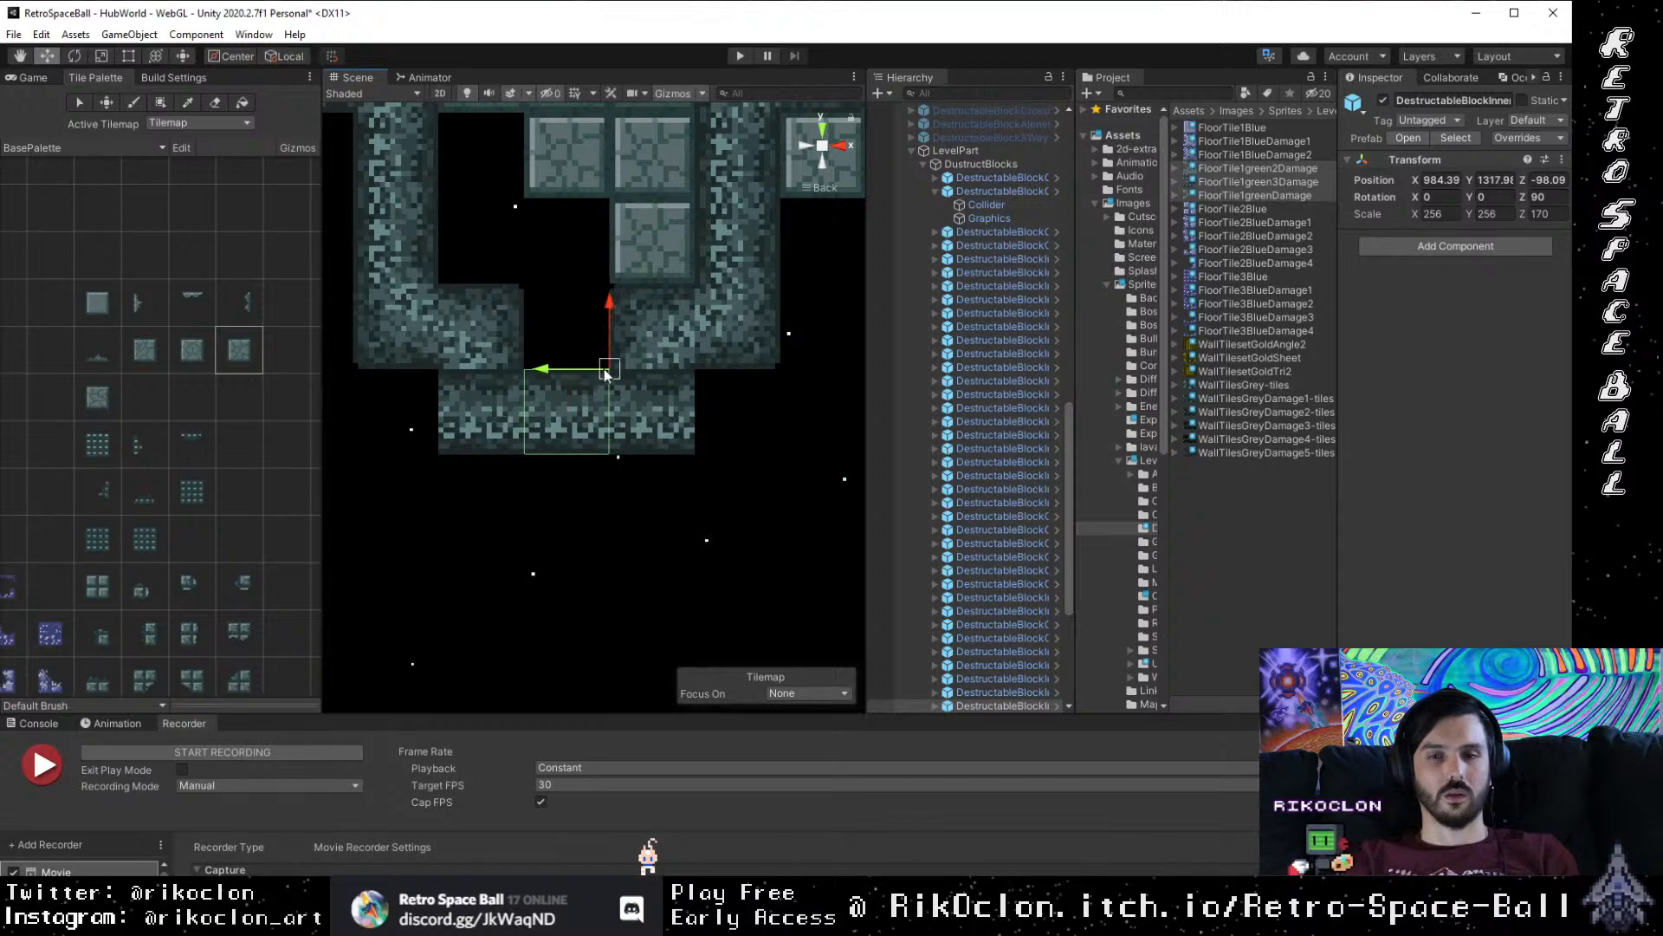
{"action": "left_click_drag", "start_coordinate": [614, 367], "coordinate": [622, 454]}
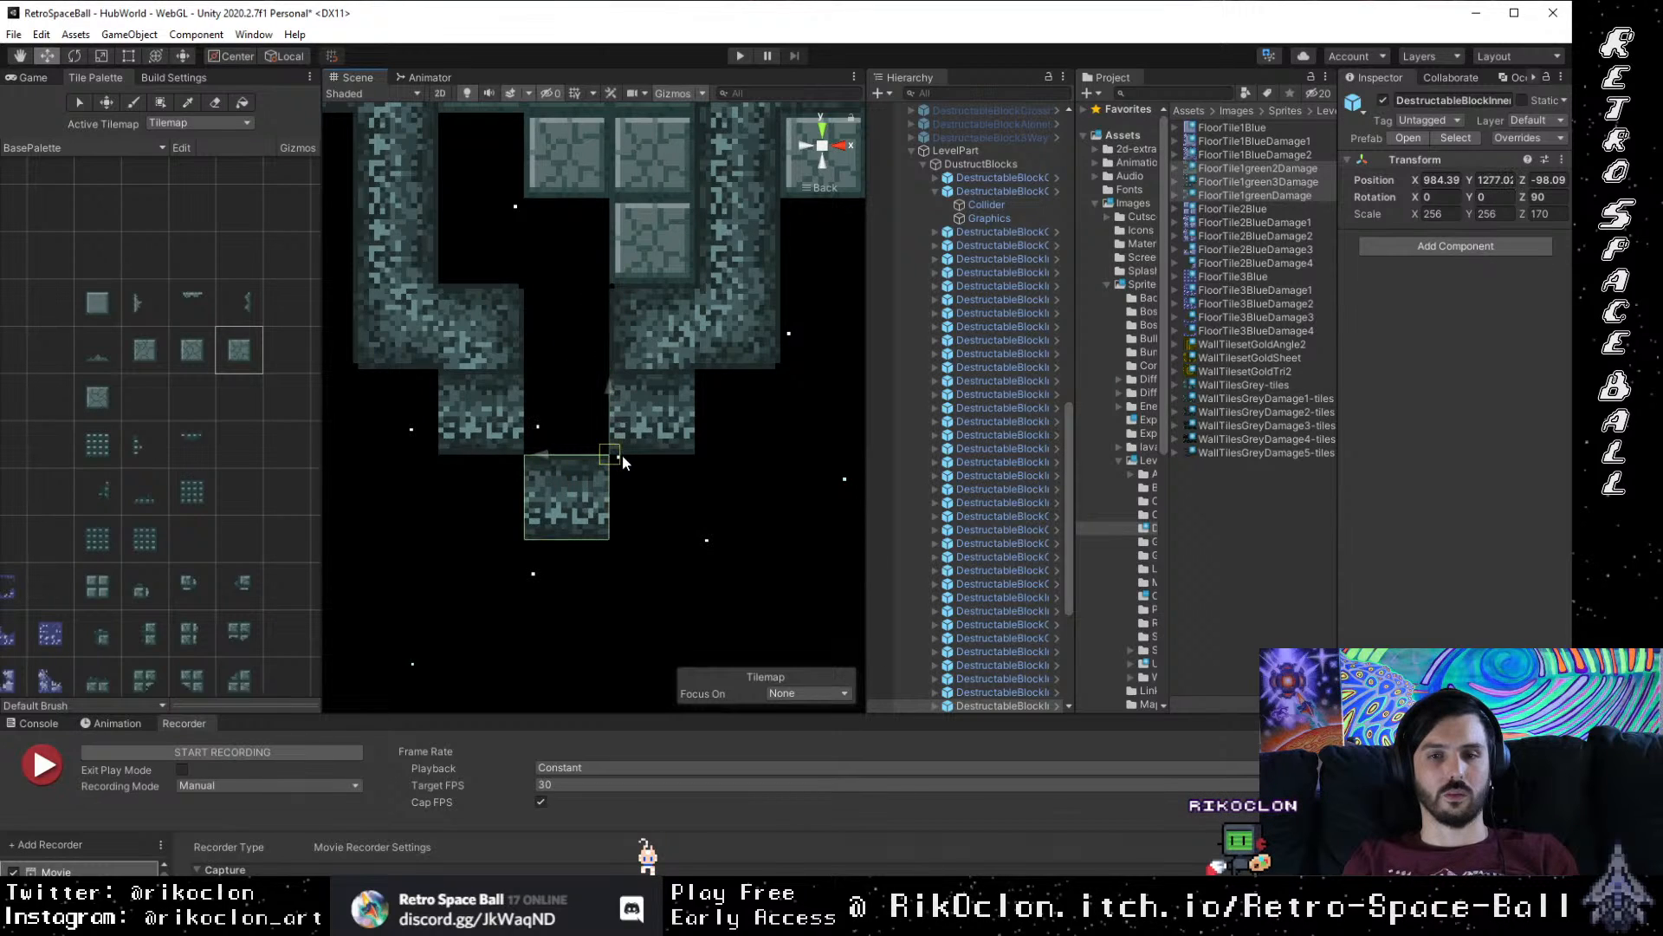
{"action": "left_click_drag", "start_coordinate": [732, 479], "coordinate": [507, 430]}
{"action": "key", "text": "Delete"}
Step: Place copies of the vertical side-wall block directly below both inner corners, the left one at about X 943.4, Y 1318.0
{"action": "scroll", "coordinate": [593, 402], "scroll_direction": "down", "scroll_amount": 3}
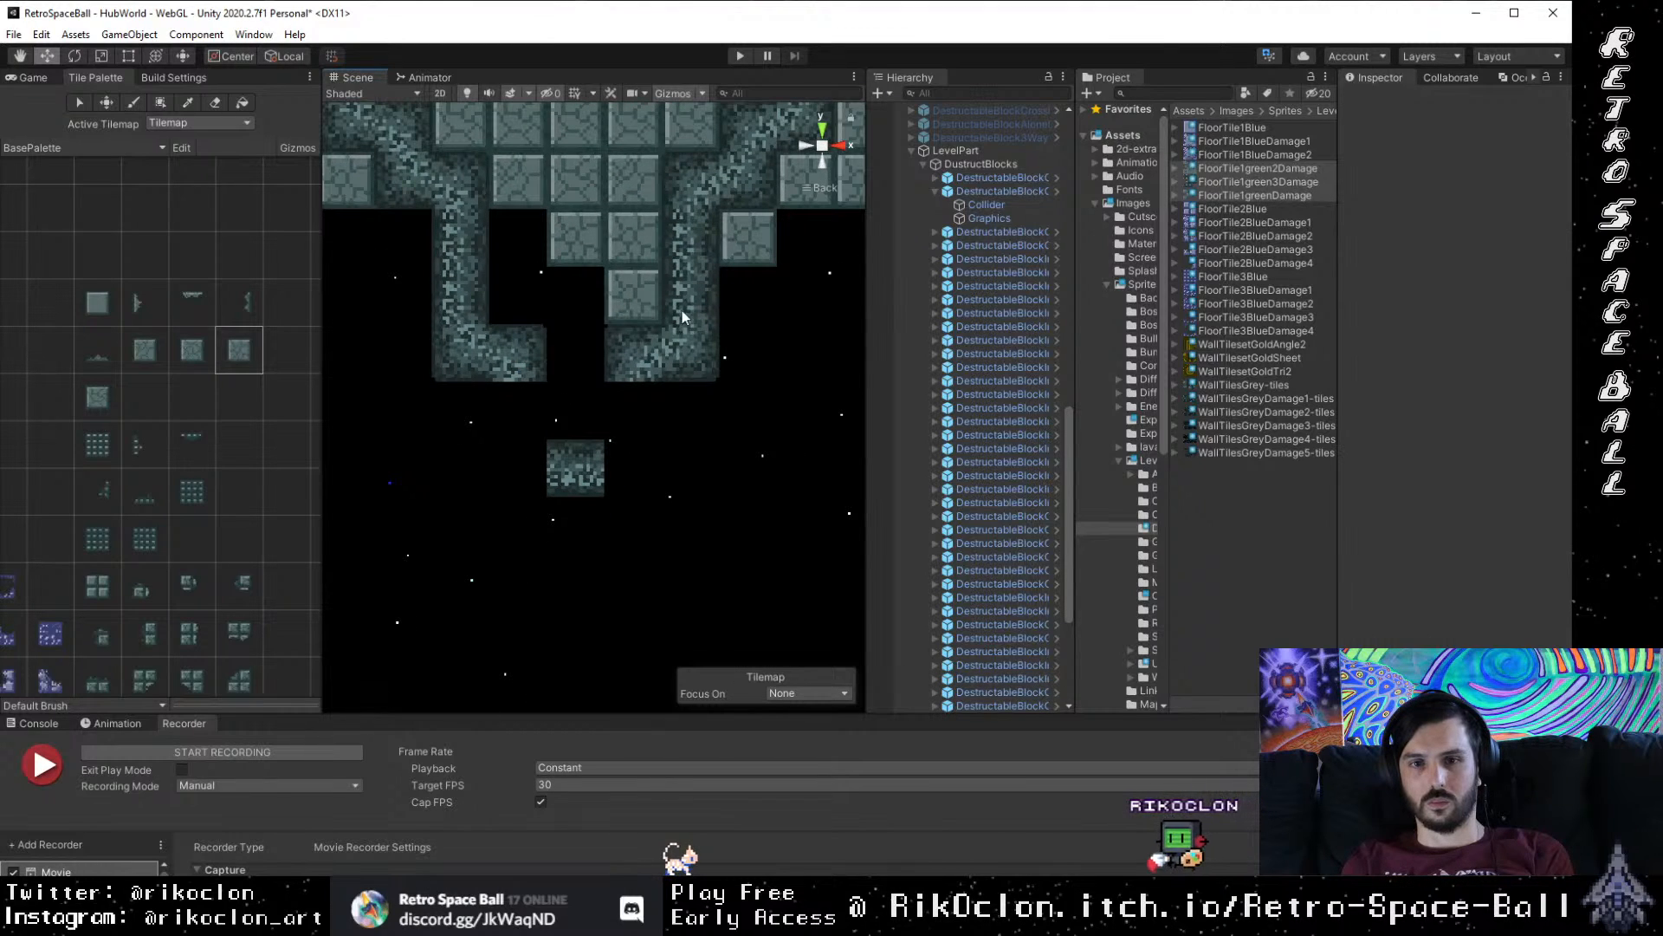
{"action": "left_click", "coordinate": [686, 291]}
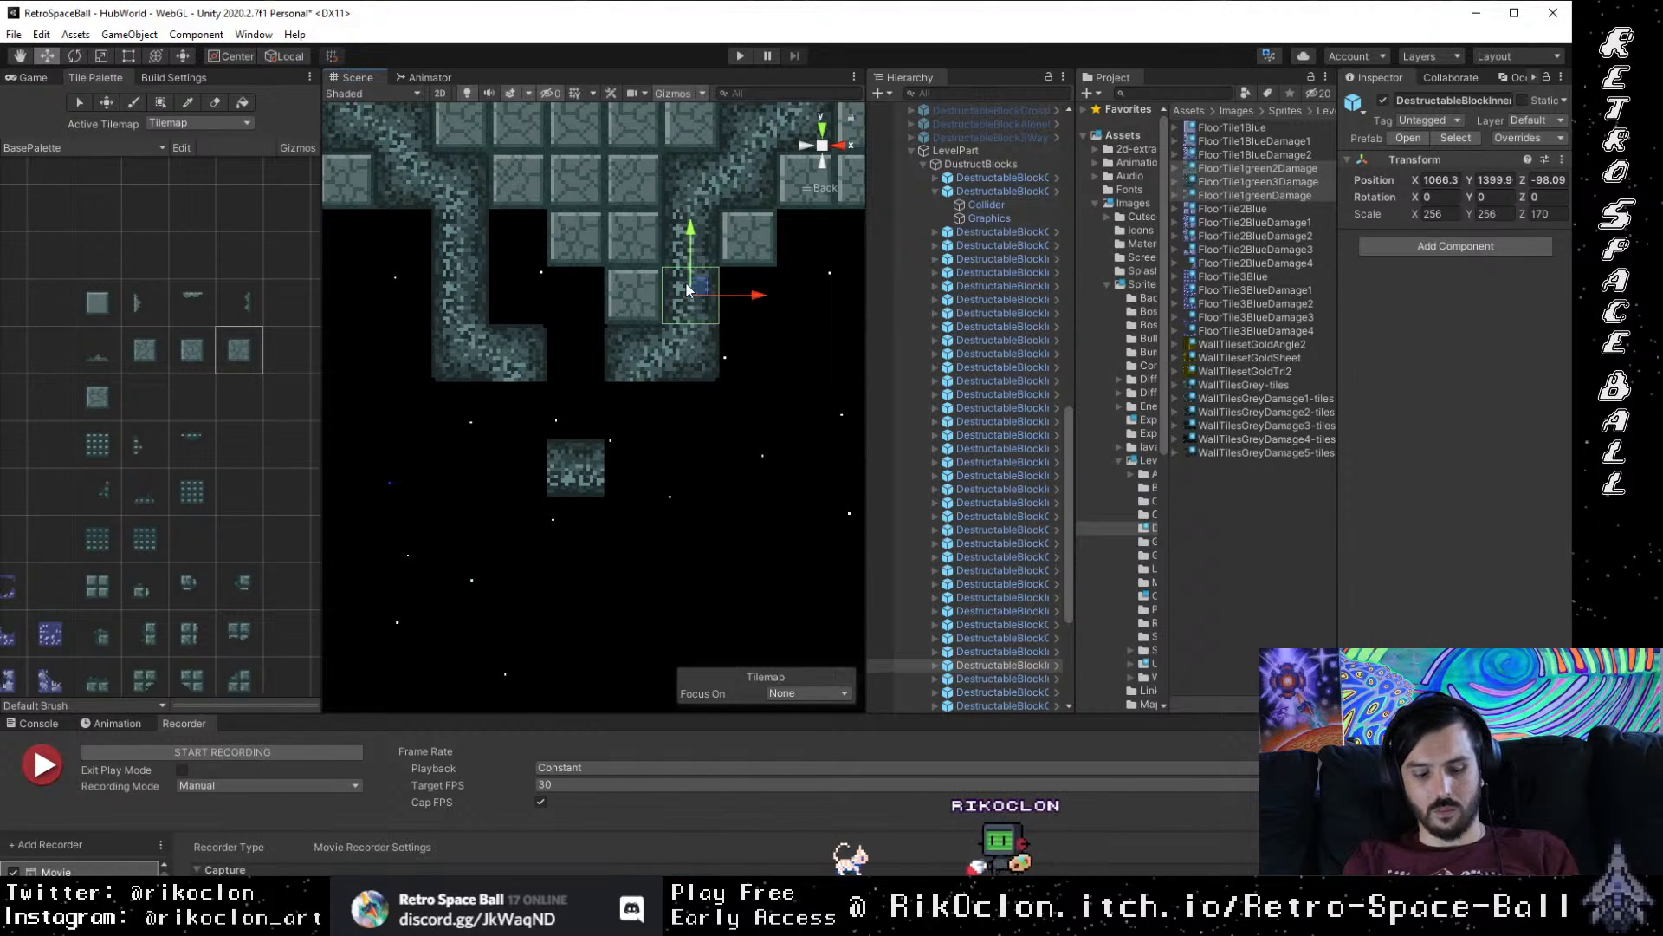
{"action": "left_click_drag", "start_coordinate": [700, 290], "coordinate": [533, 394]}
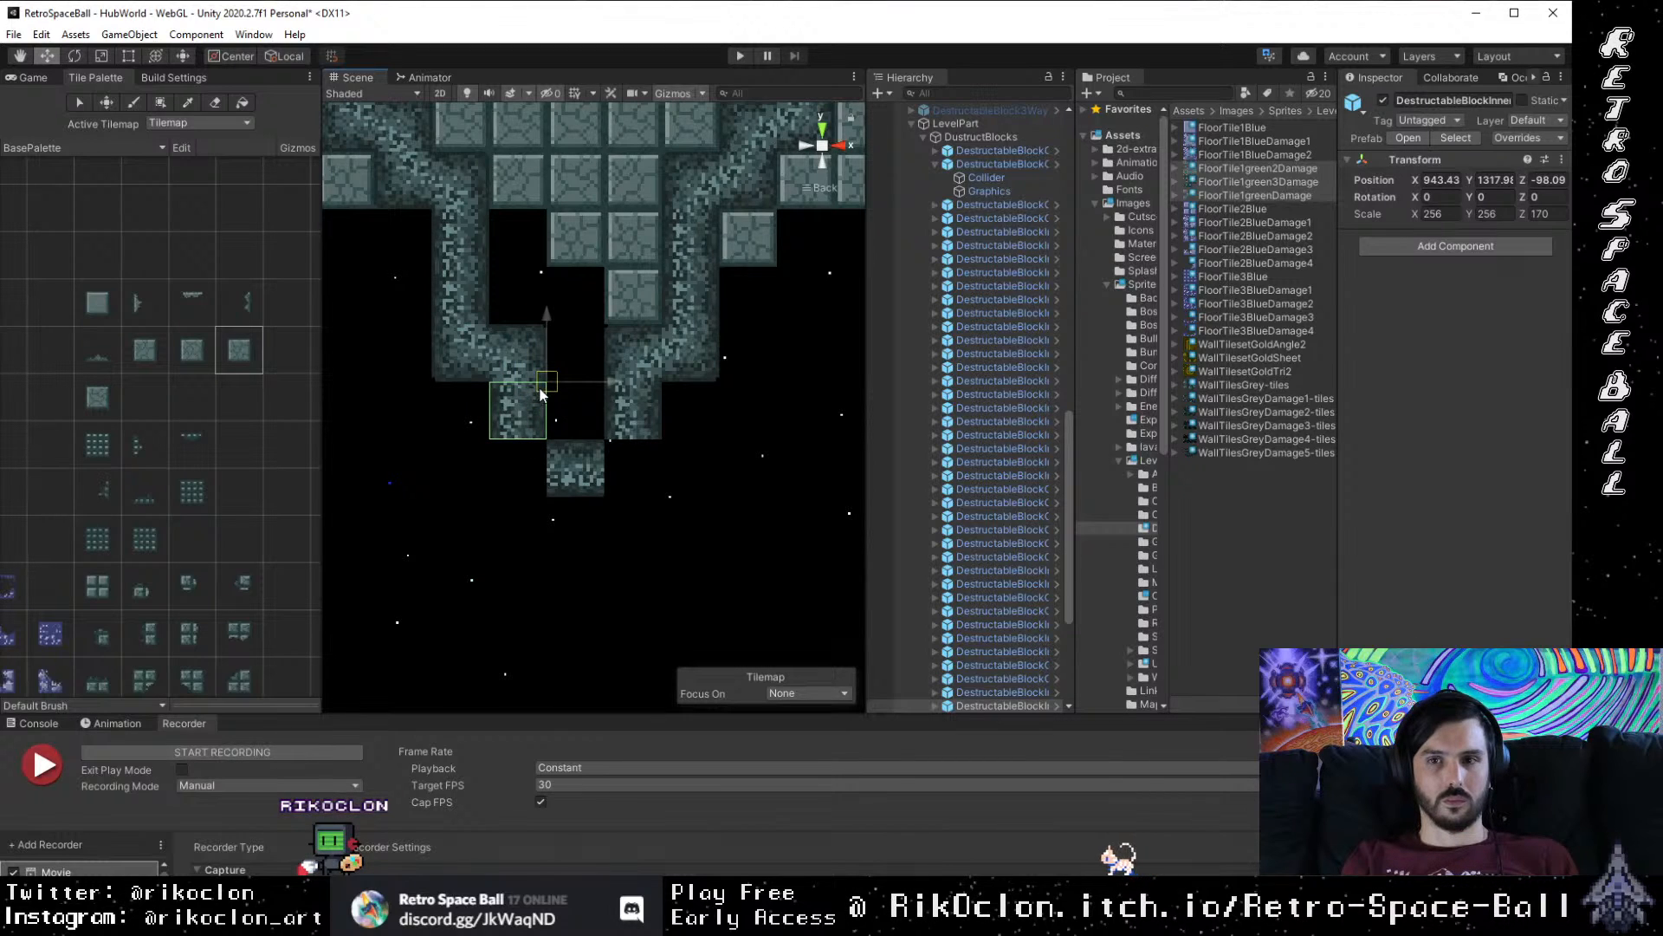
Step: Collapse the expanded BuildManager, DustructBlocks, LevelPart and LevPart (2) groups in the HubWorld hierarchy
{"action": "left_click", "coordinate": [923, 137]}
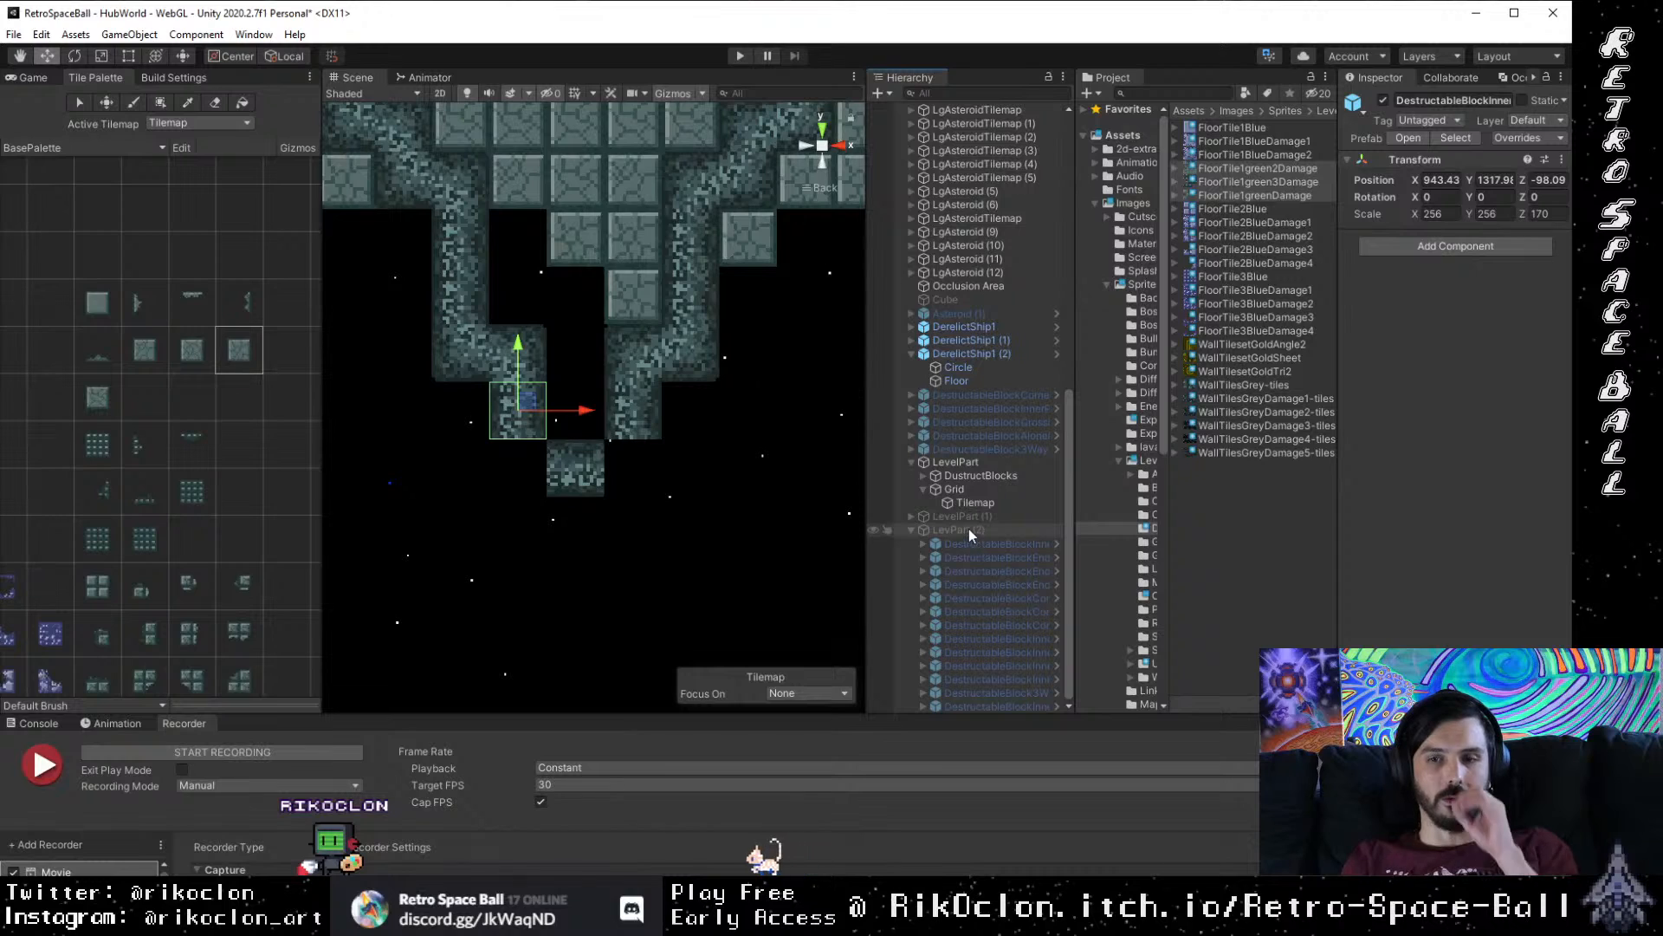
{"action": "scroll", "coordinate": [951, 435], "scroll_direction": "up", "scroll_amount": 10}
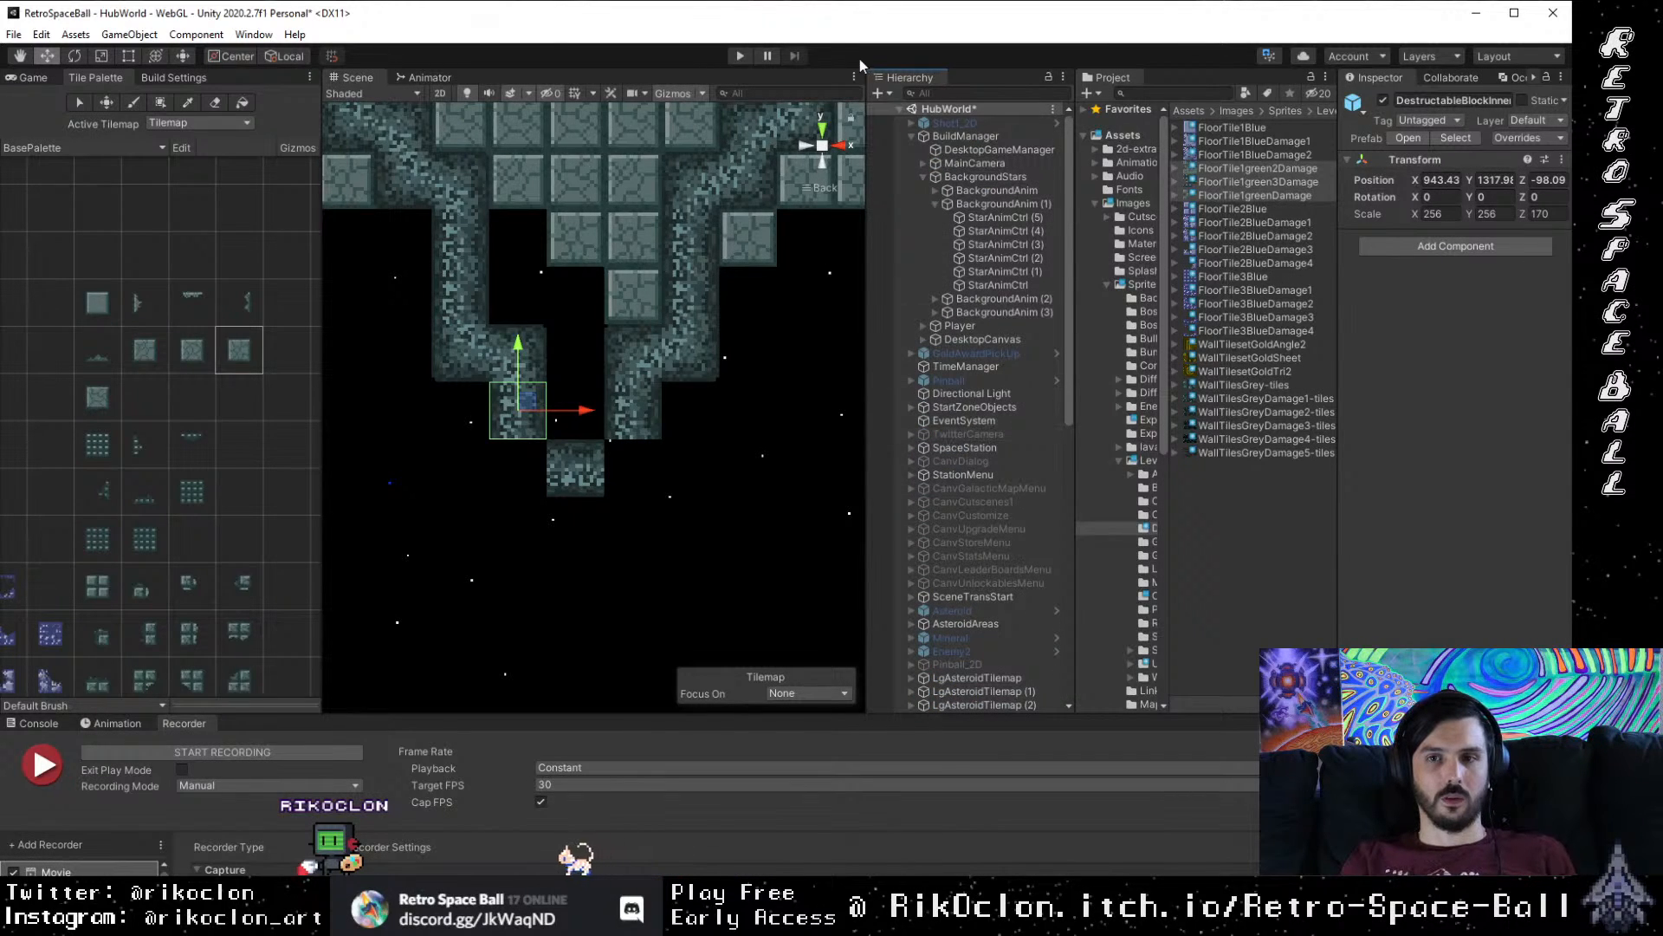
{"action": "left_click", "coordinate": [897, 109]}
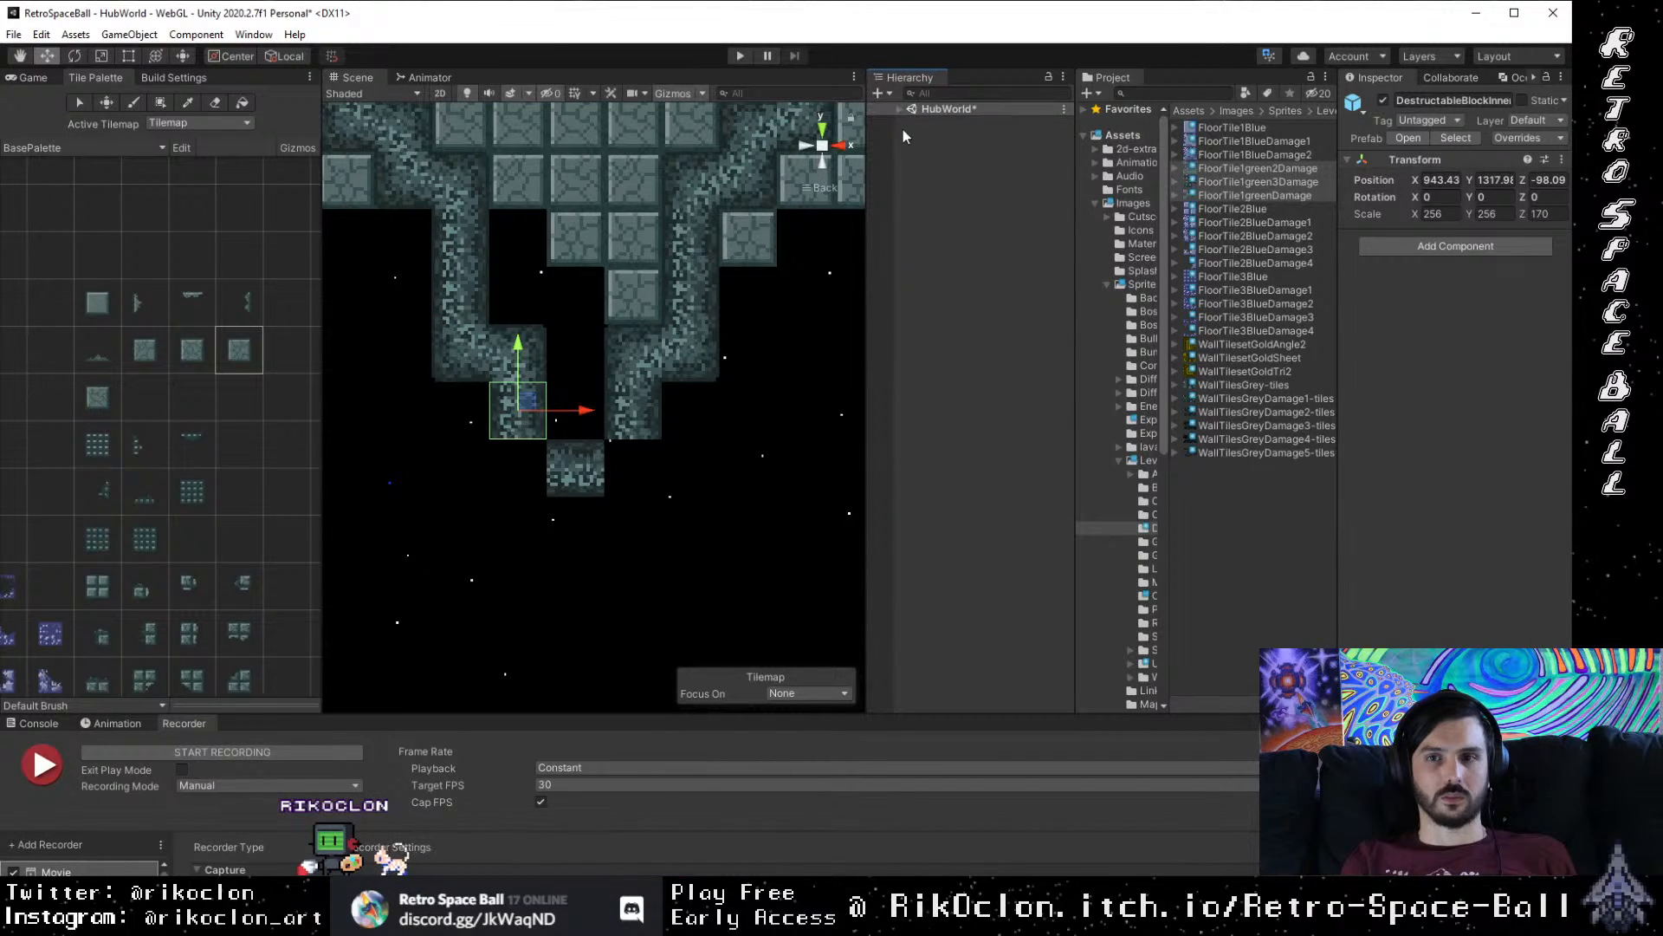
{"action": "left_click", "coordinate": [897, 110]}
{"action": "scroll", "coordinate": [908, 161], "scroll_direction": "down", "scroll_amount": 5}
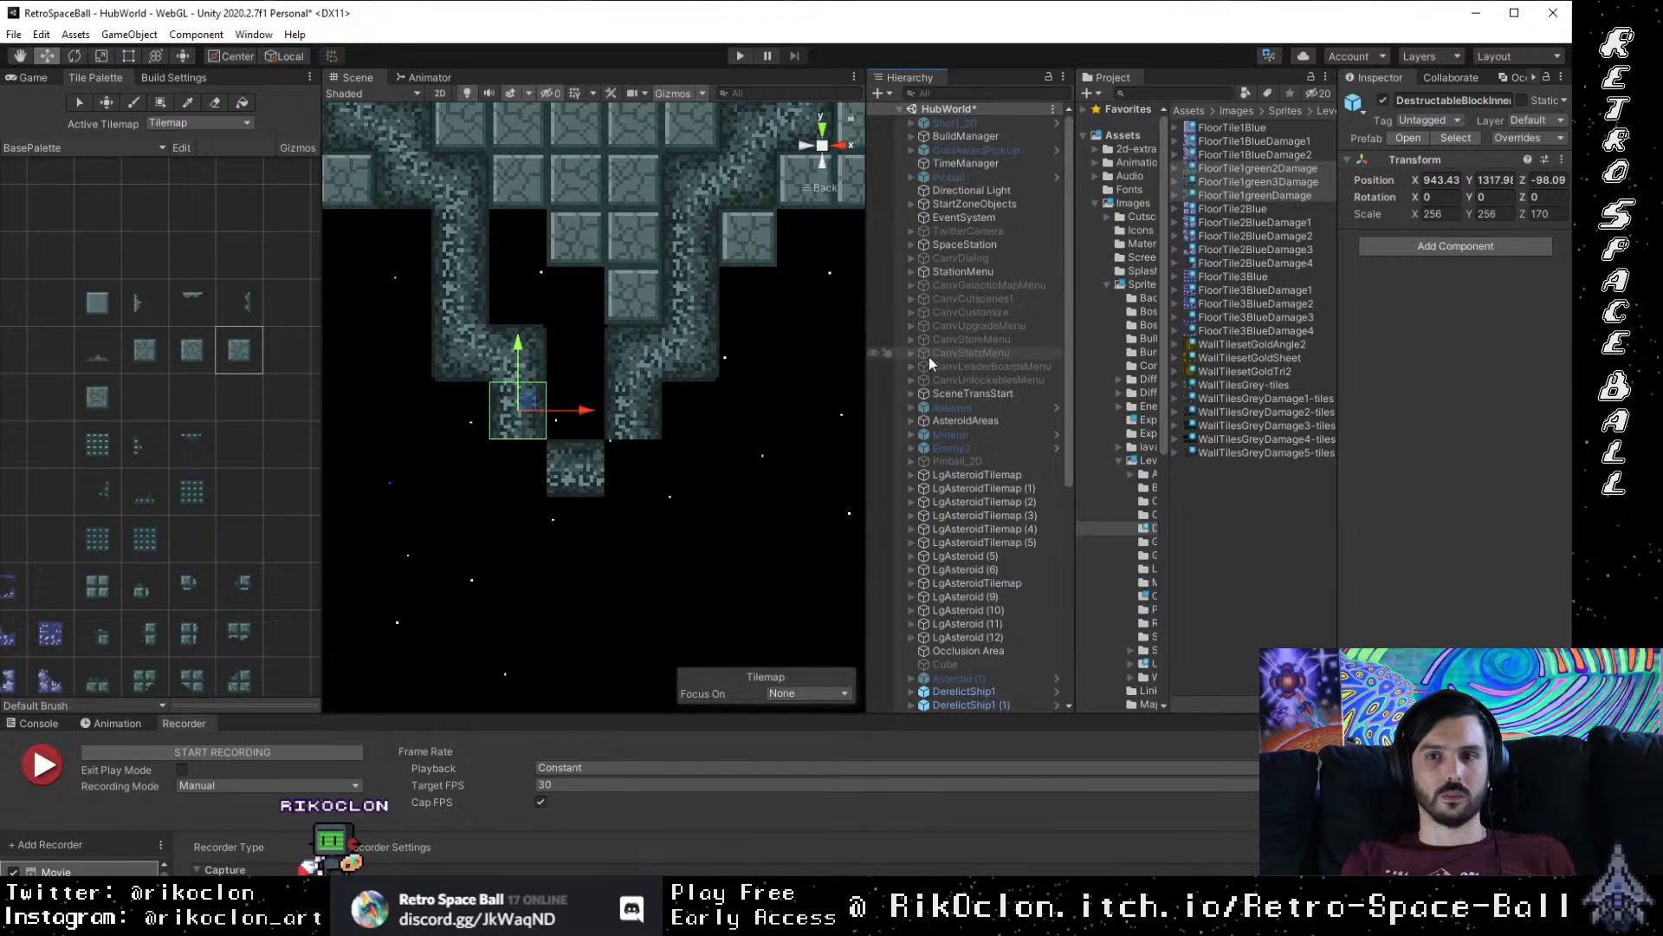
{"action": "scroll", "coordinate": [933, 466], "scroll_direction": "up", "scroll_amount": 5}
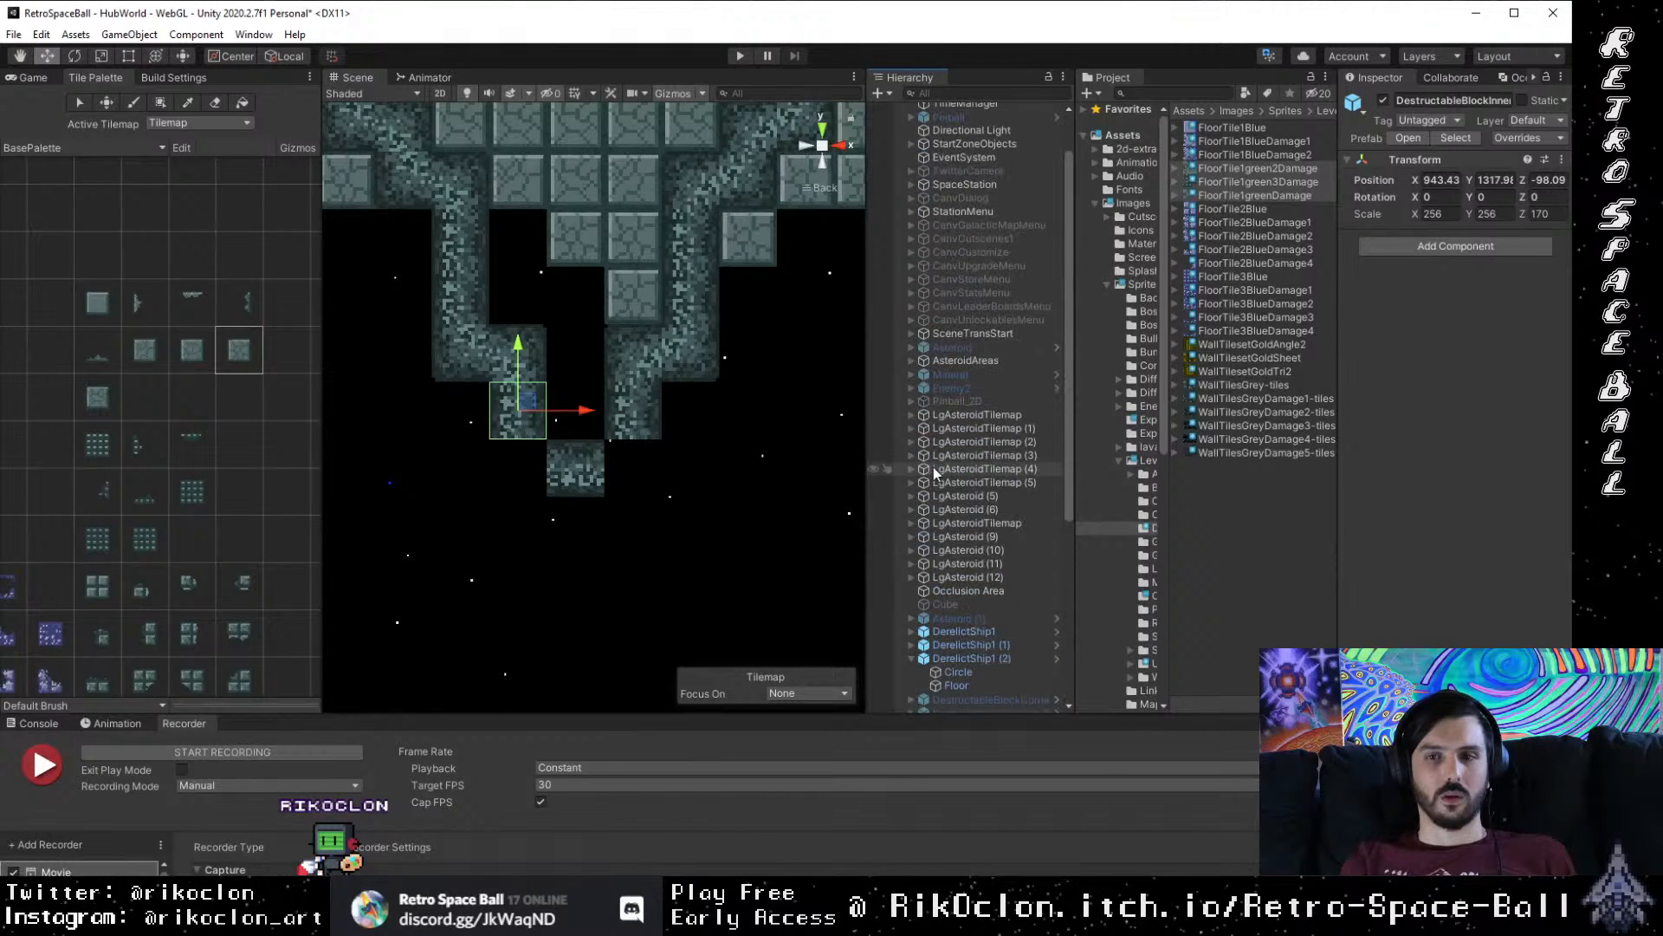
{"action": "scroll", "coordinate": [944, 496], "scroll_direction": "down", "scroll_amount": 3}
{"action": "scroll", "coordinate": [944, 589], "scroll_direction": "down", "scroll_amount": 5}
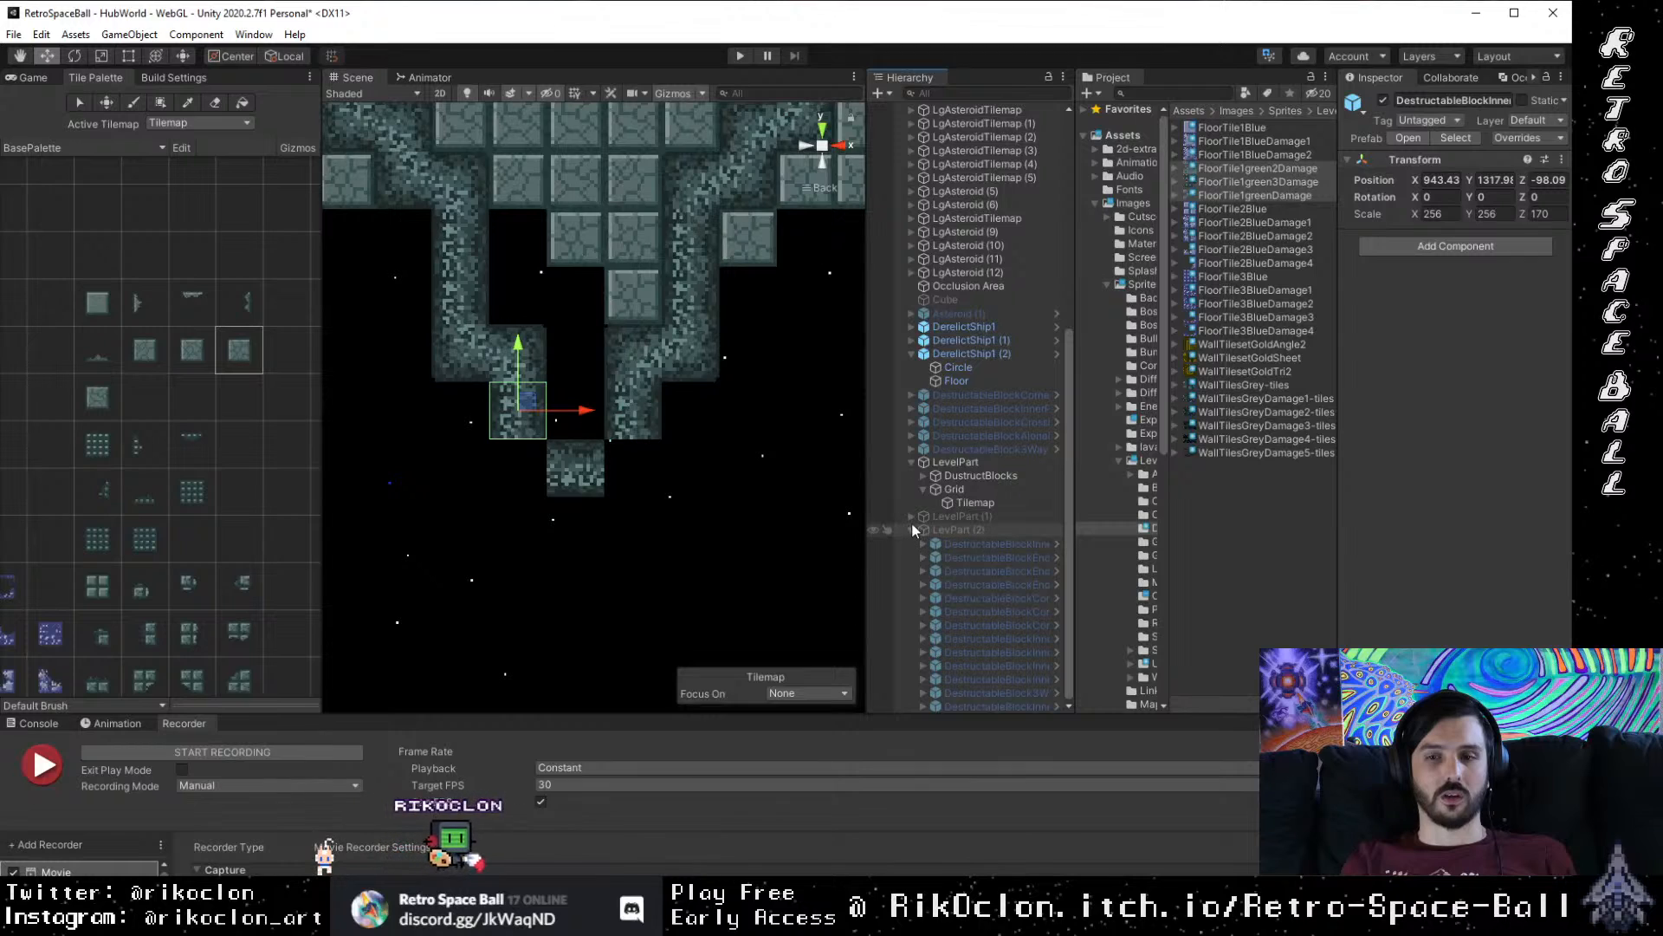
{"action": "left_click", "coordinate": [911, 529]}
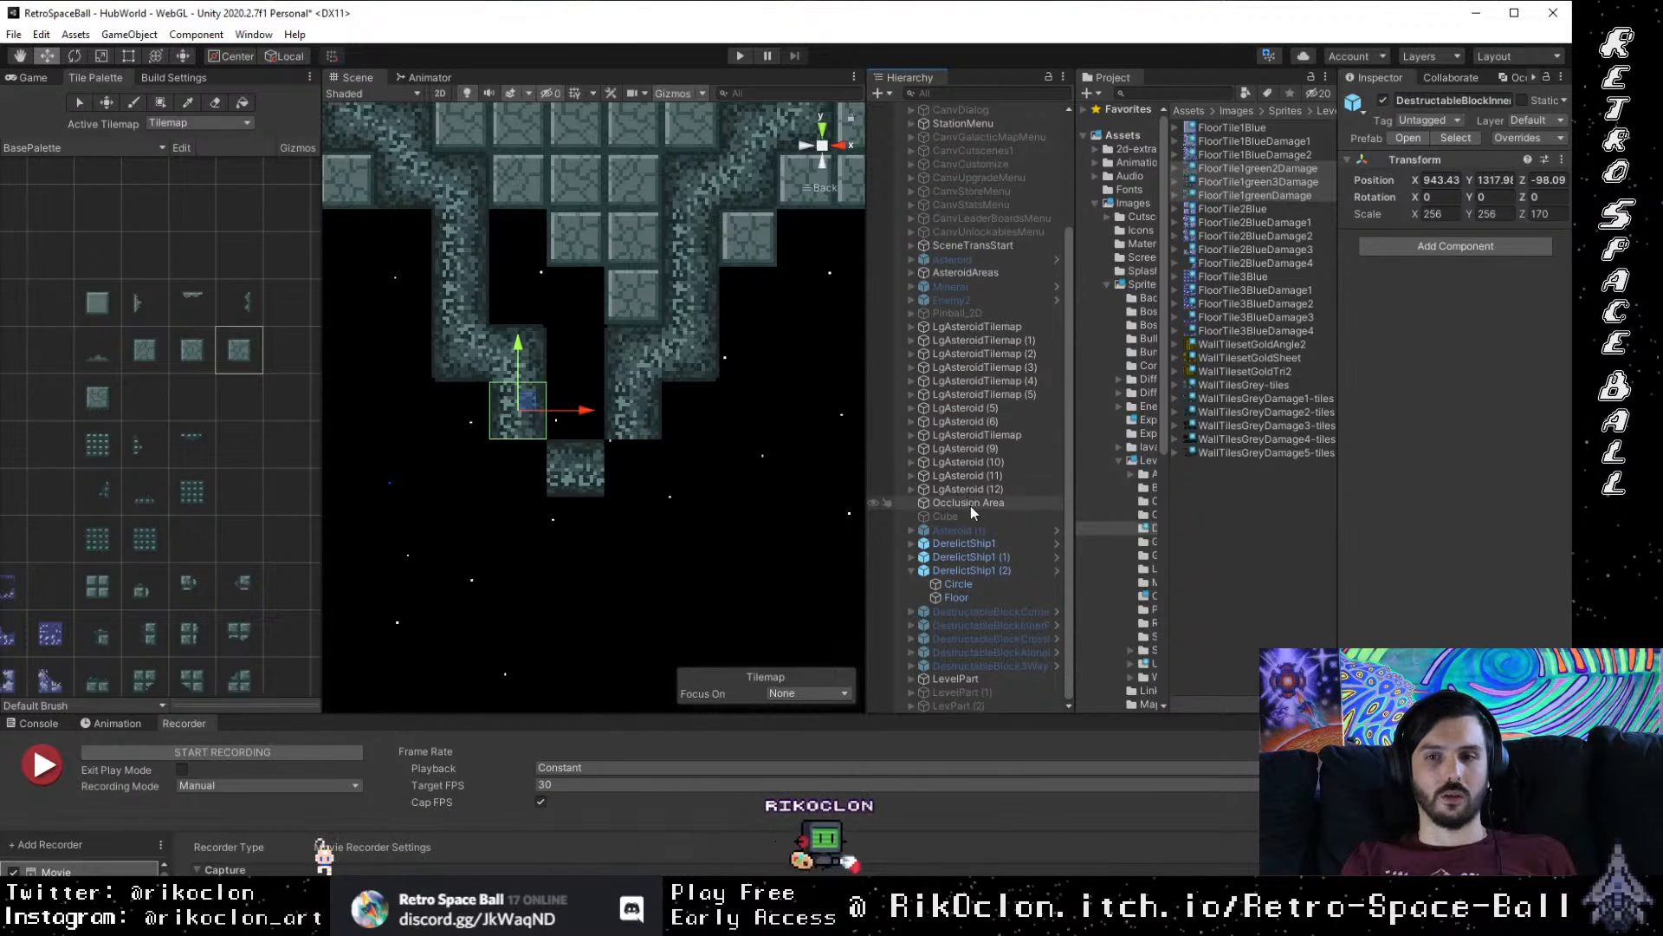
Step: Group all large asteroid objects, from LgAsteroidTilemap through LgAsteroid (12), under a new empty parent
{"action": "left_click", "coordinate": [988, 327]}
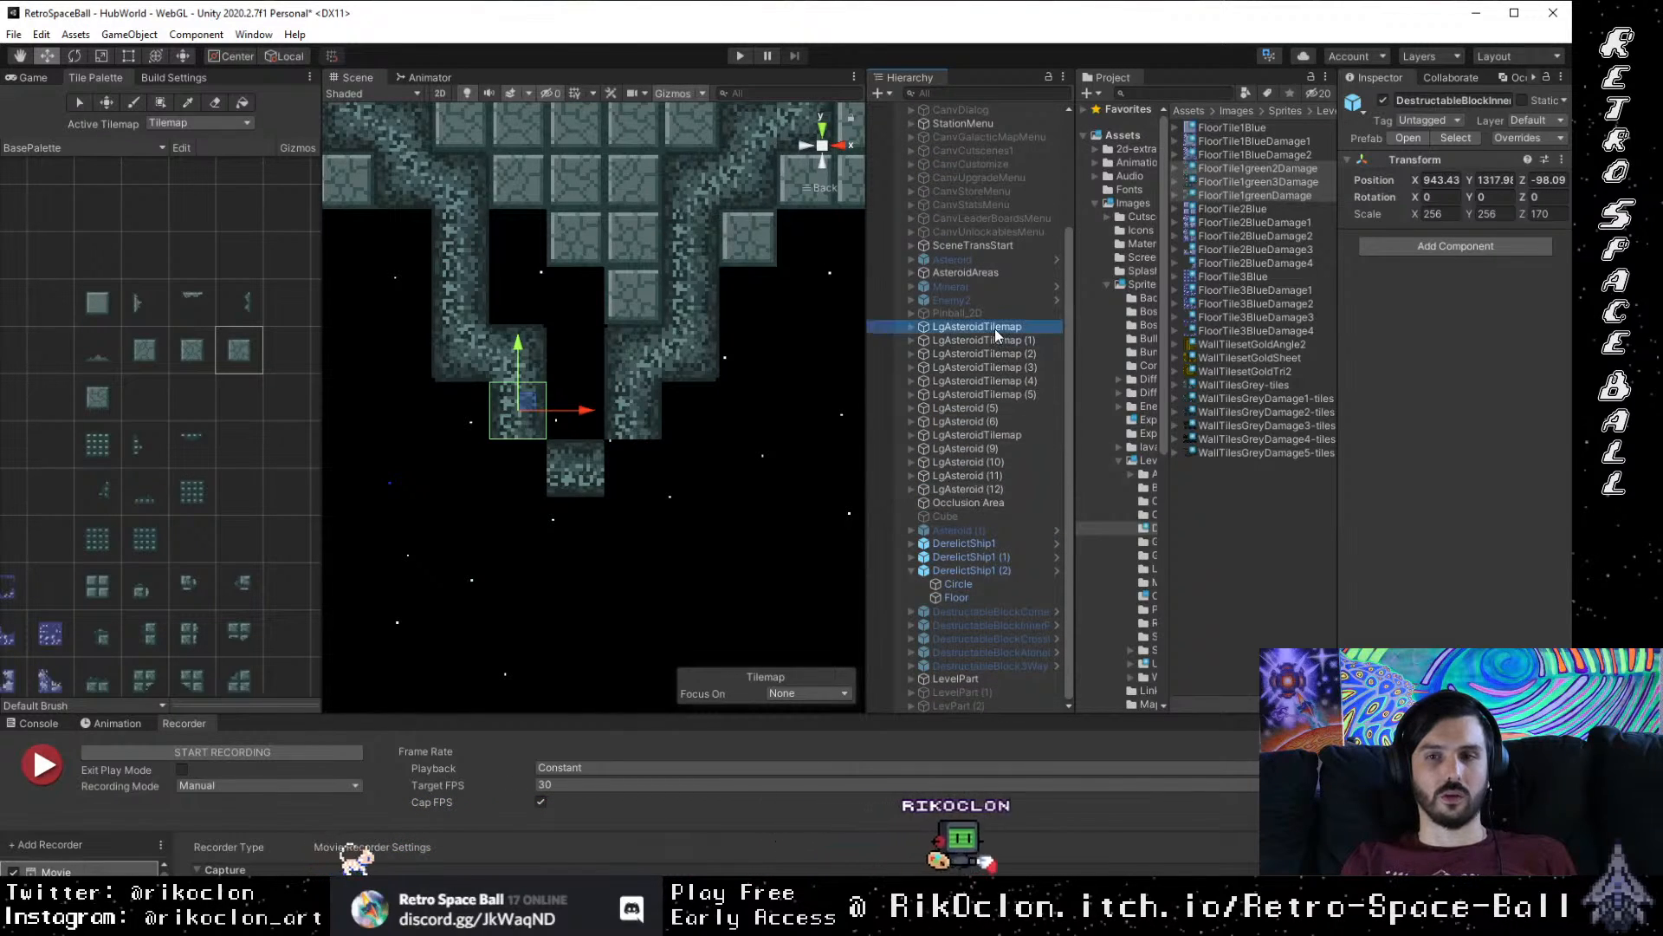
{"action": "left_click", "coordinate": [1003, 485], "text": "shift"}
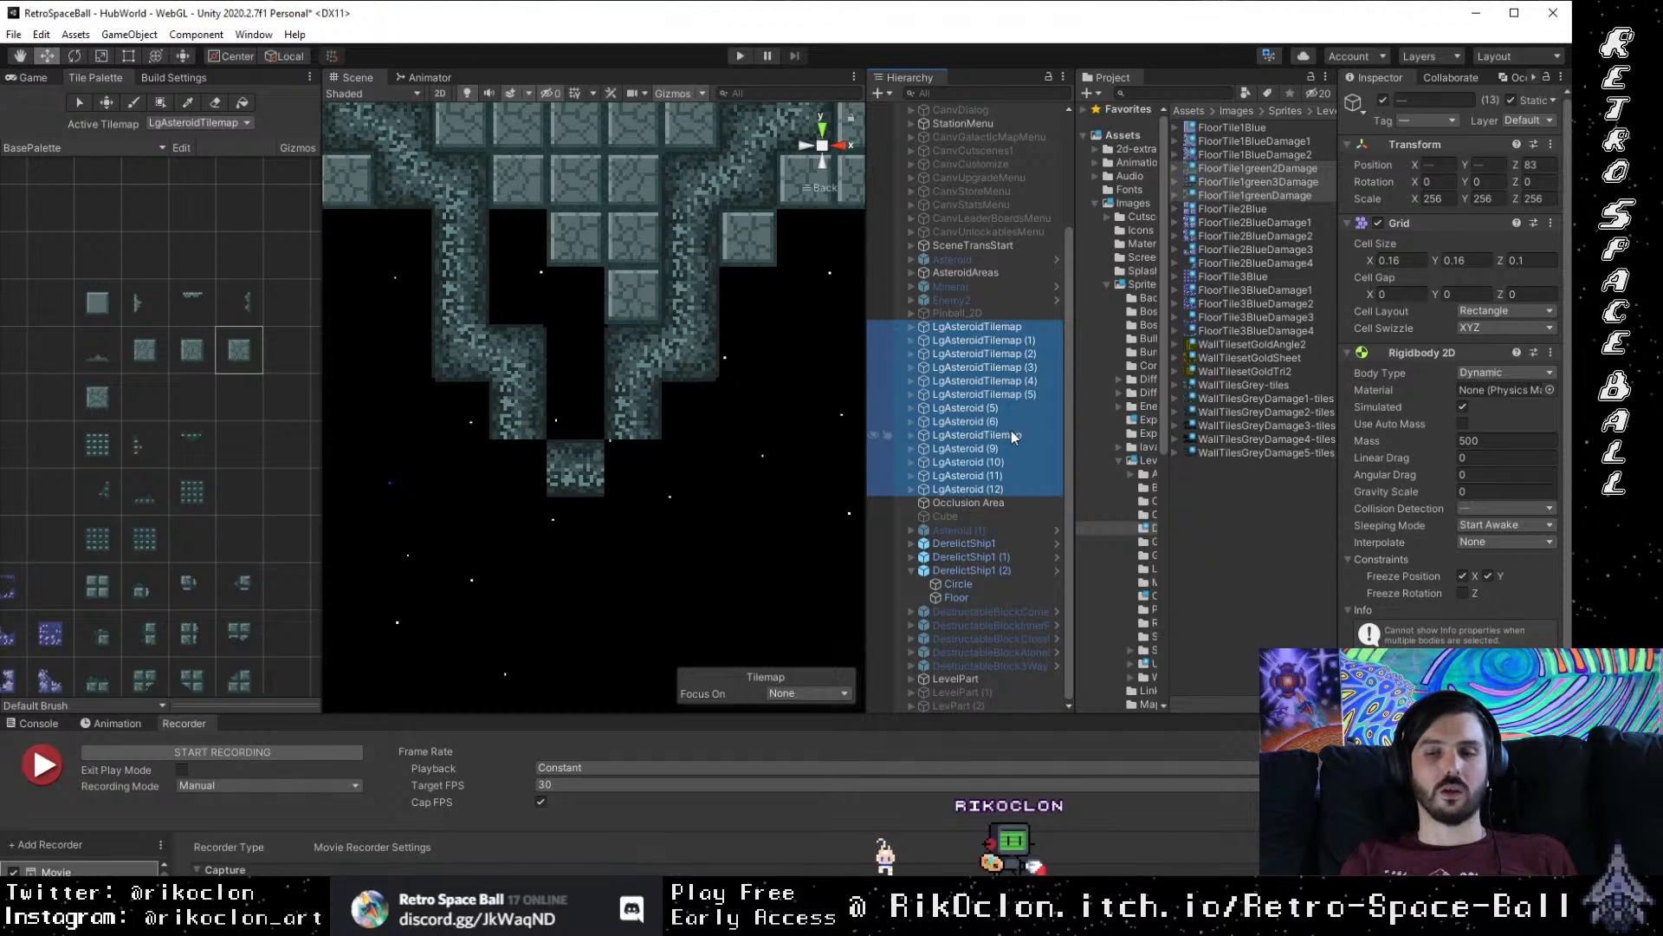
{"action": "right_click", "coordinate": [1008, 336]}
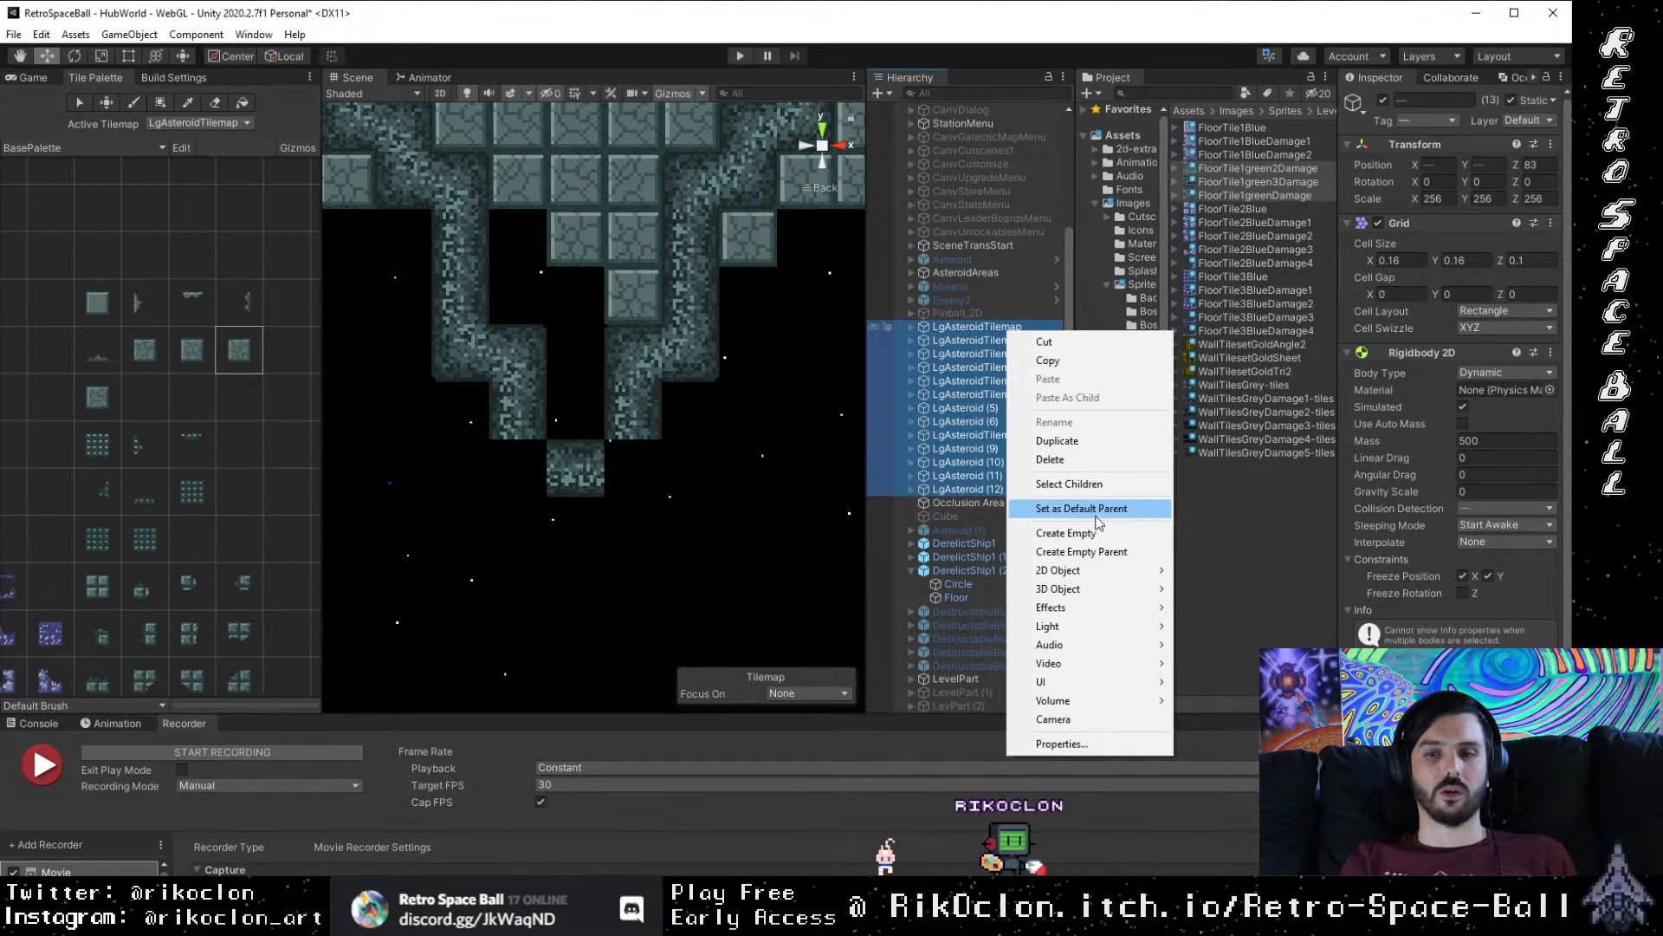
{"action": "left_click", "coordinate": [1117, 552]}
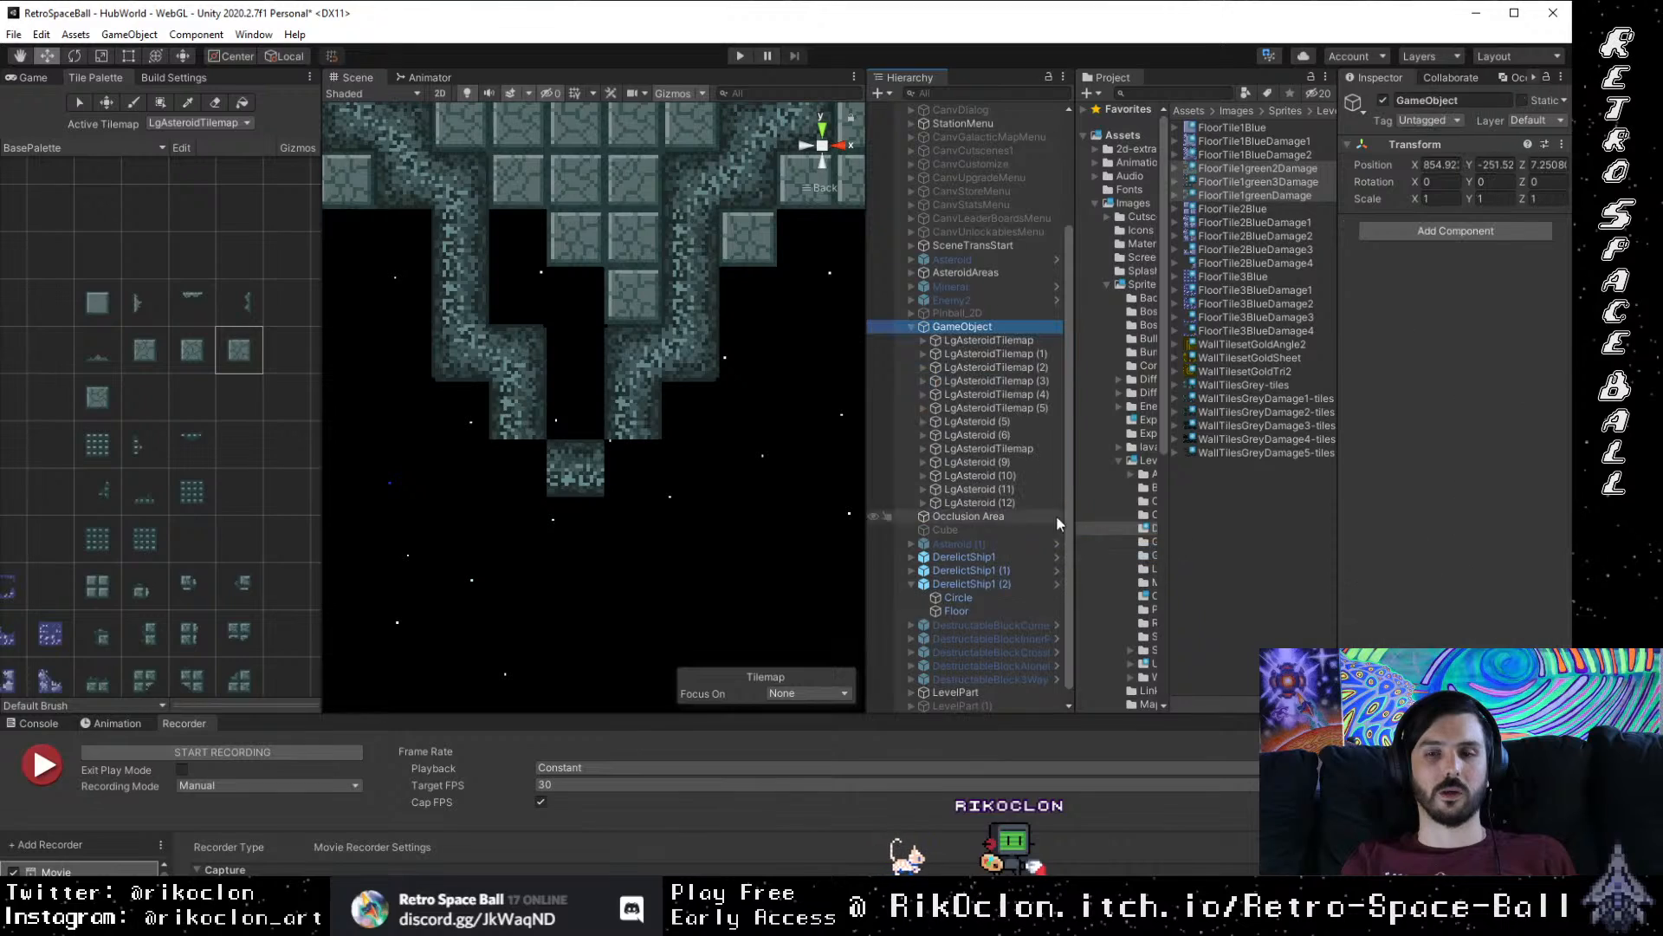
Step: Rename the new asteroid parent object LargeAsteroids, and collapse it and DerelictShip1 (2) in the hierarchy
{"action": "left_click", "coordinate": [975, 331]}
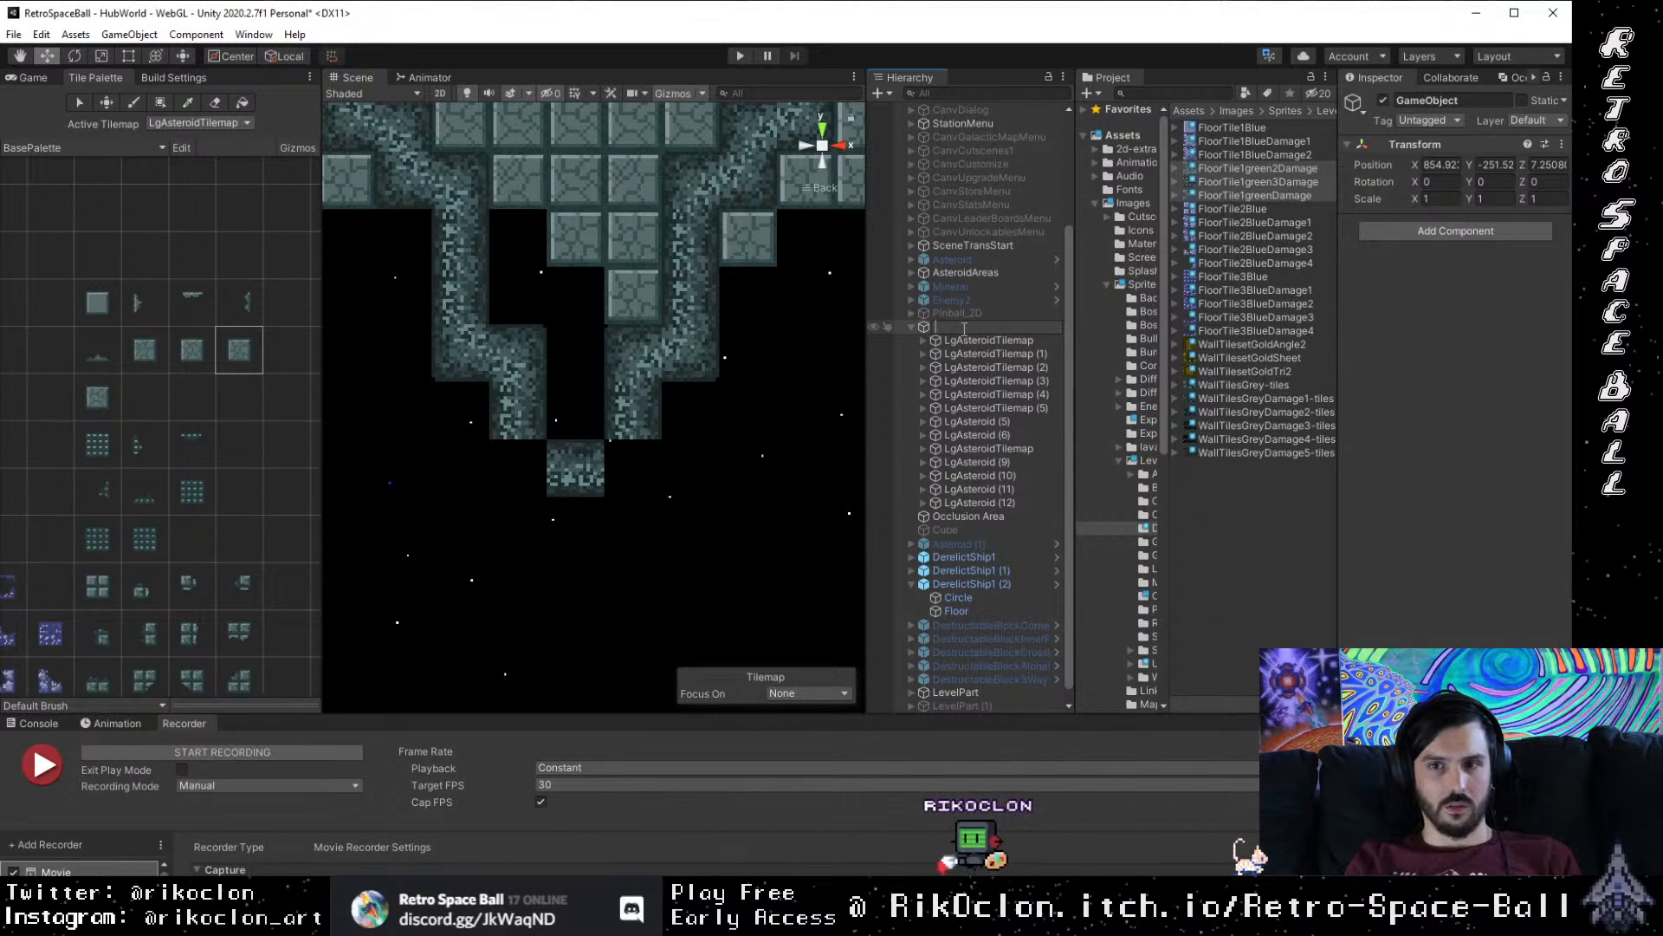
{"action": "type", "text": "Lar"}
{"action": "key", "text": "BackSpace"}
{"action": "key", "text": "BackSpace"}
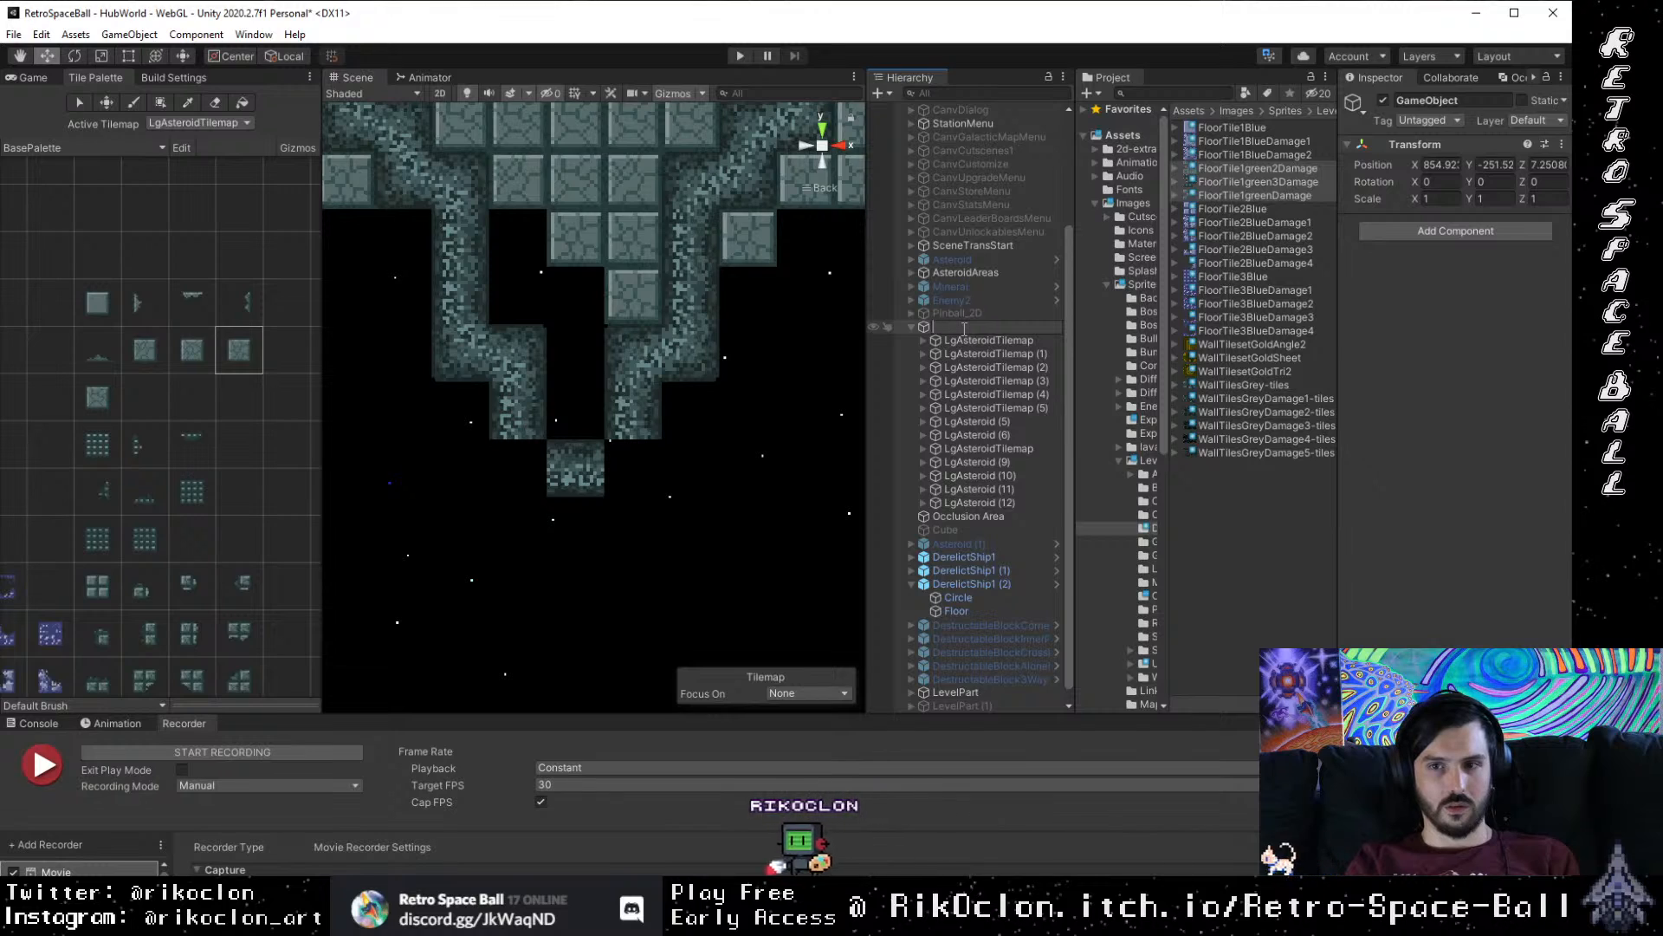
{"action": "type", "text": "arge"}
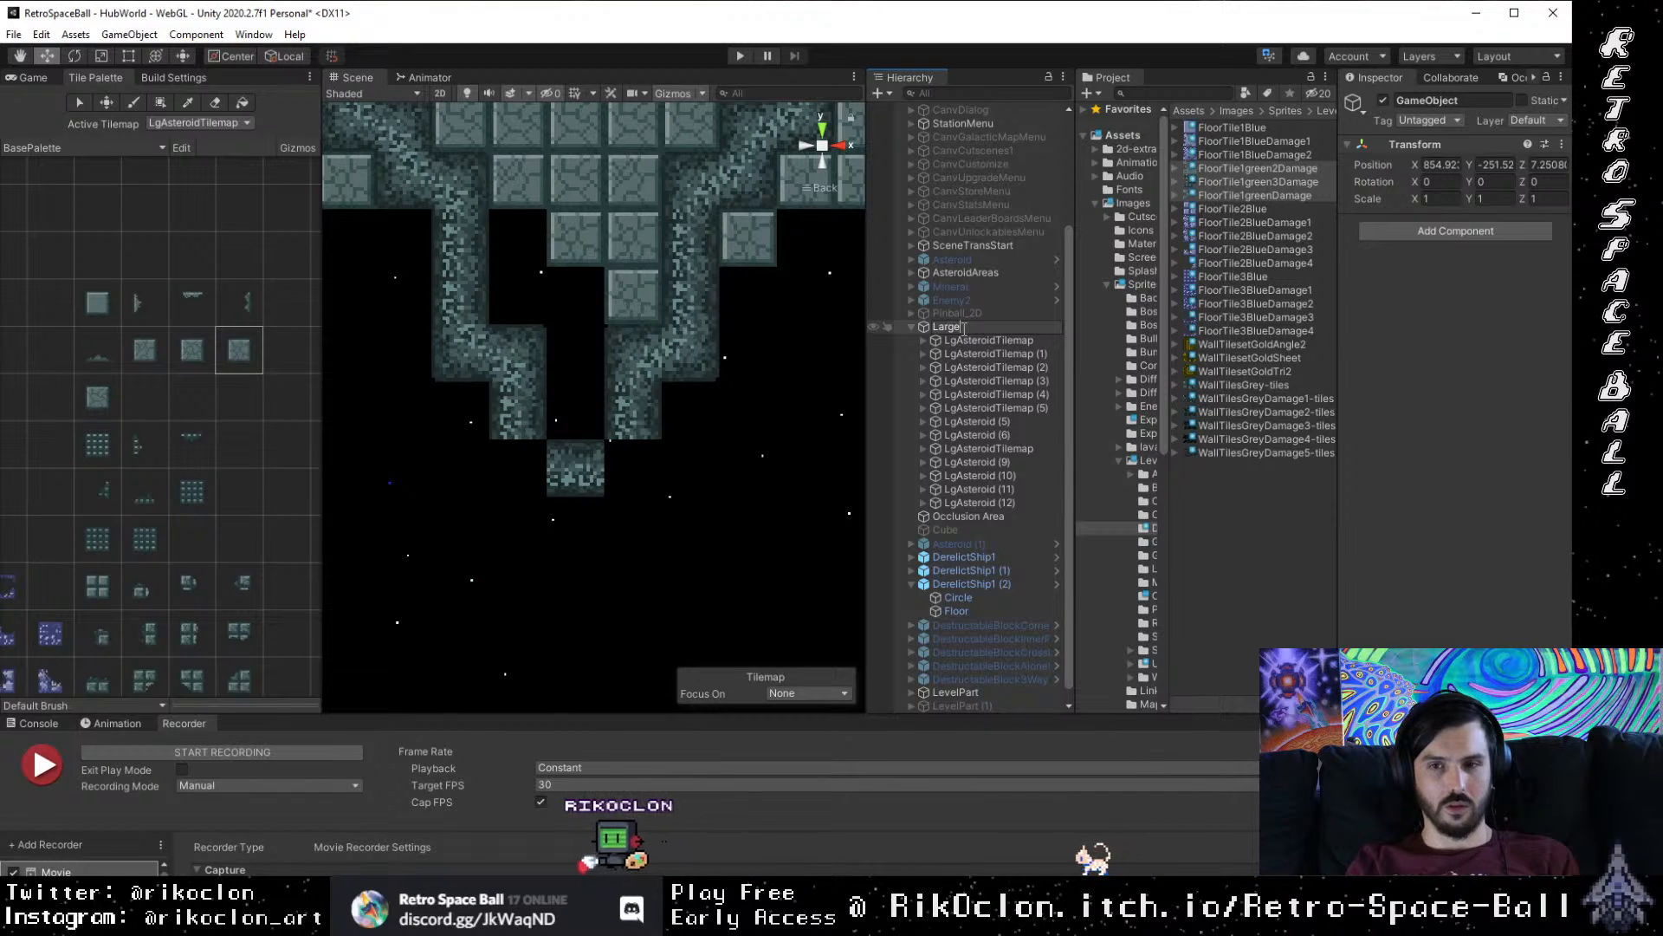
{"action": "type", "text": "Asteroids"}
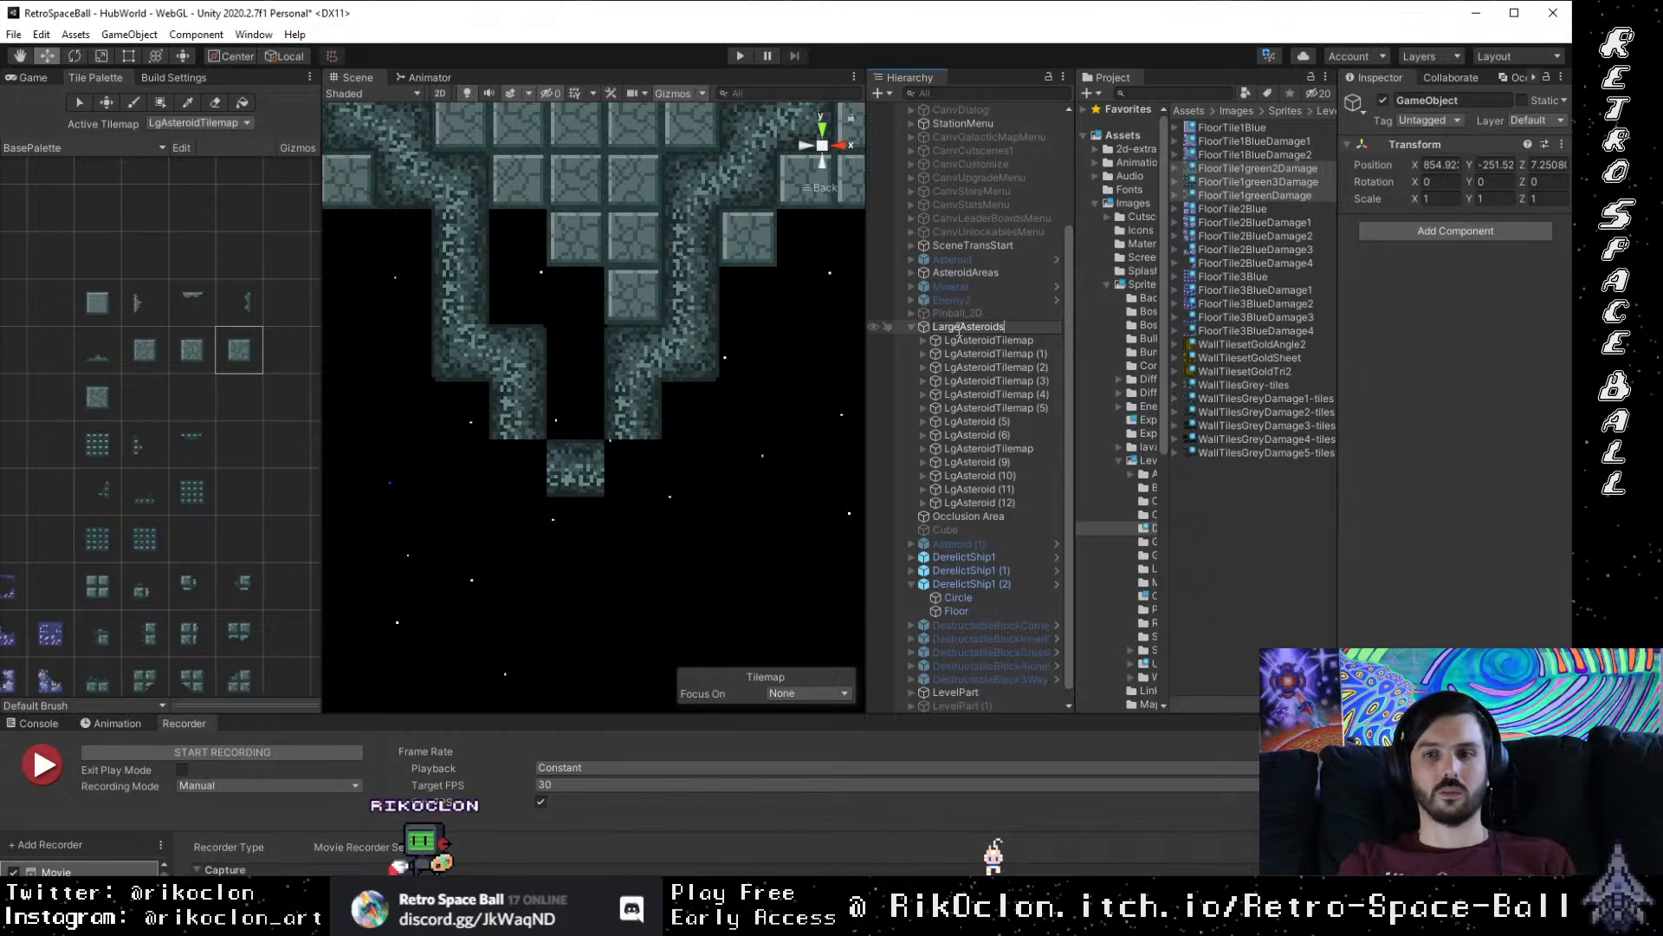
{"action": "key", "text": "Return"}
{"action": "left_click", "coordinate": [912, 326]}
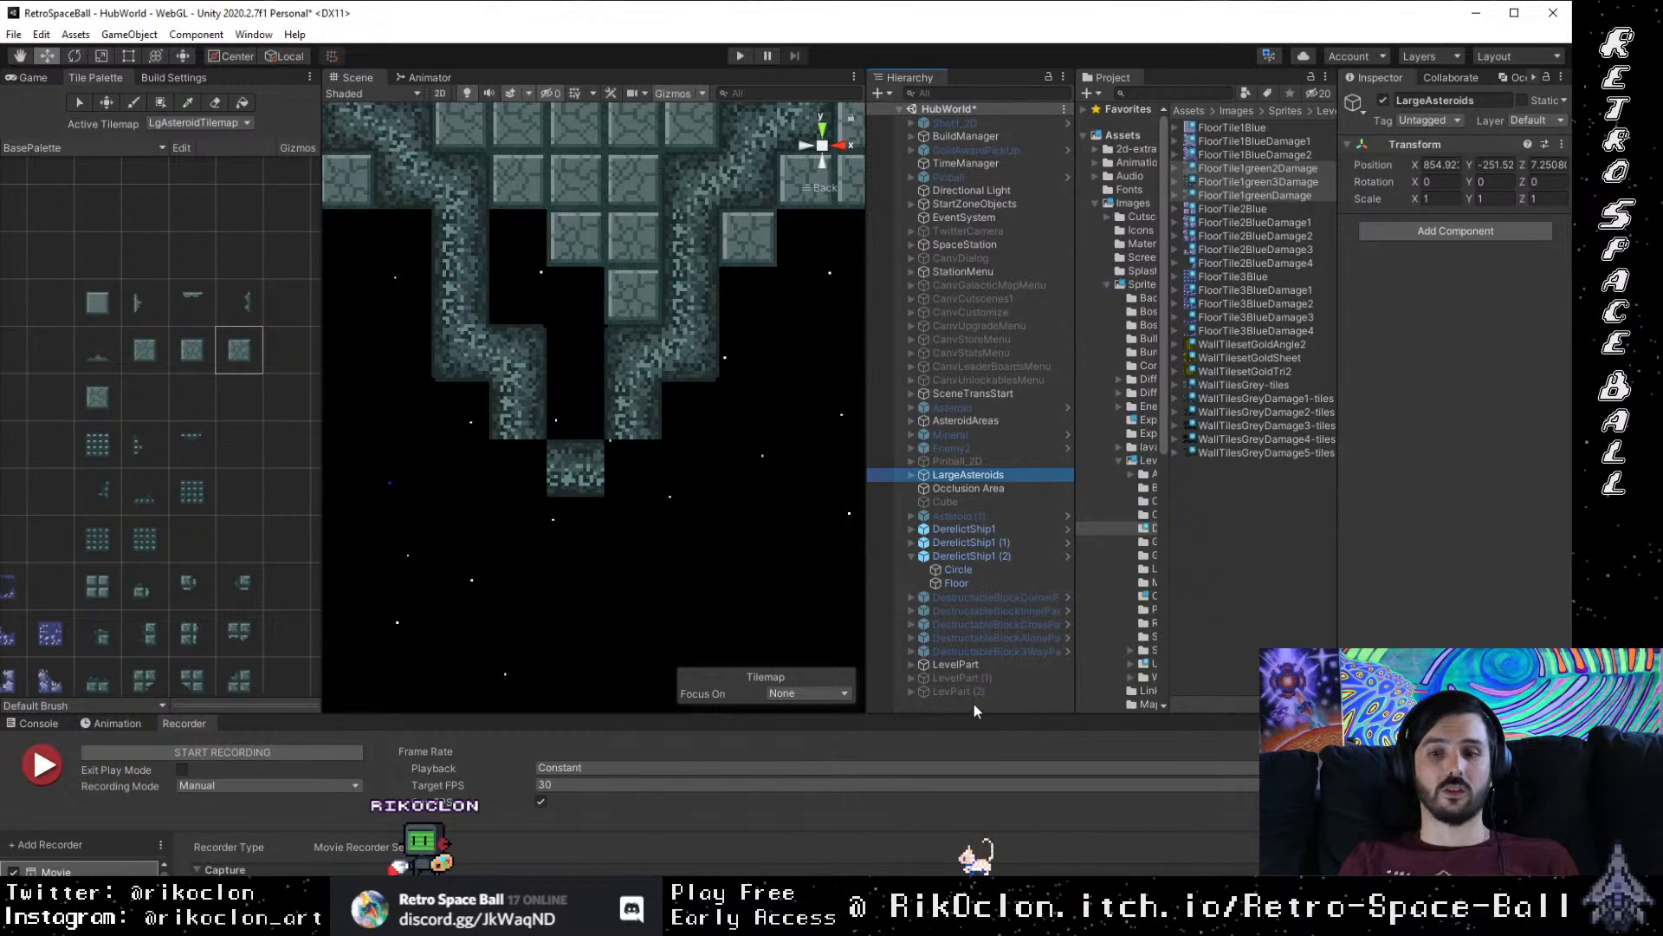
{"action": "left_click", "coordinate": [913, 555]}
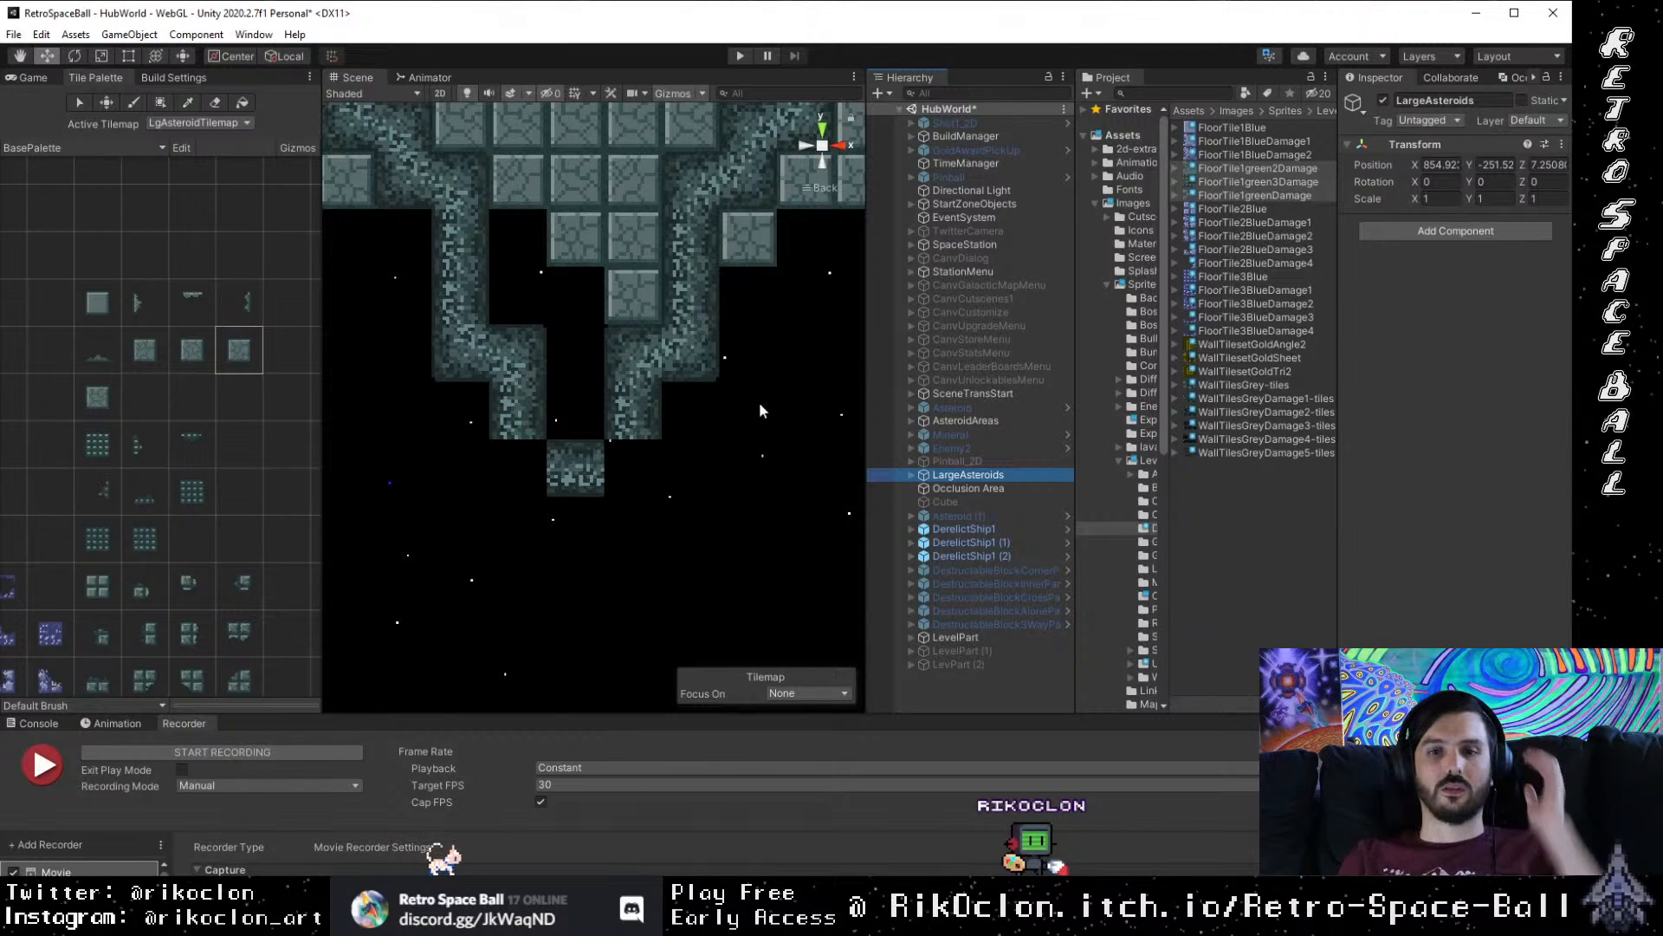
Step: Place corner block copies on both sides of the lowest block, at about X 1025.3 and X 943.4, Y 1277.0
{"action": "left_click_drag", "start_coordinate": [765, 403], "coordinate": [622, 483]}
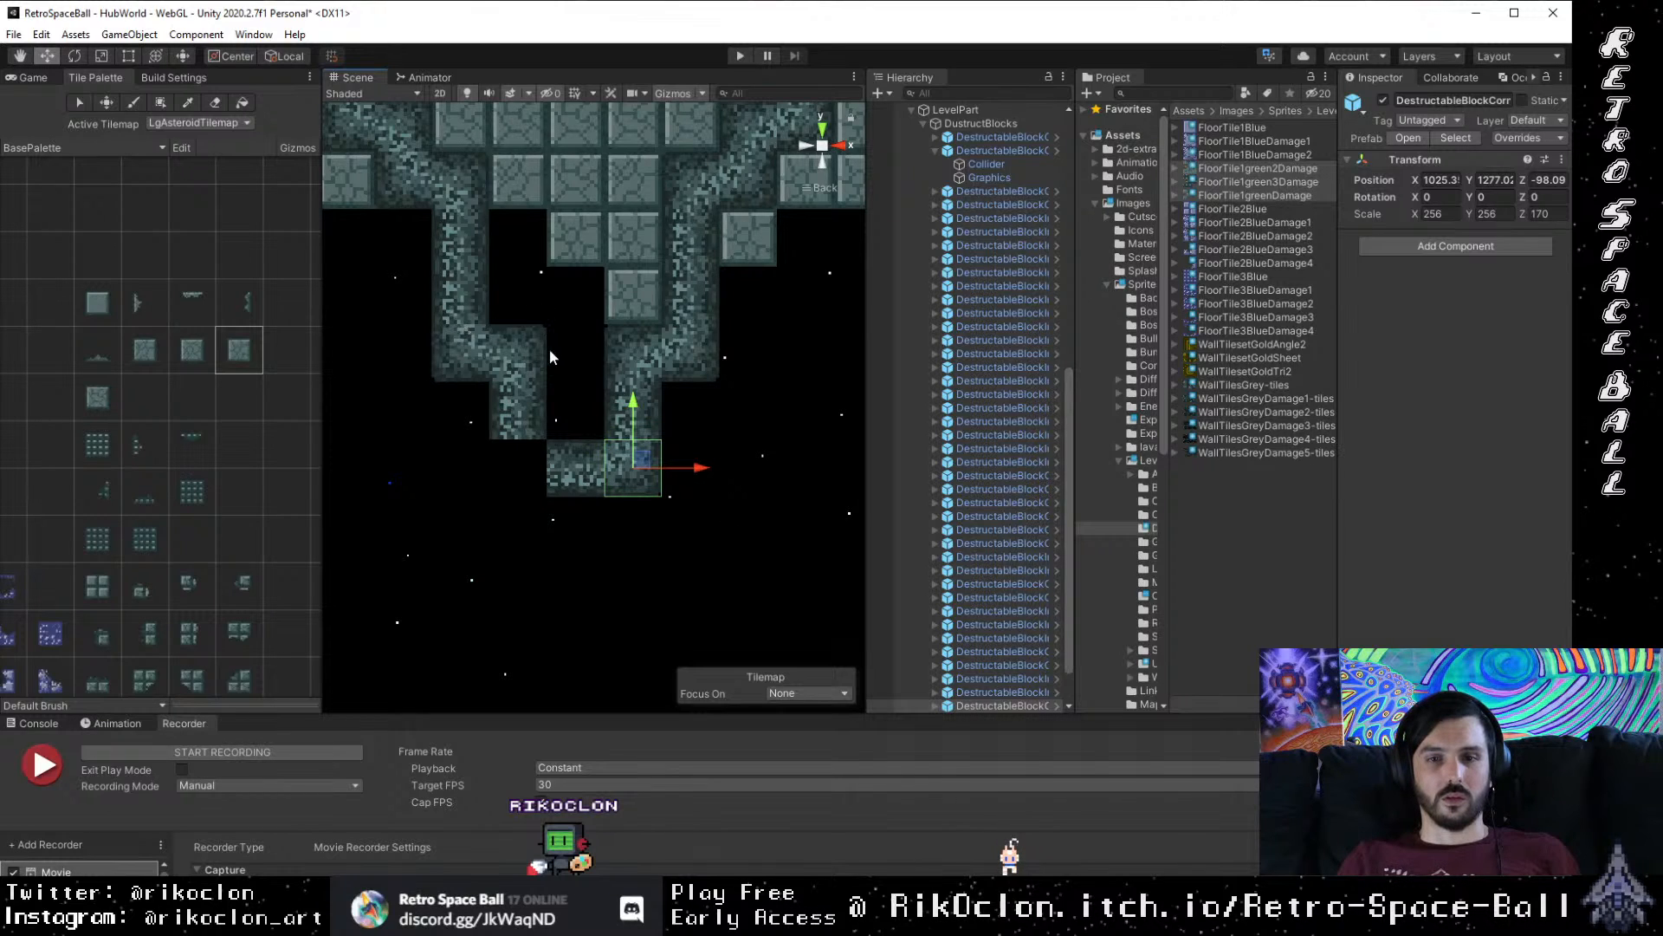
{"action": "left_click", "coordinate": [468, 362]}
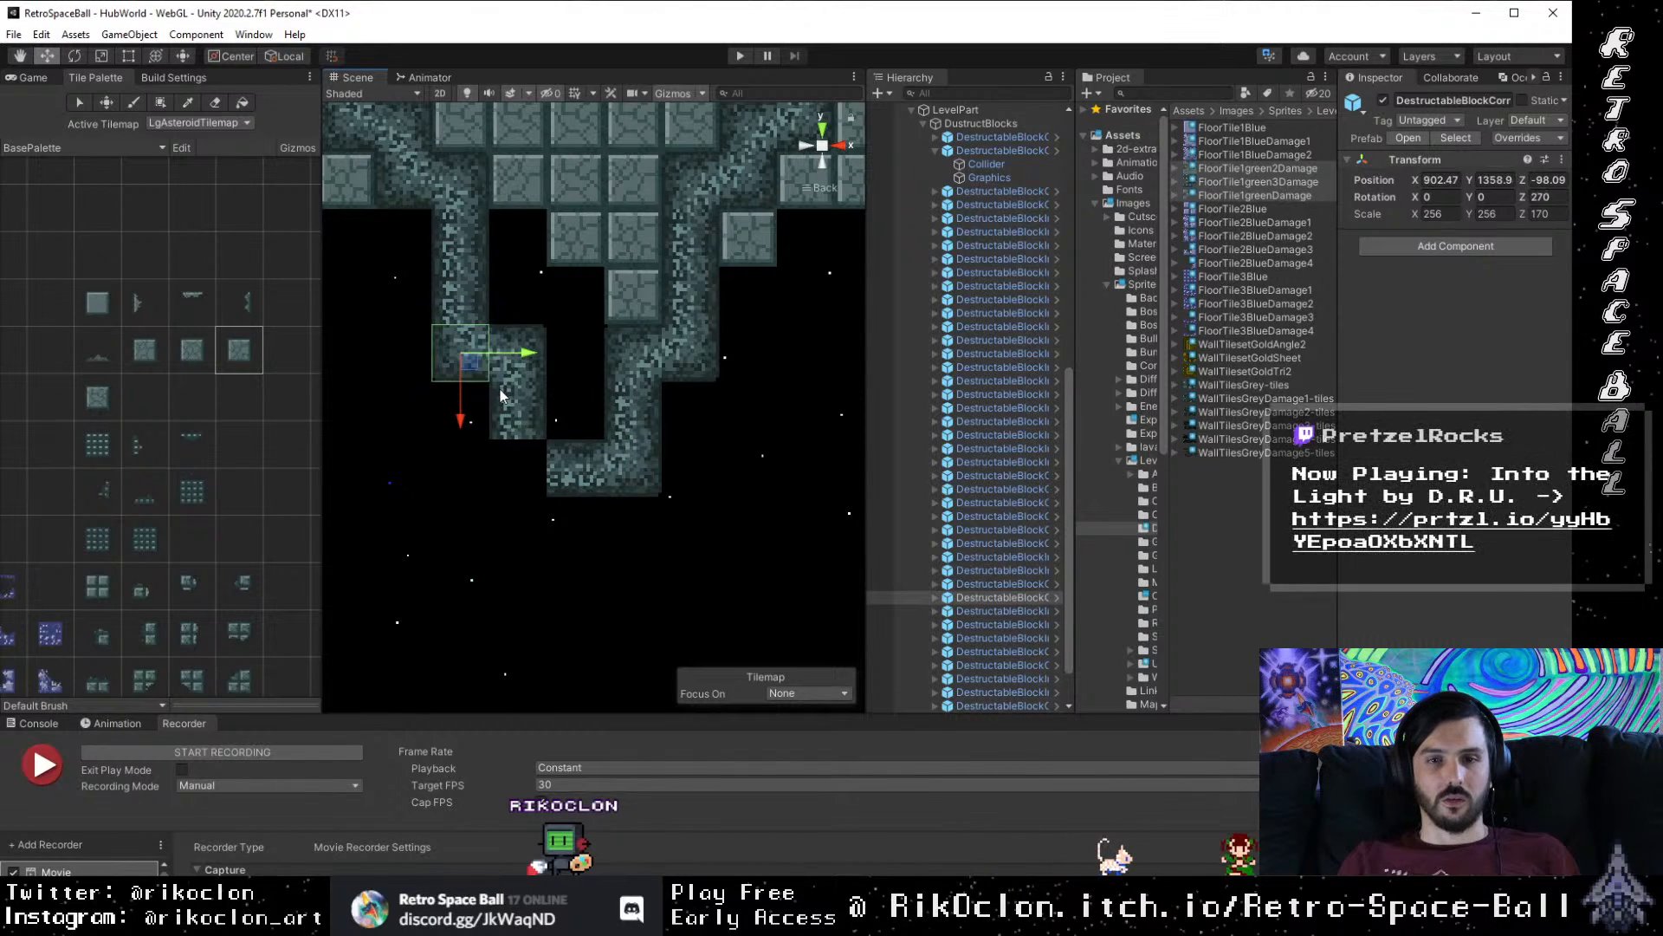
{"action": "left_click_drag", "start_coordinate": [459, 379], "coordinate": [550, 464]}
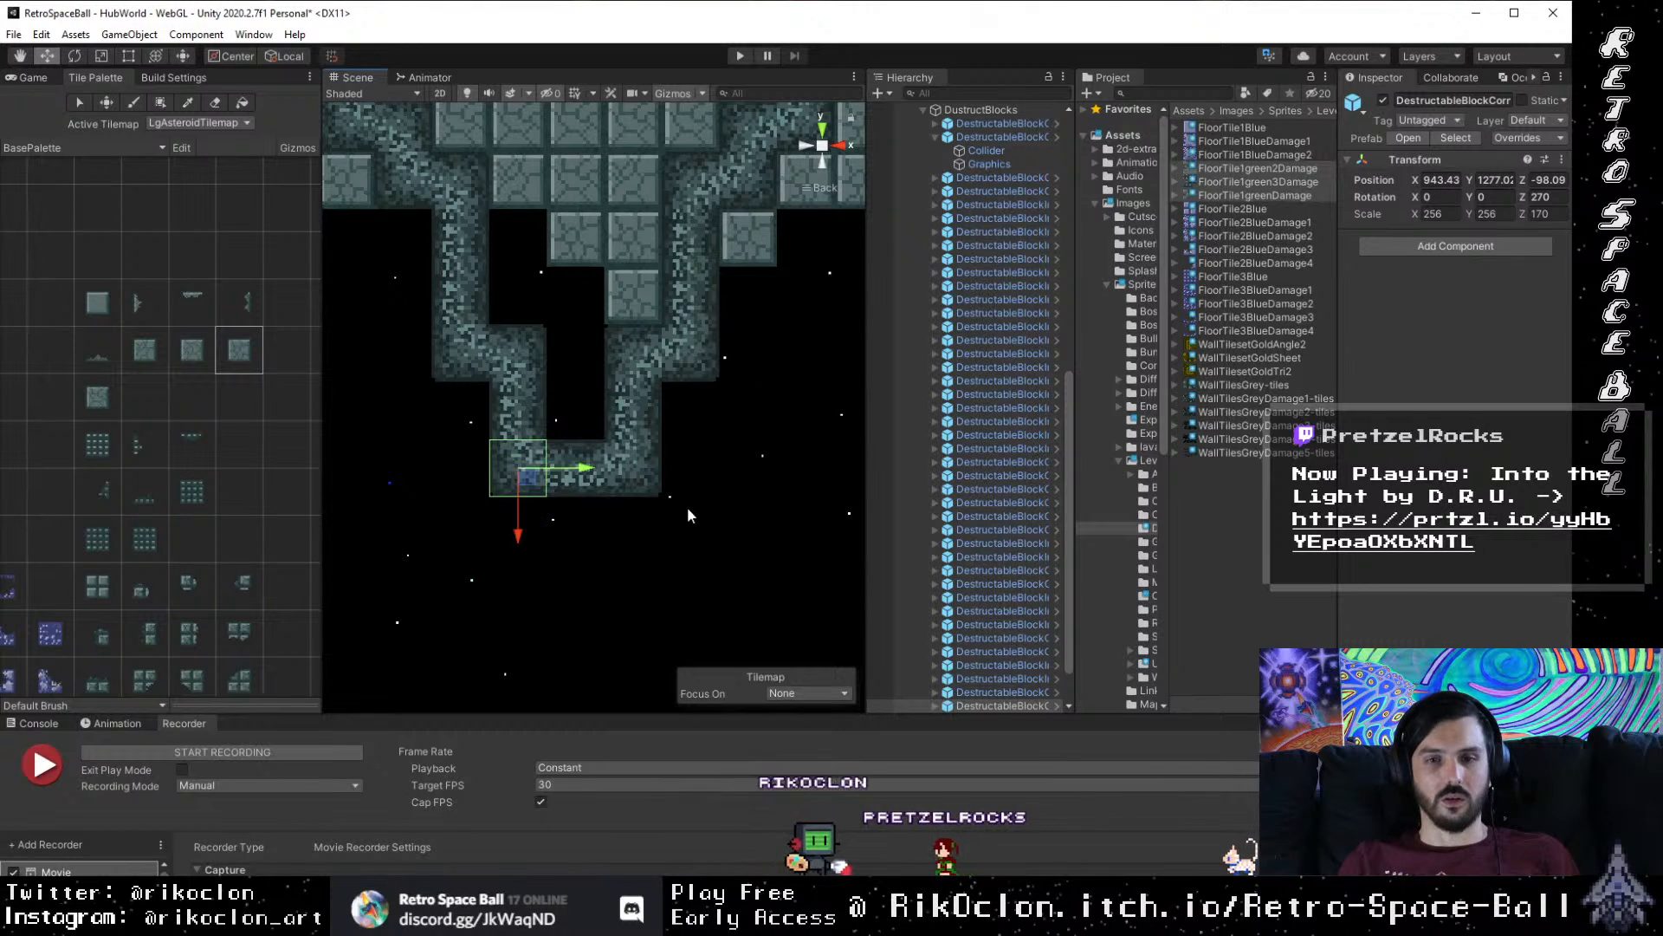
Step: Examine the overall shape of the extended enclosure and its placement relative to the nearby asteroid and space station
{"action": "left_click", "coordinate": [689, 513]}
{"action": "scroll", "coordinate": [688, 508], "scroll_direction": "down", "scroll_amount": 3}
{"action": "scroll", "coordinate": [695, 446], "scroll_direction": "down", "scroll_amount": 2}
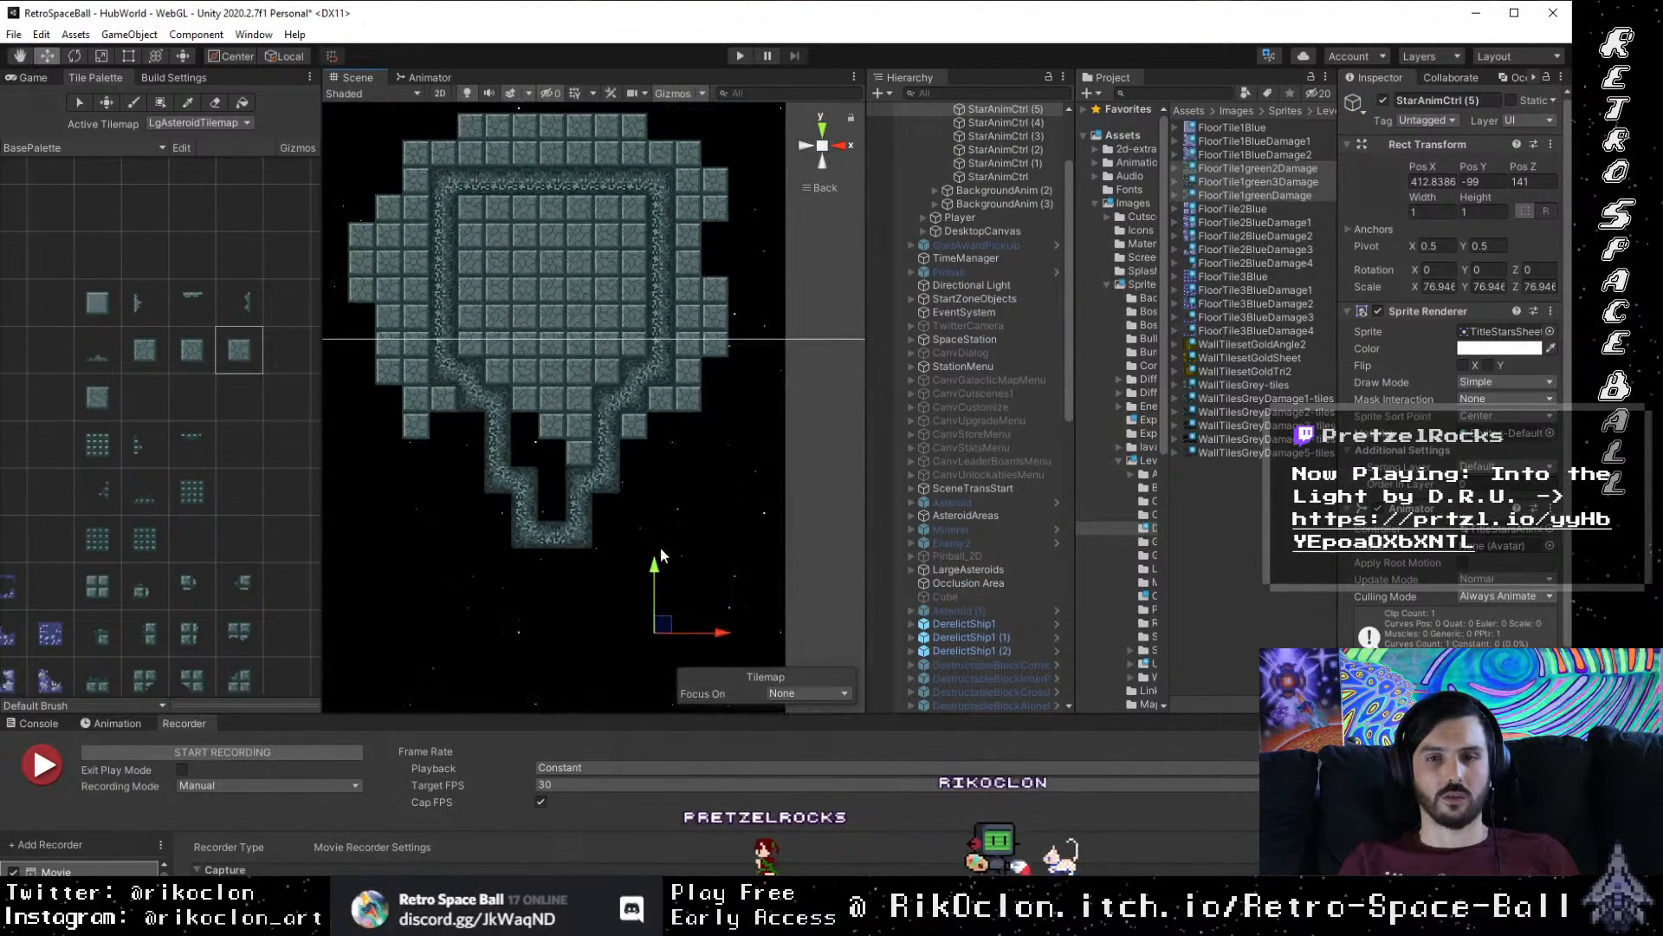
{"action": "left_click_drag", "start_coordinate": [705, 472], "coordinate": [690, 519]}
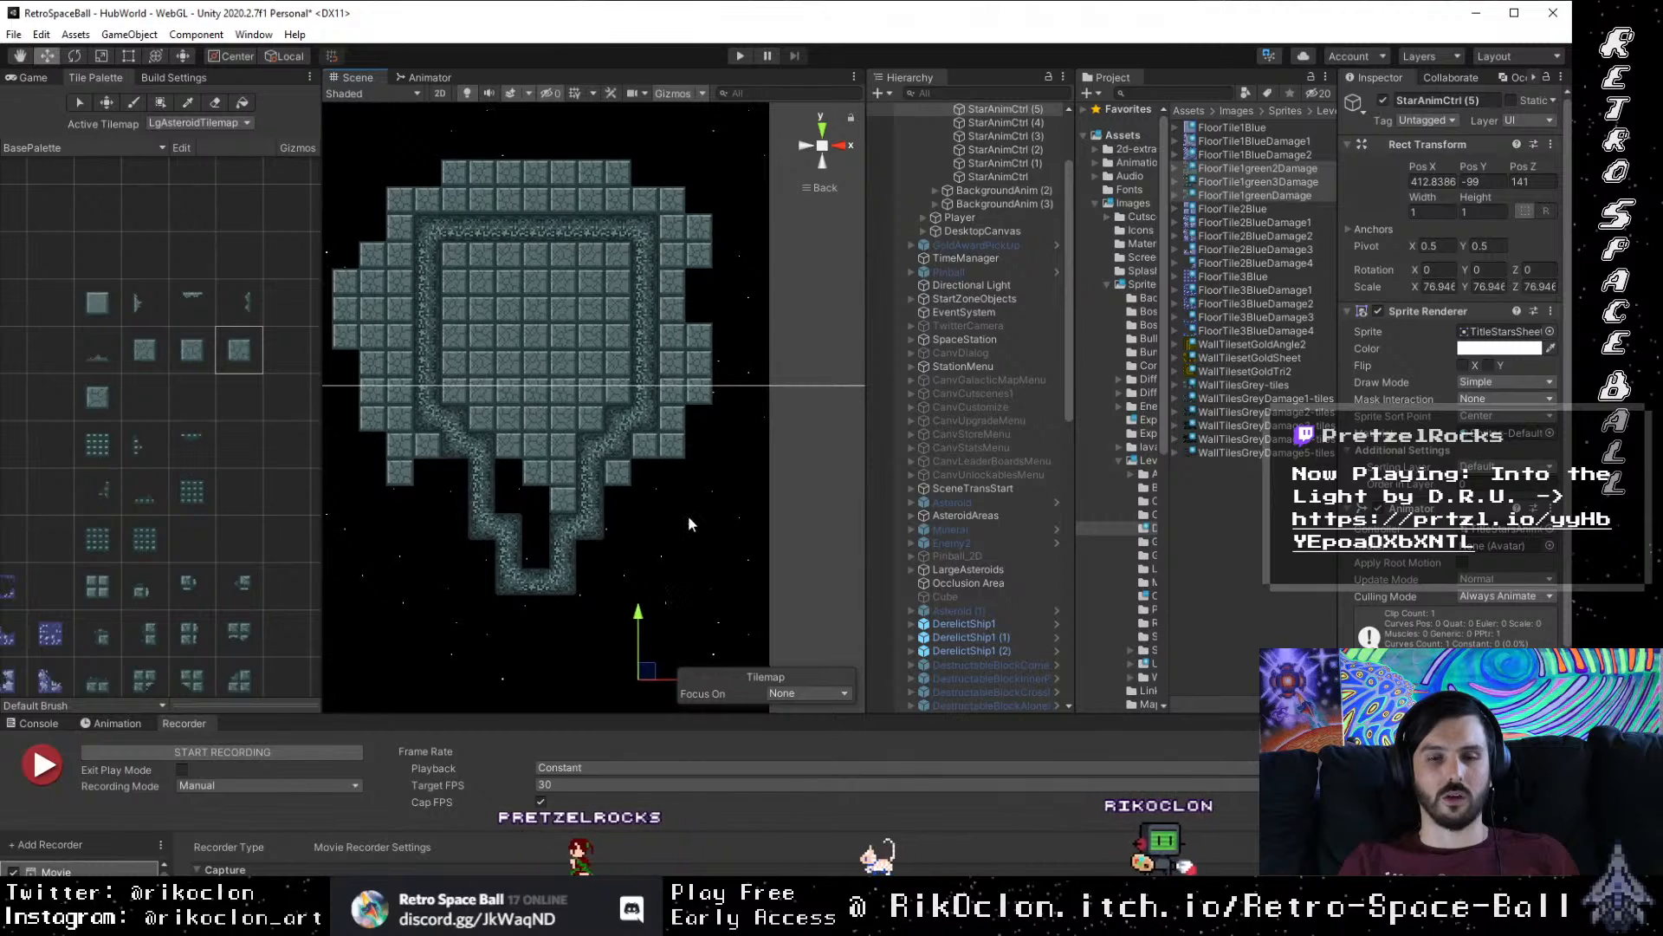
{"action": "scroll", "coordinate": [688, 523], "scroll_direction": "up", "scroll_amount": 1}
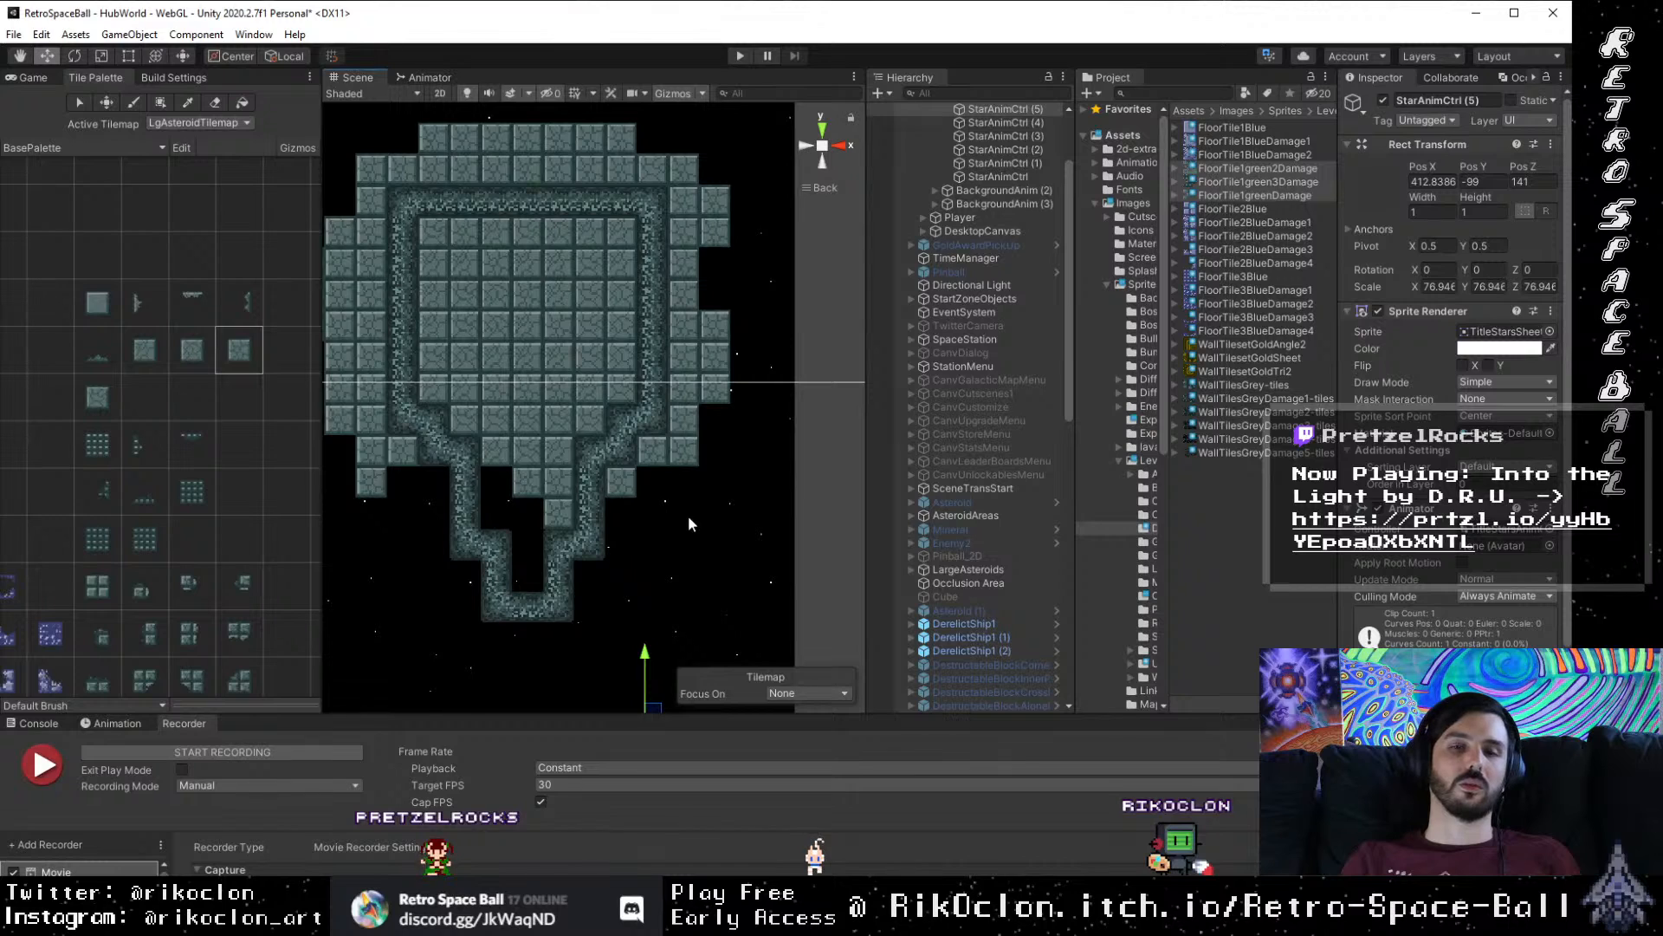
{"action": "scroll", "coordinate": [689, 524], "scroll_direction": "down", "scroll_amount": 4}
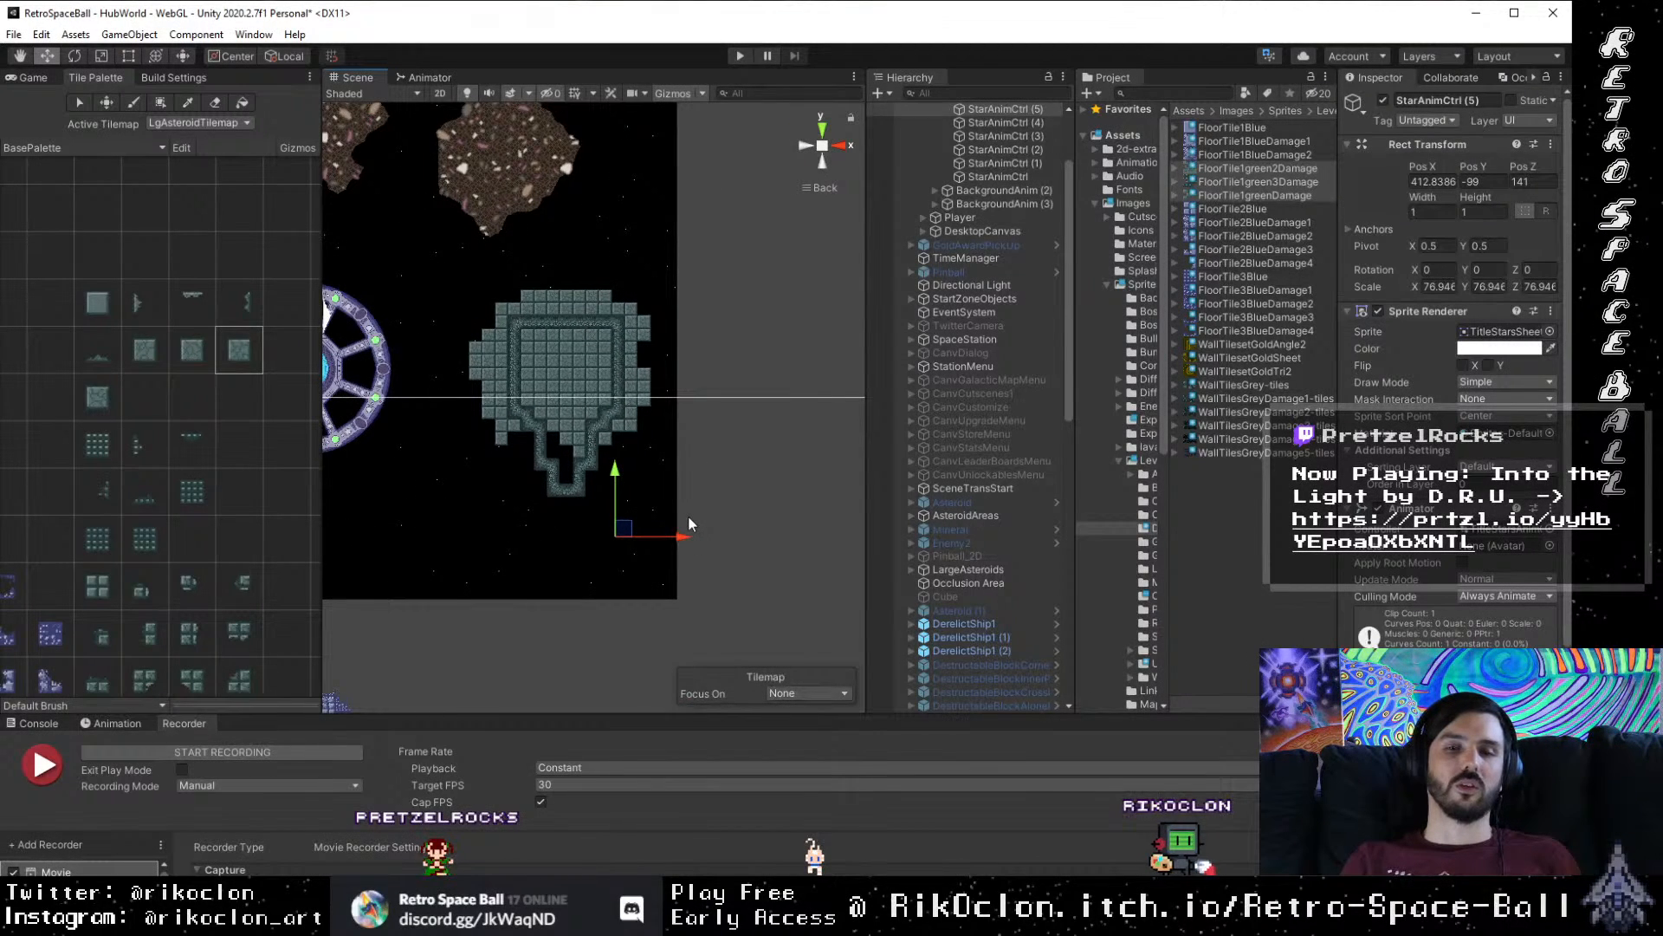
{"action": "scroll", "coordinate": [689, 523], "scroll_direction": "up", "scroll_amount": 2}
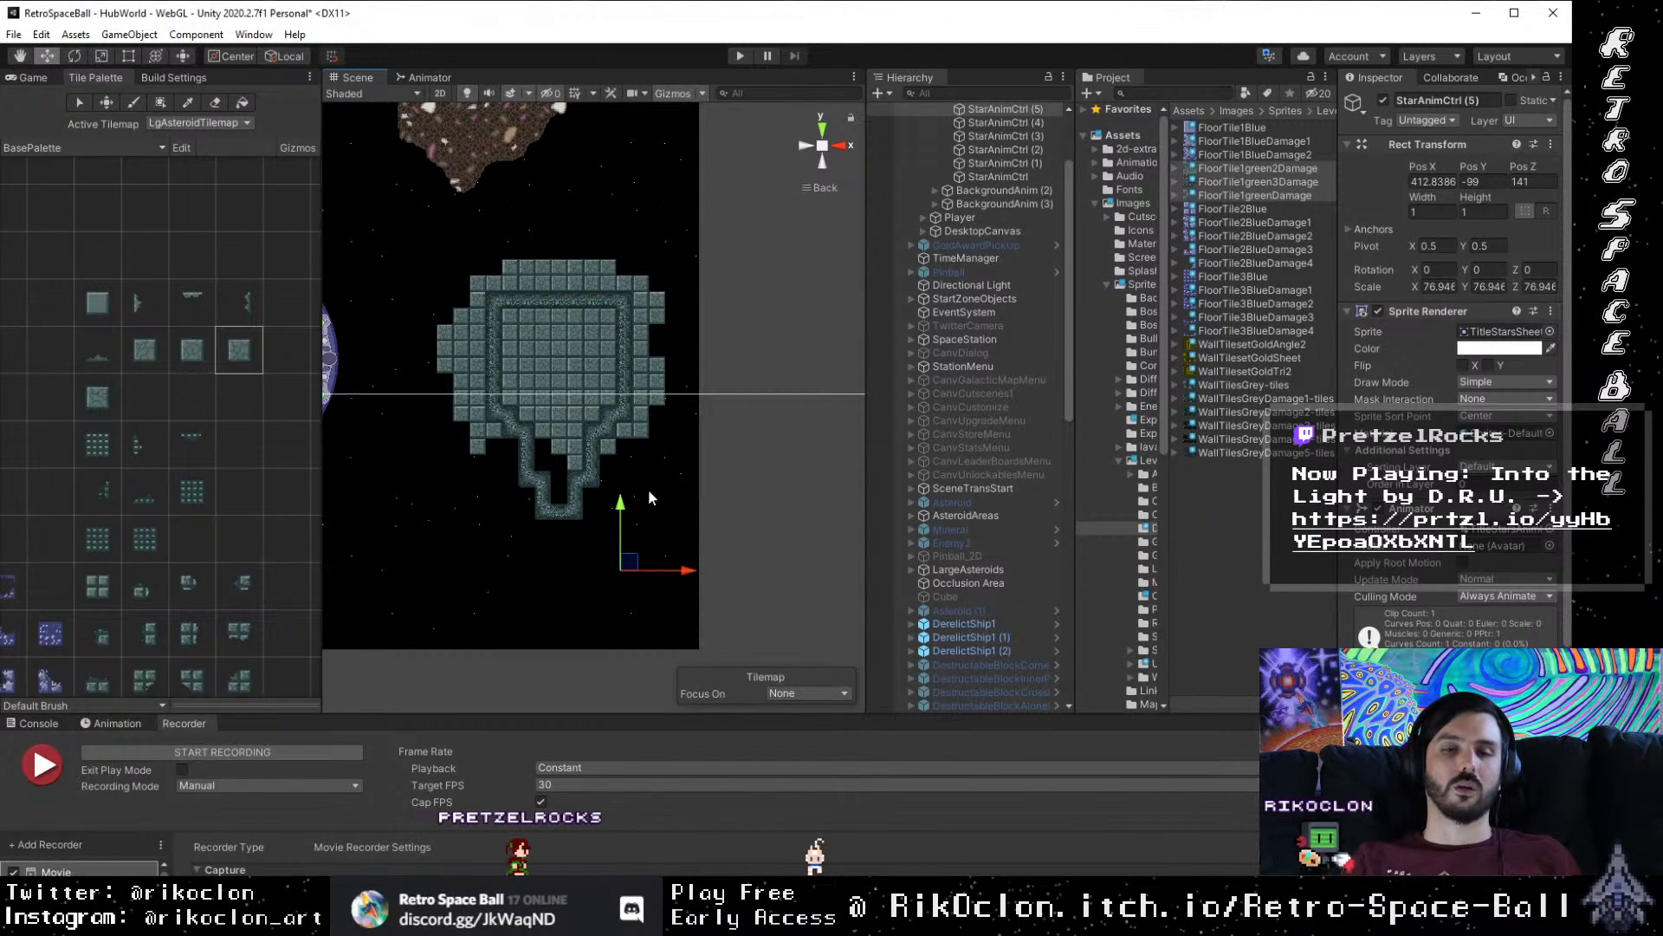
{"action": "left_click_drag", "start_coordinate": [616, 450], "coordinate": [647, 482]}
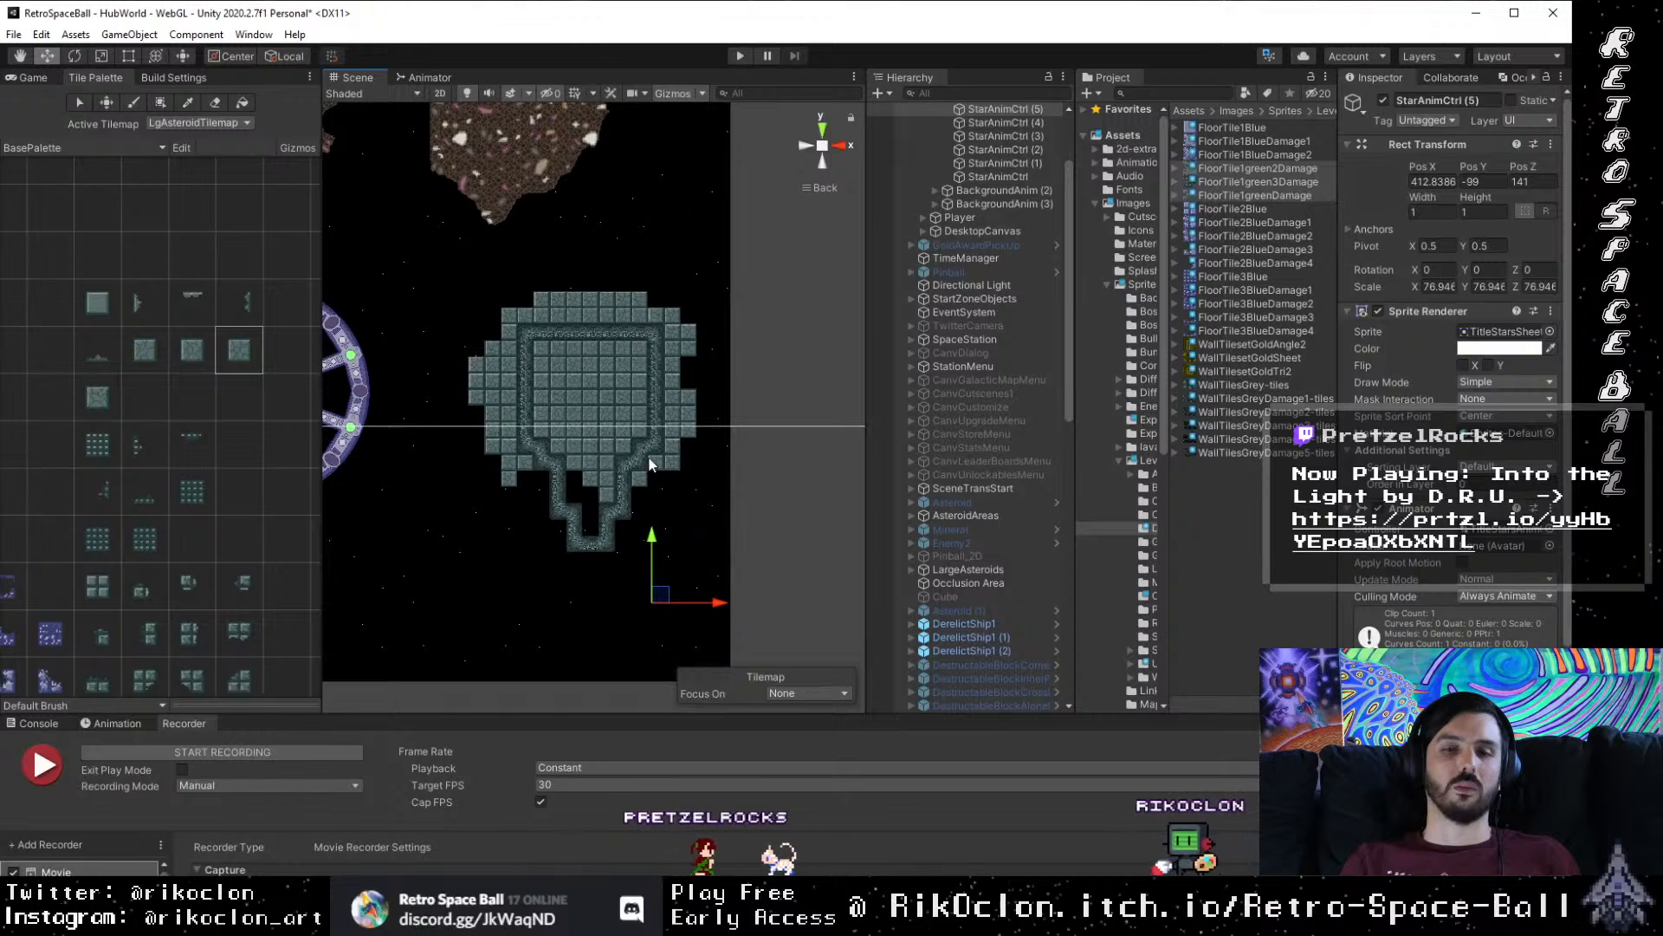
Step: Inspect the enclosure's wall outline and the floor tiles inside and outside it at close range
{"action": "scroll", "coordinate": [645, 481], "scroll_direction": "up", "scroll_amount": 2}
{"action": "scroll", "coordinate": [643, 466], "scroll_direction": "up", "scroll_amount": 1}
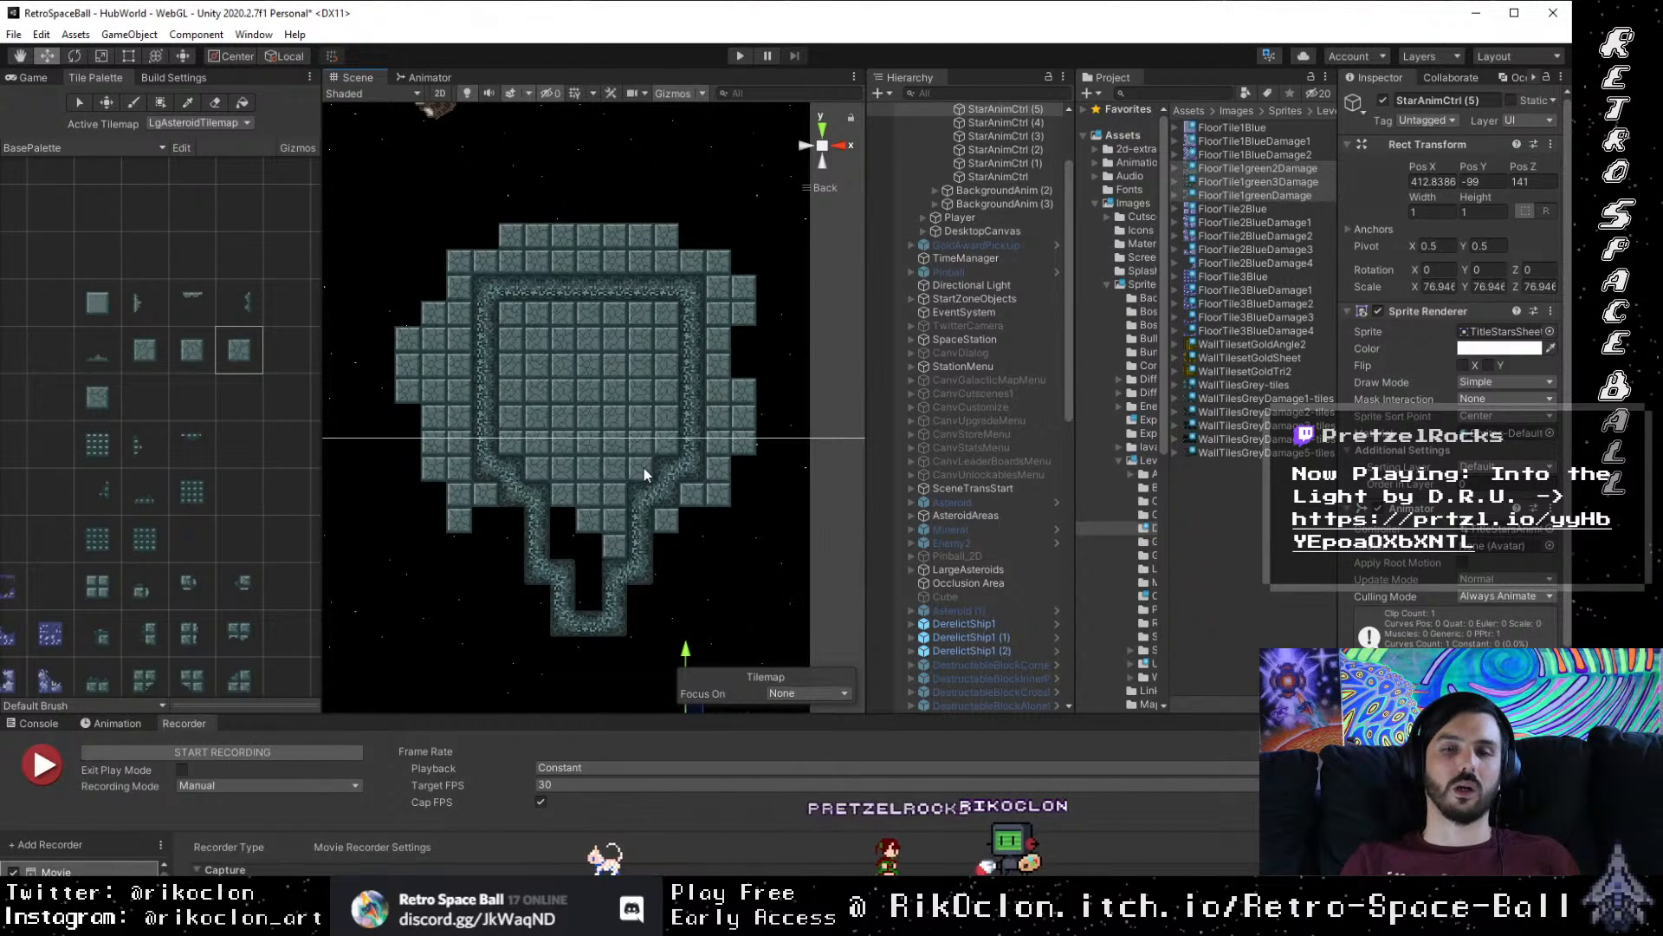
{"action": "scroll", "coordinate": [643, 468], "scroll_direction": "up", "scroll_amount": 2}
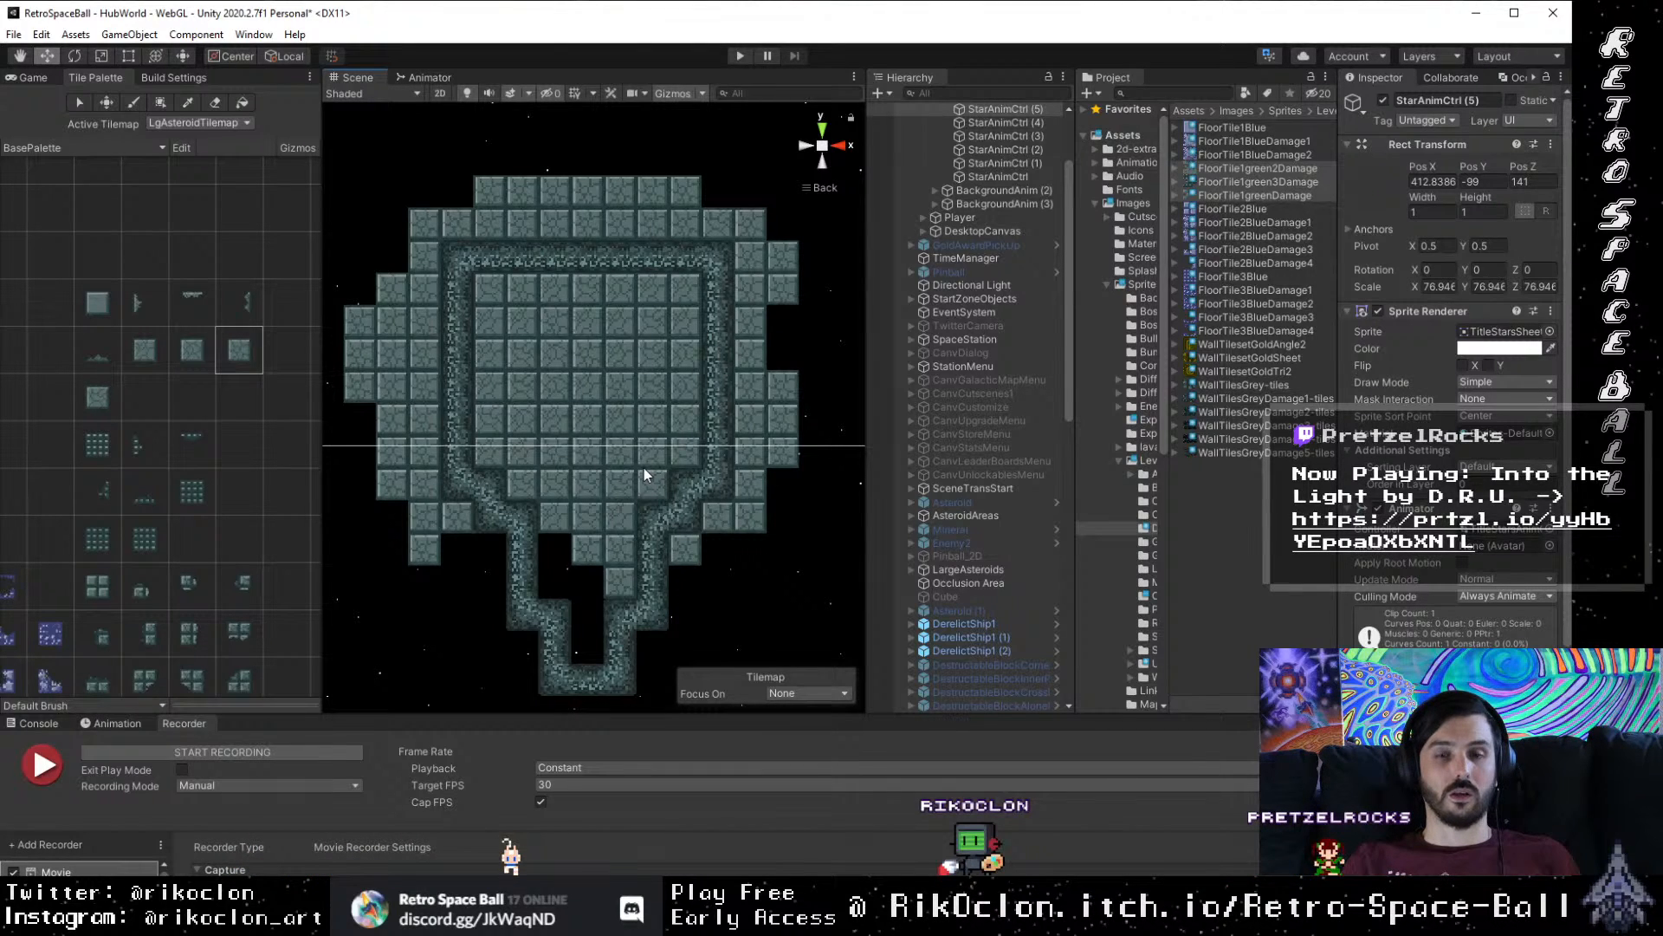
{"action": "left_click_drag", "start_coordinate": [649, 398], "coordinate": [640, 433]}
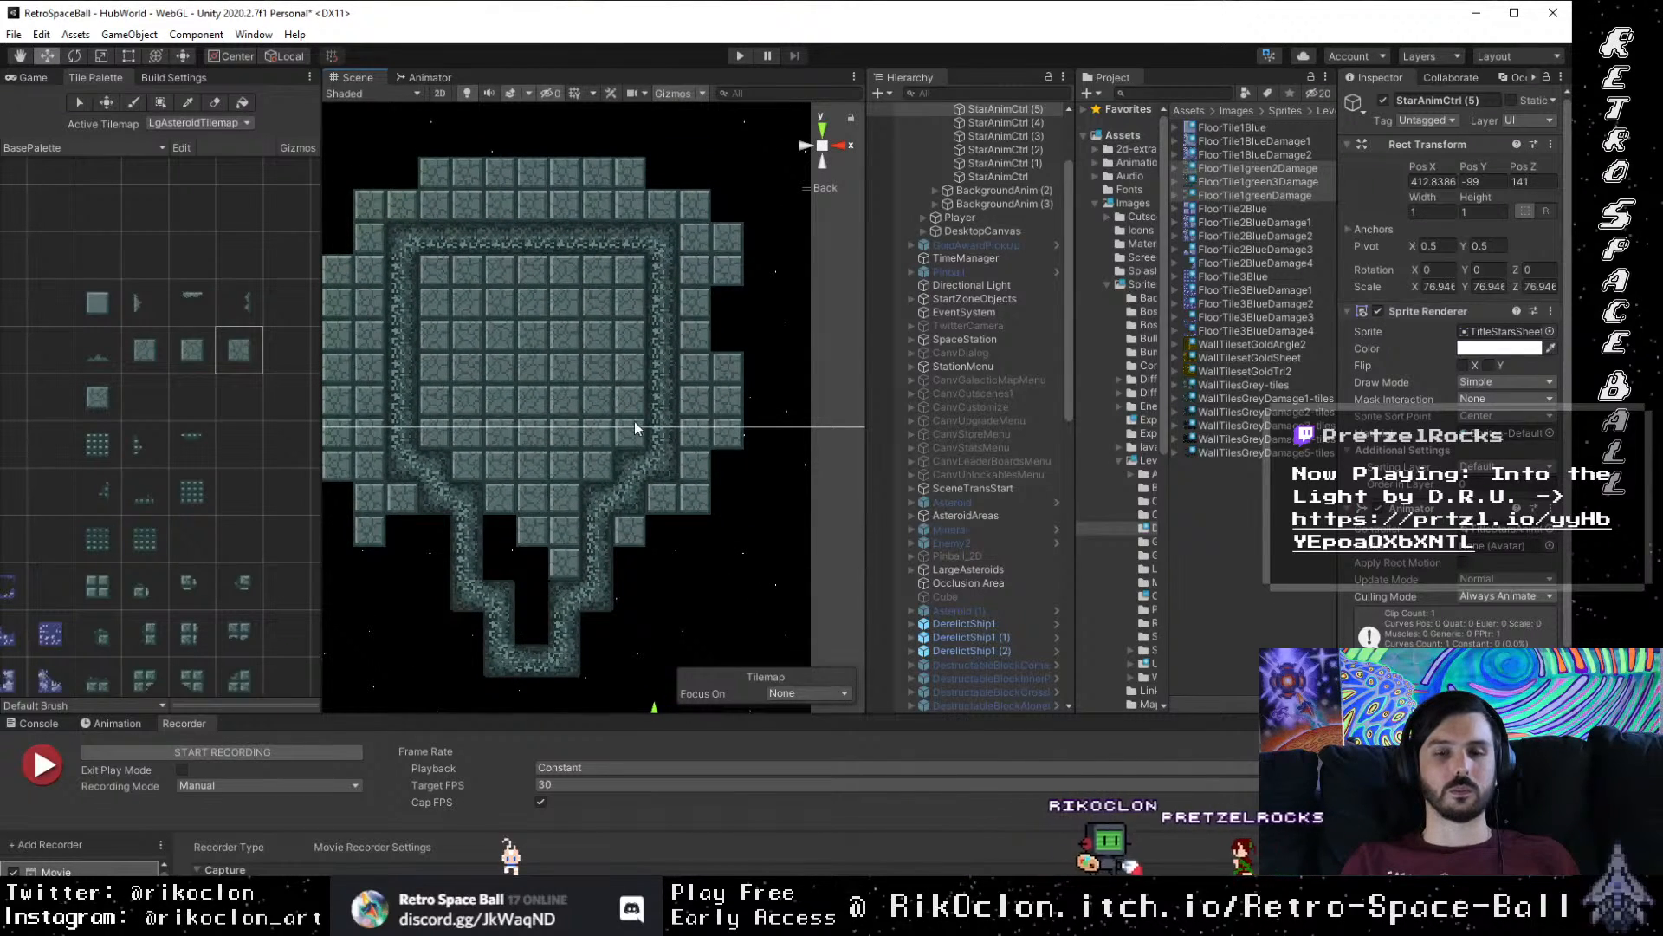
{"action": "left_click_drag", "start_coordinate": [555, 346], "coordinate": [493, 403]}
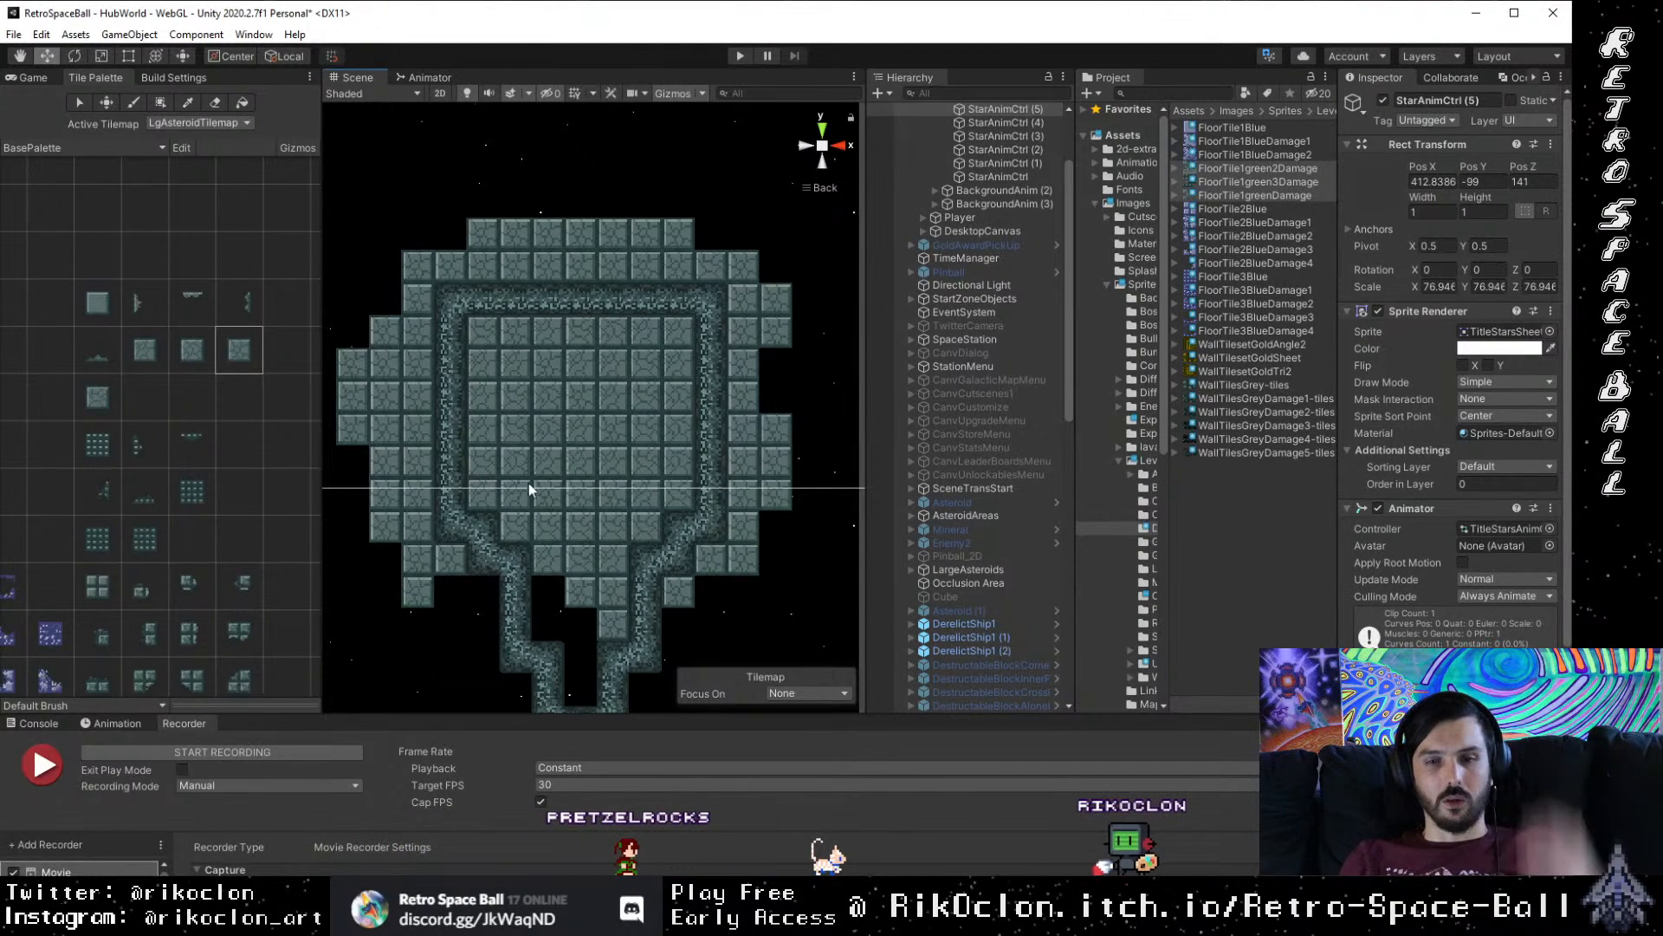
{"action": "left_click_drag", "start_coordinate": [528, 482], "coordinate": [521, 436]}
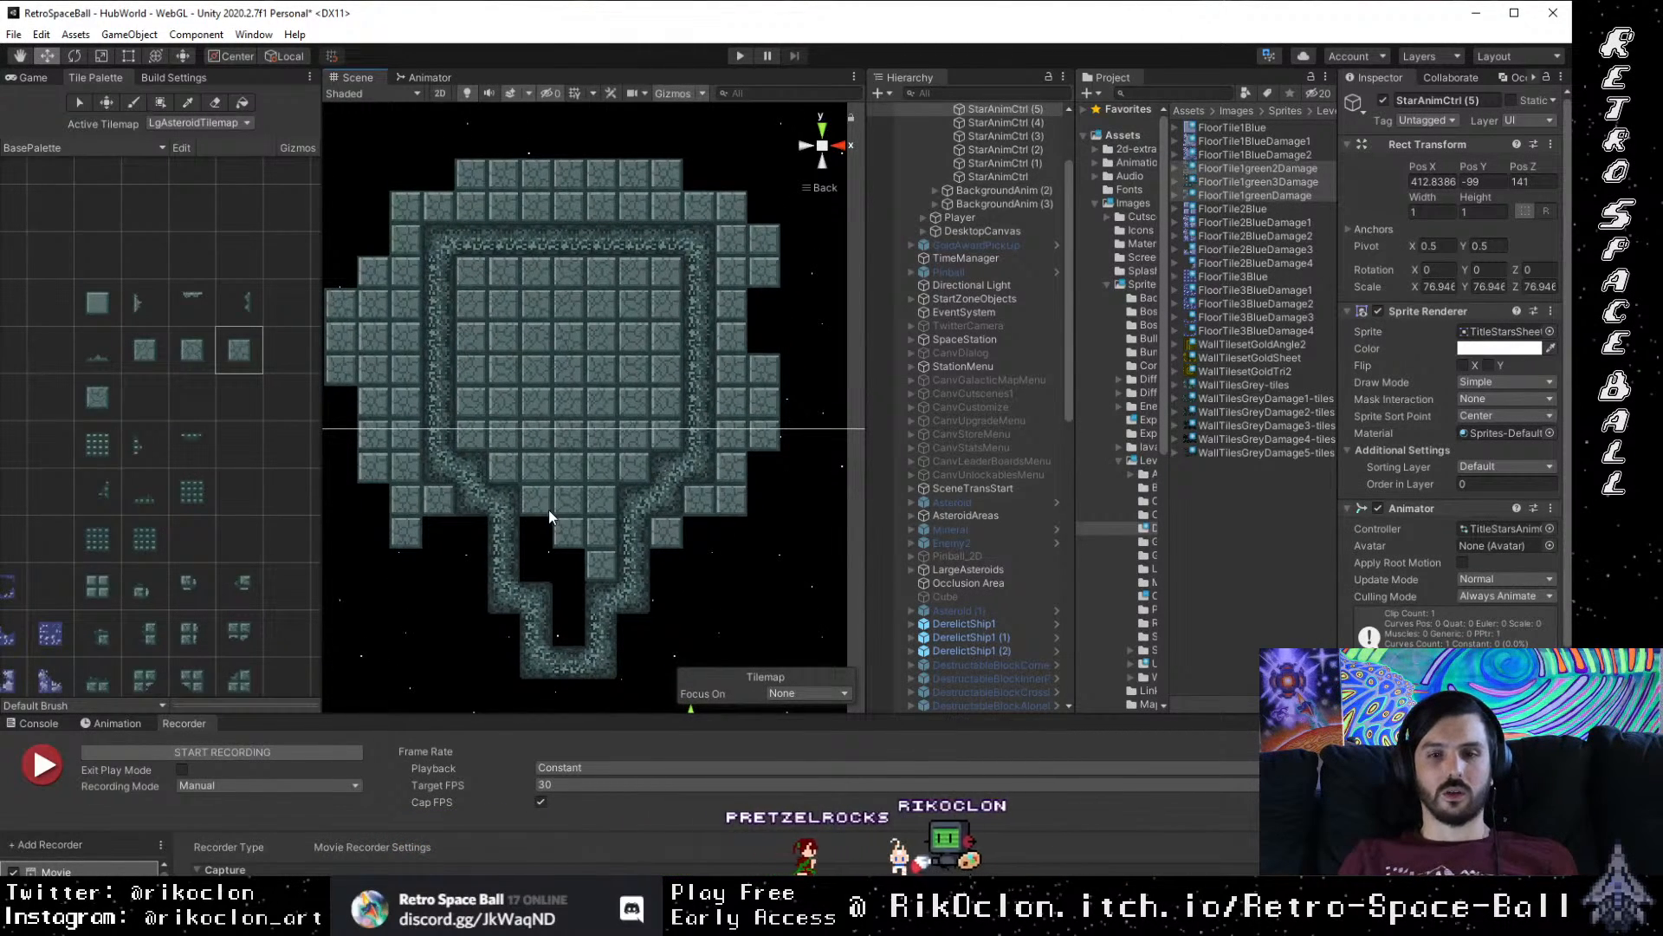
{"action": "left_click_drag", "start_coordinate": [485, 379], "coordinate": [516, 405]}
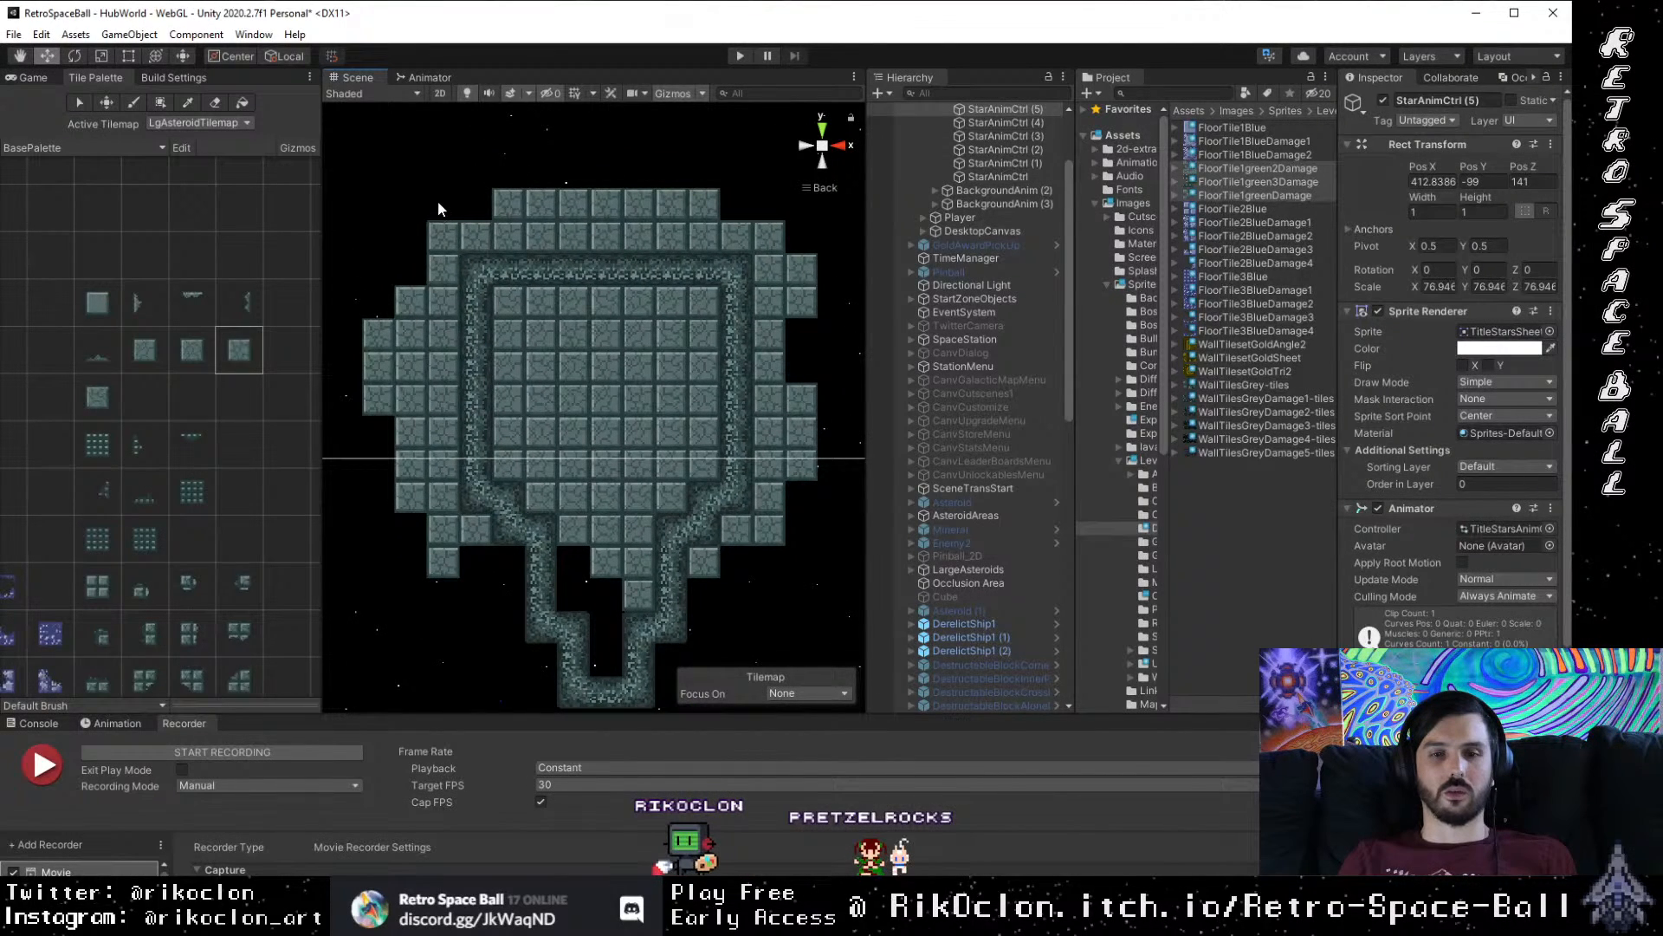
{"action": "left_click_drag", "start_coordinate": [395, 187], "coordinate": [525, 520]}
{"action": "left_click_drag", "start_coordinate": [539, 394], "coordinate": [473, 457]}
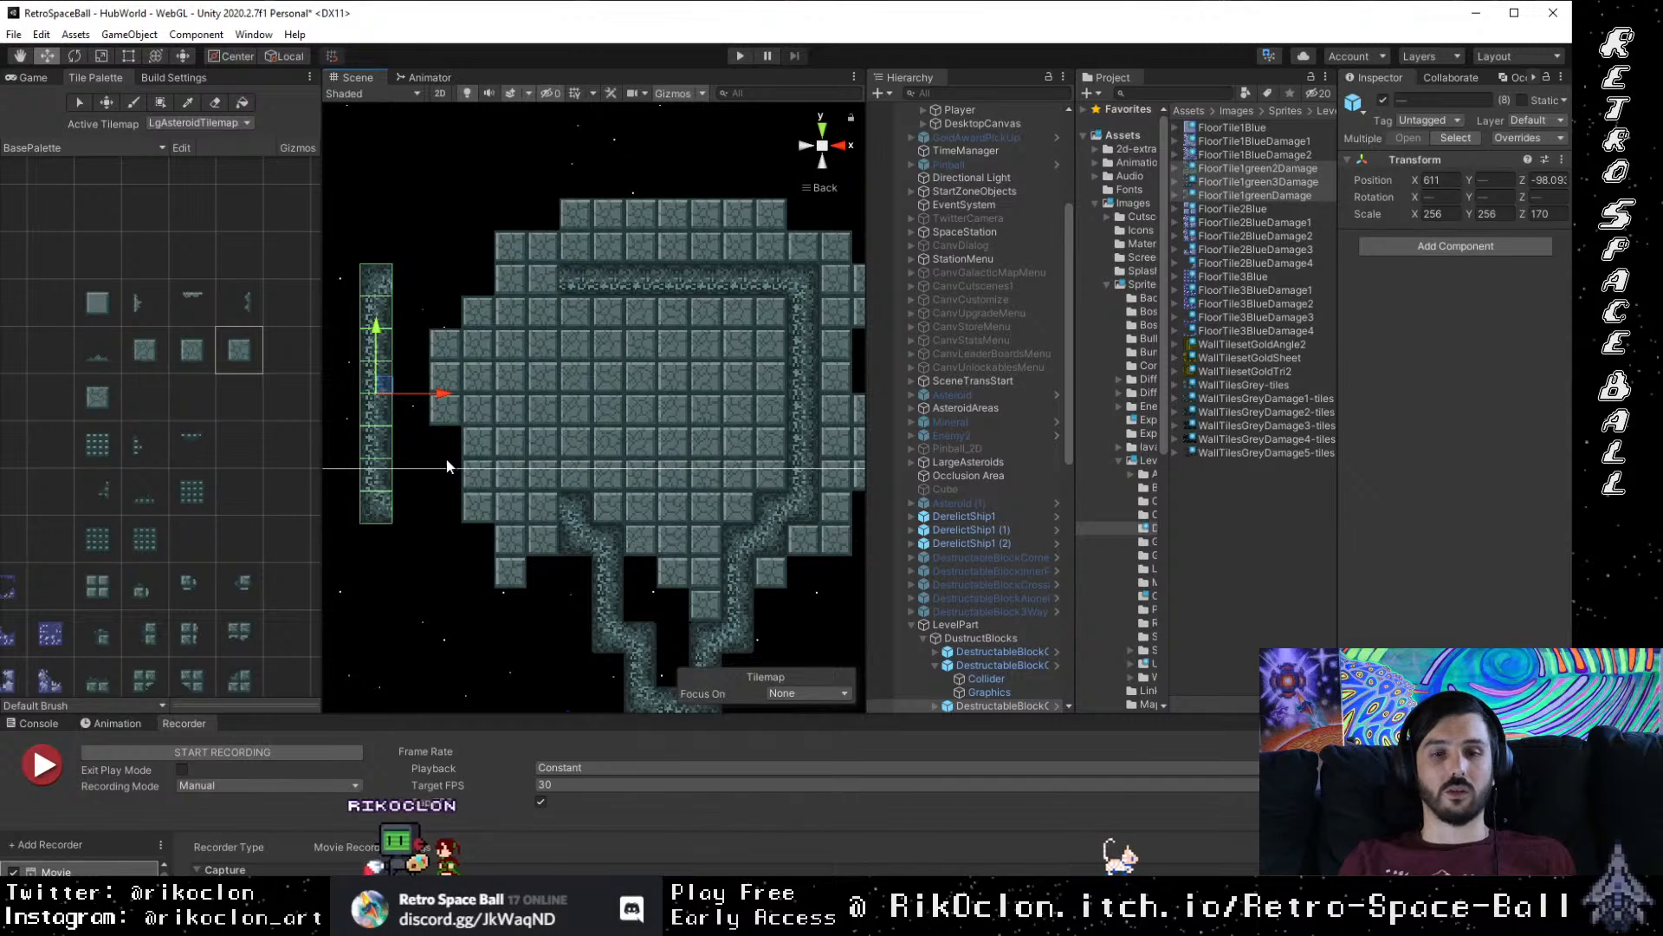
{"action": "key", "text": "ctrl+z"}
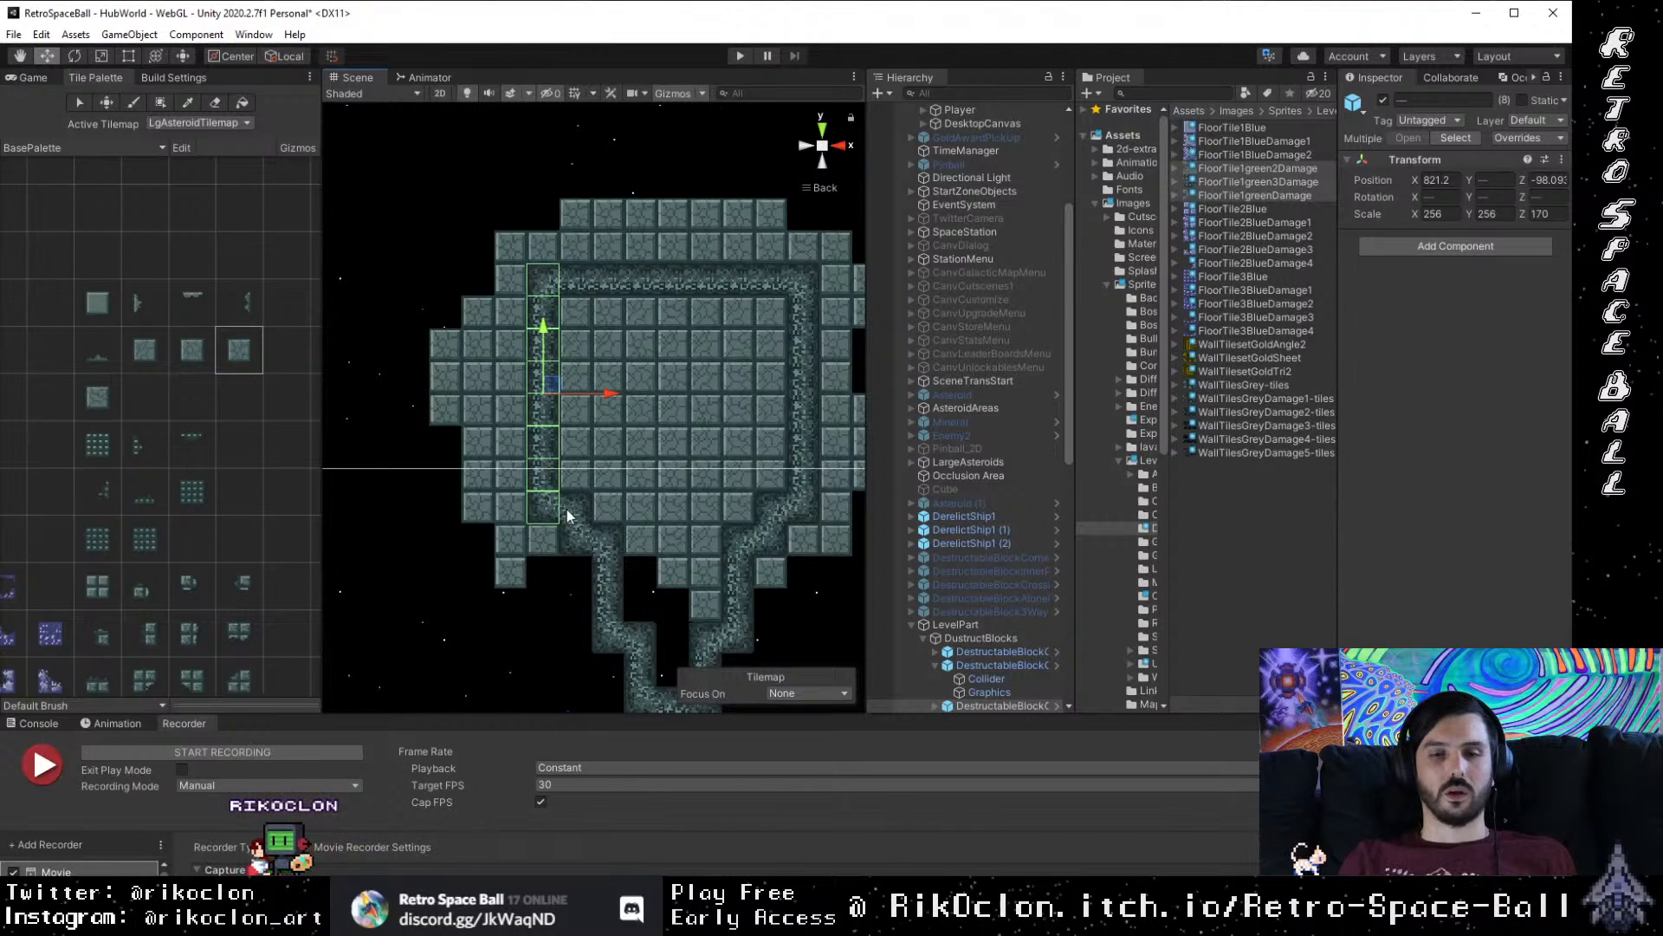
{"action": "left_click", "coordinate": [611, 486]}
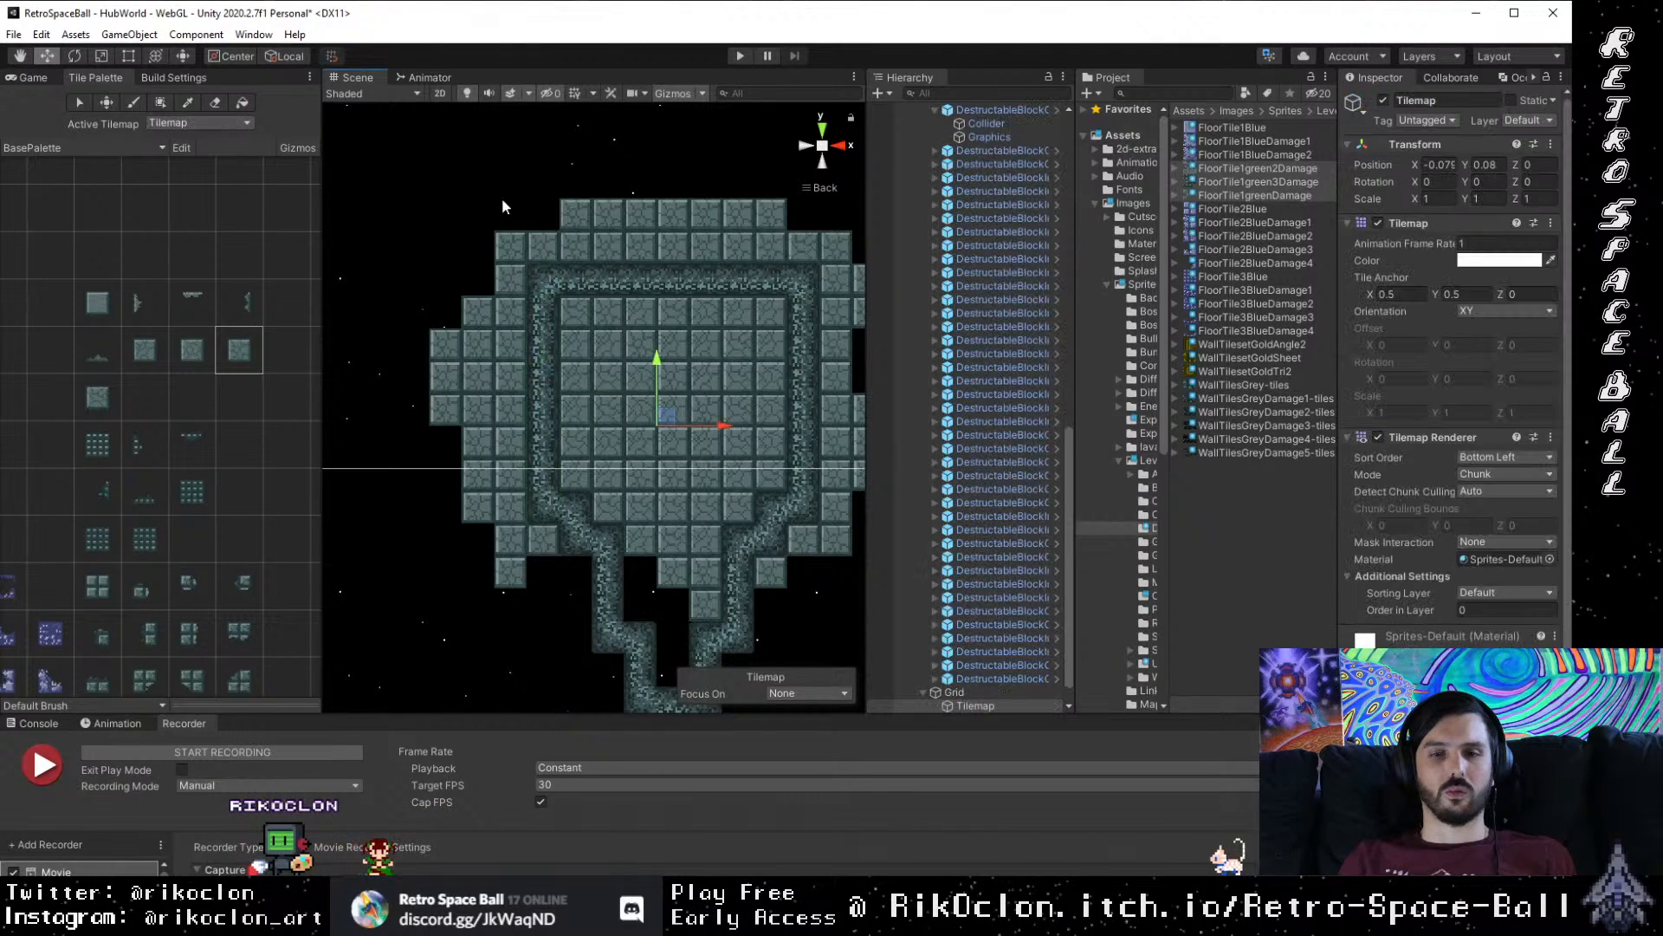
Step: Move the six straight blocks of the left wall, without its corners, one column outward to X 780.24
{"action": "left_click_drag", "start_coordinate": [495, 284], "coordinate": [595, 495]}
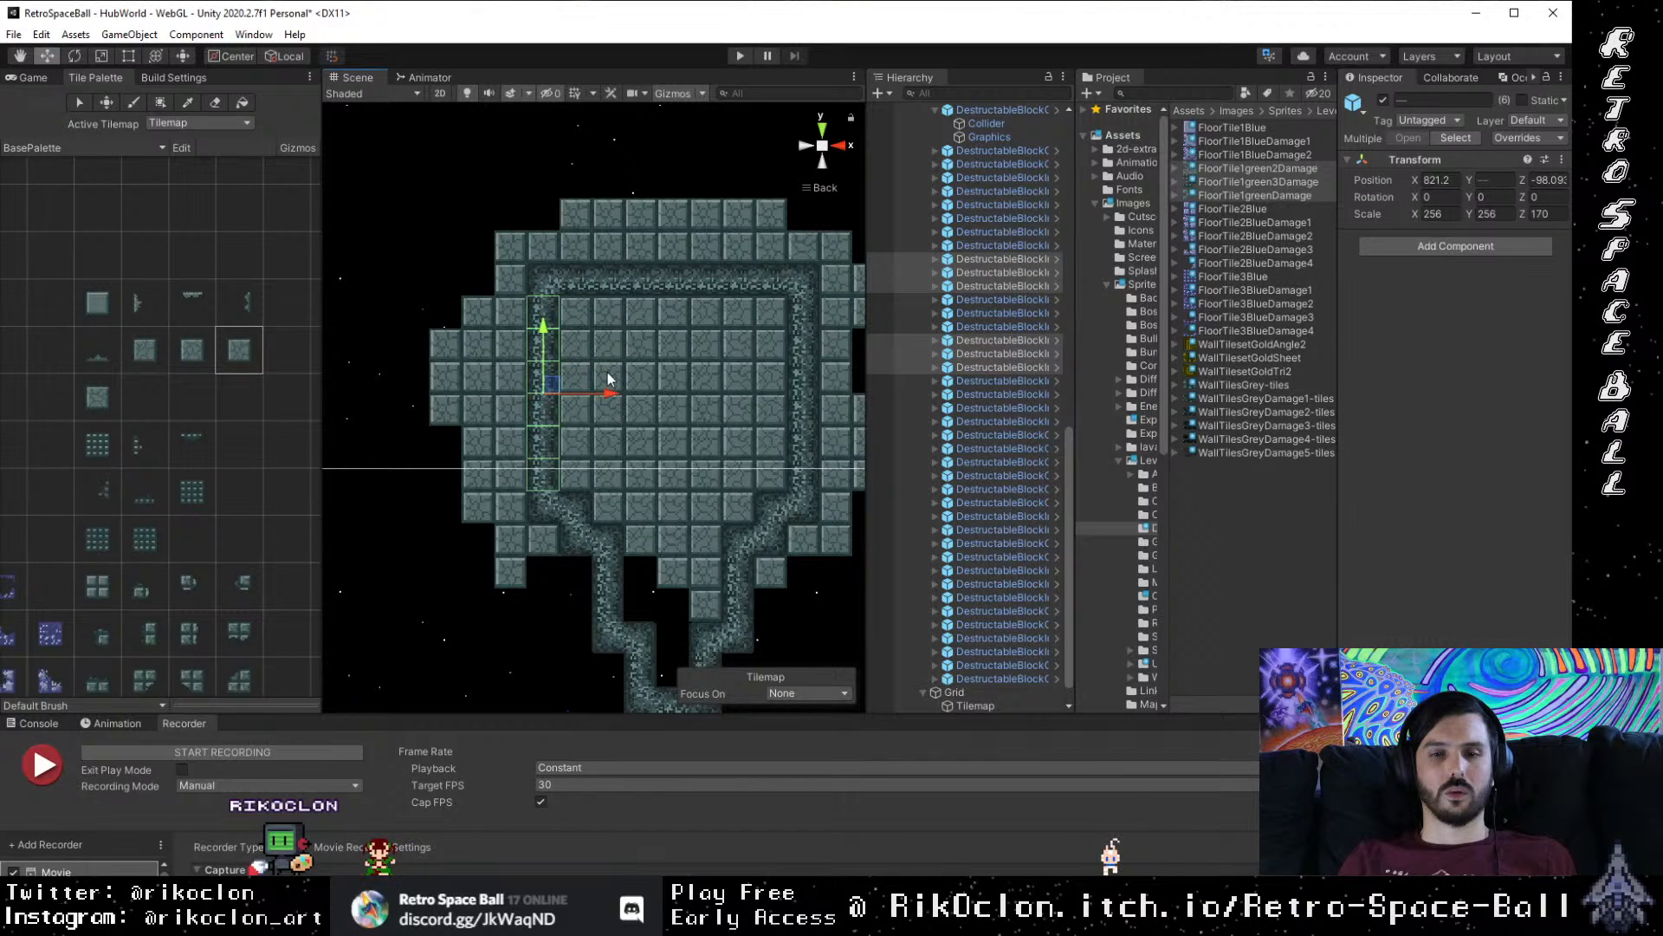
{"action": "left_click_drag", "start_coordinate": [613, 395], "coordinate": [549, 397]}
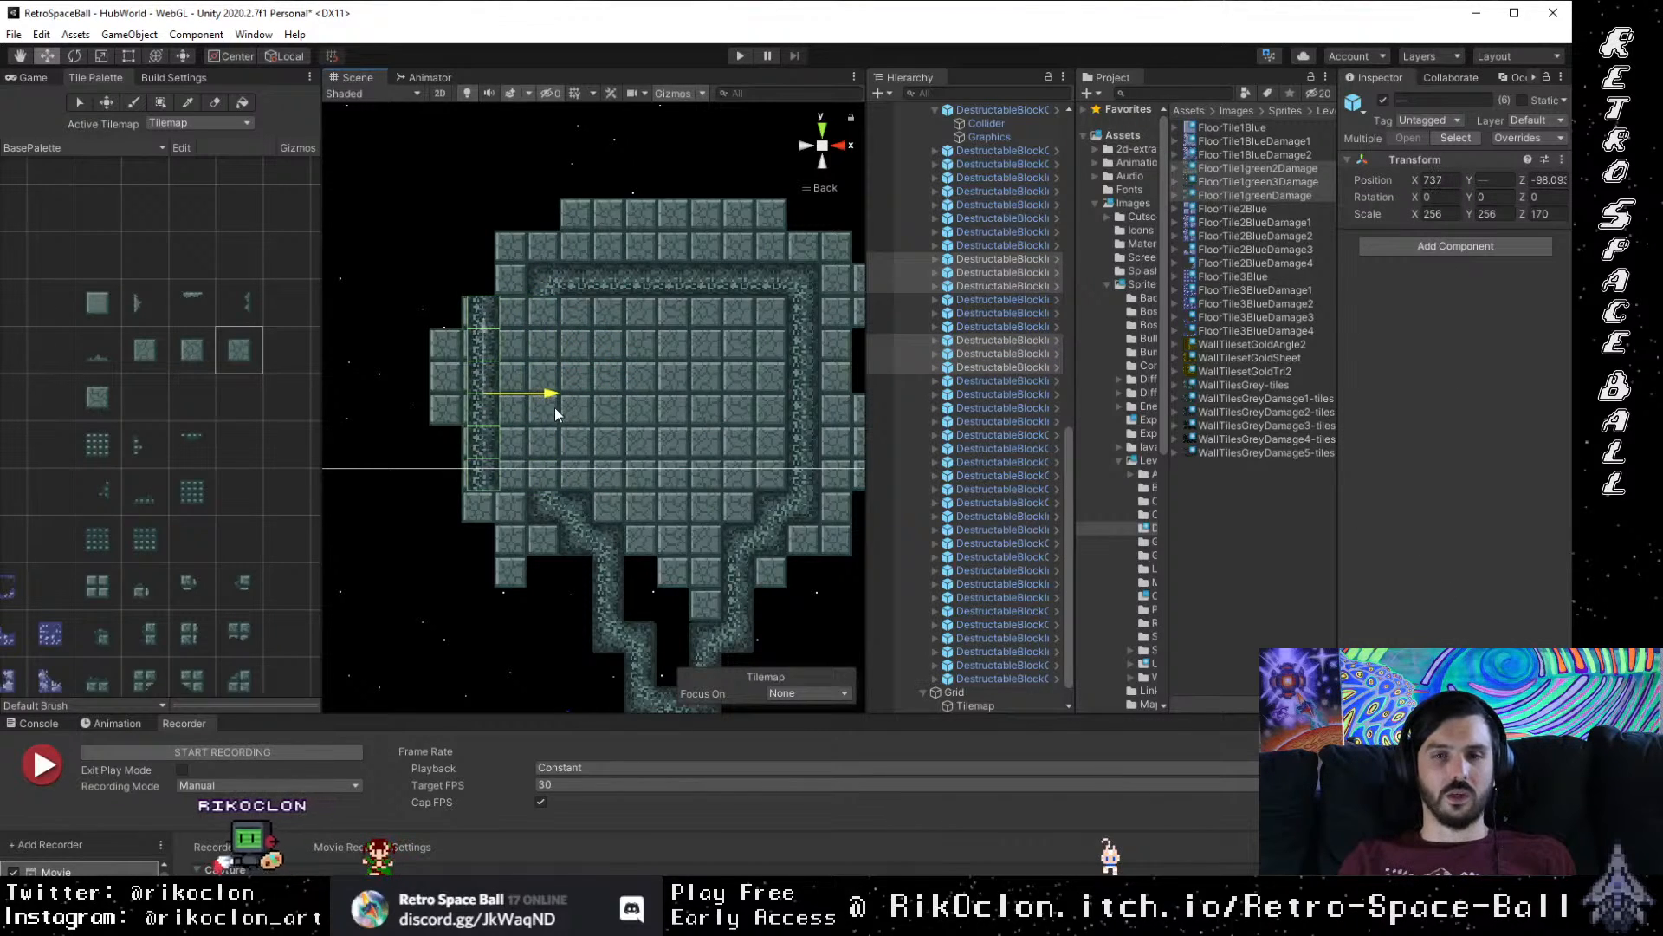
{"action": "left_click_drag", "start_coordinate": [498, 305], "coordinate": [537, 490]}
{"action": "left_click", "coordinate": [631, 407]}
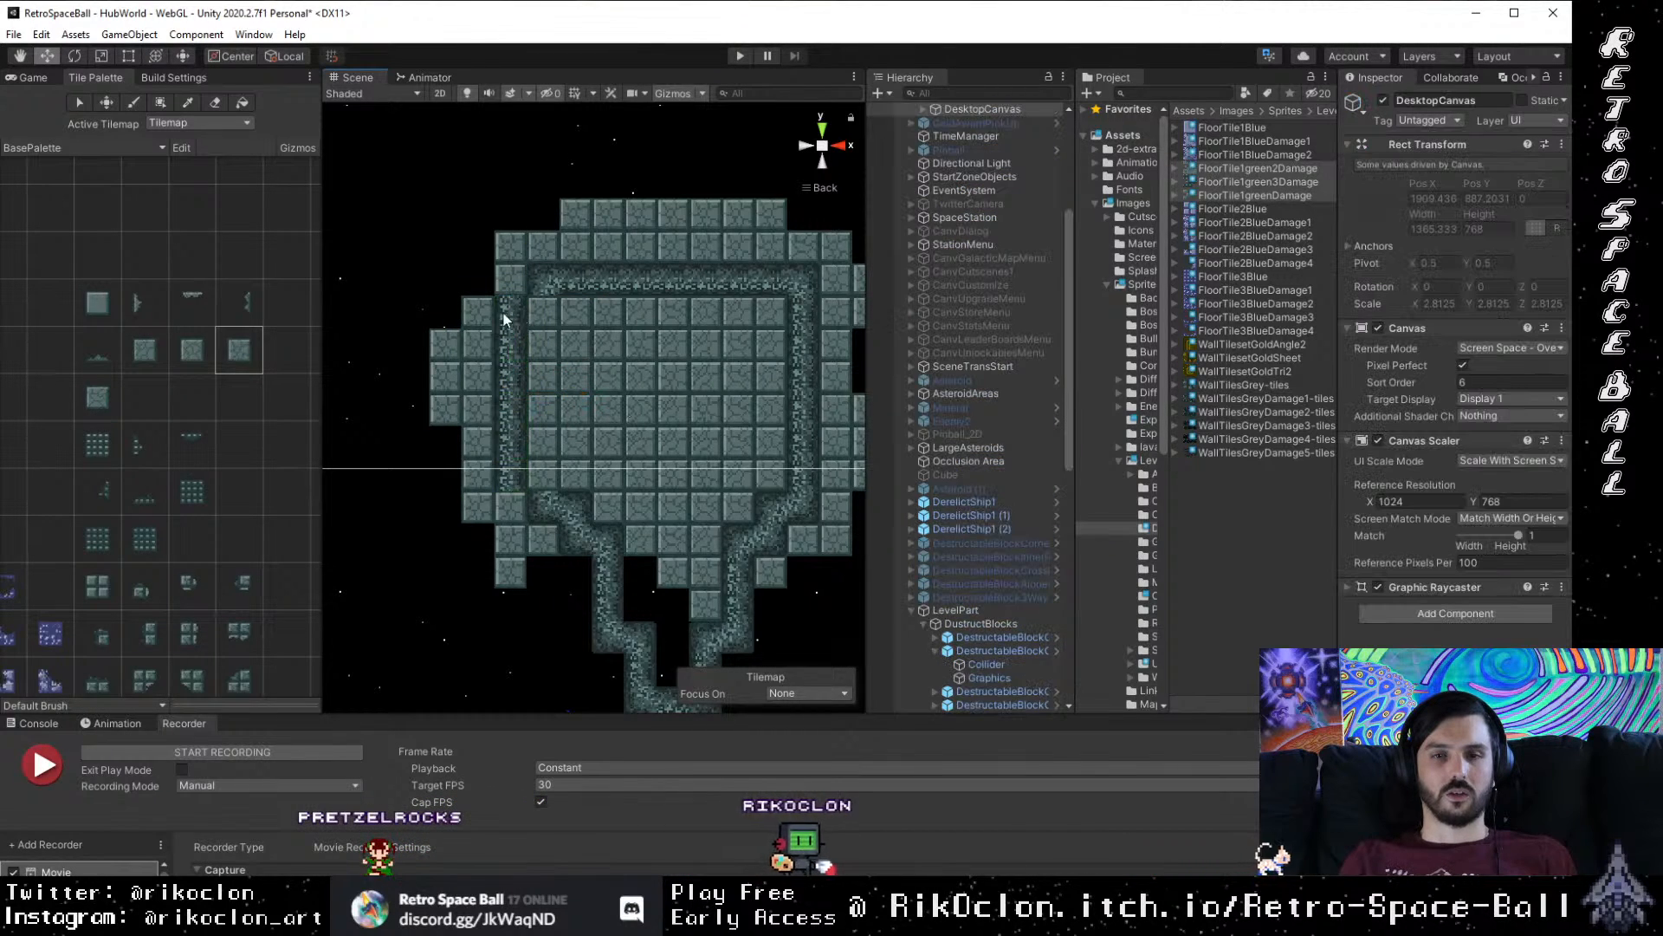
Step: Move the inner four of those left wall blocks one more column outward and snap them at about X 739.3
{"action": "left_click_drag", "start_coordinate": [574, 460], "coordinate": [574, 465]}
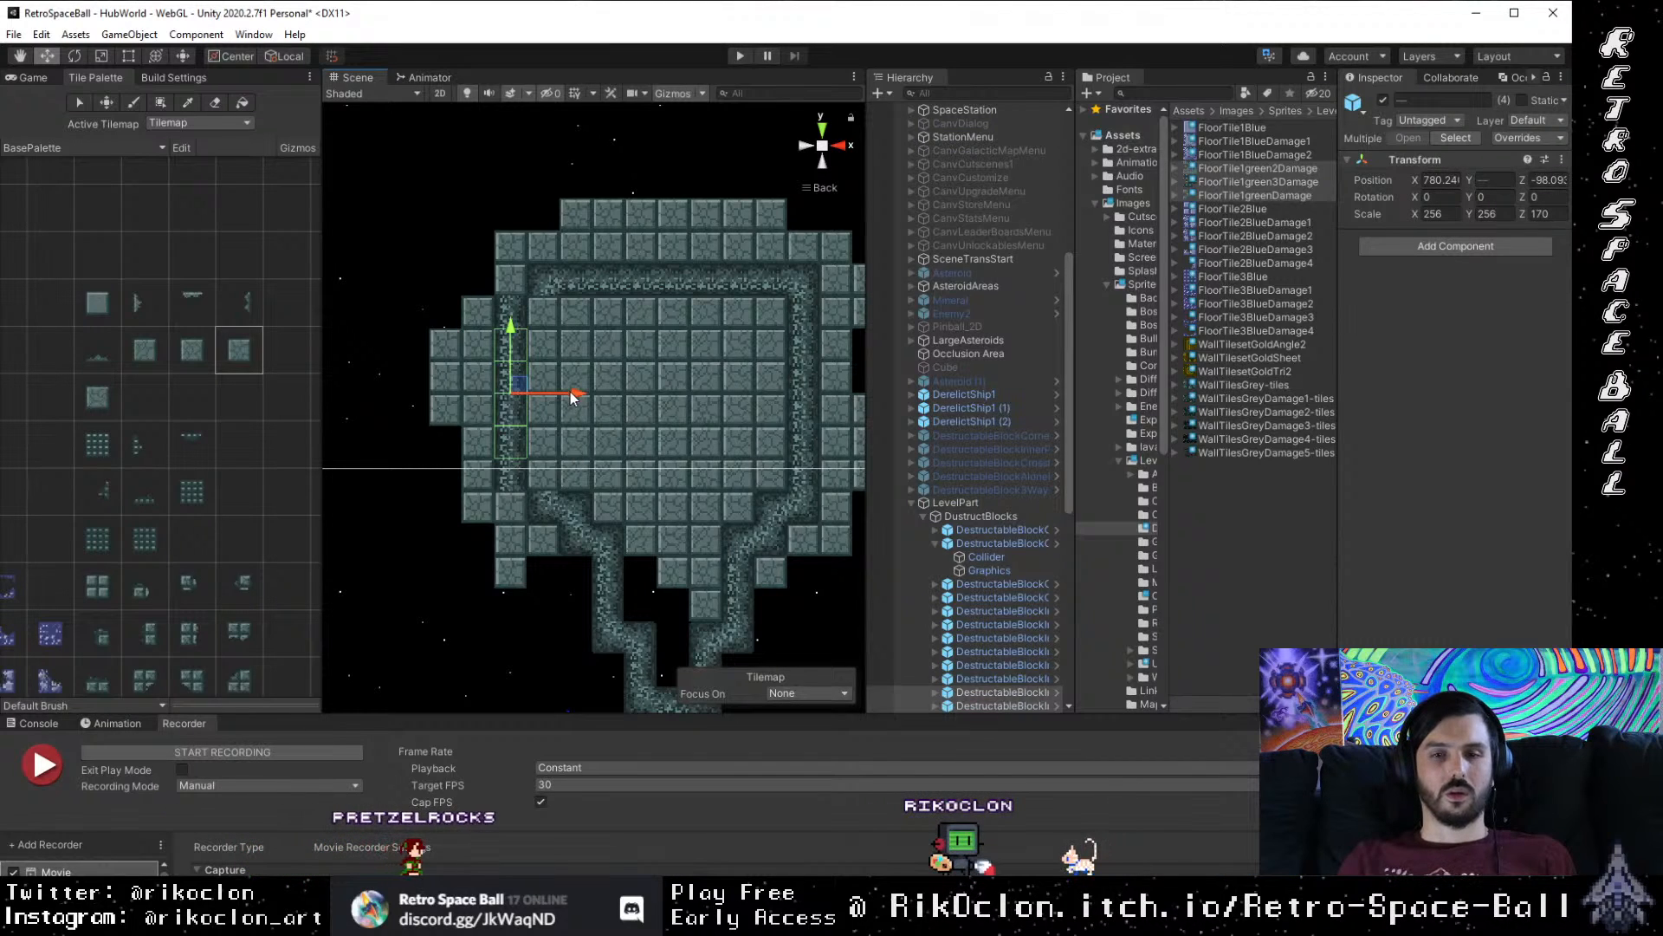
{"action": "left_click_drag", "start_coordinate": [572, 395], "coordinate": [530, 405]}
{"action": "key", "text": "v"}
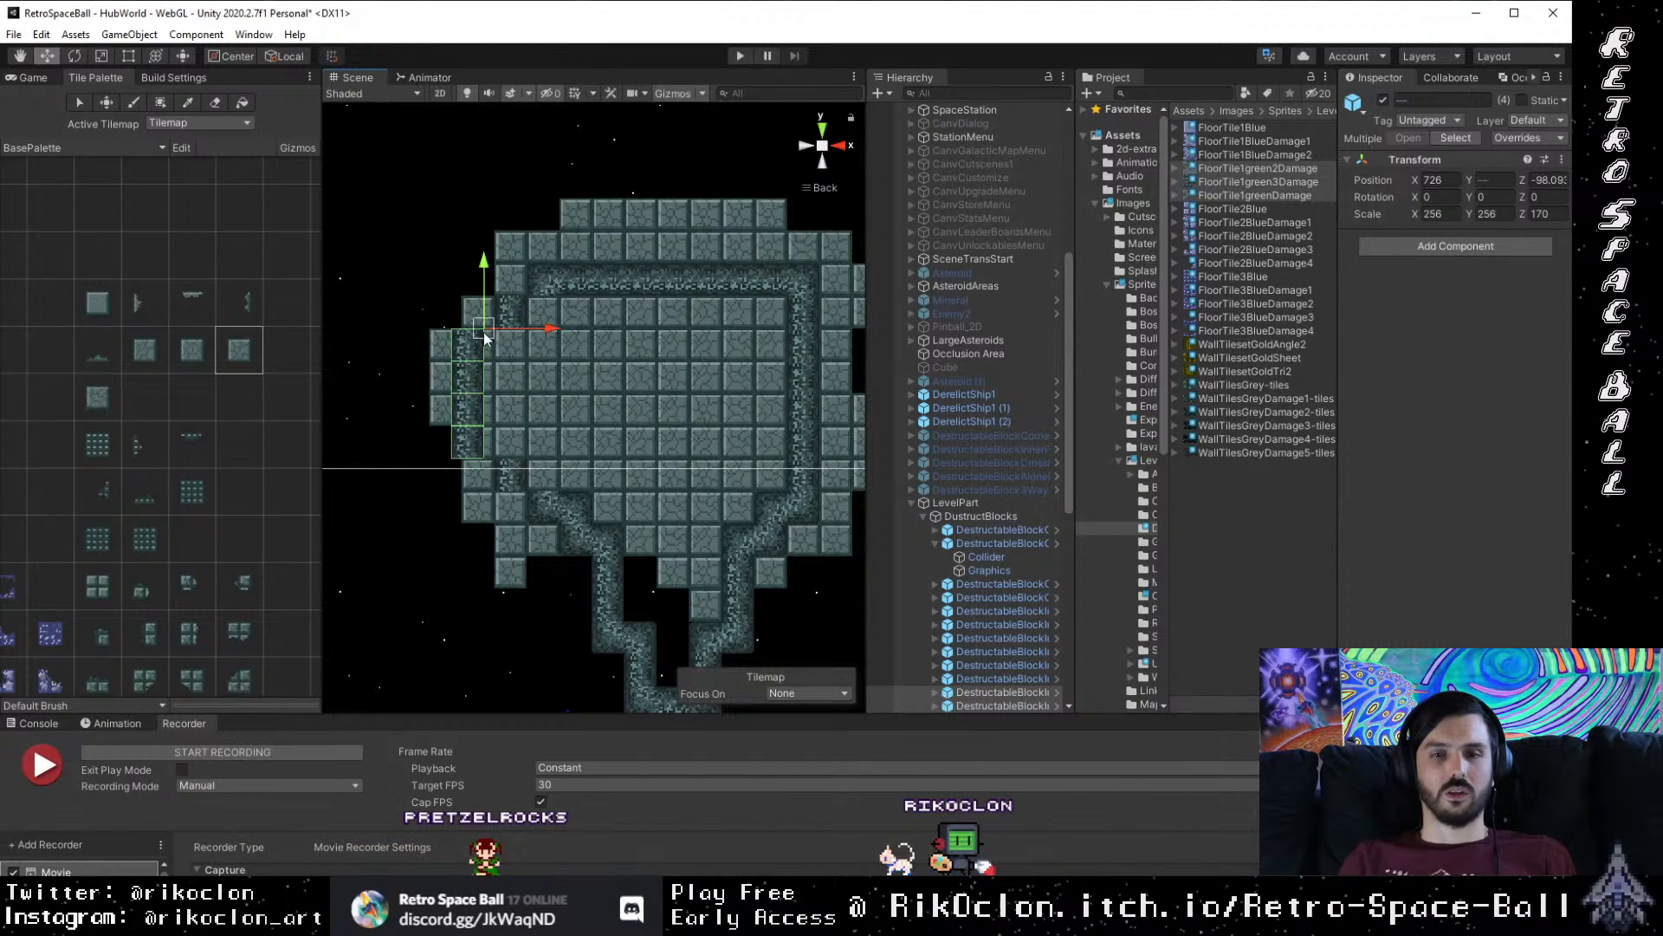
{"action": "left_click_drag", "start_coordinate": [496, 334], "coordinate": [498, 339]}
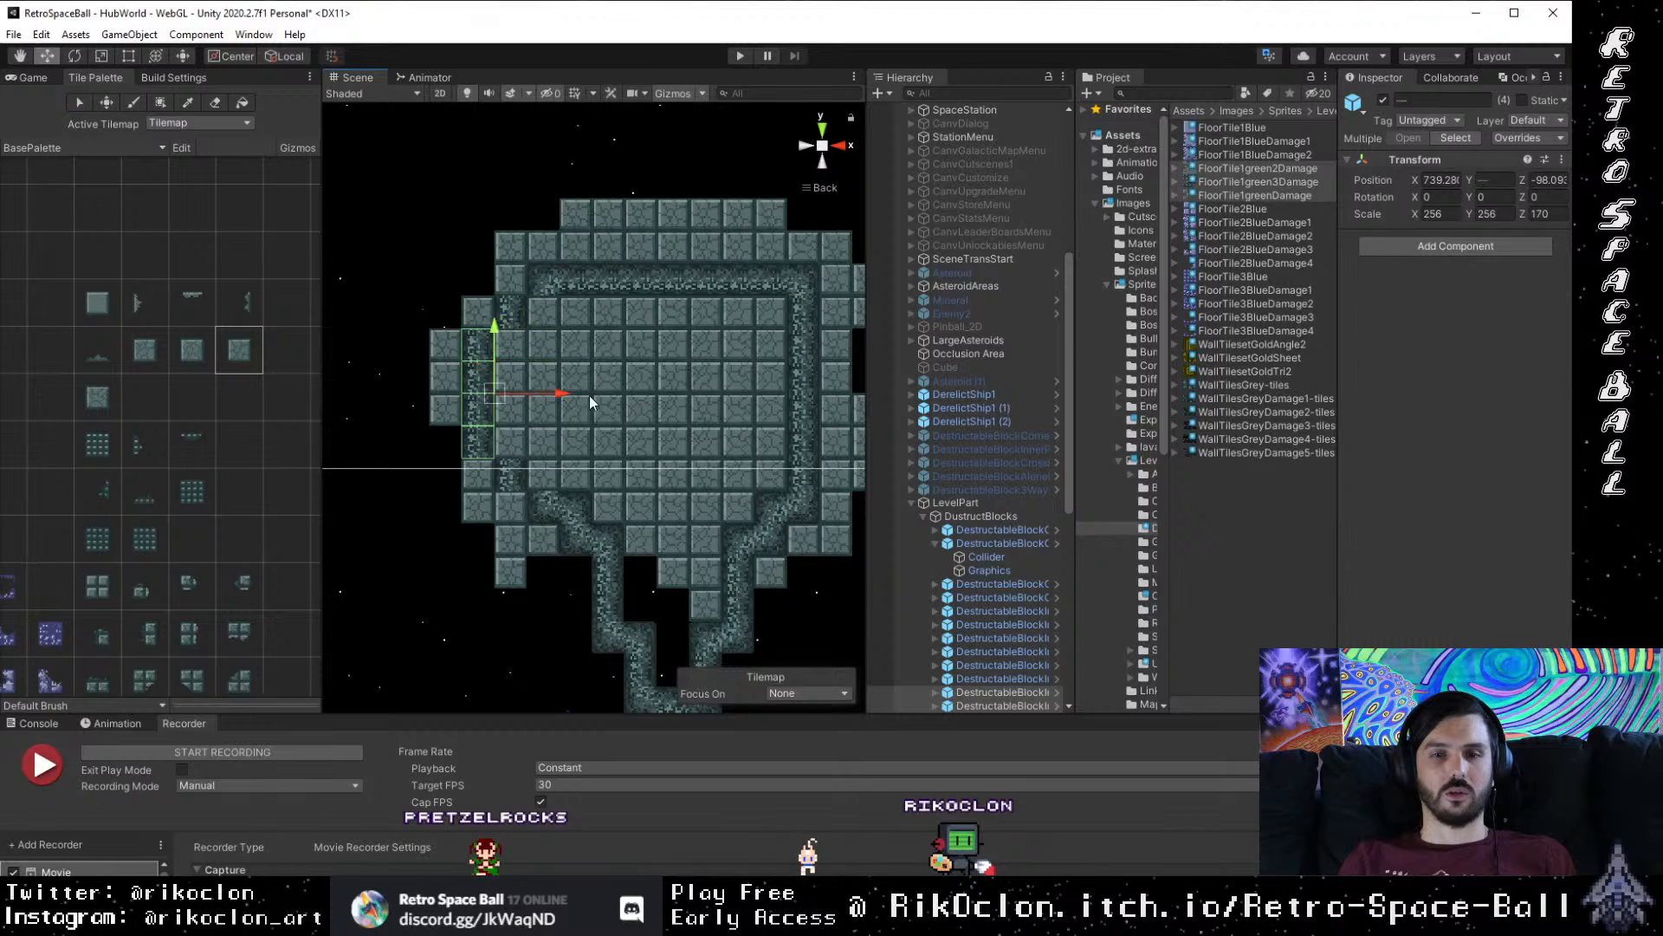
{"action": "left_click_drag", "start_coordinate": [555, 392], "coordinate": [589, 425]}
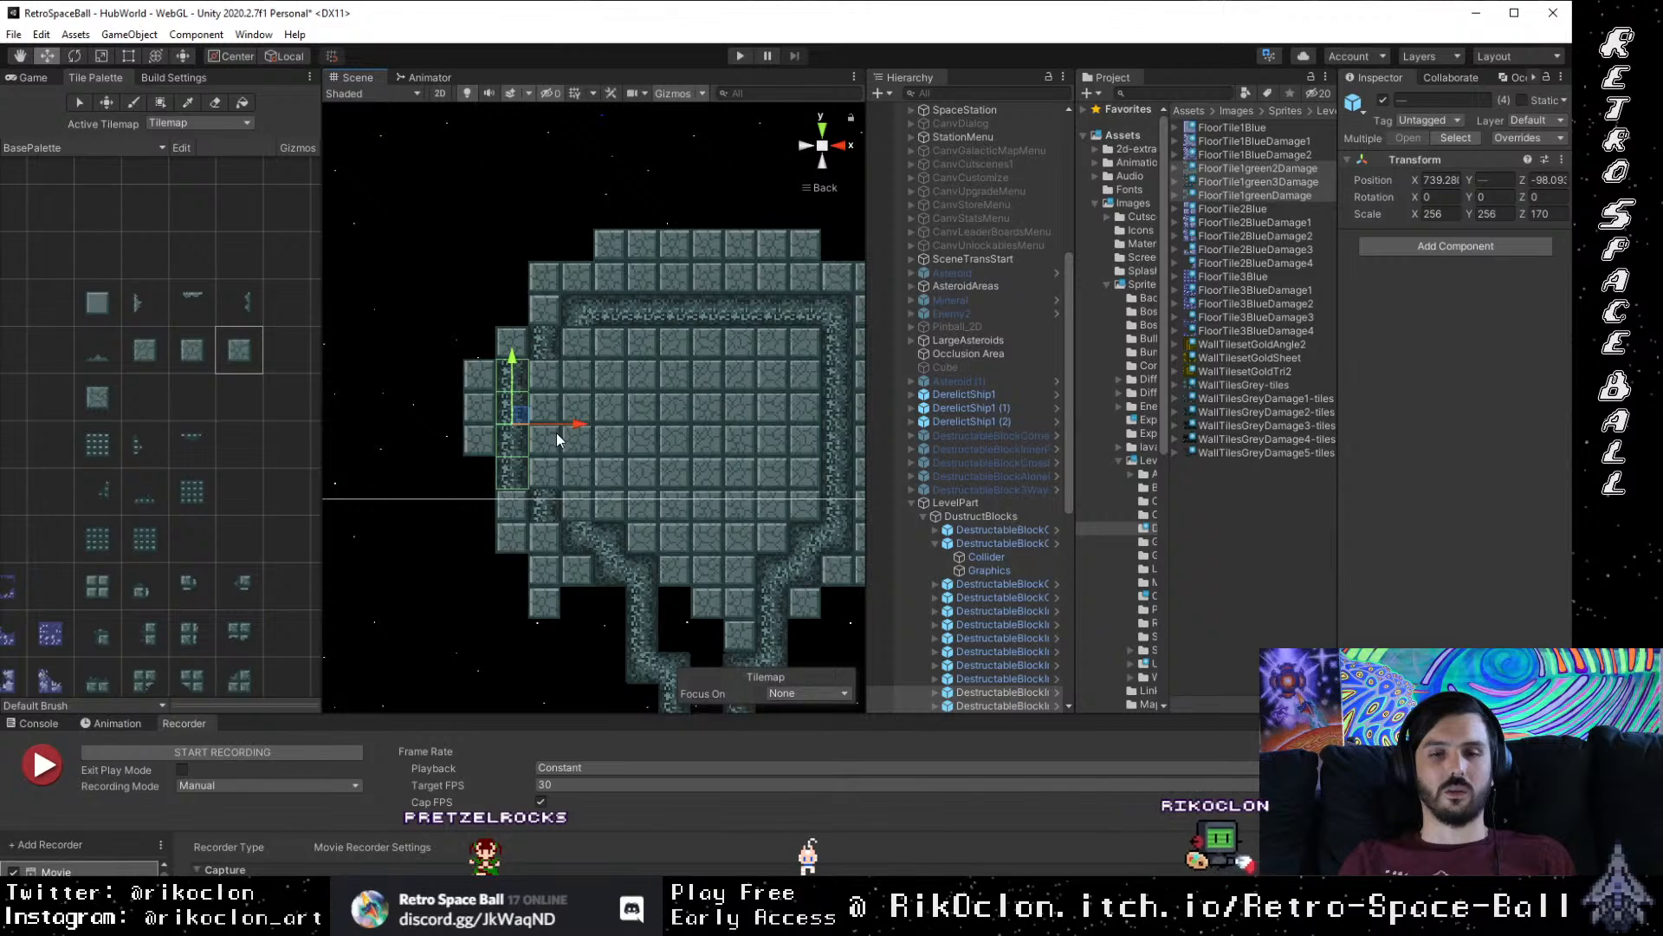
Step: Shift the two middle blocks of the left wall outward to about X 698.3, forming a third step
{"action": "left_click", "coordinate": [492, 393]}
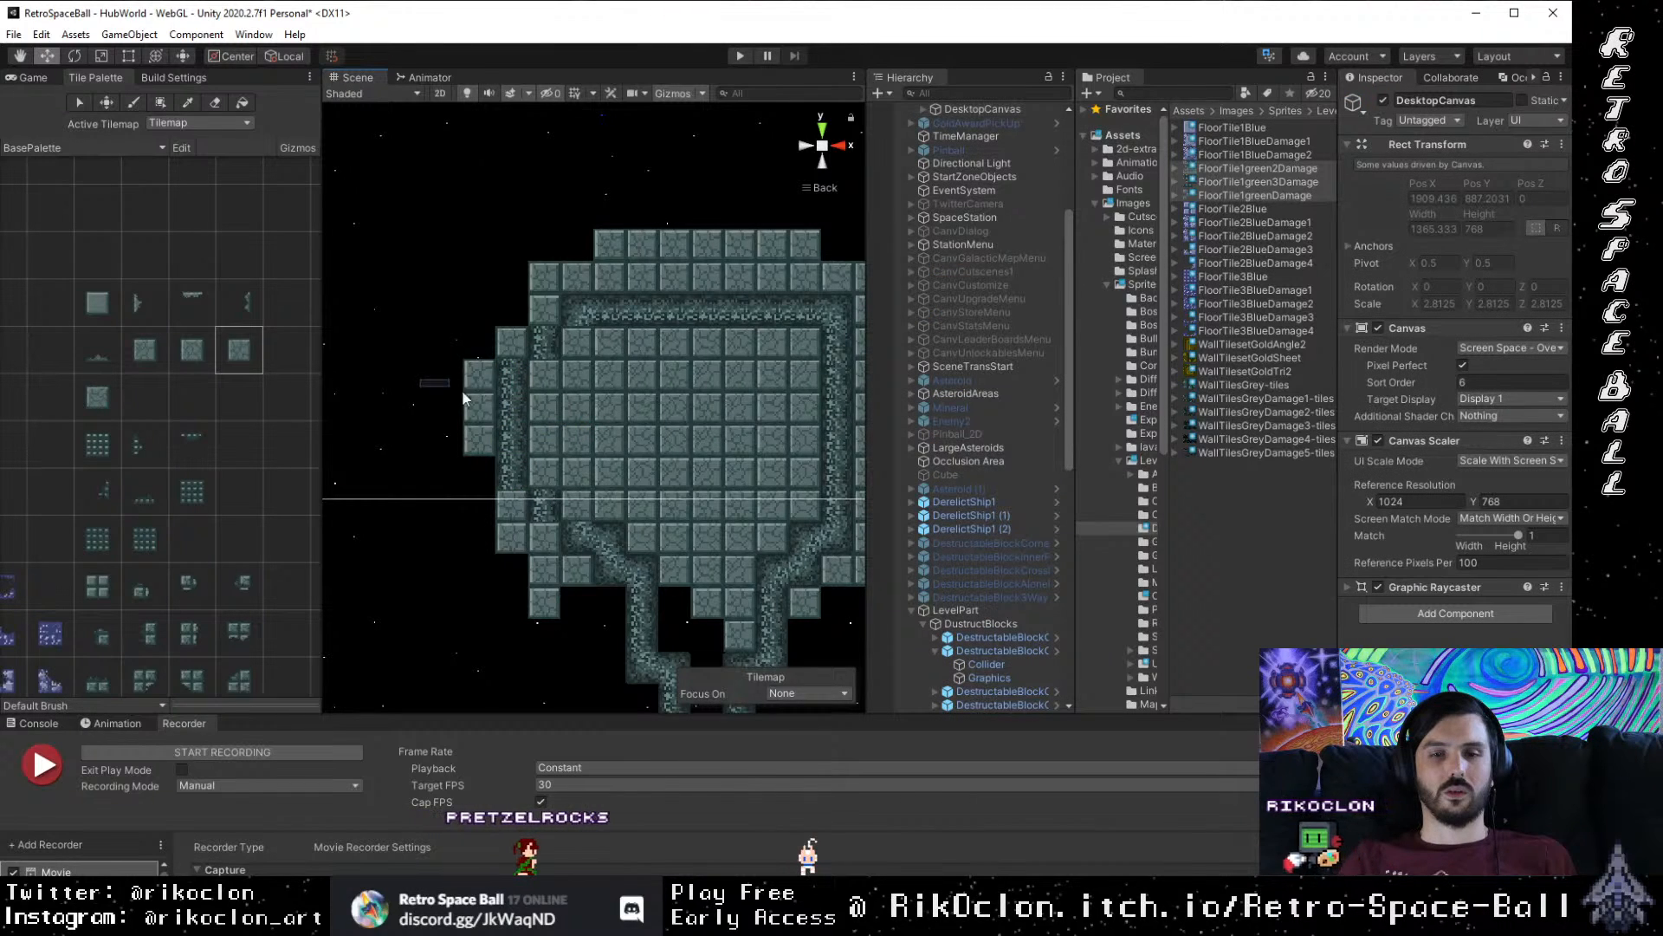
{"action": "left_click_drag", "start_coordinate": [420, 331], "coordinate": [535, 426]}
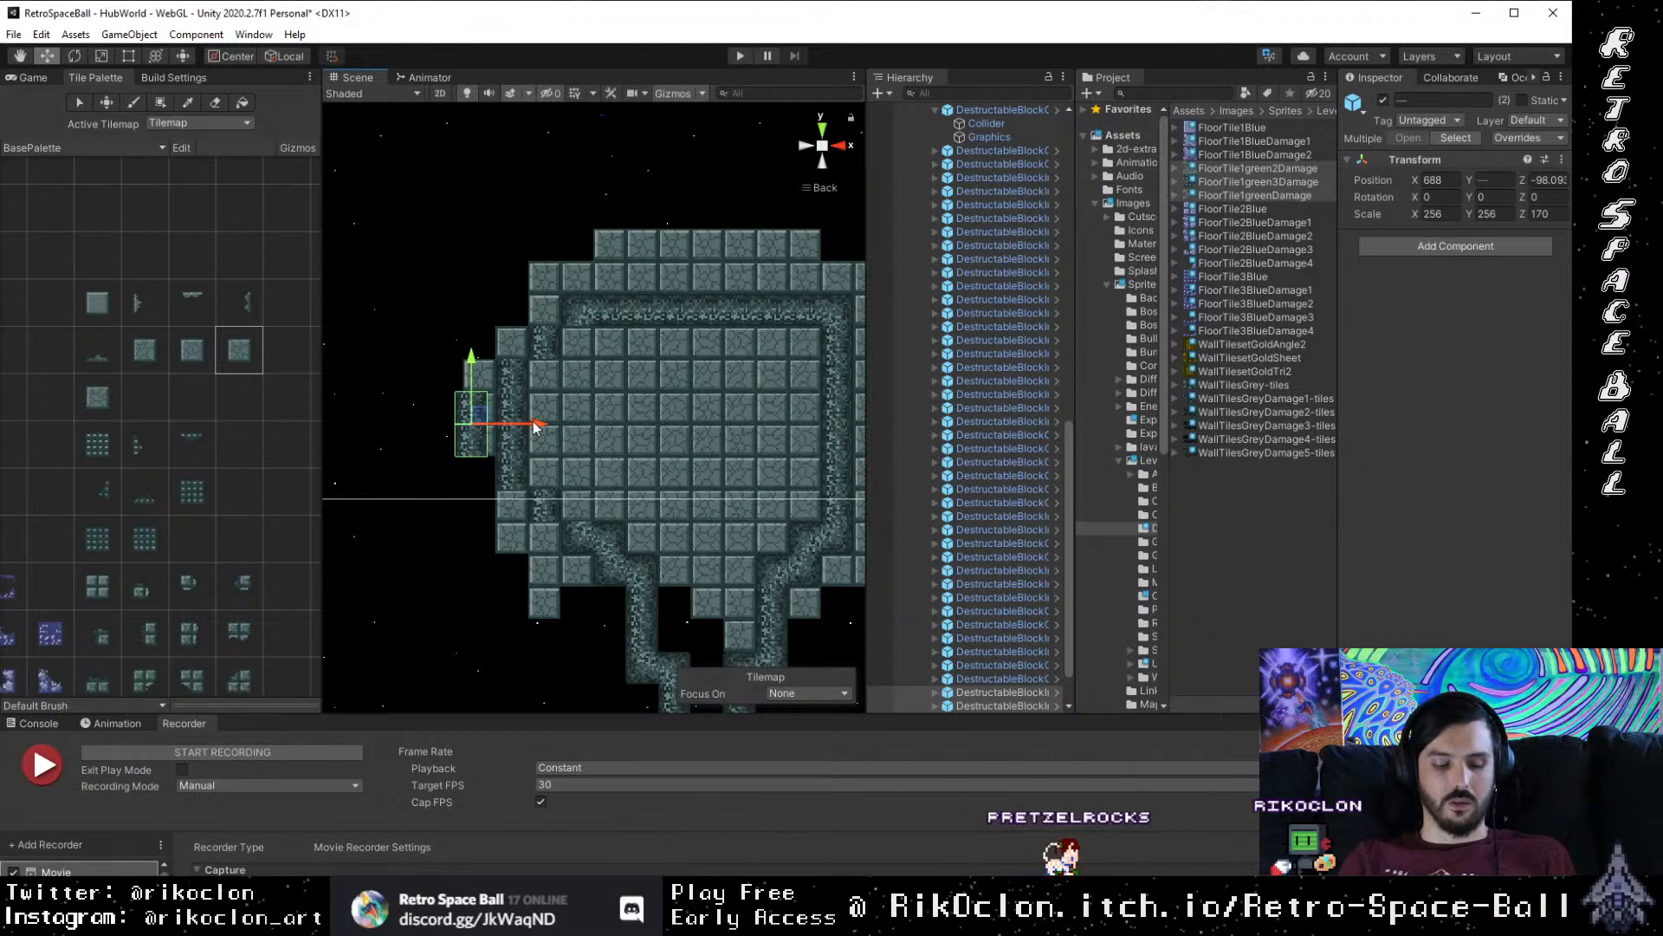
{"action": "key", "text": "ctrl+z"}
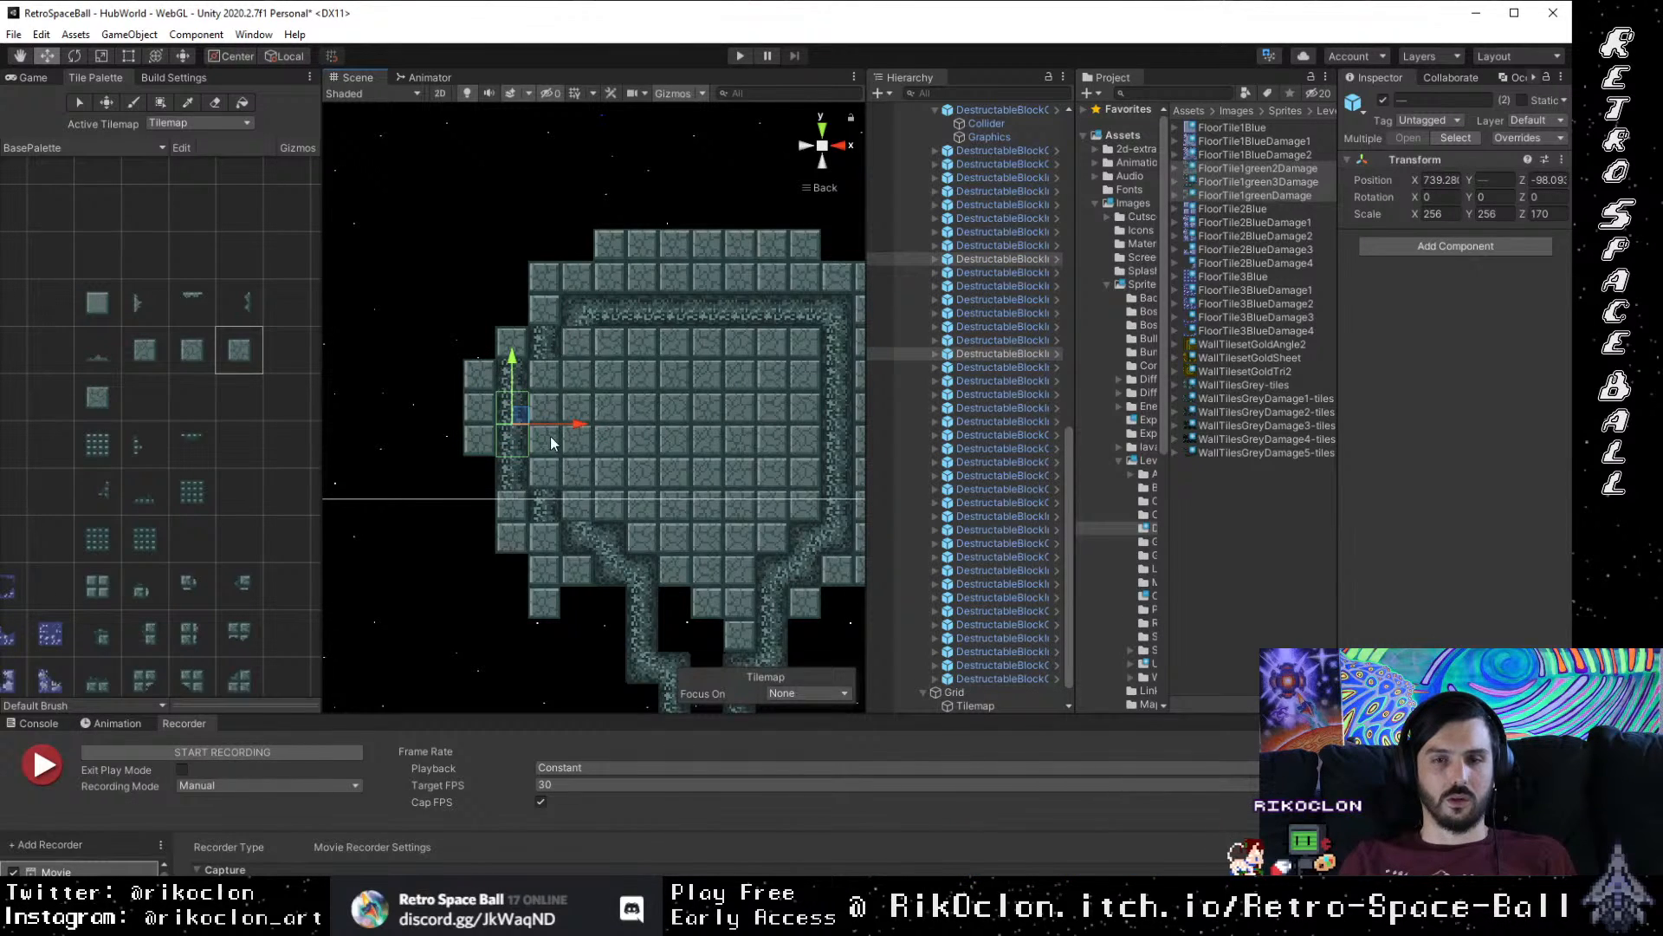
{"action": "left_click_drag", "start_coordinate": [564, 430], "coordinate": [491, 389]}
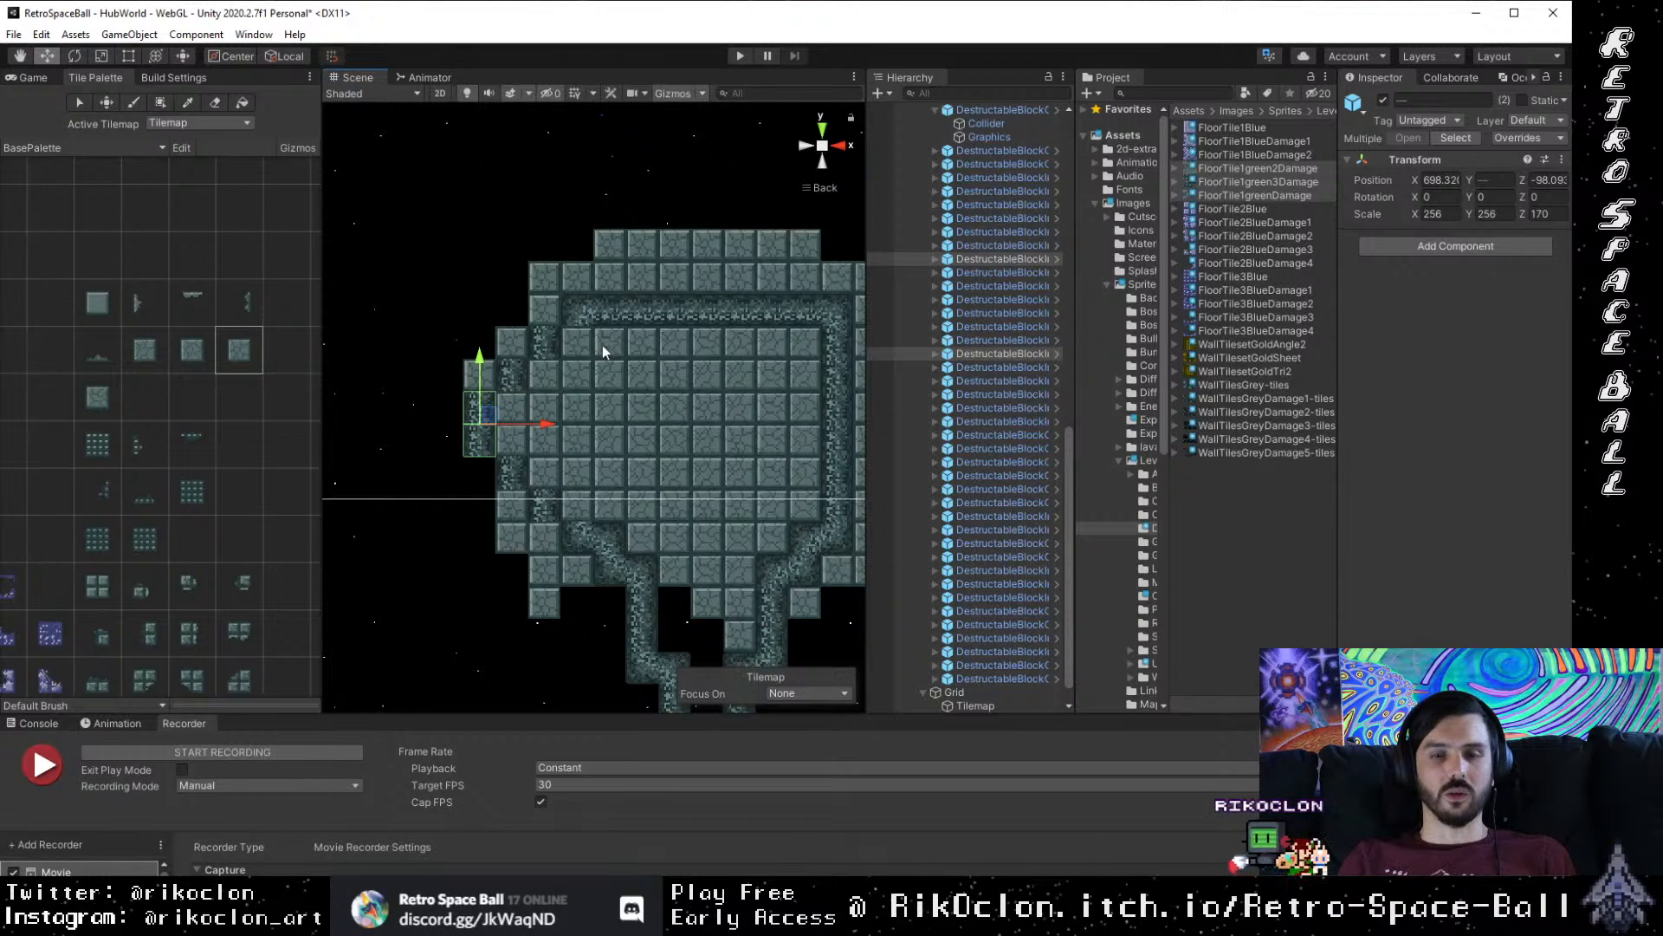
Step: Duplicate the middle left pair of blocks into four adjoining columns extending outward to X 534.48
{"action": "scroll", "coordinate": [596, 465], "scroll_direction": "down", "scroll_amount": 2}
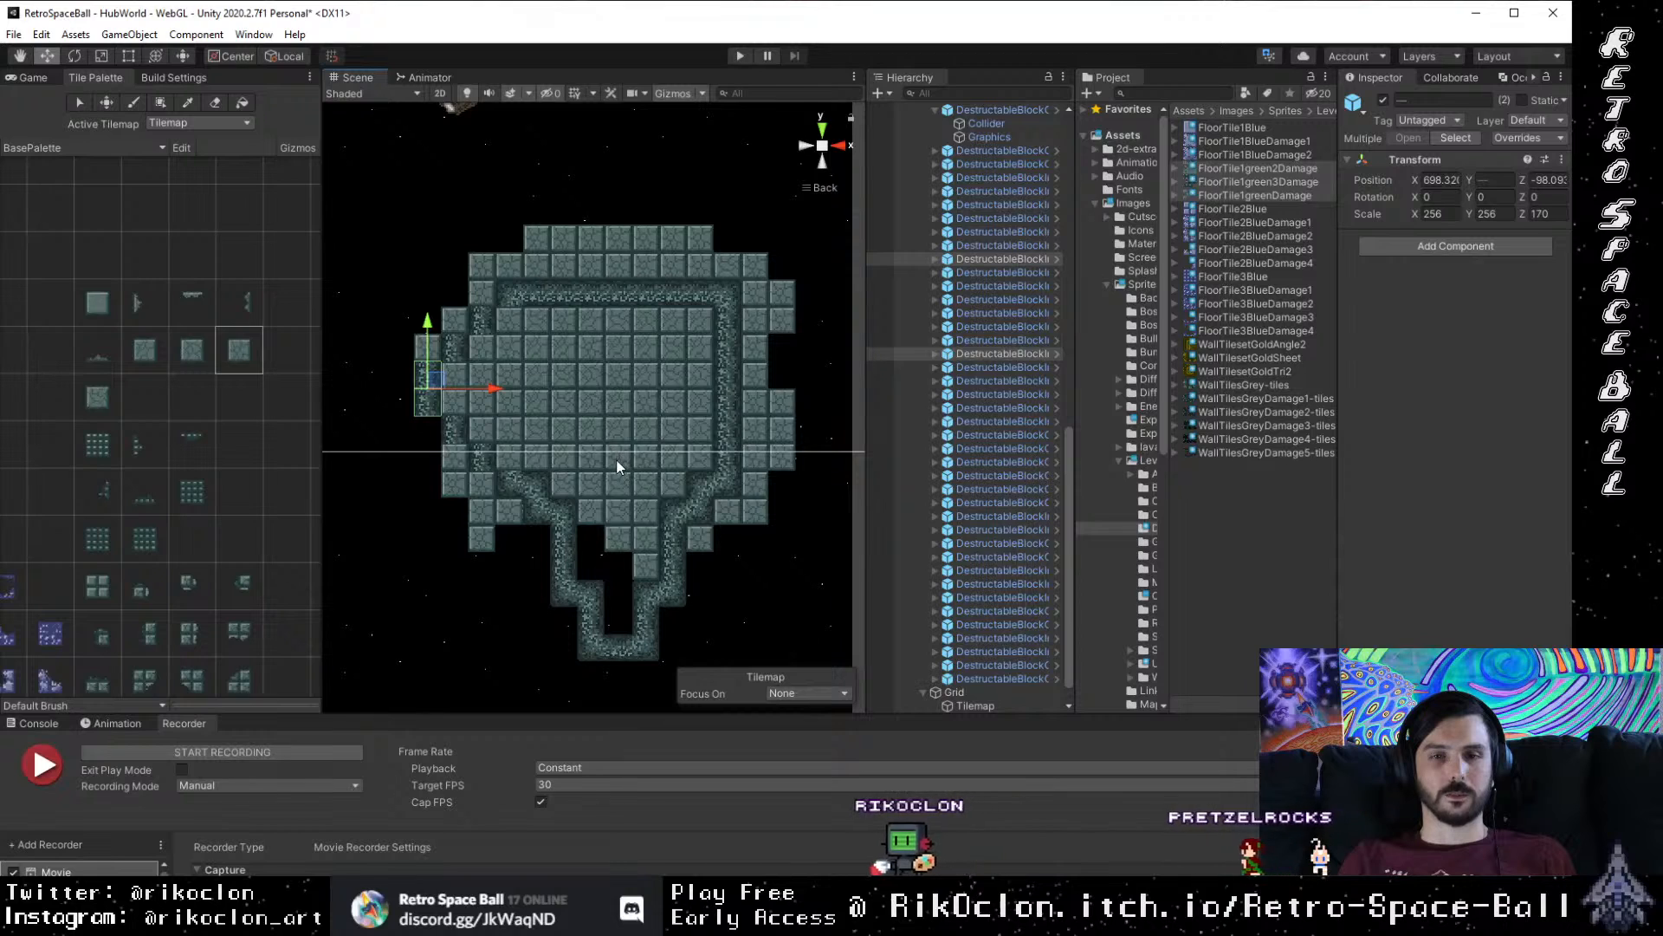
{"action": "left_click_drag", "start_coordinate": [420, 501], "coordinate": [482, 535]}
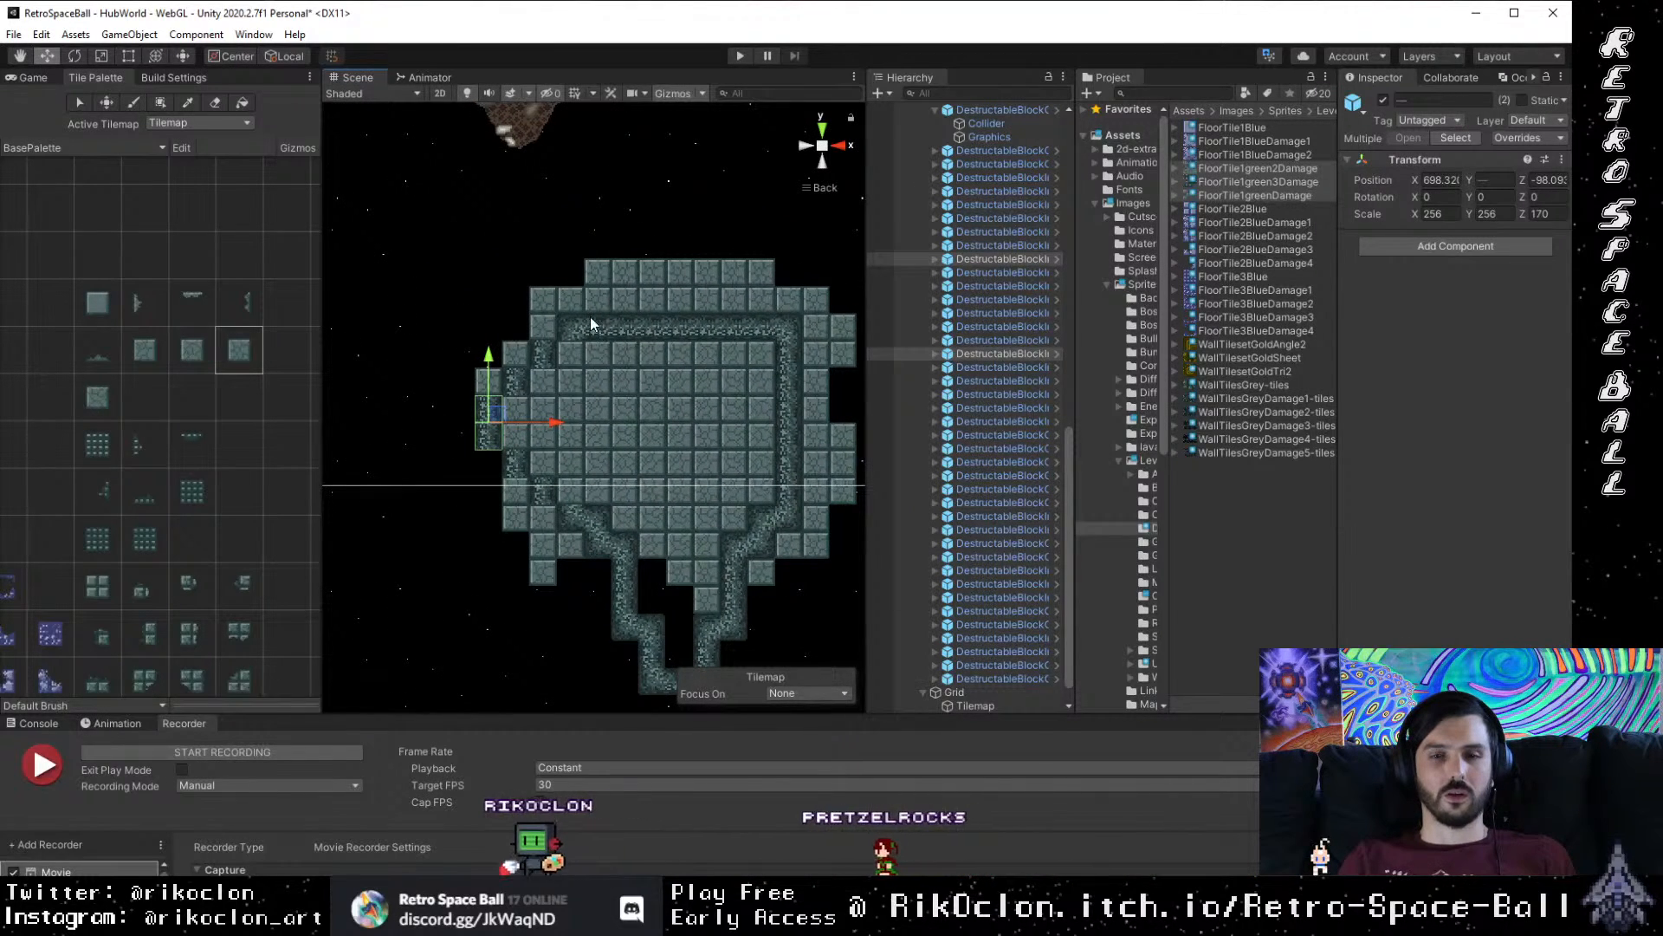
{"action": "scroll", "coordinate": [567, 342], "scroll_direction": "up", "scroll_amount": 3}
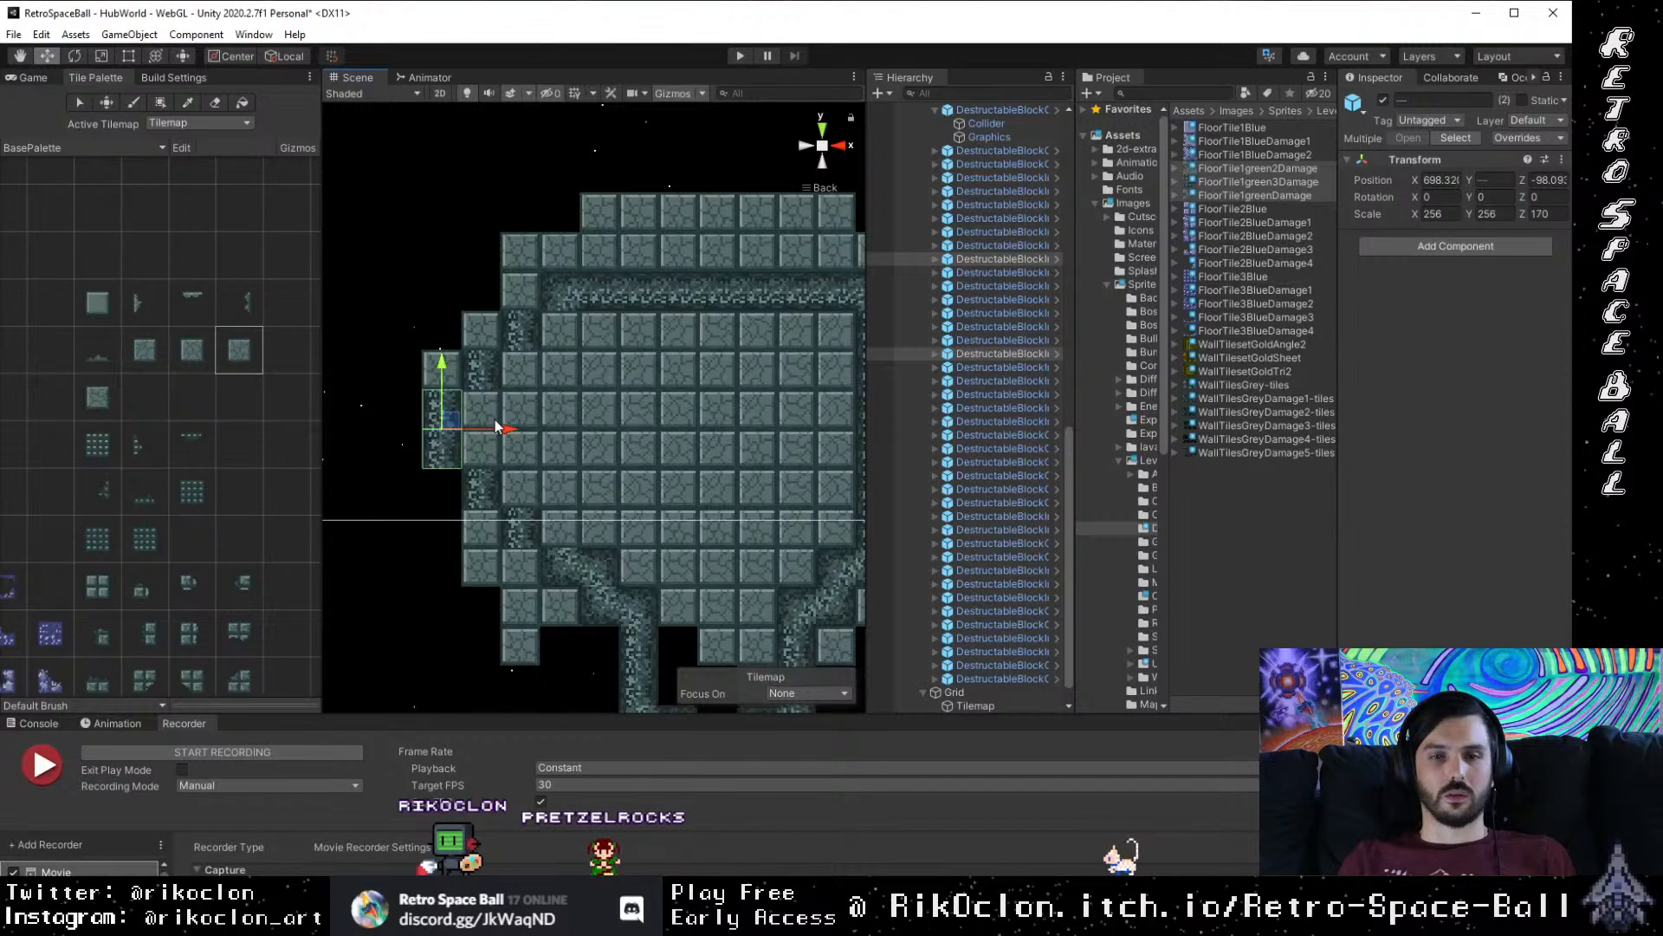
{"action": "mouse_move", "coordinate": [396, 373]}
{"action": "left_mouse_down"}
{"action": "mouse_move", "coordinate": [485, 431]}
{"action": "mouse_move", "coordinate": [481, 475]}
{"action": "mouse_move", "coordinate": [481, 437]}
{"action": "mouse_move", "coordinate": [452, 436]}
{"action": "mouse_move", "coordinate": [431, 388]}
{"action": "mouse_move", "coordinate": [434, 450]}
{"action": "mouse_move", "coordinate": [518, 456]}
{"action": "mouse_move", "coordinate": [535, 437]}
{"action": "mouse_move", "coordinate": [485, 416]}
{"action": "mouse_move", "coordinate": [467, 447]}
{"action": "mouse_move", "coordinate": [484, 450]}
{"action": "left_mouse_up"}
{"action": "scroll", "coordinate": [497, 468], "scroll_direction": "down", "scroll_amount": 2}
{"action": "key", "text": "ctrl+d"}
{"action": "key", "text": "ctrl+d"}
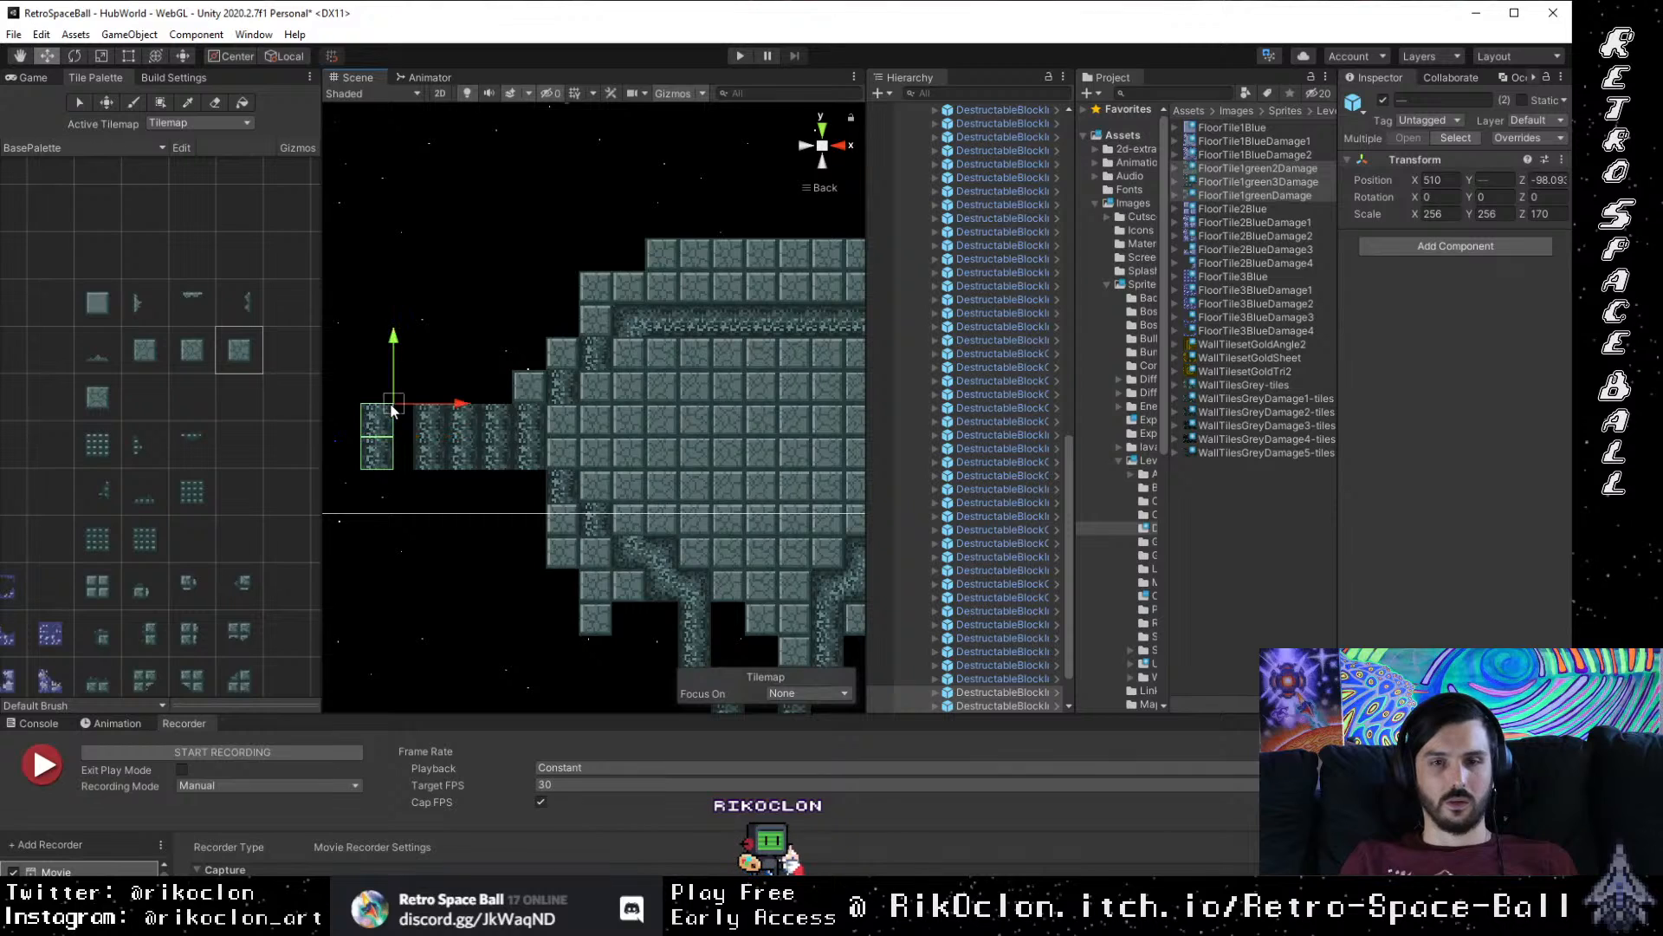
{"action": "left_click_drag", "start_coordinate": [392, 409], "coordinate": [410, 407]}
Step: Move the six straight blocks of the right wall one column outward and snap them at about X 1189.4
{"action": "scroll", "coordinate": [460, 454], "scroll_direction": "down", "scroll_amount": 3}
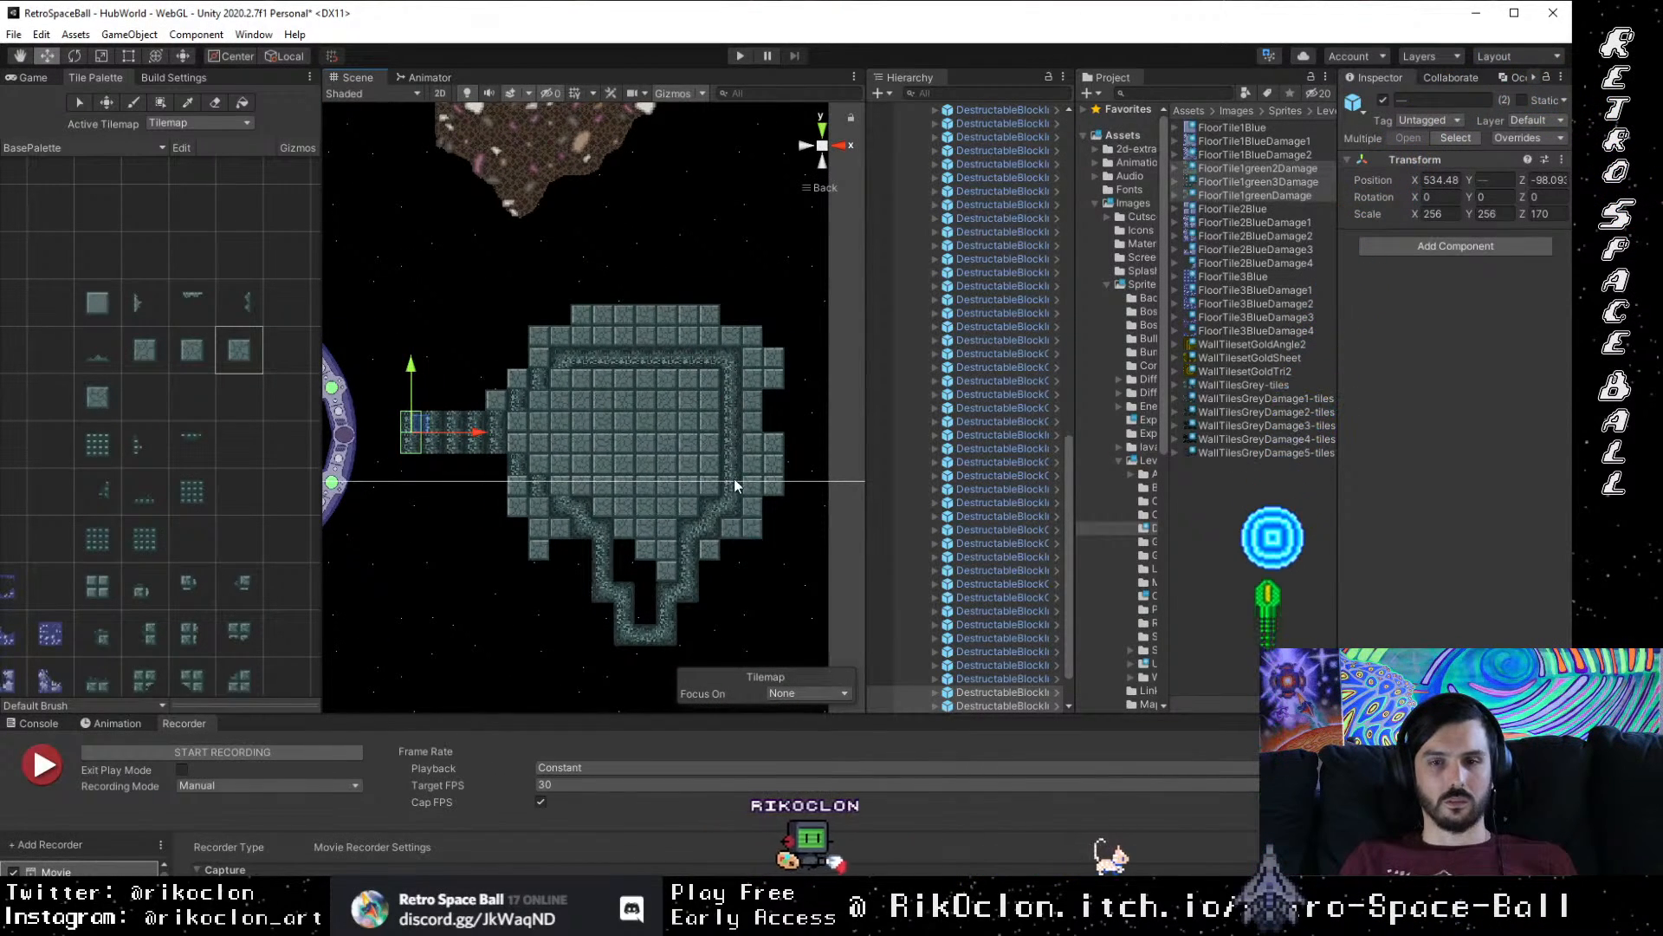
{"action": "left_click_drag", "start_coordinate": [731, 483], "coordinate": [687, 445]}
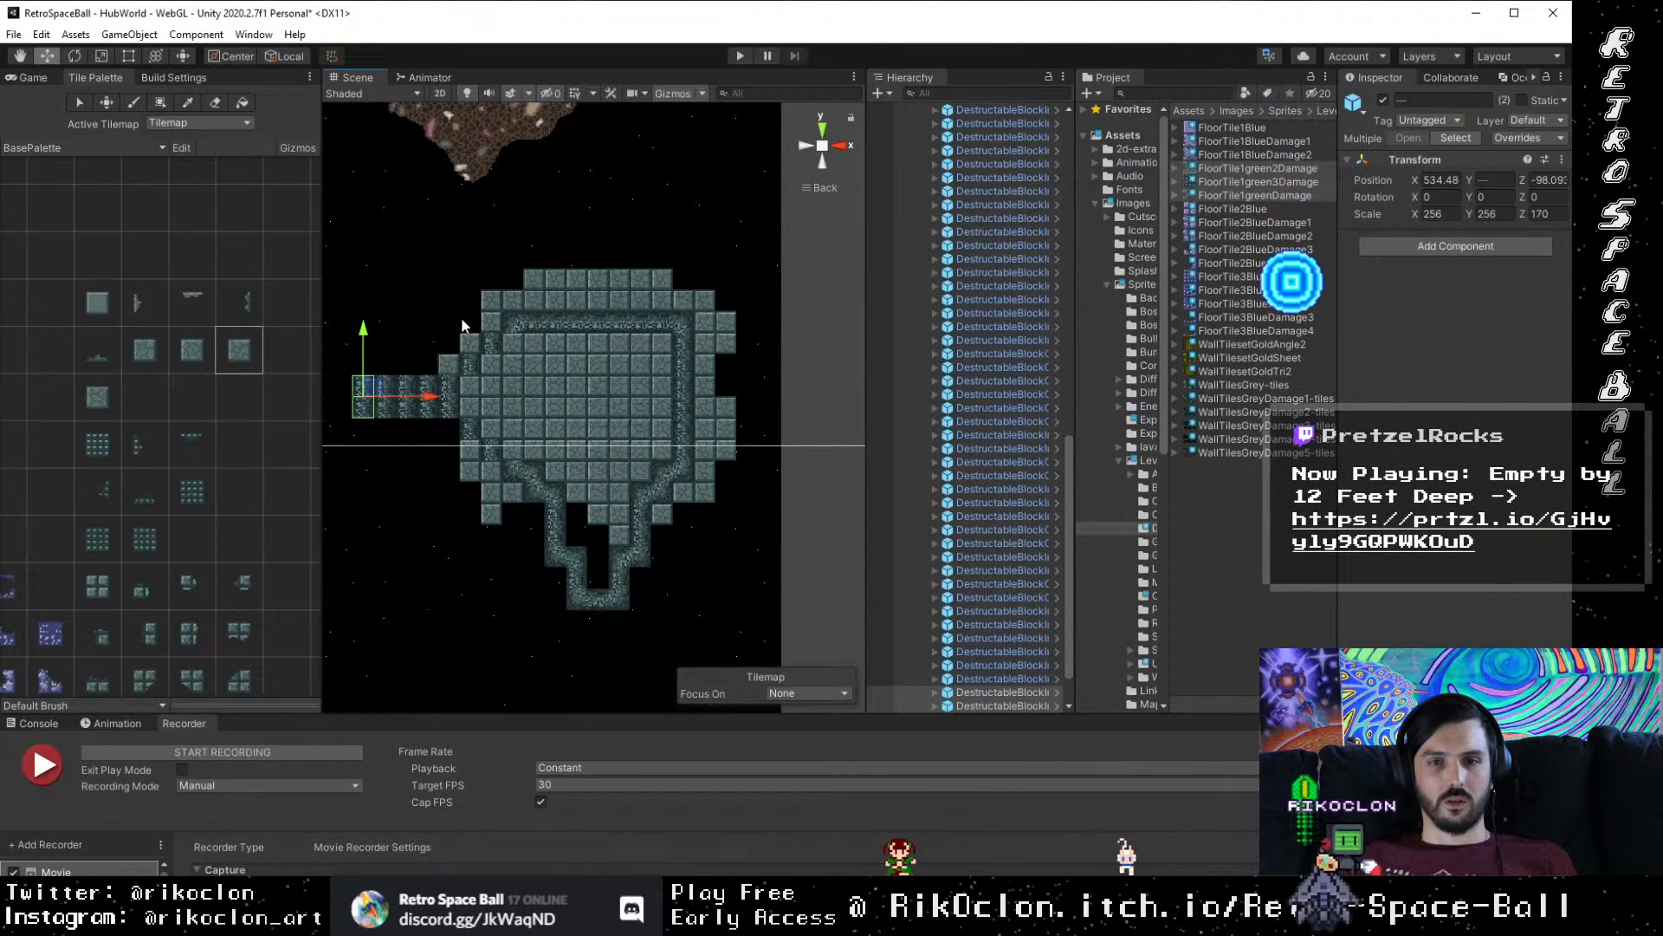
{"action": "left_click_drag", "start_coordinate": [339, 322], "coordinate": [511, 478]}
{"action": "left_click_drag", "start_coordinate": [750, 449], "coordinate": [691, 479]}
{"action": "left_click", "coordinate": [730, 478]}
{"action": "scroll", "coordinate": [702, 479], "scroll_direction": "up", "scroll_amount": 4}
{"action": "scroll", "coordinate": [687, 479], "scroll_direction": "up", "scroll_amount": 1}
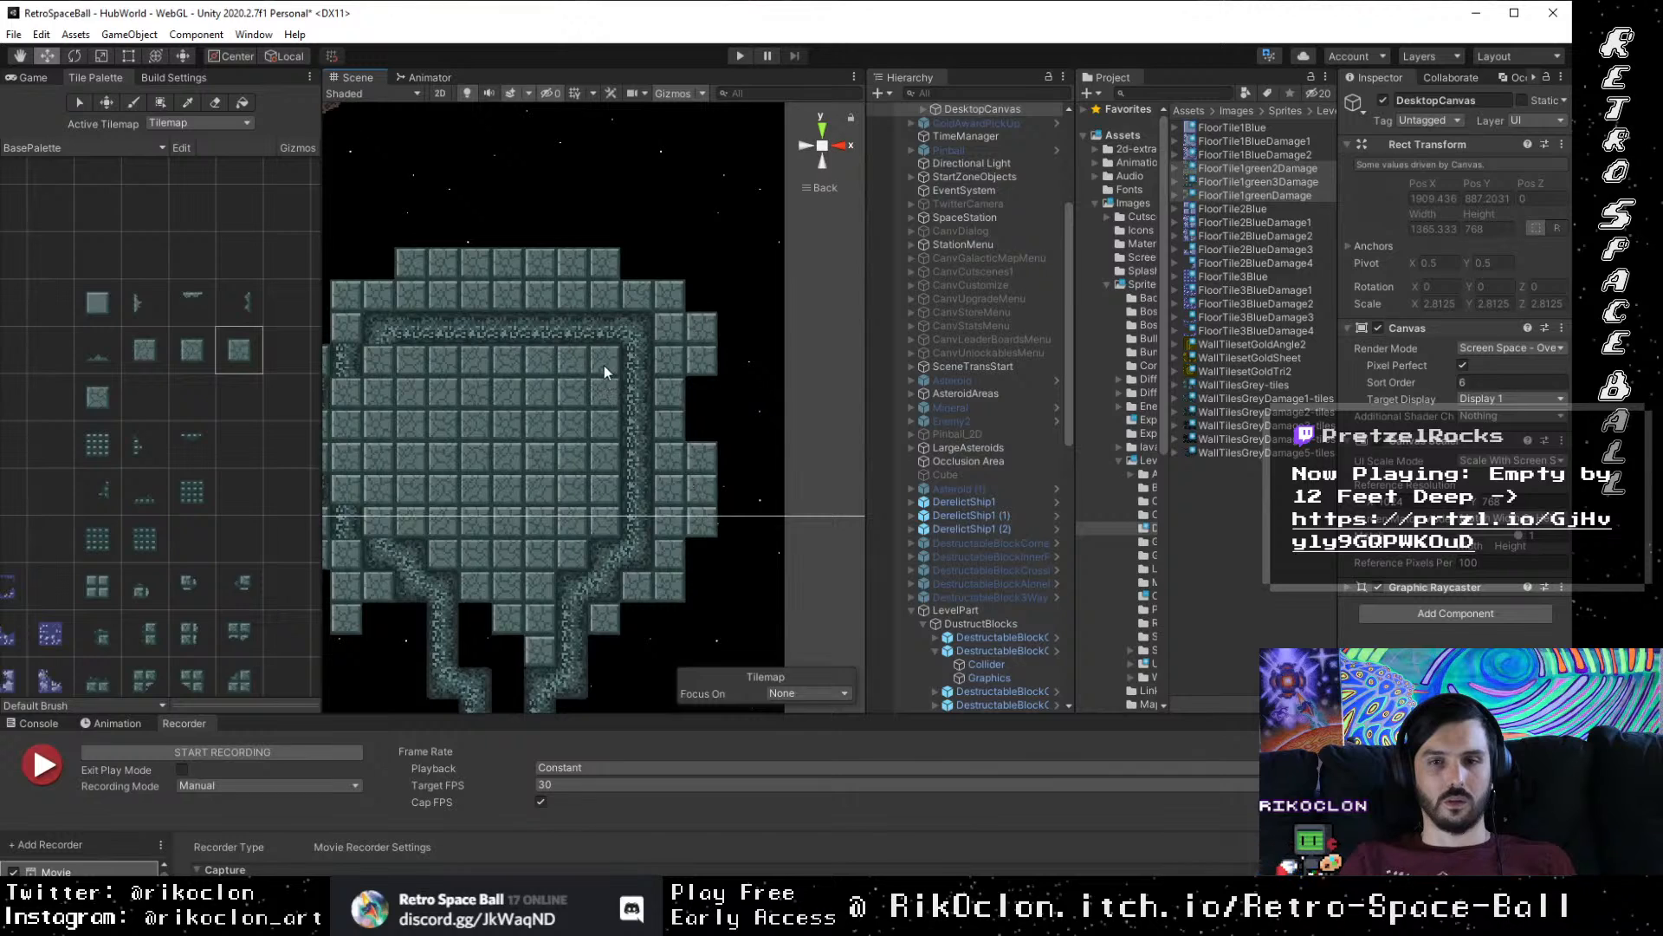
{"action": "left_click_drag", "start_coordinate": [578, 340], "coordinate": [714, 539]}
{"action": "left_click_drag", "start_coordinate": [586, 526], "coordinate": [629, 533]}
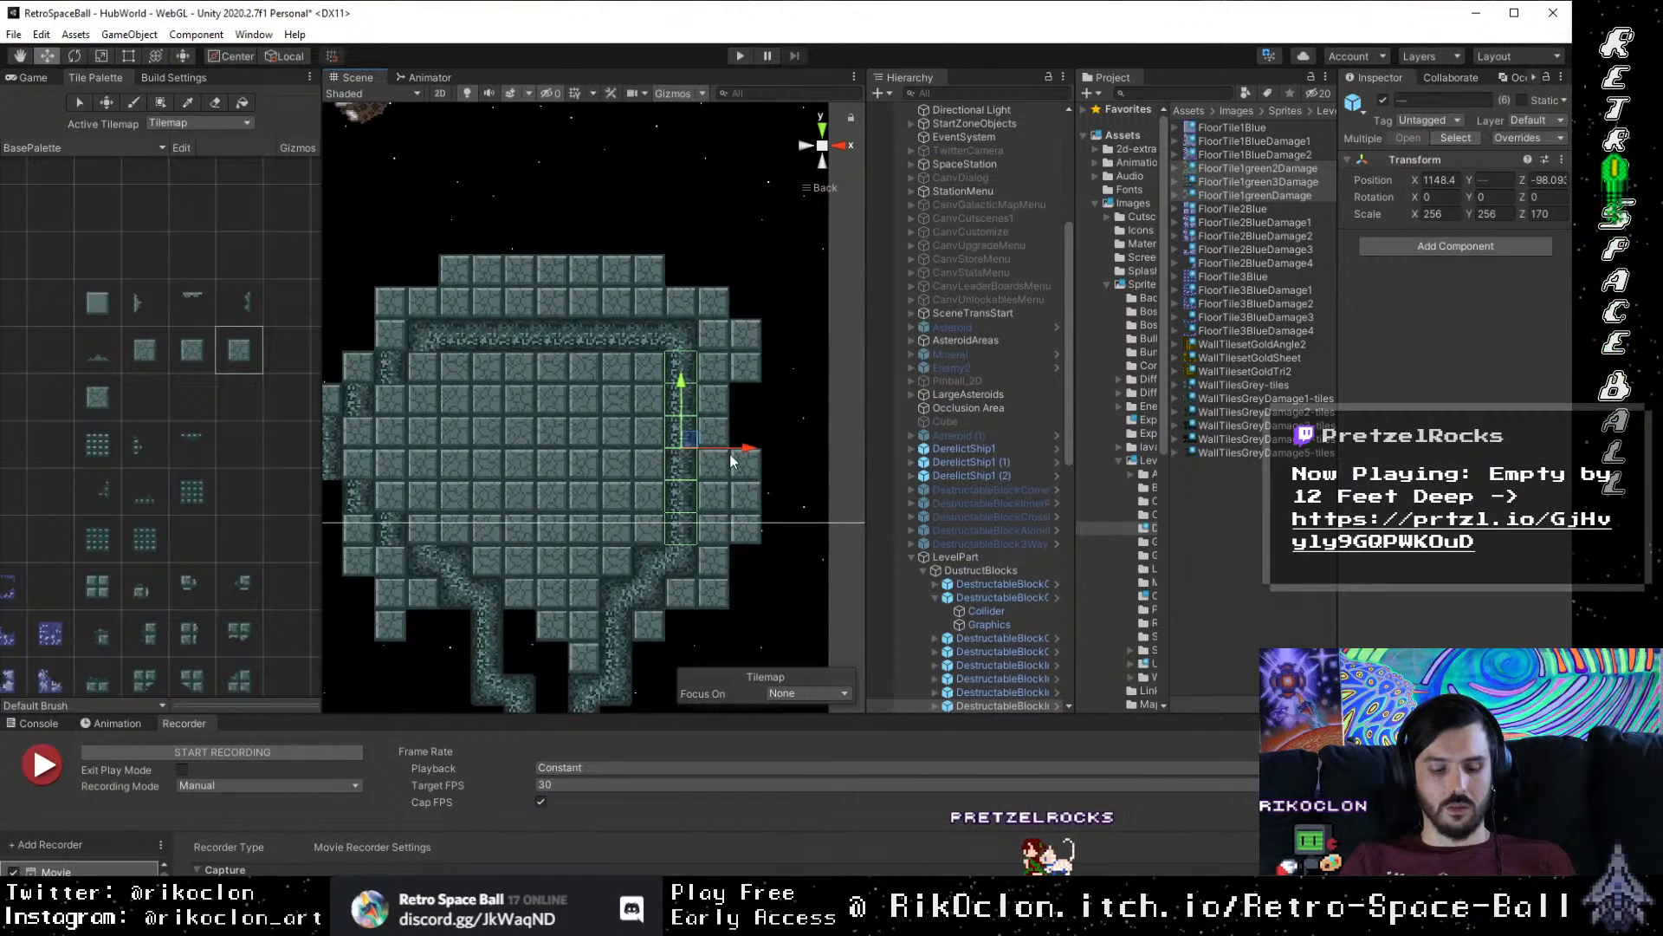
{"action": "mouse_move", "coordinate": [626, 347]}
{"action": "left_mouse_down"}
{"action": "mouse_move", "coordinate": [742, 534]}
{"action": "mouse_move", "coordinate": [645, 404]}
{"action": "mouse_move", "coordinate": [626, 339]}
{"action": "left_mouse_up"}
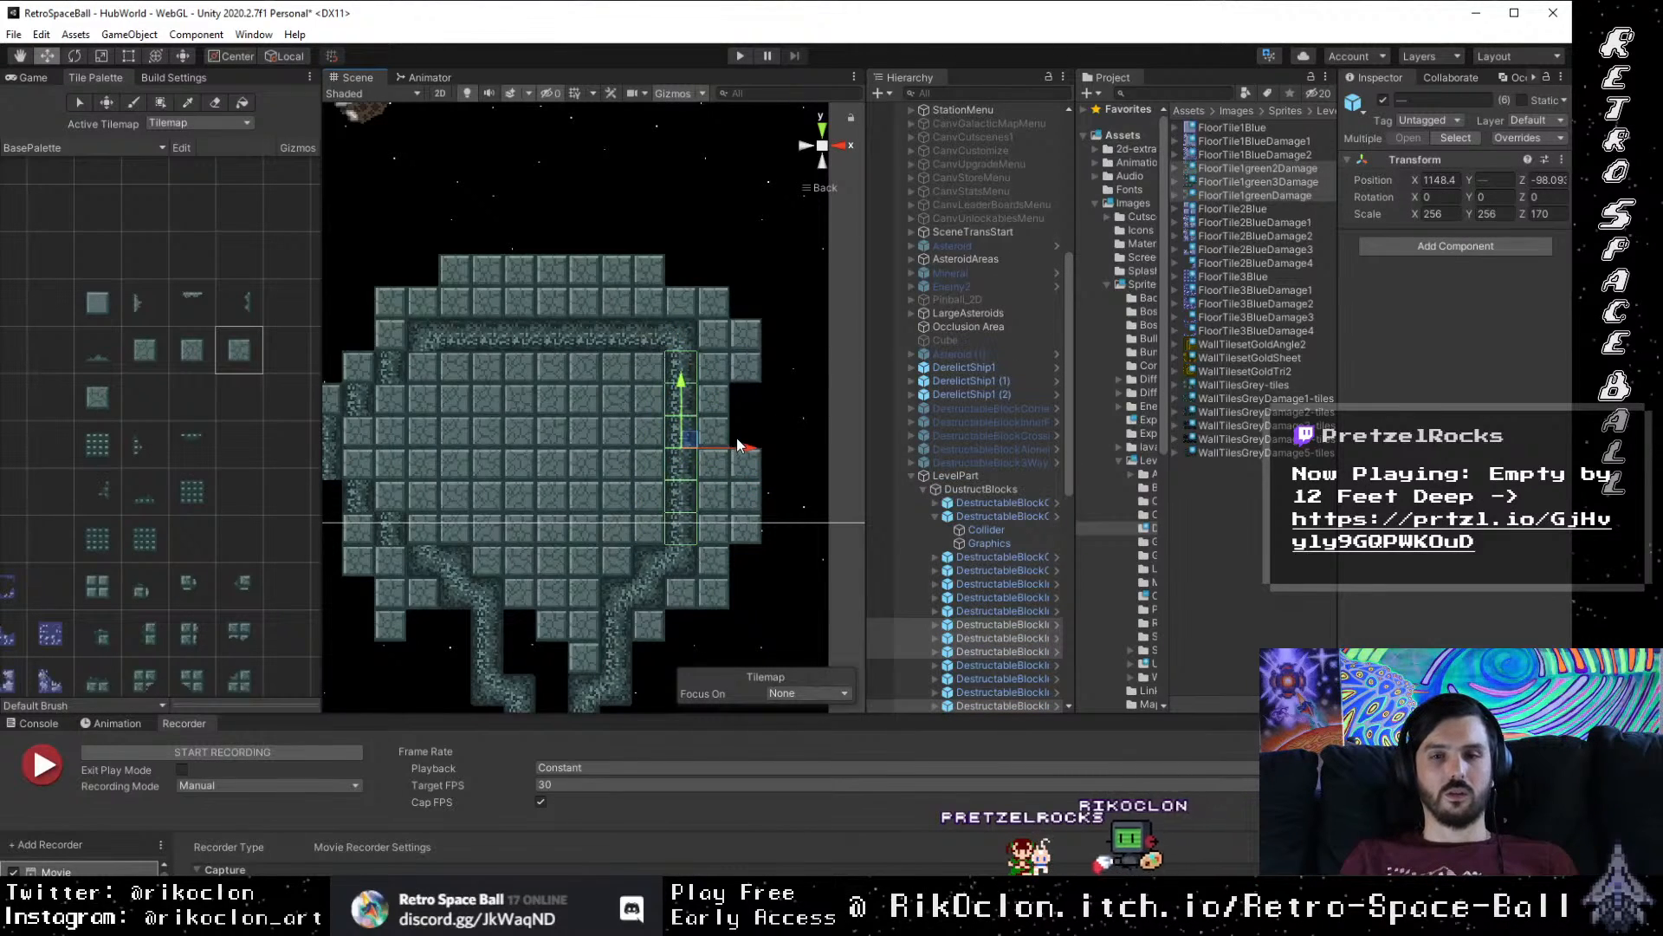
{"action": "left_click_drag", "start_coordinate": [750, 463], "coordinate": [784, 465]}
{"action": "key", "text": "v"}
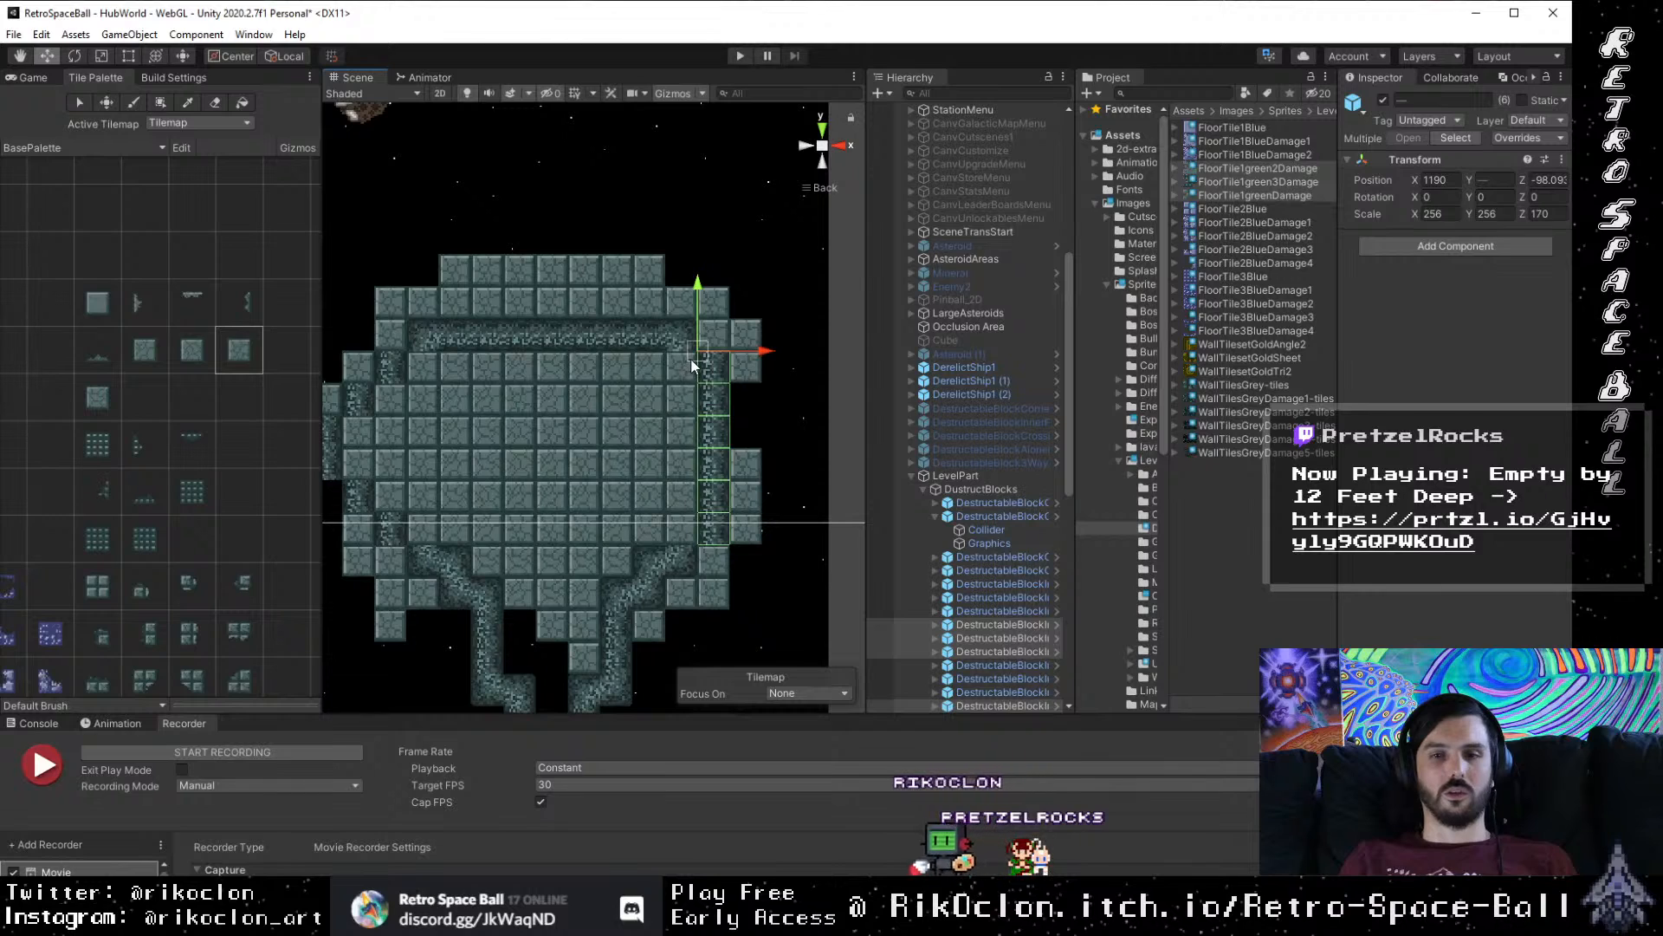
Step: Move the inner four right wall blocks another column outward and snap them at about X 1230.3
{"action": "scroll", "coordinate": [696, 373], "scroll_direction": "down", "scroll_amount": 1}
{"action": "left_click", "coordinate": [750, 502]}
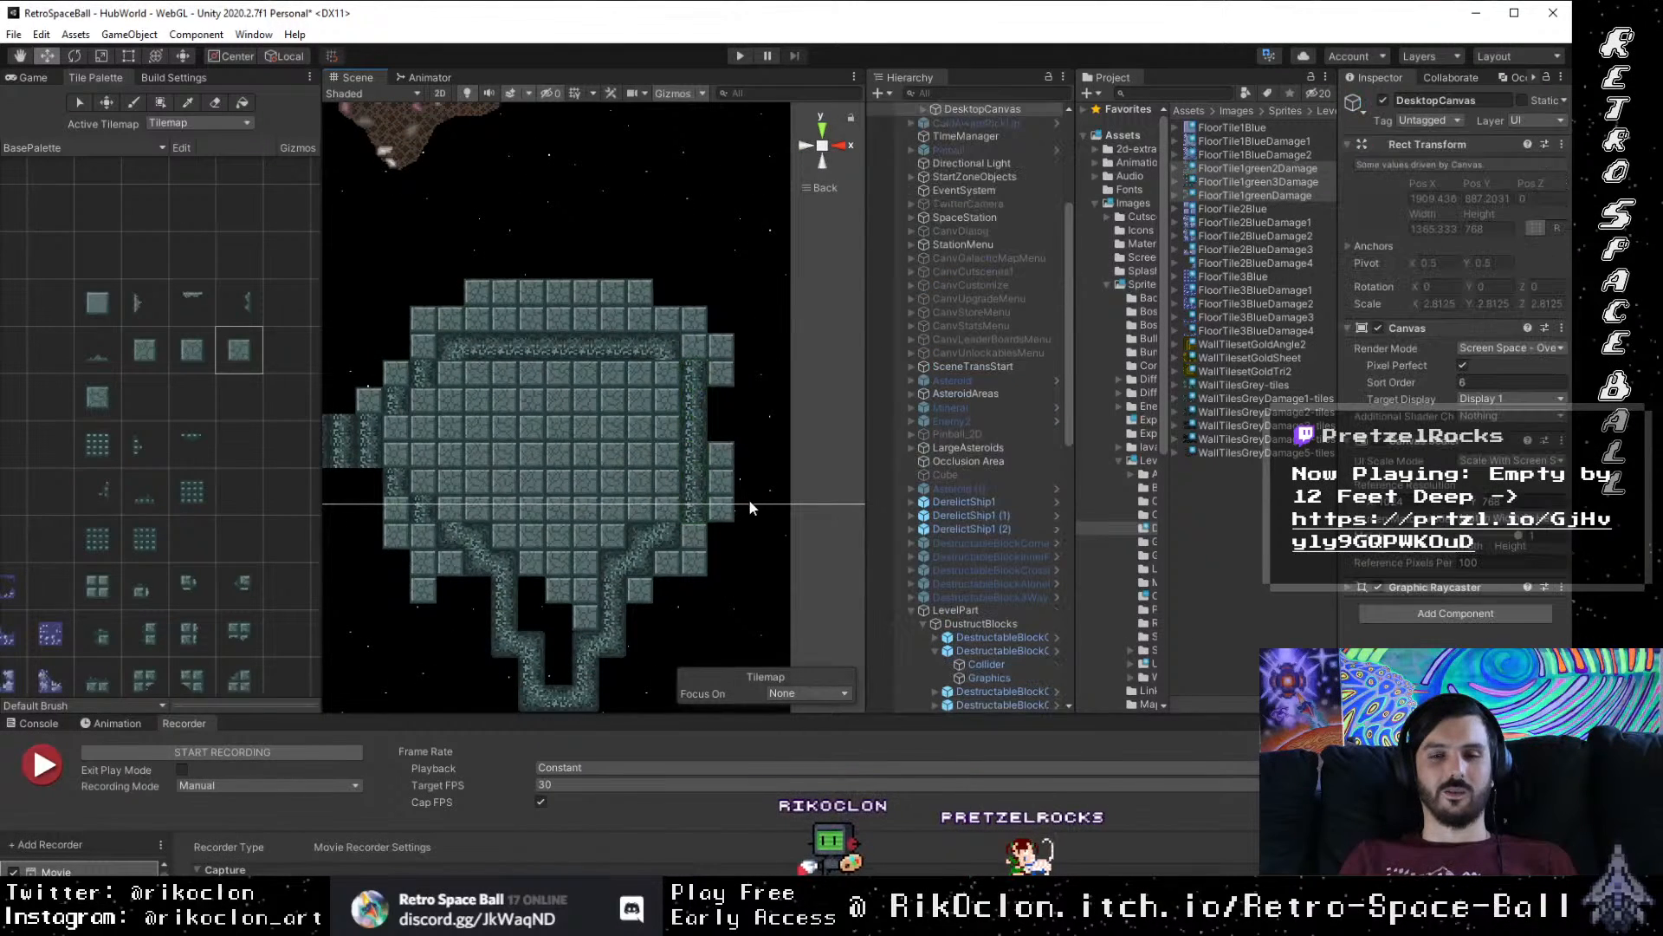
{"action": "left_click", "coordinate": [728, 477]}
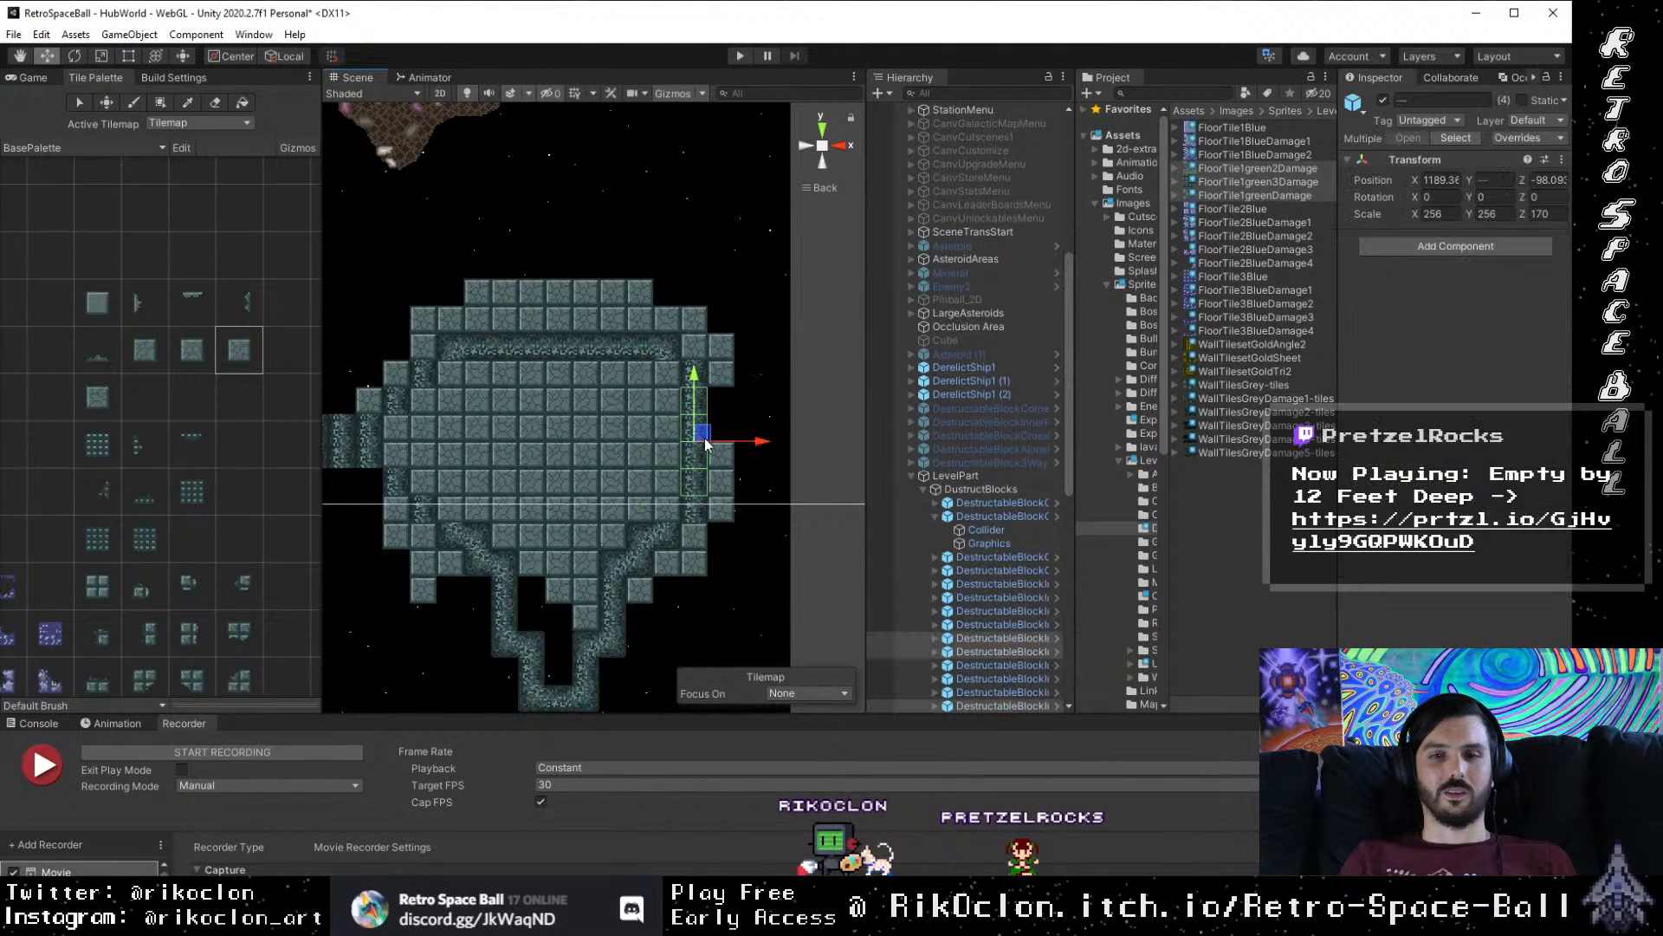
{"action": "left_click_drag", "start_coordinate": [739, 457], "coordinate": [776, 474]}
{"action": "key", "text": "ctrl+z"}
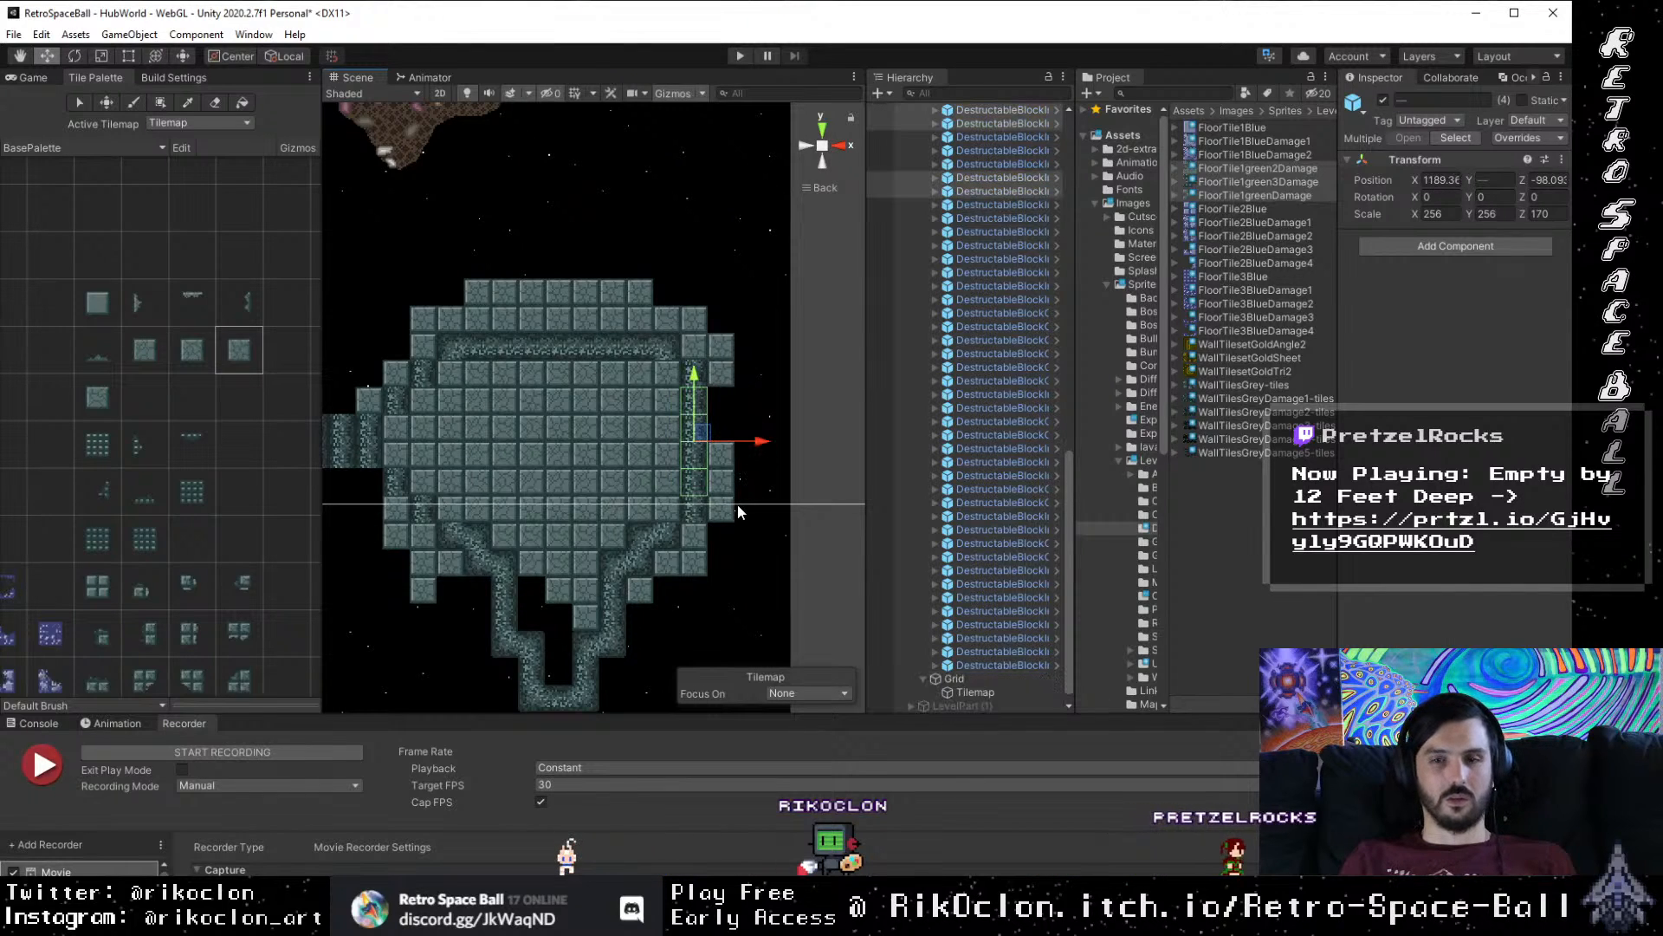
{"action": "key", "text": "ctrl+y"}
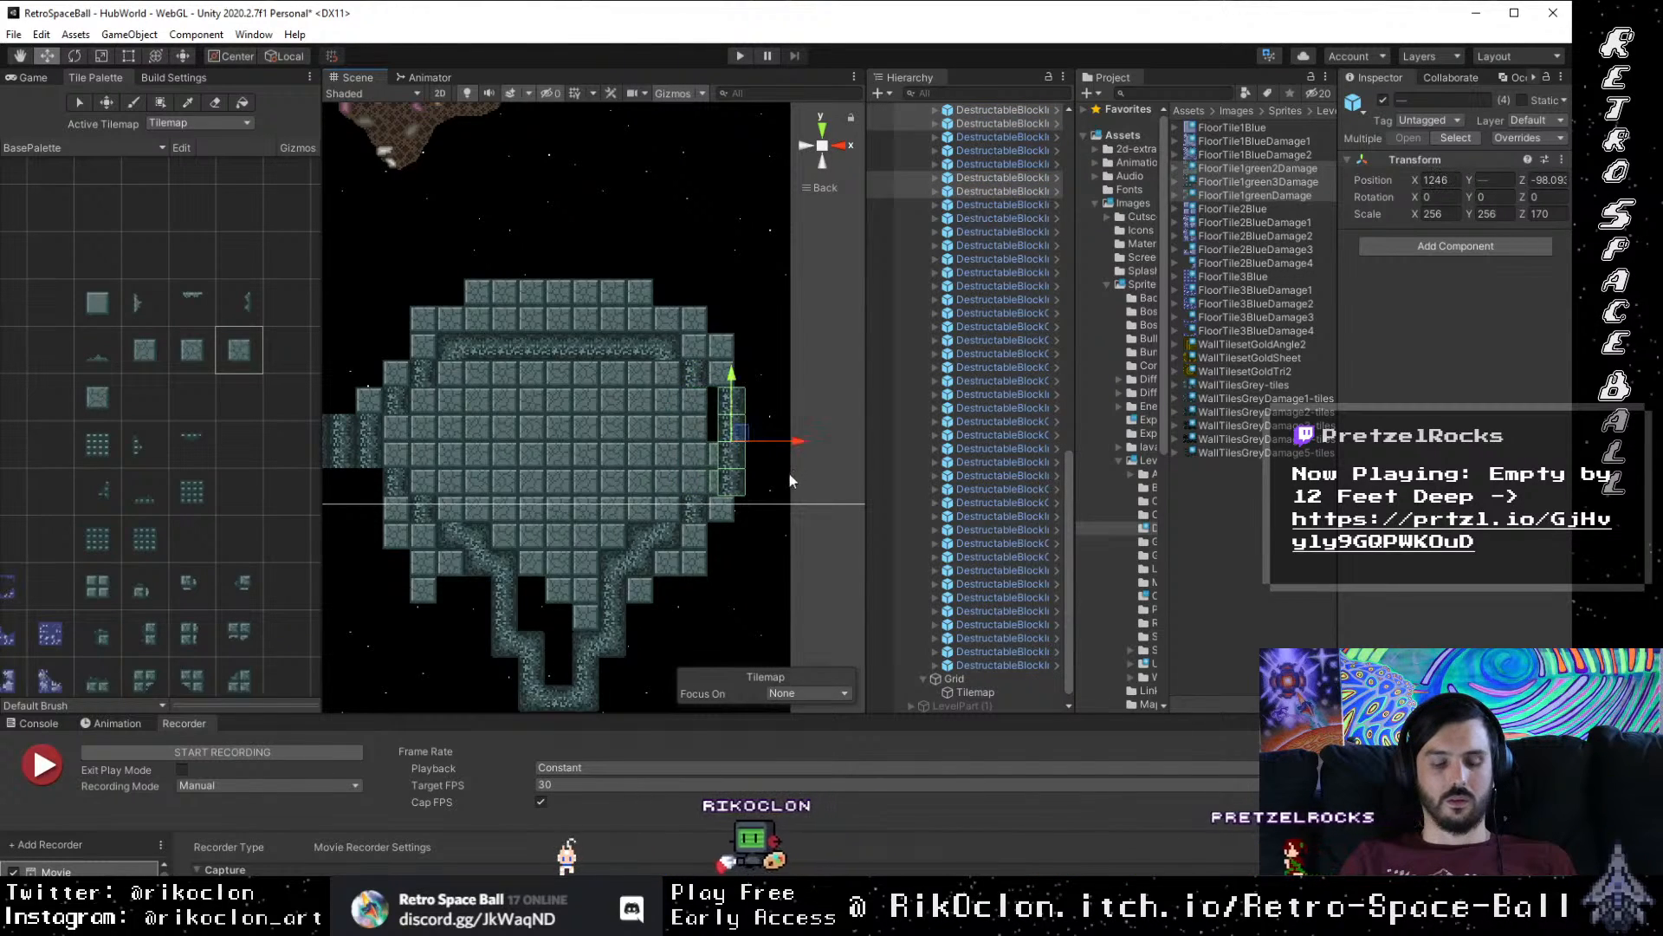
{"action": "key", "text": "v"}
{"action": "left_click_drag", "start_coordinate": [715, 495], "coordinate": [727, 549]}
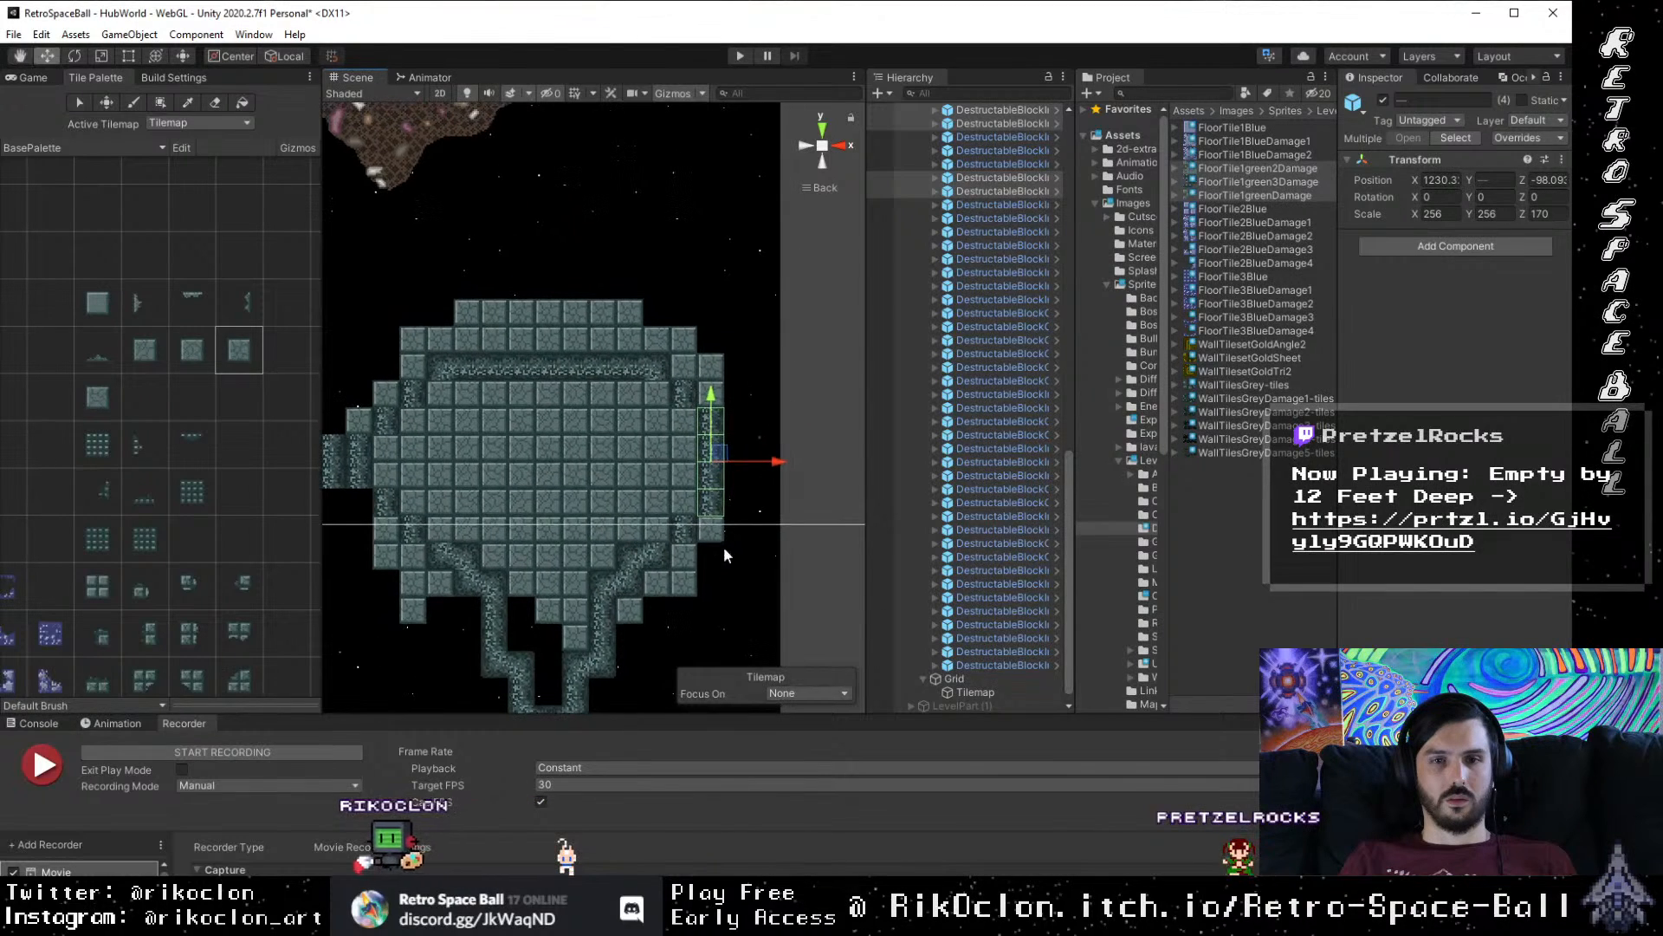
Step: Move the two middle right wall blocks outward to about X 1271.28 and duplicate the pair one column further at X 1312.24
{"action": "left_click", "coordinate": [769, 502]}
{"action": "left_click_drag", "start_coordinate": [789, 498], "coordinate": [686, 433]}
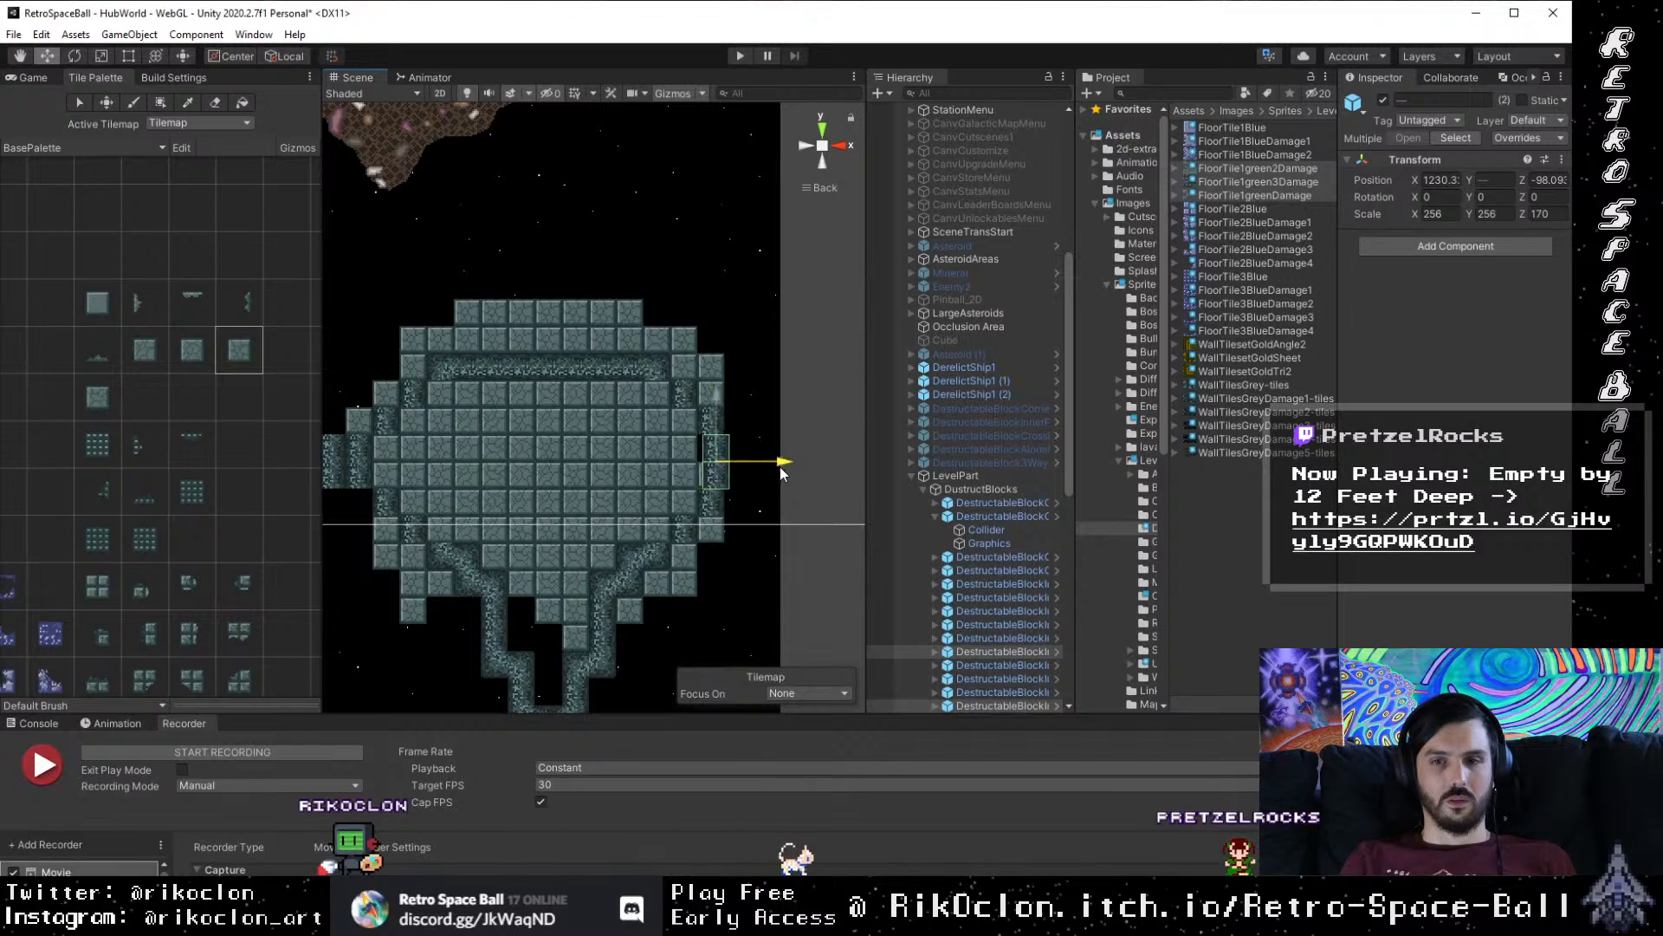
{"action": "left_click_drag", "start_coordinate": [782, 473], "coordinate": [694, 549]}
{"action": "mouse_move", "coordinate": [582, 513]}
{"action": "left_mouse_down"}
{"action": "mouse_move", "coordinate": [808, 498]}
{"action": "mouse_move", "coordinate": [594, 508]}
{"action": "left_mouse_up"}
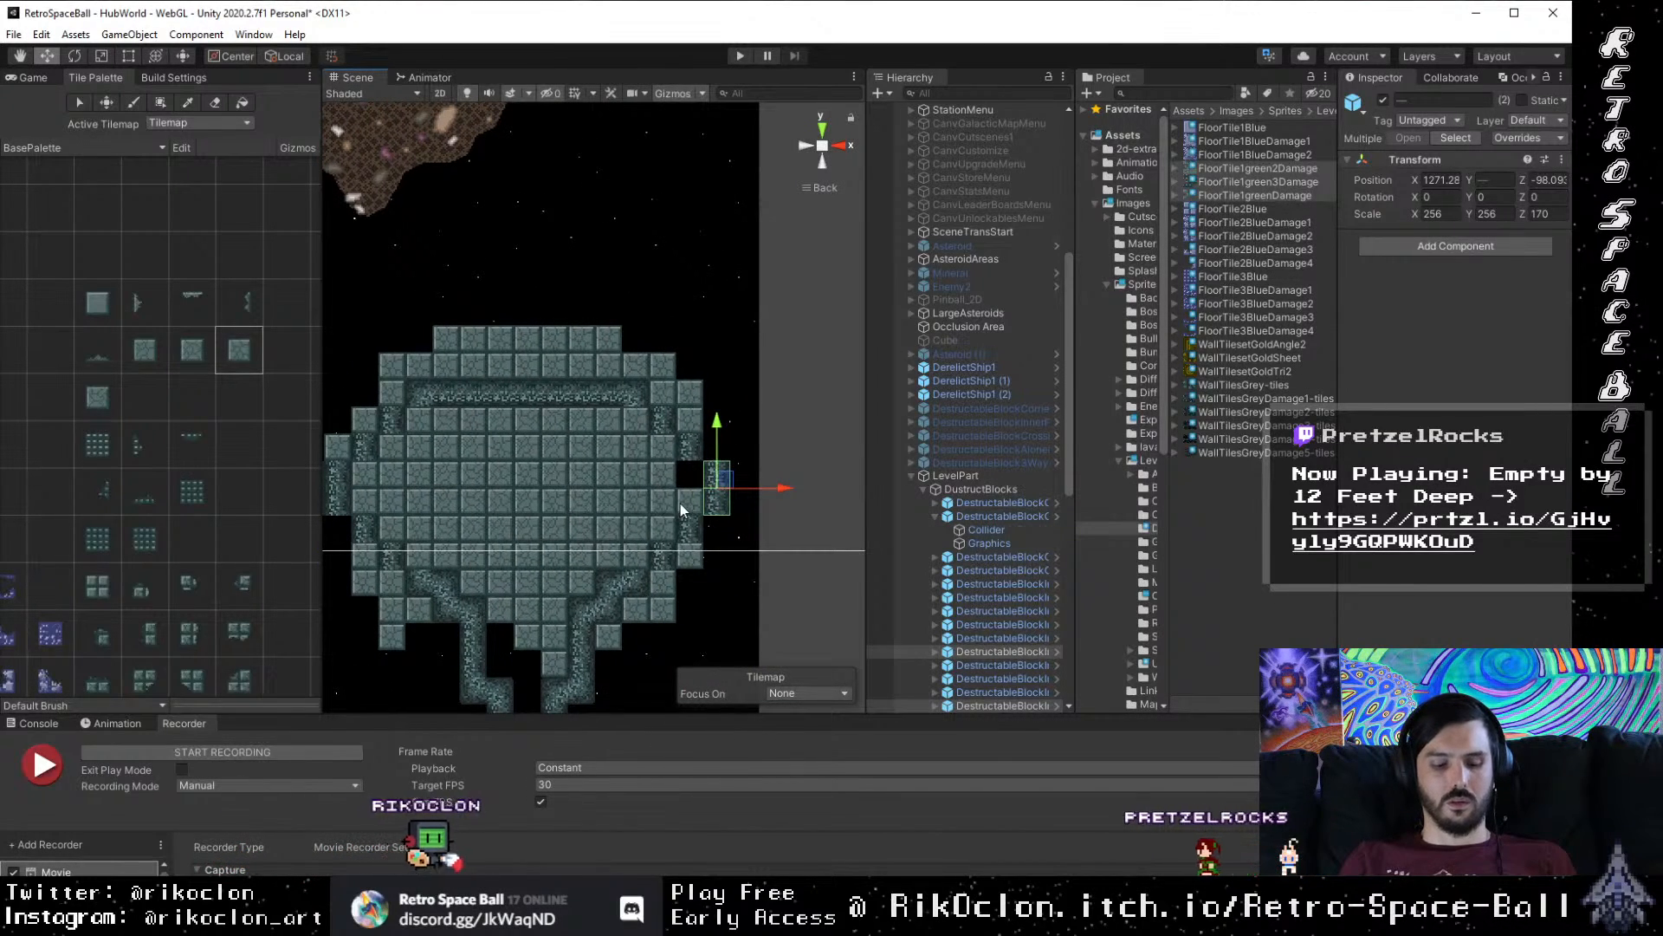
{"action": "left_click_drag", "start_coordinate": [790, 489], "coordinate": [731, 518]}
{"action": "scroll", "coordinate": [693, 516], "scroll_direction": "down", "scroll_amount": 5}
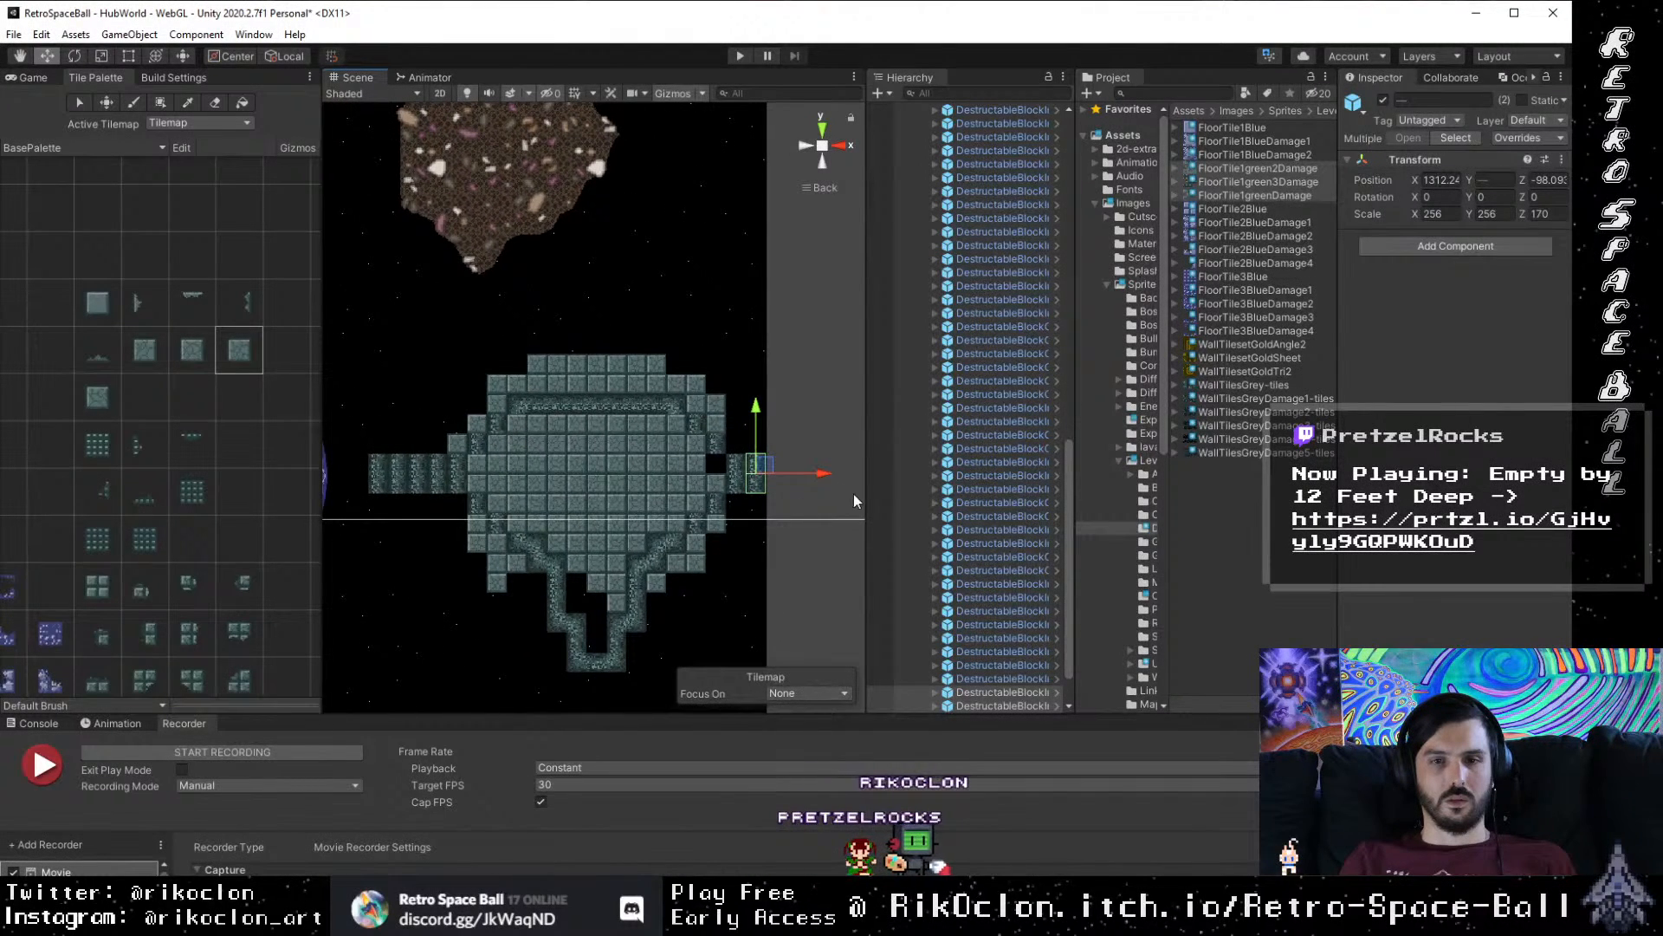
Step: Duplicate the three outermost columns of the left extension and attach the copies to the outer end of the right extension
{"action": "left_click_drag", "start_coordinate": [350, 416], "coordinate": [434, 517]}
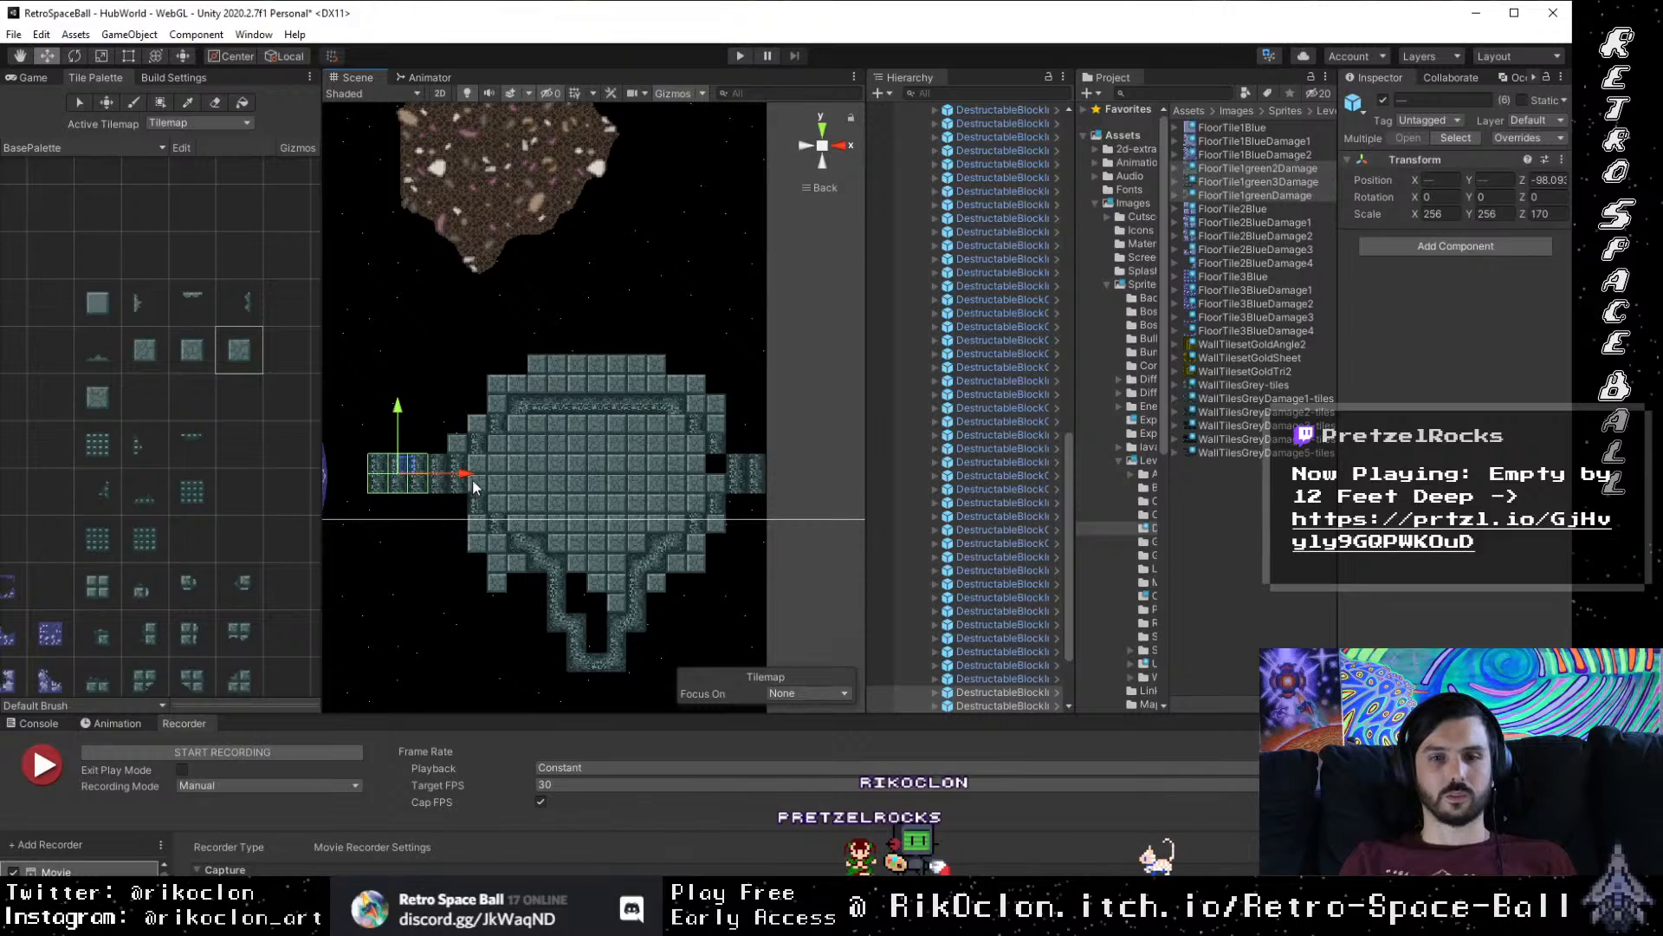
{"action": "left_click_drag", "start_coordinate": [474, 486], "coordinate": [774, 499]}
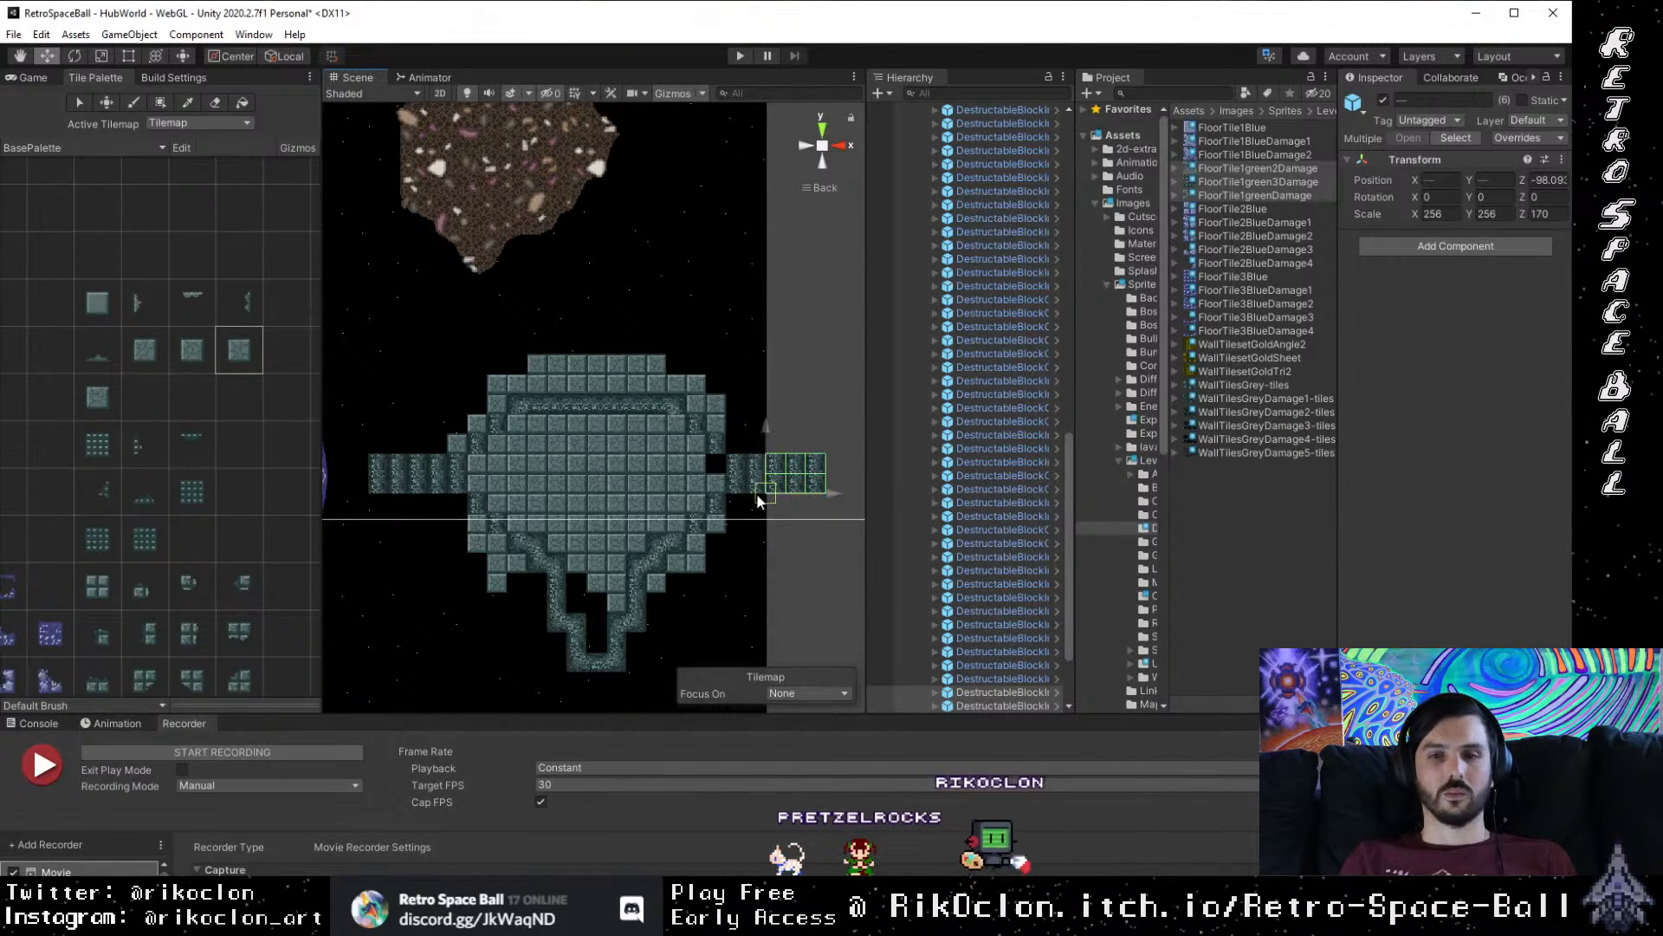
{"action": "scroll", "coordinate": [672, 544], "scroll_direction": "down", "scroll_amount": 5}
{"action": "scroll", "coordinate": [663, 551], "scroll_direction": "down", "scroll_amount": 3}
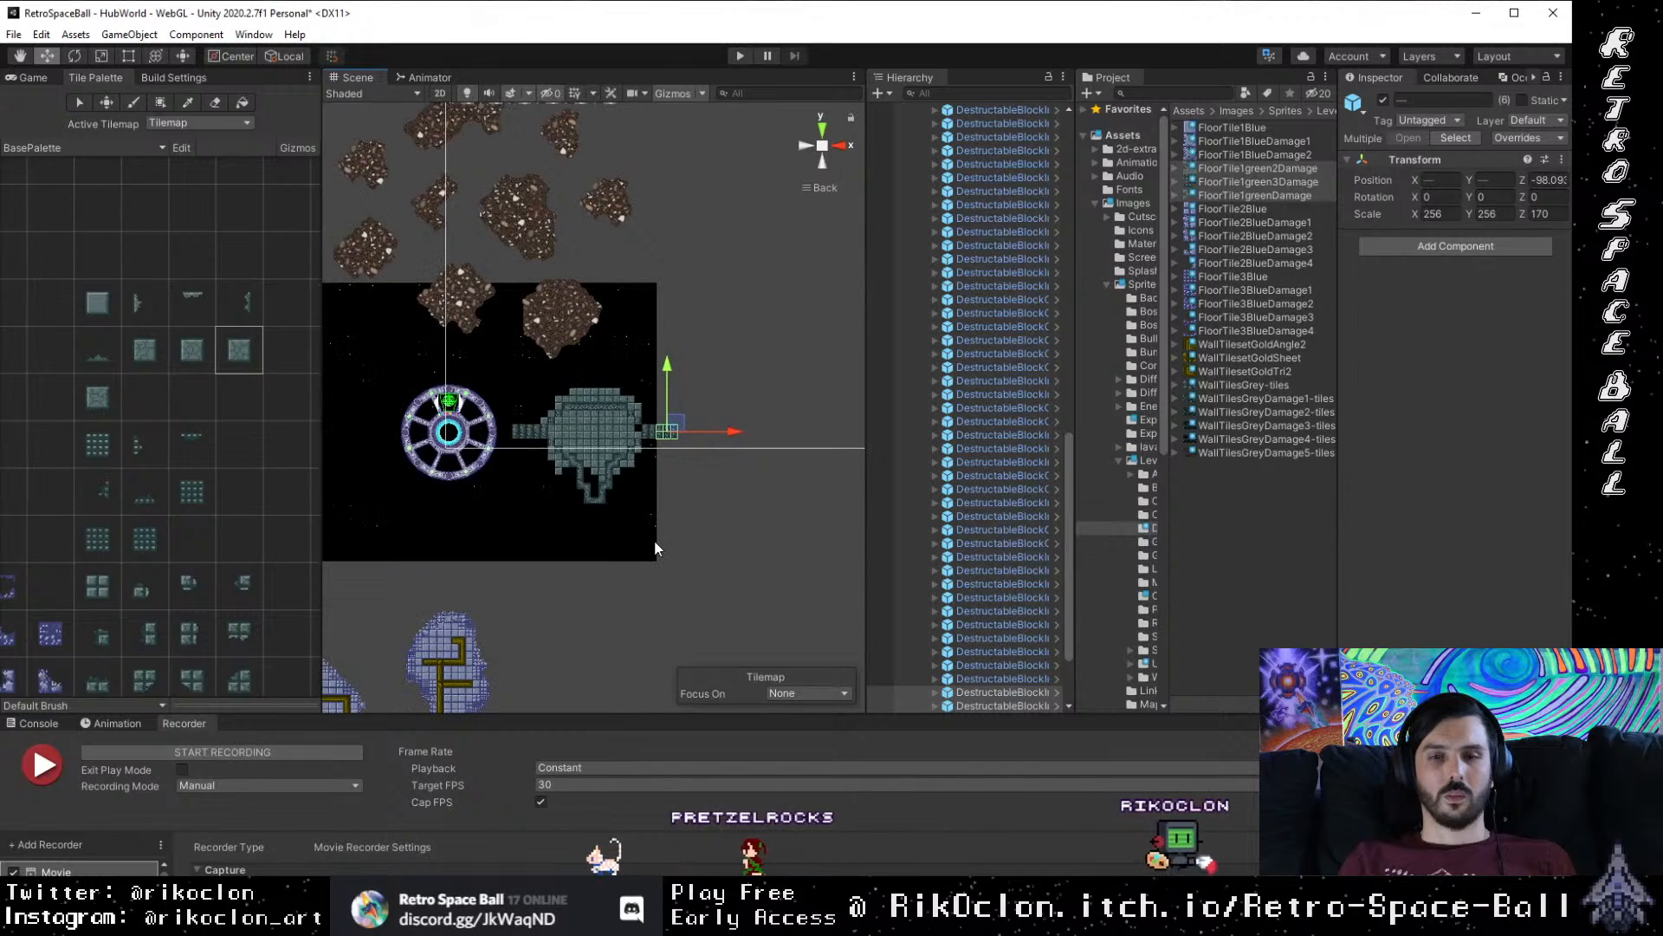
{"action": "left_click_drag", "start_coordinate": [664, 552], "coordinate": [651, 468]}
{"action": "scroll", "coordinate": [585, 469], "scroll_direction": "up", "scroll_amount": 8}
{"action": "scroll", "coordinate": [591, 502], "scroll_direction": "up", "scroll_amount": 1}
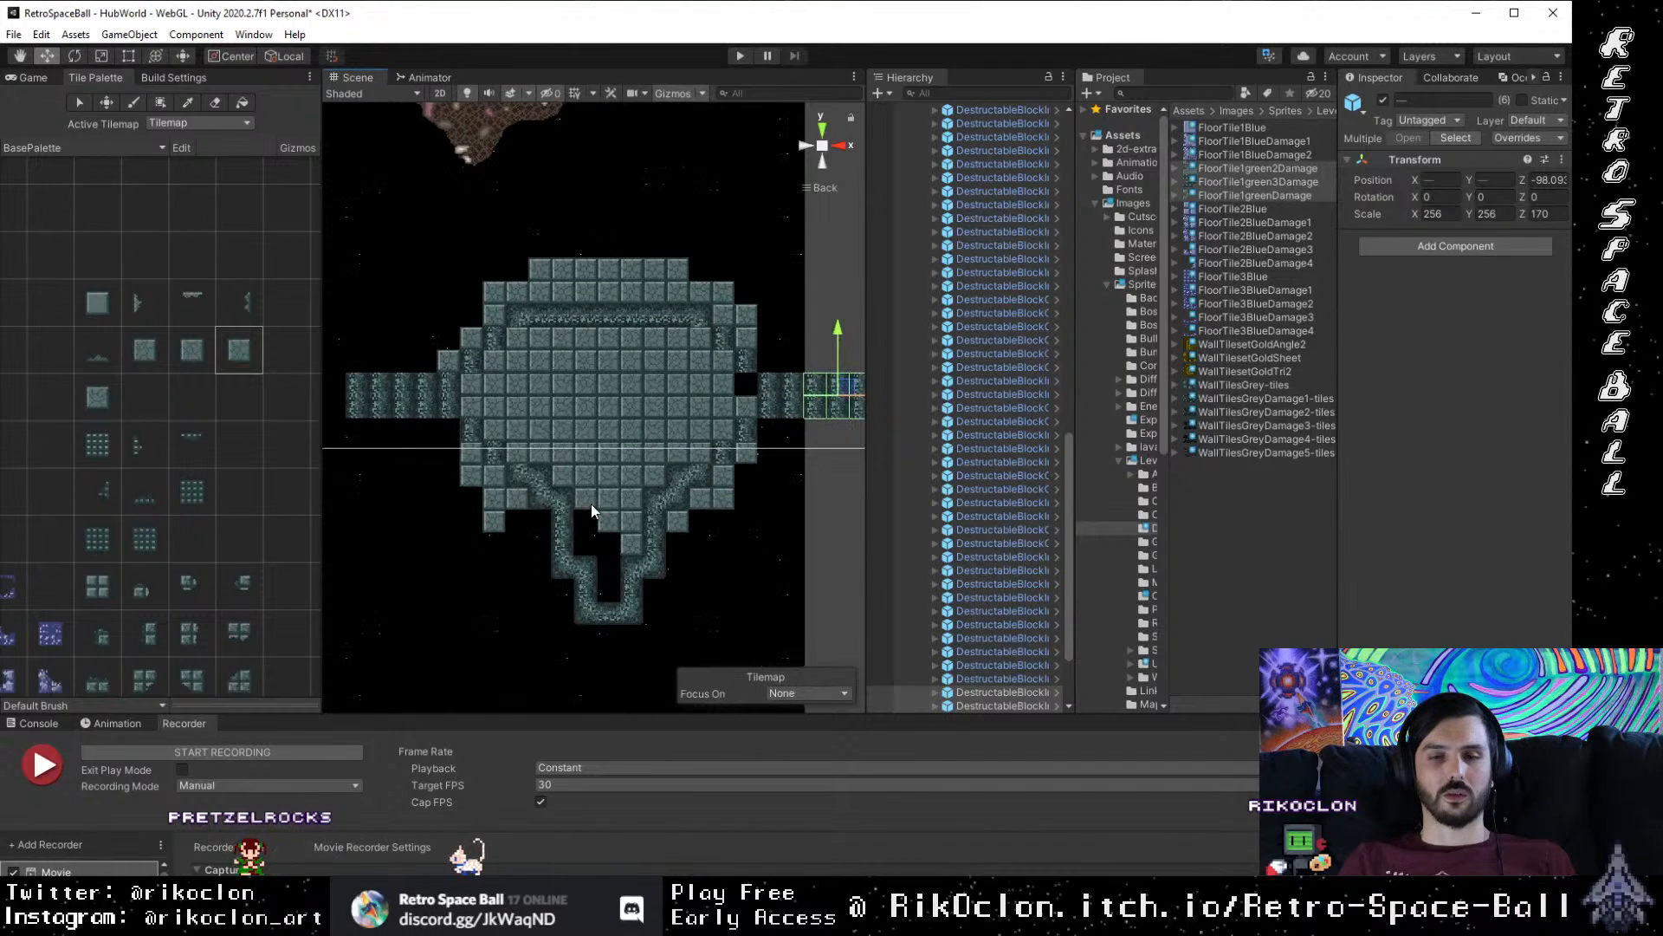
Step: Examine the enclosure's outline, especially where the left wall meets the extension and the lower left slope
{"action": "scroll", "coordinate": [596, 476], "scroll_direction": "up", "scroll_amount": 1}
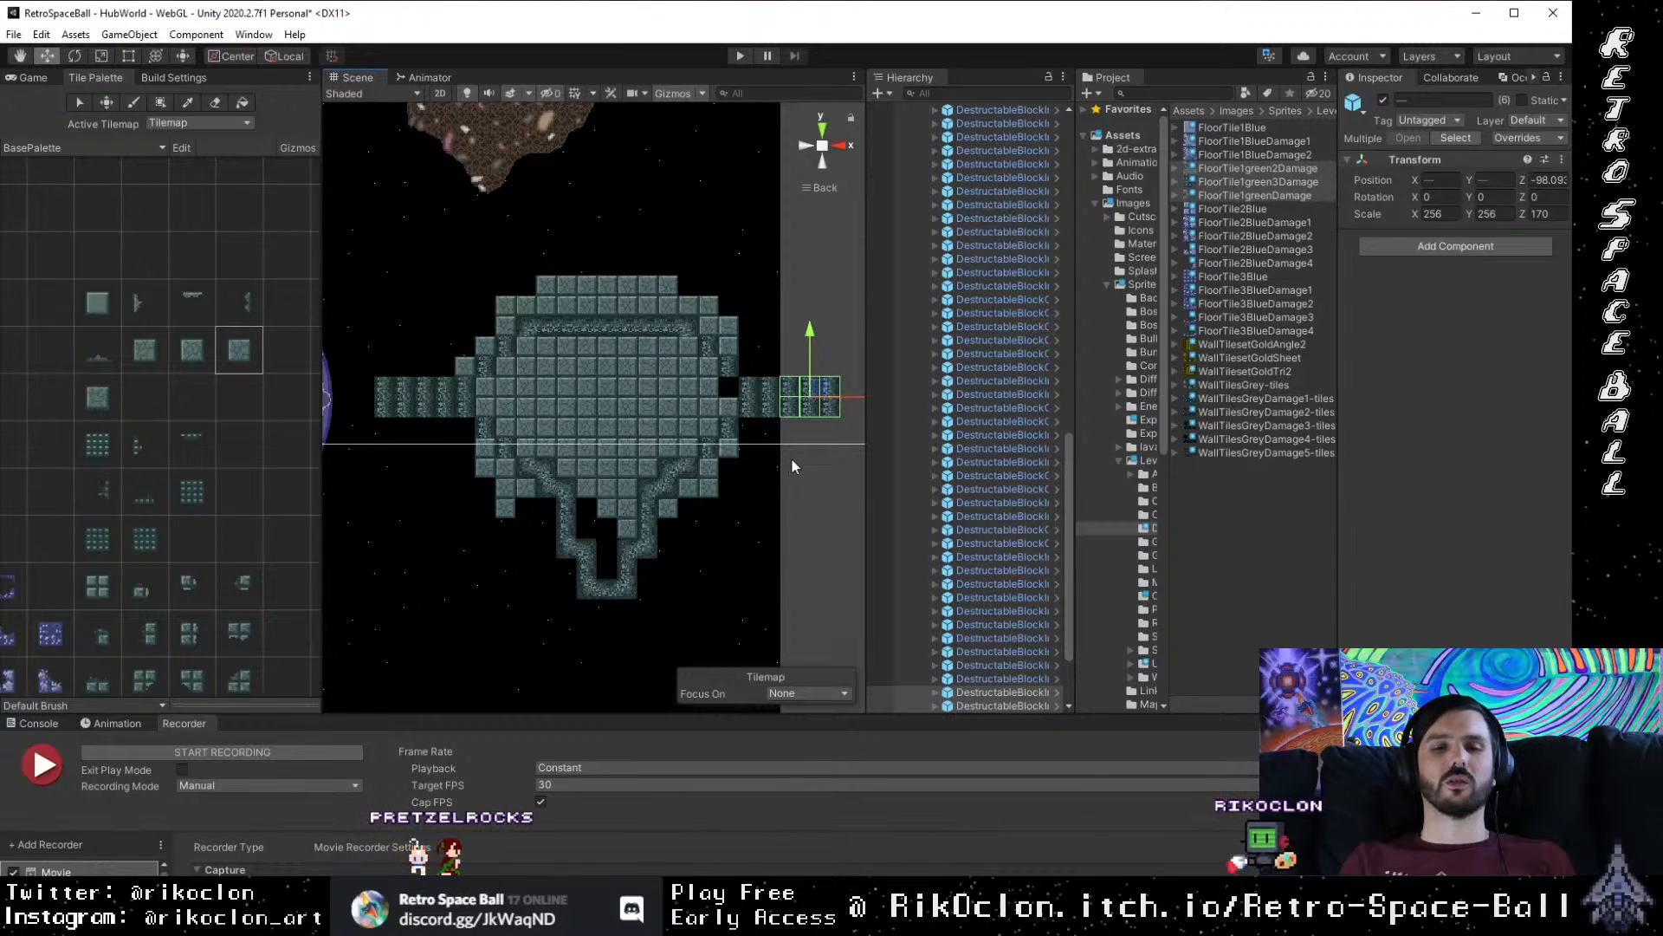
{"action": "scroll", "coordinate": [563, 549], "scroll_direction": "up", "scroll_amount": 3}
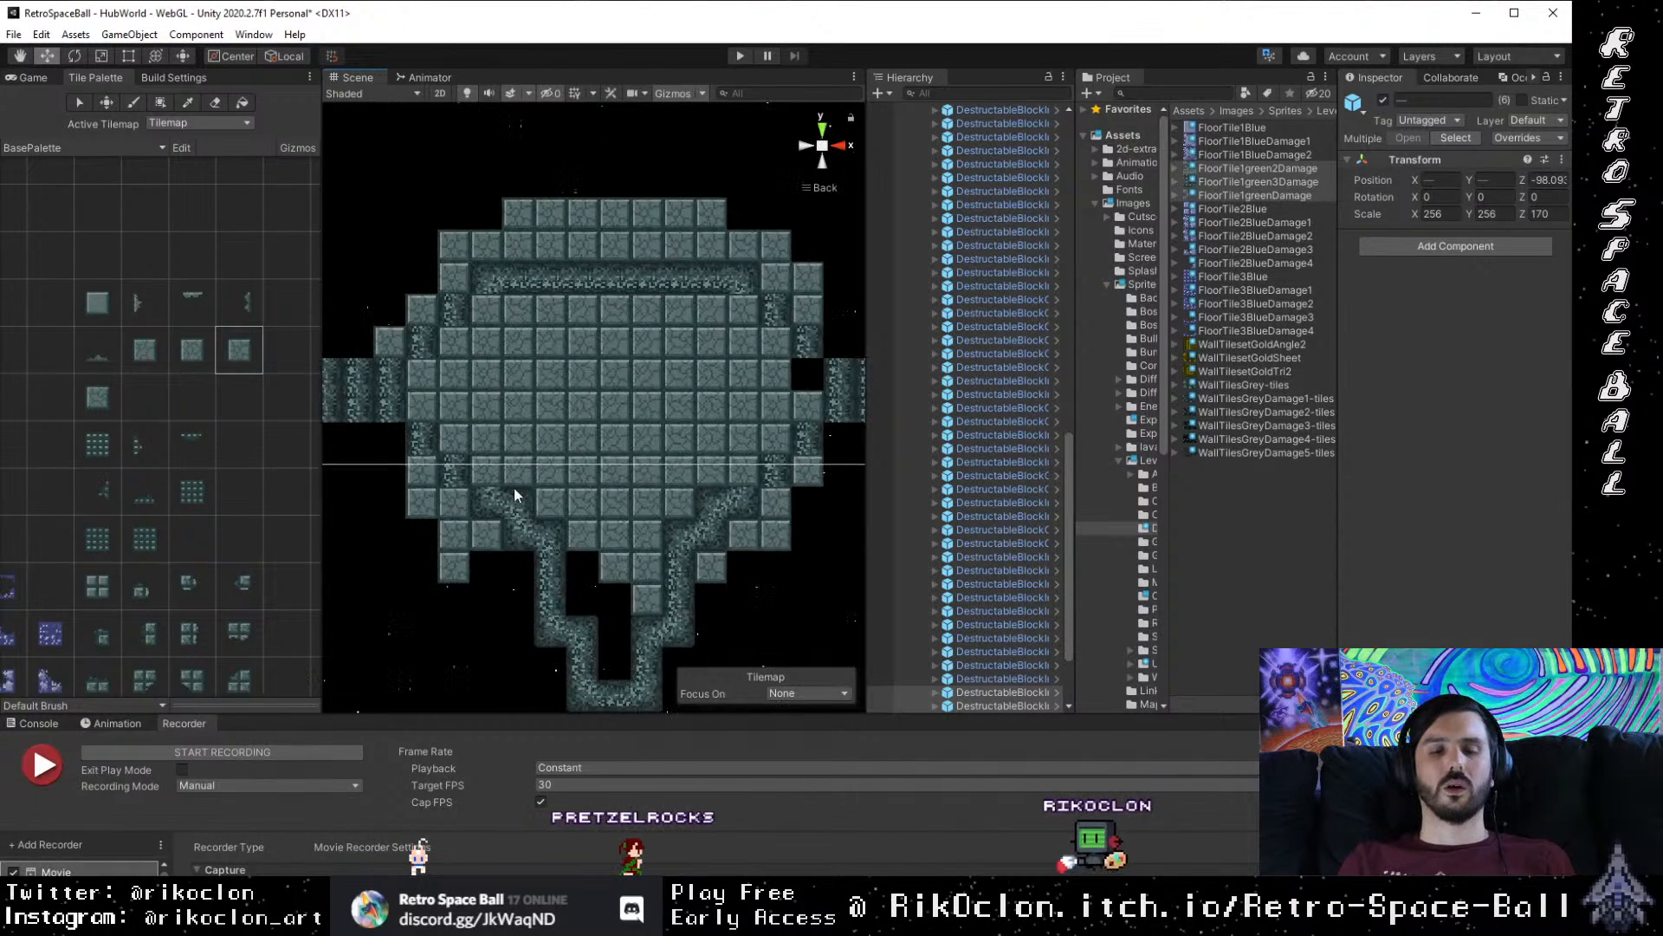
{"action": "left_click_drag", "start_coordinate": [469, 482], "coordinate": [494, 494]}
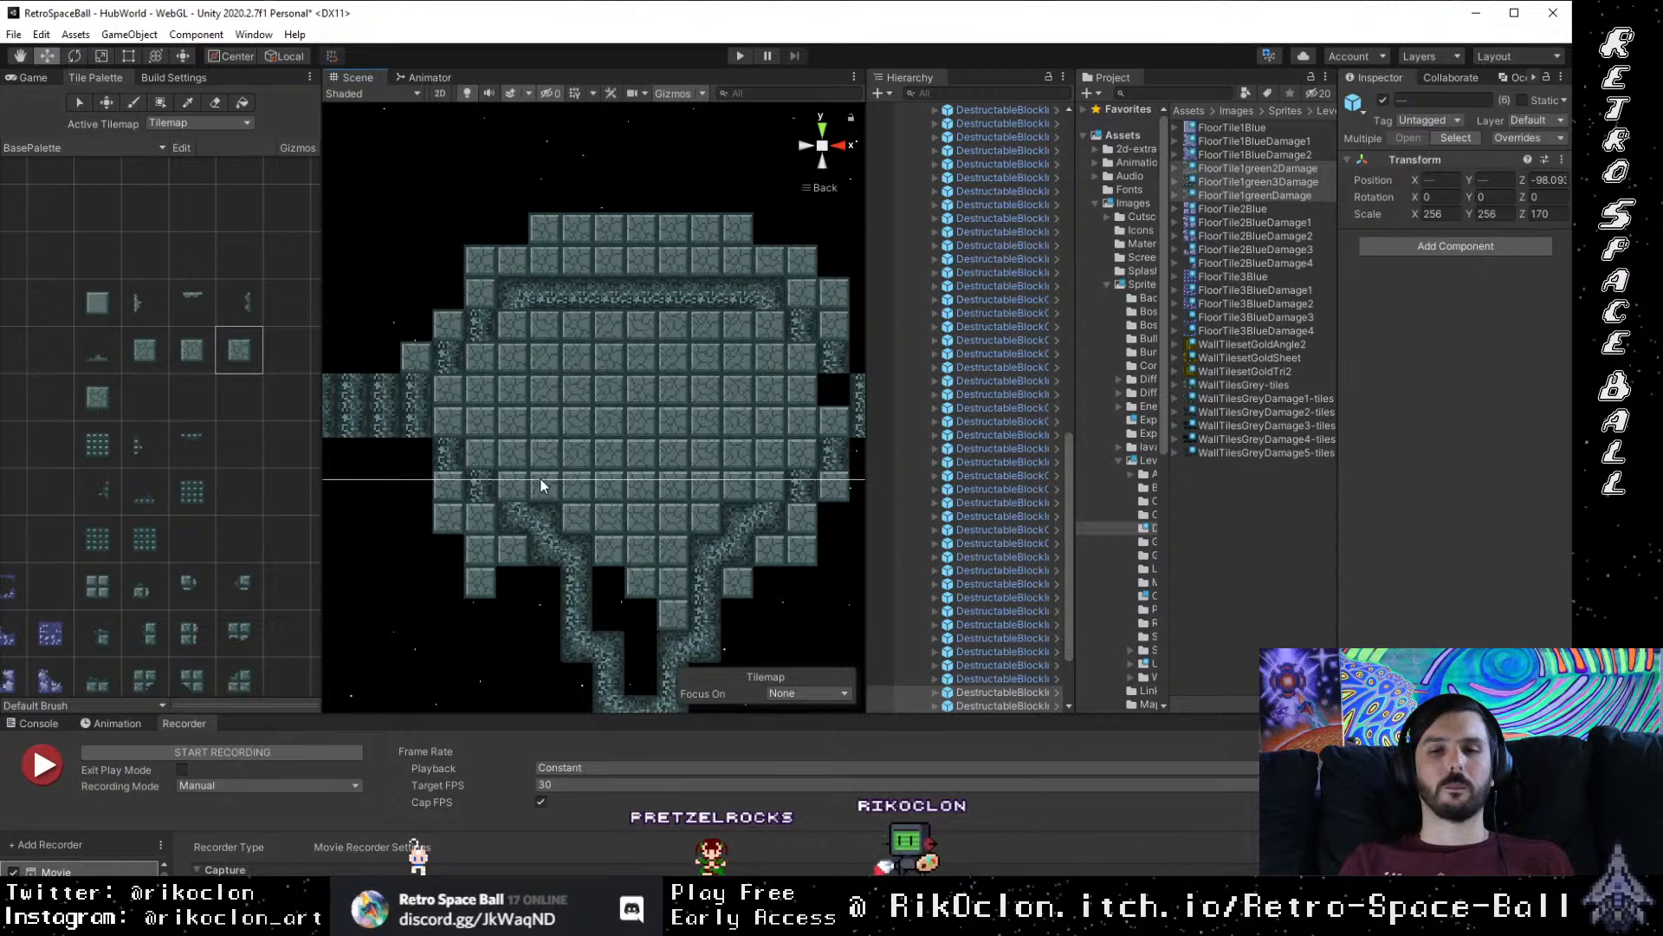
{"action": "scroll", "coordinate": [532, 482], "scroll_direction": "down", "scroll_amount": 2}
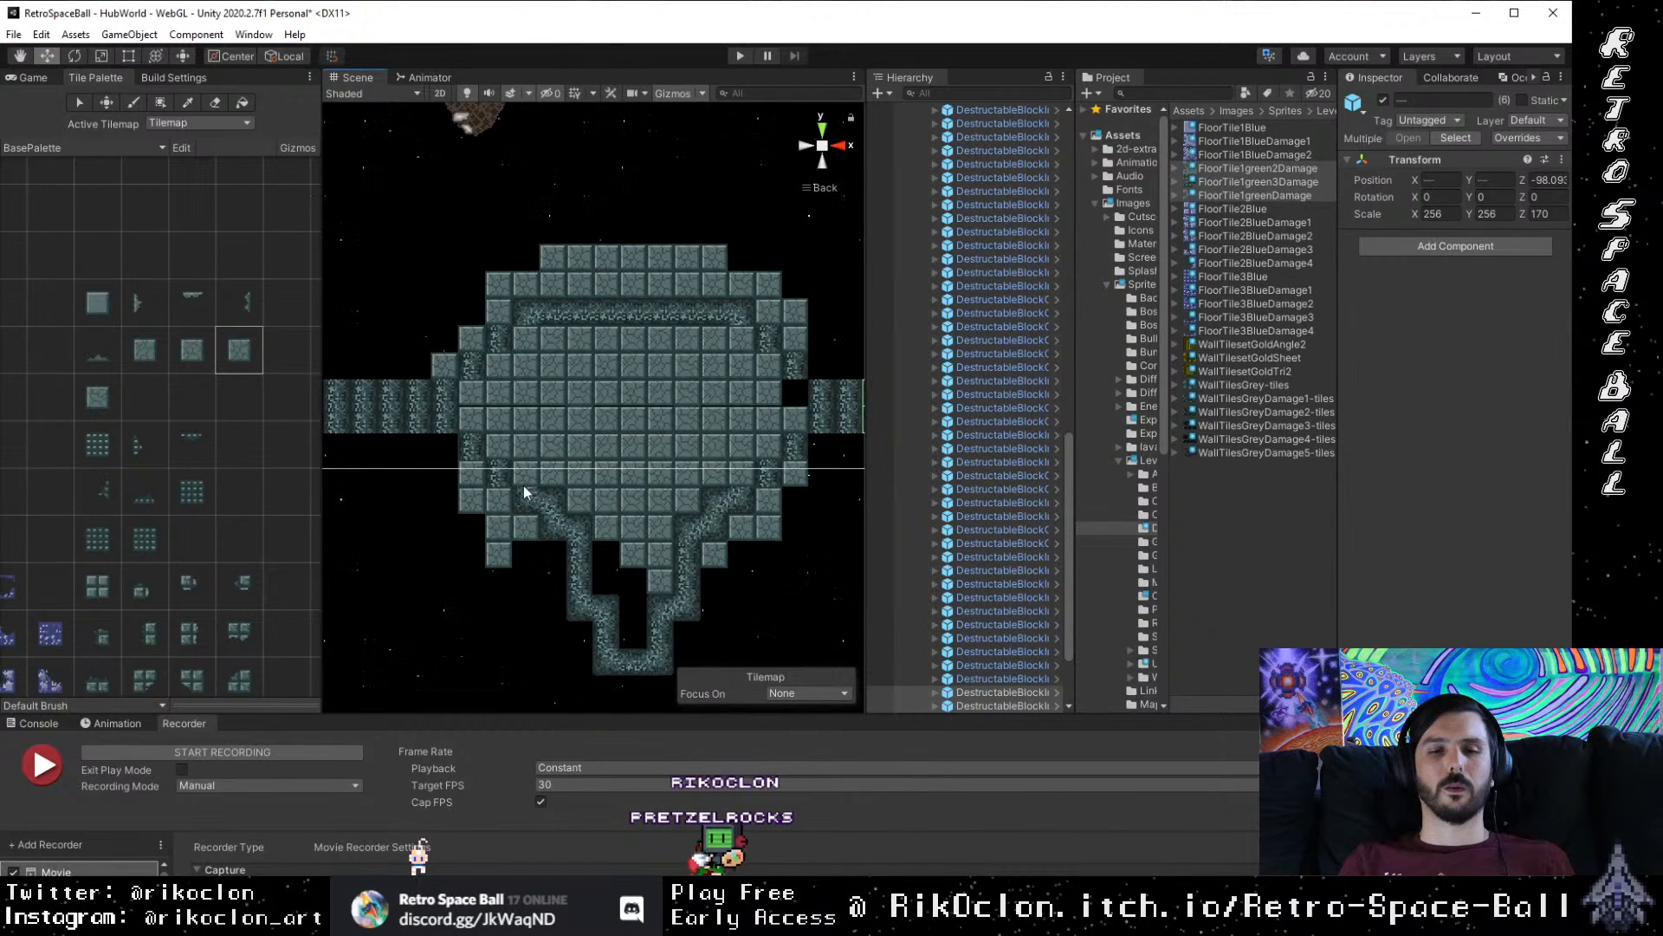
{"action": "scroll", "coordinate": [522, 491], "scroll_direction": "down", "scroll_amount": 1}
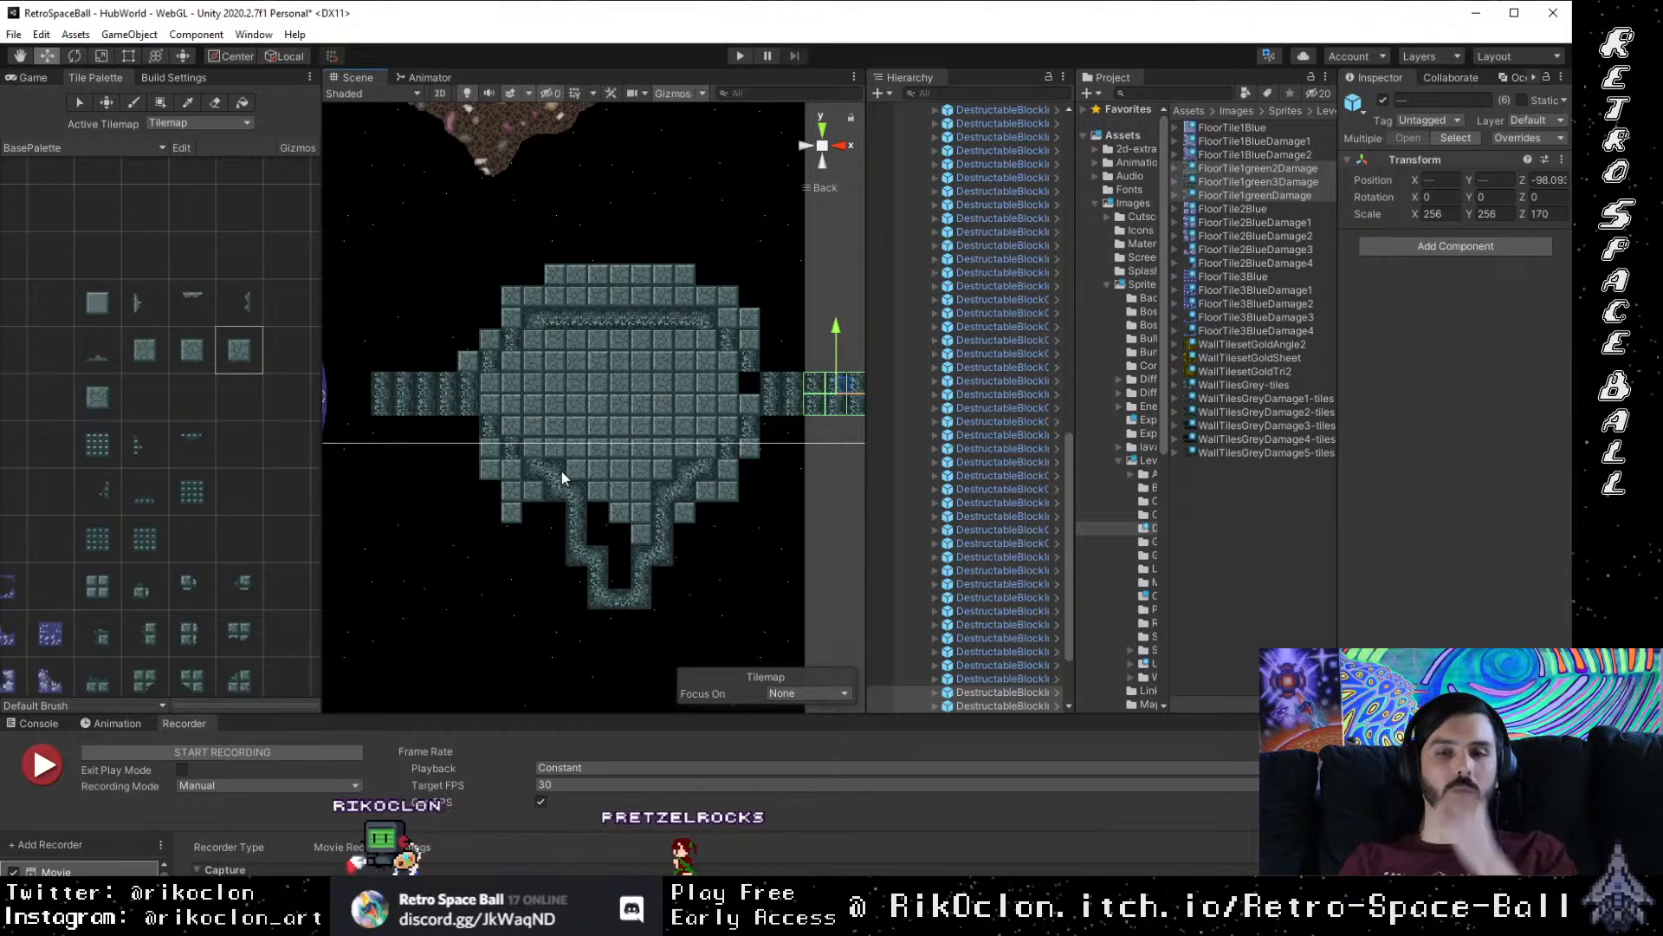
{"action": "left_click_drag", "start_coordinate": [477, 404], "coordinate": [510, 408]}
{"action": "scroll", "coordinate": [510, 408], "scroll_direction": "up", "scroll_amount": 3}
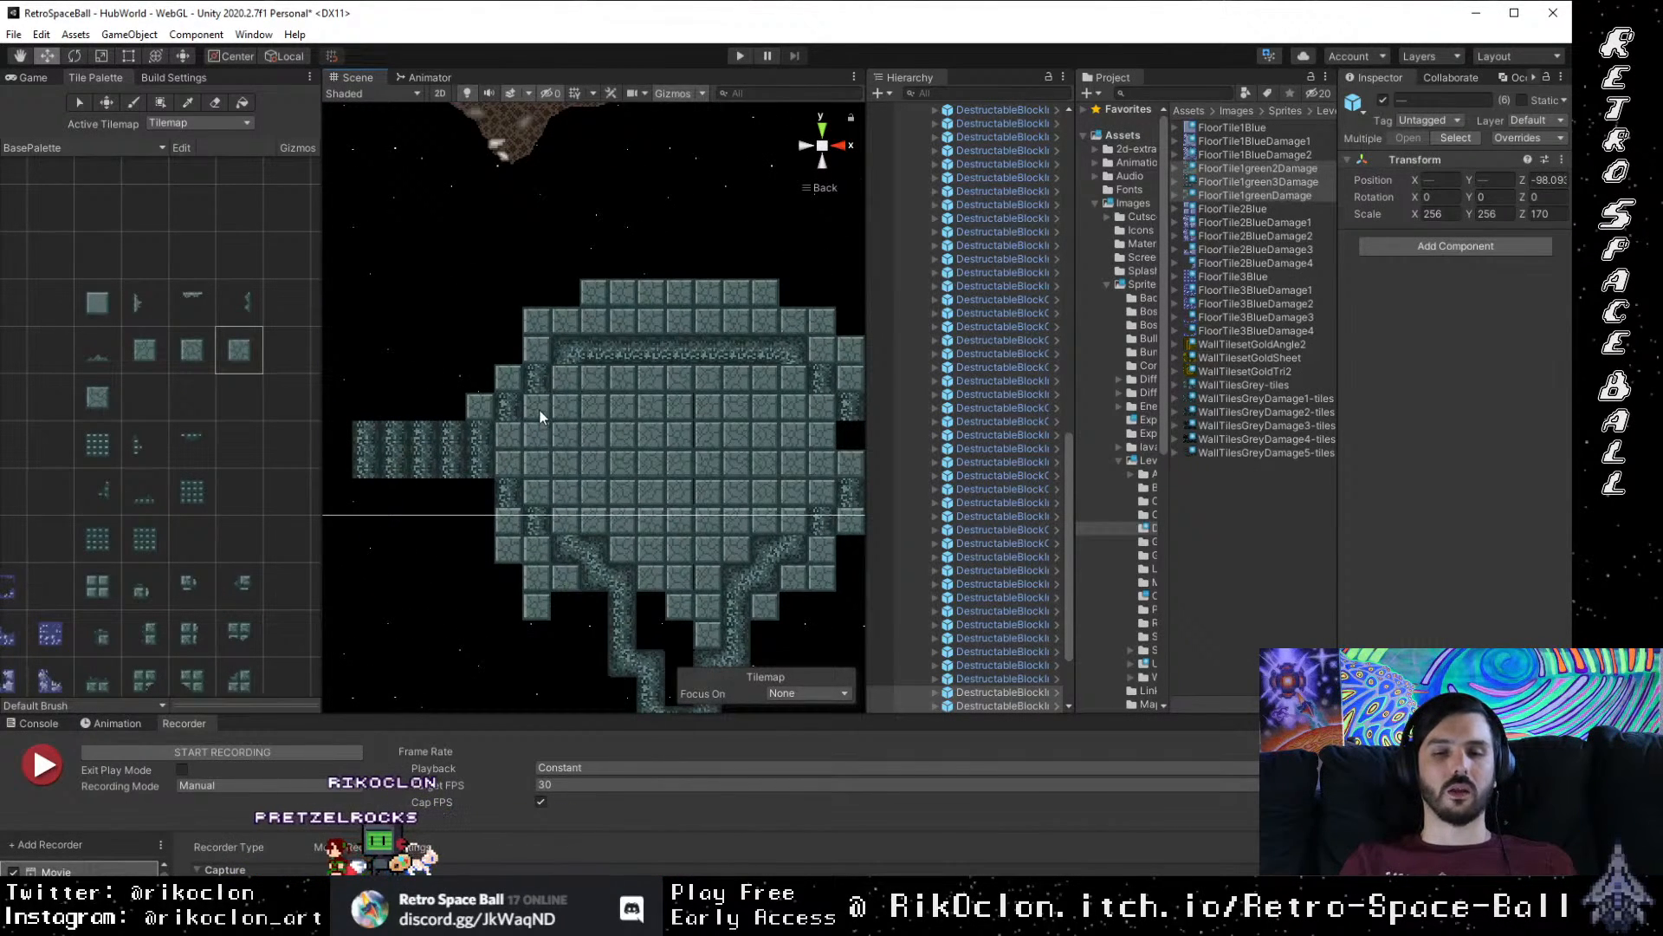
{"action": "mouse_move", "coordinate": [556, 518]}
{"action": "left_mouse_down"}
{"action": "mouse_move", "coordinate": [483, 401]}
{"action": "mouse_move", "coordinate": [505, 417]}
{"action": "mouse_move", "coordinate": [520, 490]}
{"action": "mouse_move", "coordinate": [568, 539]}
{"action": "left_mouse_up"}
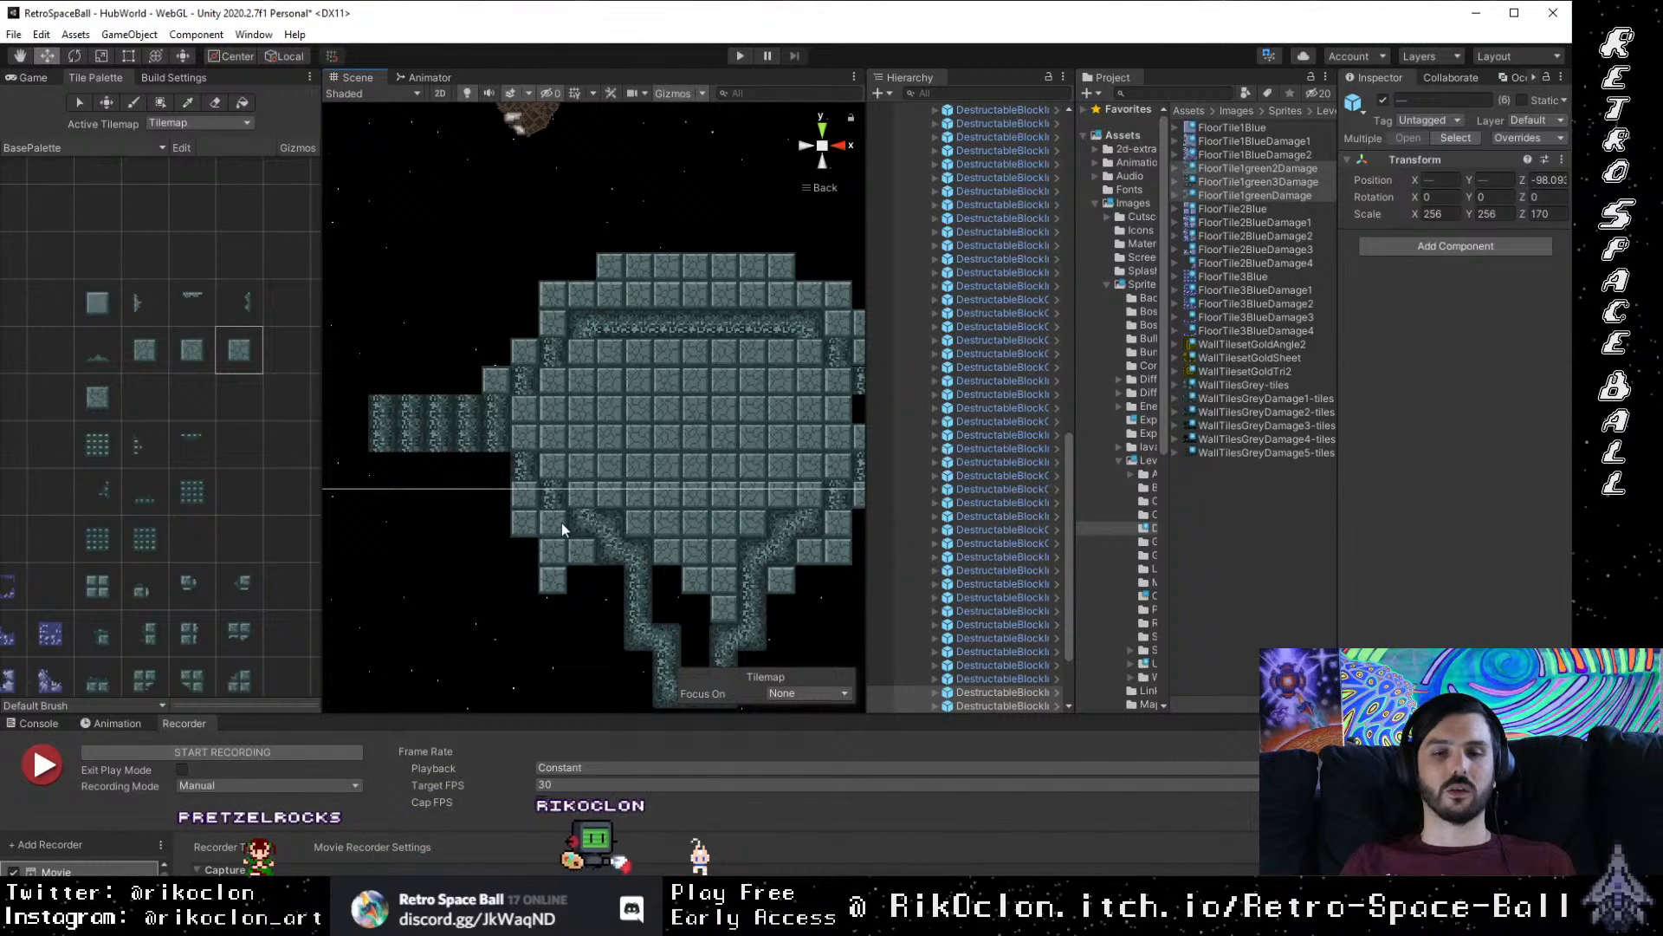
Step: Move the lower left corner block outward to X 739.28 and bring the straight block above it into that column at Y 1563.4
{"action": "left_click", "coordinate": [568, 544]}
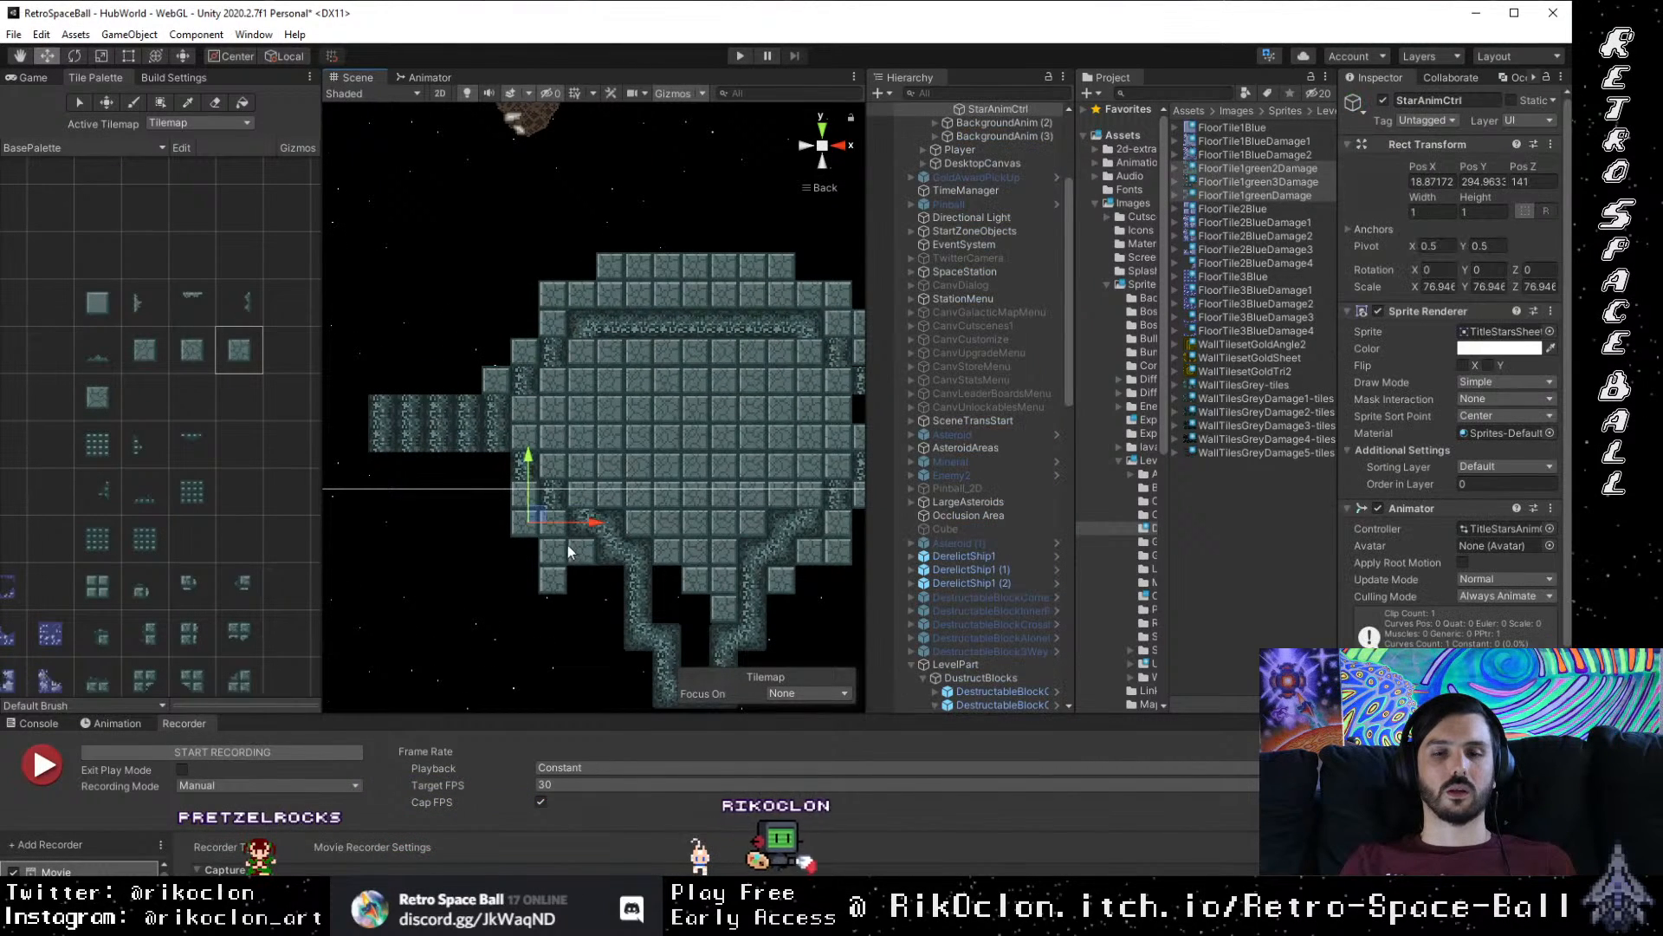
{"action": "left_click", "coordinate": [586, 537]}
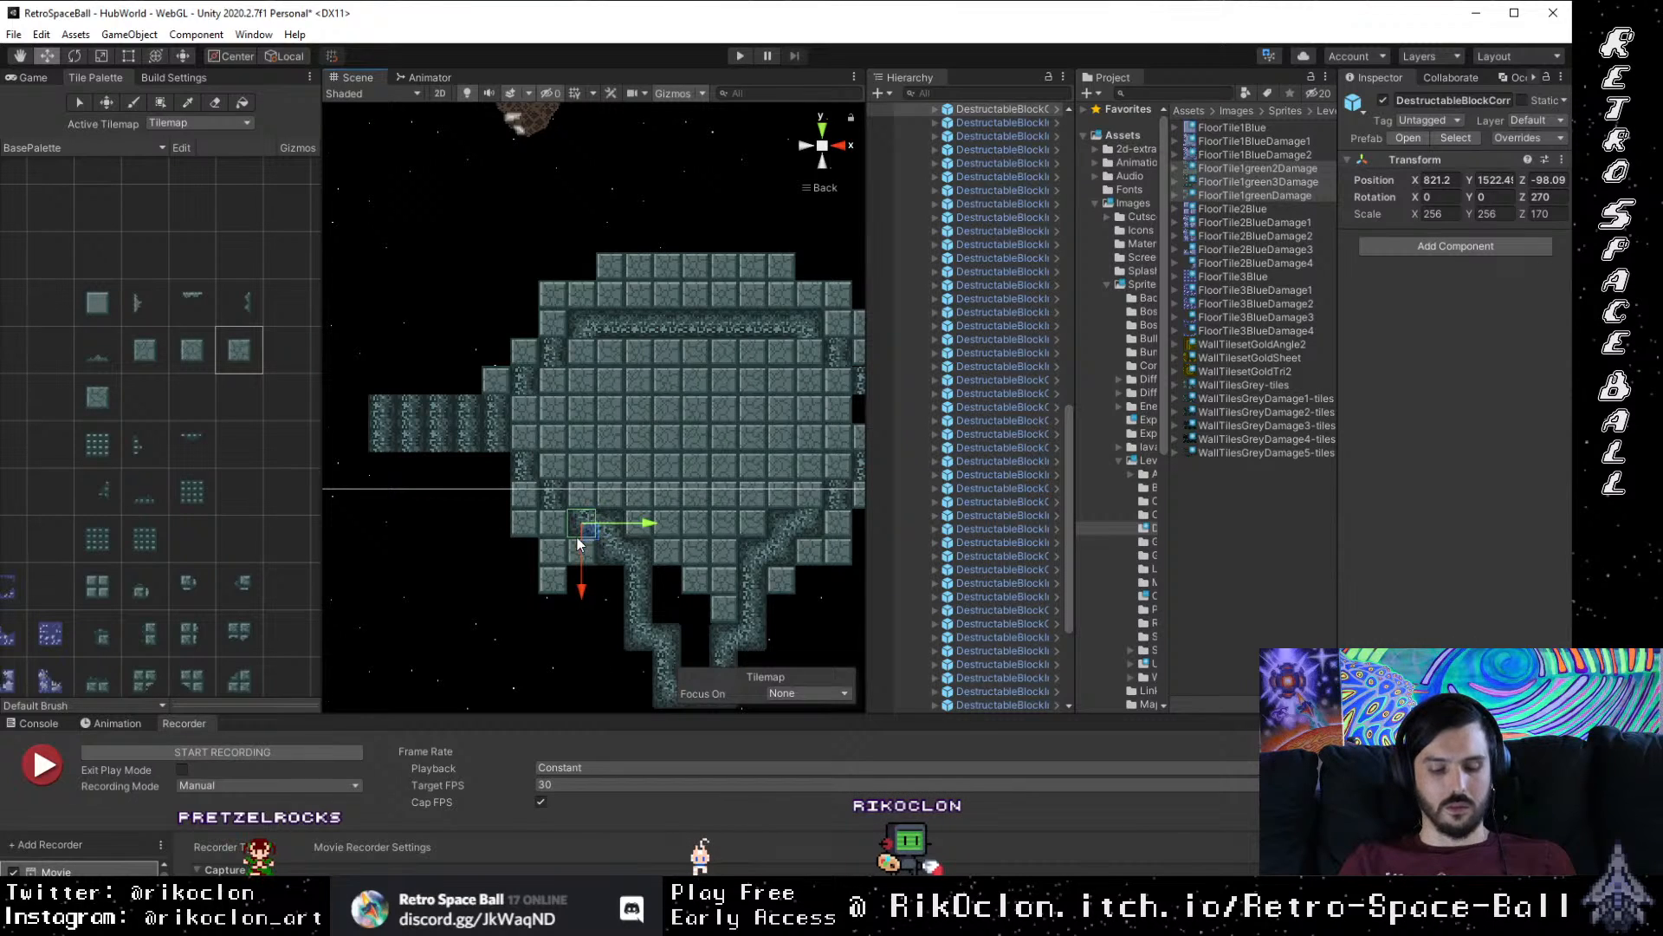
{"action": "left_click_drag", "start_coordinate": [579, 544], "coordinate": [574, 518]}
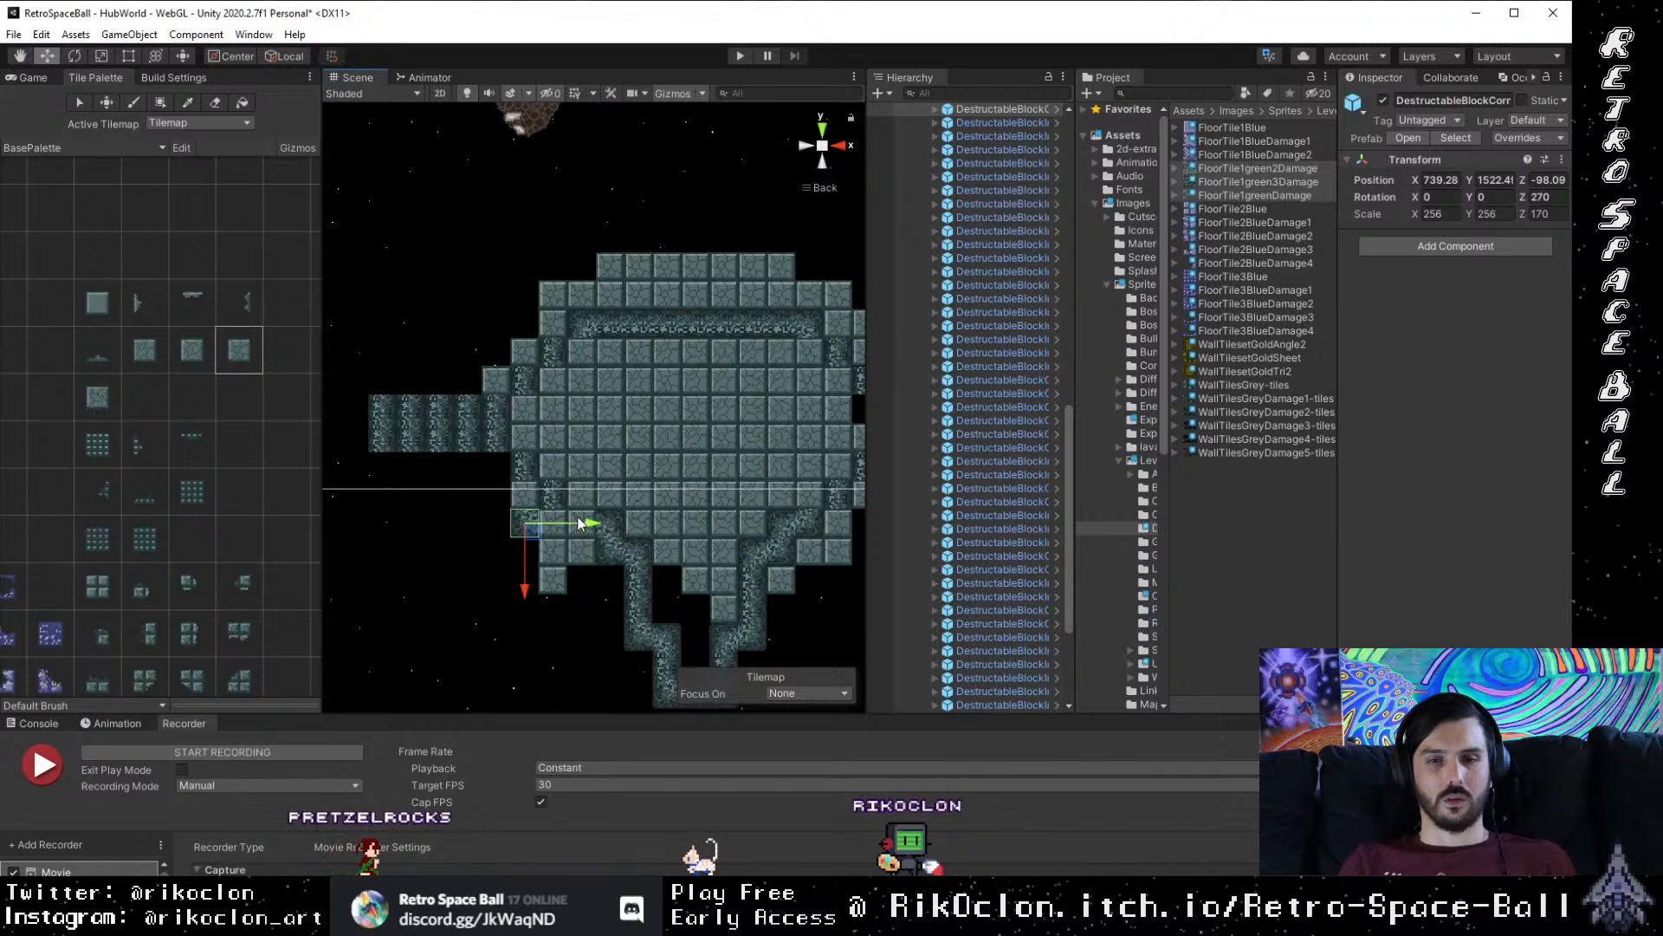
{"action": "left_click", "coordinate": [554, 507]}
{"action": "left_click", "coordinate": [555, 502]}
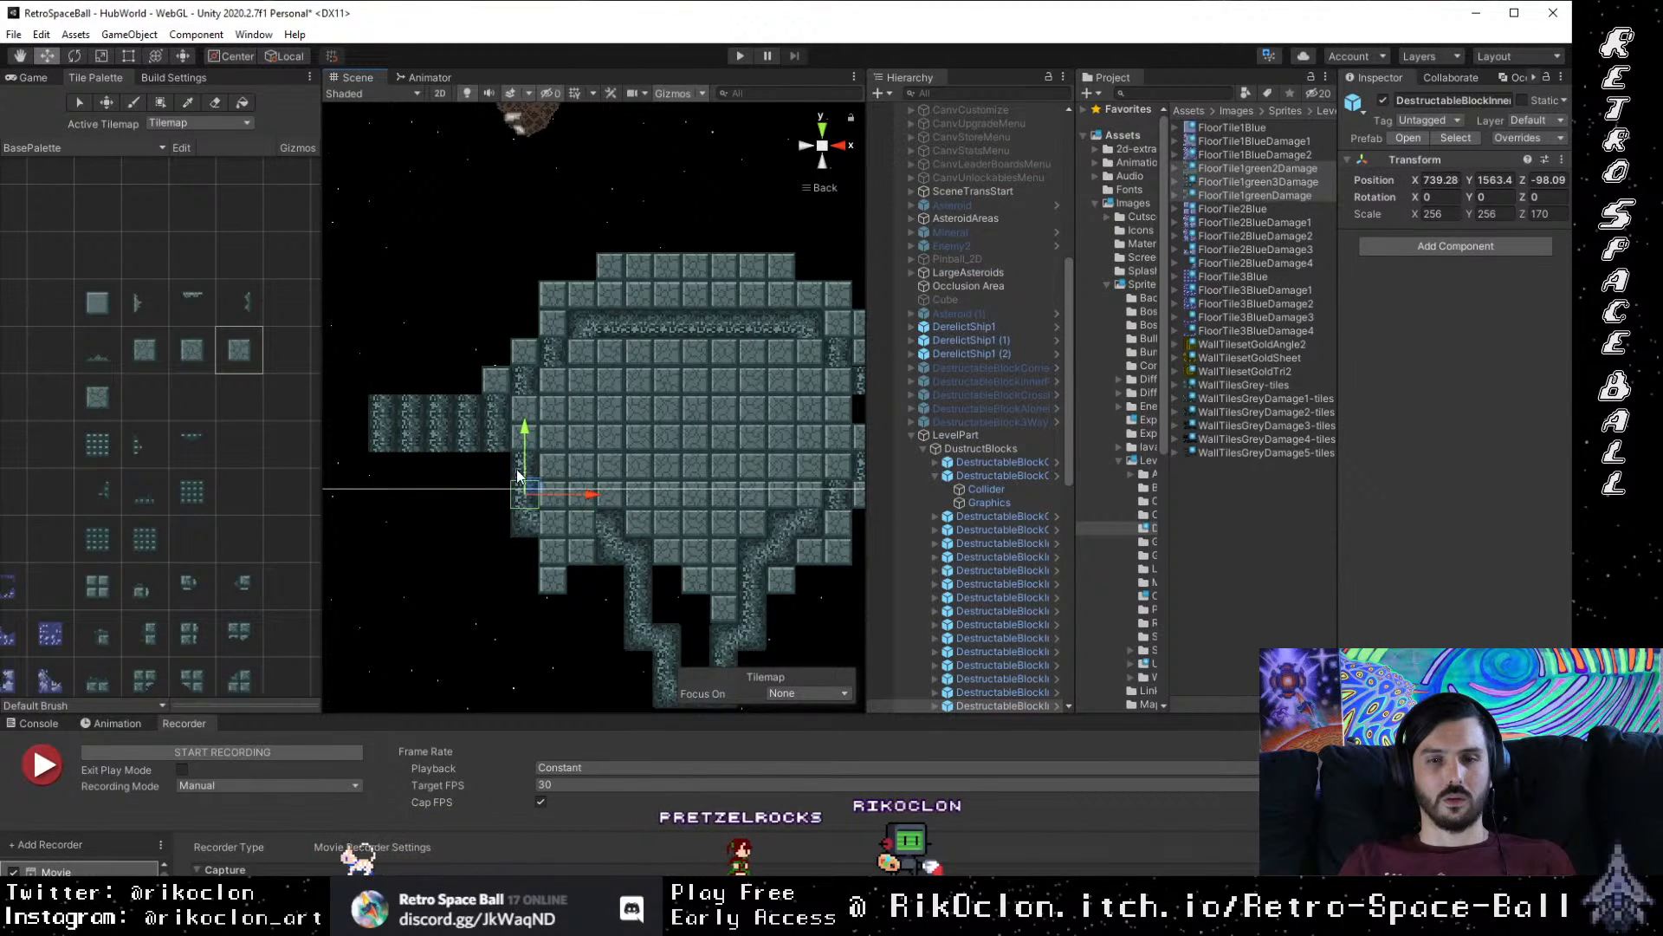
{"action": "left_click", "coordinate": [532, 533]}
{"action": "left_click", "coordinate": [514, 498]}
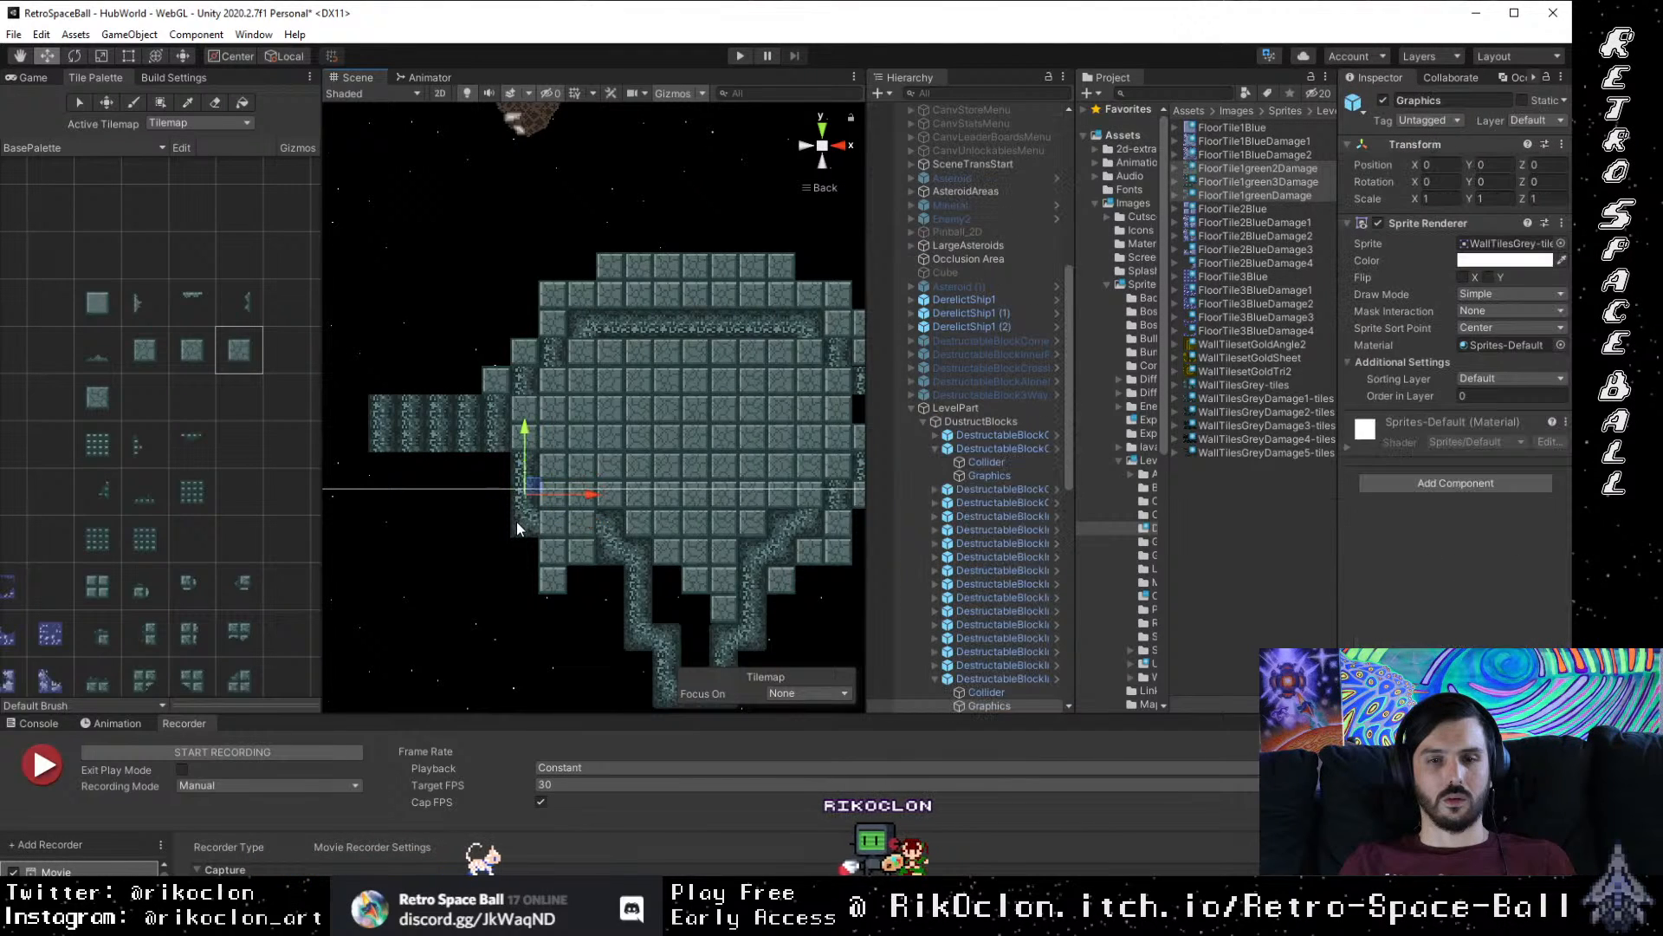
{"action": "left_click", "coordinate": [522, 526]}
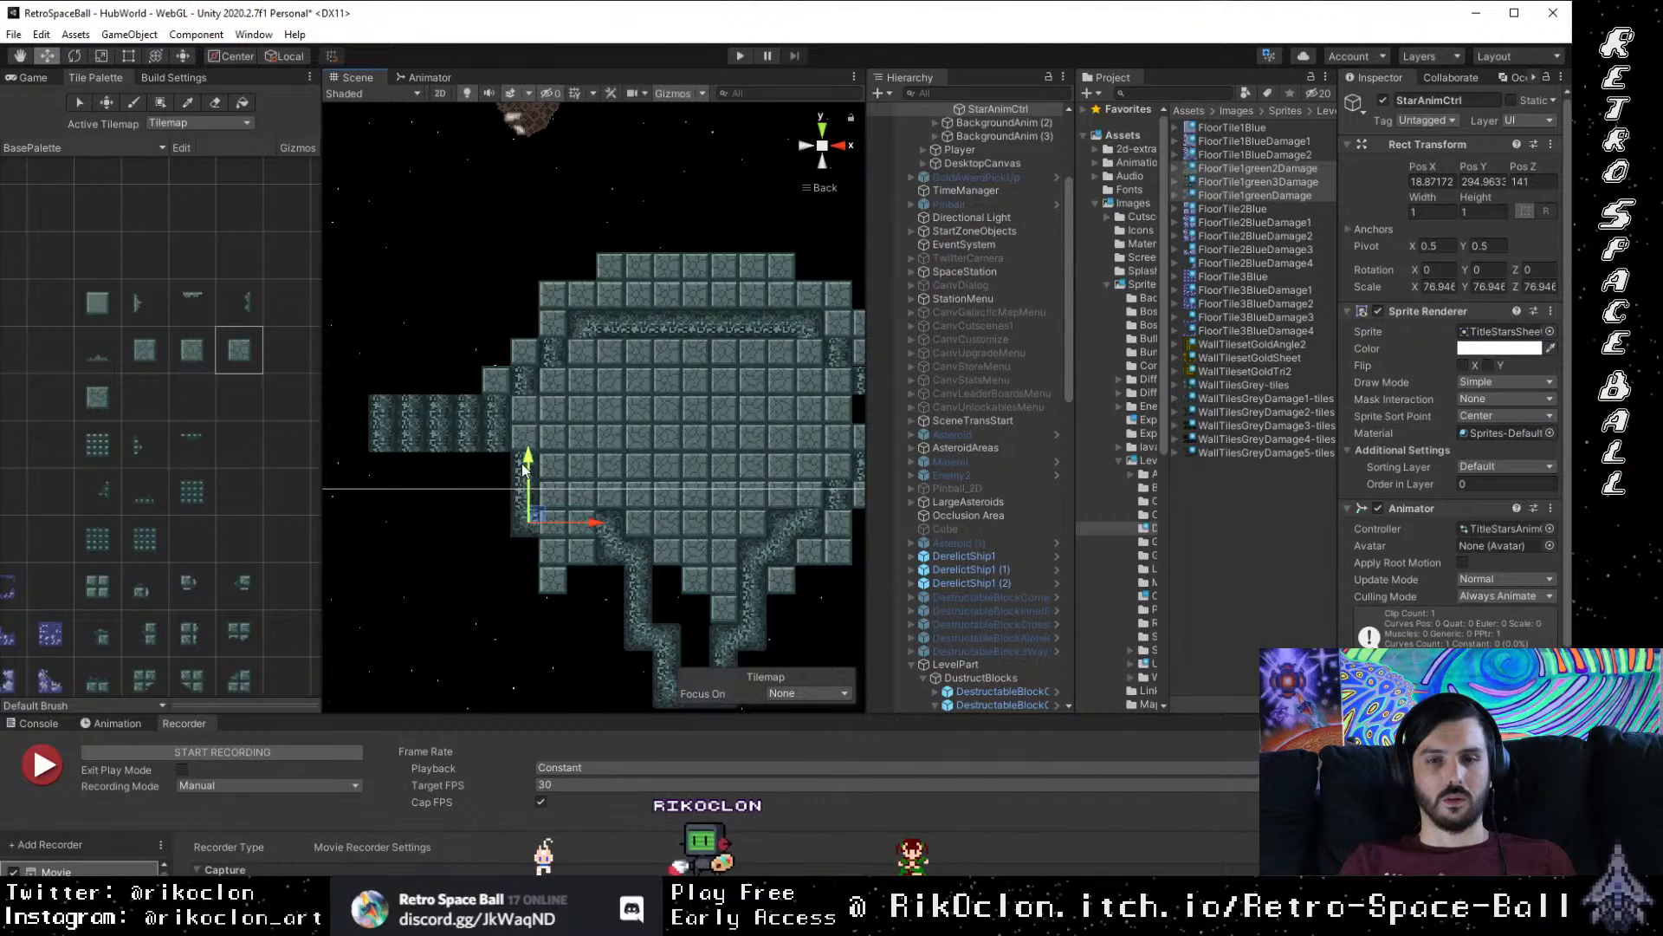
Step: Duplicate the corner block rotated 90 at the head of the lower left slope and place the copy outside the left wall at X 677, Y 1546
{"action": "left_click_drag", "start_coordinate": [624, 521], "coordinate": [545, 535]}
{"action": "left_click", "coordinate": [544, 542]}
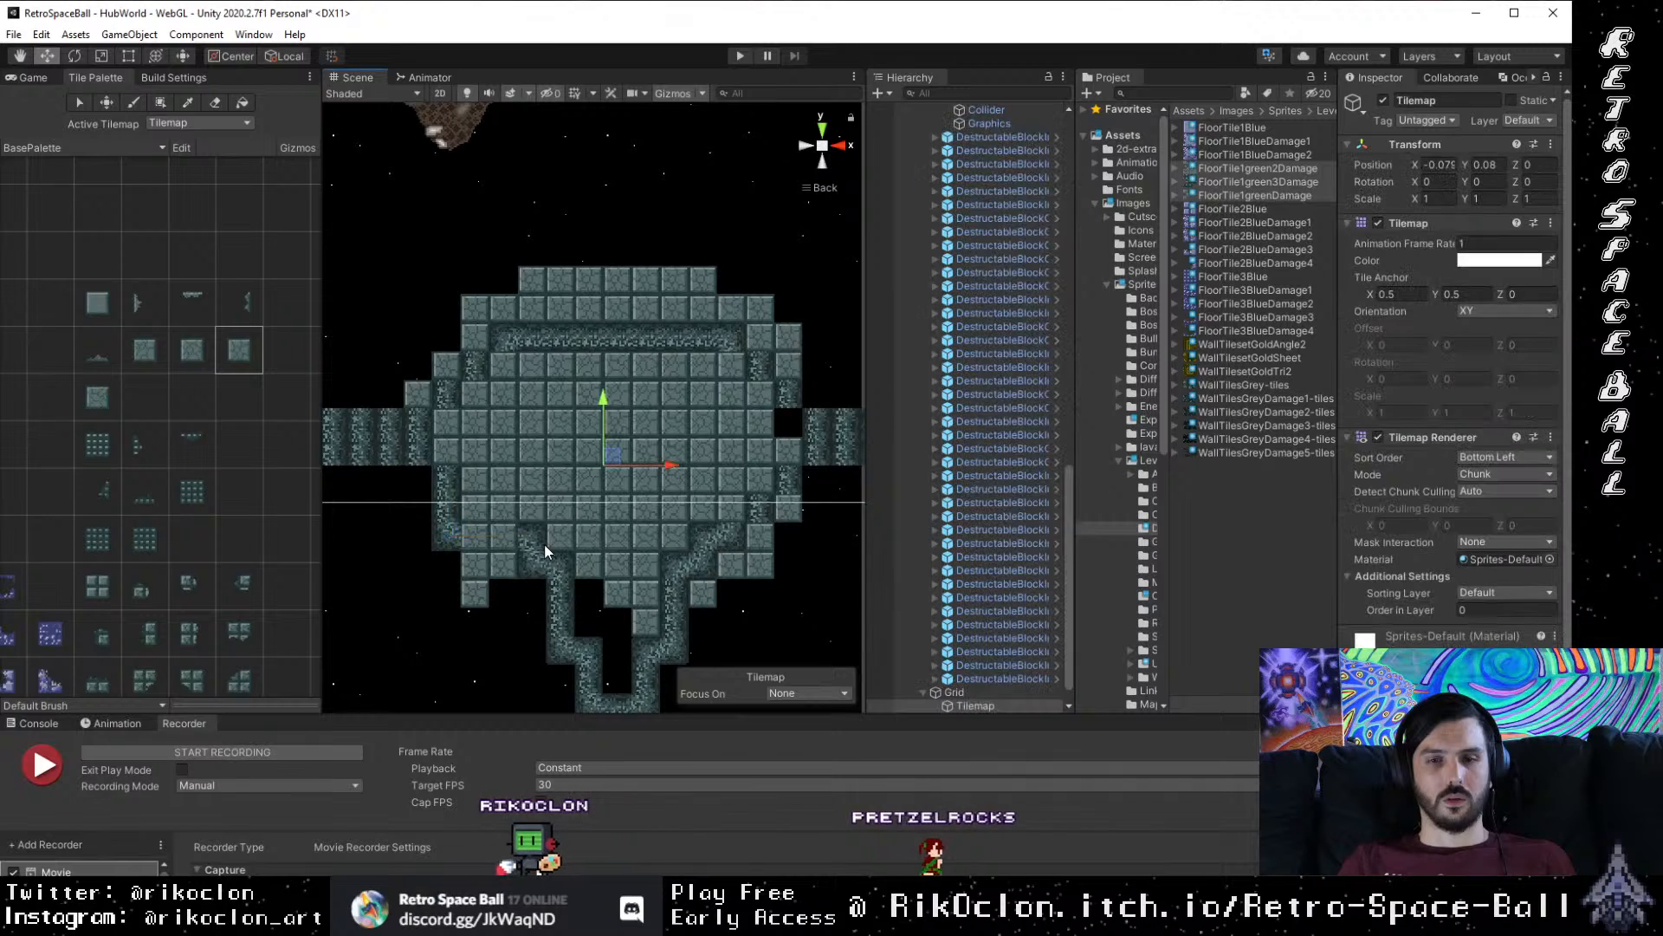
{"action": "left_click", "coordinate": [535, 538]}
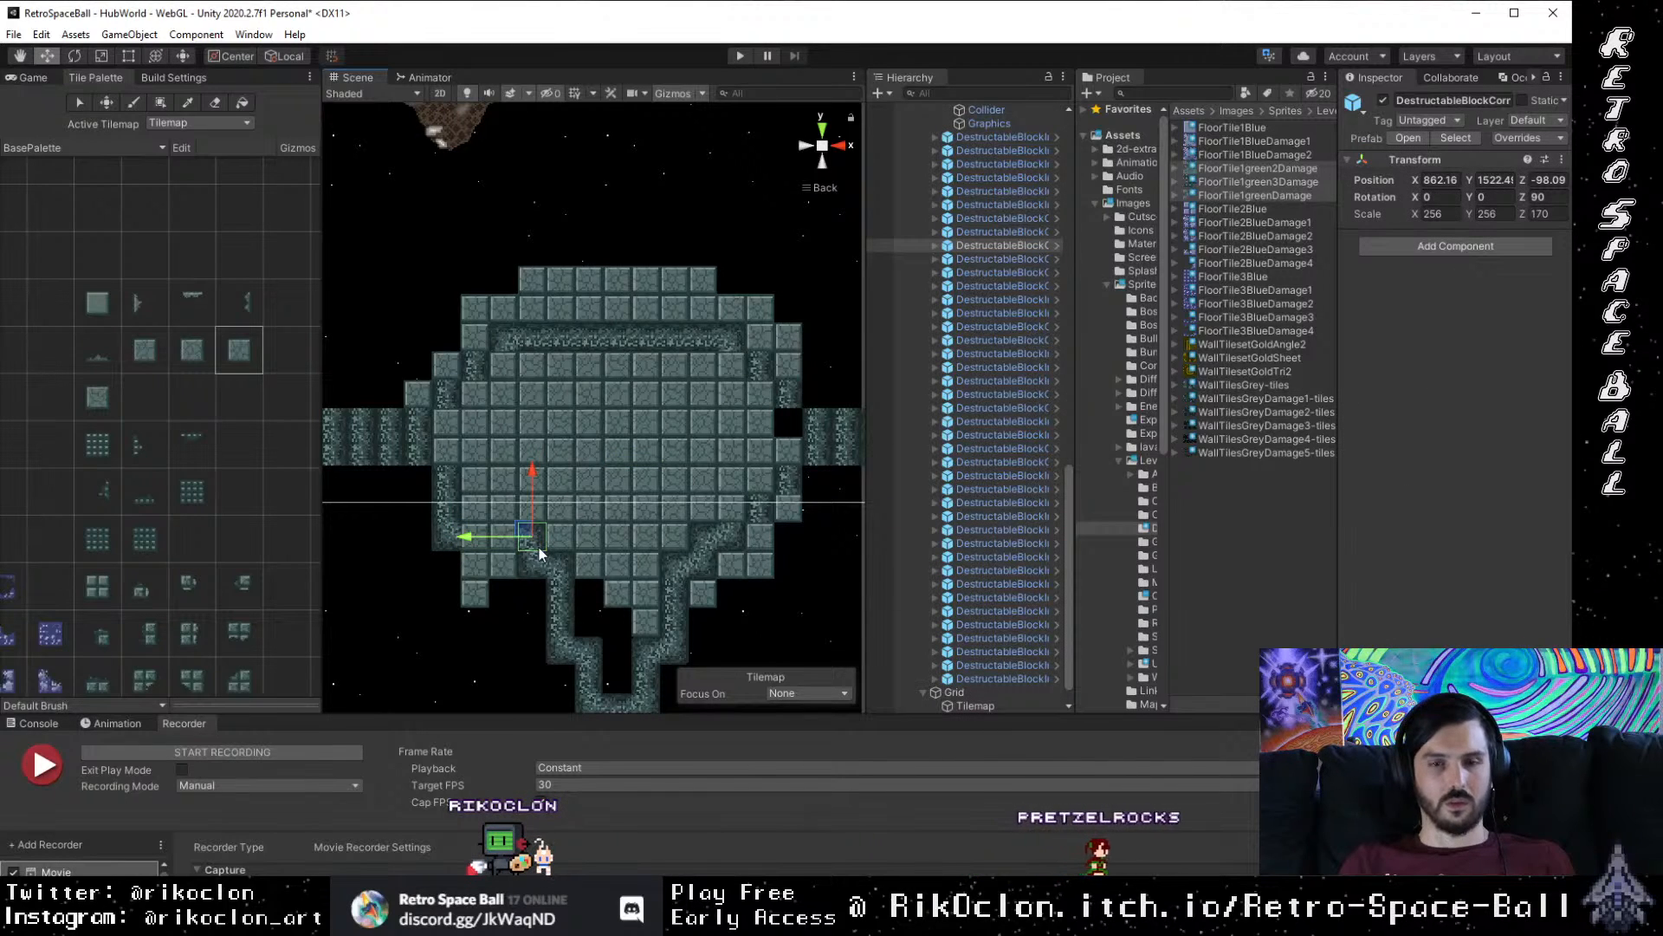
{"action": "left_click_drag", "start_coordinate": [530, 541], "coordinate": [406, 518]}
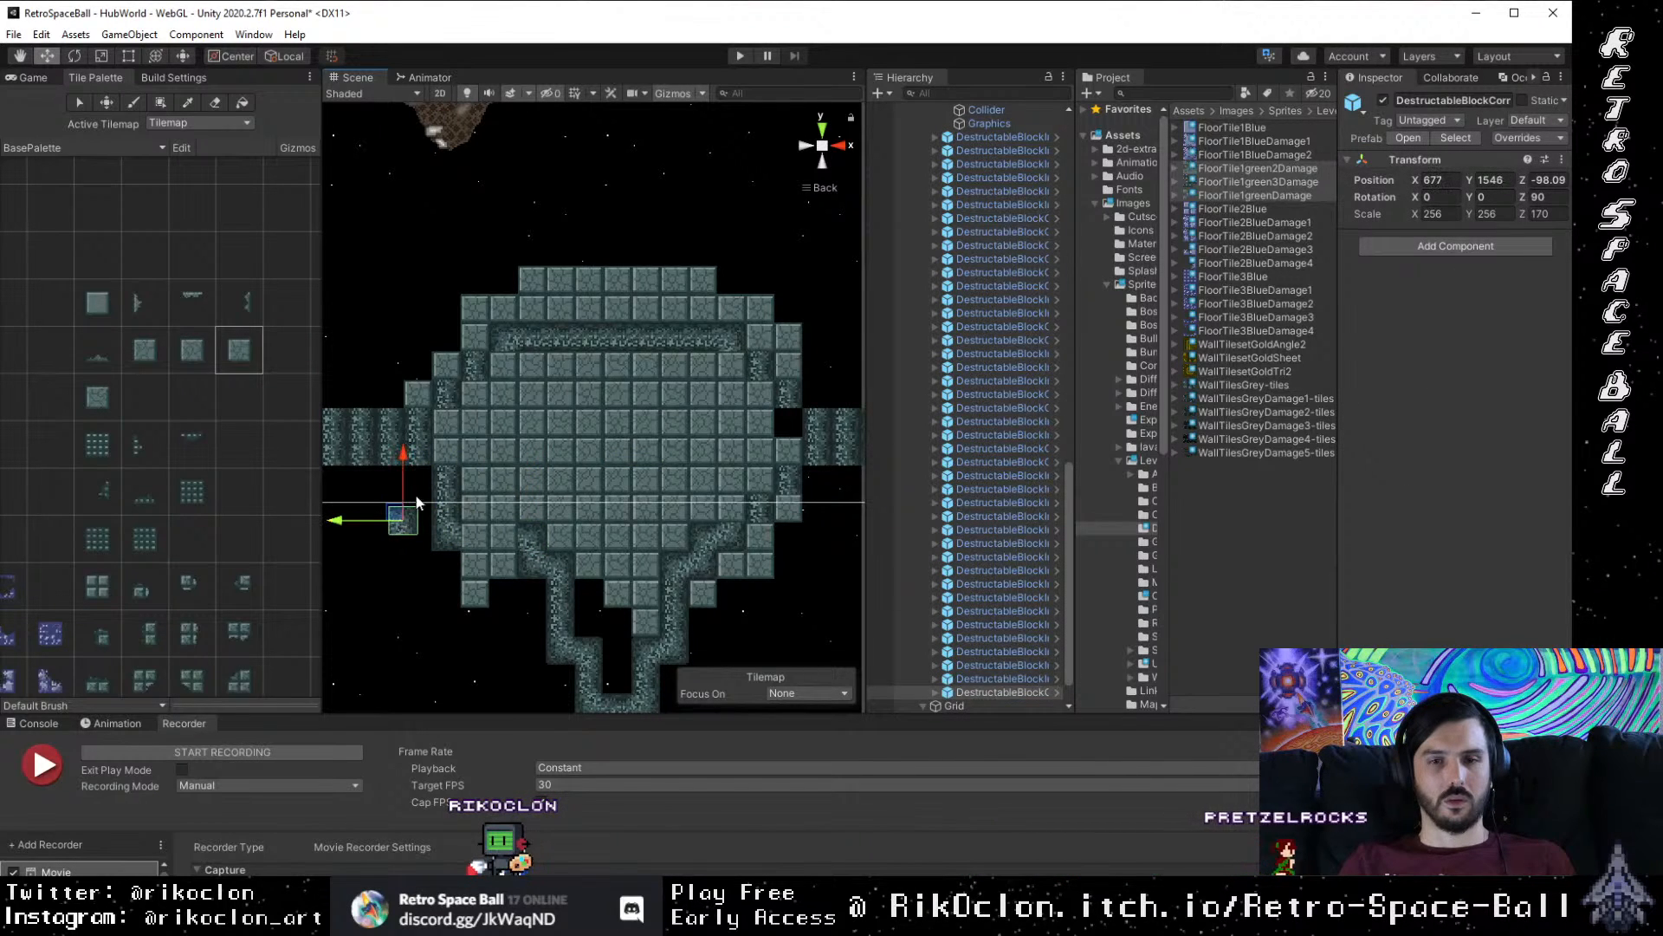
Step: Delete the straight left wall block at X 739.28, Y 1604.4, just below the left extension
{"action": "left_click", "coordinate": [446, 482]}
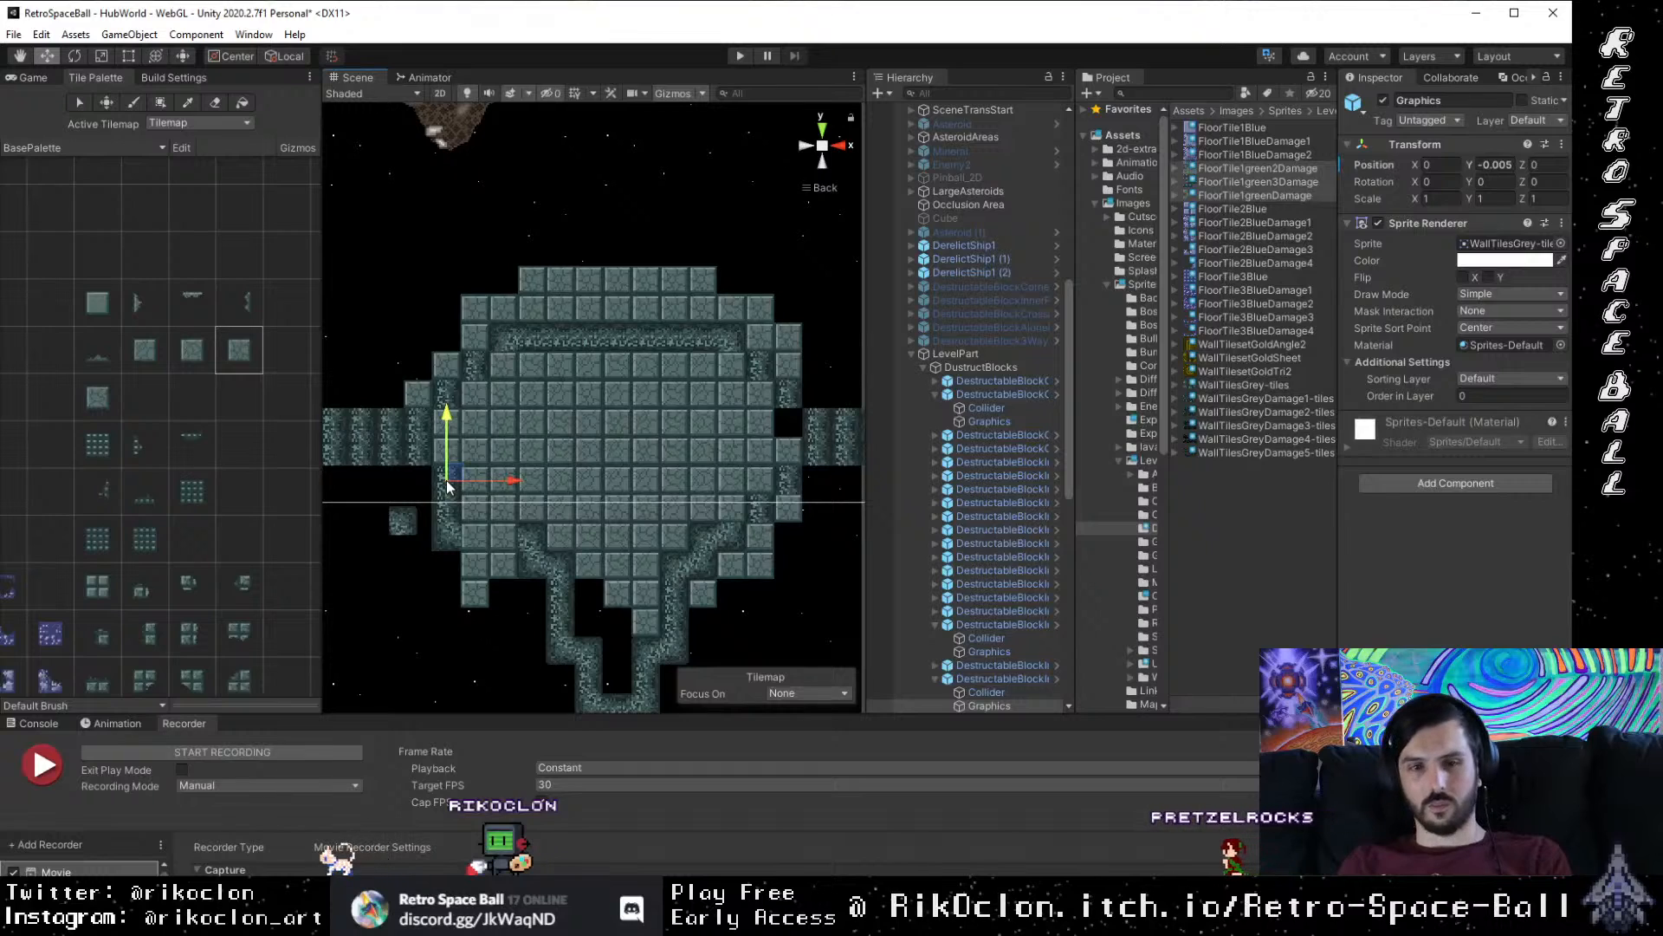
{"action": "left_click", "coordinate": [1033, 679]}
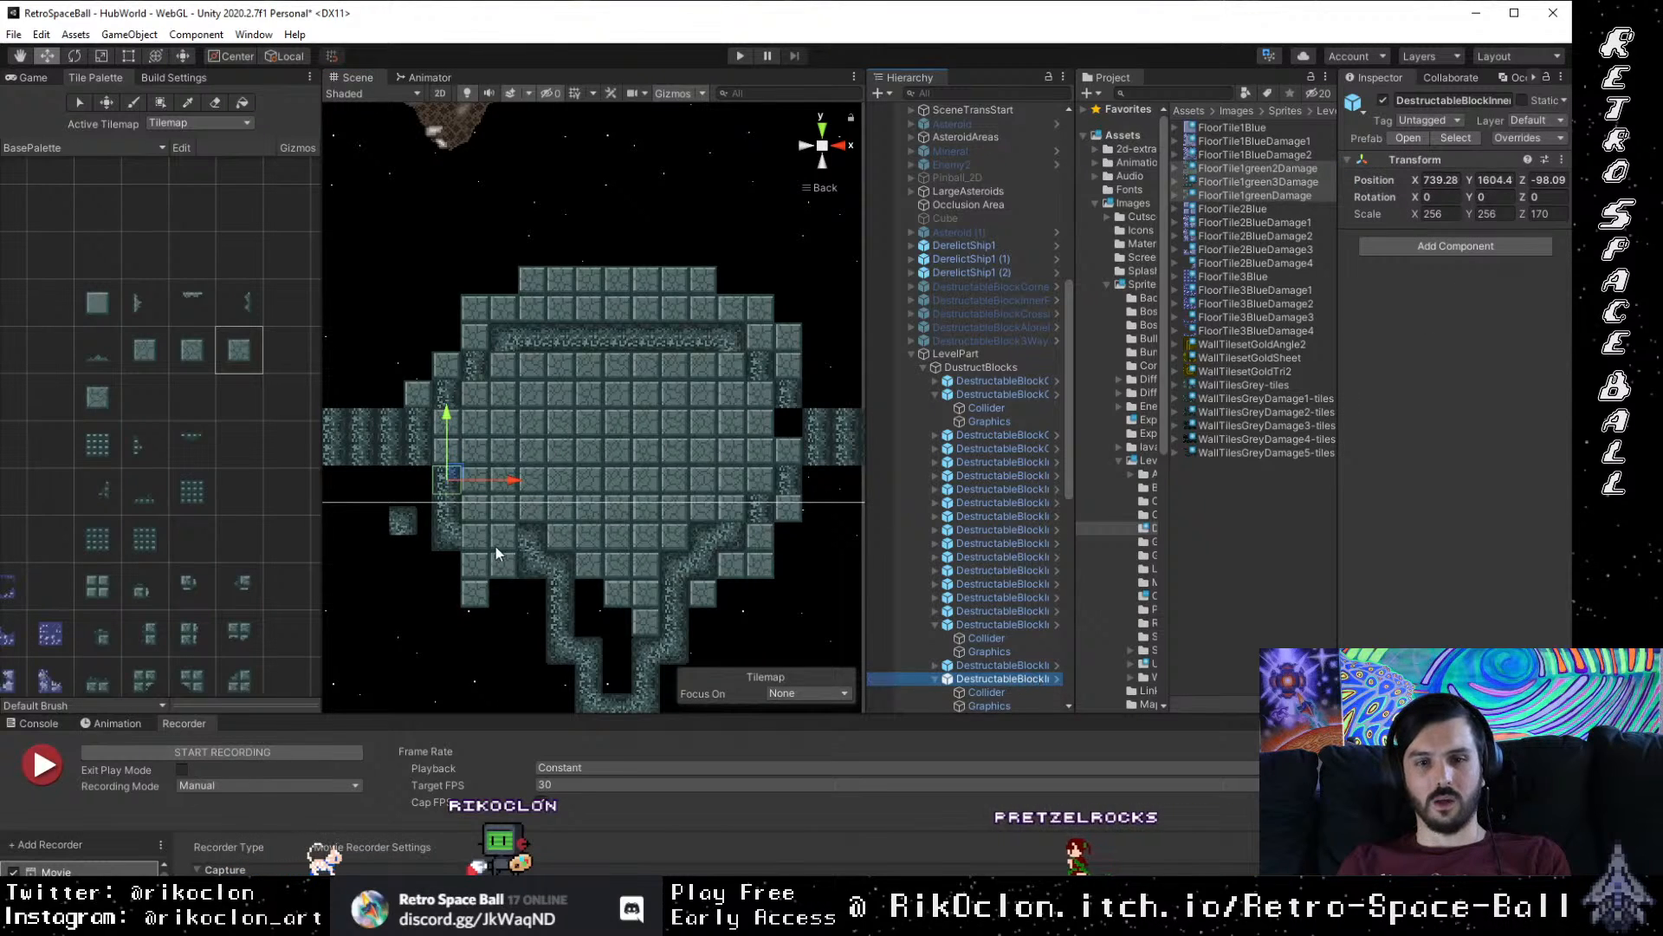
{"action": "key", "text": "Delete"}
Step: Move the copied corner block into the gap in the left wall and snap it at X 739.28, Y 1604.4
{"action": "left_click", "coordinate": [389, 524]}
{"action": "left_click", "coordinate": [394, 525]}
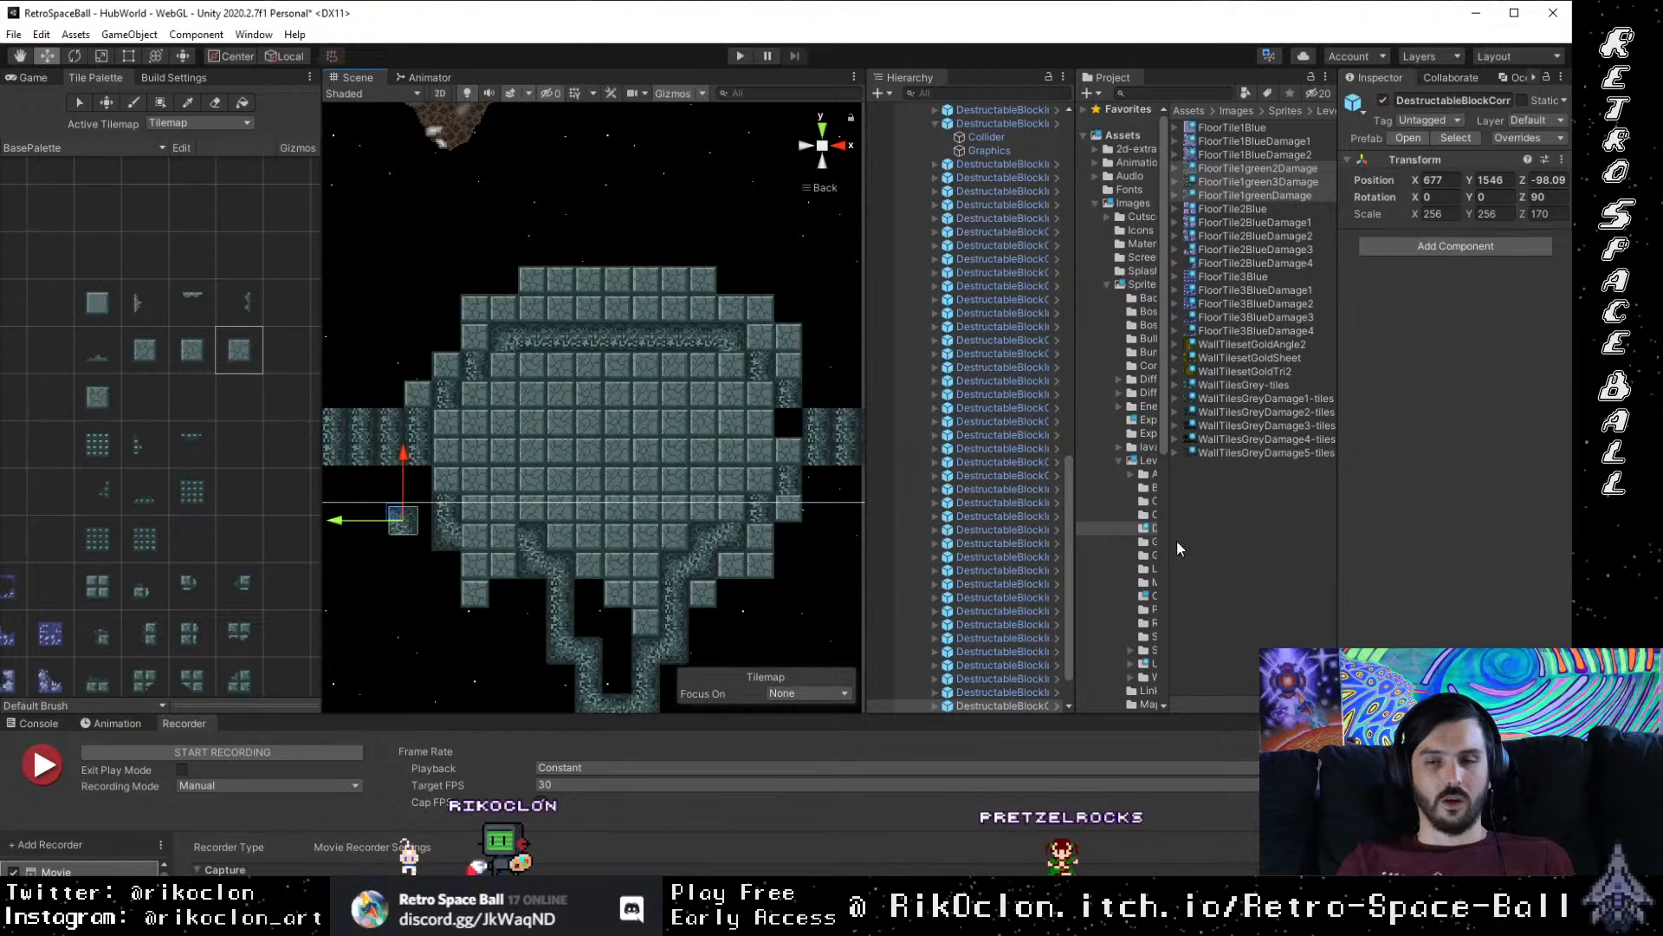
{"action": "left_click_drag", "start_coordinate": [401, 507], "coordinate": [444, 473]}
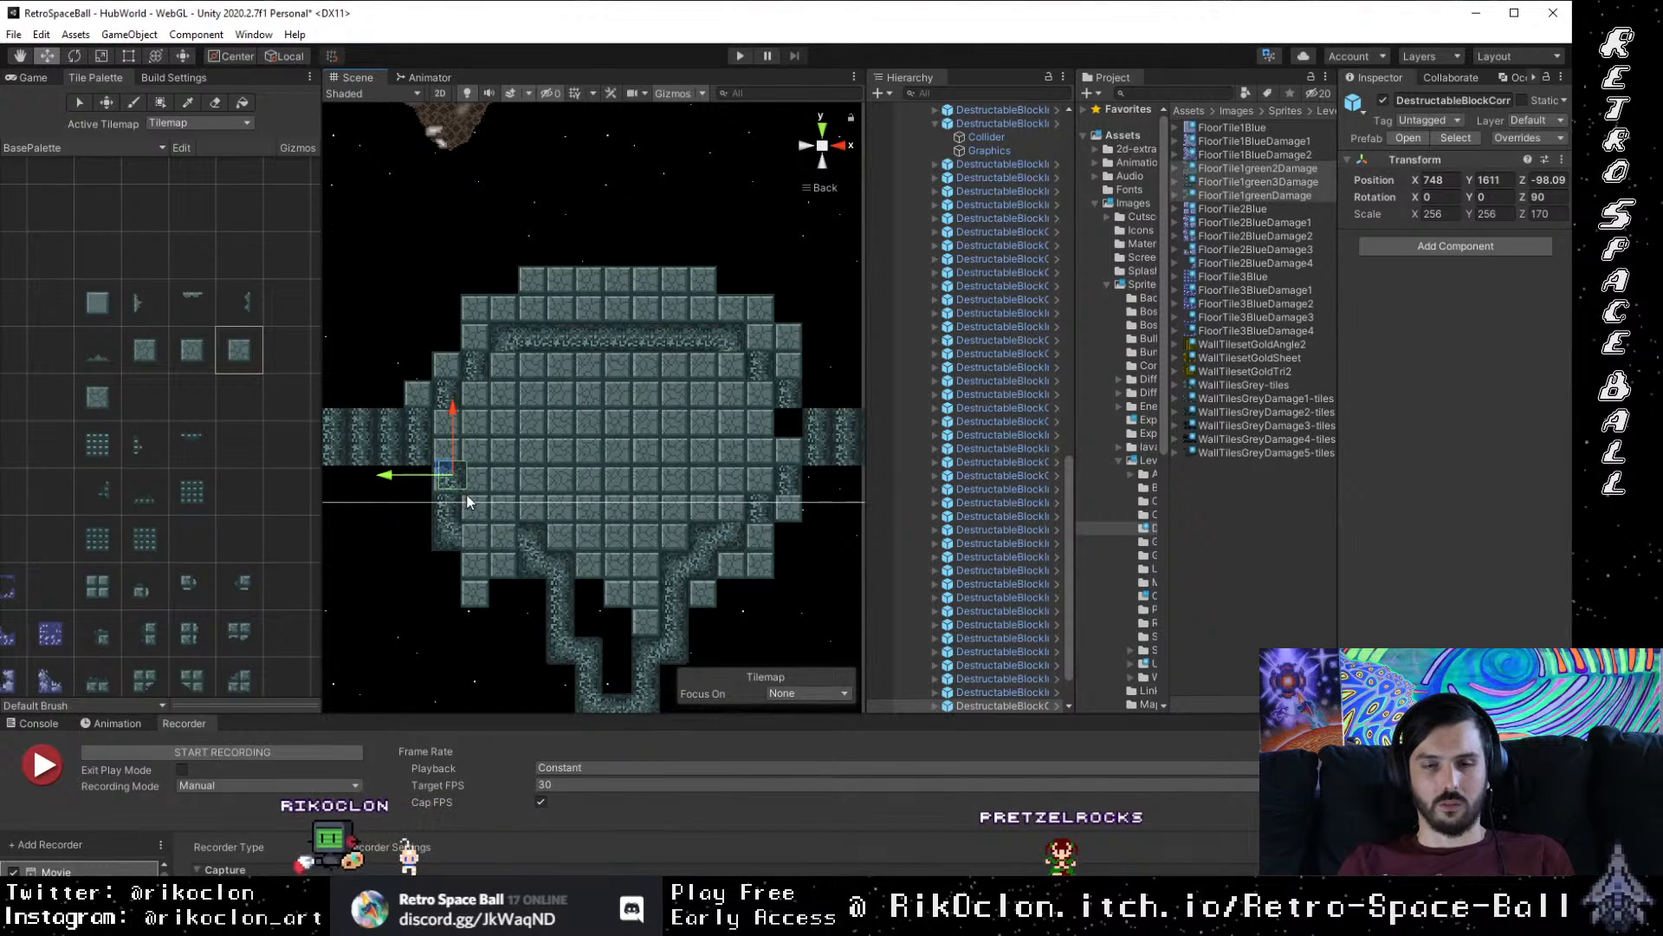
{"action": "key", "text": "v"}
{"action": "left_click_drag", "start_coordinate": [440, 490], "coordinate": [435, 495]}
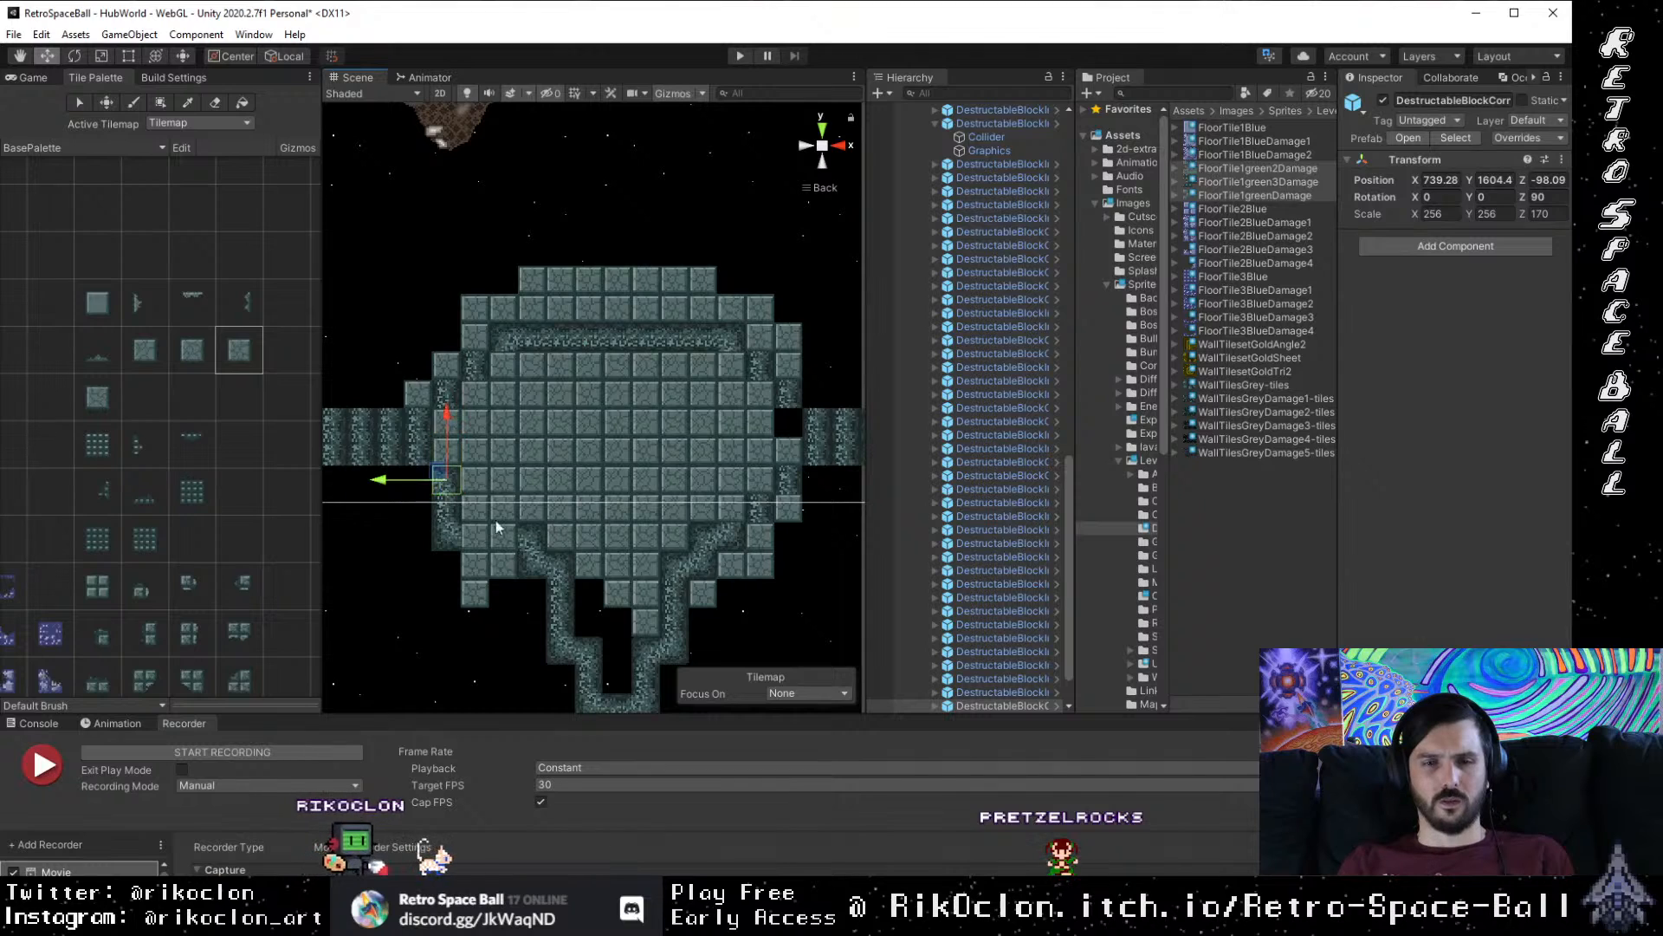
{"action": "left_click", "coordinate": [397, 601]}
{"action": "left_click_drag", "start_coordinate": [511, 559], "coordinate": [482, 552]}
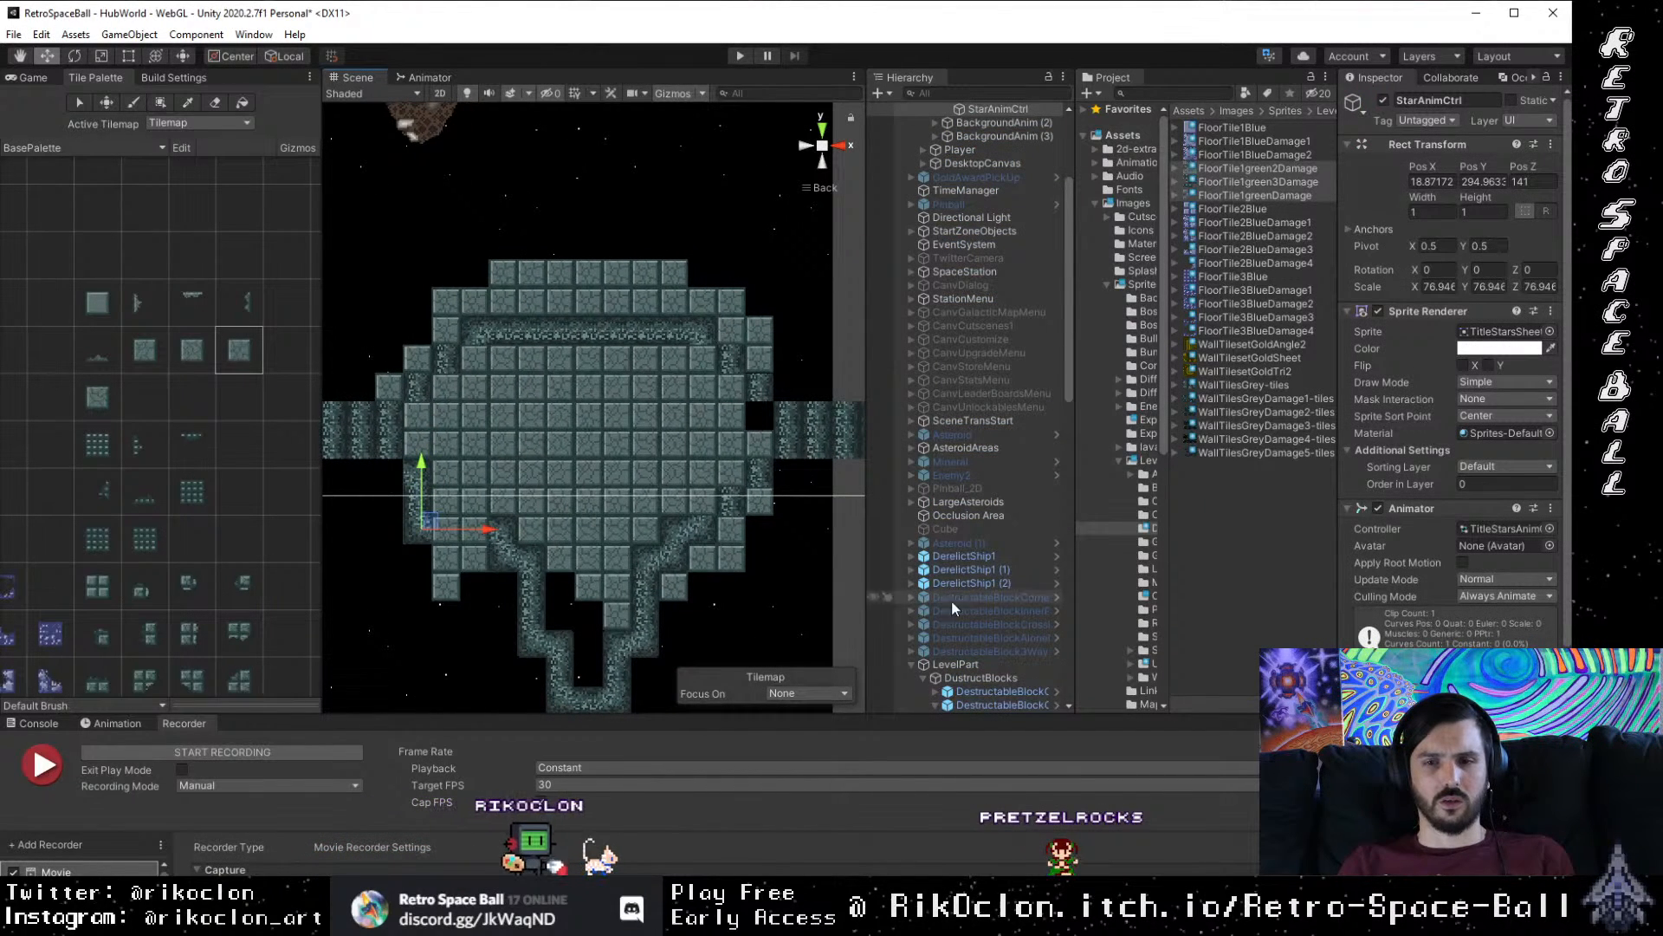
{"action": "scroll", "coordinate": [964, 672], "scroll_direction": "down", "scroll_amount": 6}
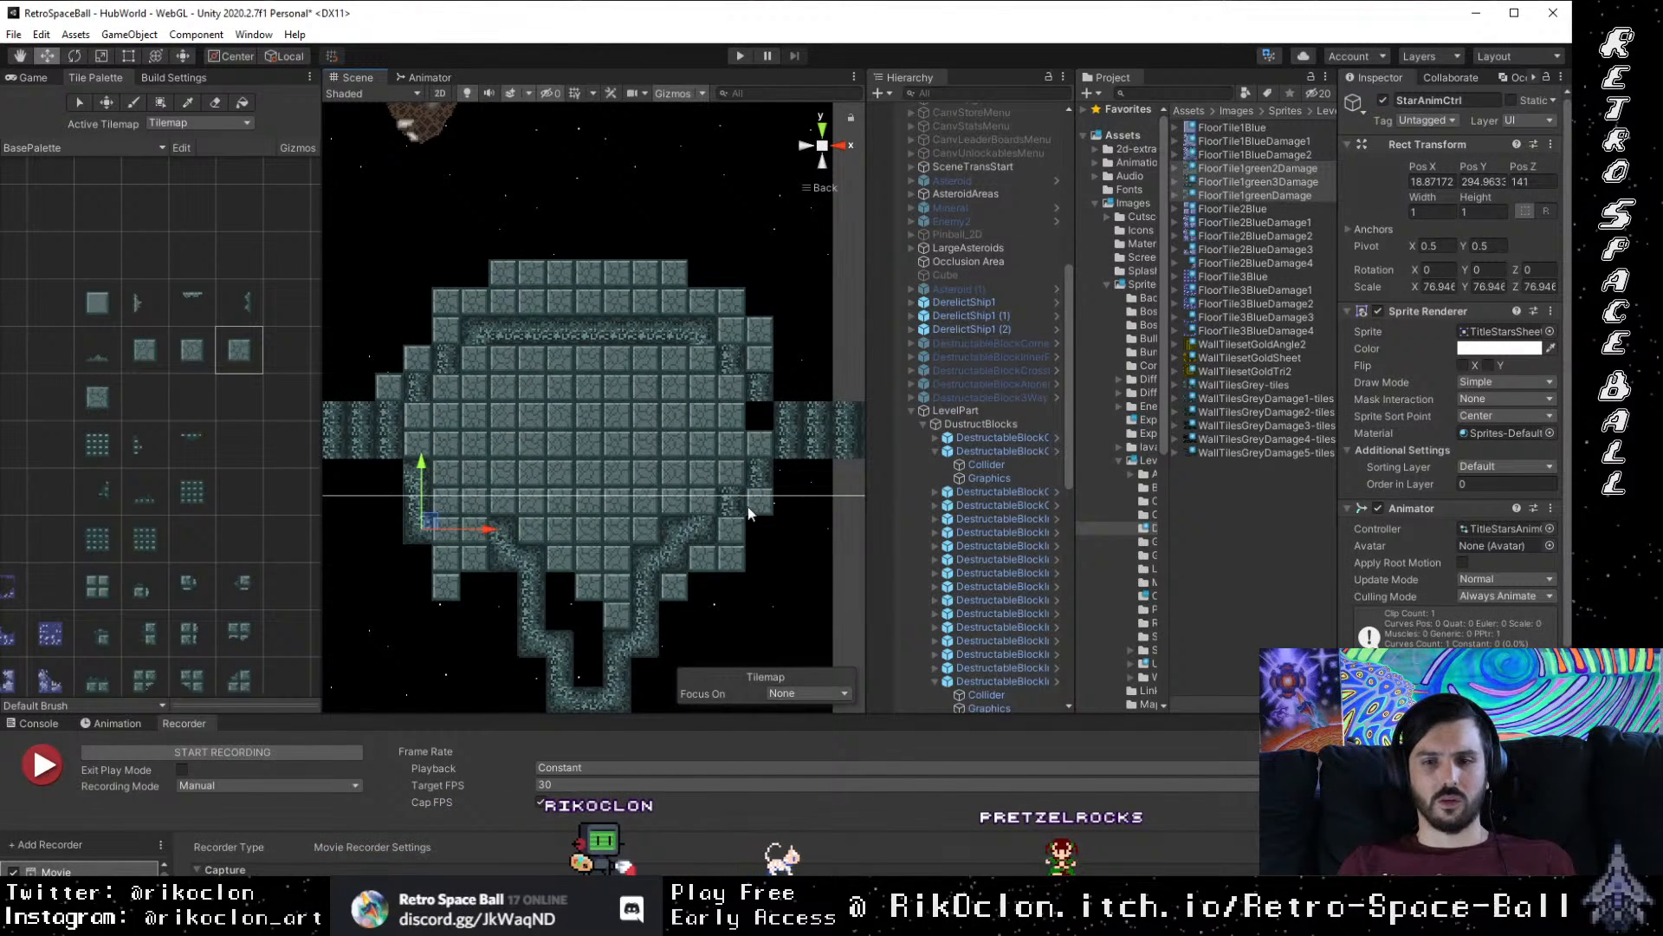
Step: Examine how the inner blocks of the right extension select, including the block at X 1271.28, Y 1645.3
{"action": "left_click", "coordinate": [787, 448]}
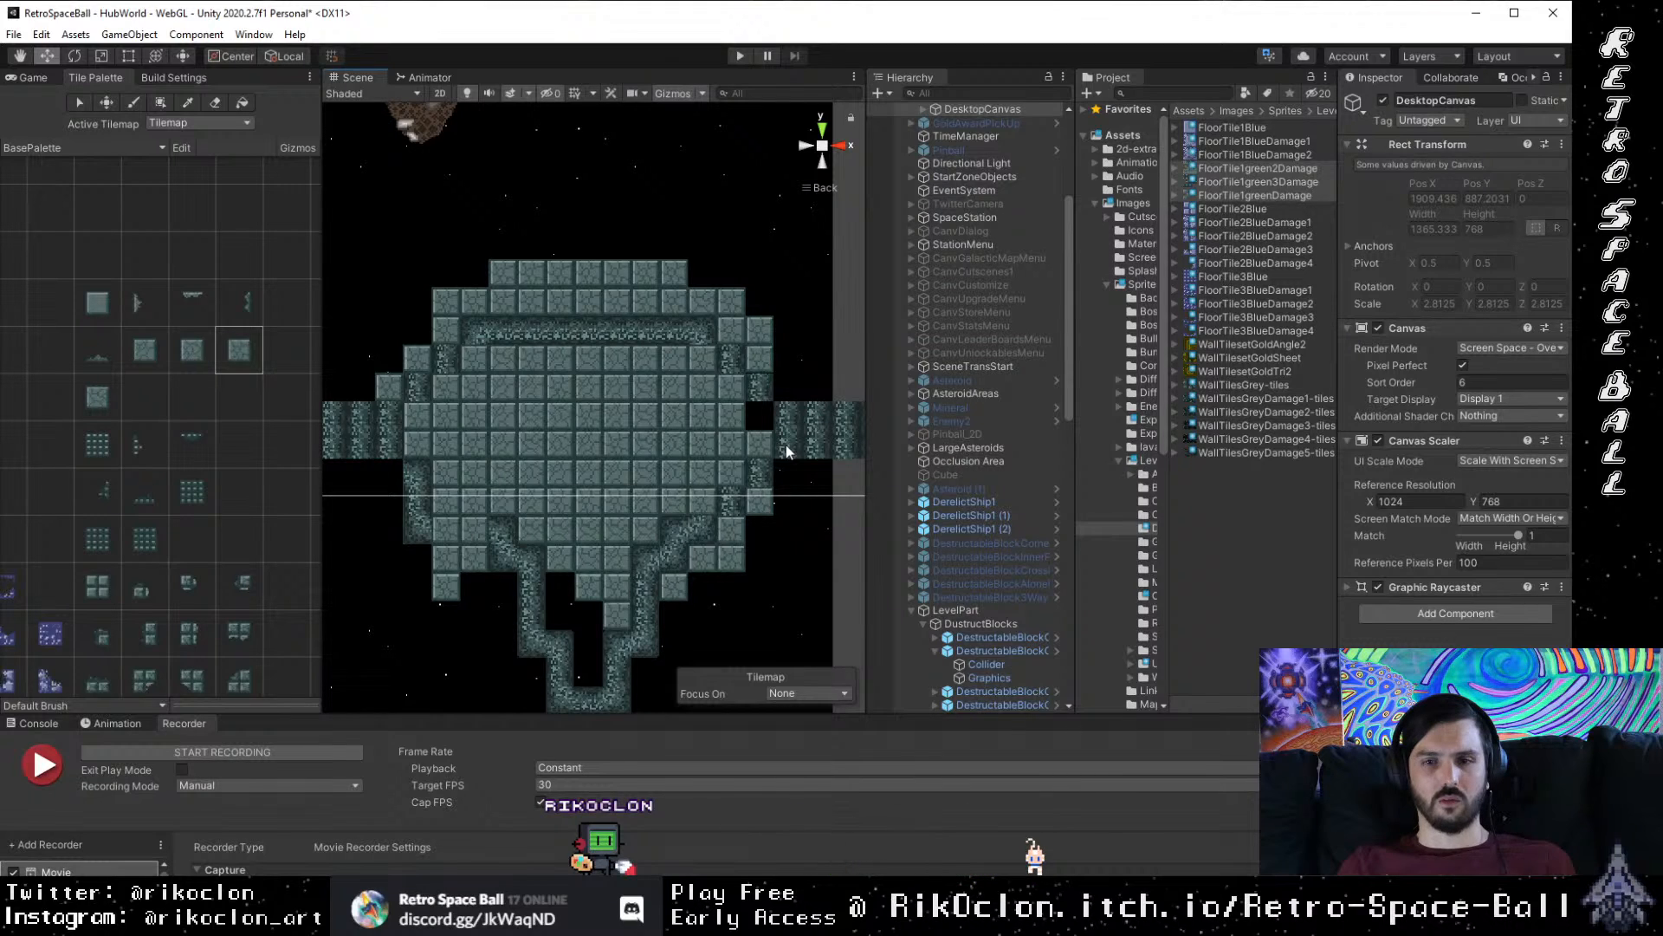
{"action": "left_click", "coordinate": [787, 449]}
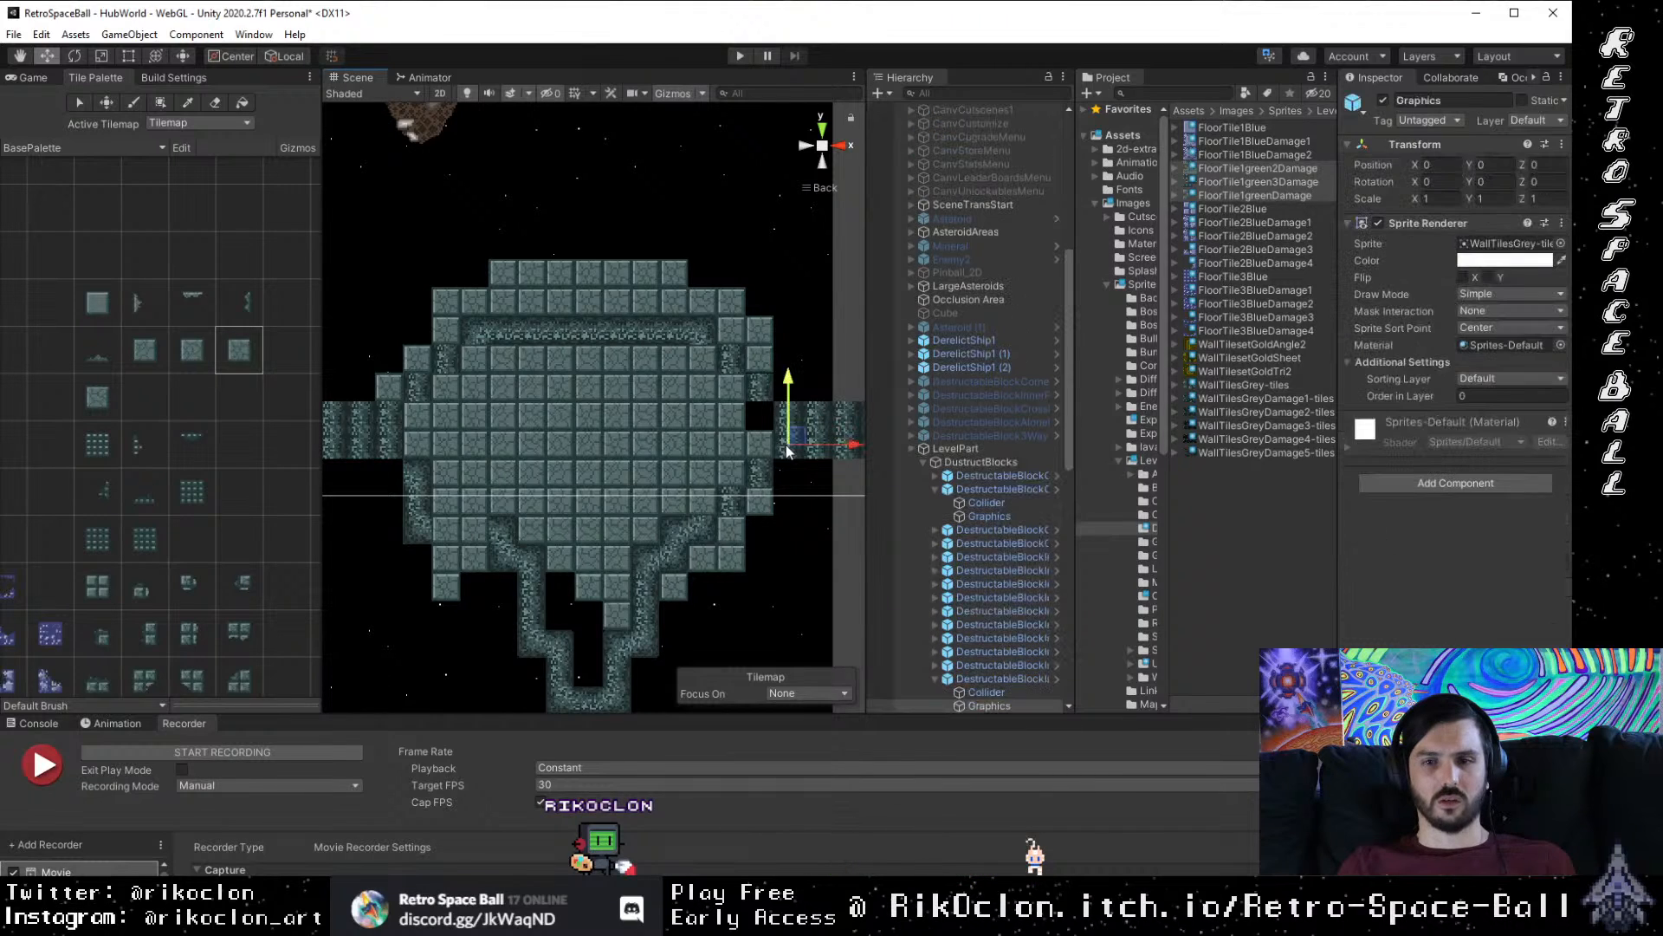
{"action": "left_click", "coordinate": [1025, 681]}
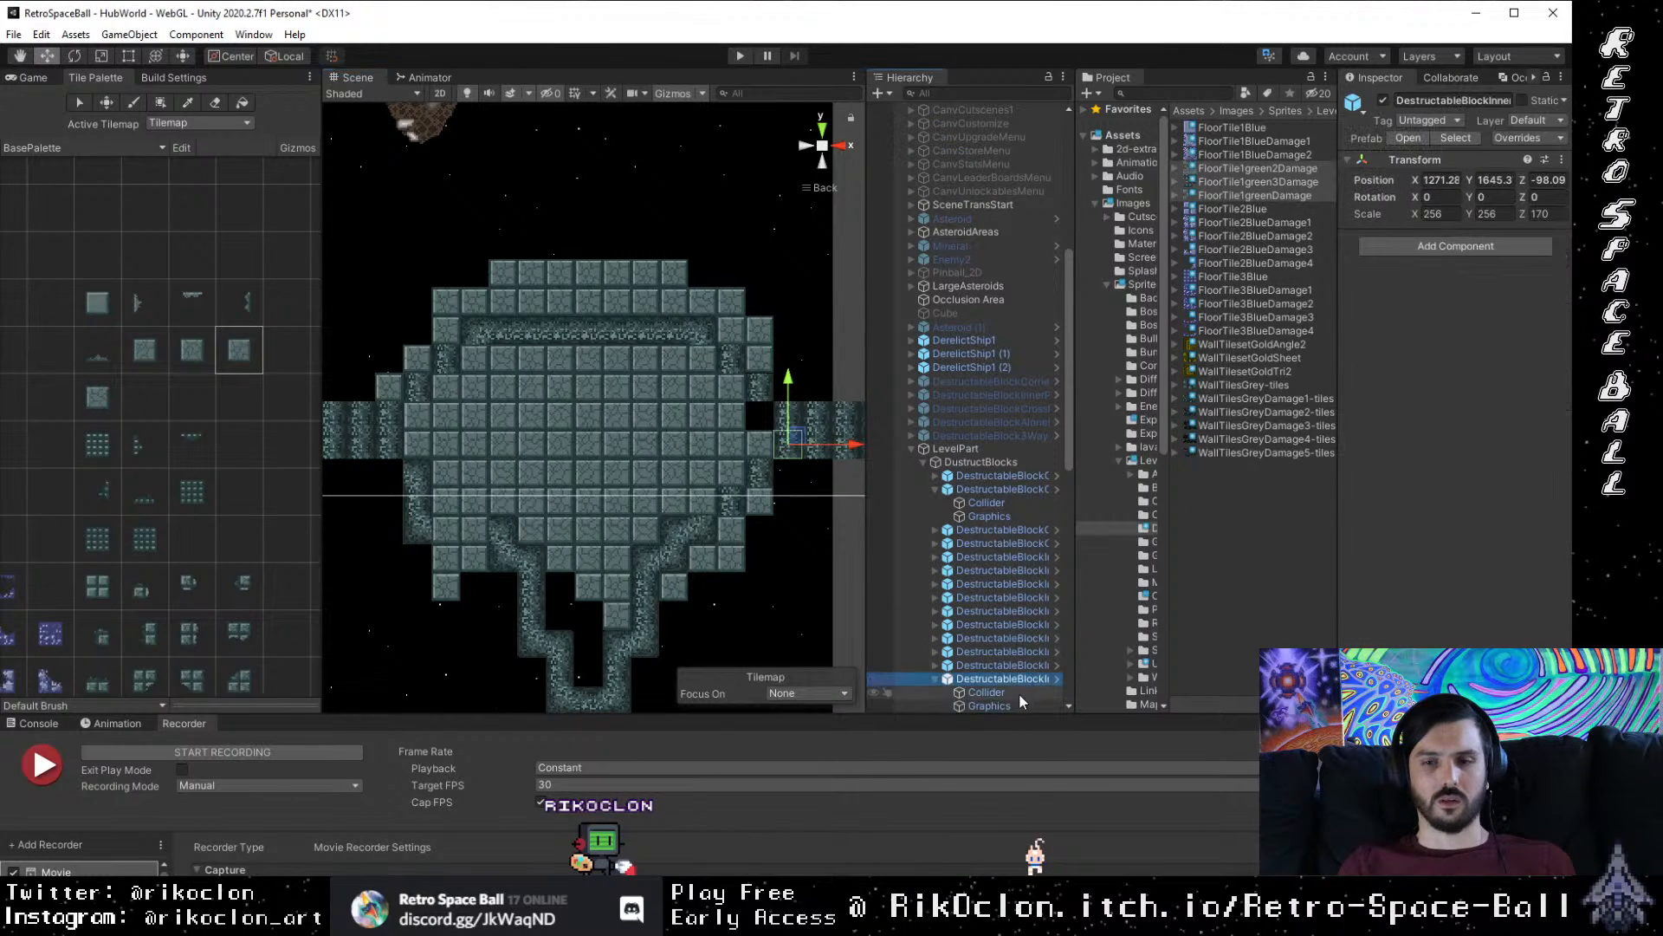
{"action": "left_click", "coordinate": [822, 410]}
{"action": "left_click", "coordinate": [822, 412]}
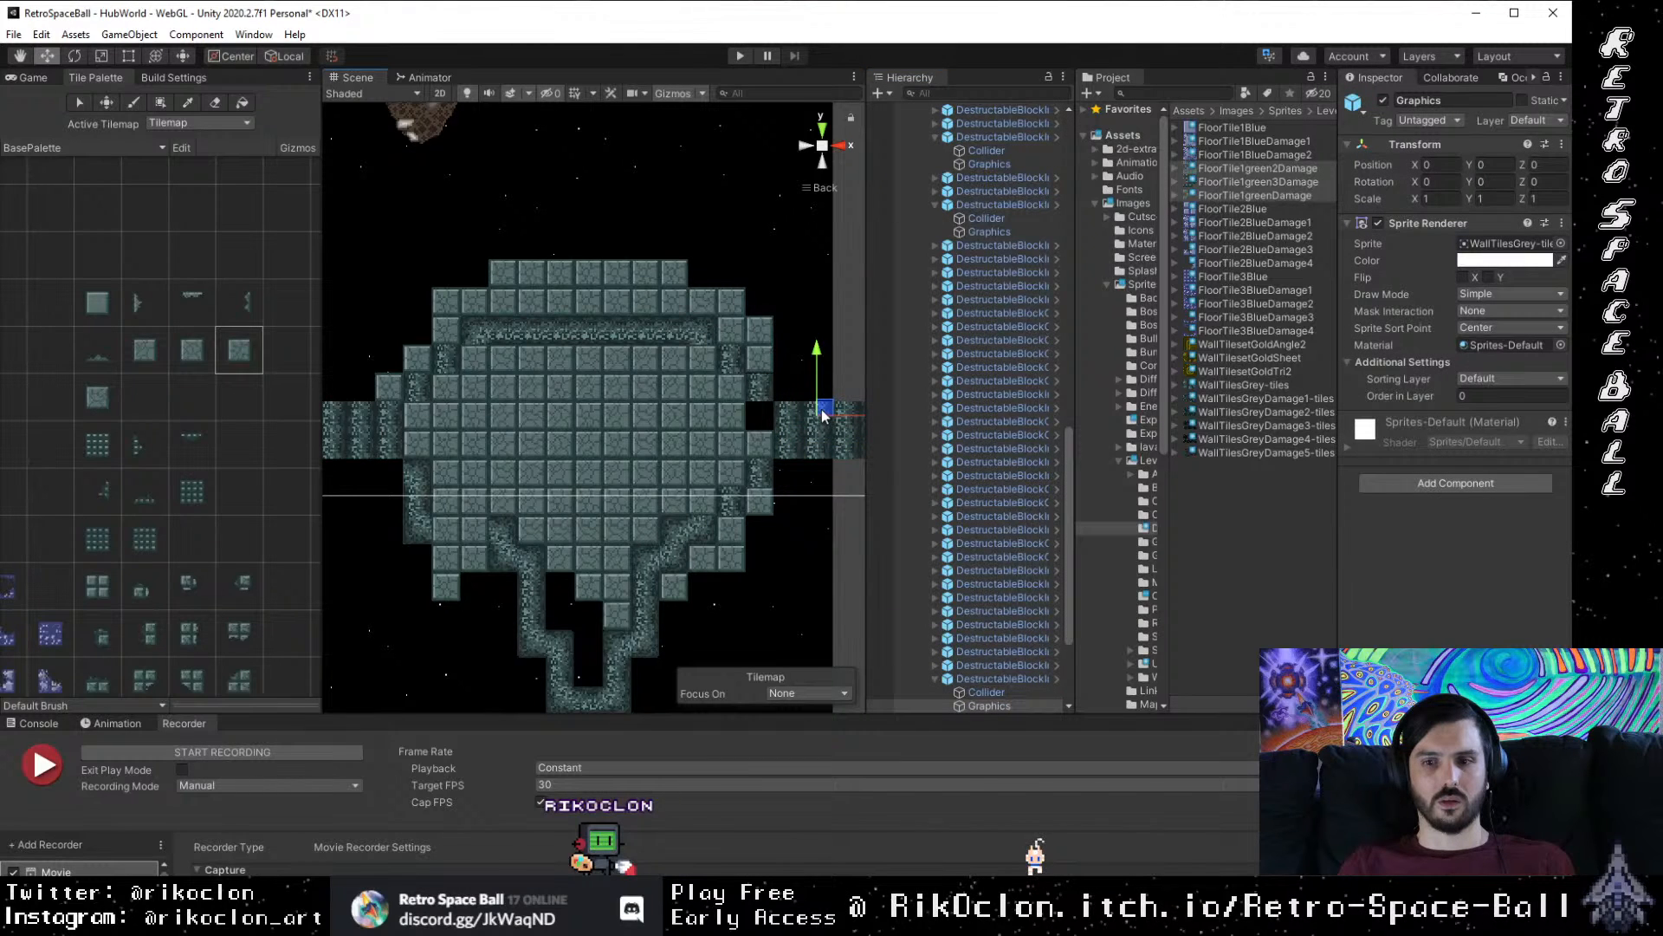
Step: Shift the collider of a lower-row right extension block to Z -0.048, apply the change to the prefab and return to the back view
{"action": "left_click", "coordinate": [843, 452]}
{"action": "left_click", "coordinate": [843, 452]}
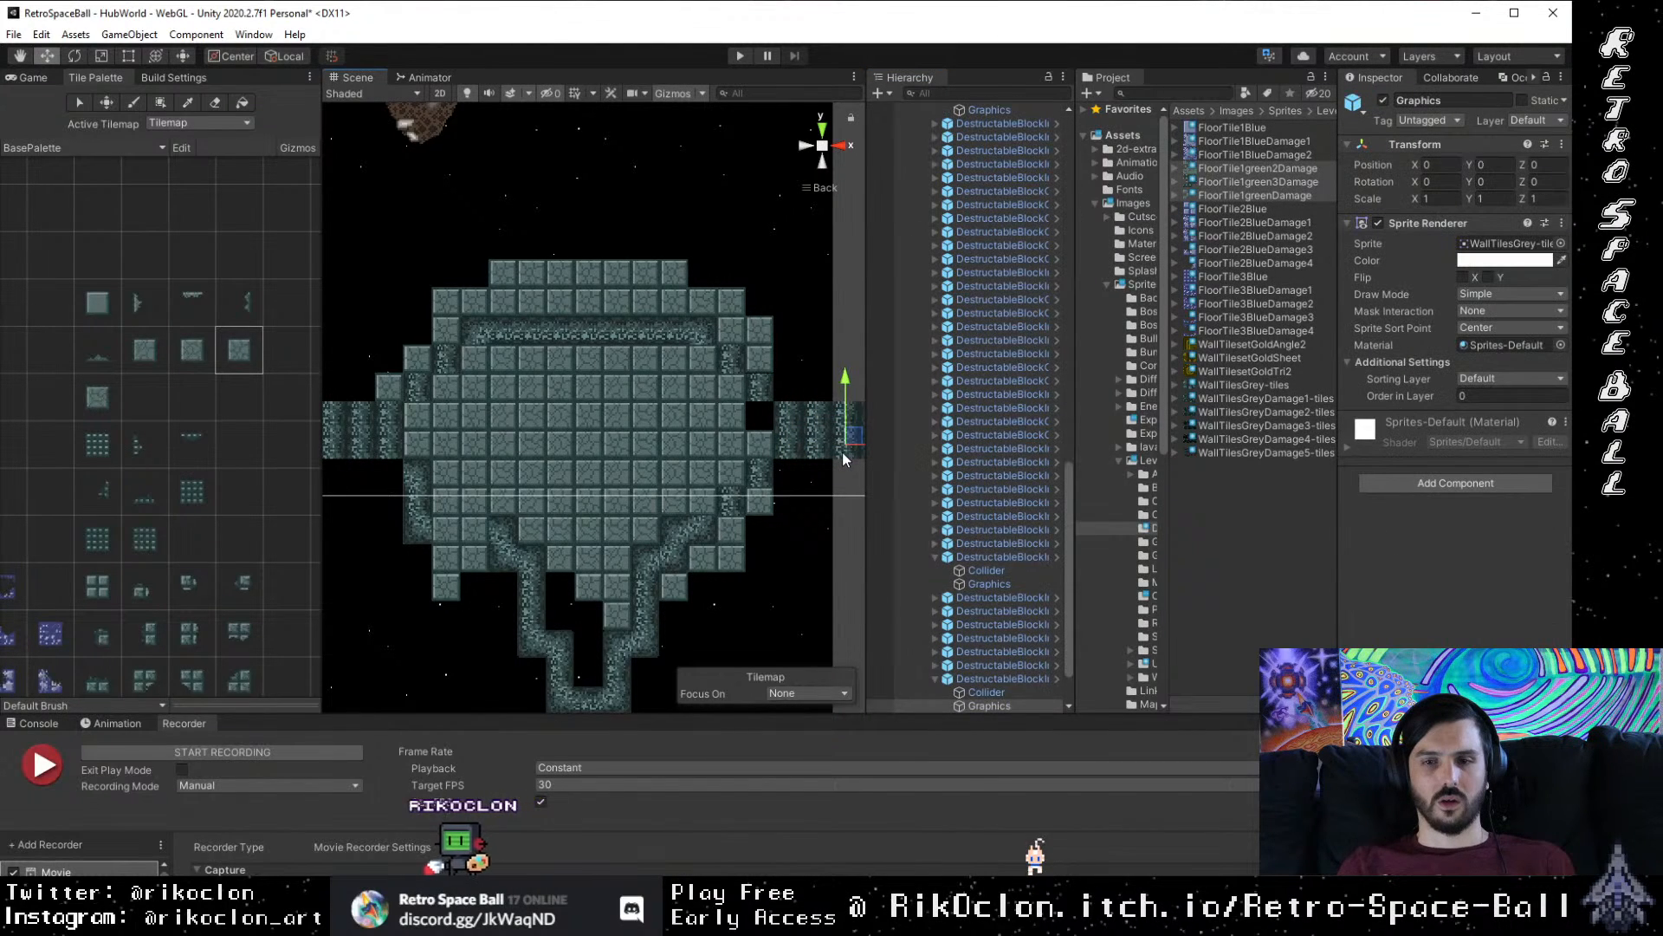
{"action": "left_click_drag", "start_coordinate": [843, 452], "coordinate": [1036, 625]}
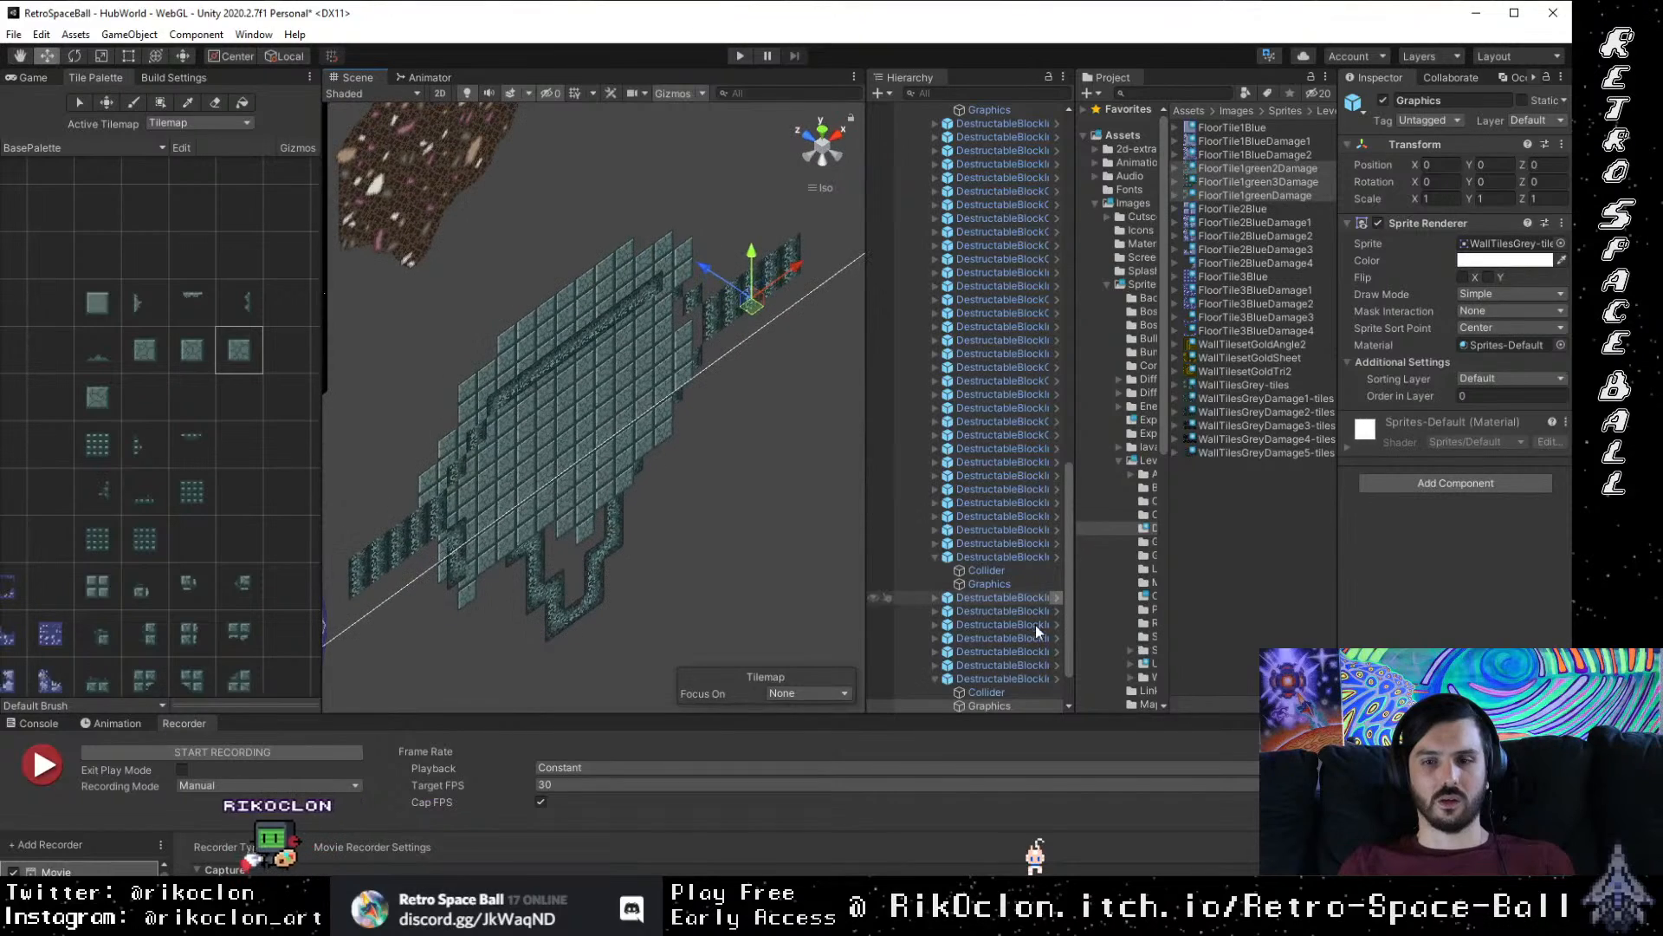
{"action": "left_click", "coordinate": [1020, 691]}
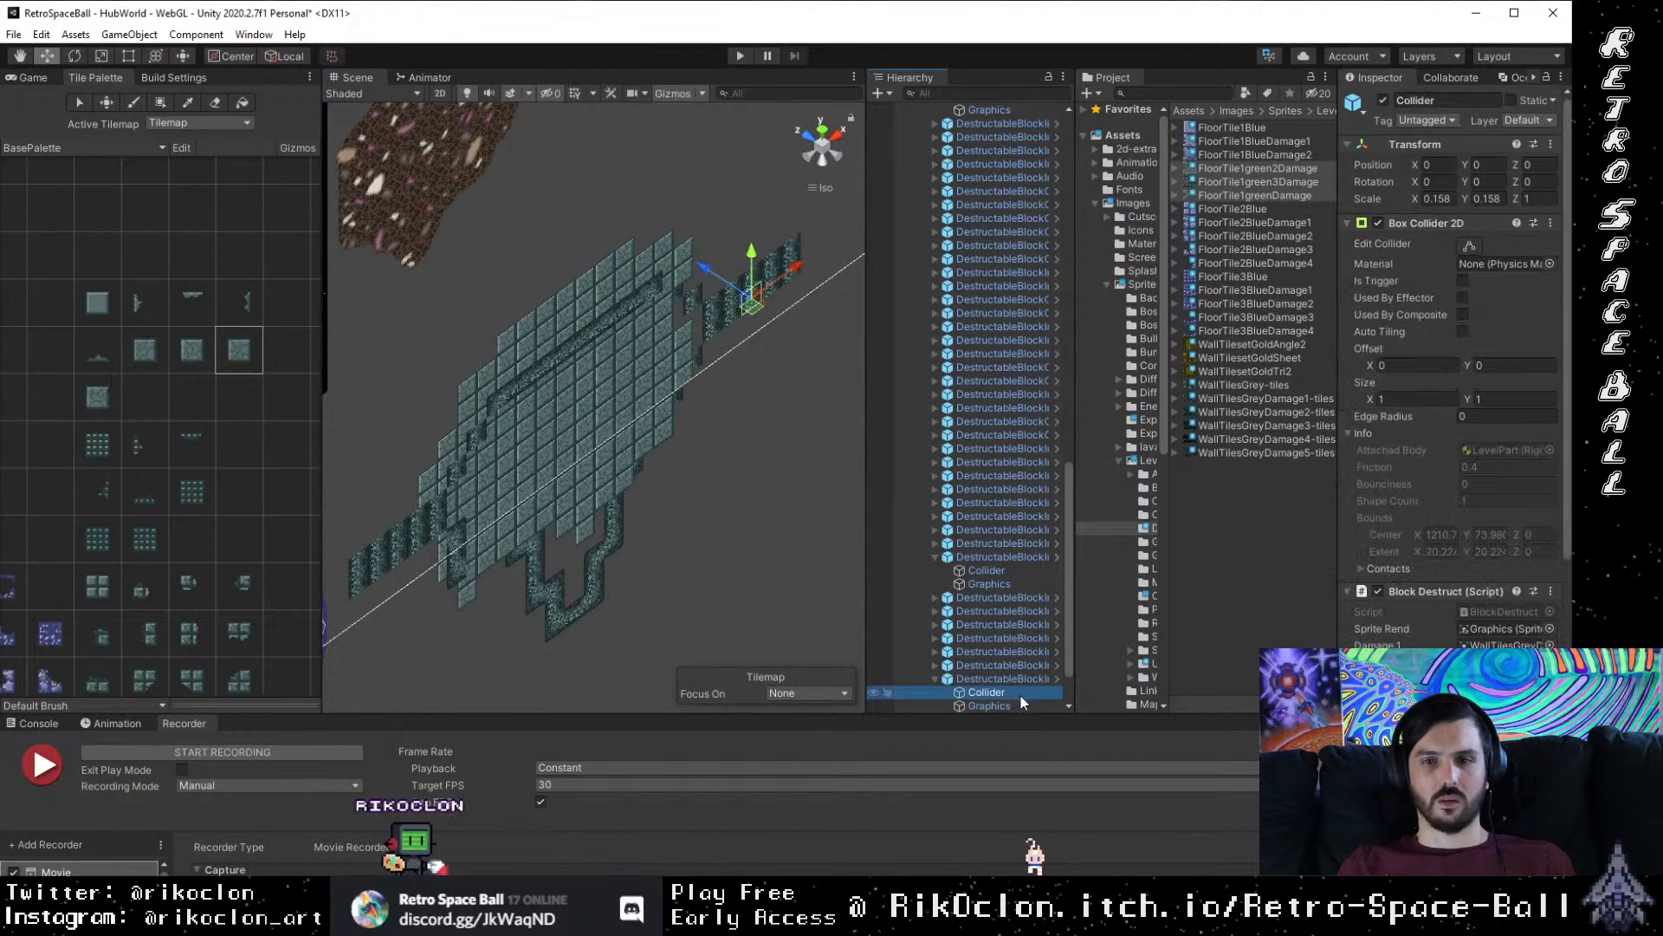
{"action": "left_click_drag", "start_coordinate": [713, 270], "coordinate": [718, 273]}
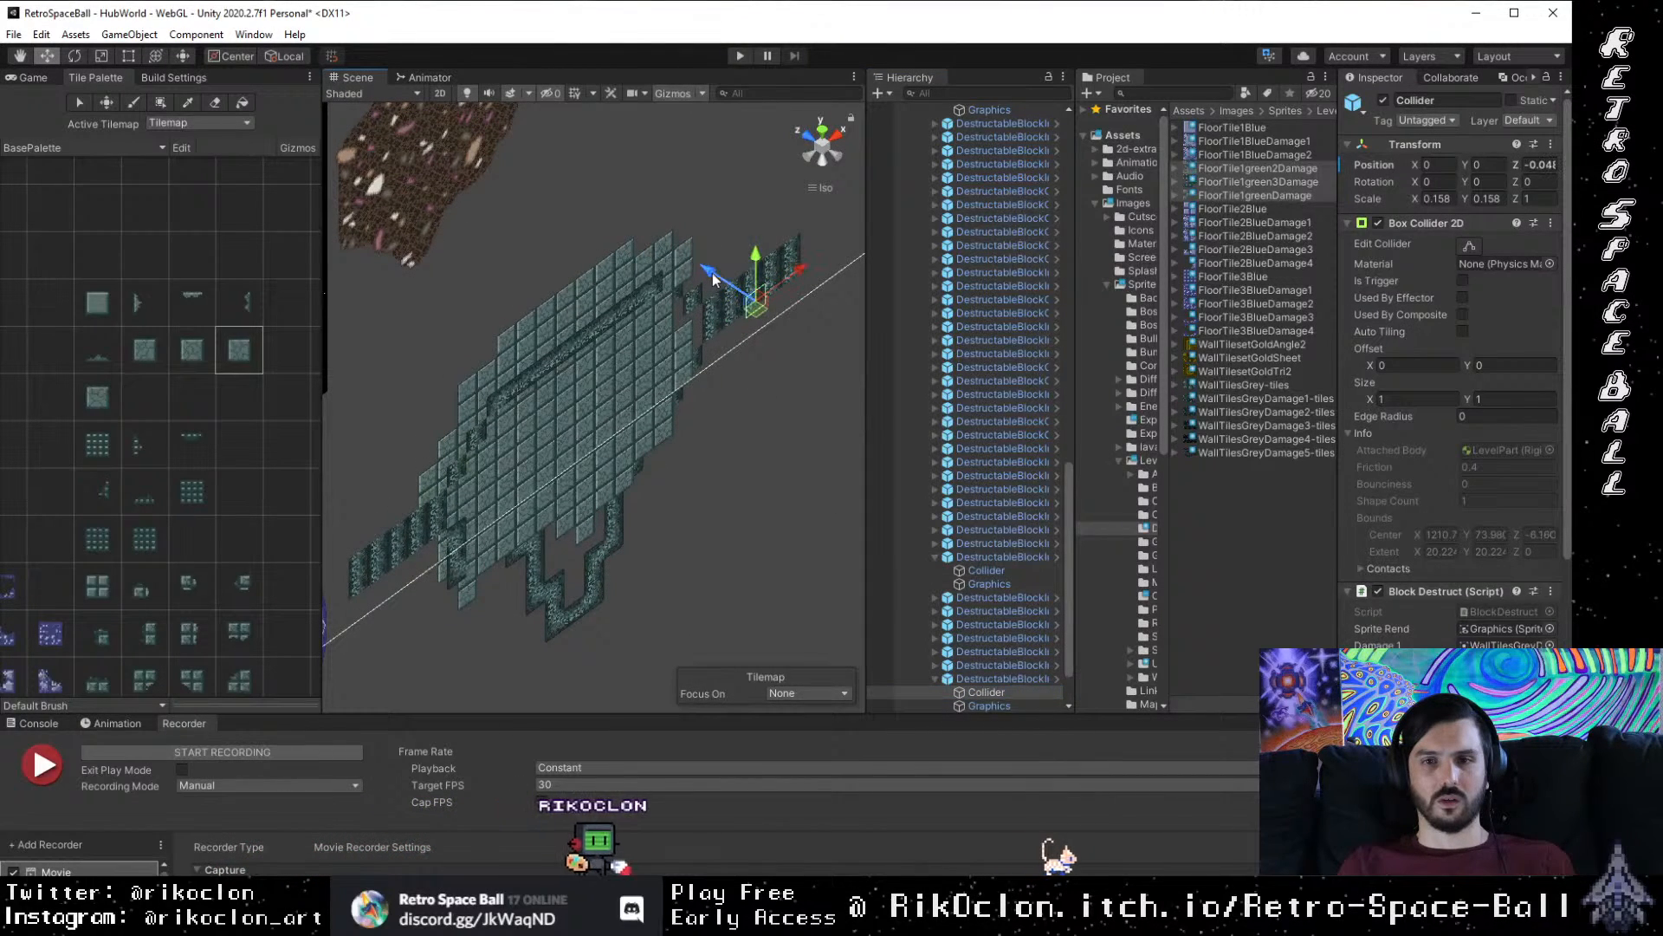
{"action": "right_click", "coordinate": [1516, 162]}
{"action": "left_click", "coordinate": [1492, 173]}
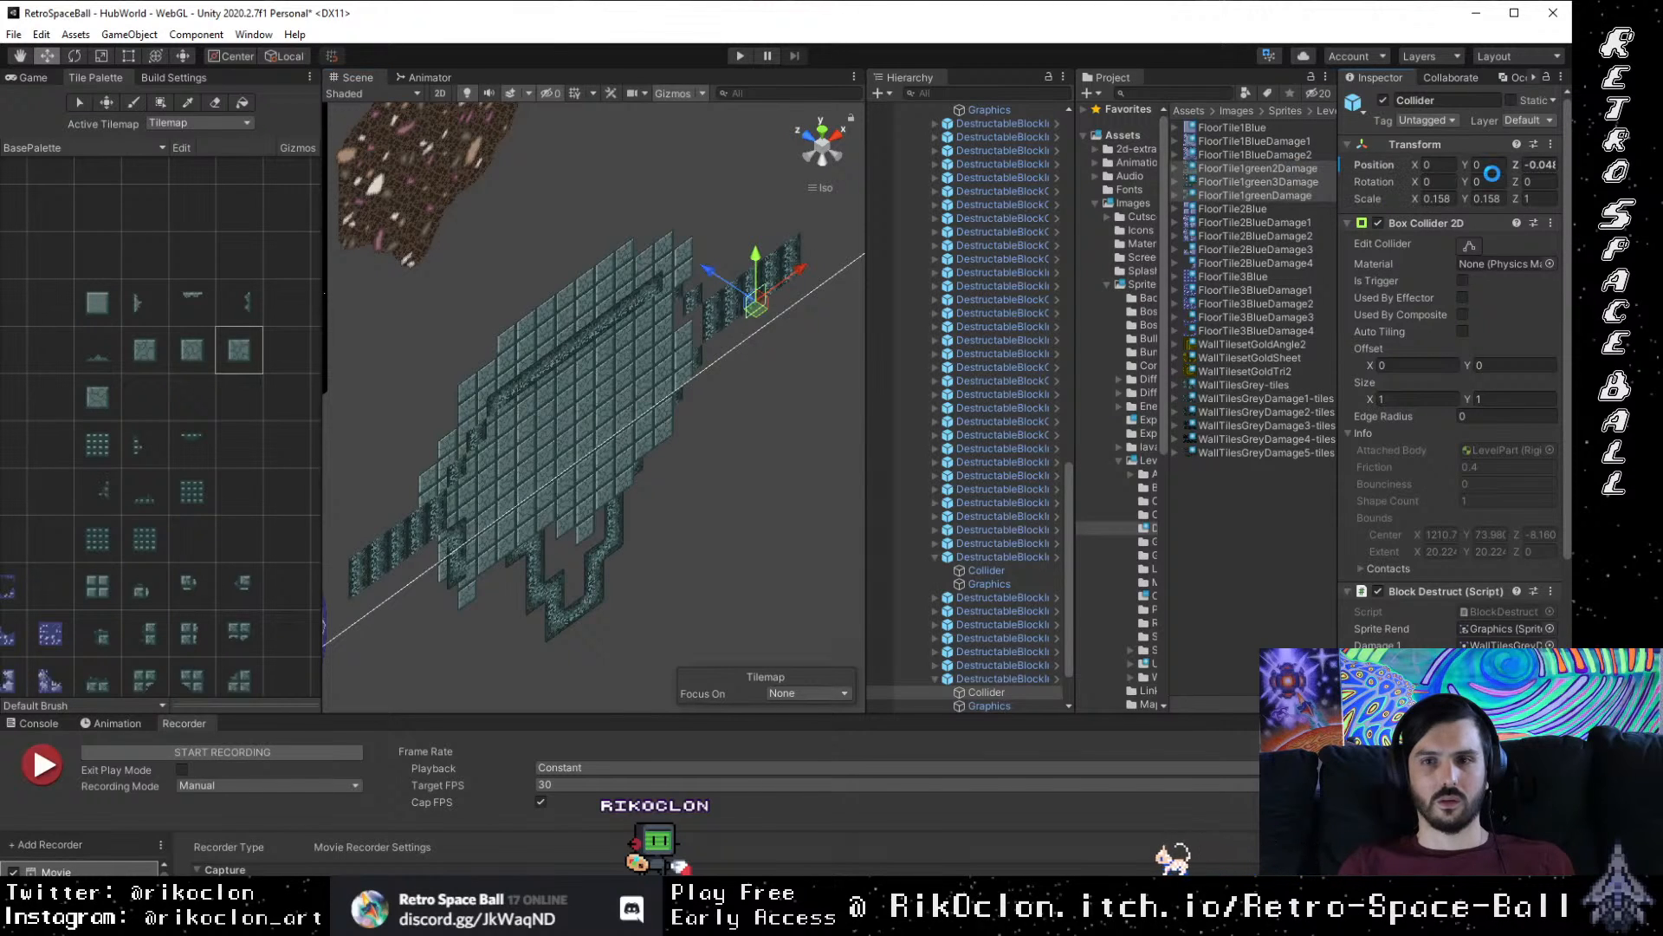
{"action": "left_click", "coordinate": [840, 135]}
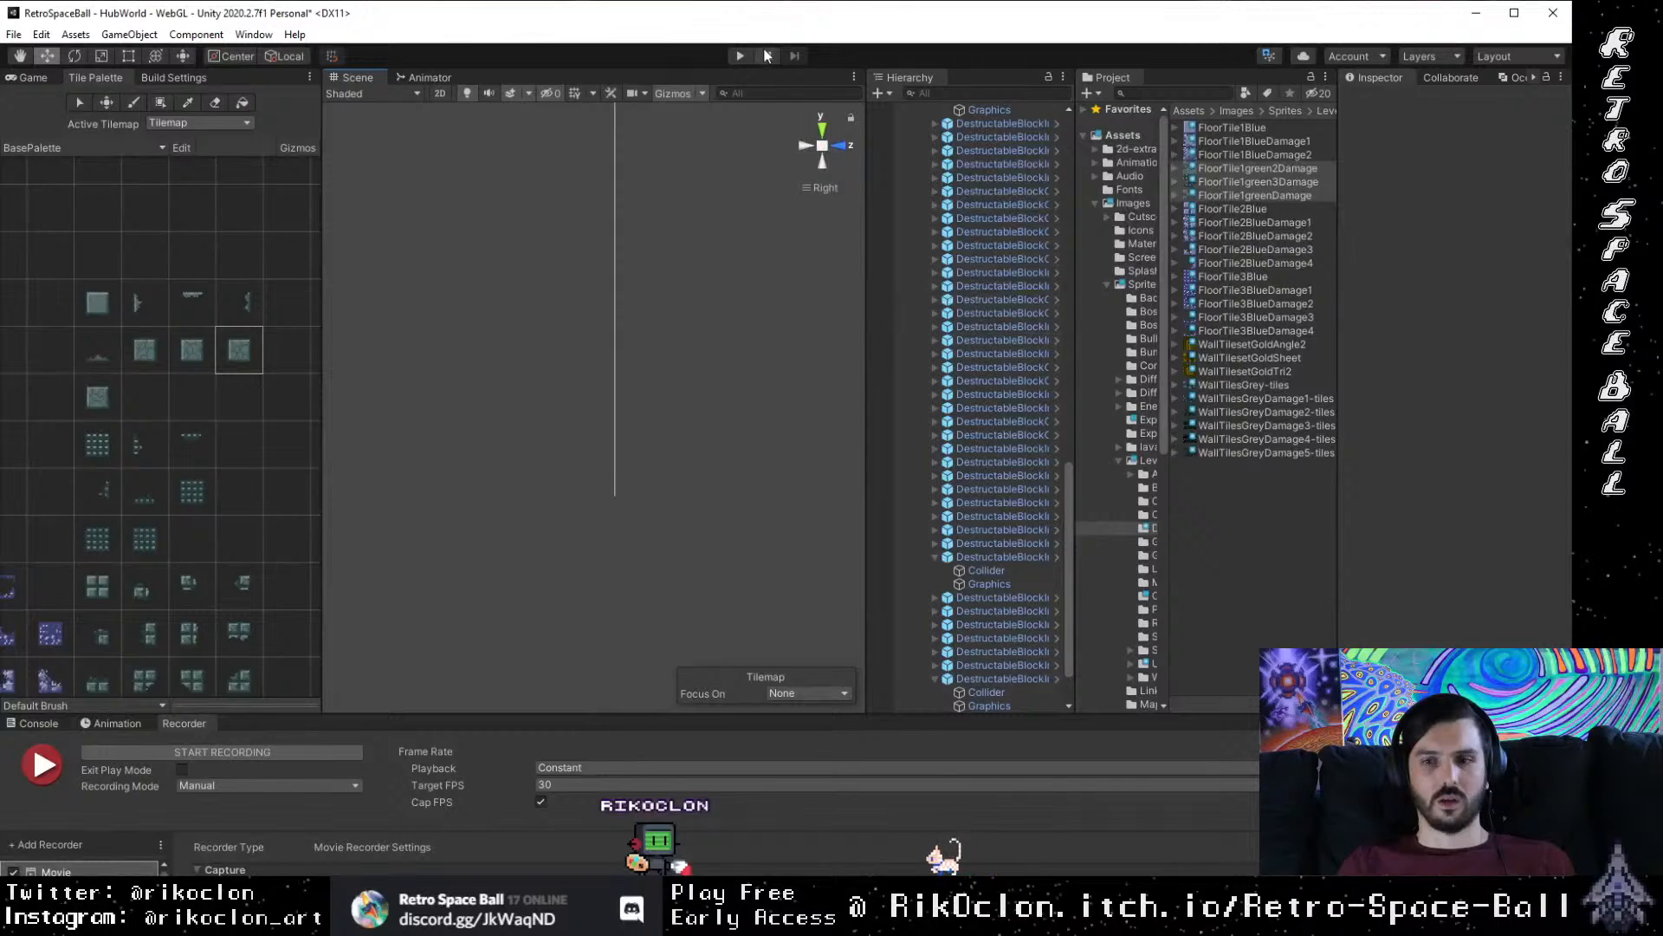
{"action": "left_click", "coordinate": [812, 151]}
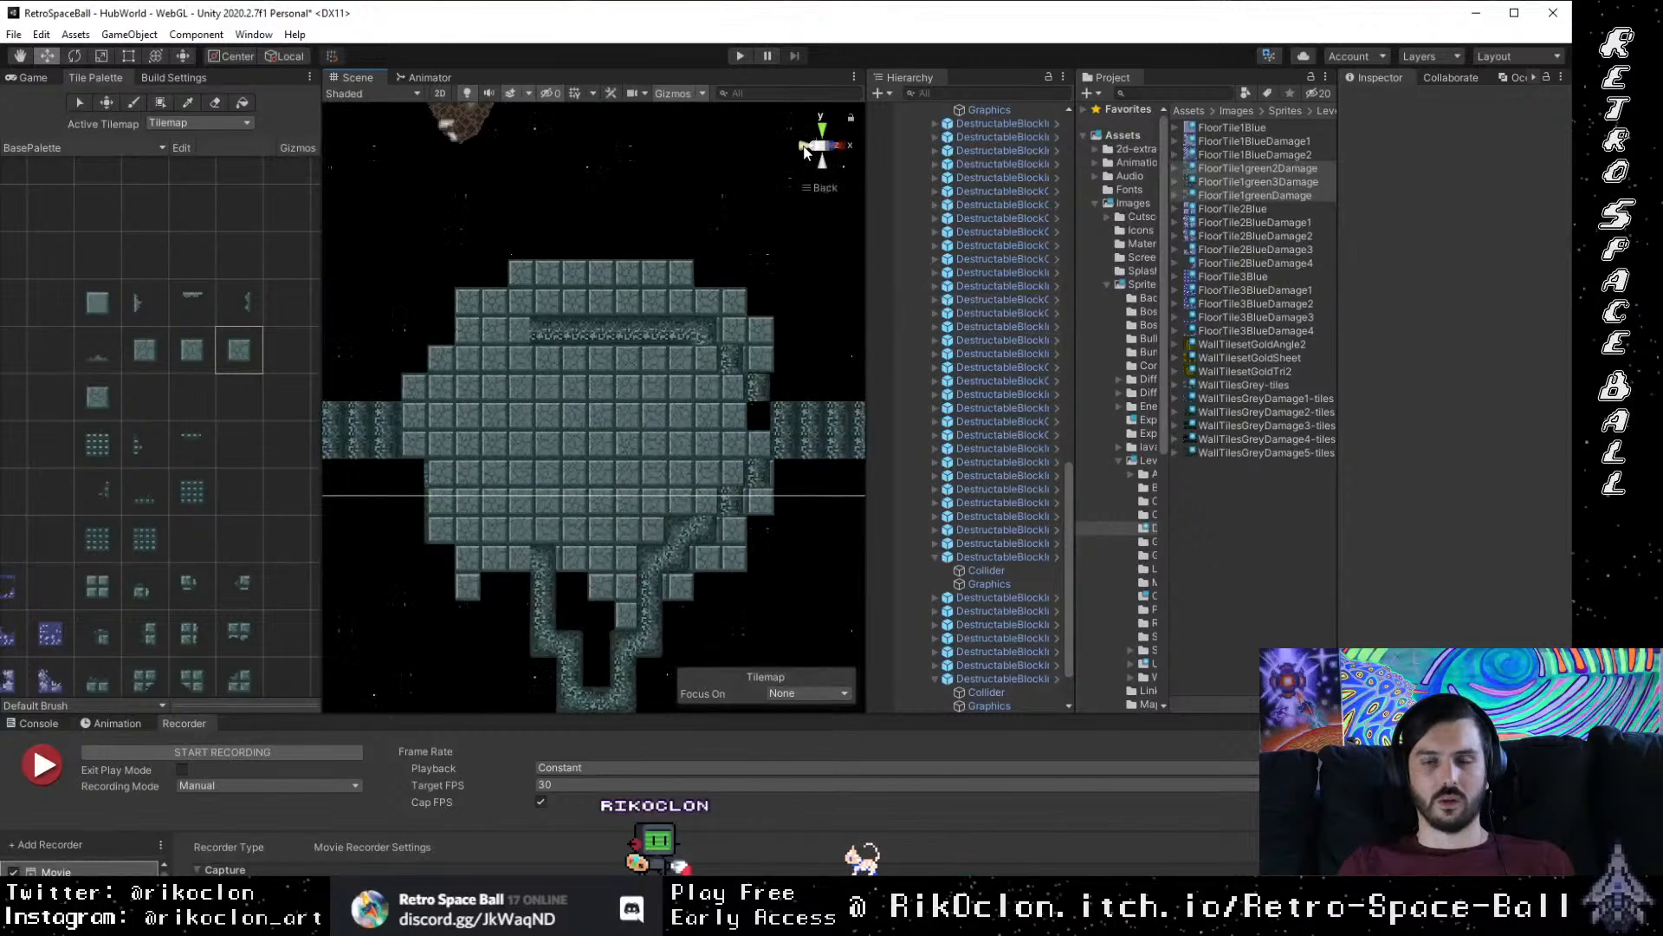
Step: Check which objects are picked in the right extension and along the lower slopes, including the corner block at X 862.16, Y 1522.4
{"action": "left_click", "coordinate": [988, 572]}
{"action": "left_click", "coordinate": [1002, 558]}
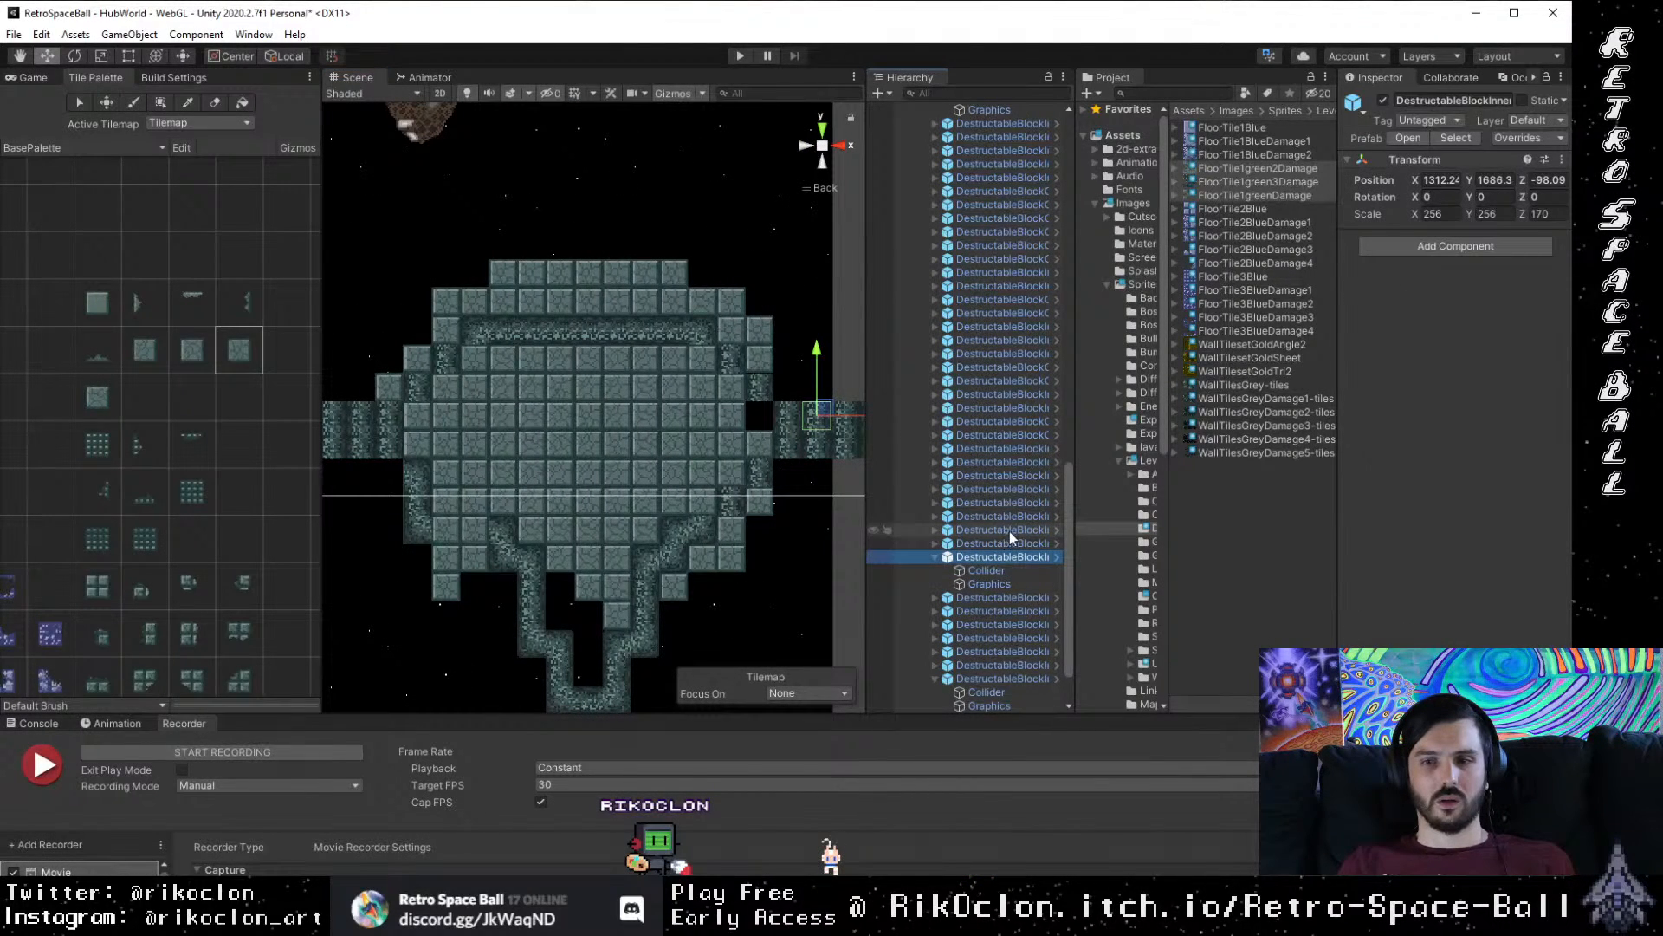
{"action": "left_click", "coordinate": [1009, 530]}
{"action": "left_click", "coordinate": [820, 416]}
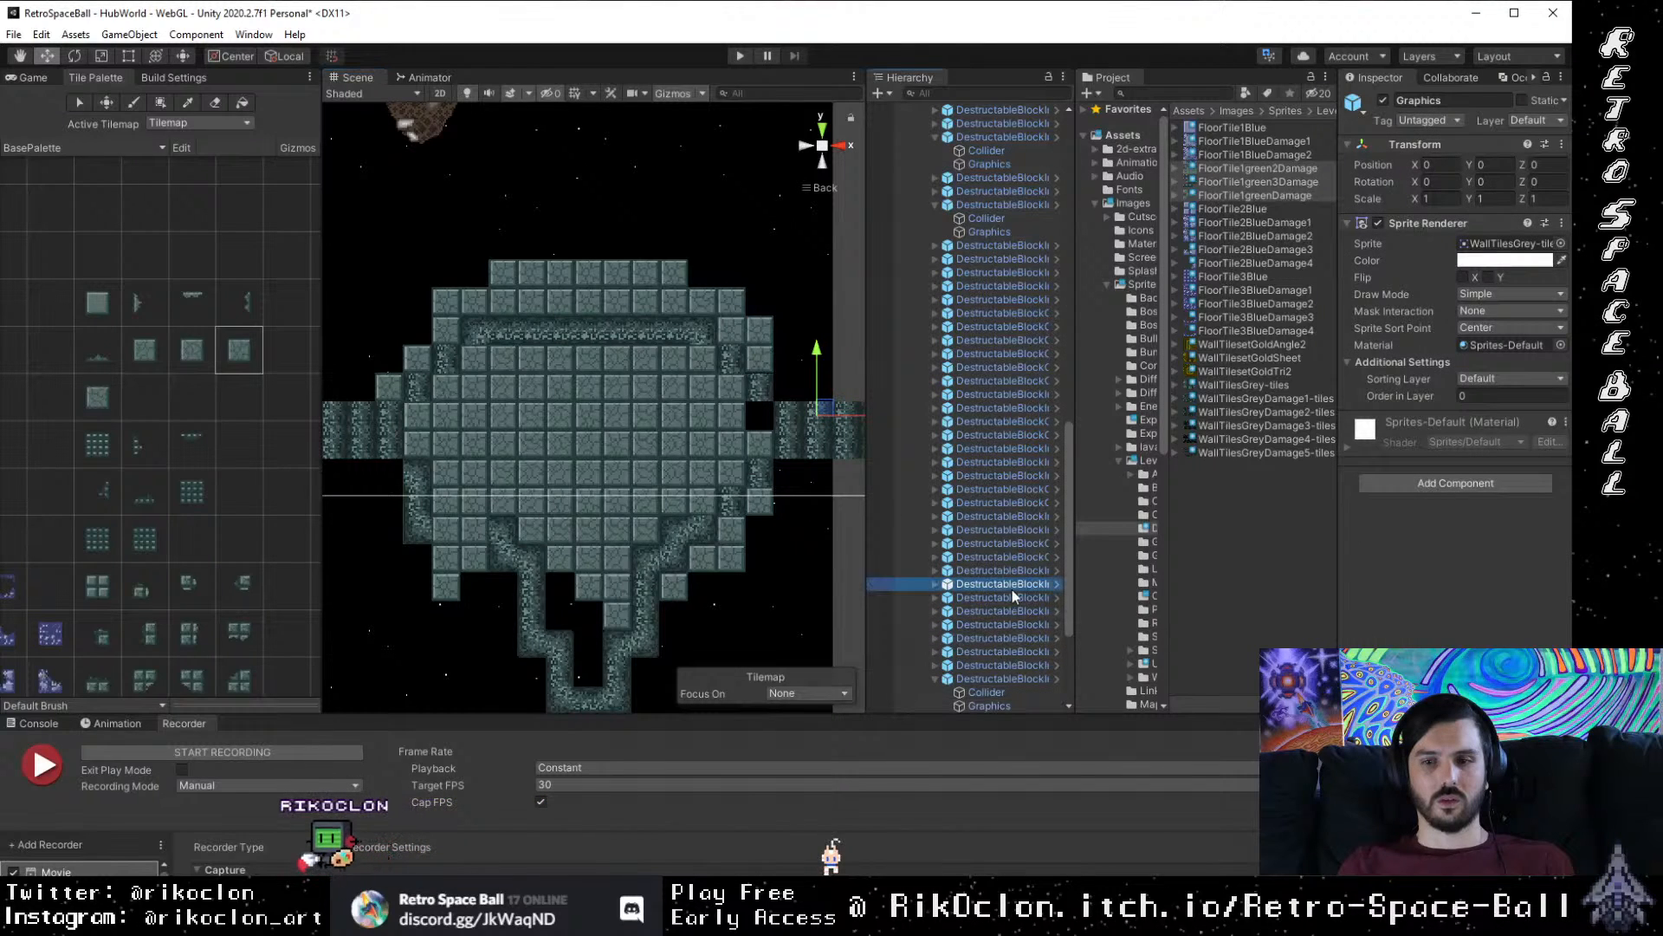
{"action": "left_click", "coordinate": [1012, 585]}
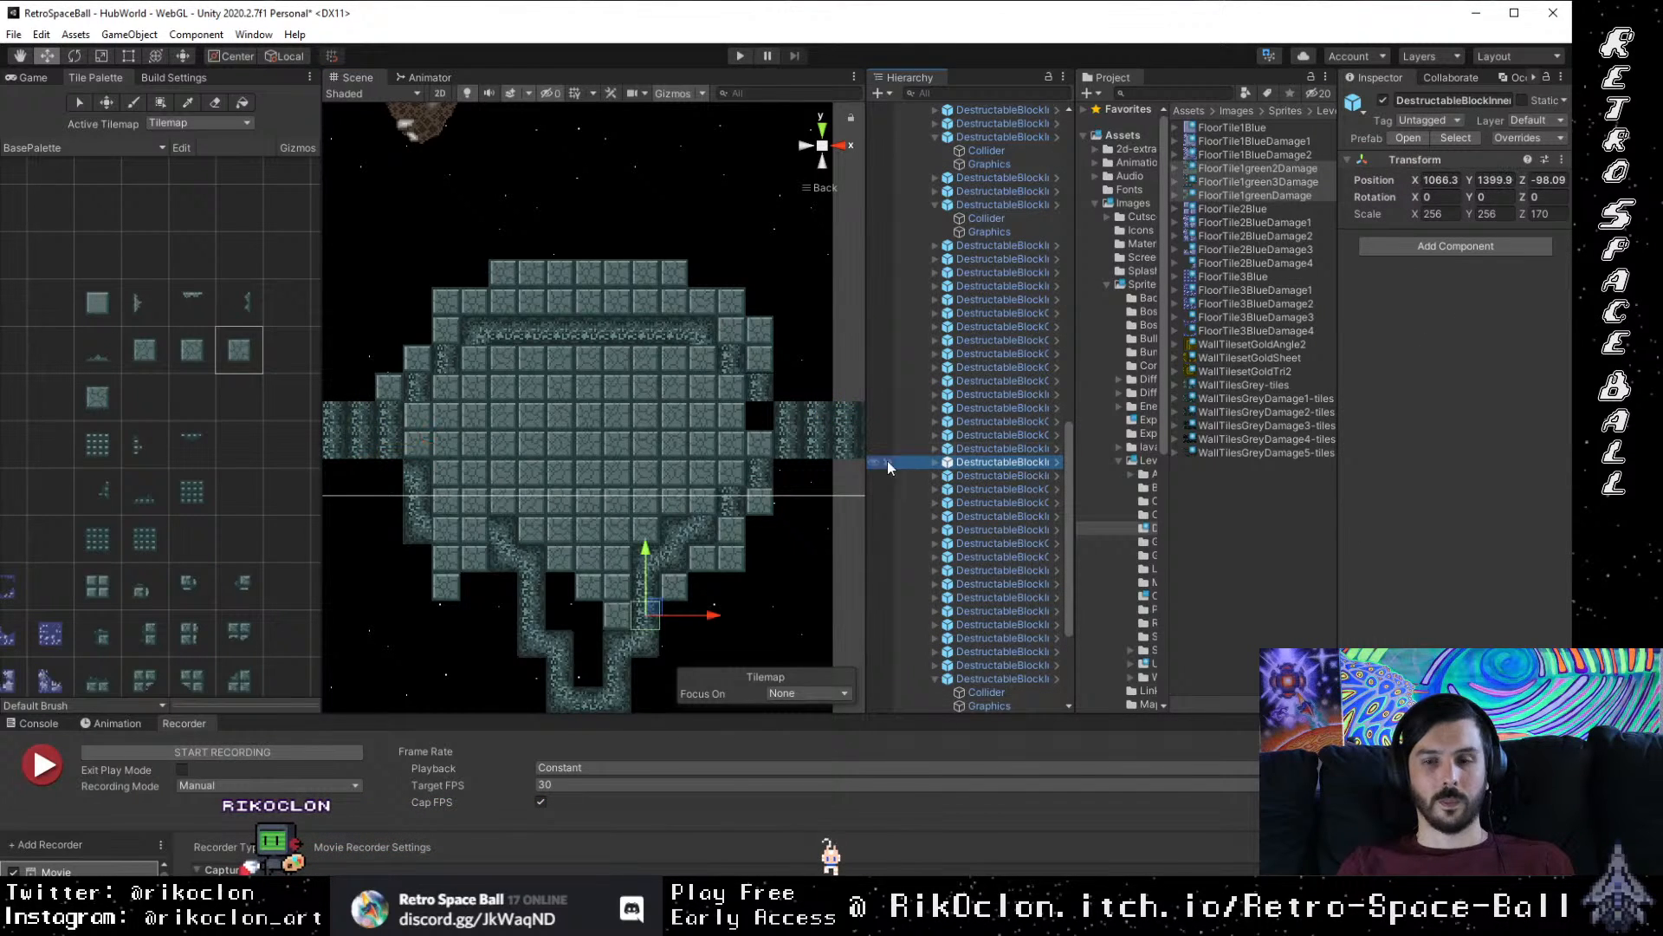
{"action": "left_click_drag", "start_coordinate": [549, 516], "coordinate": [586, 464]}
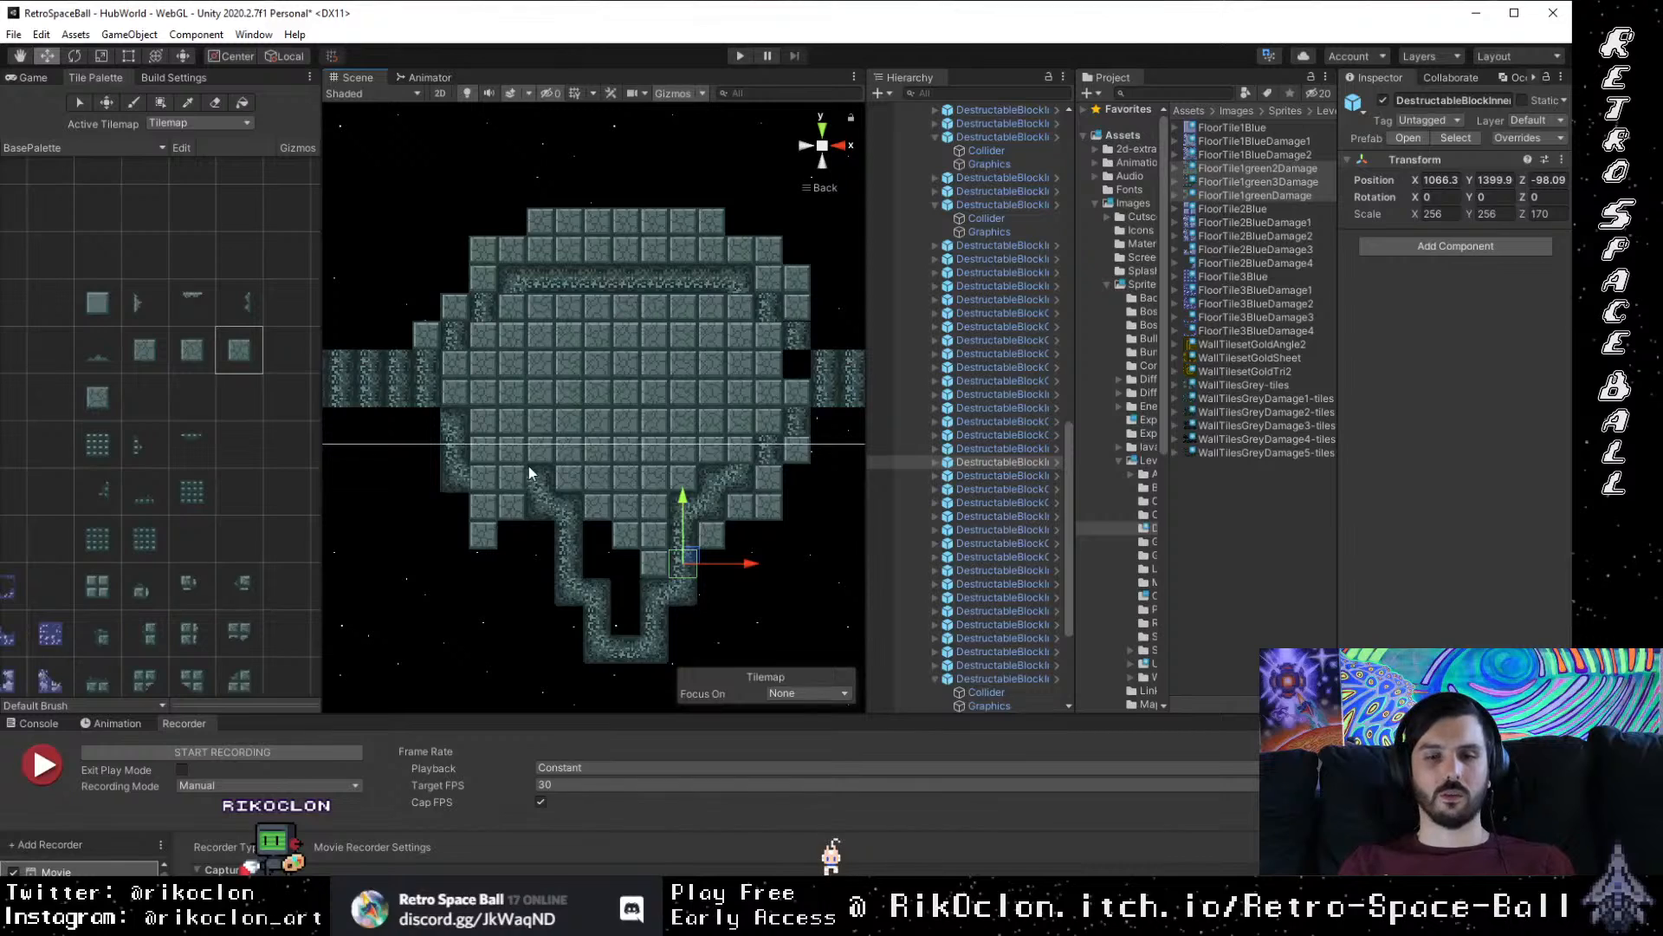
{"action": "left_click", "coordinate": [533, 475]}
{"action": "left_click", "coordinate": [508, 510]}
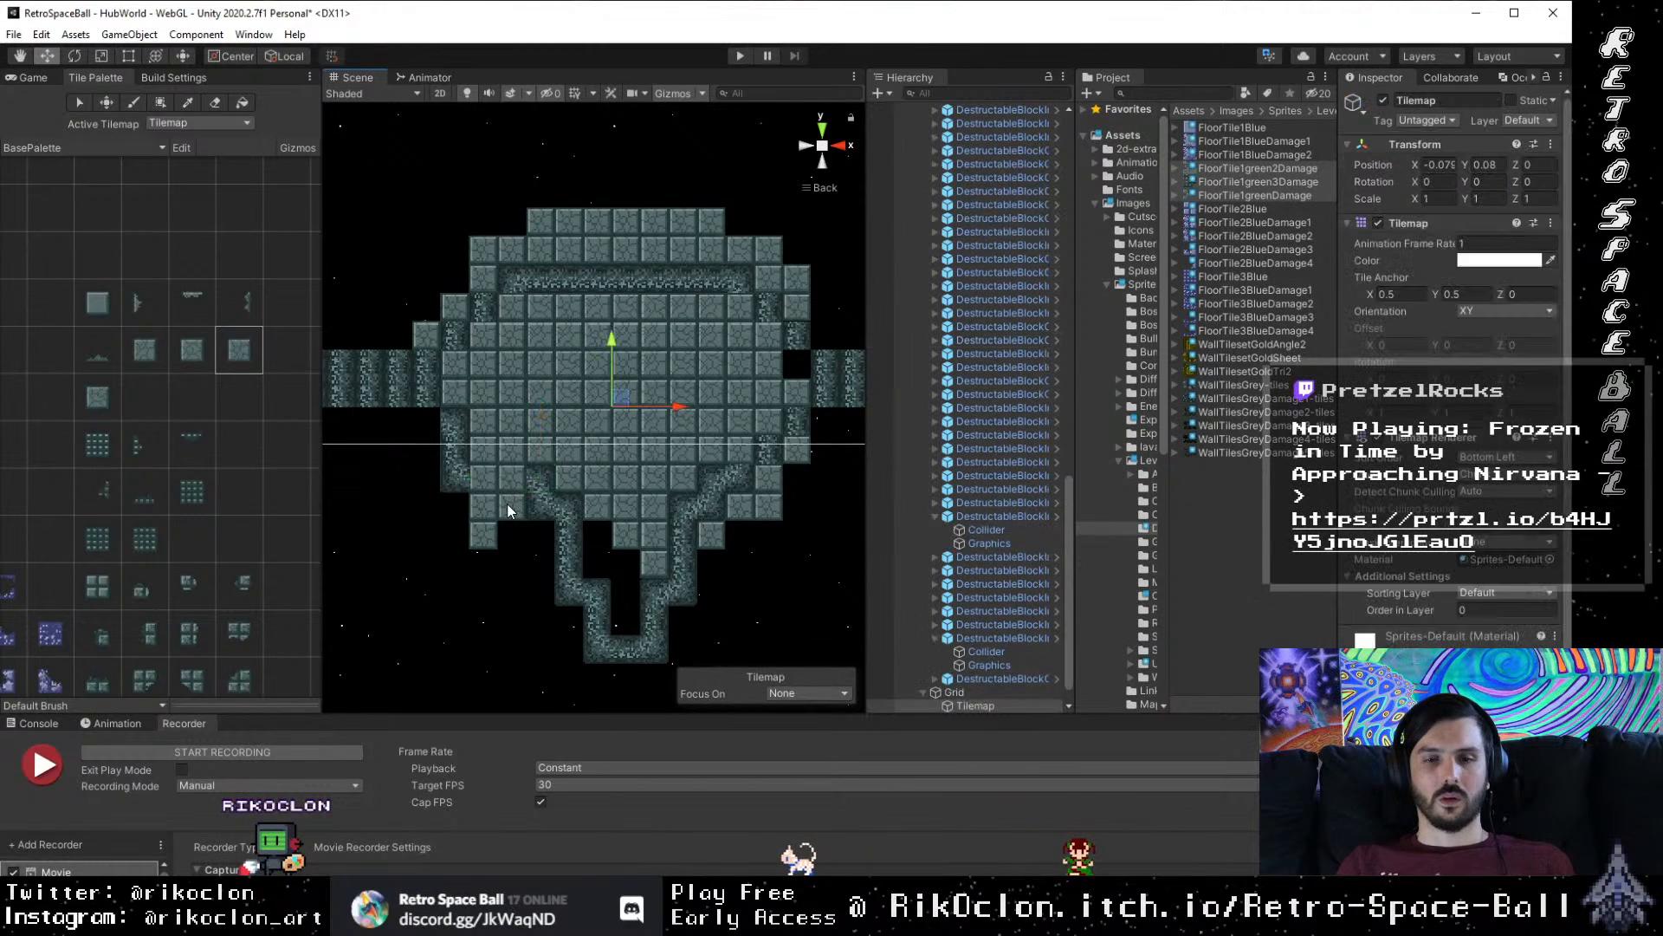
{"action": "left_click", "coordinate": [539, 481]}
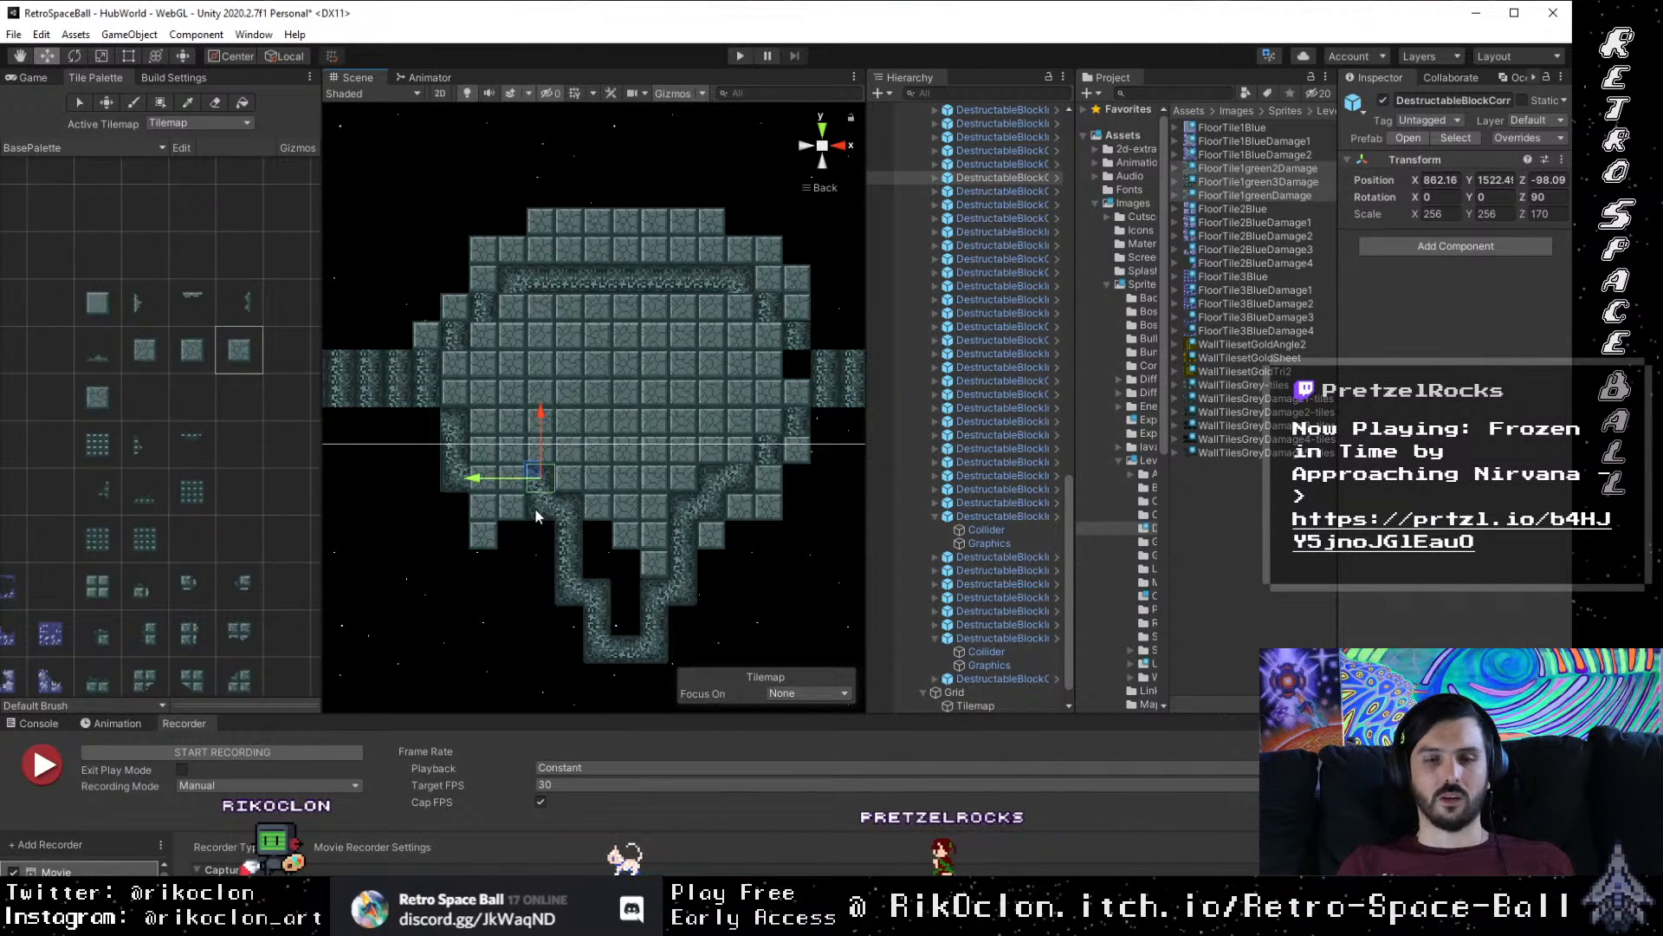
Step: Duplicate two horizontal wall blocks and place the copies at Y 1522.4 between the lower left corner and the slope
{"action": "left_click", "coordinate": [596, 246]}
{"action": "left_click_drag", "start_coordinate": [656, 298], "coordinate": [651, 516]}
{"action": "key", "text": "ctrl+d"}
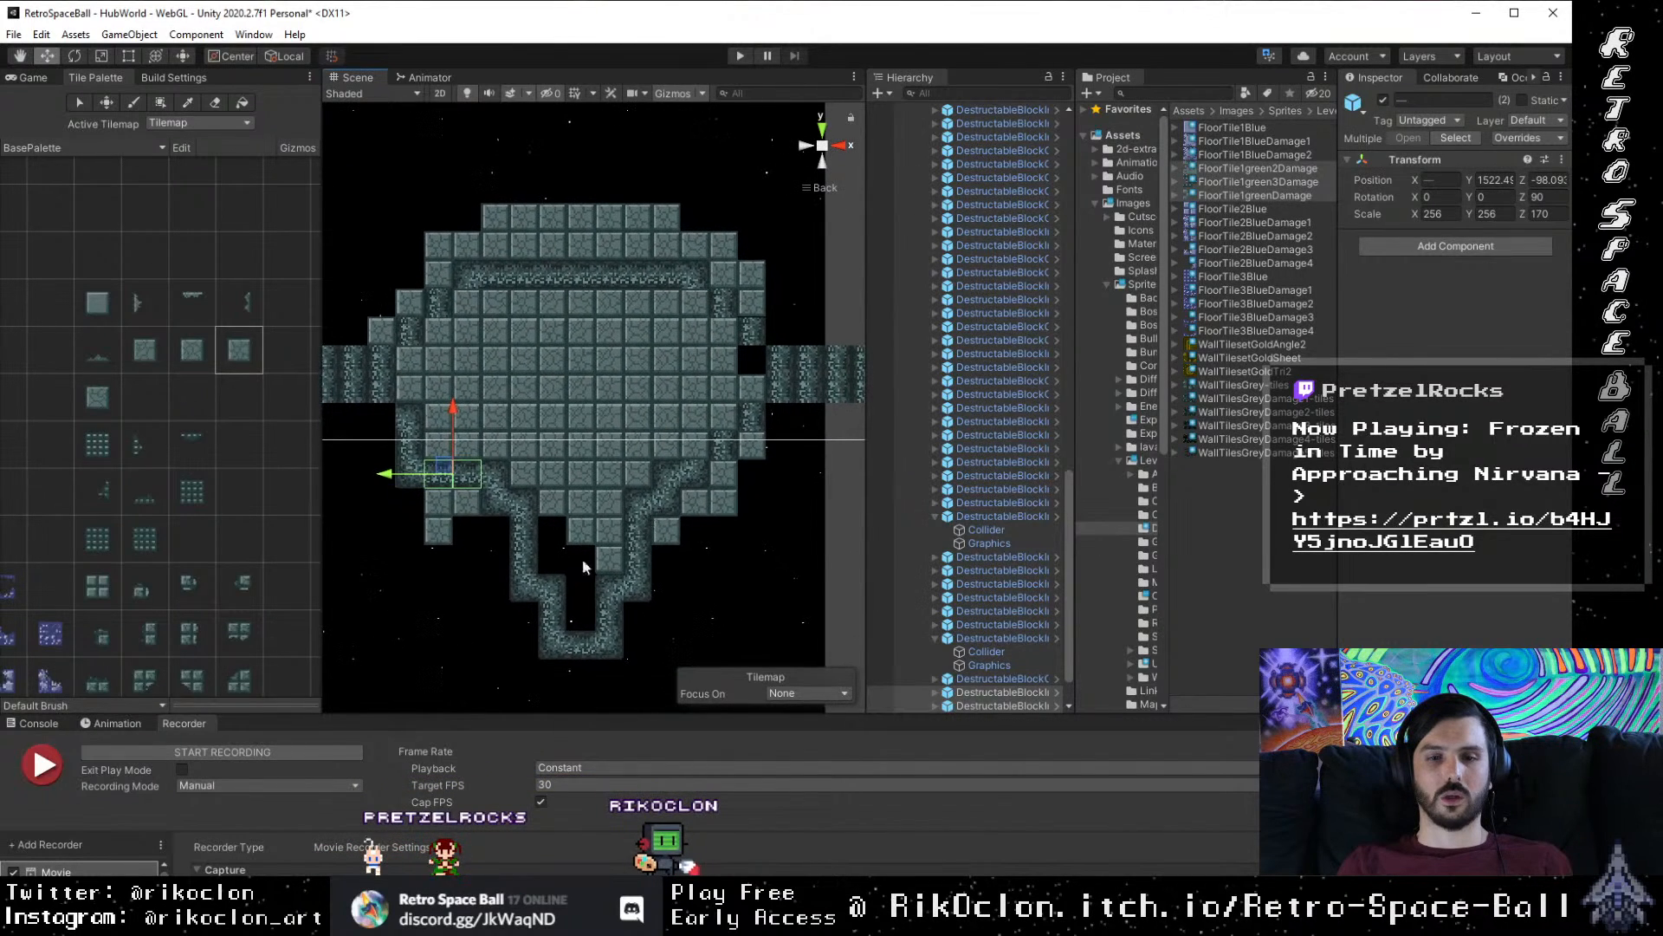
Step: Place another pair of horizontal wall blocks rotated 90 at Y 1604.4, just below the inner end of the left extension
{"action": "left_click", "coordinate": [426, 578]}
{"action": "left_click_drag", "start_coordinate": [428, 560], "coordinate": [522, 530]}
{"action": "scroll", "coordinate": [514, 596], "scroll_direction": "up", "scroll_amount": 3}
{"action": "scroll", "coordinate": [423, 619], "scroll_direction": "up", "scroll_amount": 1}
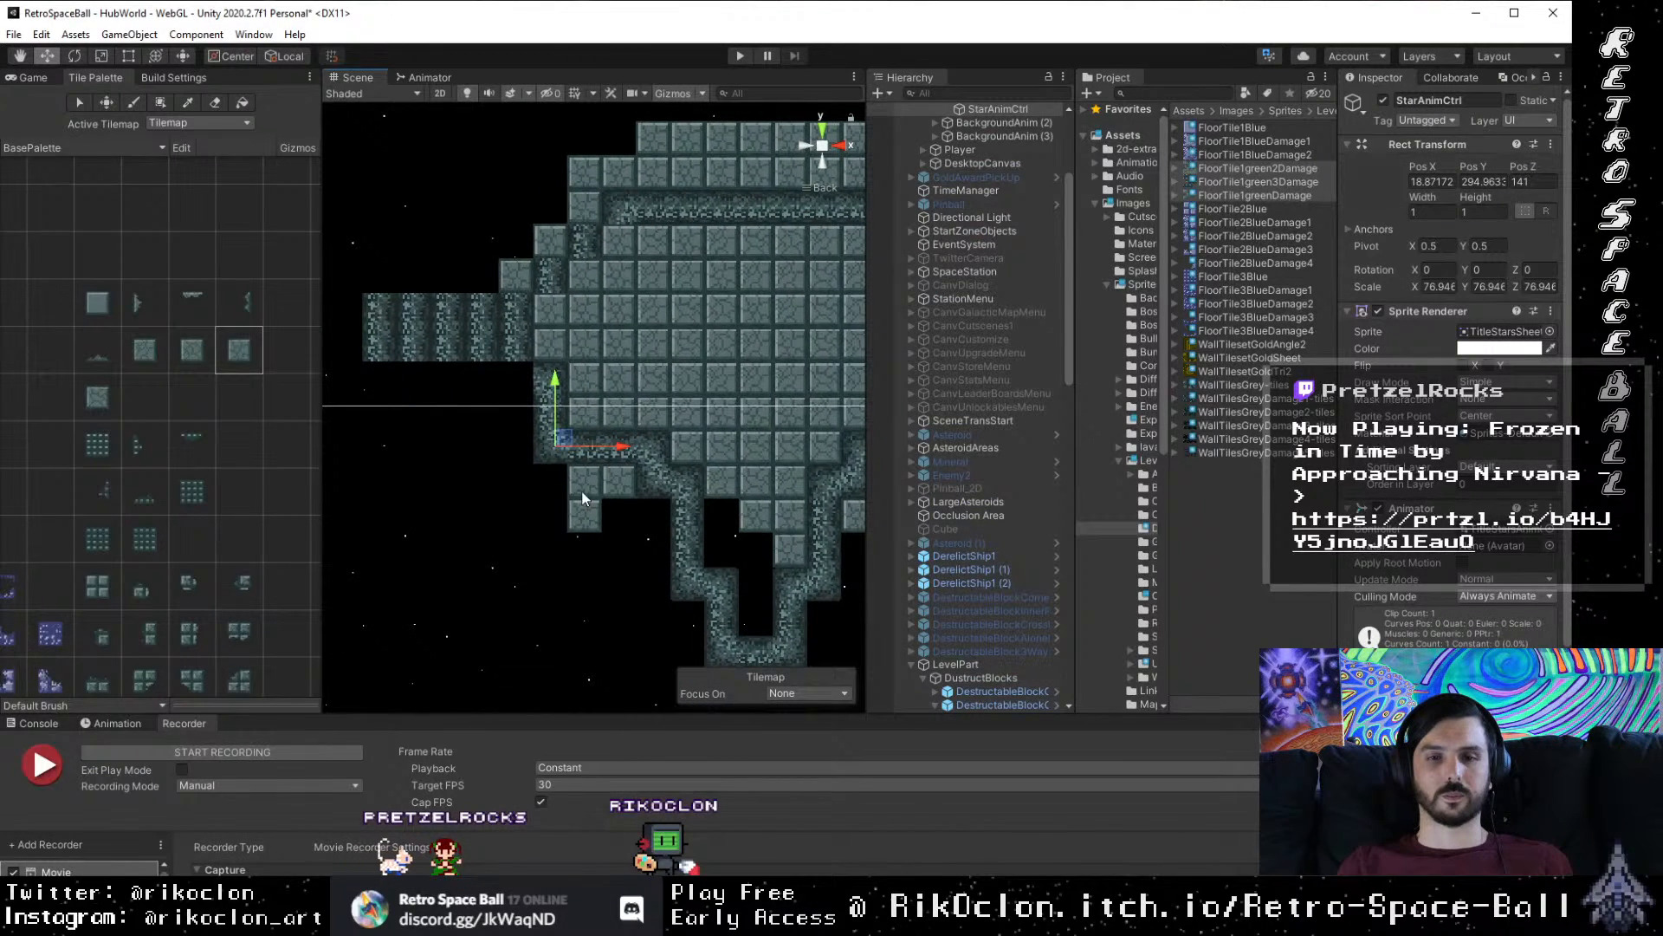
{"action": "left_click_drag", "start_coordinate": [639, 522], "coordinate": [503, 527]}
{"action": "scroll", "coordinate": [480, 513], "scroll_direction": "down", "scroll_amount": 1}
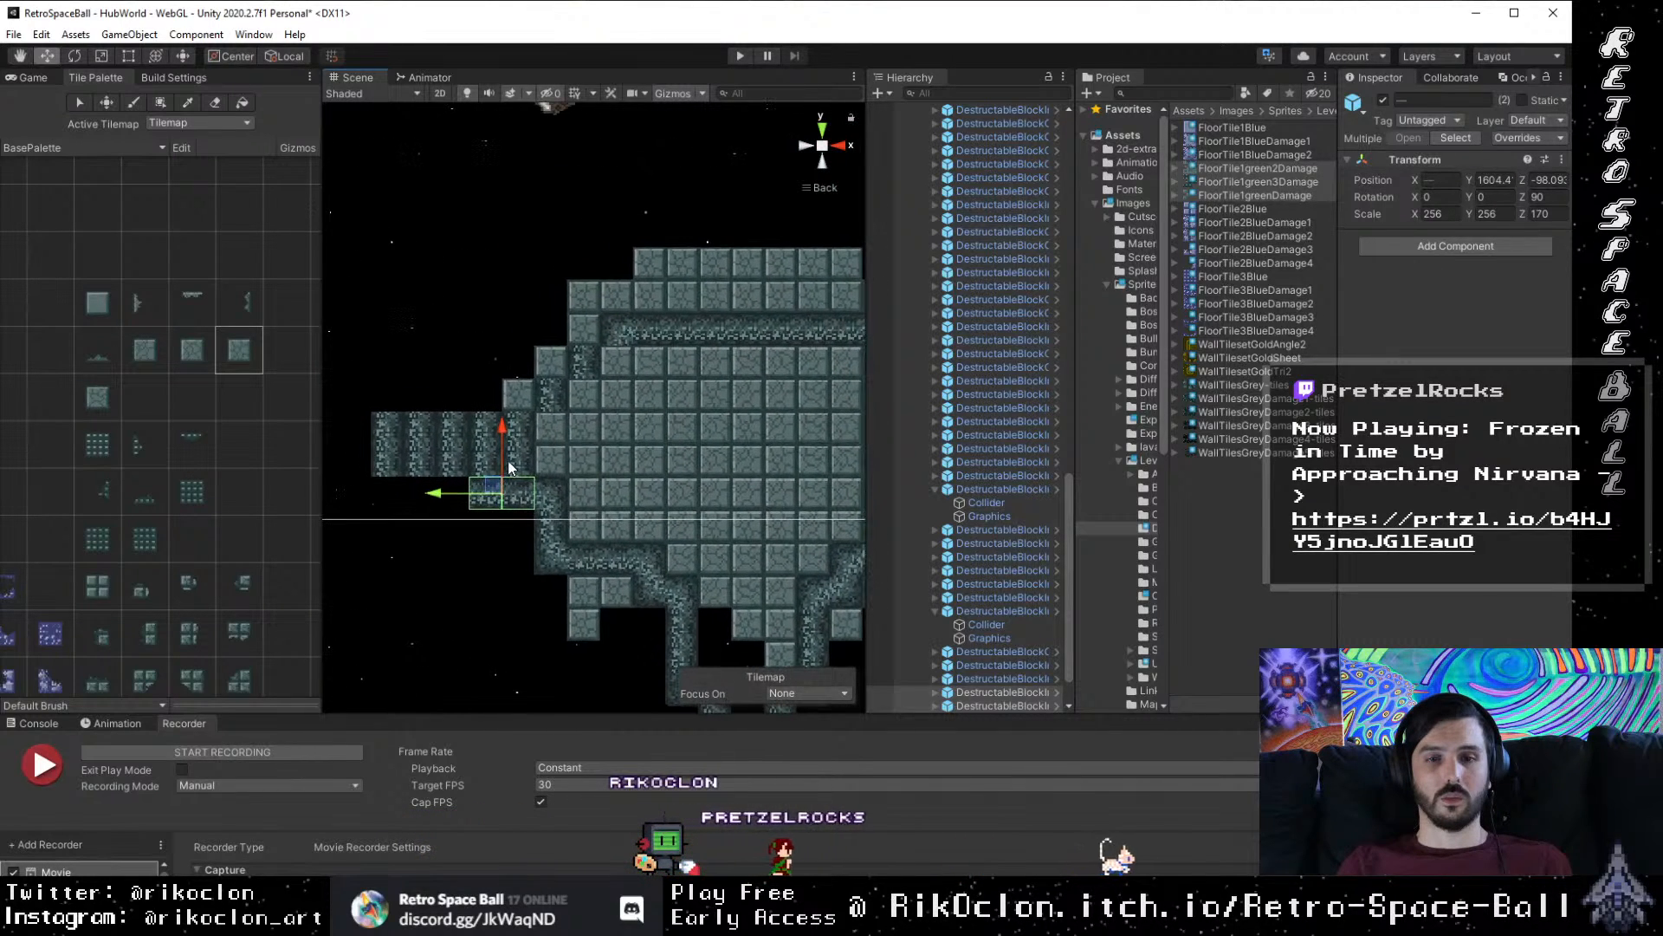
Step: Delete the innermost lower-row block of the left extension and its neighbour at X 657.36, Y 1645.3 as whole prefab instances
{"action": "left_click", "coordinate": [521, 465]}
{"action": "scroll", "coordinate": [522, 464], "scroll_direction": "up", "scroll_amount": 3}
{"action": "key", "text": "Delete"}
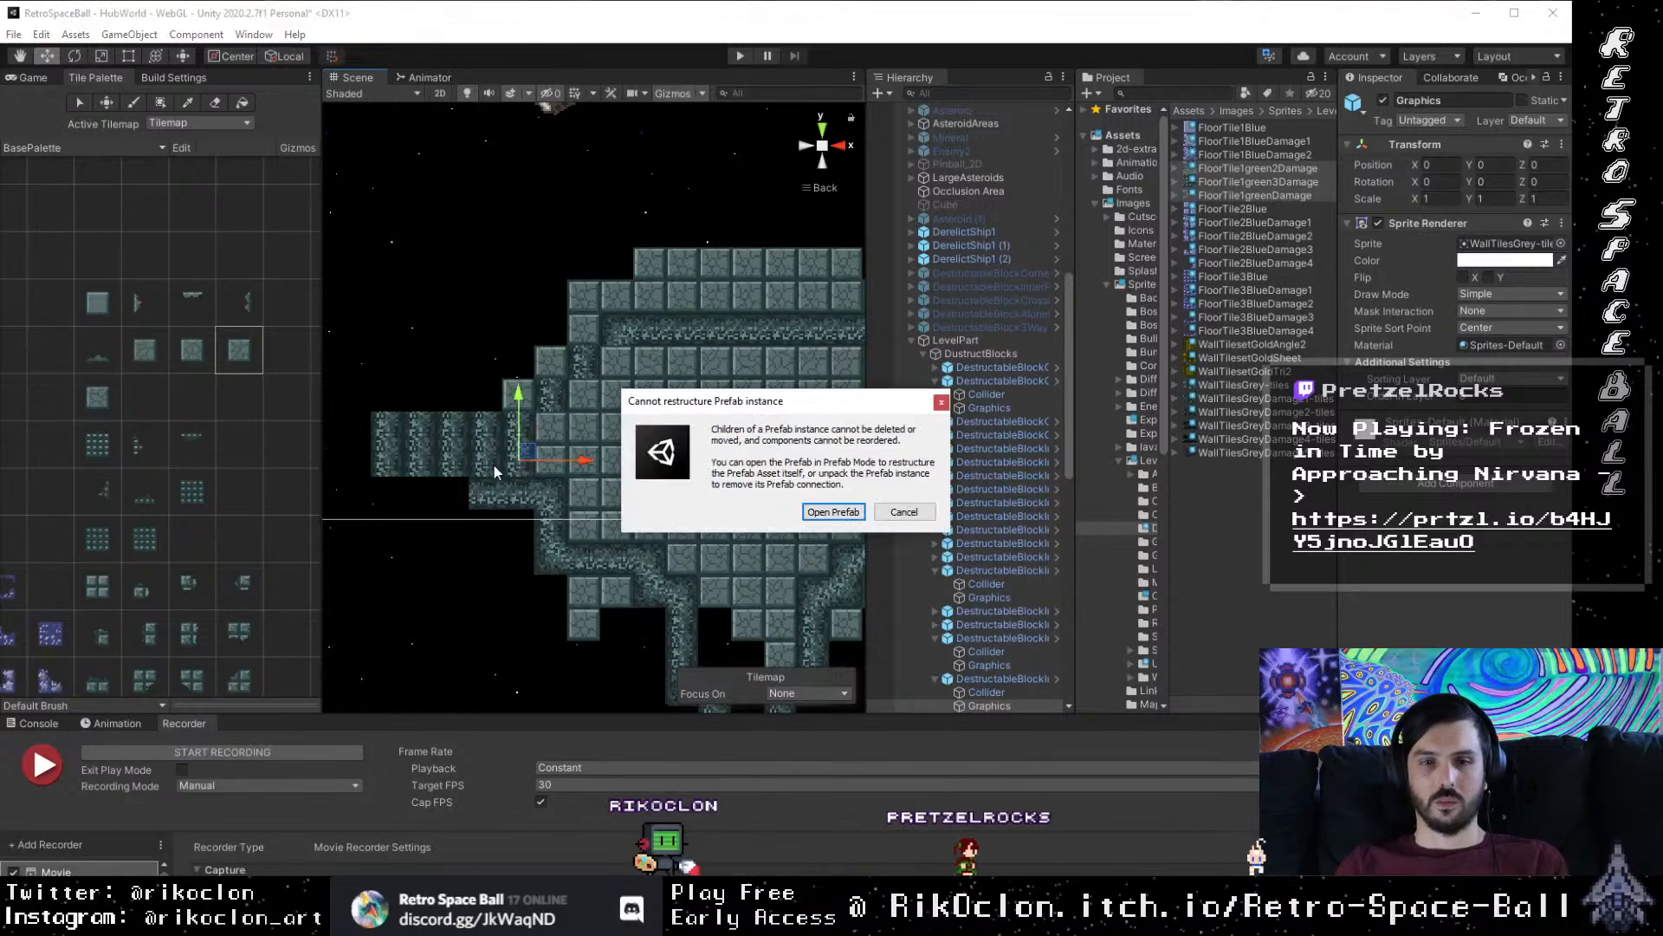
{"action": "left_click", "coordinate": [910, 515]}
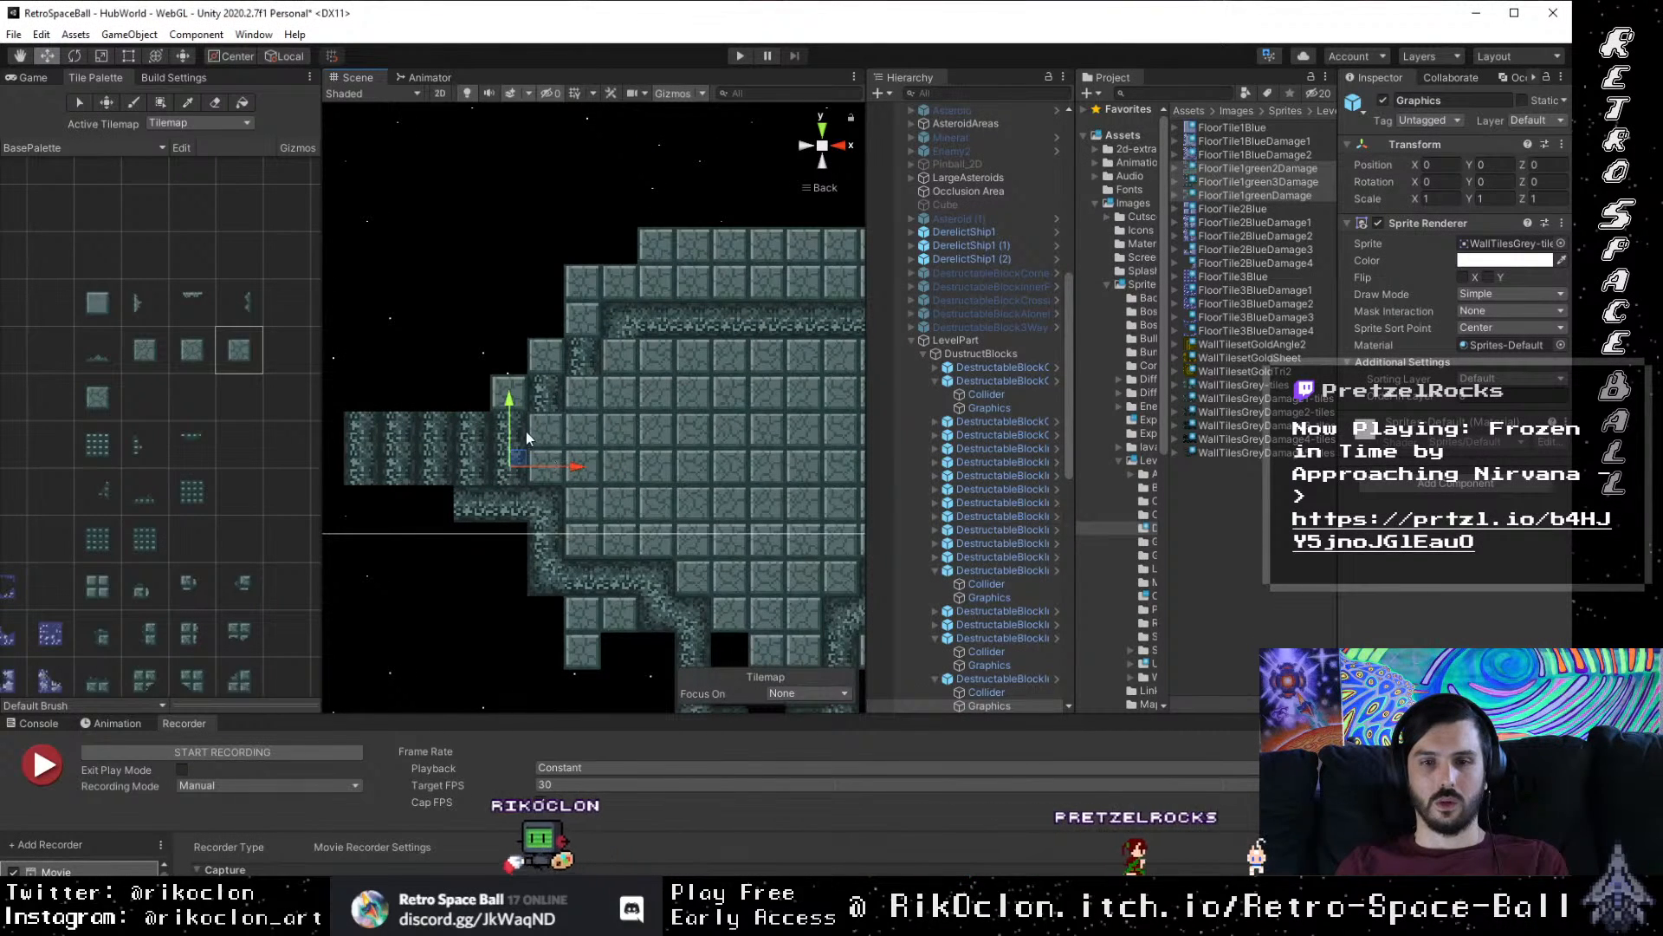
{"action": "left_click", "coordinate": [1002, 679]}
{"action": "key", "text": "Delete"}
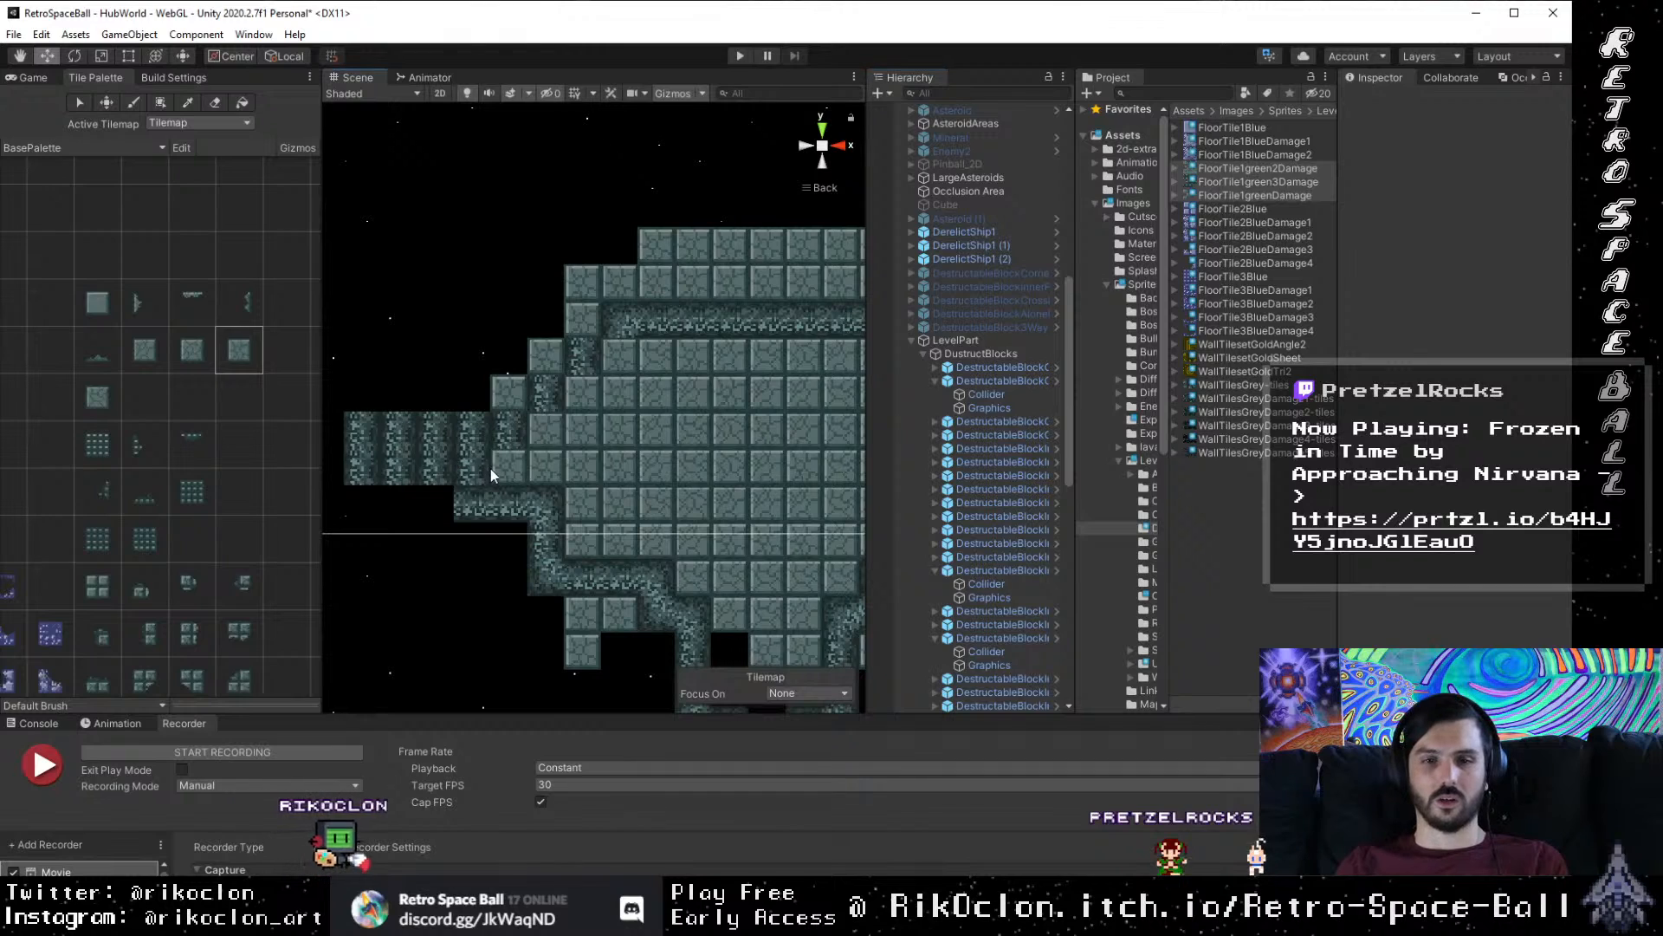
{"action": "left_click", "coordinate": [480, 466]}
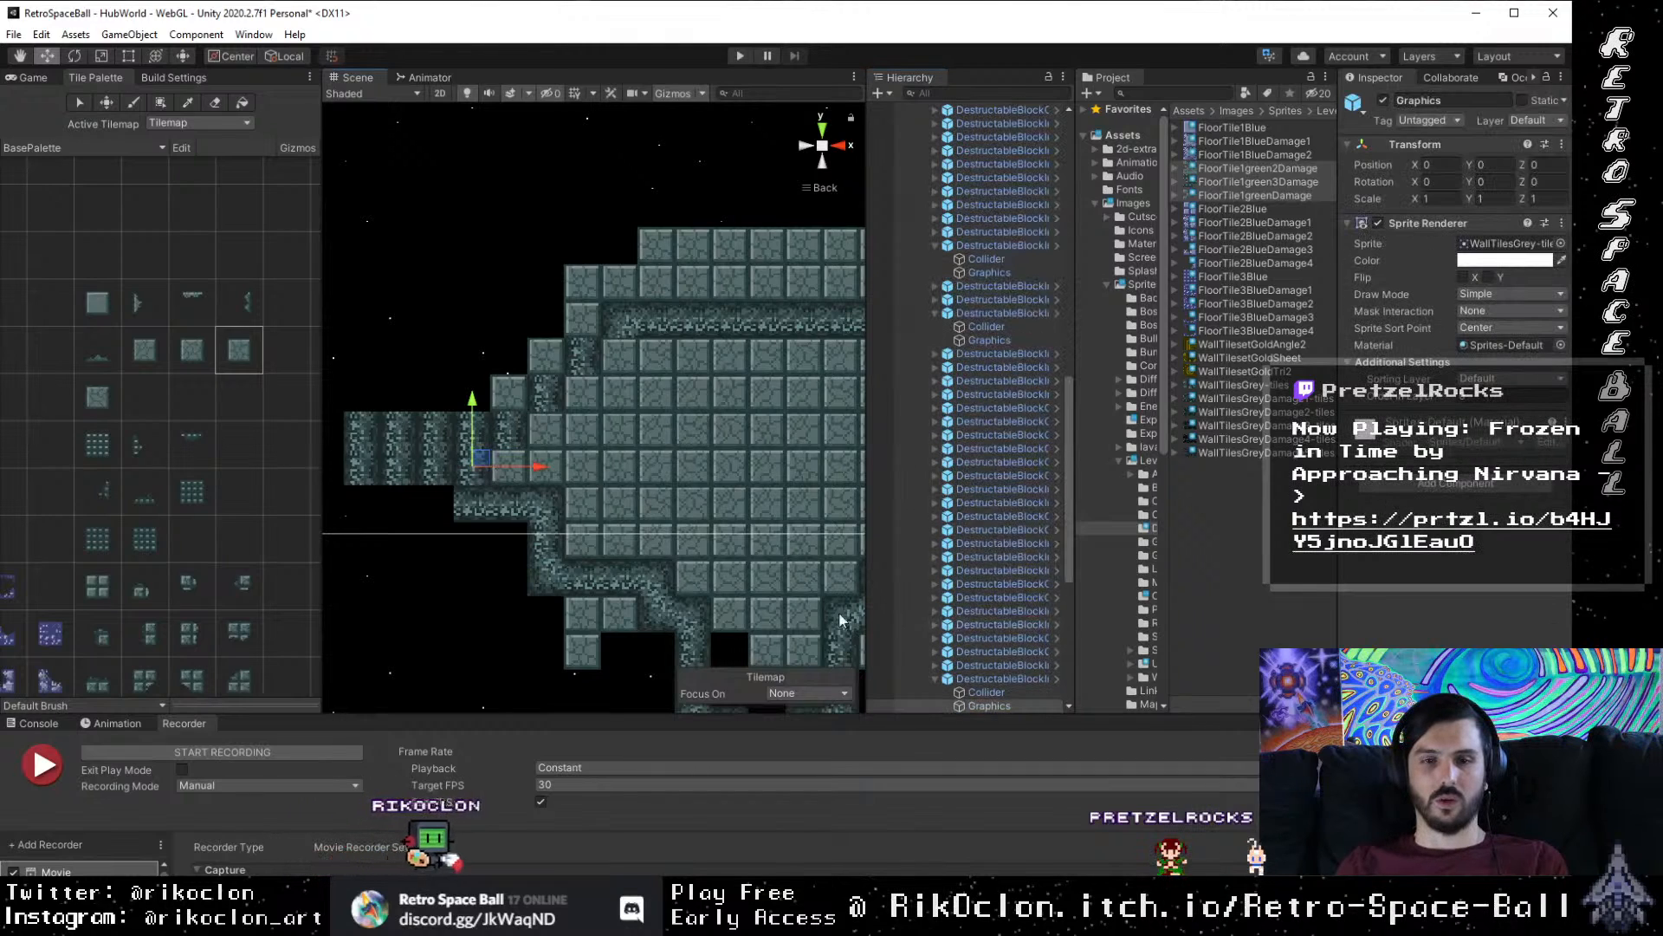
{"action": "left_click", "coordinate": [1011, 679]}
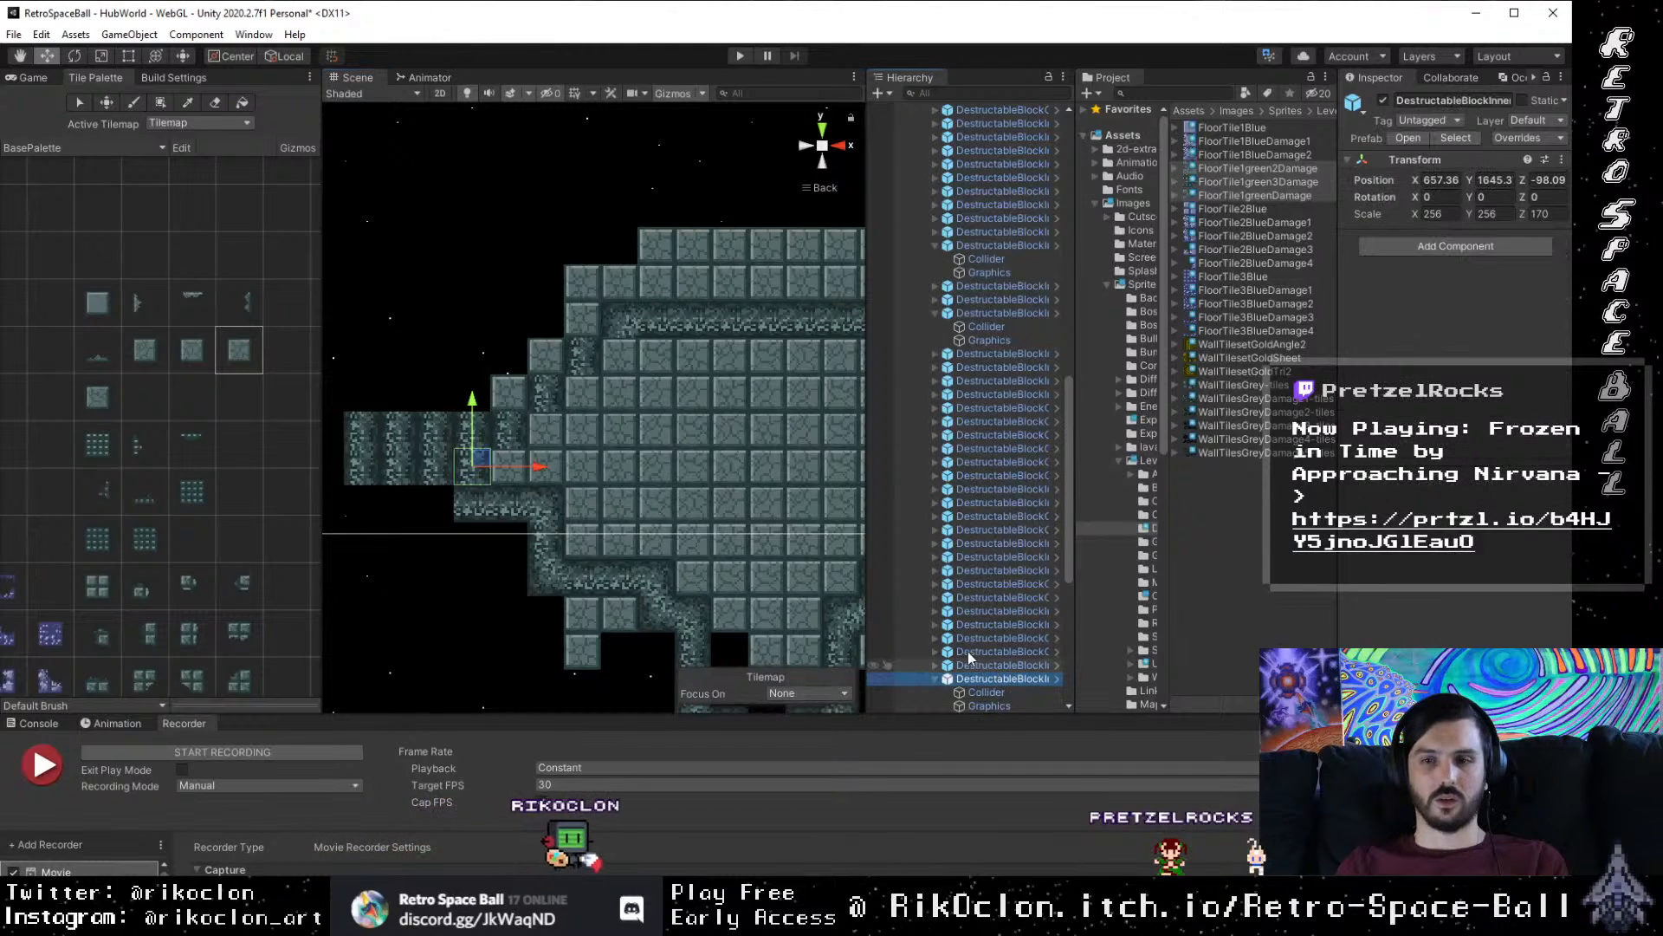
Step: Examine the right extension block at X 1271.28, Y 1645.3 and return to the gap in the left extension
{"action": "left_click", "coordinate": [1016, 314]}
{"action": "left_click", "coordinate": [1029, 245]}
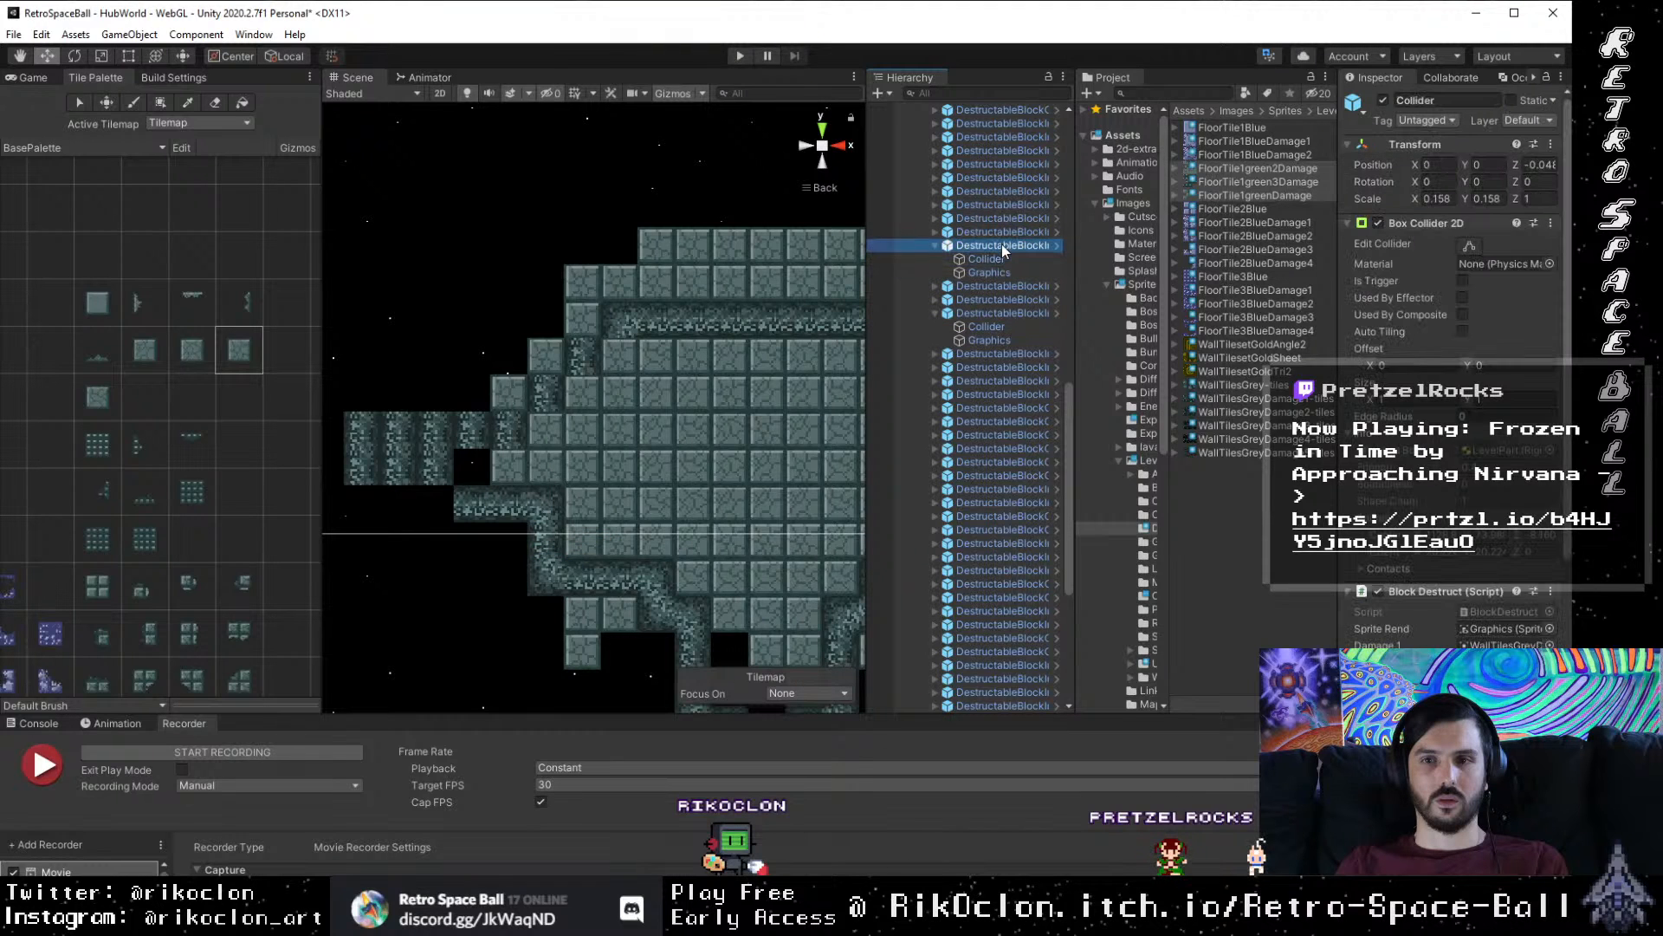
{"action": "double_click", "coordinate": [1001, 246]}
{"action": "scroll", "coordinate": [636, 433], "scroll_direction": "down", "scroll_amount": 8}
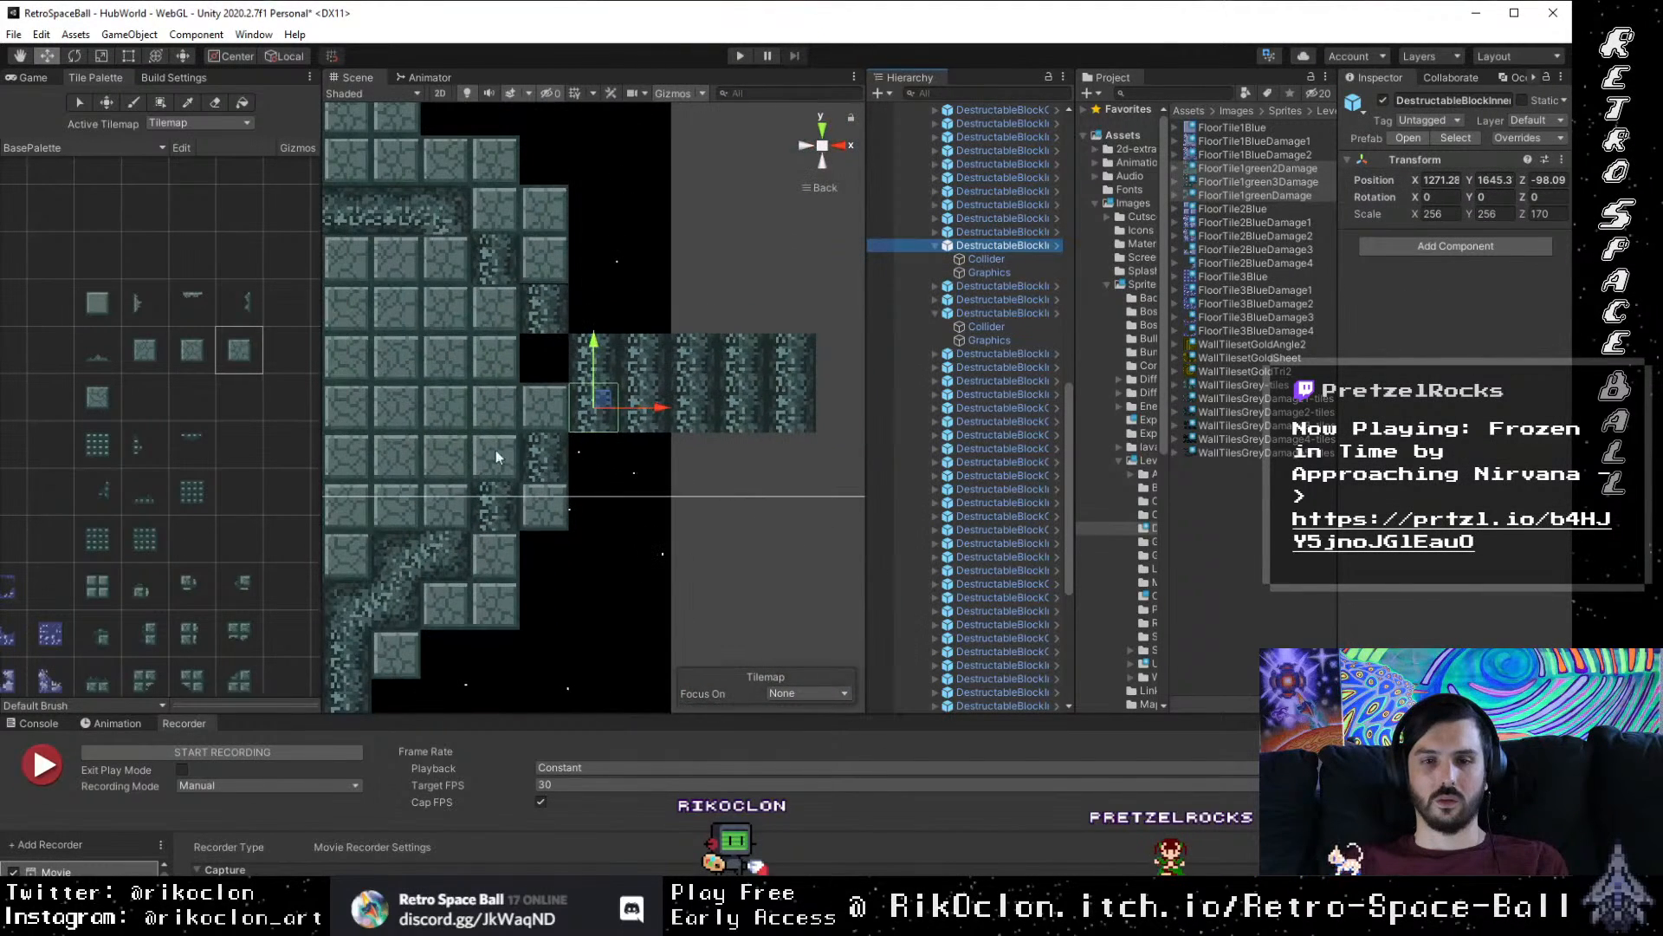
{"action": "left_click_drag", "start_coordinate": [496, 450], "coordinate": [897, 442]}
{"action": "scroll", "coordinate": [667, 512], "scroll_direction": "down", "scroll_amount": 3}
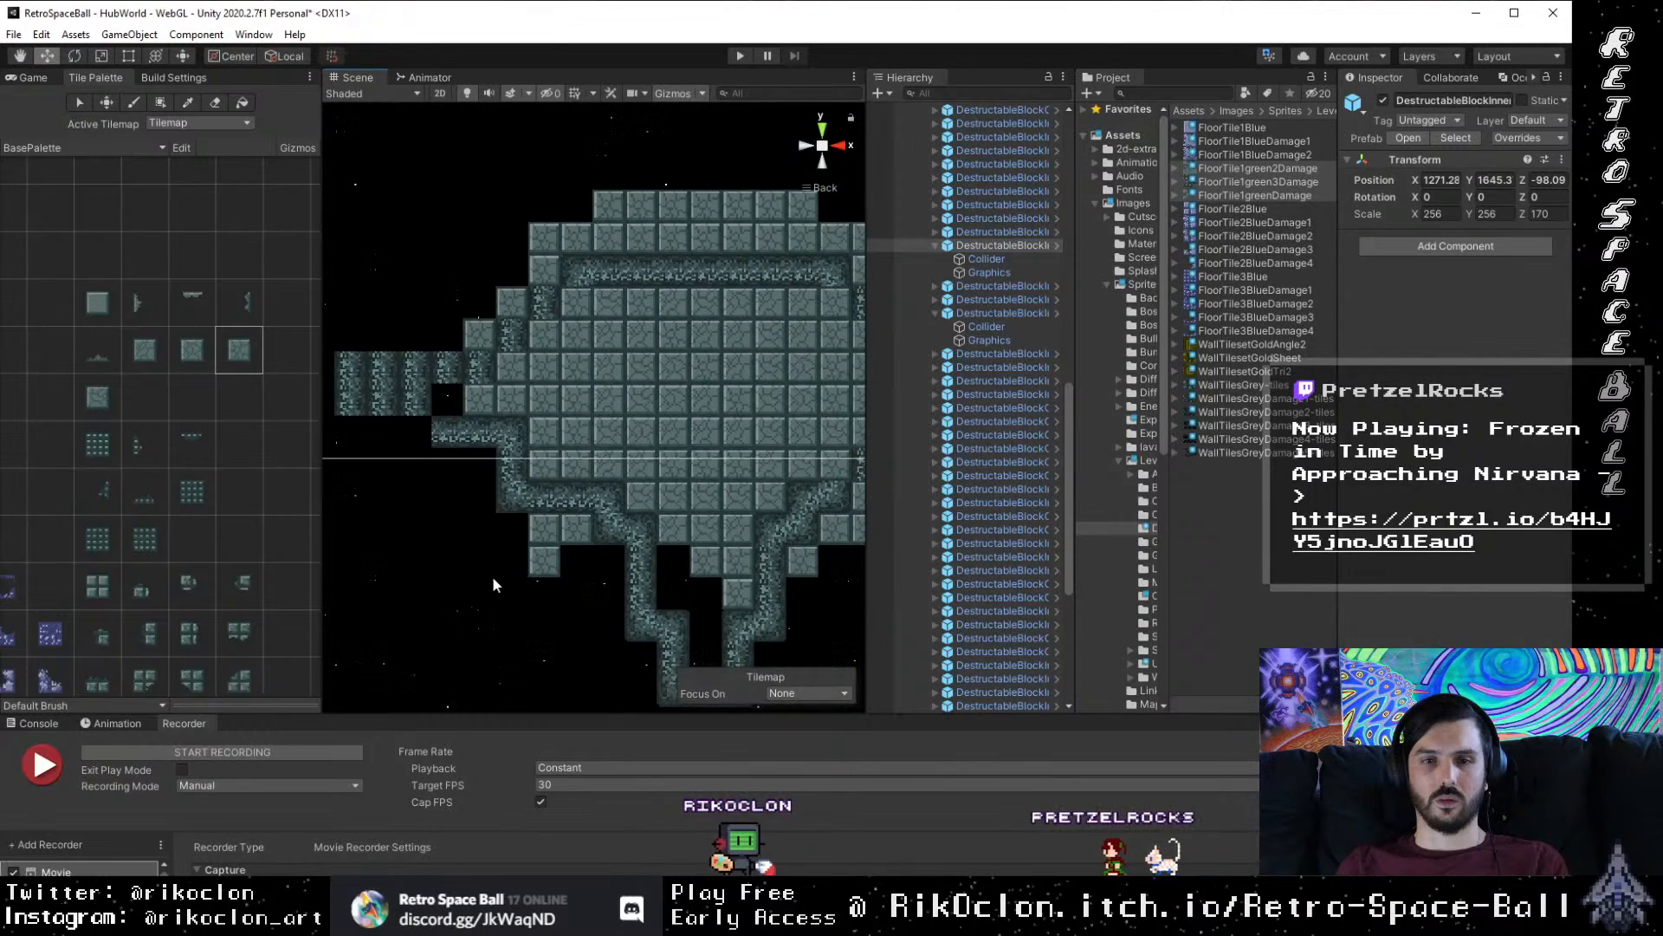
{"action": "left_click_drag", "start_coordinate": [492, 576], "coordinate": [542, 602]}
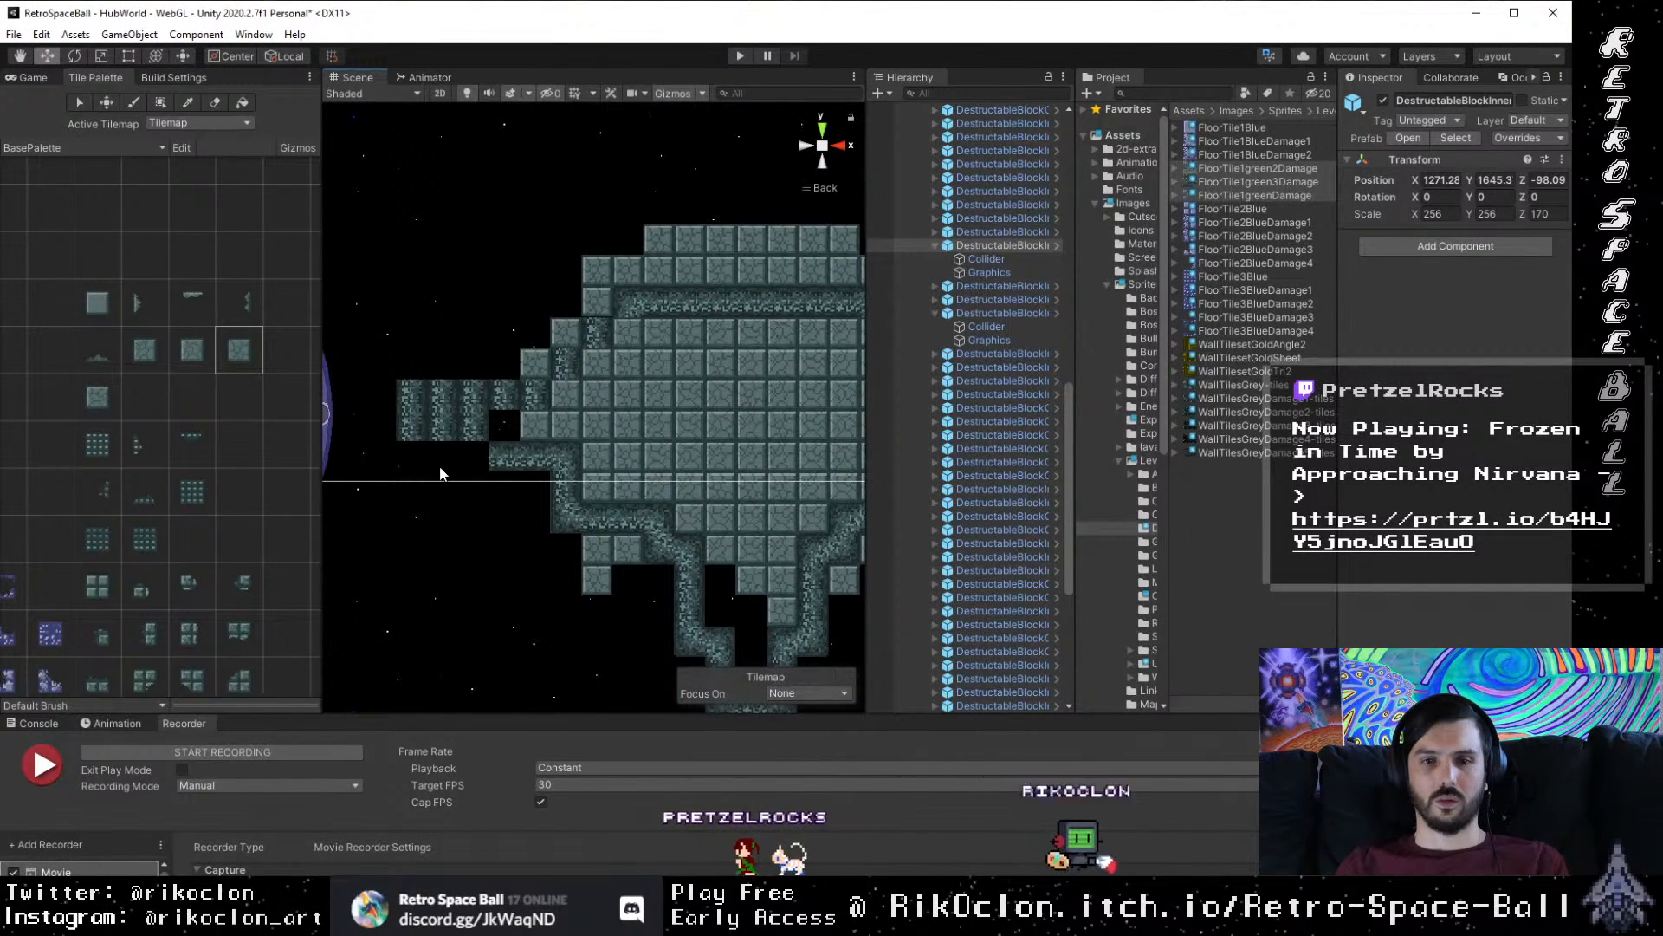
Step: Duplicate the left extension's outermost block pair, snap it directly below, and continue the column with another block at X 534.48, Y 1522.4
{"action": "left_click_drag", "start_coordinate": [391, 349], "coordinate": [413, 510]}
{"action": "key", "text": "ctrl+d"}
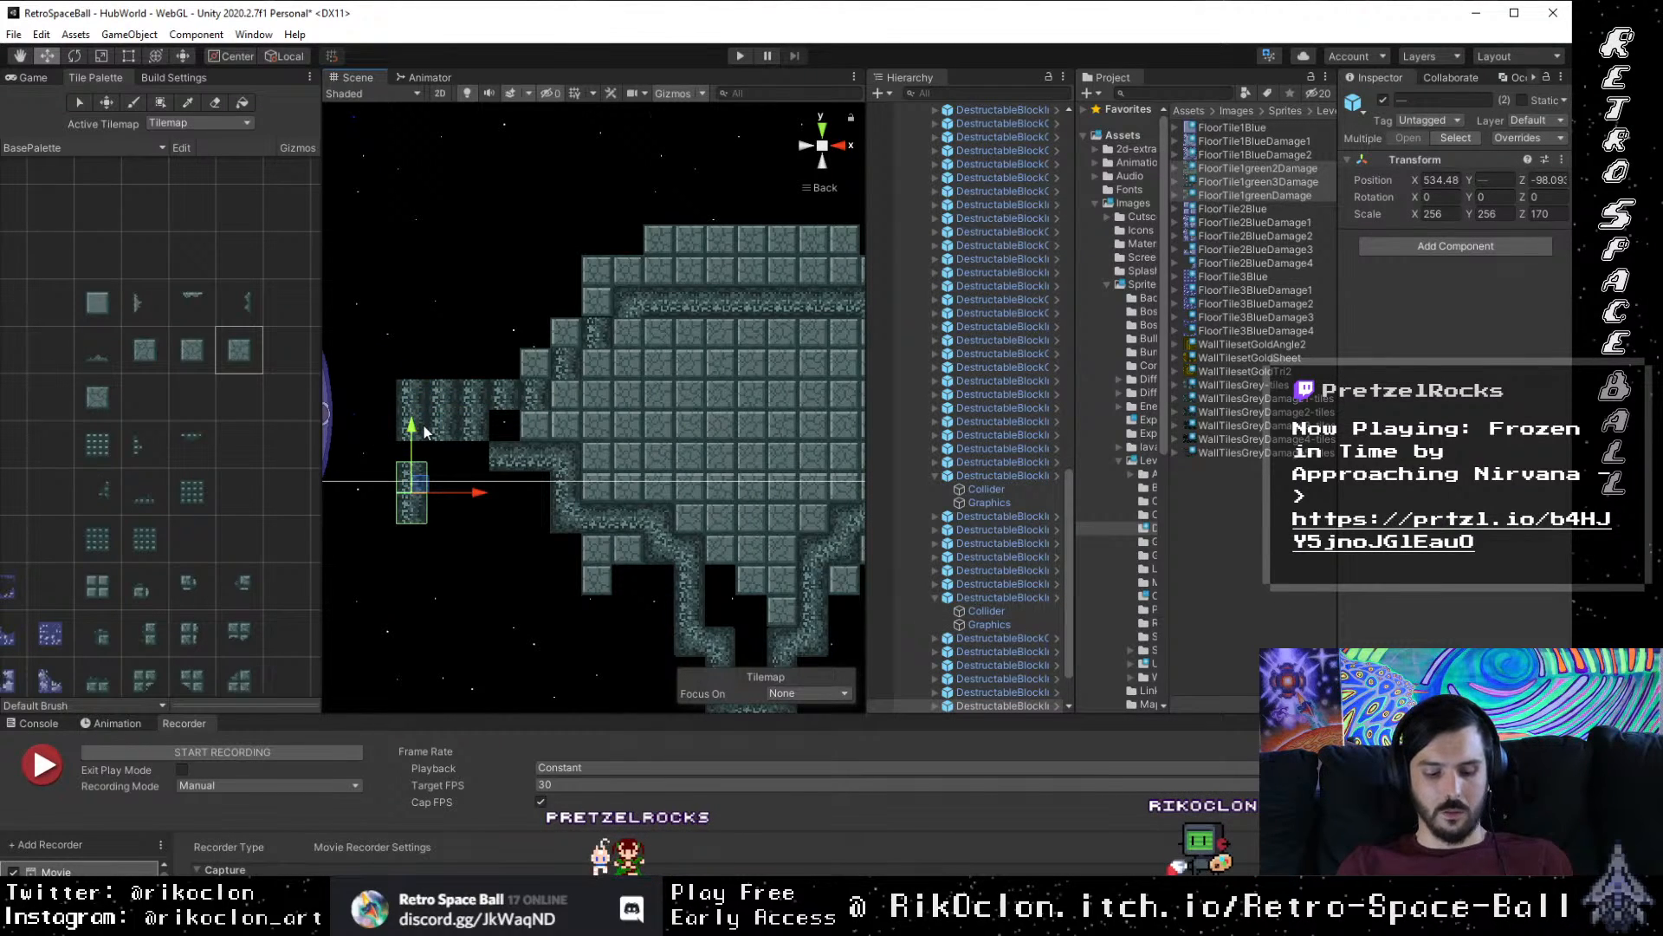
{"action": "key", "text": "v"}
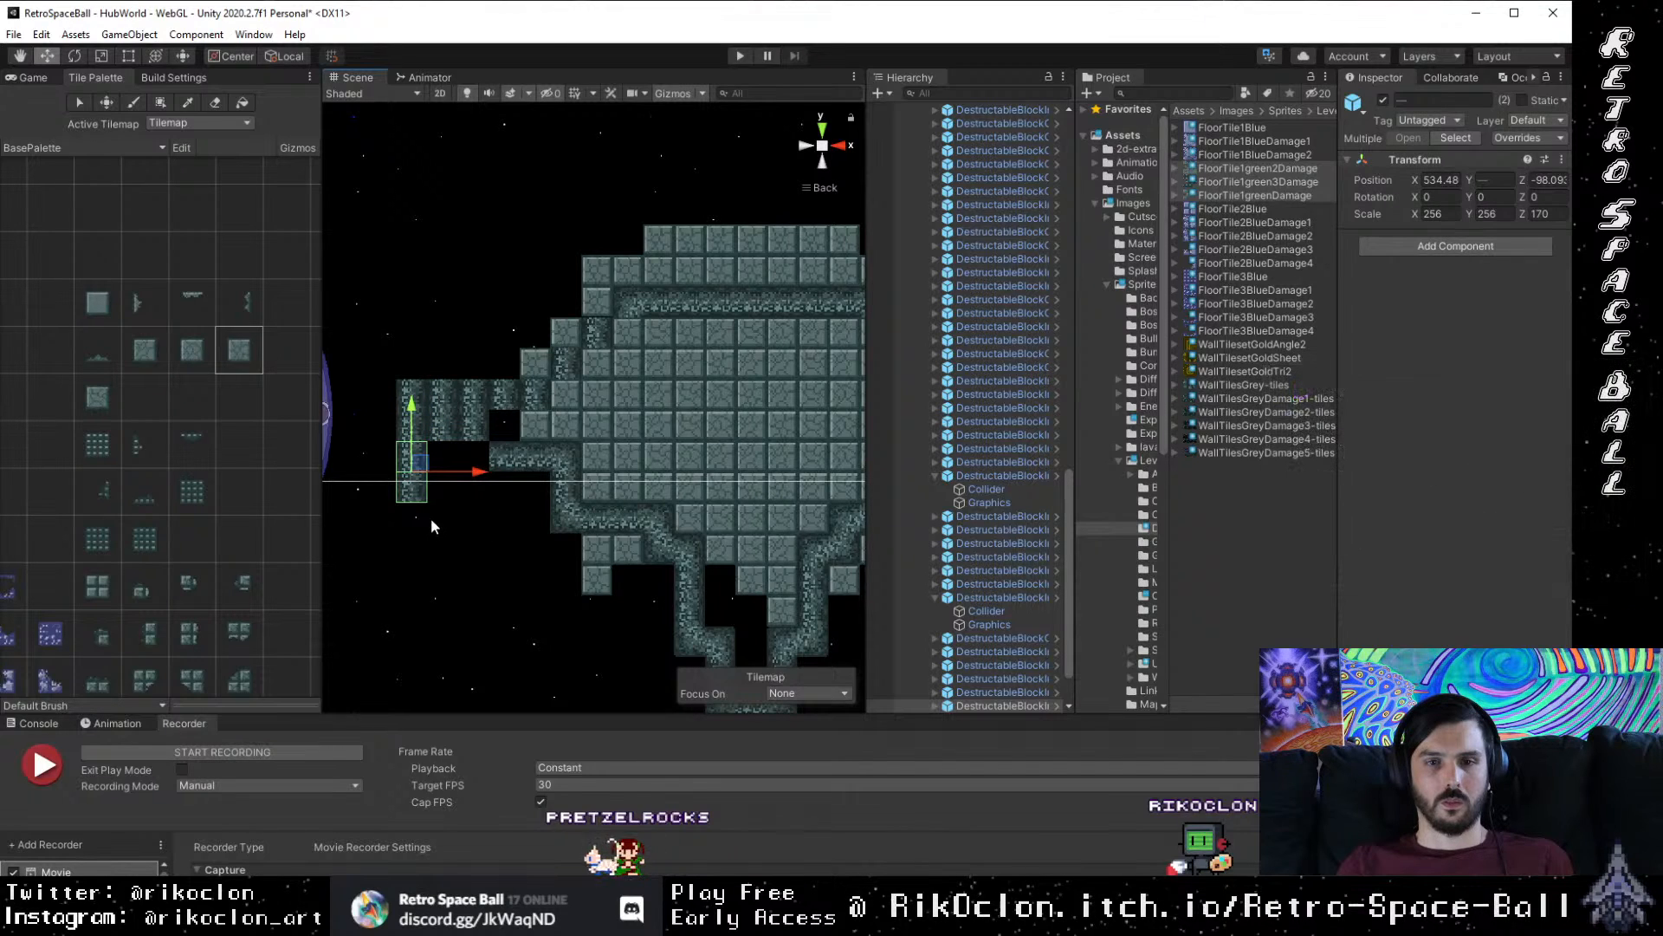
{"action": "left_click", "coordinate": [414, 492]}
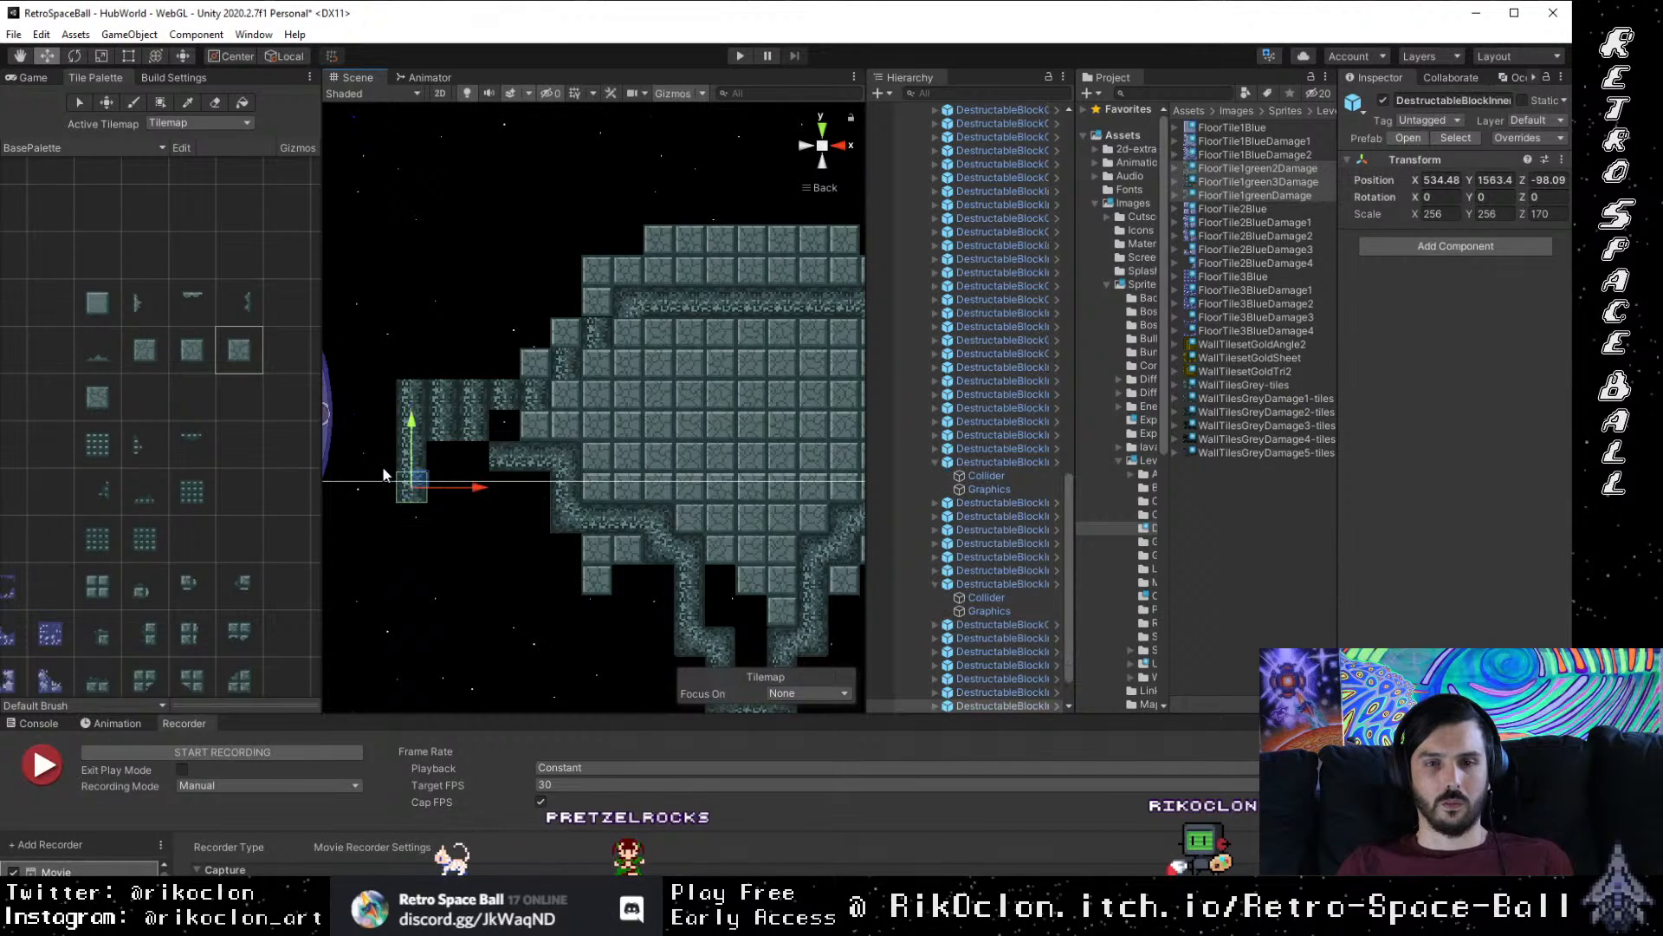
{"action": "left_click_drag", "start_coordinate": [414, 428], "coordinate": [410, 480]}
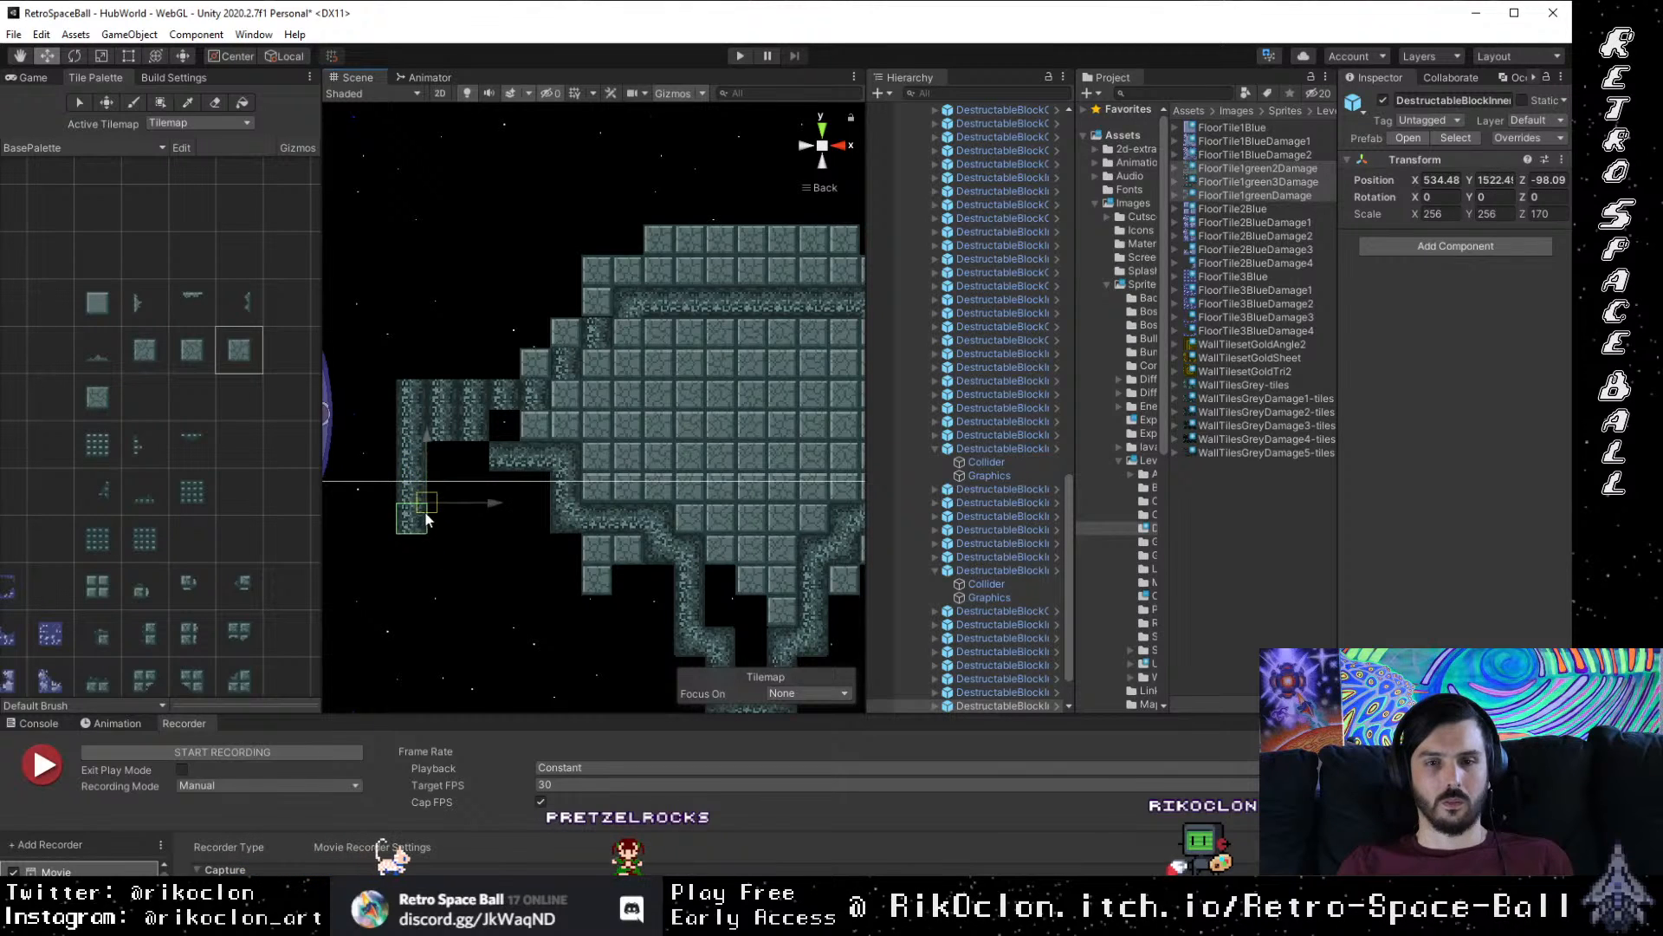
Step: Duplicate the lowest block of the left extension's column and snap the copy directly below it at X 534.48, Y 1481.5
{"action": "left_click", "coordinate": [489, 561]}
{"action": "left_click_drag", "start_coordinate": [489, 561], "coordinate": [483, 418]}
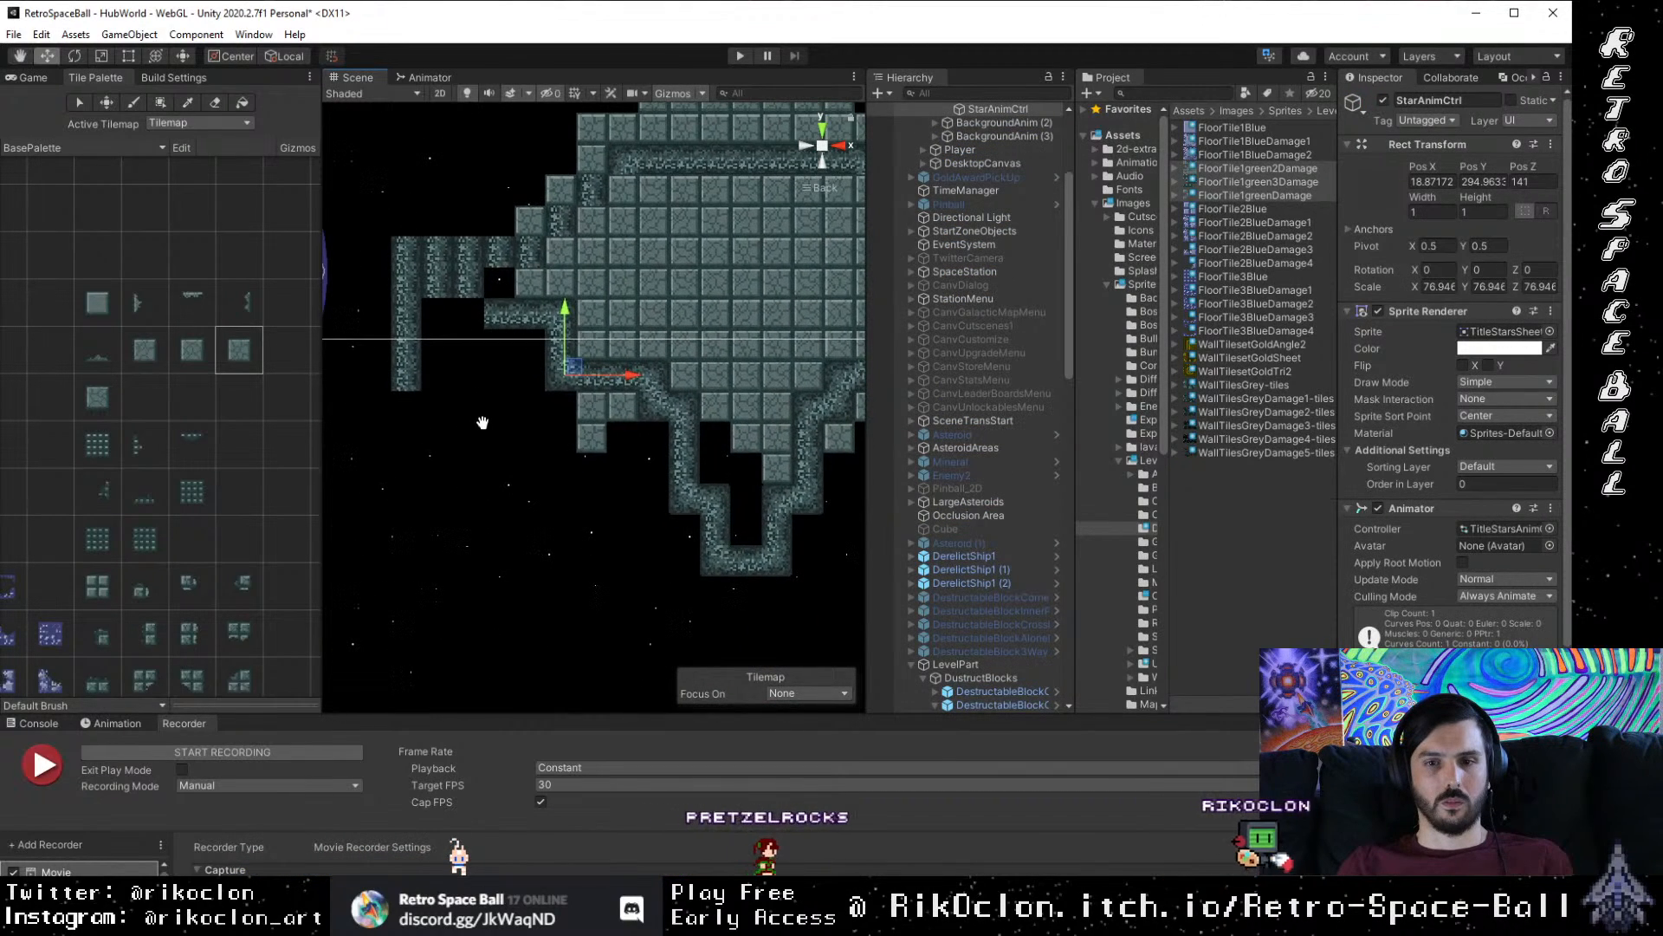
{"action": "left_click", "coordinate": [409, 366]}
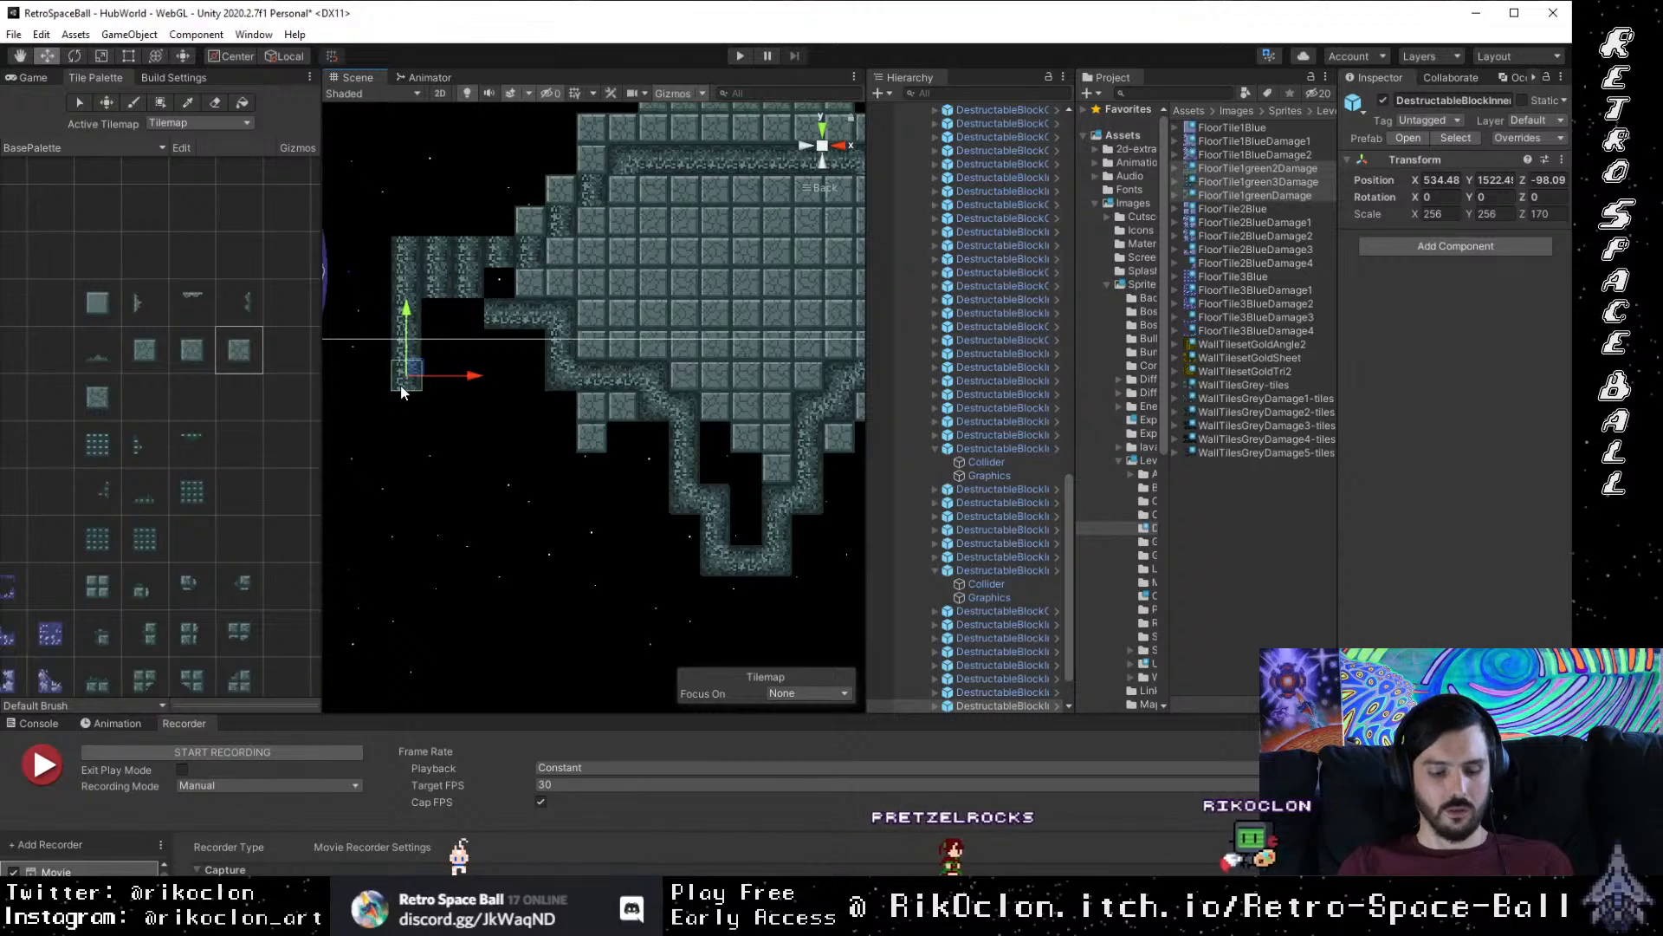
{"action": "left_click_drag", "start_coordinate": [409, 362], "coordinate": [416, 403]}
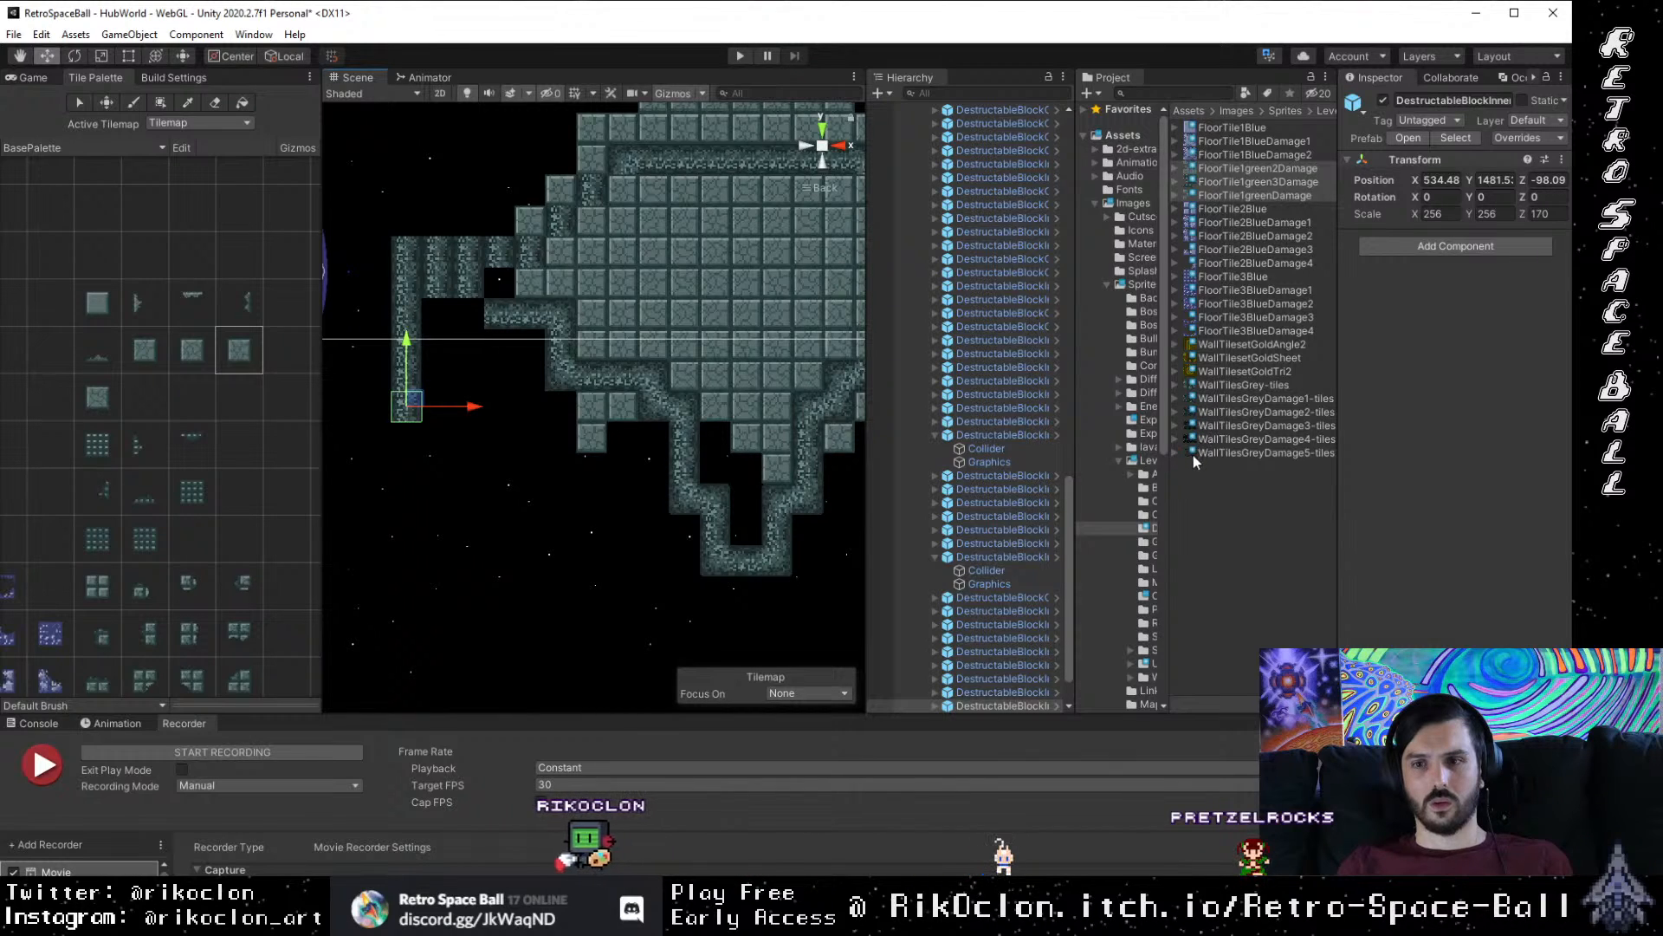
{"action": "left_click", "coordinate": [1175, 384]}
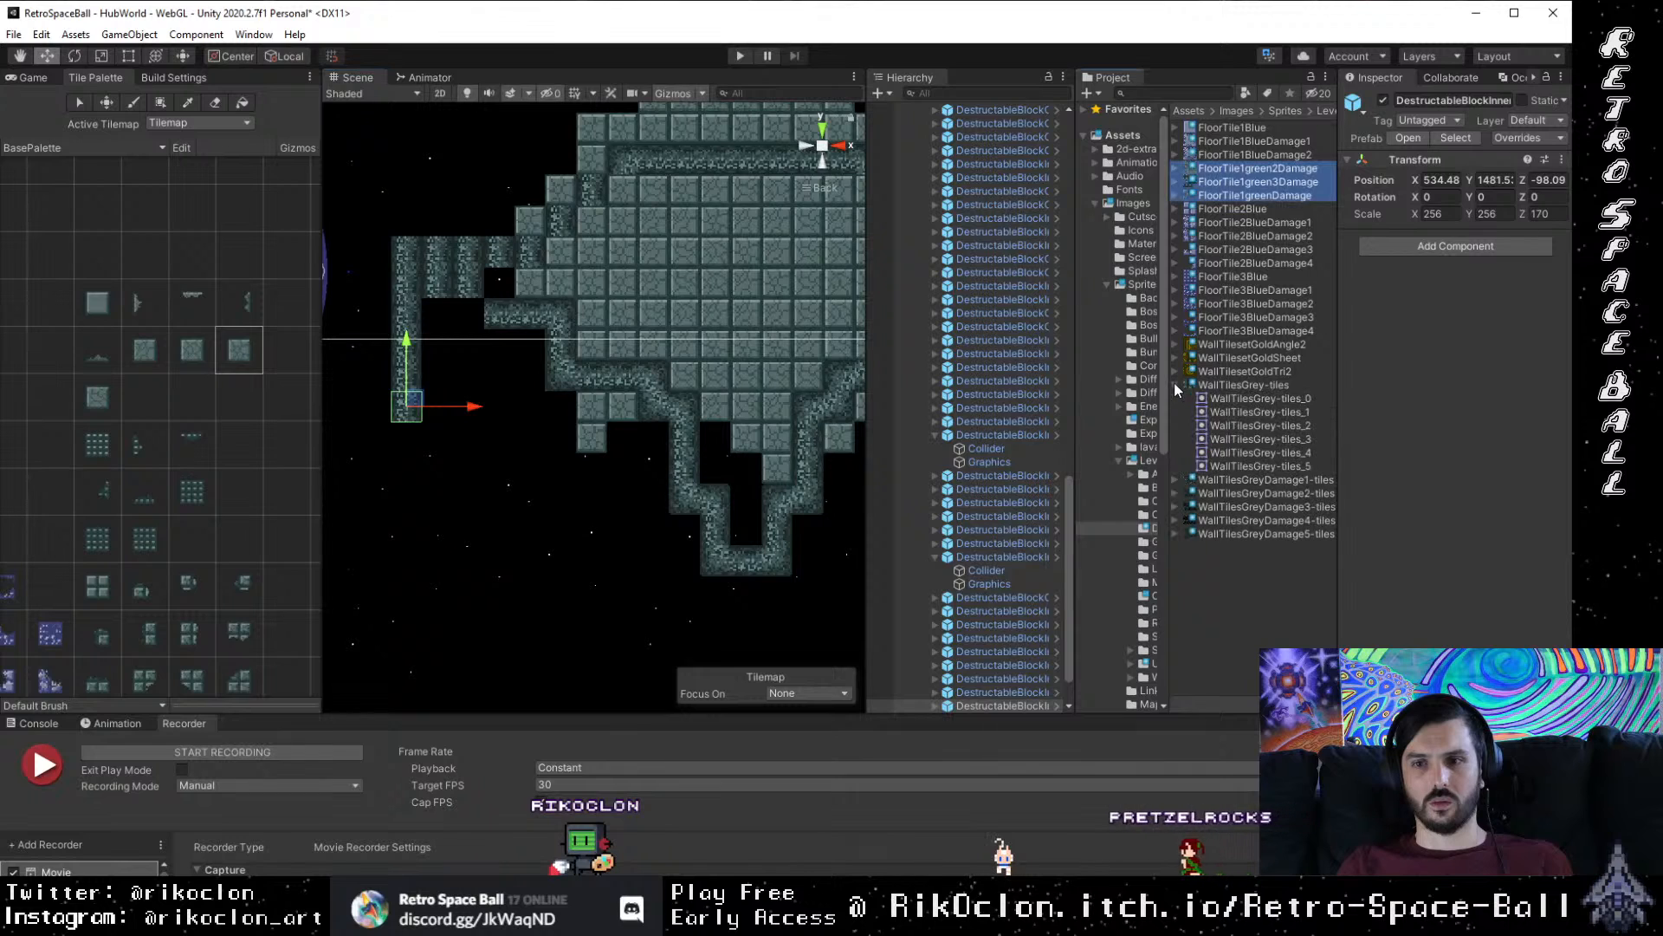
{"action": "left_click", "coordinate": [1174, 385]}
Step: Enable LevPart (2) and move it to the empty space below the left extension, at X 602, Y -2250
{"action": "scroll", "coordinate": [698, 503], "scroll_direction": "down", "scroll_amount": 5}
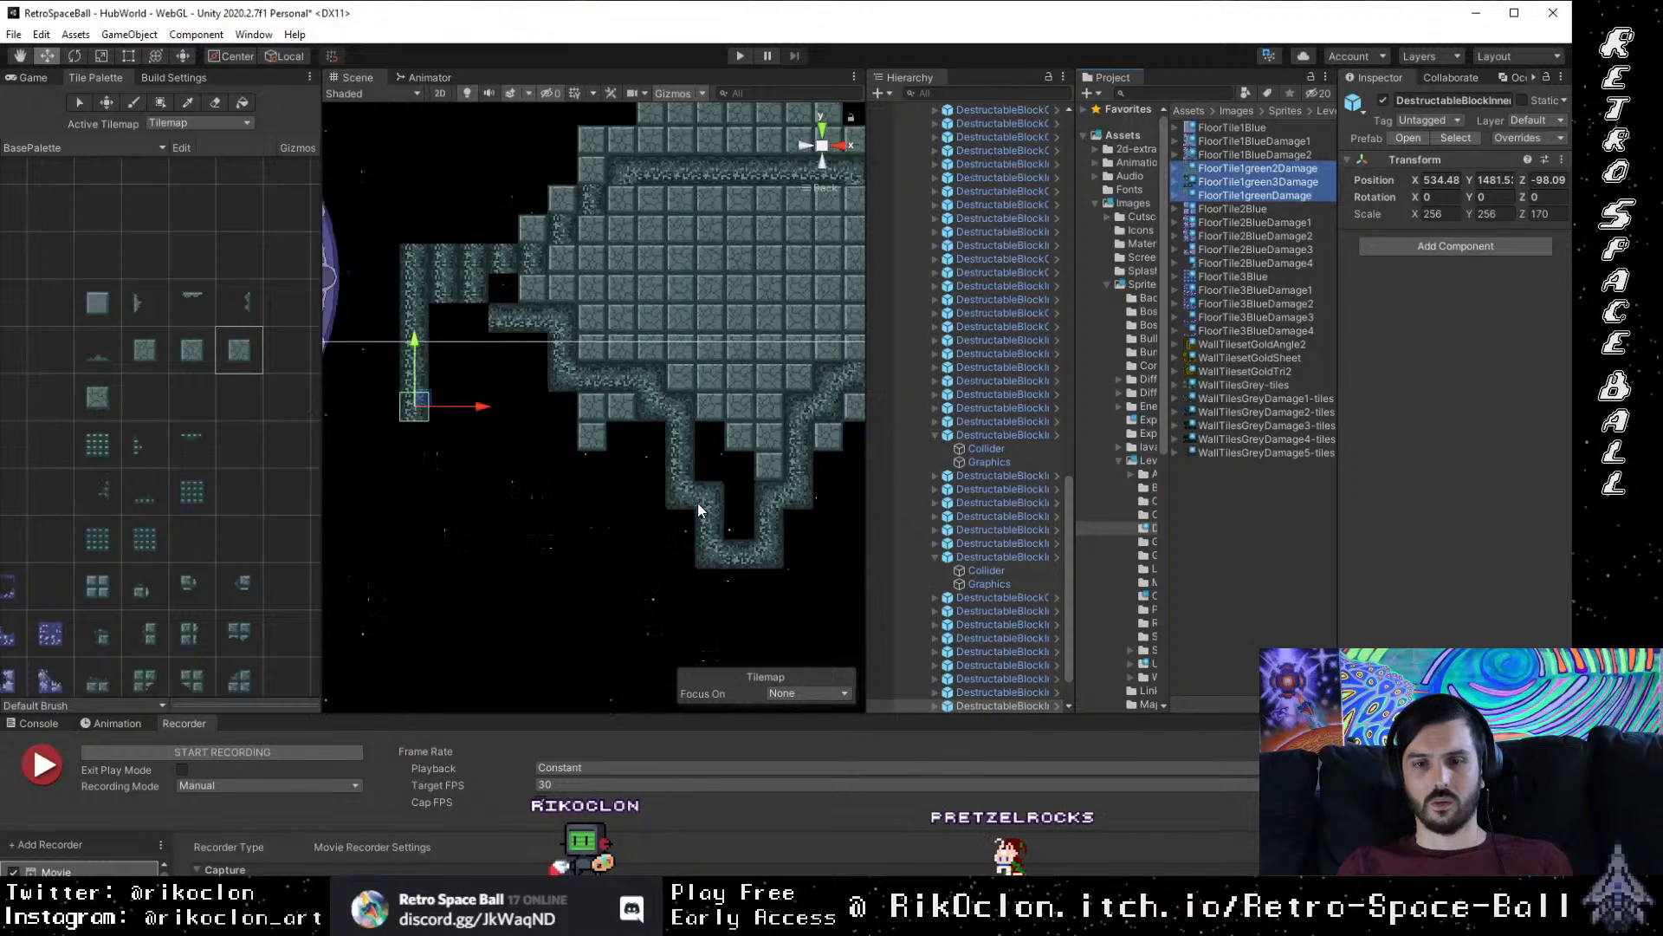
{"action": "scroll", "coordinate": [698, 507], "scroll_direction": "up", "scroll_amount": 4}
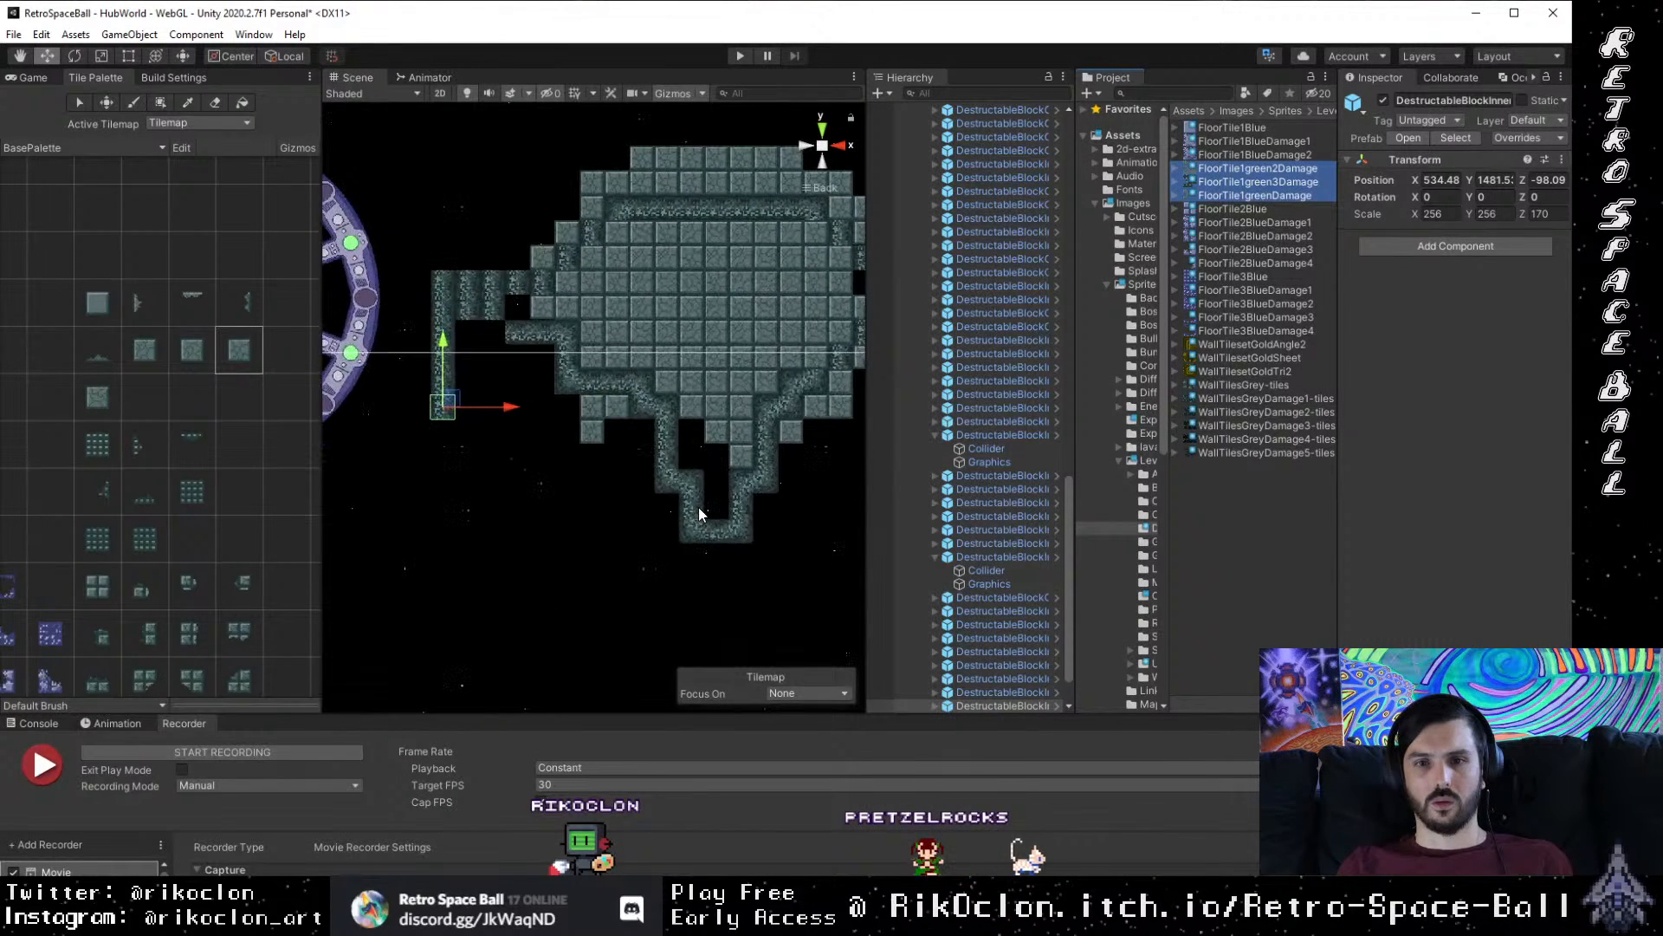
{"action": "scroll", "coordinate": [1026, 657], "scroll_direction": "down", "scroll_amount": 3}
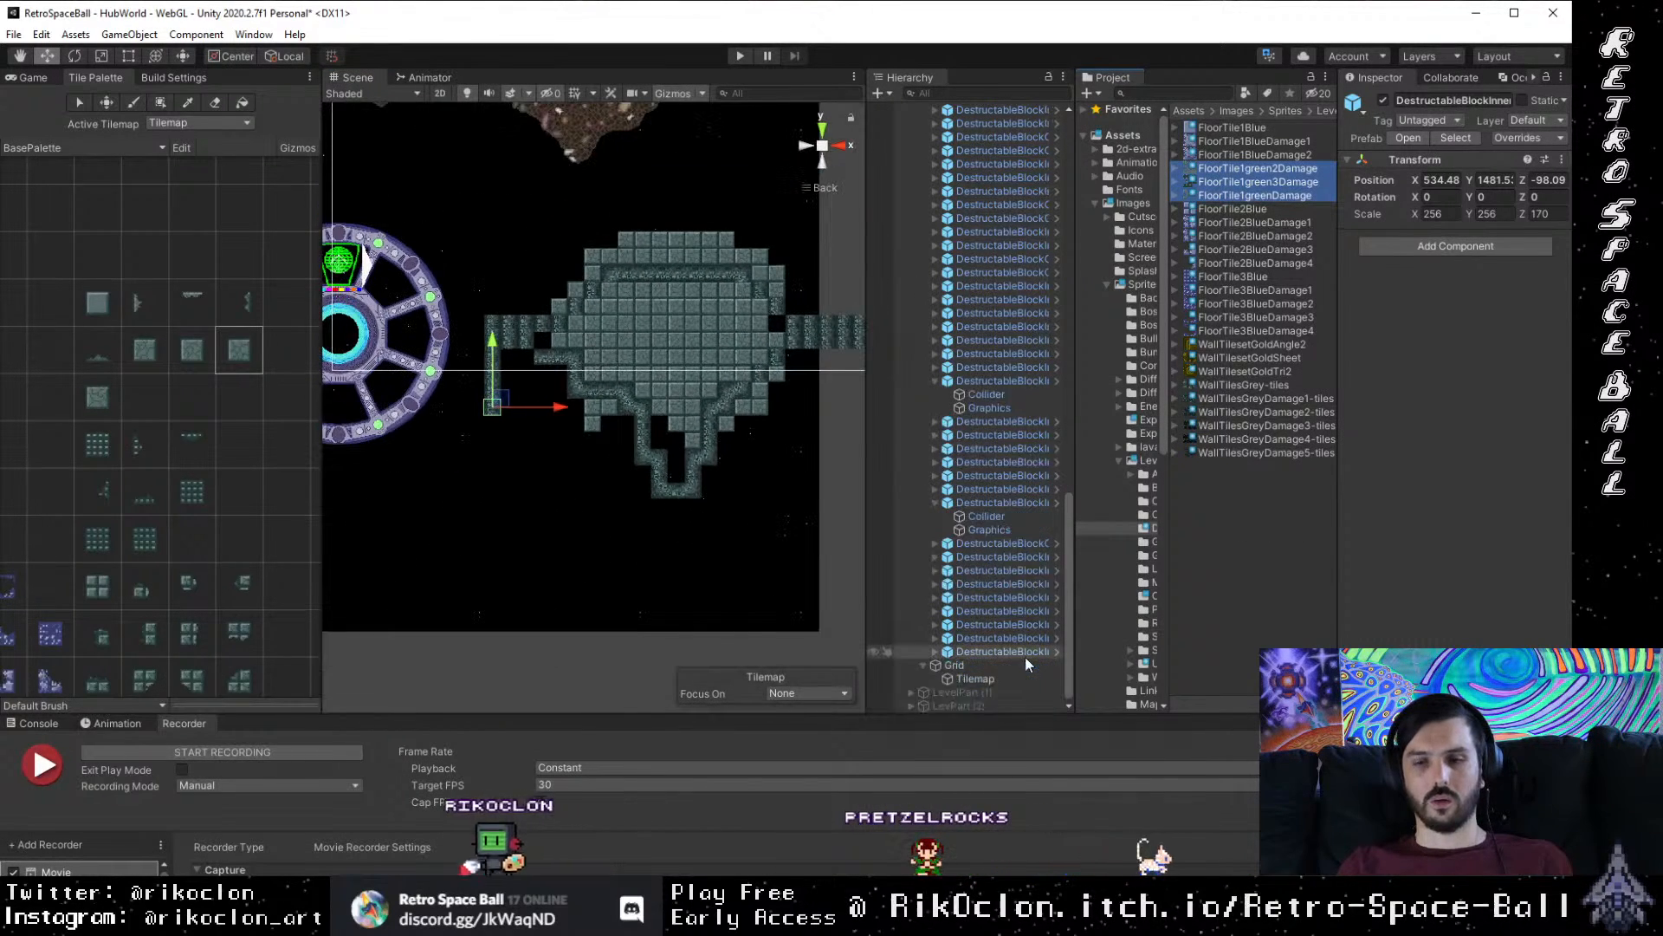
{"action": "left_click", "coordinate": [988, 692]}
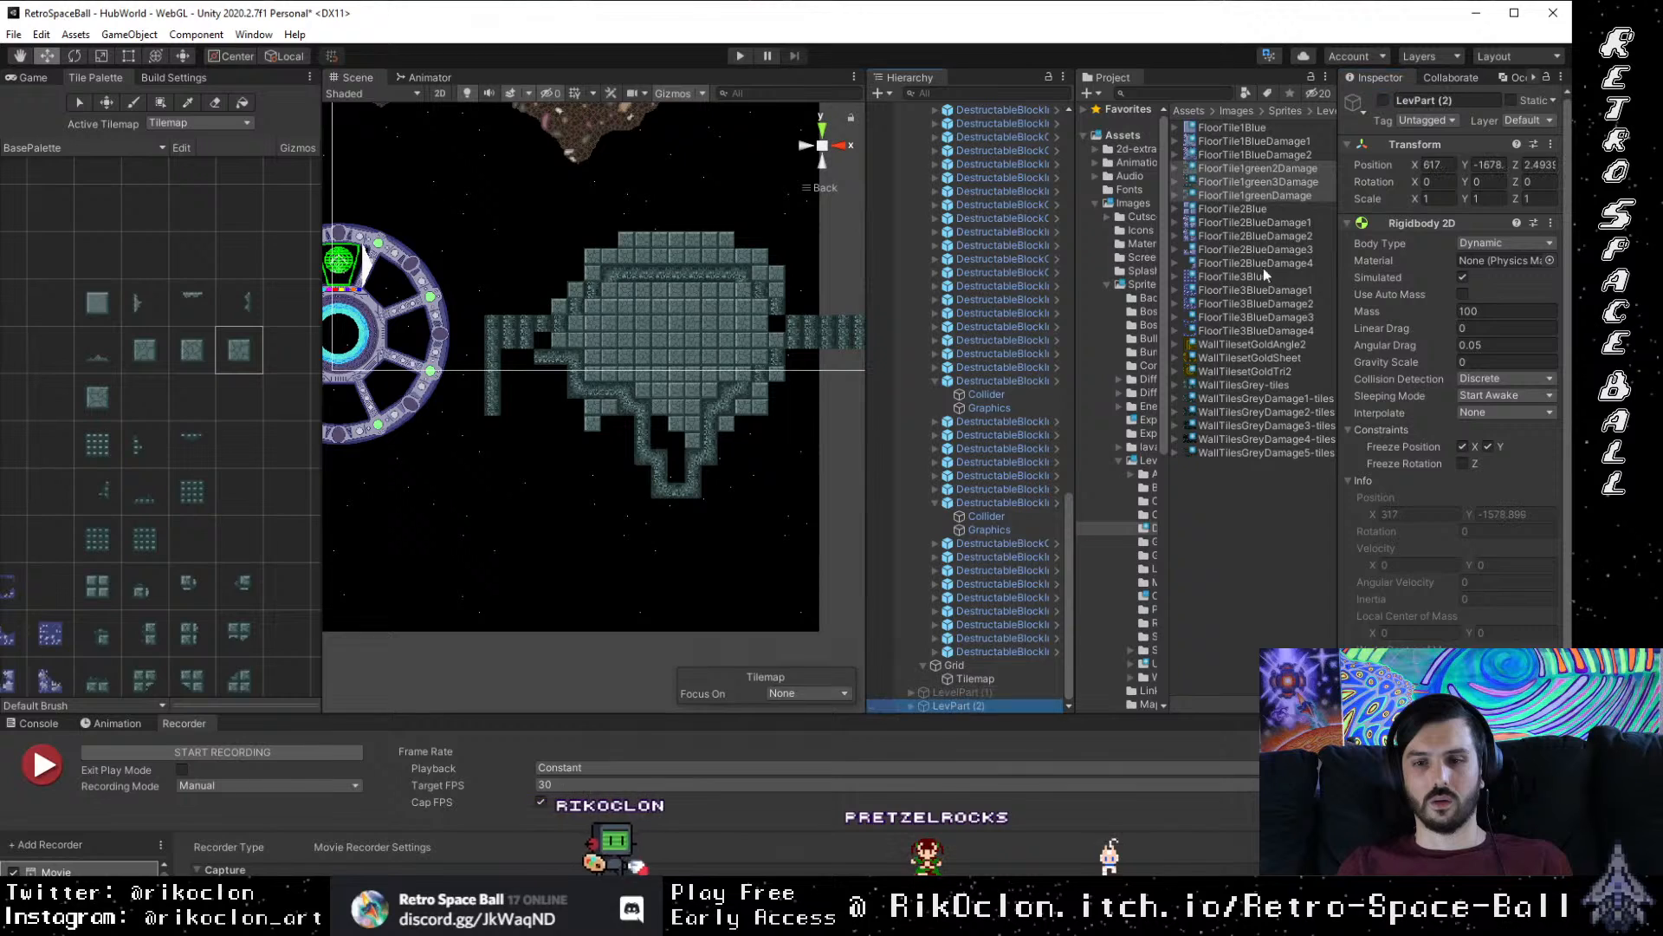
{"action": "left_click", "coordinate": [953, 703]}
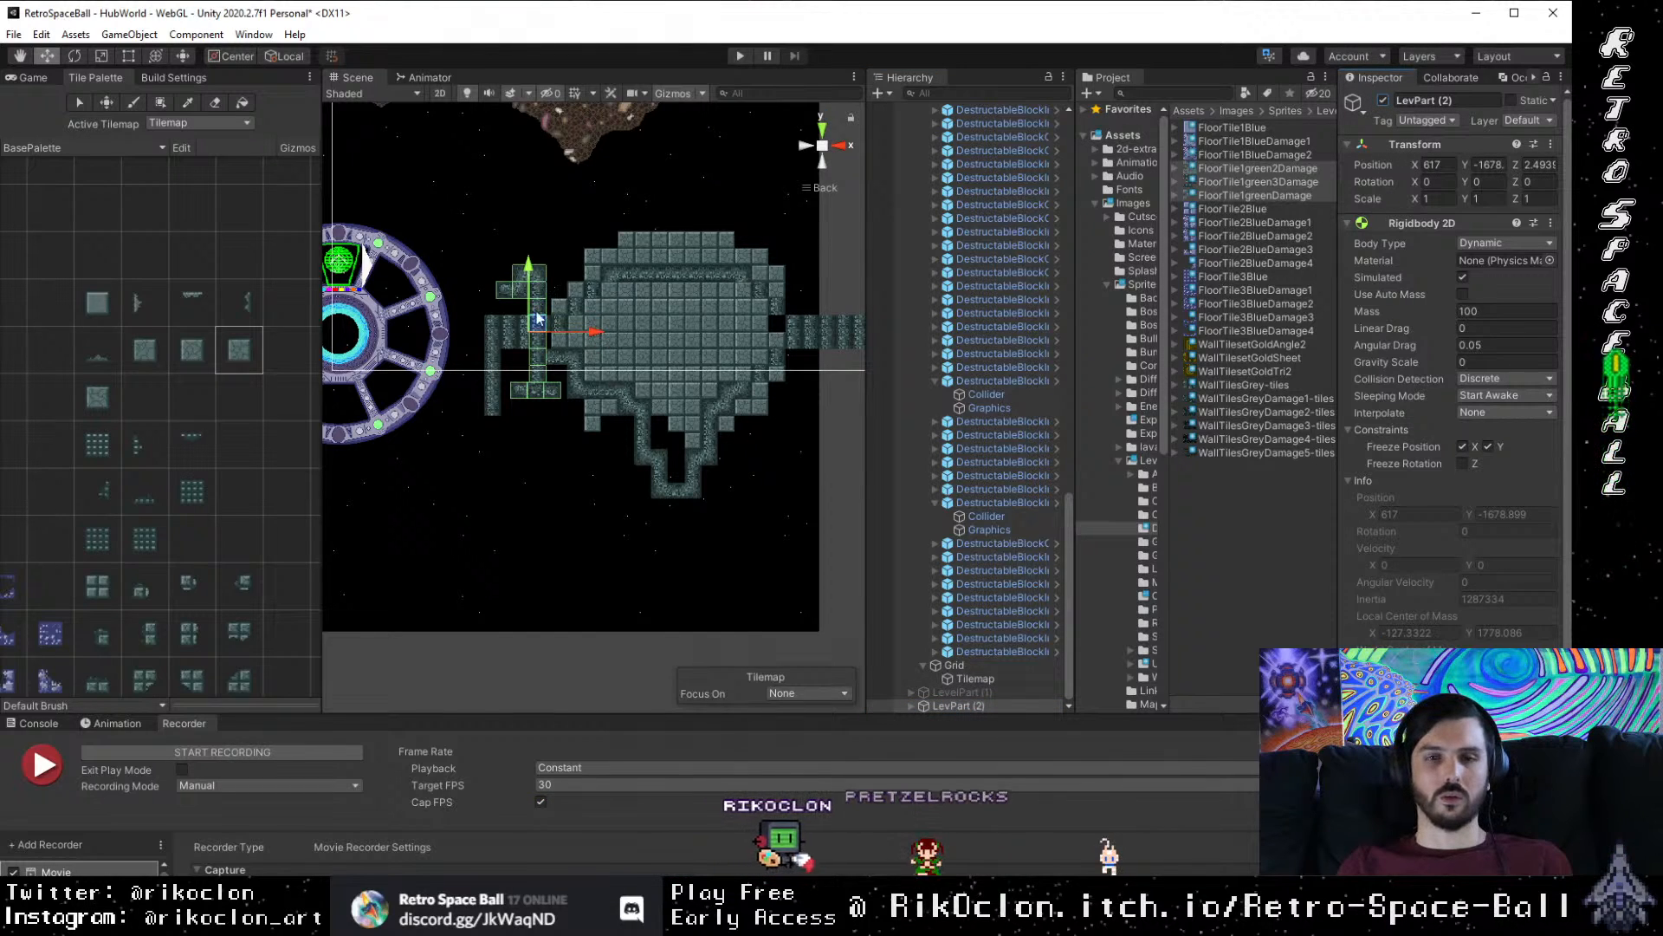
{"action": "left_click_drag", "start_coordinate": [537, 328], "coordinate": [531, 564]}
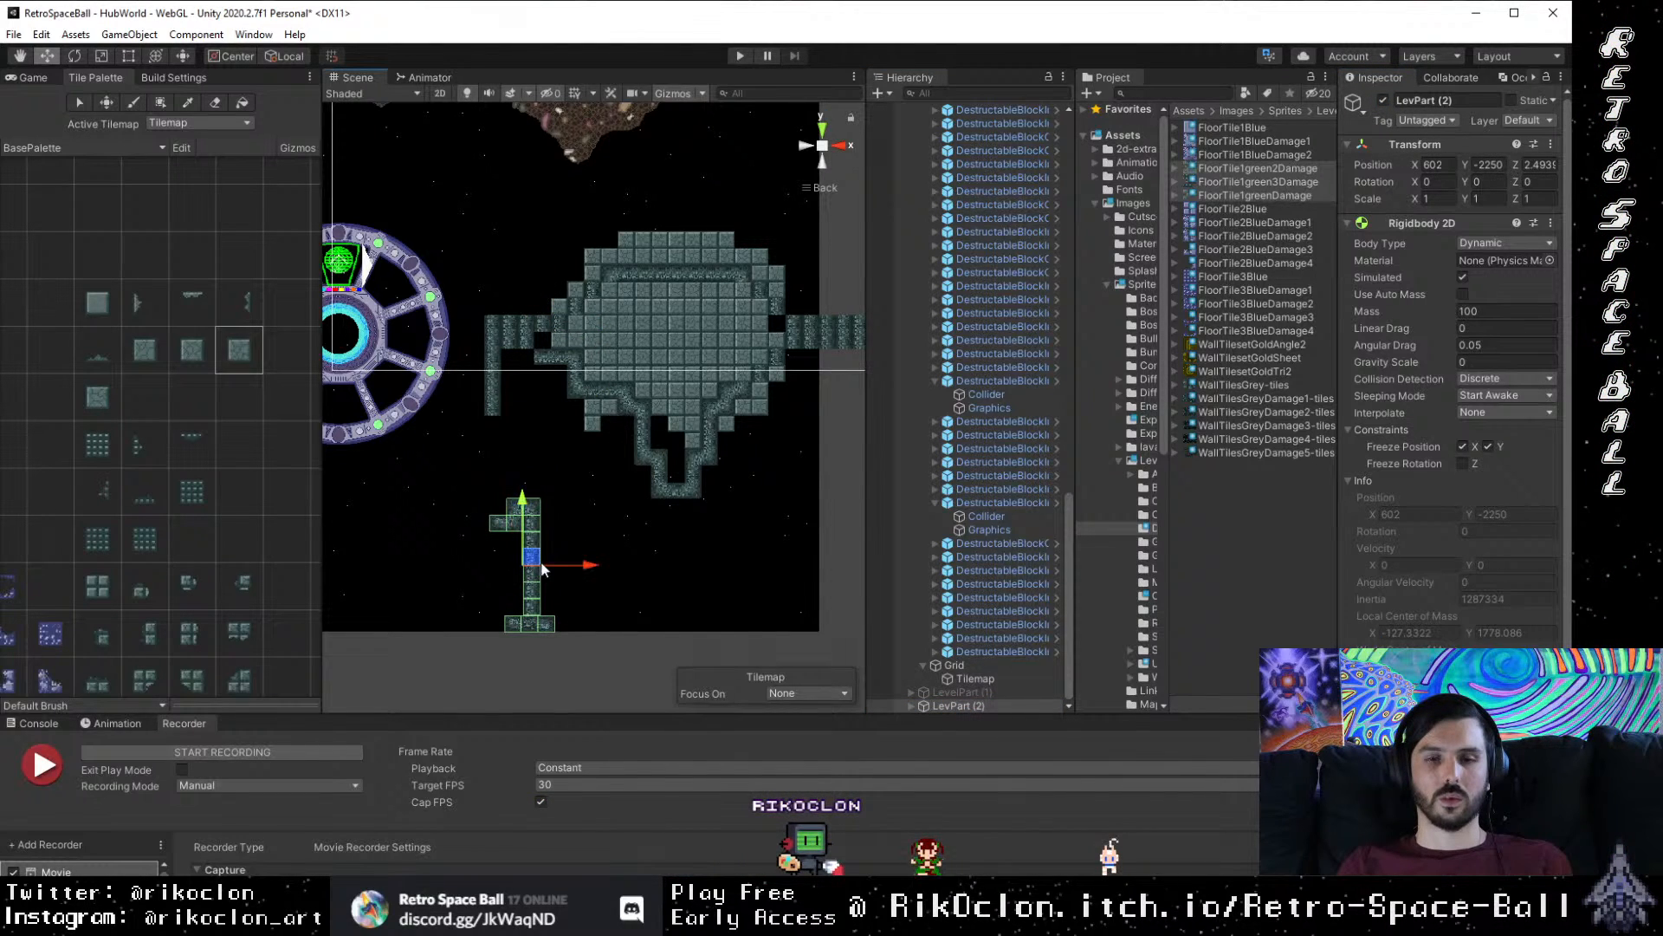
{"action": "scroll", "coordinate": [606, 631], "scroll_direction": "up", "scroll_amount": 6}
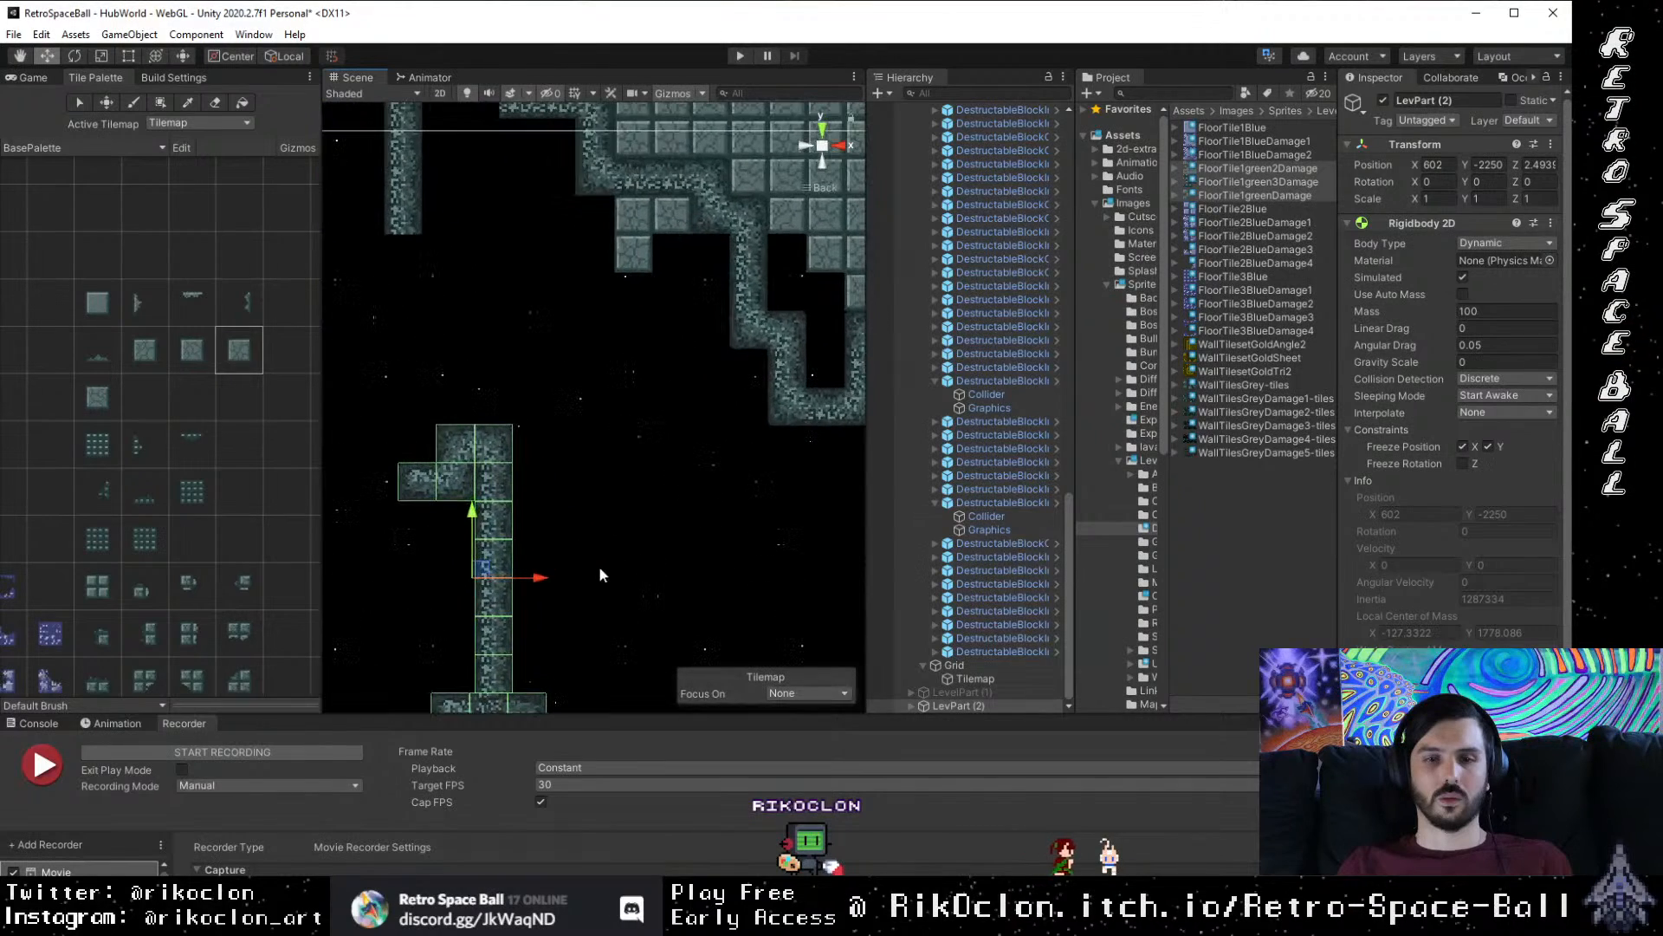
Step: Copy the three-way block in the middle of LevPart (2)'s base and paste it into LevelPart
{"action": "left_click", "coordinate": [630, 506]}
{"action": "scroll", "coordinate": [537, 544], "scroll_direction": "up", "scroll_amount": 3}
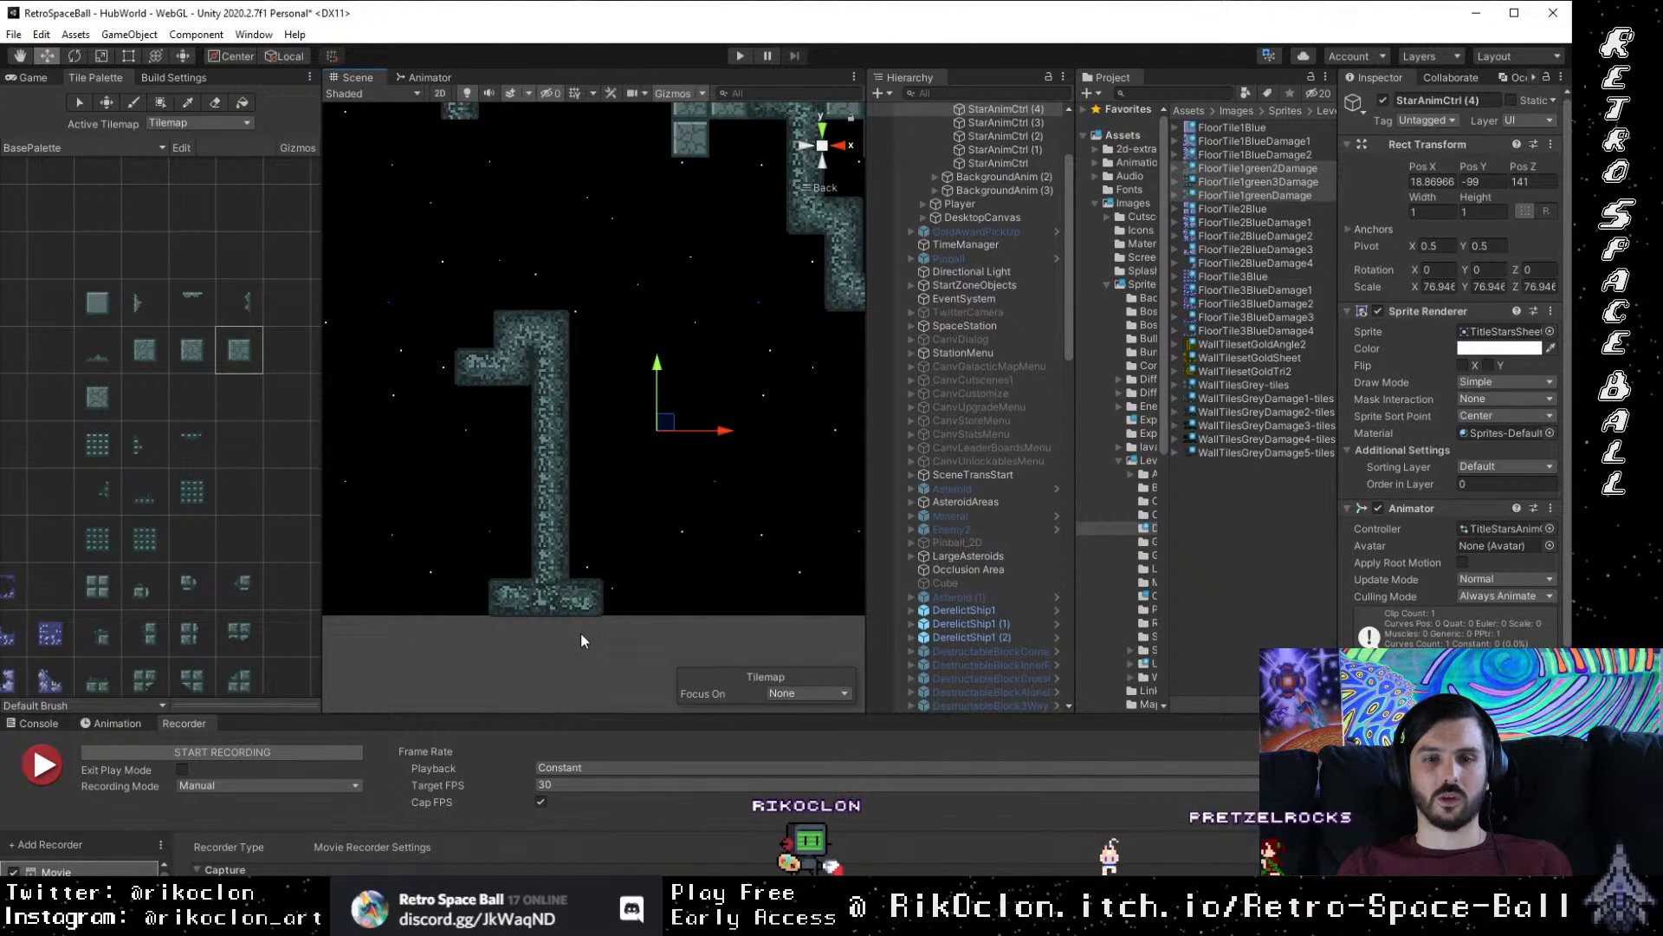
{"action": "left_click_drag", "start_coordinate": [581, 634], "coordinate": [521, 569]}
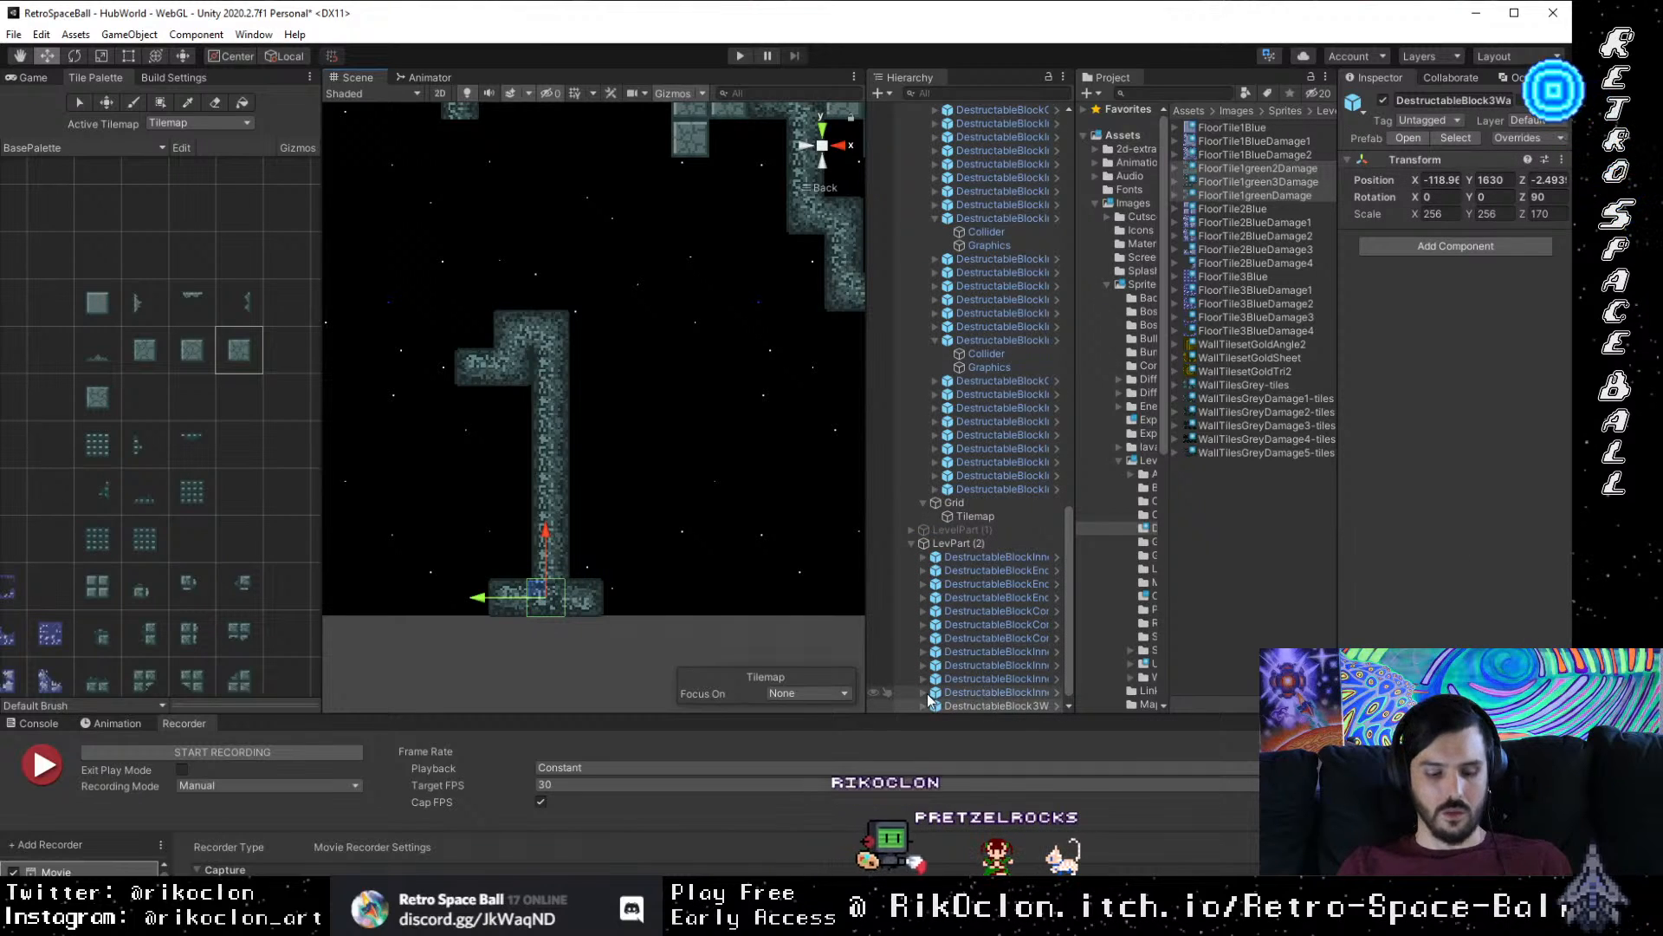
{"action": "left_click_drag", "start_coordinate": [575, 422], "coordinate": [499, 436]}
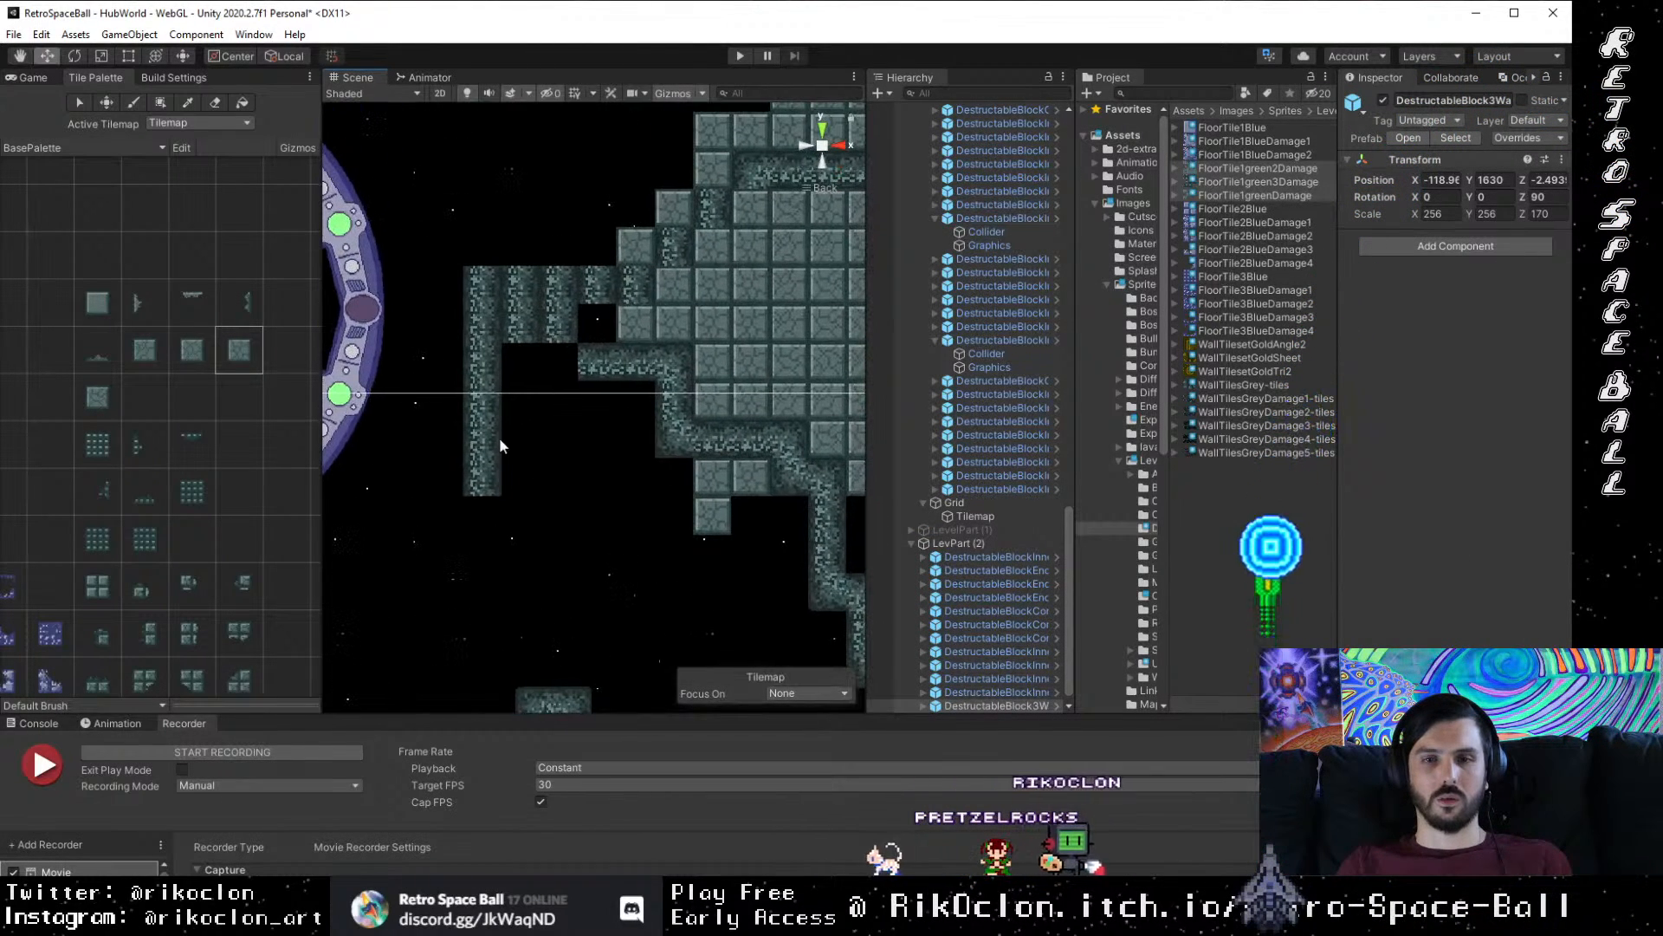
{"action": "left_click", "coordinate": [655, 370]}
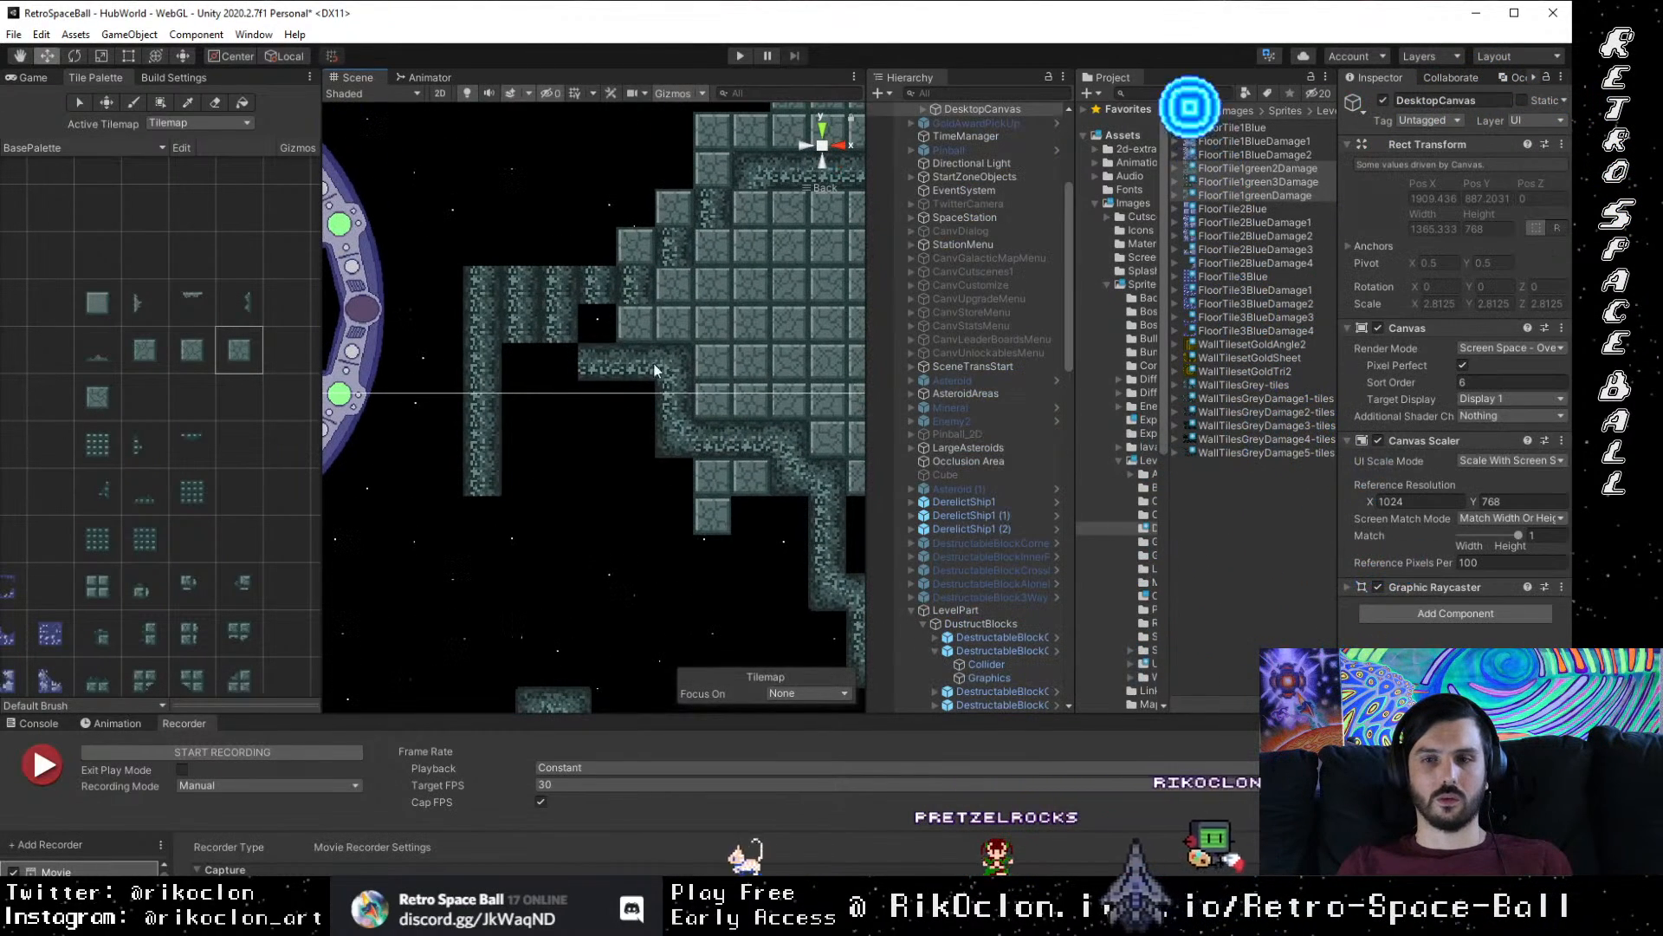
{"action": "left_click", "coordinate": [559, 295]}
{"action": "scroll", "coordinate": [986, 485], "scroll_direction": "up", "scroll_amount": 5}
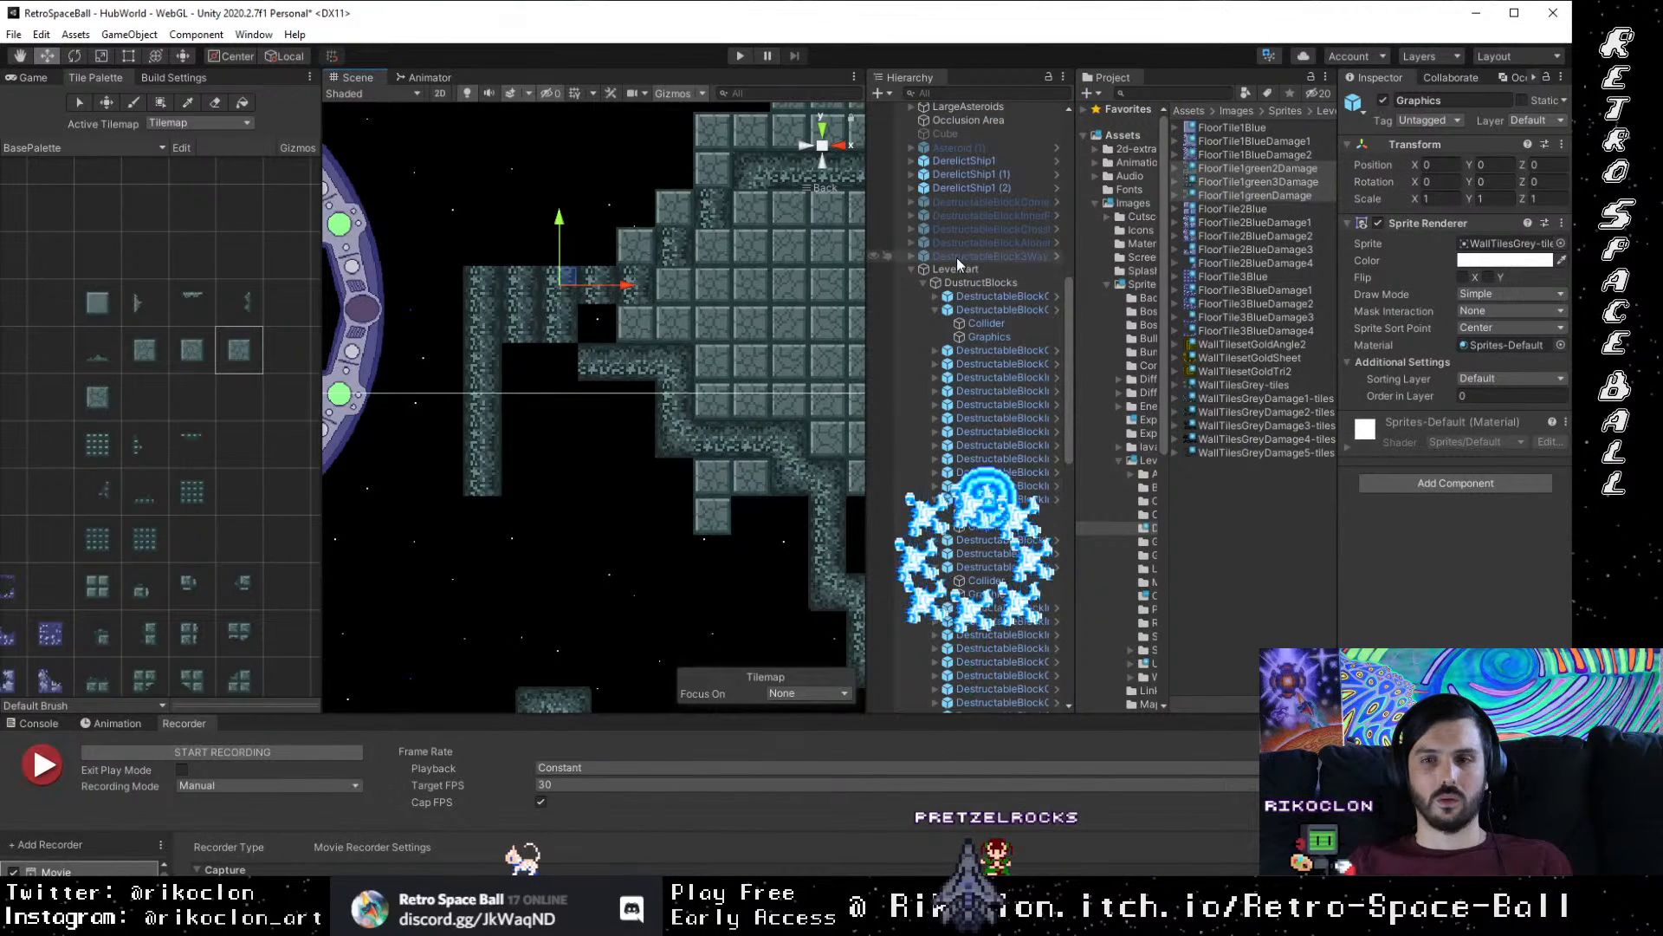
{"action": "left_click", "coordinate": [984, 282]}
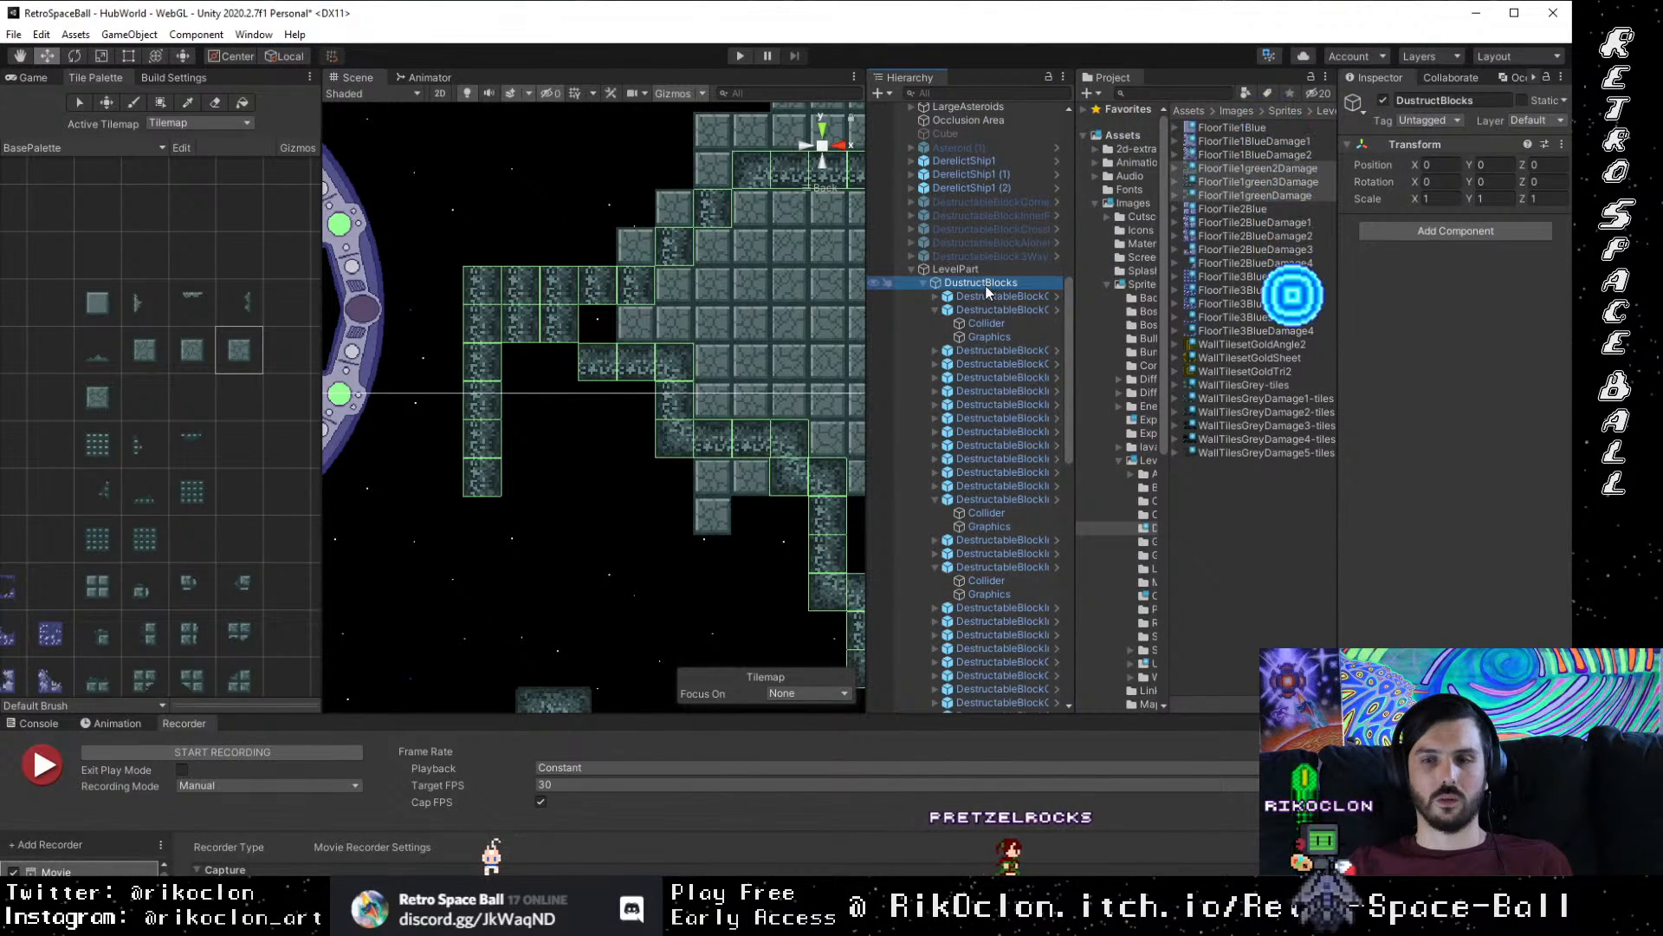
{"action": "left_click", "coordinate": [813, 367]}
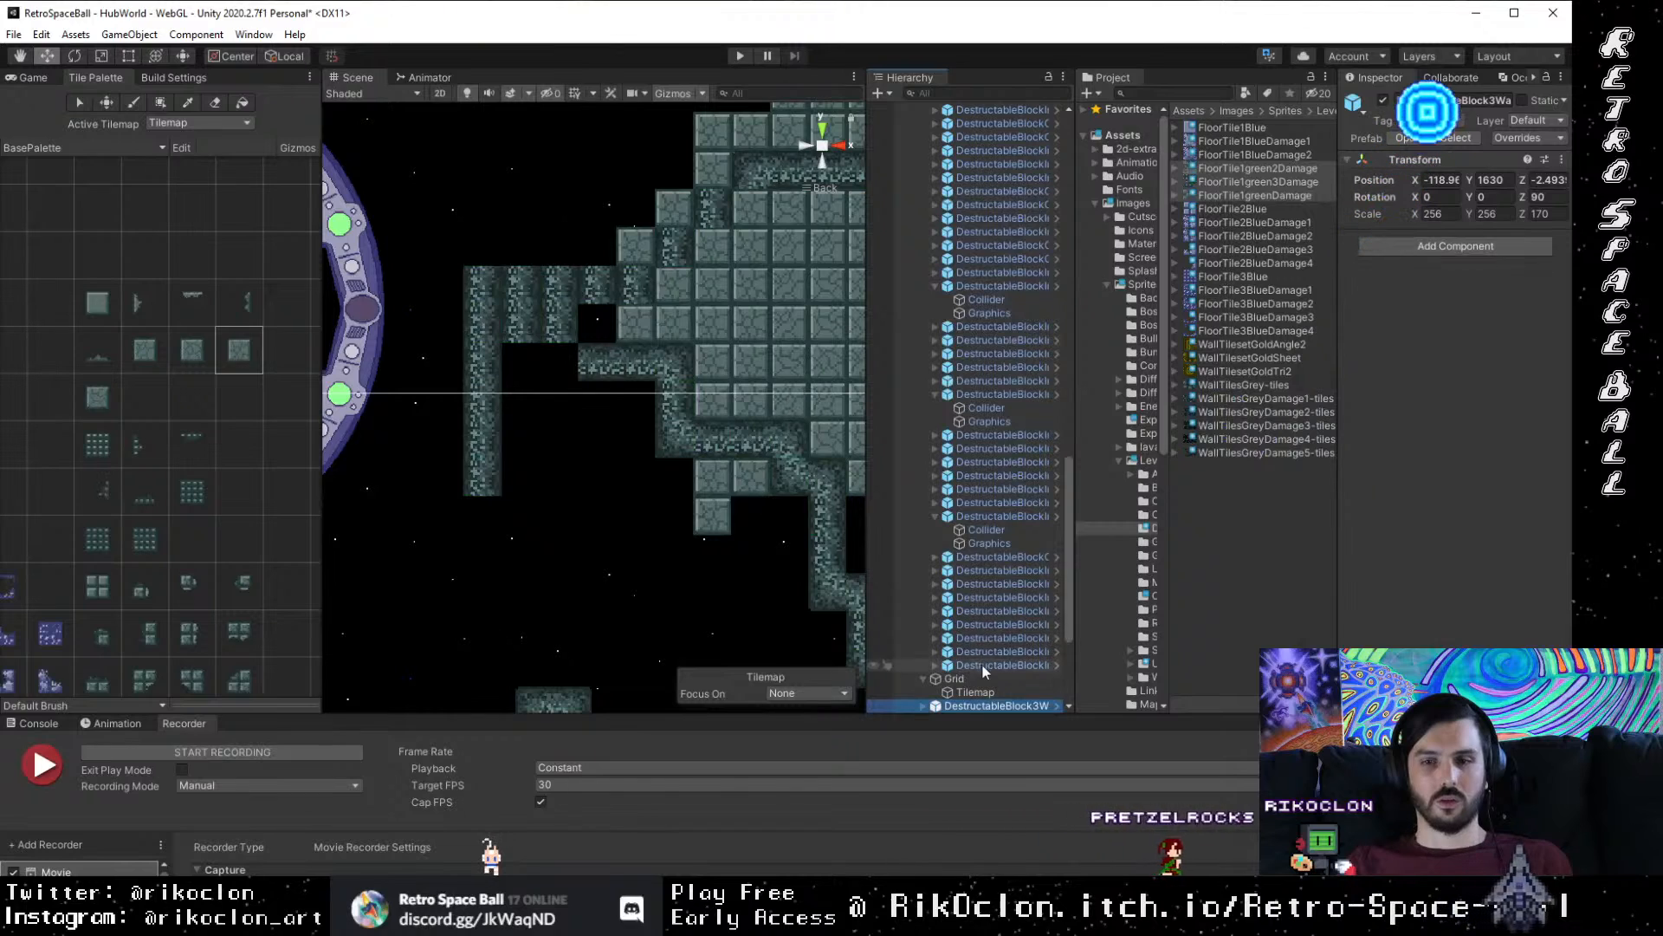
Step: Move the pasted three-way block close to the lower end of the left extension's column, at X 610.4, Y 1465.3
{"action": "scroll", "coordinate": [580, 455], "scroll_direction": "down", "scroll_amount": 8}
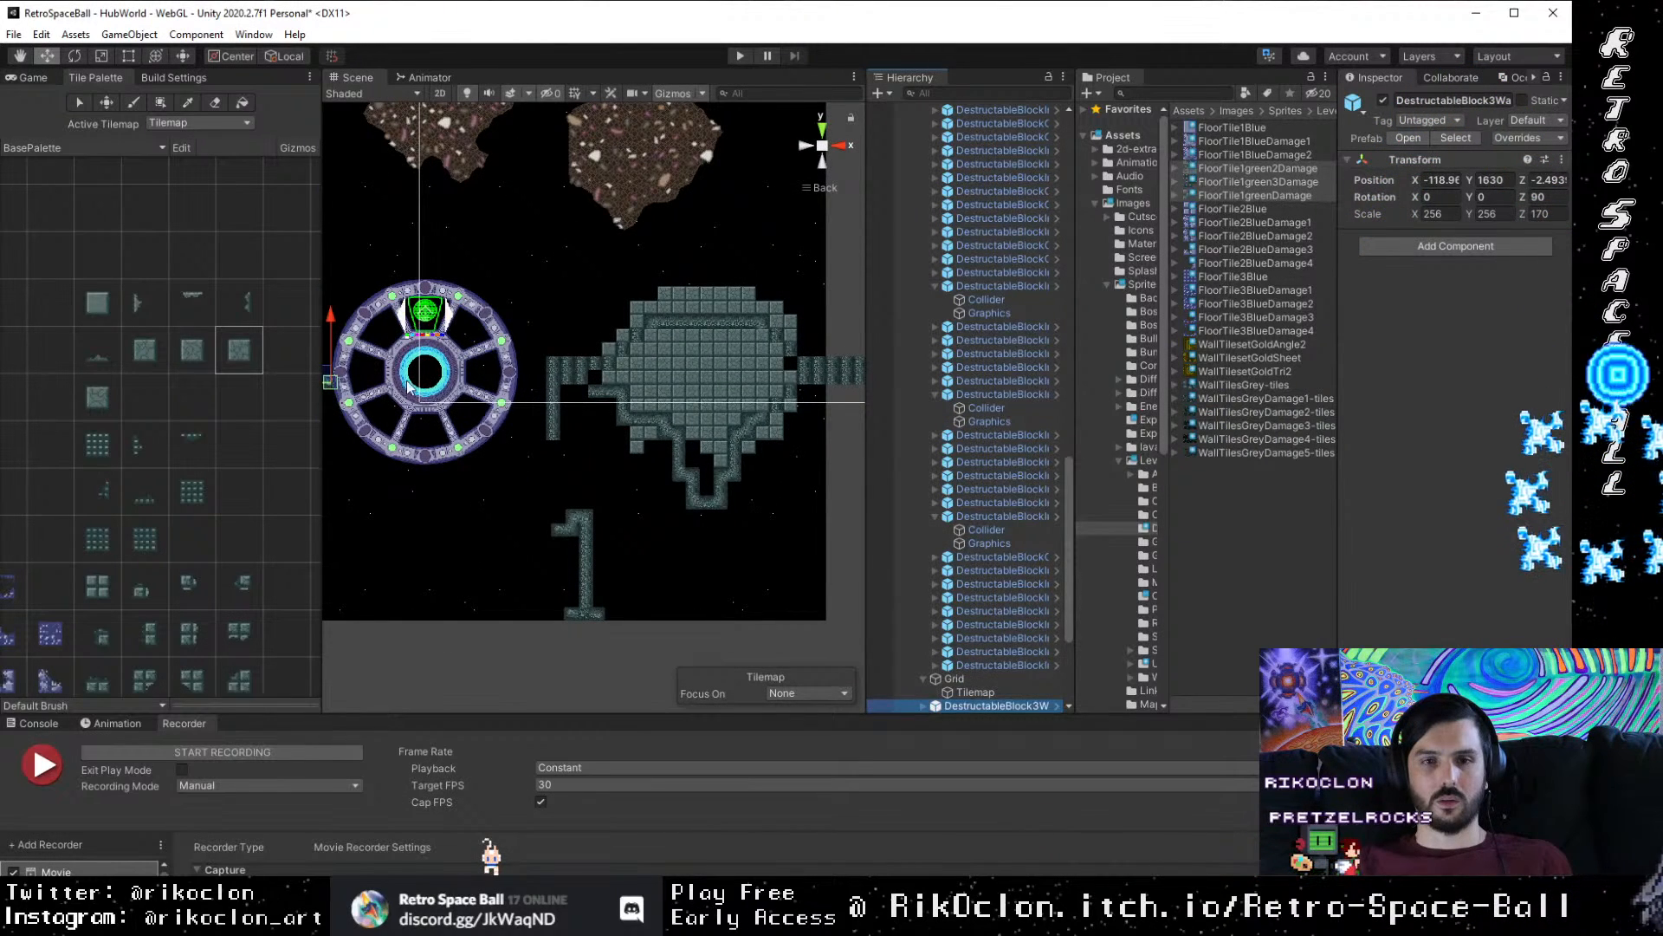
{"action": "left_click_drag", "start_coordinate": [355, 399], "coordinate": [615, 457]}
{"action": "scroll", "coordinate": [641, 533], "scroll_direction": "up", "scroll_amount": 5}
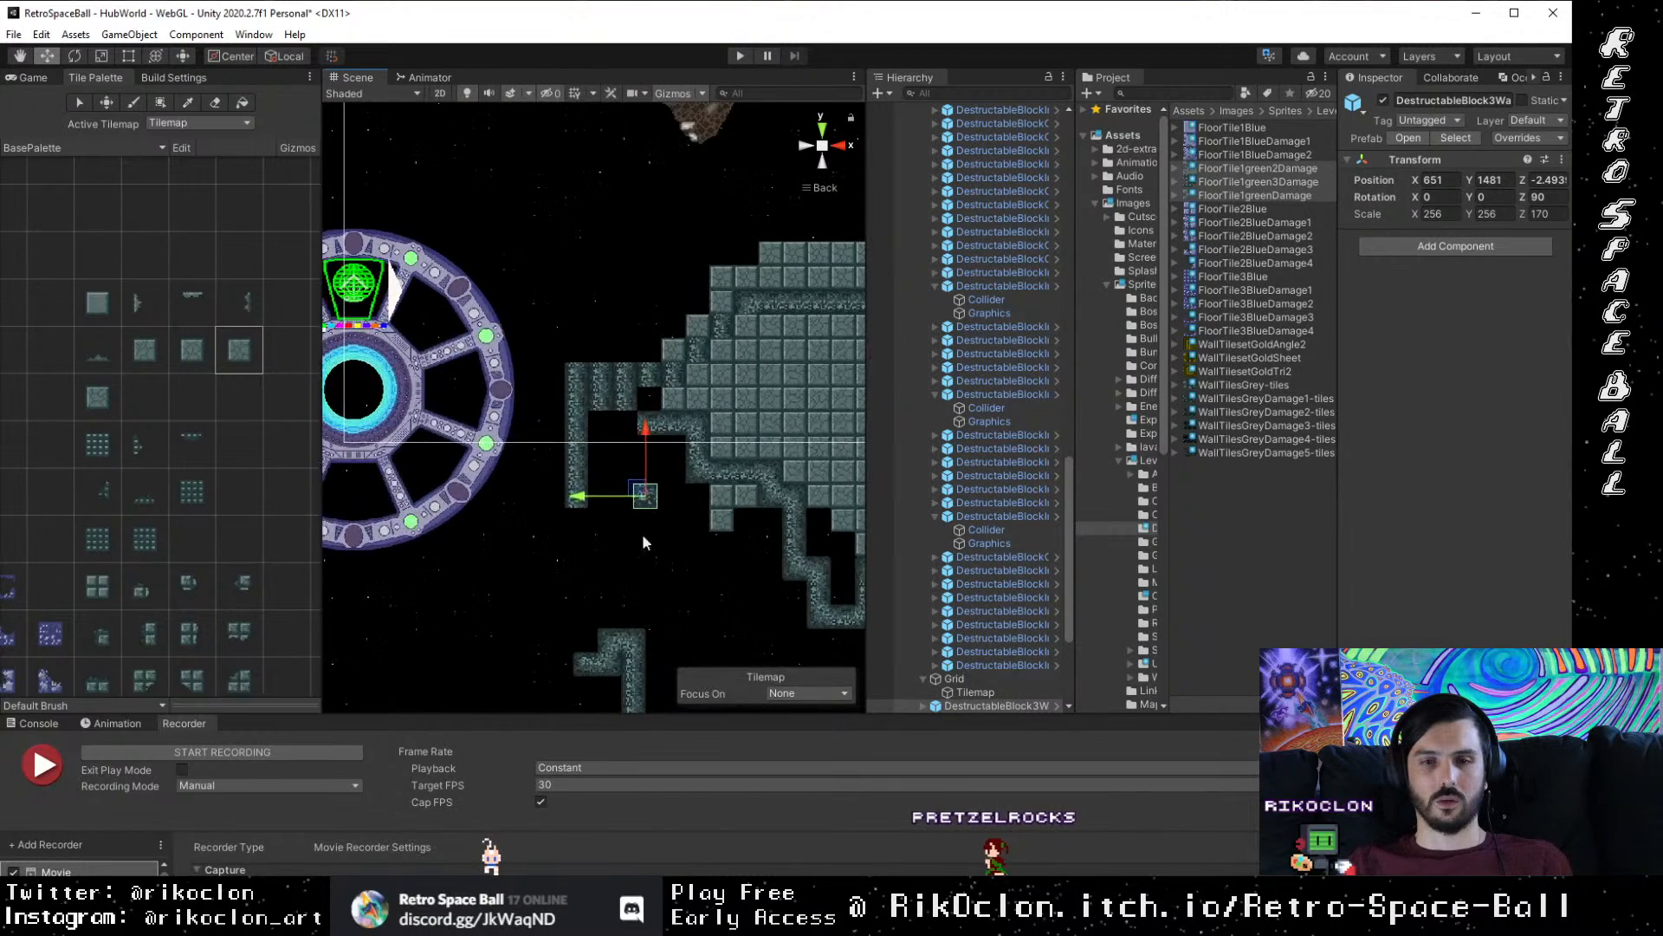
{"action": "scroll", "coordinate": [663, 568], "scroll_direction": "up", "scroll_amount": 4}
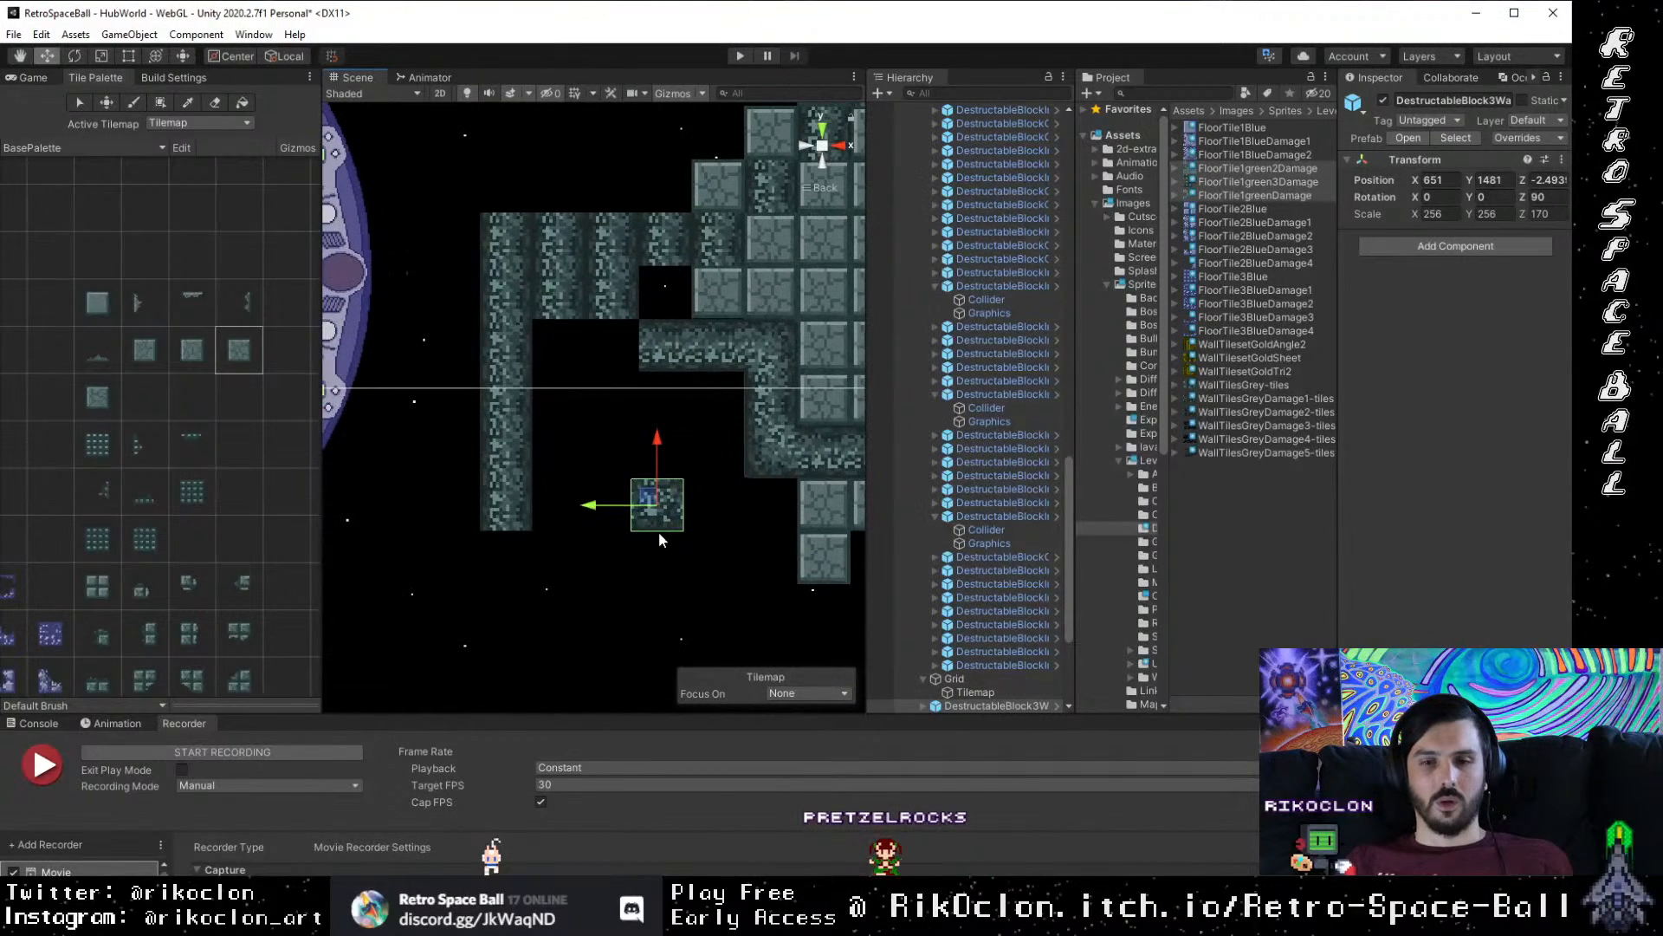
{"action": "left_click_drag", "start_coordinate": [647, 496], "coordinate": [593, 519]}
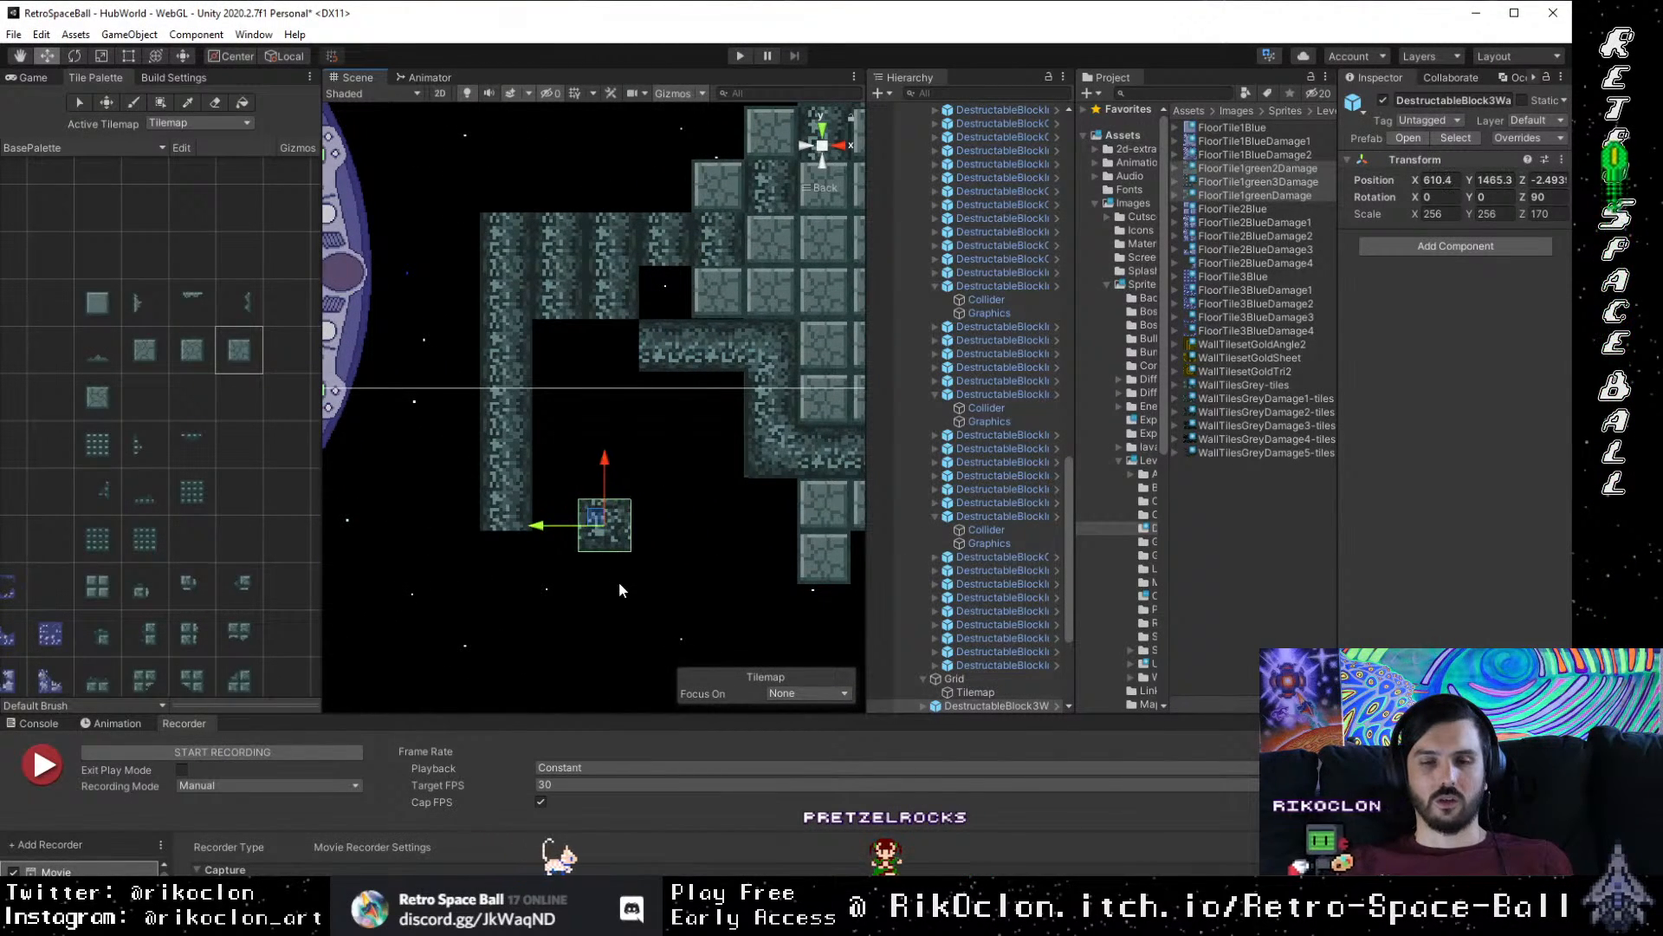
Step: Vertex-snap the three-way block diagonally against the inner lower corner of the left extension's column
{"action": "left_click", "coordinate": [619, 583]}
{"action": "scroll", "coordinate": [618, 584], "scroll_direction": "up", "scroll_amount": 3}
{"action": "scroll", "coordinate": [618, 584], "scroll_direction": "up", "scroll_amount": 5}
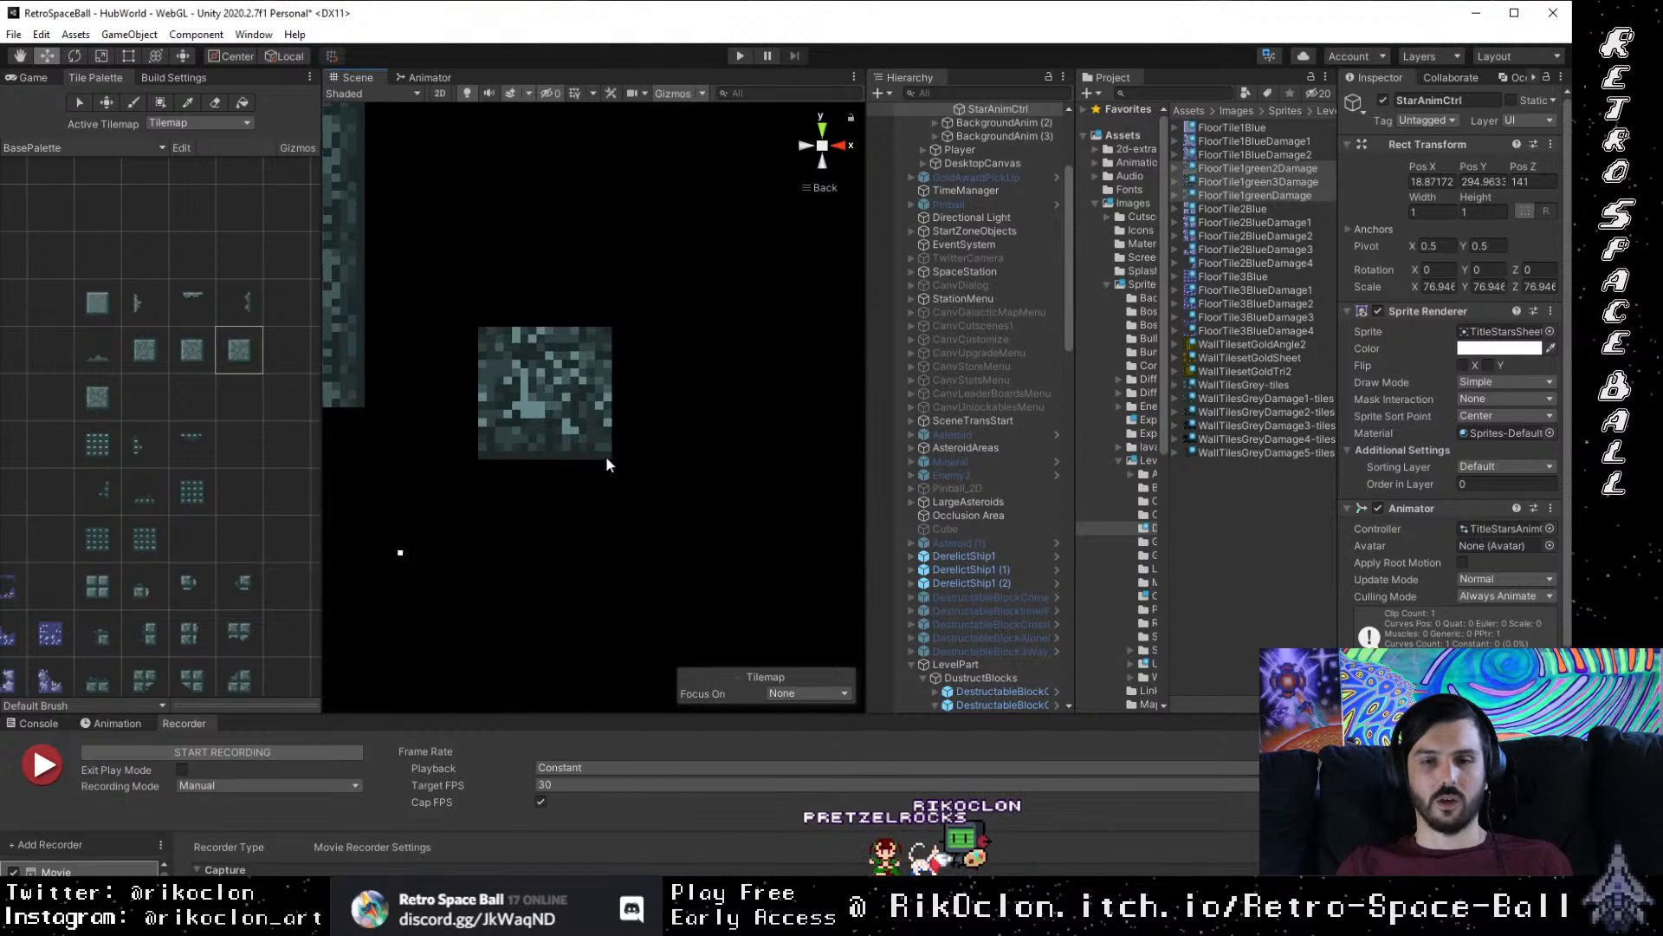
{"action": "scroll", "coordinate": [604, 464], "scroll_direction": "down", "scroll_amount": 5}
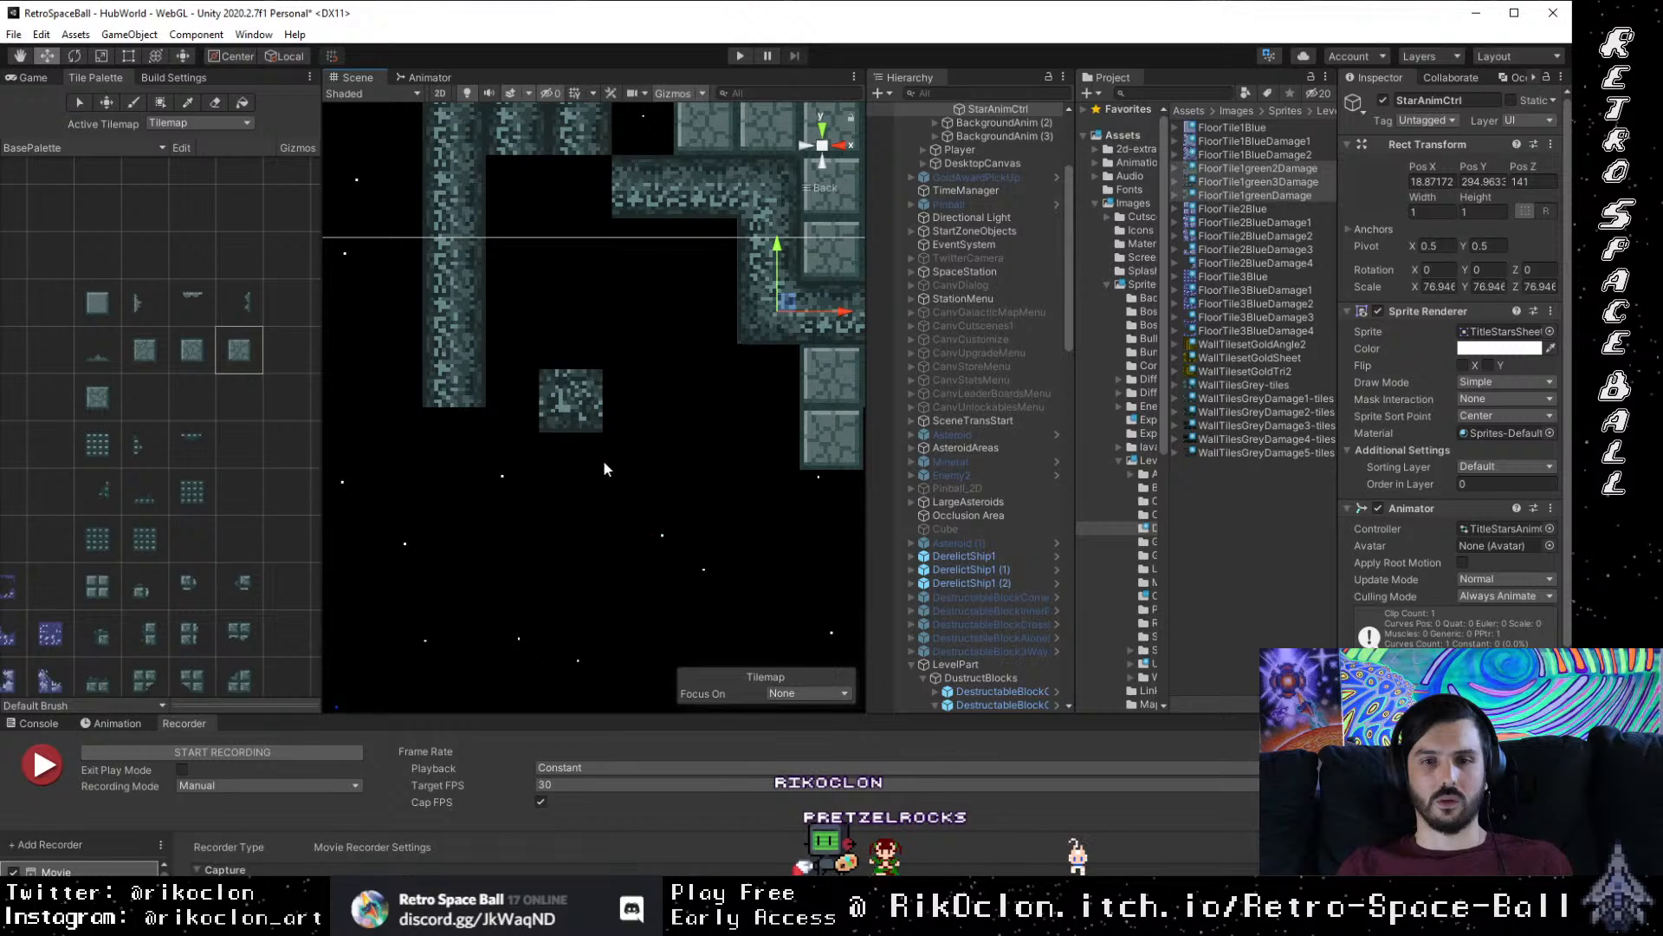
{"action": "left_click", "coordinate": [580, 385]}
{"action": "left_click_drag", "start_coordinate": [571, 334], "coordinate": [487, 418]}
{"action": "key", "text": "v"}
{"action": "left_click_drag", "start_coordinate": [569, 309], "coordinate": [558, 453]}
{"action": "left_click_drag", "start_coordinate": [729, 465], "coordinate": [664, 464]}
{"action": "left_click", "coordinate": [704, 460]}
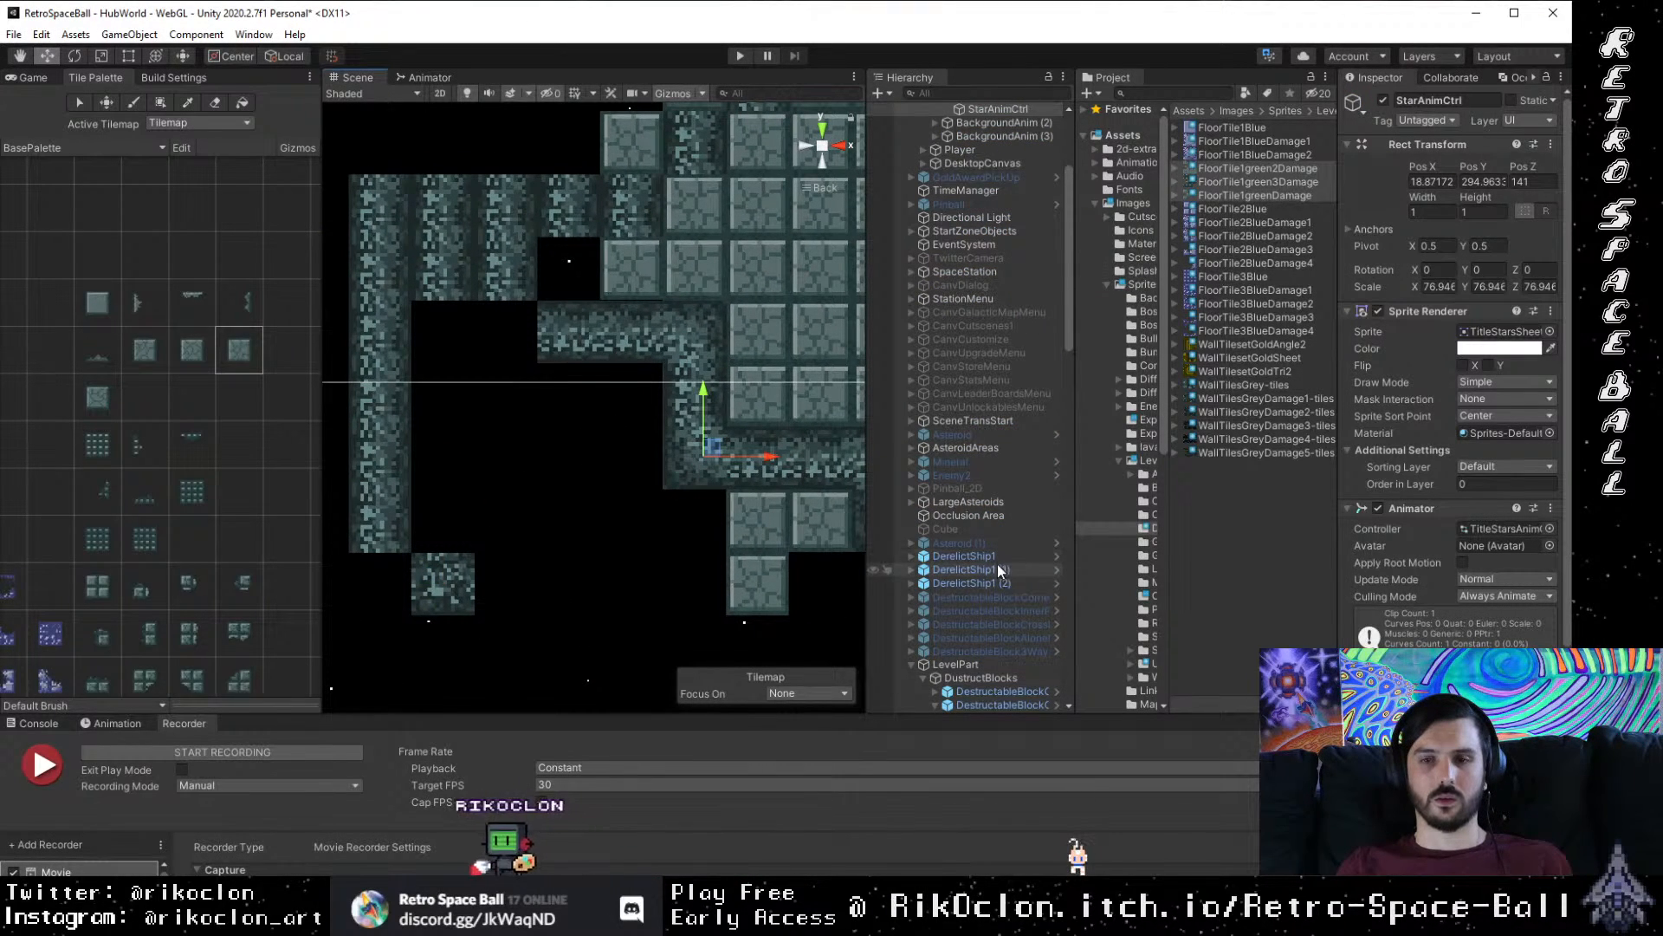
Step: Duplicate the corner block at X 739.28, Y 1522.4 and snap the copy under the left column at X 534.48, Y 1440.5, adjoining the three-way block
{"action": "scroll", "coordinate": [997, 564], "scroll_direction": "down", "scroll_amount": 10}
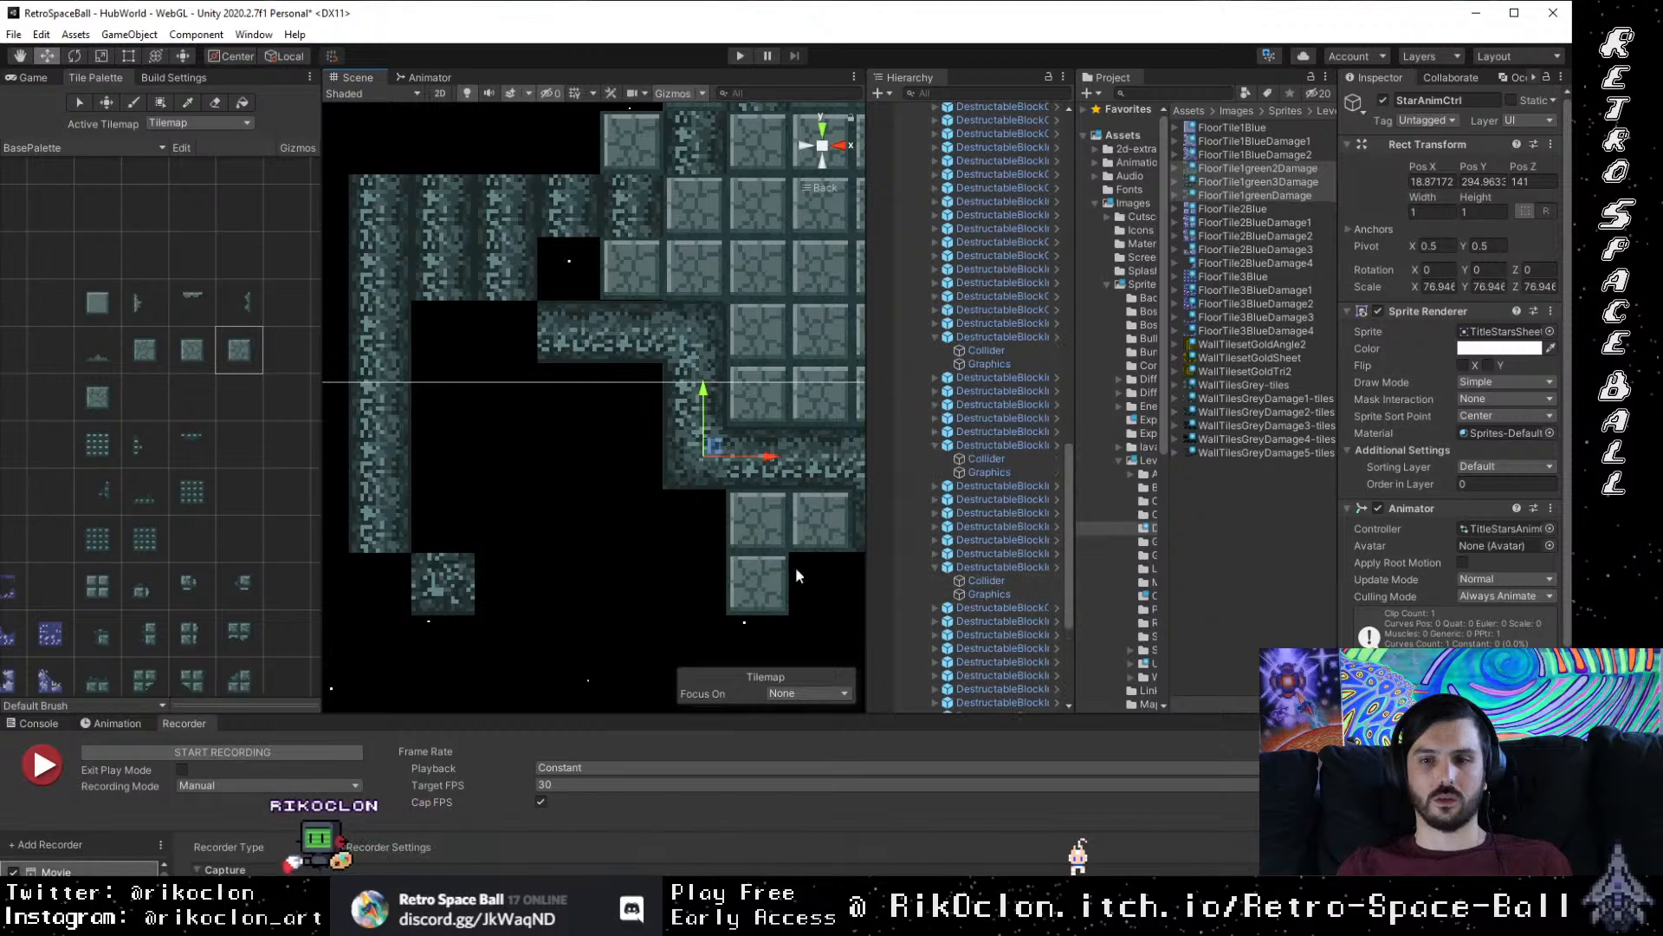
{"action": "scroll", "coordinate": [1003, 551], "scroll_direction": "up", "scroll_amount": 10}
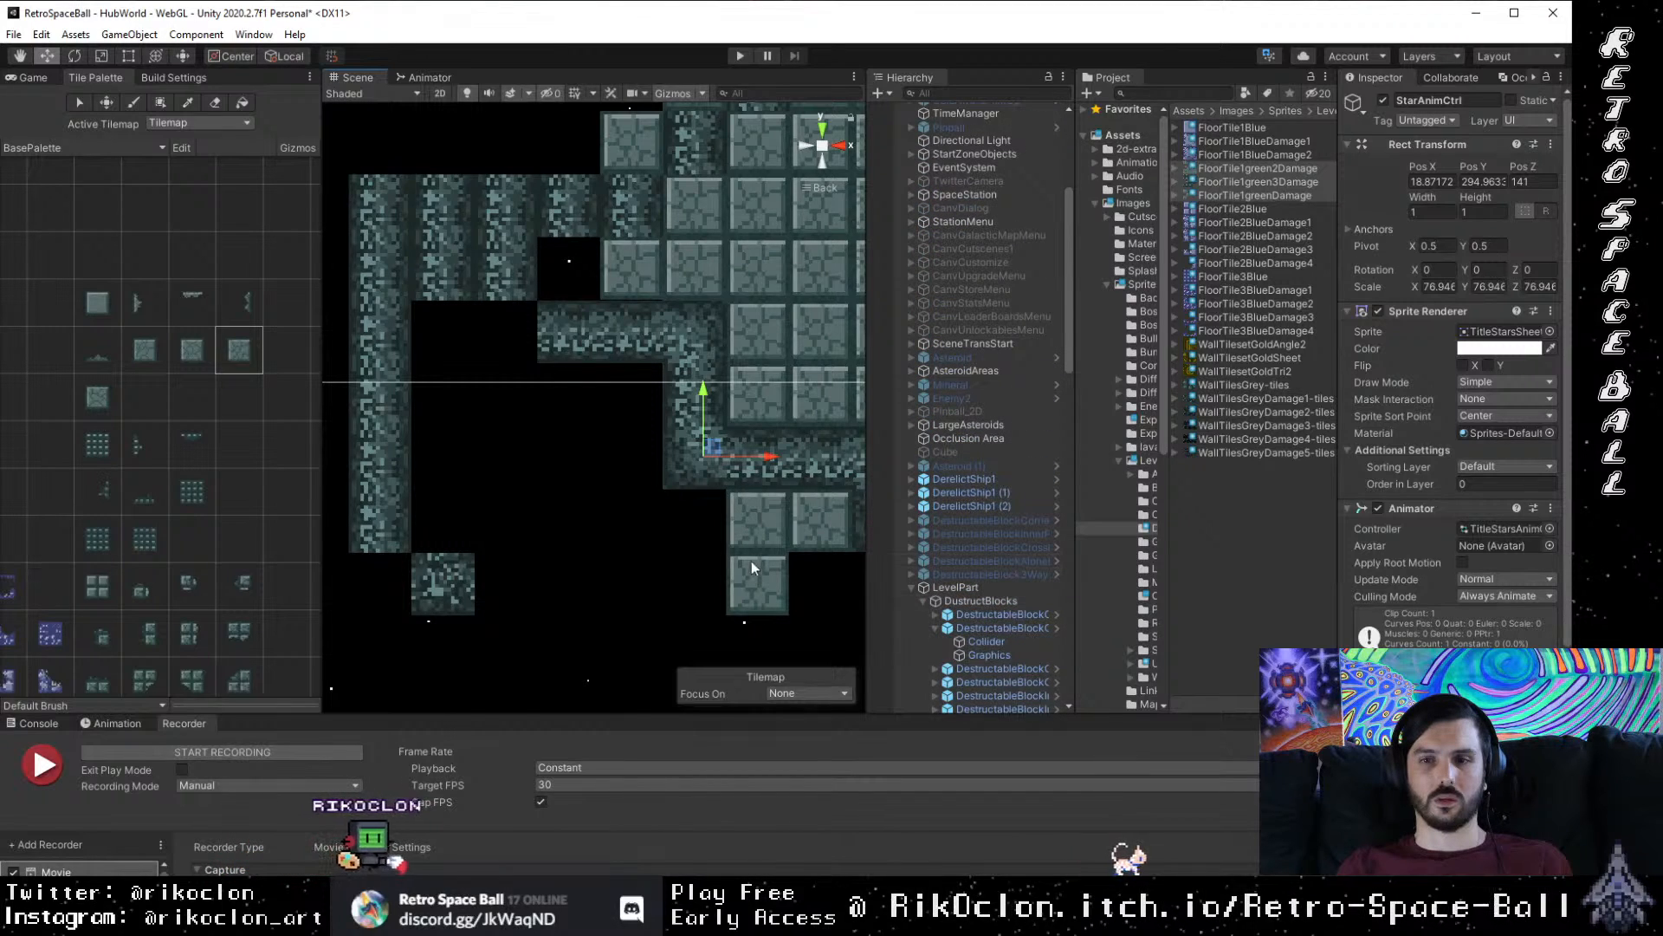
{"action": "left_click", "coordinate": [818, 446]}
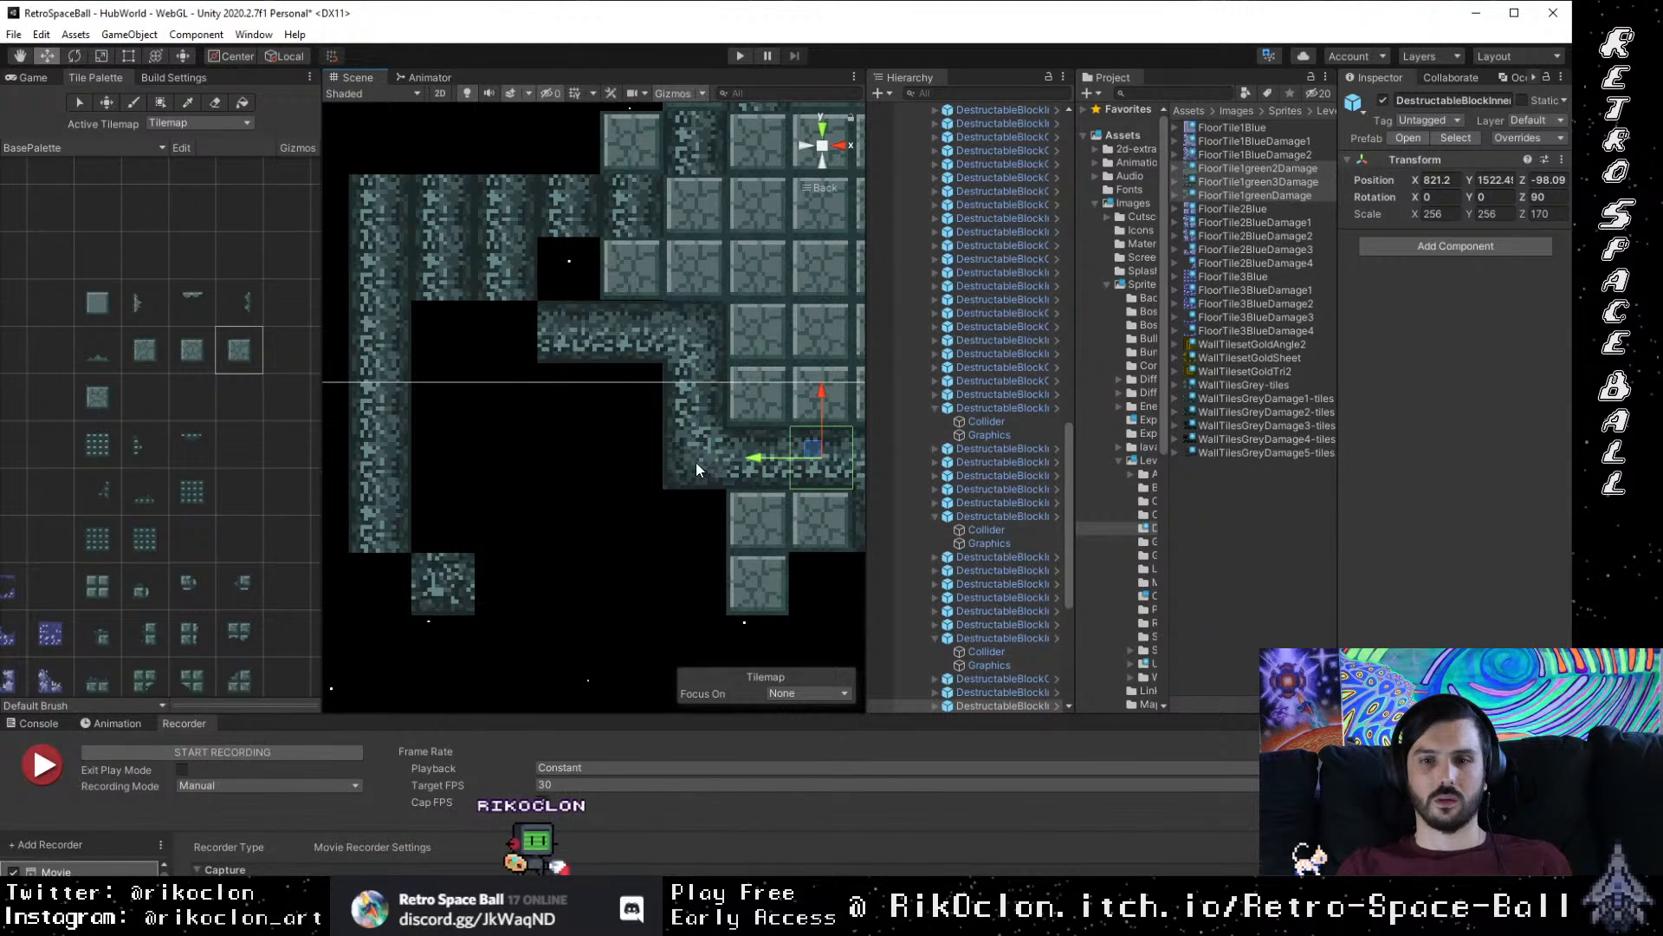
{"action": "left_click", "coordinate": [694, 461]}
{"action": "scroll", "coordinate": [961, 637], "scroll_direction": "up", "scroll_amount": 5}
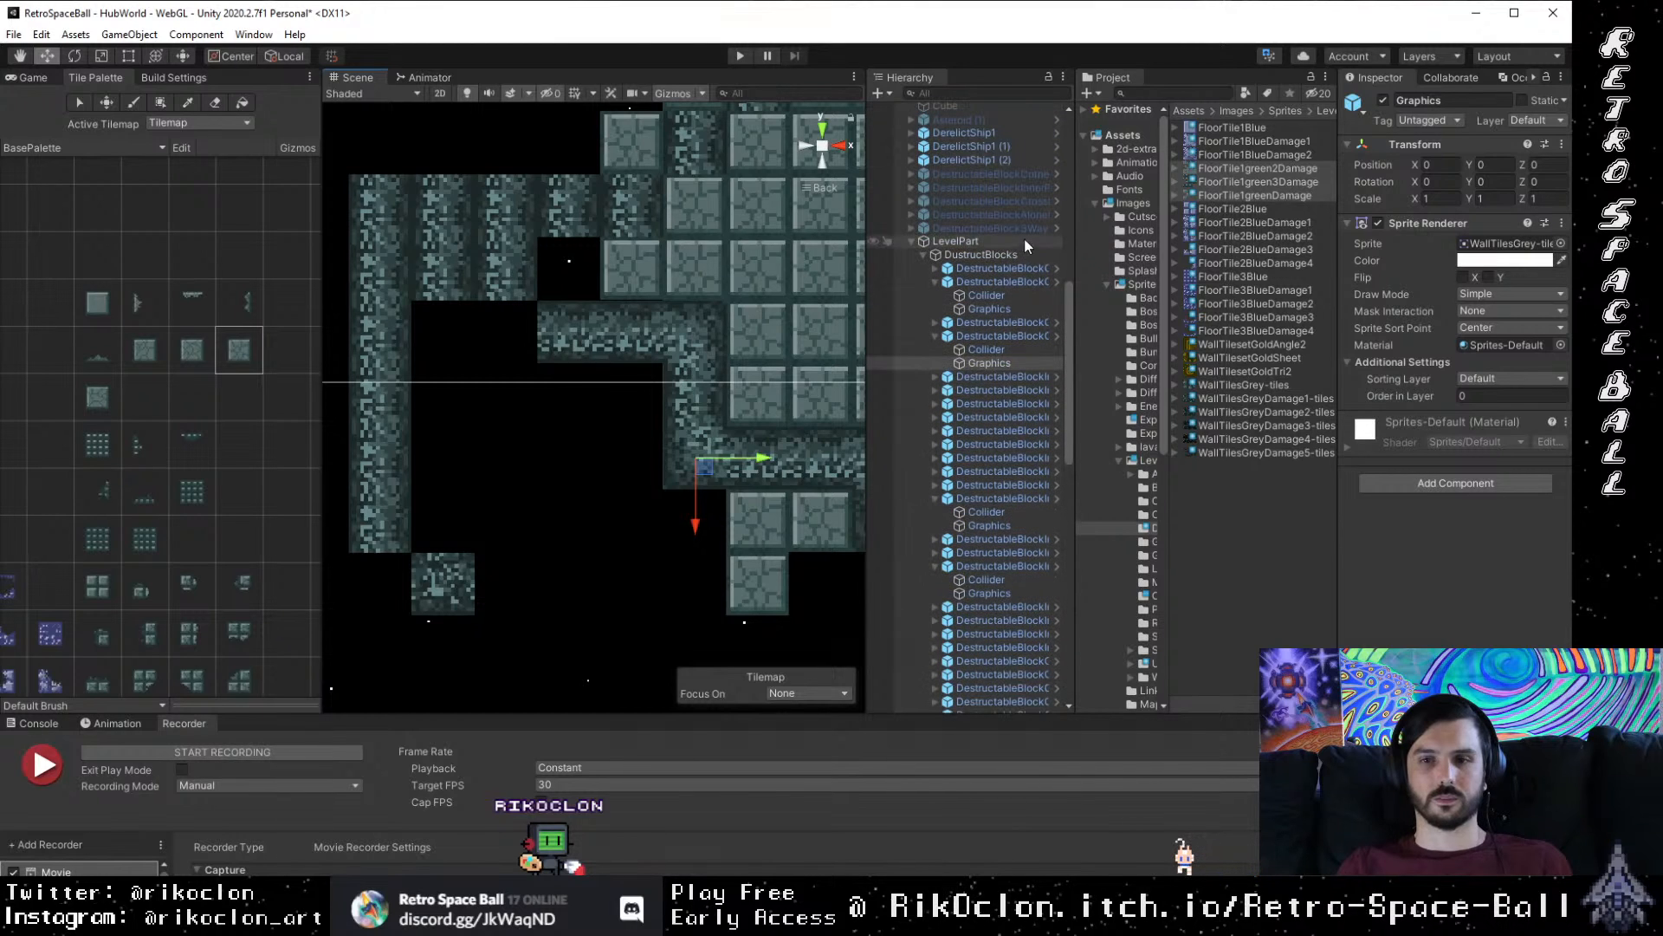
{"action": "left_click", "coordinate": [1009, 338]}
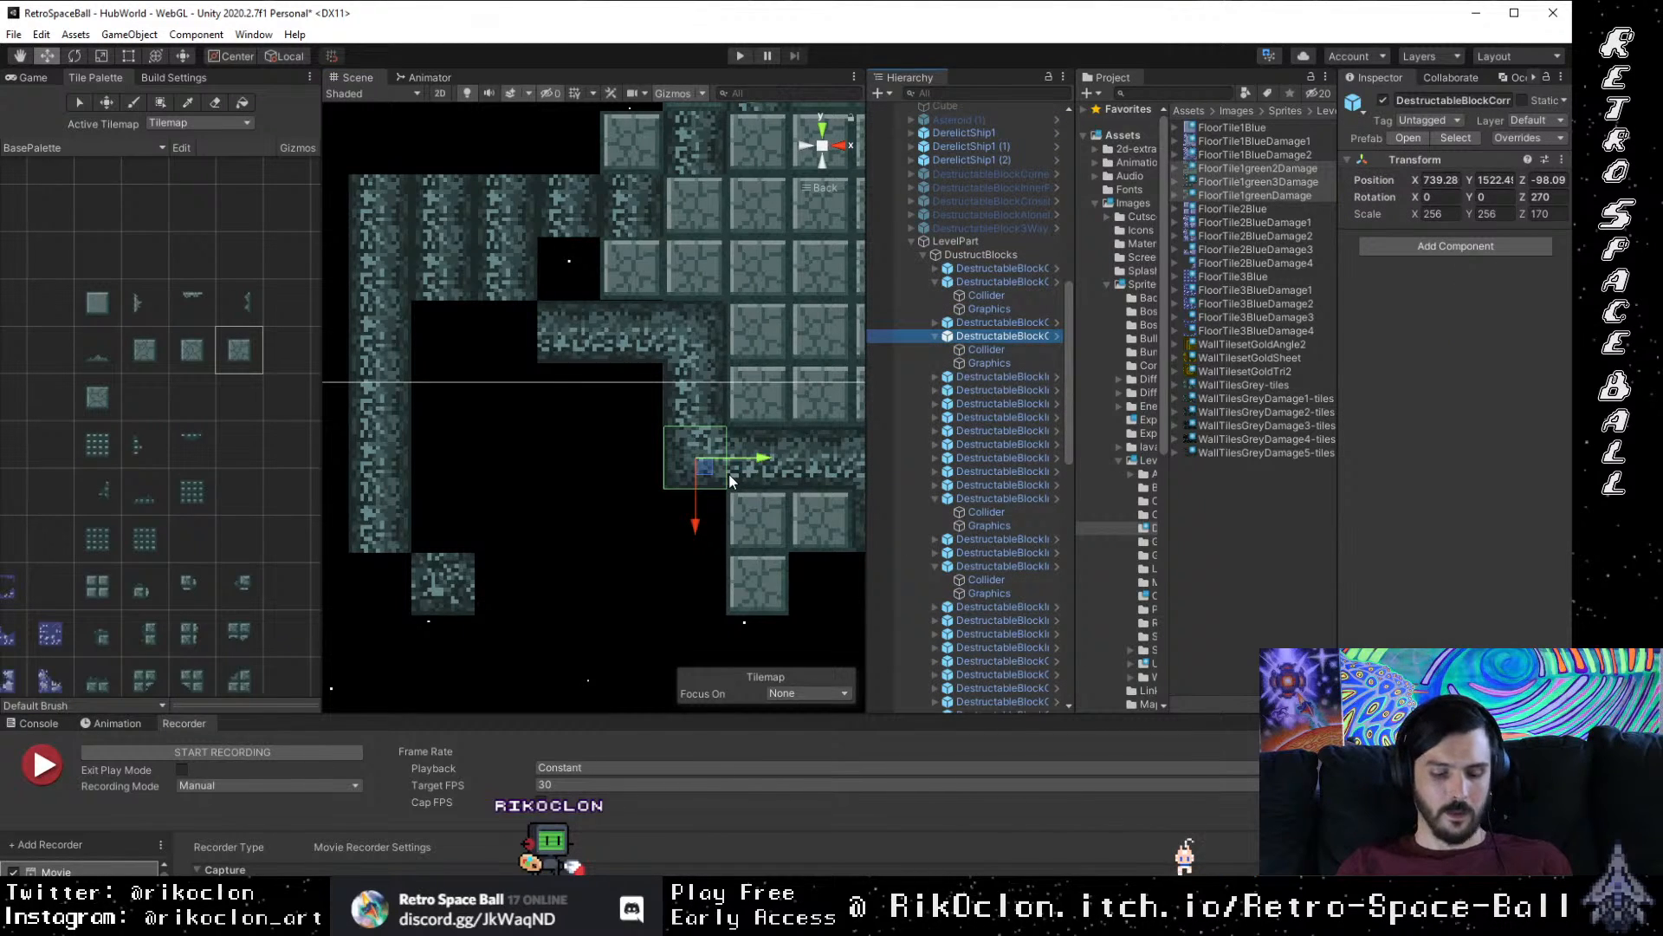
{"action": "left_click_drag", "start_coordinate": [715, 473], "coordinate": [693, 567]}
{"action": "key", "text": "ctrl+z"}
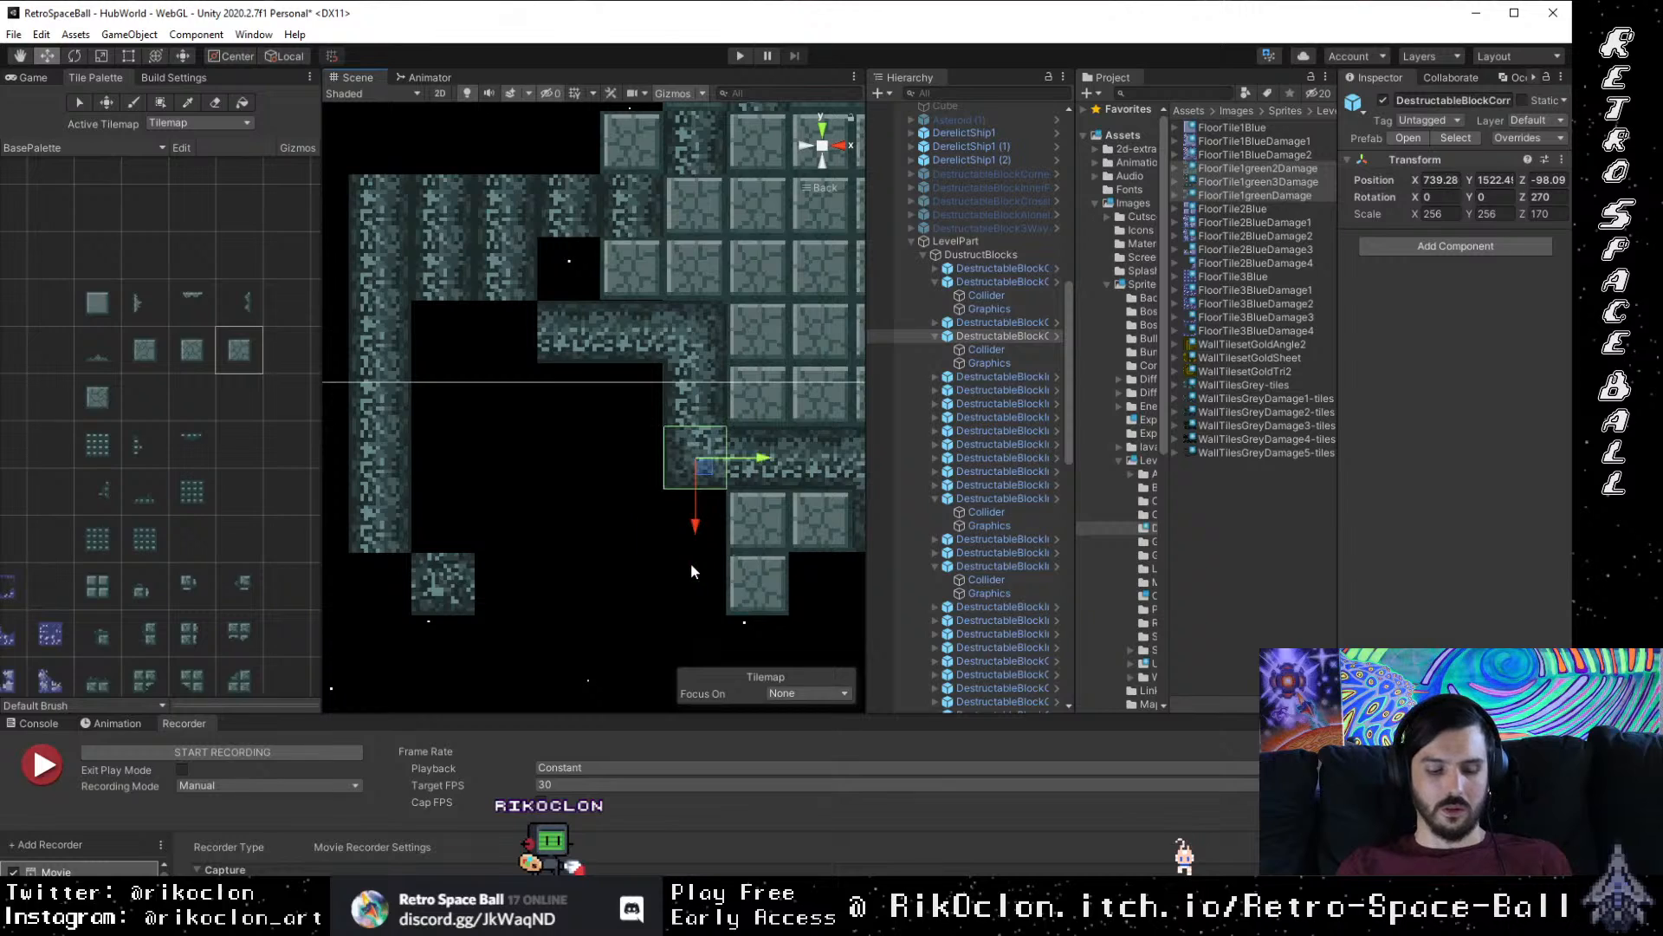
{"action": "left_click_drag", "start_coordinate": [488, 617], "coordinate": [392, 571]}
{"action": "key", "text": "v"}
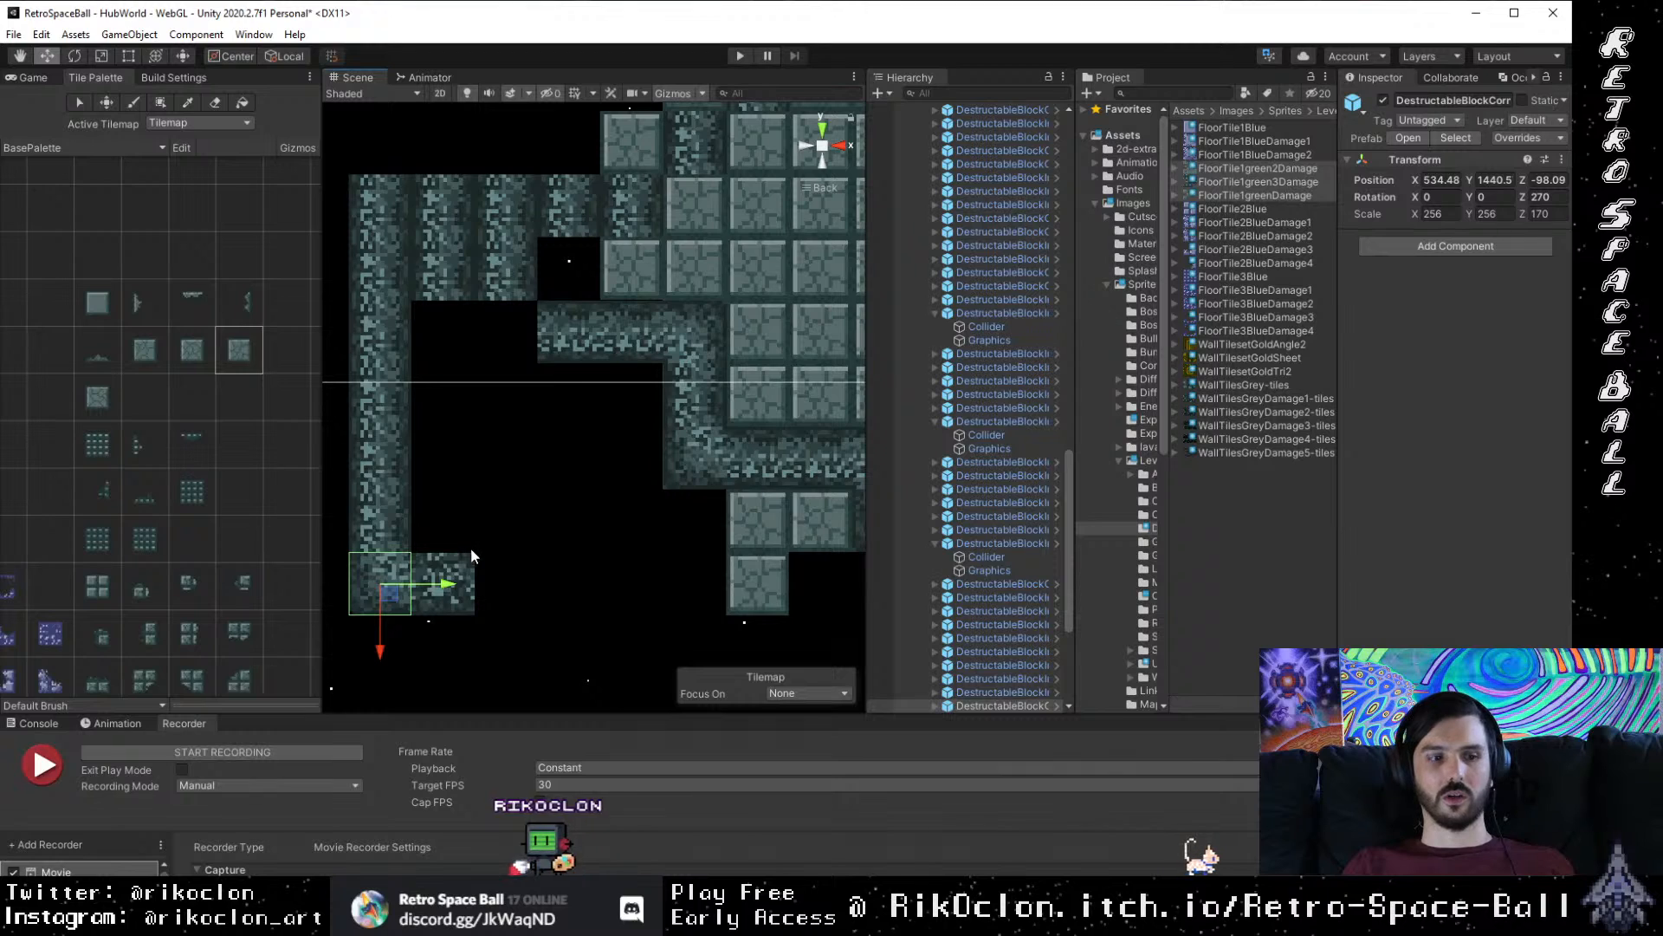
{"action": "left_click_drag", "start_coordinate": [498, 602], "coordinate": [464, 460]}
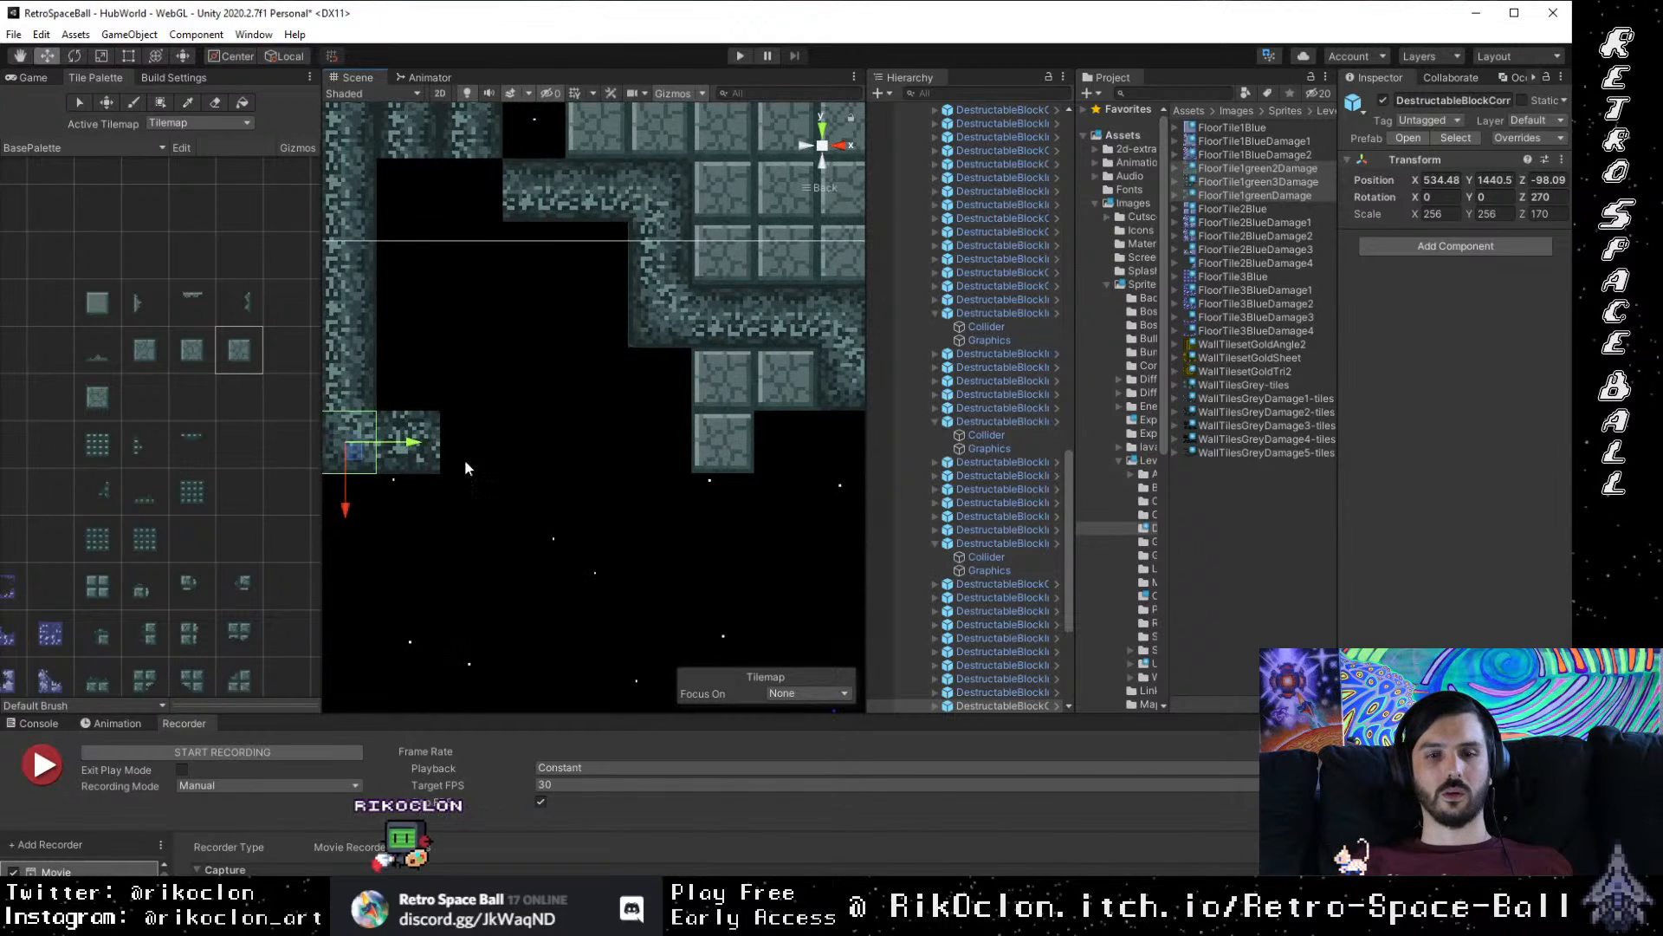
{"action": "left_click_drag", "start_coordinate": [424, 523], "coordinate": [450, 488]}
{"action": "left_click", "coordinate": [473, 484]}
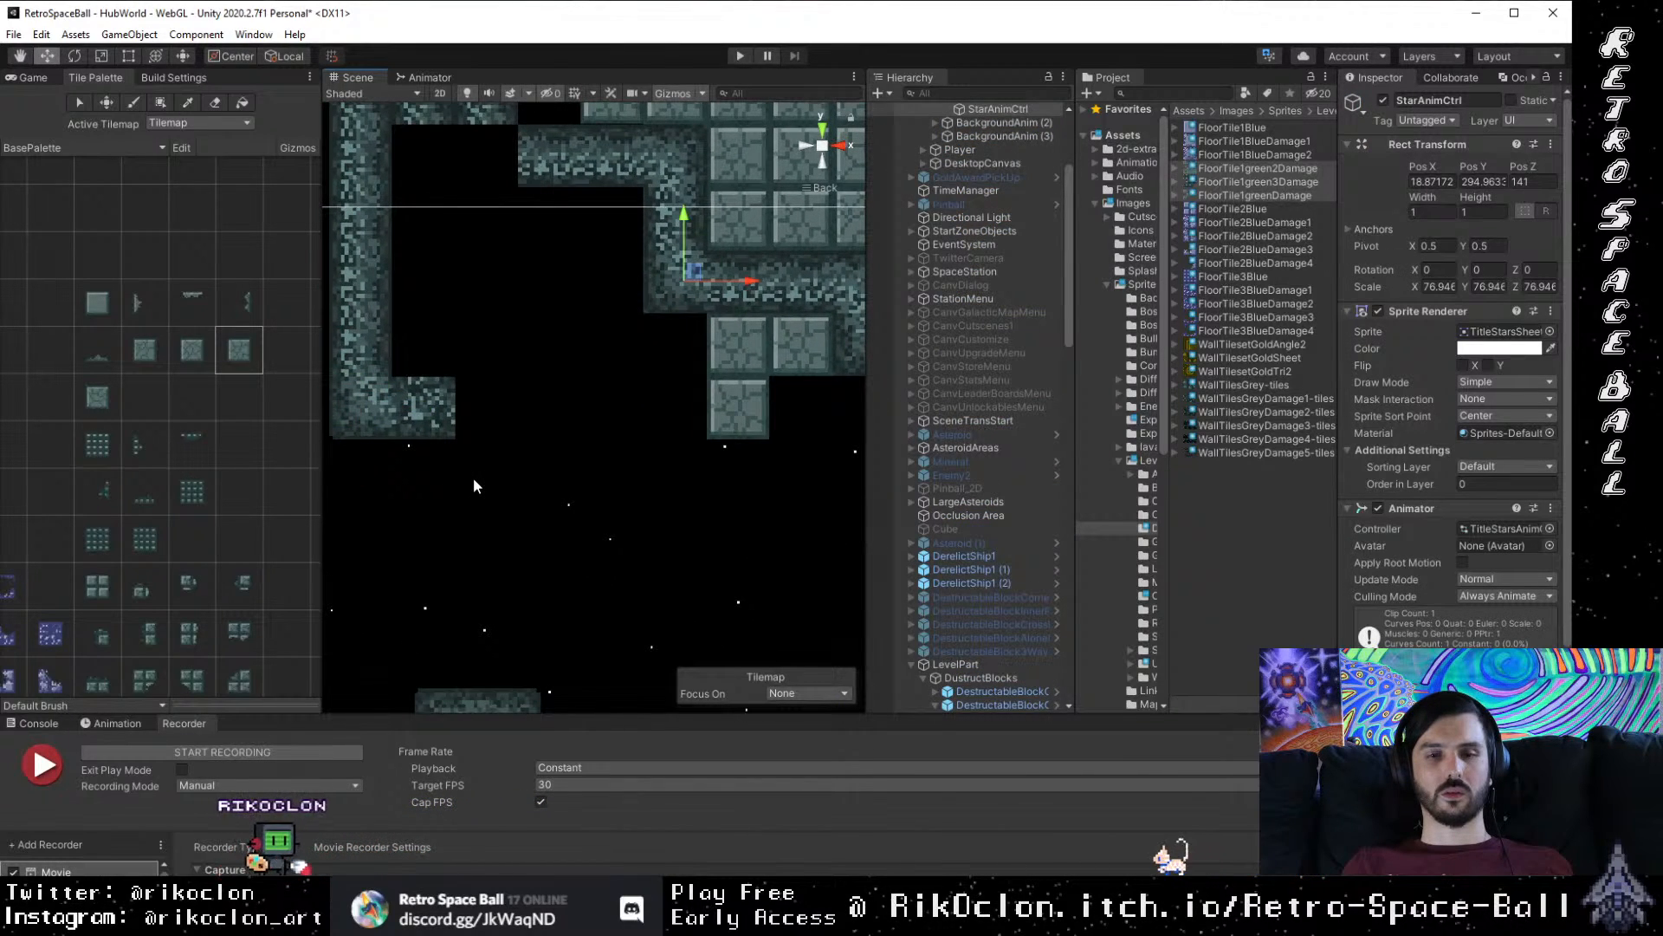
{"action": "scroll", "coordinate": [483, 459], "scroll_direction": "down", "scroll_amount": 3}
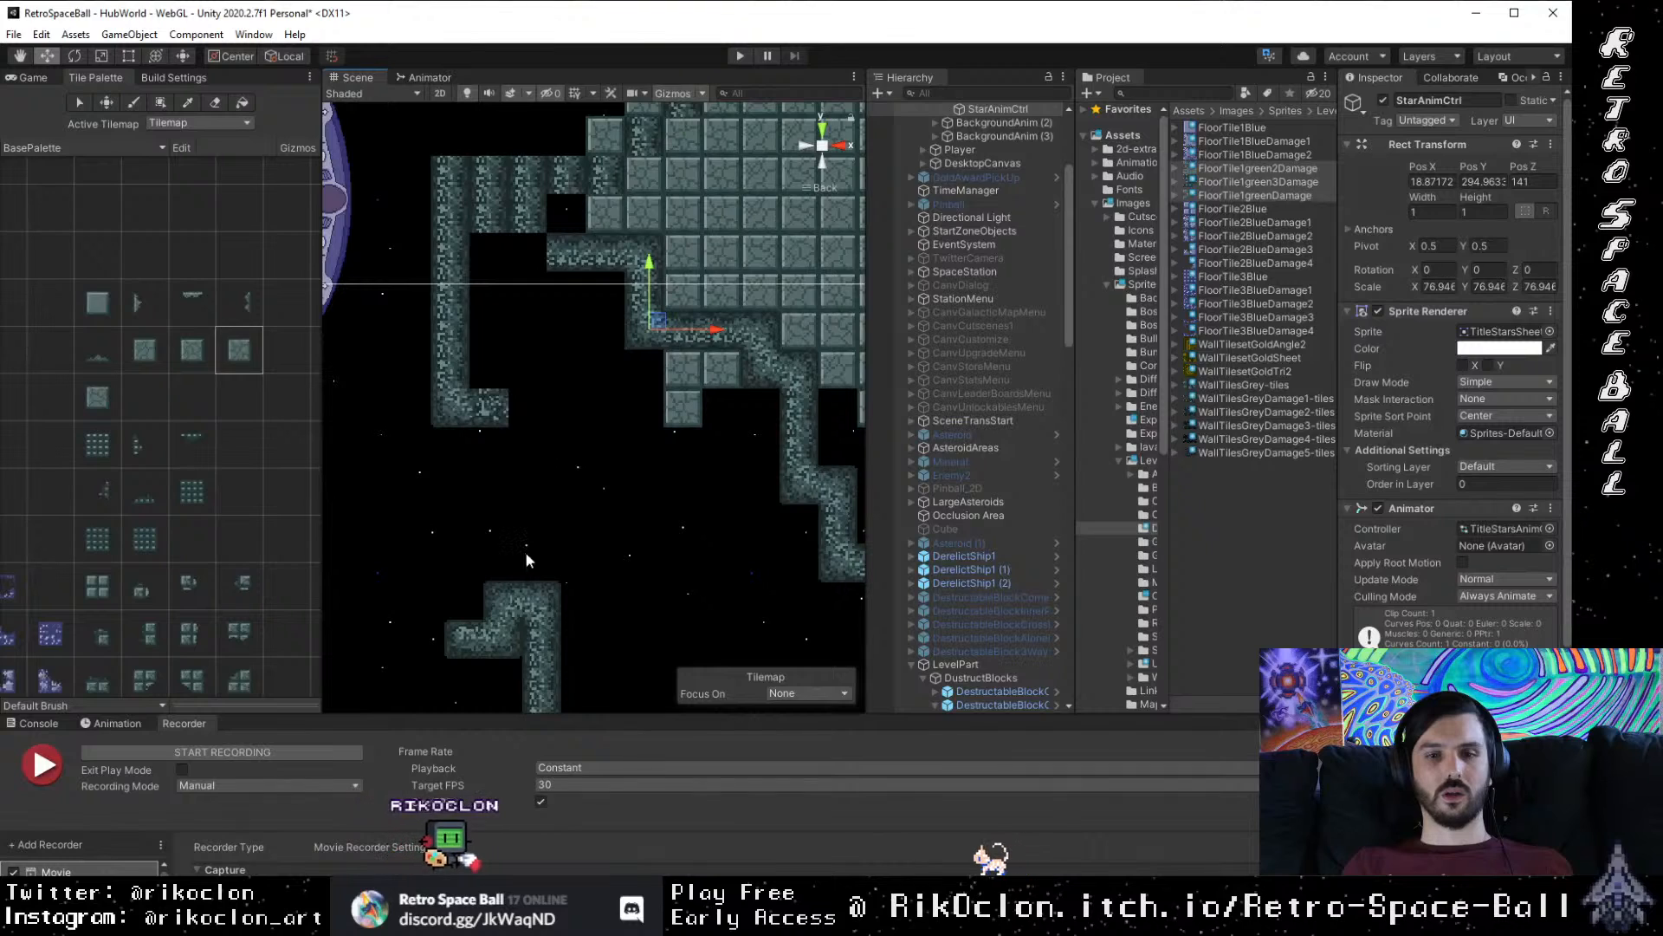
Step: Copy the end block at the outer tip of LevPart (2)'s short arm
{"action": "left_click_drag", "start_coordinate": [477, 655], "coordinate": [480, 451]}
{"action": "left_click", "coordinate": [496, 364]}
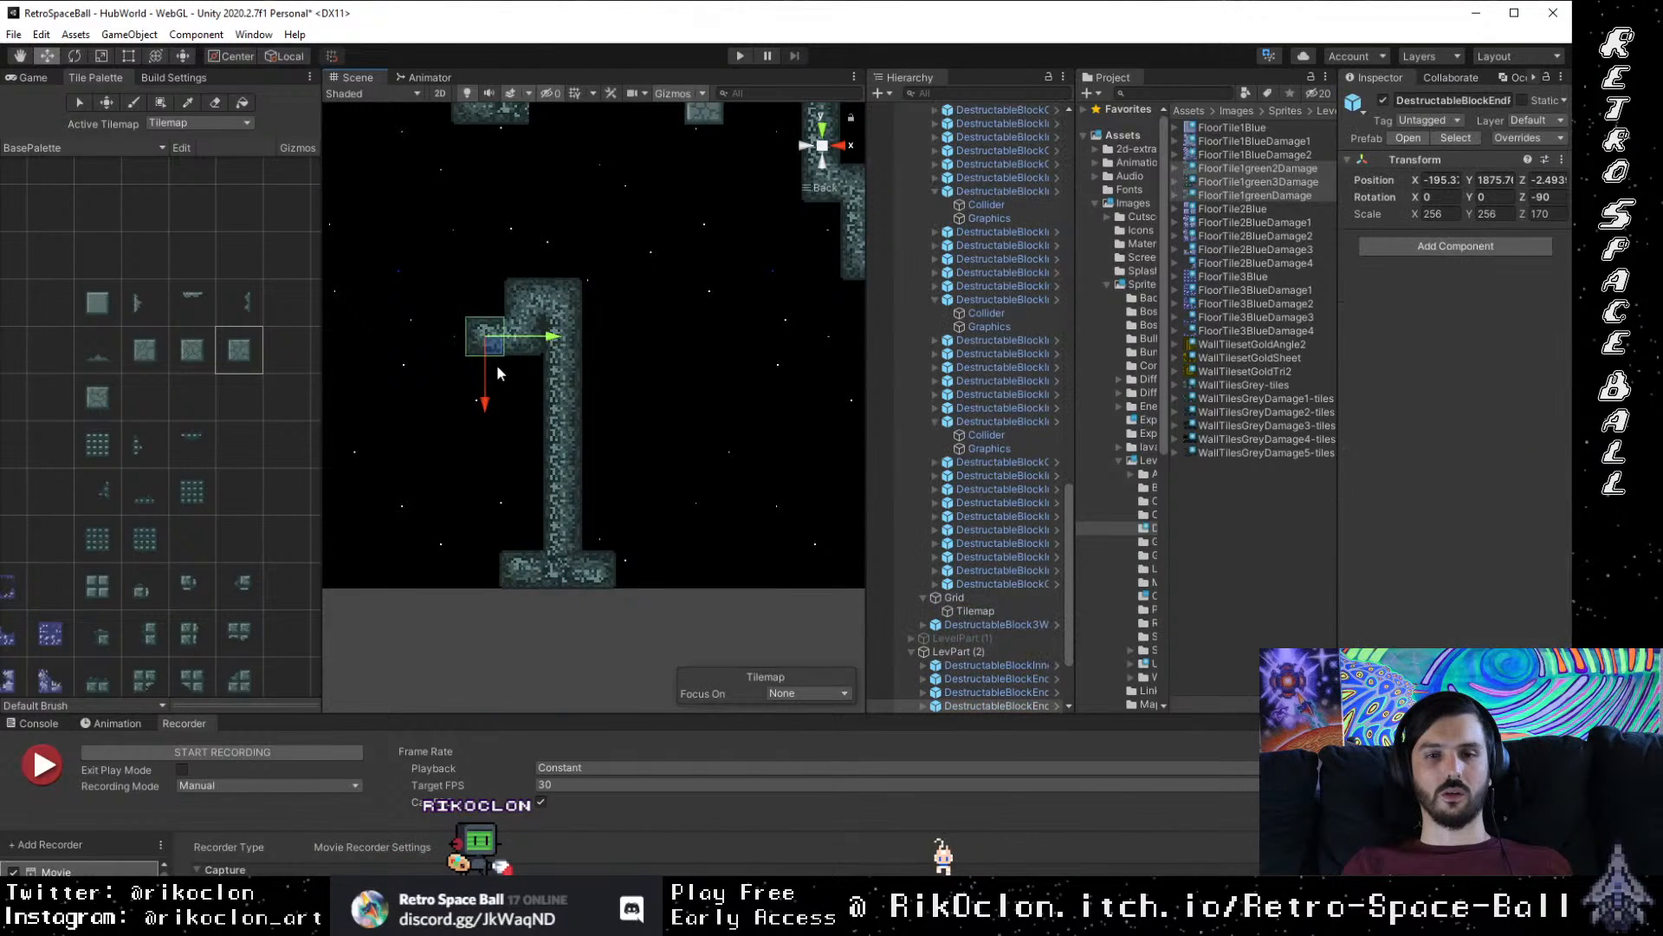
{"action": "left_click_drag", "start_coordinate": [496, 364], "coordinate": [504, 468]}
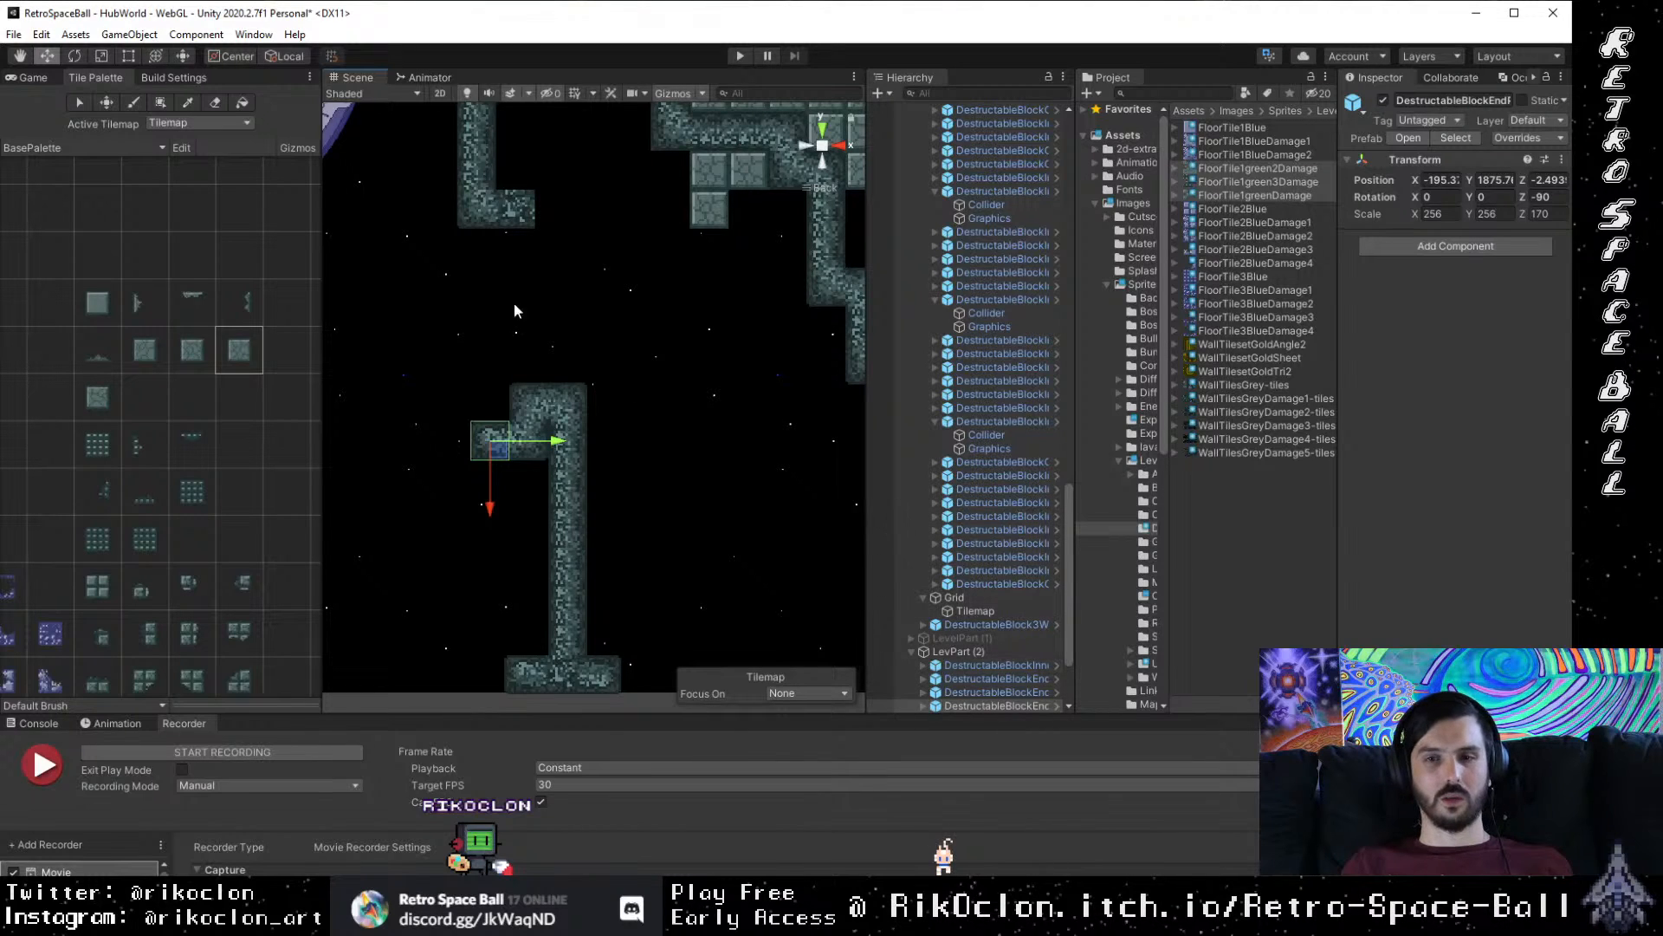
Step: Examine LevelPart's hierarchy, including DustructBlocks, Grid and Tilemap, to see where the three-way block is parented
{"action": "left_click", "coordinate": [523, 220]}
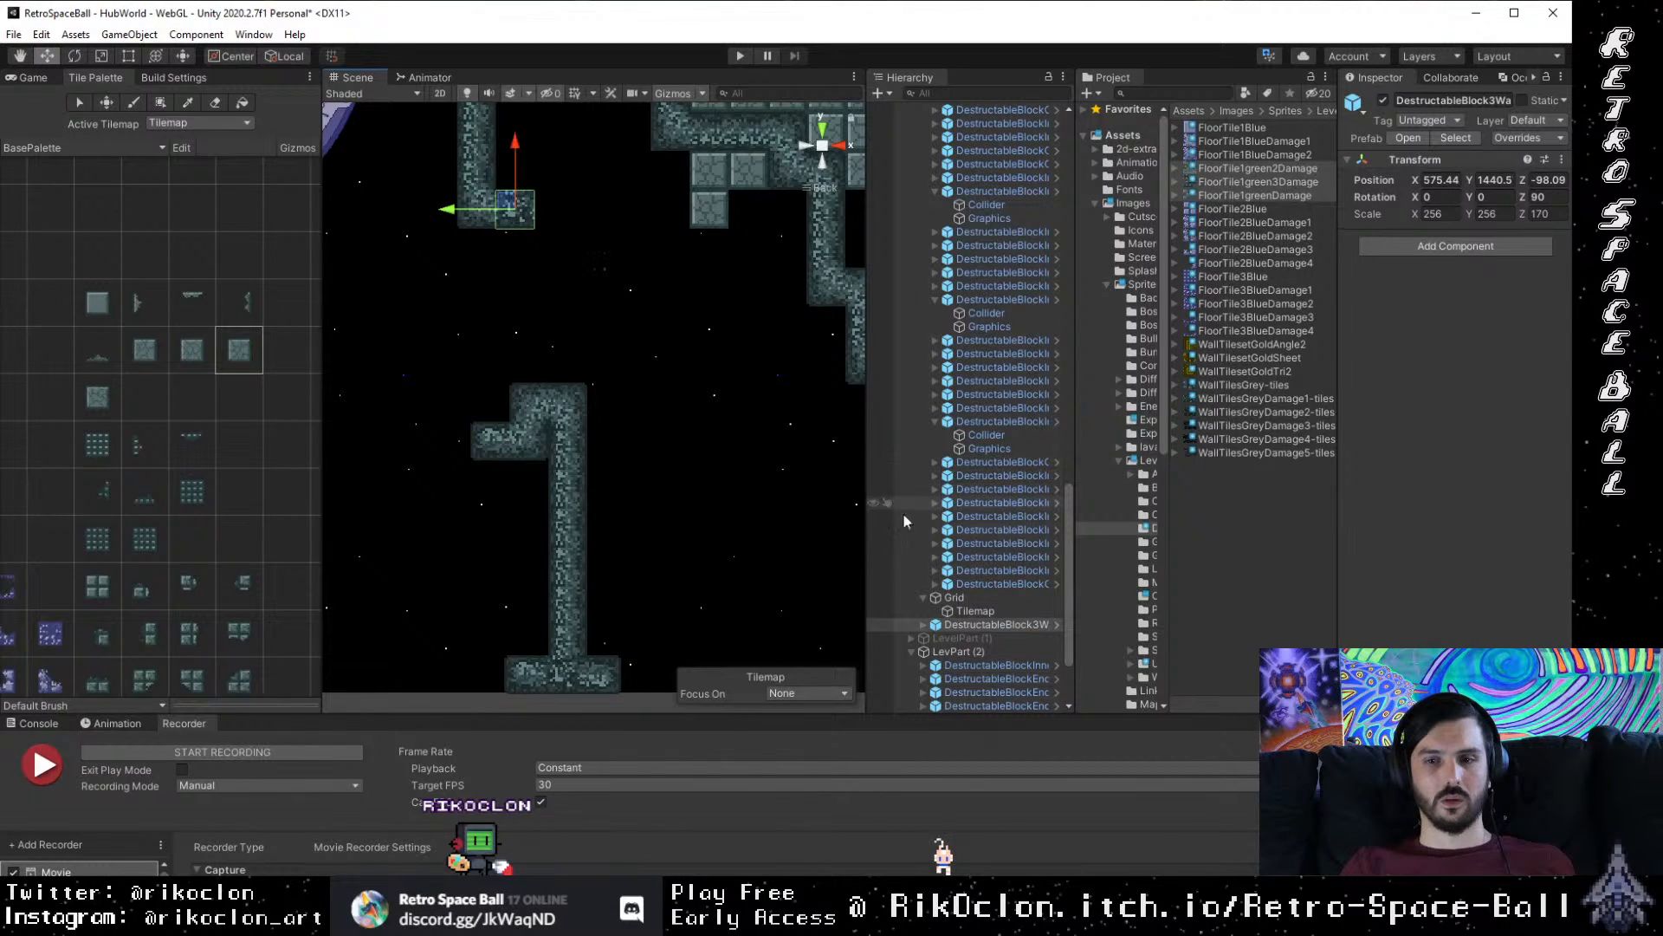
{"action": "left_click", "coordinate": [999, 599]}
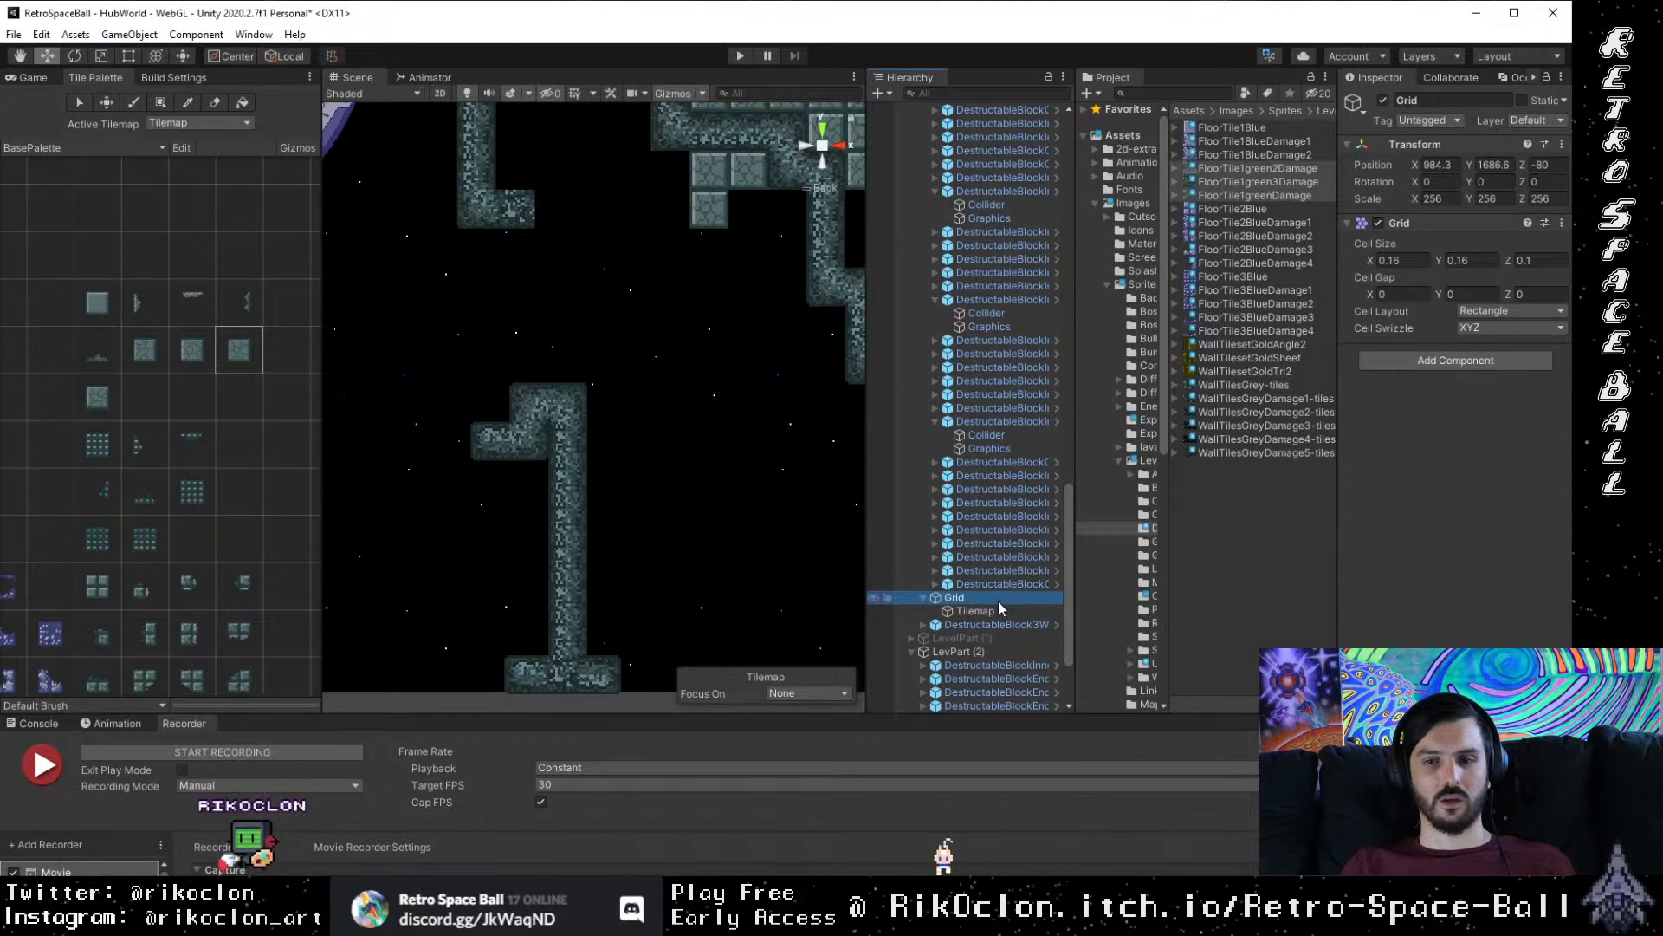
{"action": "left_click", "coordinate": [994, 611]}
{"action": "left_click", "coordinate": [994, 599]}
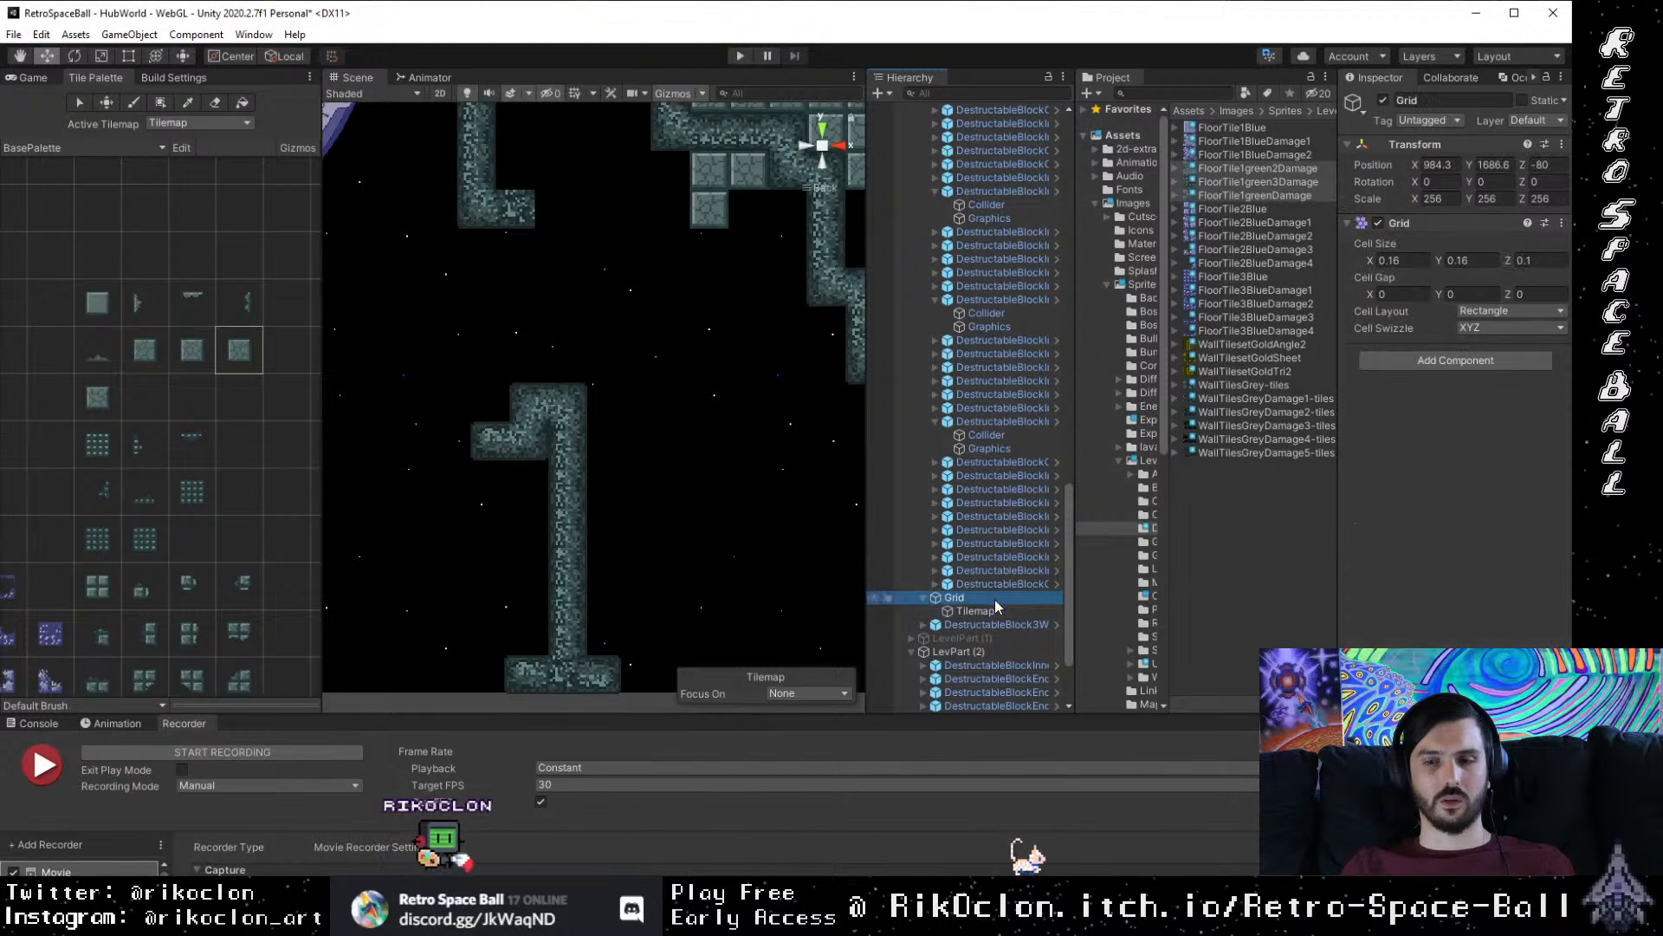
{"action": "scroll", "coordinate": [993, 597], "scroll_direction": "up", "scroll_amount": 10}
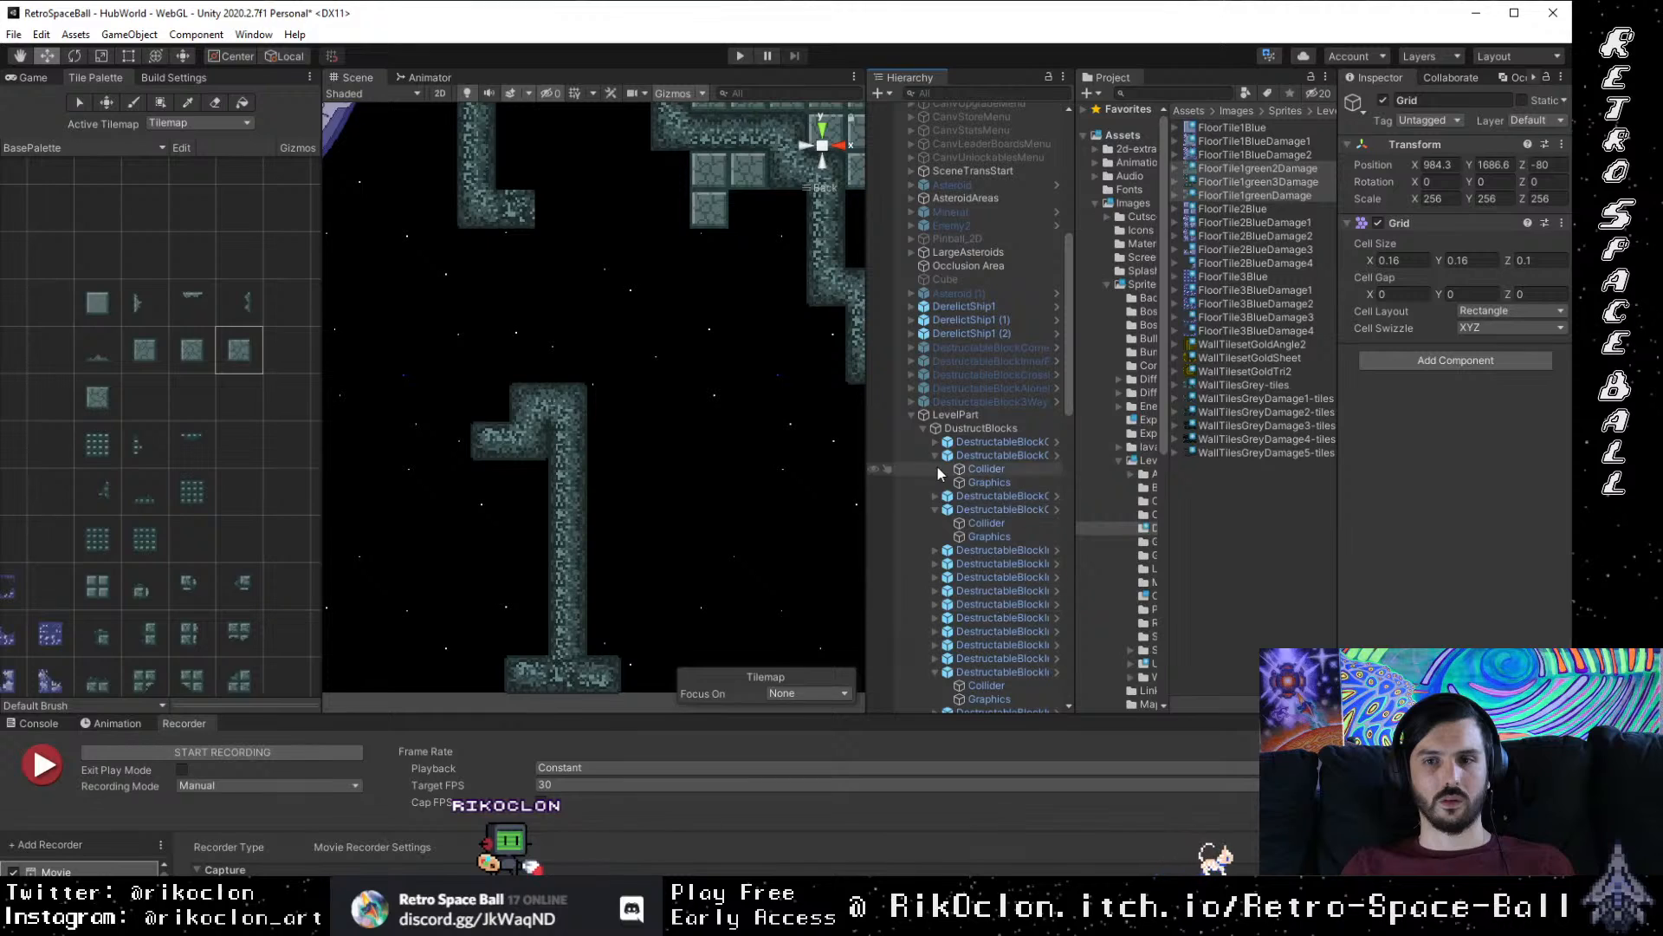
{"action": "left_click", "coordinate": [958, 415]}
{"action": "left_click", "coordinate": [970, 429]}
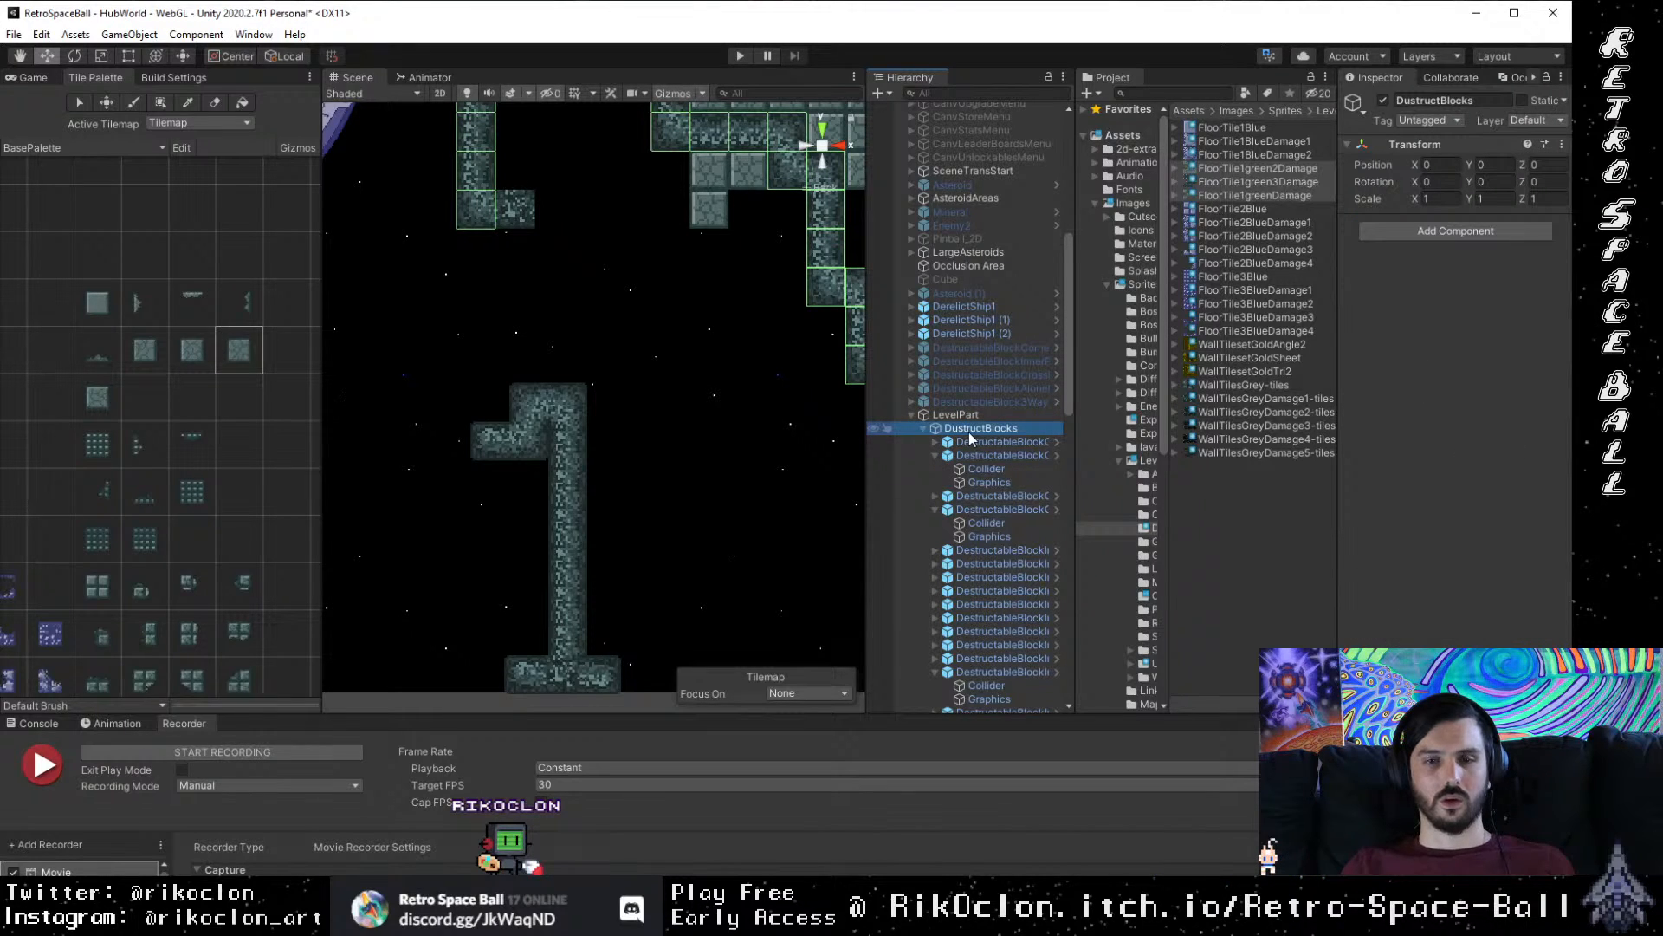
{"action": "left_click", "coordinate": [968, 431]}
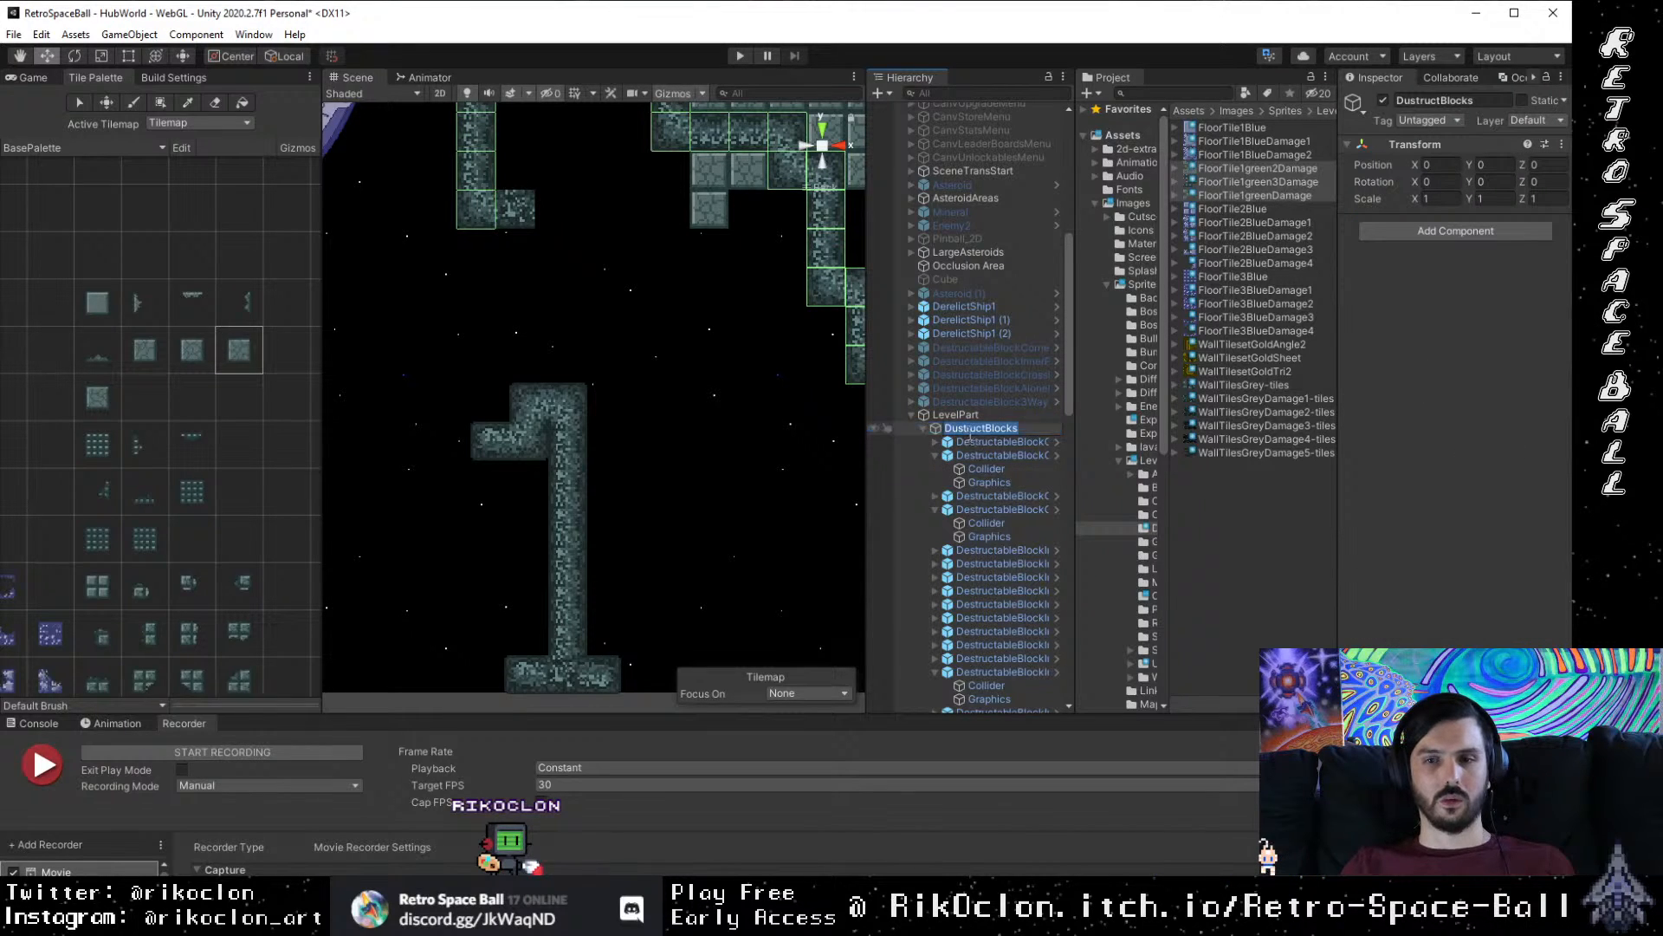
{"action": "left_click", "coordinate": [924, 429]}
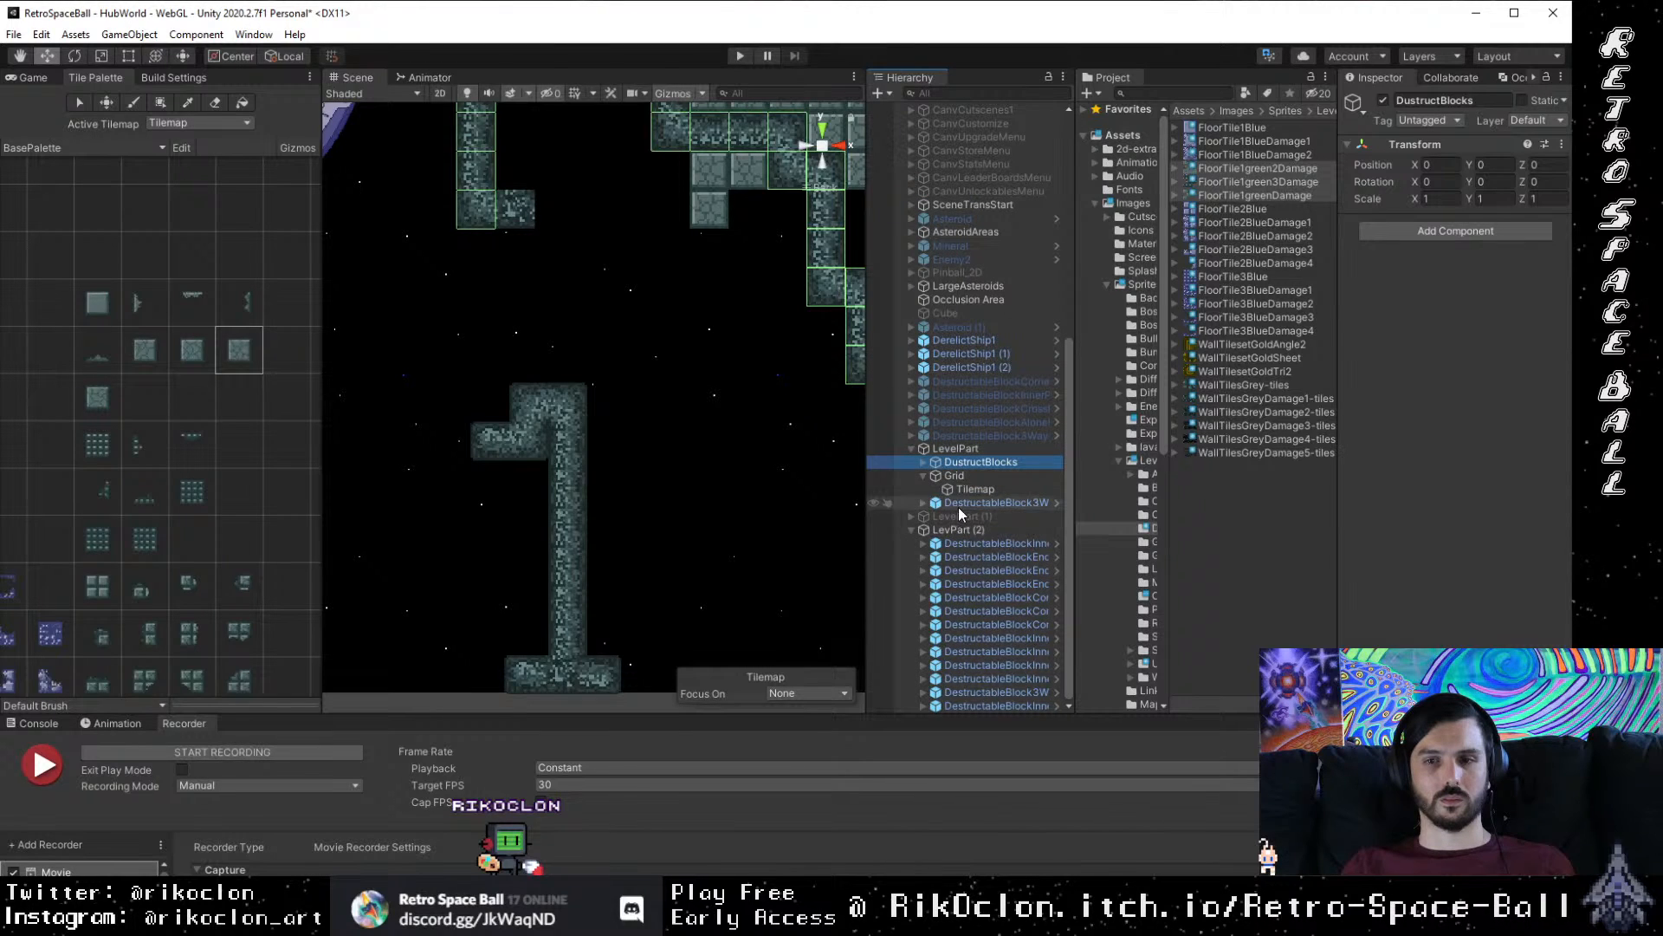
{"action": "left_click", "coordinate": [968, 491]}
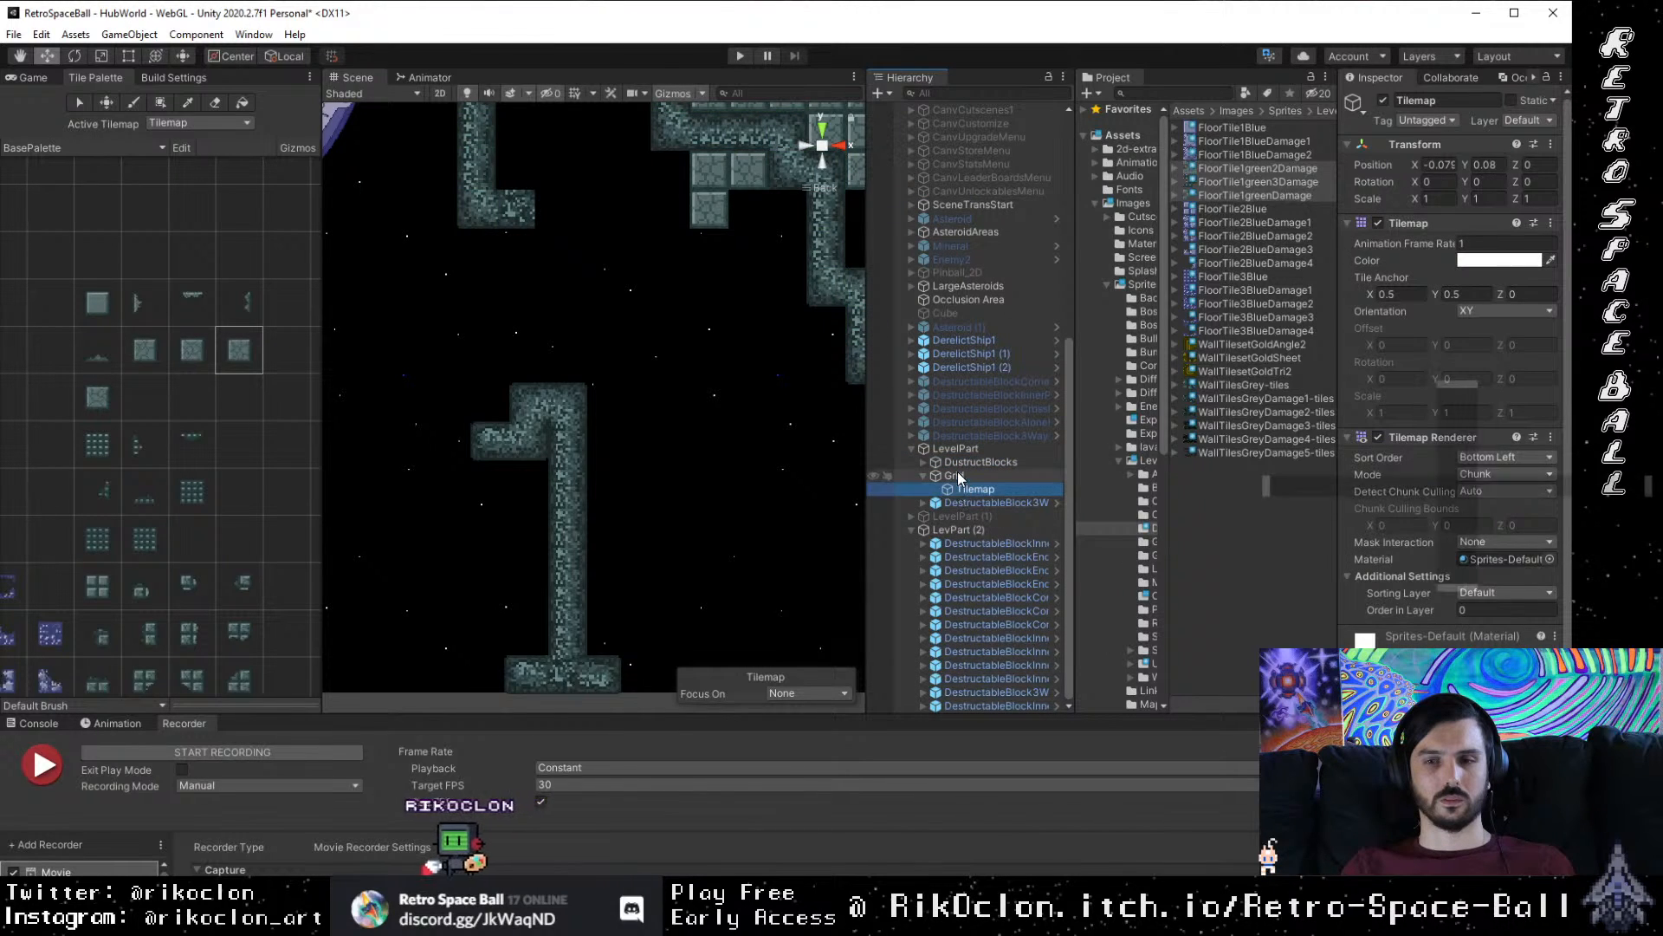
{"action": "left_click", "coordinate": [954, 476]}
{"action": "left_click", "coordinate": [922, 464]}
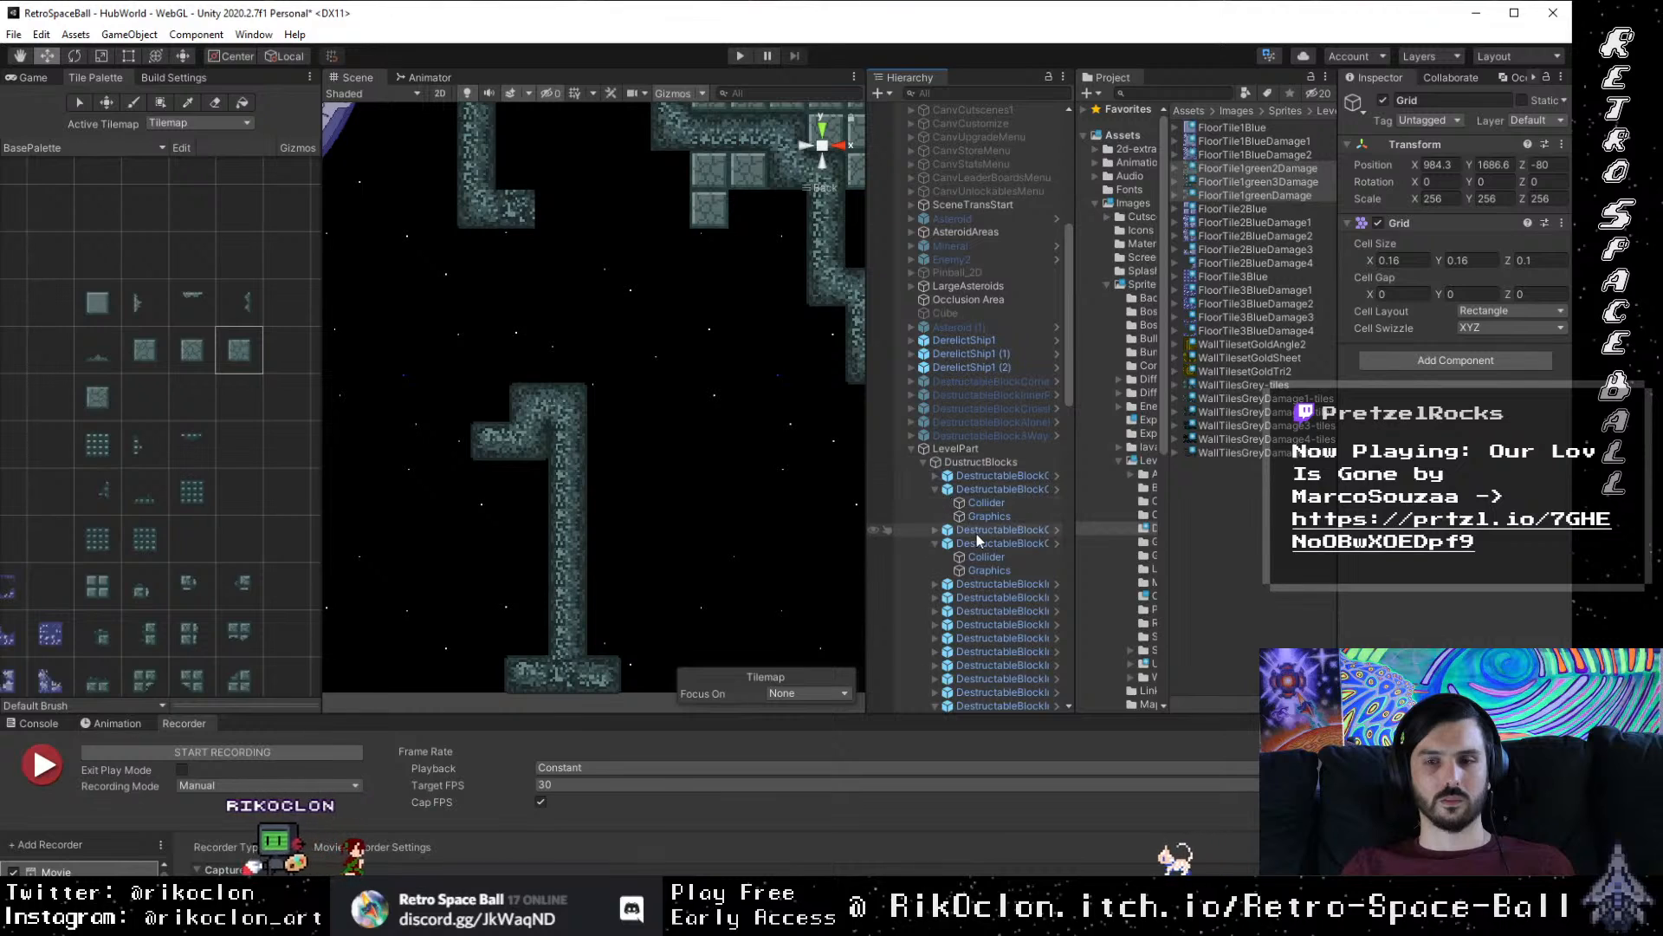
{"action": "scroll", "coordinate": [985, 608], "scroll_direction": "down", "scroll_amount": 10}
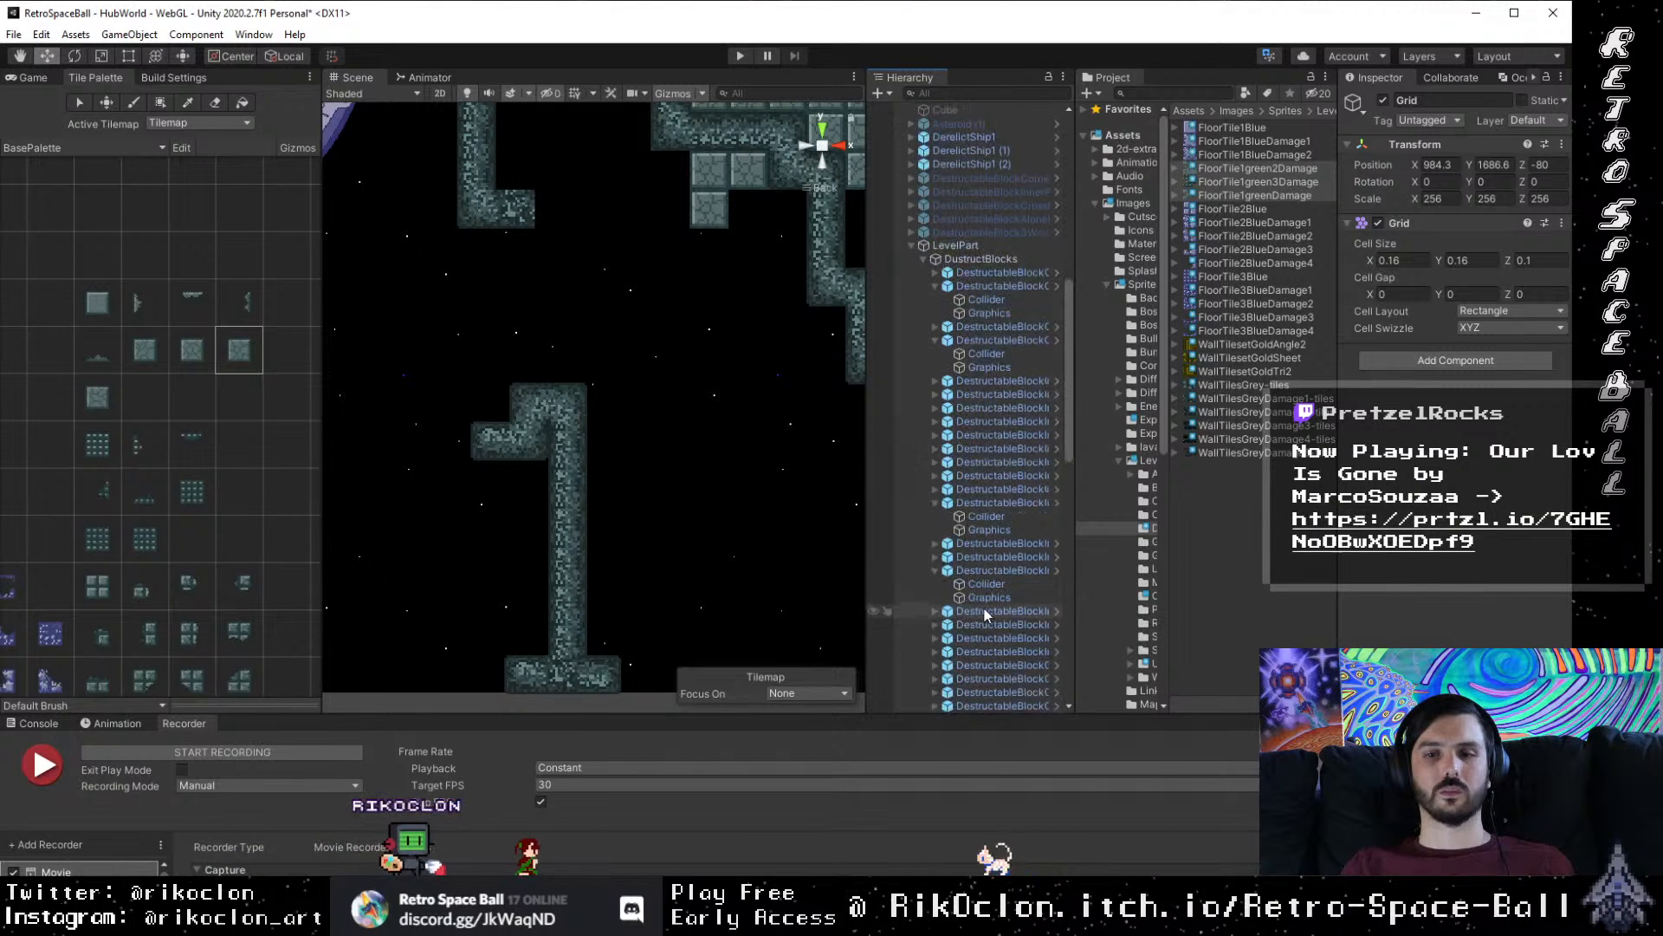
{"action": "scroll", "coordinate": [984, 608], "scroll_direction": "down", "scroll_amount": 5}
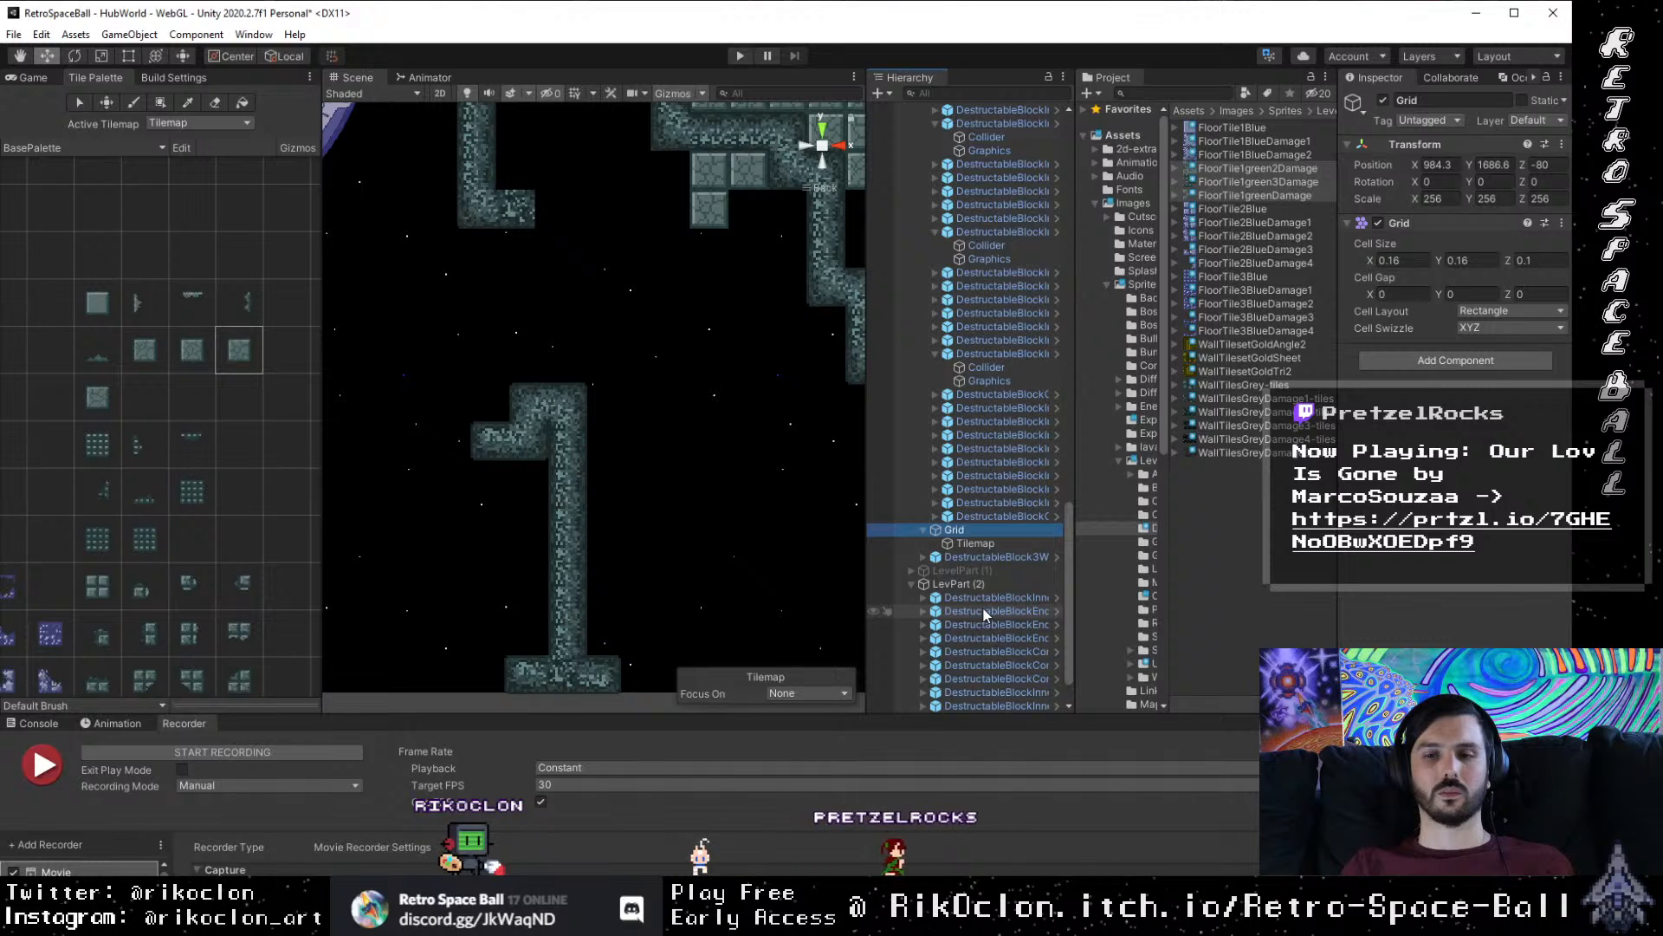
{"action": "left_click", "coordinate": [975, 544]}
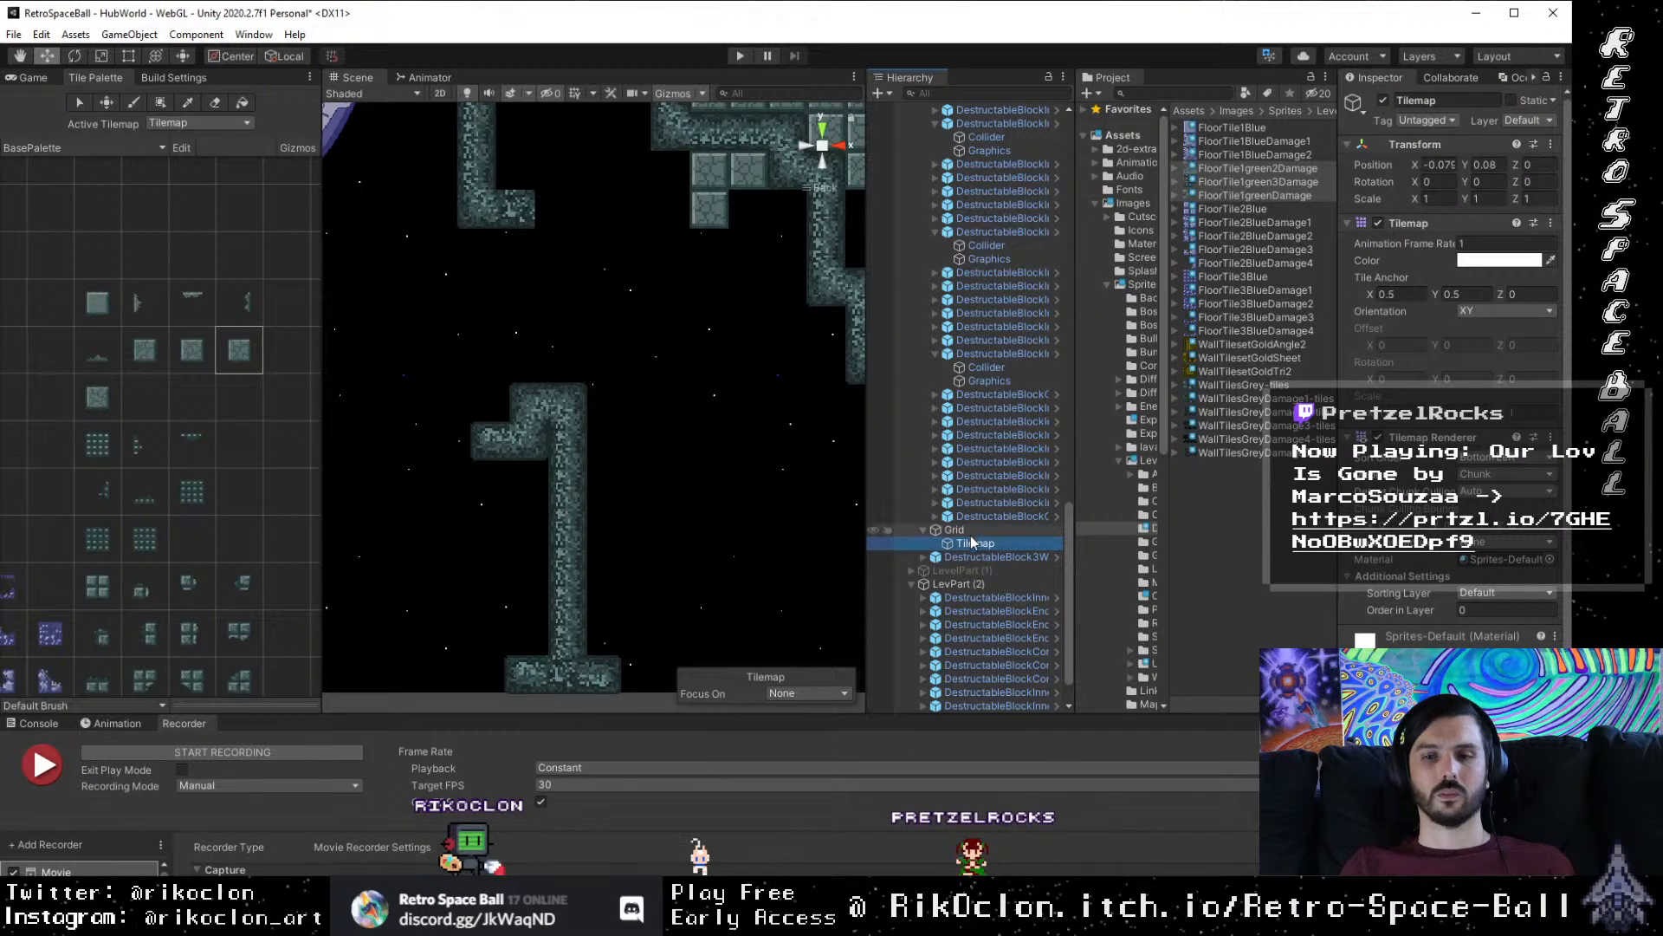
{"action": "double_click", "coordinate": [975, 545]}
{"action": "left_click", "coordinate": [970, 532]}
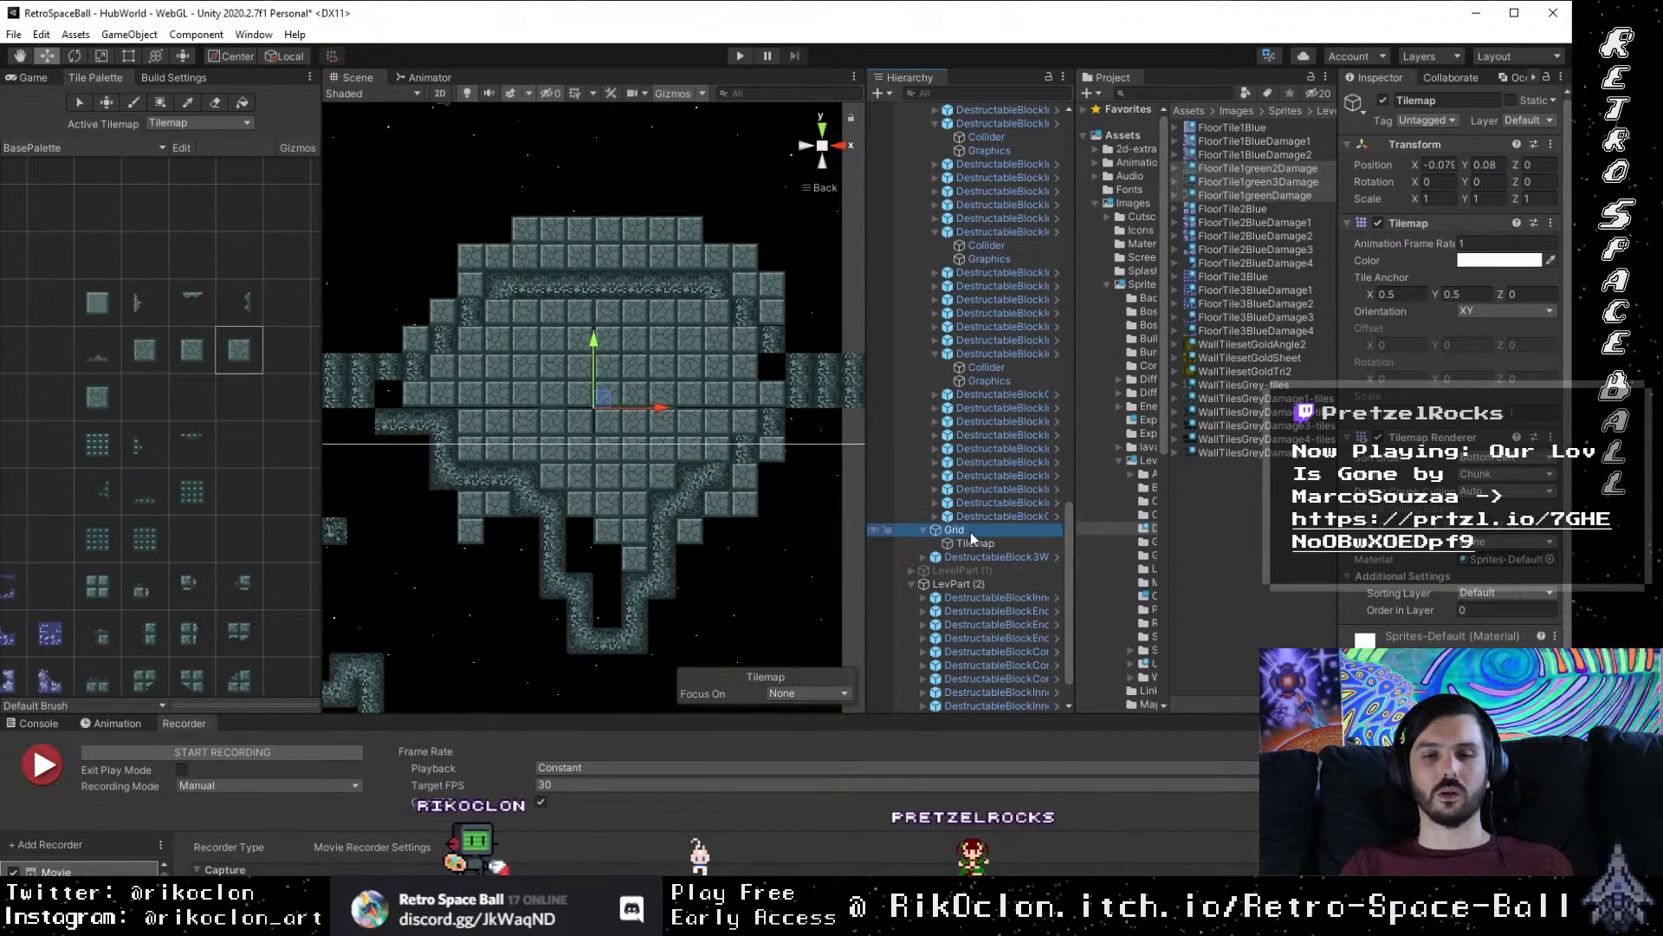
Step: Reparent the three-way block at the foot of the left column from LevelPart into the DustructBlocks group
{"action": "double_click", "coordinate": [968, 557]}
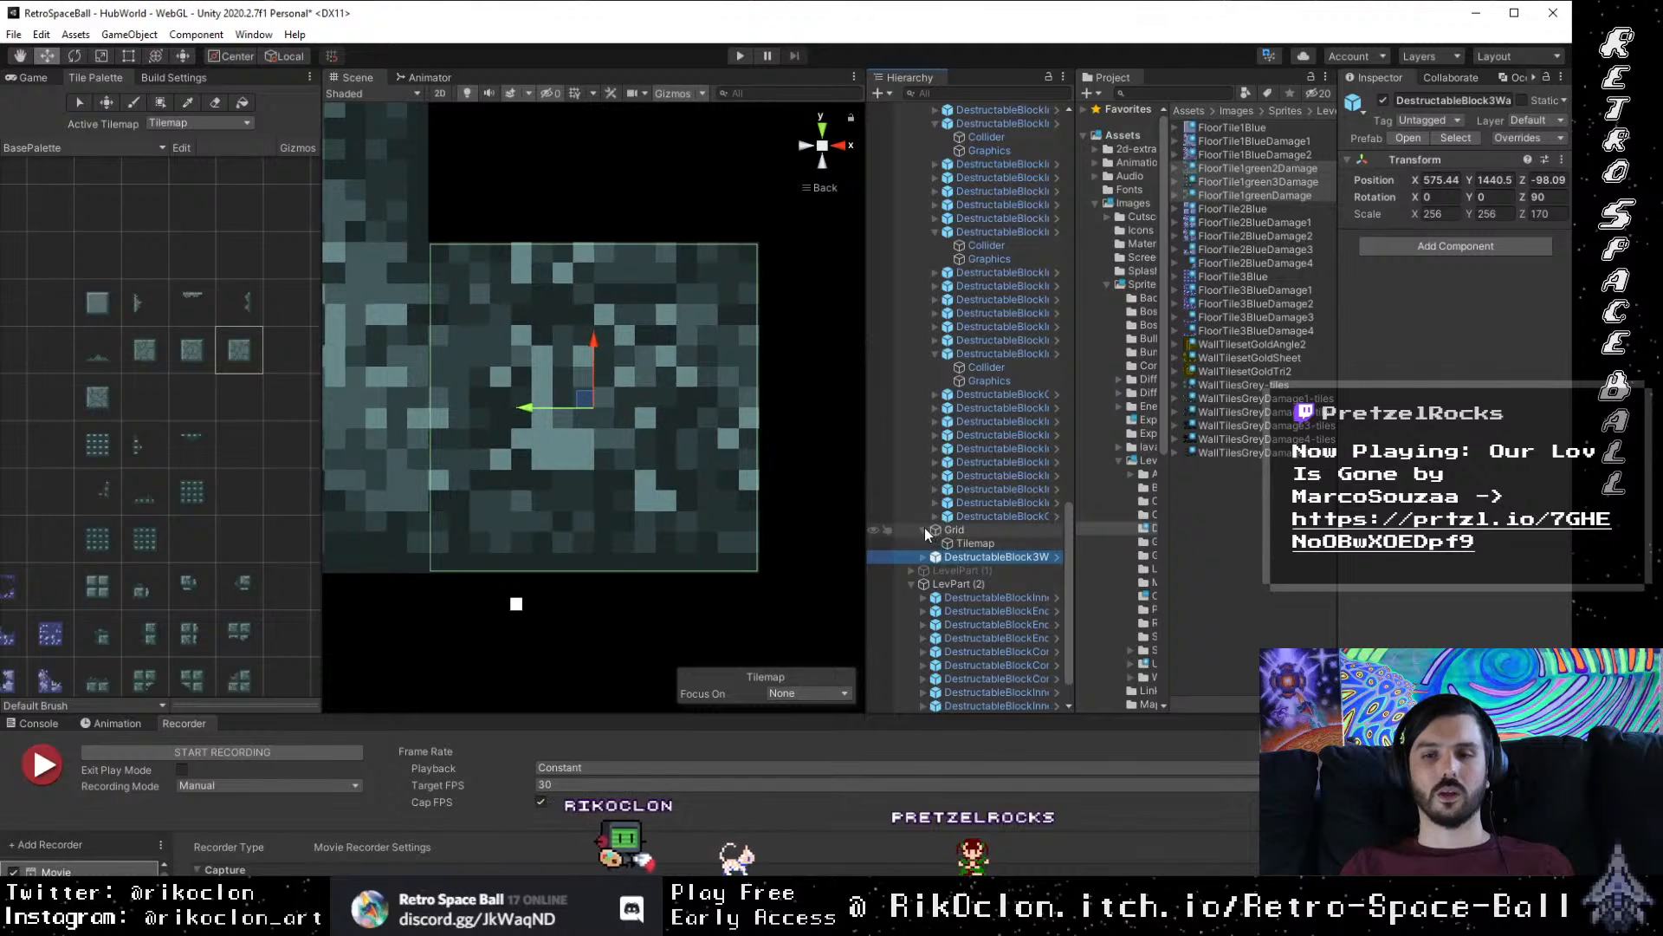
{"action": "left_click", "coordinate": [924, 529]}
{"action": "left_click_drag", "start_coordinate": [933, 544], "coordinate": [968, 522]}
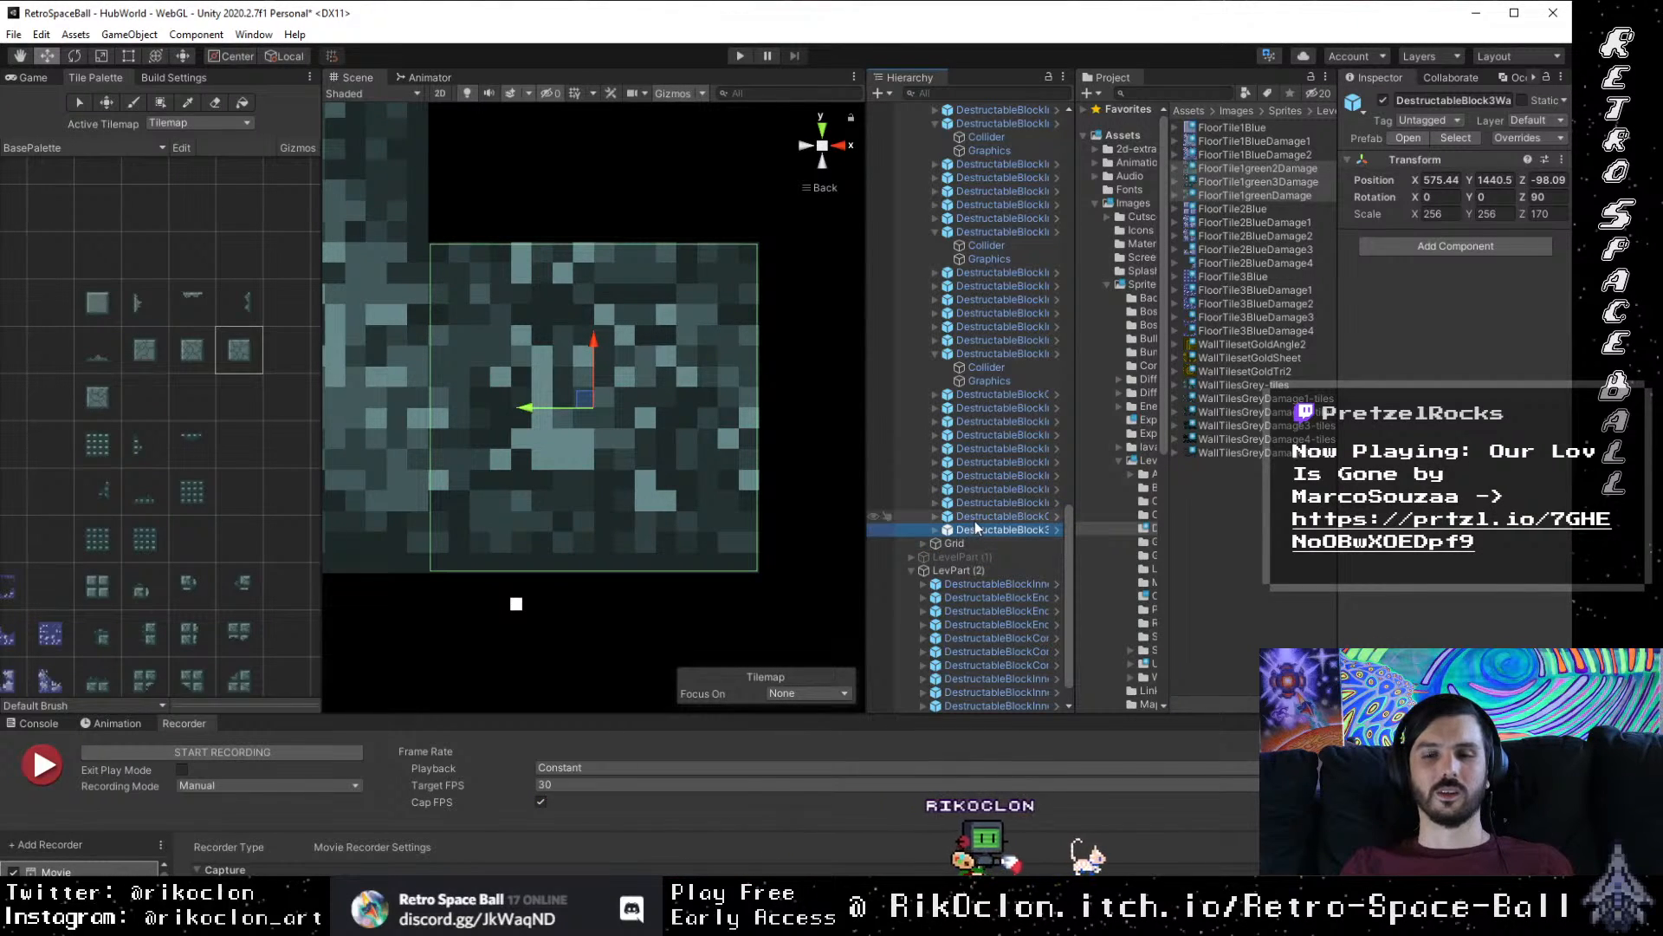
{"action": "scroll", "coordinate": [628, 504], "scroll_direction": "down", "scroll_amount": 12}
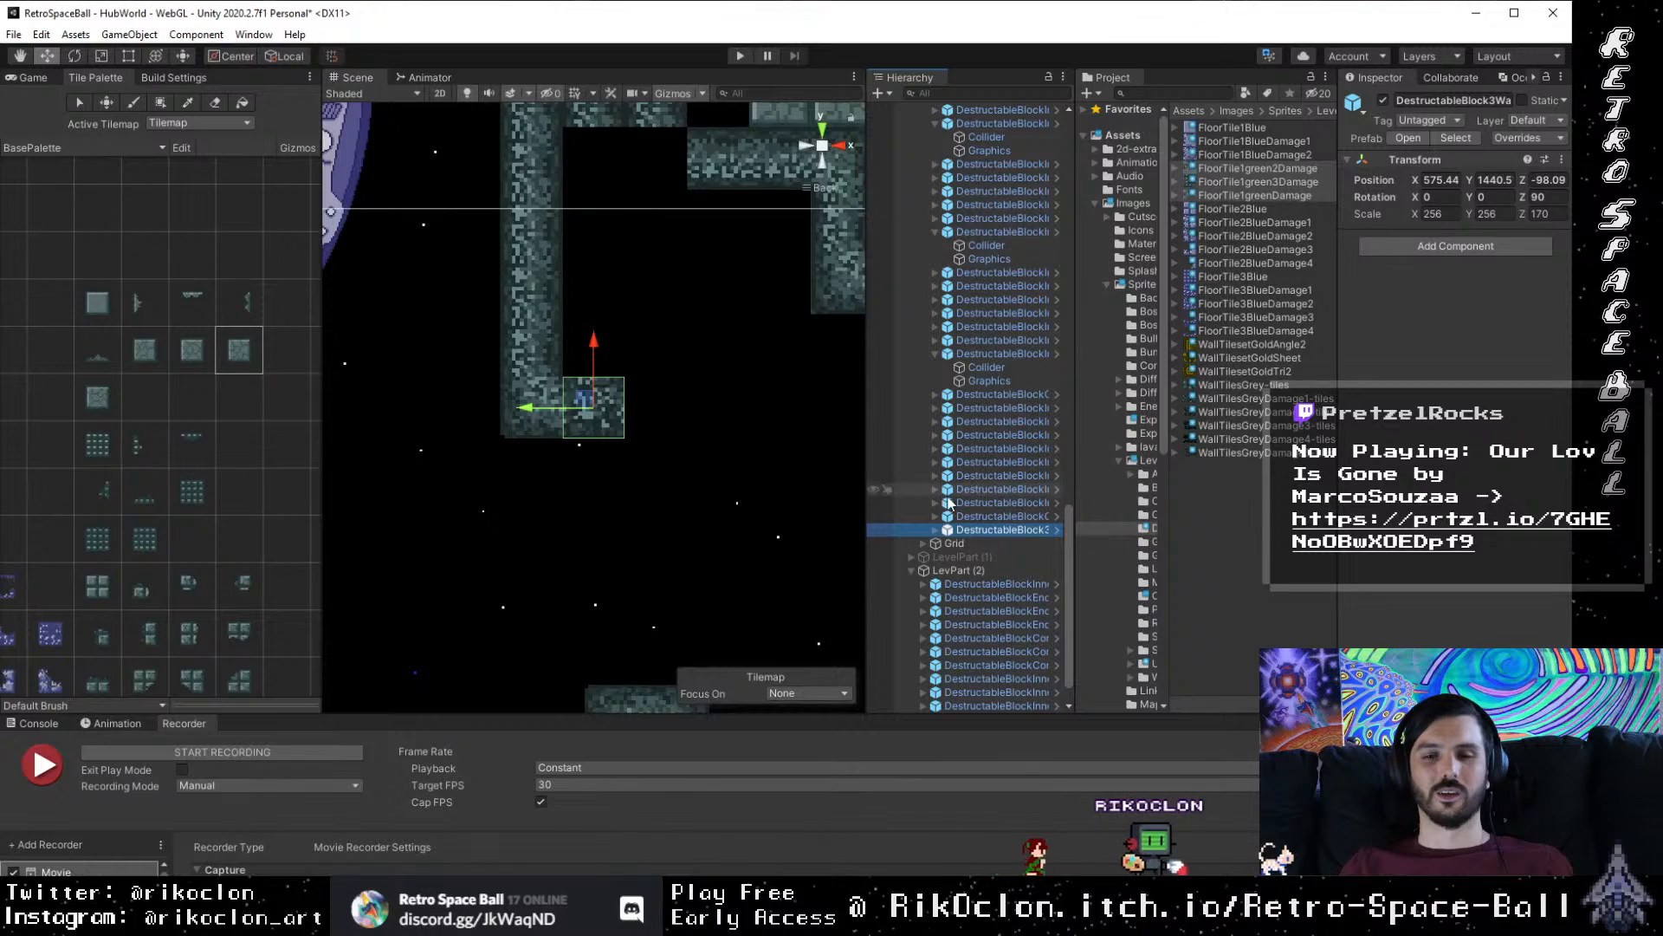
Step: Paste the copied end block into DustructBlocks directly after the three-way block
{"action": "scroll", "coordinate": [989, 684], "scroll_direction": "down", "scroll_amount": 1}
{"action": "left_click", "coordinate": [989, 703]}
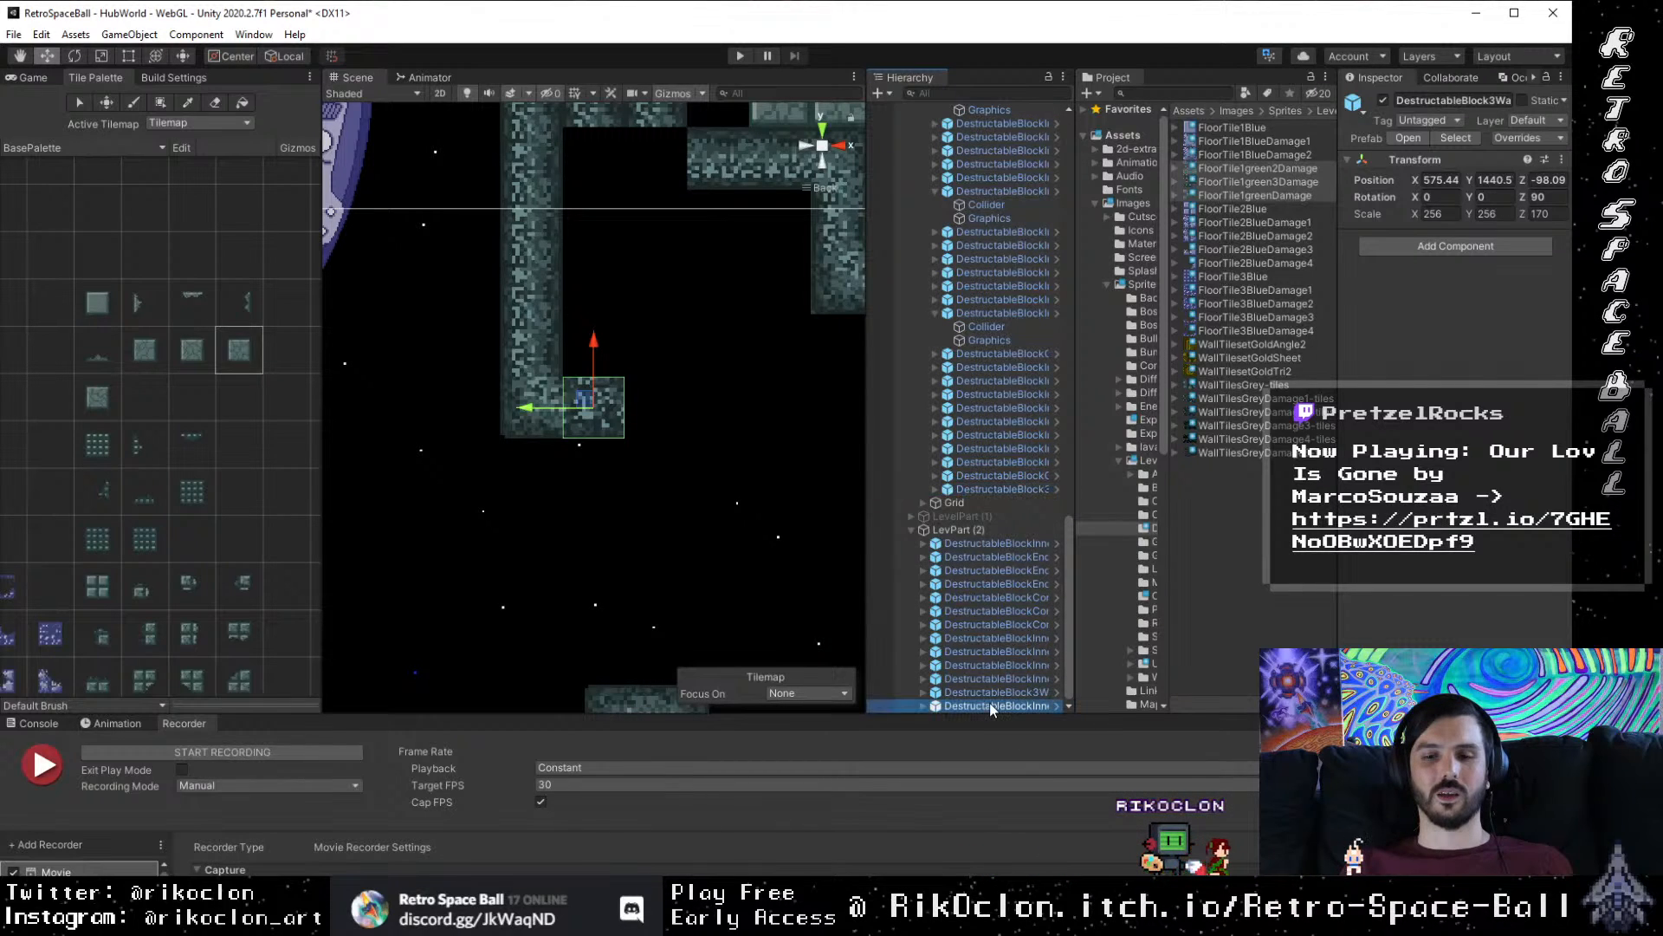
{"action": "left_click", "coordinate": [1001, 487]}
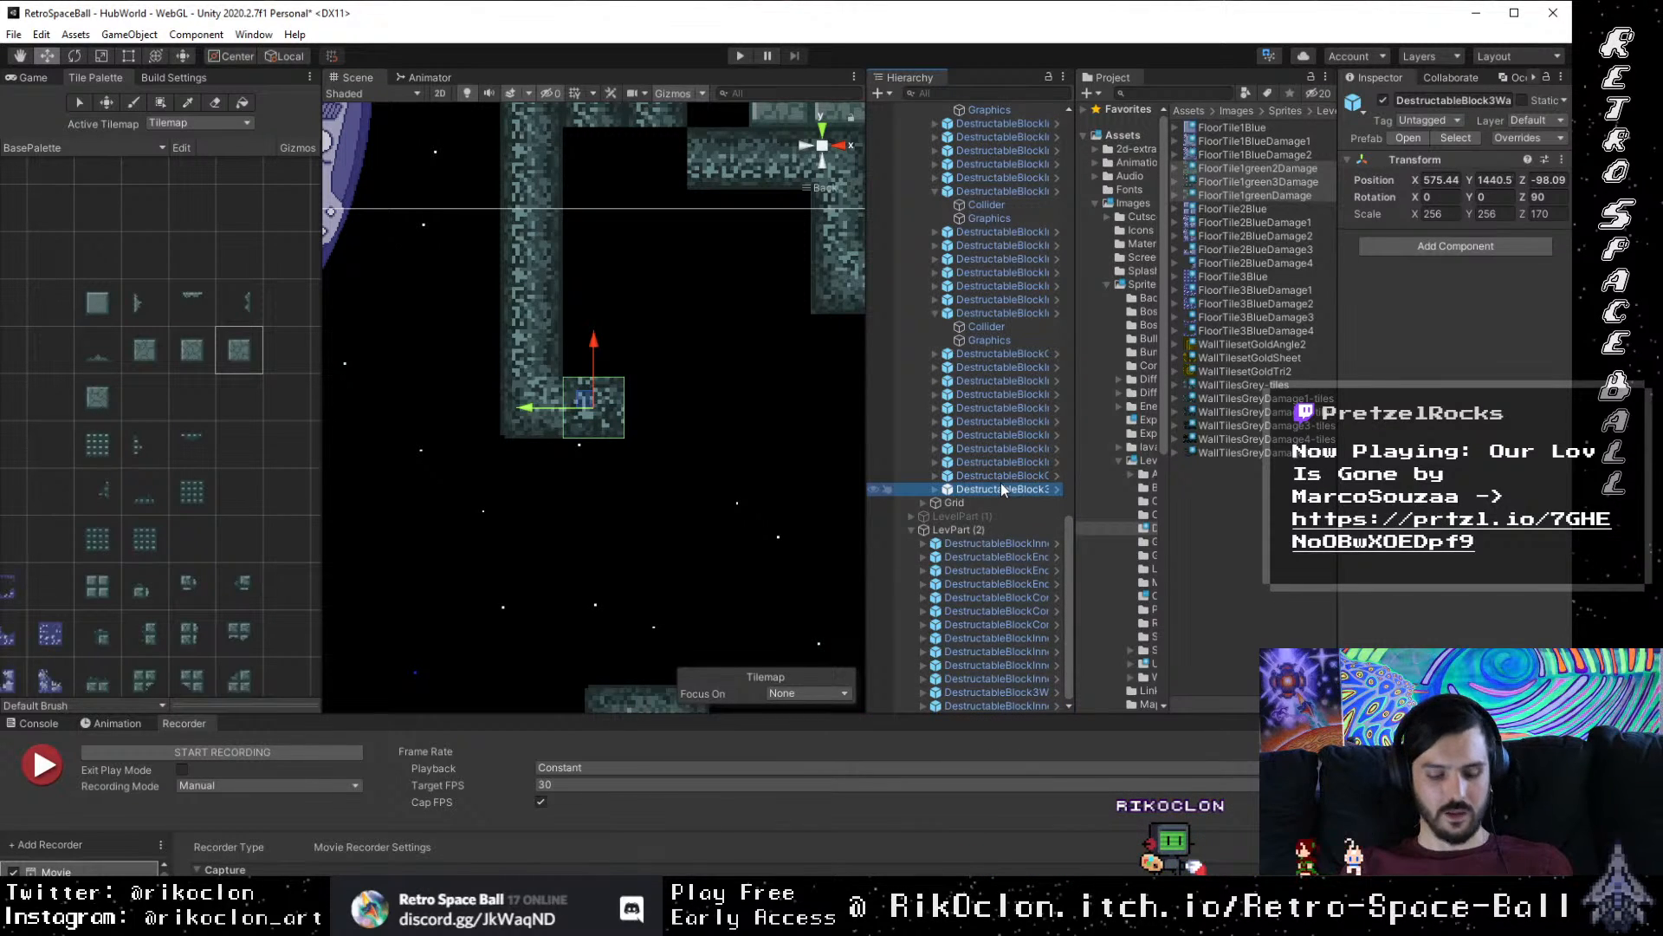
{"action": "key", "text": "ctrl+v"}
{"action": "double_click", "coordinate": [998, 503]}
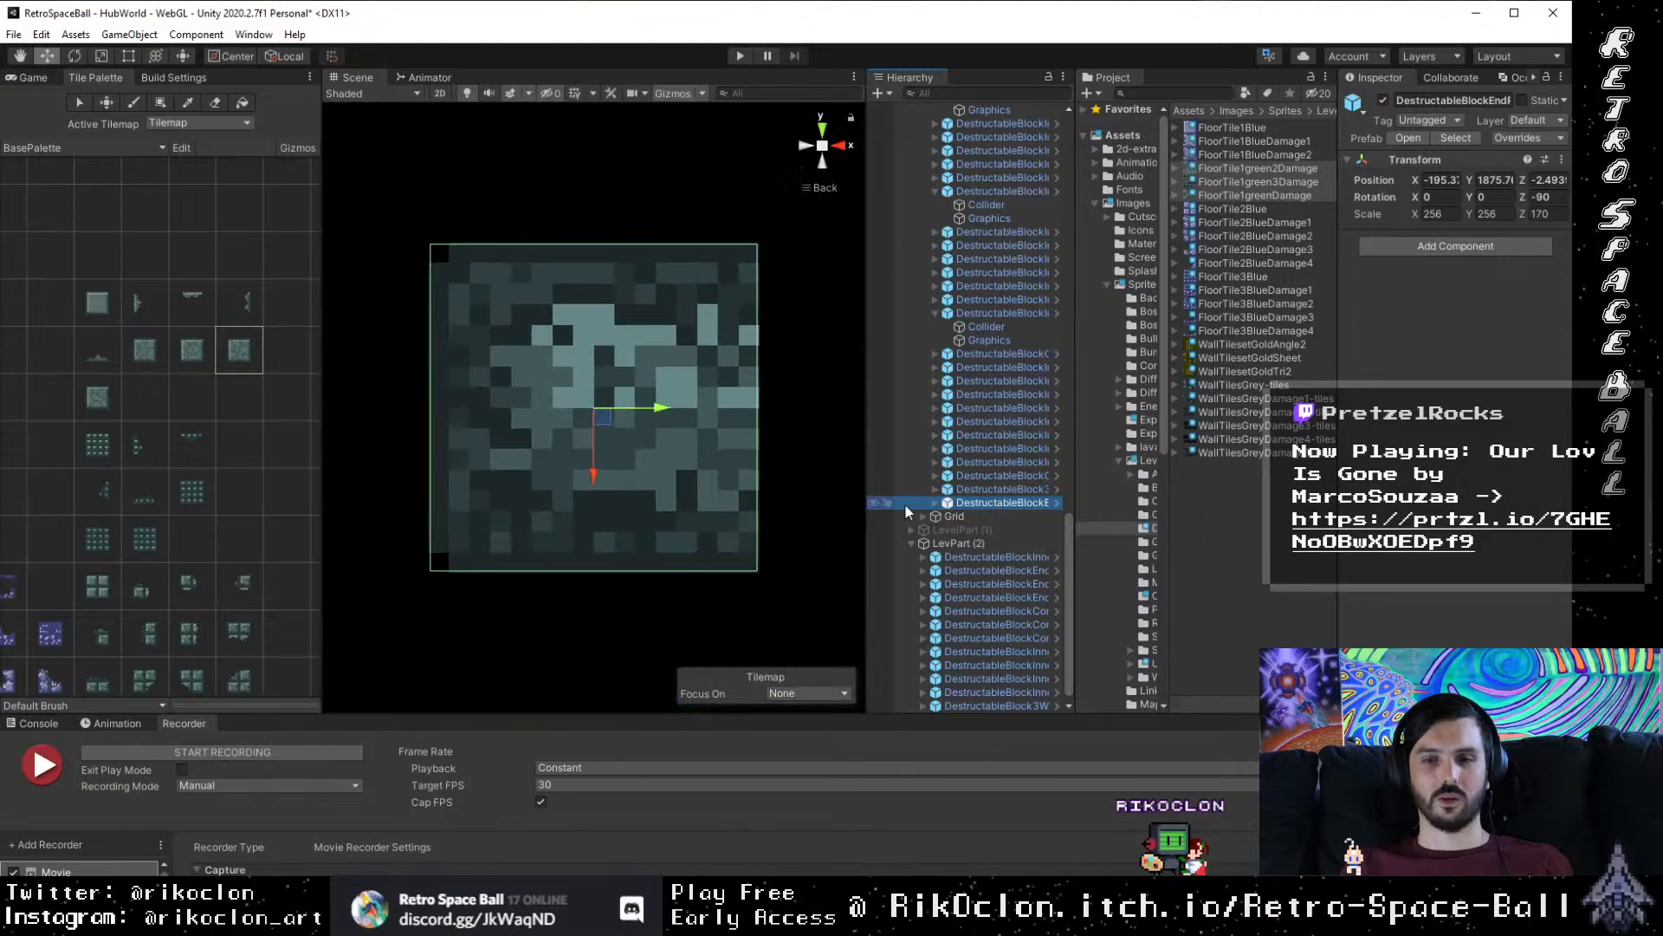
Step: Move the pasted end block below the left extension to X 629, Y 1385, and set its Z rotation to 0
{"action": "scroll", "coordinate": [637, 449], "scroll_direction": "down", "scroll_amount": 8}
{"action": "scroll", "coordinate": [654, 411], "scroll_direction": "down", "scroll_amount": 5}
{"action": "left_click_drag", "start_coordinate": [660, 414], "coordinate": [464, 392]}
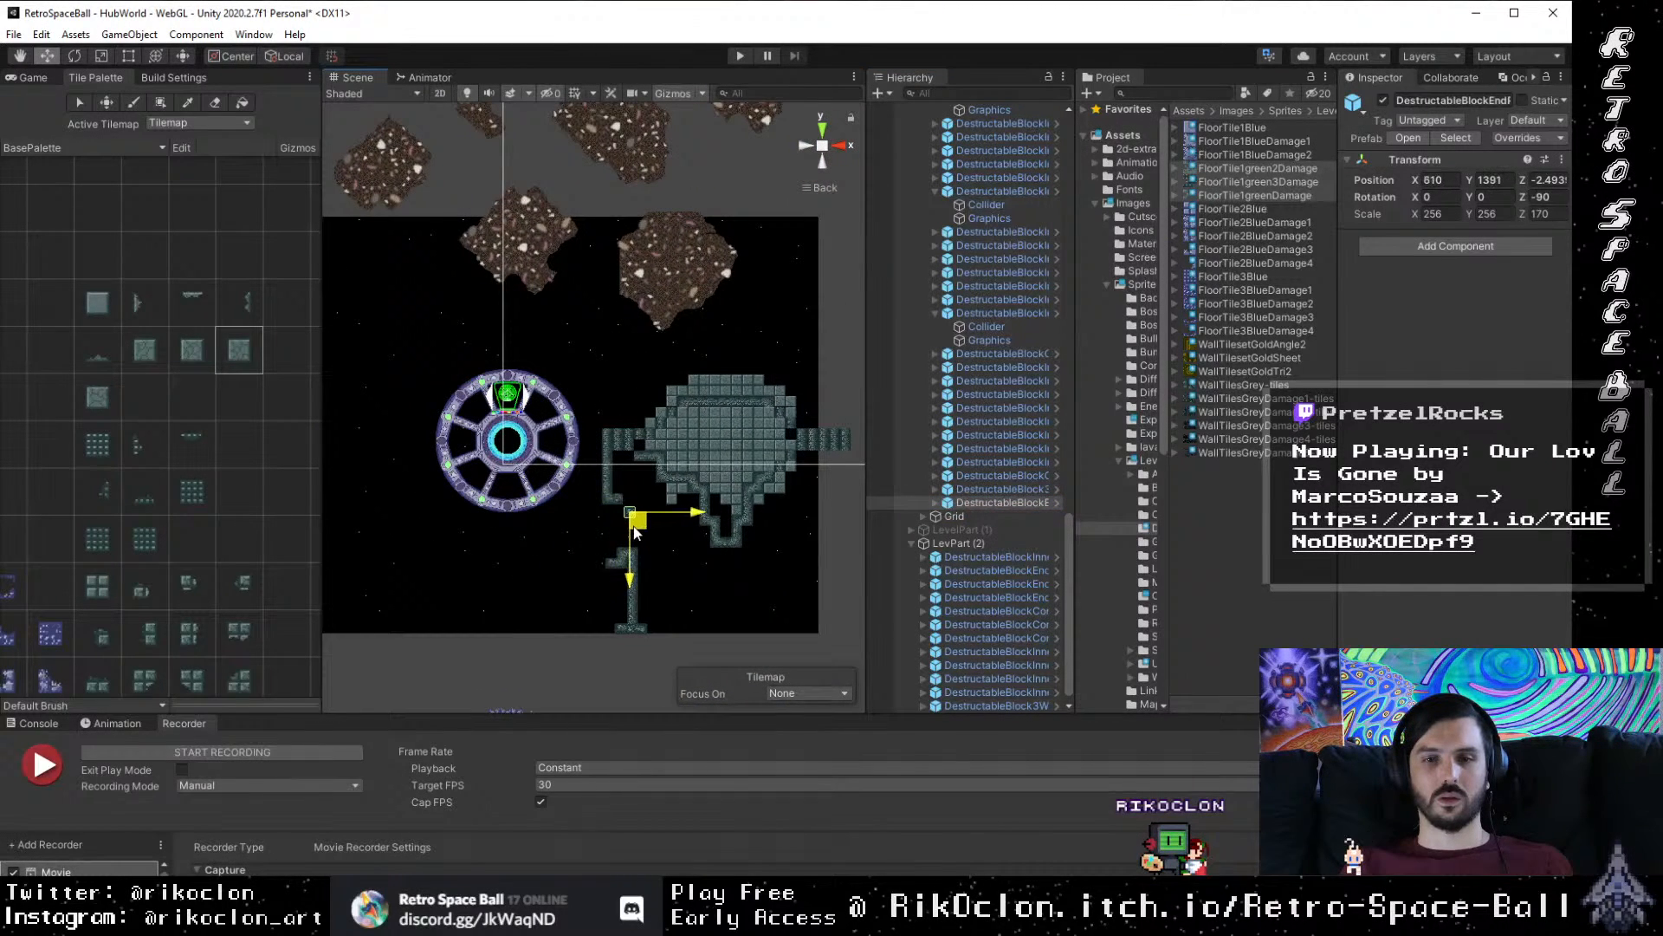
{"action": "double_click", "coordinate": [1544, 198]}
{"action": "type", "text": "0"}
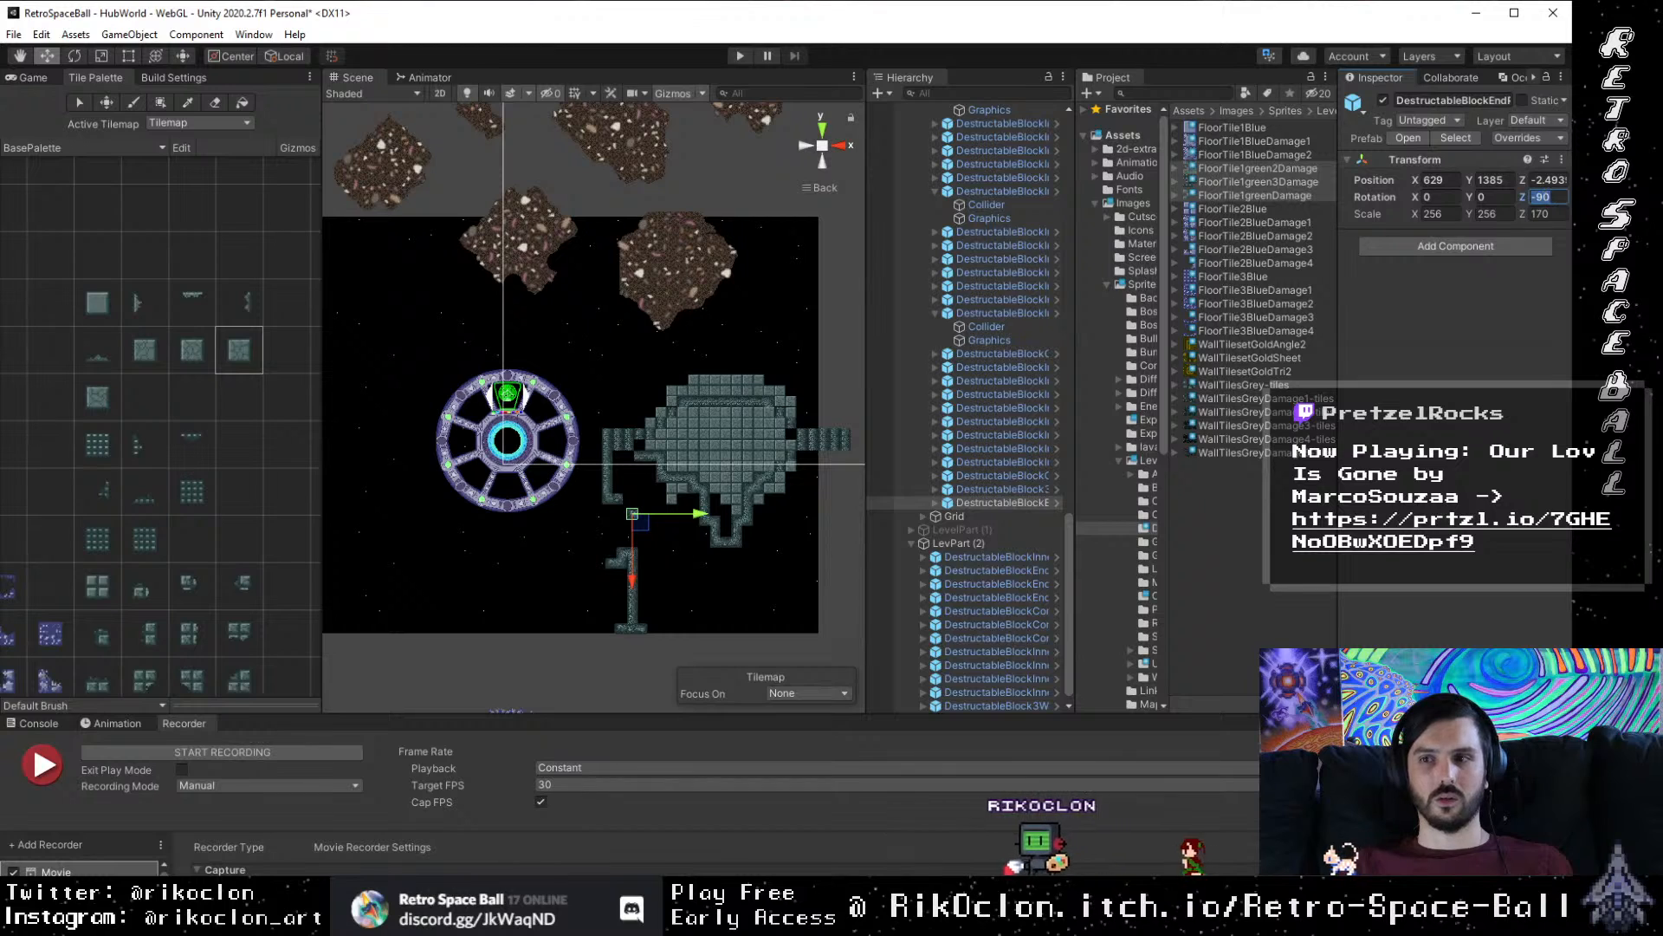
Step: Vertex-snap the end block directly beneath the three-way block at the foot of the left column
{"action": "scroll", "coordinate": [632, 520], "scroll_direction": "up", "scroll_amount": 8}
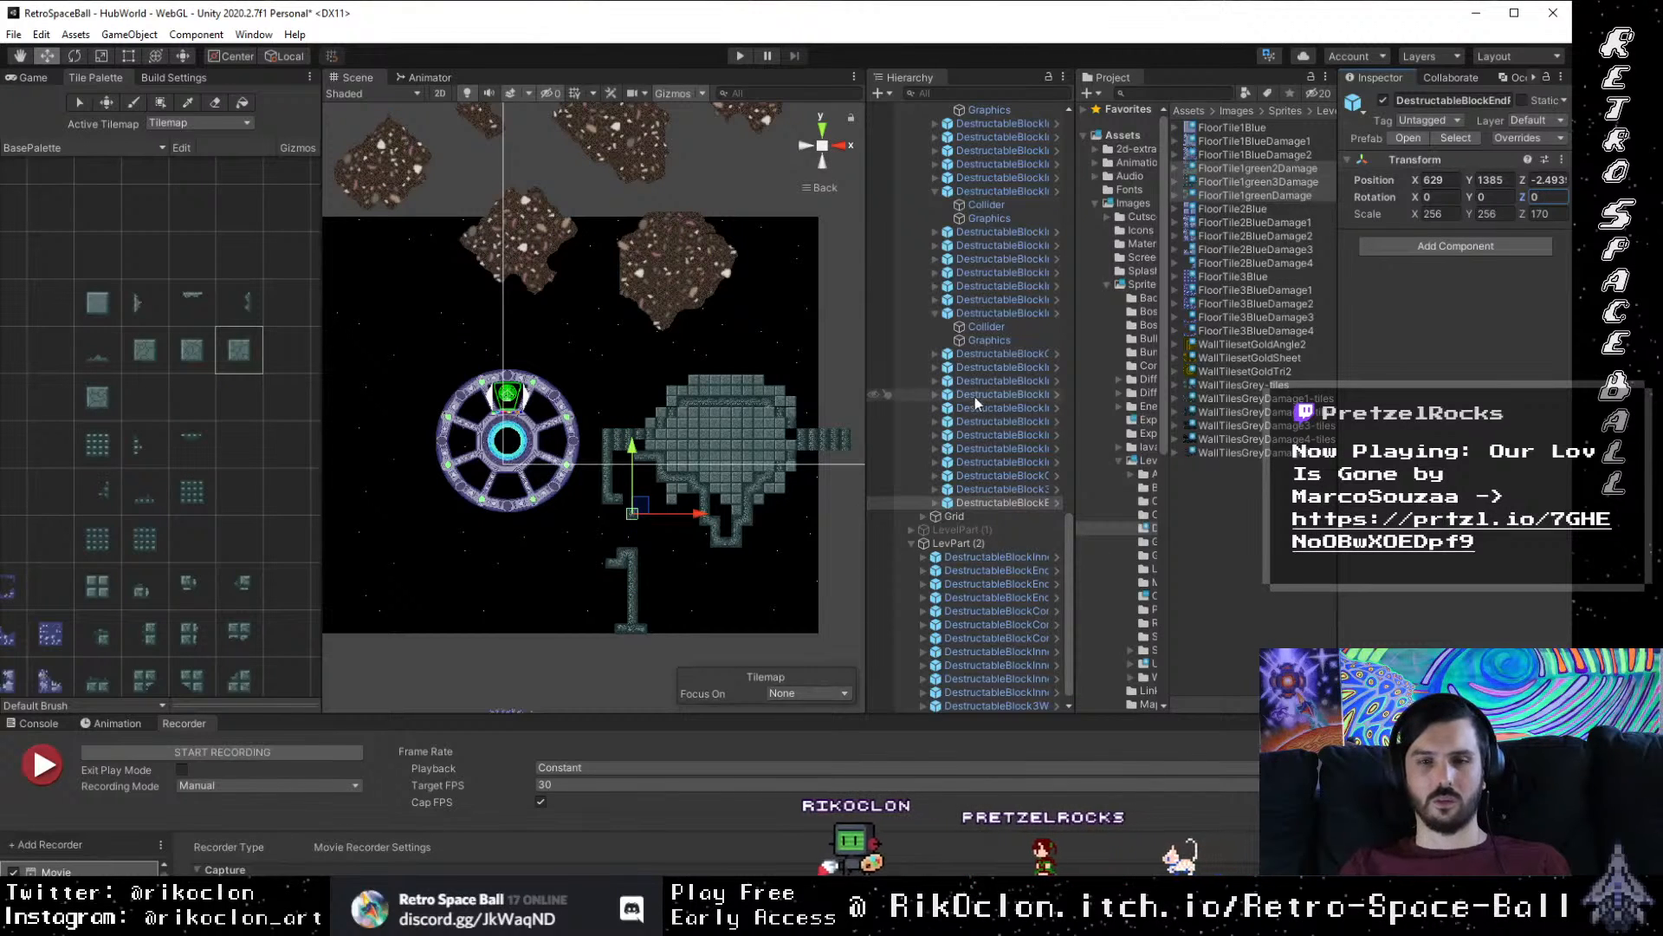
{"action": "scroll", "coordinate": [598, 589], "scroll_direction": "up", "scroll_amount": 5}
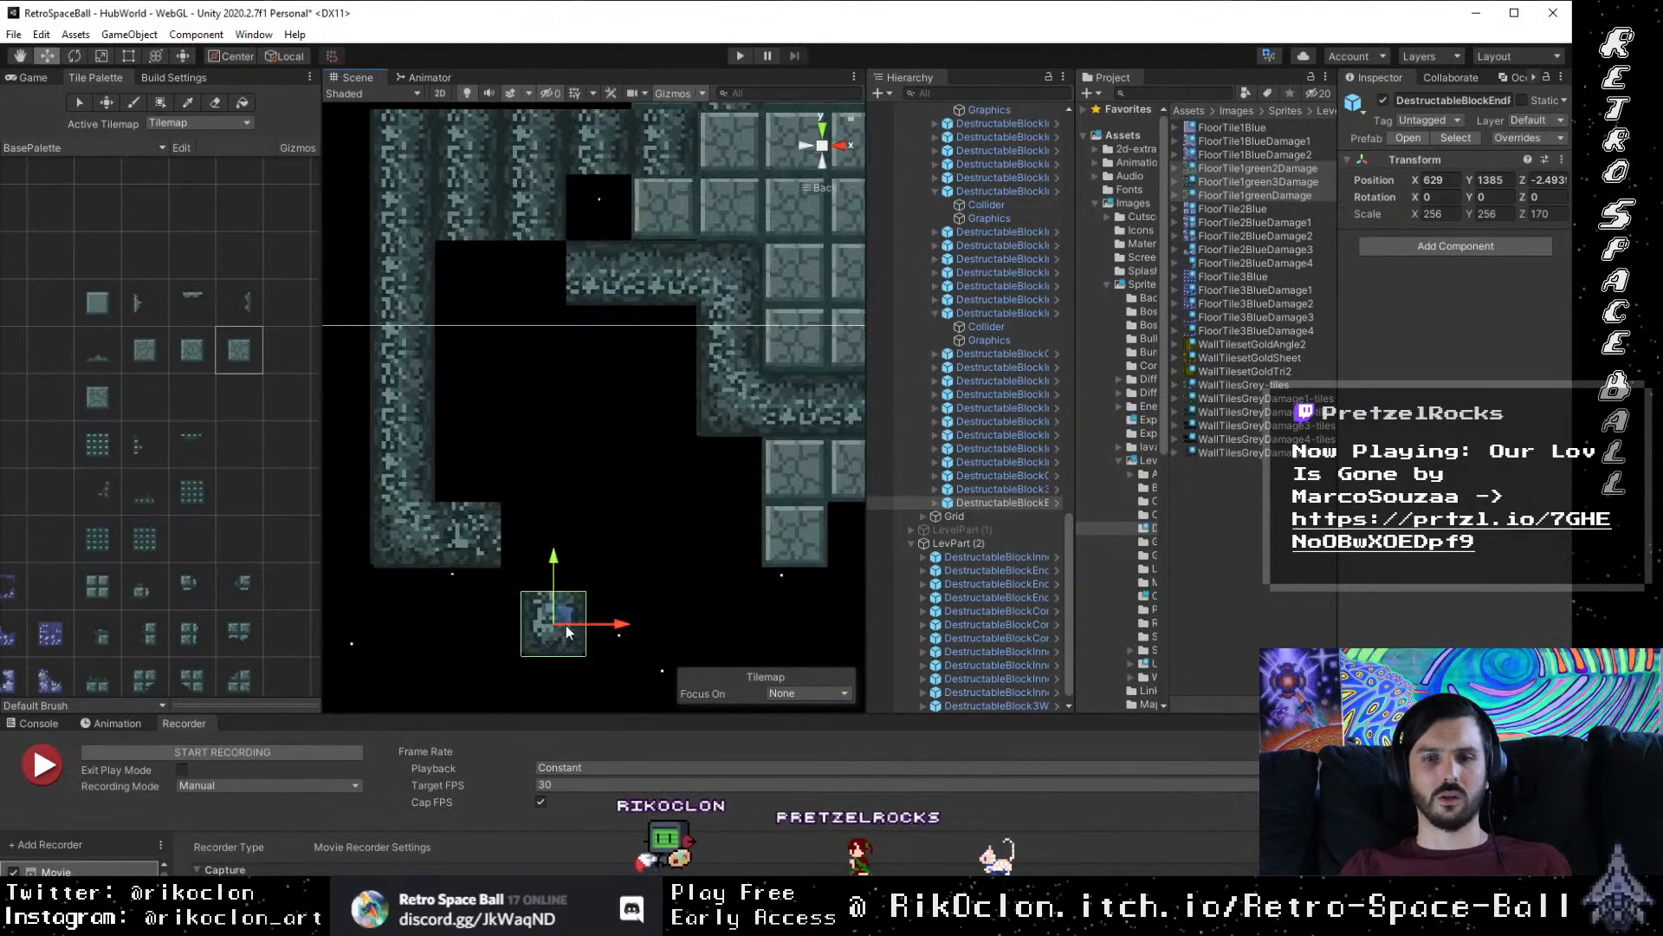
{"action": "left_click_drag", "start_coordinate": [564, 626], "coordinate": [661, 431]}
{"action": "scroll", "coordinate": [475, 513], "scroll_direction": "up", "scroll_amount": 4}
{"action": "scroll", "coordinate": [555, 434], "scroll_direction": "up", "scroll_amount": 4}
{"action": "left_click_drag", "start_coordinate": [718, 515], "coordinate": [538, 398]}
{"action": "left_click", "coordinate": [580, 507]}
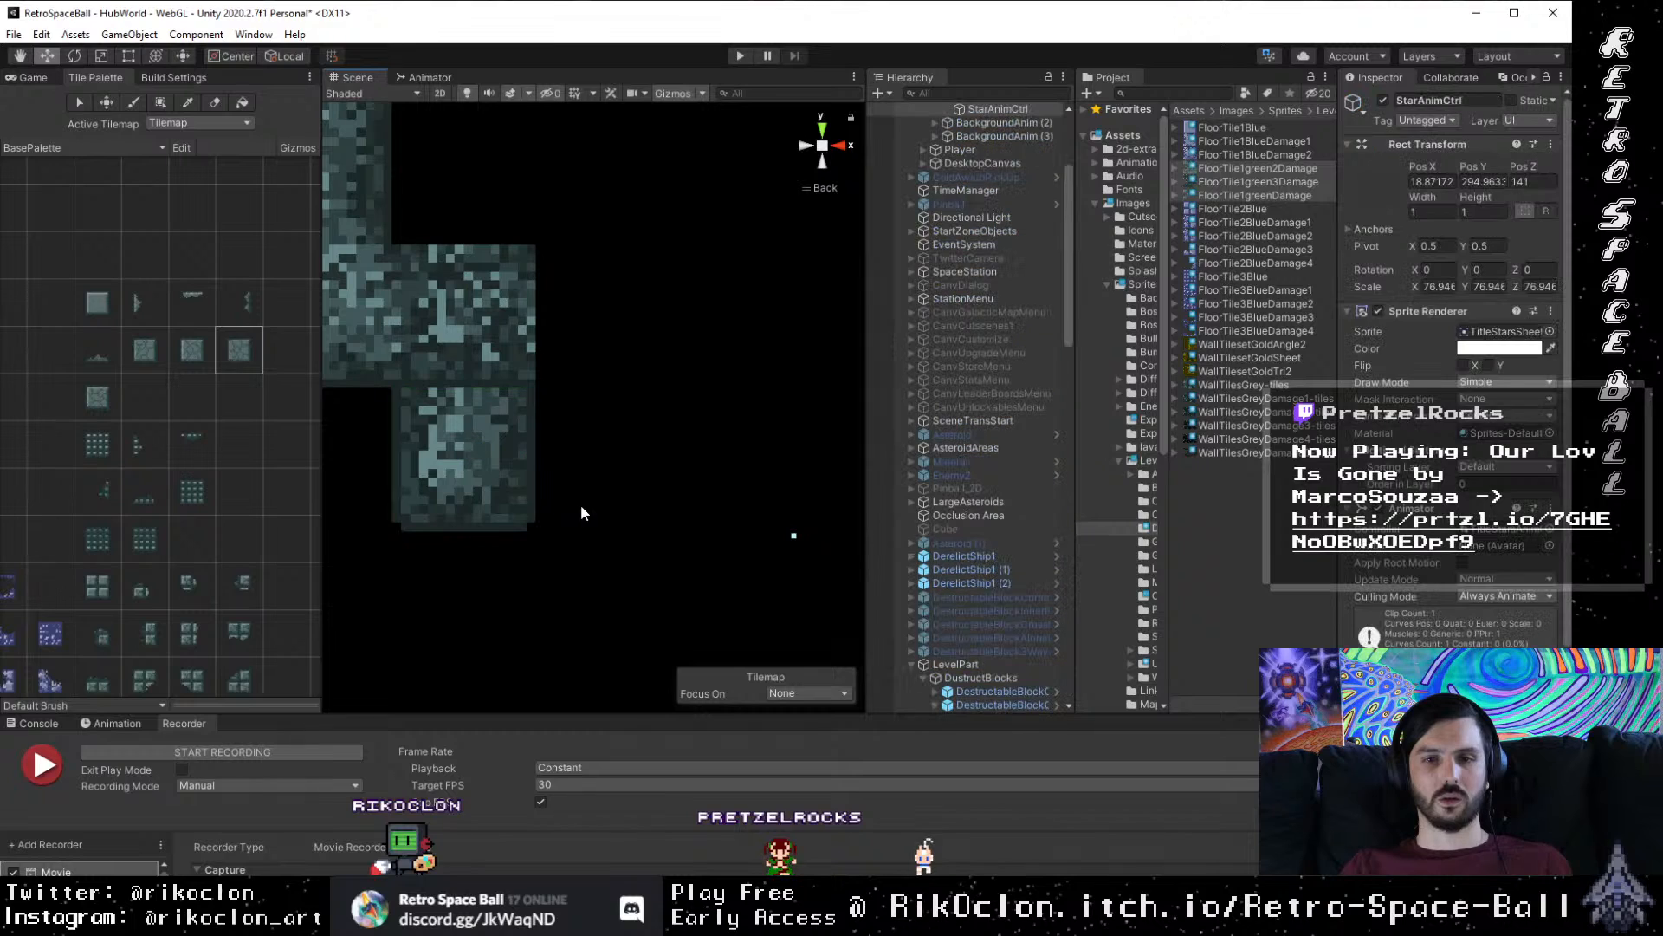
Step: Shift the end block one block width sideways to X 616.40, Y 1399.6, diagonally below the three-way block
{"action": "scroll", "coordinate": [581, 507], "scroll_direction": "down", "scroll_amount": 3}
{"action": "left_click_drag", "start_coordinate": [581, 507], "coordinate": [474, 428]}
{"action": "left_click_drag", "start_coordinate": [646, 494], "coordinate": [743, 496]}
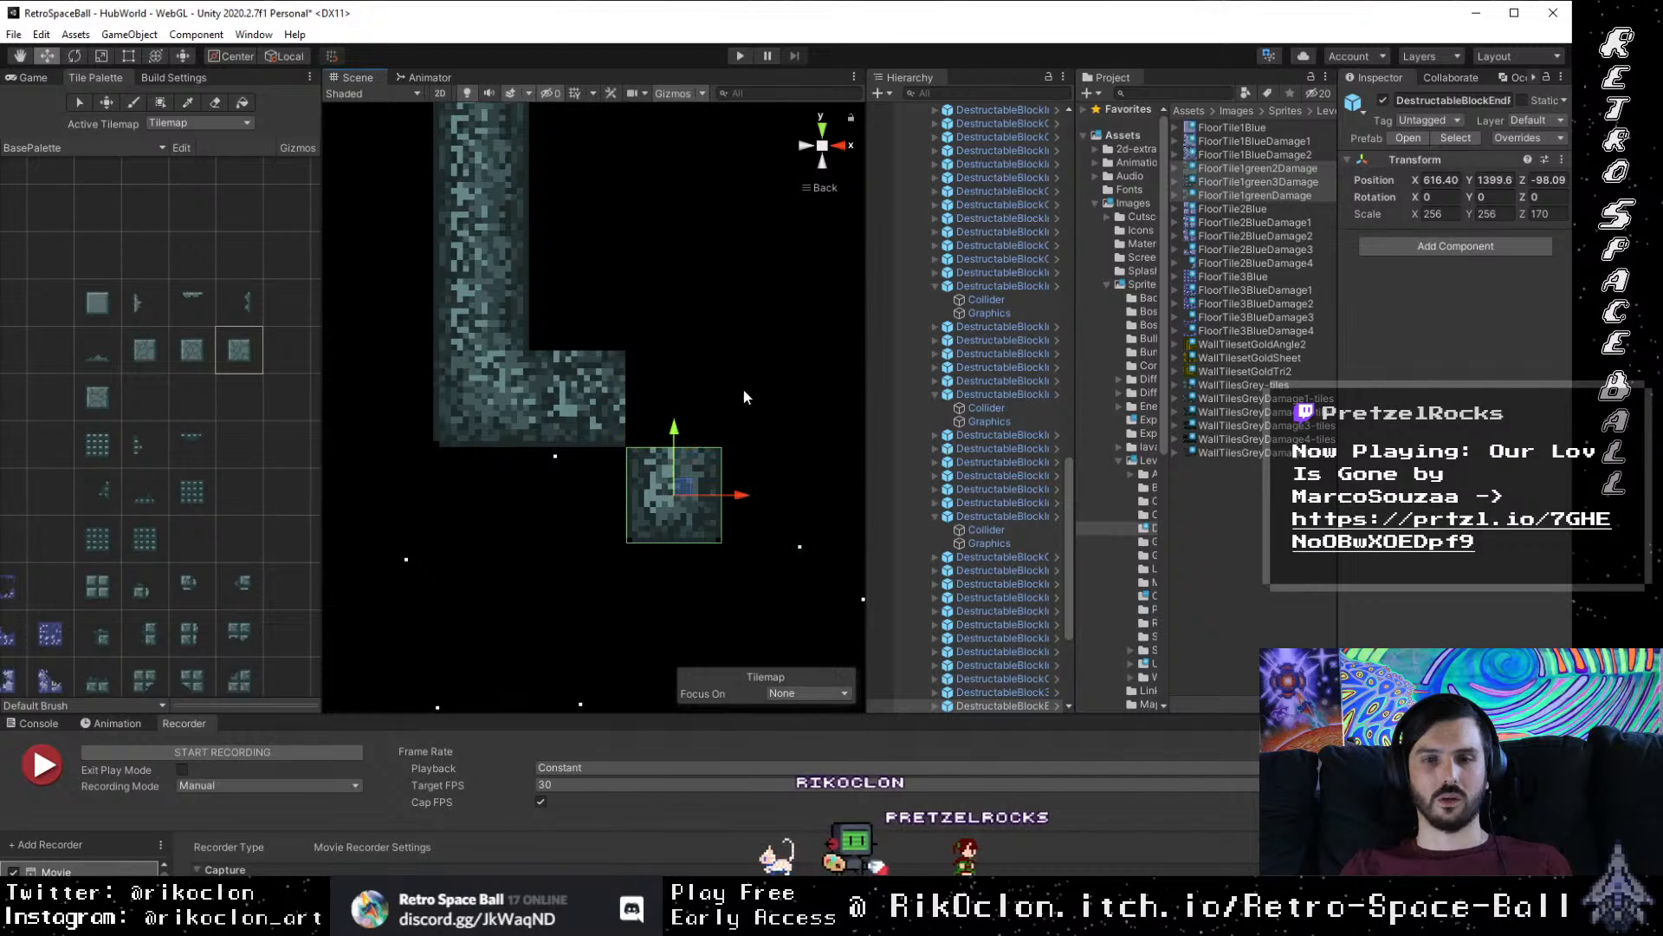
Step: Duplicate the corner block at X 902.47, where the enclosure's left wall turns down toward the narrowing bottom
{"action": "left_click_drag", "start_coordinate": [746, 396], "coordinate": [325, 491]}
{"action": "scroll", "coordinate": [626, 518], "scroll_direction": "down", "scroll_amount": 8}
{"action": "left_click_drag", "start_coordinate": [593, 555], "coordinate": [541, 411]}
{"action": "left_click_drag", "start_coordinate": [672, 470], "coordinate": [485, 535]}
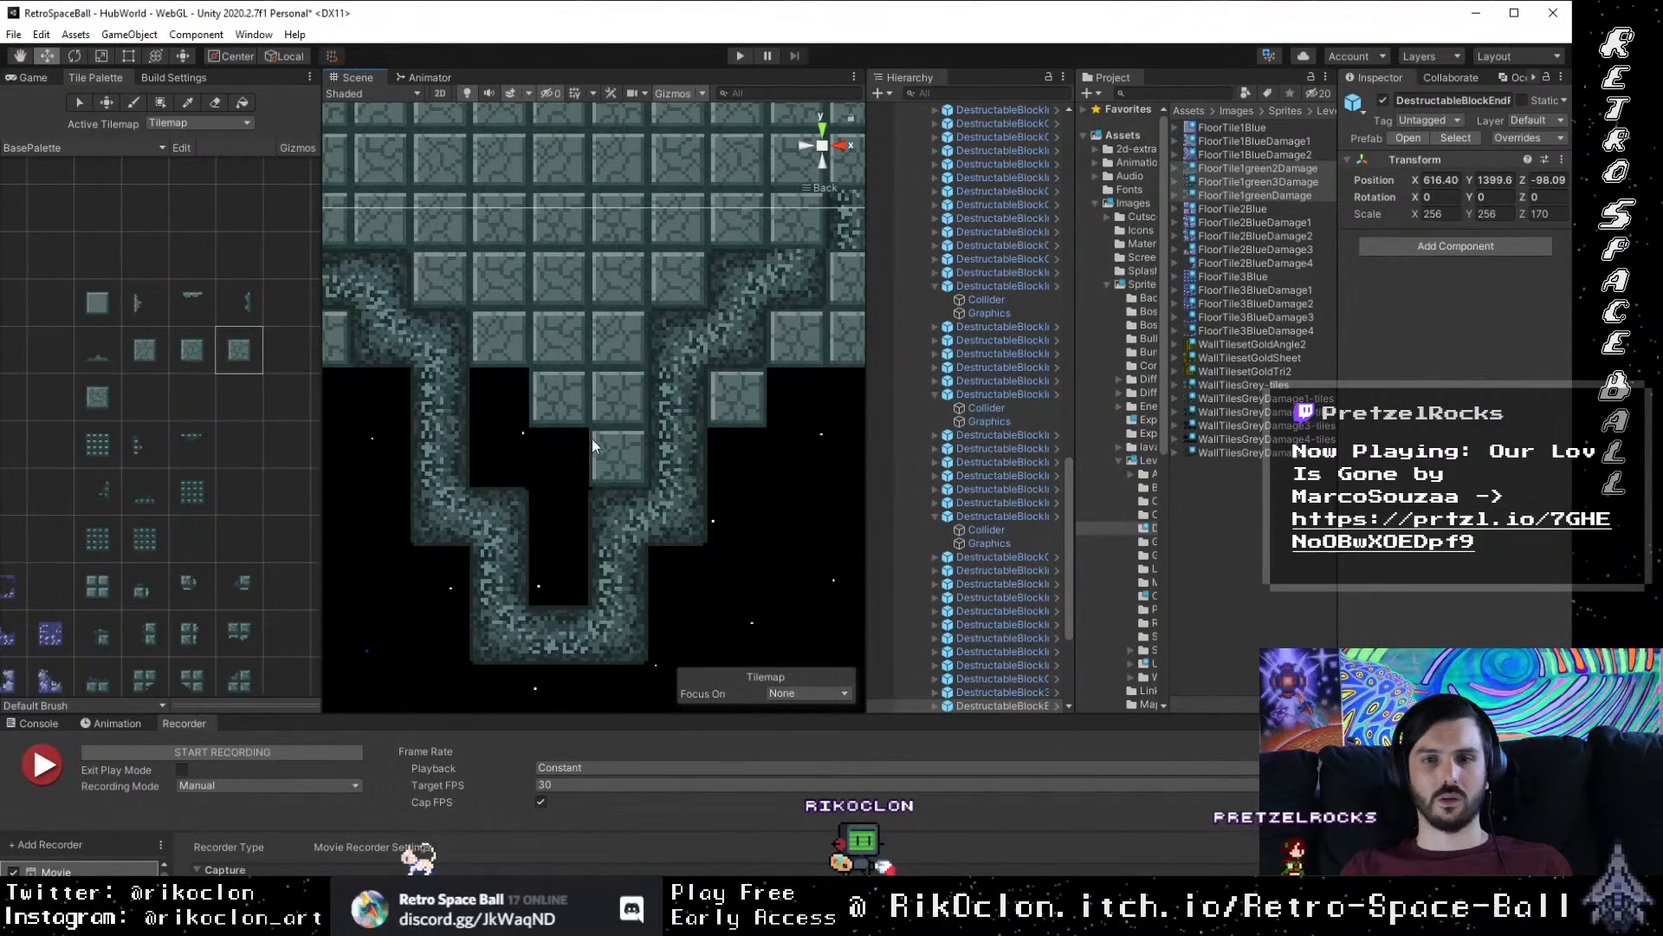
{"action": "left_click", "coordinate": [440, 338]}
{"action": "left_click_drag", "start_coordinate": [445, 407], "coordinate": [693, 471]}
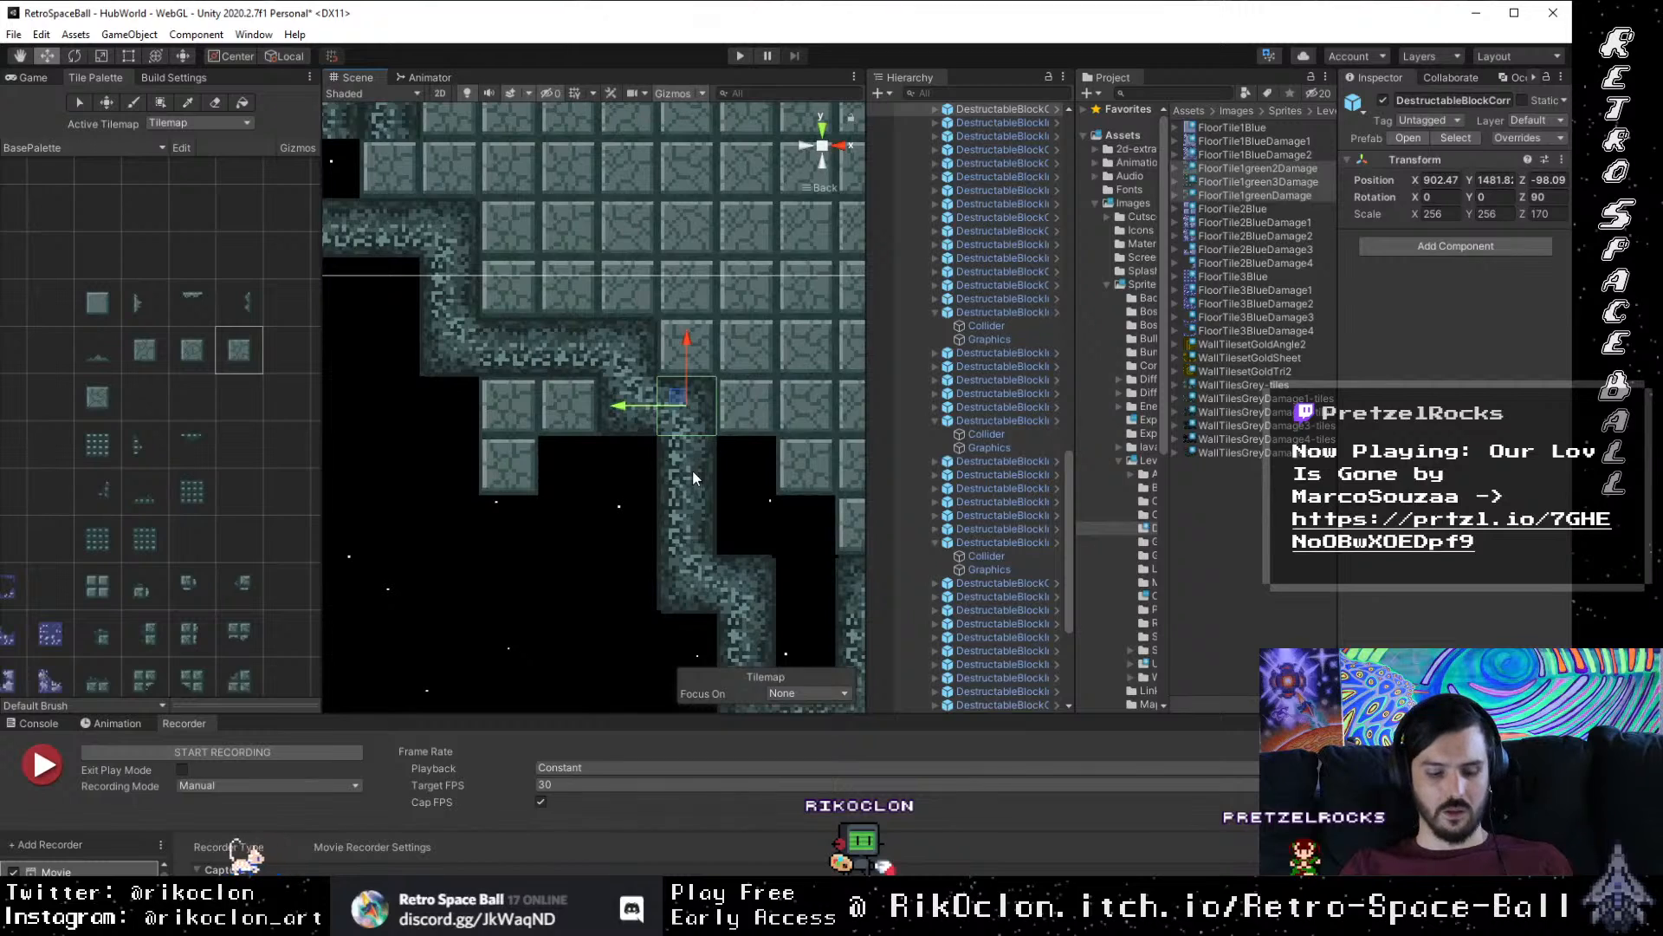
{"action": "left_click", "coordinate": [675, 396]}
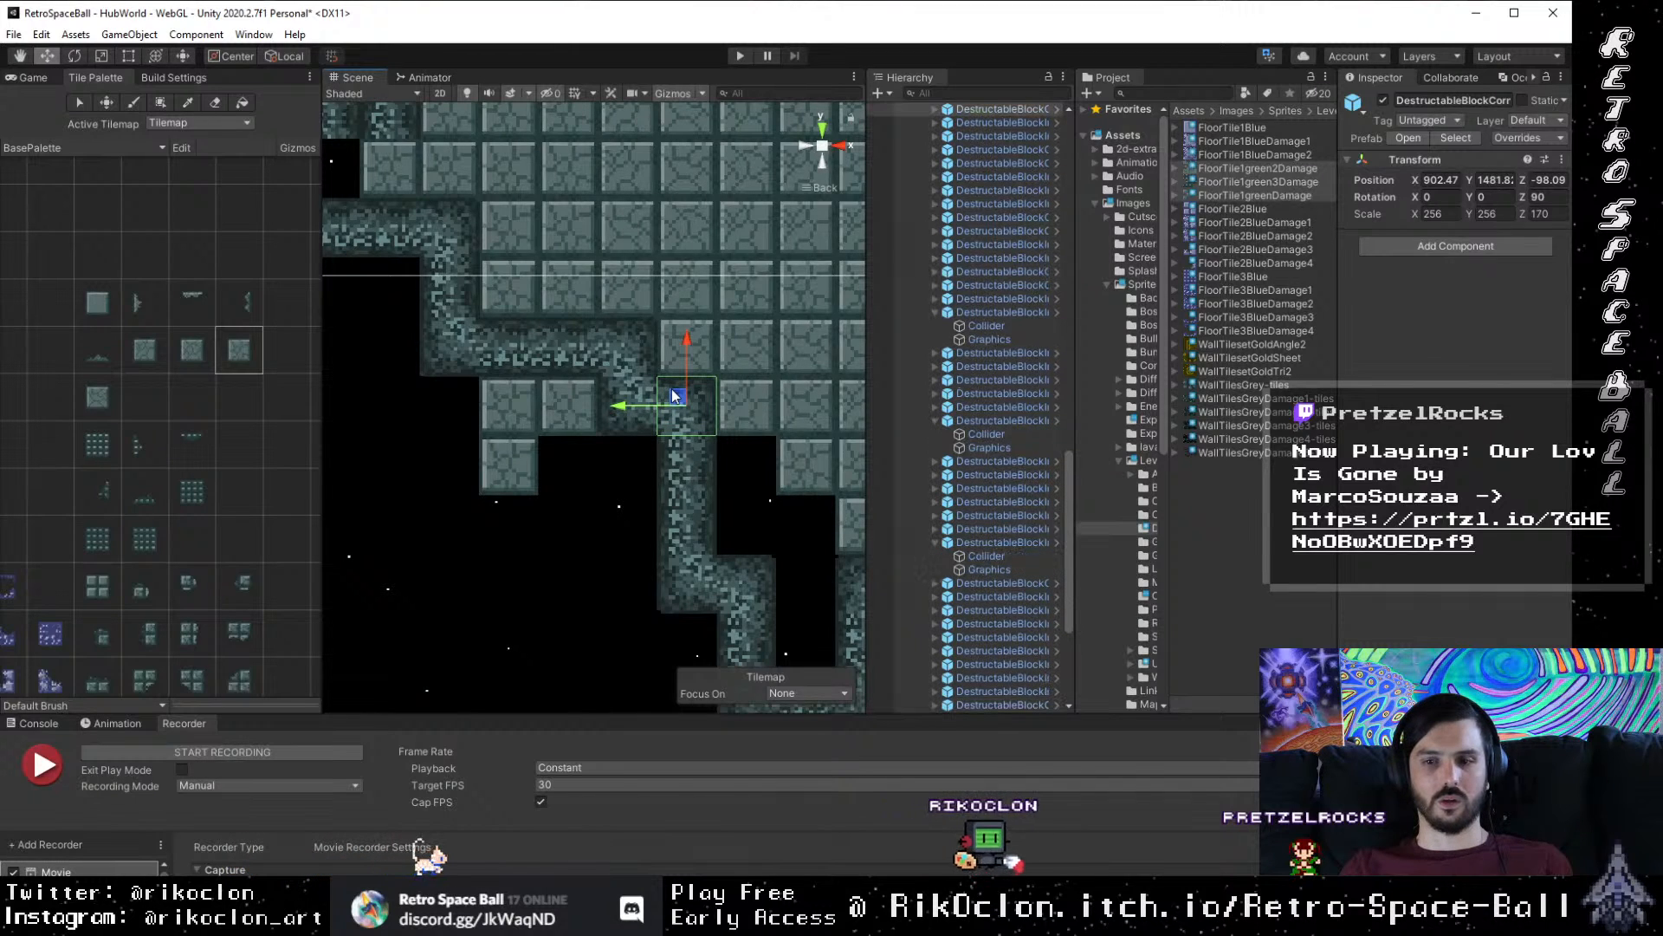
{"action": "left_click", "coordinate": [783, 487]}
{"action": "left_click", "coordinate": [682, 399]}
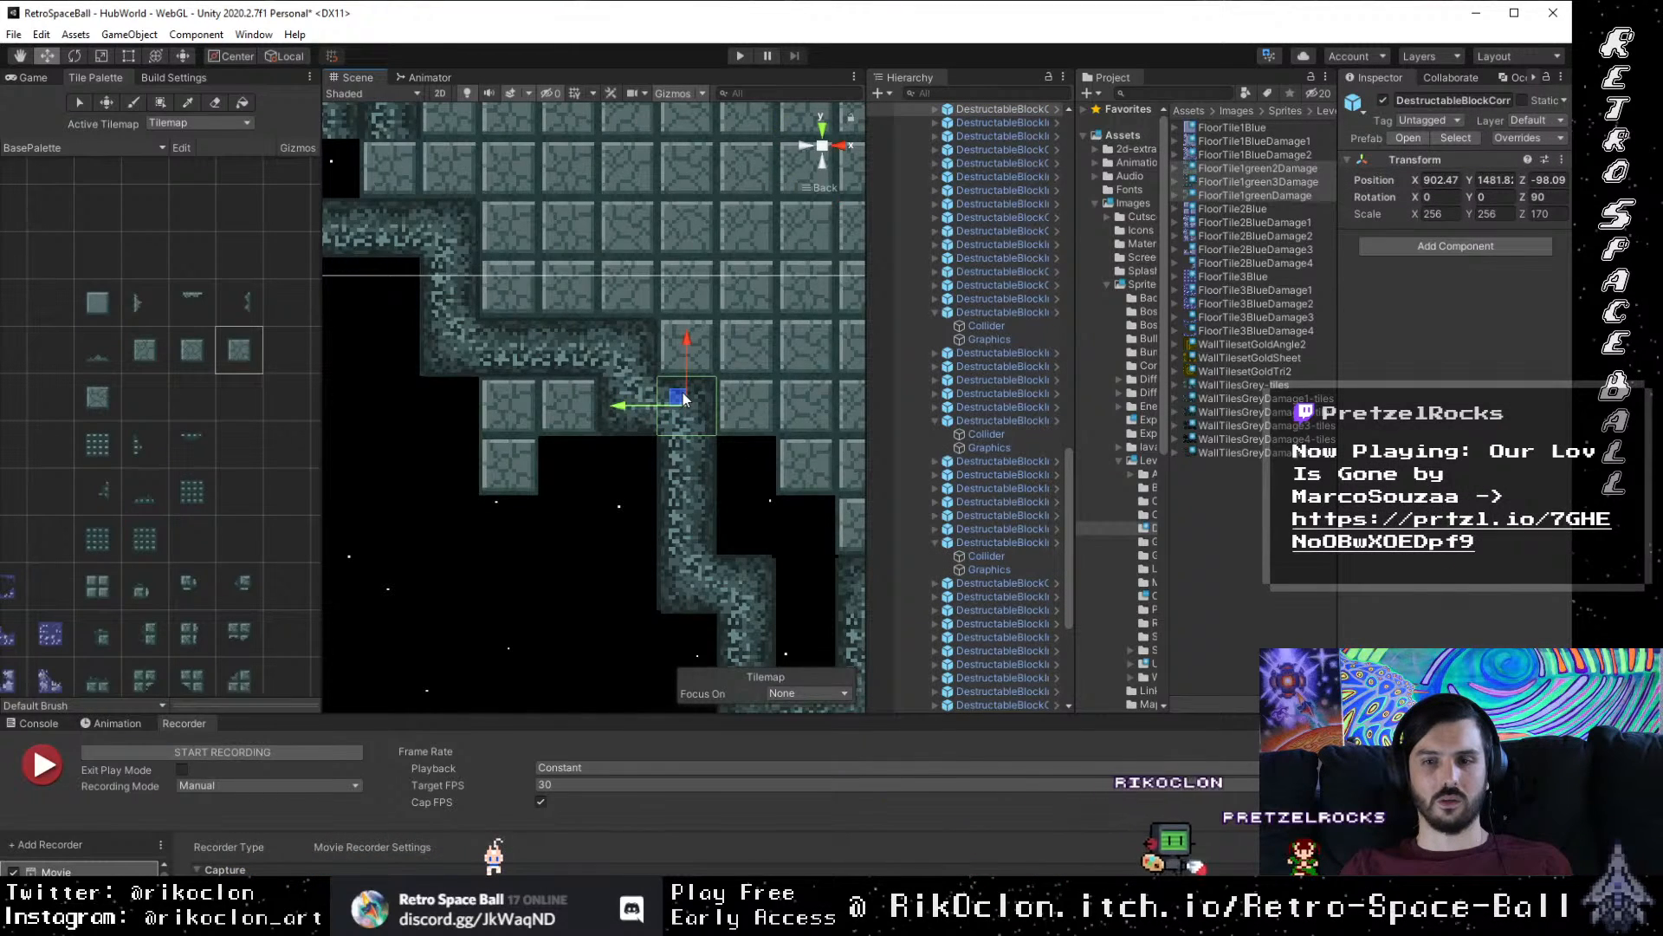
{"action": "scroll", "coordinate": [989, 605], "scroll_direction": "up", "scroll_amount": 5}
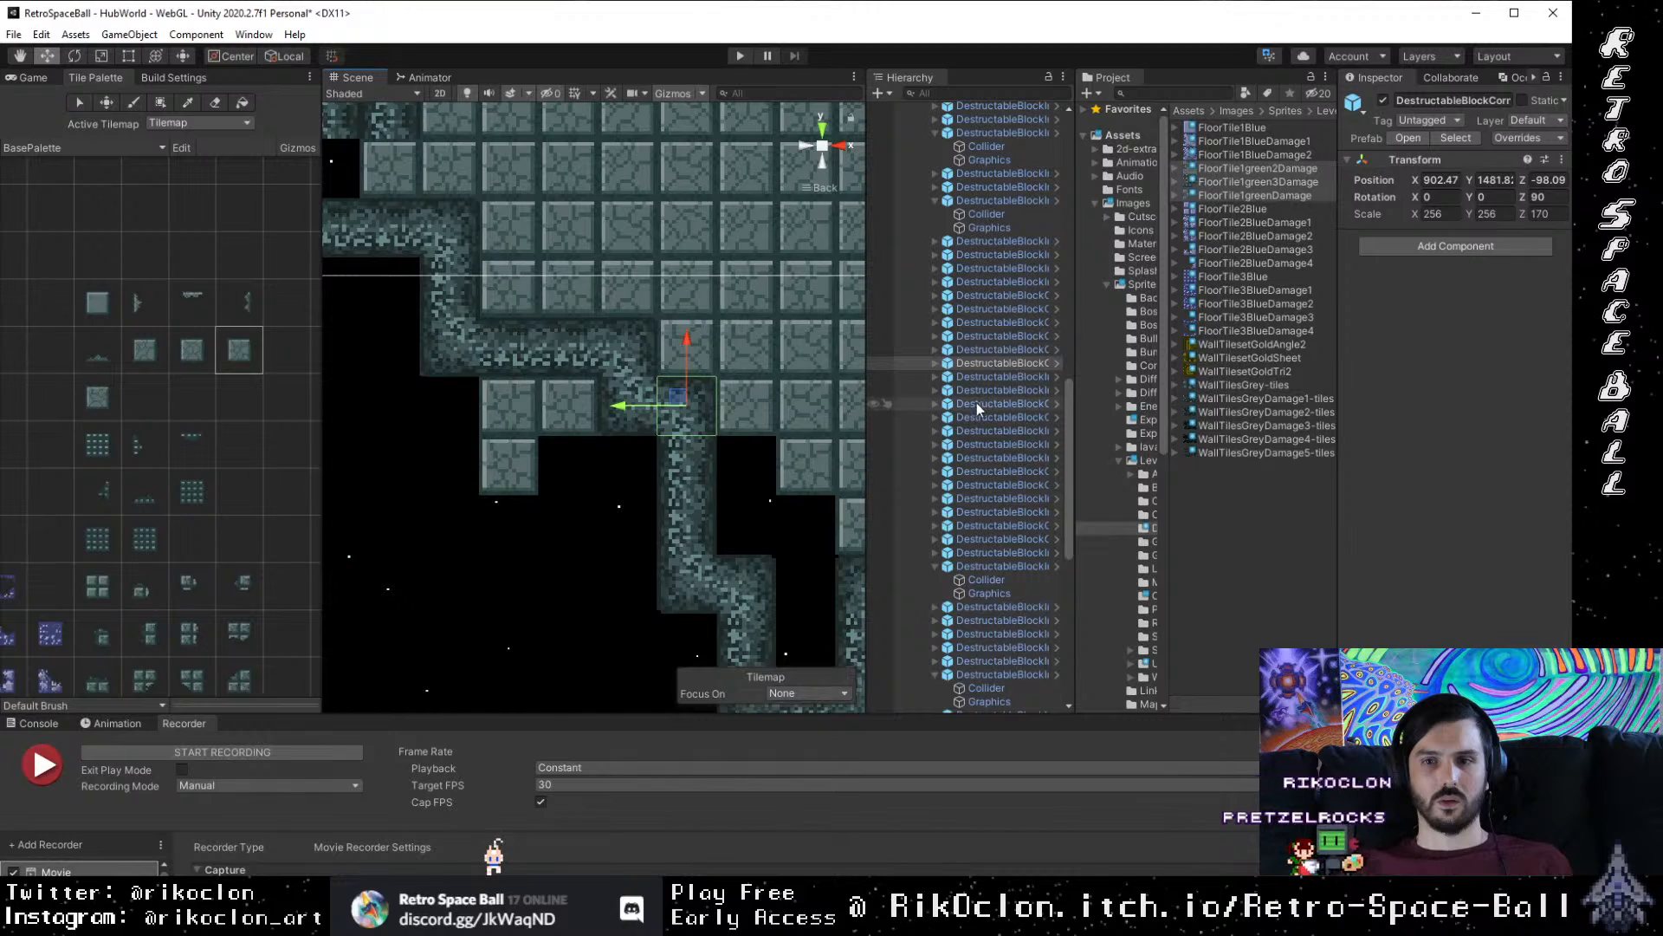
{"action": "left_click", "coordinate": [685, 401]}
{"action": "left_click", "coordinate": [606, 480]}
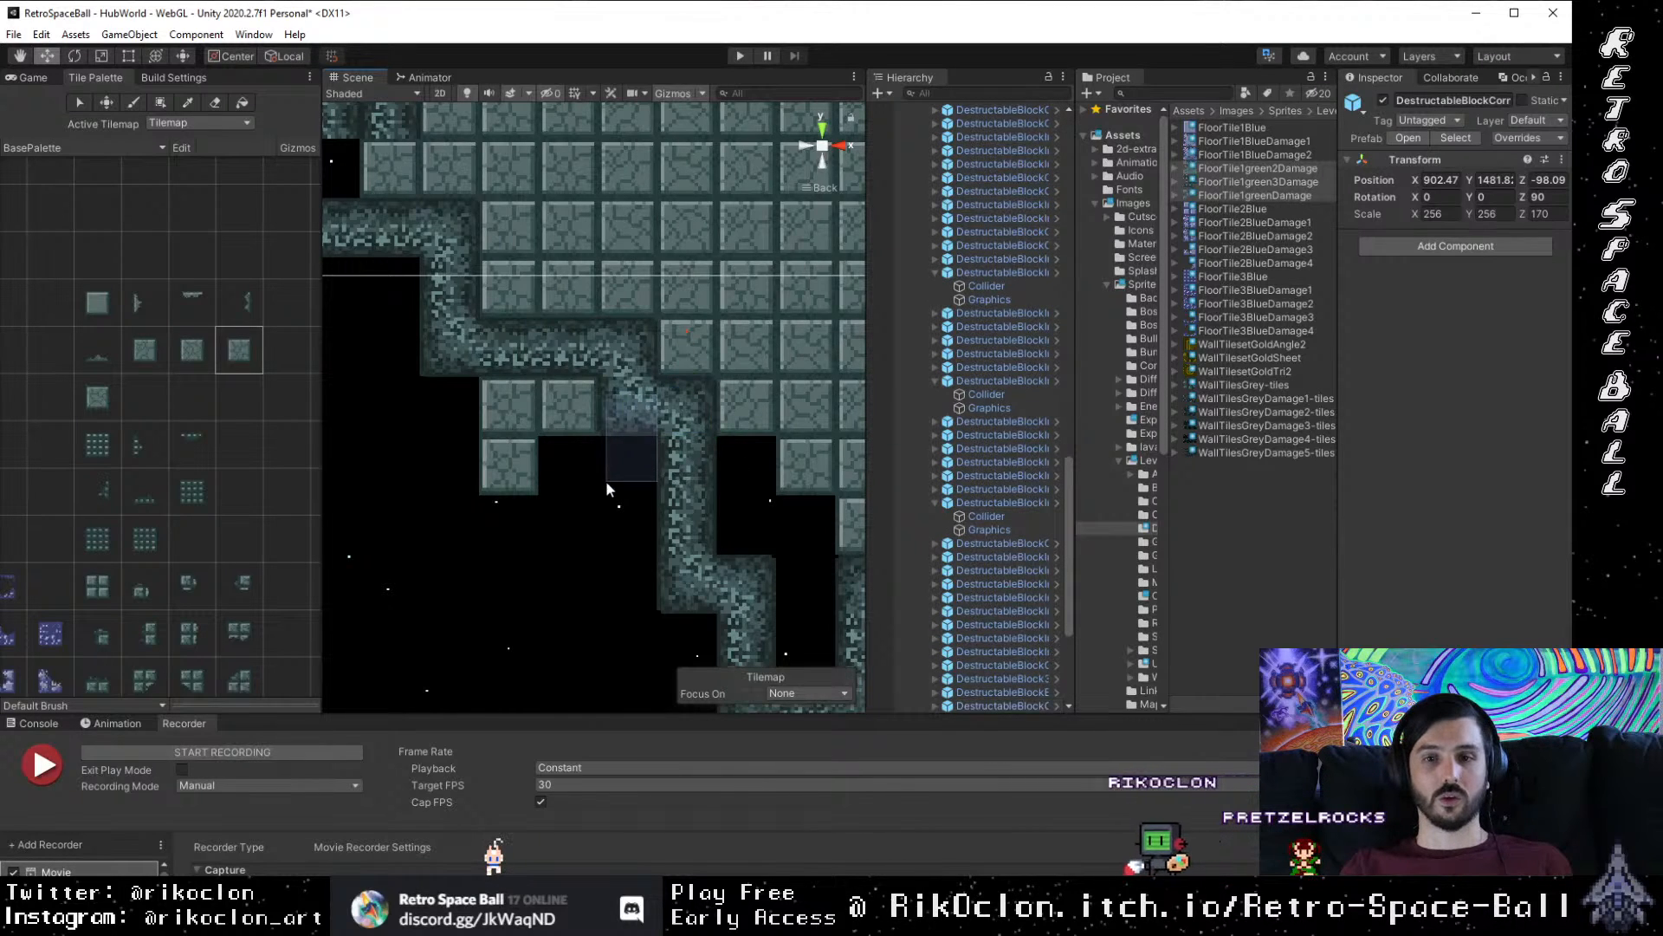
{"action": "left_click_drag", "start_coordinate": [680, 570], "coordinate": [660, 452]}
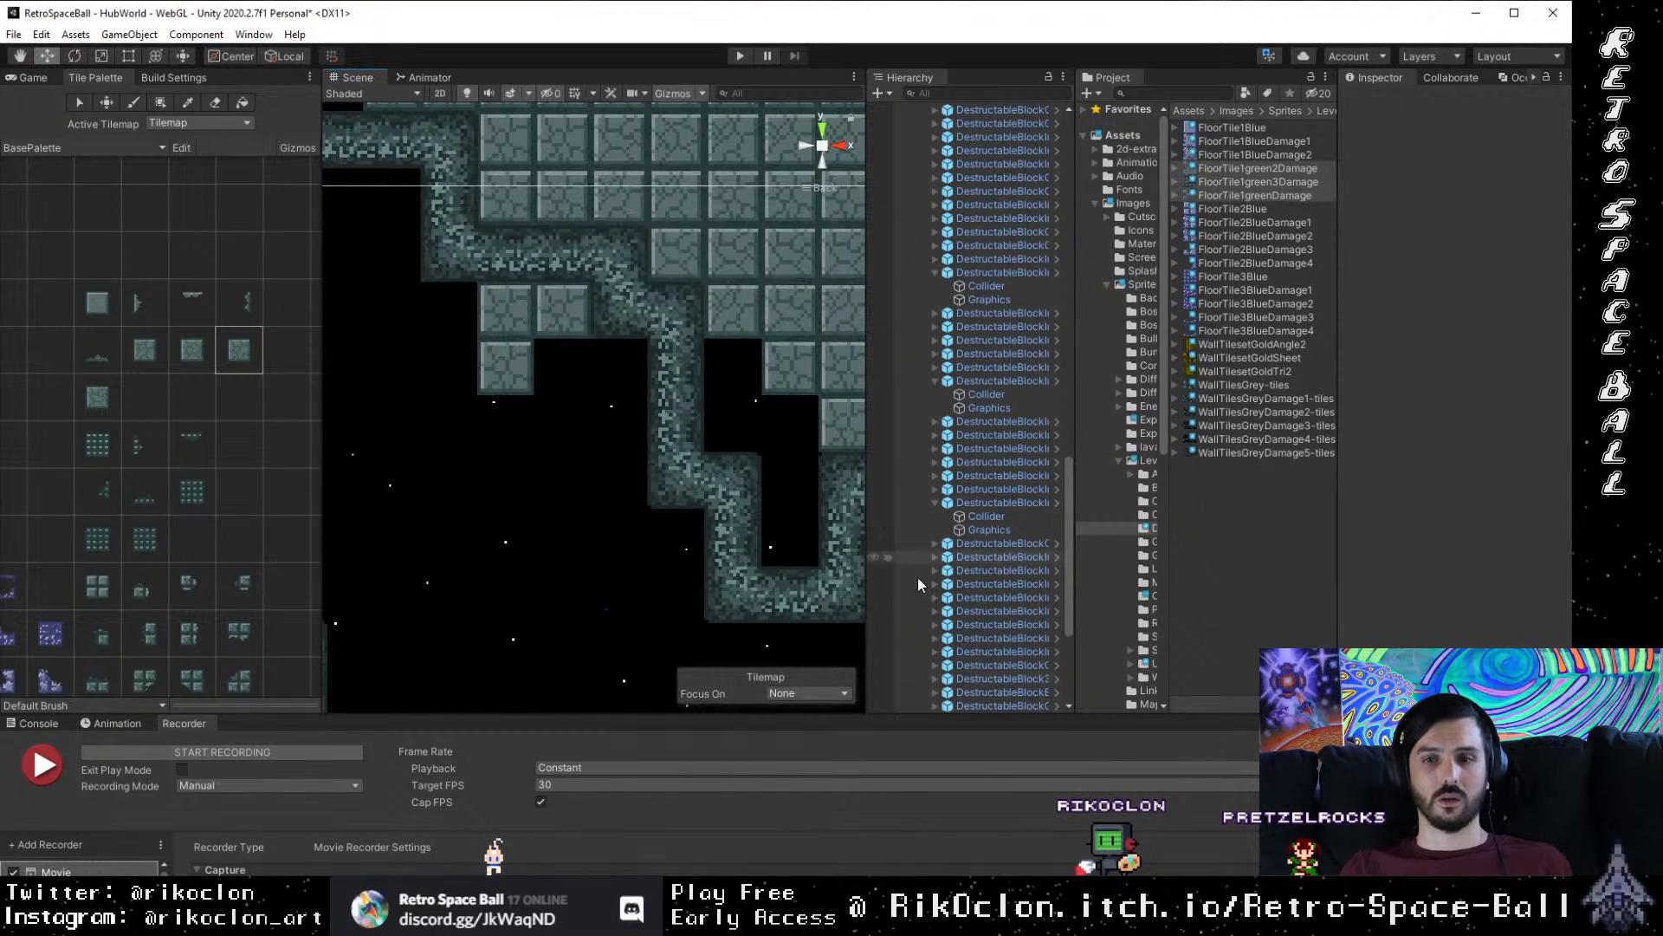
{"action": "scroll", "coordinate": [981, 633], "scroll_direction": "down", "scroll_amount": 6}
{"action": "left_click", "coordinate": [796, 349]}
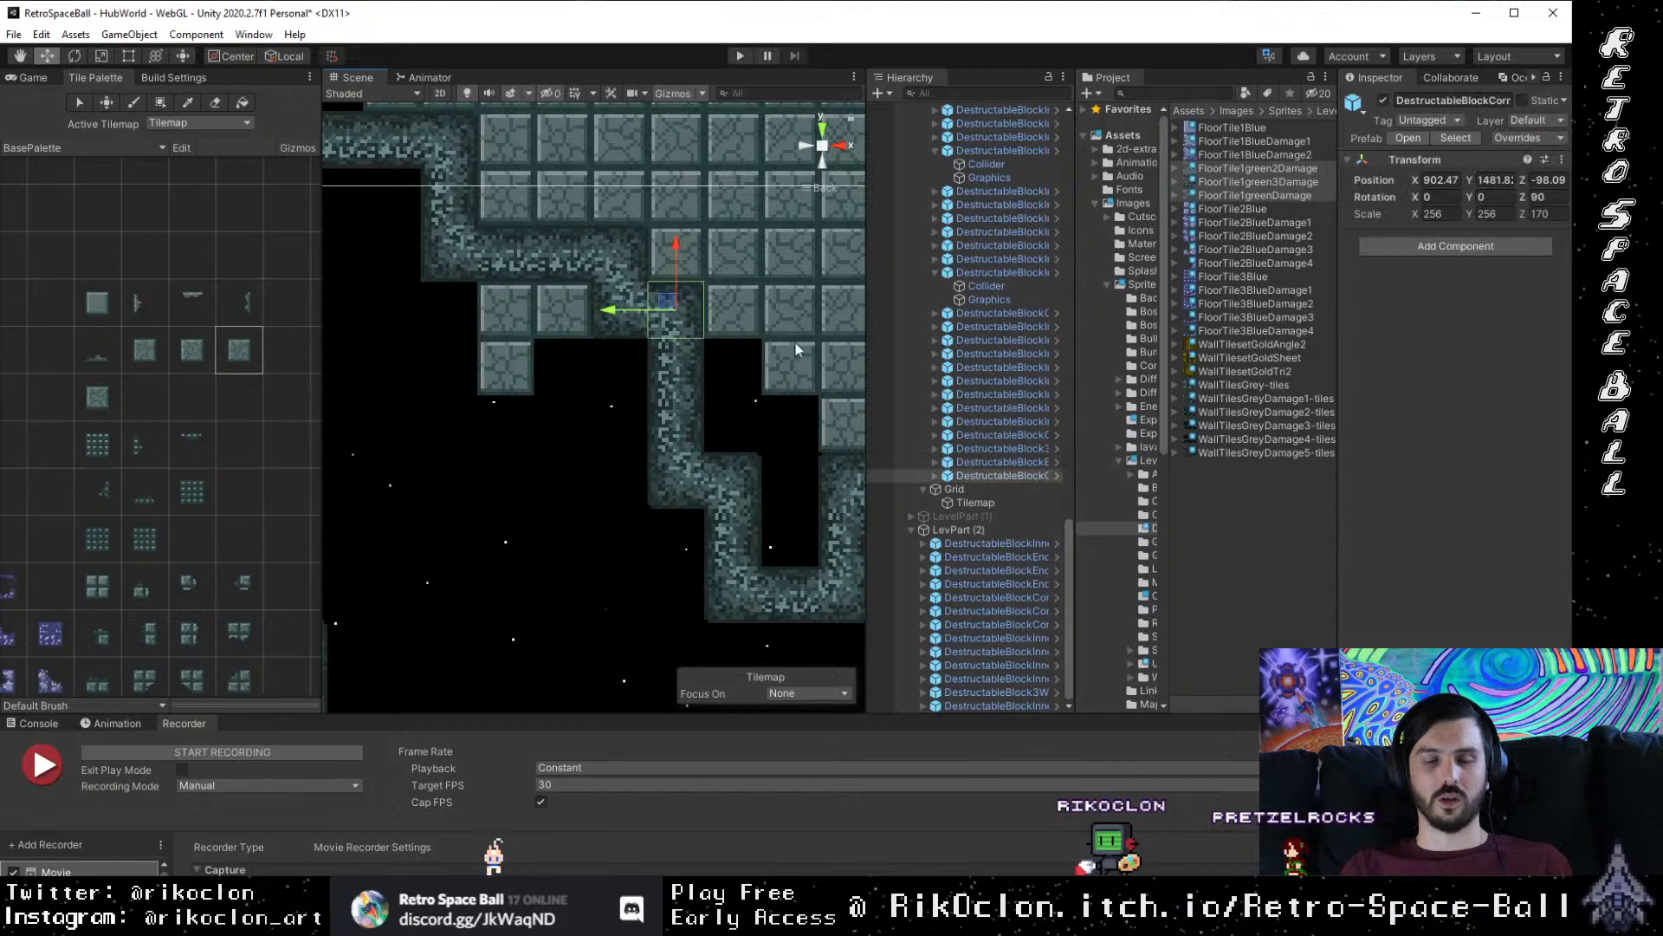
{"action": "key", "text": "ctrl+d"}
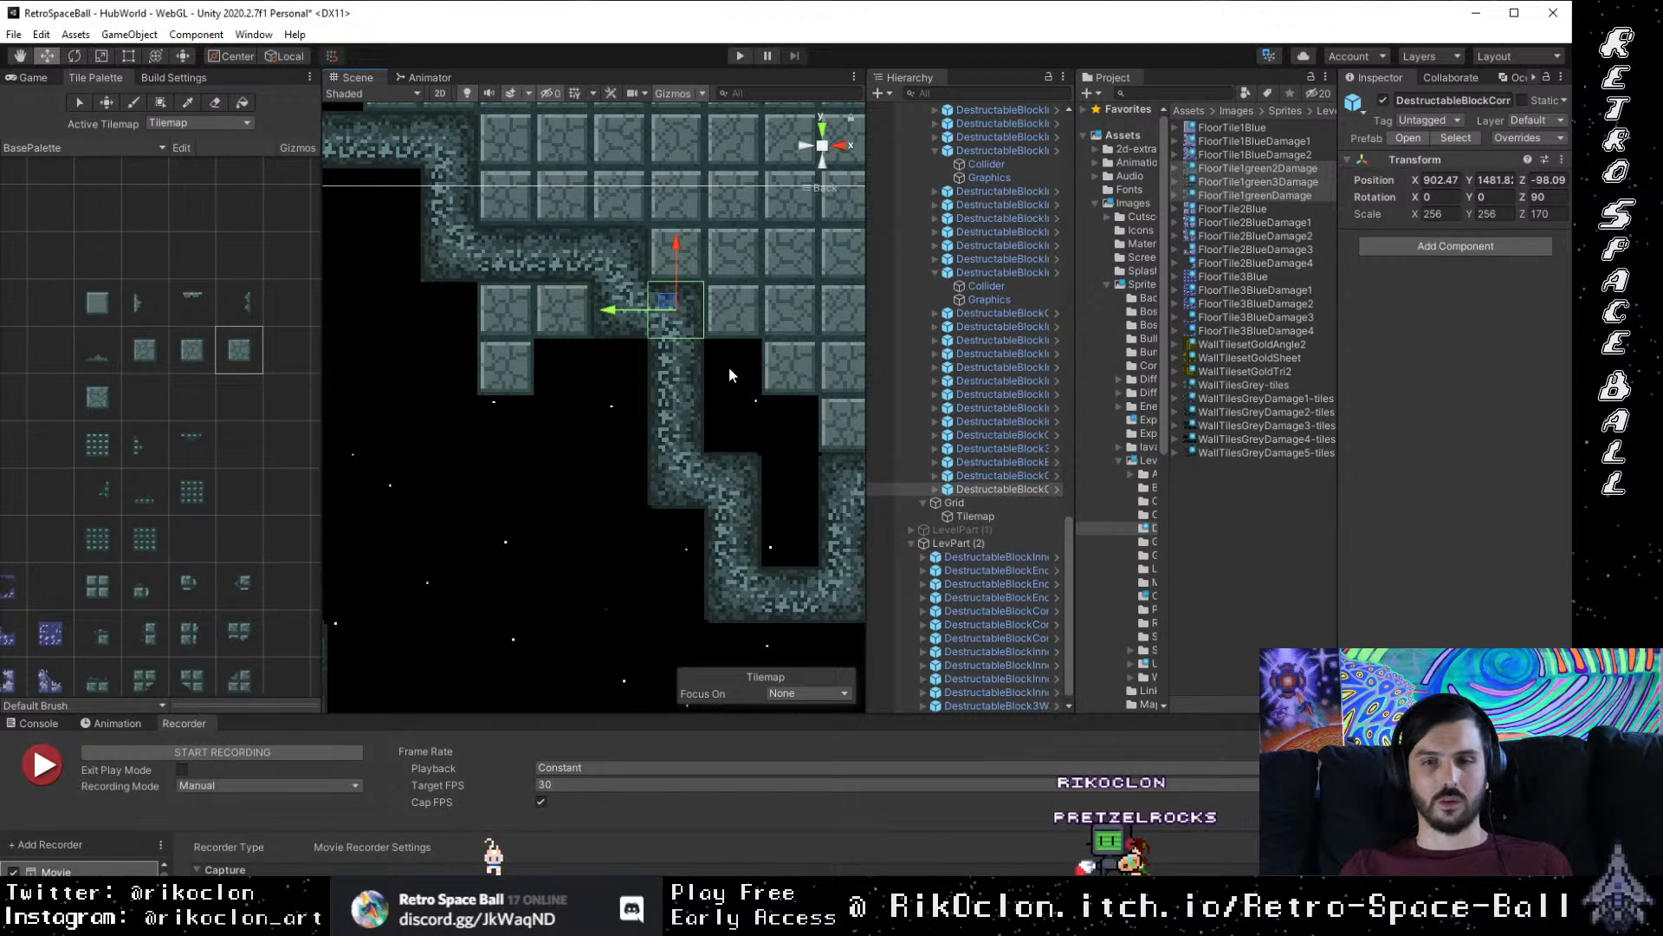
Step: Move the copied corner block off the wall bend into empty space, then move the second overlapping copy out and delete it
{"action": "left_click_drag", "start_coordinate": [656, 319], "coordinate": [448, 544]}
{"action": "left_click", "coordinate": [991, 475]}
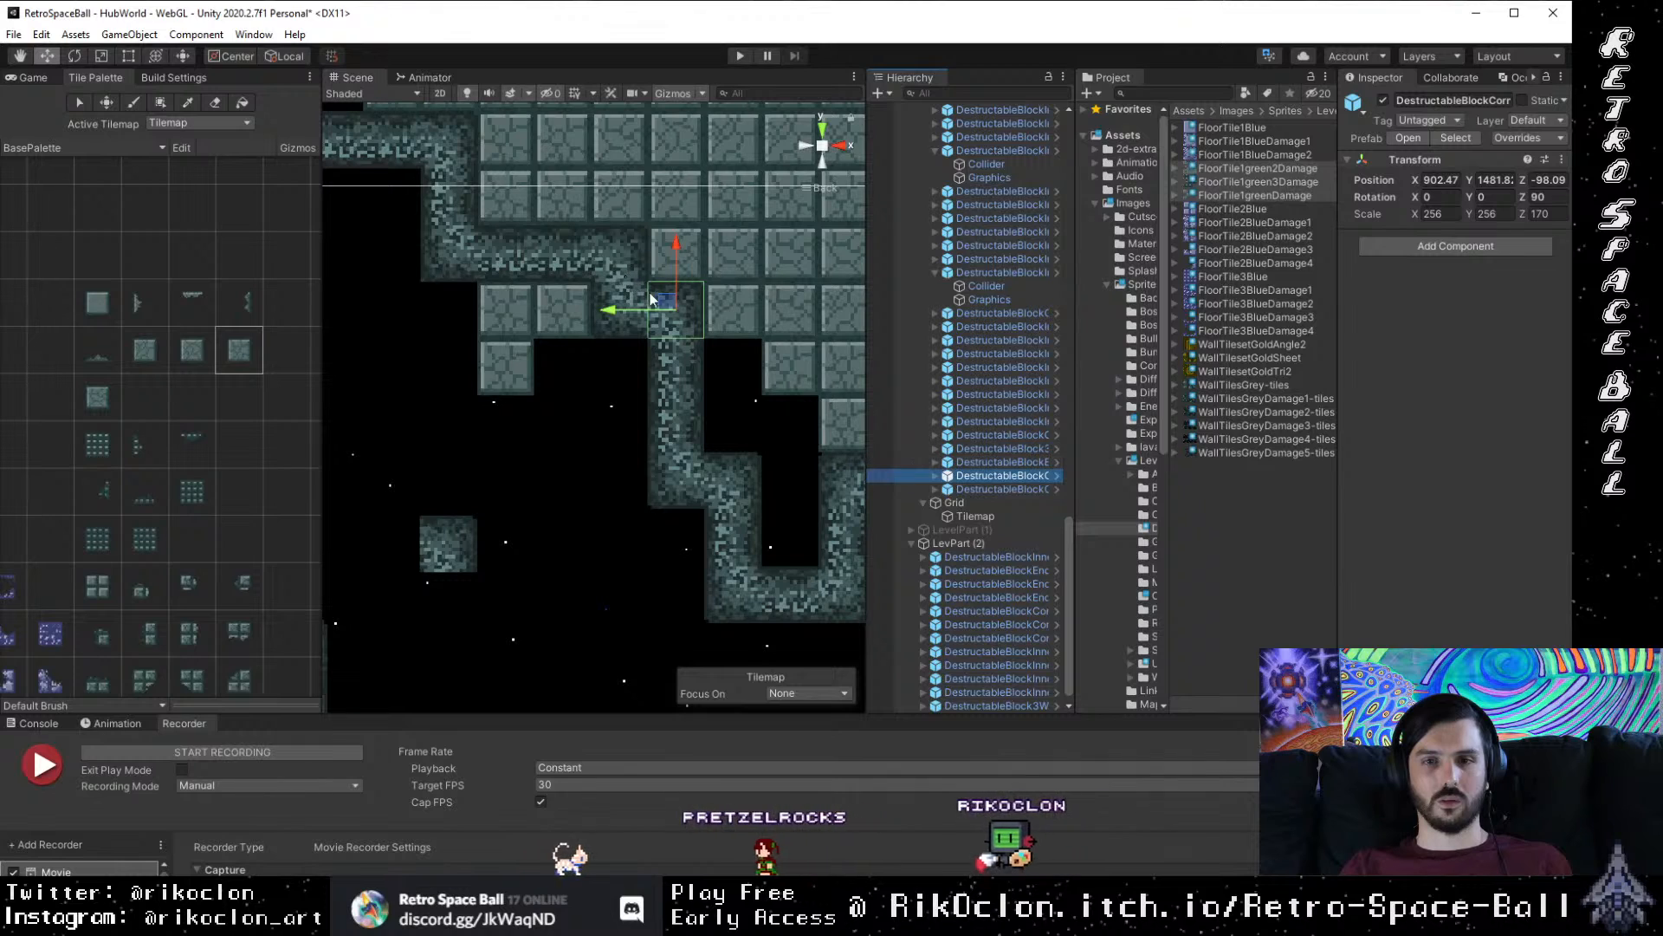
{"action": "left_click_drag", "start_coordinate": [666, 300], "coordinate": [535, 538]}
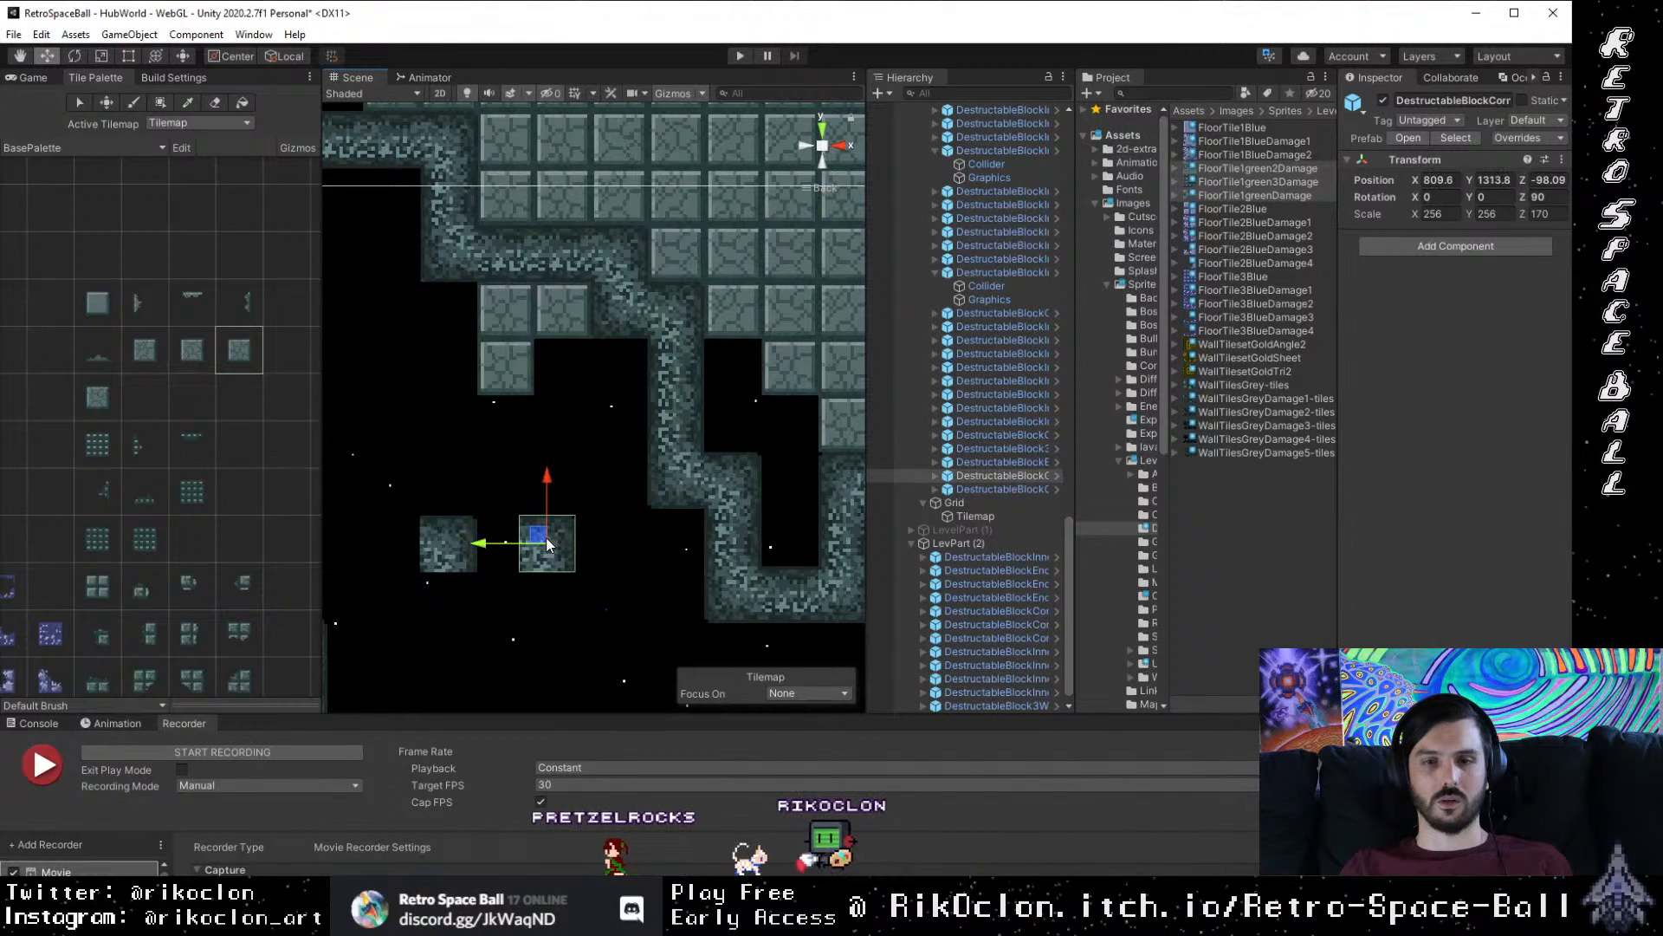
{"action": "key", "text": "Delete"}
Step: Snap the loose corner block between the left wall's lower end and the short stub, at about X 616.4, Y 1440.5
{"action": "left_click_drag", "start_coordinate": [382, 479], "coordinate": [687, 637]}
{"action": "left_click", "coordinate": [1016, 463]}
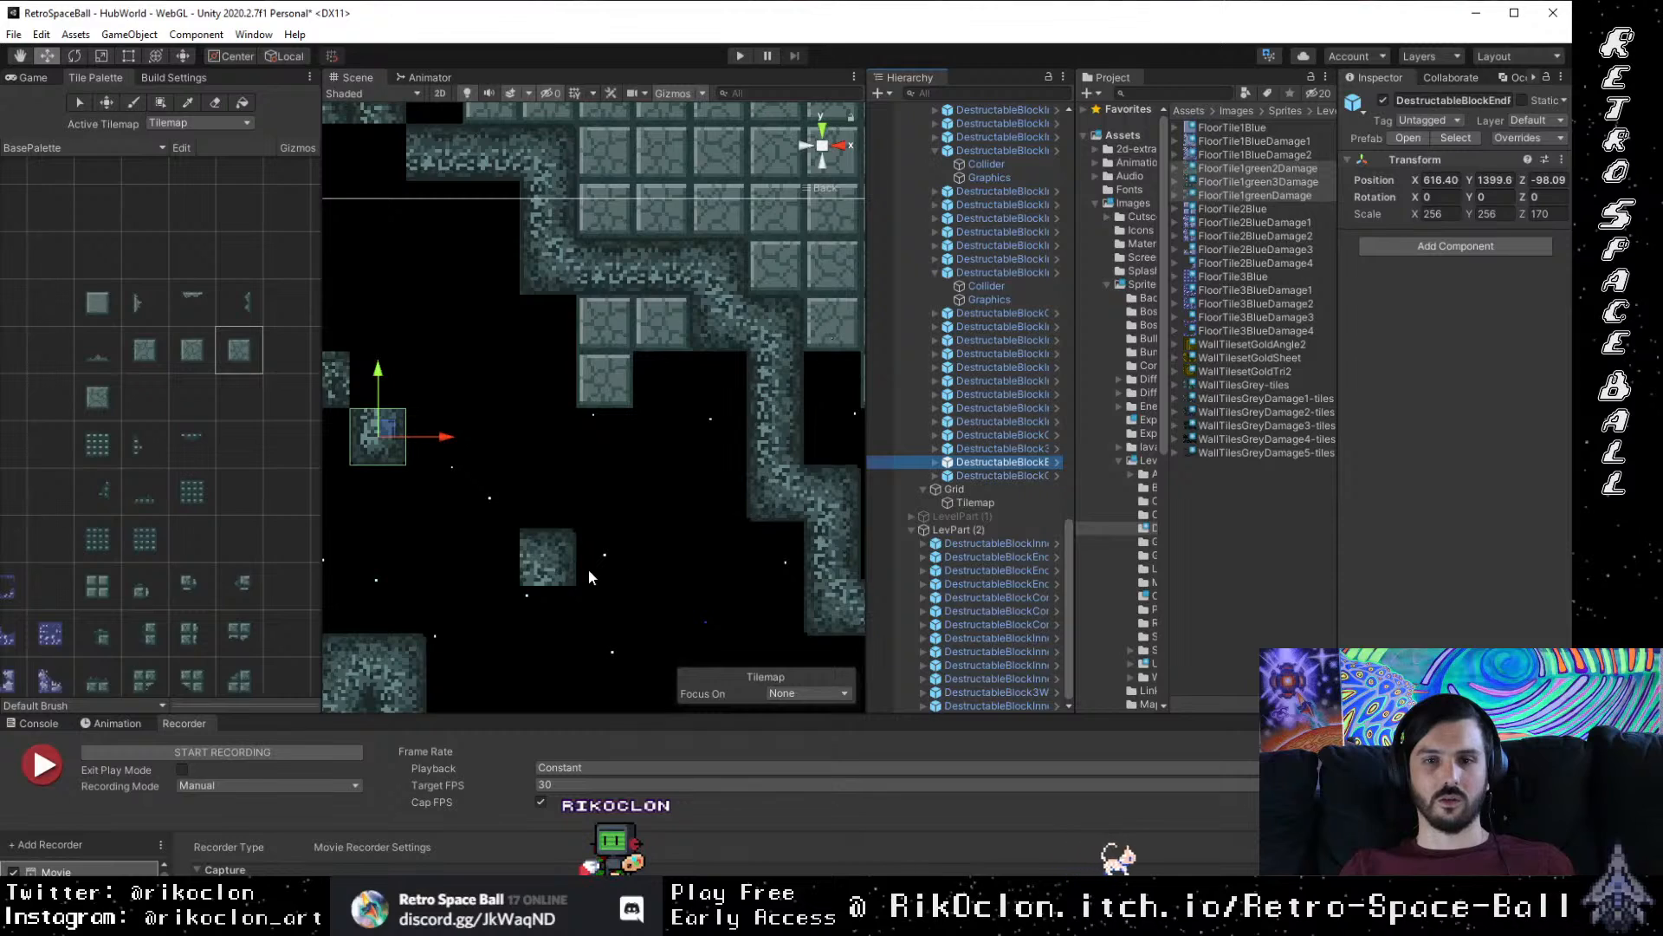
{"action": "left_click_drag", "start_coordinate": [589, 577], "coordinate": [717, 573]}
{"action": "left_click_drag", "start_coordinate": [741, 629], "coordinate": [575, 480]}
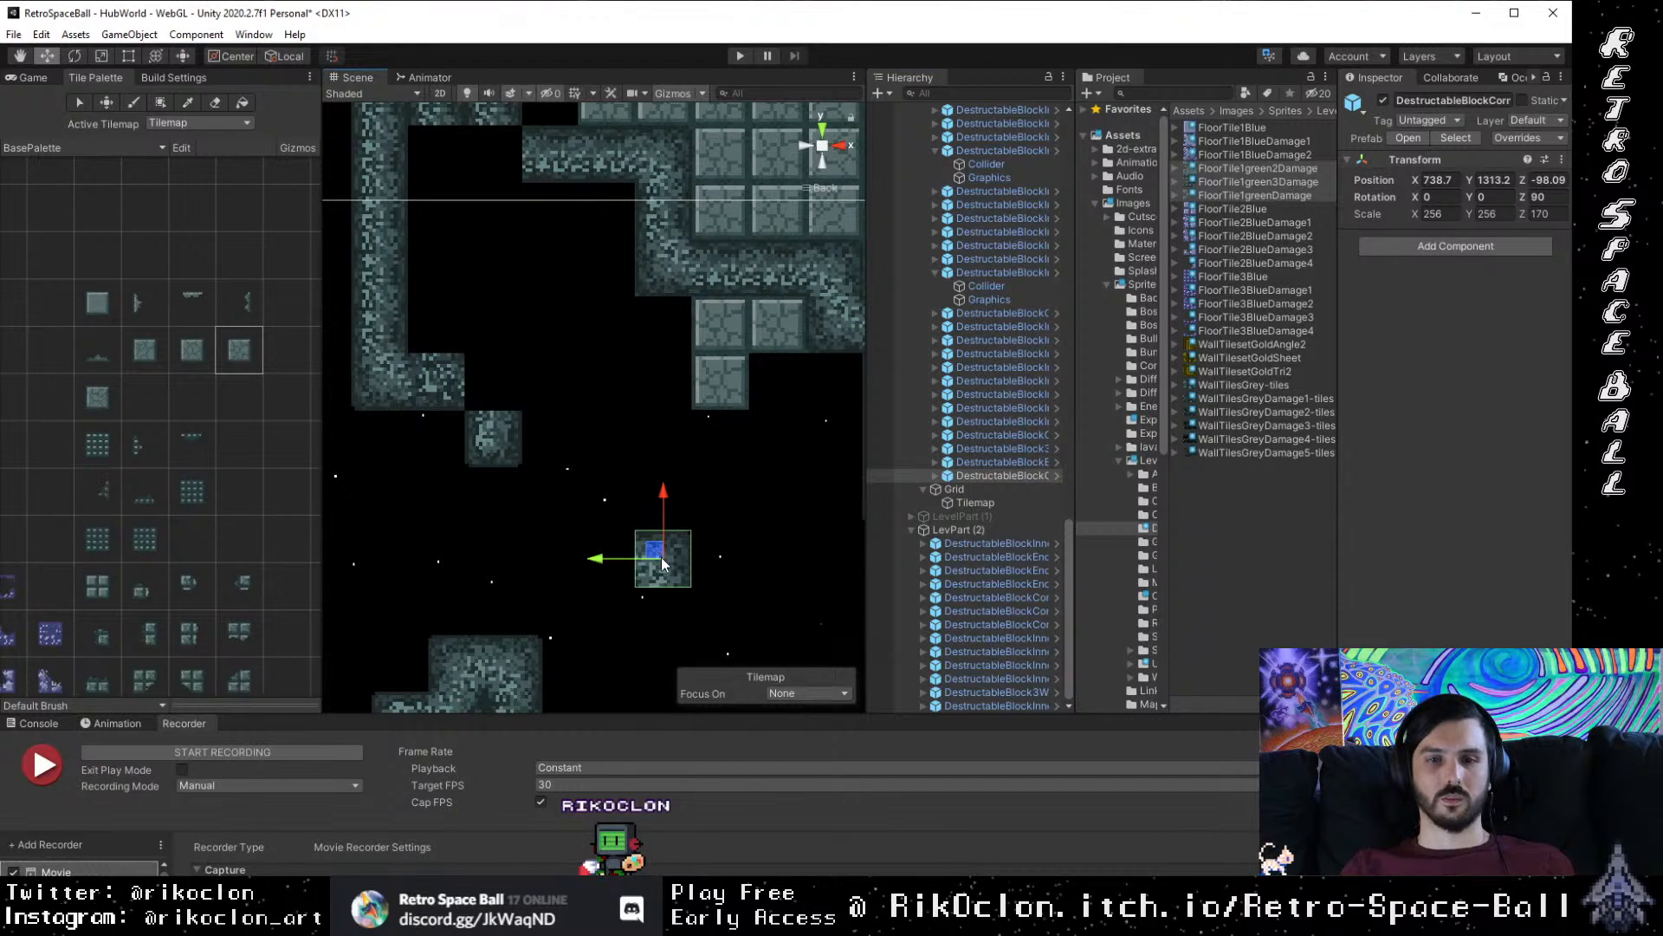
{"action": "left_click_drag", "start_coordinate": [659, 558], "coordinate": [558, 402]}
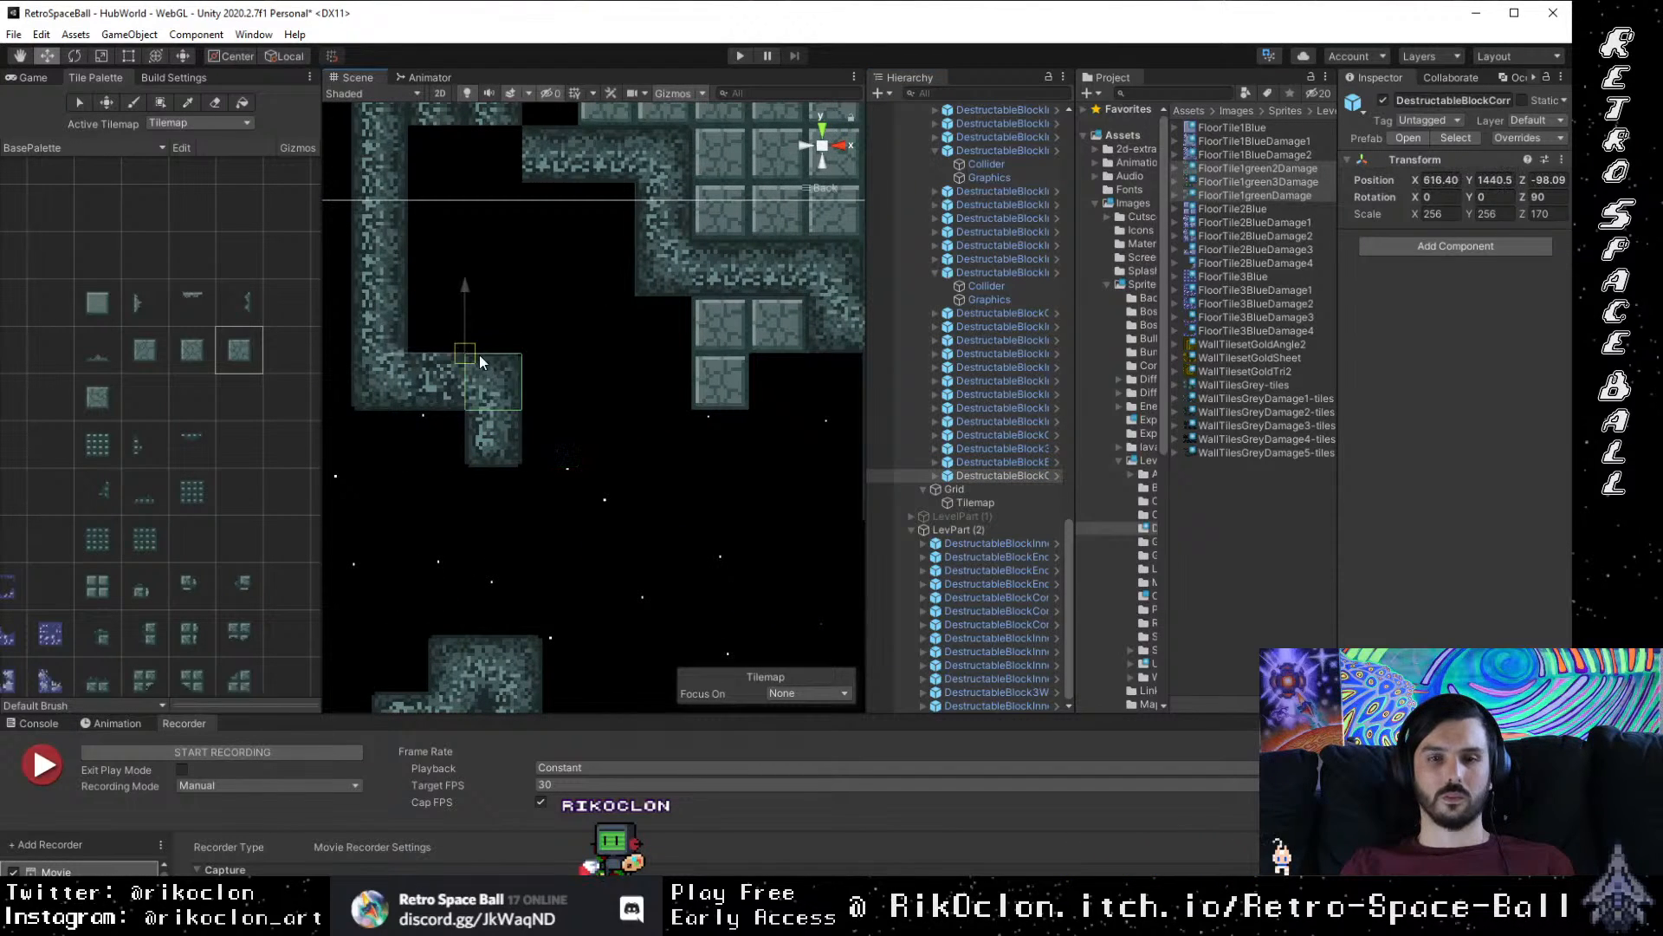
{"action": "left_click", "coordinate": [571, 433]}
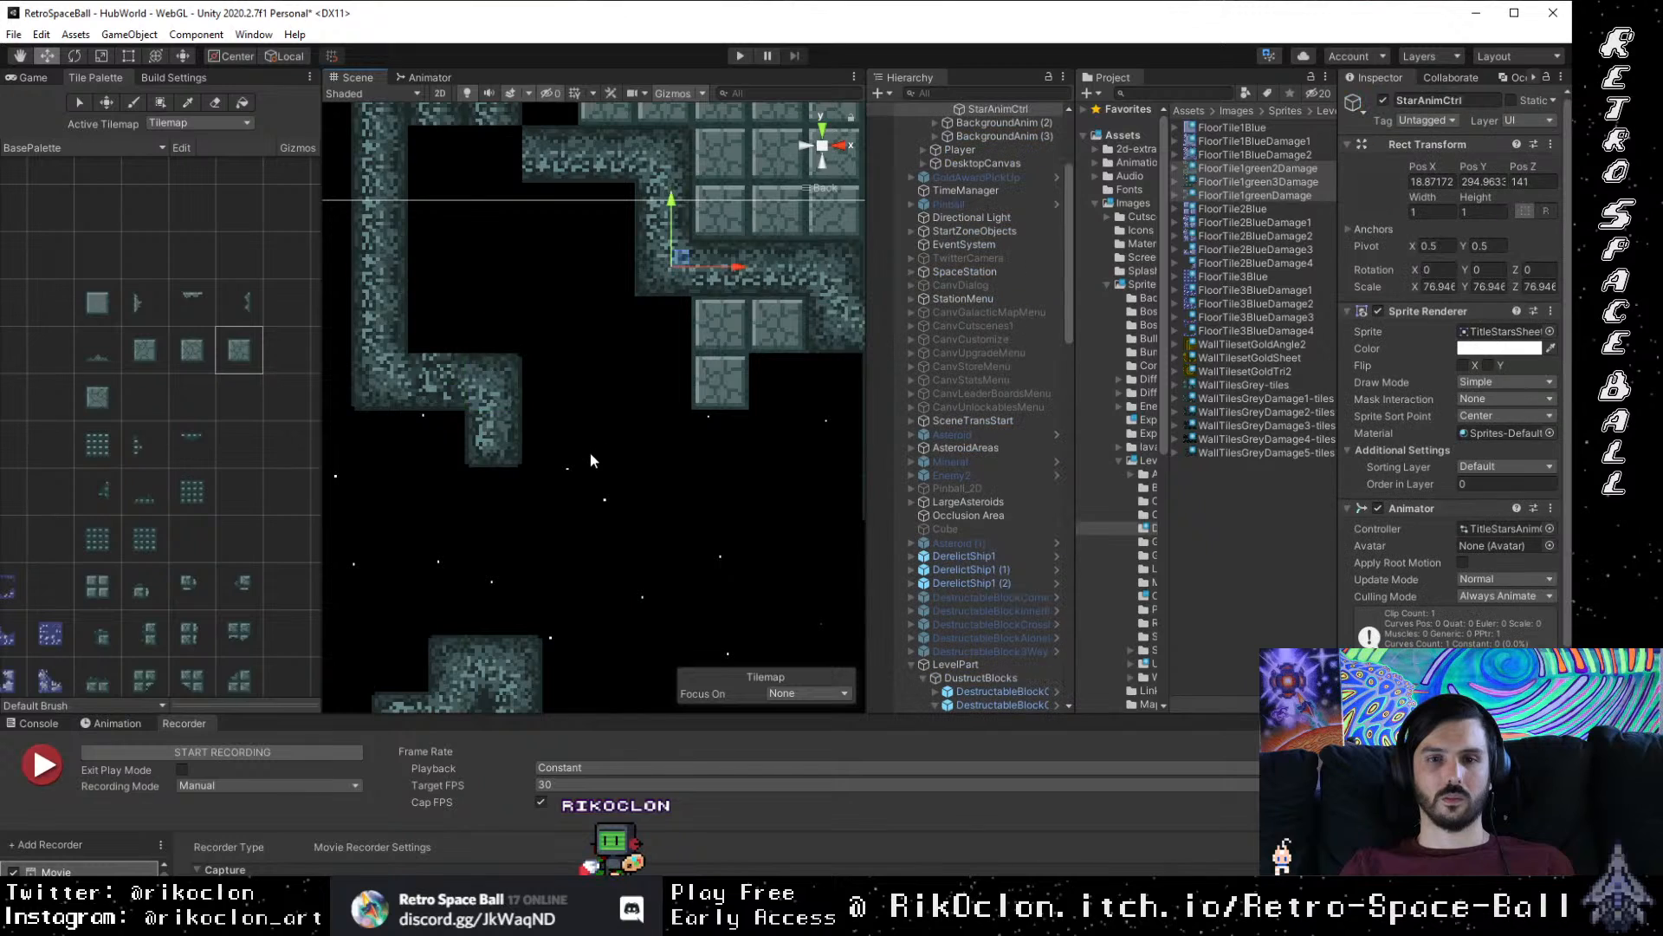
Step: Move the two straight wall blocks beside the long left wall down and vertex-snap them onto its bottom section
{"action": "key", "text": "f"}
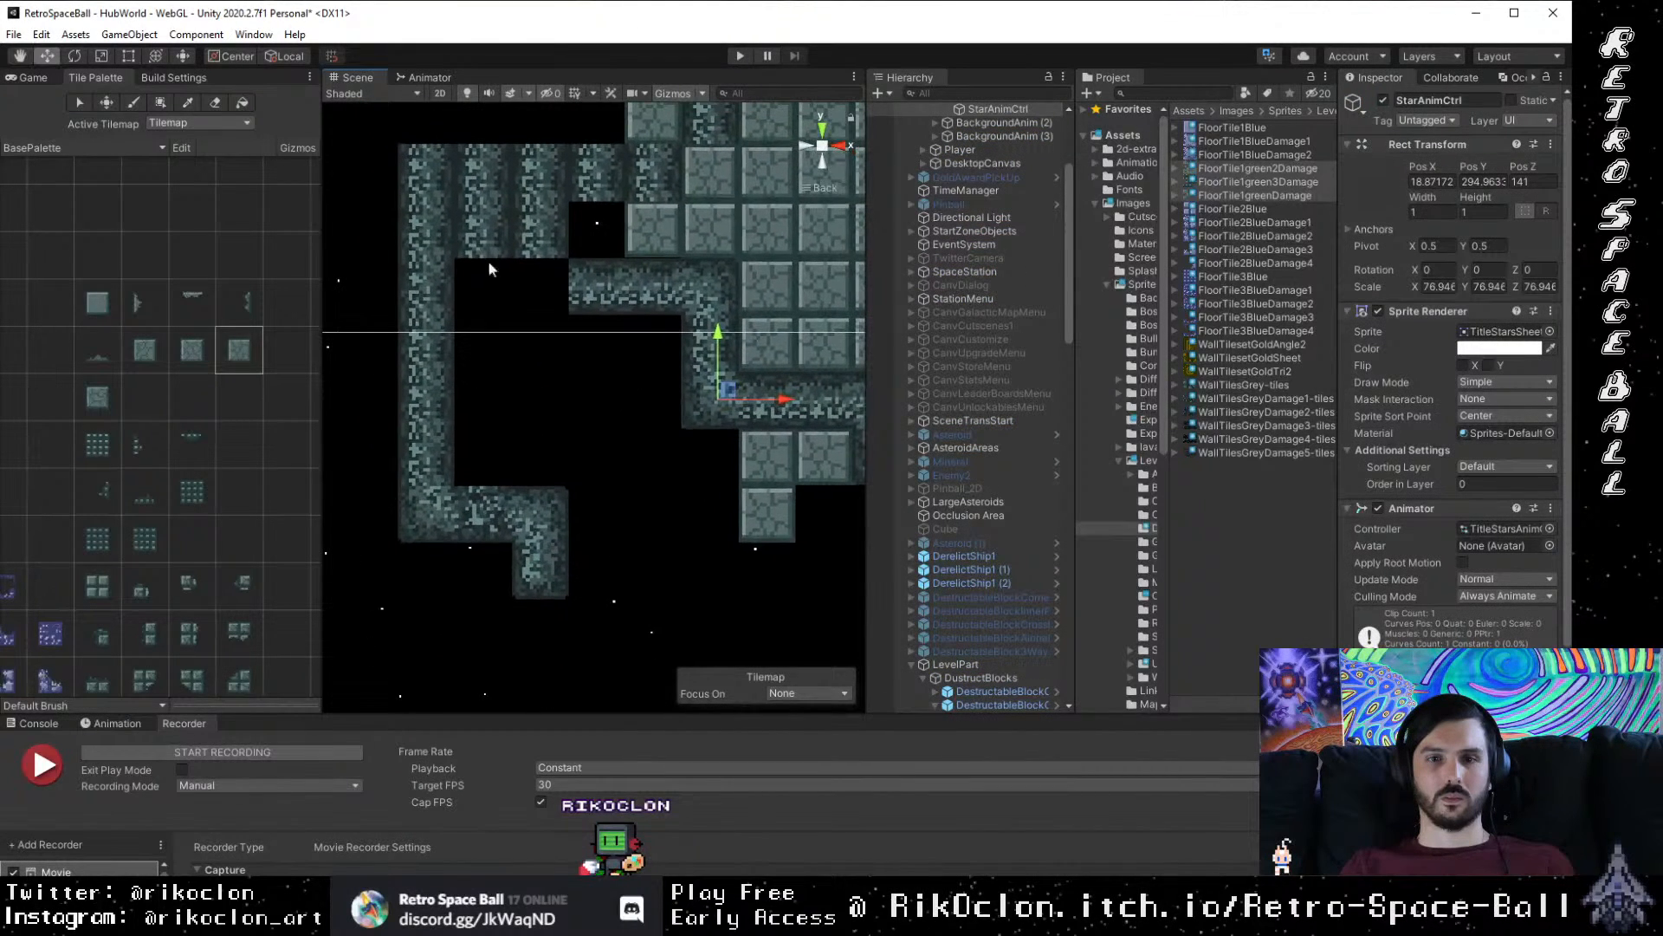
{"action": "left_click_drag", "start_coordinate": [545, 318], "coordinate": [491, 345]}
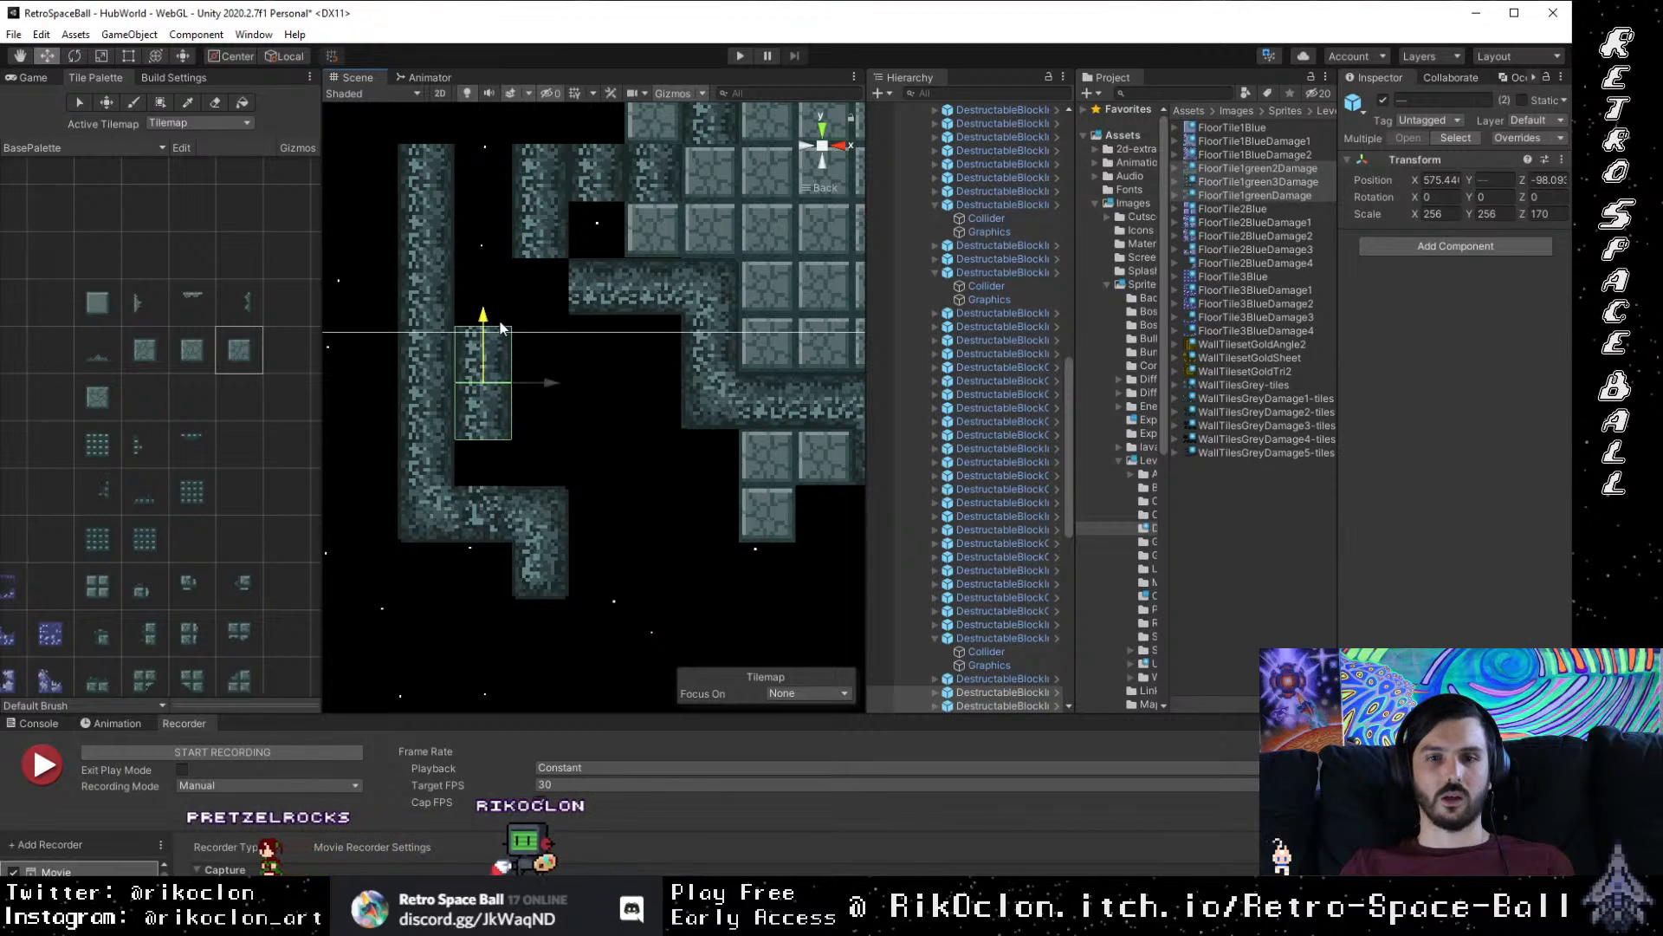
{"action": "left_click", "coordinate": [505, 473]}
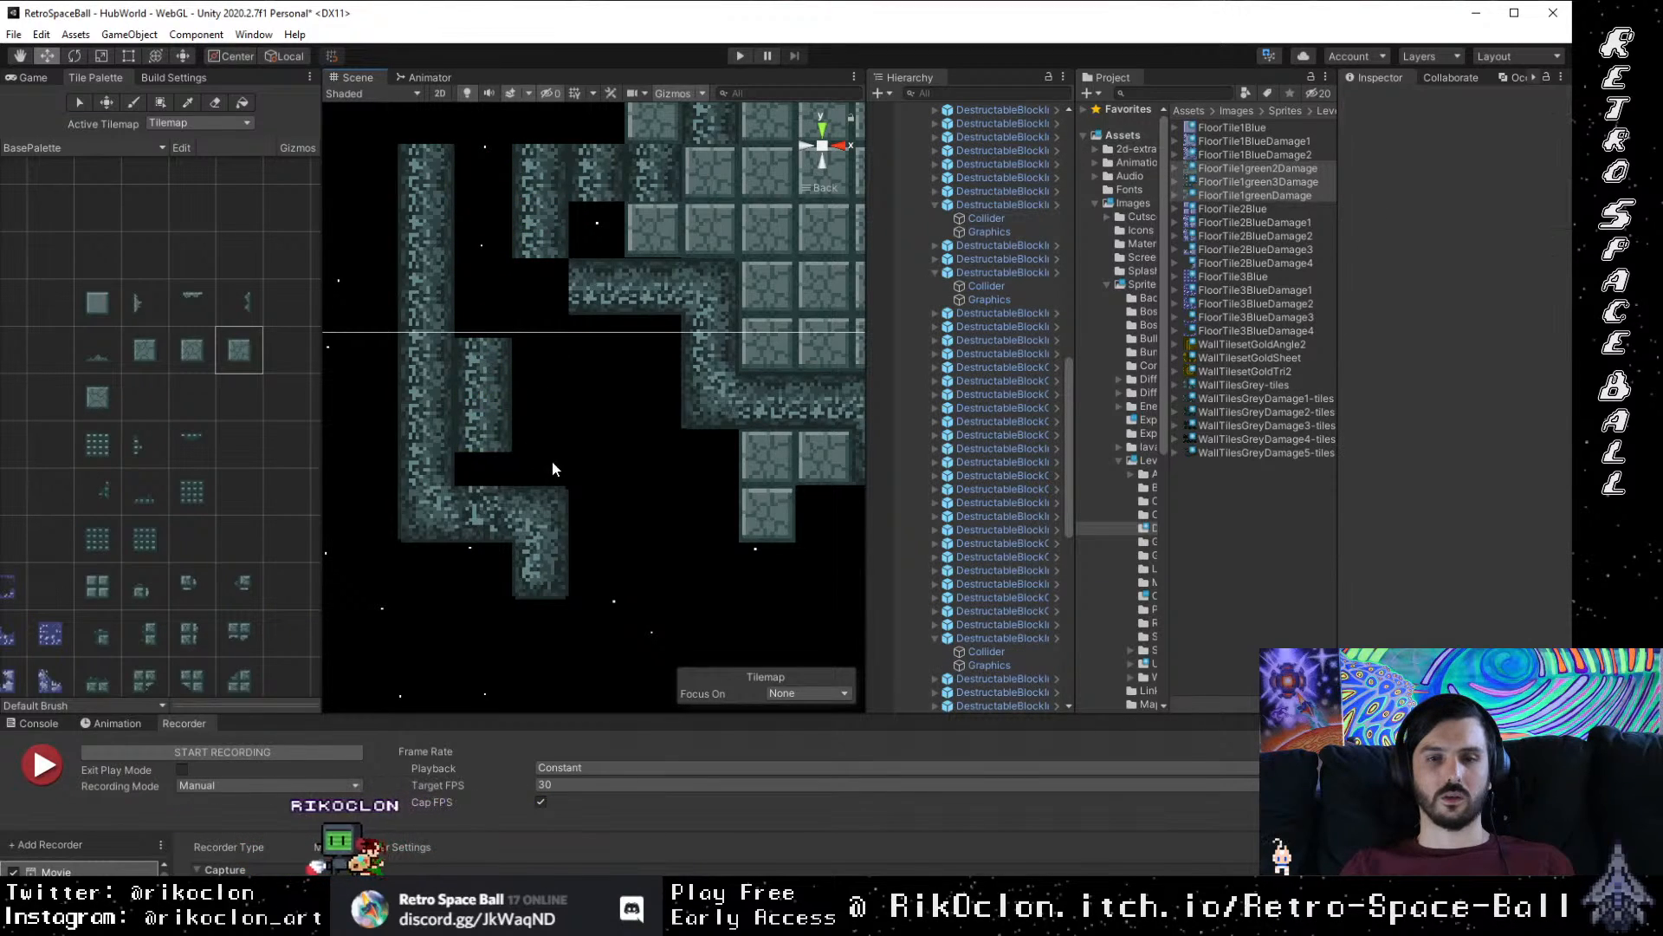
{"action": "left_click_drag", "start_coordinate": [560, 468], "coordinate": [432, 301]}
{"action": "key", "text": "v"}
{"action": "left_click_drag", "start_coordinate": [506, 450], "coordinate": [510, 485]}
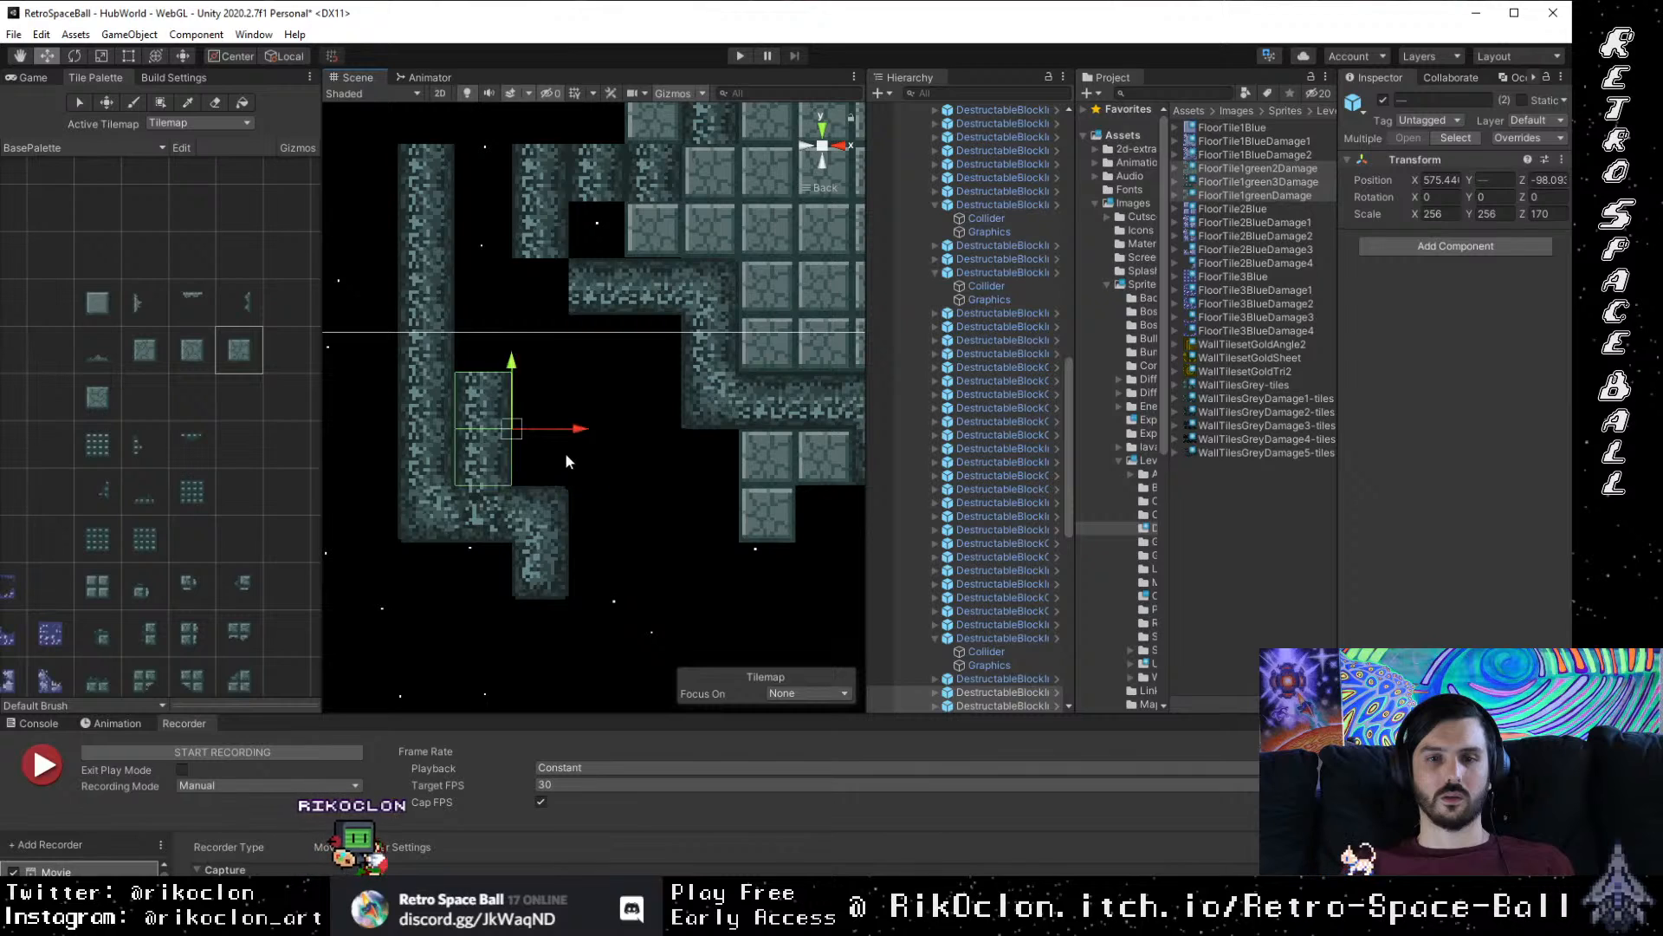
{"action": "left_click", "coordinate": [607, 373]}
Step: Duplicate the 180°-rotated corner block from the funnel's right wall and place the copy near the two-block column at the left wall
{"action": "left_click_drag", "start_coordinate": [600, 357], "coordinate": [556, 453]}
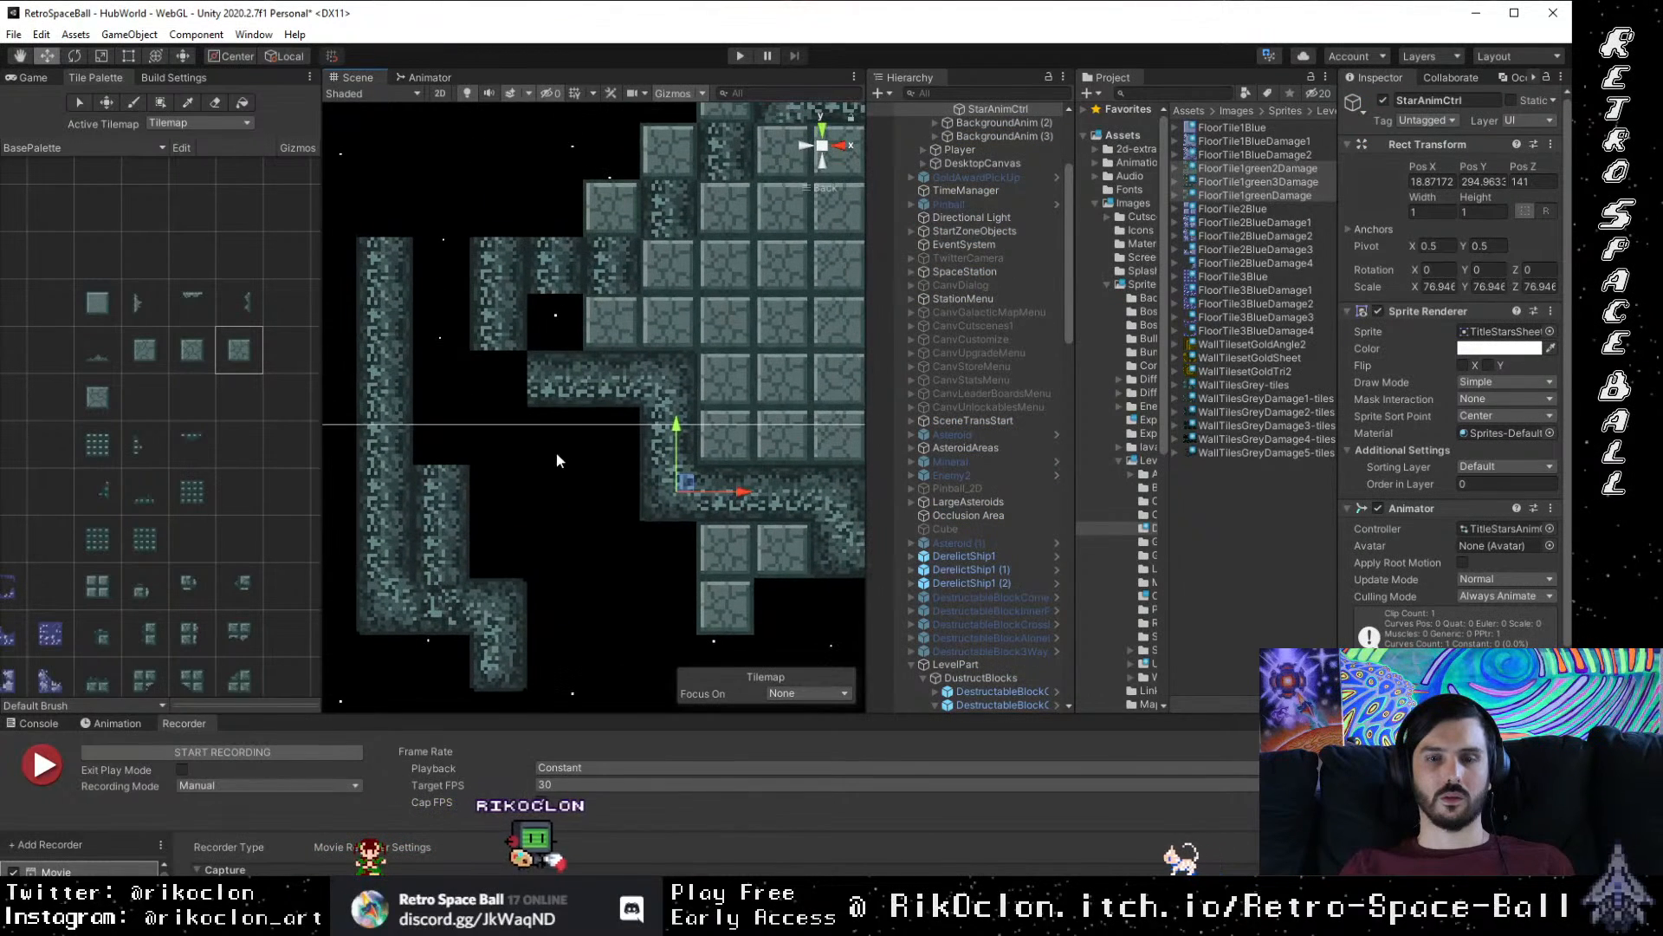
{"action": "left_click_drag", "start_coordinate": [542, 550], "coordinate": [487, 444]}
{"action": "scroll", "coordinate": [422, 385], "scroll_direction": "down", "scroll_amount": 4}
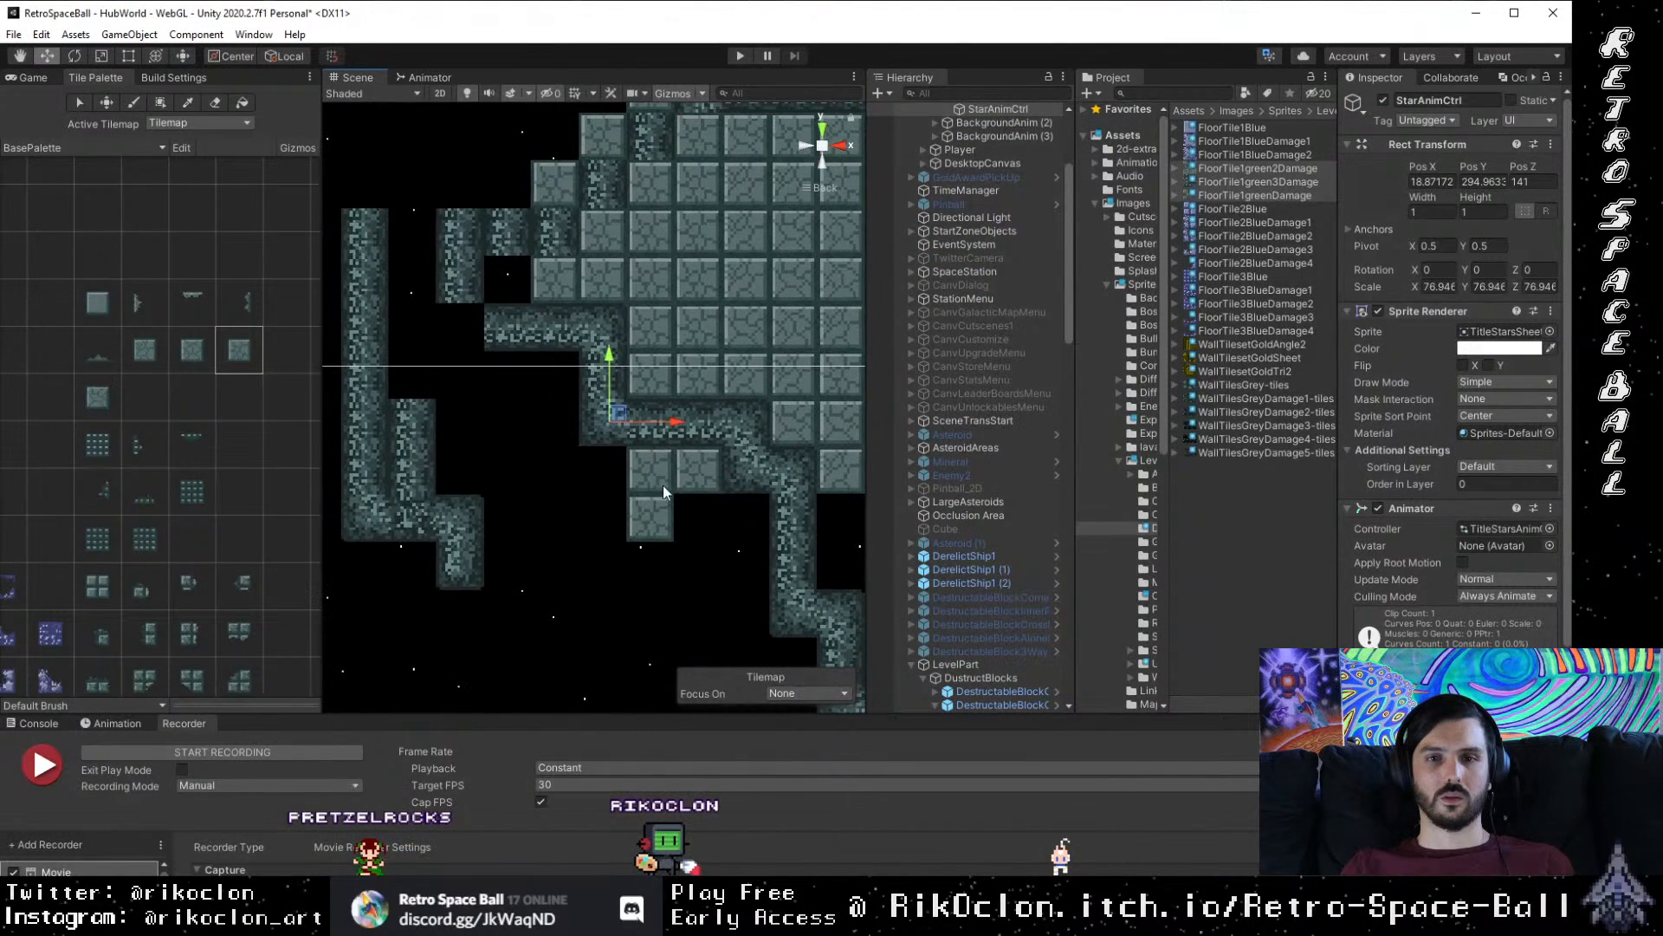
{"action": "left_click_drag", "start_coordinate": [664, 487], "coordinate": [509, 421]}
{"action": "left_click_drag", "start_coordinate": [624, 341], "coordinate": [433, 350]}
{"action": "left_click", "coordinate": [642, 410]}
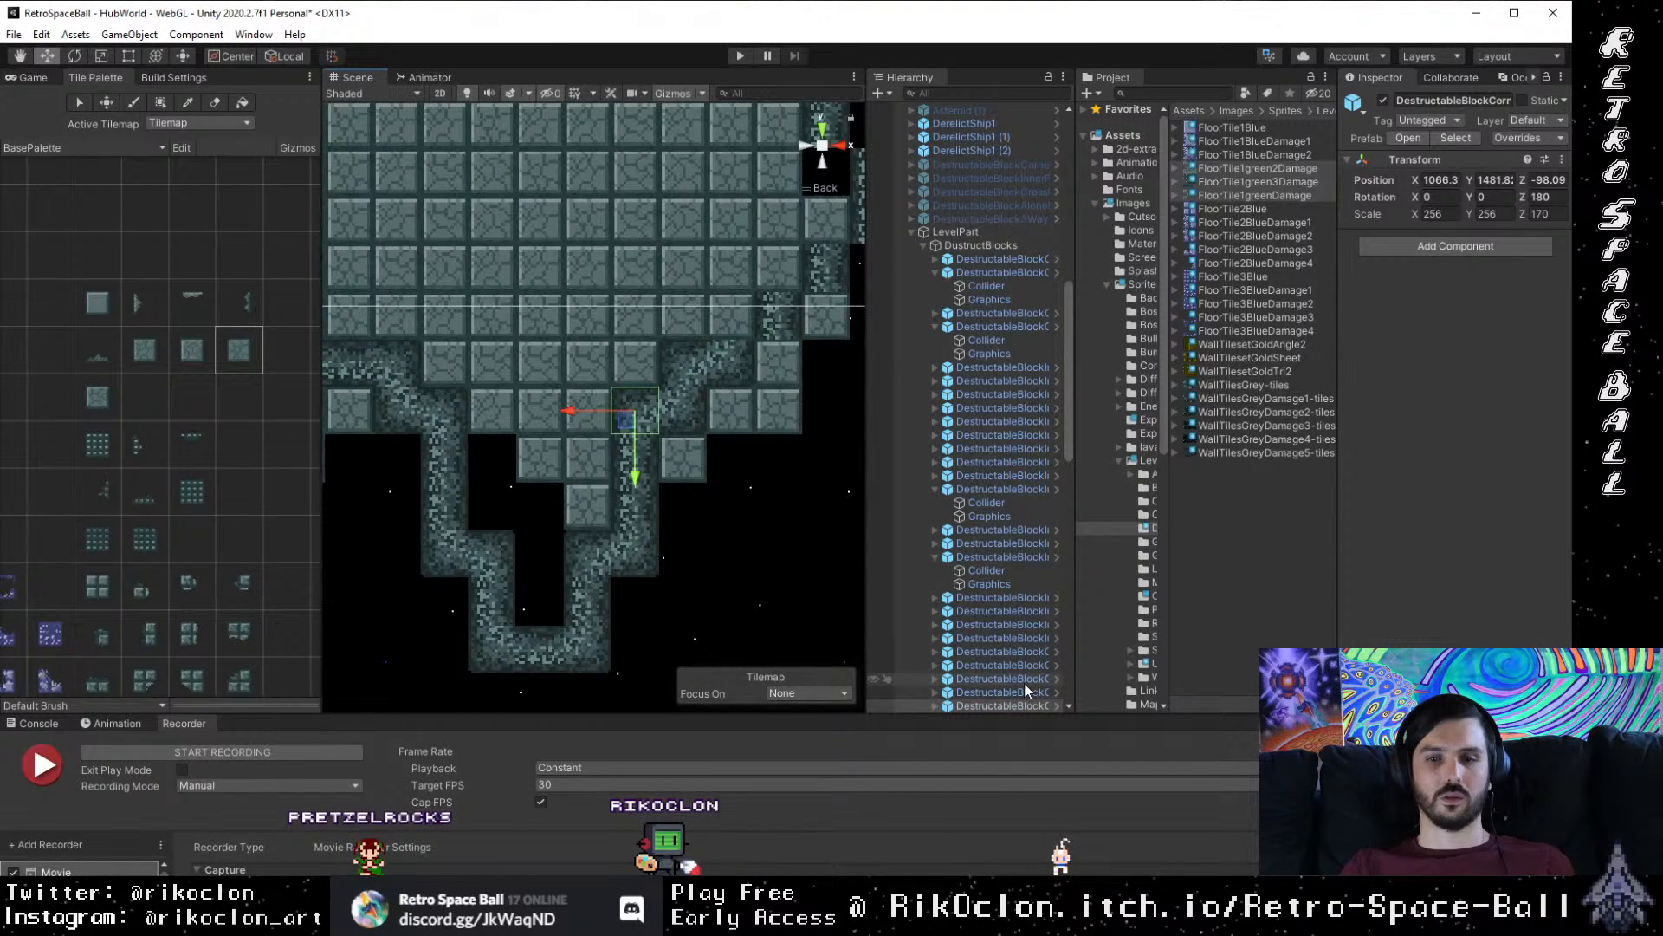
{"action": "scroll", "coordinate": [928, 684], "scroll_direction": "down", "scroll_amount": 5}
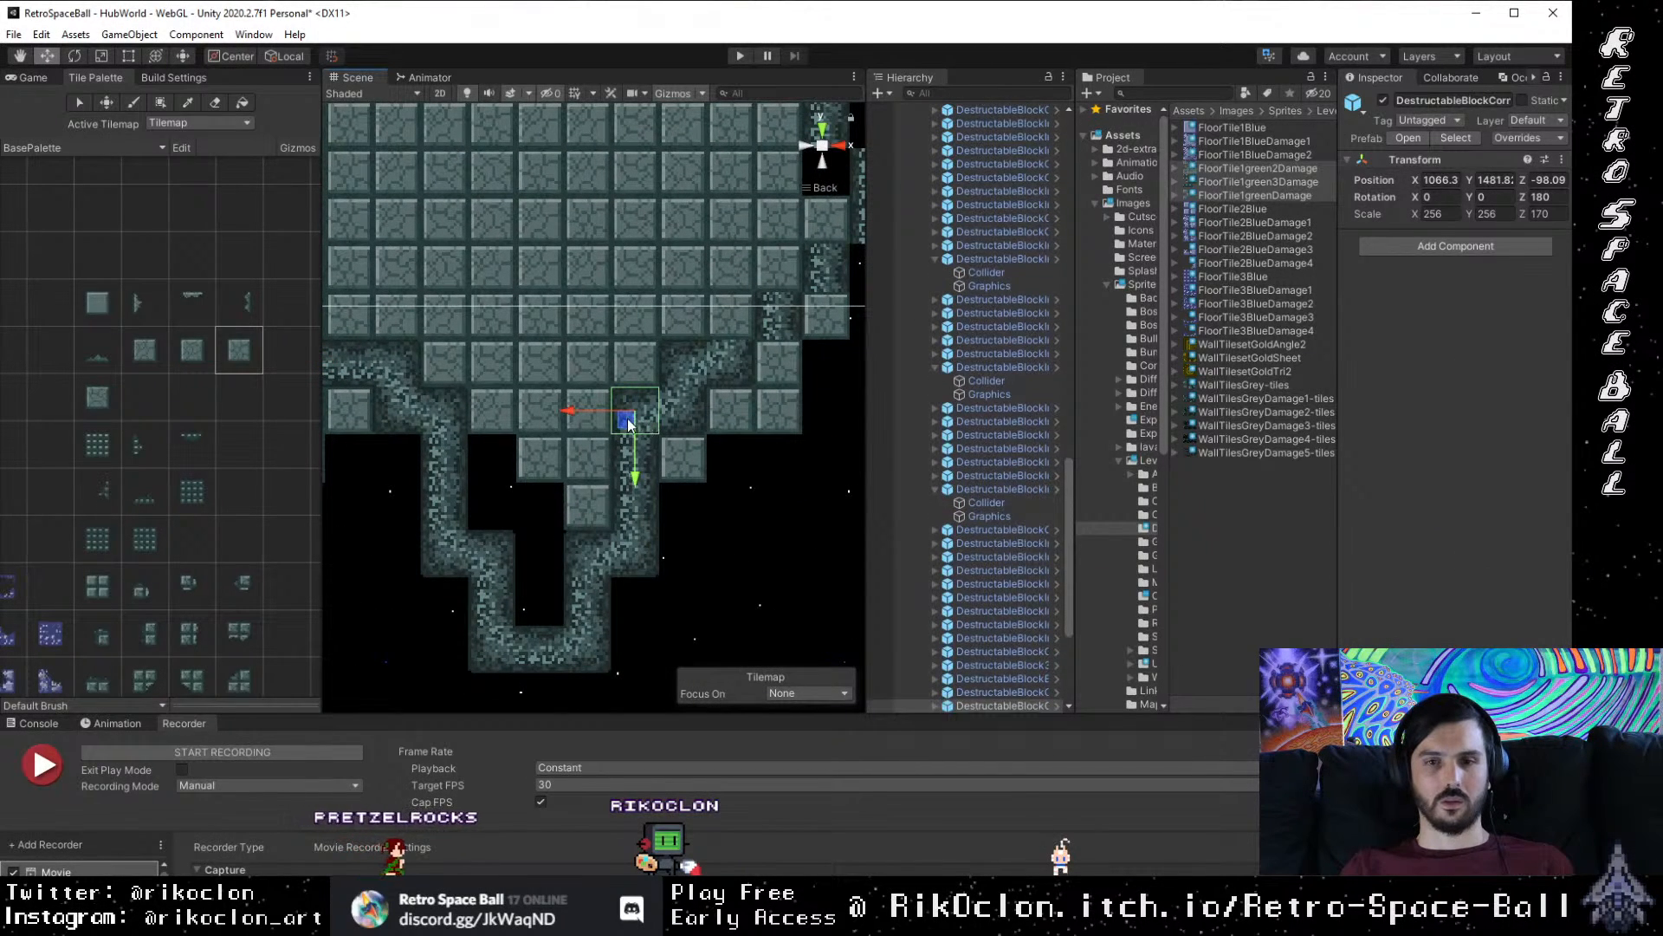
{"action": "left_click_drag", "start_coordinate": [347, 472], "coordinate": [496, 408]}
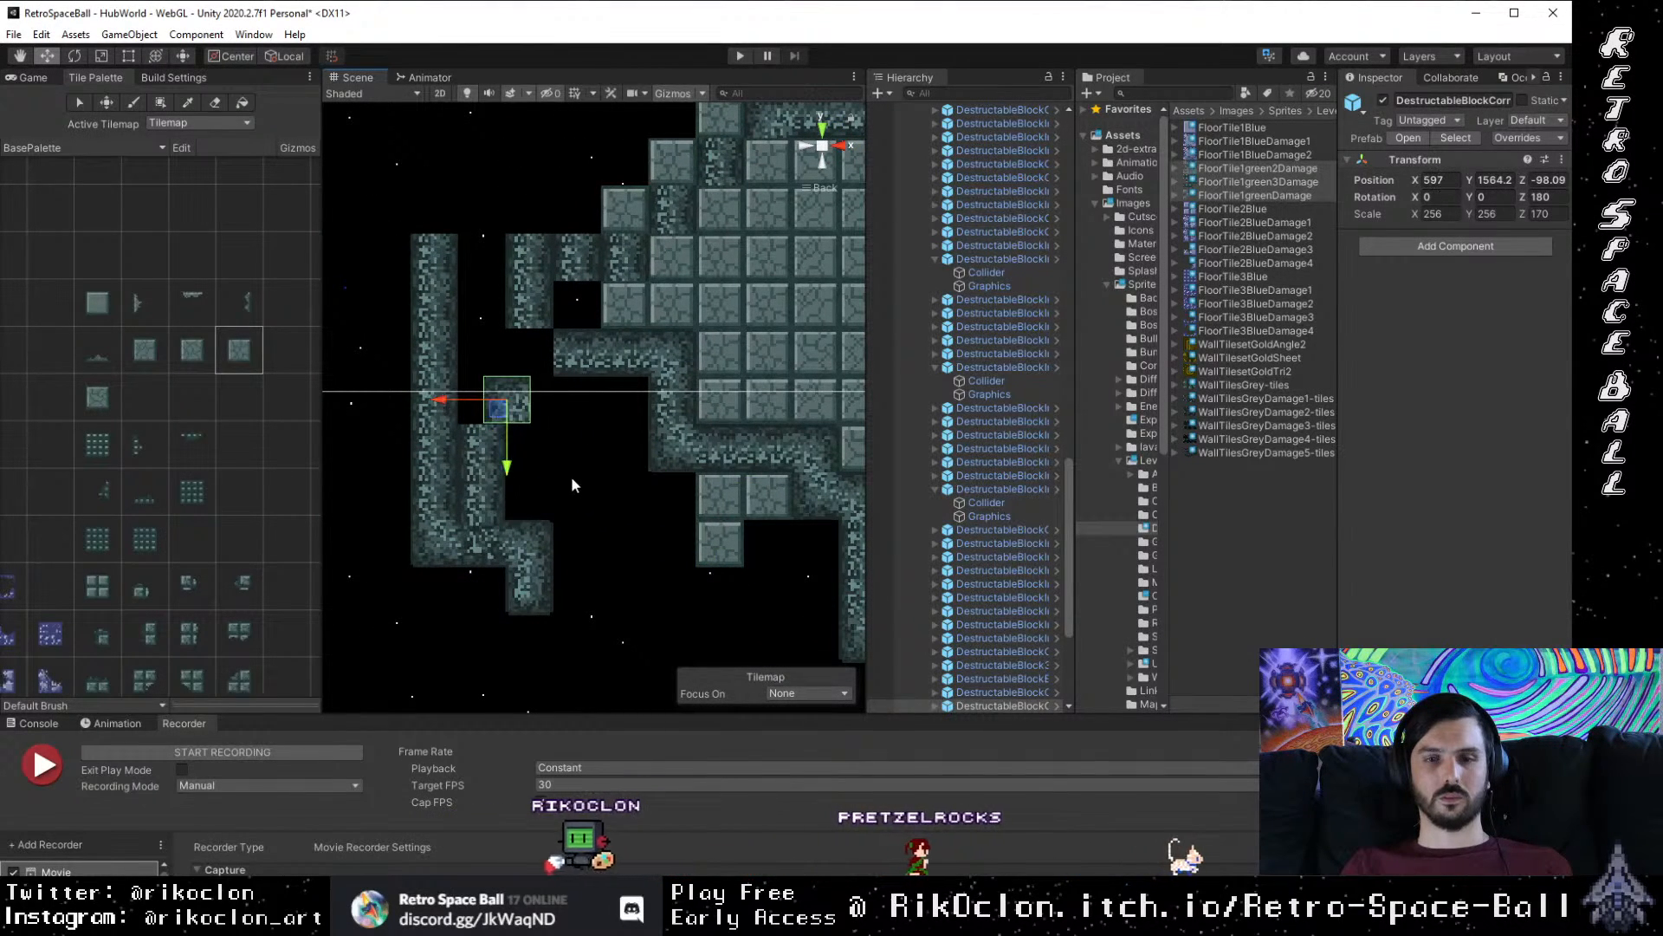
Step: Vertex-snap the copied corner block onto the top of the two-block column, at about X 575.44, Y 1563.4
{"action": "left_click", "coordinate": [570, 475]}
{"action": "scroll", "coordinate": [491, 397], "scroll_direction": "up", "scroll_amount": 4}
{"action": "left_click_drag", "start_coordinate": [532, 485], "coordinate": [558, 496]}
{"action": "left_click", "coordinate": [503, 408]}
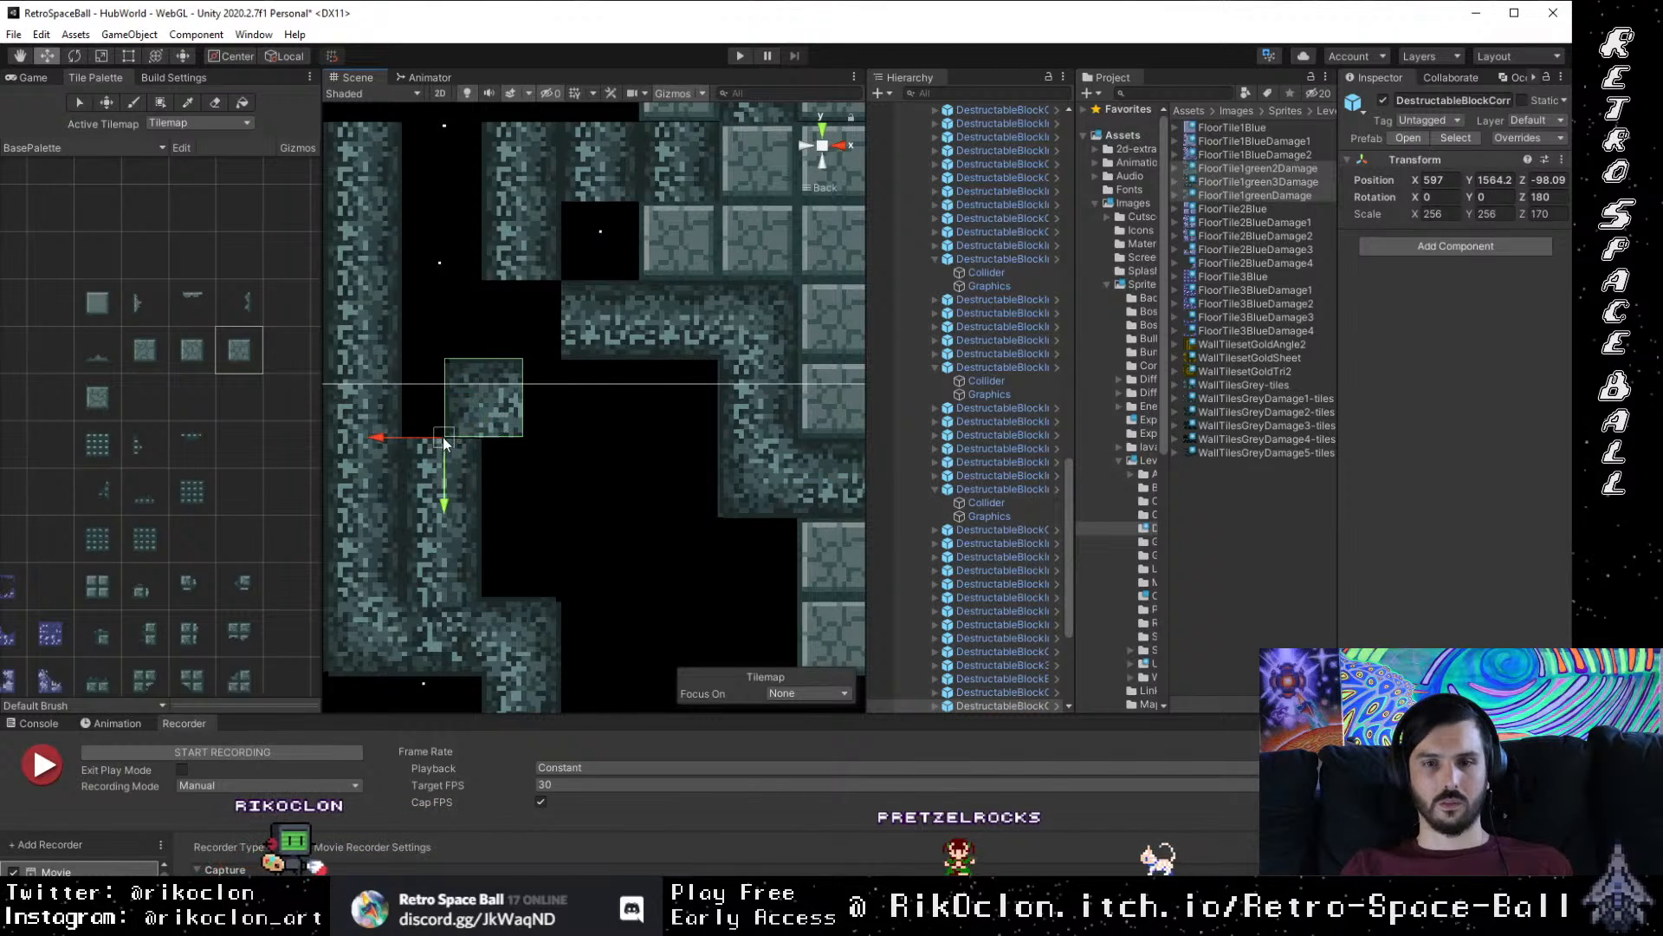
{"action": "left_click_drag", "start_coordinate": [444, 436], "coordinate": [428, 450]}
{"action": "scroll", "coordinate": [548, 544], "scroll_direction": "down", "scroll_amount": 3}
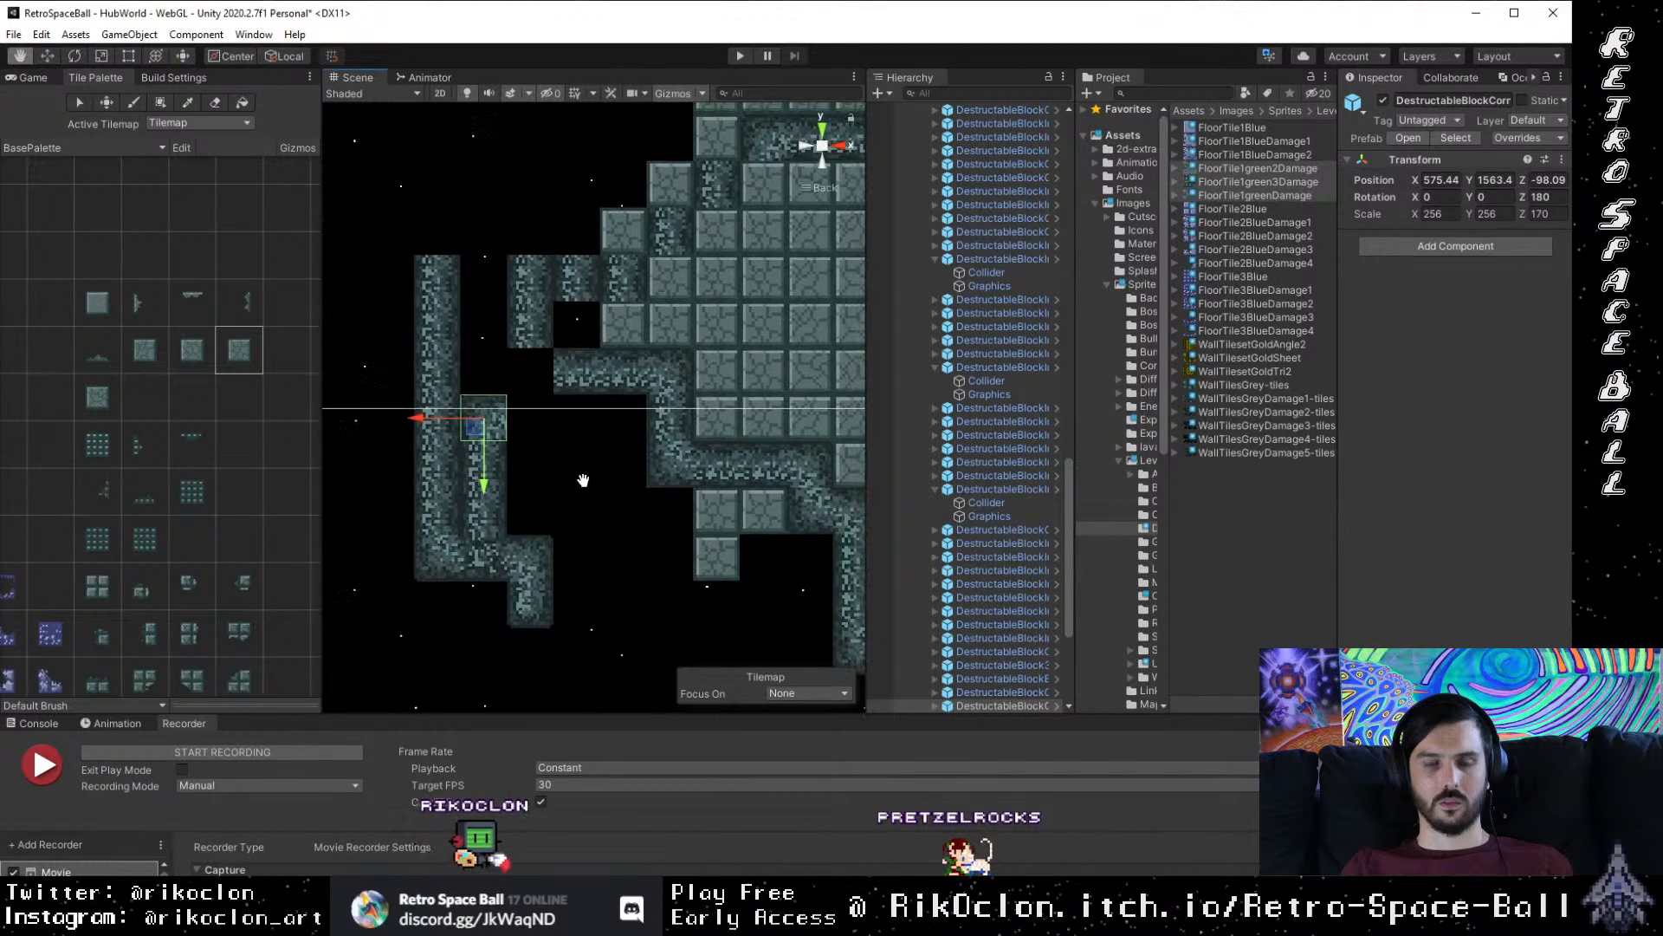
{"action": "left_click", "coordinate": [612, 563]}
Step: Select the whole unrotated destructible corner block at the upper bend of the funnel's right wall
{"action": "left_click_drag", "start_coordinate": [612, 563], "coordinate": [570, 494]}
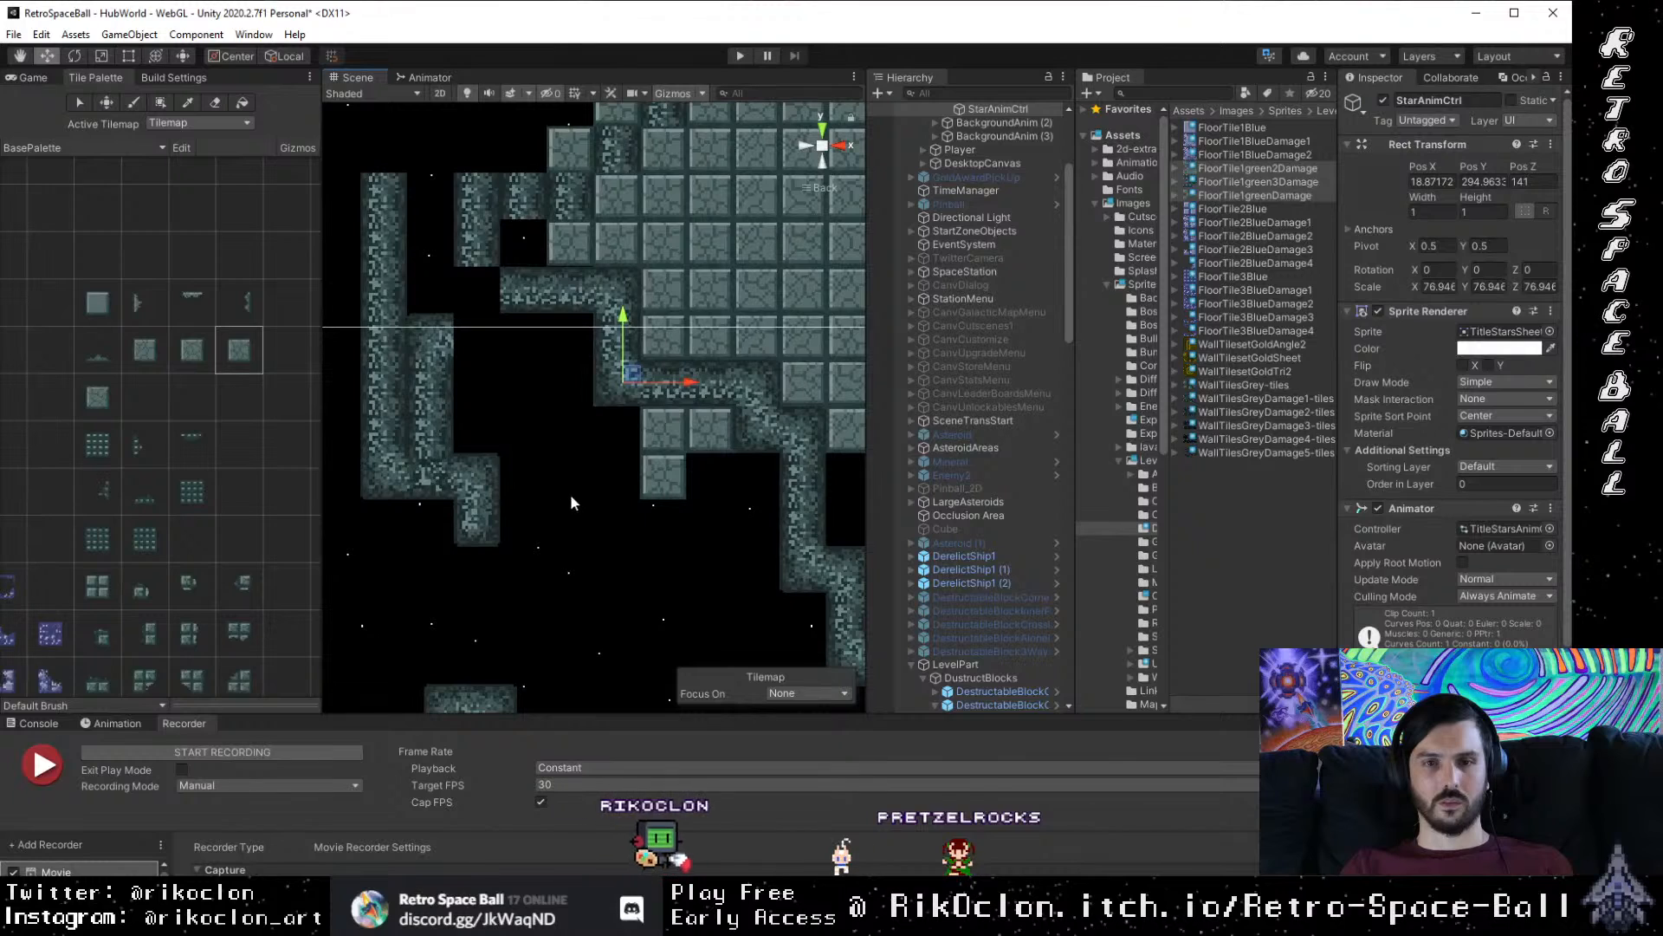
{"action": "left_click_drag", "start_coordinate": [666, 535], "coordinate": [546, 543]}
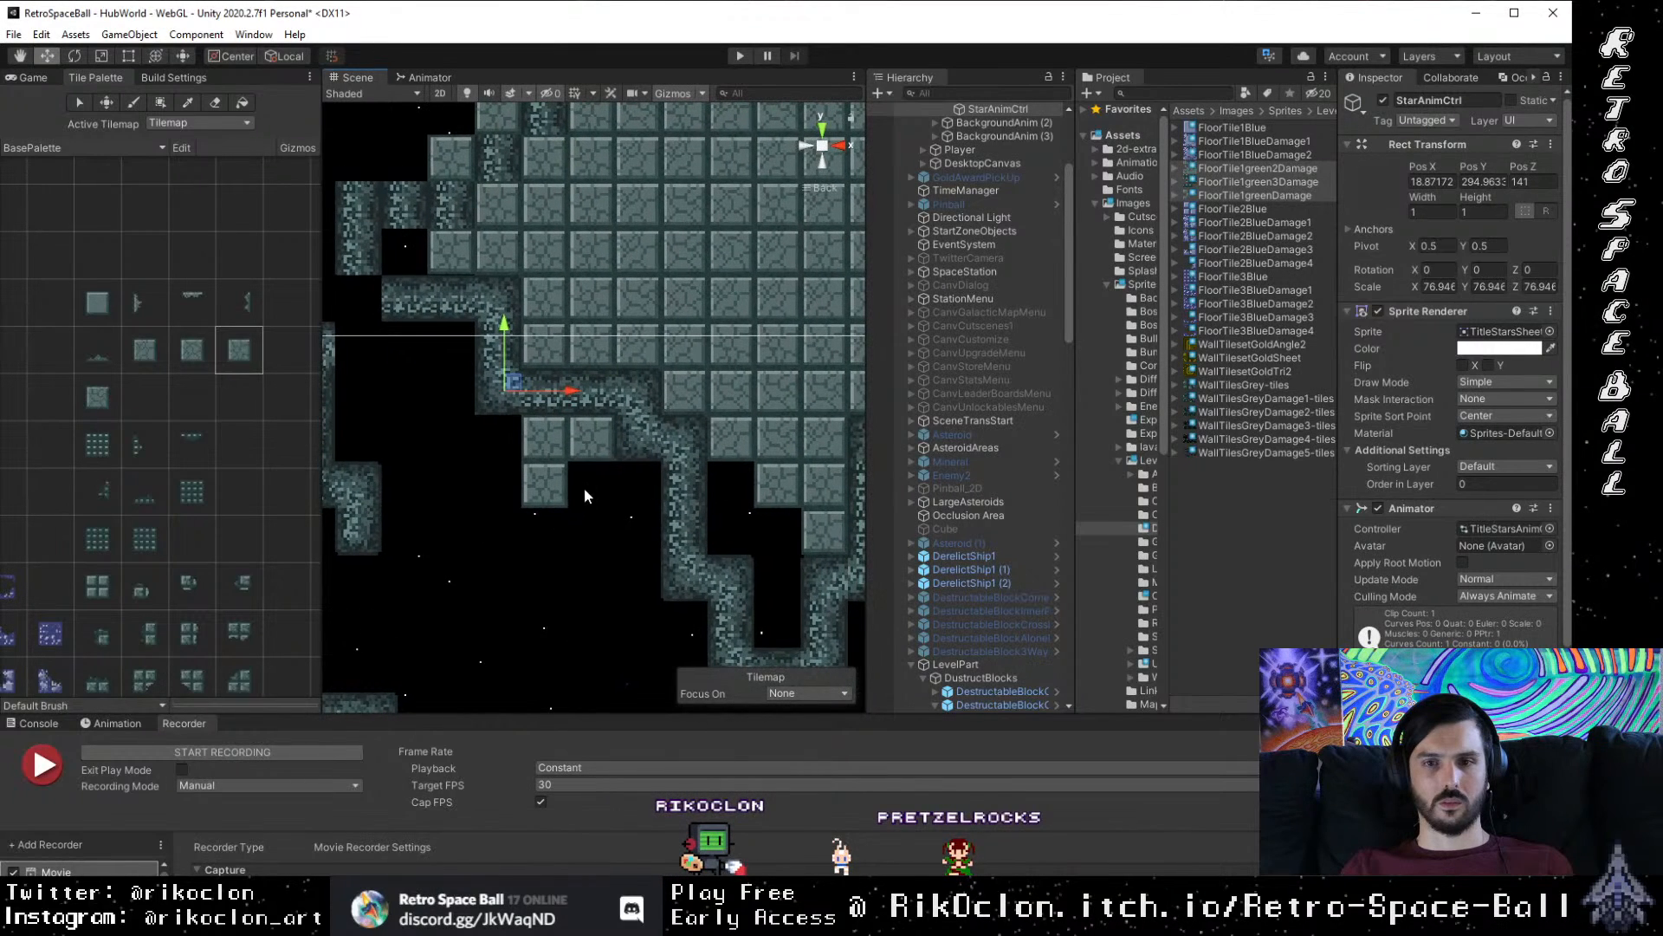
{"action": "left_click_drag", "start_coordinate": [646, 399], "coordinate": [498, 500]}
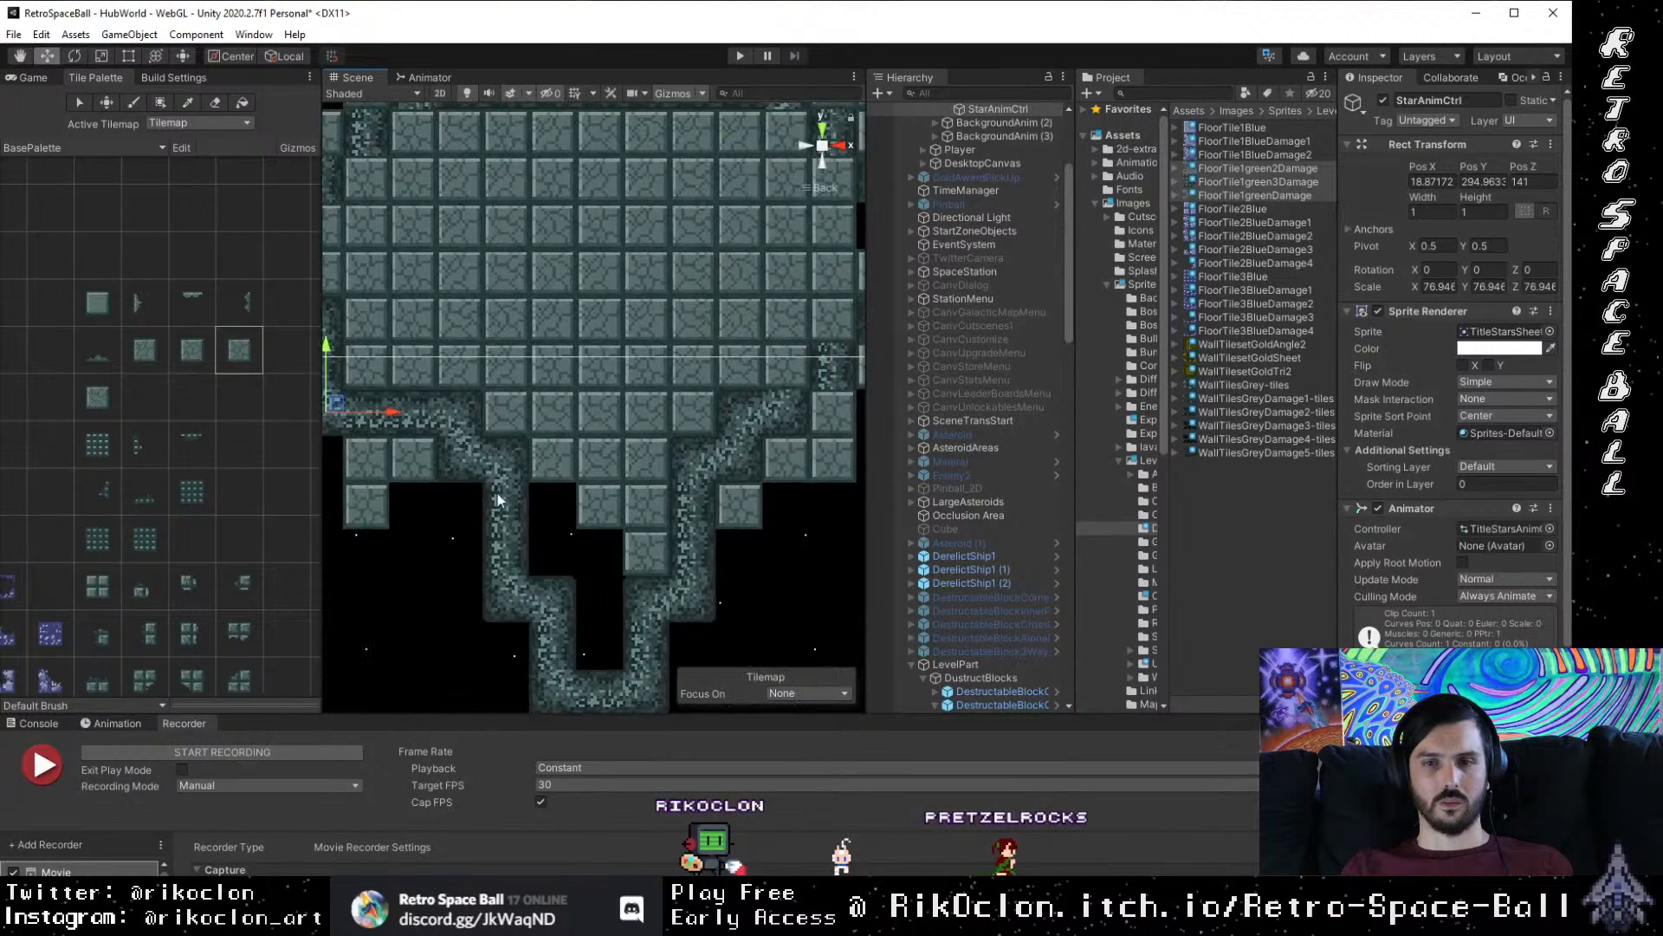
{"action": "left_click", "coordinate": [736, 454]}
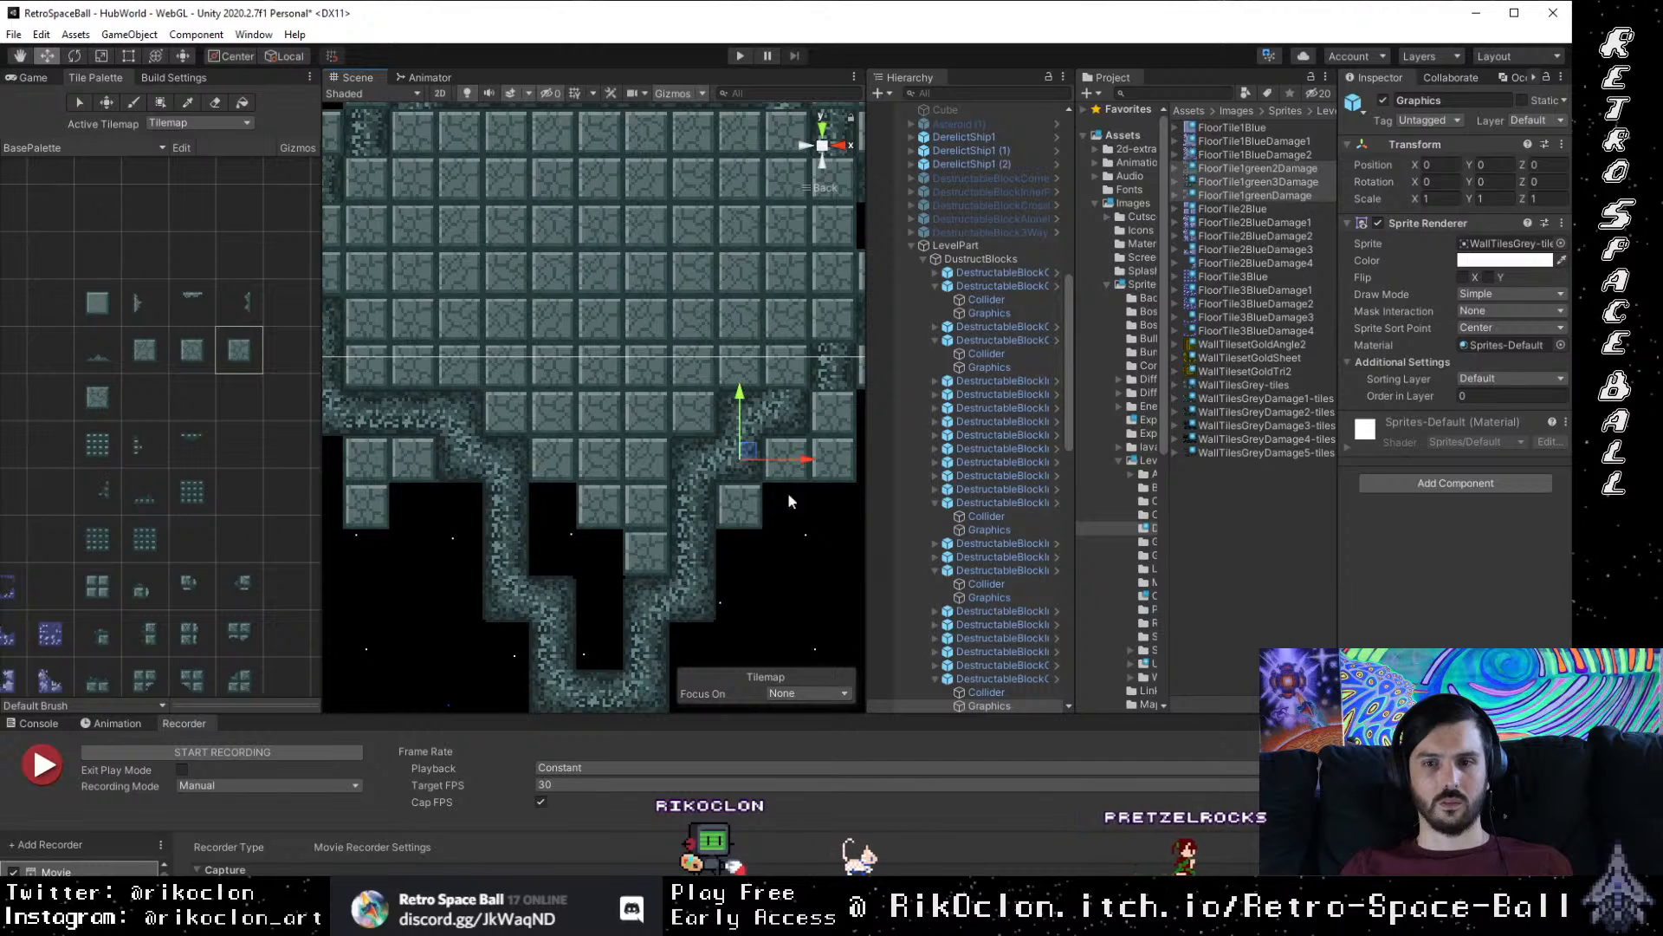
{"action": "left_click", "coordinate": [1014, 679]}
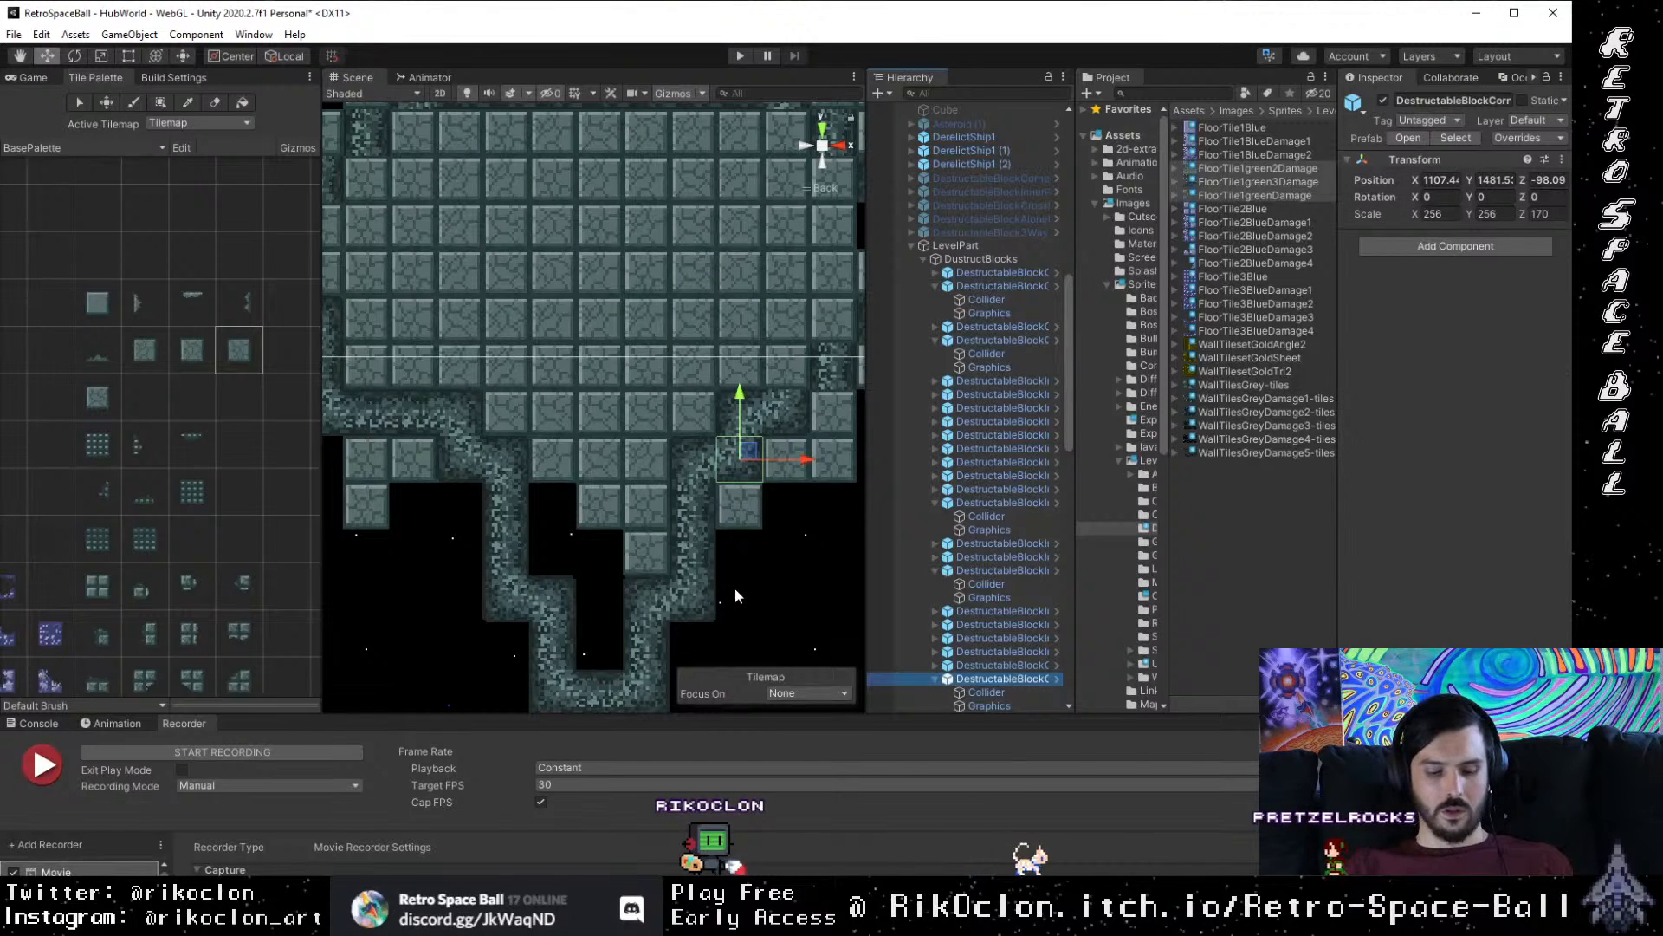
Step: Examine the corner block's Collider and Graphics children from an oblique angle, and return the scene to the back view
{"action": "left_click", "coordinate": [988, 692]}
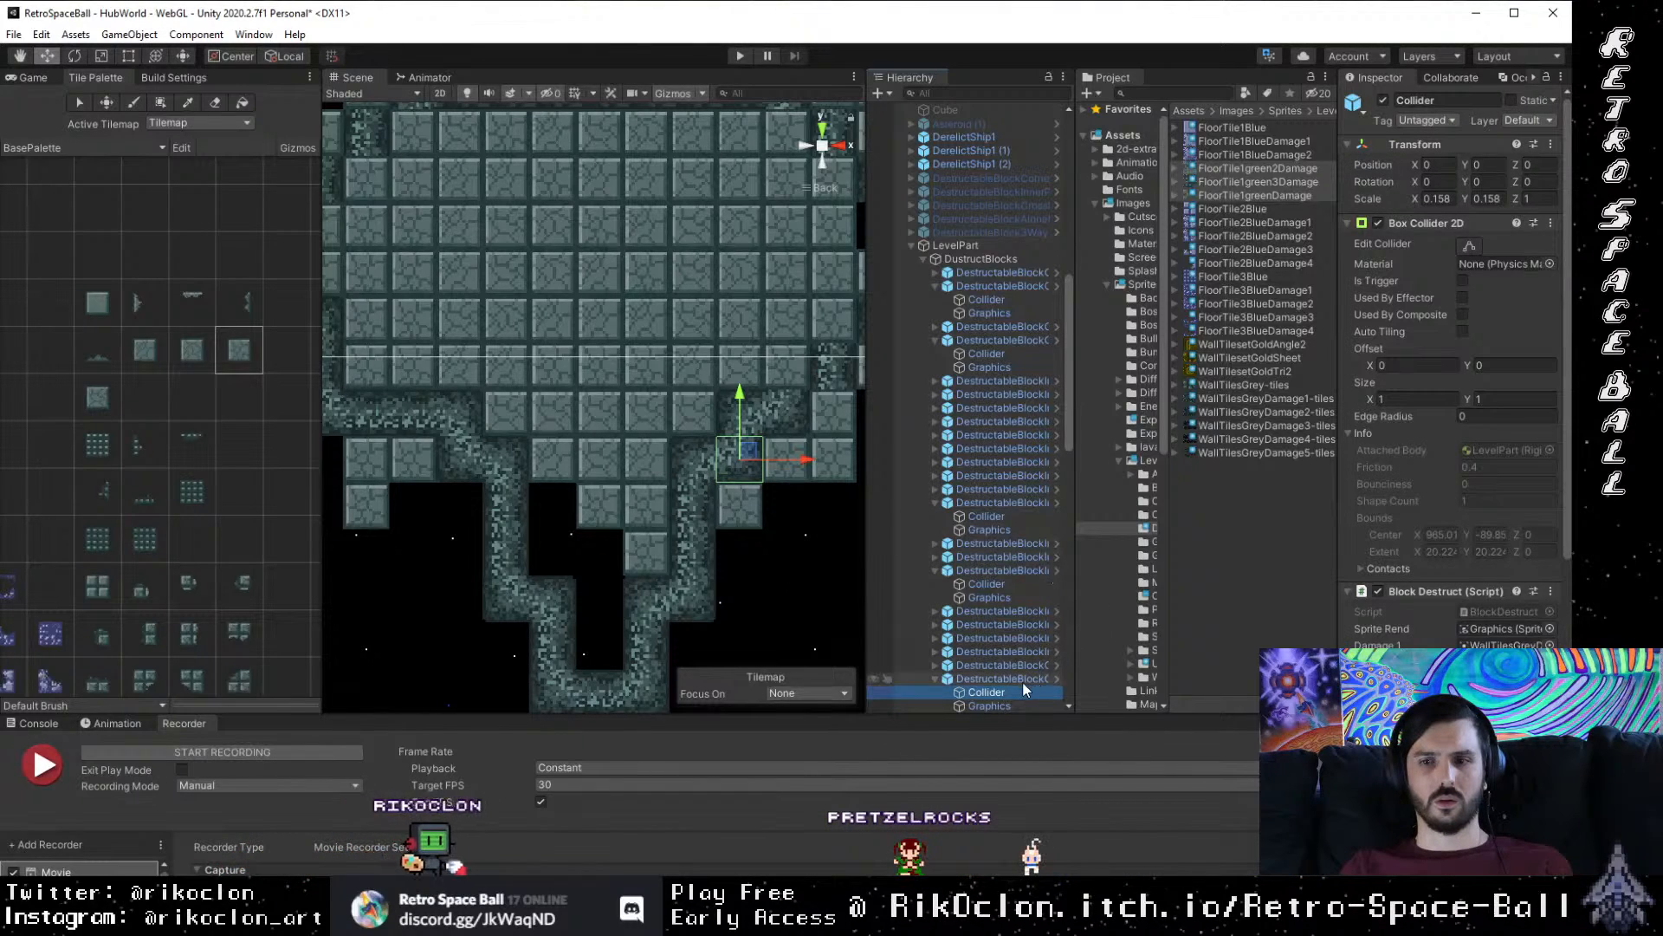
{"action": "left_click", "coordinate": [1010, 703]}
{"action": "left_click", "coordinate": [1001, 690]}
{"action": "left_click_drag", "start_coordinate": [635, 369], "coordinate": [855, 523]}
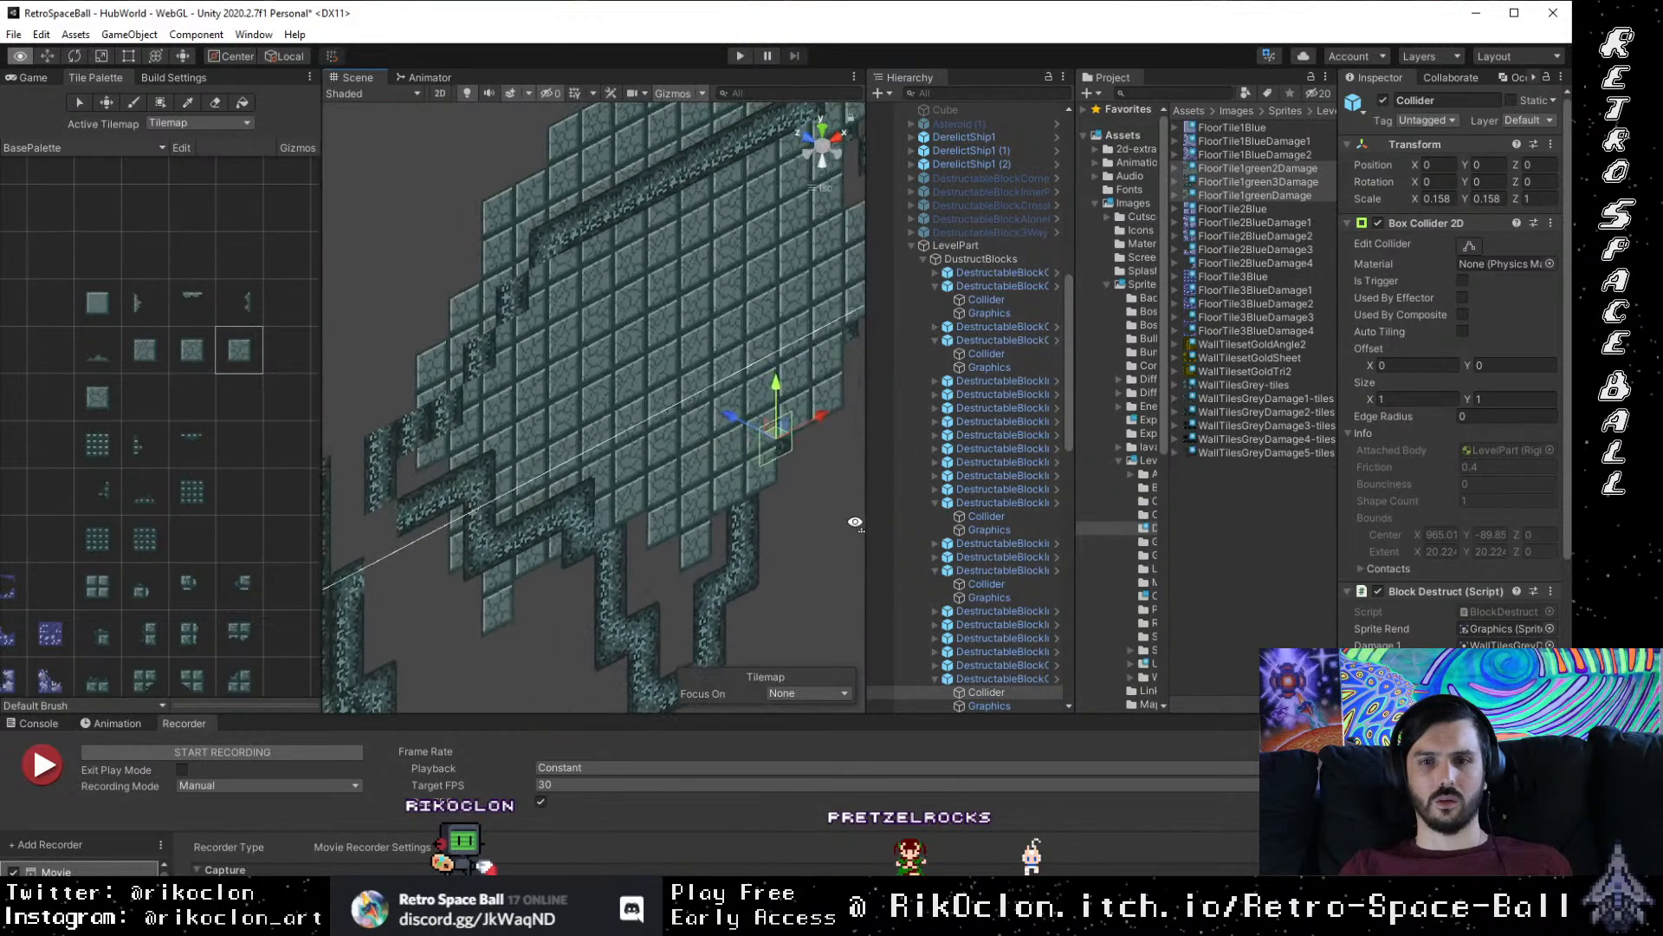
{"action": "left_click", "coordinate": [991, 681]}
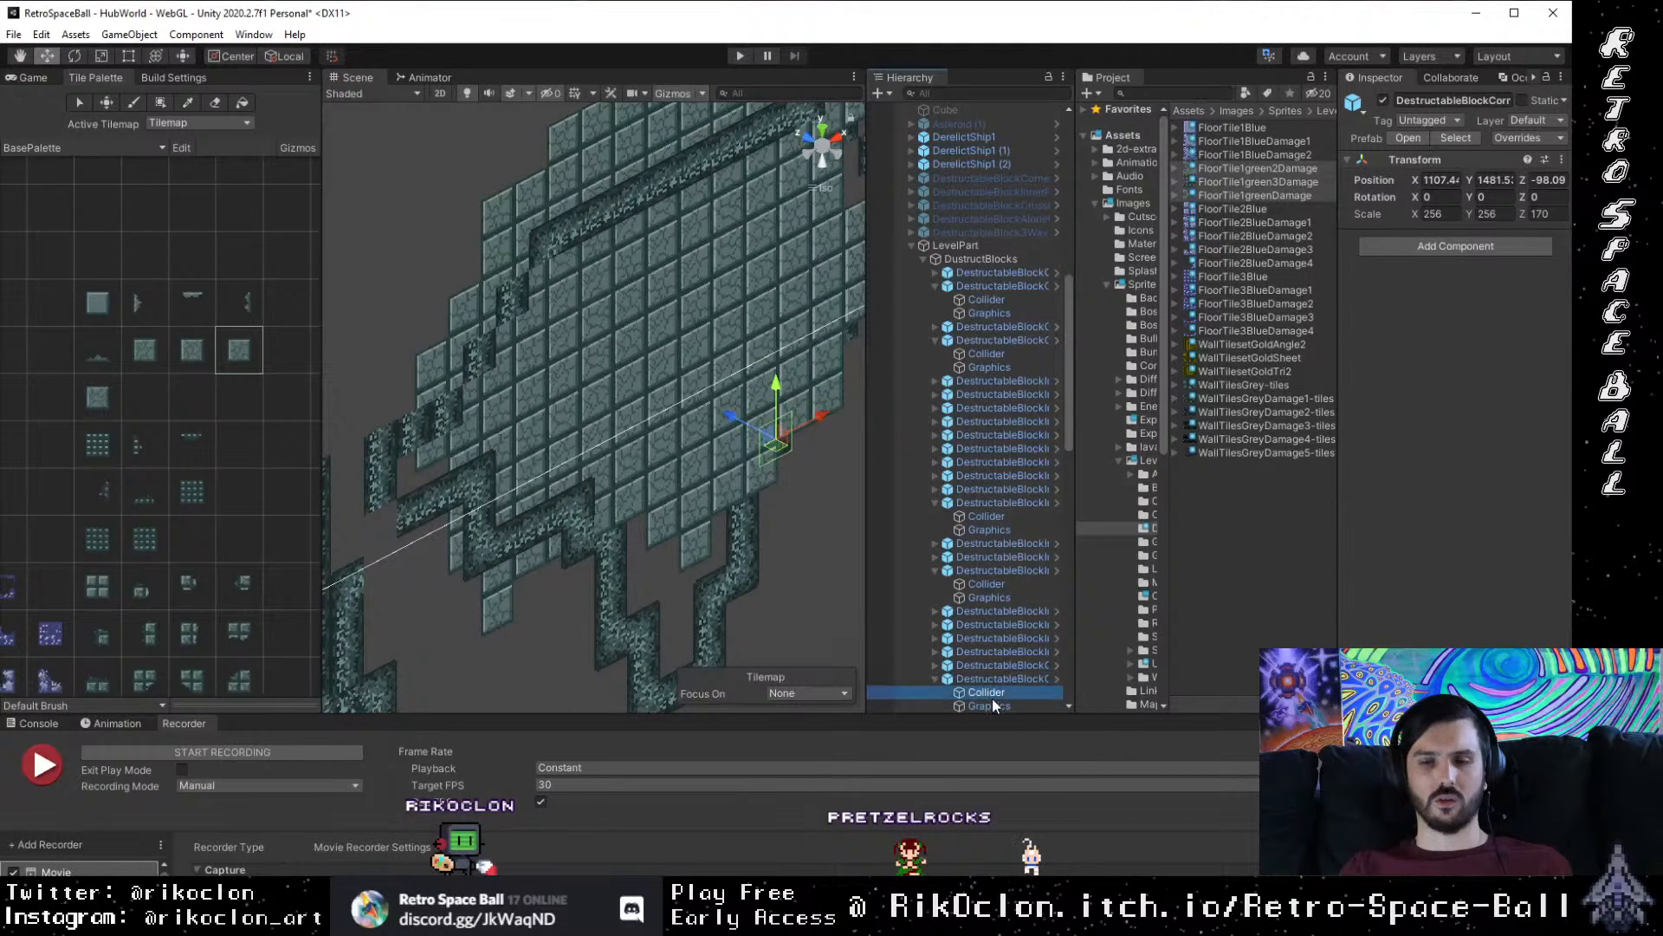
{"action": "left_click", "coordinate": [996, 680]}
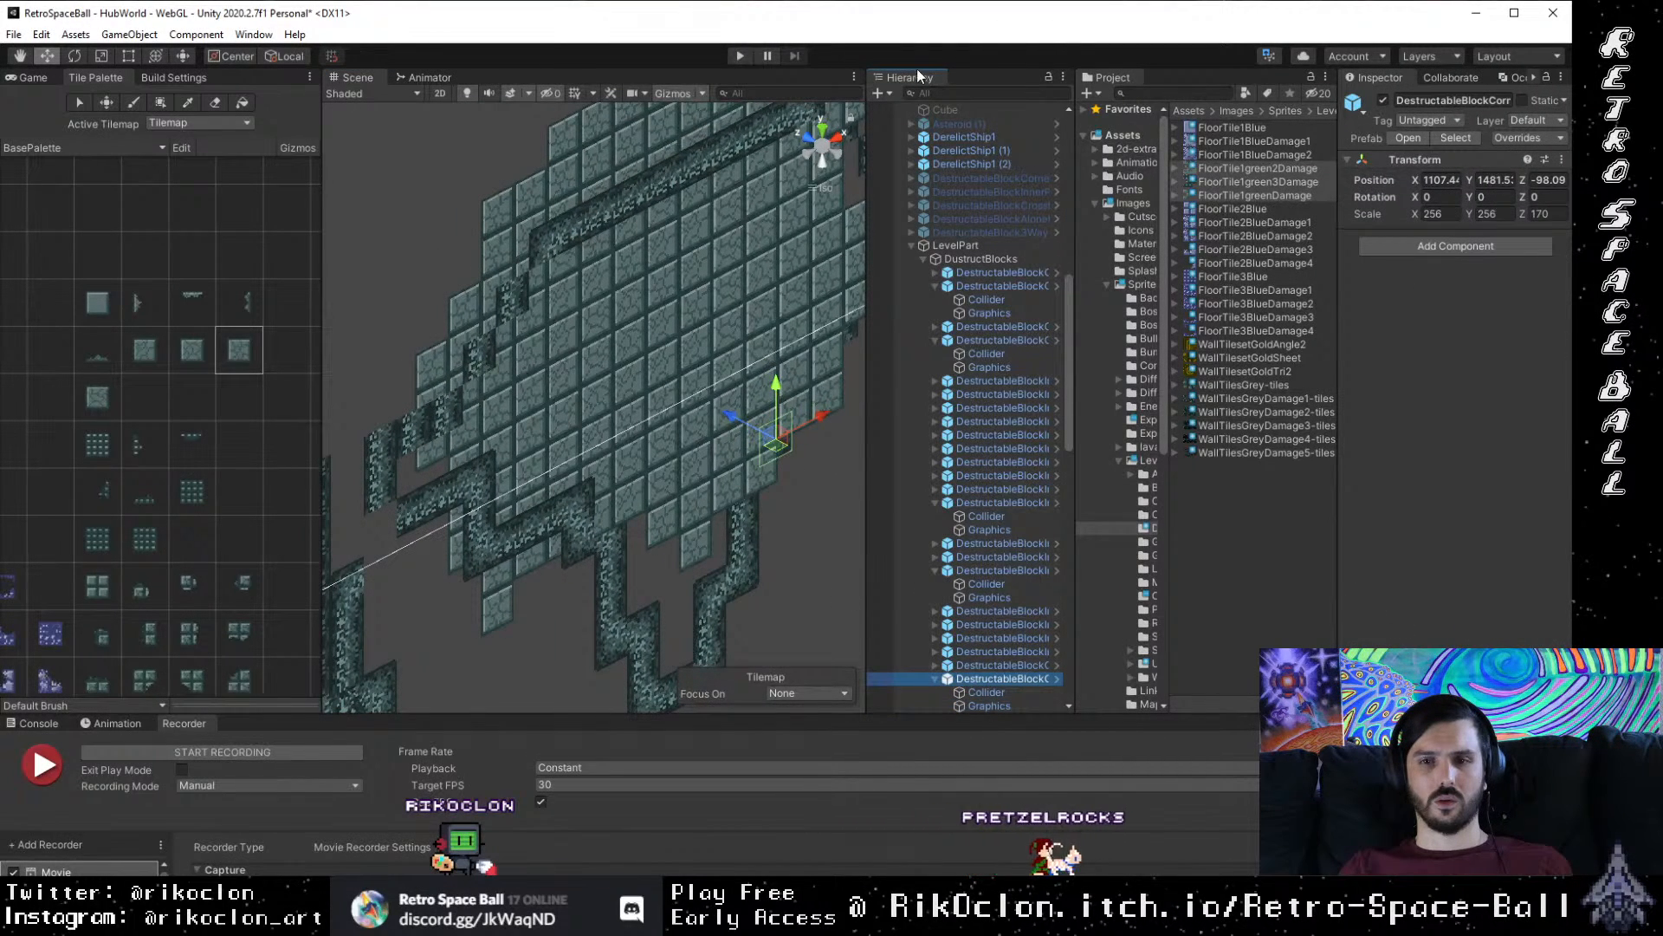
{"action": "left_click", "coordinate": [842, 138]}
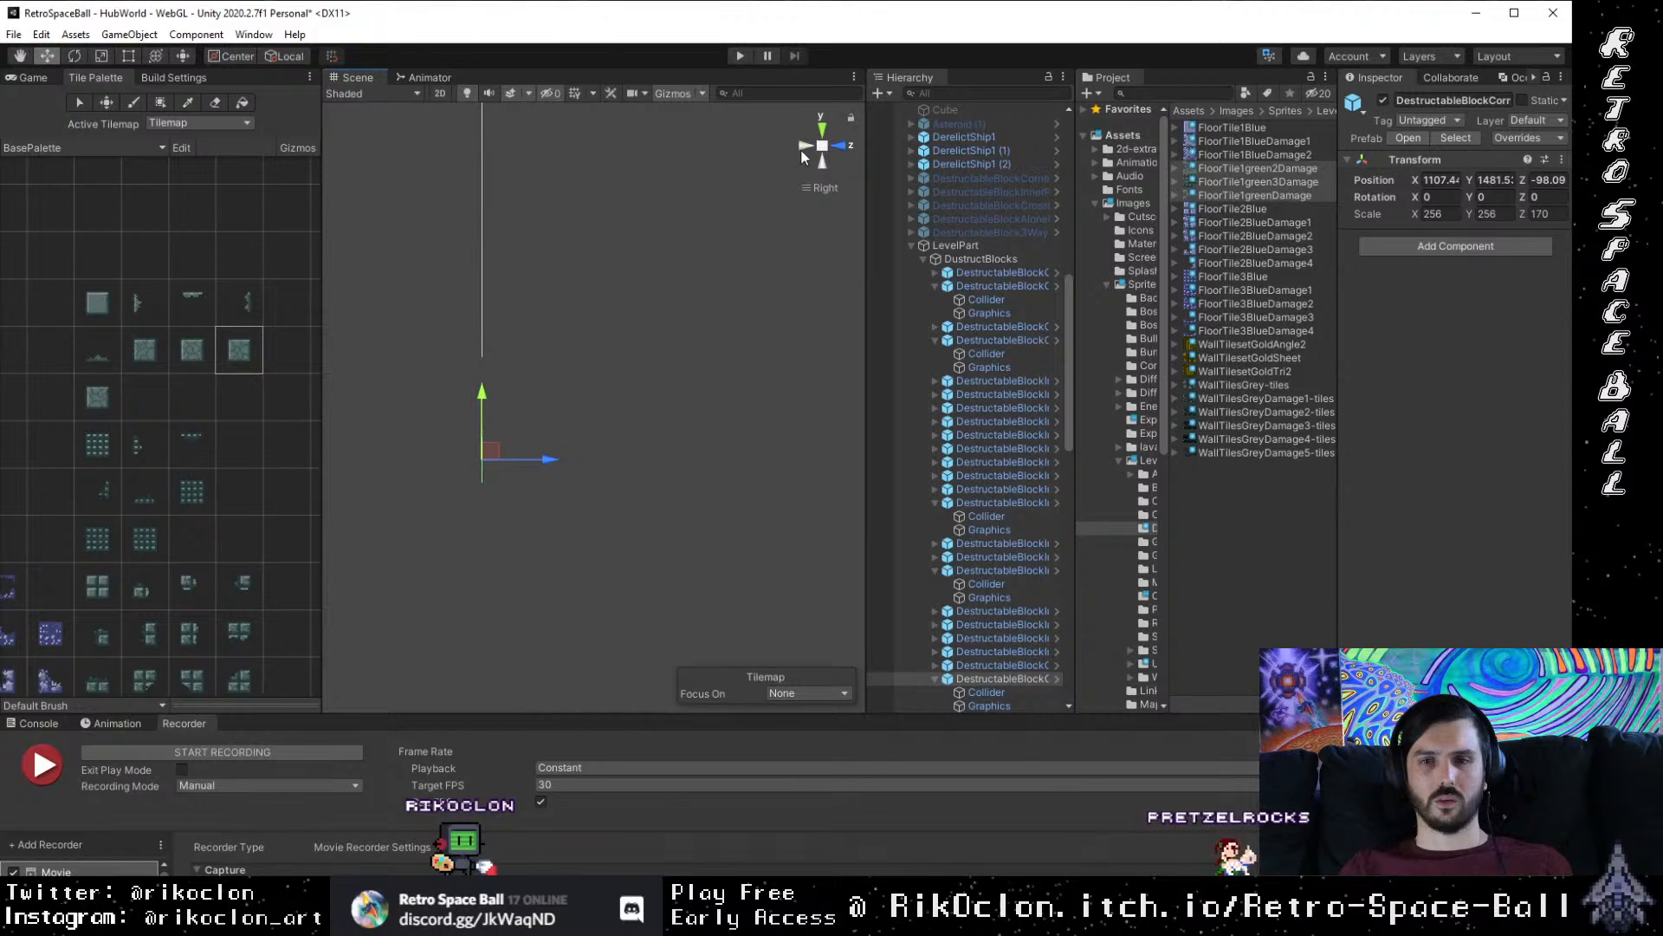
{"action": "left_click", "coordinate": [803, 149]}
{"action": "scroll", "coordinate": [703, 465], "scroll_direction": "down", "scroll_amount": 3}
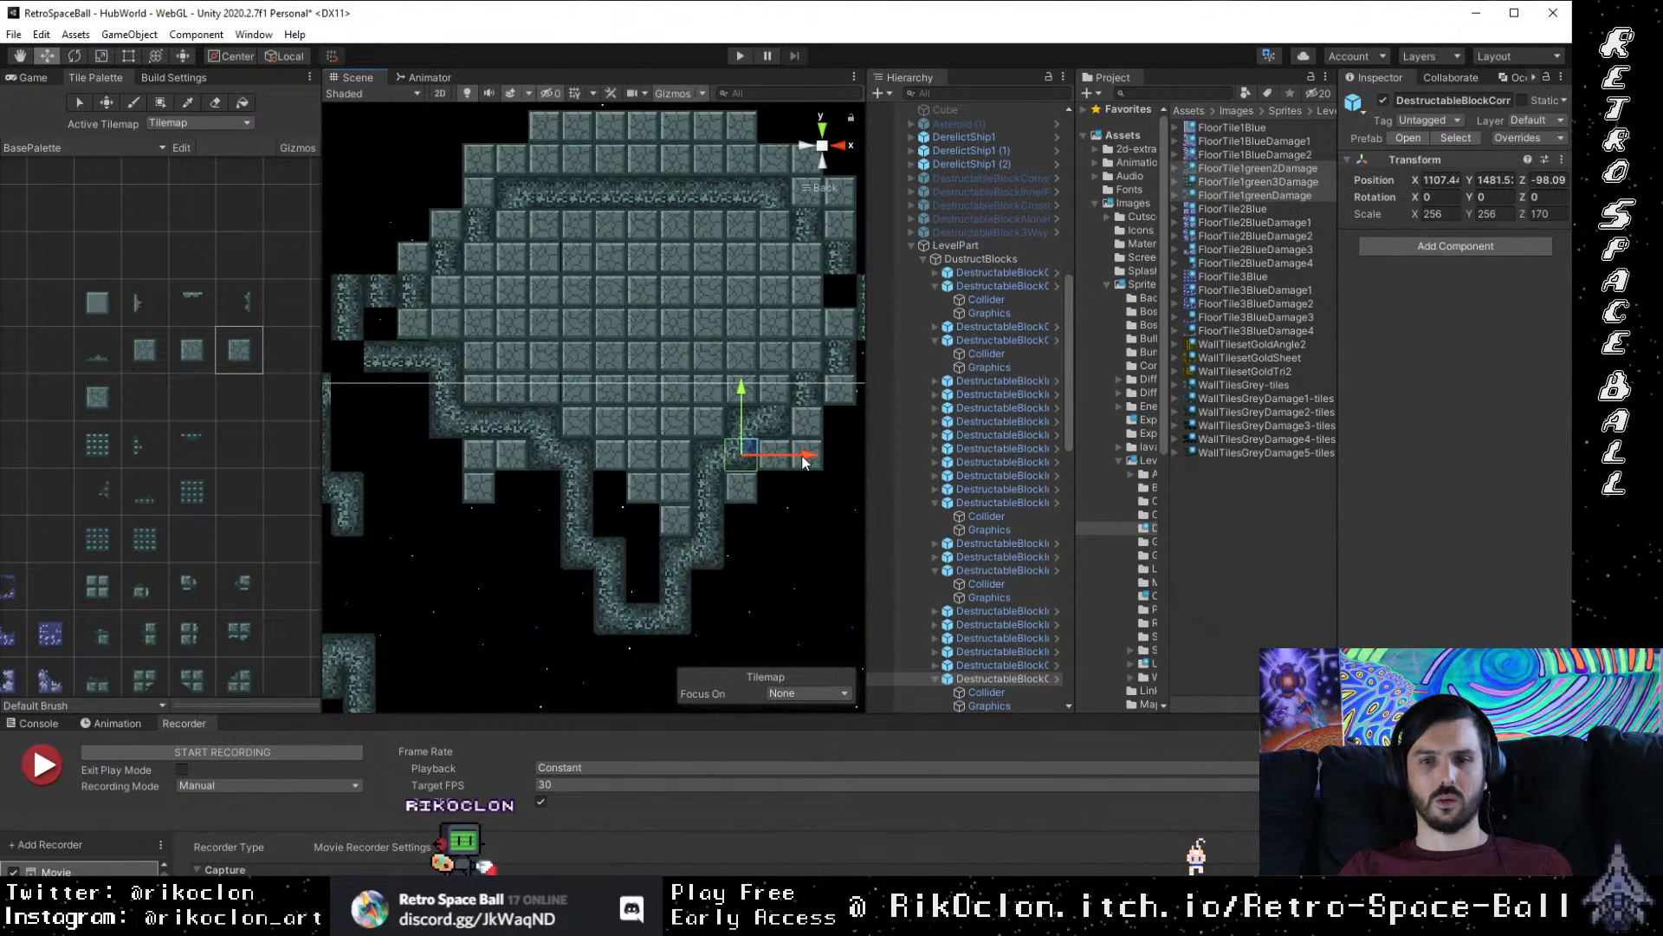
Step: Duplicate the unrotated corner block and snap the copy beside the column's top corner, at about X 616.4, Y 1563.4
{"action": "left_click_drag", "start_coordinate": [786, 462], "coordinate": [407, 472]}
{"action": "left_click_drag", "start_coordinate": [350, 634], "coordinate": [509, 645]}
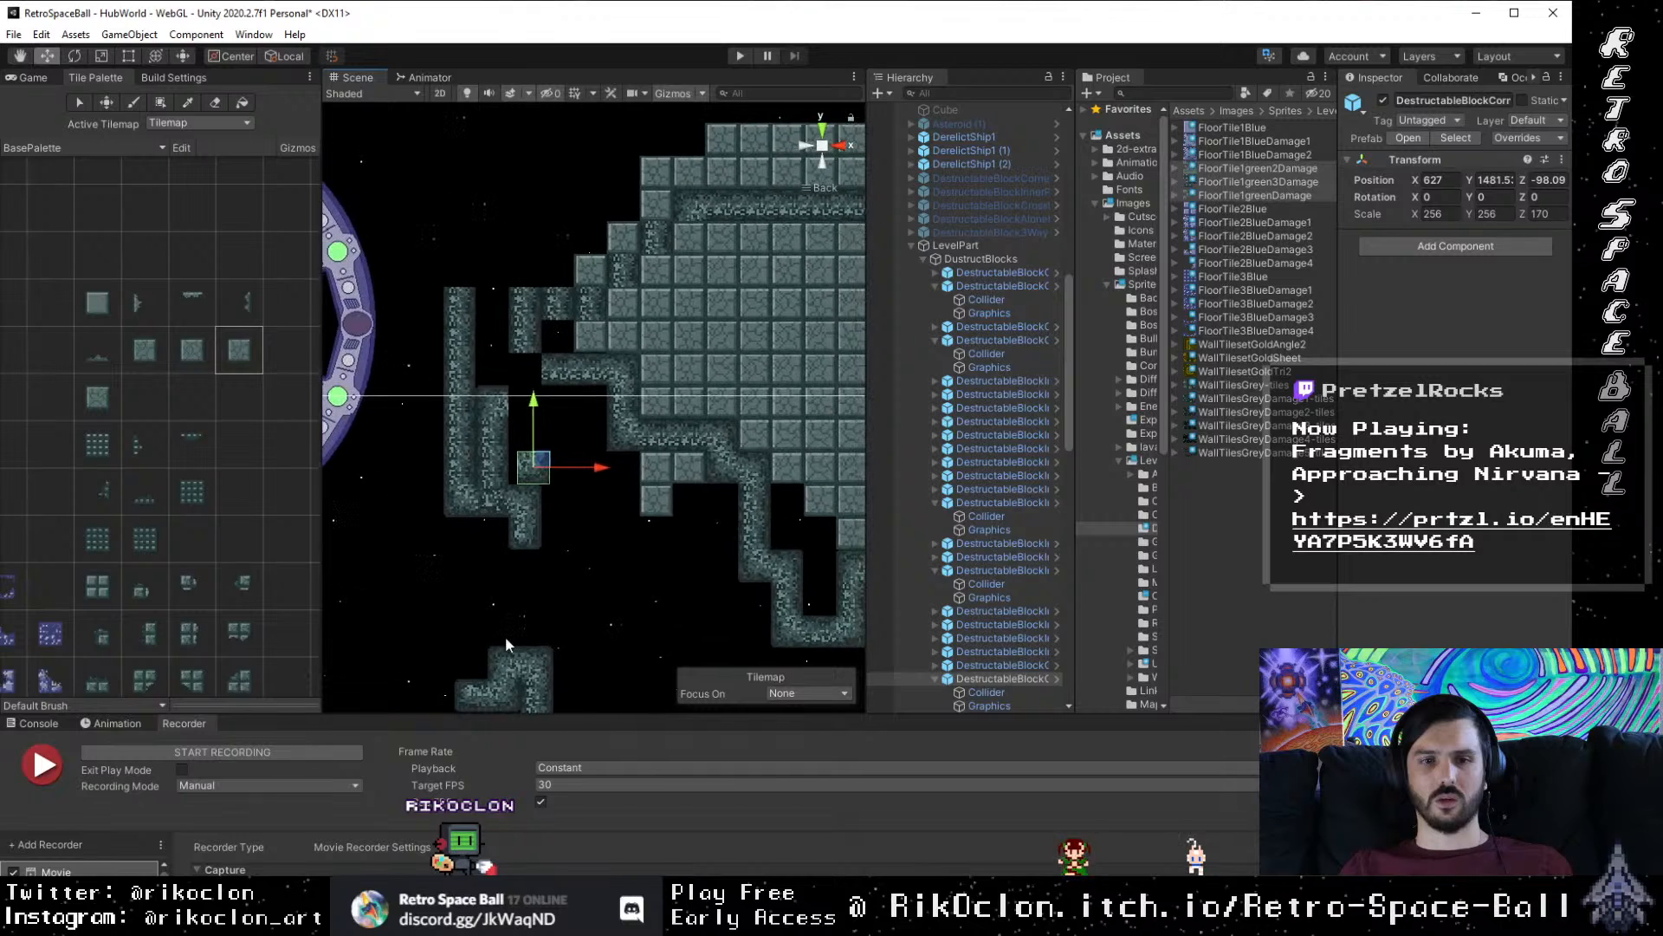
{"action": "scroll", "coordinate": [508, 645], "scroll_direction": "up", "scroll_amount": 3}
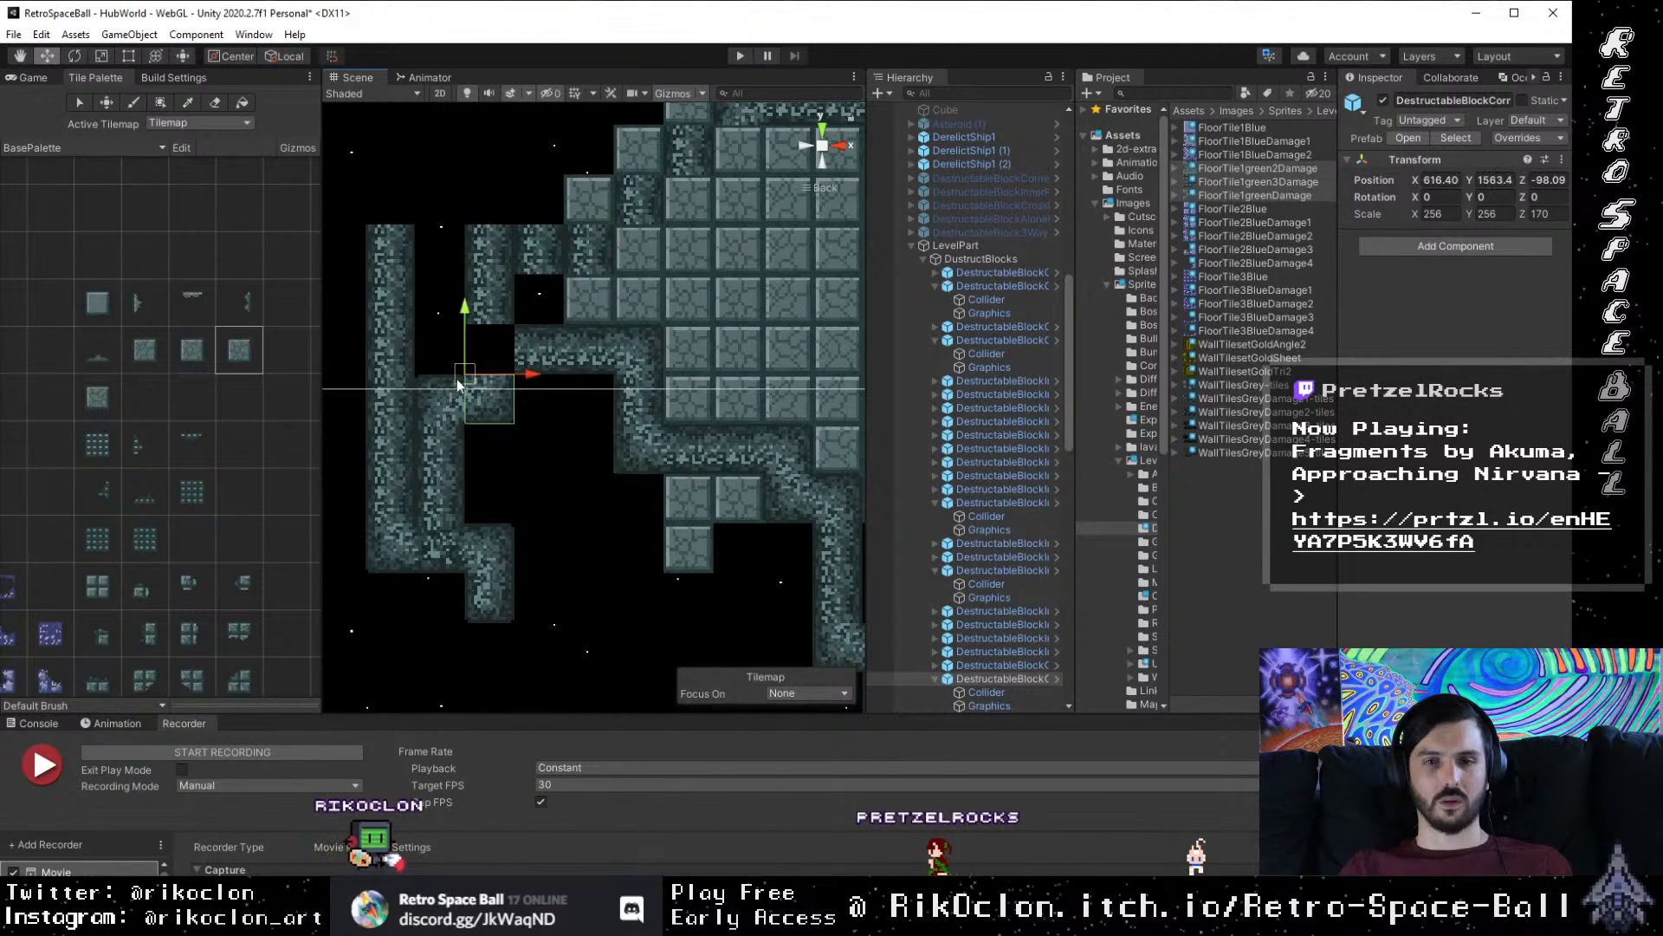
{"action": "left_click", "coordinate": [456, 378]}
Step: Duplicate the corner block rotated 90 degrees on the funnel's left wall and snap the copy below the short two-block column, at about X 616.4, Y 1604.4
{"action": "left_click_drag", "start_coordinate": [634, 463], "coordinate": [524, 434]}
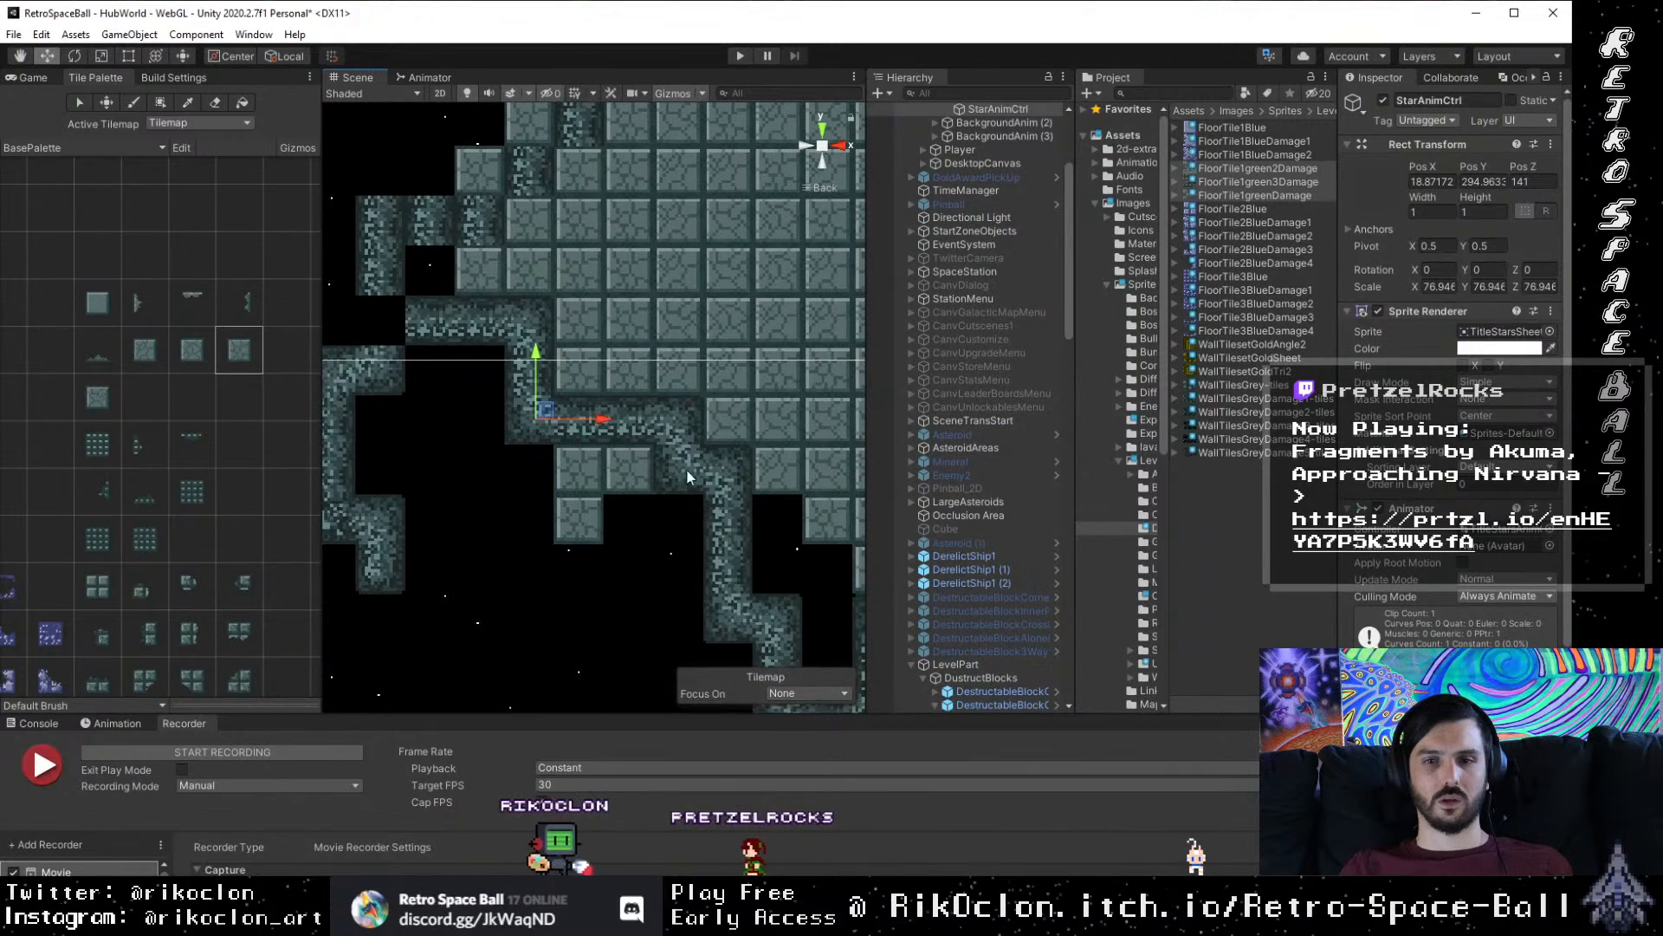
{"action": "left_click_drag", "start_coordinate": [718, 500], "coordinate": [601, 463]}
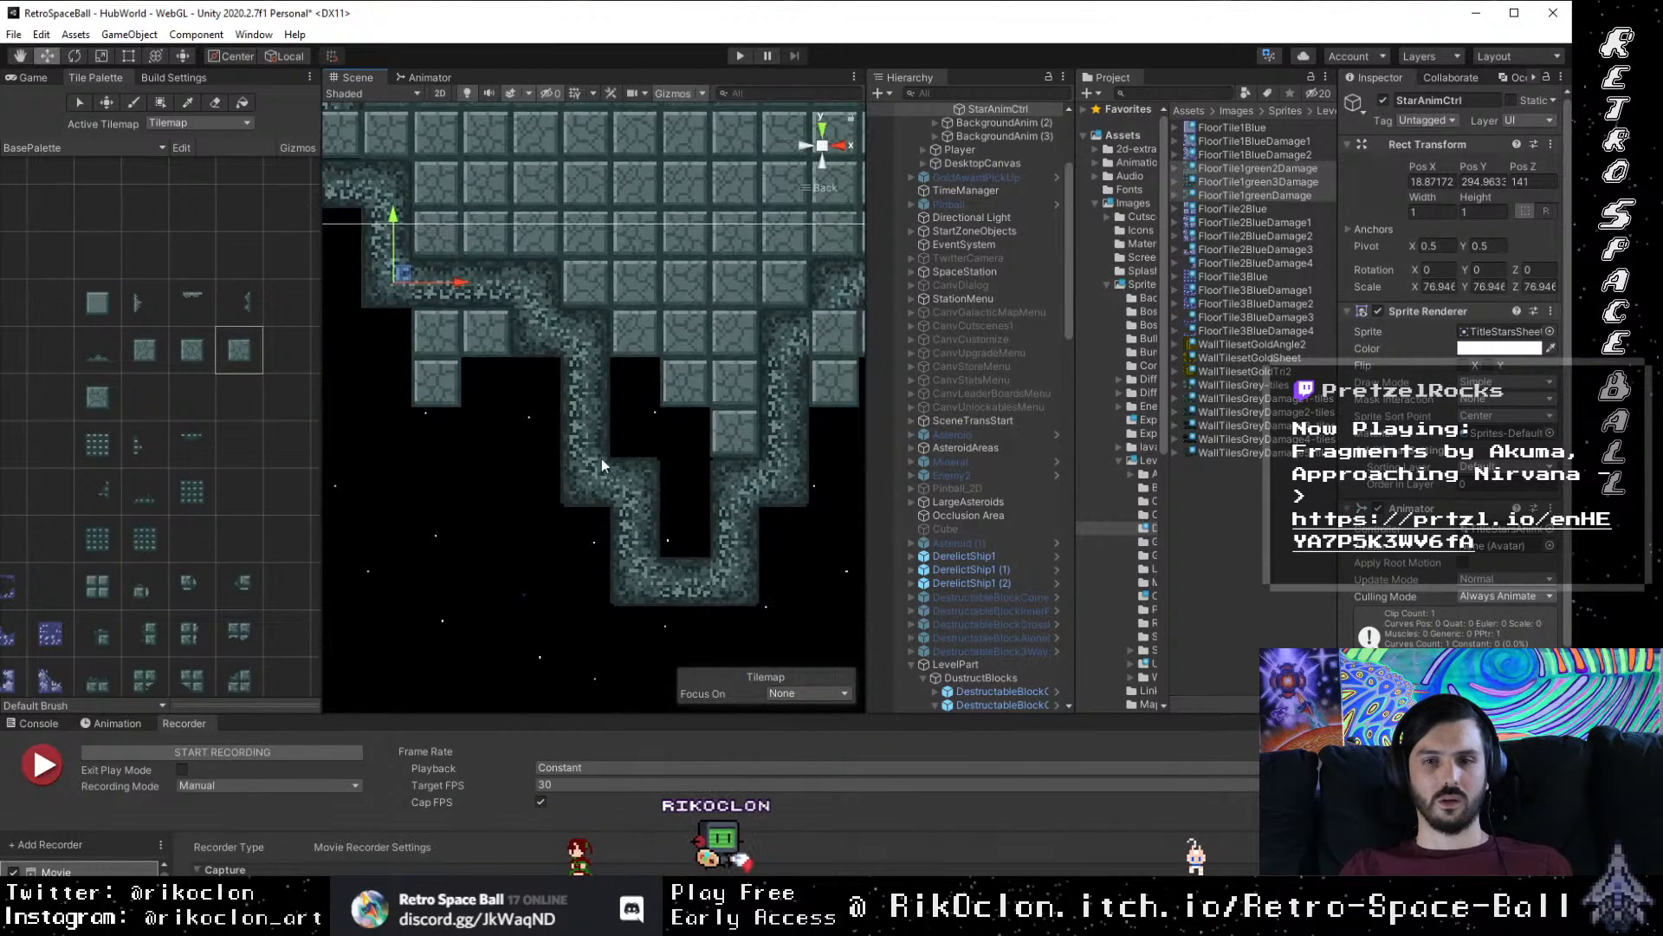
{"action": "left_click", "coordinate": [632, 488]}
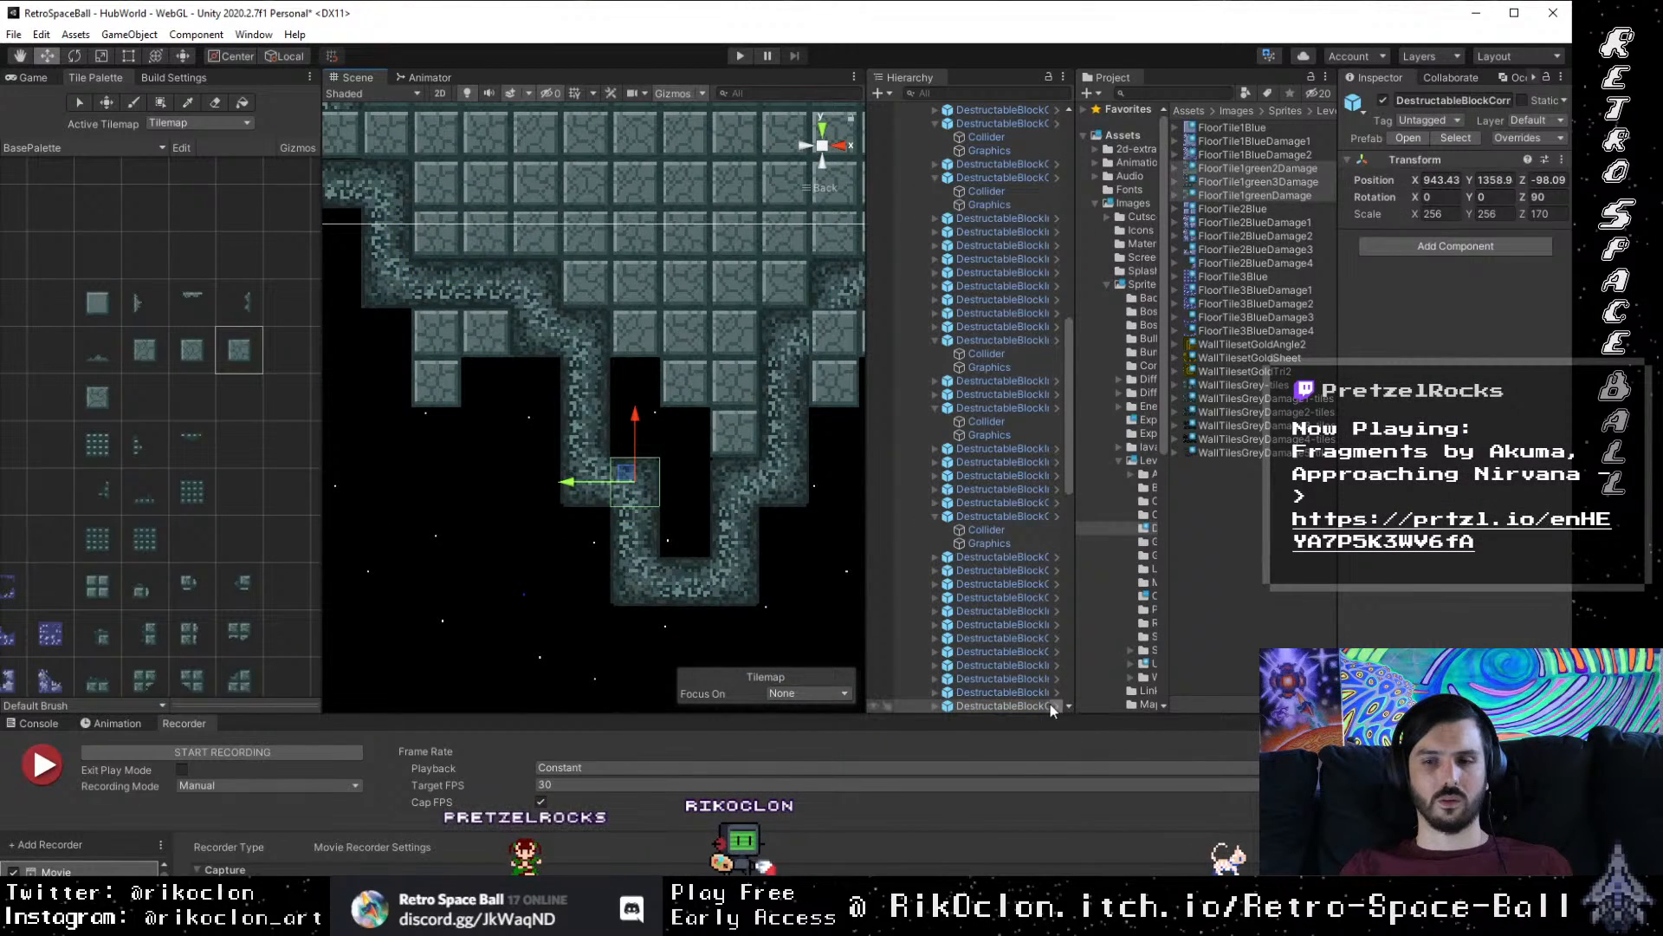
{"action": "scroll", "coordinate": [1000, 697], "scroll_direction": "down", "scroll_amount": 3}
{"action": "key", "text": "ctrl+d"}
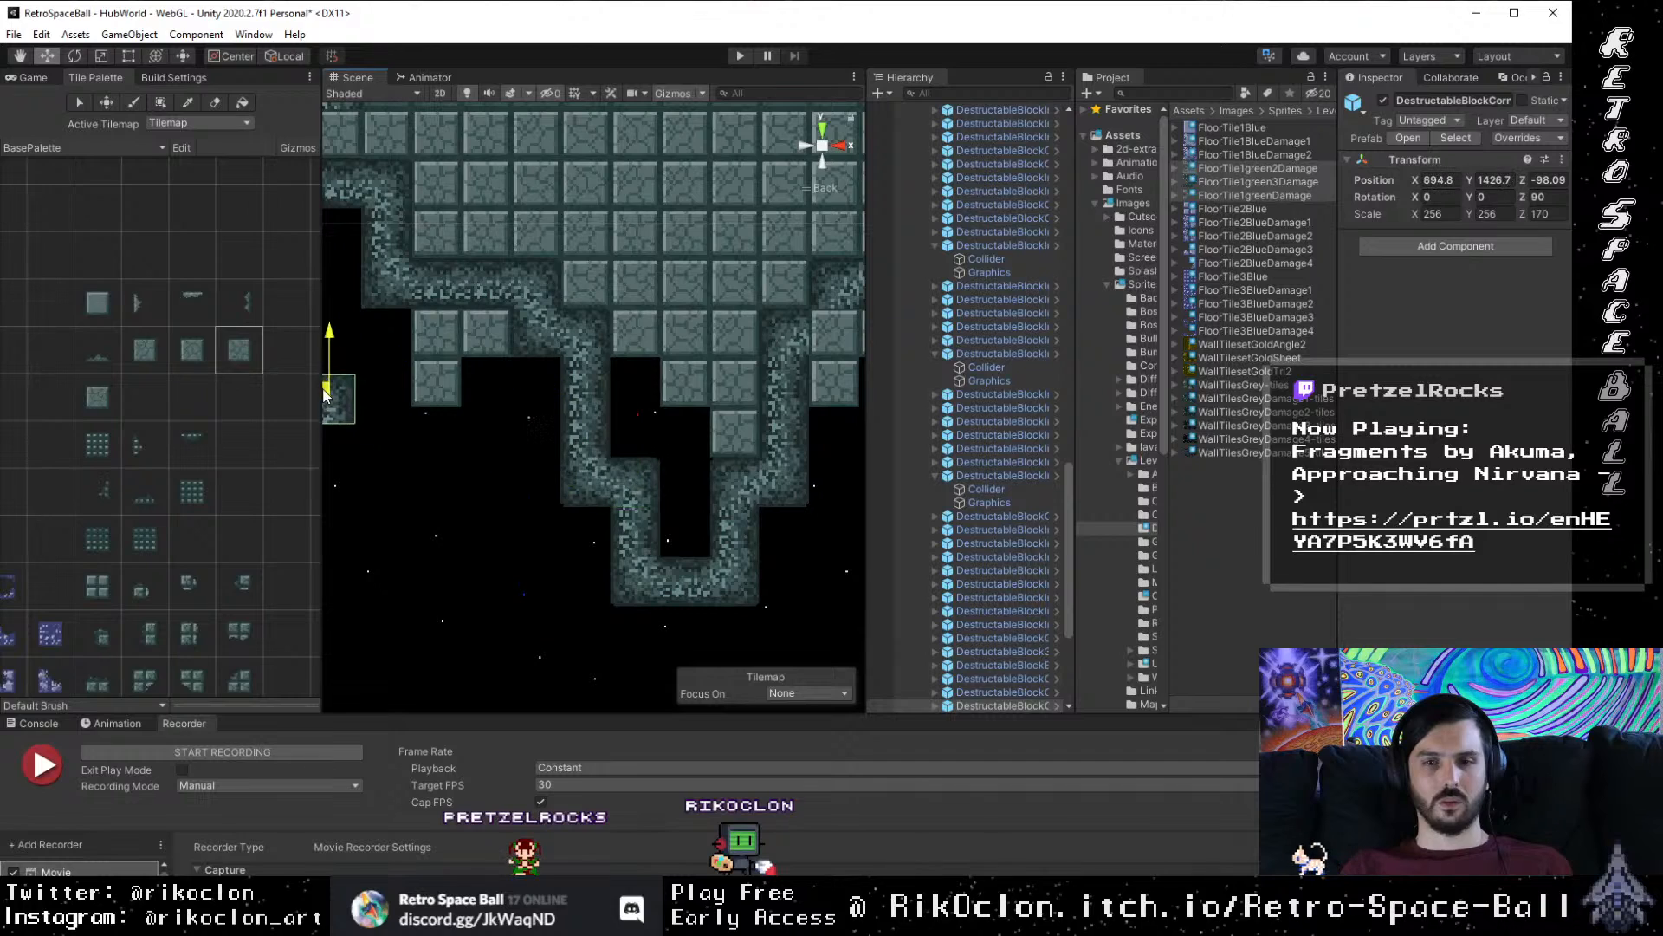
{"action": "left_click_drag", "start_coordinate": [325, 394], "coordinate": [323, 393]}
{"action": "left_click_drag", "start_coordinate": [416, 538], "coordinate": [726, 680]}
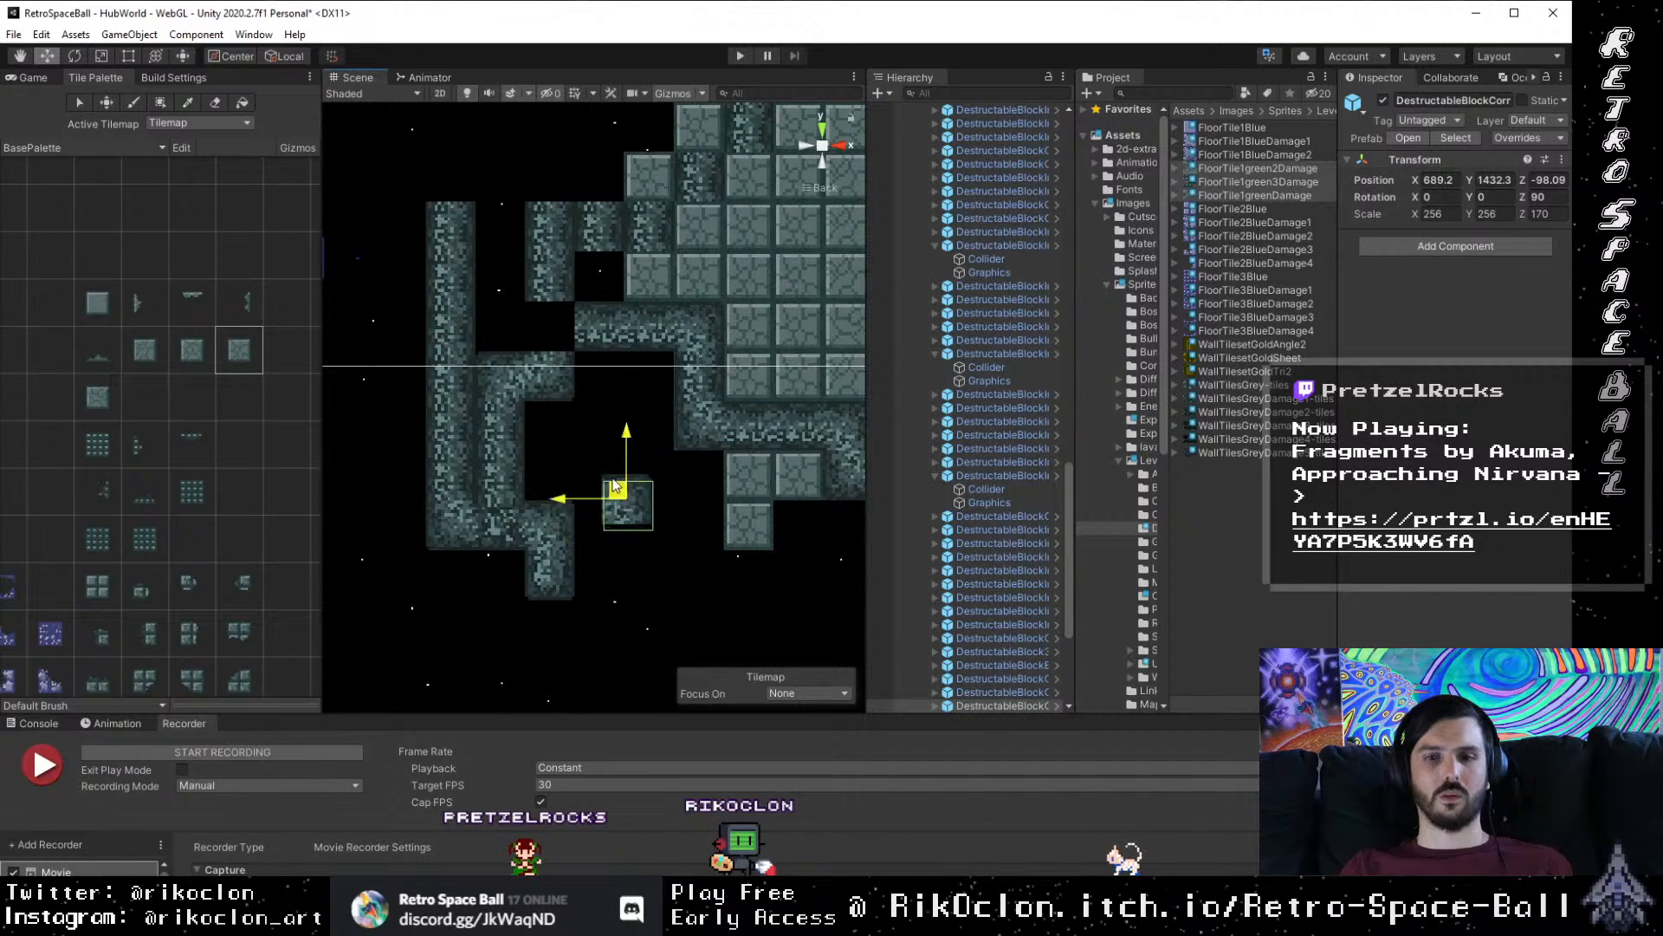
{"action": "left_click_drag", "start_coordinate": [540, 320], "coordinate": [540, 321]}
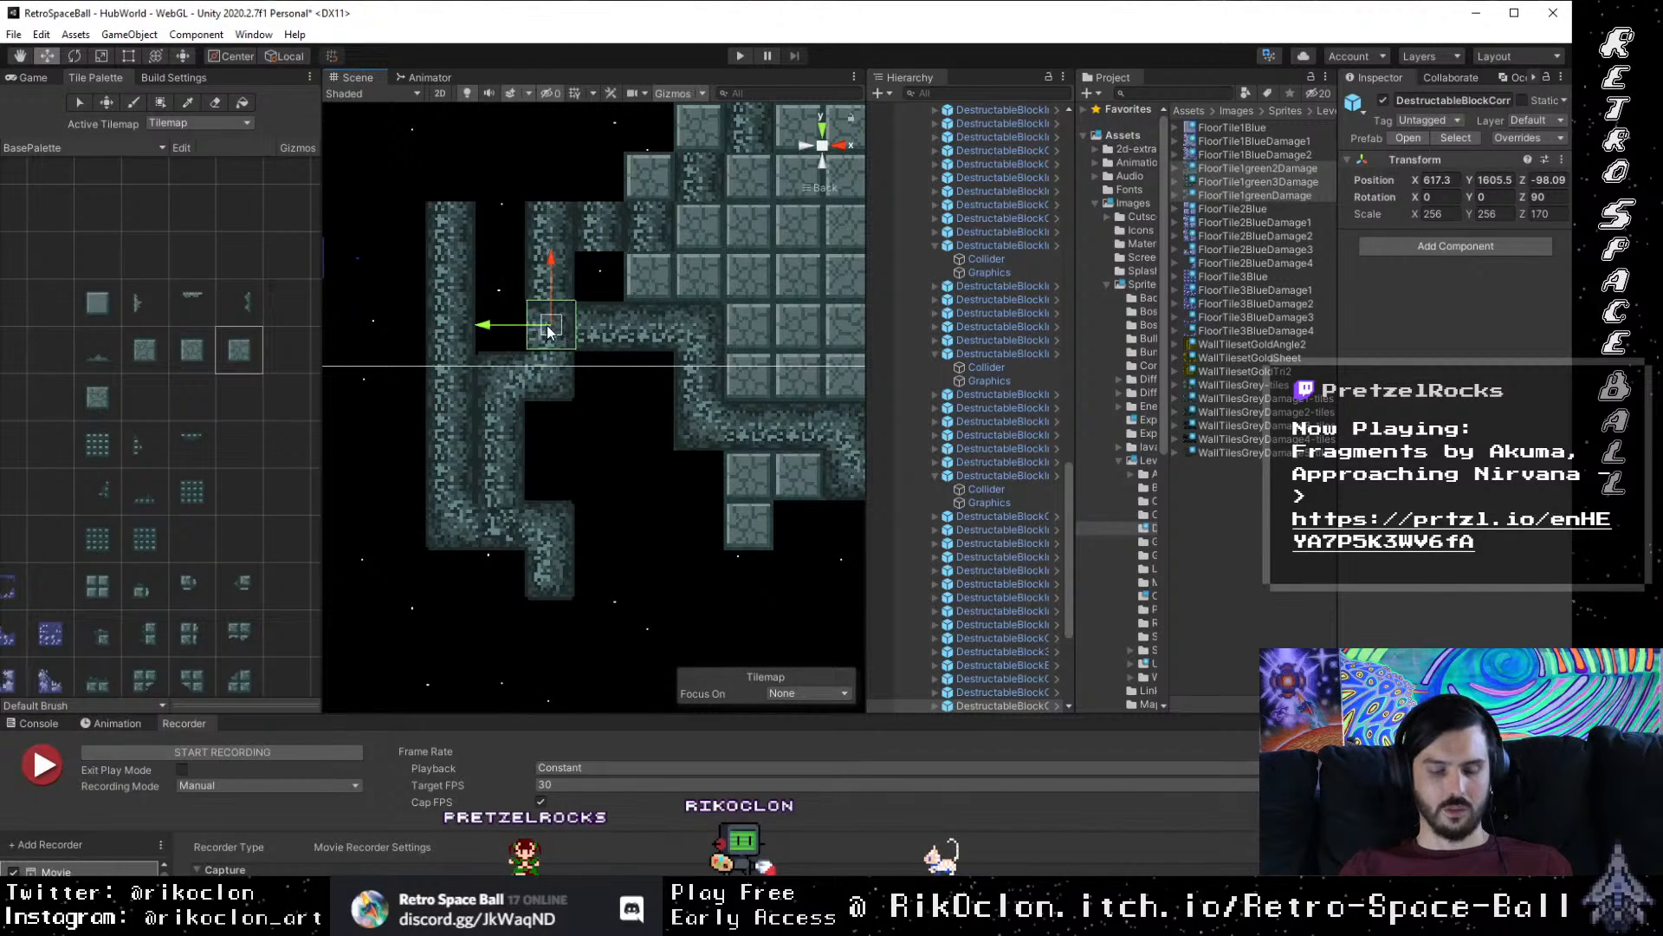
{"action": "key", "text": "v"}
{"action": "left_click", "coordinate": [615, 463]}
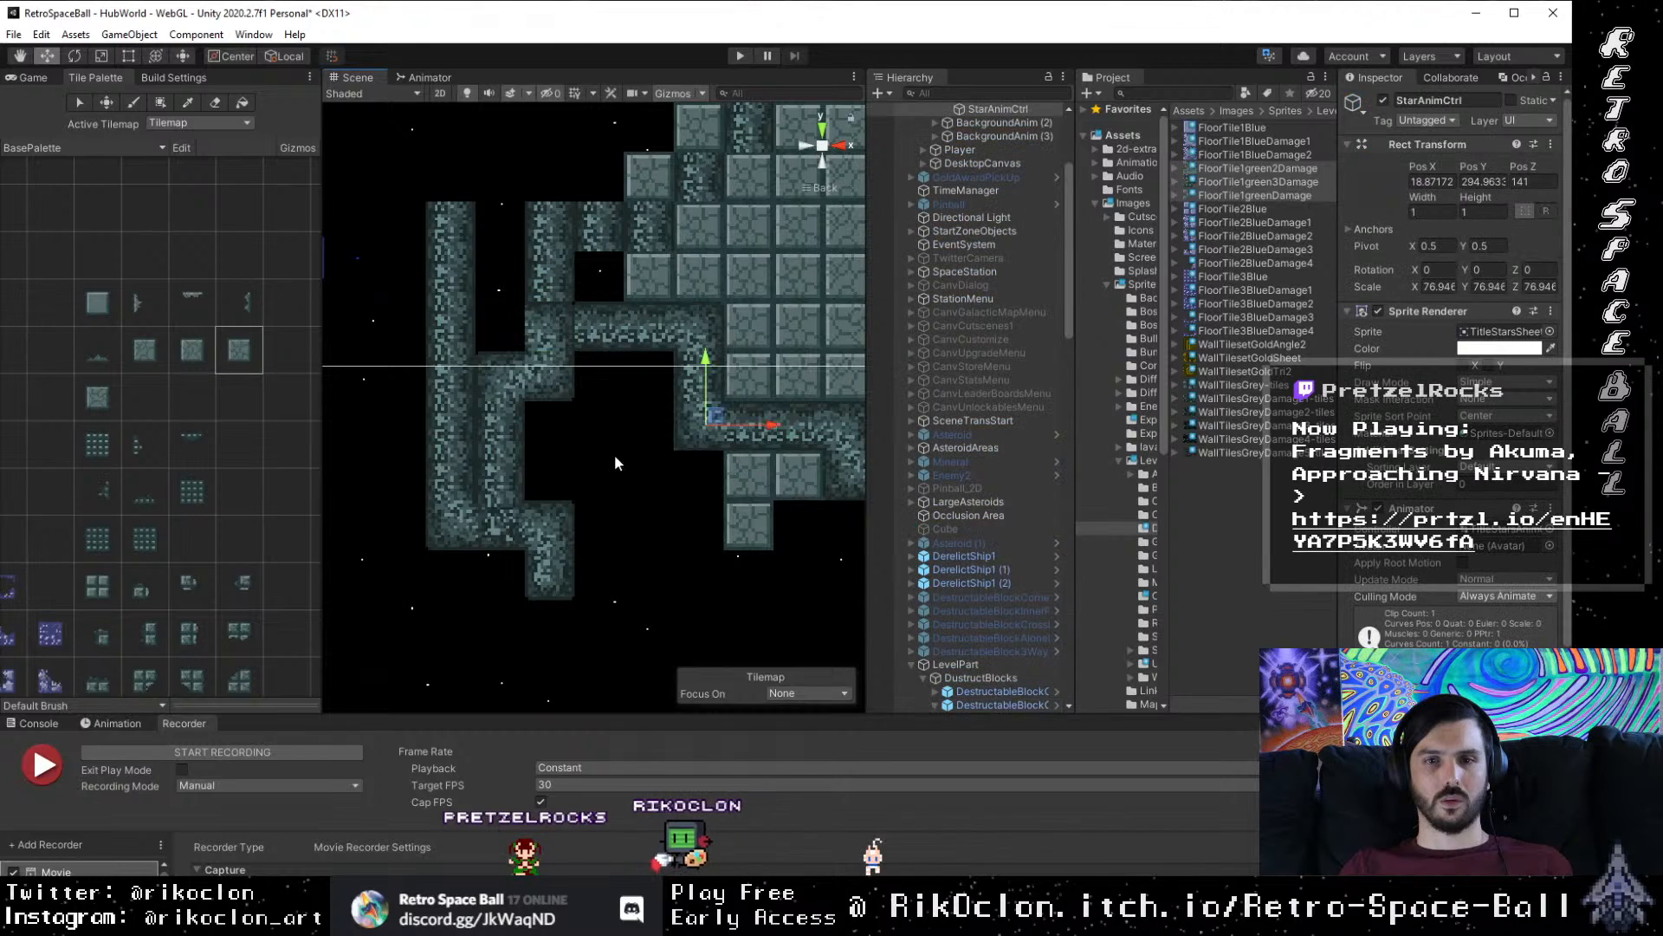
{"action": "scroll", "coordinate": [555, 425], "scroll_direction": "up", "scroll_amount": 10}
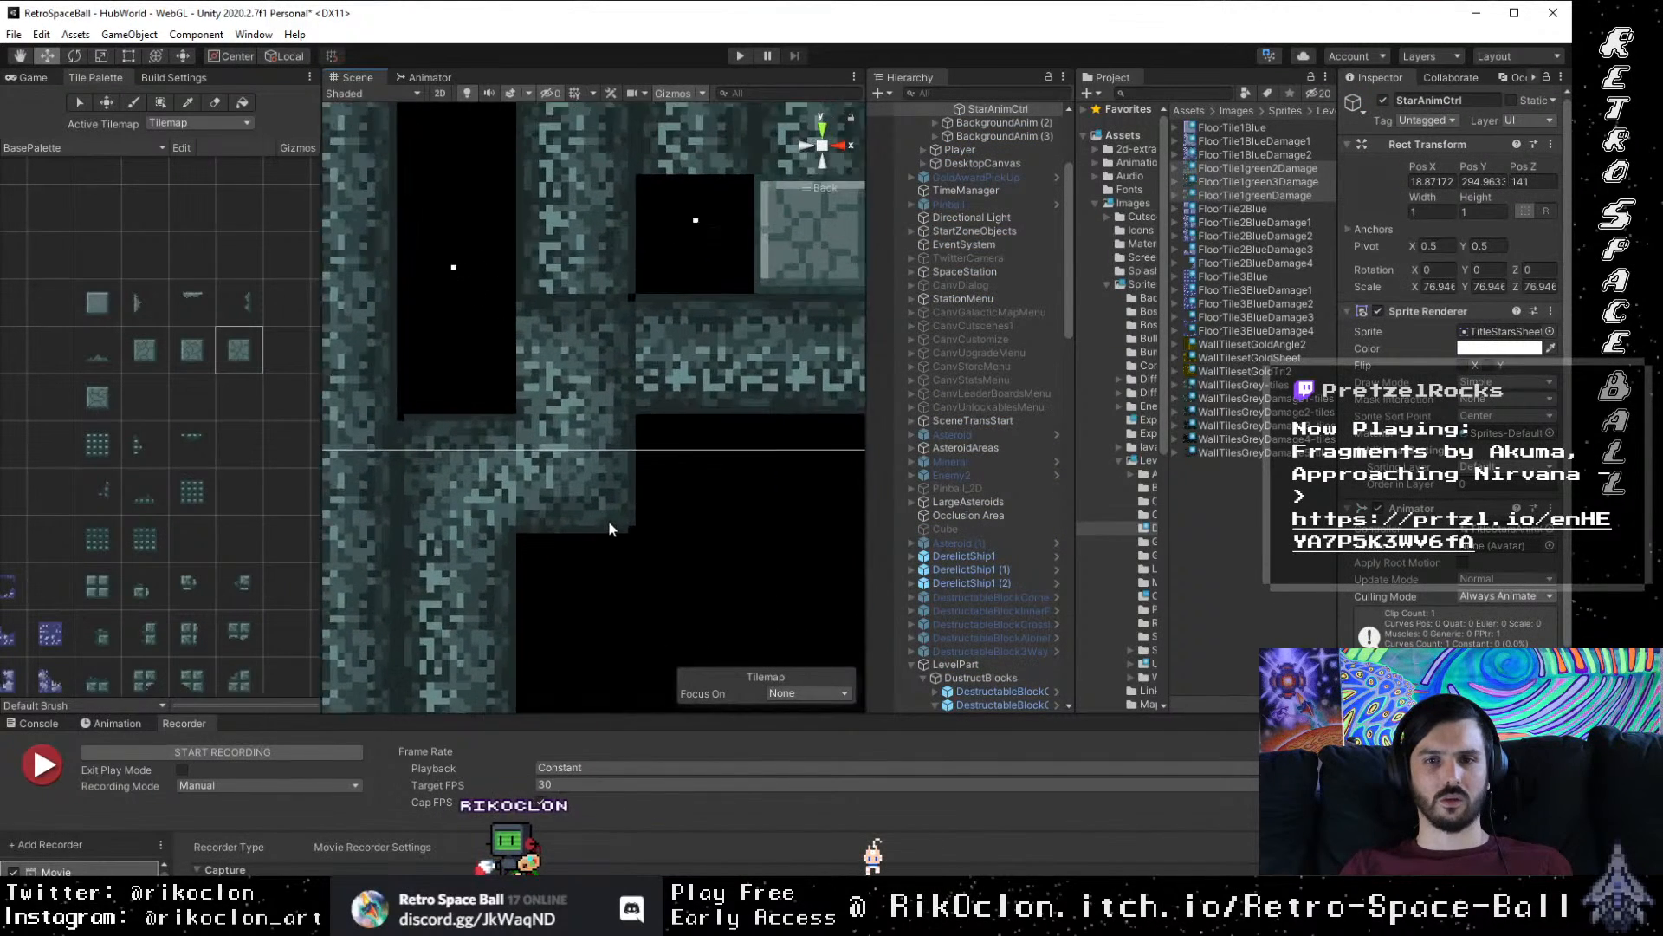
Step: Select the whole 90-degree corner copy below the short column, move it out of the wall and delete it
{"action": "left_click", "coordinate": [555, 356]}
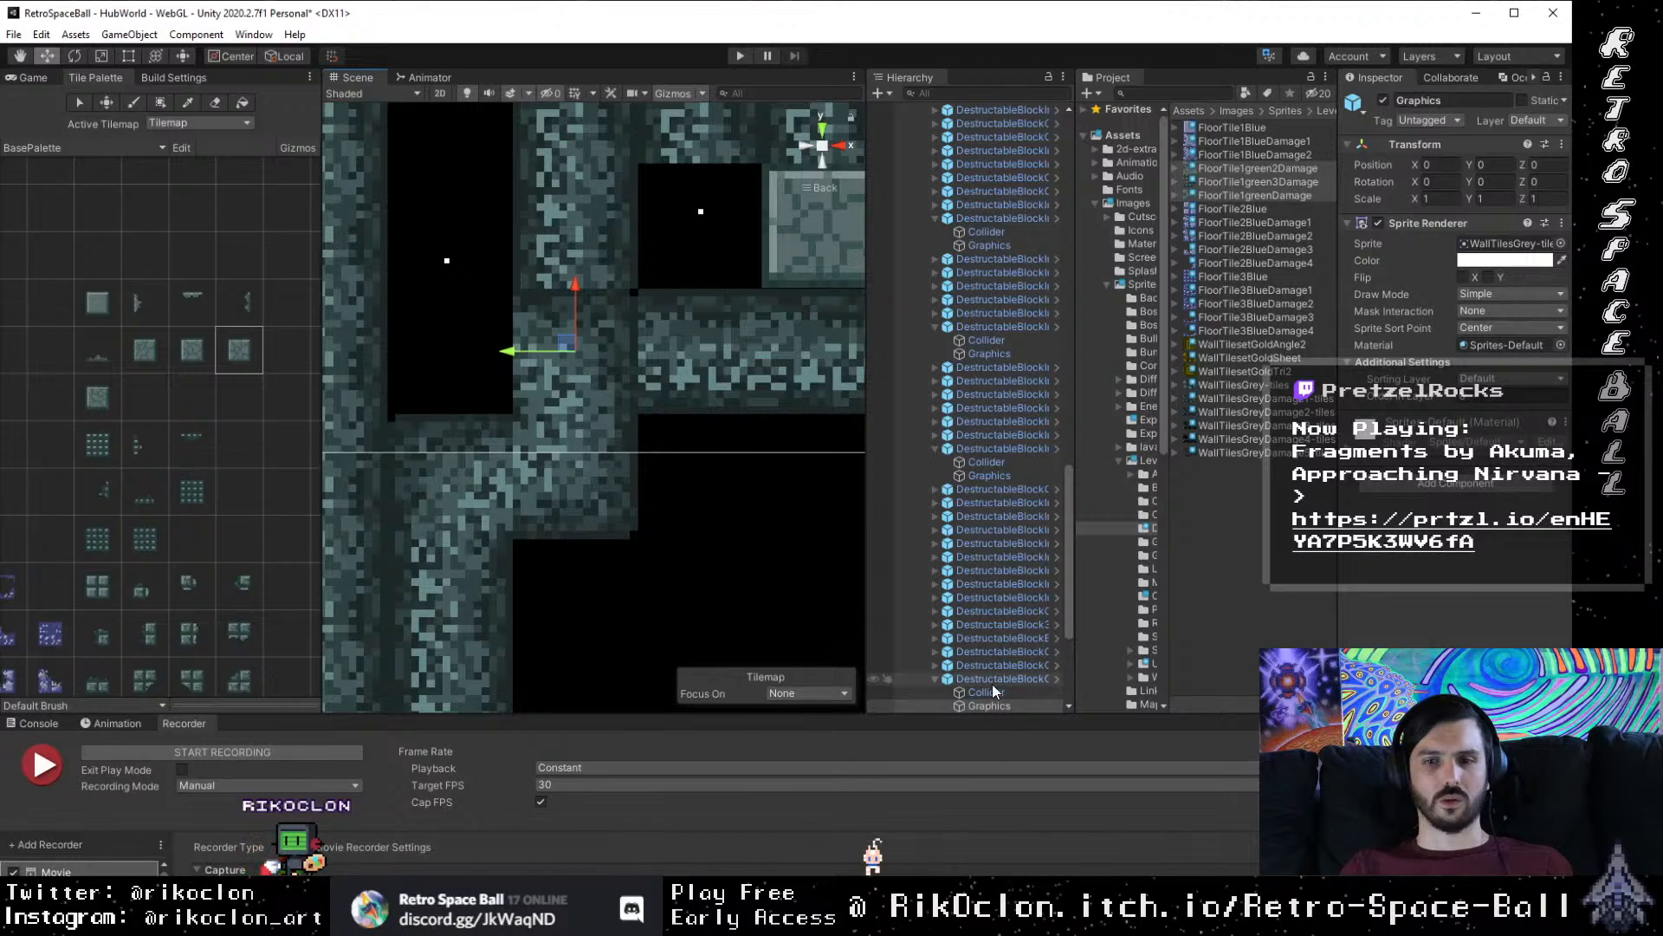
{"action": "left_click", "coordinate": [997, 680]}
{"action": "scroll", "coordinate": [731, 606], "scroll_direction": "down", "scroll_amount": 5}
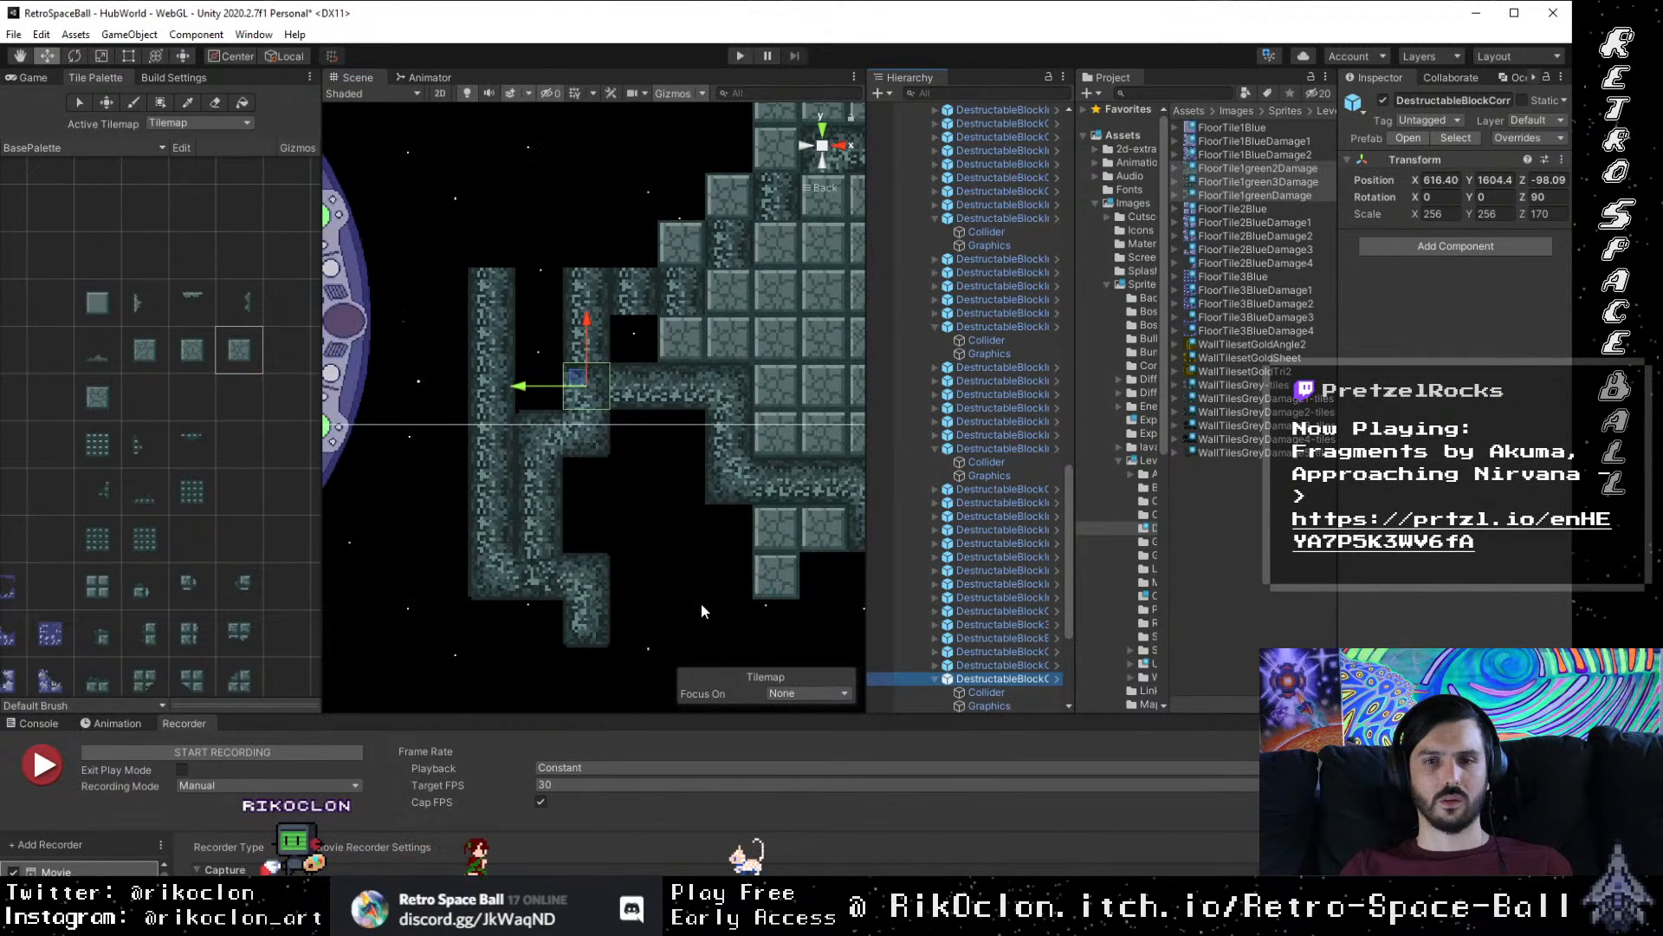
{"action": "scroll", "coordinate": [697, 598], "scroll_direction": "up", "scroll_amount": 2}
{"action": "left_click_drag", "start_coordinate": [578, 379], "coordinate": [656, 543]}
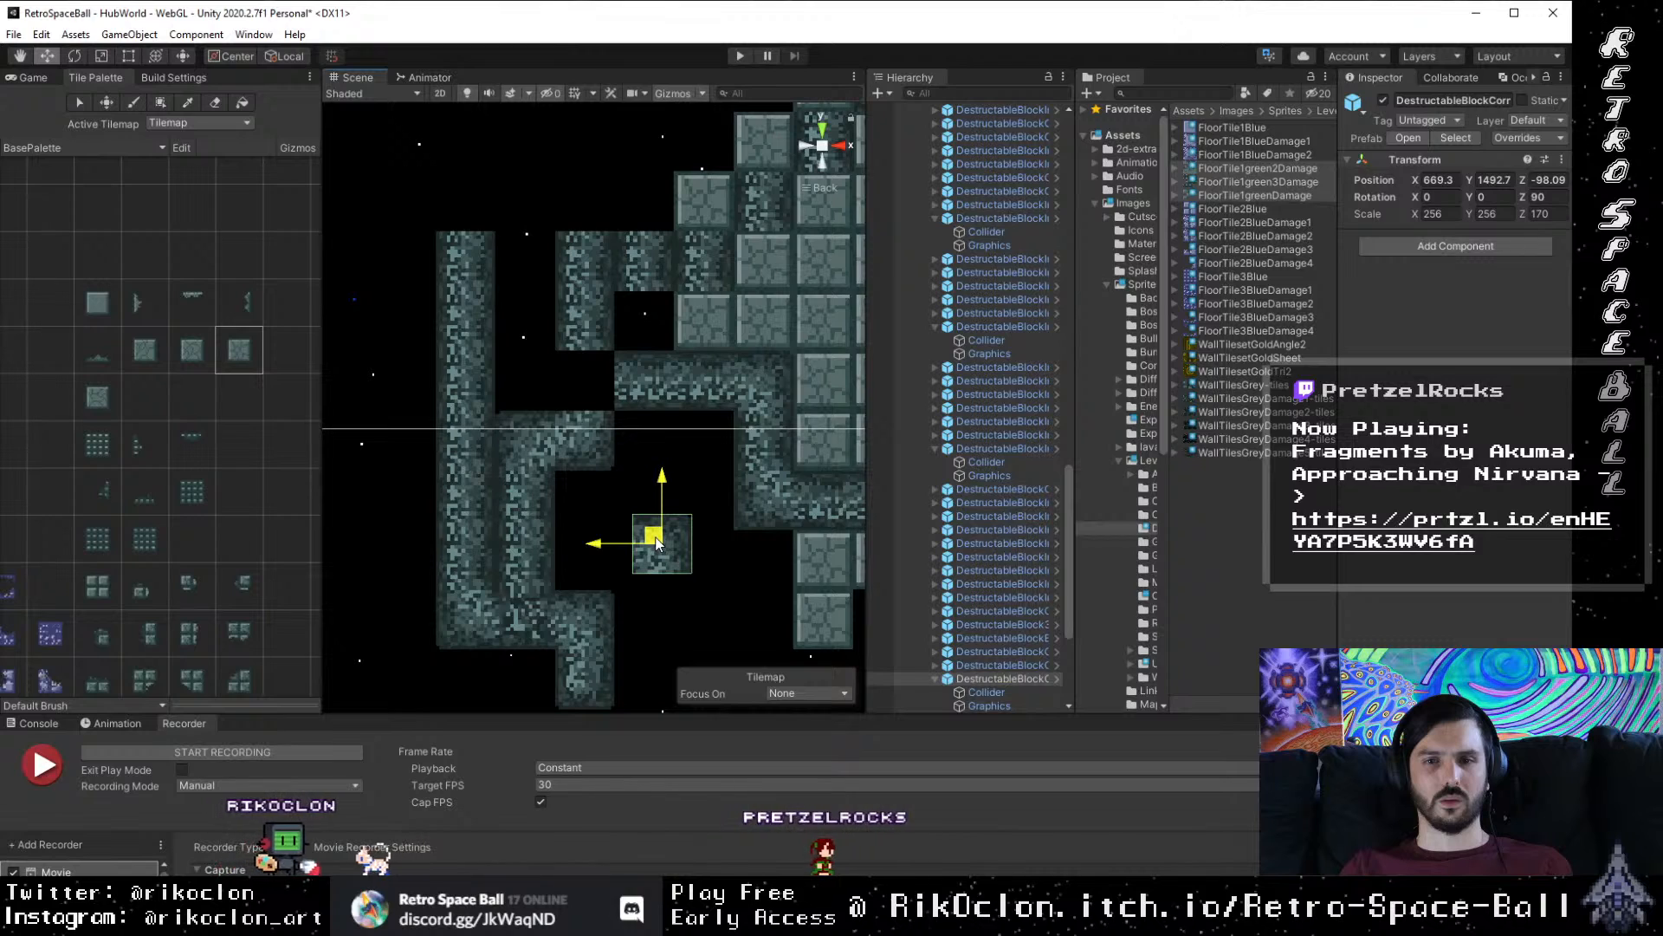
{"action": "left_click_drag", "start_coordinate": [656, 544], "coordinate": [454, 414]}
{"action": "key", "text": "Delete"}
Step: Duplicate the funnel's 270-degree corner block and snap the copy into the gap below the short column, at about X 616.4, Y 1604.4
{"action": "scroll", "coordinate": [573, 457], "scroll_direction": "down", "scroll_amount": 8}
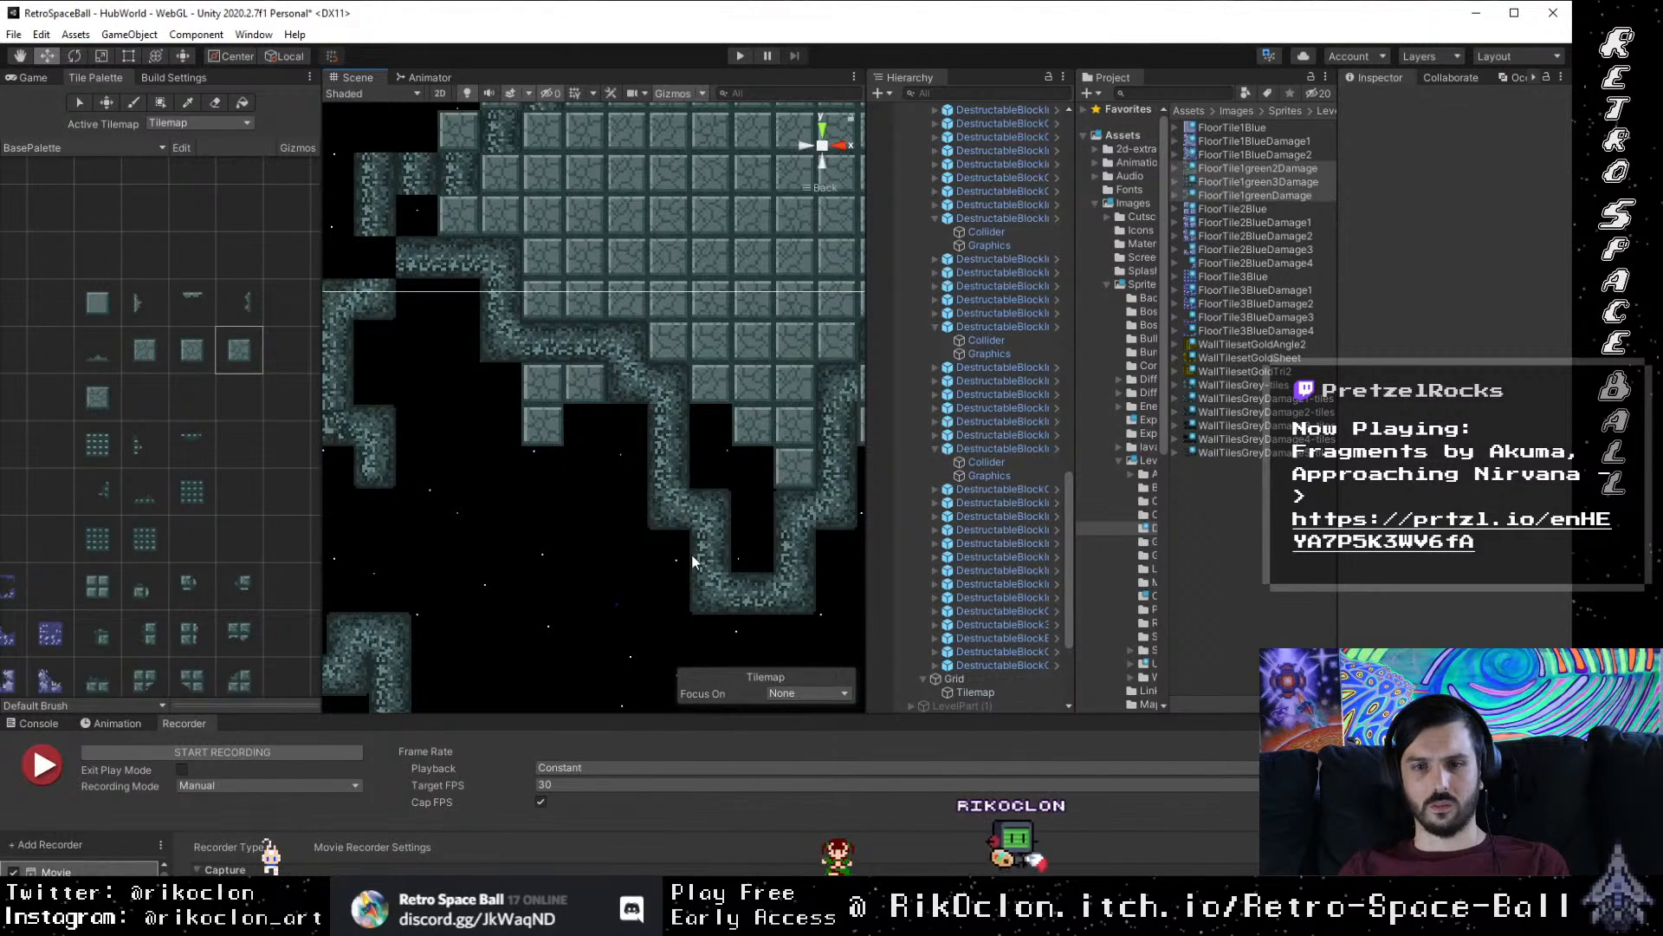
{"action": "left_click", "coordinate": [669, 513]}
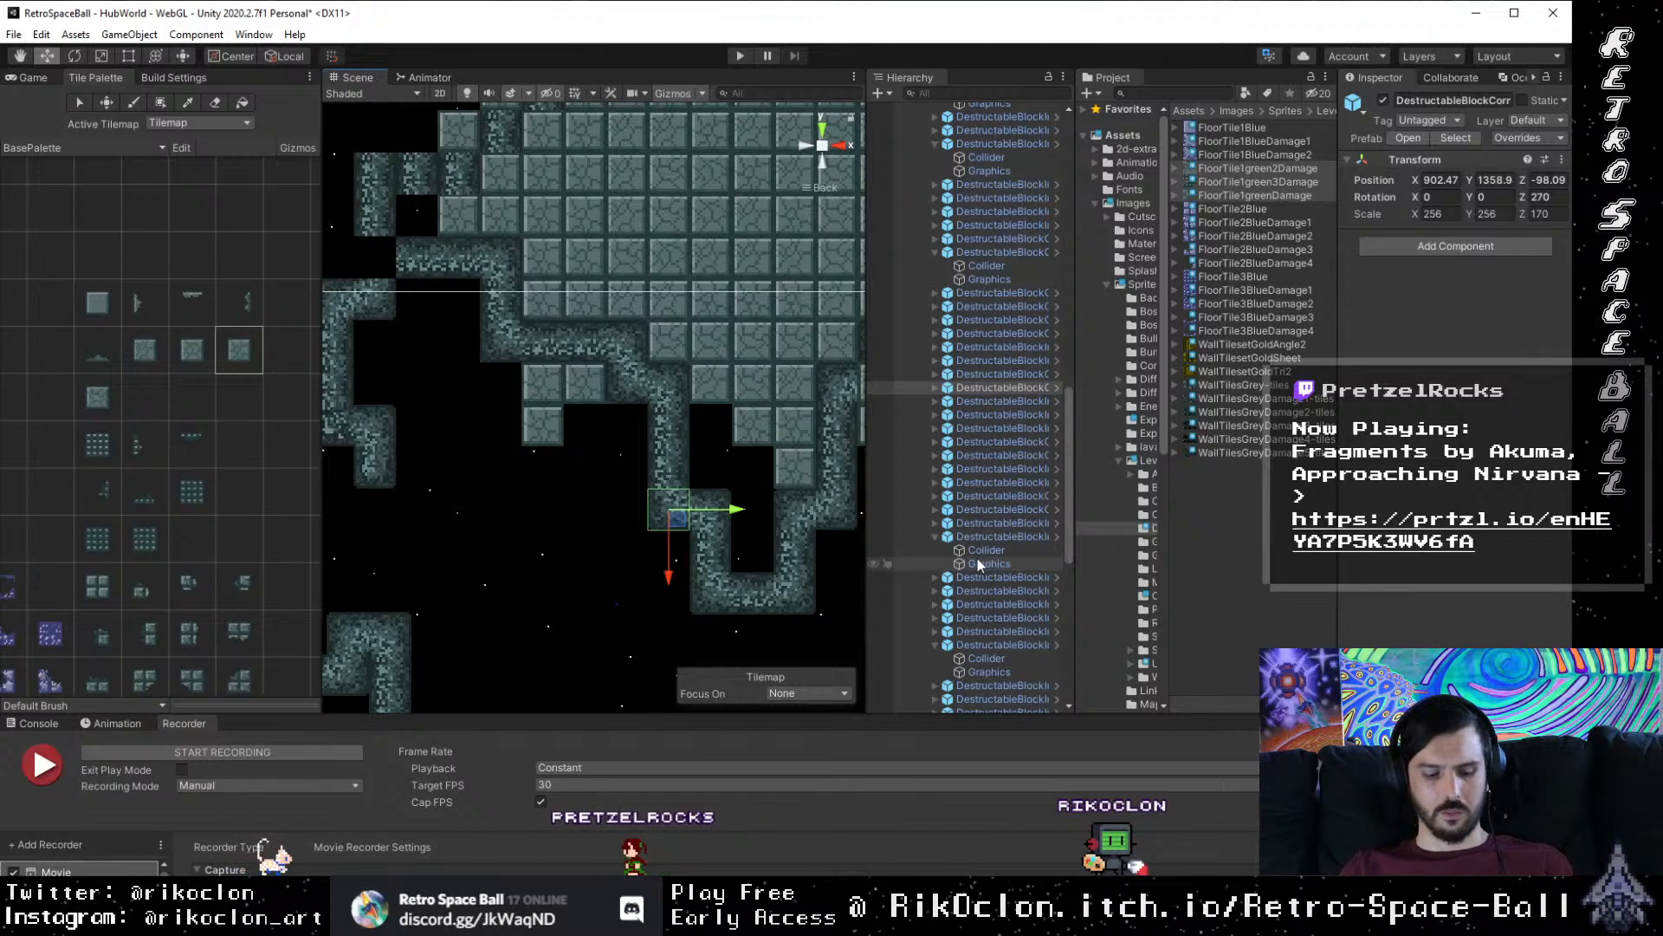
{"action": "left_click_drag", "start_coordinate": [678, 526], "coordinate": [375, 297]}
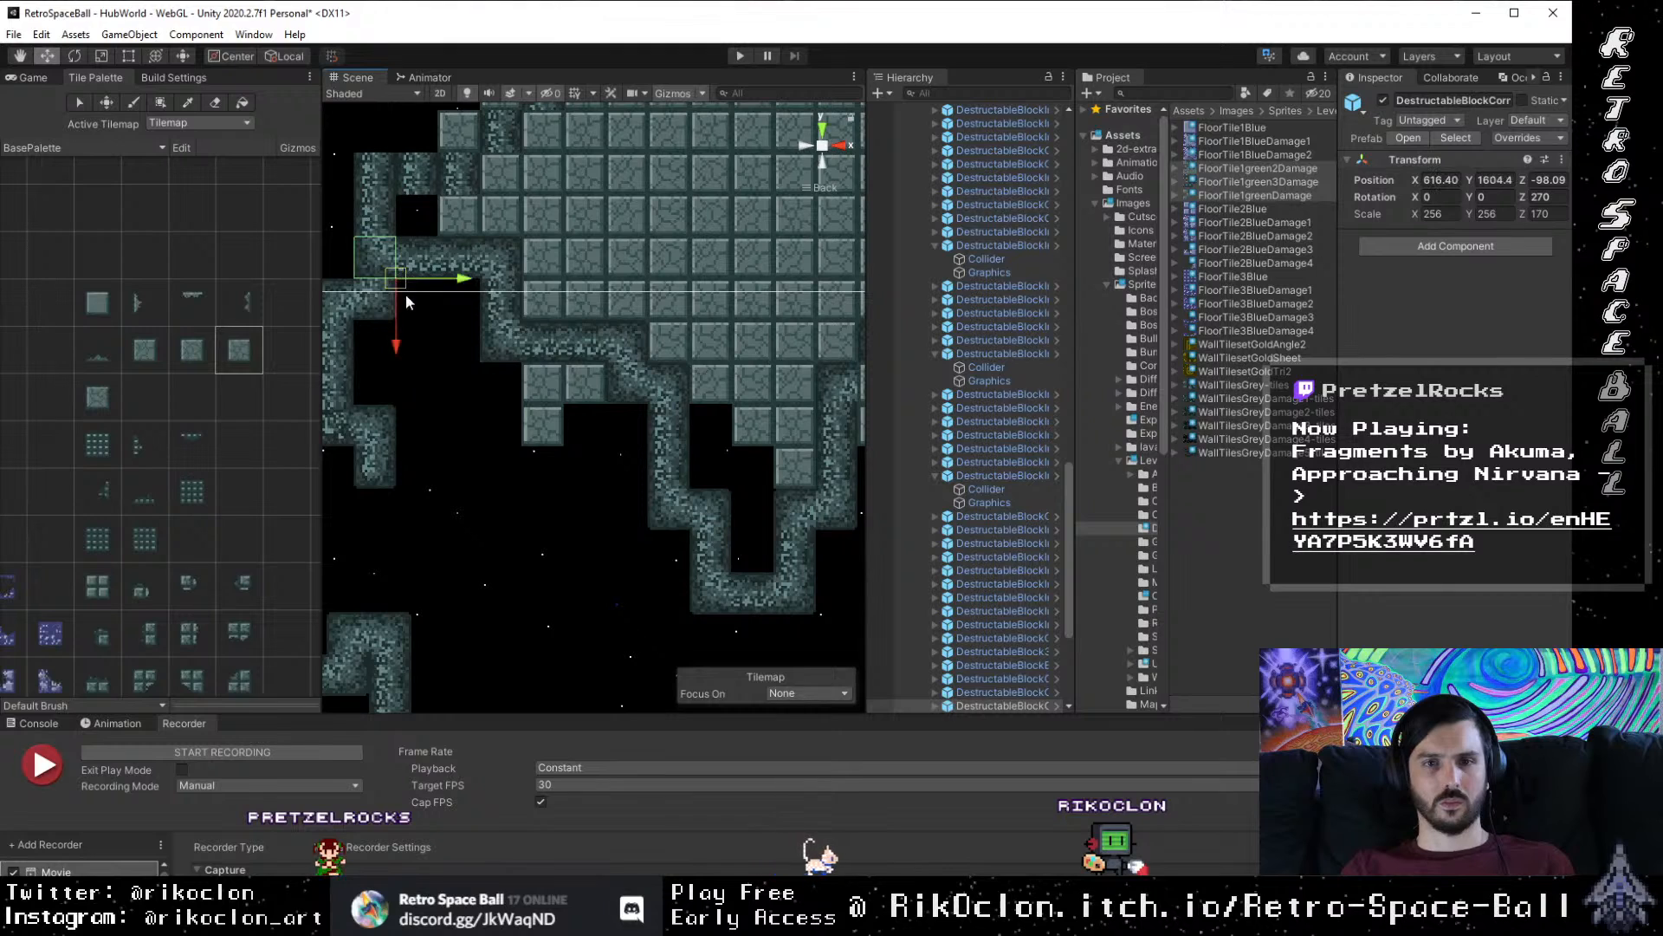
{"action": "left_click_drag", "start_coordinate": [468, 546], "coordinate": [631, 598]}
{"action": "left_click", "coordinate": [637, 570]}
{"action": "scroll", "coordinate": [633, 569], "scroll_direction": "down", "scroll_amount": 5}
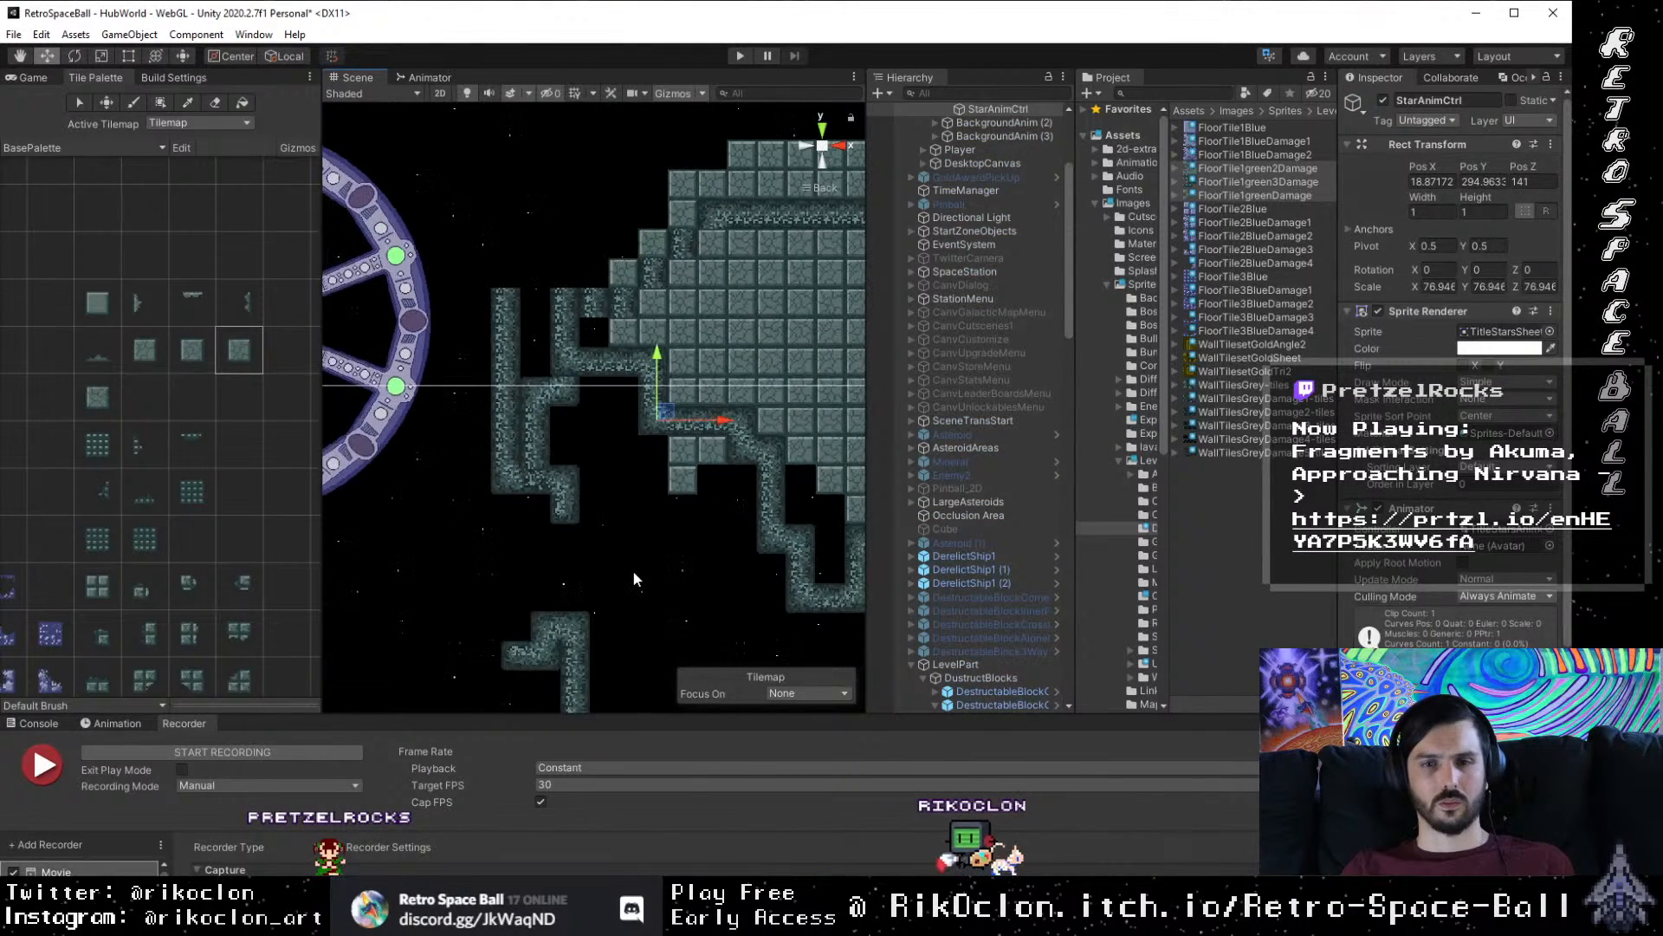
Step: Examine how the placed 270-degree corner joins the surrounding walls and the open space beneath them
{"action": "scroll", "coordinate": [632, 569], "scroll_direction": "up", "scroll_amount": 5}
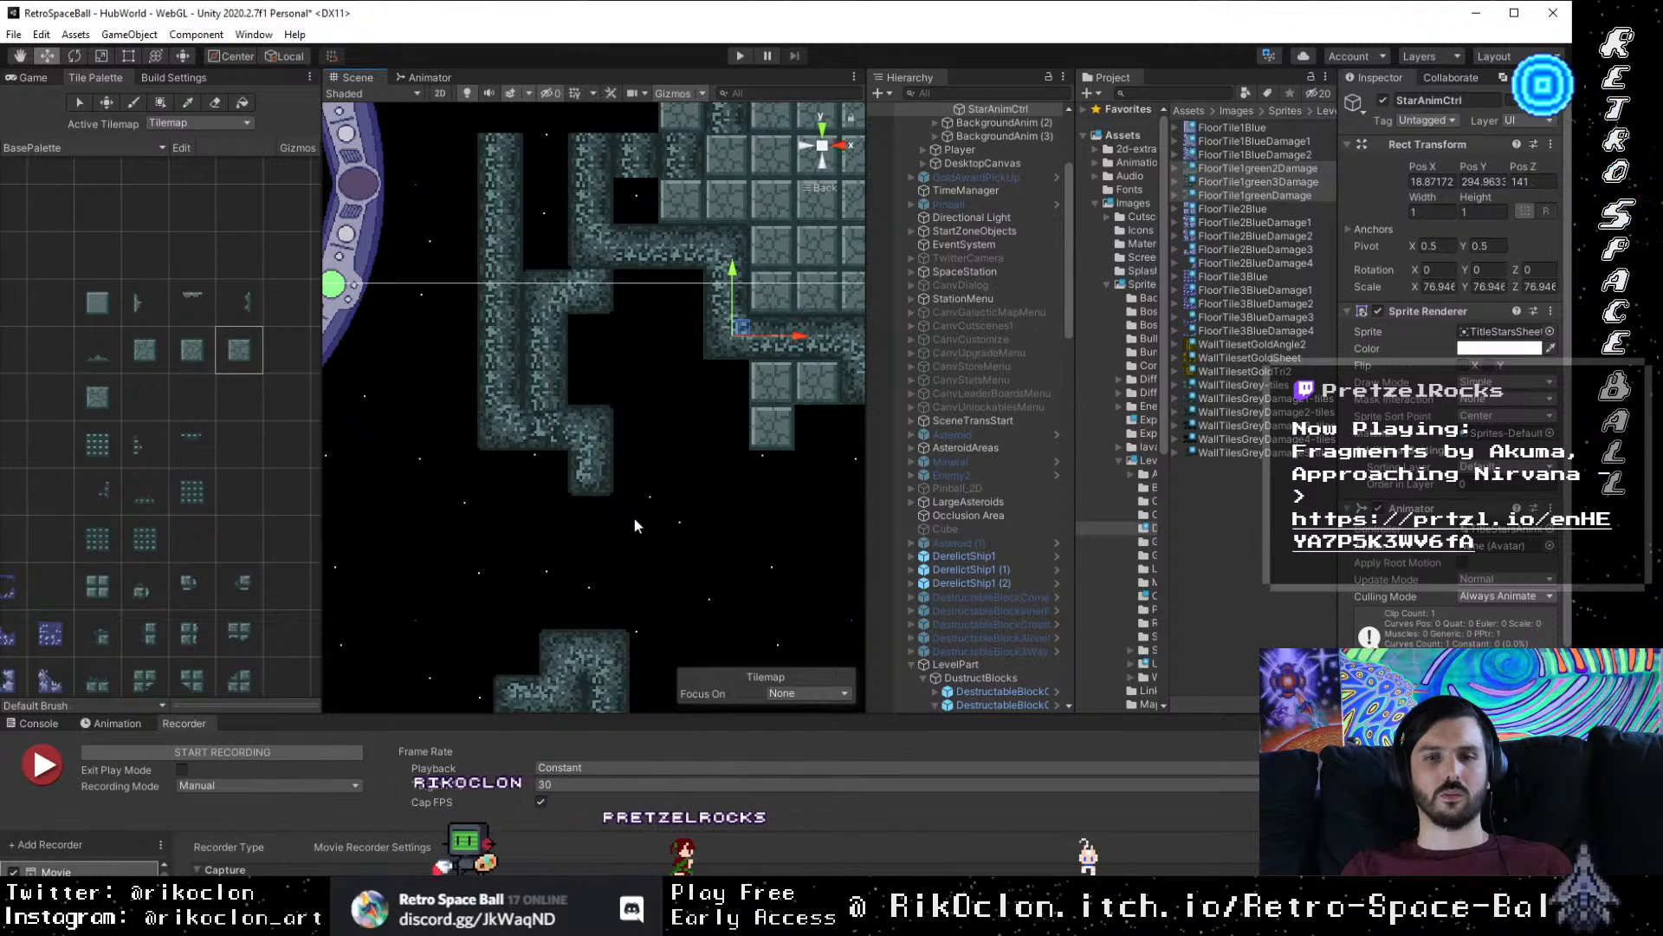
{"action": "scroll", "coordinate": [635, 525], "scroll_direction": "down", "scroll_amount": 2}
{"action": "scroll", "coordinate": [635, 525], "scroll_direction": "down", "scroll_amount": 5}
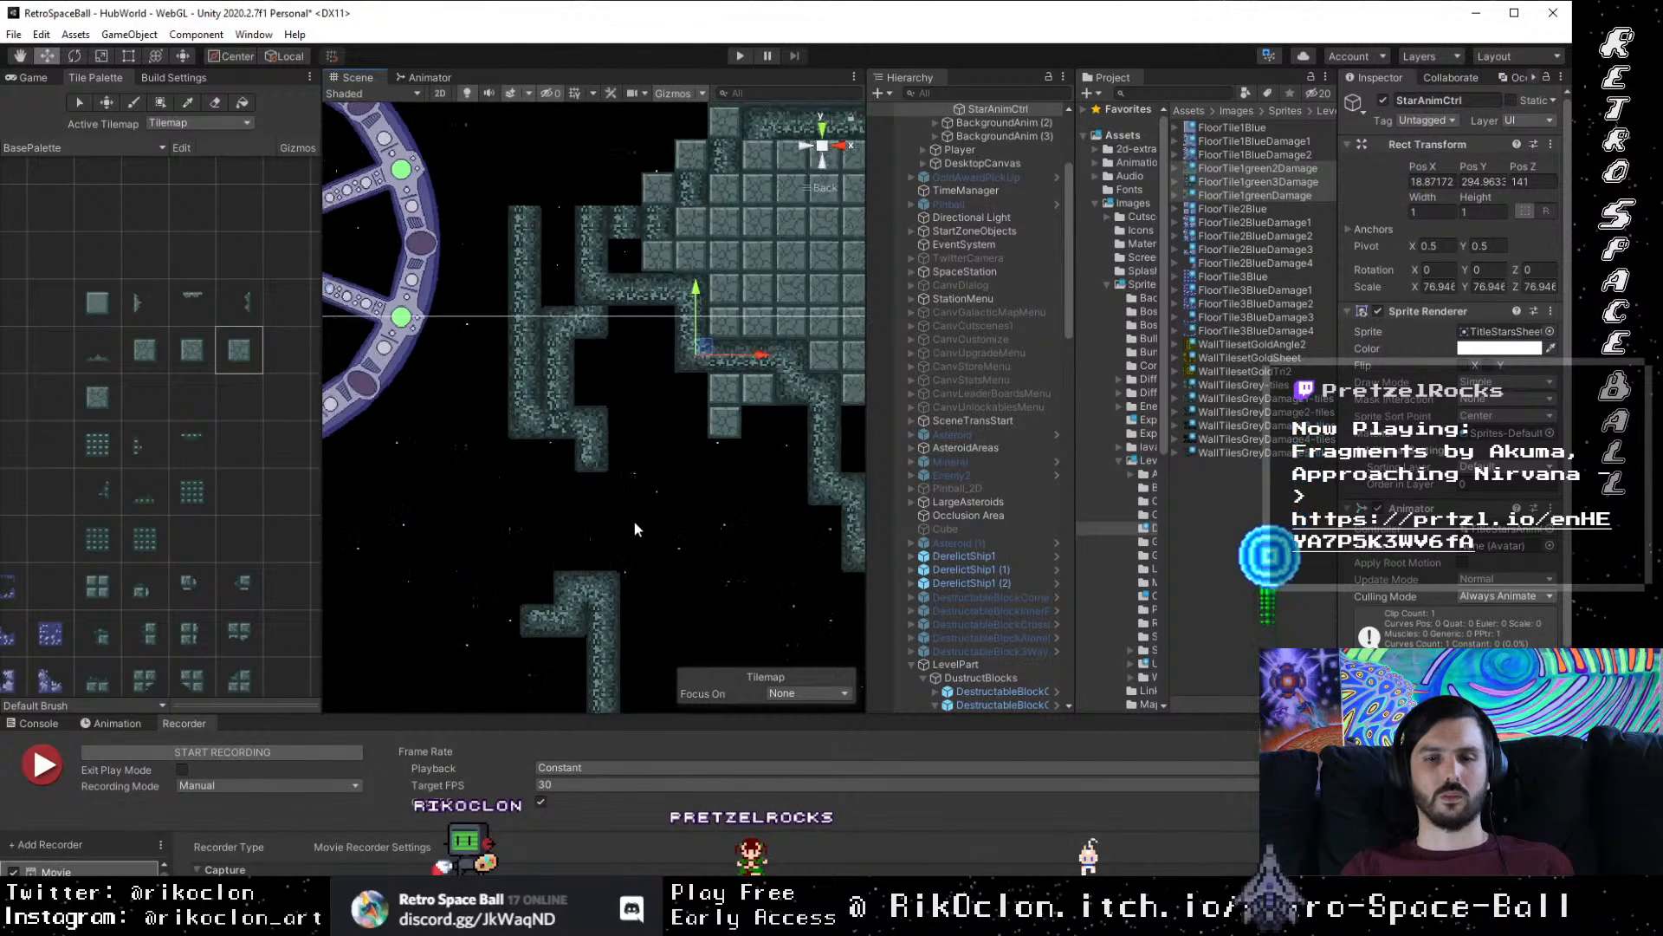
{"action": "left_click", "coordinate": [660, 486]}
{"action": "left_click_drag", "start_coordinate": [660, 492], "coordinate": [559, 562]}
{"action": "scroll", "coordinate": [559, 558], "scroll_direction": "up", "scroll_amount": 5}
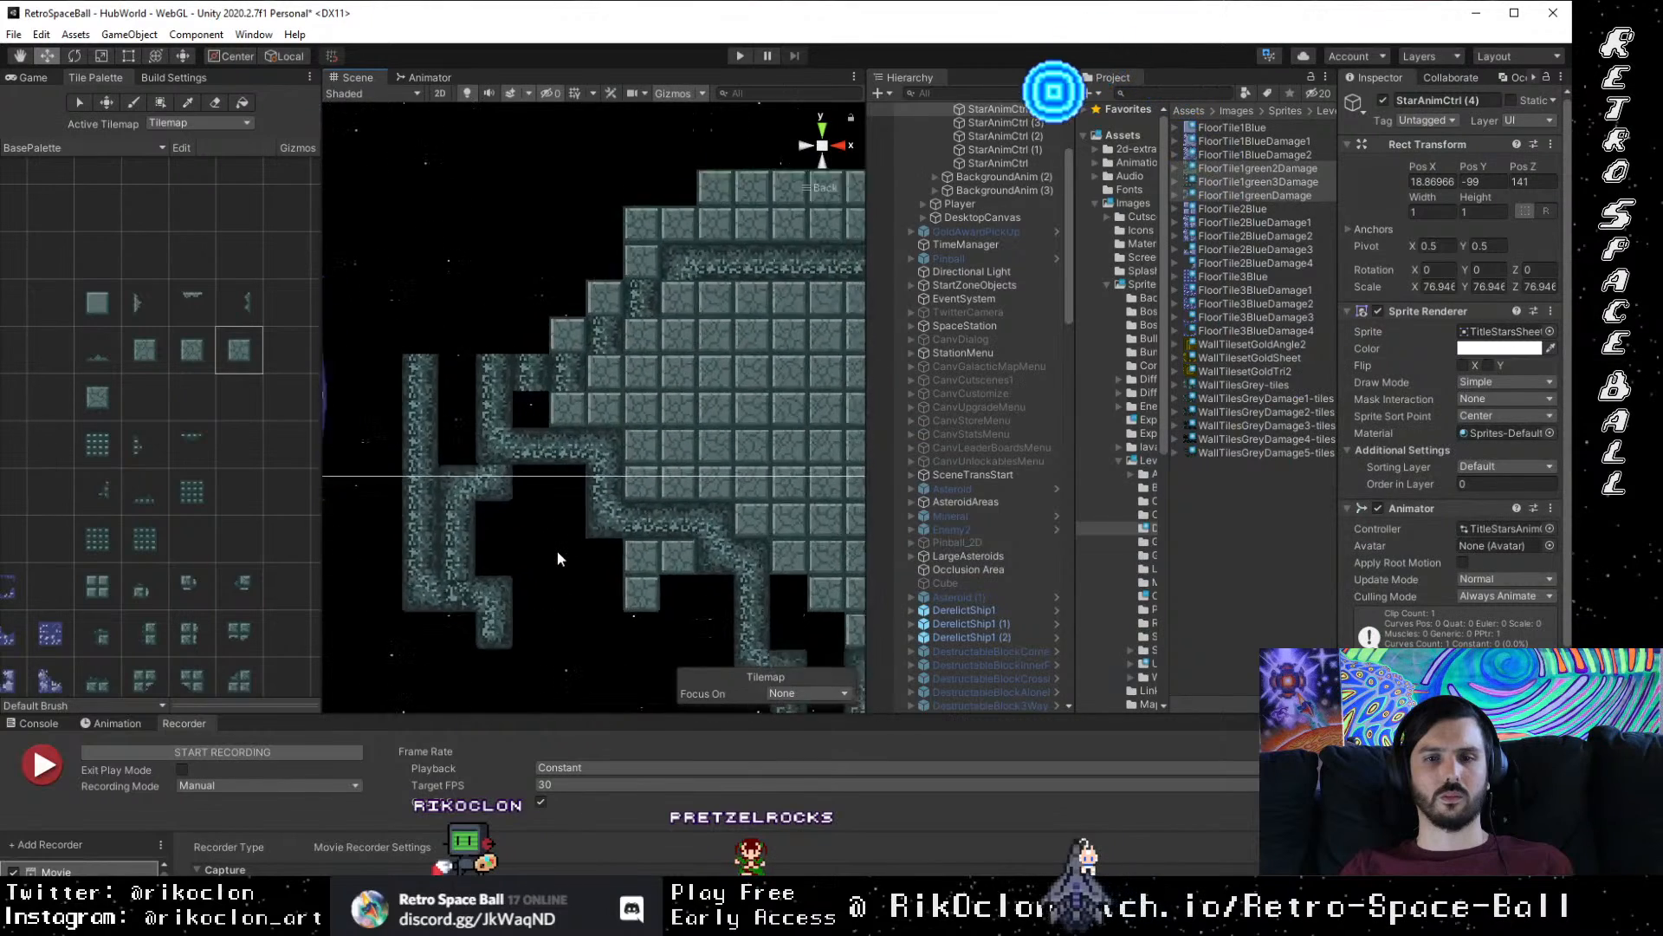
{"action": "left_click", "coordinate": [522, 582]}
{"action": "scroll", "coordinate": [579, 521], "scroll_direction": "up", "scroll_amount": 3}
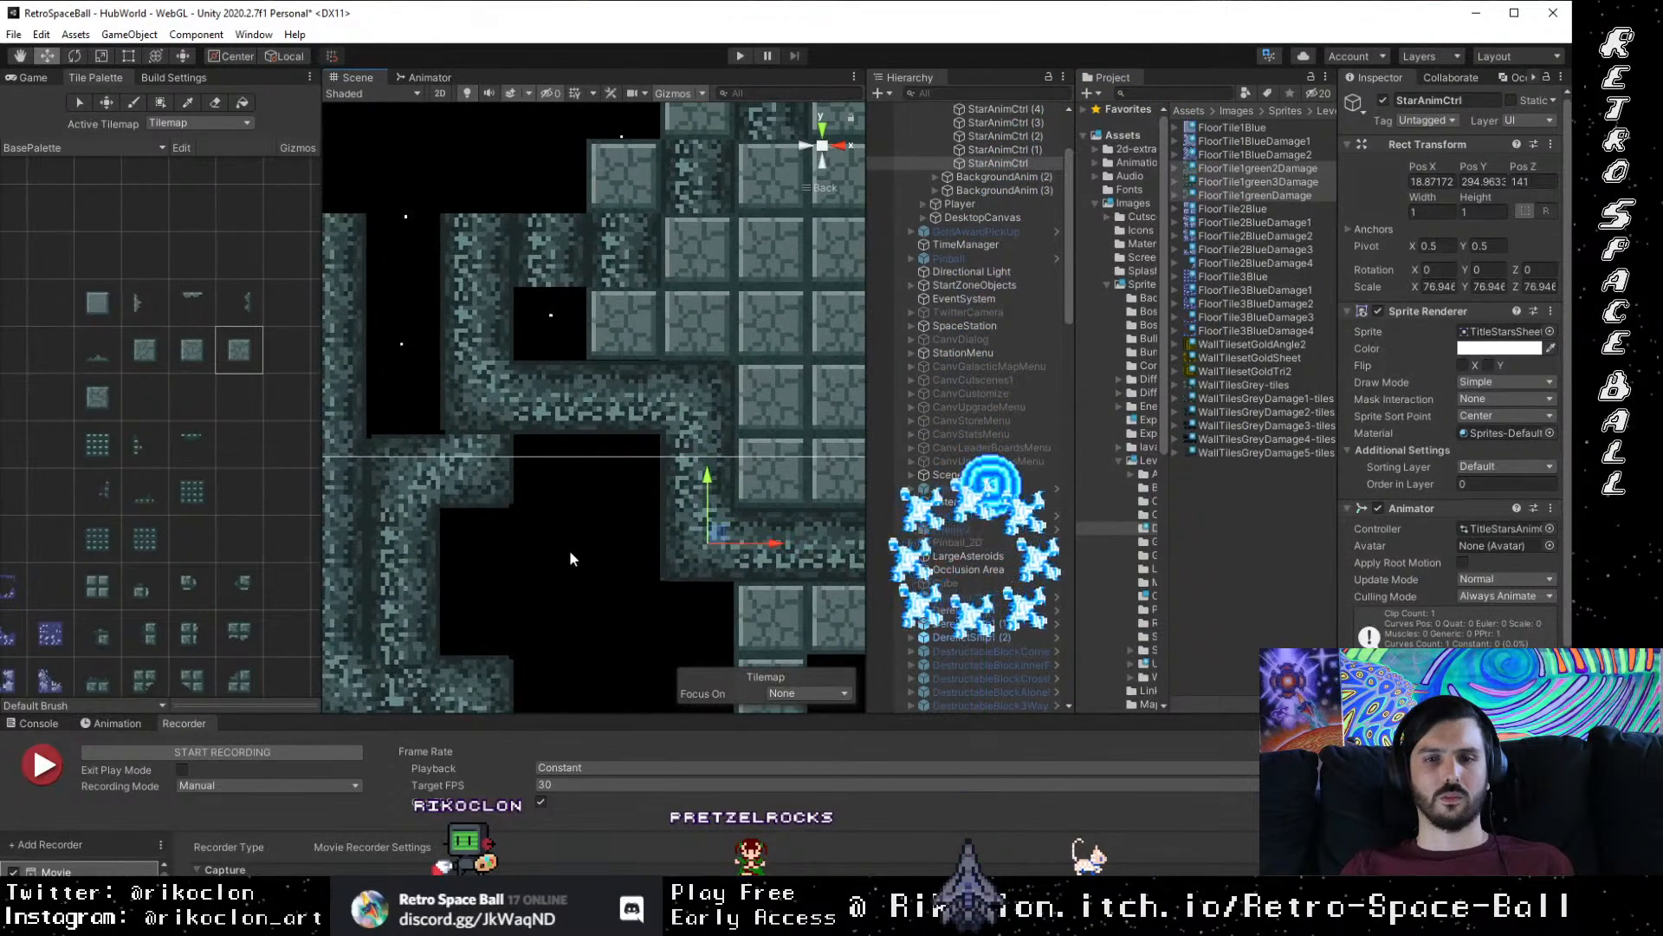
Step: Remove the 270-degree corner copy from the wall by deleting its whole prefab instance instead of only its Graphics child
{"action": "left_click", "coordinate": [468, 394]}
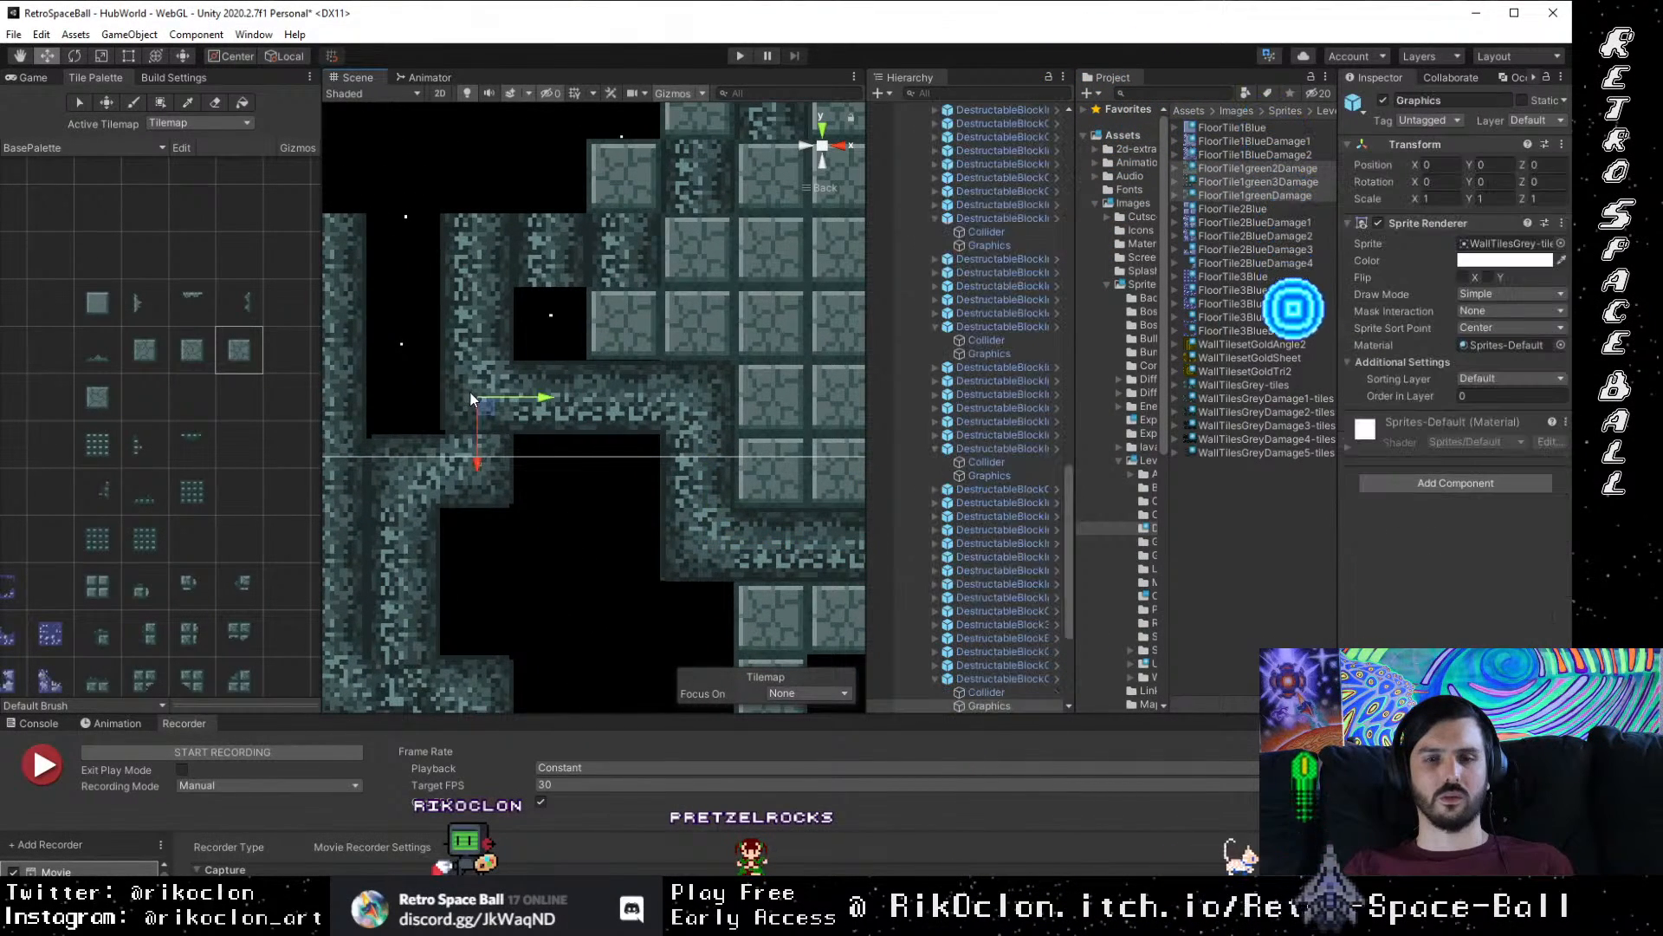
{"action": "left_click", "coordinate": [552, 459]}
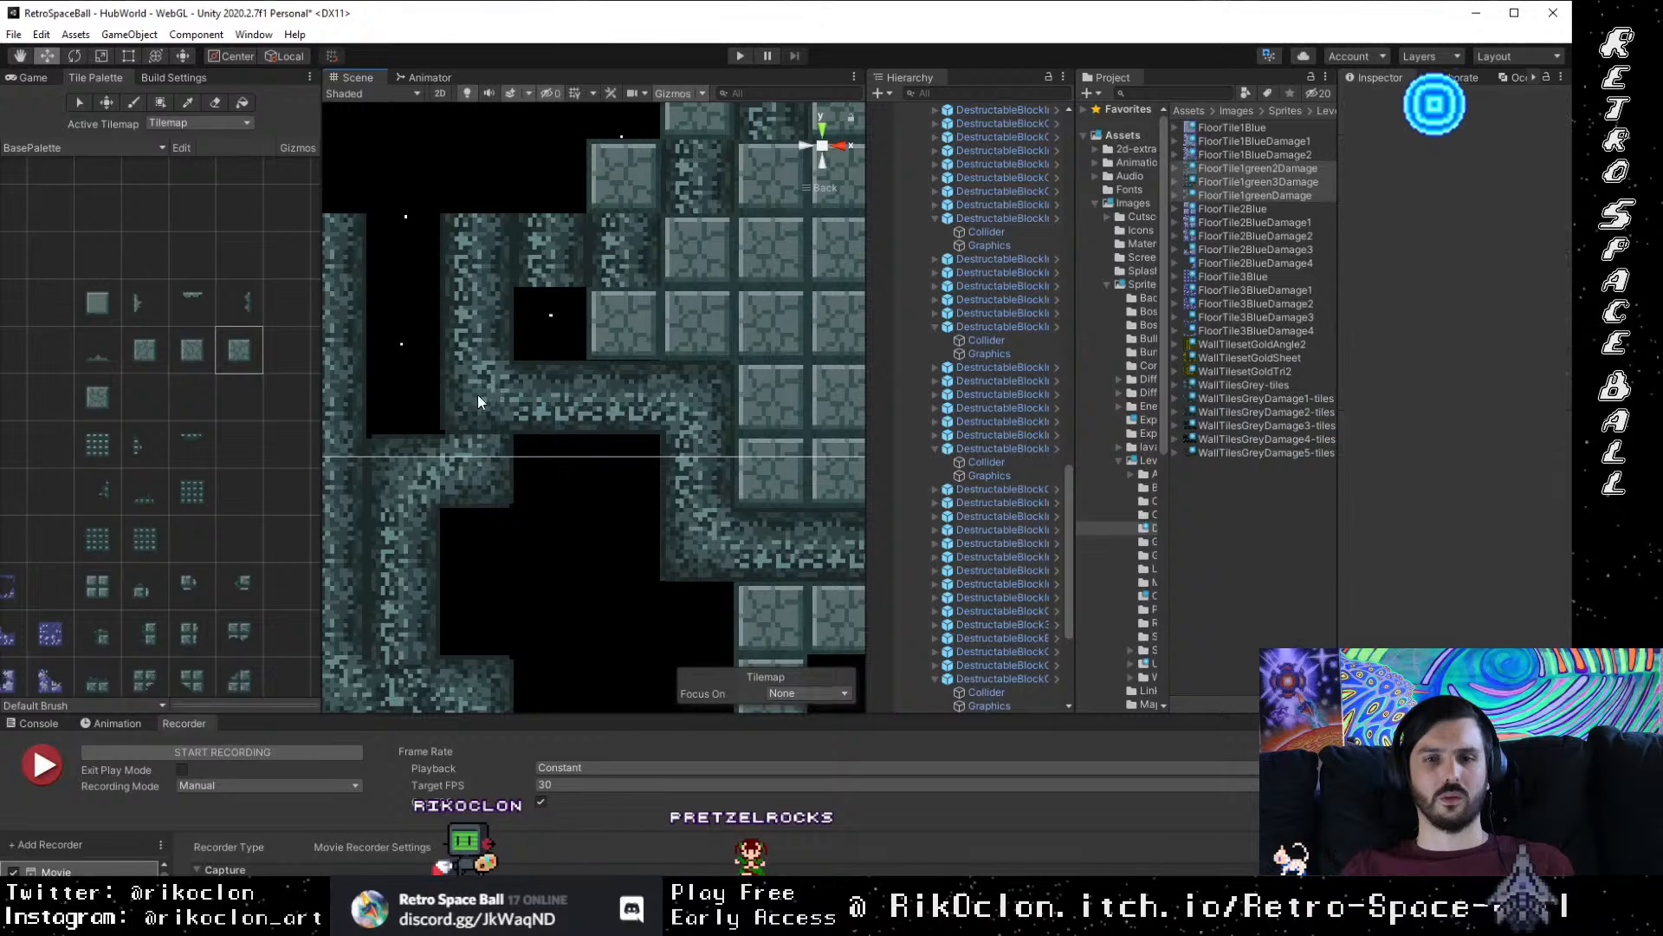
{"action": "left_click", "coordinate": [477, 396]}
{"action": "left_click", "coordinate": [476, 402]}
{"action": "left_click_drag", "start_coordinate": [476, 400], "coordinate": [760, 309]}
{"action": "key", "text": "Delete"}
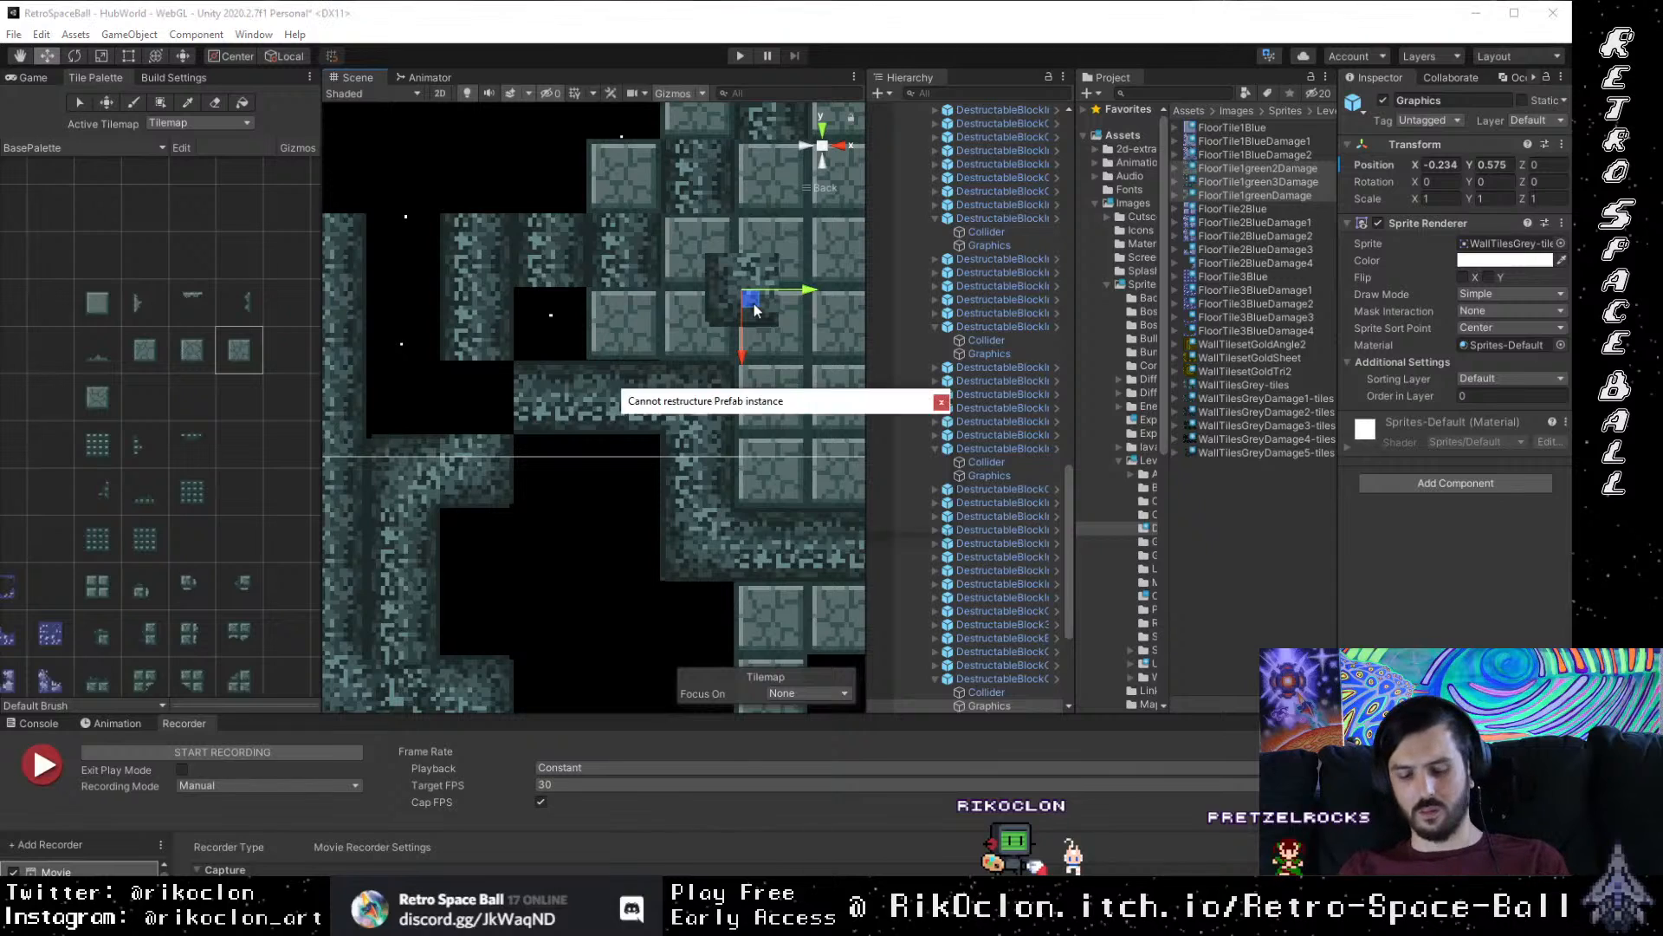
{"action": "left_click", "coordinate": [914, 512]}
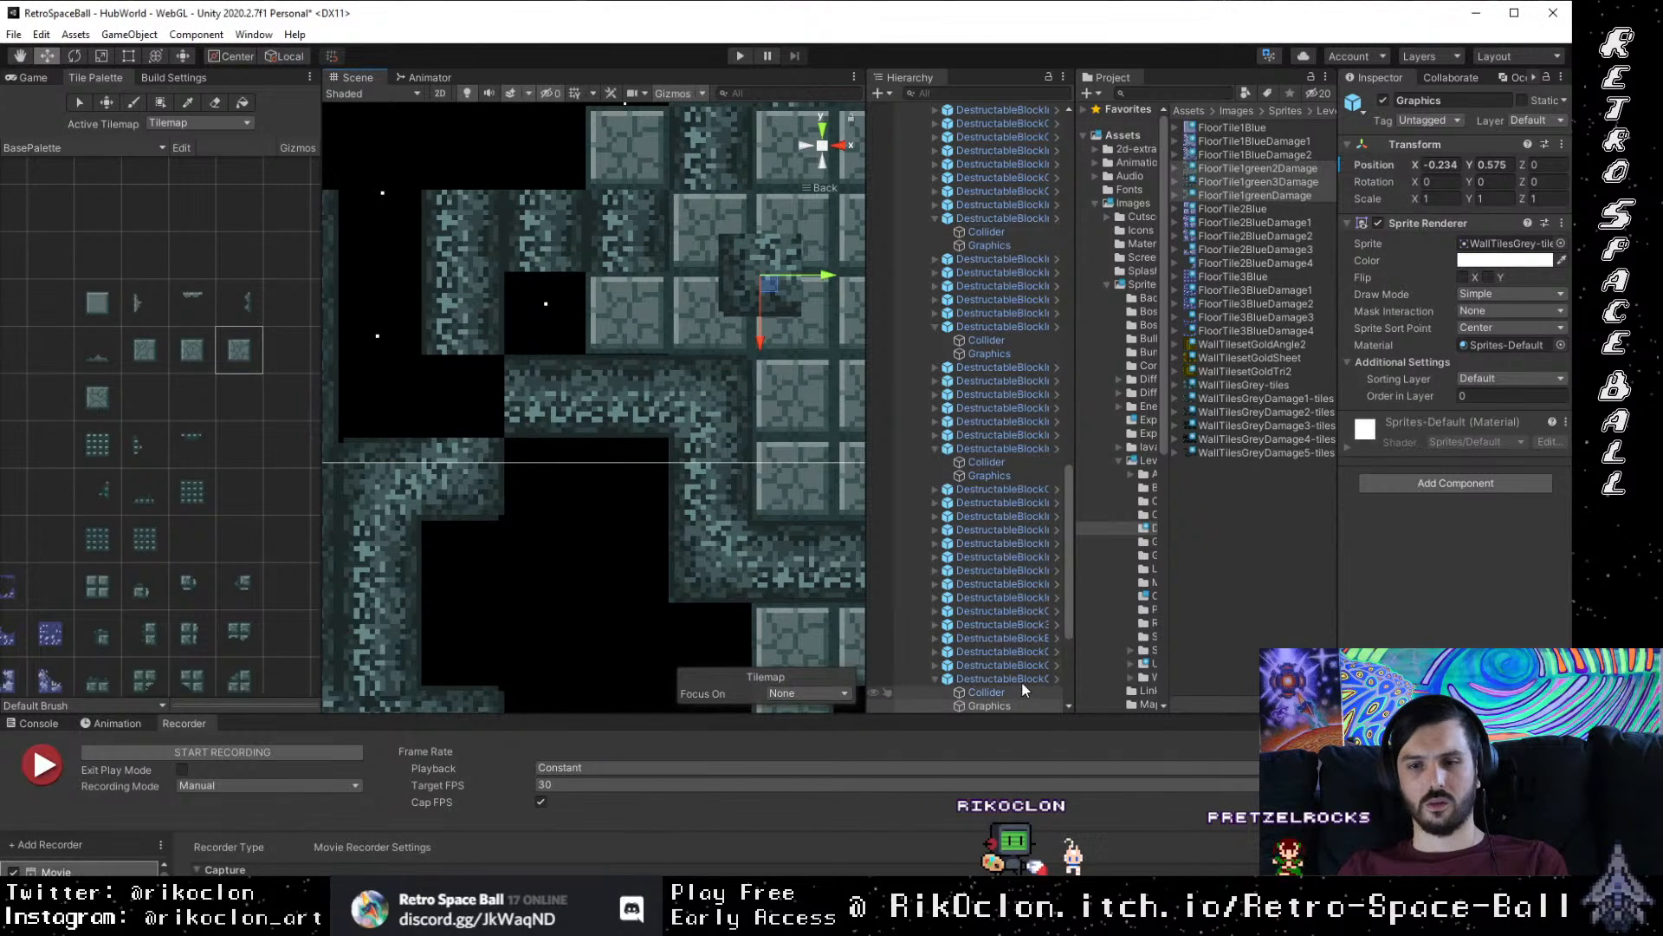
{"action": "left_click", "coordinate": [1005, 679]}
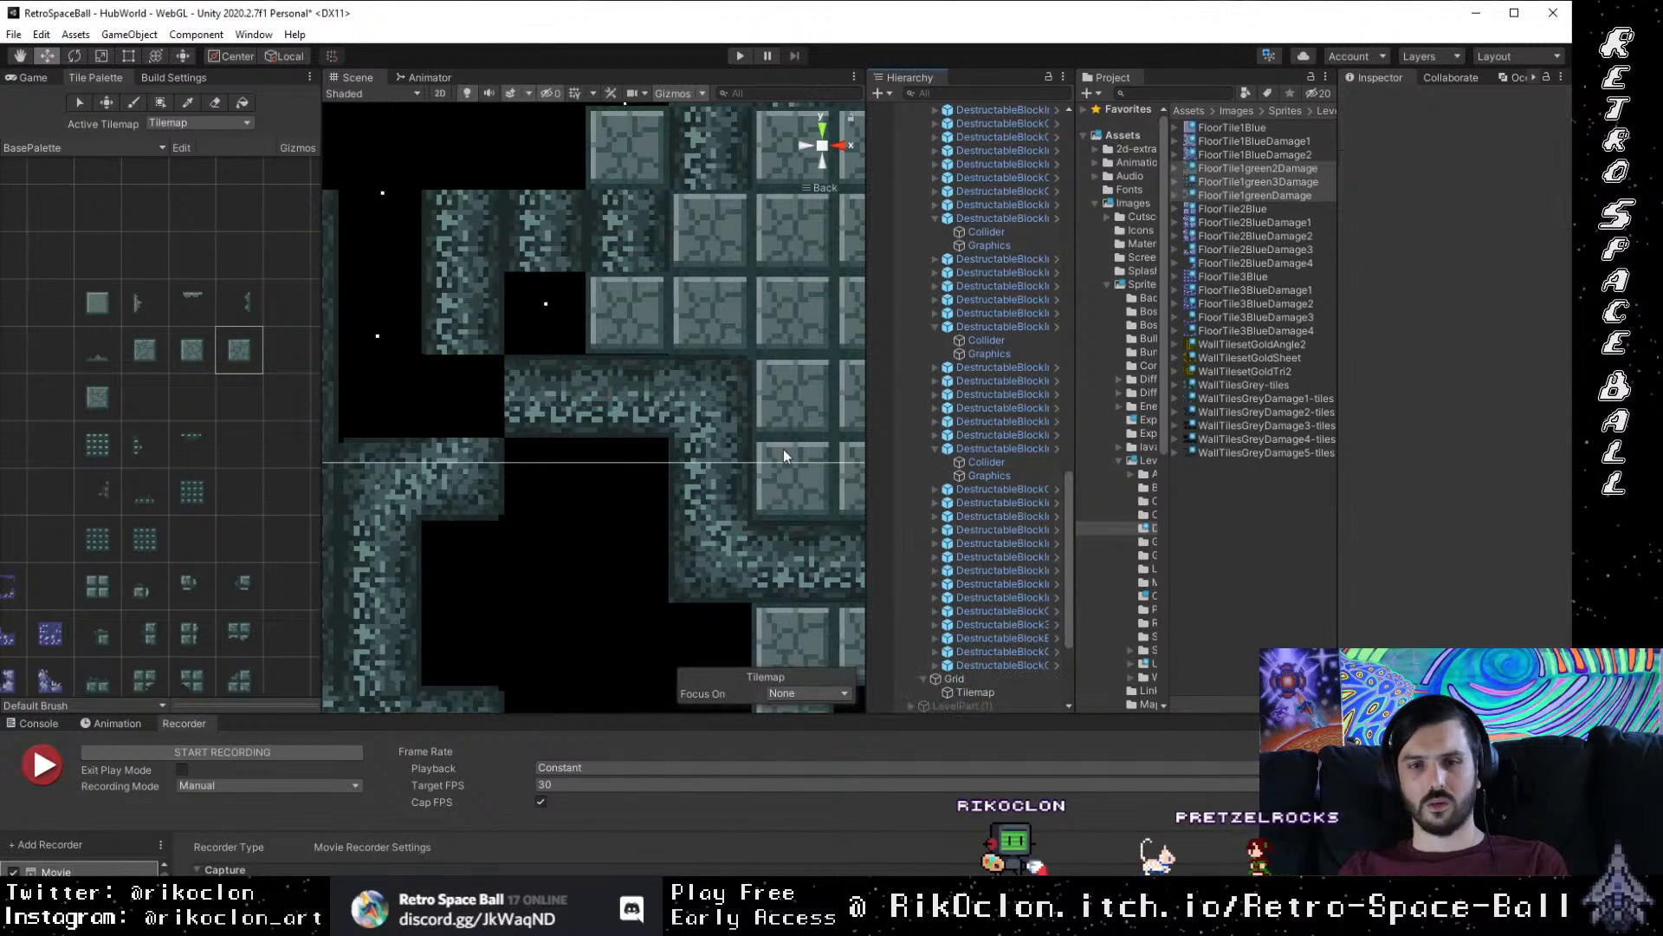
Step: Duplicate the 180-degree corner block atop the funnel's right wall and snap the copy into the gap between the horizontal wall and the corner below
{"action": "left_click", "coordinate": [719, 387]}
{"action": "left_click", "coordinate": [719, 387]}
{"action": "left_click", "coordinate": [730, 493]}
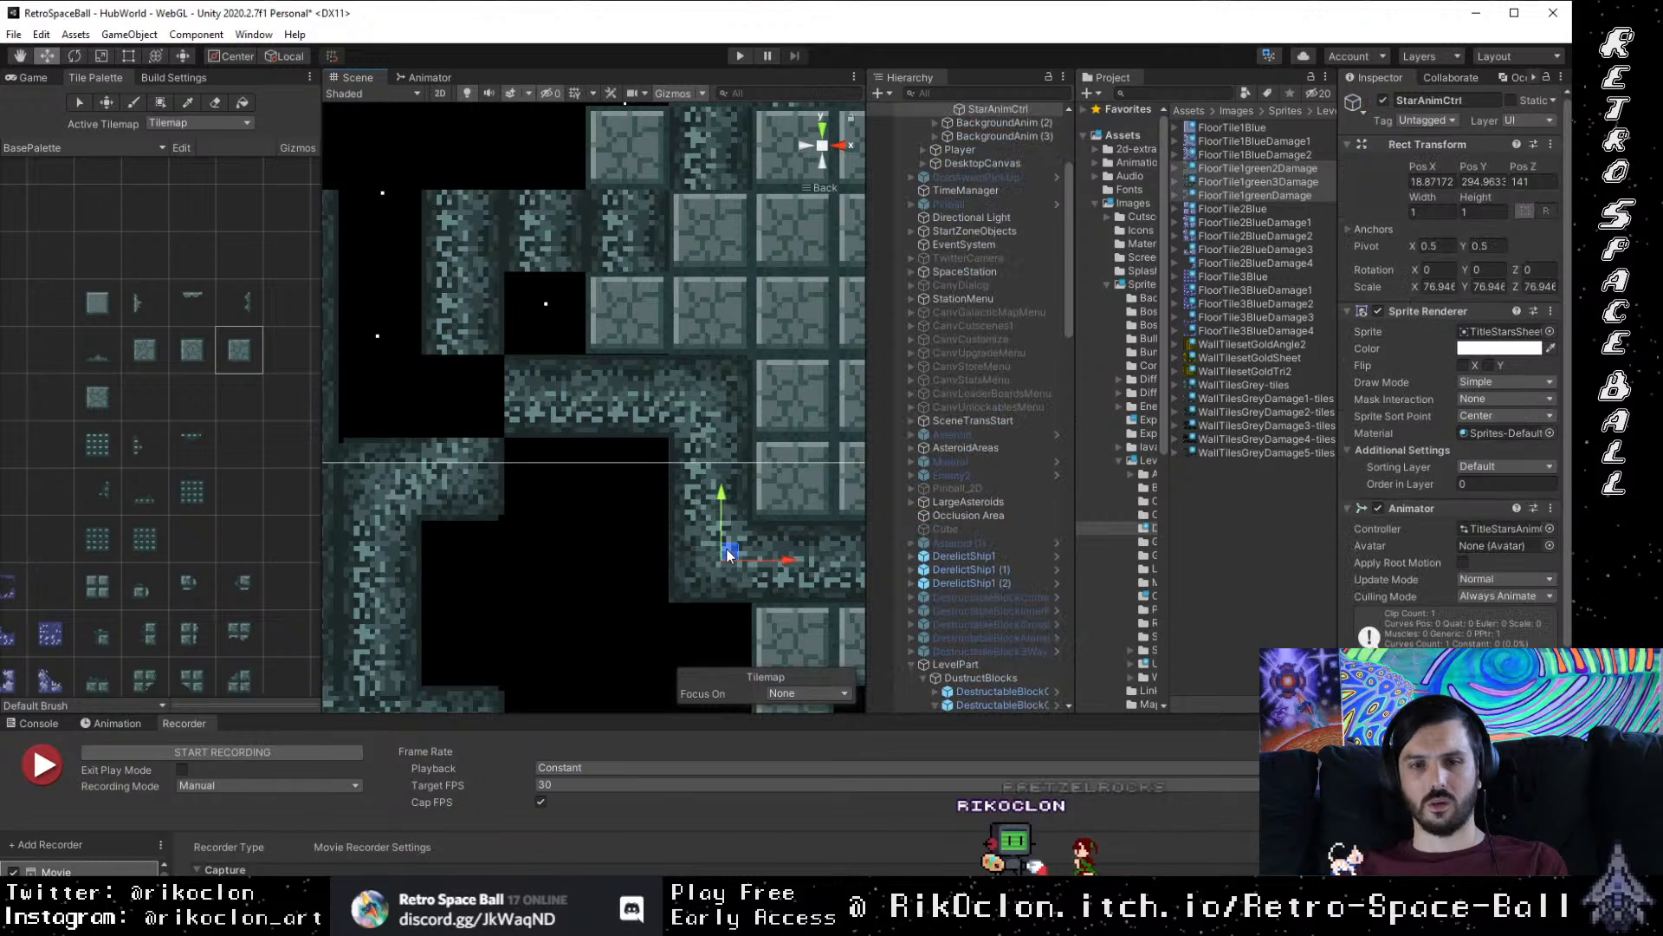
{"action": "scroll", "coordinate": [737, 538], "scroll_direction": "down", "scroll_amount": 2}
{"action": "left_click_drag", "start_coordinate": [840, 615], "coordinate": [454, 561]}
{"action": "left_click_drag", "start_coordinate": [604, 535], "coordinate": [705, 515]}
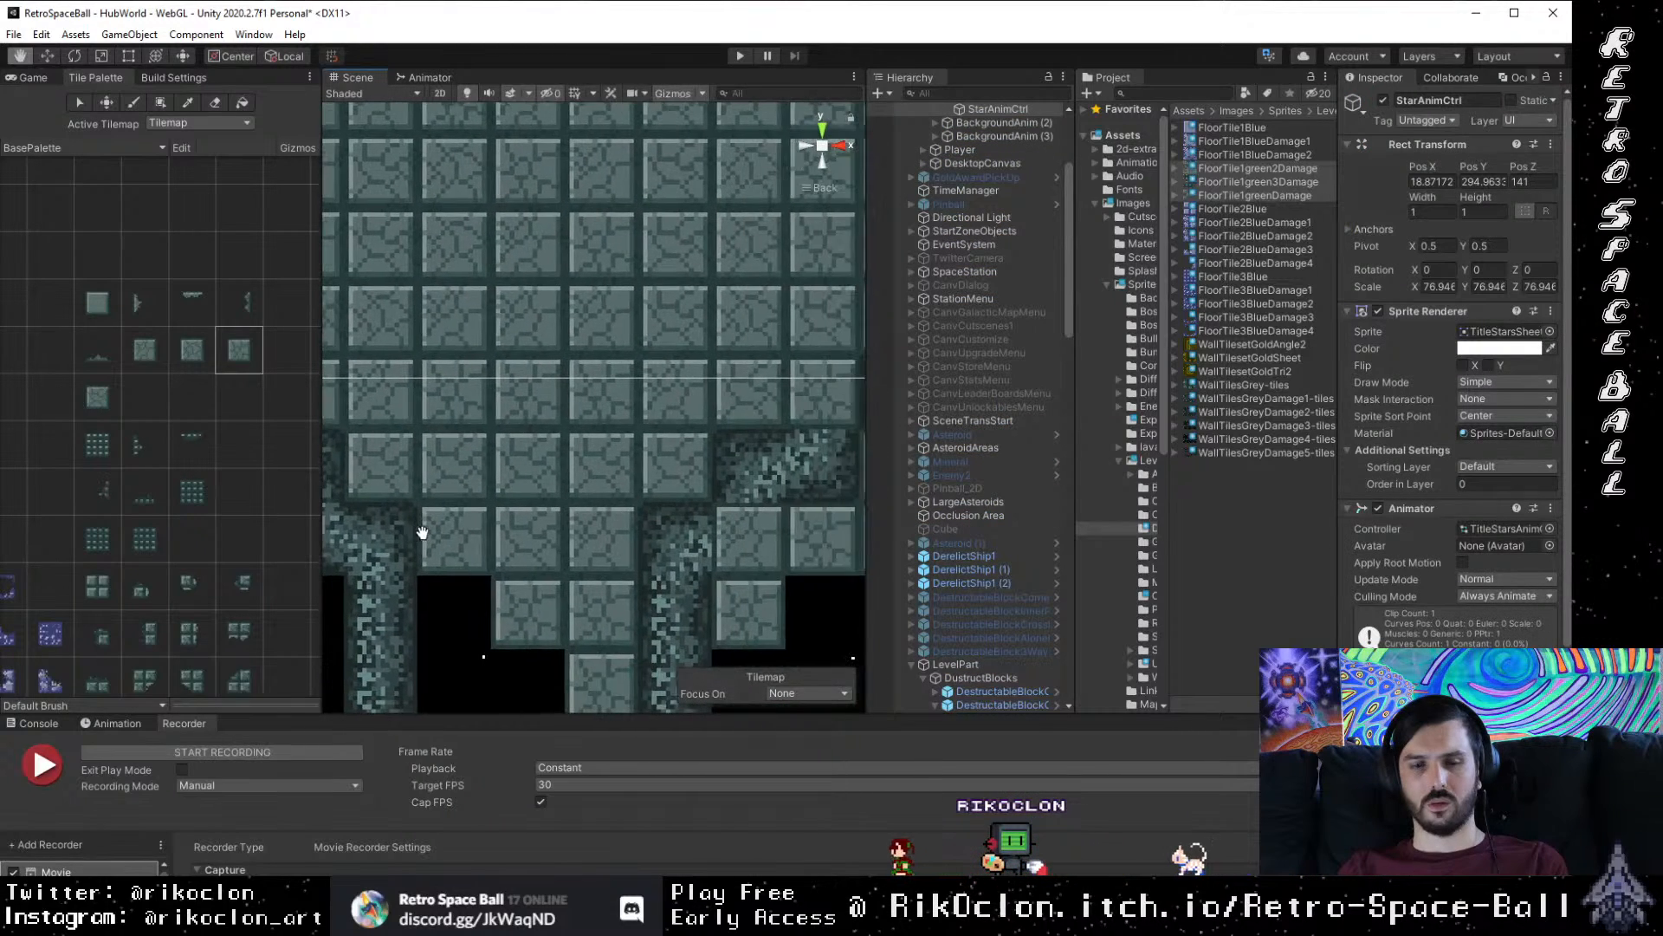
{"action": "left_click", "coordinate": [670, 538]}
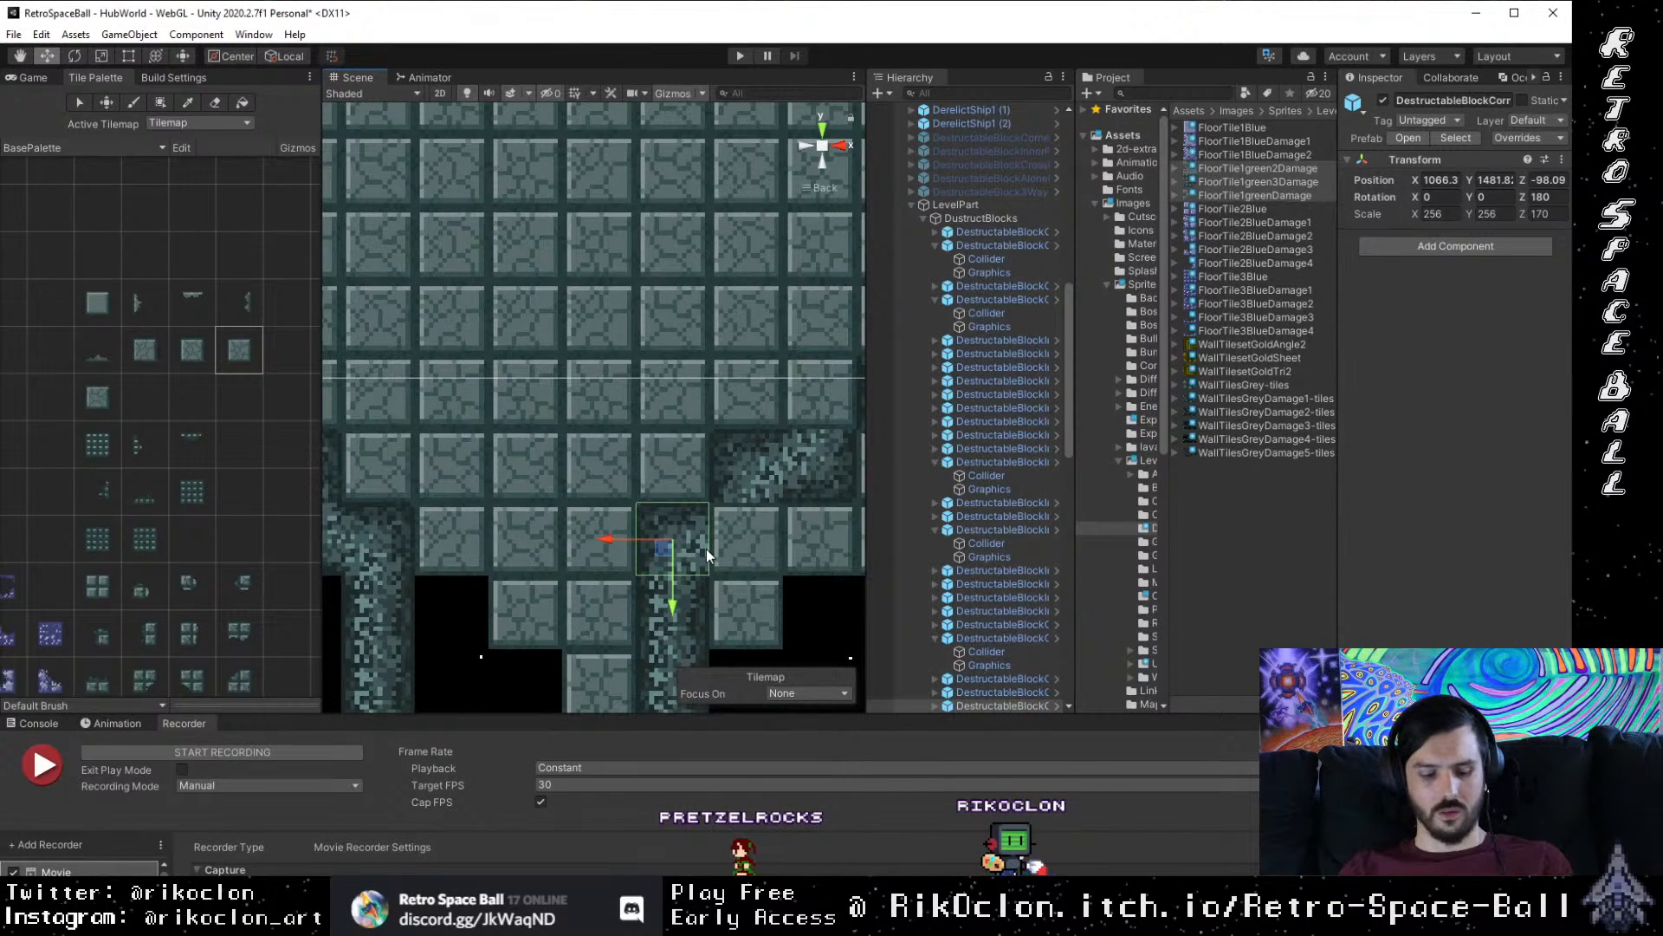
{"action": "scroll", "coordinate": [685, 549], "scroll_direction": "down", "scroll_amount": 6}
{"action": "left_click_drag", "start_coordinate": [658, 527], "coordinate": [849, 552]}
{"action": "scroll", "coordinate": [820, 540], "scroll_direction": "down", "scroll_amount": 4}
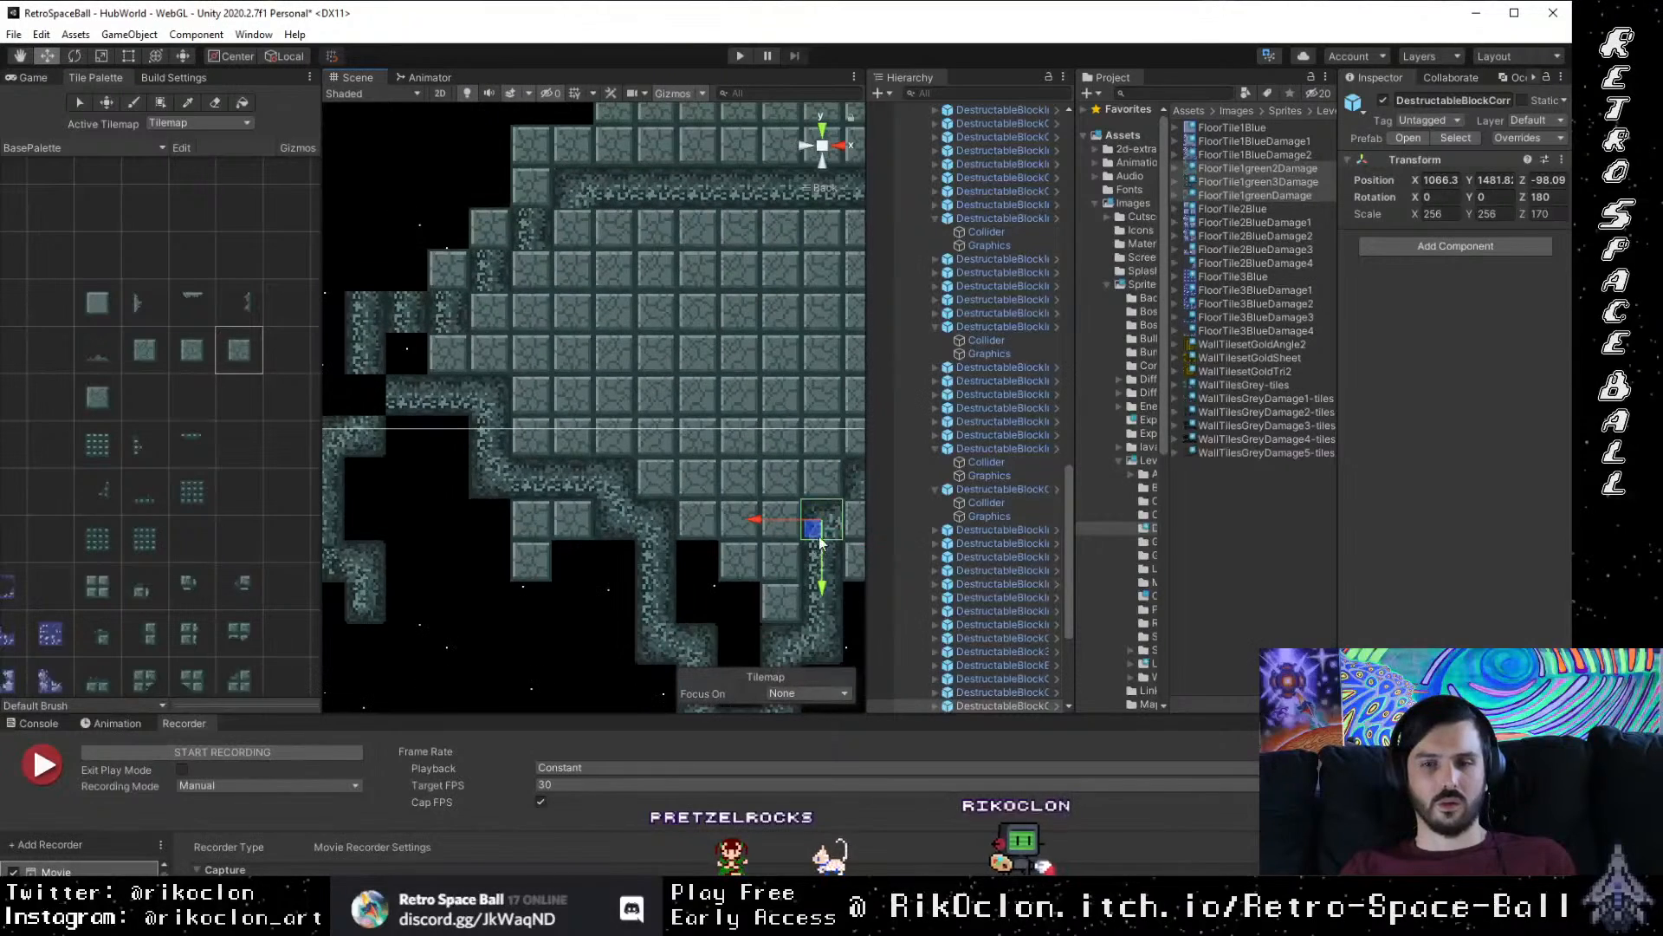
{"action": "left_click_drag", "start_coordinate": [583, 492], "coordinate": [377, 396]}
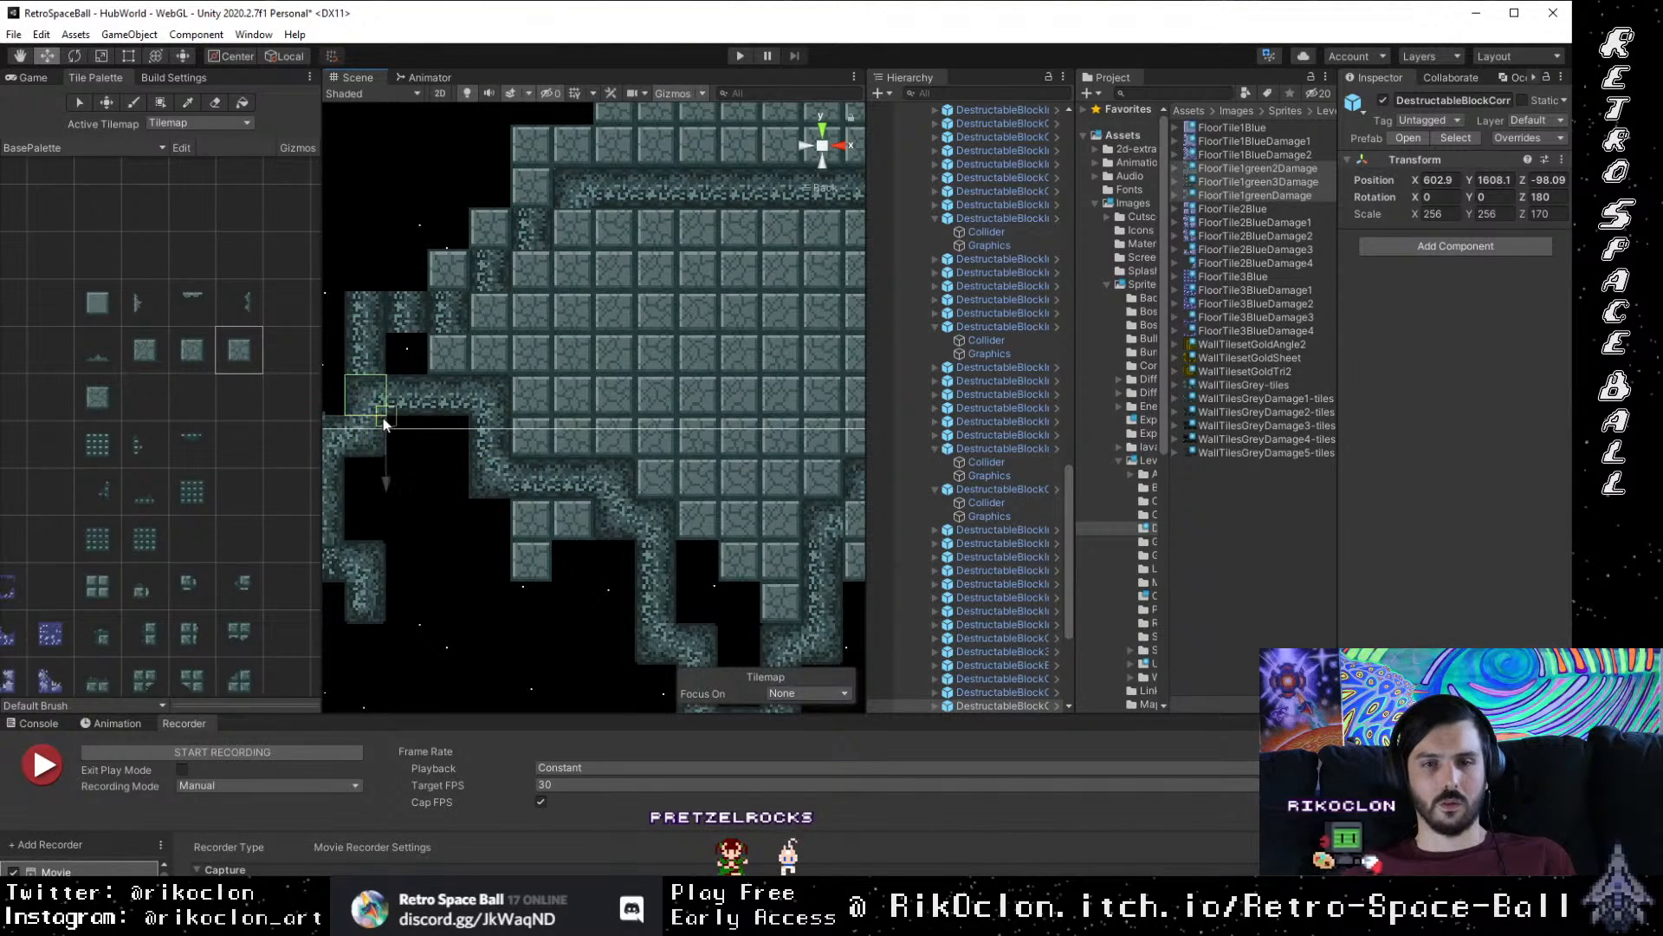
Step: Delete the whole straight destructible block directly above the newly placed 180-degree corner
{"action": "left_click", "coordinate": [373, 360]}
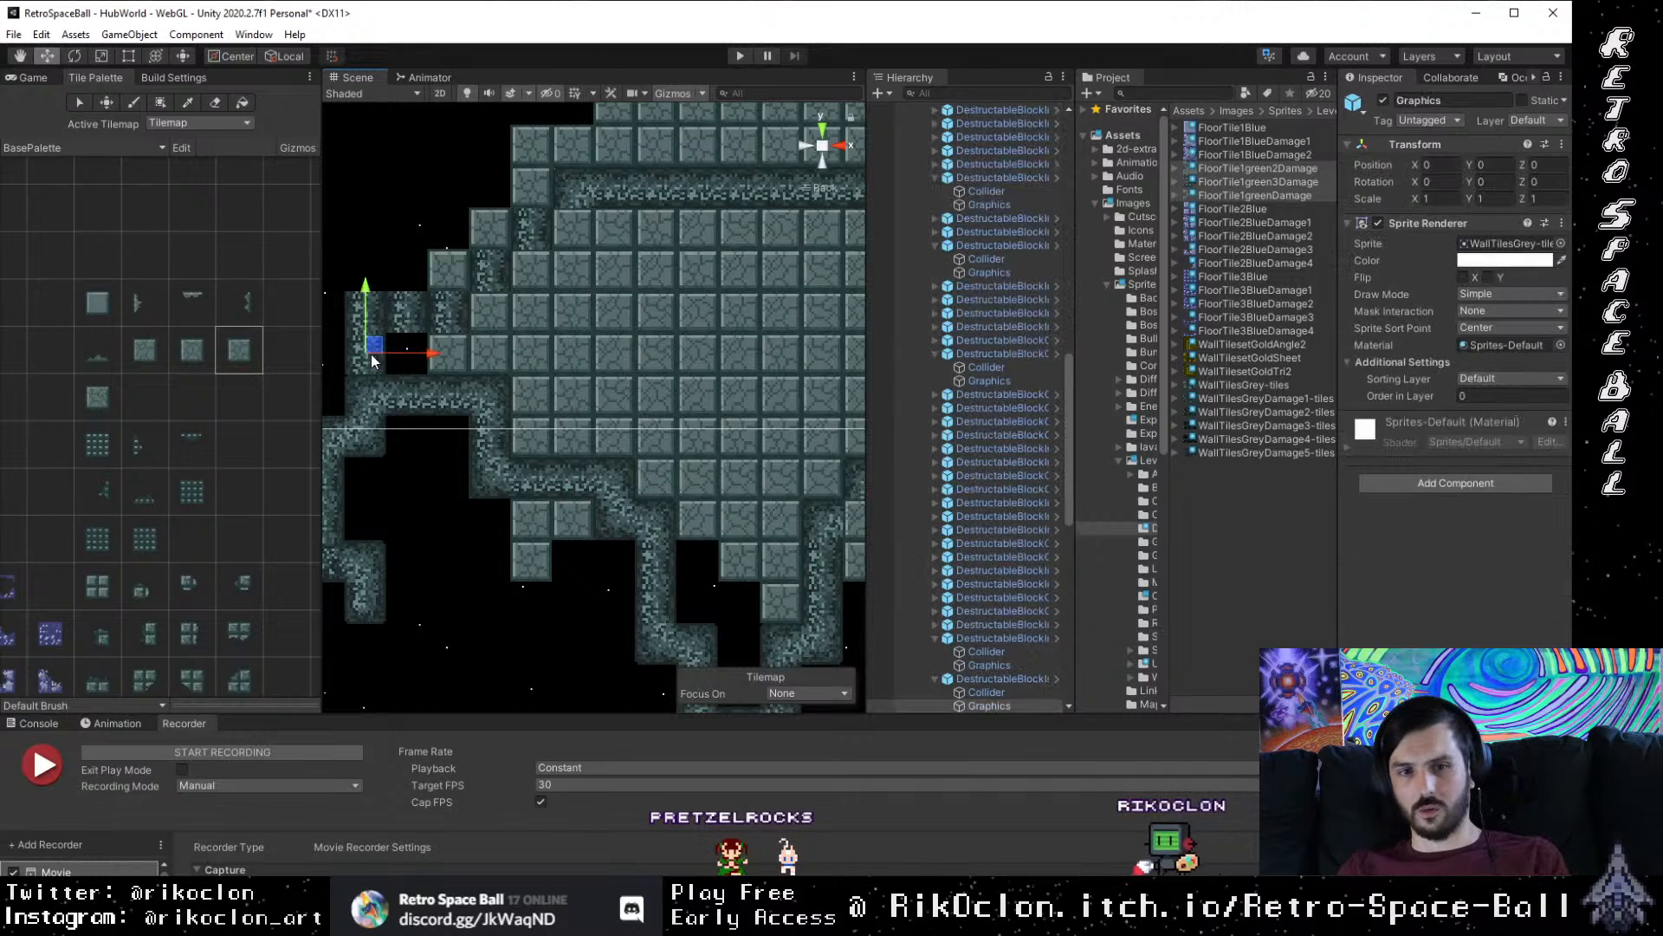
{"action": "left_click", "coordinate": [999, 679]}
{"action": "key", "text": "Delete"}
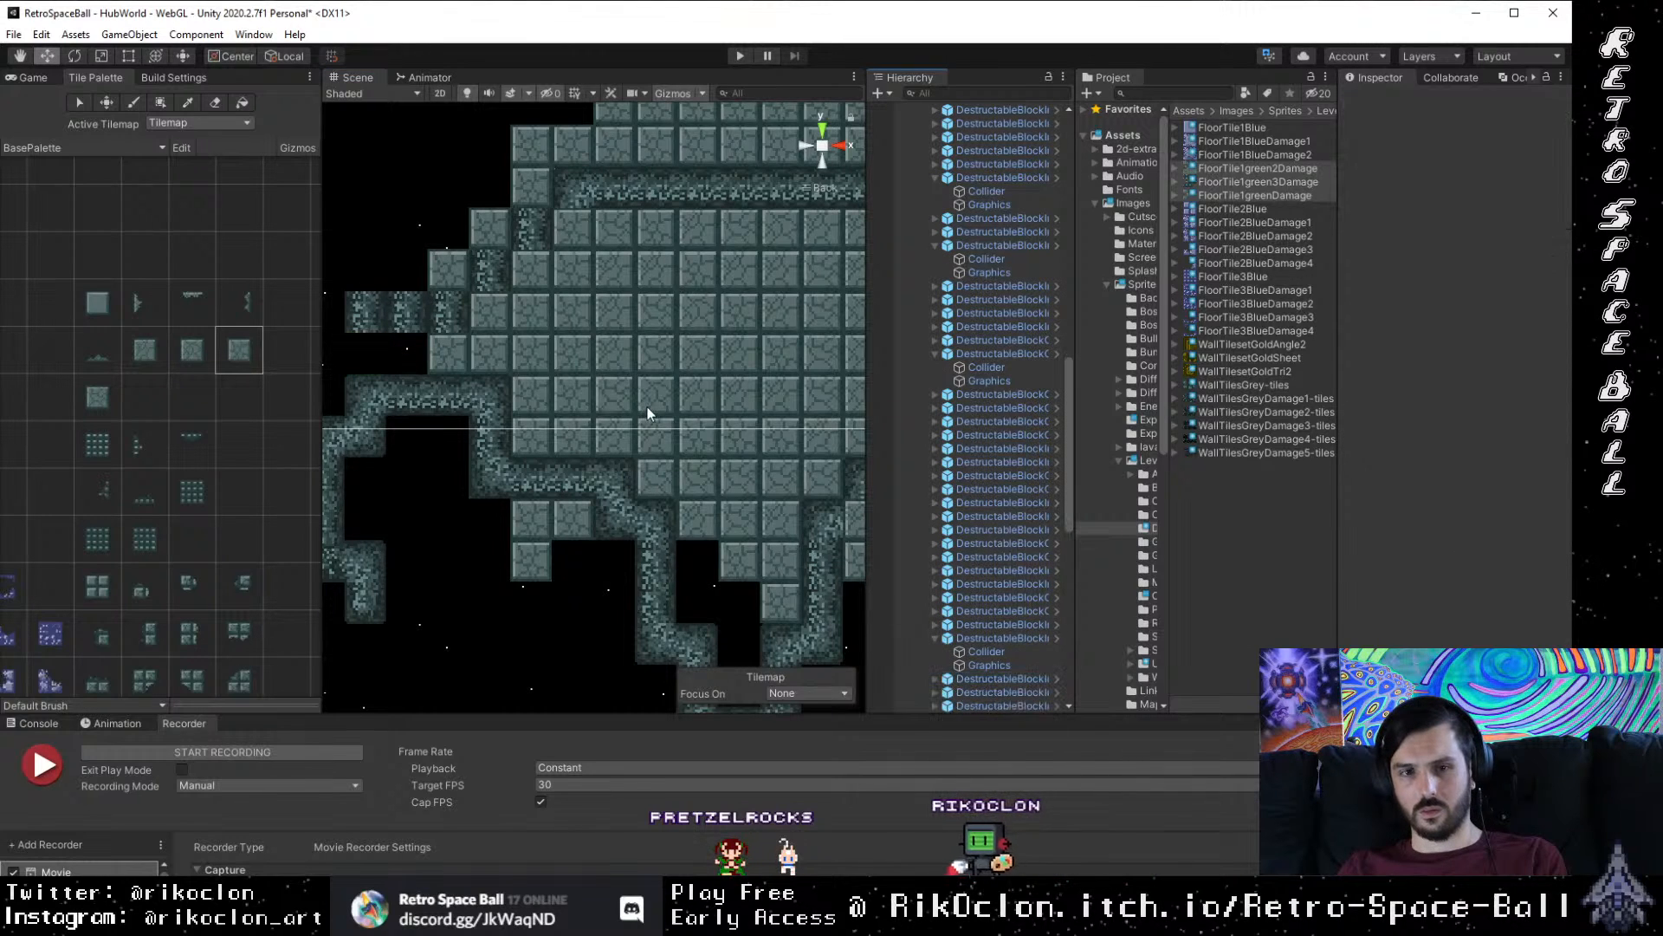
{"action": "scroll", "coordinate": [513, 413], "scroll_direction": "down", "scroll_amount": 5}
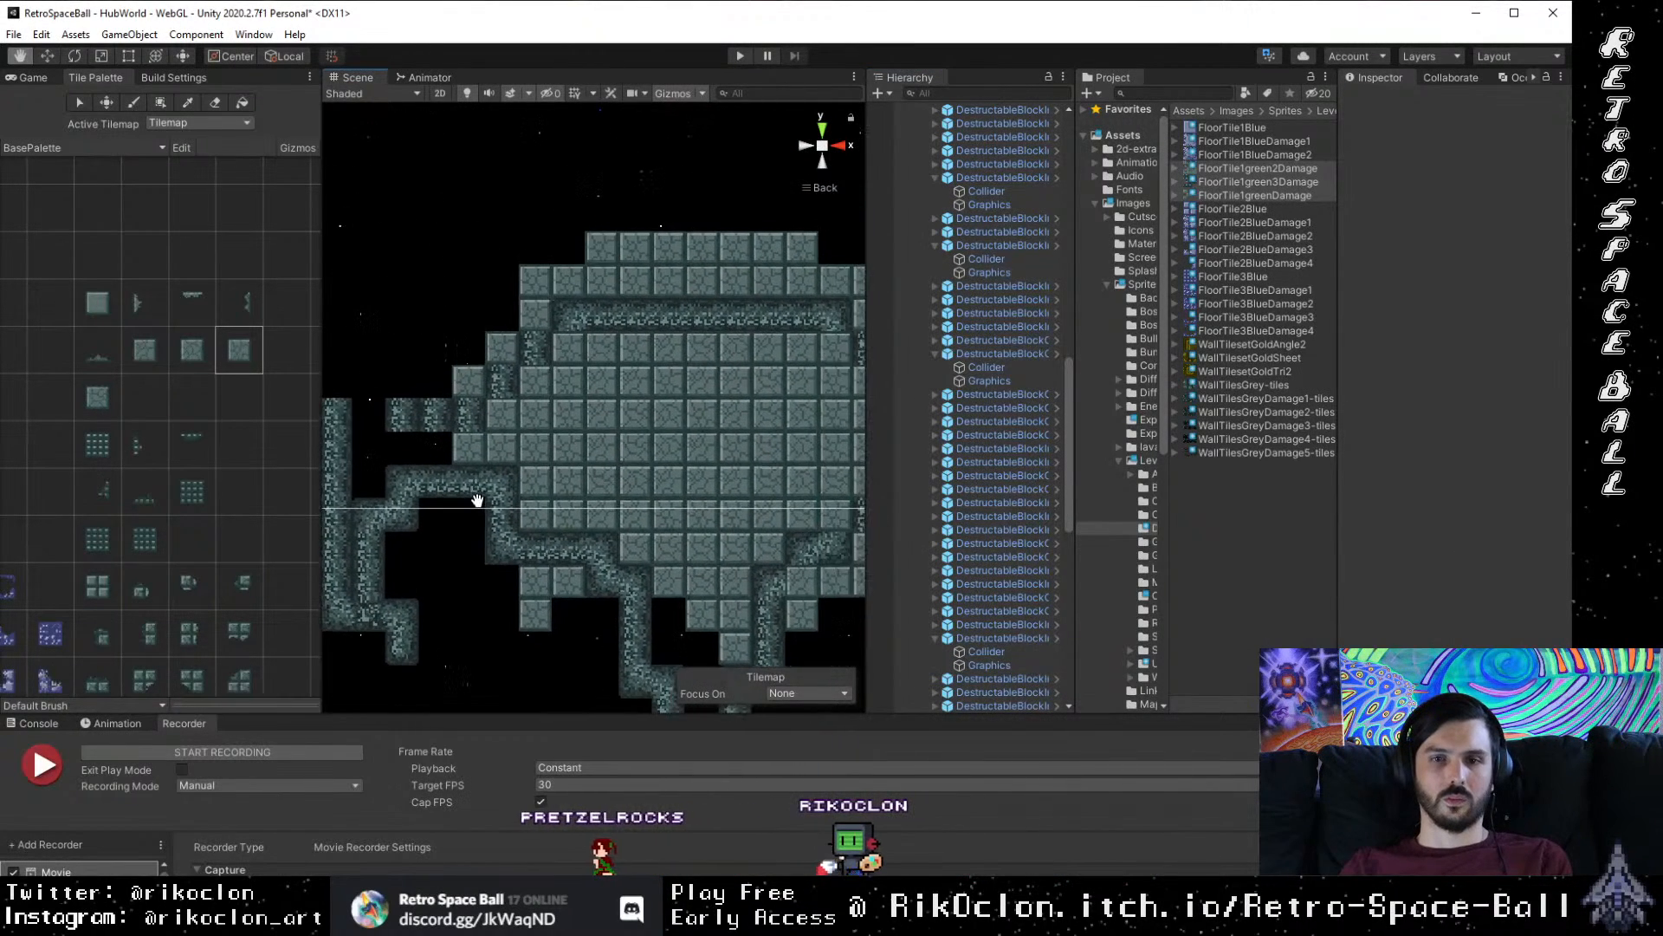
{"action": "left_click_drag", "start_coordinate": [470, 503], "coordinate": [538, 451]}
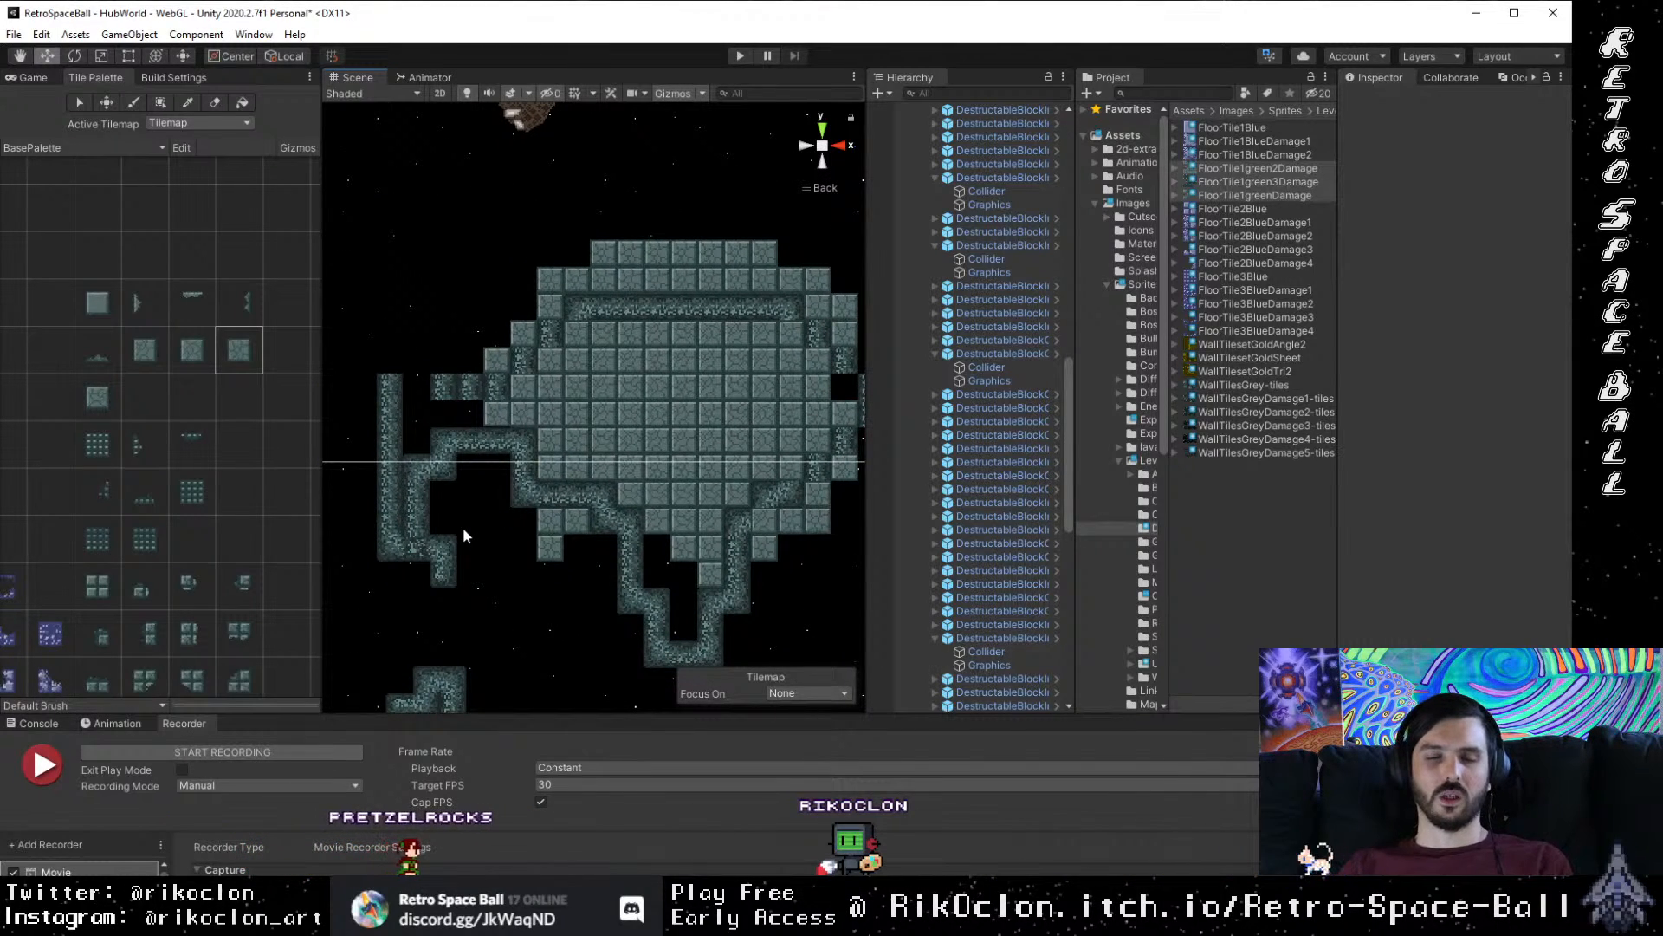
{"action": "scroll", "coordinate": [510, 522], "scroll_direction": "down", "scroll_amount": 3}
{"action": "scroll", "coordinate": [511, 527], "scroll_direction": "up", "scroll_amount": 5}
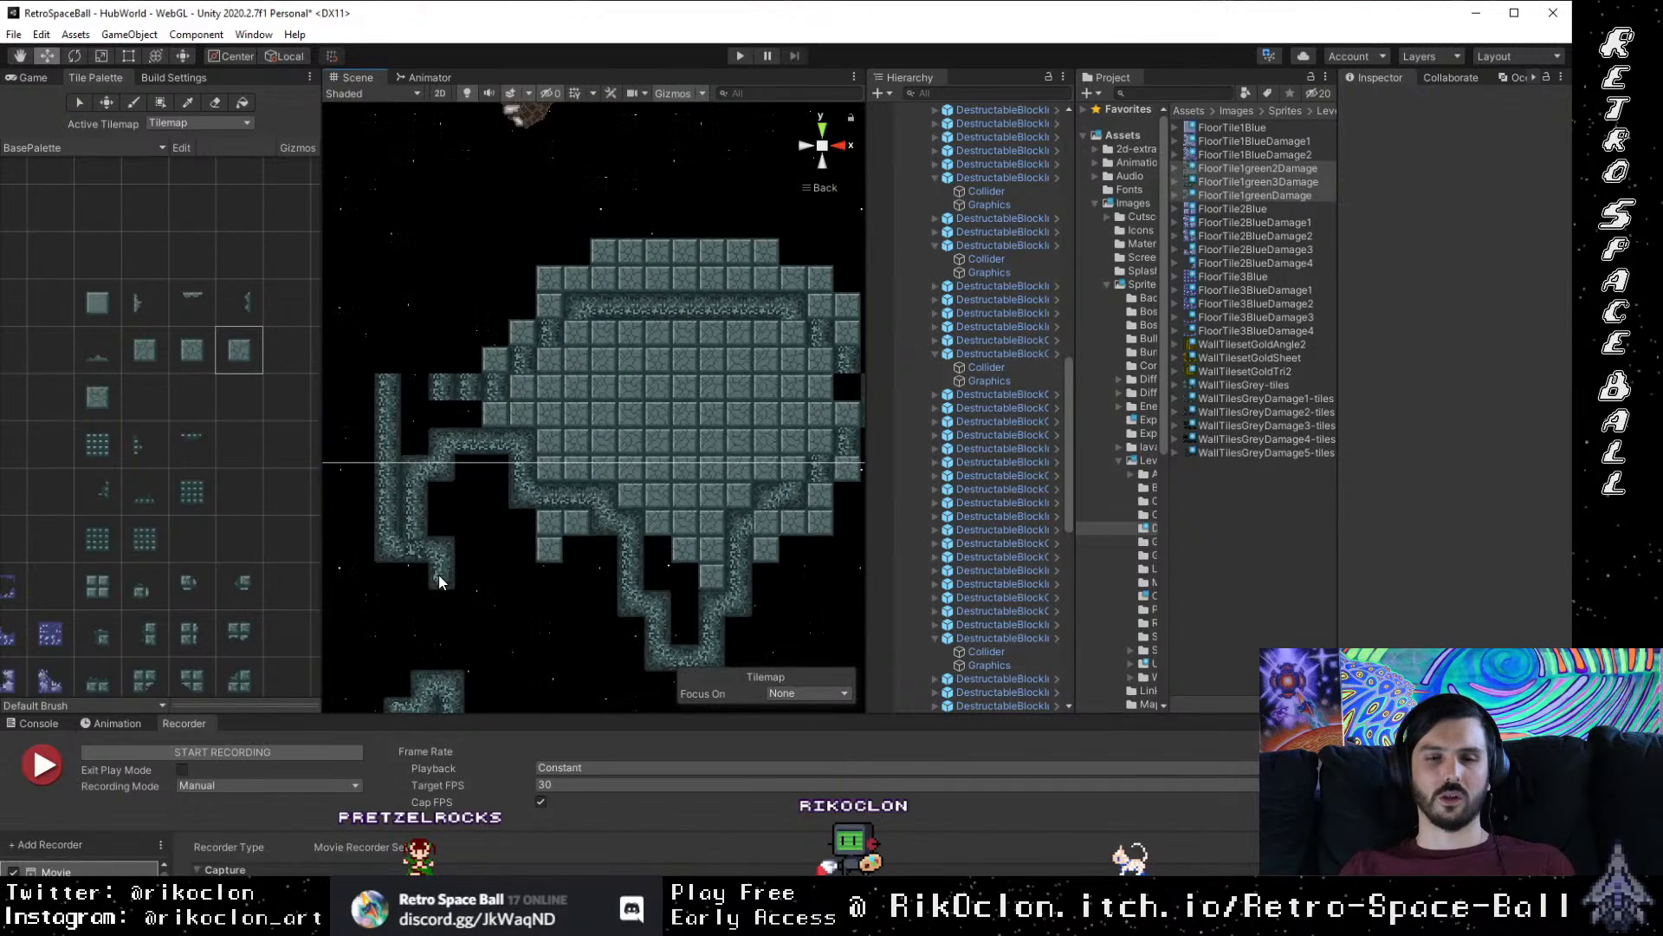
{"action": "scroll", "coordinate": [549, 500], "scroll_direction": "up", "scroll_amount": 3}
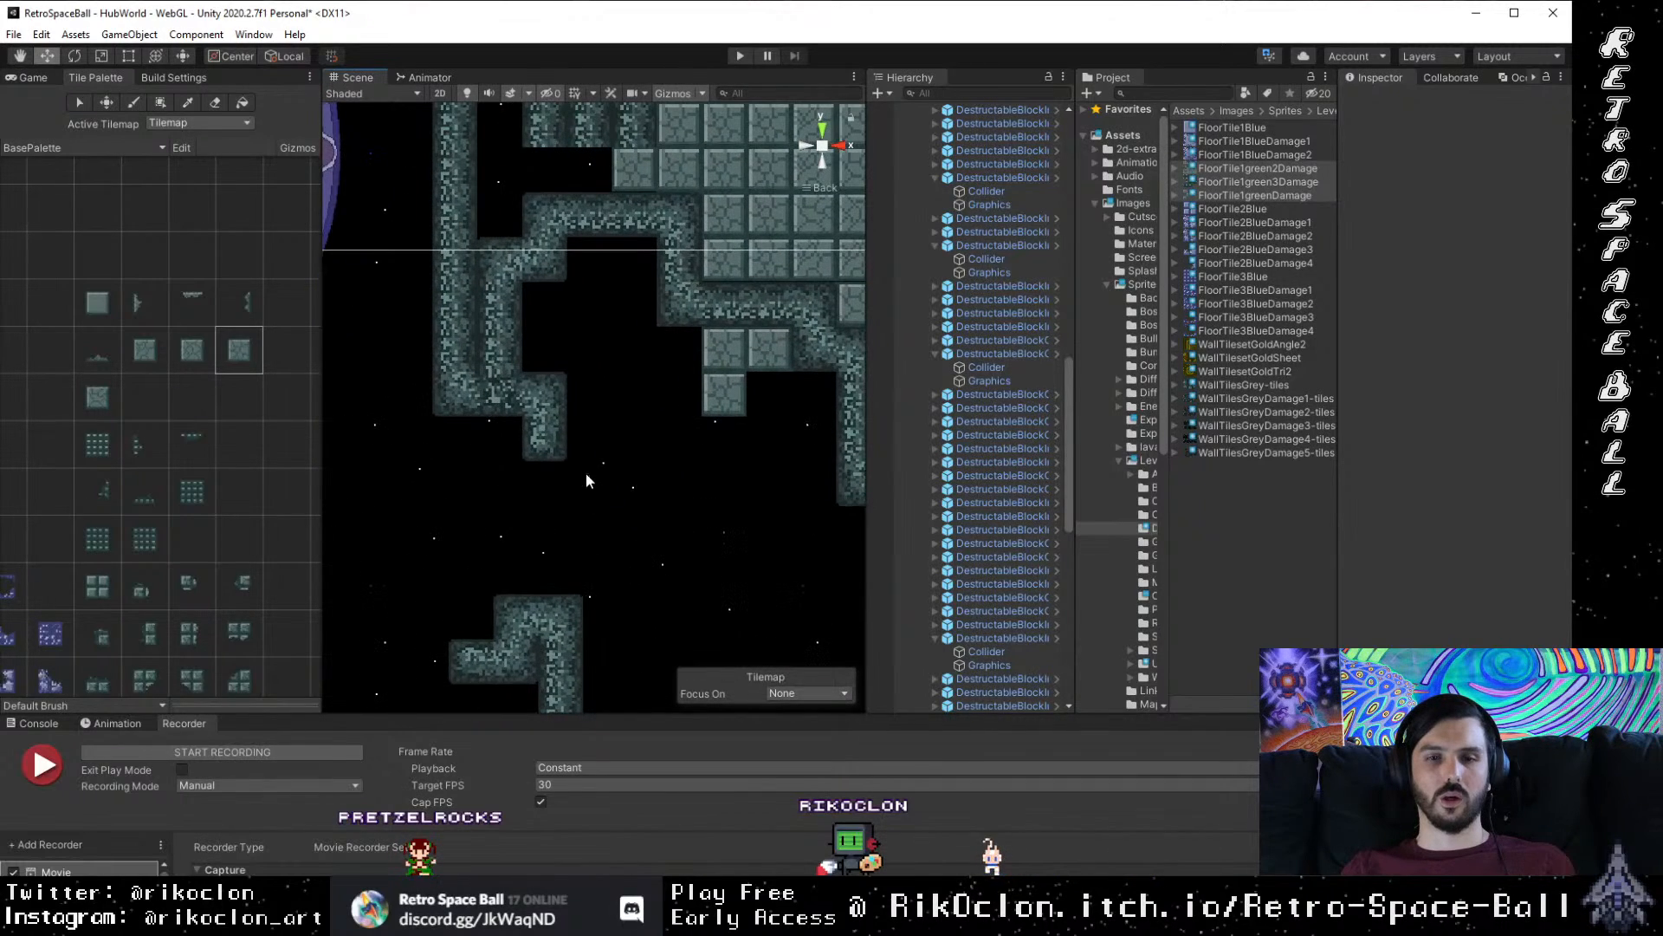
Step: Extend the wall downward by duplicating its bottom end block one cell lower and deleting the original end block
{"action": "left_click_drag", "start_coordinate": [498, 418], "coordinate": [493, 408]}
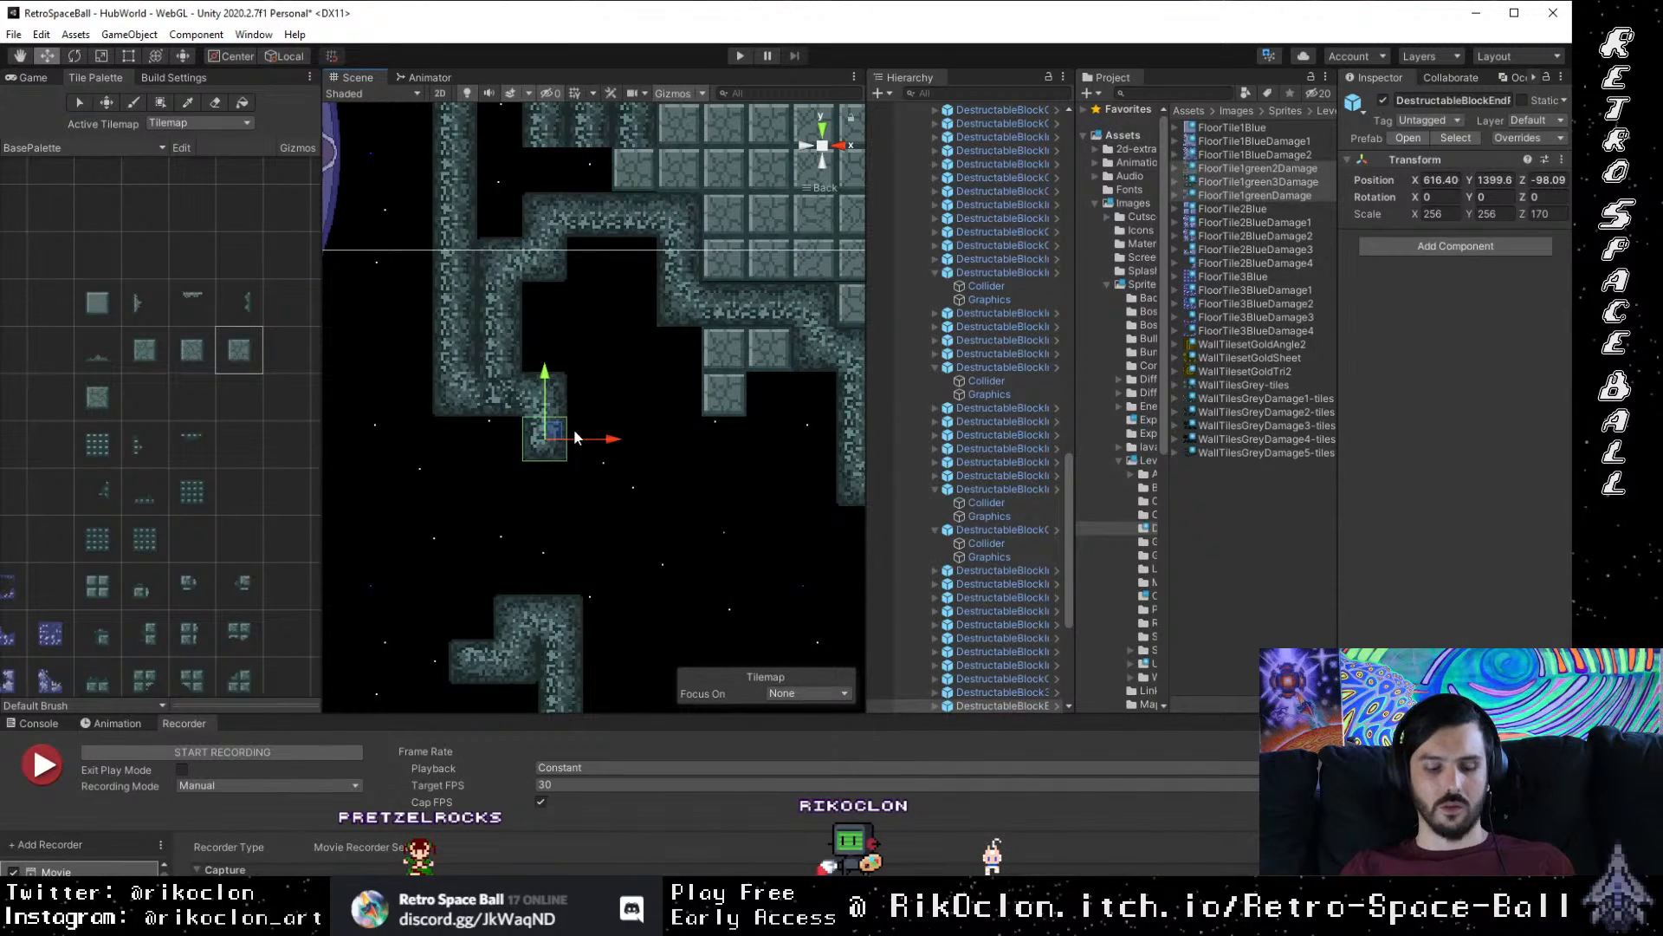
{"action": "left_click_drag", "start_coordinate": [538, 424], "coordinate": [568, 461]}
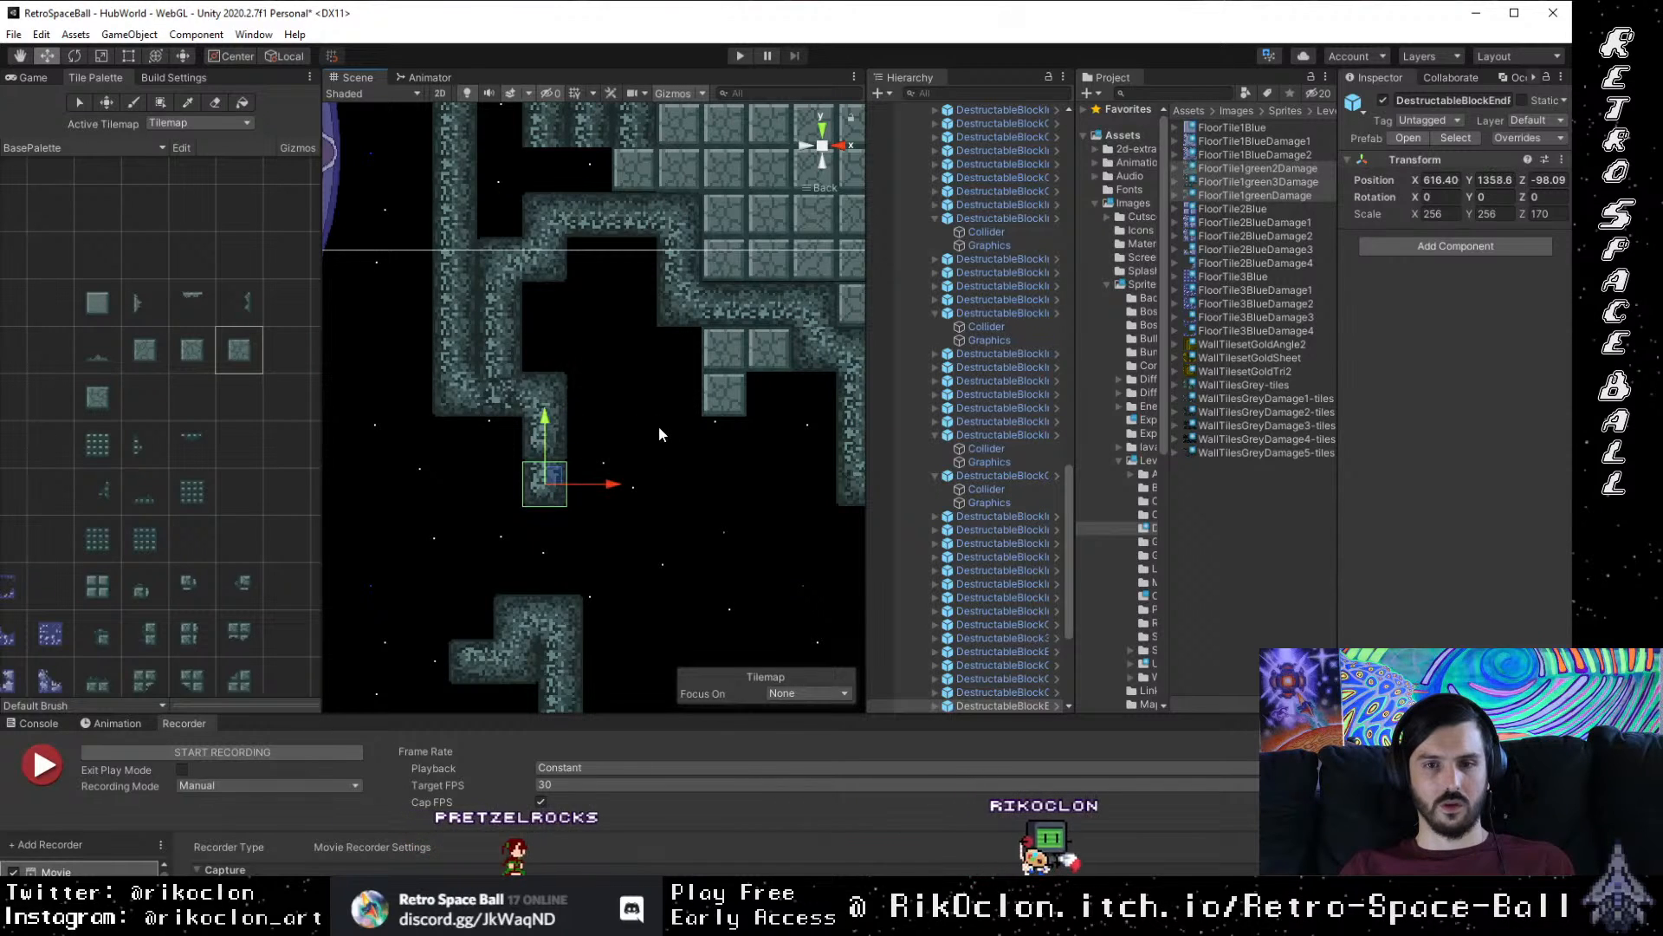
{"action": "left_click", "coordinate": [659, 426]}
{"action": "left_click", "coordinate": [549, 448]}
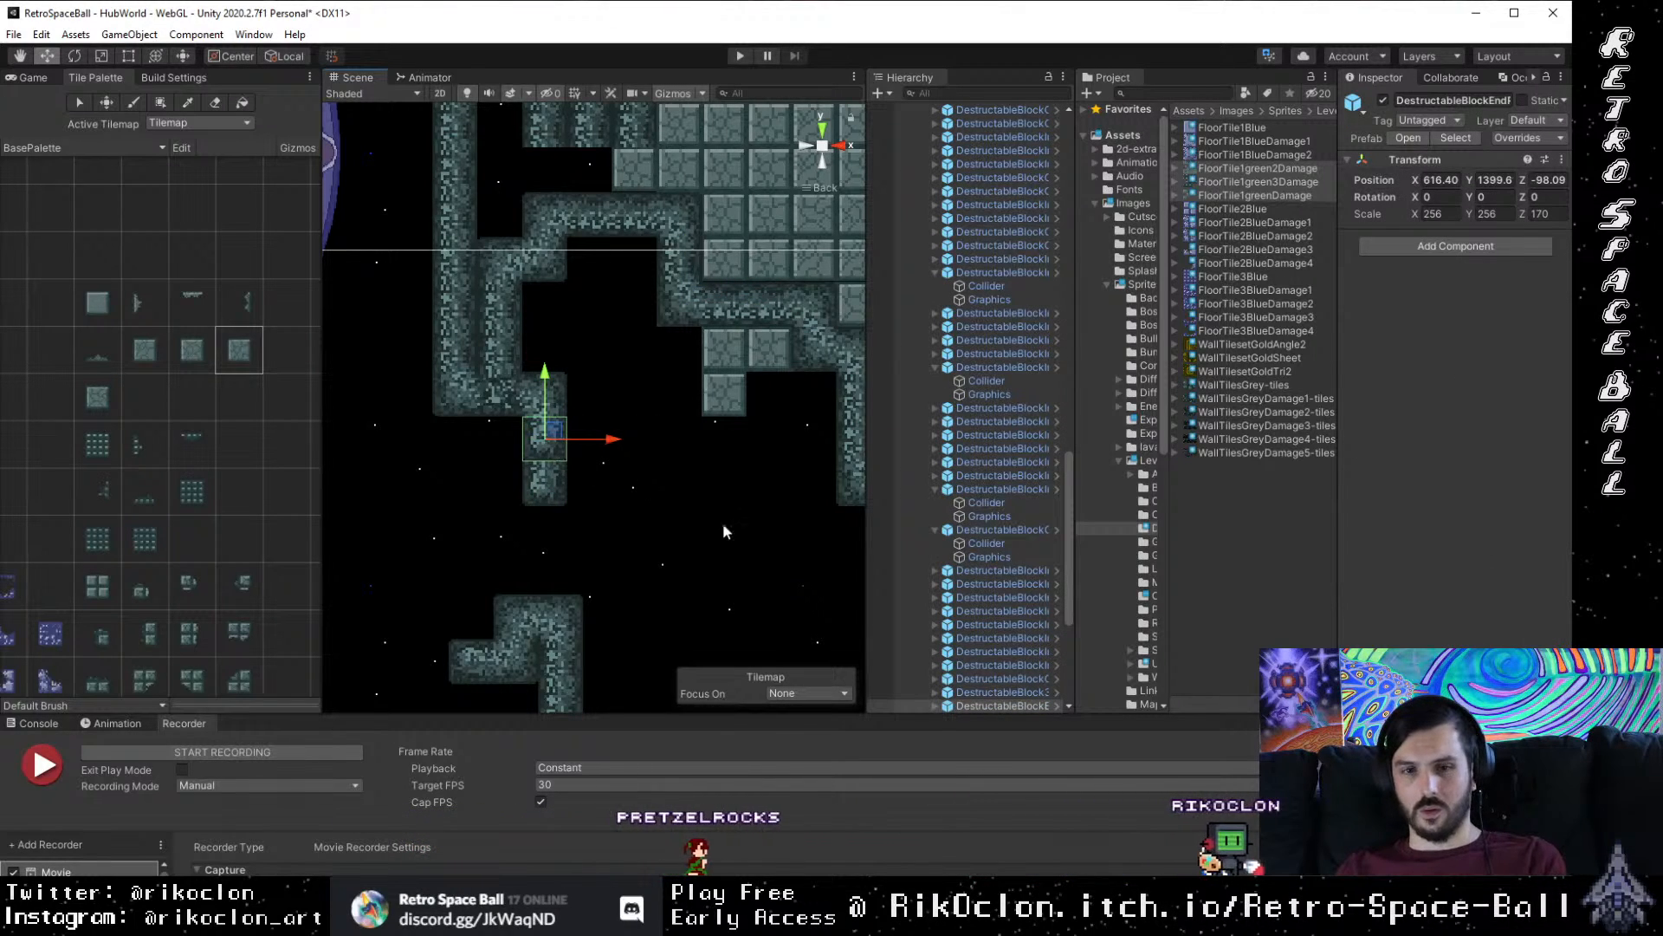
{"action": "key", "text": "Delete"}
Step: Duplicate a whole straight block from the long vertical left wall and place the copy in the gap above the end block
{"action": "left_click", "coordinate": [452, 221]}
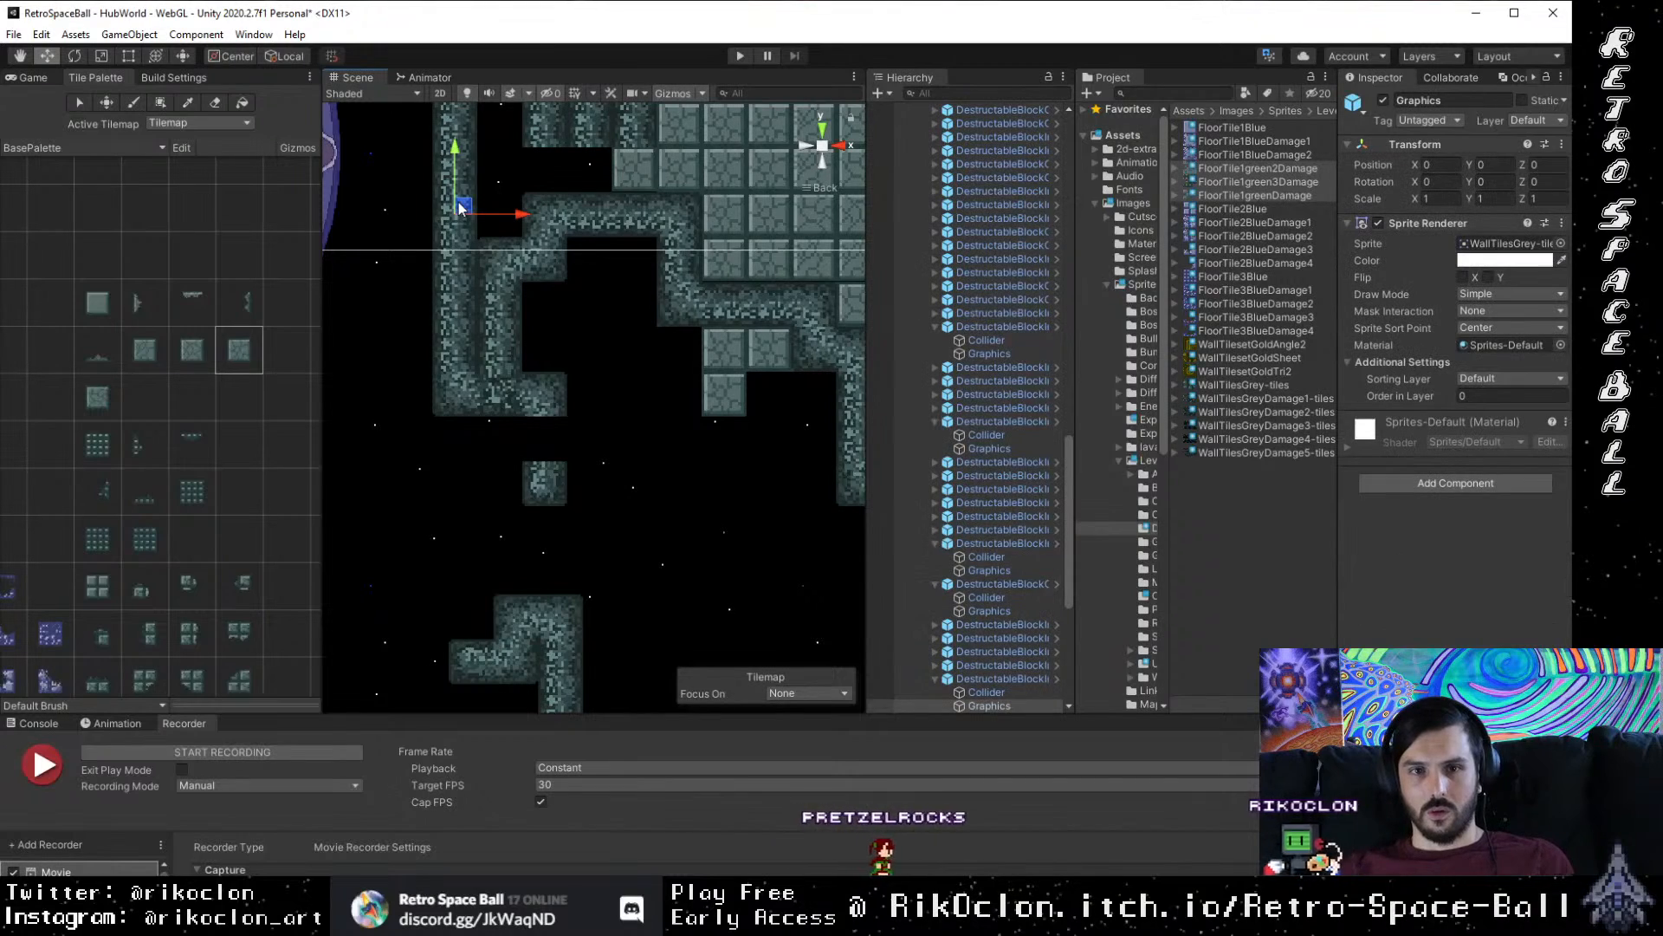
{"action": "left_click", "coordinate": [1021, 679]}
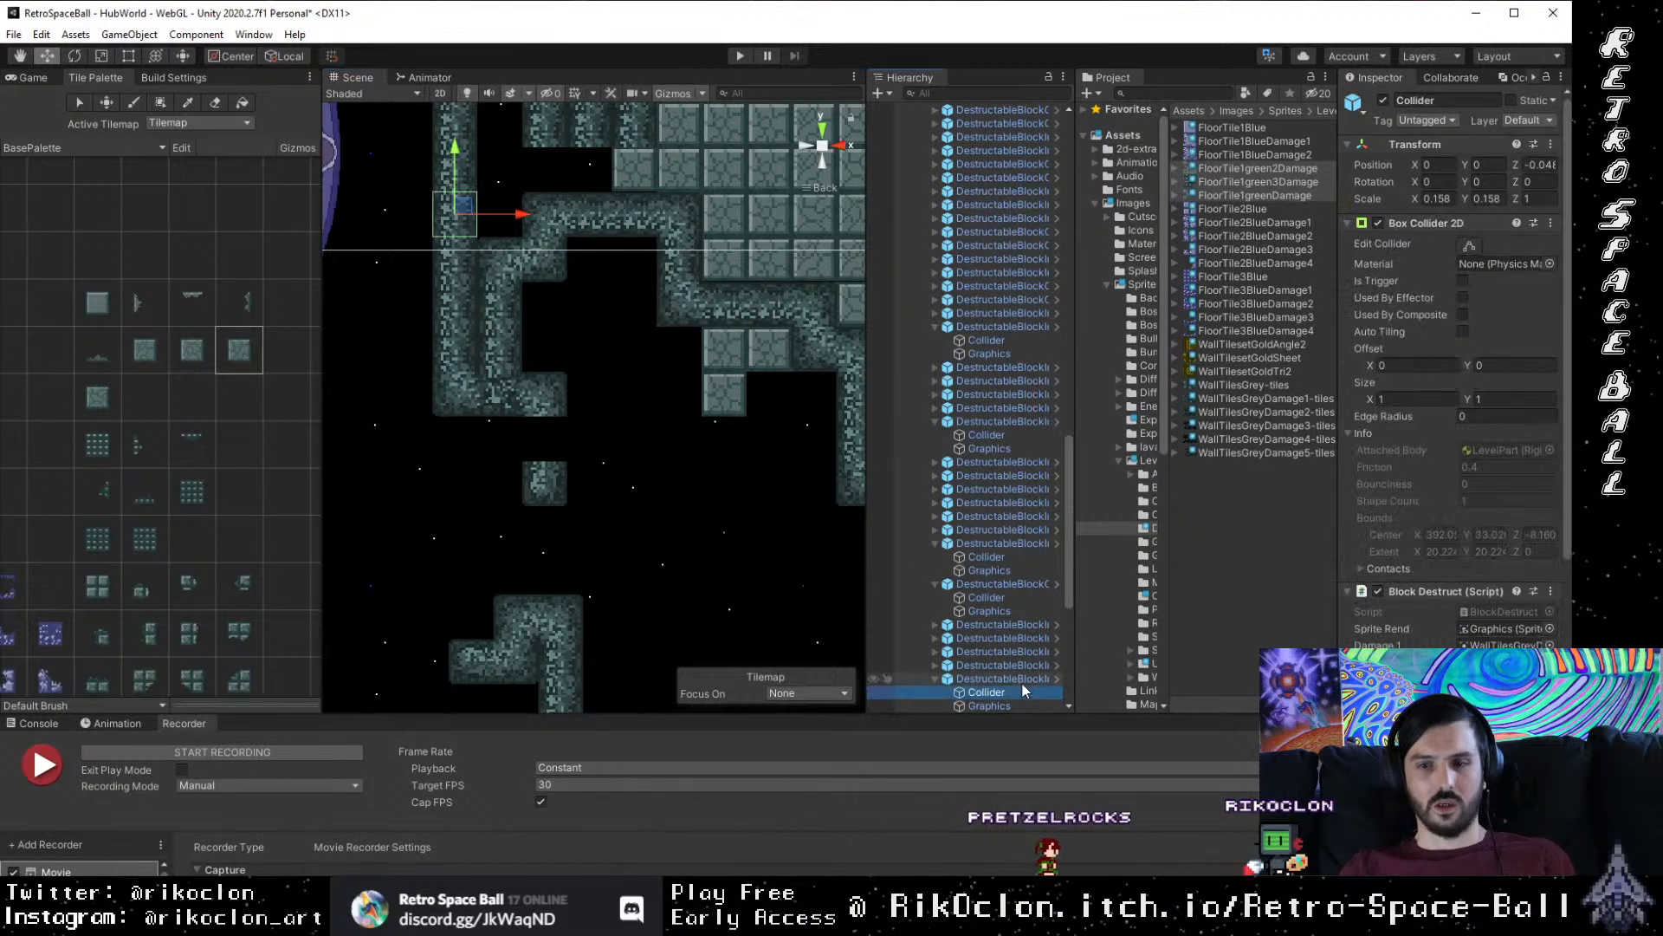
{"action": "key", "text": "ctrl+d"}
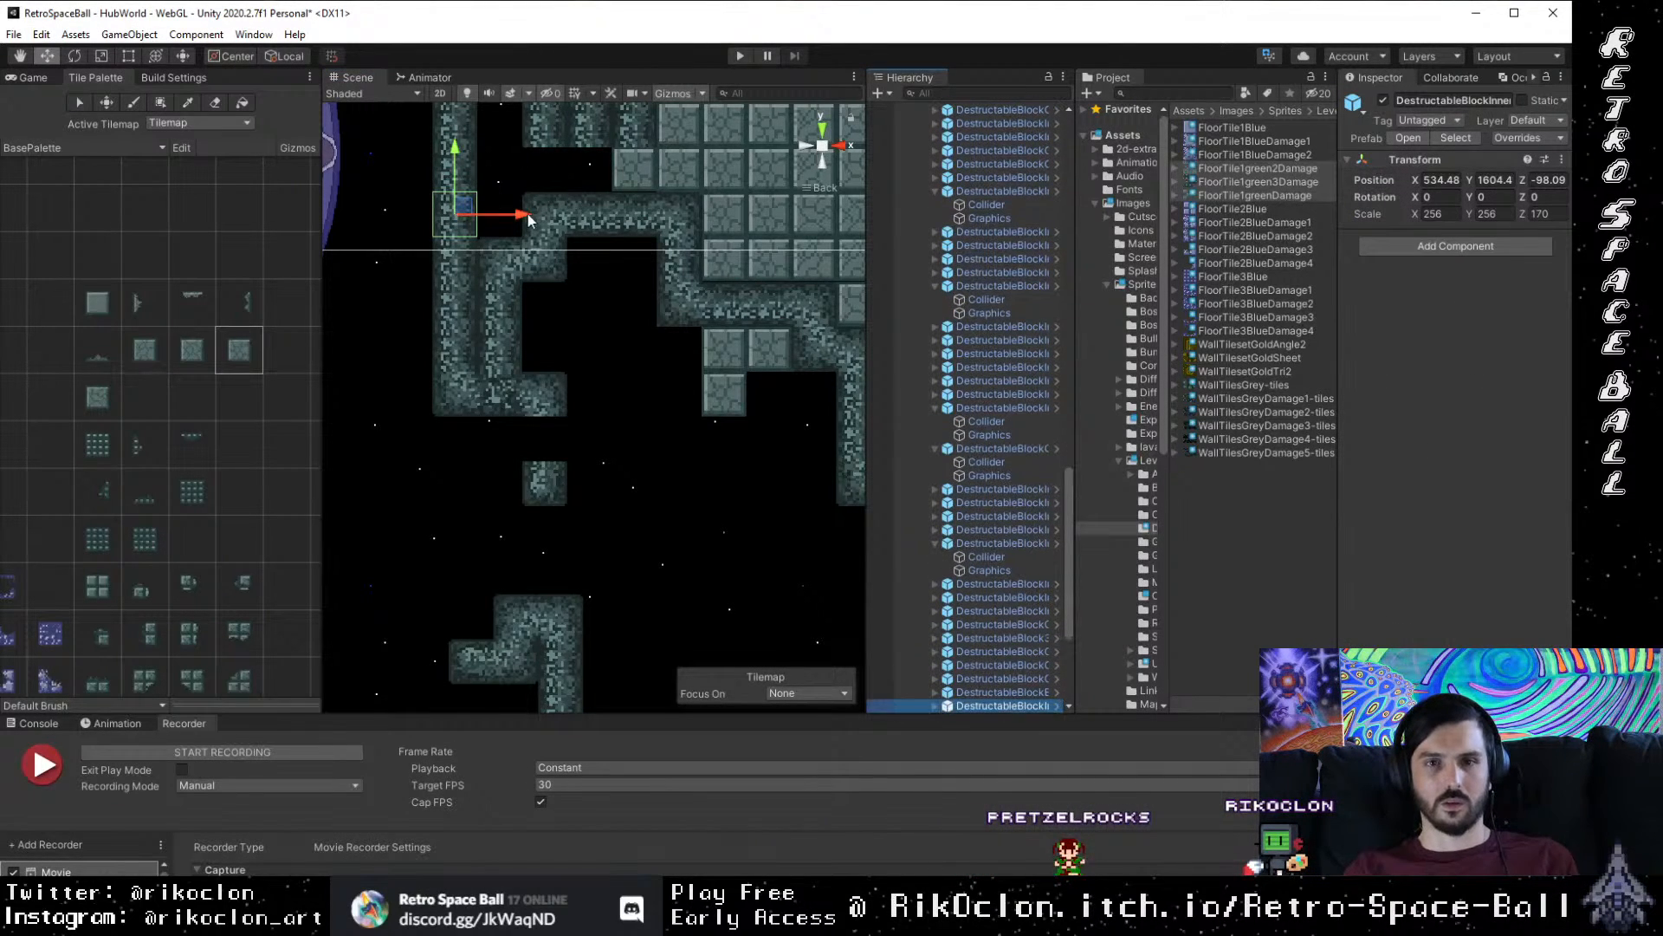
{"action": "left_click_drag", "start_coordinate": [463, 213], "coordinate": [580, 460]}
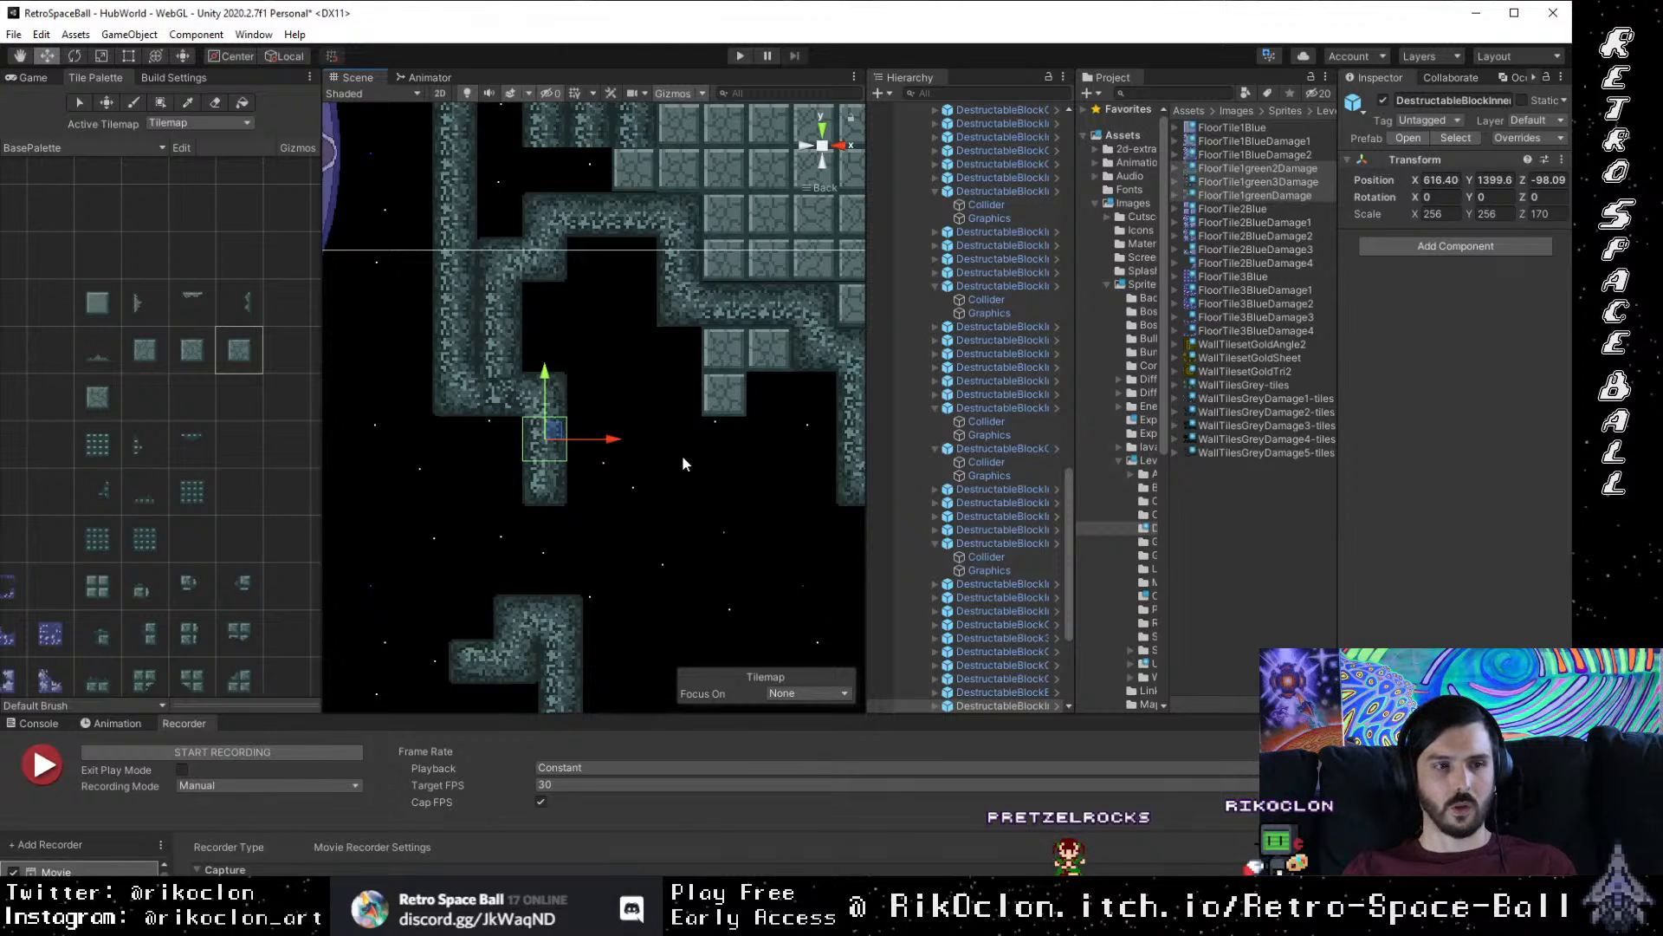
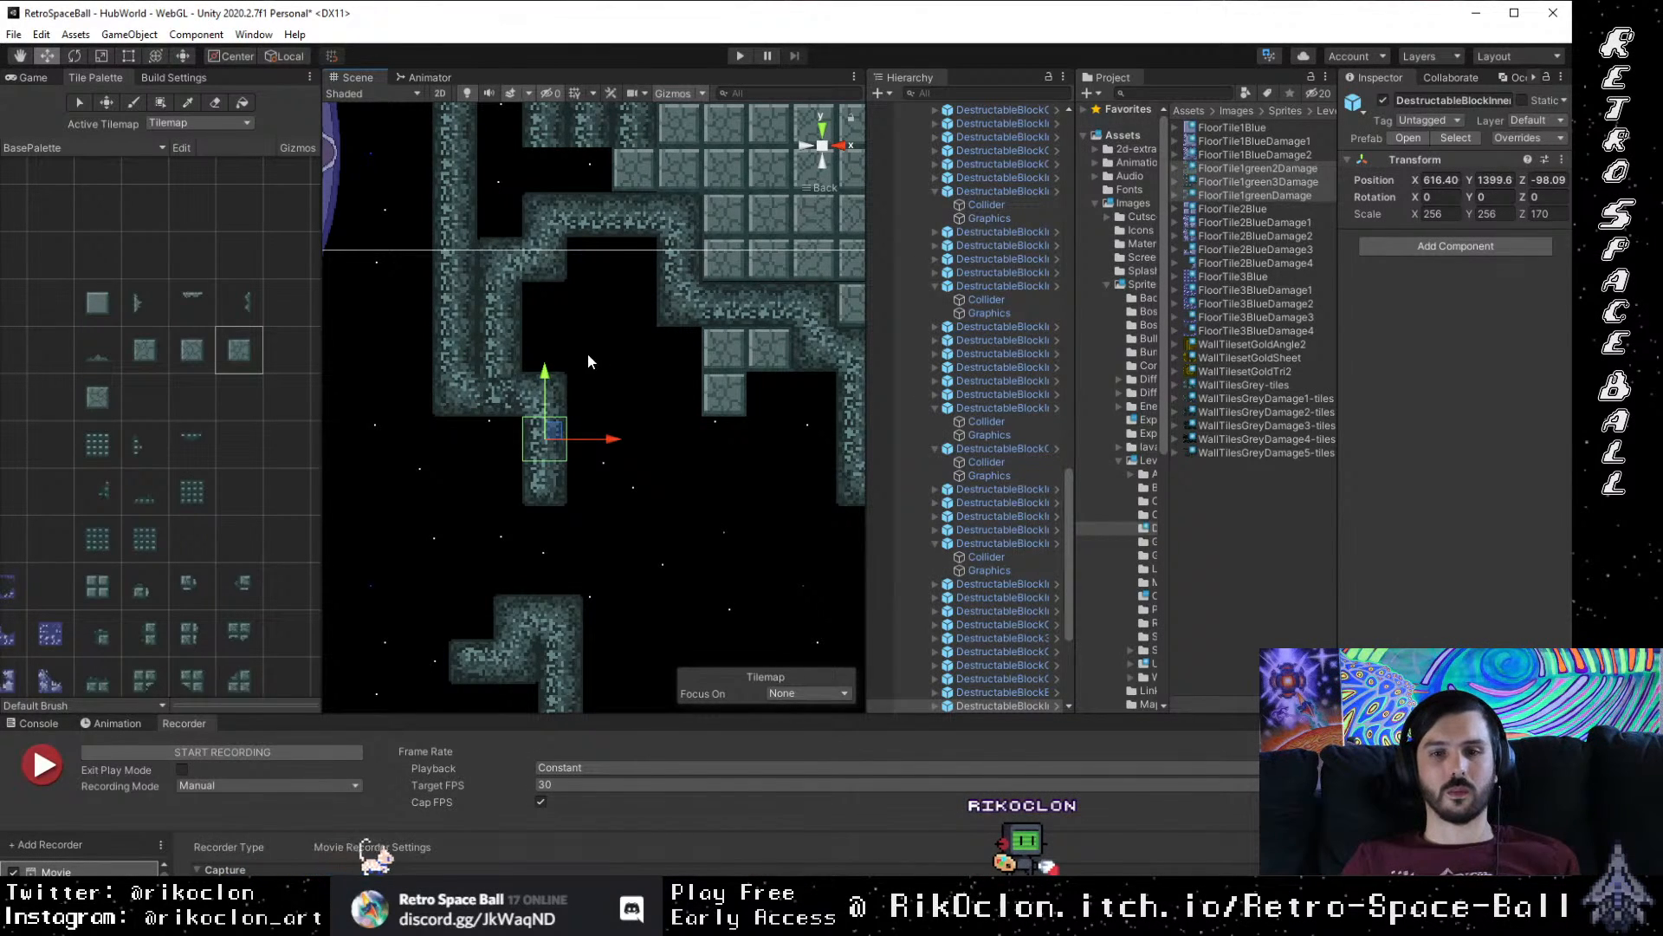
Step: Examine how the newly extended left wall pieces line up with the ship's hull, the funnel and the open space between them
{"action": "scroll", "coordinate": [590, 357], "scroll_direction": "down", "scroll_amount": 5}
{"action": "left_click_drag", "start_coordinate": [589, 357], "coordinate": [414, 427]}
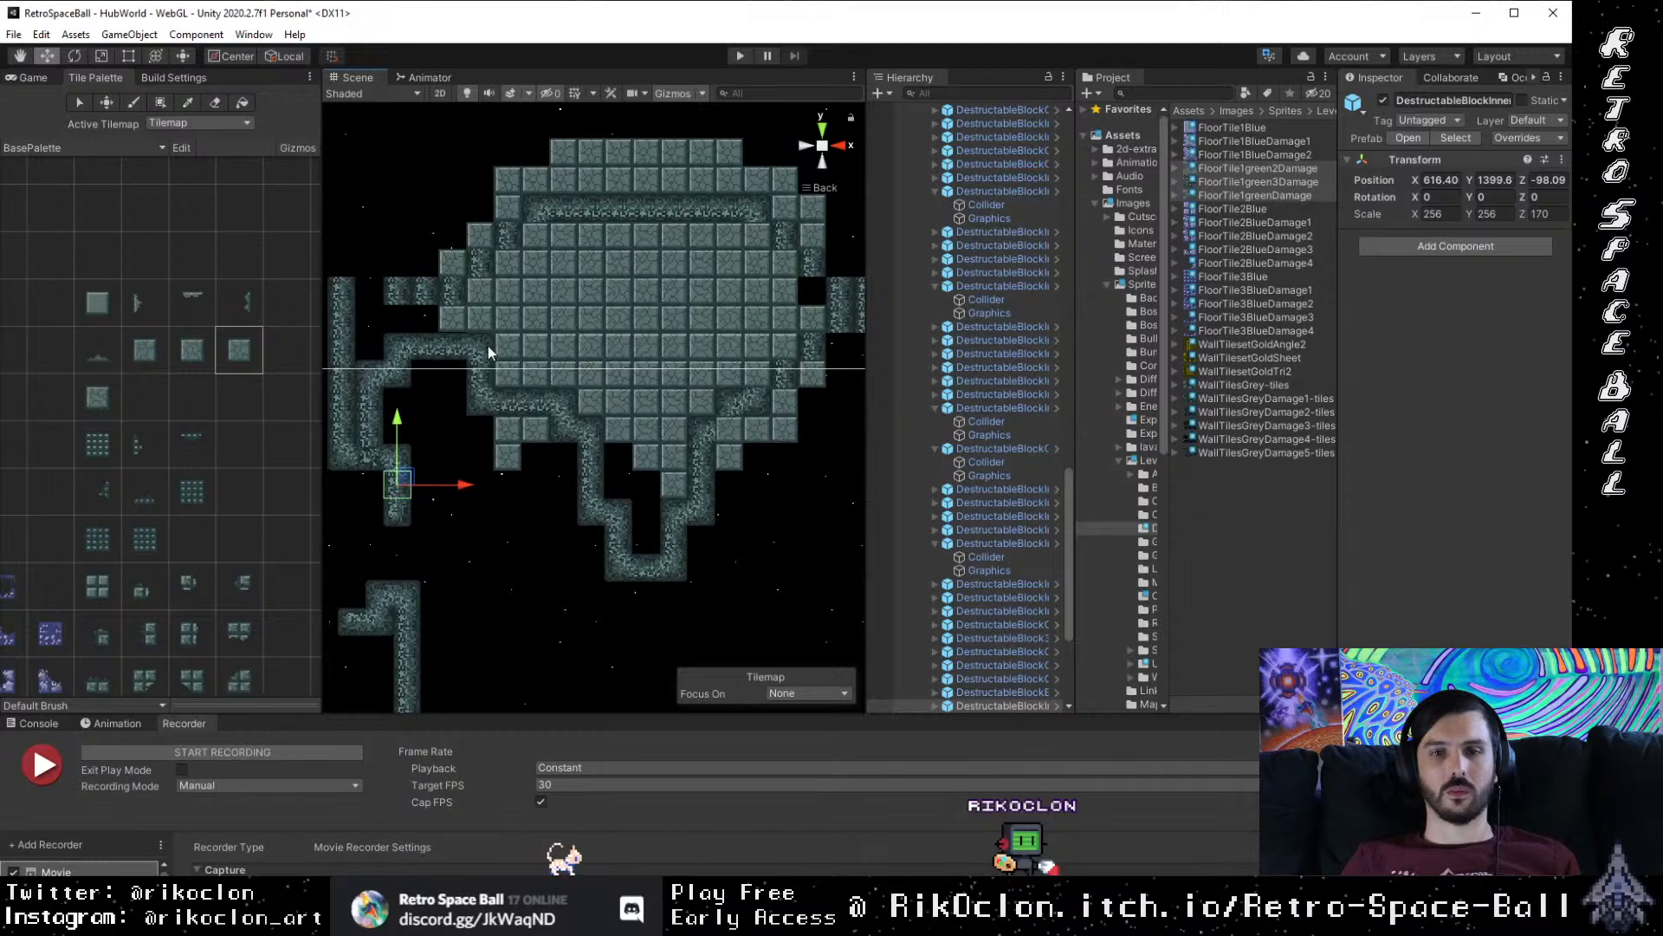
{"action": "left_click_drag", "start_coordinate": [488, 351], "coordinate": [533, 425]}
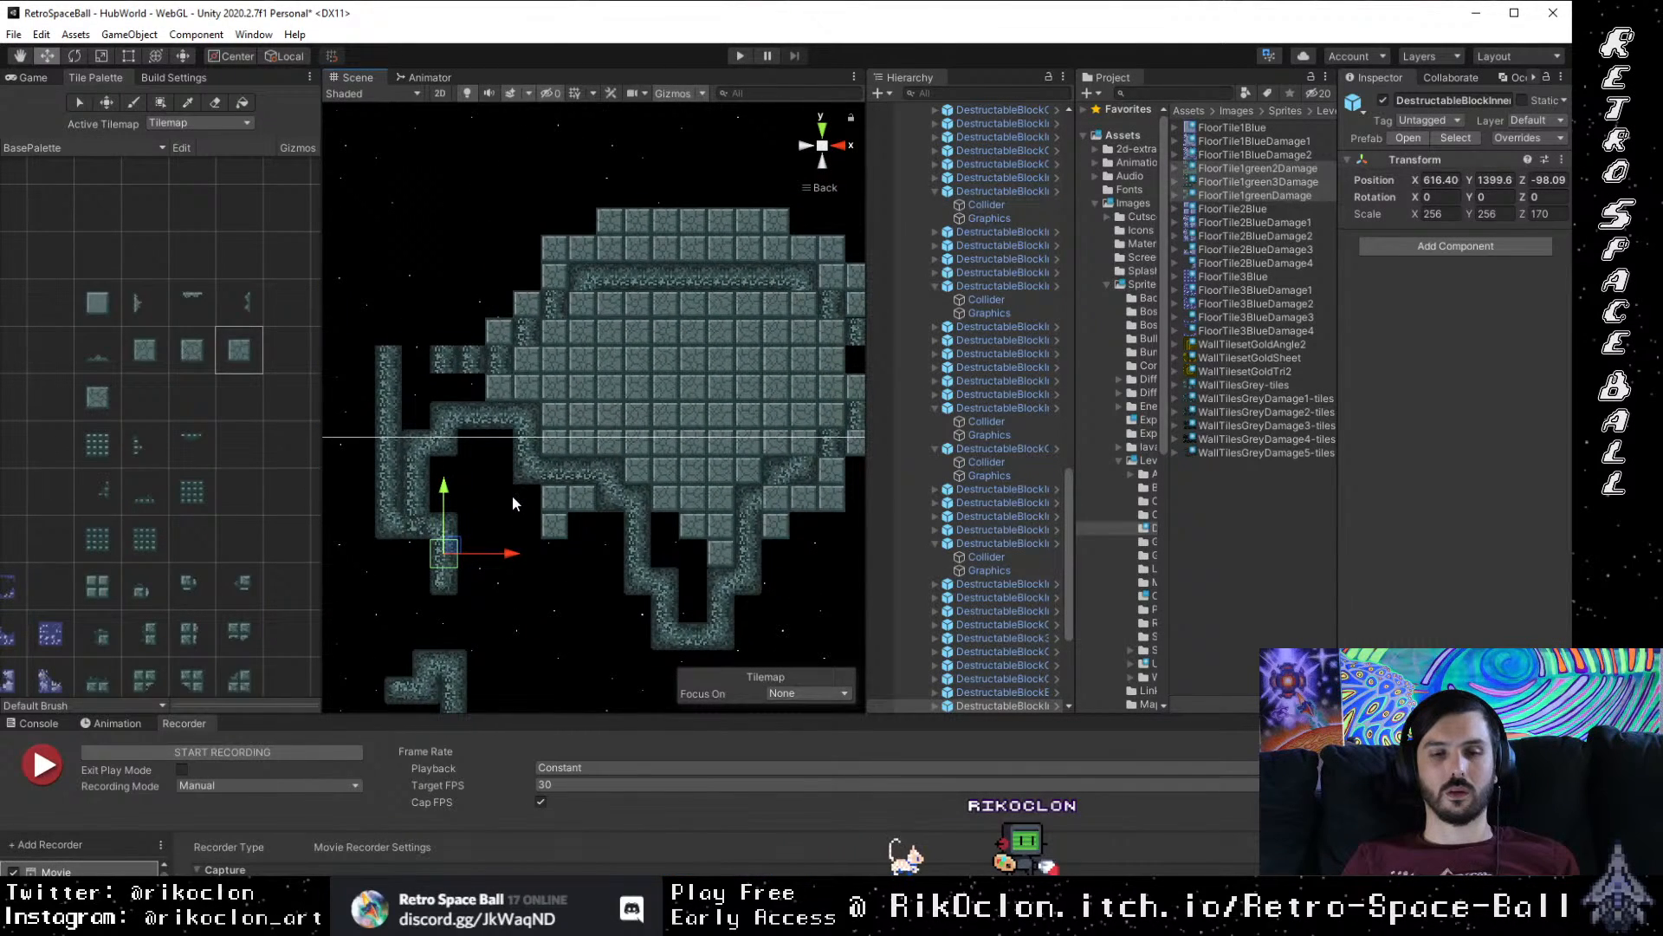
{"action": "left_click_drag", "start_coordinate": [652, 512], "coordinate": [605, 488]}
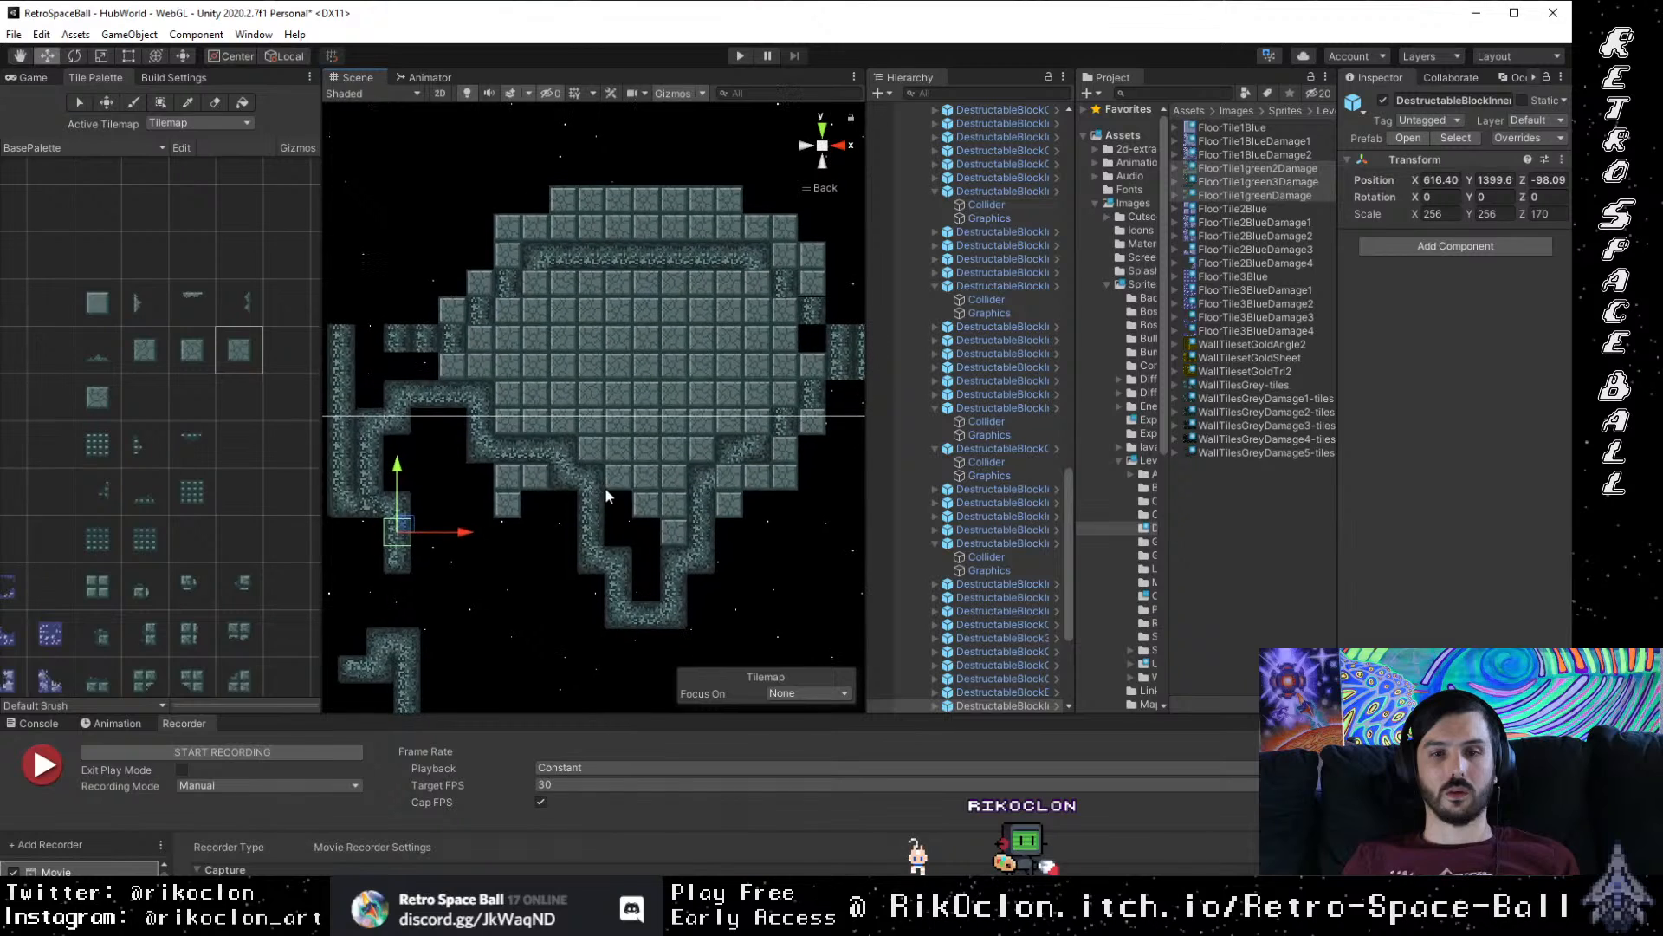
{"action": "left_click", "coordinate": [532, 560]}
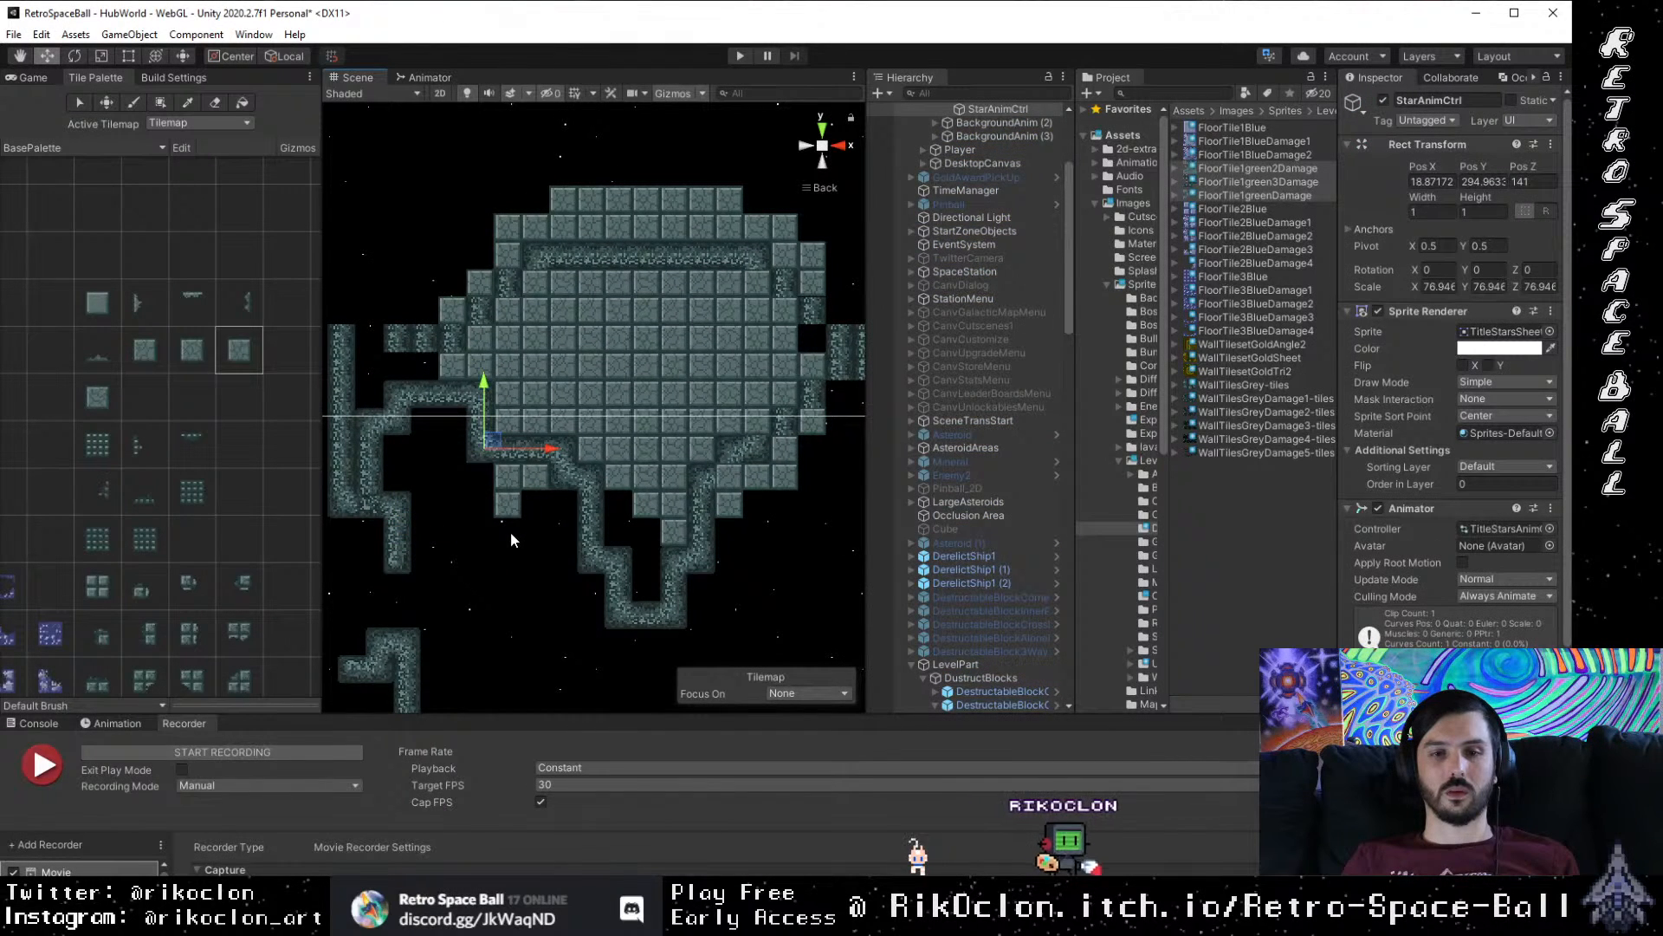
{"action": "left_click_drag", "start_coordinate": [412, 475], "coordinate": [462, 476]}
{"action": "scroll", "coordinate": [441, 497], "scroll_direction": "up", "scroll_amount": 6}
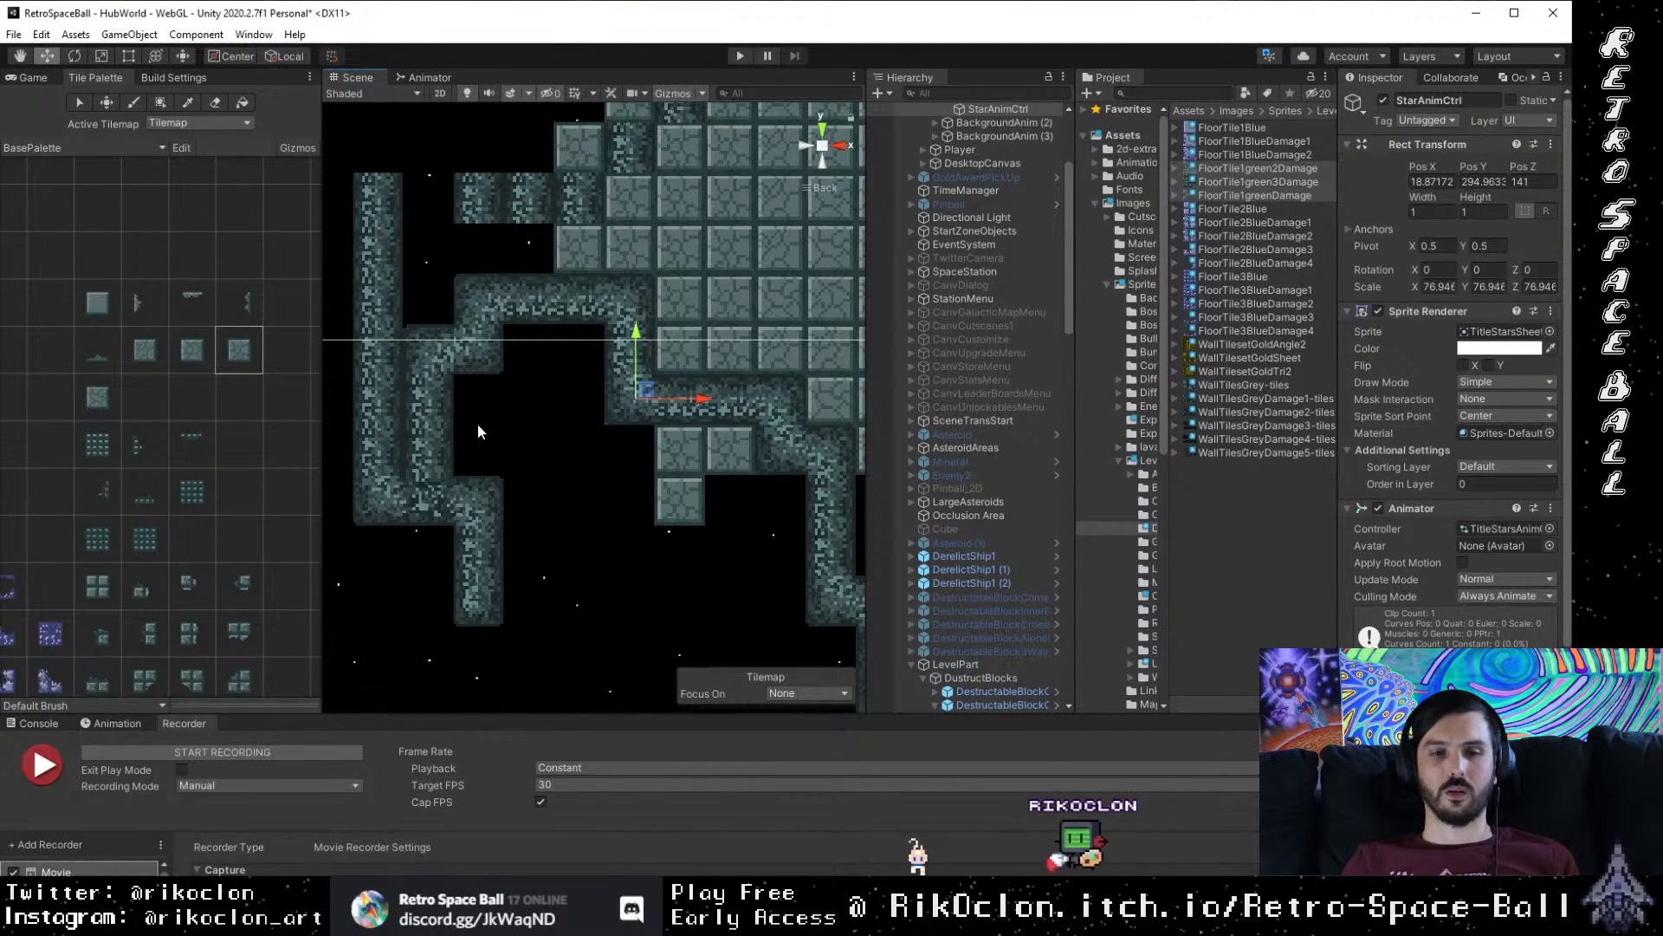
{"action": "left_click", "coordinate": [479, 512]}
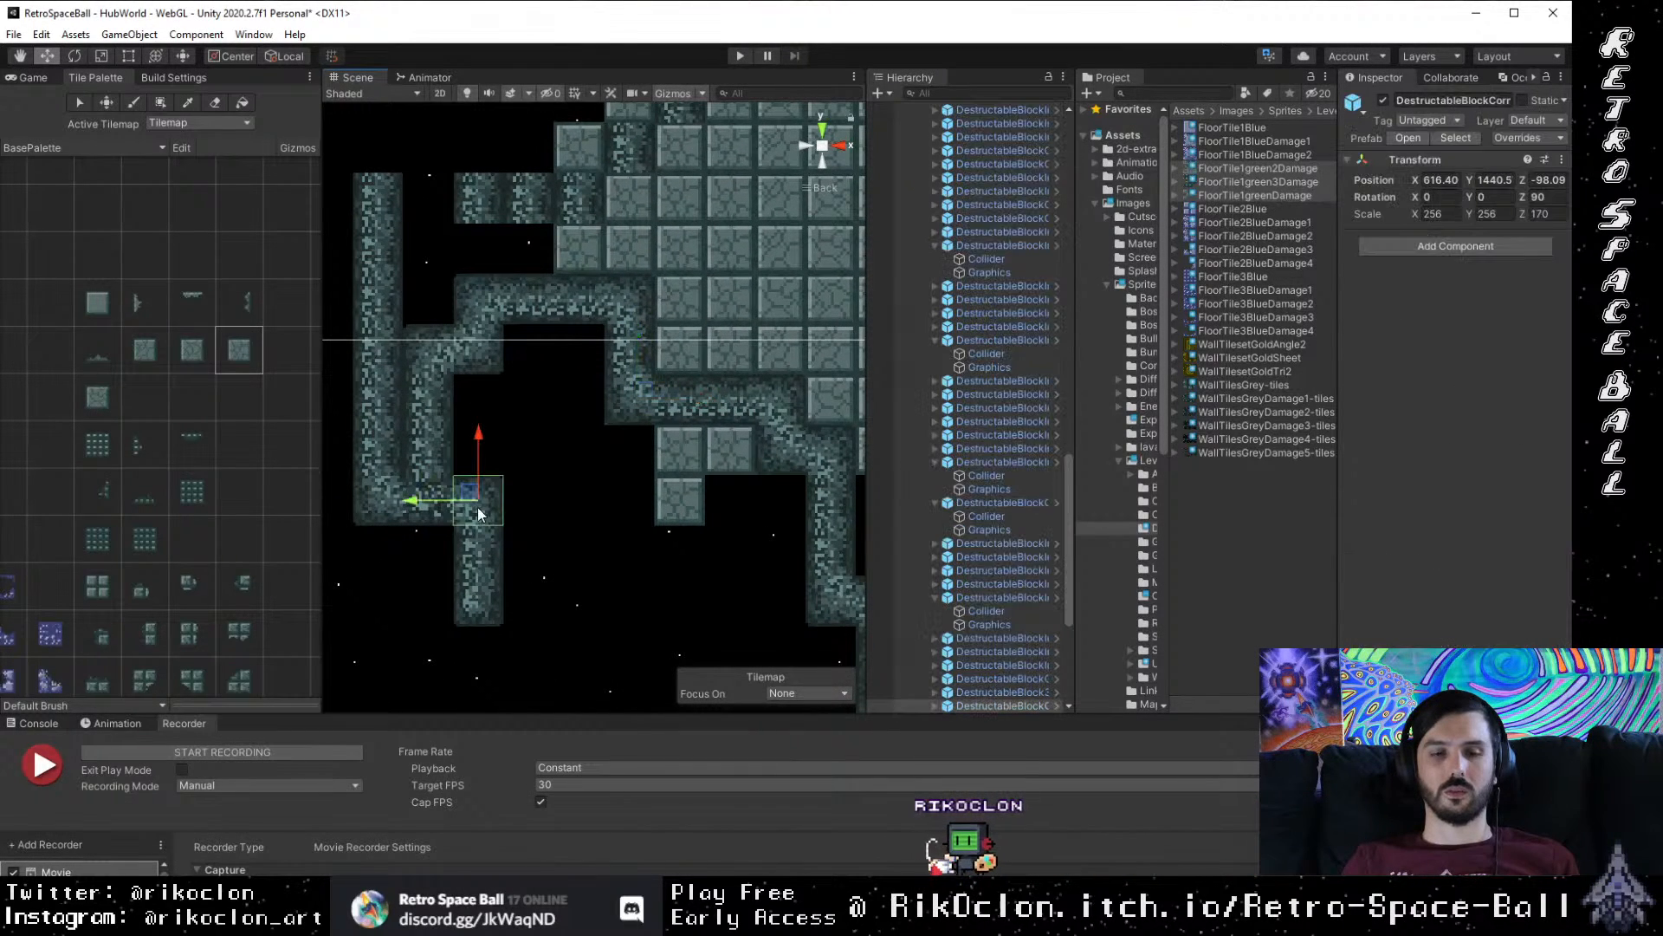
{"action": "left_click", "coordinate": [565, 511]}
Step: Move the three-way block at the inner column's base out into the open space and delete the corner block beside its old spot
{"action": "left_click", "coordinate": [442, 508]}
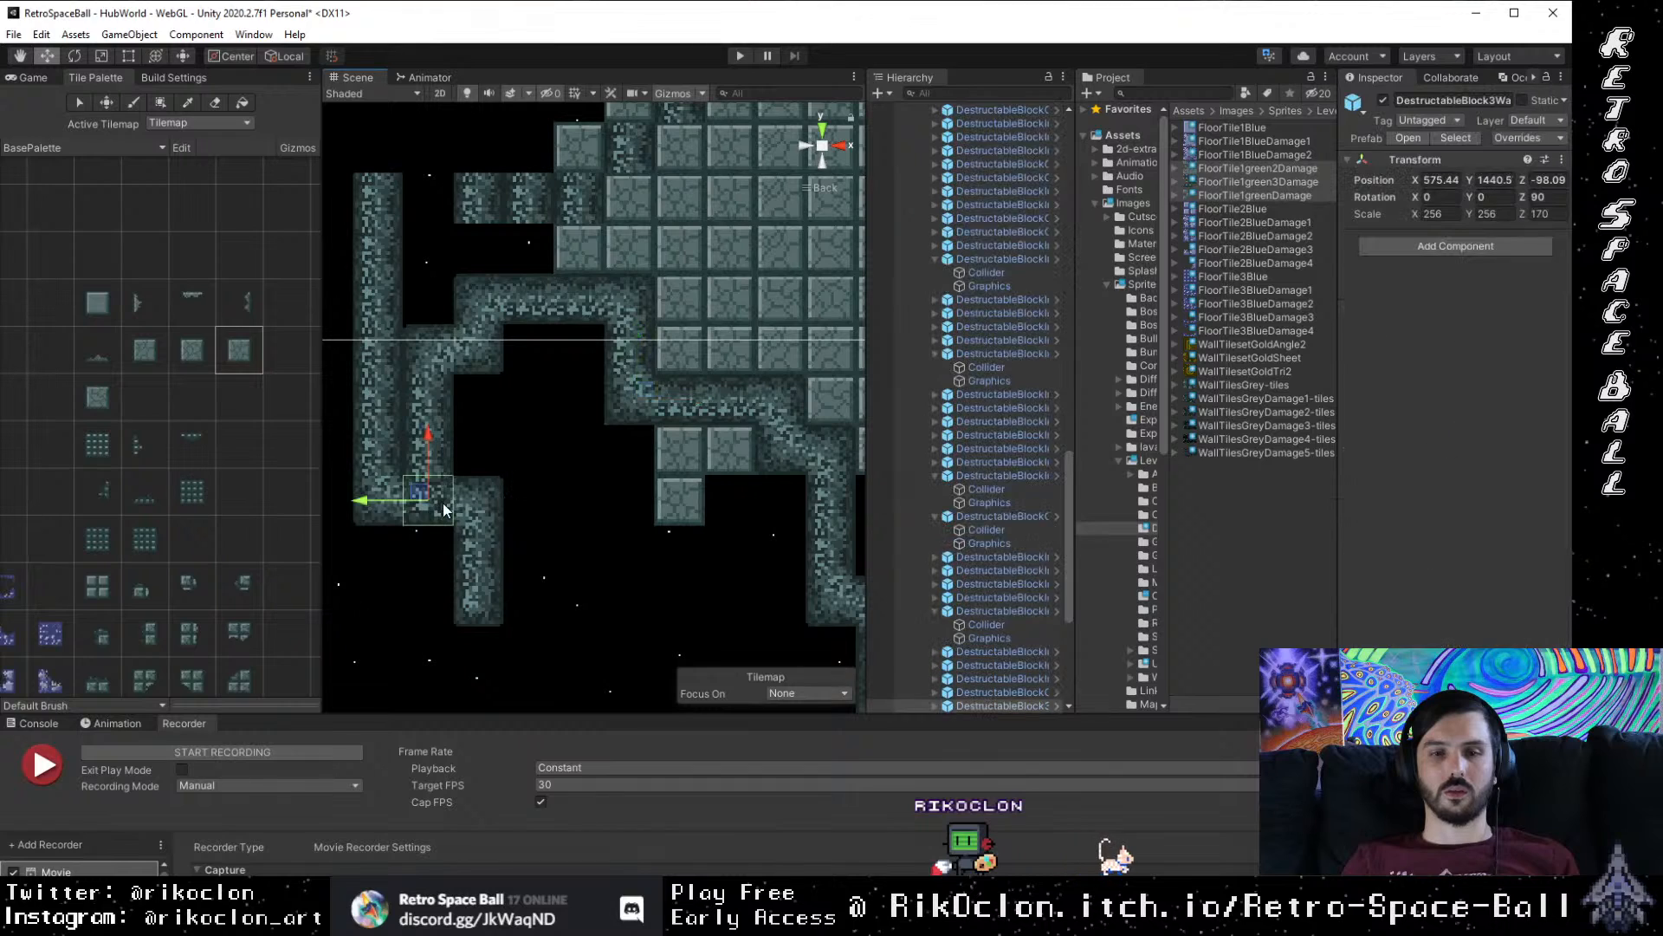
{"action": "left_click_drag", "start_coordinate": [375, 504], "coordinate": [528, 505]}
{"action": "left_click", "coordinate": [473, 504]}
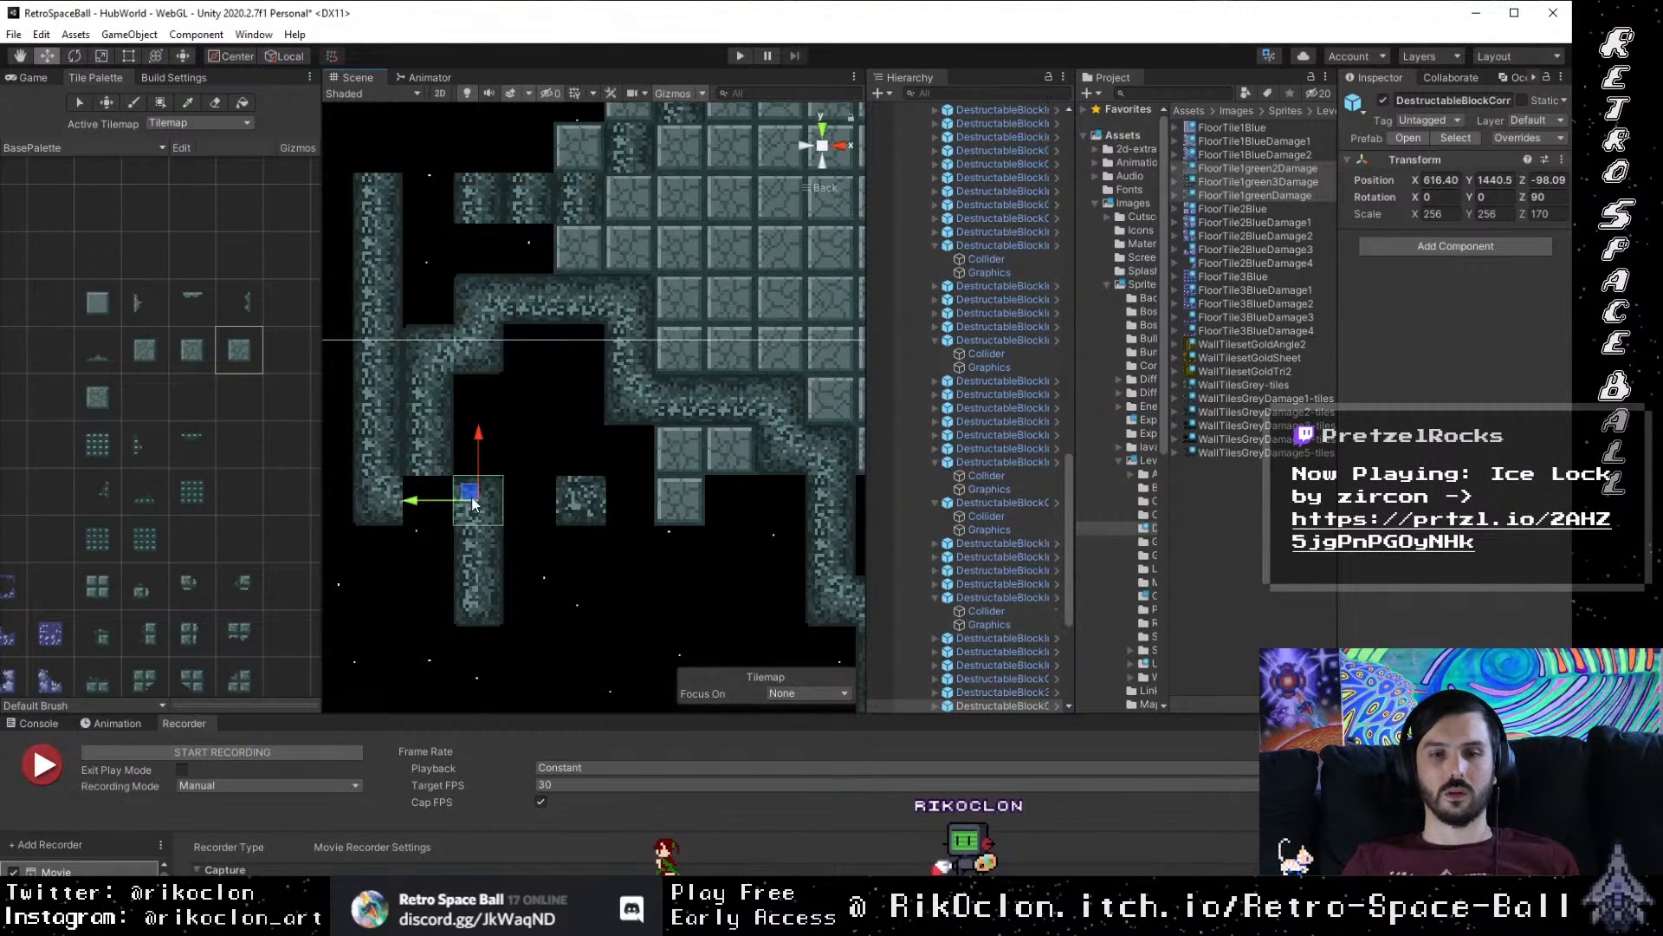
{"action": "key", "text": "Delete"}
Step: Set the three-way block's Z rotation to 180 and snap it onto the top of the lower vertical wall, where the corner was
{"action": "left_click", "coordinate": [585, 498]}
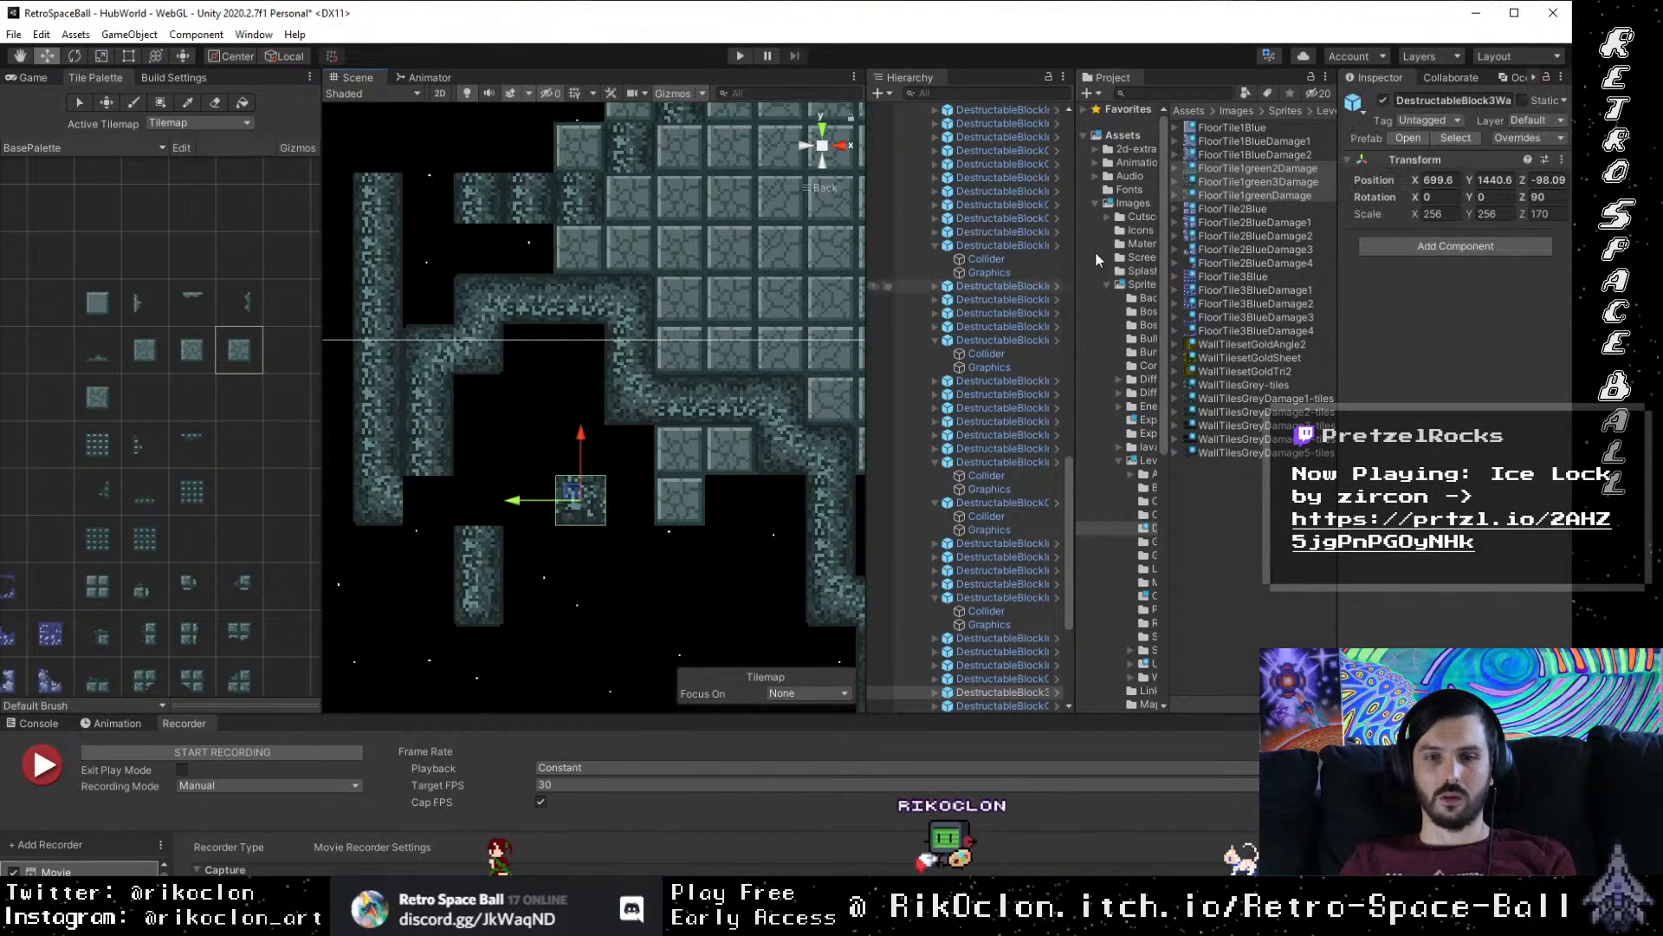
{"action": "type", "text": "0"}
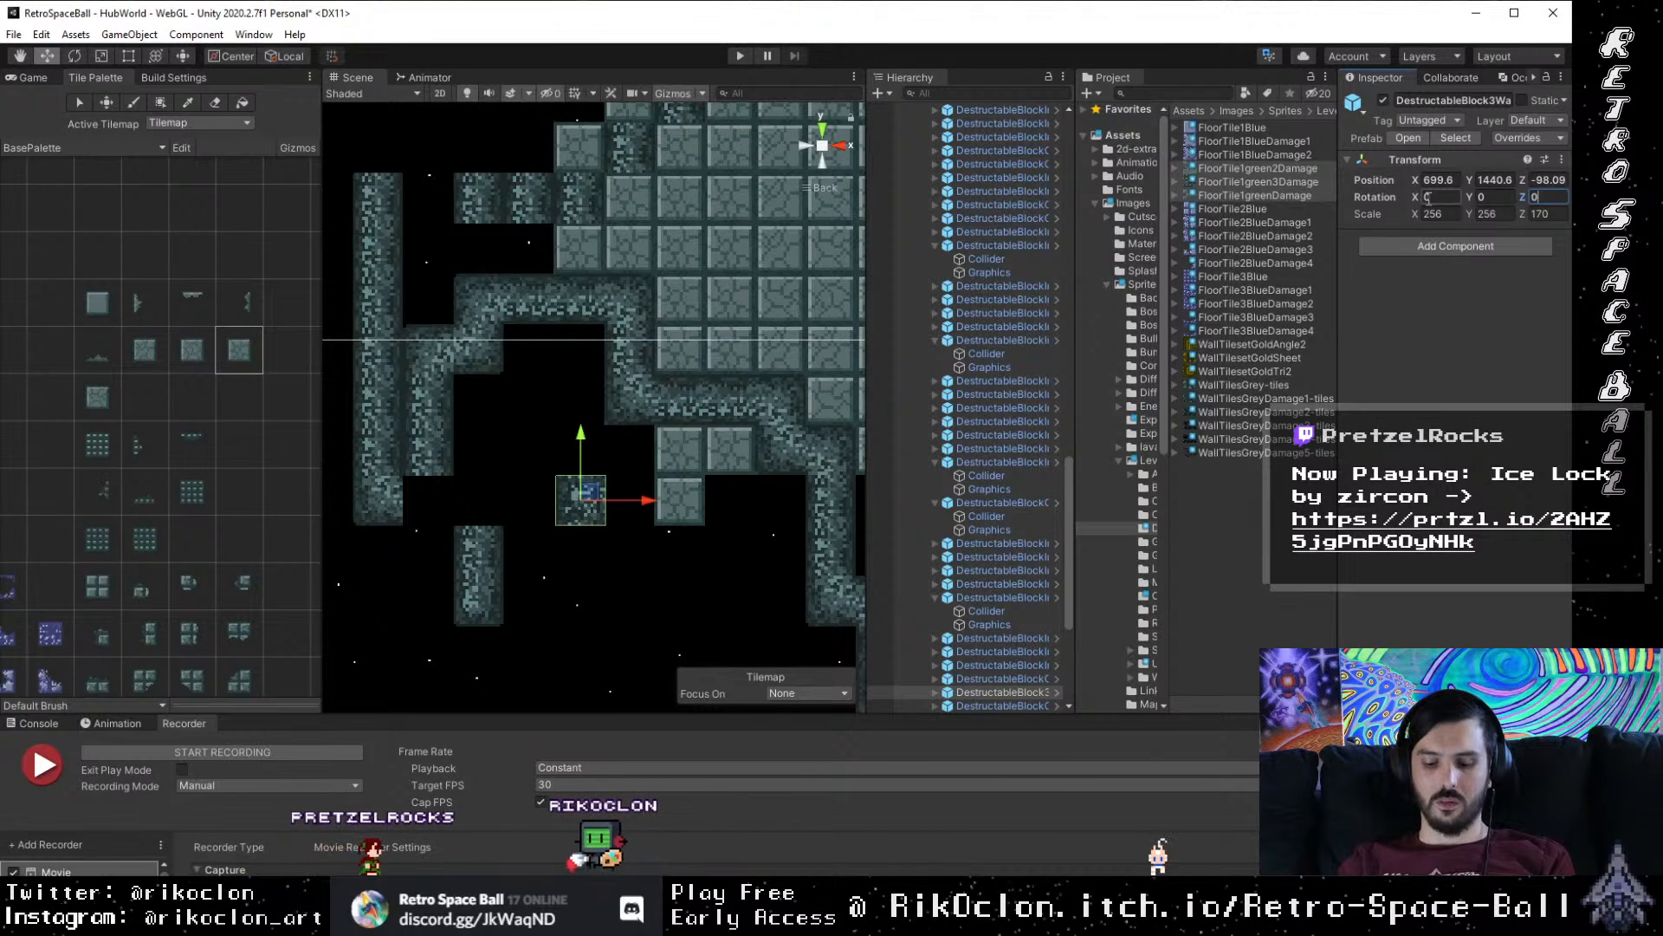
{"action": "type", "text": "180"}
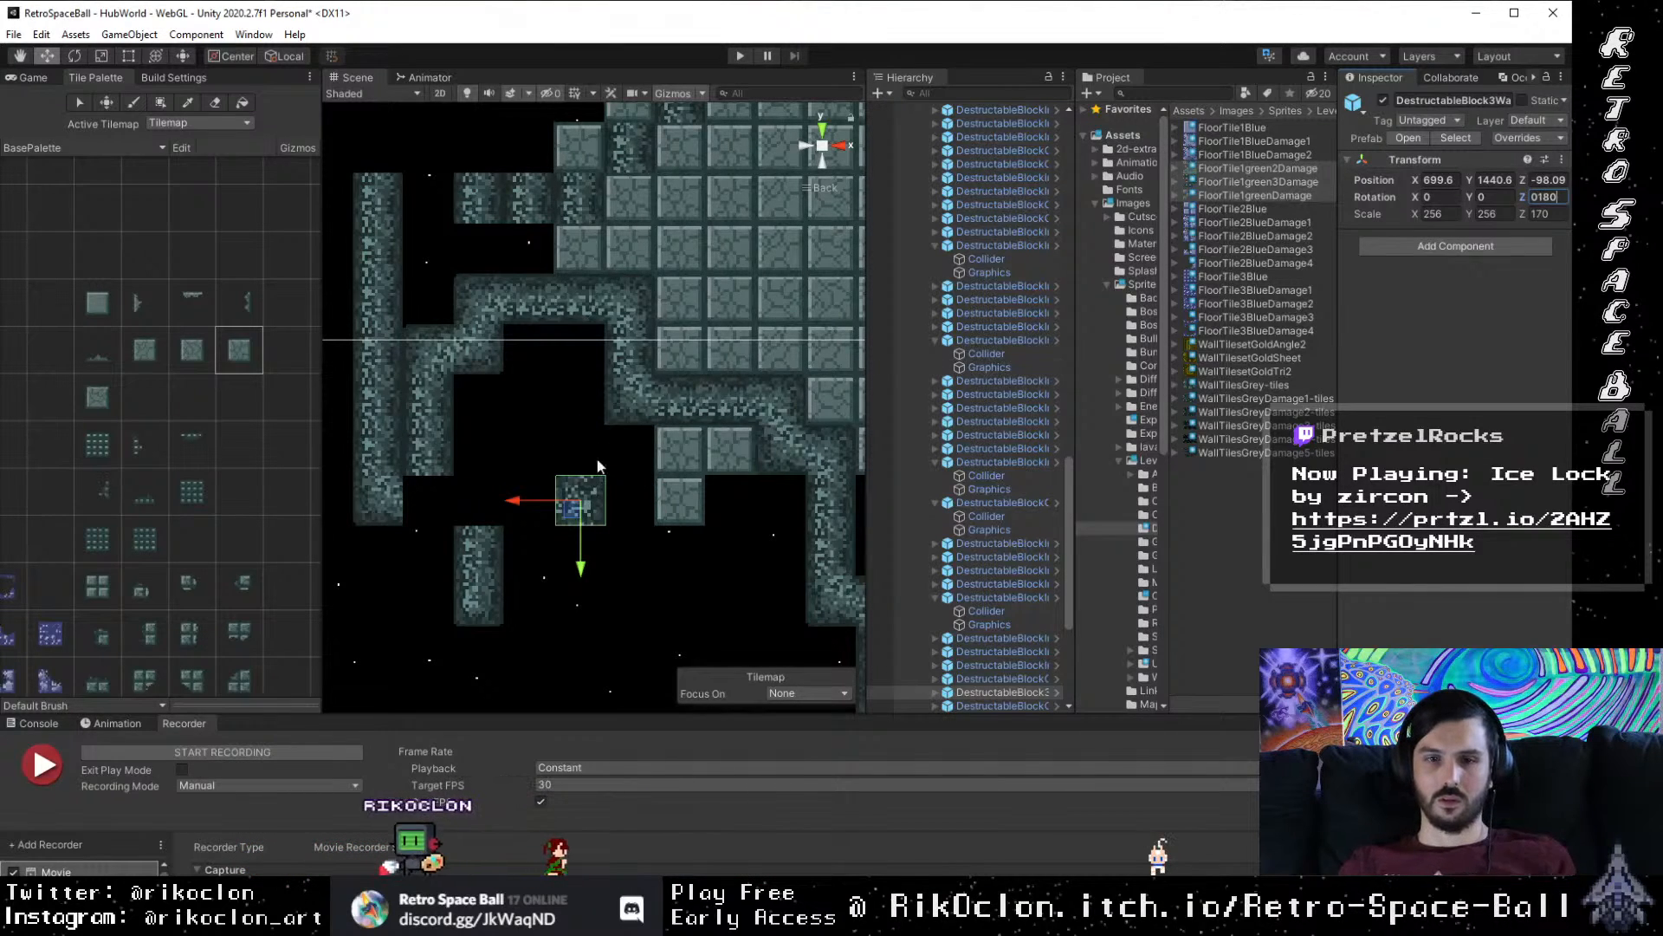
{"action": "left_click_drag", "start_coordinate": [520, 500], "coordinate": [396, 532]}
{"action": "scroll", "coordinate": [456, 542], "scroll_direction": "up", "scroll_amount": 4}
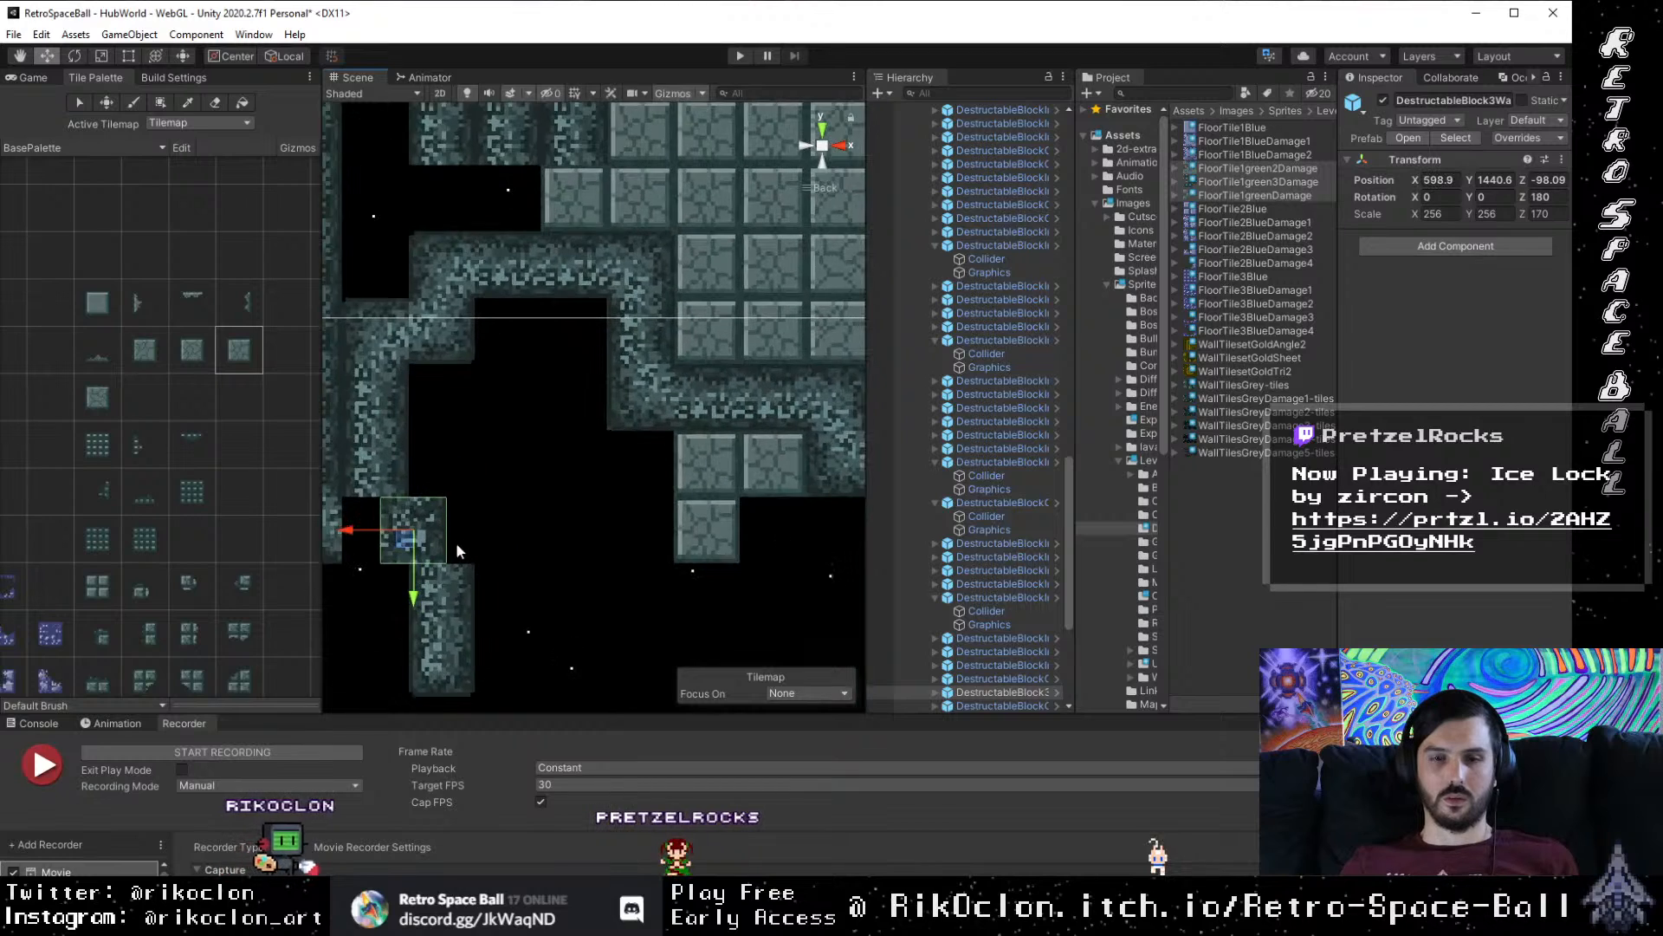
{"action": "left_click_drag", "start_coordinate": [417, 611], "coordinate": [634, 498]}
{"action": "left_click", "coordinate": [558, 599]}
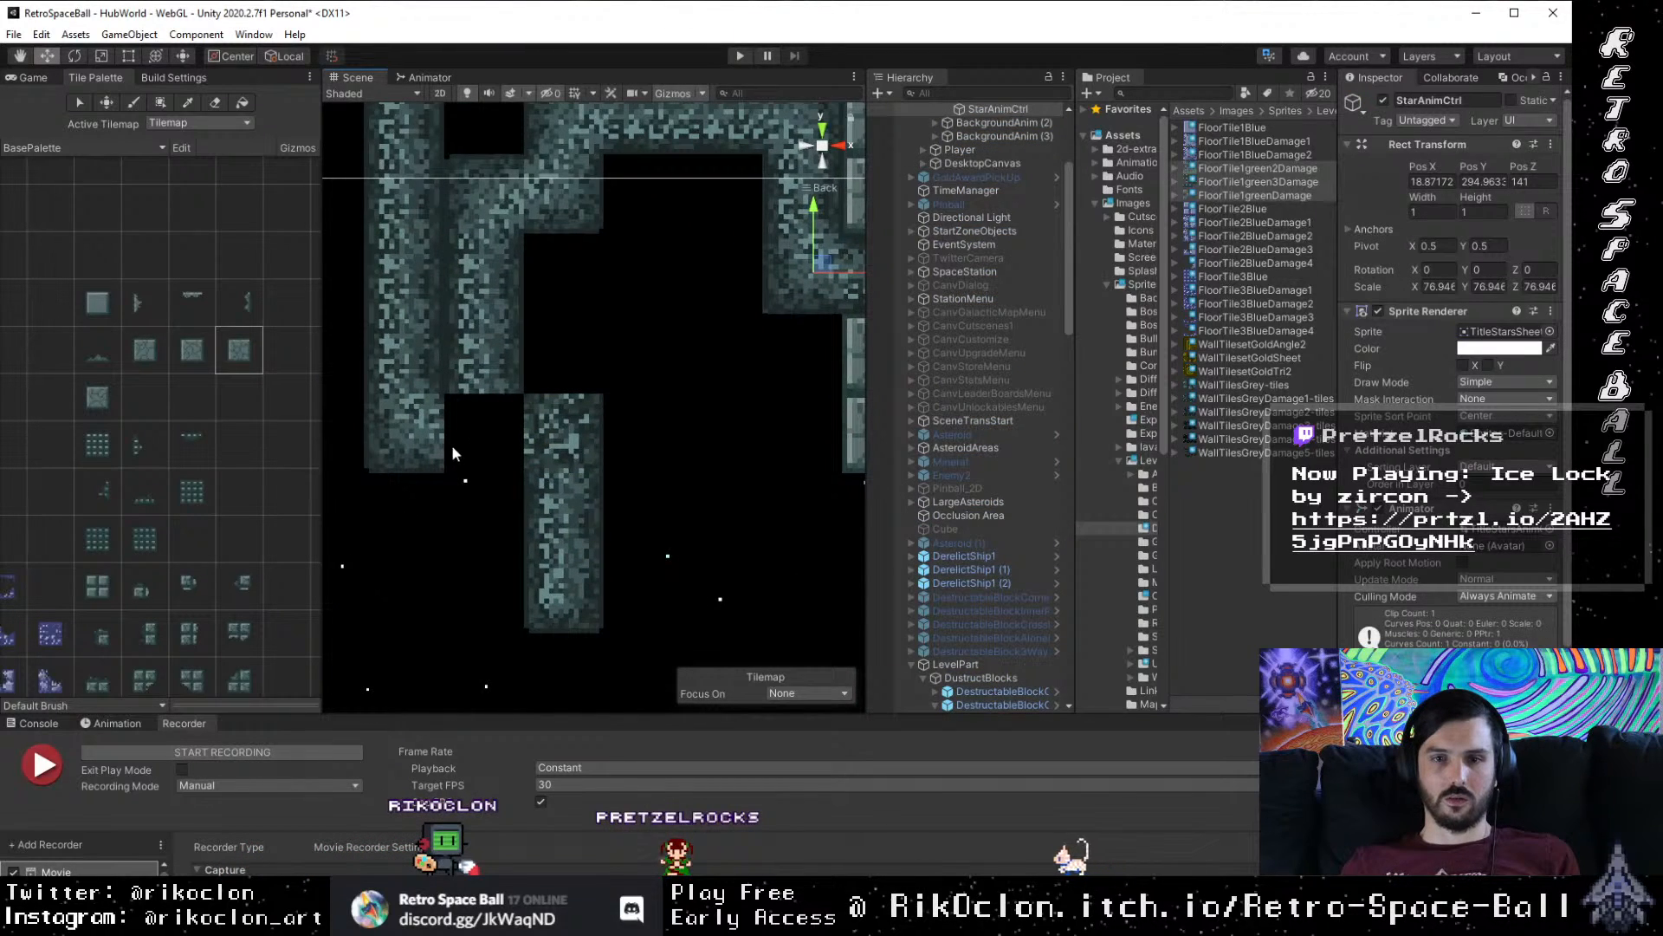
Step: Duplicate a straight block from the upper horizontal wall and snap the copy into the gap between the lower-left corner and the three-way block
{"action": "left_click_drag", "start_coordinate": [462, 499], "coordinate": [428, 547]}
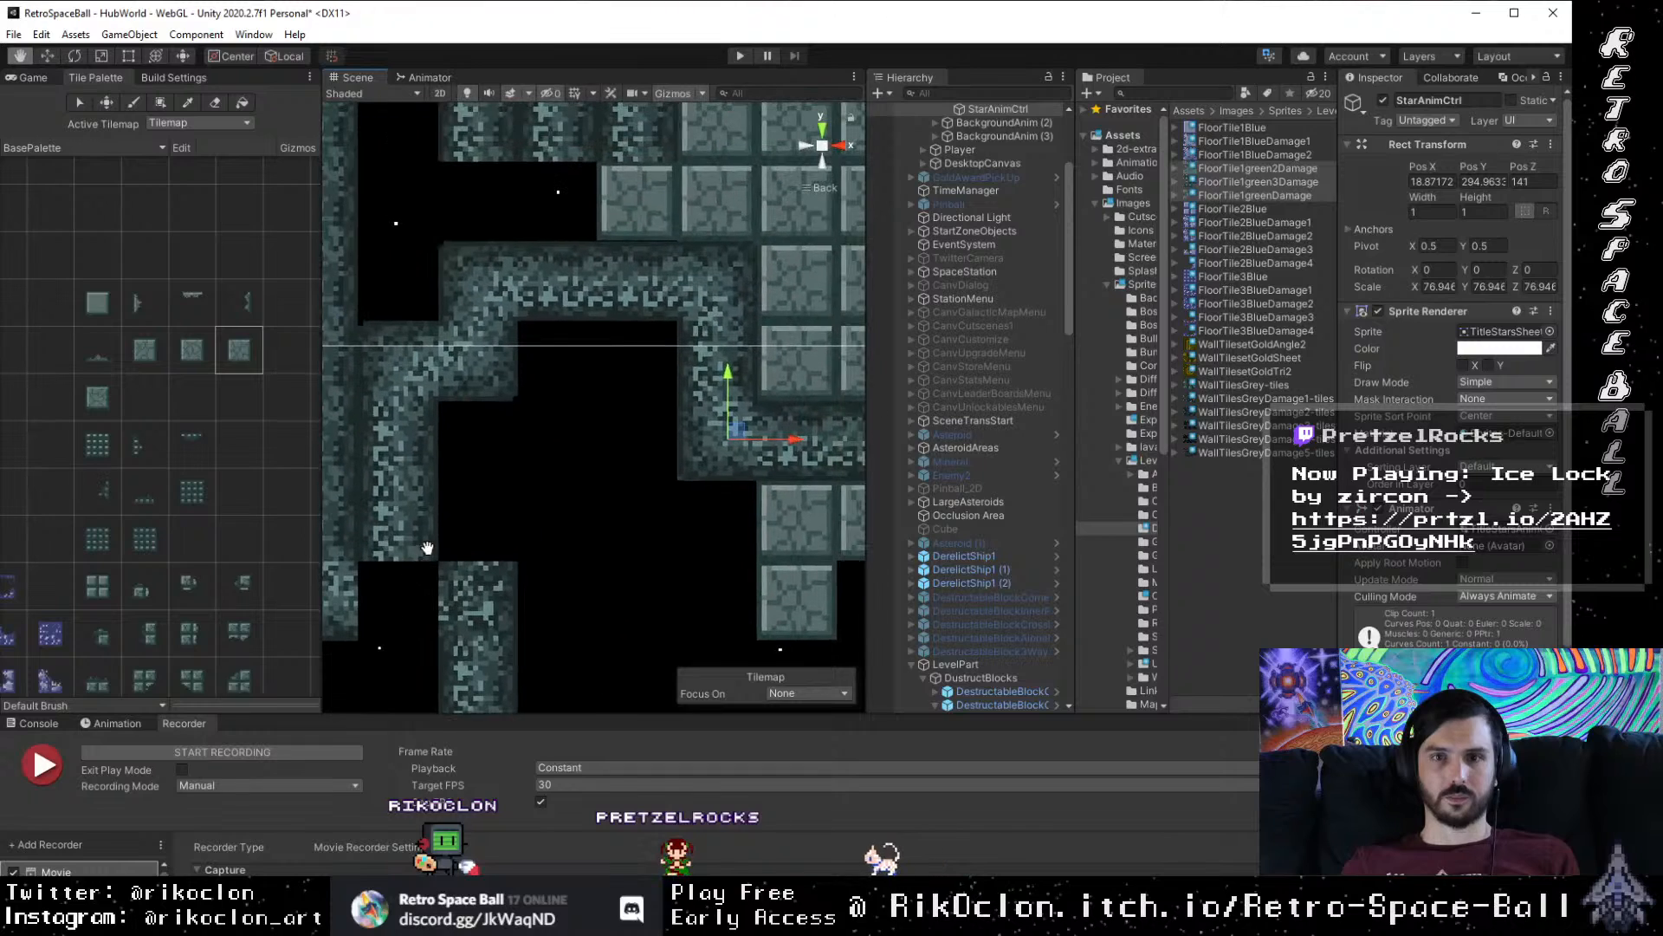
{"action": "left_click", "coordinate": [590, 267]}
{"action": "left_click", "coordinate": [587, 272]}
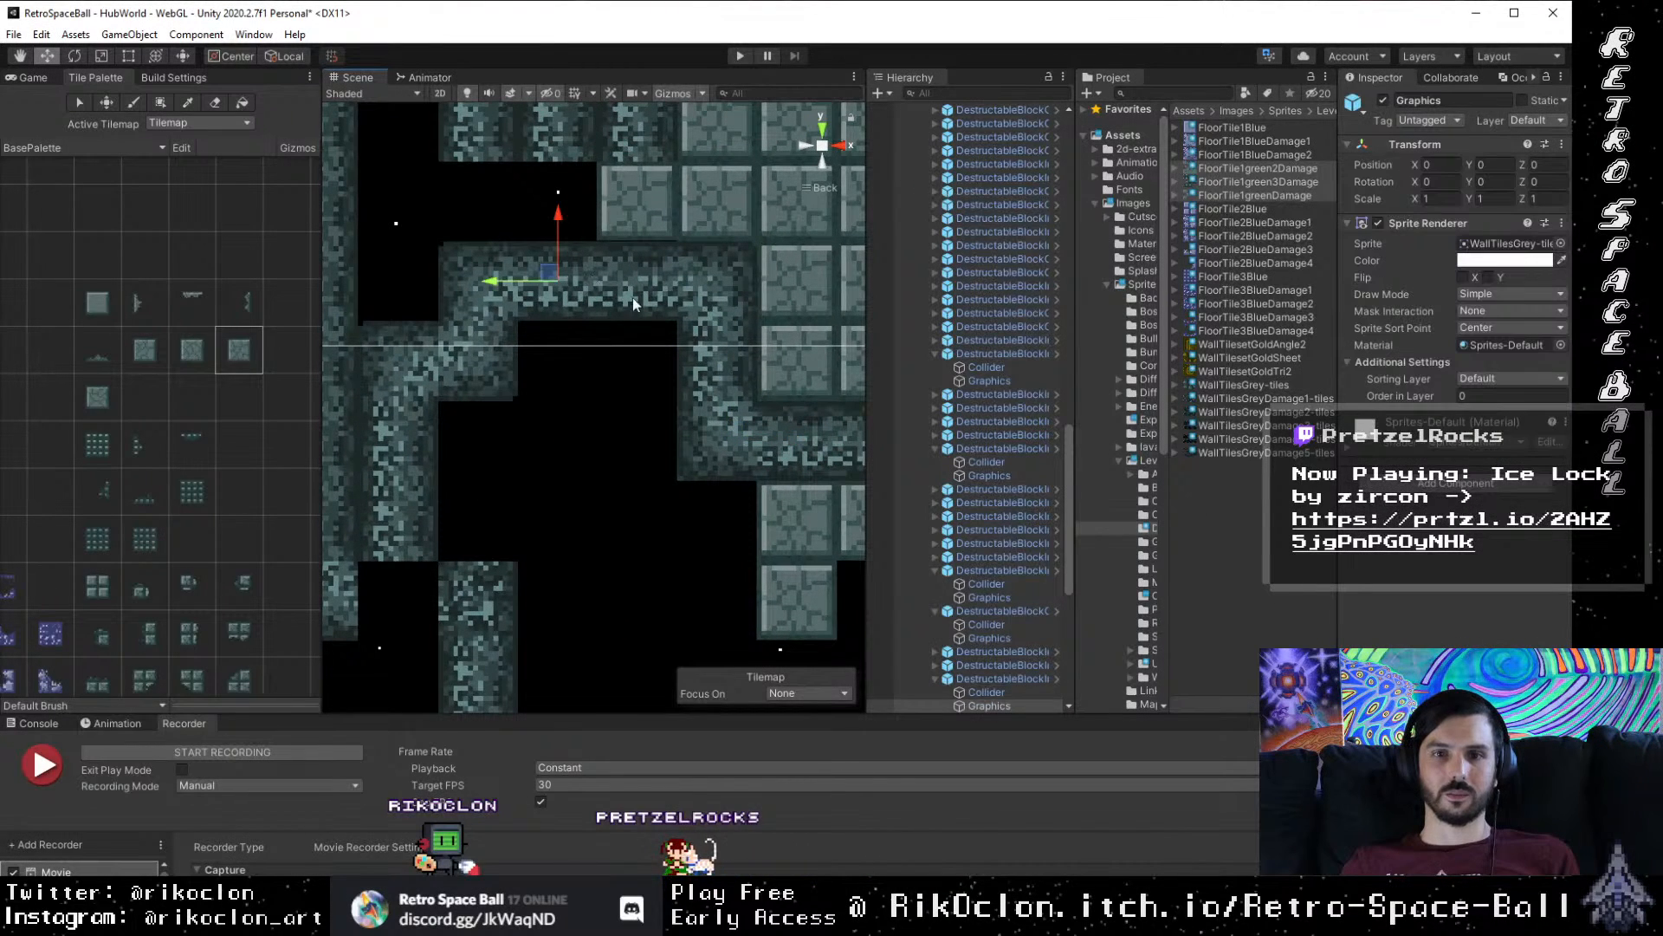
{"action": "left_click", "coordinate": [987, 680]}
{"action": "key", "text": "ctrl+d"}
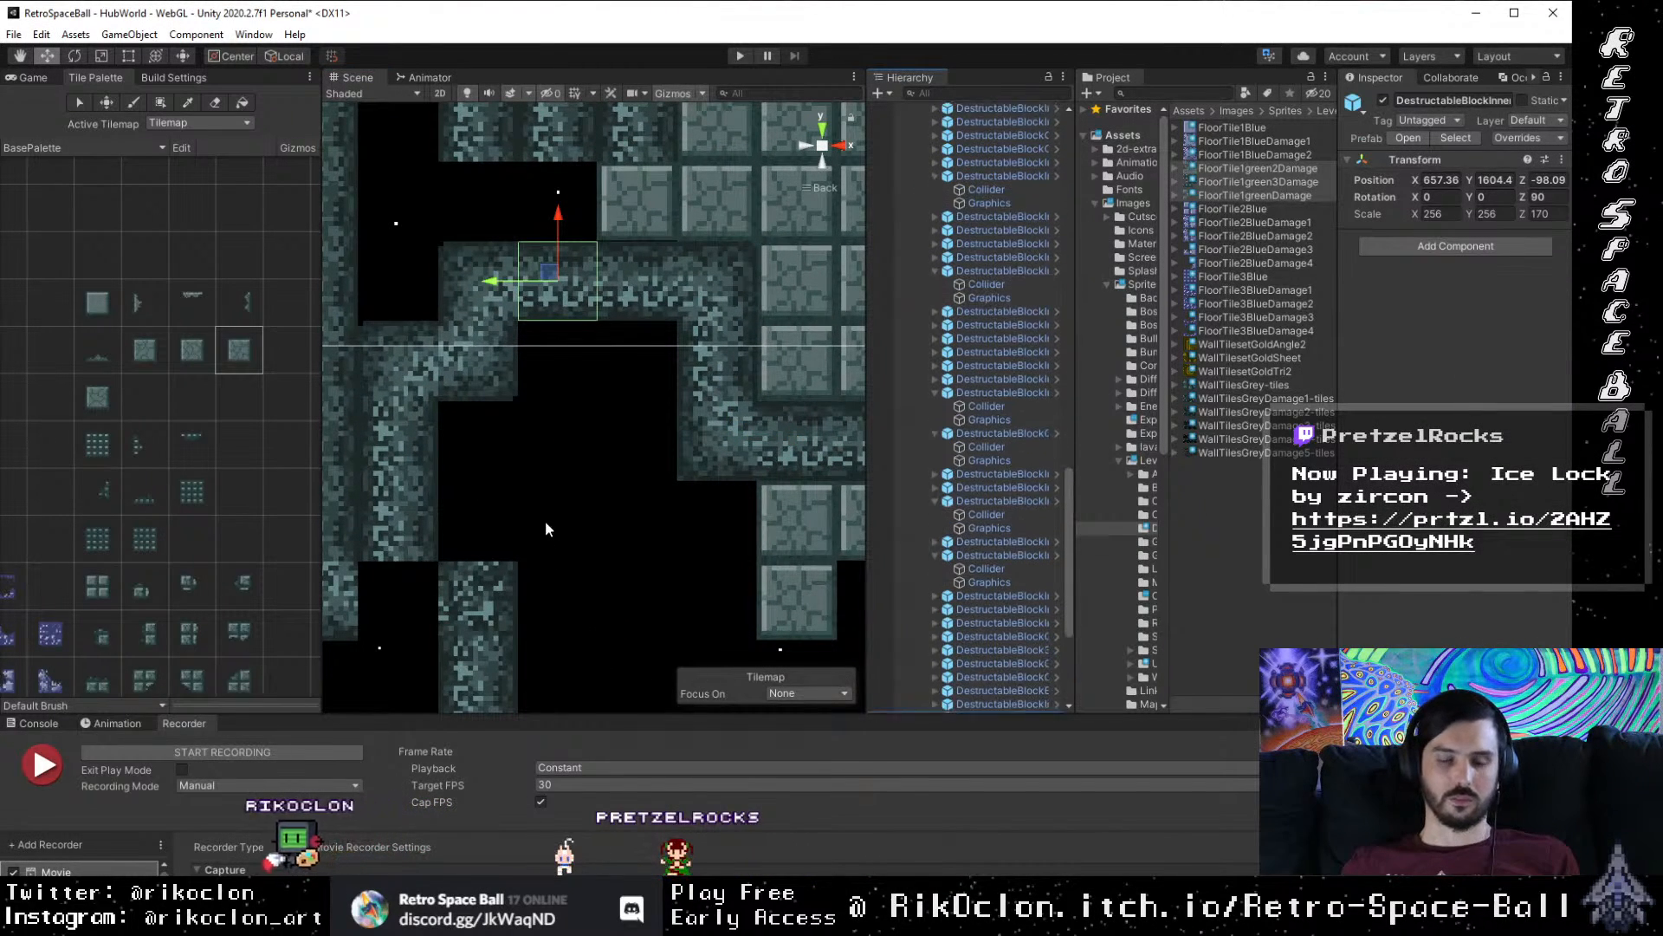
{"action": "left_click_drag", "start_coordinate": [551, 272], "coordinate": [407, 582]}
{"action": "key", "text": "v"}
{"action": "left_click_drag", "start_coordinate": [367, 636], "coordinate": [364, 641]}
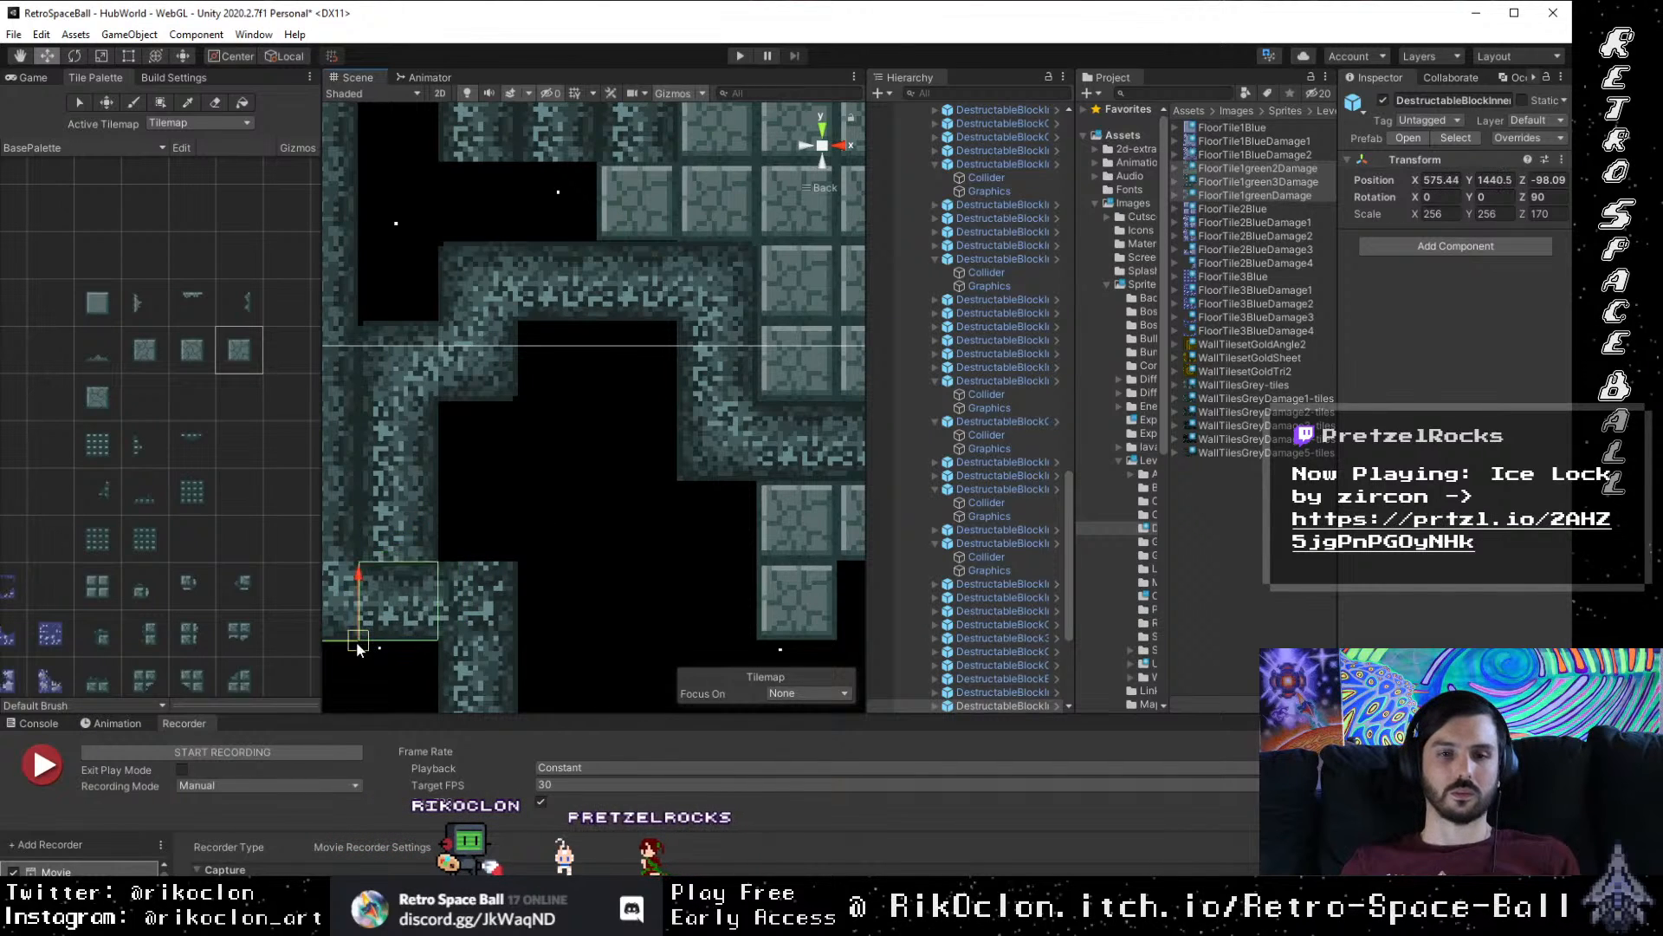
Step: Snap the inner column's two straight blocks one cell right above the three-way block and delete the connecting pieces above them
{"action": "scroll", "coordinate": [398, 573], "scroll_direction": "down", "scroll_amount": 3}
{"action": "left_click", "coordinate": [511, 501]}
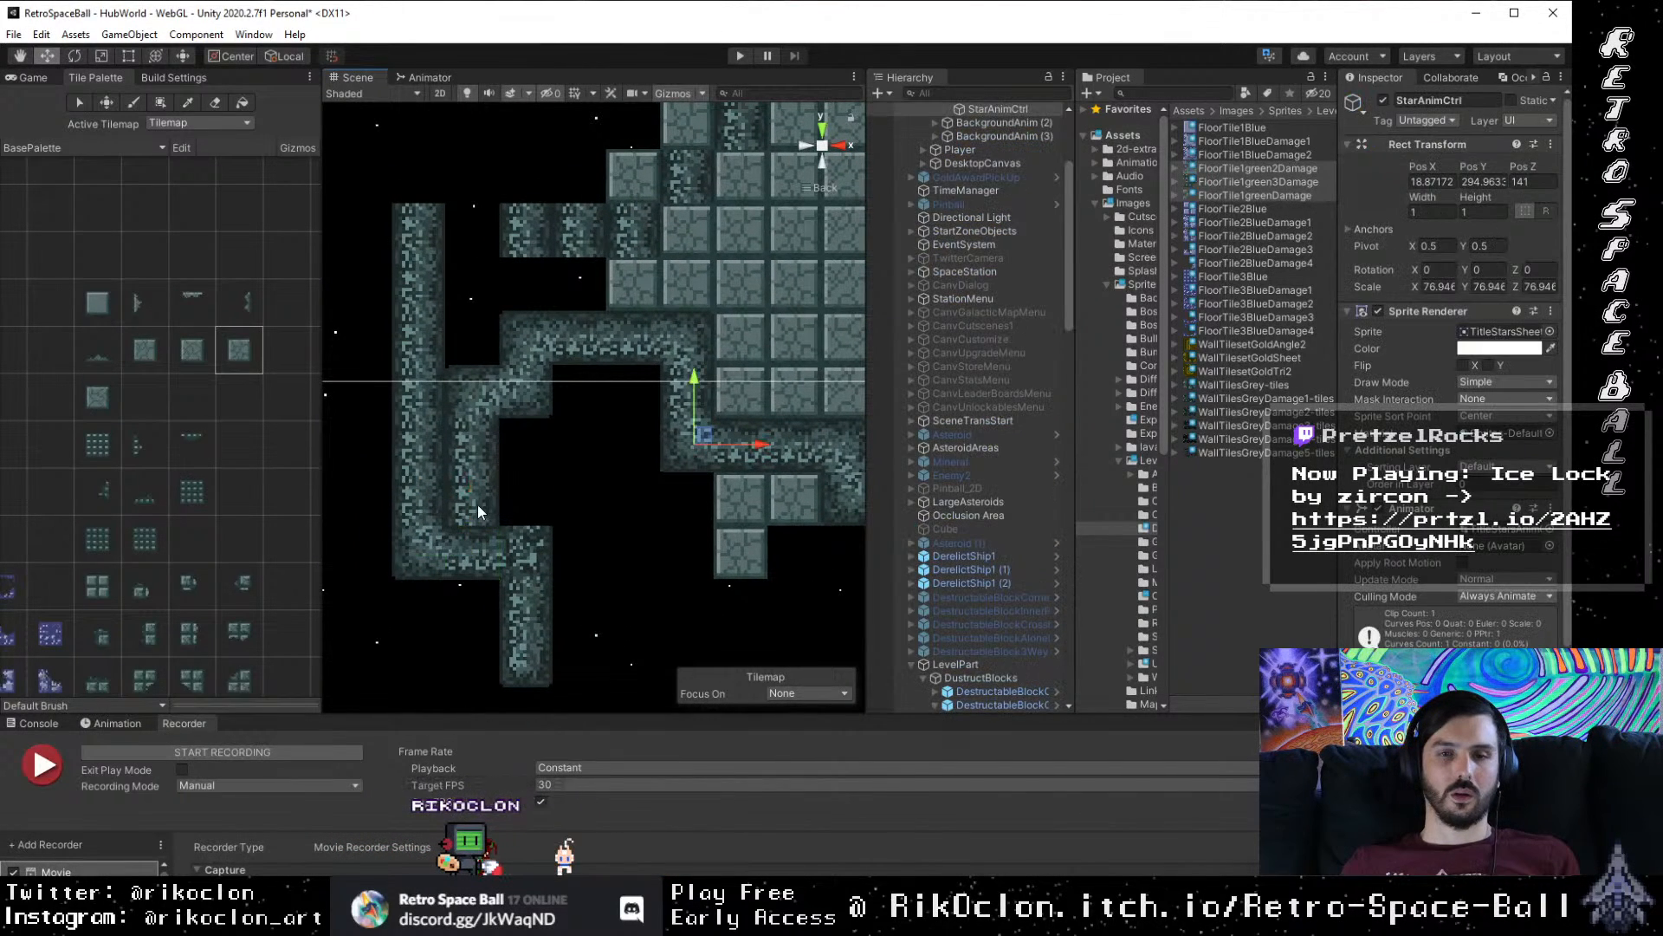
{"action": "left_click", "coordinate": [477, 504]}
{"action": "left_click", "coordinate": [484, 446], "text": "shift"}
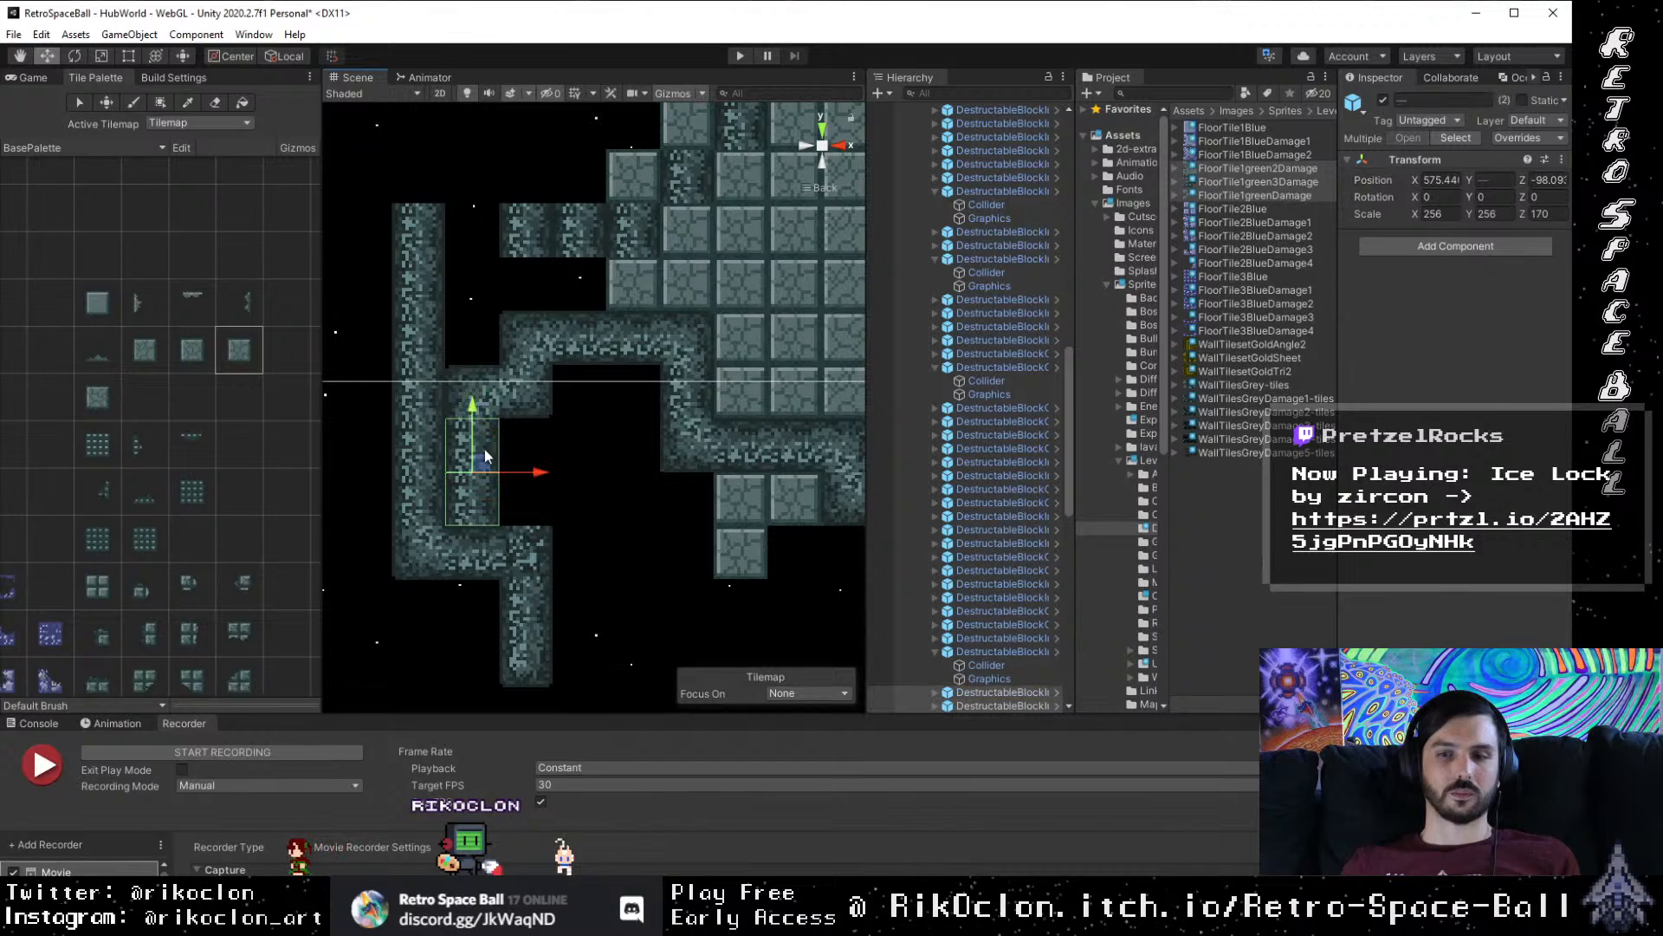
{"action": "left_click_drag", "start_coordinate": [543, 468], "coordinate": [557, 542]}
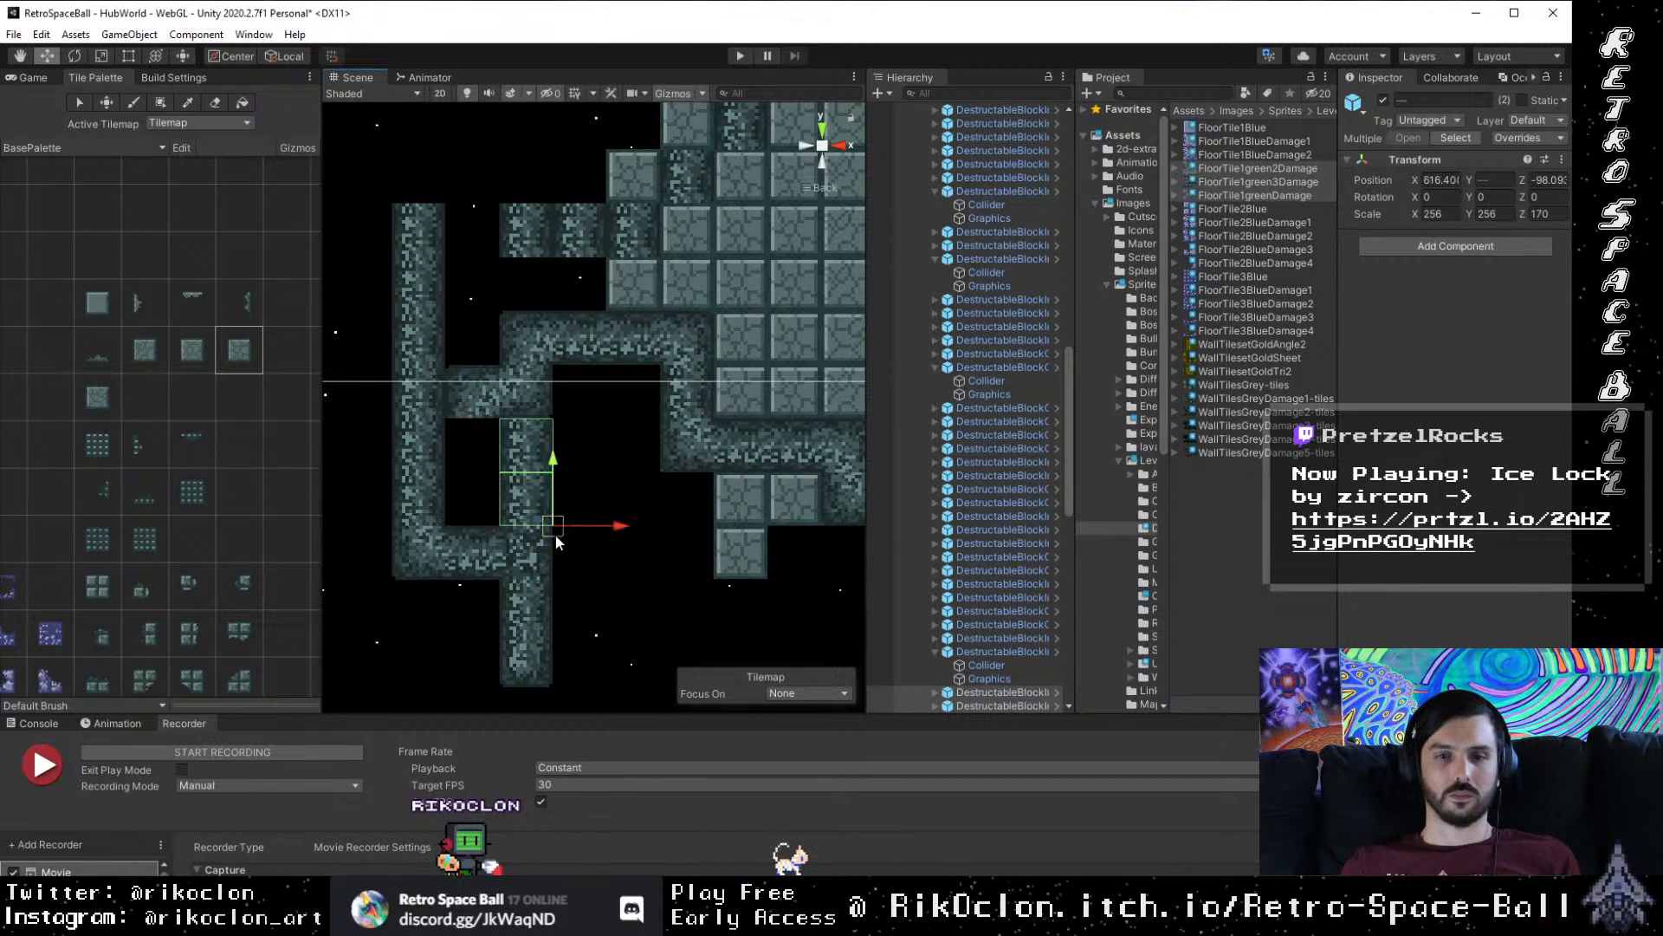
{"action": "left_click", "coordinate": [543, 392]}
{"action": "key", "text": "Delete"}
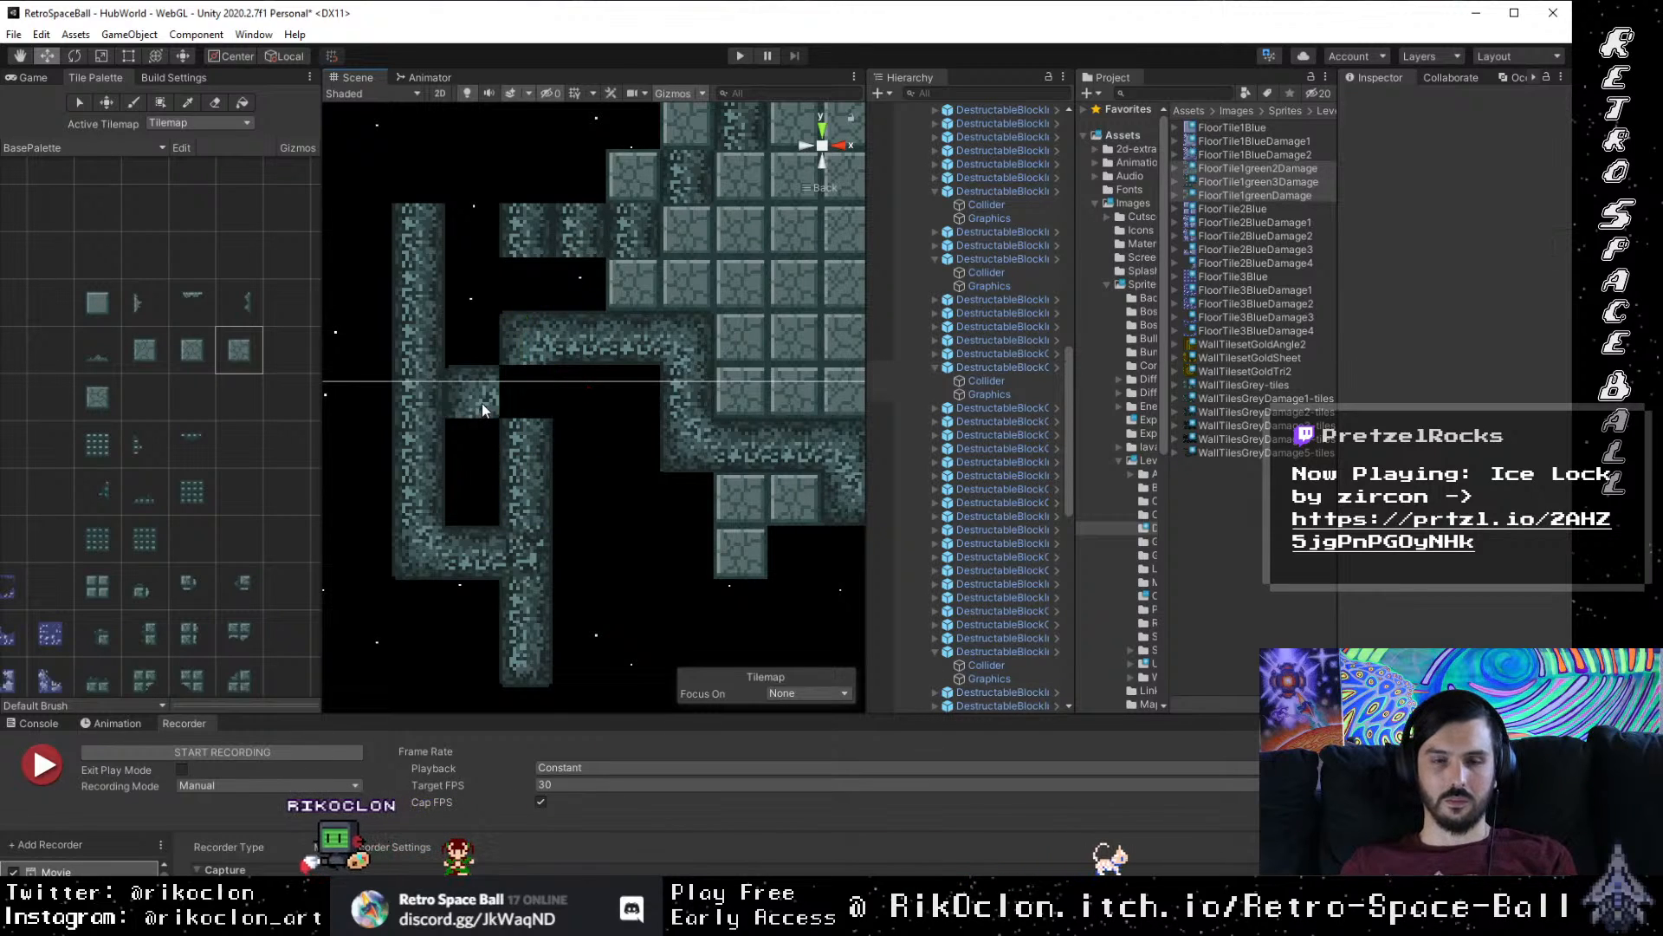
Step: Duplicate the top straight block of the shifted column and snap the copy into the gap below the upper horizontal wall's corner
{"action": "left_click", "coordinate": [524, 445]}
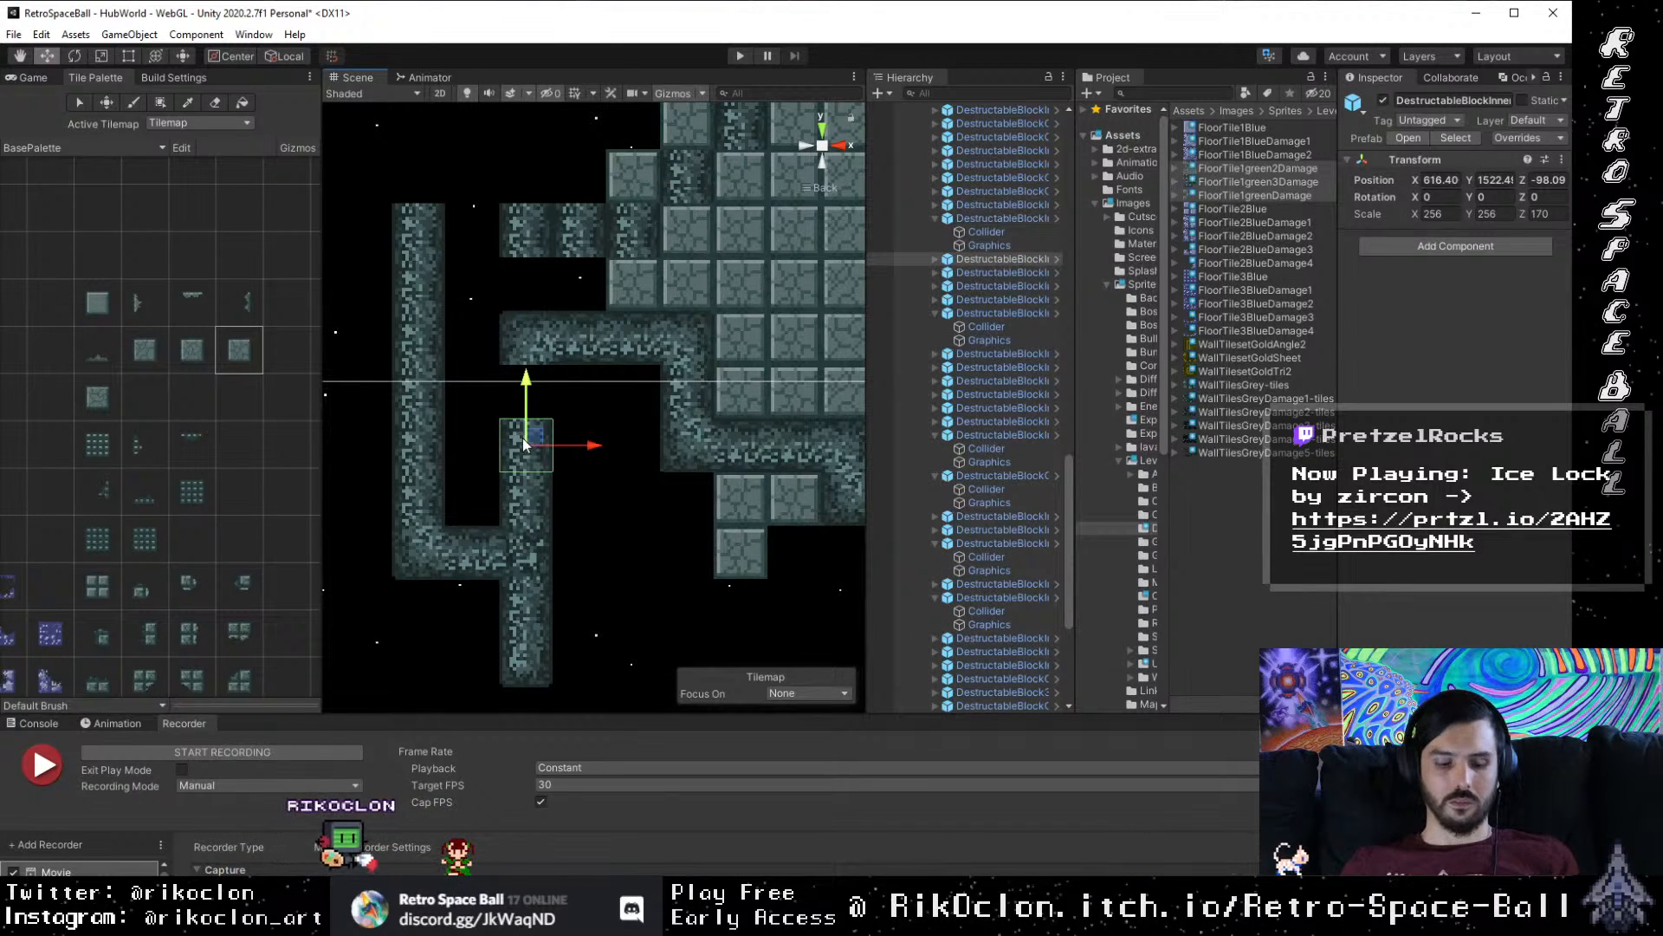
{"action": "left_click", "coordinate": [467, 414]}
{"action": "left_click_drag", "start_coordinate": [480, 424], "coordinate": [622, 446]}
{"action": "left_click", "coordinate": [533, 434]}
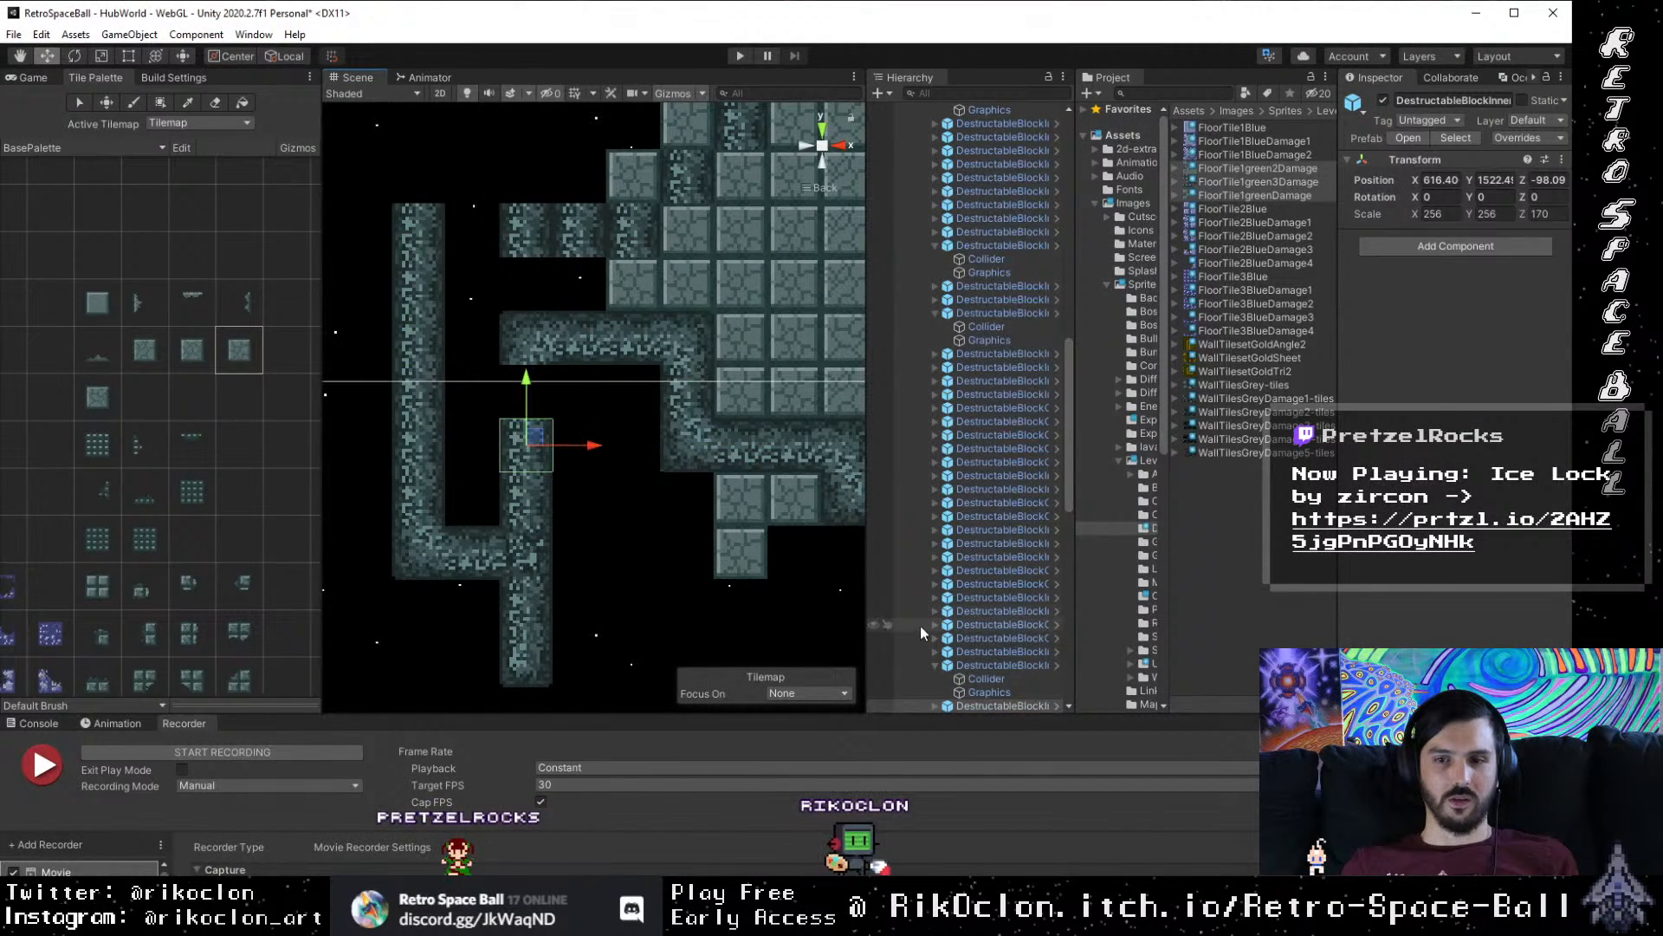
{"action": "left_click", "coordinate": [998, 704]}
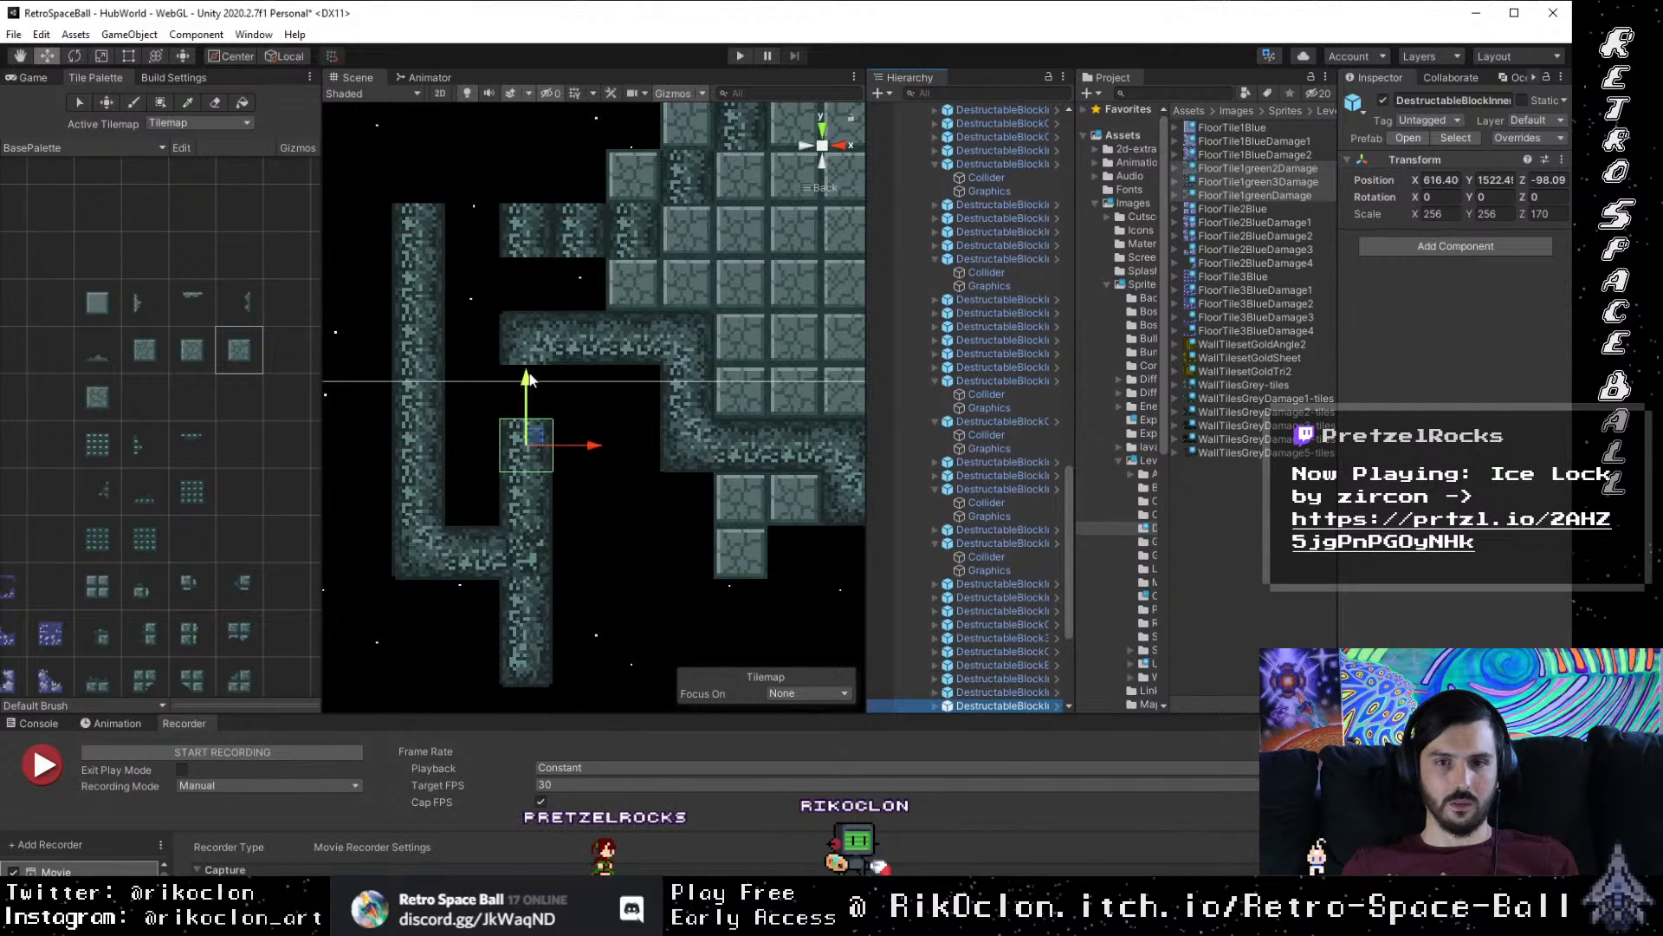
{"action": "left_click_drag", "start_coordinate": [548, 379], "coordinate": [560, 304]}
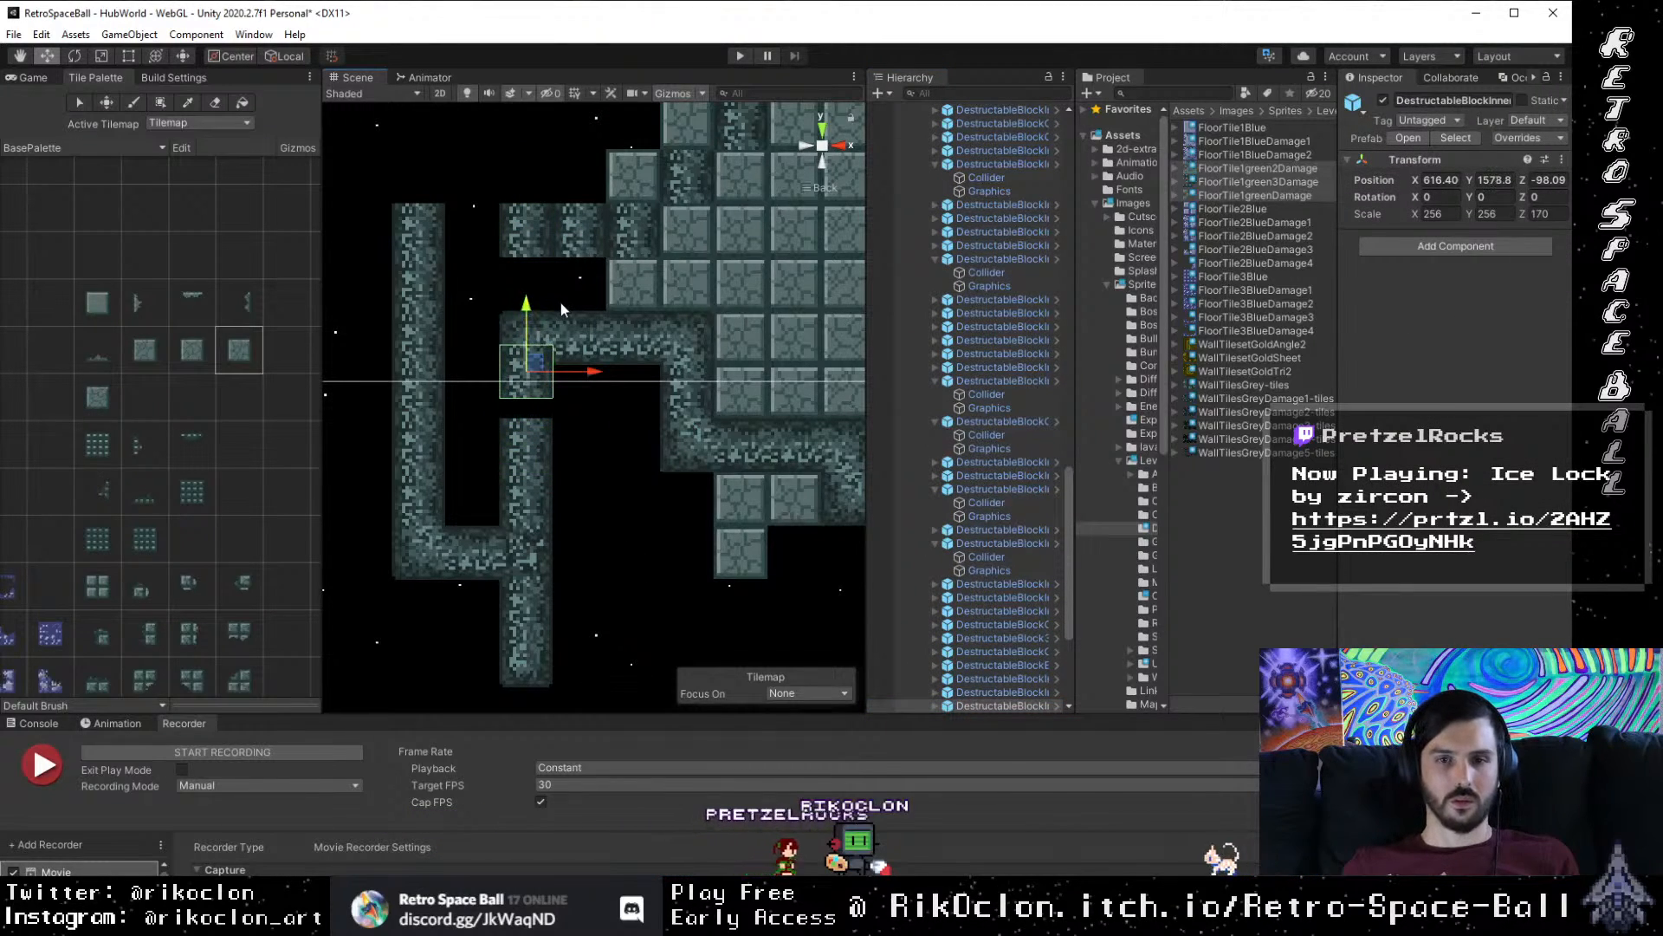
{"action": "key", "text": "v"}
{"action": "left_click_drag", "start_coordinate": [548, 388], "coordinate": [544, 403]}
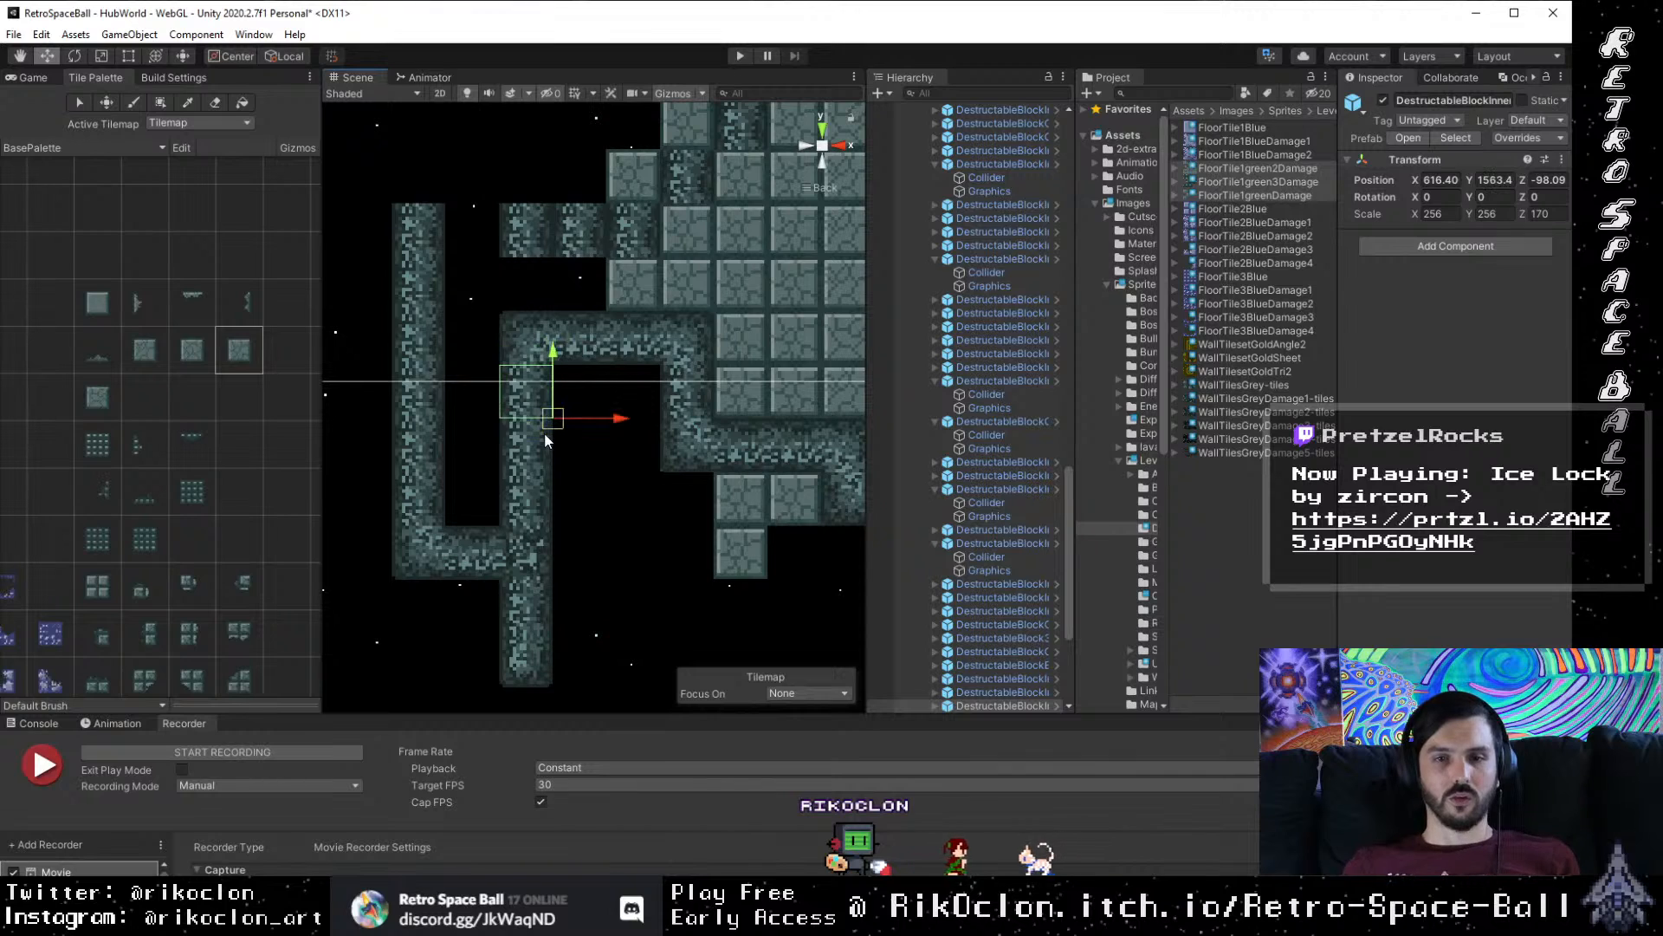
{"action": "scroll", "coordinate": [598, 468], "scroll_direction": "down", "scroll_amount": 3}
{"action": "left_click_drag", "start_coordinate": [653, 522], "coordinate": [508, 572]}
{"action": "scroll", "coordinate": [502, 577], "scroll_direction": "down", "scroll_amount": 1}
{"action": "scroll", "coordinate": [511, 537], "scroll_direction": "down", "scroll_amount": 1}
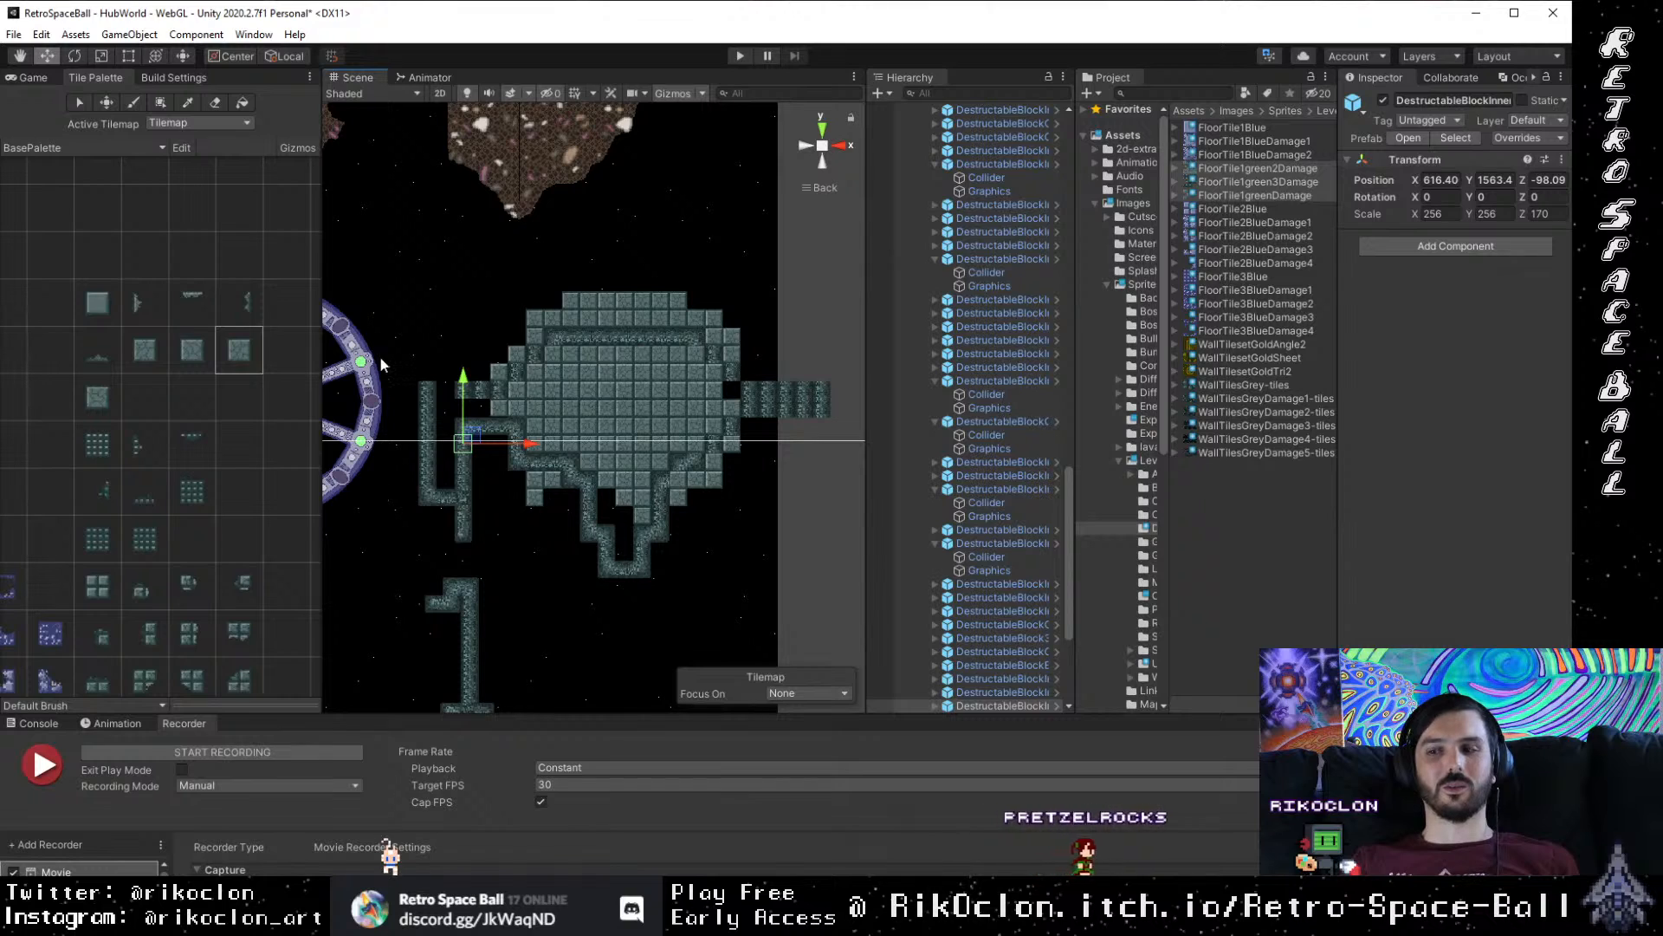
Step: Delete the corner block at the lower-left end of the outer vertical wall
{"action": "left_click_drag", "start_coordinate": [530, 487], "coordinate": [518, 515]}
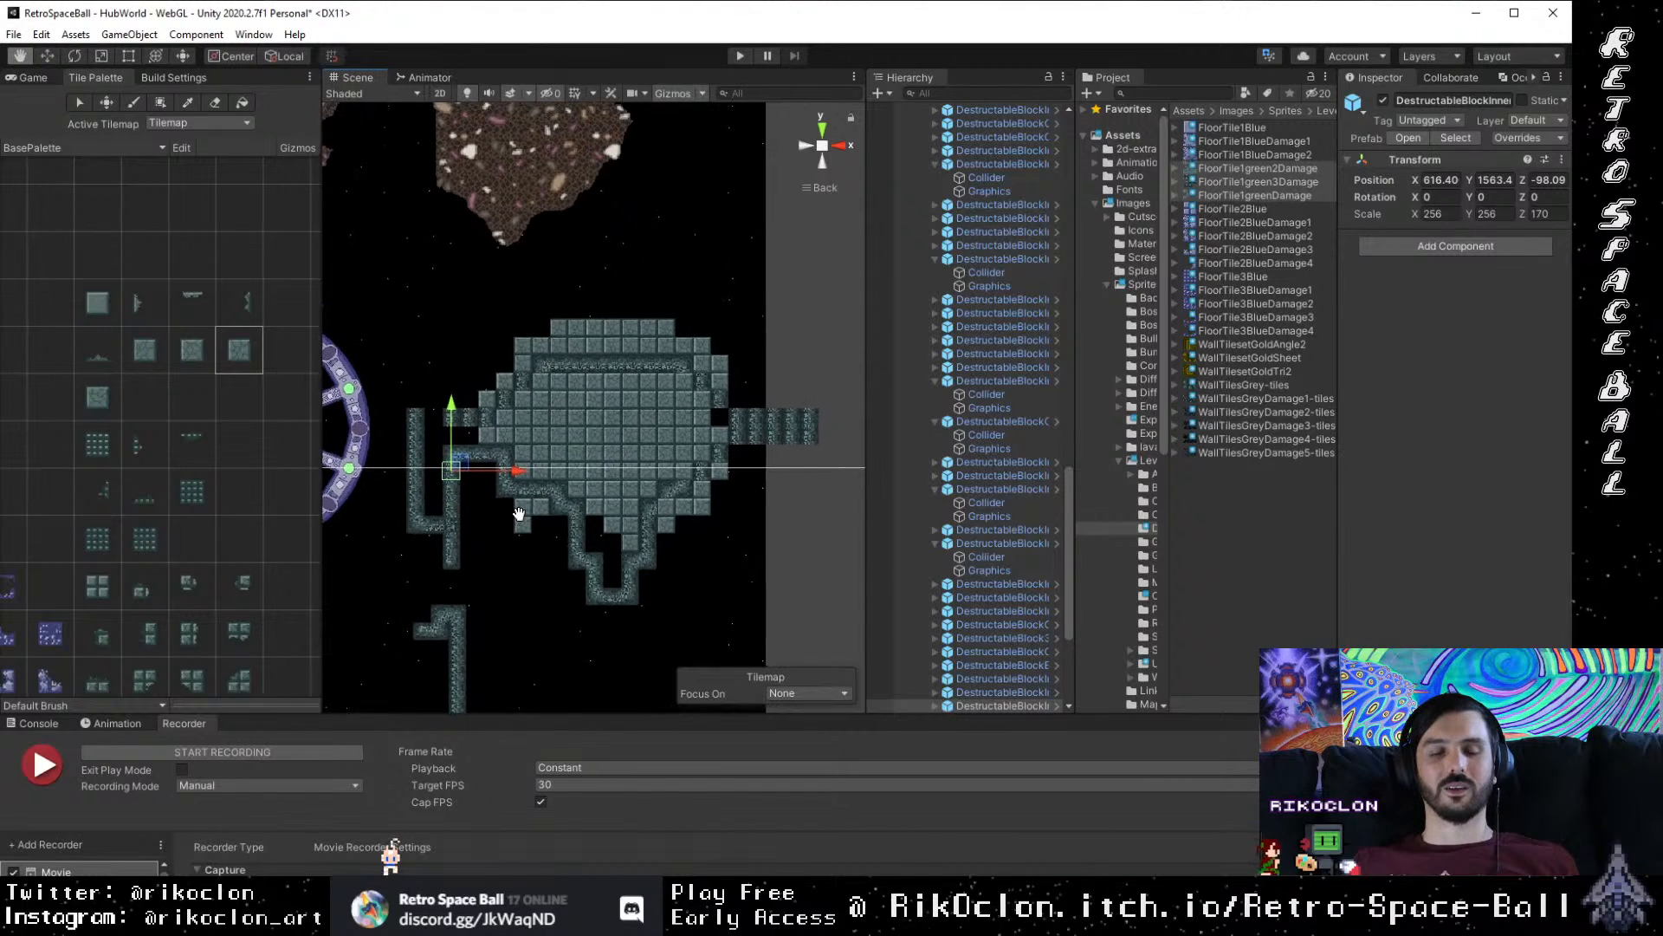
{"action": "scroll", "coordinate": [478, 559], "scroll_direction": "up", "scroll_amount": 5}
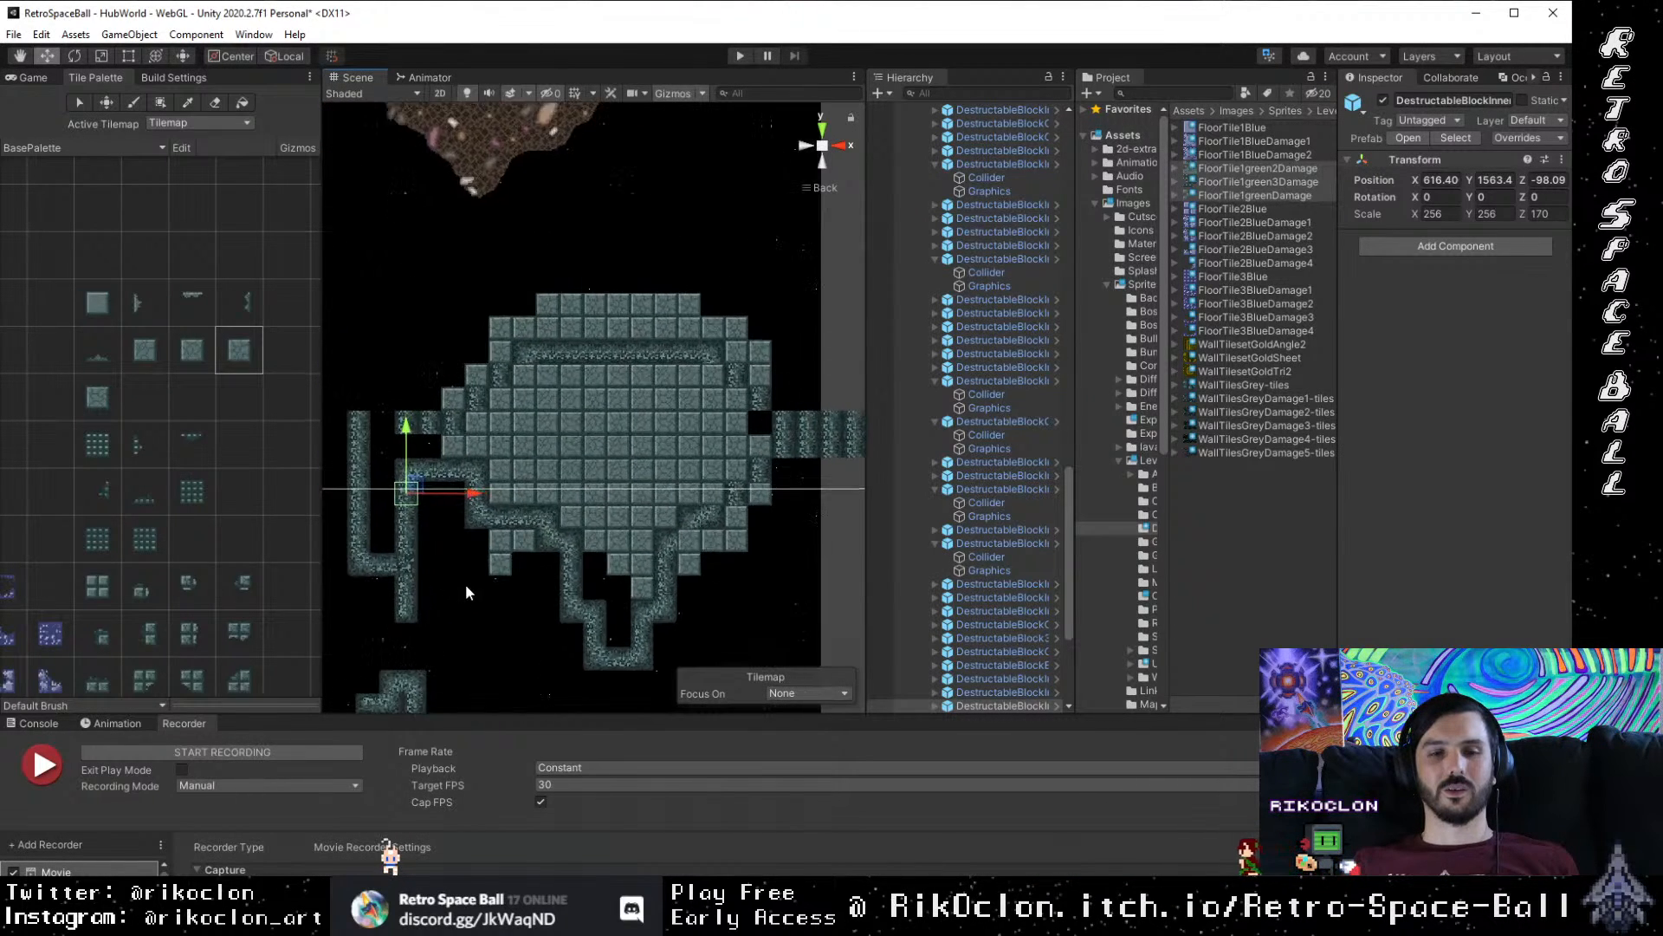
{"action": "scroll", "coordinate": [533, 461], "scroll_direction": "up", "scroll_amount": 3}
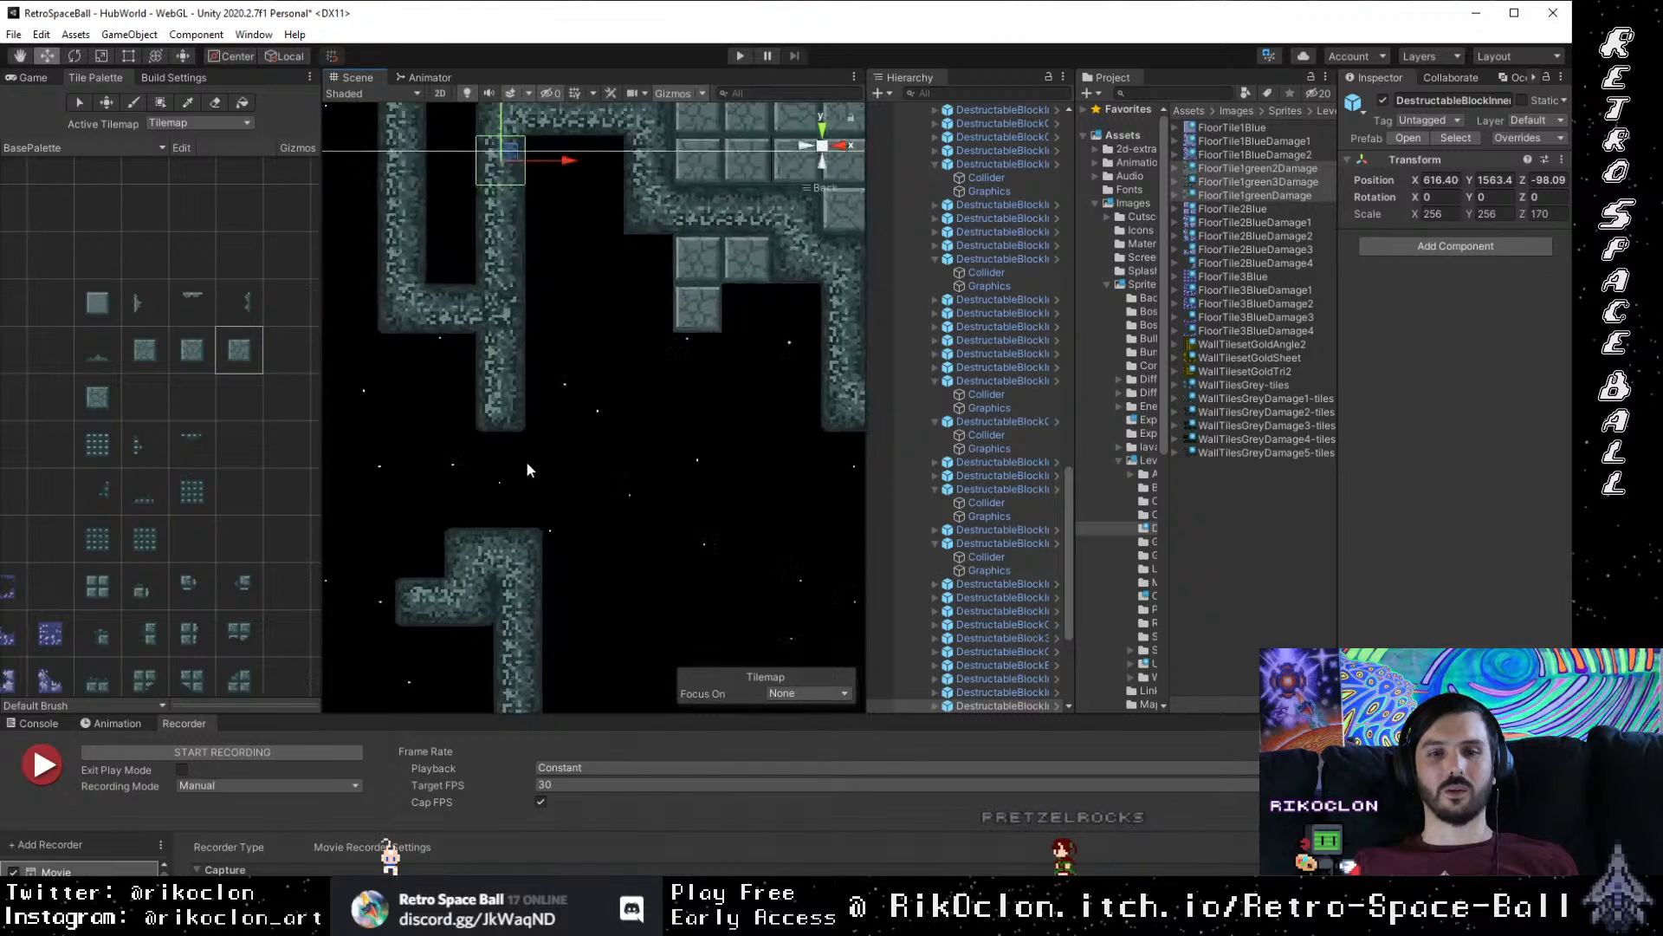
{"action": "left_click", "coordinate": [552, 386]}
{"action": "left_click", "coordinate": [496, 389]}
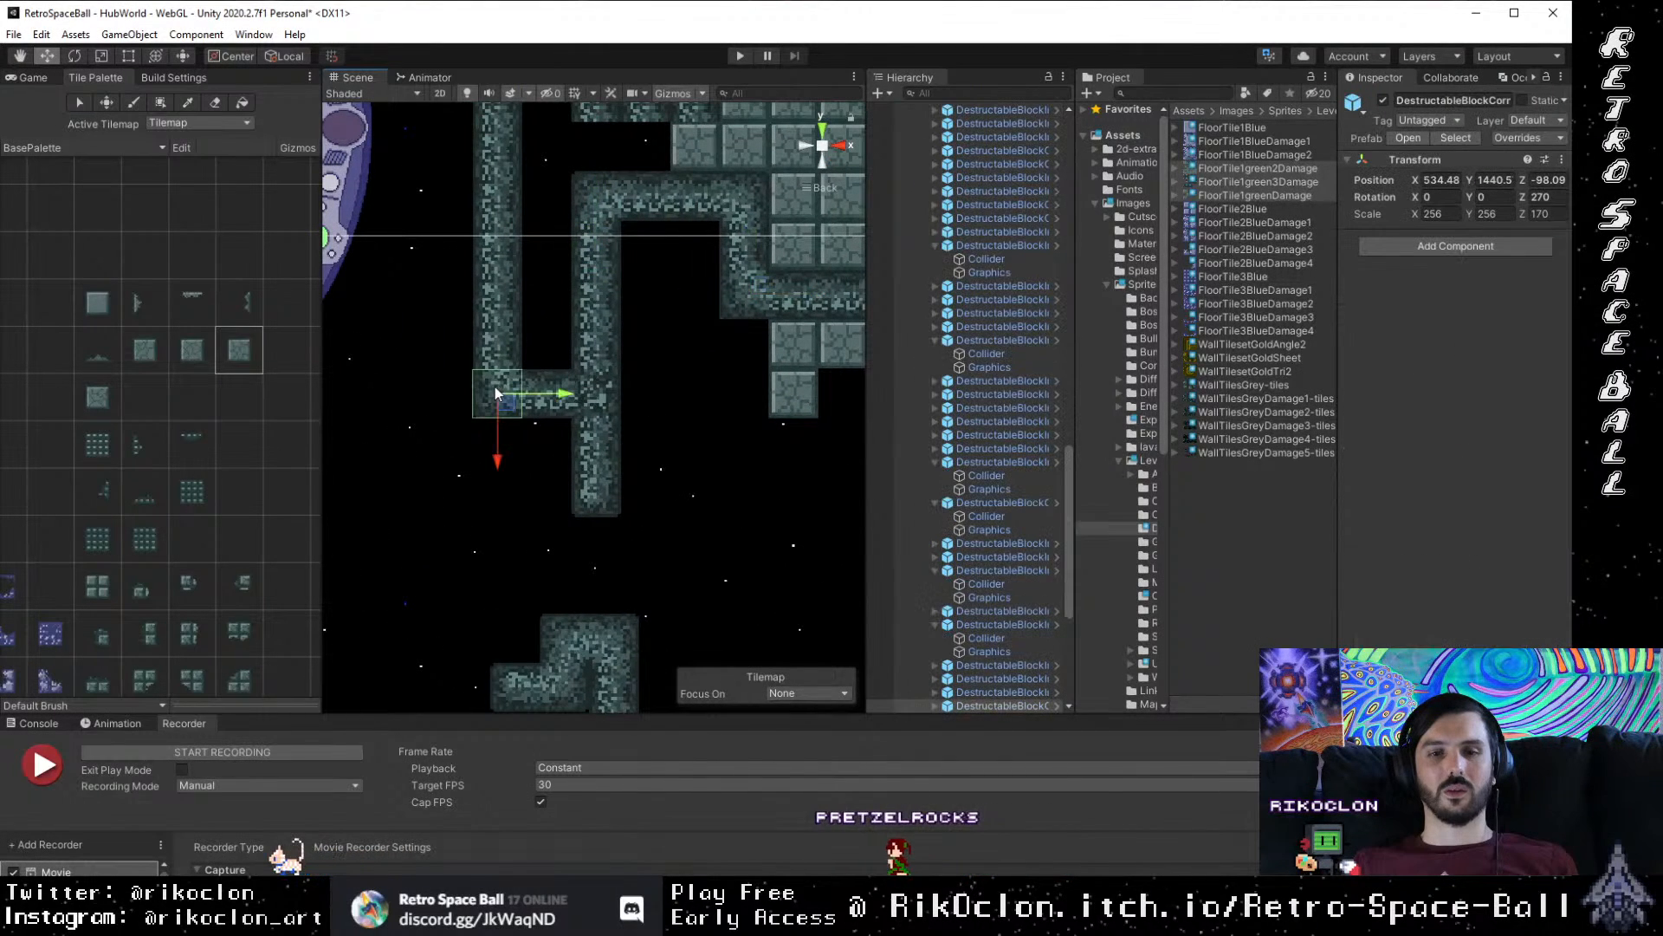
Step: Duplicate the three-way block on the inner column and move the copy left, just past the gap where the corner was
{"action": "left_click", "coordinate": [570, 397]}
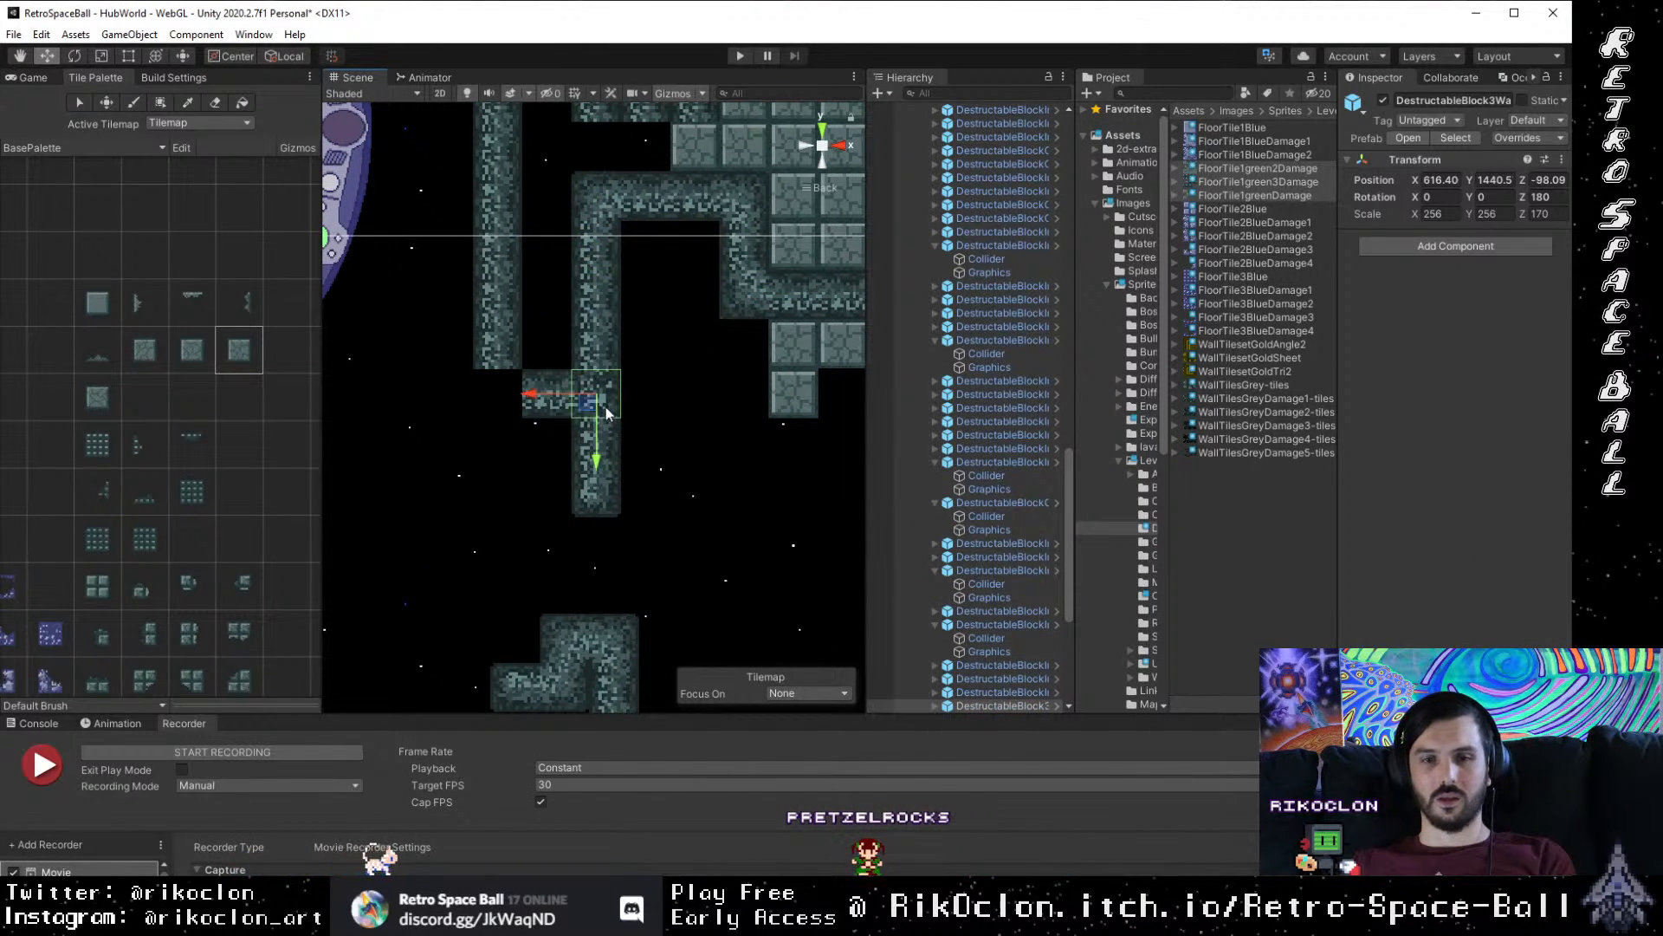
{"action": "key", "text": "ctrl+d"}
{"action": "left_click_drag", "start_coordinate": [534, 387], "coordinate": [435, 398]}
{"action": "left_click", "coordinate": [600, 396]}
{"action": "left_click_drag", "start_coordinate": [535, 393], "coordinate": [415, 397]}
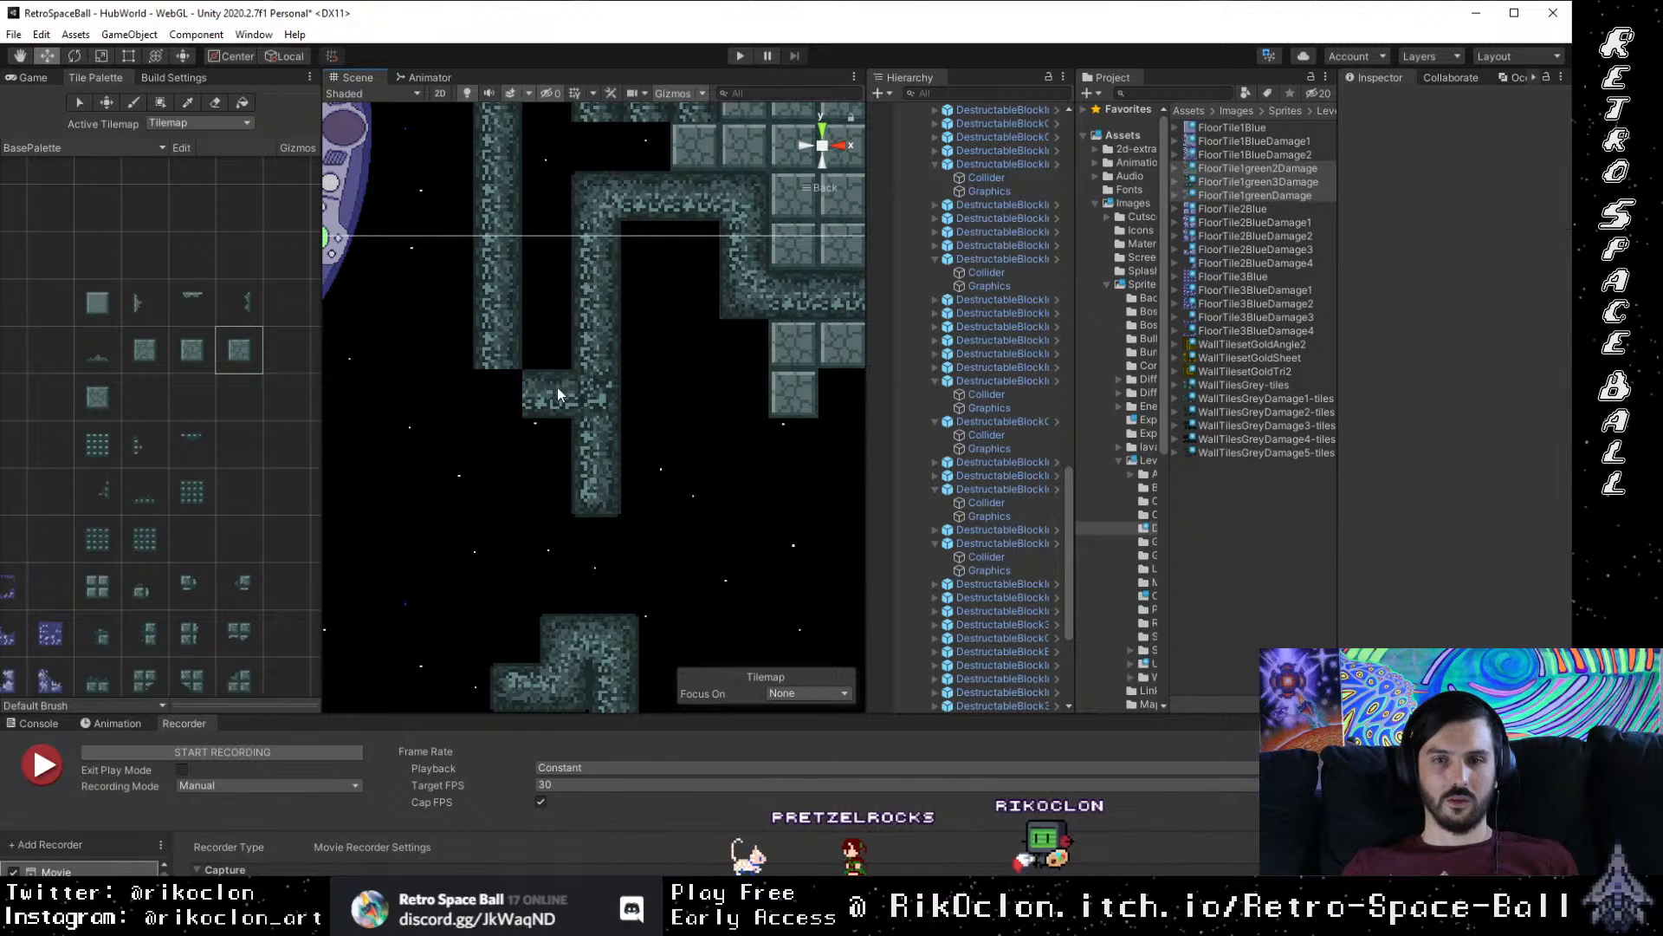
{"action": "left_click", "coordinate": [582, 402]}
{"action": "left_click_drag", "start_coordinate": [525, 396], "coordinate": [376, 409]}
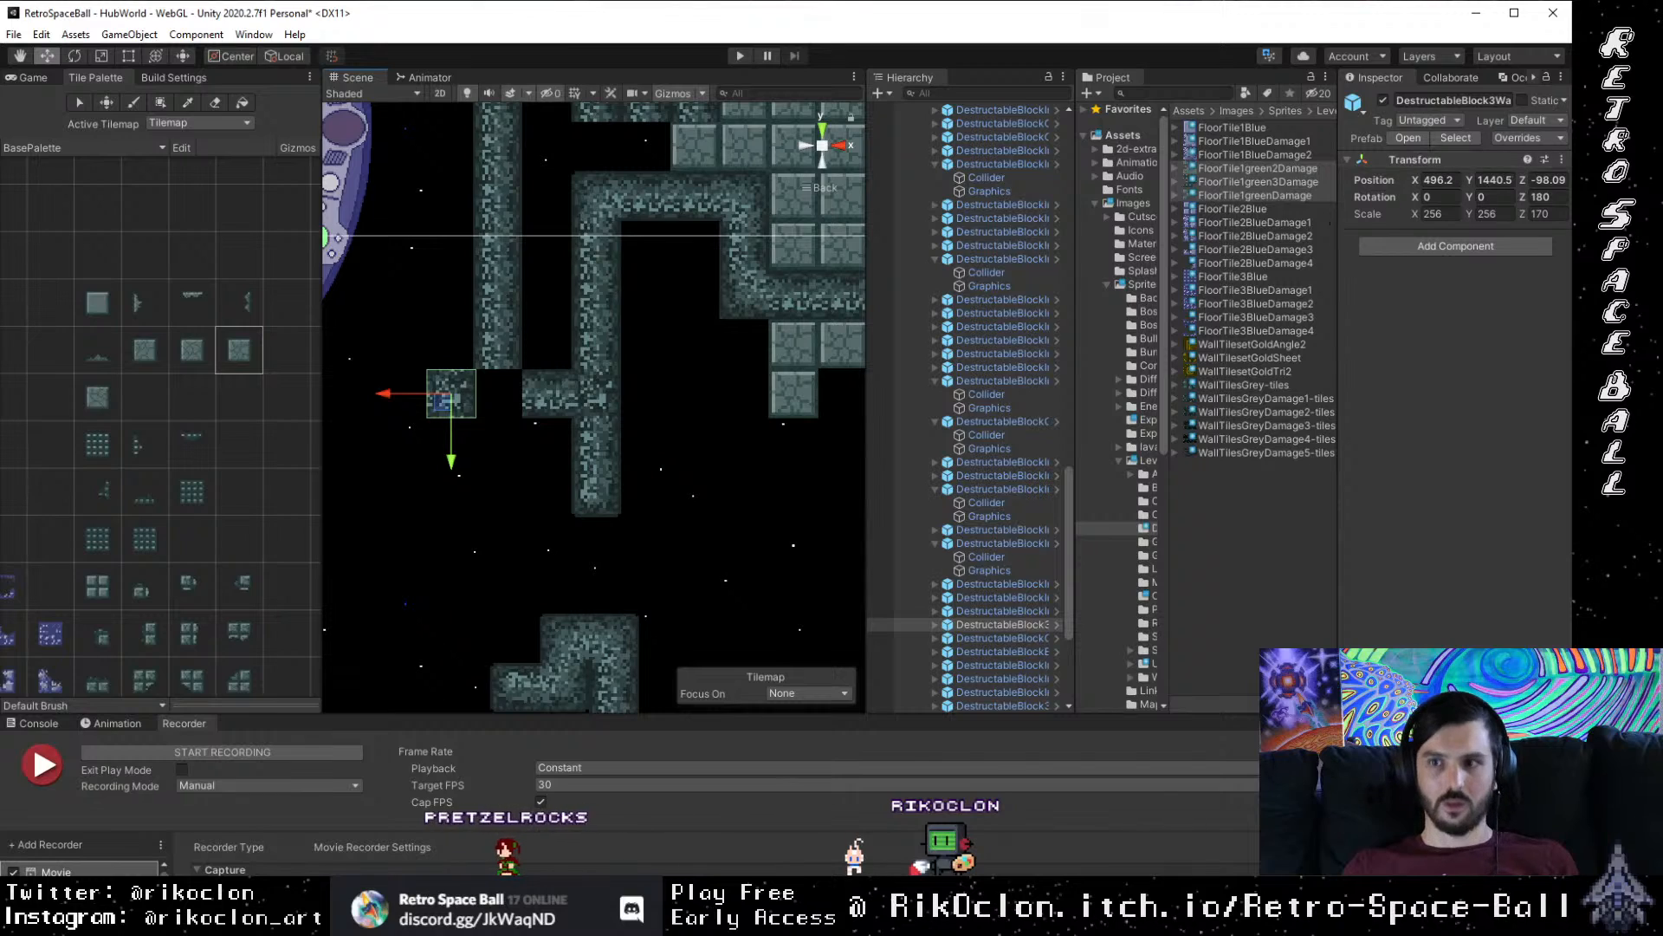
Step: Set the copied three-way block's Z rotation to 0 and snap it into the gap below the outer vertical wall
{"action": "type", "text": "0"}
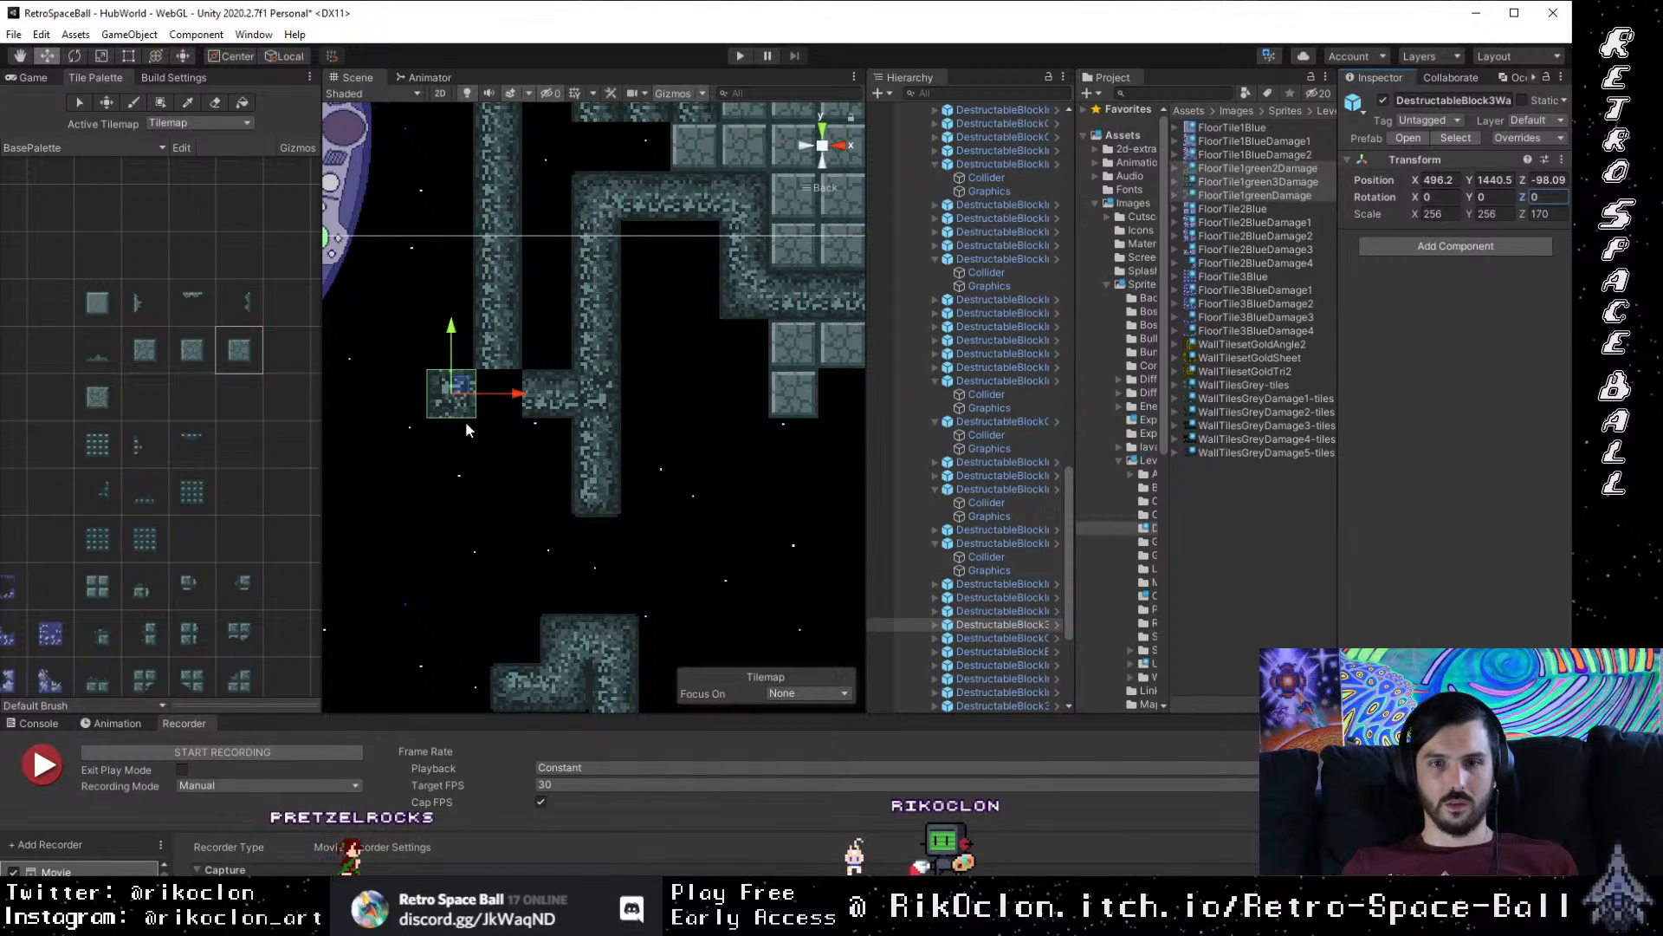
{"action": "left_click", "coordinate": [1000, 625]}
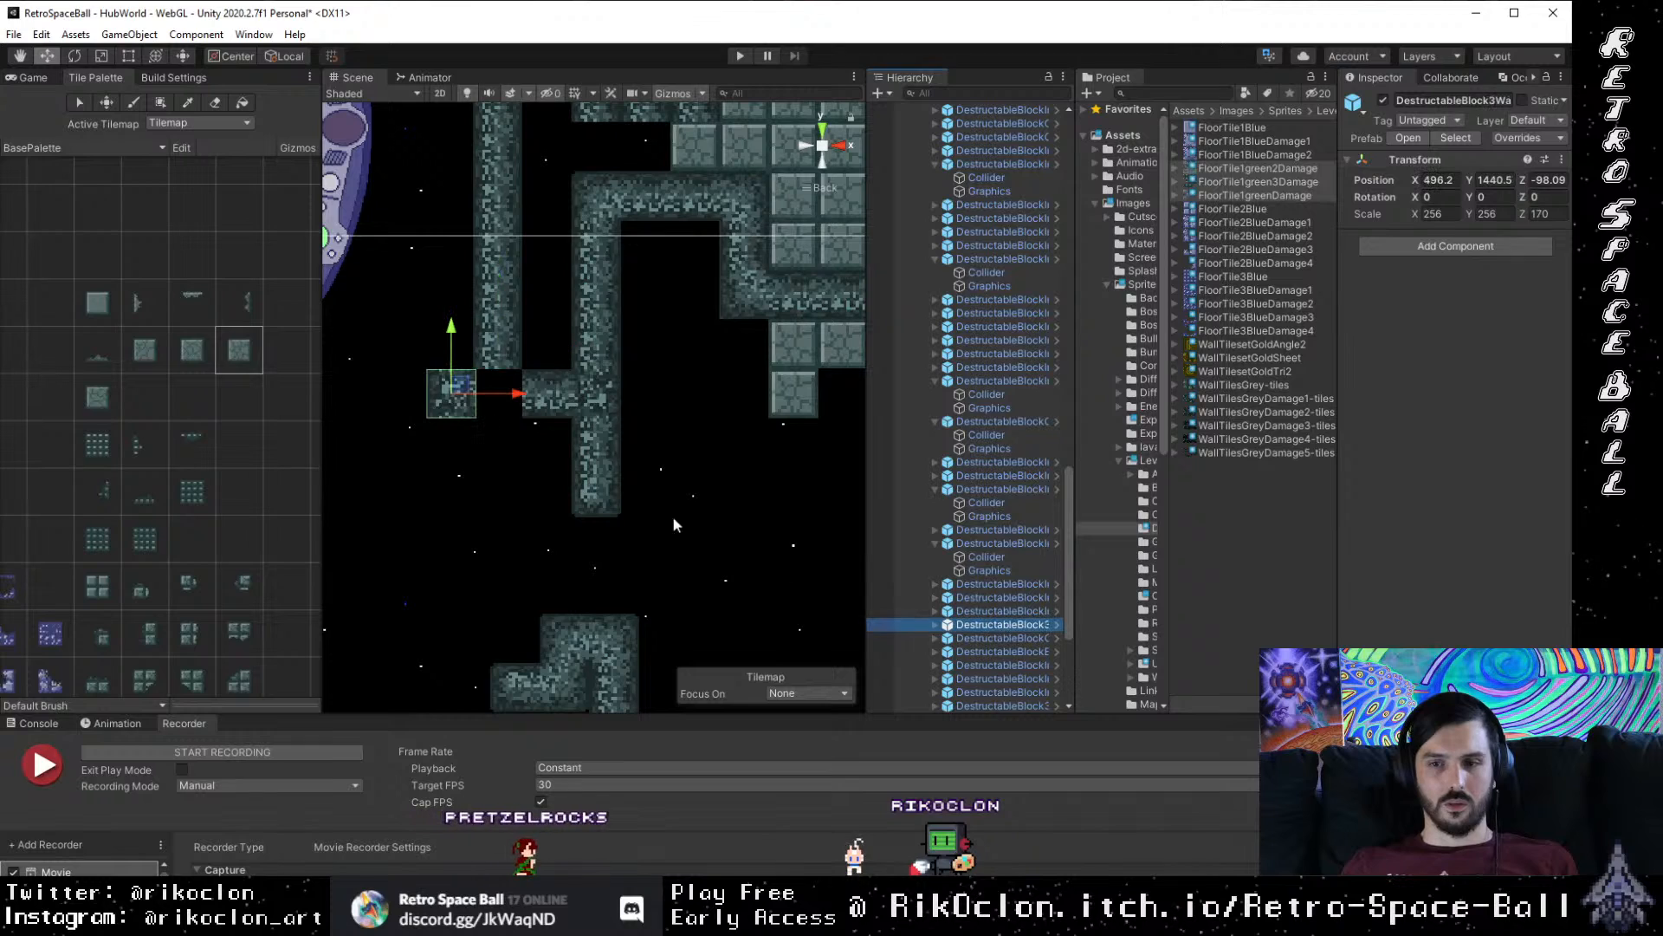
{"action": "left_click_drag", "start_coordinate": [449, 414], "coordinate": [507, 419]}
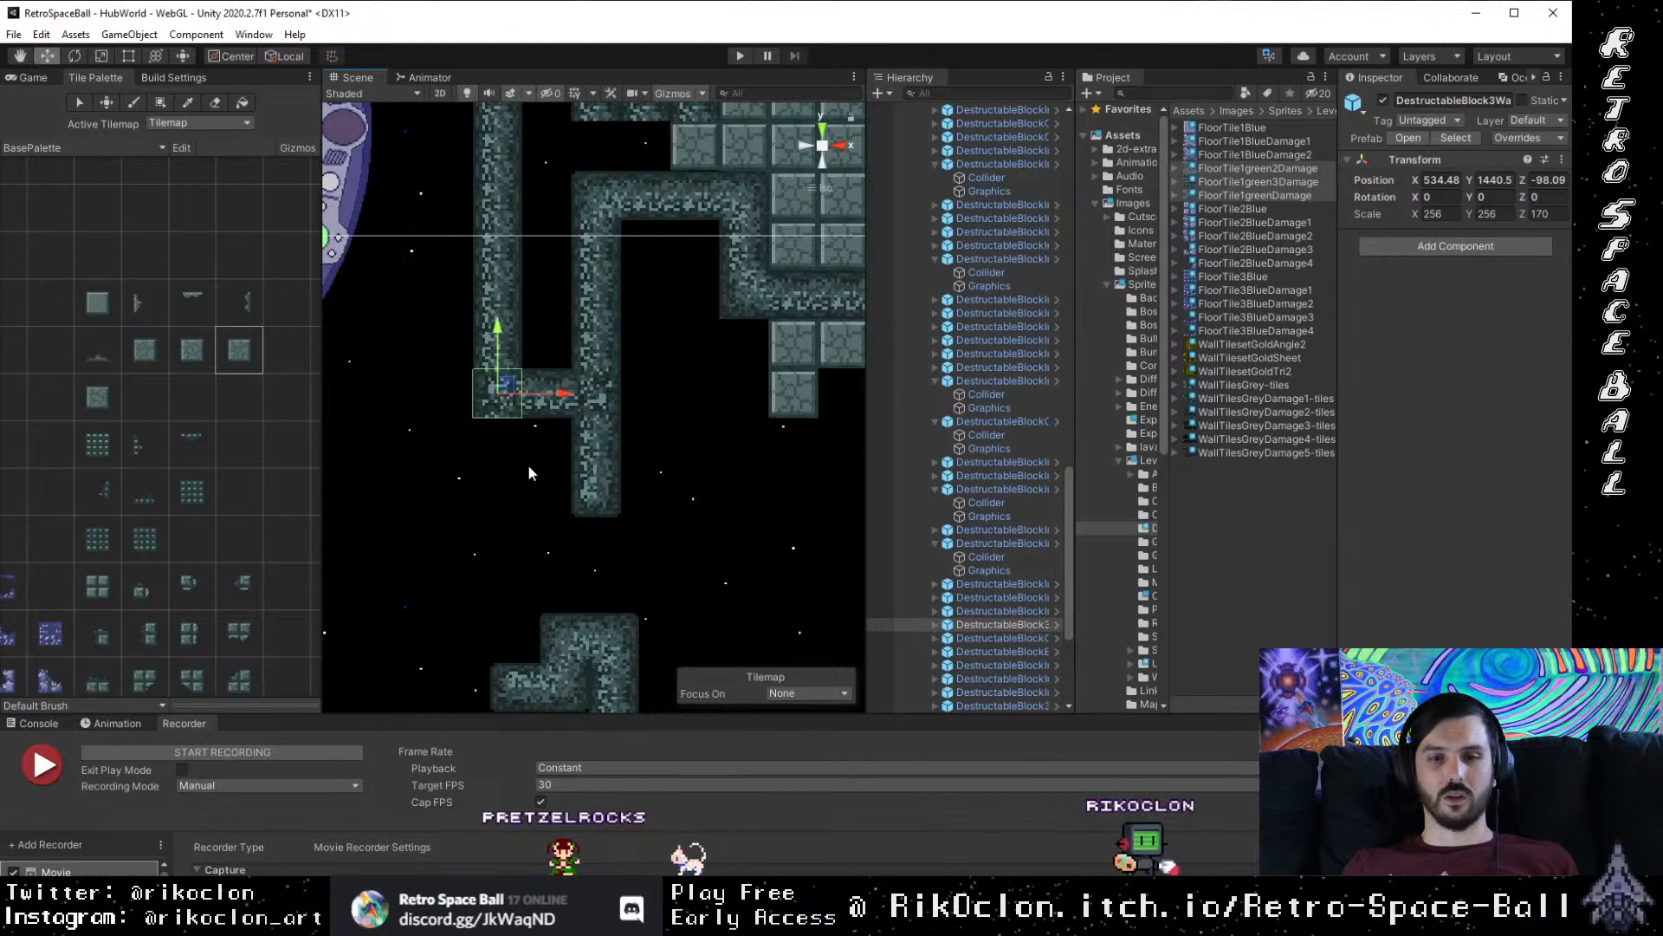
Step: Examine the depth alignment of the new three-way block and its neighbouring wall blocks from the side and back views
{"action": "left_click", "coordinate": [839, 145]}
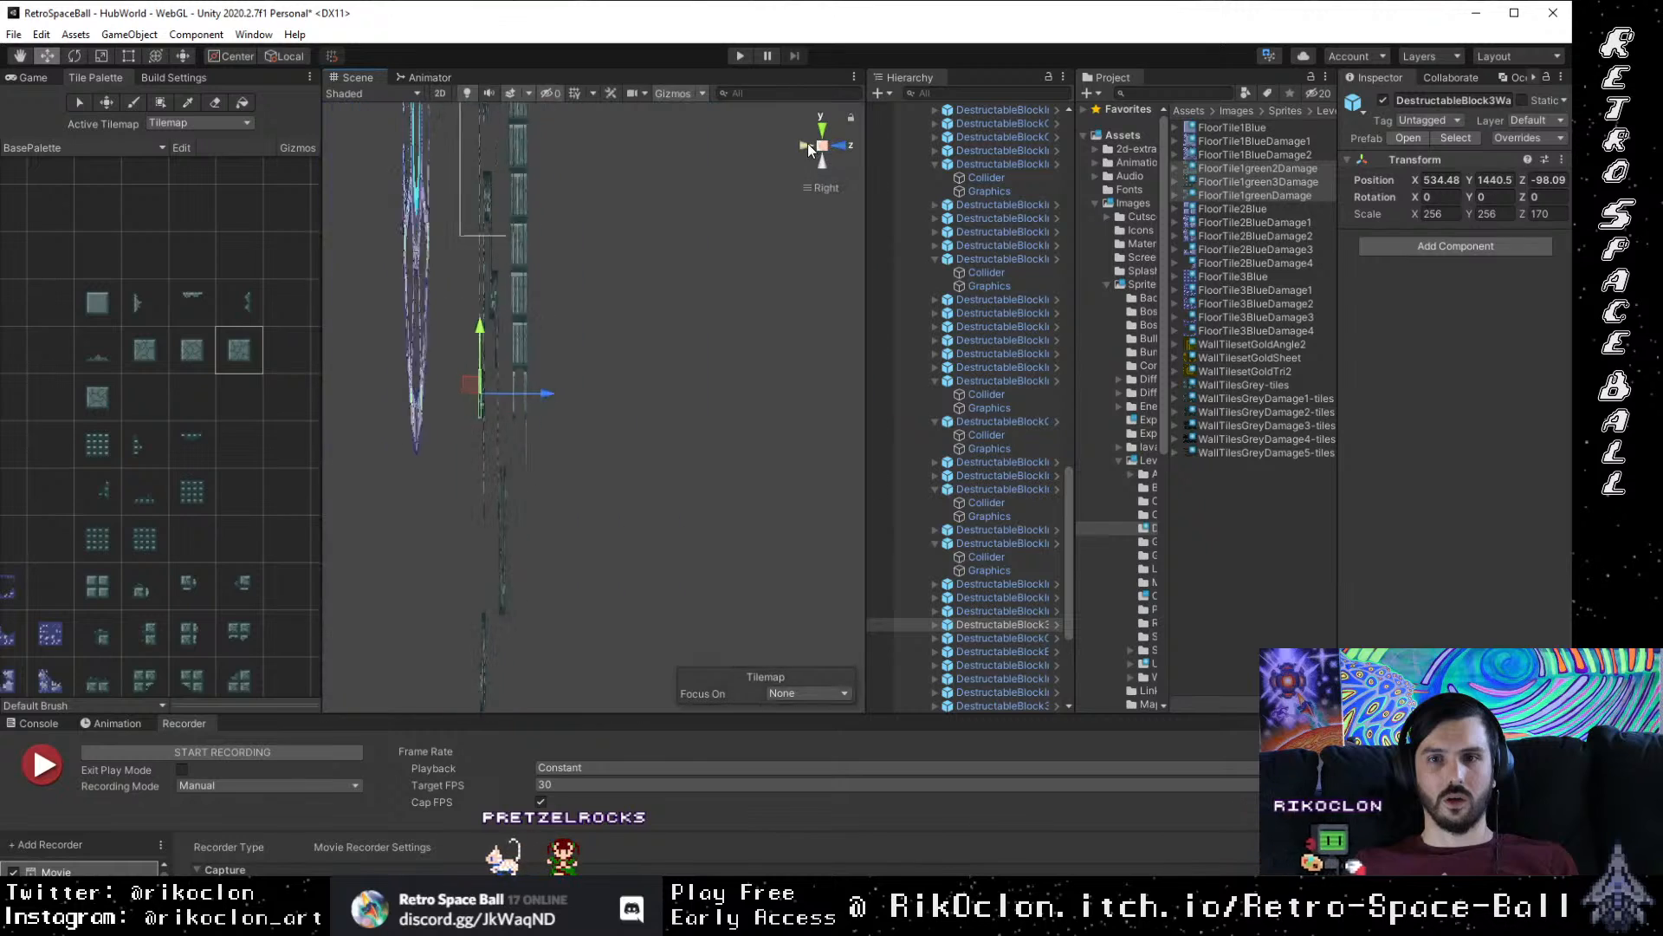
{"action": "left_click", "coordinate": [806, 145]}
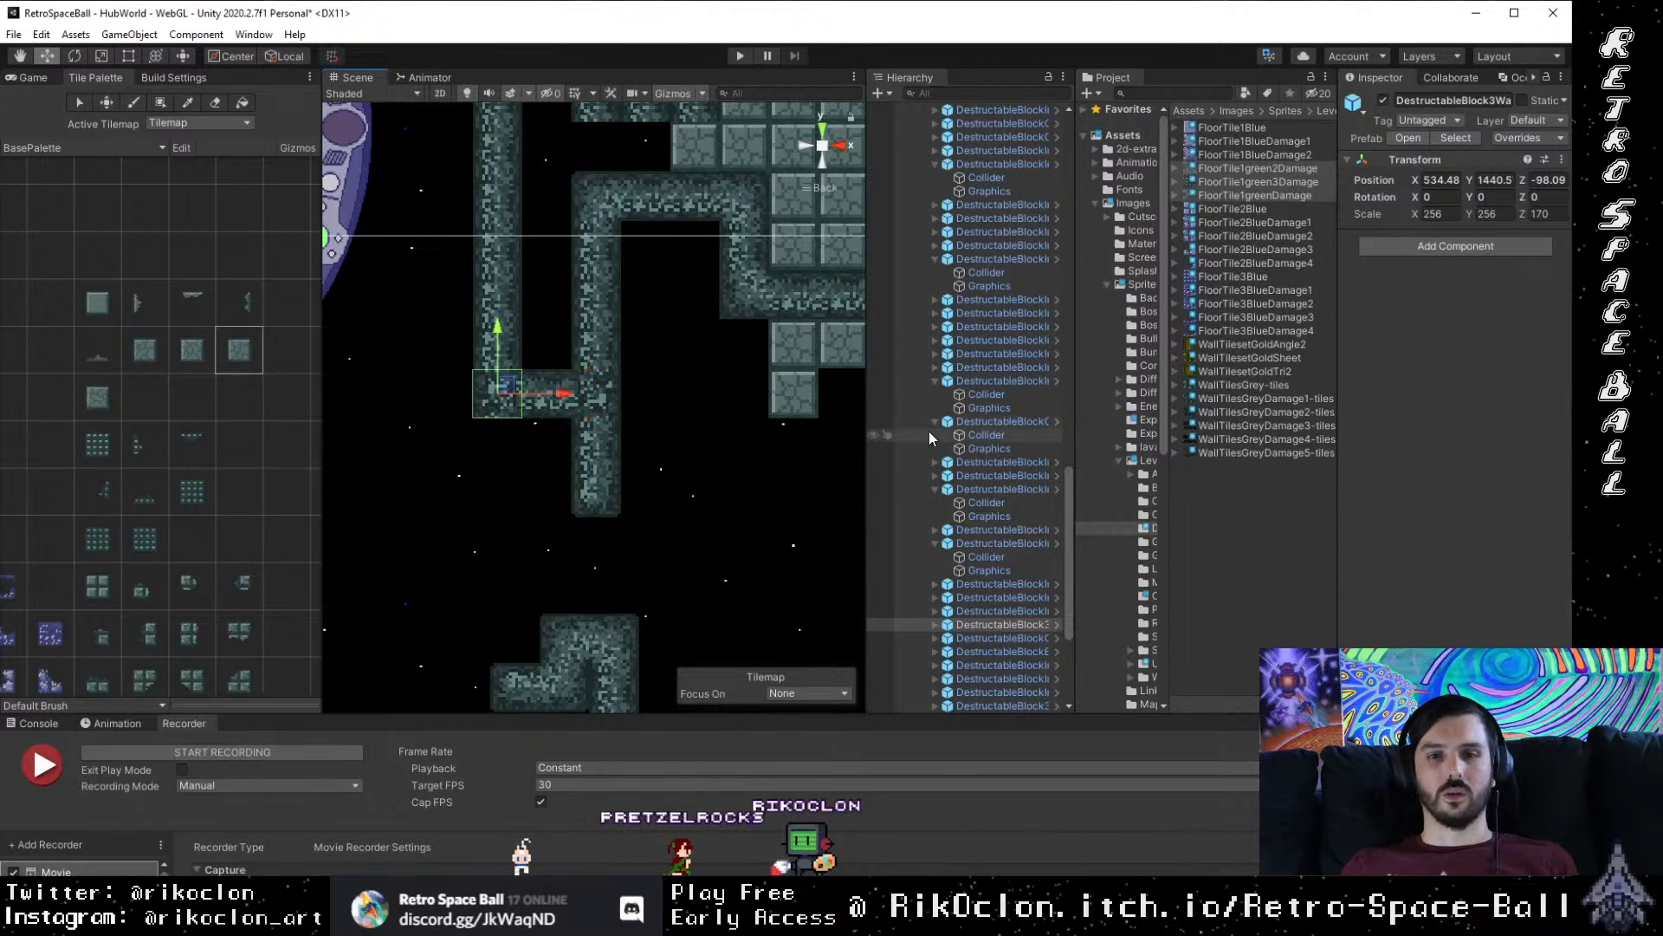
{"action": "left_click", "coordinate": [1017, 353]}
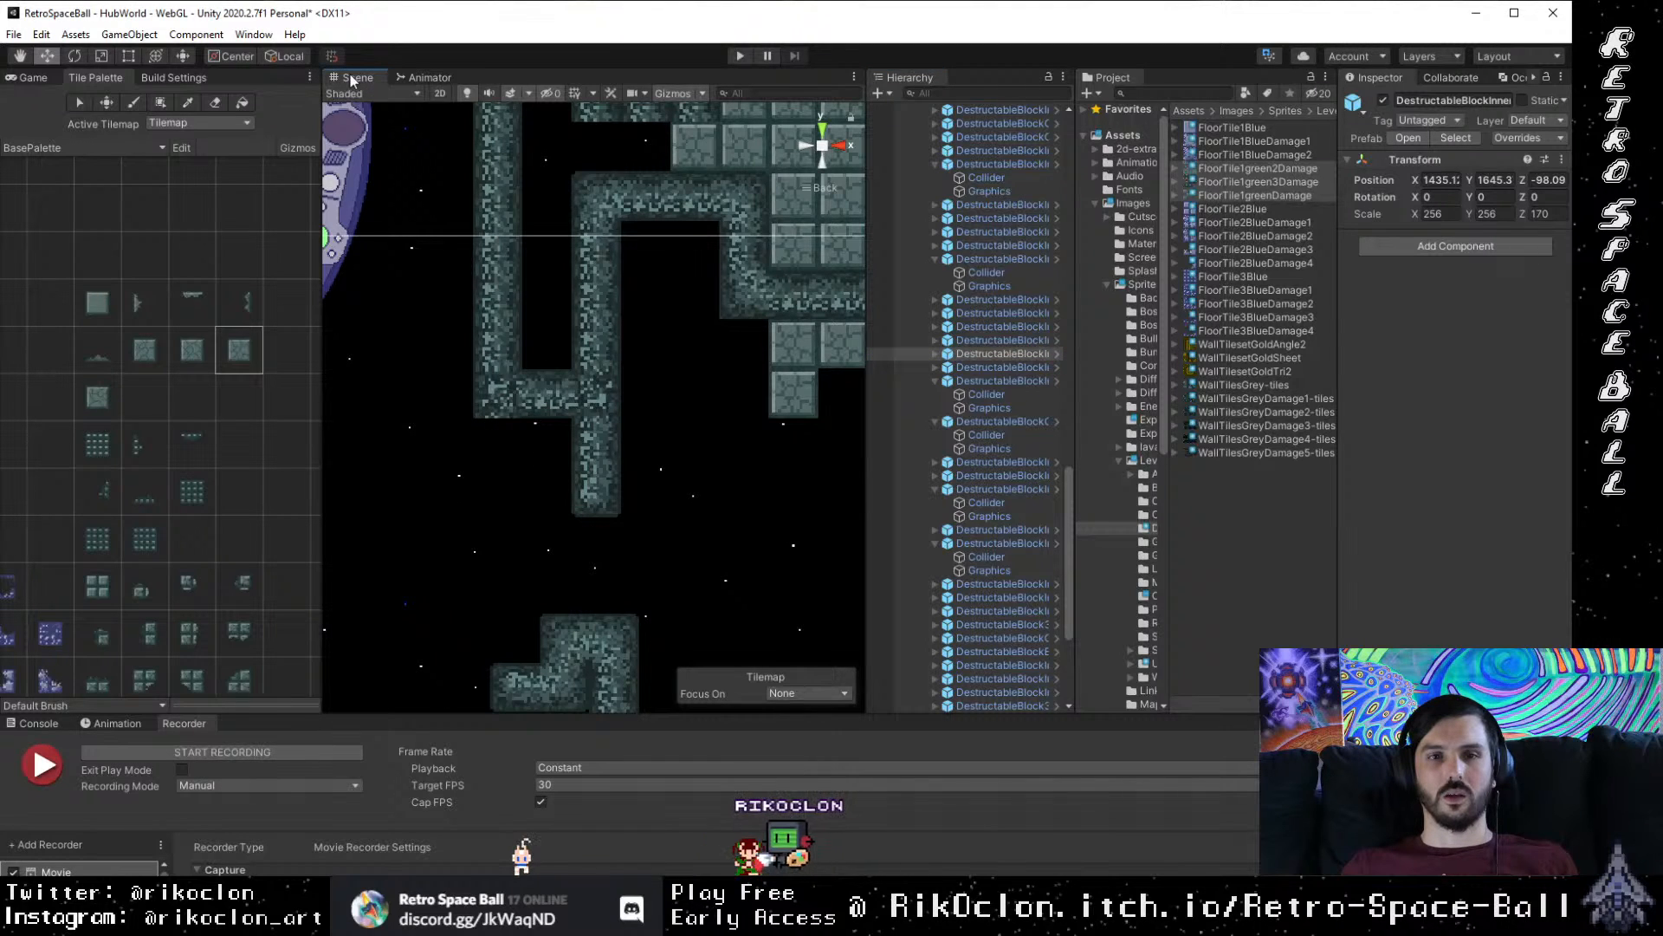
{"action": "left_click", "coordinate": [499, 408]}
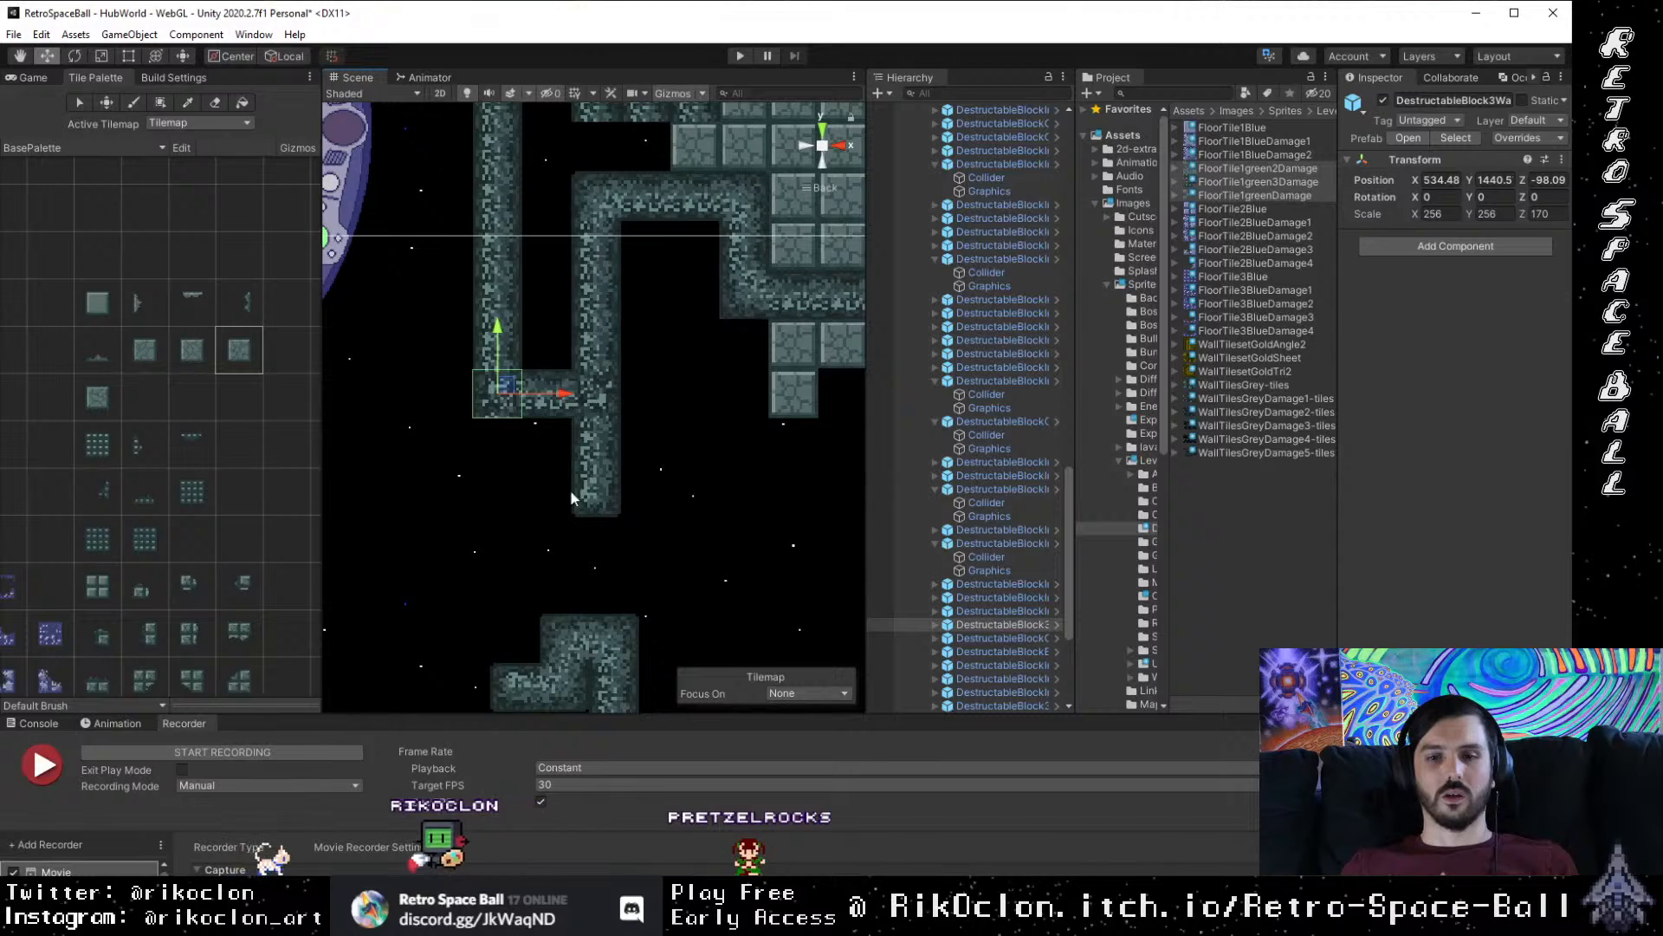
{"action": "left_click", "coordinate": [1026, 518]}
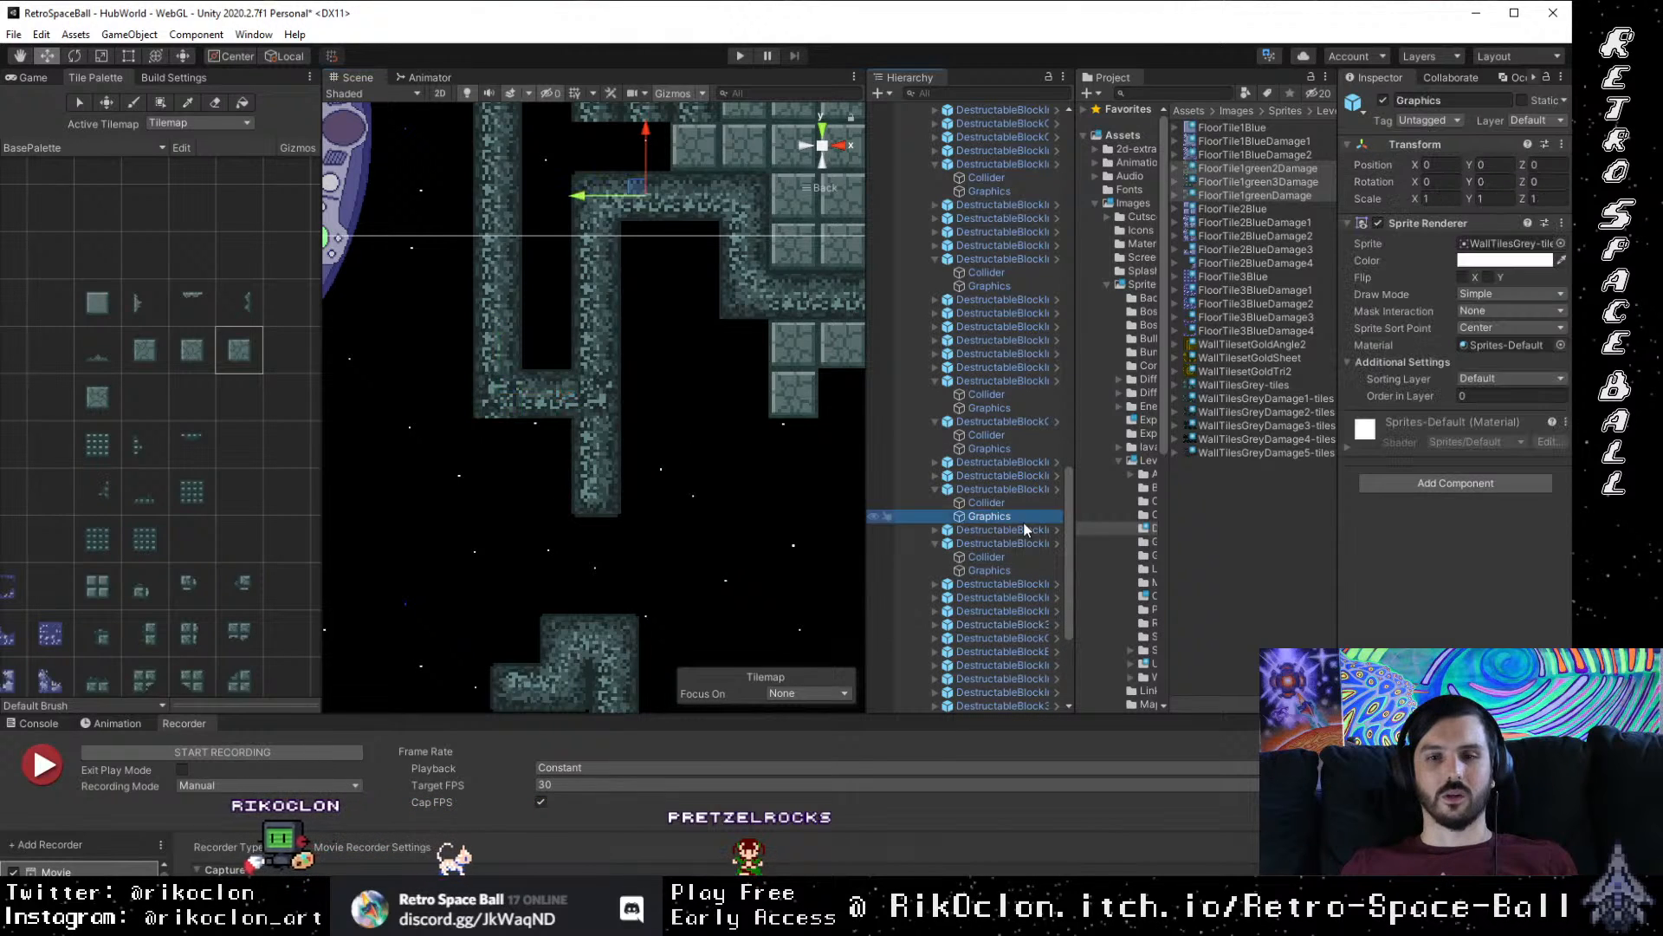
{"action": "mouse_move", "coordinate": [498, 407]}
{"action": "left_mouse_down"}
{"action": "mouse_move", "coordinate": [471, 364]}
{"action": "mouse_move", "coordinate": [475, 386]}
{"action": "left_mouse_up"}
{"action": "left_click", "coordinate": [844, 146]}
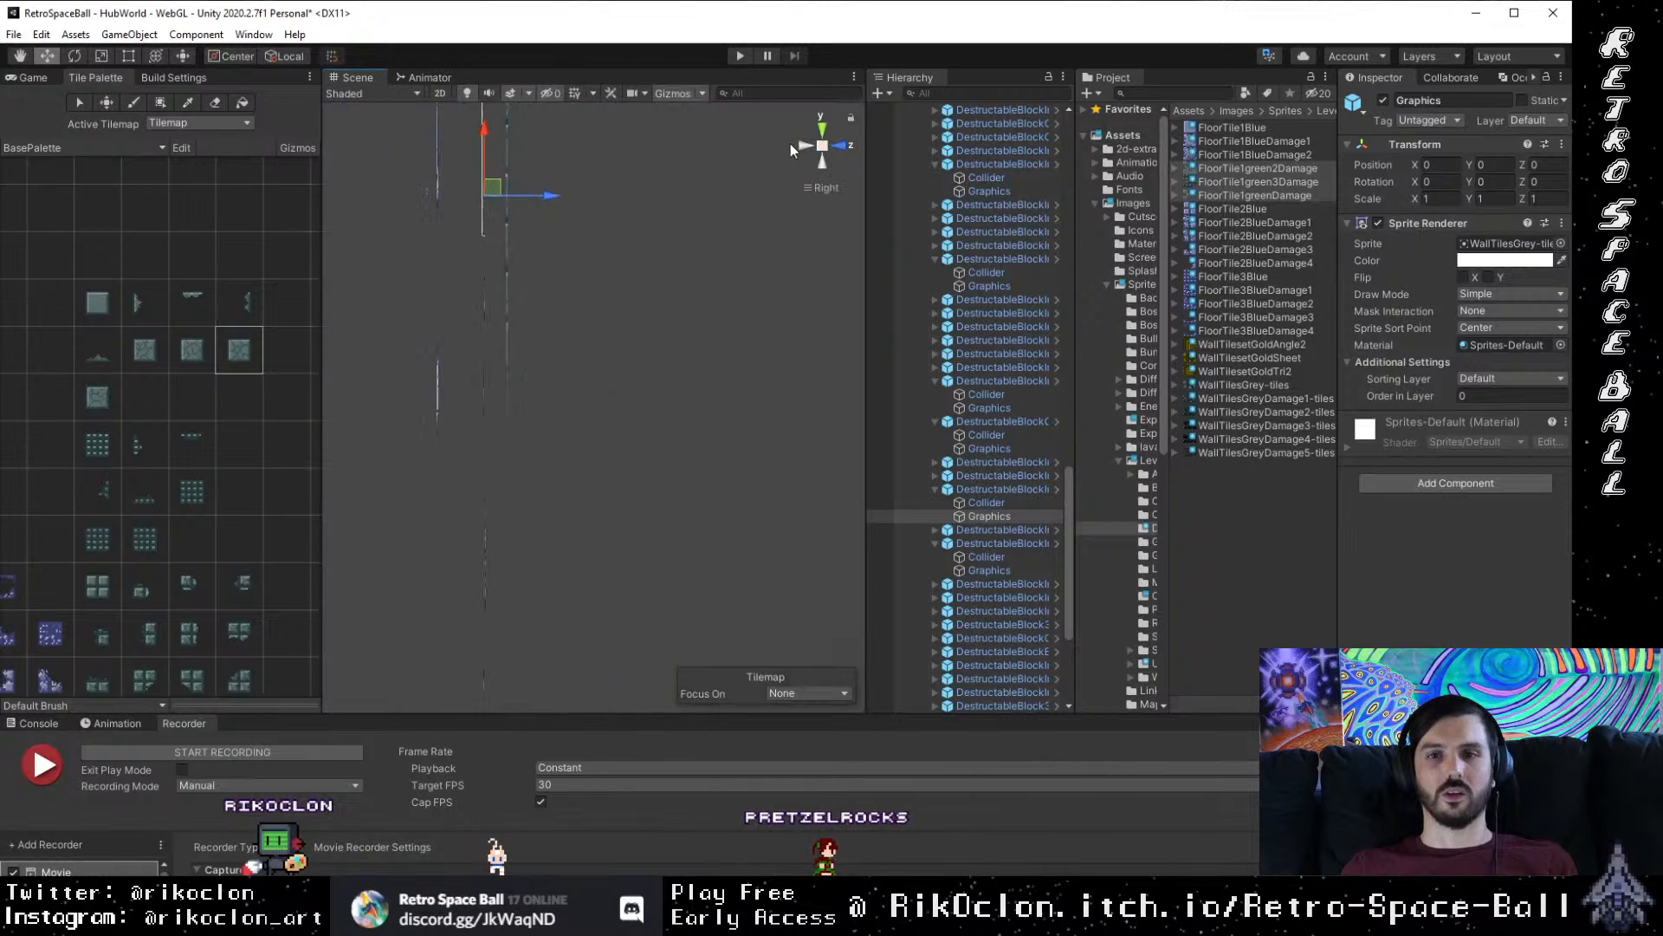
{"action": "left_click", "coordinate": [791, 144]}
{"action": "left_click", "coordinate": [804, 144]}
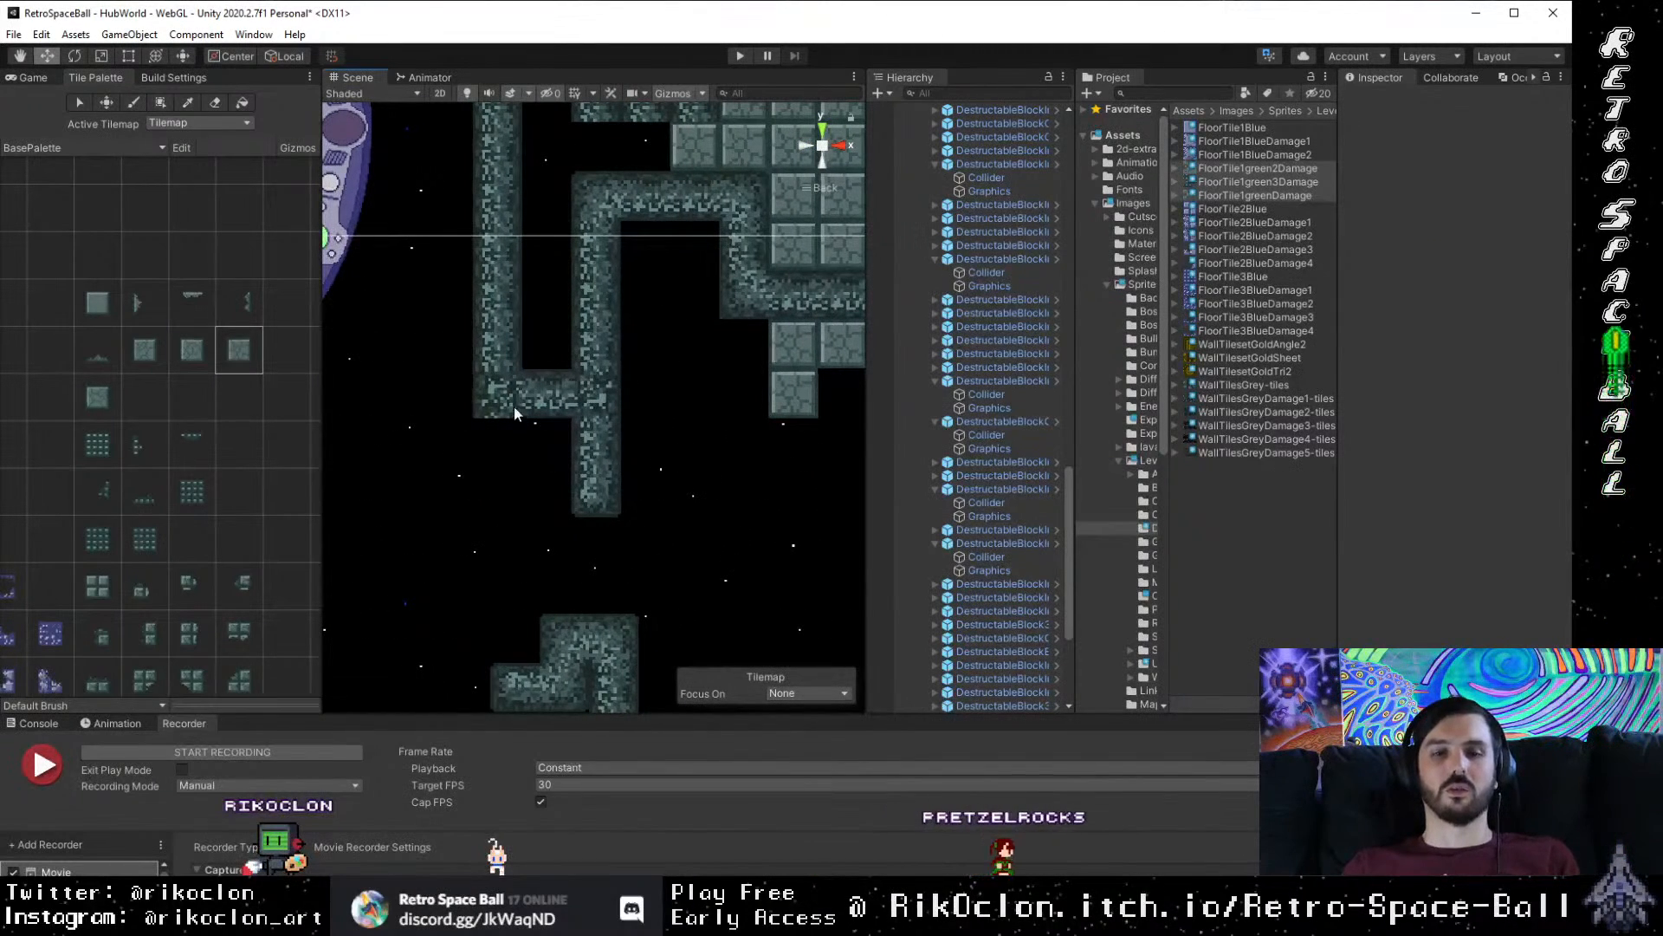
{"action": "left_click_drag", "start_coordinate": [513, 407], "coordinate": [520, 400]}
{"action": "left_click", "coordinate": [840, 149]}
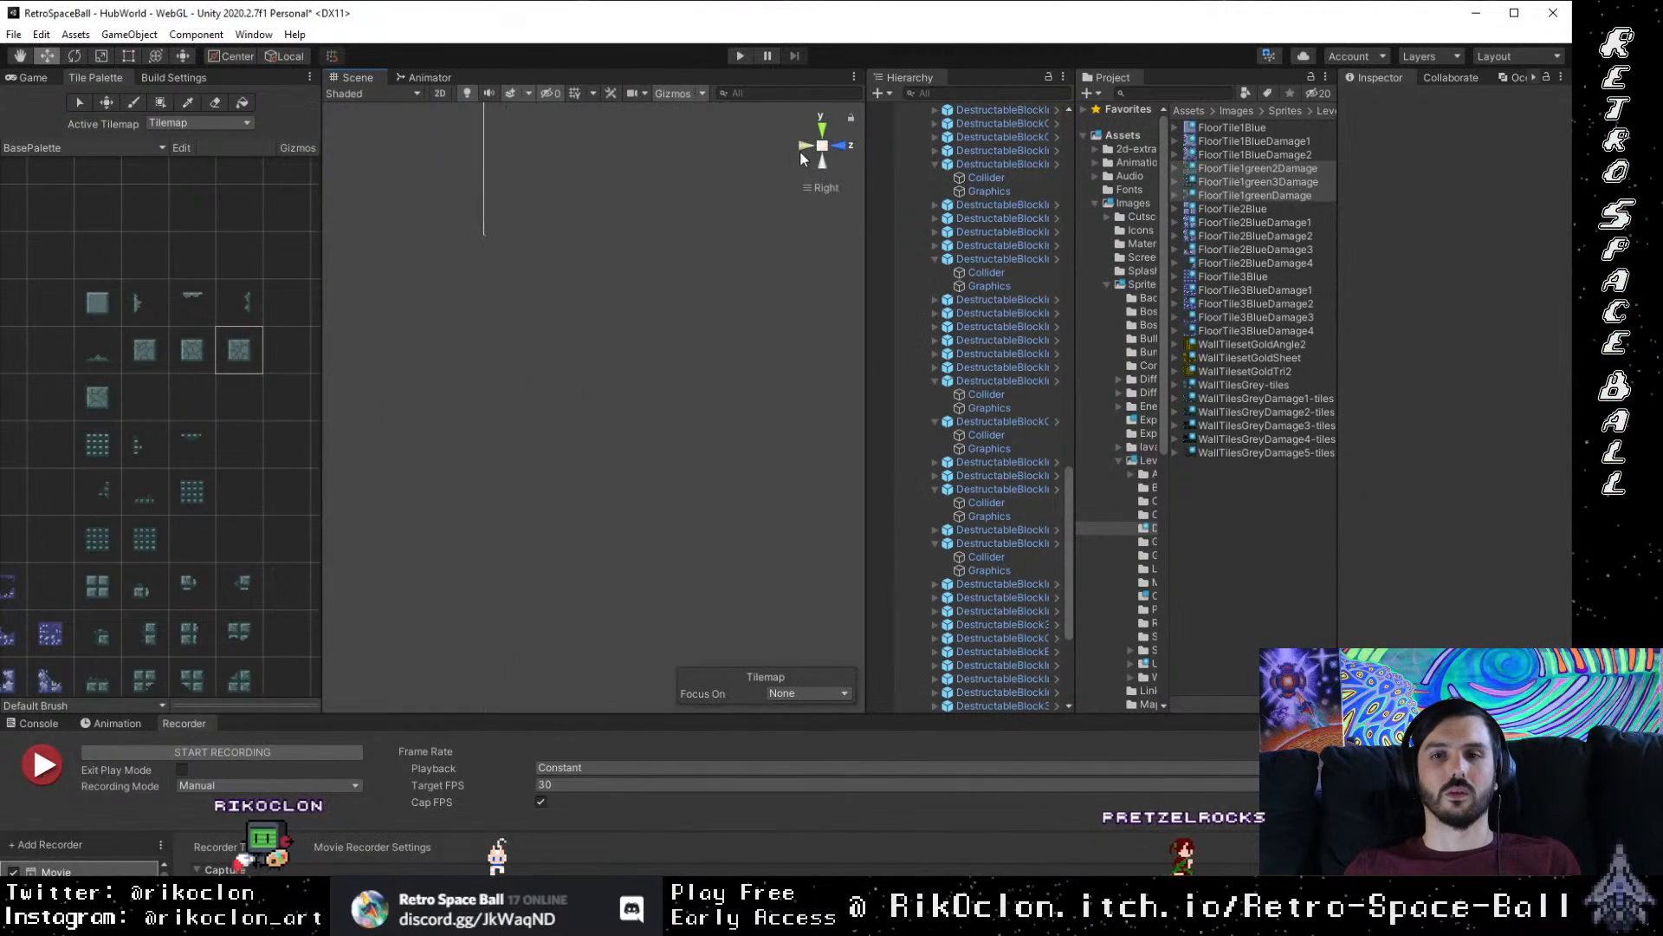
{"action": "left_click", "coordinate": [804, 146]}
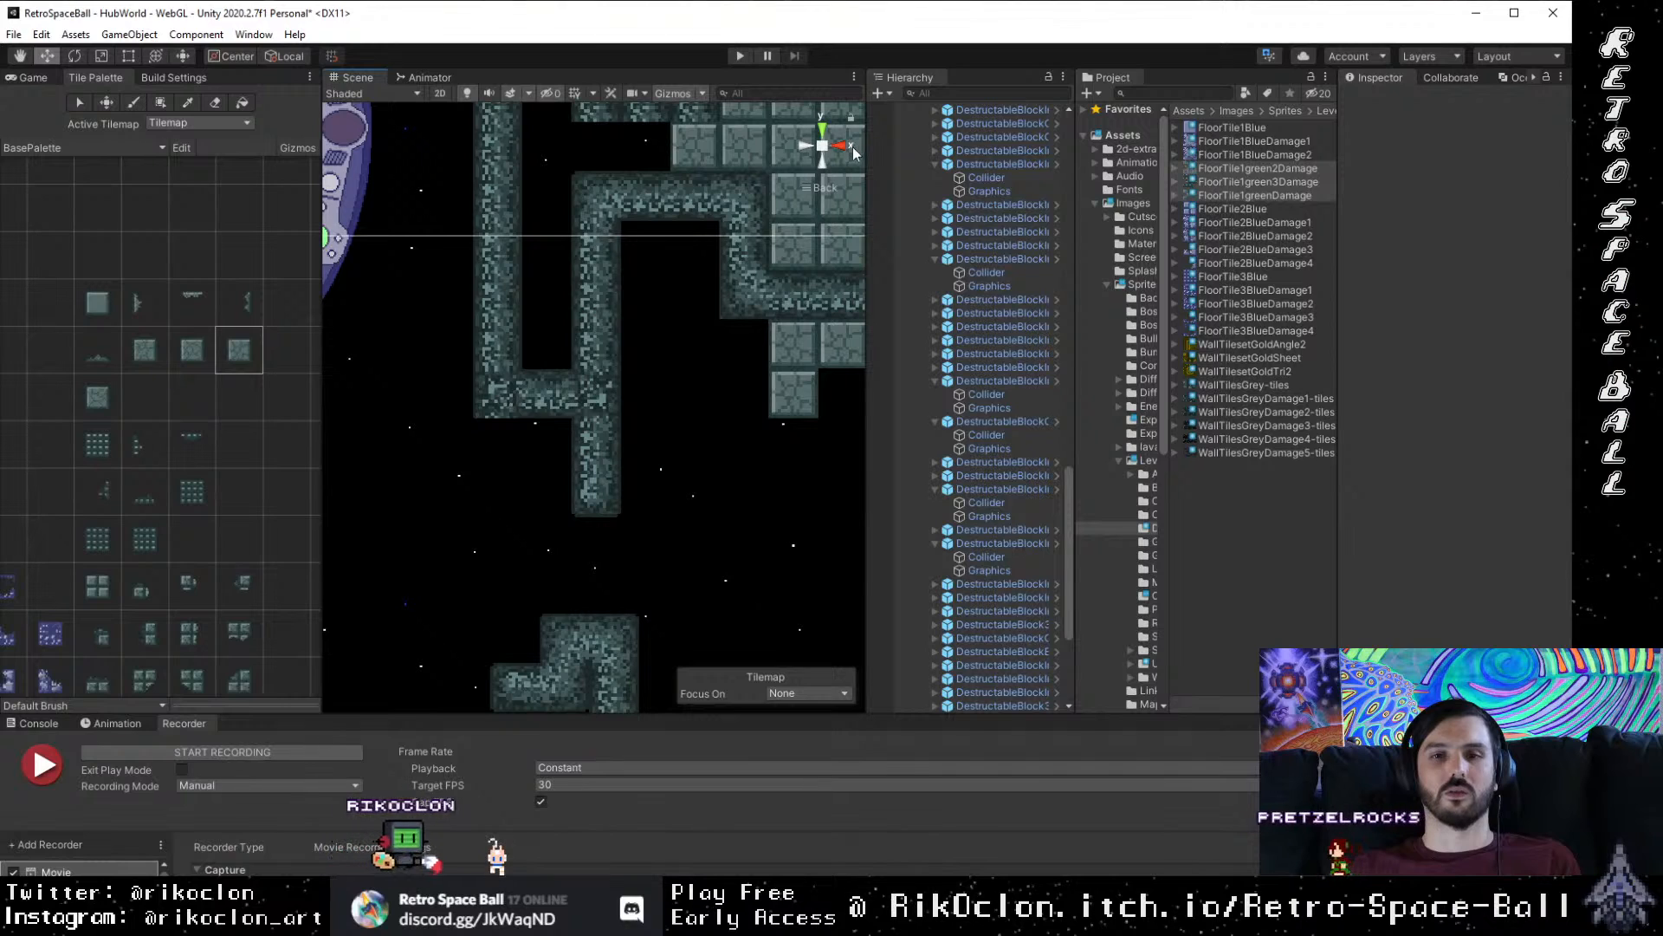
{"action": "left_click", "coordinate": [804, 145]}
{"action": "left_click", "coordinate": [803, 145]}
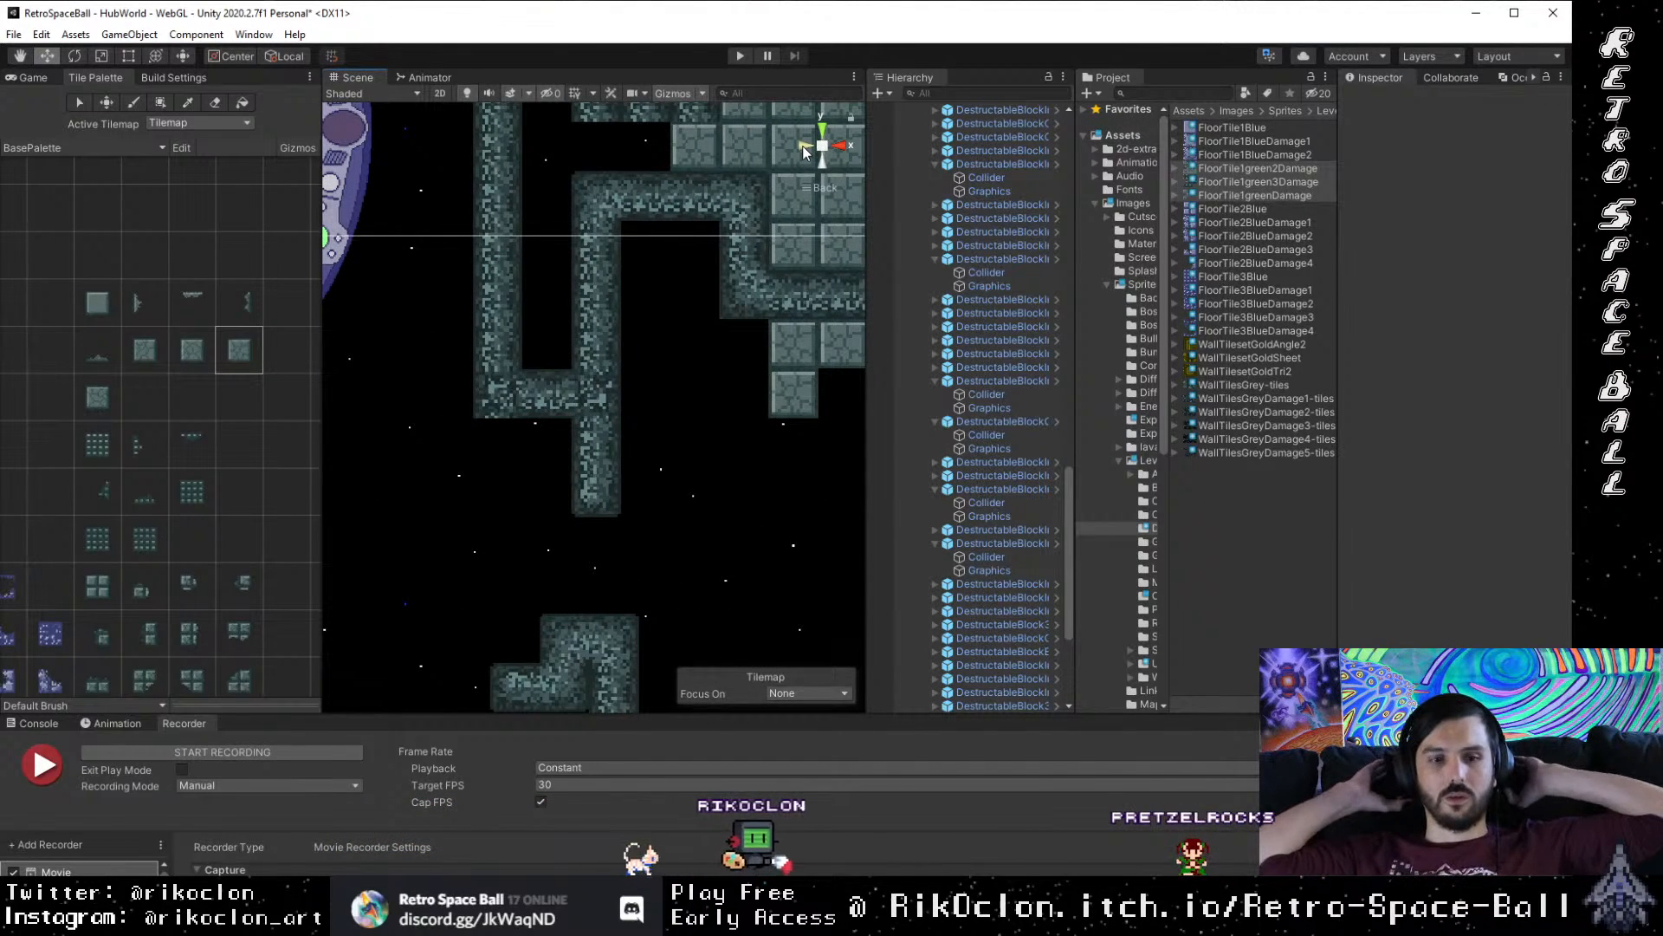
{"action": "left_click", "coordinate": [447, 92]}
{"action": "left_click", "coordinate": [443, 94]}
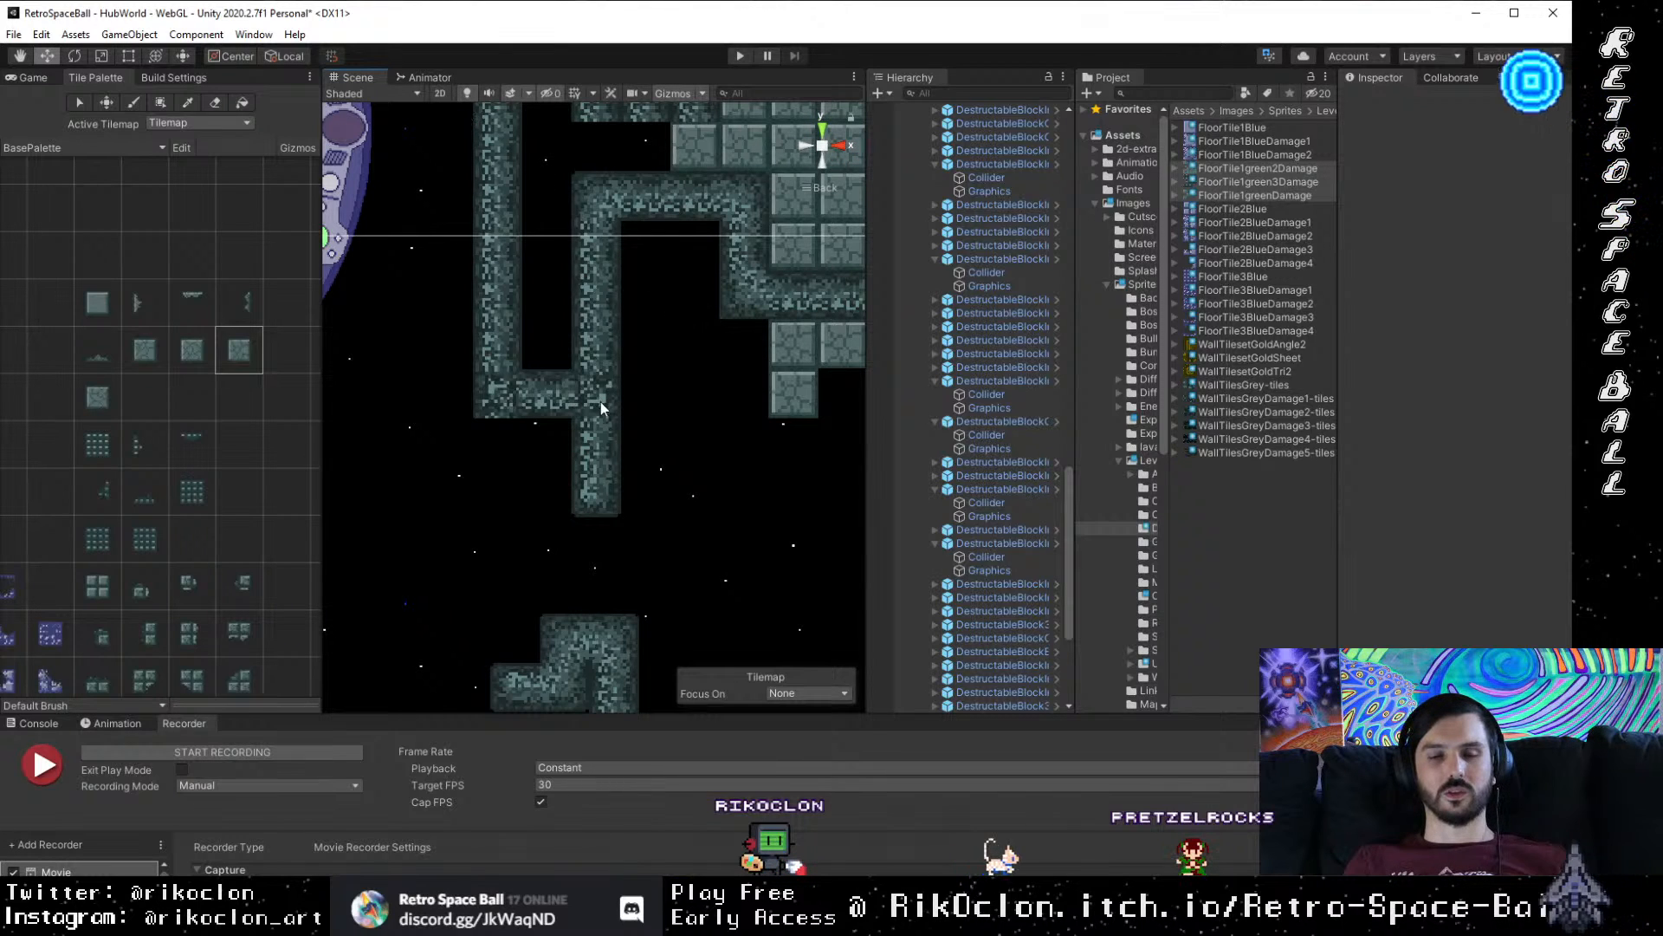
Step: Duplicate the two bottom blocks of the inner column and snap the copies directly below the outer wall's new three-way block
{"action": "scroll", "coordinate": [604, 496], "scroll_direction": "down", "scroll_amount": 7}
{"action": "scroll", "coordinate": [599, 487], "scroll_direction": "down", "scroll_amount": 4}
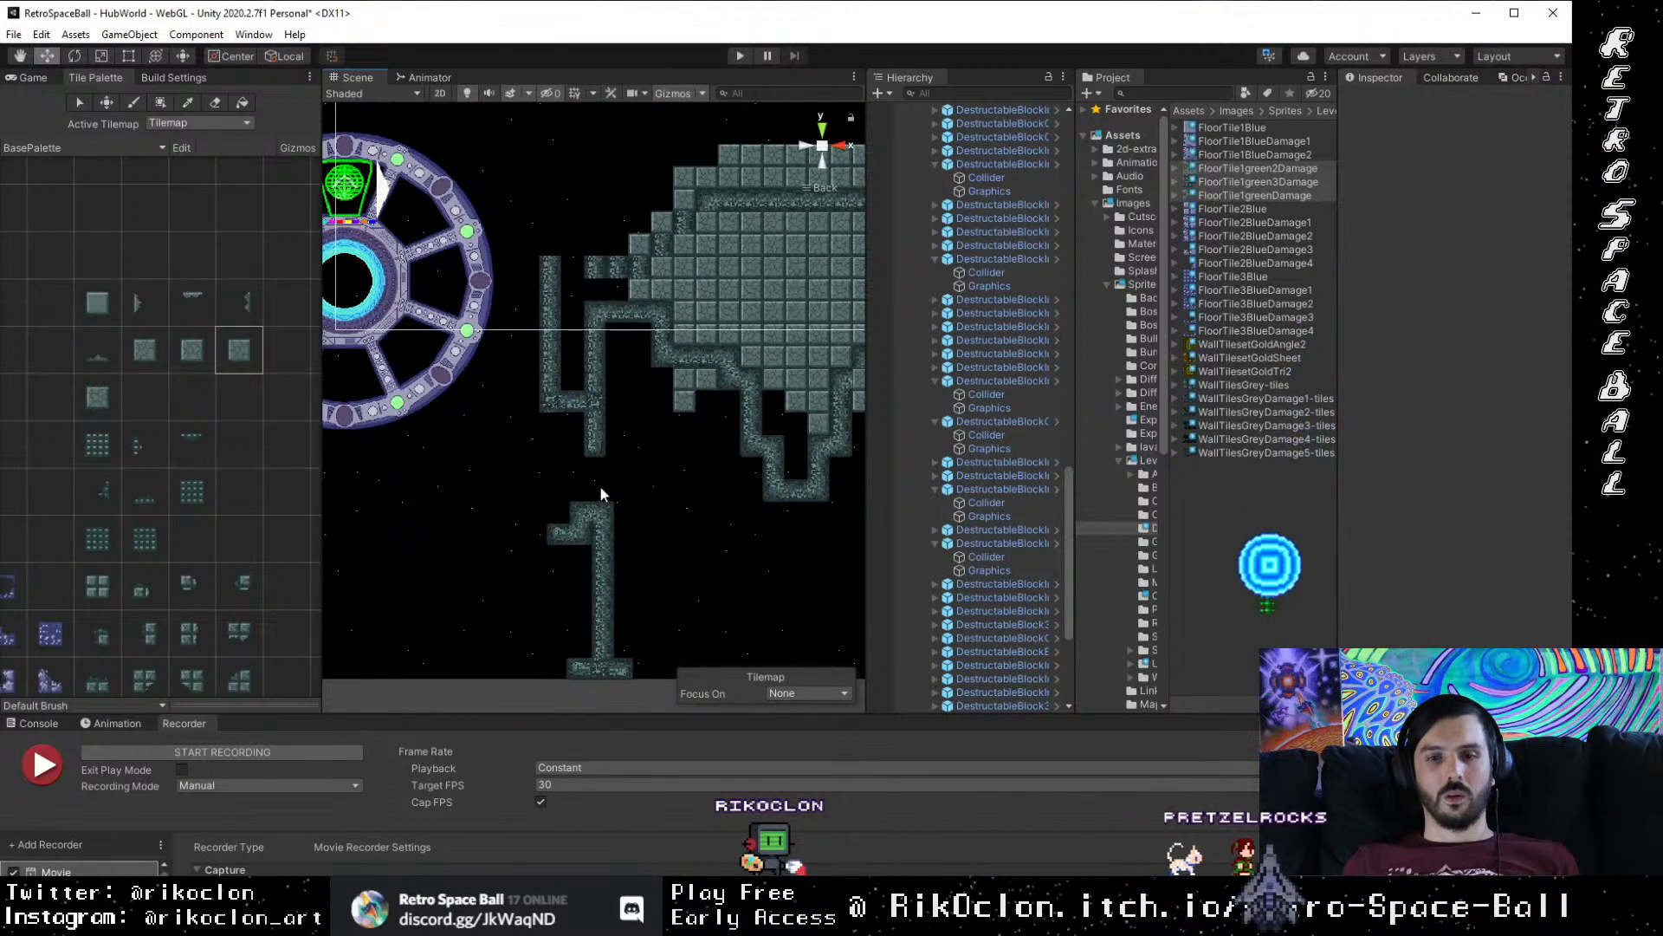
{"action": "scroll", "coordinate": [656, 333], "scroll_direction": "up", "scroll_amount": 2}
{"action": "left_click_drag", "start_coordinate": [686, 406], "coordinate": [628, 461]}
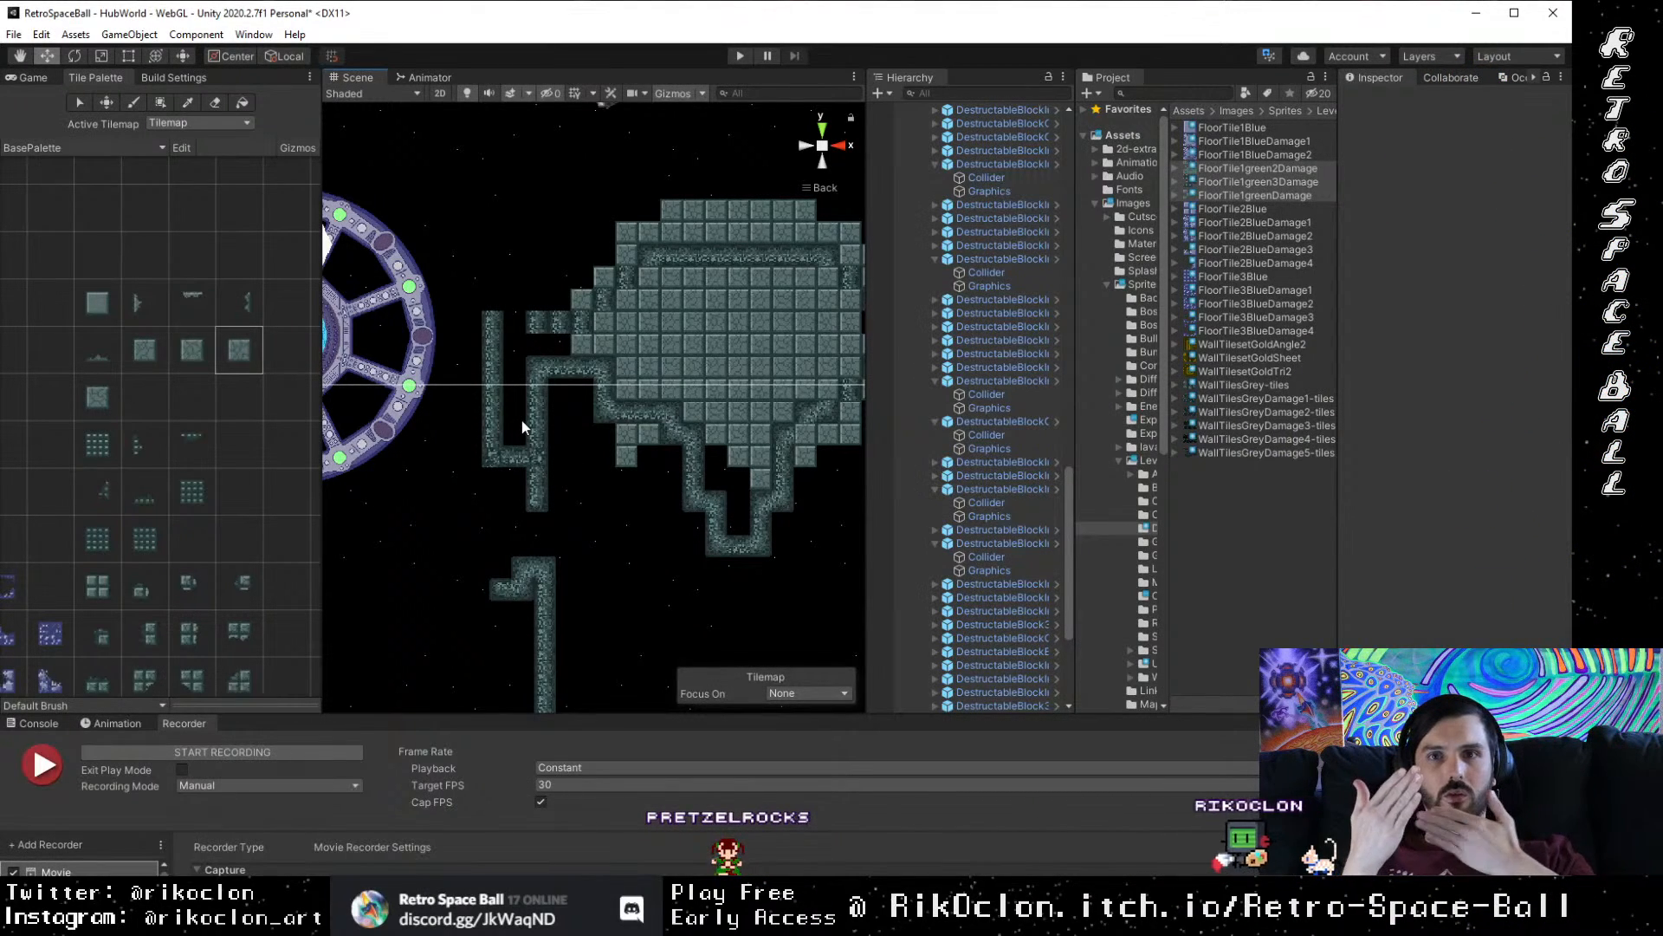
{"action": "scroll", "coordinate": [456, 554], "scroll_direction": "up", "scroll_amount": 8}
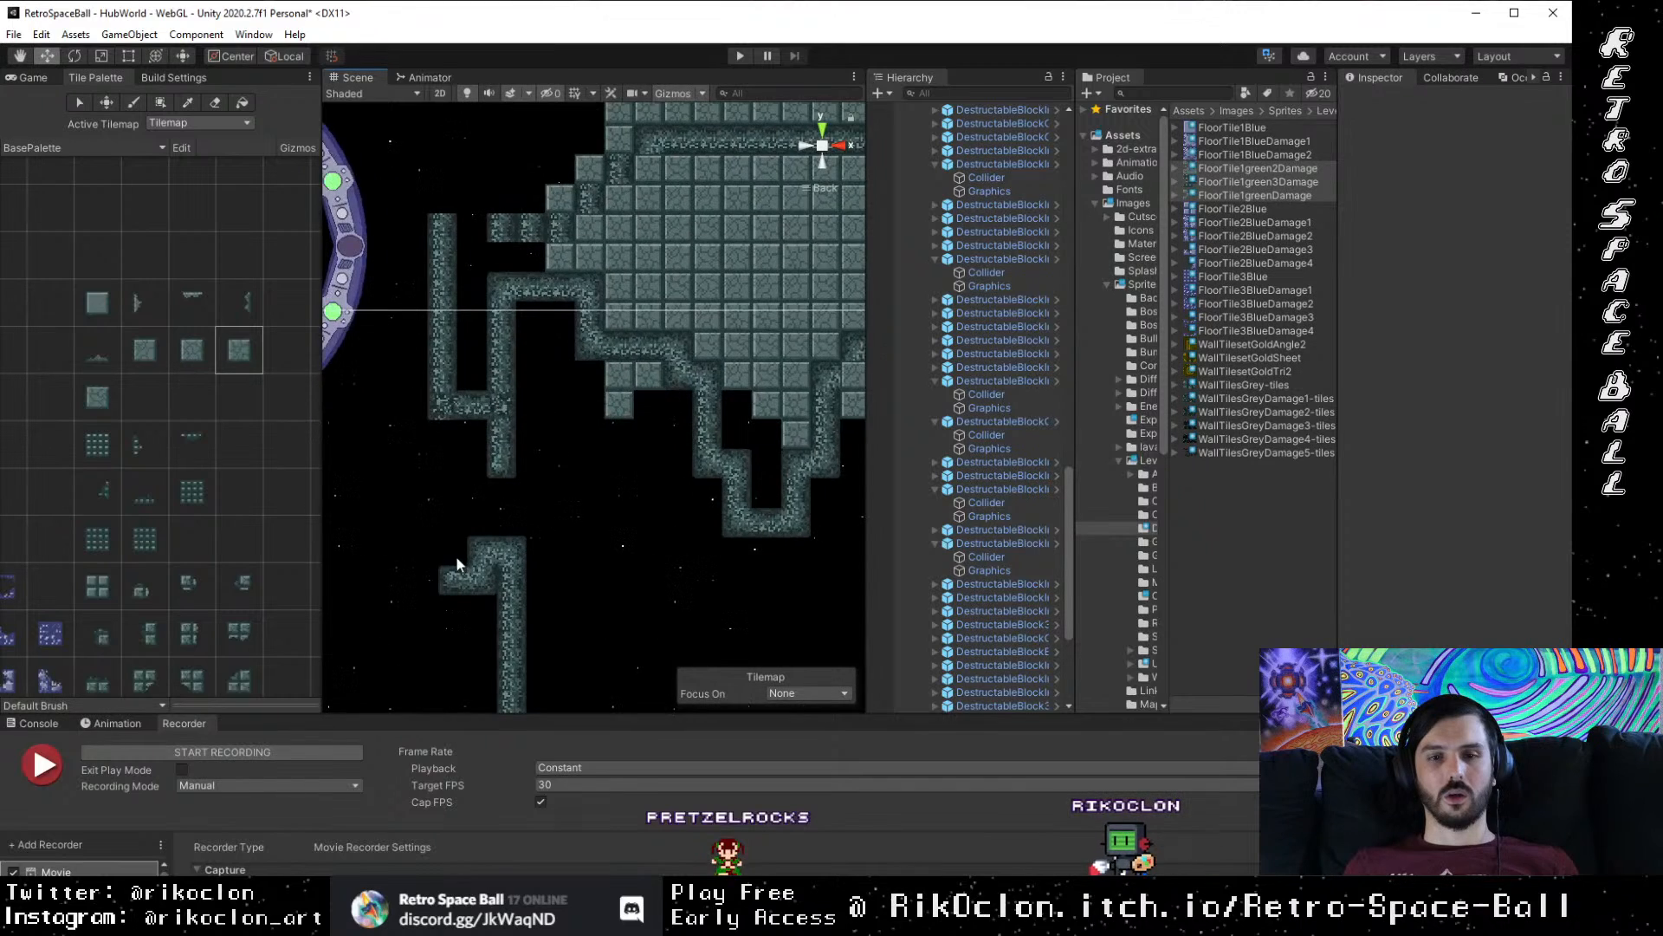
{"action": "left_click_drag", "start_coordinate": [638, 393], "coordinate": [564, 495]}
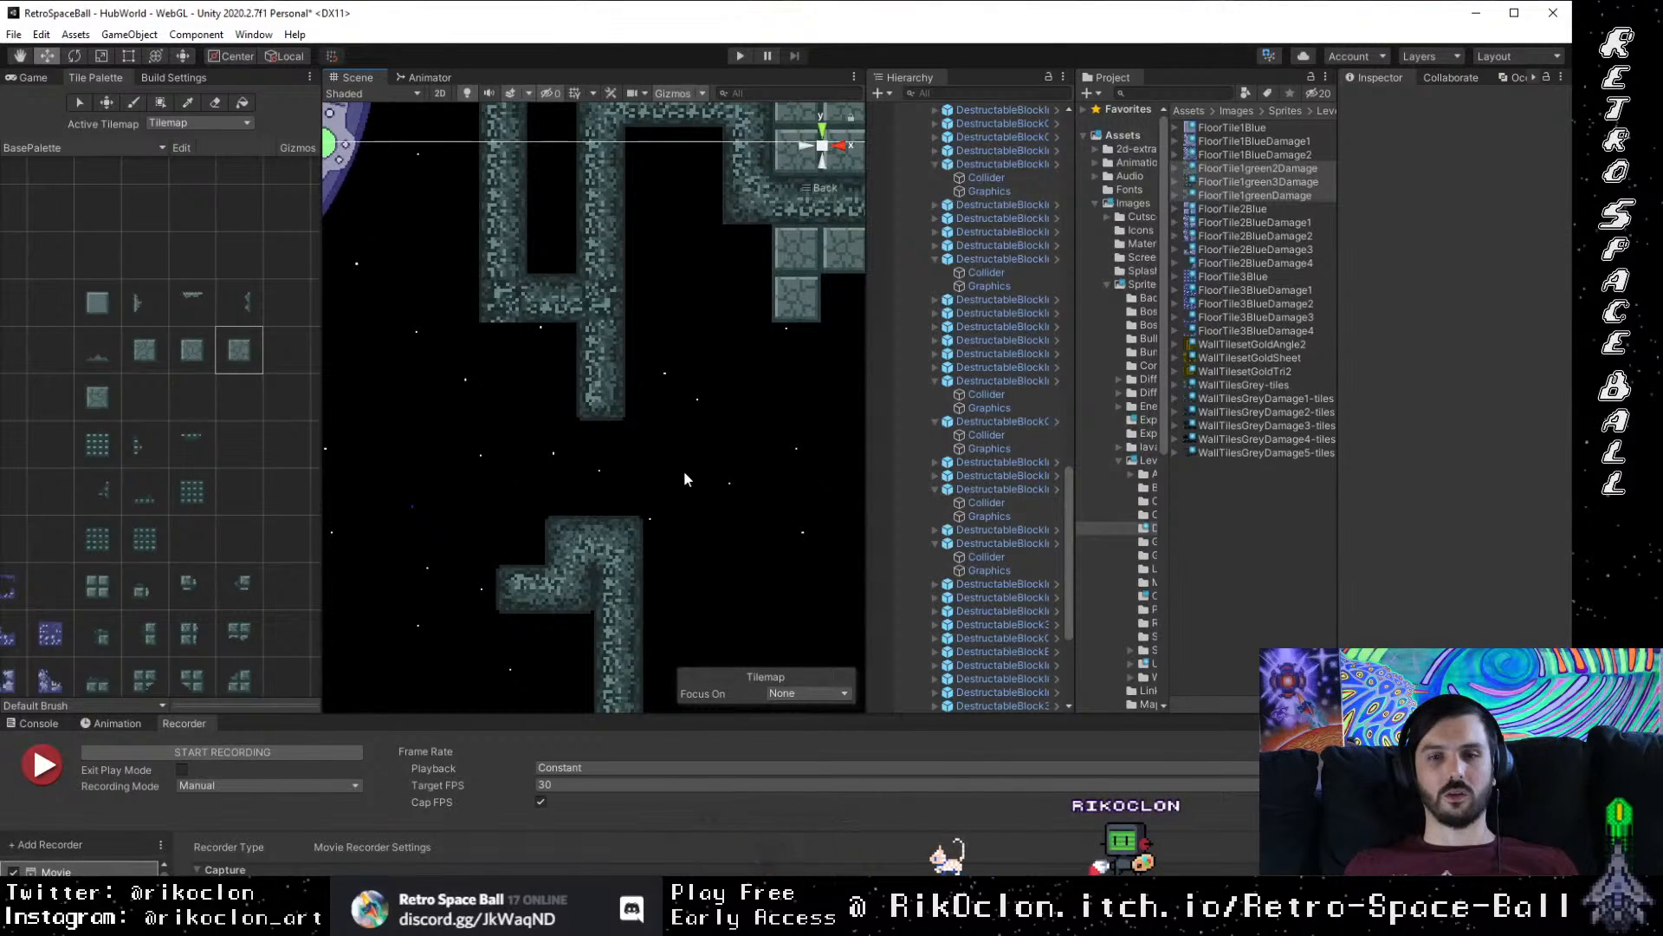
{"action": "left_click_drag", "start_coordinate": [684, 472], "coordinate": [567, 303]}
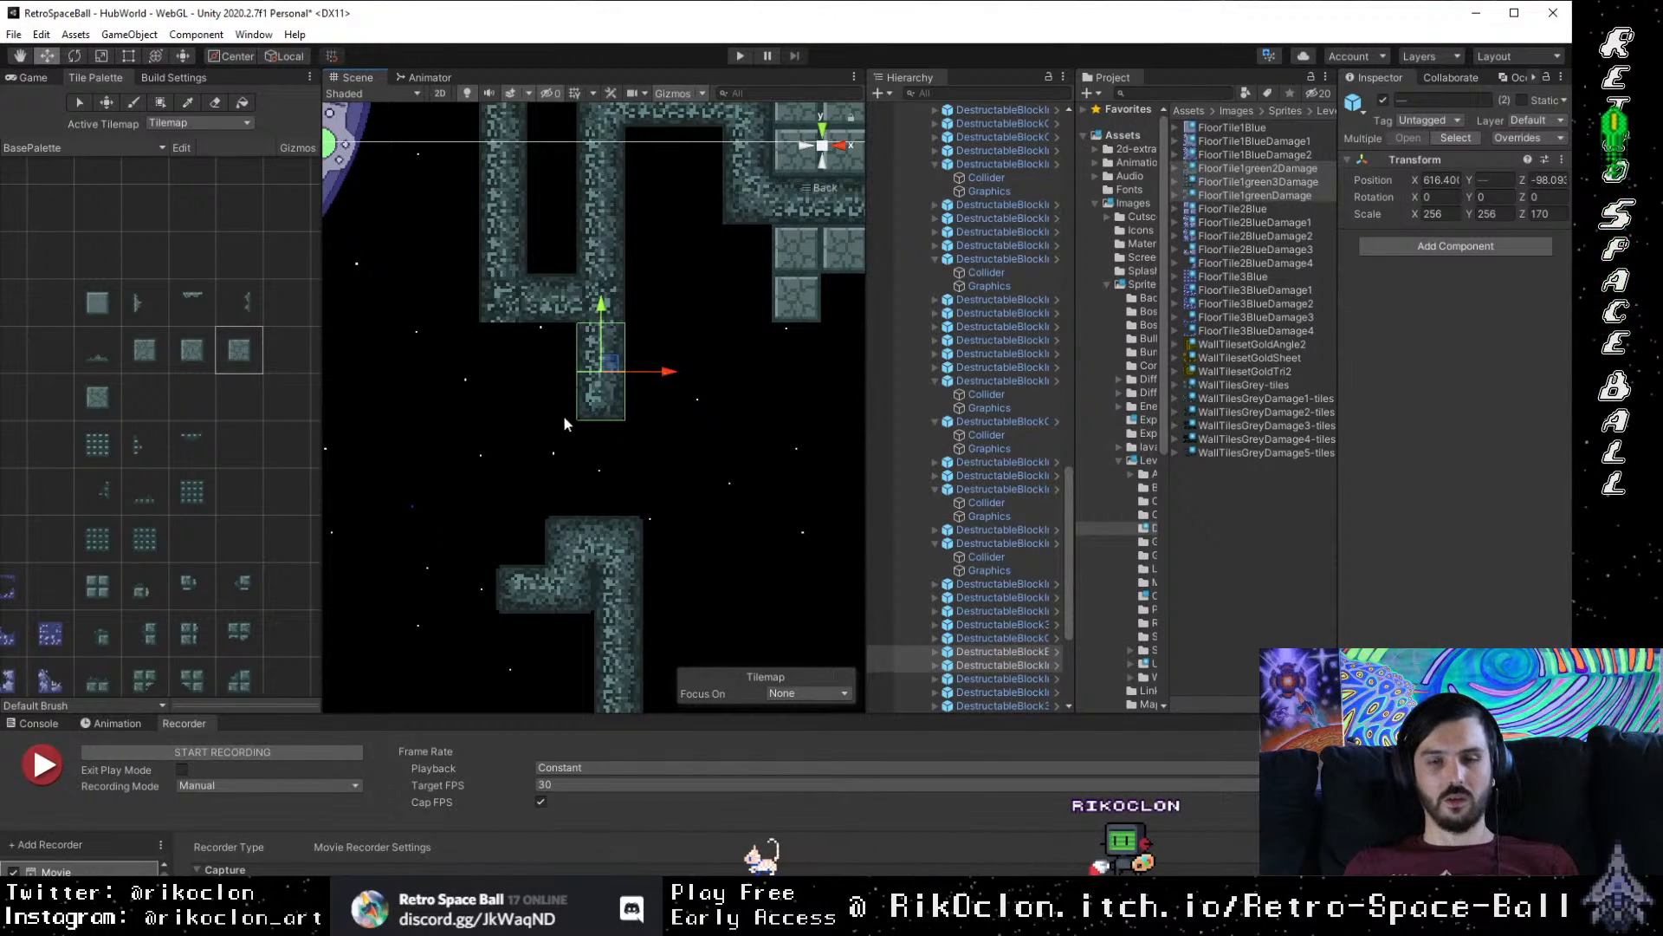
{"action": "left_click_drag", "start_coordinate": [671, 371], "coordinate": [535, 332]}
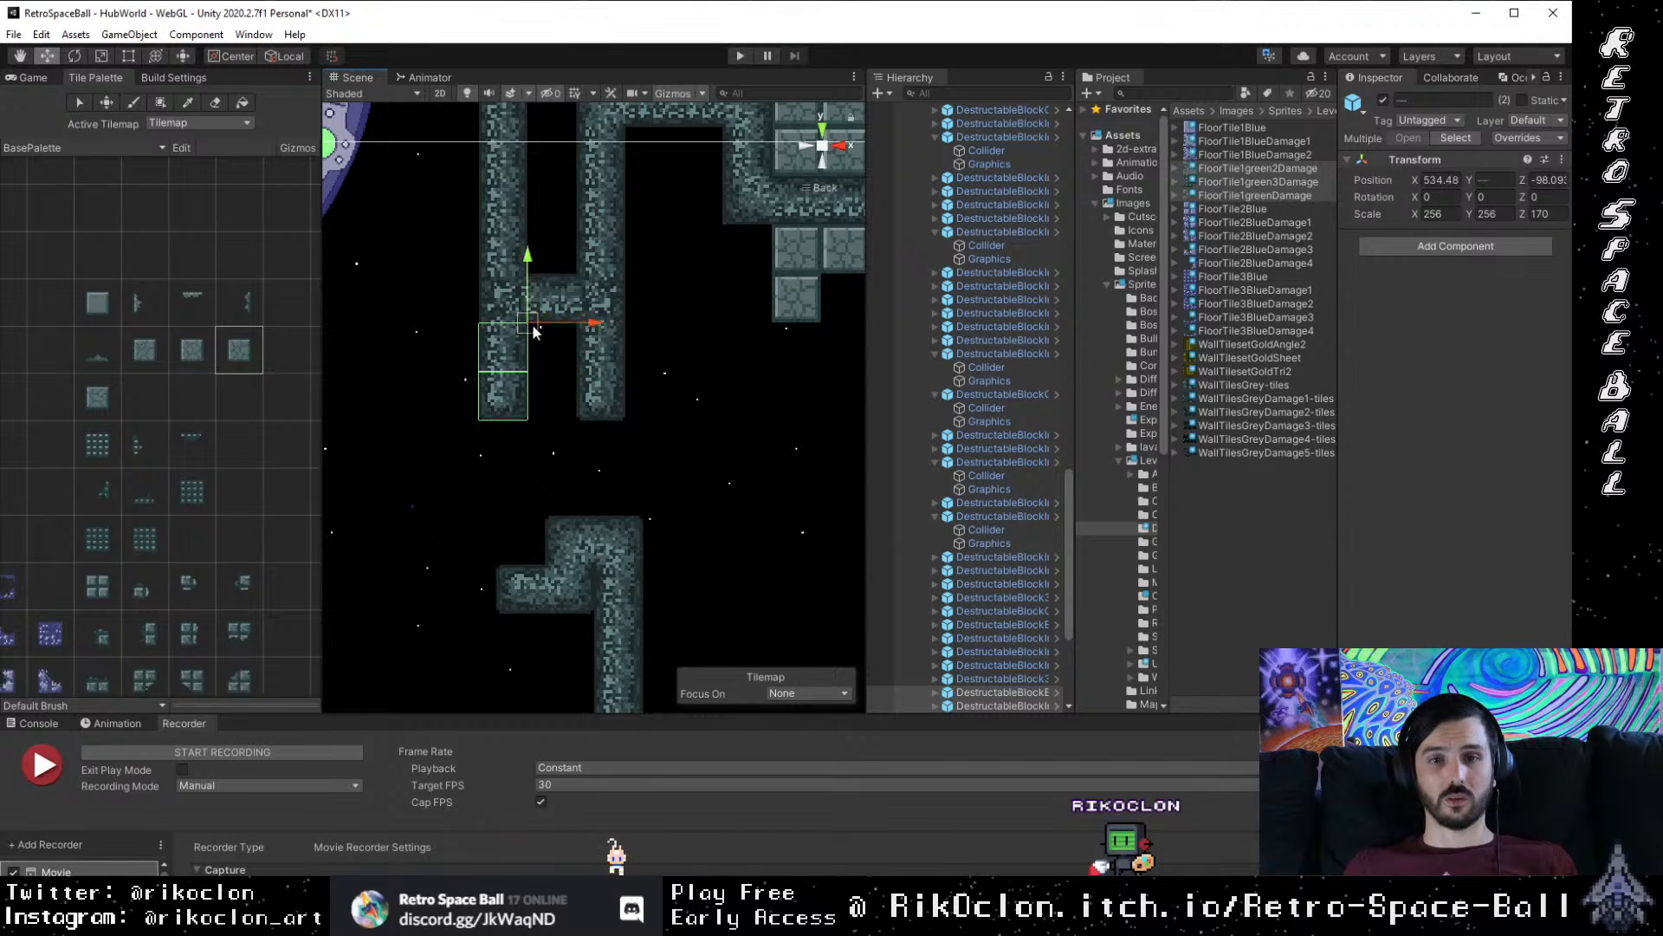
Step: Look over the left-side walls and how they relate to the main block structure and the separate lower wall
{"action": "left_click", "coordinate": [663, 366]}
{"action": "scroll", "coordinate": [658, 410], "scroll_direction": "down", "scroll_amount": 5}
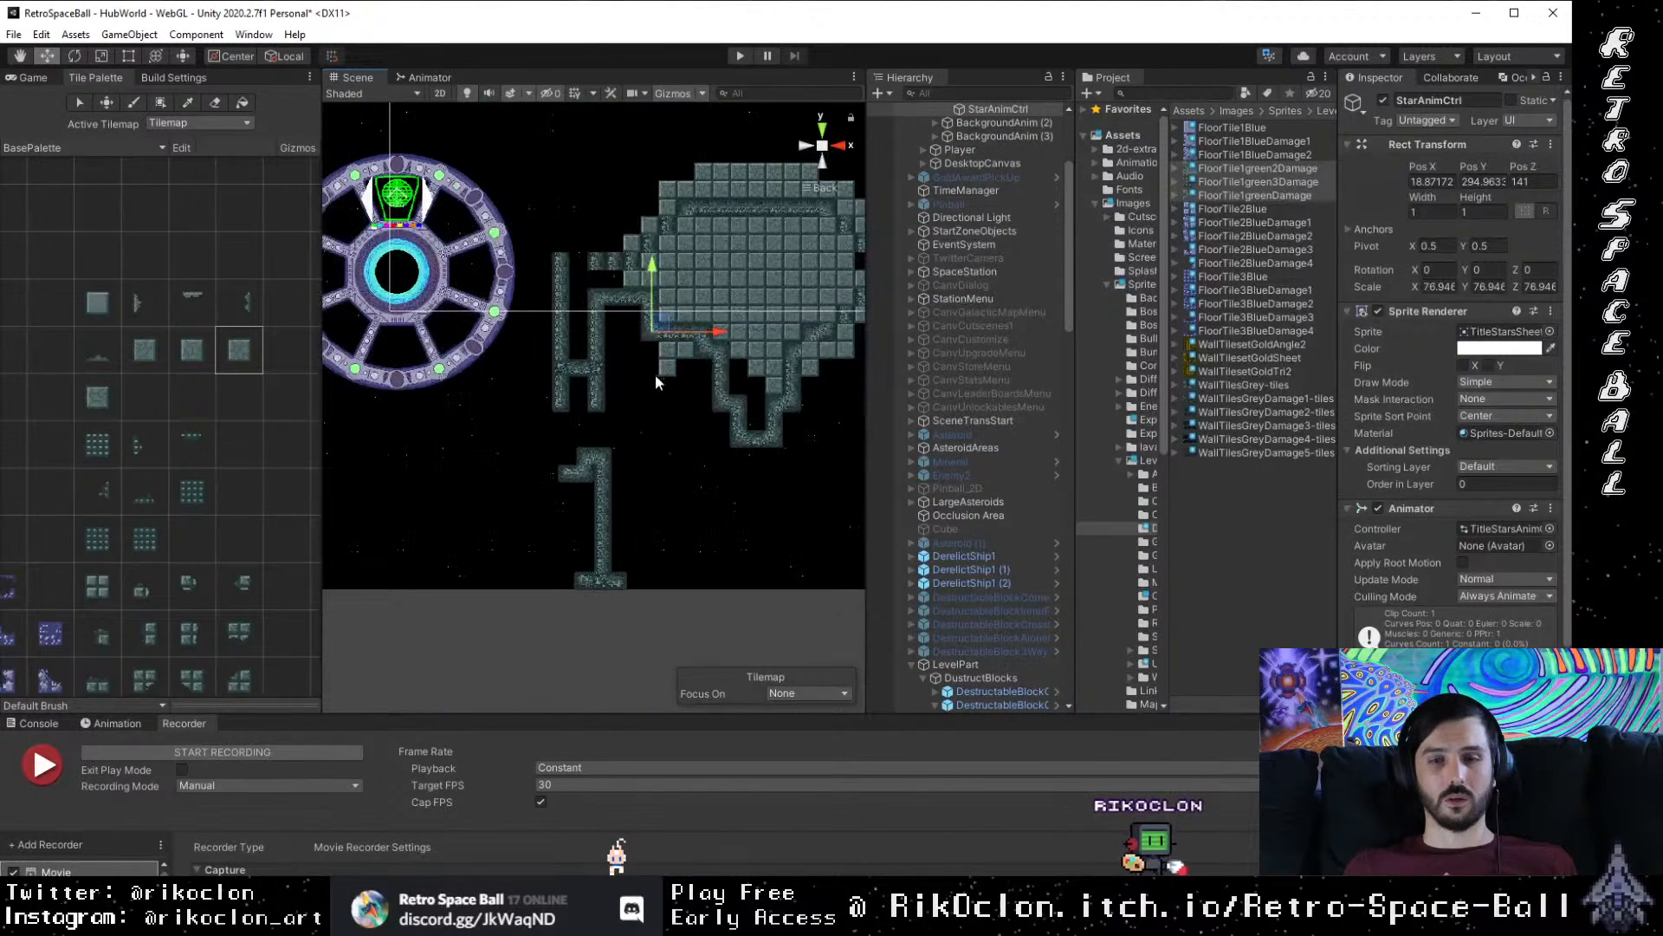
{"action": "scroll", "coordinate": [607, 468], "scroll_direction": "up", "scroll_amount": 3}
{"action": "scroll", "coordinate": [592, 500], "scroll_direction": "down", "scroll_amount": 2}
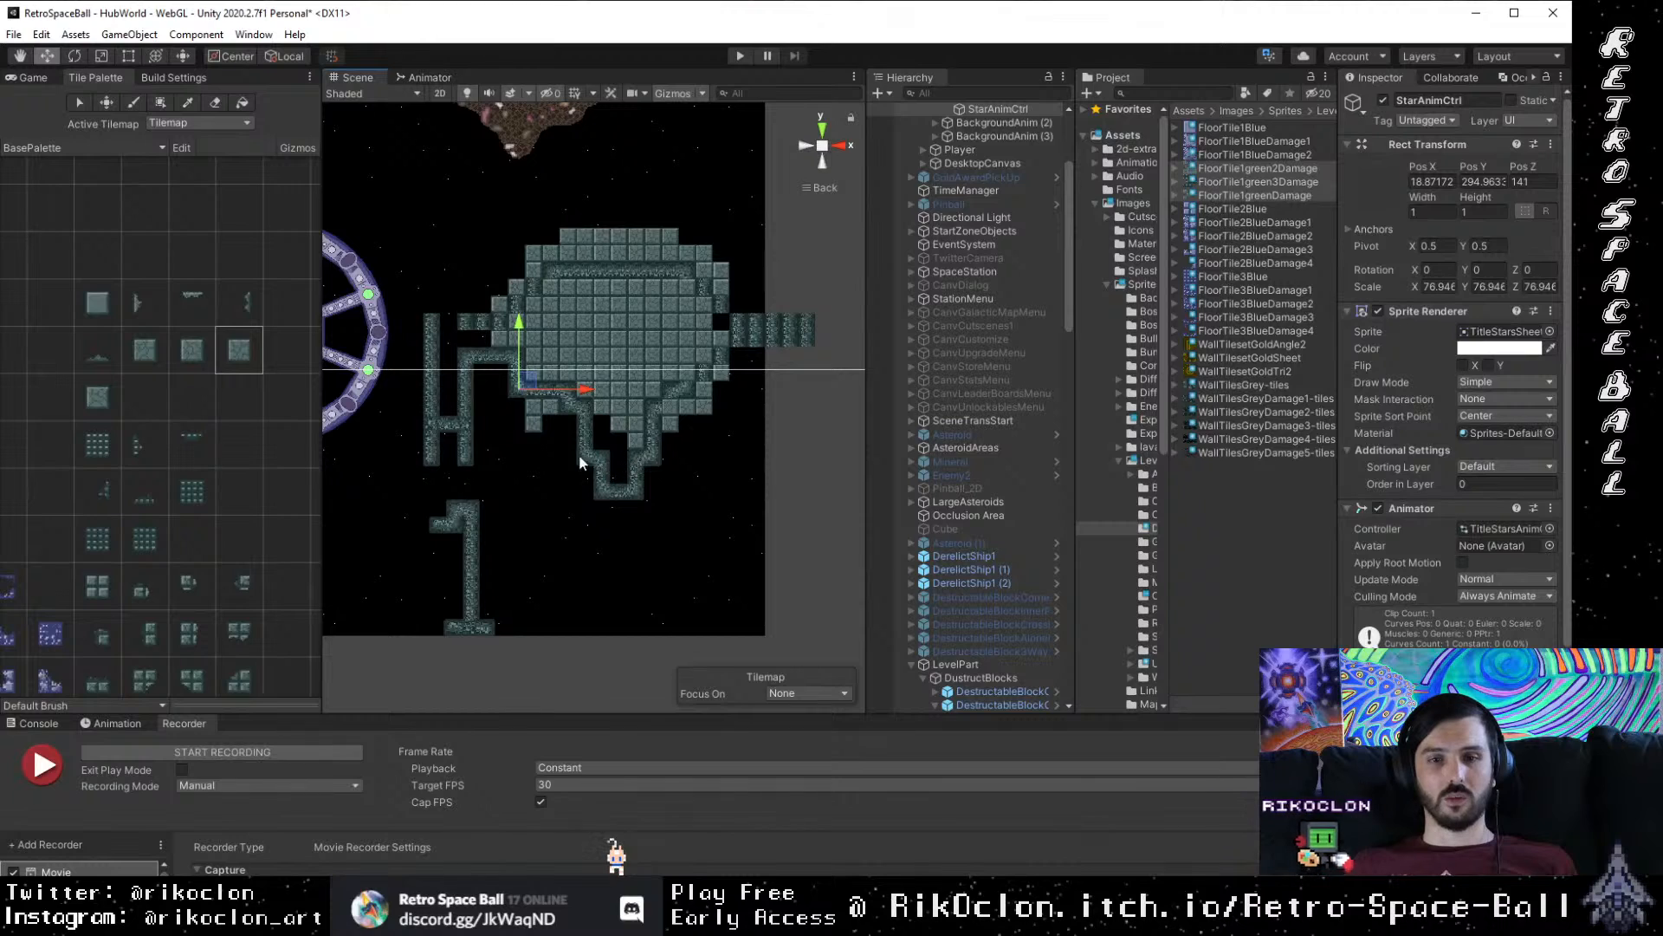
{"action": "scroll", "coordinate": [500, 471], "scroll_direction": "up", "scroll_amount": 2}
{"action": "left_click_drag", "start_coordinate": [483, 422], "coordinate": [544, 522]}
{"action": "key", "text": "w"}
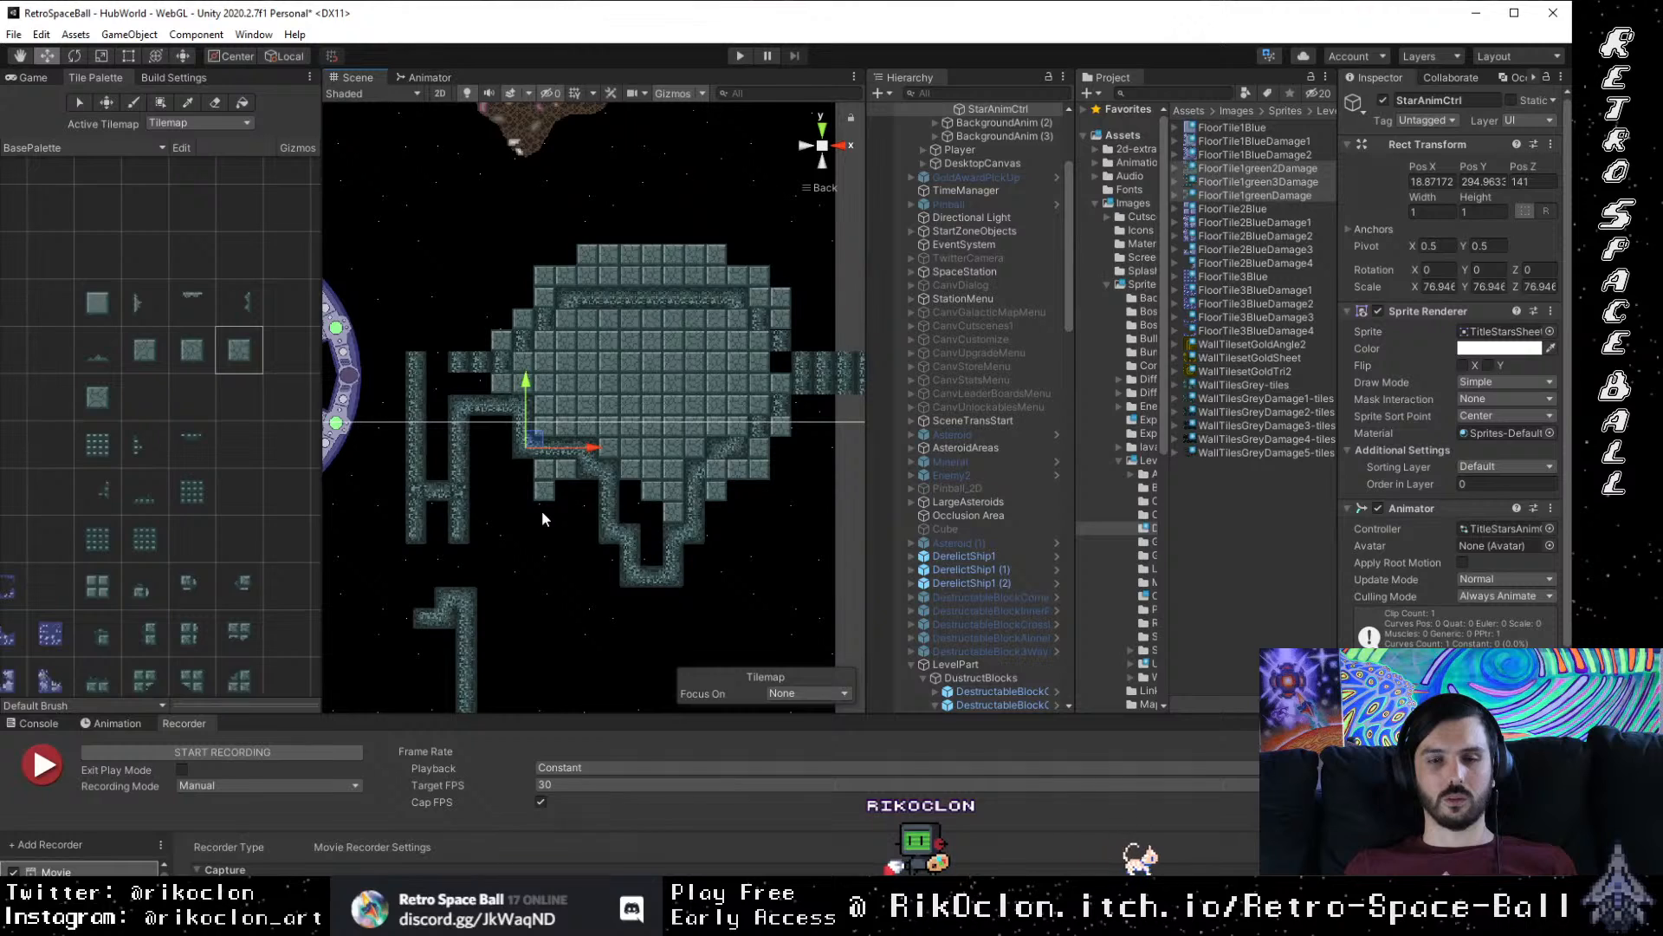
{"action": "scroll", "coordinate": [542, 511], "scroll_direction": "down", "scroll_amount": 2}
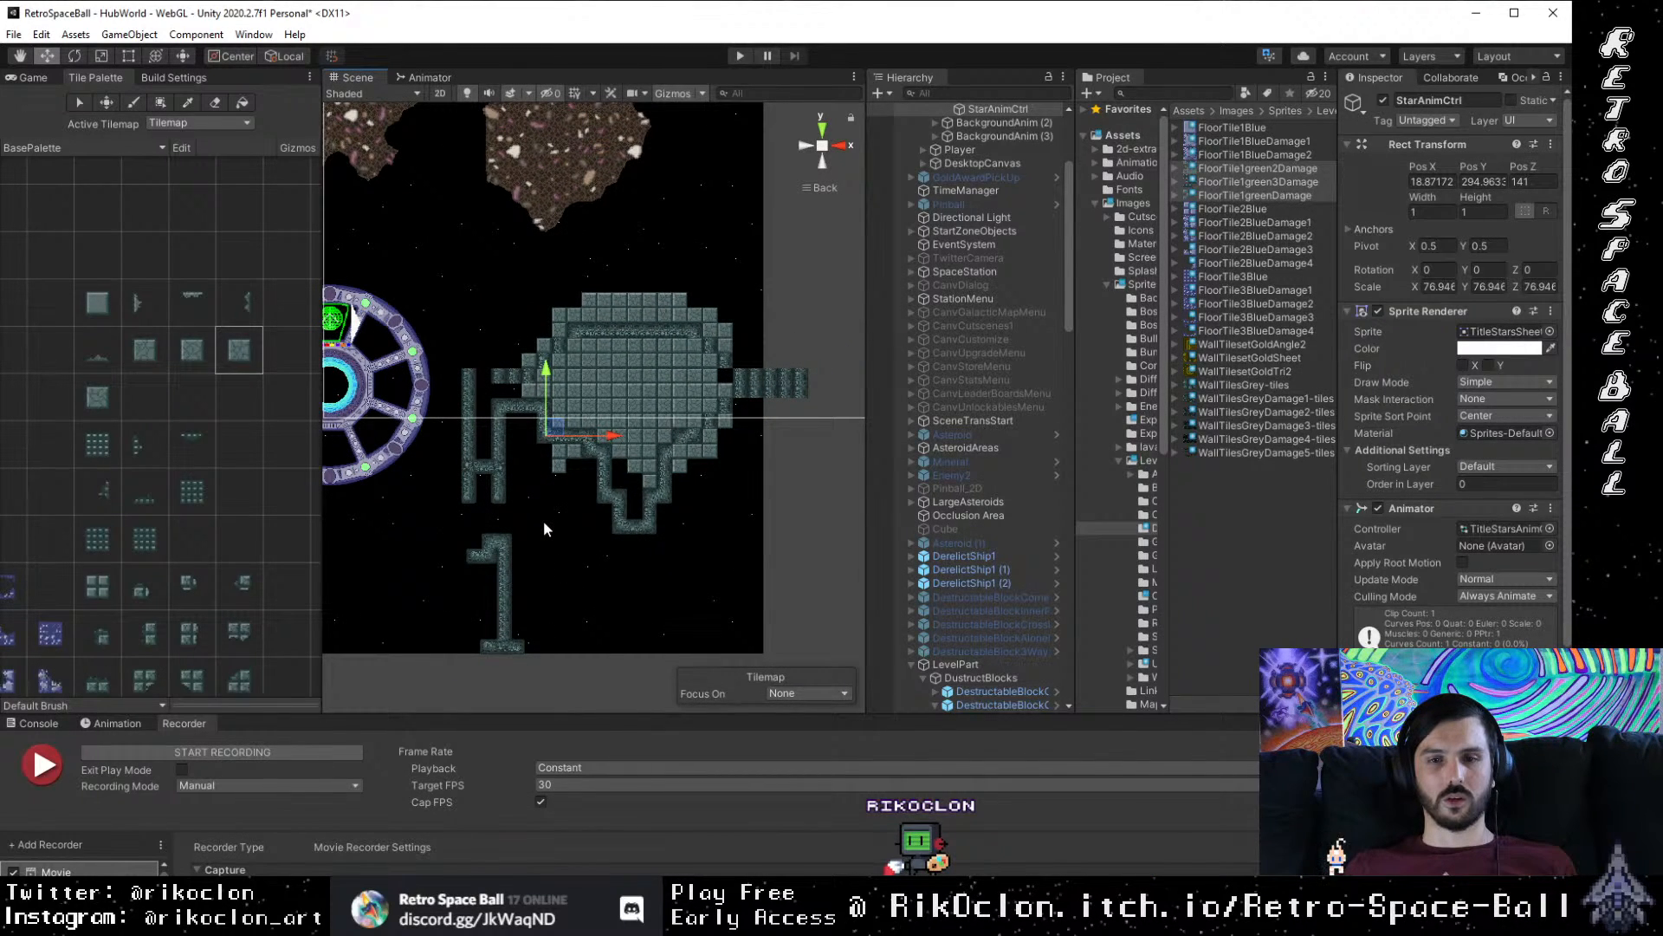
{"action": "scroll", "coordinate": [533, 509], "scroll_direction": "up", "scroll_amount": 4}
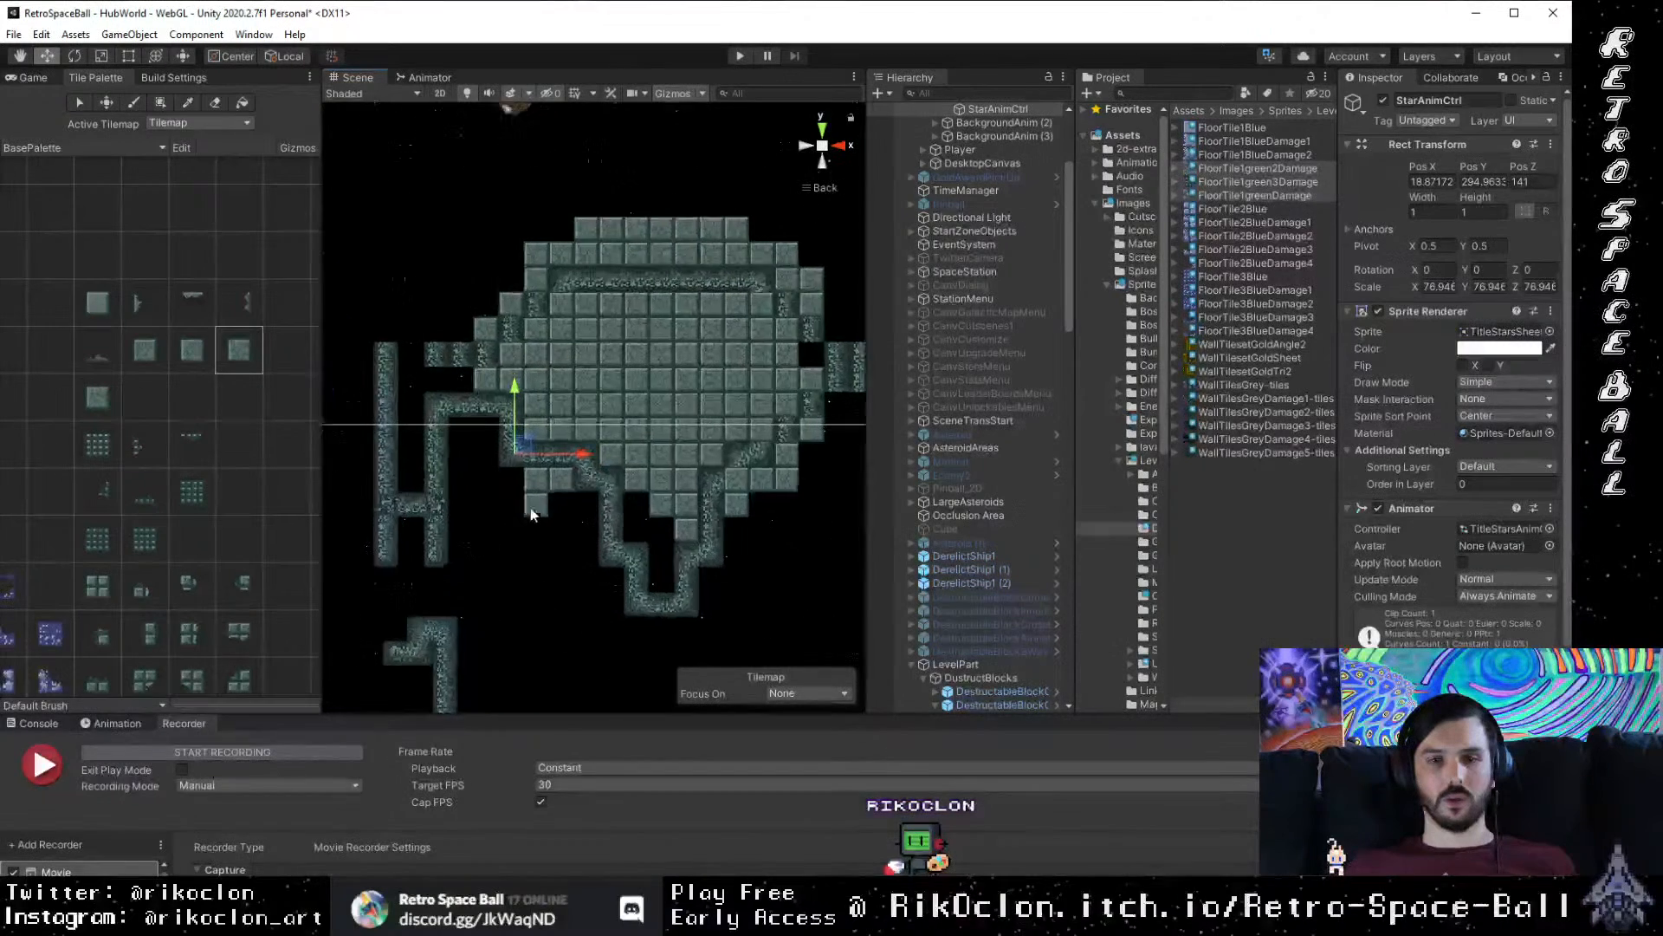
Step: Delete the wall block that overlaps the main structure's edge at the inner end of the upper-left horizontal wall
{"action": "left_click_drag", "start_coordinate": [413, 482], "coordinate": [563, 476]}
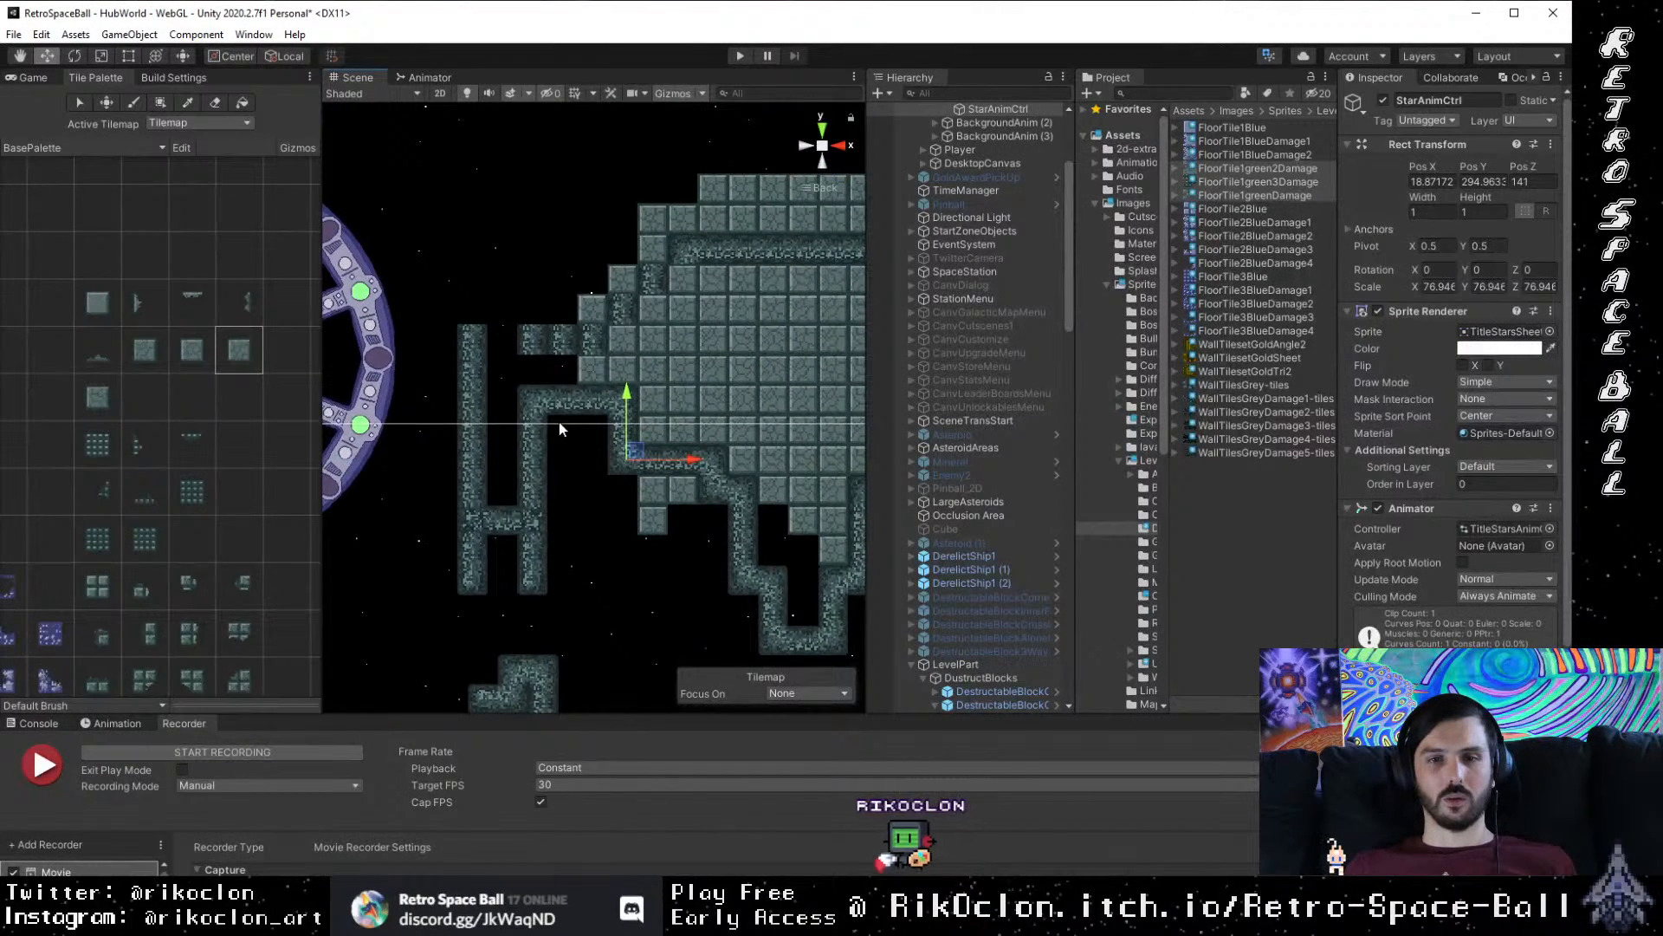
{"action": "scroll", "coordinate": [558, 423], "scroll_direction": "up", "scroll_amount": 3}
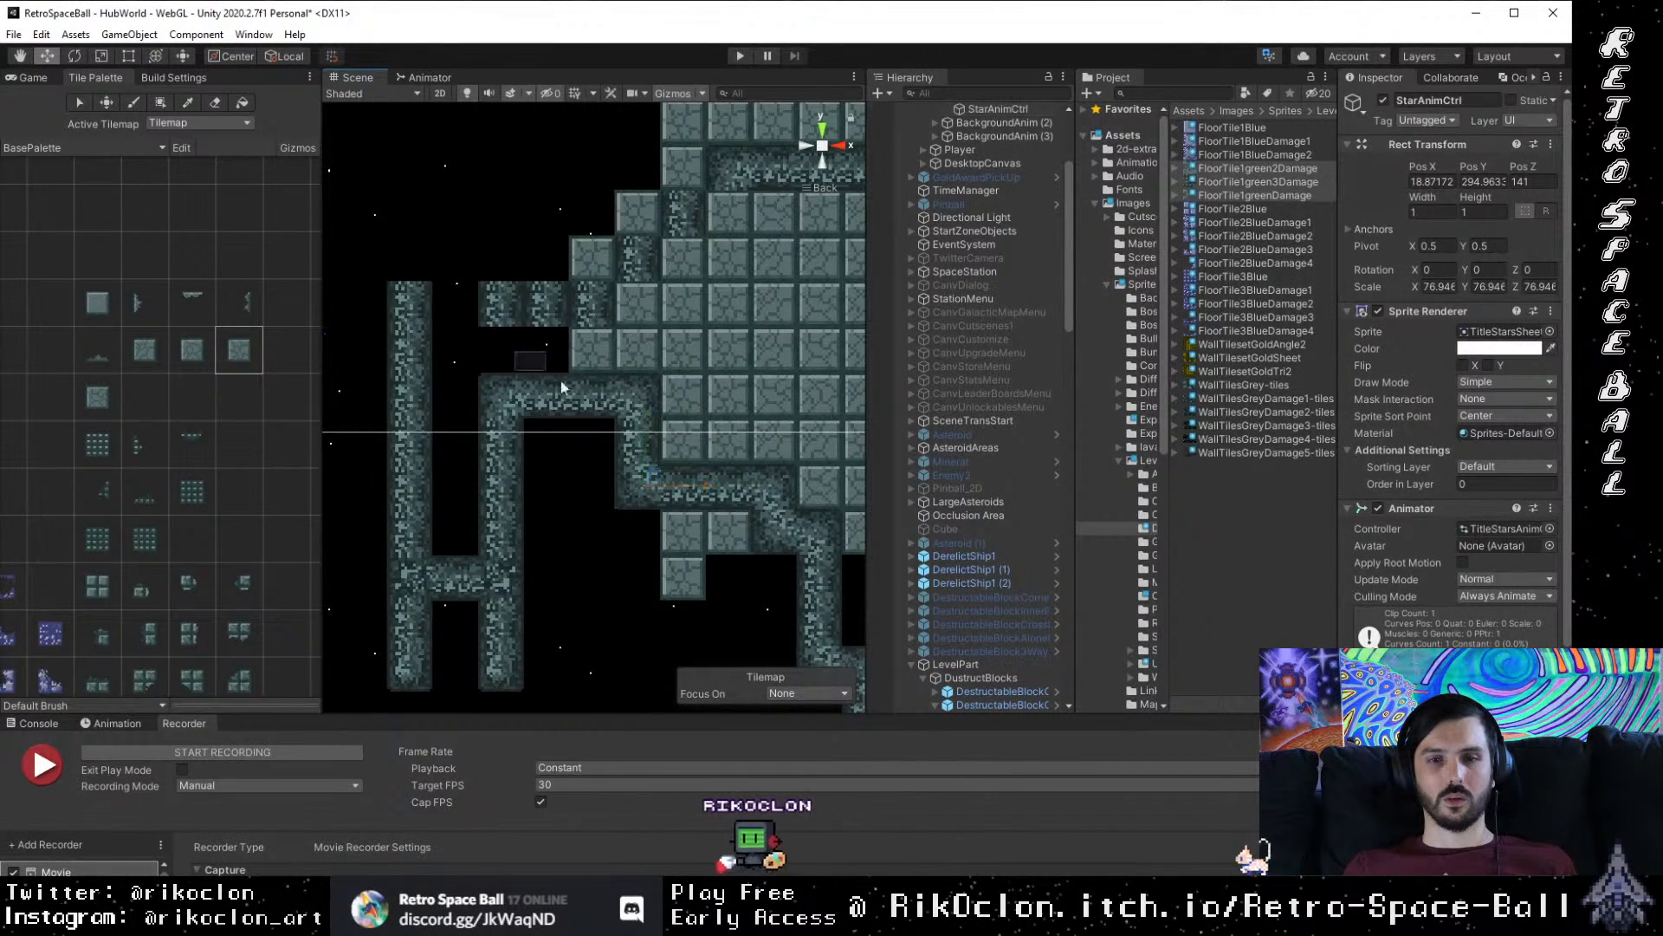
{"action": "left_click", "coordinate": [596, 300]}
{"action": "left_click", "coordinate": [596, 300]}
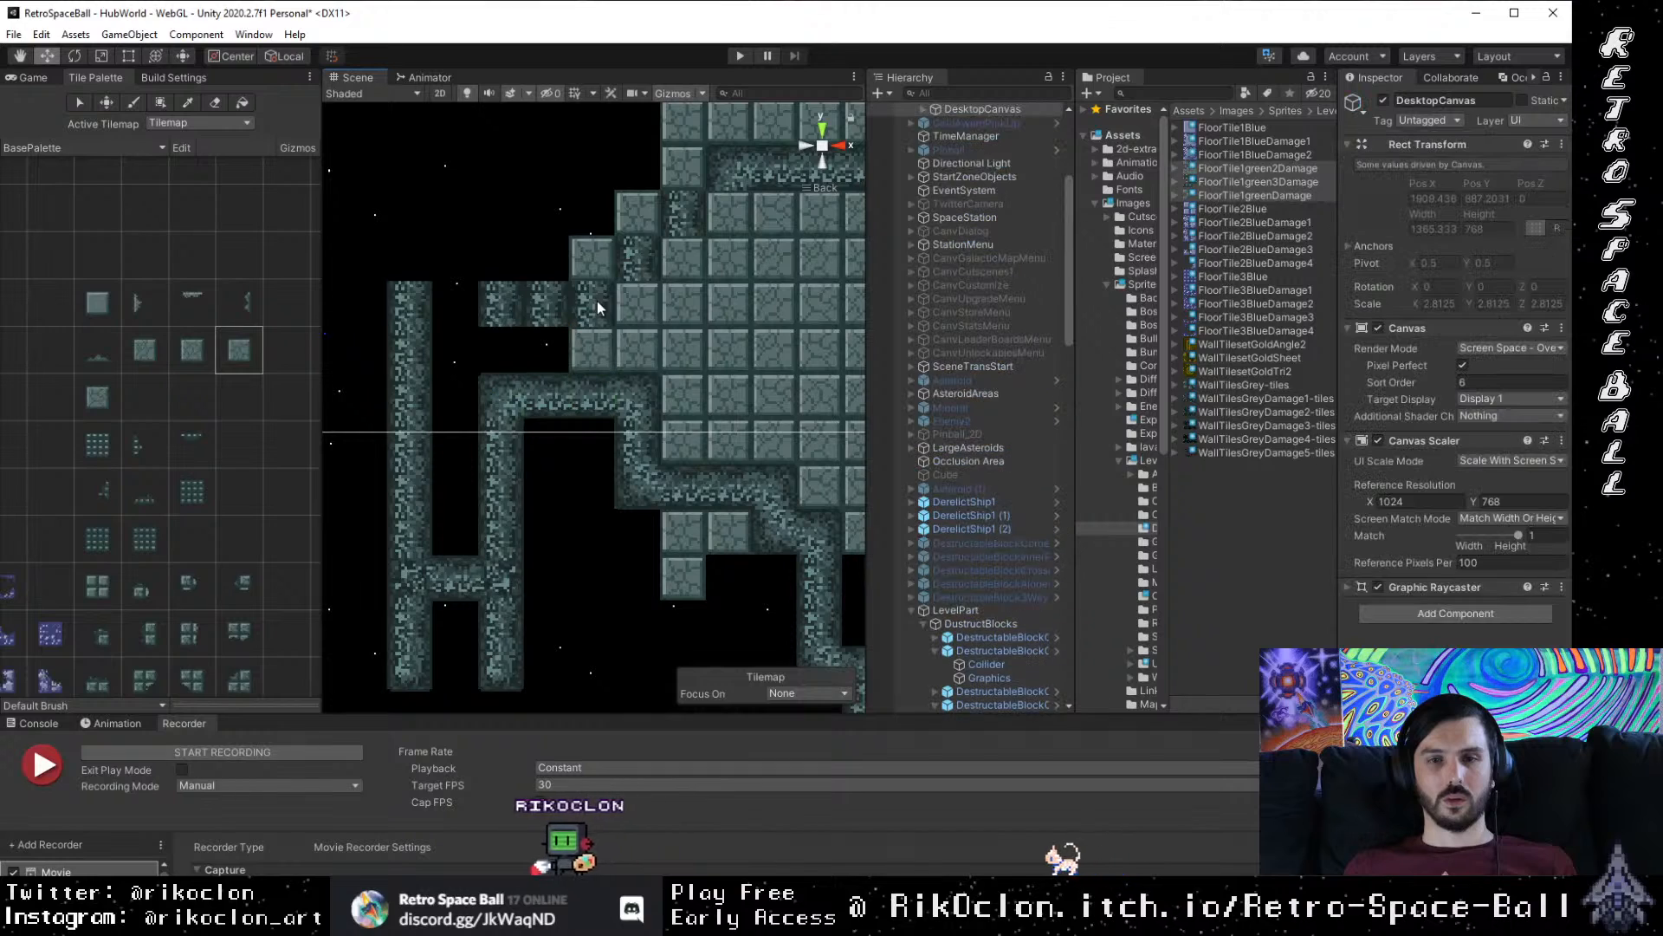
{"action": "left_click", "coordinate": [597, 303]}
{"action": "left_click", "coordinate": [544, 313]}
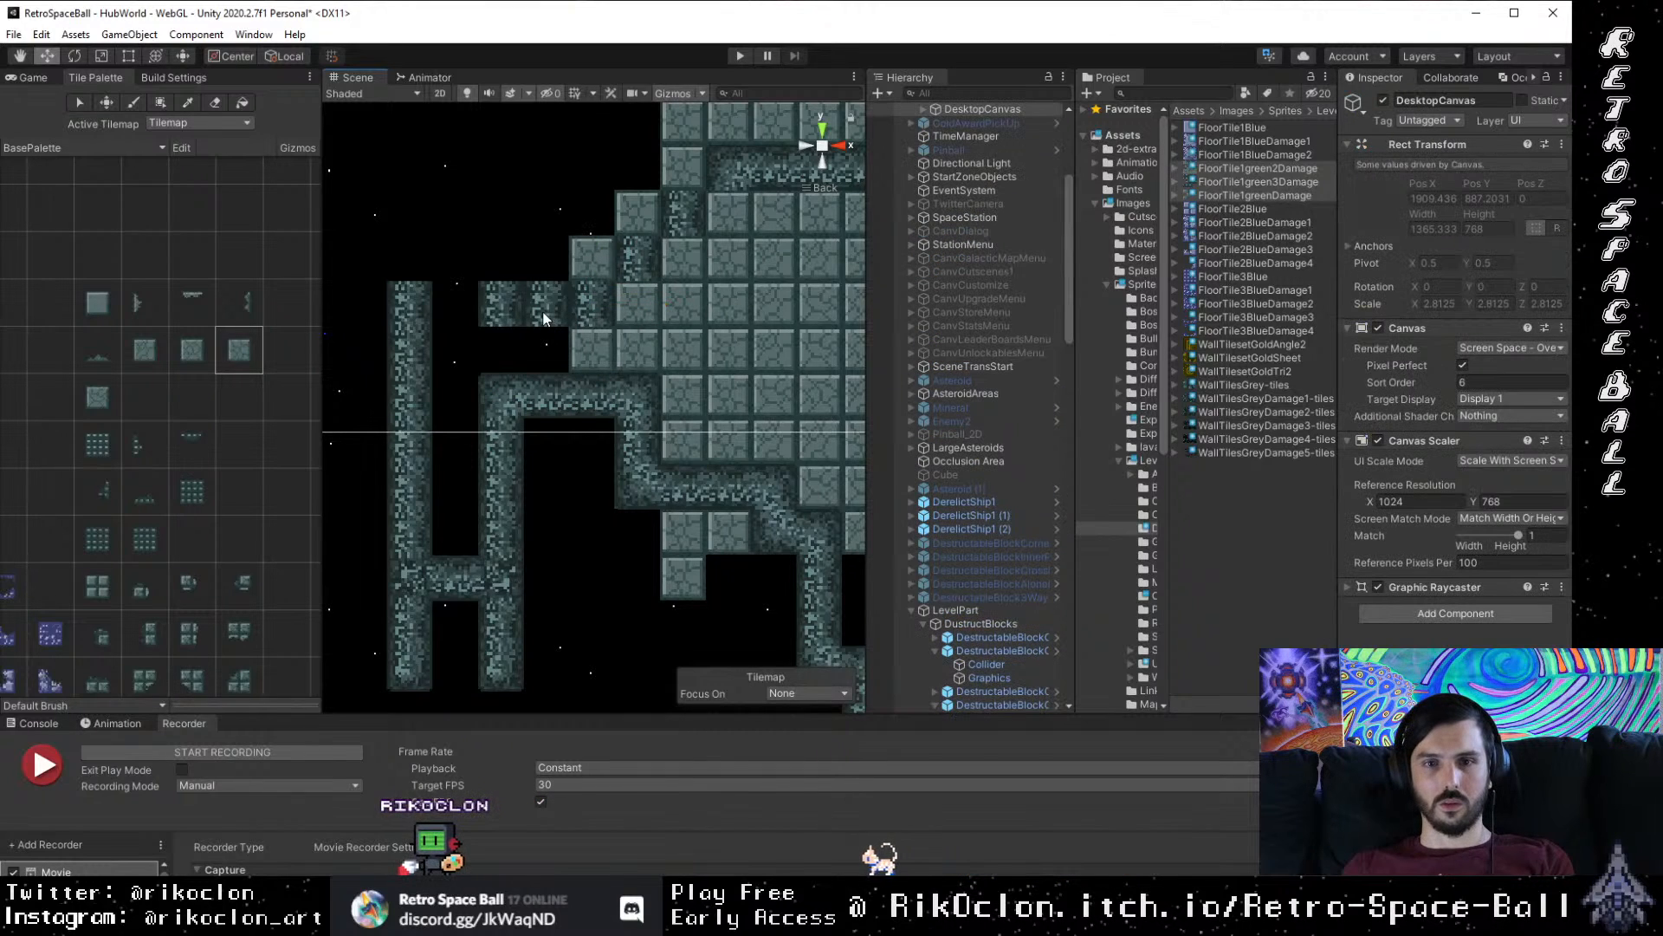
{"action": "scroll", "coordinate": [996, 442], "scroll_direction": "up", "scroll_amount": 5}
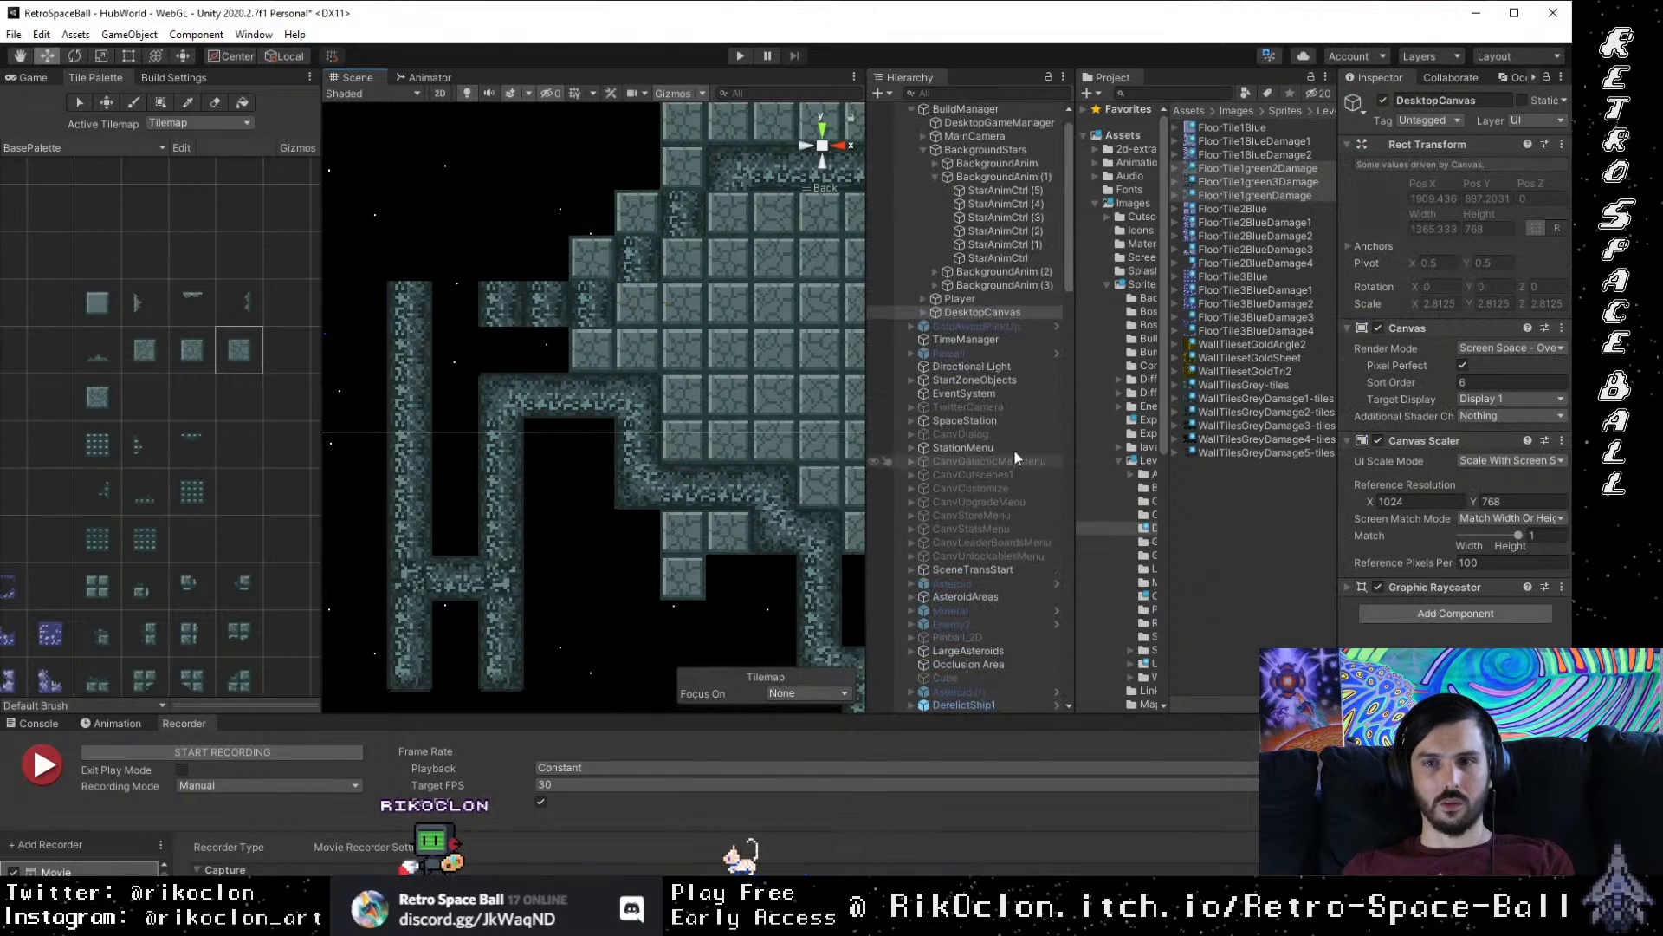
{"action": "left_click", "coordinate": [597, 308]}
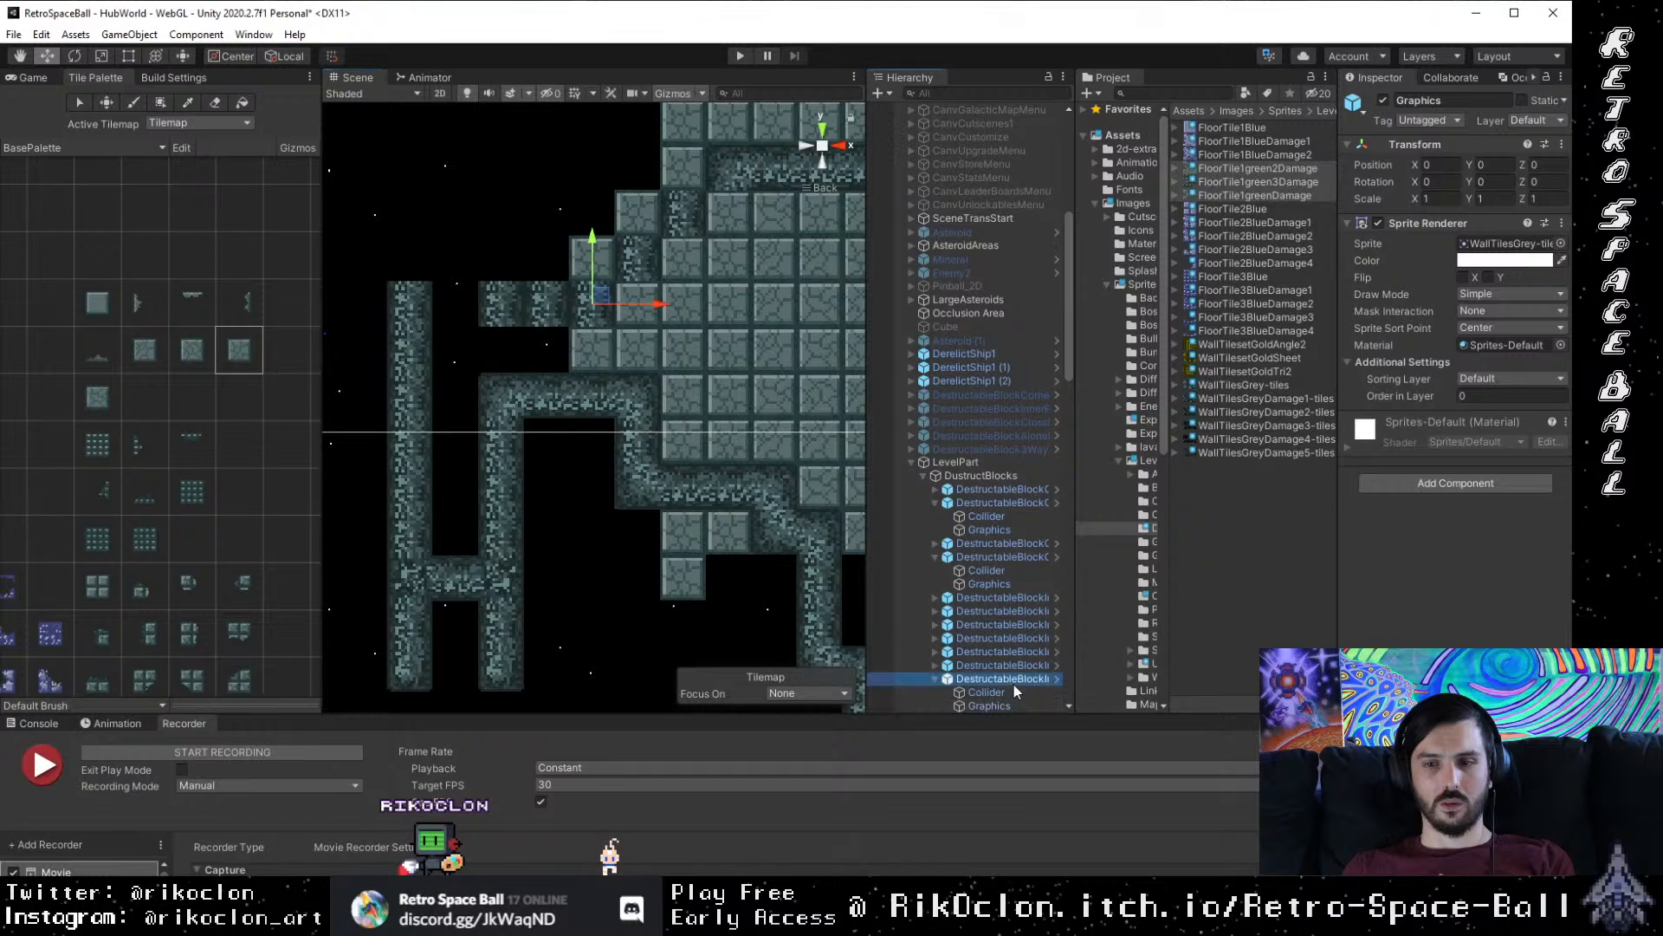
Step: Deactivate the BuildManager object so its canvas and background objects no longer intercept block selection
{"action": "left_click", "coordinate": [546, 307]}
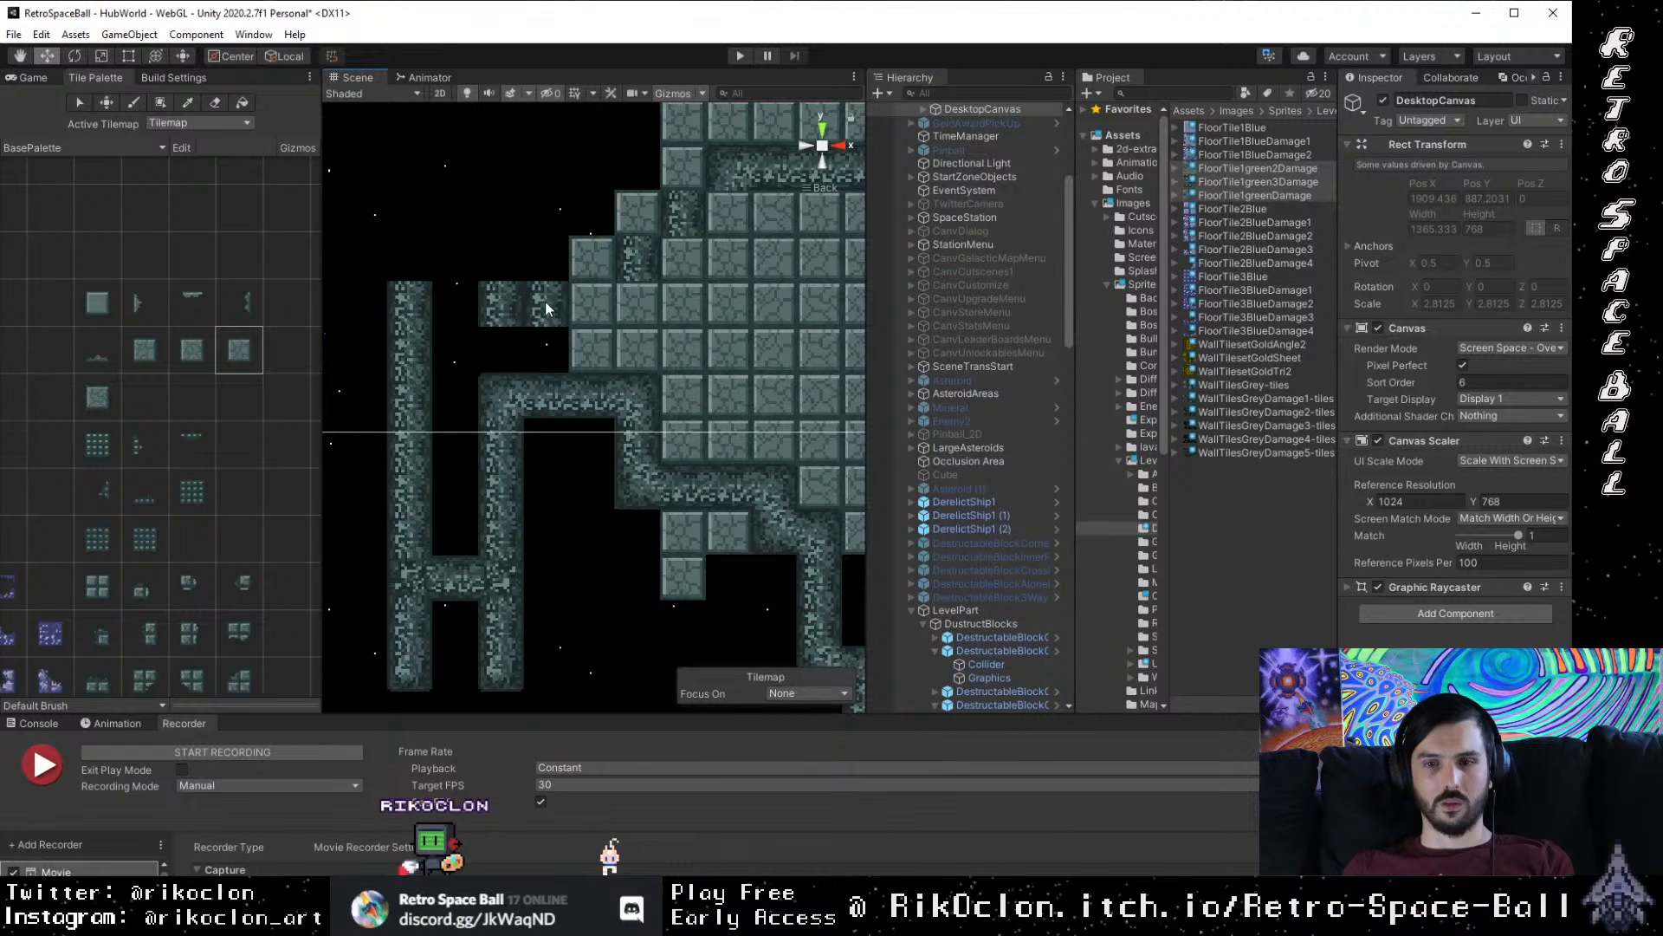
{"action": "left_click", "coordinate": [546, 307]}
{"action": "scroll", "coordinate": [544, 338], "scroll_direction": "down", "scroll_amount": 5}
{"action": "left_click_drag", "start_coordinate": [544, 349], "coordinate": [580, 493]}
{"action": "scroll", "coordinate": [468, 519], "scroll_direction": "down", "scroll_amount": 4}
{"action": "scroll", "coordinate": [473, 520], "scroll_direction": "up", "scroll_amount": 6}
{"action": "scroll", "coordinate": [489, 552], "scroll_direction": "up", "scroll_amount": 1}
{"action": "scroll", "coordinate": [1026, 560], "scroll_direction": "up", "scroll_amount": 15}
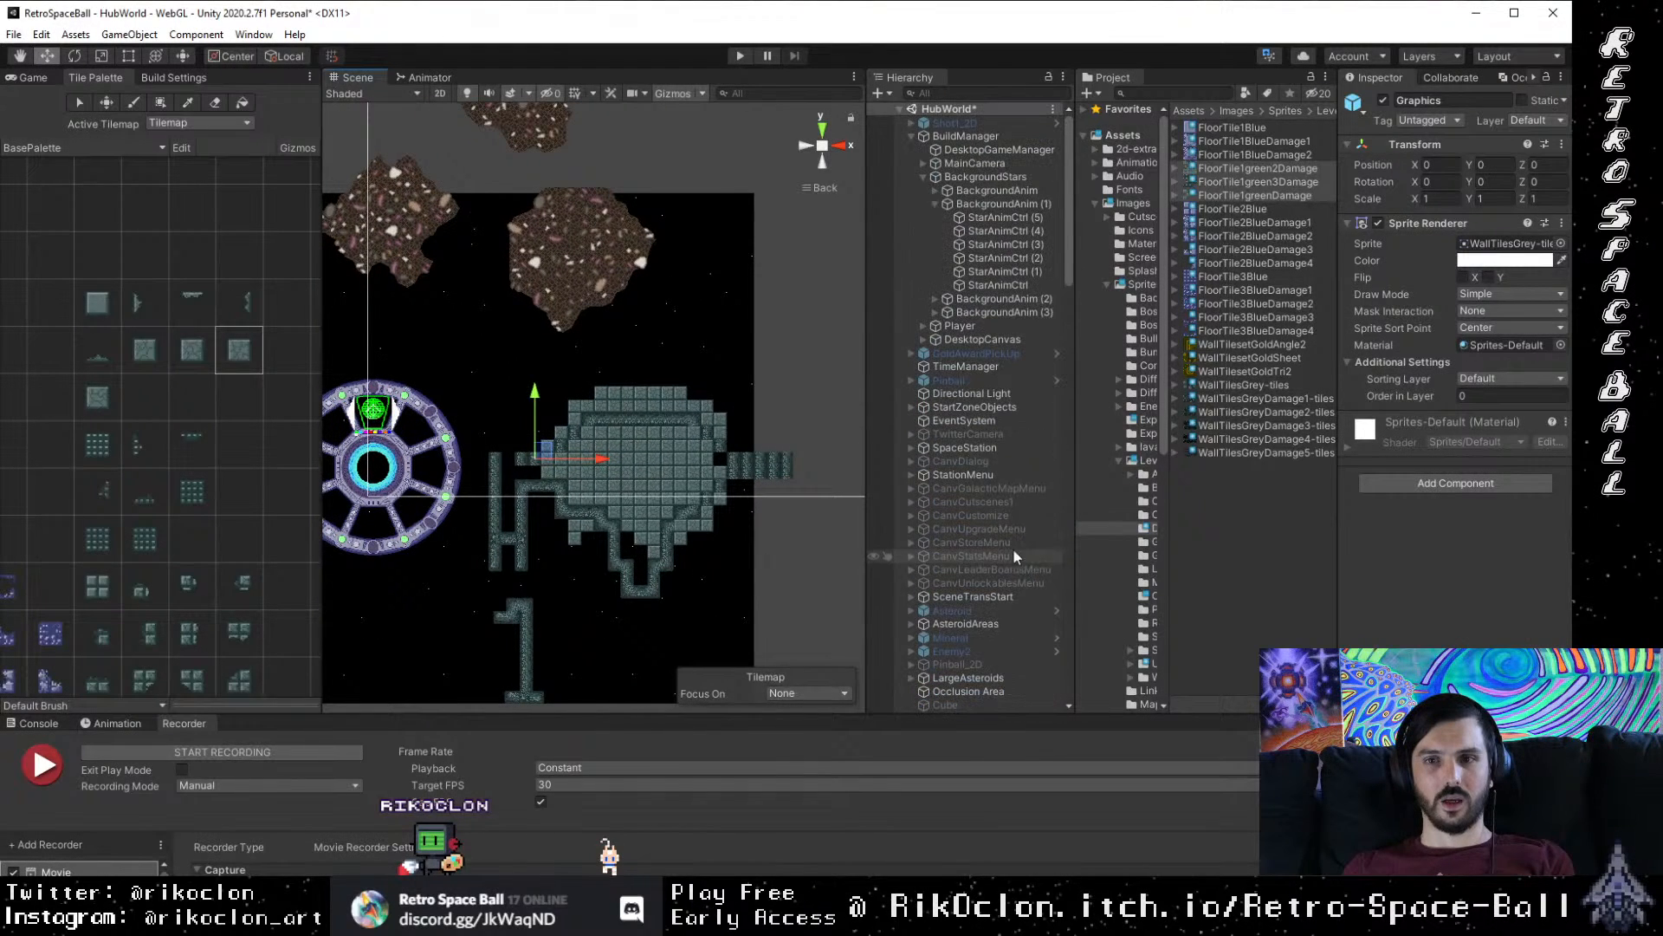
{"action": "left_click", "coordinate": [963, 136]}
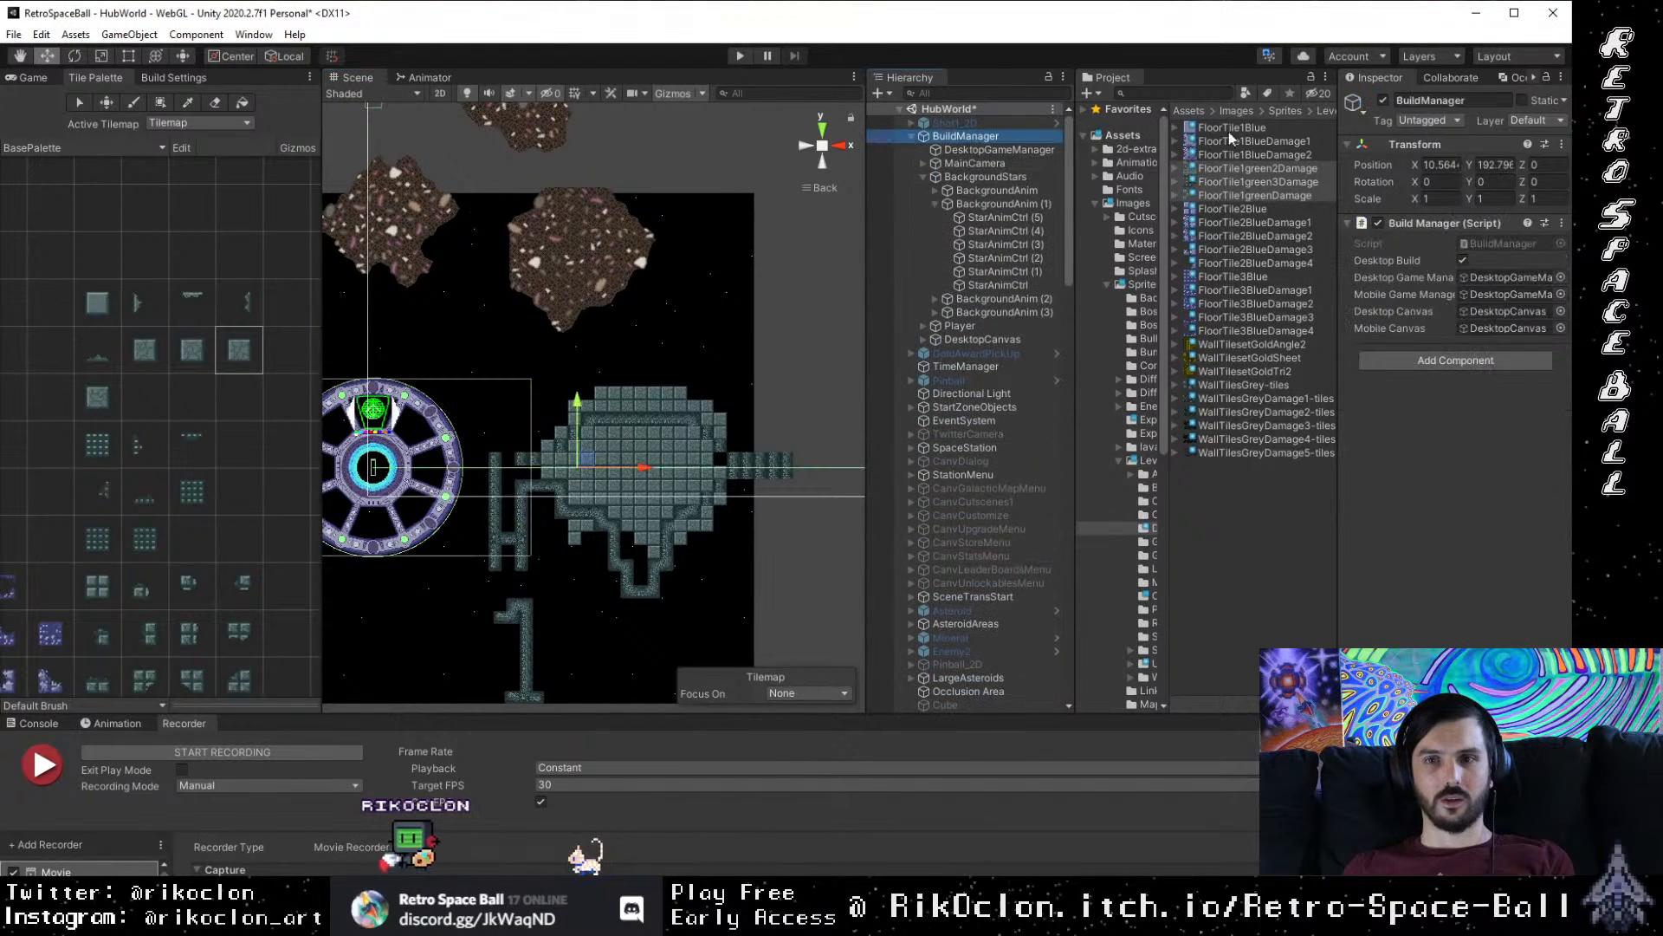
{"action": "left_click", "coordinate": [1384, 100]}
Step: Delete the wrongly oriented wall block nearest the main structure in the upper-left horizontal wall
{"action": "scroll", "coordinate": [563, 529], "scroll_direction": "up", "scroll_amount": 2}
{"action": "left_click_drag", "start_coordinate": [558, 533], "coordinate": [579, 413]}
{"action": "scroll", "coordinate": [579, 416], "scroll_direction": "up", "scroll_amount": 8}
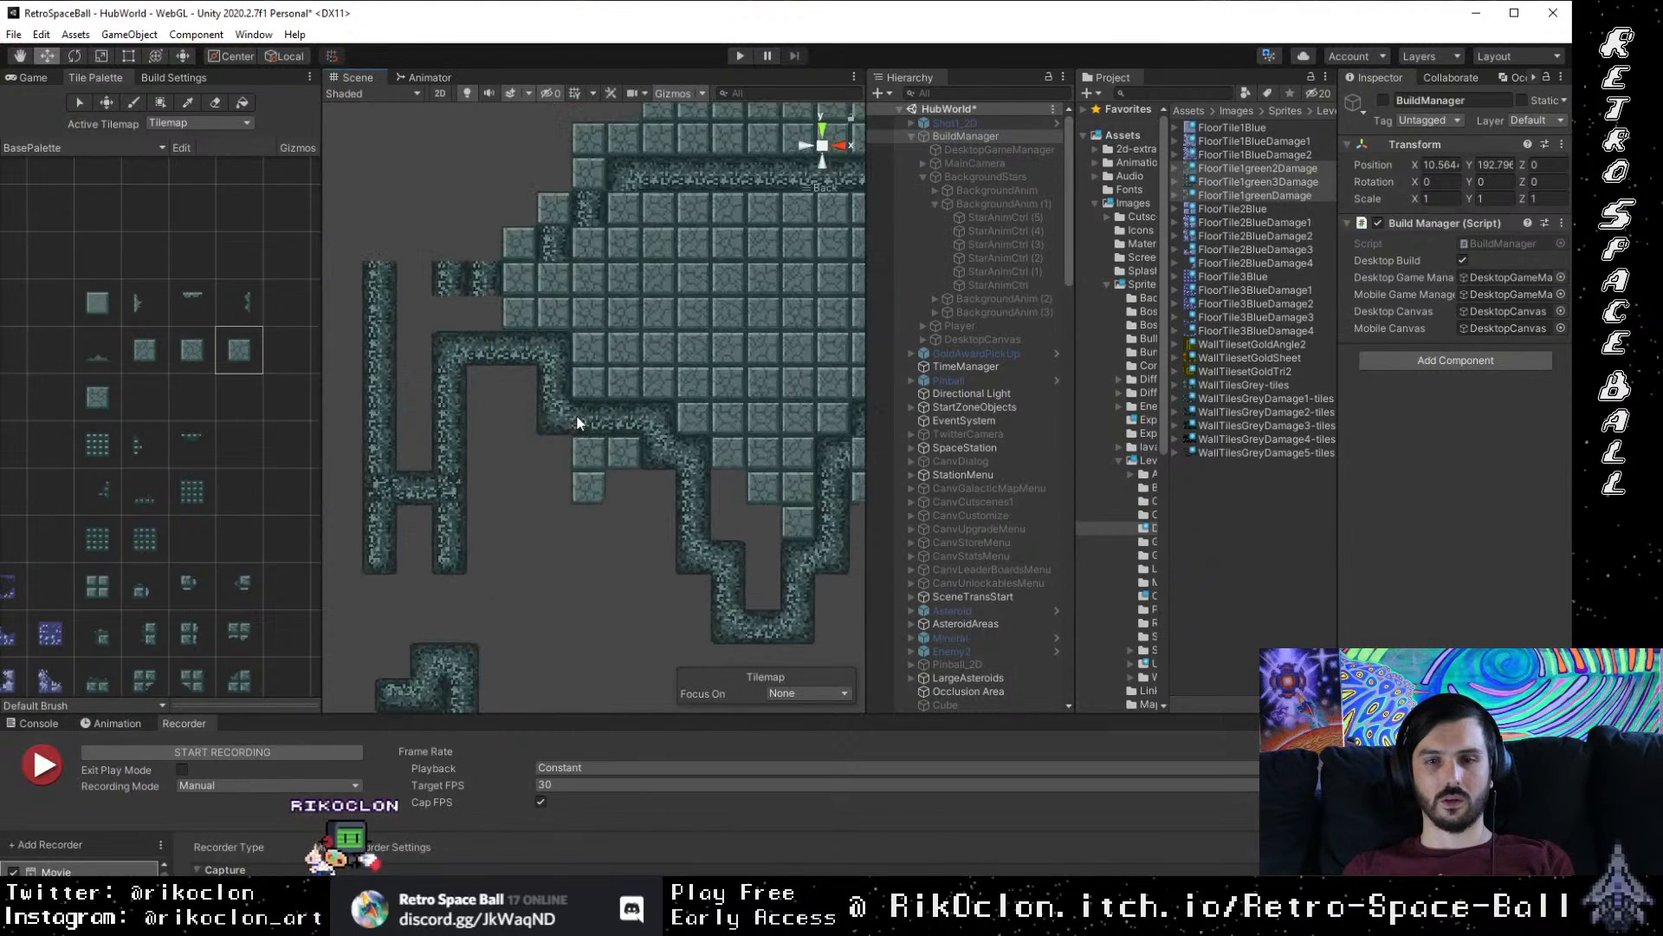
{"action": "left_click_drag", "start_coordinate": [540, 326], "coordinate": [671, 488]}
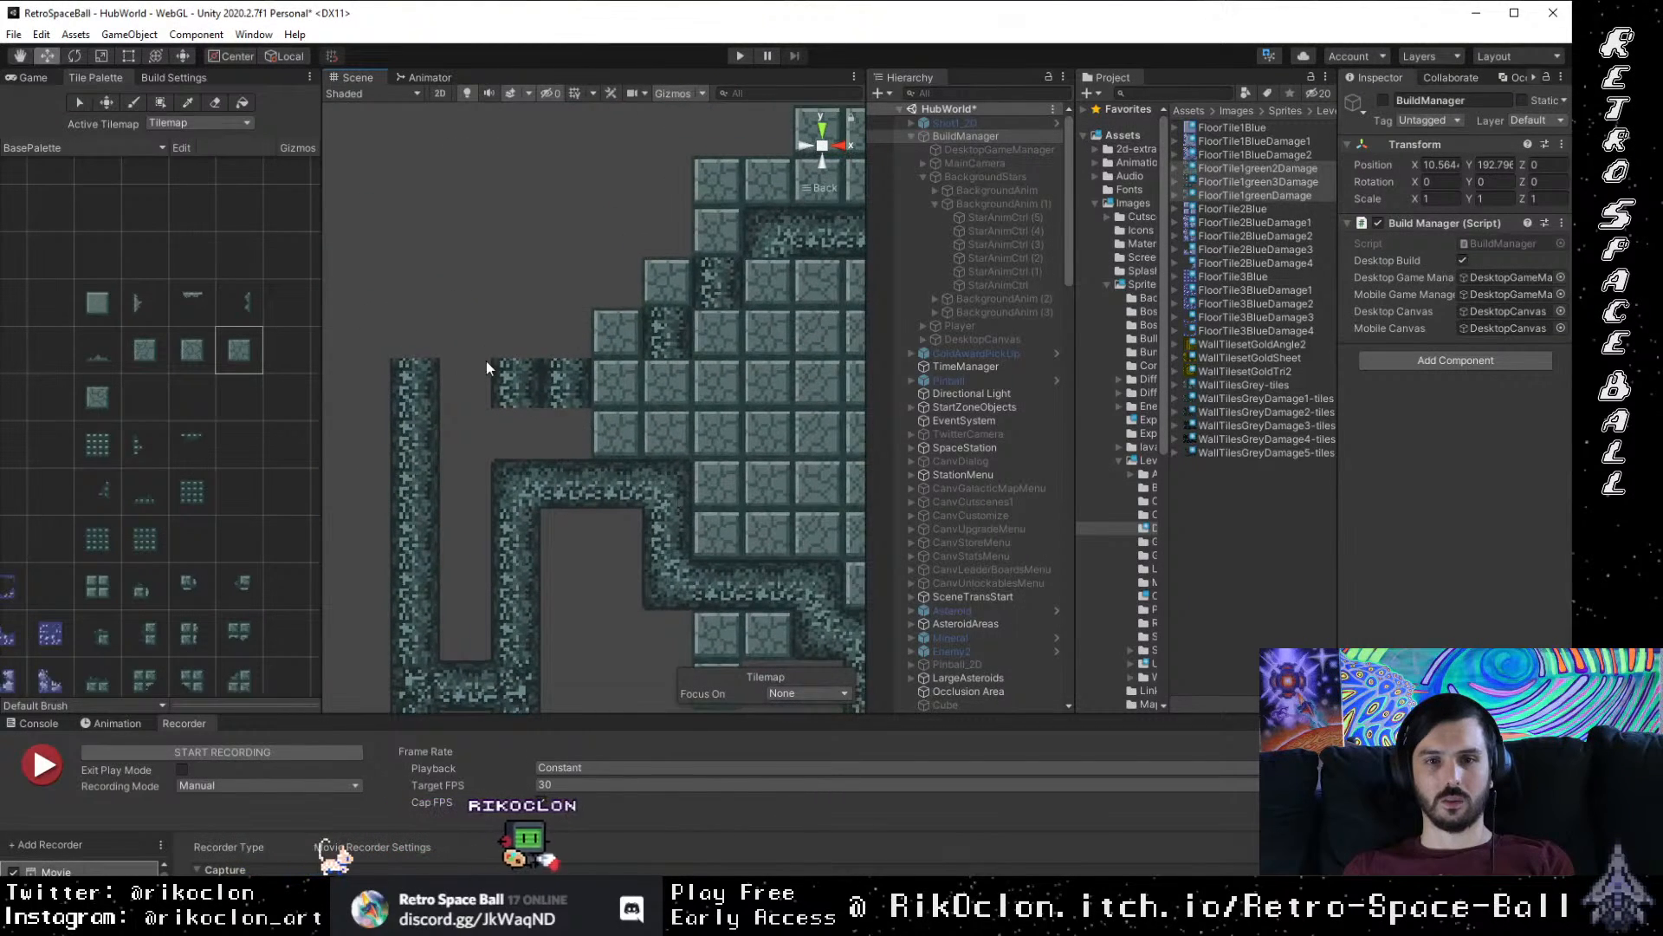
{"action": "left_click", "coordinate": [567, 402]}
{"action": "key", "text": "Delete"}
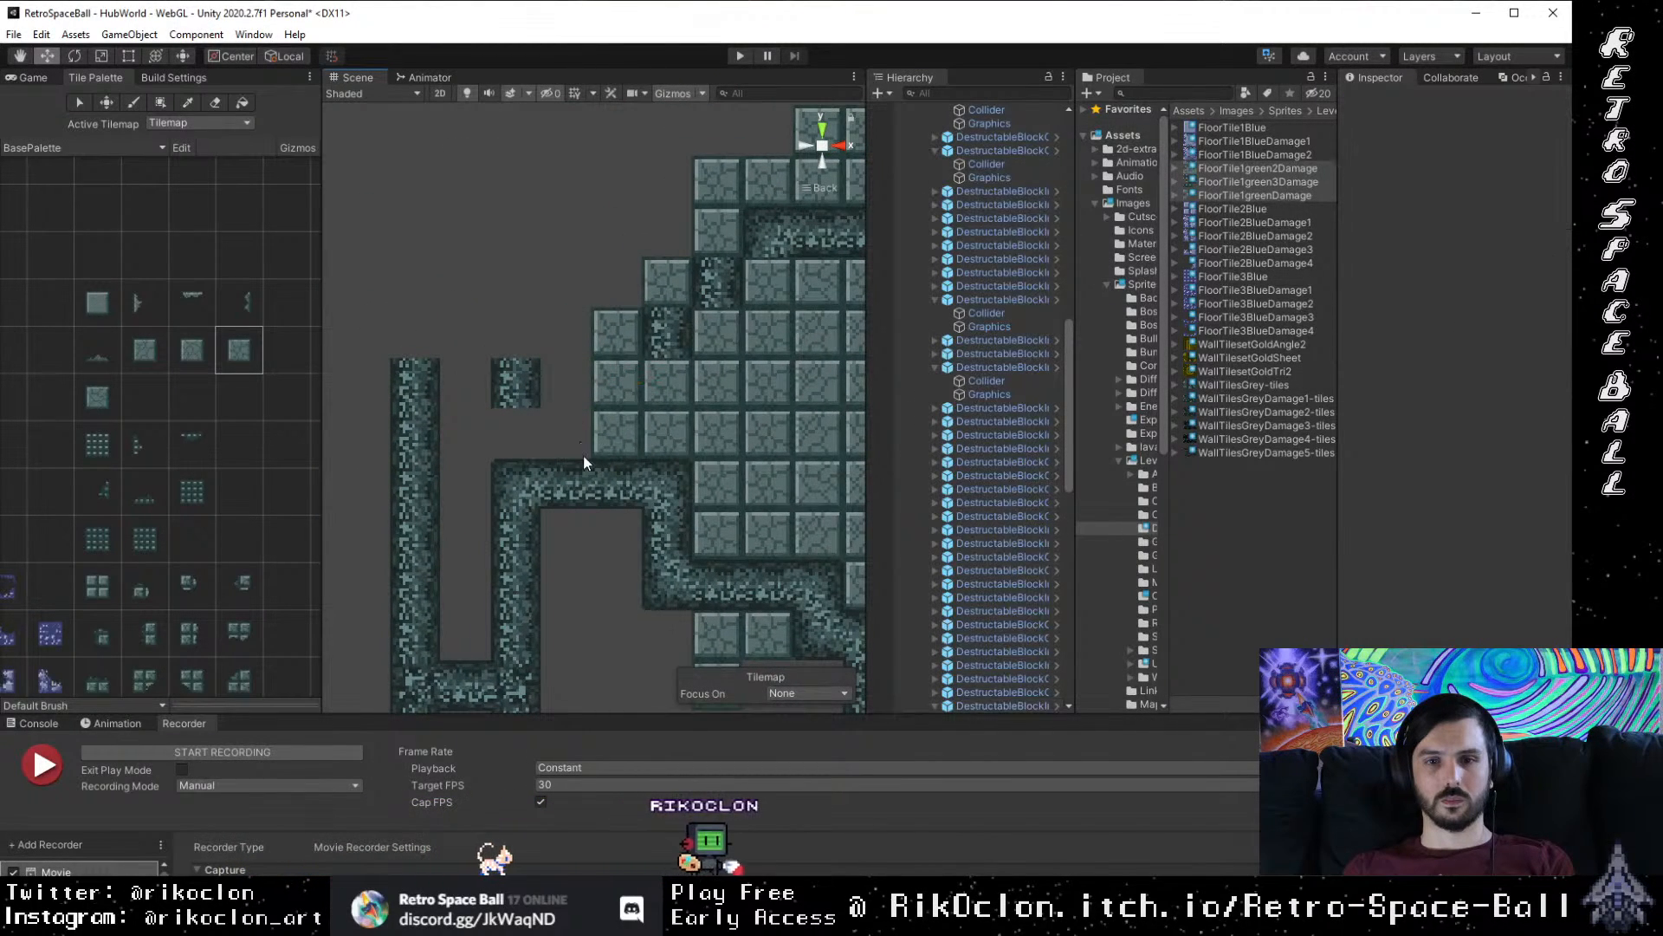
Step: Duplicate the two horizontal blocks of the arch-shaped wall and snap the copies into the upper connector beside the main structure
{"action": "left_click_drag", "start_coordinate": [636, 511], "coordinate": [654, 530]}
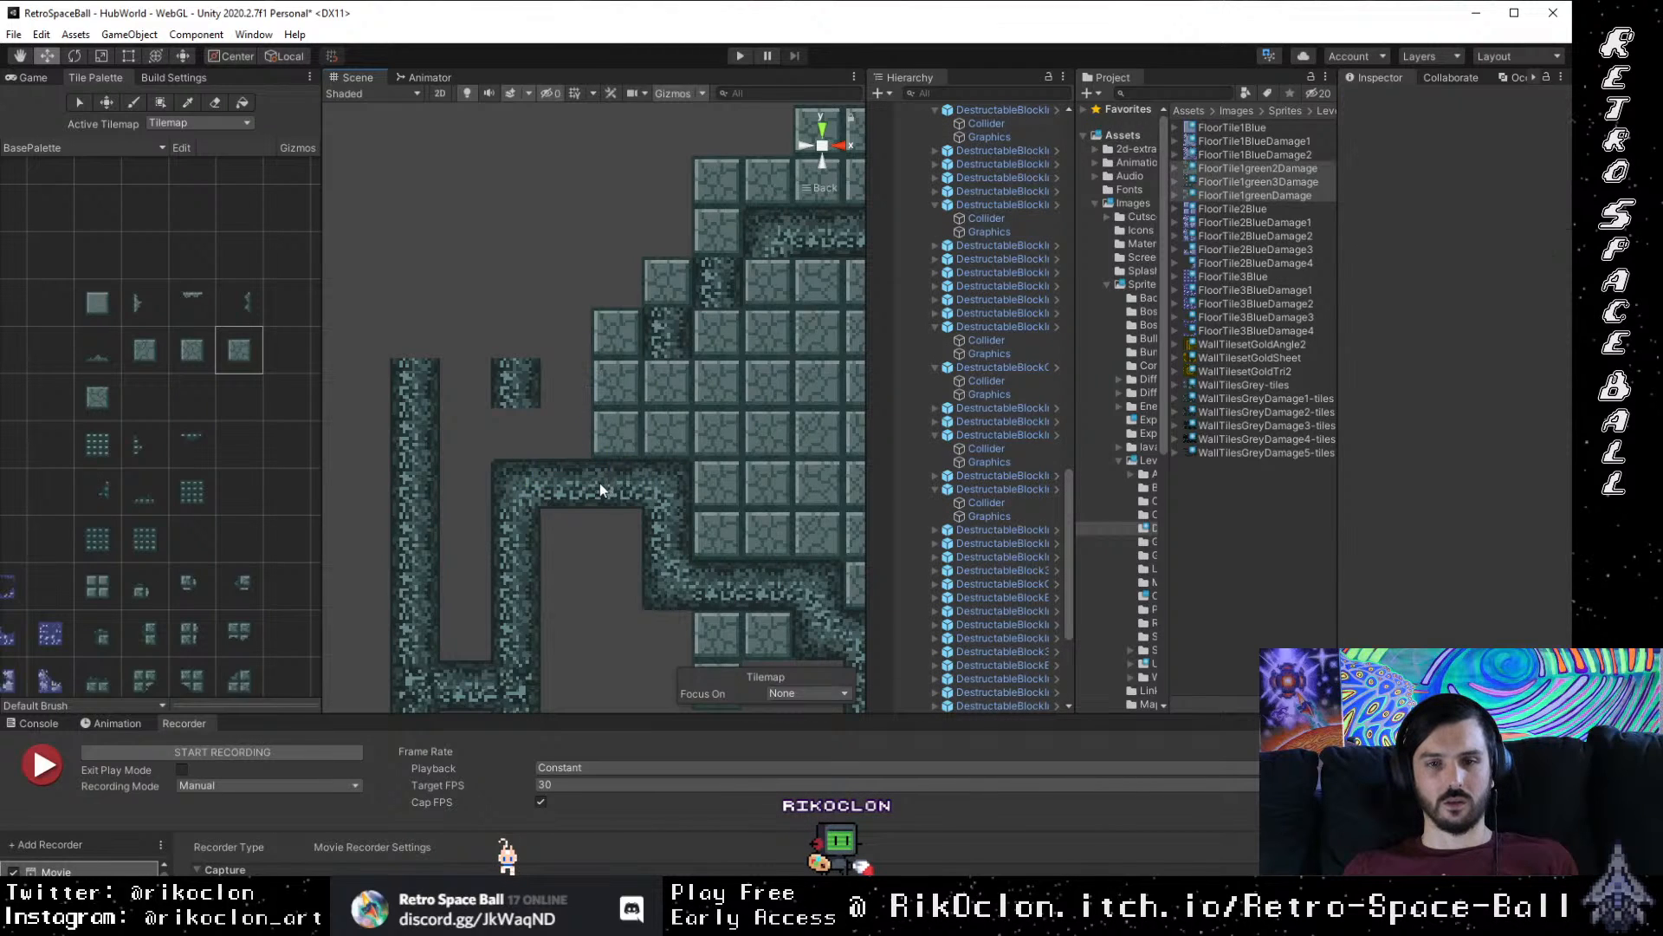
{"action": "left_click_drag", "start_coordinate": [509, 436], "coordinate": [653, 514]}
{"action": "left_click_drag", "start_coordinate": [599, 433], "coordinate": [616, 319]}
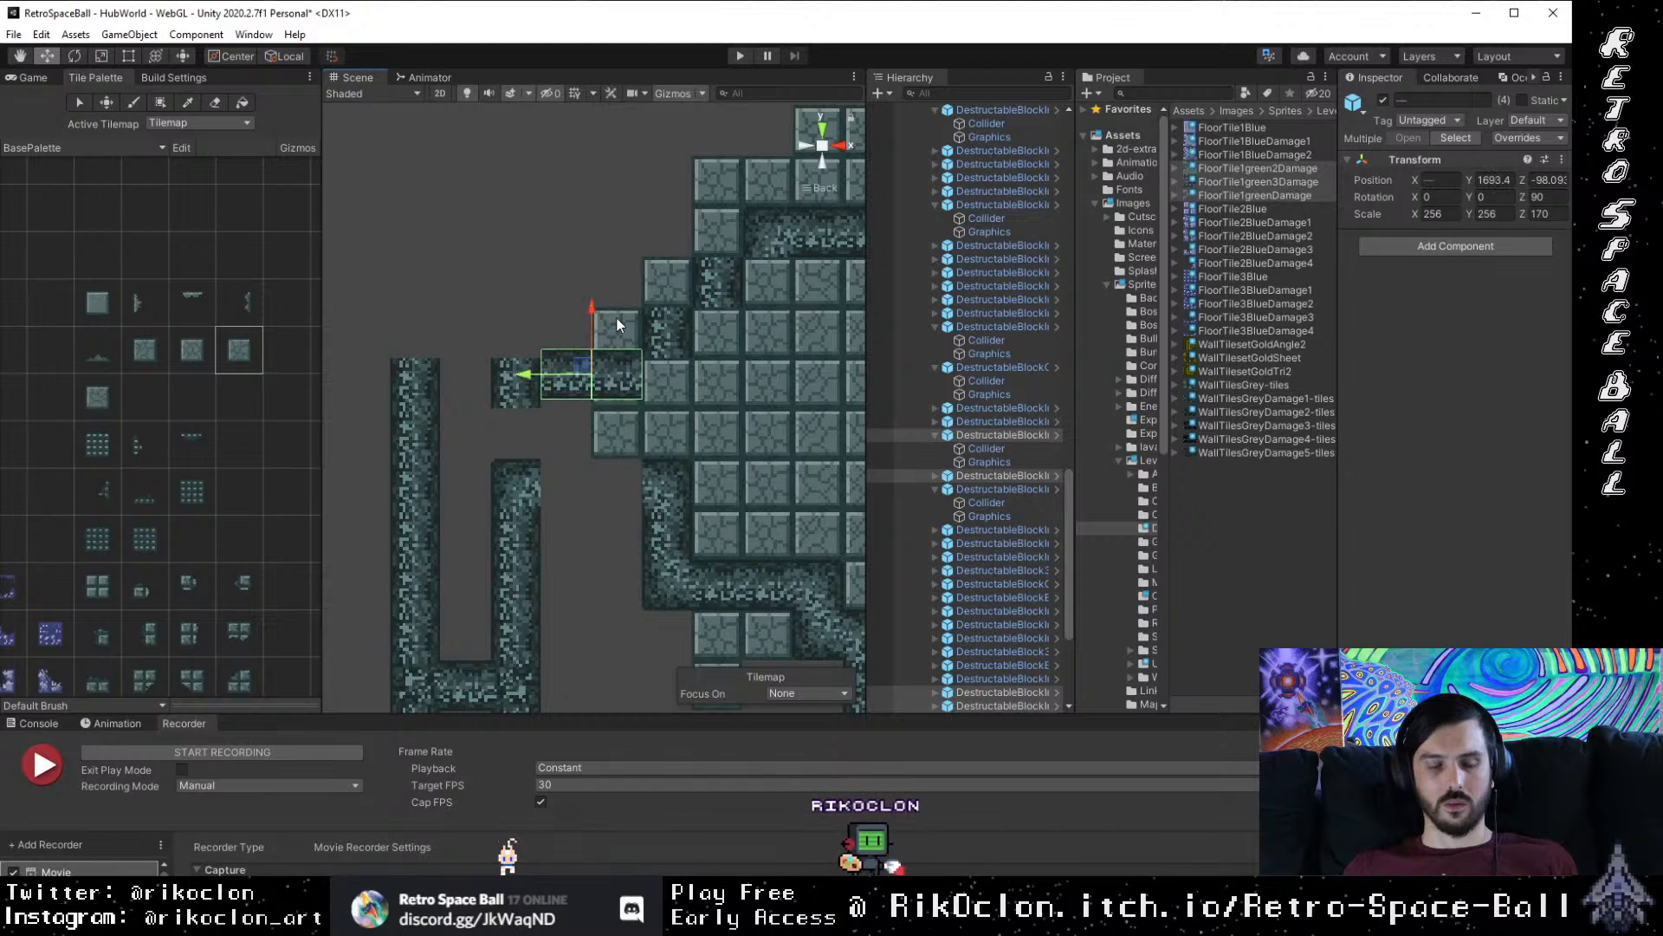
{"action": "key", "text": "ctrl+z"}
{"action": "left_click_drag", "start_coordinate": [596, 408], "coordinate": [605, 324]}
{"action": "key", "text": "v"}
{"action": "left_click_drag", "start_coordinate": [539, 413], "coordinate": [547, 402]}
Step: Replace the upper connector's outermost block with a snapped copy of the corner block from the wall below
{"action": "left_click", "coordinate": [511, 398]}
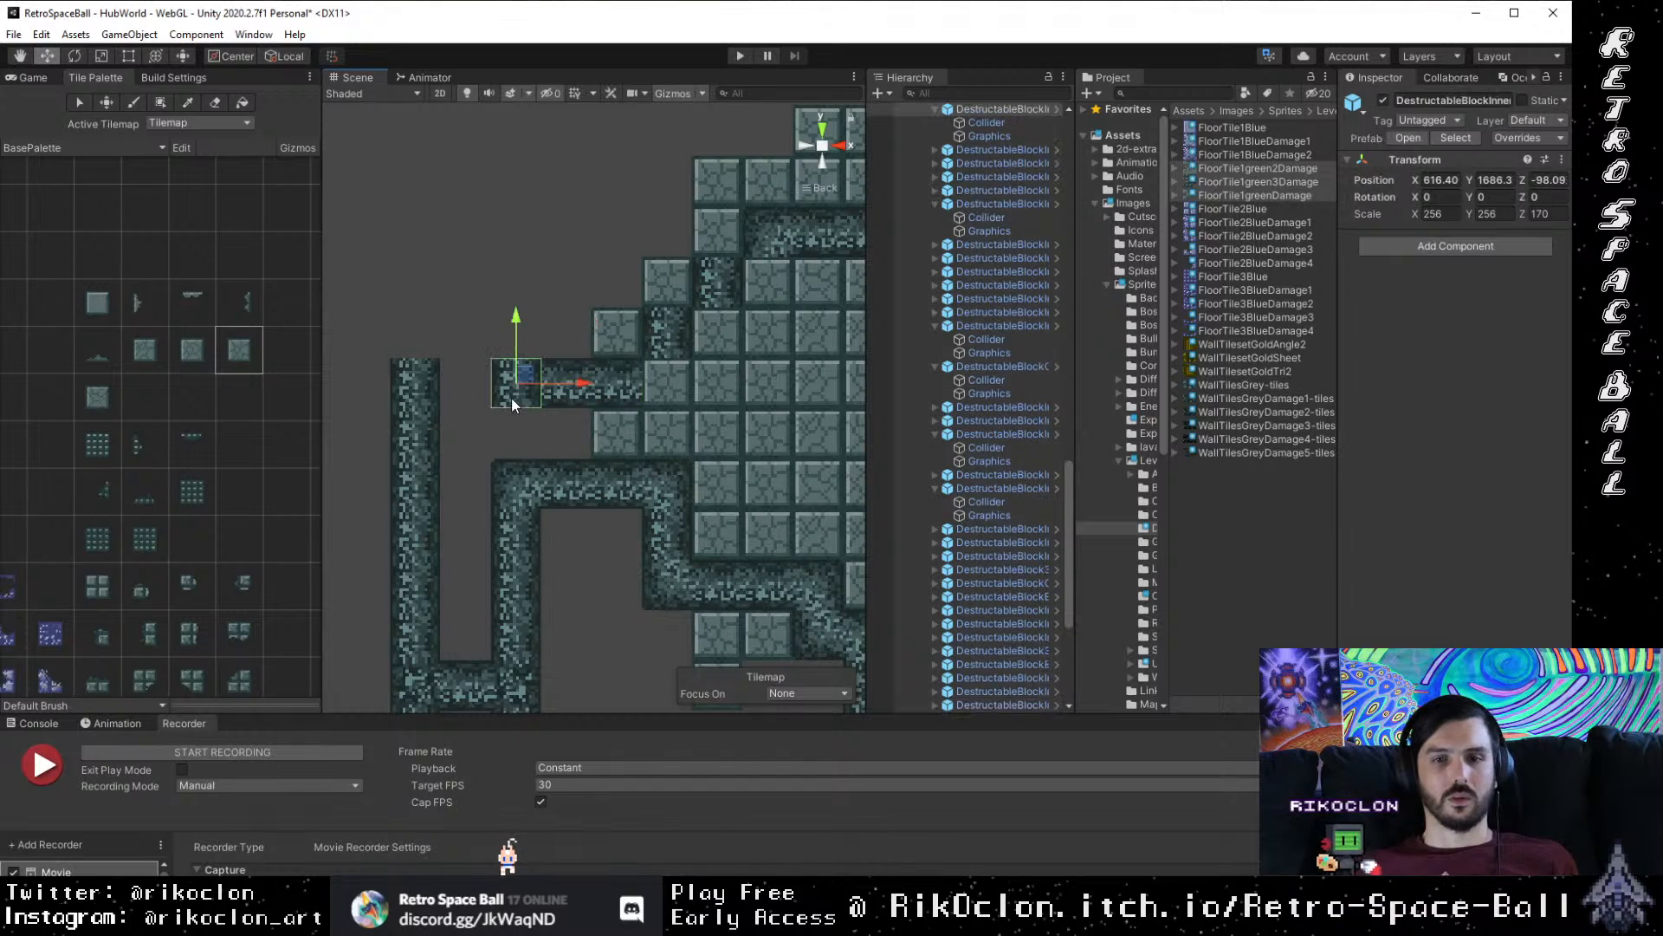
{"action": "key", "text": "Delete"}
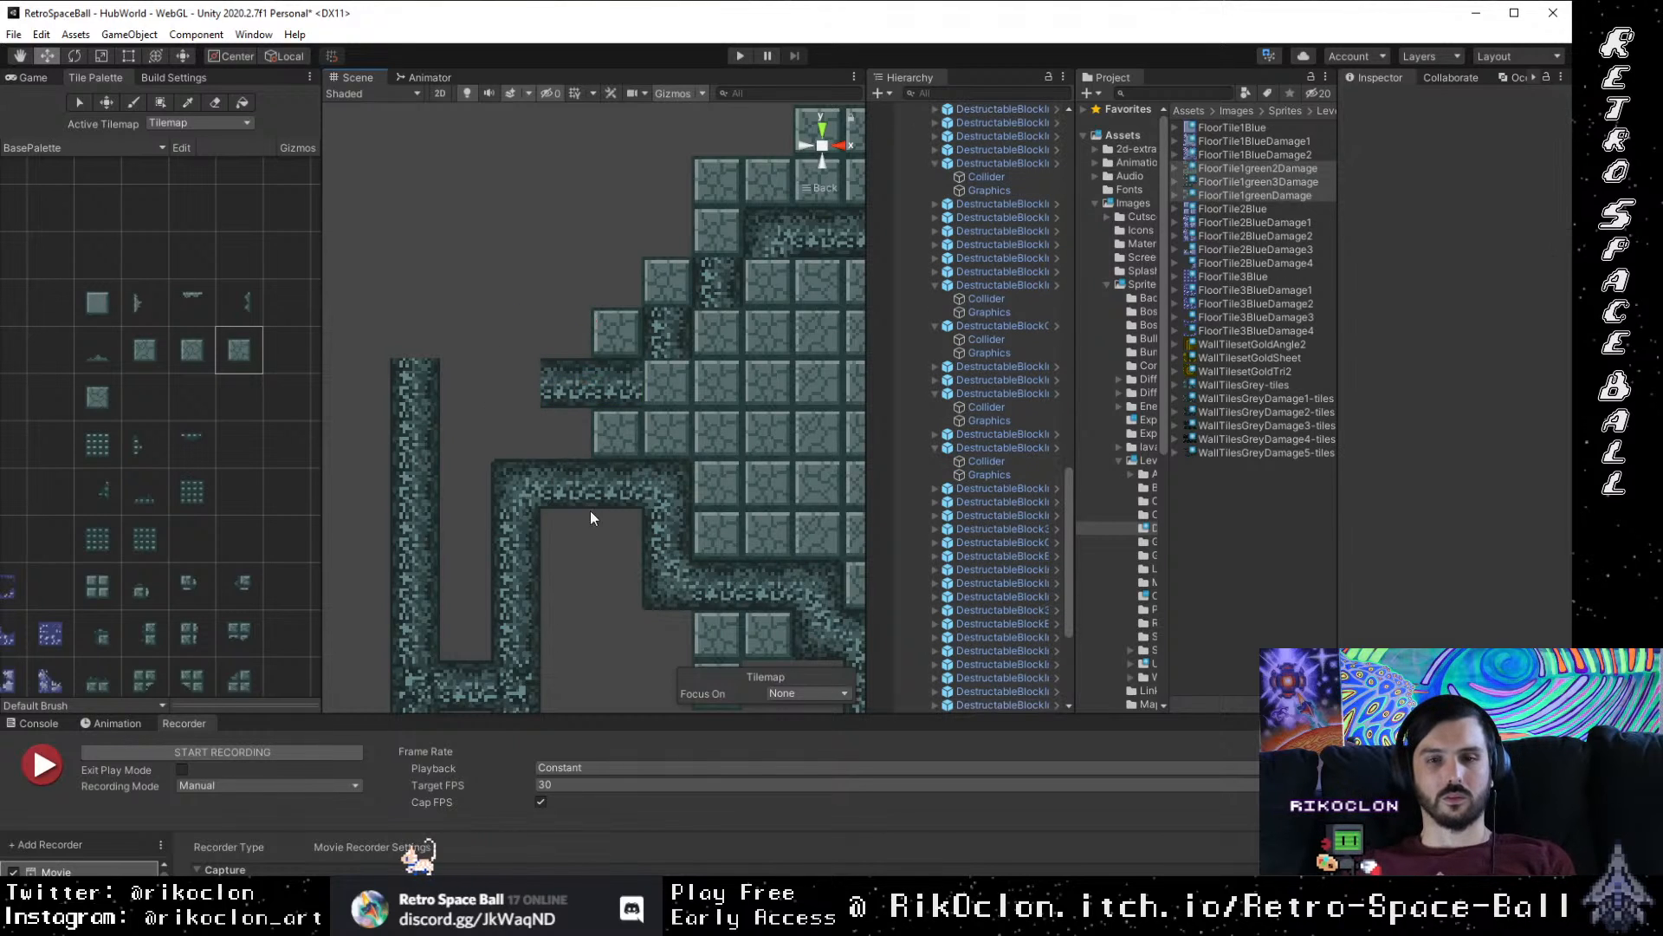
{"action": "left_click", "coordinate": [667, 584]}
{"action": "left_click", "coordinate": [667, 584]}
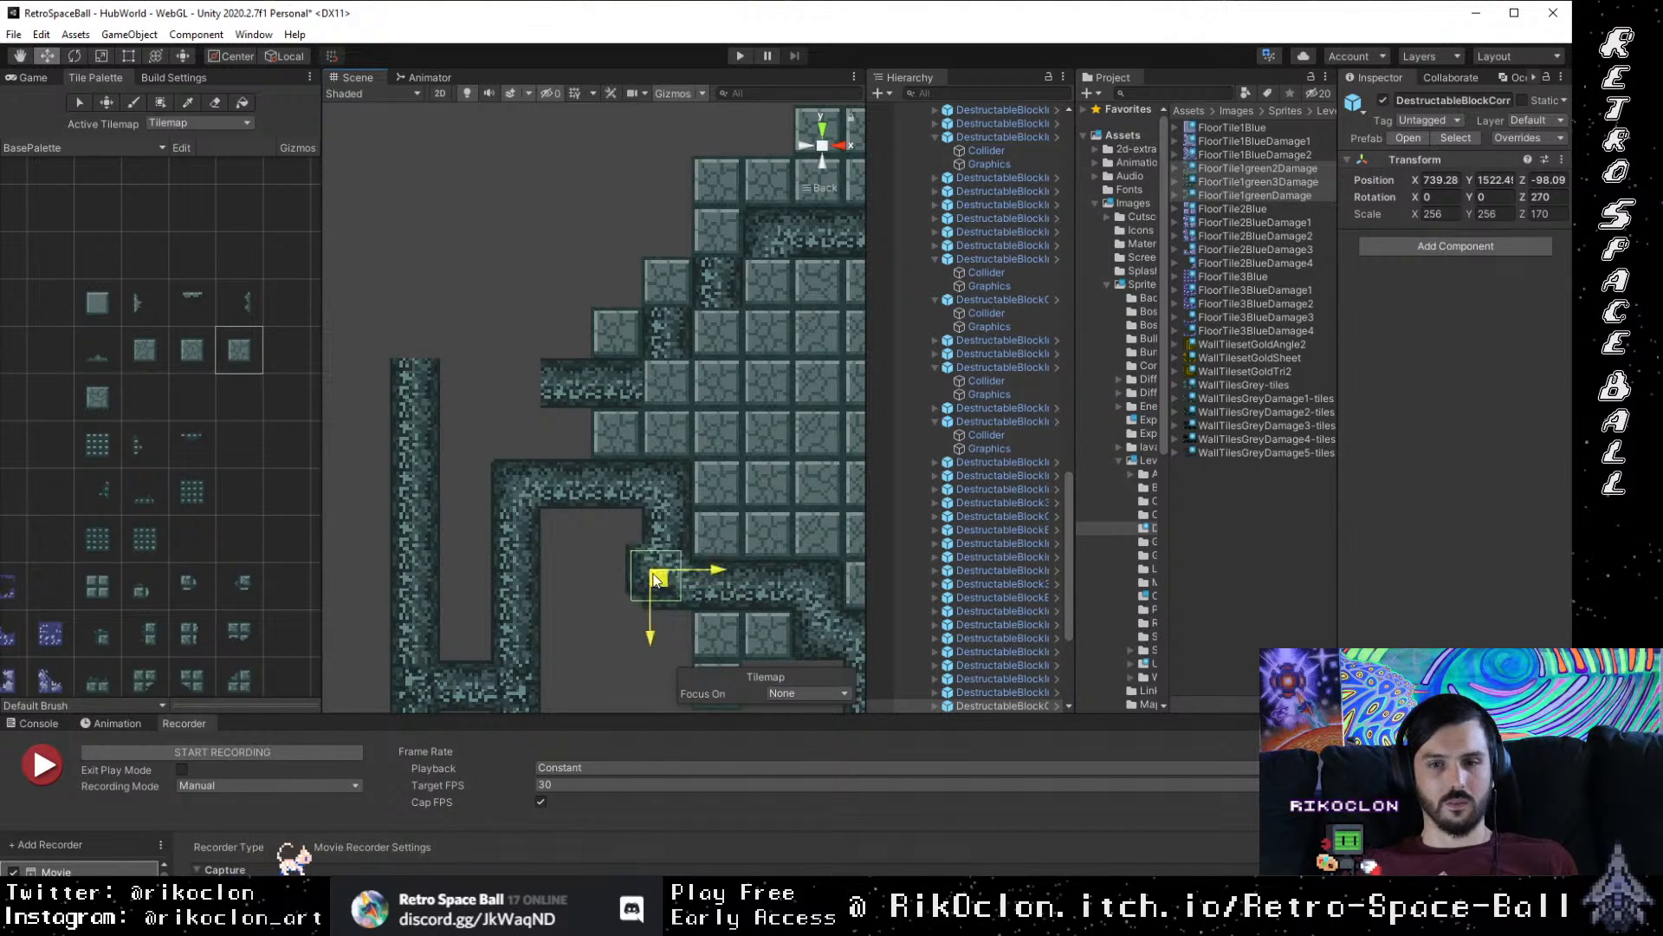
{"action": "left_click_drag", "start_coordinate": [656, 579], "coordinate": [551, 423]}
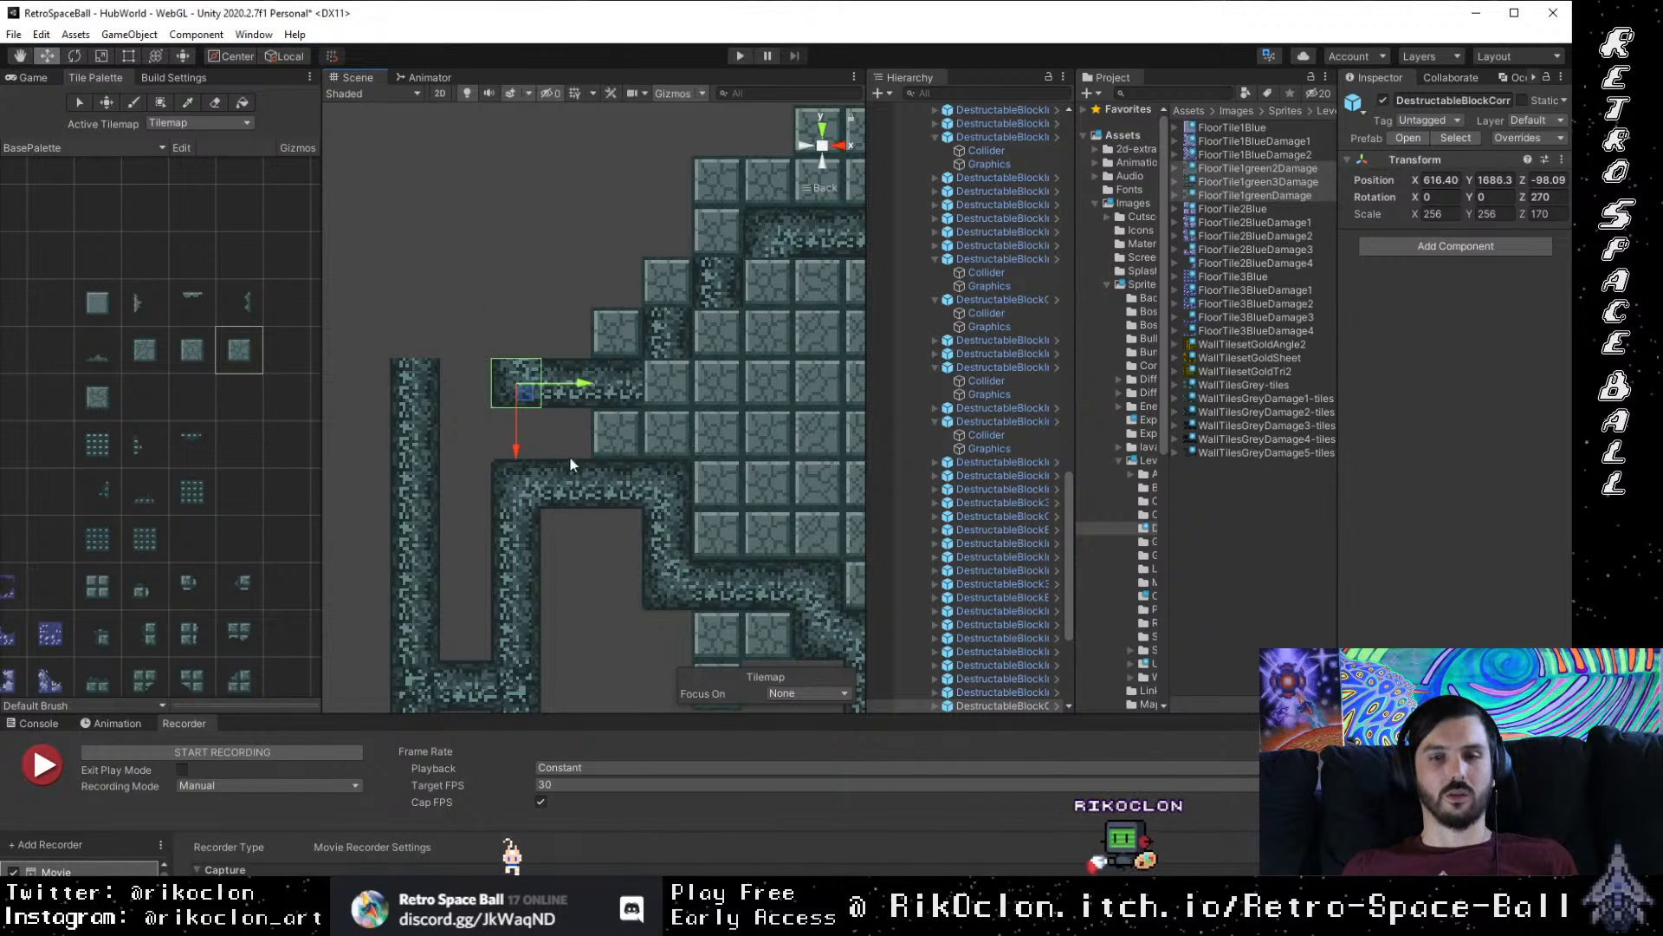
Step: Extend both vertical walls upward with snapped copies, three blocks above the new inner corner and four on the outer wall
{"action": "left_click_drag", "start_coordinate": [591, 599], "coordinate": [584, 566]}
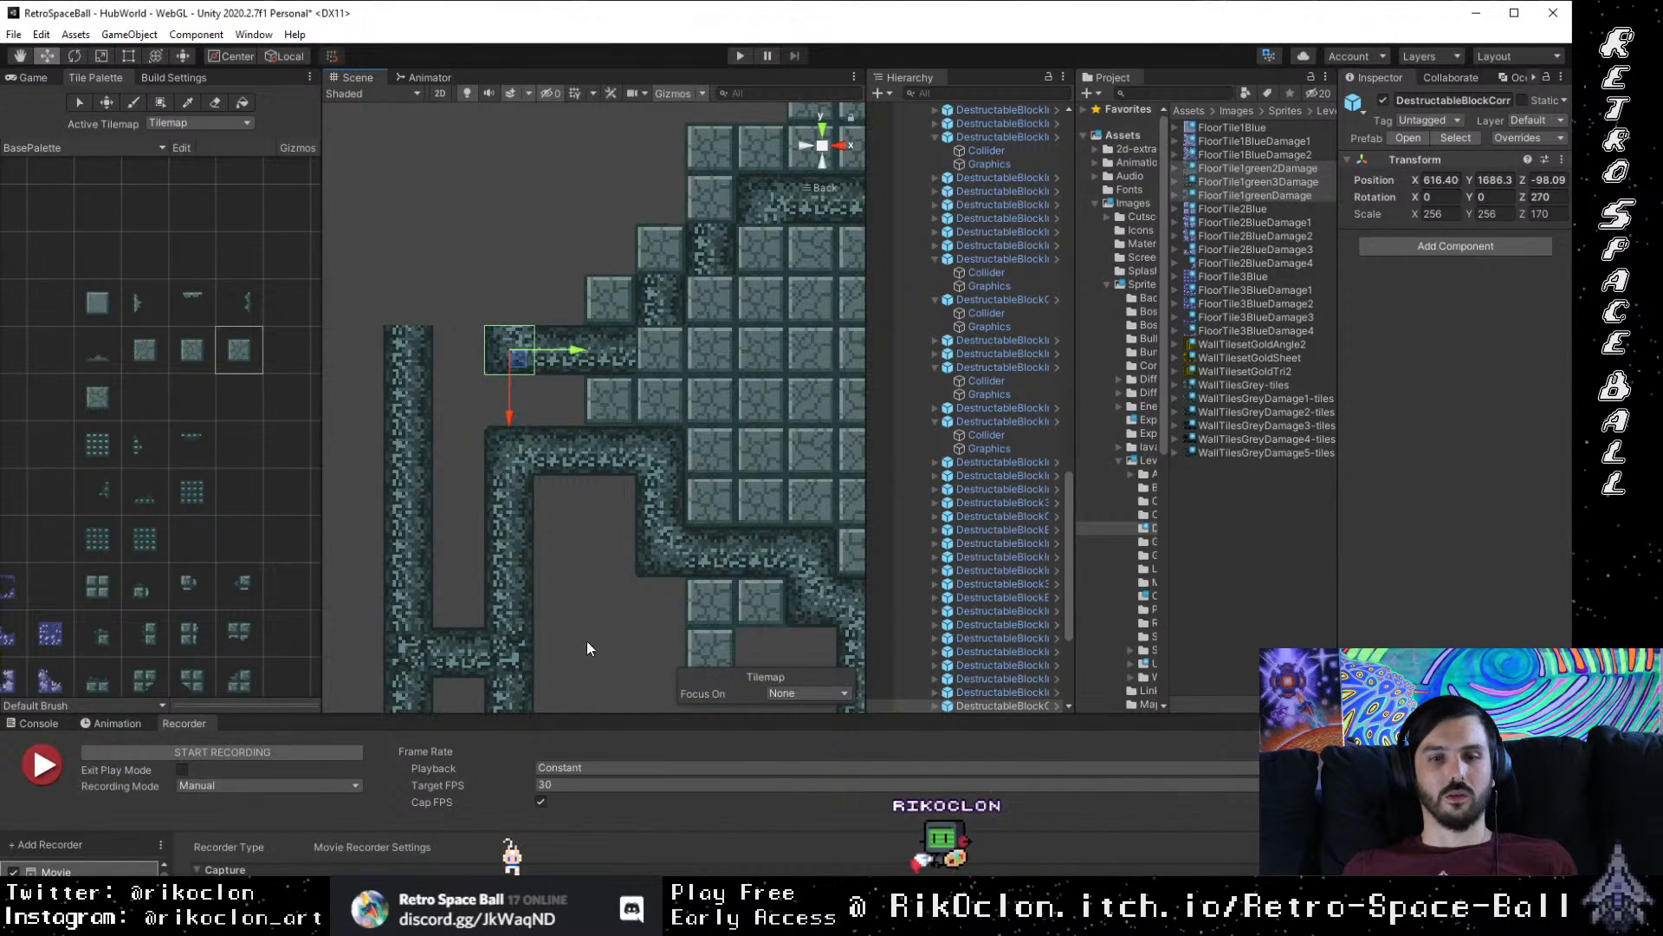
{"action": "left_click_drag", "start_coordinate": [586, 641], "coordinate": [512, 135]}
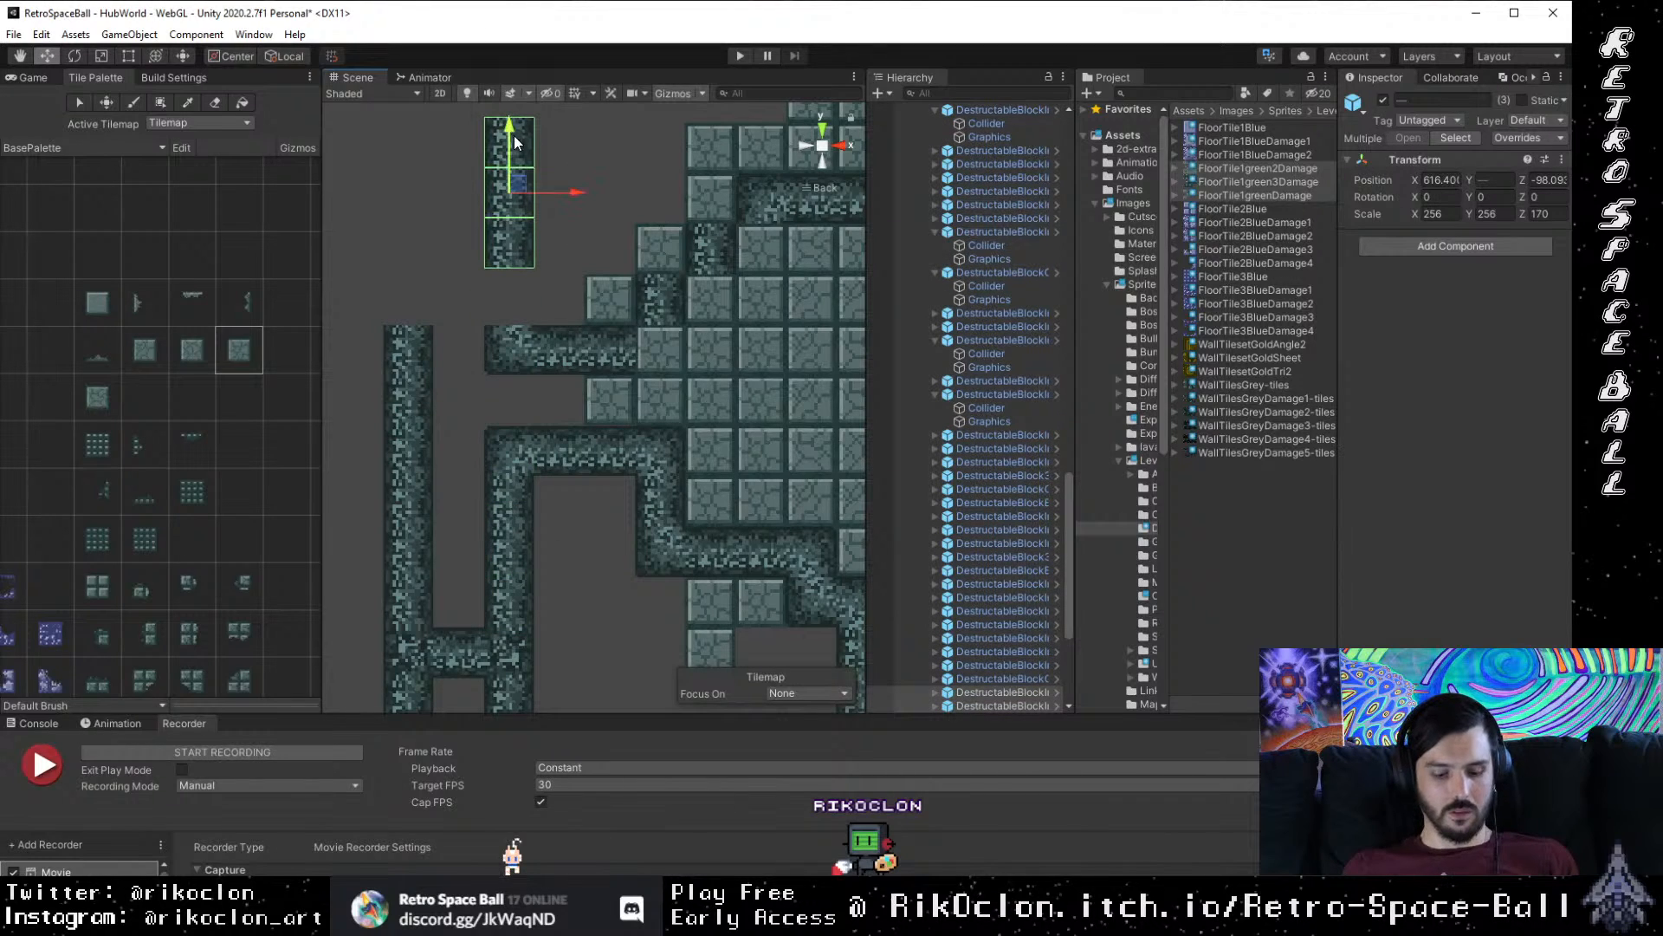
{"action": "left_click_drag", "start_coordinate": [541, 266], "coordinate": [540, 321]}
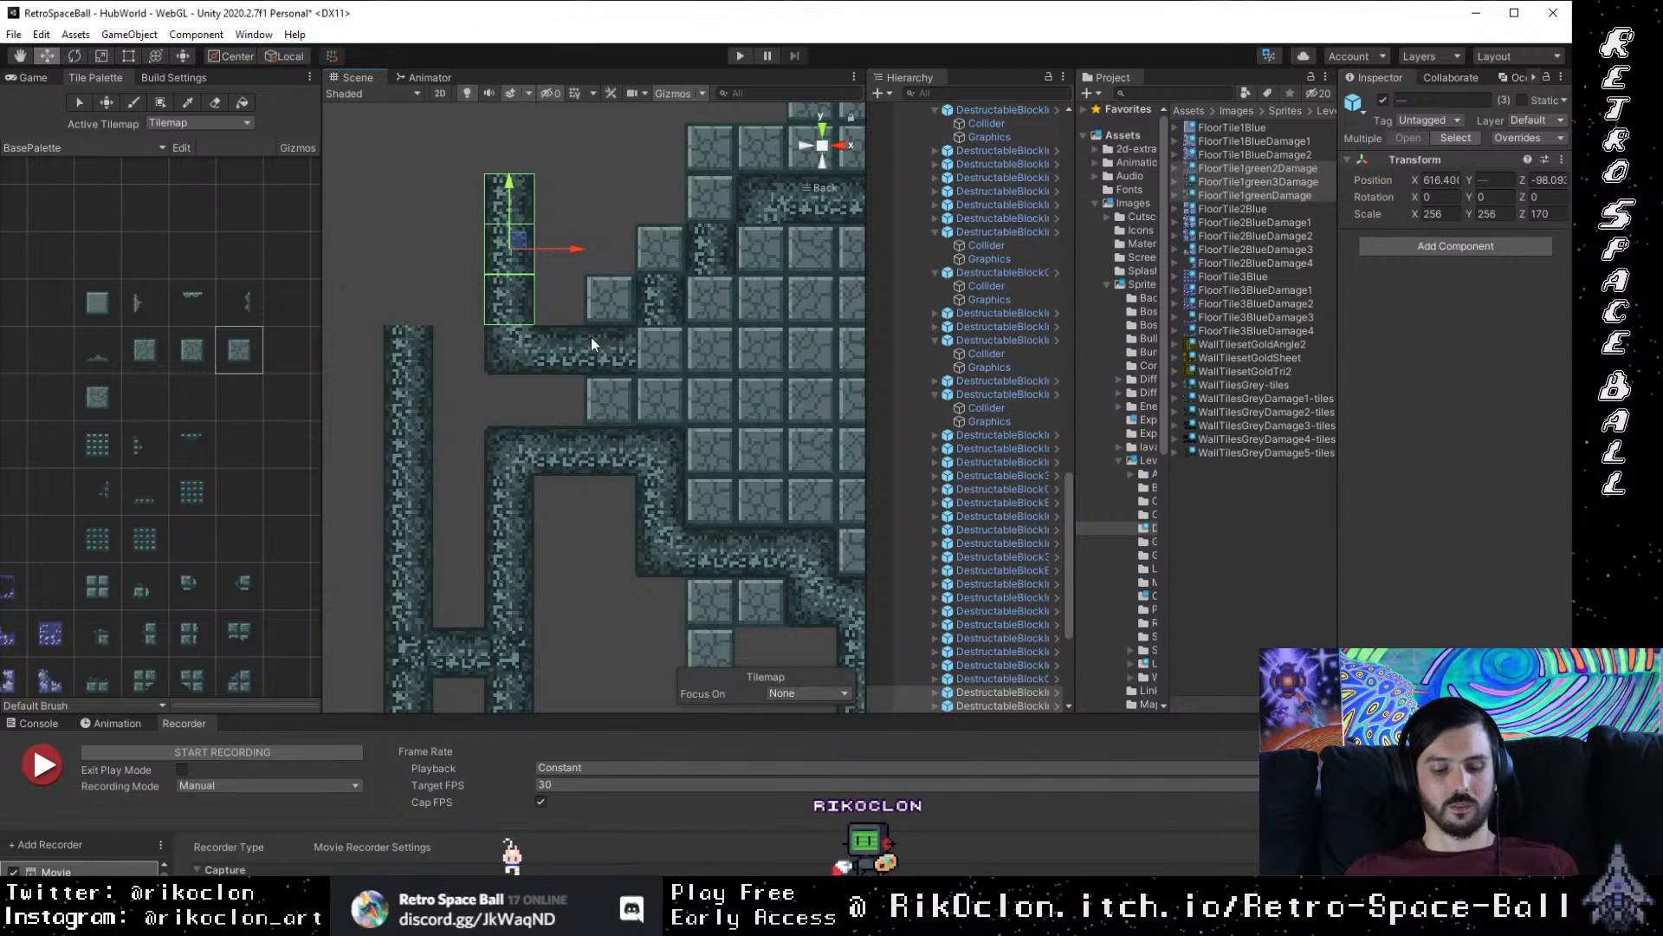
{"action": "left_click_drag", "start_coordinate": [355, 273], "coordinate": [459, 570]}
{"action": "left_click_drag", "start_coordinate": [411, 359], "coordinate": [421, 132]}
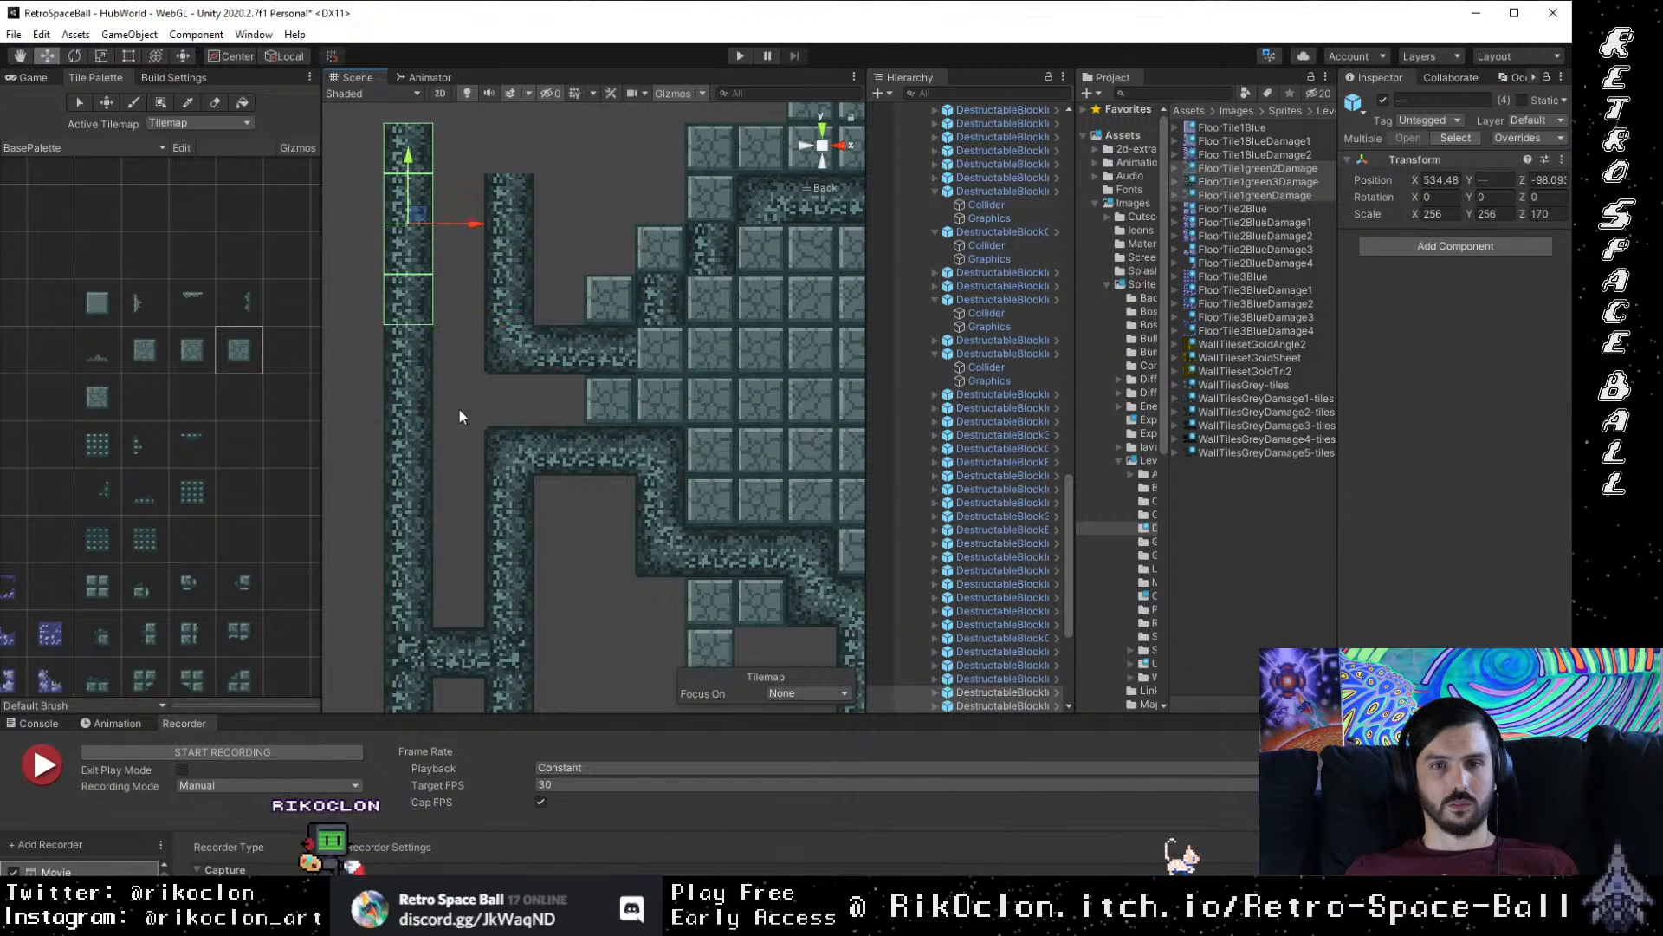
Step: Duplicate the three-block cross-connection between the columns and snap the copy onto the top of the outer wall
{"action": "scroll", "coordinate": [458, 572], "scroll_direction": "down", "scroll_amount": 1}
{"action": "left_click_drag", "start_coordinate": [366, 585], "coordinate": [573, 653]}
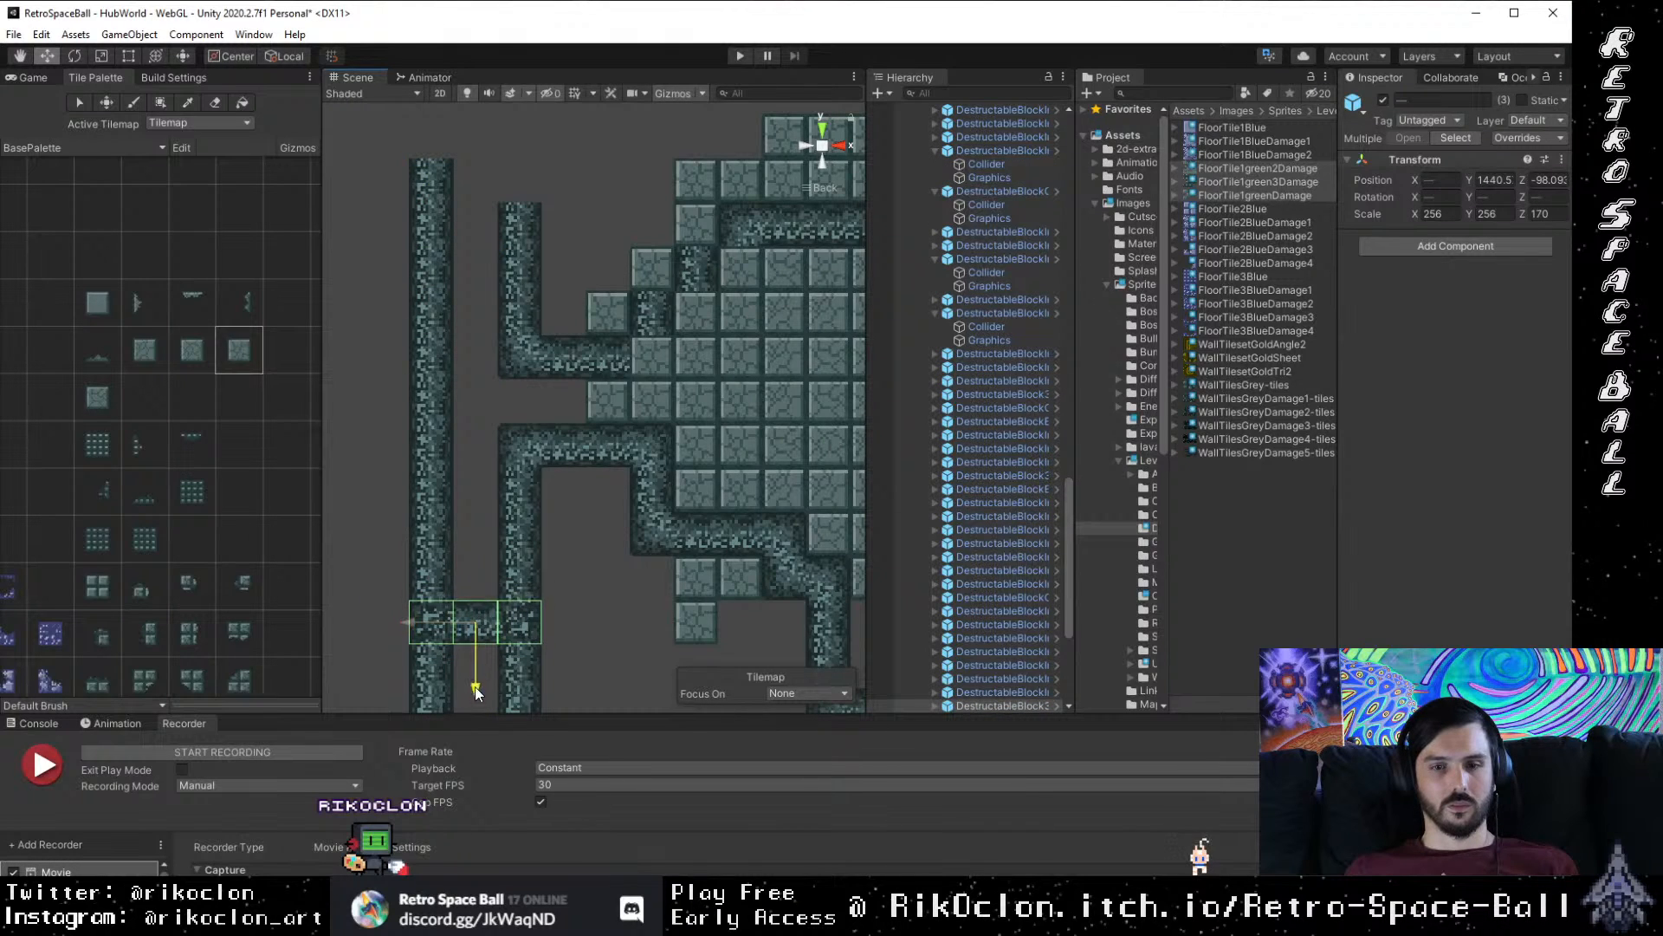
{"action": "left_click_drag", "start_coordinate": [476, 691], "coordinate": [456, 183]}
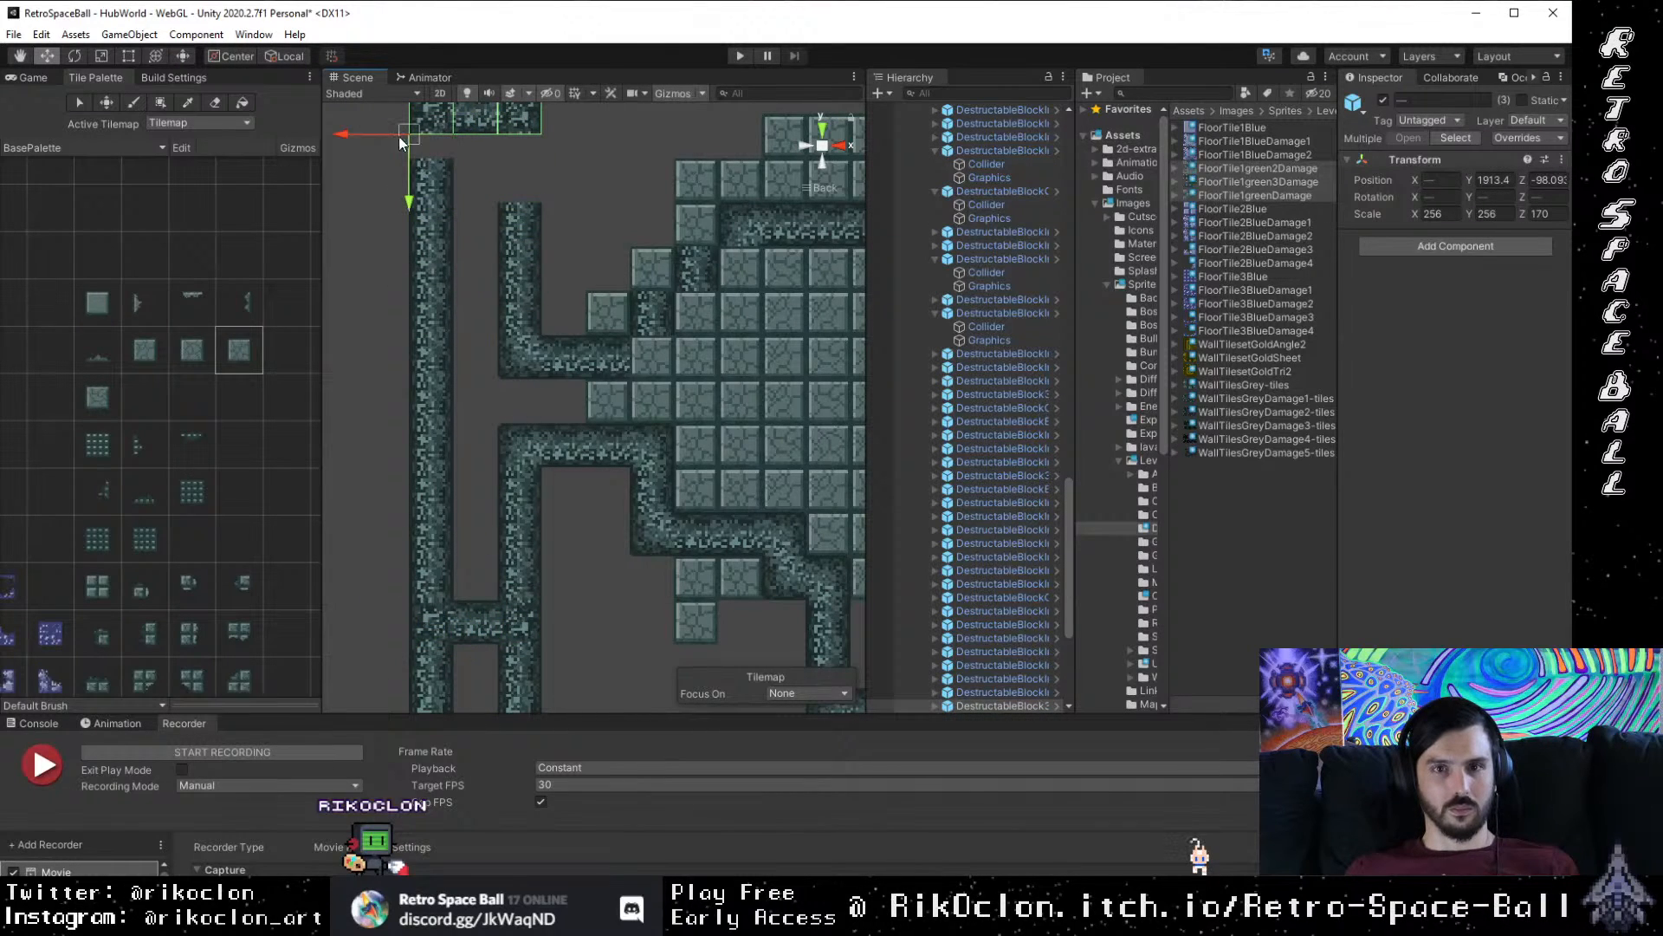
Step: Duplicate the four blocks below the lower cross-connection and snap the copies above the upper cross-connection
{"action": "left_click_drag", "start_coordinate": [542, 610], "coordinate": [544, 374]}
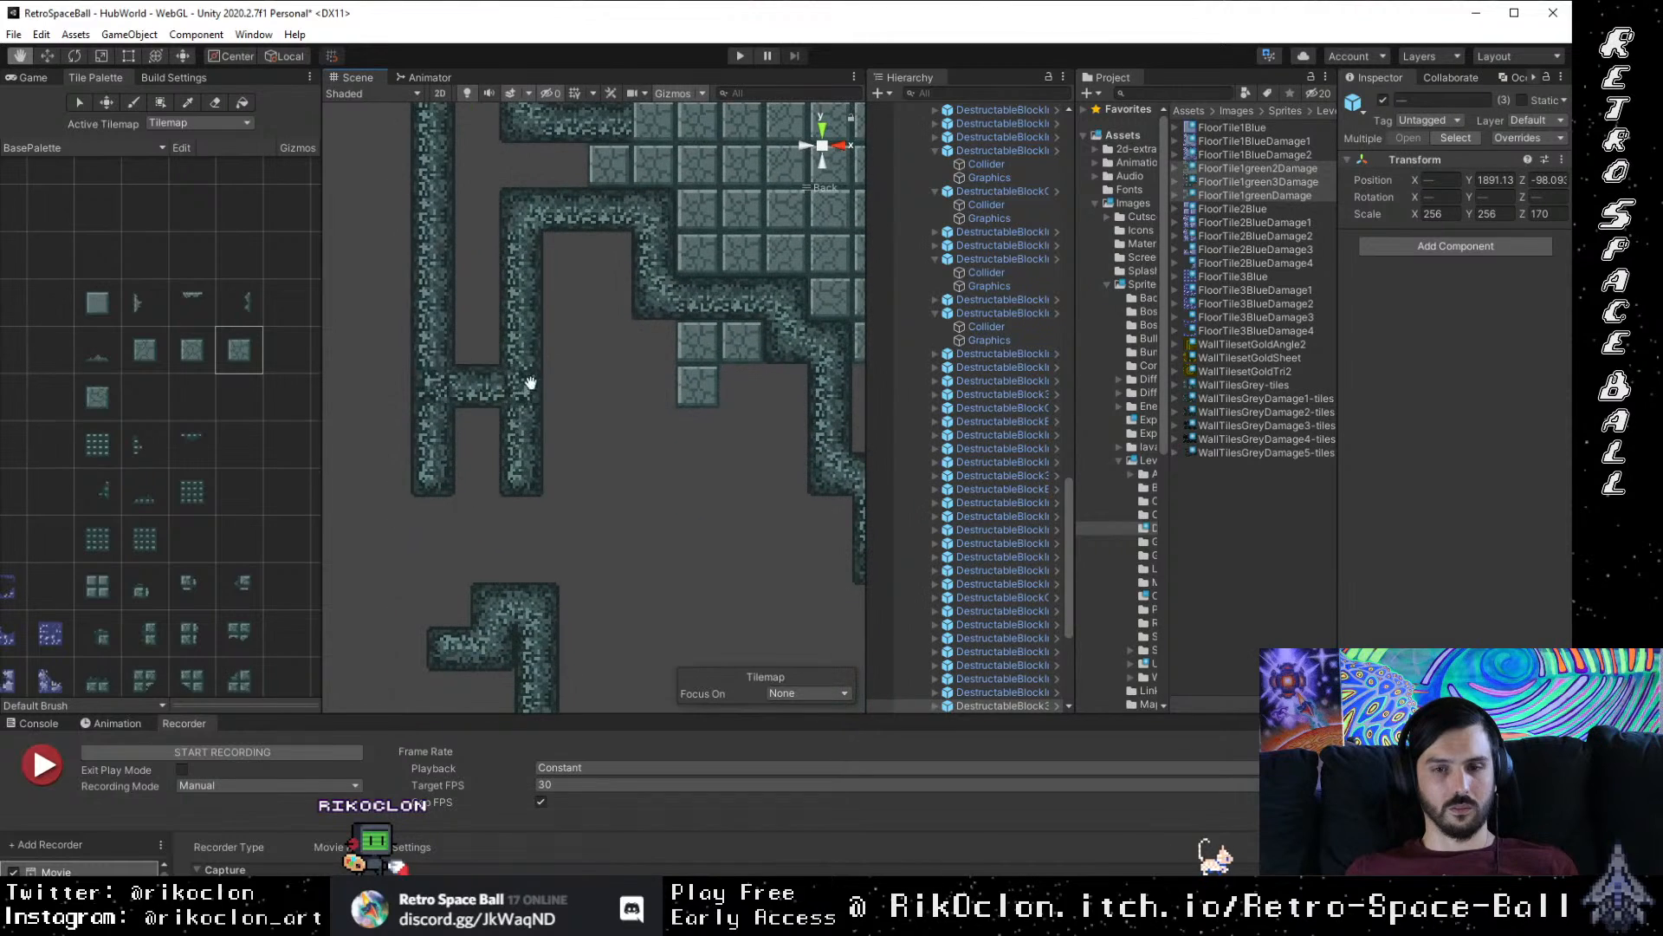
{"action": "left_click_drag", "start_coordinate": [464, 444], "coordinate": [582, 498]}
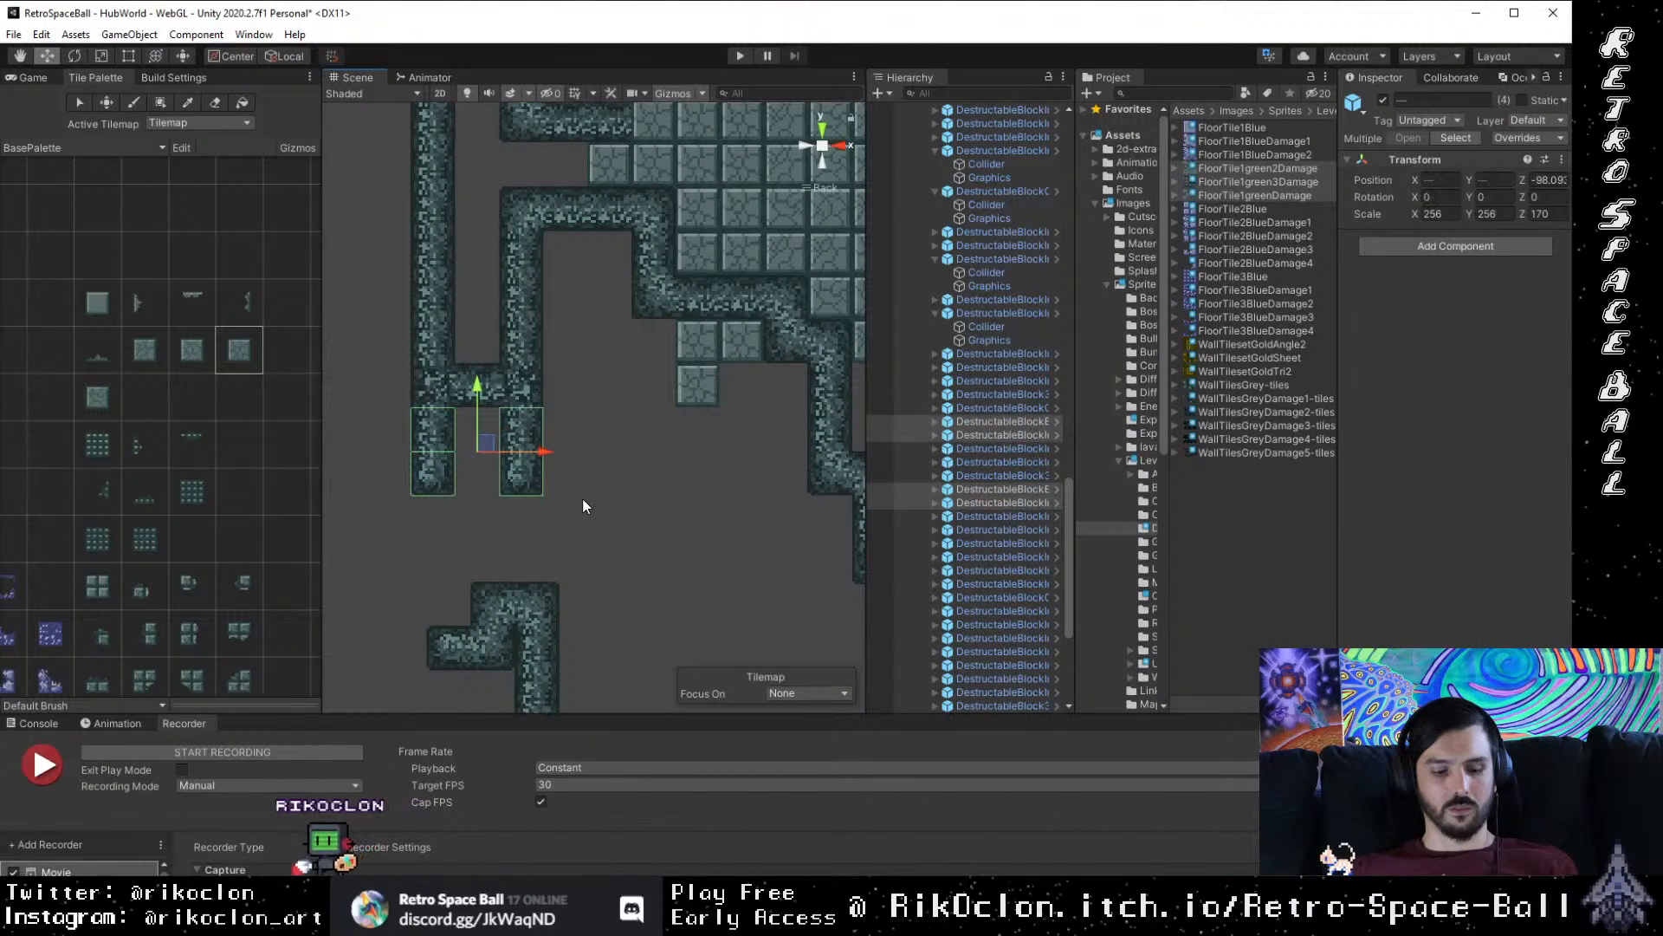
{"action": "left_click_drag", "start_coordinate": [476, 404], "coordinate": [520, 5]}
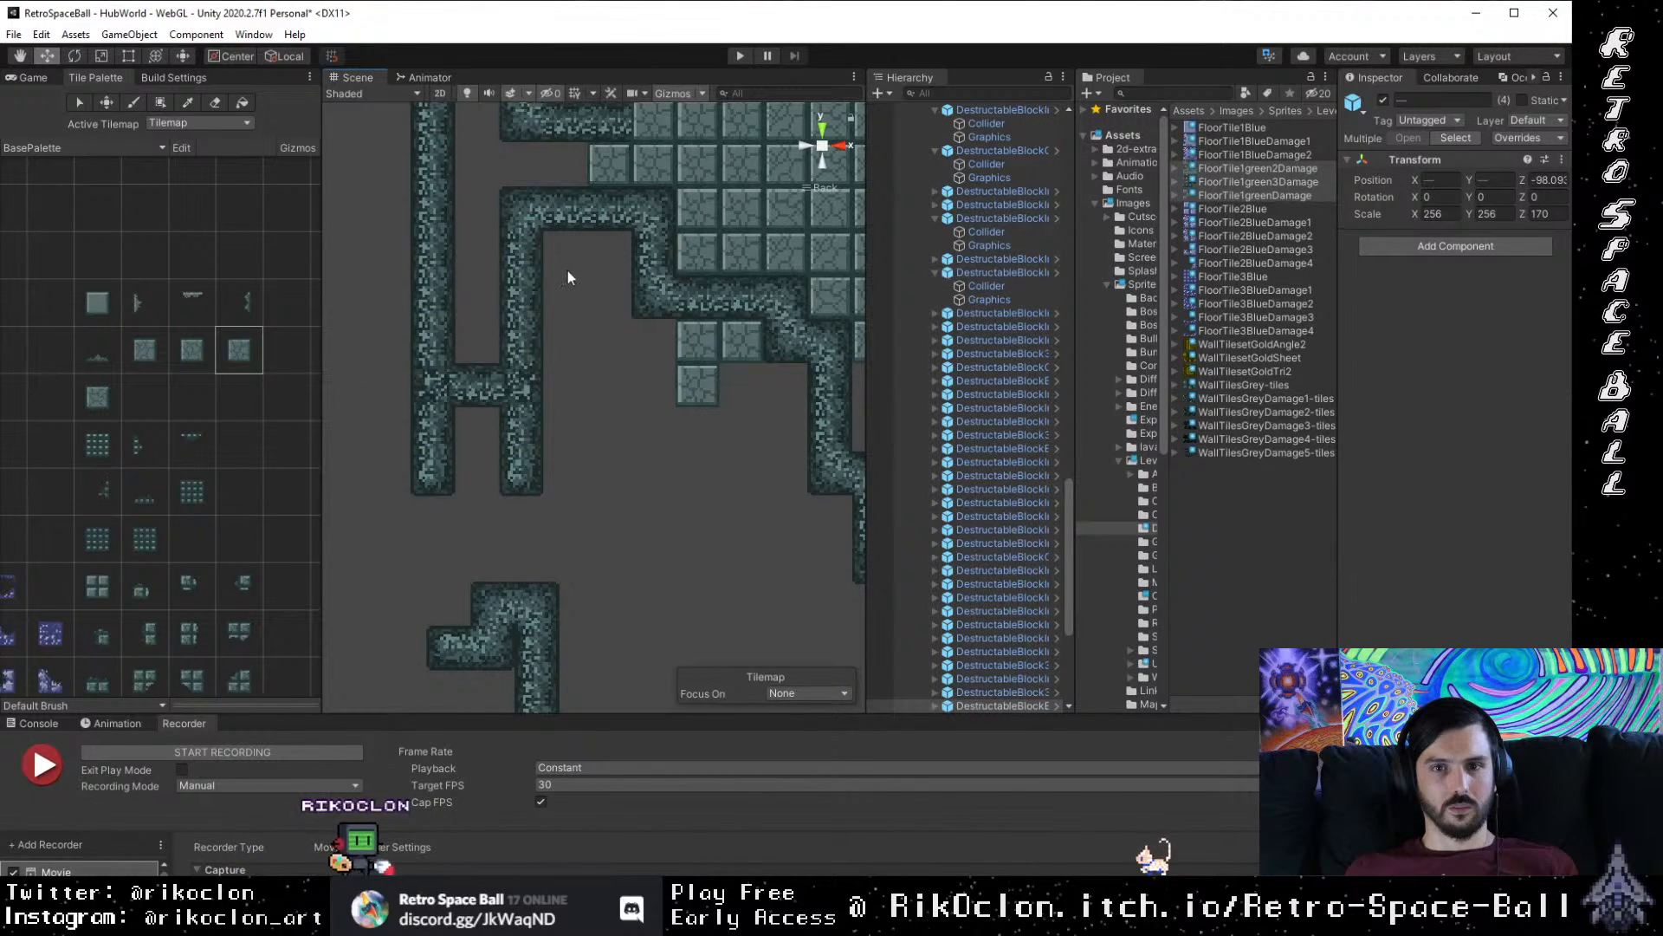
{"action": "left_click_drag", "start_coordinate": [568, 270], "coordinate": [613, 663]}
{"action": "left_click_drag", "start_coordinate": [522, 390], "coordinate": [534, 143]}
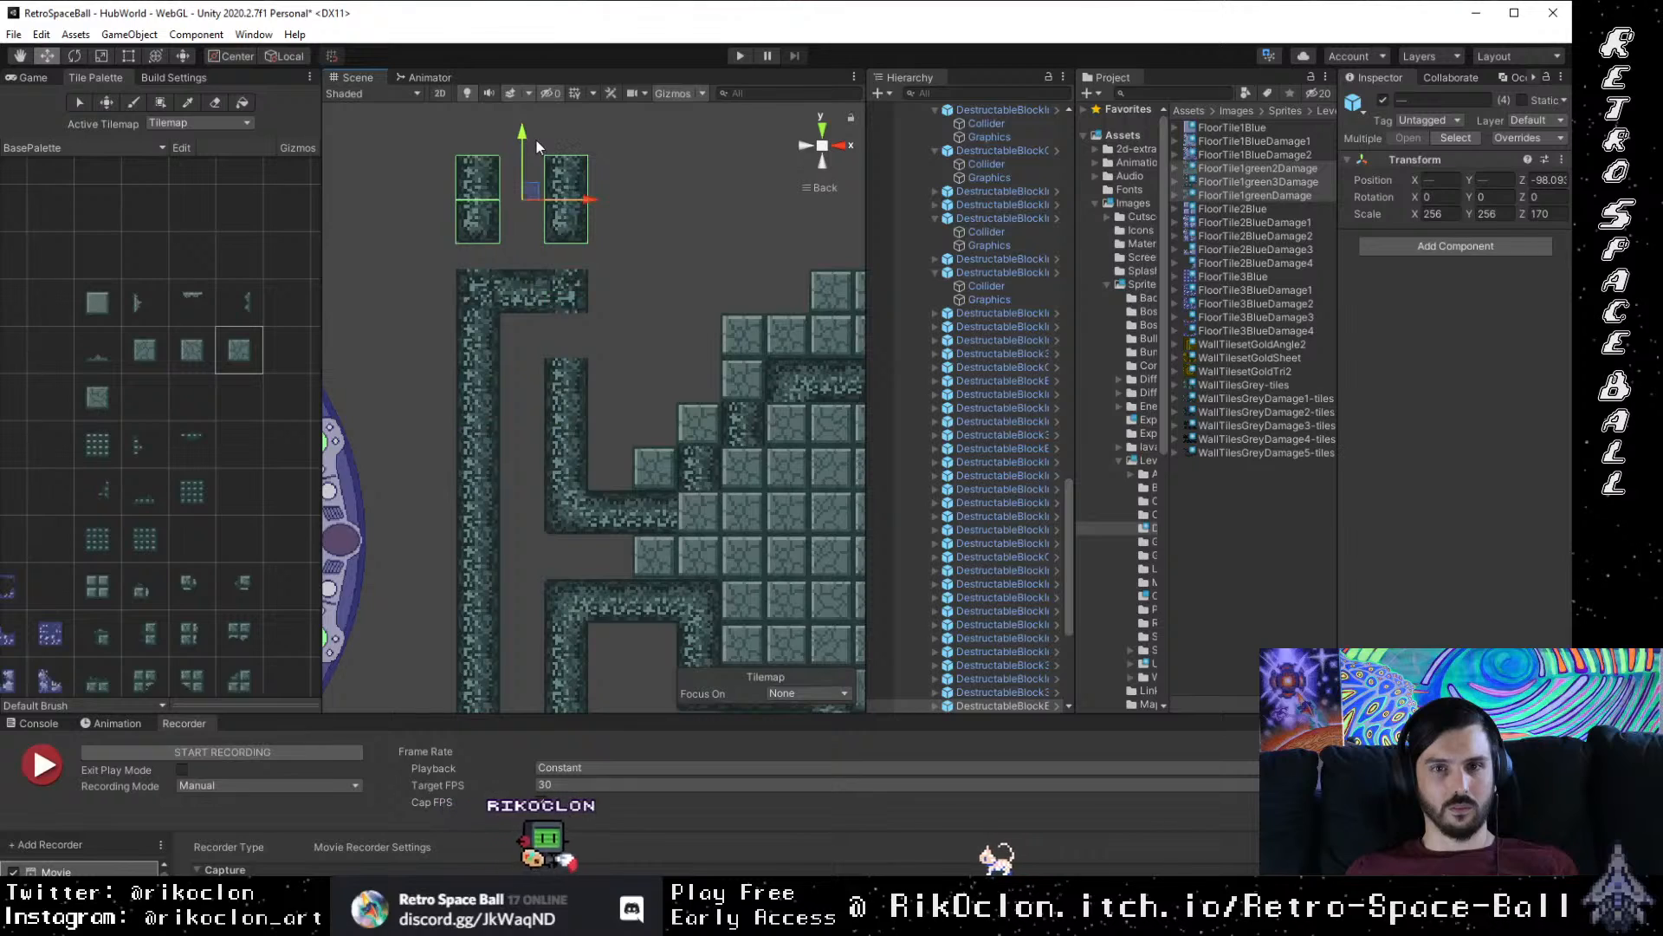
Step: Move the two copied end blocks to the column tops and snap the straight blocks directly onto the upper cross-connection
{"action": "left_click_drag", "start_coordinate": [595, 253], "coordinate": [422, 199]}
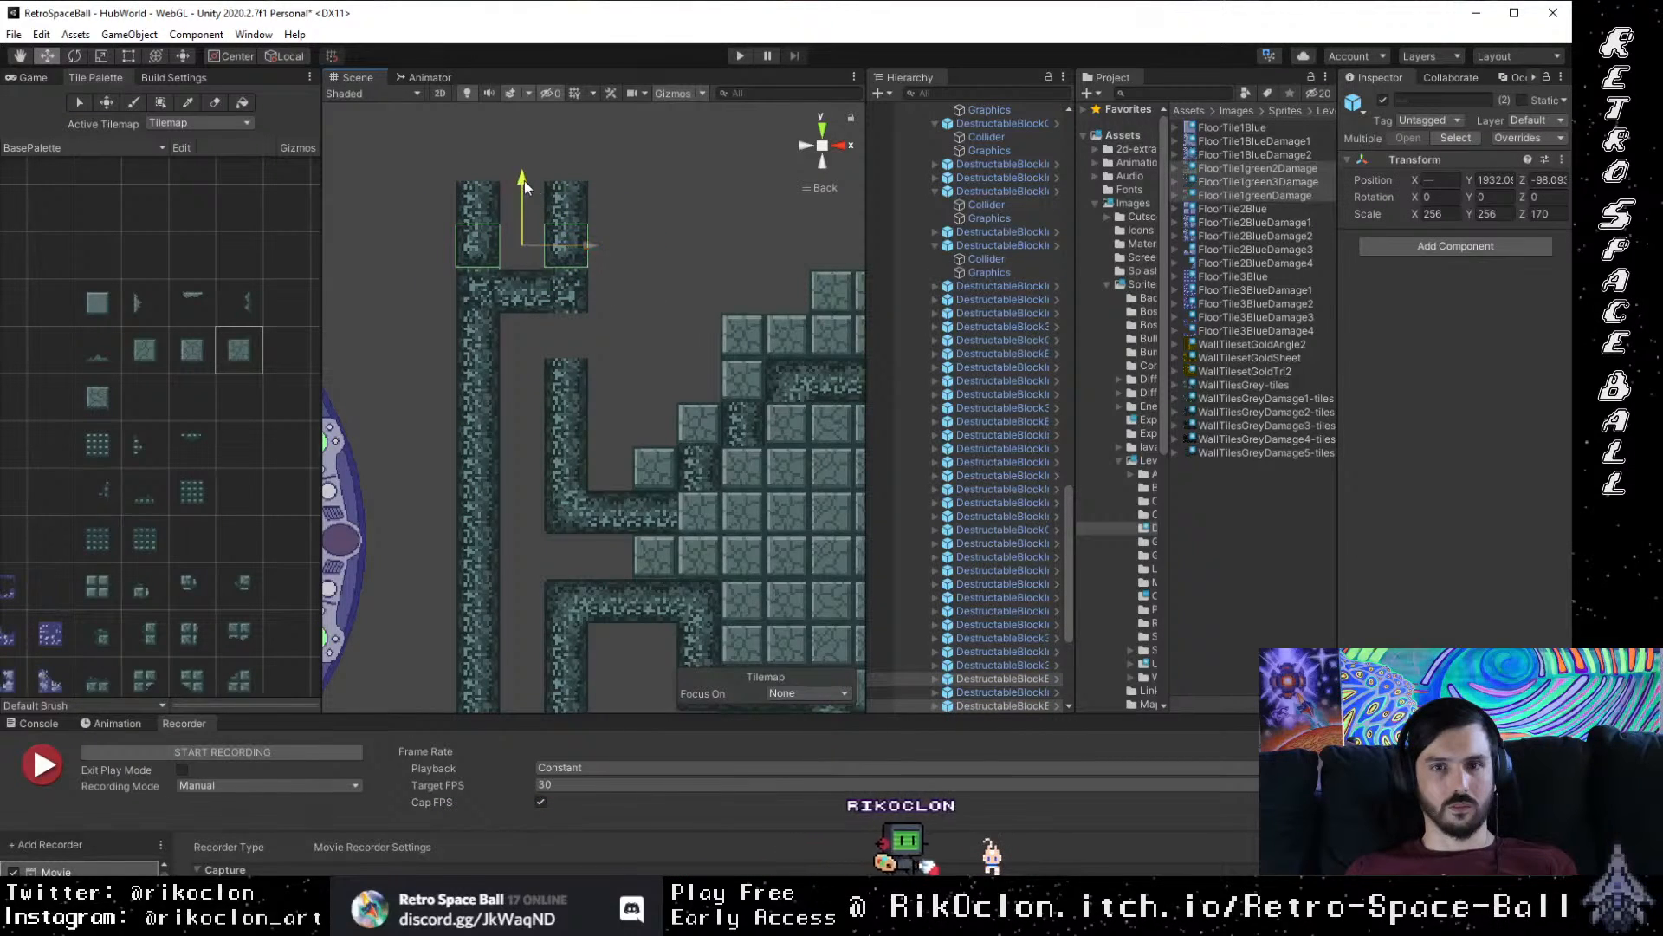
{"action": "left_click_drag", "start_coordinate": [523, 181], "coordinate": [541, 69]}
{"action": "left_click_drag", "start_coordinate": [594, 162], "coordinate": [597, 189]}
{"action": "left_click_drag", "start_coordinate": [649, 254], "coordinate": [393, 118]}
{"action": "left_click_drag", "start_coordinate": [586, 230], "coordinate": [592, 276]}
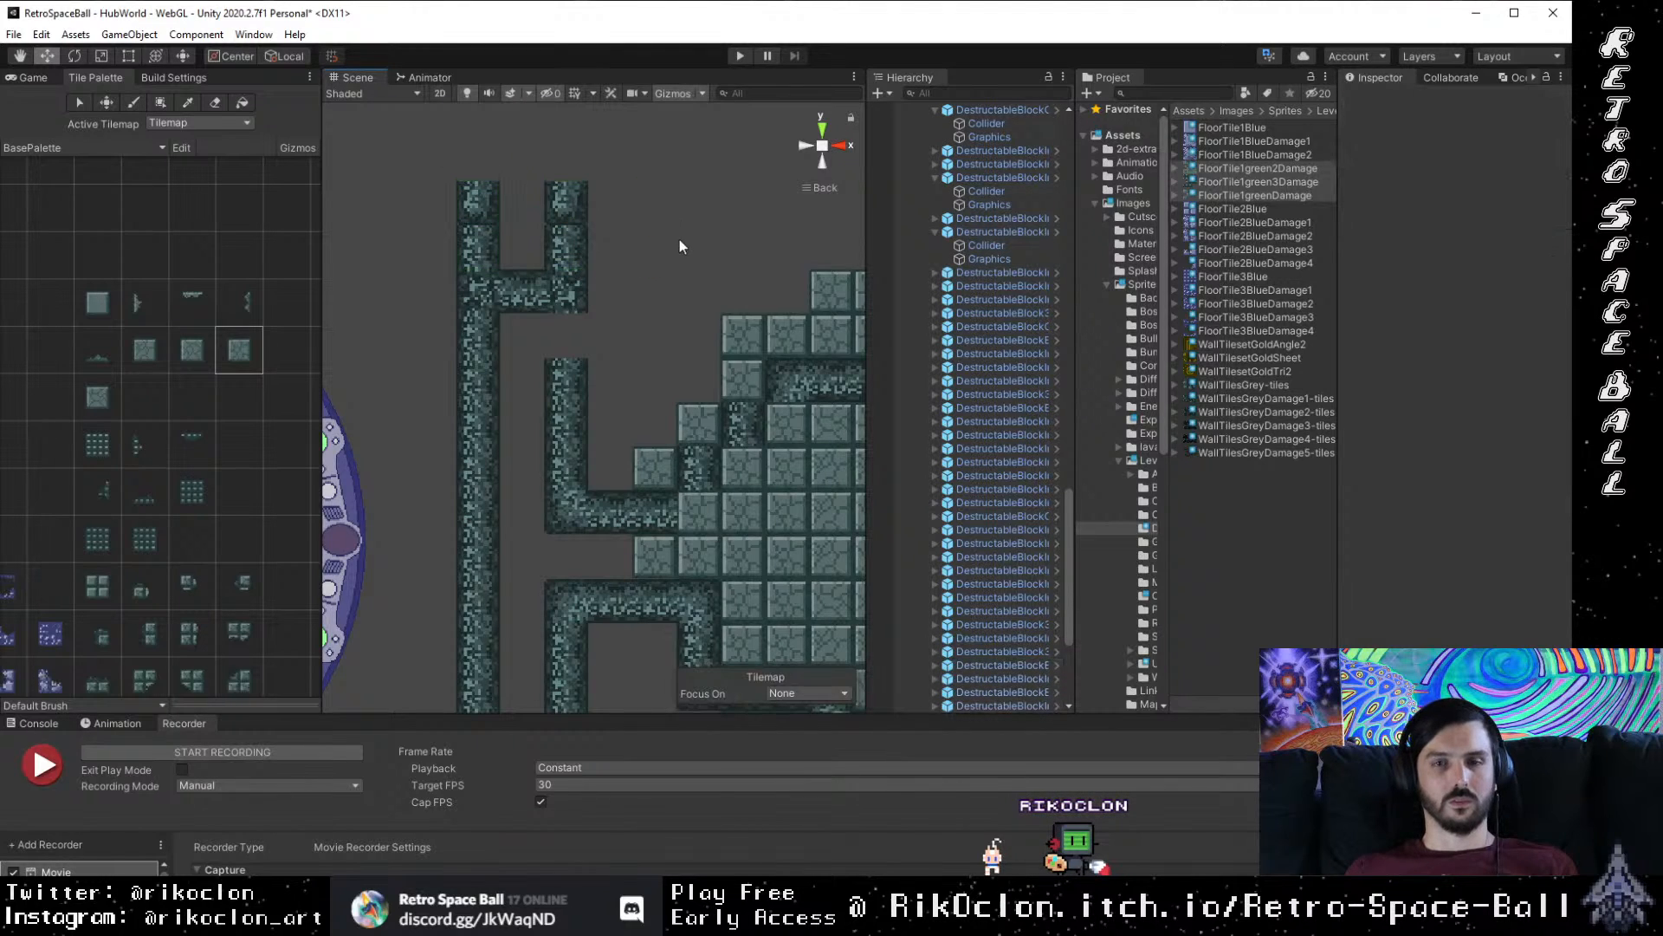
Step: Set the Z rotation of the two end blocks at the column tops to 180
{"action": "left_click_drag", "start_coordinate": [680, 239], "coordinate": [401, 137]}
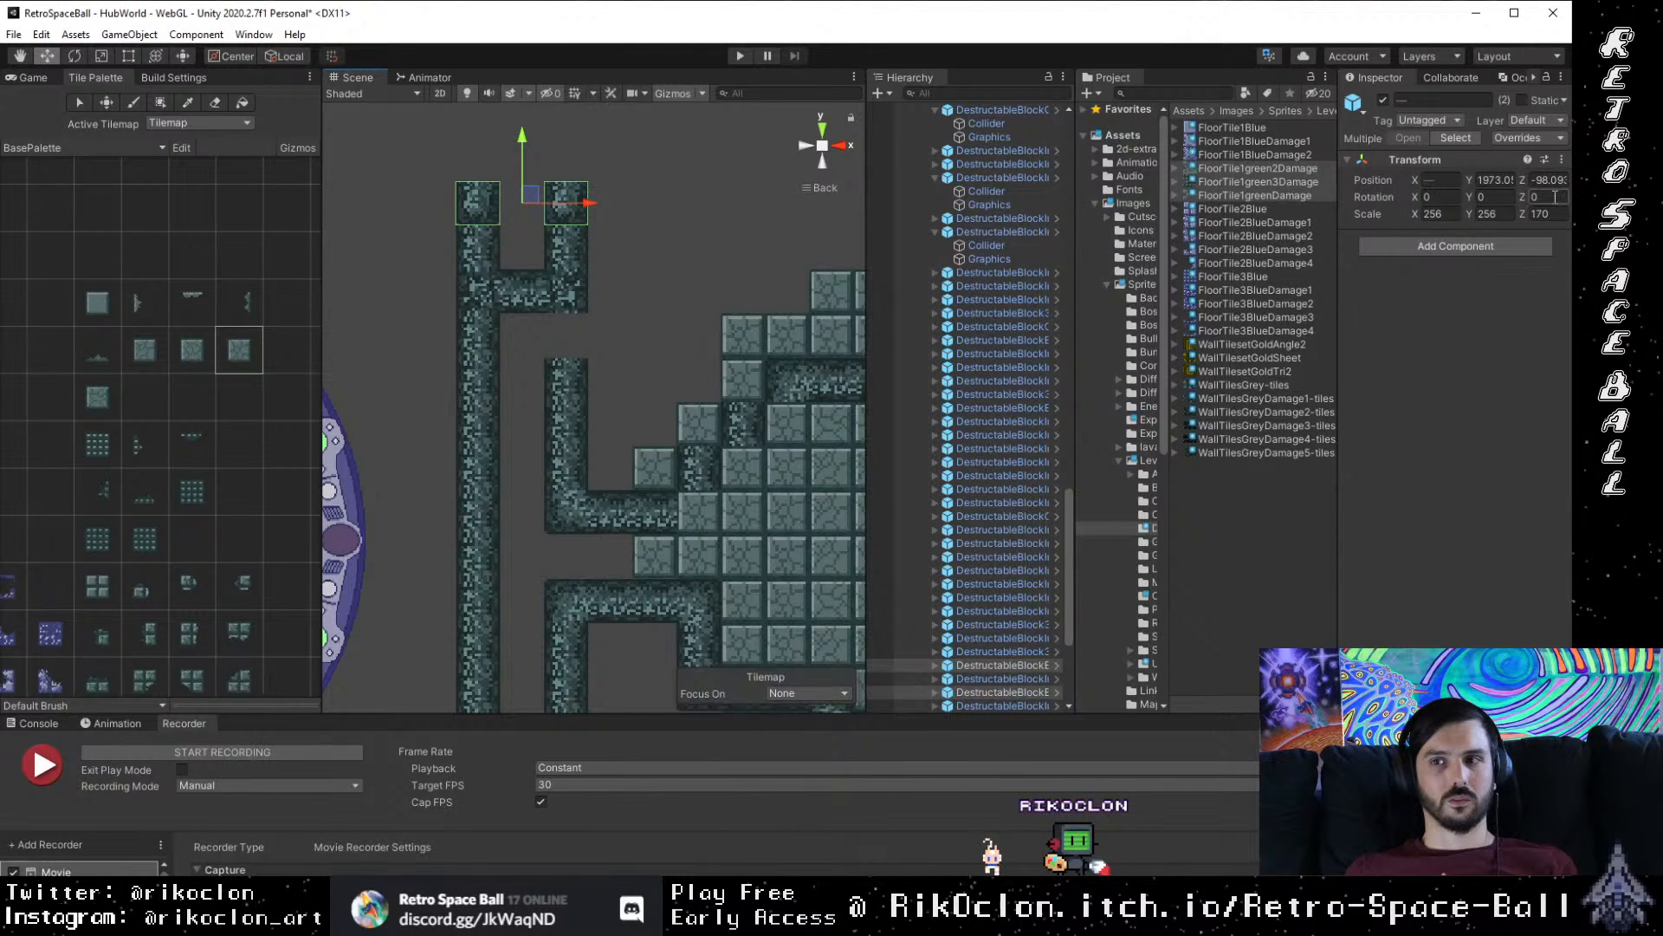
{"action": "type", "text": "180"}
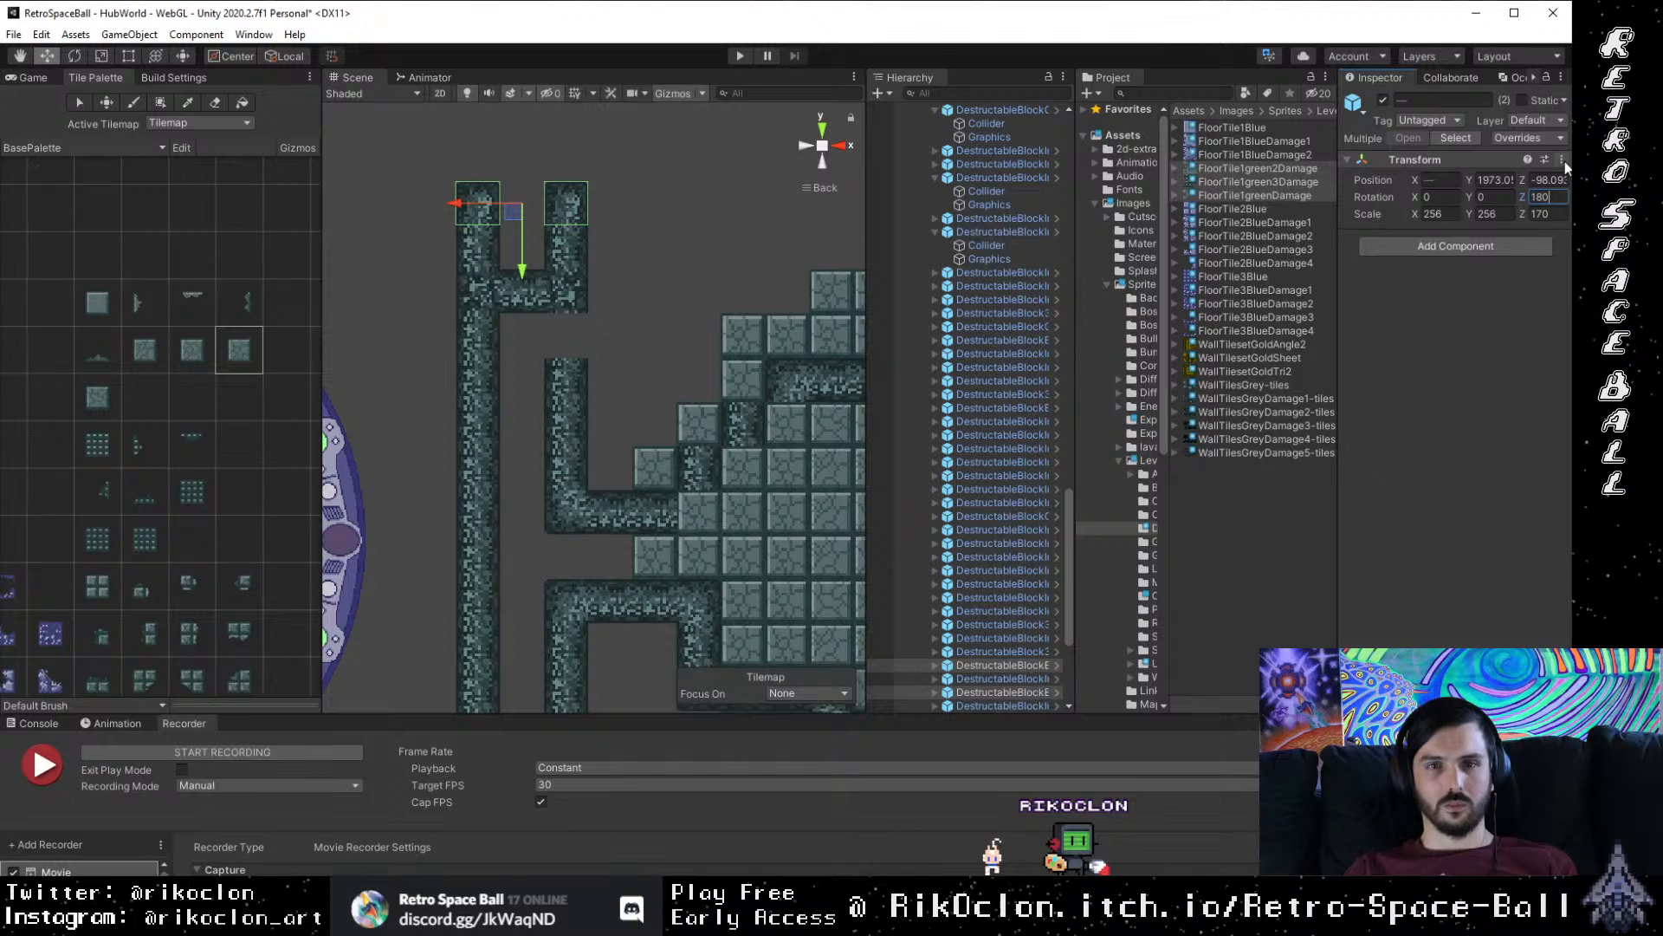
{"action": "left_click", "coordinate": [752, 252]}
Step: Duplicate one inner-column block and snap the copy into the gap below the upper cross-connection
{"action": "left_click_drag", "start_coordinate": [688, 349], "coordinate": [629, 260]}
{"action": "left_click_drag", "start_coordinate": [600, 397], "coordinate": [604, 422]}
{"action": "left_click_drag", "start_coordinate": [476, 277], "coordinate": [590, 352]}
{"action": "left_click_drag", "start_coordinate": [518, 251], "coordinate": [529, 184]}
{"action": "left_click_drag", "start_coordinate": [539, 272], "coordinate": [538, 288]}
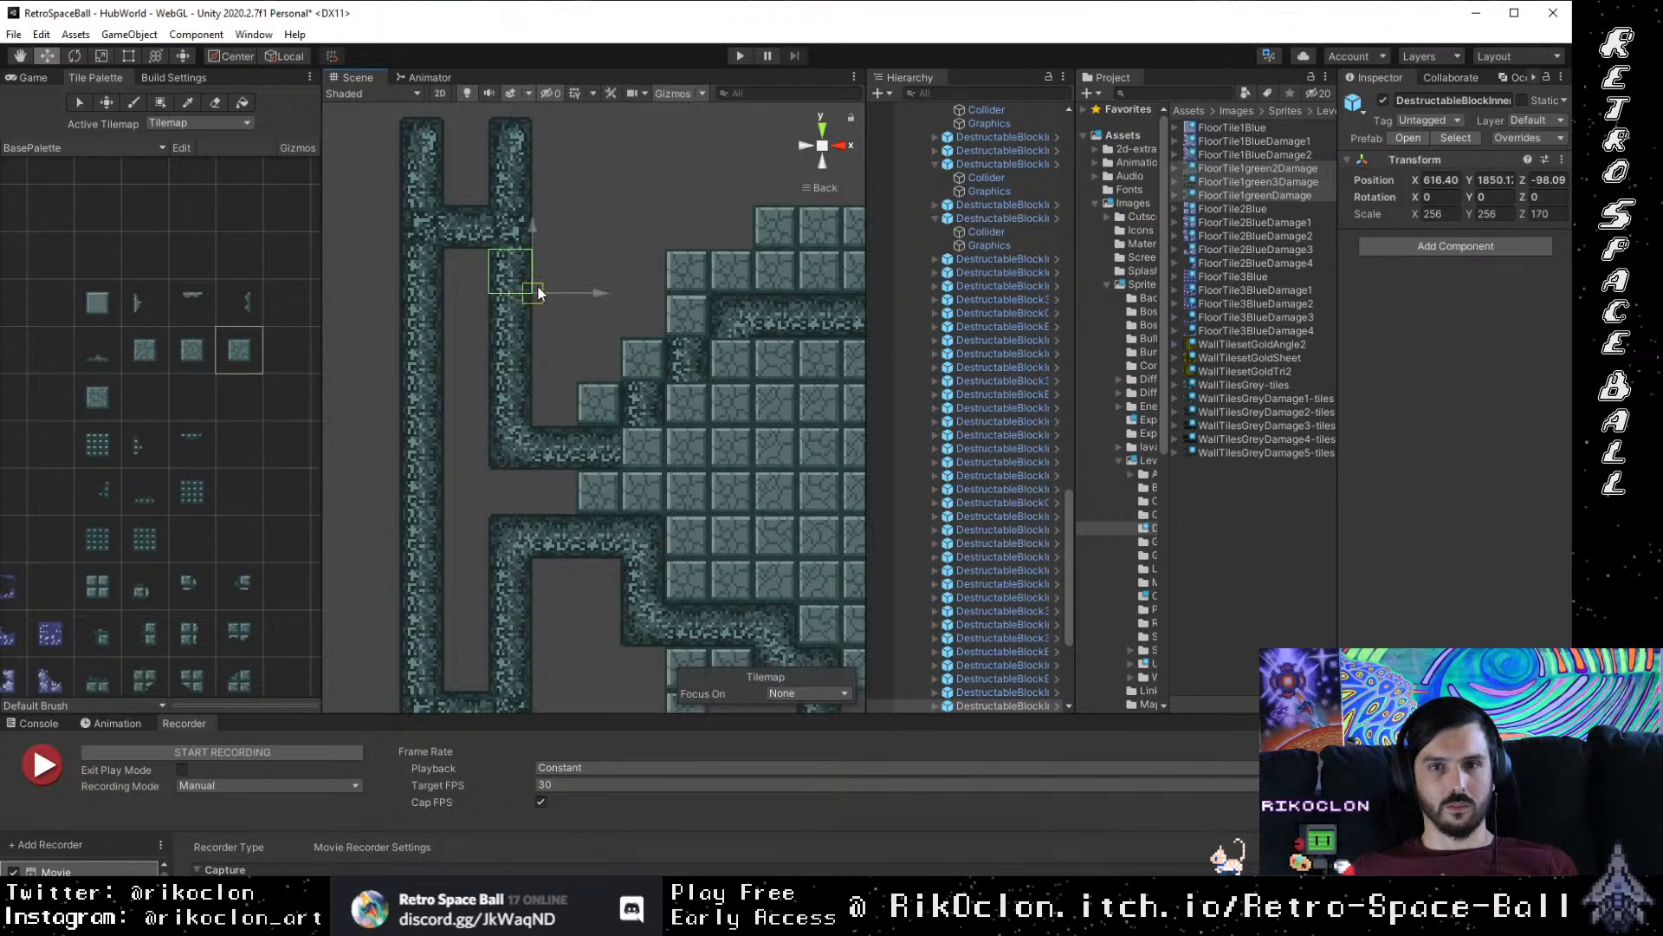
Step: Duplicate the complete left double-column wall of 33 blocks and snap the copy over the horizontal connector on the structure's right side
{"action": "scroll", "coordinate": [548, 362], "scroll_direction": "down", "scroll_amount": 4}
{"action": "left_click_drag", "start_coordinate": [558, 430], "coordinate": [455, 365]}
{"action": "scroll", "coordinate": [451, 350], "scroll_direction": "down", "scroll_amount": 4}
{"action": "left_click_drag", "start_coordinate": [401, 207], "coordinate": [467, 553]}
{"action": "left_click_drag", "start_coordinate": [572, 507], "coordinate": [538, 532]}
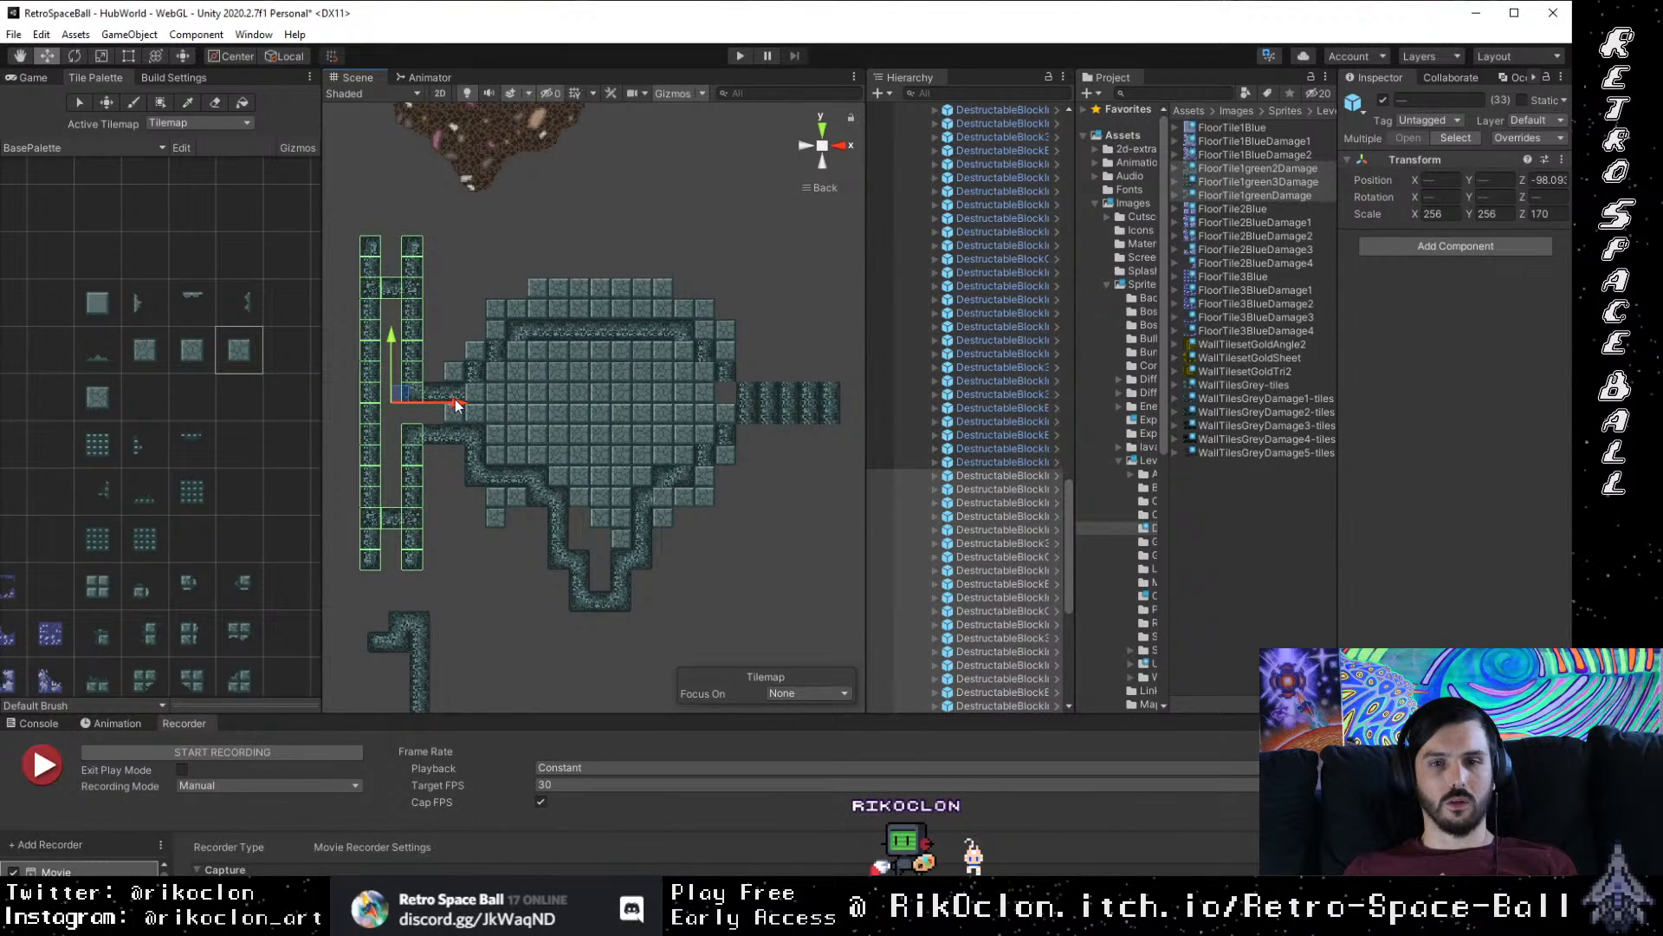
{"action": "left_click_drag", "start_coordinate": [456, 405], "coordinate": [872, 428]}
{"action": "mouse_move", "coordinate": [851, 429]}
{"action": "left_mouse_down"}
{"action": "mouse_move", "coordinate": [828, 428]}
{"action": "mouse_move", "coordinate": [869, 439]}
{"action": "mouse_move", "coordinate": [849, 424]}
{"action": "mouse_move", "coordinate": [844, 442]}
{"action": "left_mouse_up"}
{"action": "left_click_drag", "start_coordinate": [756, 519], "coordinate": [669, 475]}
{"action": "scroll", "coordinate": [660, 466], "scroll_direction": "up", "scroll_amount": 5}
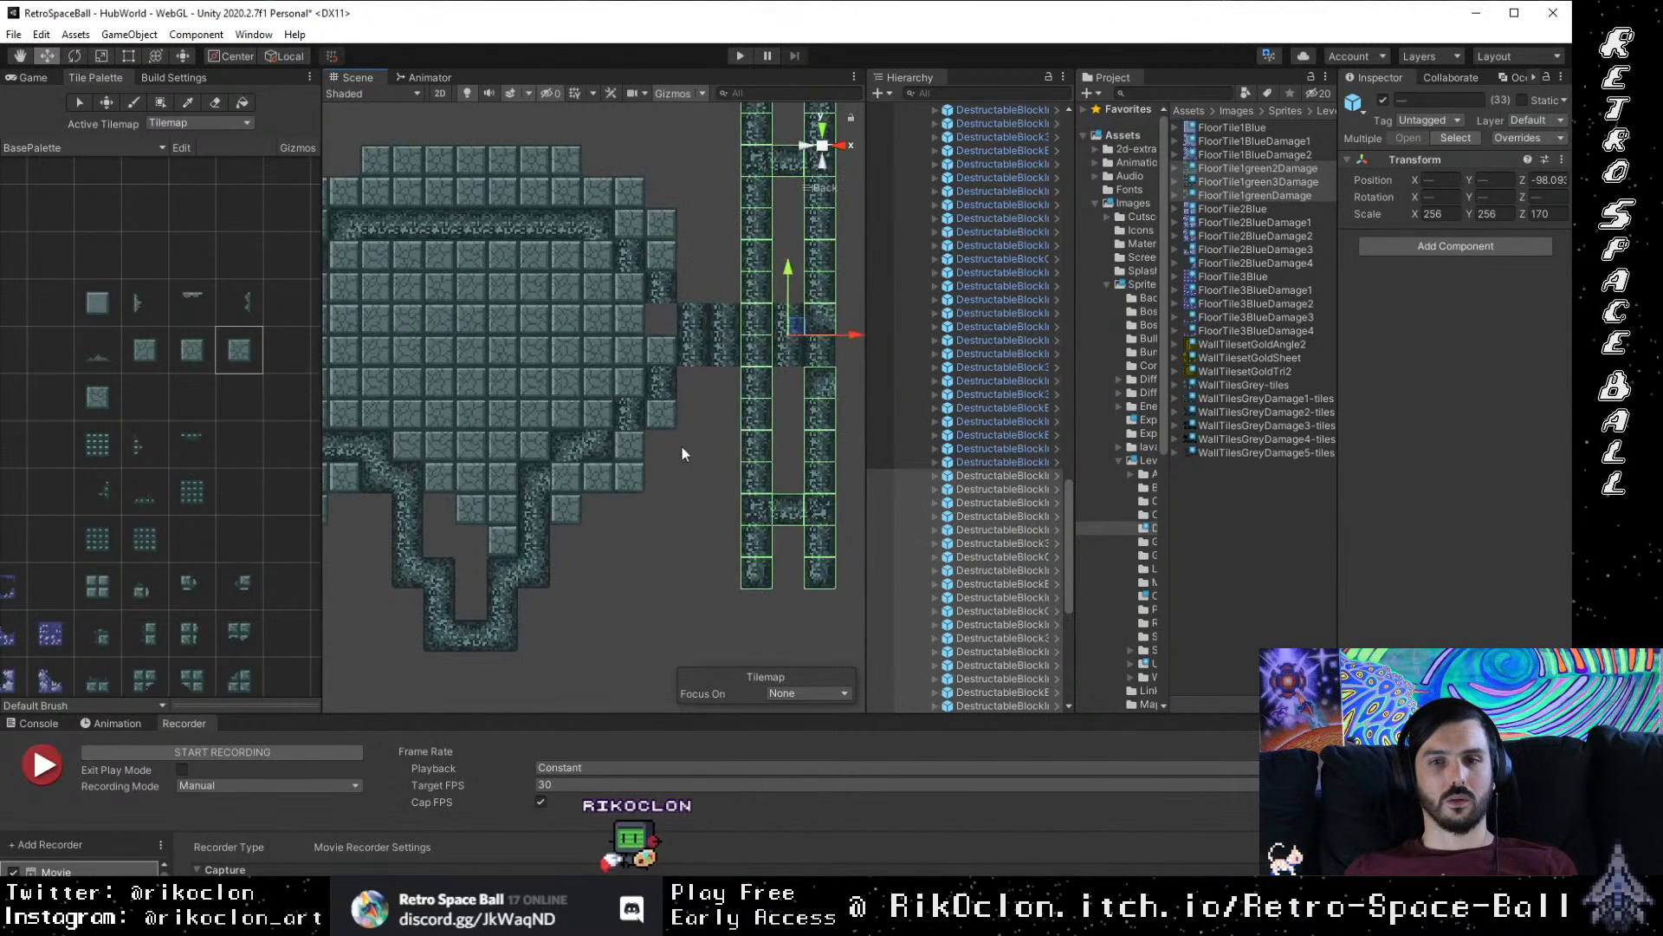
Step: Duplicate the left side's lower connector row and snap the copy between the structure's lower right wall and the right double-column wall
{"action": "scroll", "coordinate": [639, 454], "scroll_direction": "down", "scroll_amount": 5}
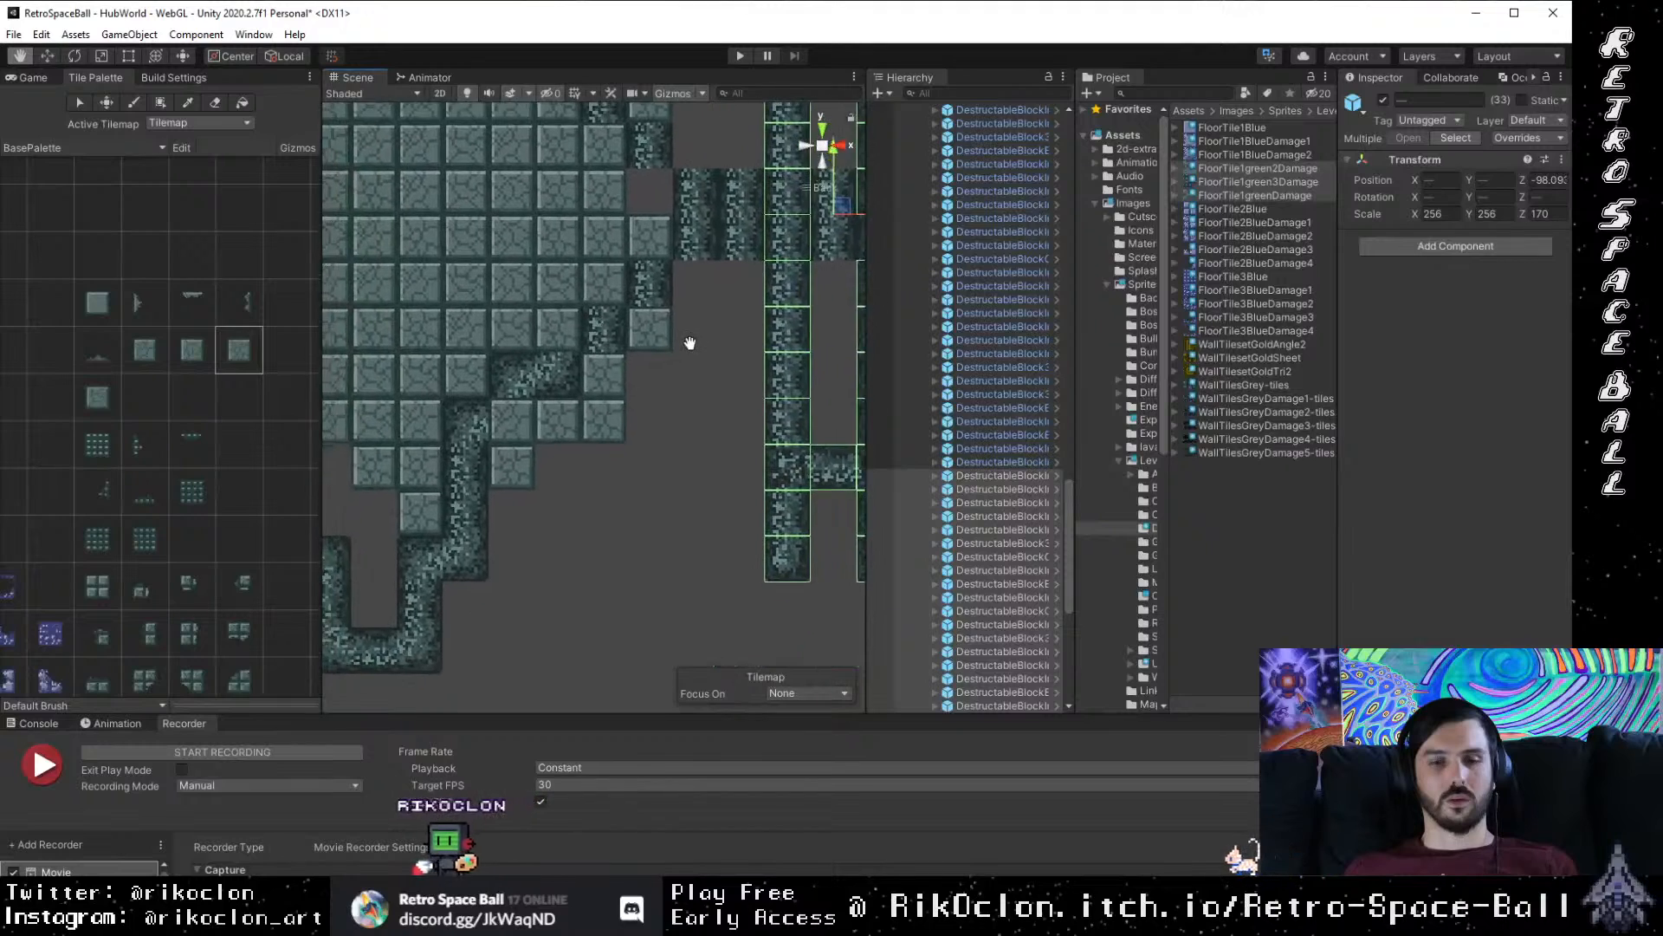
{"action": "scroll", "coordinate": [606, 381], "scroll_direction": "down", "scroll_amount": 2}
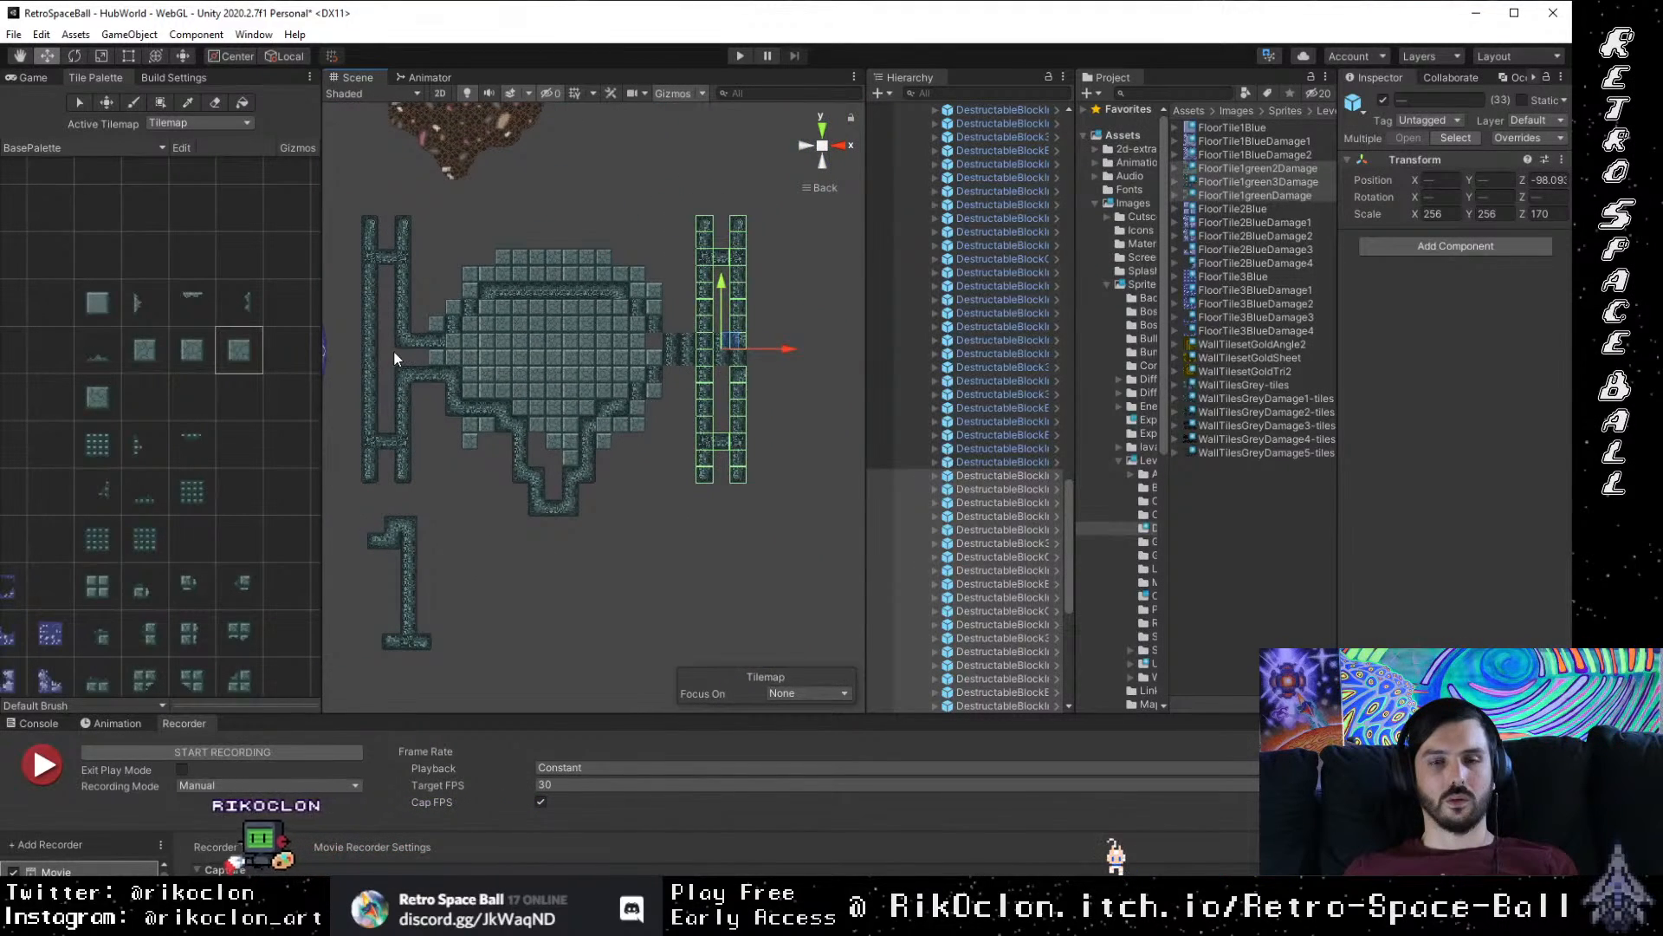
{"action": "left_click", "coordinate": [416, 372]}
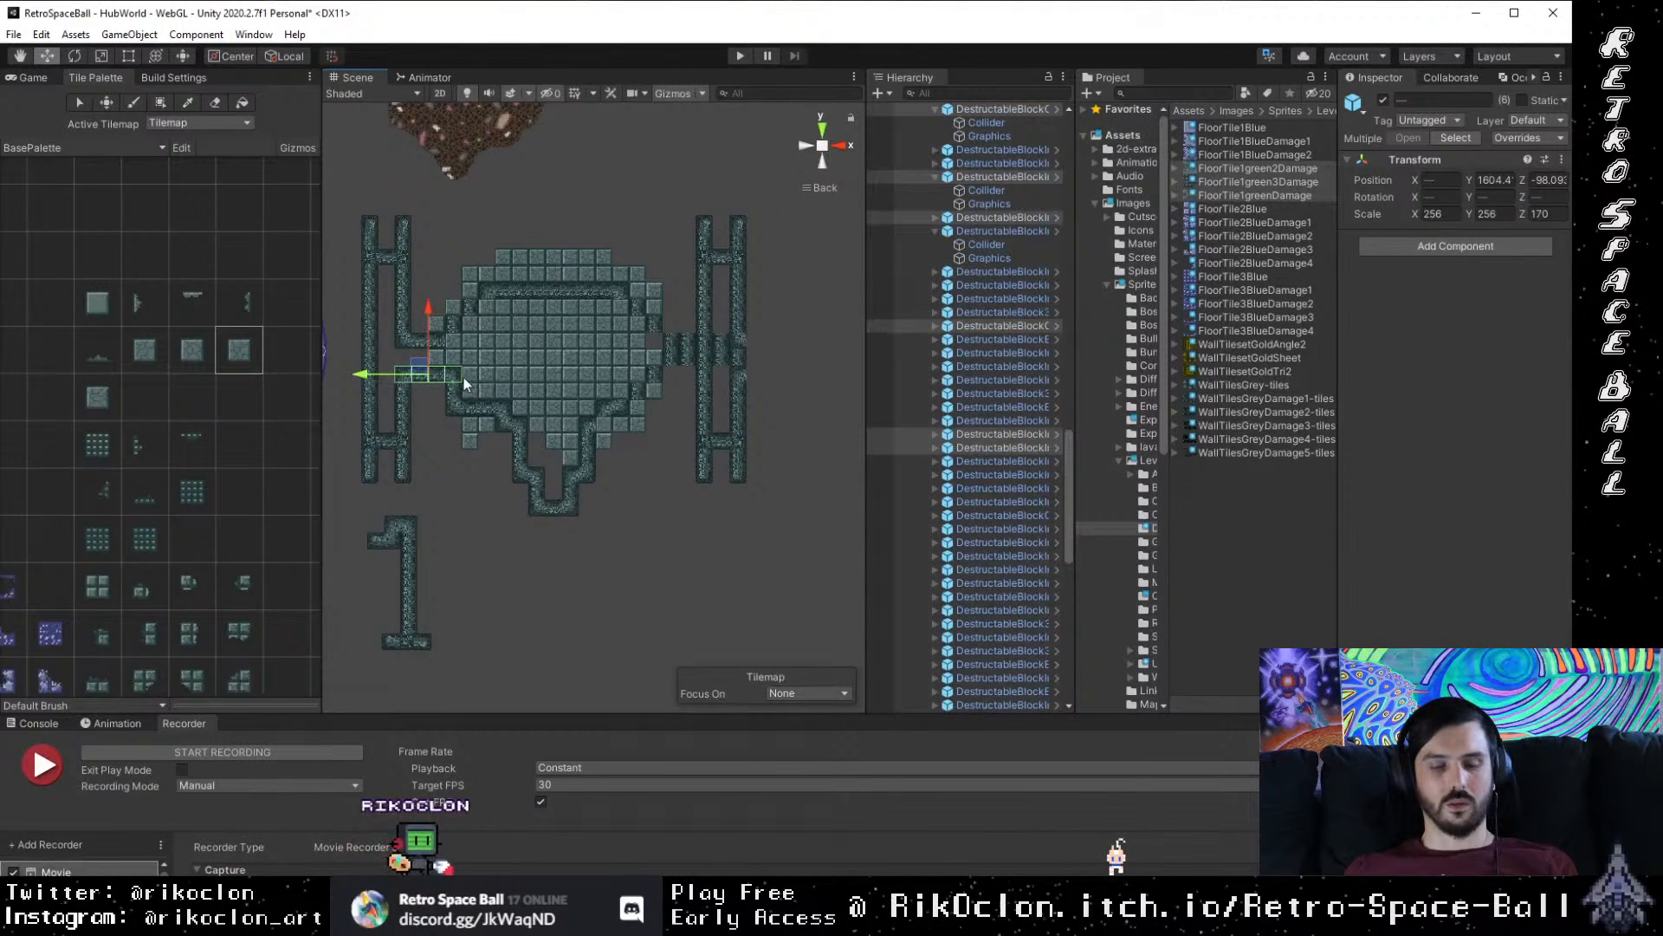
{"action": "left_click", "coordinate": [451, 376]}
{"action": "left_click_drag", "start_coordinate": [366, 379], "coordinate": [594, 377]}
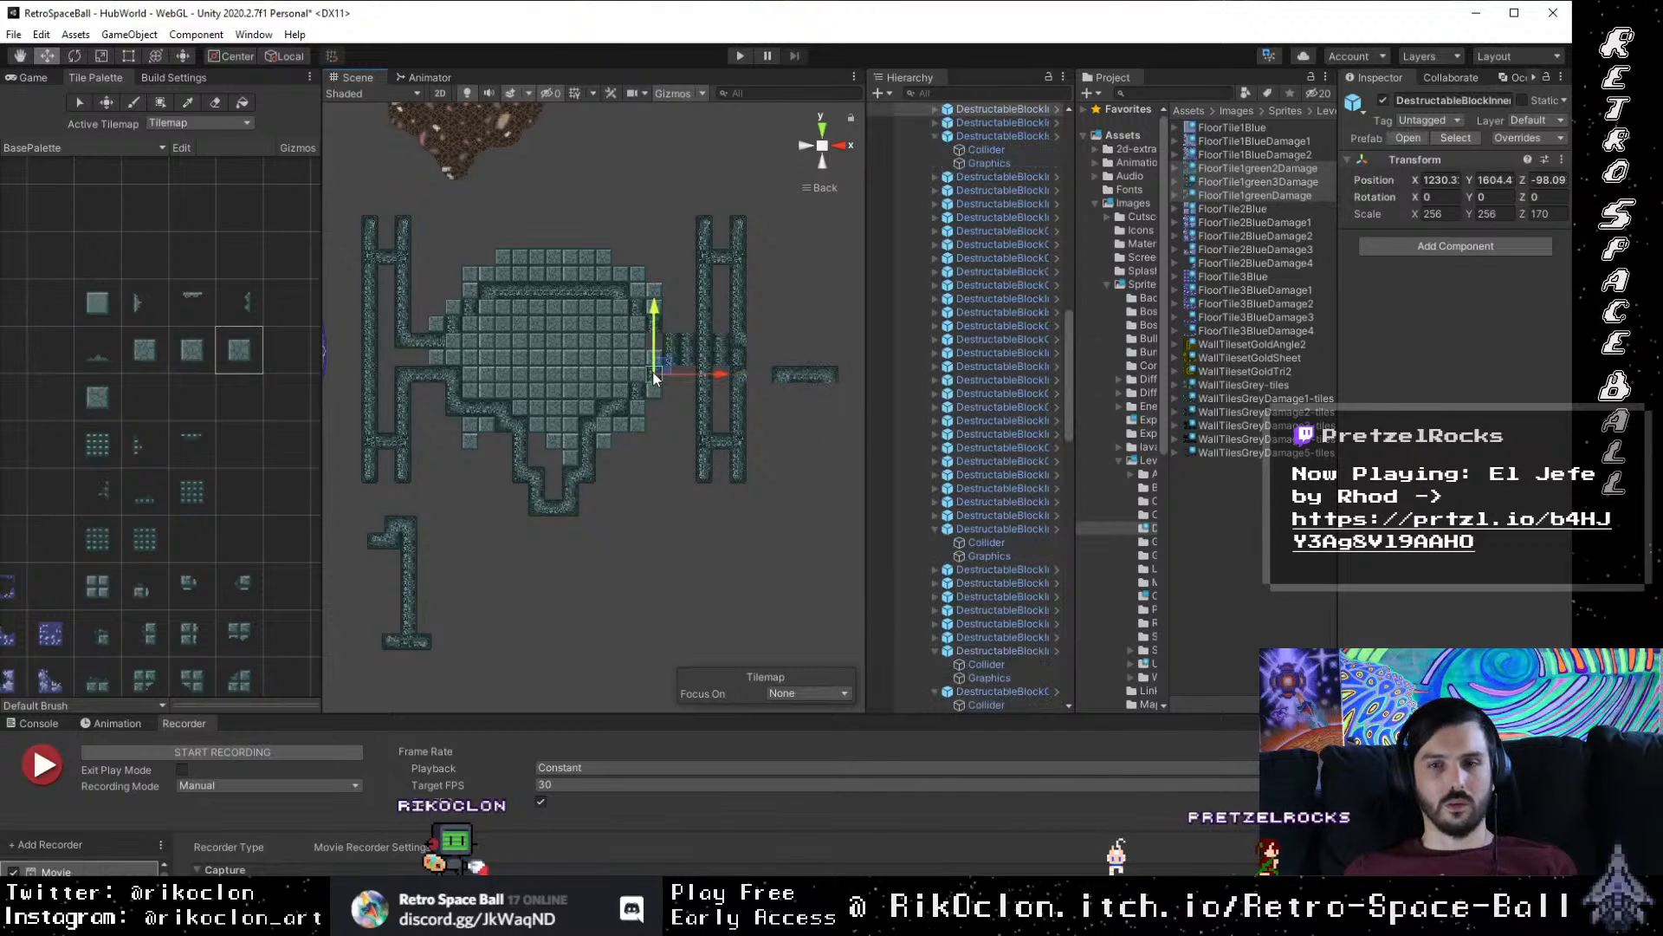
{"action": "left_click_drag", "start_coordinate": [754, 347], "coordinate": [863, 397]}
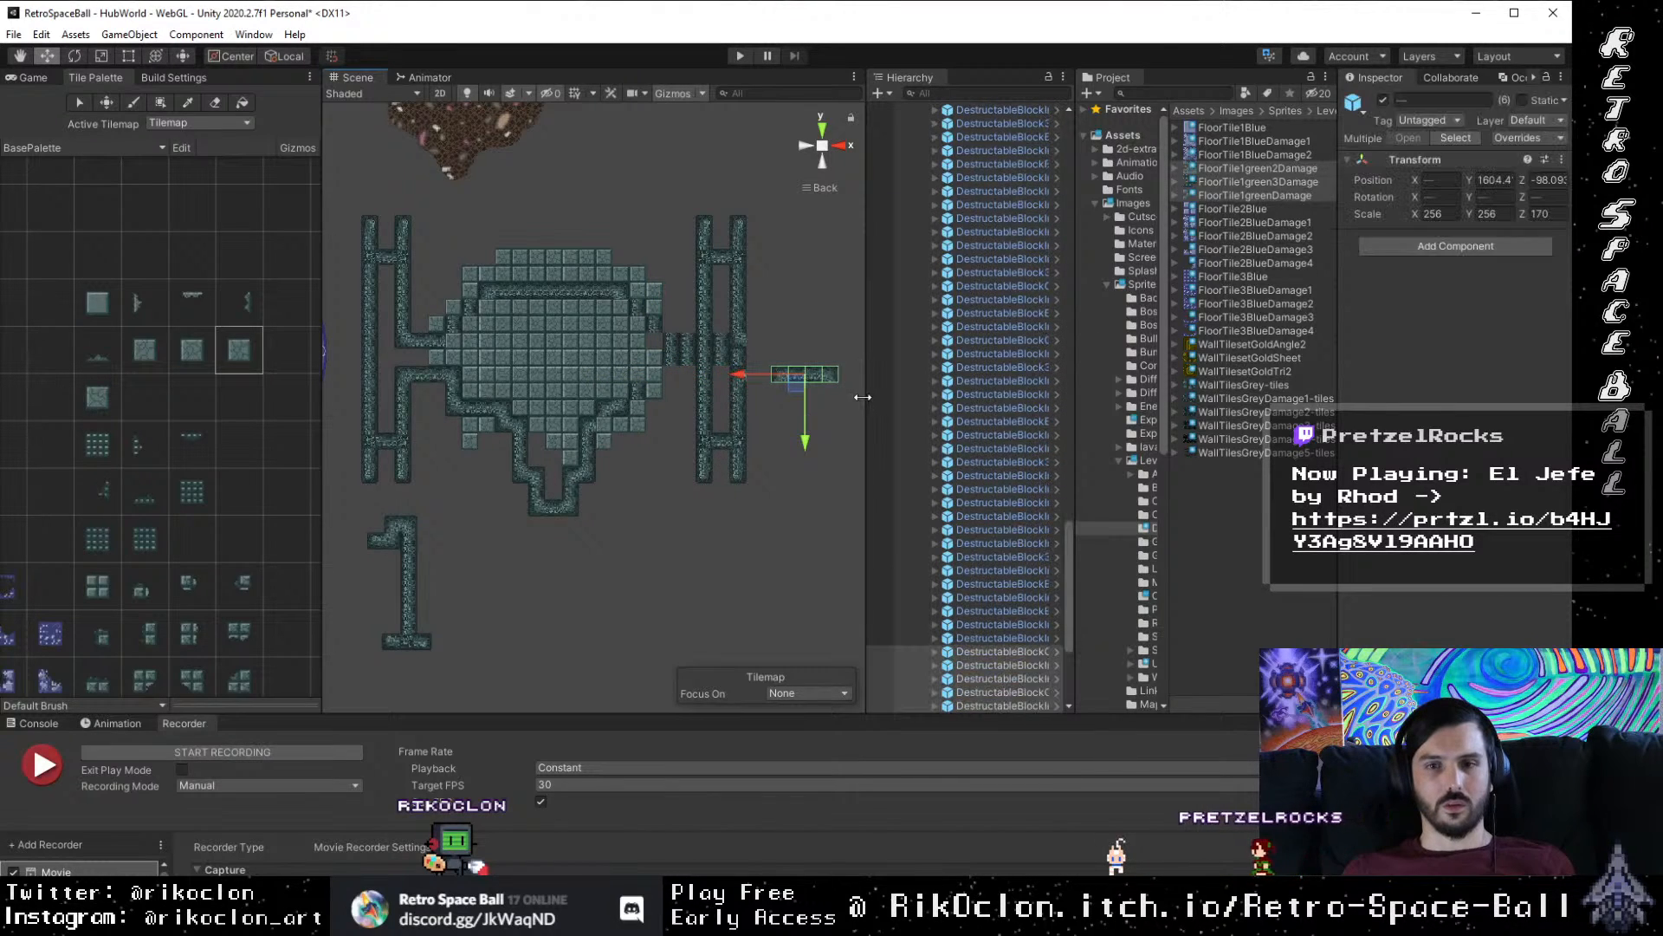
{"action": "left_click", "coordinate": [729, 379]}
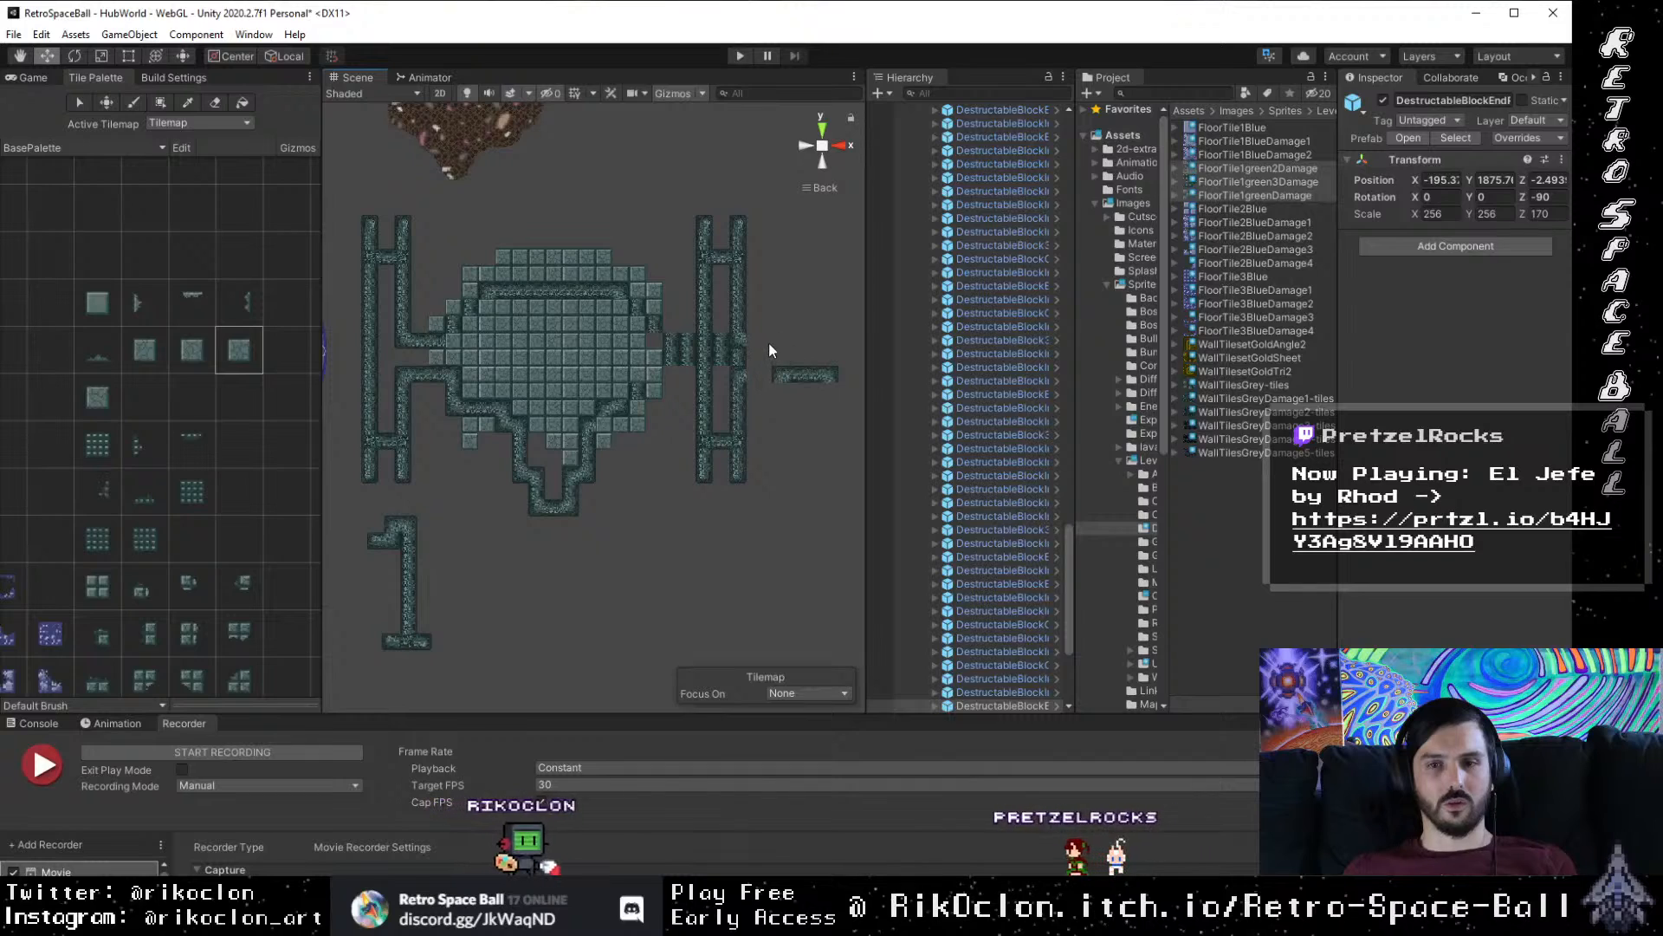
{"action": "key", "text": "ctrl+z"}
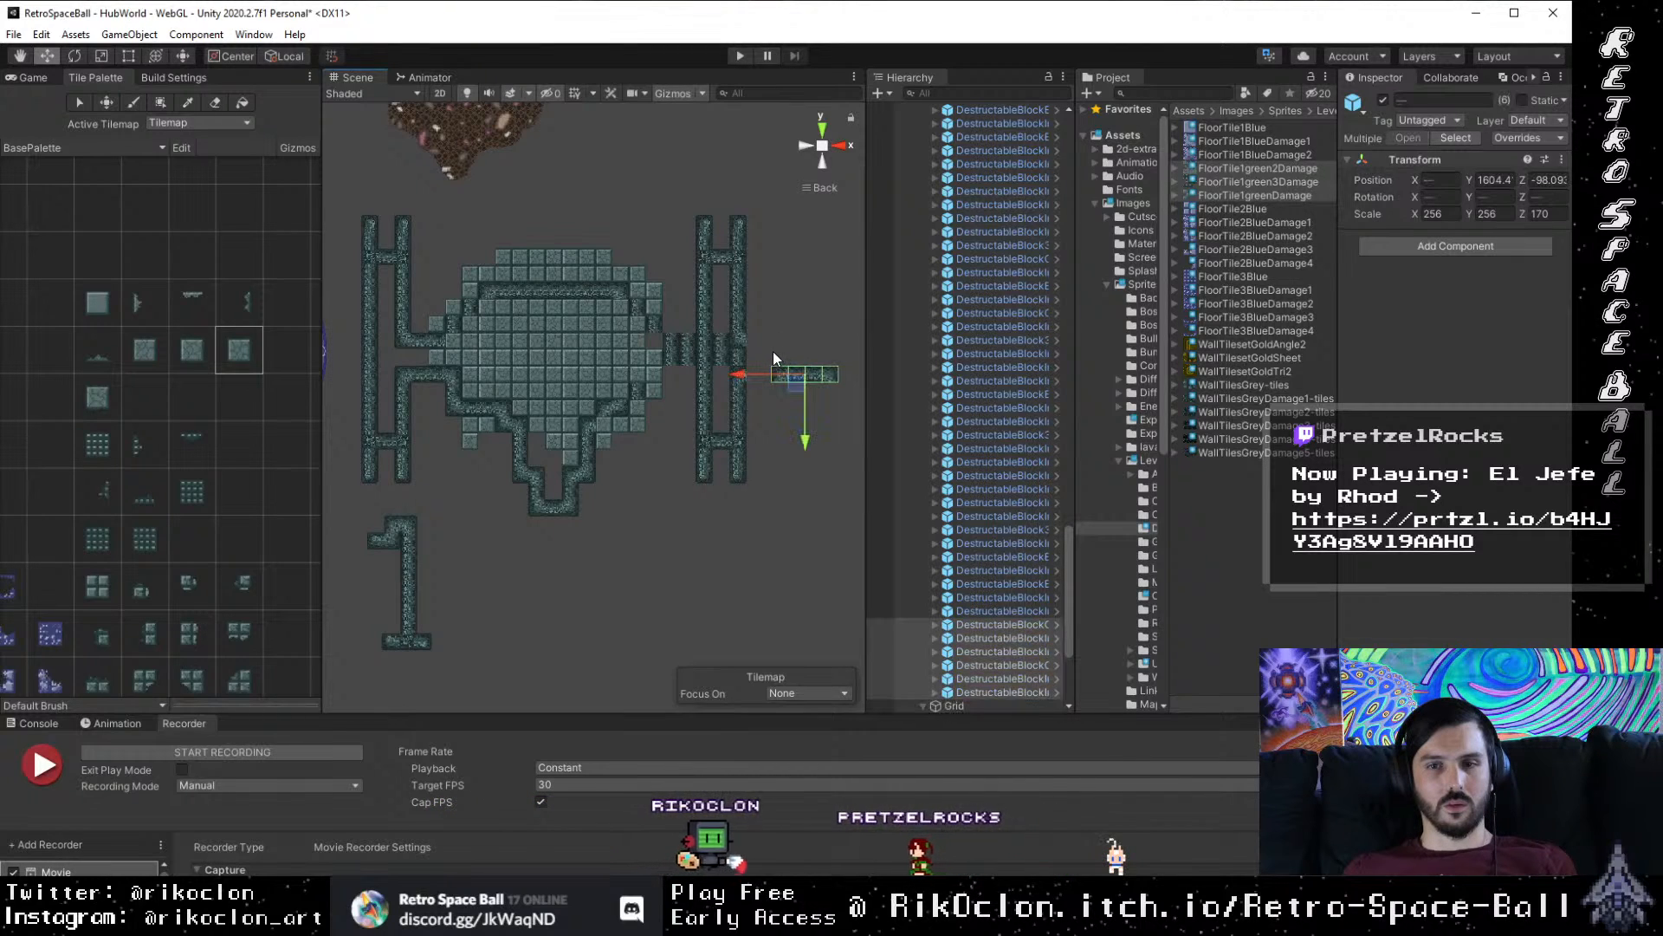
{"action": "left_click_drag", "start_coordinate": [797, 362], "coordinate": [636, 389]}
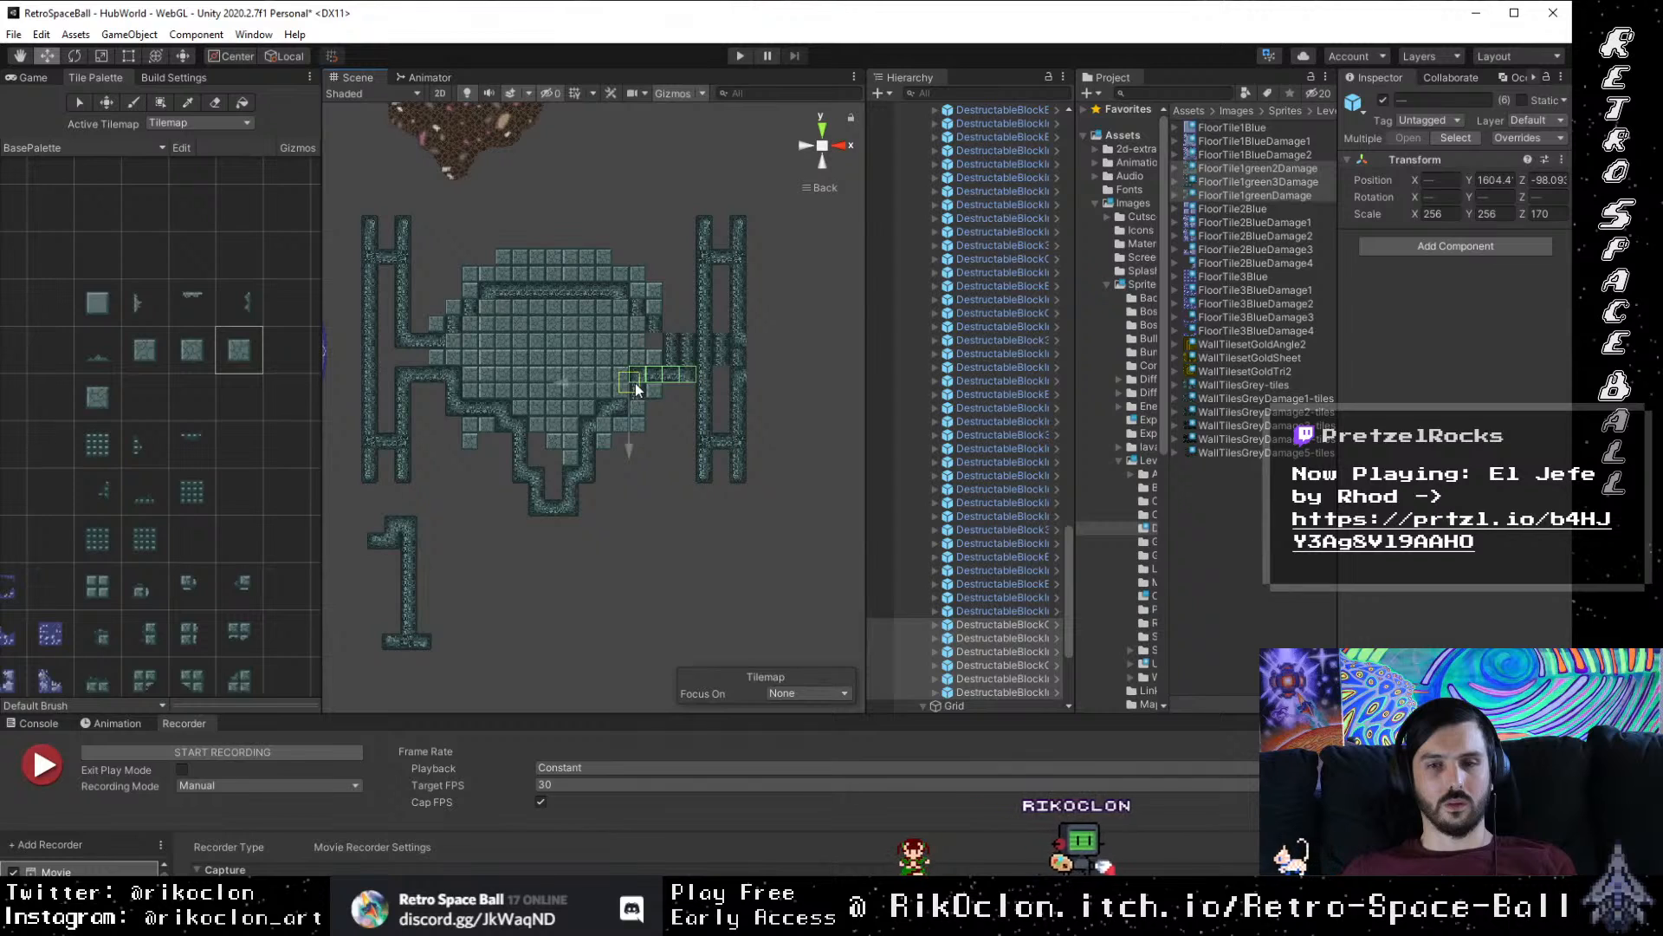
Step: Delete the two blocks of the right connector's lower row that lie between the structure and the inner column
{"action": "scroll", "coordinate": [798, 439], "scroll_direction": "up", "scroll_amount": 4}
{"action": "left_click_drag", "start_coordinate": [797, 440], "coordinate": [641, 512]}
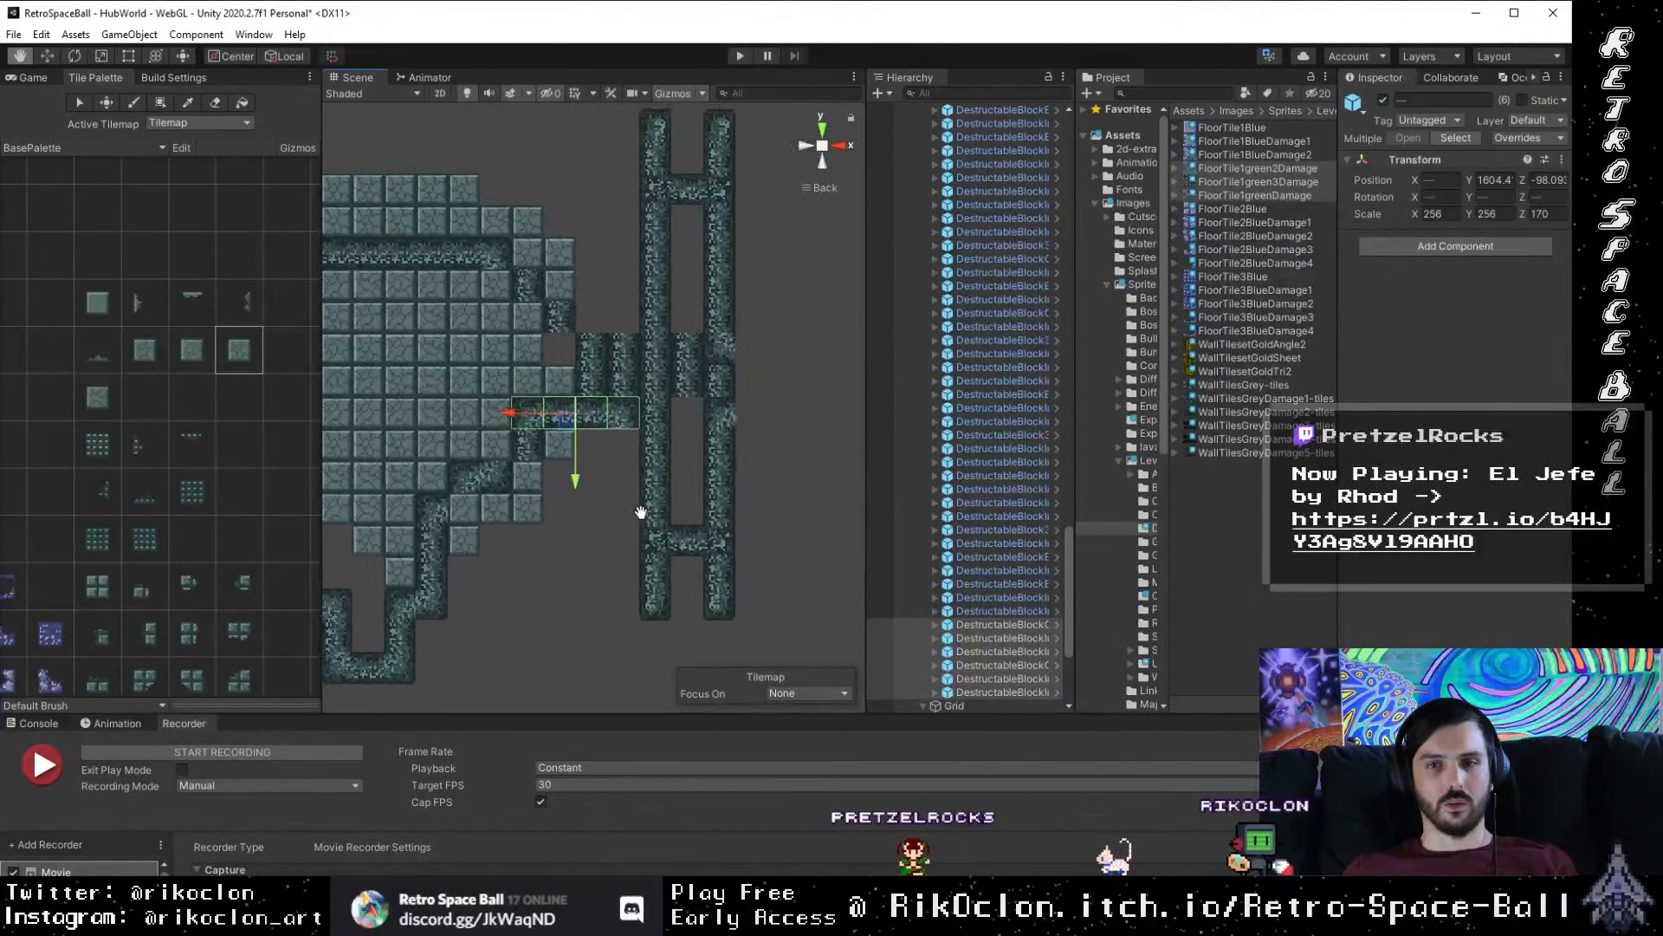
{"action": "left_click", "coordinate": [599, 373]}
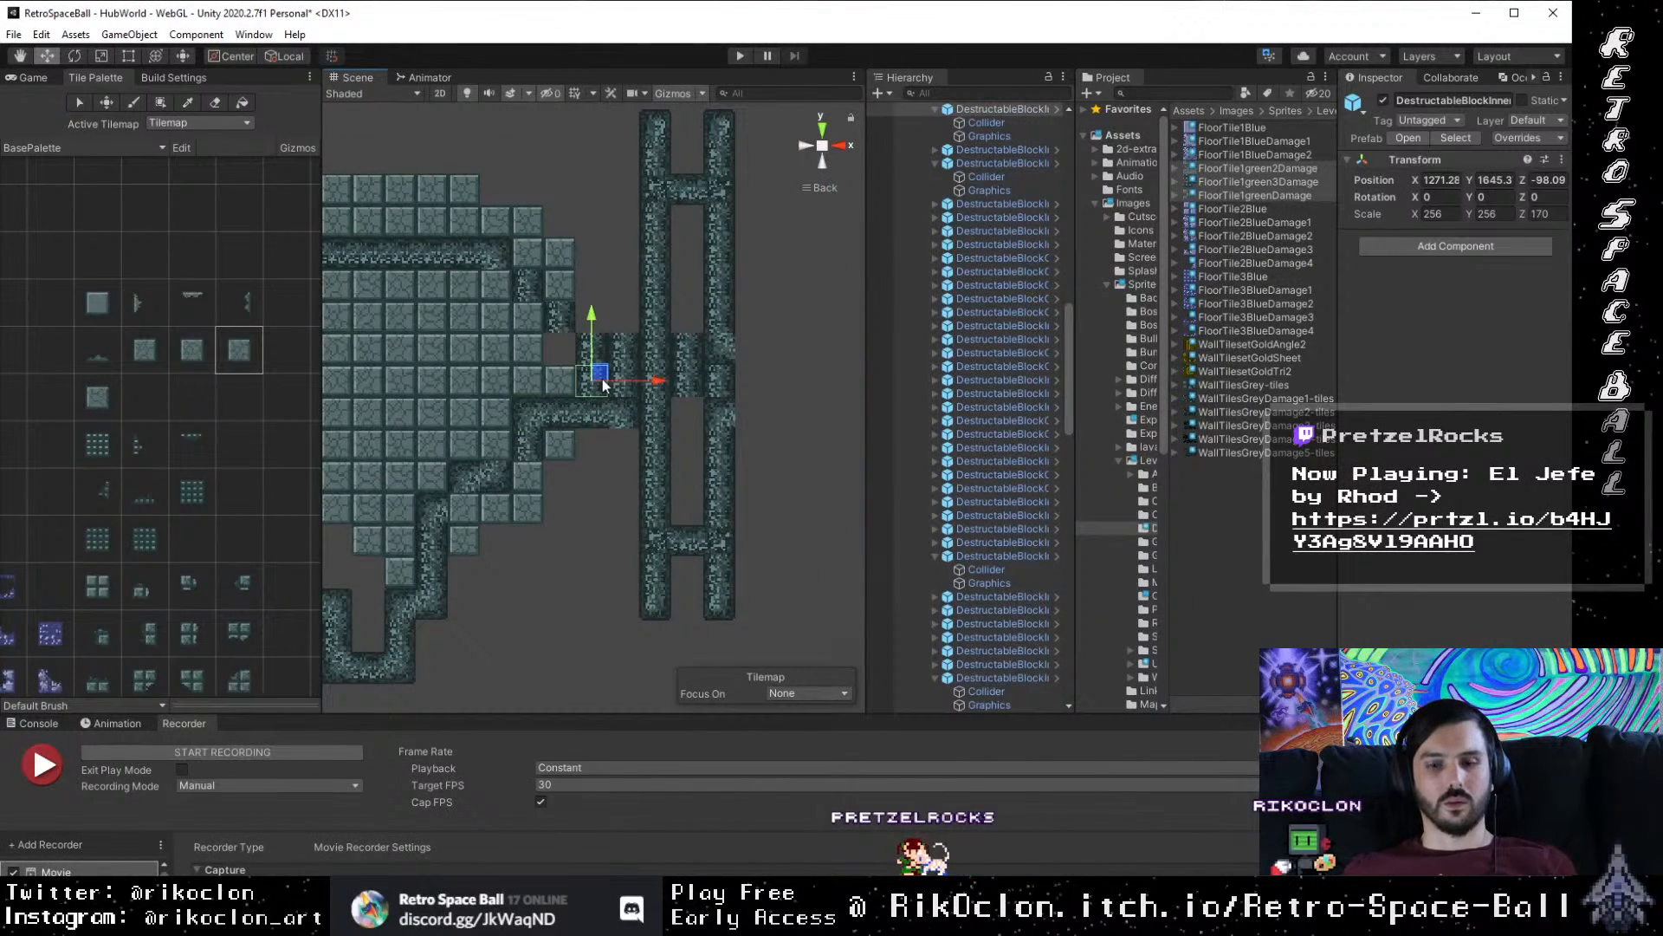
{"action": "key", "text": "Delete"}
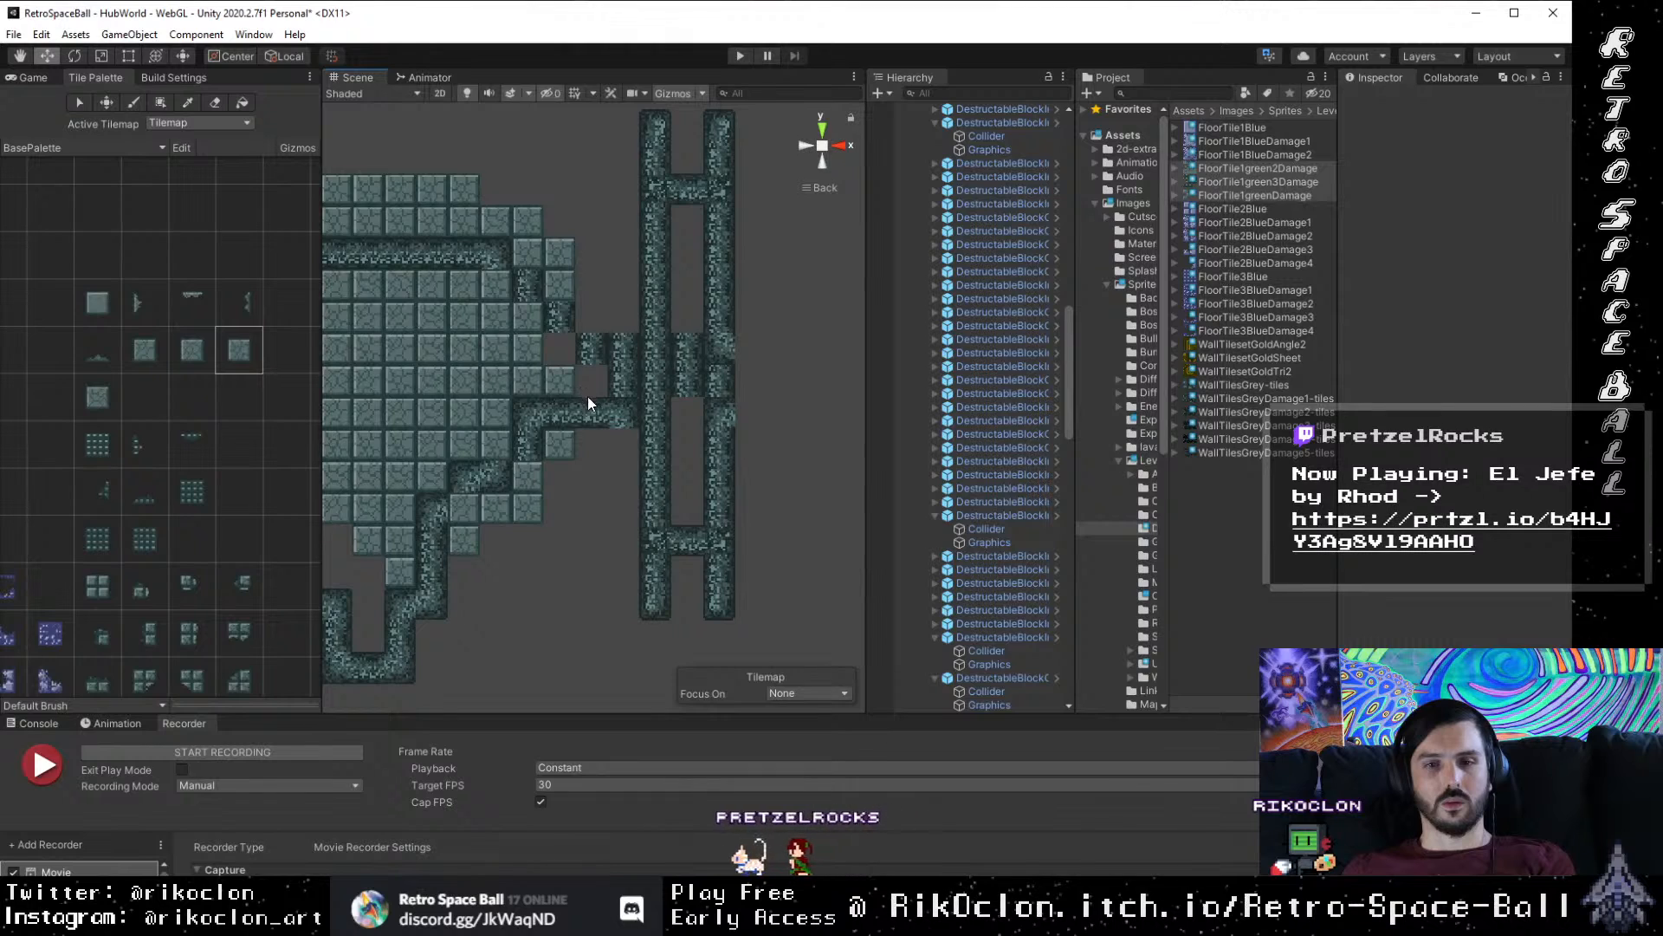
{"action": "scroll", "coordinate": [583, 407], "scroll_direction": "down", "scroll_amount": 3}
{"action": "left_click_drag", "start_coordinate": [583, 419], "coordinate": [757, 396]}
{"action": "left_click", "coordinate": [759, 402]}
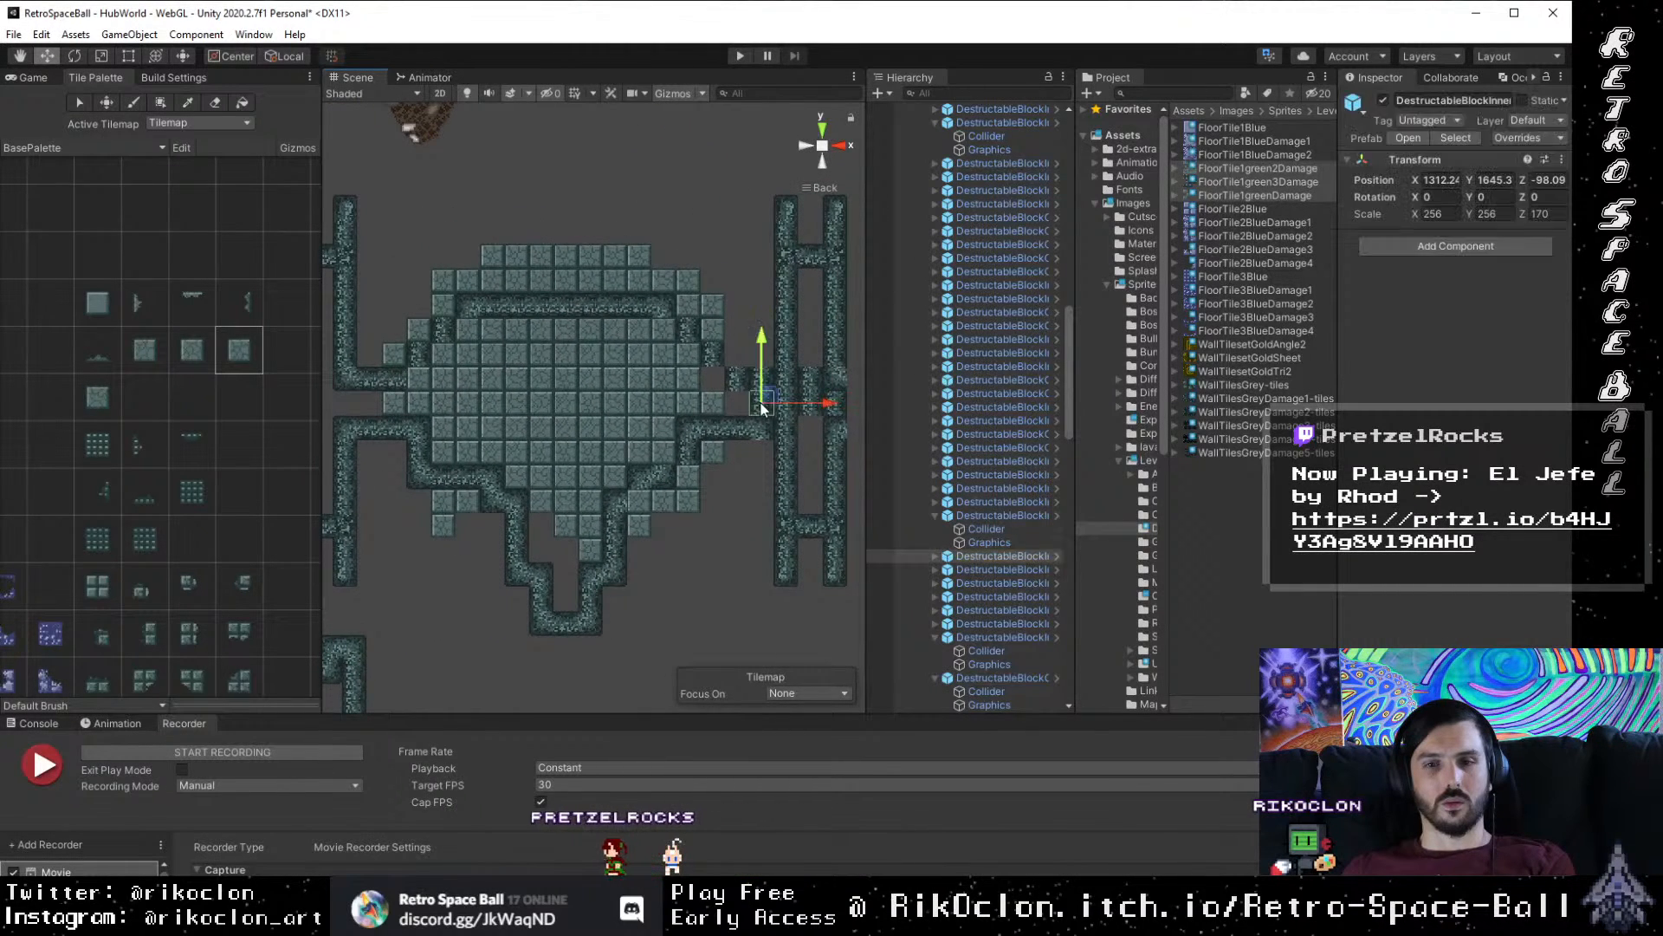
{"action": "key", "text": "Delete"}
Step: Delete the blocks continuing that same row through the inner column and on to the right wall's outer column
{"action": "left_click", "coordinate": [784, 407]}
{"action": "key", "text": "Delete"}
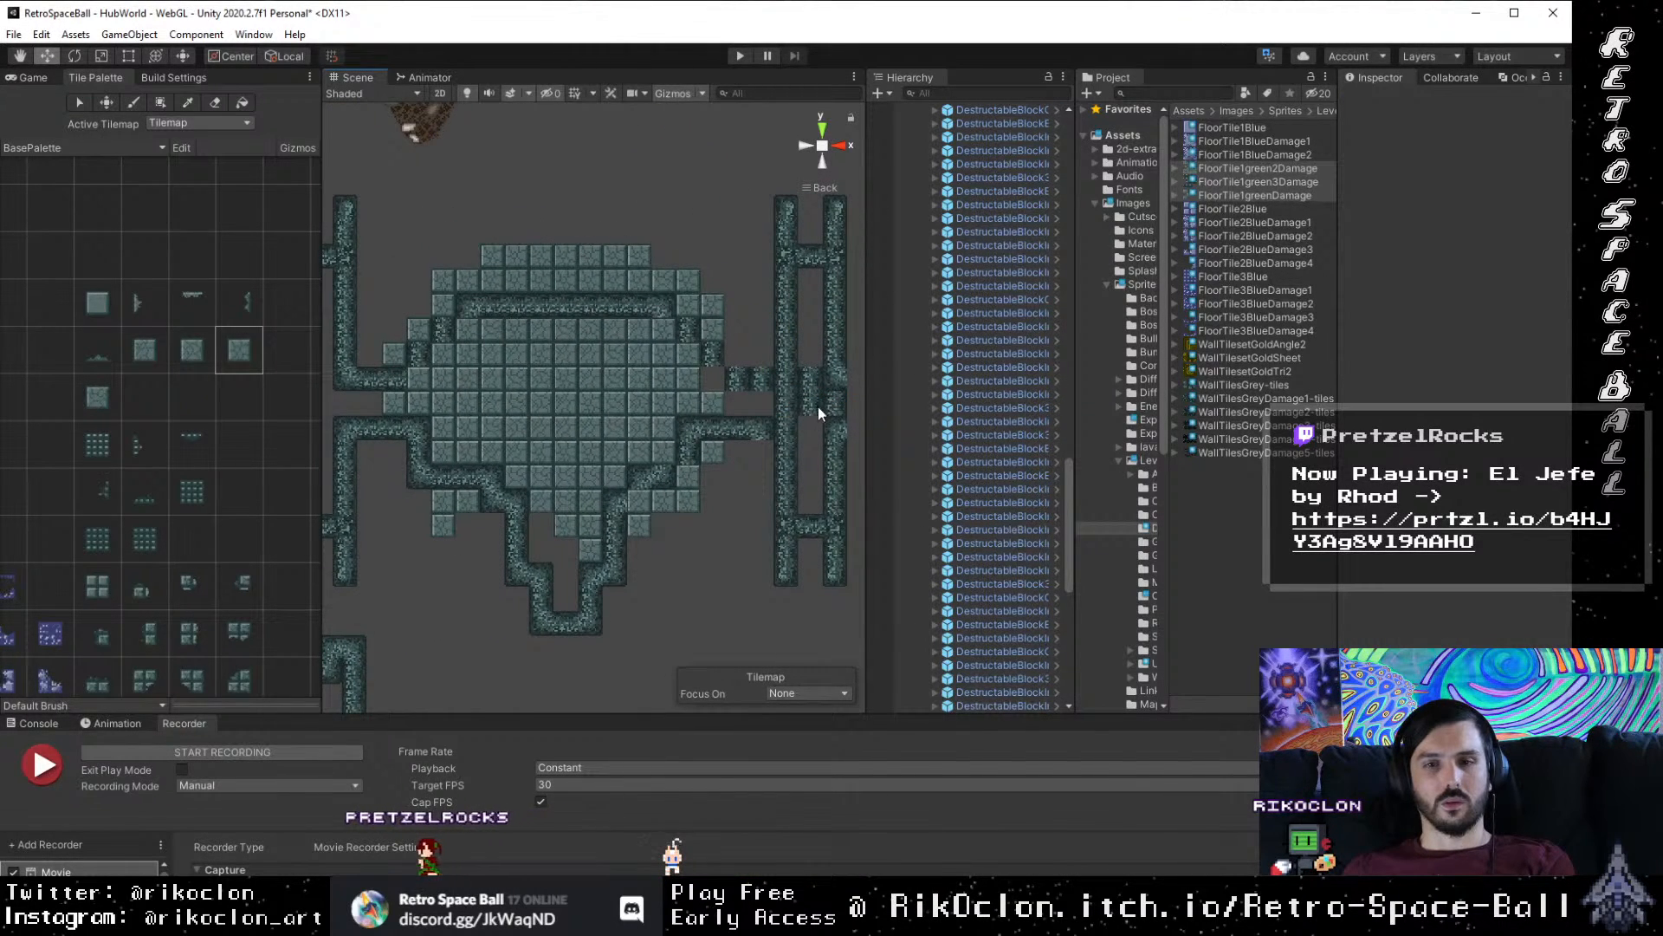
{"action": "left_click", "coordinate": [813, 405]}
{"action": "key", "text": "Delete"}
{"action": "left_click", "coordinate": [786, 404]}
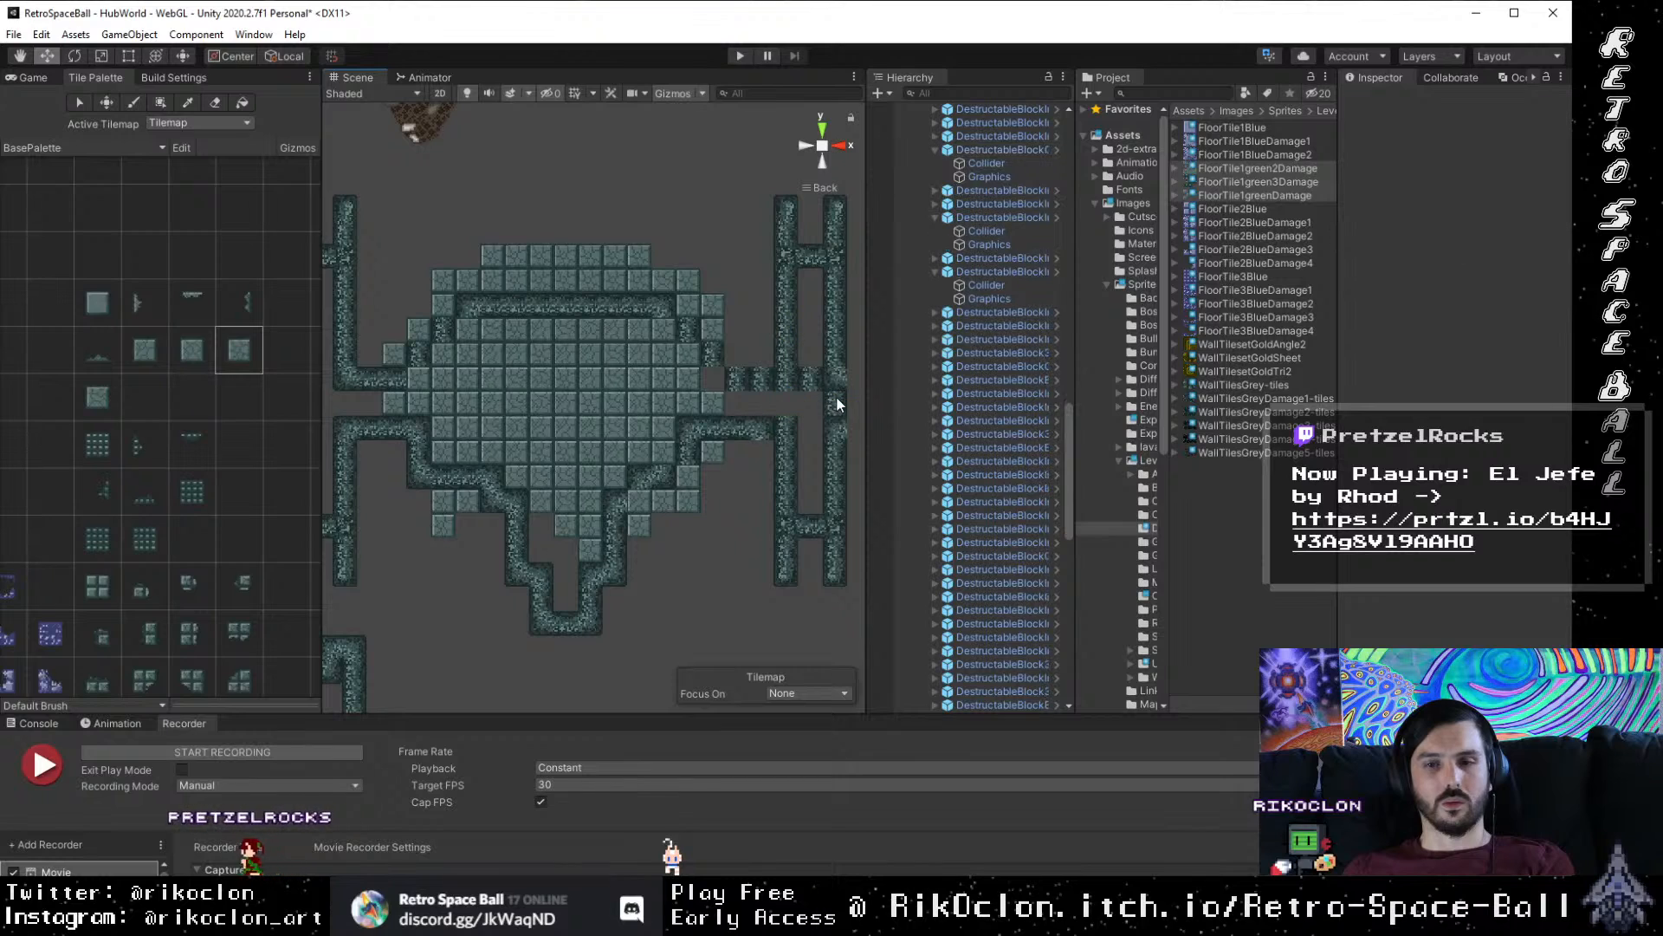
{"action": "key", "text": "Delete"}
Step: Delete the outer column's corner block below the gap and snap the inner column's block from the same row into its place
{"action": "left_click", "coordinate": [837, 429]}
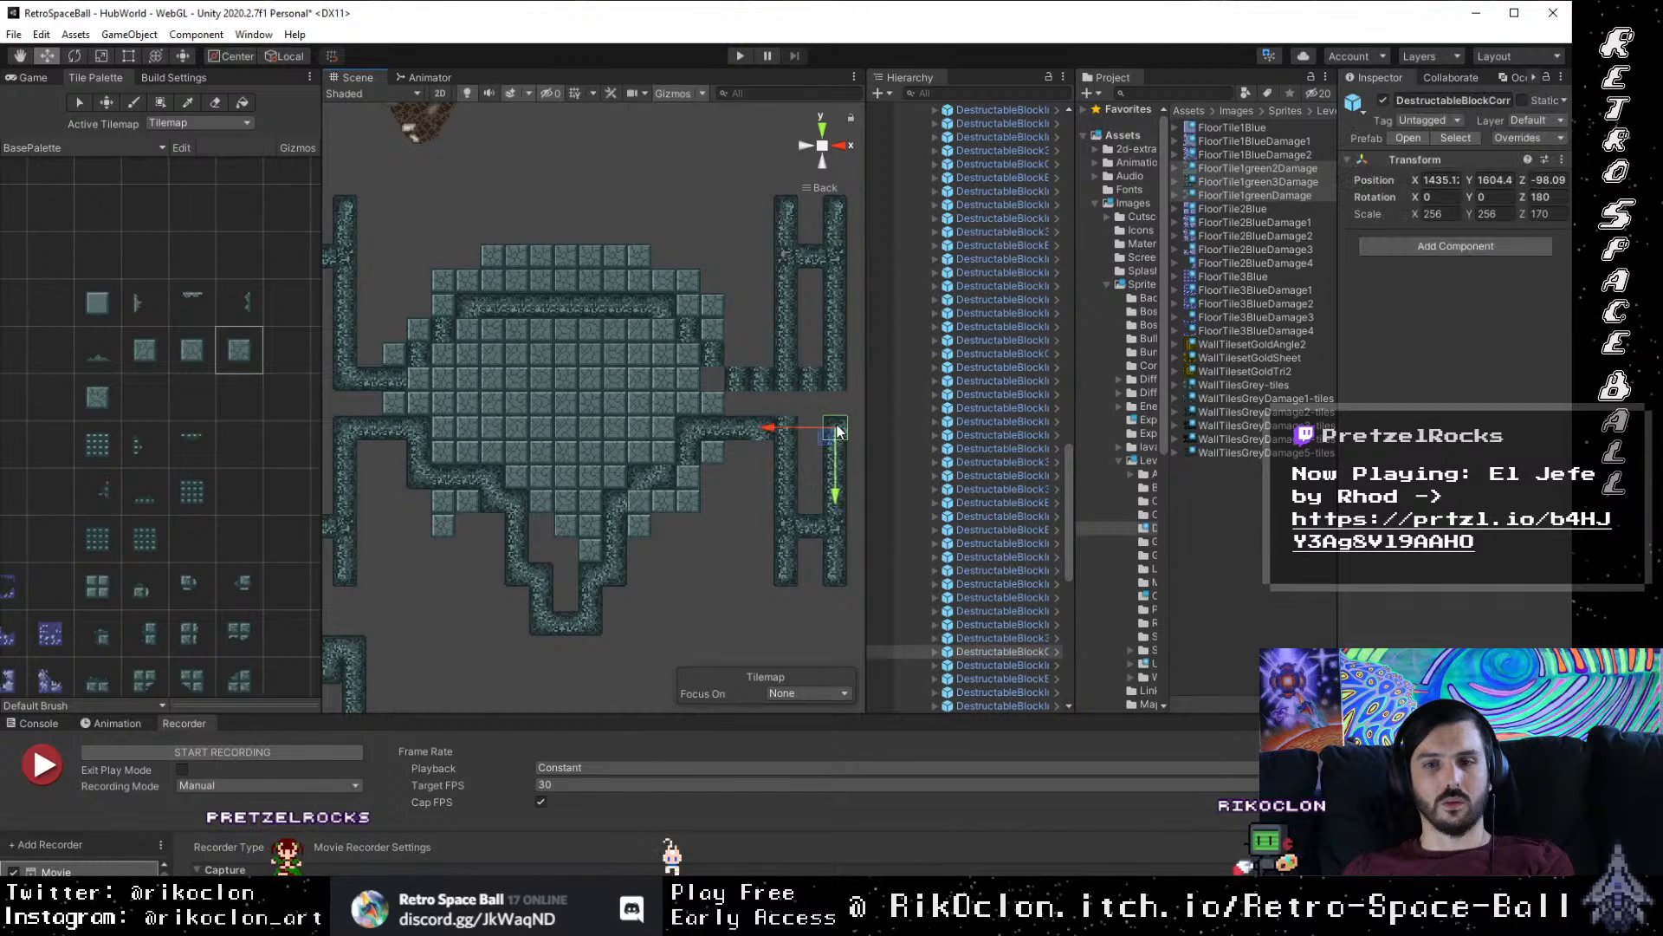
{"action": "key", "text": "Delete"}
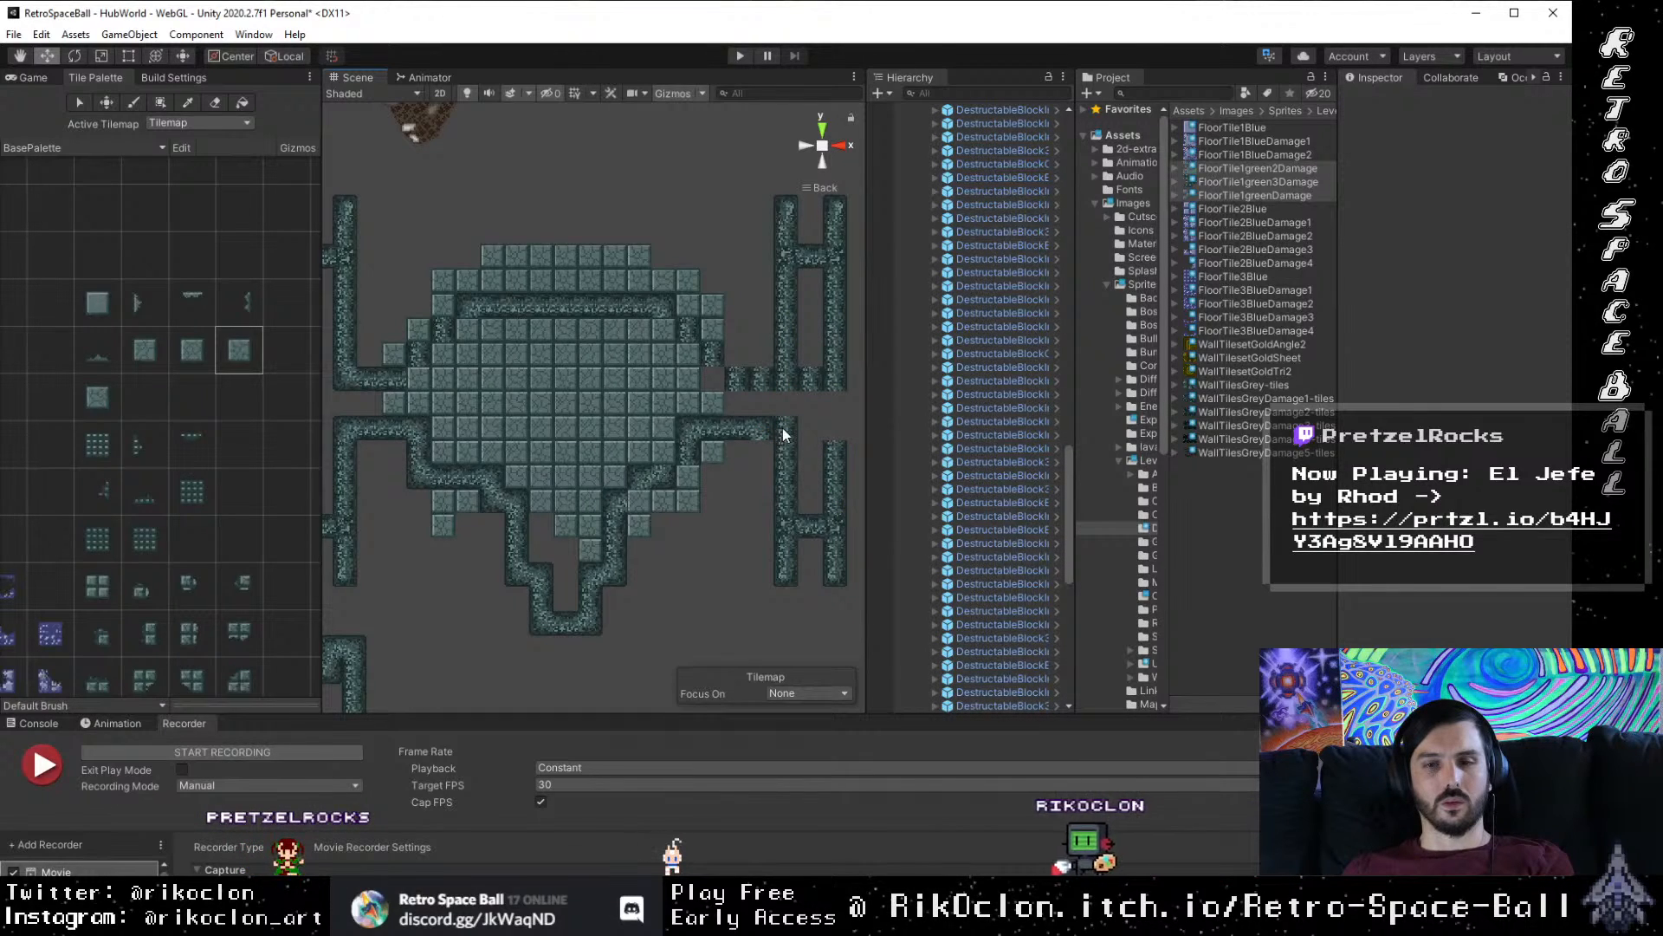
{"action": "left_click", "coordinate": [785, 431]}
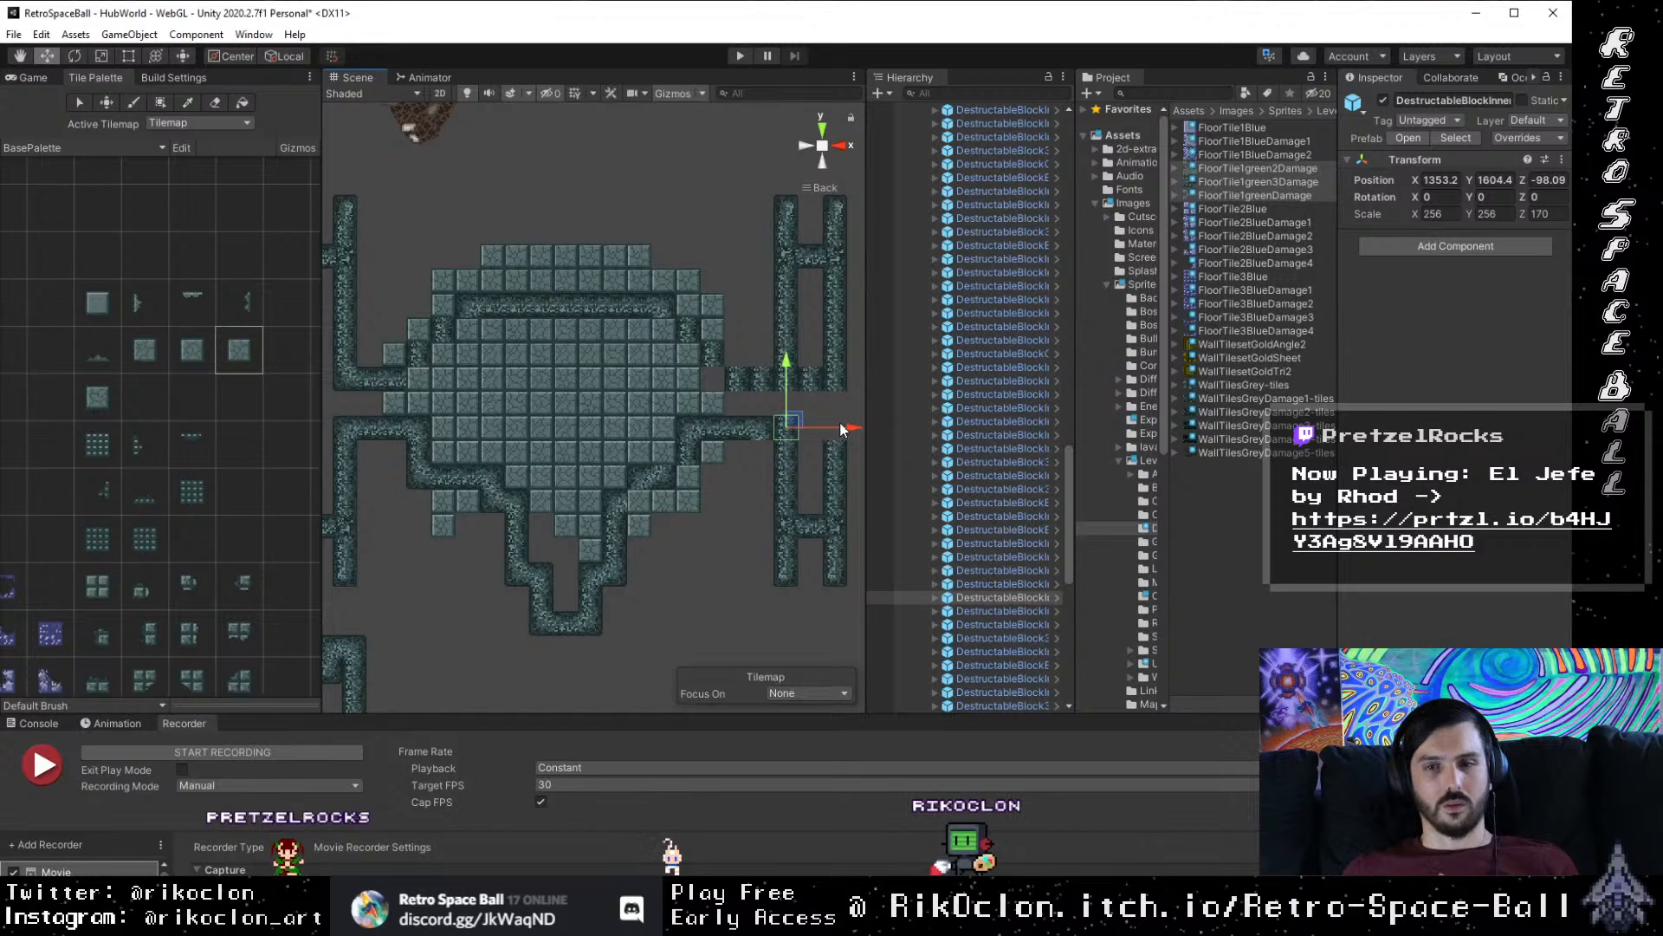
{"action": "left_click", "coordinate": [785, 426]}
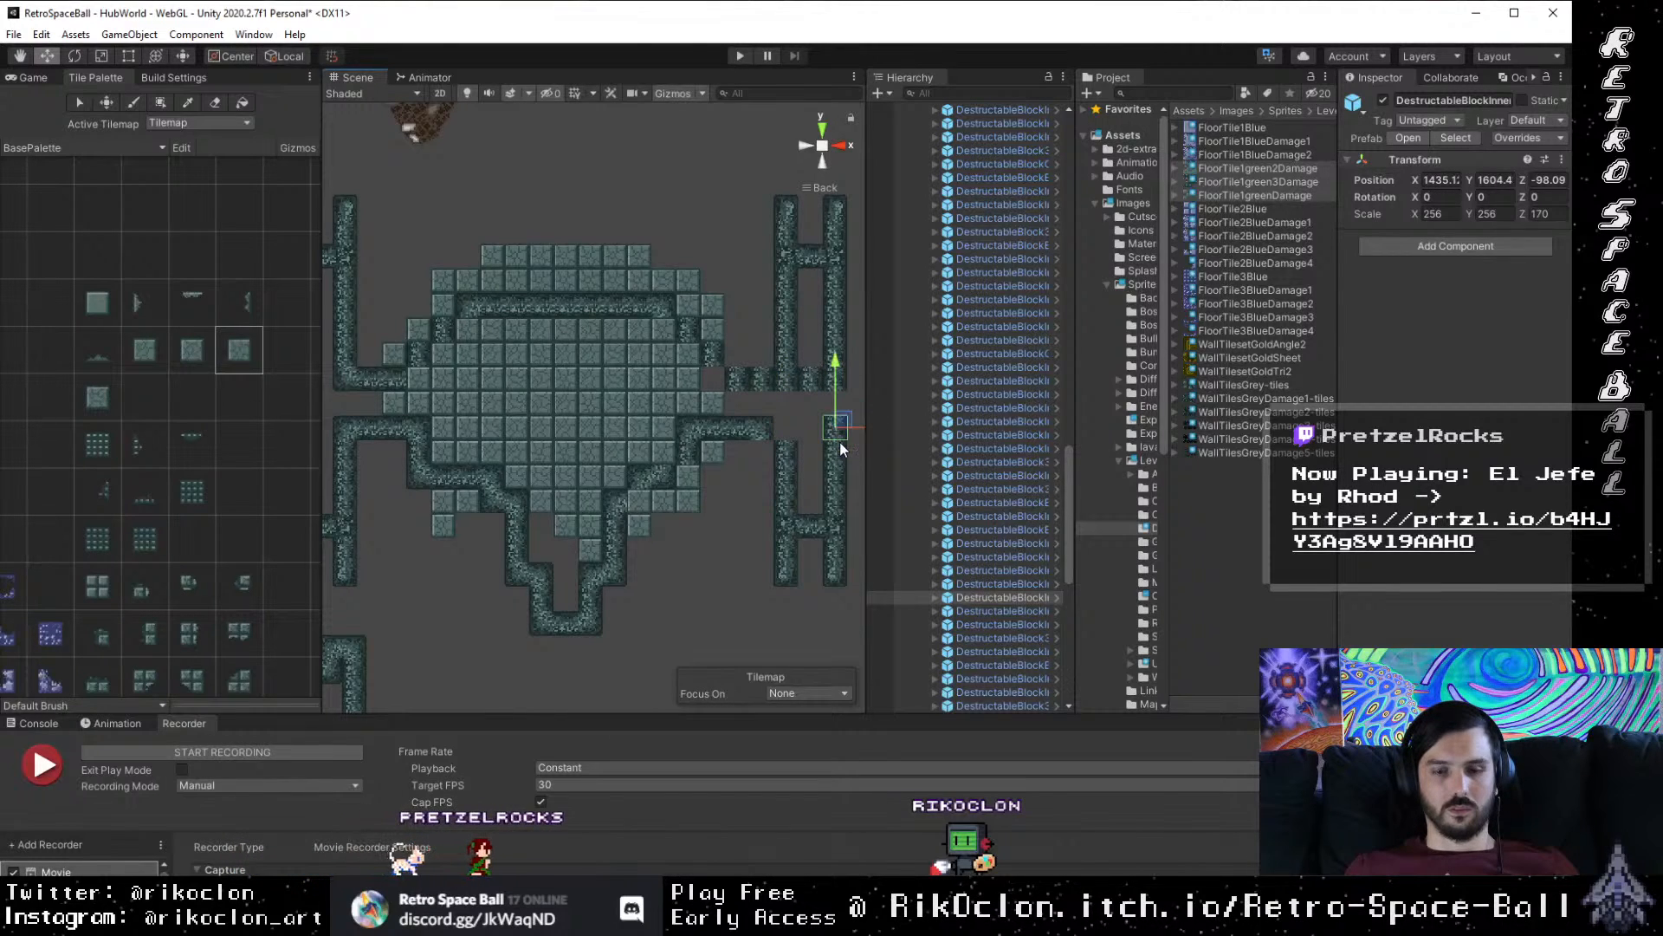
Step: Snap an inner-column block into the outer column's remaining gap and delete the connector block between the two columns
{"action": "left_click", "coordinate": [785, 383]}
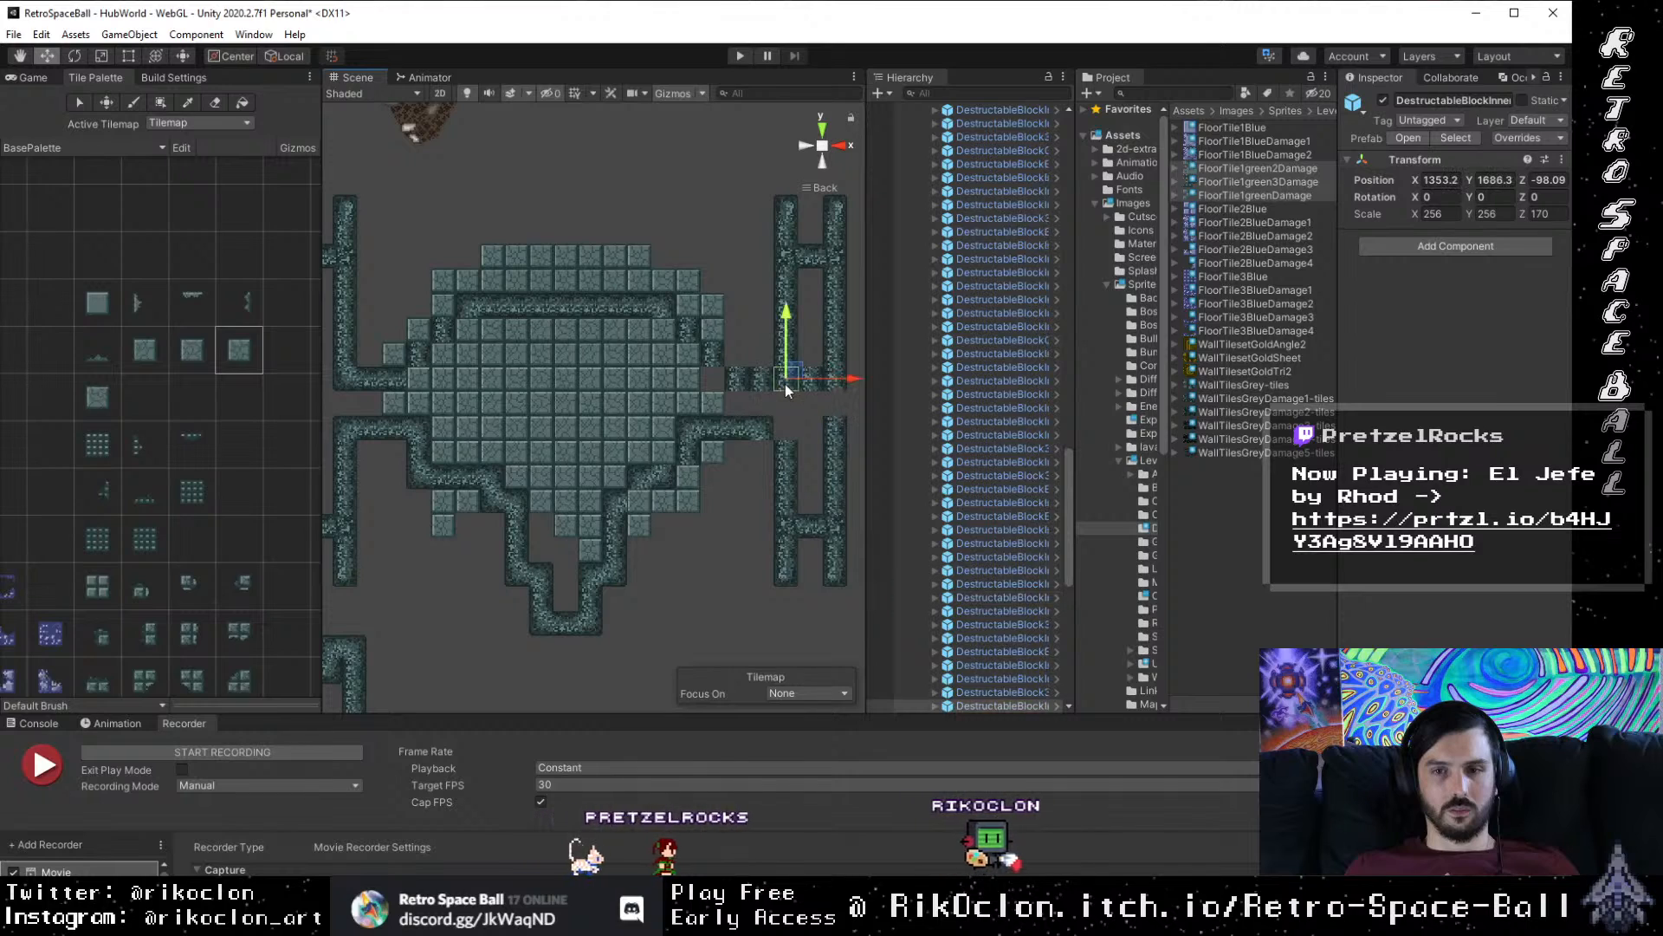
{"action": "key", "text": "v"}
{"action": "mouse_move", "coordinate": [804, 399]}
{"action": "left_mouse_down"}
{"action": "mouse_move", "coordinate": [837, 401]}
{"action": "mouse_move", "coordinate": [813, 376]}
{"action": "left_mouse_up"}
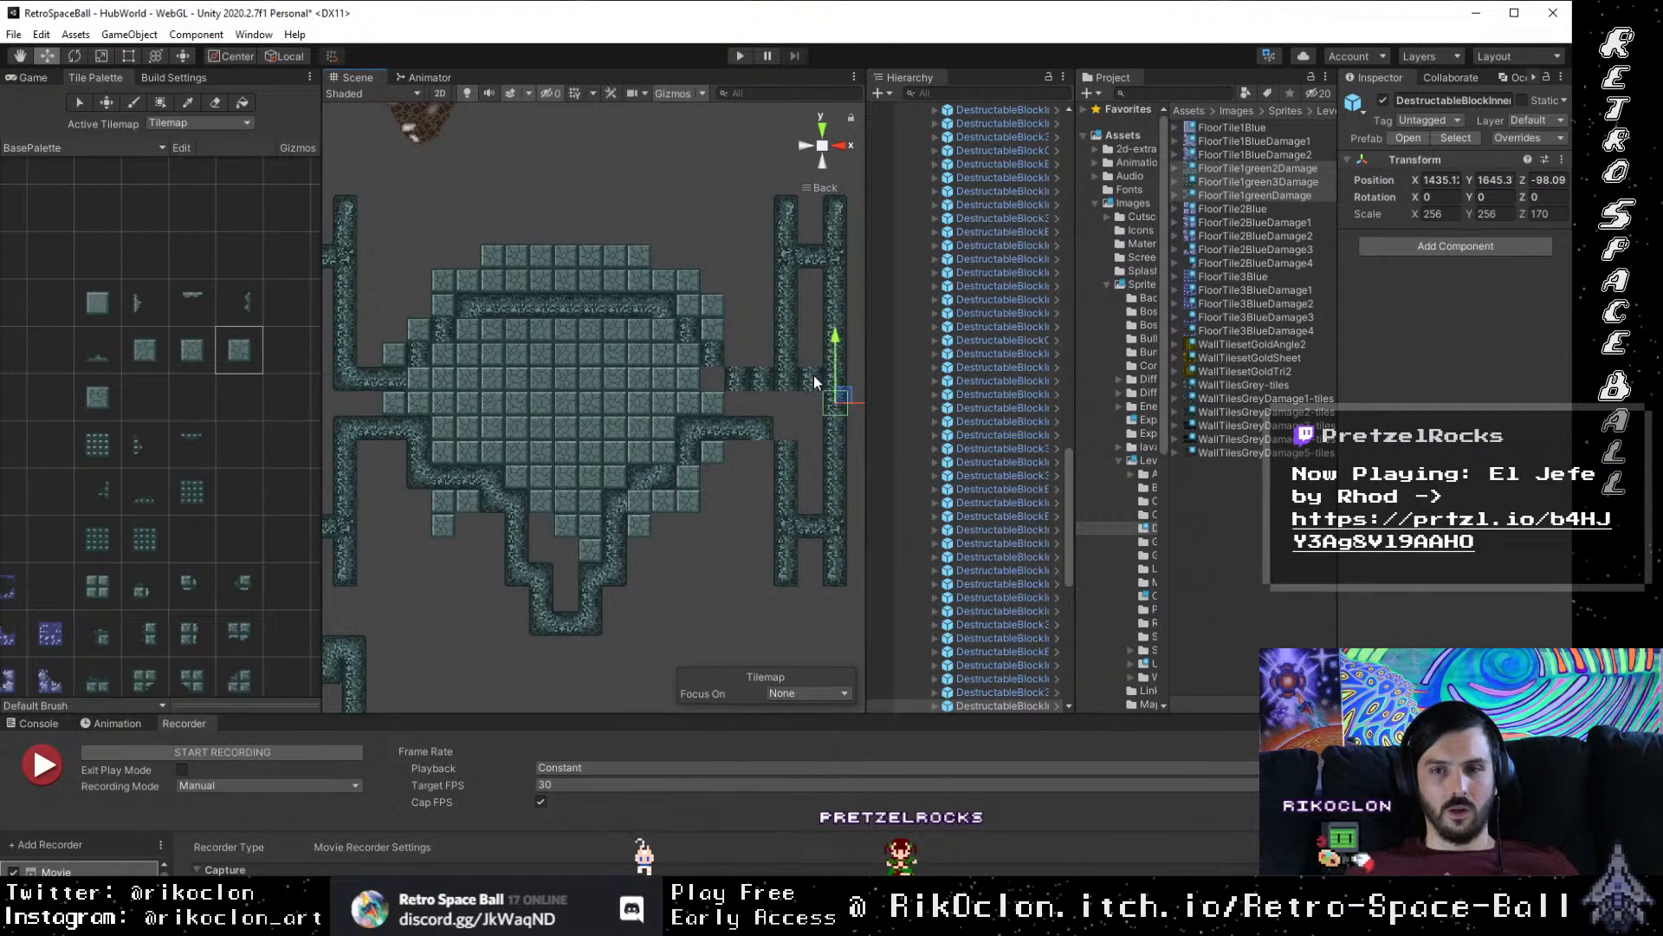
{"action": "key", "text": "Delete"}
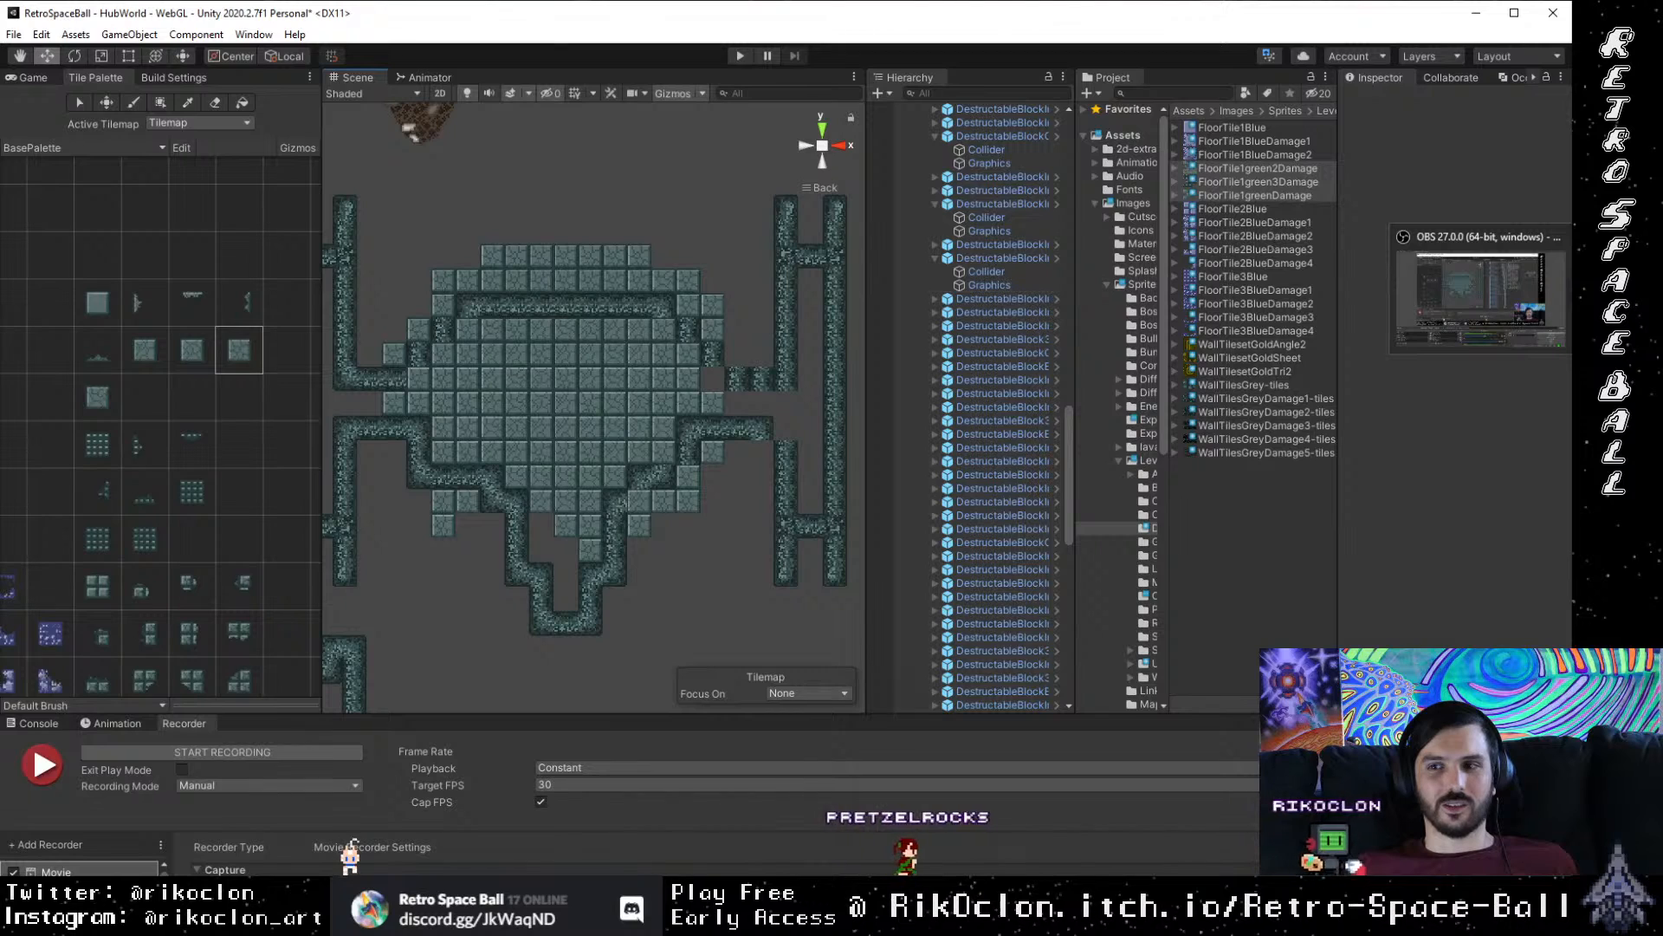
Step: Switch to the web browser, close the Twitter and Twitch tabs, and return to Unity
{"action": "left_click", "coordinate": [1596, 331]}
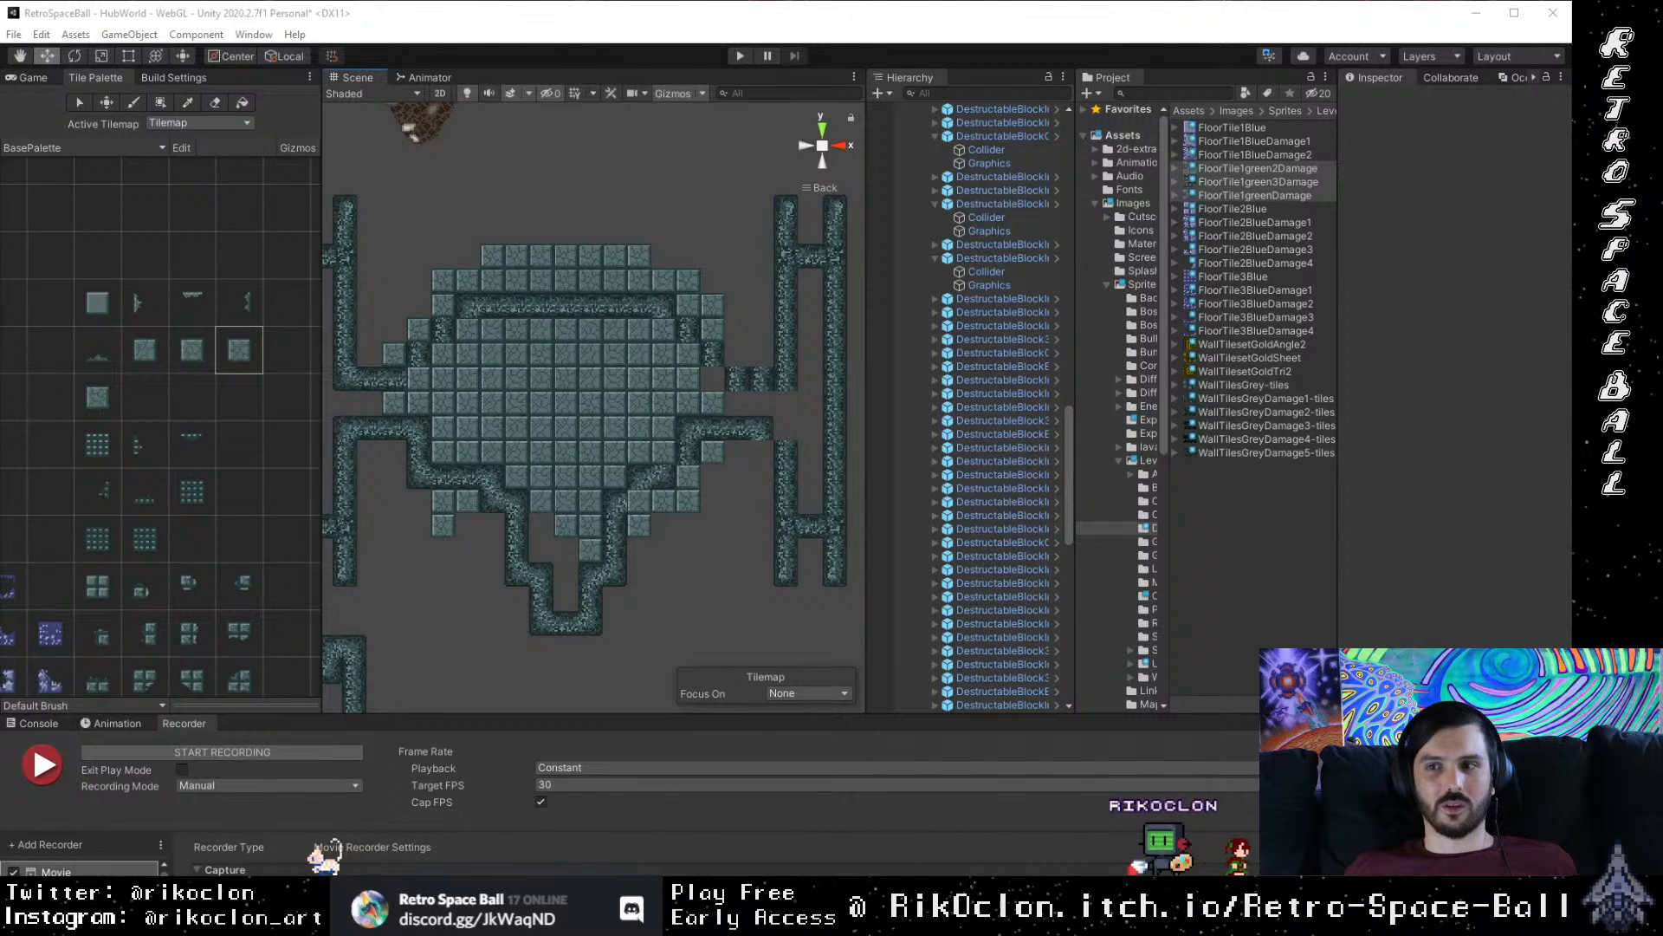
{"action": "left_click", "coordinate": [1599, 304]}
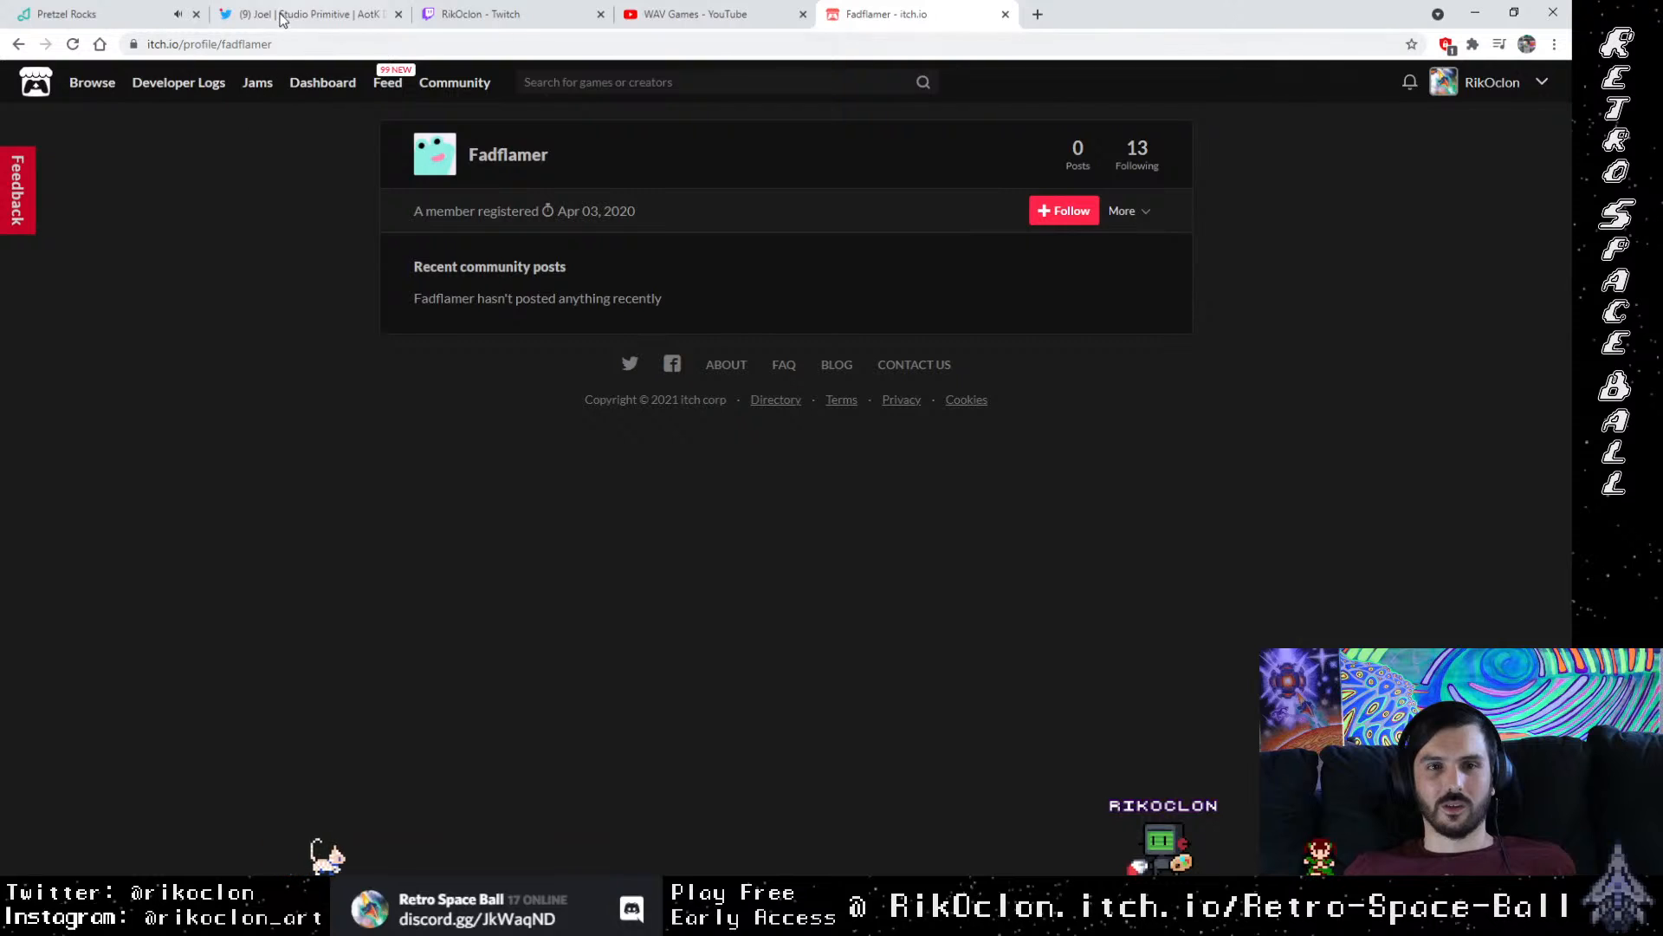
{"action": "left_click", "coordinate": [77, 15]}
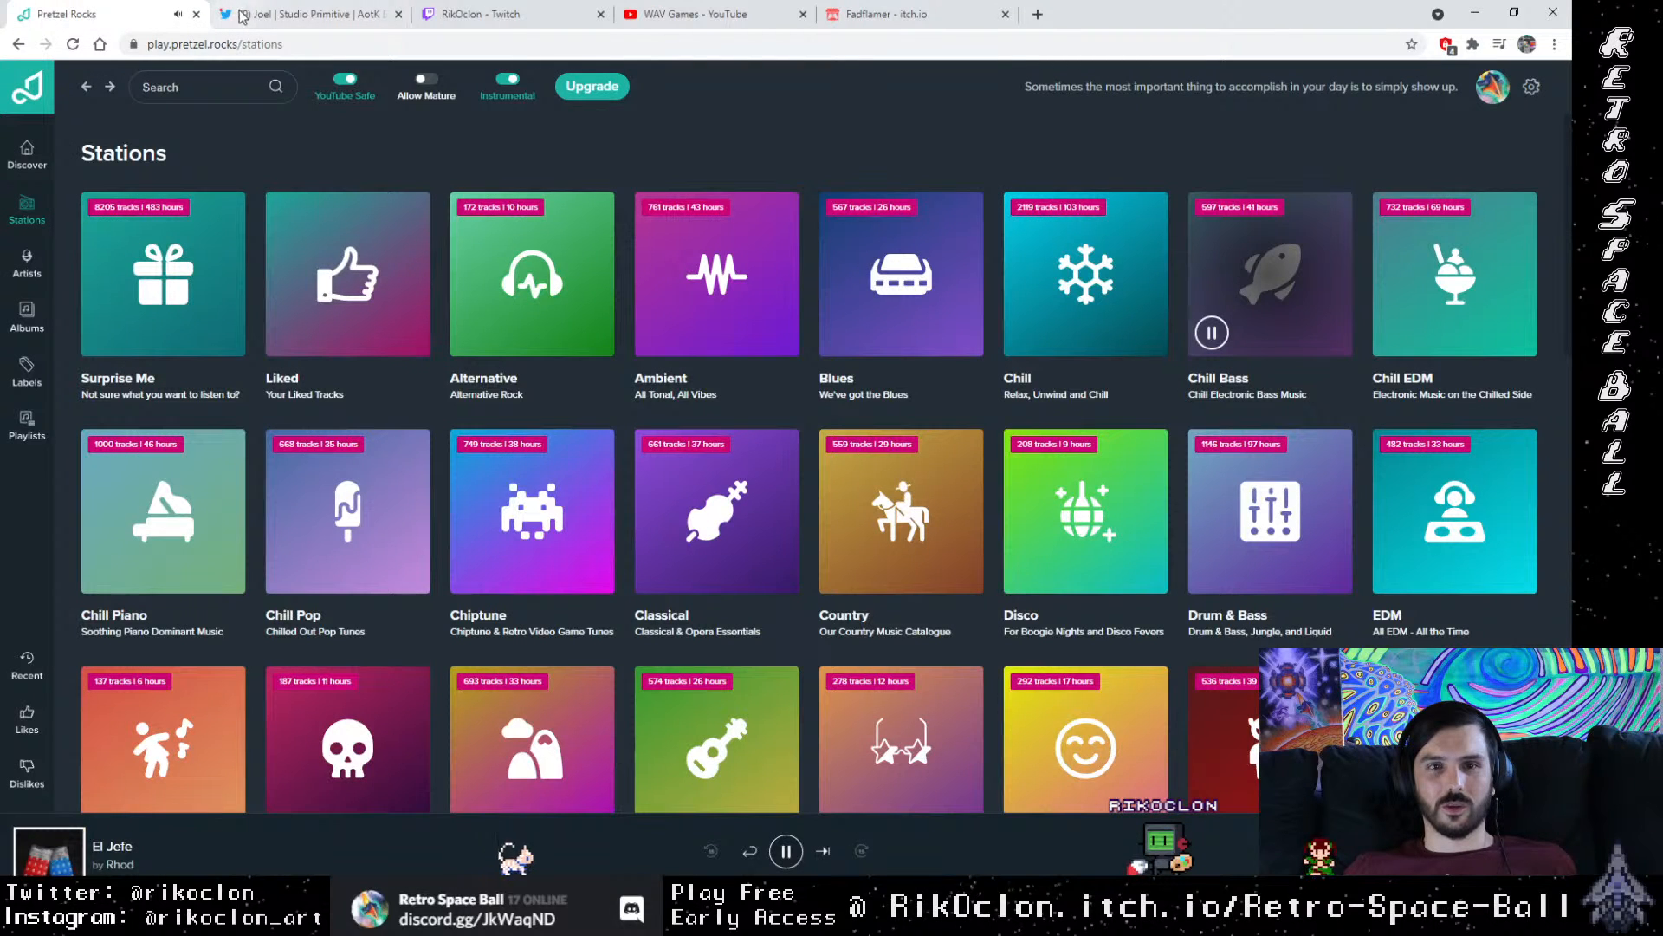
{"action": "left_click", "coordinate": [356, 16]}
{"action": "left_click", "coordinate": [398, 15]}
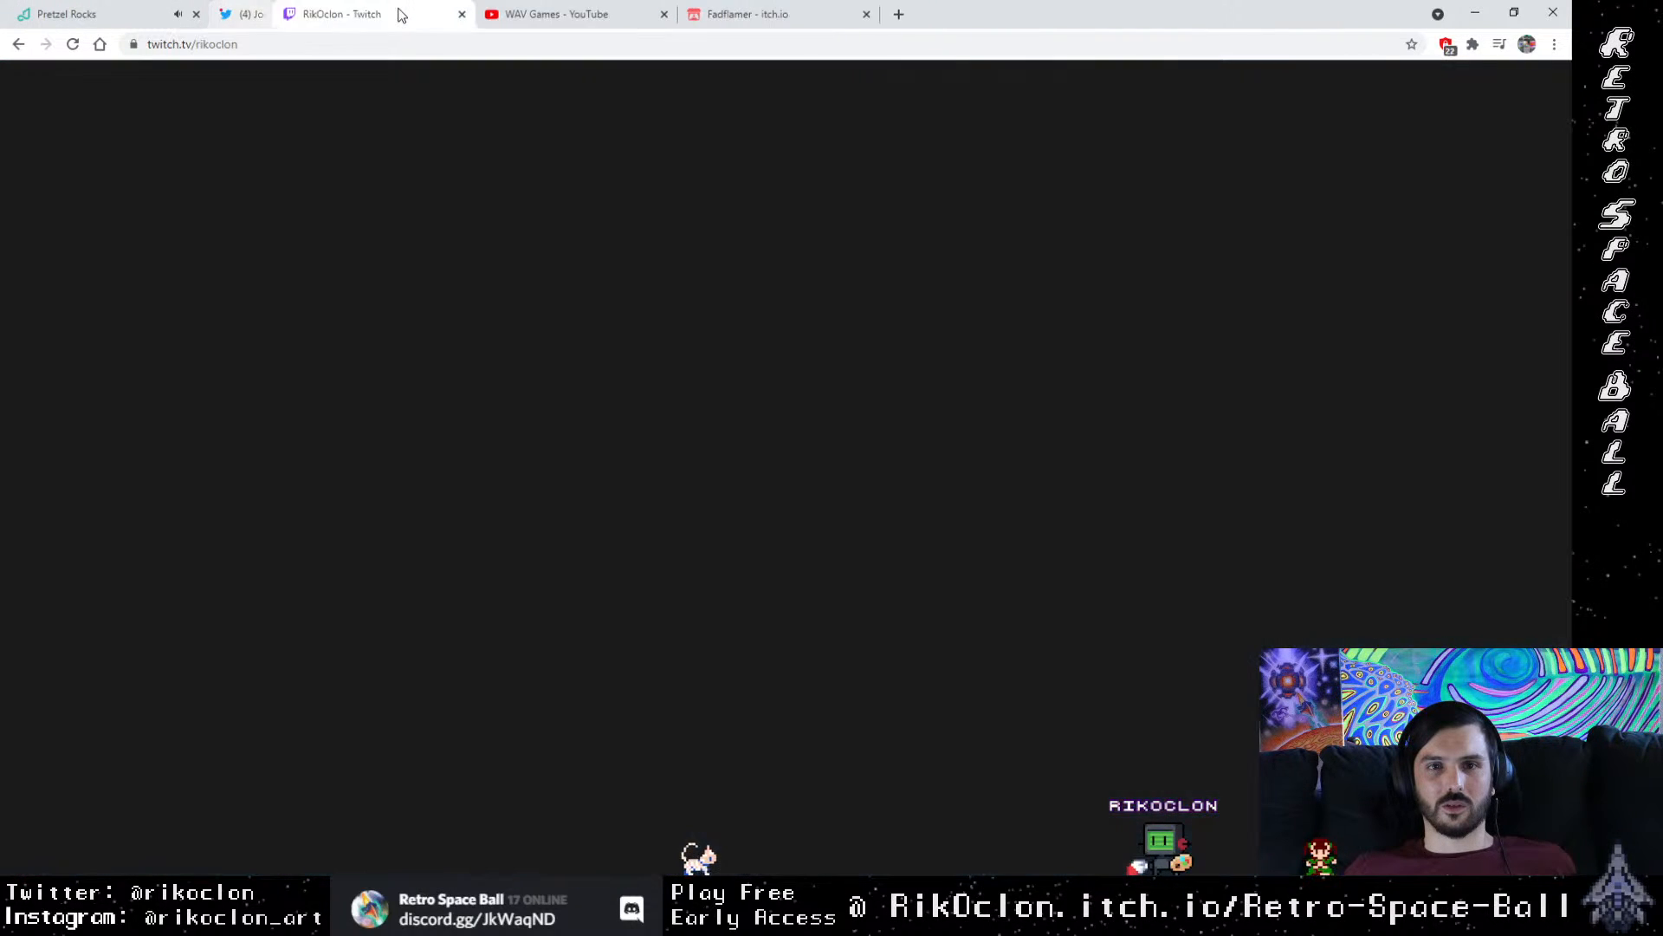
{"action": "left_click", "coordinate": [77, 15]}
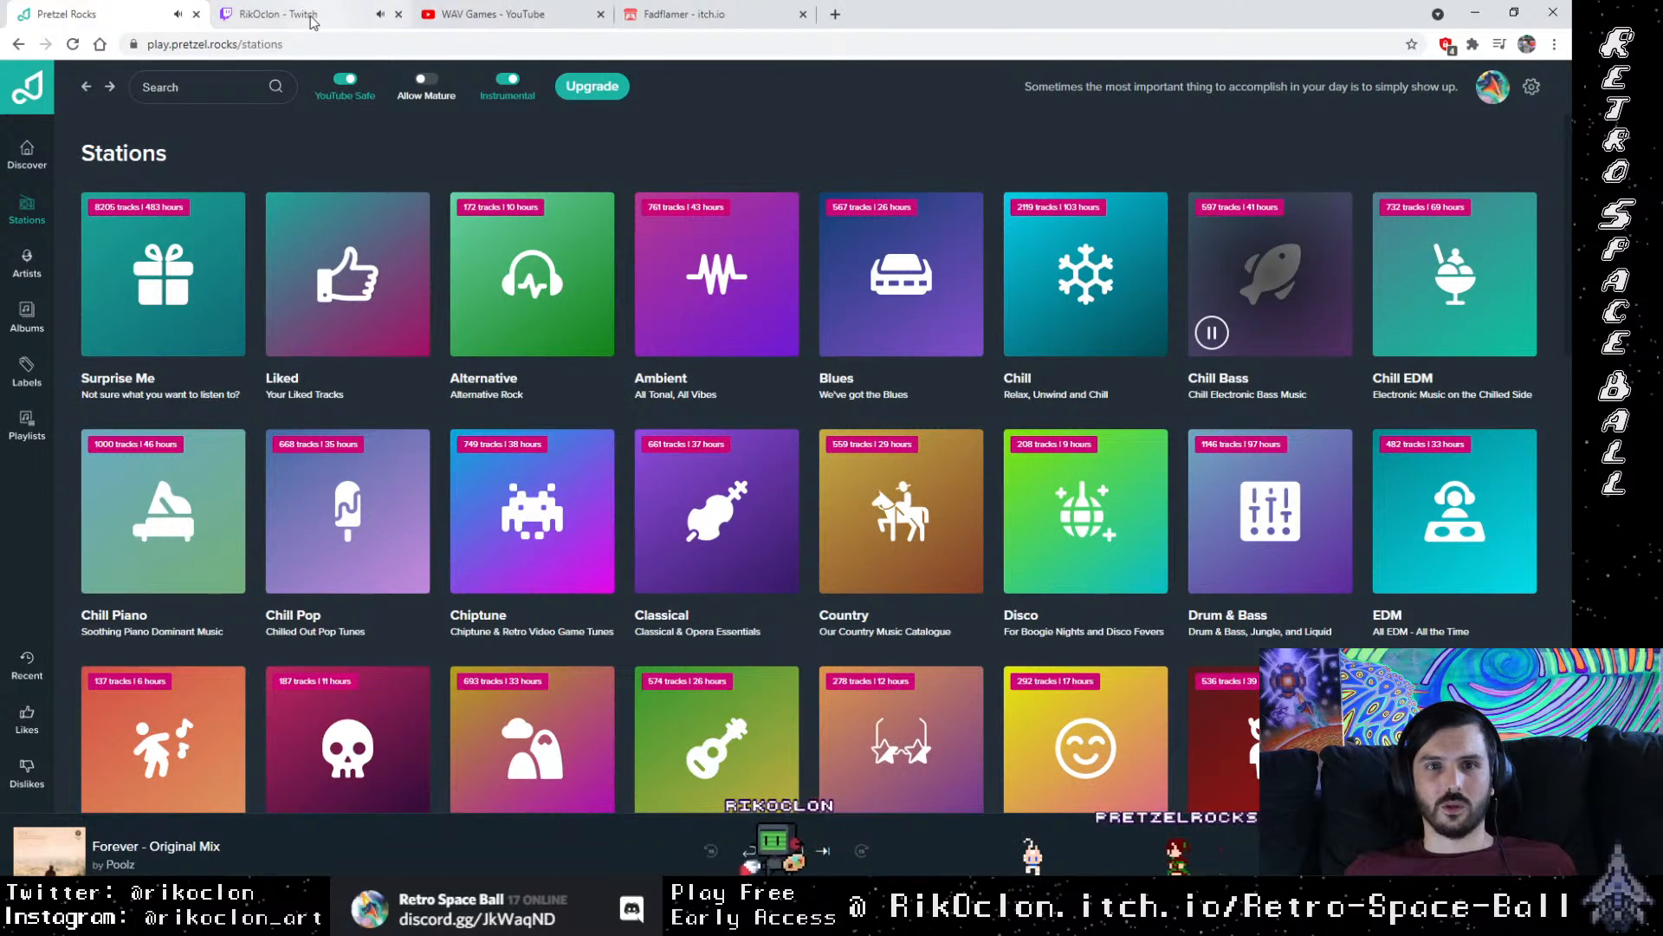
{"action": "left_click", "coordinate": [277, 13]}
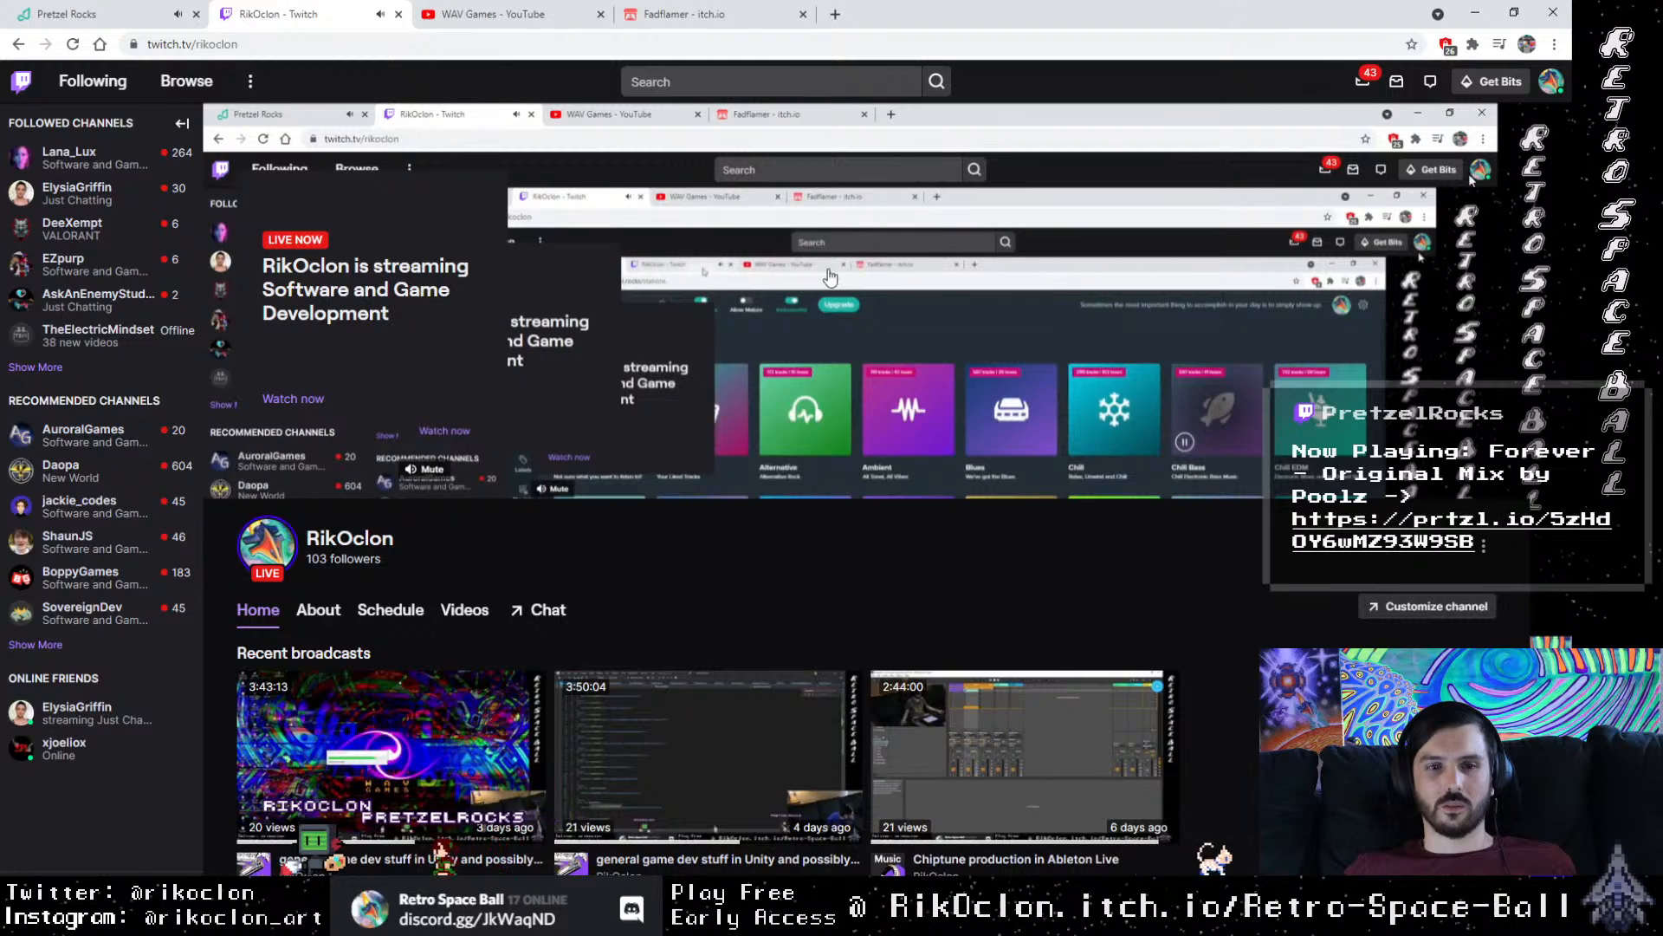
{"action": "left_click", "coordinate": [398, 14]}
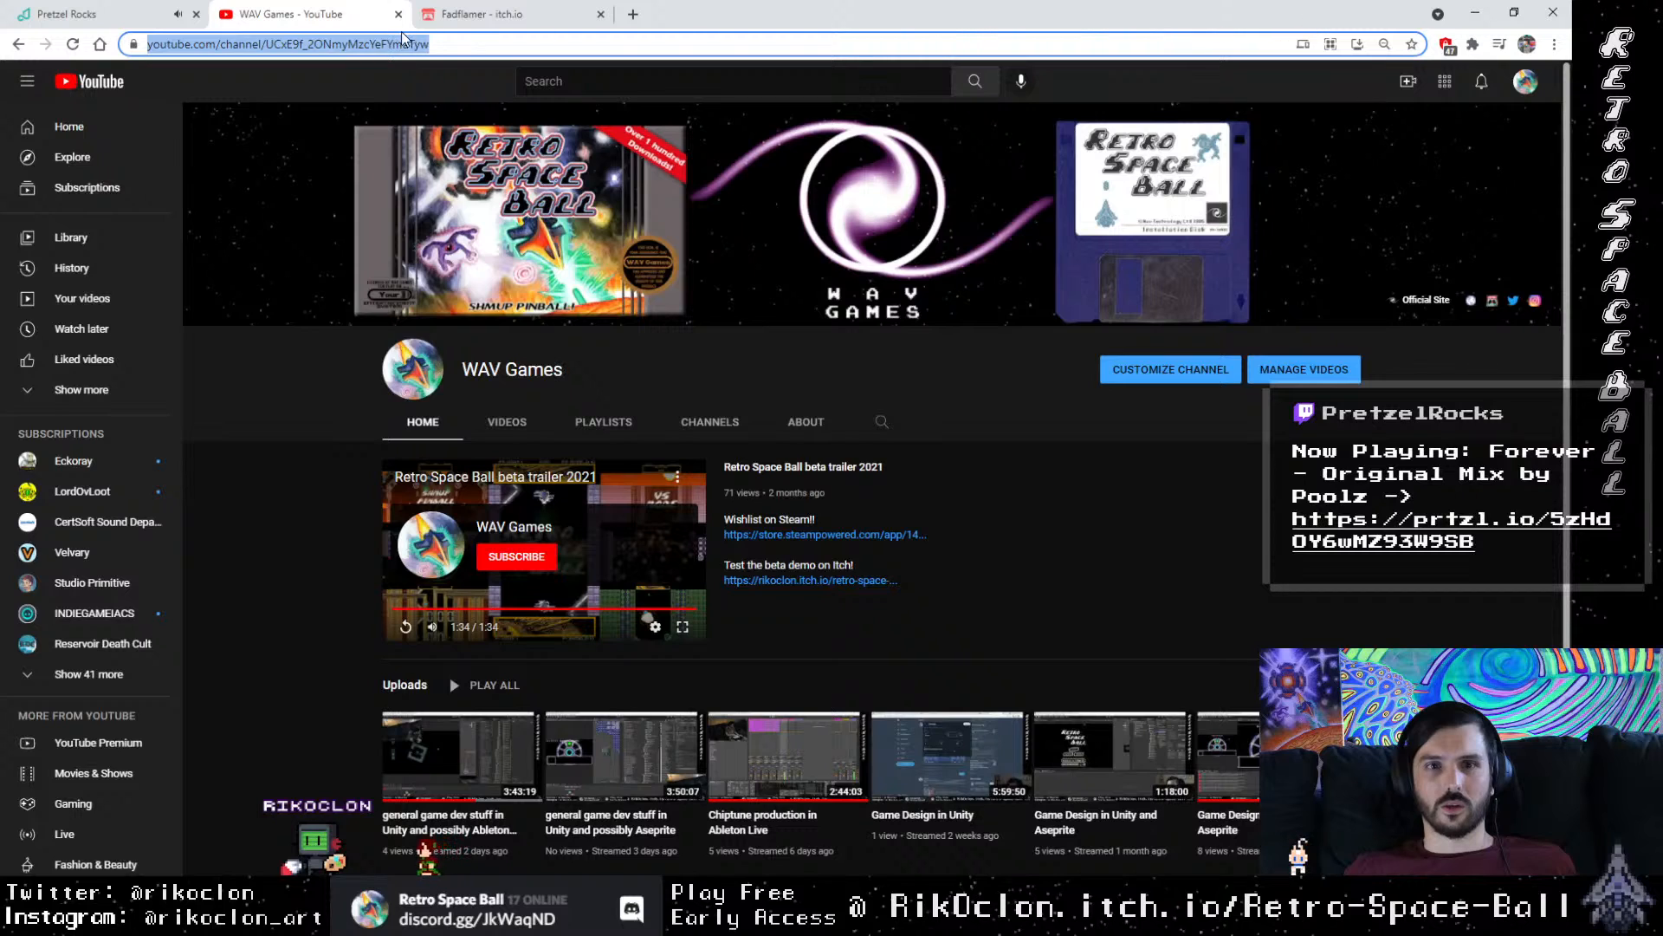
{"action": "left_click", "coordinate": [1478, 14]}
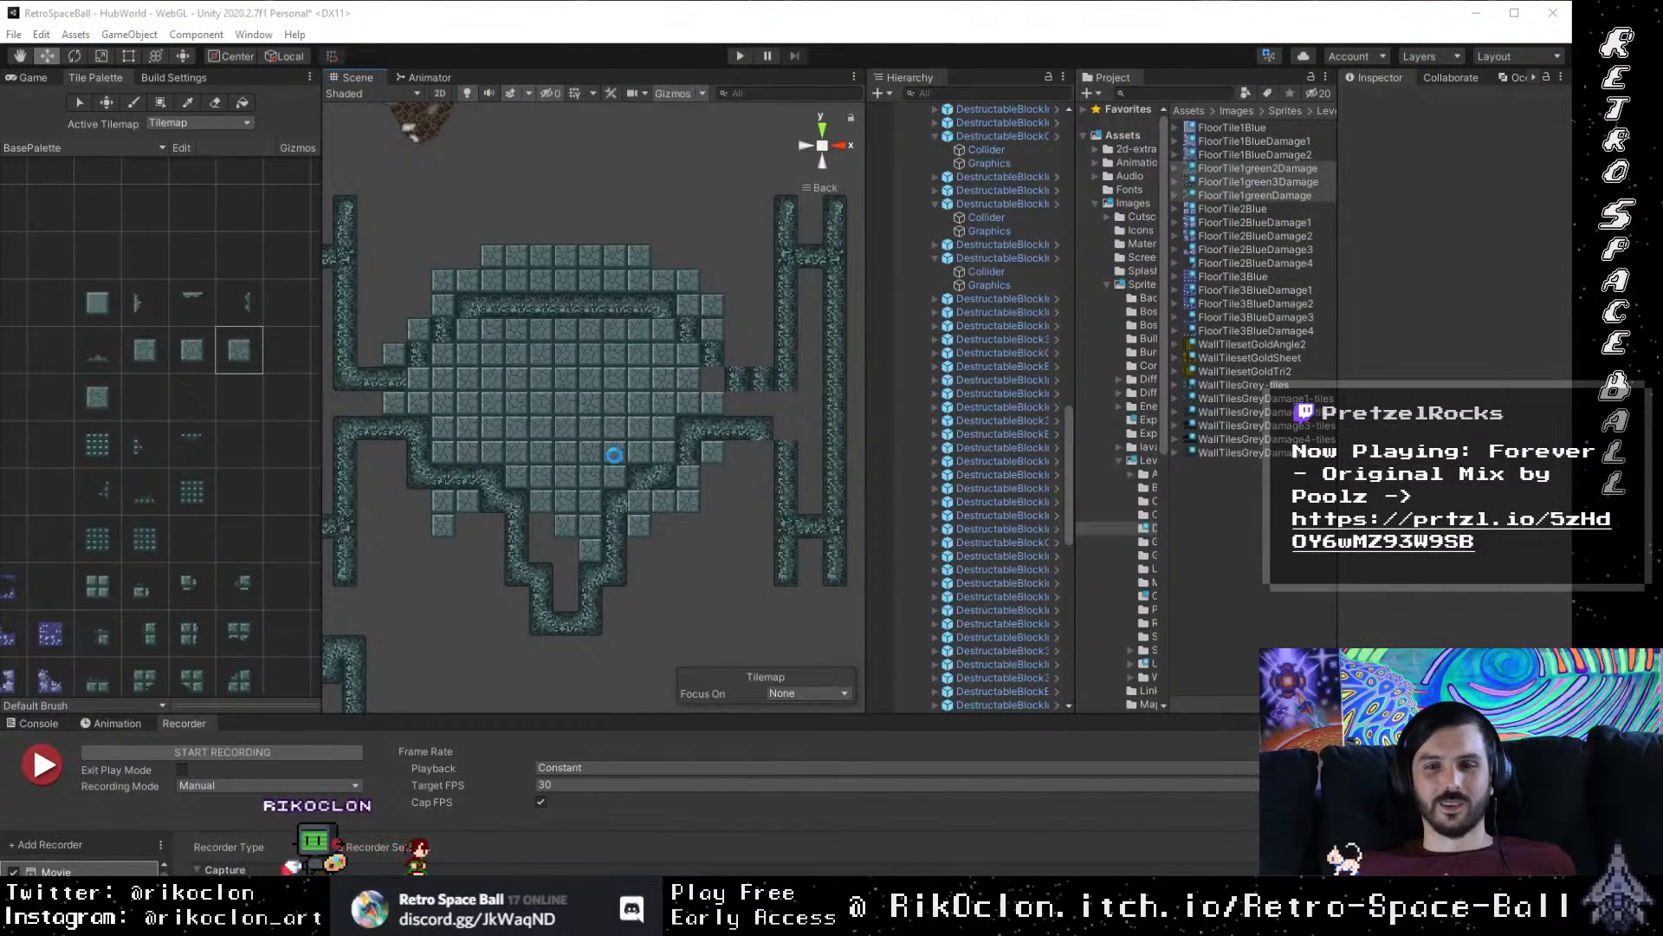
Step: Move the lower connector's end corner block across the gap and snap it onto the top of the inner column's lower section
{"action": "scroll", "coordinate": [658, 467], "scroll_direction": "up", "scroll_amount": 2}
{"action": "scroll", "coordinate": [556, 512], "scroll_direction": "up", "scroll_amount": 3}
{"action": "scroll", "coordinate": [549, 544], "scroll_direction": "up", "scroll_amount": 2}
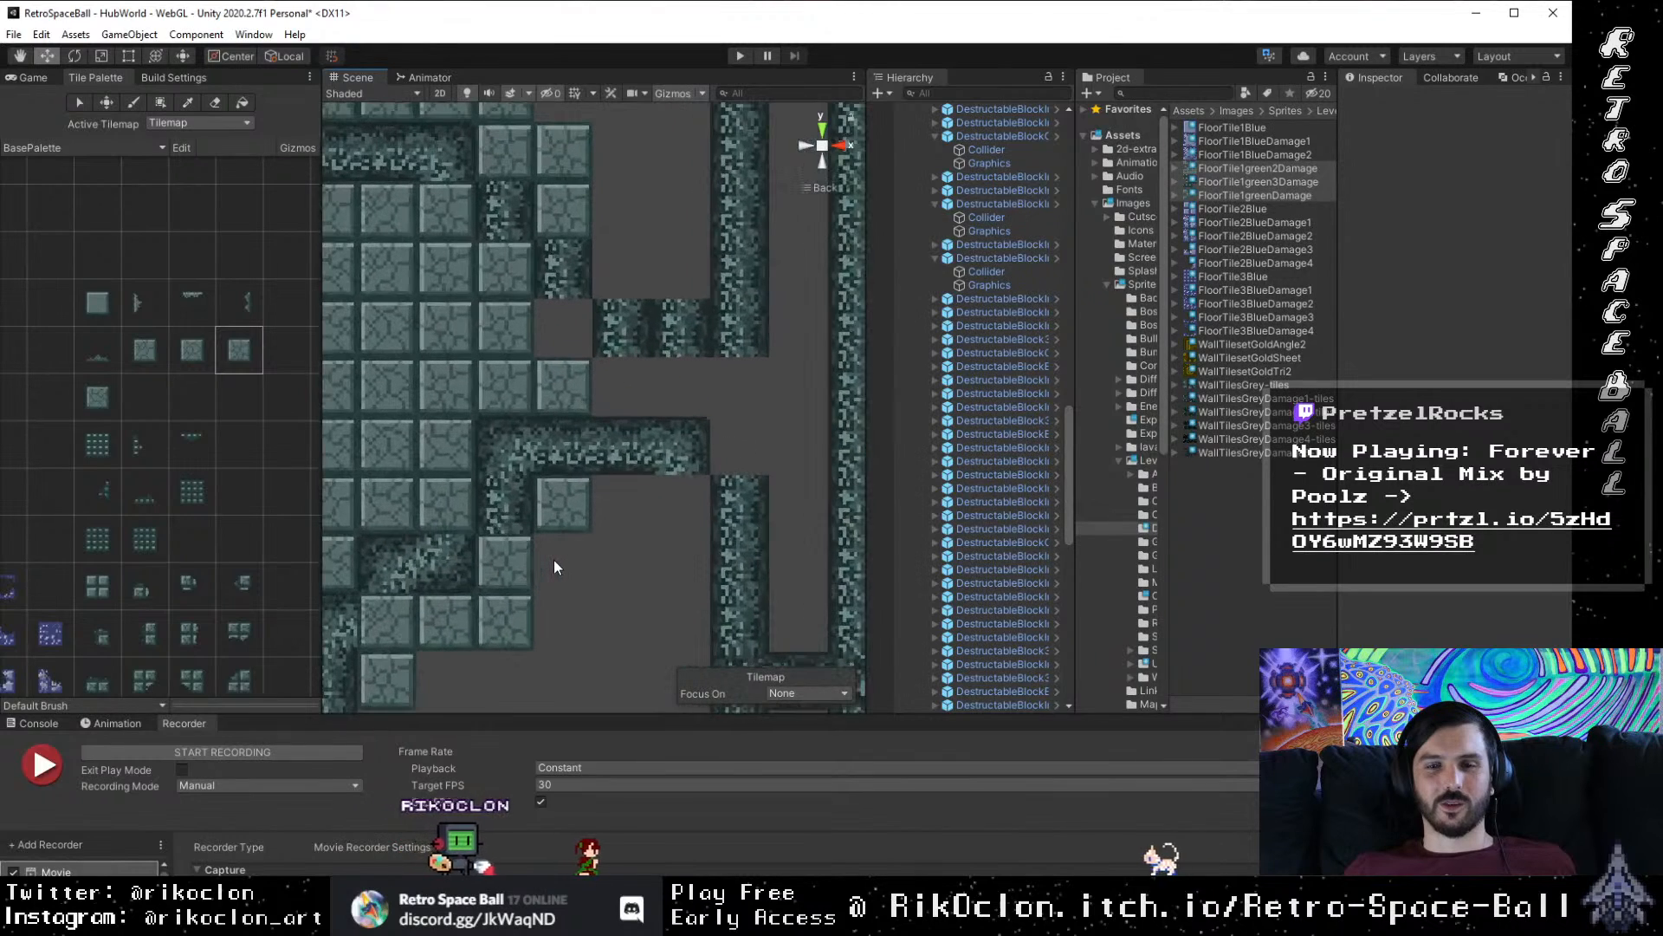
{"action": "scroll", "coordinate": [633, 461], "scroll_direction": "down", "scroll_amount": 6}
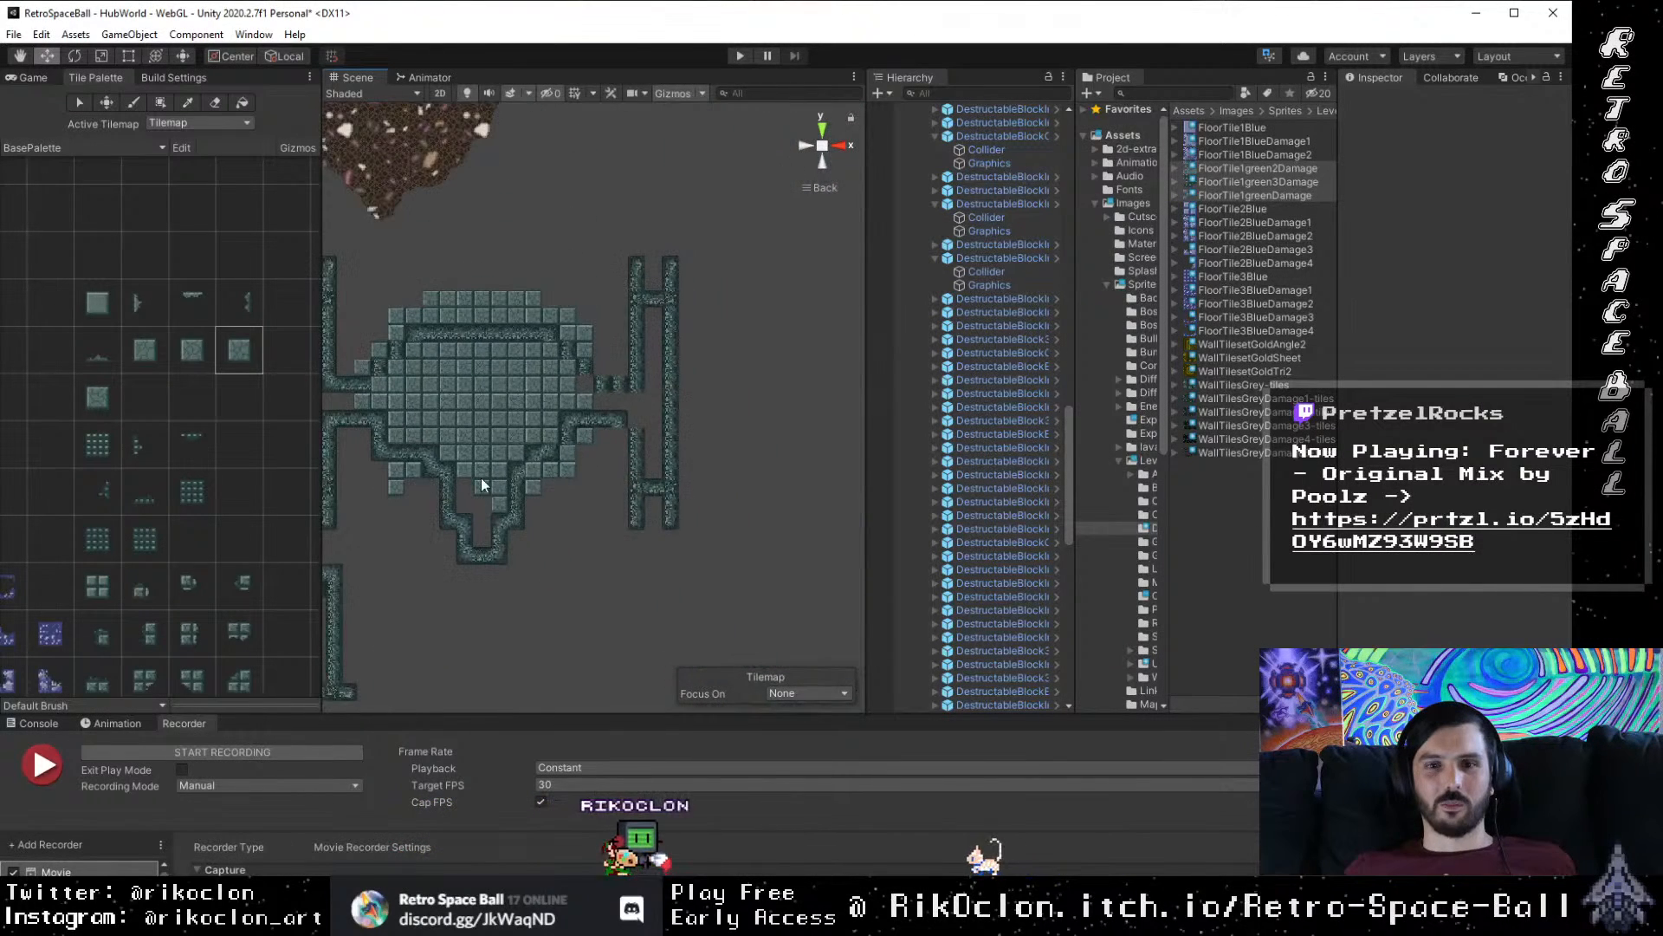
{"action": "left_click_drag", "start_coordinate": [664, 480], "coordinate": [572, 523]}
{"action": "scroll", "coordinate": [590, 548], "scroll_direction": "up", "scroll_amount": 4}
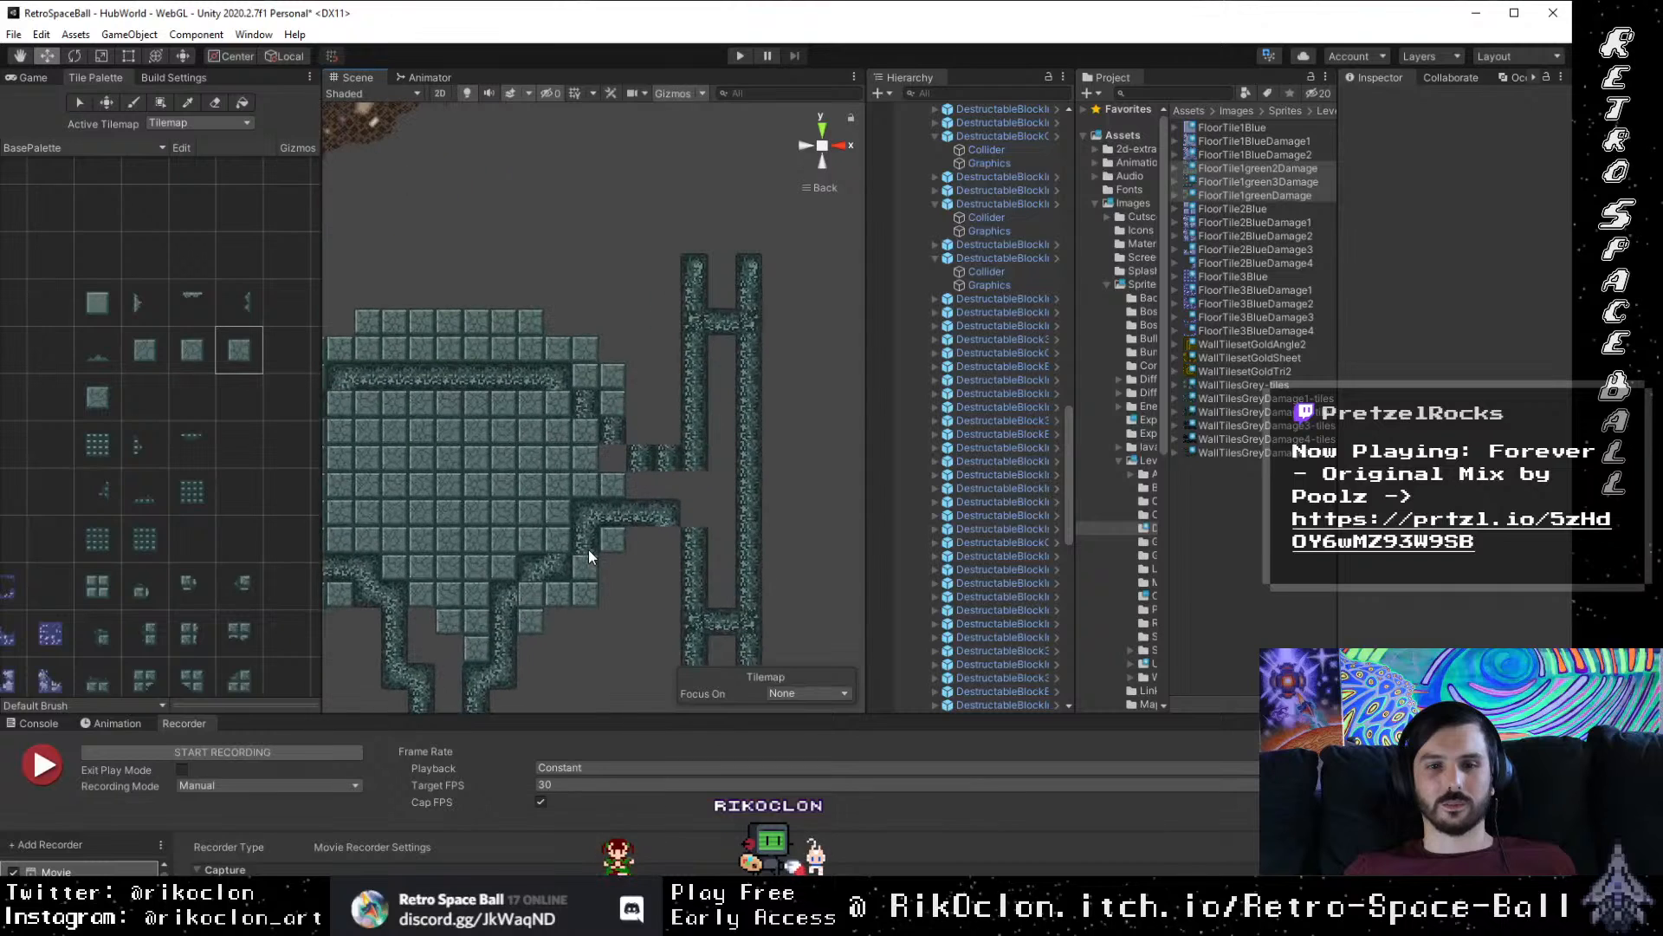
{"action": "left_click_drag", "start_coordinate": [736, 453], "coordinate": [606, 450]}
{"action": "scroll", "coordinate": [547, 459], "scroll_direction": "up", "scroll_amount": 5}
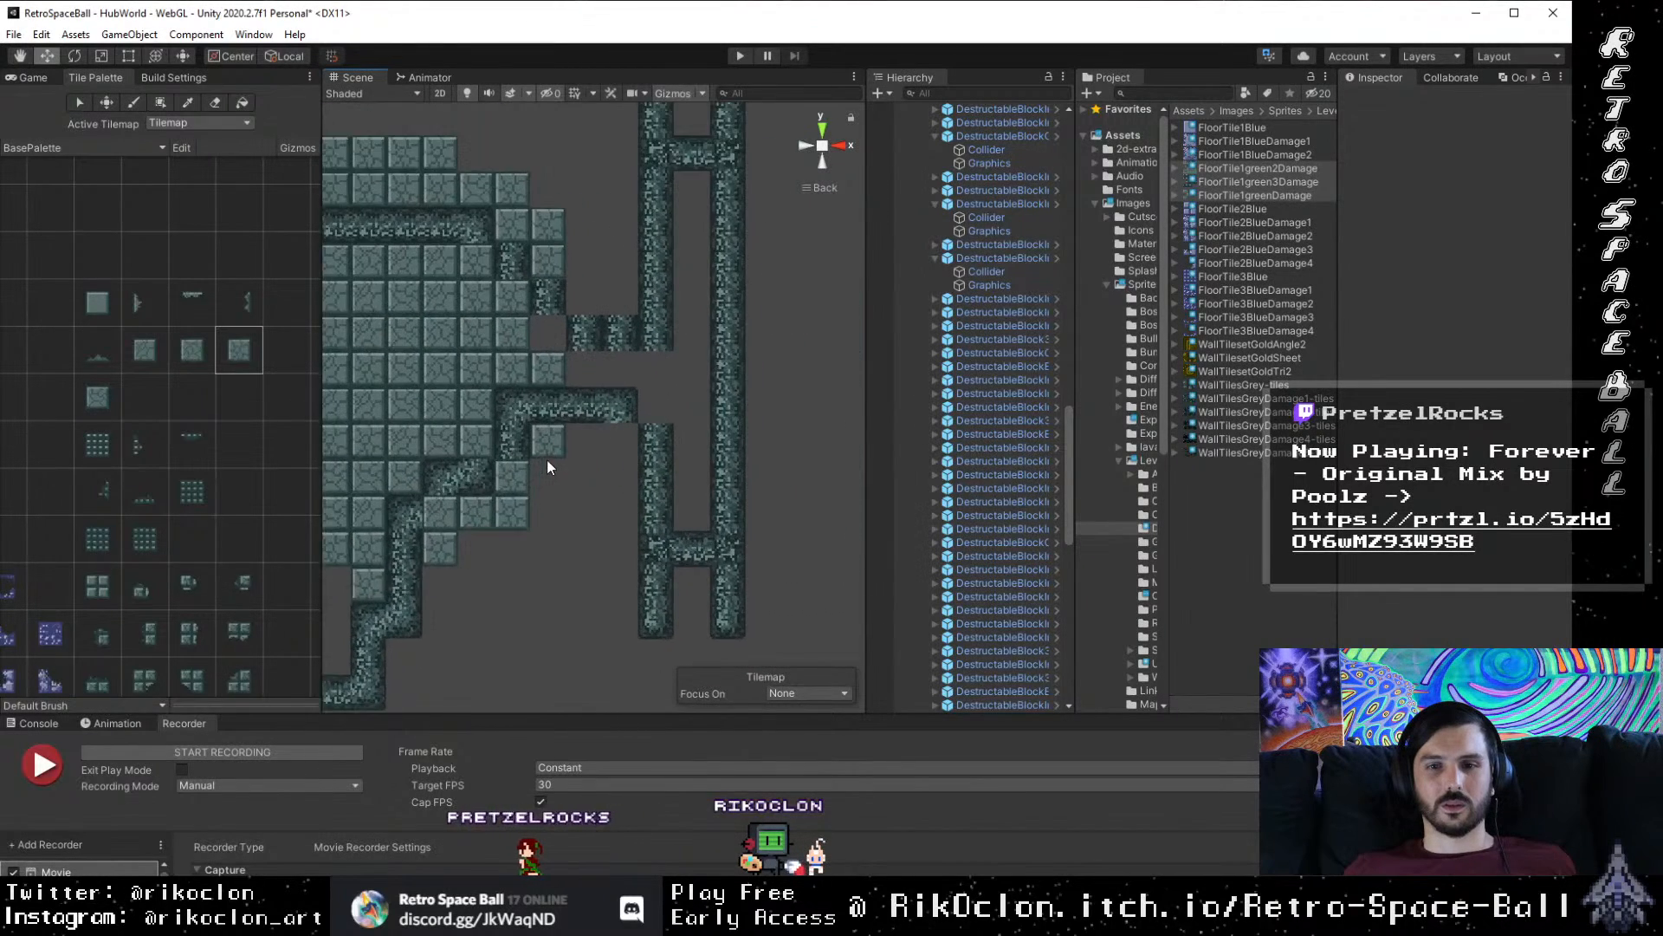
{"action": "key", "text": "w"}
{"action": "left_click", "coordinate": [620, 410]}
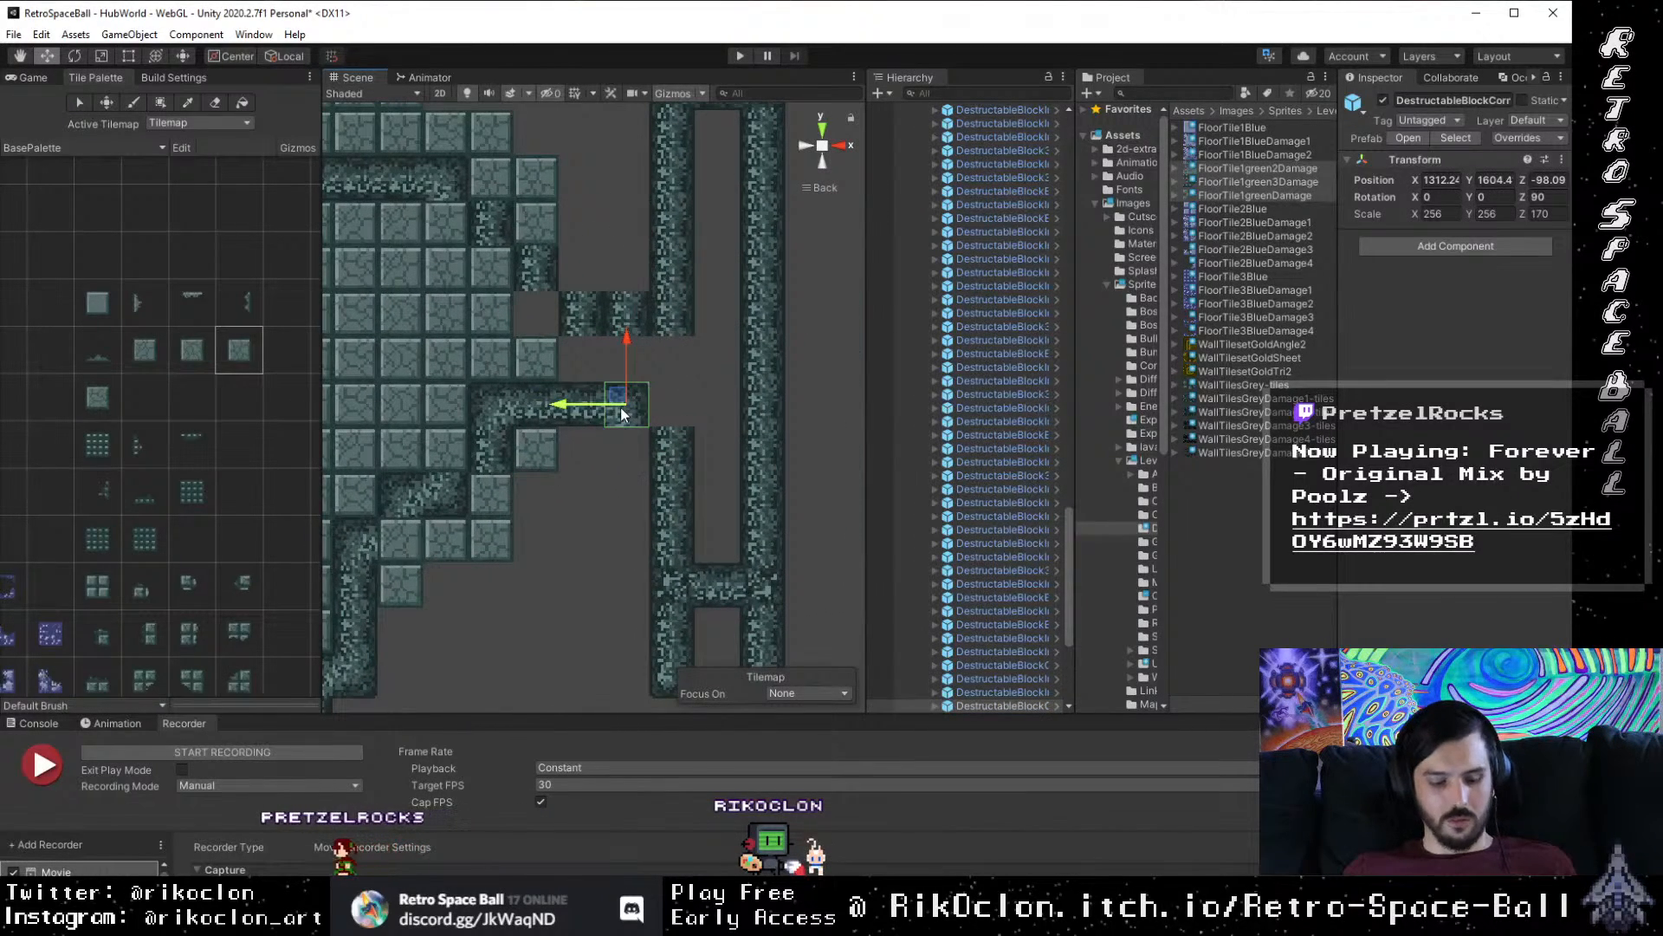
{"action": "left_click_drag", "start_coordinate": [559, 410], "coordinate": [608, 409]}
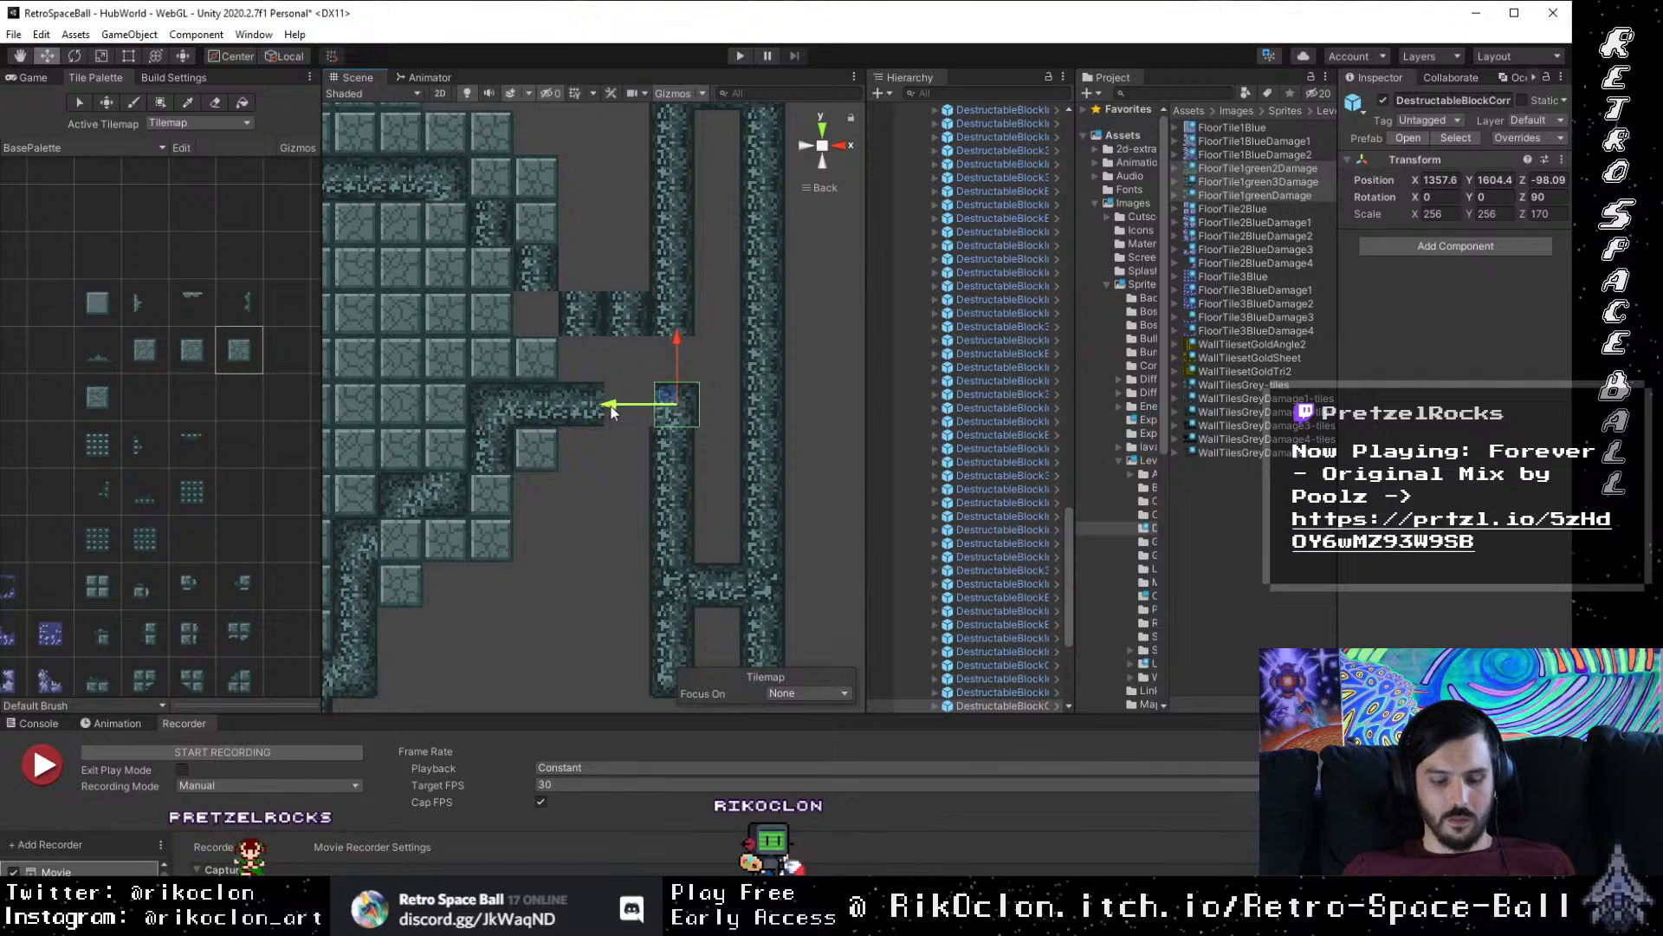
{"action": "key", "text": "v"}
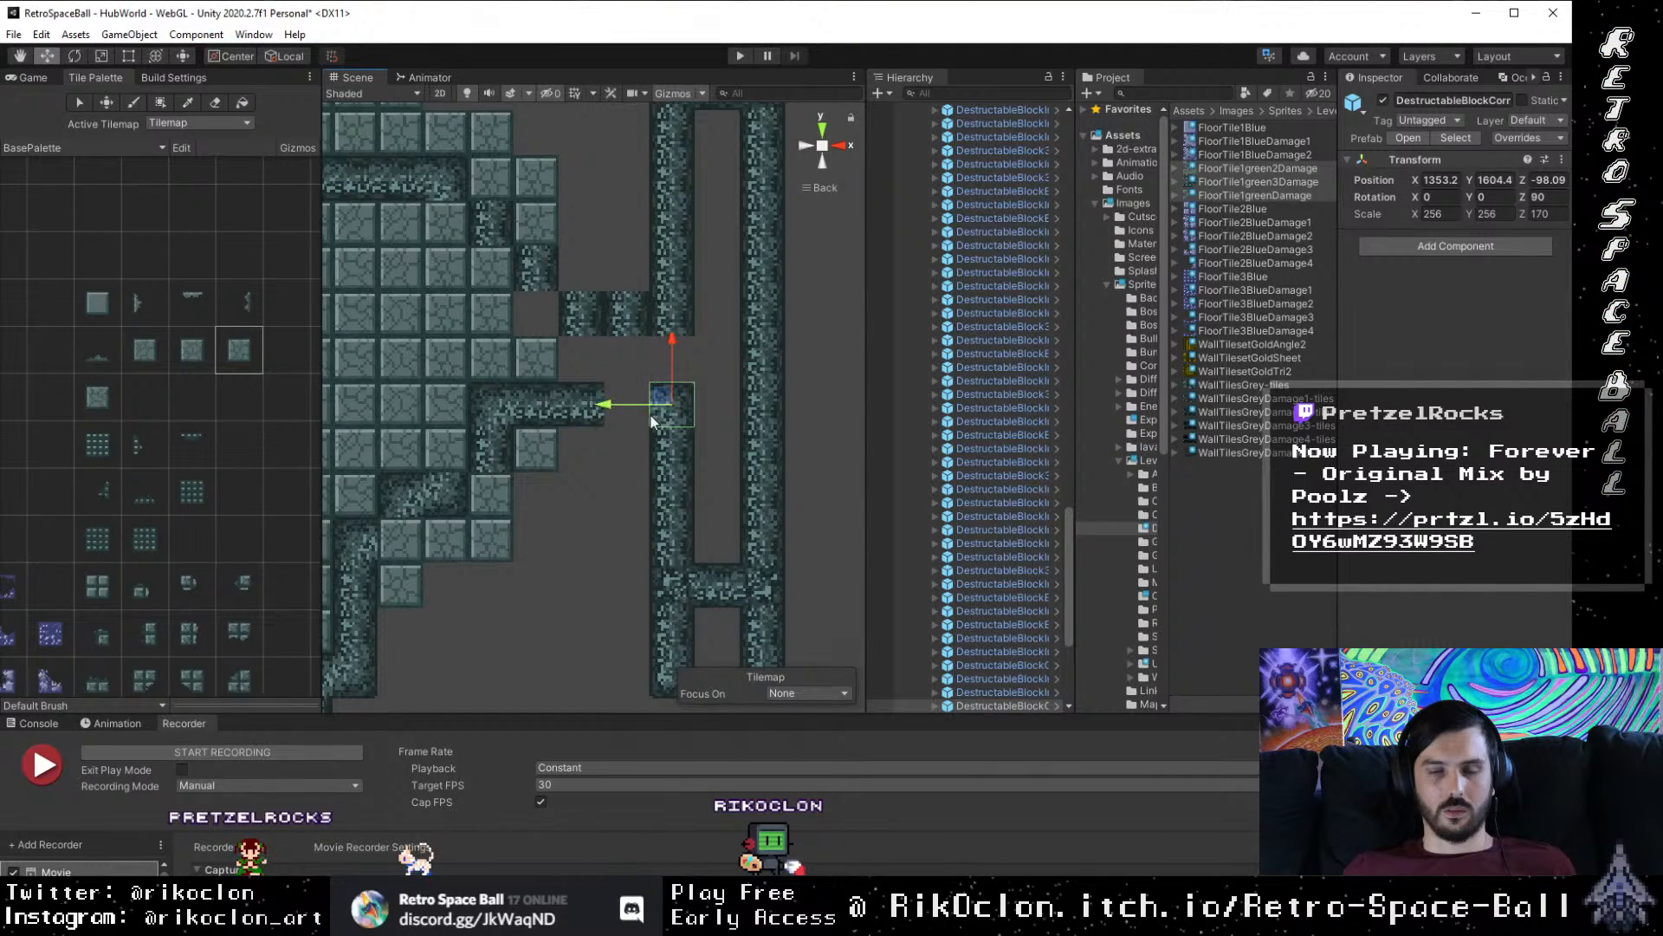
{"action": "left_click_drag", "start_coordinate": [657, 396], "coordinate": [611, 494]}
Step: Replace the end block at the foot of the inner column's upper section with a snapped duplicate of the funnel's right-side corner block
{"action": "scroll", "coordinate": [630, 441], "scroll_direction": "down", "scroll_amount": 8}
{"action": "left_click_drag", "start_coordinate": [485, 485], "coordinate": [612, 451]}
{"action": "left_click", "coordinate": [543, 627]}
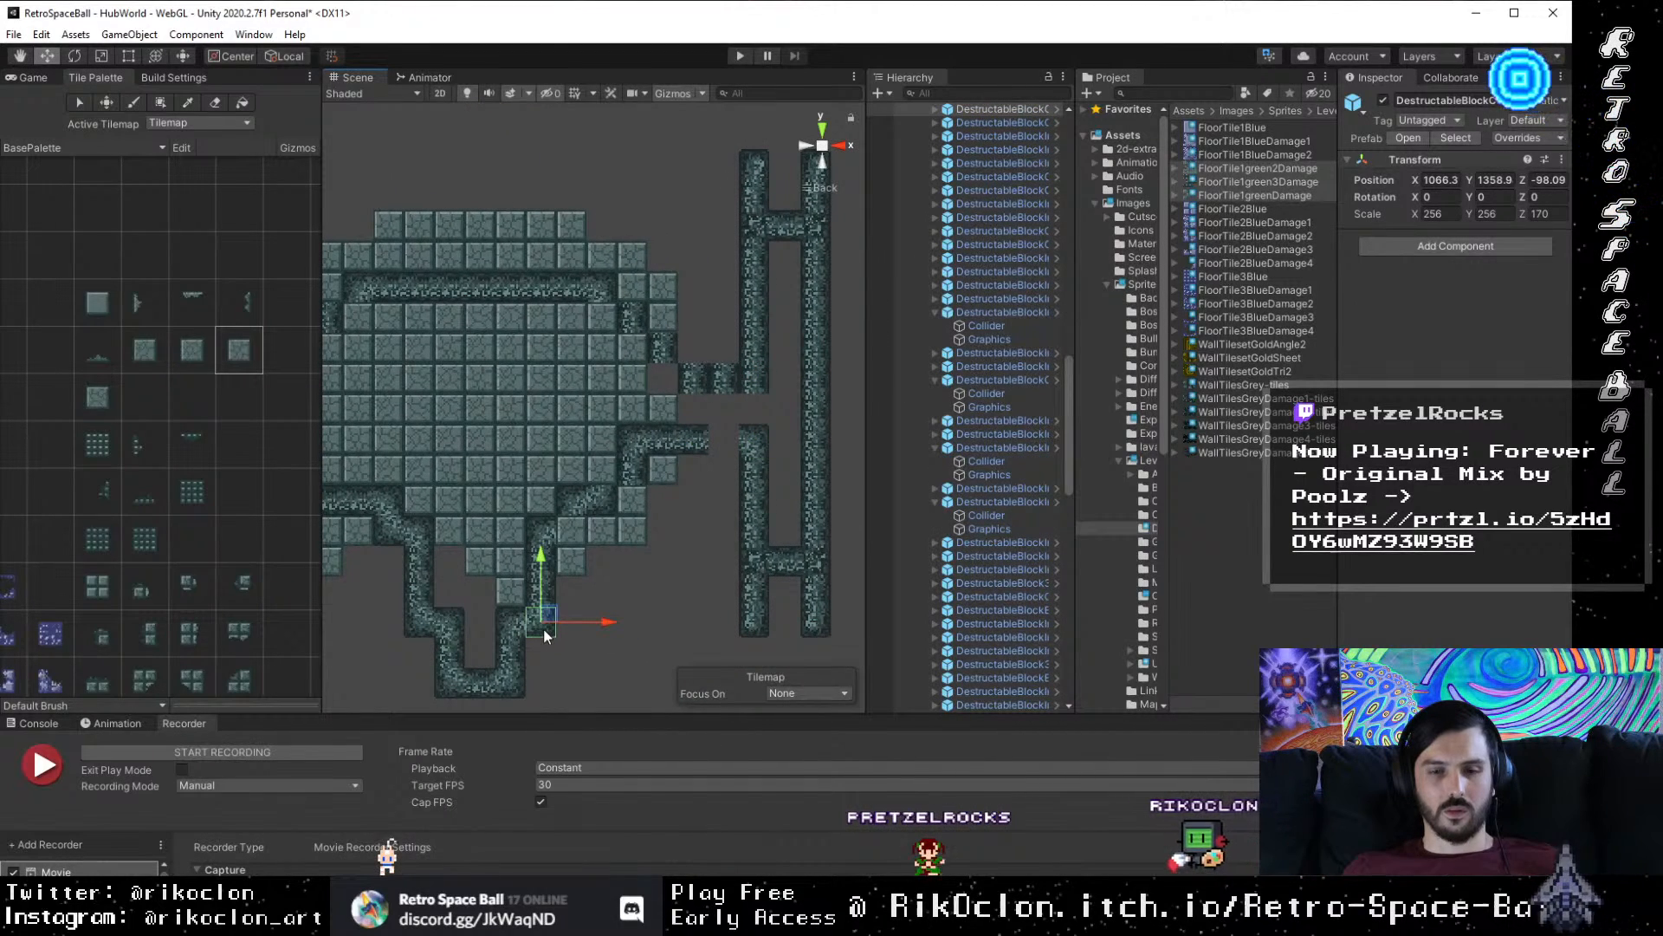
{"action": "left_click_drag", "start_coordinate": [543, 627], "coordinate": [716, 284]}
{"action": "left_click", "coordinate": [761, 384]}
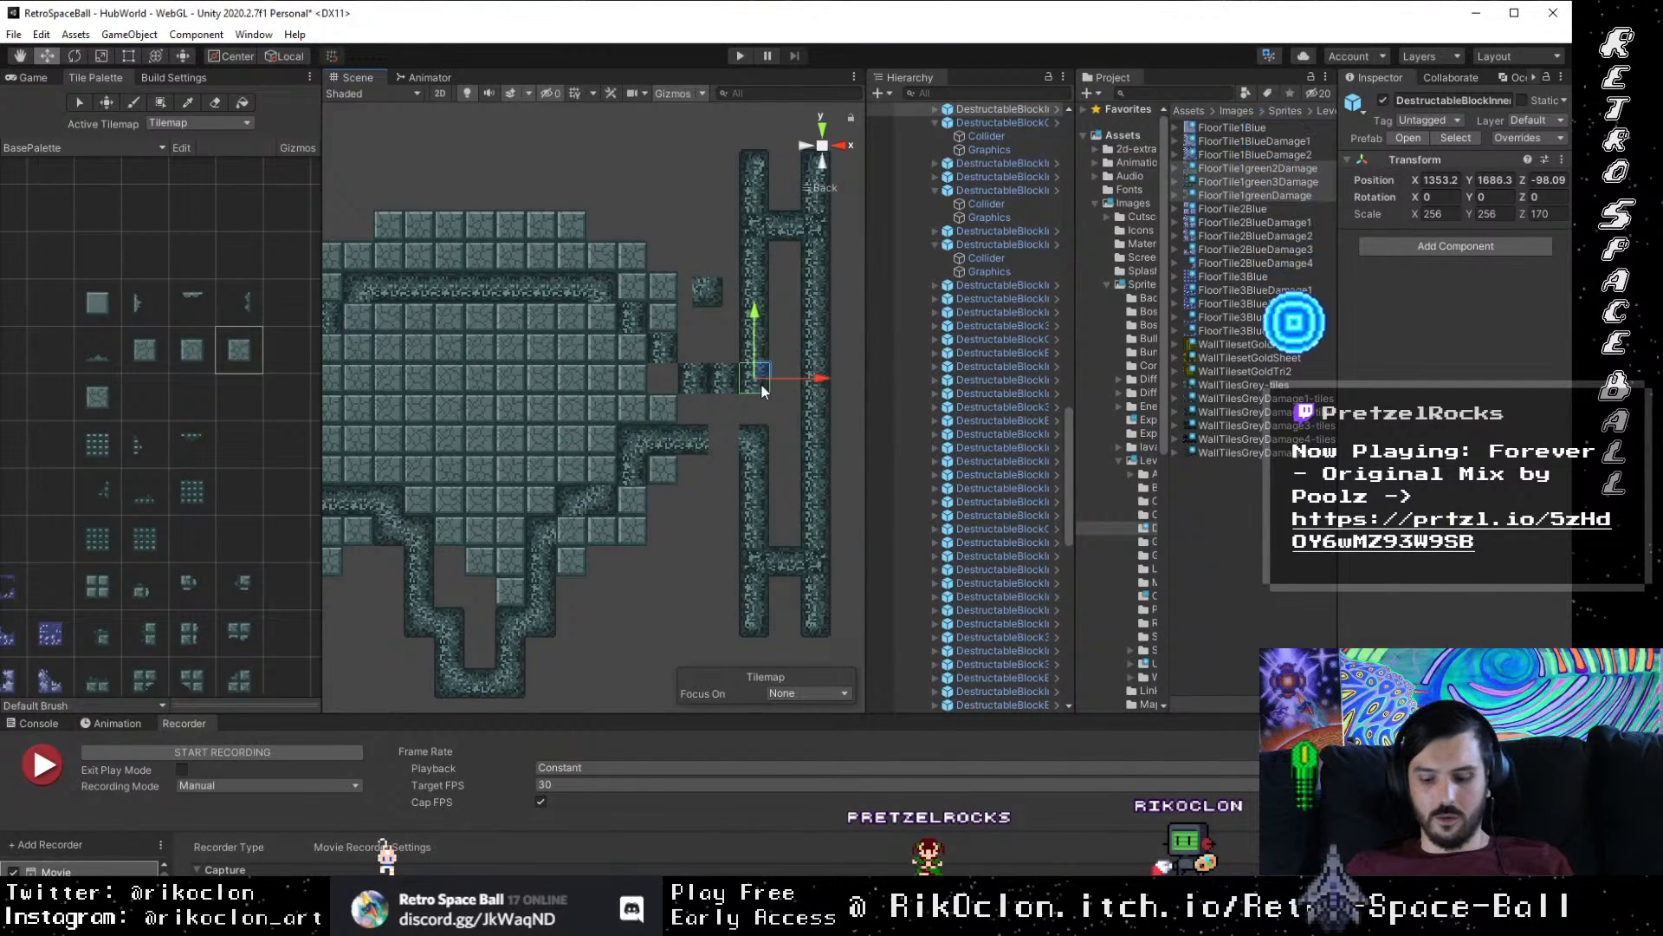
{"action": "left_click", "coordinate": [715, 298]}
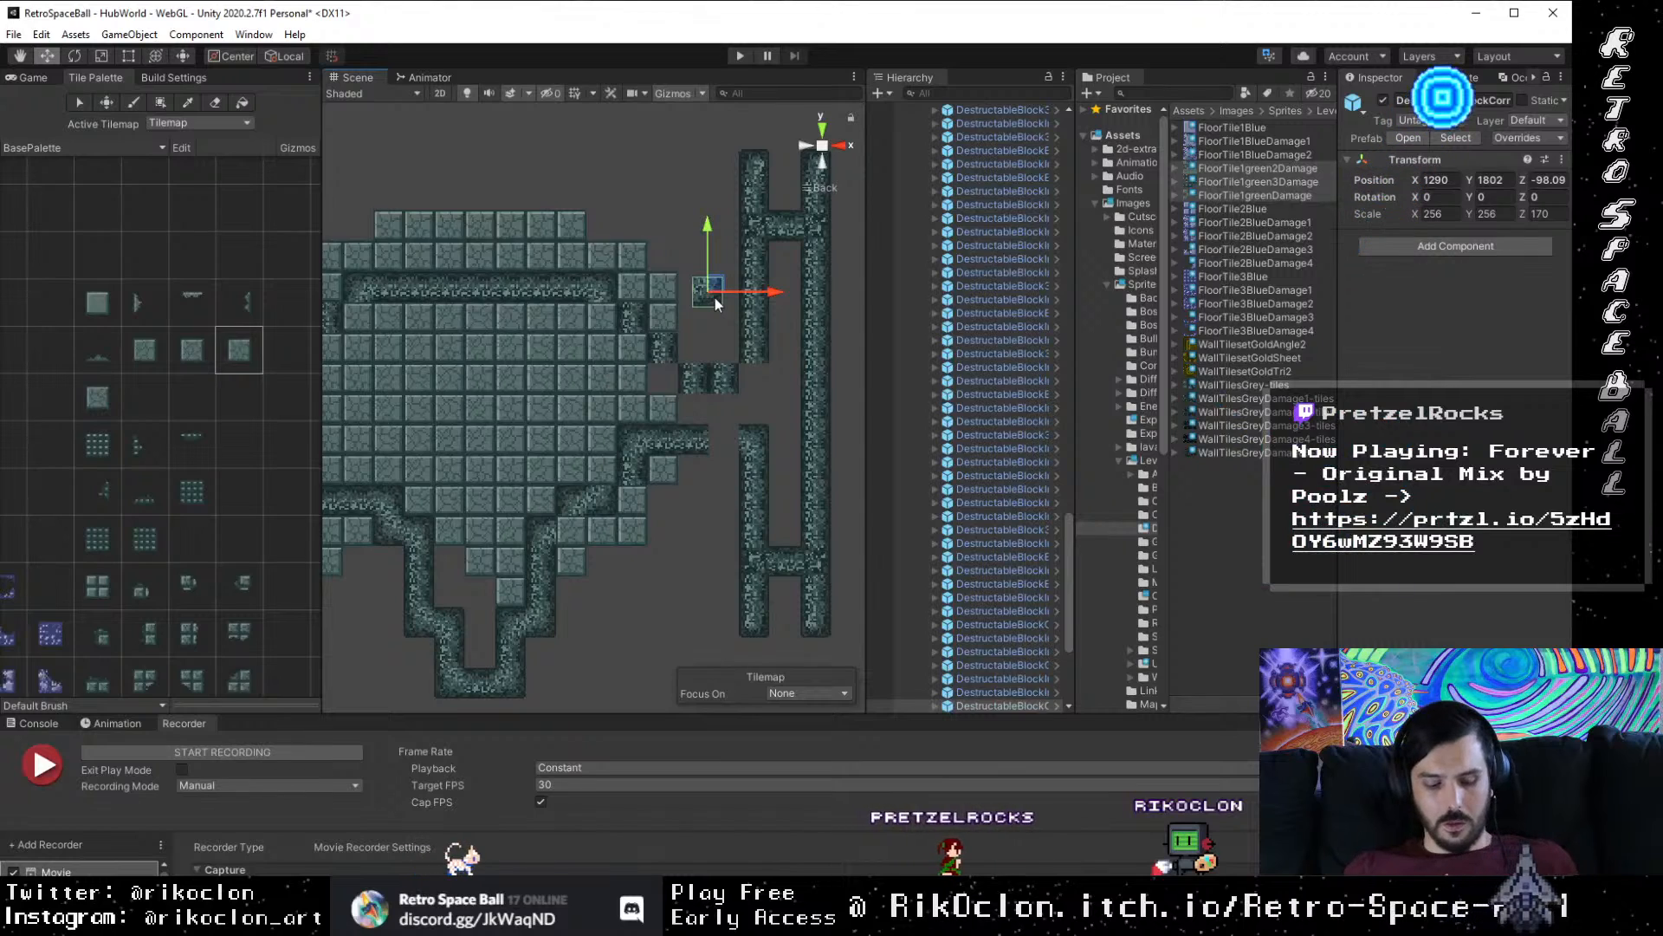
{"action": "left_click_drag", "start_coordinate": [715, 298], "coordinate": [741, 403]}
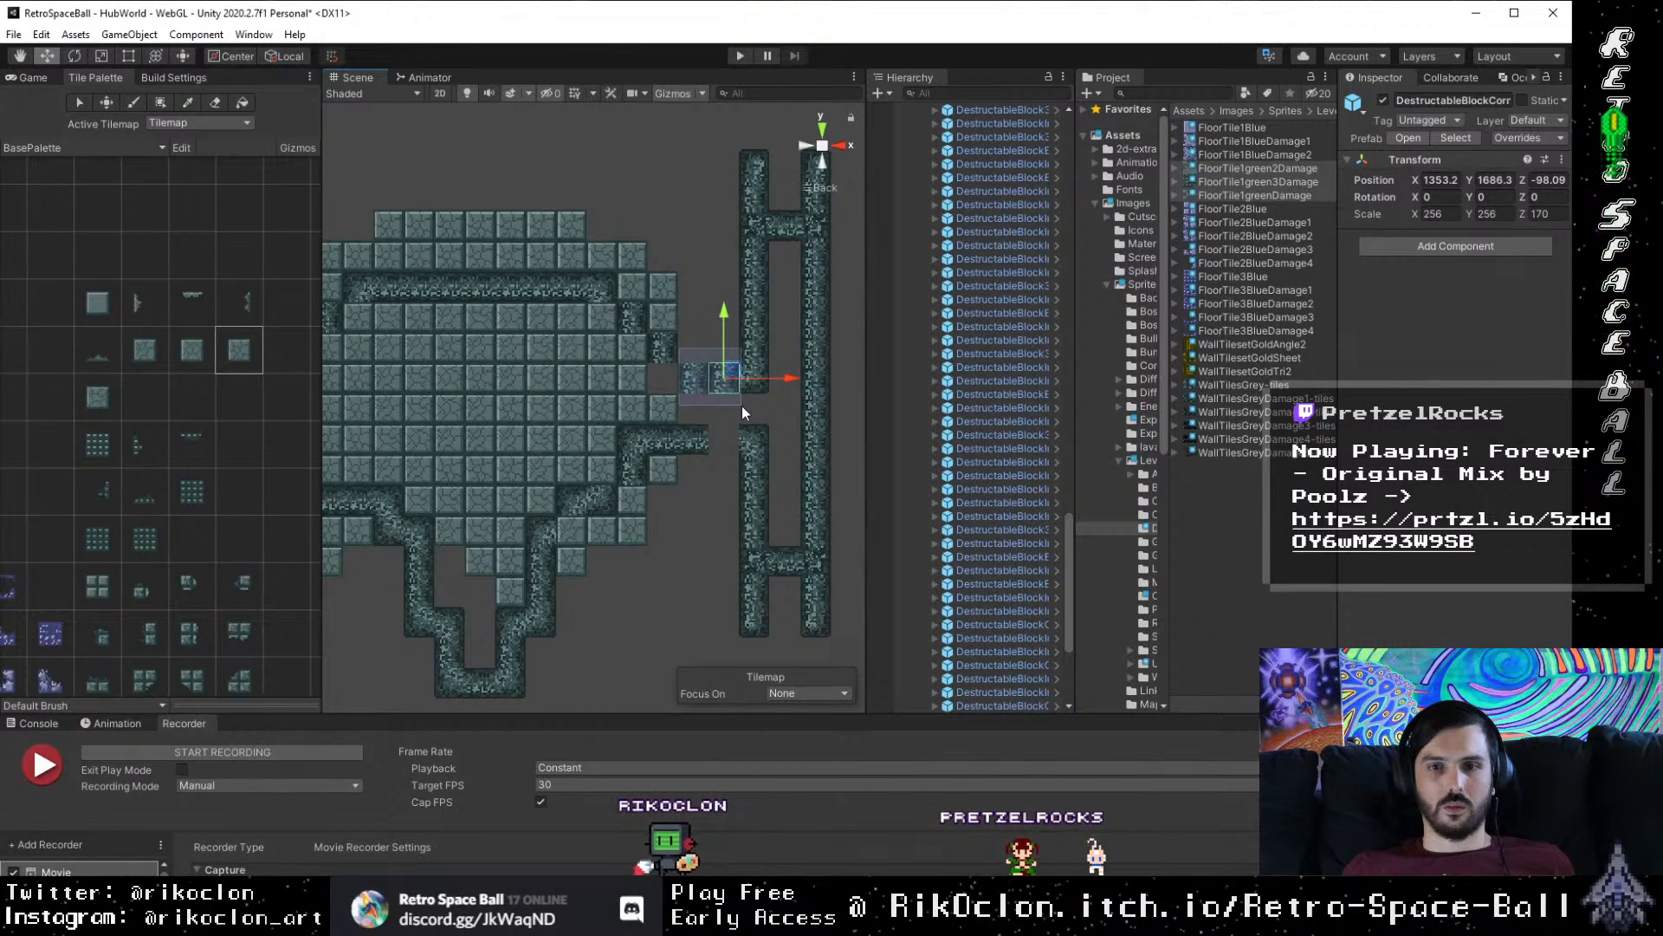
Step: Delete the two wrongly oriented blocks left in the upper connector row
{"action": "key", "text": "Delete"}
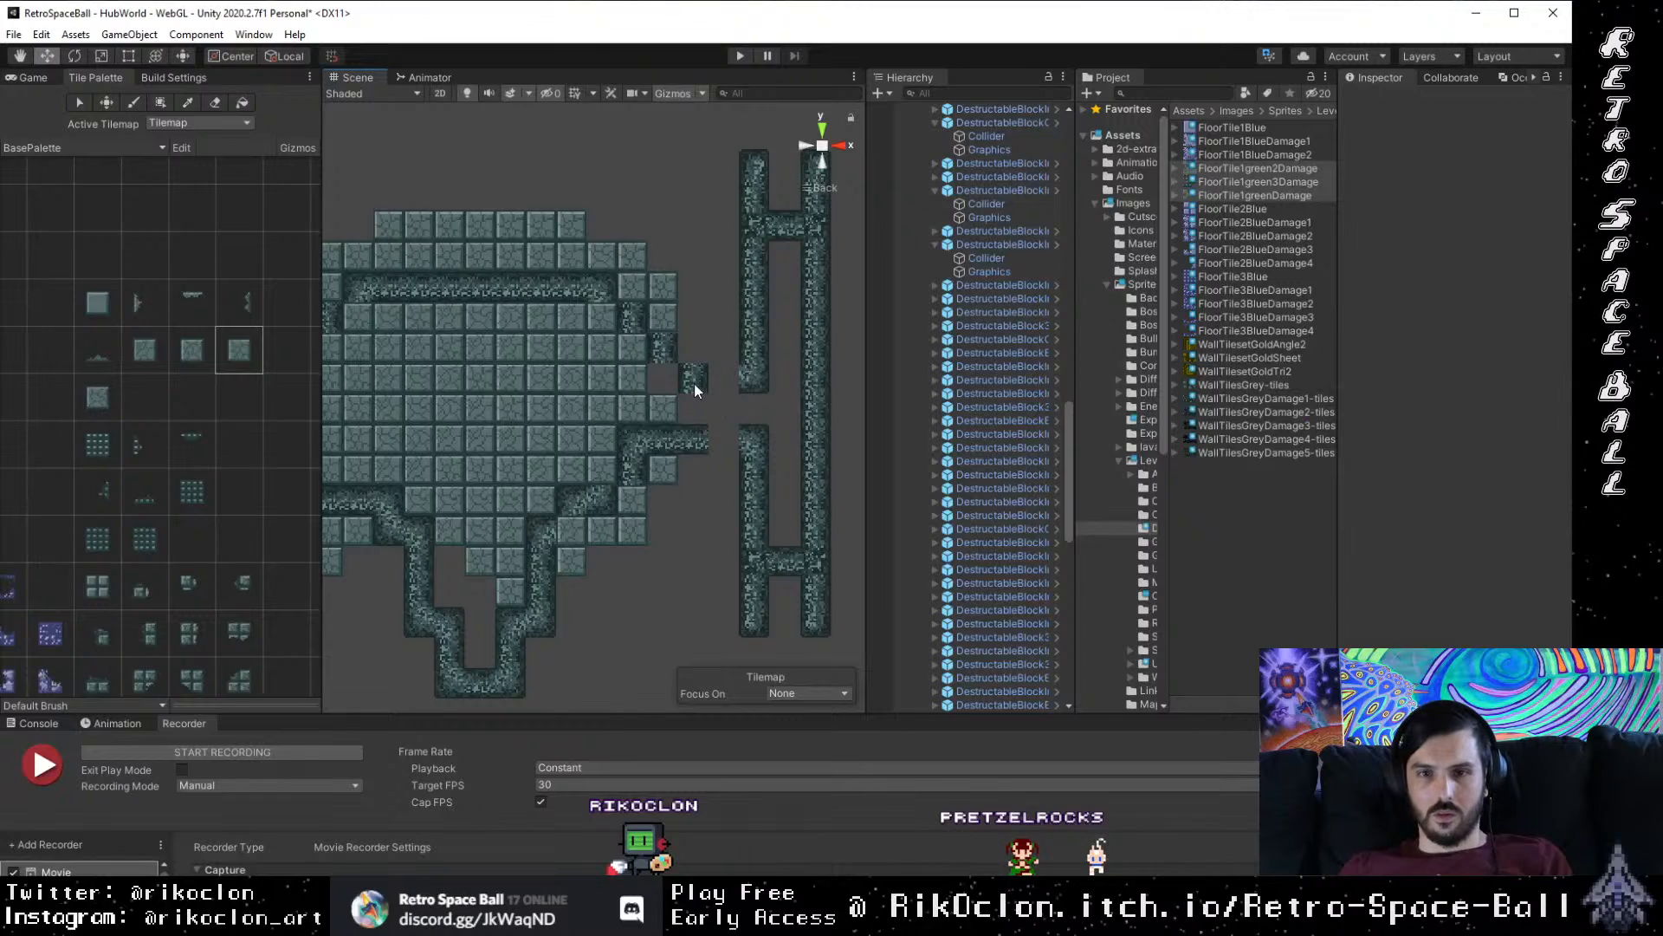
{"action": "left_click", "coordinate": [694, 382]}
{"action": "key", "text": "Delete"}
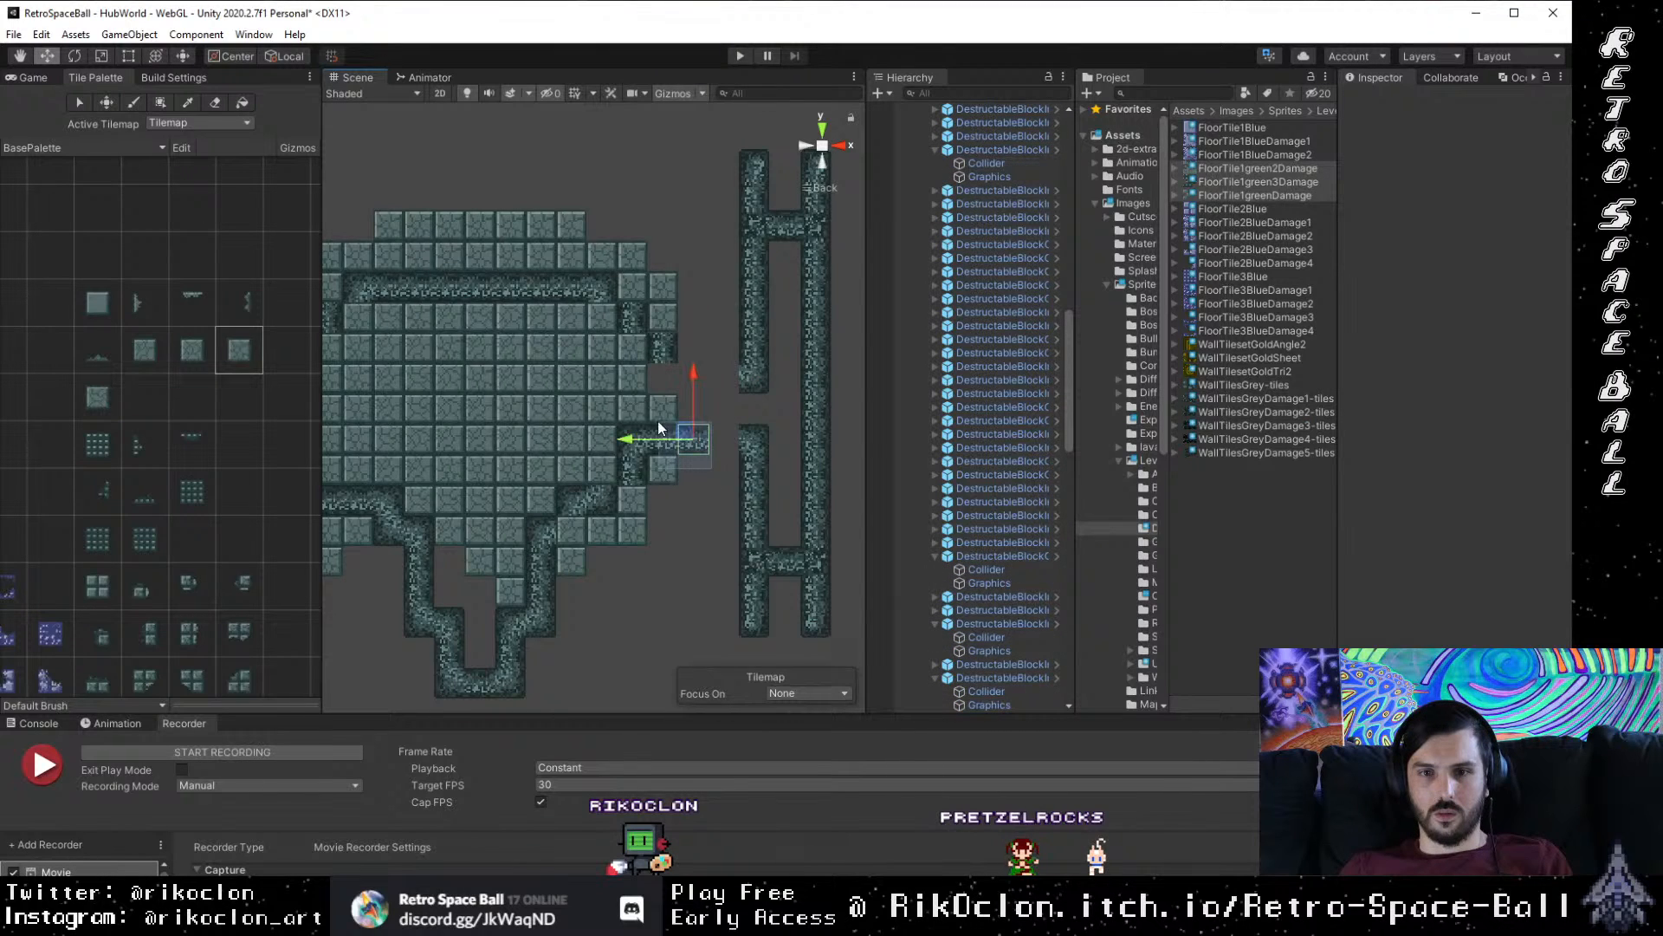
Step: Extend the lower connector to the inner column with duplicated blocks, and snap a copy of its three blocks into the upper connector row
{"action": "left_click_drag", "start_coordinate": [681, 413], "coordinate": [674, 407]}
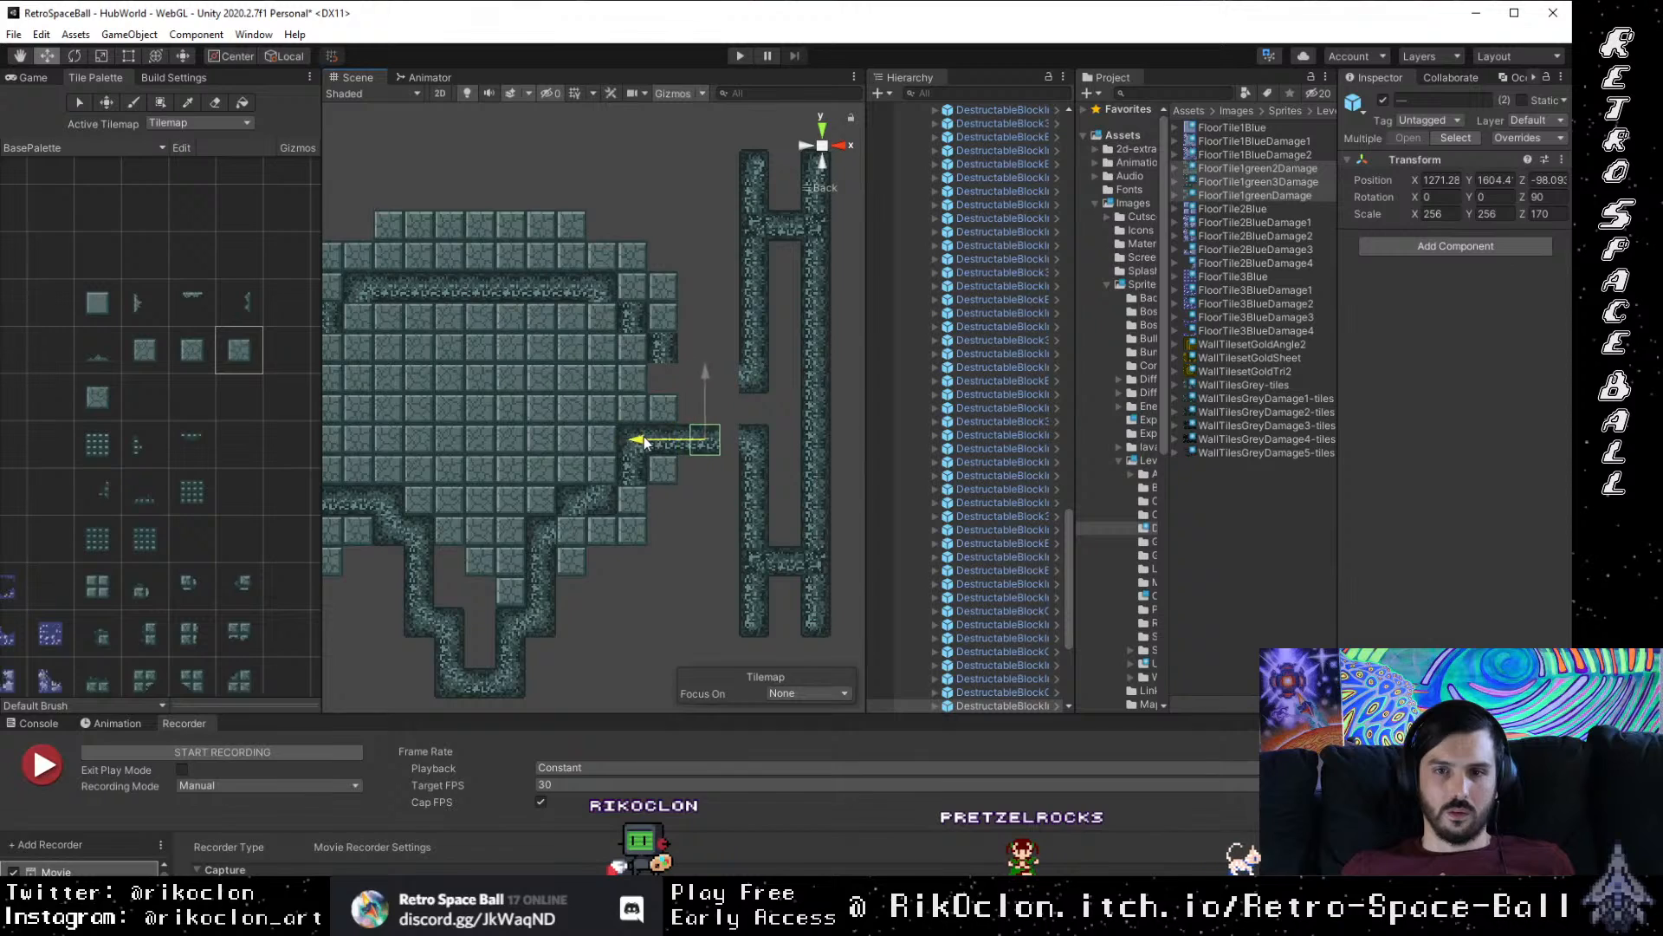
{"action": "left_click_drag", "start_coordinate": [667, 442], "coordinate": [741, 468]}
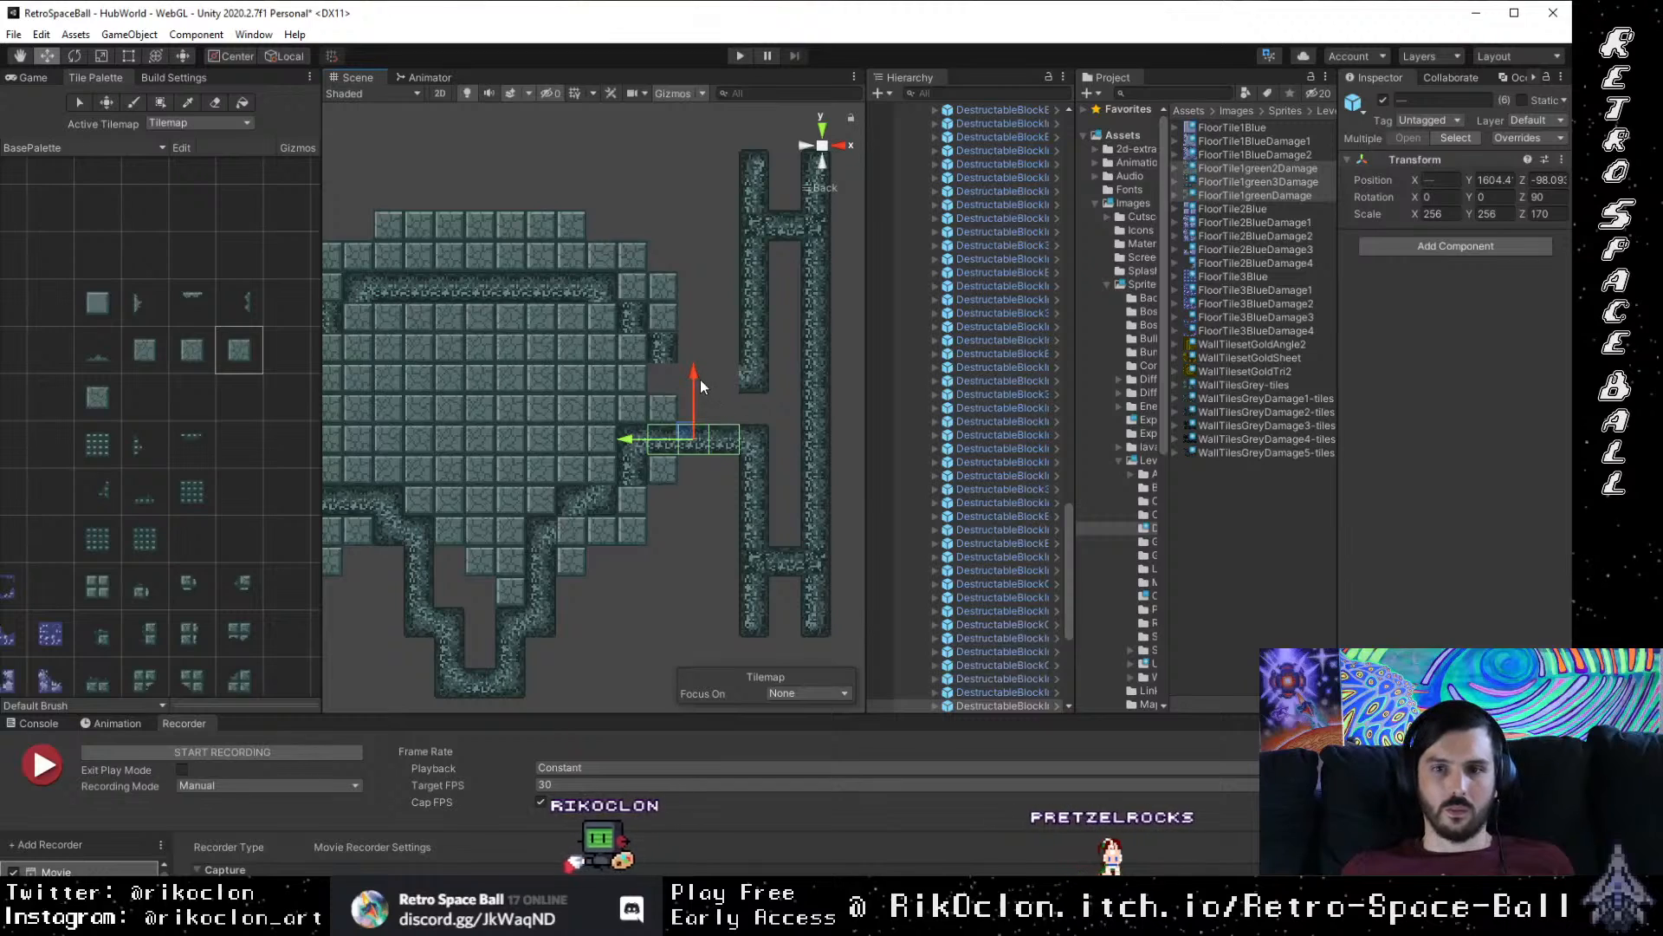
{"action": "left_click_drag", "start_coordinate": [700, 379], "coordinate": [705, 301]}
{"action": "key", "text": "v"}
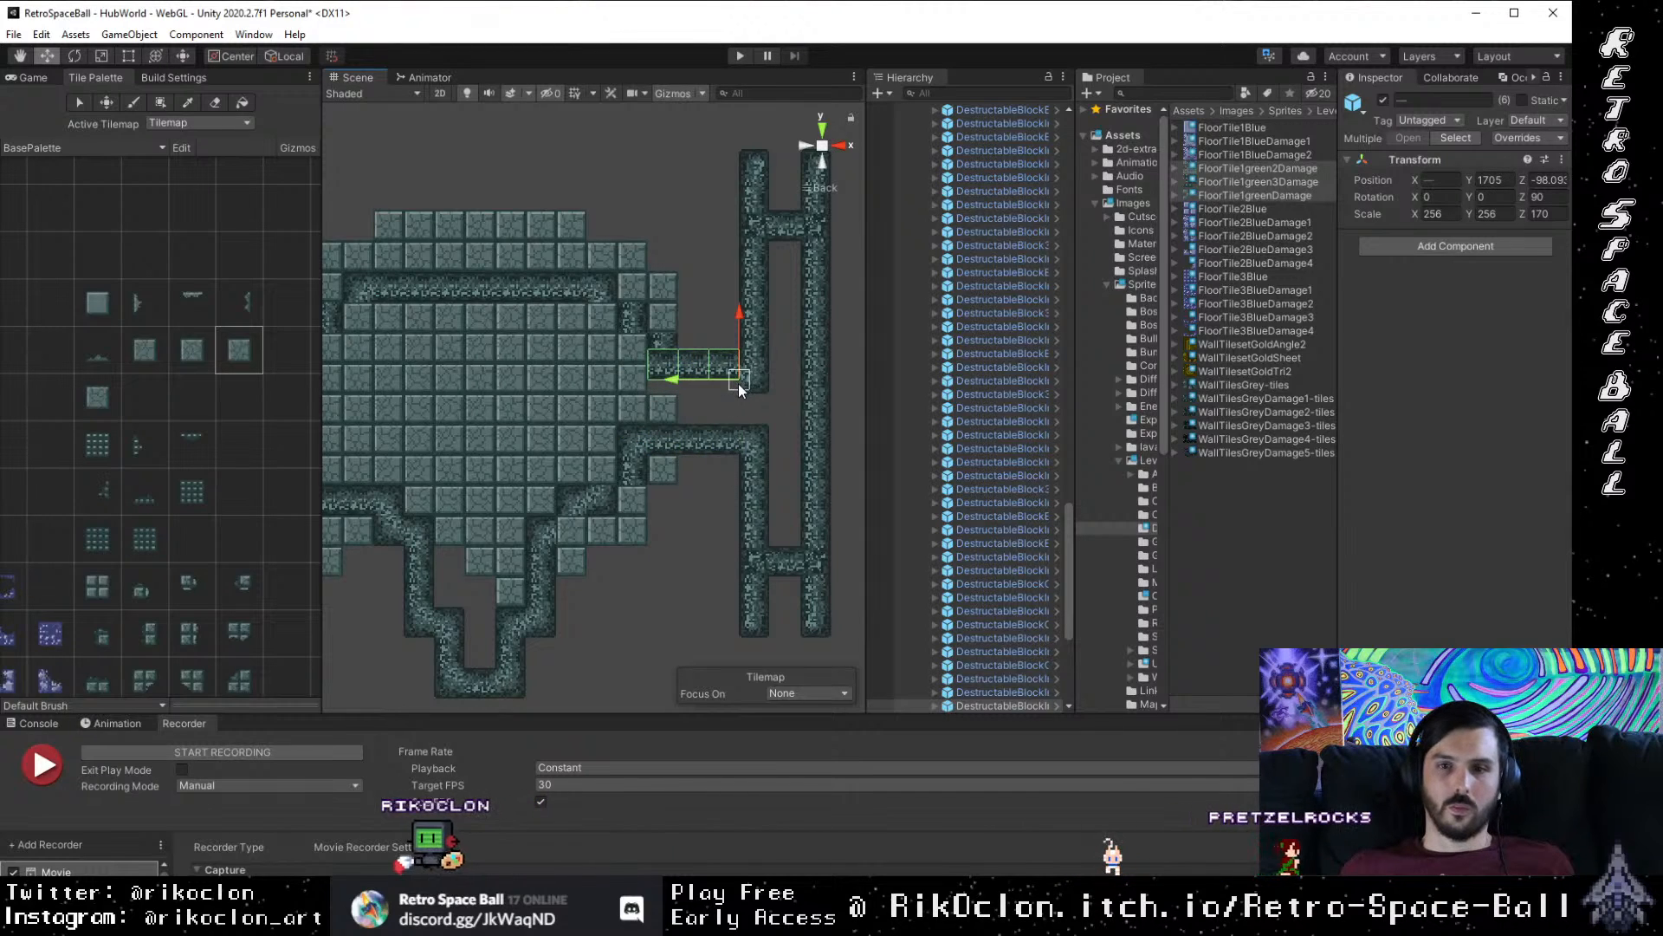
{"action": "left_click_drag", "start_coordinate": [738, 382], "coordinate": [738, 391]}
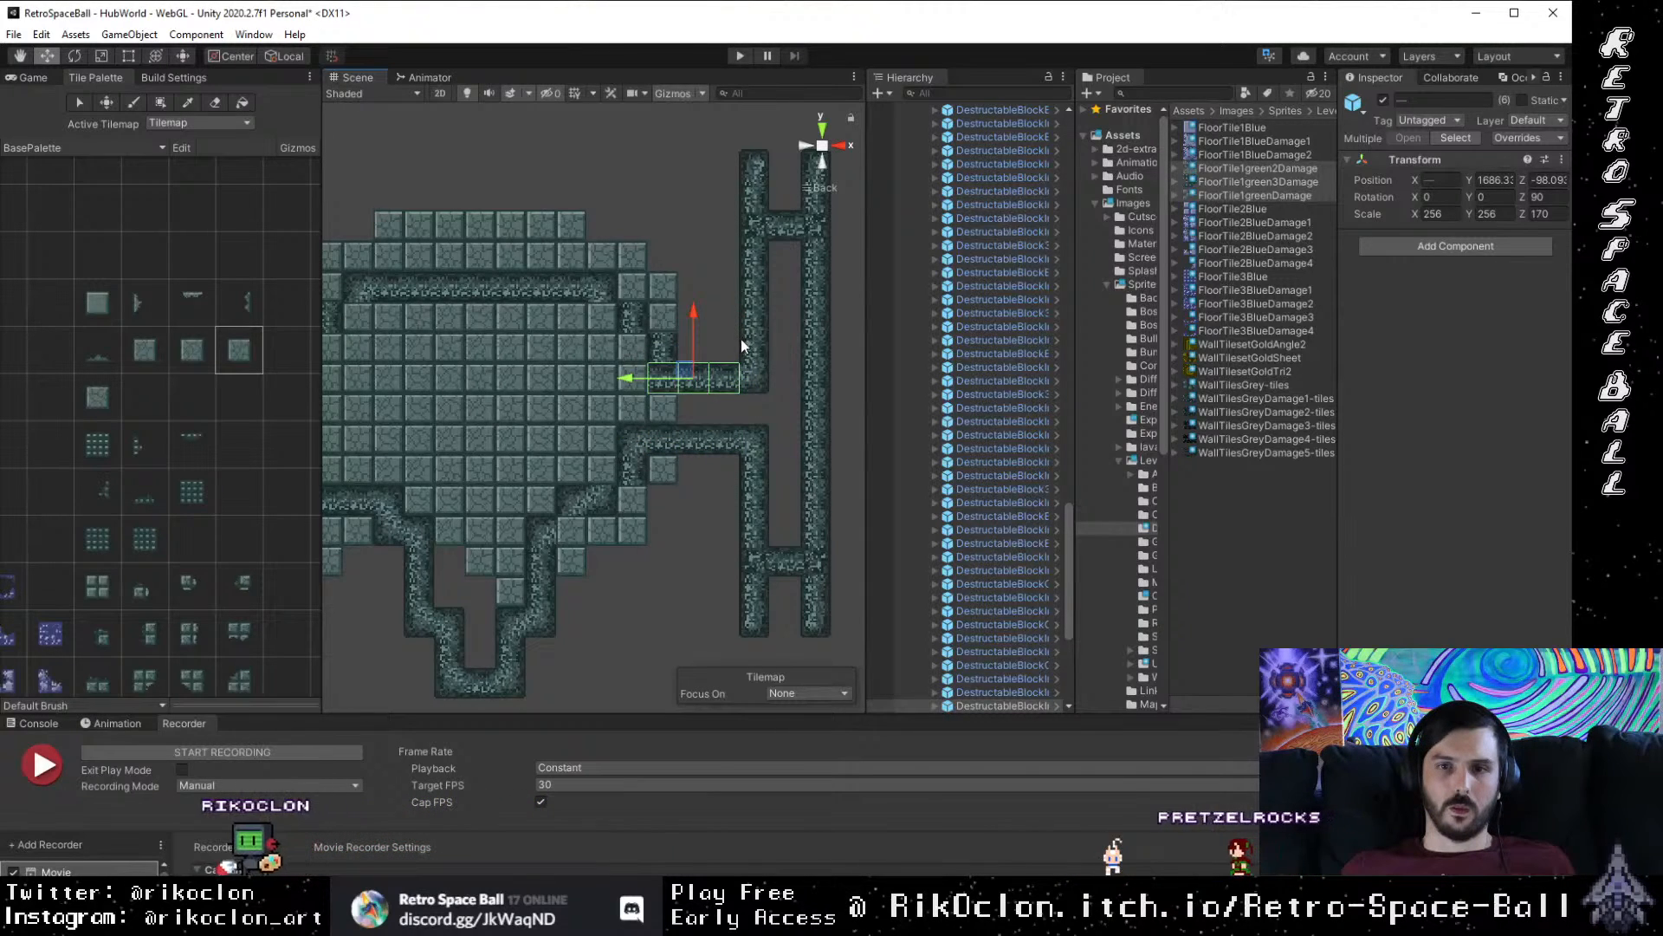
Step: Delete the wall block above the upper connector's inner end and place a duplicate of the funnel's left-side corner block at that end
{"action": "left_click", "coordinate": [672, 347]}
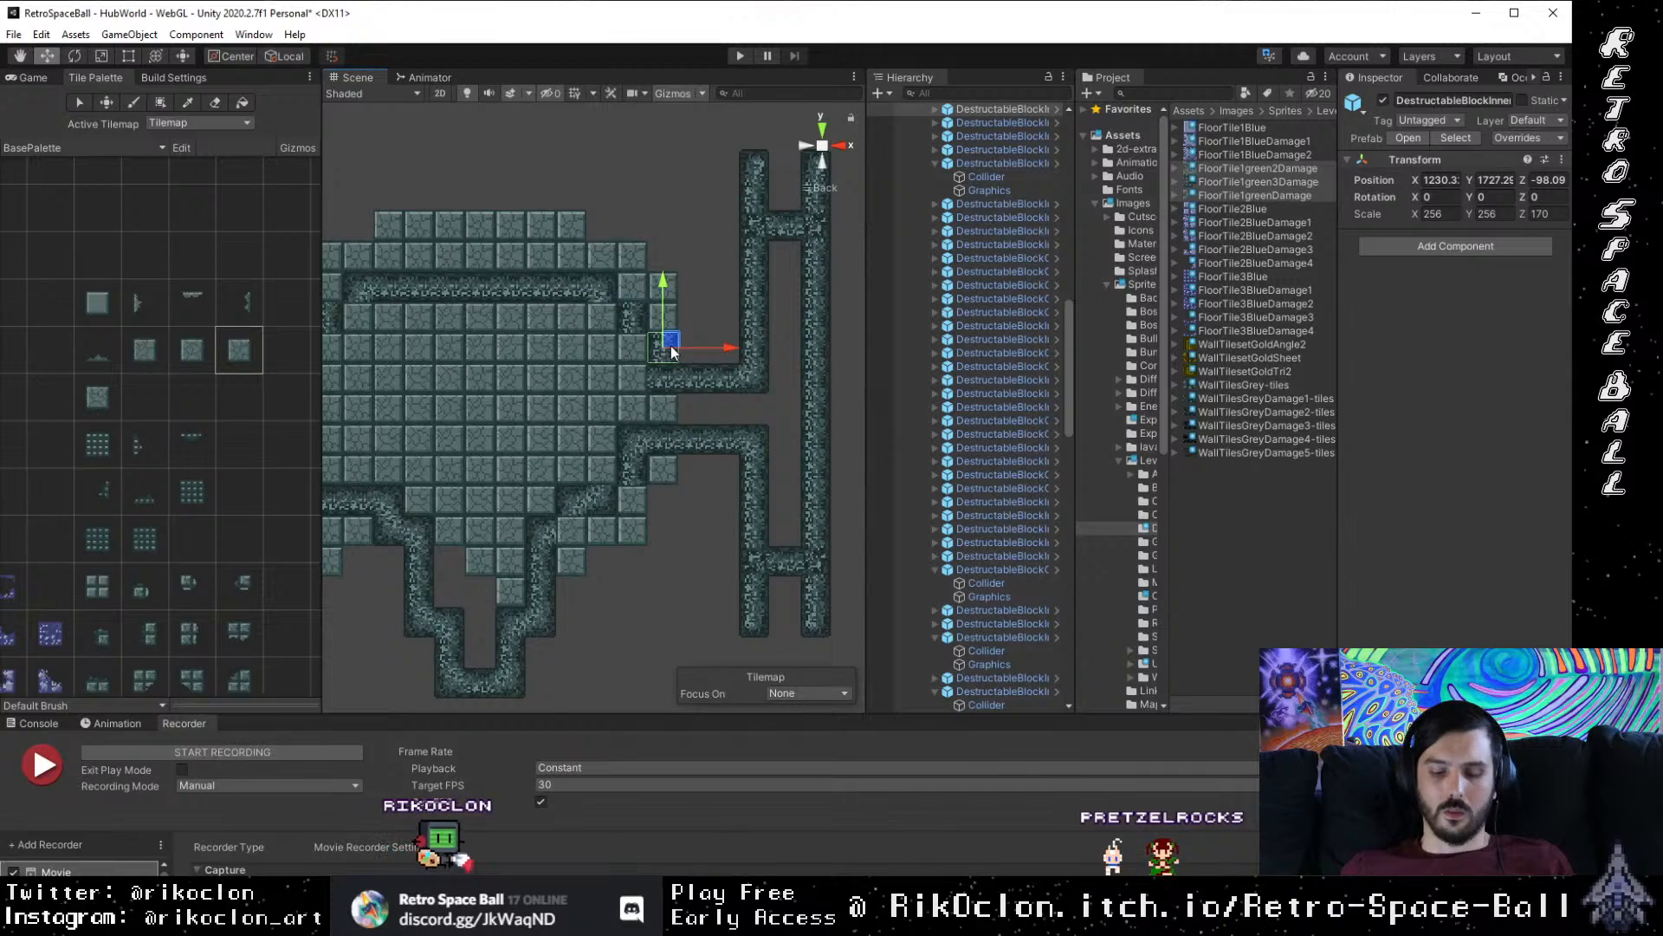
{"action": "key", "text": "Delete"}
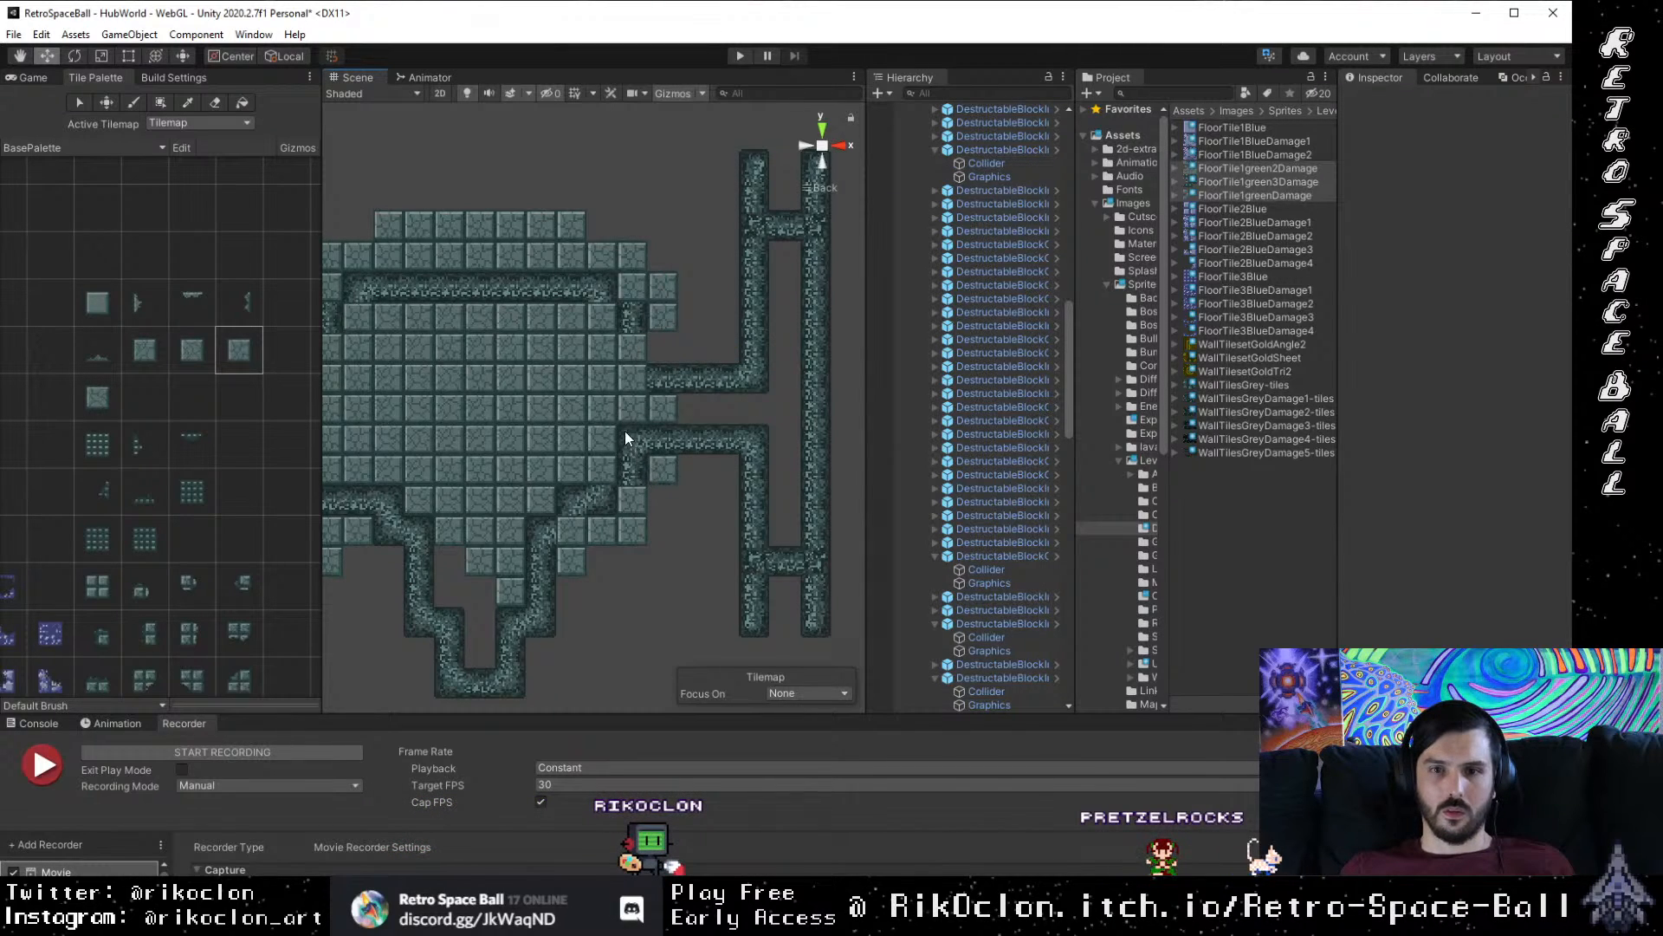
{"action": "left_click_drag", "start_coordinate": [578, 574], "coordinate": [610, 550]}
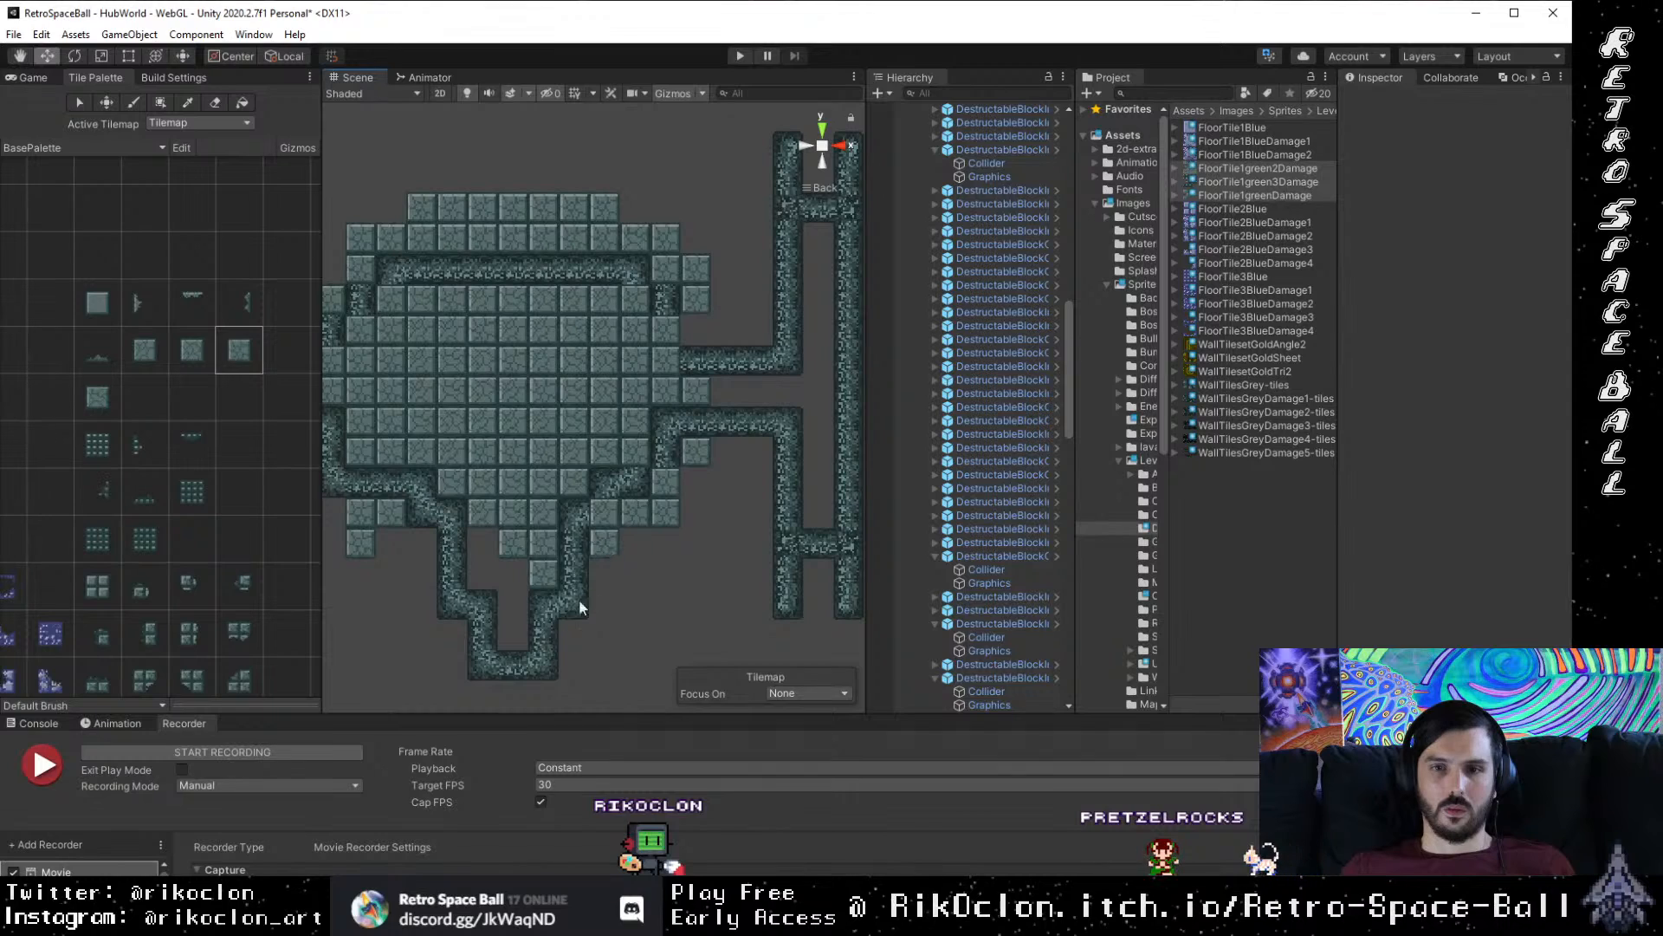
{"action": "left_click", "coordinate": [444, 598]}
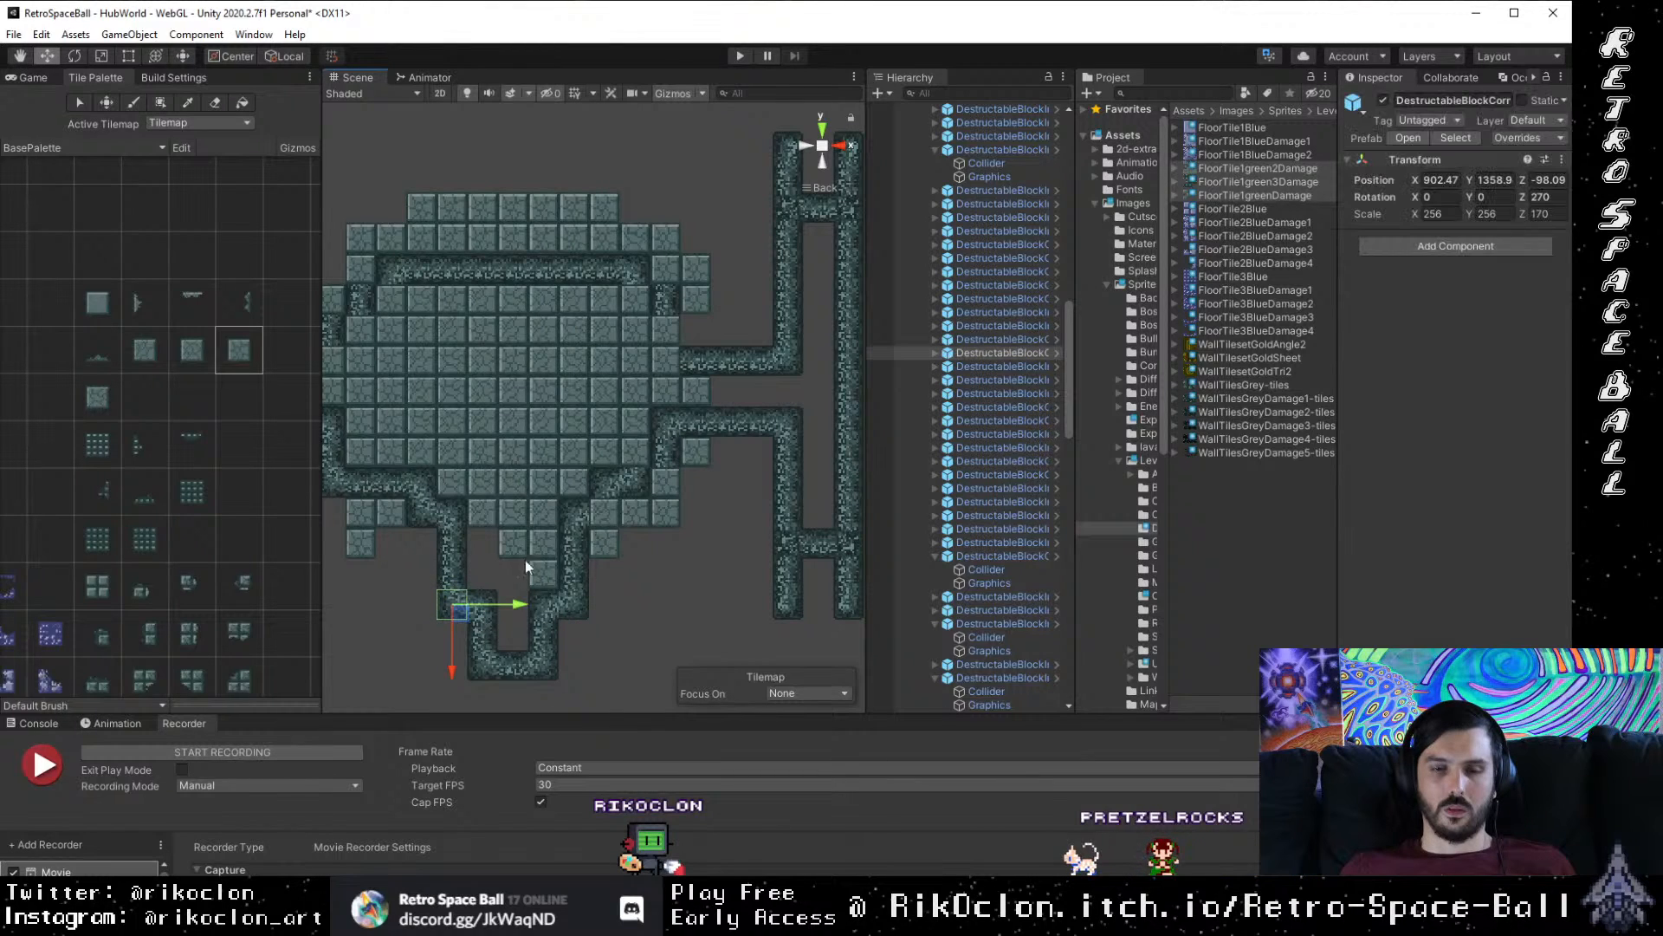
{"action": "key", "text": "ctrl+d"}
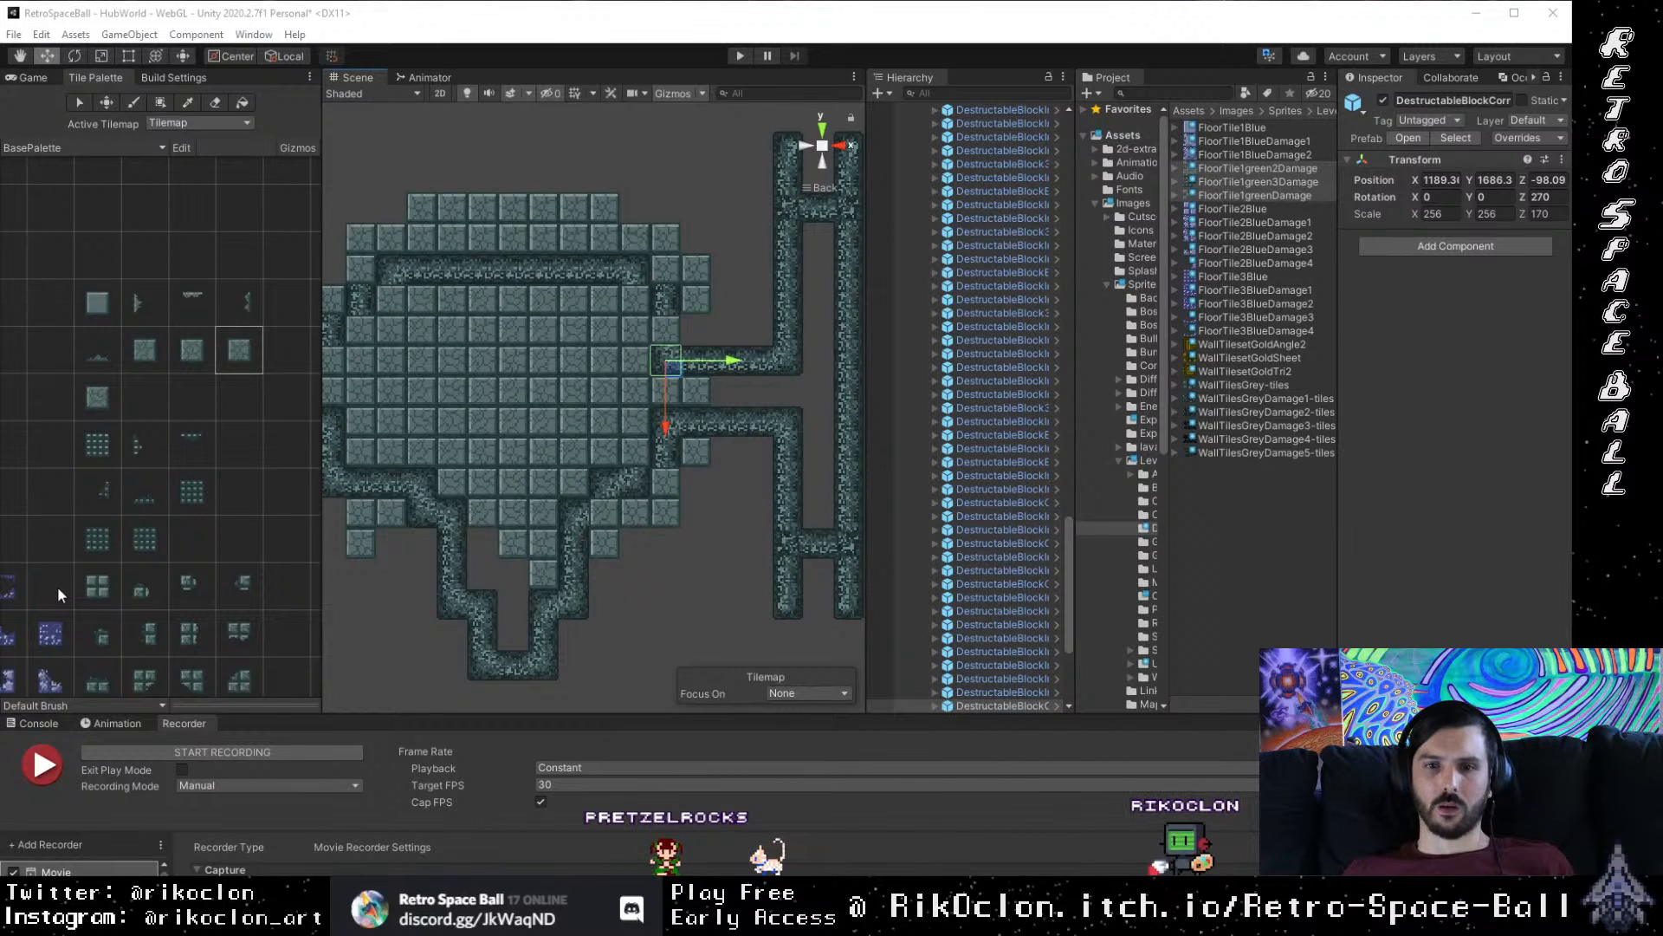
{"action": "key", "text": "Left"}
{"action": "key", "text": "Left"}
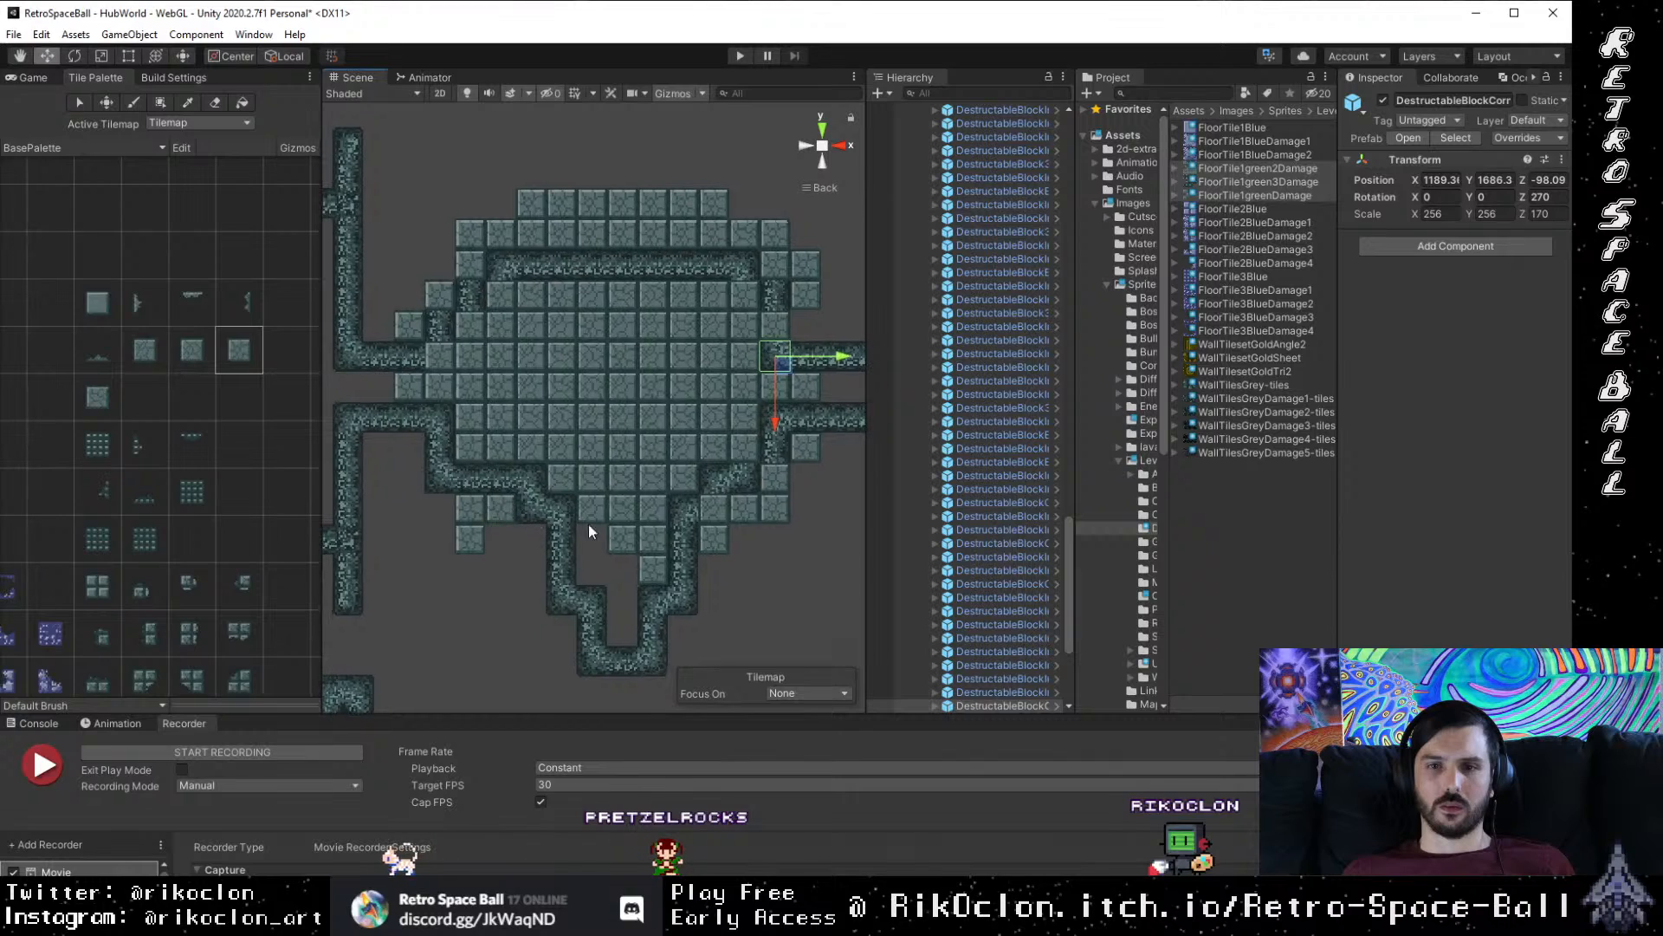
{"action": "left_click", "coordinate": [772, 568]}
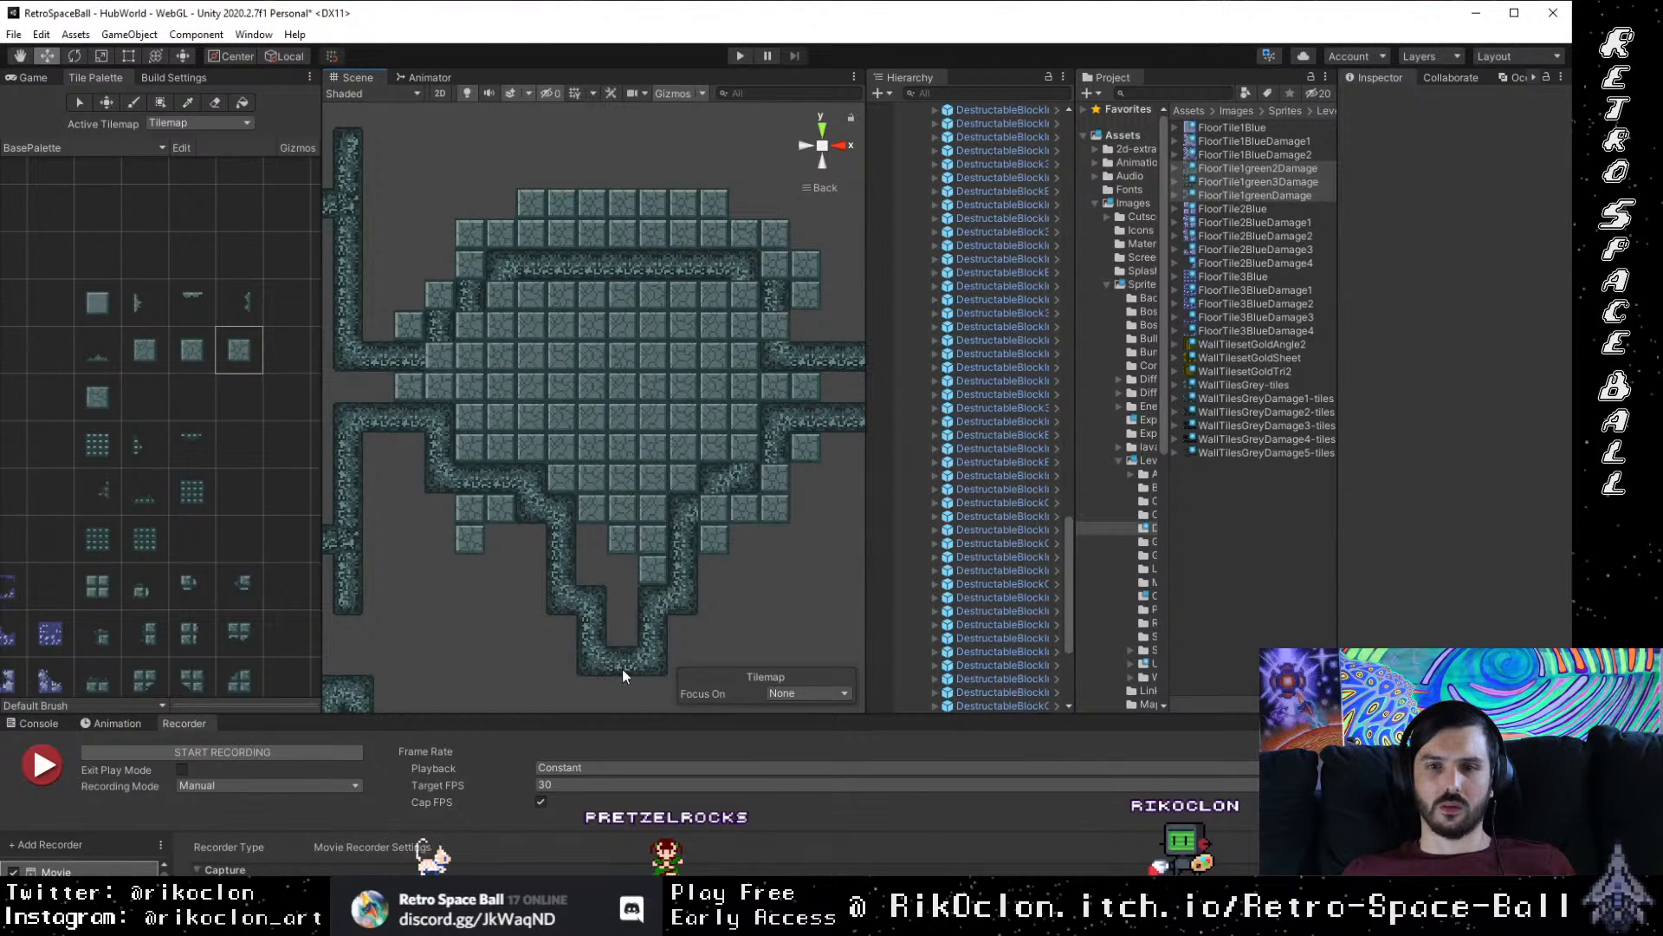
Step: Snap two duplicates of the funnel's bottom-right corner block onto the lower-right wall's steps and delete the wall block between them
{"action": "left_click", "coordinate": [656, 663]}
{"action": "left_click_drag", "start_coordinate": [656, 662], "coordinate": [765, 533]}
{"action": "key", "text": "v"}
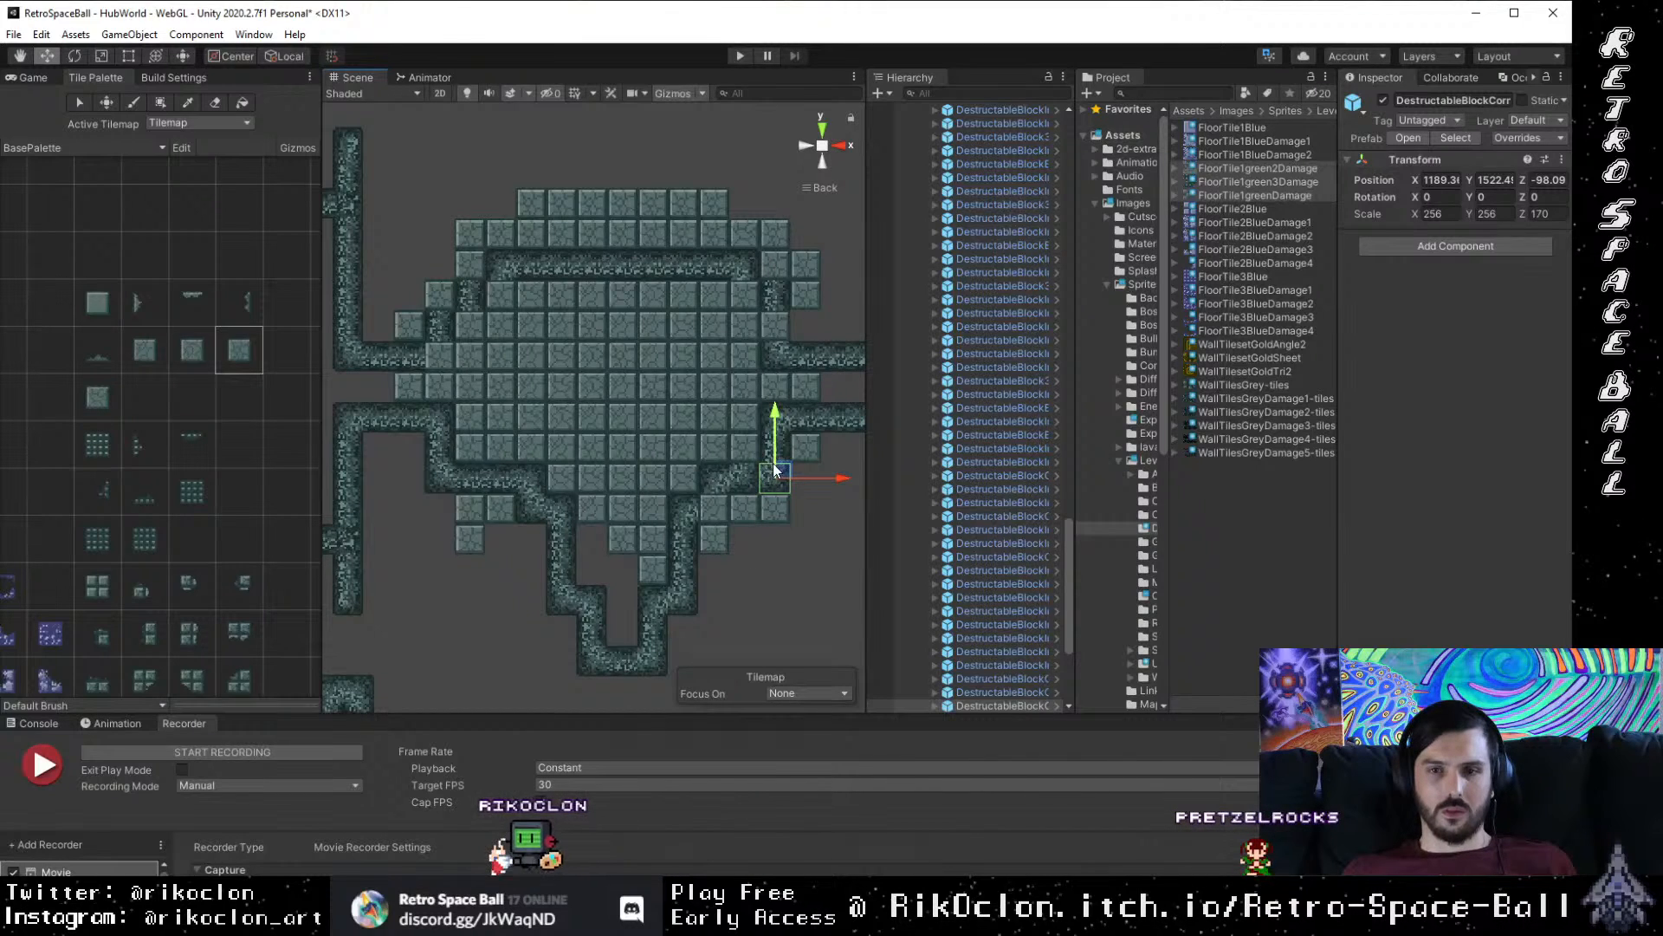
{"action": "left_click_drag", "start_coordinate": [783, 475], "coordinate": [715, 507]}
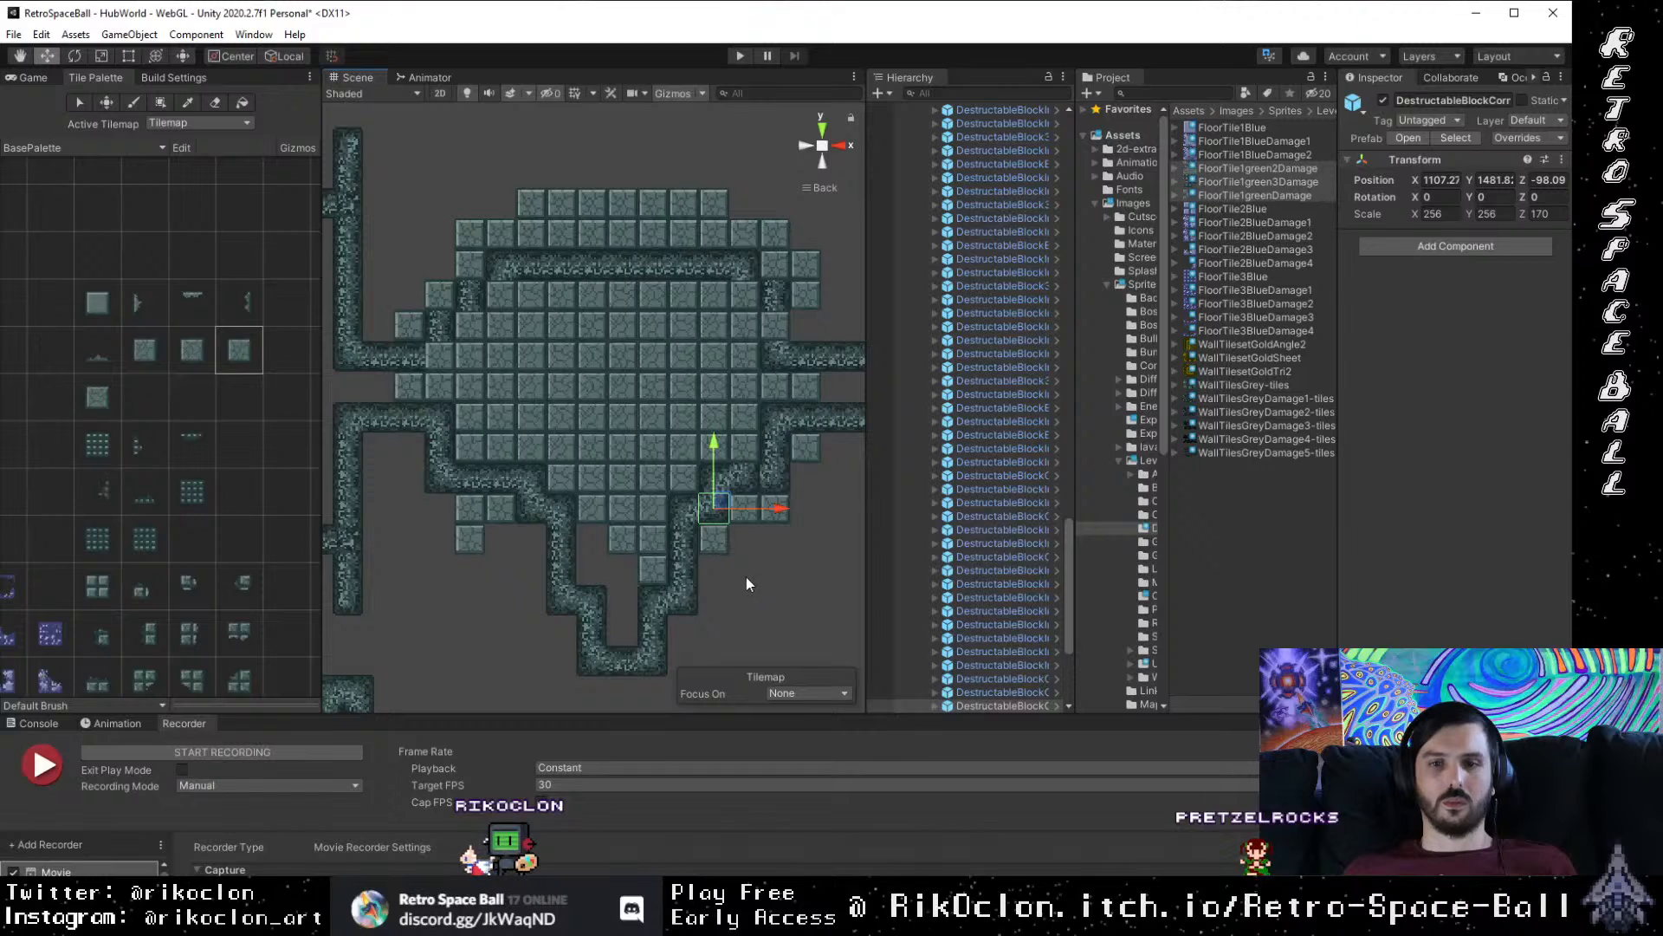
{"action": "left_click_drag", "start_coordinate": [763, 556], "coordinate": [634, 450]}
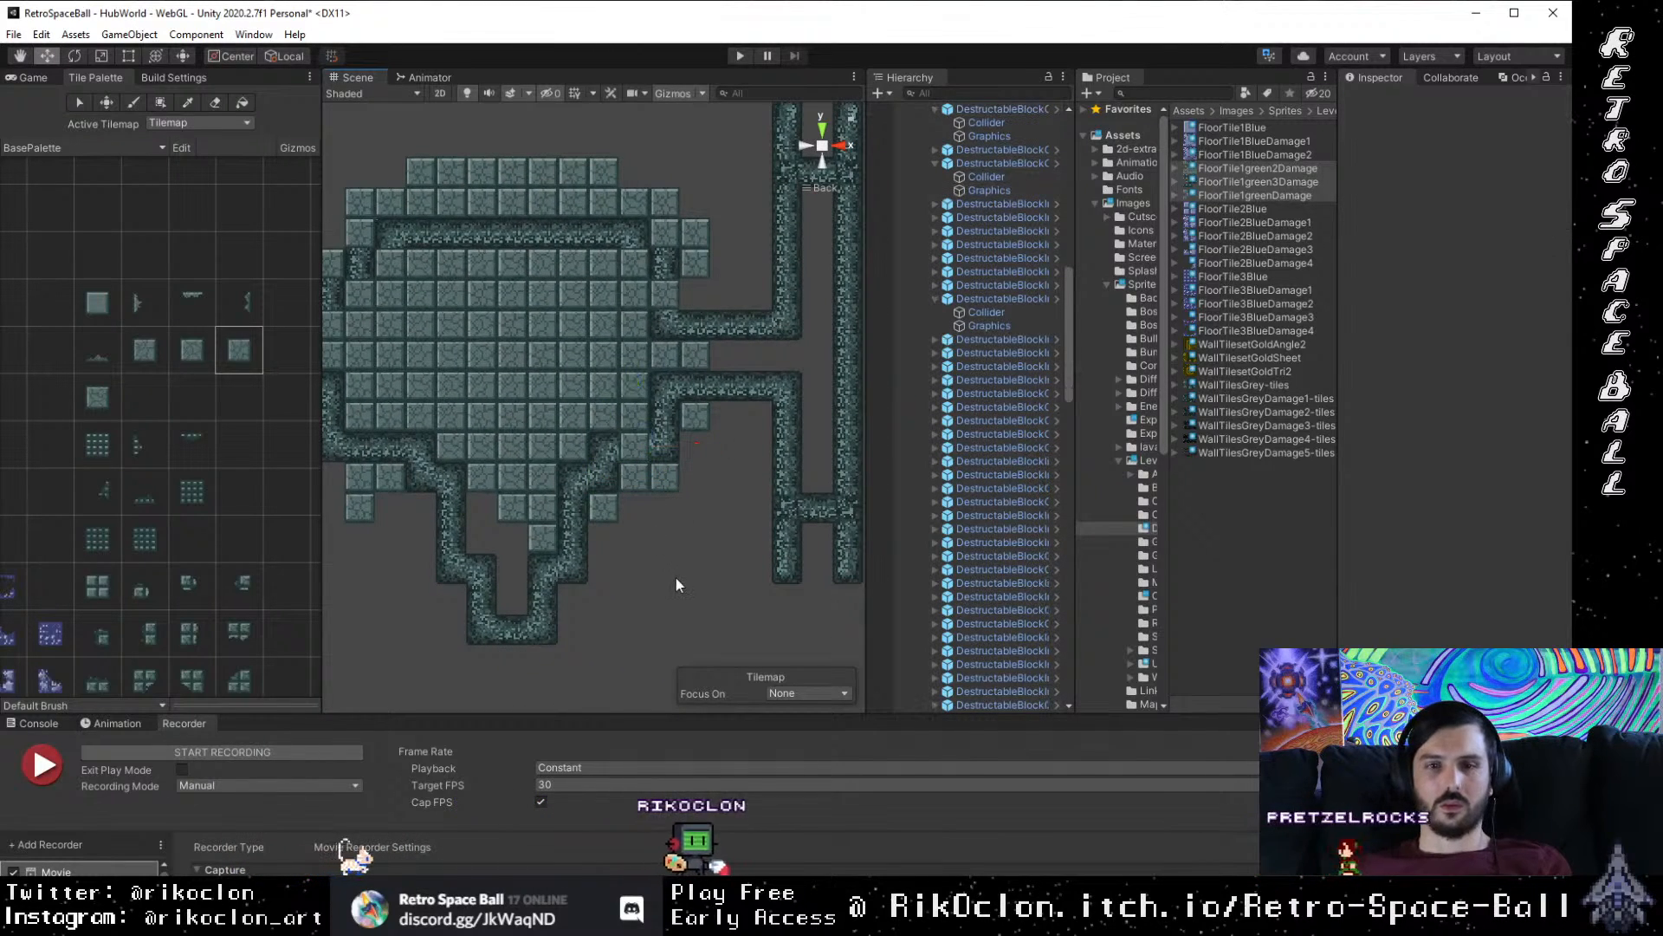
Step: Duplicate the horizontal wall blocks from the structure's lower-left wall and snap them into the gap beside the lower-right corner block
{"action": "left_click_drag", "start_coordinate": [676, 579], "coordinate": [719, 550]}
{"action": "left_click", "coordinate": [431, 419]}
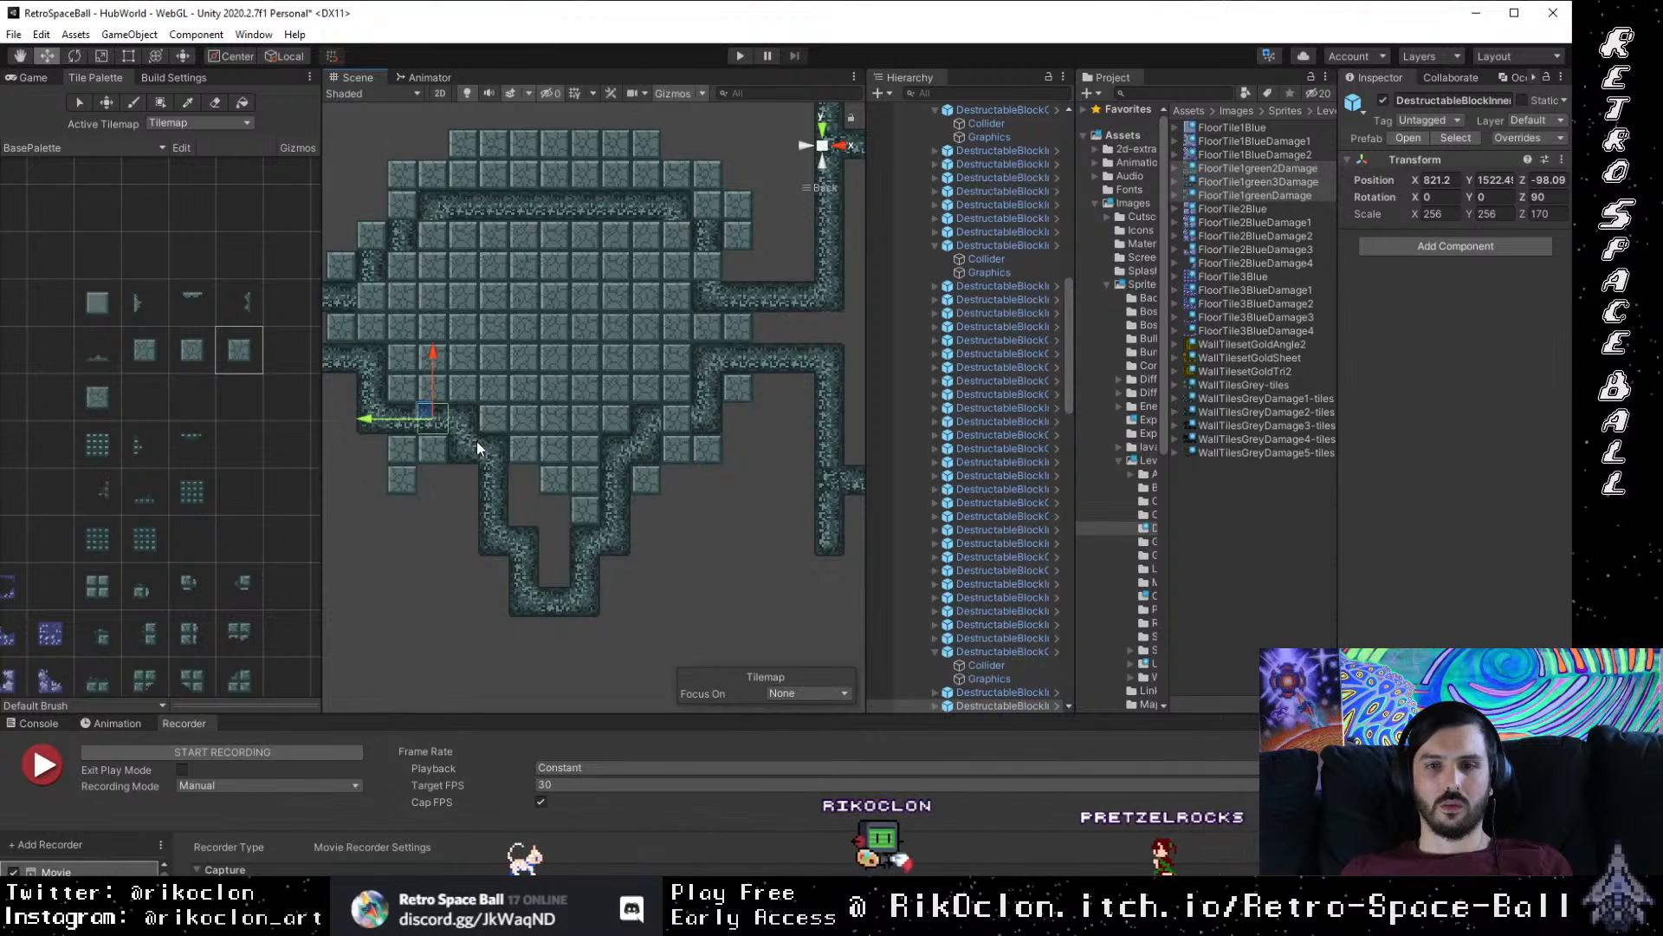
{"action": "left_click", "coordinate": [429, 460]}
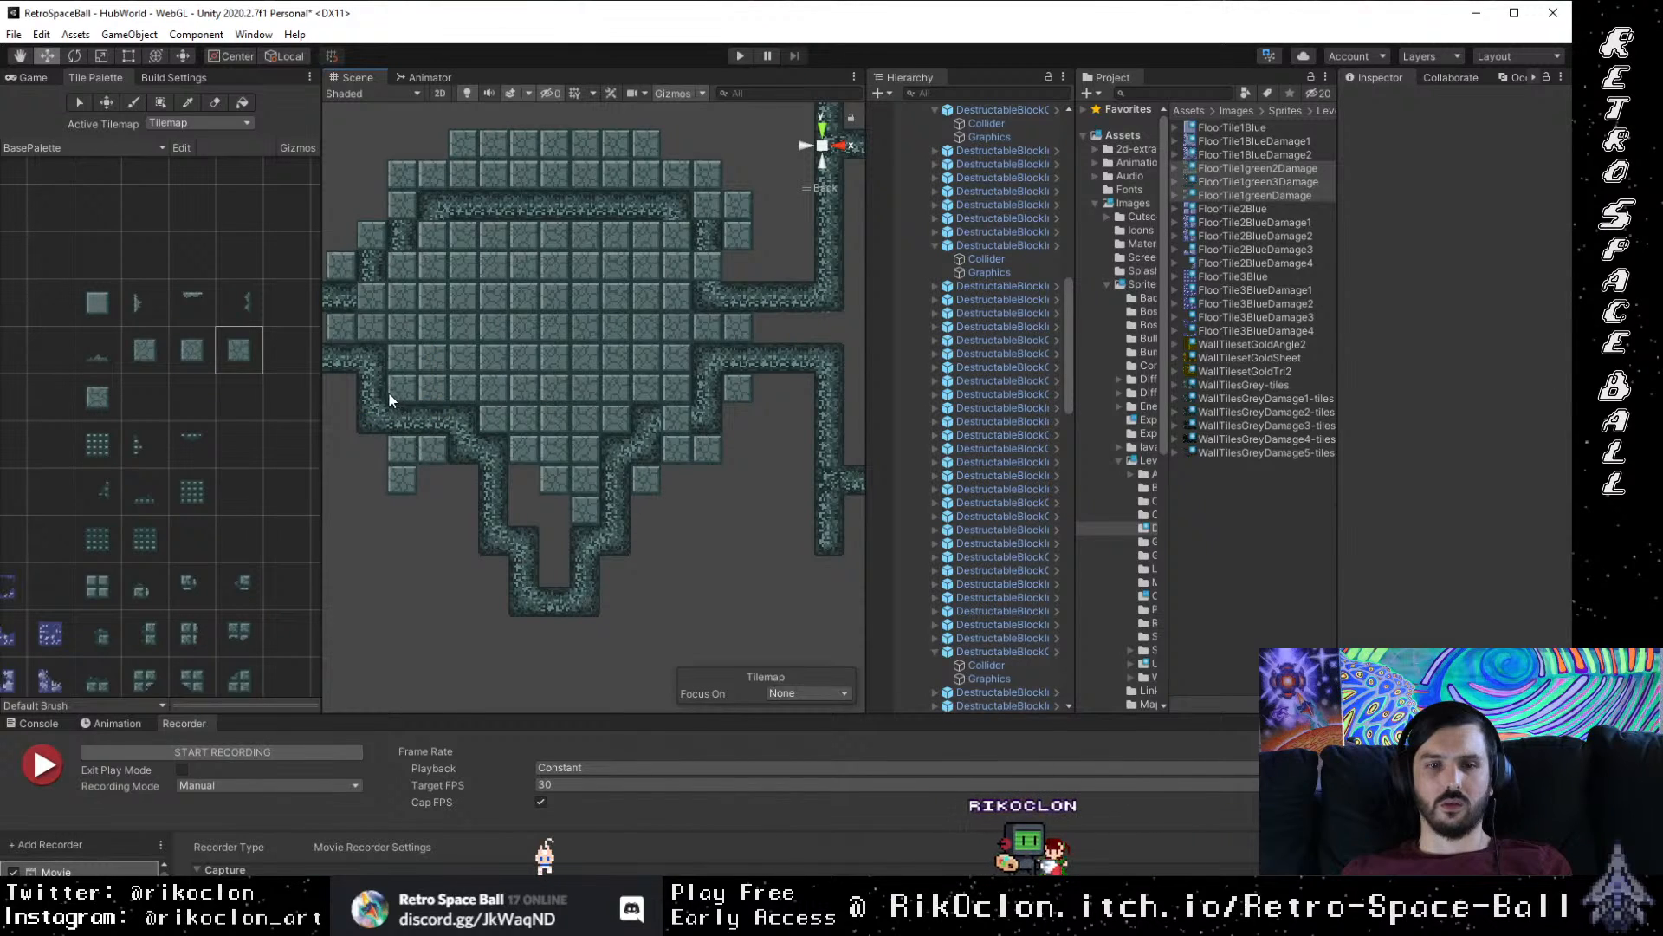
{"action": "left_click_drag", "start_coordinate": [388, 393], "coordinate": [448, 444]}
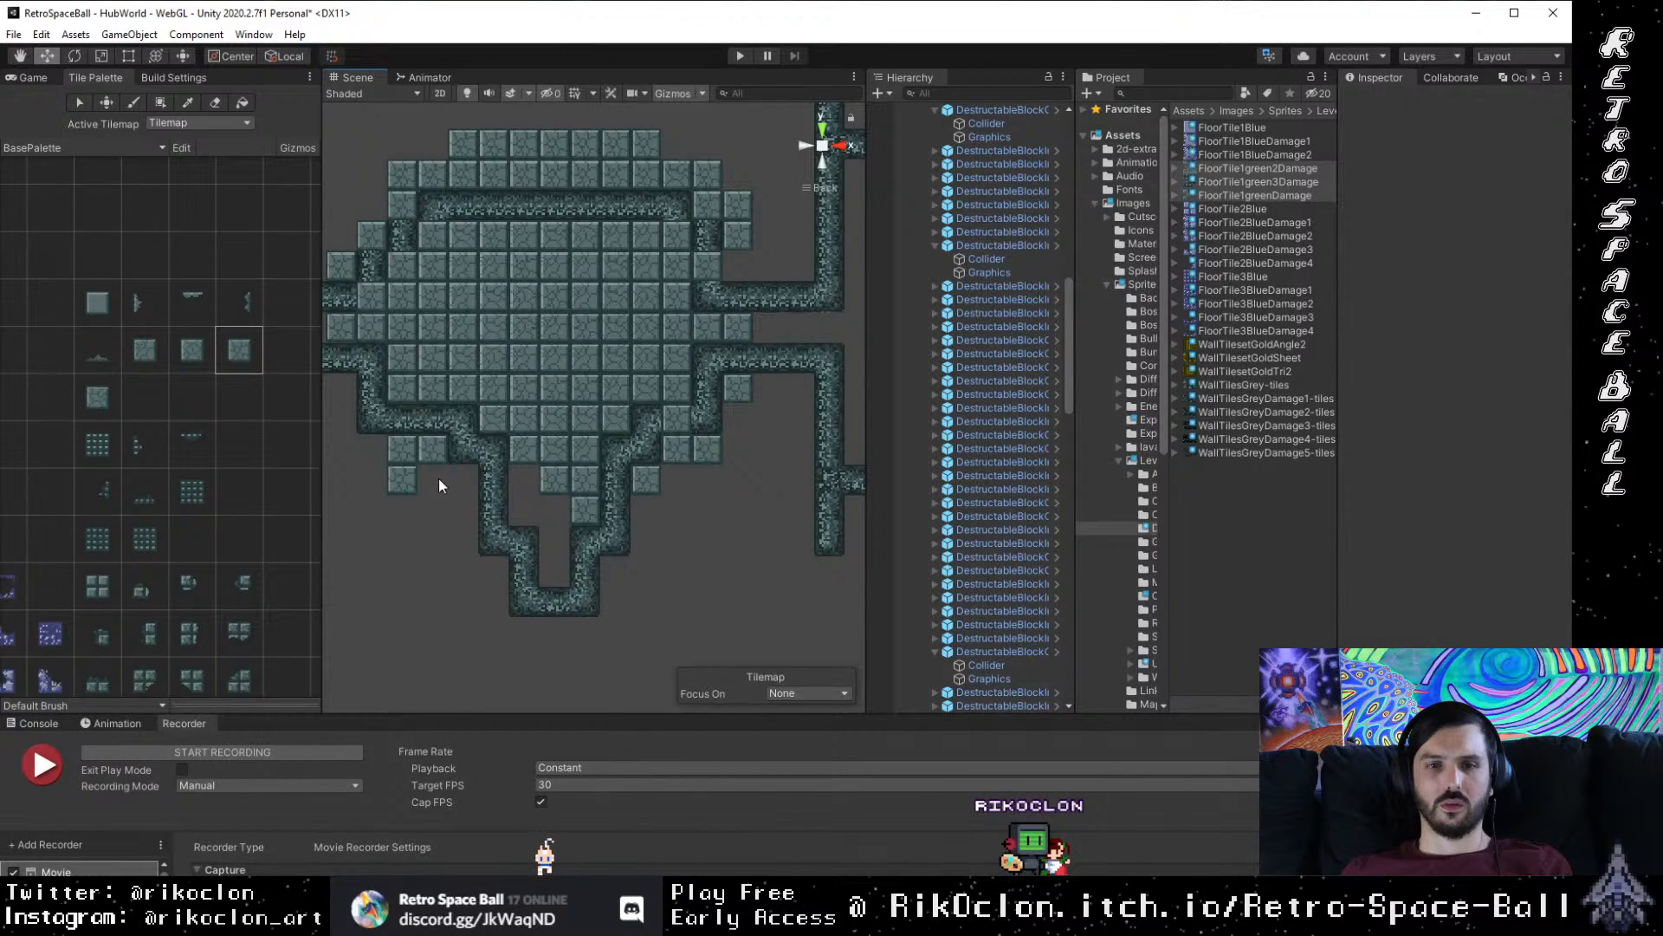
{"action": "left_click_drag", "start_coordinate": [371, 381], "coordinate": [461, 454]}
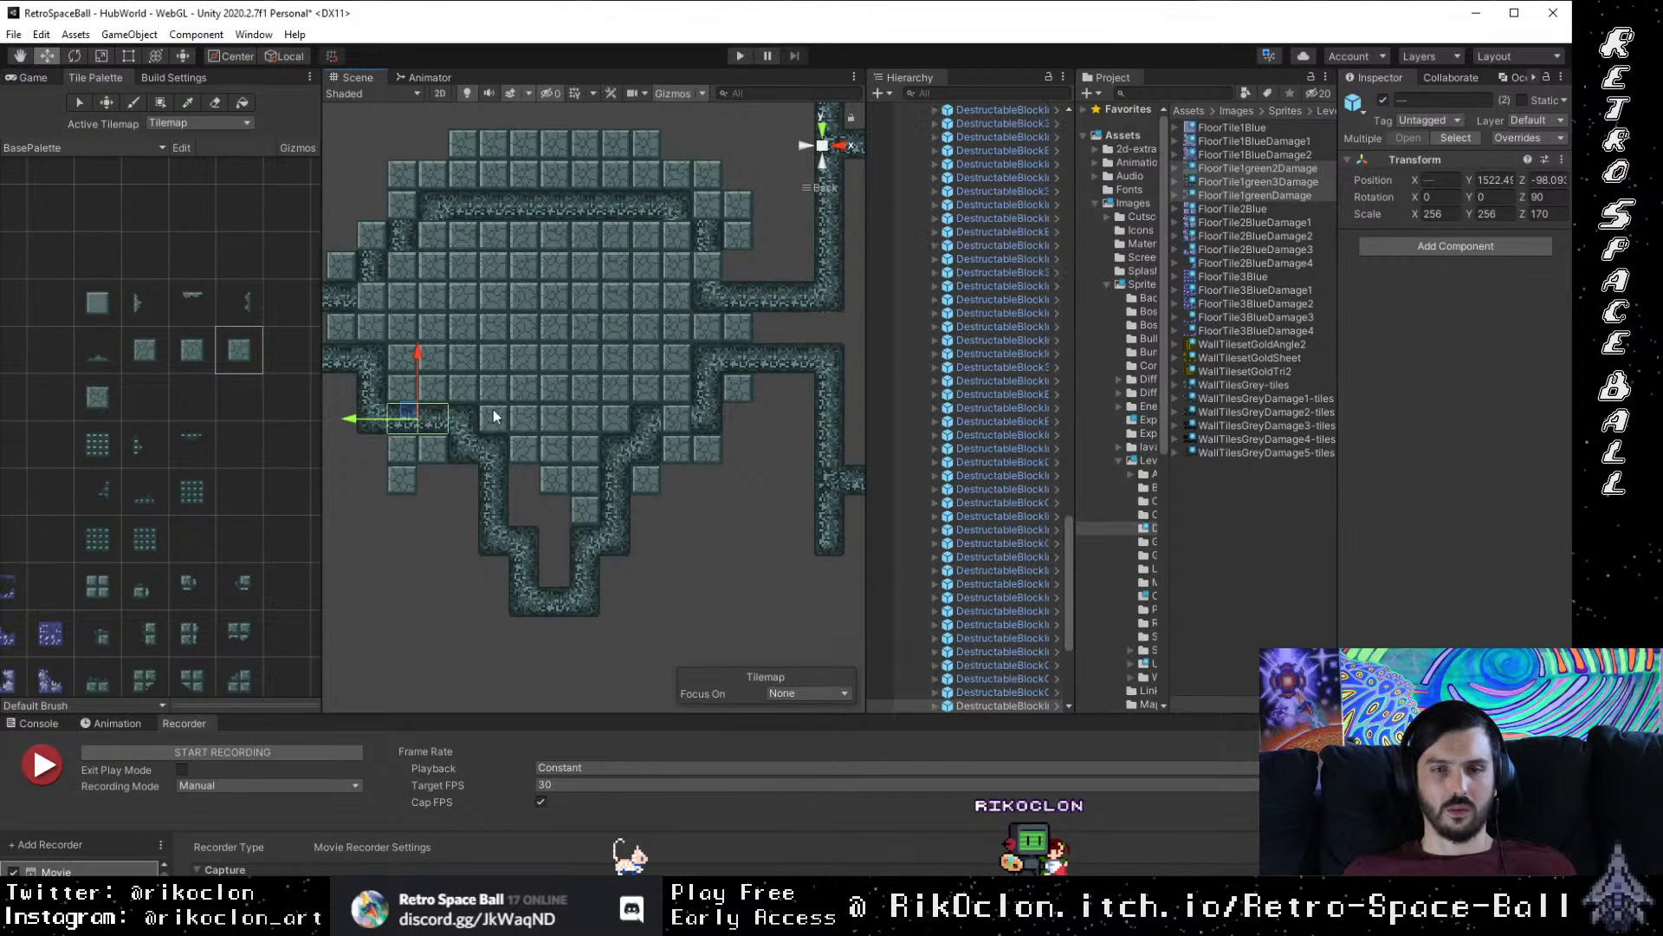
{"action": "left_click_drag", "start_coordinate": [368, 420], "coordinate": [693, 574]}
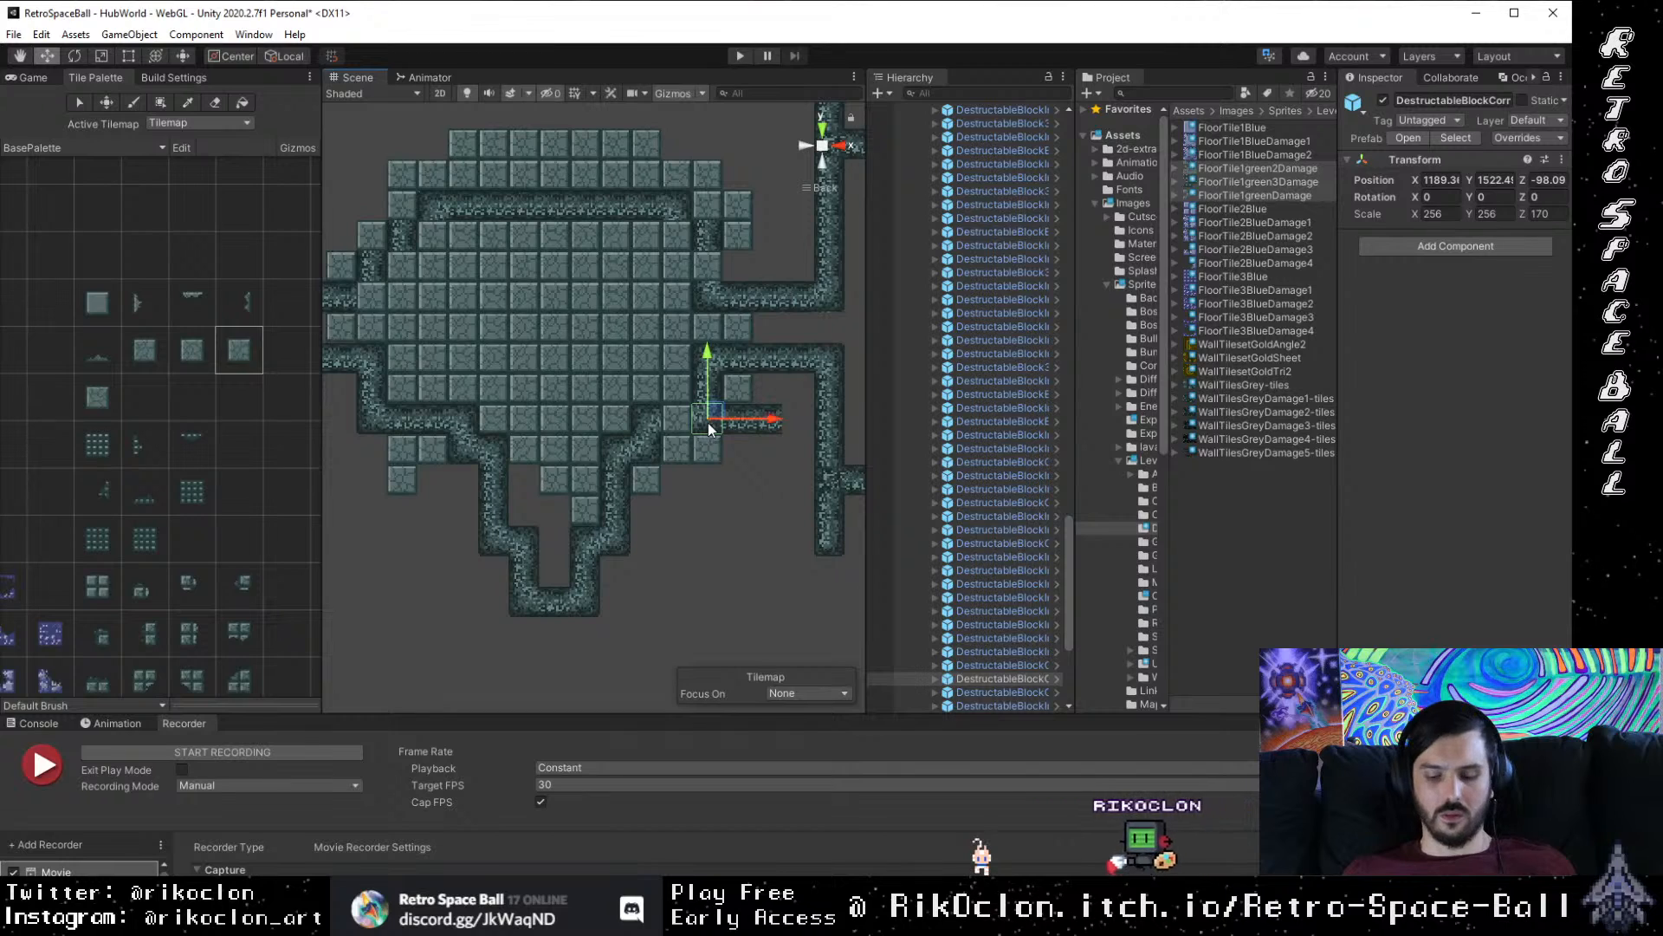
{"action": "left_click", "coordinate": [775, 439]}
{"action": "left_click_drag", "start_coordinate": [769, 451], "coordinate": [655, 511]}
Step: Select the whole right-side double-column wall with its connectors and snap it one block farther out from the central structure
{"action": "scroll", "coordinate": [659, 457], "scroll_direction": "down", "scroll_amount": 6}
{"action": "left_click", "coordinate": [743, 558]}
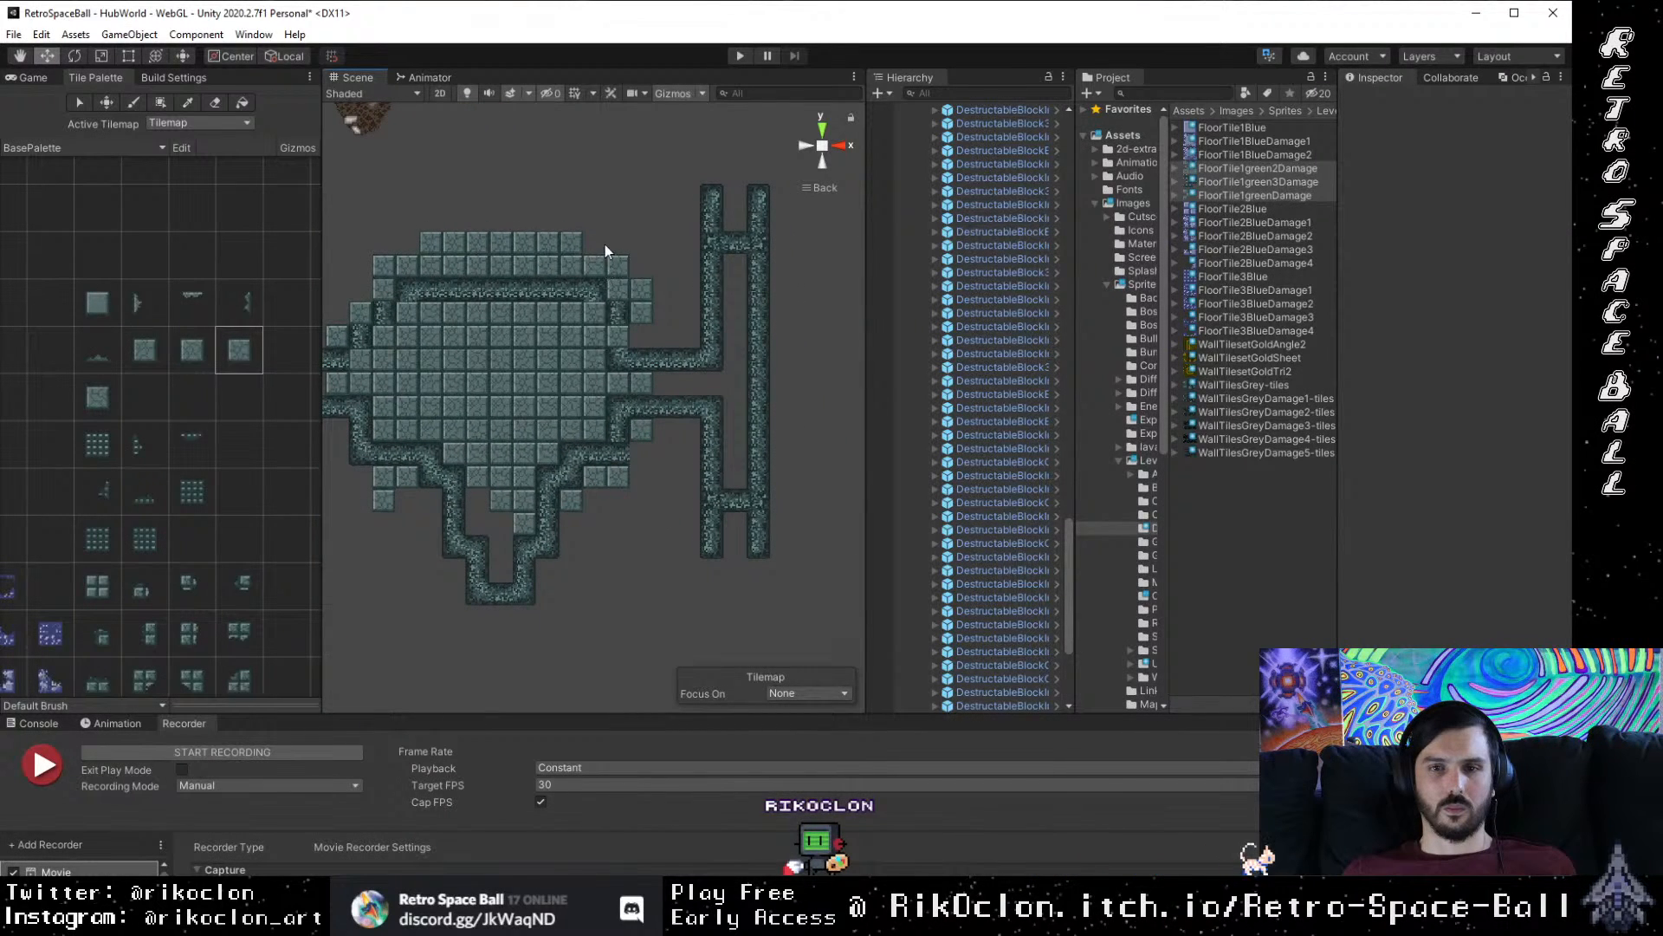
{"action": "left_click_drag", "start_coordinate": [612, 176], "coordinate": [808, 579]}
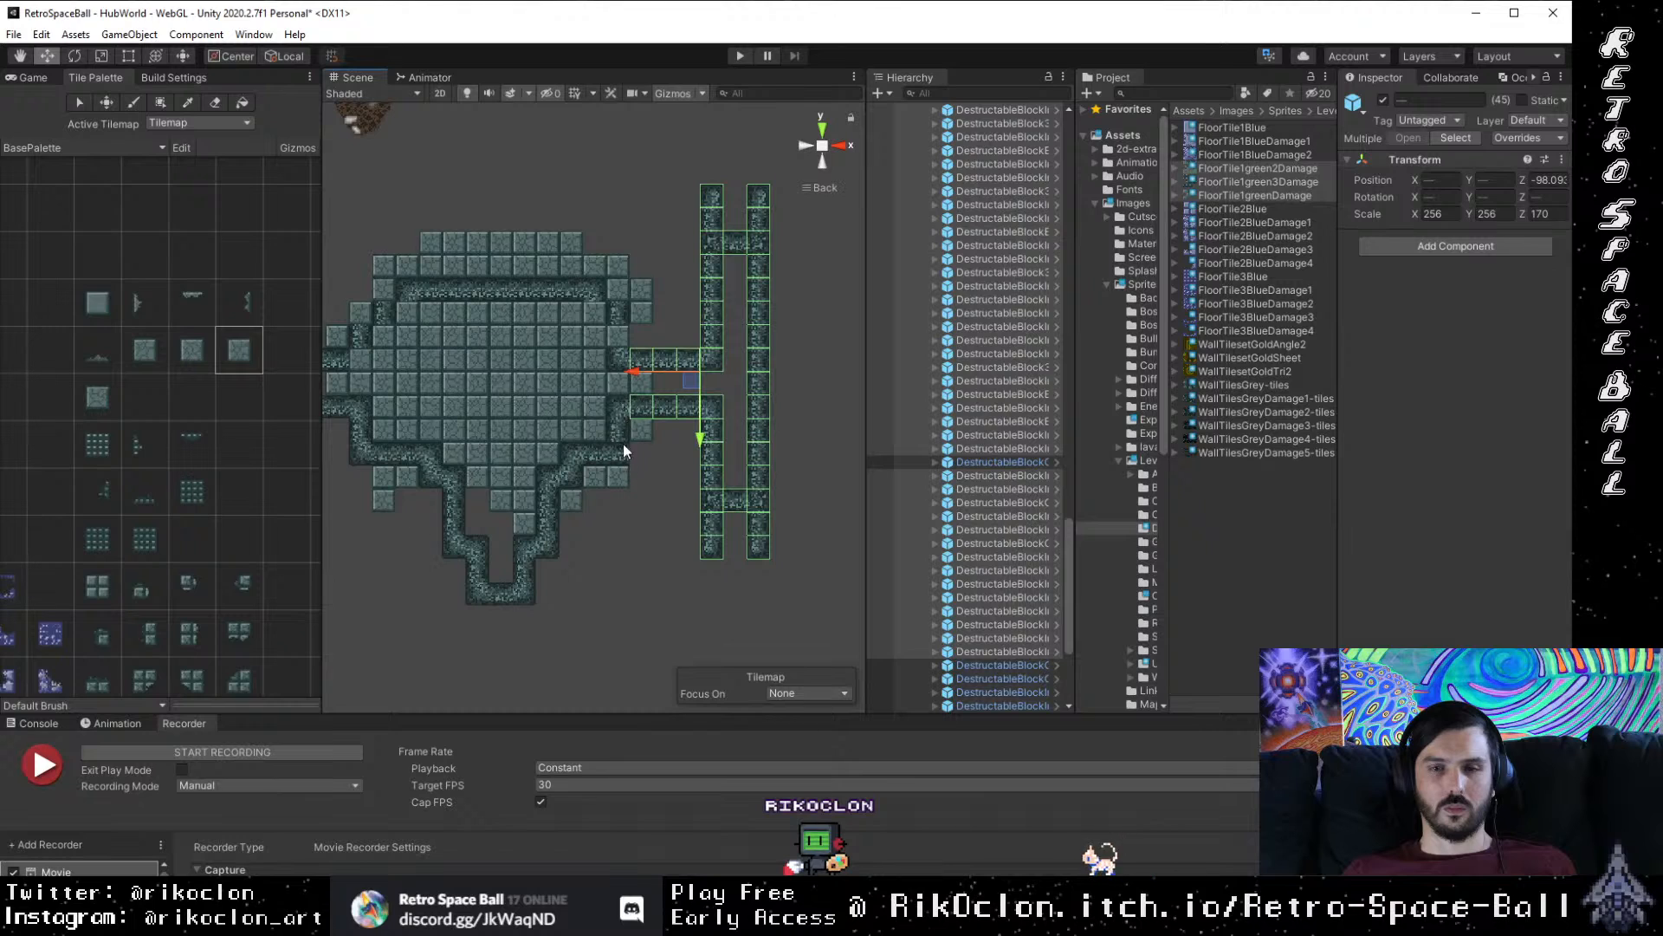
{"action": "scroll", "coordinate": [615, 431], "scroll_direction": "up", "scroll_amount": 4}
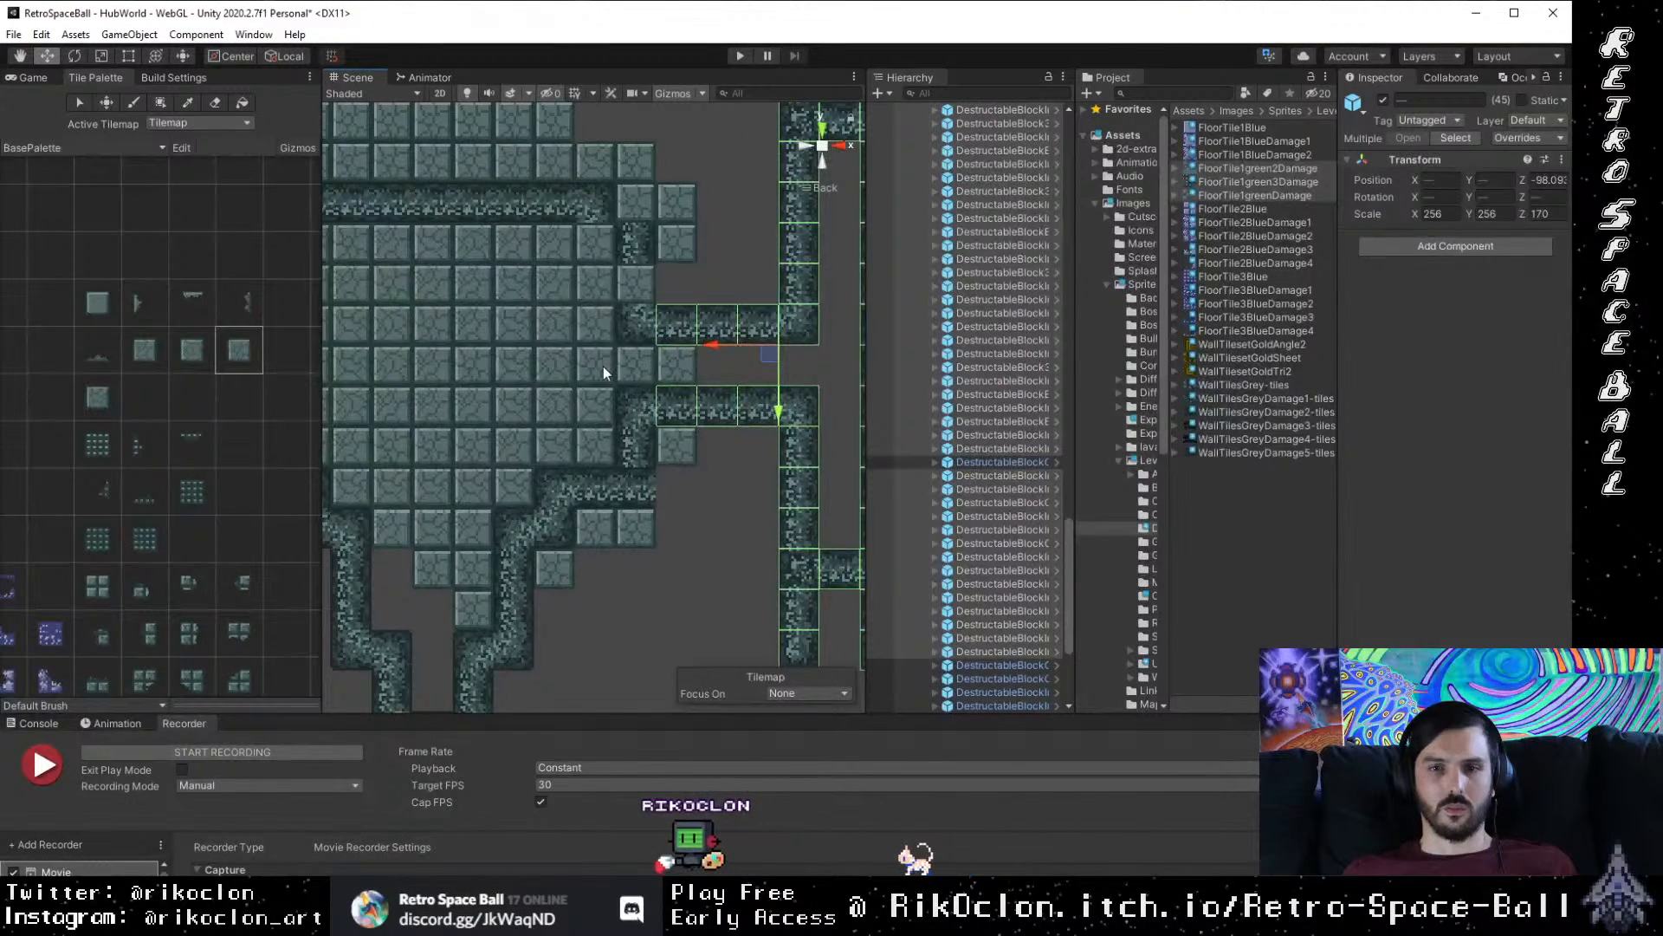
{"action": "left_click_drag", "start_coordinate": [601, 376], "coordinate": [619, 465]}
{"action": "key", "text": "v"}
{"action": "left_click", "coordinate": [693, 466]}
Step: Duplicate the corner block on the lower-right wall's inner step and snap the copy beneath the lower connector's inner vertical wall
{"action": "left_click", "coordinate": [530, 463]}
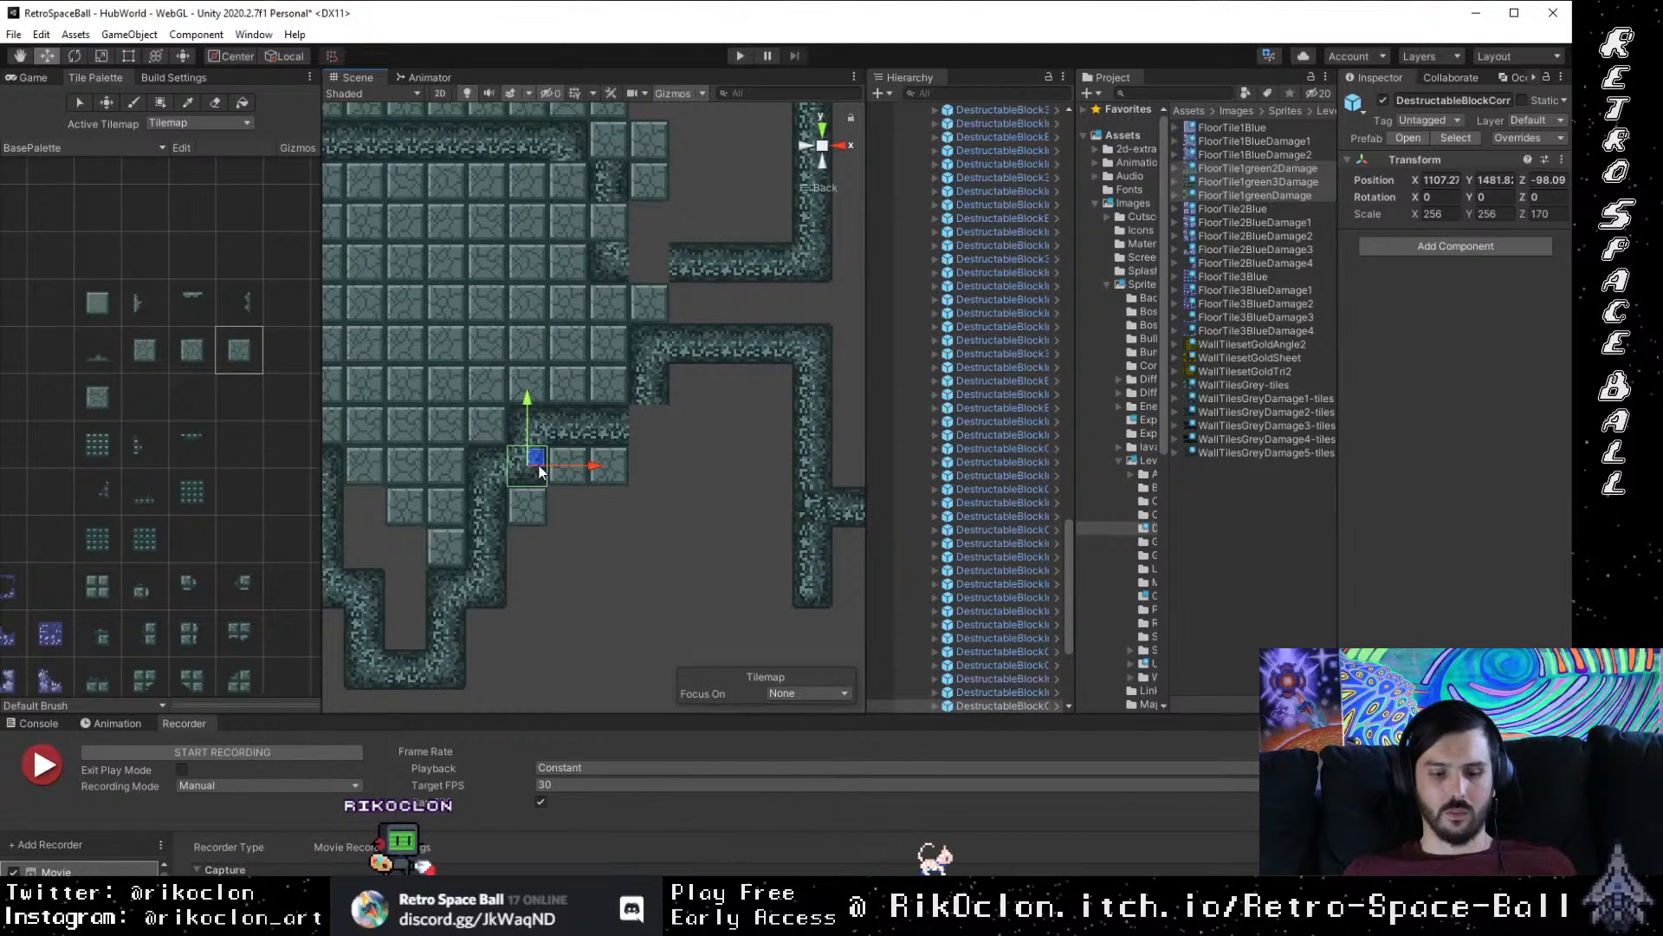
{"action": "key", "text": "v"}
{"action": "left_click_drag", "start_coordinate": [544, 449], "coordinate": [675, 413]}
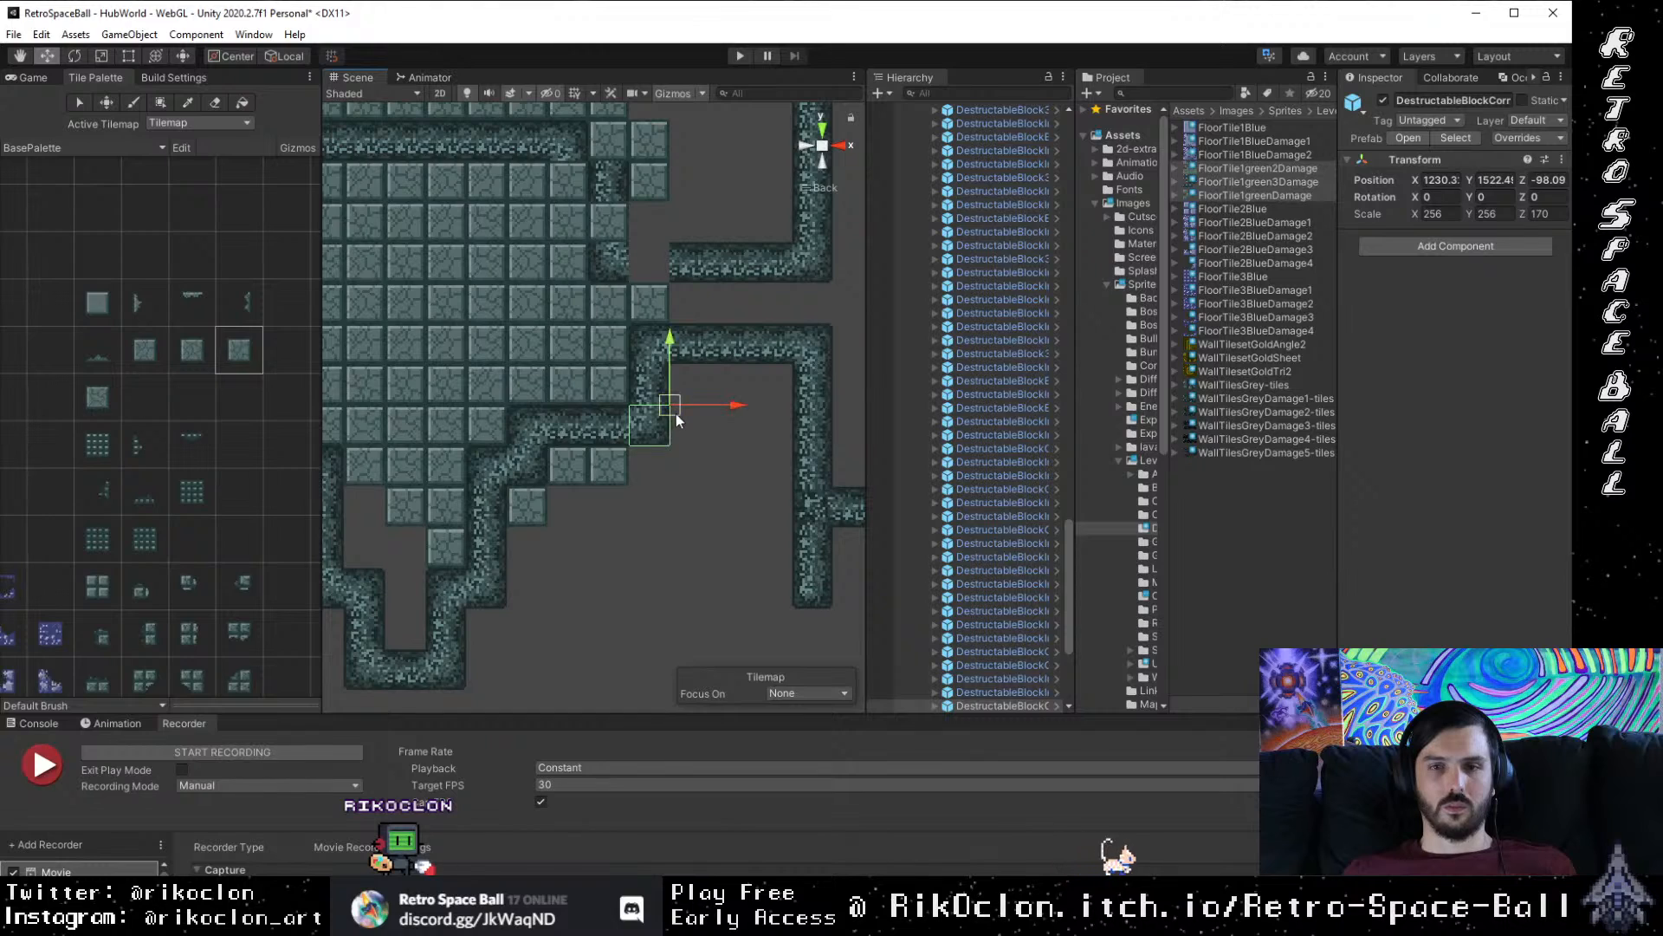
Step: Delete the duplicate wall block that overlaps another at the upper-right connector's inner end
{"action": "left_click_drag", "start_coordinate": [679, 356], "coordinate": [681, 479]}
{"action": "left_click_drag", "start_coordinate": [650, 349], "coordinate": [721, 411]}
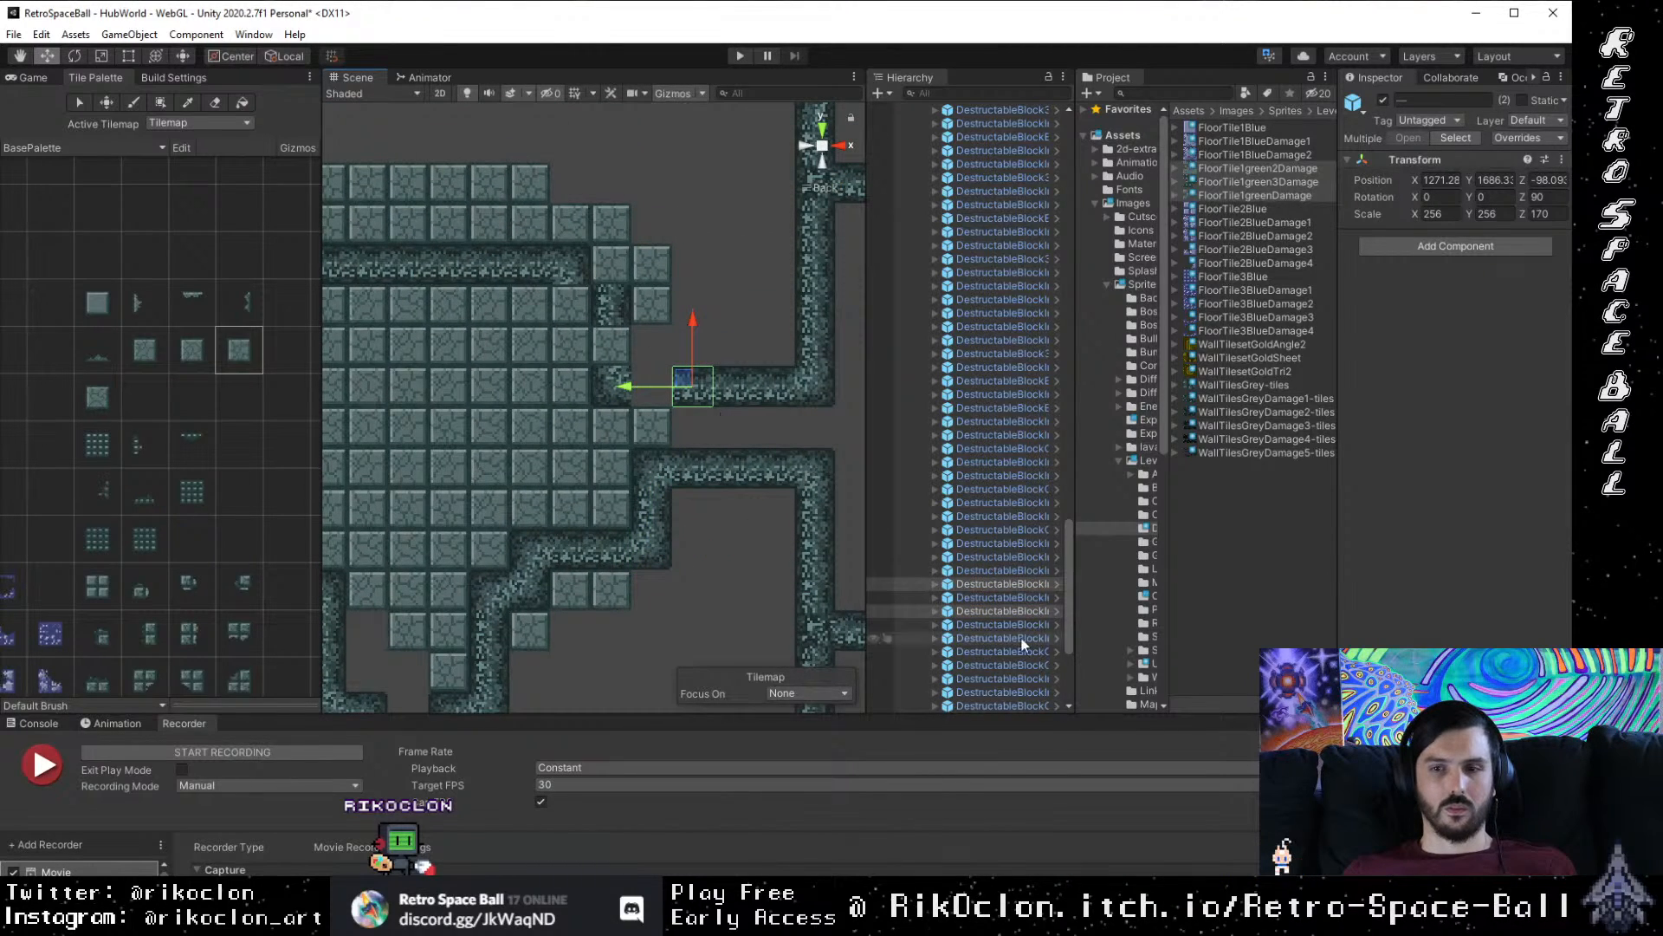
{"action": "left_click", "coordinate": [977, 578]}
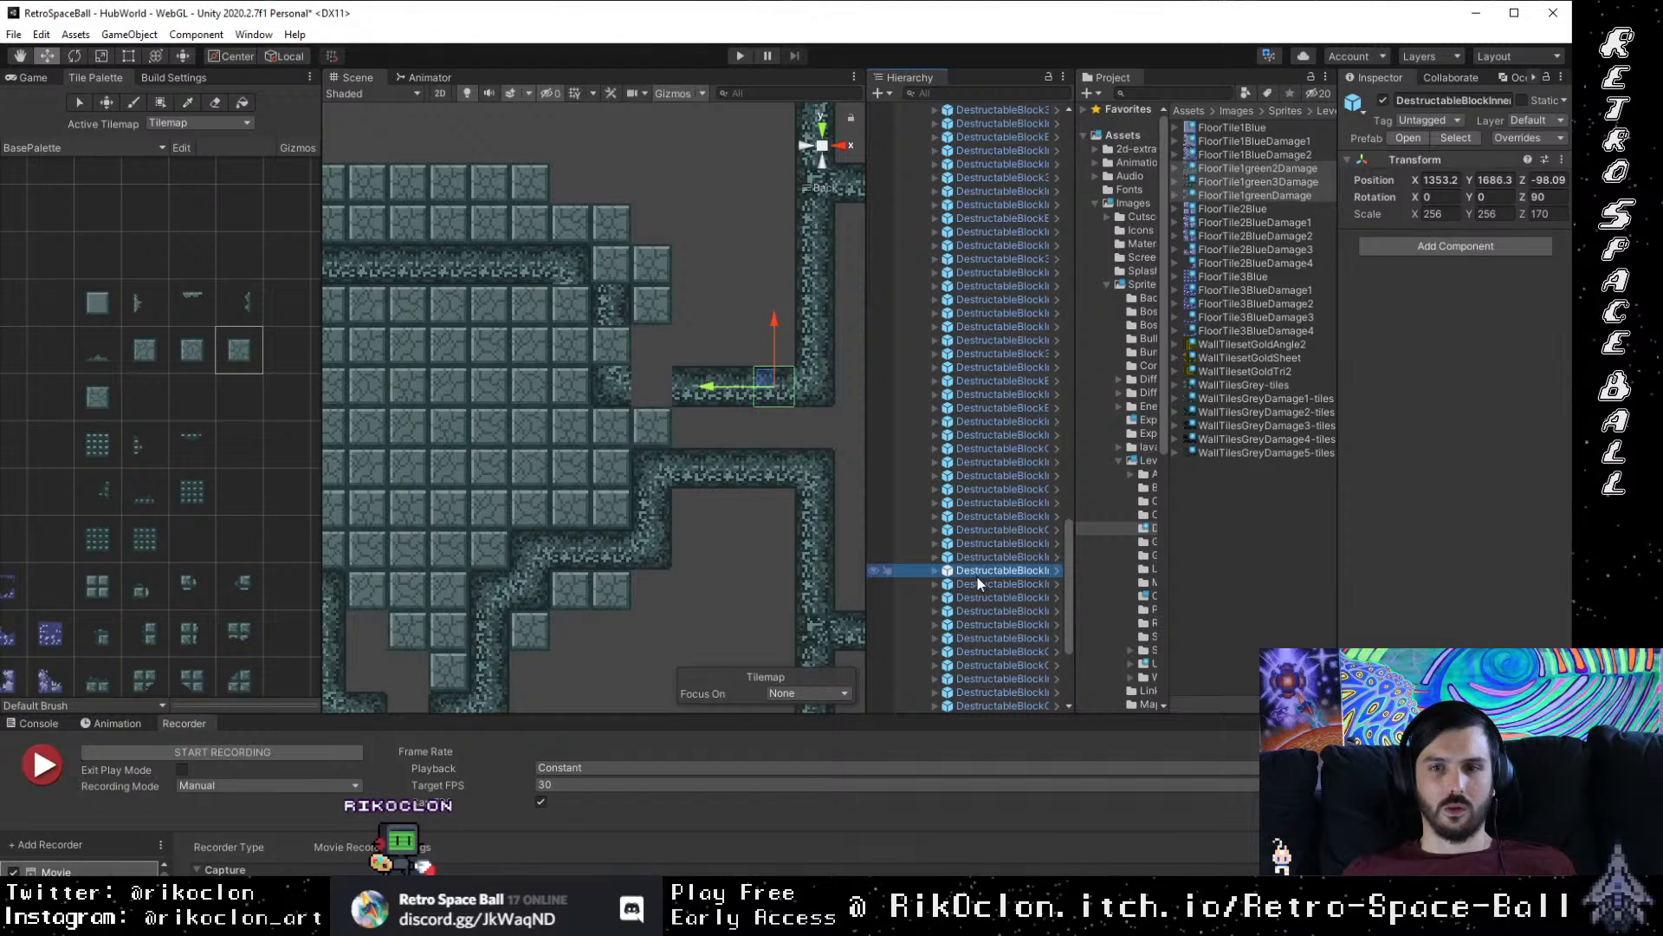
{"action": "left_click", "coordinate": [979, 589]}
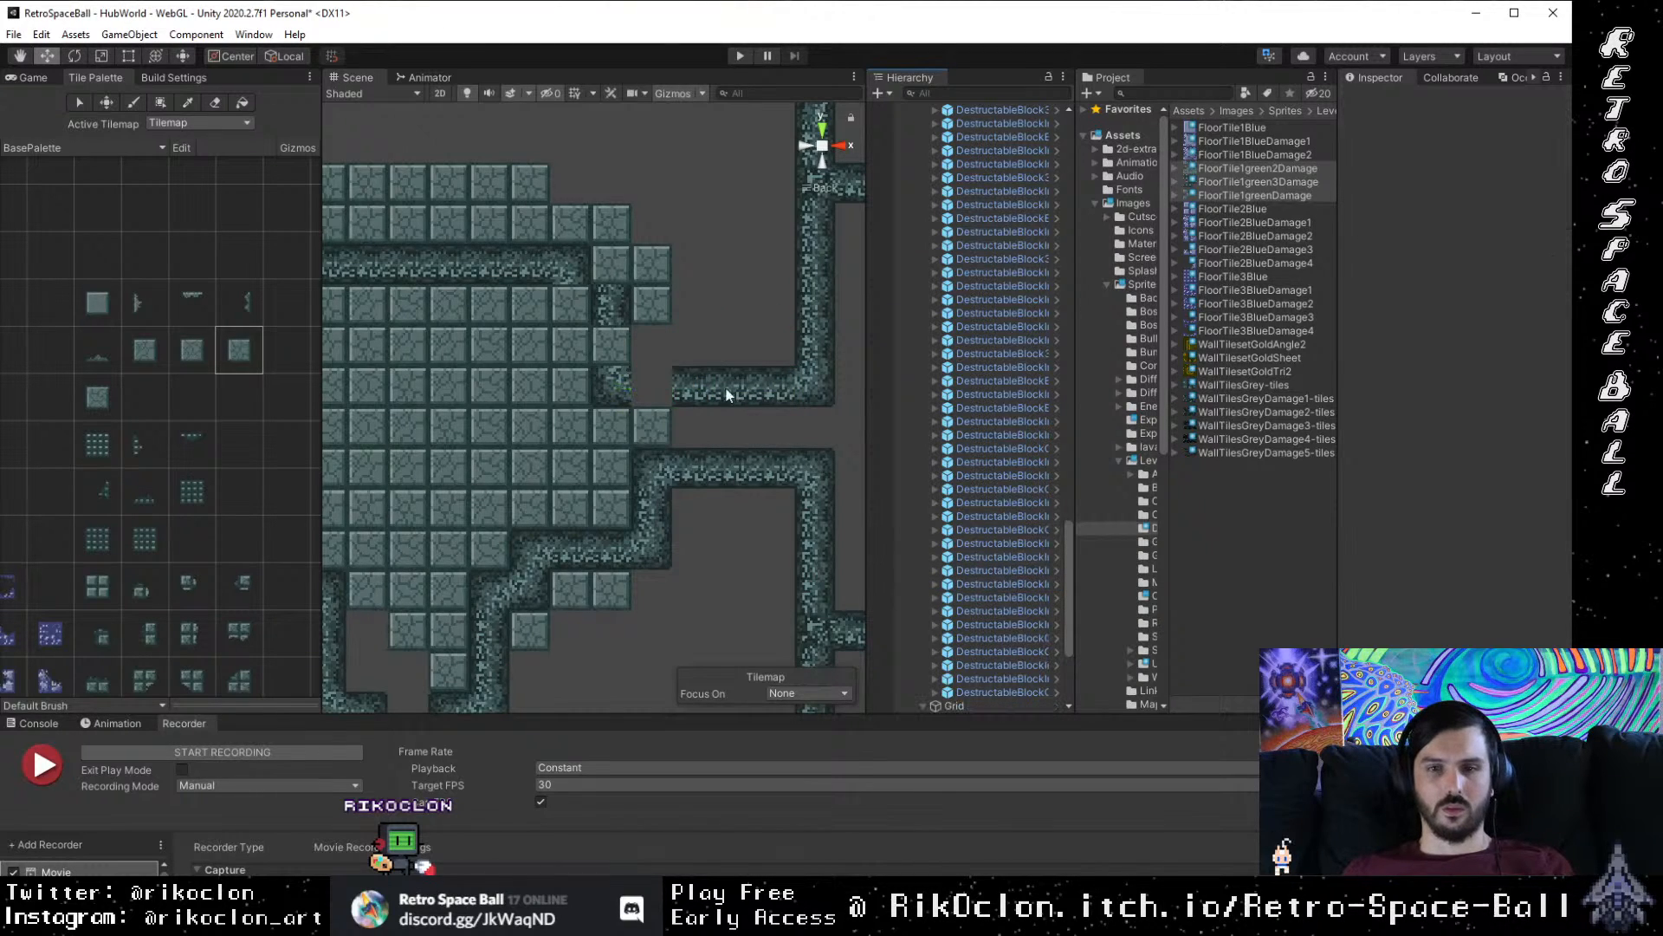
{"action": "left_click", "coordinate": [693, 395]}
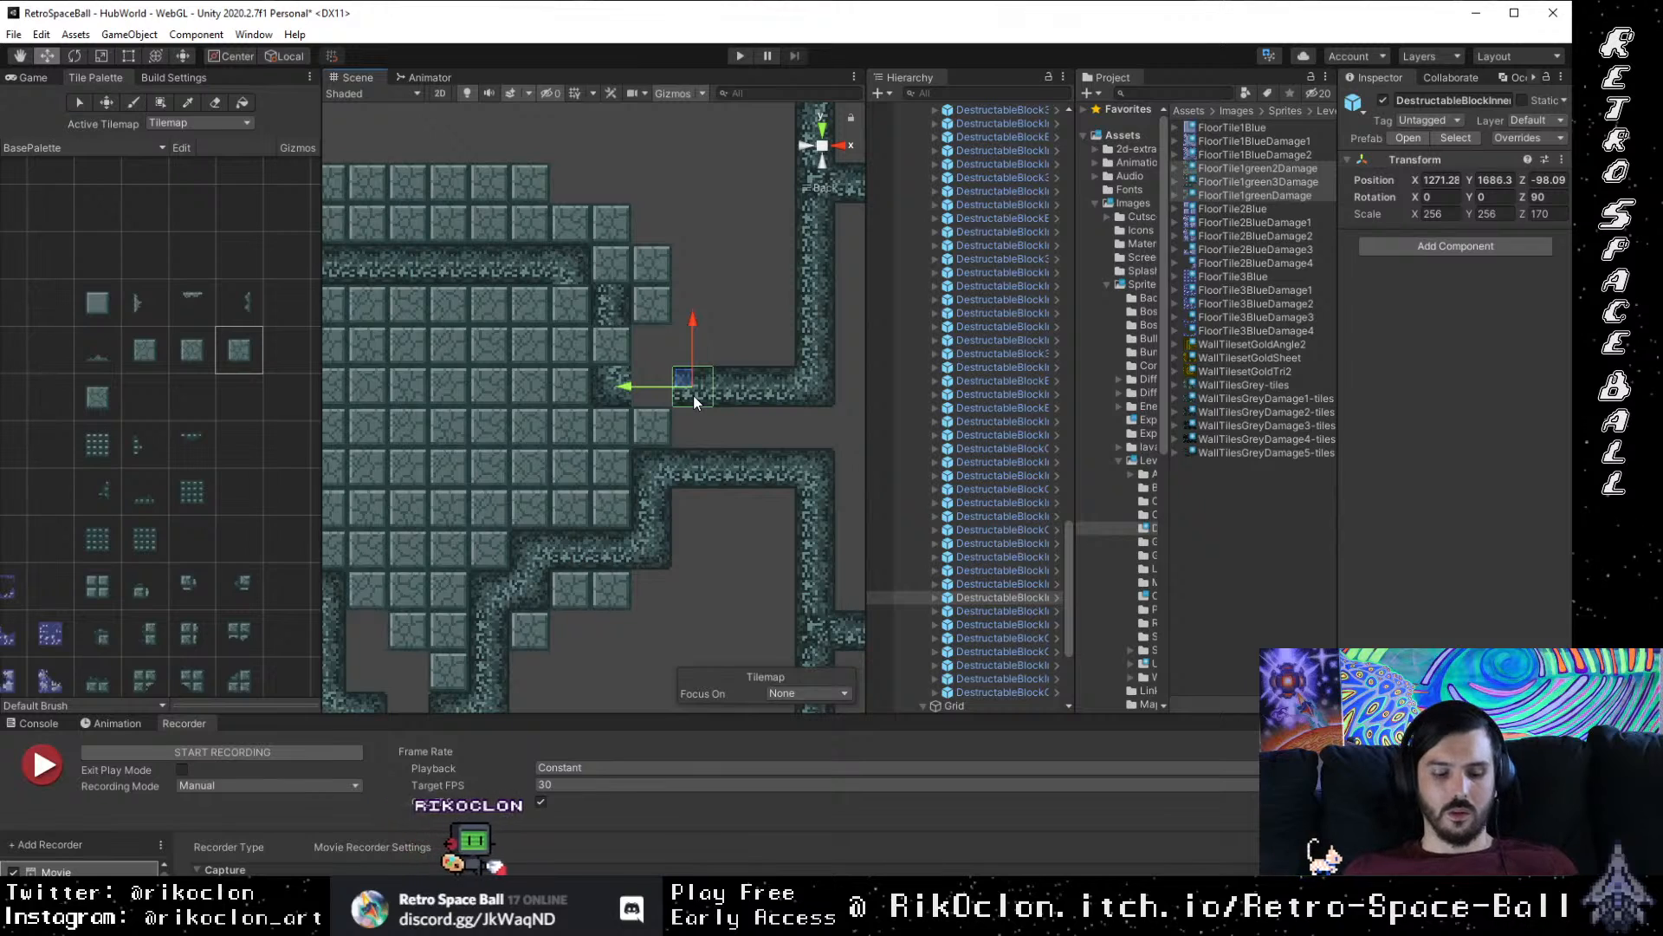
{"action": "mouse_move", "coordinate": [693, 395]}
{"action": "left_mouse_down"}
{"action": "mouse_move", "coordinate": [580, 383]}
{"action": "mouse_move", "coordinate": [677, 407]}
{"action": "left_mouse_up"}
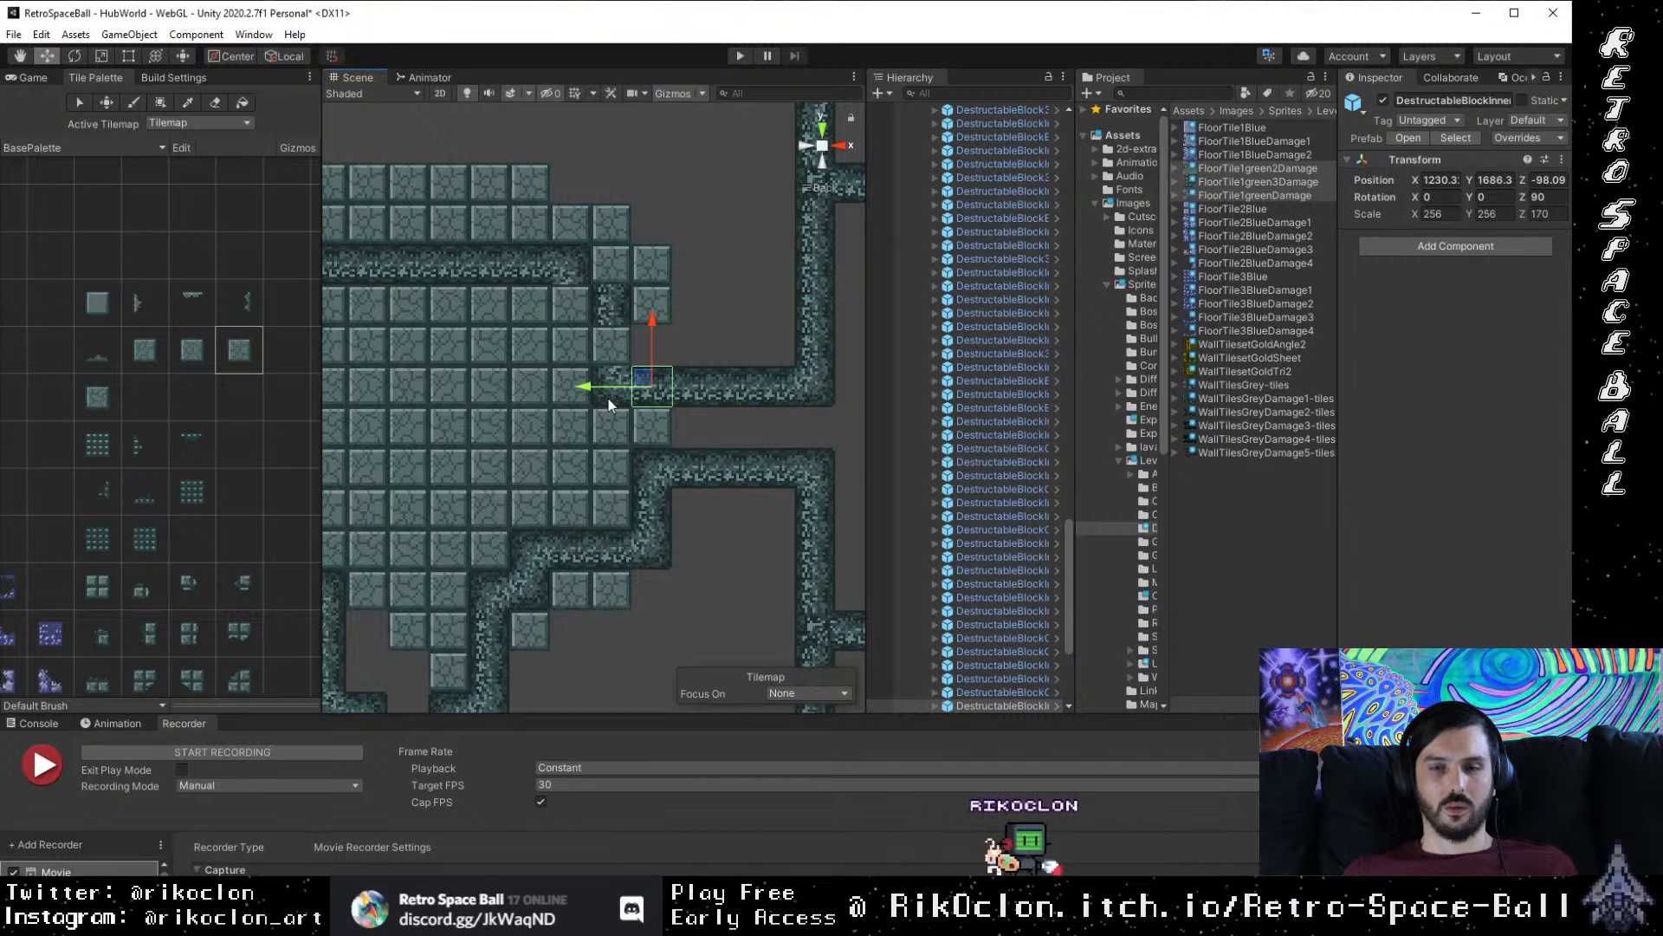
{"action": "left_click_drag", "start_coordinate": [650, 326], "coordinate": [684, 157]}
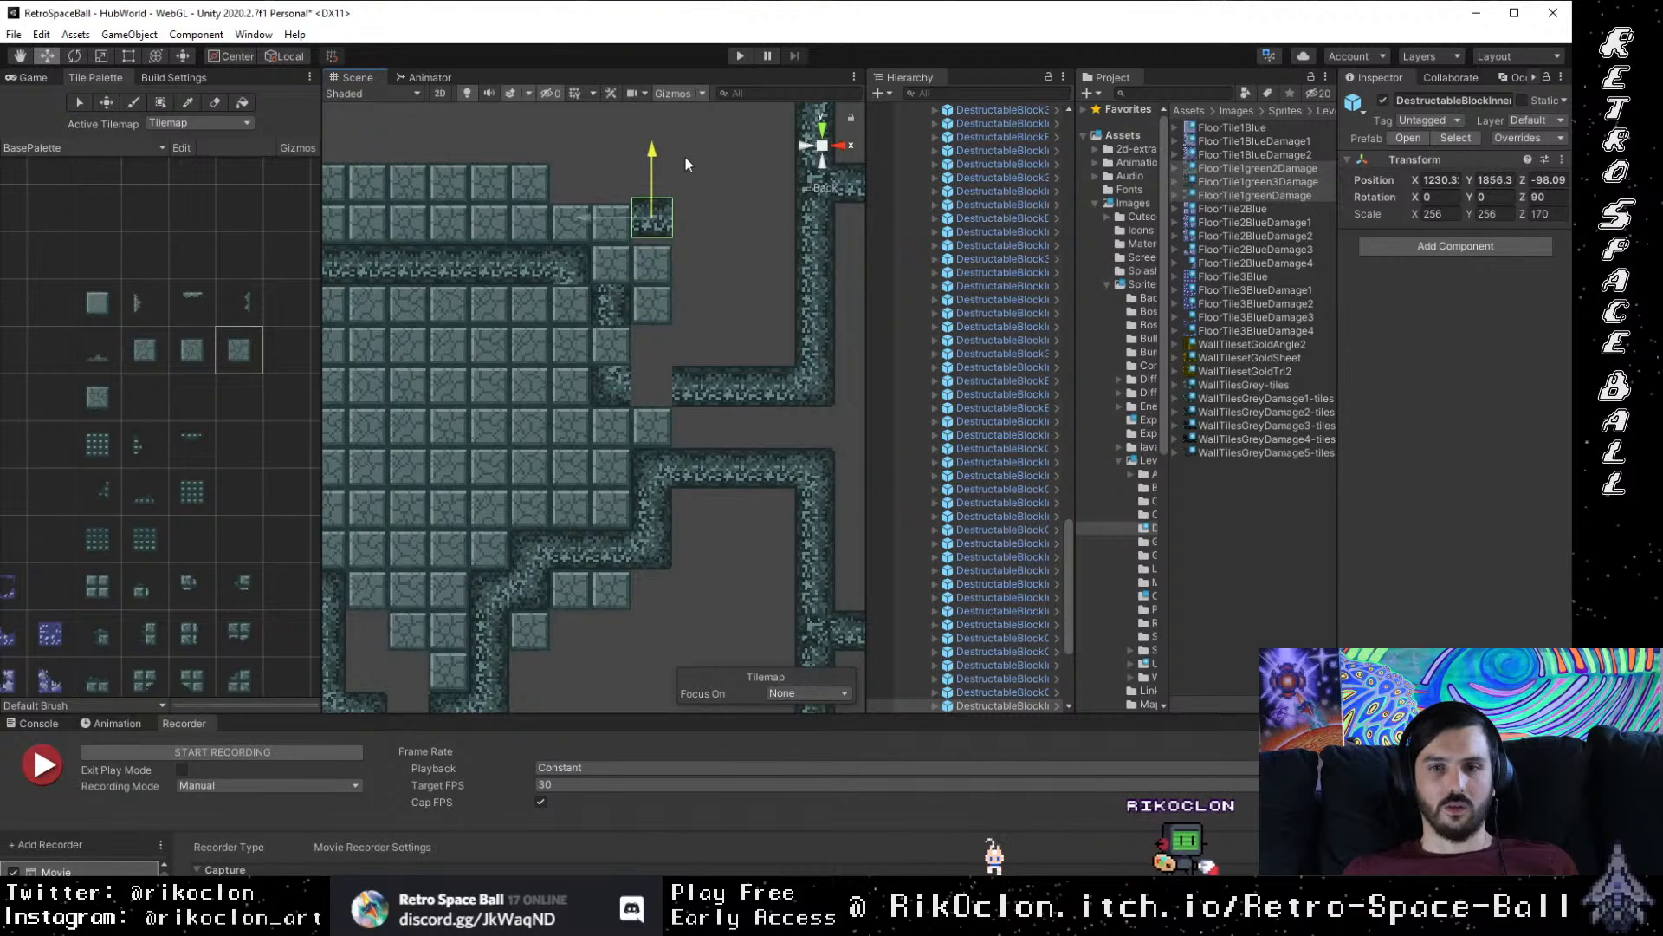
{"action": "key", "text": "Delete"}
Step: Snap the central structure's upper-right corner block onto the upper connector's inner end and move the vertical wall block directly above it
{"action": "left_click", "coordinate": [613, 390]}
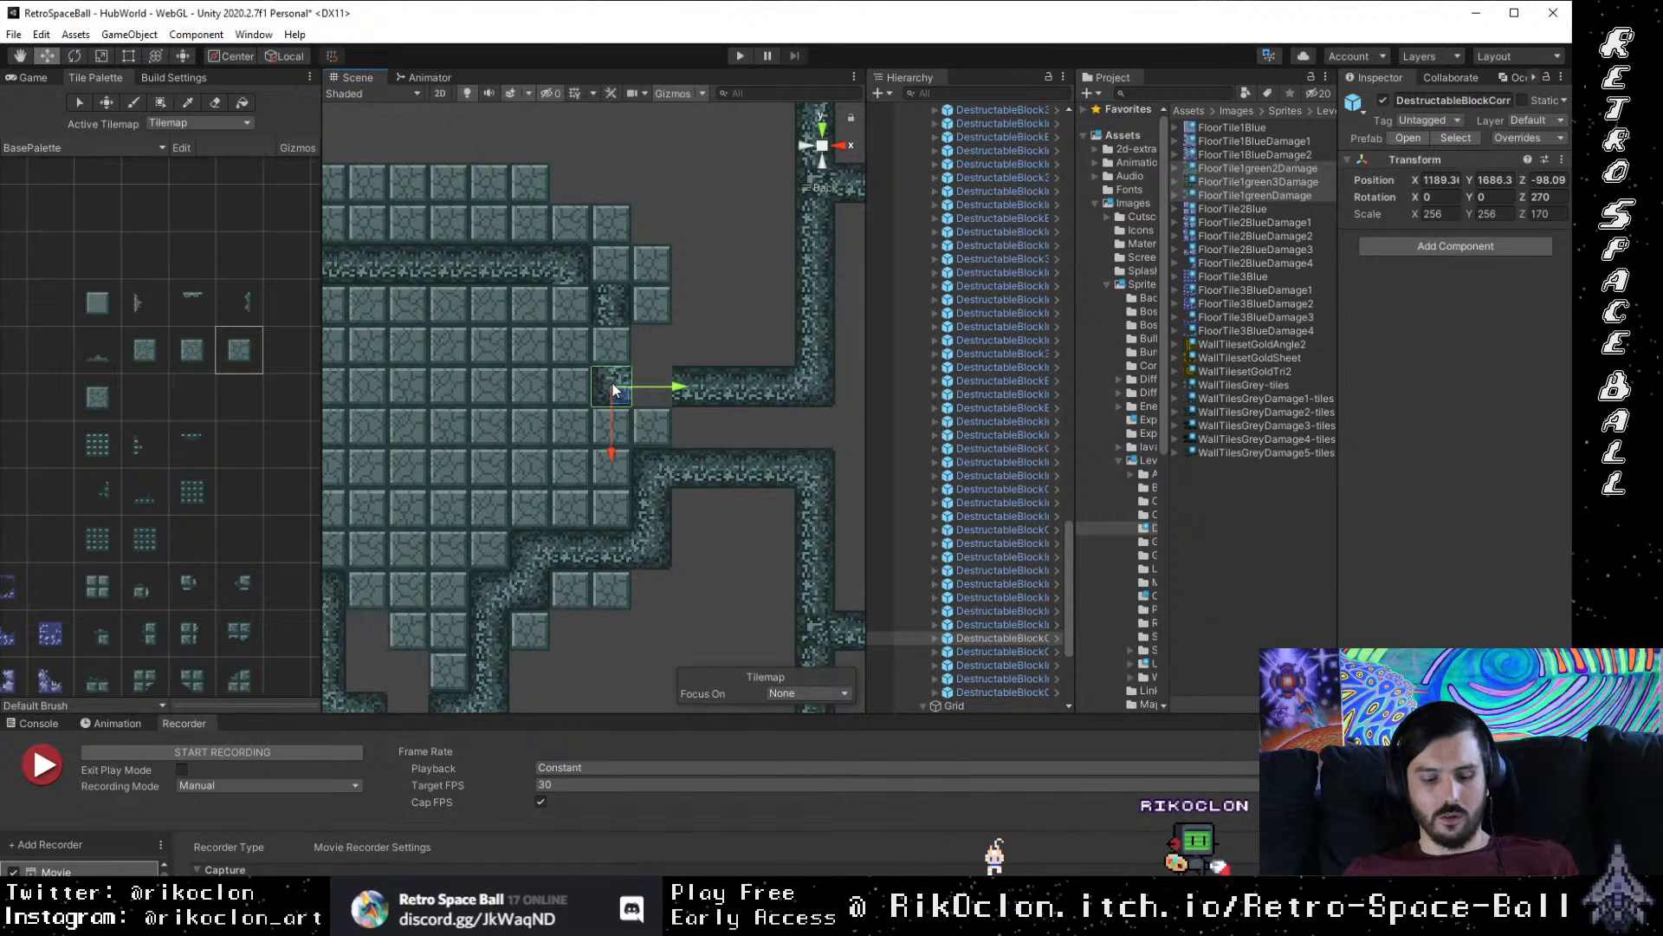
{"action": "key", "text": "v"}
{"action": "left_click_drag", "start_coordinate": [645, 381], "coordinate": [649, 369]}
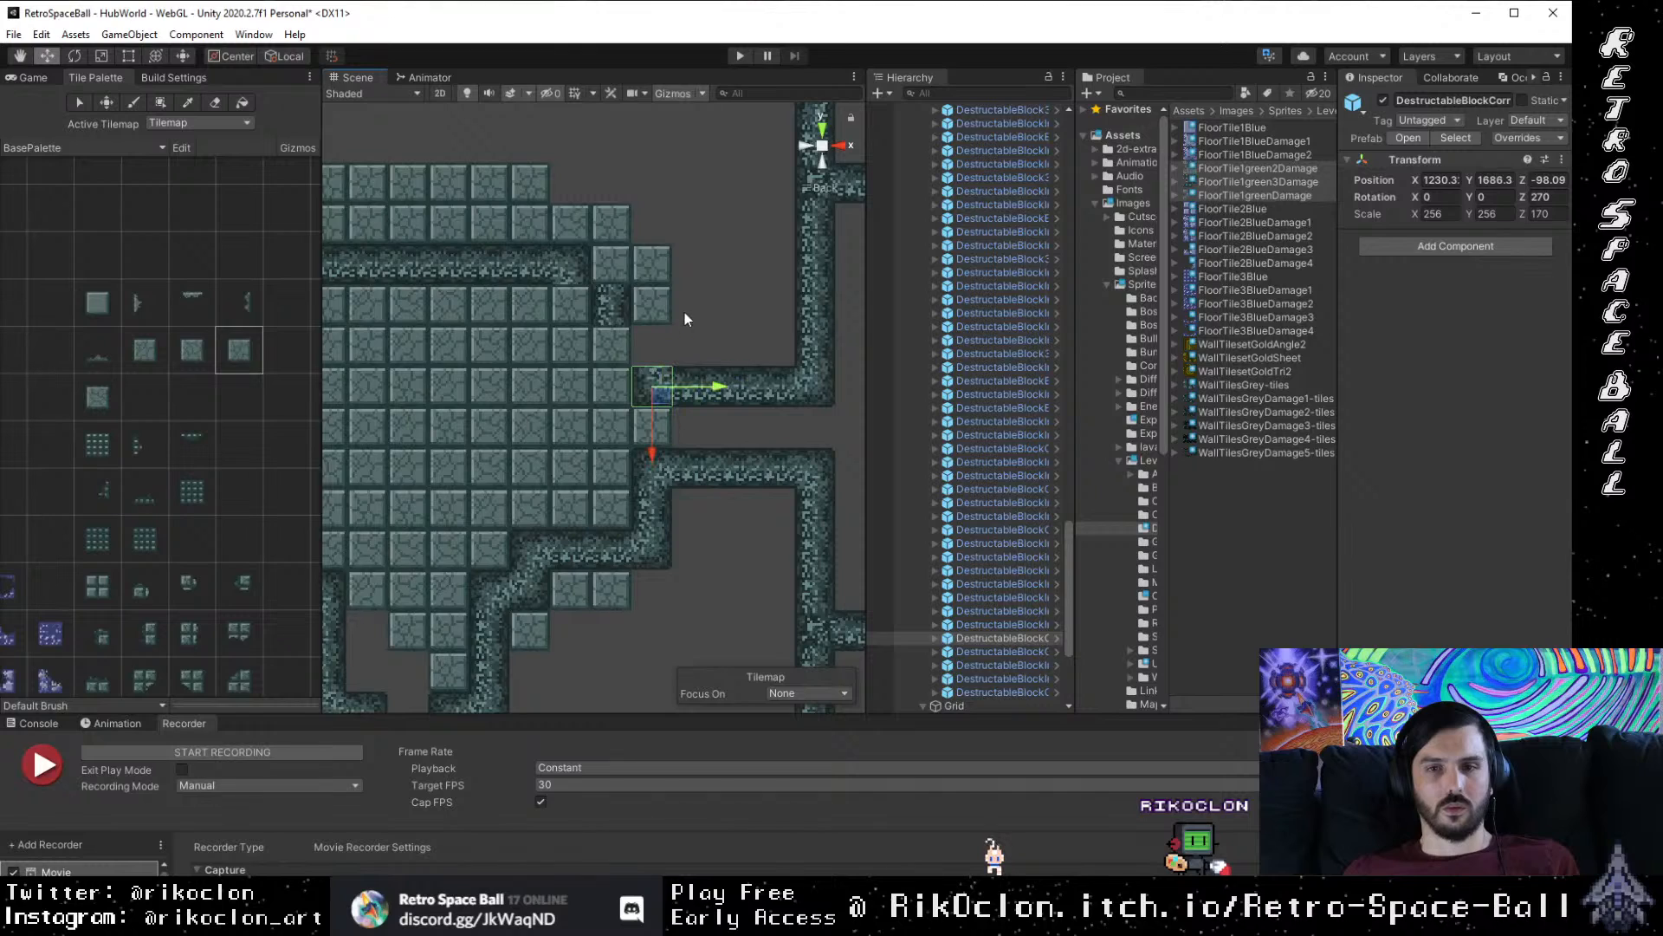
{"action": "left_click", "coordinate": [698, 294]}
{"action": "left_click", "coordinate": [616, 299]}
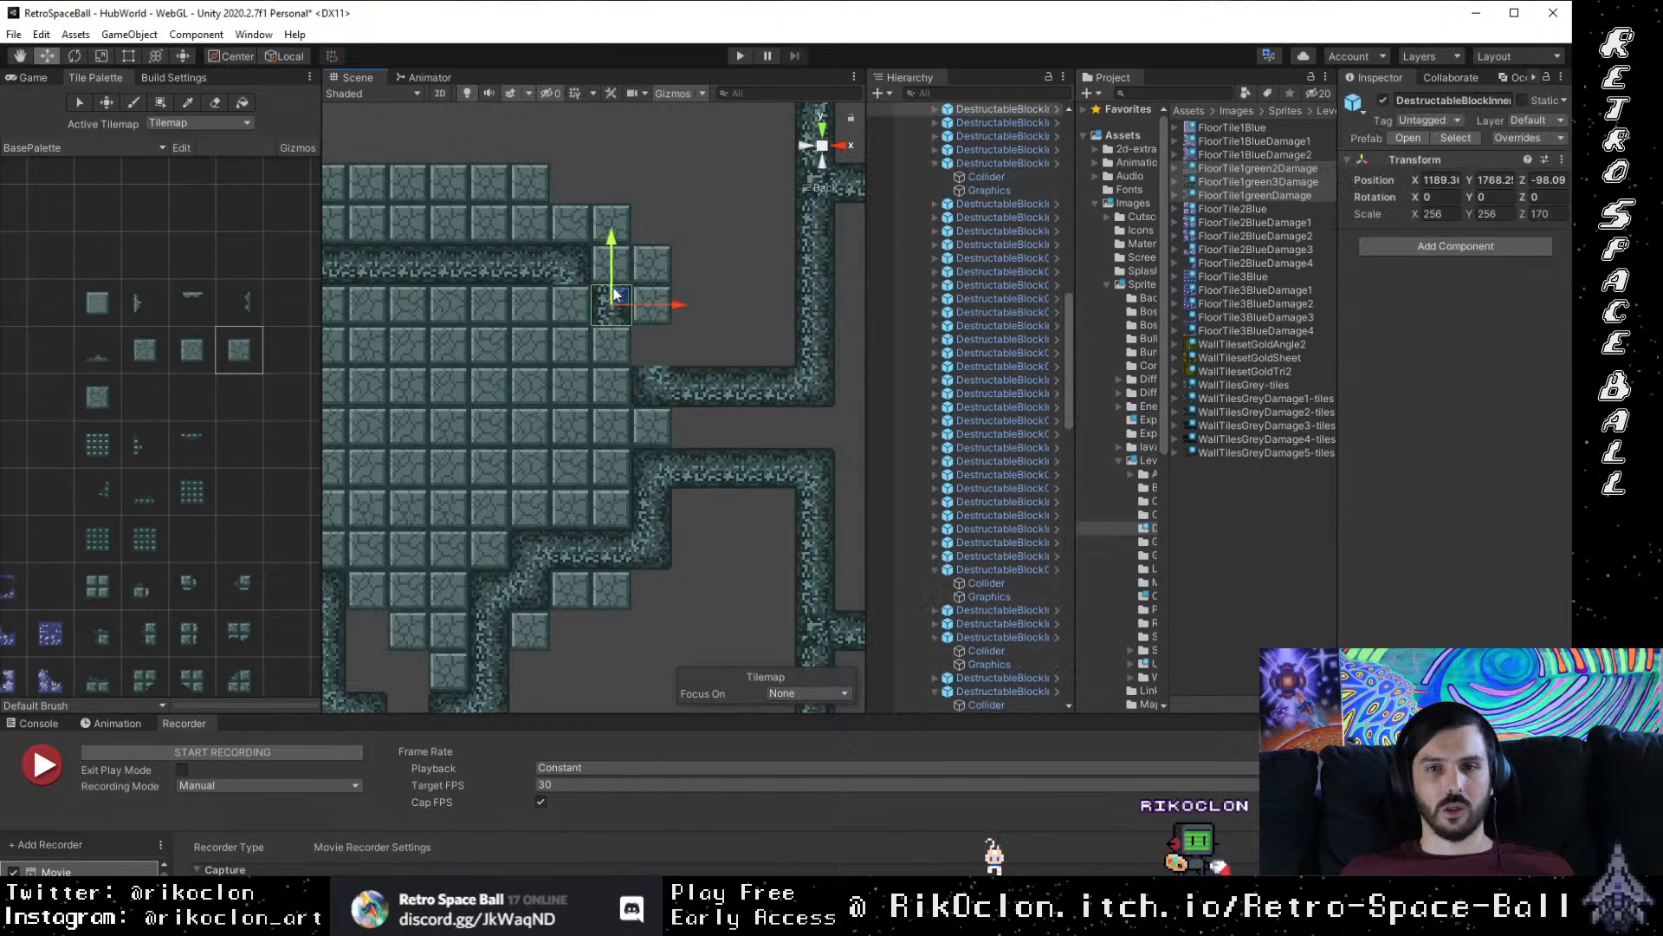
{"action": "left_click_drag", "start_coordinate": [629, 330], "coordinate": [662, 369]}
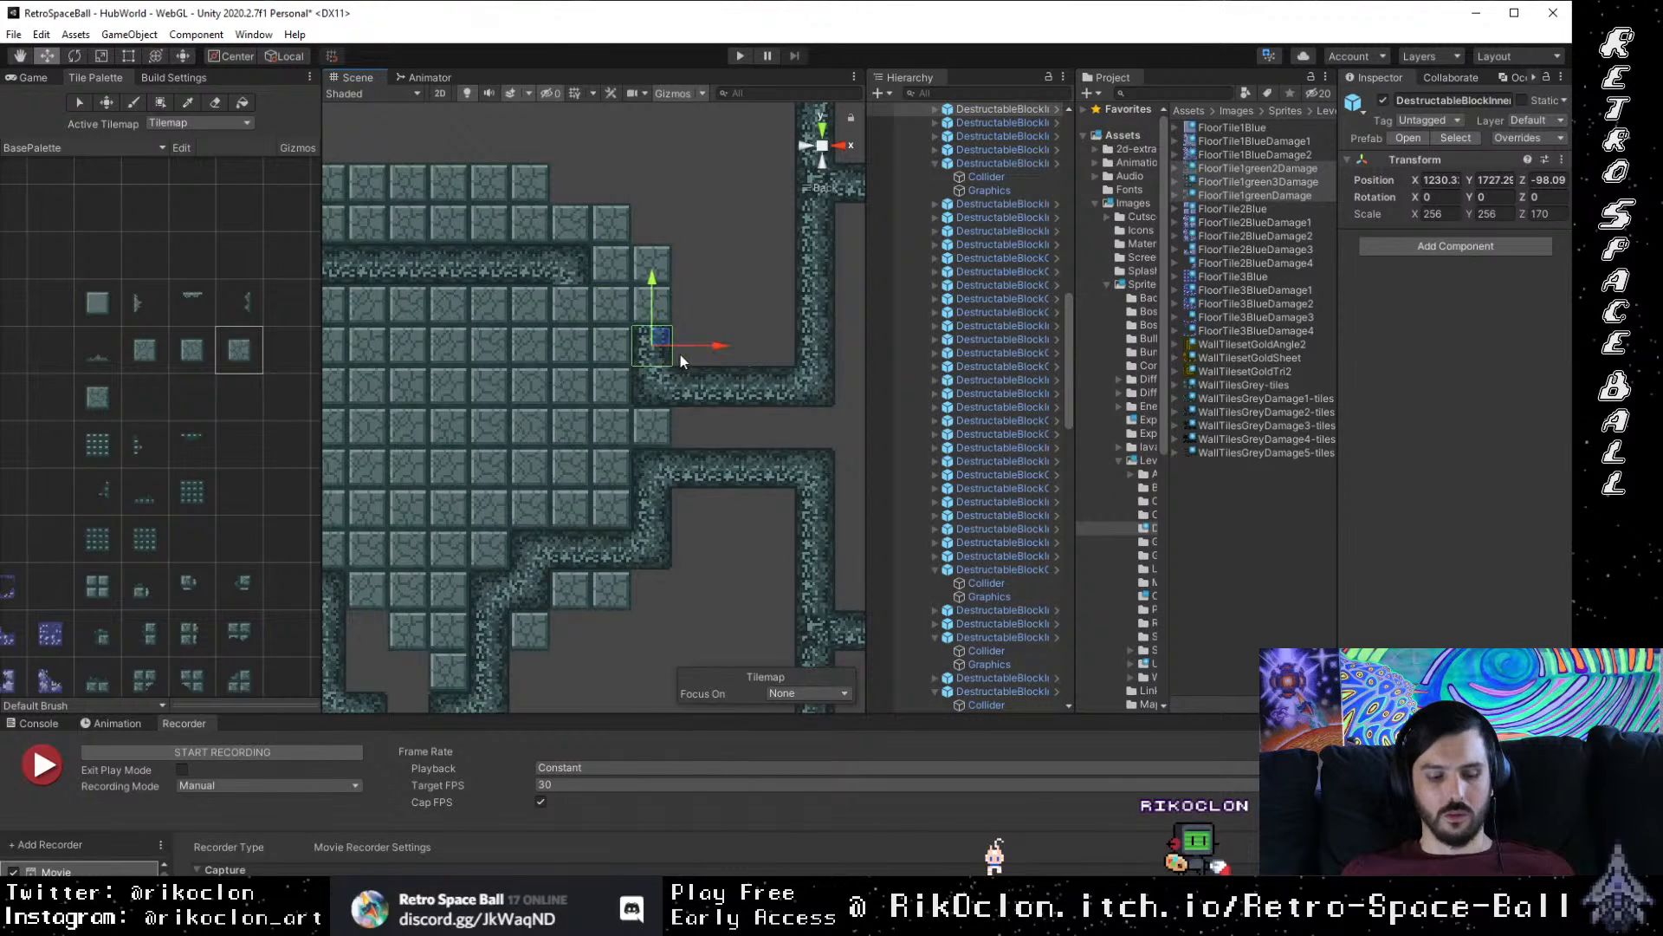
Step: Snap a duplicate of the vertical wall block above the first and cap it with the top wall's right-end corner block
{"action": "key", "text": "ctrl+d"}
{"action": "key", "text": "v"}
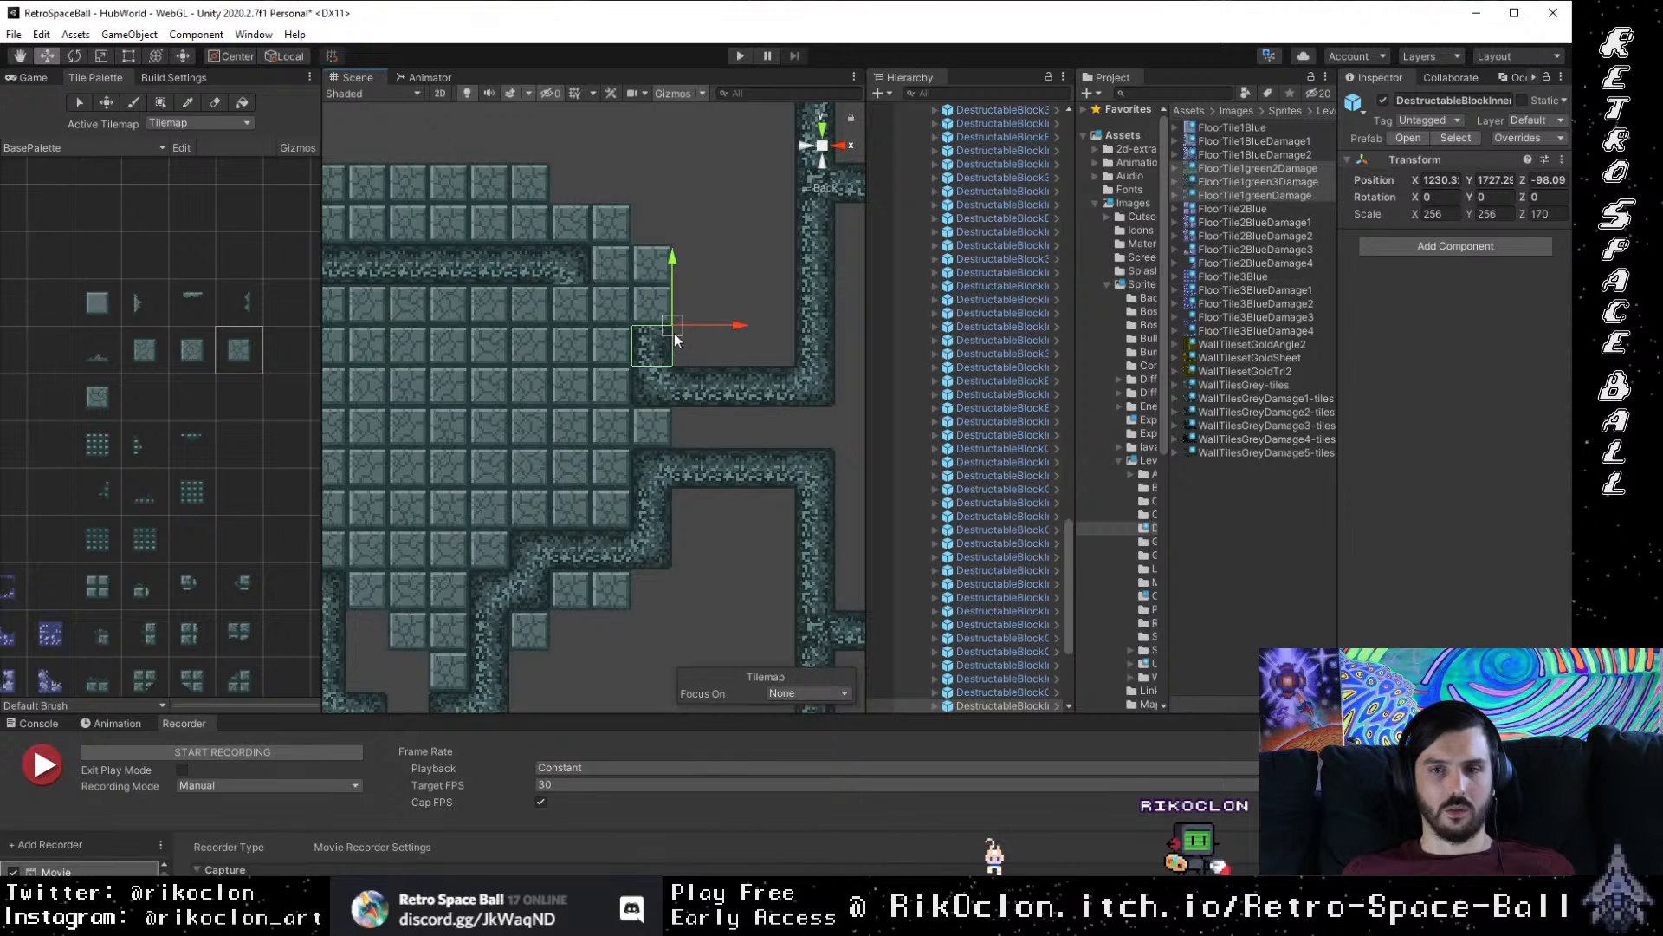
{"action": "left_click_drag", "start_coordinate": [674, 333], "coordinate": [674, 285]}
{"action": "key", "text": "v"}
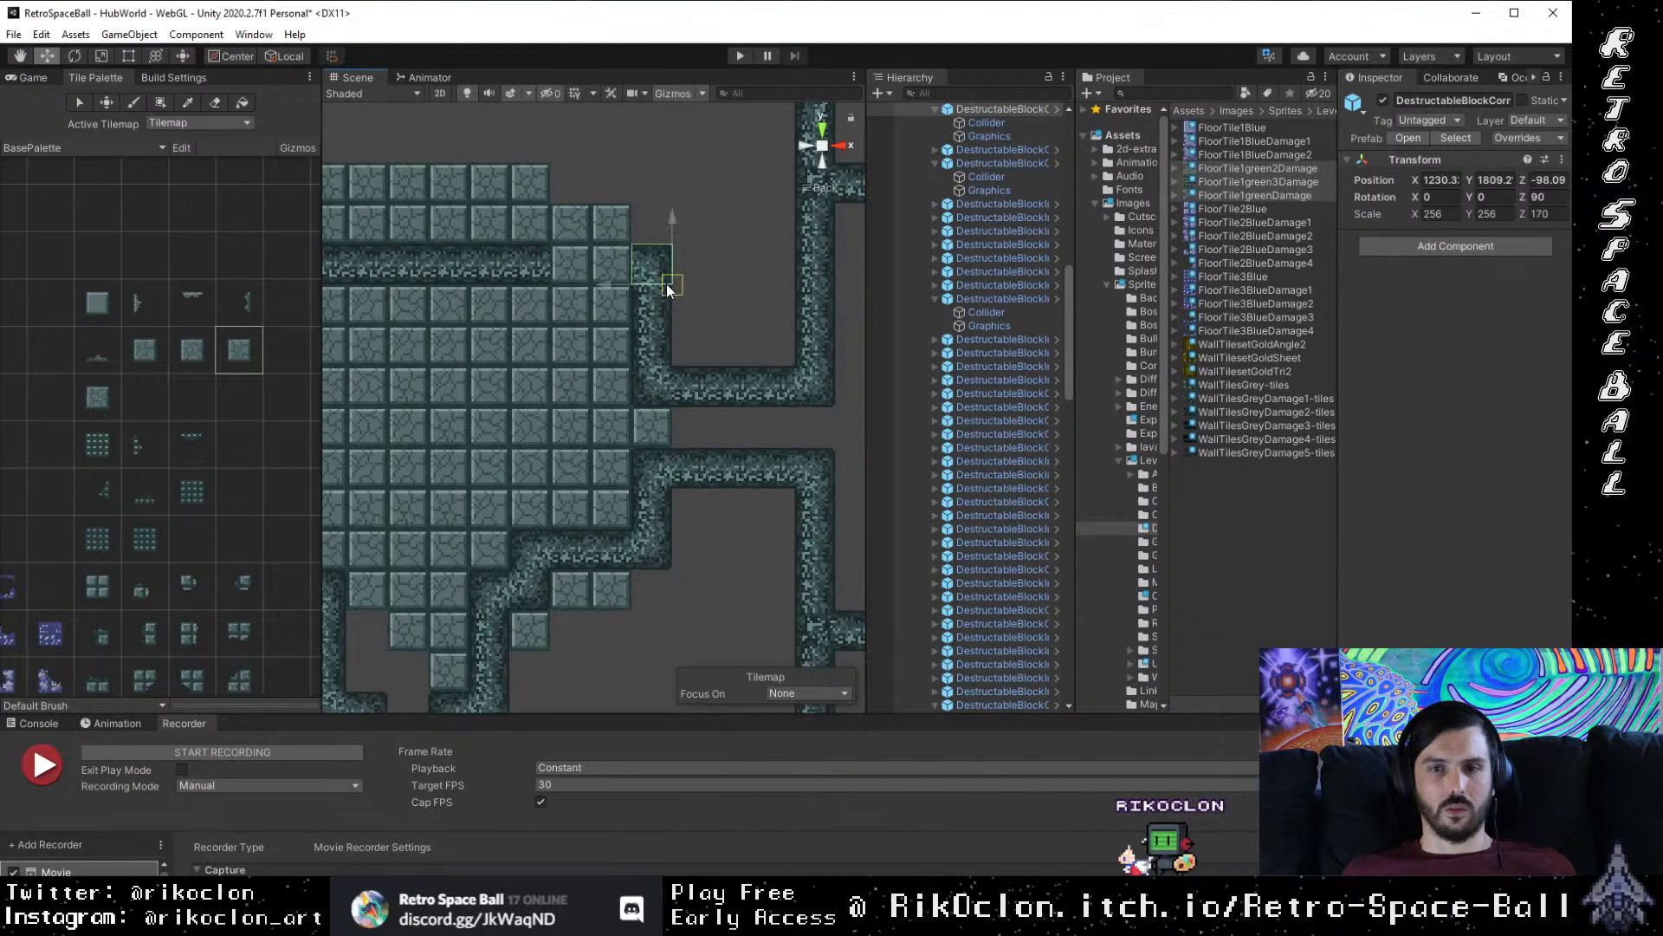
Step: Duplicate the central structure's lower-right corner block and snap the copy onto the upper-left connector's inner end
{"action": "scroll", "coordinate": [461, 397], "scroll_direction": "down", "scroll_amount": 1}
{"action": "left_click_drag", "start_coordinate": [460, 396], "coordinate": [641, 450]}
{"action": "scroll", "coordinate": [642, 449], "scroll_direction": "down", "scroll_amount": 1}
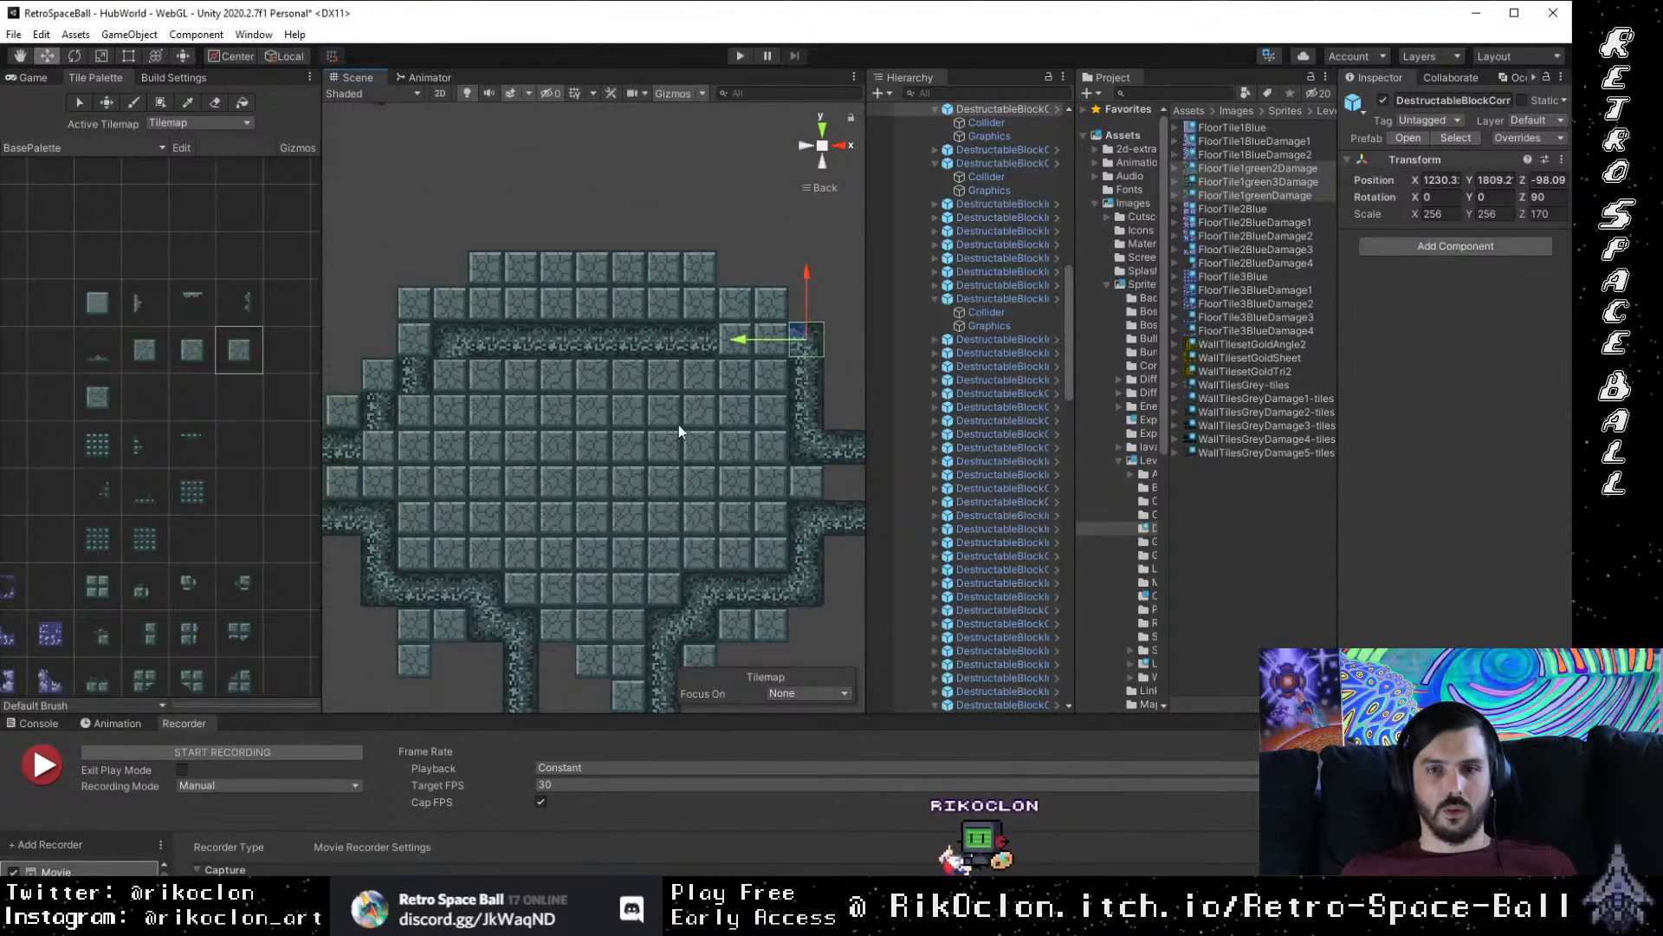
{"action": "left_click_drag", "start_coordinate": [707, 403], "coordinate": [722, 364]}
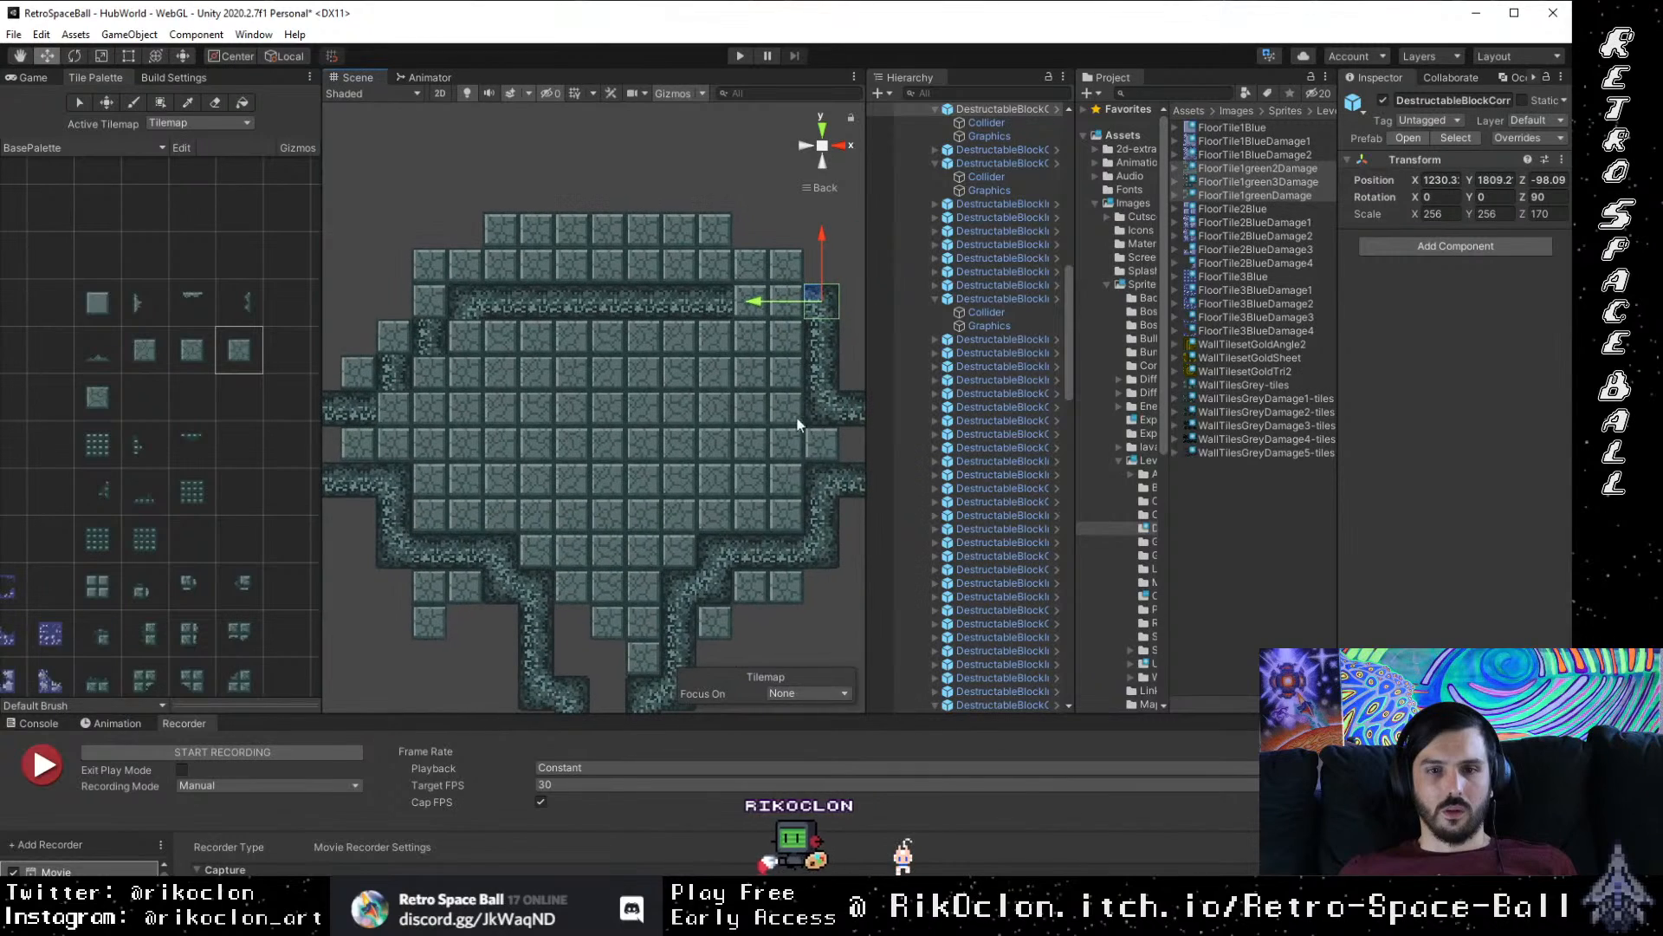
{"action": "mouse_move", "coordinate": [546, 442]}
{"action": "left_mouse_down"}
{"action": "mouse_move", "coordinate": [596, 449]}
{"action": "mouse_move", "coordinate": [536, 464]}
{"action": "left_mouse_up"}
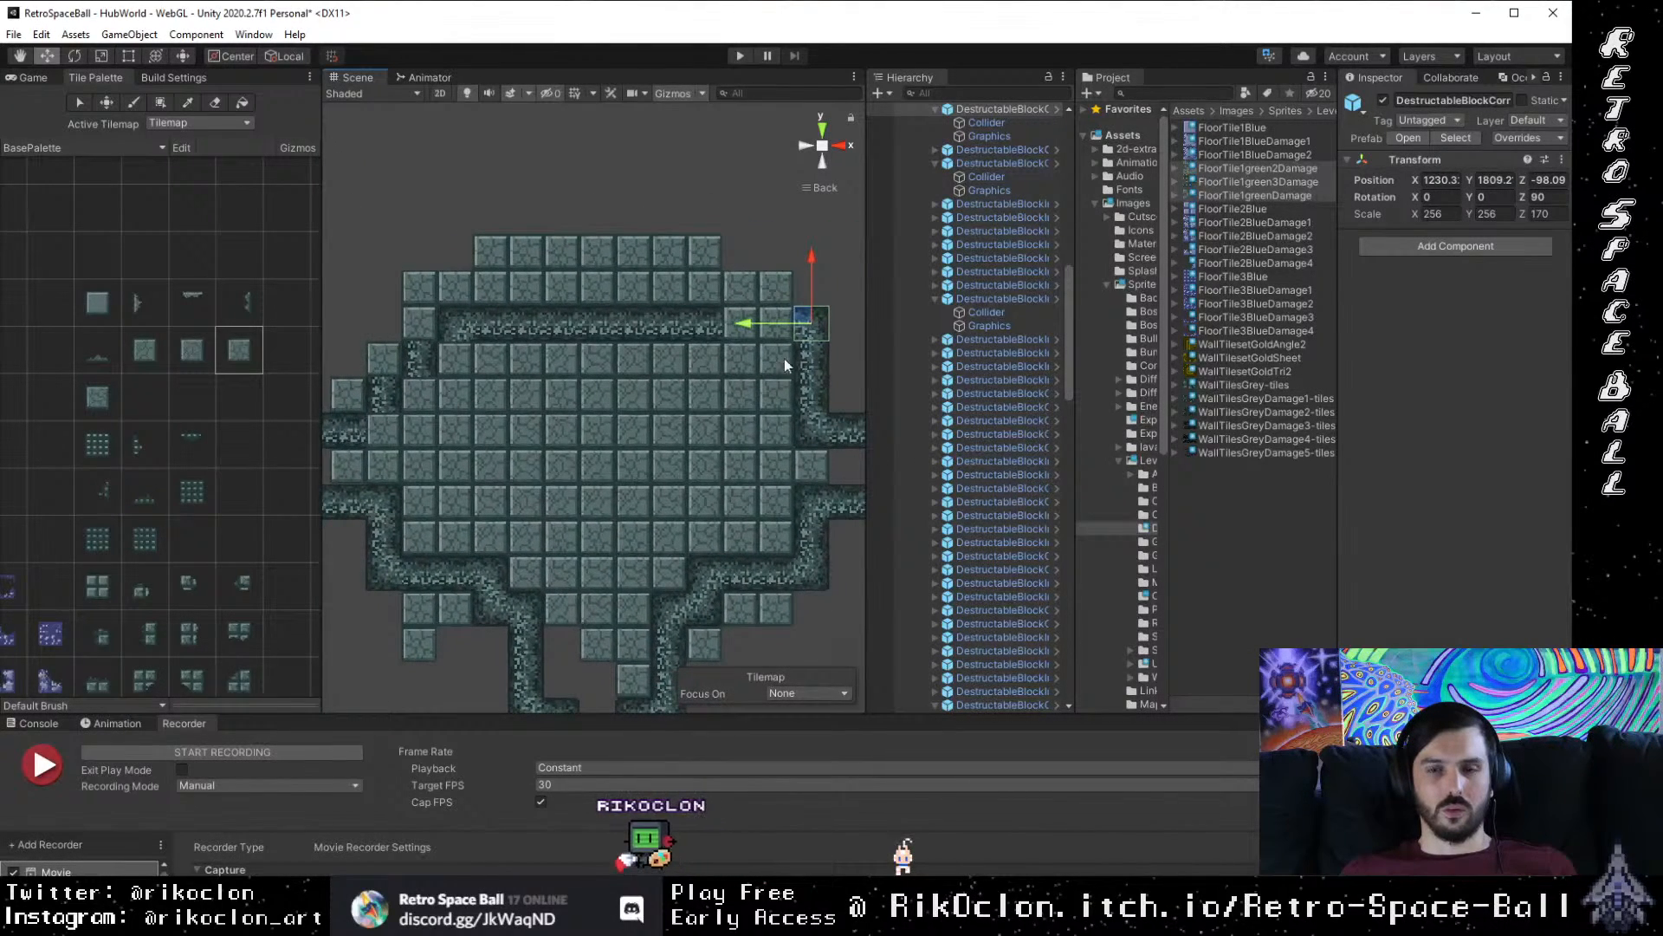
{"action": "left_click", "coordinate": [669, 353]}
{"action": "left_click", "coordinate": [846, 374]}
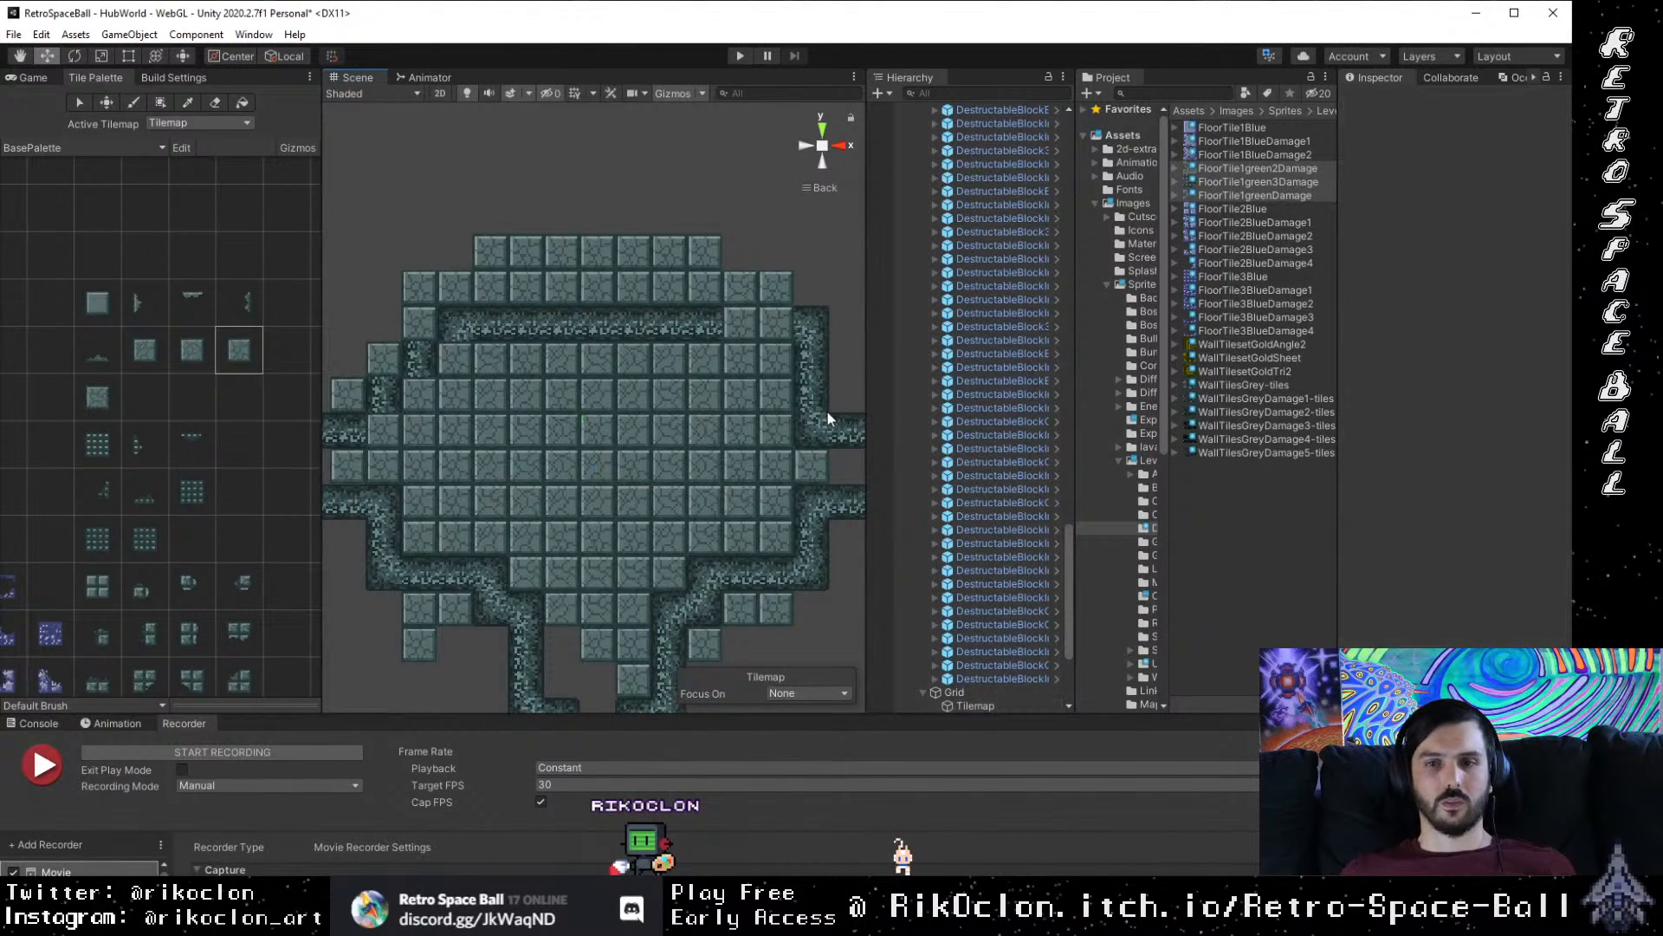
{"action": "left_click", "coordinate": [814, 584]}
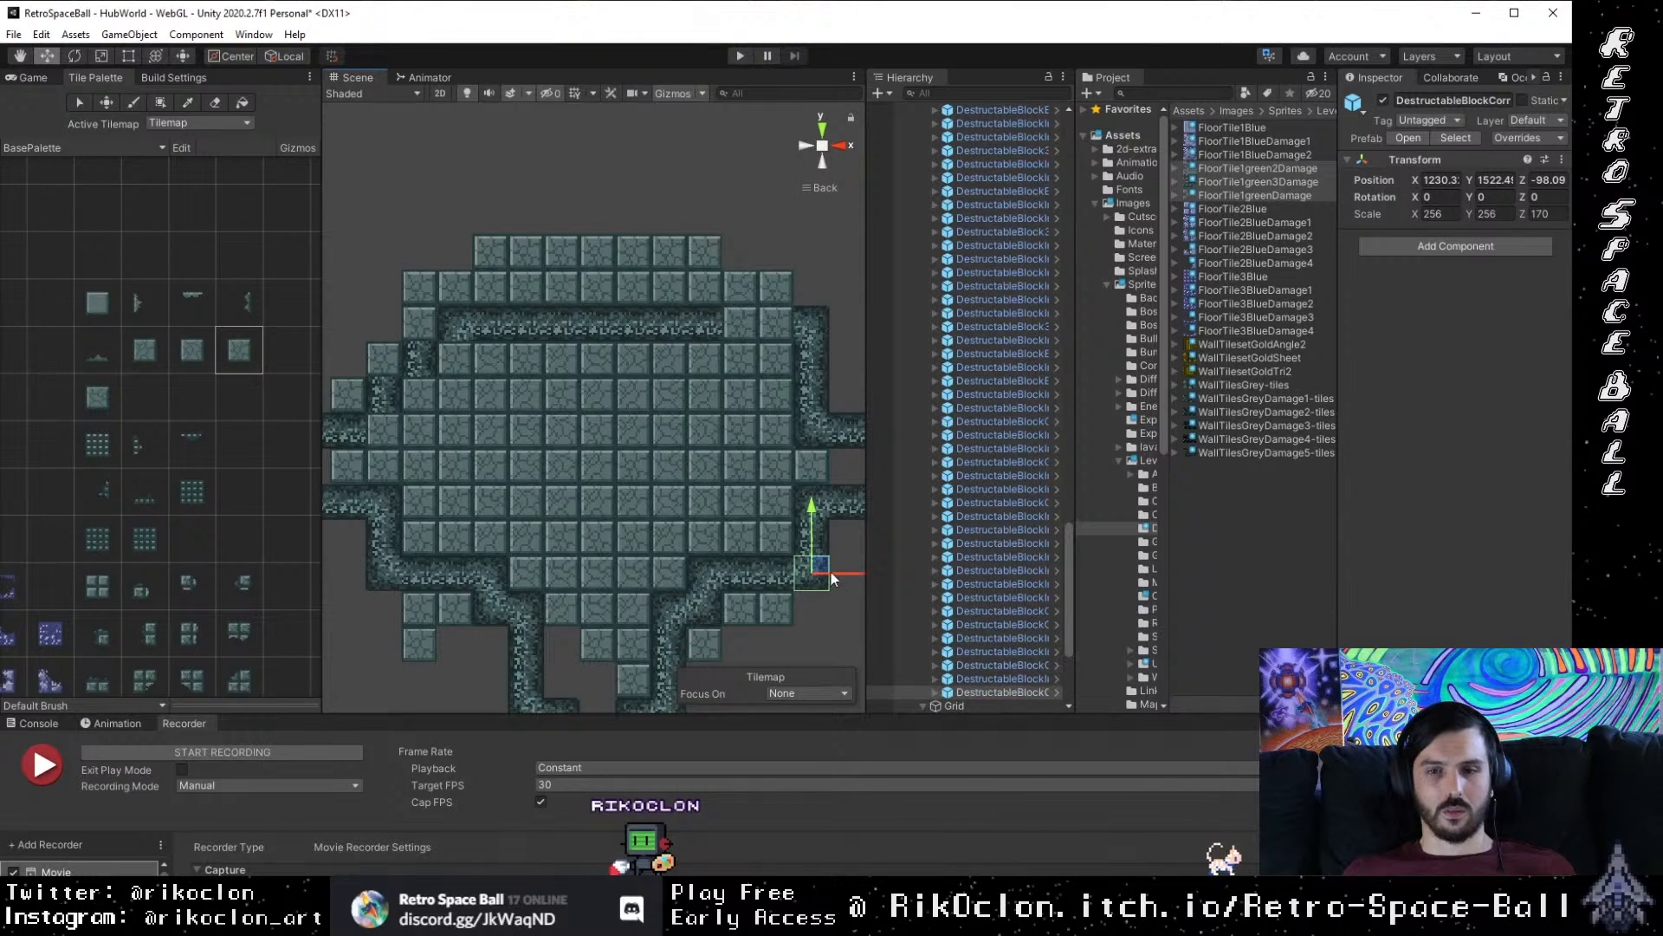
{"action": "left_click_drag", "start_coordinate": [820, 565], "coordinate": [568, 367]}
{"action": "key", "text": "v"}
{"action": "left_click_drag", "start_coordinate": [622, 442], "coordinate": [544, 460]}
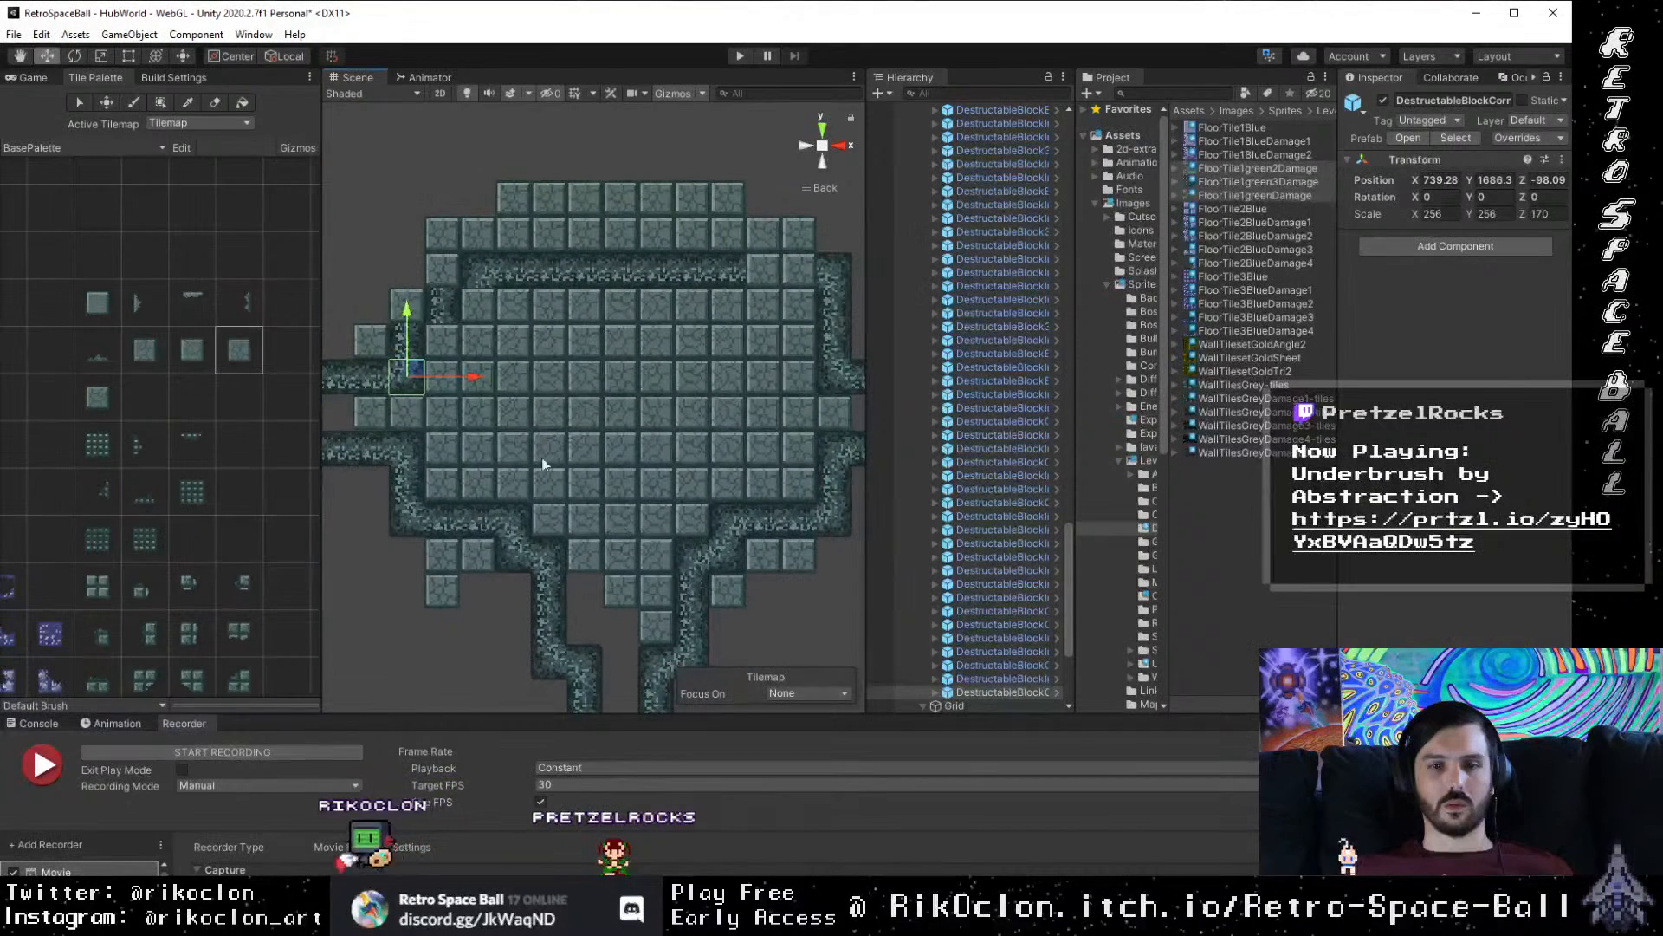
Step: Snap a duplicate of the funnel's upper-right corner block atop the upper-left vertical wall and delete the vertical block beside it
{"action": "left_click", "coordinate": [726, 523]}
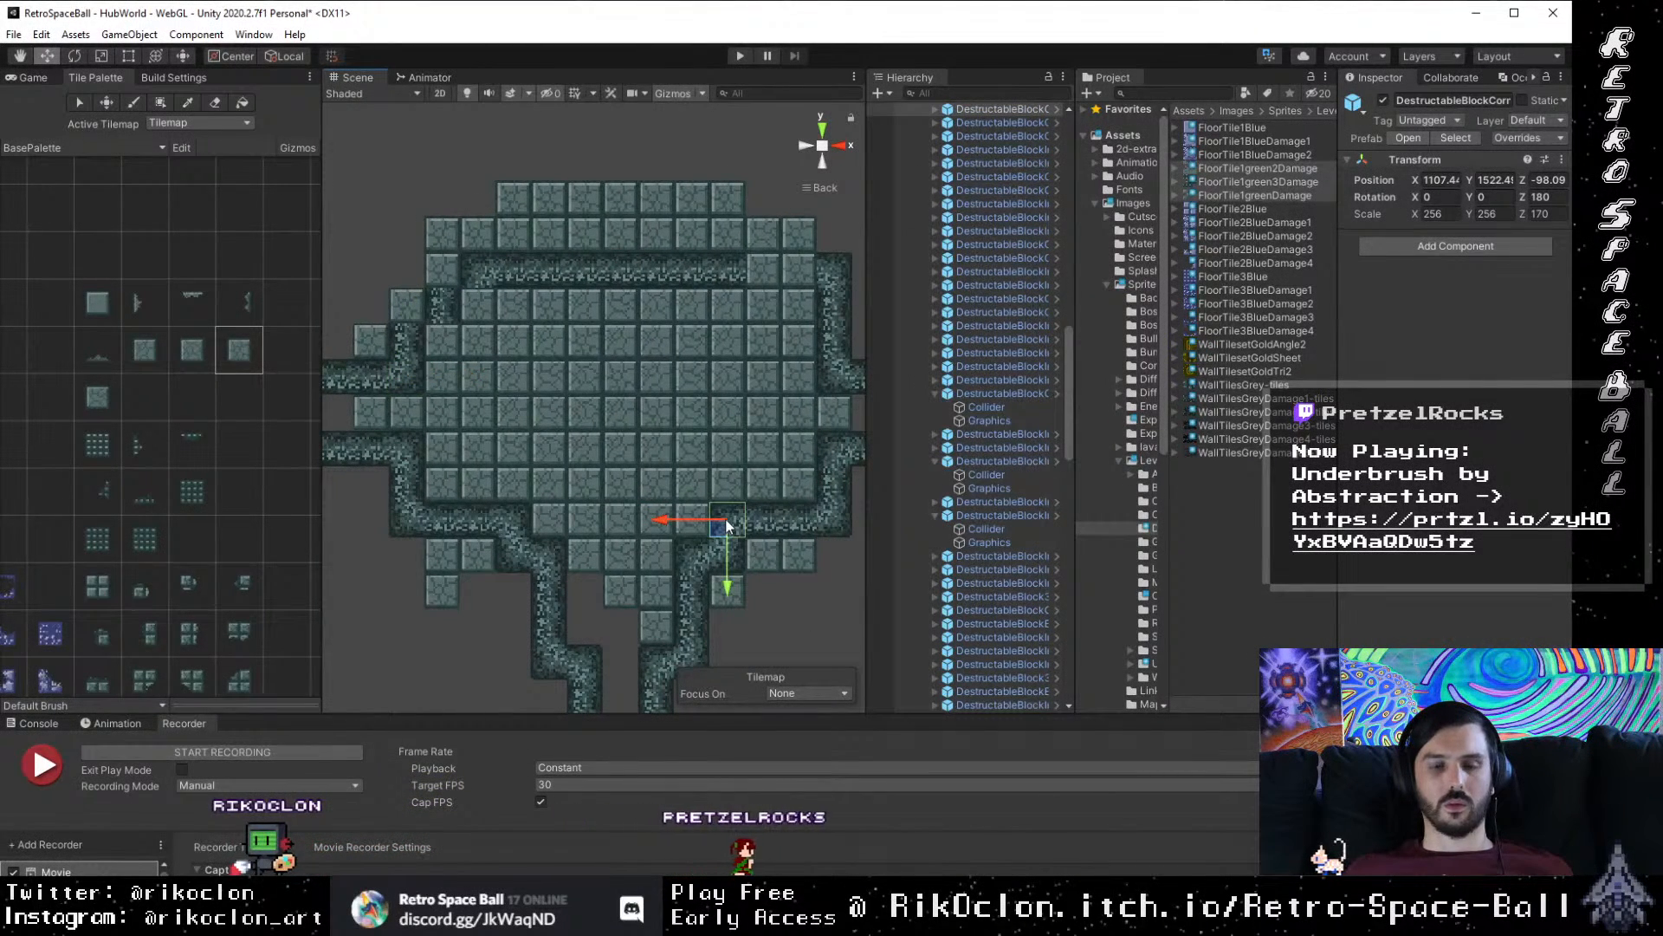
{"action": "left_click", "coordinate": [404, 288]}
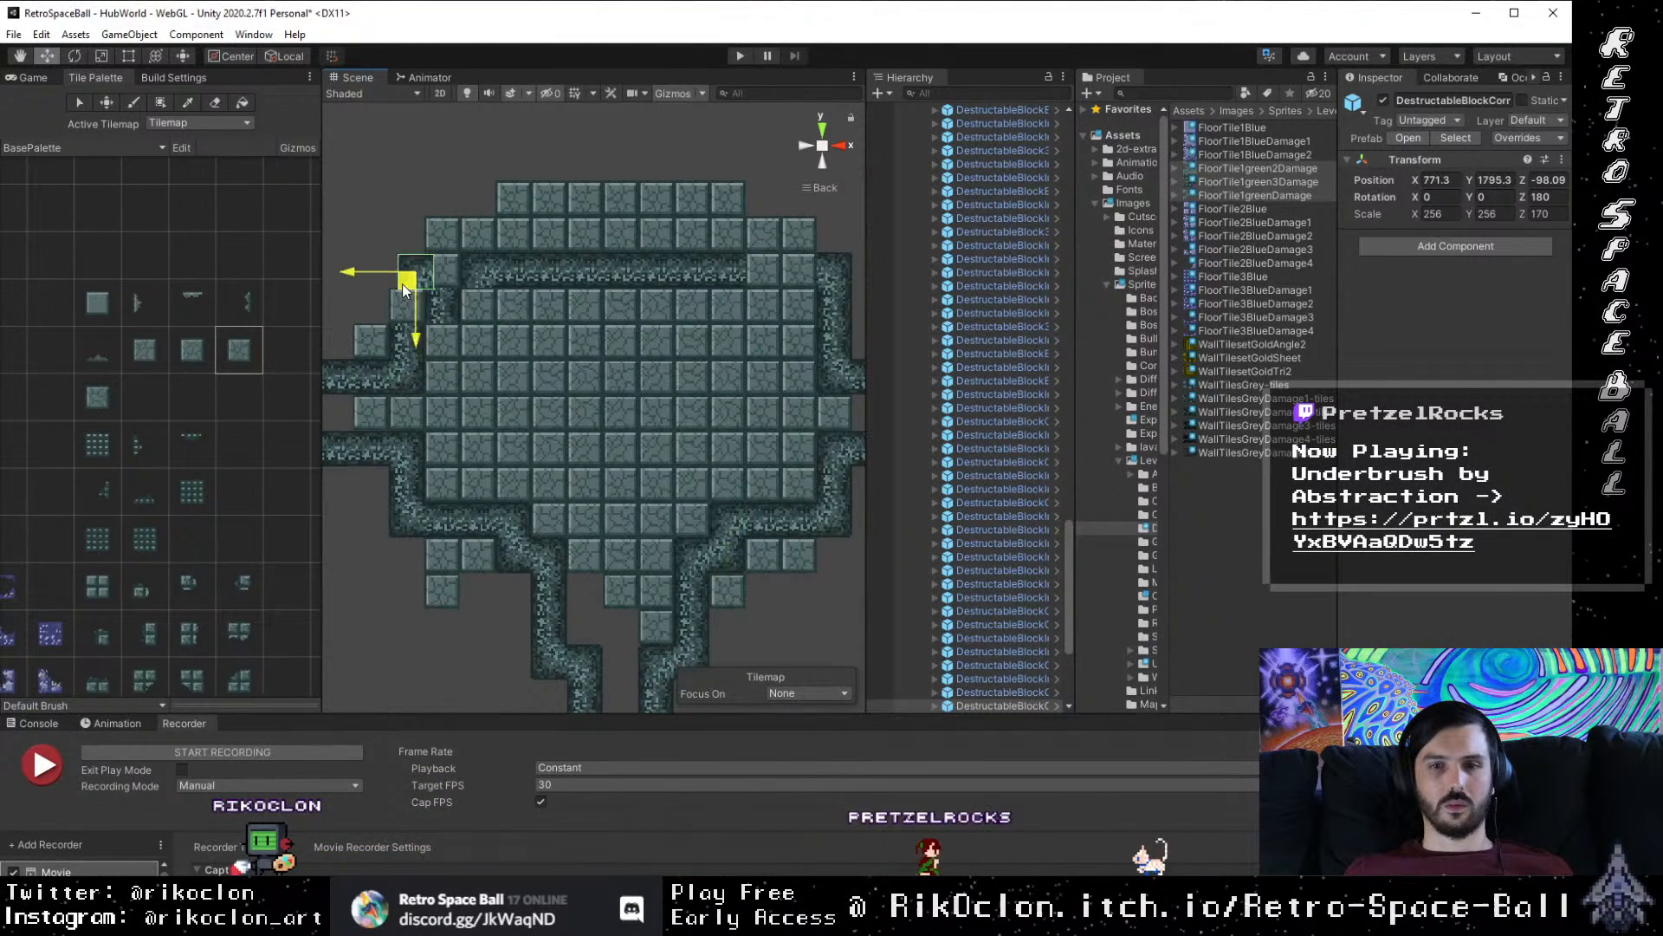
{"action": "left_click_drag", "start_coordinate": [404, 288], "coordinate": [398, 323]}
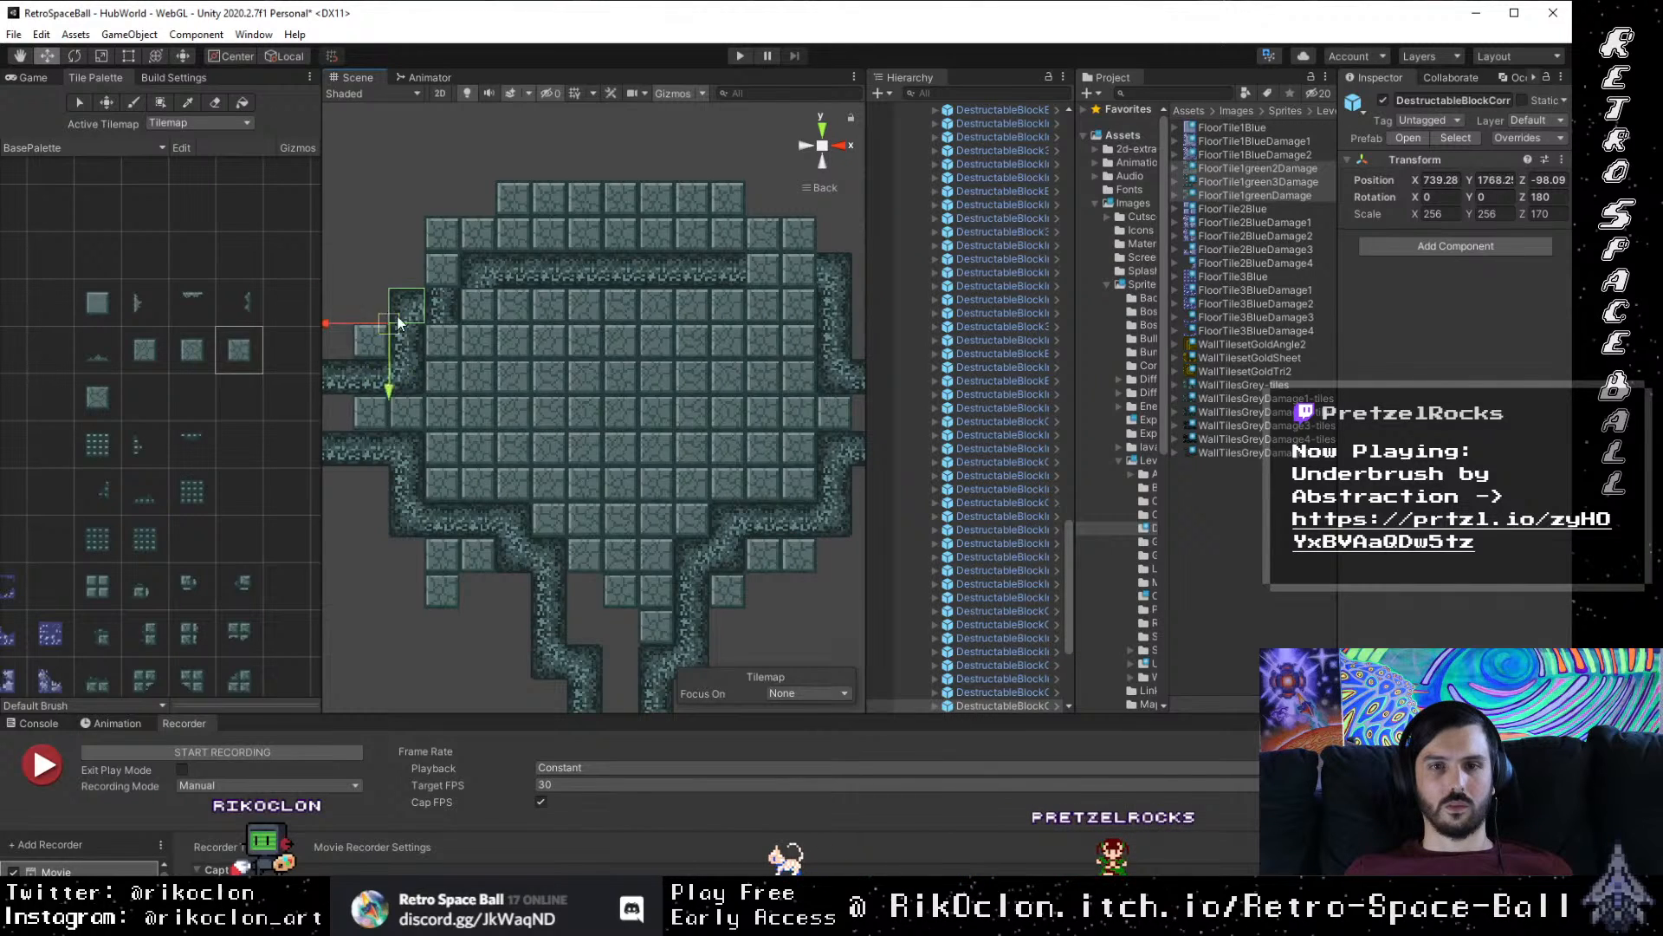
{"action": "left_click", "coordinate": [449, 301]}
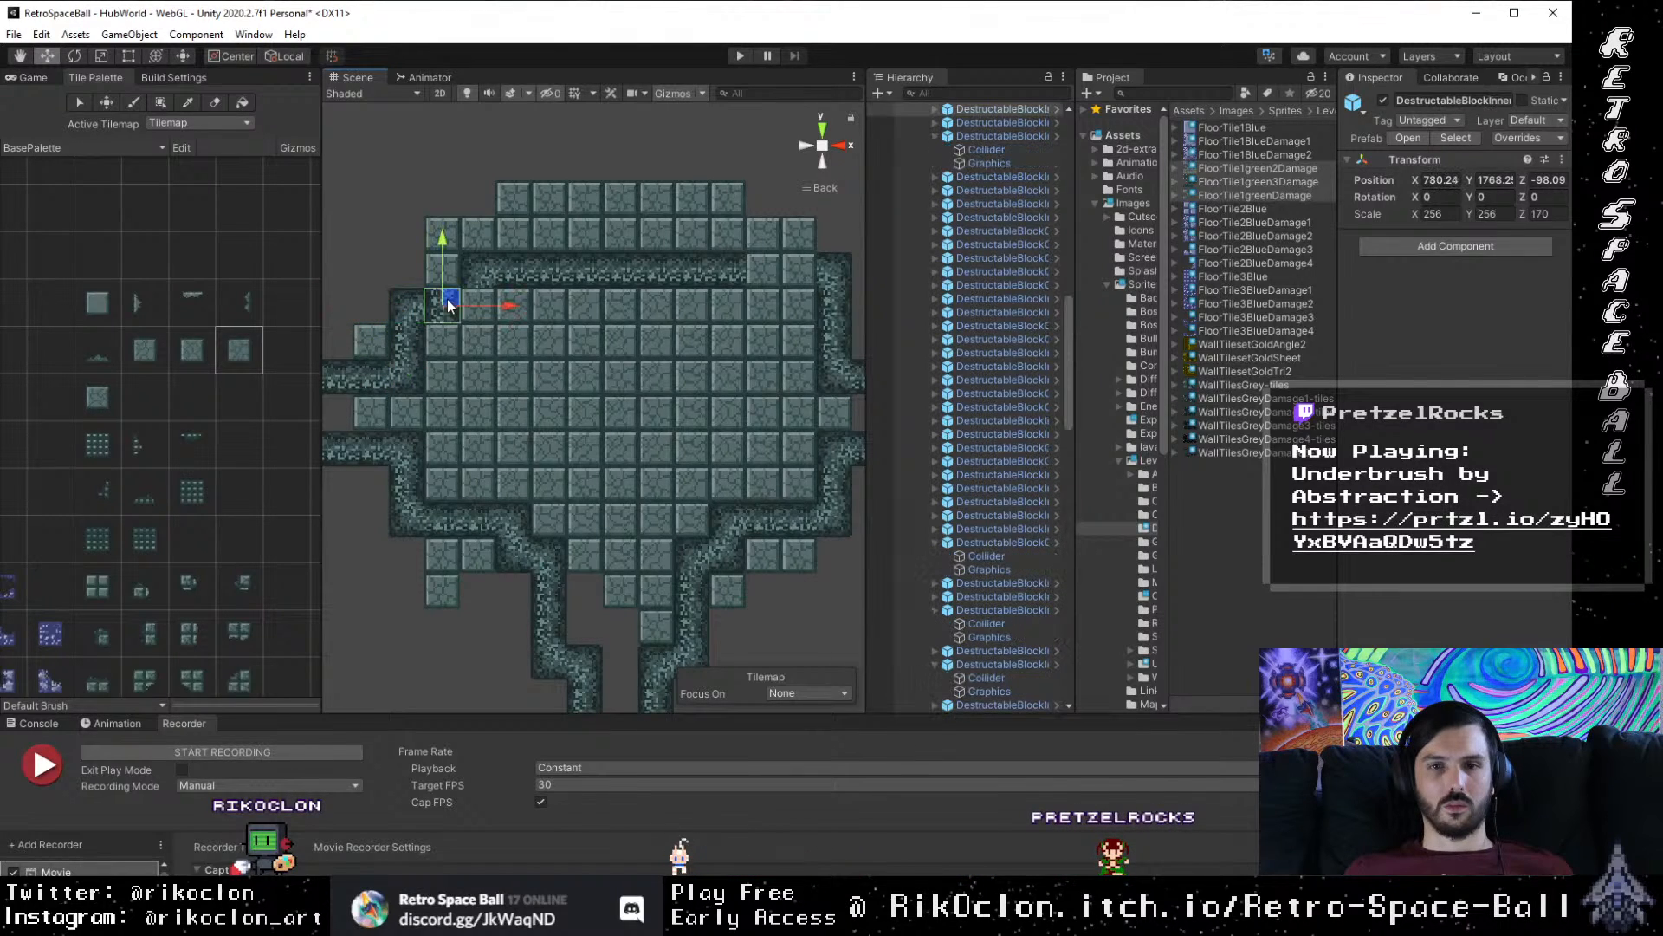
{"action": "left_click", "coordinate": [572, 352]}
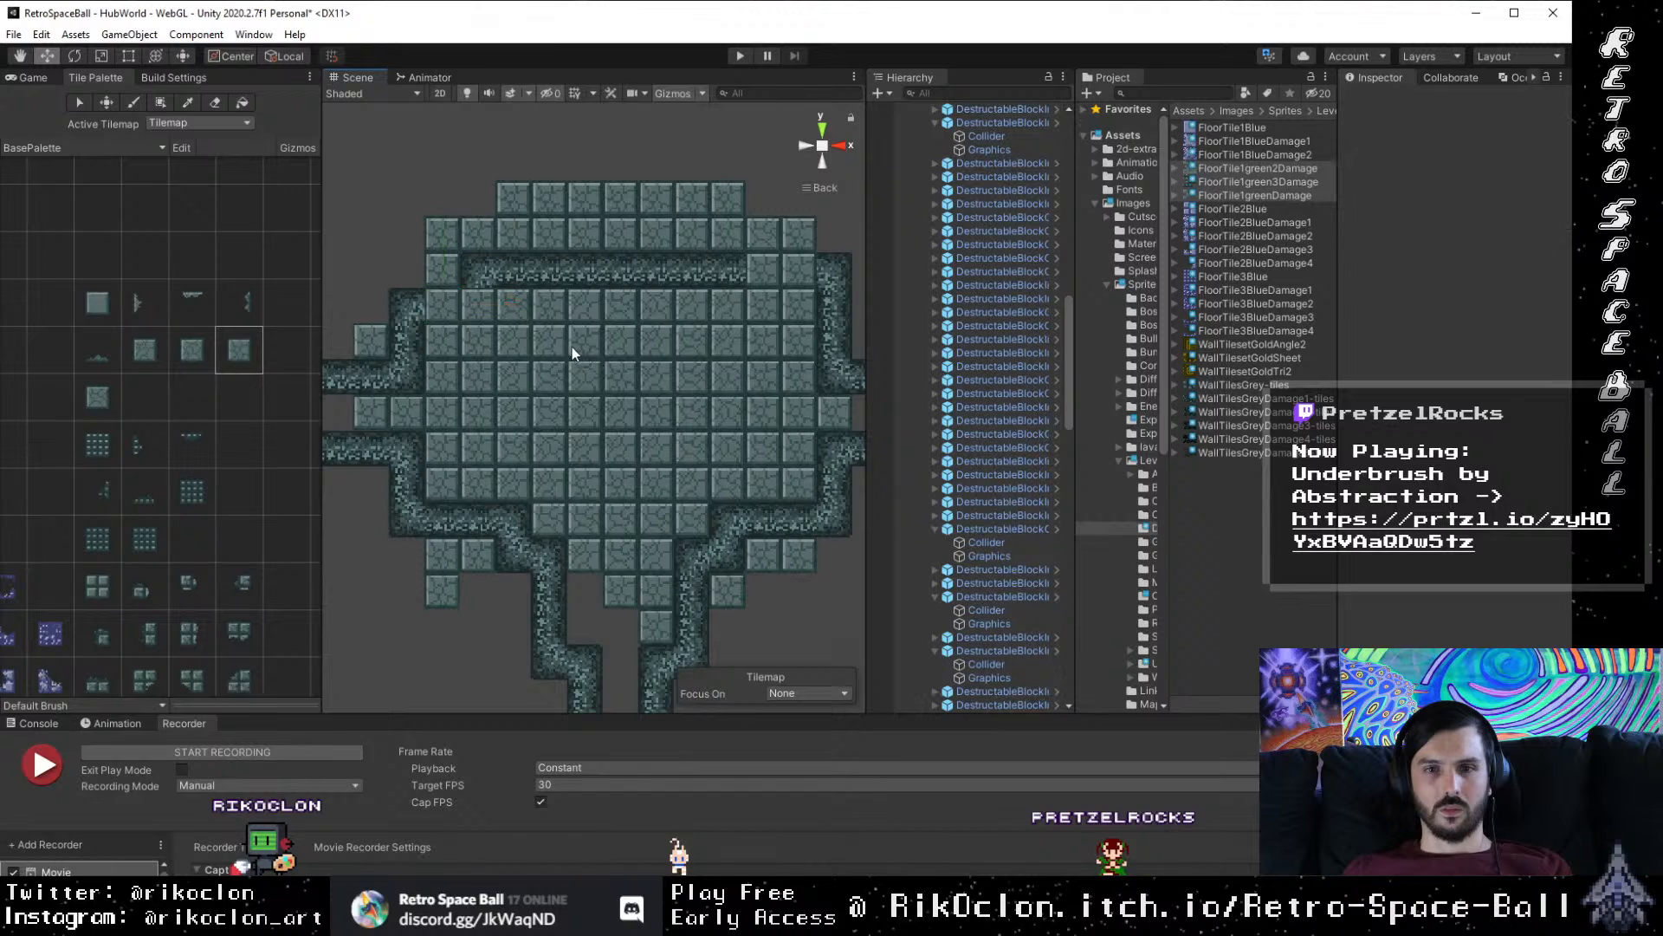
Step: Raise the upper-left corner block level with the top wall, filling the gap beneath it with a duplicate of the right-side vertical block
{"action": "left_click", "coordinate": [414, 309]}
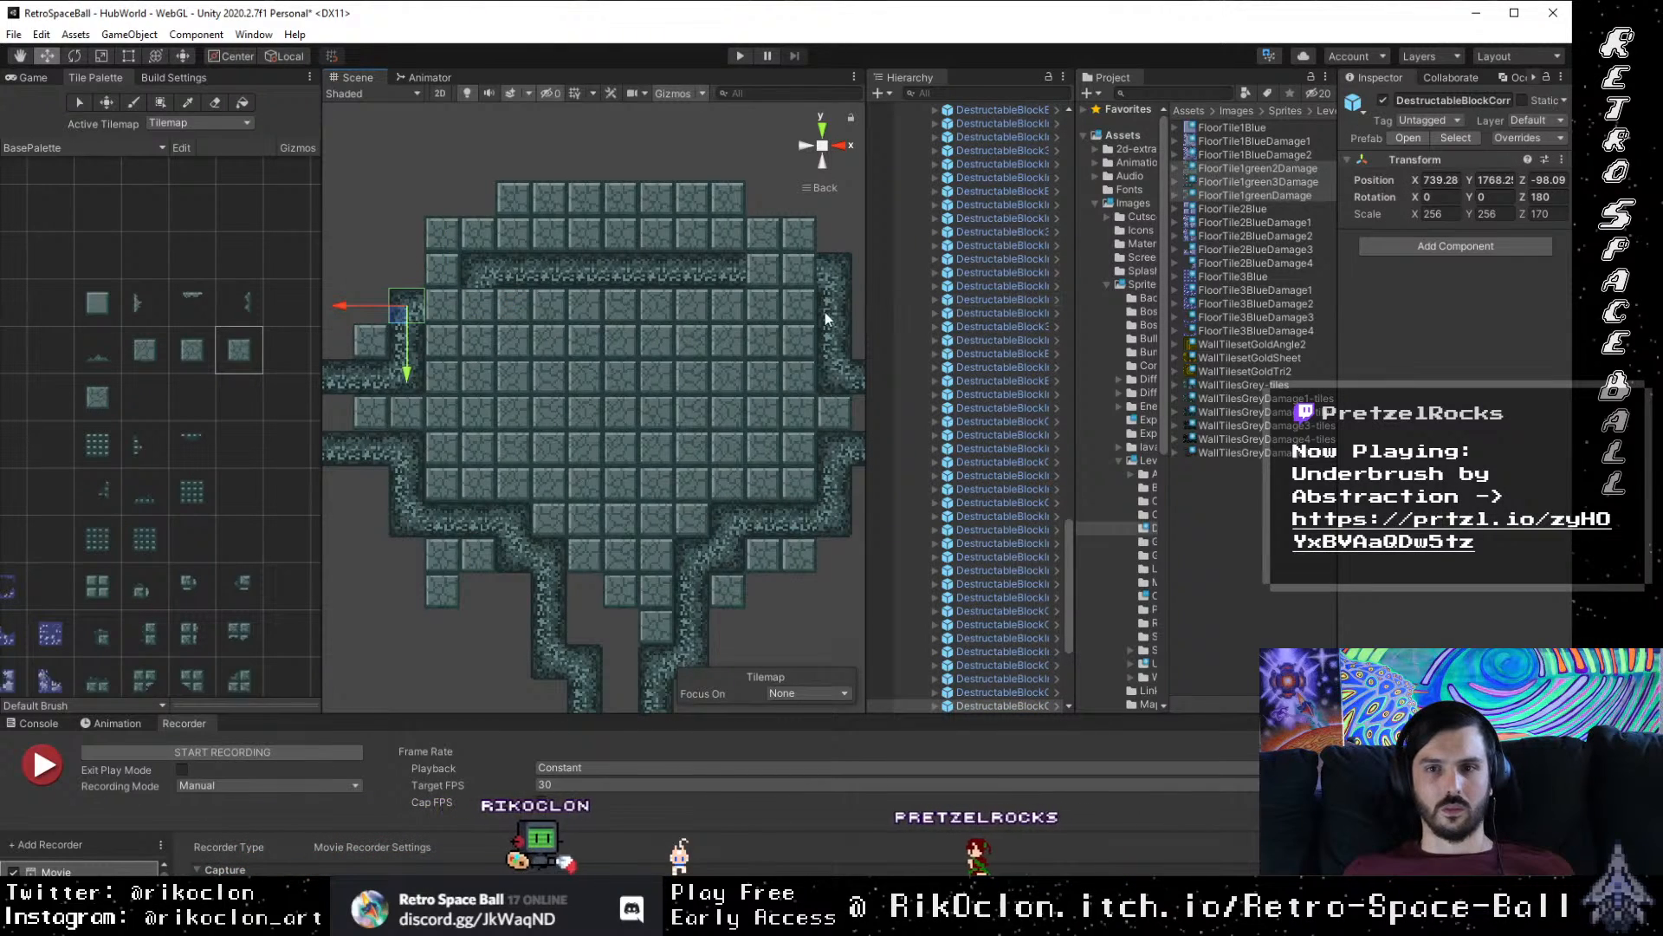
{"action": "left_click_drag", "start_coordinate": [407, 371], "coordinate": [407, 281]}
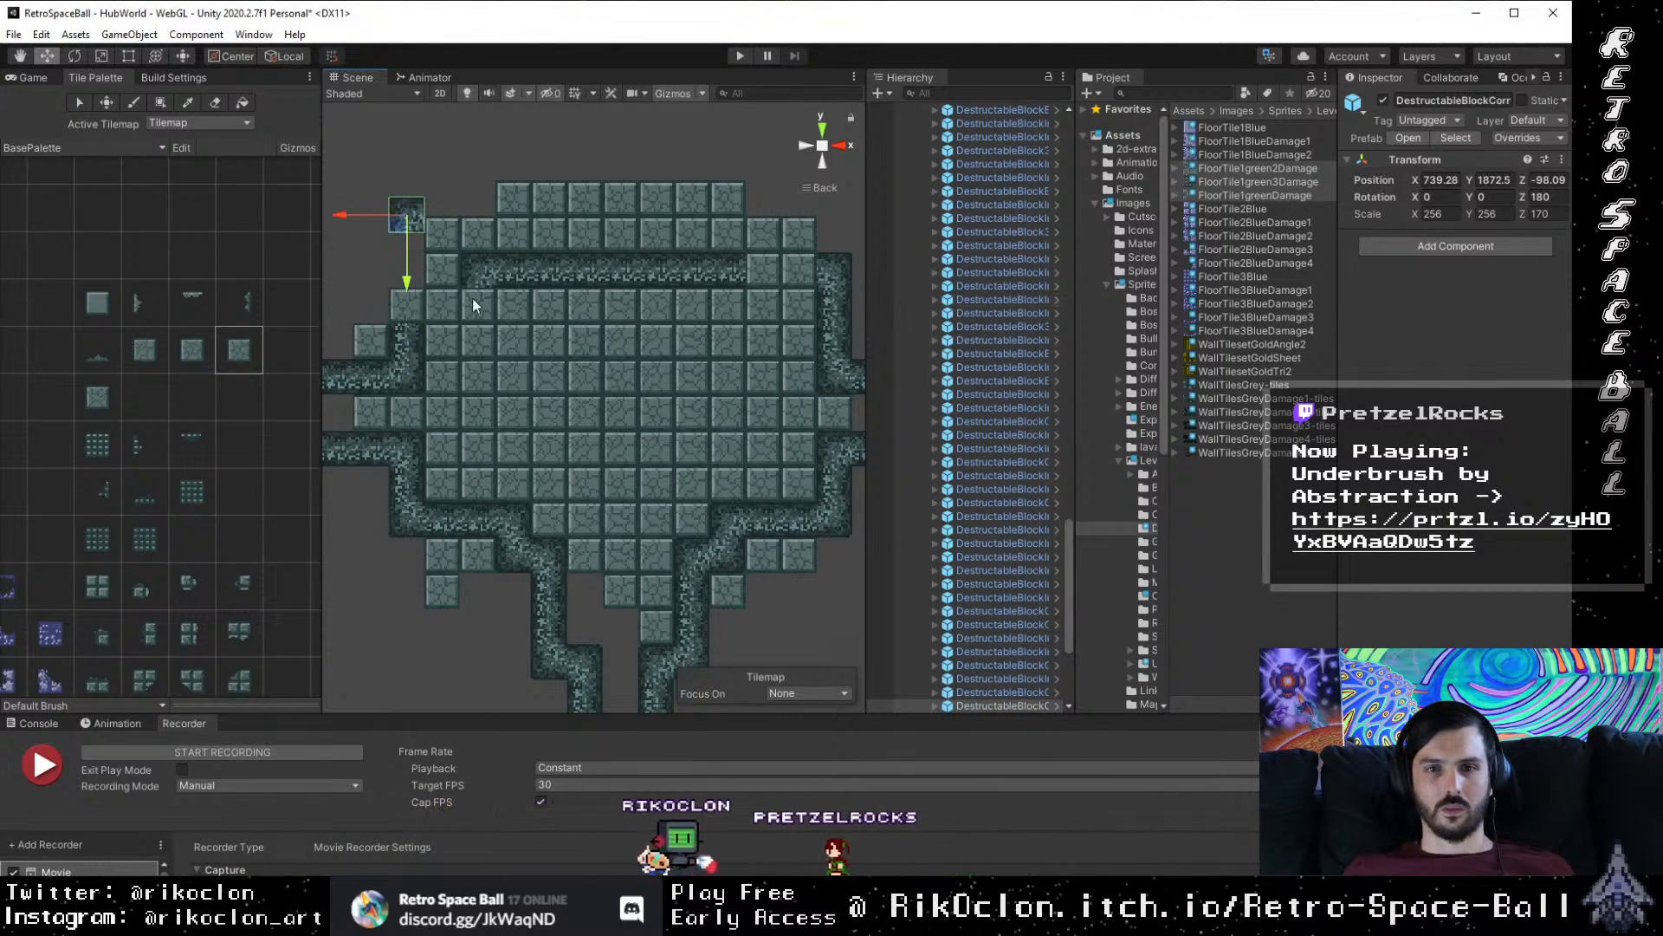
{"action": "left_click", "coordinate": [827, 310]}
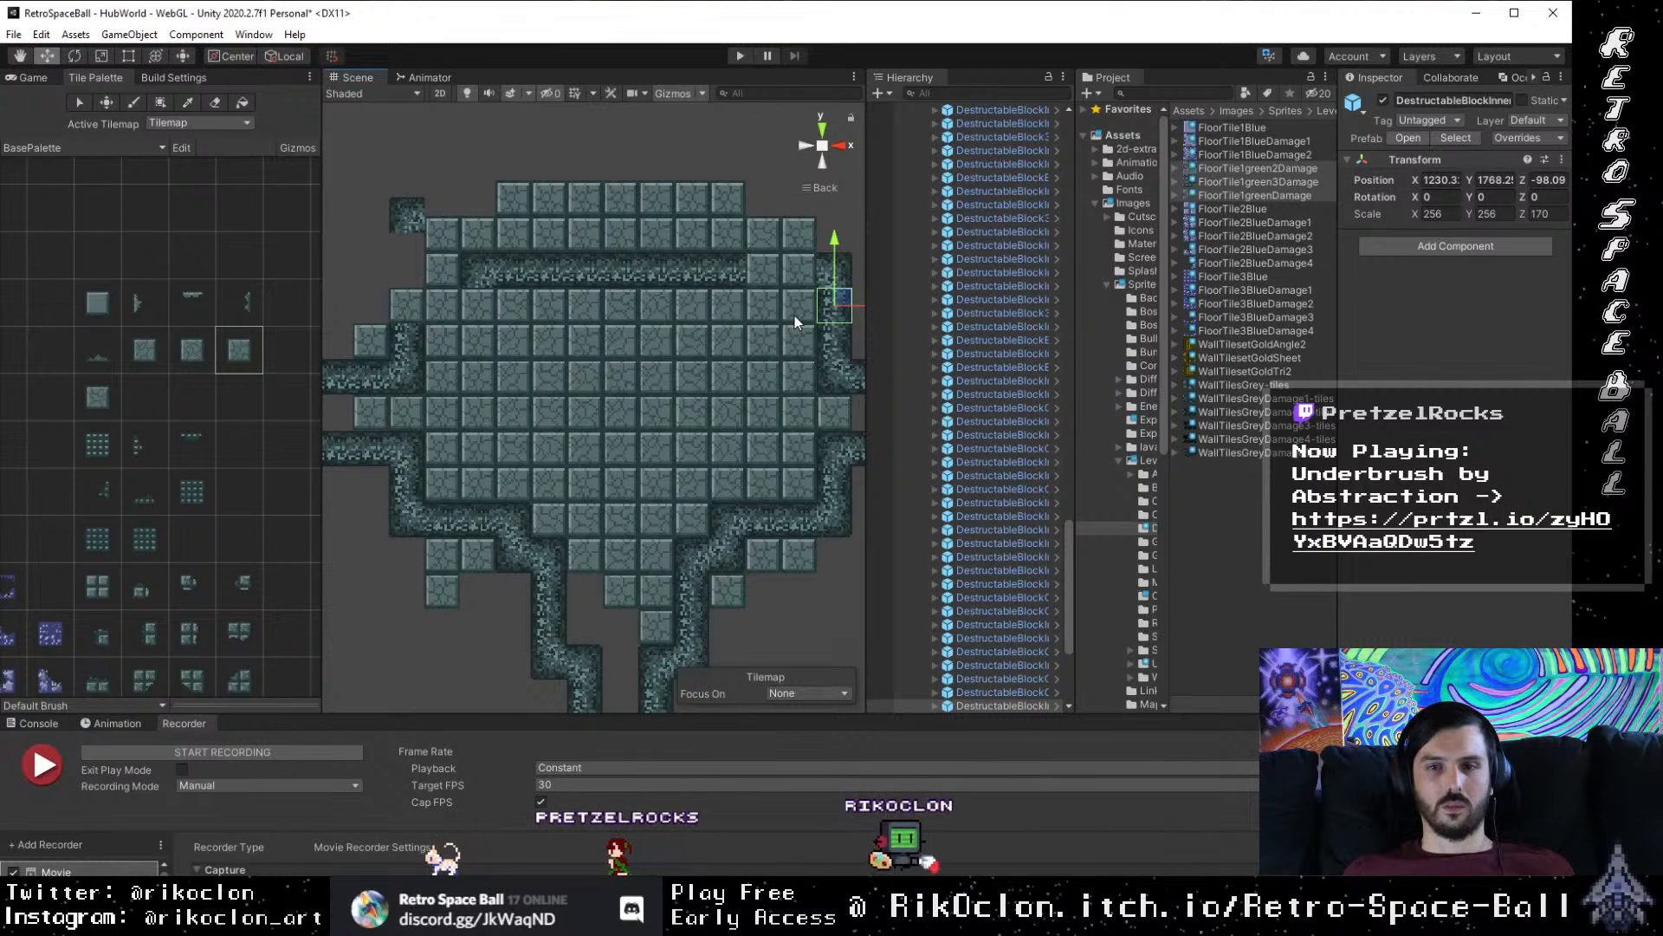
{"action": "left_click_drag", "start_coordinate": [807, 331], "coordinate": [460, 418]}
{"action": "left_click", "coordinate": [439, 299]}
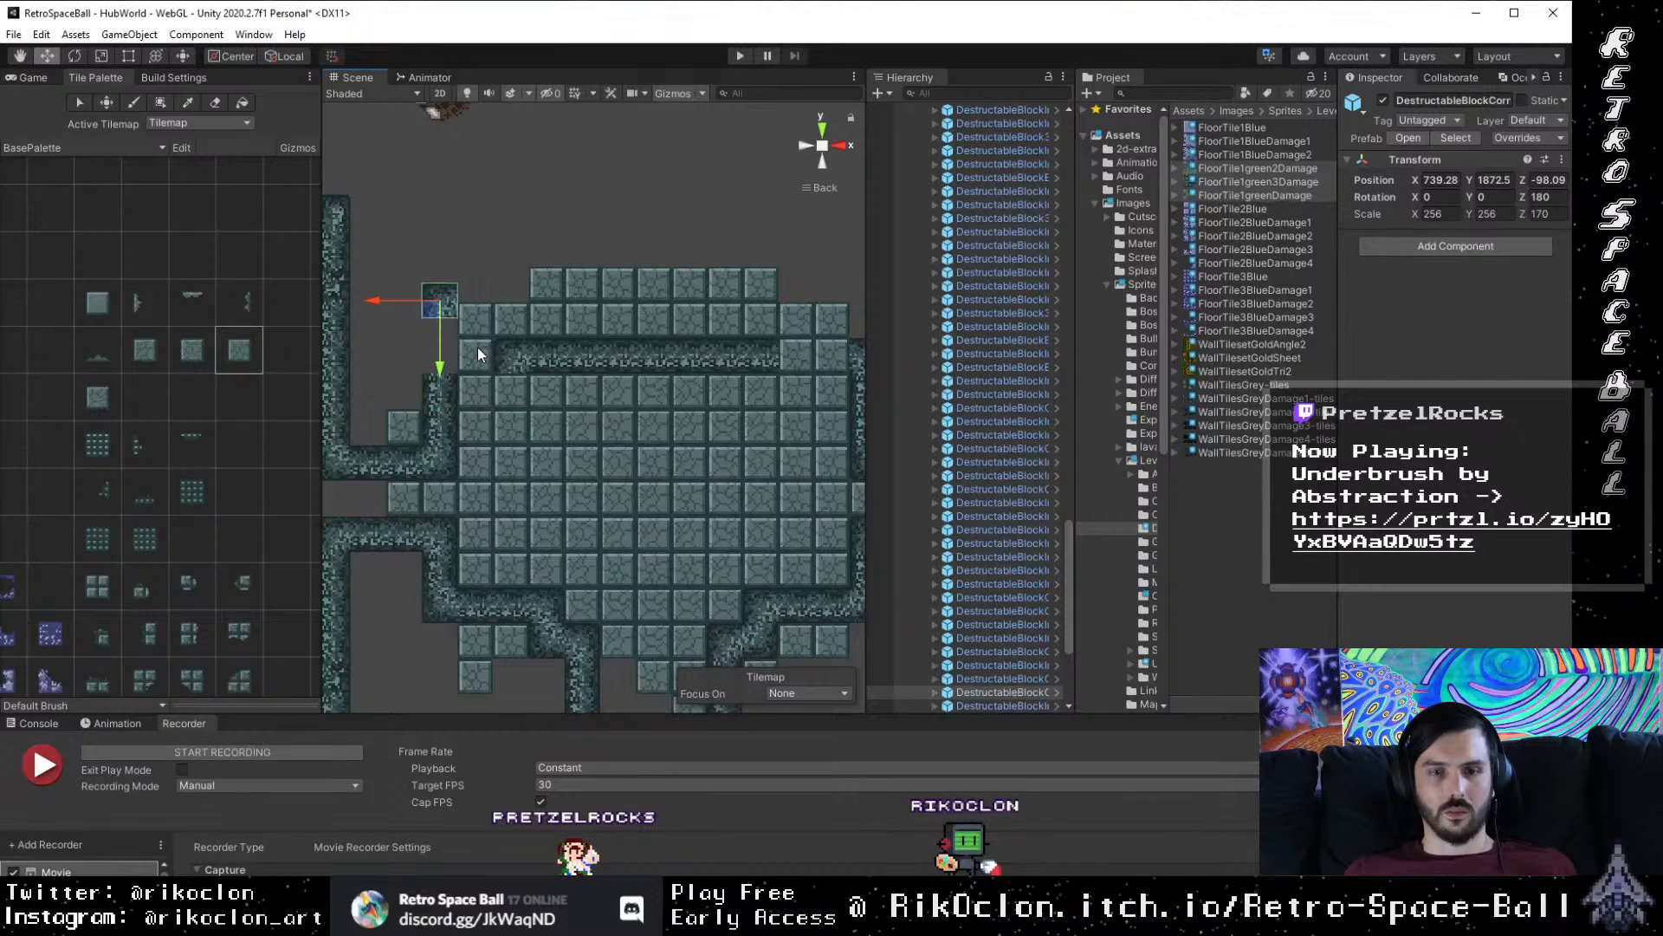
{"action": "left_click_drag", "start_coordinate": [437, 356], "coordinate": [438, 412]}
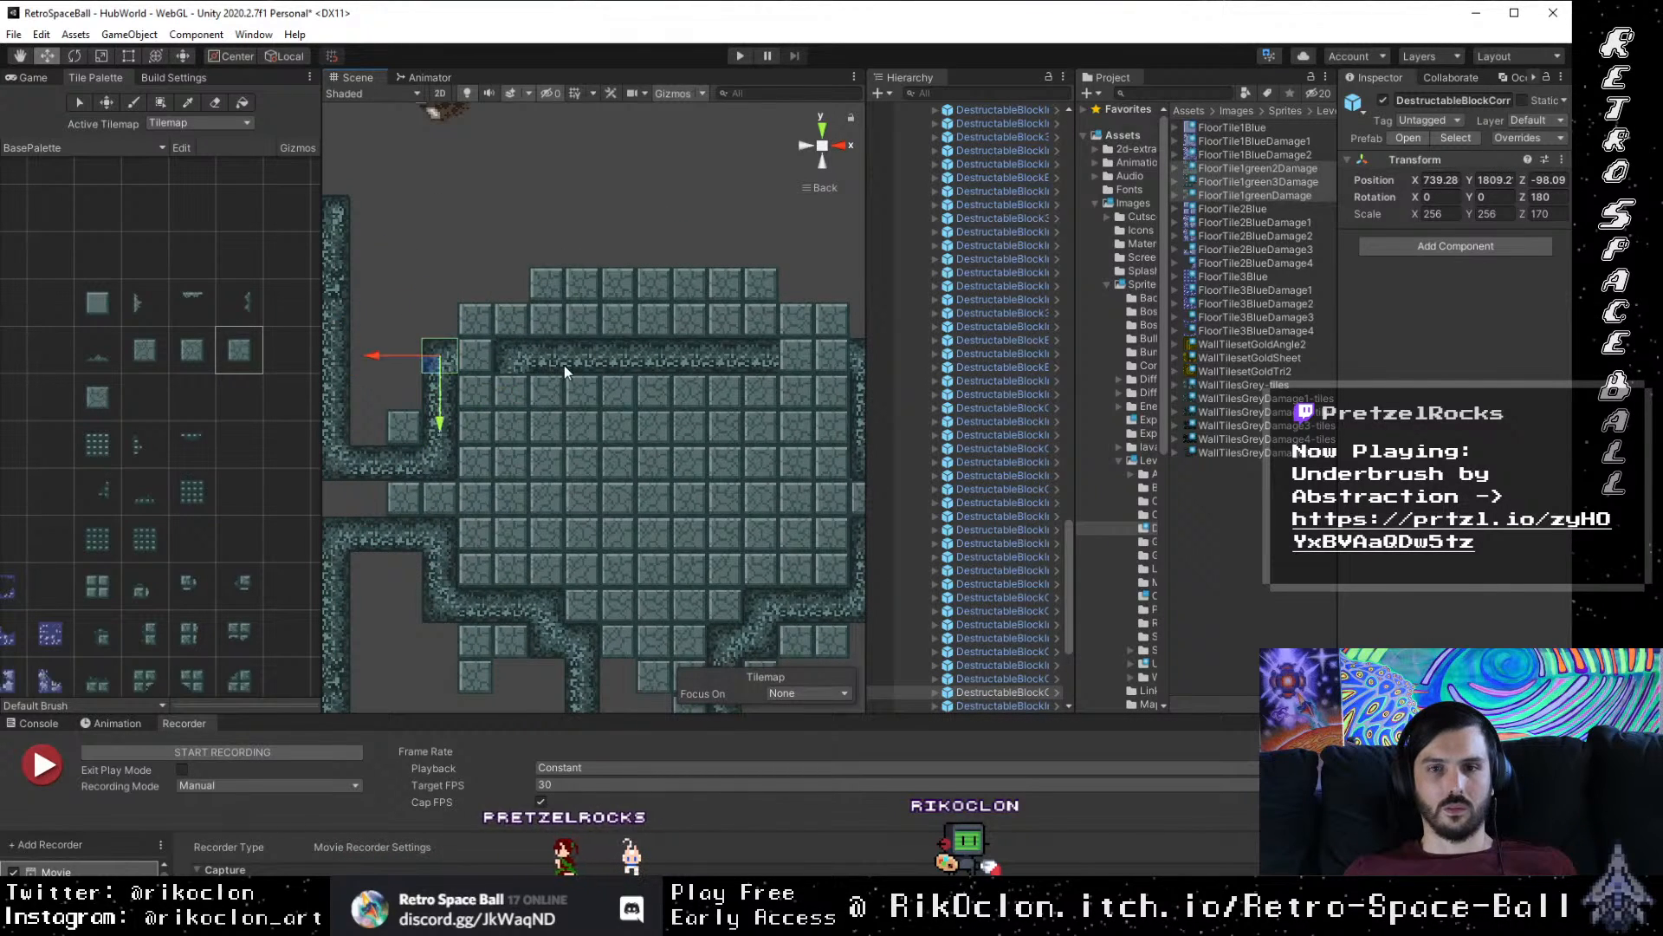
Step: Delete the old corner block at the top wall's left end and snap two horizontal wall blocks beside the new upper-left corner
{"action": "left_click_drag", "start_coordinate": [564, 366], "coordinate": [541, 367]}
{"action": "left_click", "coordinate": [488, 357]}
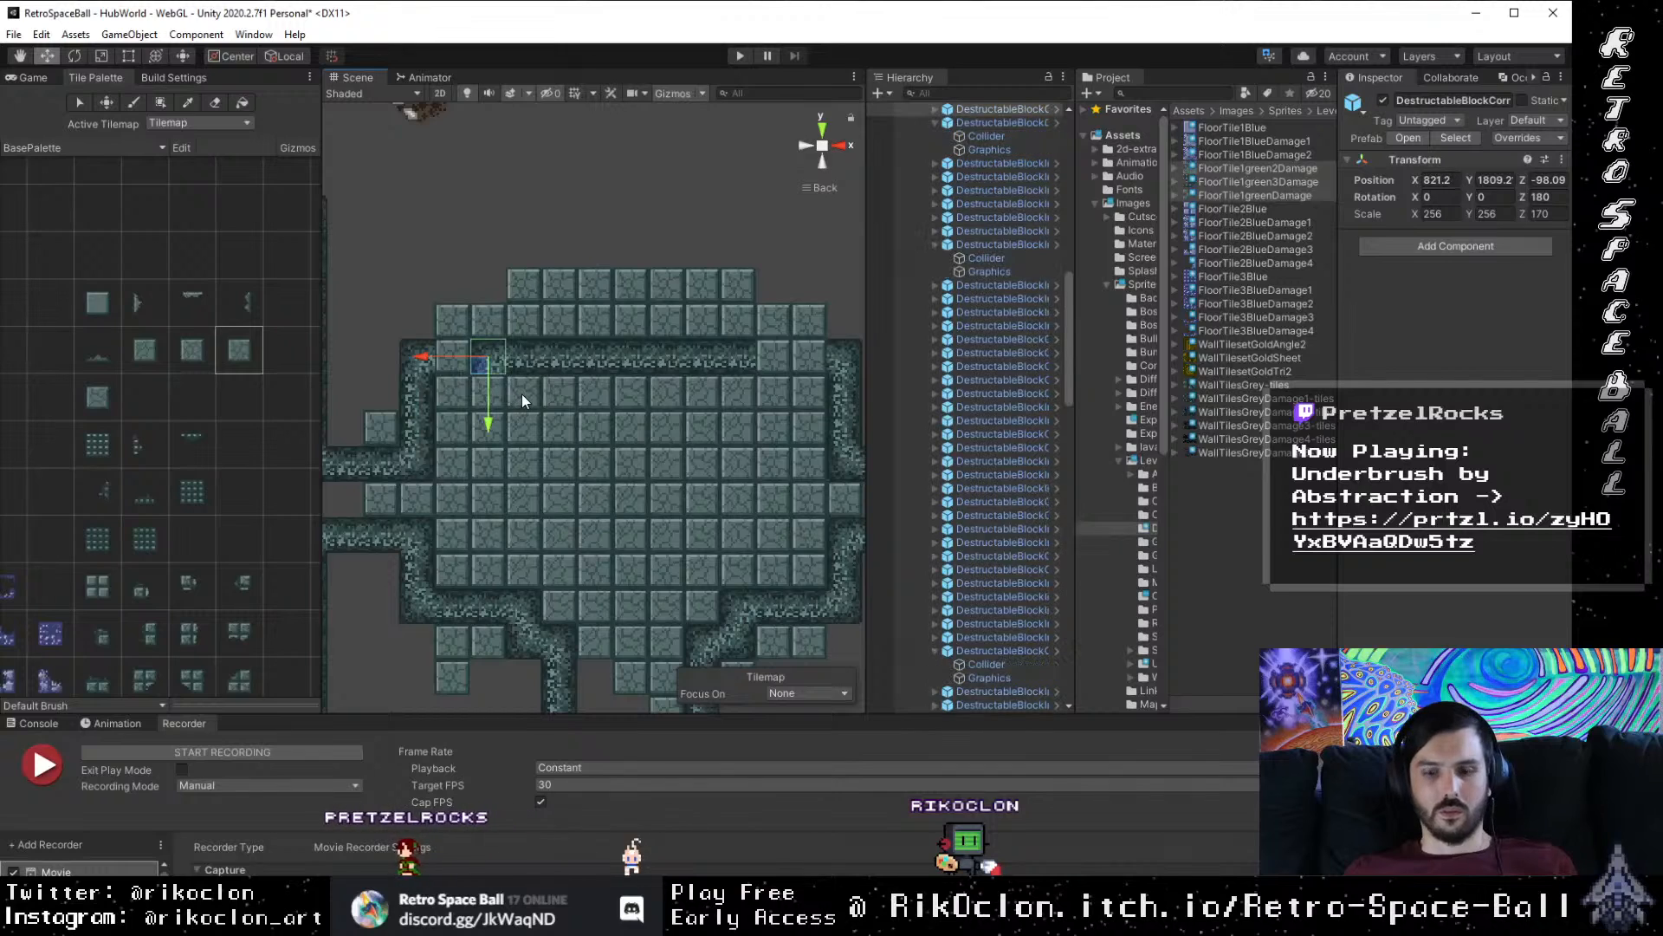
{"action": "key", "text": "Delete"}
{"action": "left_click_drag", "start_coordinate": [496, 306], "coordinate": [460, 374]}
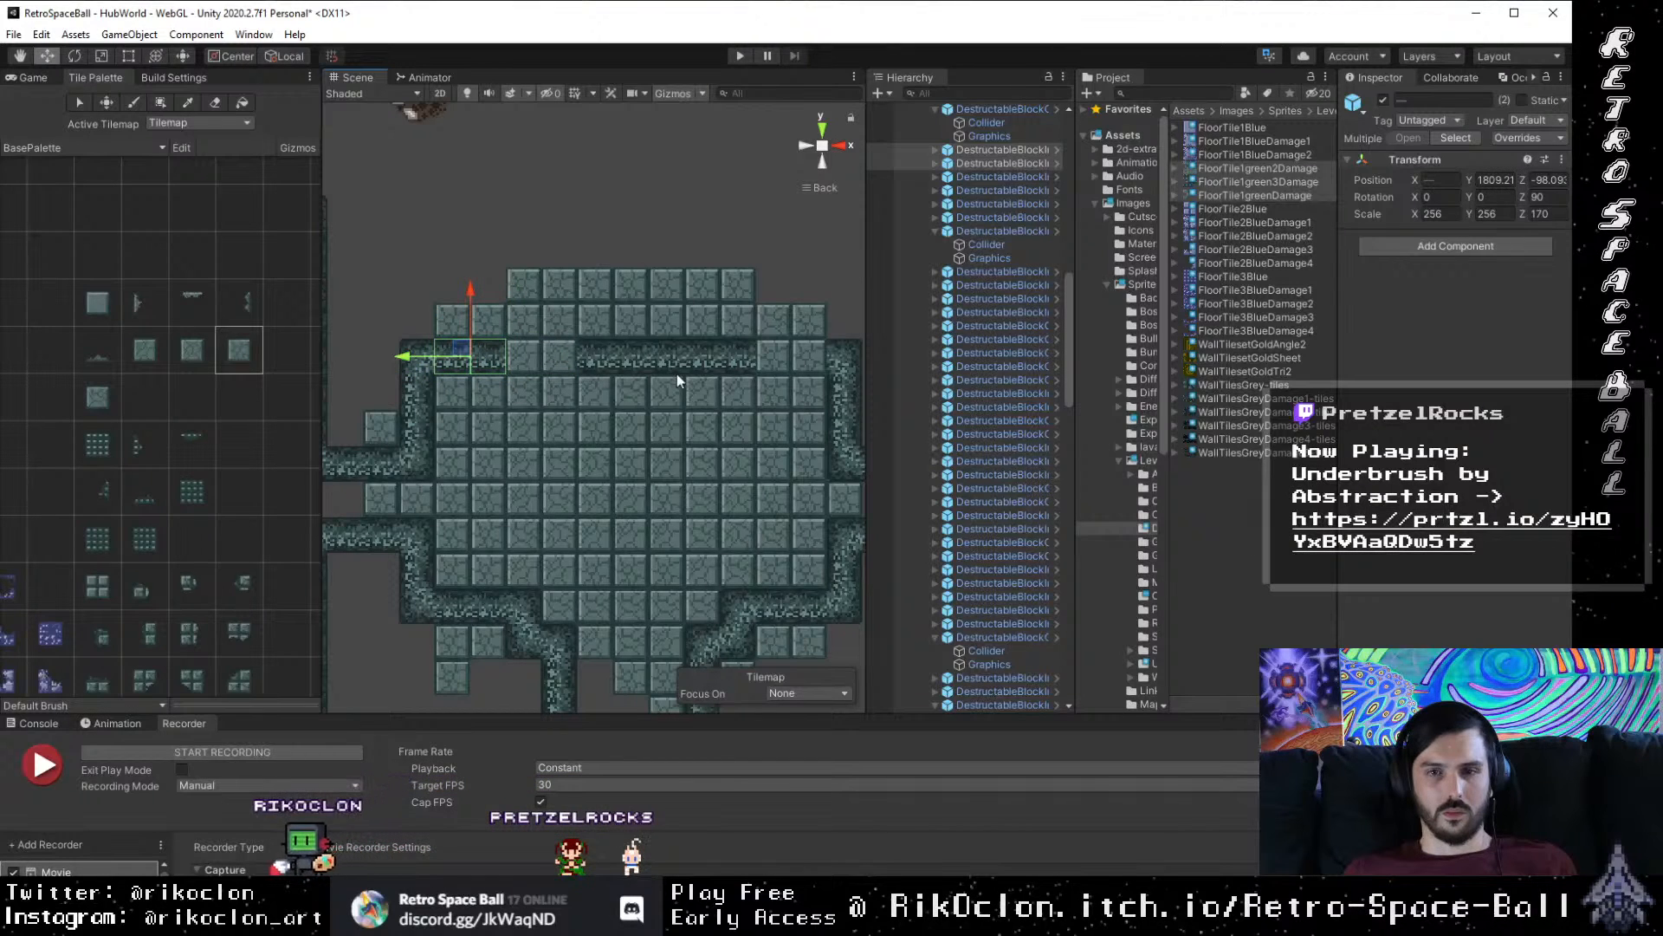
Step: Delete two blocks from the inner top wall's right end and the two horizontal blocks beside the upper-left corner
{"action": "left_click_drag", "start_coordinate": [707, 317], "coordinate": [645, 247]}
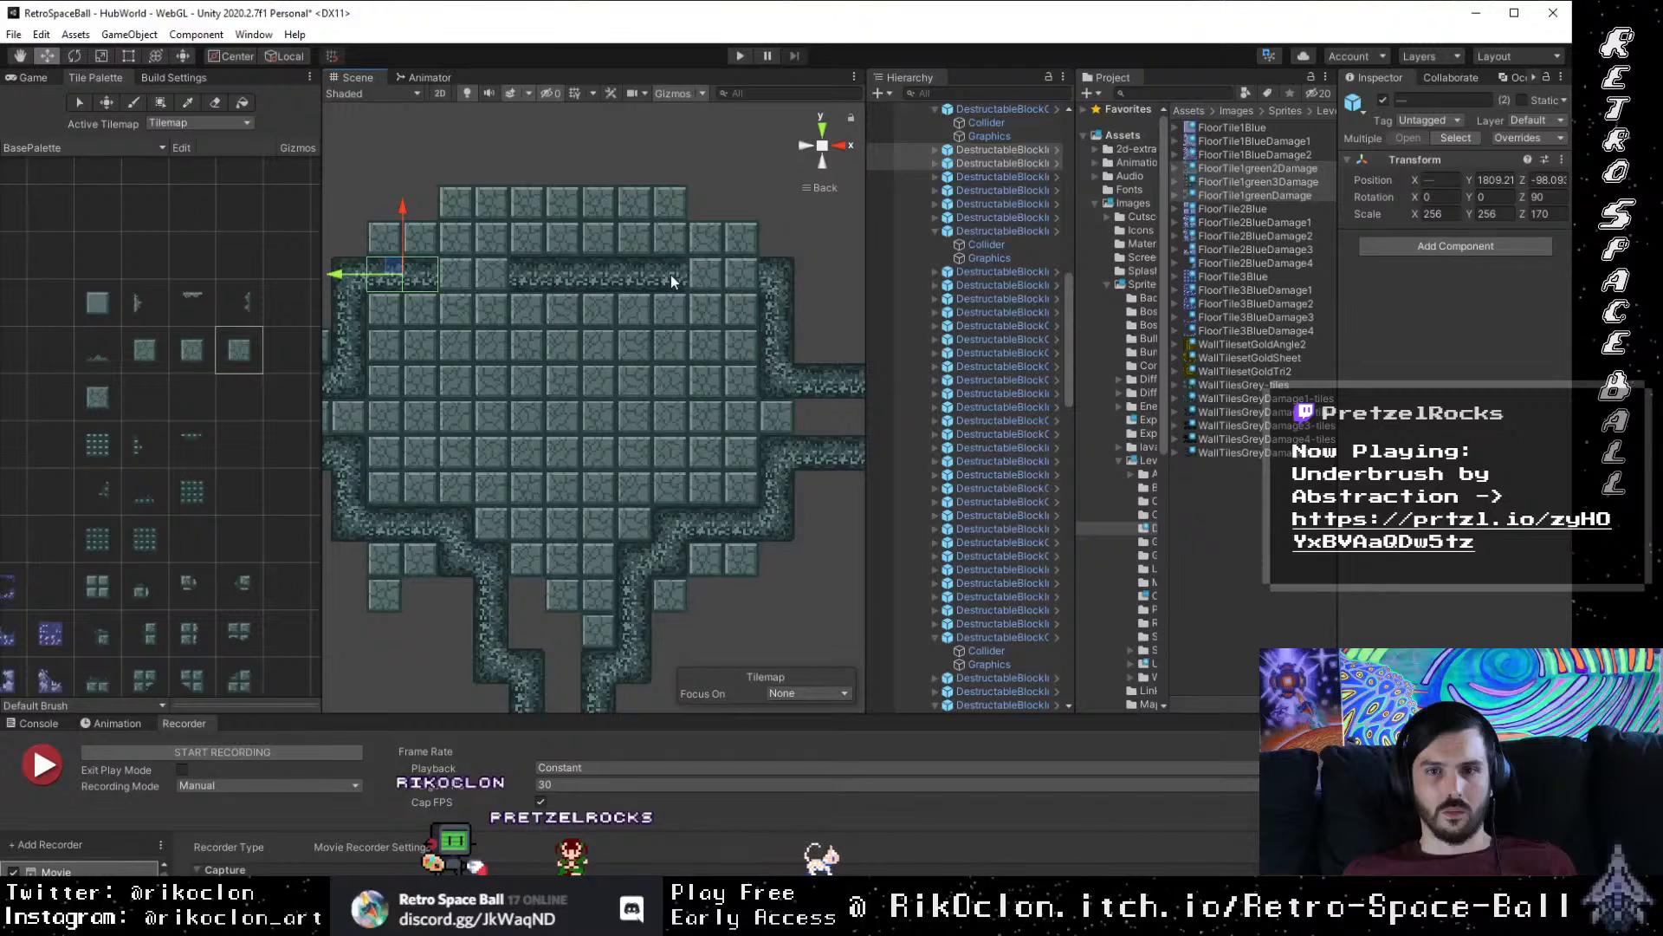
{"action": "left_click", "coordinate": [671, 274]}
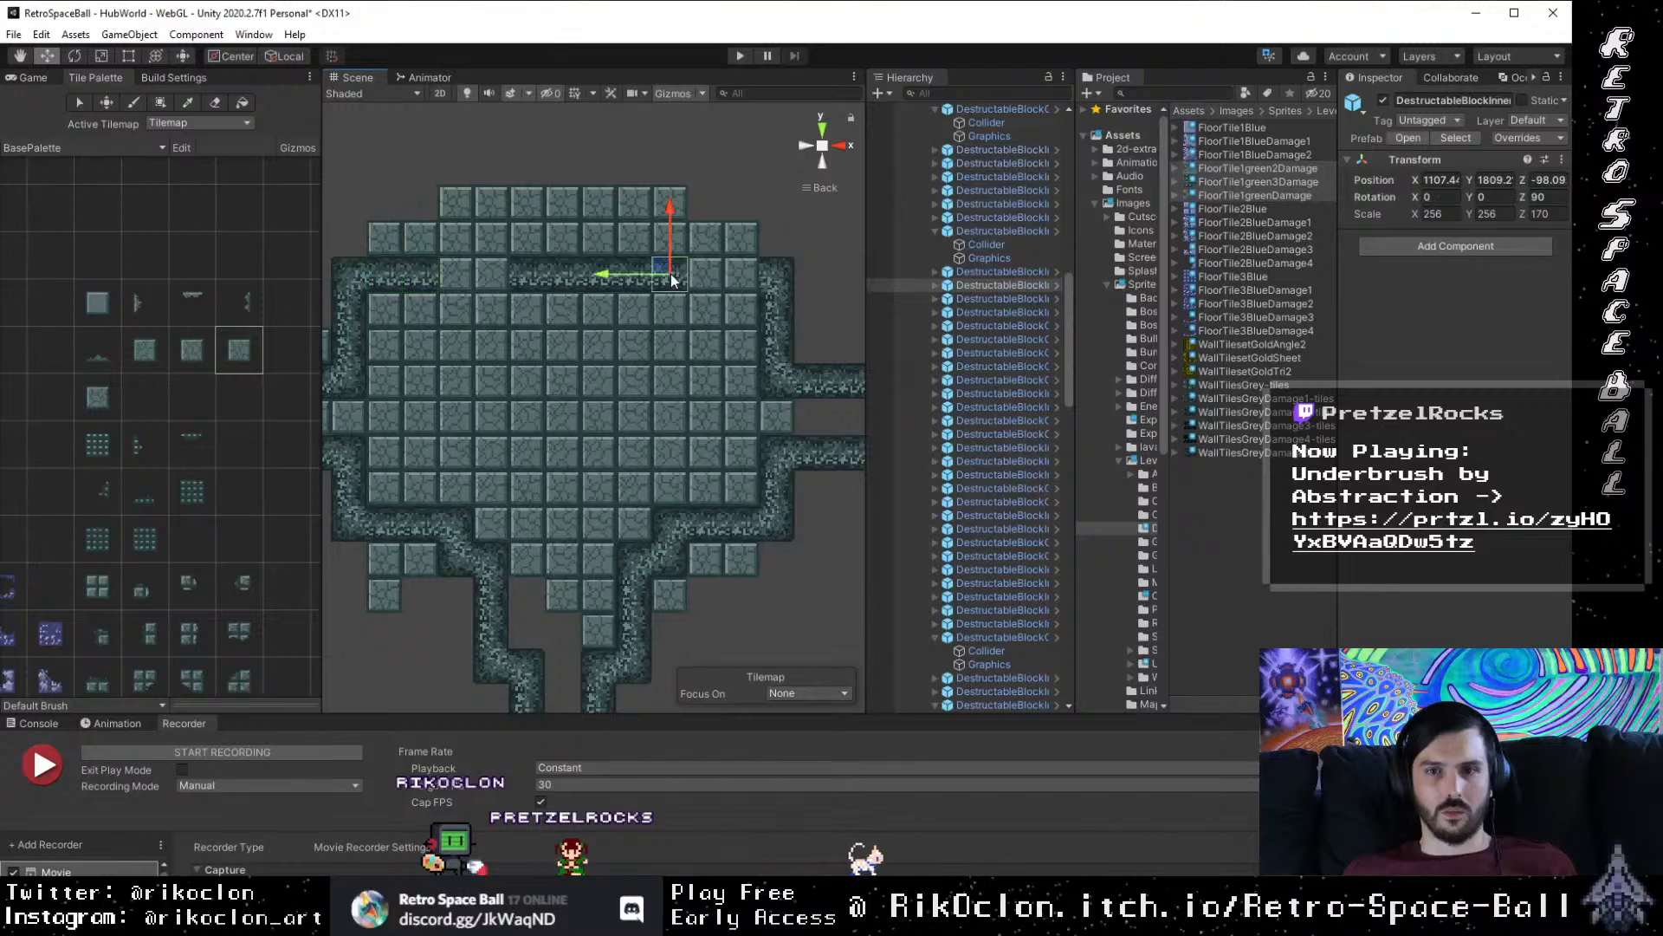
{"action": "left_click", "coordinate": [803, 261]}
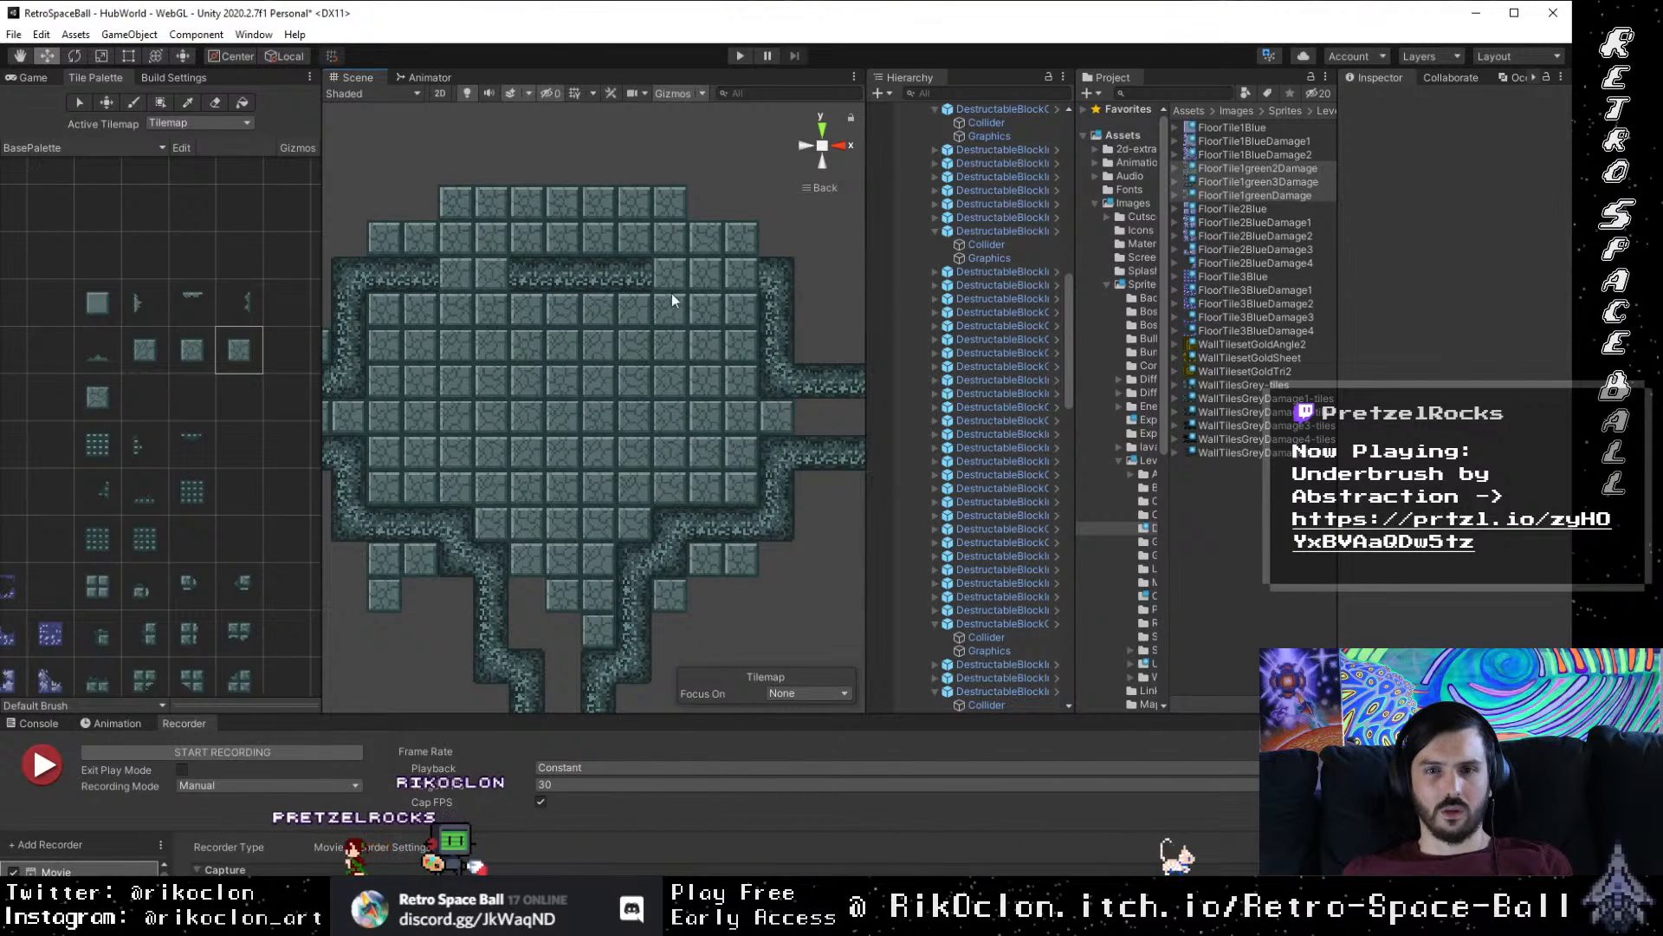
{"action": "left_click_drag", "start_coordinate": [616, 352], "coordinate": [639, 267]}
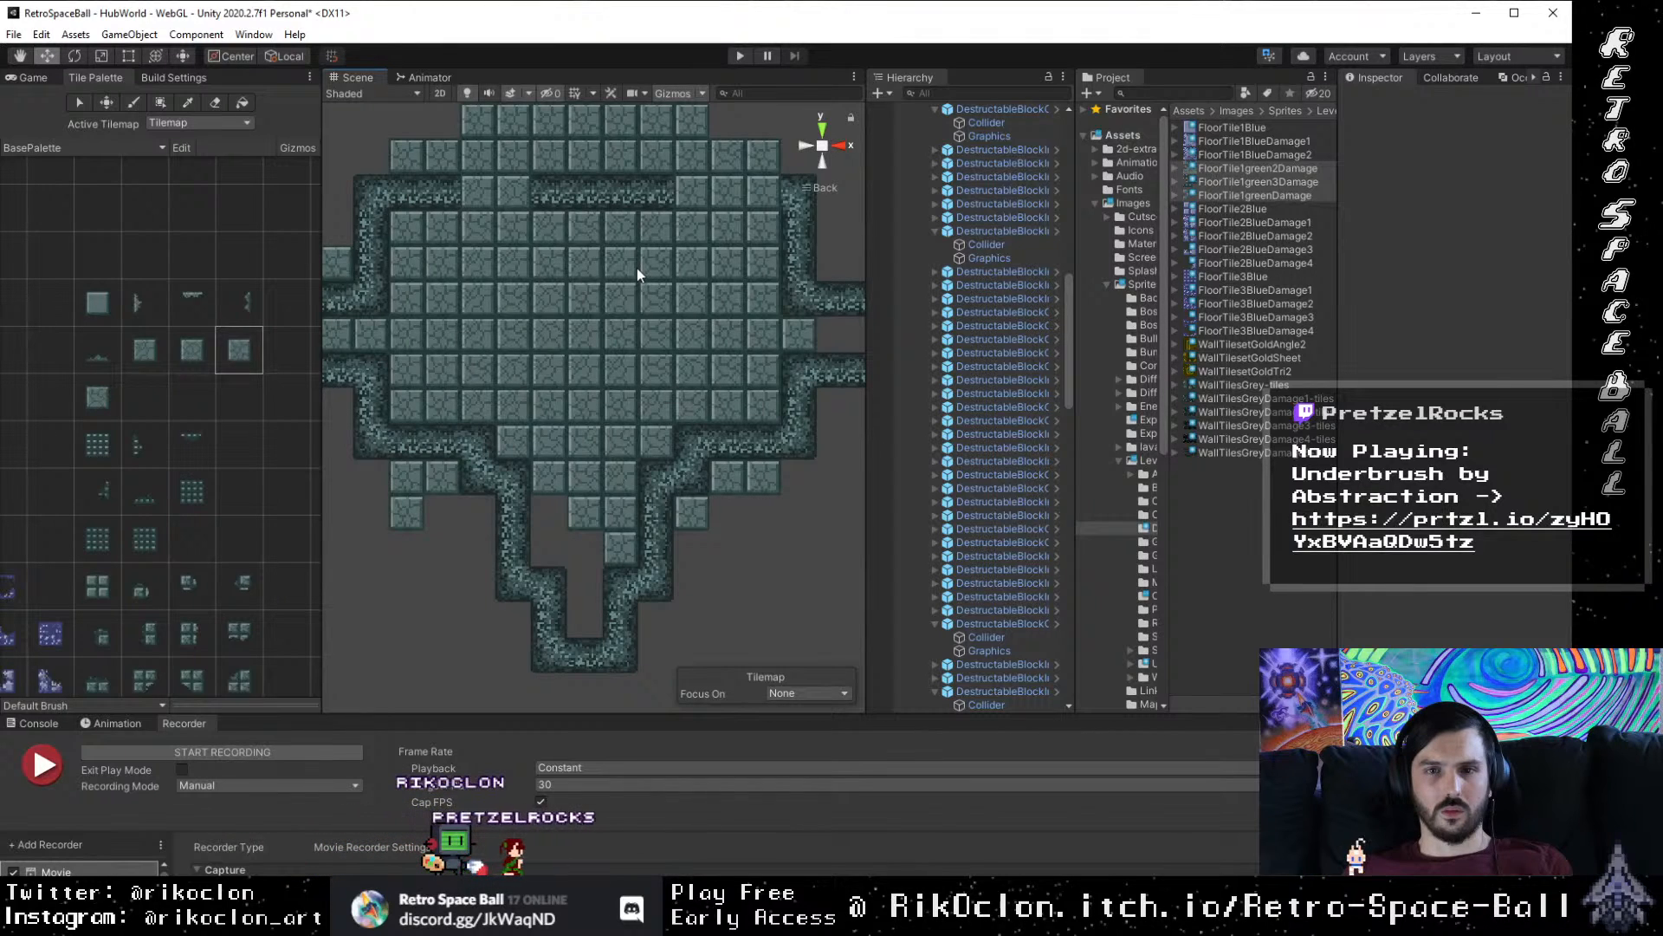
{"action": "left_click", "coordinate": [662, 200]}
{"action": "key", "text": "Delete"}
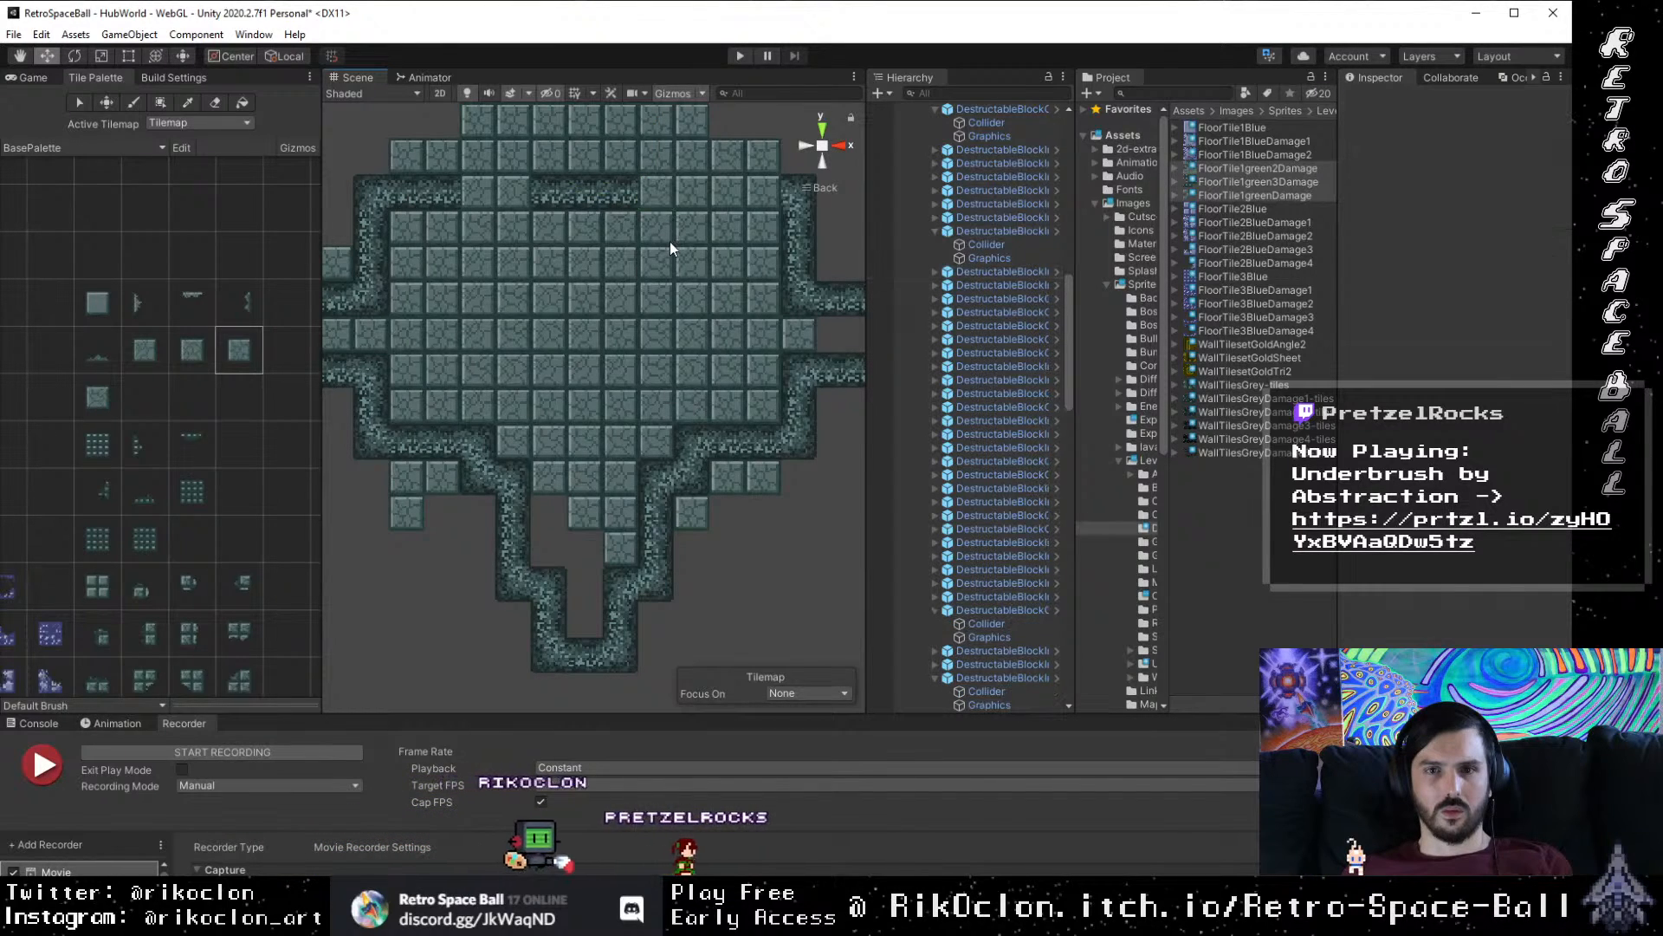
{"action": "left_click", "coordinate": [414, 198]}
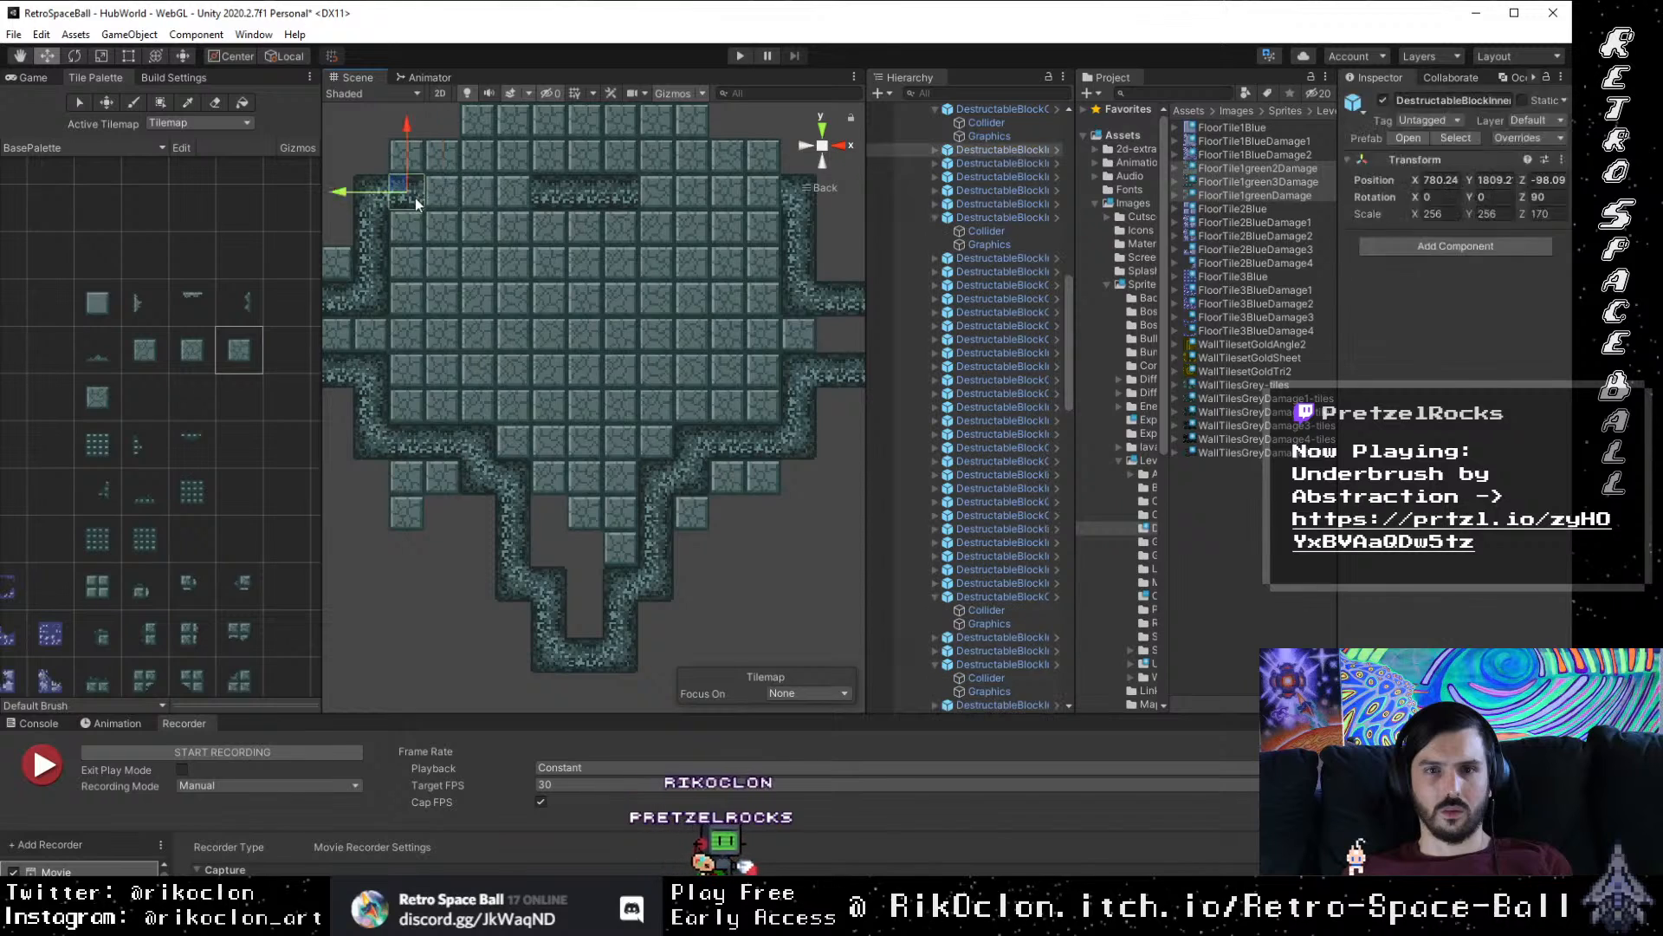
{"action": "key", "text": "Delete"}
Step: Duplicate the three stepped corner blocks of the central structure's lower-right edge and snap the copies above the upper-left corner
{"action": "left_click_drag", "start_coordinate": [657, 260], "coordinate": [647, 372]}
{"action": "left_click_drag", "start_coordinate": [618, 525], "coordinate": [612, 473]}
{"action": "scroll", "coordinate": [608, 511], "scroll_direction": "up", "scroll_amount": 1}
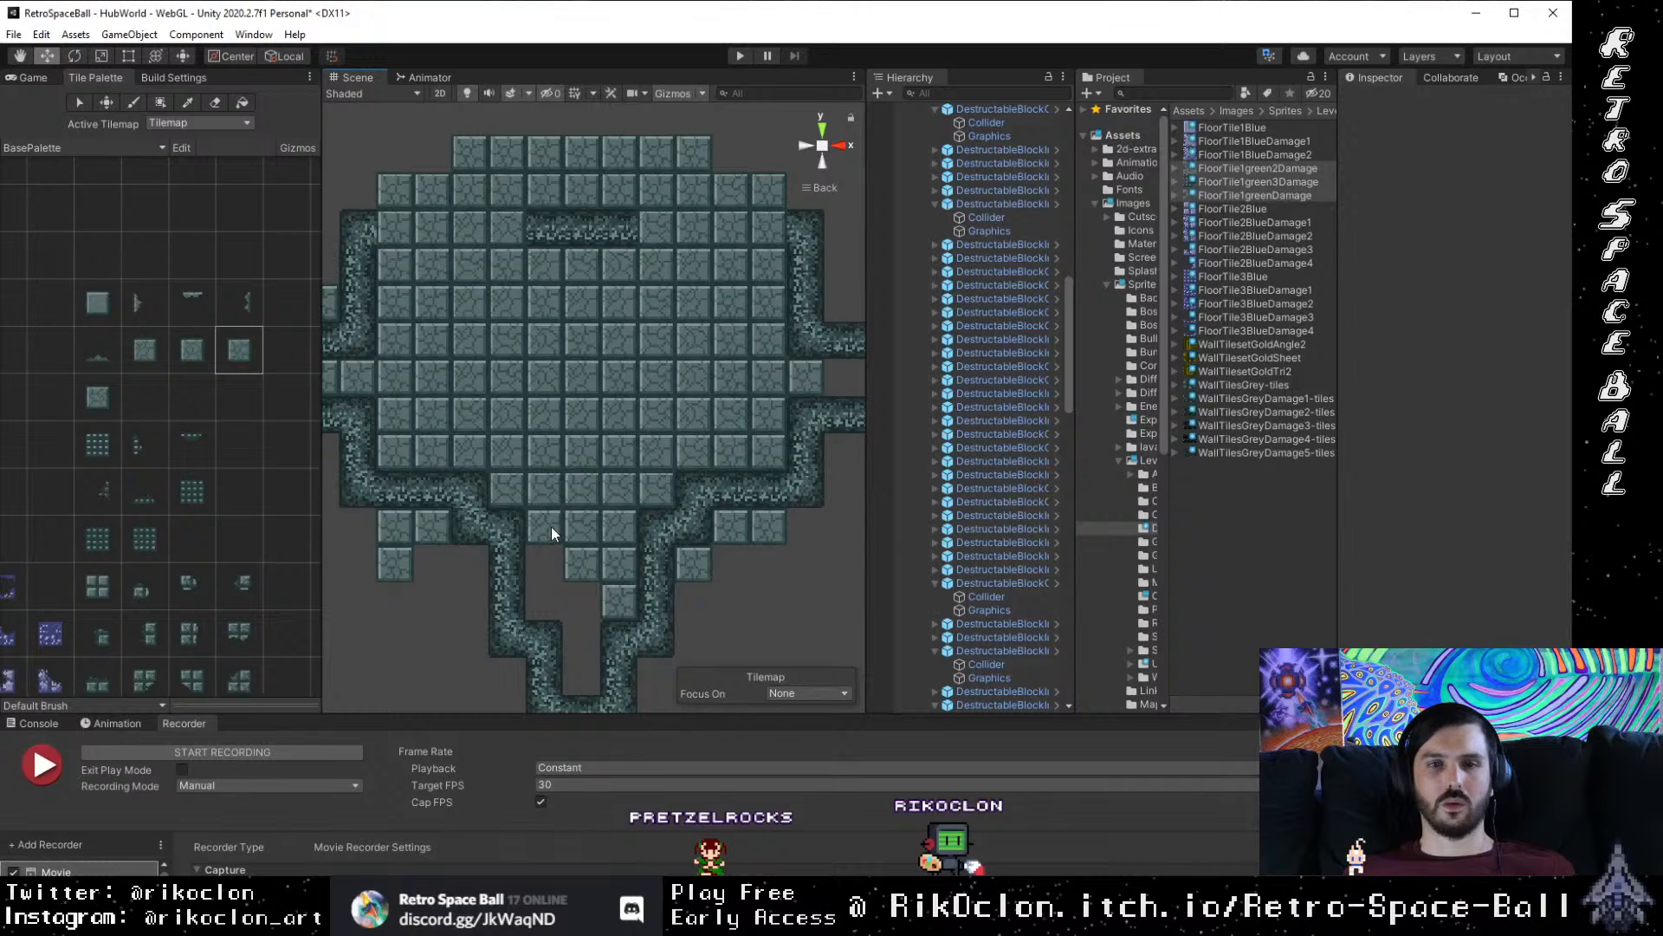
{"action": "left_click_drag", "start_coordinate": [625, 440], "coordinate": [731, 553]}
{"action": "key", "text": "ctrl+d"}
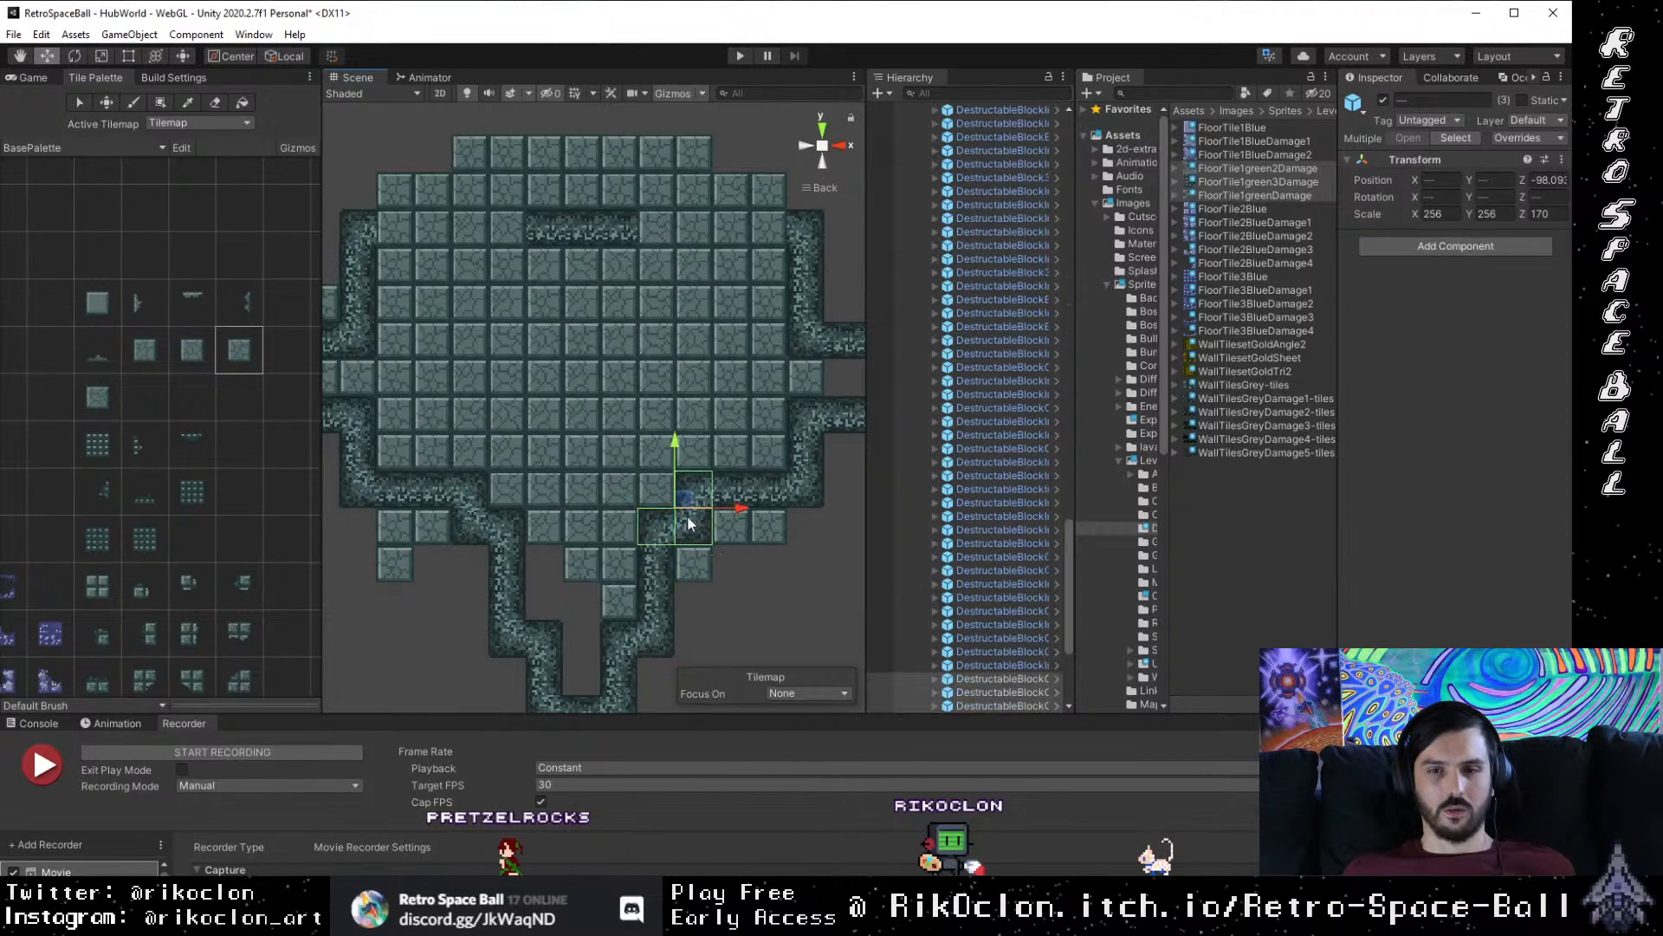
{"action": "left_click_drag", "start_coordinate": [688, 497], "coordinate": [426, 167]}
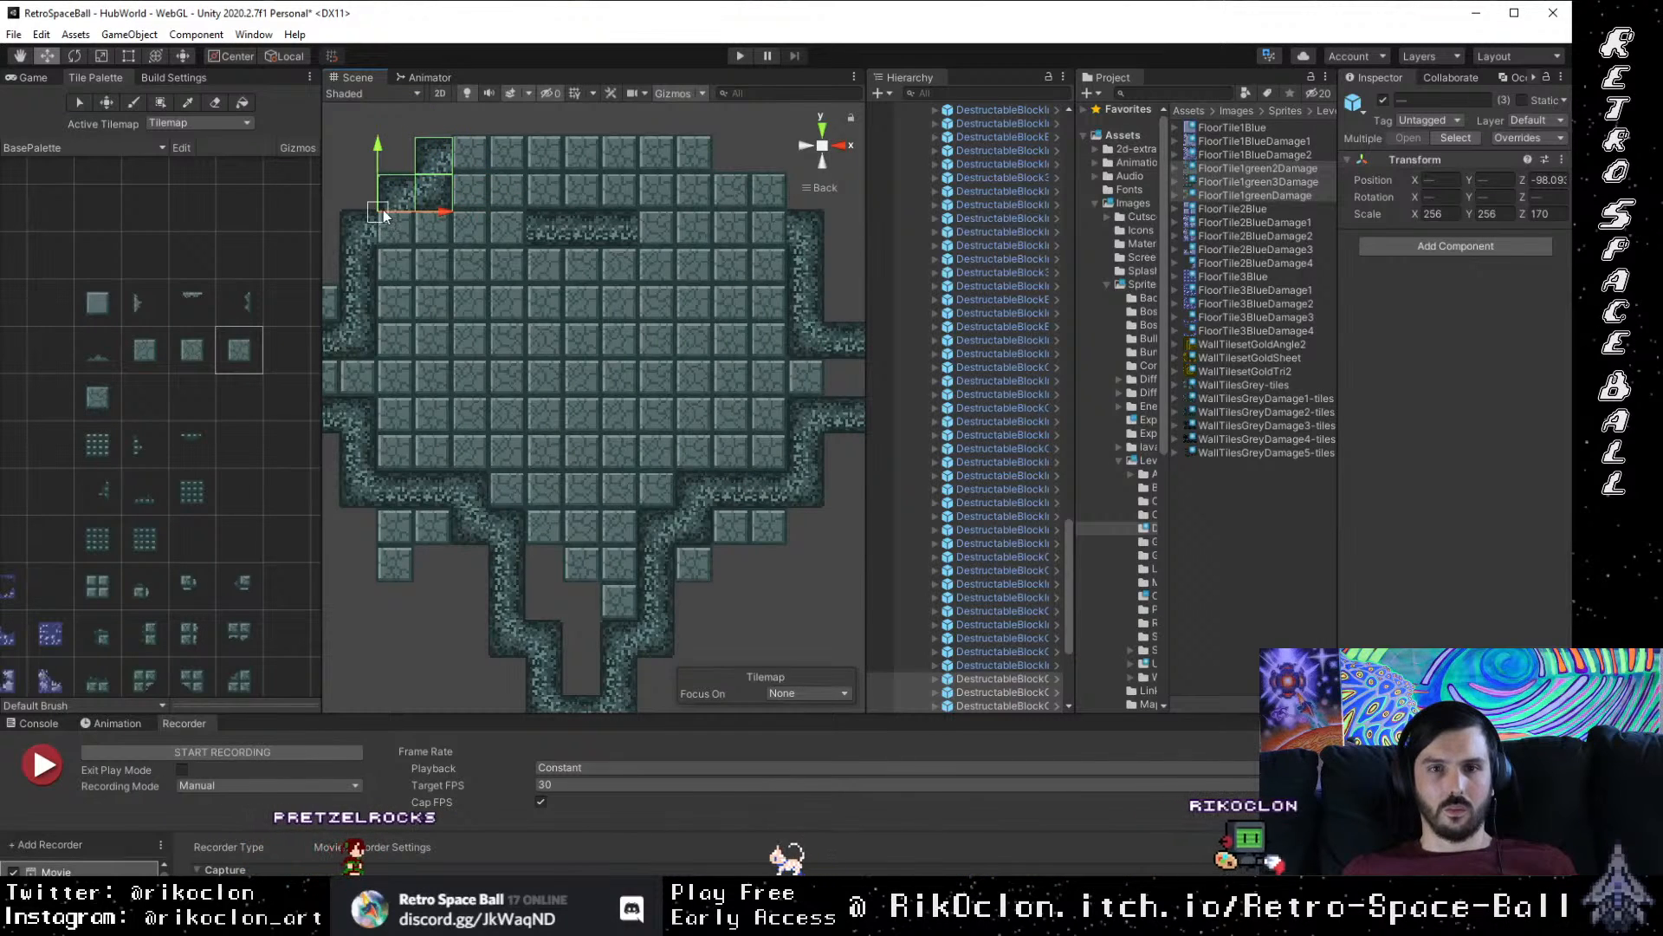
{"action": "left_click", "coordinate": [382, 214]}
{"action": "left_click_drag", "start_coordinate": [490, 263], "coordinate": [564, 242]}
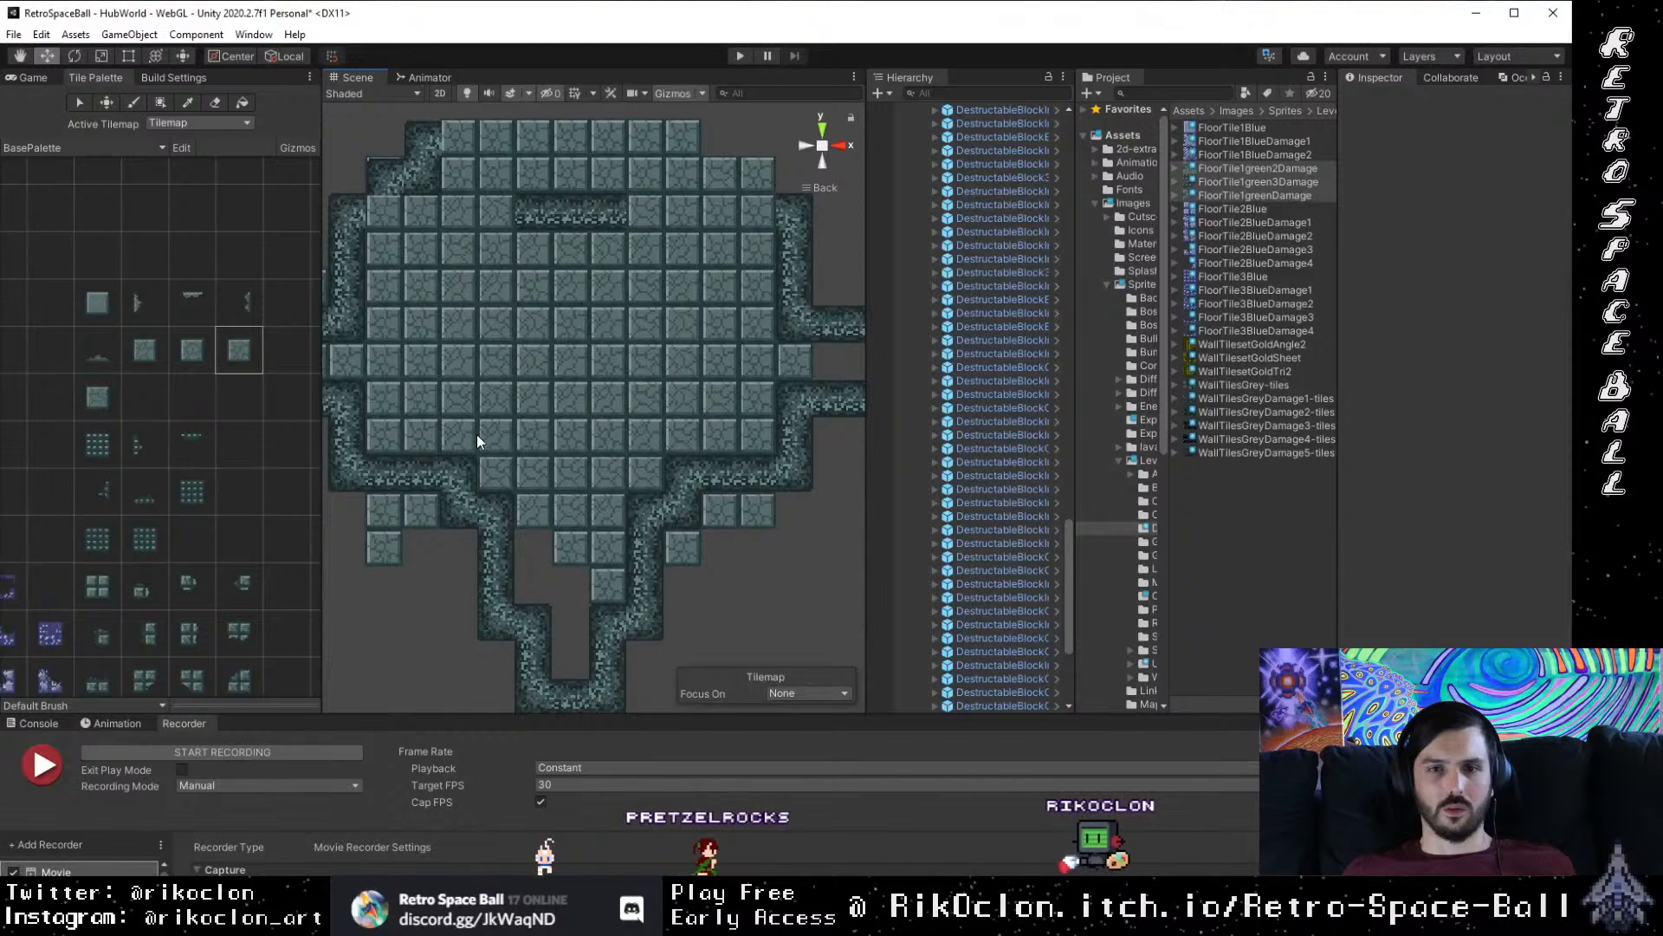
Step: Duplicate the three stepped corner blocks of the lower-left edge and snap the copies above the structure's upper-right side wall
{"action": "left_click_drag", "start_coordinate": [476, 434], "coordinate": [530, 548]}
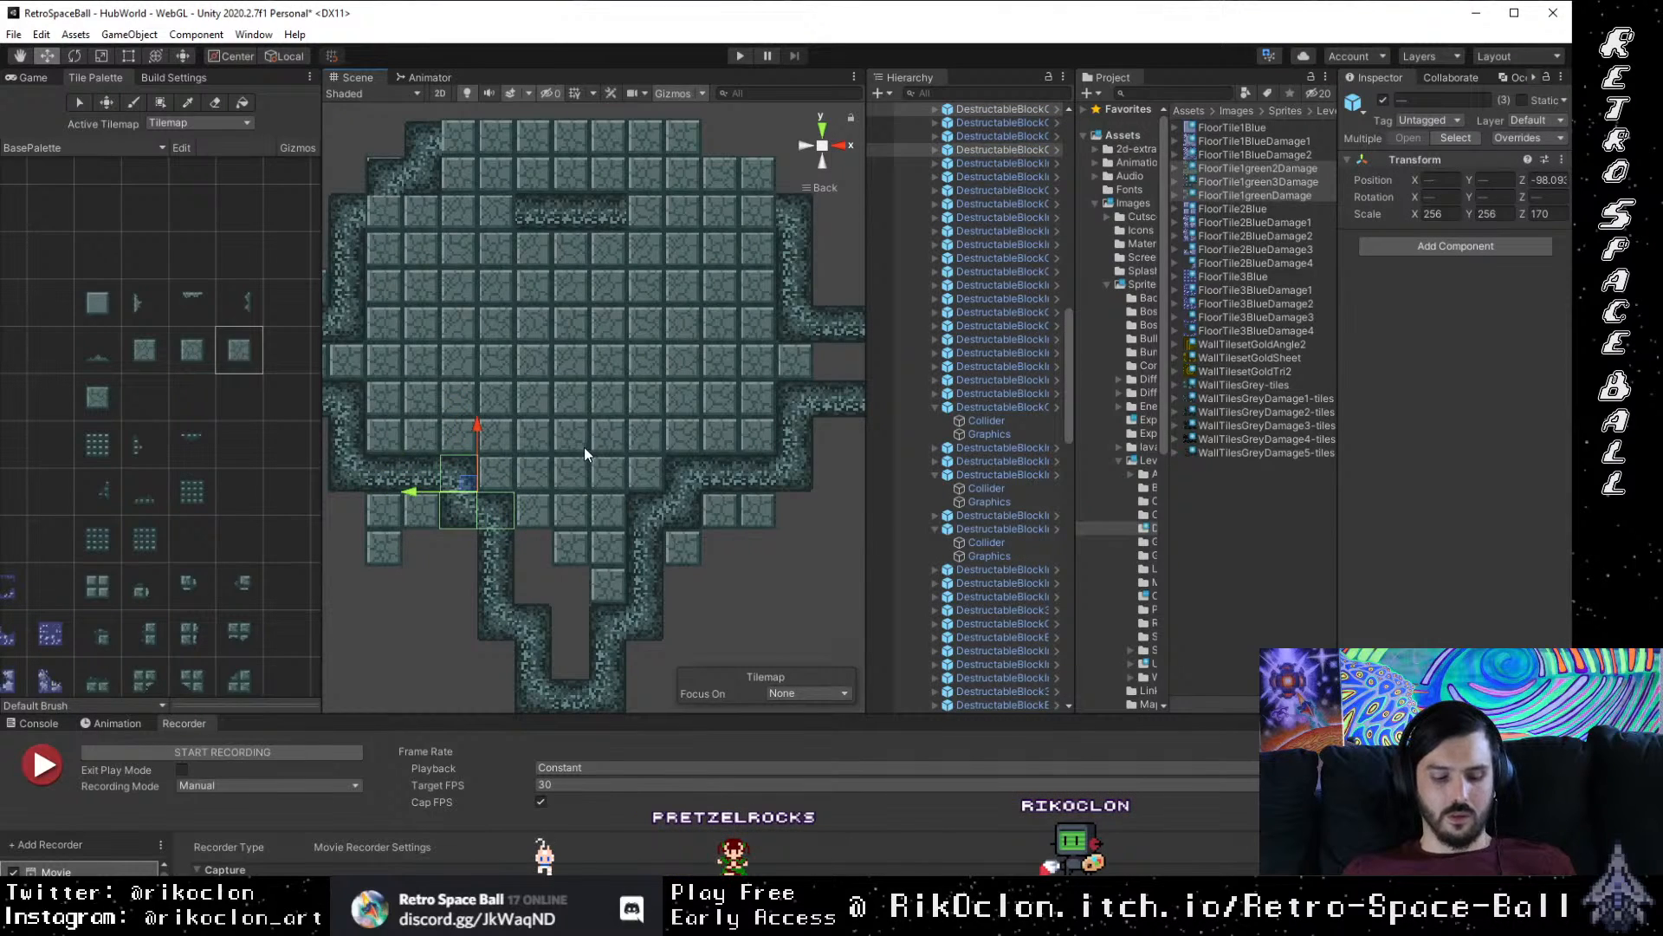
{"action": "left_click_drag", "start_coordinate": [468, 487], "coordinate": [771, 198]}
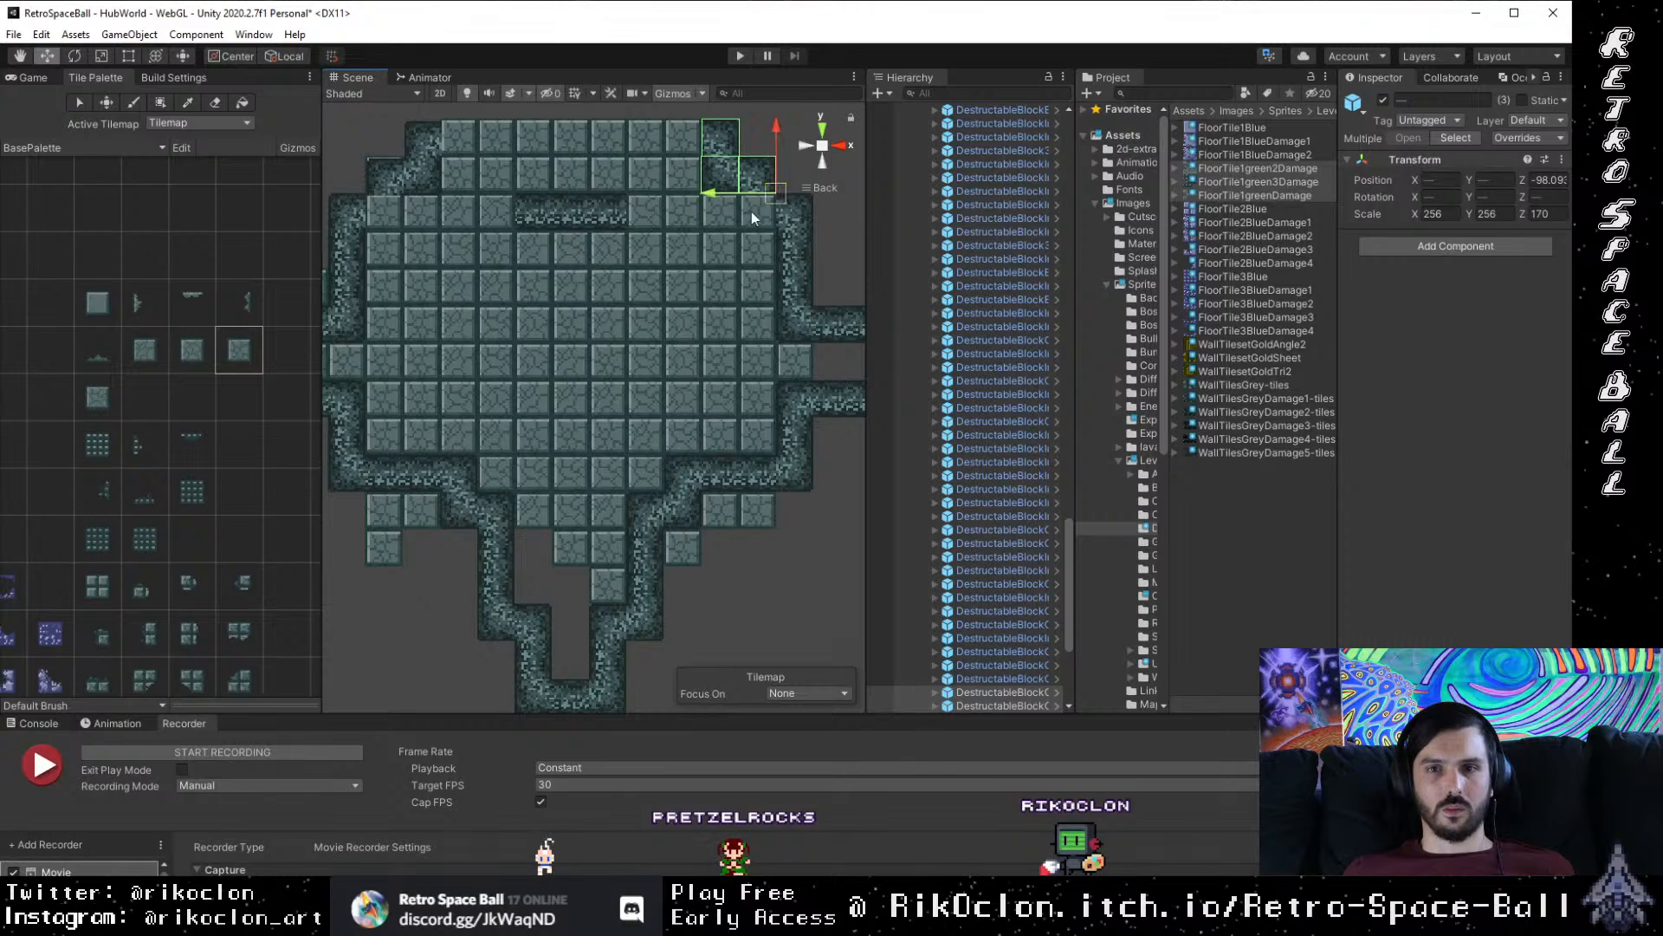
{"action": "scroll", "coordinate": [648, 271], "scroll_direction": "down", "scroll_amount": 6}
{"action": "left_click_drag", "start_coordinate": [639, 291], "coordinate": [630, 377]}
{"action": "scroll", "coordinate": [620, 367], "scroll_direction": "up", "scroll_amount": 1}
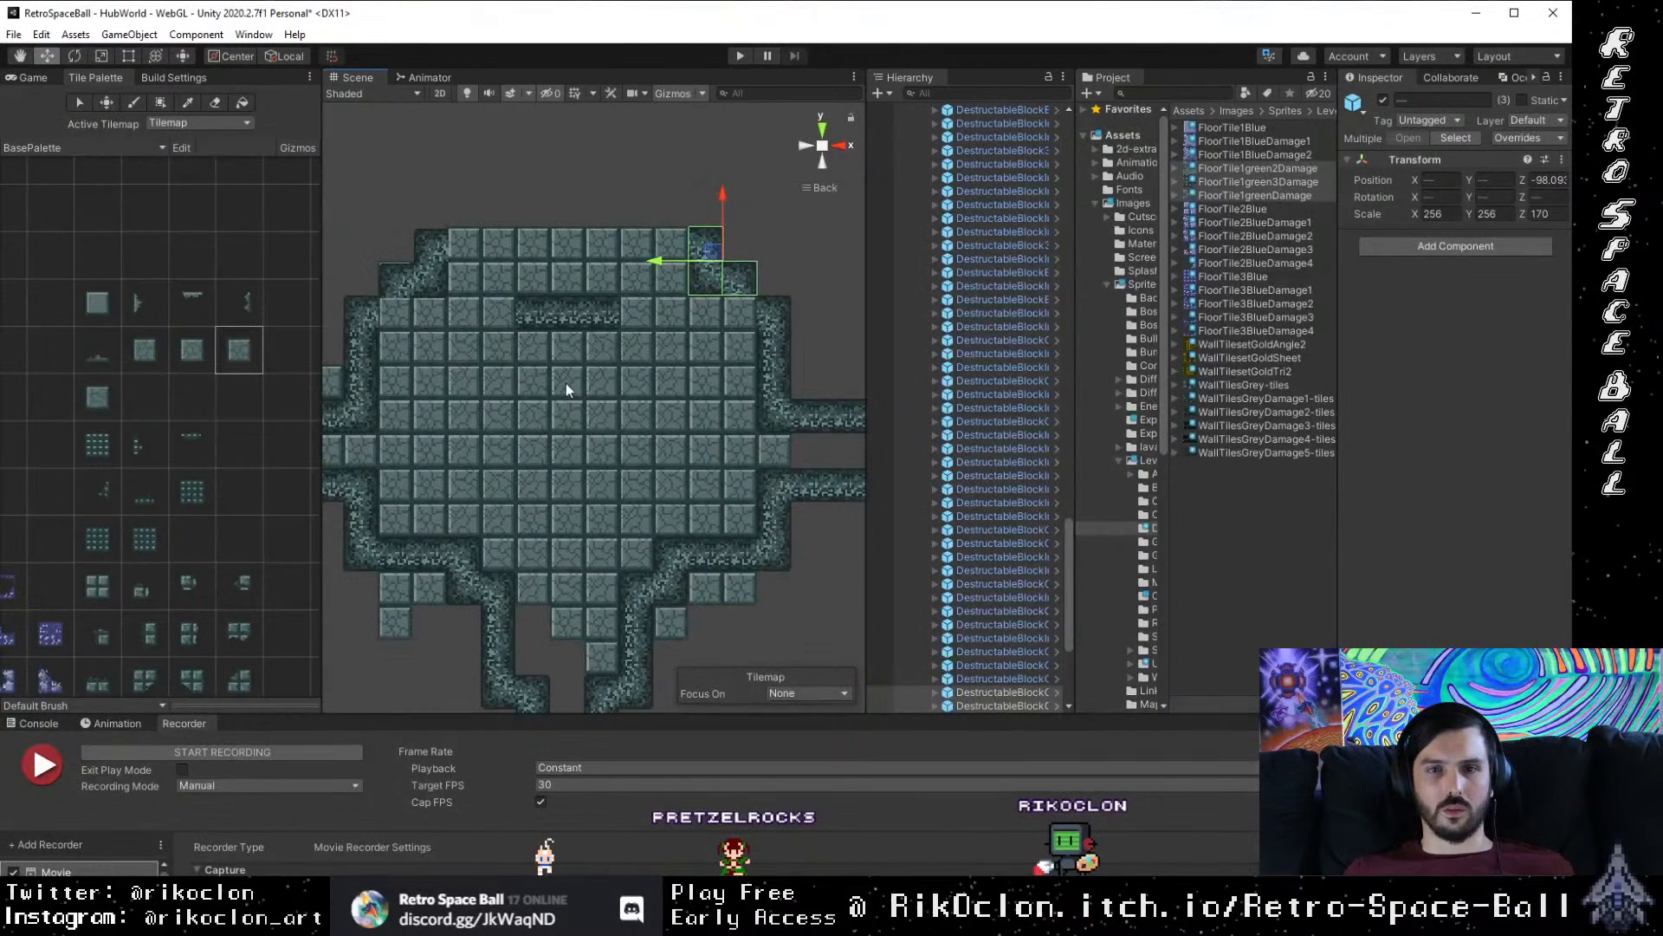
Step: Duplicate the upper-right stepped block group again and snap the copy one step higher and further inward
{"action": "scroll", "coordinate": [565, 383], "scroll_direction": "up", "scroll_amount": 1}
{"action": "left_click_drag", "start_coordinate": [556, 322], "coordinate": [572, 372]}
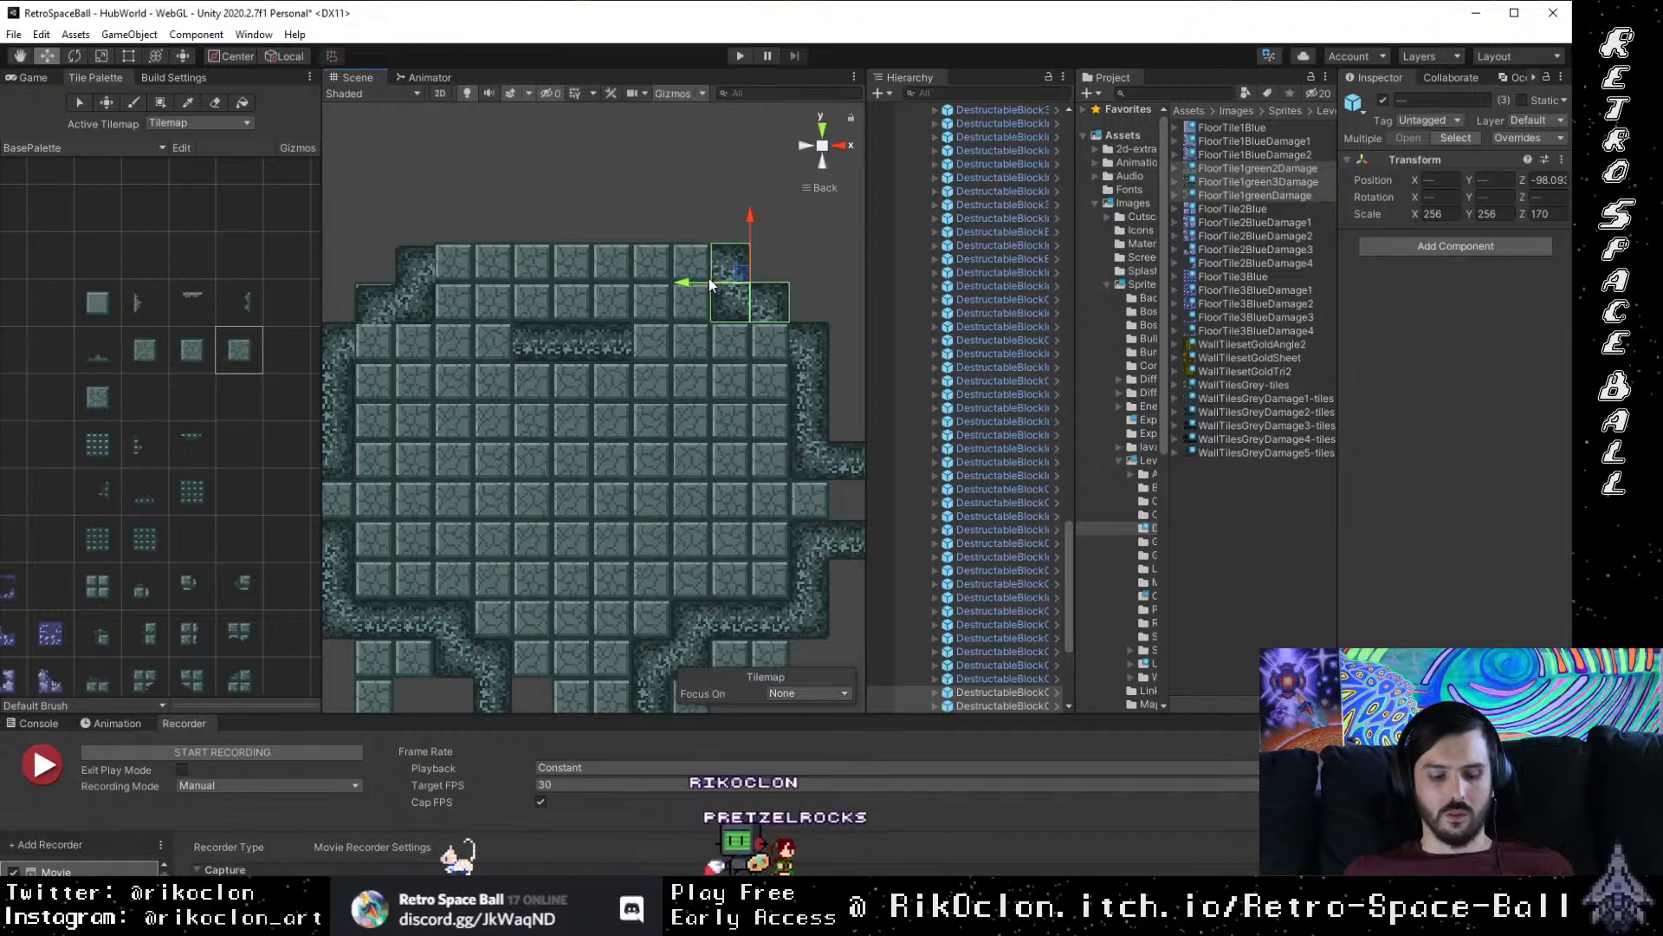
{"action": "key", "text": "v"}
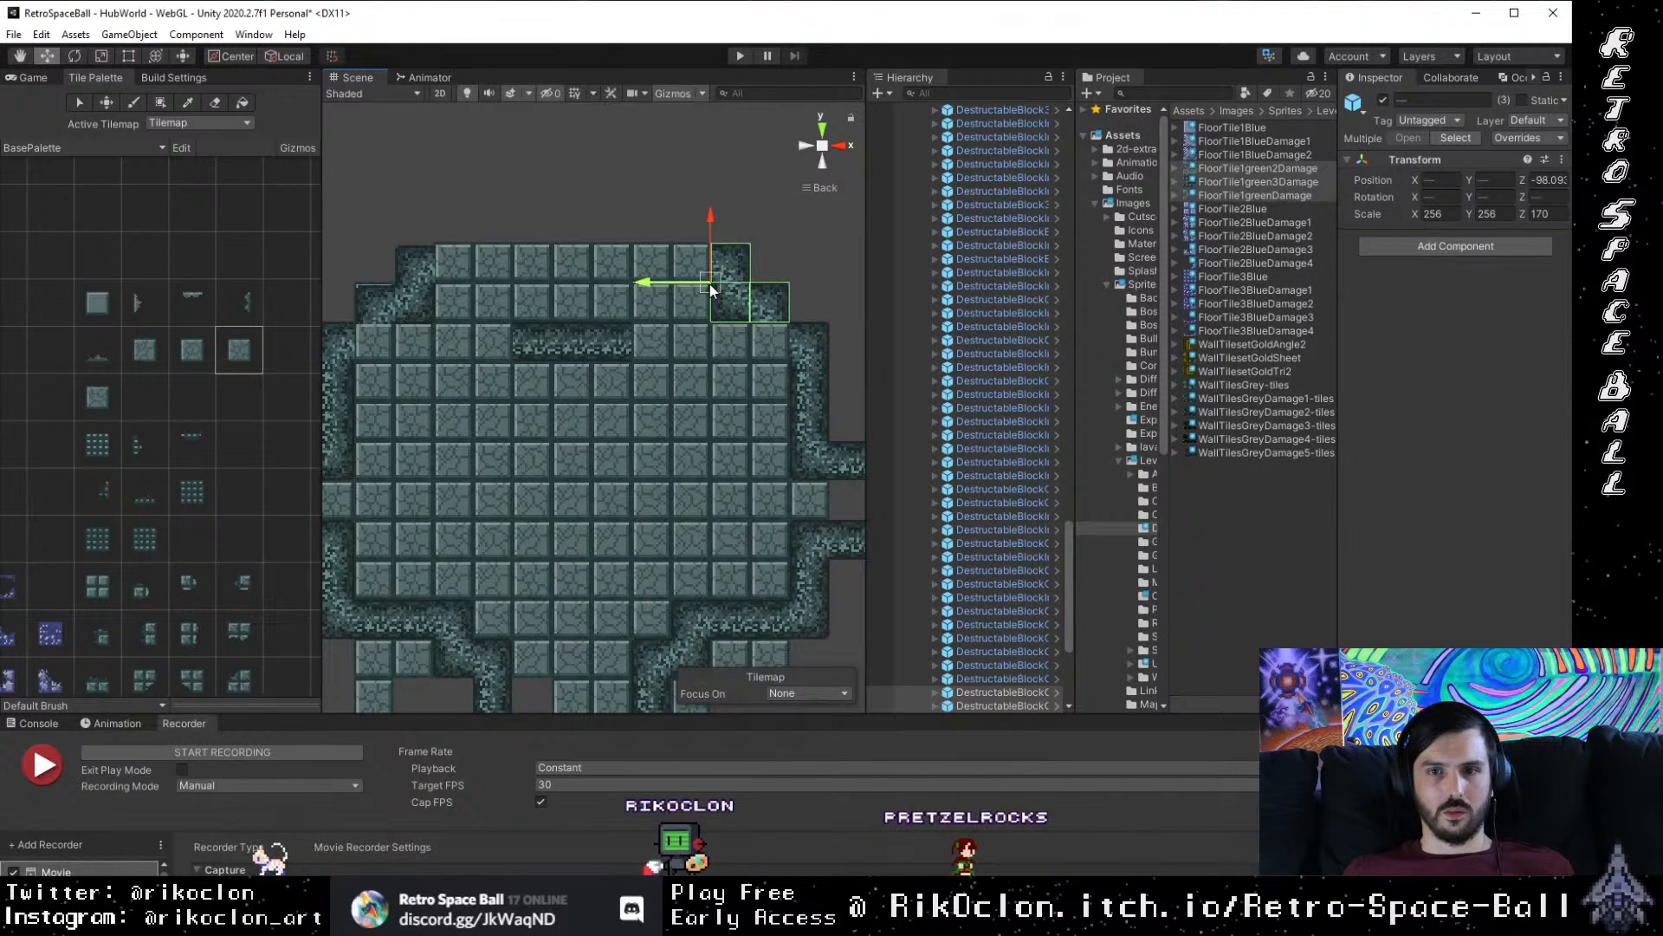
{"action": "left_click_drag", "start_coordinate": [711, 289], "coordinate": [750, 249]}
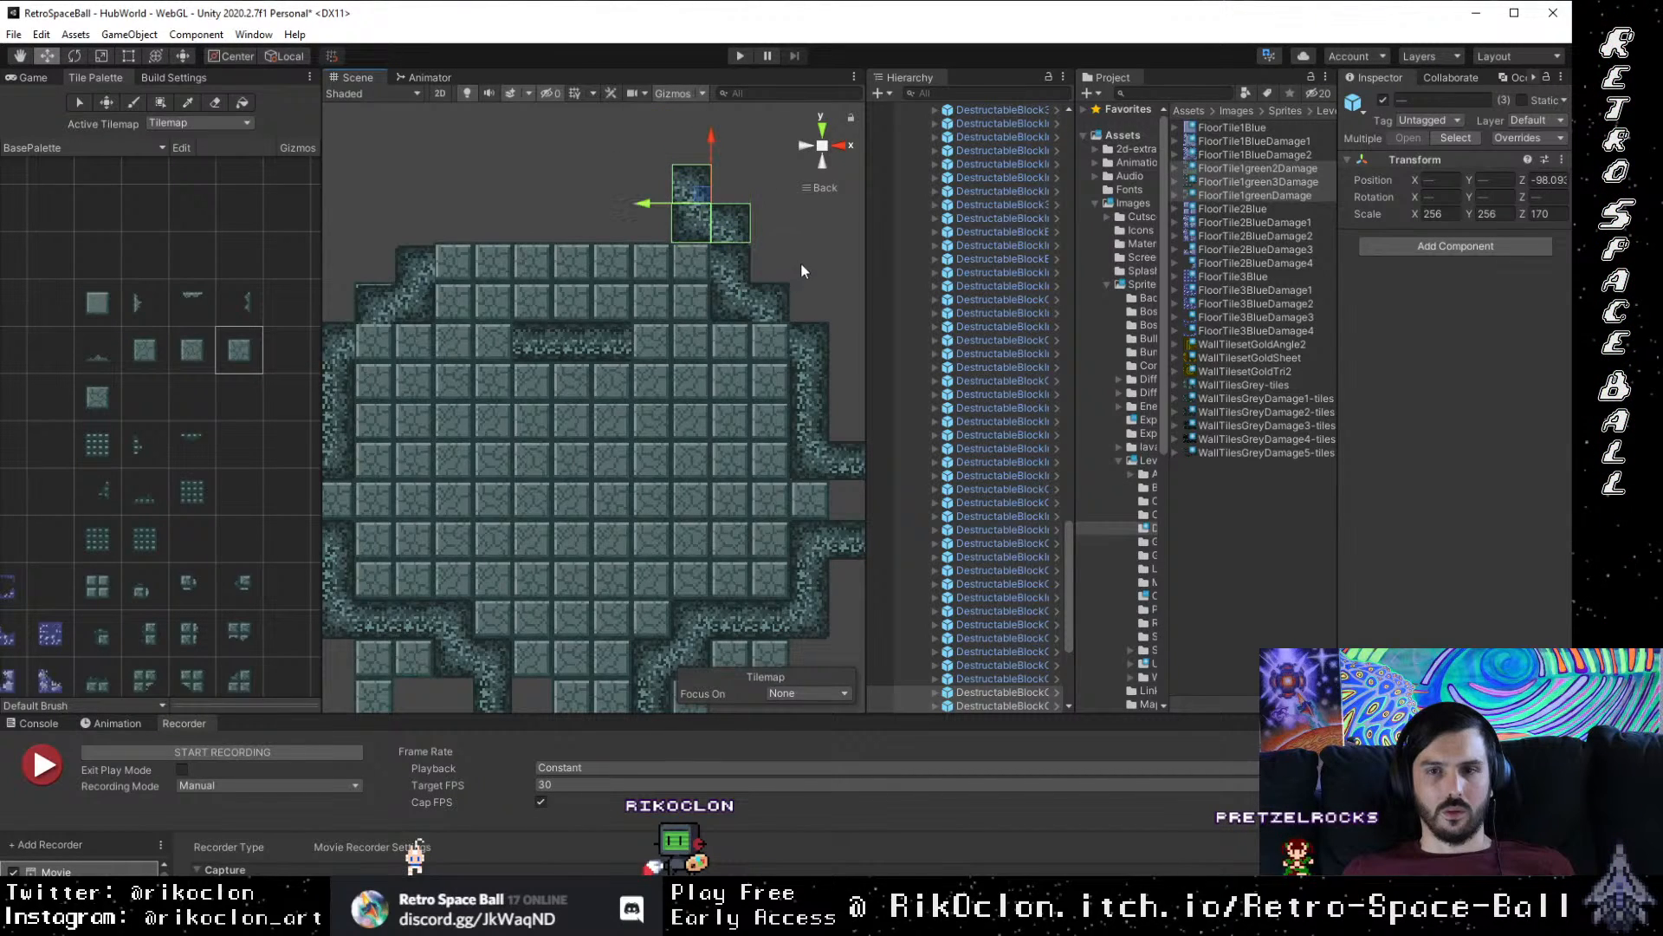
{"action": "left_click", "coordinate": [801, 262]}
Step: Replace the corner block between the two upper-right stepped groups with a duplicate of the right side's vertical wall block
{"action": "left_click", "coordinate": [736, 267]}
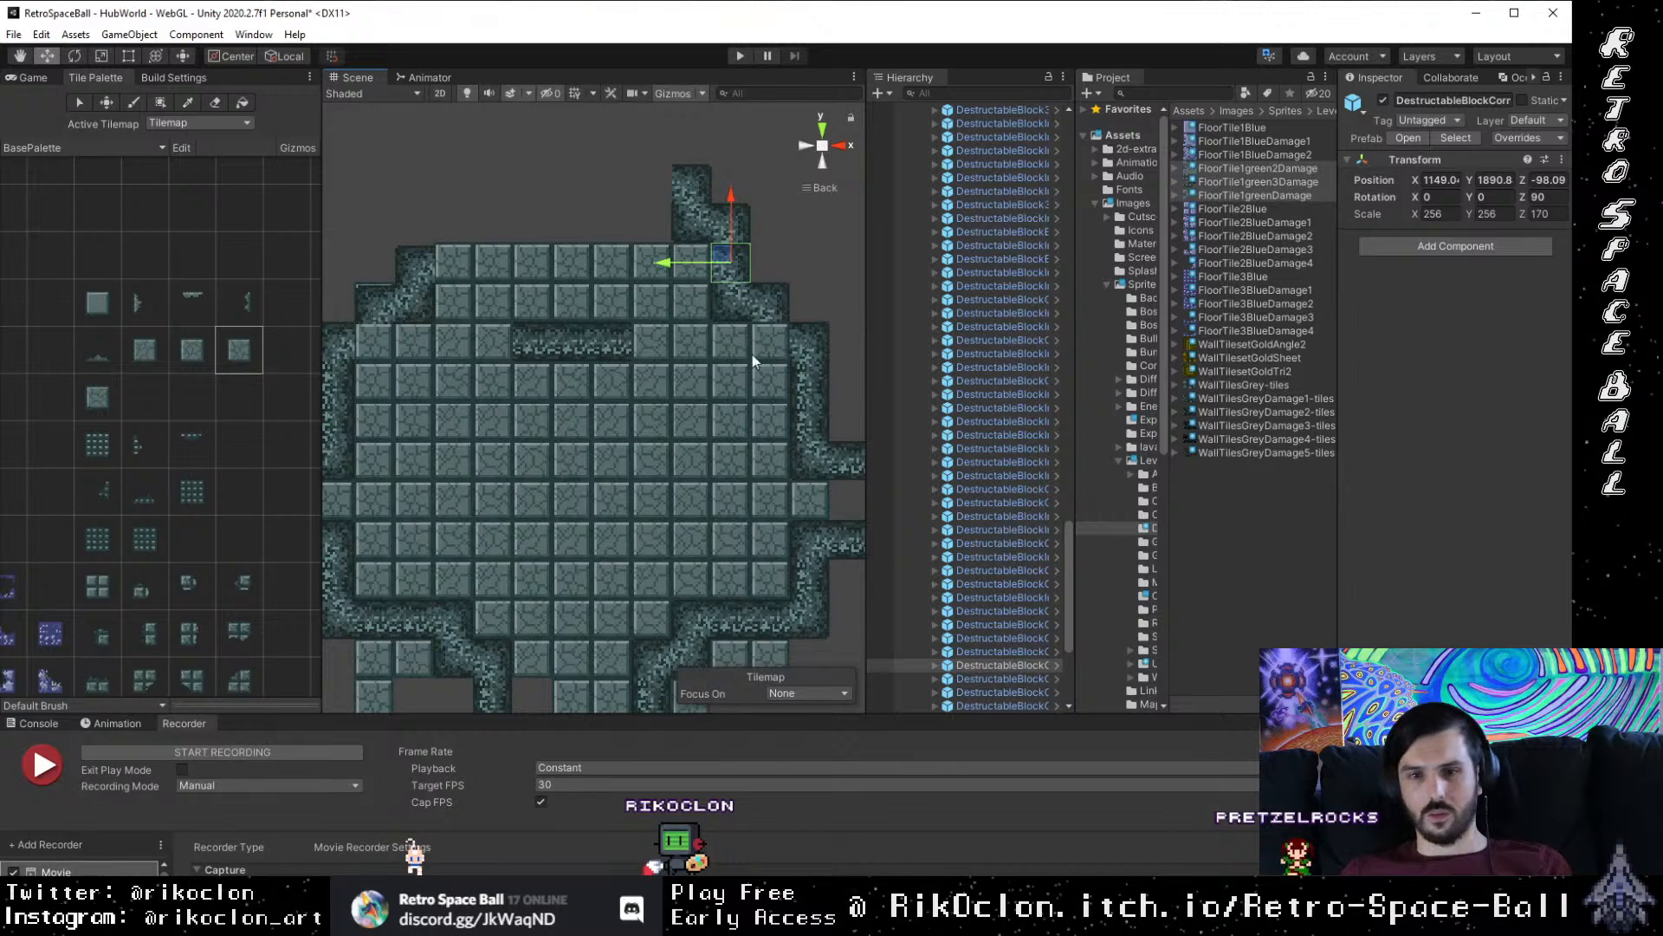
{"action": "left_click", "coordinate": [808, 399]}
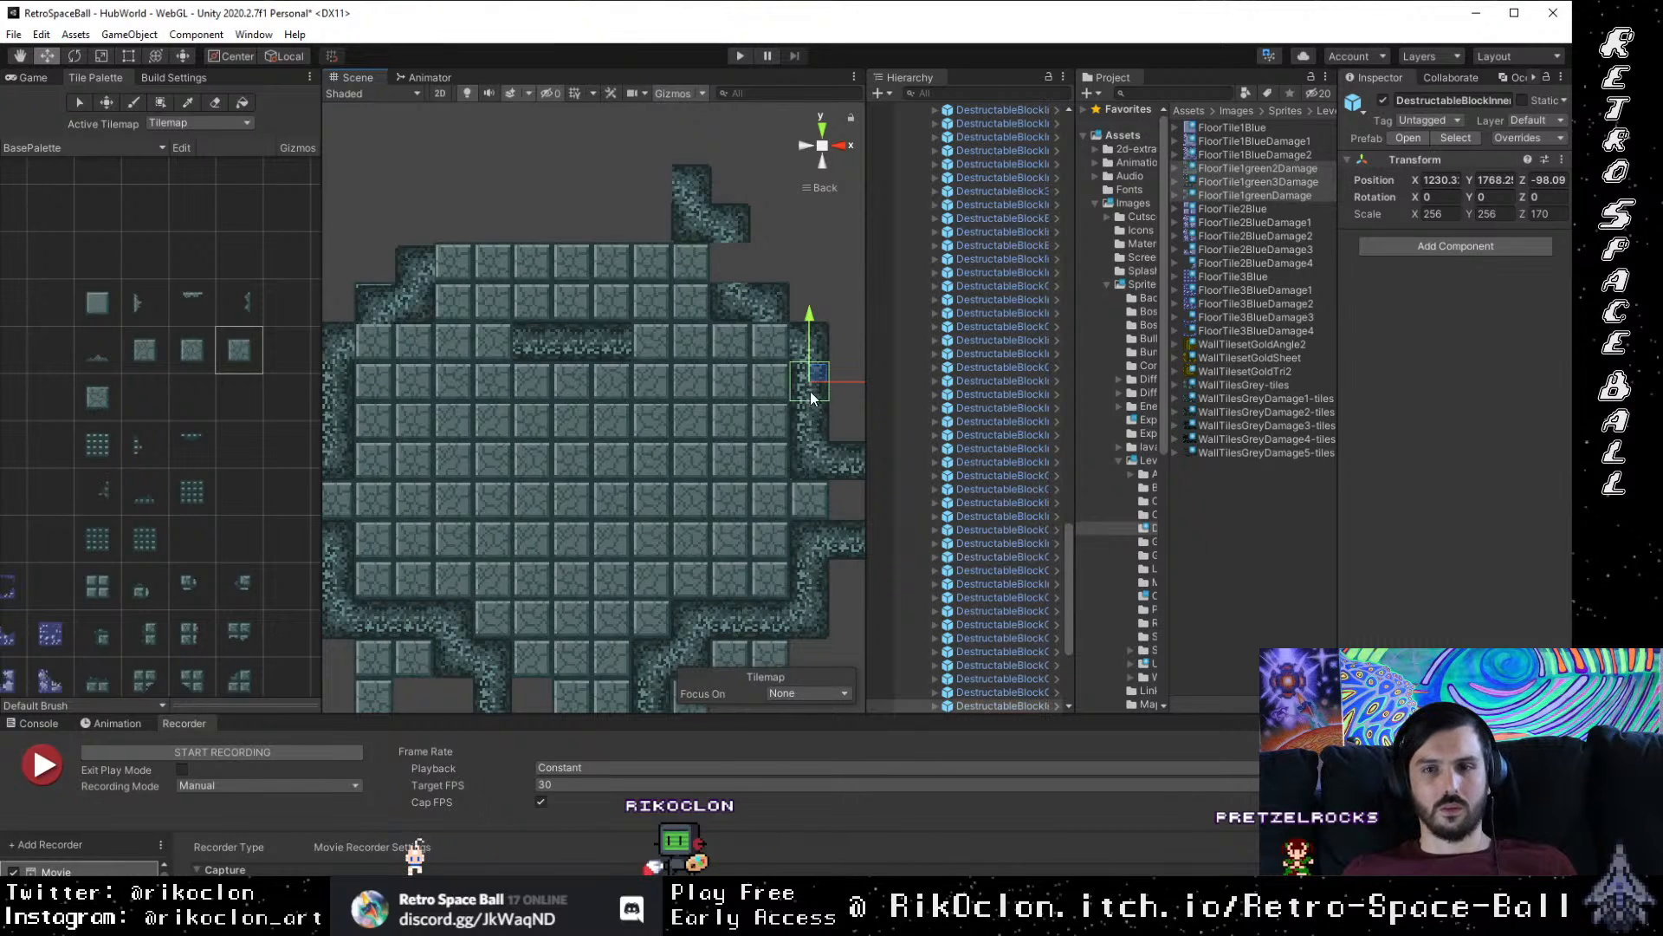
{"action": "left_click_drag", "start_coordinate": [822, 373], "coordinate": [714, 286]}
{"action": "key", "text": "v"}
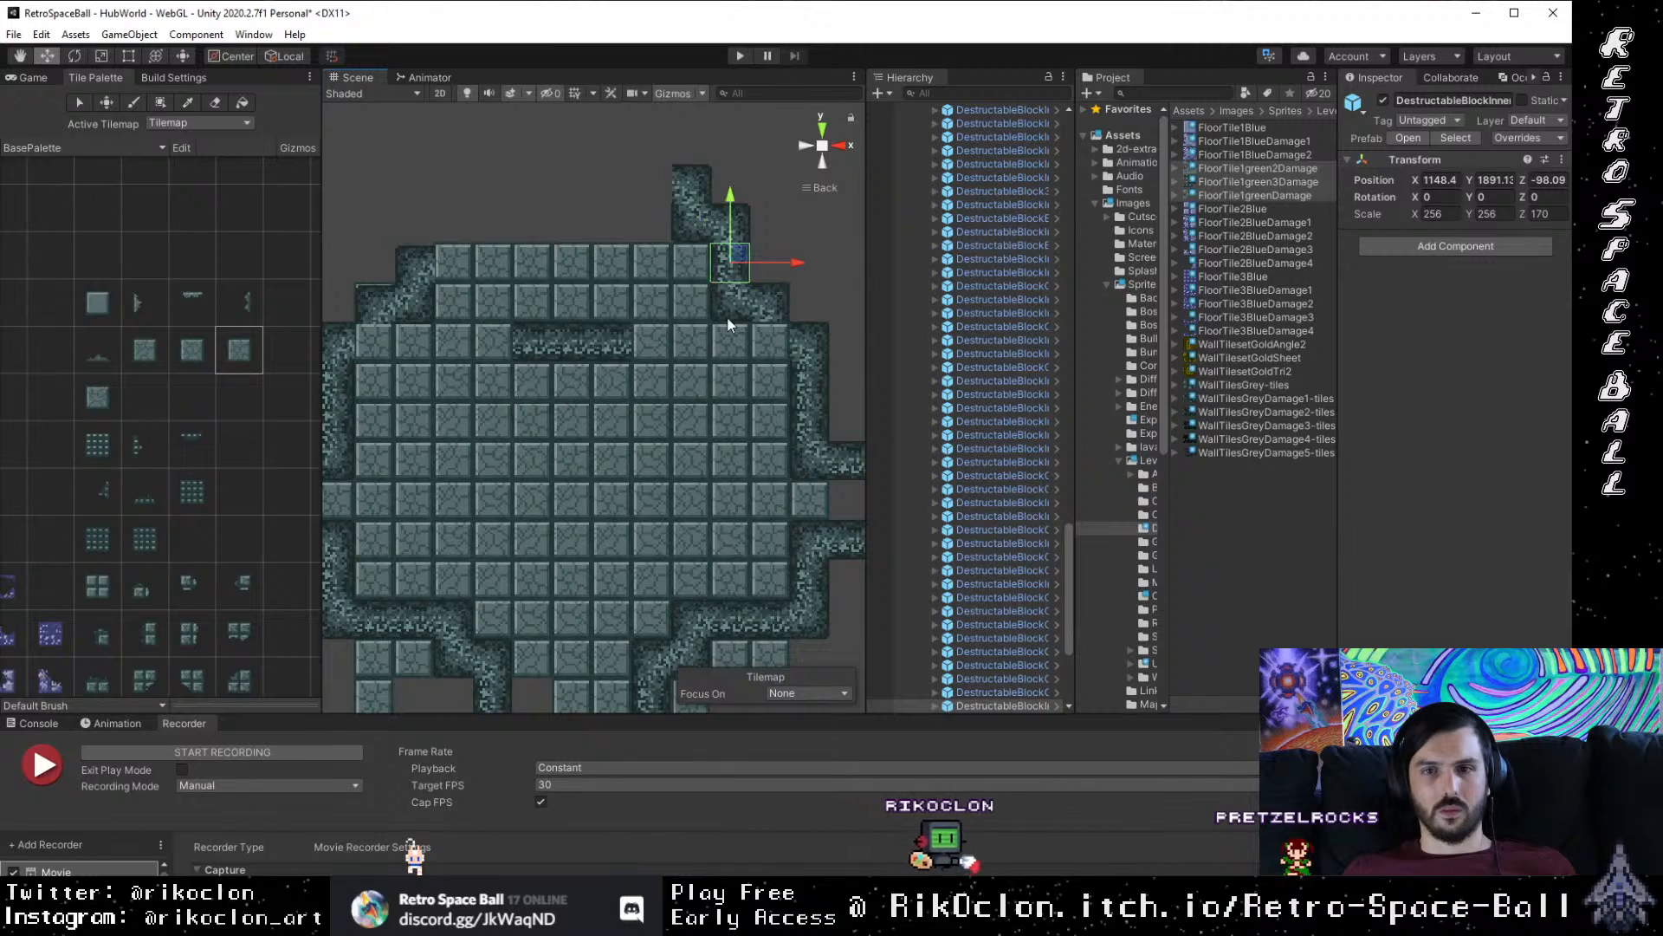
Step: Examine the block structure's alignment from the back, side and front in perspective and isometric projection, and look through the scene's object list
{"action": "left_click", "coordinate": [815, 188]}
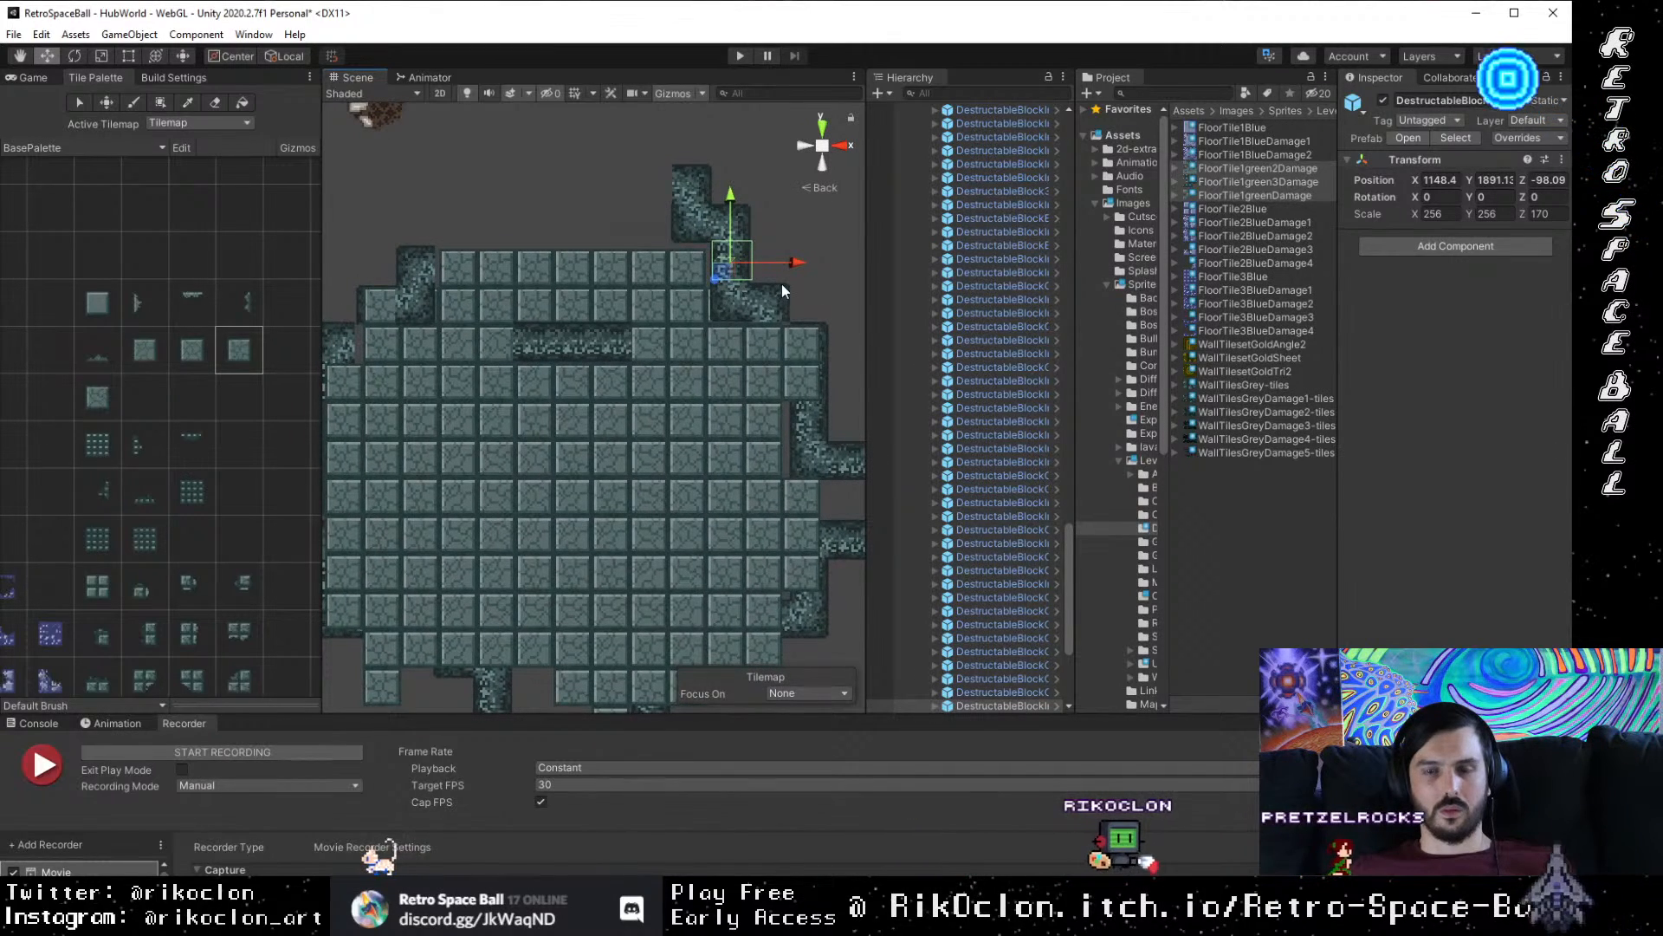
{"action": "left_click", "coordinate": [798, 146]}
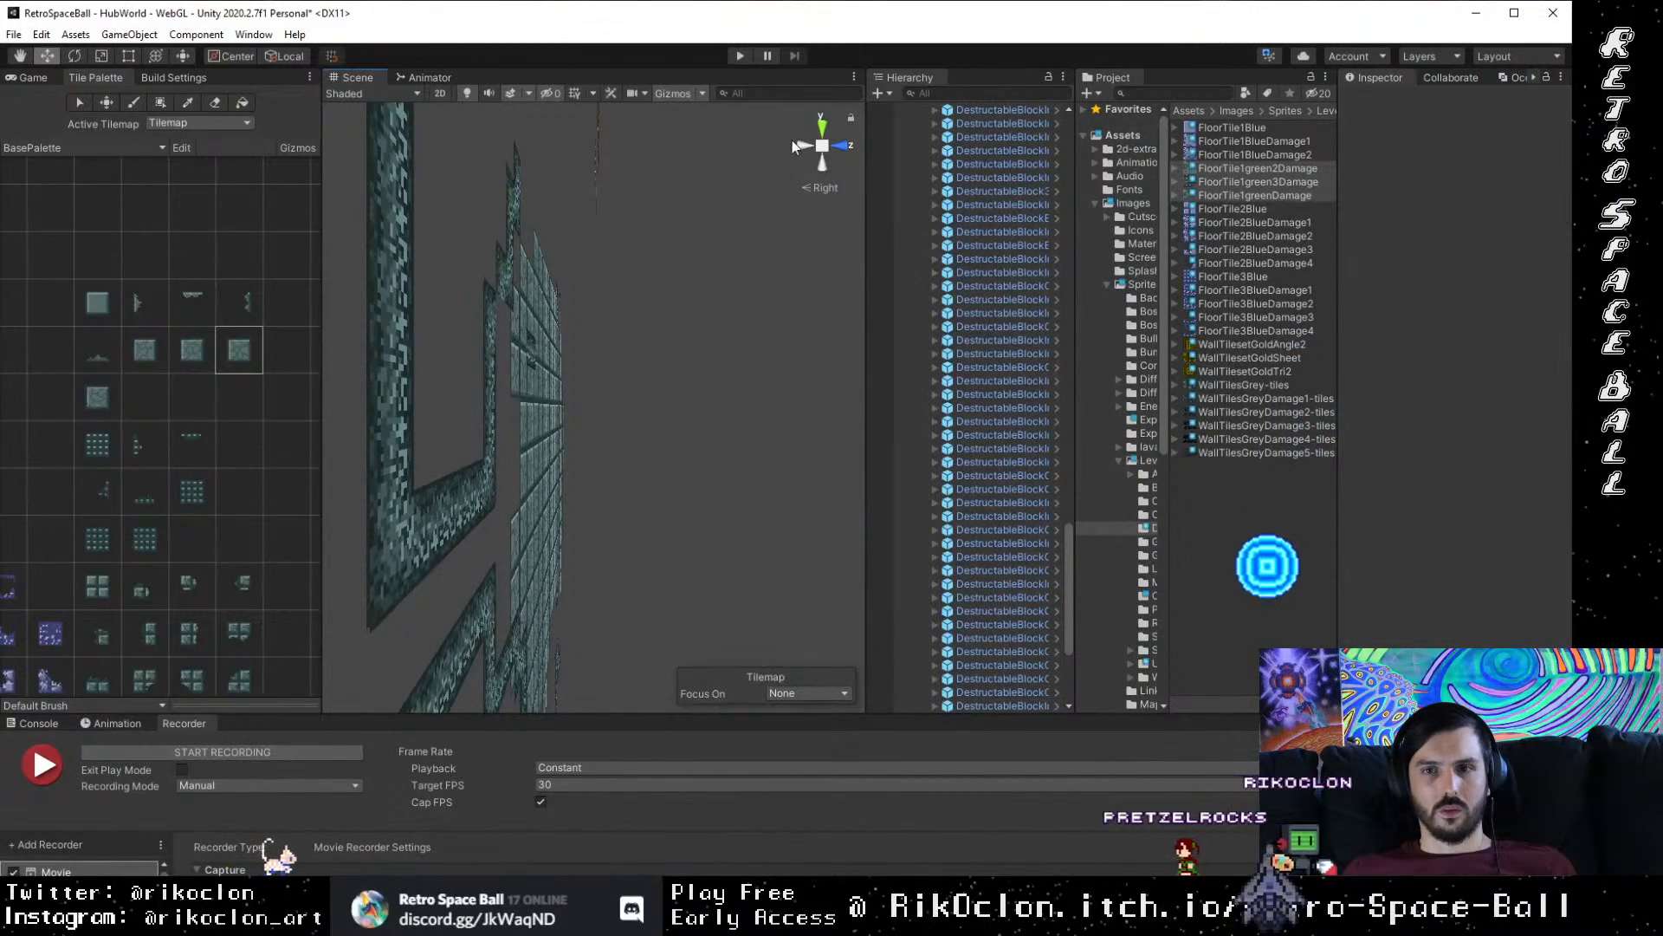
{"action": "left_click", "coordinate": [801, 147]}
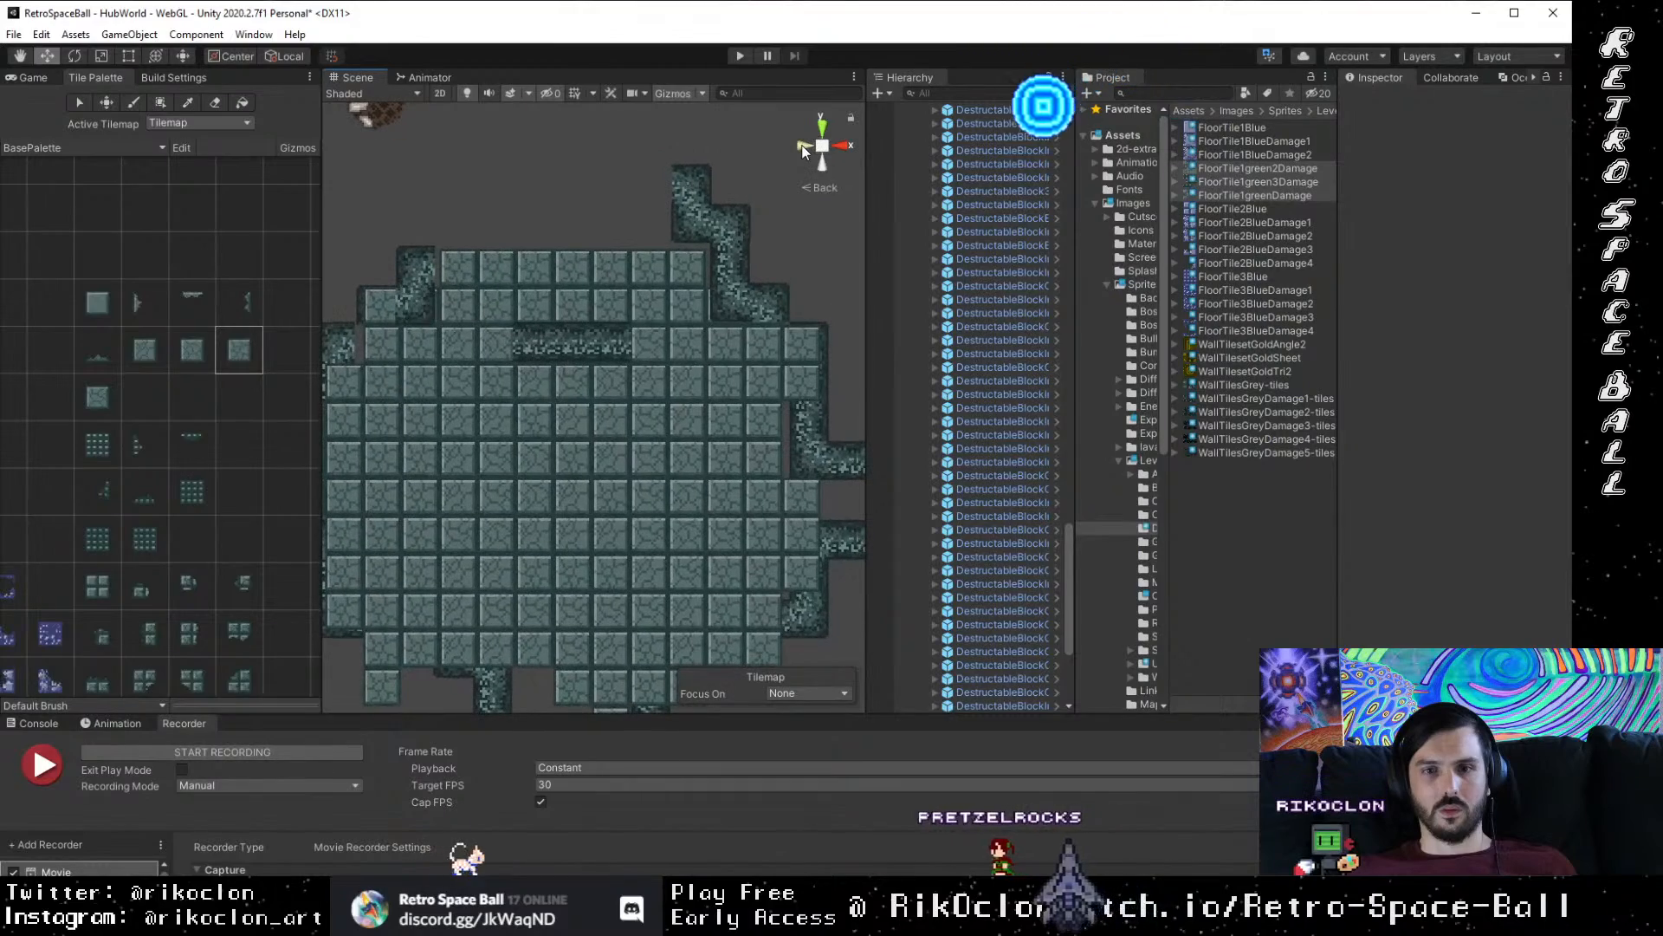
{"action": "left_click", "coordinate": [803, 149]}
{"action": "left_click", "coordinate": [802, 149]}
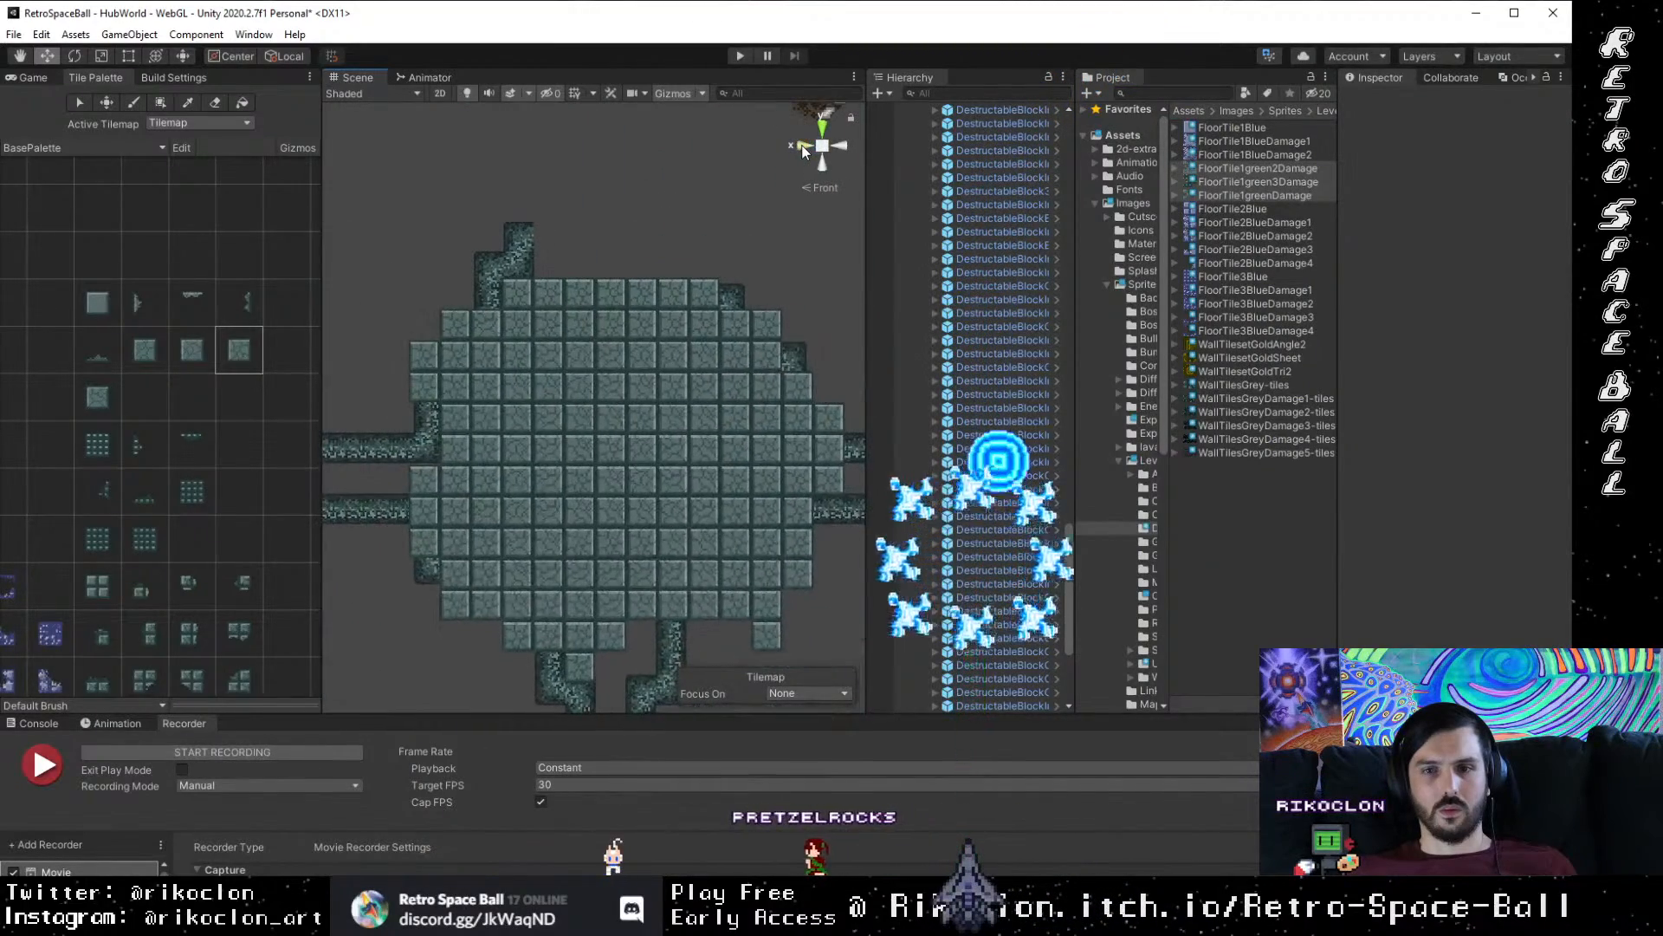
{"action": "left_click", "coordinate": [802, 149]}
{"action": "left_click", "coordinate": [802, 149]}
{"action": "scroll", "coordinate": [705, 371], "scroll_direction": "down", "scroll_amount": 2}
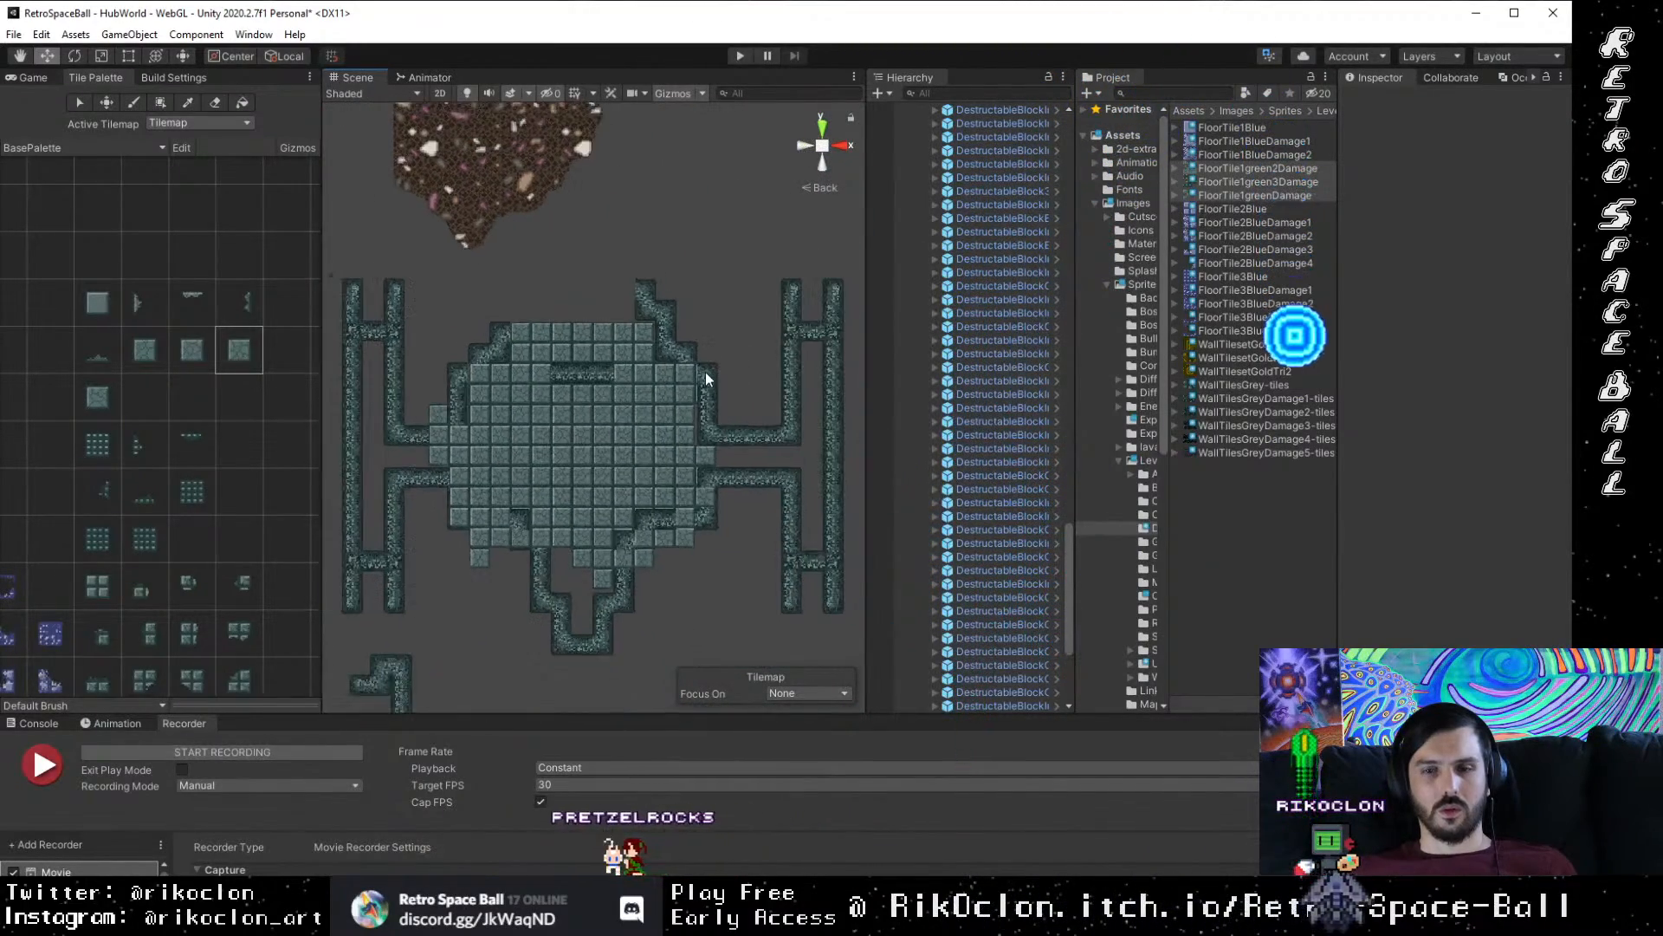
{"action": "scroll", "coordinate": [628, 482], "scroll_direction": "up", "scroll_amount": 3}
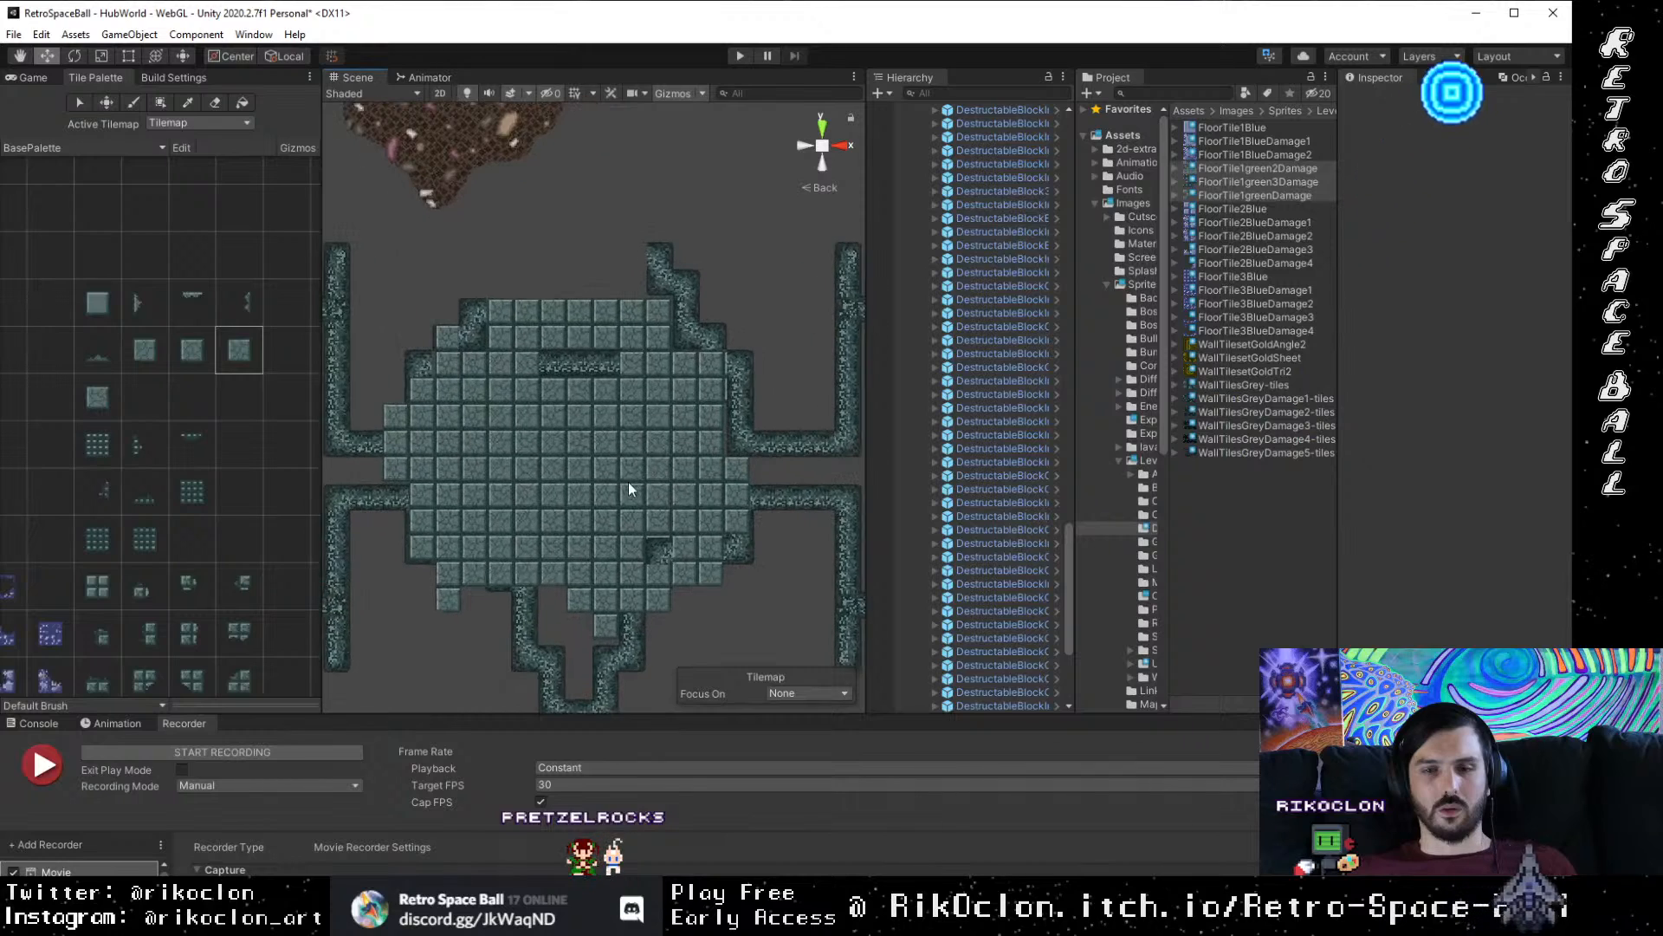
{"action": "scroll", "coordinate": [626, 482], "scroll_direction": "down", "scroll_amount": 4}
{"action": "scroll", "coordinate": [627, 482], "scroll_direction": "up", "scroll_amount": 1}
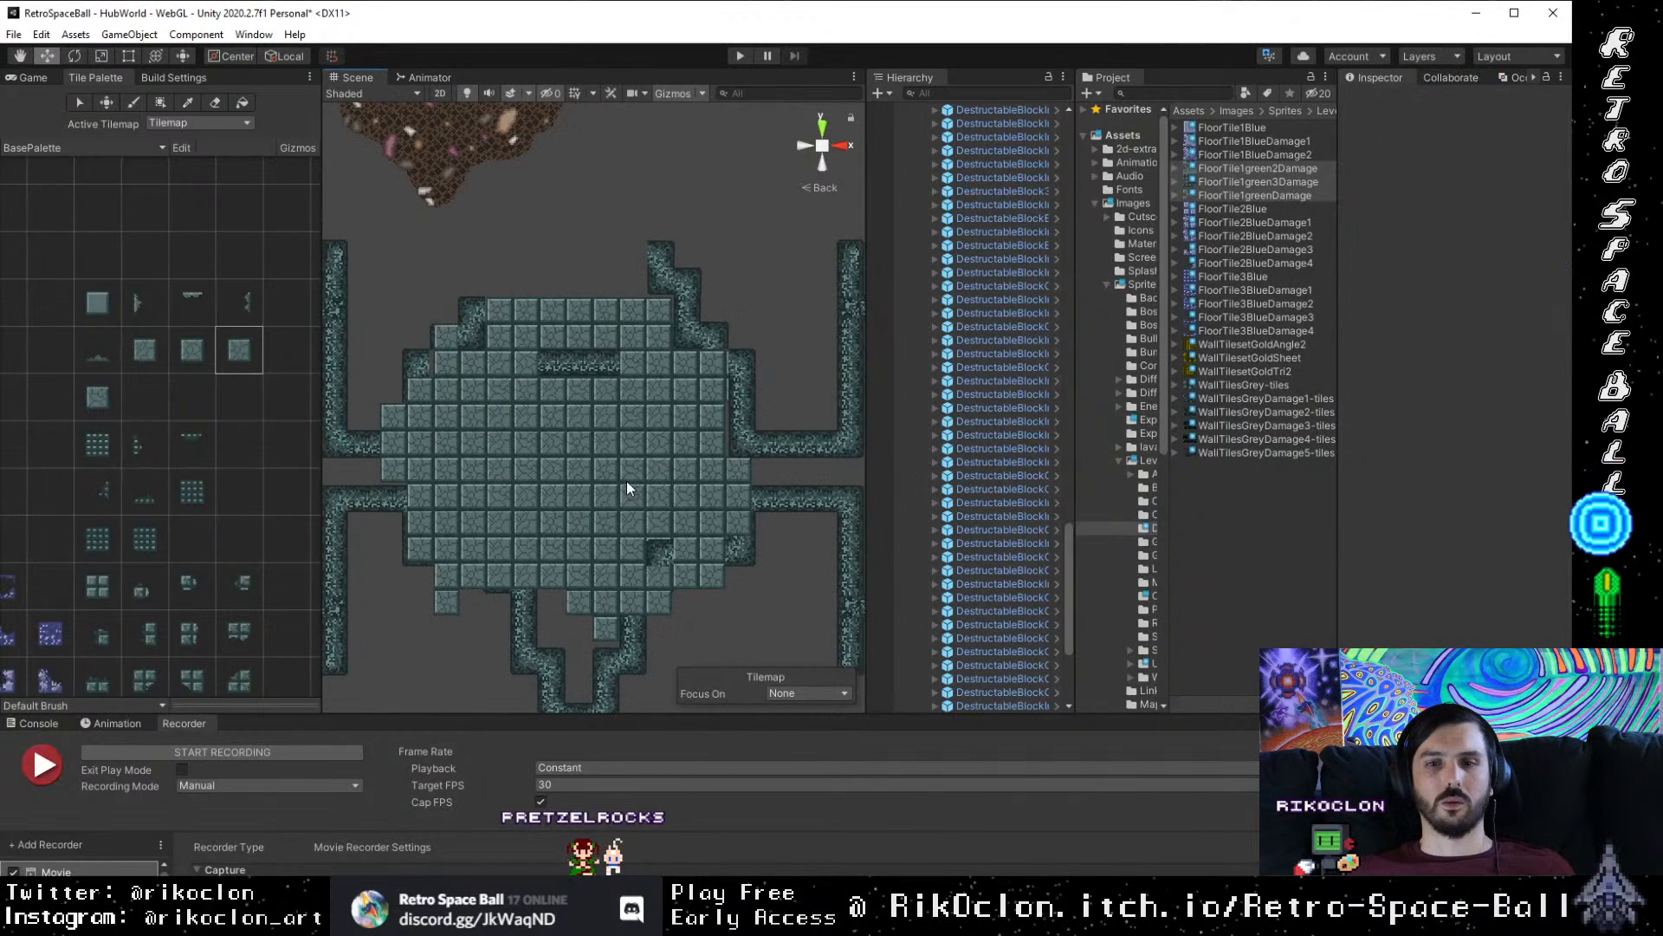
{"action": "left_click", "coordinate": [823, 149]}
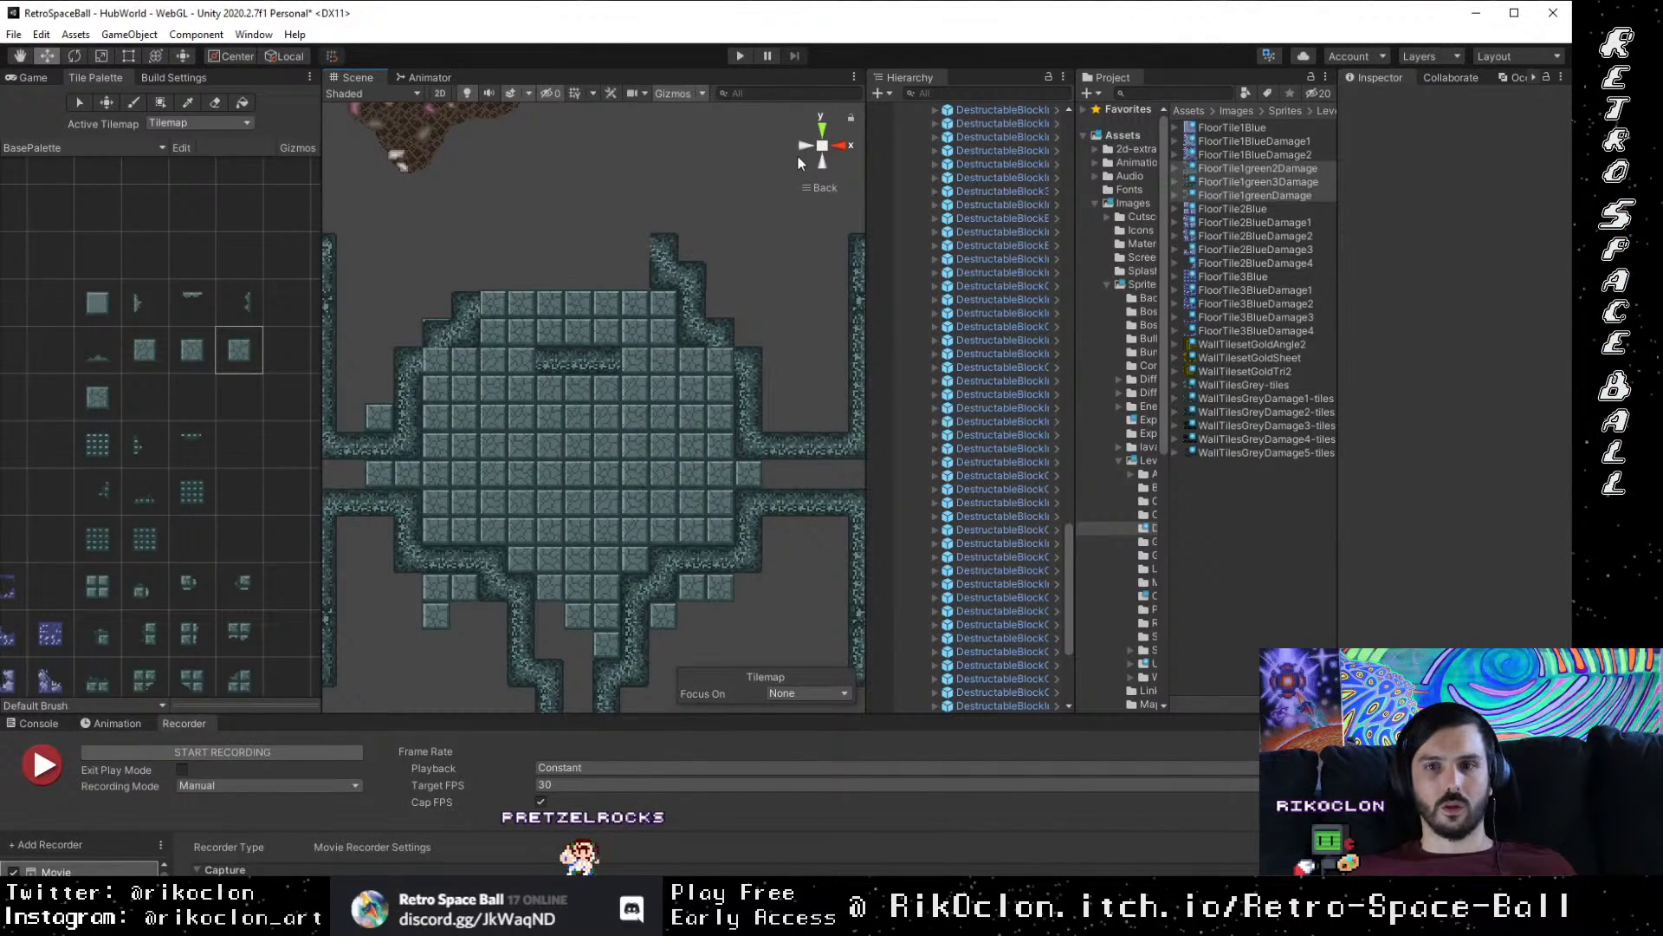
{"action": "left_click", "coordinate": [823, 149]}
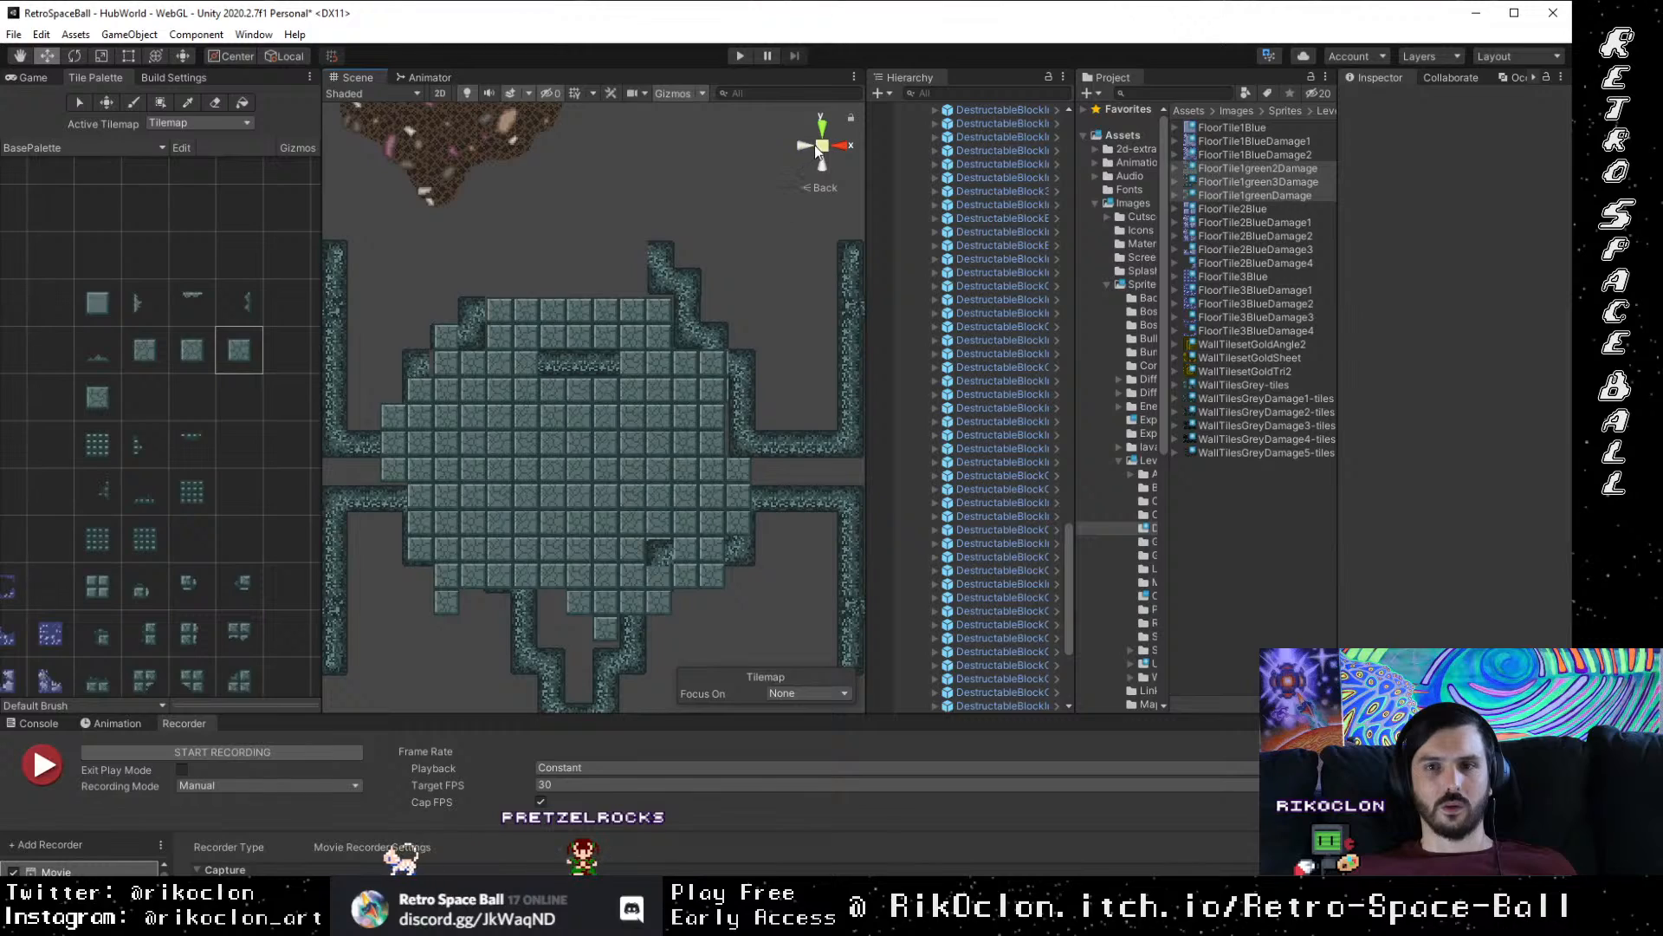
{"action": "left_click", "coordinate": [823, 149]}
{"action": "left_click", "coordinate": [823, 149]}
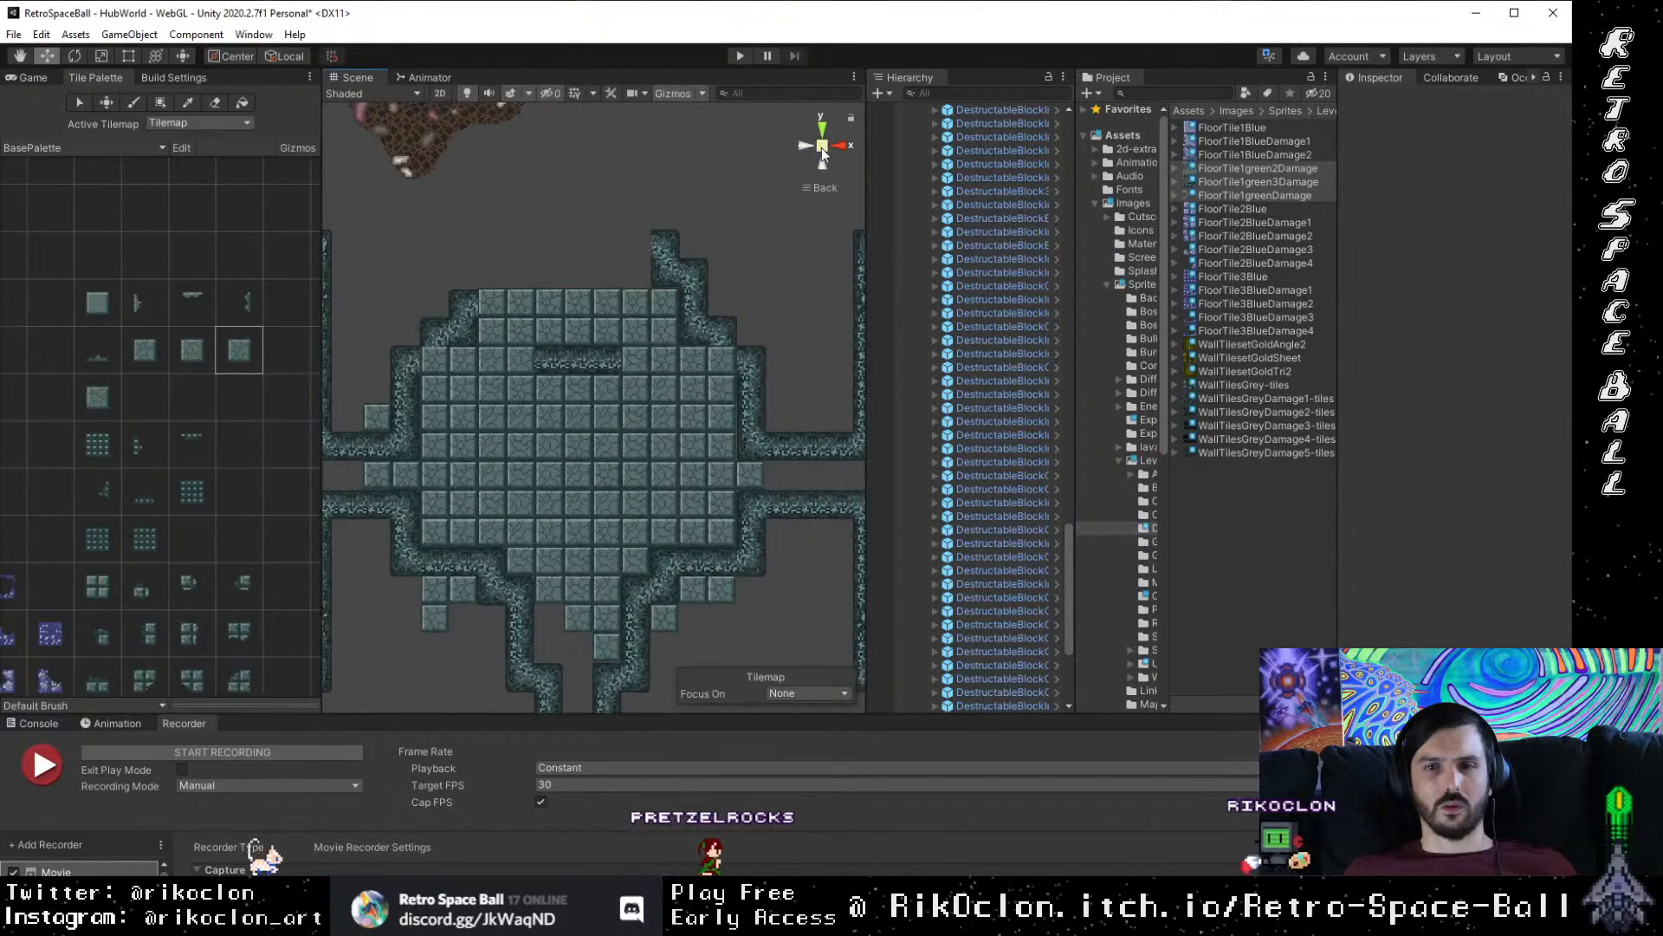
{"action": "left_click", "coordinate": [823, 152]}
{"action": "scroll", "coordinate": [598, 429], "scroll_direction": "down", "scroll_amount": 4}
{"action": "scroll", "coordinate": [572, 465], "scroll_direction": "up", "scroll_amount": 7}
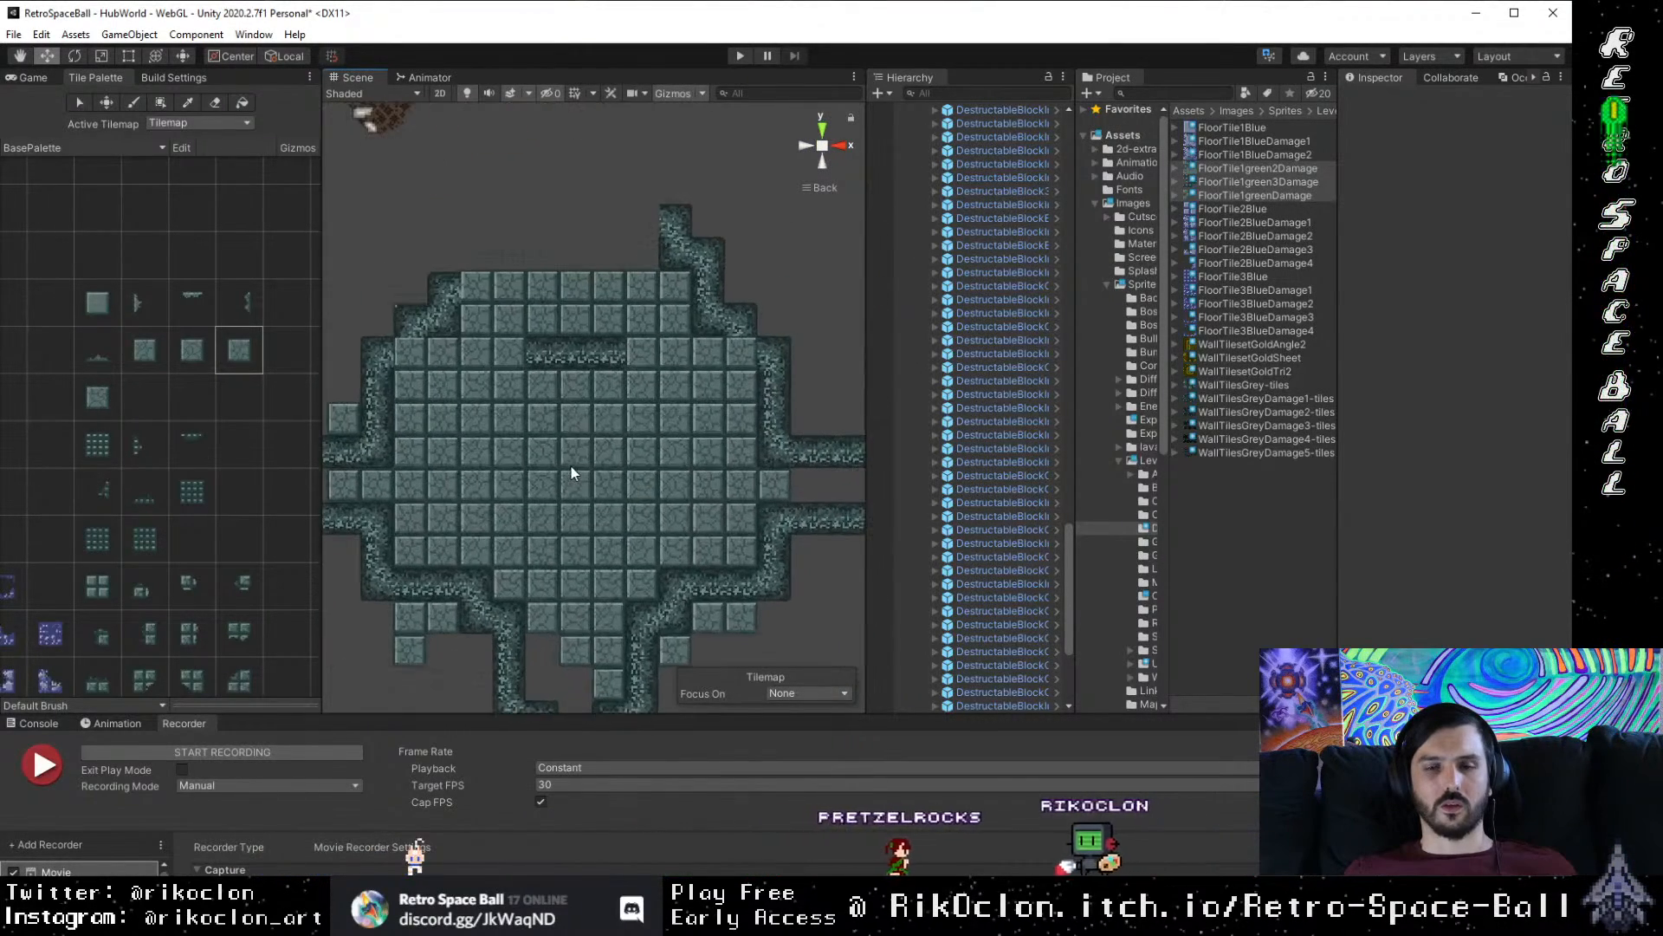
{"action": "left_click_drag", "start_coordinate": [745, 328], "coordinate": [743, 382]}
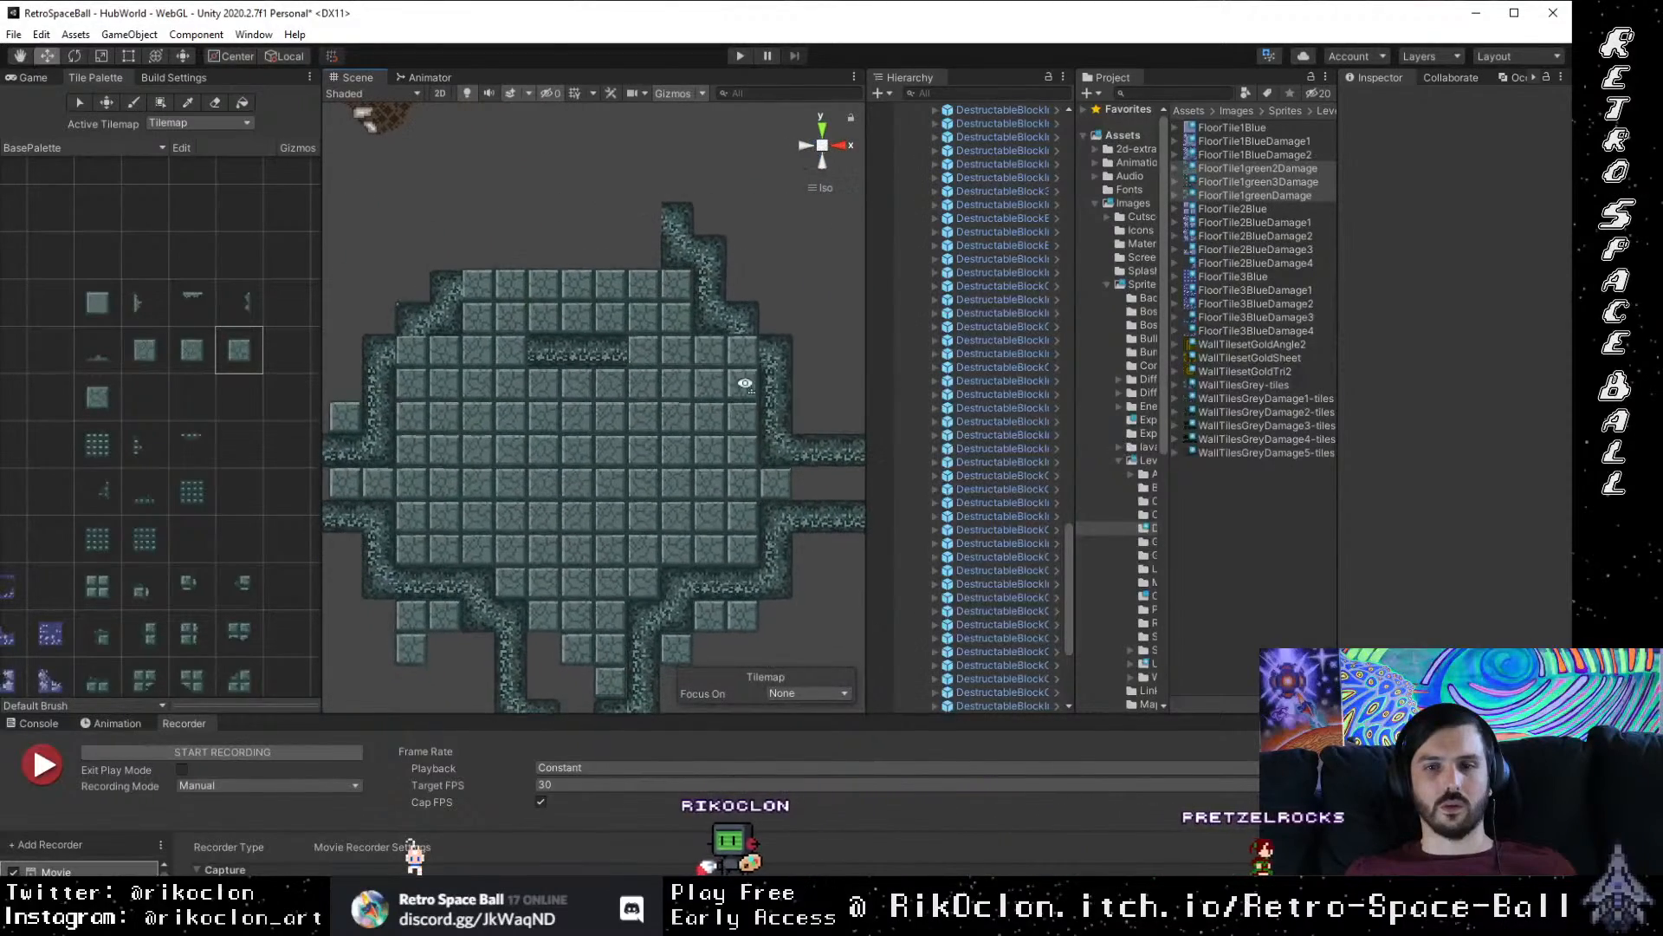
{"action": "left_click", "coordinate": [822, 146]}
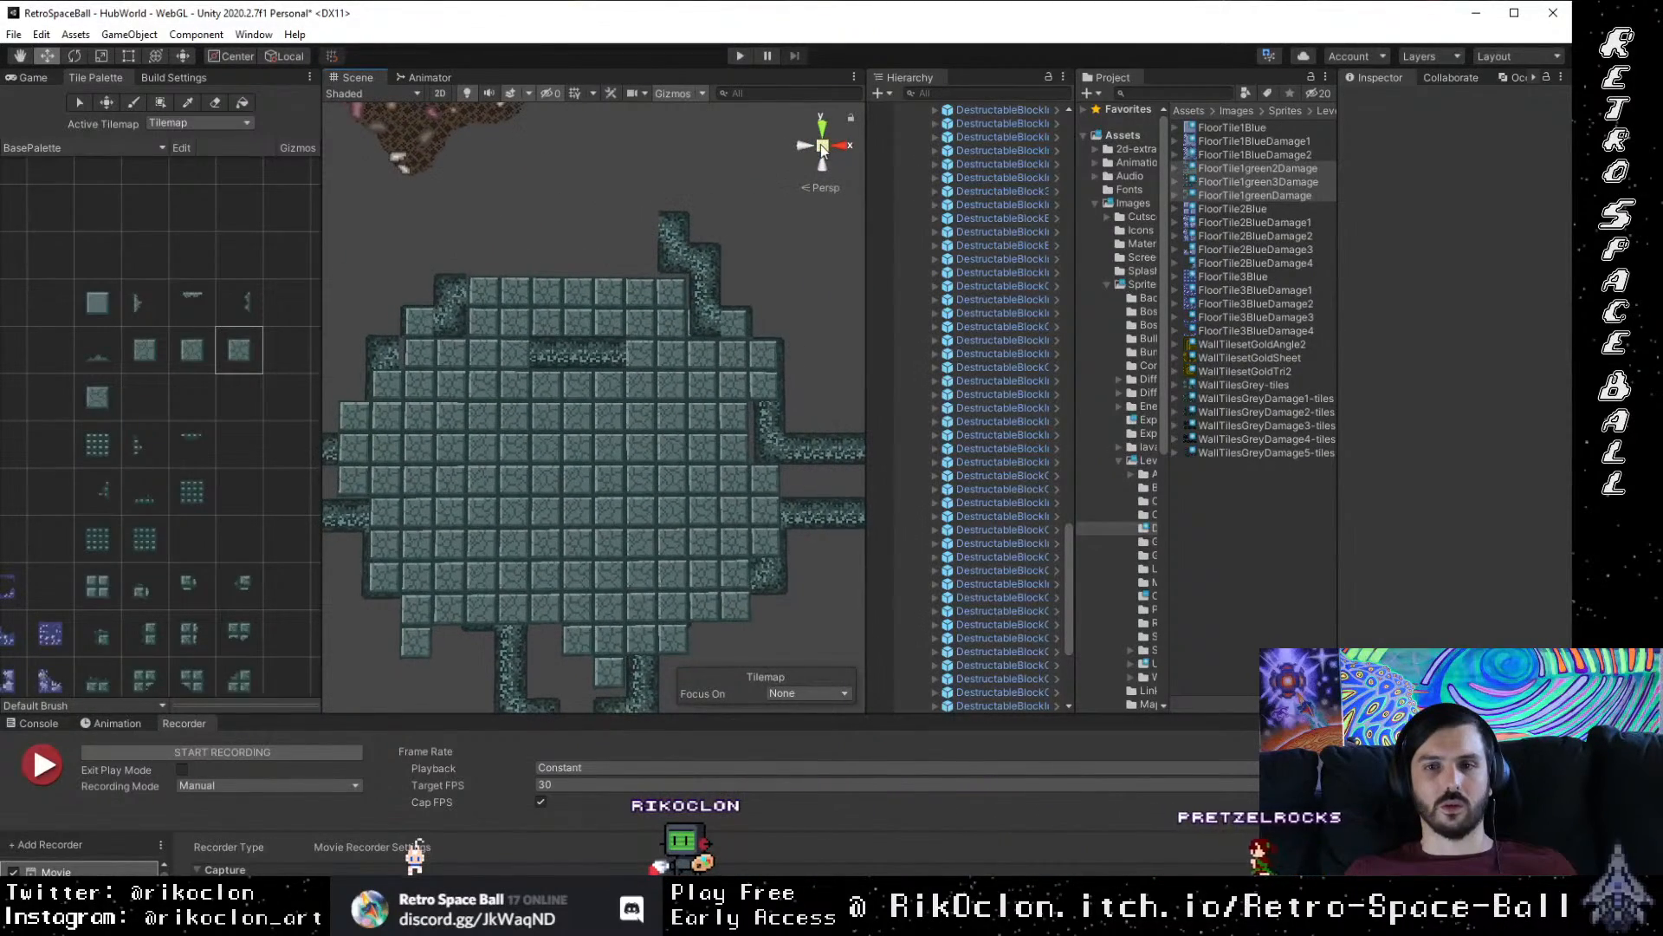
{"action": "left_click", "coordinate": [841, 148]}
{"action": "left_click", "coordinate": [842, 147]}
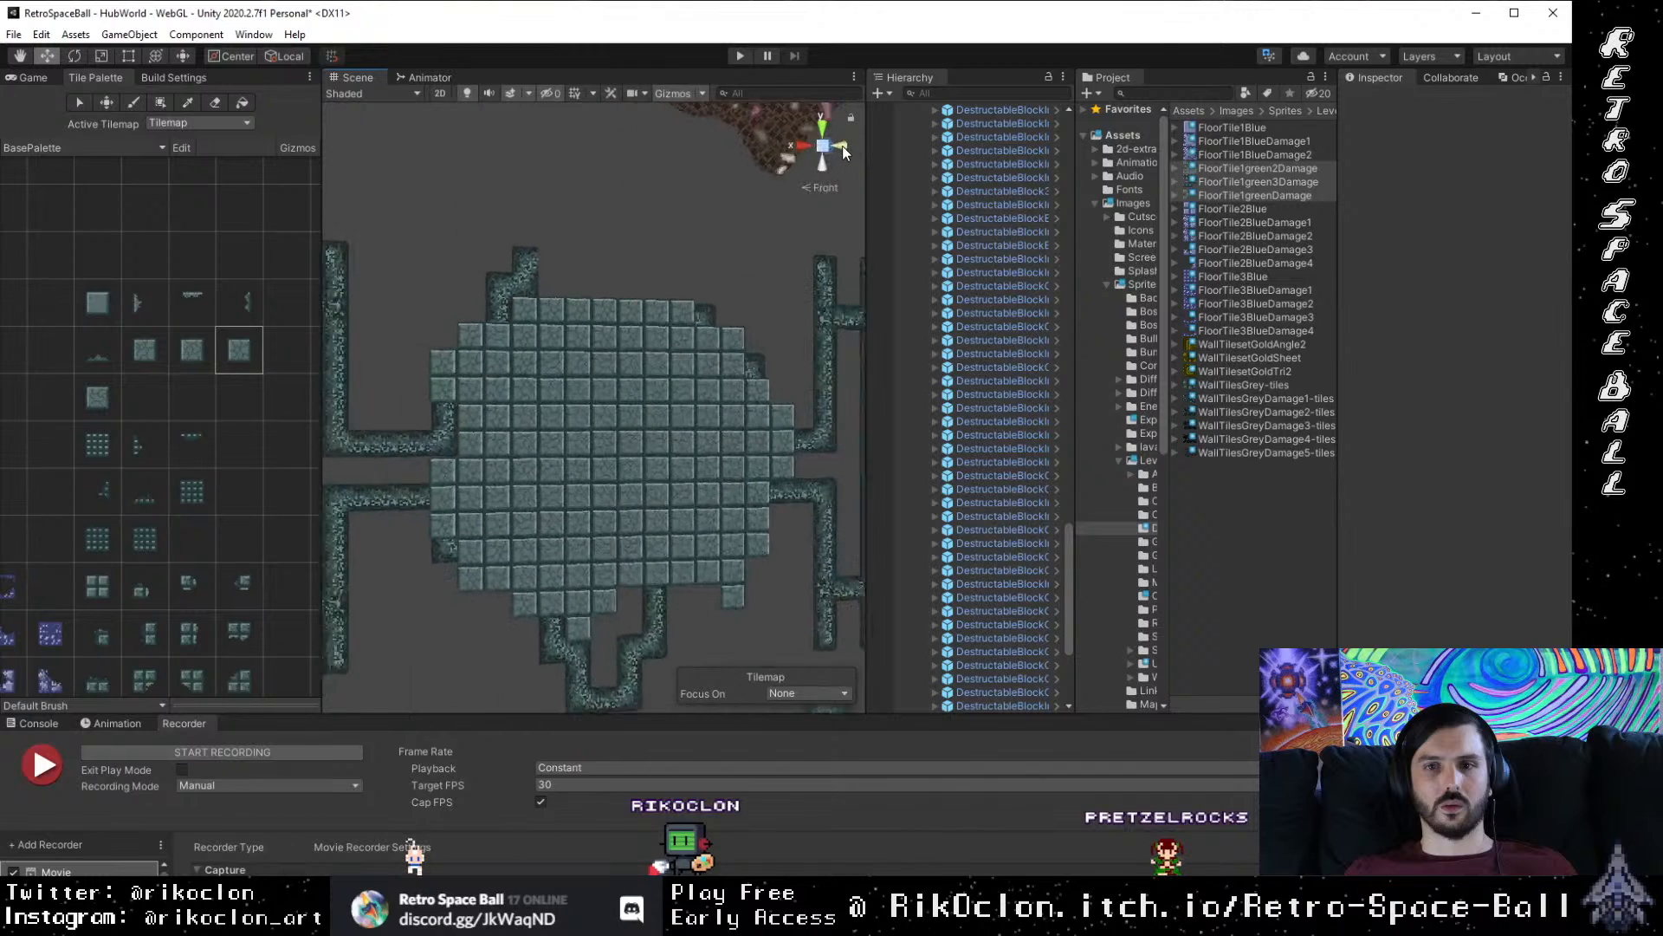
{"action": "left_click", "coordinate": [845, 149]}
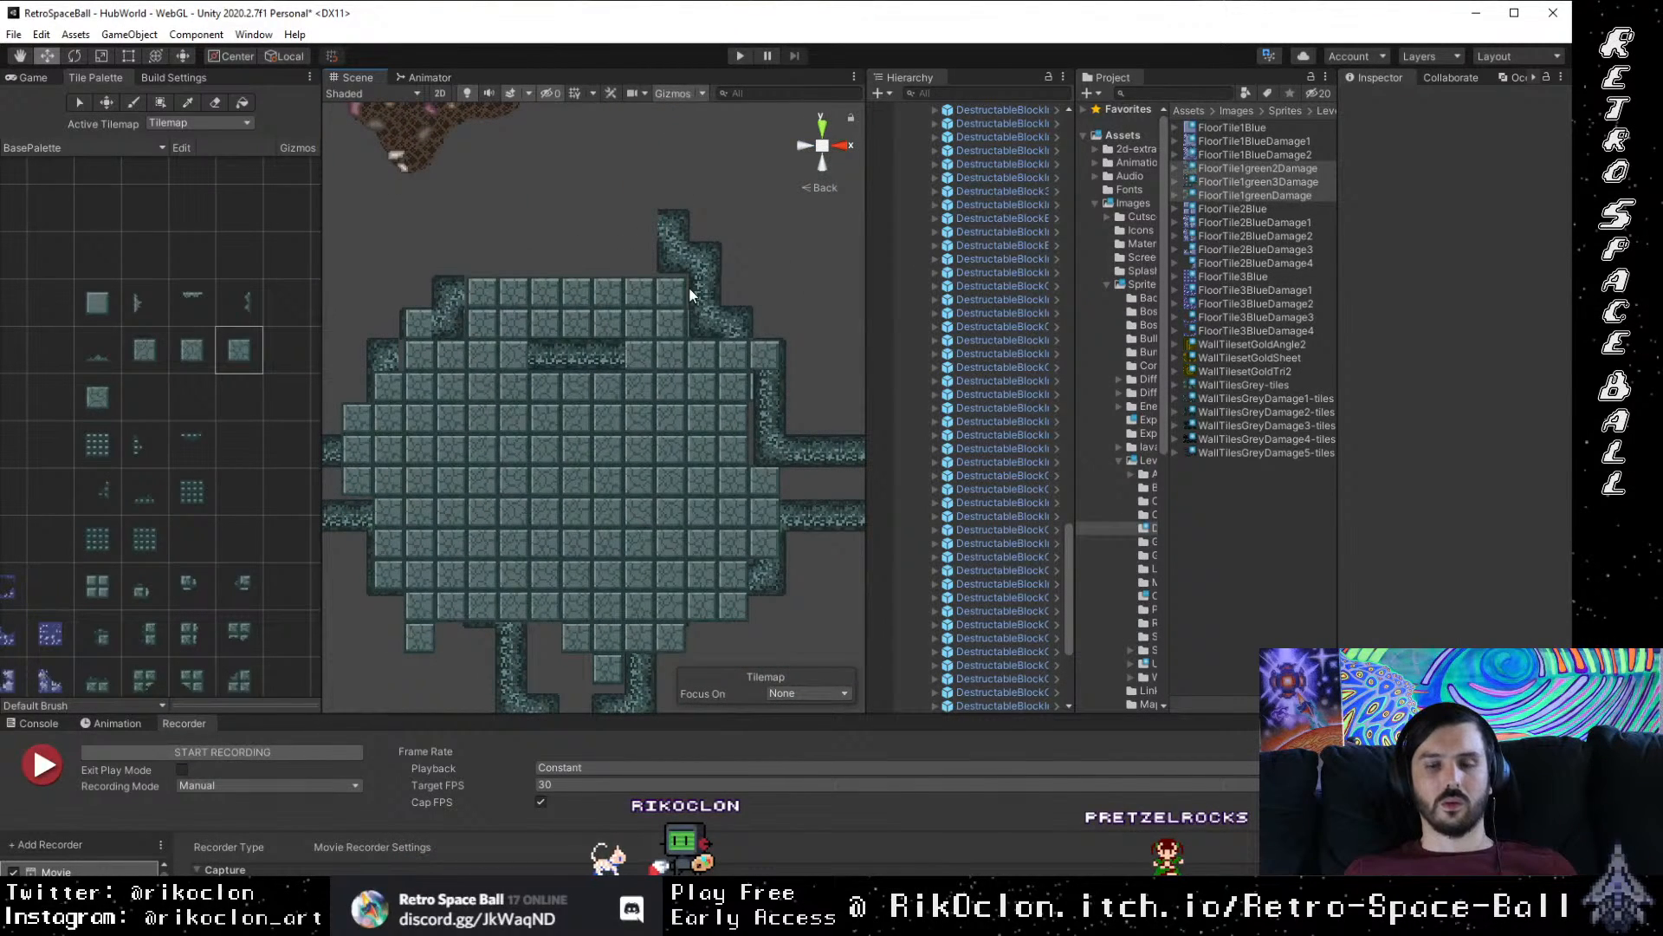
{"action": "scroll", "coordinate": [969, 543], "scroll_direction": "down", "scroll_amount": 5}
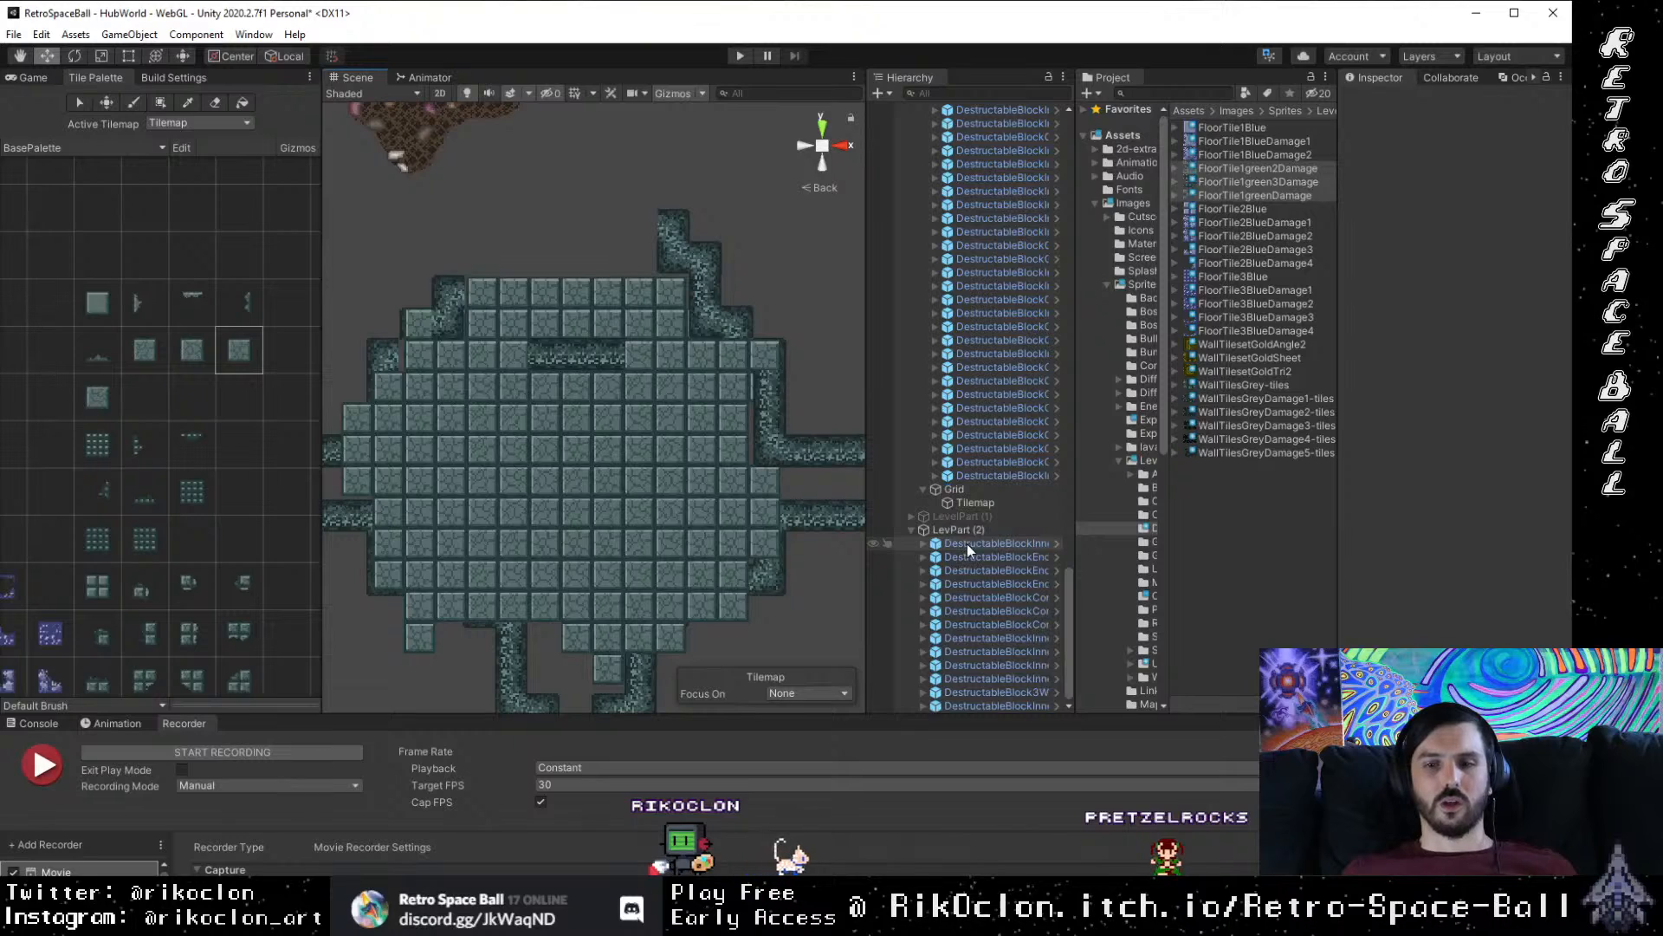
Step: Toggle the floor tilemap's Grid object off and on to check it, and move it along Z to -26
{"action": "left_click", "coordinate": [954, 489]}
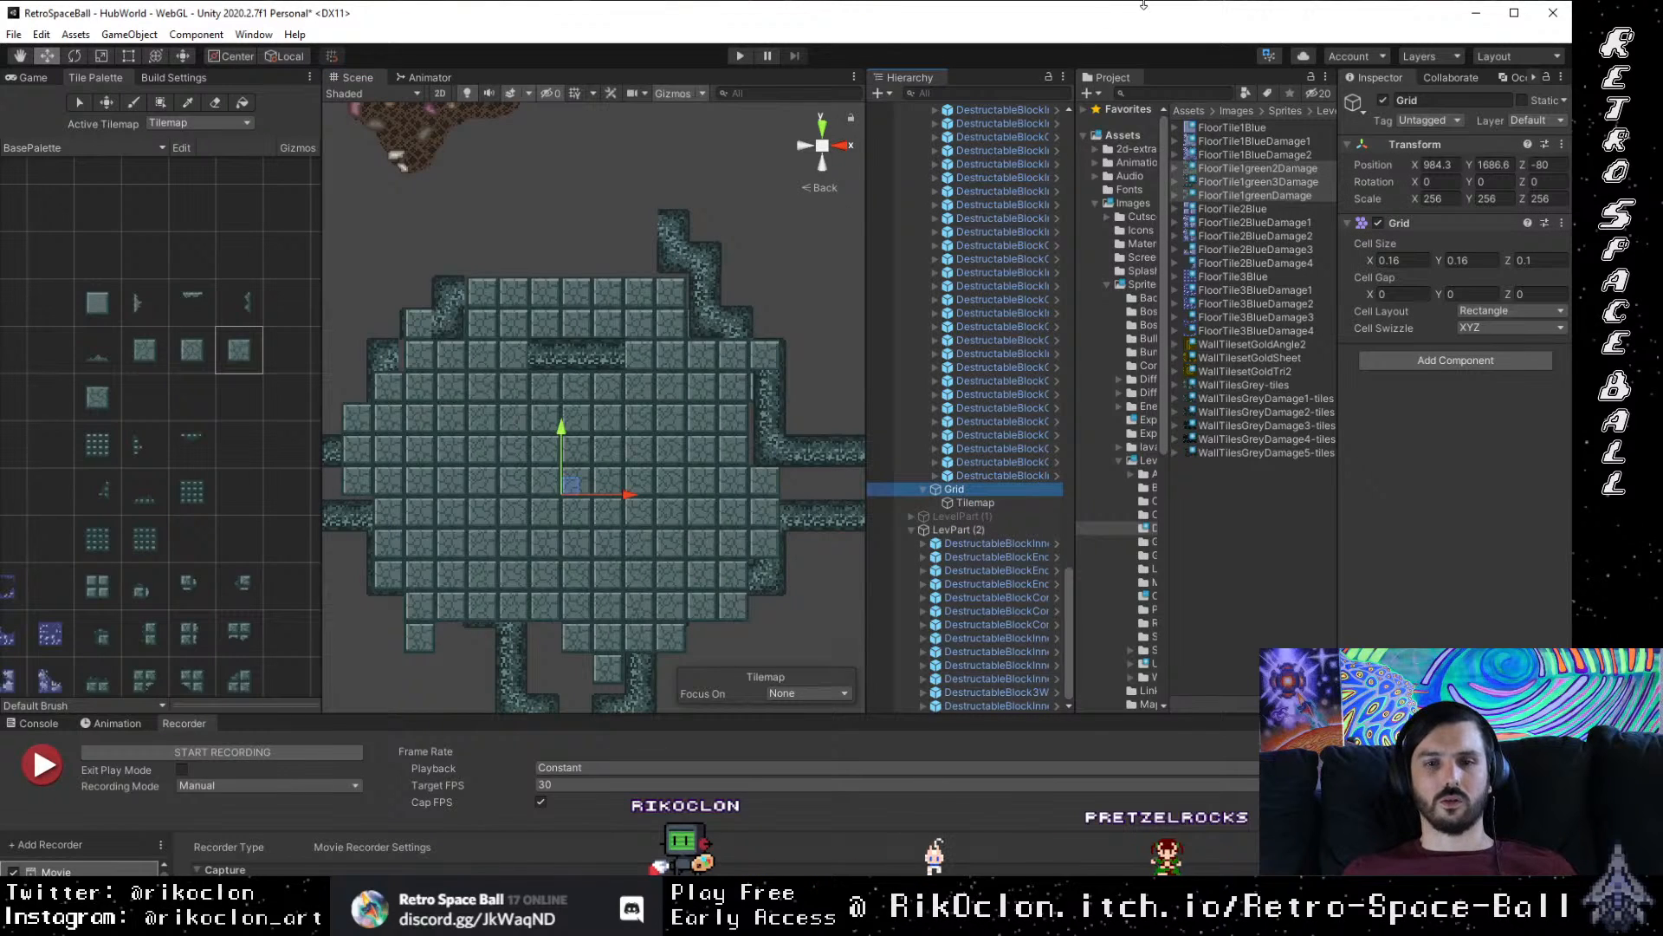
{"action": "left_click", "coordinate": [1382, 102]}
{"action": "left_click", "coordinate": [1382, 102]}
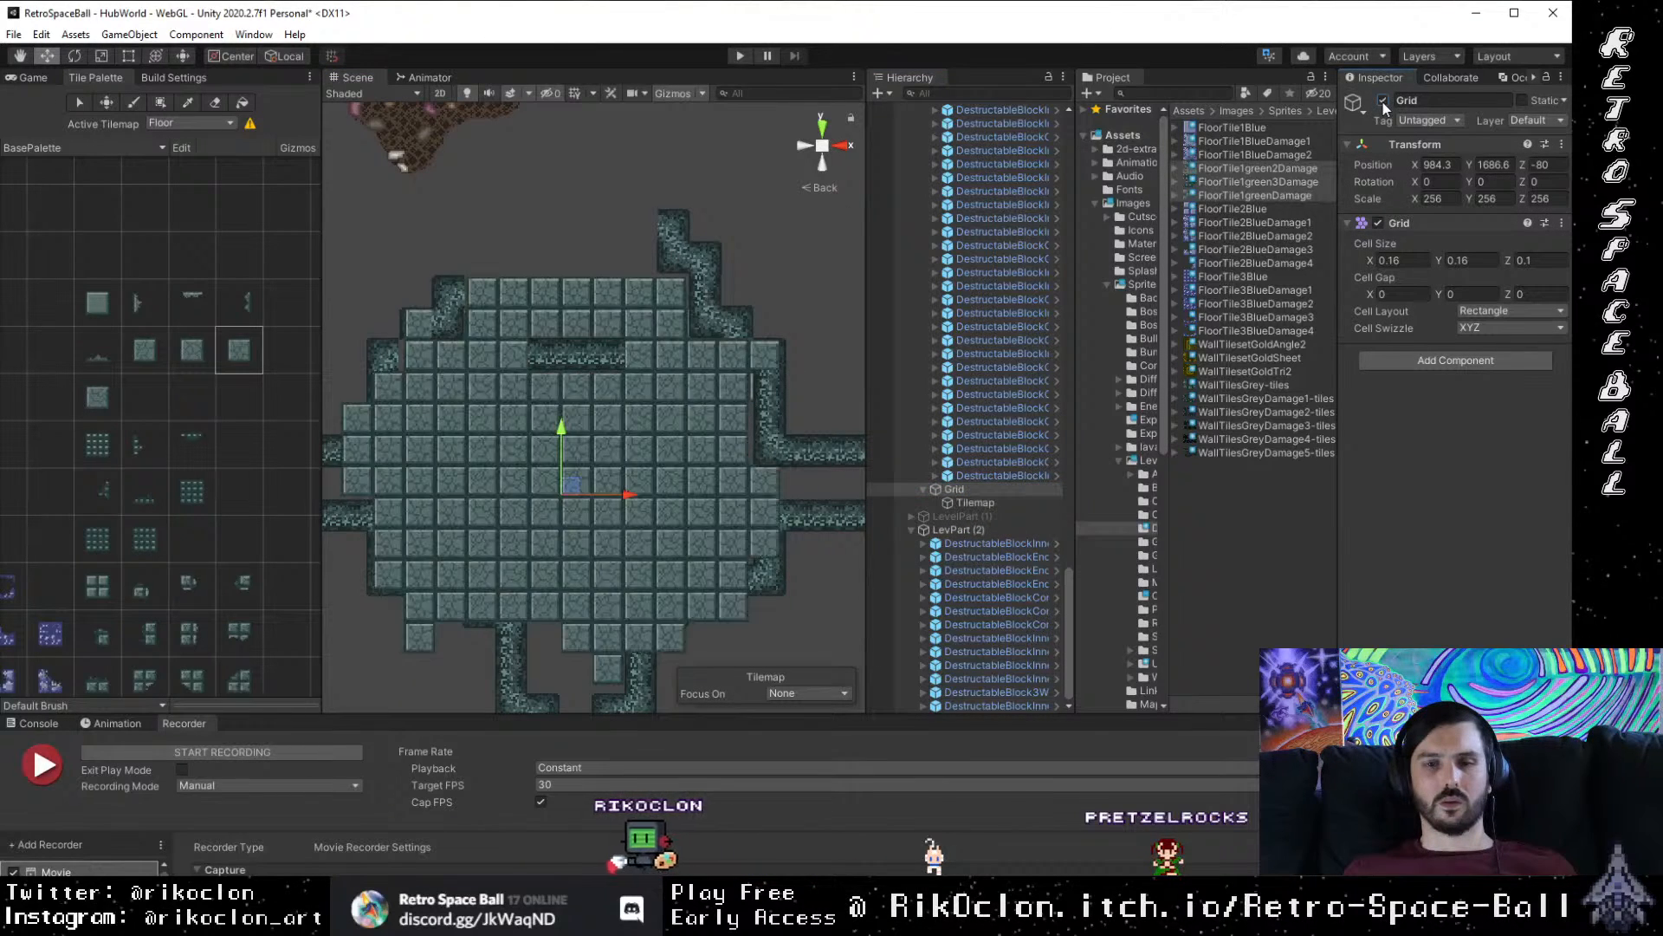
{"action": "double_click", "coordinate": [1382, 103]}
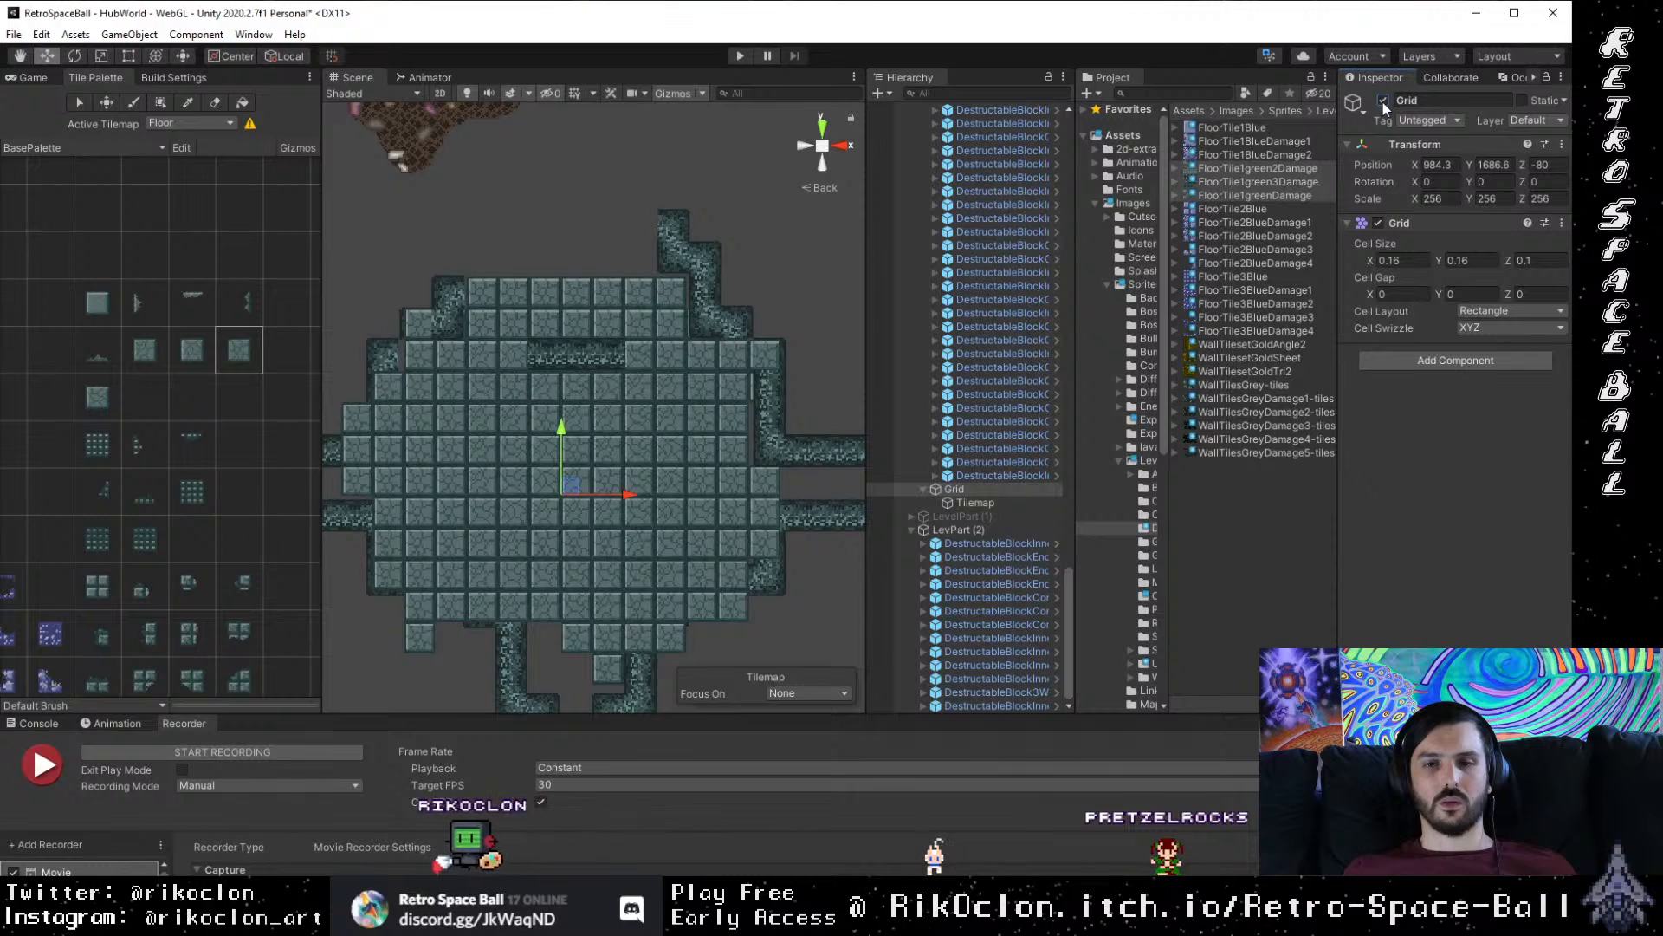
{"action": "left_click_drag", "start_coordinate": [546, 370], "coordinate": [627, 528]}
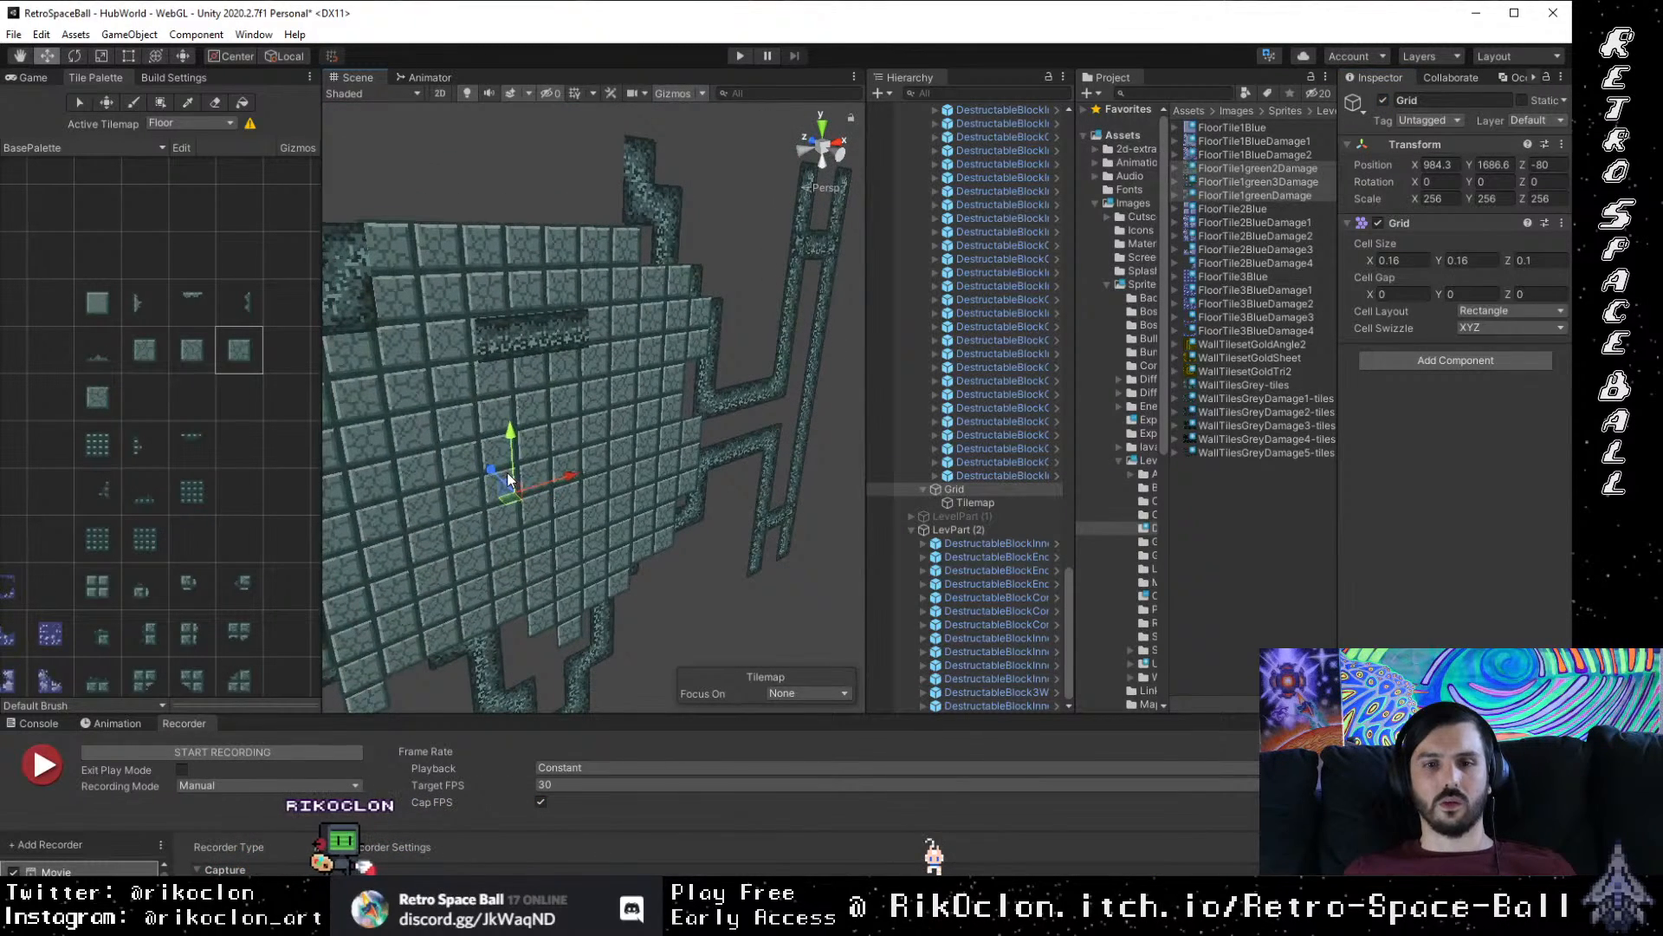
{"action": "mouse_move", "coordinate": [507, 471]}
{"action": "left_mouse_down"}
{"action": "mouse_move", "coordinate": [464, 440]}
{"action": "mouse_move", "coordinate": [481, 459]}
{"action": "left_mouse_up"}
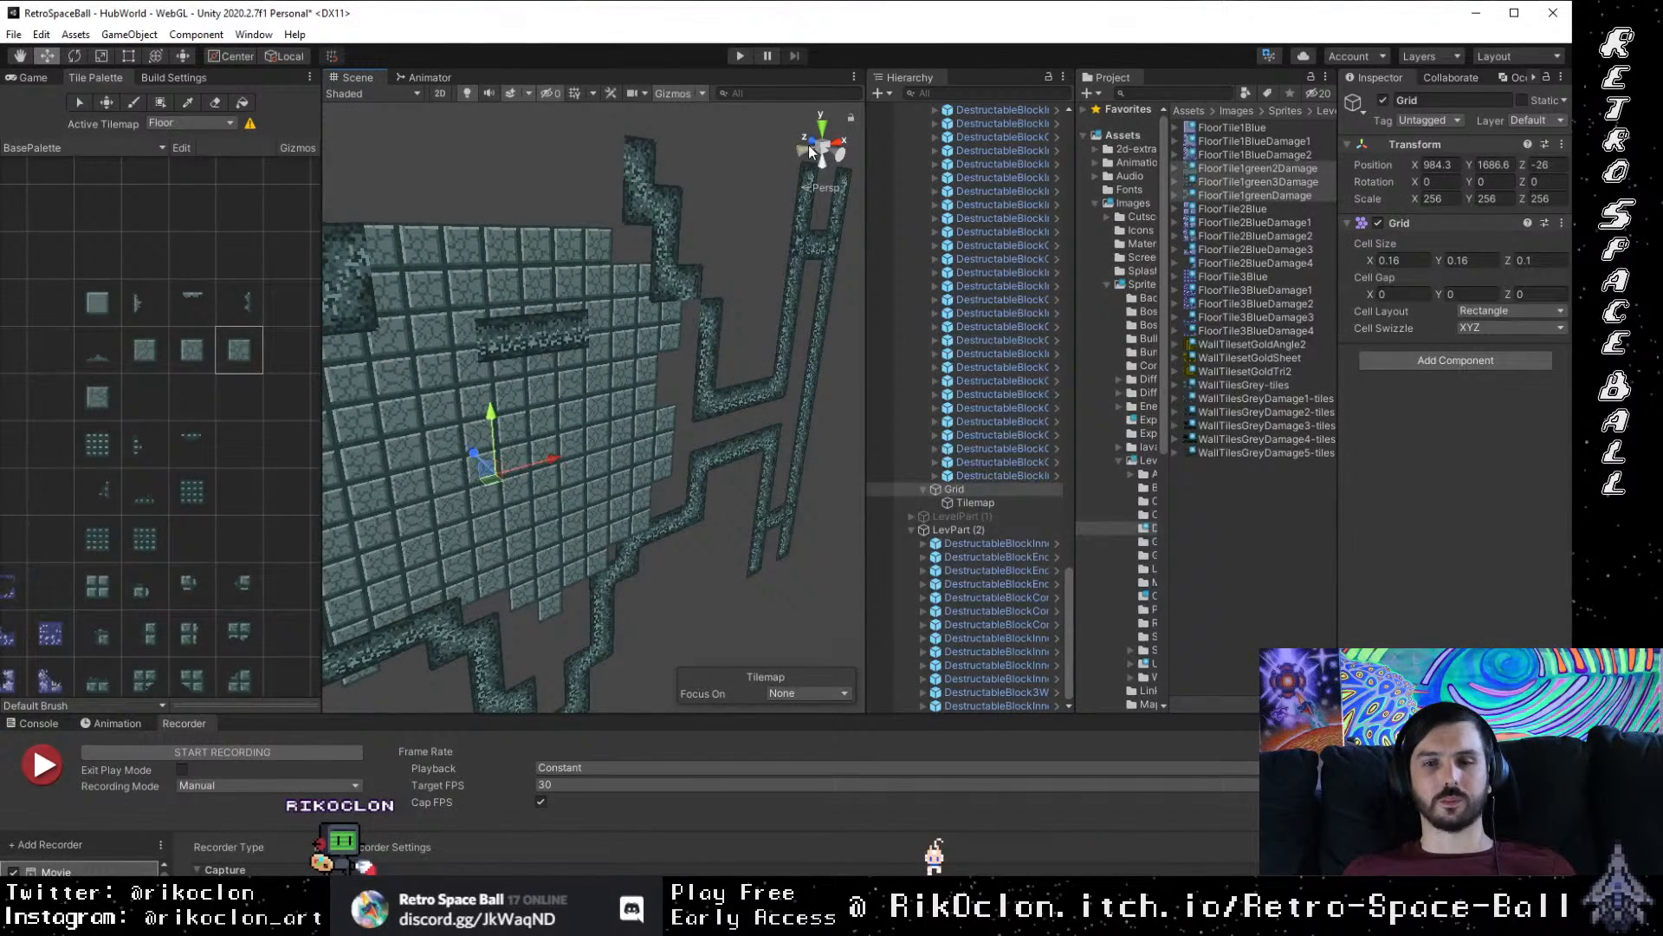
Step: Examine the floor grid's depth and alignment against the destructible walls from the right, front and back
{"action": "left_click", "coordinate": [842, 141]}
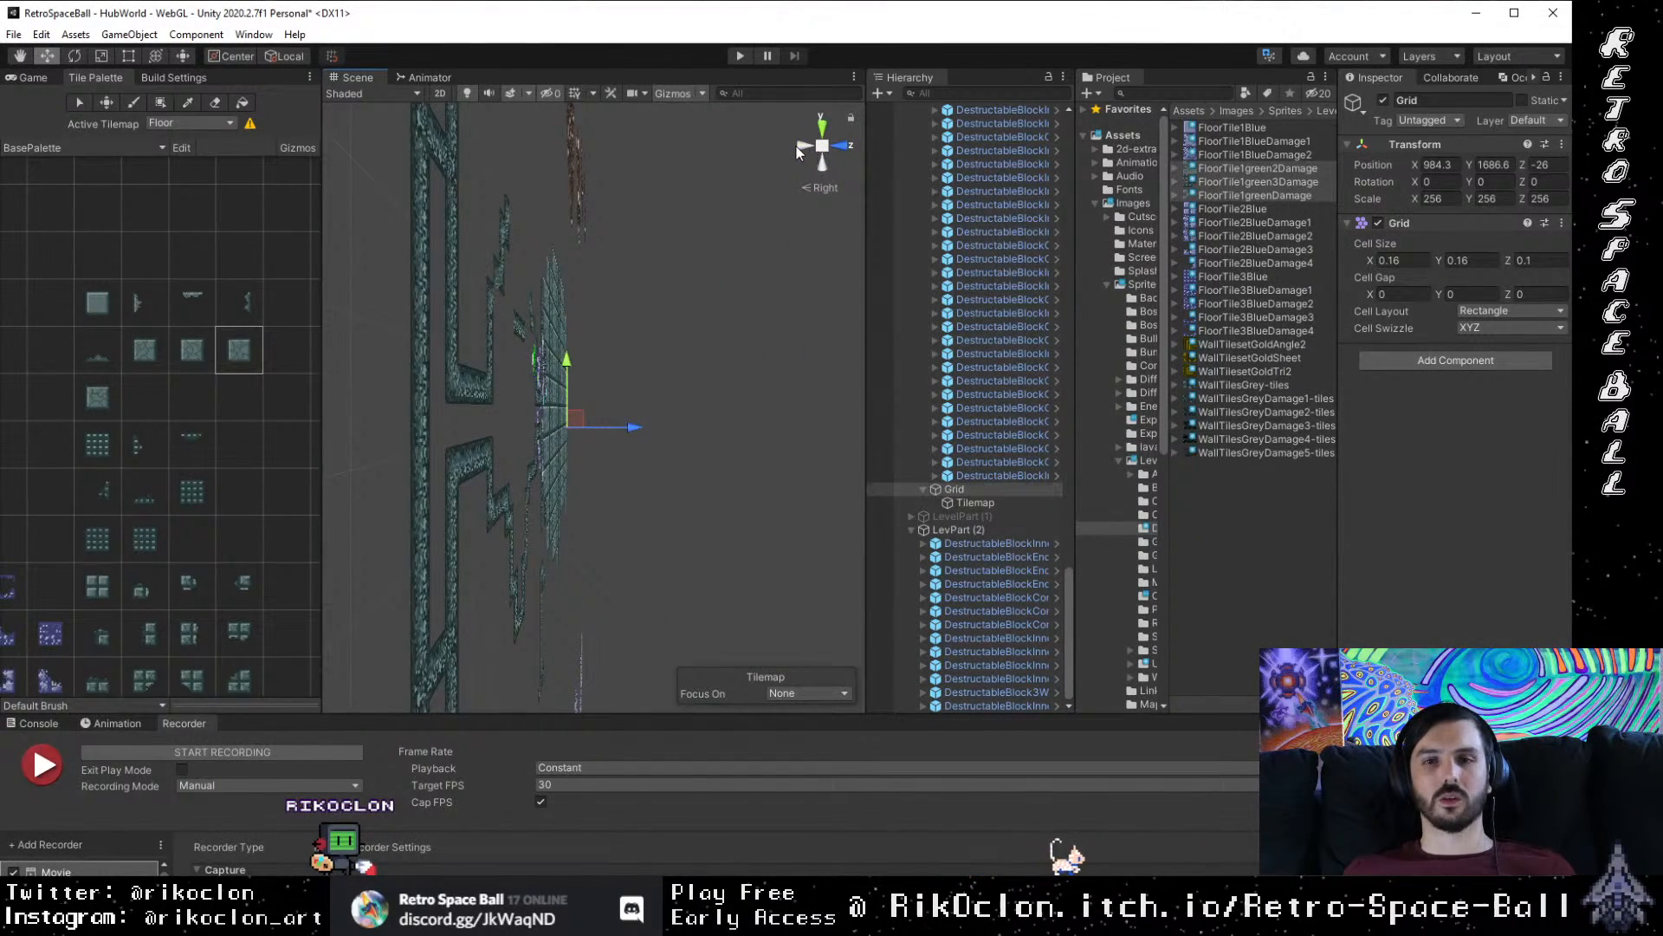
{"action": "left_click", "coordinate": [797, 147]}
{"action": "left_click", "coordinate": [805, 147]}
{"action": "left_click_drag", "start_coordinate": [715, 312], "coordinate": [745, 225]}
{"action": "left_click", "coordinate": [842, 153]}
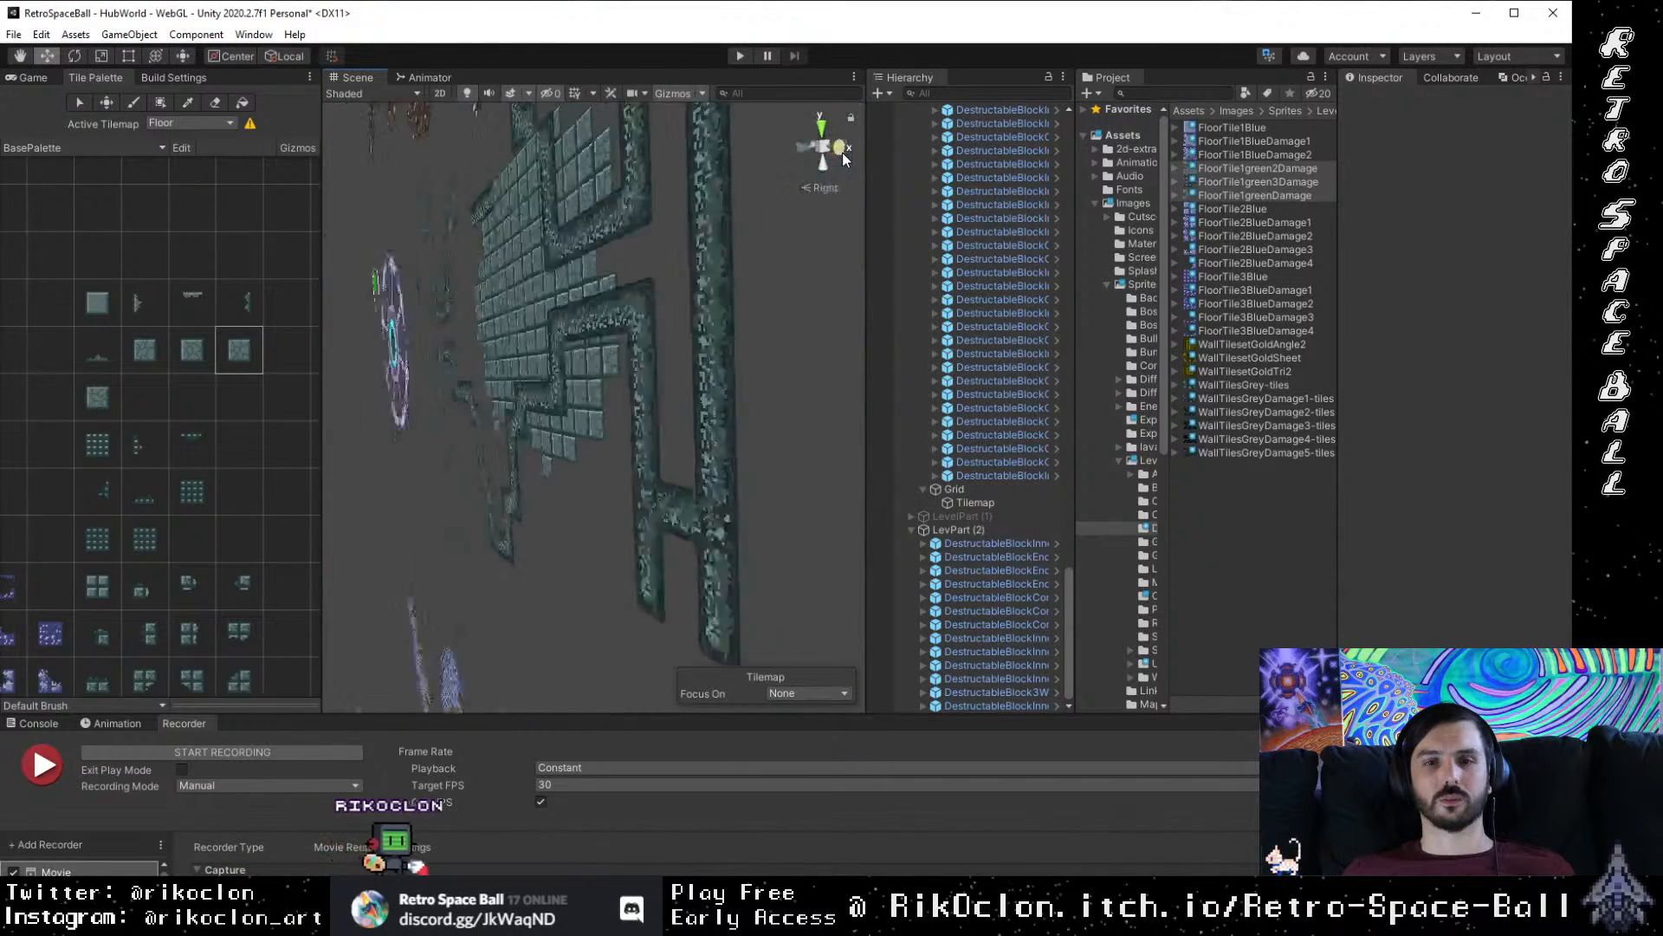
{"action": "left_click_drag", "start_coordinate": [627, 260], "coordinate": [828, 450]}
{"action": "left_click_drag", "start_coordinate": [726, 280], "coordinate": [643, 303]}
{"action": "left_click", "coordinate": [834, 154]}
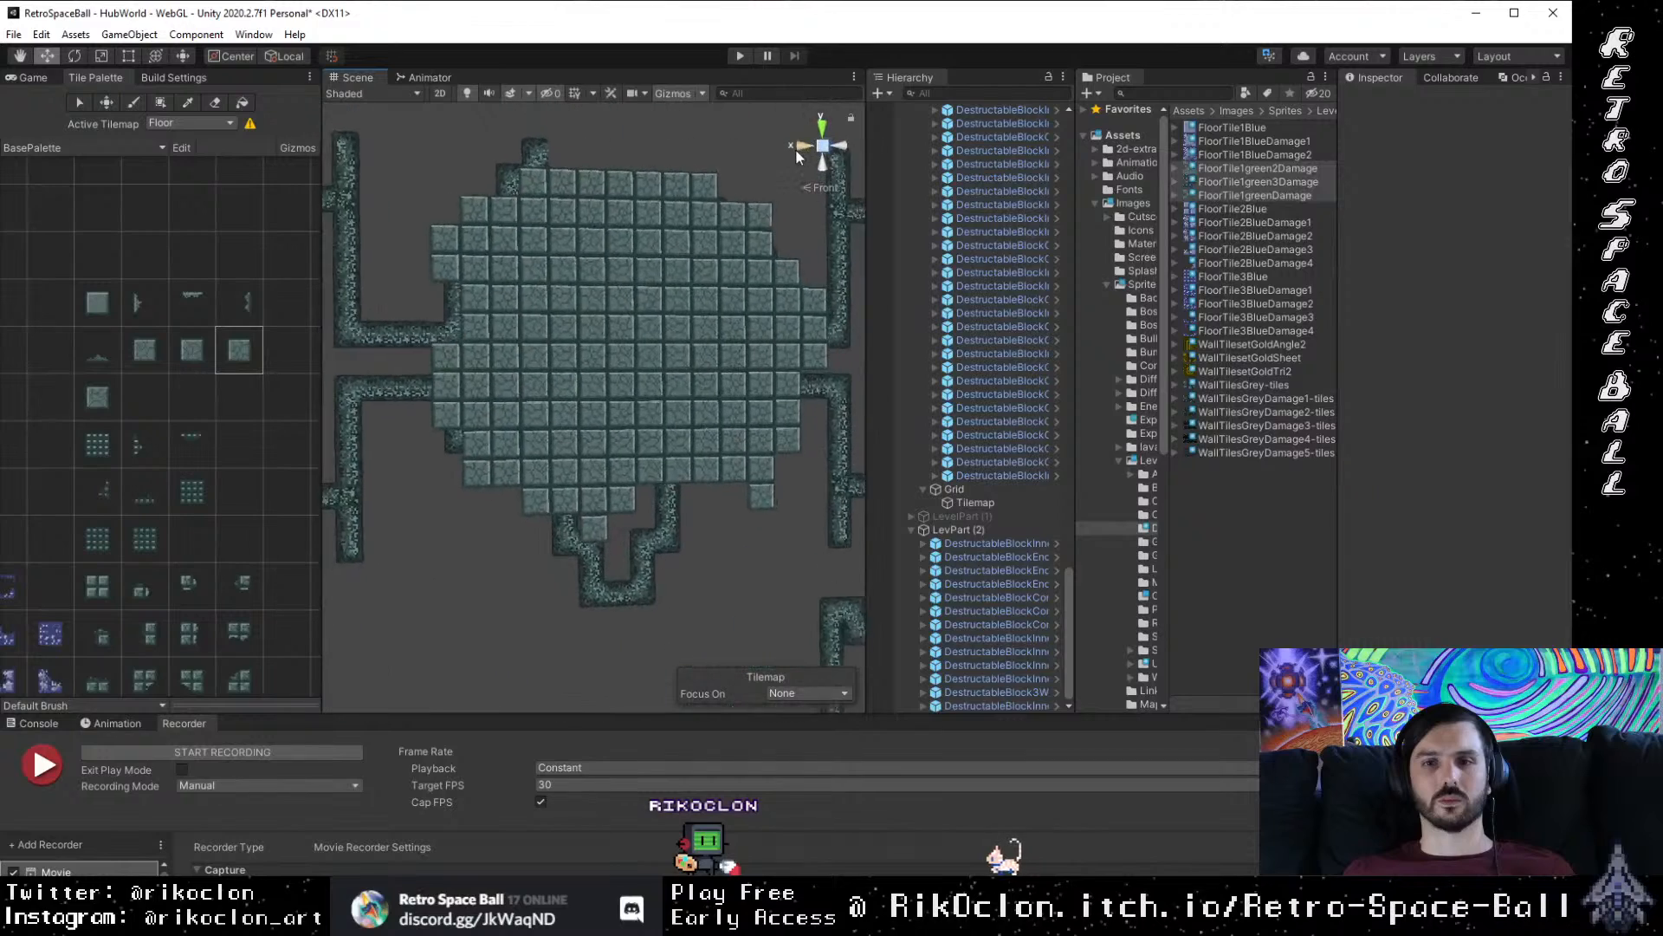
{"action": "left_click", "coordinate": [802, 149]}
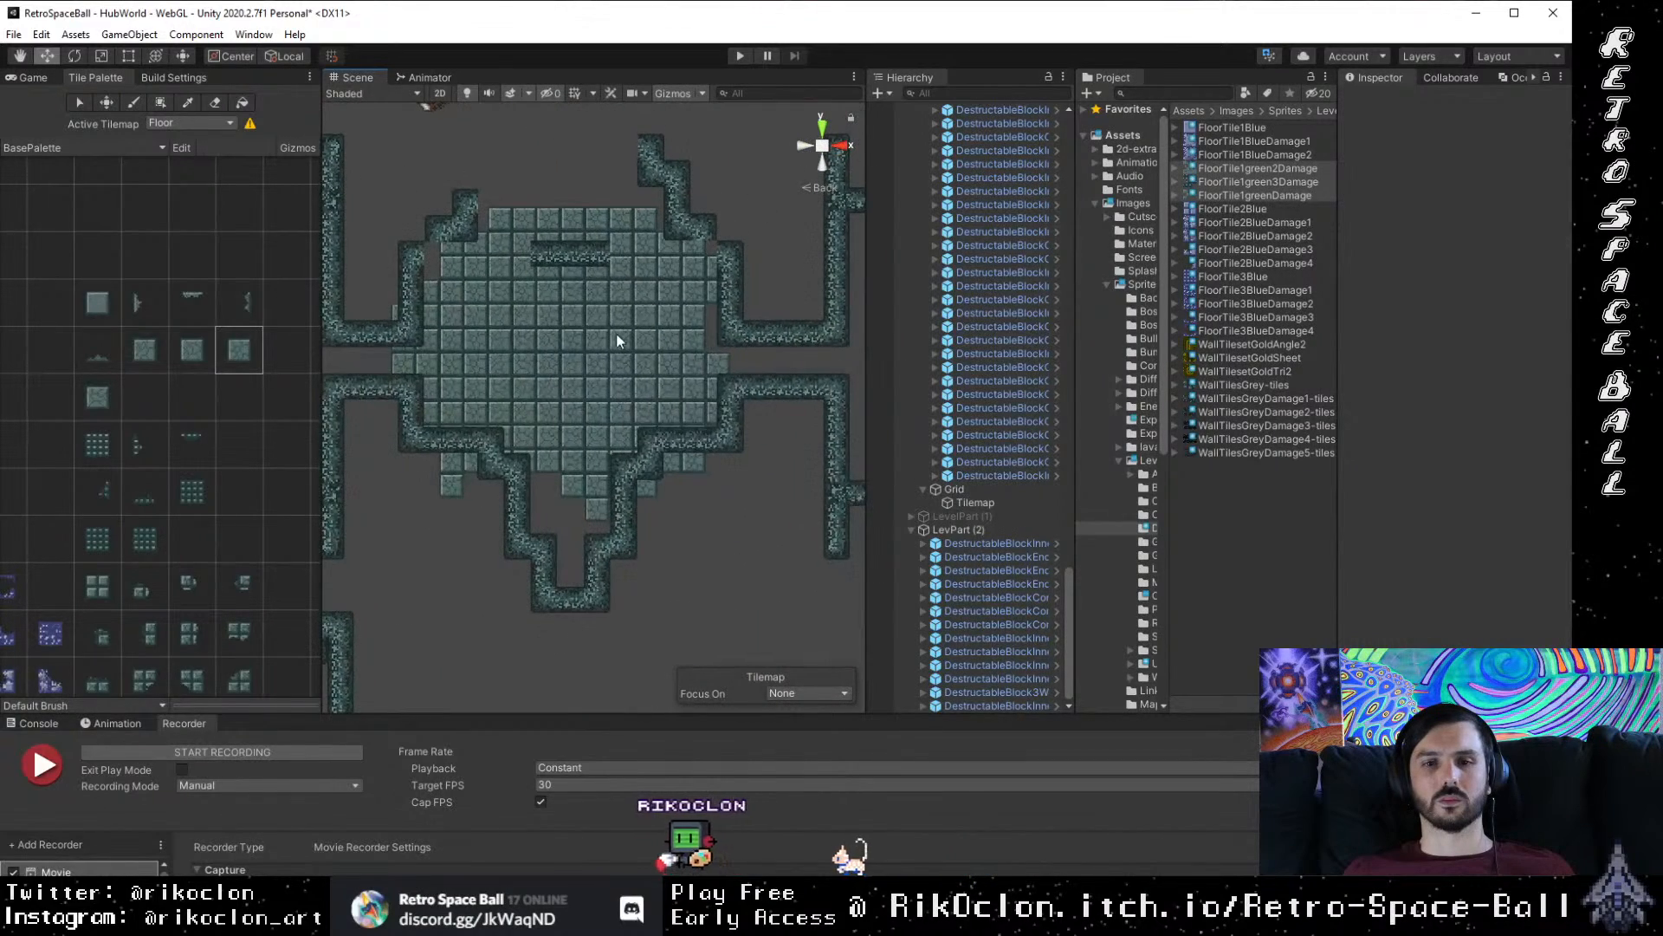
{"action": "scroll", "coordinate": [613, 338], "scroll_direction": "down", "scroll_amount": 10}
{"action": "scroll", "coordinate": [557, 449], "scroll_direction": "up", "scroll_amount": 6}
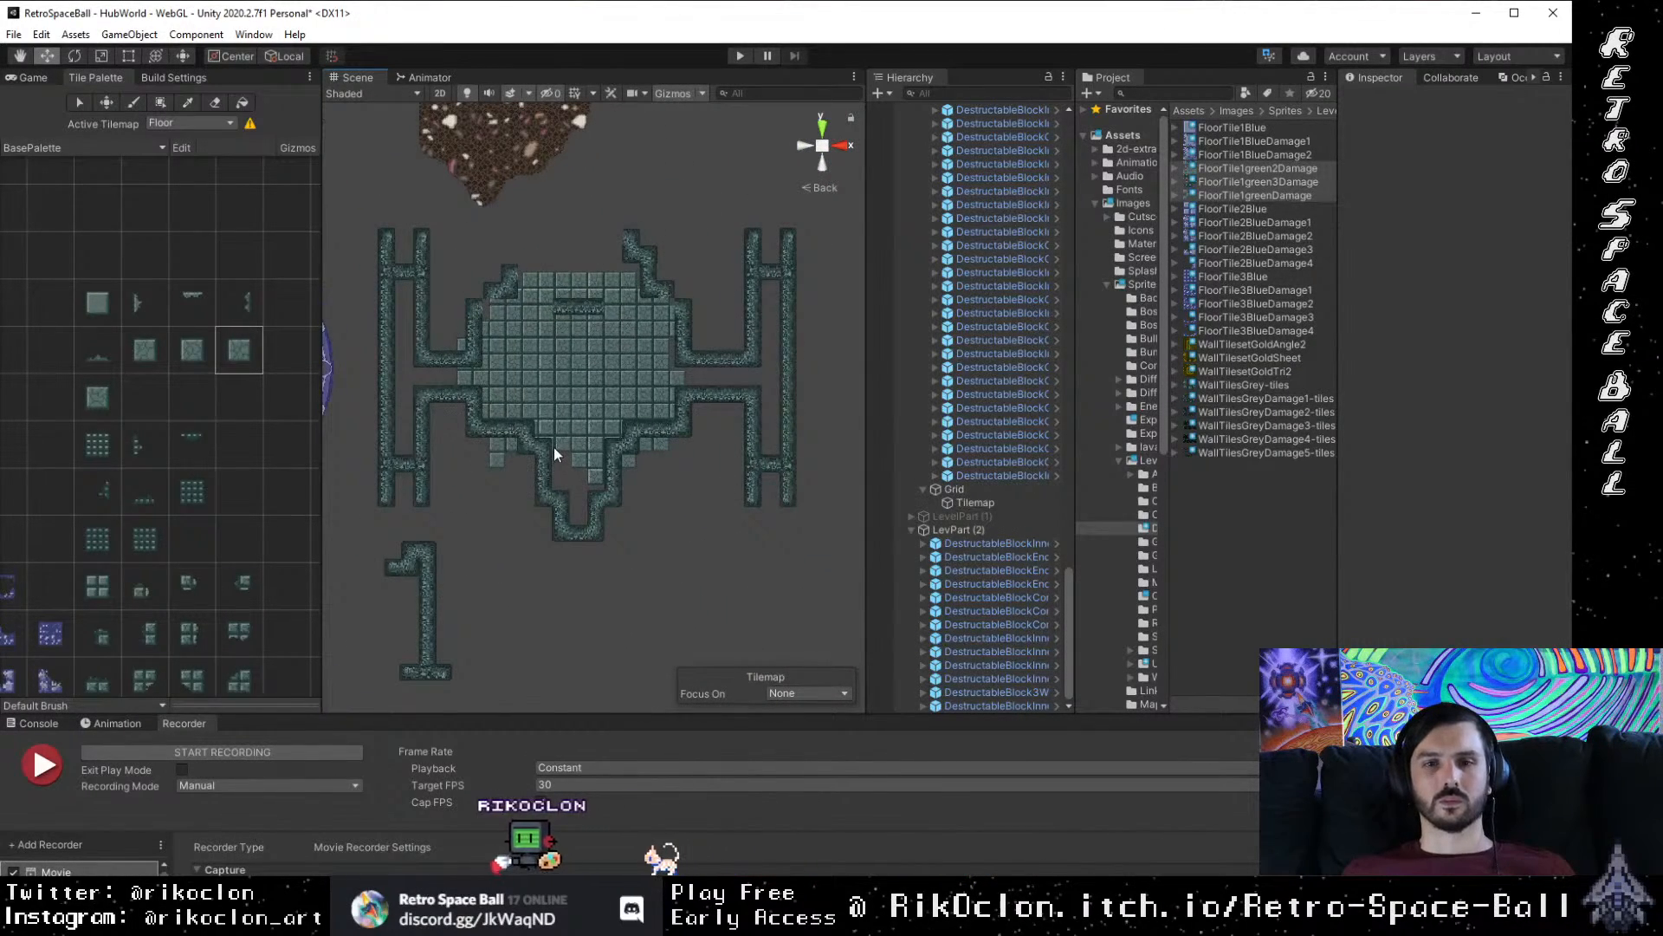
{"action": "scroll", "coordinate": [551, 440], "scroll_direction": "up", "scroll_amount": 2}
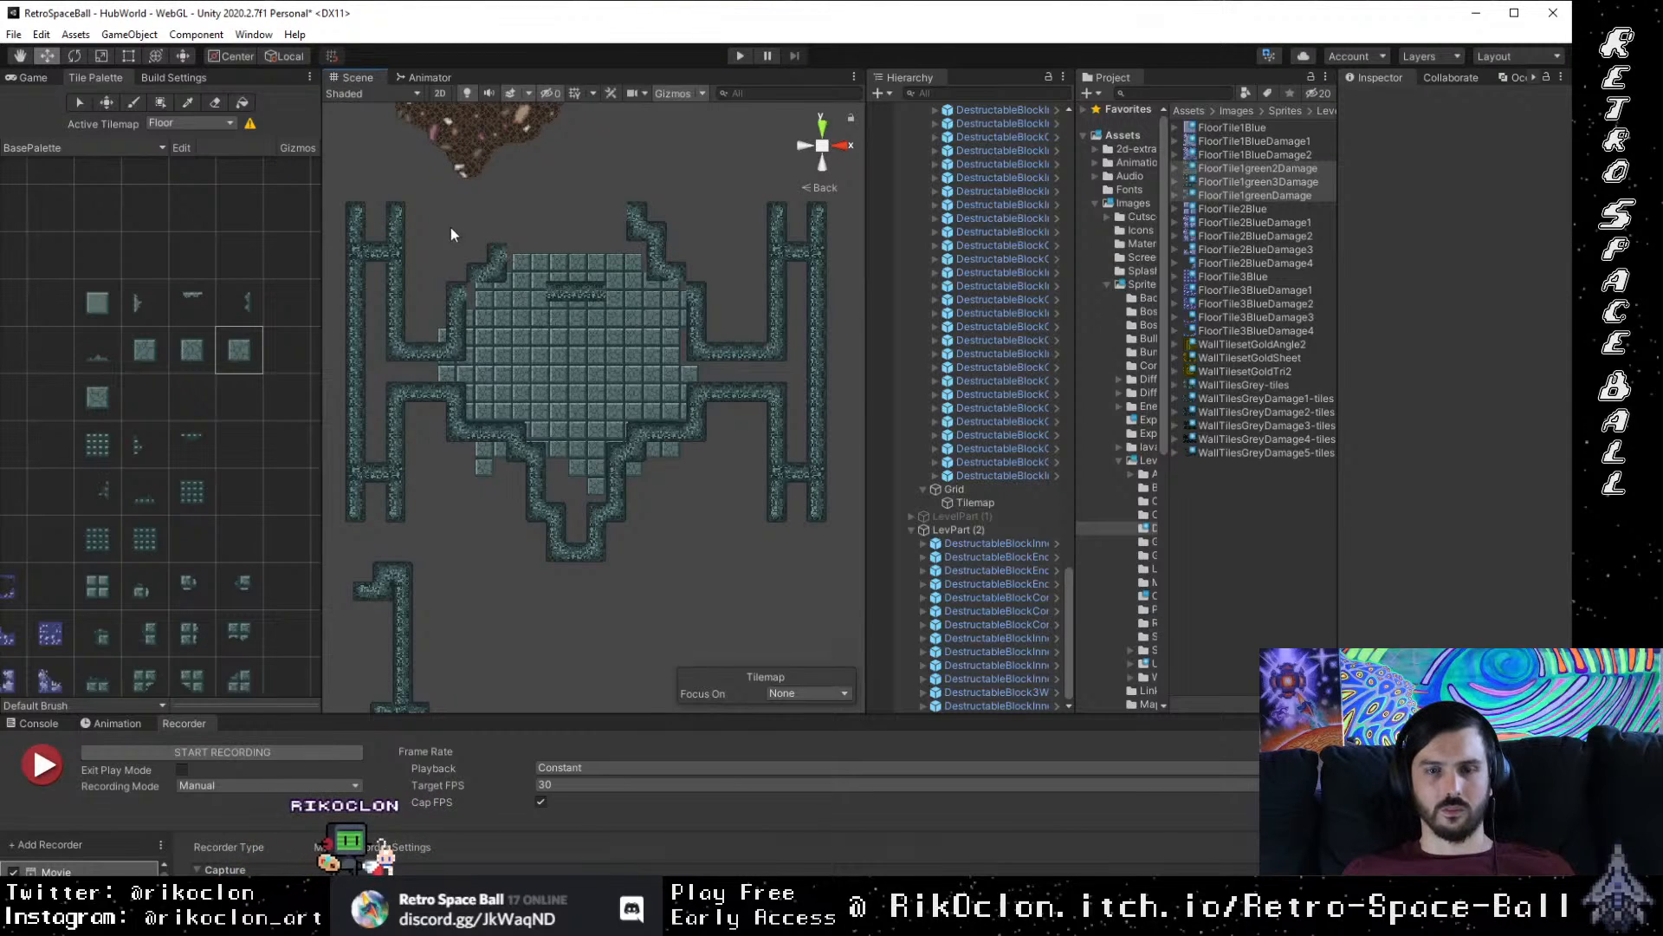
Step: Try to duplicate the lower-right corner block and move the copy into the gap in the upper-left wall
{"action": "left_click_drag", "start_coordinate": [450, 229], "coordinate": [522, 290]}
{"action": "scroll", "coordinate": [470, 322], "scroll_direction": "up", "scroll_amount": 5}
{"action": "left_click_drag", "start_coordinate": [526, 378], "coordinate": [584, 434]}
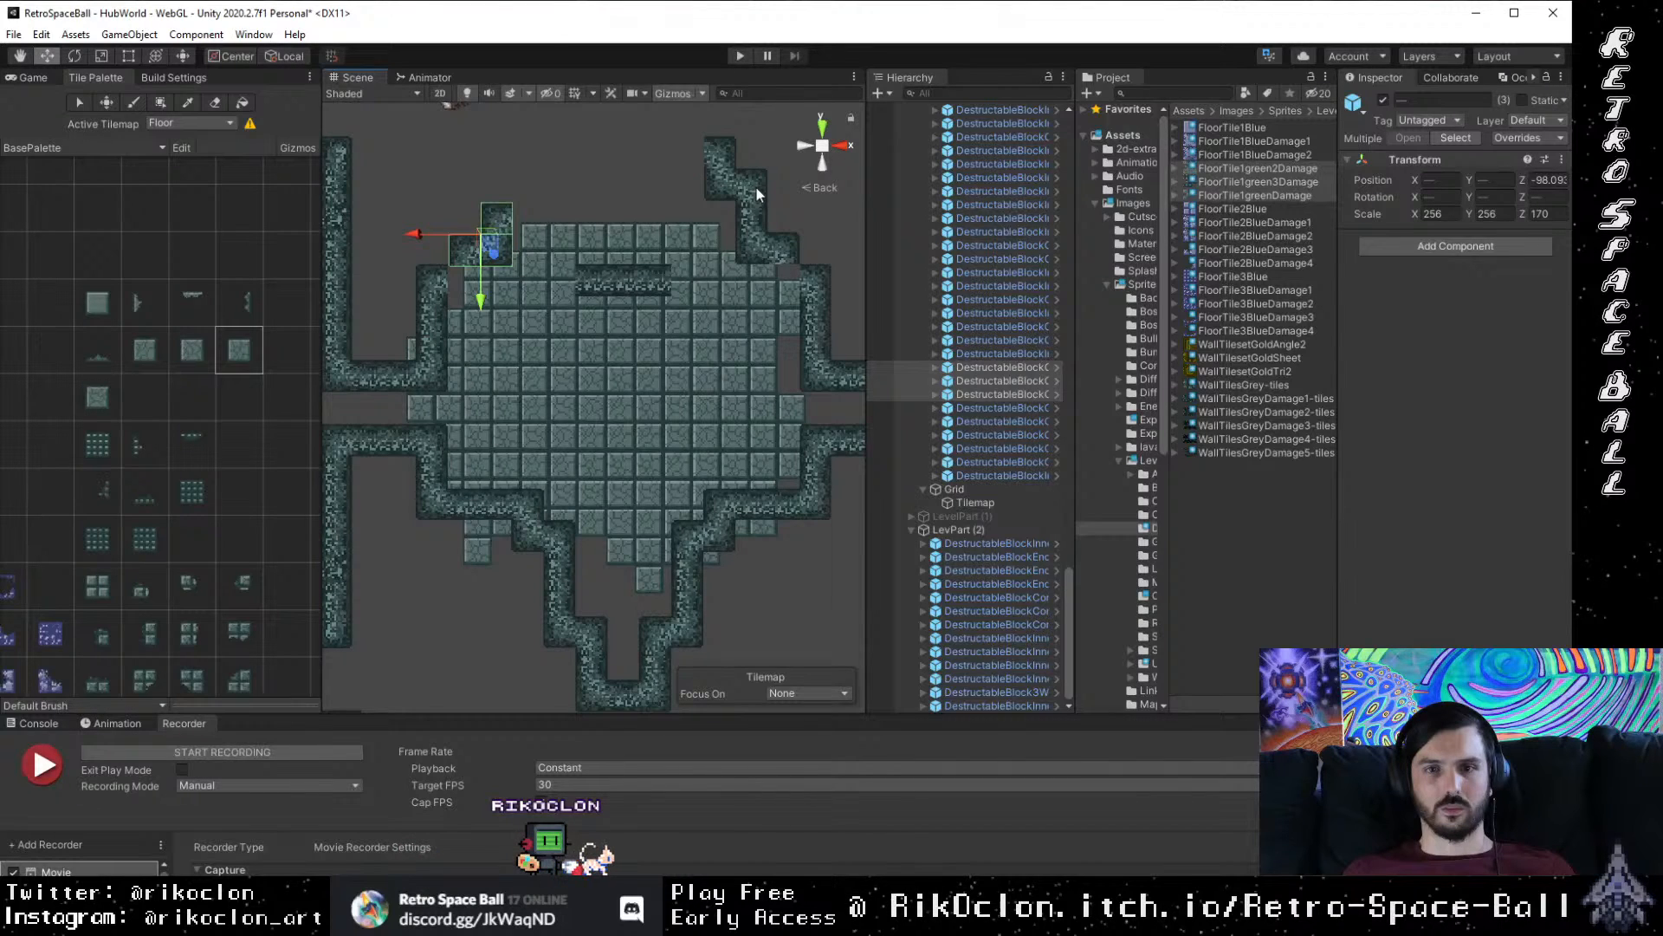
{"action": "left_click", "coordinate": [803, 502]}
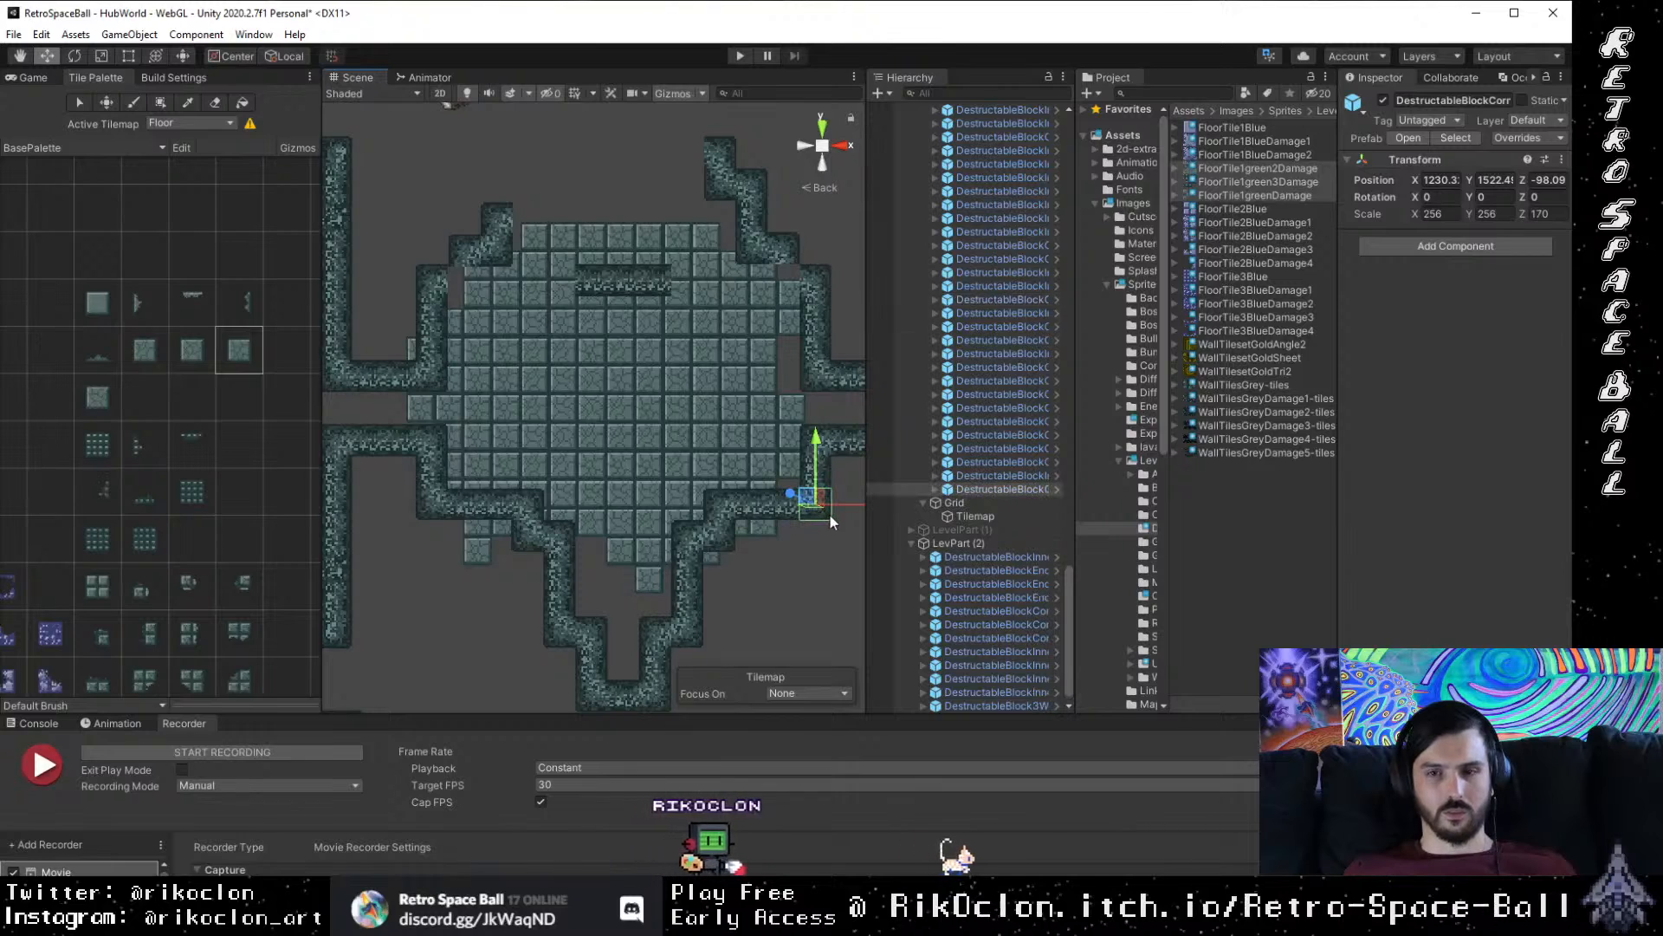
{"action": "left_click_drag", "start_coordinate": [820, 498], "coordinate": [546, 290]}
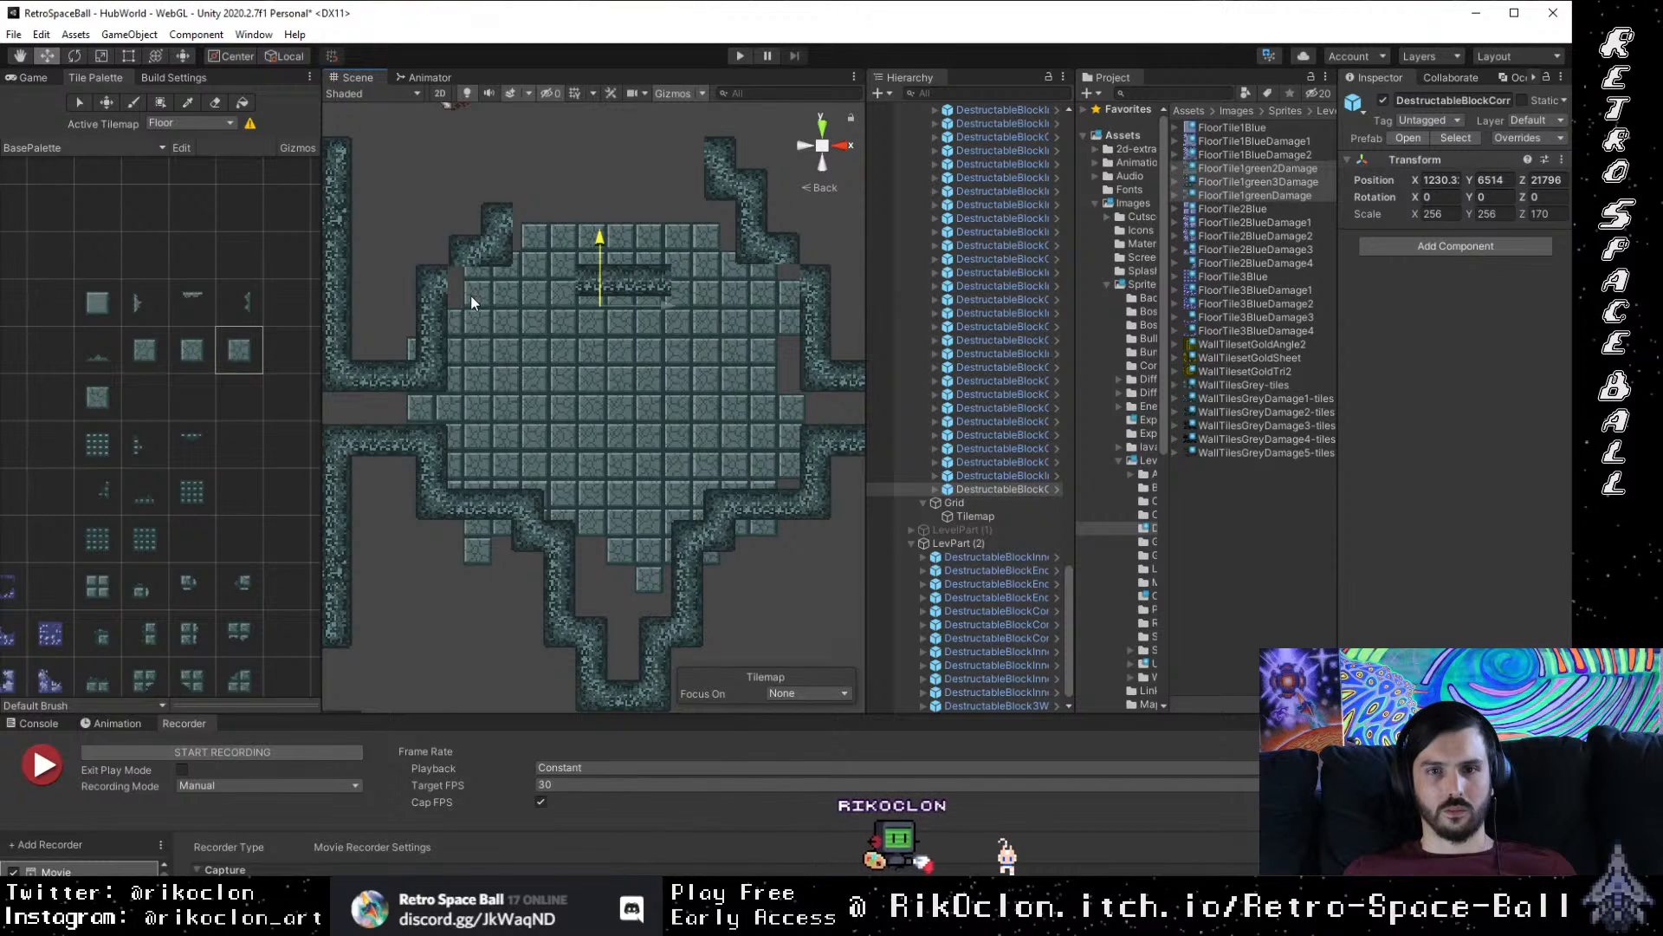
{"action": "key", "text": "ctrl+z"}
{"action": "left_click_drag", "start_coordinate": [818, 600], "coordinate": [551, 286]}
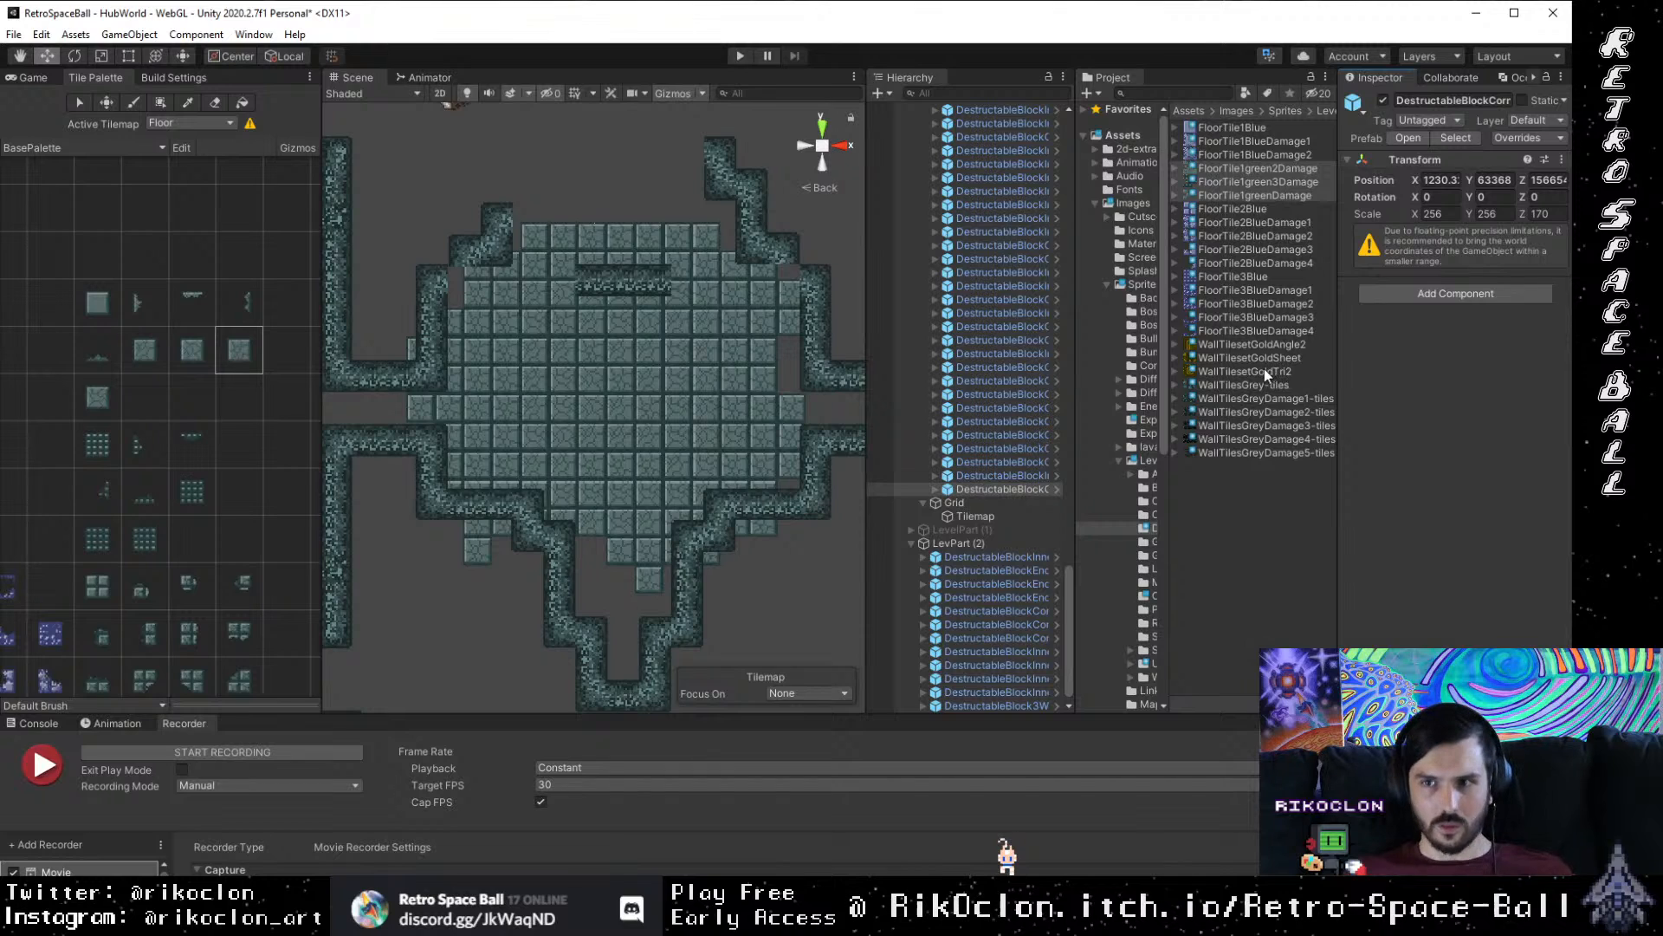
Step: Select the upper-right inner wall block in the object list and switch the scene's back view to isometric projection
{"action": "left_click", "coordinate": [984, 477]}
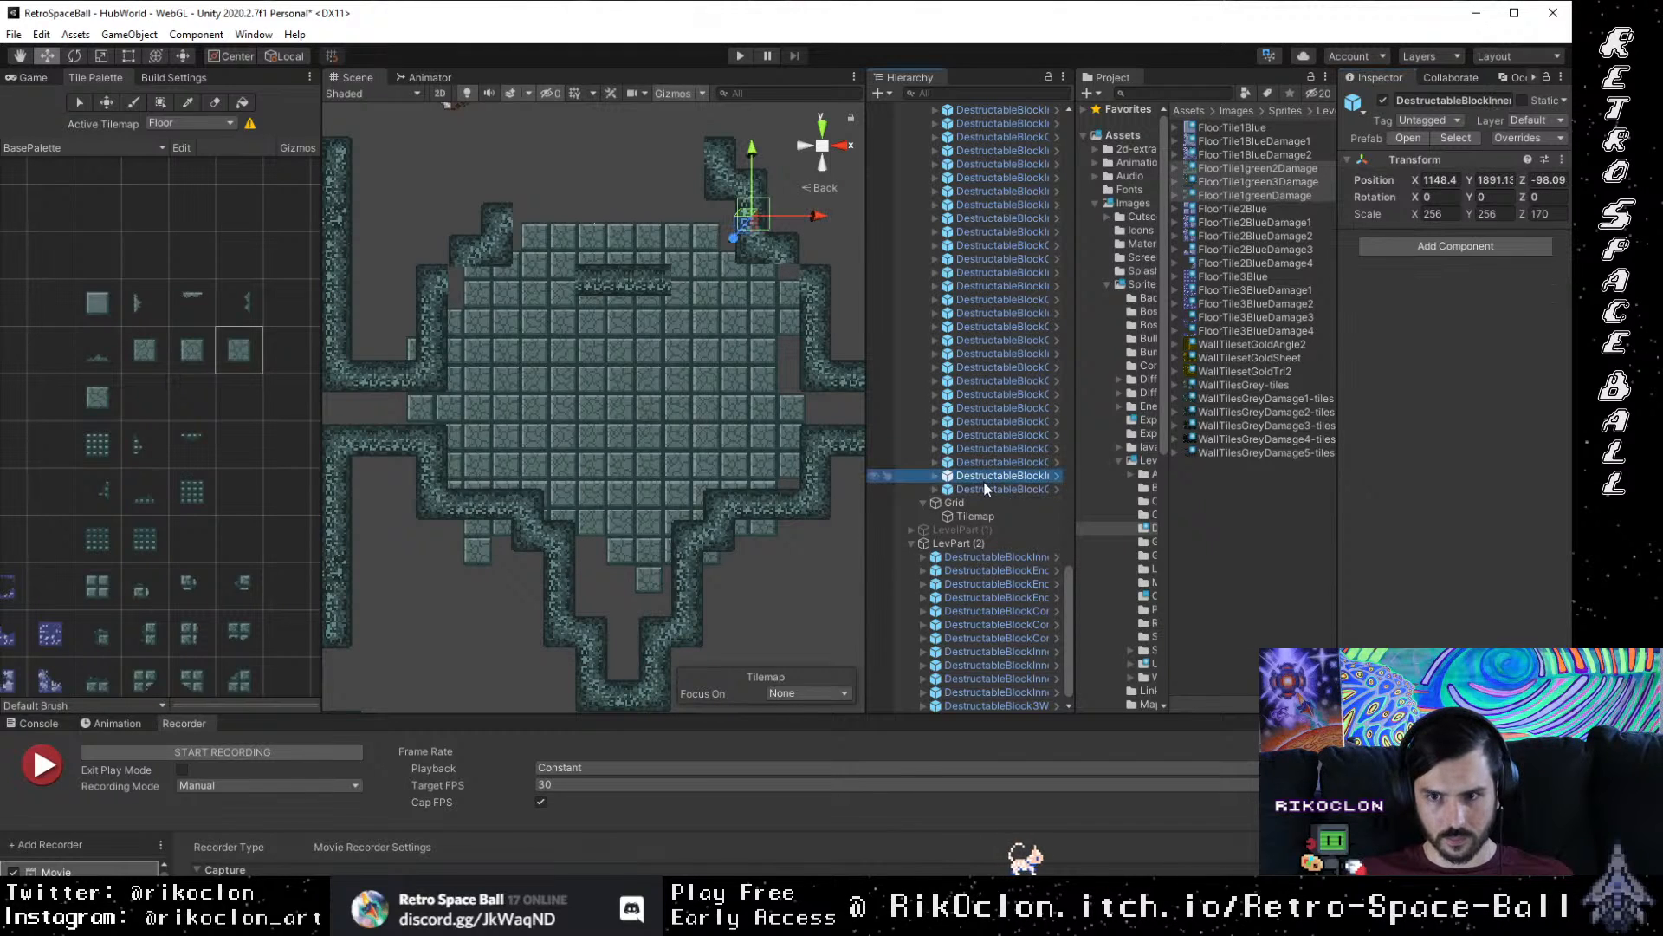
{"action": "left_click", "coordinate": [842, 147]}
{"action": "left_click", "coordinate": [804, 146]}
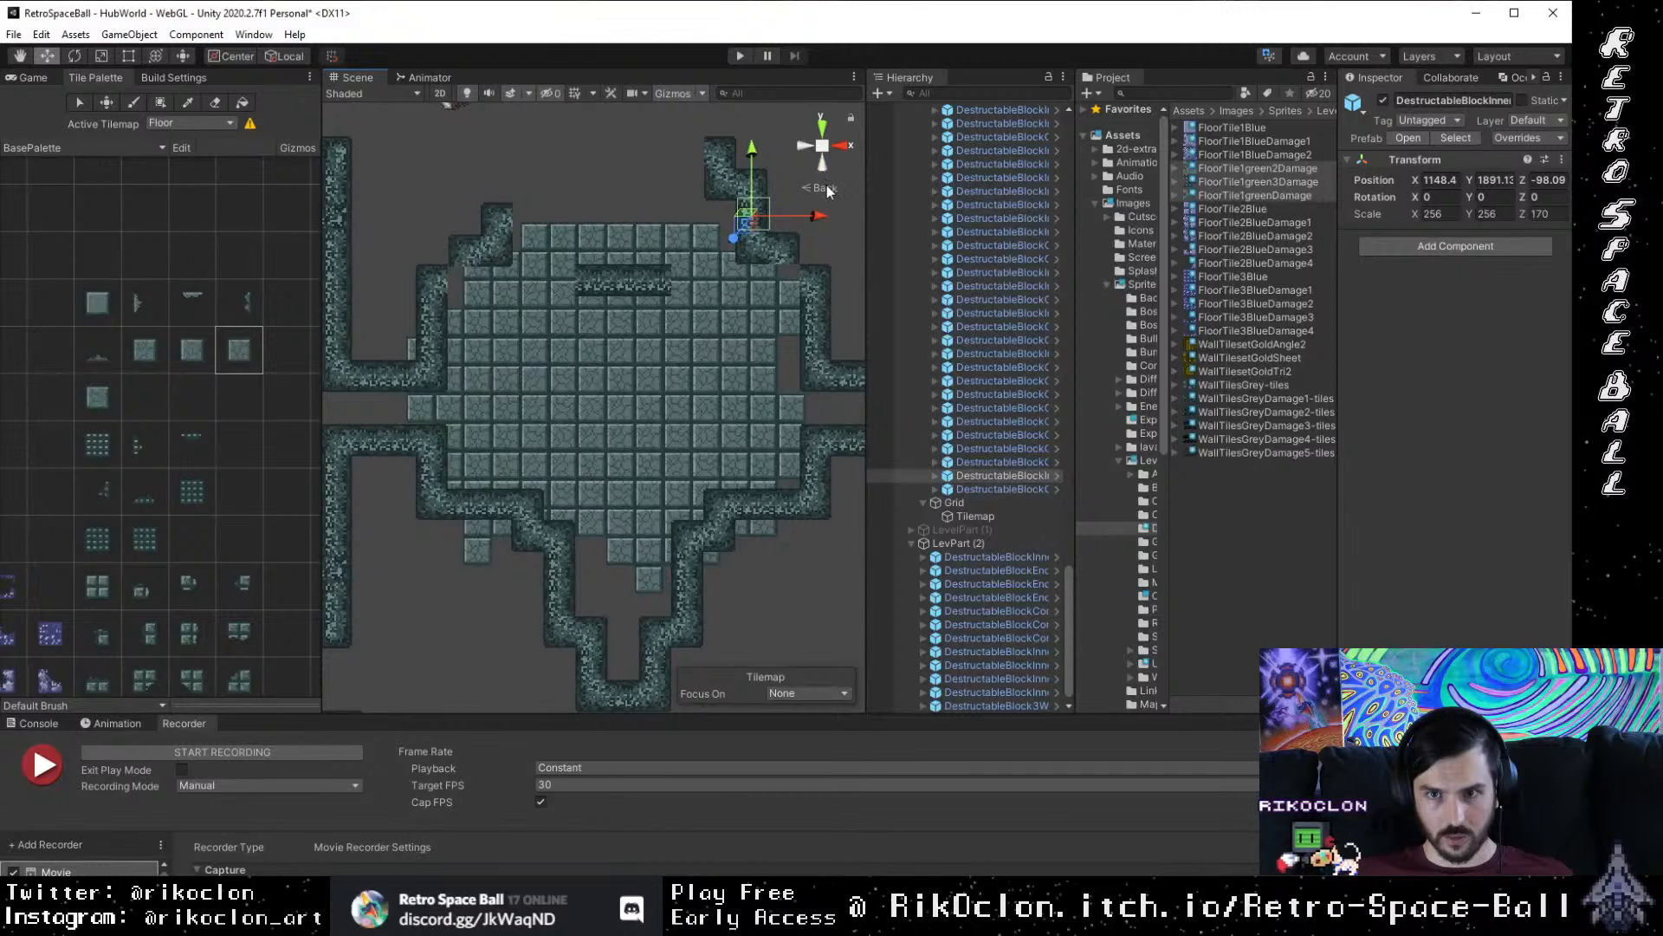
{"action": "scroll", "coordinate": [690, 419], "scroll_direction": "down", "scroll_amount": 3}
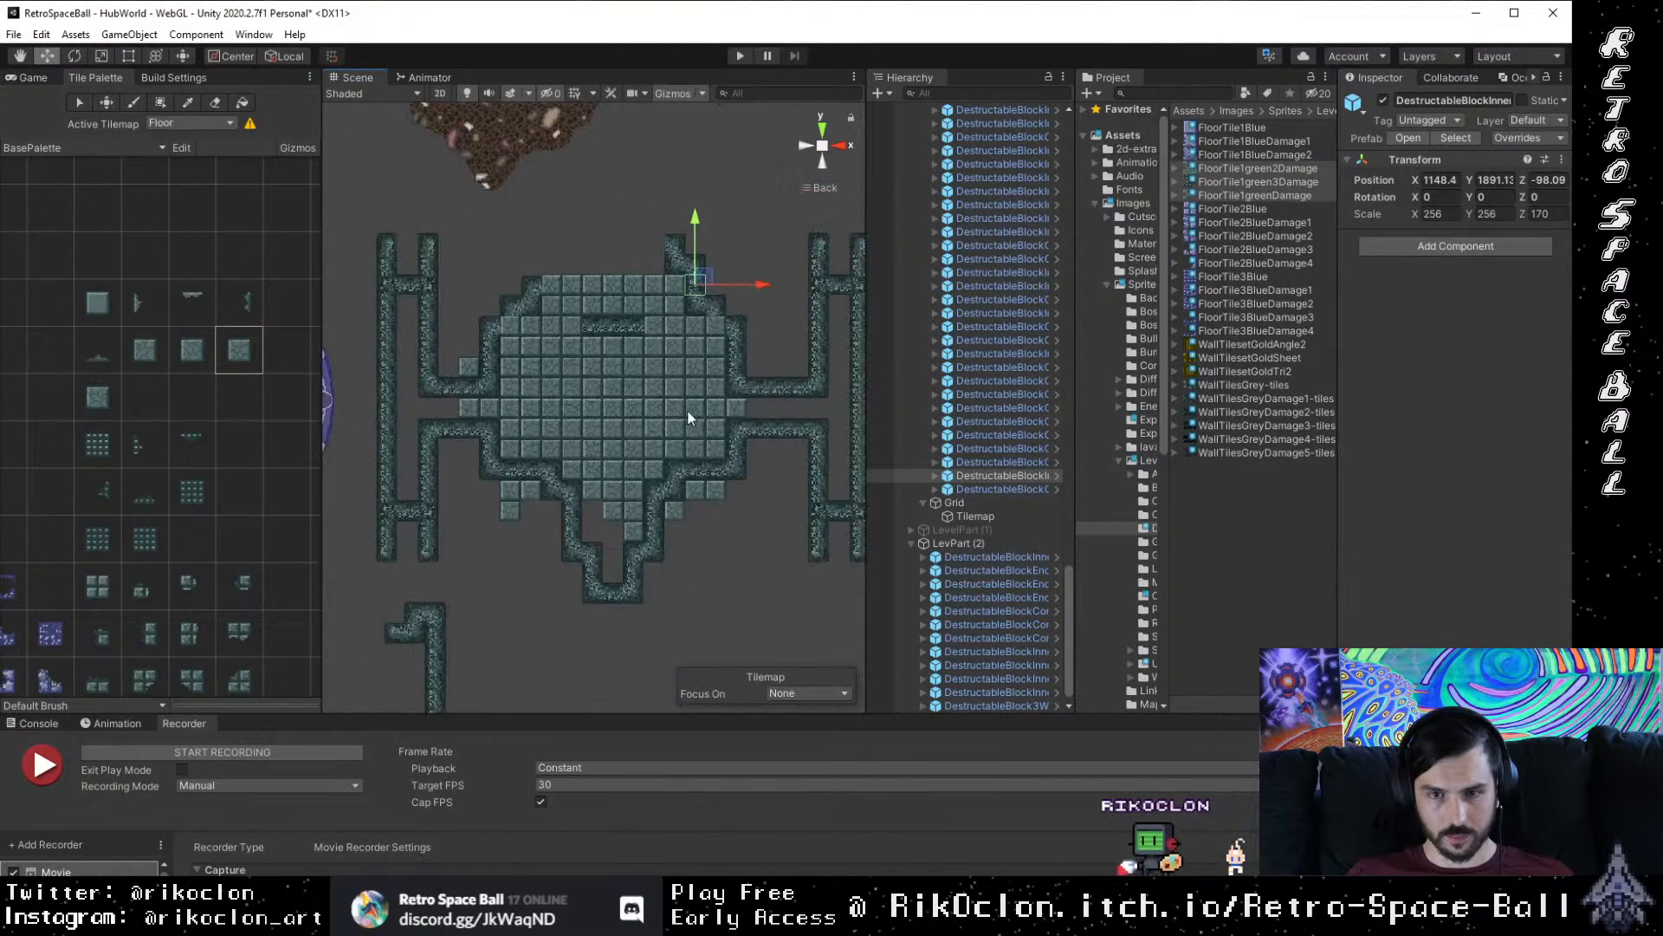
{"action": "scroll", "coordinate": [690, 418], "scroll_direction": "down", "scroll_amount": 5}
{"action": "scroll", "coordinate": [684, 416], "scroll_direction": "up", "scroll_amount": 5}
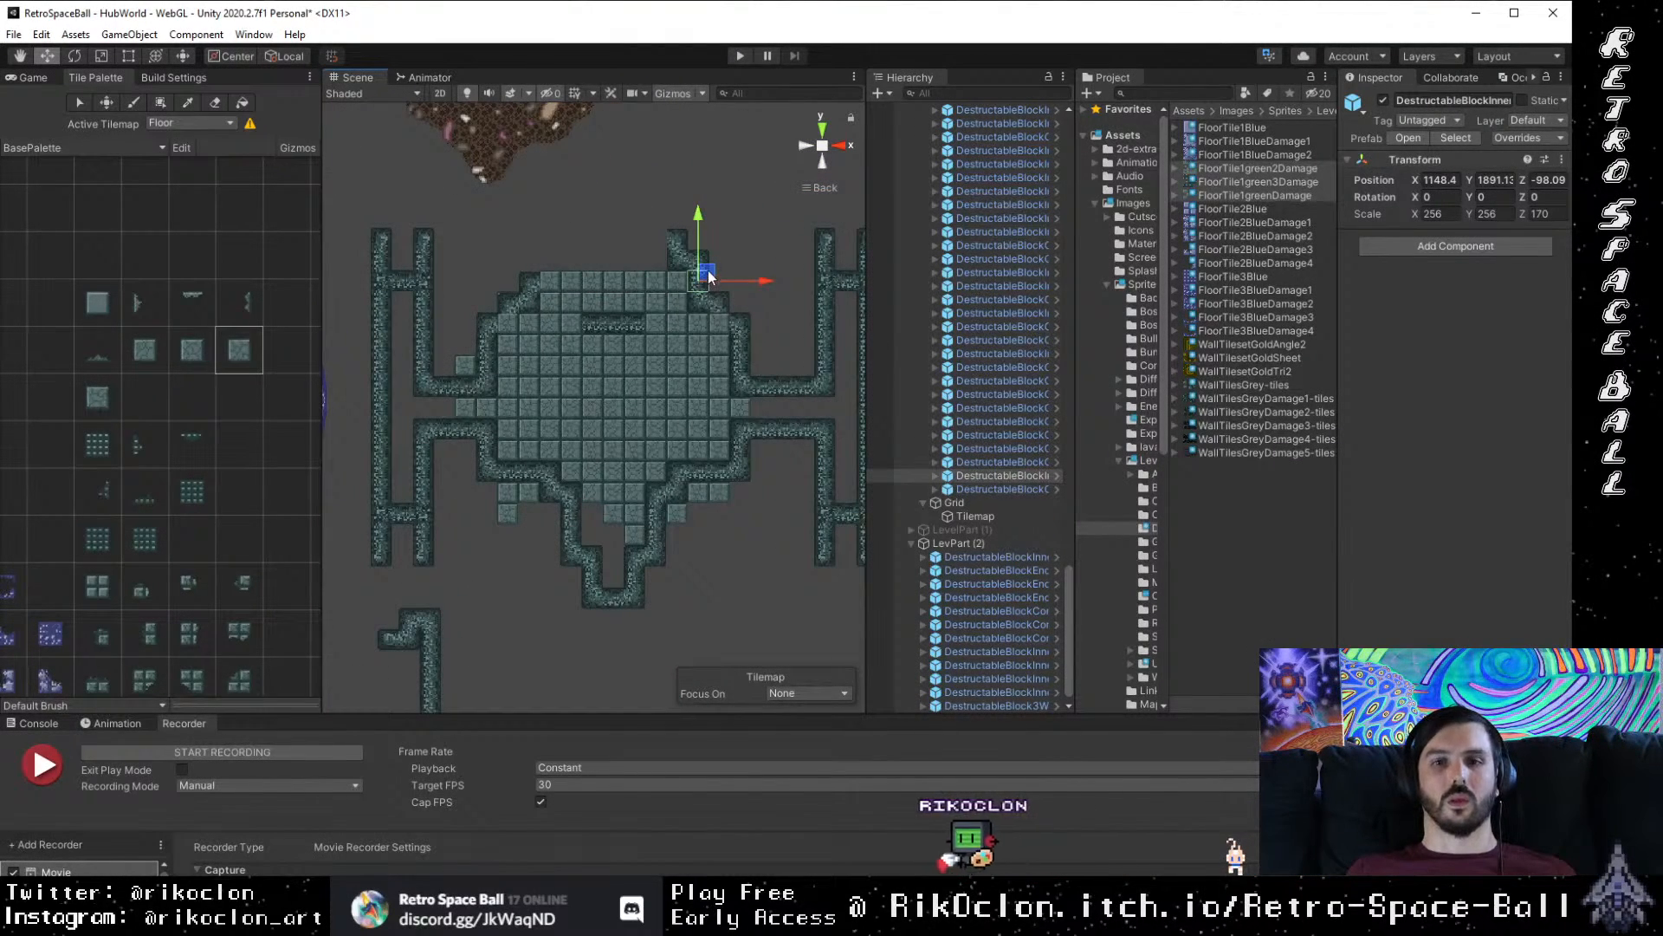
Step: Try the upper-right vertical wall block in the gap of the upper-left wall, and move it clear above the edge
{"action": "left_click_drag", "start_coordinate": [709, 276], "coordinate": [517, 345]}
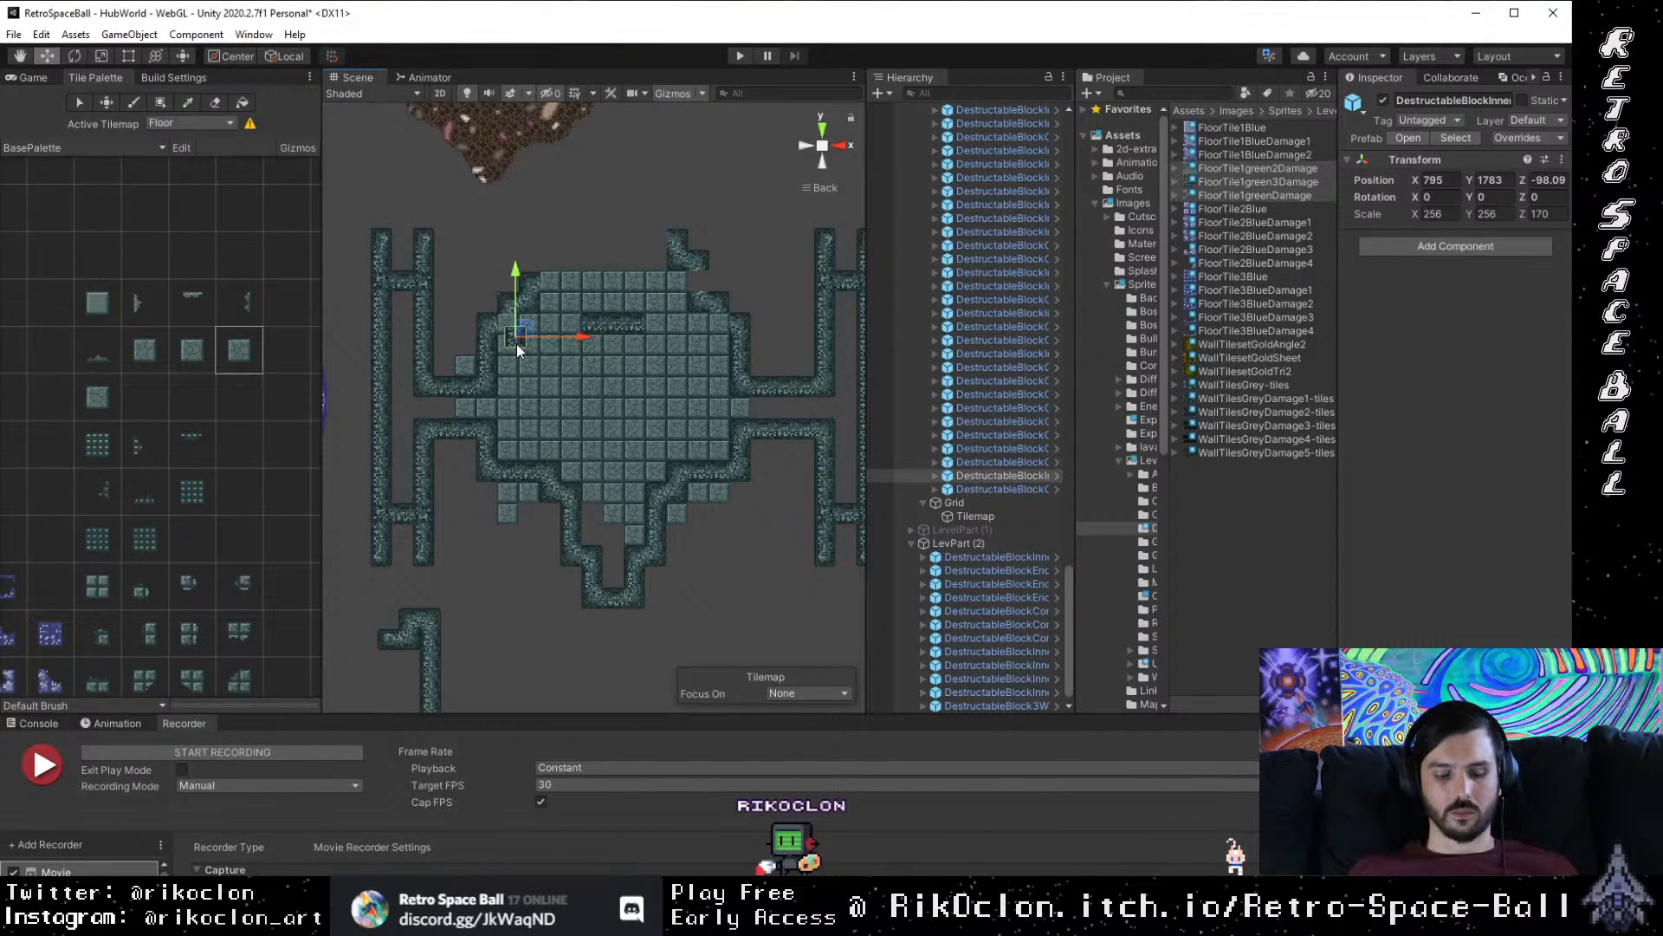
{"action": "scroll", "coordinate": [487, 332], "scroll_direction": "up", "scroll_amount": 4}
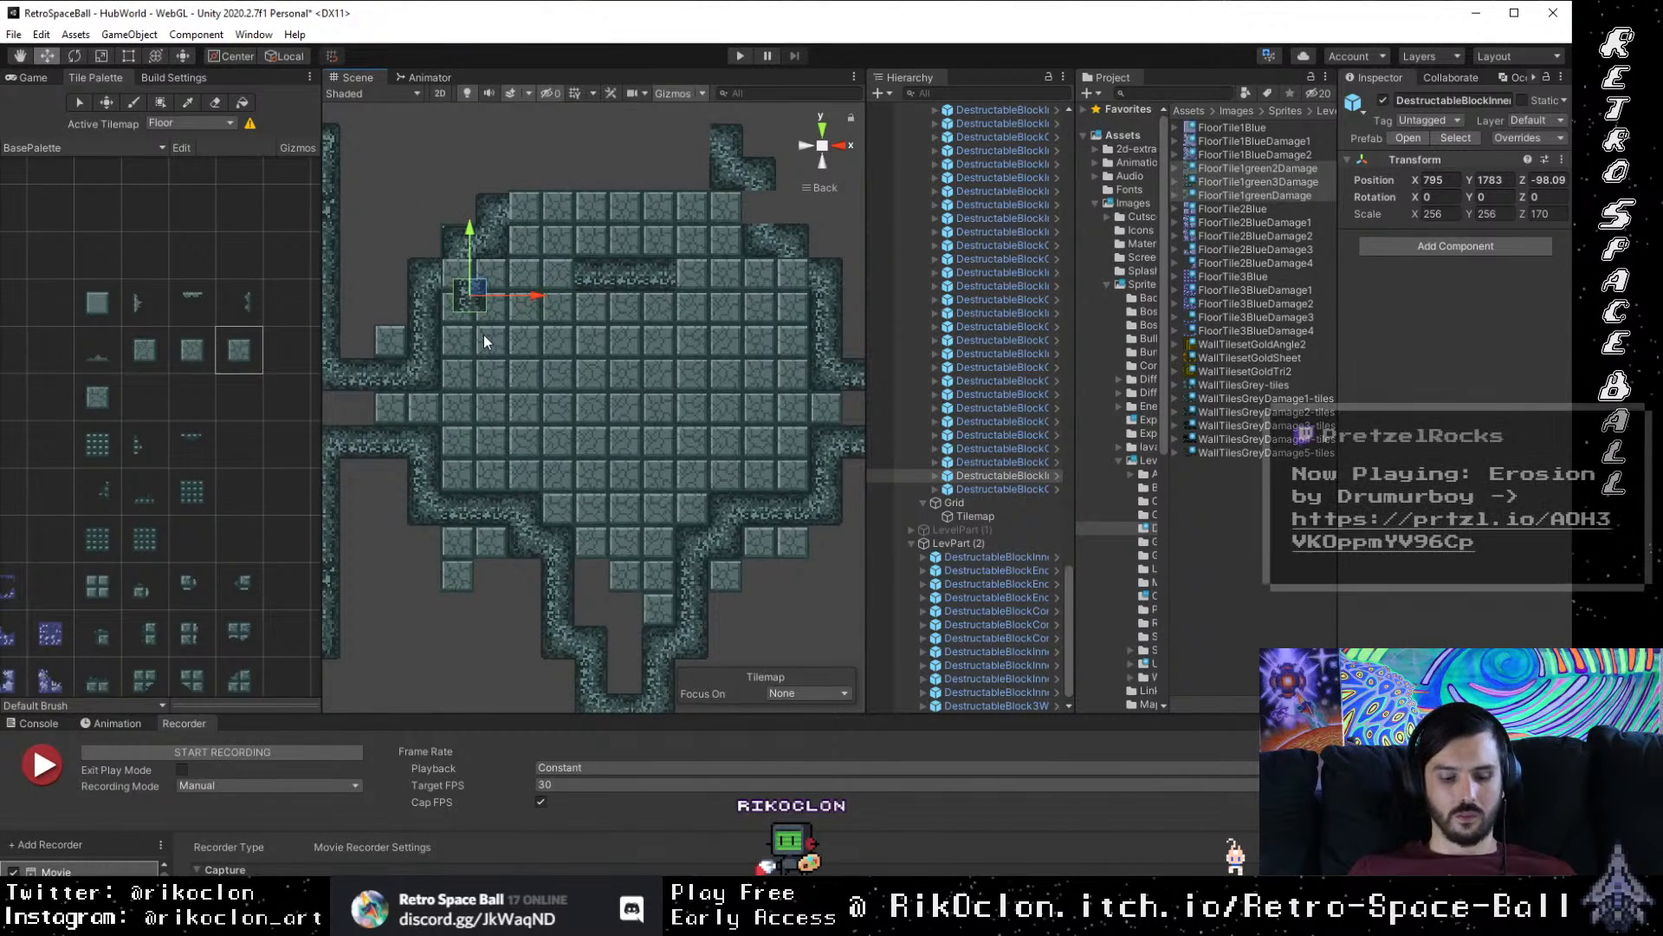
{"action": "left_click_drag", "start_coordinate": [481, 284], "coordinate": [532, 430]}
{"action": "scroll", "coordinate": [478, 335], "scroll_direction": "up", "scroll_amount": 6}
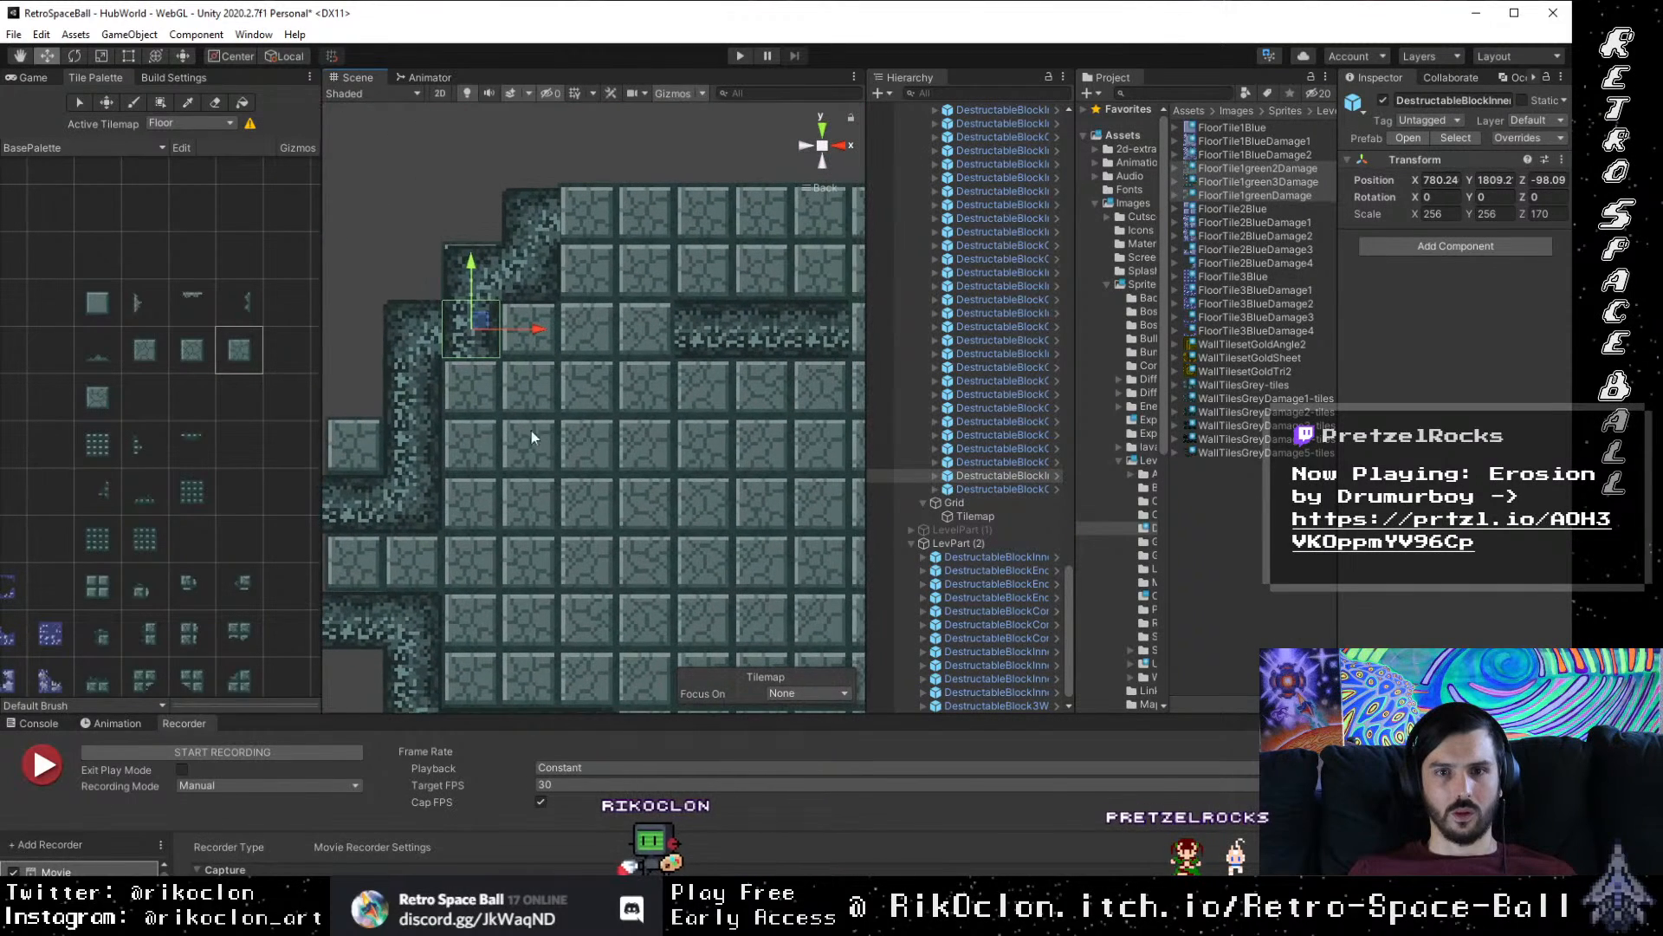
{"action": "left_click_drag", "start_coordinate": [496, 310], "coordinate": [487, 179]}
{"action": "left_click", "coordinate": [564, 148]}
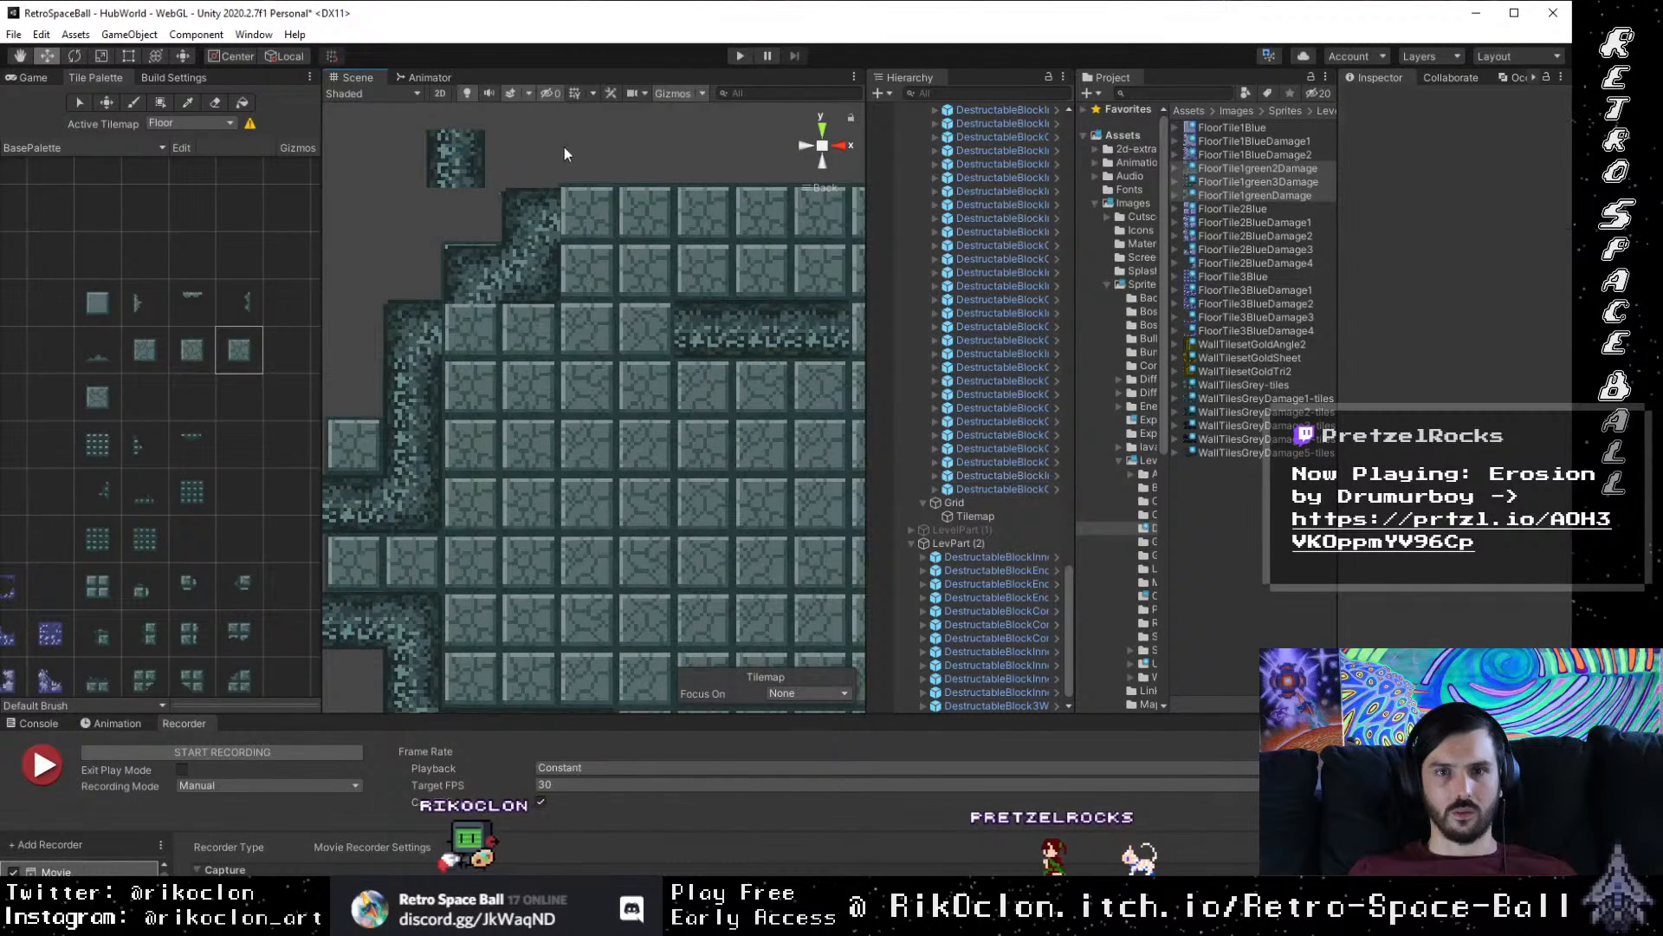
Step: Undo the moves of the vertical wall block back to its place in the upper-right wall
{"action": "scroll", "coordinate": [570, 147], "scroll_direction": "down", "scroll_amount": 3}
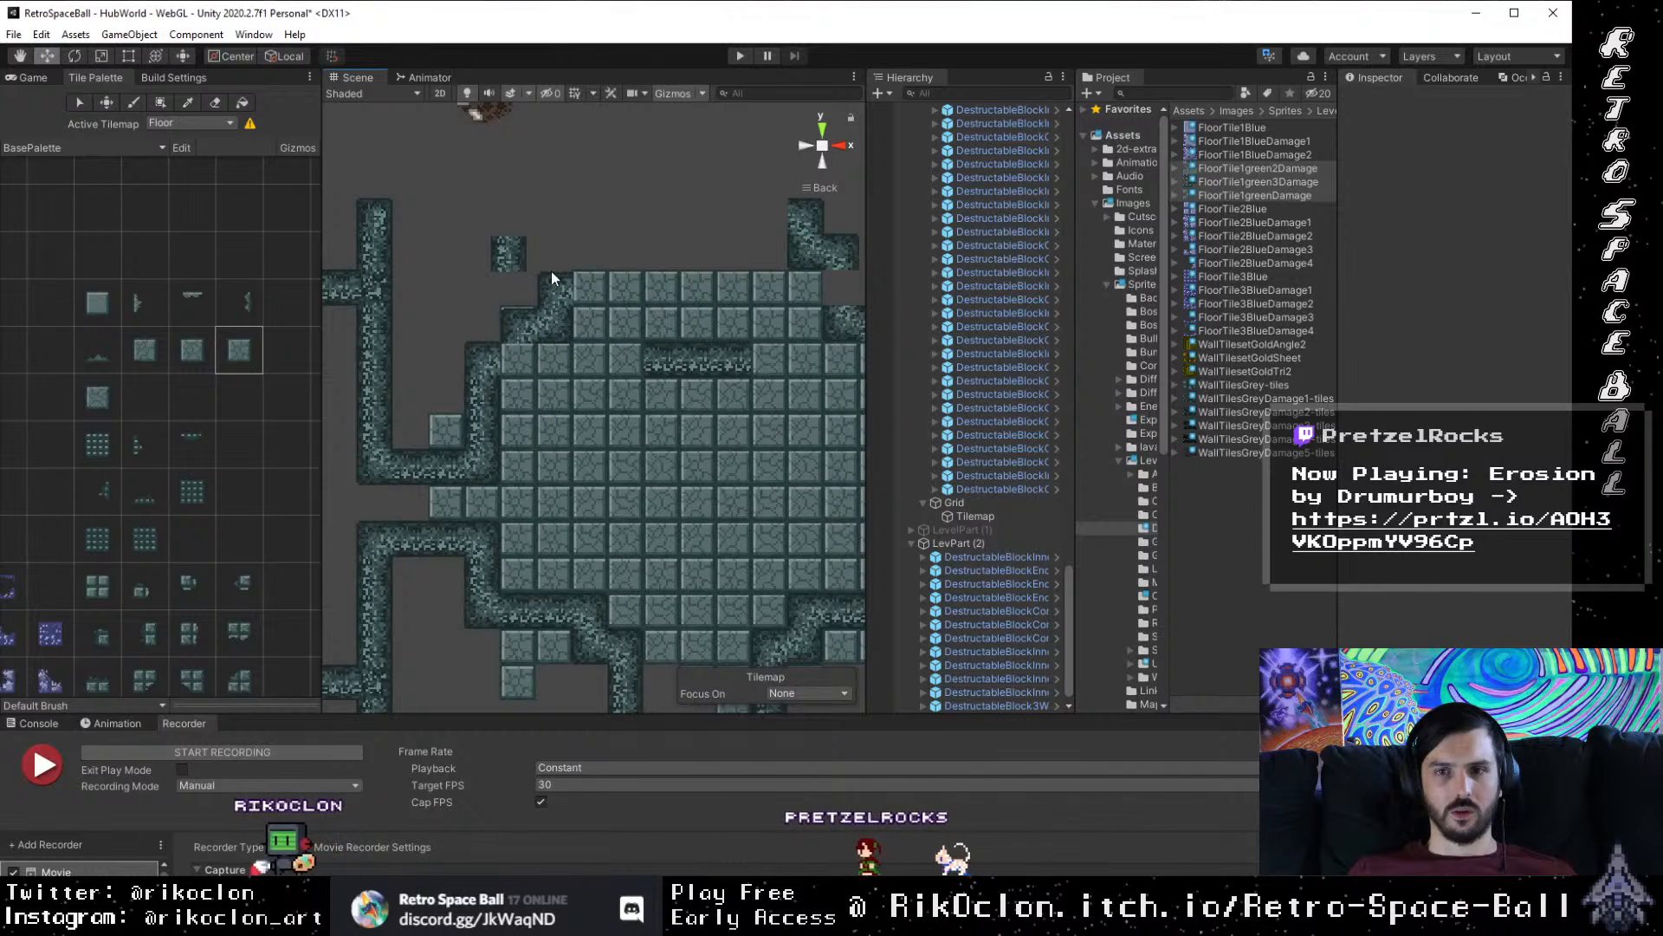
{"action": "left_click_drag", "start_coordinate": [592, 253], "coordinate": [550, 289]}
{"action": "key", "text": "ctrl+z"}
{"action": "key", "text": "ctrl+z"}
{"action": "key", "text": "ctrl+z"}
{"action": "key", "text": "ctrl+z"}
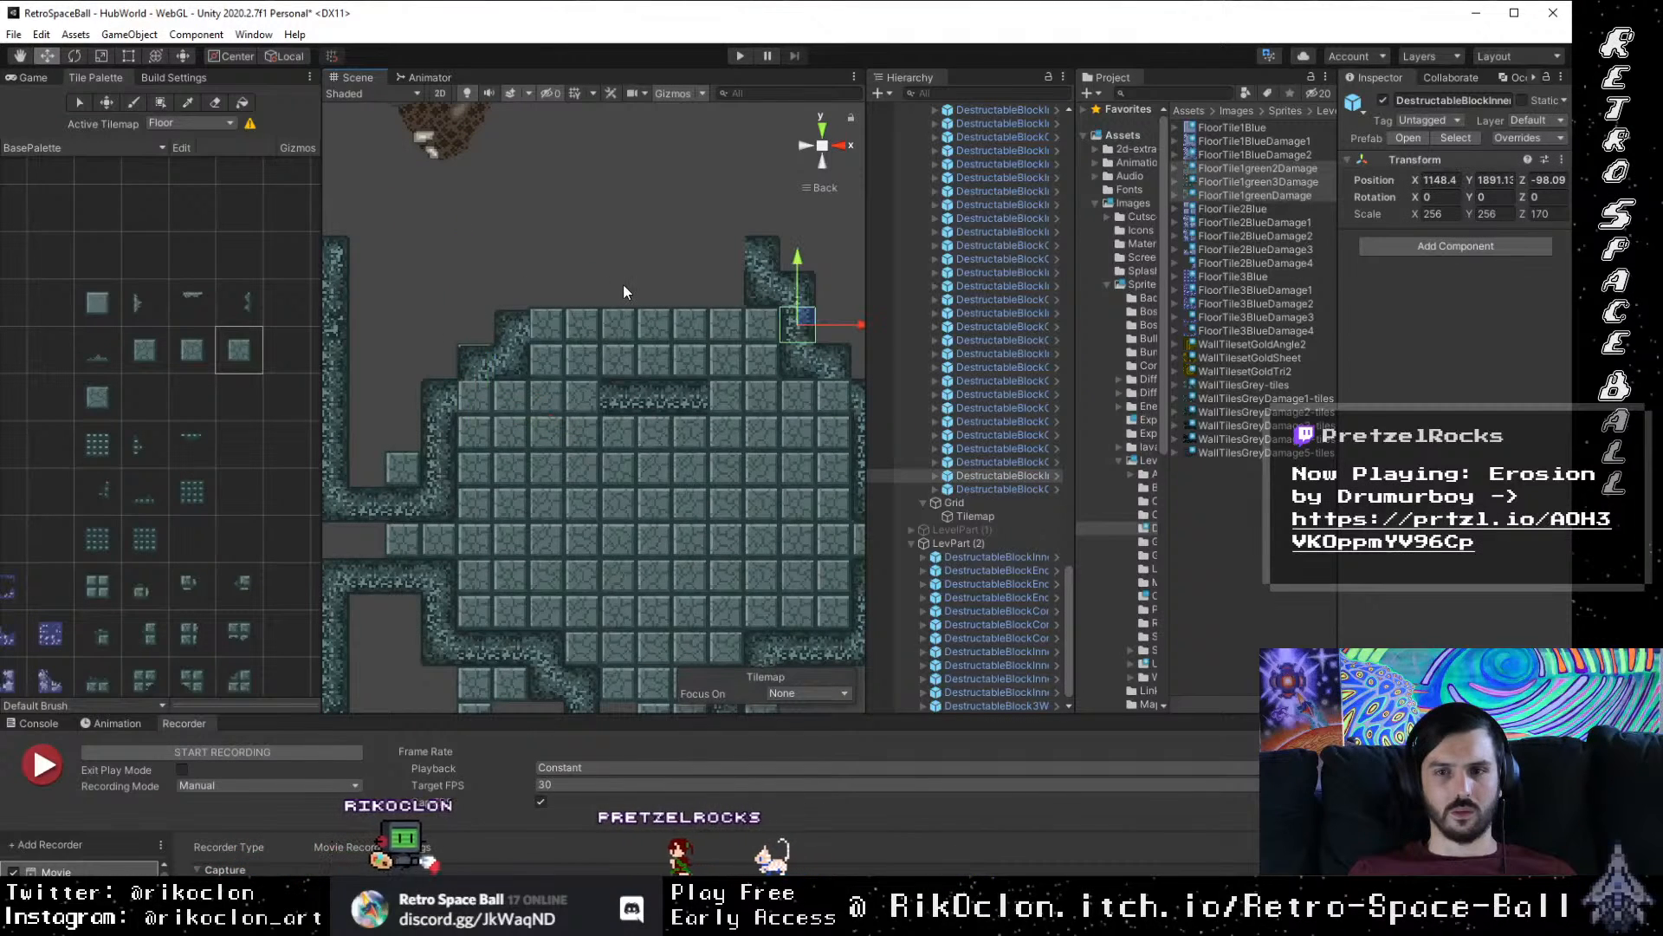
Step: Duplicate the lower-right corner block and snap the copy into the gap in the upper-left wall
{"action": "left_click_drag", "start_coordinate": [719, 376], "coordinate": [564, 240]}
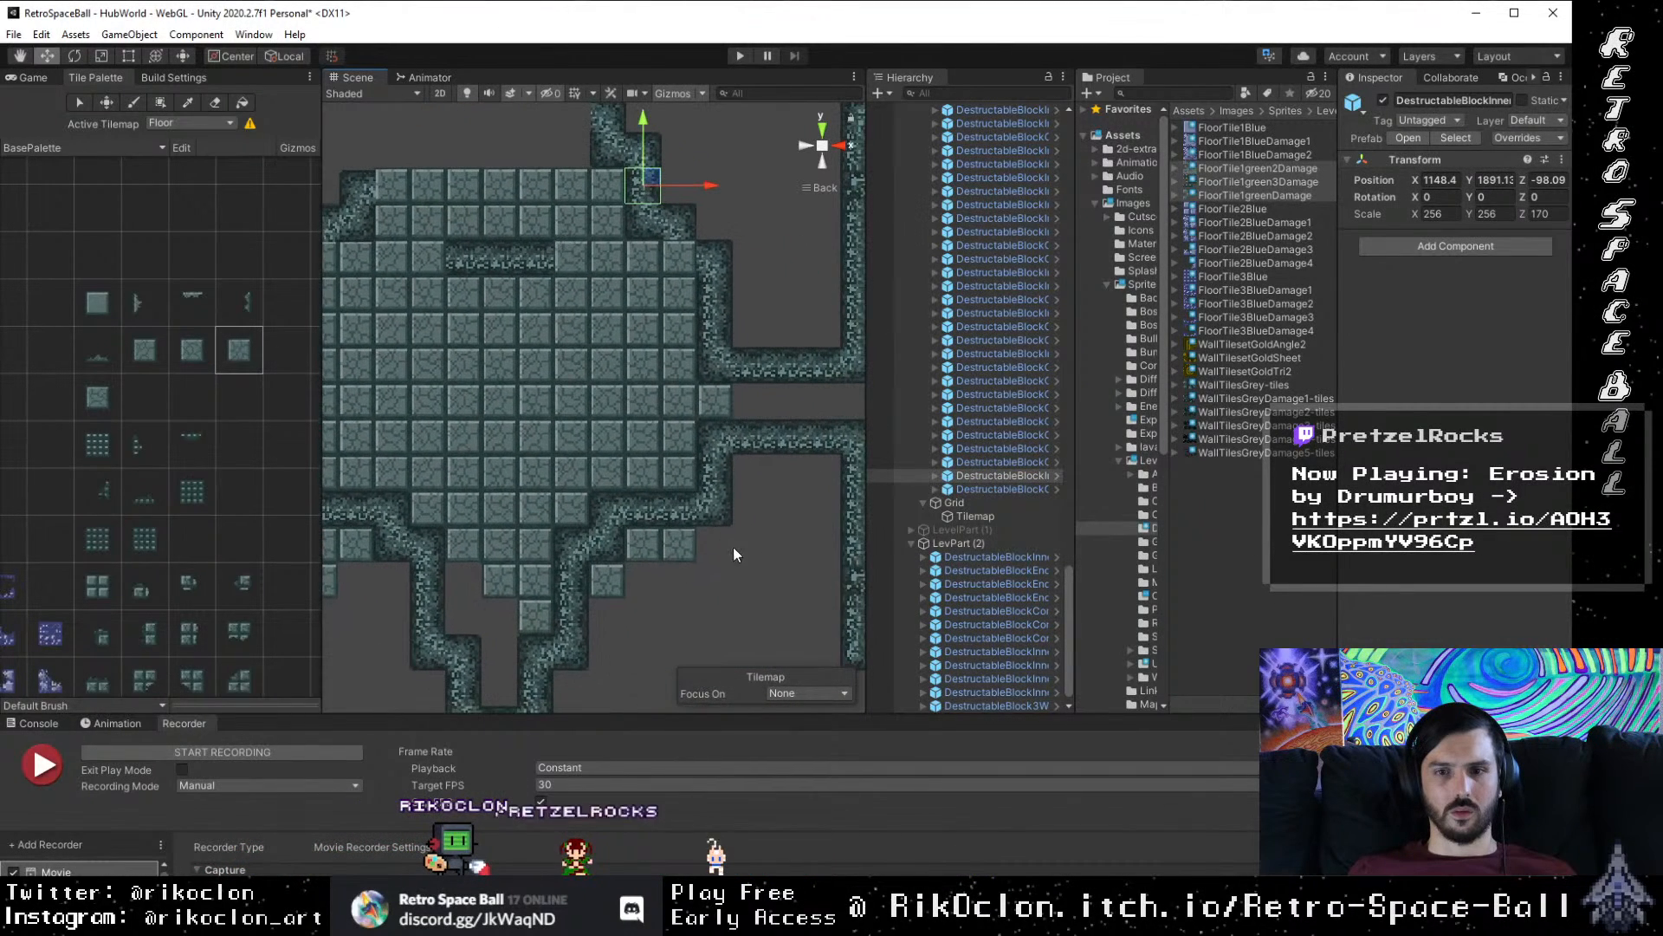
{"action": "left_click", "coordinate": [724, 514]}
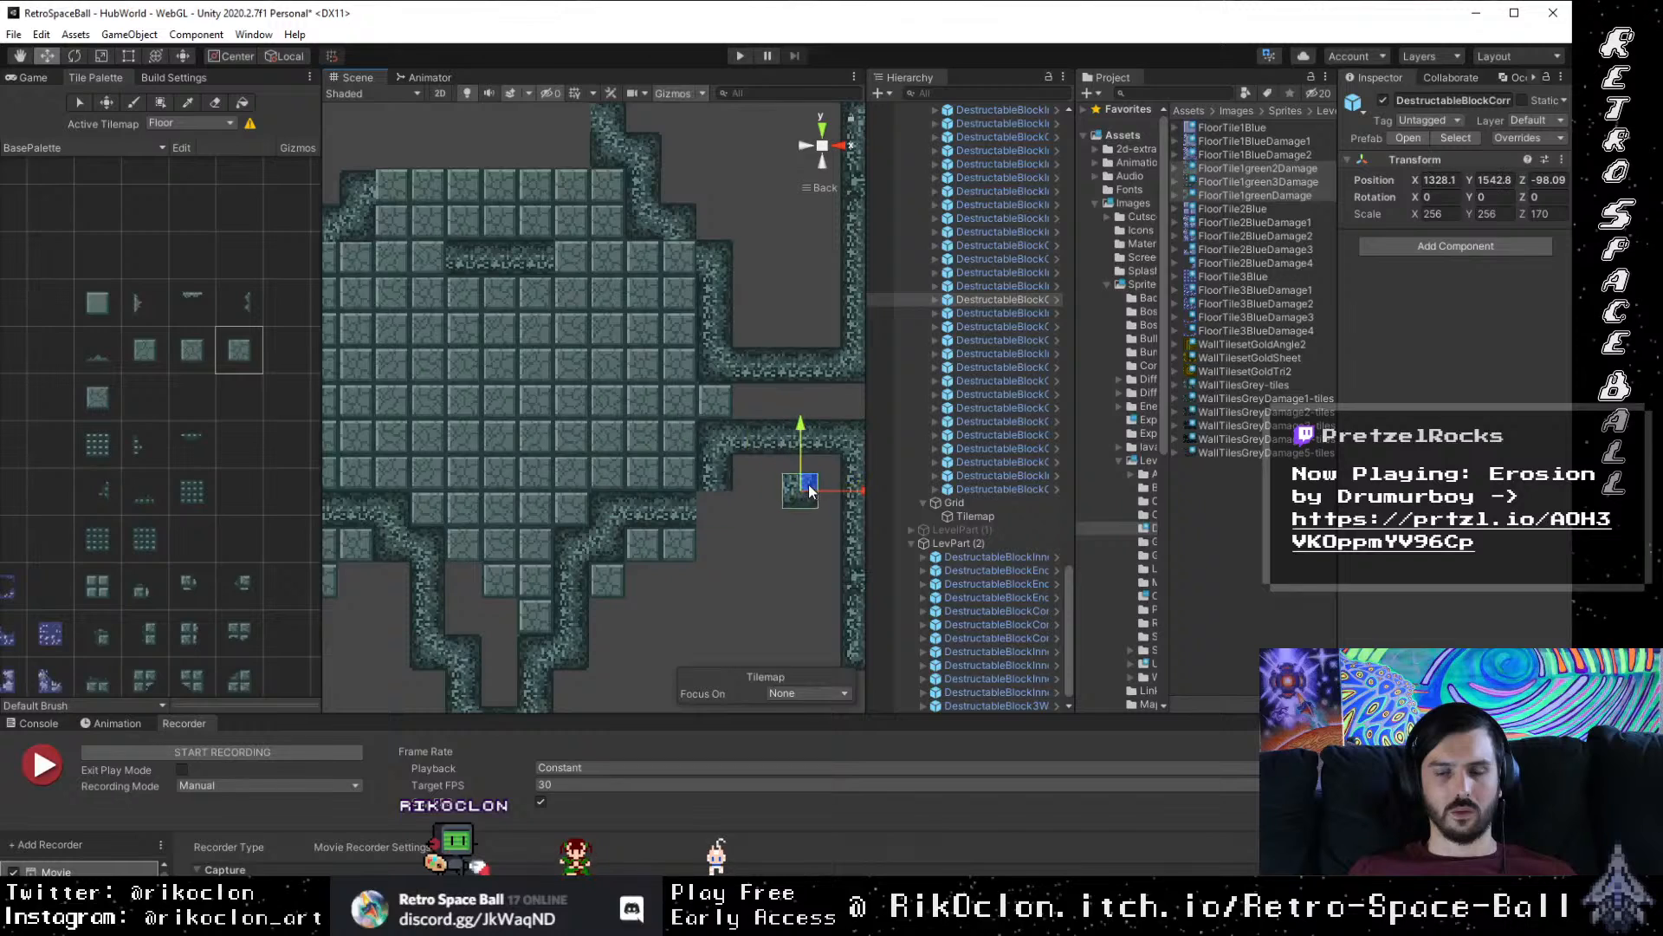
{"action": "key", "text": "ctrl+z"}
{"action": "key", "text": "ctrl+d"}
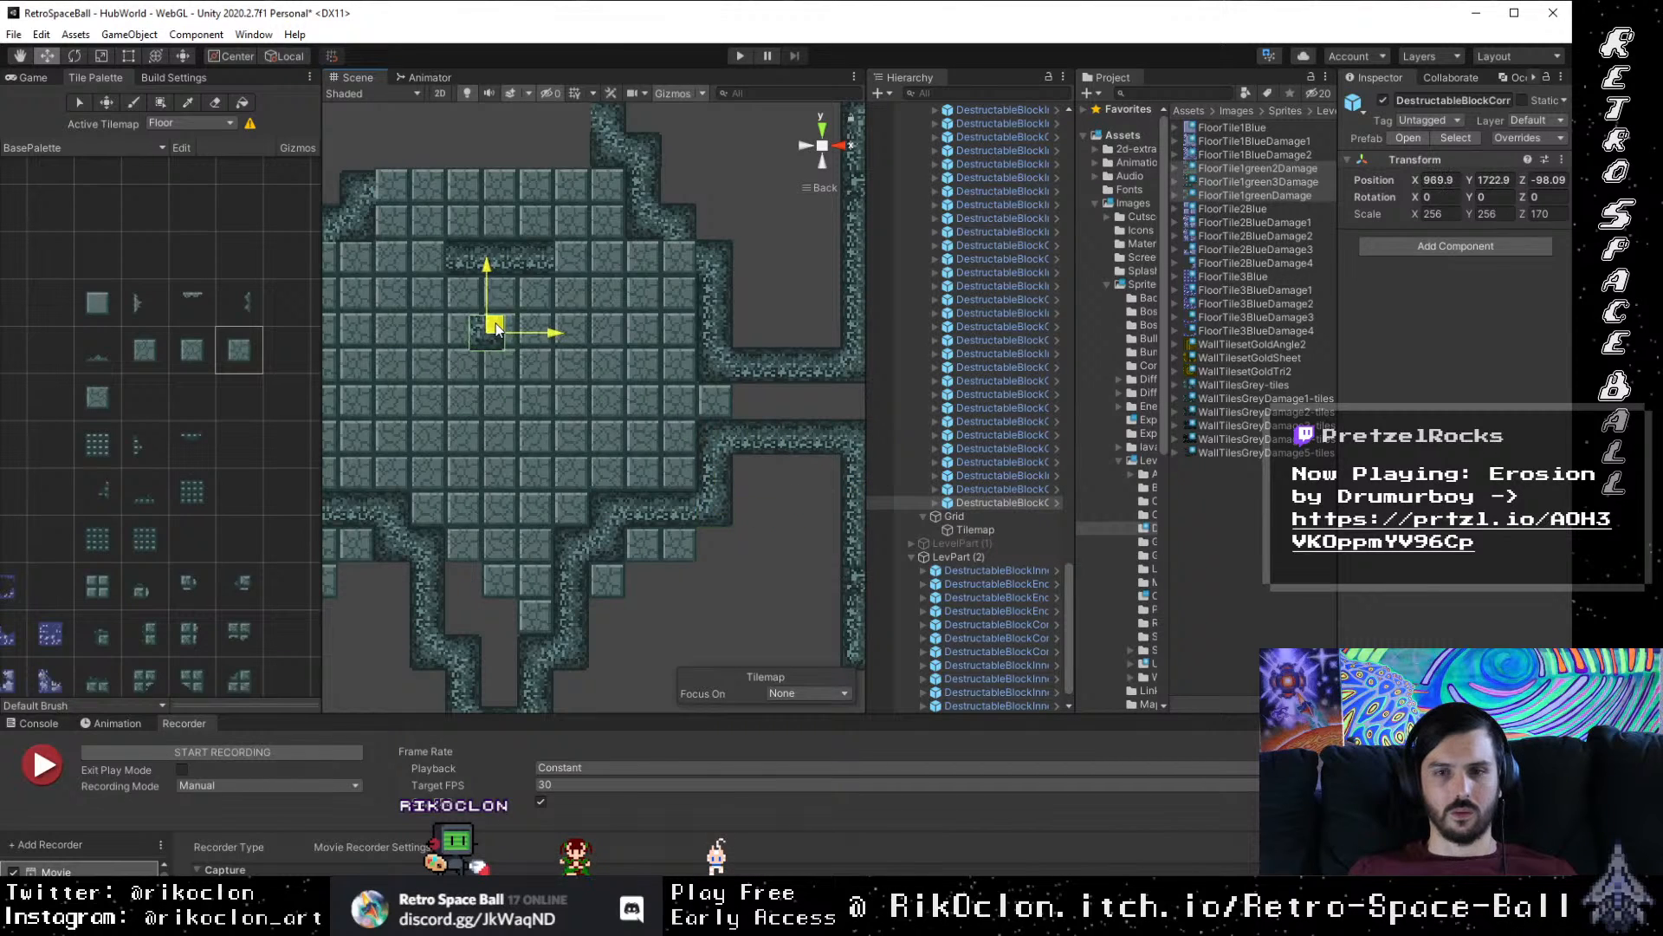
{"action": "left_click_drag", "start_coordinate": [422, 353], "coordinate": [457, 305]}
{"action": "scroll", "coordinate": [638, 384], "scroll_direction": "down", "scroll_amount": 7}
{"action": "left_click_drag", "start_coordinate": [647, 398], "coordinate": [572, 420]}
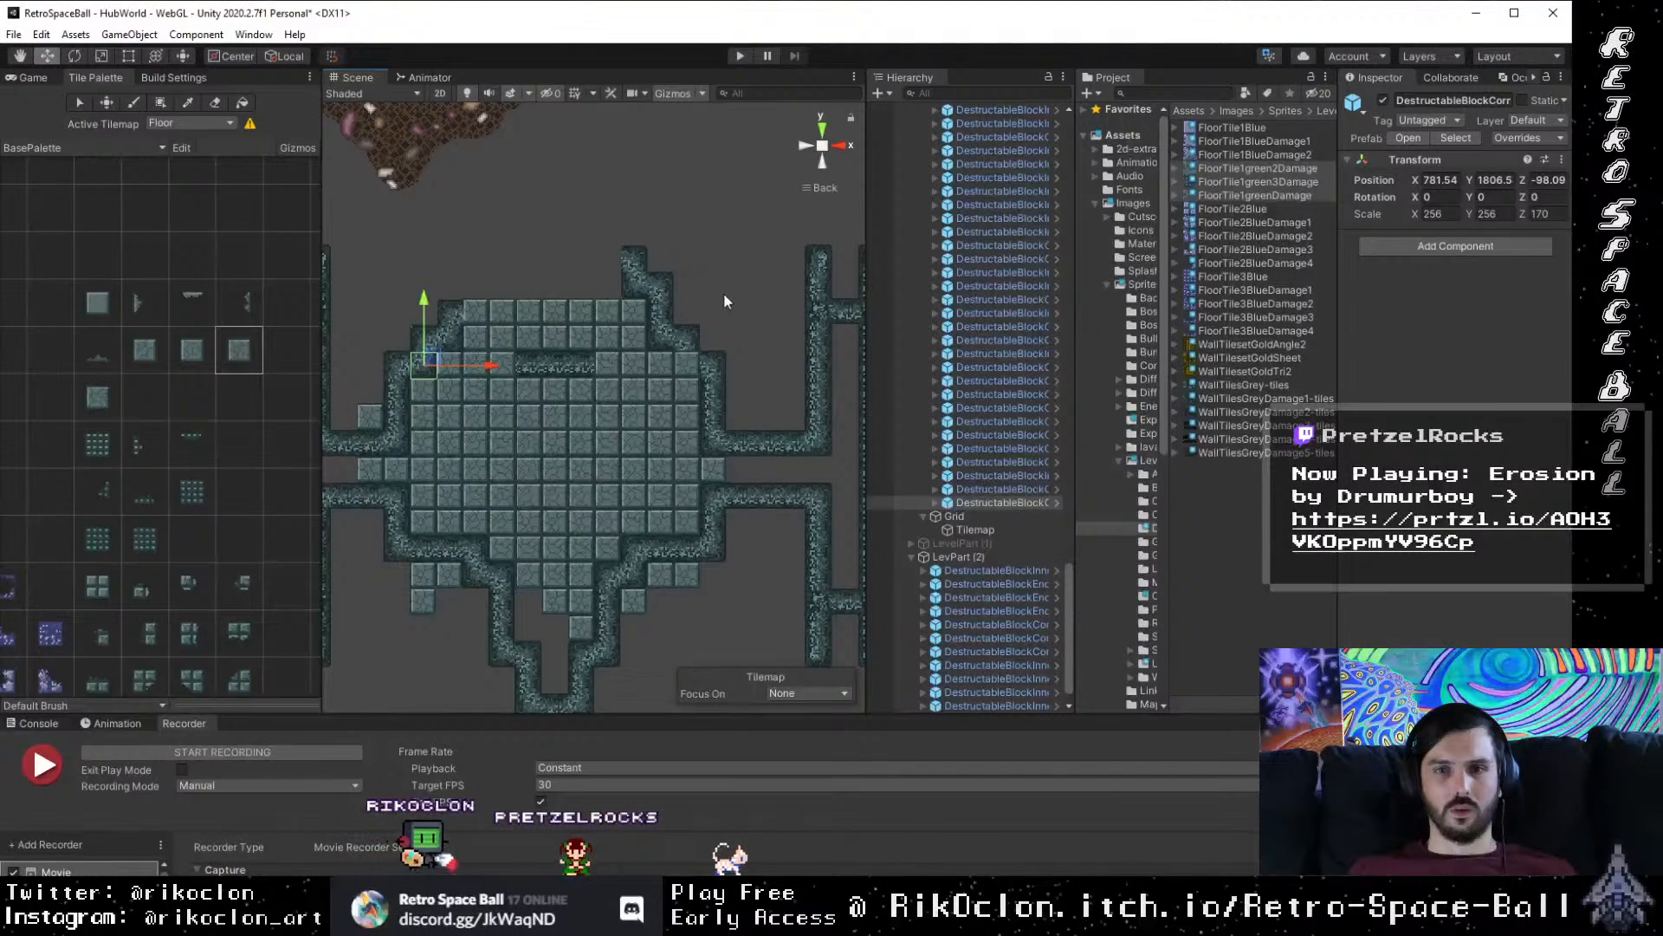
{"action": "left_click", "coordinate": [719, 338]}
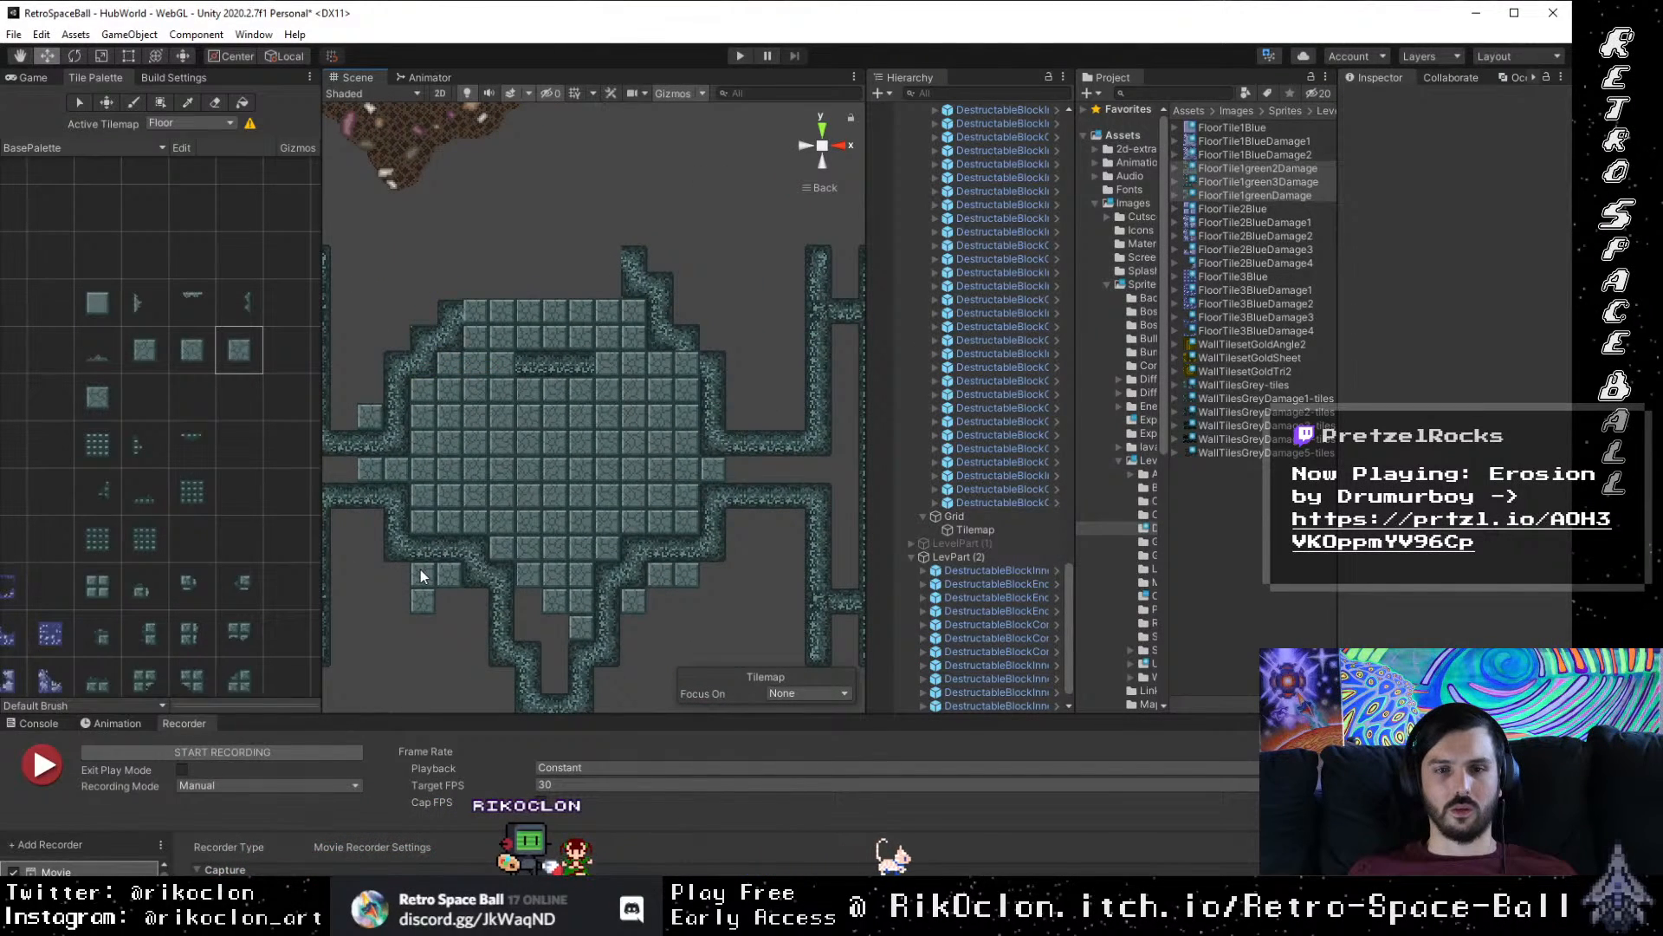
Step: Duplicate the lower-left corner block and snap the copy into the inner corner of the upper-right wall
{"action": "left_click", "coordinate": [396, 544]}
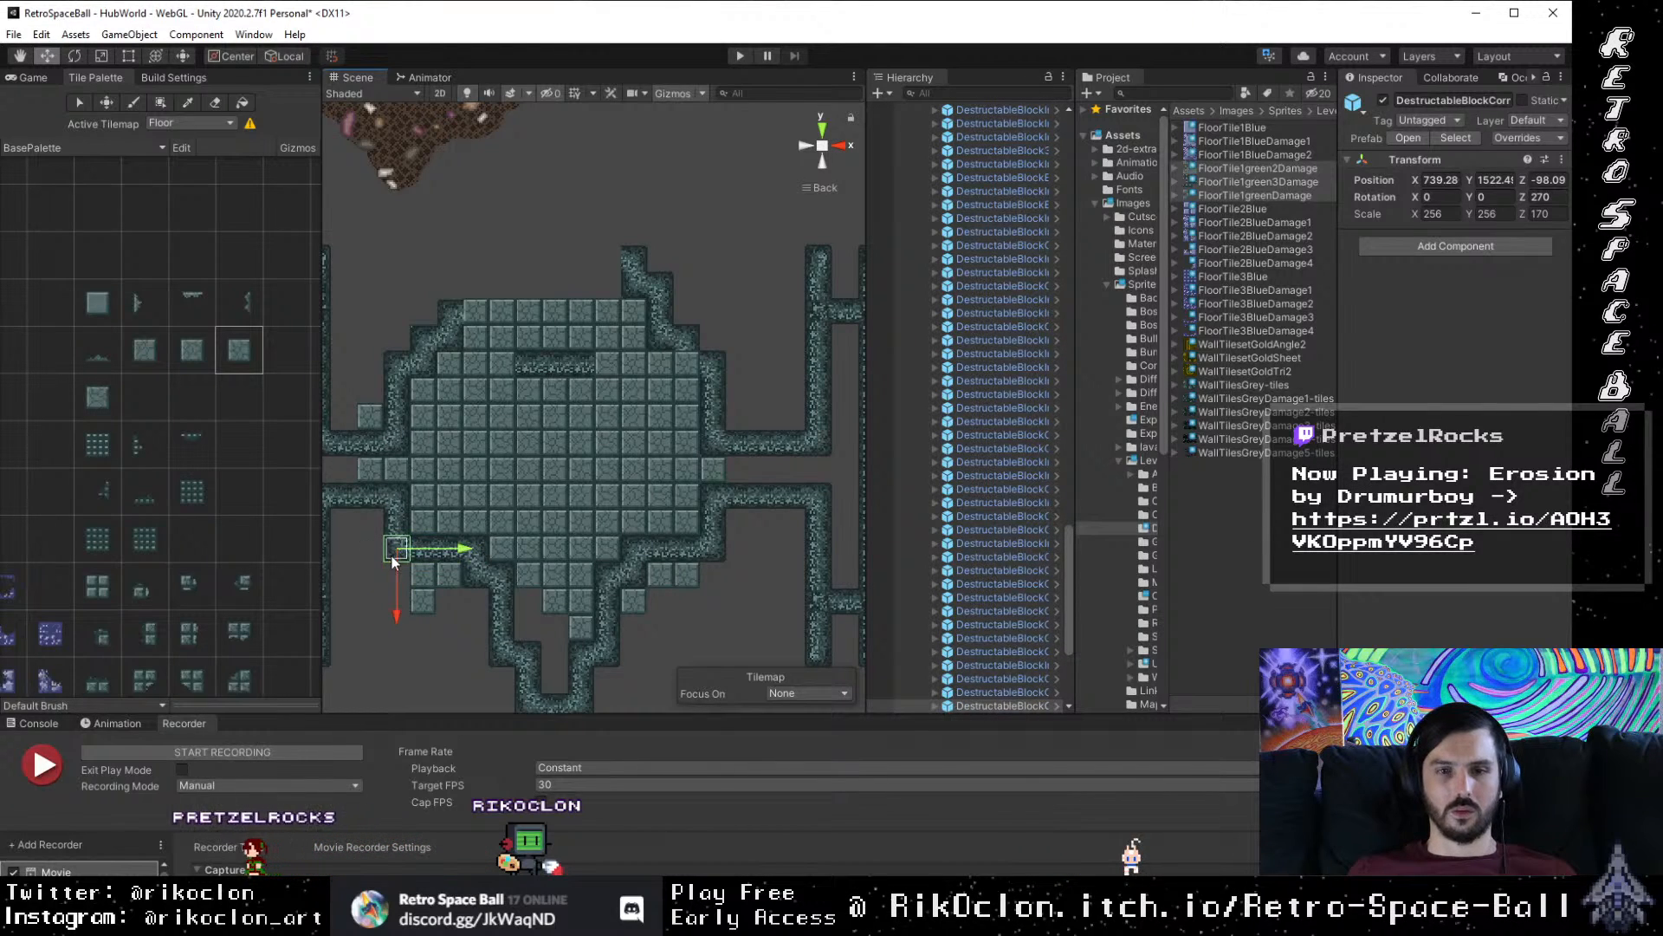
{"action": "left_click_drag", "start_coordinate": [679, 365], "coordinate": [696, 350]}
{"action": "left_click", "coordinate": [736, 307]}
{"action": "scroll", "coordinate": [719, 372], "scroll_direction": "down", "scroll_amount": 4}
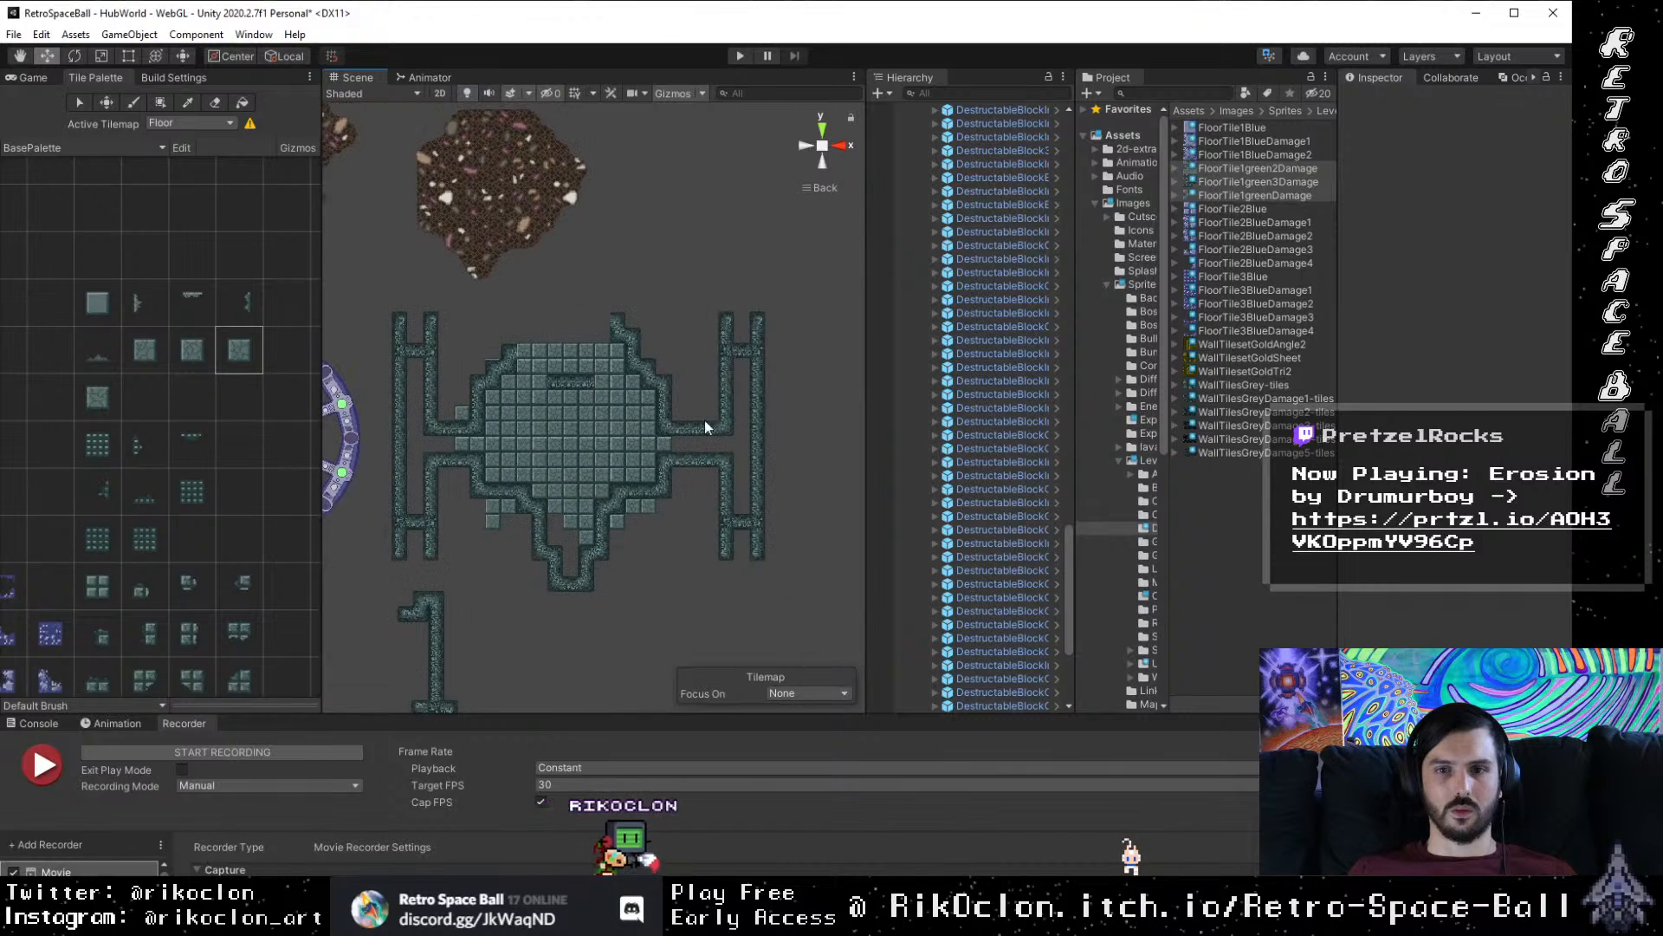
{"action": "scroll", "coordinate": [643, 486], "scroll_direction": "up", "scroll_amount": 8}
{"action": "left_click_drag", "start_coordinate": [643, 486], "coordinate": [653, 422]}
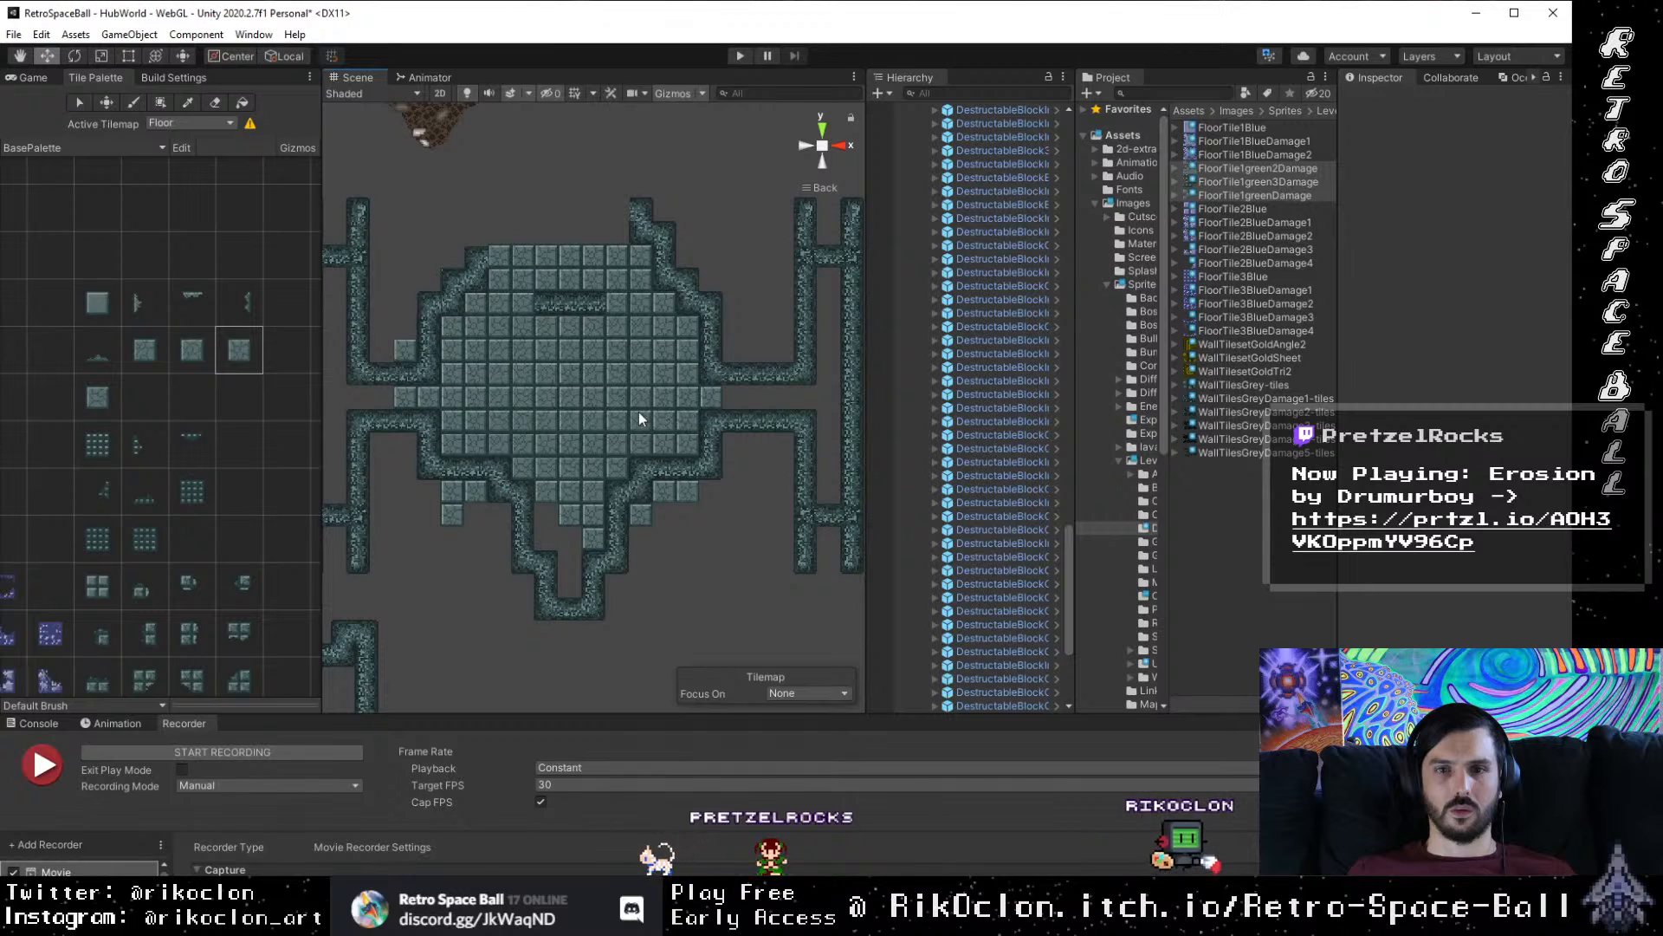
{"action": "scroll", "coordinate": [606, 408], "scroll_direction": "up", "scroll_amount": 3}
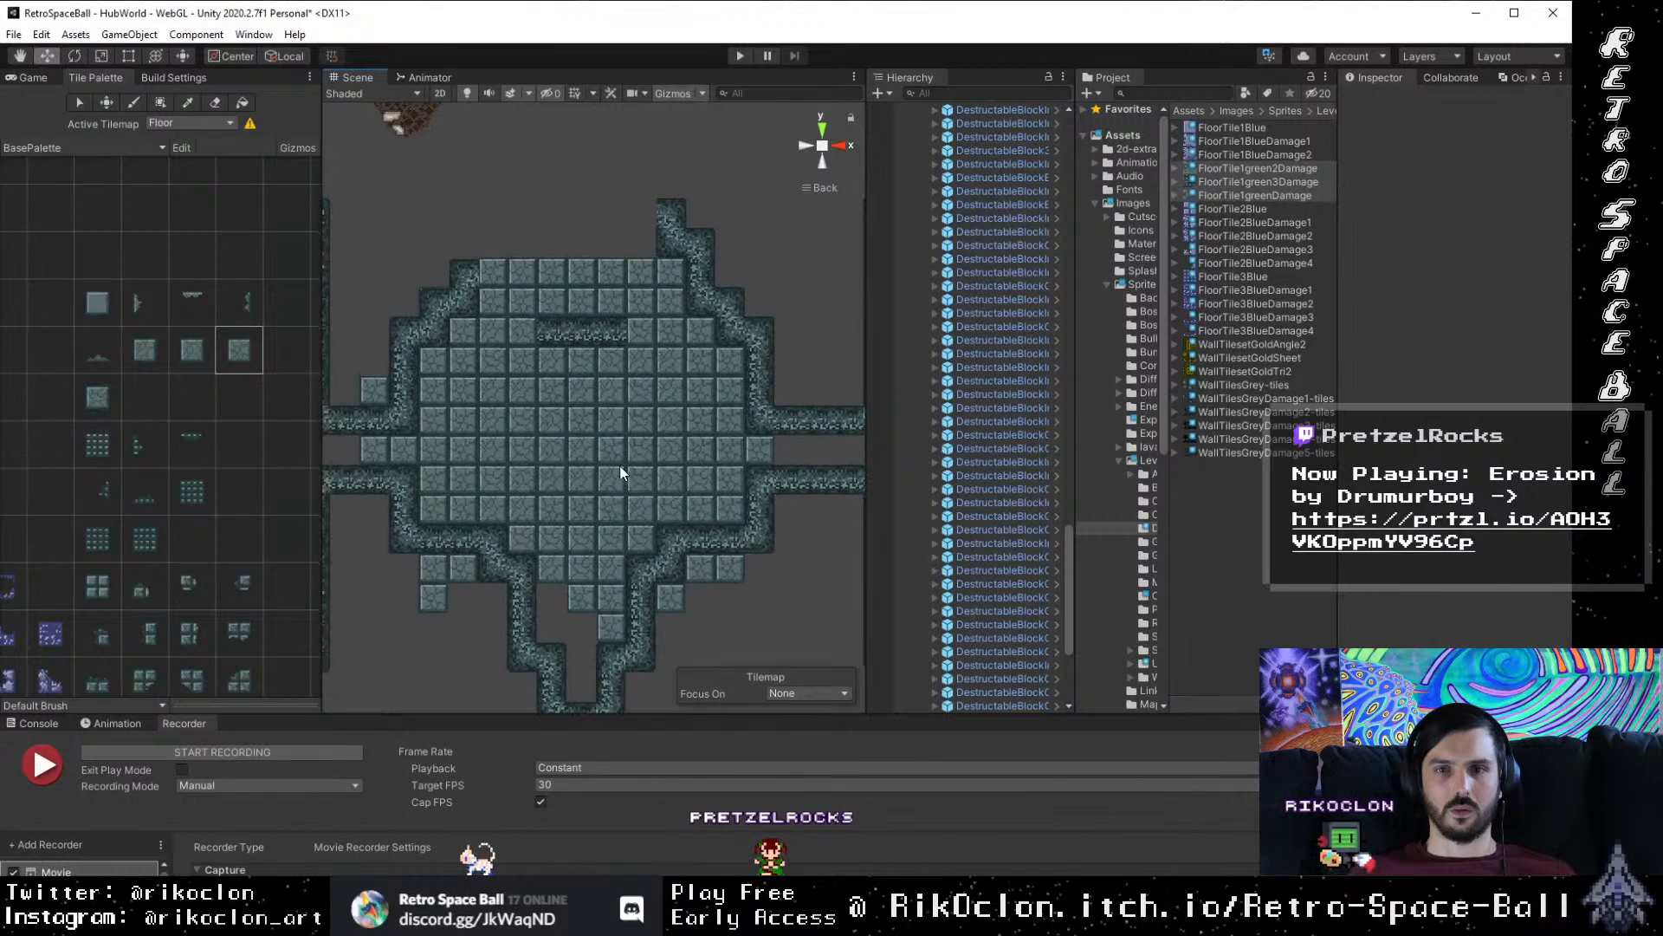
{"action": "scroll", "coordinate": [548, 395], "scroll_direction": "up", "scroll_amount": 2}
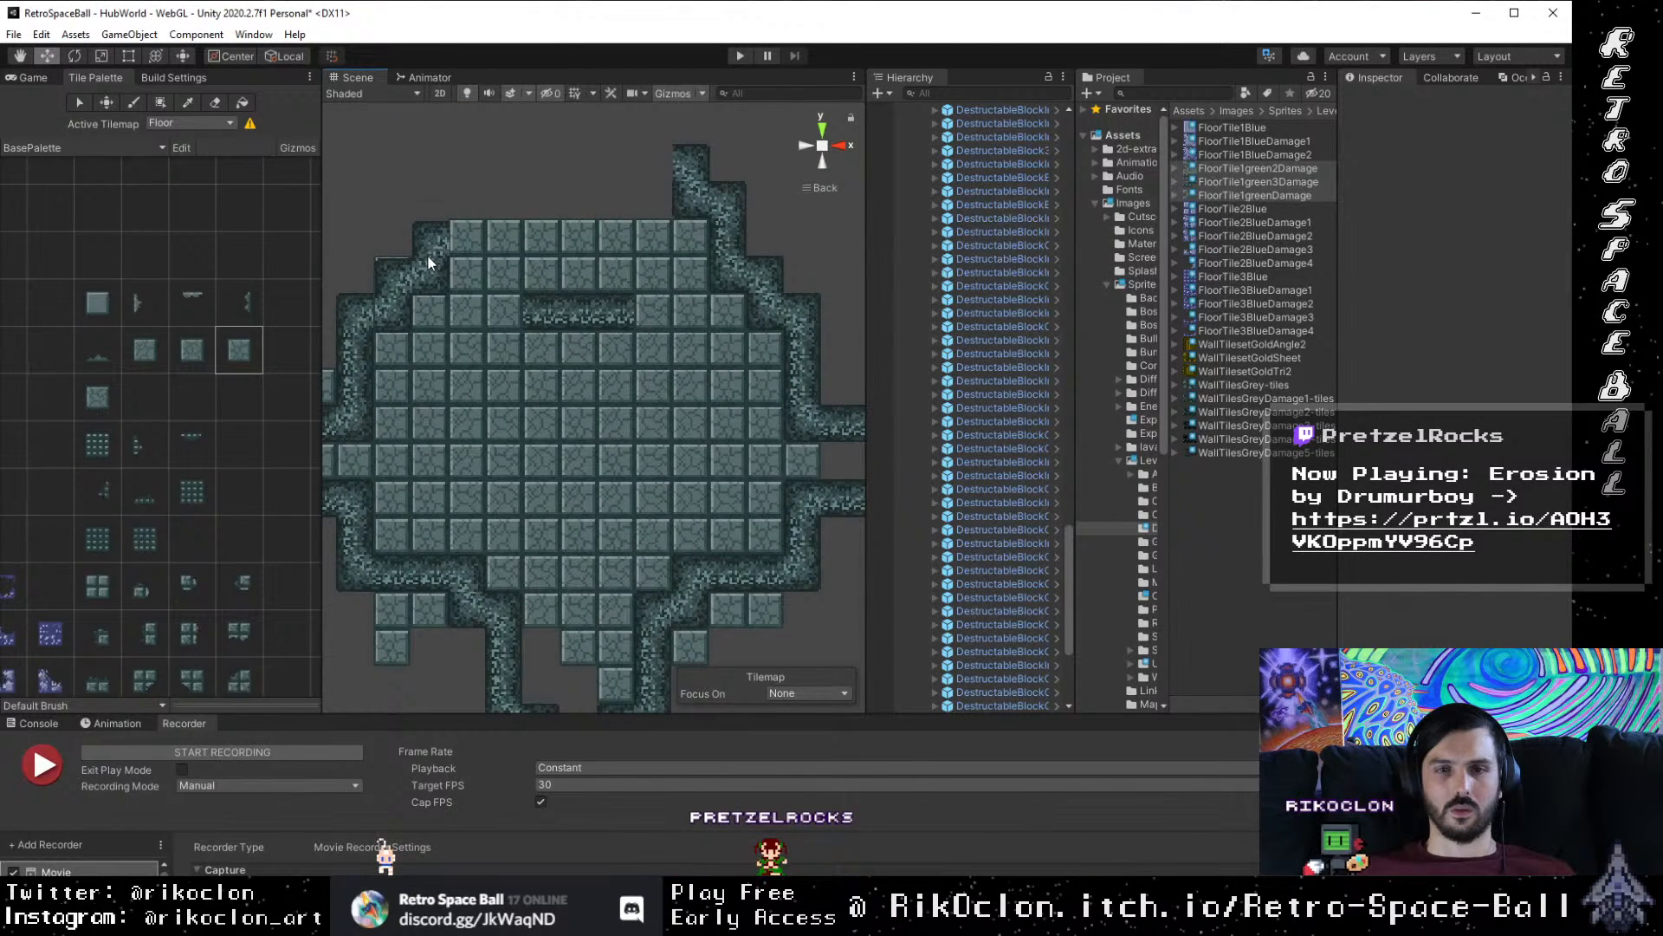
Step: Duplicate the two corner blocks at the upper end of the upper-left wall and snap the copies directly above them
{"action": "left_click_drag", "start_coordinate": [464, 309], "coordinate": [464, 308]}
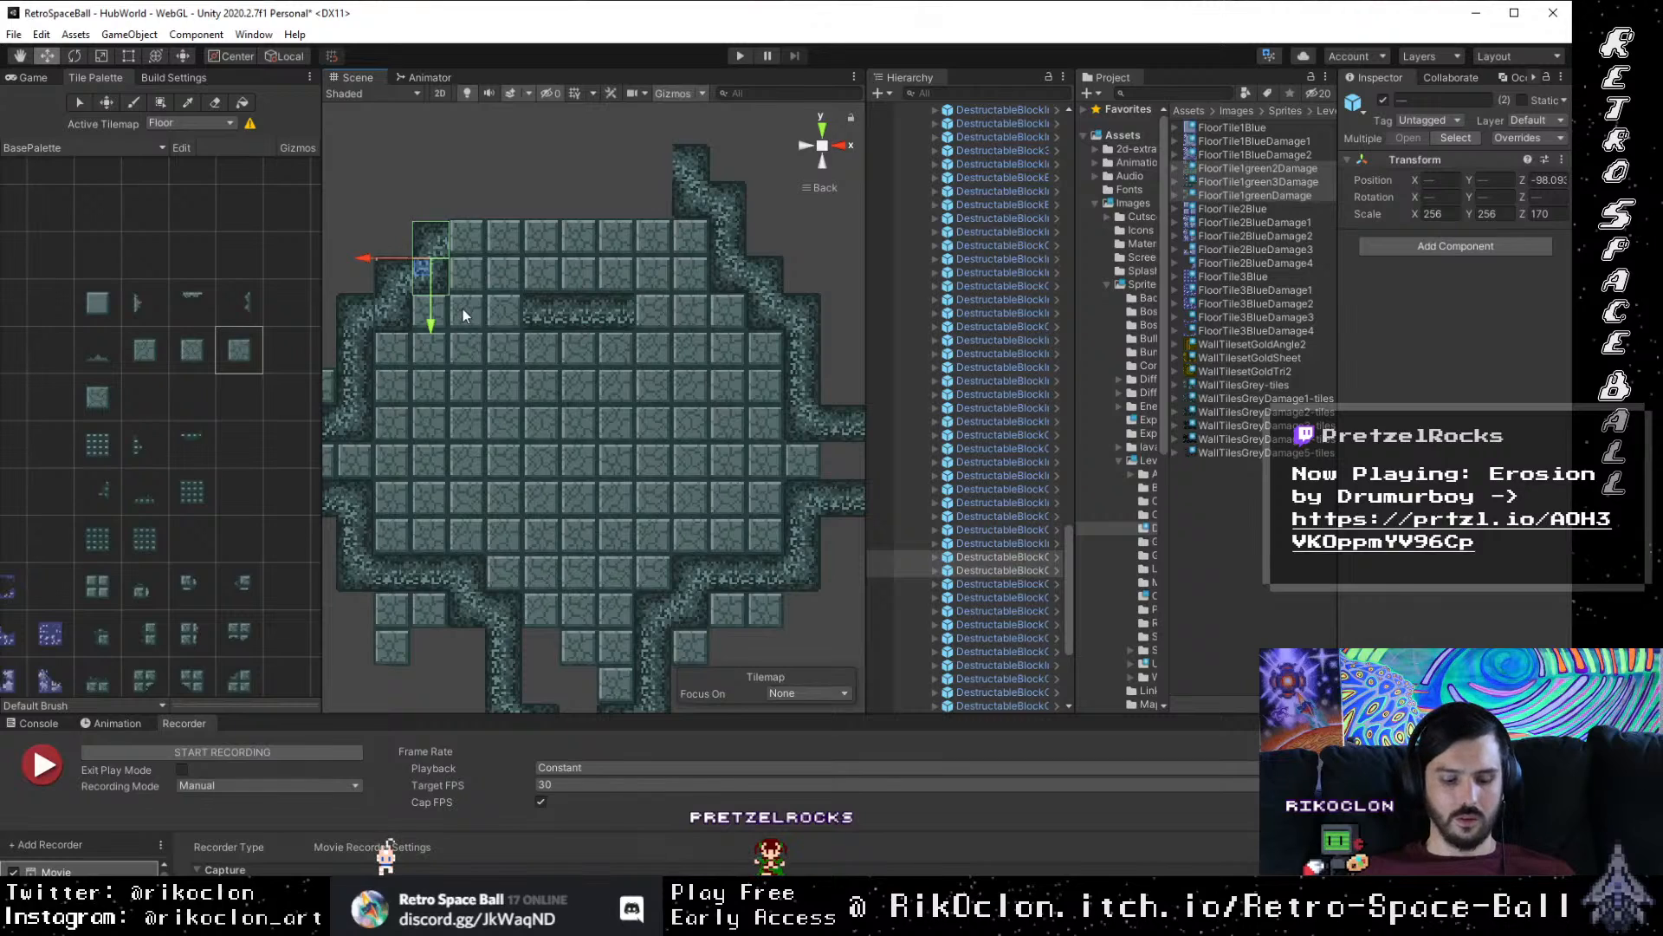
{"action": "key", "text": "v"}
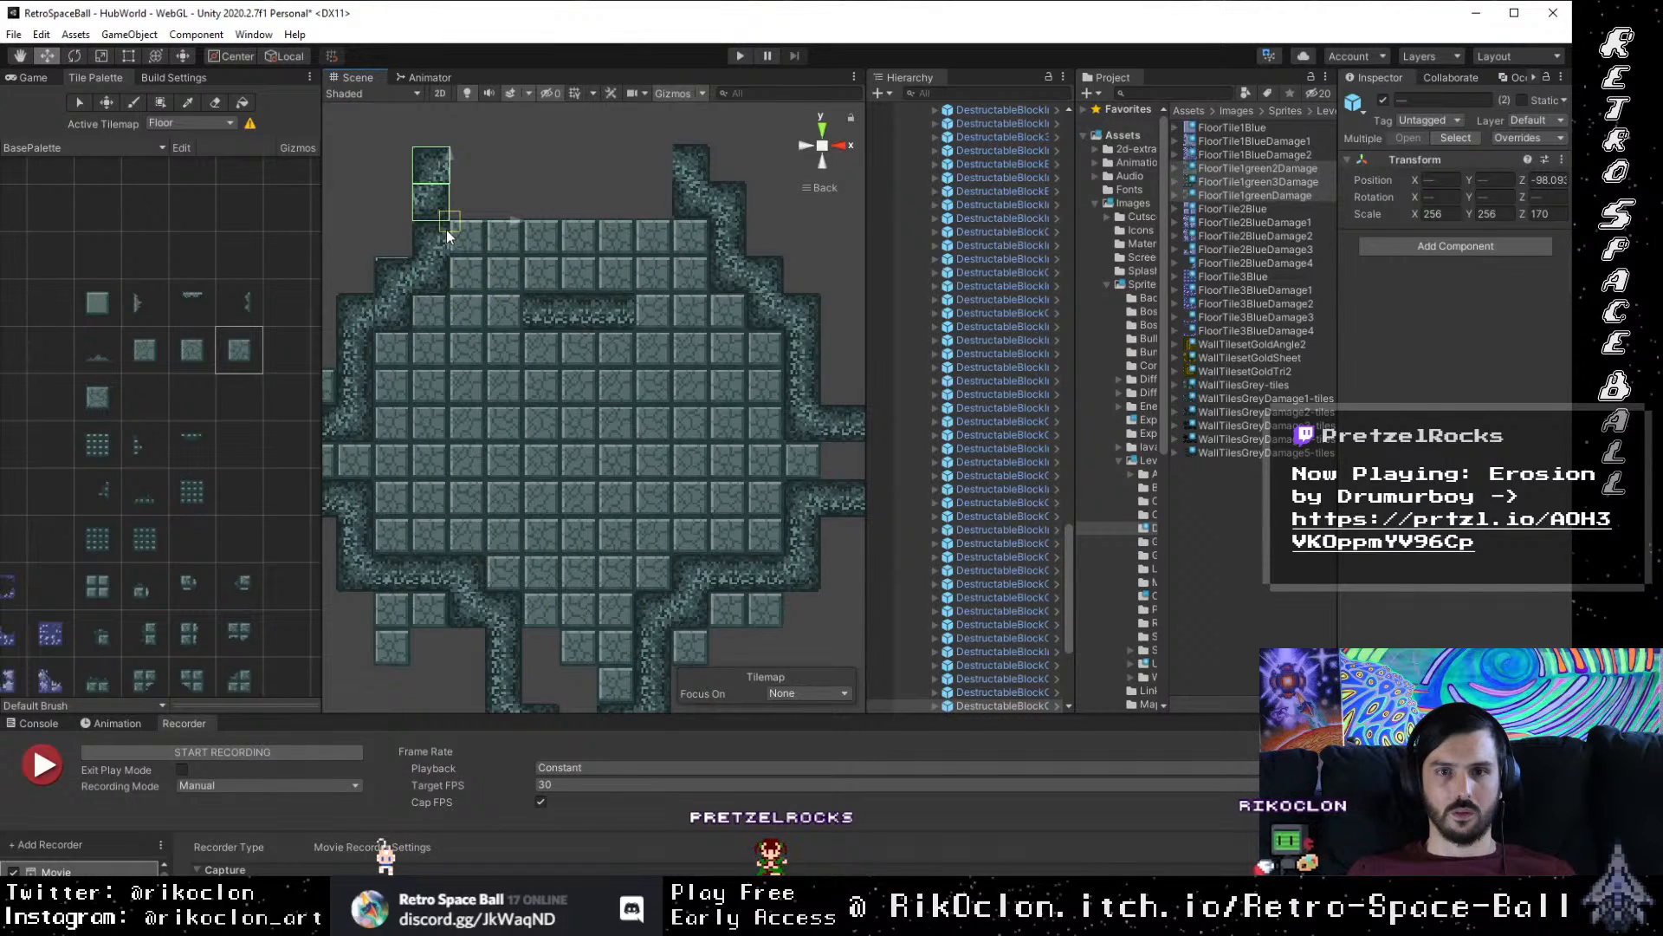
{"action": "left_click", "coordinate": [528, 201]}
Step: Replace the lower of the two copied corner blocks with a snapped copy of the left wall's straight vertical block
{"action": "left_click", "coordinate": [419, 211]}
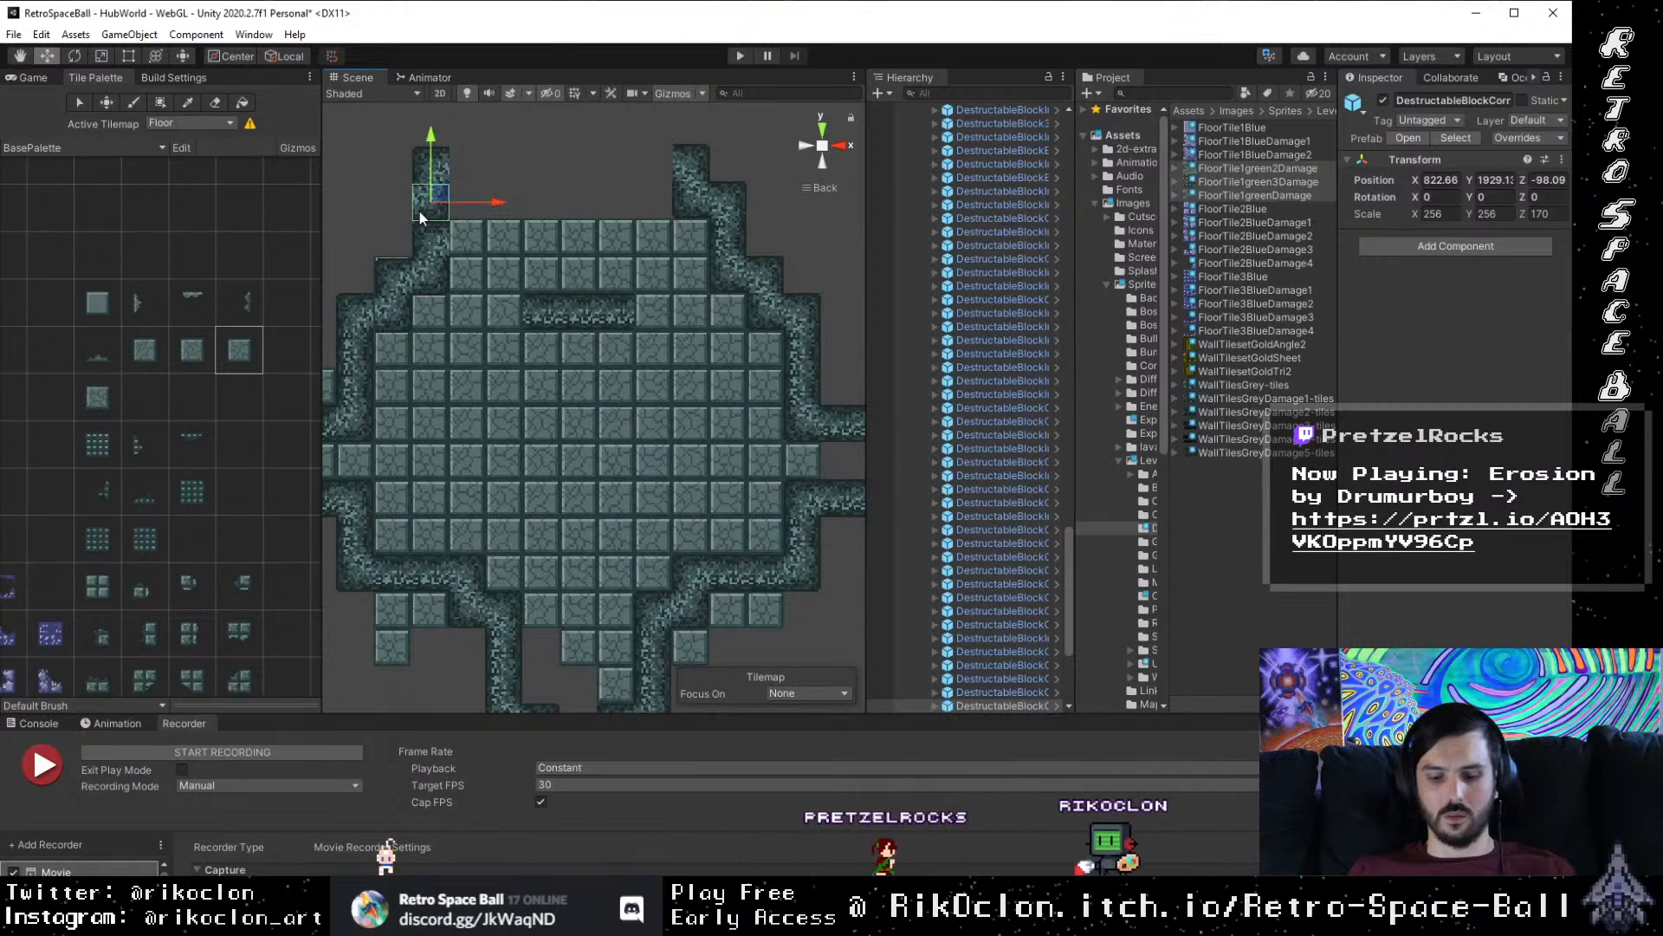
{"action": "left_click_drag", "start_coordinate": [419, 212], "coordinate": [443, 348]}
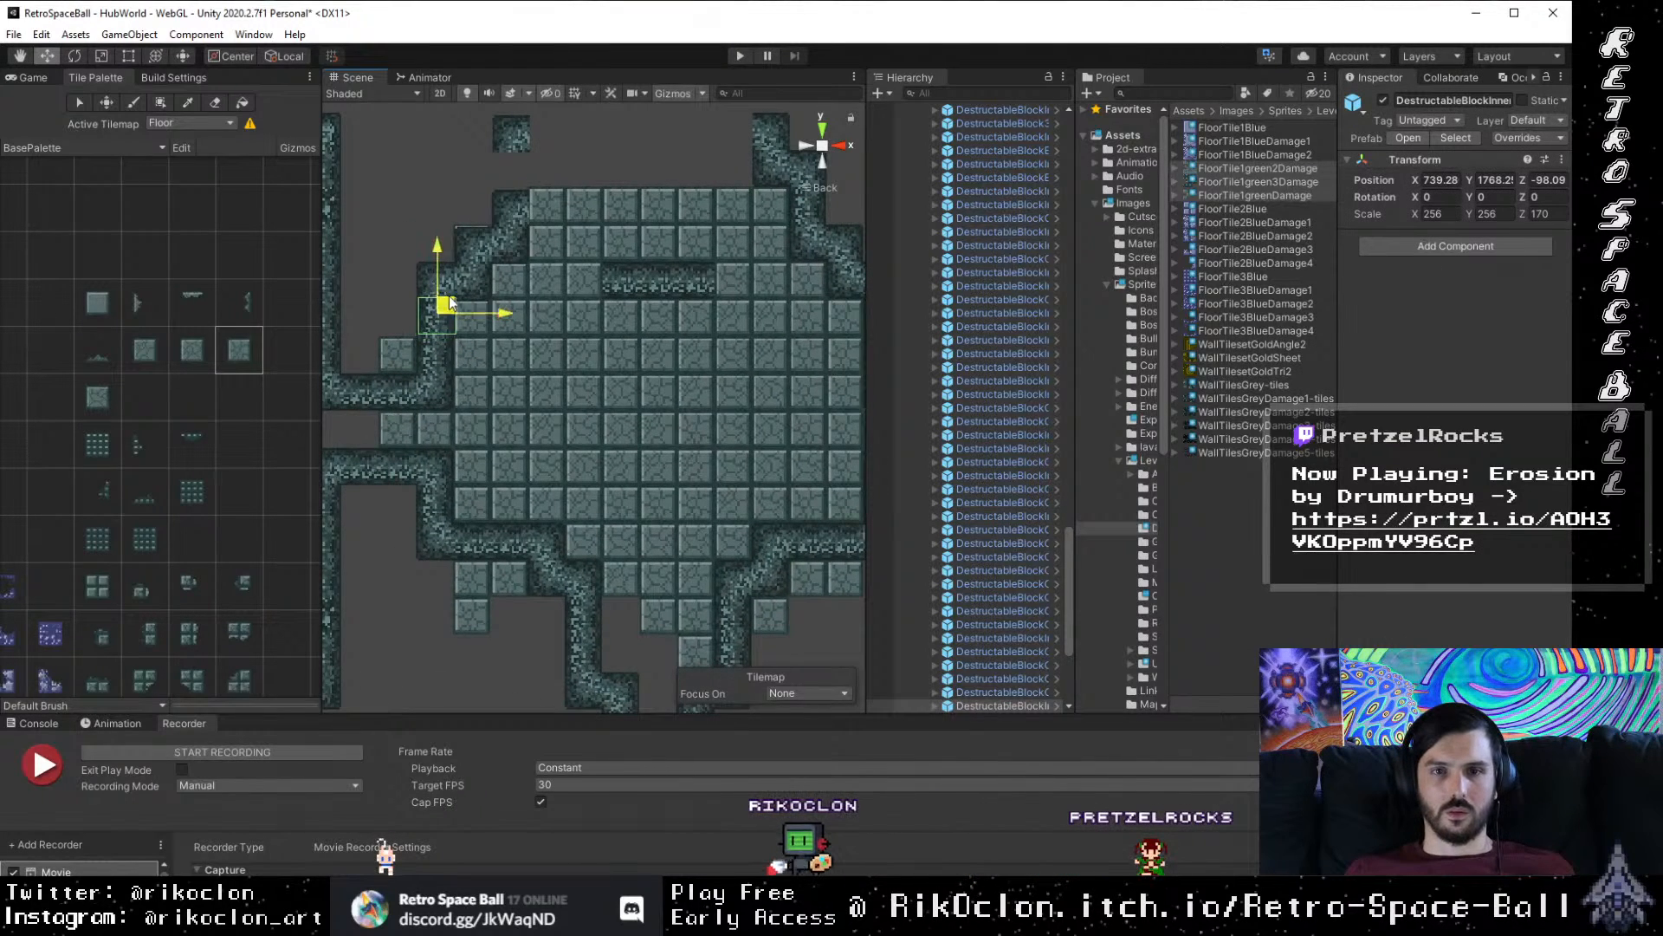
{"action": "left_click_drag", "start_coordinate": [534, 156], "coordinate": [552, 170]}
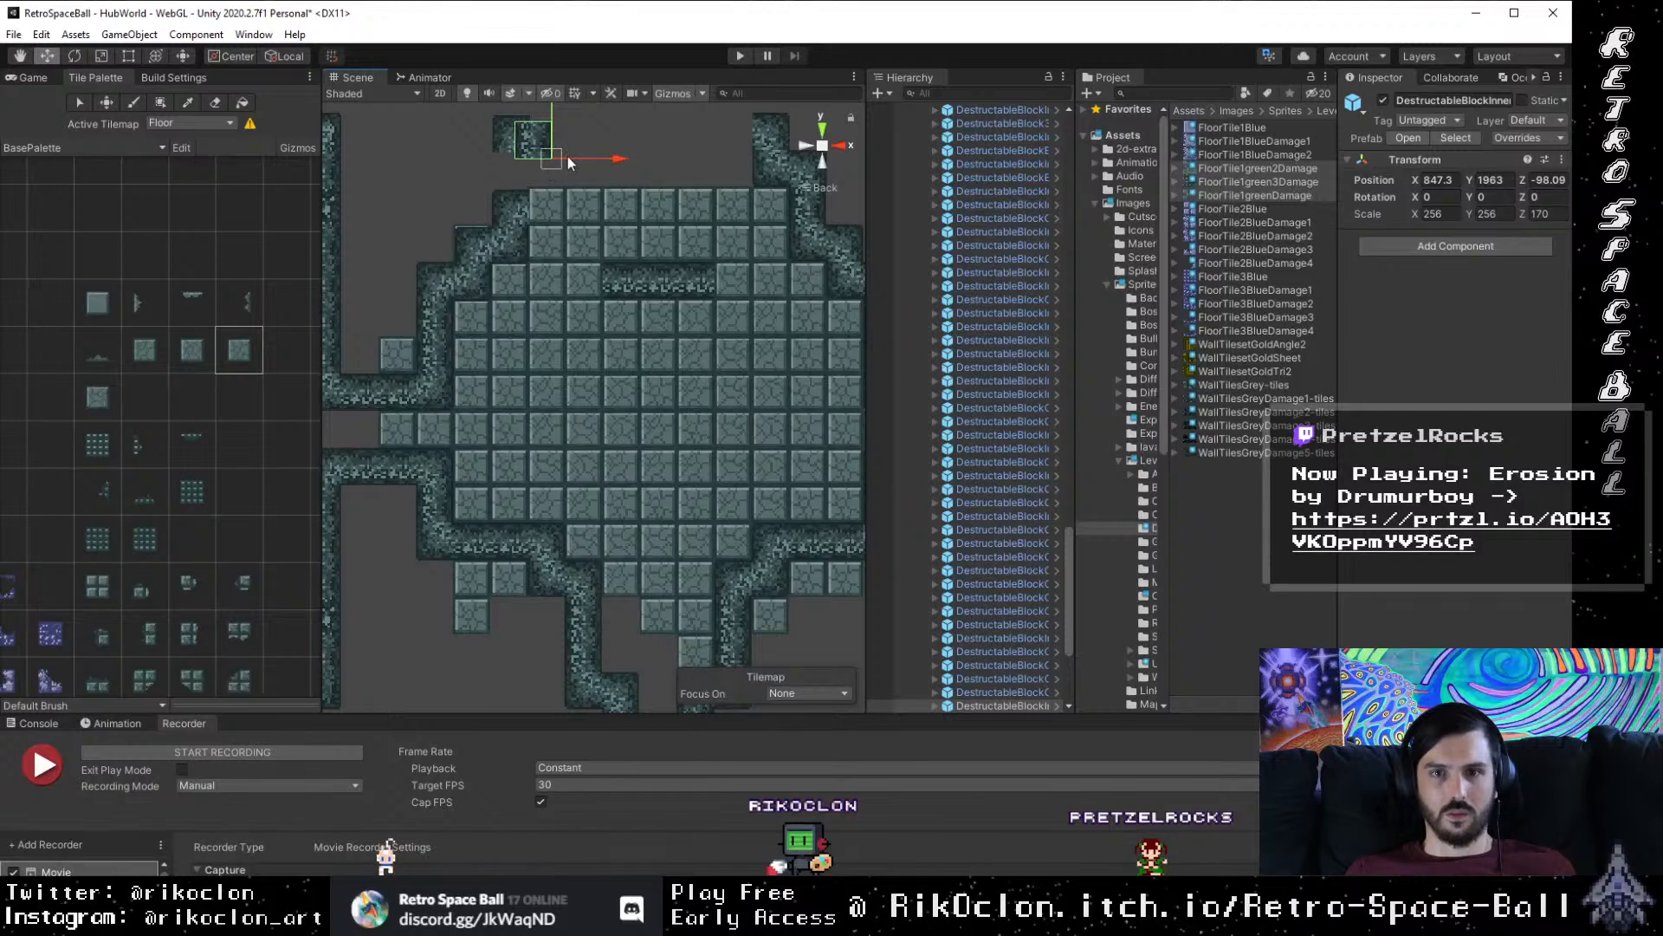
{"action": "key", "text": "ctrl+z"}
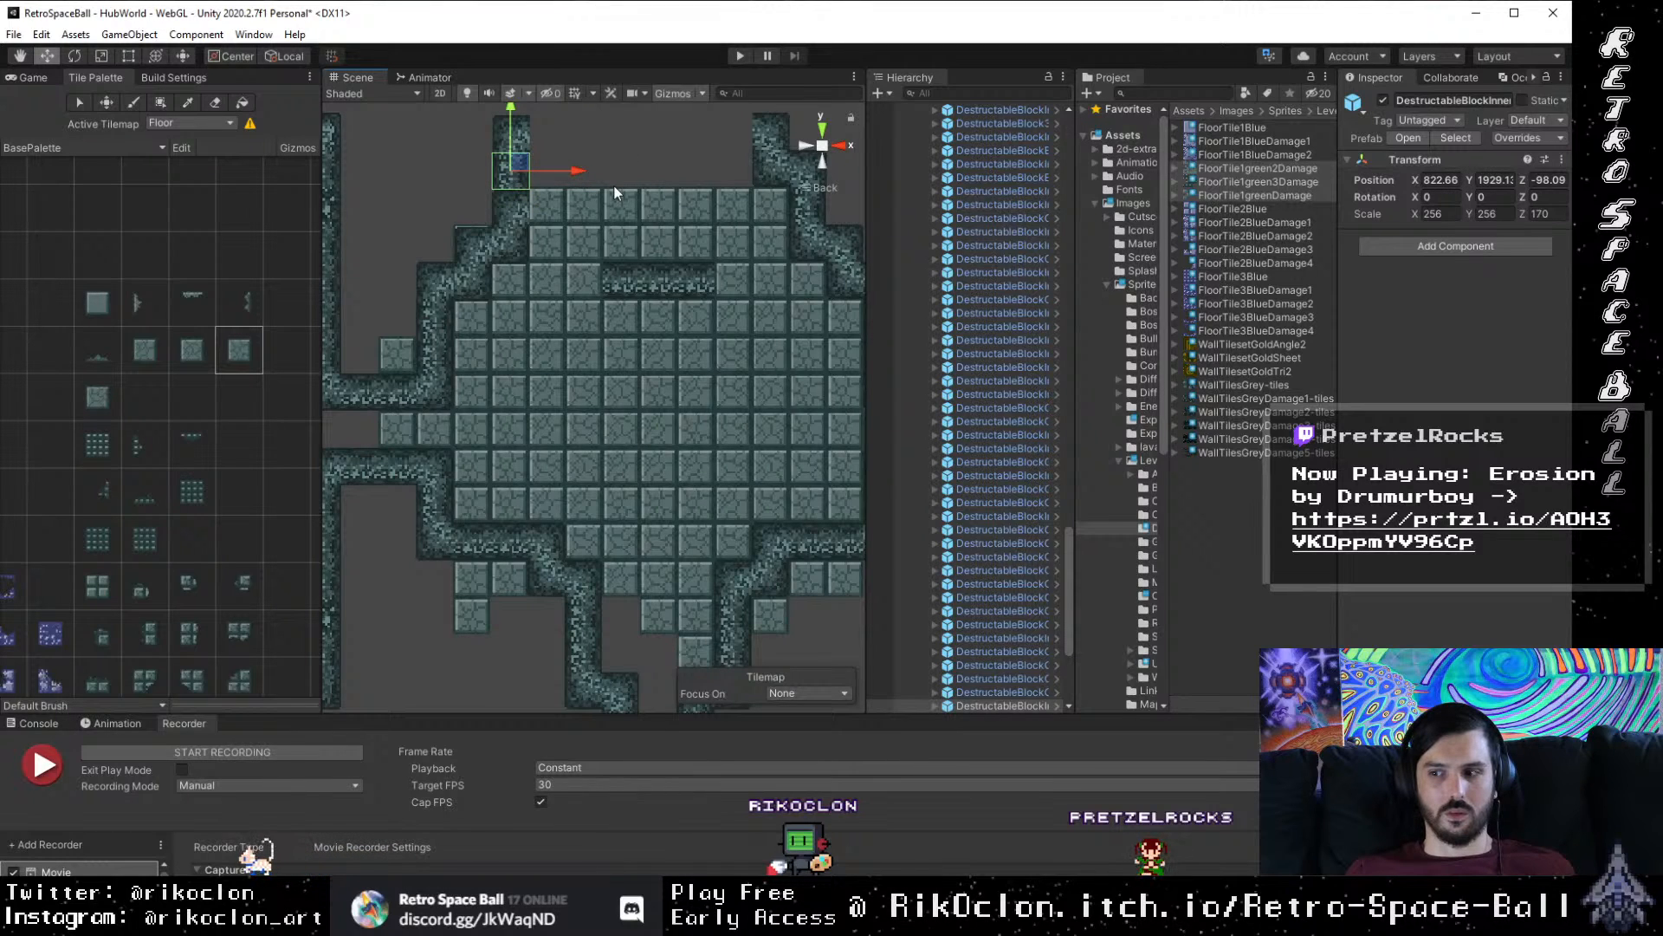
{"action": "left_click", "coordinate": [622, 146]}
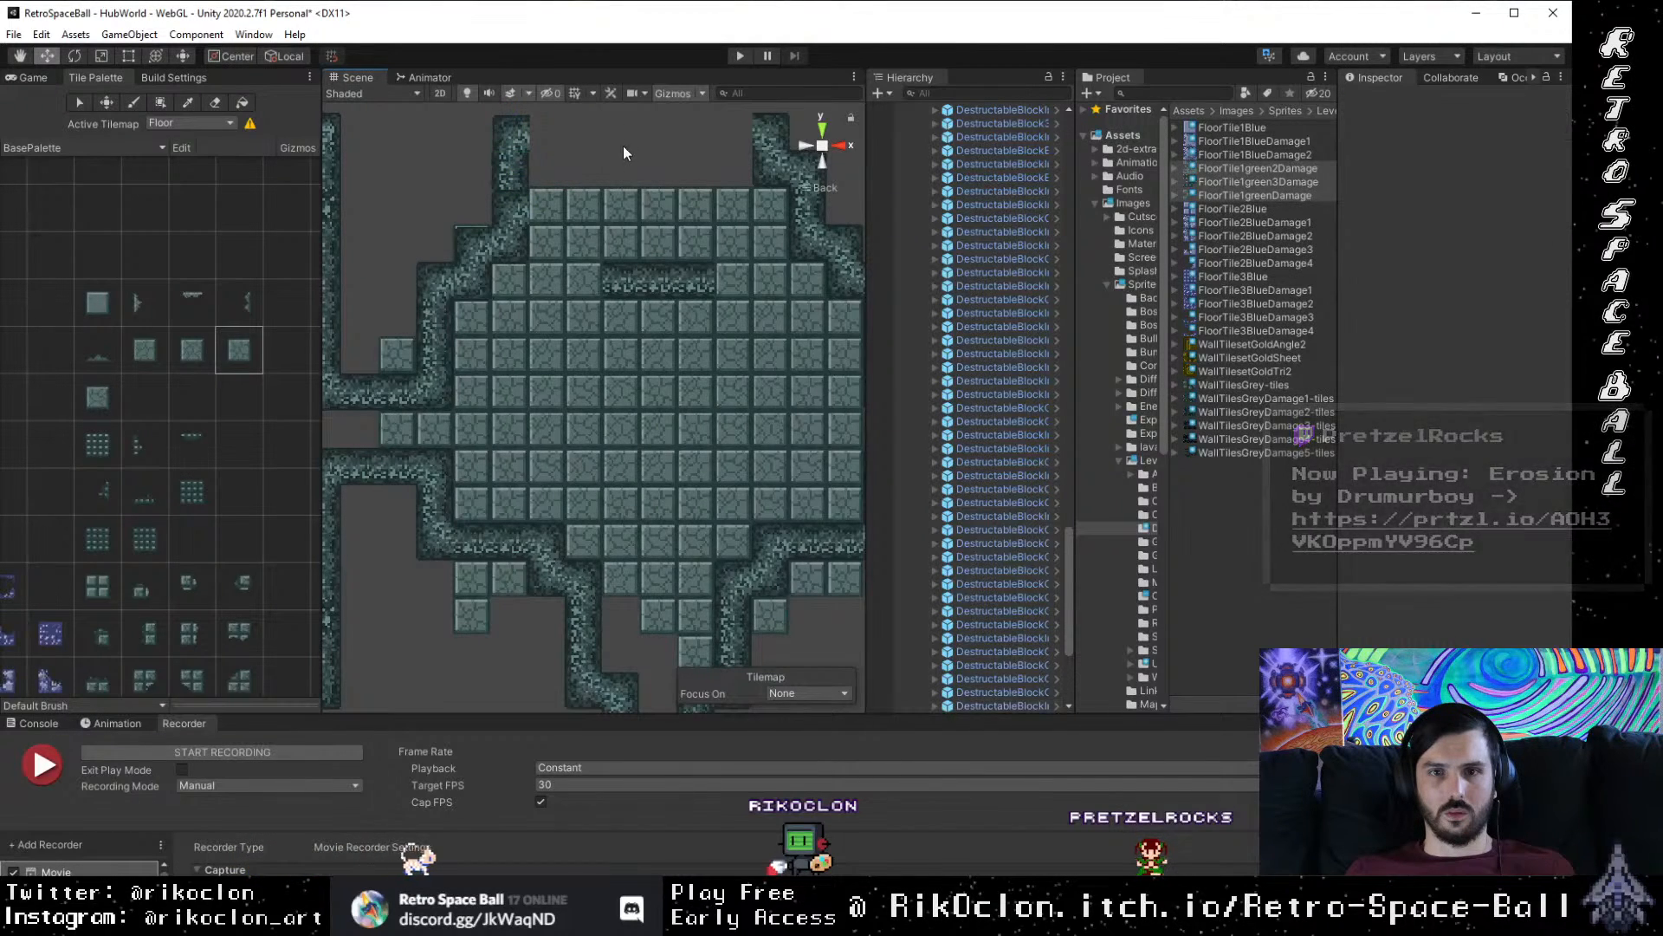
Step: Delete the corner block beside the topmost floor row in the upper-left wall, just below the straight vertical block
{"action": "left_click_drag", "start_coordinate": [628, 181], "coordinate": [472, 288]}
{"action": "left_click", "coordinate": [407, 308]}
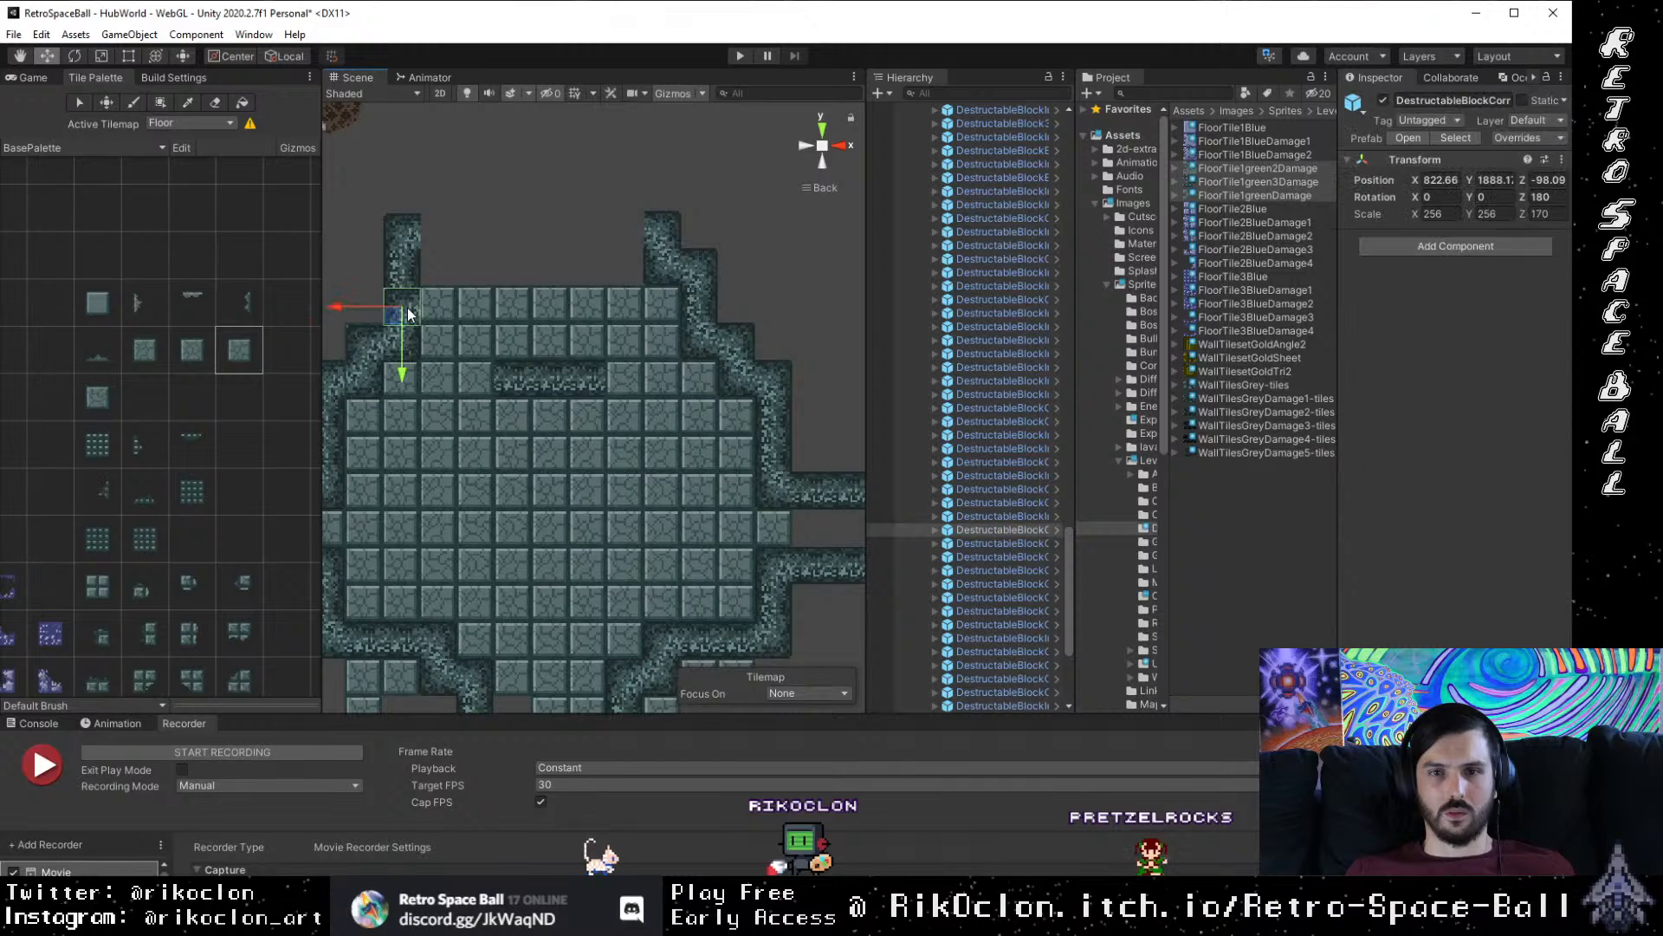
{"action": "key", "text": "Delete"}
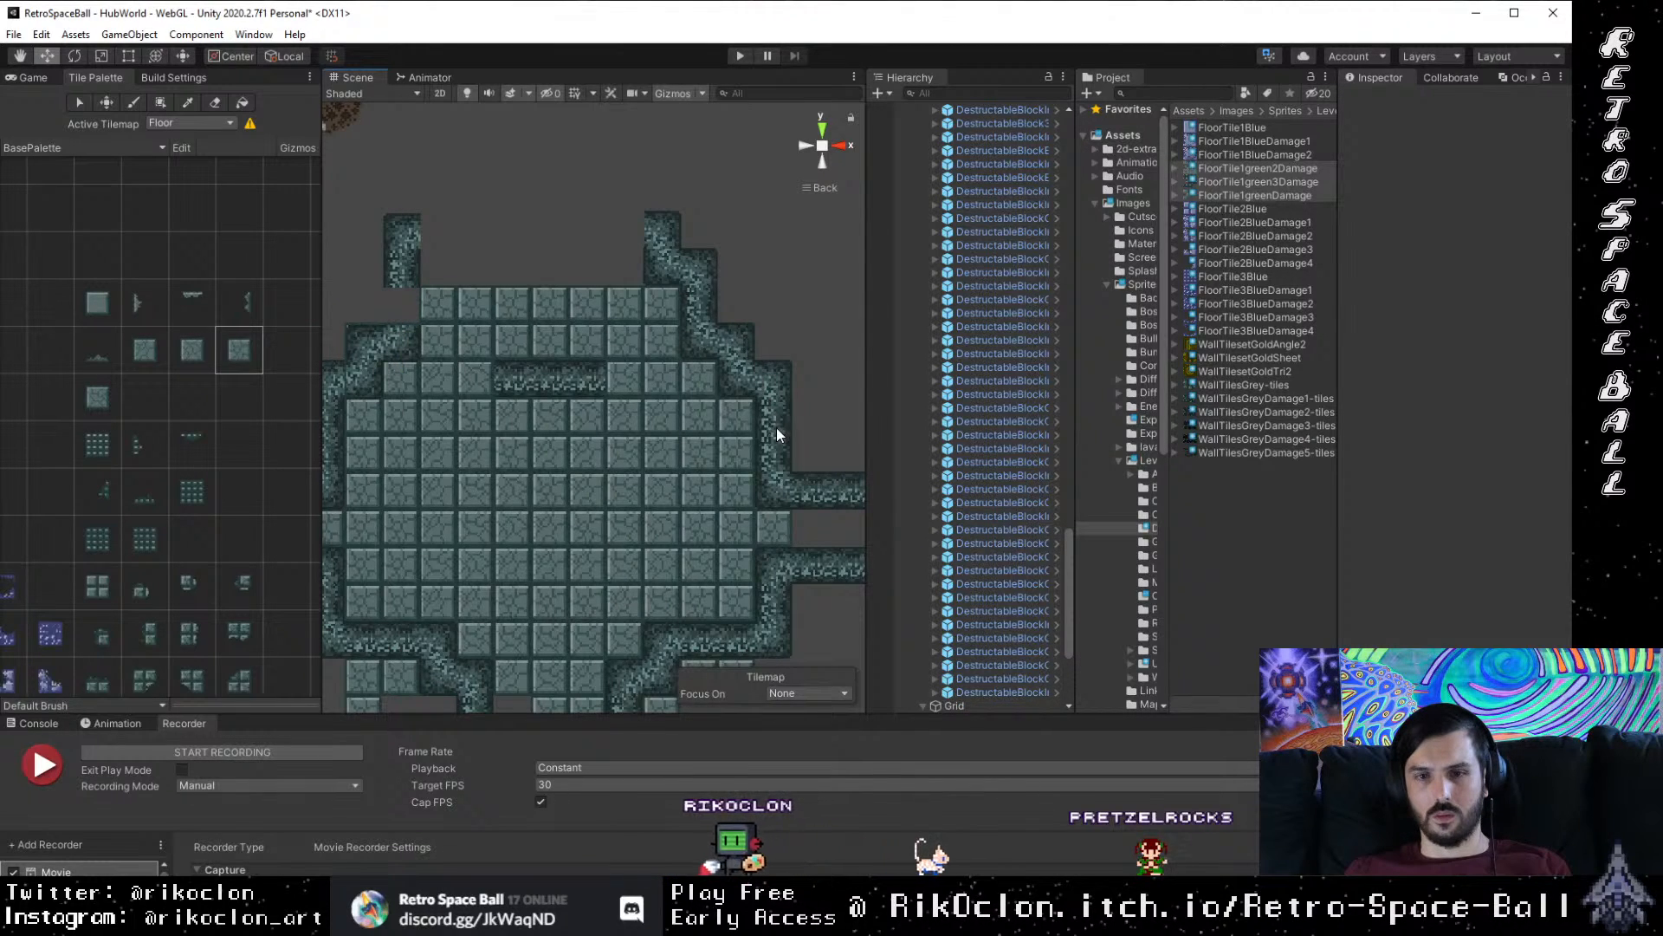
Step: Duplicate the vertical block above the gap in the upper-left wall and snap the copy into the gap
{"action": "left_click_drag", "start_coordinate": [768, 618], "coordinate": [753, 453]}
{"action": "left_click_drag", "start_coordinate": [409, 496], "coordinate": [581, 556]}
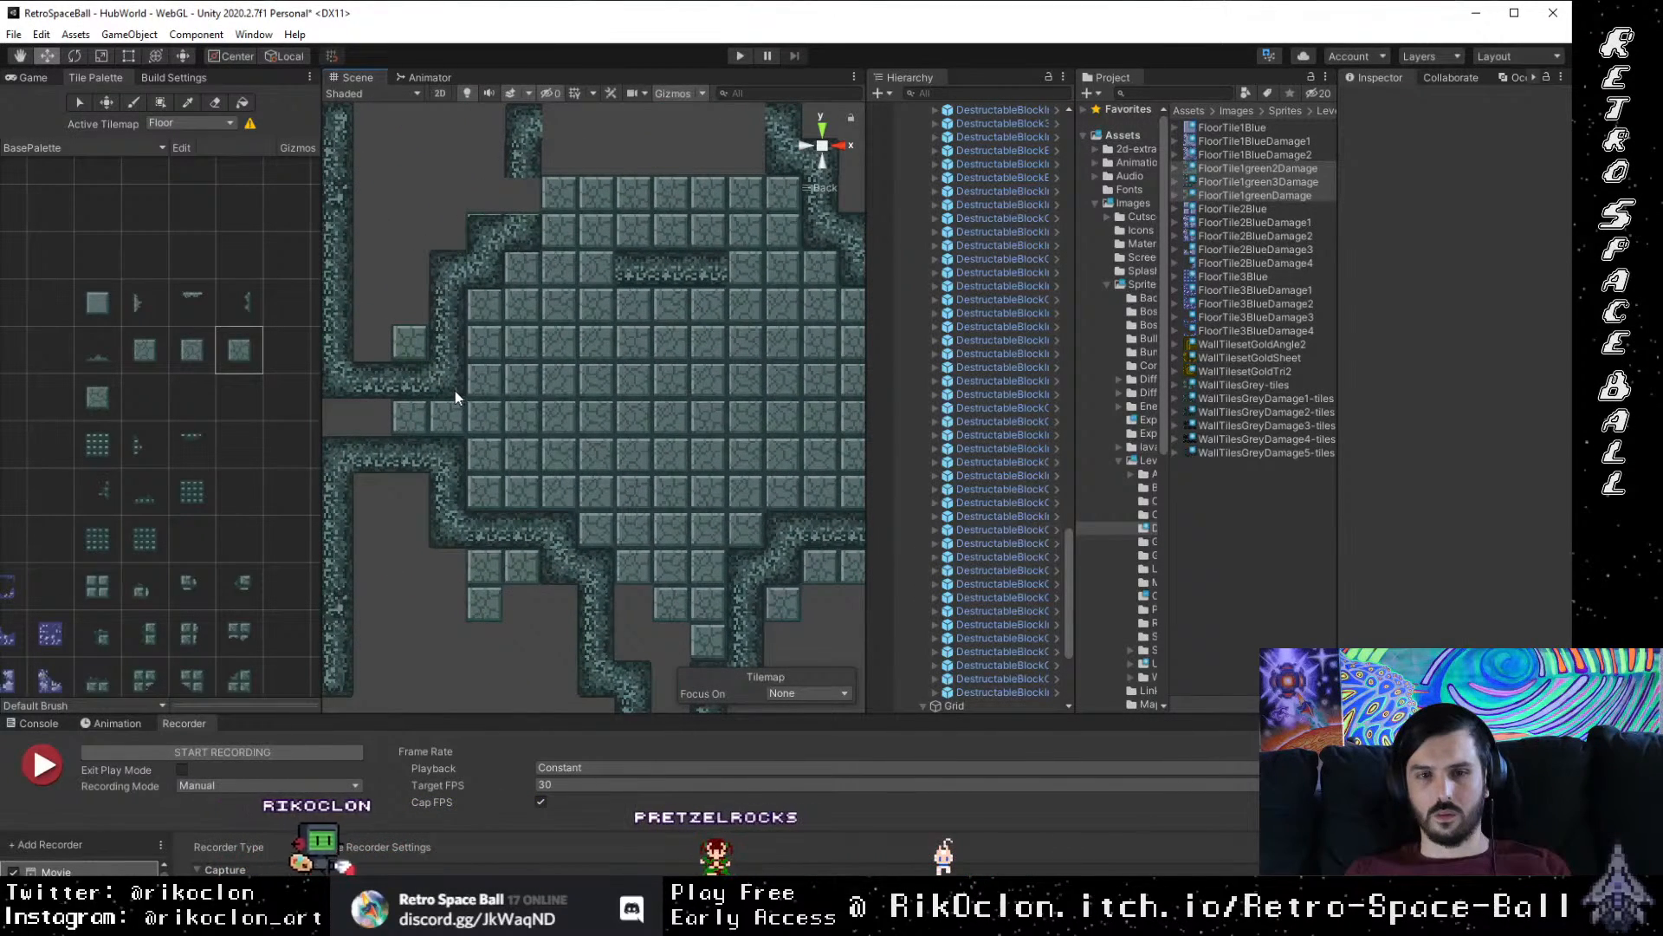
{"action": "left_click", "coordinate": [450, 269]}
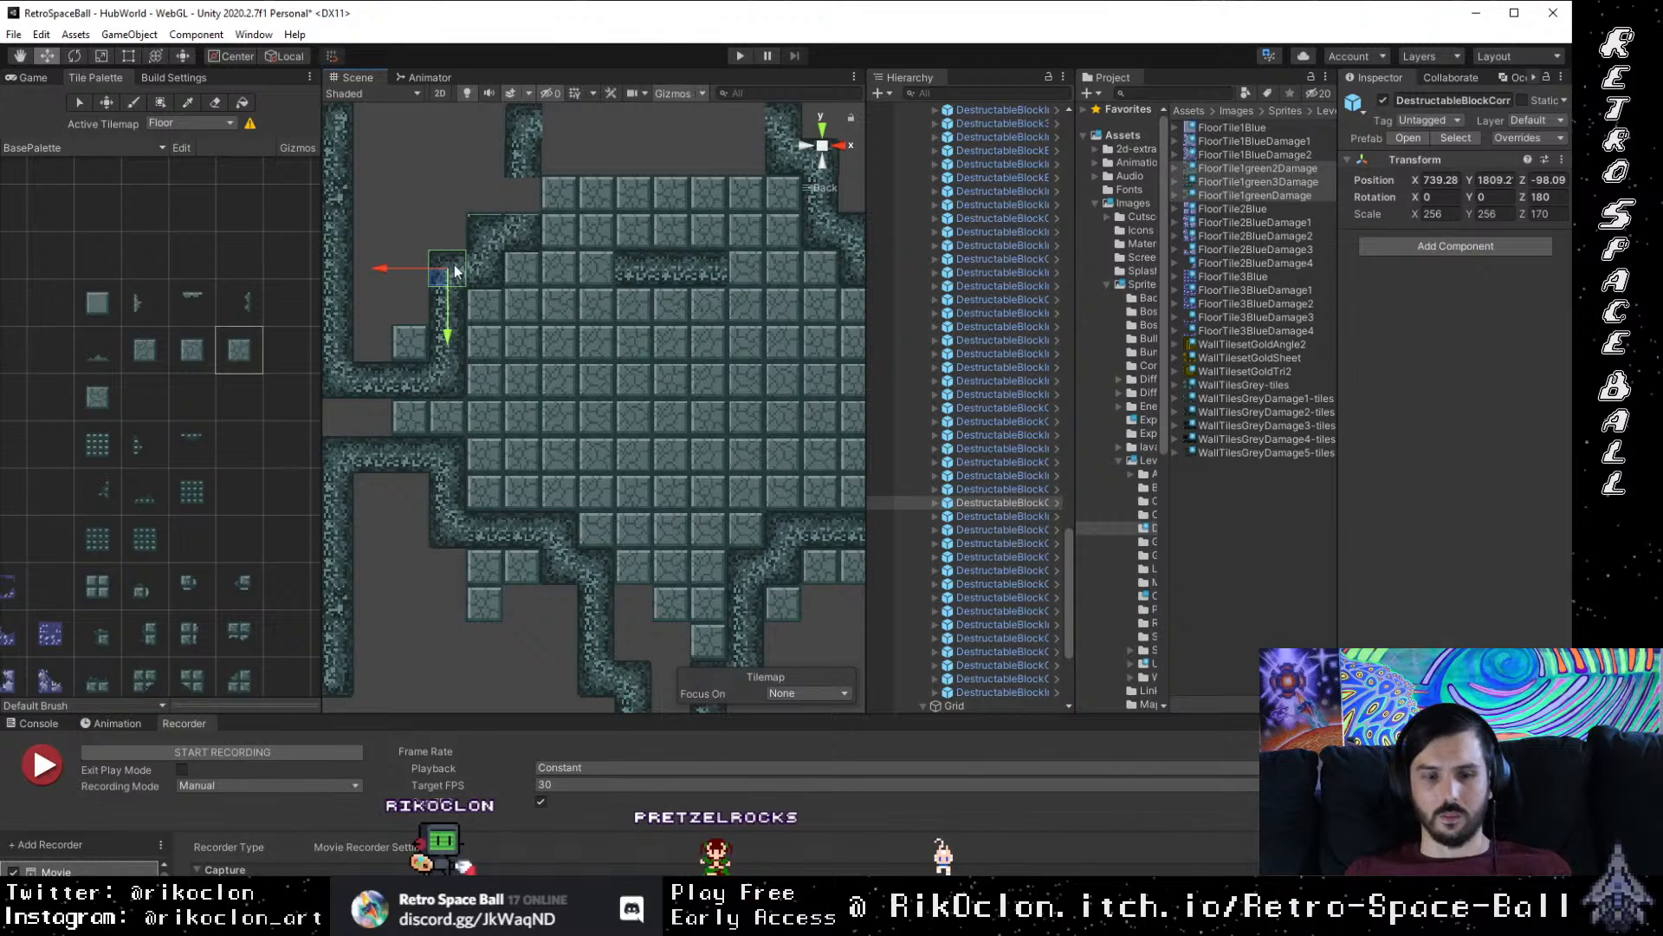
{"action": "left_click", "coordinate": [489, 258]}
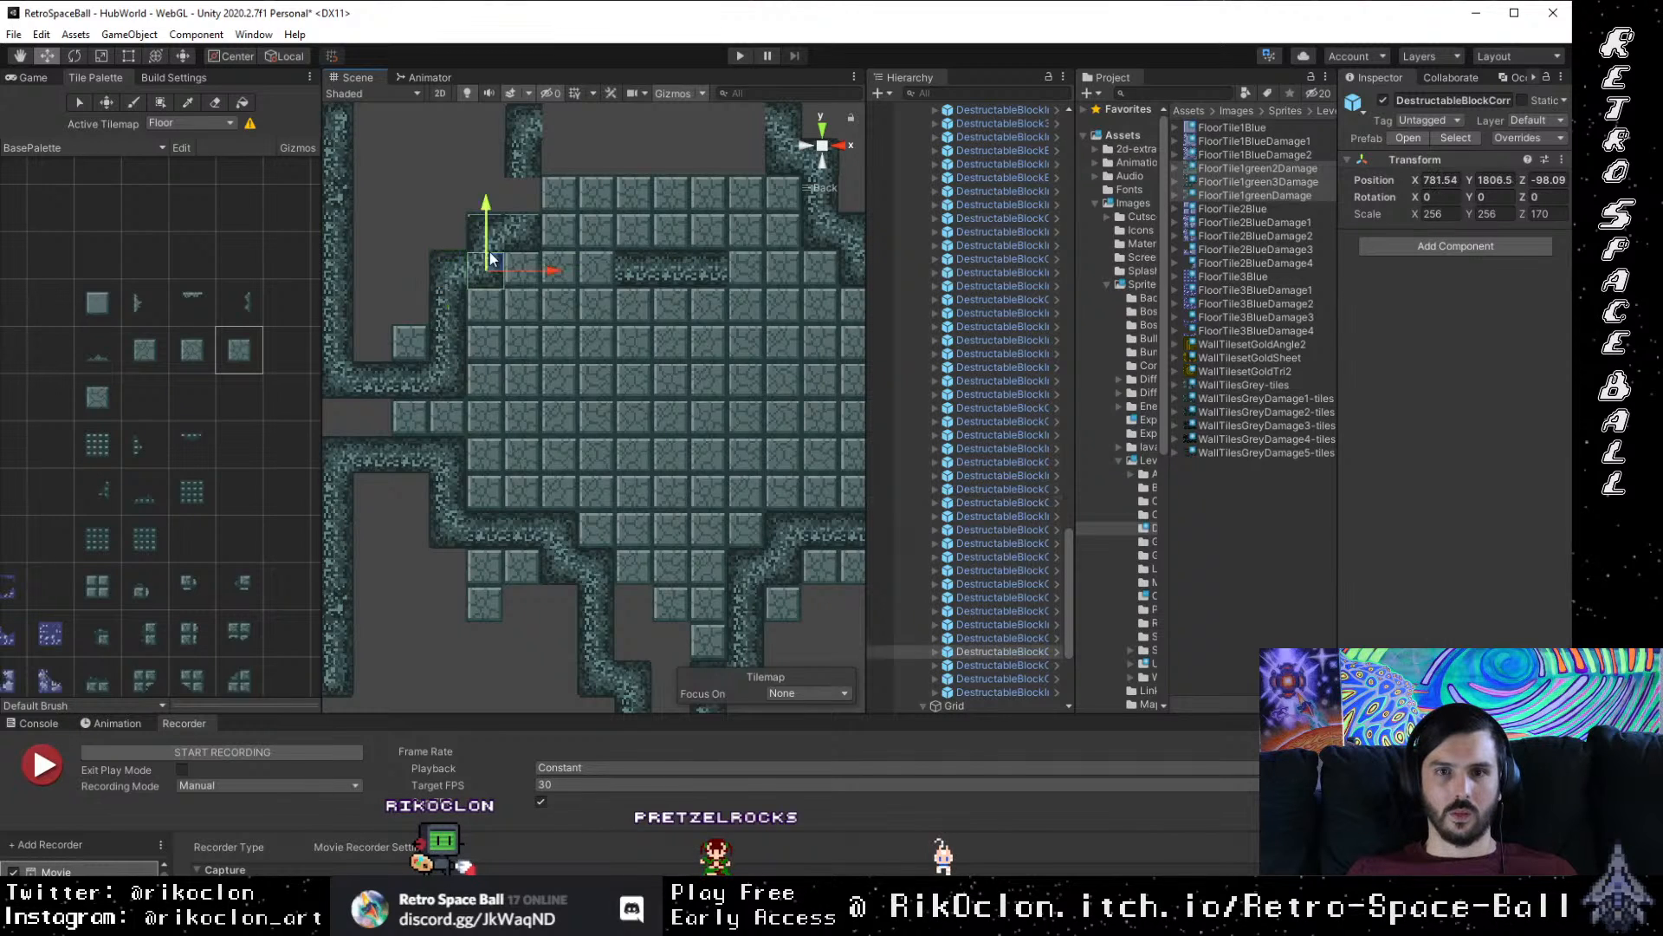
{"action": "left_click", "coordinate": [672, 149]}
{"action": "scroll", "coordinate": [520, 308], "scroll_direction": "up", "scroll_amount": 5}
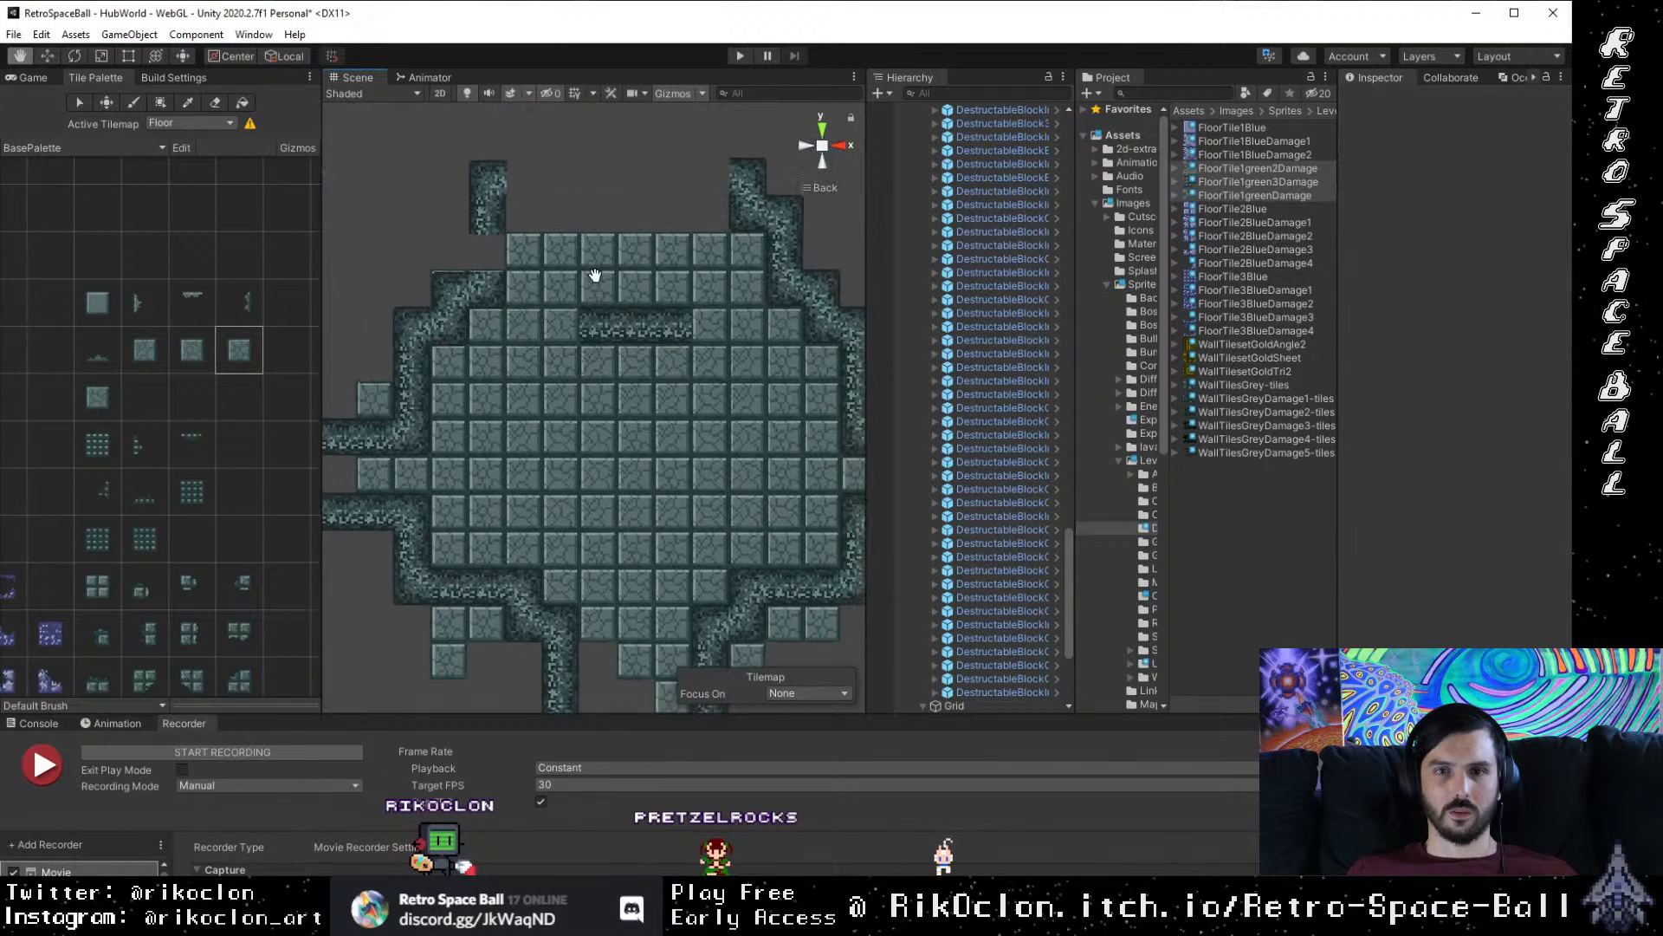
{"action": "left_click_drag", "start_coordinate": [513, 324], "coordinate": [503, 372]}
{"action": "left_click", "coordinate": [475, 214]}
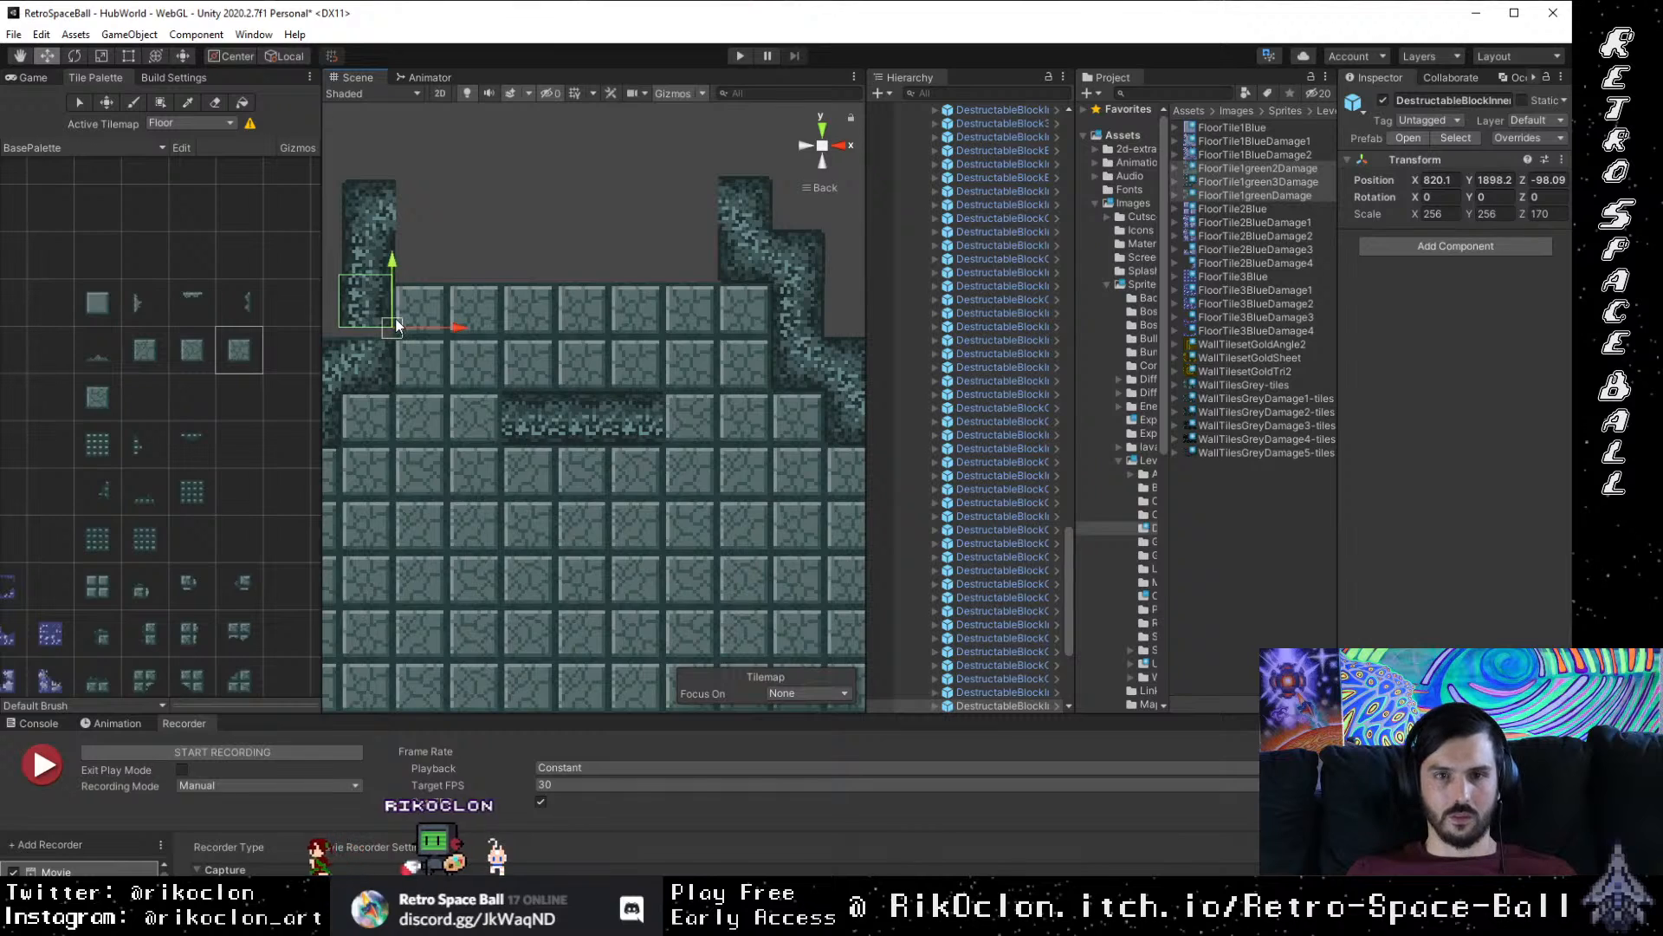
Step: Replace the vertical block just above the topmost floor row in the upper-left wall with a copy of the lower-right wall's corner block
{"action": "left_click_drag", "start_coordinate": [381, 295], "coordinate": [385, 253]}
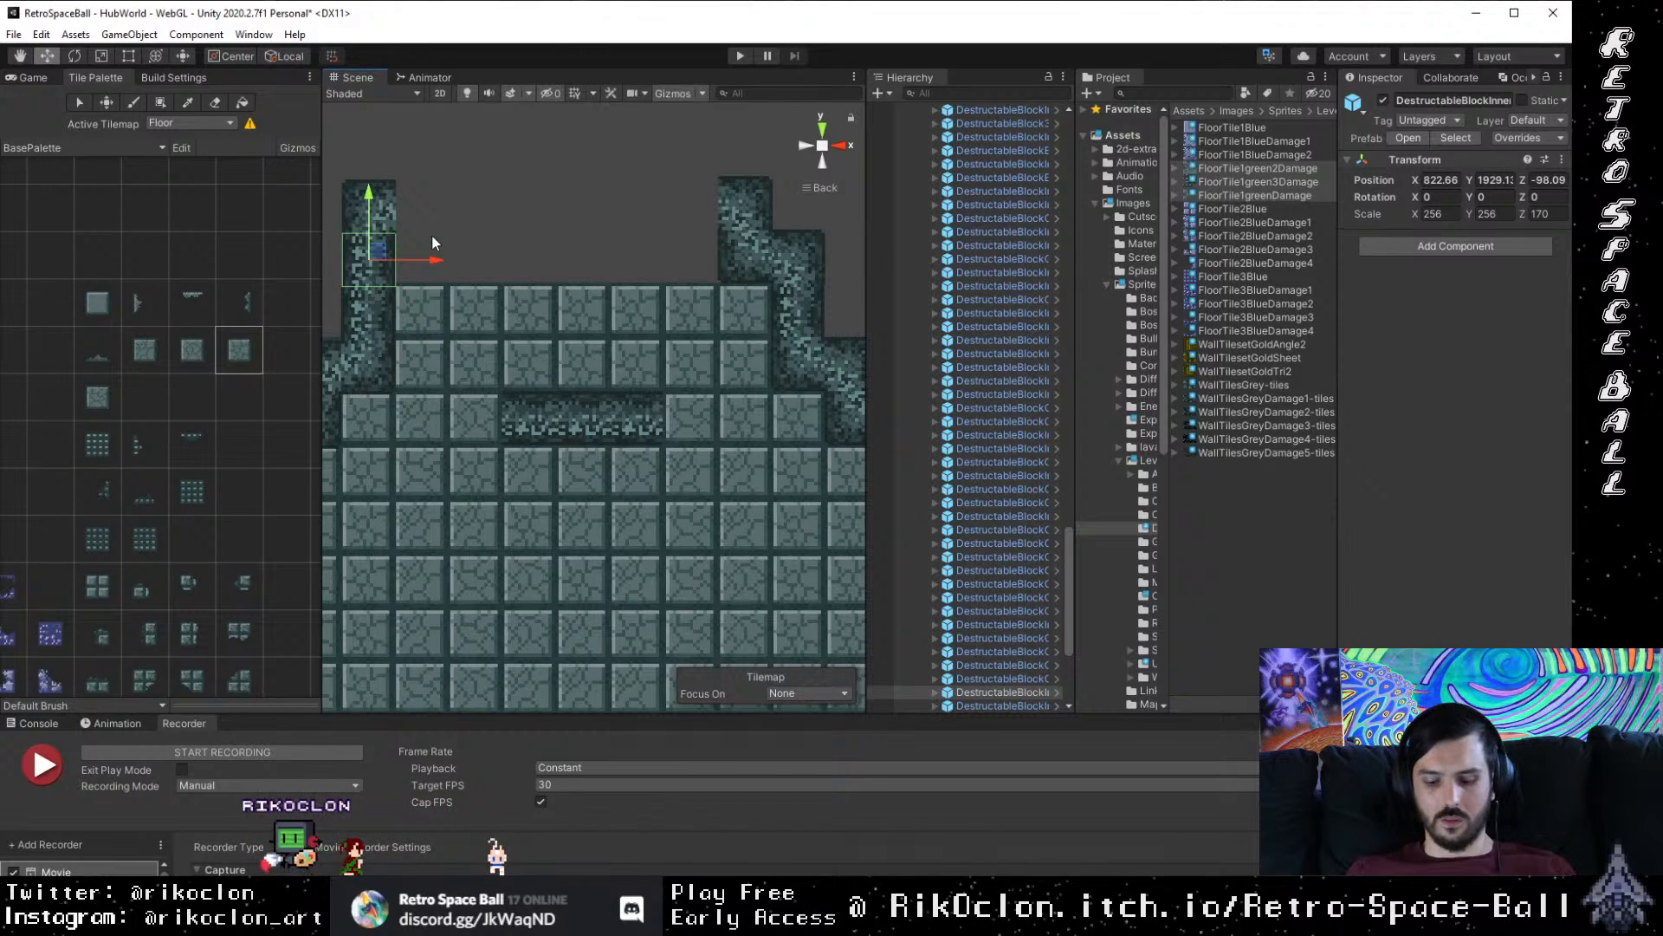
{"action": "key", "text": "Delete"}
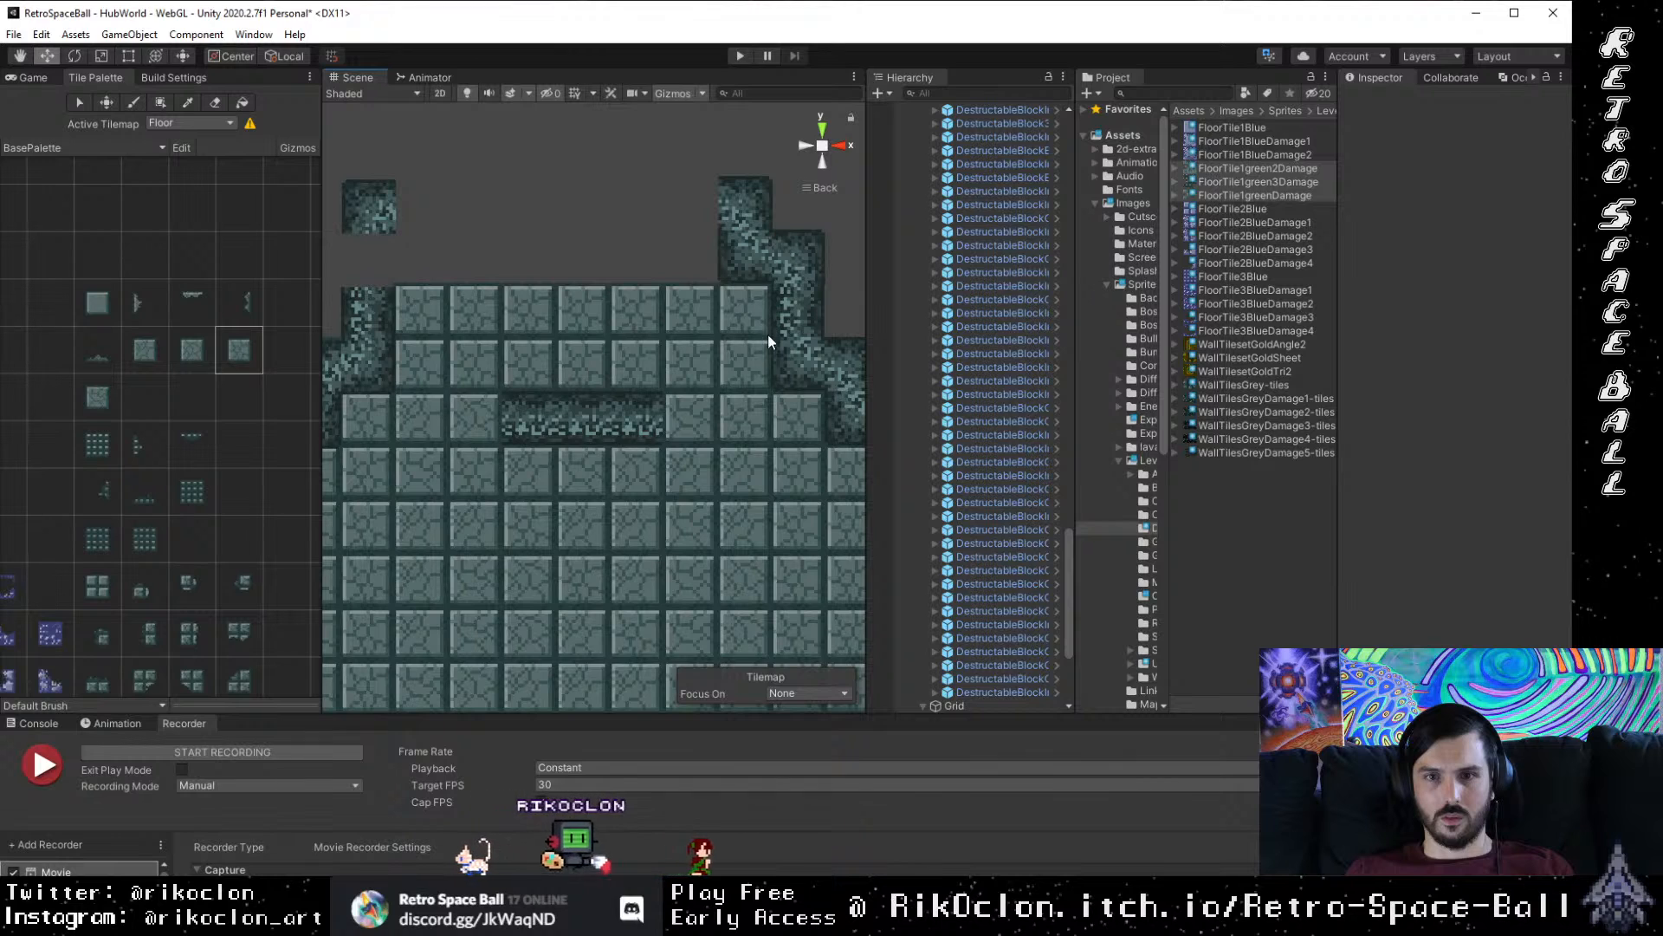
{"action": "left_click_drag", "start_coordinate": [833, 437], "coordinate": [907, 164]}
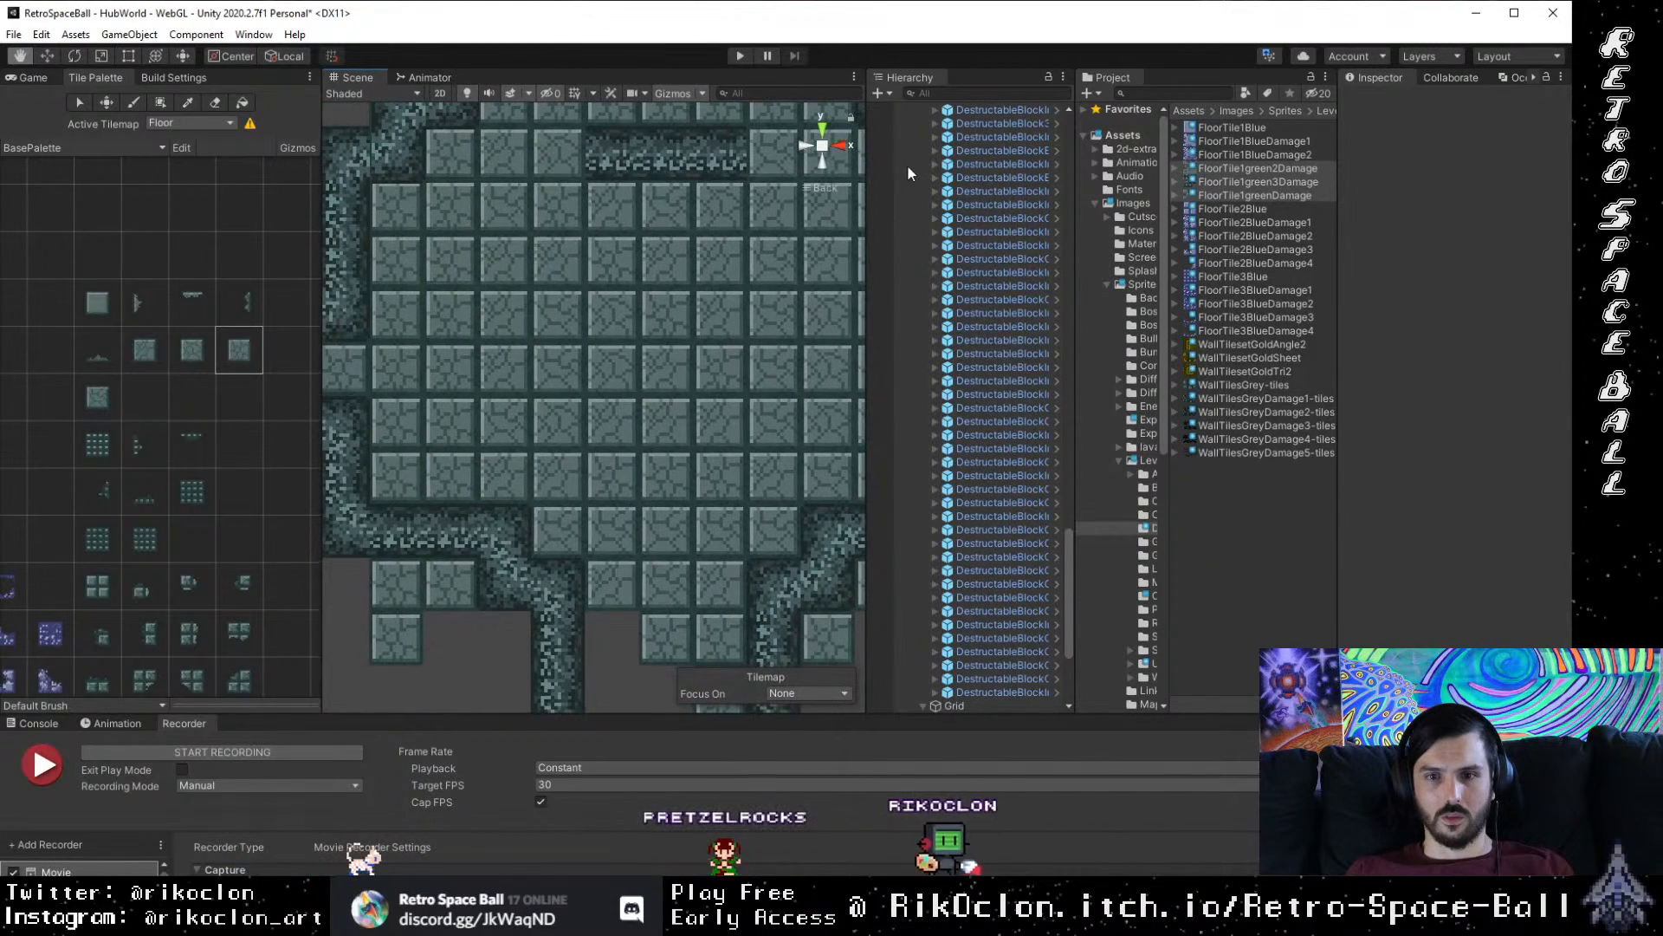
{"action": "left_click", "coordinate": [771, 594]}
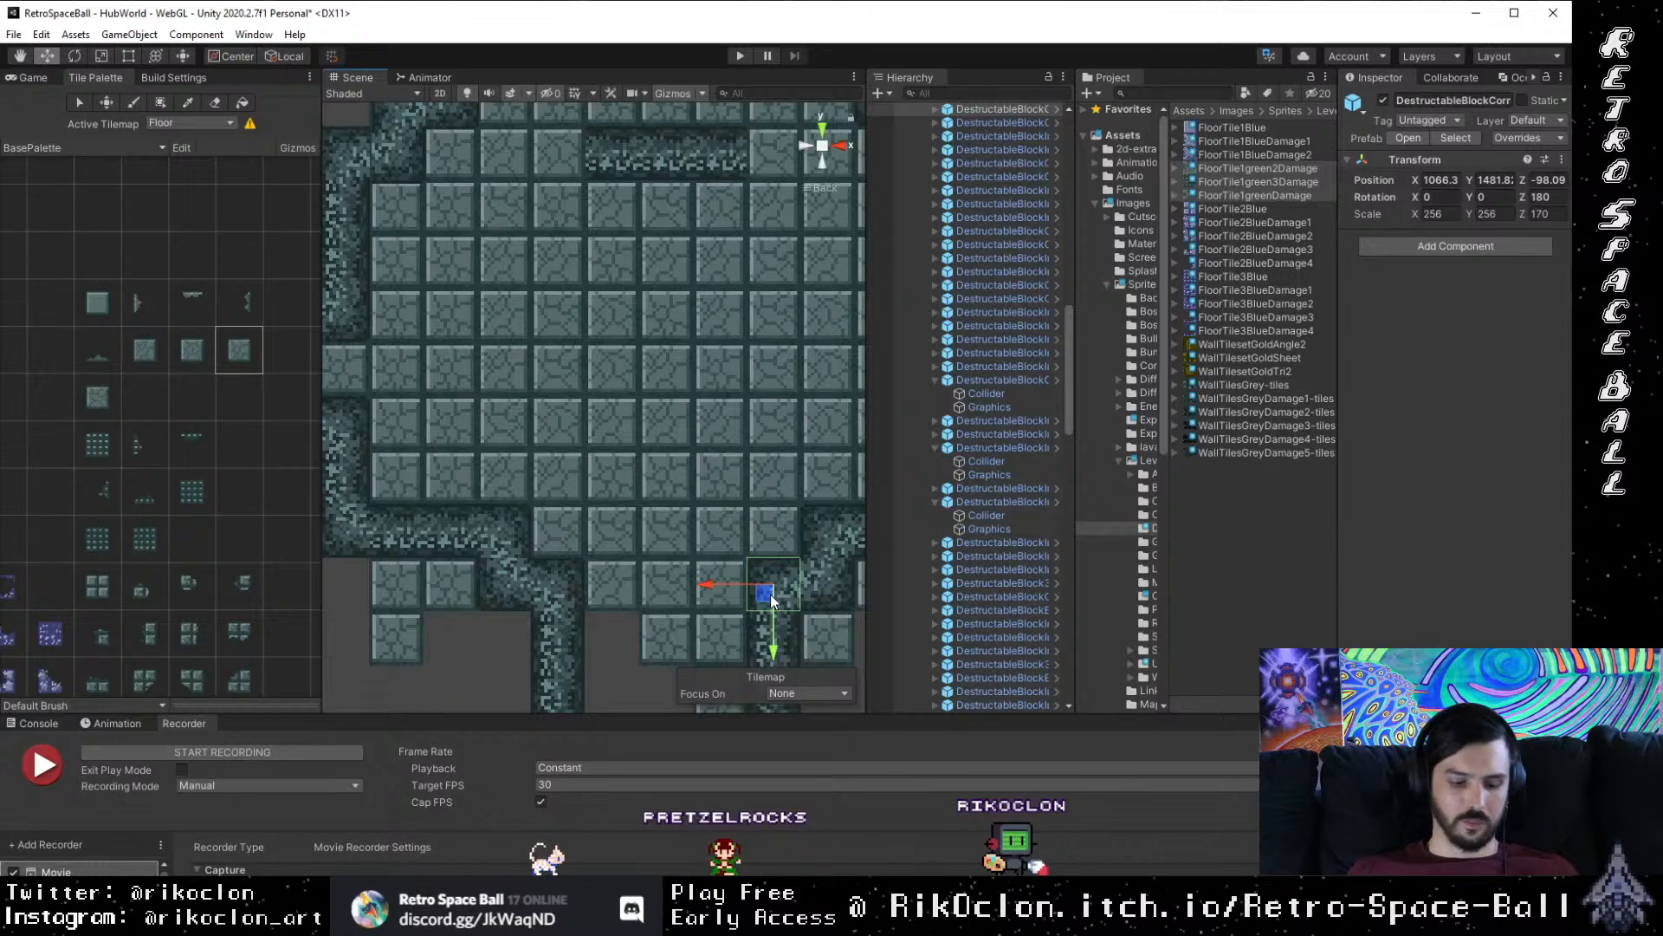
{"action": "left_click_drag", "start_coordinate": [707, 493], "coordinate": [408, 307]}
{"action": "scroll", "coordinate": [461, 508], "scroll_direction": "down", "scroll_amount": 1}
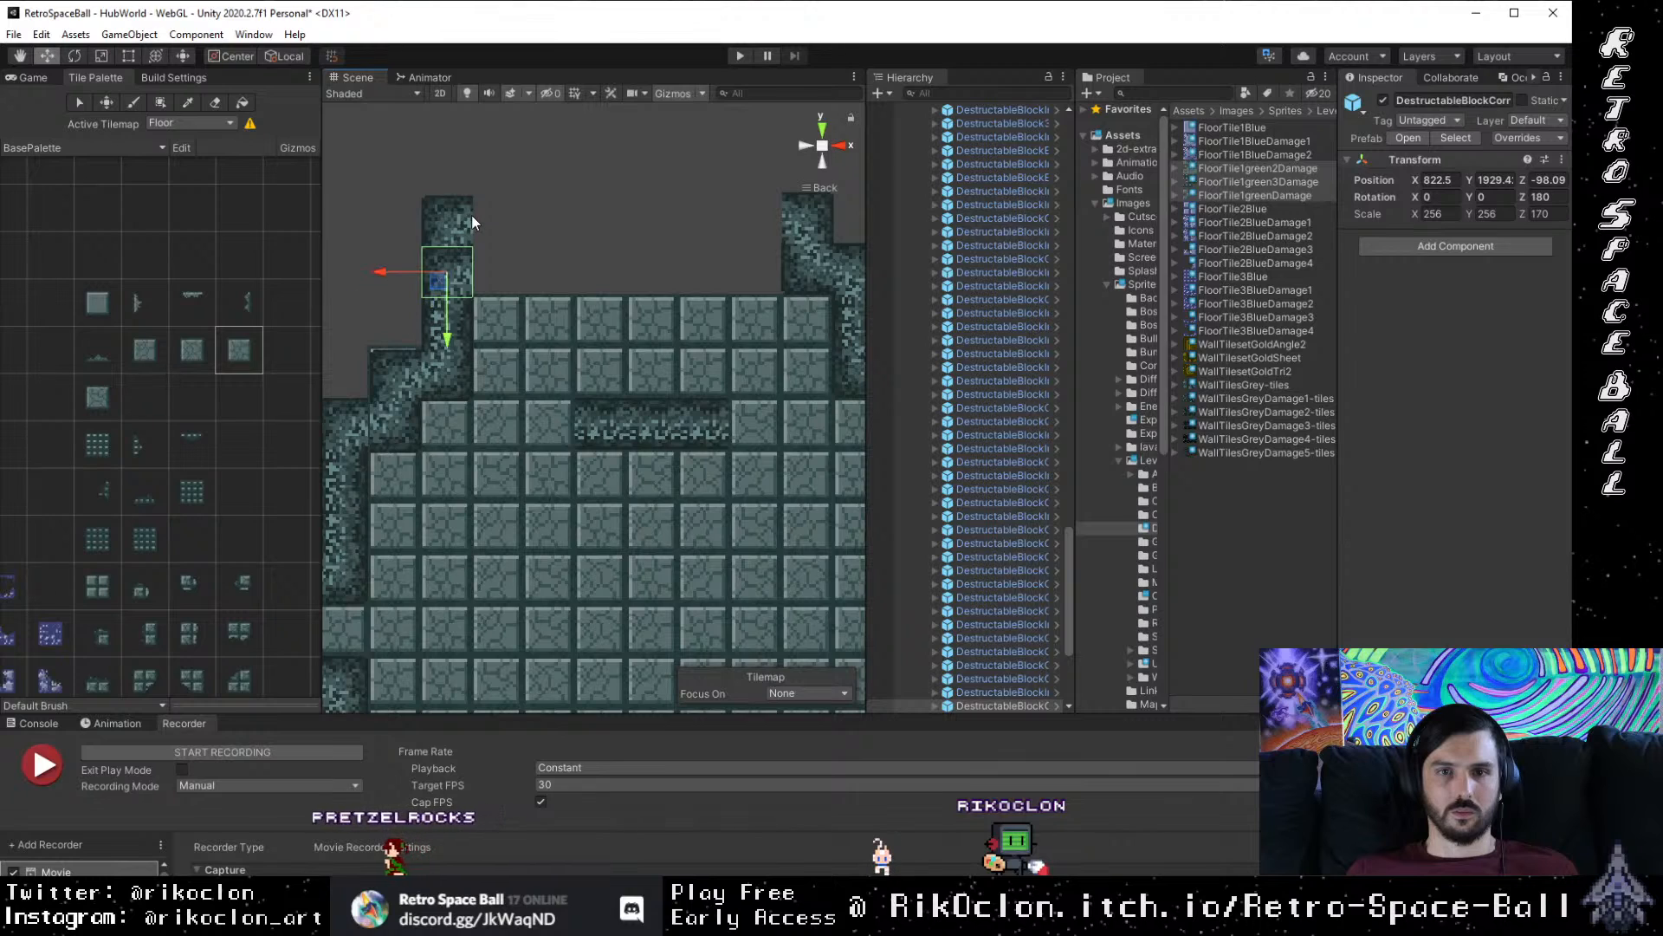
Step: Move the topmost block of the upper-left wall one tile to the right with vertex snapping
{"action": "left_click", "coordinate": [447, 219]}
{"action": "key", "text": "v"}
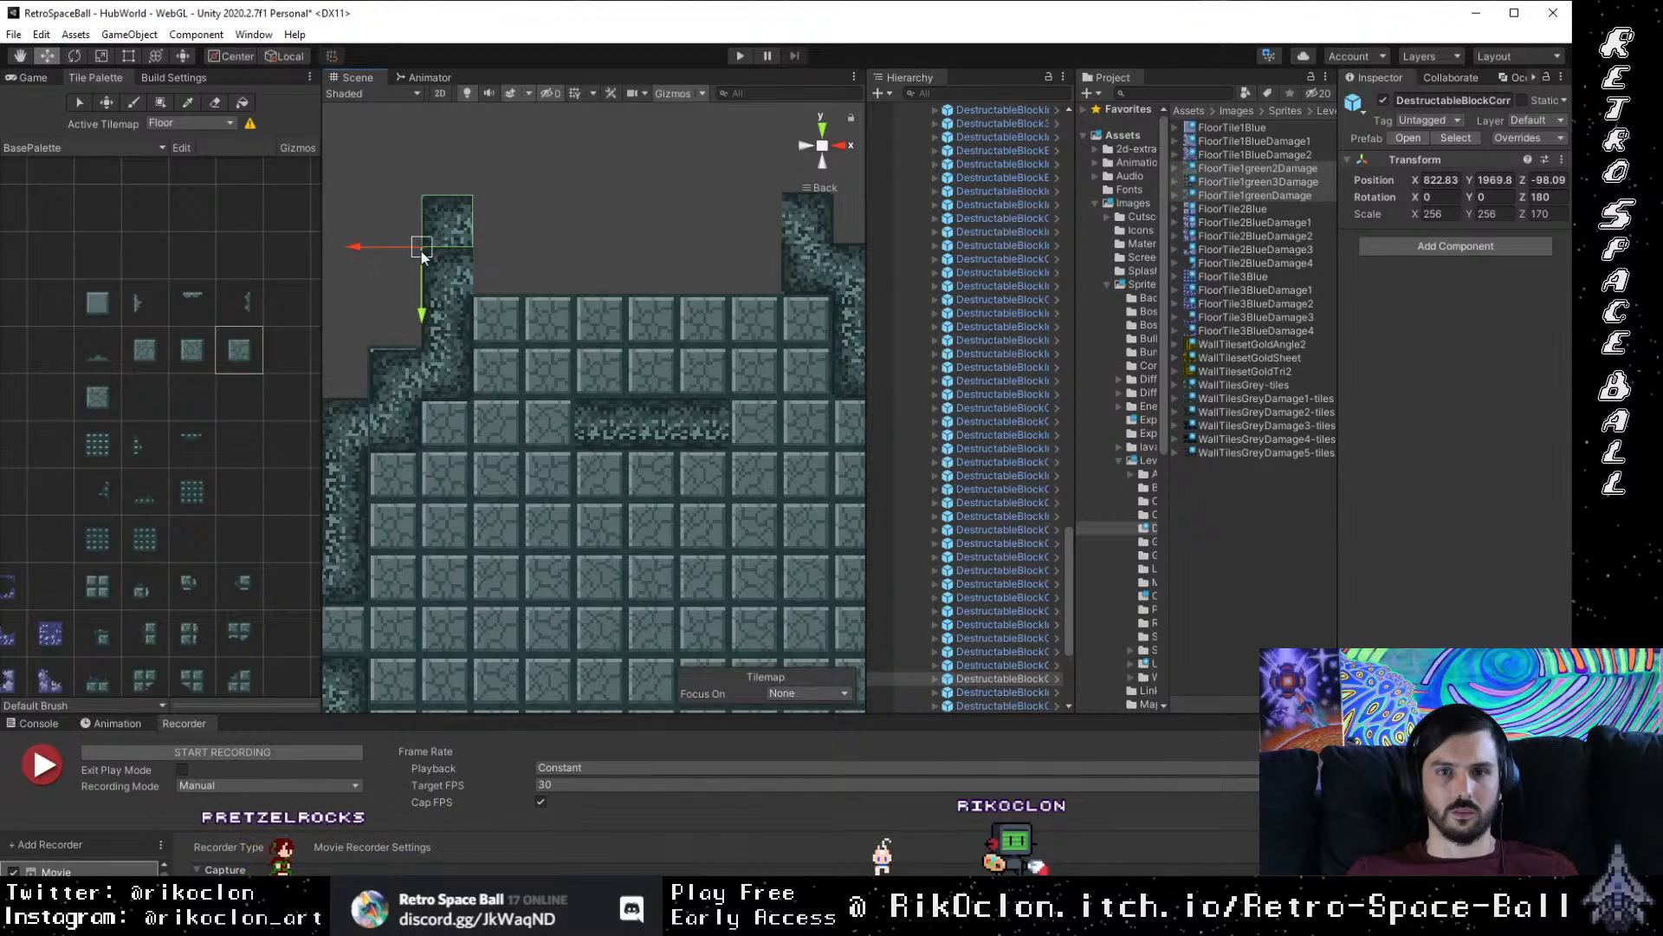
{"action": "left_click_drag", "start_coordinate": [421, 252], "coordinate": [466, 248]}
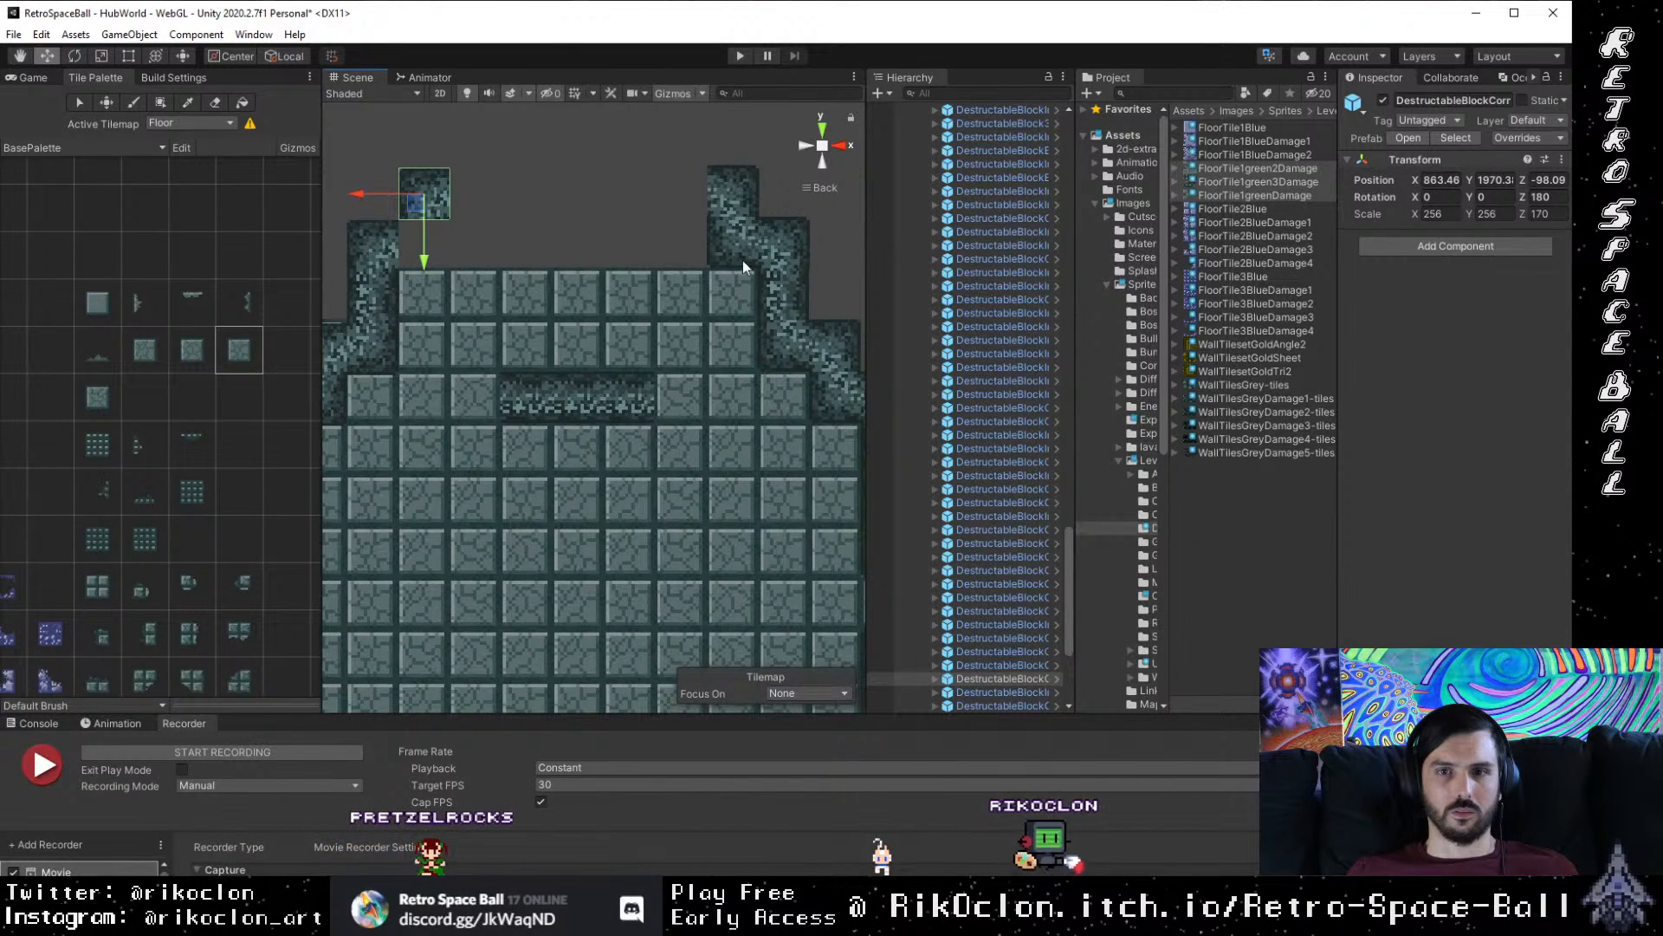
Step: Duplicate the upper-left wall's inner corner block and snap the copy directly beneath the shifted topmost block
{"action": "left_click_drag", "start_coordinate": [496, 439], "coordinate": [551, 457]}
{"action": "left_click", "coordinate": [430, 371]}
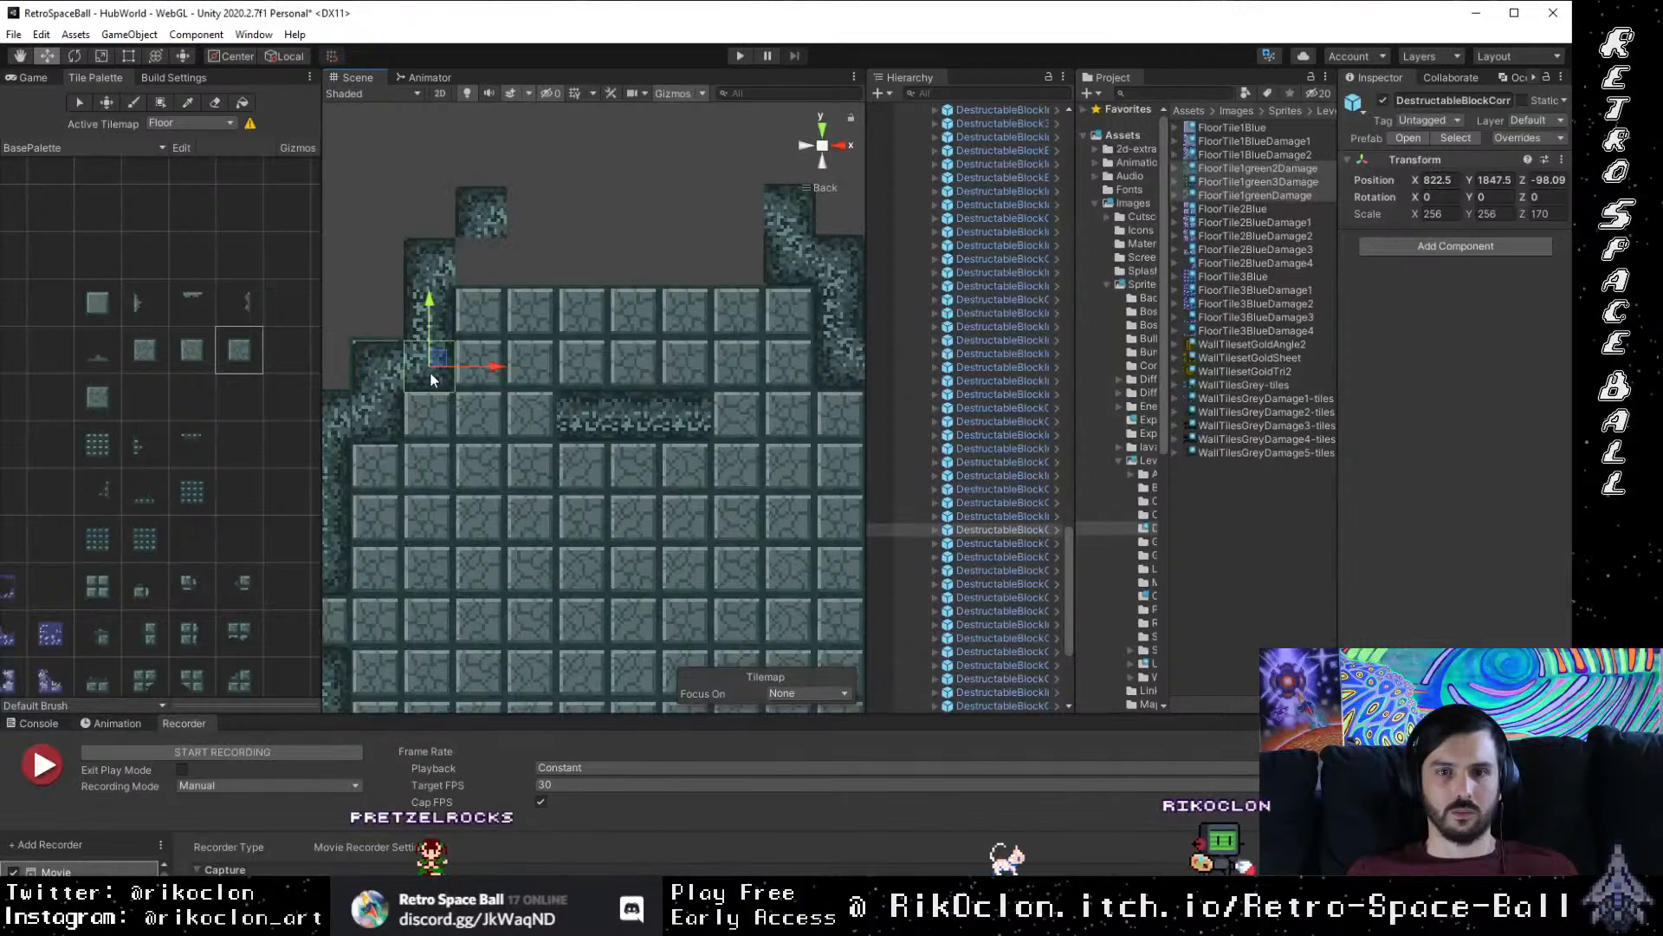
{"action": "left_click_drag", "start_coordinate": [428, 393], "coordinate": [514, 267]}
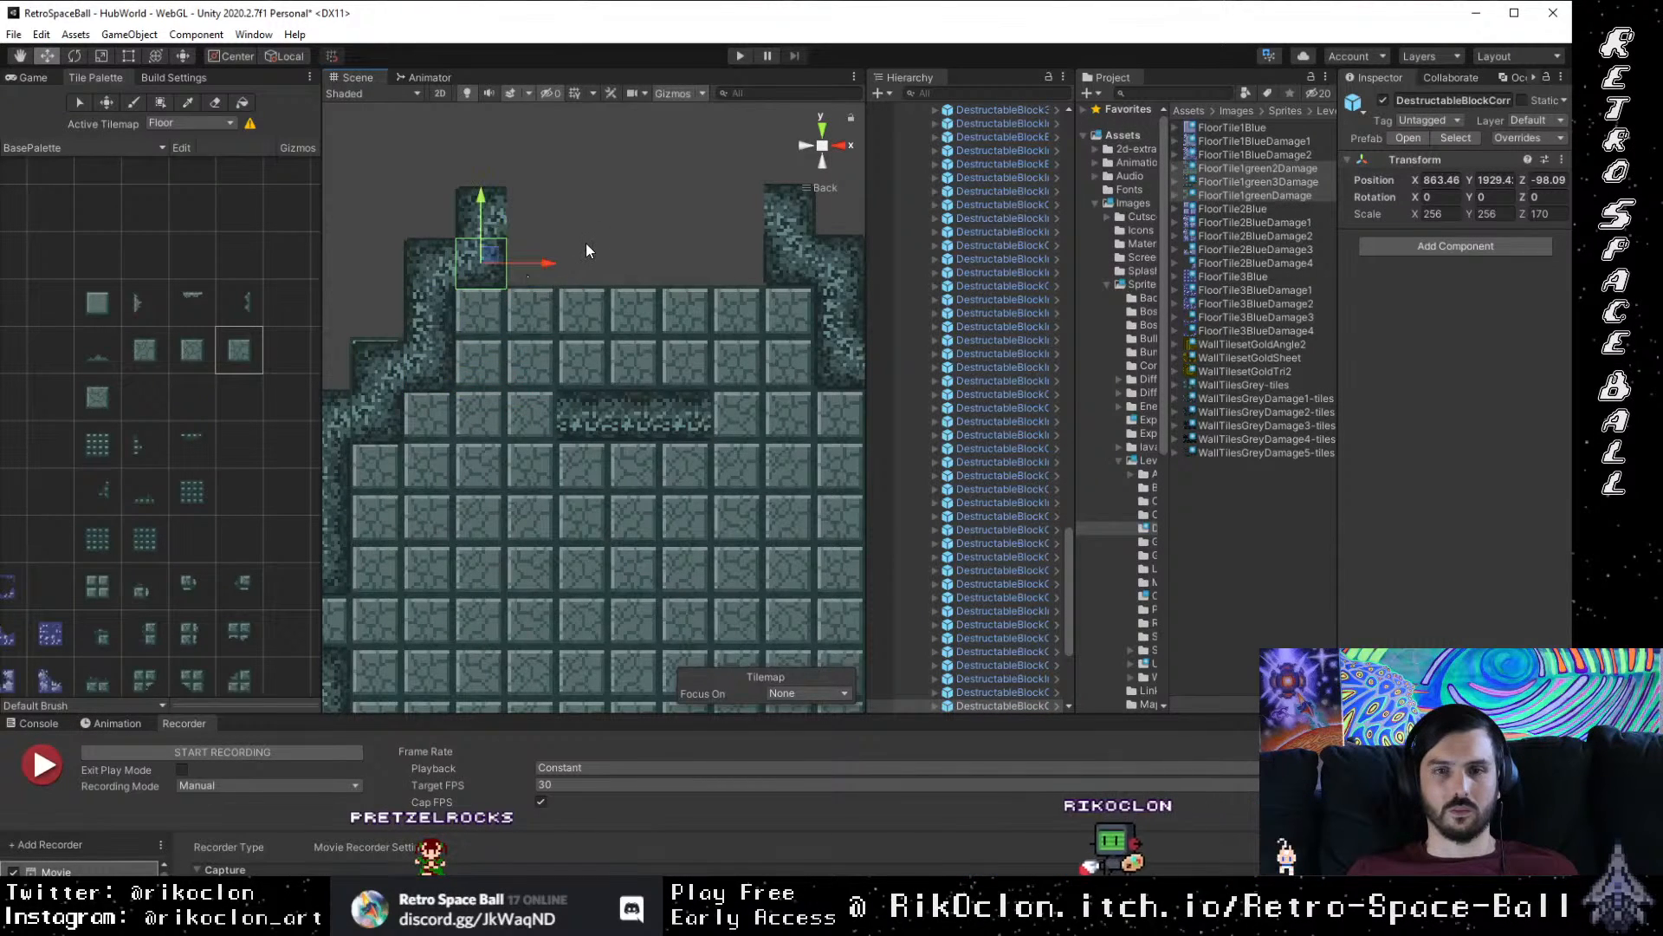
Step: Try moving the stepped six-block section of the upper-right wall against the upper-left wall's end, and undo the move
{"action": "scroll", "coordinate": [589, 286], "scroll_direction": "down", "scroll_amount": 5}
{"action": "scroll", "coordinate": [569, 364], "scroll_direction": "up", "scroll_amount": 2}
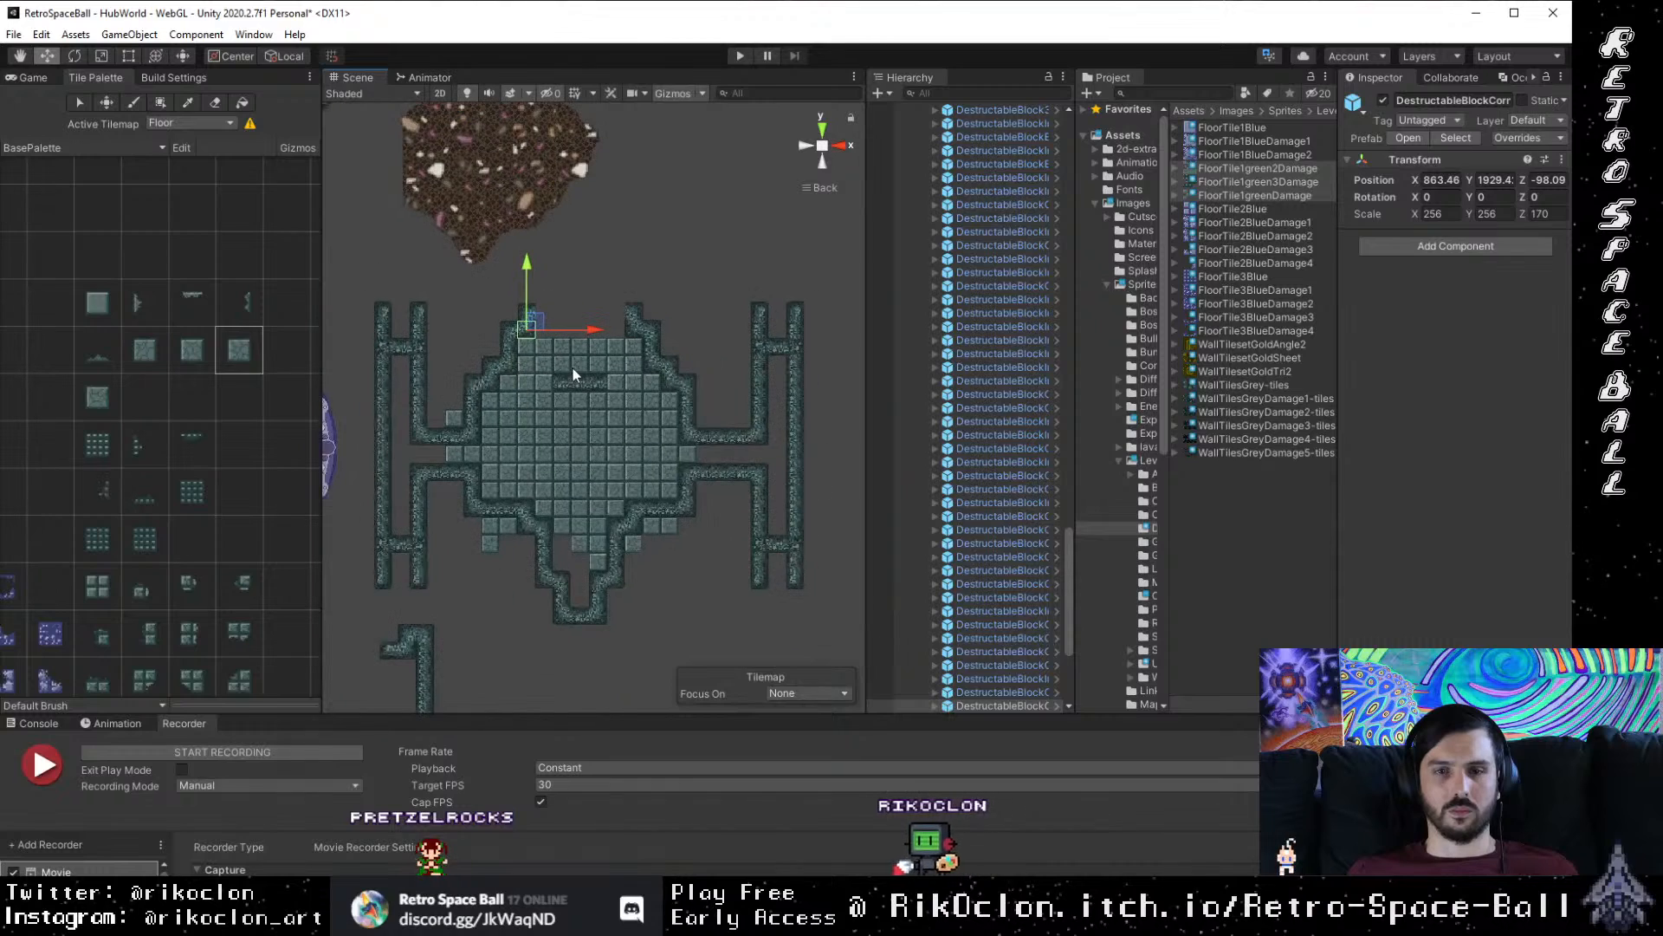
{"action": "left_click", "coordinate": [730, 272]}
{"action": "left_click_drag", "start_coordinate": [643, 248], "coordinate": [735, 355]}
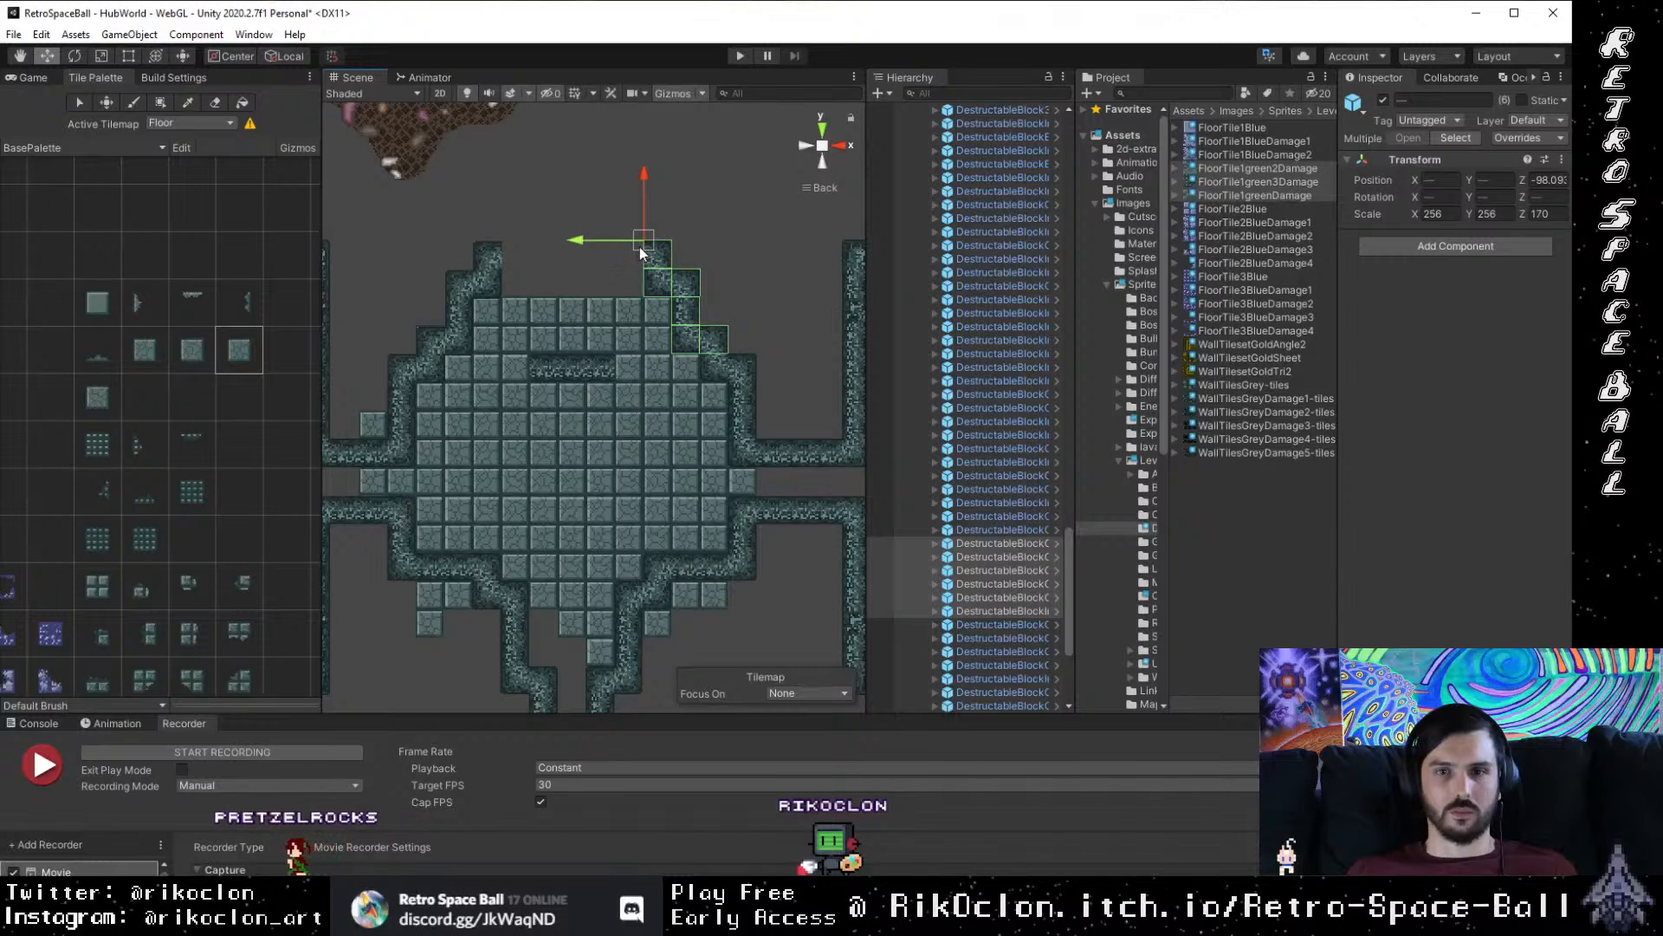
{"action": "left_click_drag", "start_coordinate": [639, 247], "coordinate": [507, 249]}
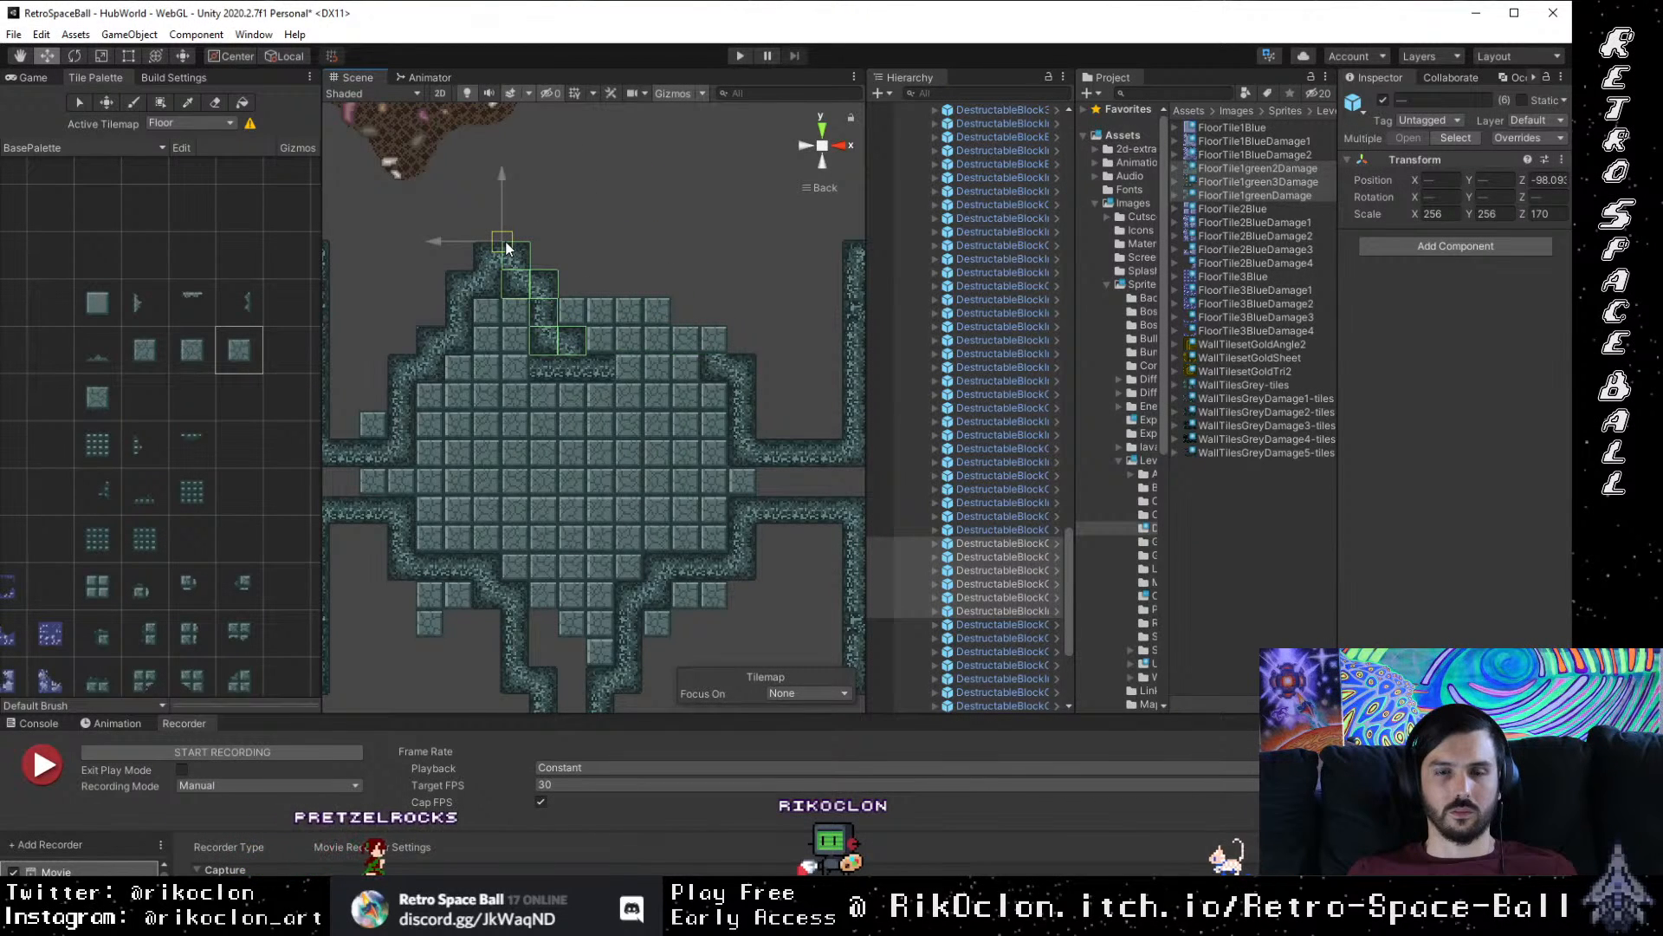
{"action": "left_click", "coordinate": [771, 260]}
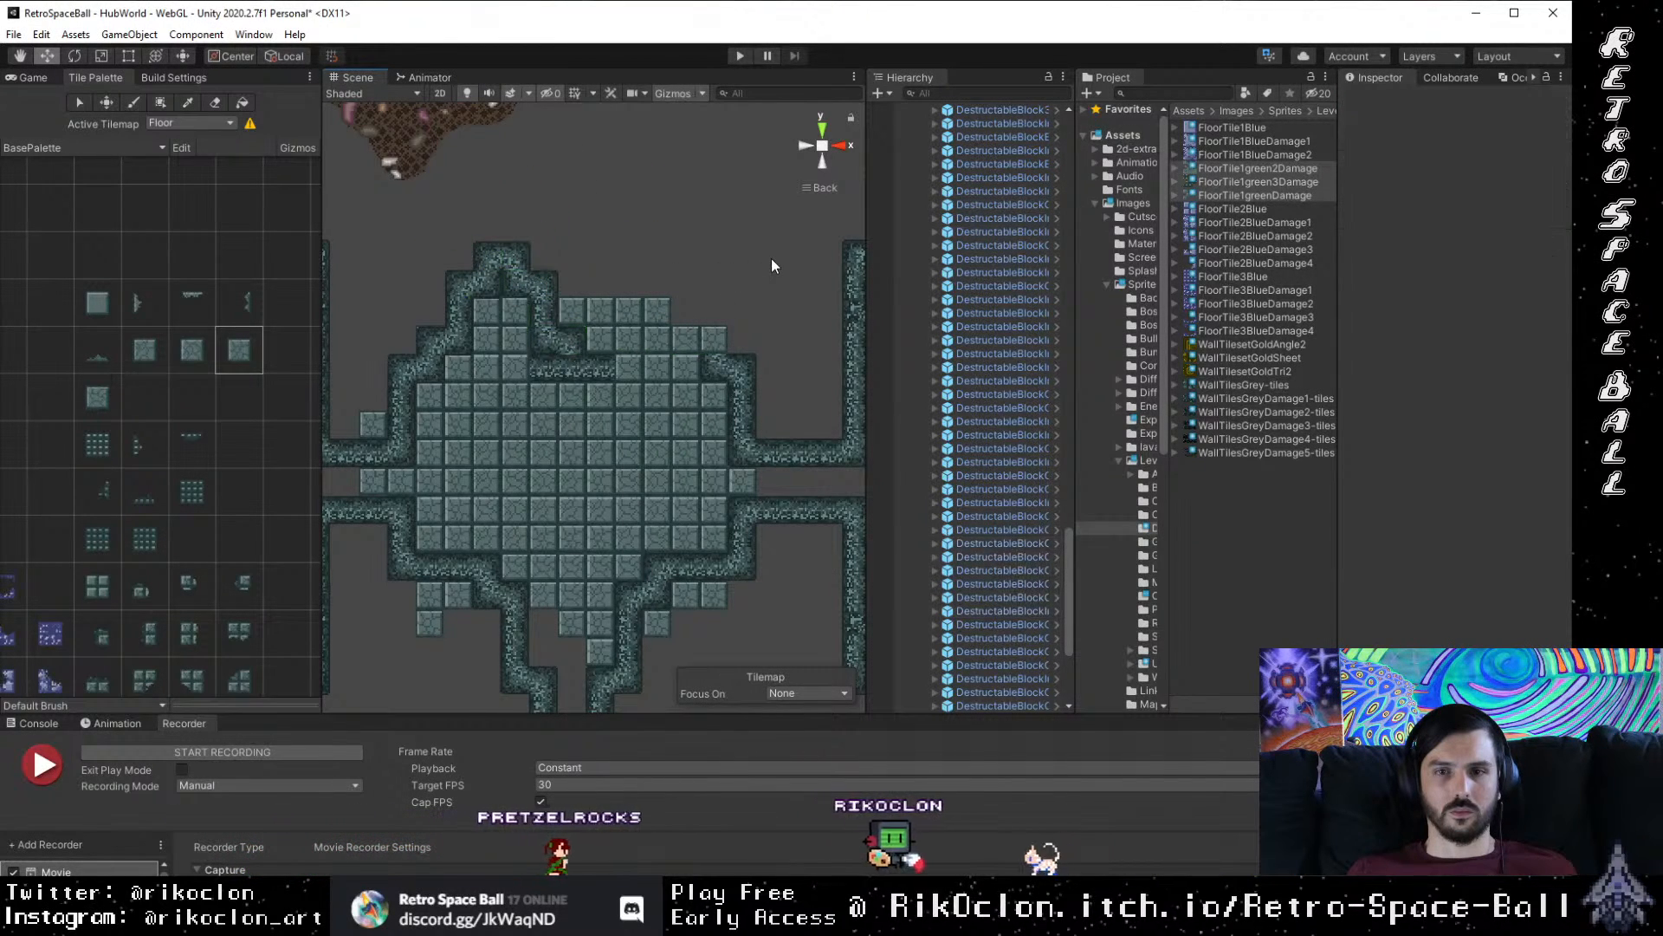
{"action": "key", "text": "ctrl+z"}
{"action": "key", "text": "ctrl+z"}
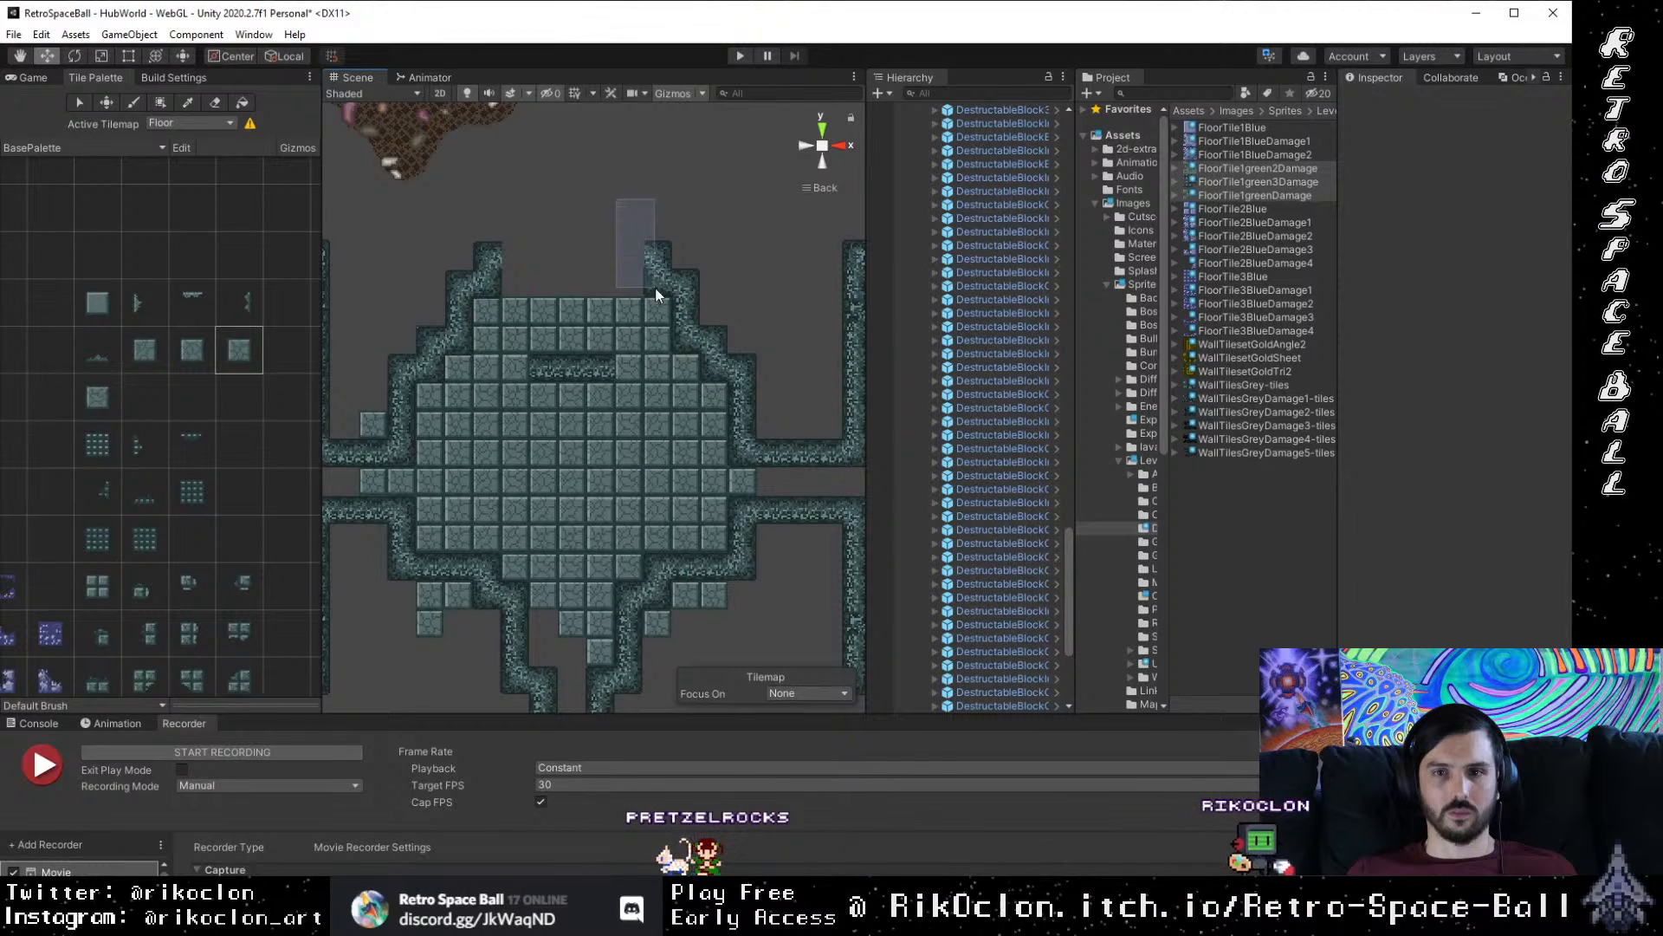
Step: Duplicate the stepped five-block section of the upper-right wall and snap the copy against the upper-left wall's end to form a peak
{"action": "left_click", "coordinate": [709, 346], "text": "ctrl"}
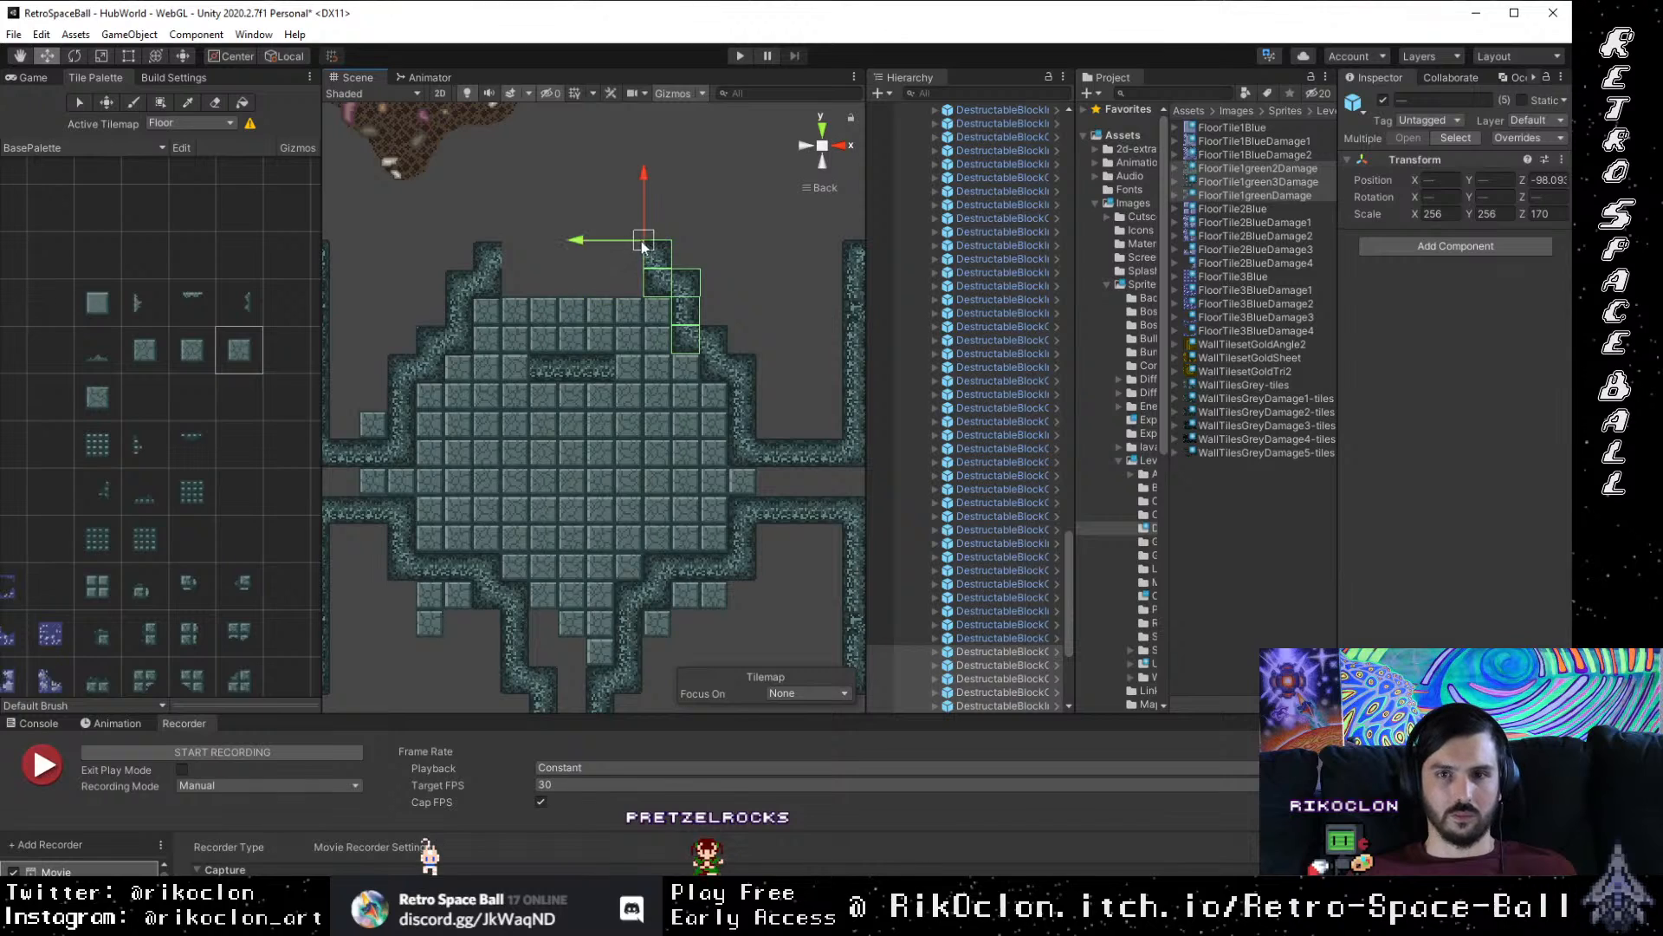
{"action": "left_click_drag", "start_coordinate": [641, 243], "coordinate": [501, 249]}
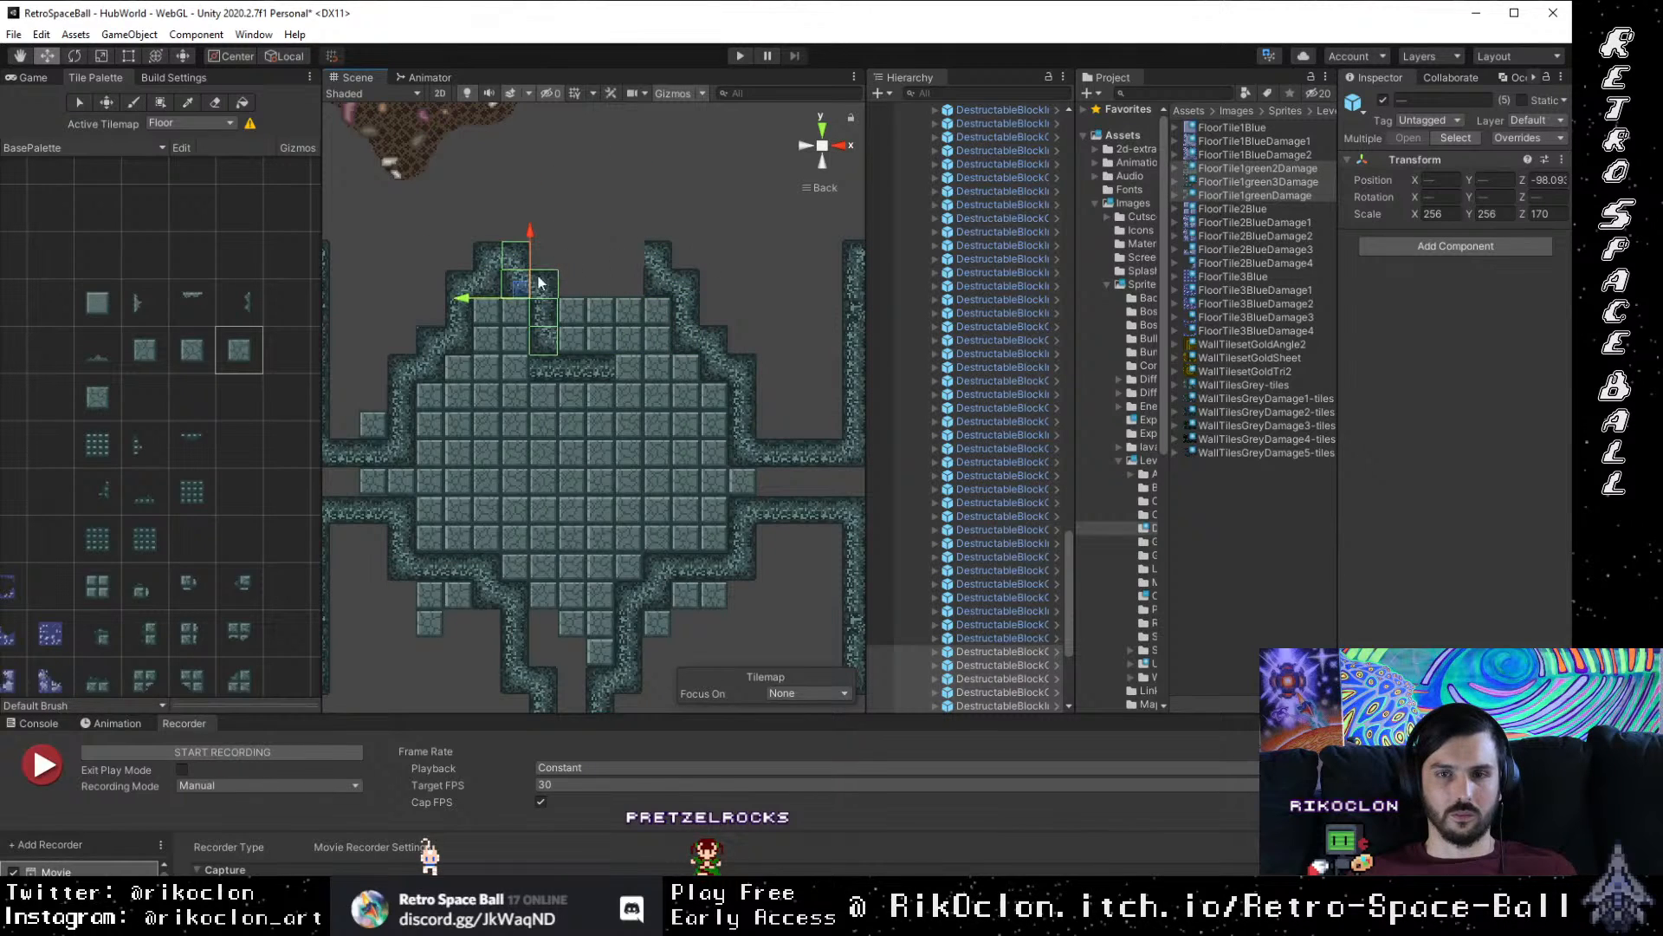
Step: Duplicate the peak's left five-block stepped section and place the copy above the opening between the two peaks
{"action": "left_click_drag", "start_coordinate": [374, 226], "coordinate": [502, 356]}
{"action": "left_click_drag", "start_coordinate": [439, 213], "coordinate": [512, 360]}
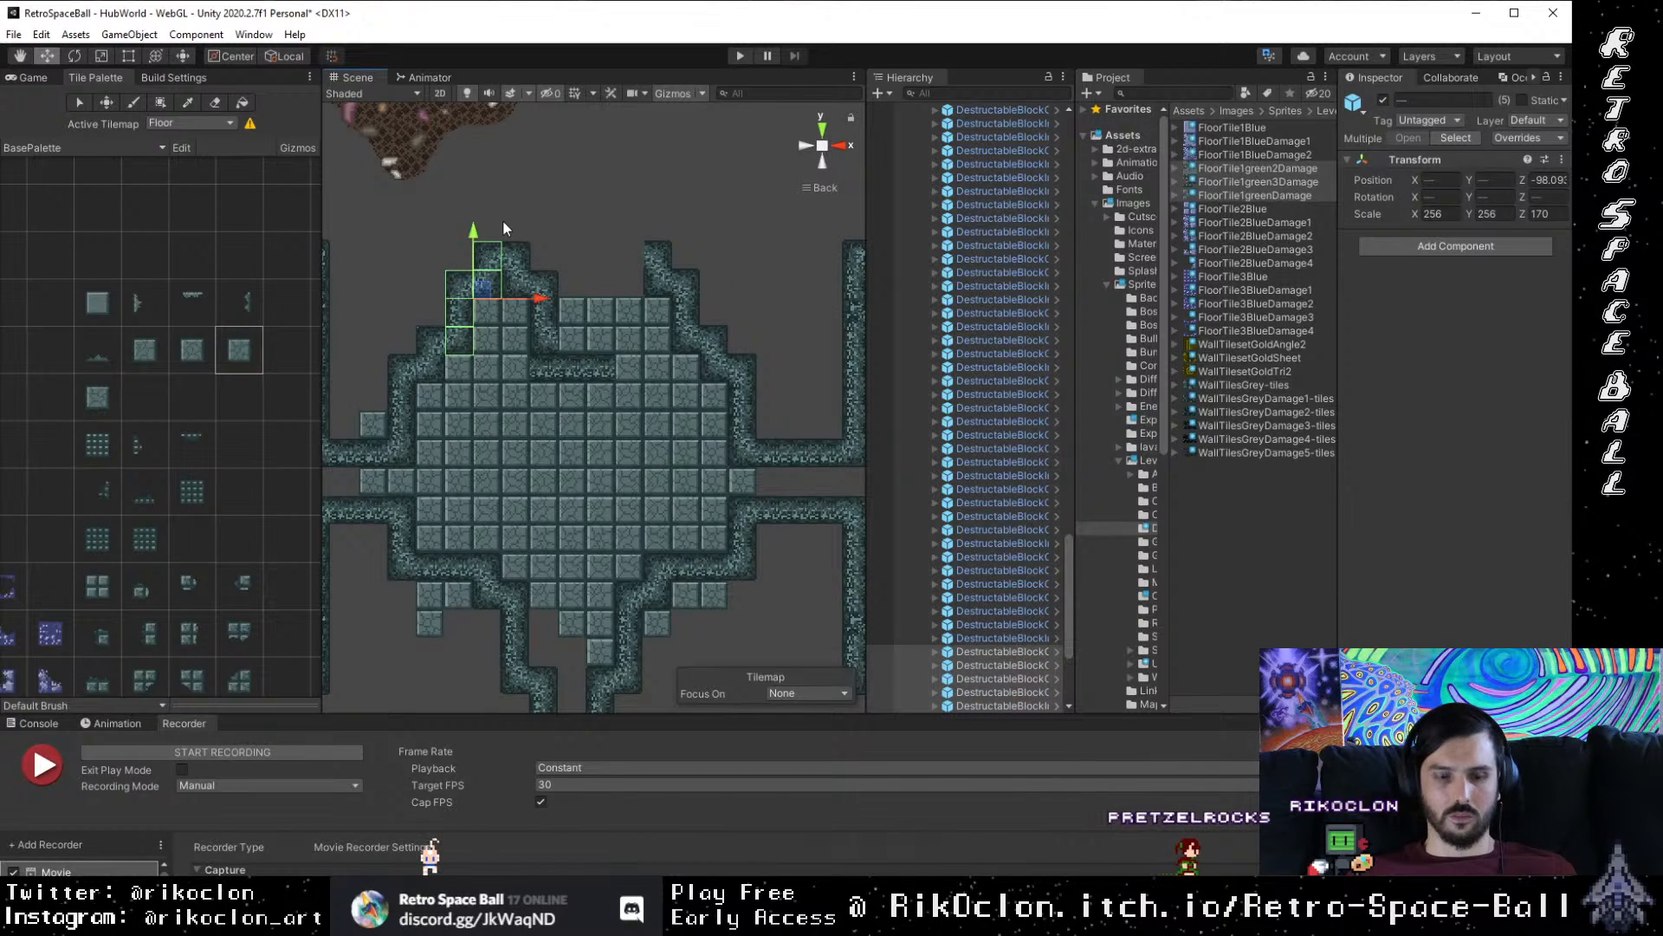
{"action": "key", "text": "v"}
{"action": "left_click_drag", "start_coordinate": [507, 254], "coordinate": [626, 159]}
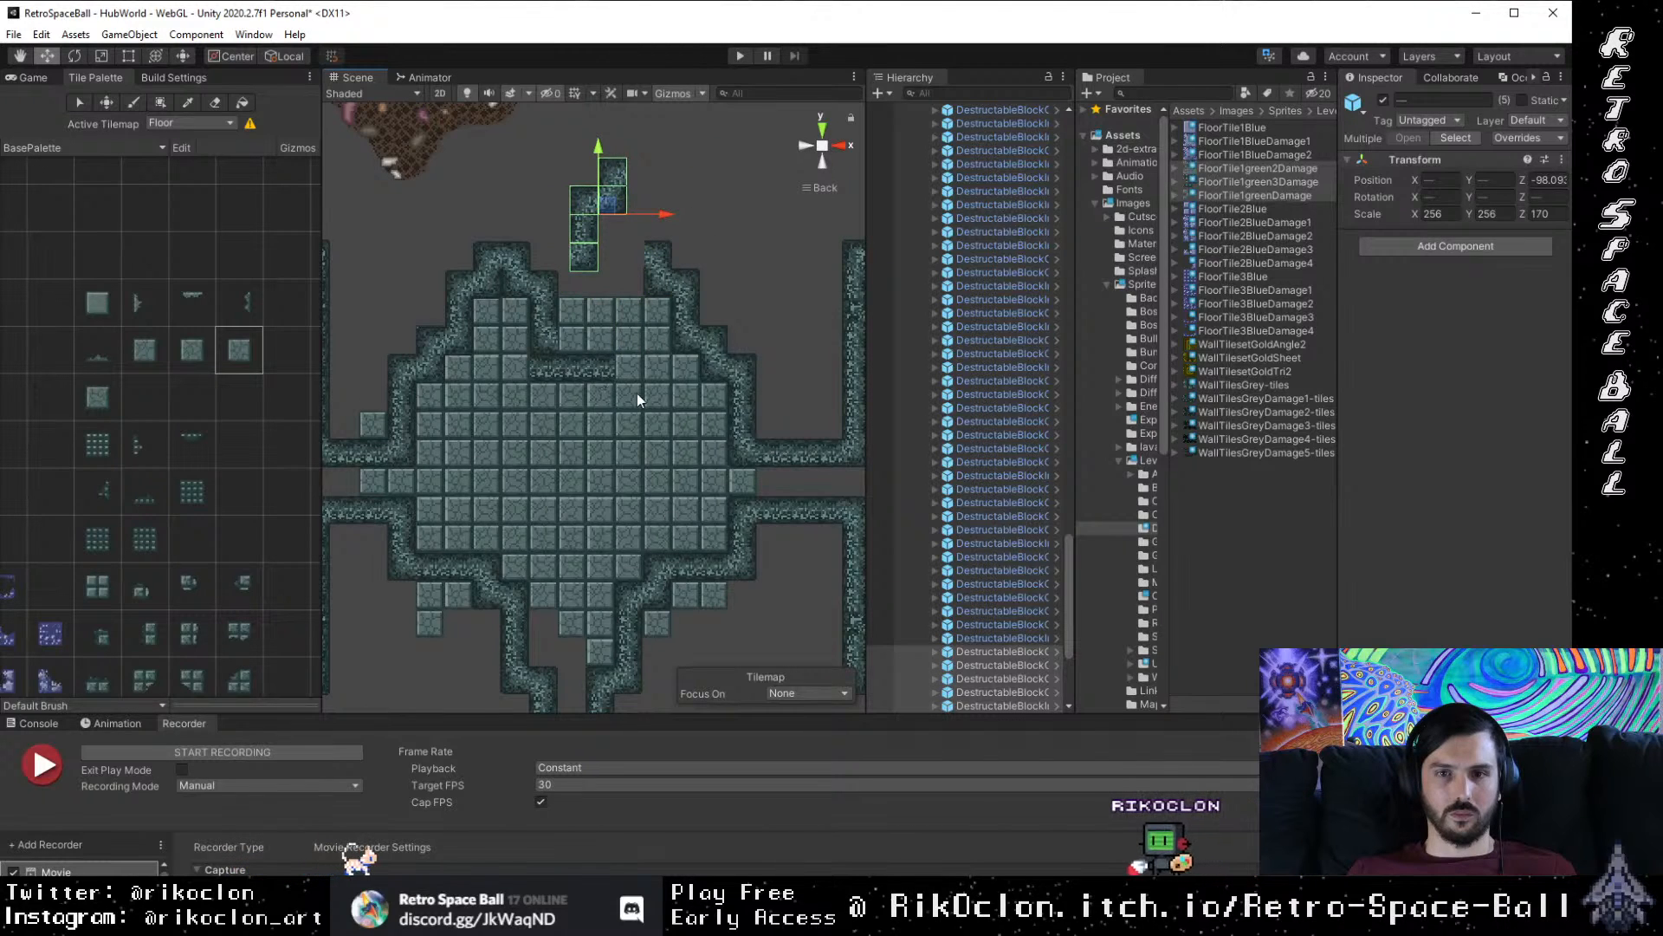
Step: Select the three horizontal wall blocks in the middle of the floor area
{"action": "left_click_drag", "start_coordinate": [637, 394], "coordinate": [480, 341]}
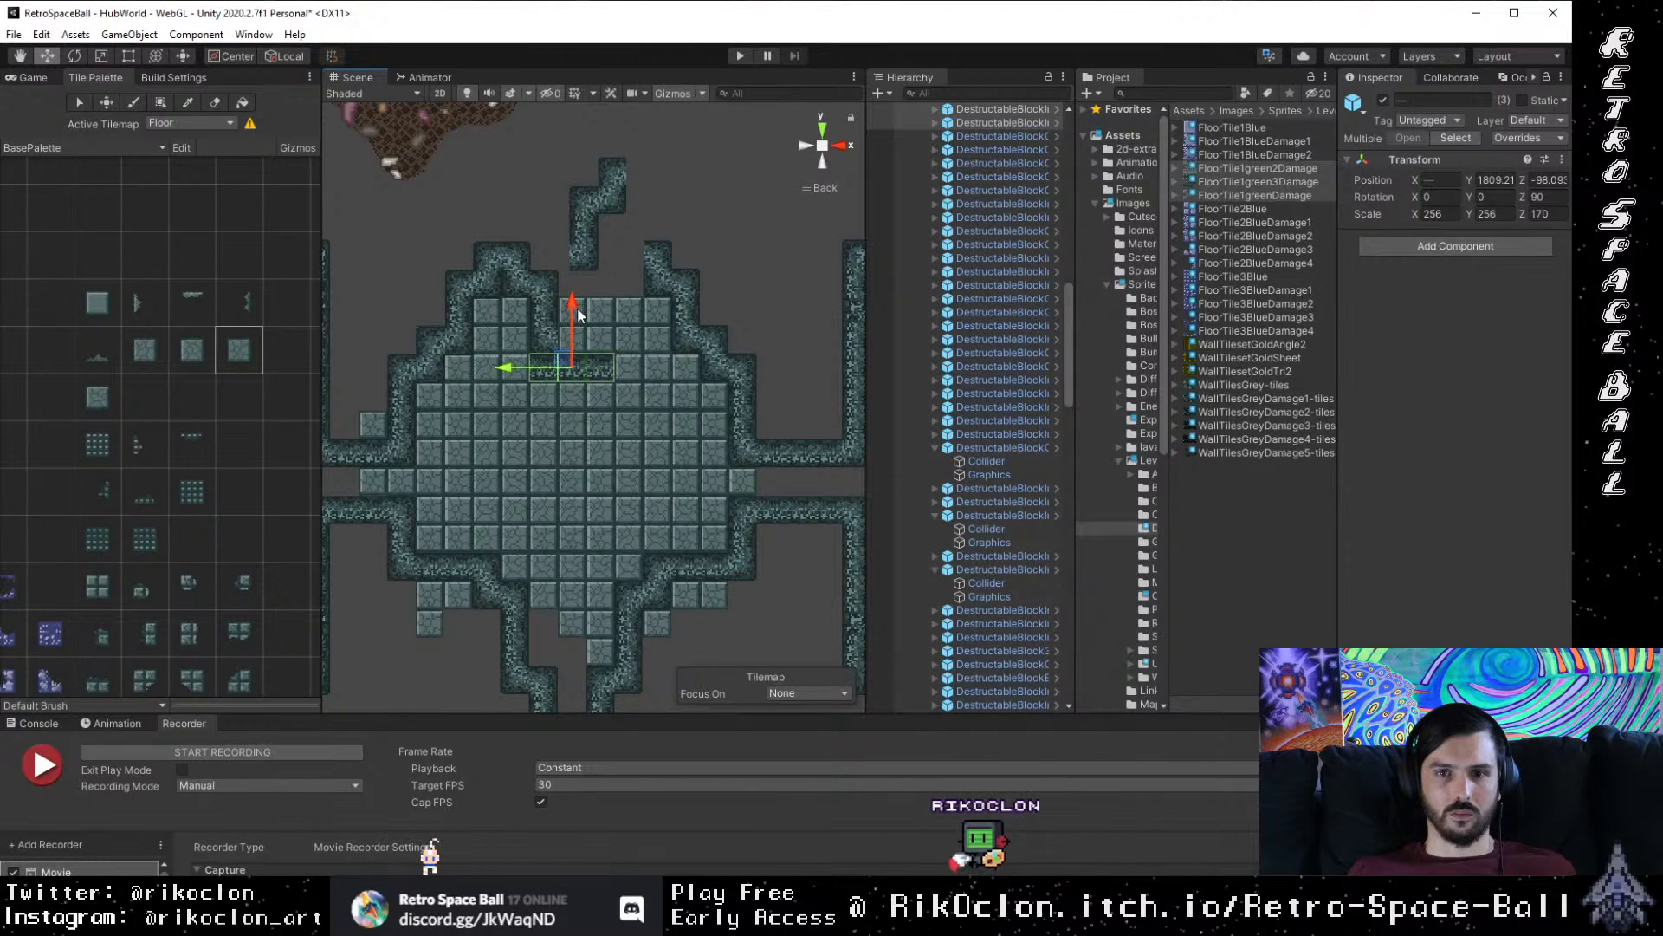
Step: Move the three-block inner wall down into the room and lower the detached five-block wall to close the gap in the upper wall
{"action": "left_click_drag", "start_coordinate": [567, 313], "coordinate": [570, 375]}
{"action": "left_click_drag", "start_coordinate": [552, 155], "coordinate": [636, 272]}
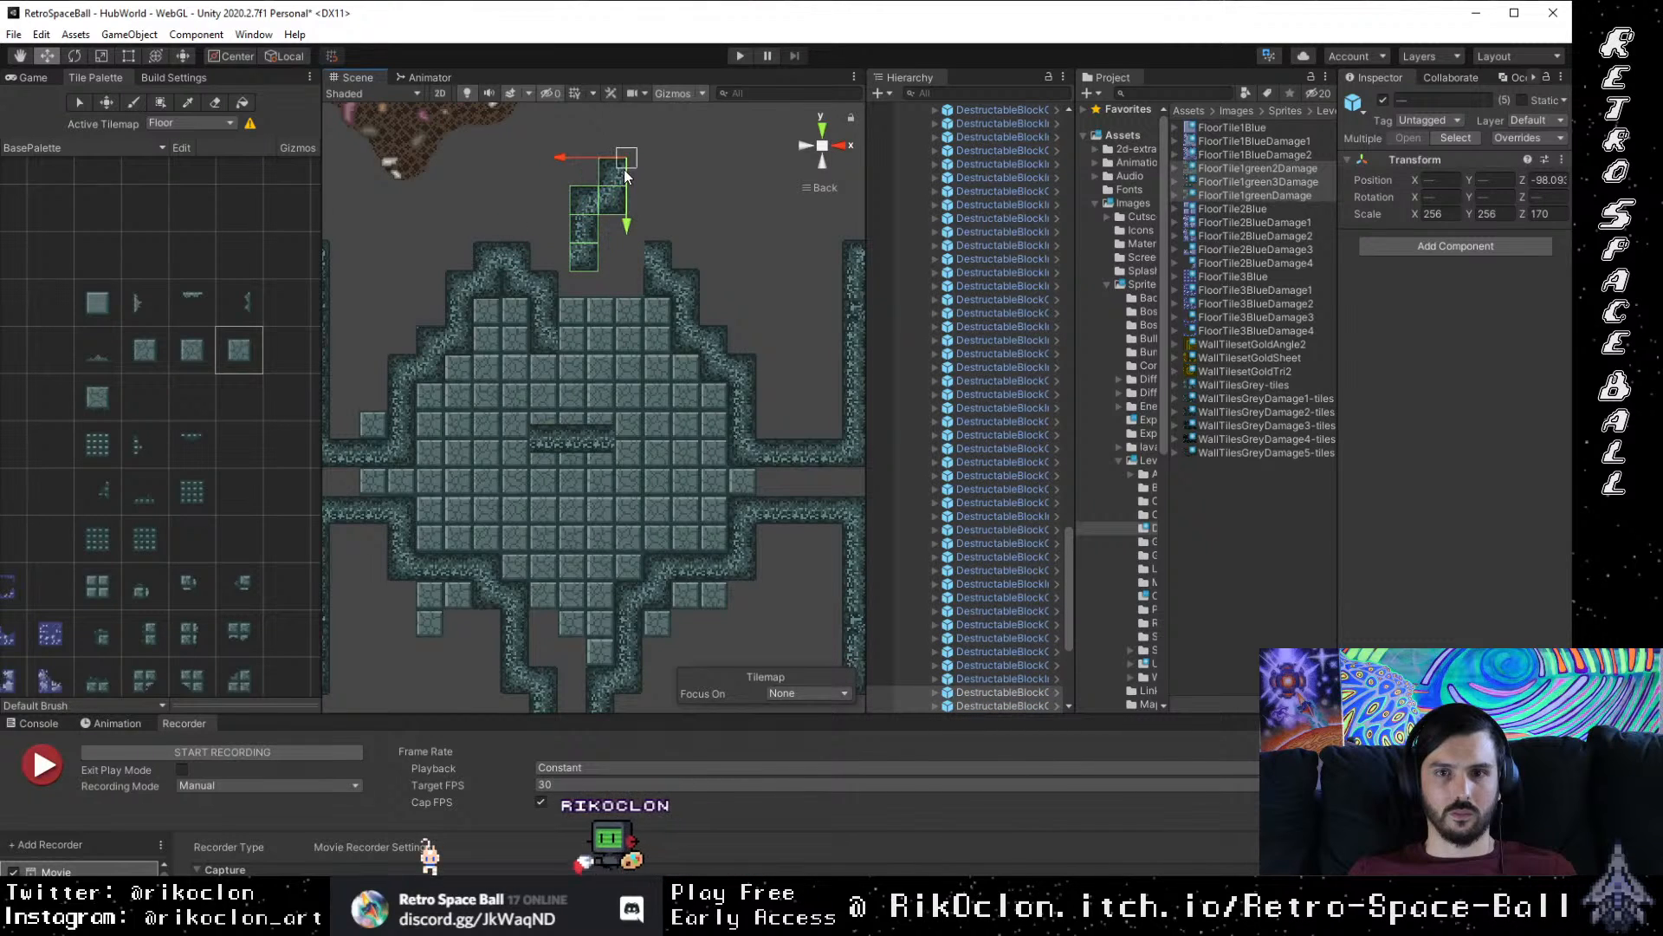
{"action": "left_click_drag", "start_coordinate": [625, 172], "coordinate": [634, 250]}
{"action": "left_click", "coordinate": [745, 175]}
{"action": "scroll", "coordinate": [646, 378], "scroll_direction": "up", "scroll_amount": 3}
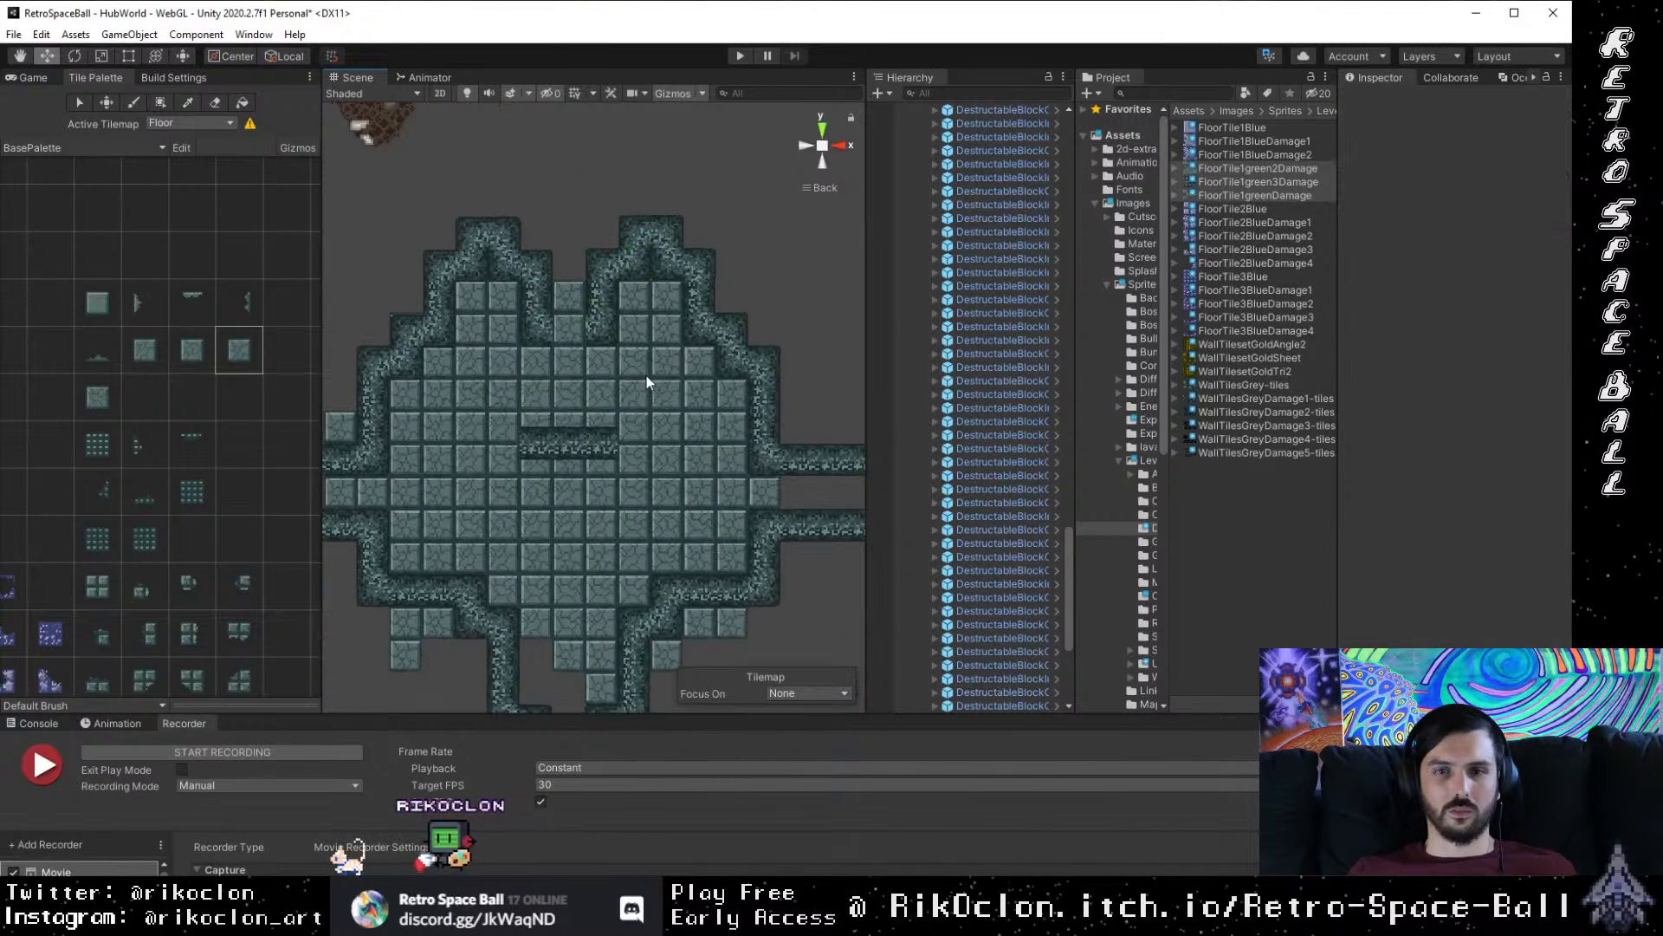
{"action": "scroll", "coordinate": [646, 381], "scroll_direction": "up", "scroll_amount": 1}
{"action": "left_click", "coordinate": [559, 439]}
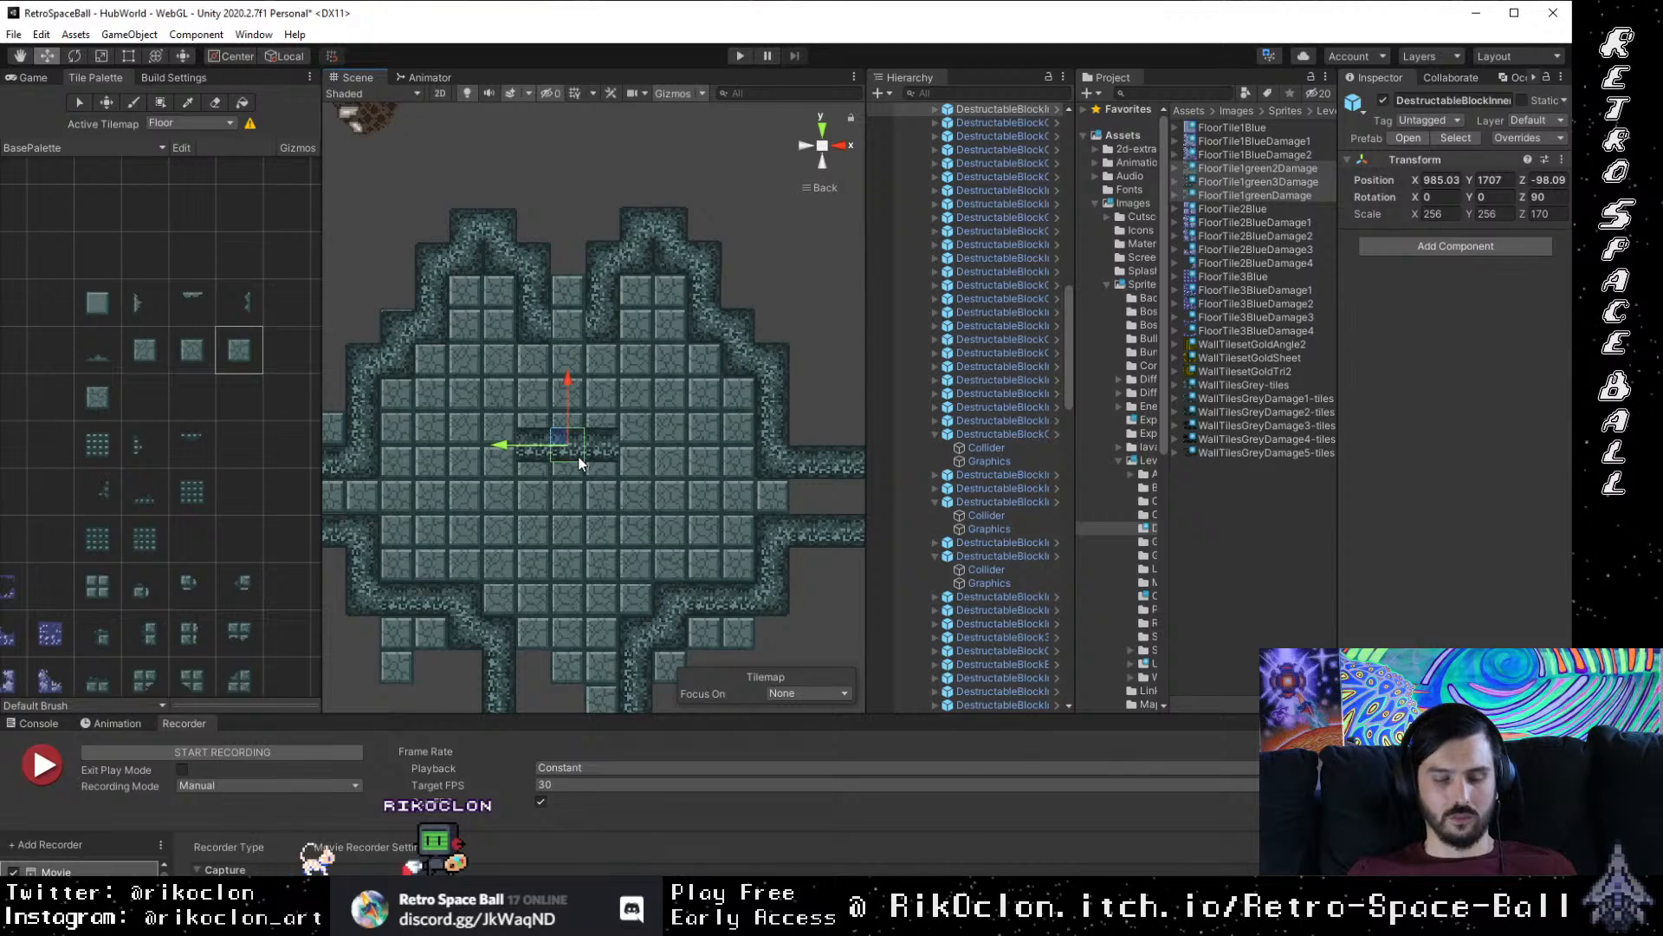
{"action": "key", "text": "v"}
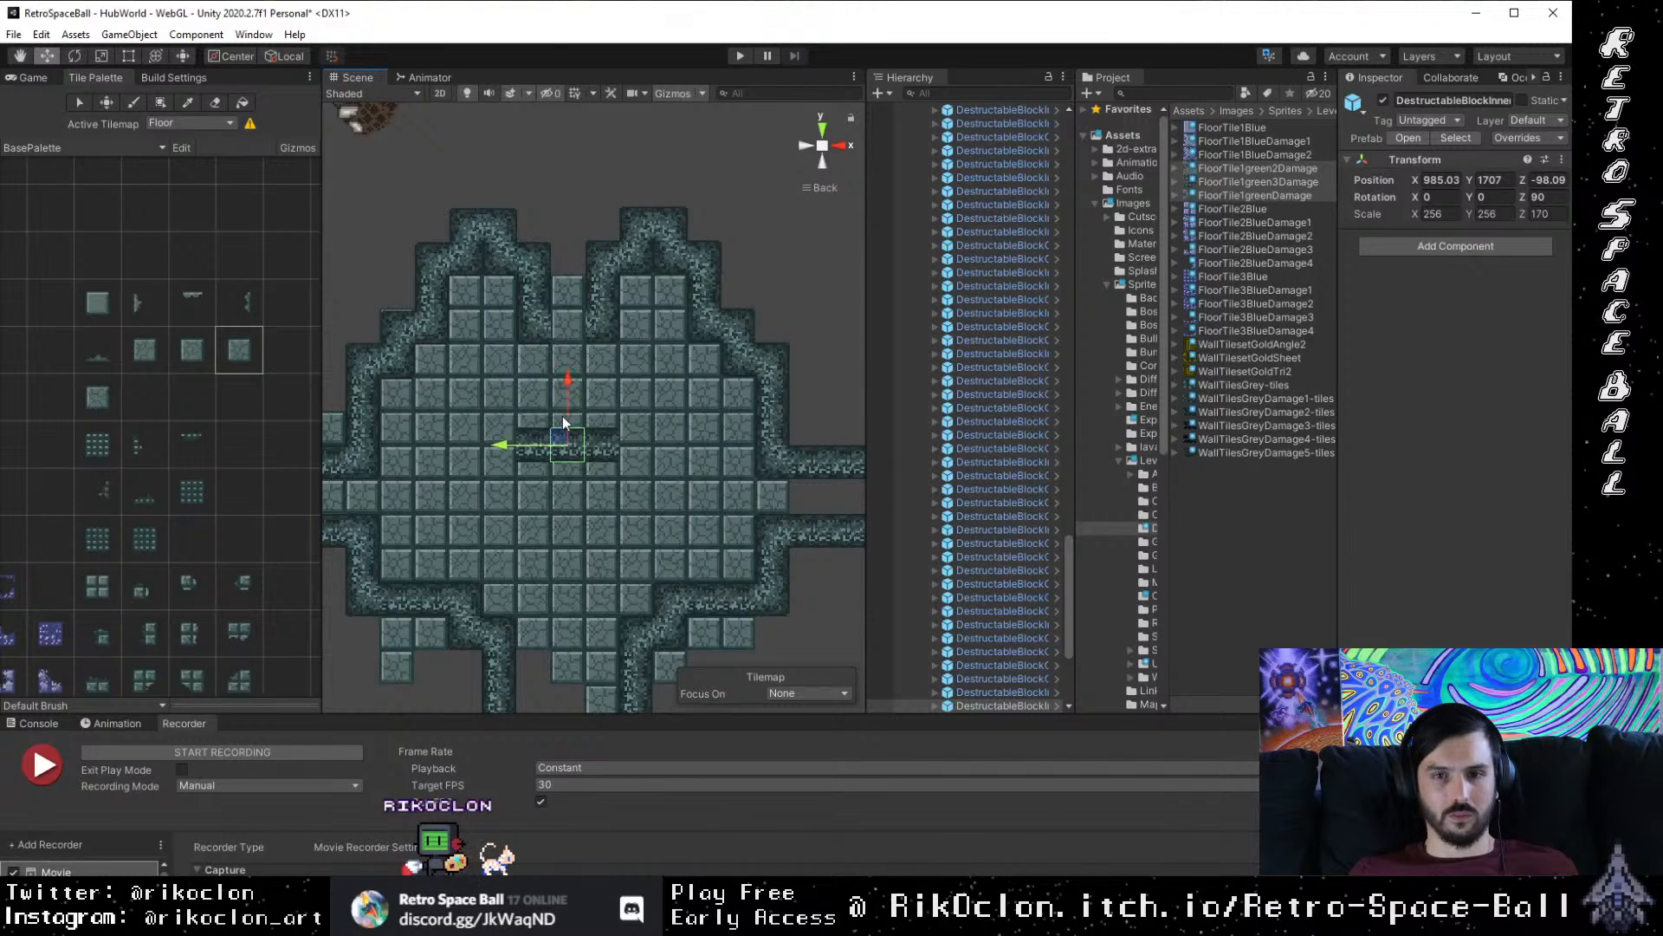
{"action": "key", "text": "v"}
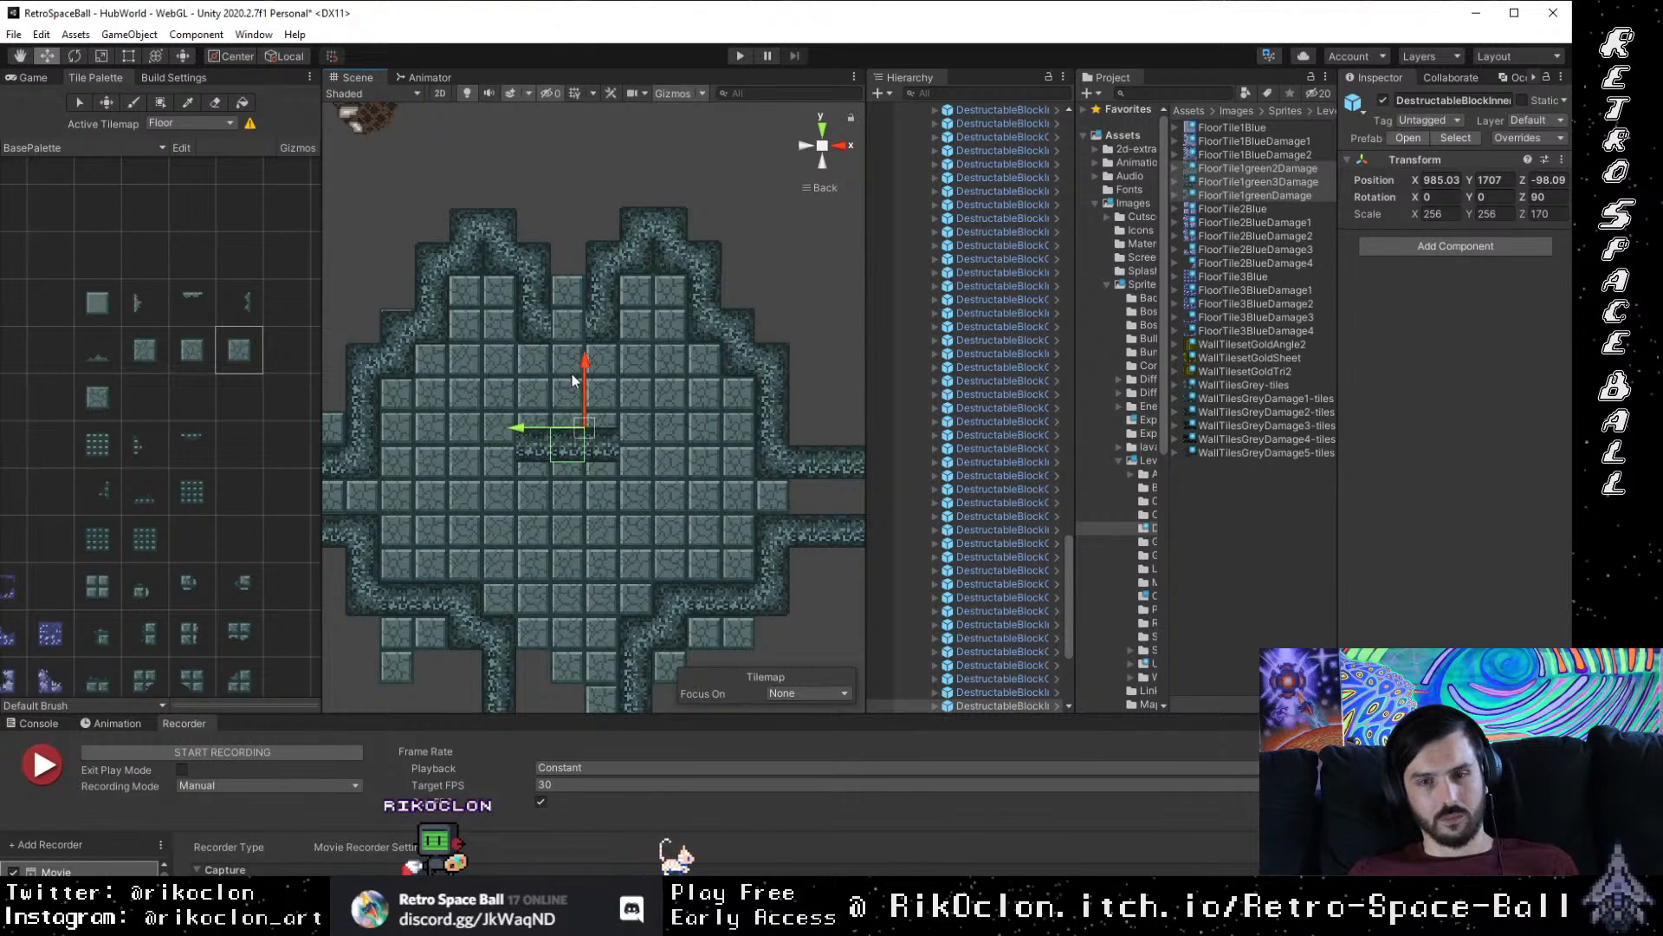
{"action": "left_click", "coordinate": [822, 279]}
Step: Copy the end block of the right-hand corridor wall to the right end of the inner wall and set its Z rotation to 90
{"action": "scroll", "coordinate": [740, 386], "scroll_direction": "down", "scroll_amount": 5}
{"action": "left_click_drag", "start_coordinate": [709, 465], "coordinate": [674, 354]}
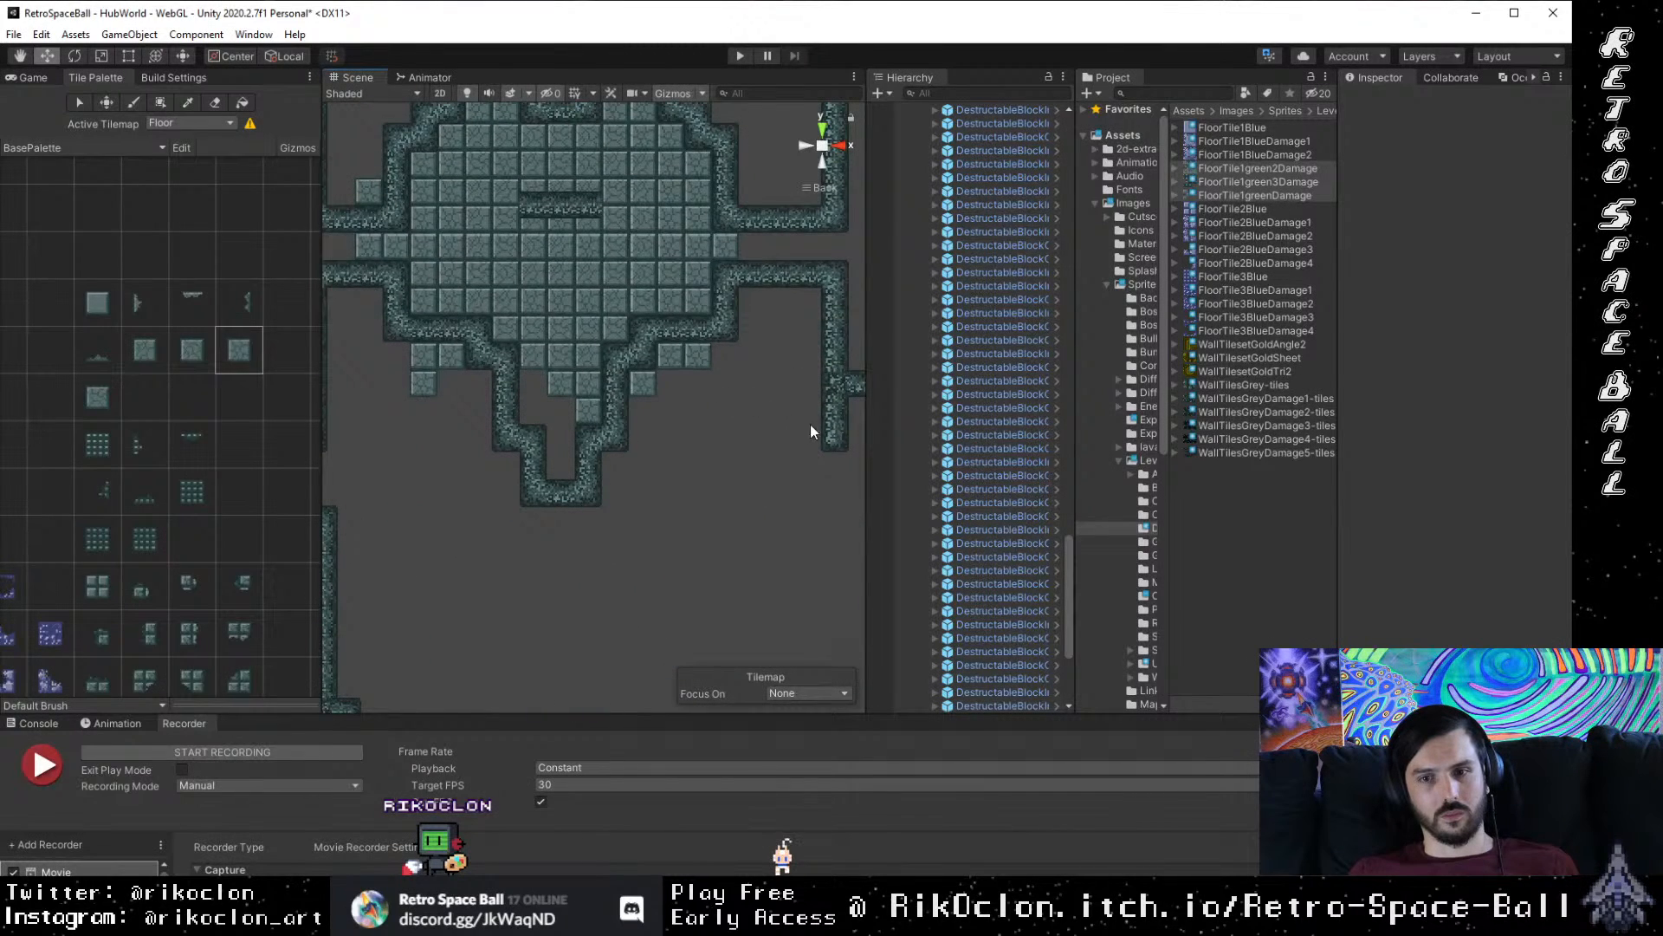
{"action": "left_click", "coordinate": [834, 440]}
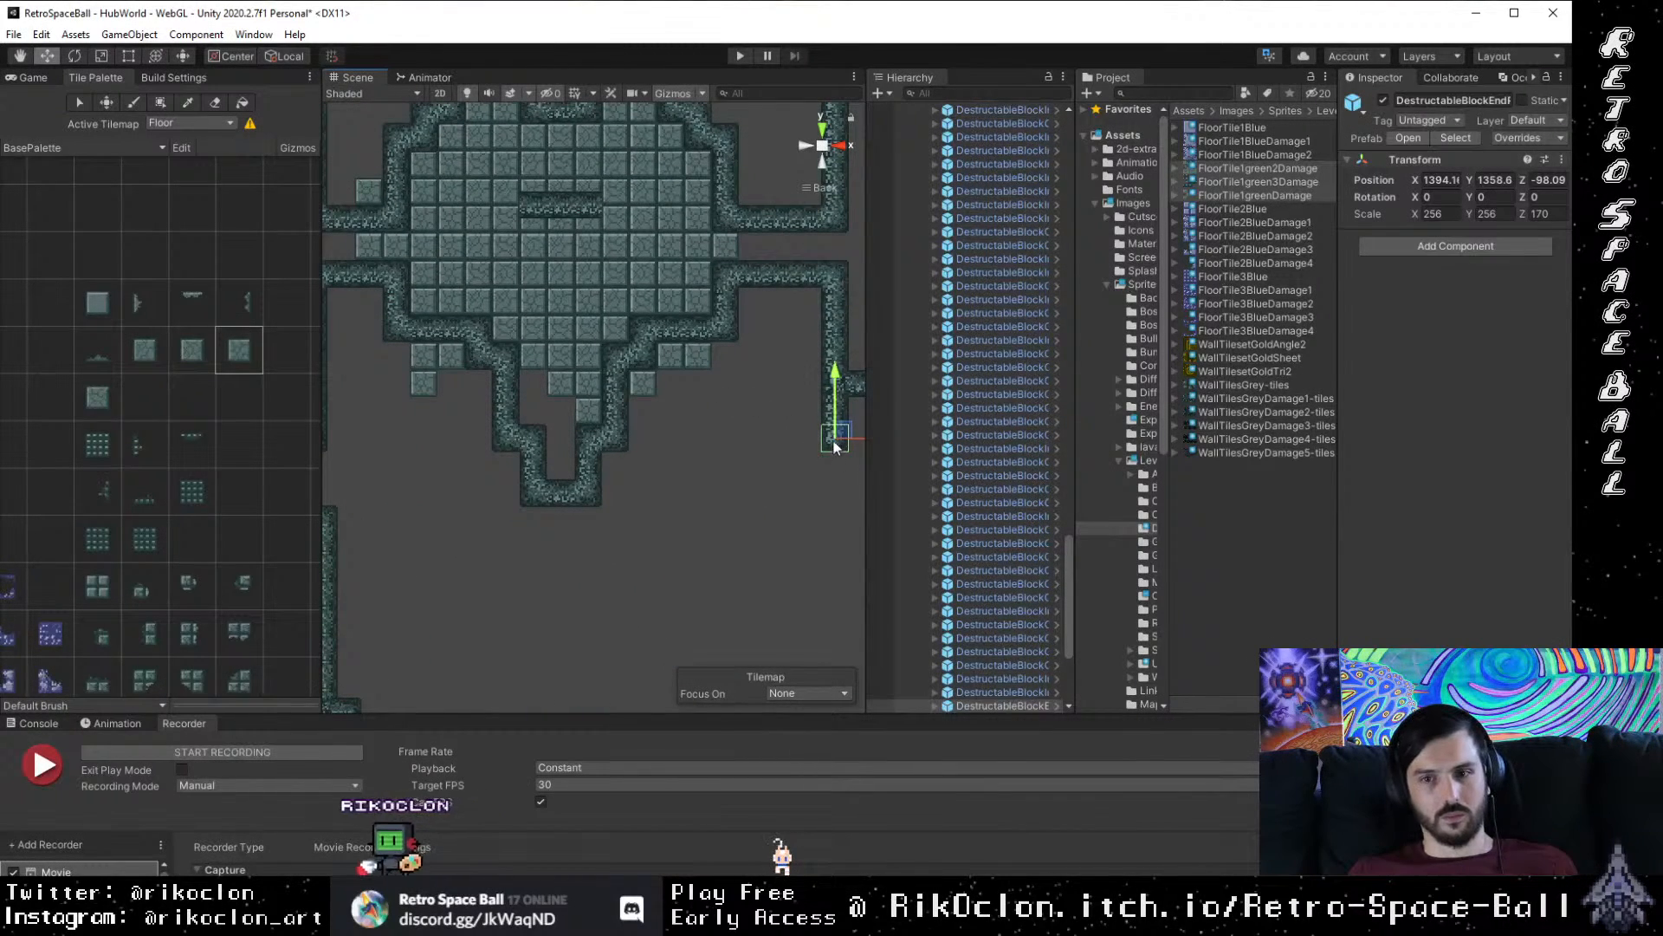
{"action": "left_click_drag", "start_coordinate": [833, 444], "coordinate": [635, 198]}
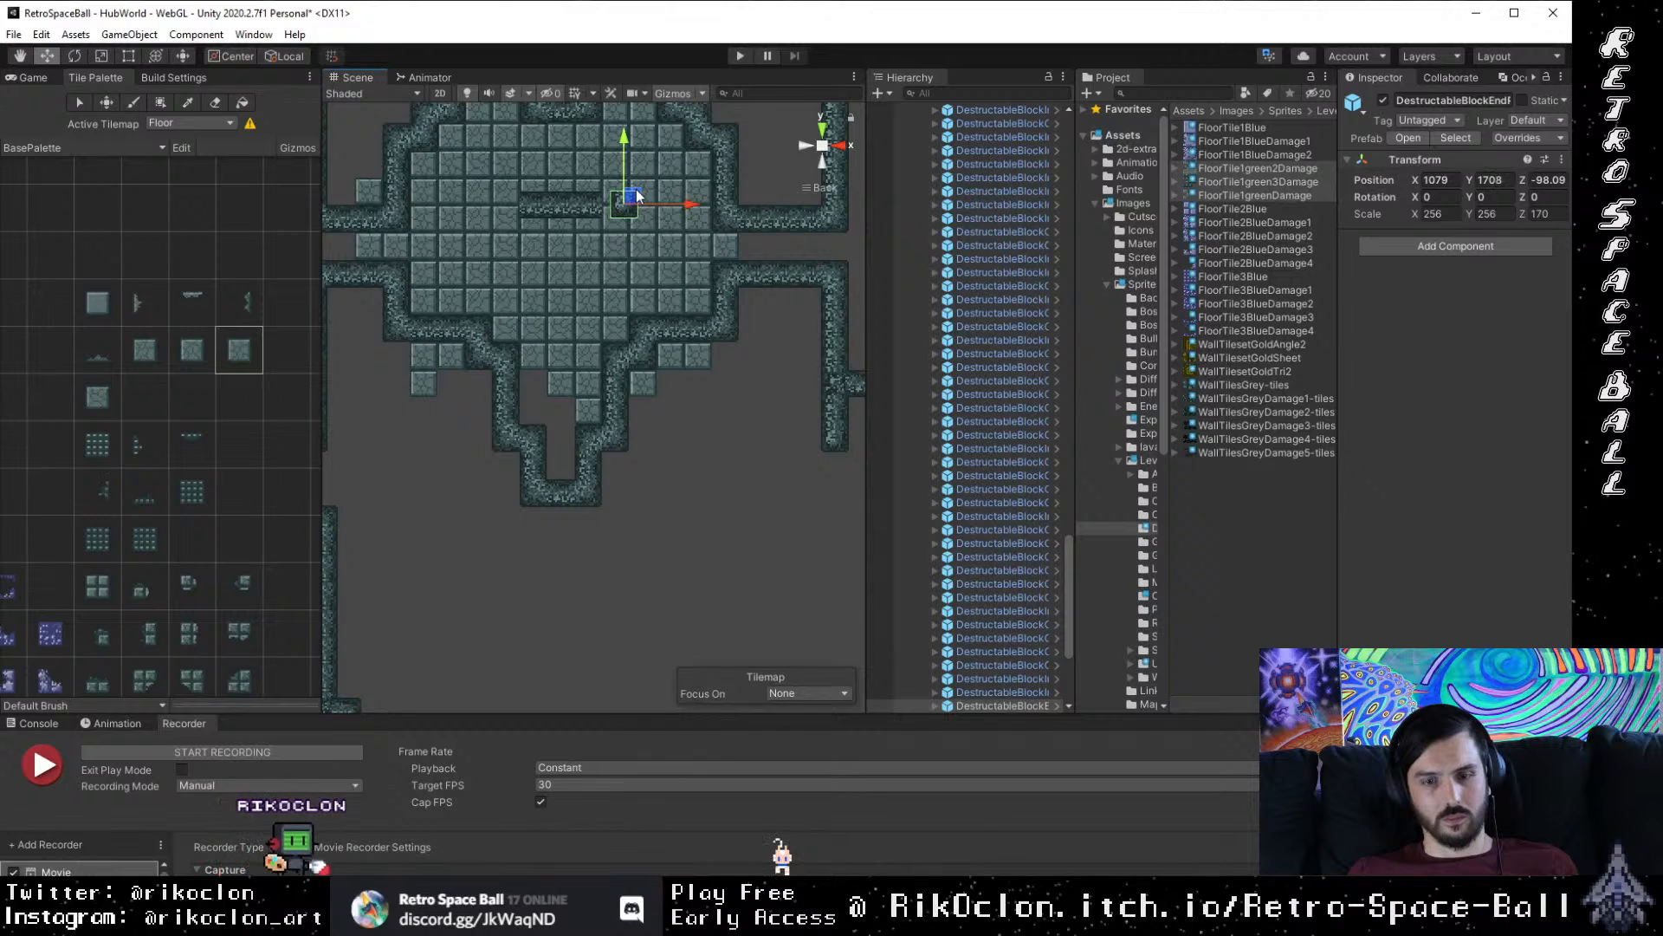
{"action": "left_click", "coordinate": [1530, 197]}
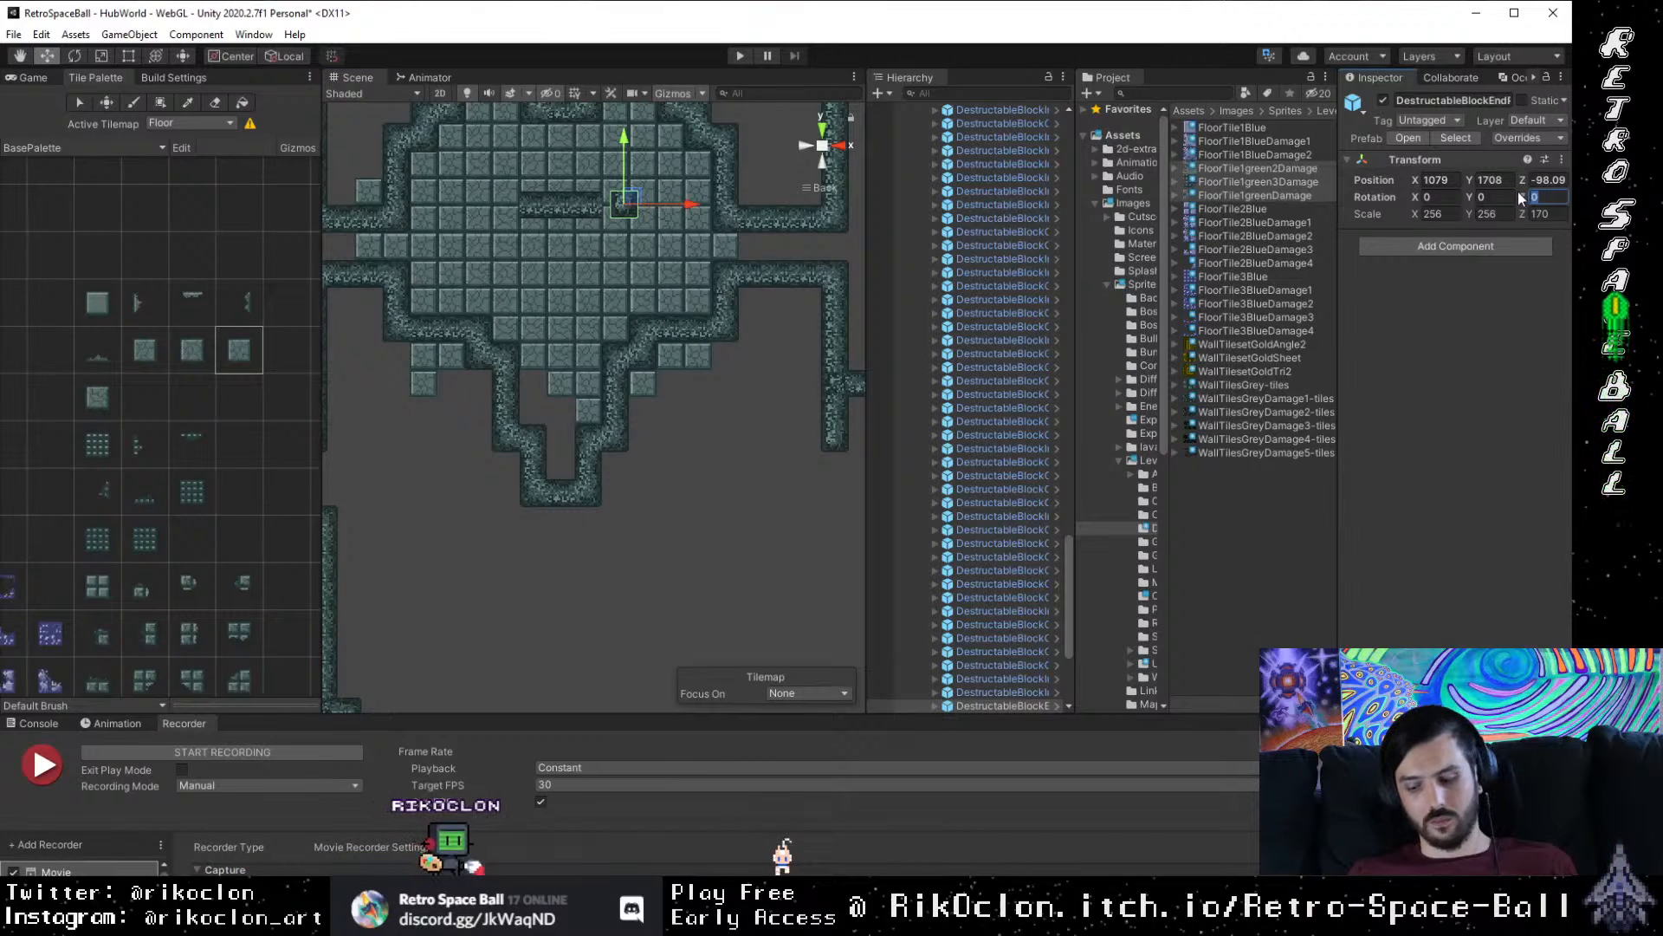
{"action": "type", "text": "90"}
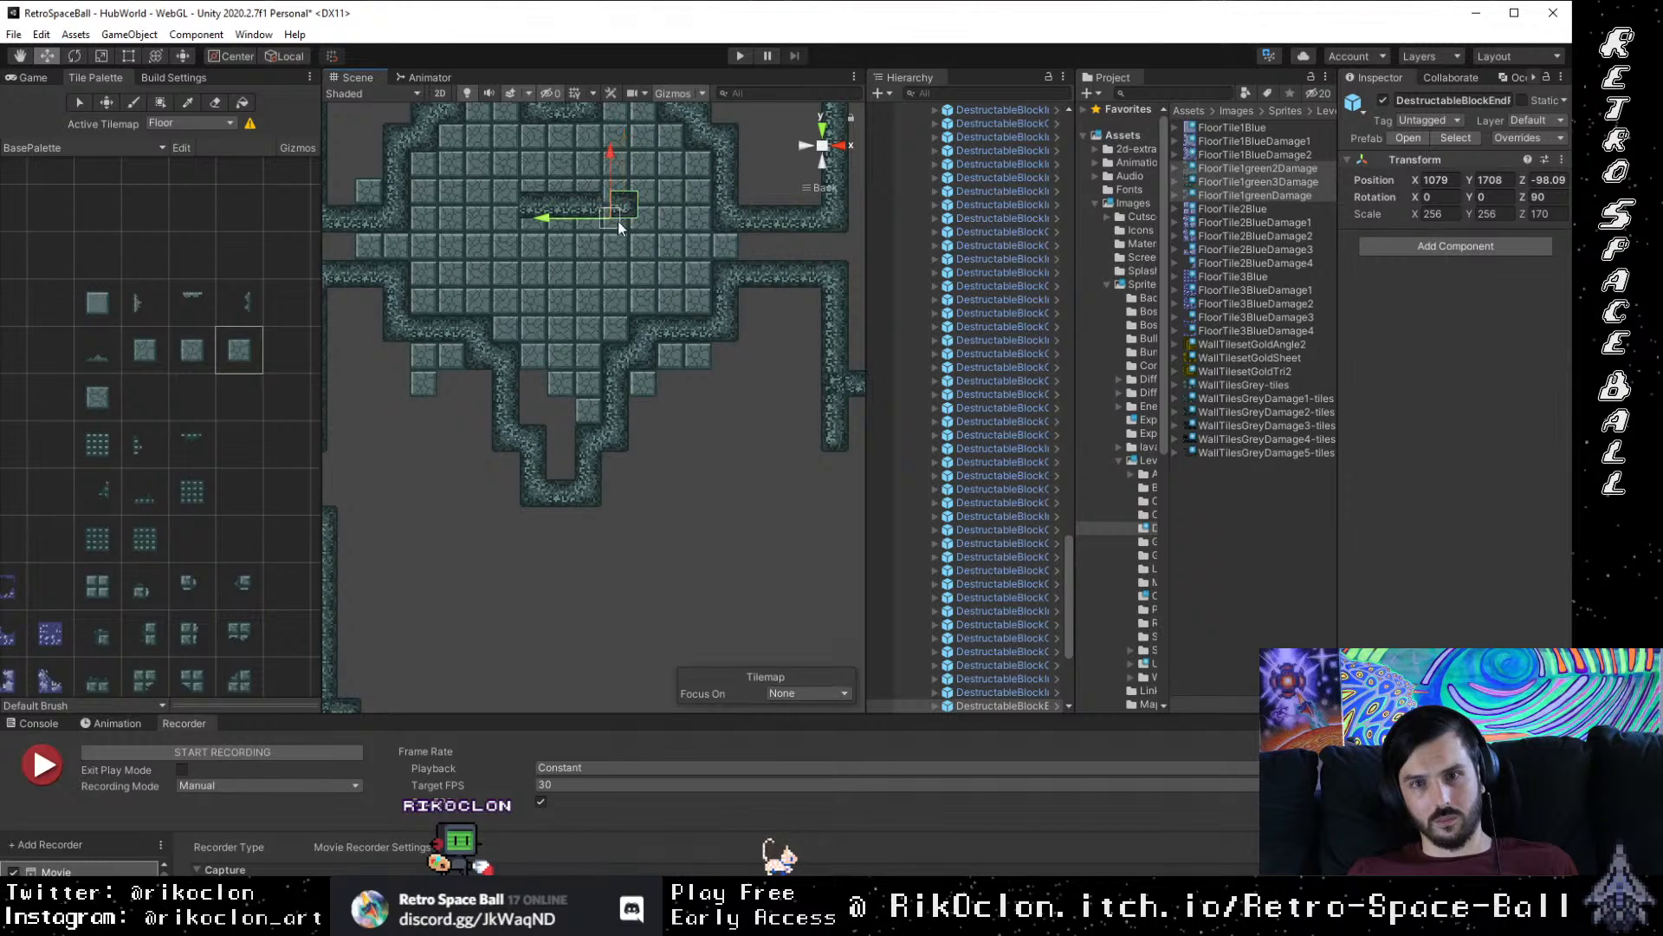
Step: Align the end block, then duplicate it, set the copy's Z rotation to 270 and snap it to the inner wall's left end
{"action": "left_click_drag", "start_coordinate": [617, 221], "coordinate": [420, 224]}
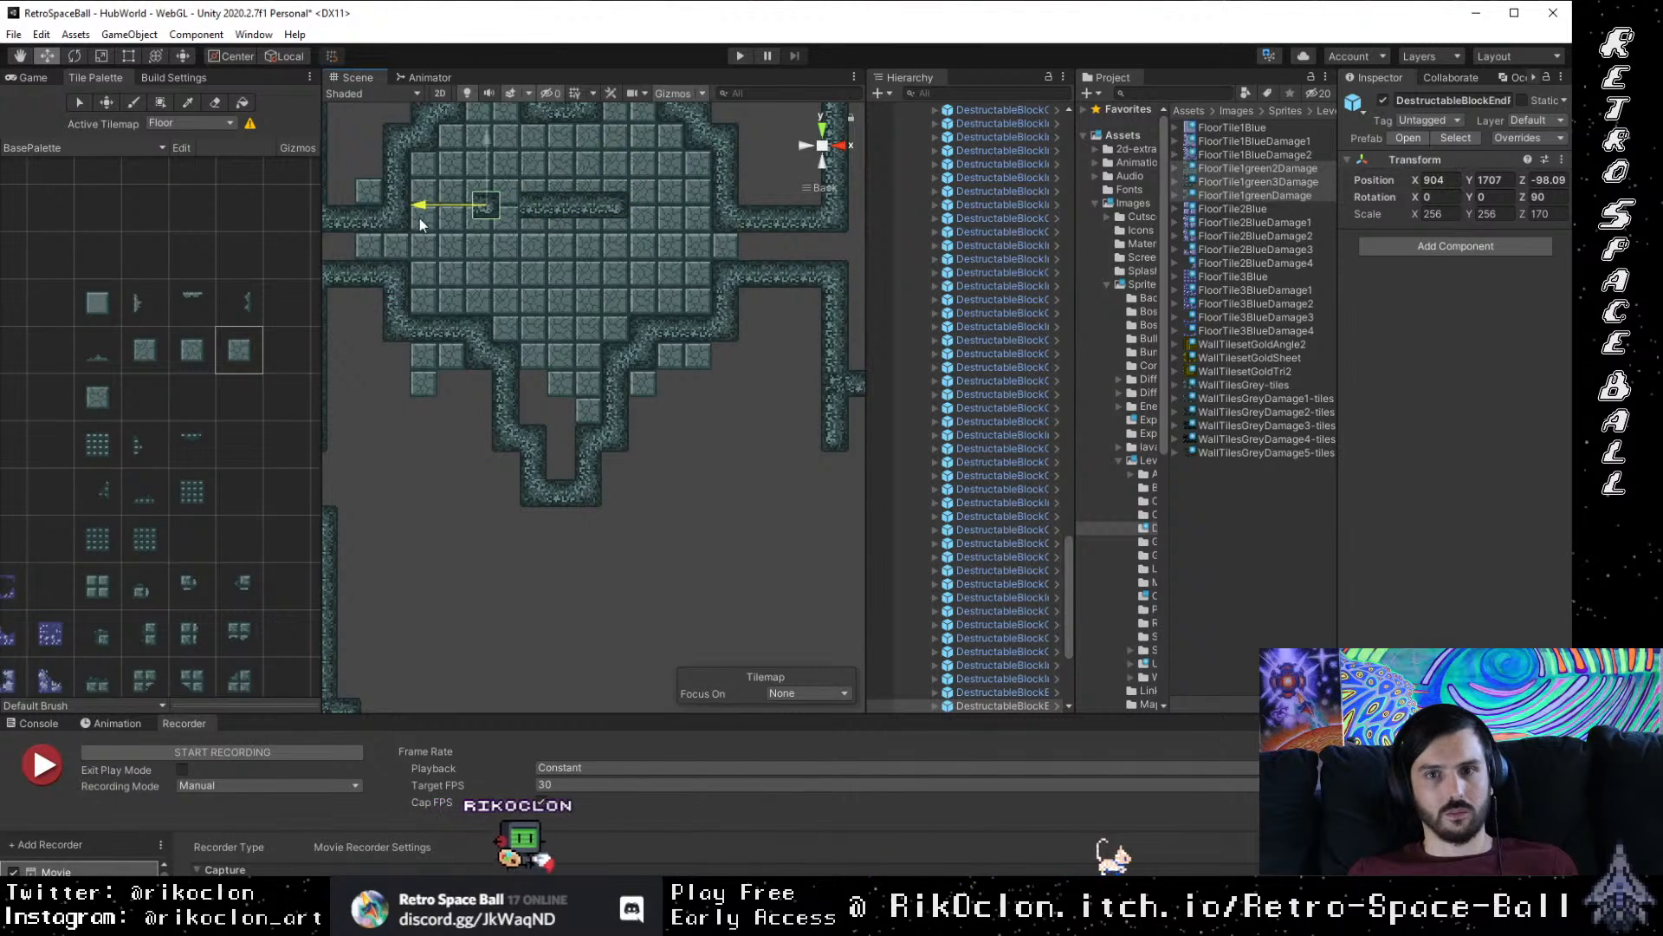
{"action": "left_click", "coordinate": [1533, 197]}
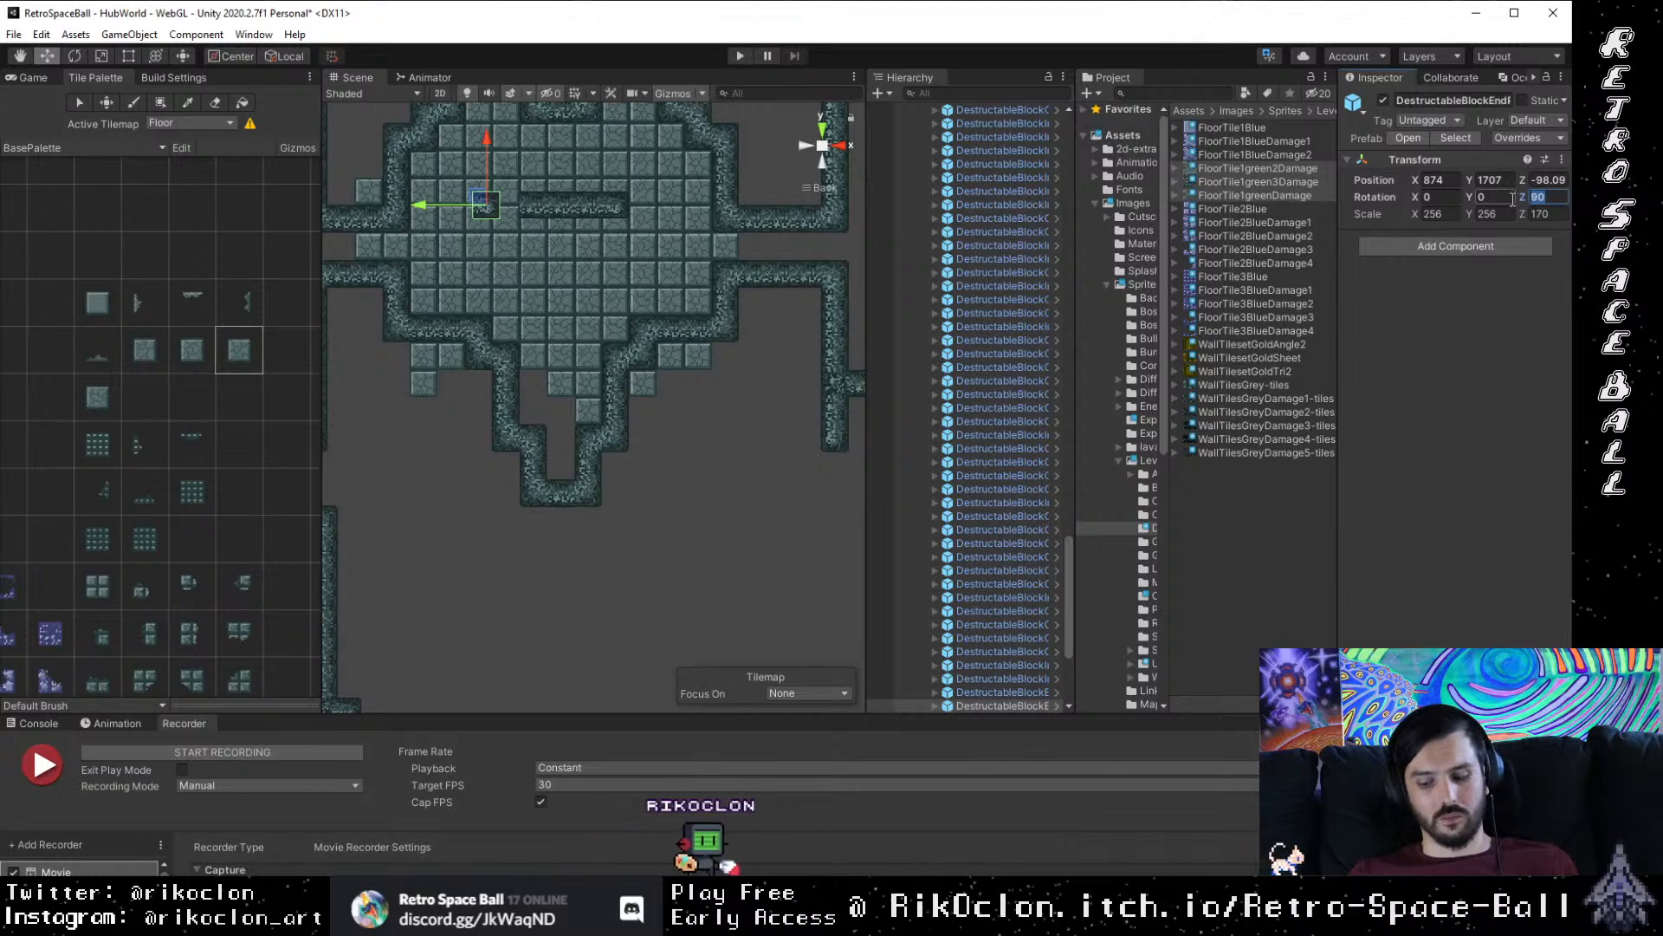
{"action": "type", "text": "270"}
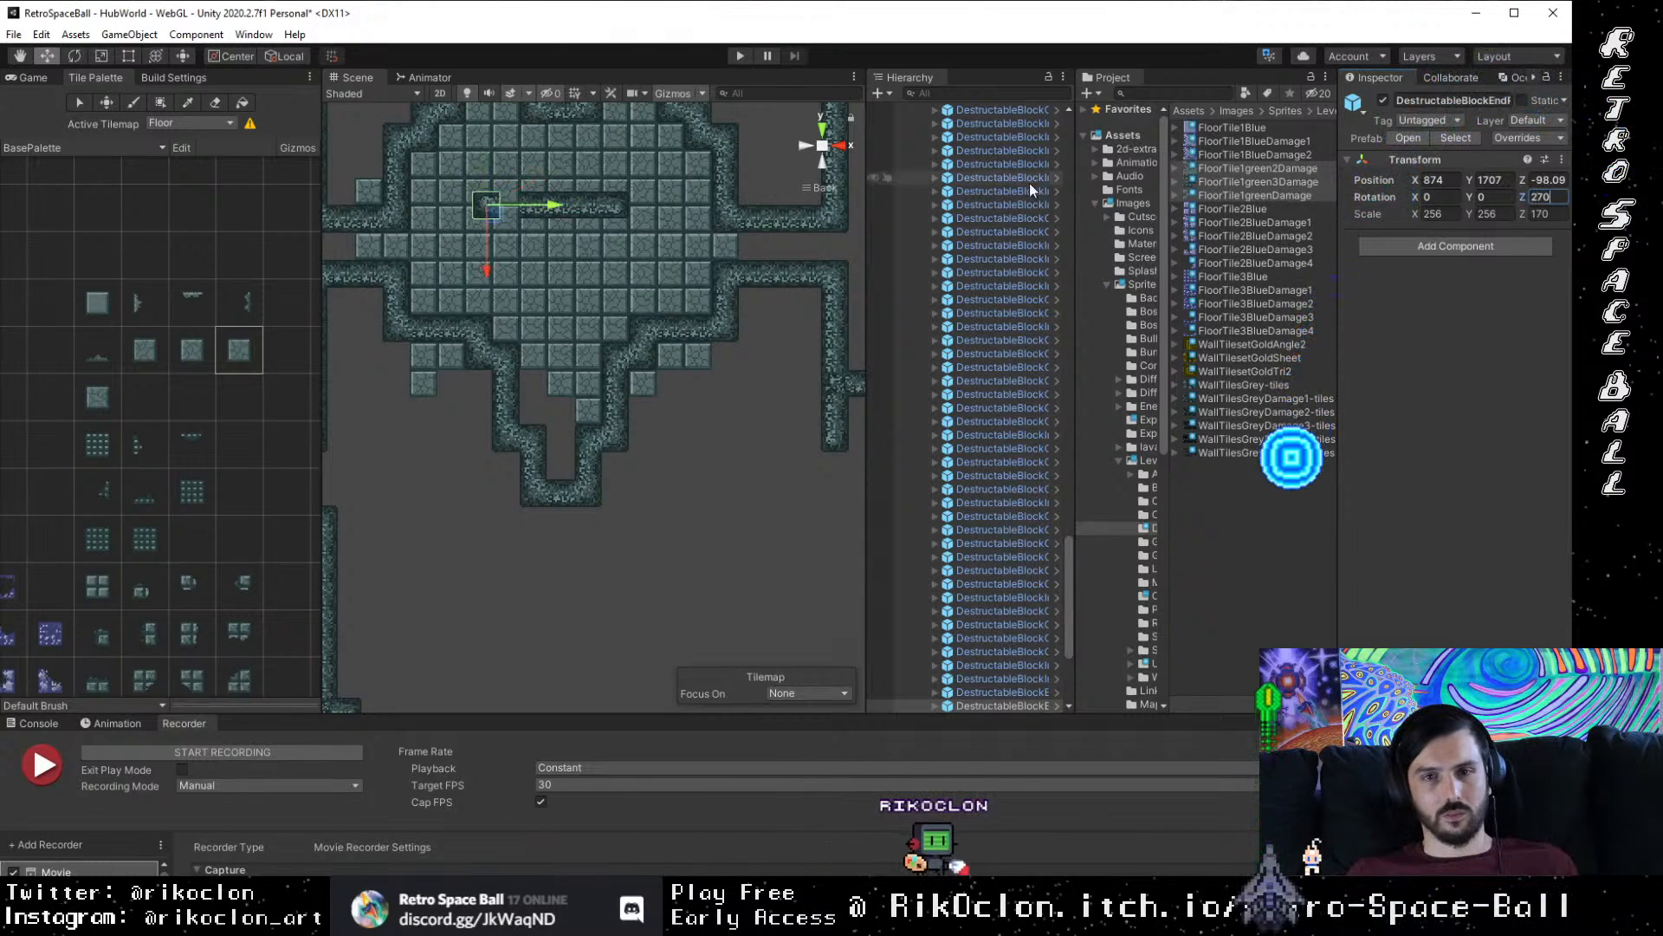
{"action": "left_click", "coordinate": [557, 207]}
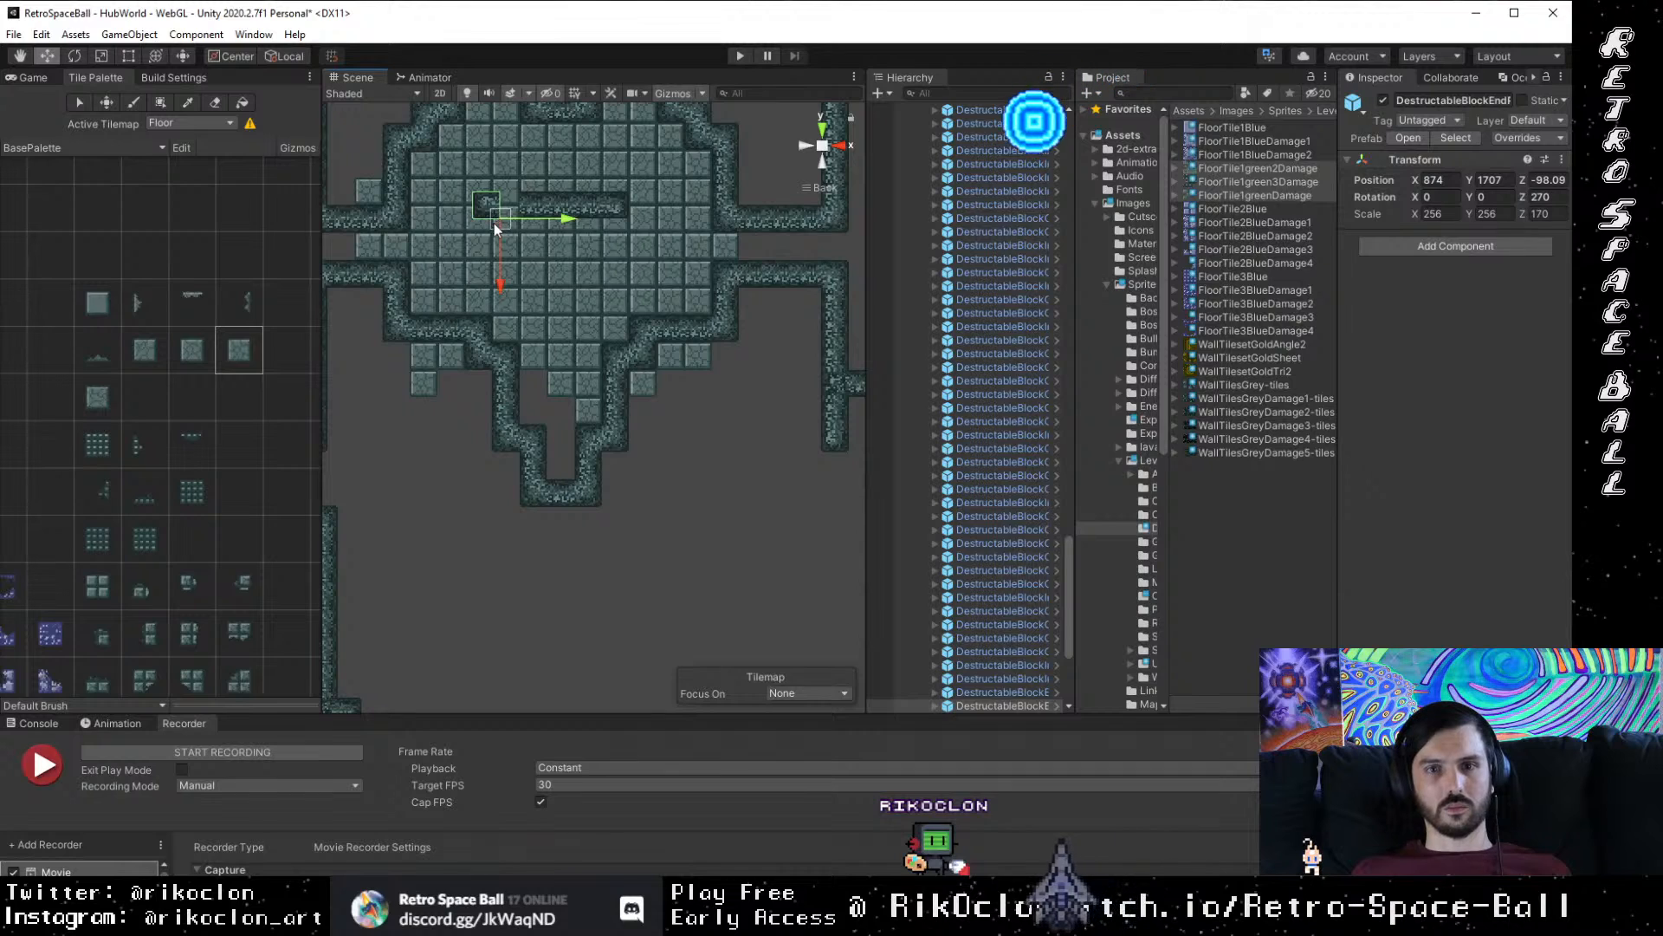
{"action": "left_click_drag", "start_coordinate": [497, 220], "coordinate": [512, 222]}
Step: Duplicate the complete five-block inner wall and snap the copy directly beneath the original
{"action": "left_click_drag", "start_coordinate": [727, 381], "coordinate": [736, 520]}
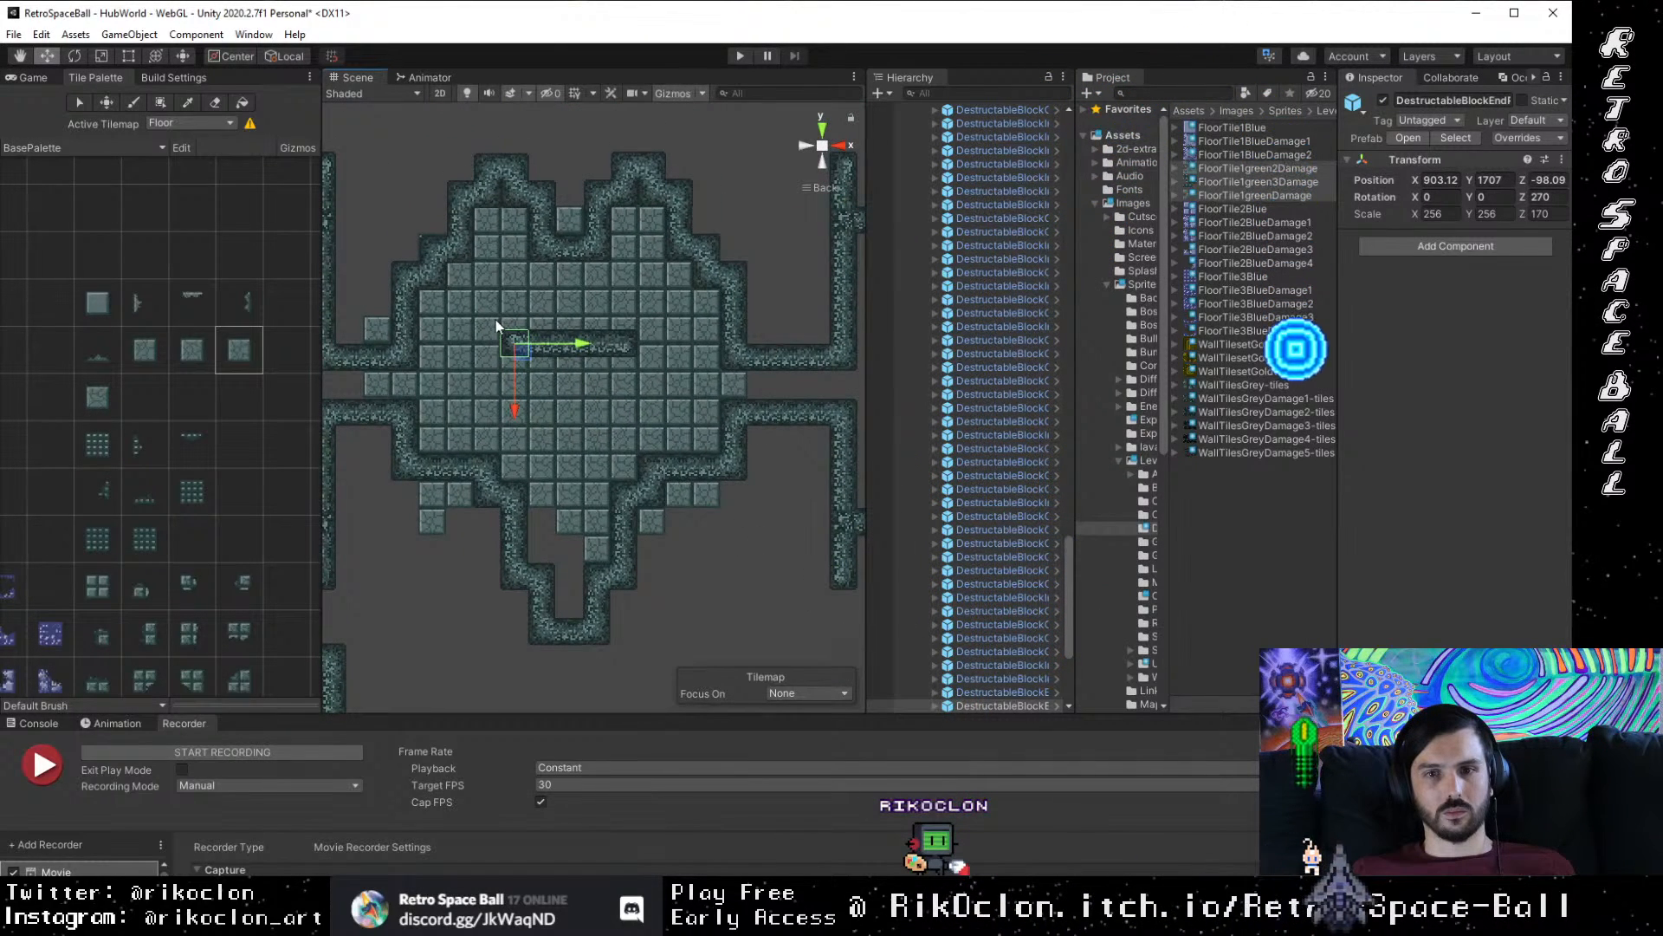
{"action": "left_click_drag", "start_coordinate": [485, 311], "coordinate": [654, 388]}
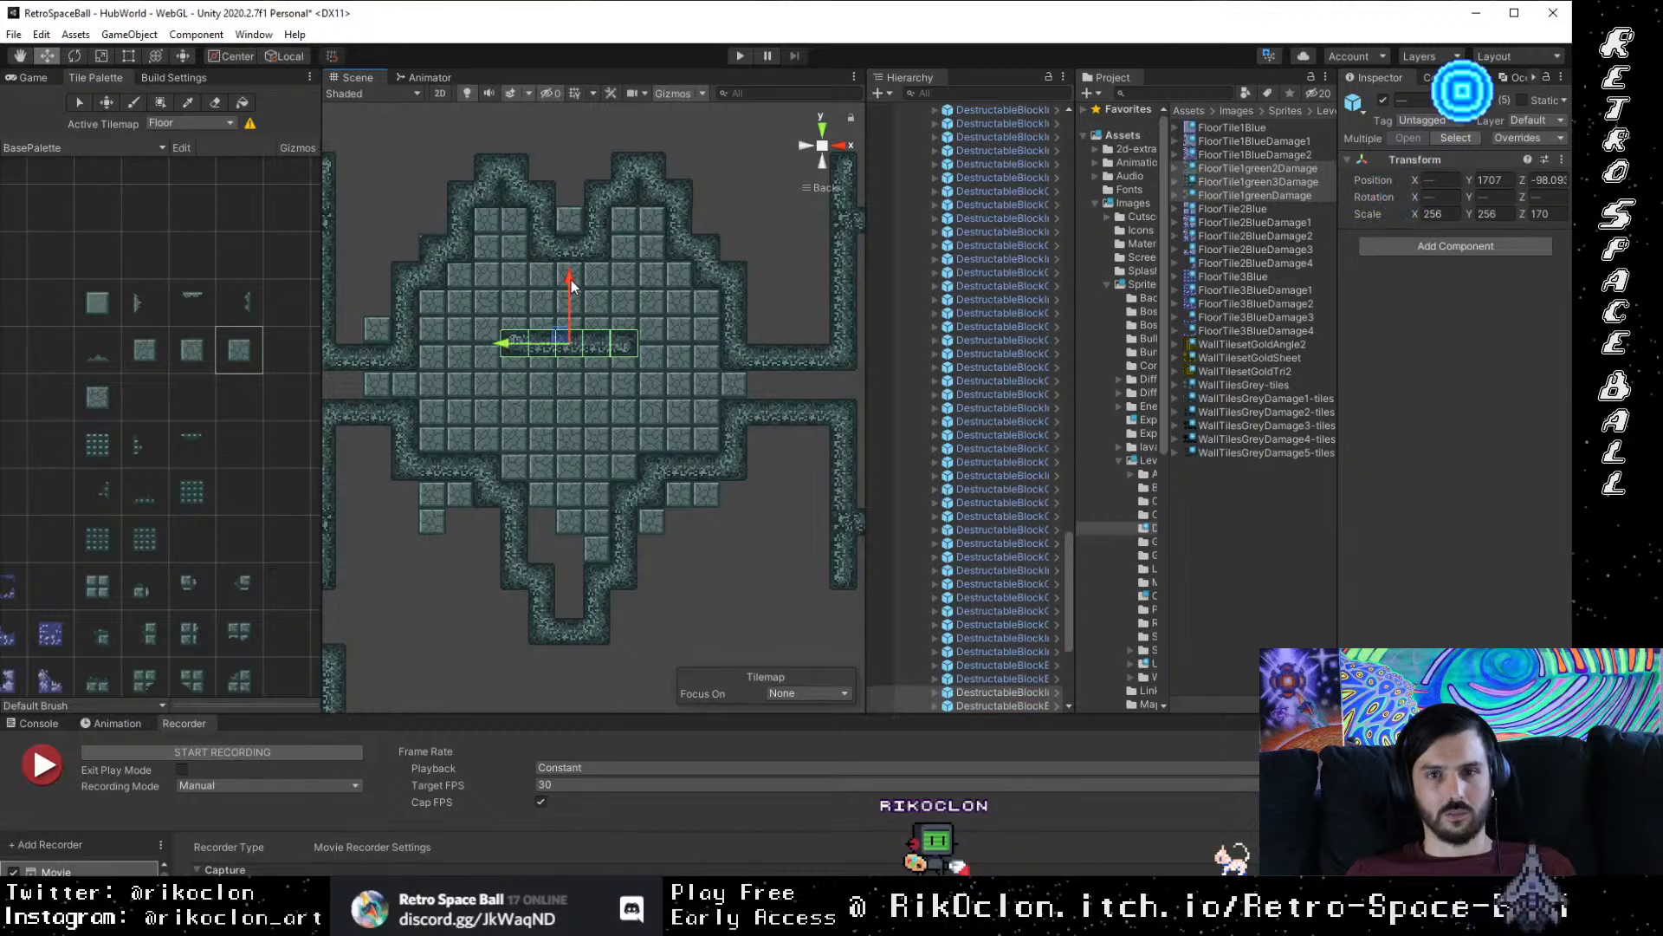
{"action": "left_click_drag", "start_coordinate": [570, 279], "coordinate": [573, 324]}
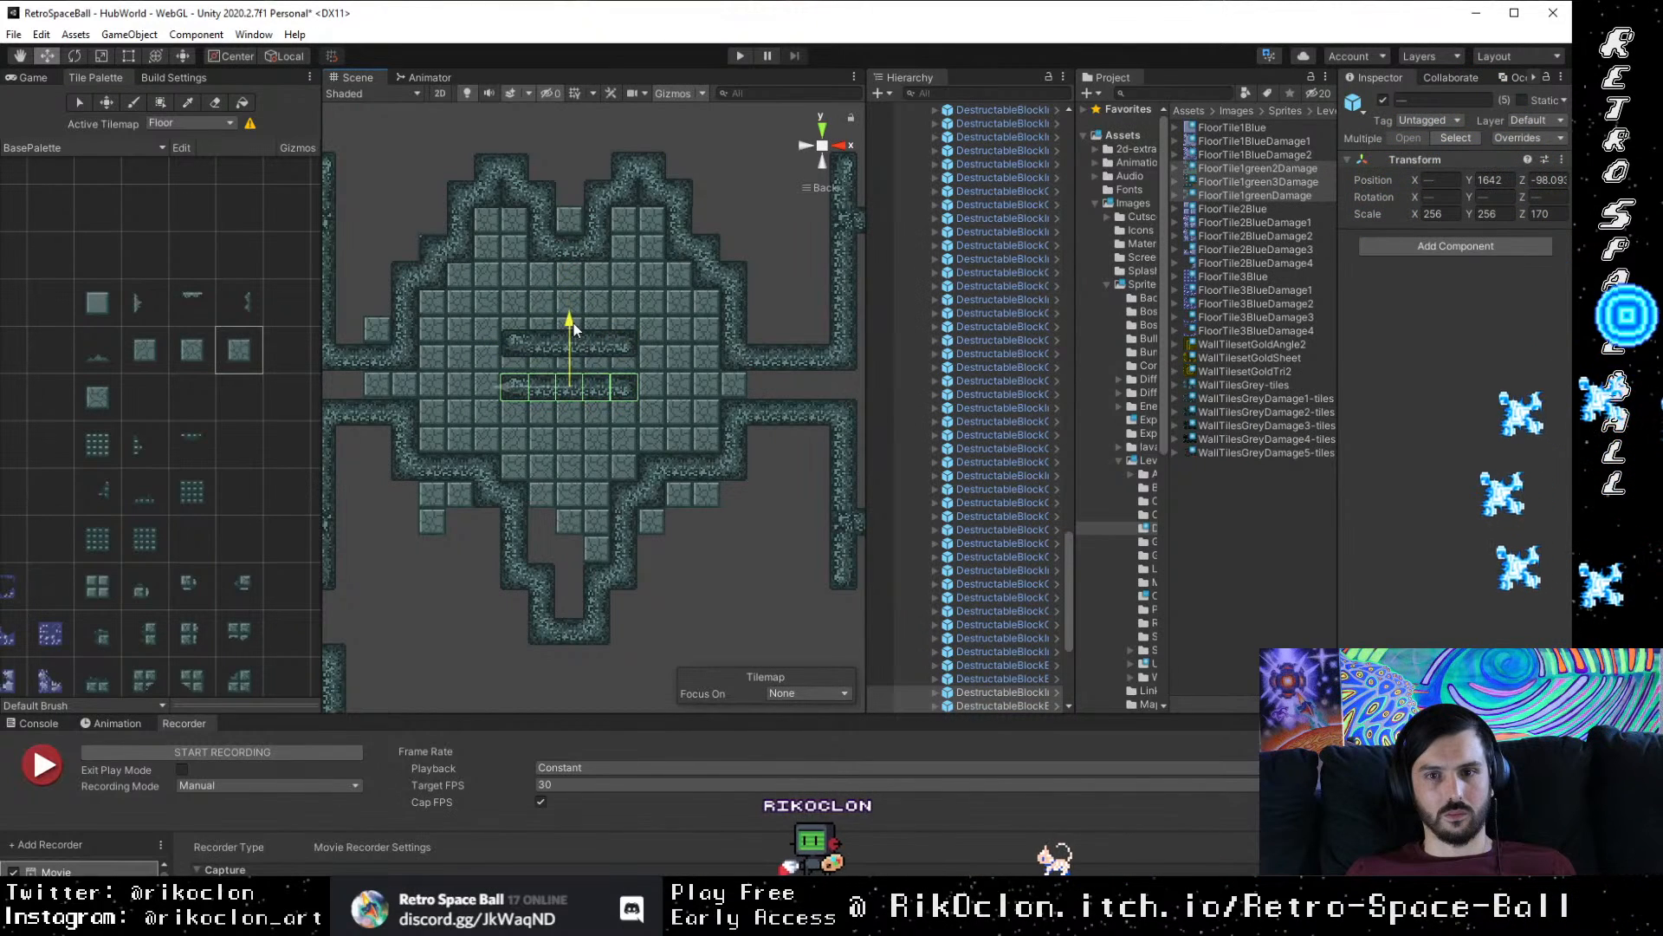
{"action": "scroll", "coordinate": [578, 443], "scroll_direction": "up", "scroll_amount": 2}
{"action": "scroll", "coordinate": [579, 443], "scroll_direction": "up", "scroll_amount": 3}
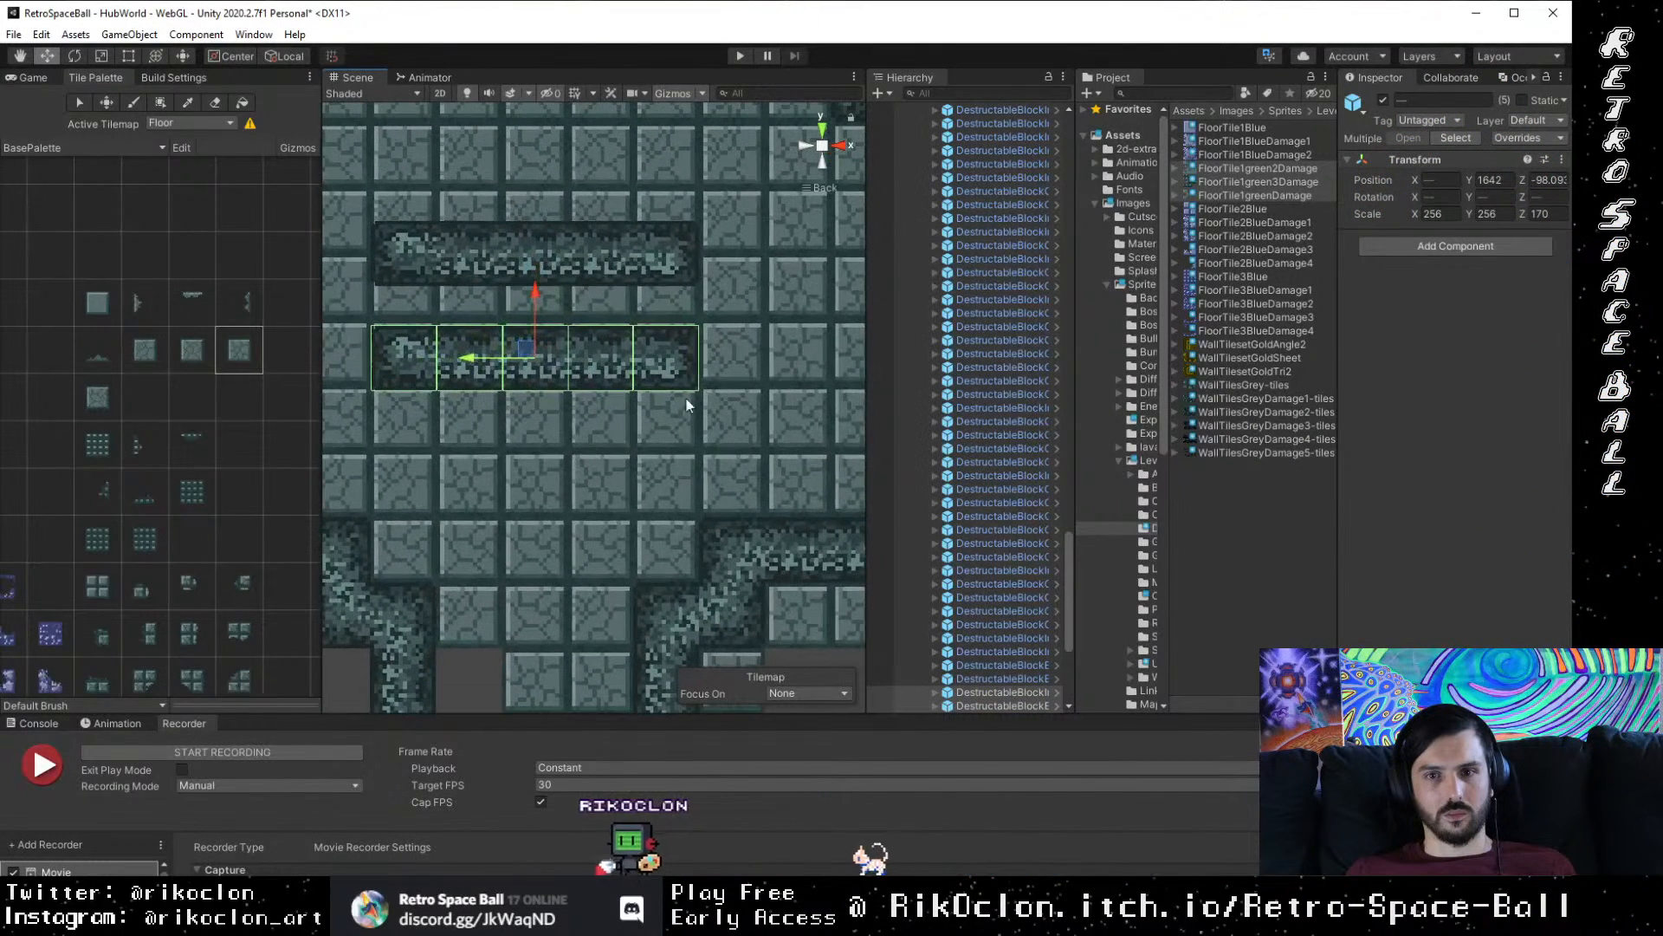
{"action": "scroll", "coordinate": [679, 396], "scroll_direction": "up", "scroll_amount": 2}
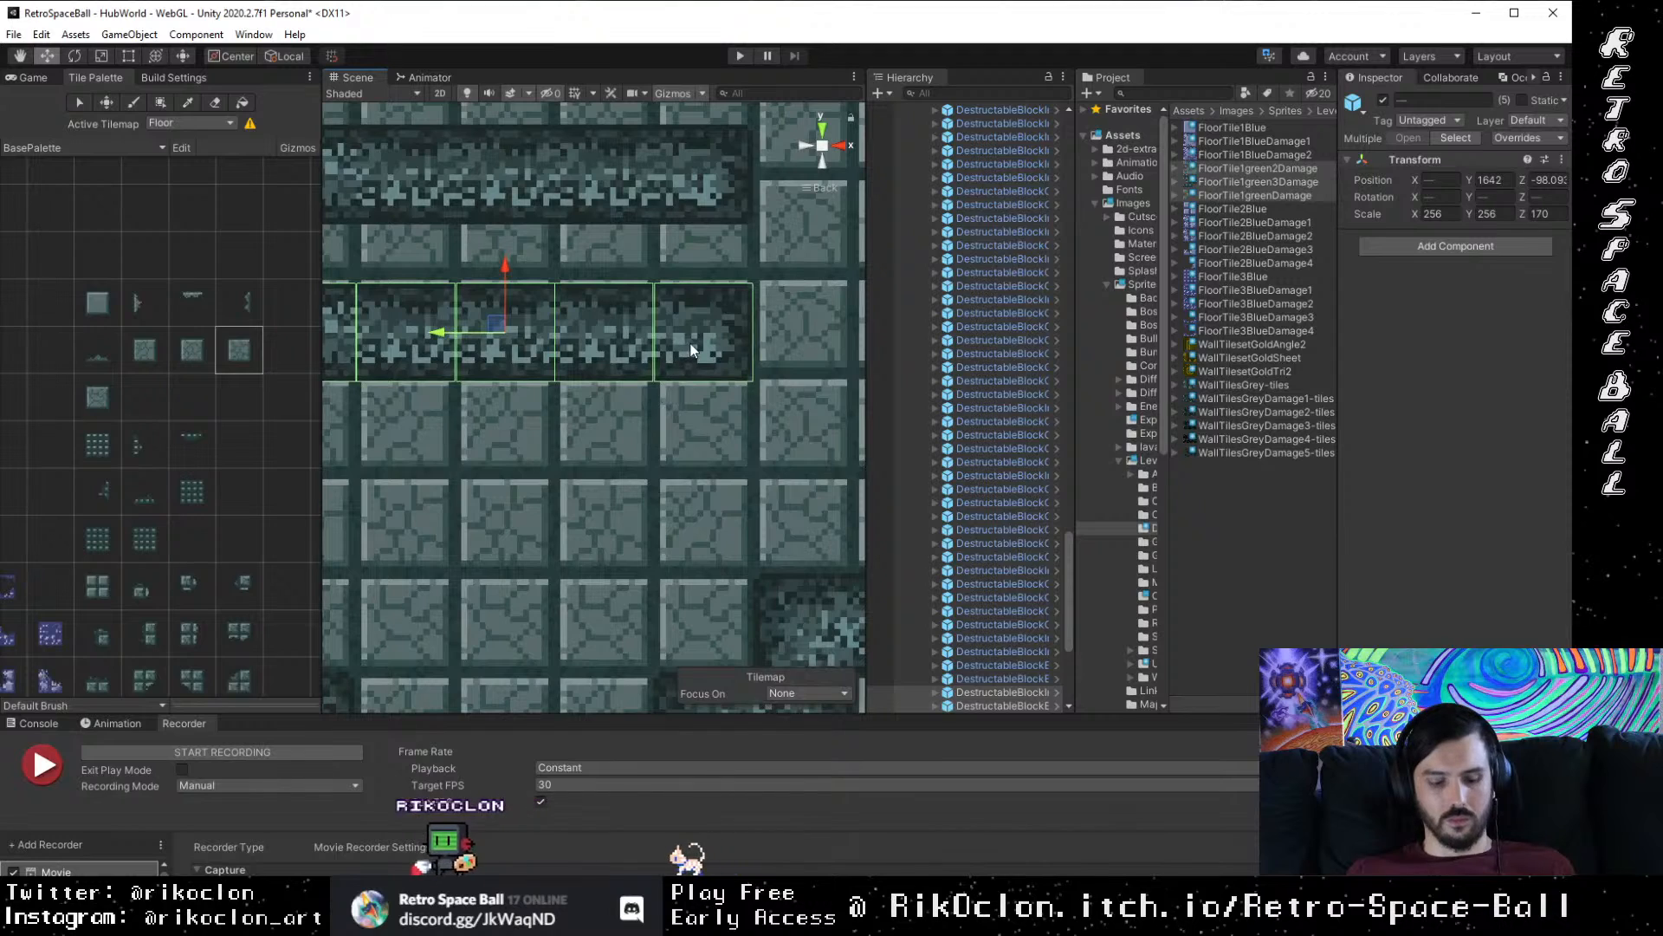
{"action": "left_click_drag", "start_coordinate": [756, 283], "coordinate": [765, 241]}
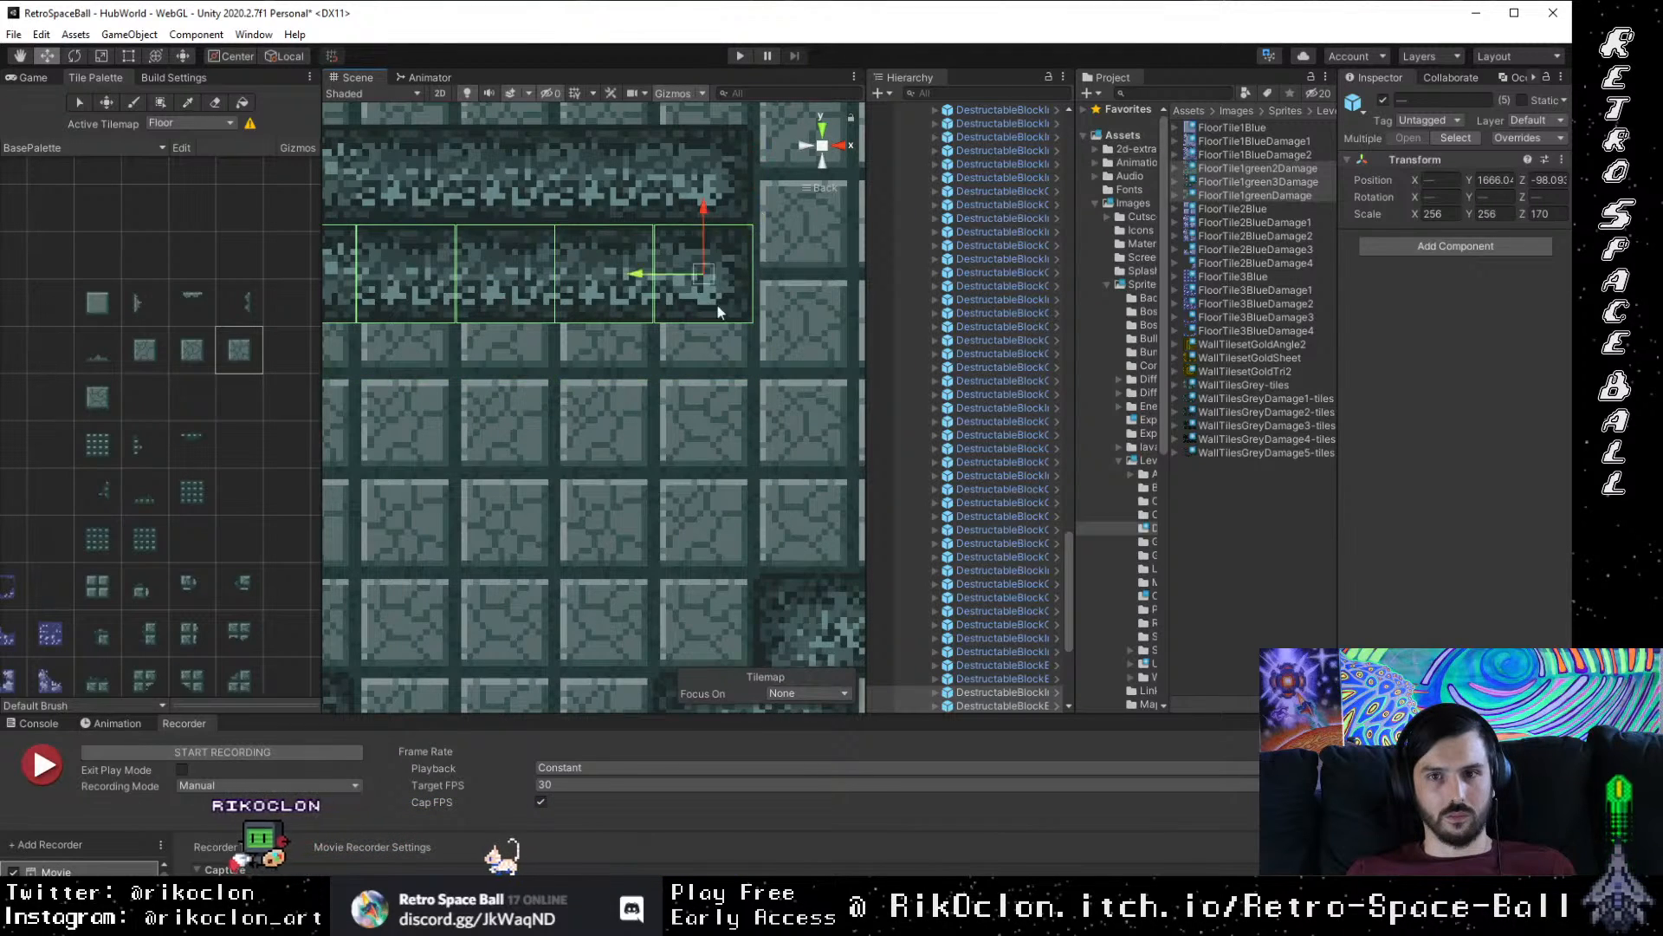
Step: Duplicate the lower five-block wall and snap the new copy beneath it as a third row
{"action": "scroll", "coordinate": [671, 359], "scroll_direction": "down", "scroll_amount": 2}
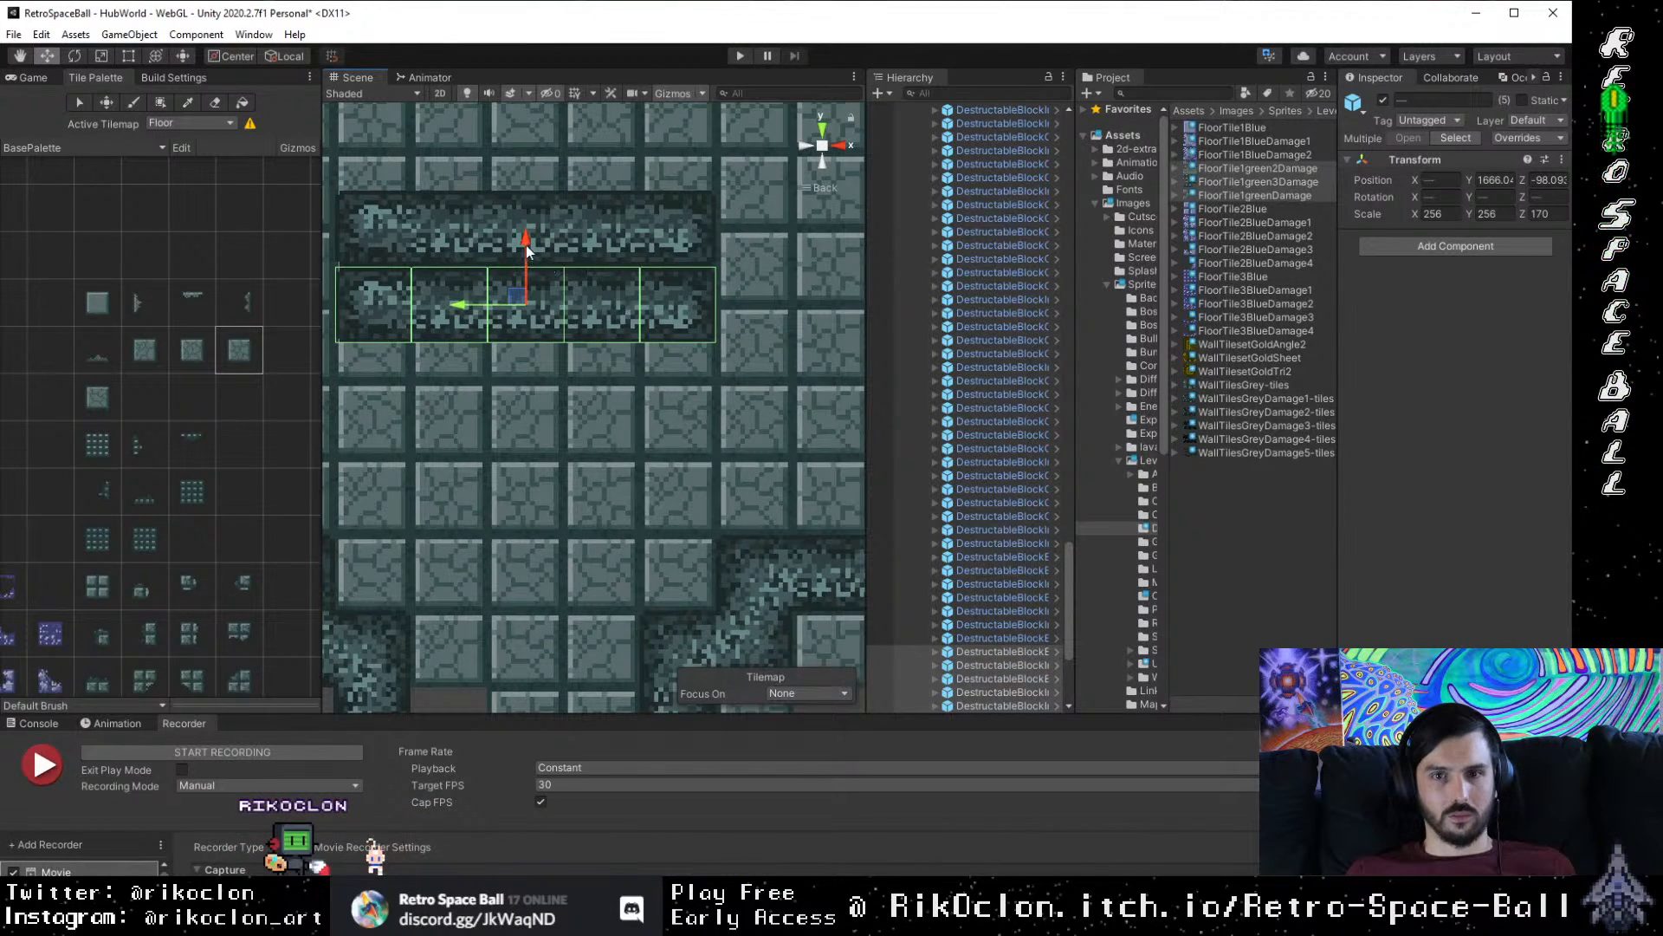
{"action": "left_click_drag", "start_coordinate": [526, 246], "coordinate": [537, 321]}
{"action": "left_click_drag", "start_coordinate": [712, 351], "coordinate": [711, 362]}
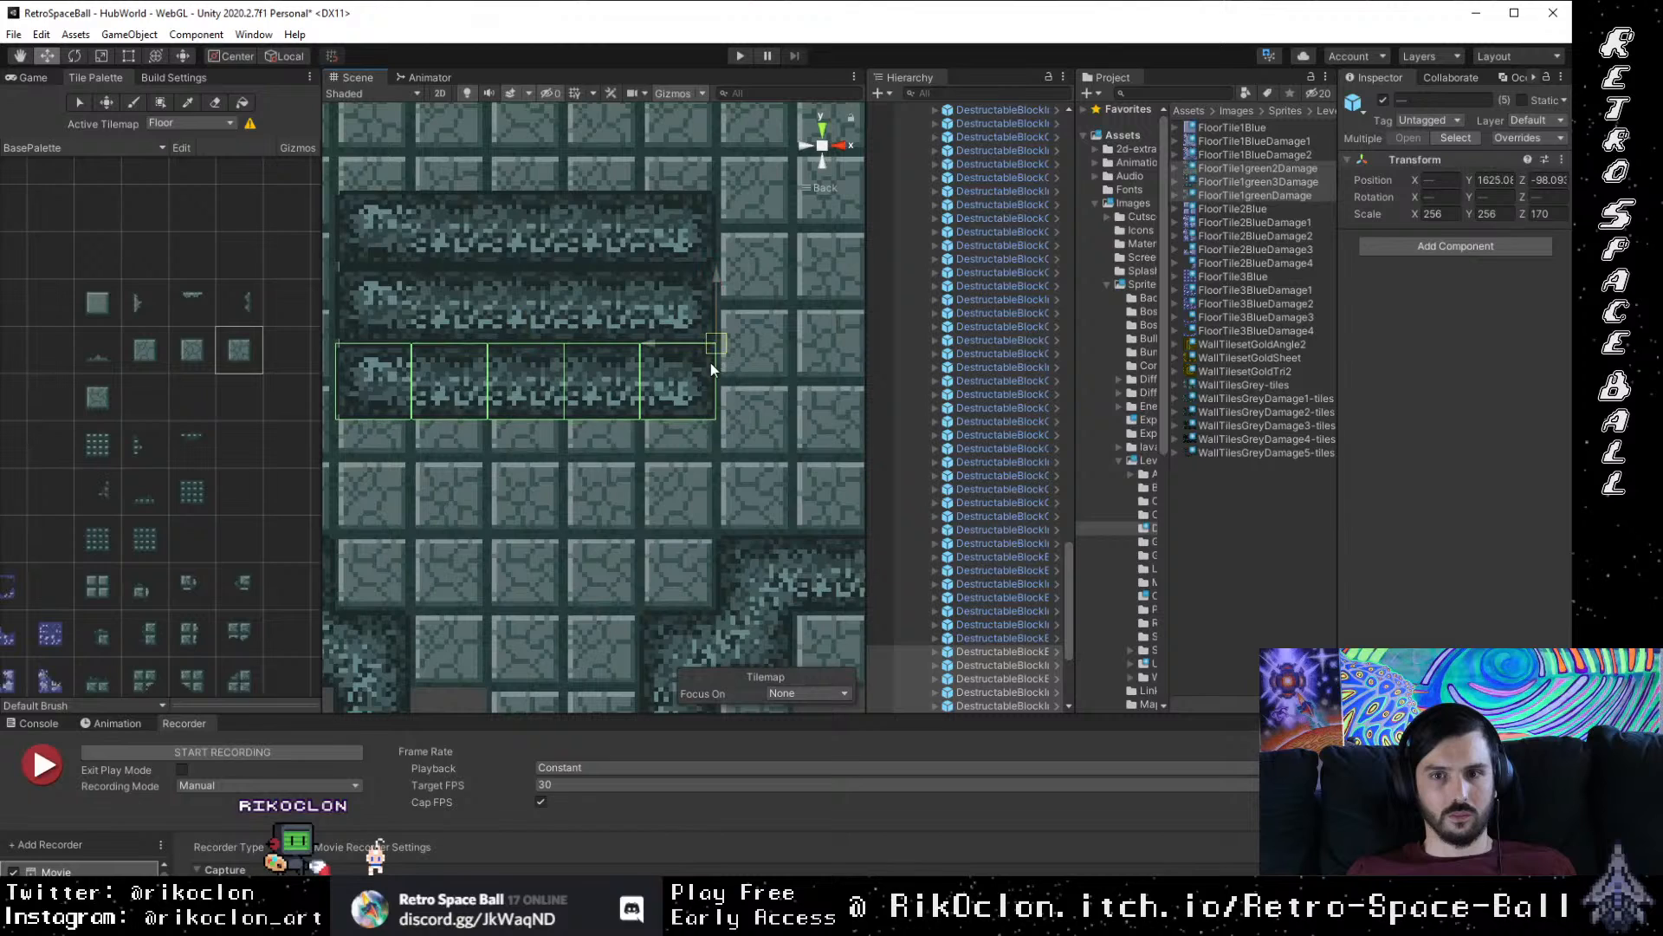
Step: Select all 15 blocks of the three inner wall rows and move them down about half a tile
{"action": "scroll", "coordinate": [683, 367], "scroll_direction": "down", "scroll_amount": 4}
{"action": "scroll", "coordinate": [607, 425], "scroll_direction": "up", "scroll_amount": 5}
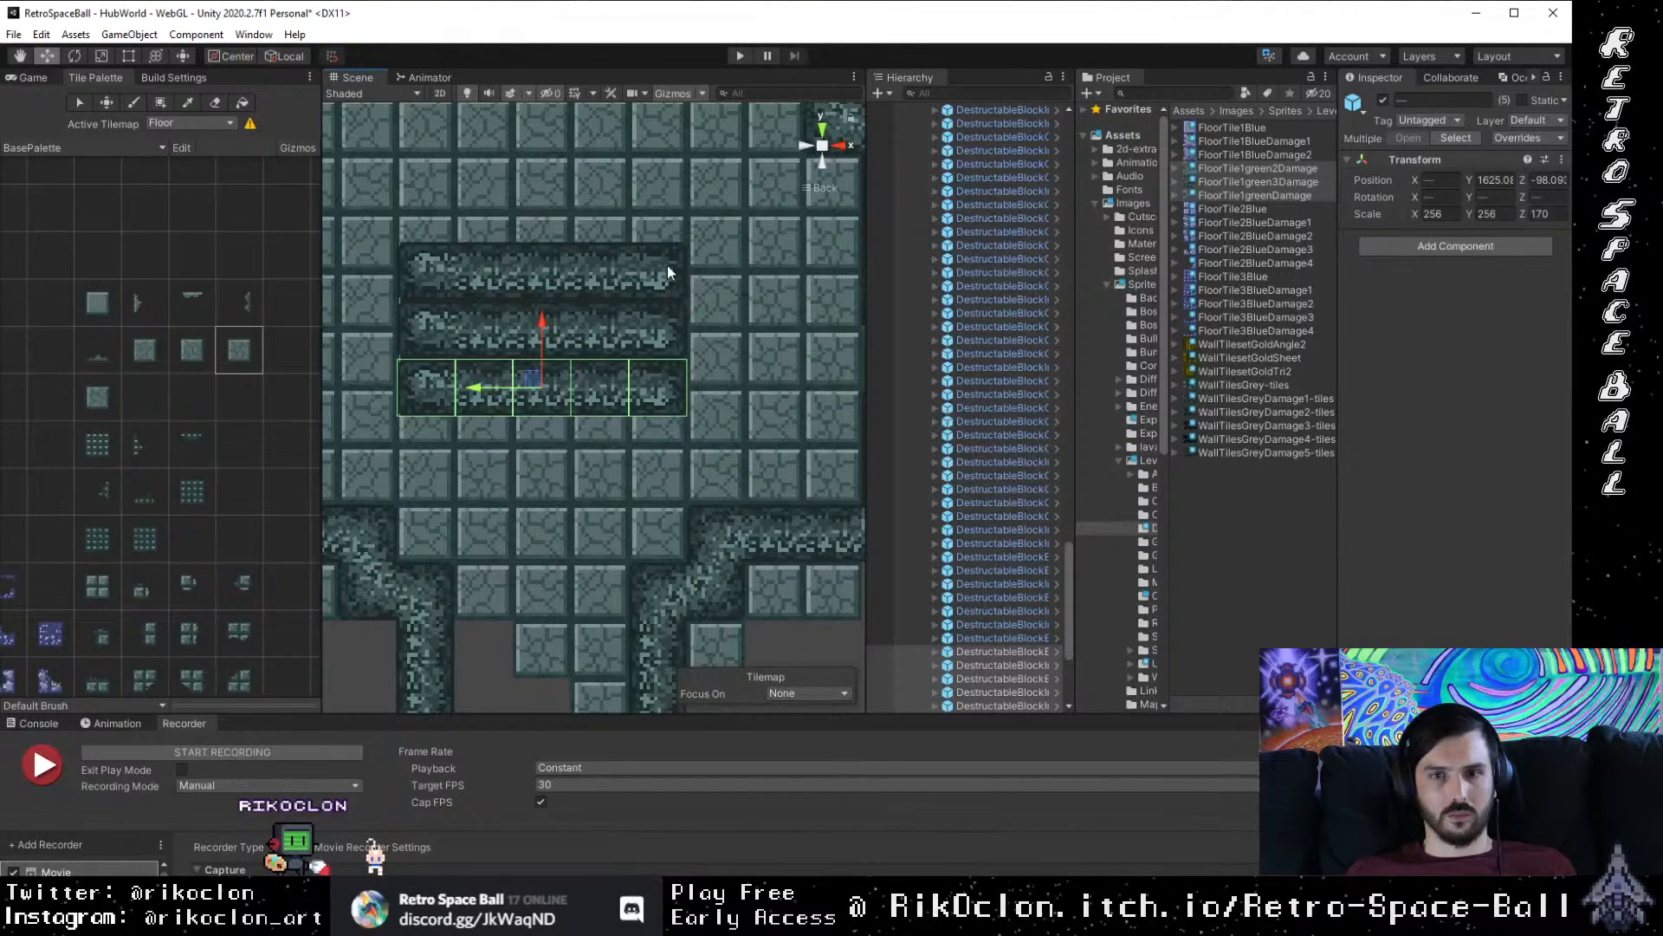
{"action": "scroll", "coordinate": [599, 403], "scroll_direction": "down", "scroll_amount": 3}
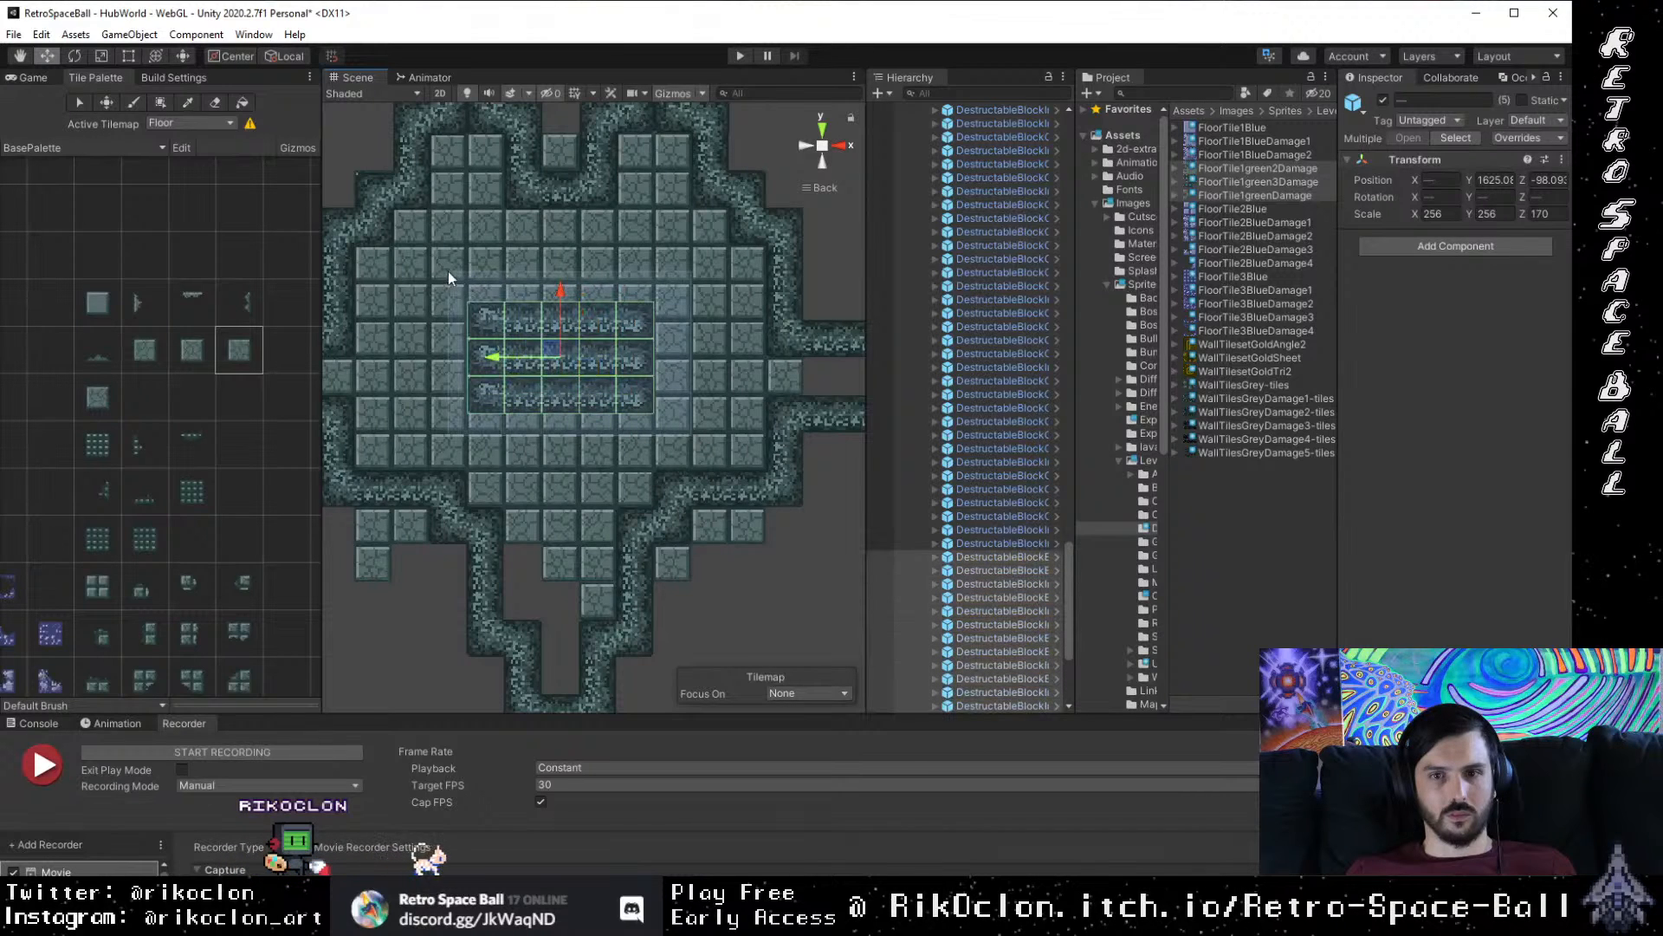
{"action": "left_click_drag", "start_coordinate": [447, 272], "coordinate": [693, 437]}
{"action": "scroll", "coordinate": [555, 415], "scroll_direction": "up", "scroll_amount": 3}
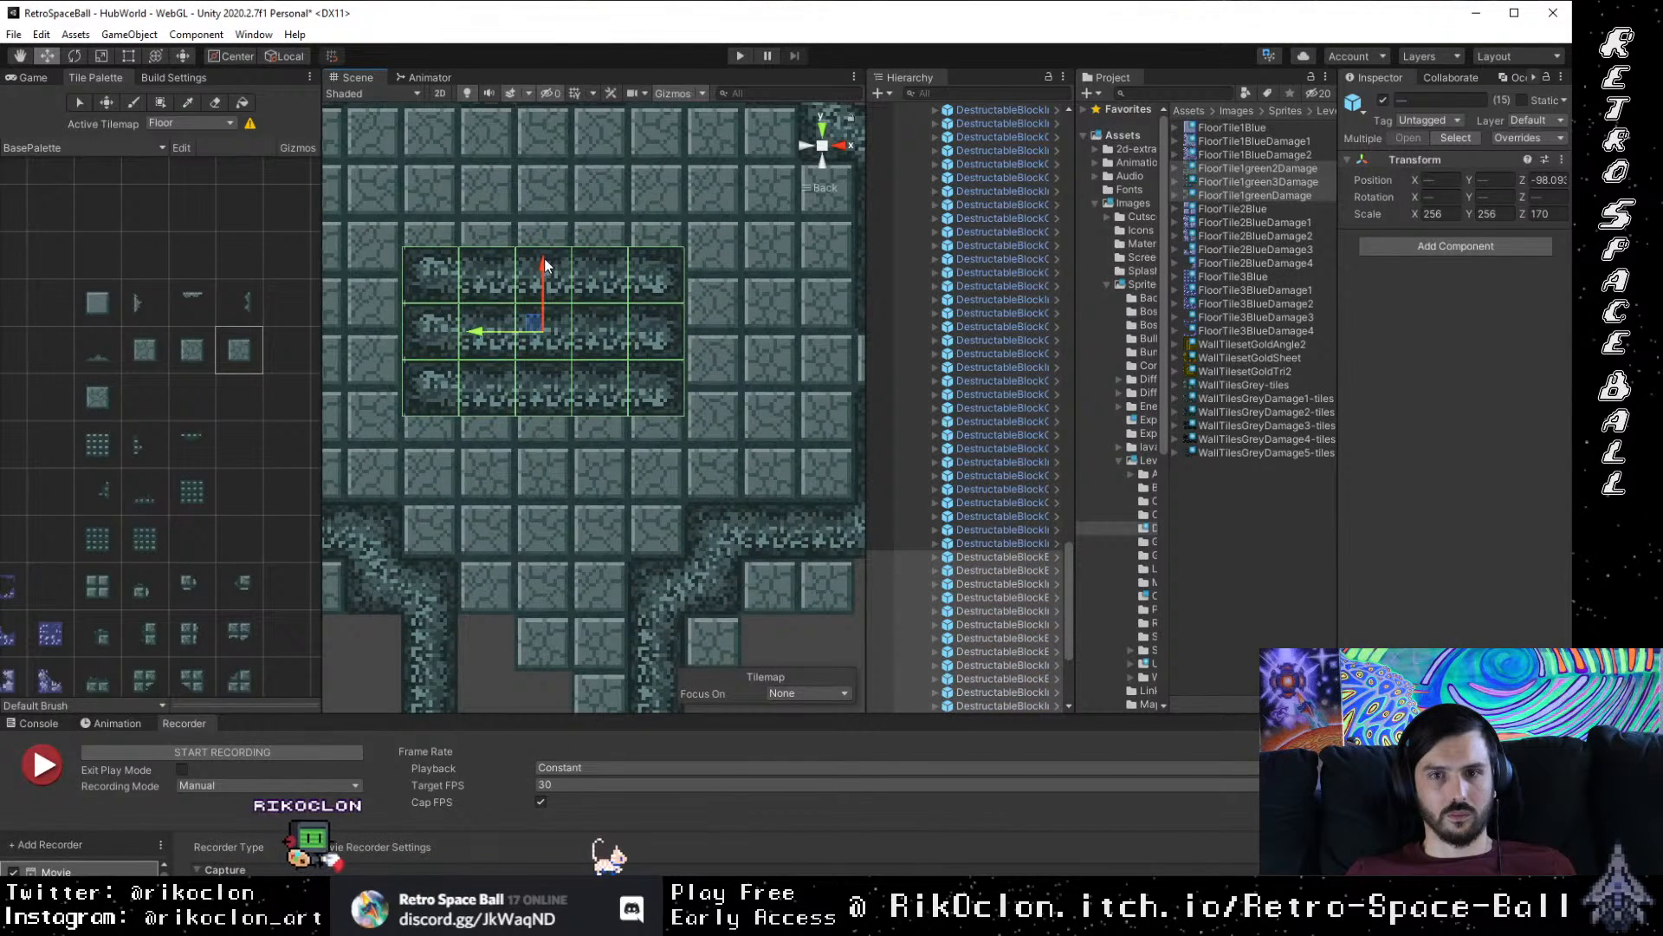
{"action": "left_click_drag", "start_coordinate": [544, 258], "coordinate": [543, 293]}
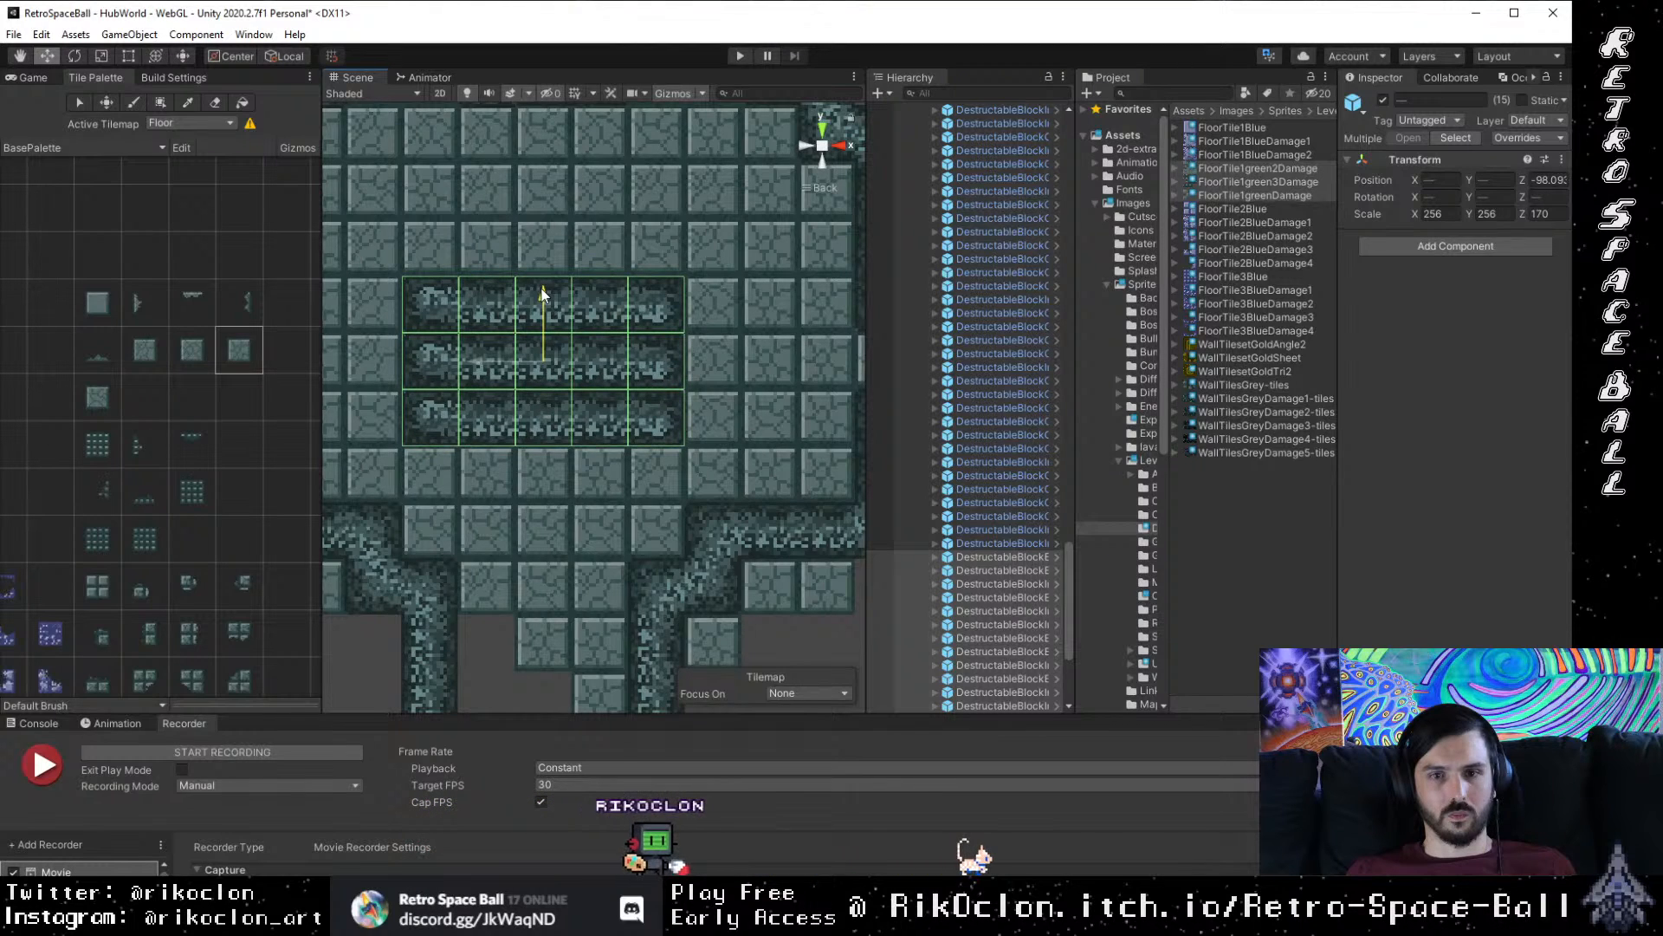
Step: Move the middle five-block row out of the stack and snap it directly above the top row
{"action": "scroll", "coordinate": [565, 407], "scroll_direction": "up", "scroll_amount": 2}
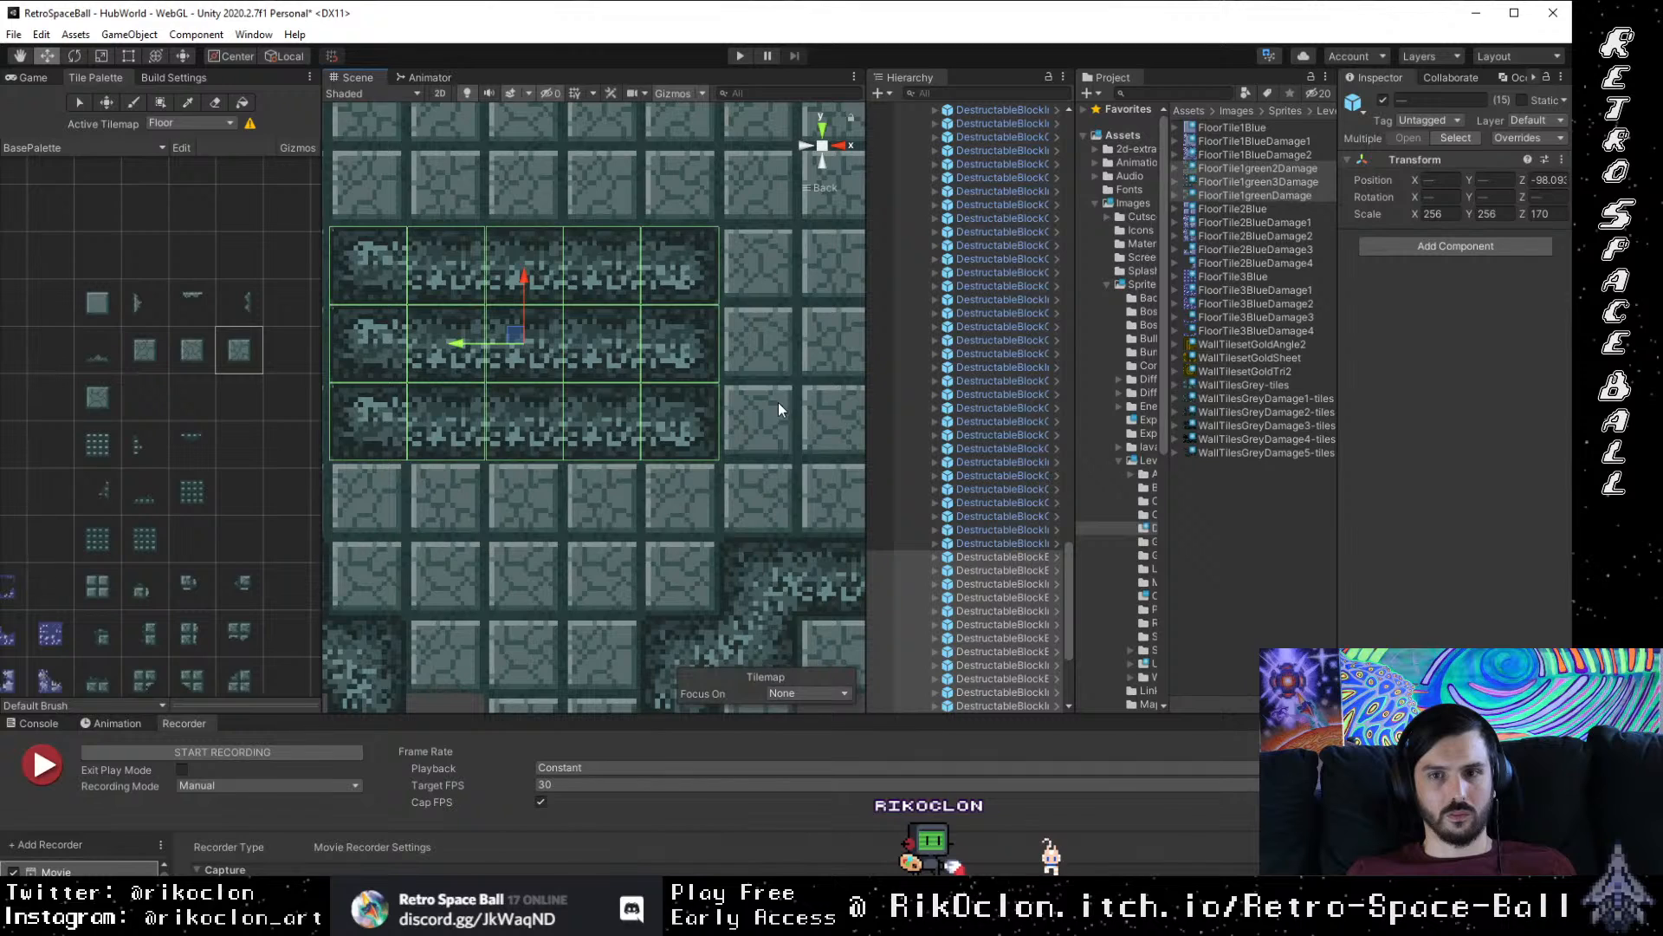
{"action": "left_click_drag", "start_coordinate": [778, 402], "coordinate": [300, 288]}
{"action": "scroll", "coordinate": [630, 376], "scroll_direction": "down", "scroll_amount": 3}
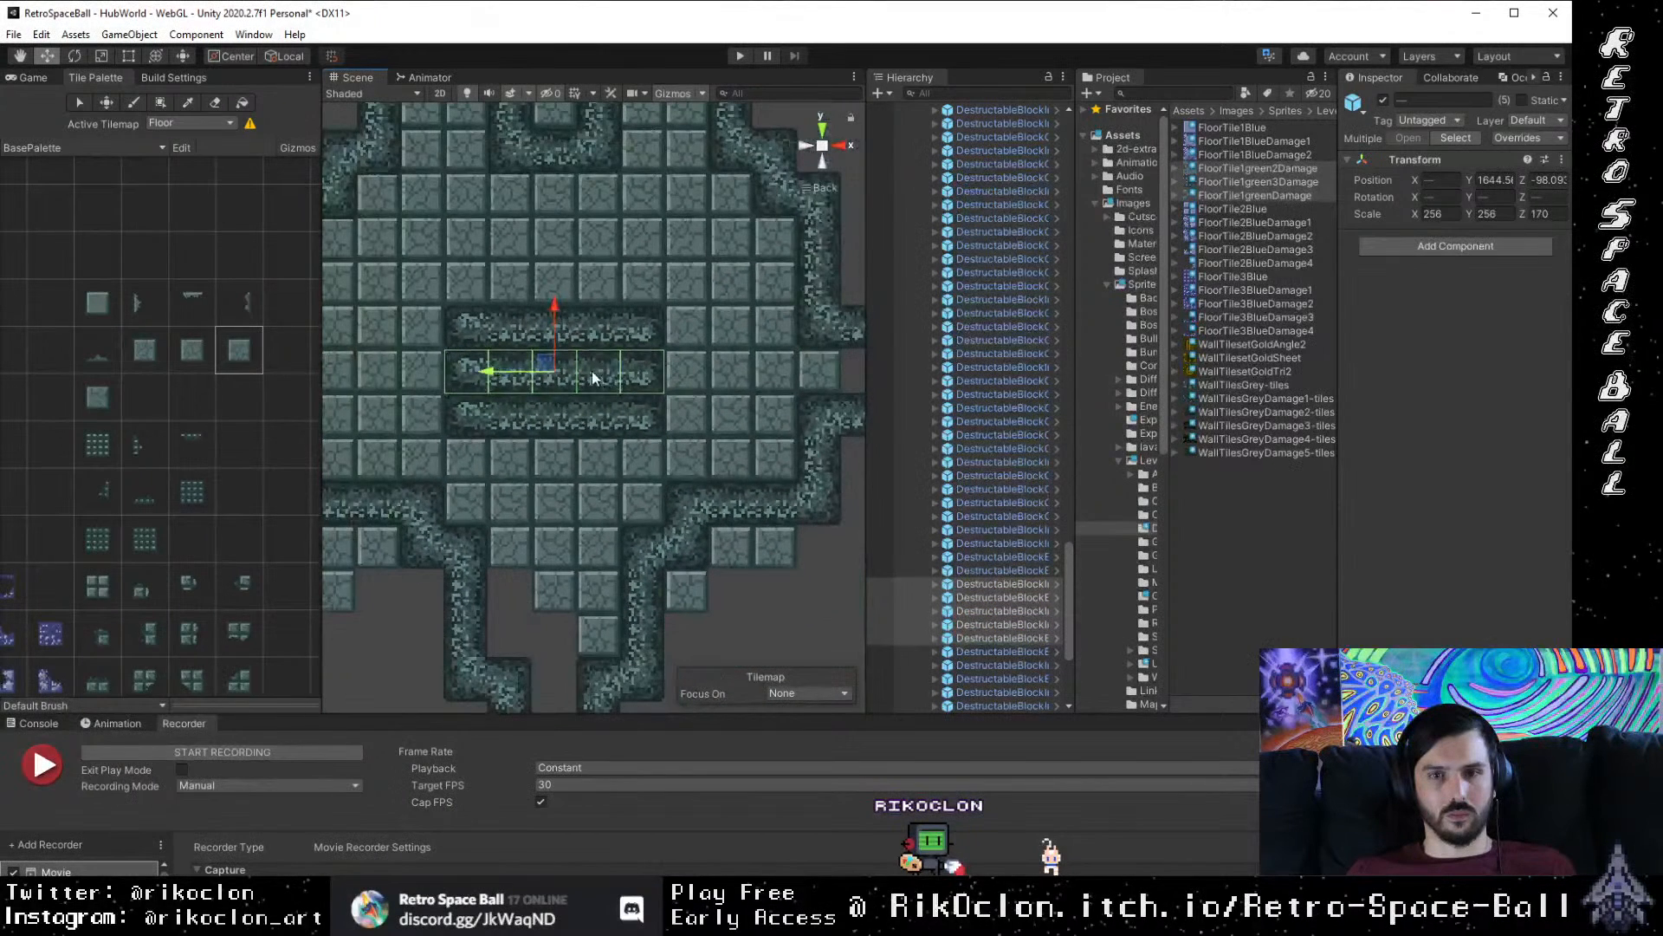
{"action": "left_click_drag", "start_coordinate": [564, 301], "coordinate": [558, 170]}
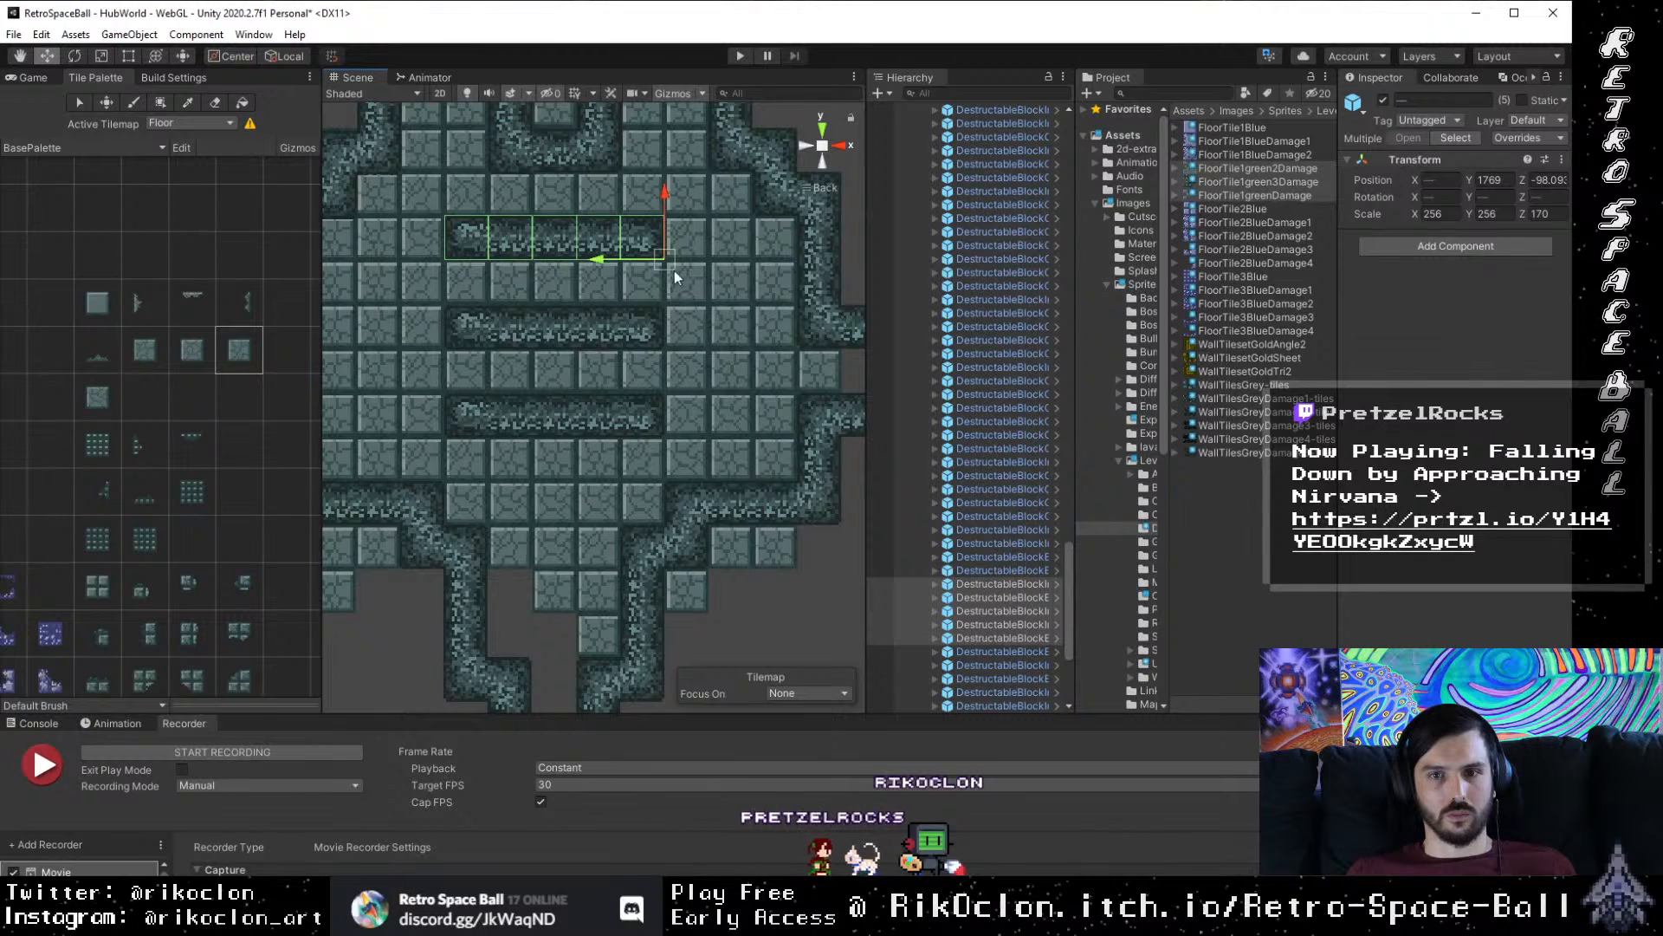
{"action": "left_click_drag", "start_coordinate": [674, 271], "coordinate": [667, 284]}
Step: Duplicate the uppermost row one row higher and delete the spacer row beneath it, leaving one-row gaps between the three walls
{"action": "key", "text": "ctrl+d"}
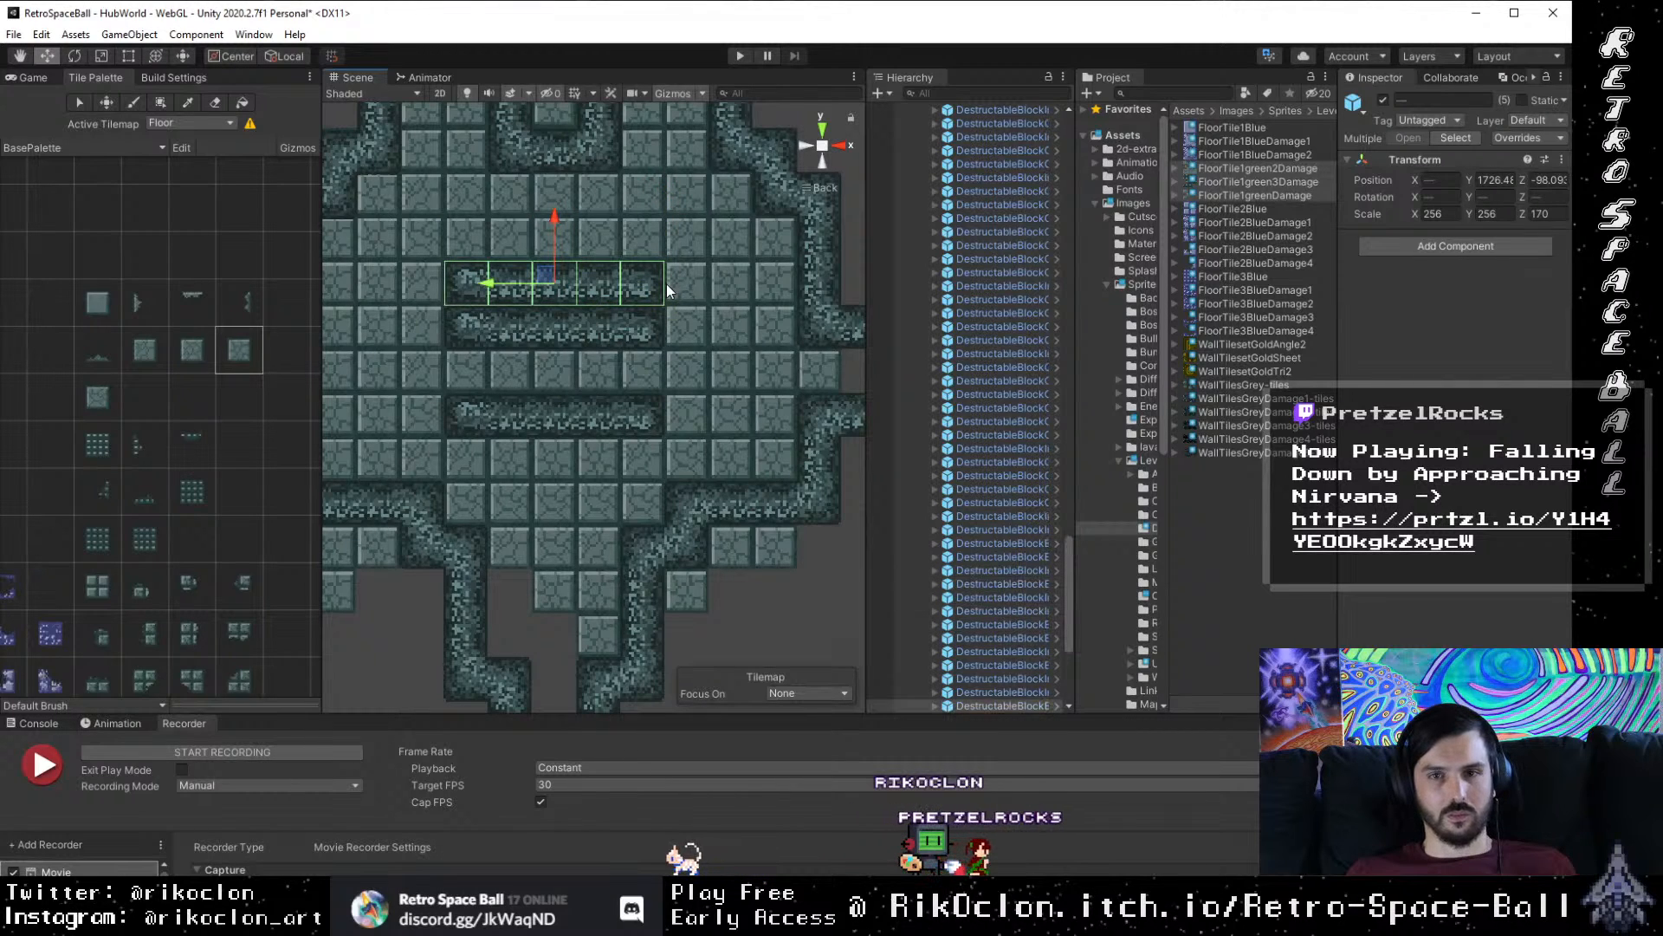
{"action": "left_click_drag", "start_coordinate": [668, 309], "coordinate": [681, 239]}
{"action": "left_click_drag", "start_coordinate": [711, 312], "coordinate": [386, 253]}
{"action": "scroll", "coordinate": [672, 326], "scroll_direction": "down", "scroll_amount": 1}
{"action": "left_click_drag", "start_coordinate": [672, 326], "coordinate": [431, 169]}
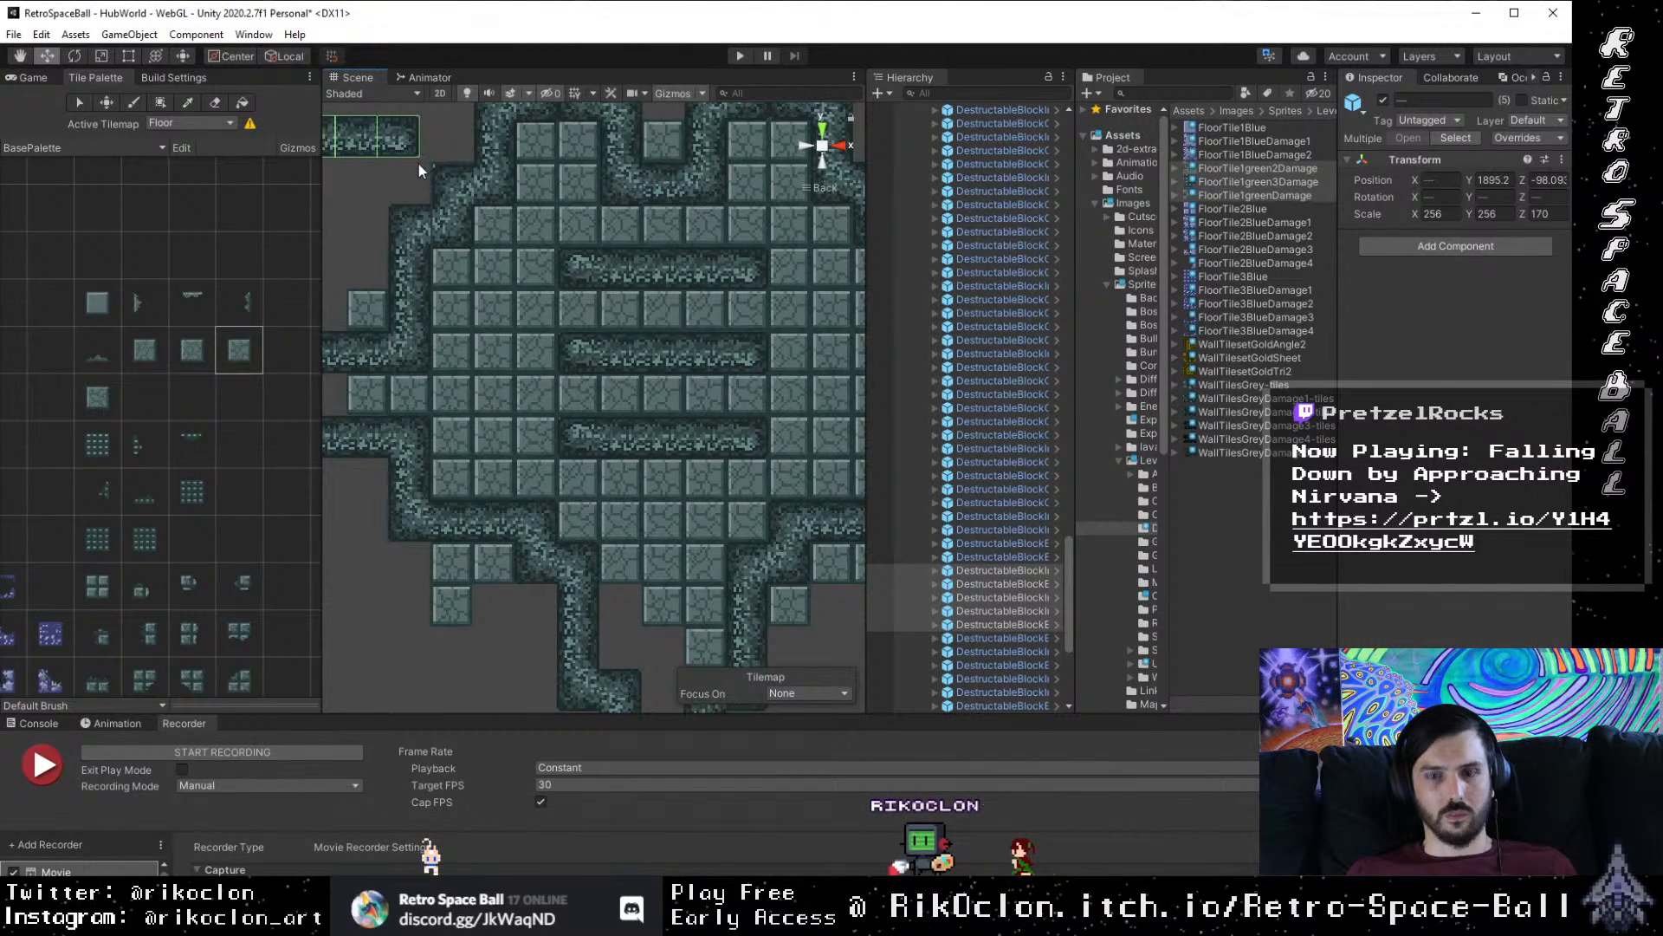
{"action": "key", "text": "Delete"}
Step: Activate the hidden LevelPart (1) object and move it into the empty space below the green room
{"action": "scroll", "coordinate": [636, 347], "scroll_direction": "down", "scroll_amount": 3}
{"action": "left_click_drag", "start_coordinate": [572, 420], "coordinate": [557, 227]}
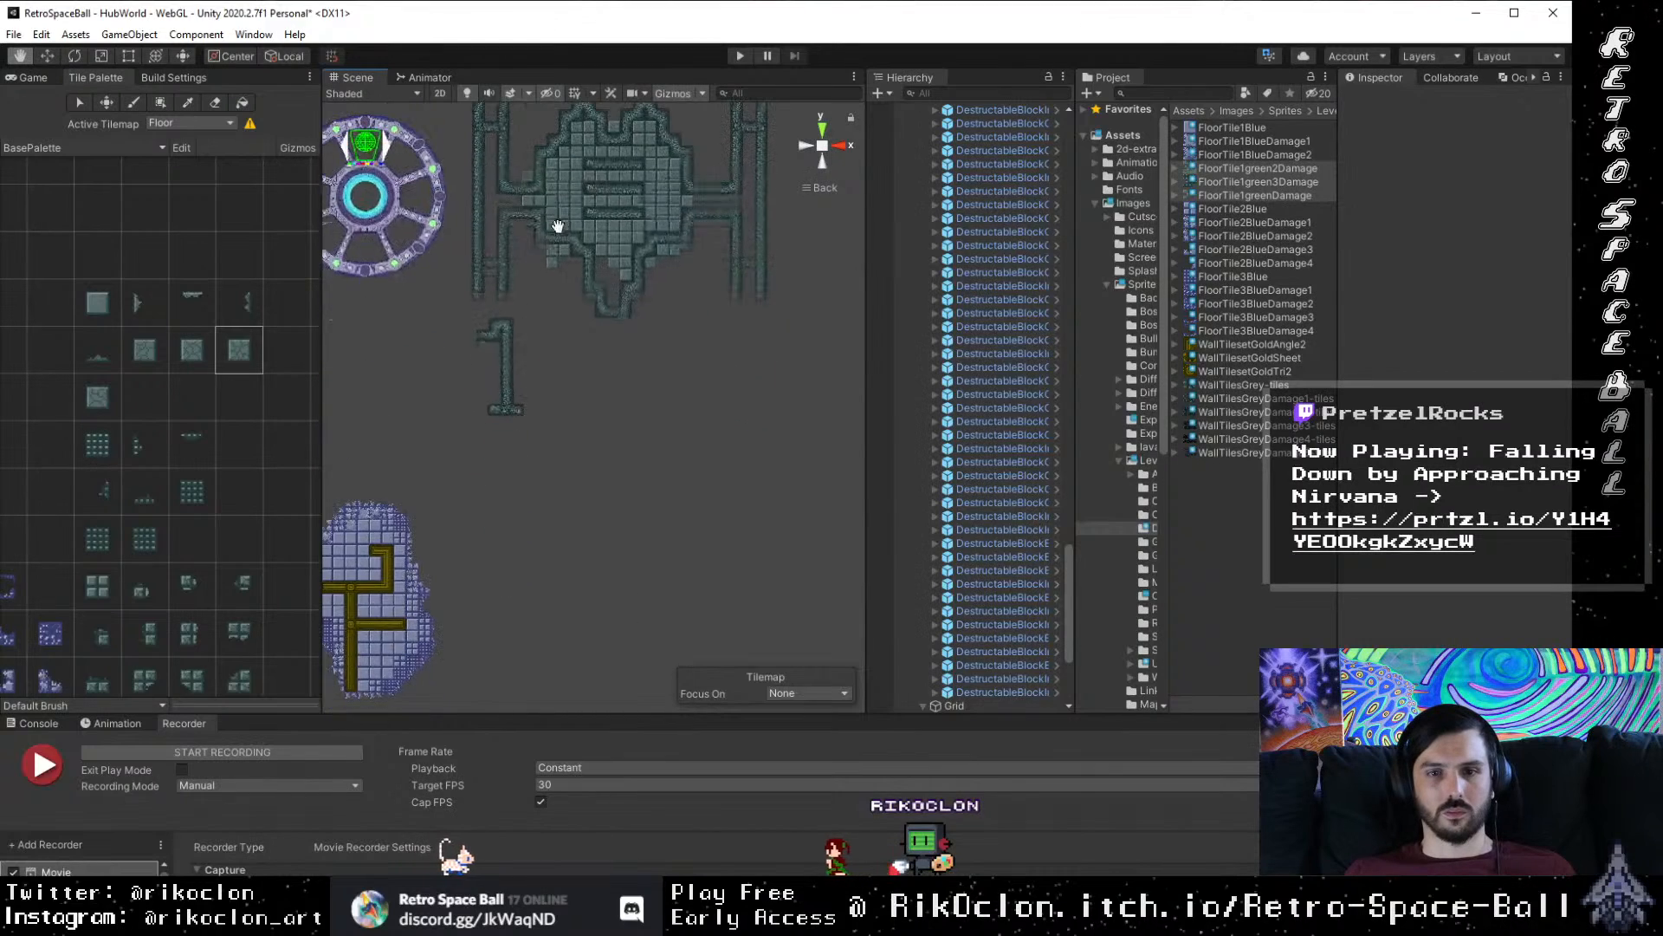
{"action": "scroll", "coordinate": [553, 411], "scroll_direction": "up", "scroll_amount": 6}
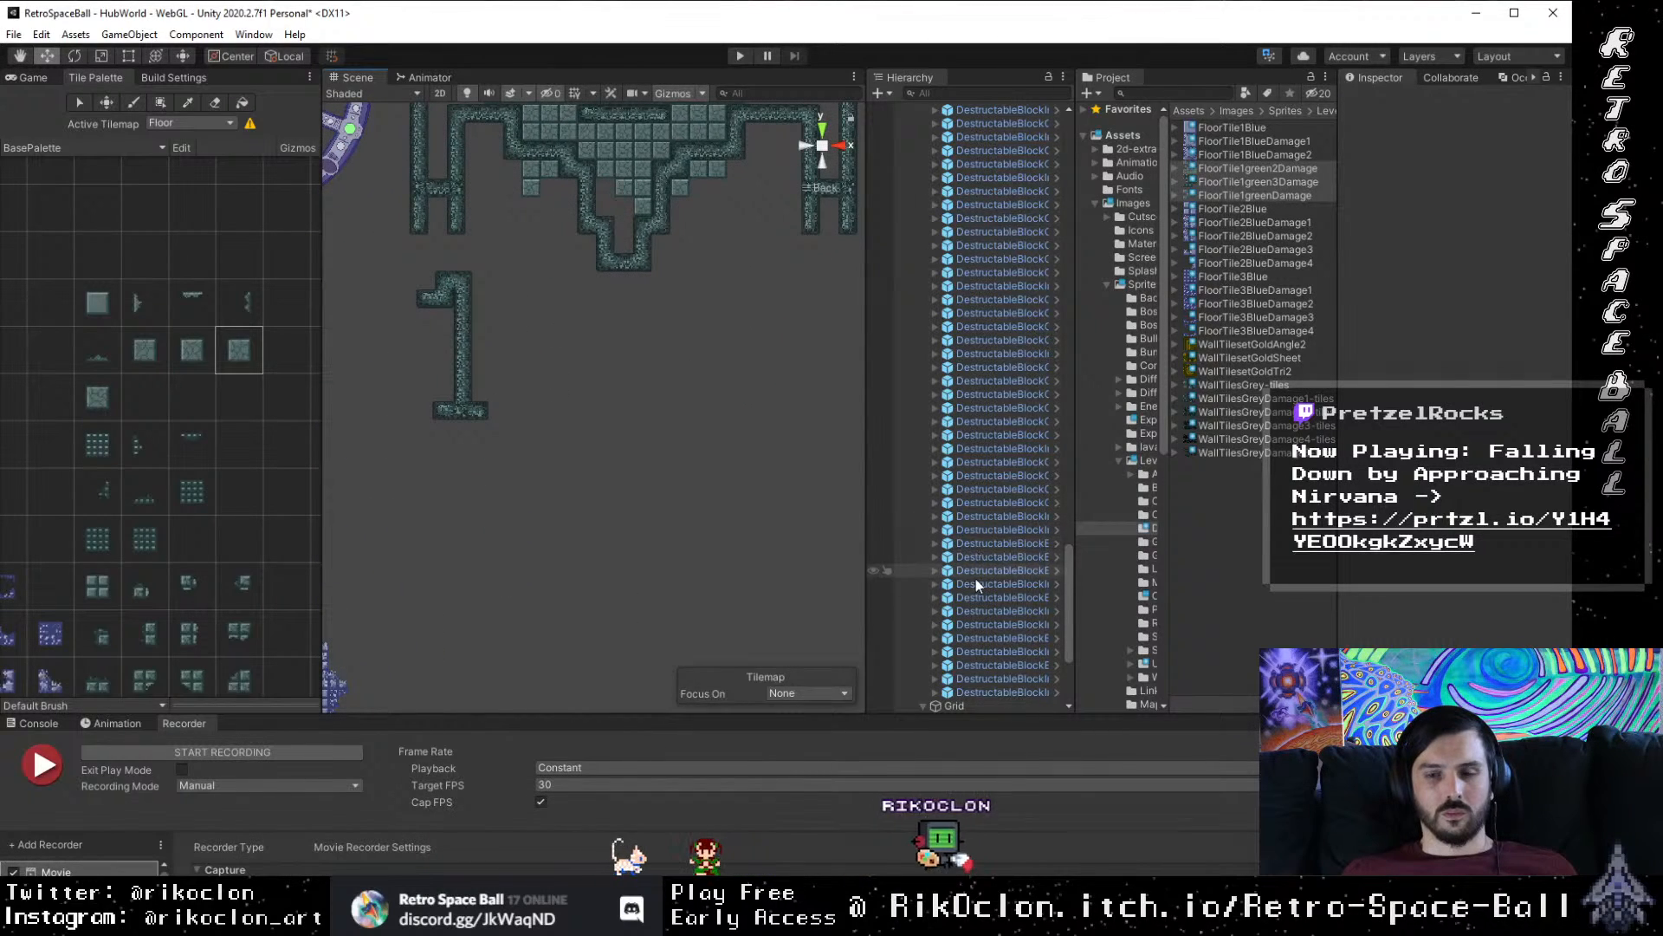
{"action": "scroll", "coordinate": [970, 607], "scroll_direction": "down", "scroll_amount": 5}
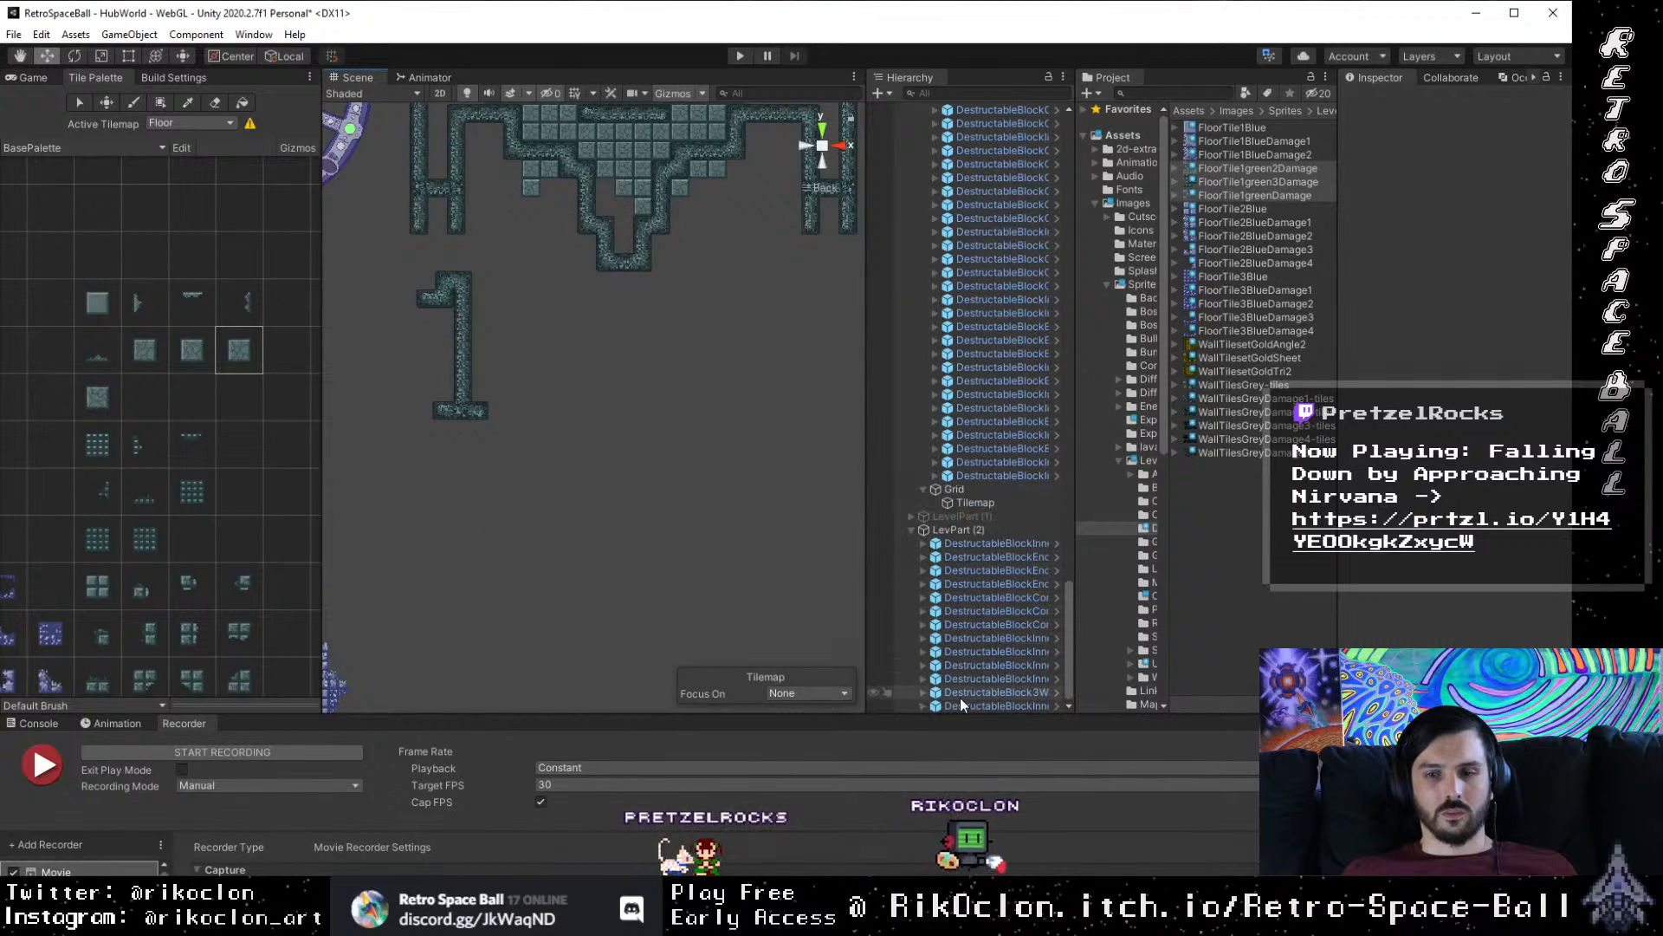
{"action": "left_click", "coordinate": [956, 516]}
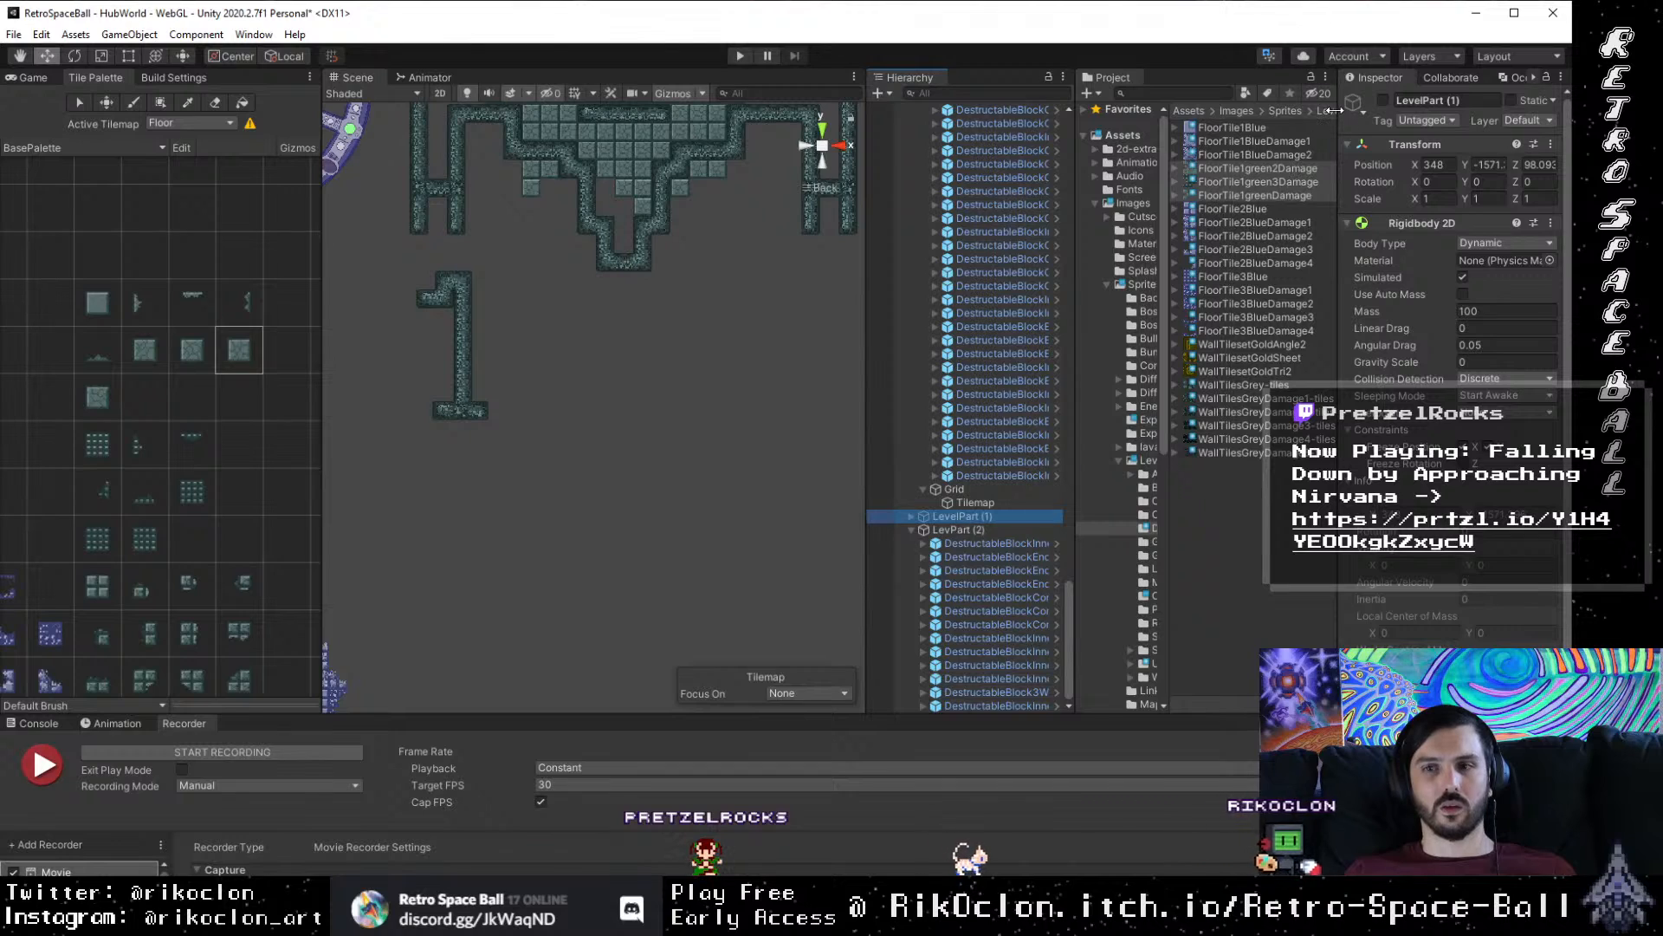
{"action": "left_click", "coordinate": [1382, 101]}
{"action": "left_click_drag", "start_coordinate": [733, 435], "coordinate": [539, 668]}
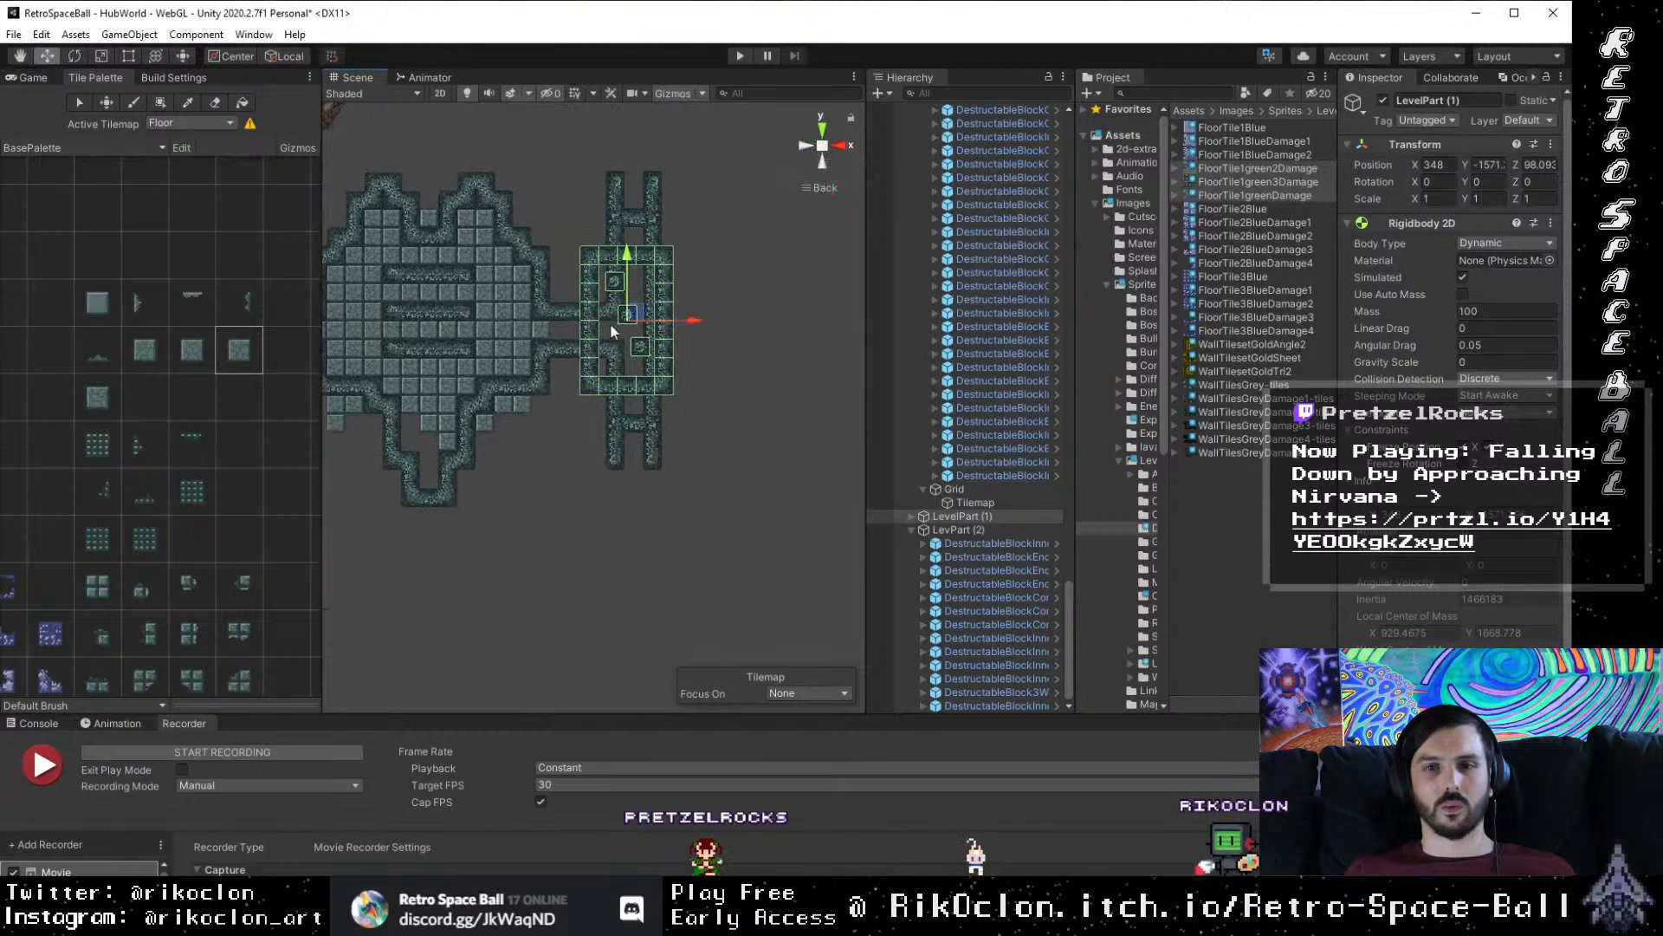
{"action": "left_click_drag", "start_coordinate": [638, 317], "coordinate": [578, 387]}
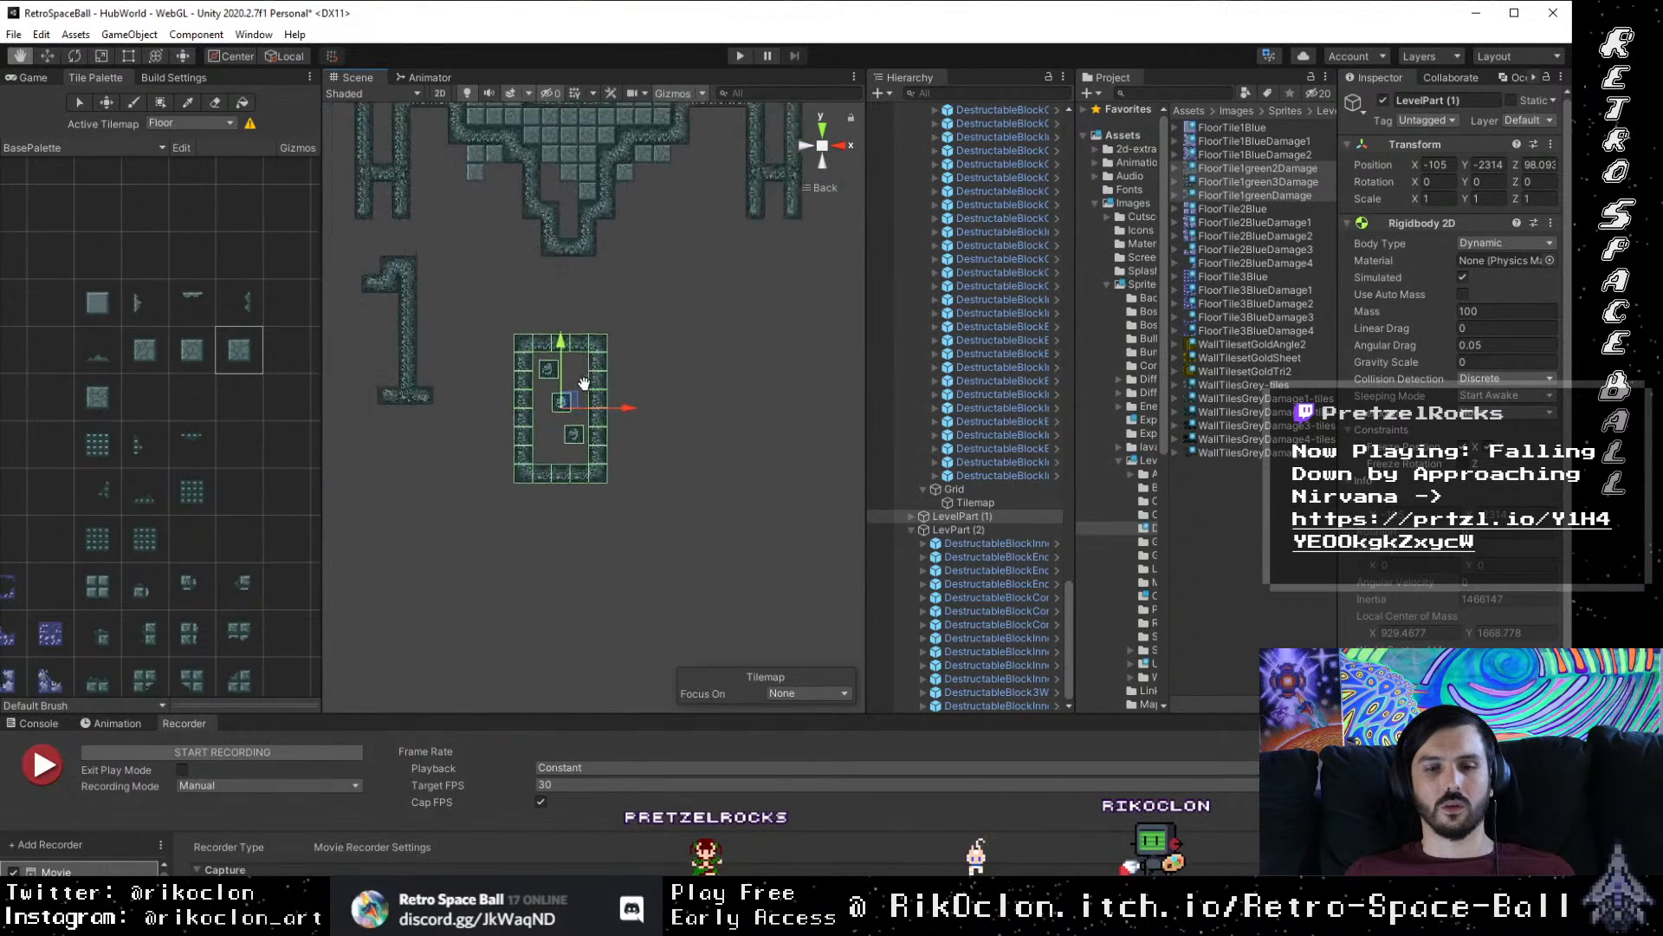
{"action": "left_click", "coordinate": [693, 452]}
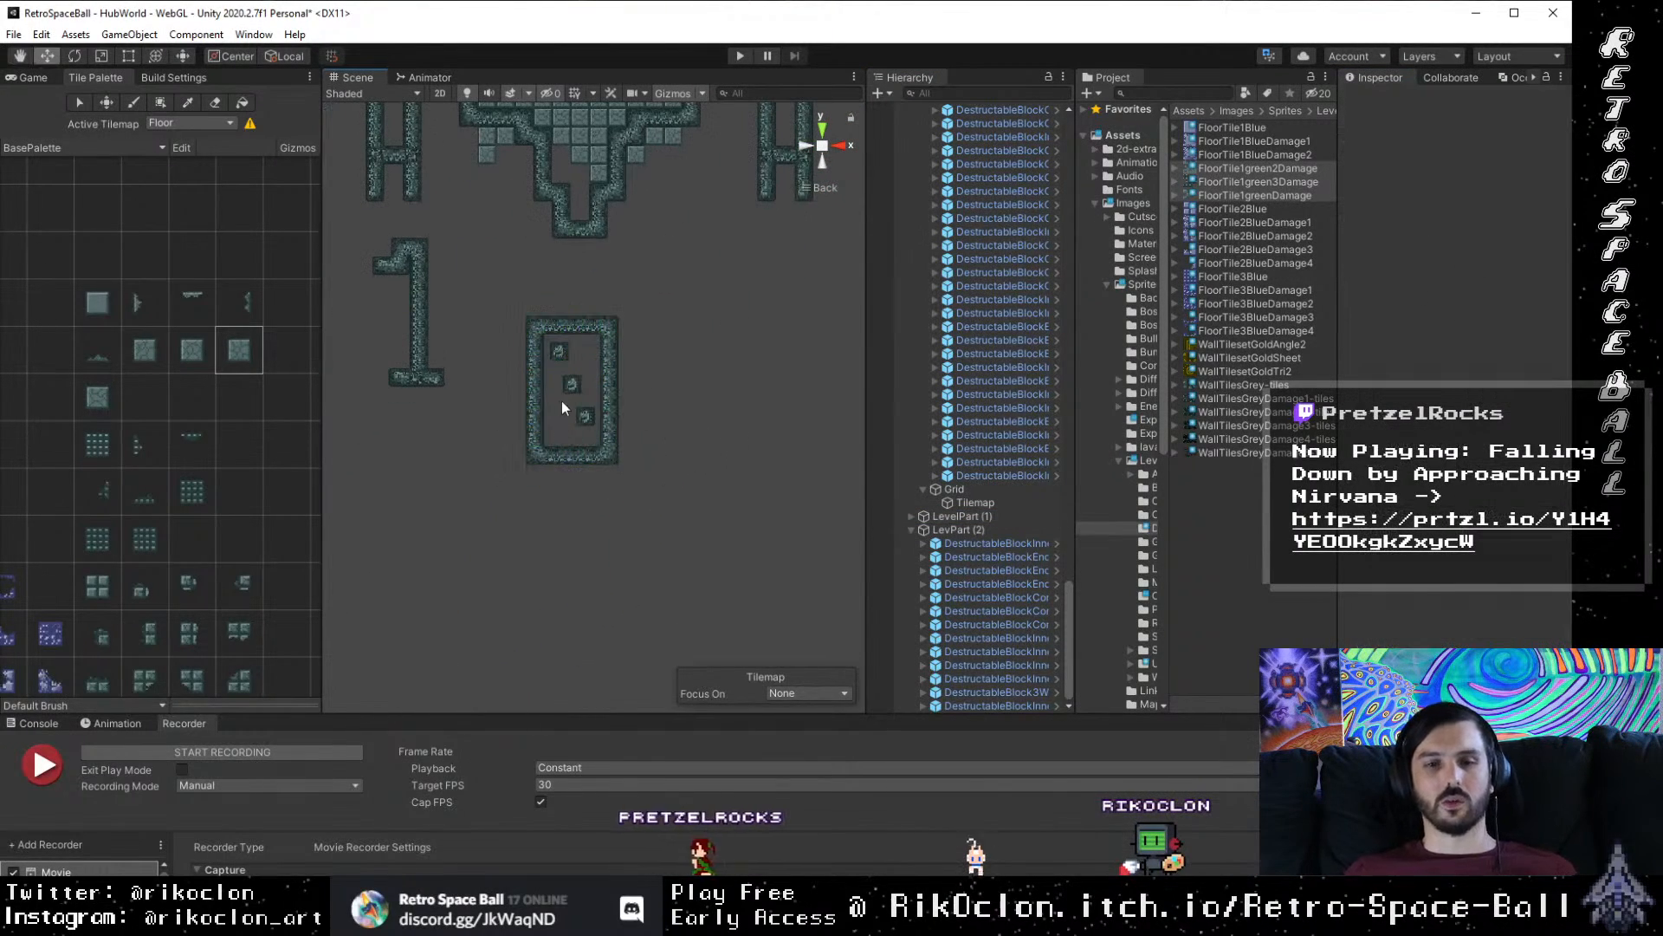
Step: Delete the duplicate lone block stacked on the lowest lone block inside the LevelPart (1) rectangle
{"action": "left_click", "coordinate": [602, 428]}
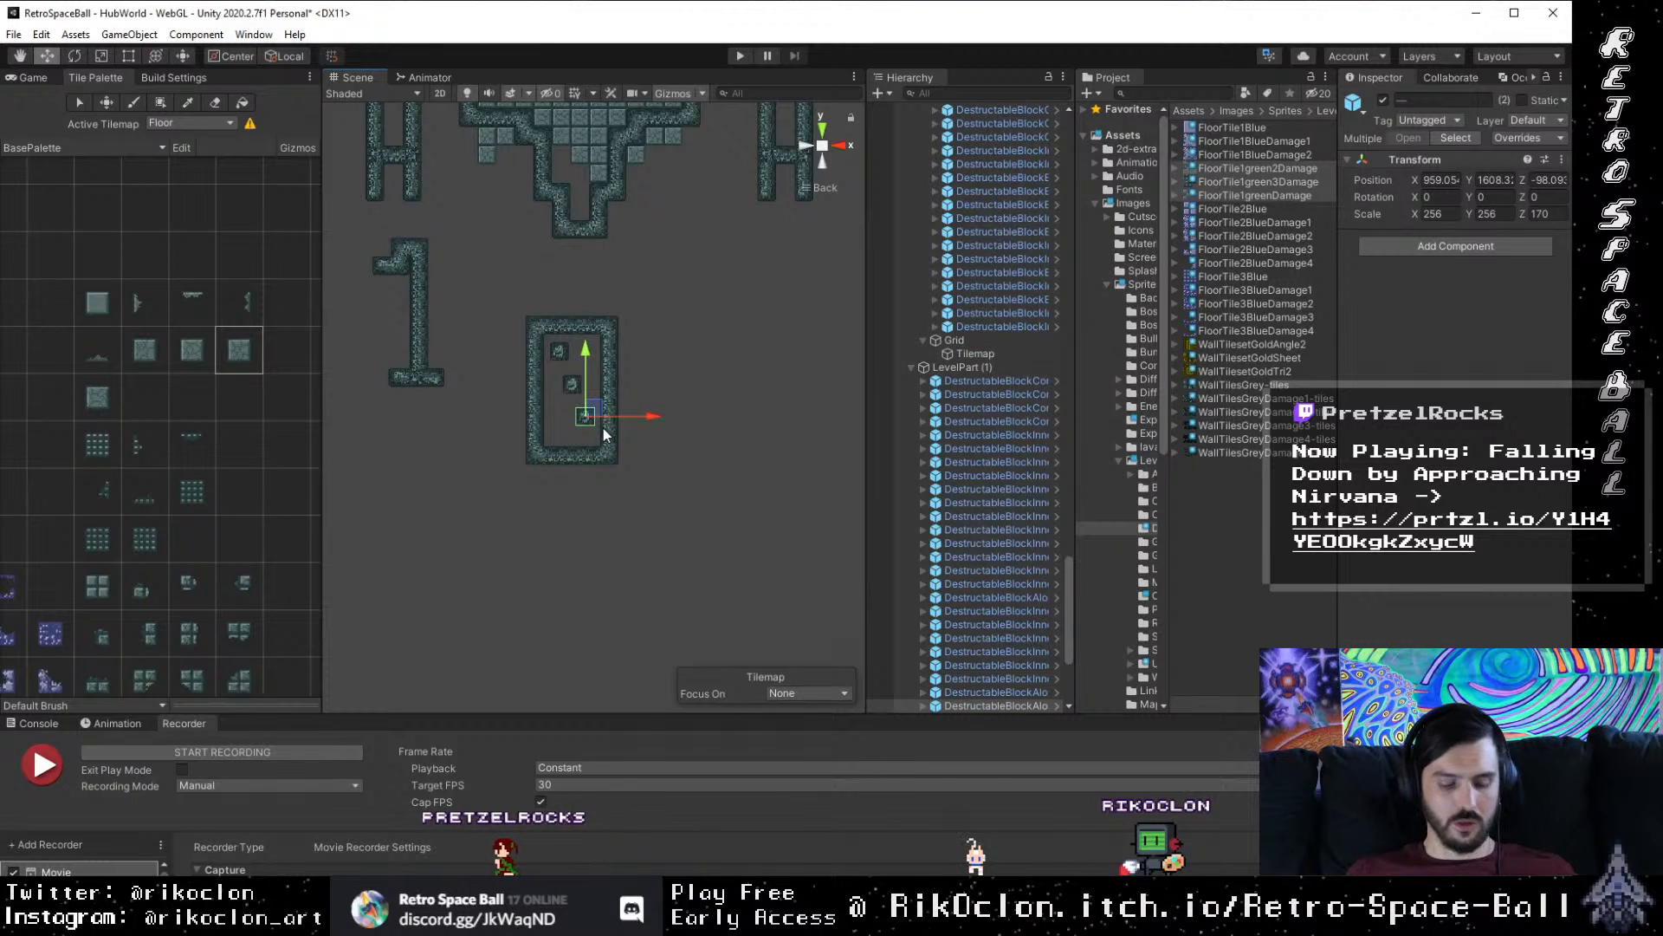
{"action": "scroll", "coordinate": [918, 568], "scroll_direction": "down", "scroll_amount": 5}
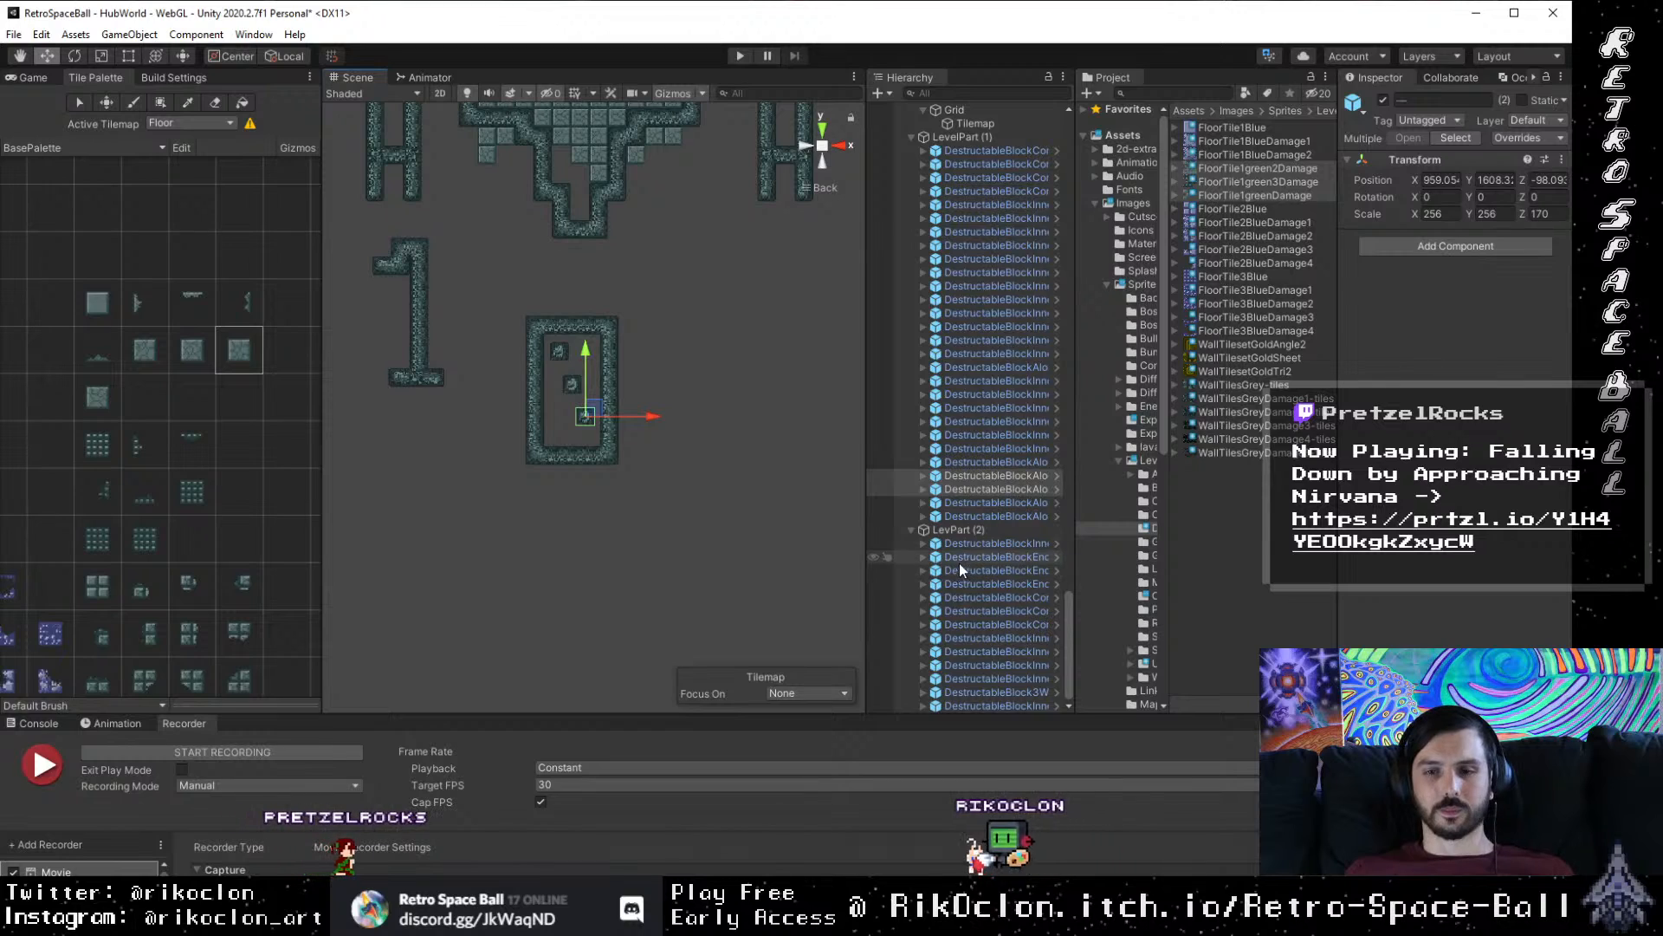
{"action": "left_click", "coordinate": [994, 475]}
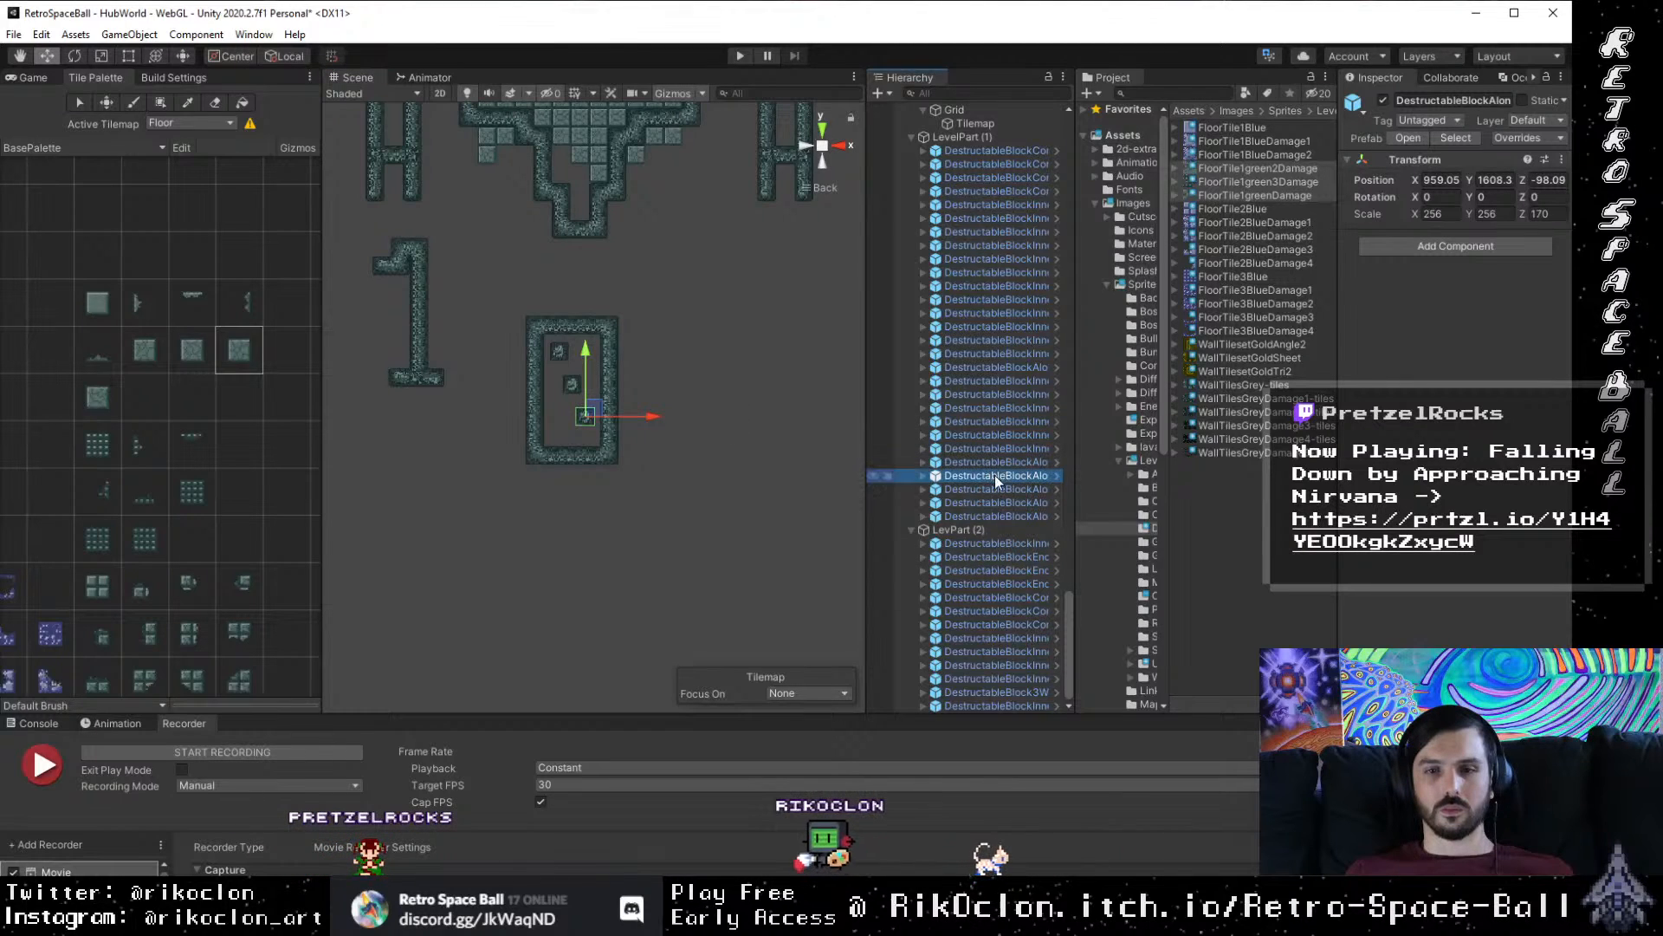
{"action": "left_click", "coordinate": [990, 491]}
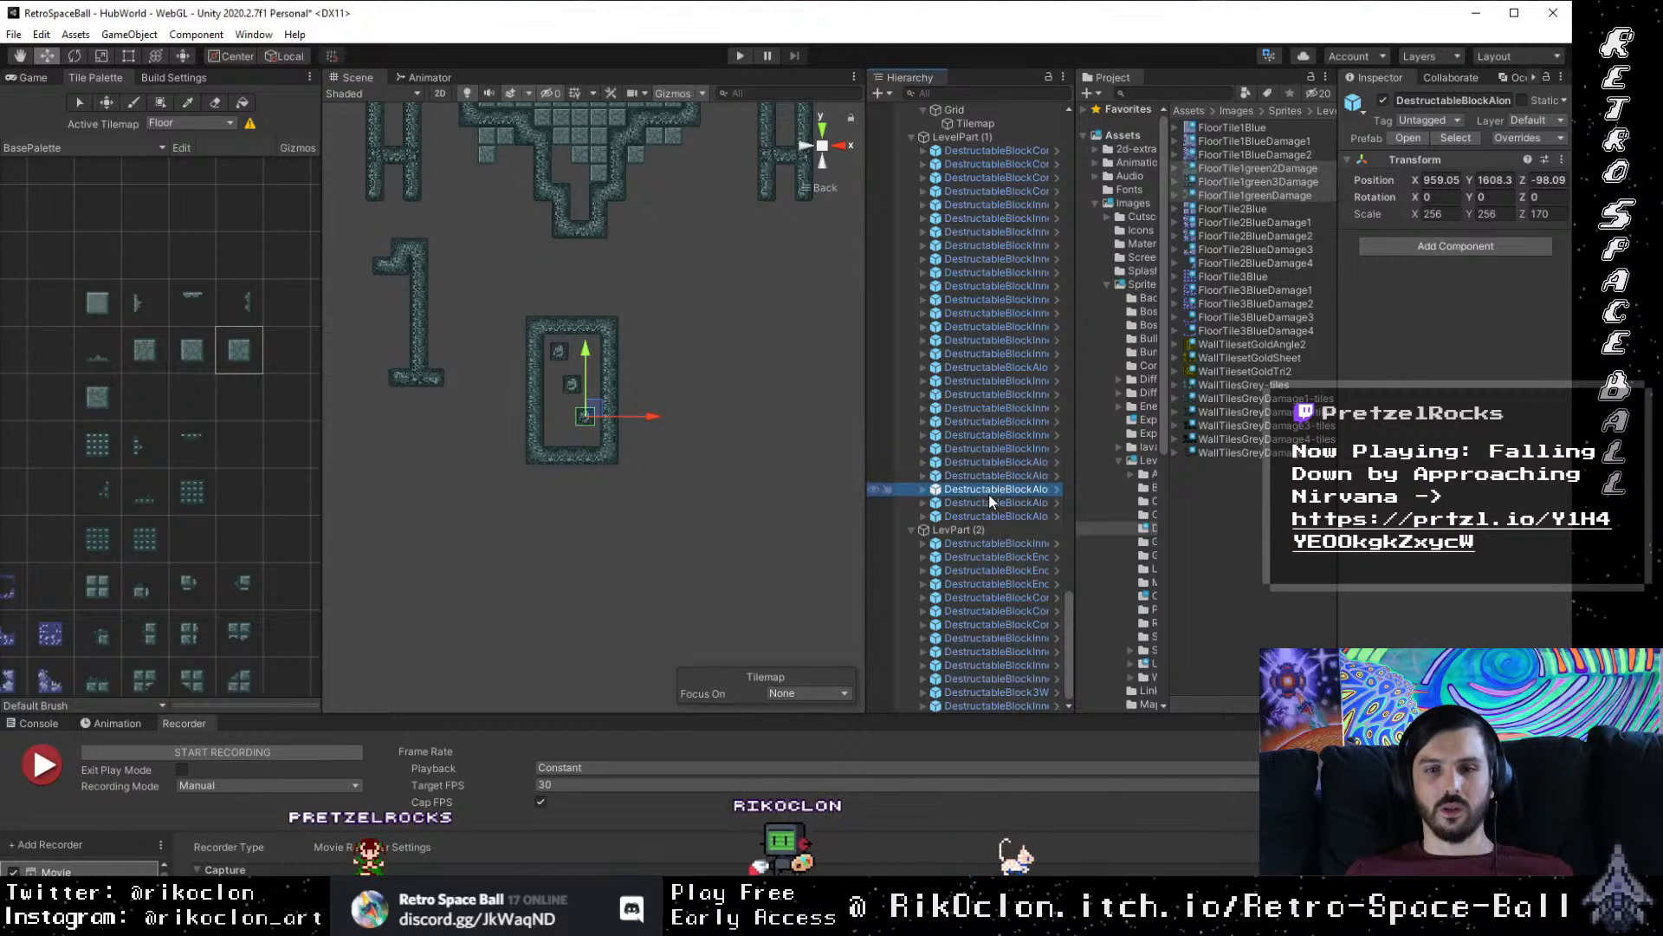
{"action": "left_click", "coordinate": [753, 443]}
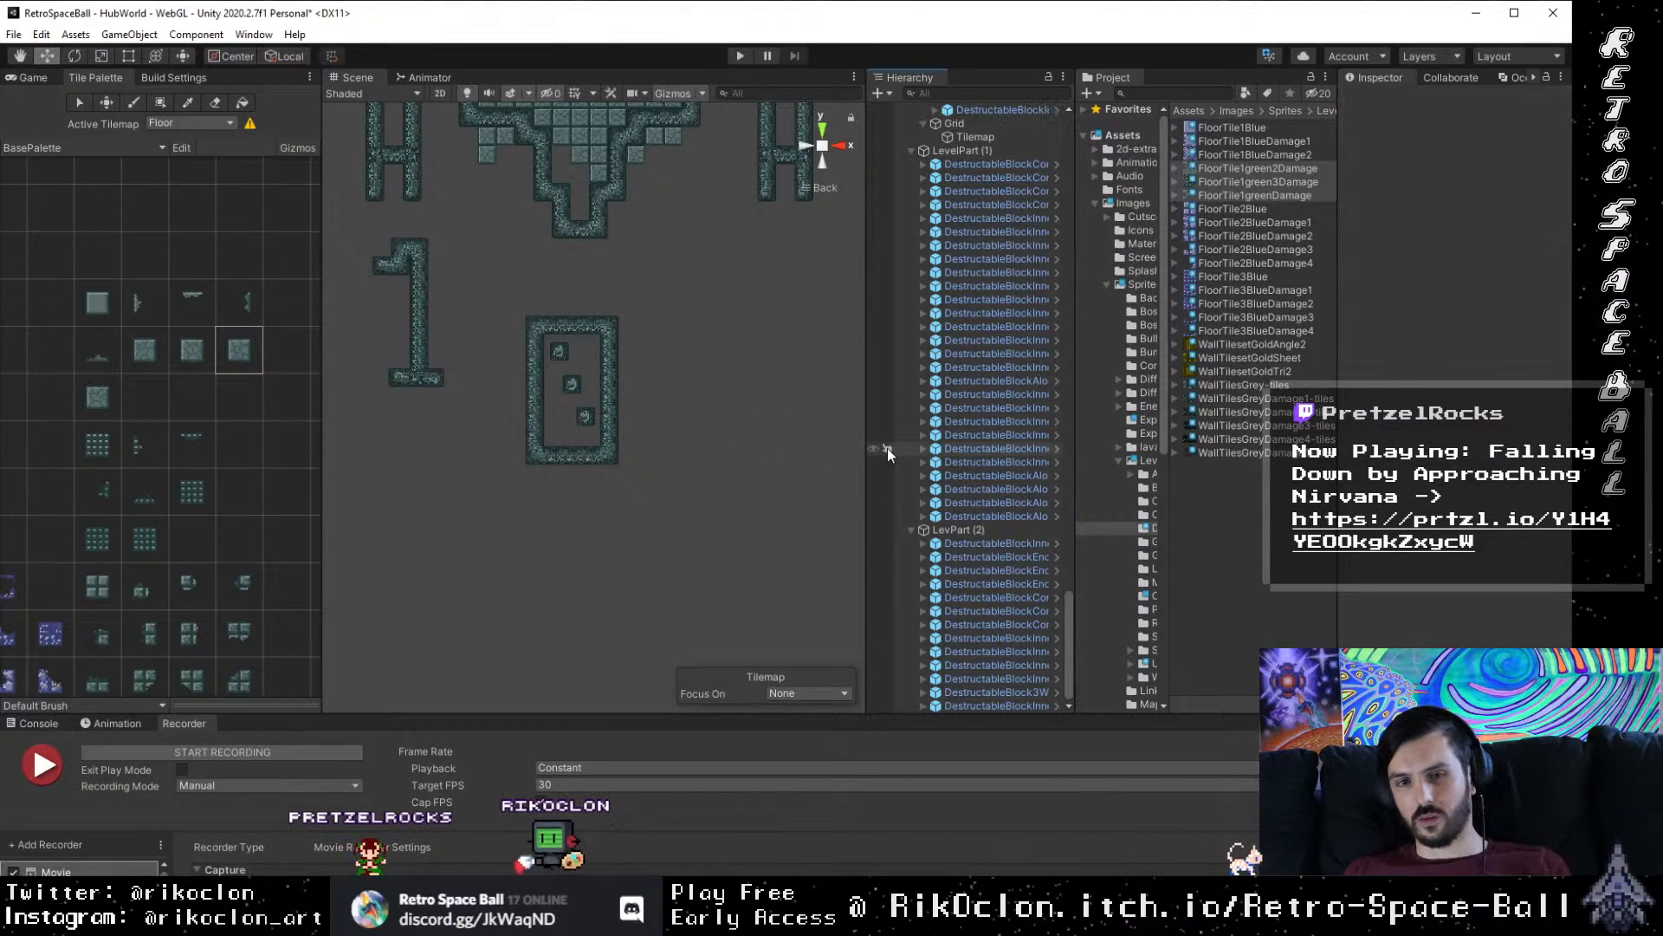
Step: Delete the duplicates stacked on the middle and upper lone blocks inside the LevelPart (1) rectangle
{"action": "left_click", "coordinate": [572, 383]}
{"action": "left_click", "coordinate": [596, 380]}
{"action": "left_click", "coordinate": [558, 351]}
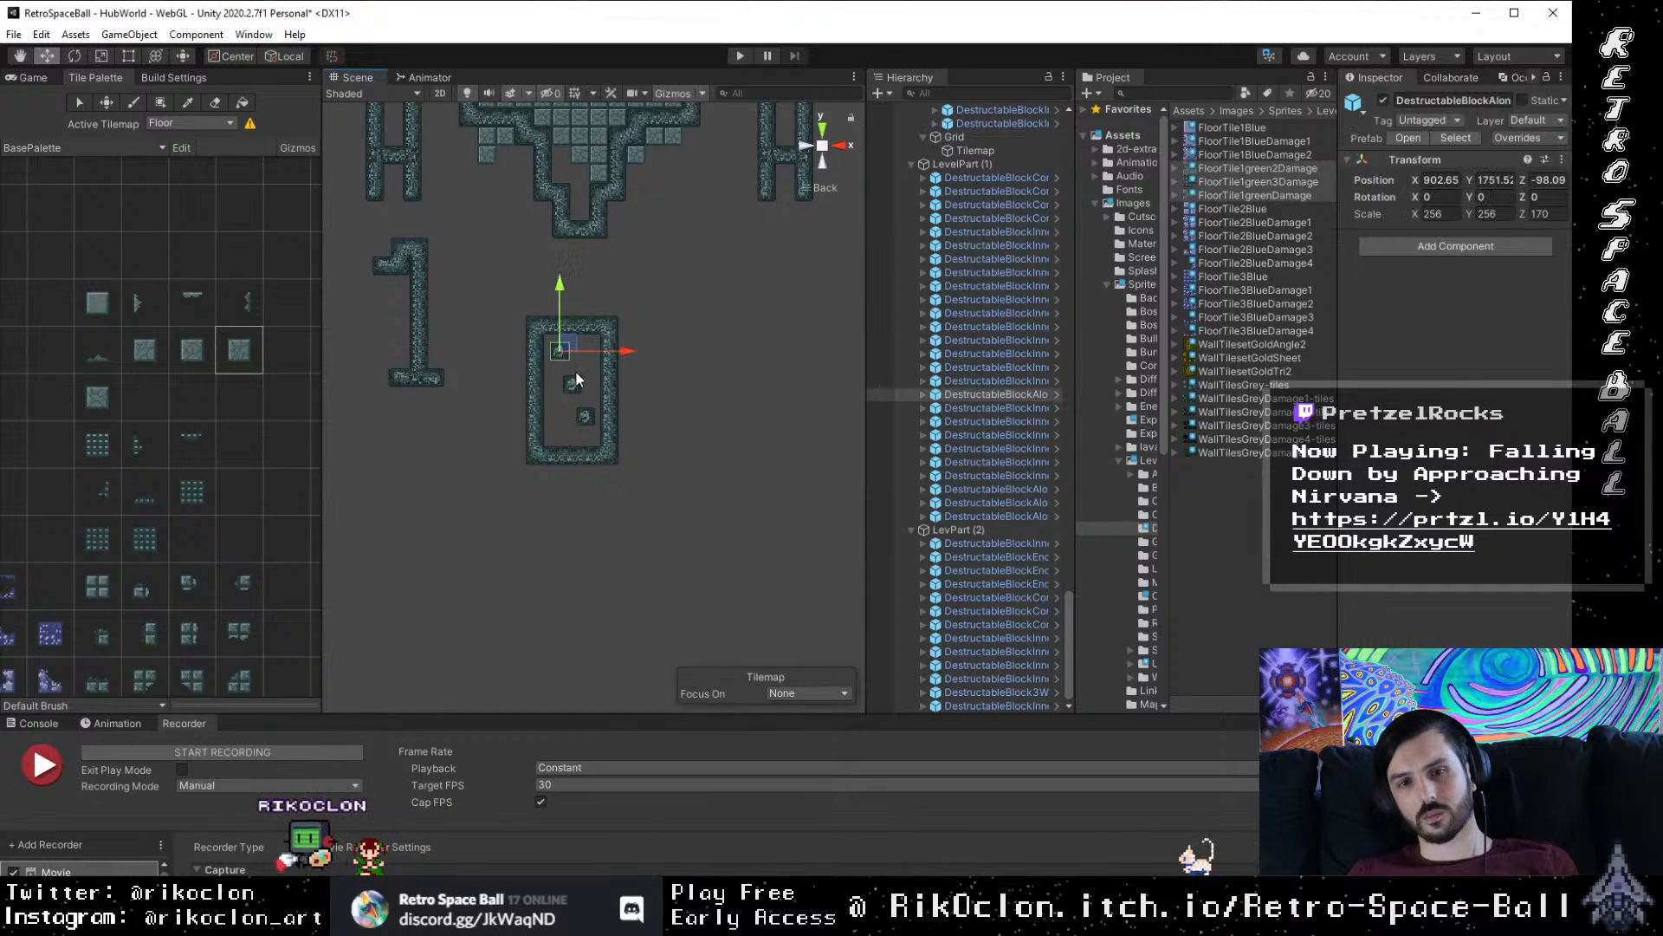
{"action": "left_click", "coordinate": [580, 399]}
{"action": "left_click", "coordinate": [598, 432]}
Step: Copy the lowest lone block of LevelPart (1) and paste it under LevelPart, alongside DustructBlocks
{"action": "left_click", "coordinate": [586, 418]}
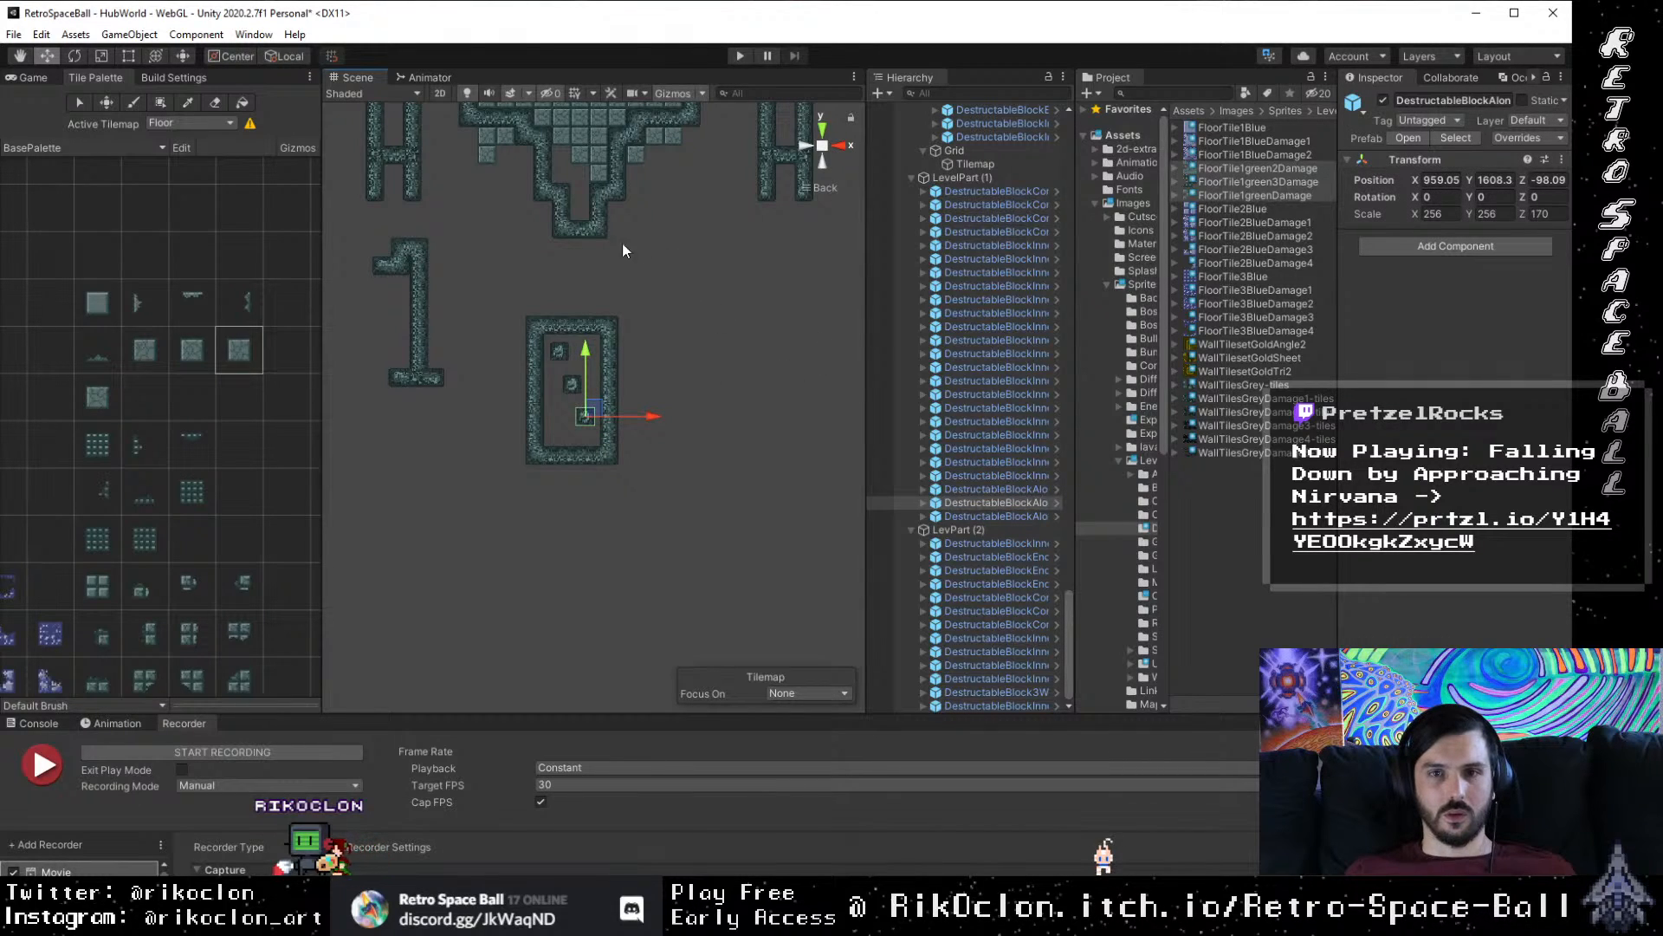
{"action": "left_click", "coordinate": [599, 225]}
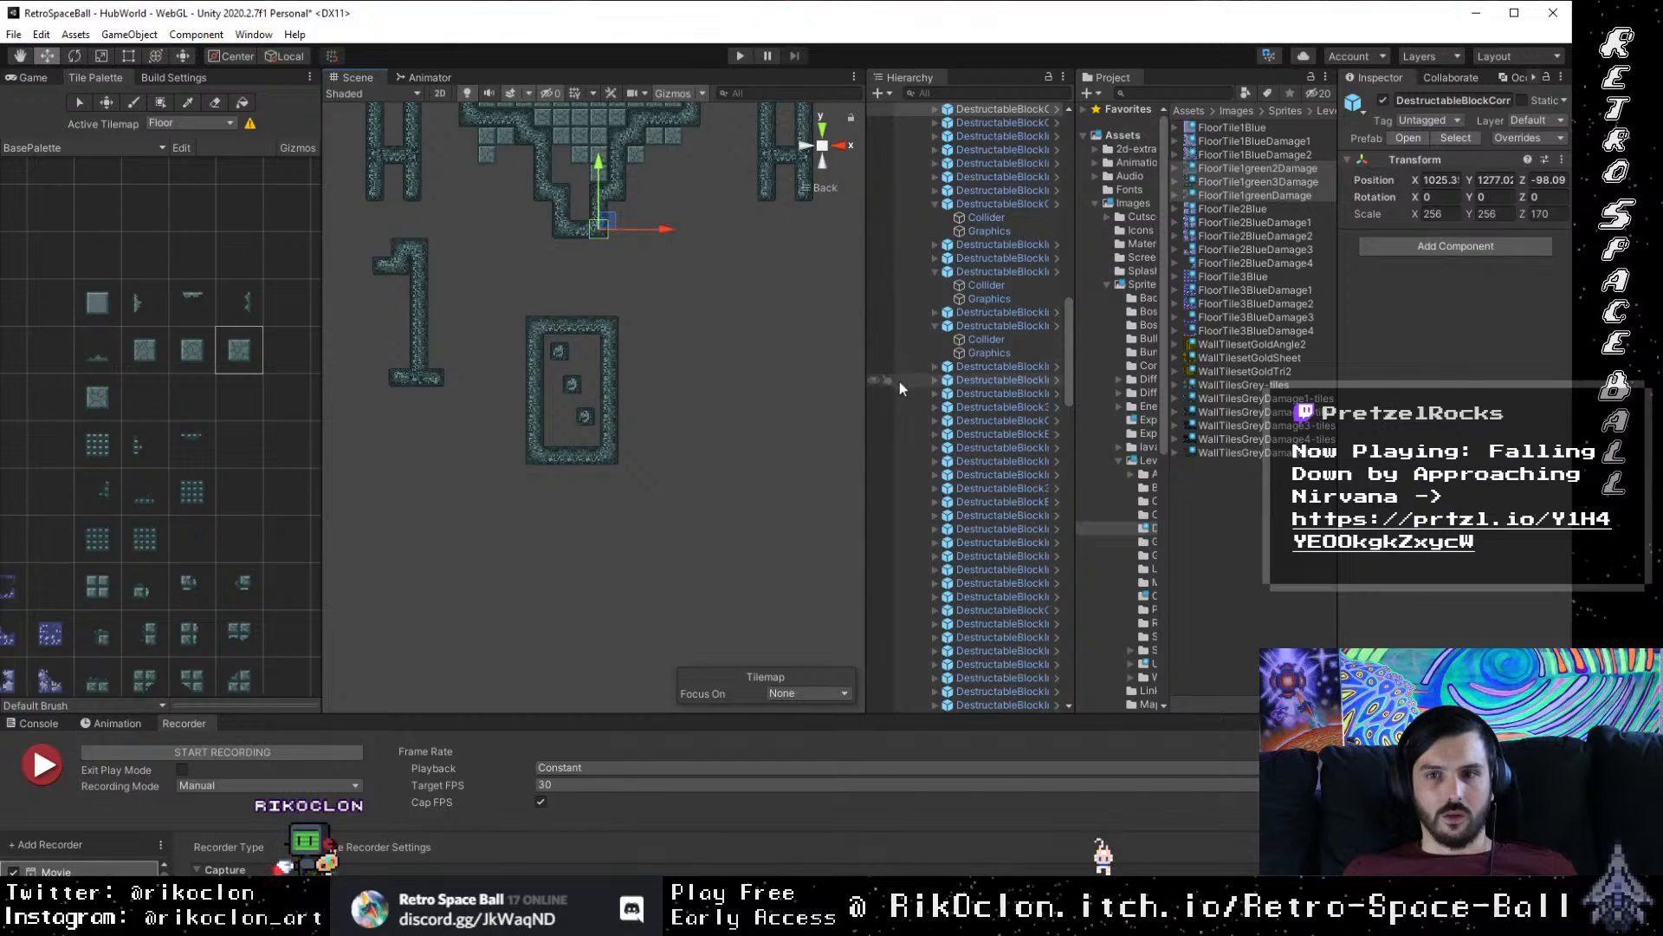
{"action": "scroll", "coordinate": [1011, 476], "scroll_direction": "up", "scroll_amount": 4}
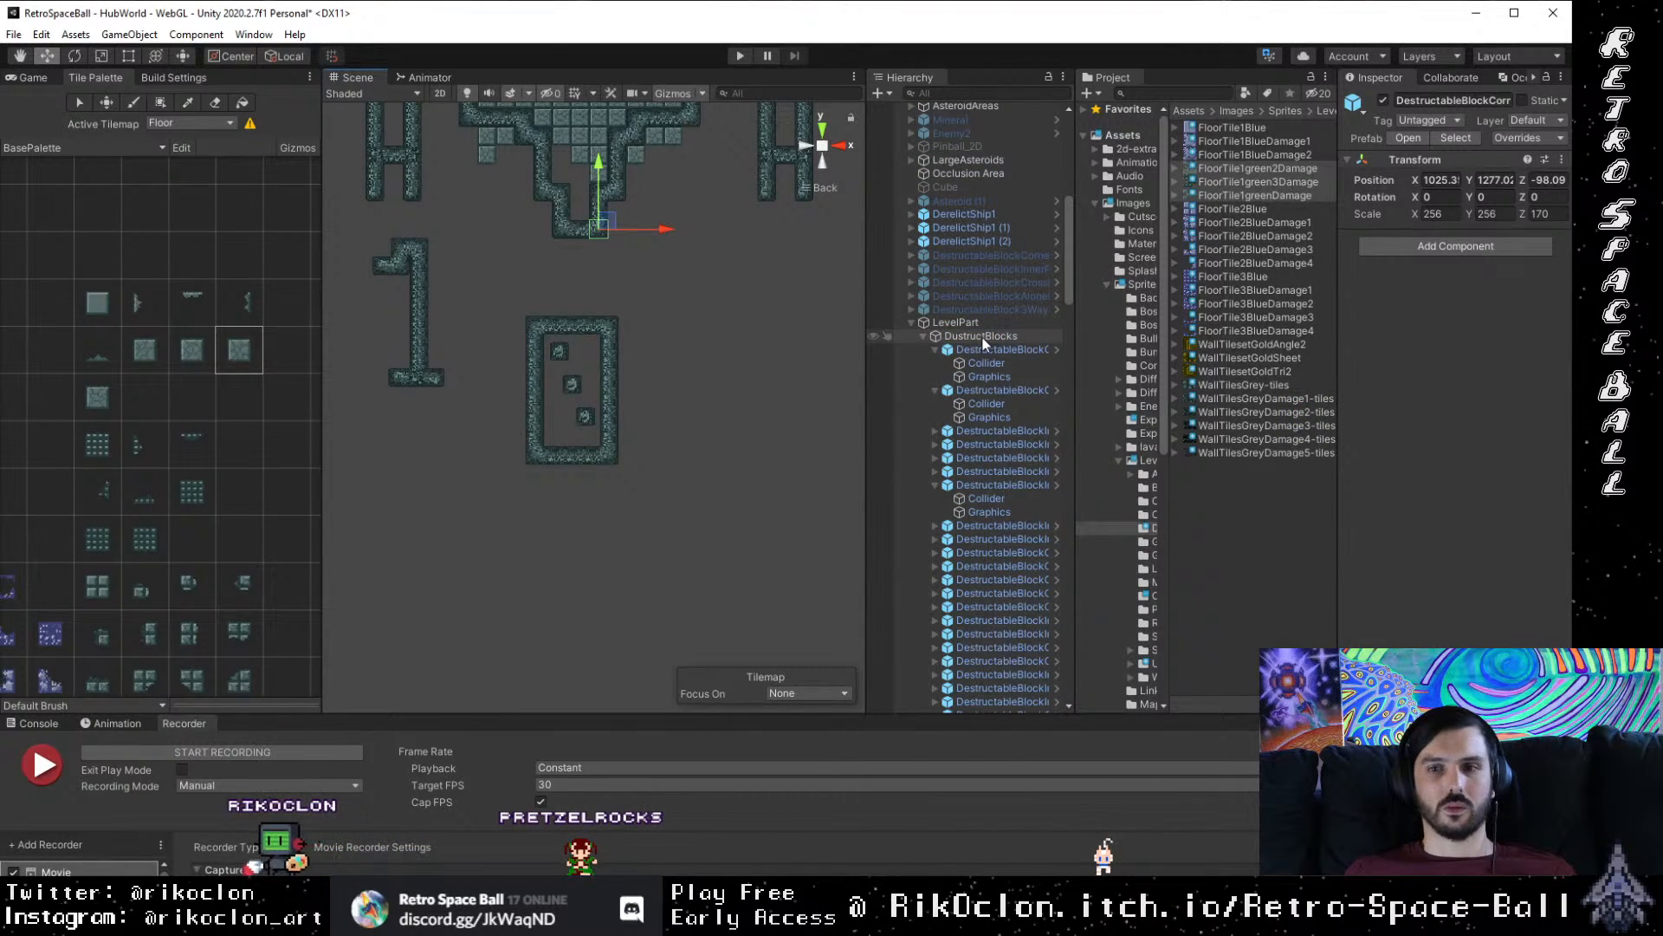
{"action": "left_click", "coordinate": [982, 338]}
{"action": "key", "text": "ctrl+v"}
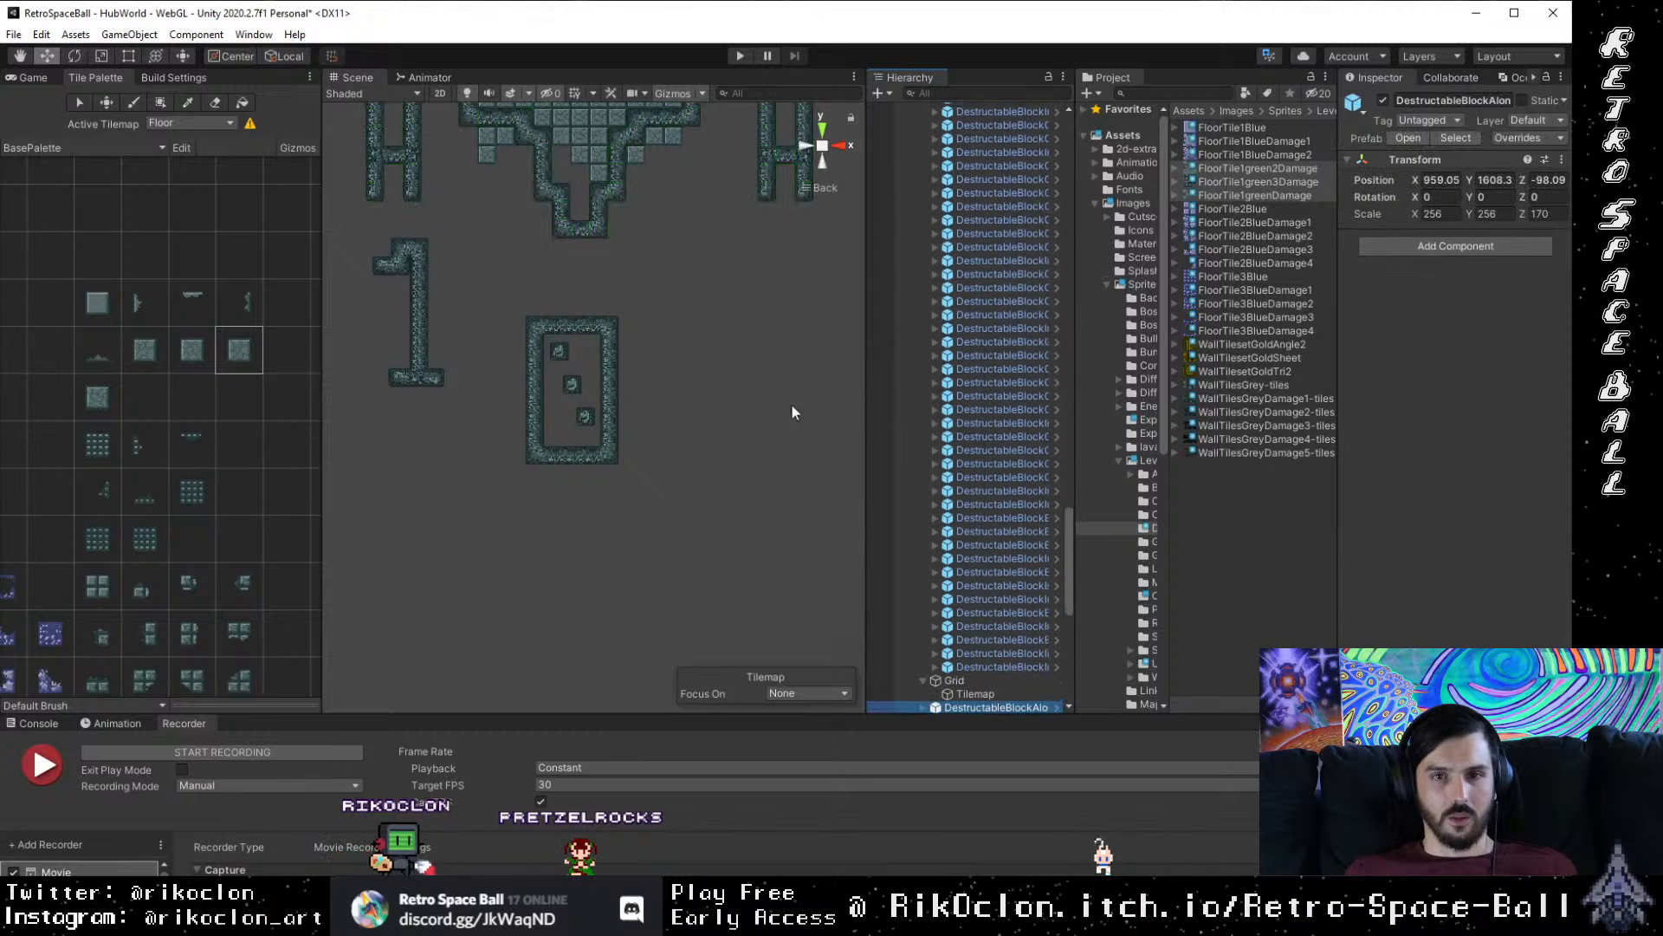
Step: Move the pasted lone block onto the green room's floor, left of the inner walls
{"action": "scroll", "coordinate": [643, 476], "scroll_direction": "down", "scroll_amount": 6}
{"action": "scroll", "coordinate": [622, 425], "scroll_direction": "up", "scroll_amount": 3}
{"action": "left_click_drag", "start_coordinate": [575, 346], "coordinate": [578, 494]}
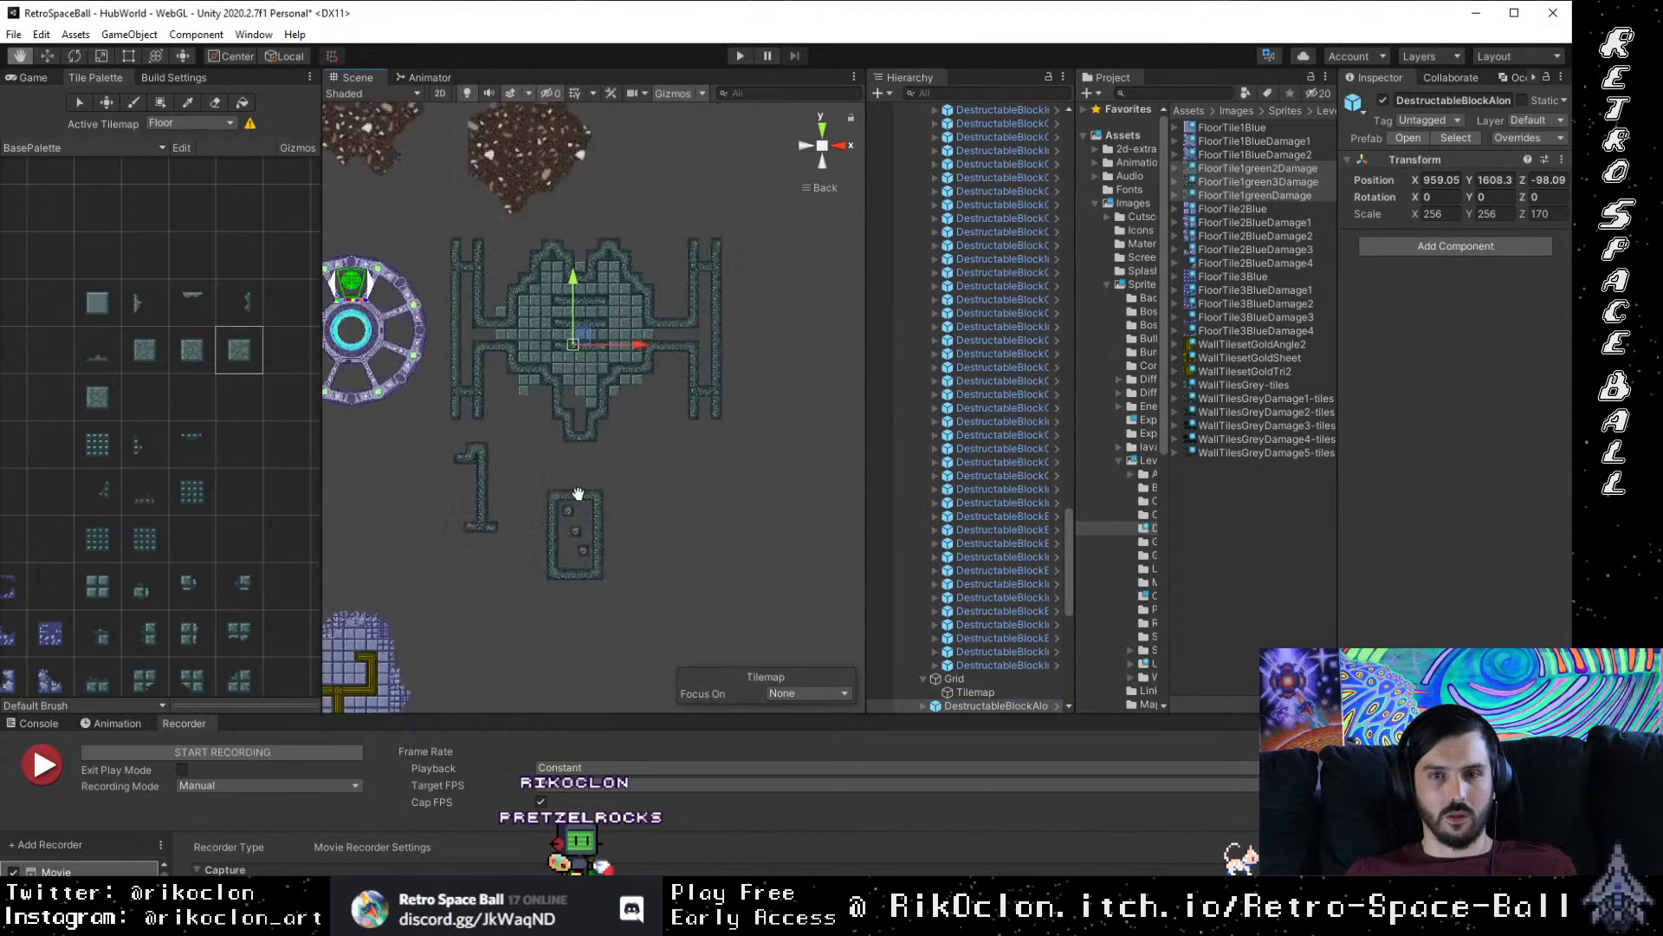
{"action": "key", "text": "f"}
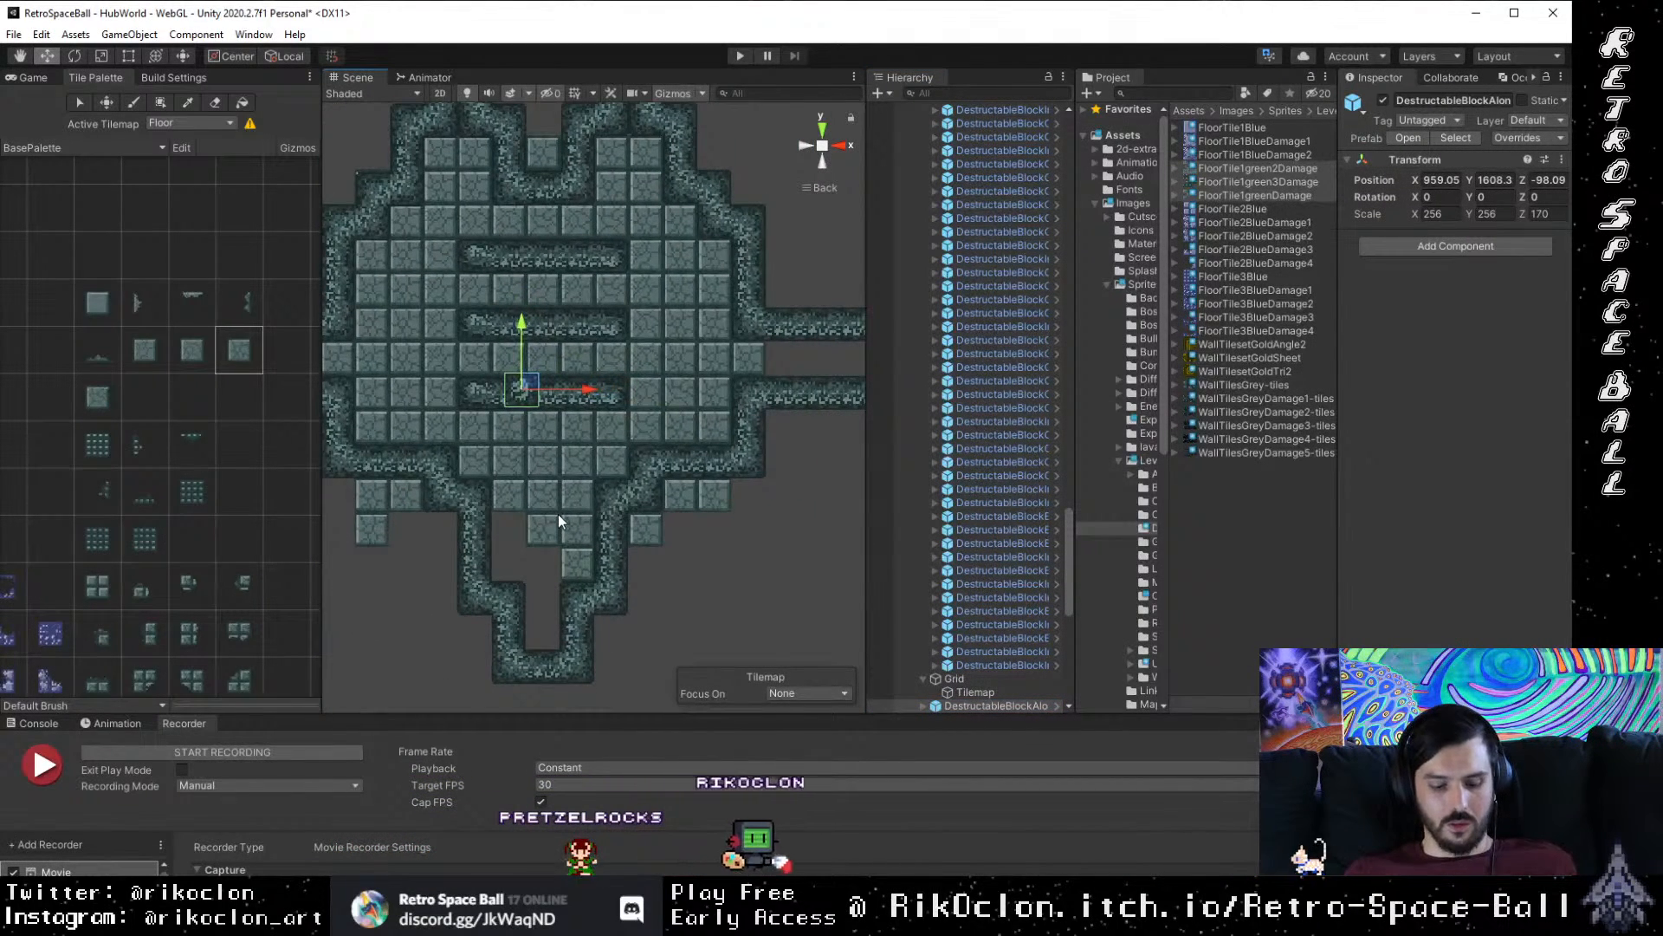
{"action": "left_click_drag", "start_coordinate": [544, 382], "coordinate": [444, 400]}
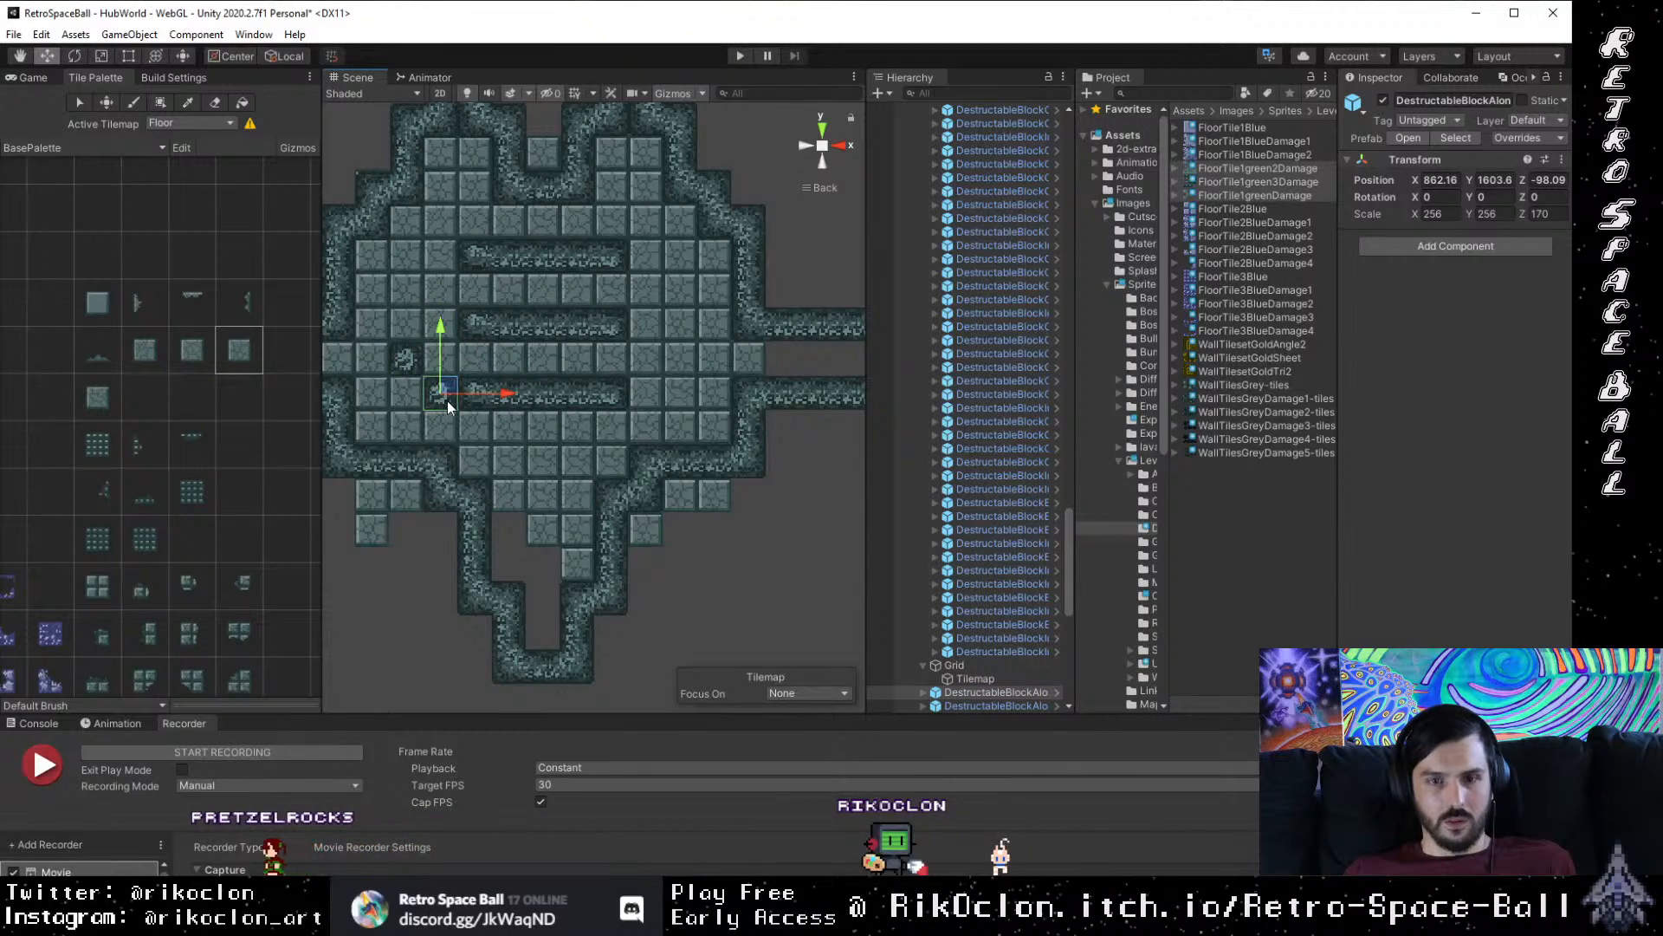
Step: Duplicate the lone block and snap the copies into a vertical column of three left of the inner walls
{"action": "key", "text": "v"}
{"action": "left_click_drag", "start_coordinate": [406, 324], "coordinate": [415, 367]}
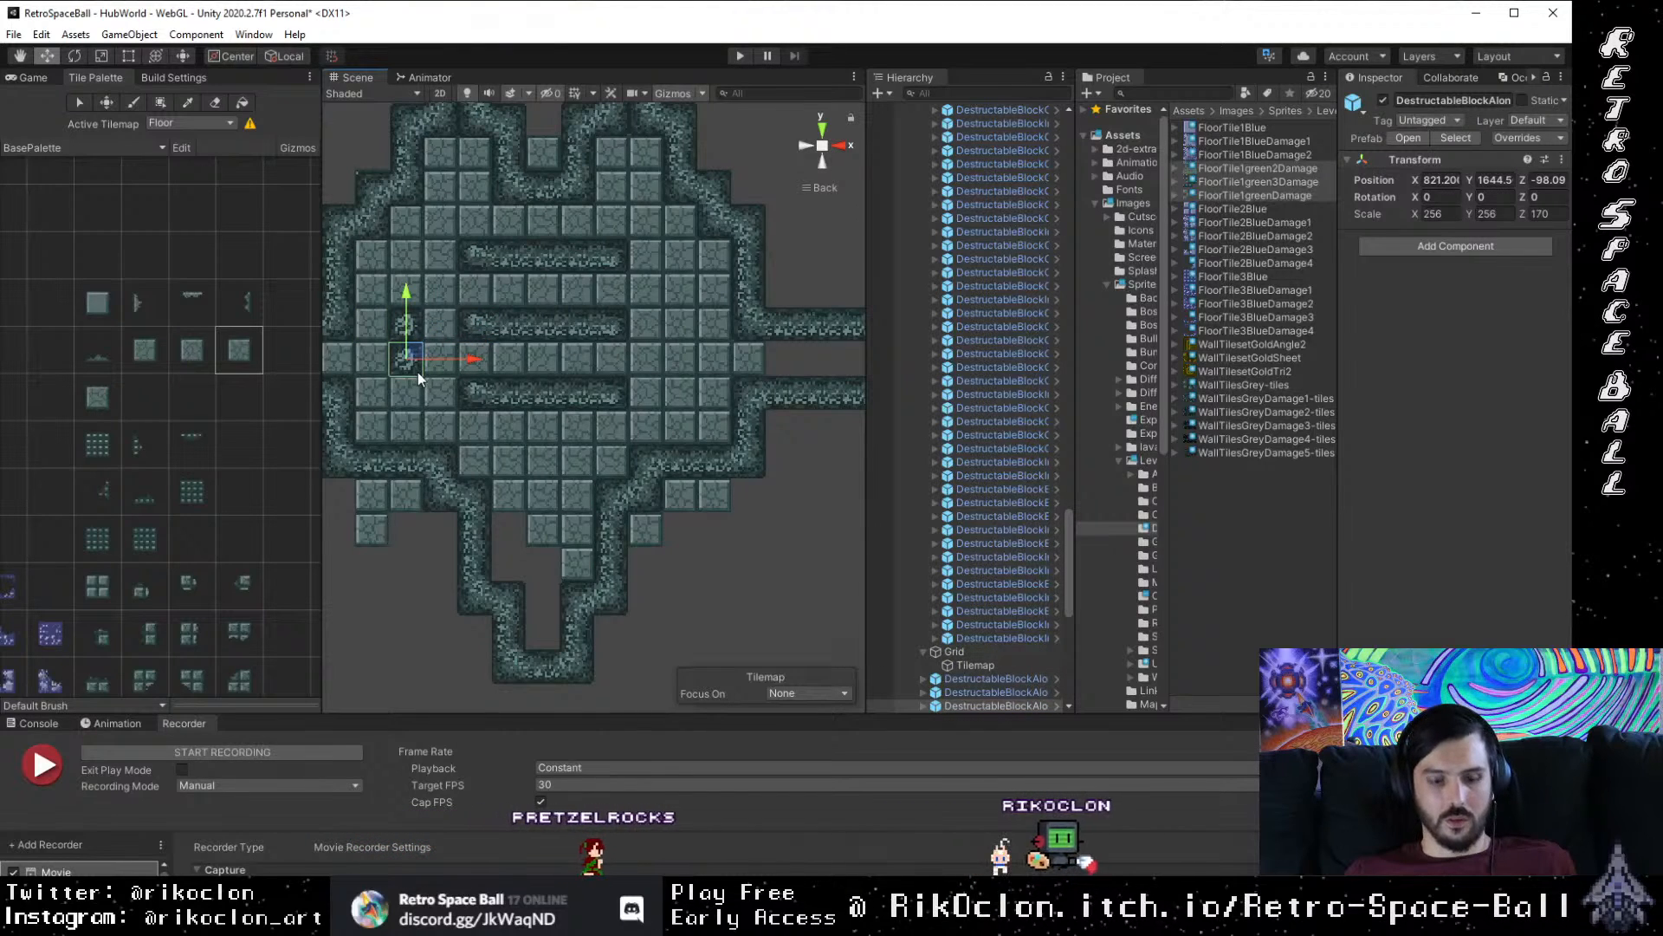
{"action": "key", "text": "v"}
{"action": "mouse_move", "coordinate": [422, 341]}
{"action": "left_mouse_down"}
{"action": "mouse_move", "coordinate": [417, 263]}
{"action": "mouse_move", "coordinate": [424, 285]}
{"action": "mouse_move", "coordinate": [439, 221]}
{"action": "mouse_move", "coordinate": [425, 298]}
{"action": "mouse_move", "coordinate": [395, 327]}
{"action": "mouse_move", "coordinate": [419, 342]}
{"action": "left_mouse_up"}
{"action": "left_click", "coordinate": [426, 283]}
{"action": "left_click", "coordinate": [417, 219]}
{"action": "key", "text": "v"}
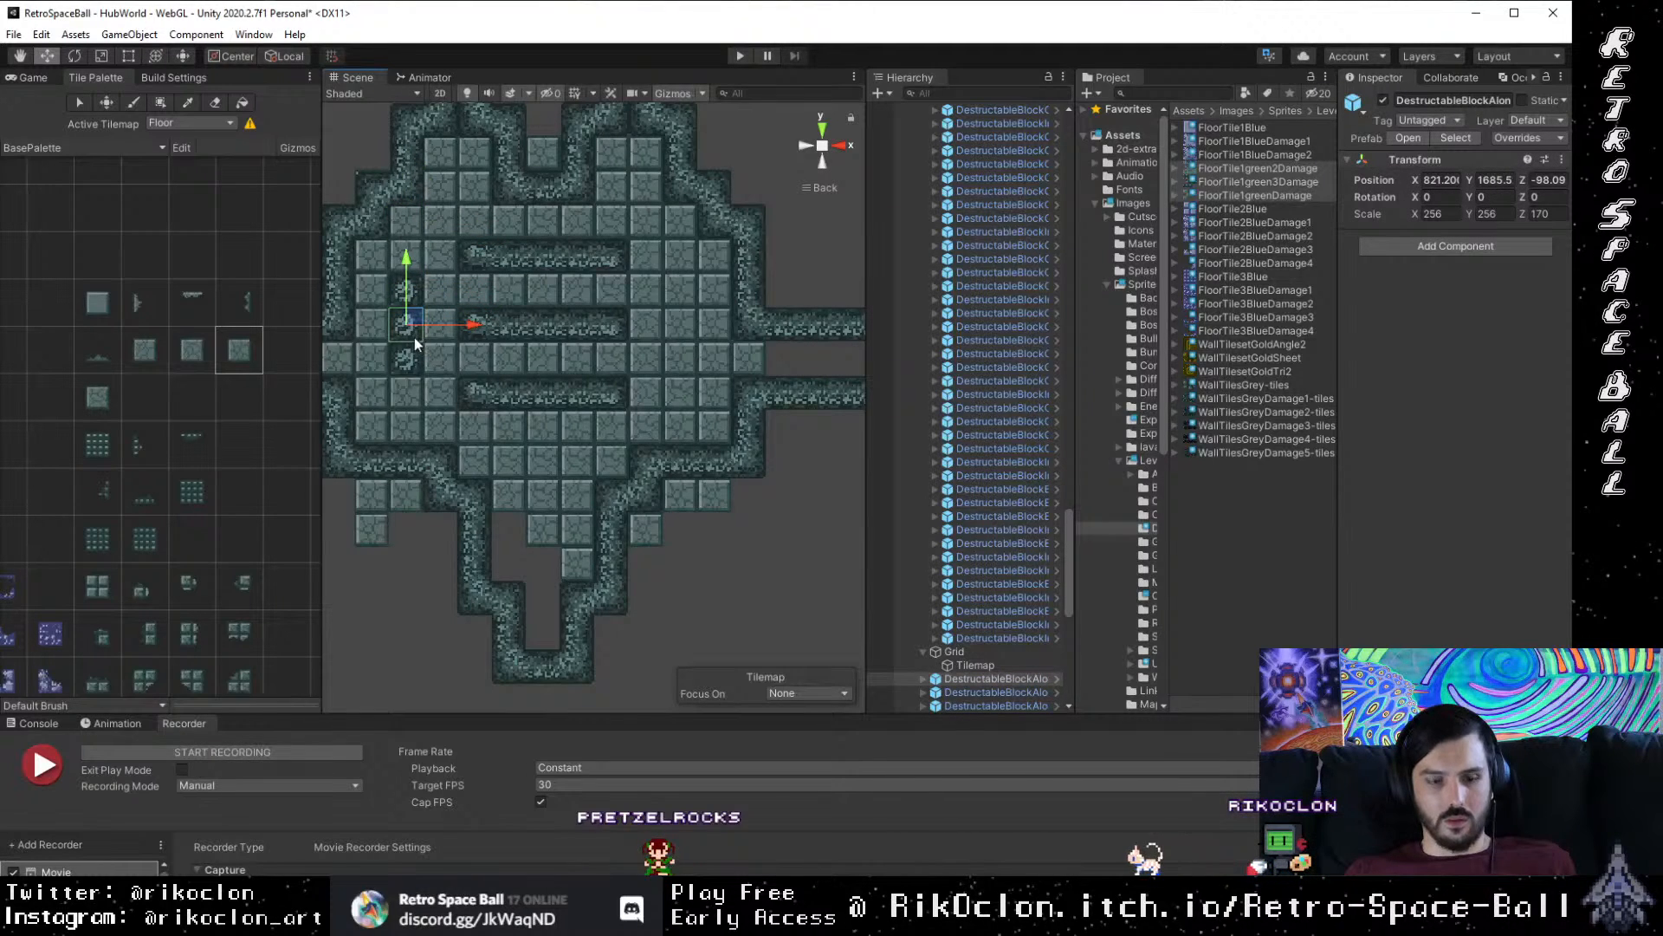
Step: Duplicate the three-block column and snap the copy against the right ends of the inner walls
{"action": "left_click_drag", "start_coordinate": [341, 139], "coordinate": [522, 382]}
{"action": "left_click", "coordinate": [416, 134]}
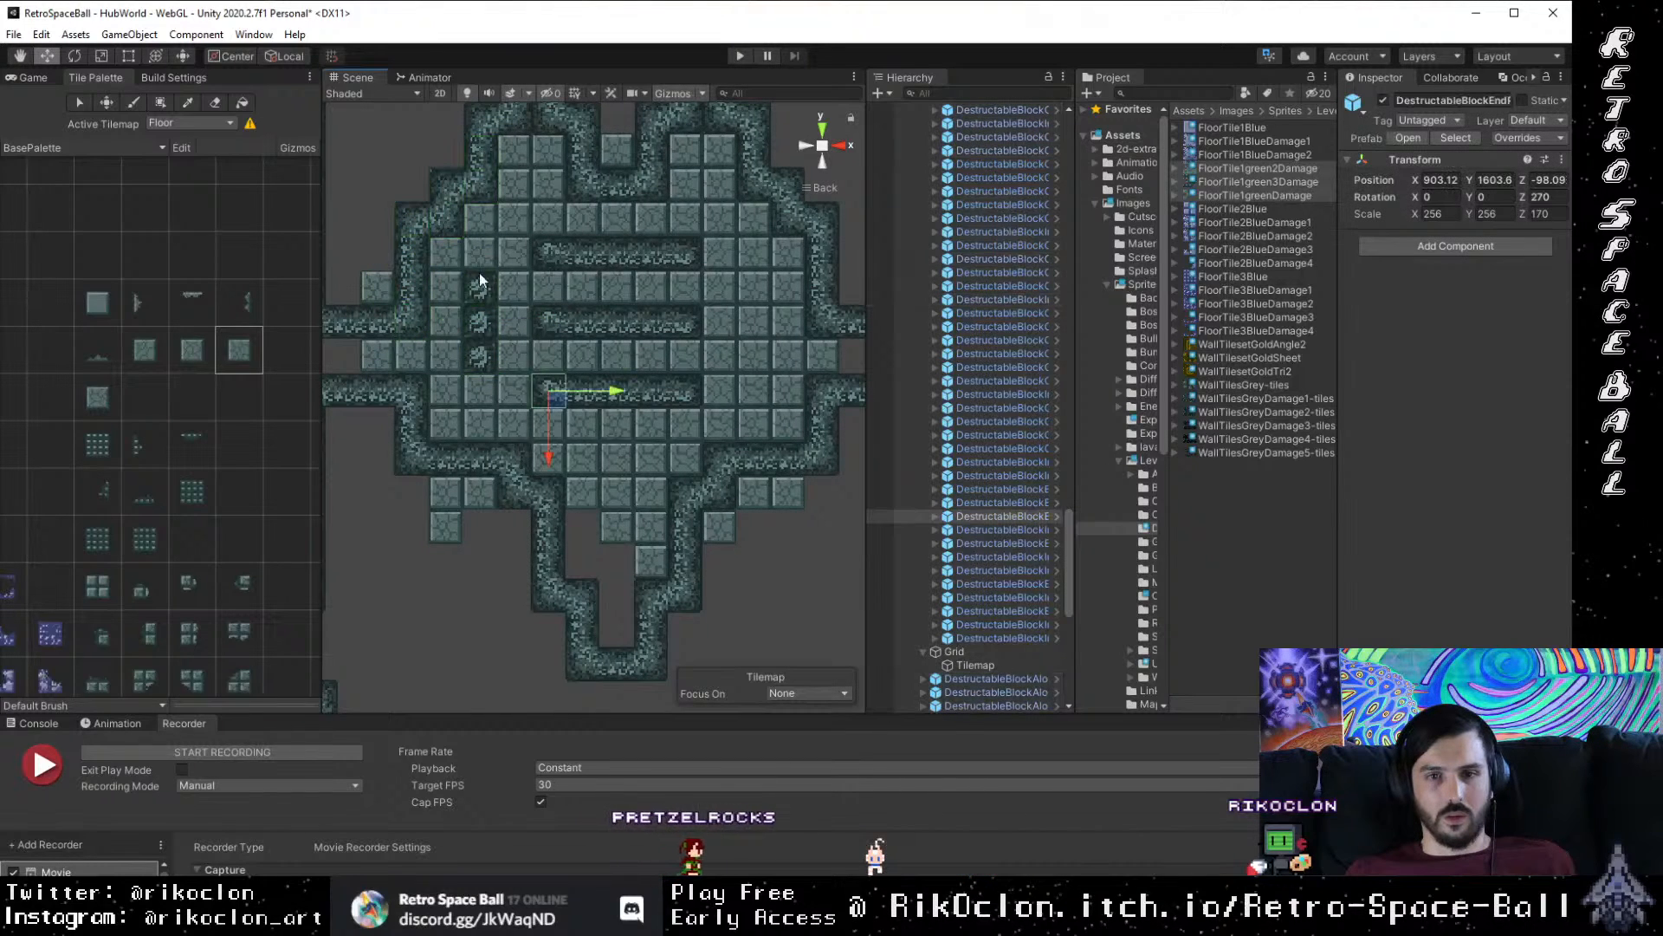
{"action": "left_click_drag", "start_coordinate": [450, 253], "coordinate": [511, 386]}
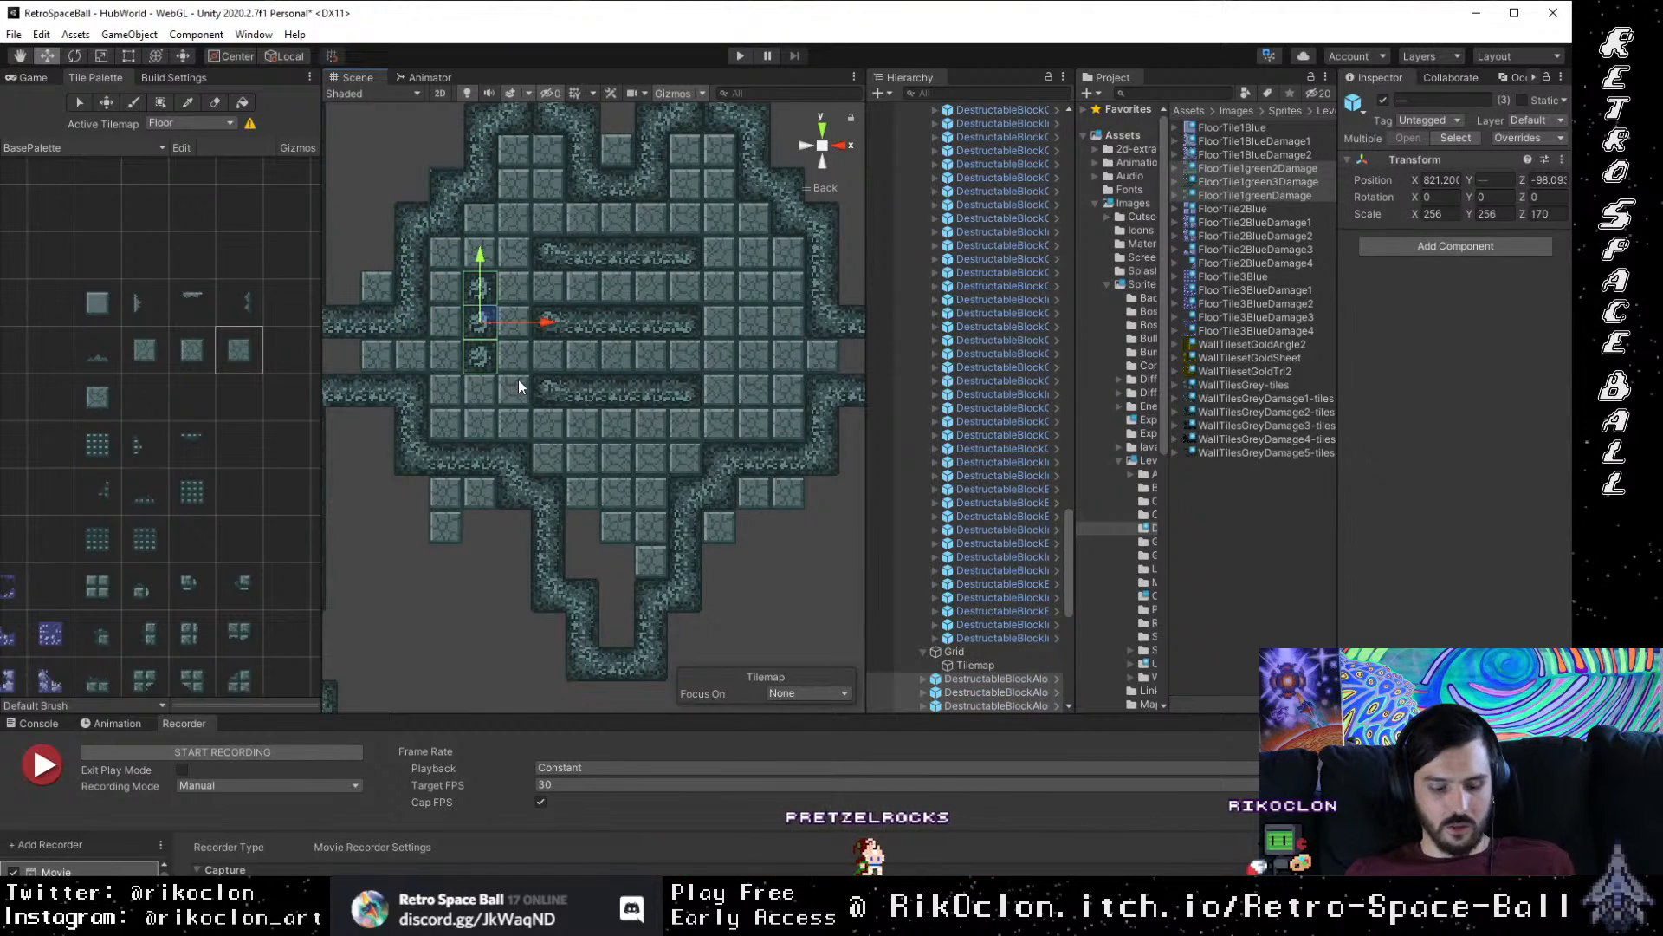
{"action": "key", "text": "ctrl+d"}
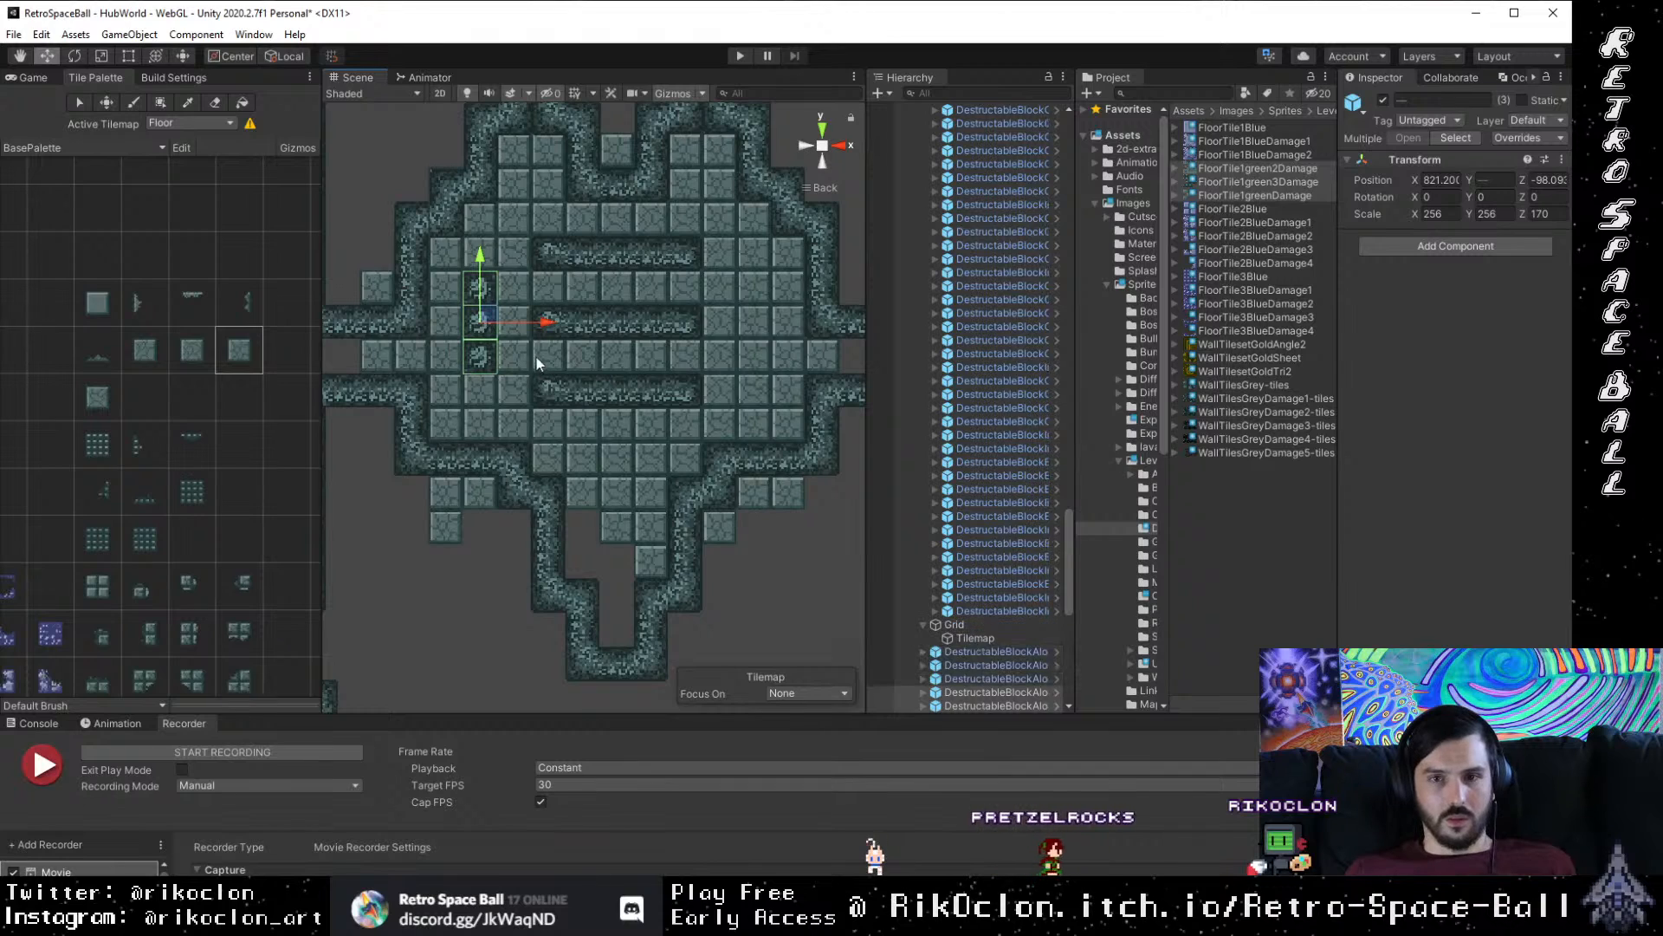
{"action": "left_click_drag", "start_coordinate": [548, 322], "coordinate": [796, 322]}
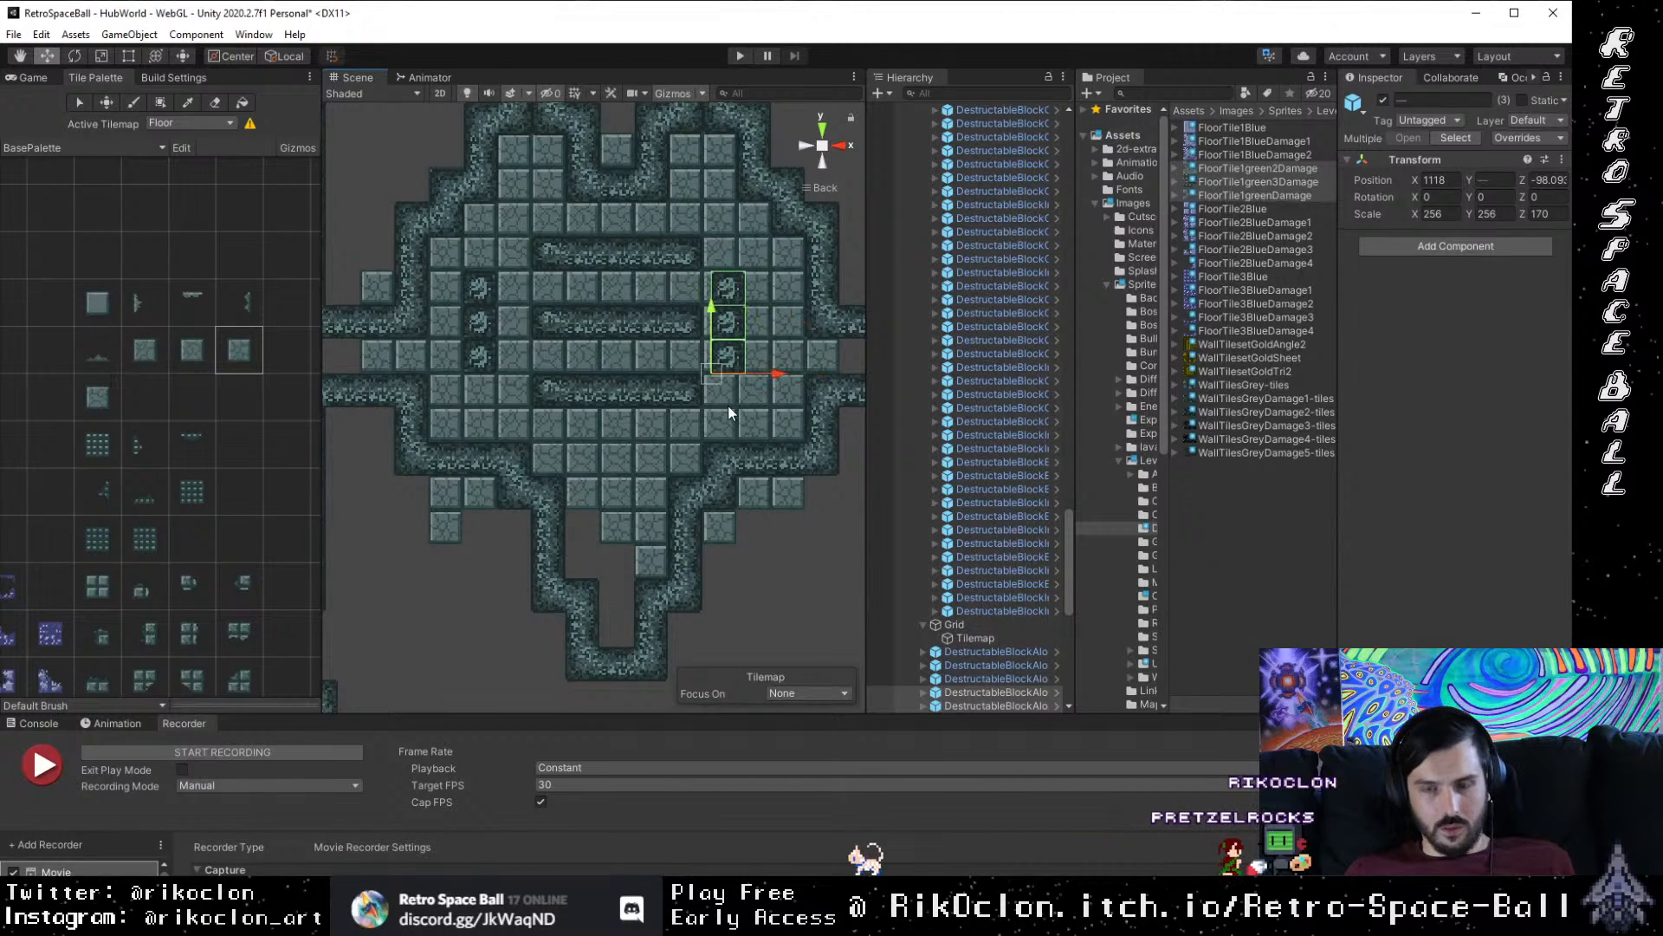
{"action": "left_click_drag", "start_coordinate": [708, 381], "coordinate": [694, 381]}
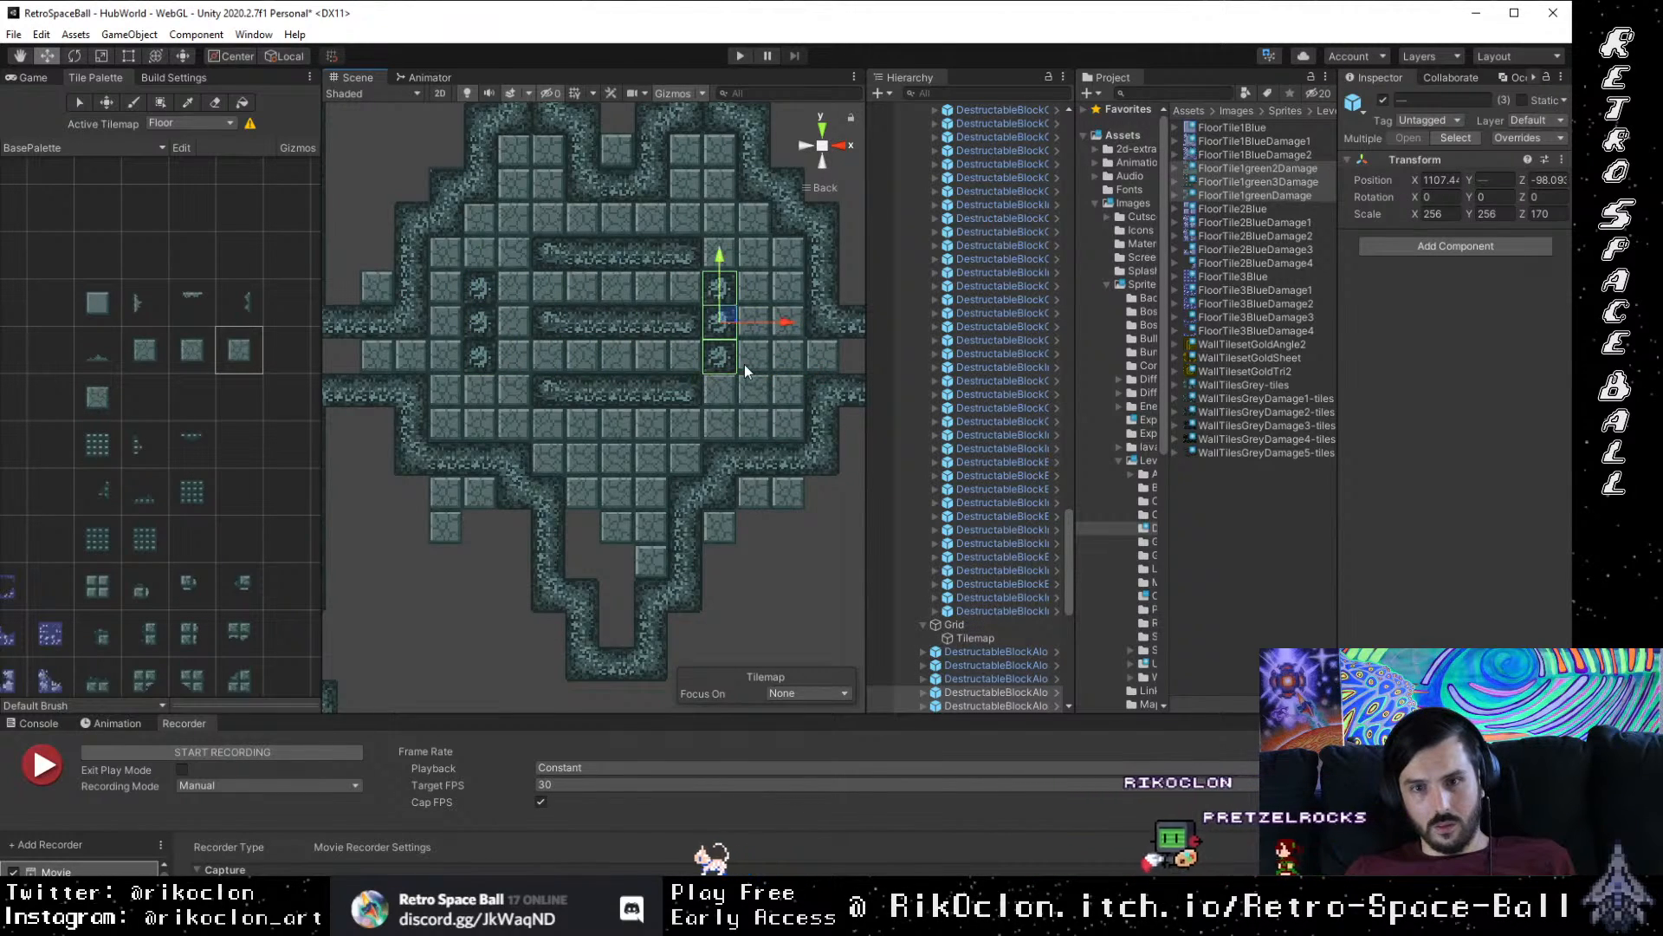
Step: Duplicate the right-hand three-block column and snap the copy one tile further right
{"action": "key", "text": "ctrl+d"}
{"action": "left_click_drag", "start_coordinate": [785, 331], "coordinate": [832, 312]}
{"action": "left_click_drag", "start_coordinate": [759, 374], "coordinate": [736, 378]}
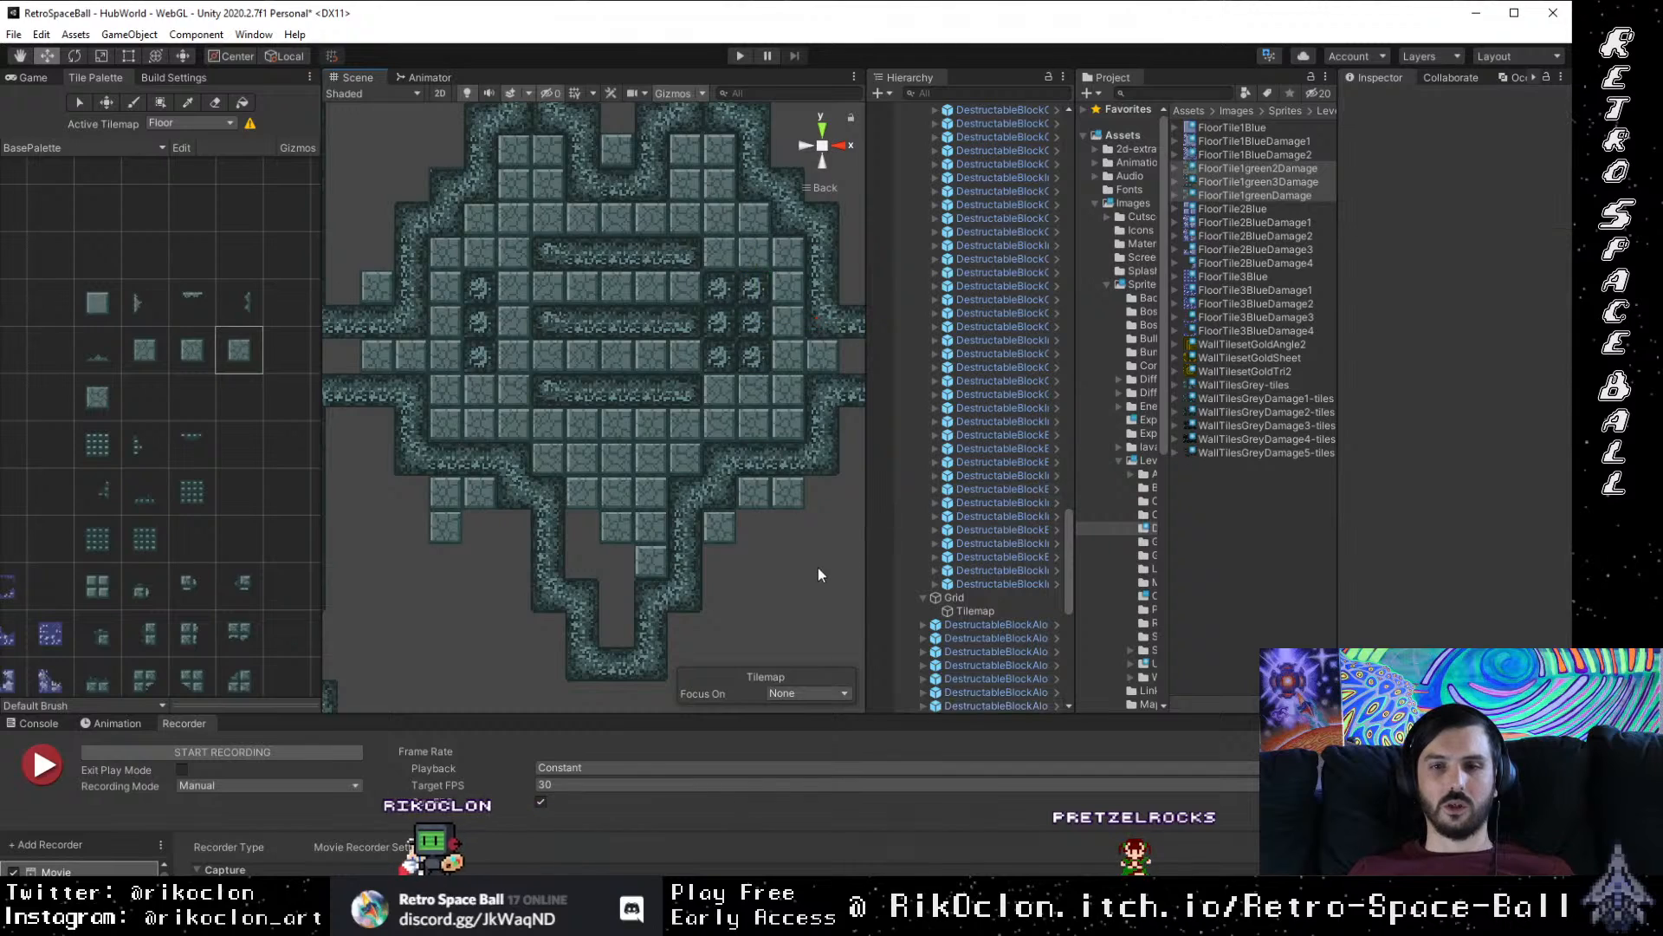
Step: Delete the spacer column beside the inner walls and the middle block of both side columns, leaving two lone blocks per side
{"action": "left_click", "coordinate": [759, 324]}
{"action": "key", "text": "Delete"}
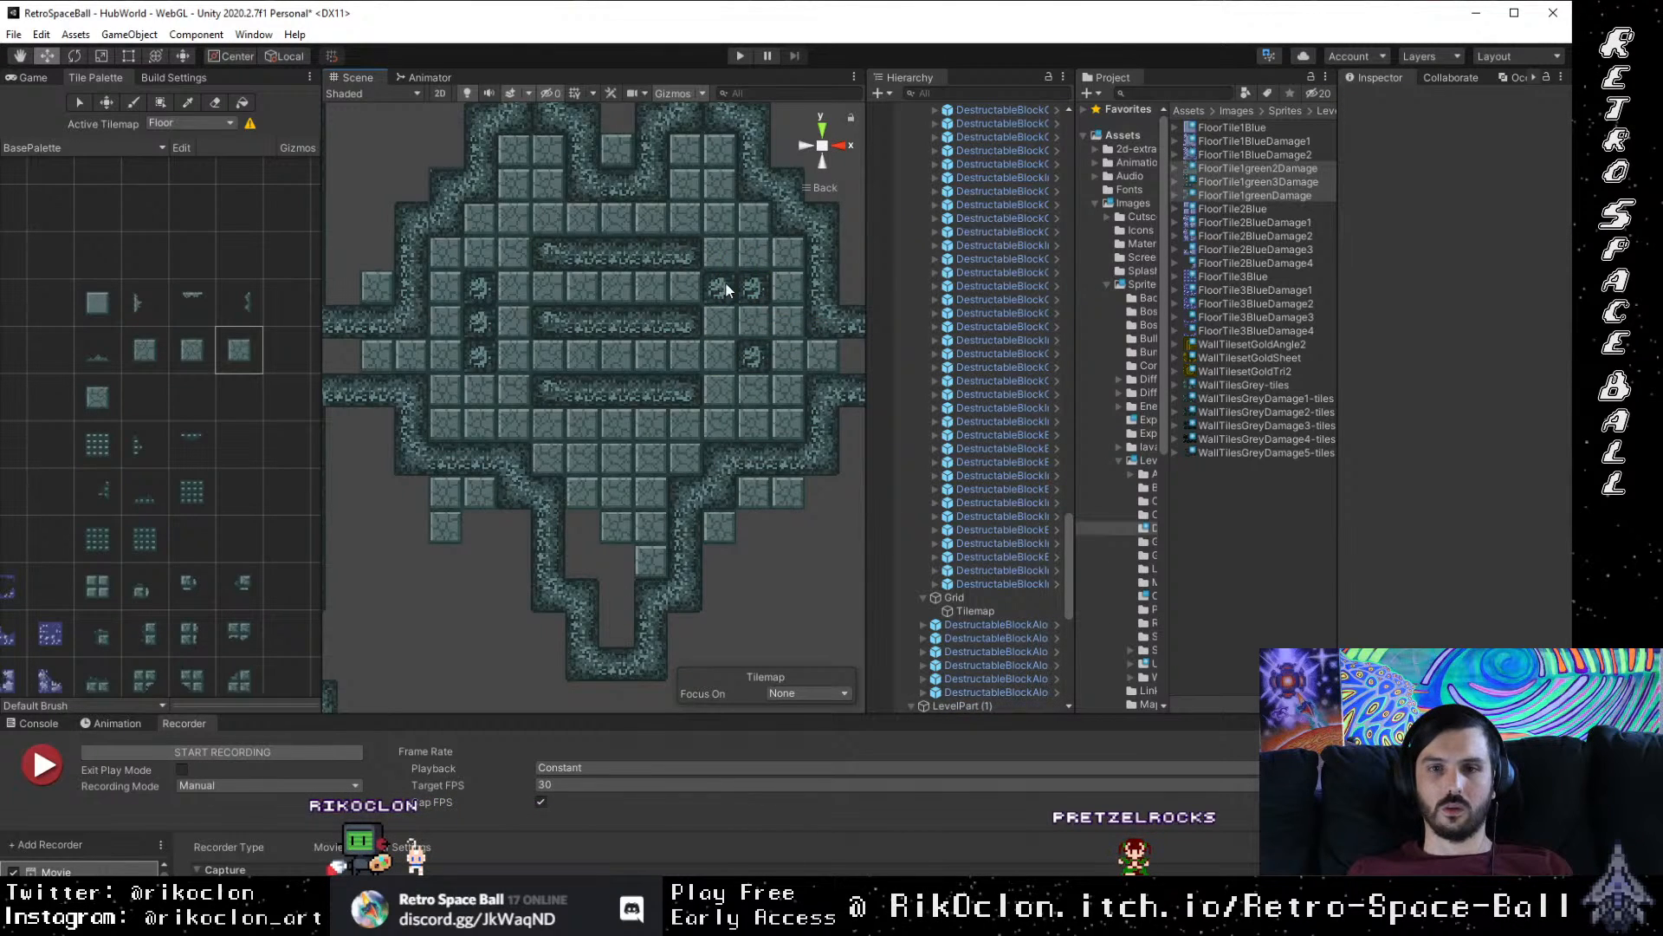
{"action": "left_click", "coordinate": [478, 327]}
{"action": "key", "text": "Delete"}
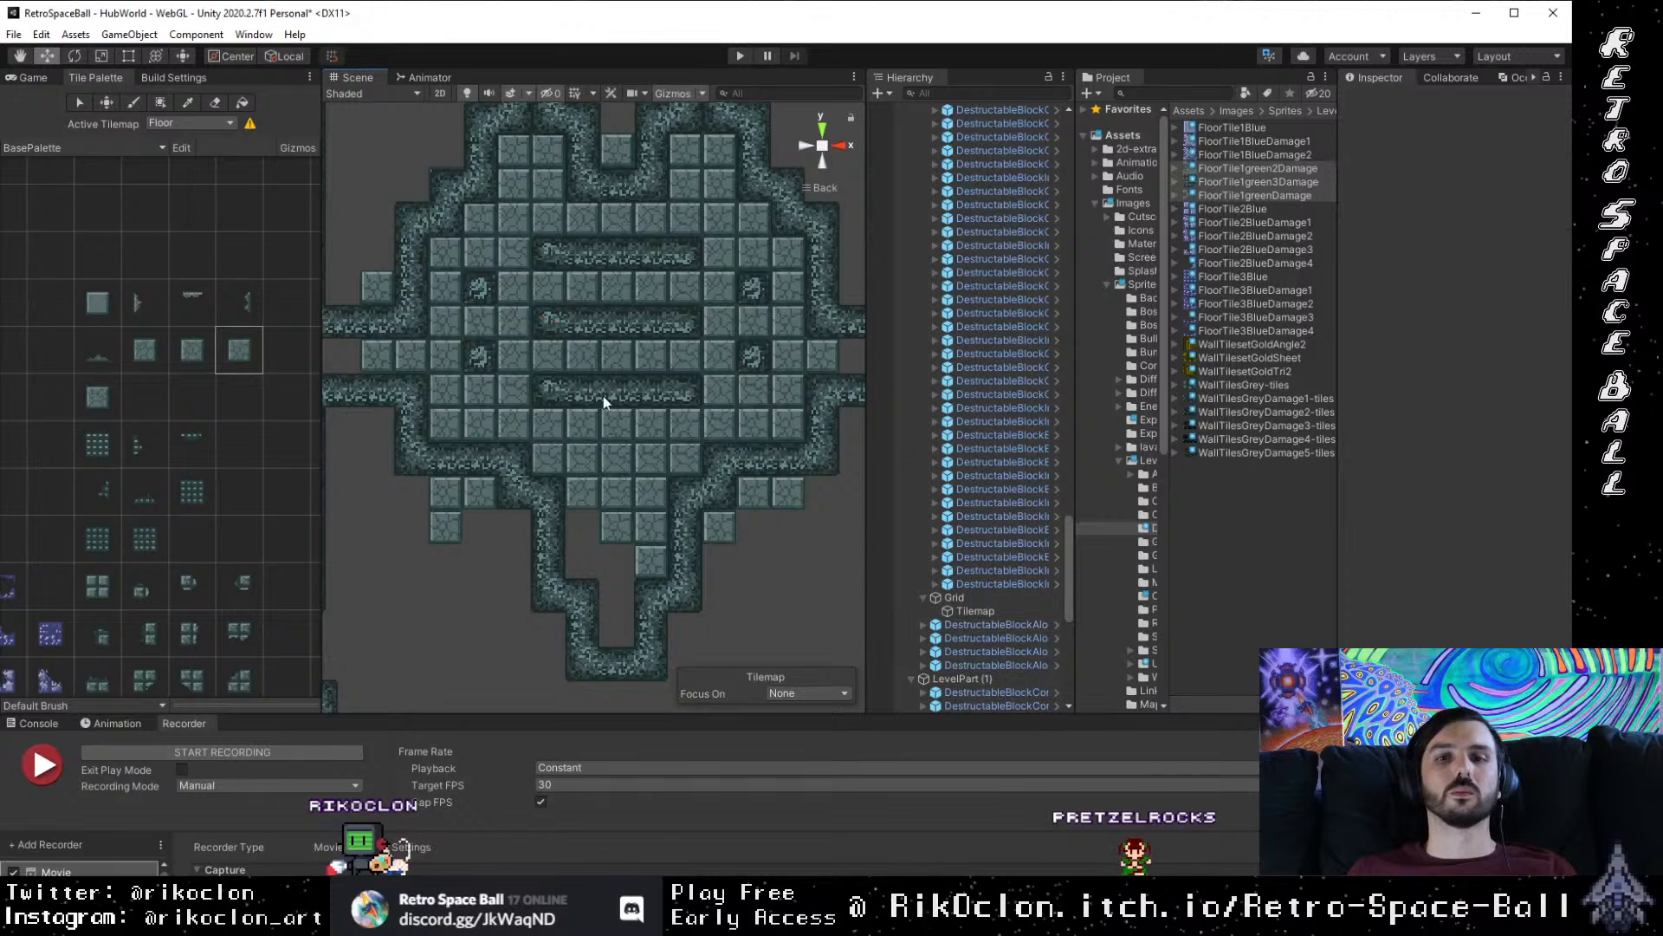
Step: Duplicate the lower right lone block and snap copies into a vertical line of four below the lowest inner wall's center
{"action": "scroll", "coordinate": [603, 397], "scroll_direction": "down", "scroll_amount": 3}
{"action": "scroll", "coordinate": [664, 494], "scroll_direction": "up", "scroll_amount": 2}
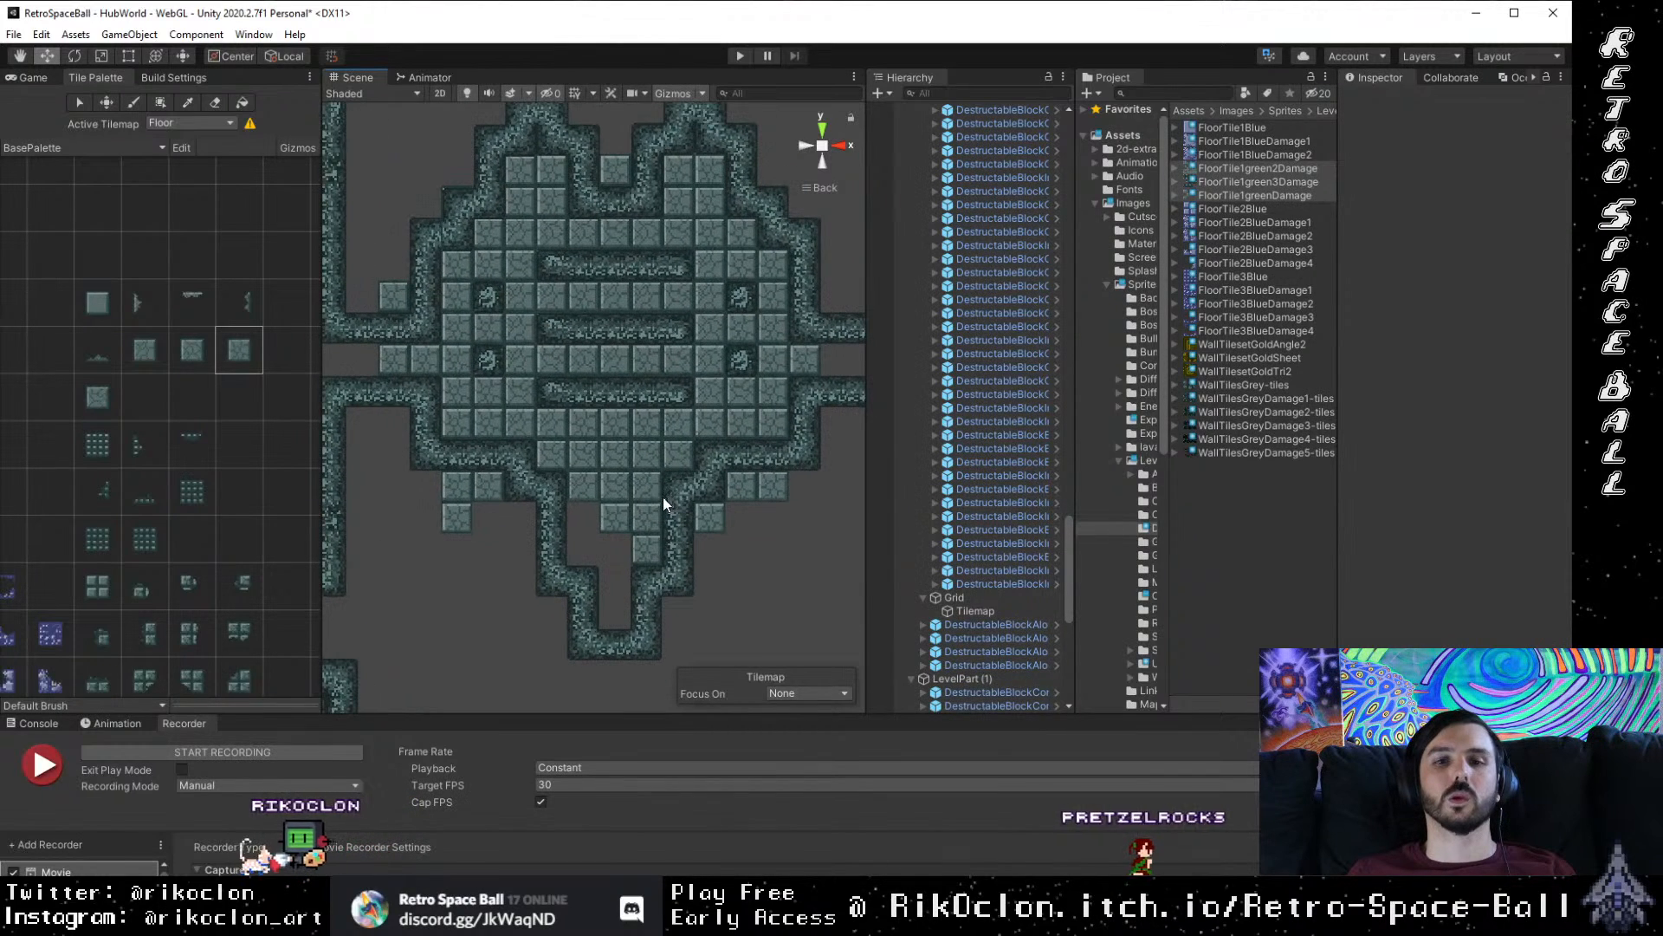
{"action": "left_click", "coordinate": [745, 358]}
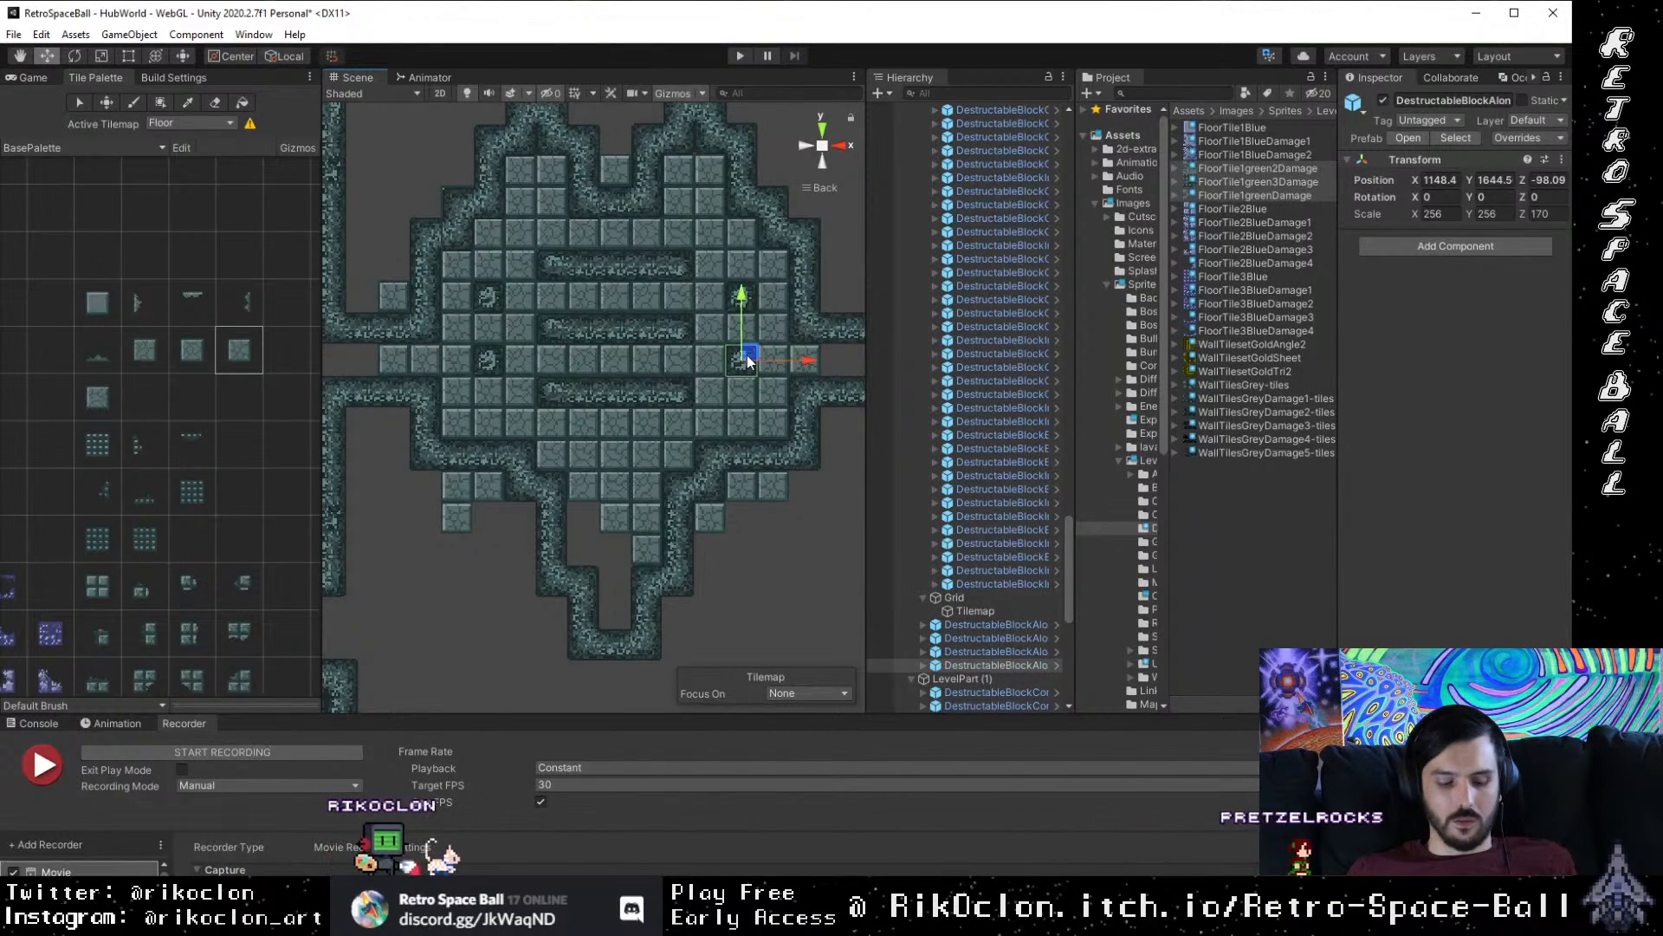
{"action": "key", "text": "ctrl+d"}
{"action": "left_click_drag", "start_coordinate": [743, 379], "coordinate": [633, 446]}
{"action": "key", "text": "v"}
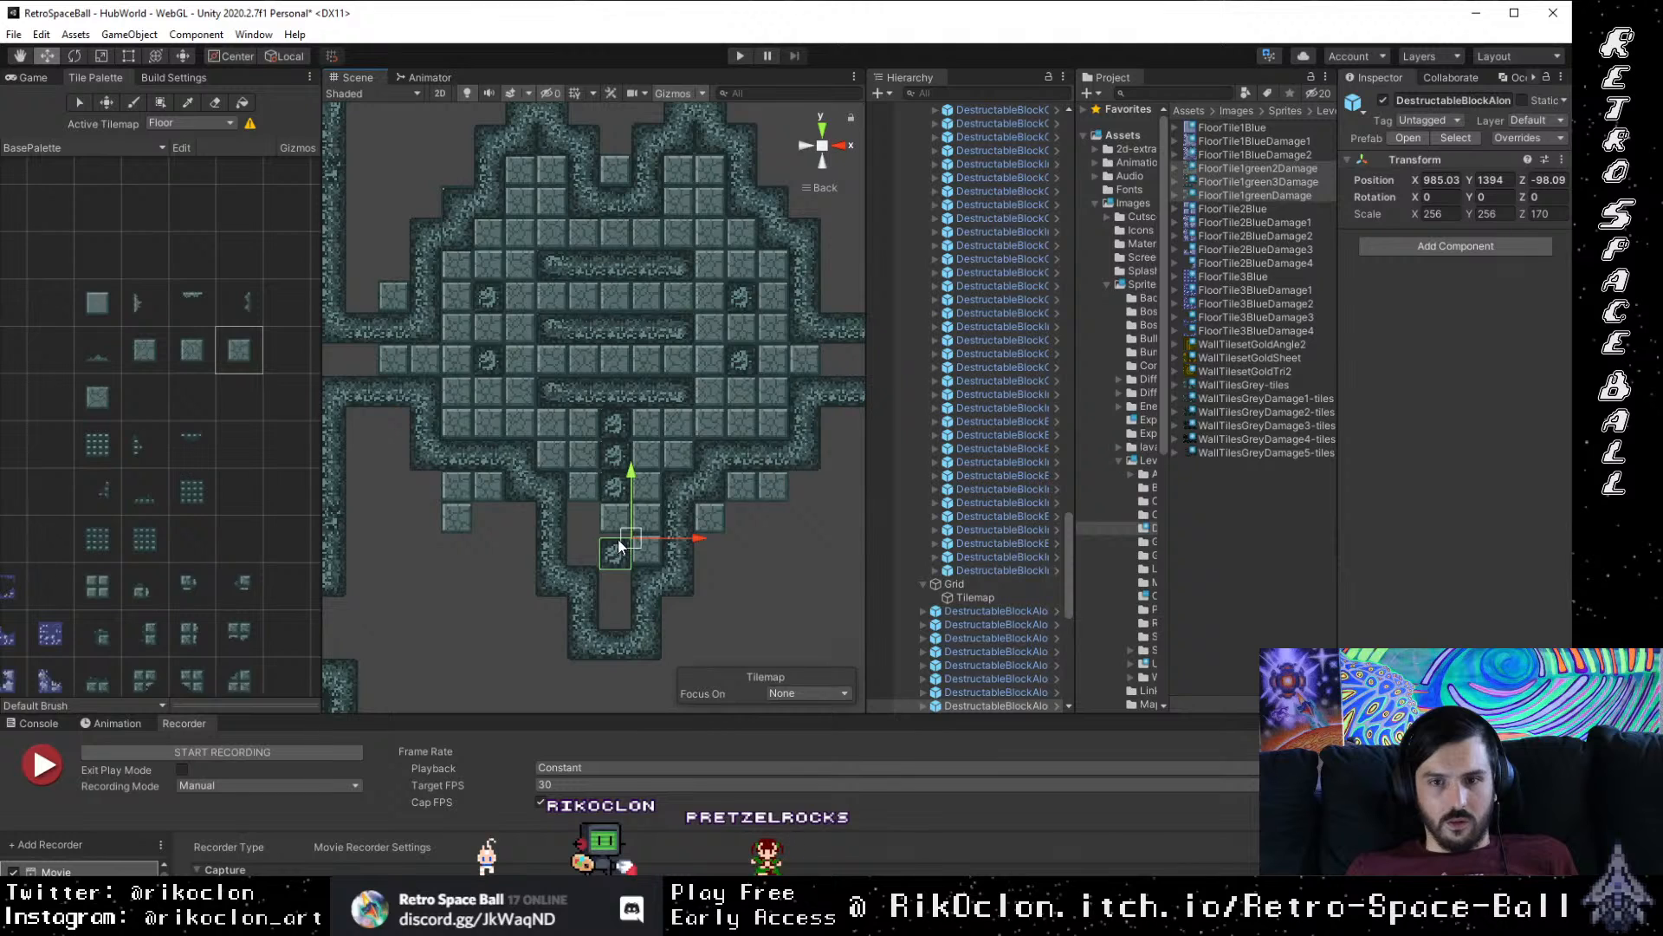
{"action": "left_click_drag", "start_coordinate": [620, 543], "coordinate": [626, 517]}
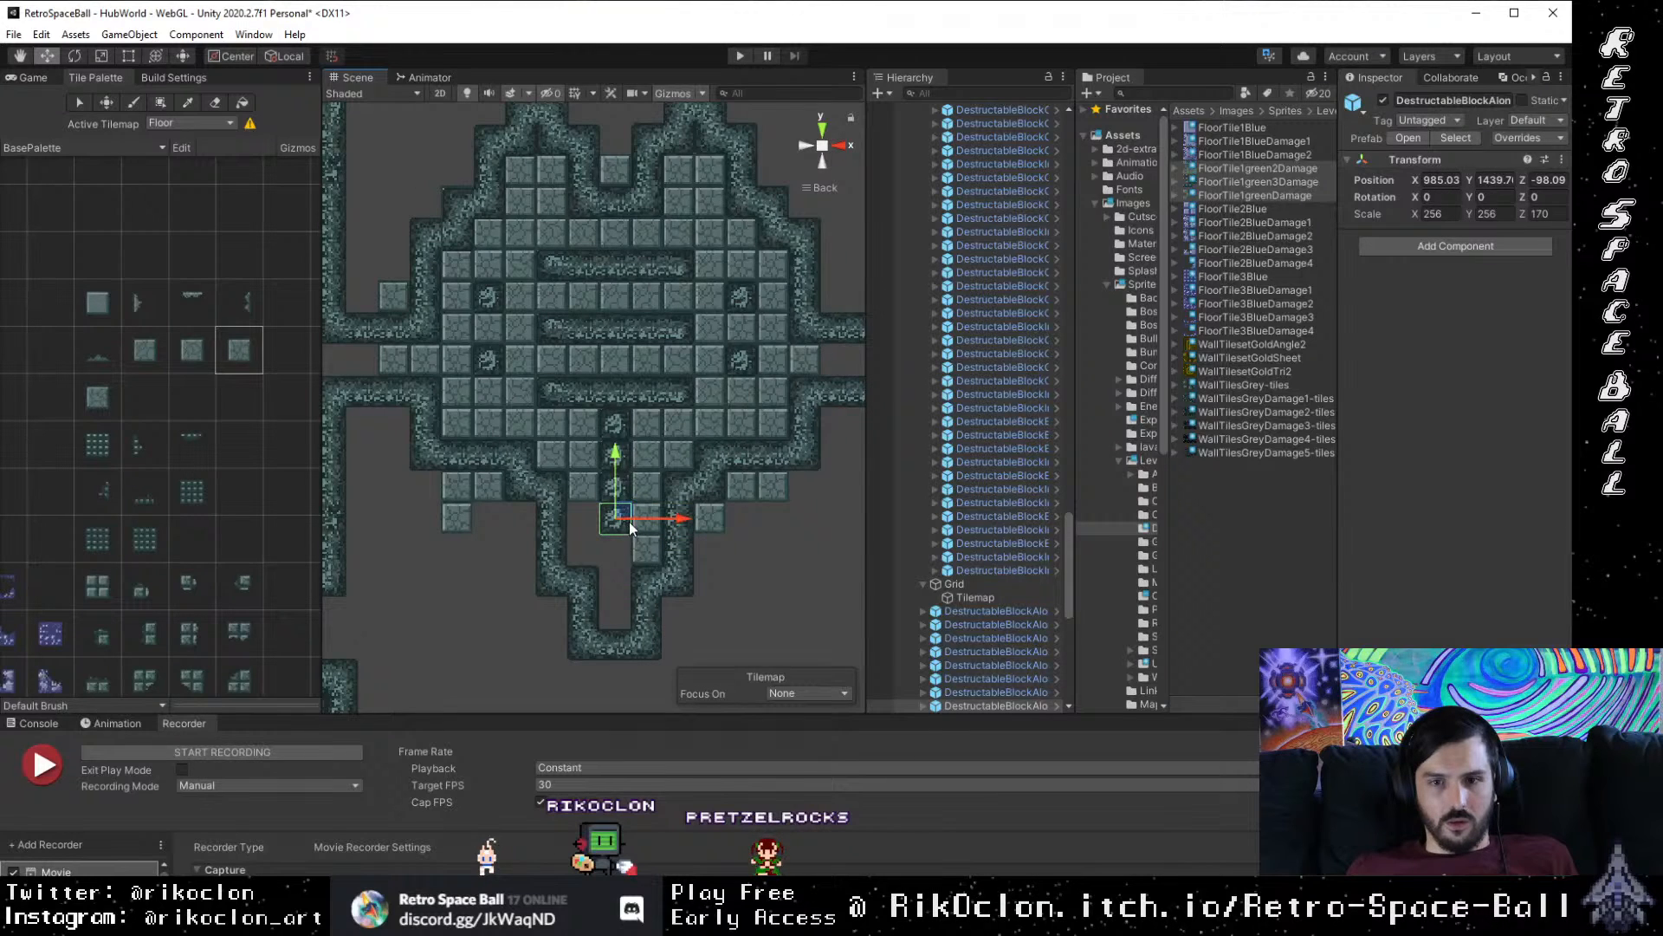
Step: Delete the first and third lone blocks of the vertical line below the lowest inner wall
{"action": "scroll", "coordinate": [629, 522], "scroll_direction": "up", "scroll_amount": 2}
{"action": "left_click", "coordinate": [631, 428]}
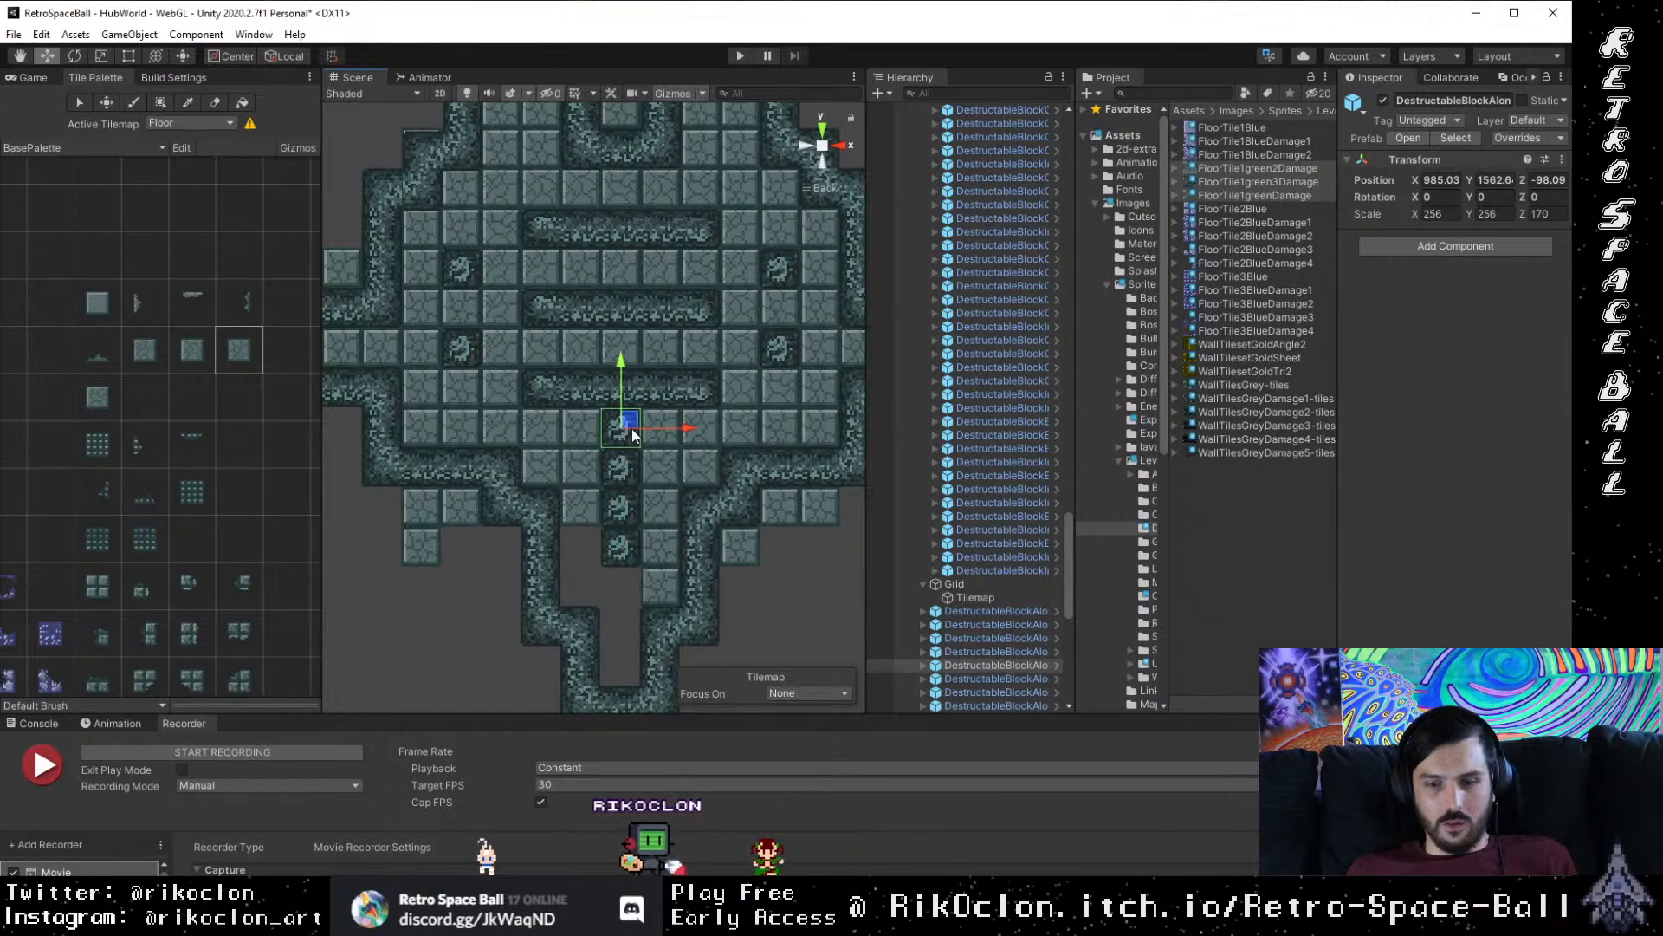
{"action": "key", "text": "Delete"}
{"action": "left_click", "coordinate": [627, 505]}
{"action": "key", "text": "Delete"}
{"action": "scroll", "coordinate": [626, 504], "scroll_direction": "down", "scroll_amount": 3}
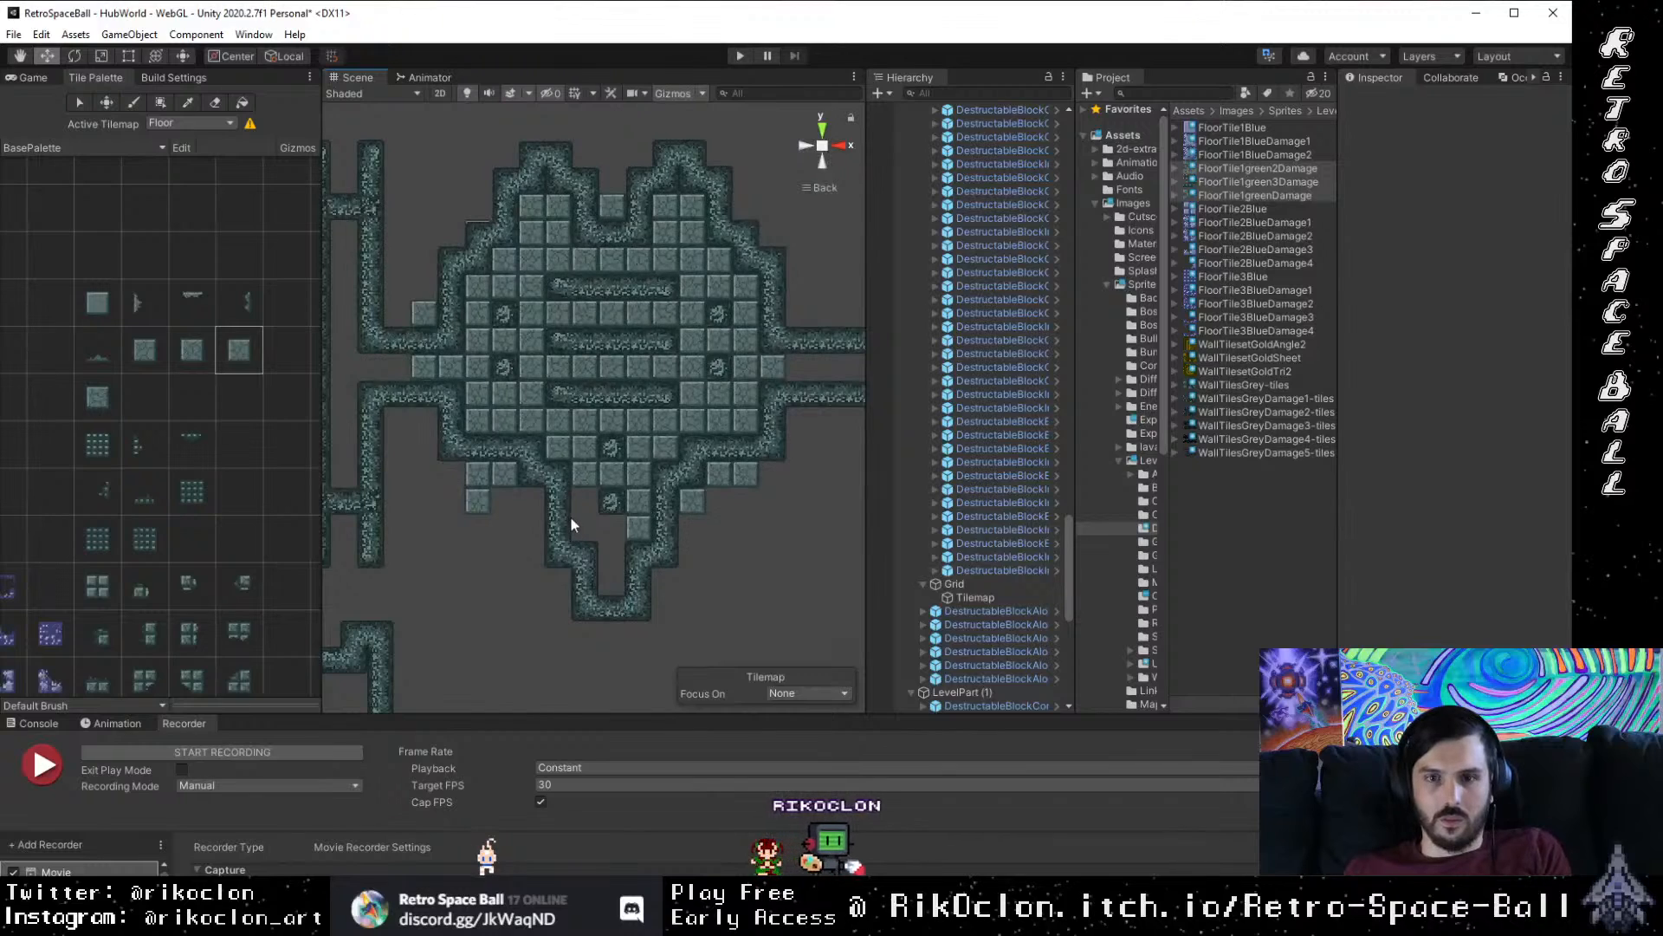
{"action": "scroll", "coordinate": [570, 517], "scroll_direction": "down", "scroll_amount": 3}
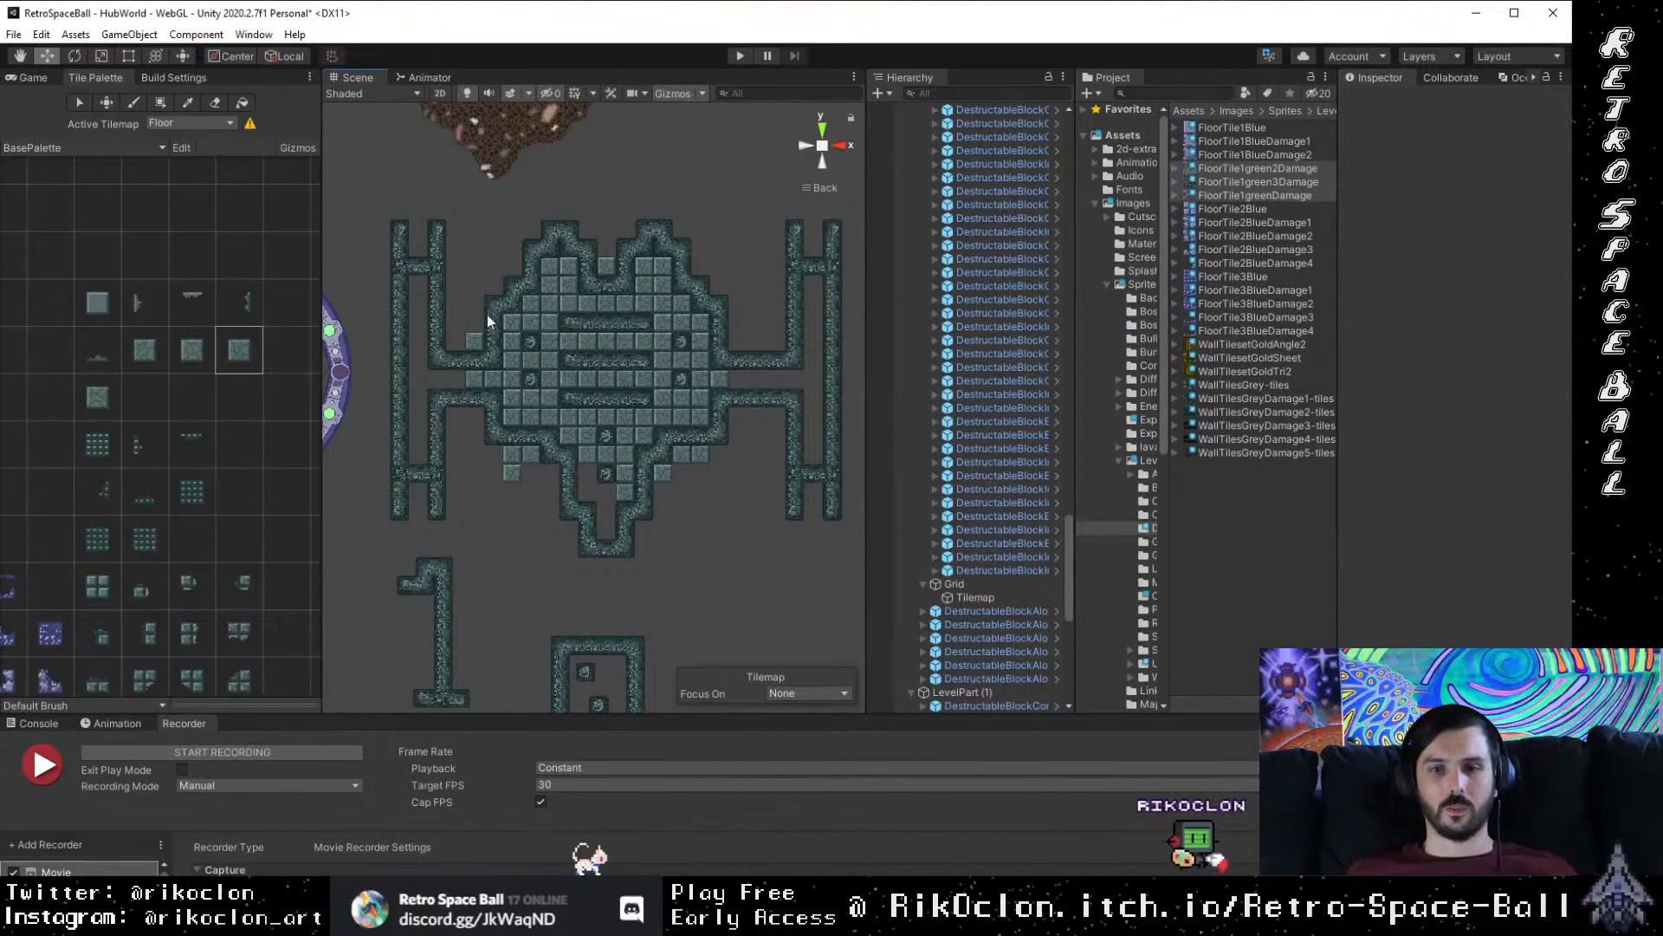
Step: Rename the Grid object that holds the room's floor tiles as FloorGrid
{"action": "left_click", "coordinate": [969, 595]}
{"action": "left_click", "coordinate": [967, 582]}
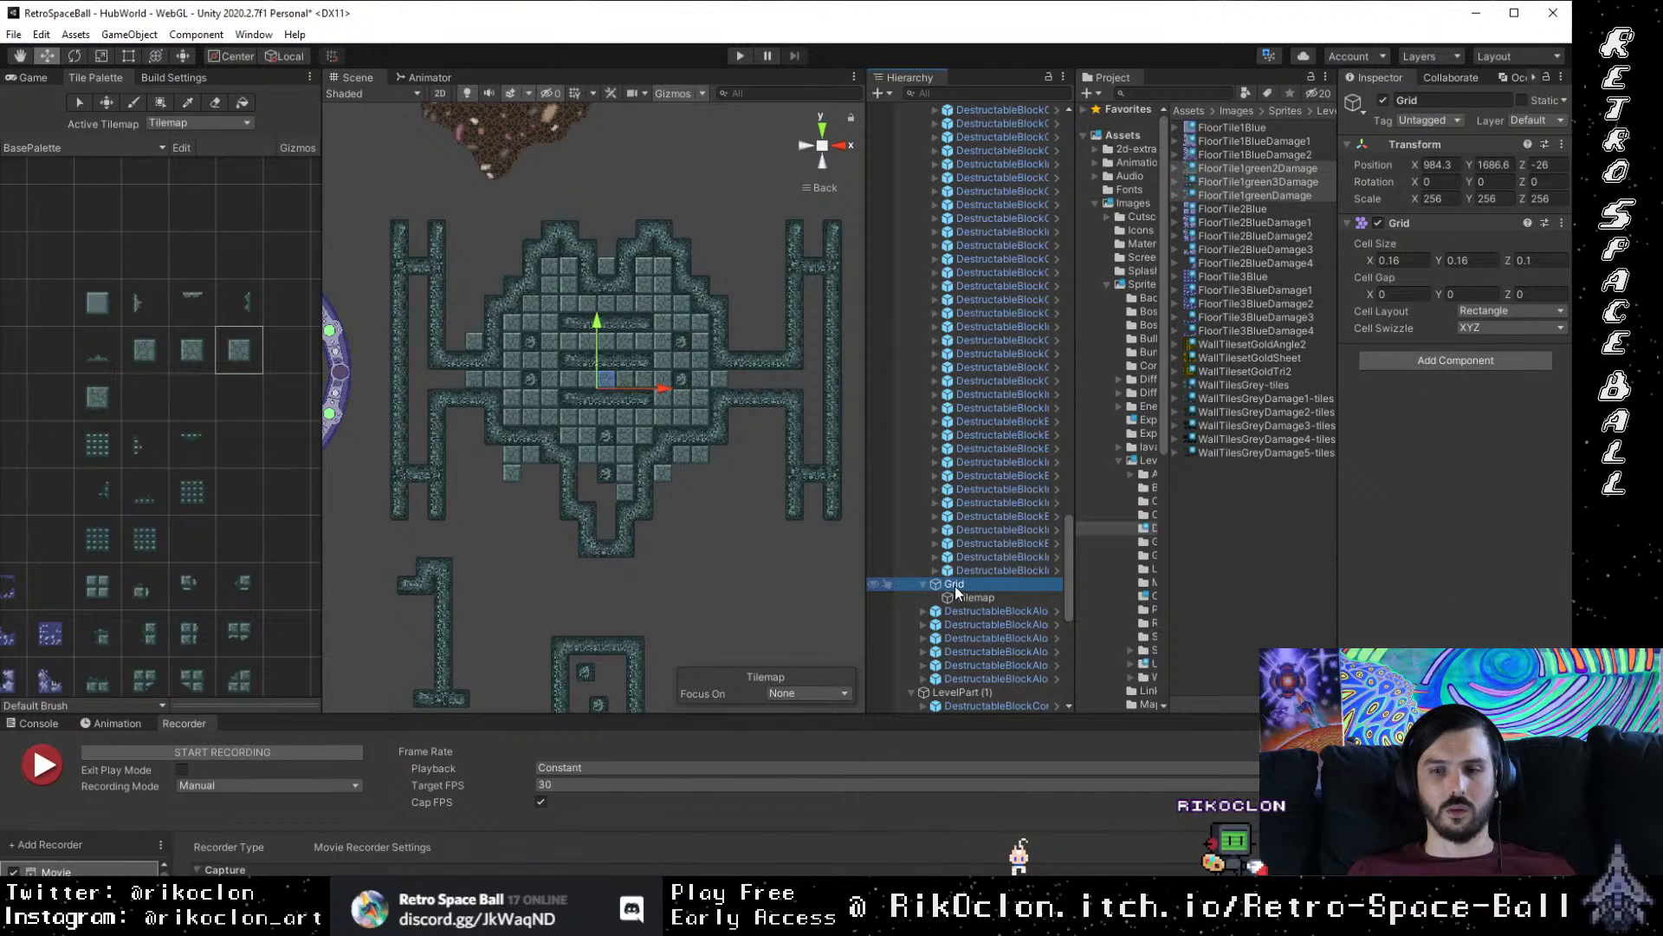
{"action": "key", "text": "F2"}
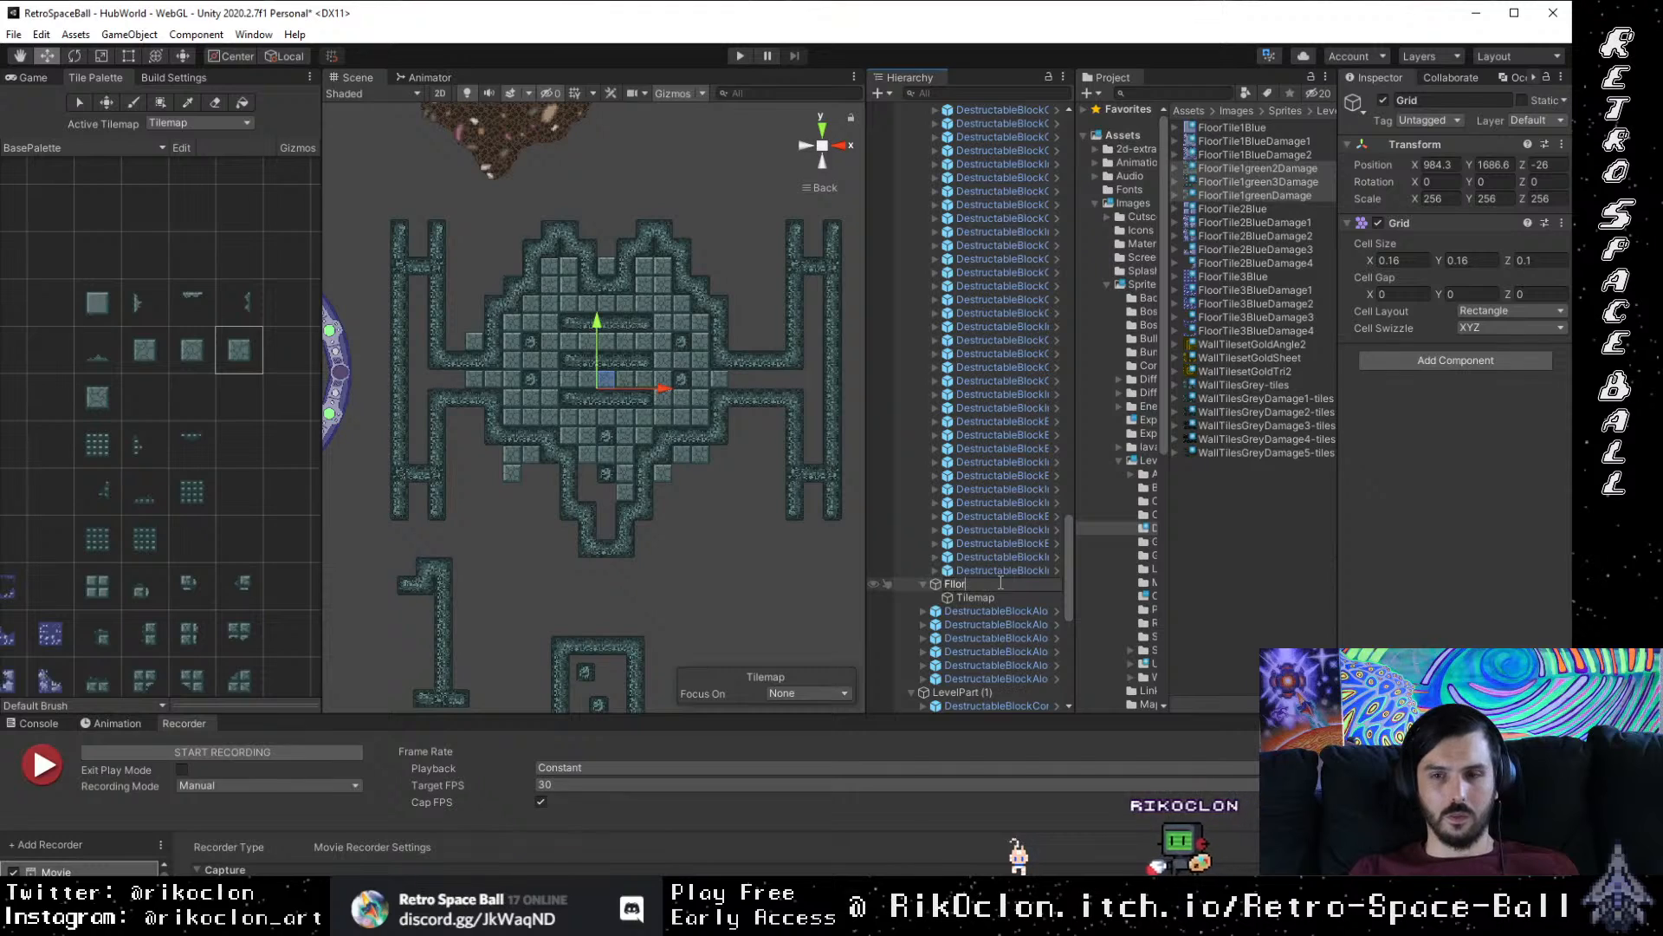
{"action": "type", "text": "Flor"}
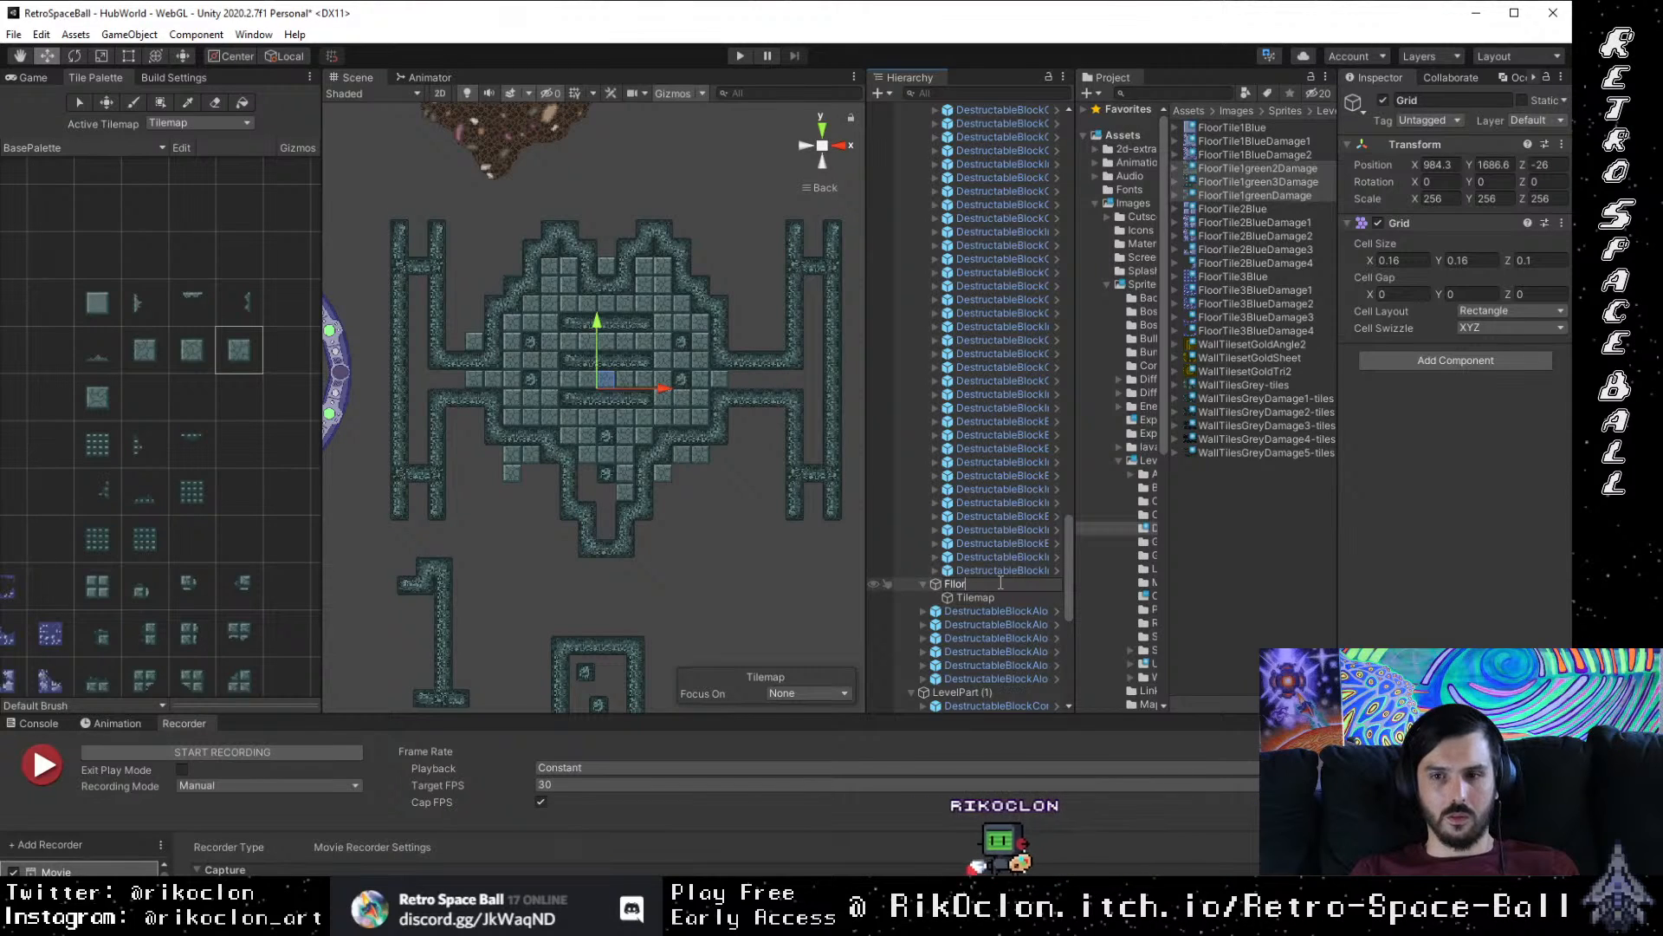
{"action": "key", "text": "BackSpace"}
{"action": "type", "text": "orGrid"}
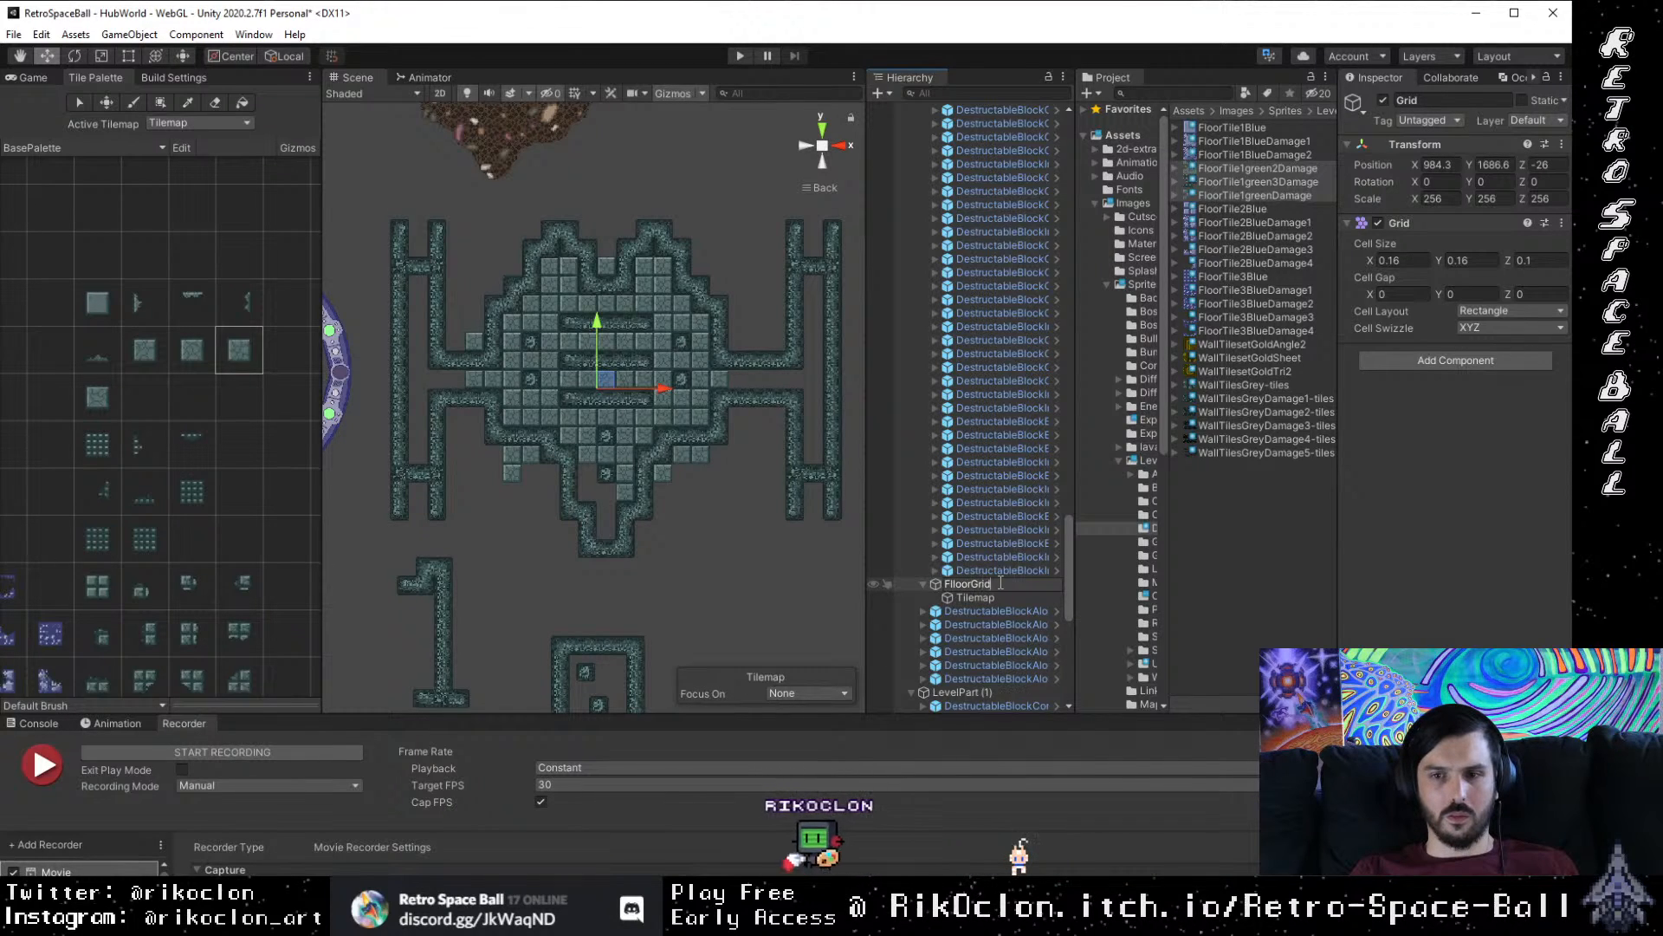
Step: Rename the grid's child Tilemap as FloorTilemap
{"action": "left_click", "coordinate": [973, 599]}
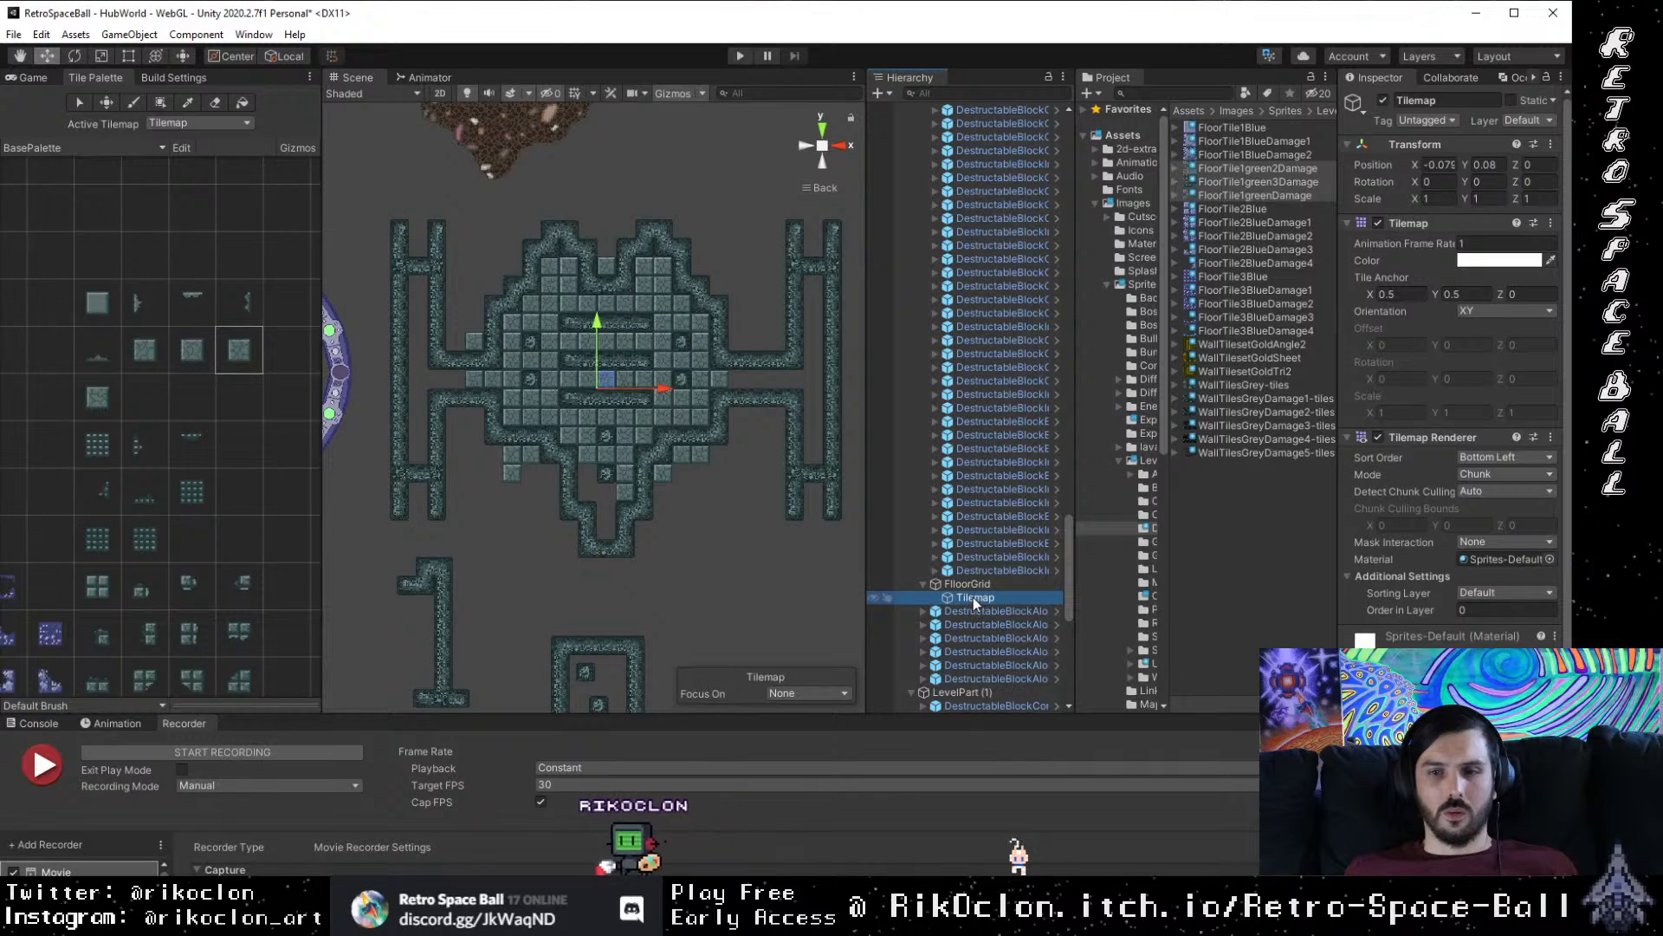
{"action": "left_click", "coordinate": [973, 598]}
{"action": "type", "text": "F"}
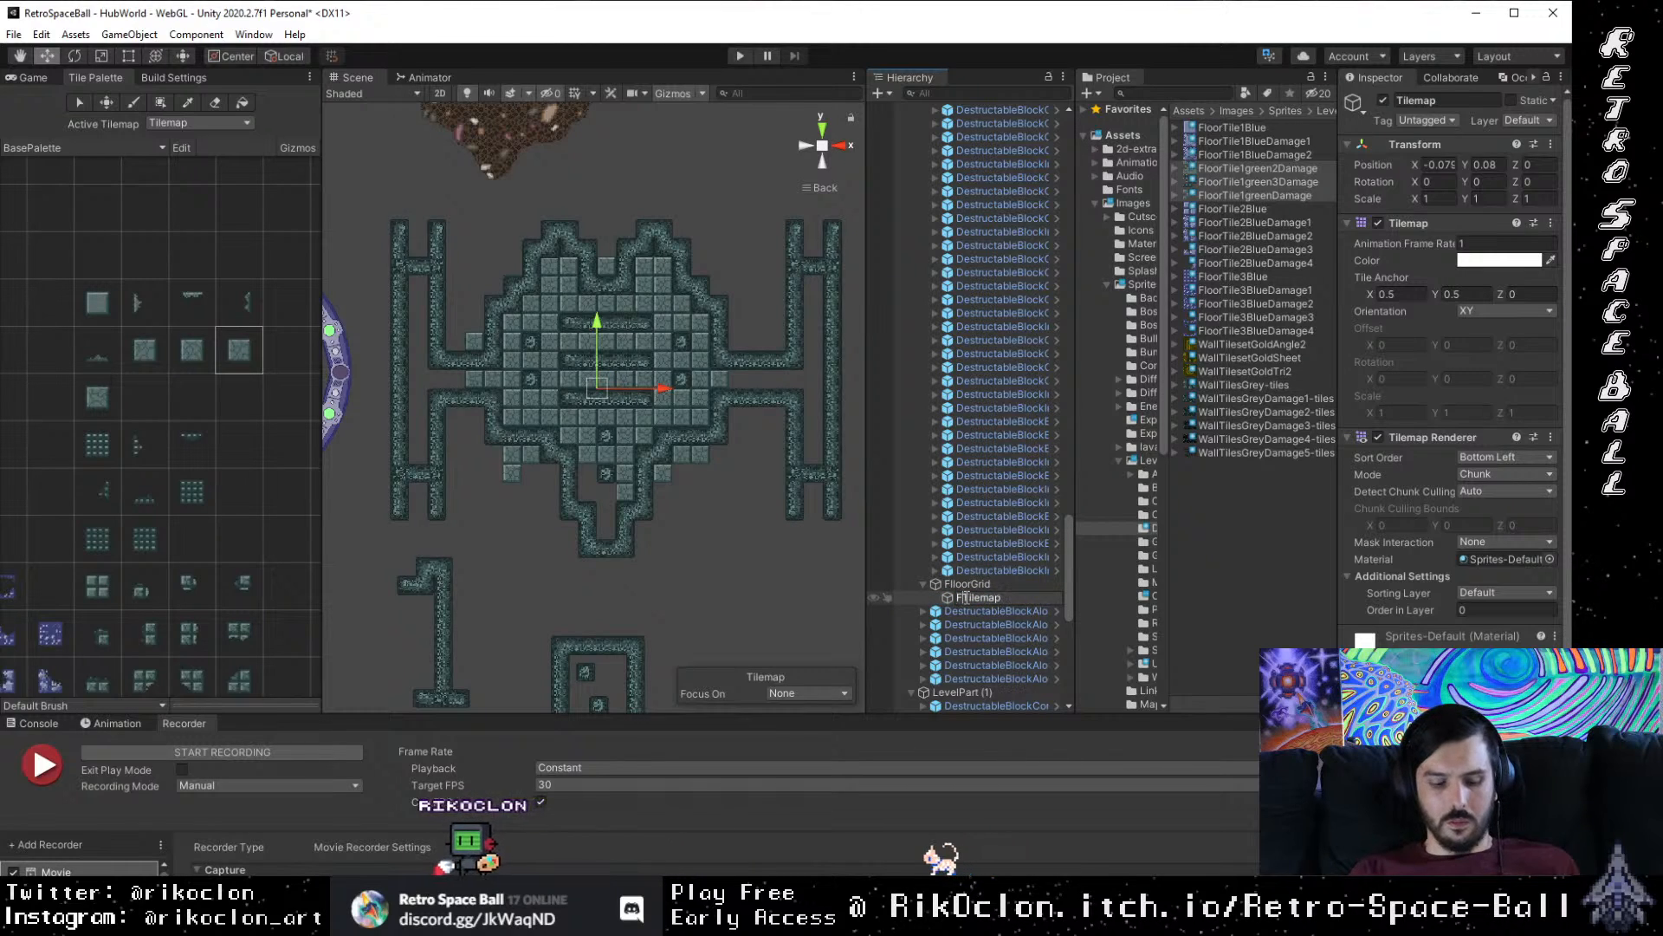
{"action": "type", "text": "loor"}
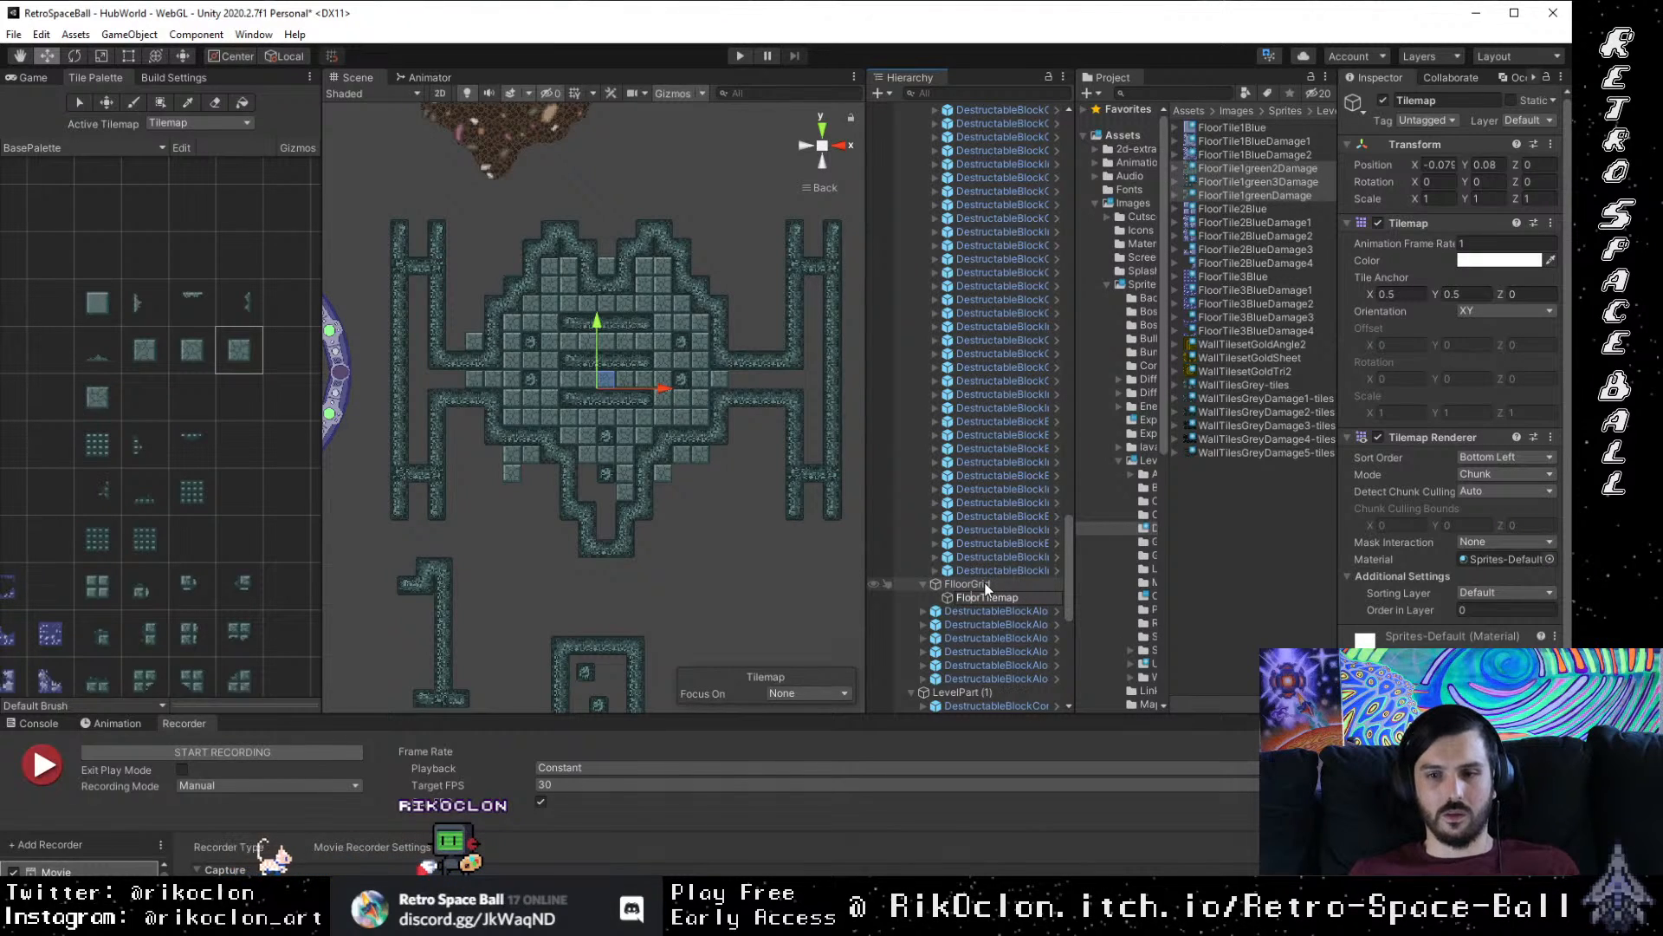
Step: Remove the extra letter from the parent grid's name so that it reads FloorGrid
{"action": "left_click", "coordinate": [986, 586]}
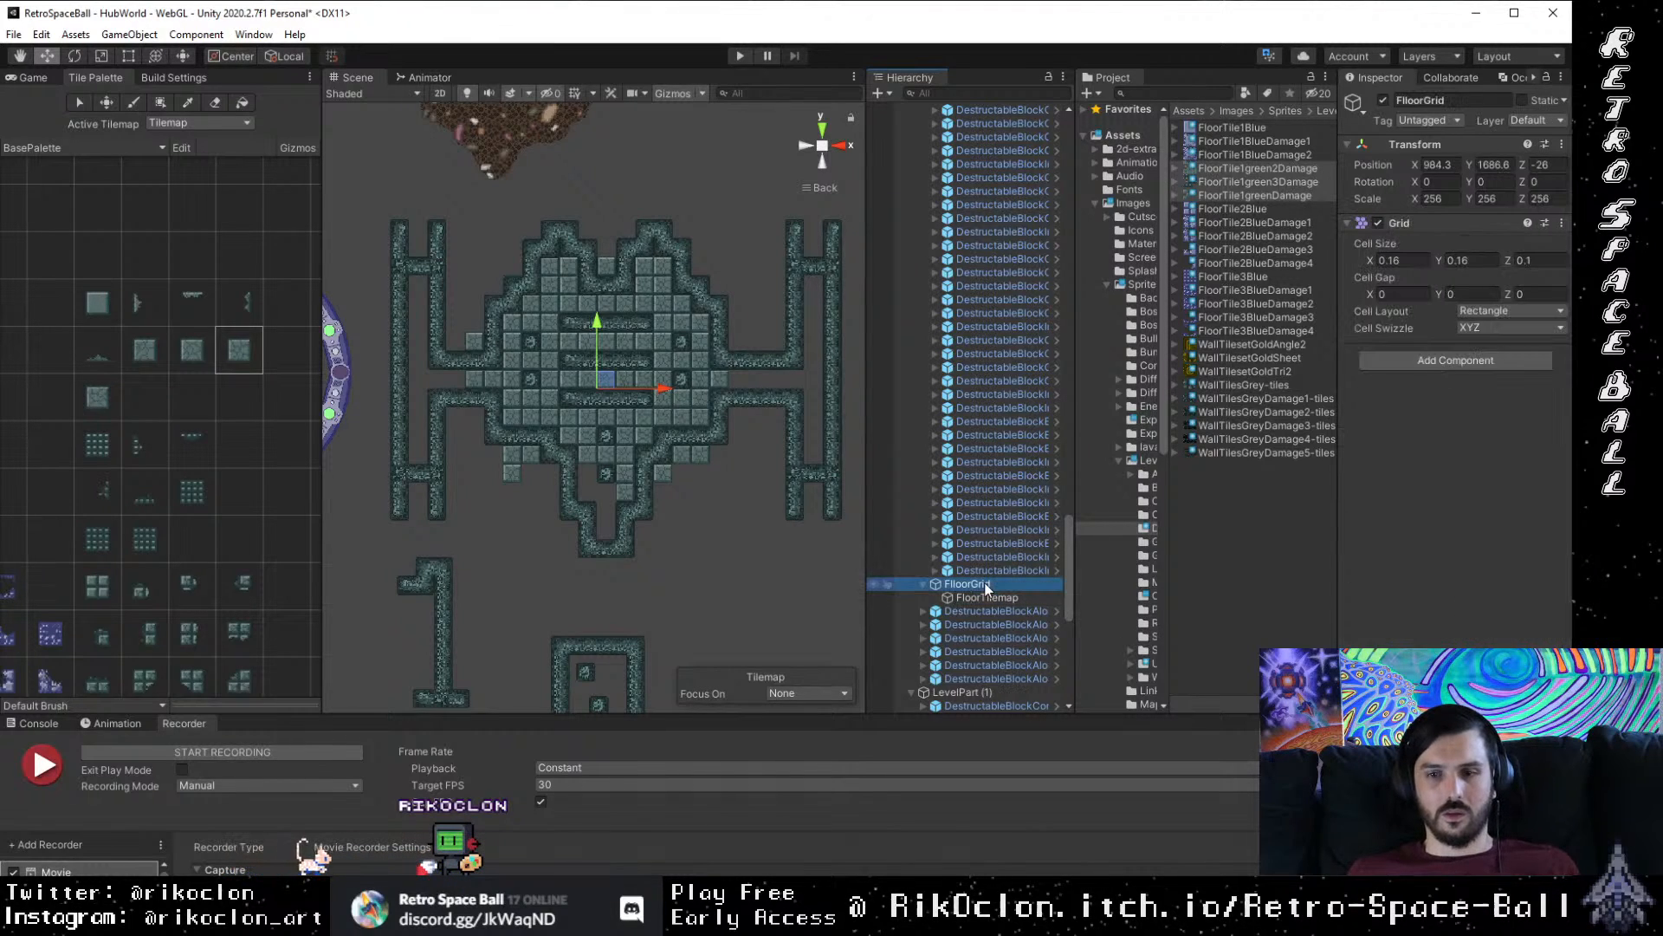
{"action": "left_click", "coordinate": [1417, 100]}
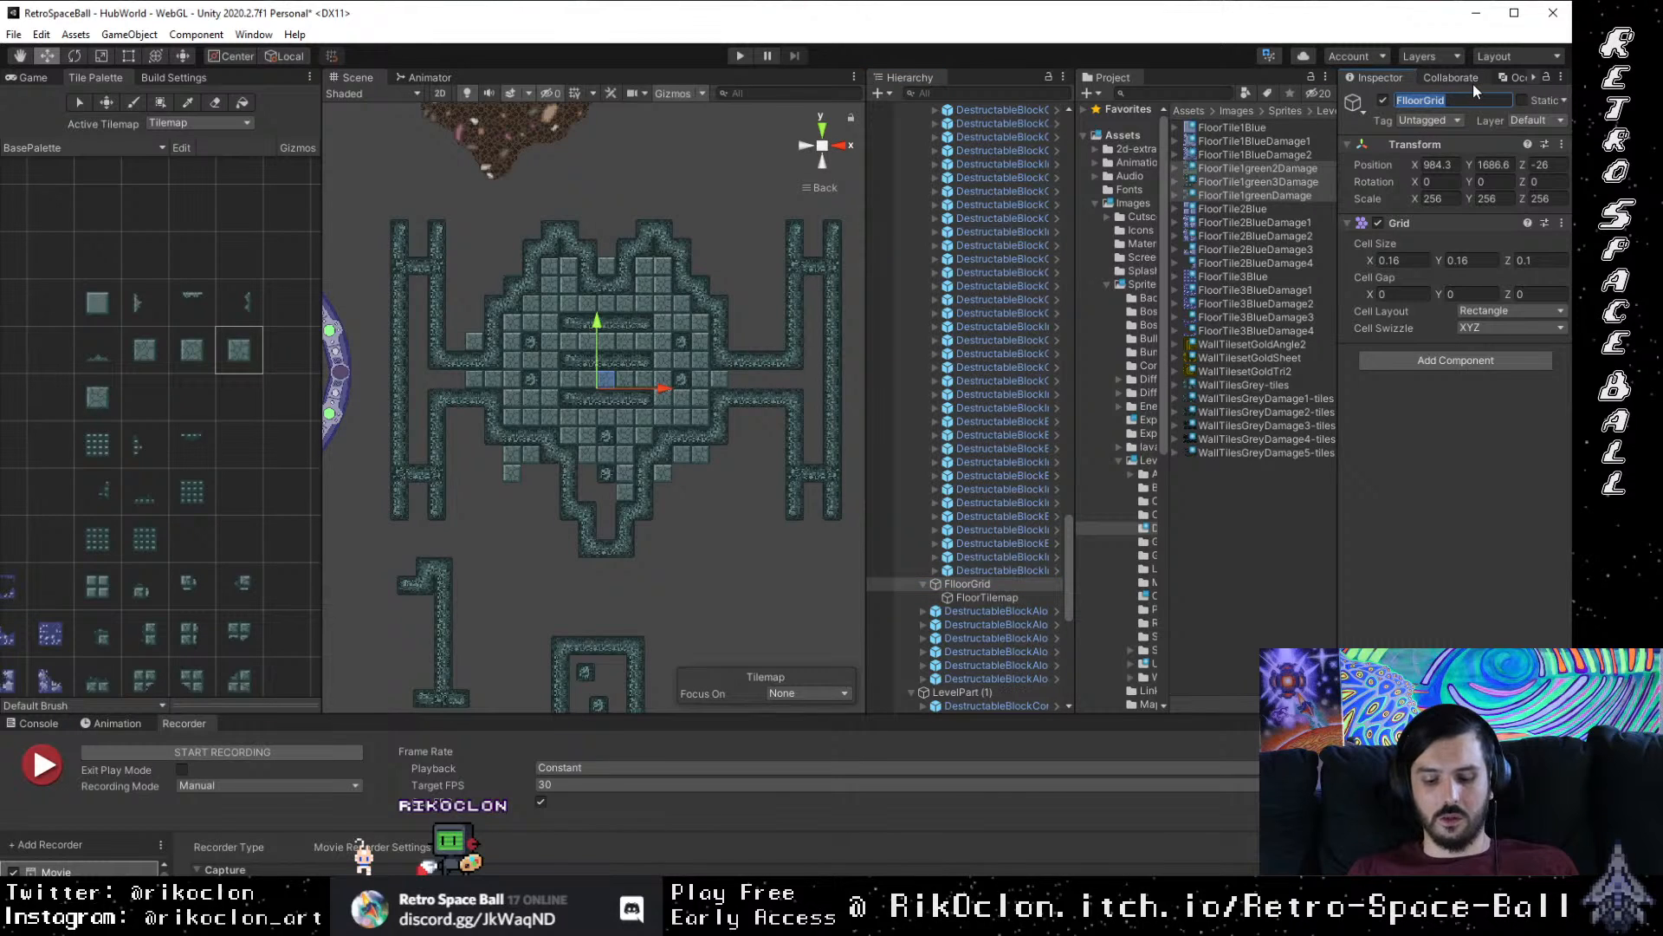
{"action": "key", "text": "Left"}
{"action": "key", "text": "Right"}
{"action": "key", "text": "Right"}
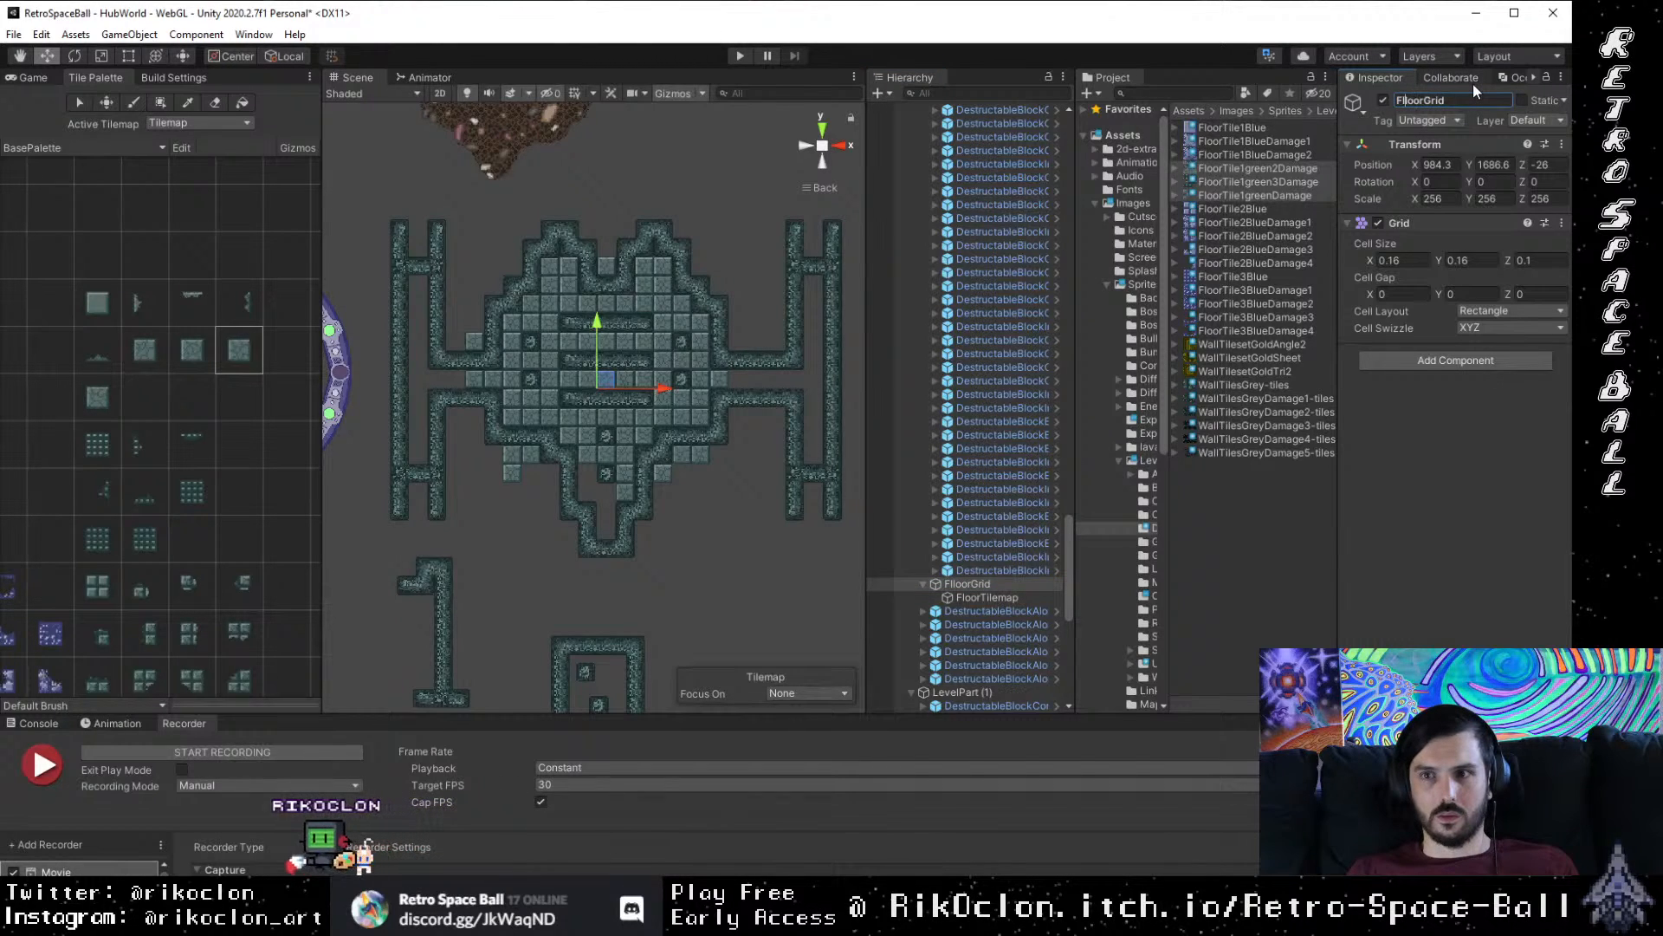
{"action": "key", "text": "BackSpace"}
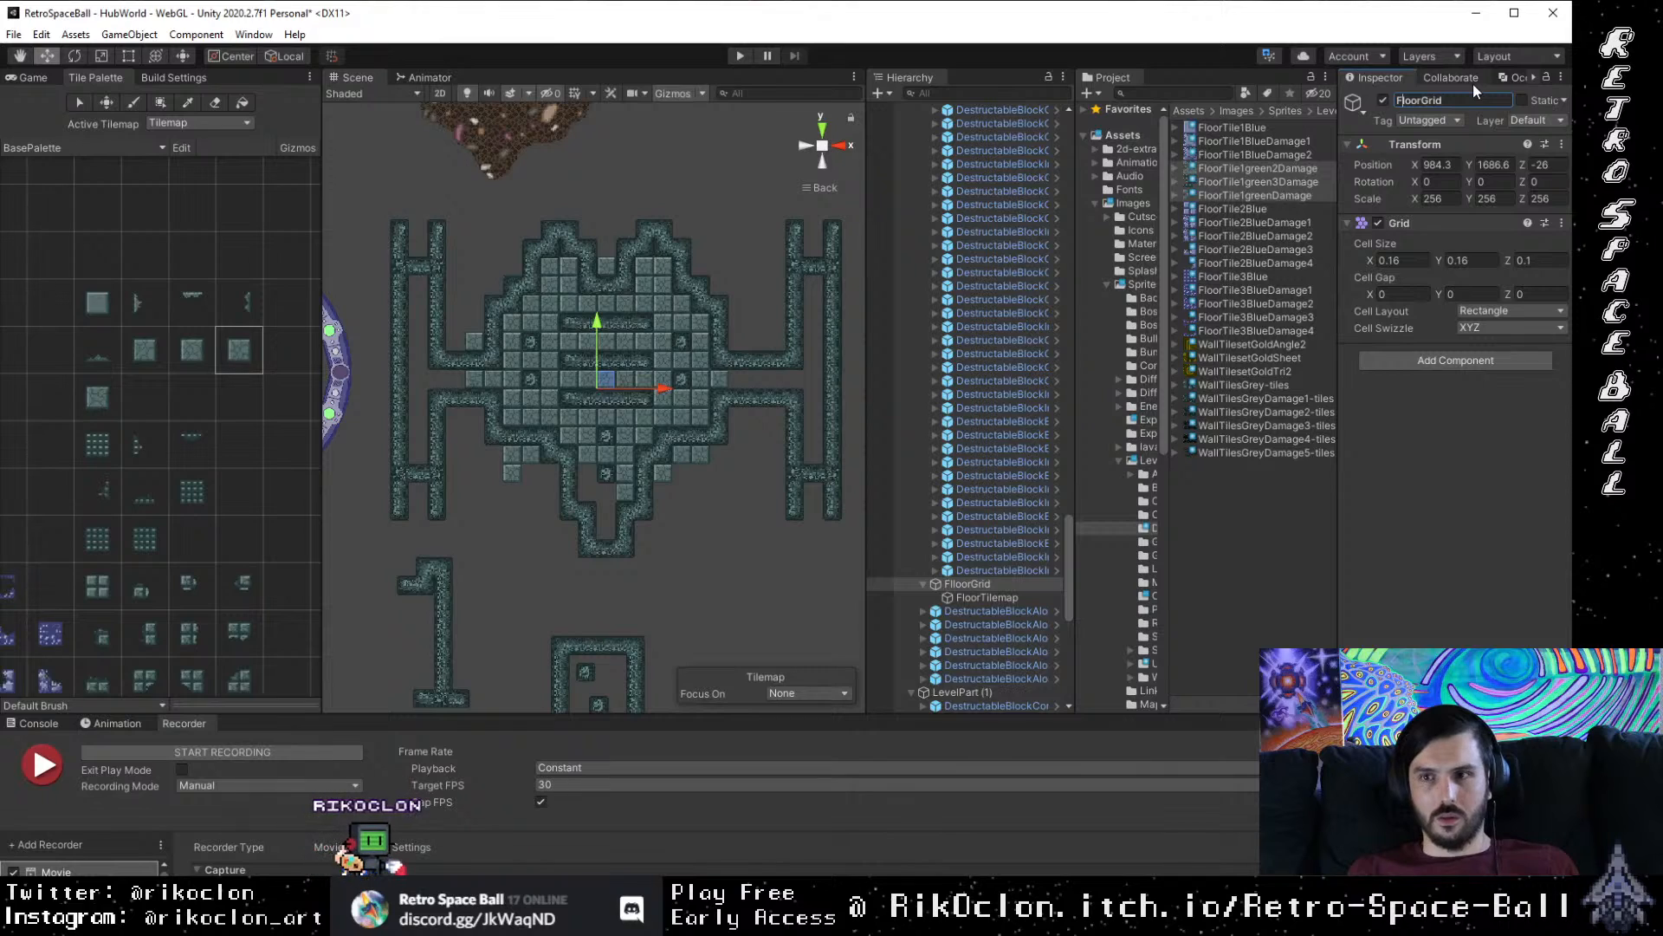
{"action": "left_click", "coordinate": [1491, 505]}
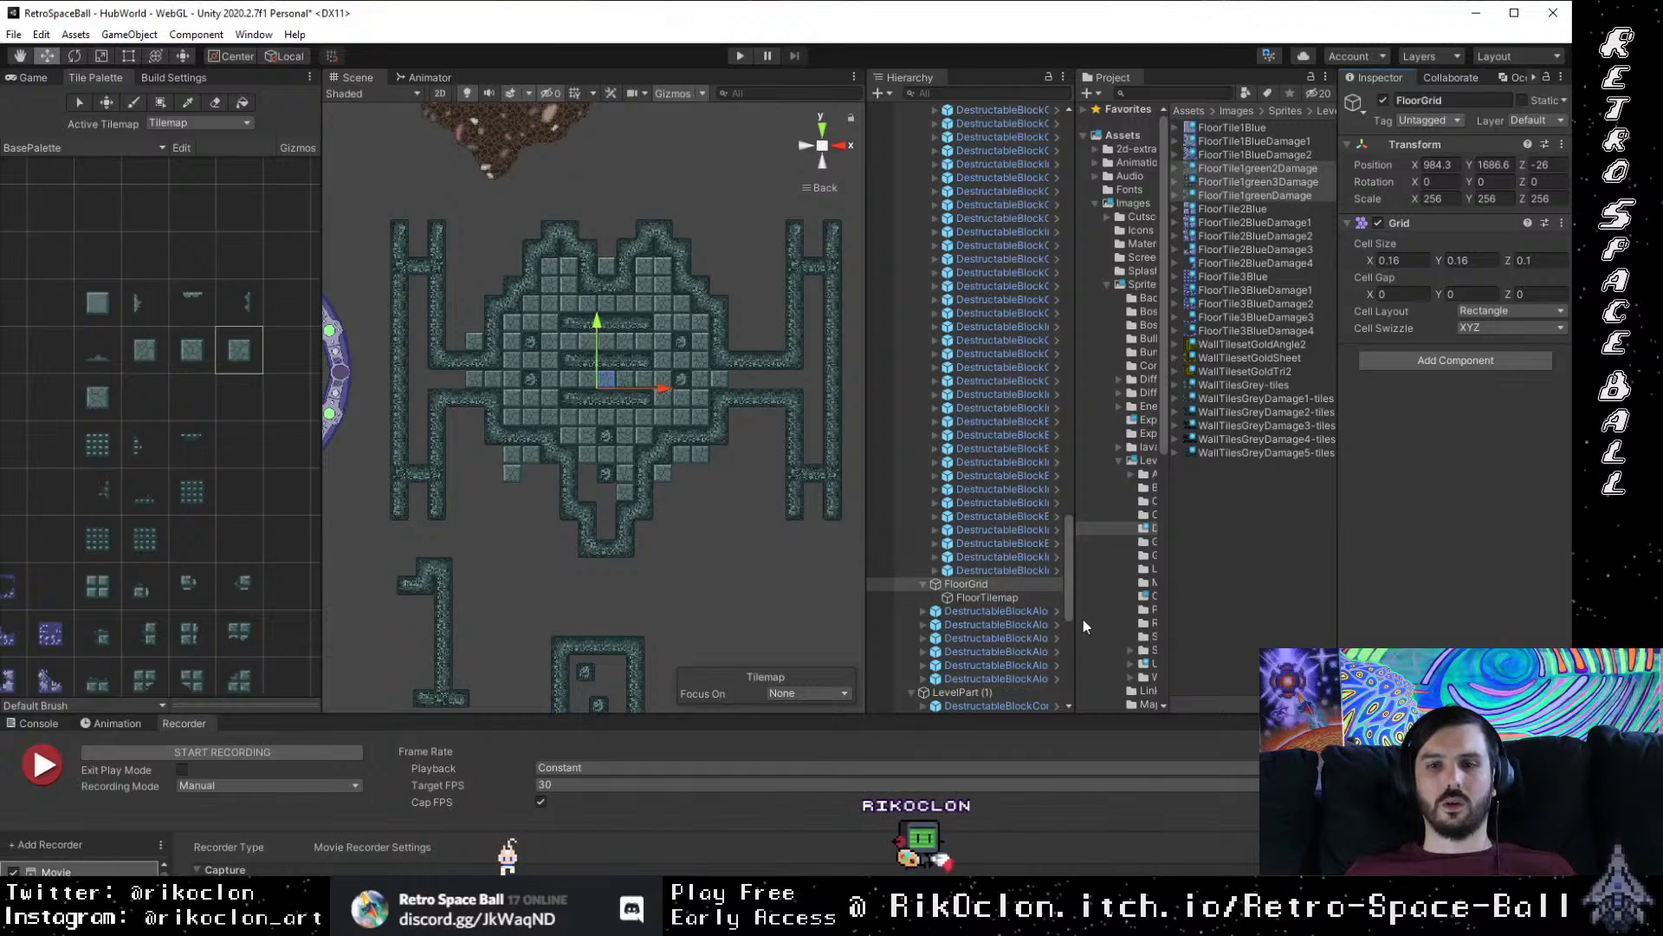
Step: Erase the FloorTilemap tiles outside the room's walls and in the recesses along its upper, side and lower edges
{"action": "left_click", "coordinate": [1041, 595]}
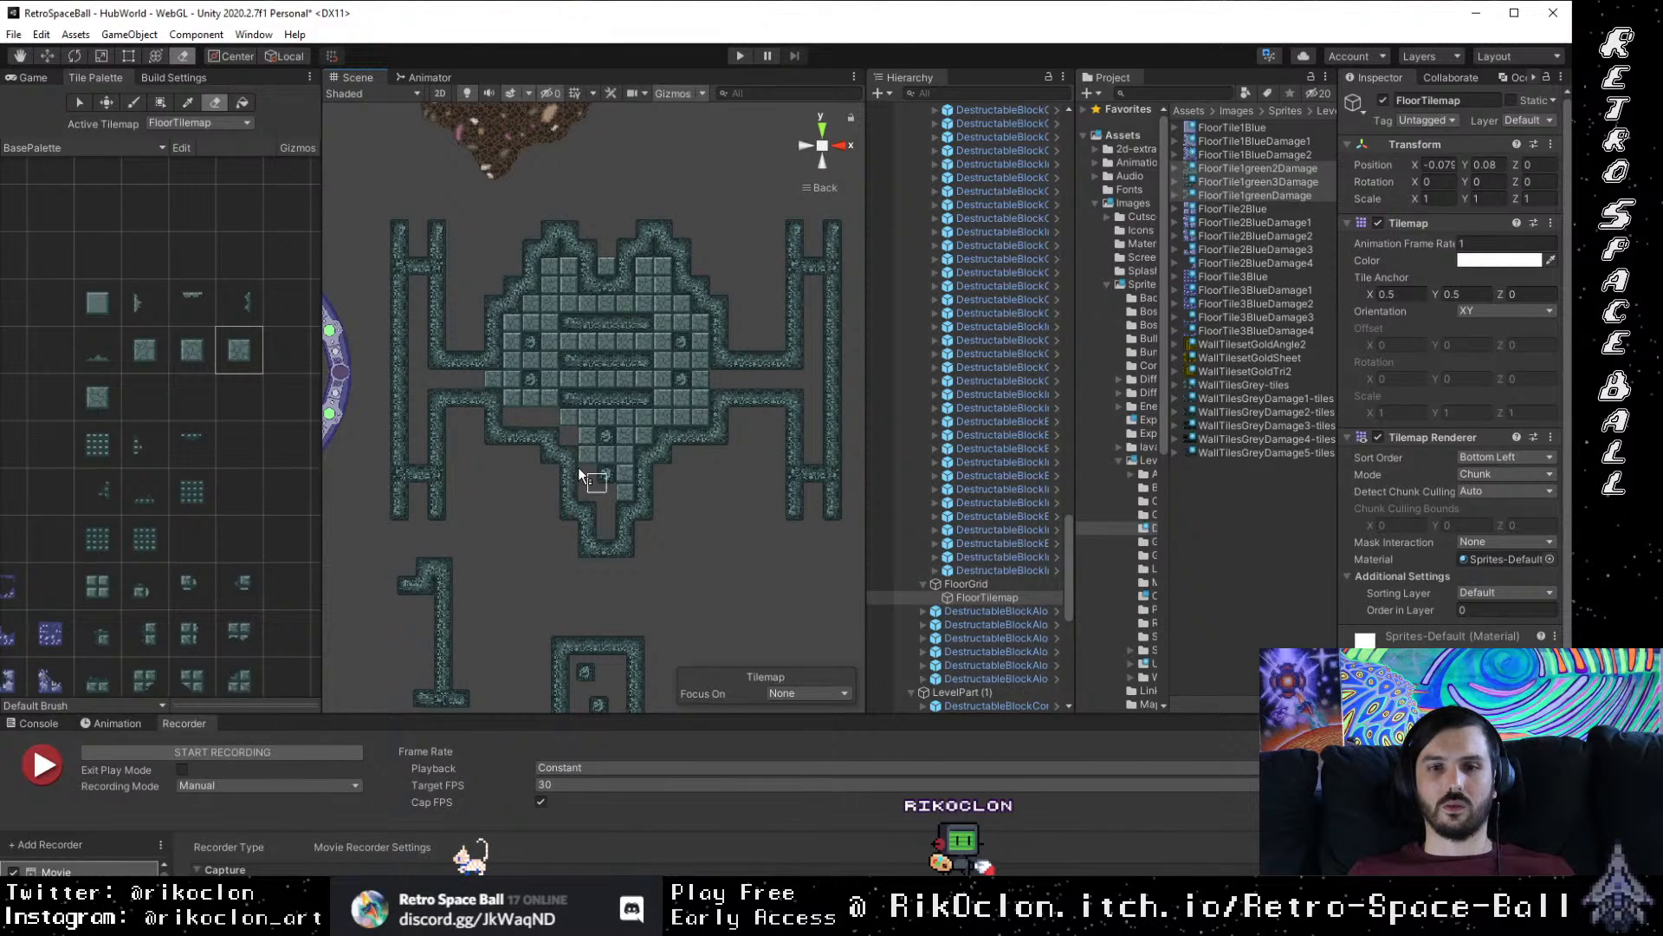
{"action": "mouse_move", "coordinate": [579, 466]}
{"action": "left_mouse_down"}
{"action": "mouse_move", "coordinate": [606, 499]}
{"action": "mouse_move", "coordinate": [627, 485]}
{"action": "left_mouse_up"}
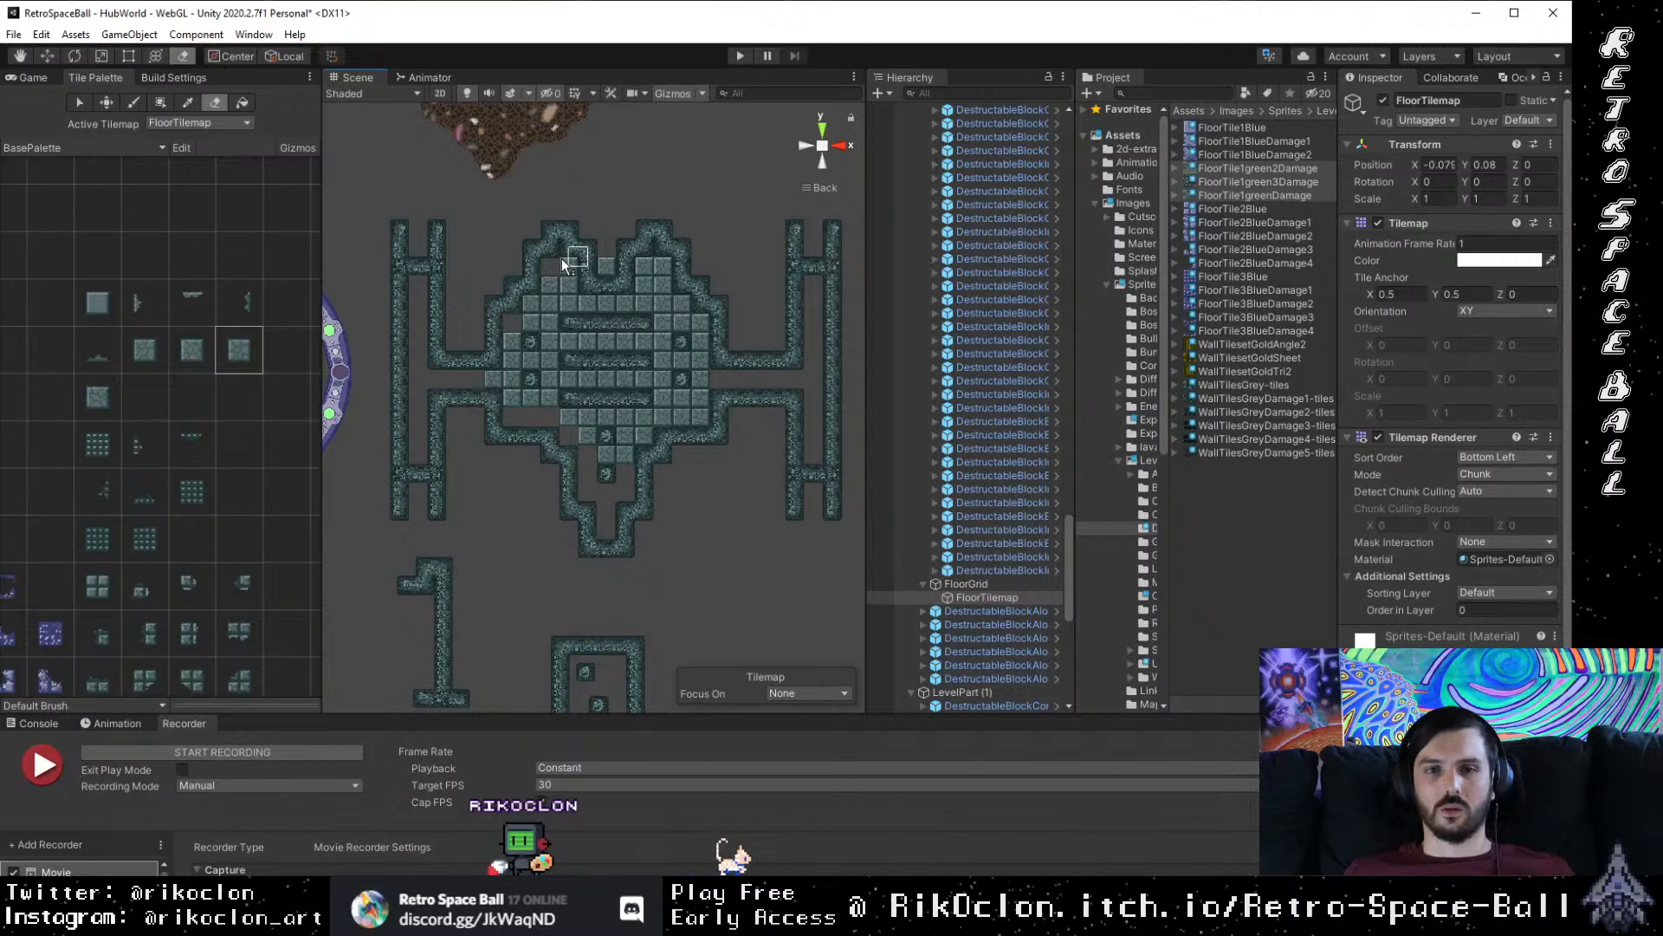
{"action": "mouse_move", "coordinate": [627, 267]}
{"action": "left_mouse_down"}
{"action": "mouse_move", "coordinate": [607, 266]}
{"action": "mouse_move", "coordinate": [657, 266]}
{"action": "left_mouse_up"}
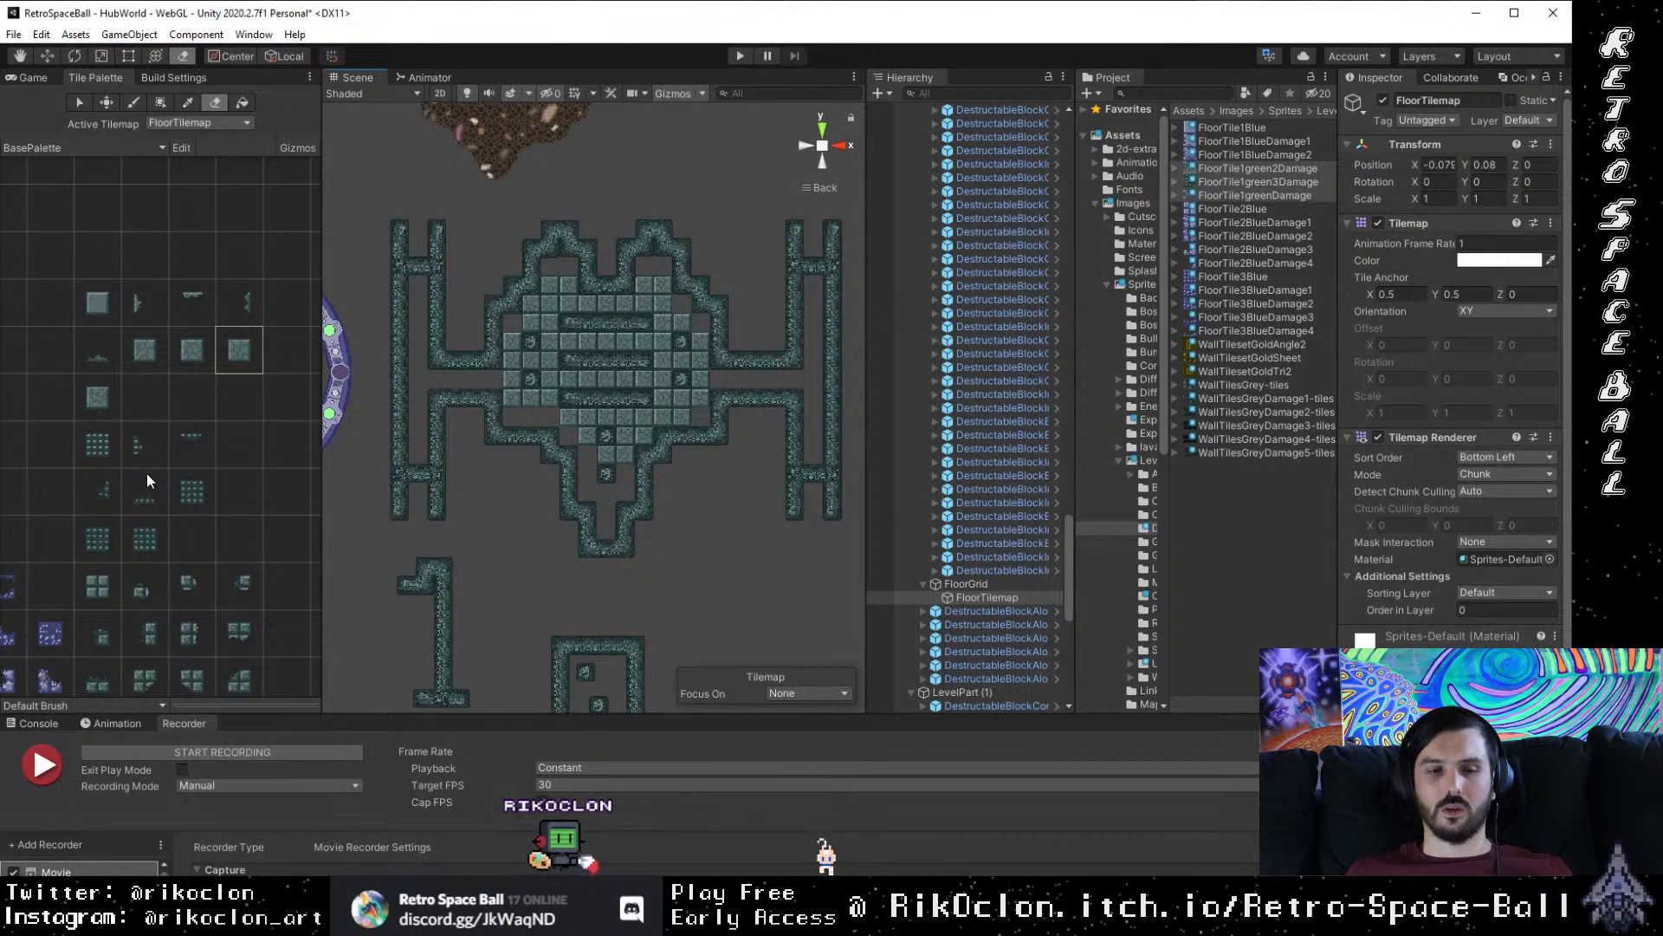
Step: Try out small four-square floor tiles along both side corridors and erase them again
{"action": "scroll", "coordinate": [148, 473], "scroll_direction": "down", "scroll_amount": 3}
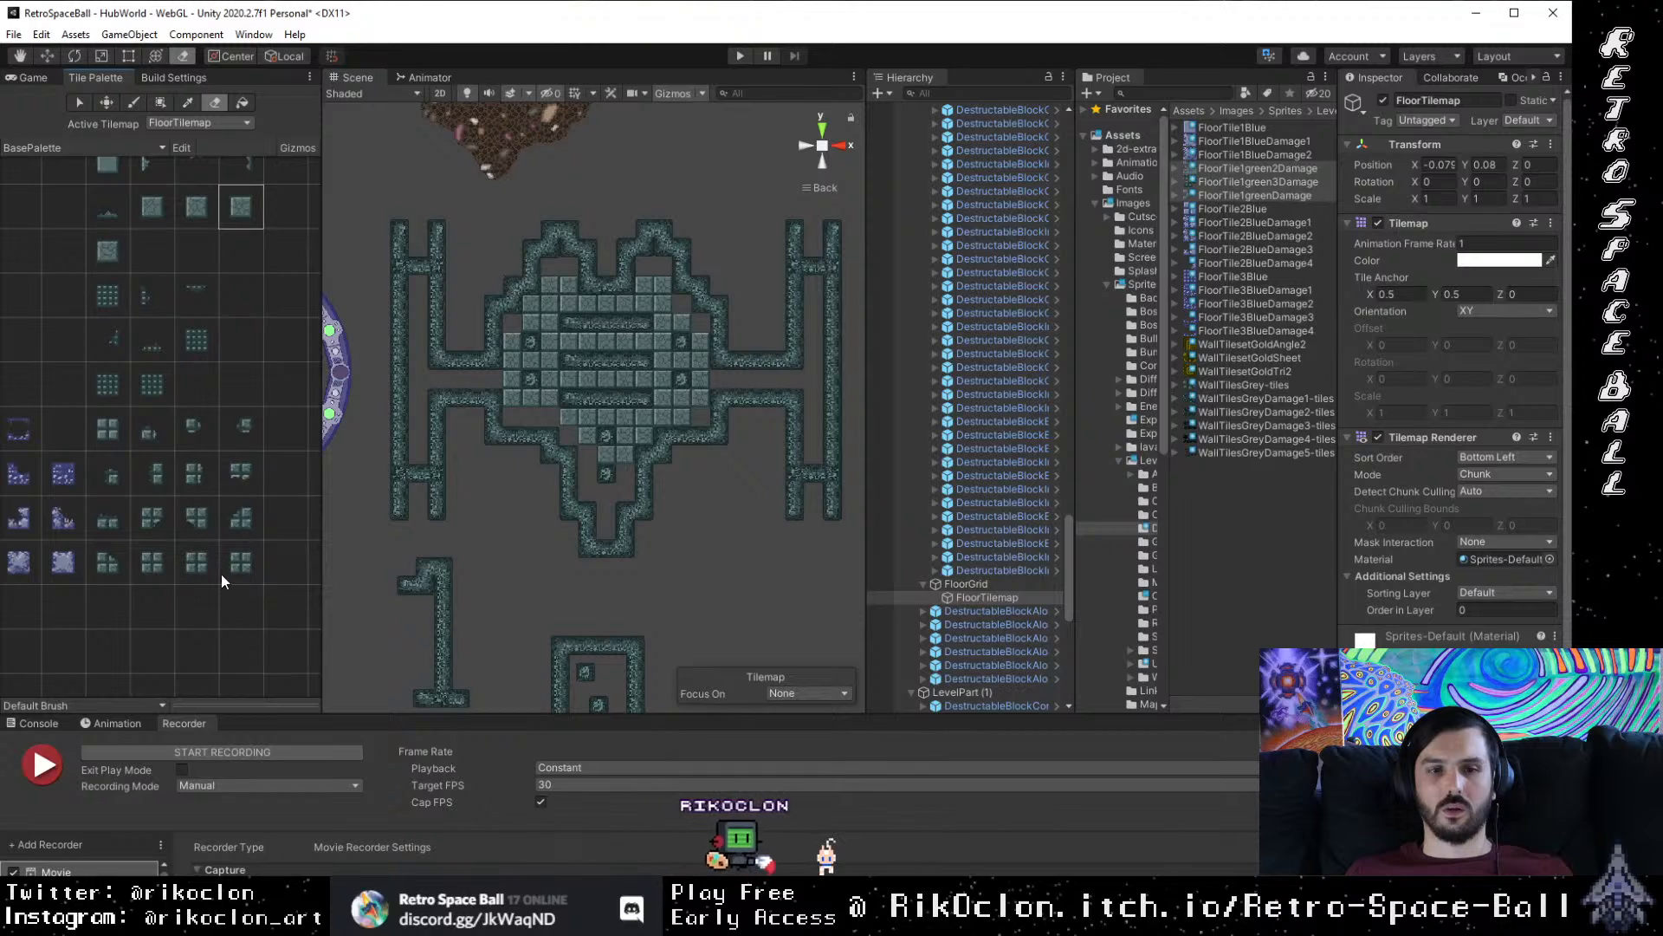
{"action": "left_click", "coordinate": [195, 561]}
{"action": "scroll", "coordinate": [456, 376], "scroll_direction": "up", "scroll_amount": 2}
{"action": "left_click_drag", "start_coordinate": [455, 376], "coordinate": [411, 378]}
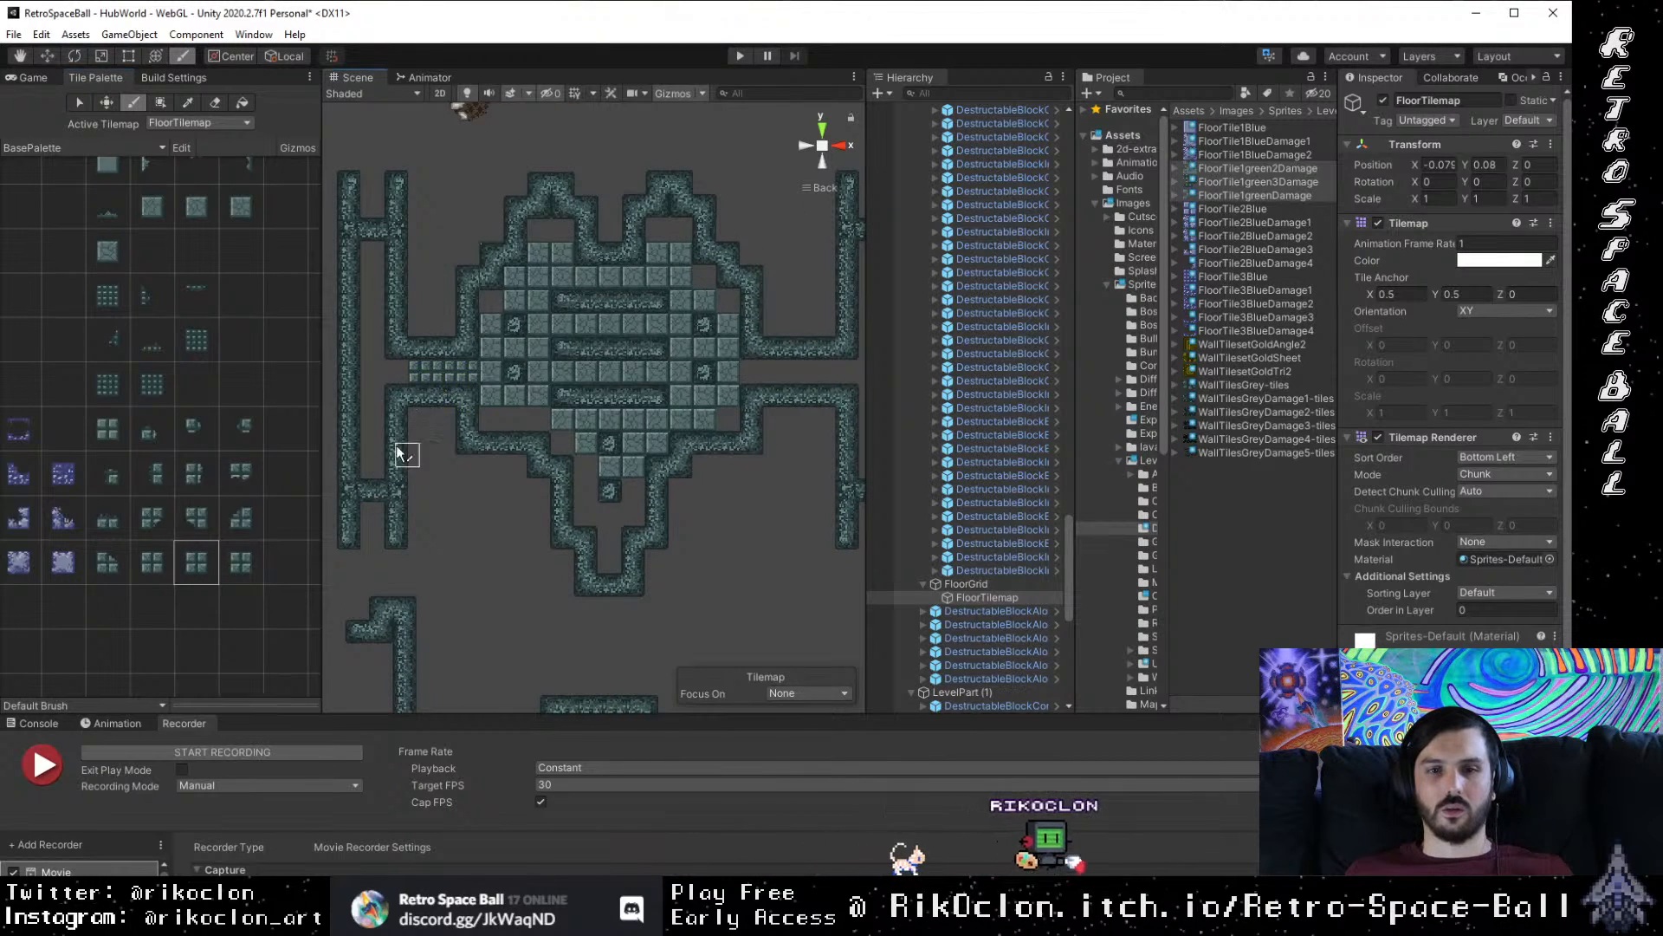
{"action": "left_click", "coordinate": [143, 571]}
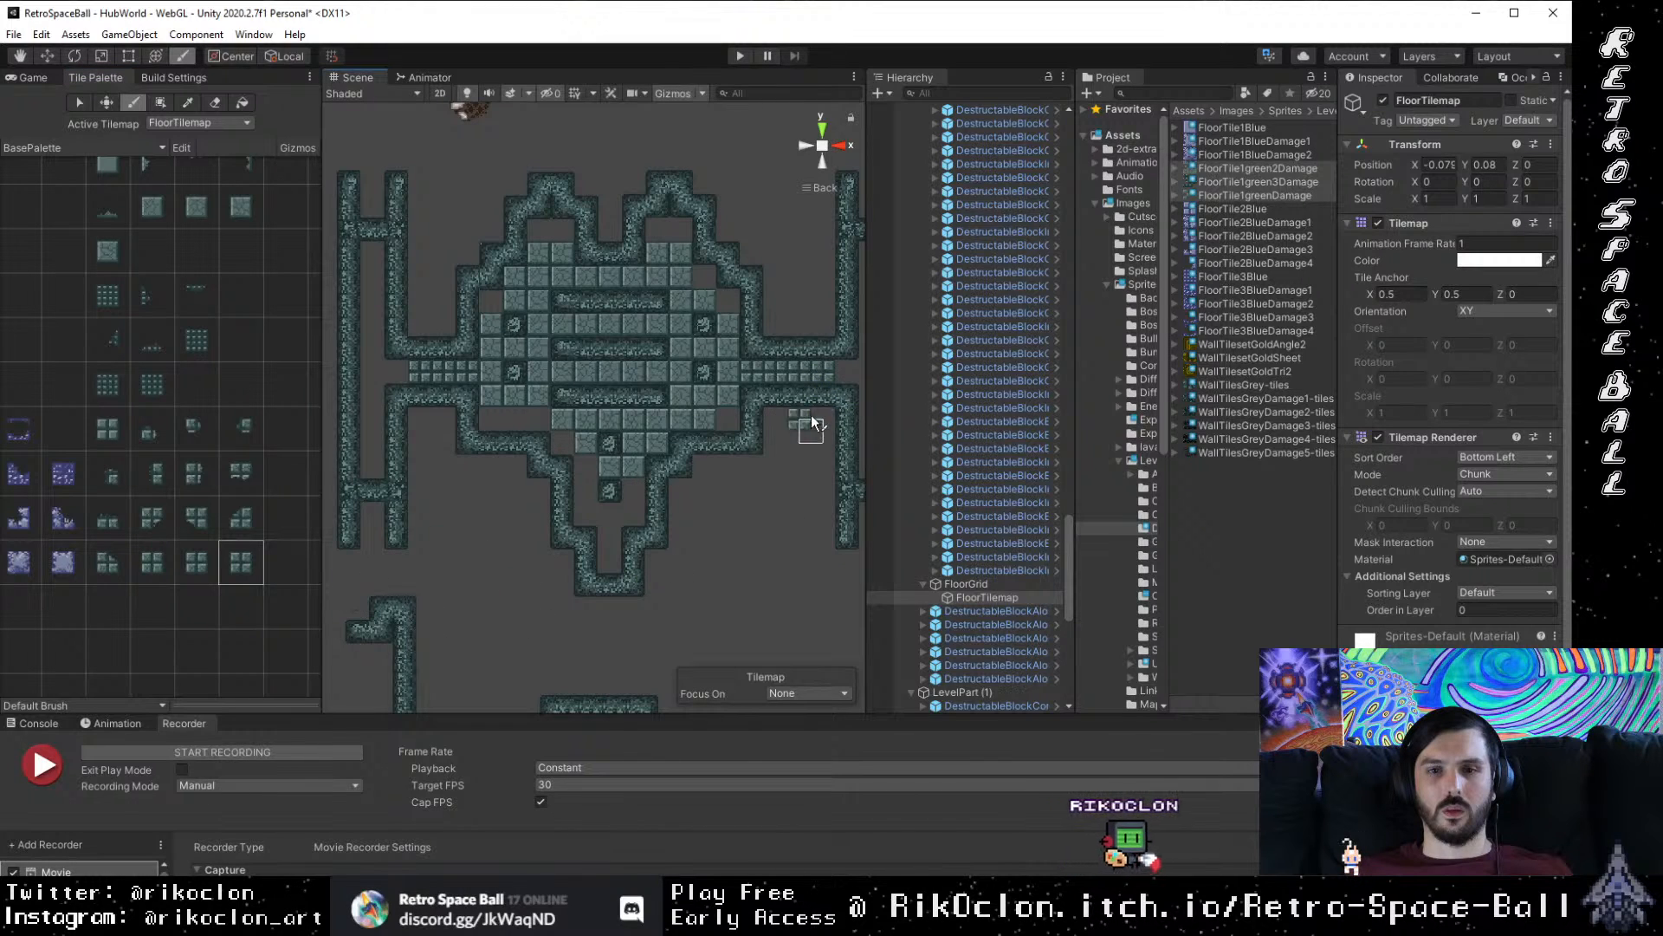
{"action": "left_click_drag", "start_coordinate": [790, 423], "coordinate": [732, 450]}
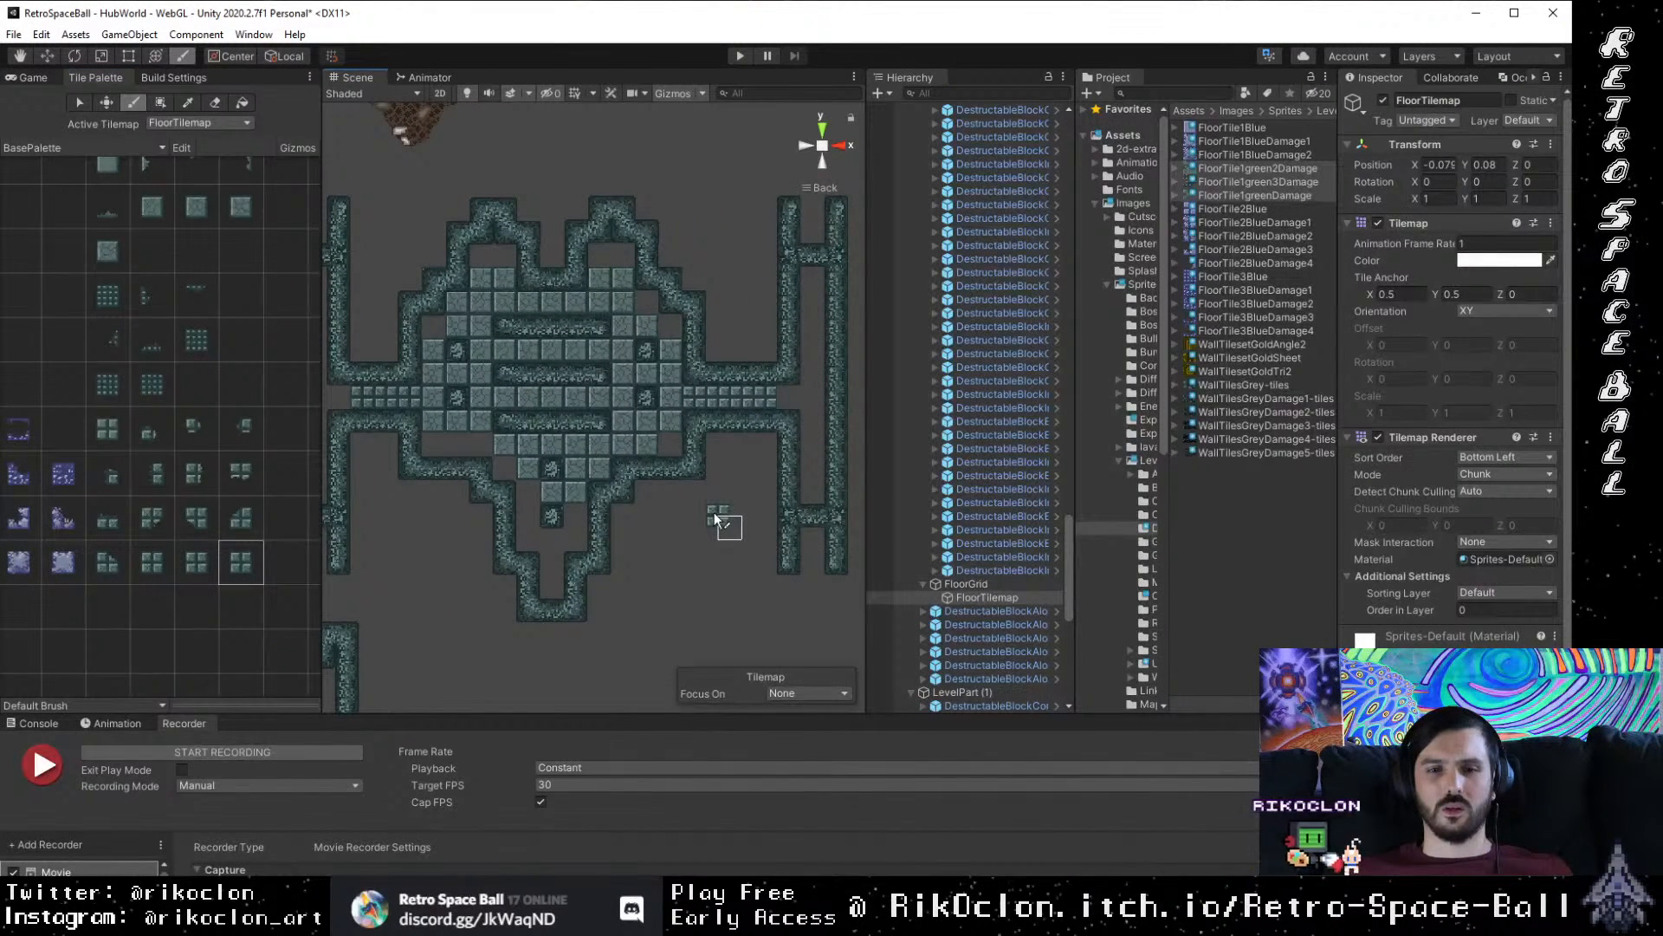
{"action": "scroll", "coordinate": [705, 527], "scroll_direction": "up", "scroll_amount": 7}
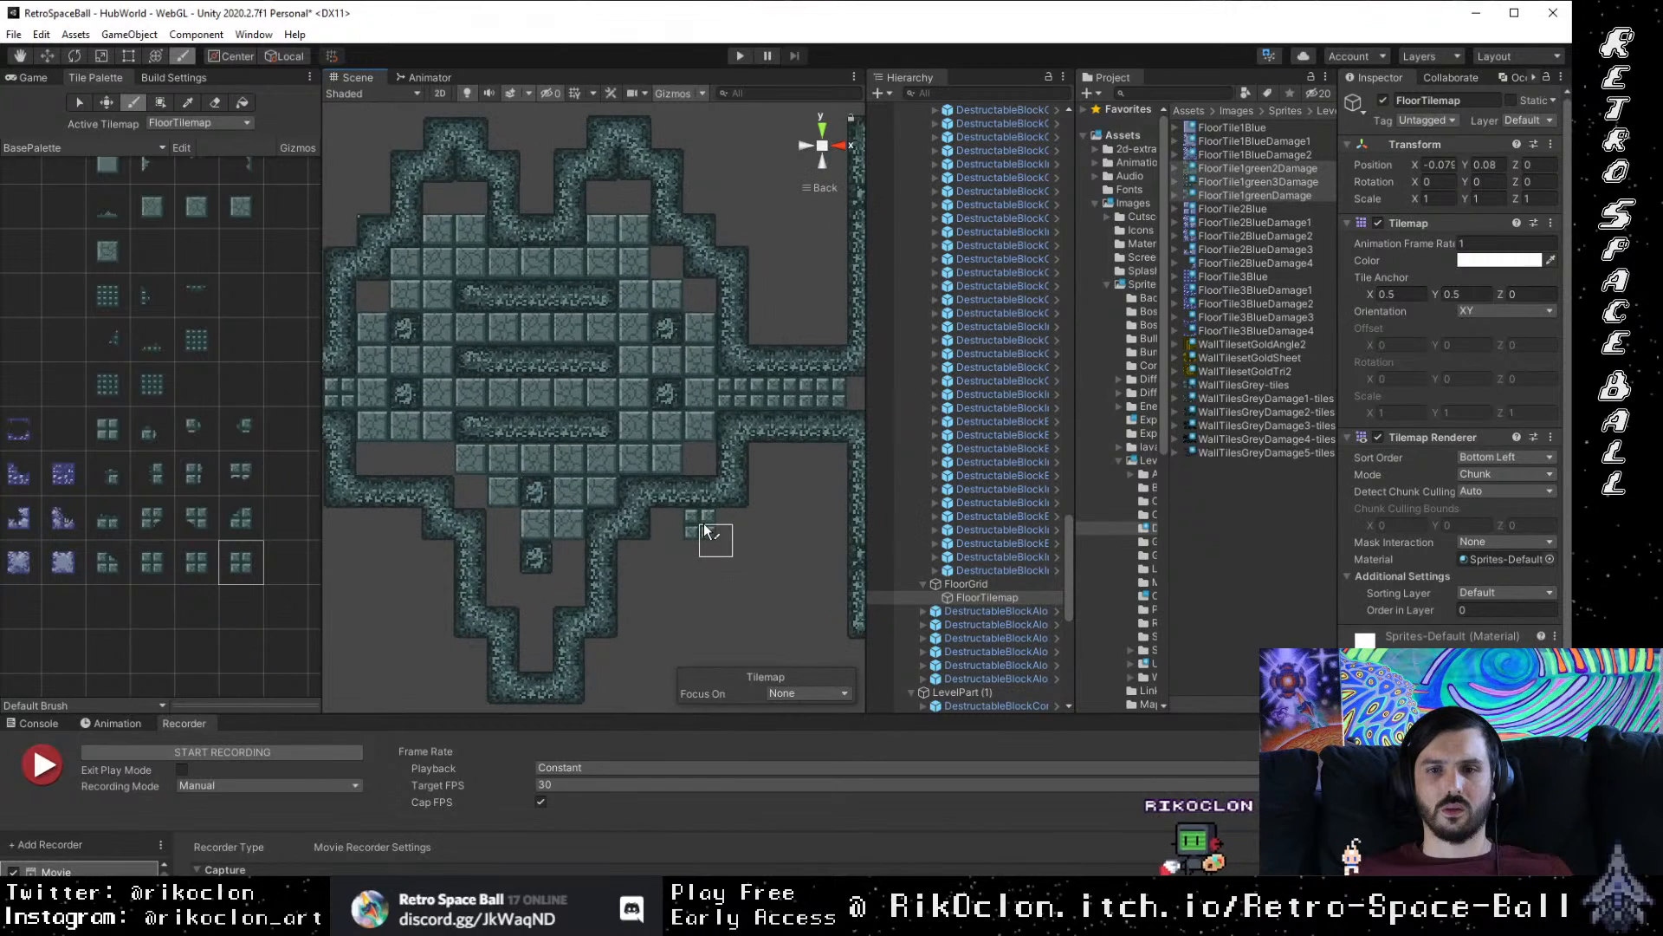
{"action": "scroll", "coordinate": [708, 530], "scroll_direction": "down", "scroll_amount": 6}
{"action": "left_click_drag", "start_coordinate": [611, 544], "coordinate": [662, 538]}
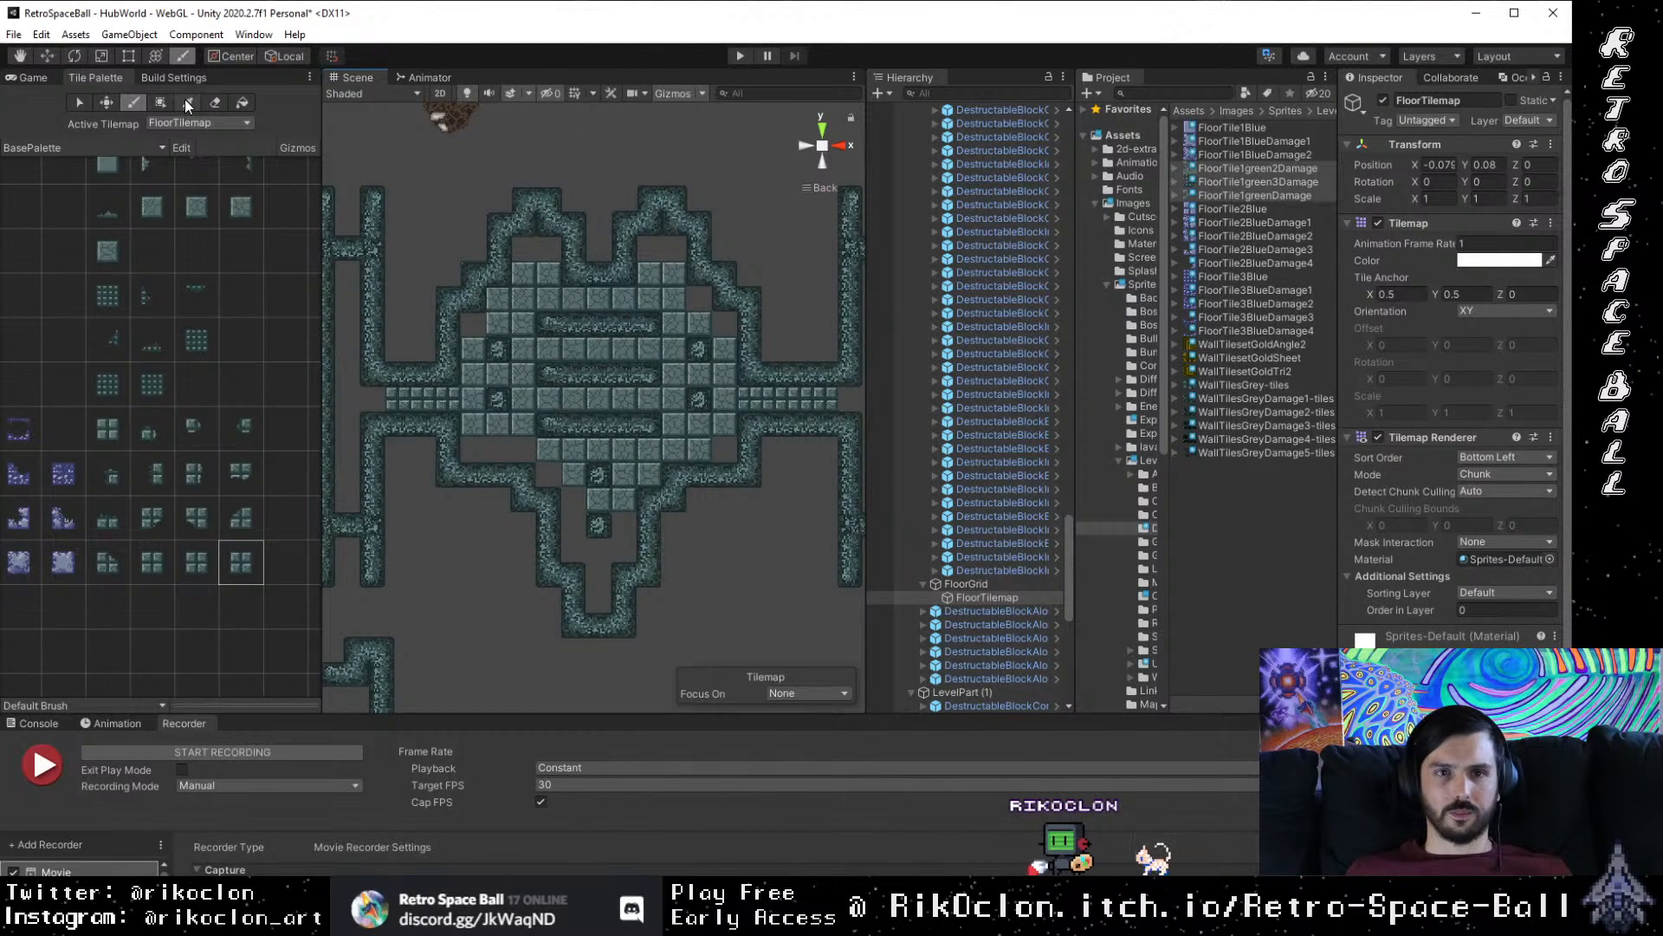
{"action": "left_click", "coordinate": [217, 104]}
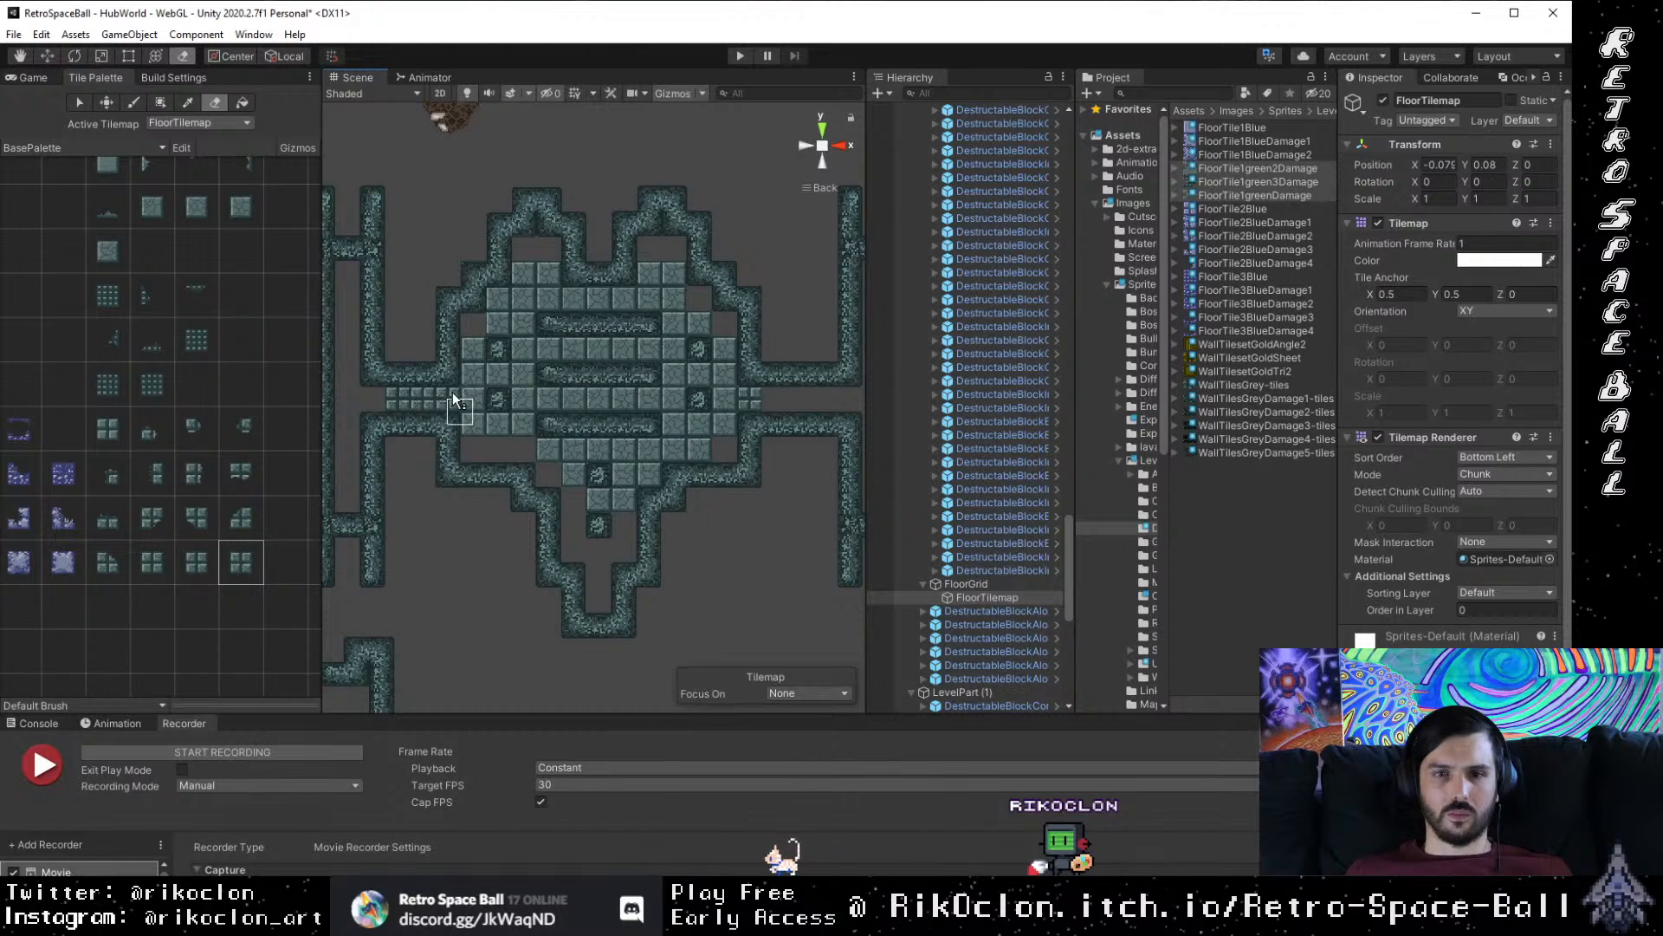
{"action": "left_click_drag", "start_coordinate": [452, 391], "coordinate": [412, 396]}
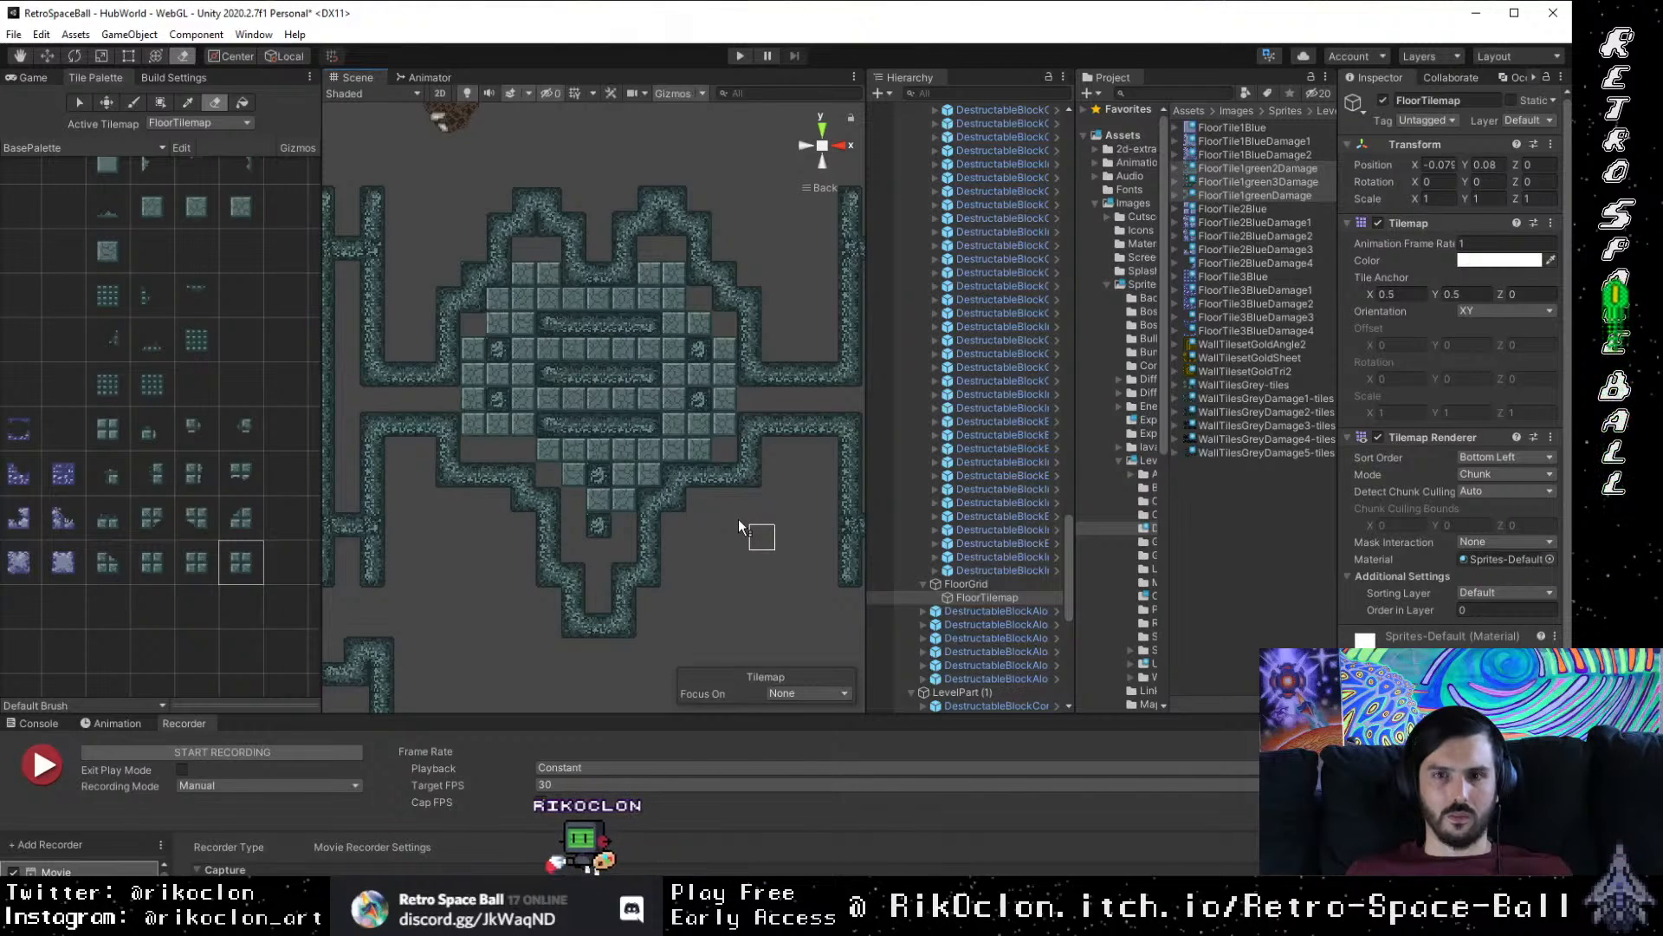
Step: Move the whole H-shaped outer wall section on the room's right side further right, clear of the corridor
{"action": "left_click_drag", "start_coordinate": [738, 518], "coordinate": [476, 501]}
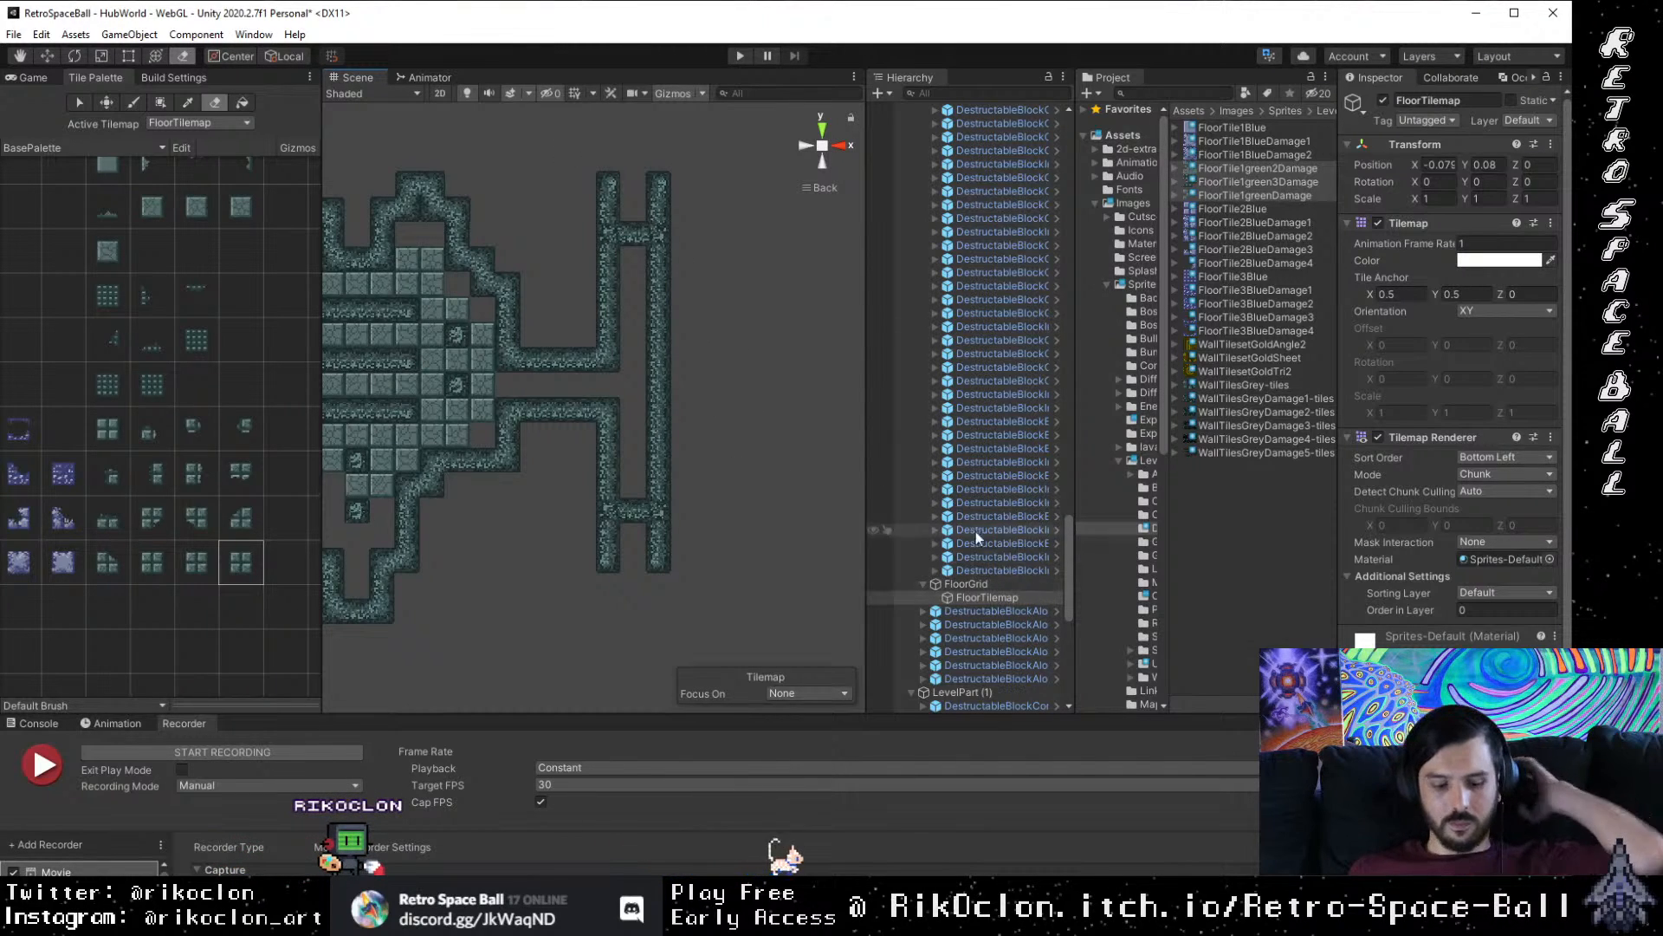
{"action": "scroll", "coordinate": [950, 507], "scroll_direction": "up", "scroll_amount": 3}
{"action": "scroll", "coordinate": [949, 504], "scroll_direction": "up", "scroll_amount": 5}
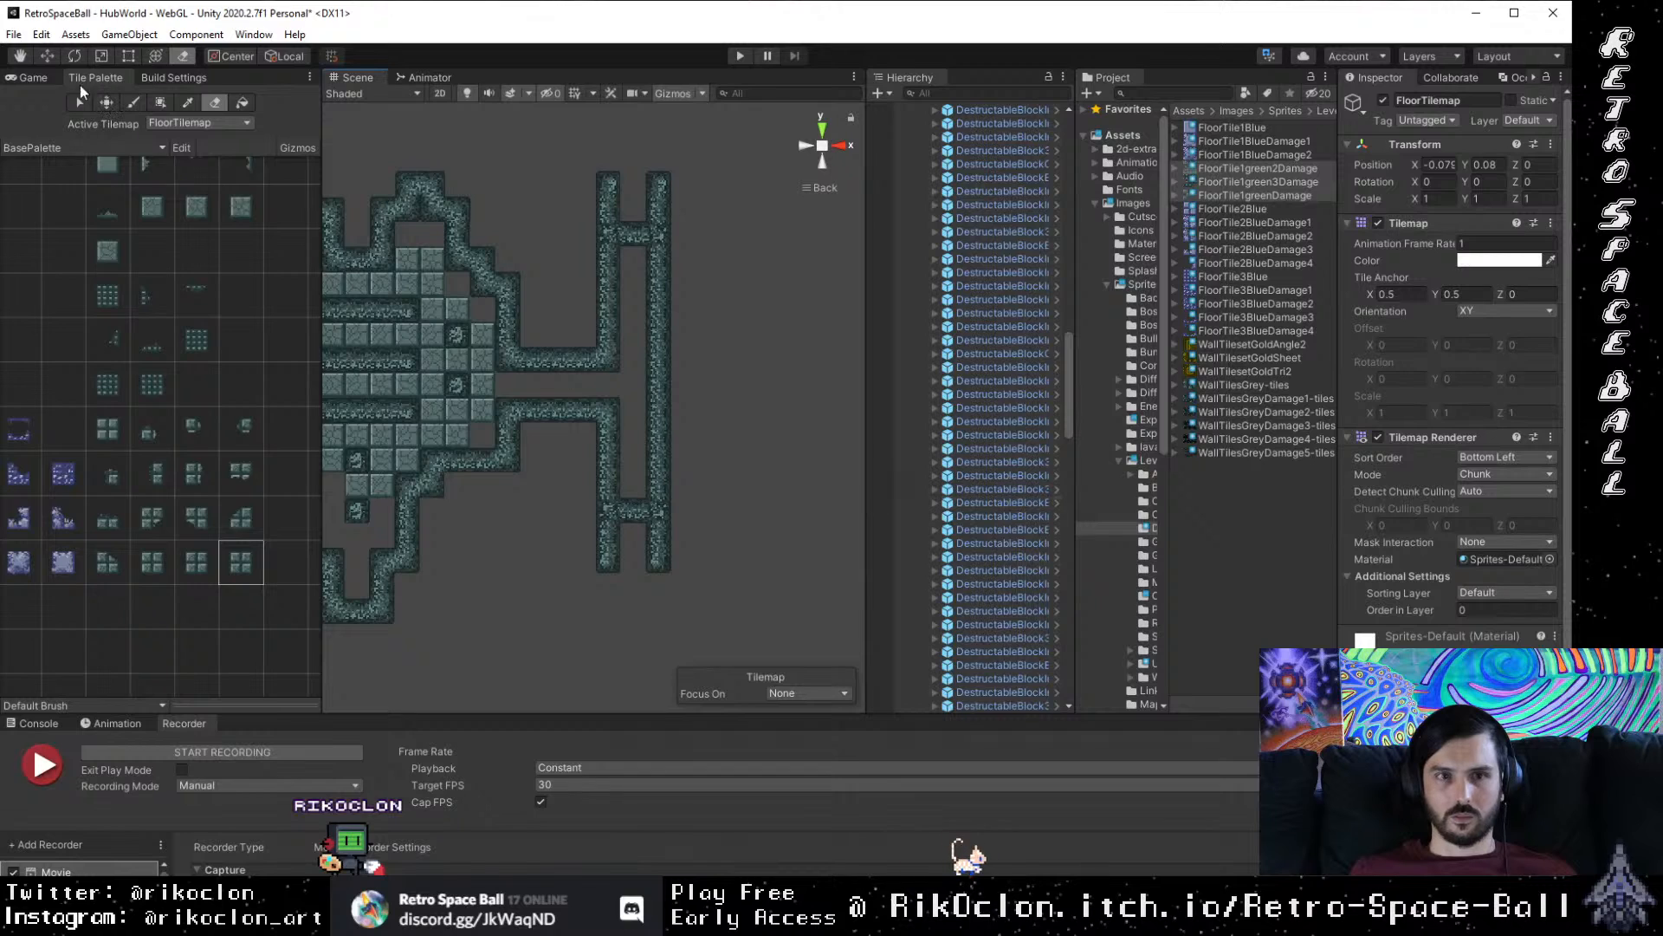
{"action": "left_click", "coordinate": [47, 55]}
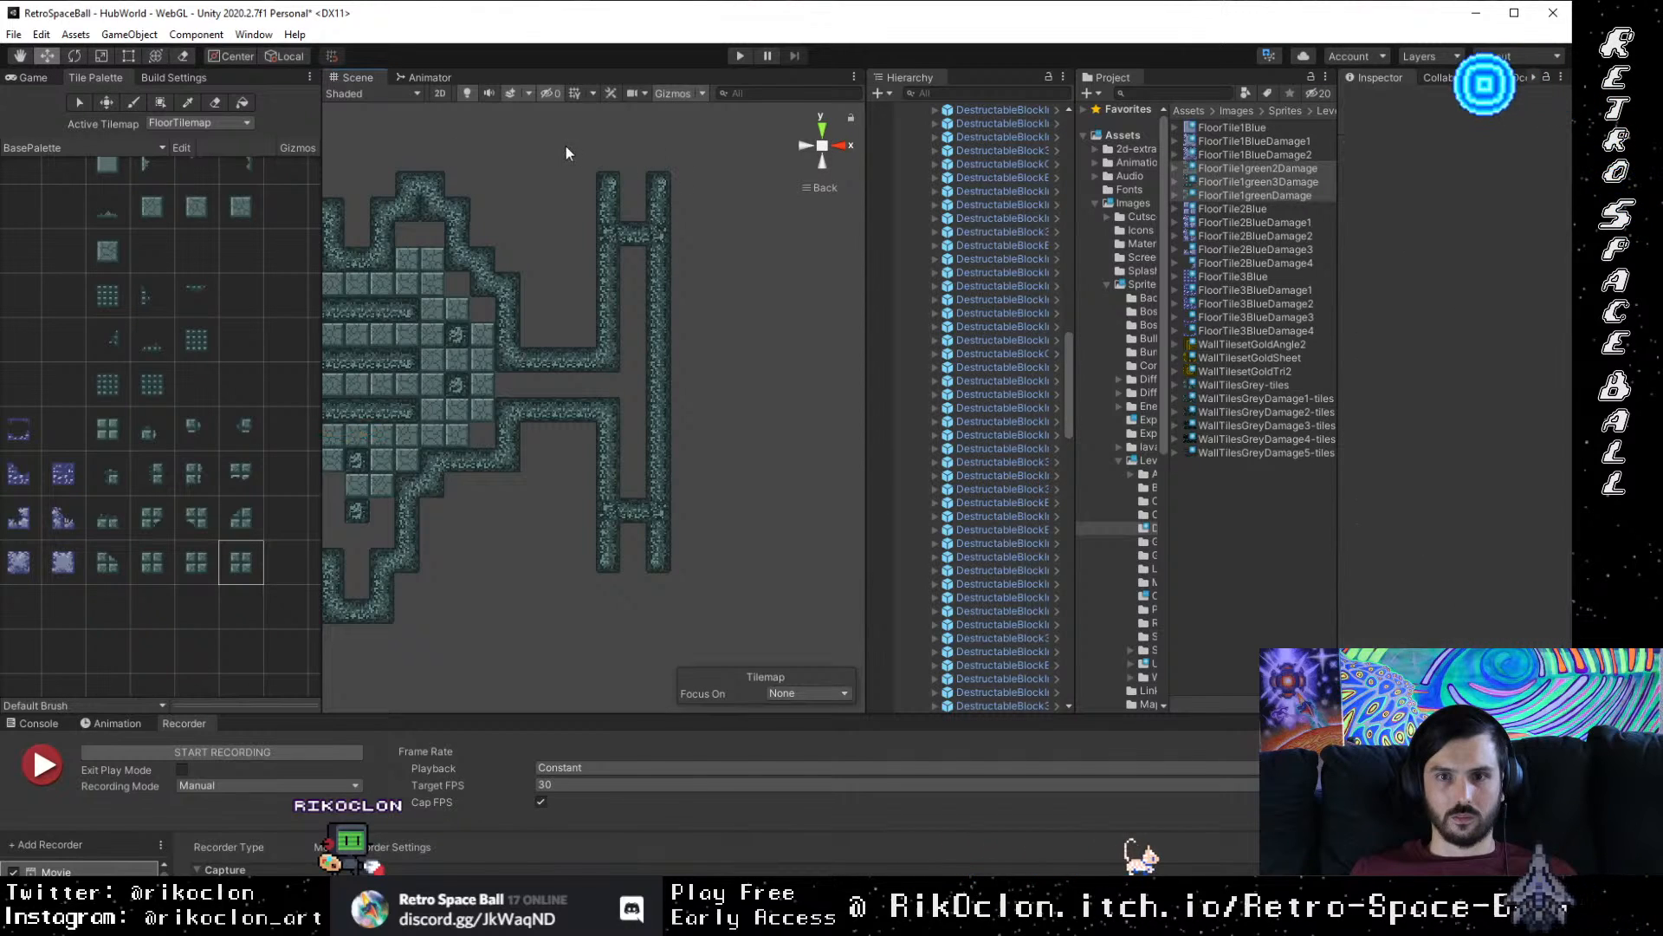
{"action": "left_click_drag", "start_coordinate": [580, 143], "coordinate": [752, 578]}
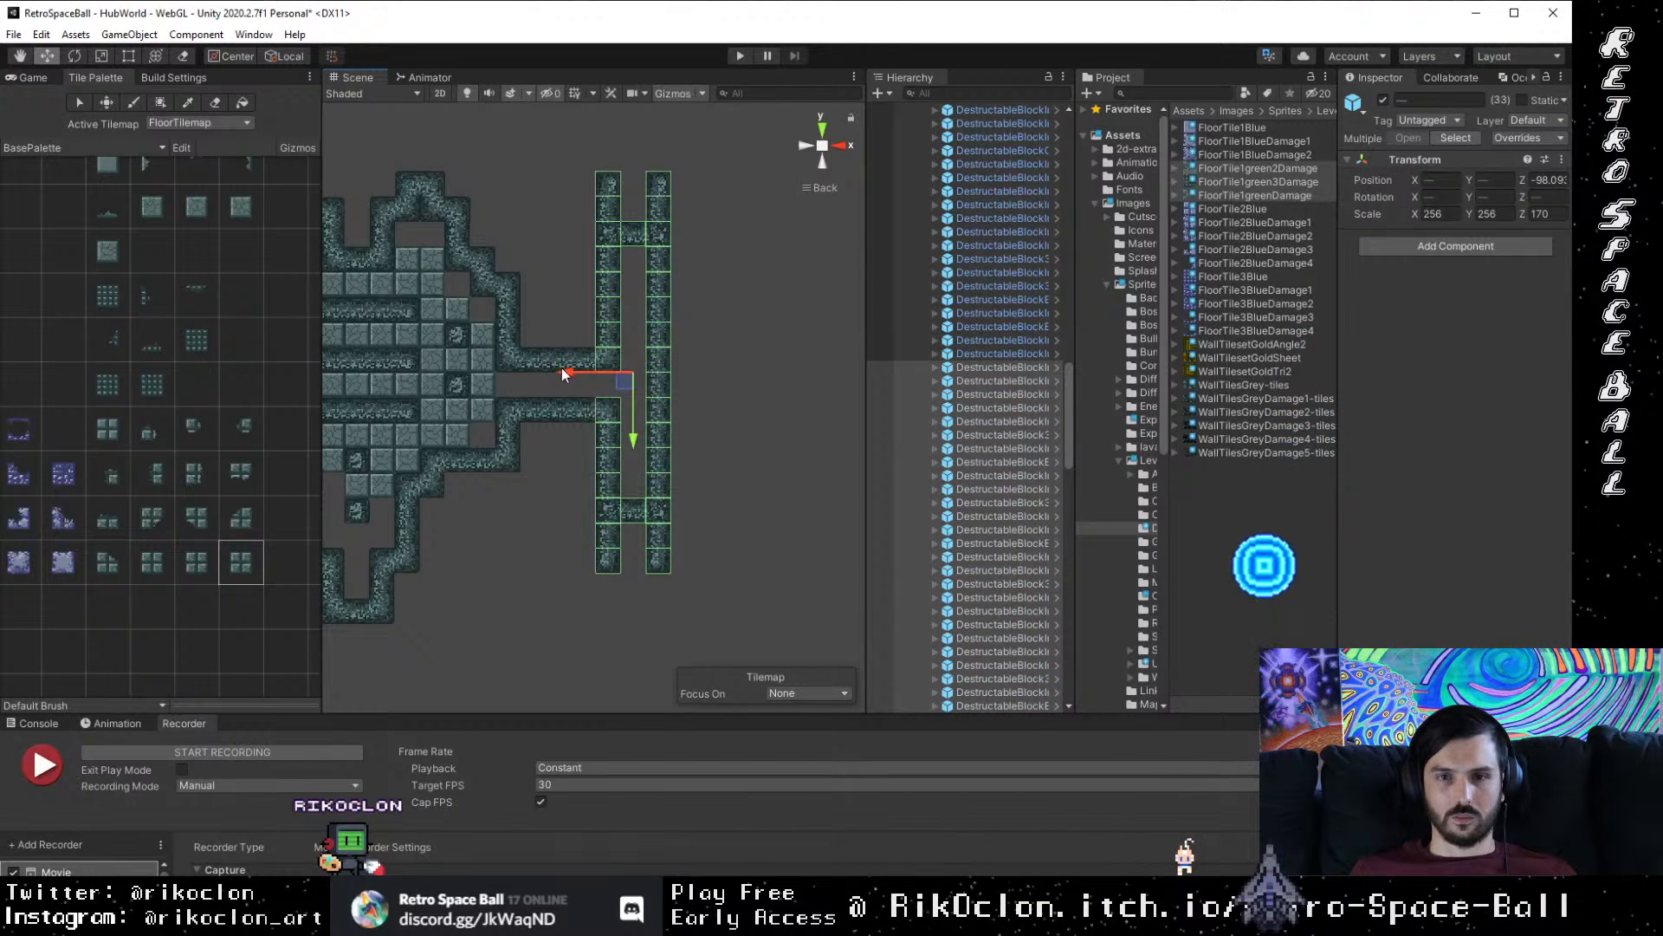
{"action": "left_click_drag", "start_coordinate": [561, 367], "coordinate": [653, 393]}
Step: Delete the end blocks of the right corridor's two walls and snap the H-shaped outer wall section against the shortened corridor
{"action": "left_click_drag", "start_coordinate": [570, 299], "coordinate": [625, 445]}
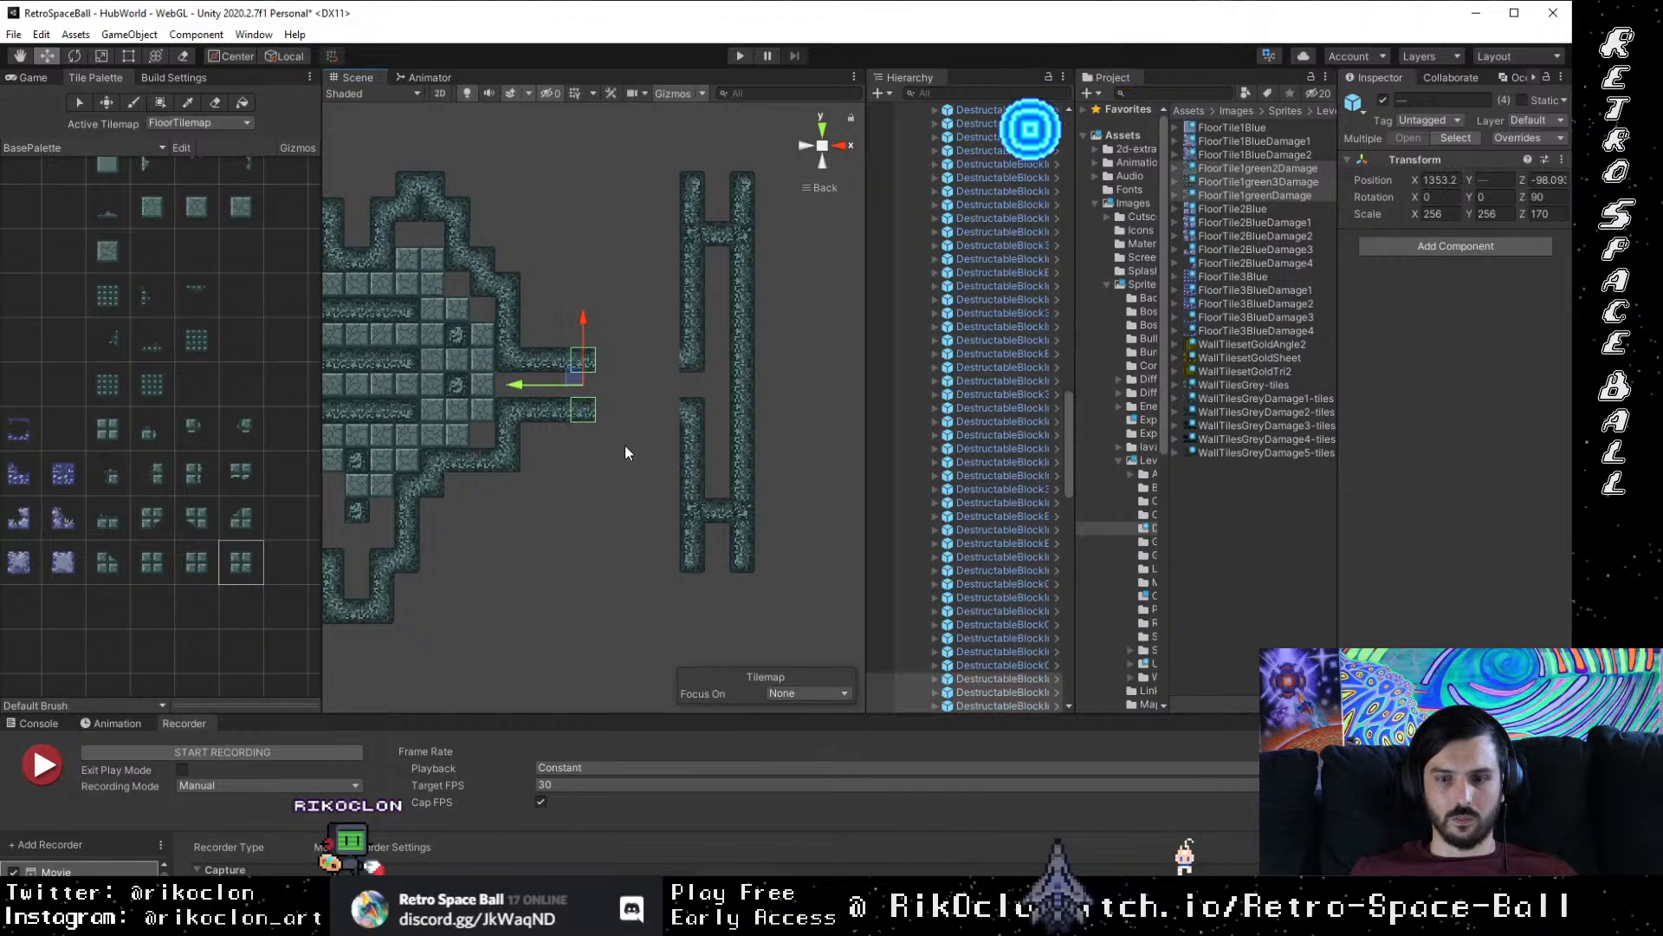
{"action": "left_click_drag", "start_coordinate": [650, 137], "coordinate": [794, 584]}
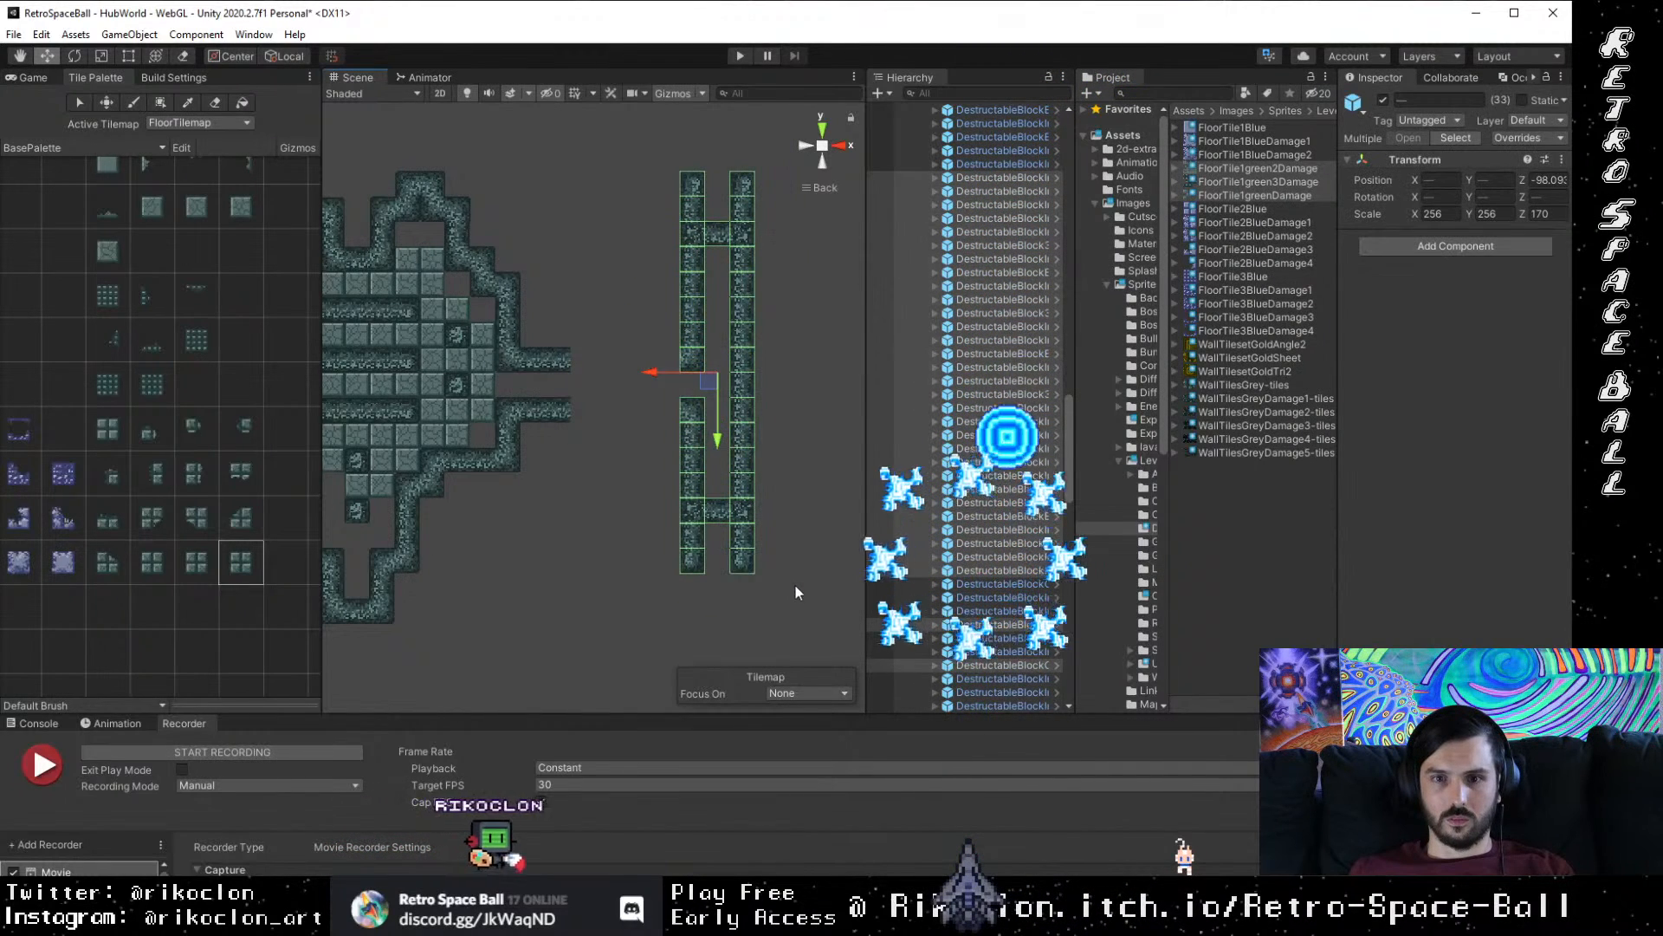
{"action": "left_click_drag", "start_coordinate": [707, 386], "coordinate": [707, 490]}
{"action": "scroll", "coordinate": [528, 437], "scroll_direction": "down", "scroll_amount": 1}
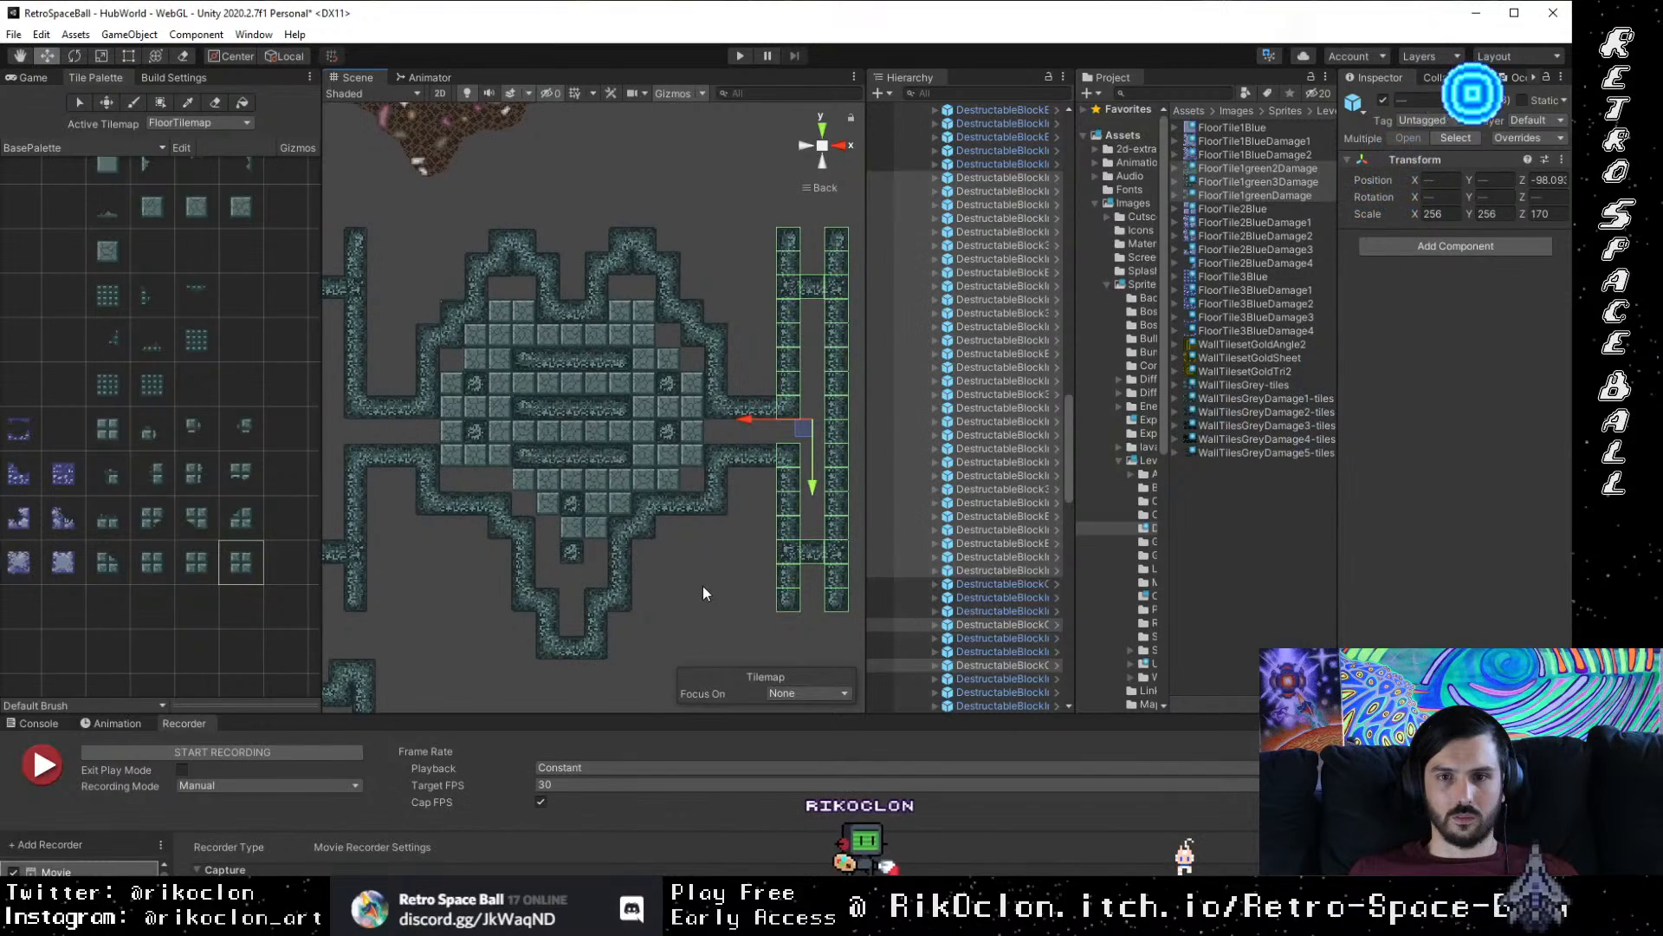
{"action": "left_click", "coordinate": [709, 599]}
Step: Paint a continuous row of four-square floor tiles along both side corridors, from the room to the H-shaped outer wall sections
{"action": "mouse_move", "coordinate": [705, 592]}
{"action": "left_mouse_down"}
{"action": "mouse_move", "coordinate": [722, 573]}
{"action": "mouse_move", "coordinate": [708, 576]}
{"action": "left_mouse_up"}
{"action": "scroll", "coordinate": [708, 576], "scroll_direction": "up", "scroll_amount": 1}
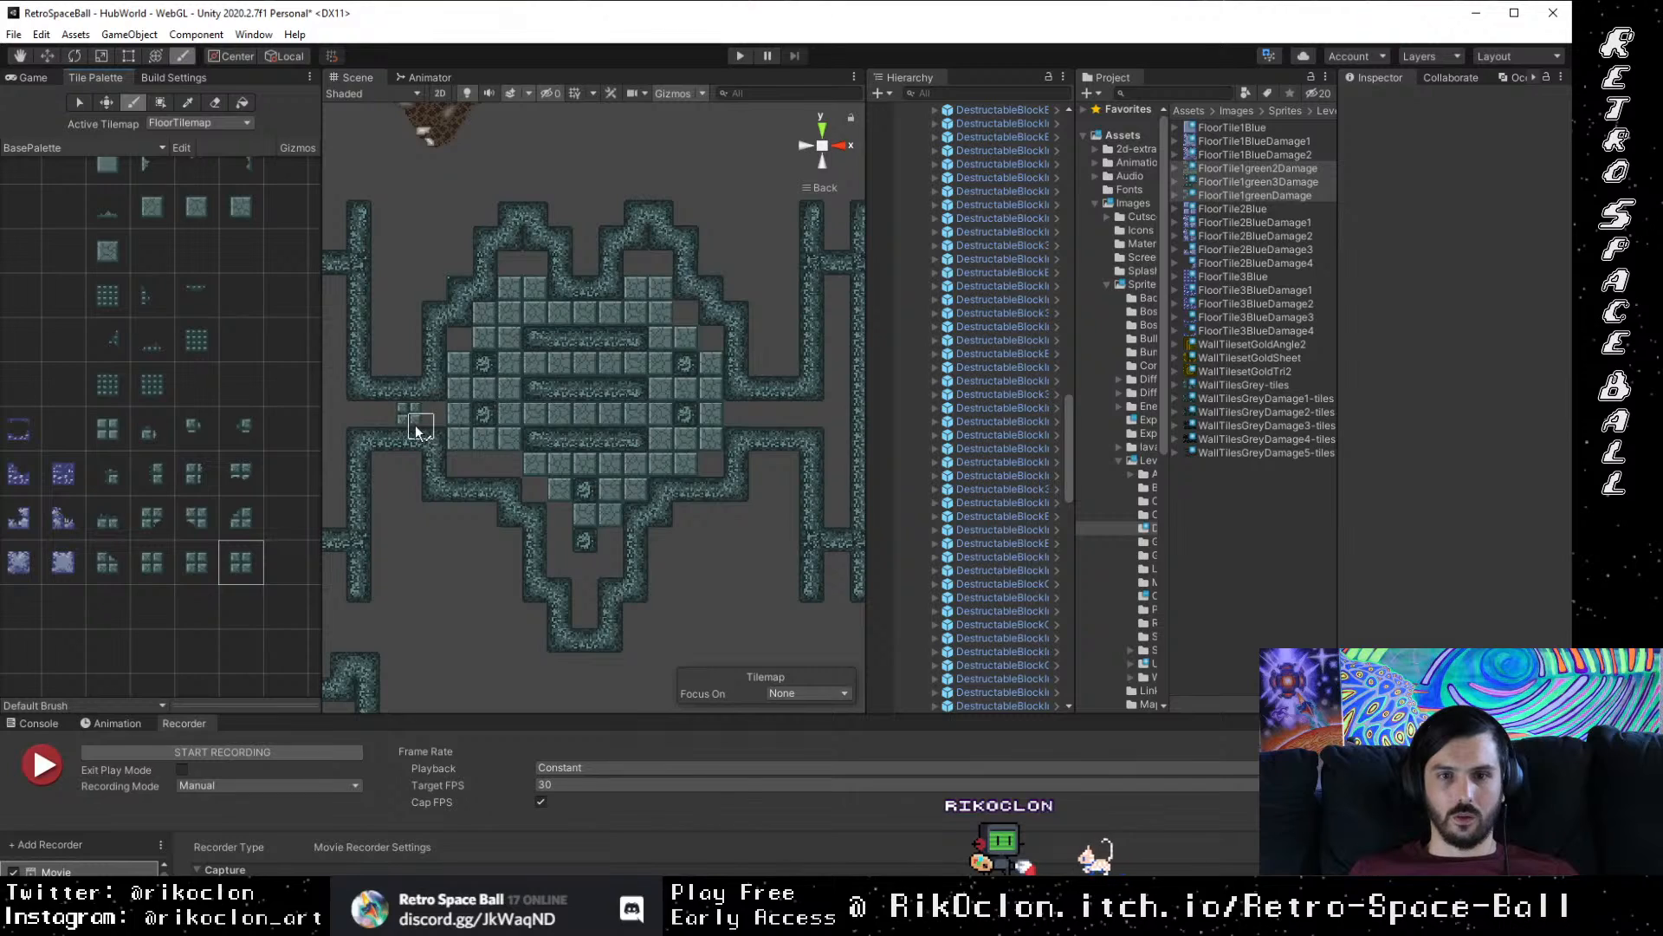
{"action": "left_click", "coordinate": [743, 425]}
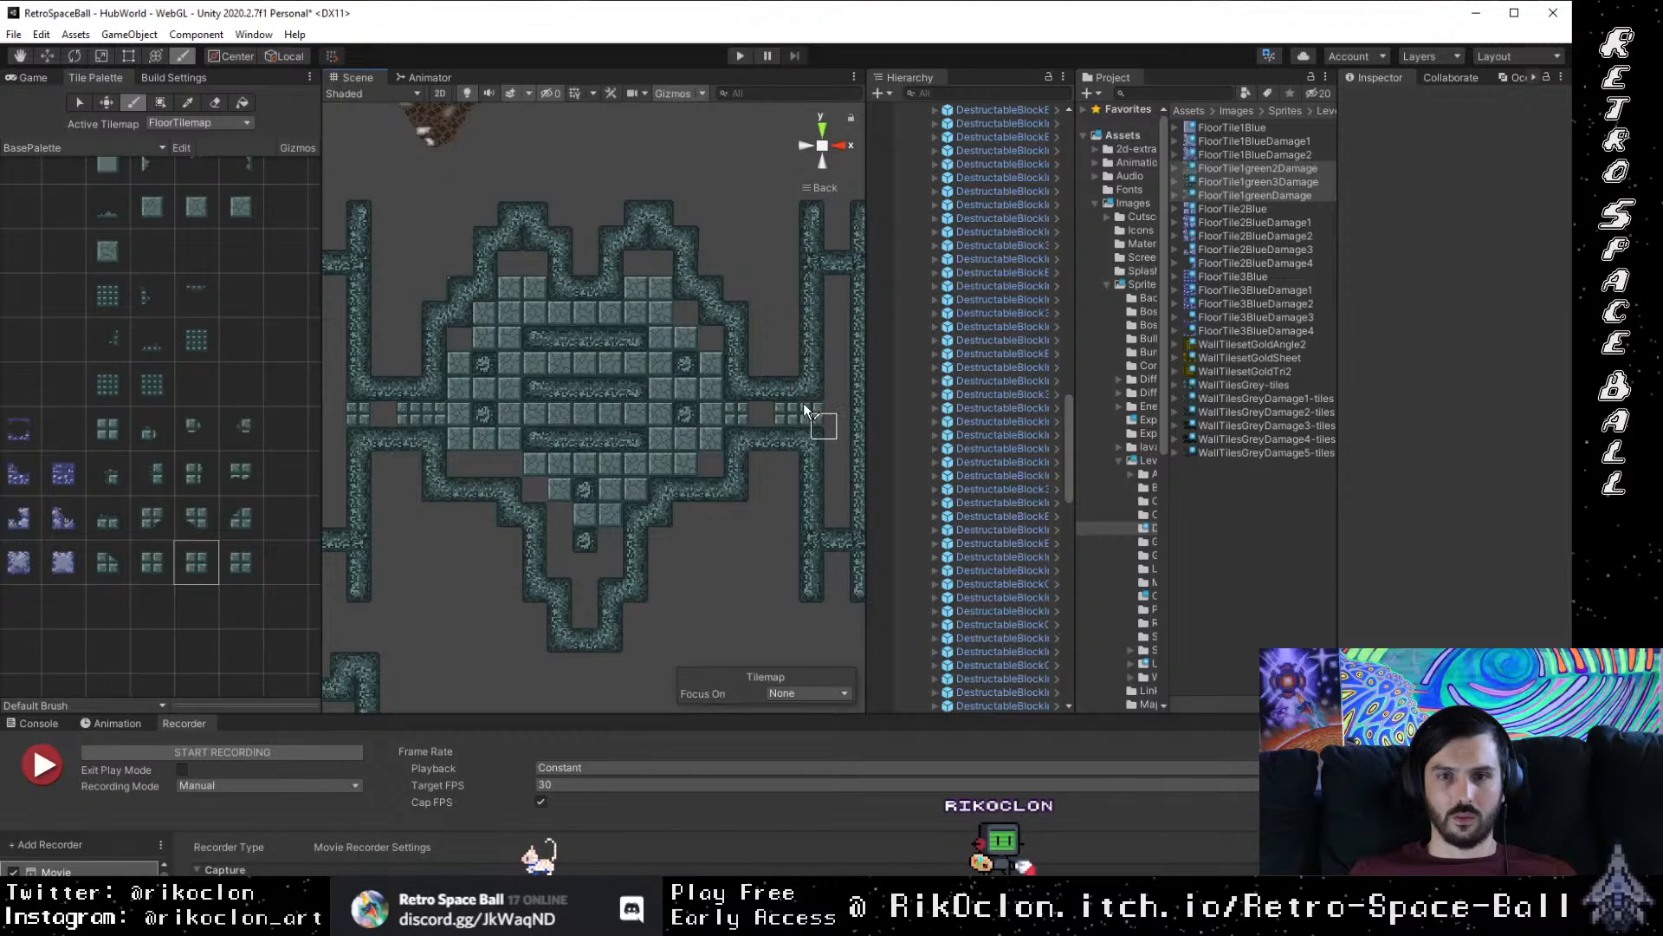
{"action": "left_click", "coordinate": [151, 562]}
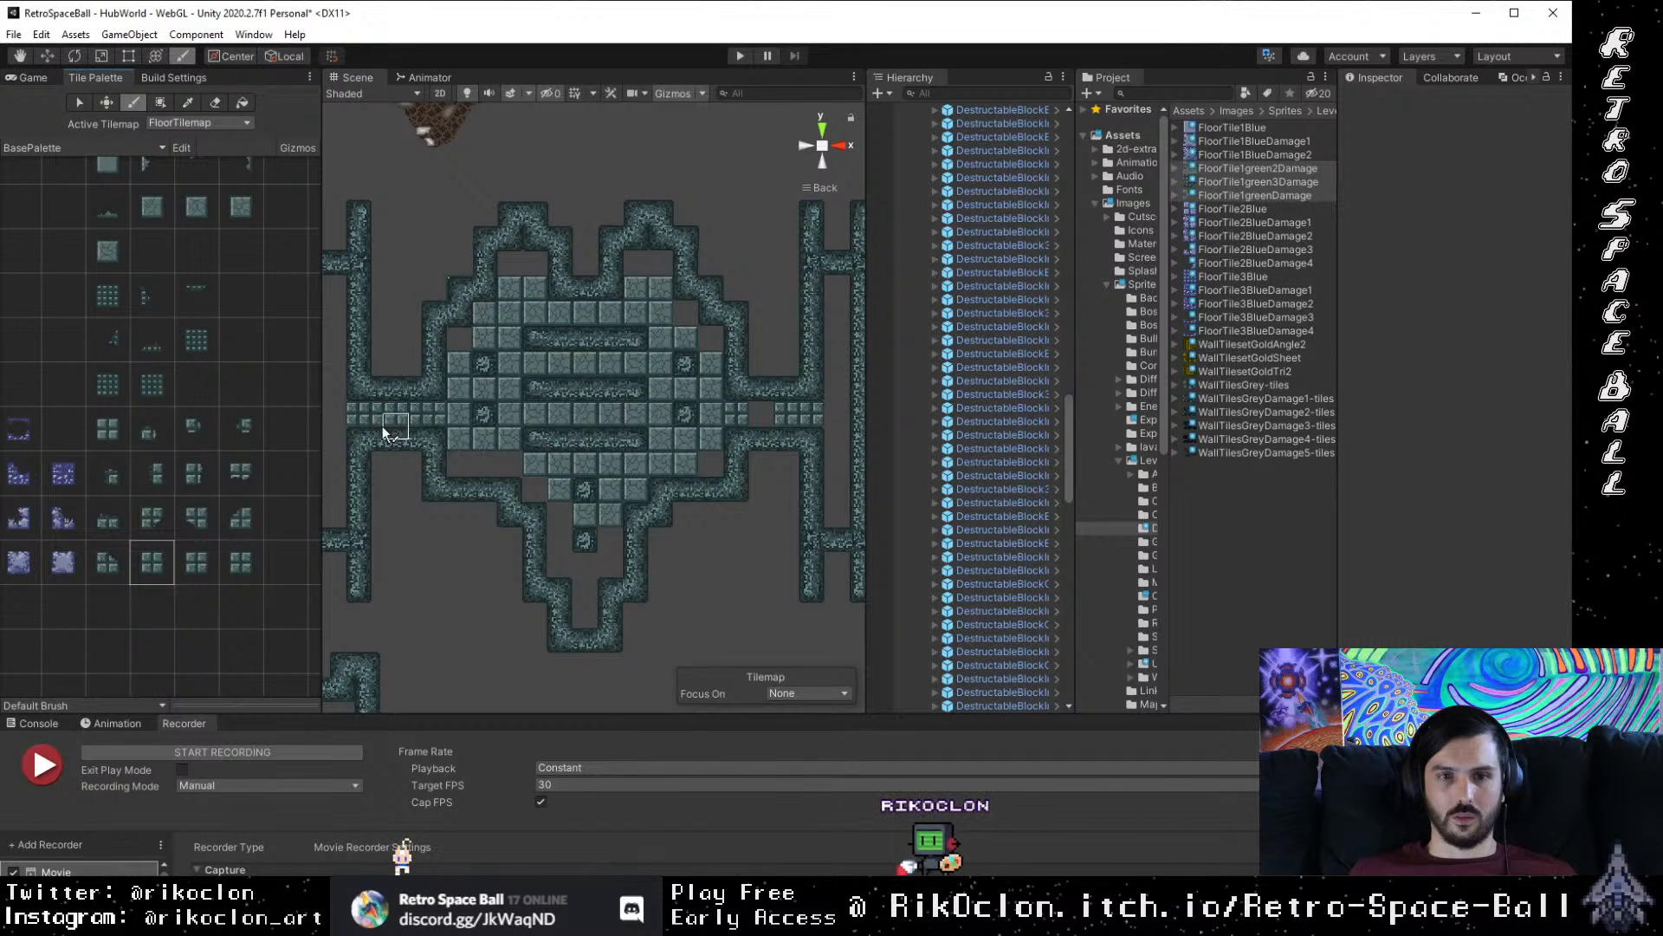
{"action": "left_click", "coordinate": [382, 425]}
{"action": "left_click", "coordinate": [758, 421]}
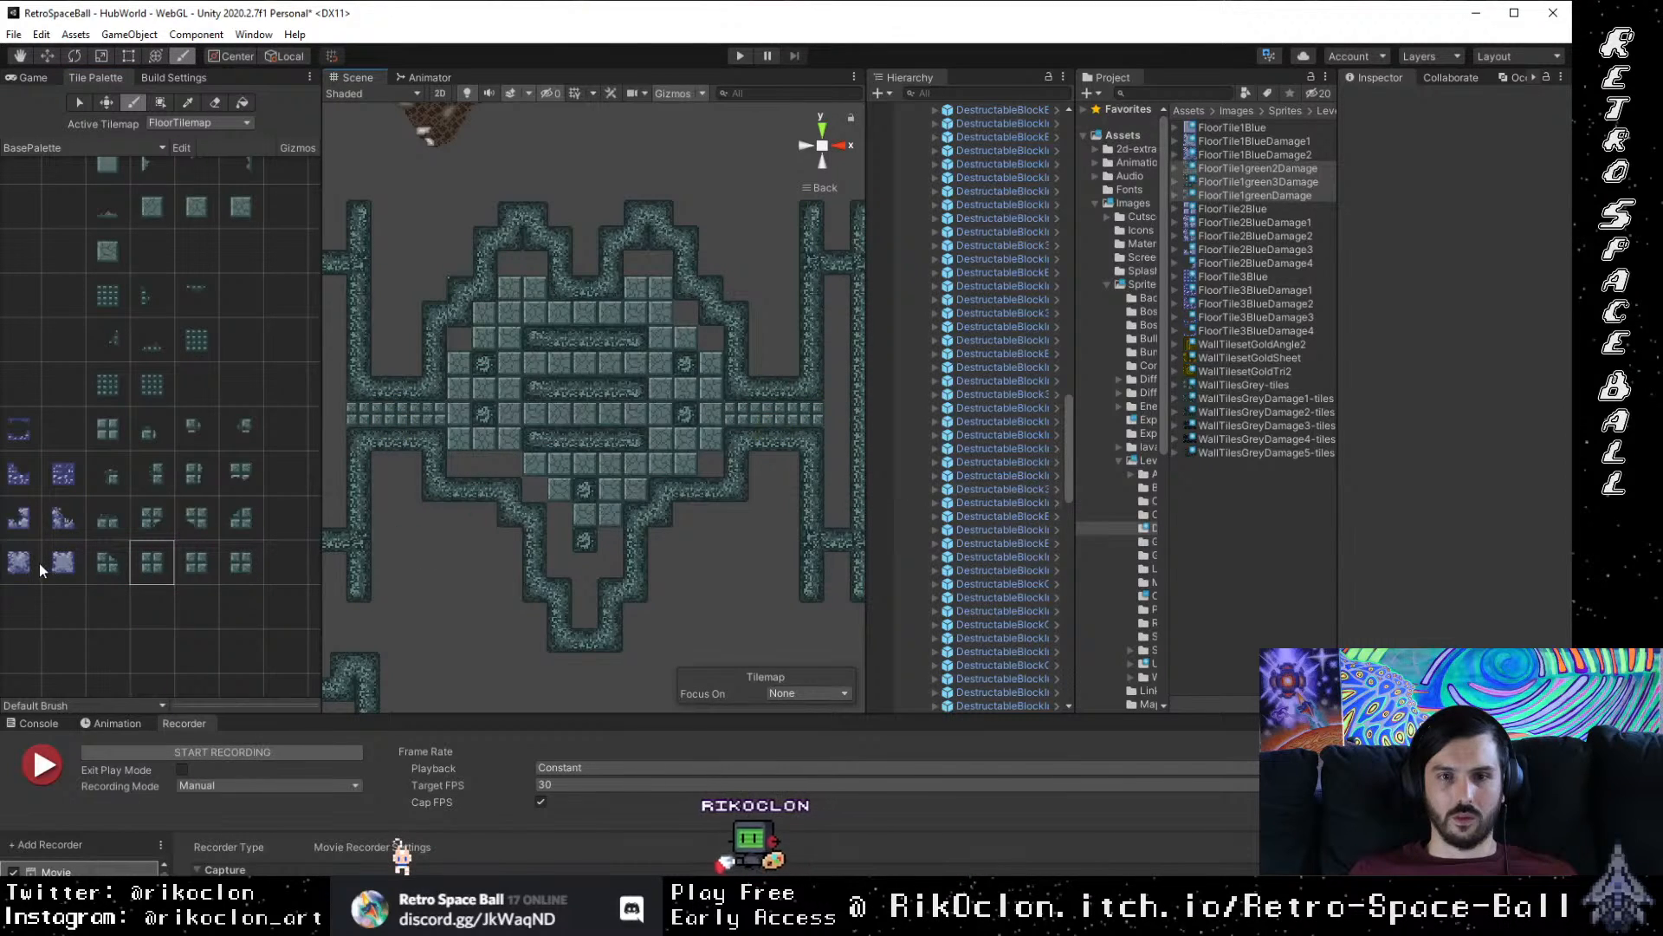
Step: Fill the vertical passages inside both H-shaped outer wall sections with the fine-grid floor tiles
{"action": "left_click", "coordinate": [152, 384]}
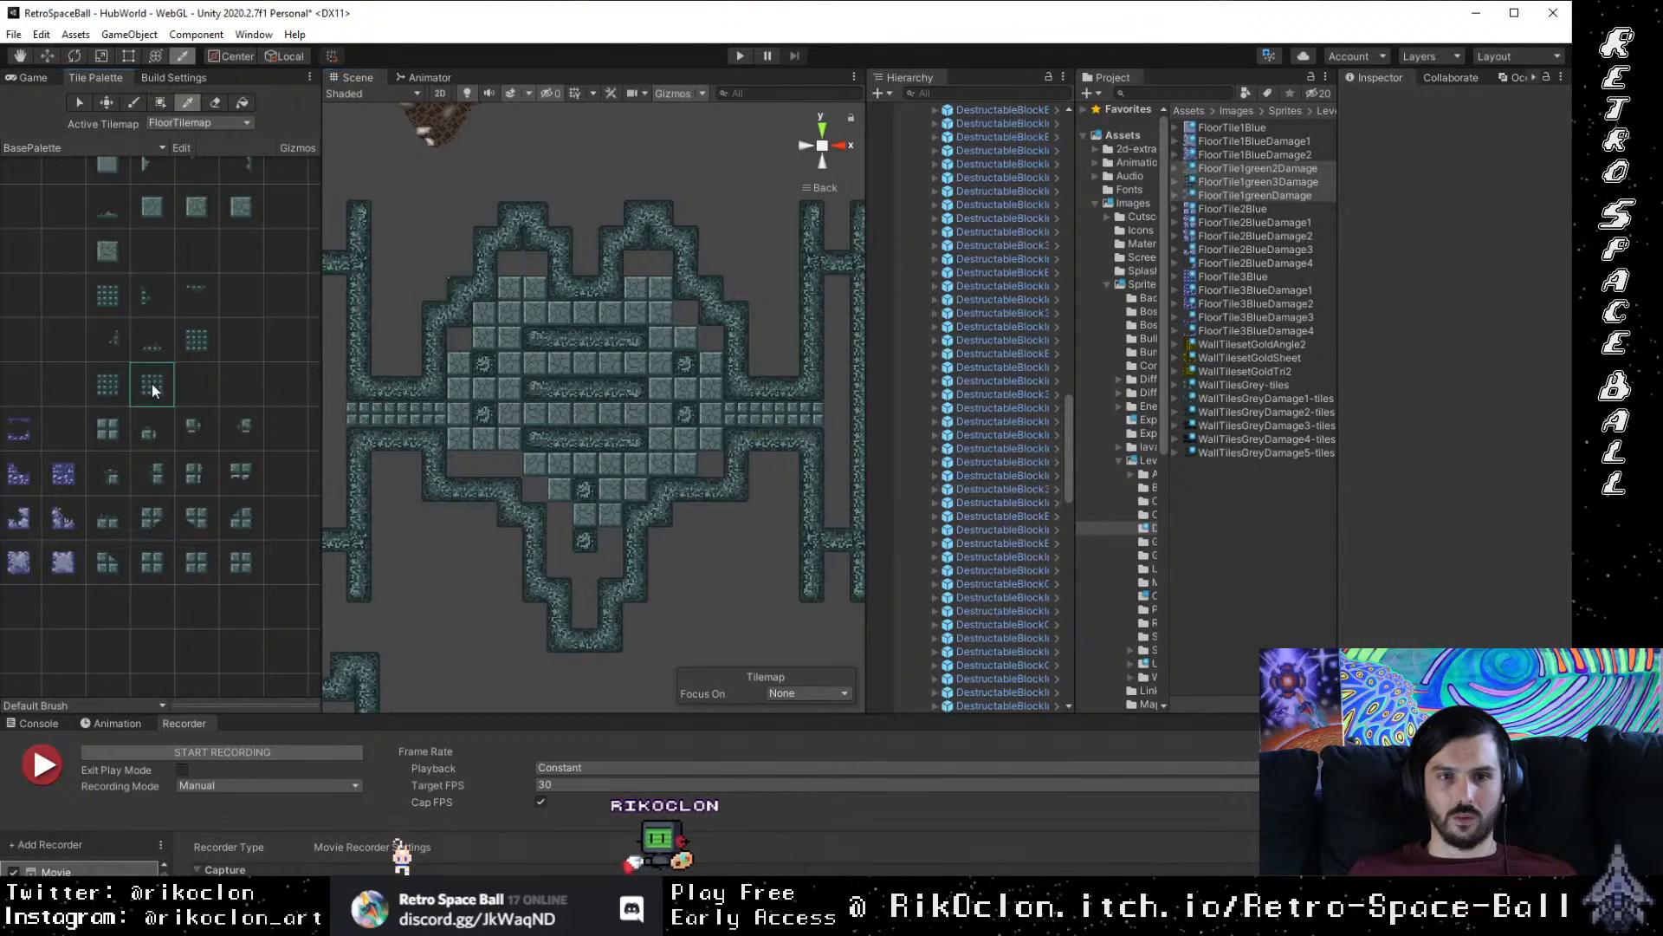
{"action": "left_click", "coordinate": [836, 421]}
{"action": "left_click", "coordinate": [836, 514]}
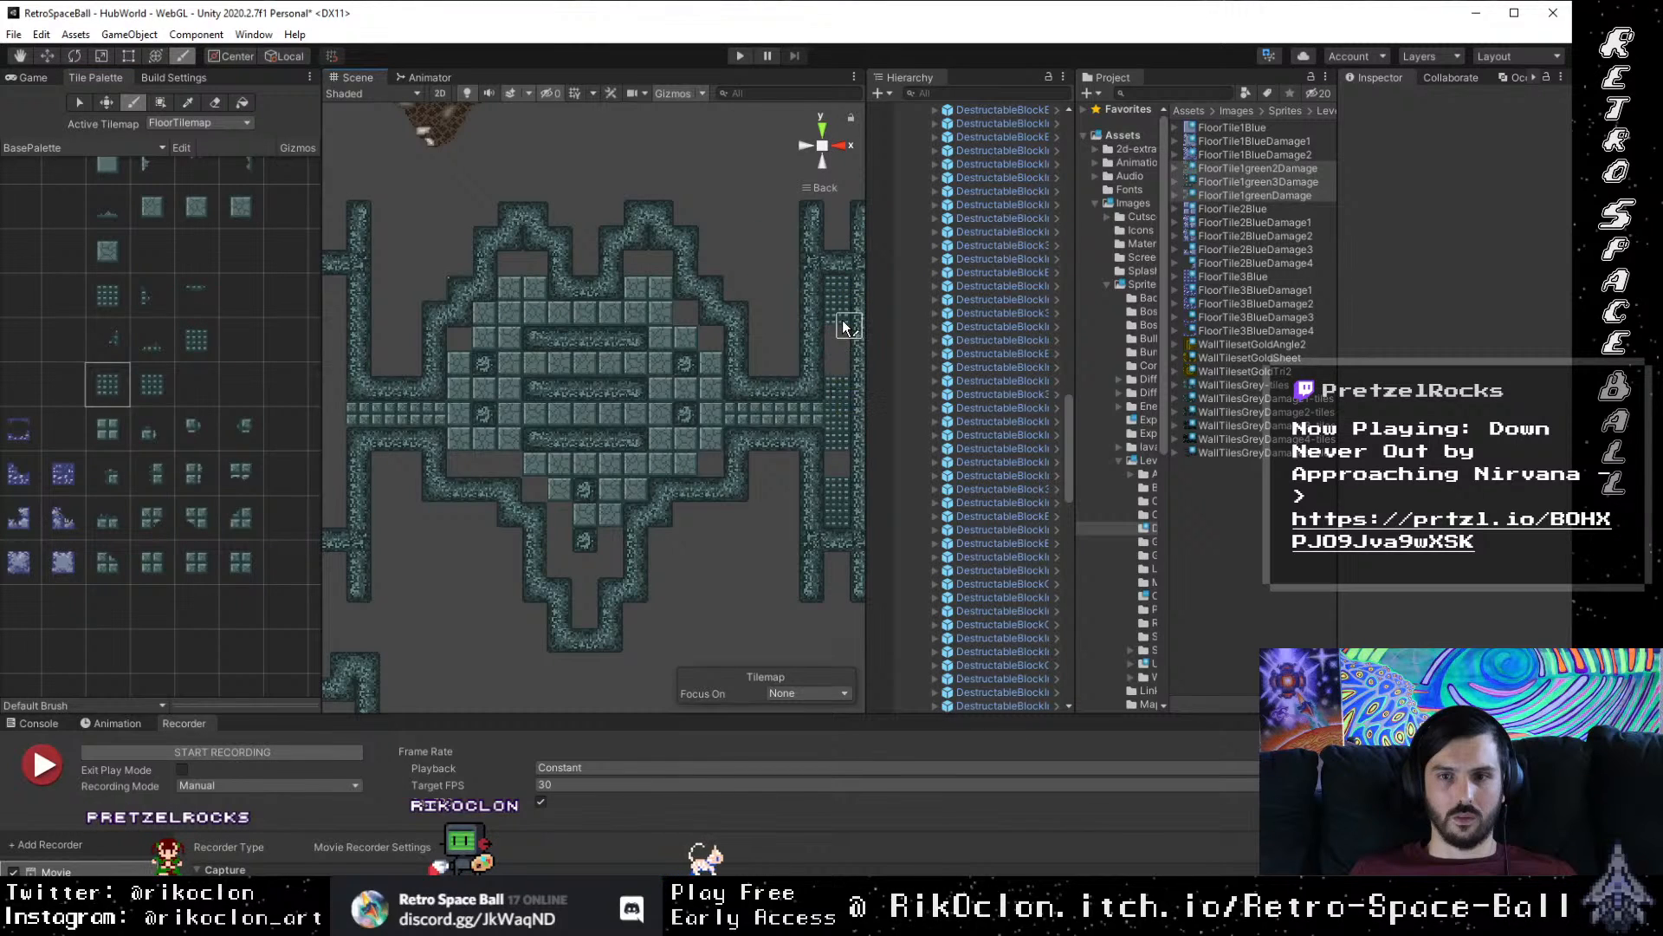
{"action": "left_click", "coordinate": [144, 385]}
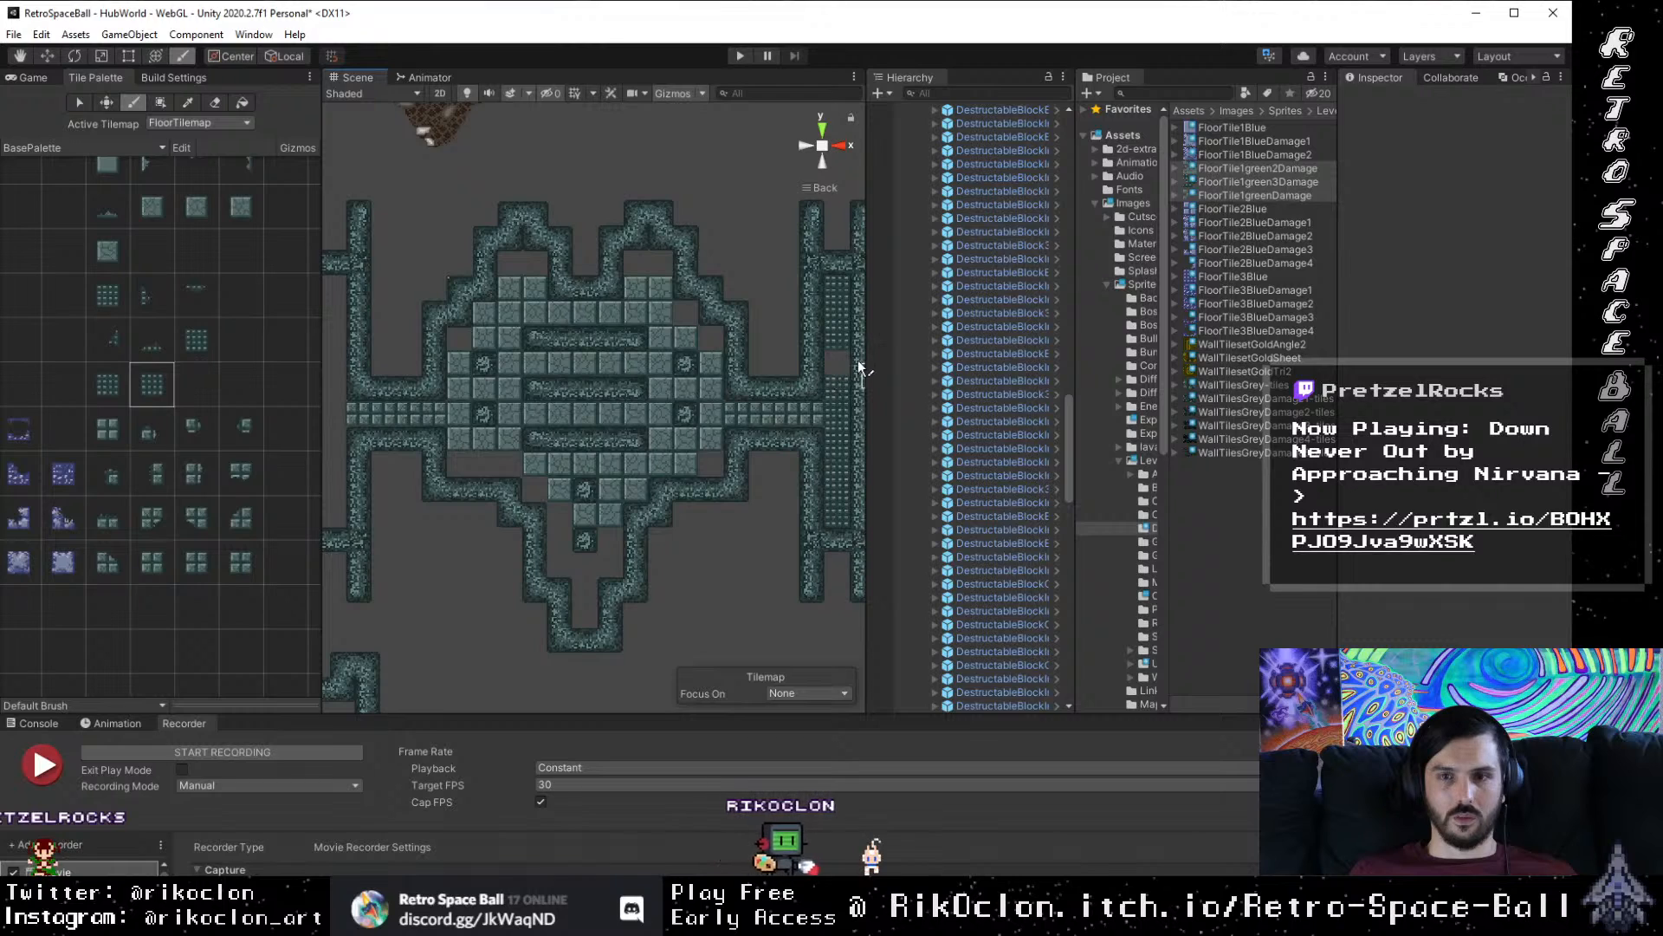
{"action": "left_click_drag", "start_coordinate": [638, 471], "coordinate": [851, 498]}
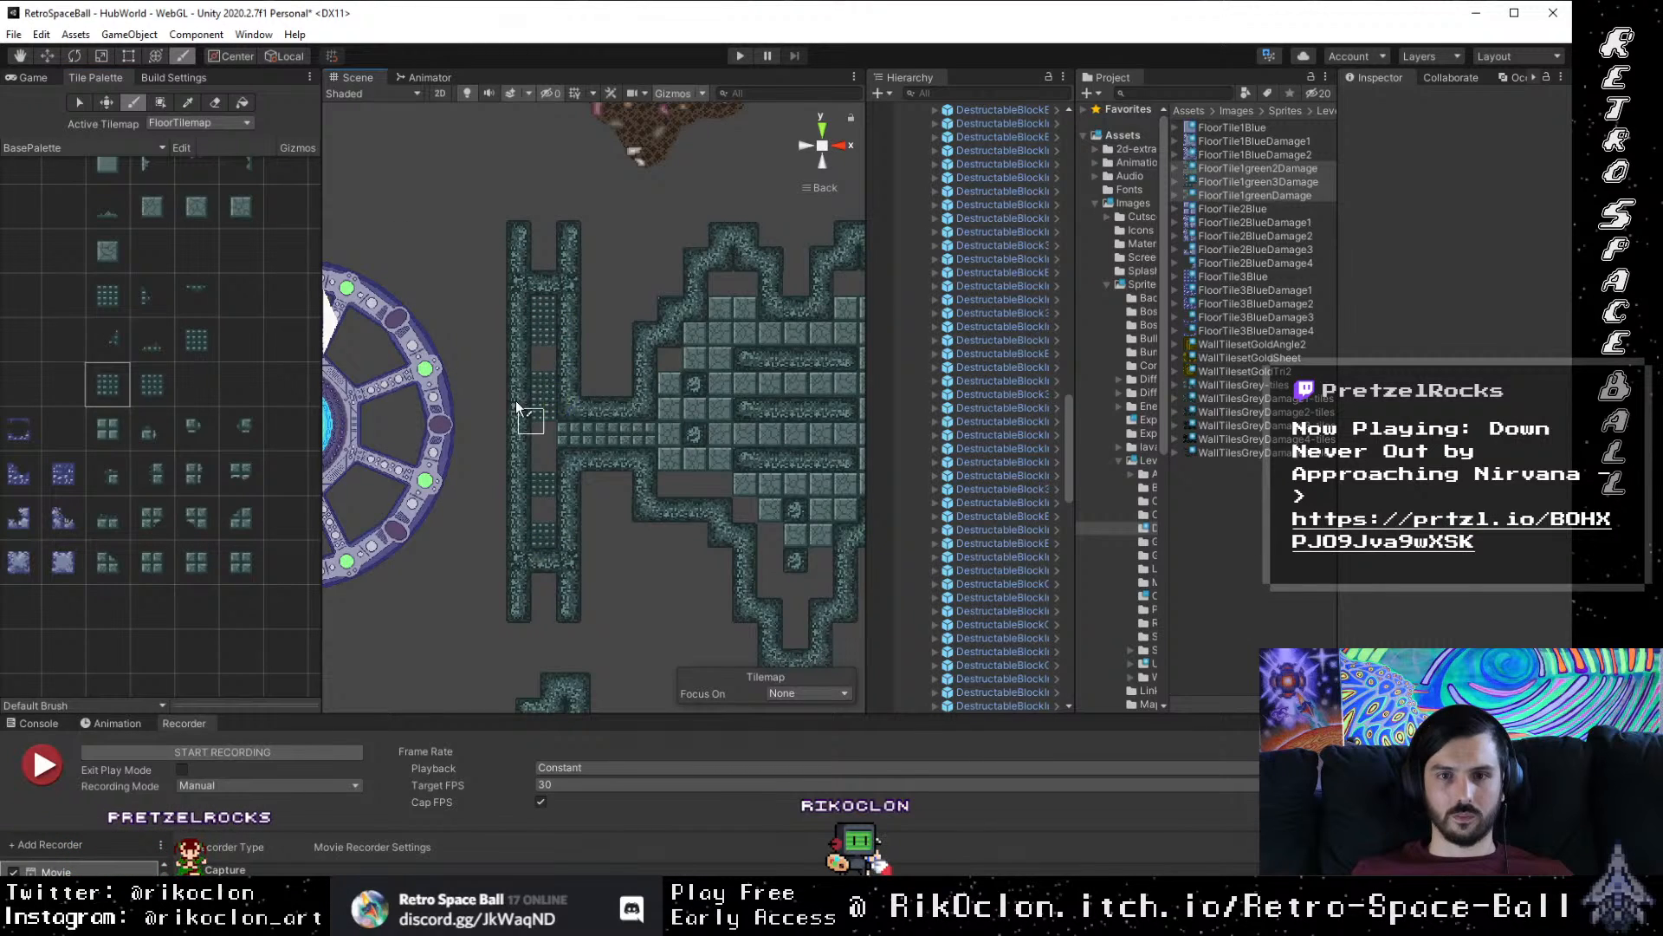
{"action": "left_click", "coordinate": [194, 343]}
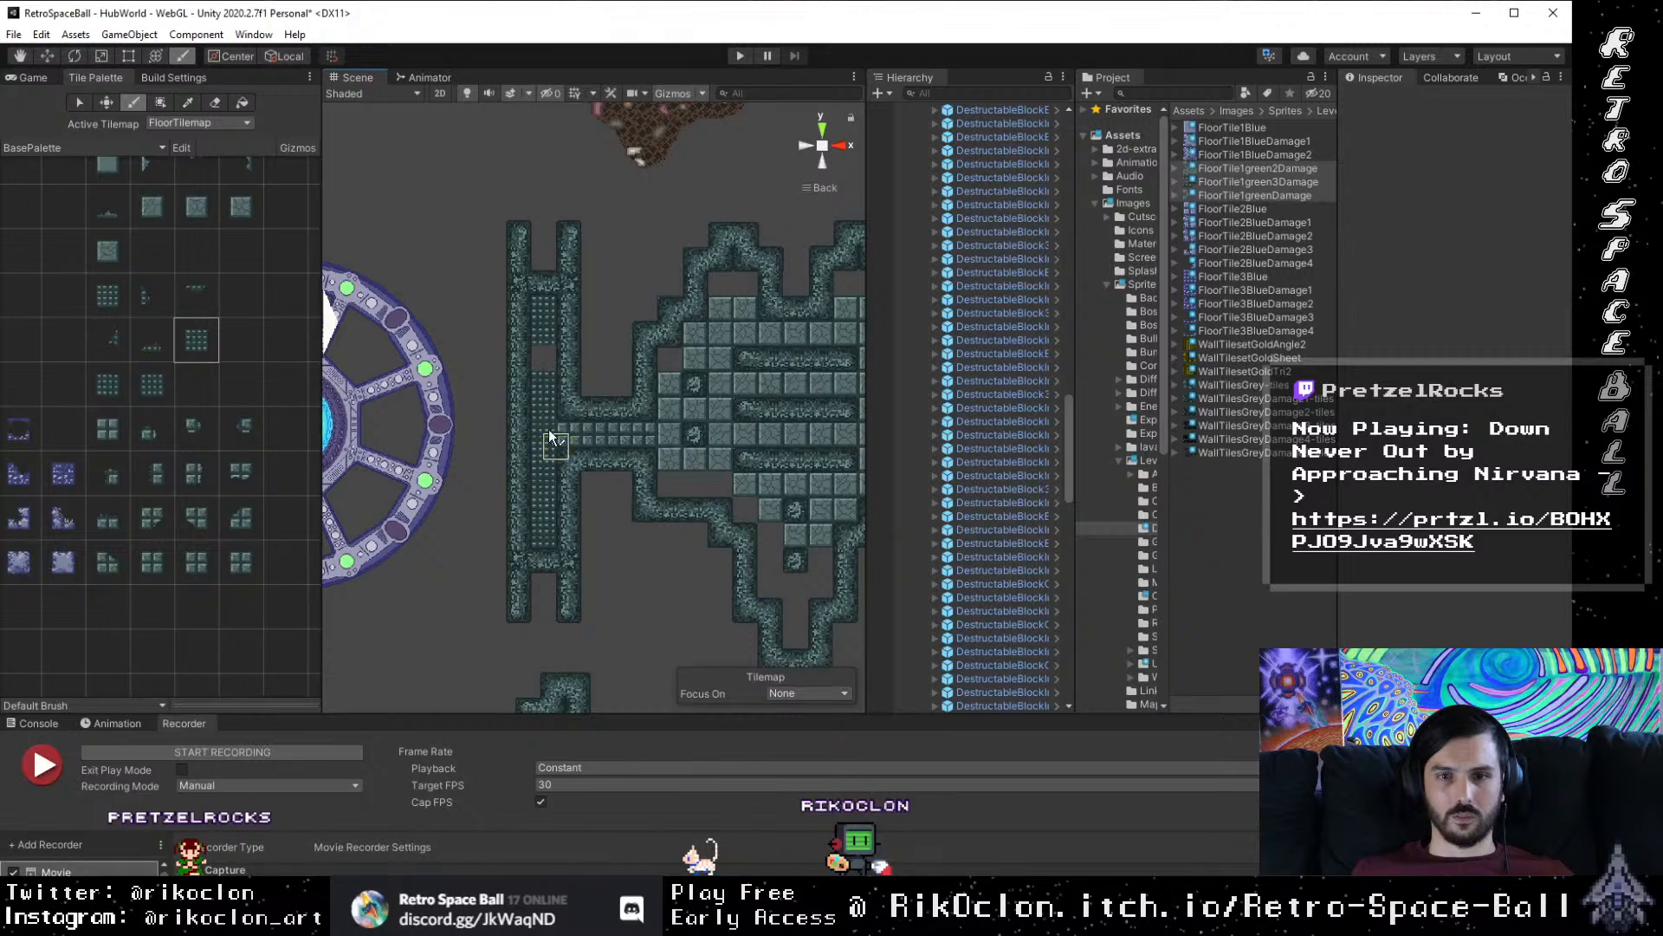
Step: Fill the empty gaps along the room's edges and upper recesses with four-square floor tiles, and the lowest recess with fine-grid tiles
{"action": "left_click_drag", "start_coordinate": [674, 374], "coordinate": [500, 325]}
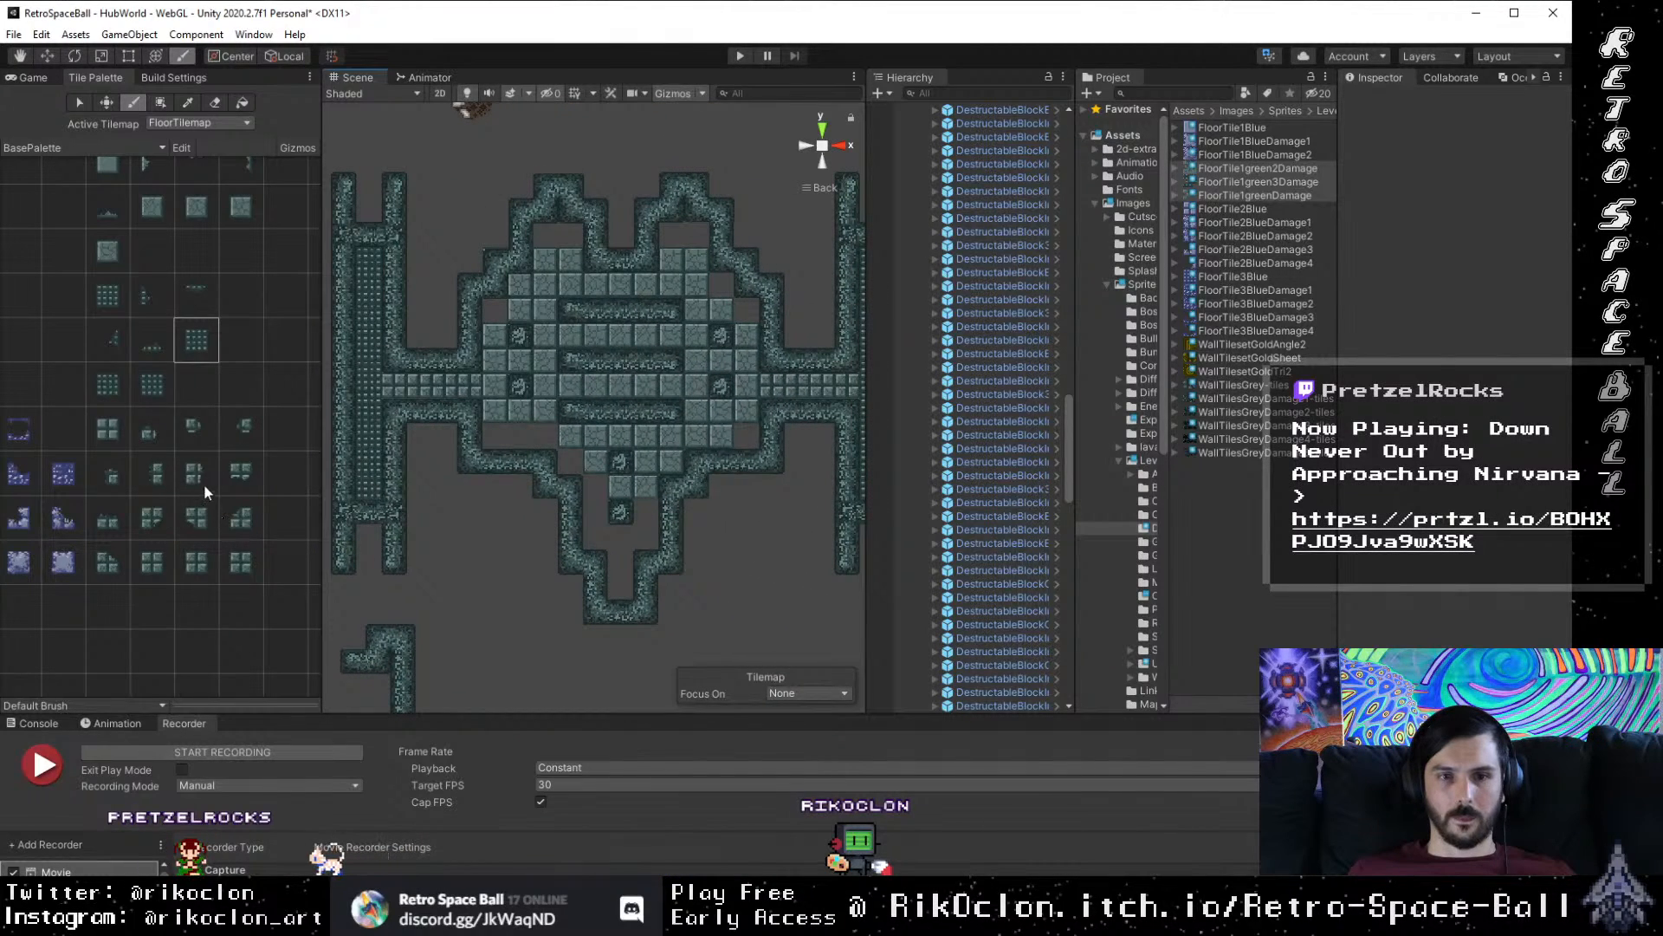
{"action": "left_click", "coordinate": [107, 430]}
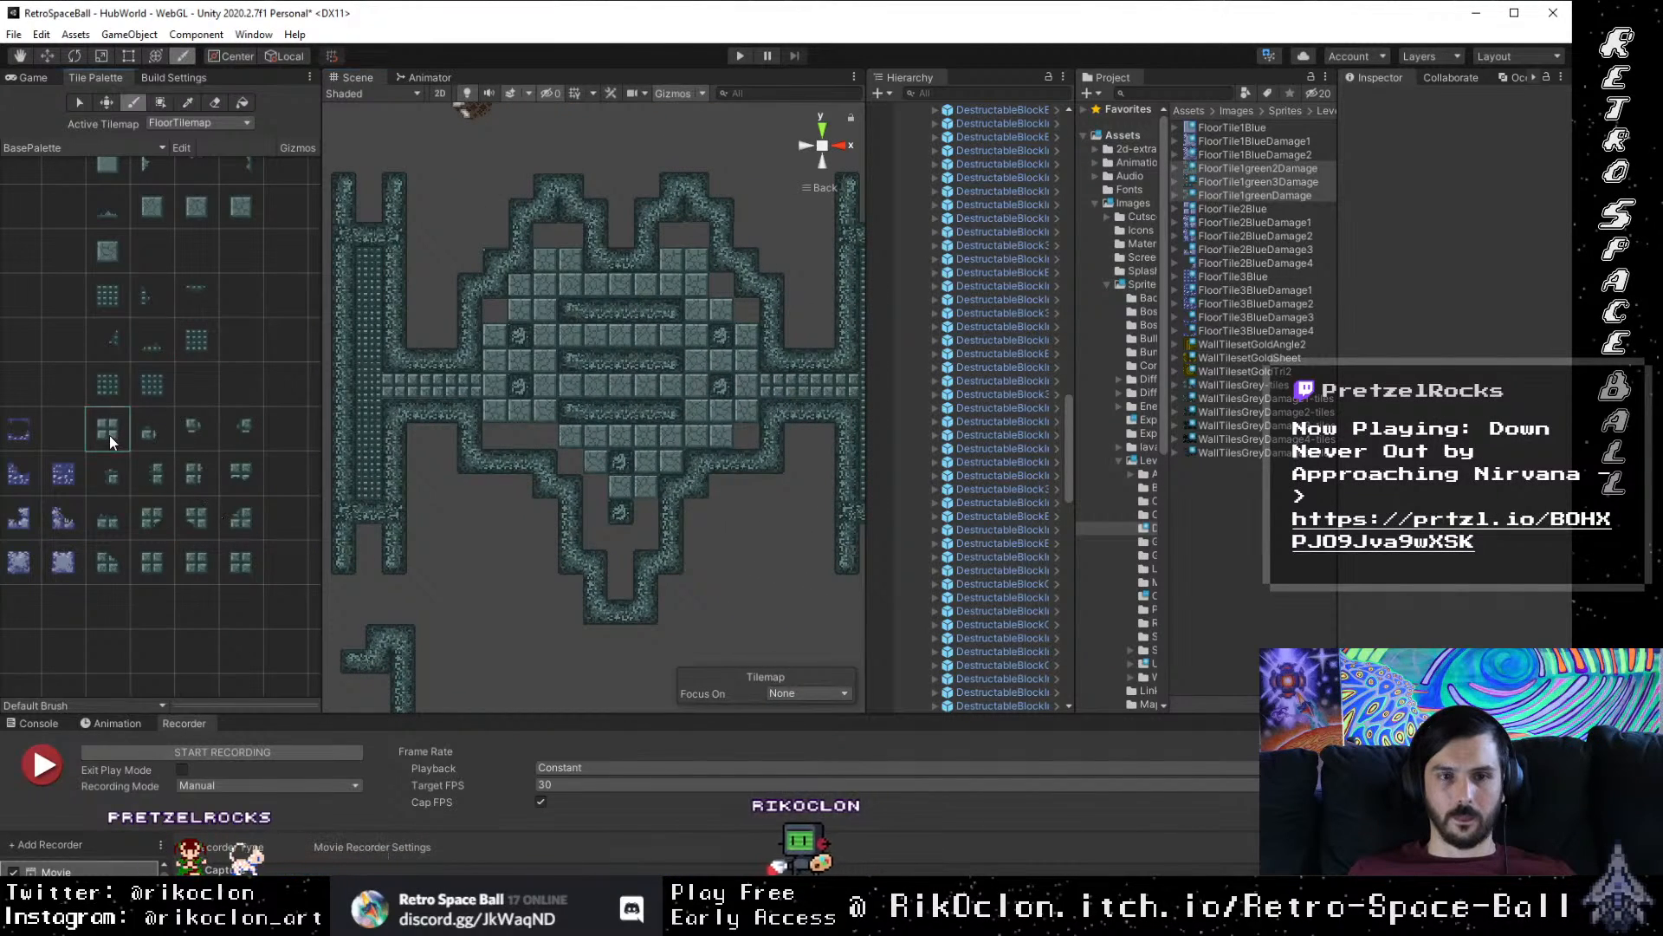
{"action": "left_click", "coordinate": [541, 441]}
{"action": "left_click", "coordinate": [497, 436]}
{"action": "left_click", "coordinate": [494, 310]}
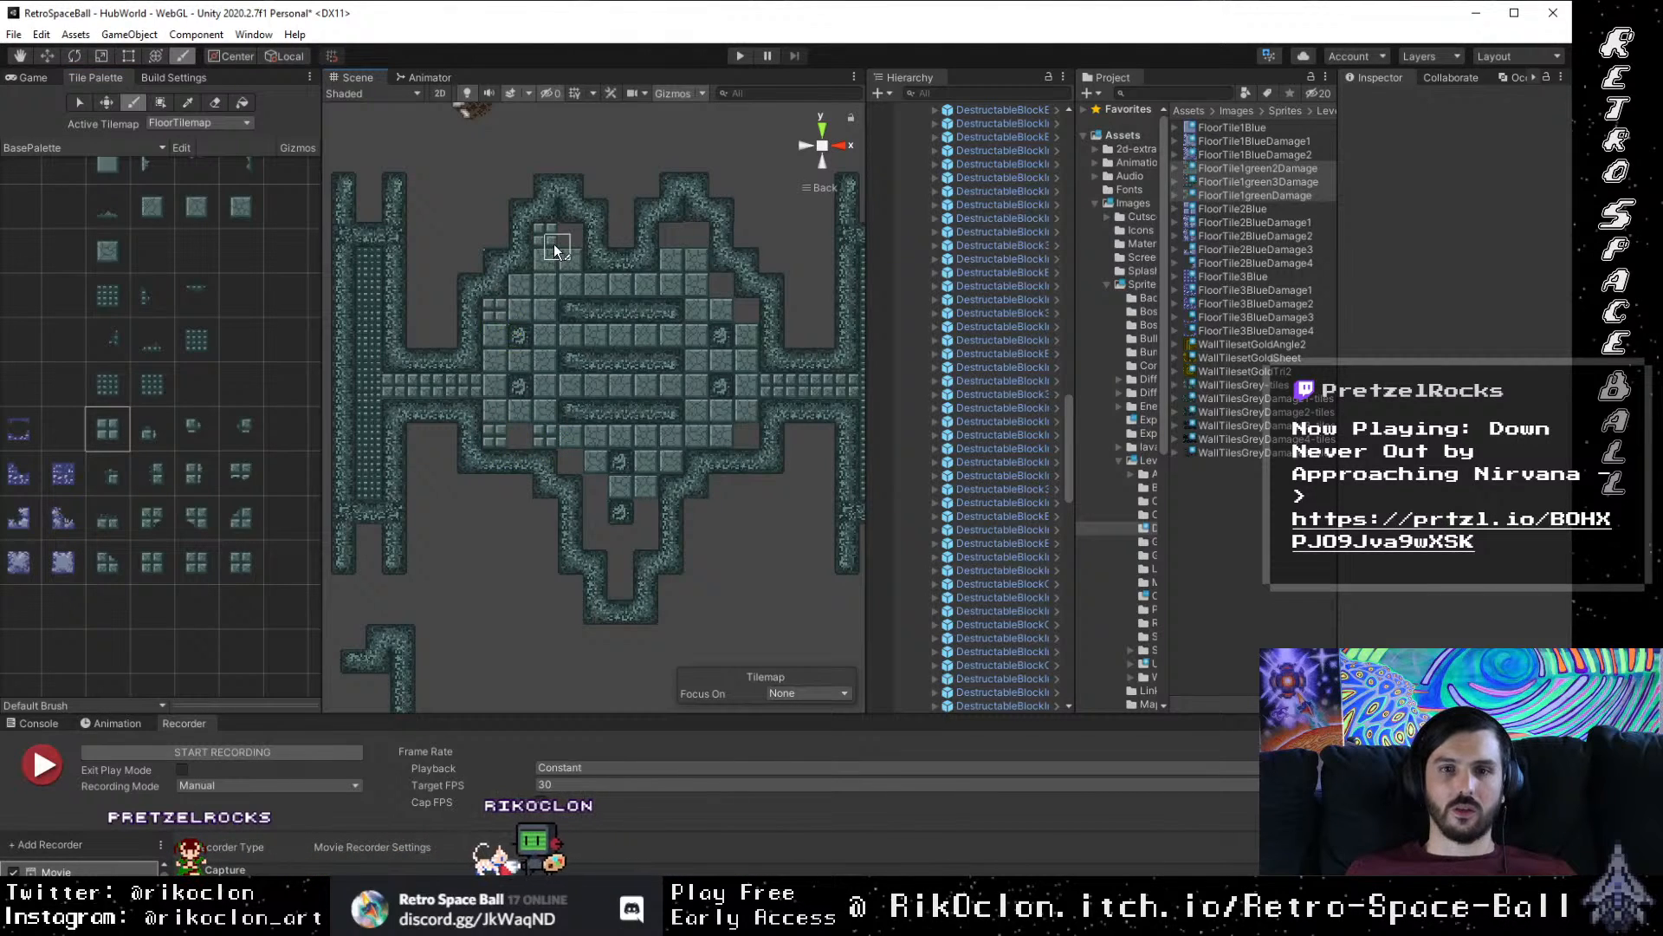
{"action": "left_click_drag", "start_coordinate": [554, 245], "coordinate": [572, 244]}
{"action": "left_click_drag", "start_coordinate": [691, 246], "coordinate": [673, 243]}
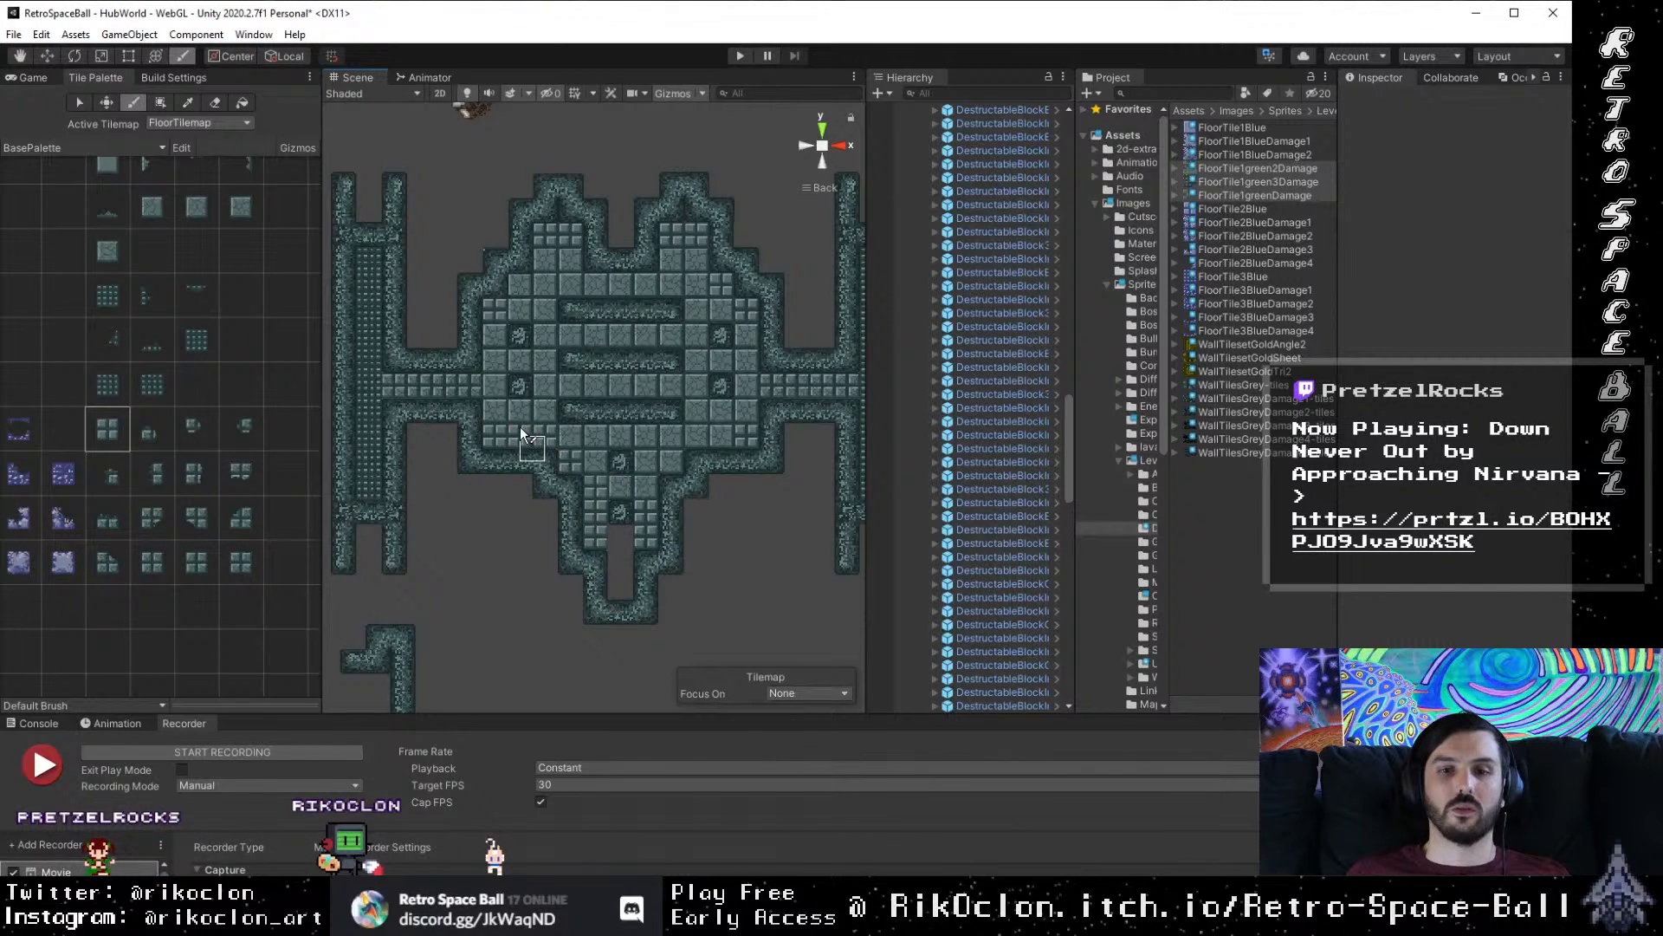
{"action": "left_click", "coordinate": [520, 427]}
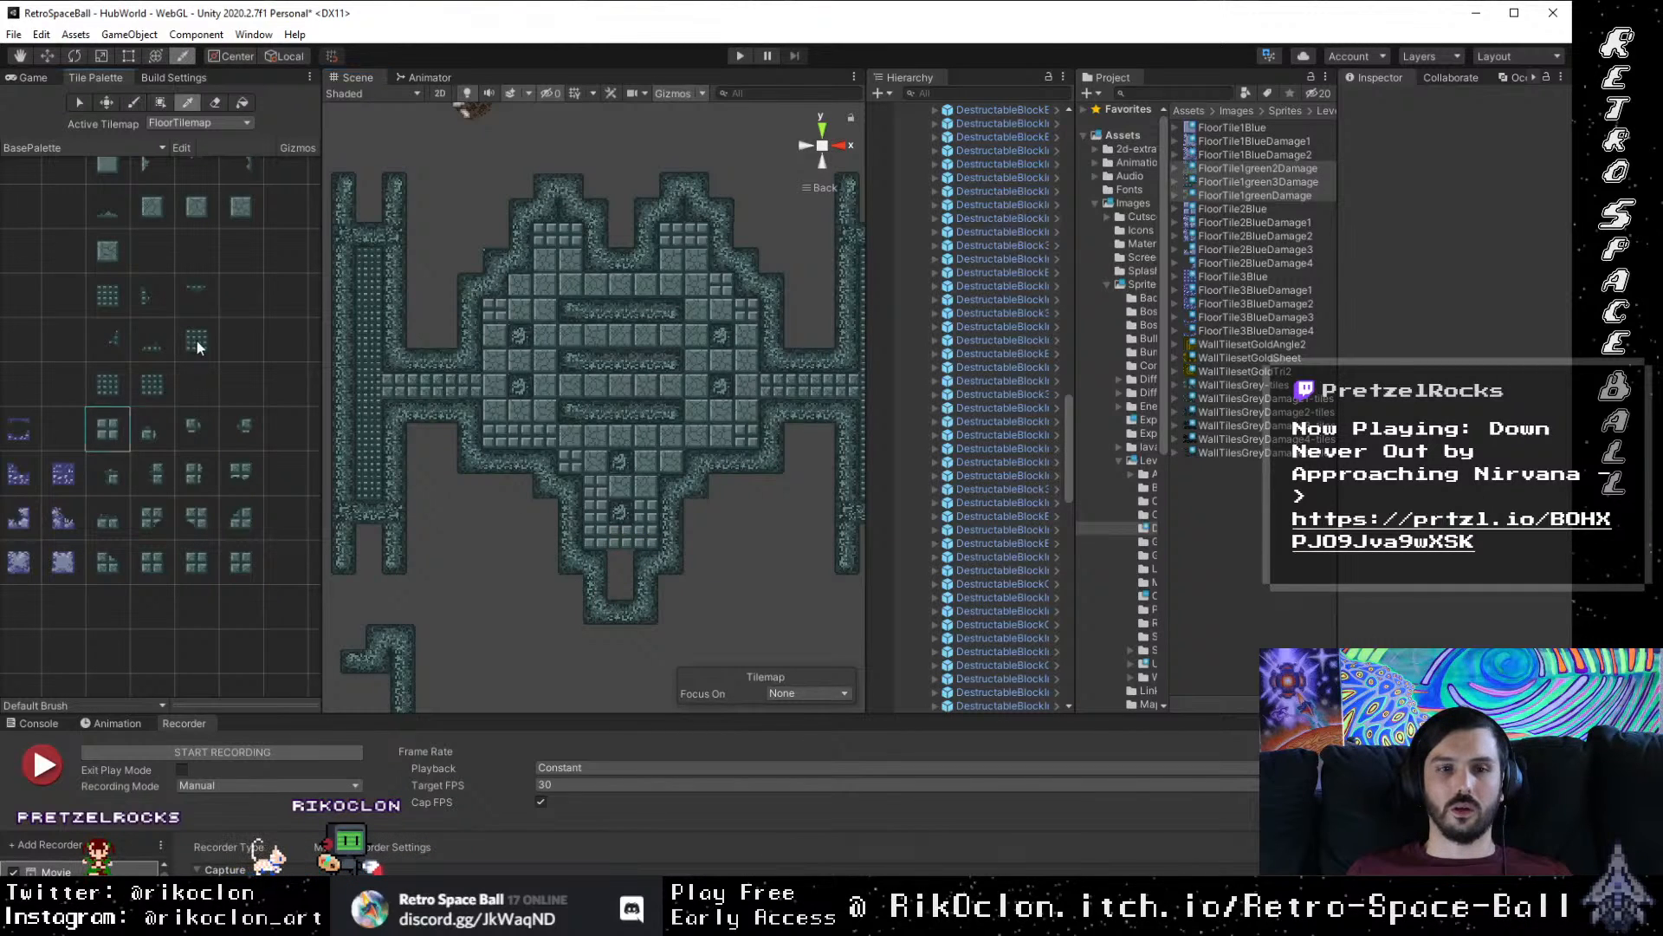
{"action": "left_click", "coordinate": [623, 594]}
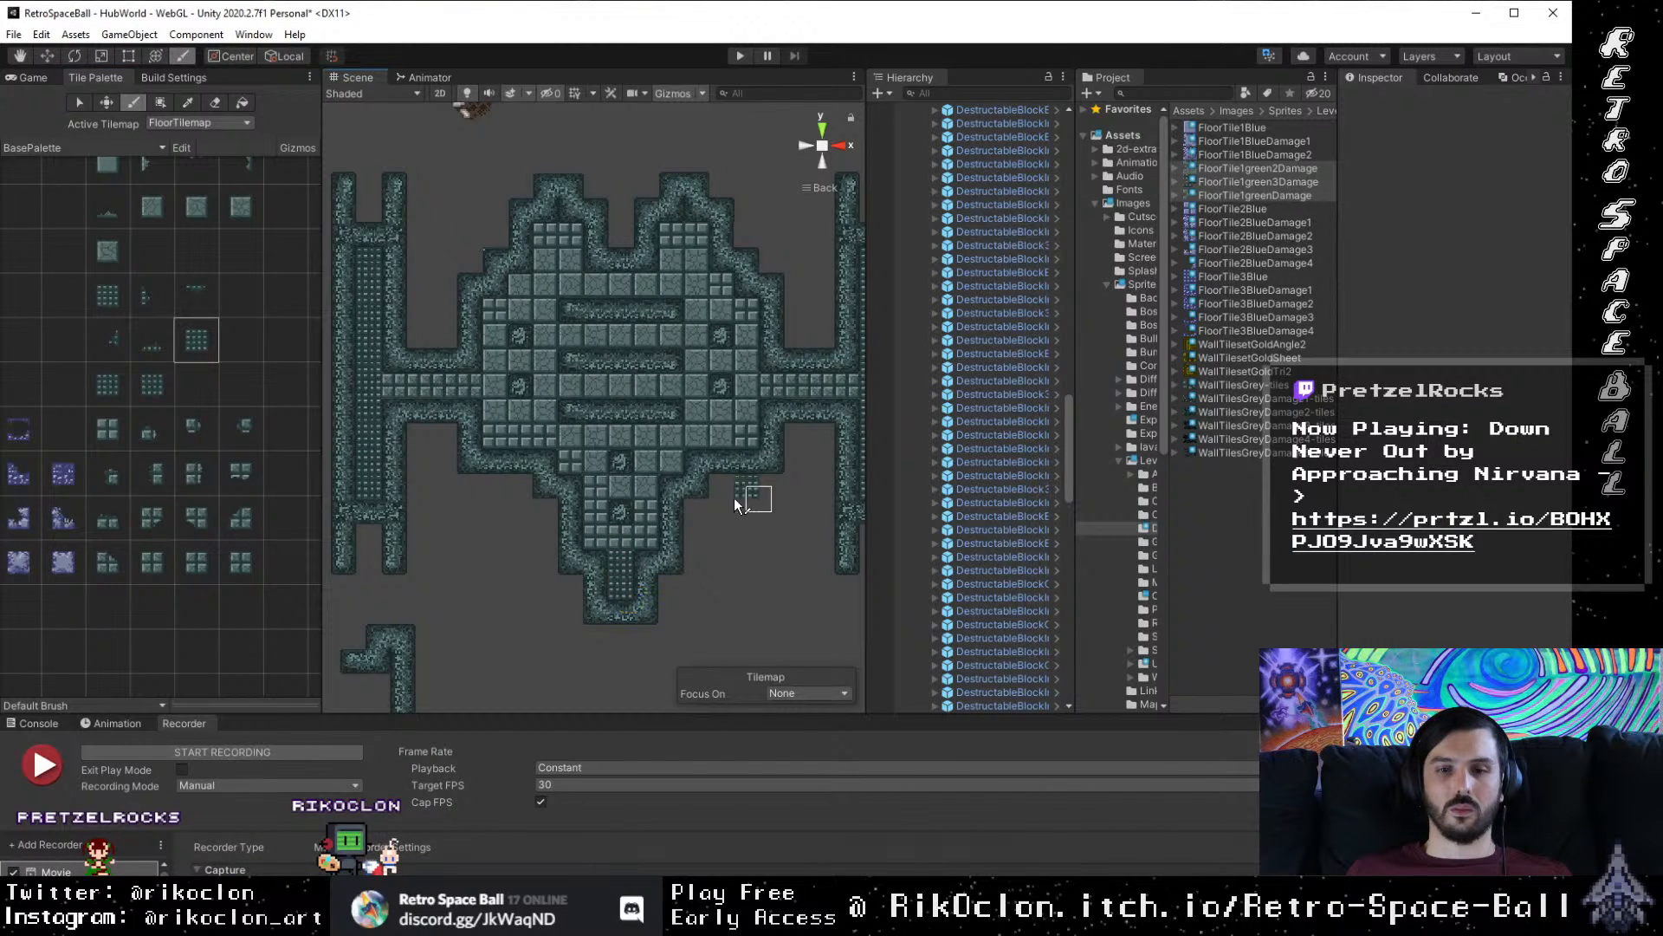
Step: Deactivate the LevelPart (1) and LevPart (2) objects and collapse both in the hierarchy
{"action": "left_click_drag", "start_coordinate": [690, 506], "coordinate": [625, 520]}
{"action": "scroll", "coordinate": [611, 510], "scroll_direction": "down", "scroll_amount": 4}
{"action": "scroll", "coordinate": [612, 516], "scroll_direction": "down", "scroll_amount": 5}
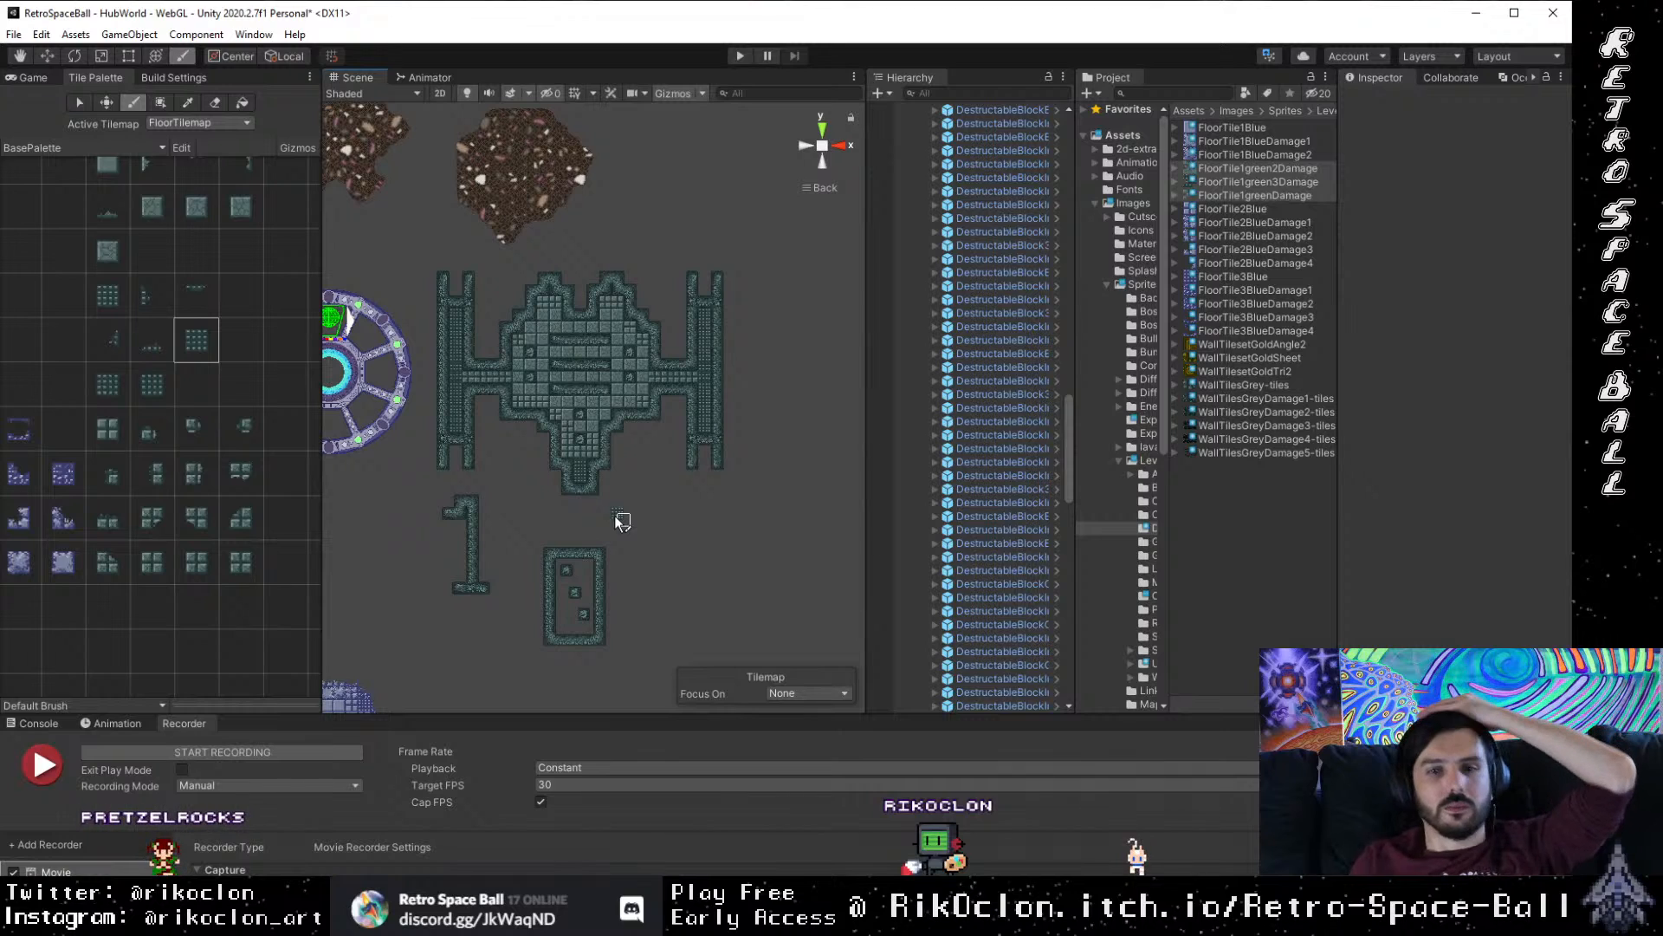
{"action": "scroll", "coordinate": [604, 511], "scroll_direction": "down", "scroll_amount": 3}
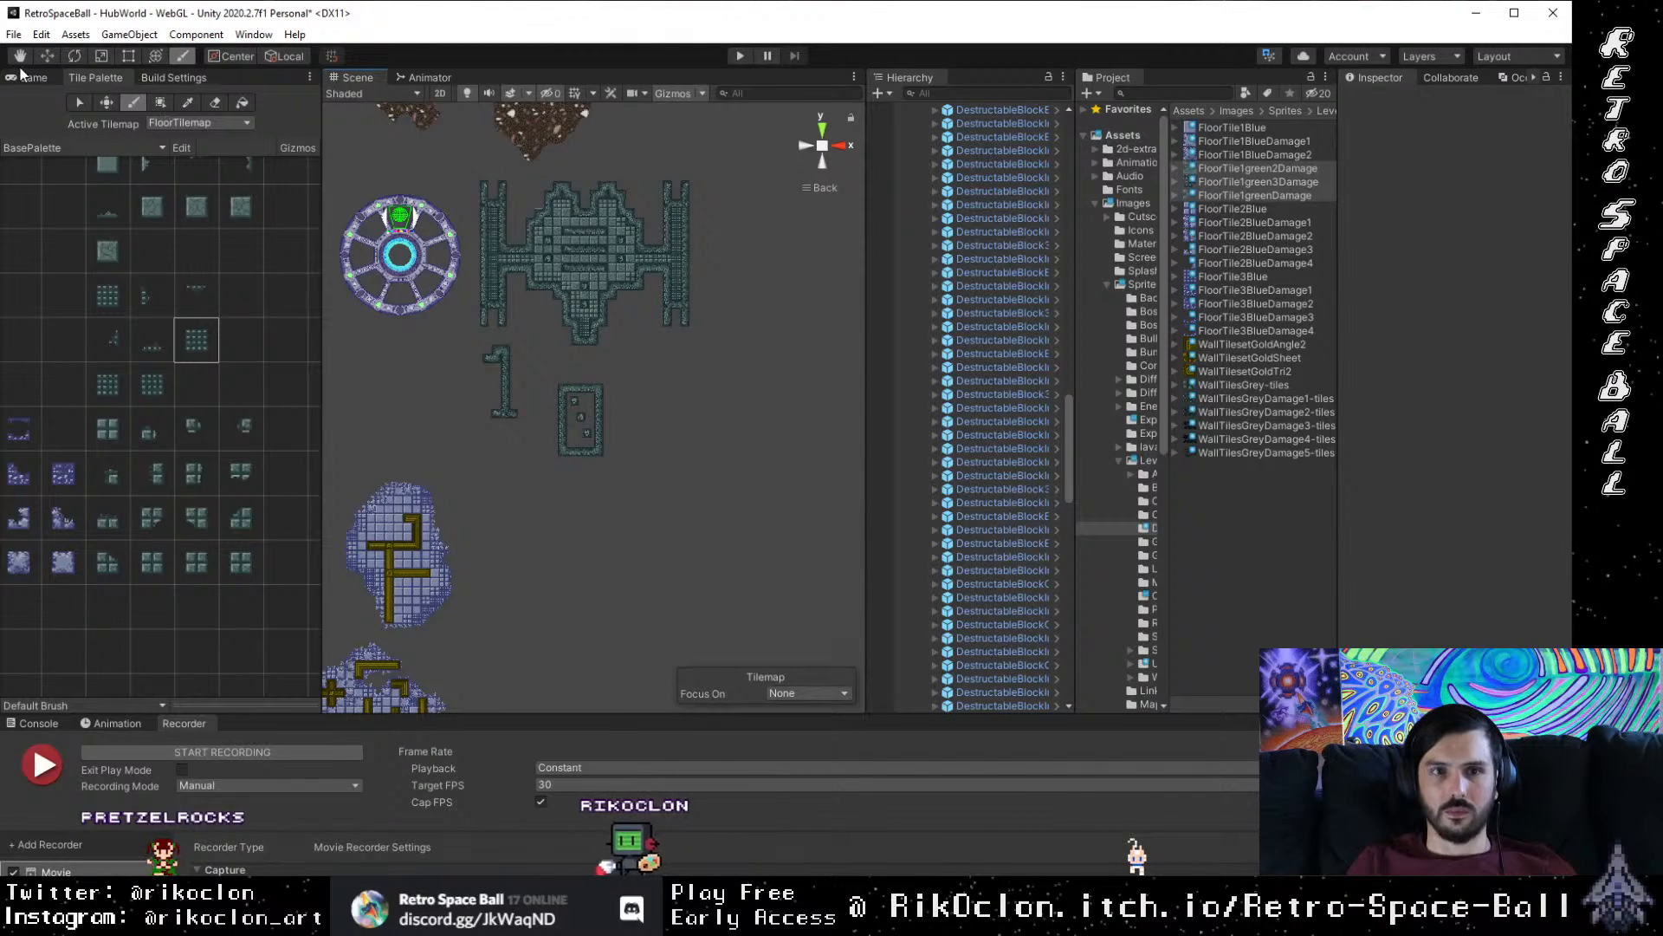
{"action": "scroll", "coordinate": [1003, 564], "scroll_direction": "down", "scroll_amount": 10}
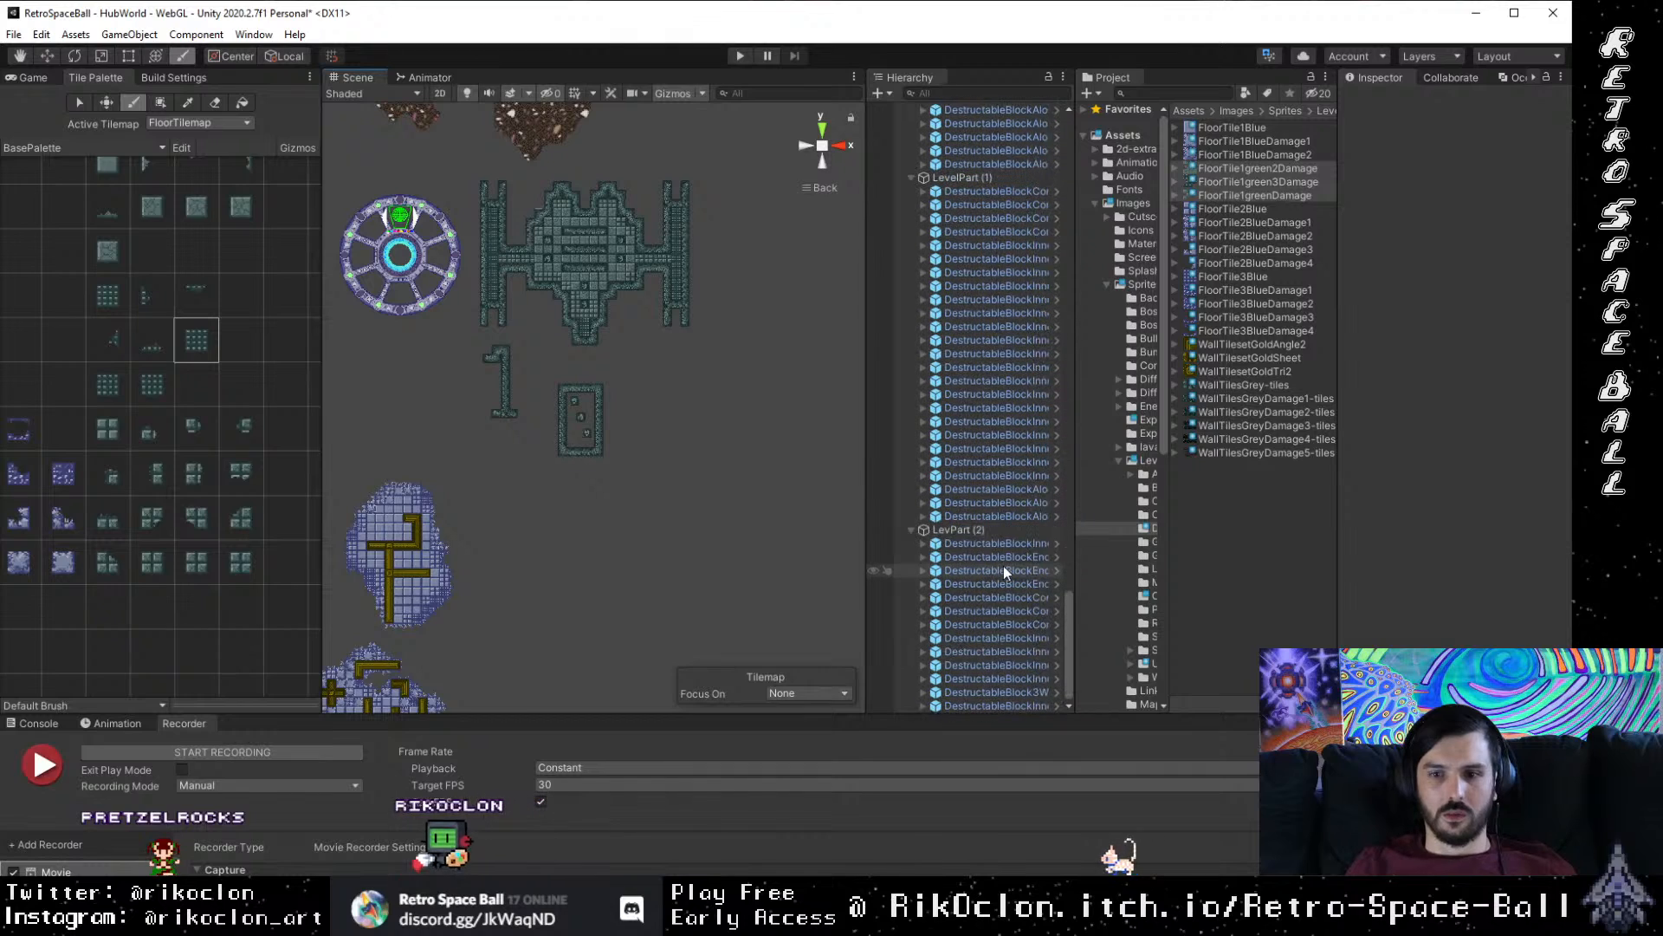
{"action": "left_click", "coordinate": [986, 525]}
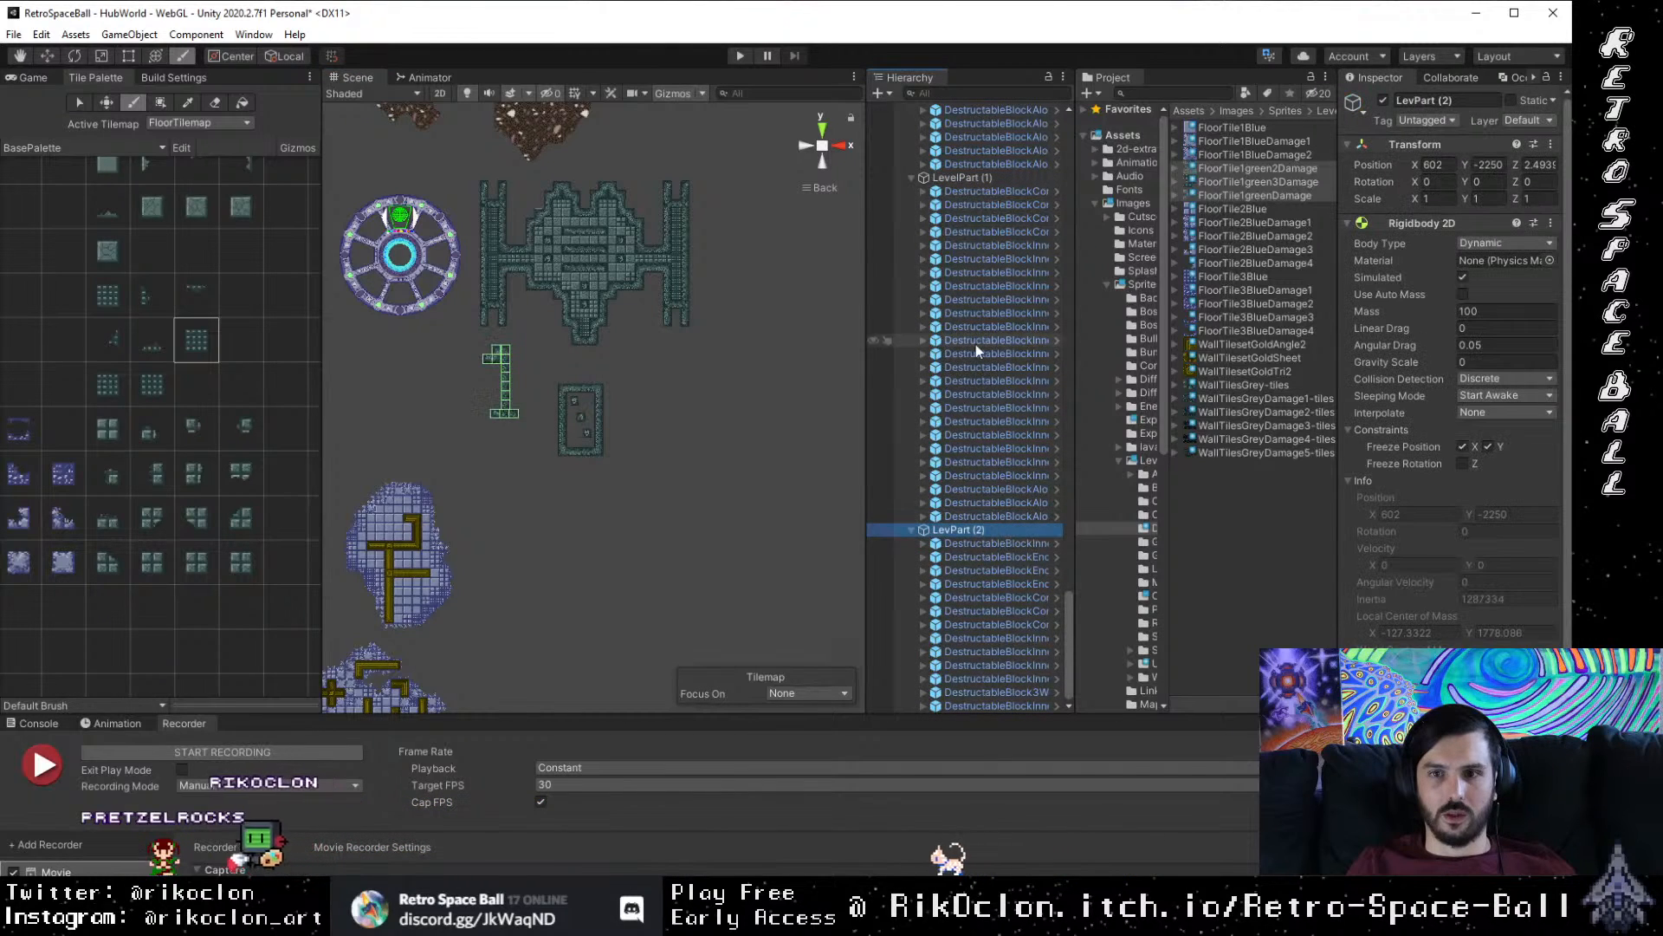
{"action": "left_click", "coordinate": [986, 178], "text": "ctrl"}
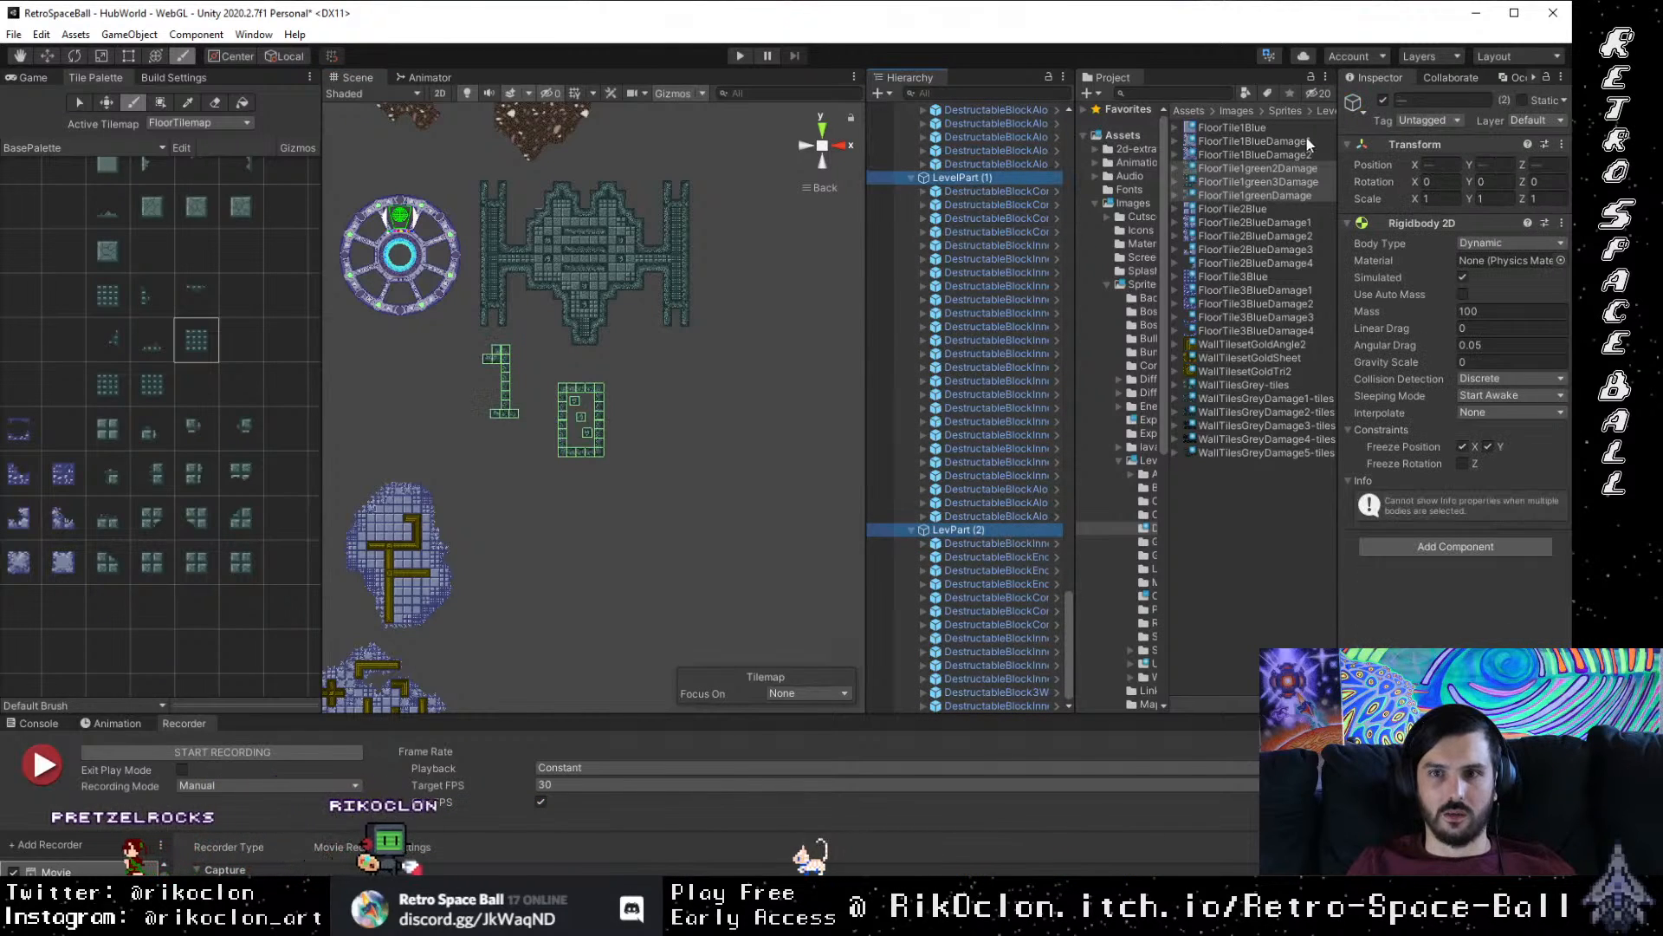
{"action": "left_click", "coordinate": [1382, 101]}
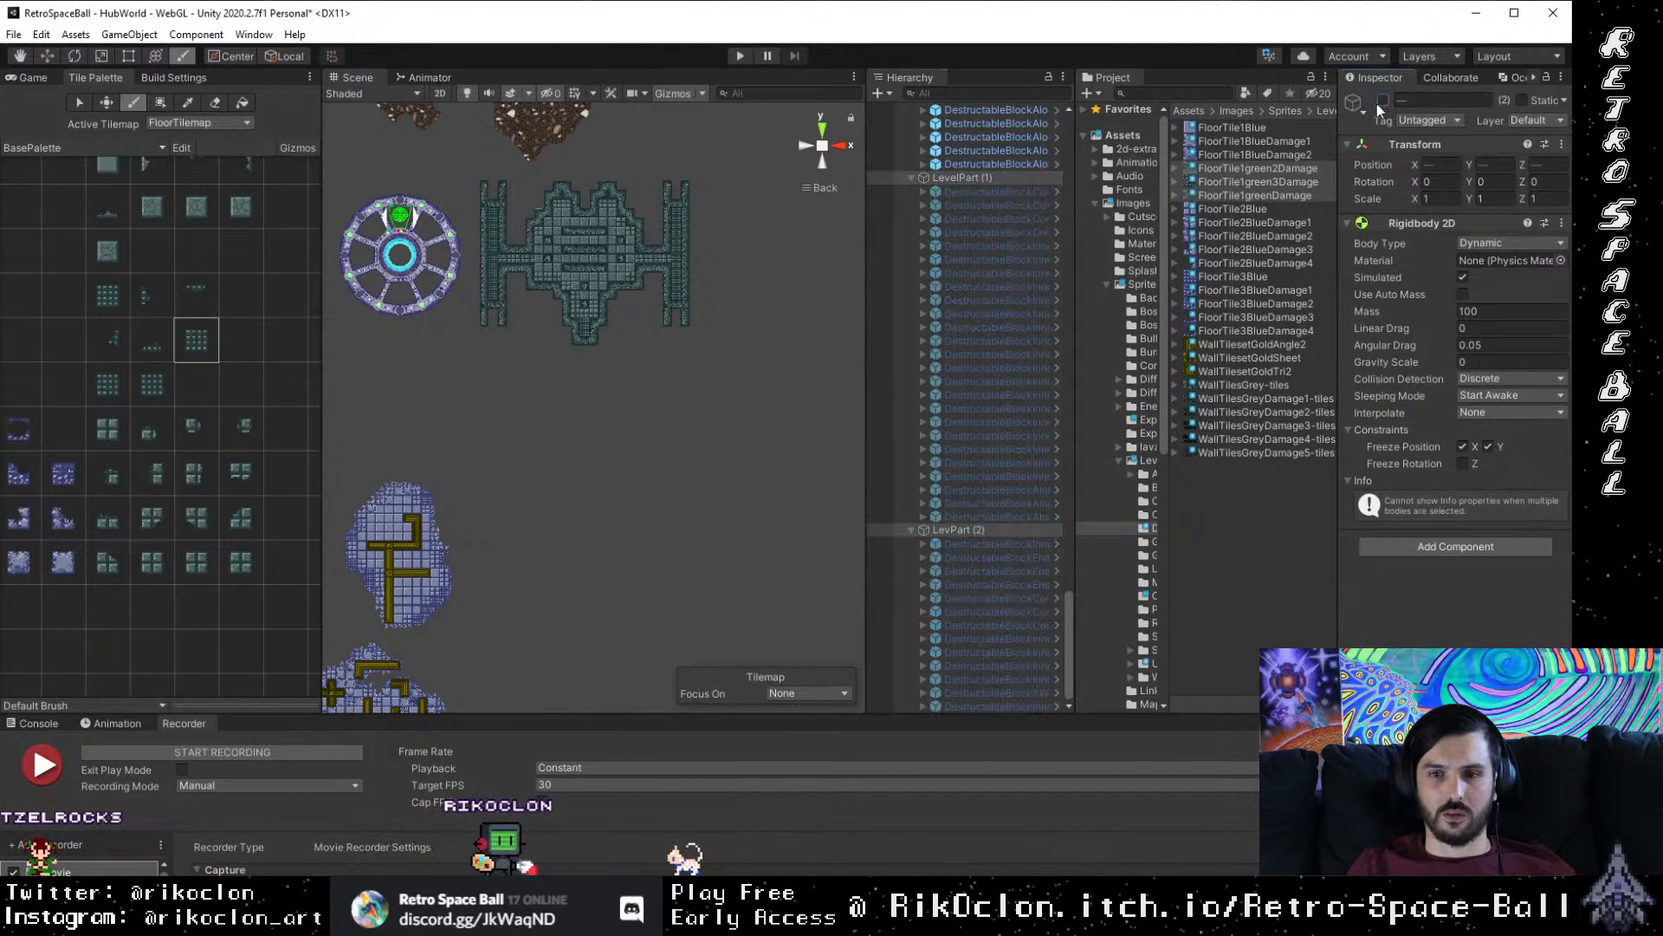
{"action": "left_click", "coordinate": [913, 177]}
{"action": "left_click", "coordinate": [913, 529]}
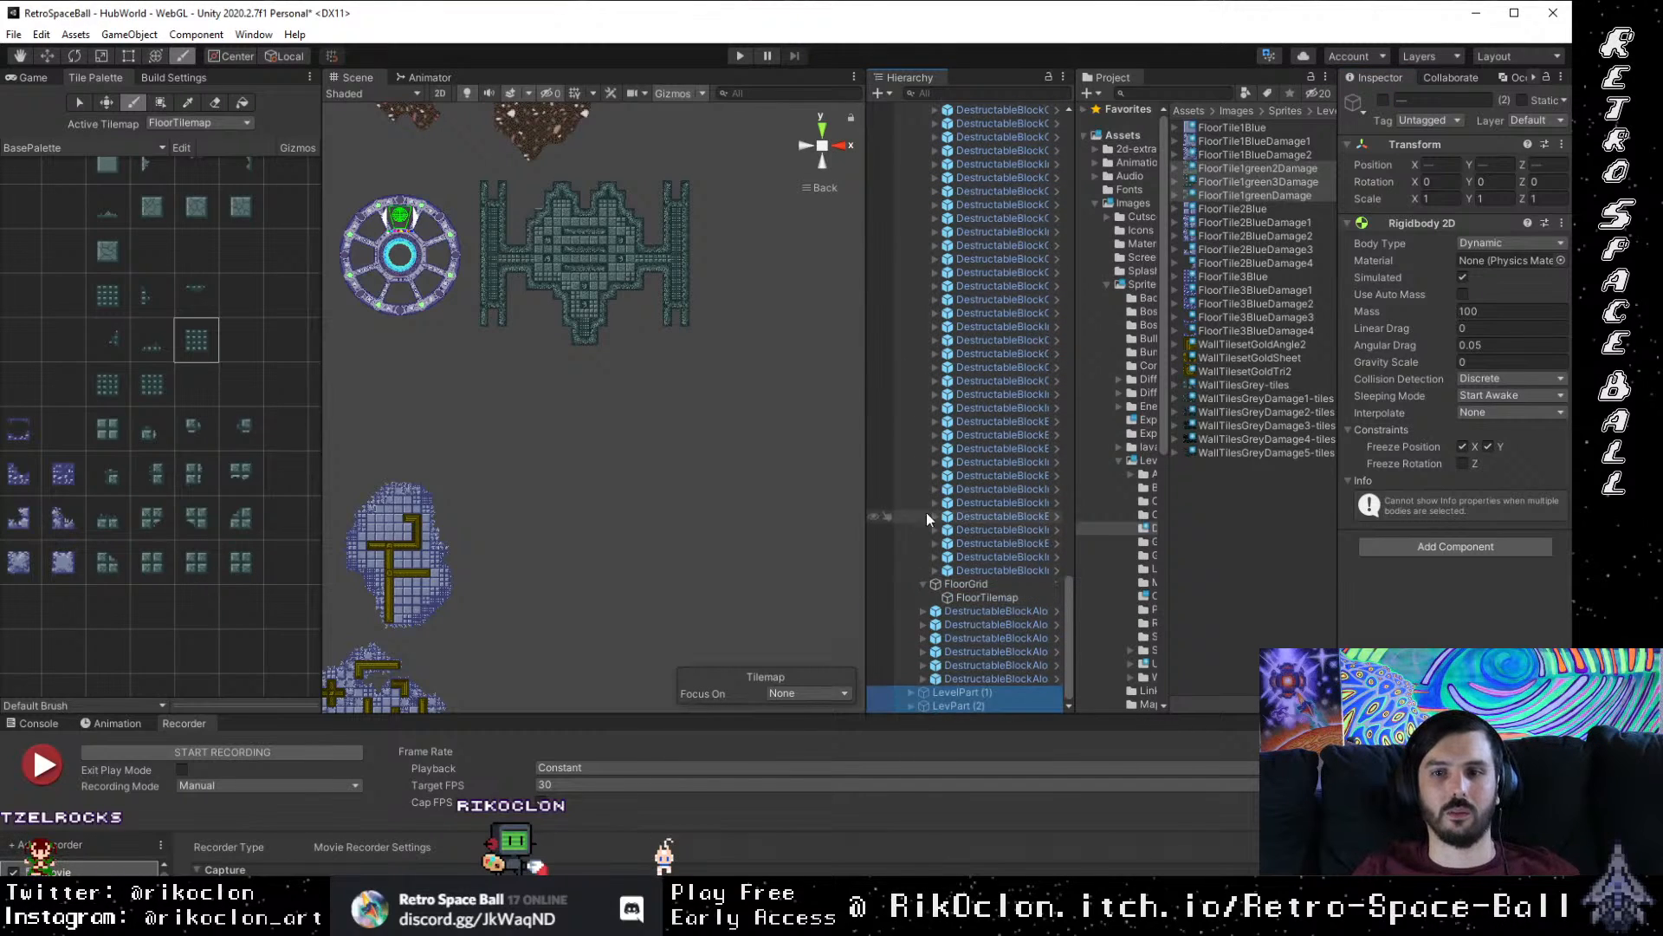
Step: Move the six lone destructible blocks under LevelPart into its DustructBlocks group, and collapse the FloorGrid and DustructBlocks groups
{"action": "left_click", "coordinate": [924, 584]}
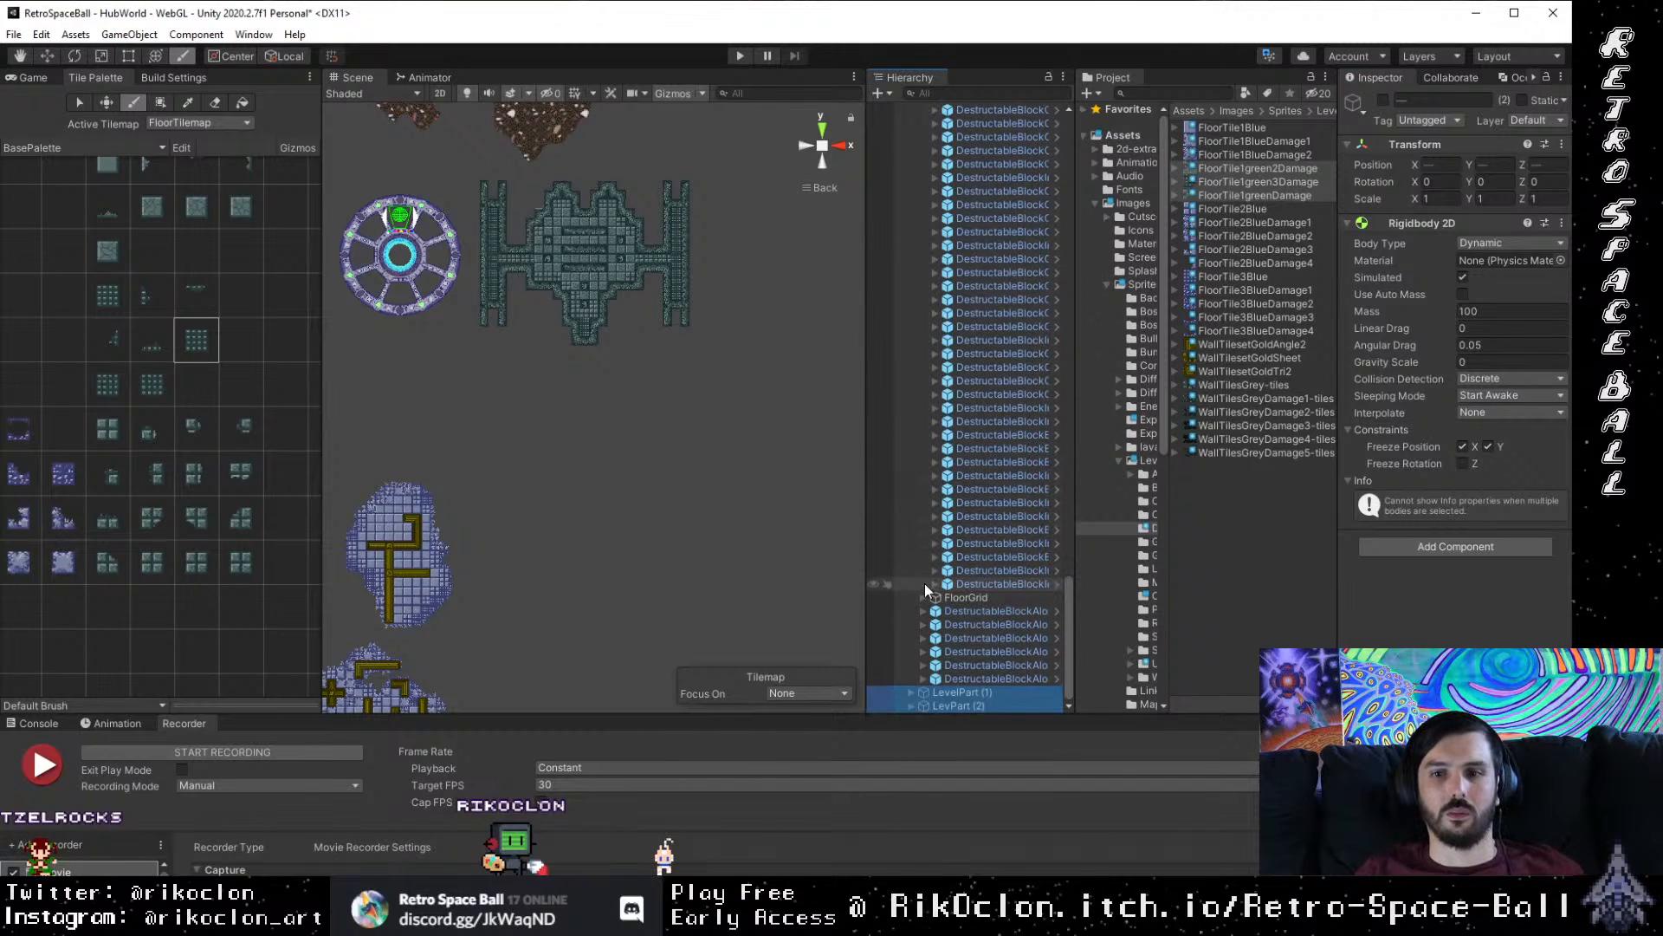
{"action": "left_click", "coordinate": [966, 612]}
{"action": "left_click", "coordinate": [987, 676]}
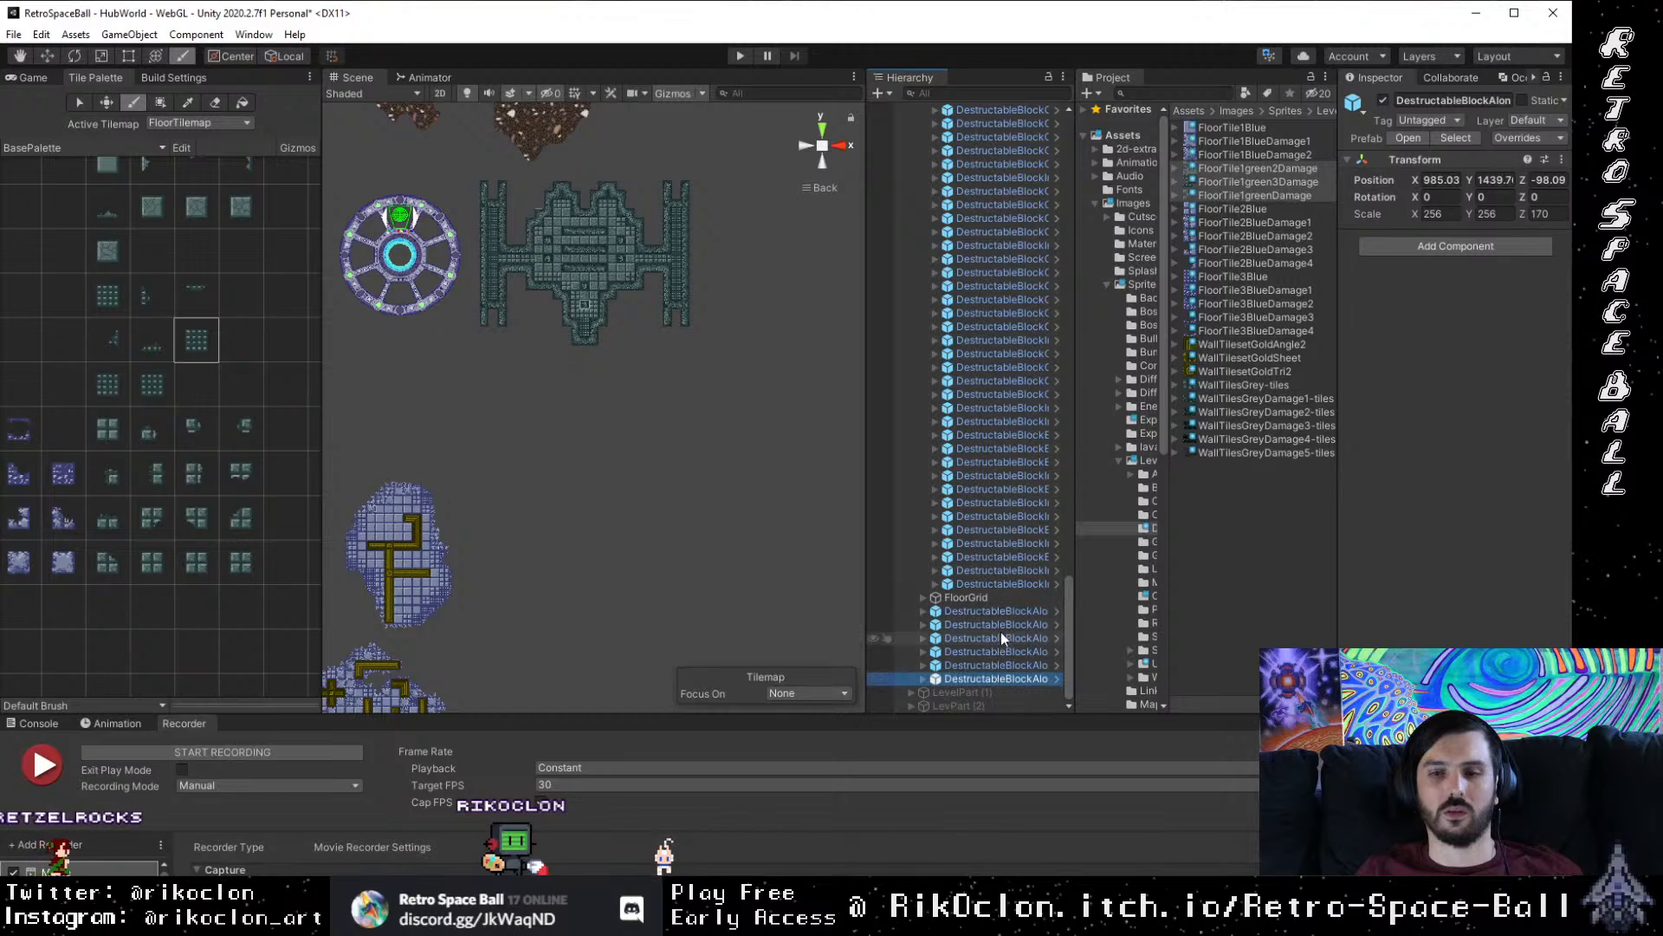
{"action": "left_click", "coordinate": [1004, 612], "text": "shift"}
{"action": "left_click_drag", "start_coordinate": [1004, 593], "coordinate": [1003, 593]}
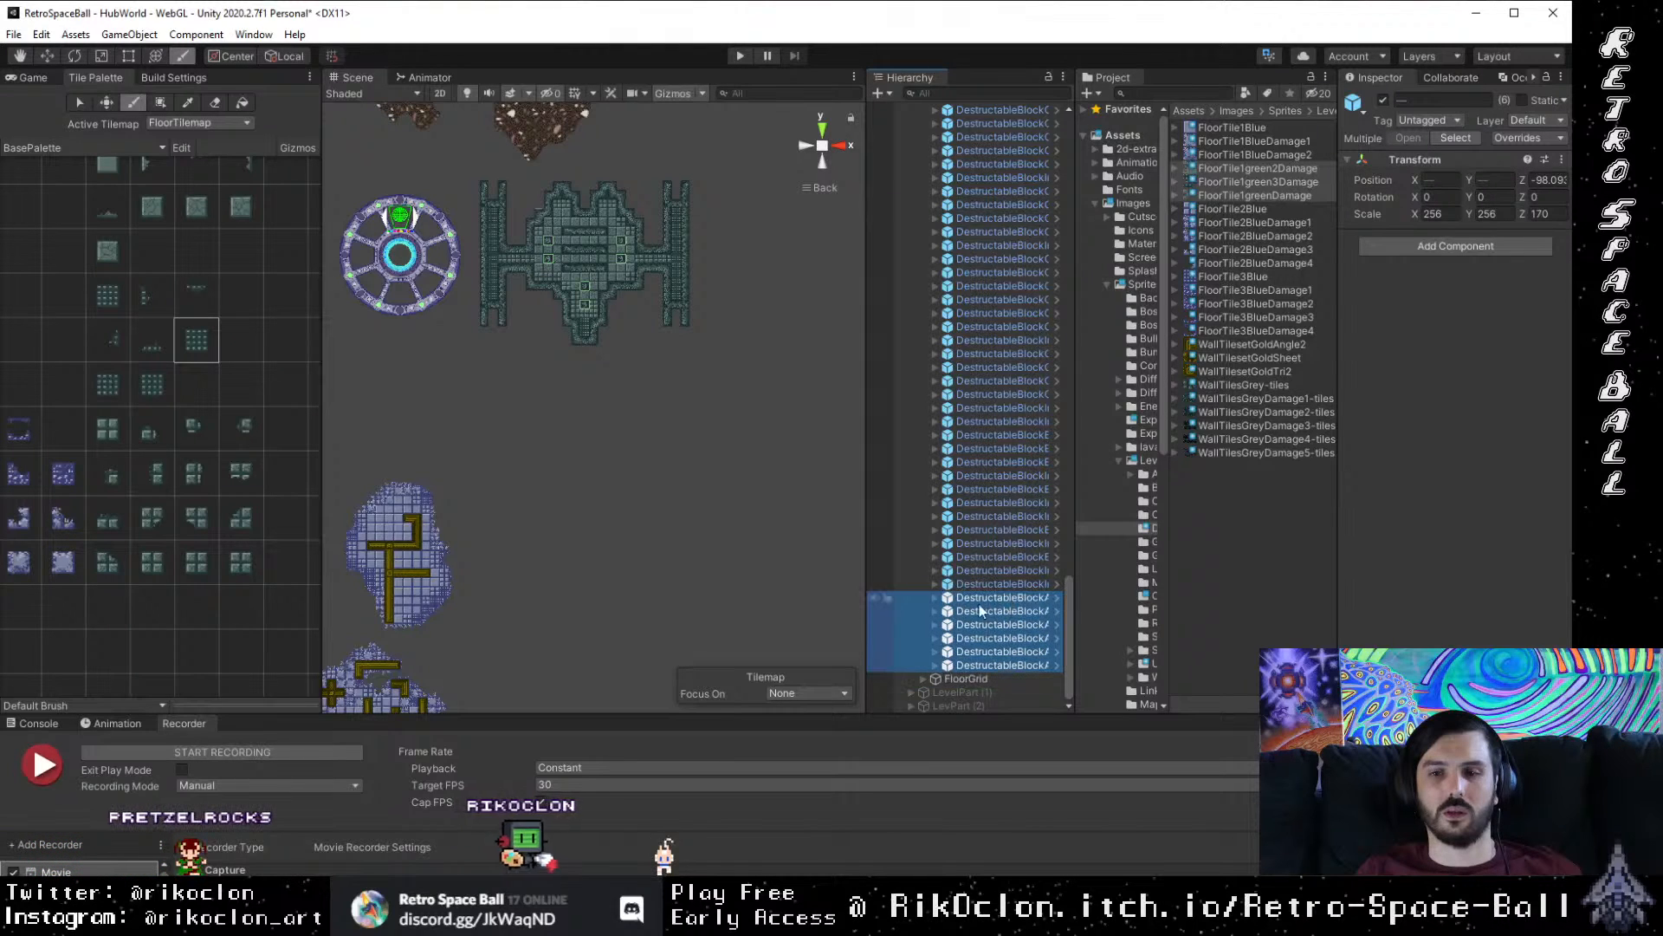
{"action": "scroll", "coordinate": [969, 518], "scroll_direction": "up", "scroll_amount": 7}
{"action": "scroll", "coordinate": [969, 518], "scroll_direction": "up", "scroll_amount": 10}
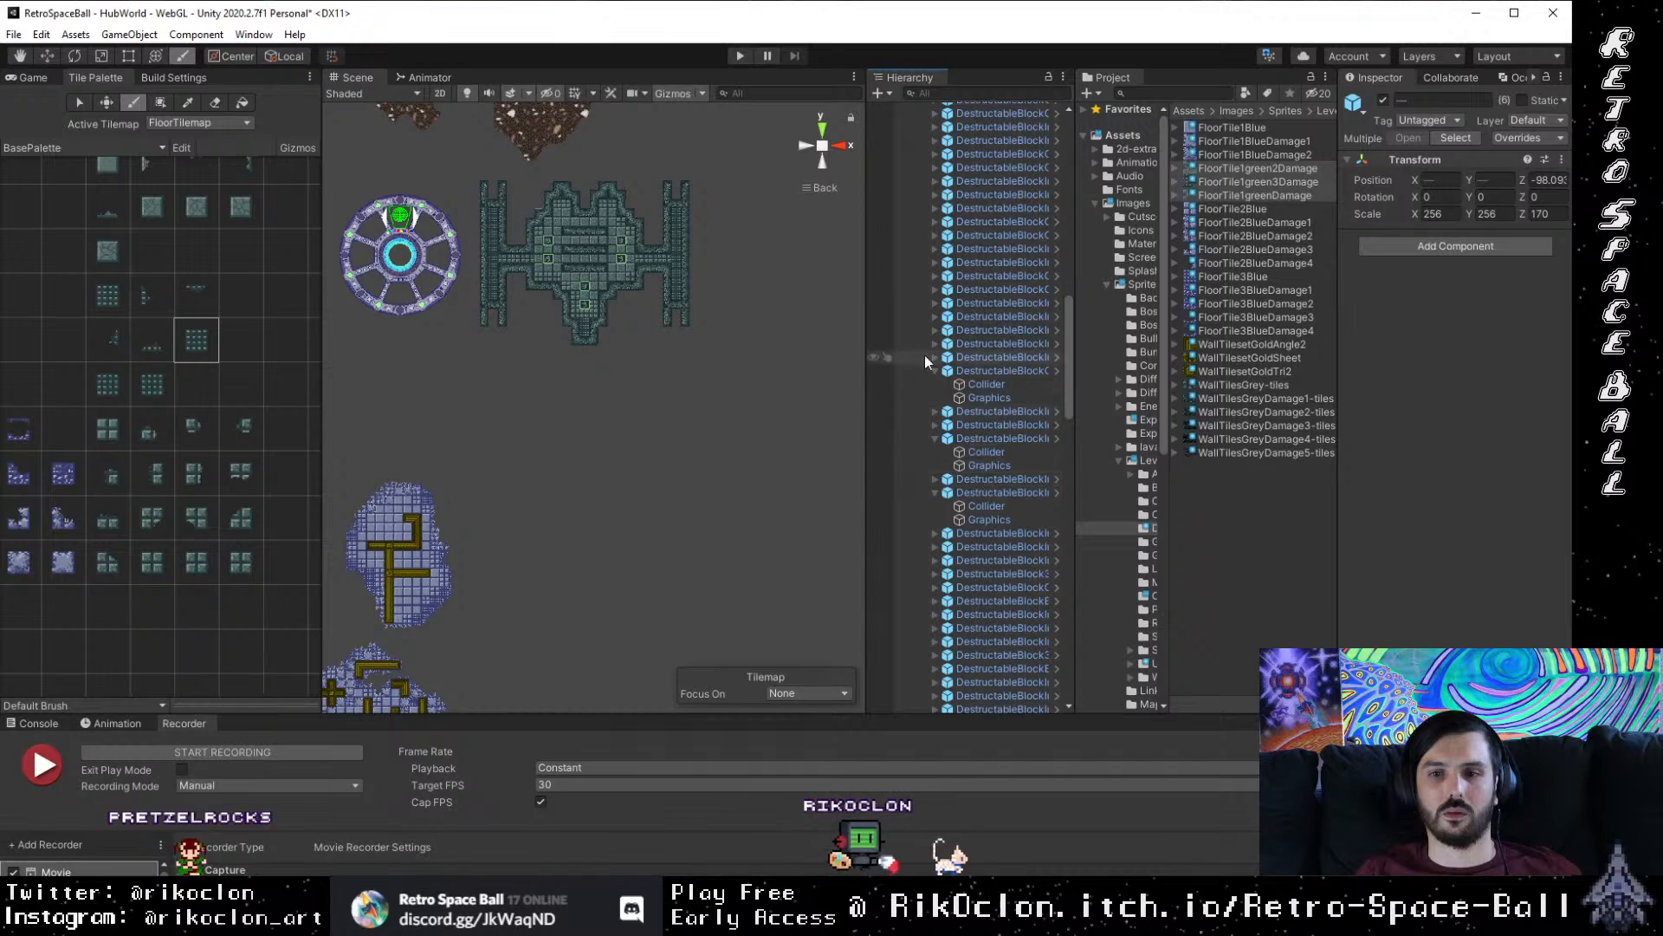
{"action": "scroll", "coordinate": [924, 355], "scroll_direction": "up", "scroll_amount": 10}
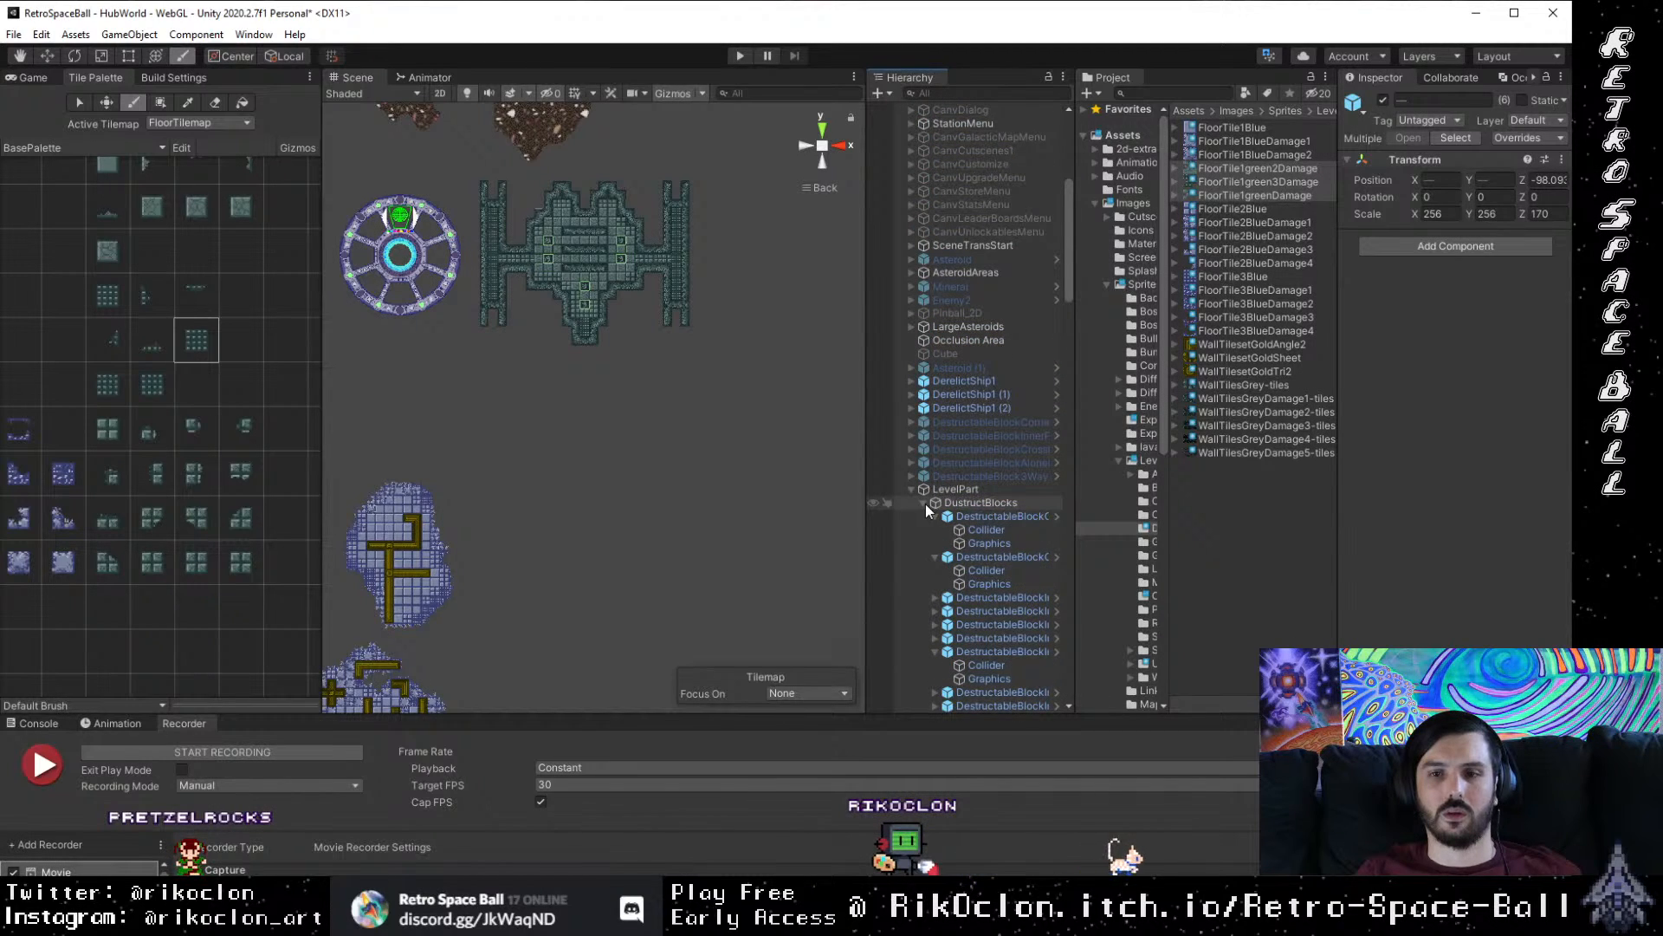
{"action": "left_click", "coordinate": [925, 503]}
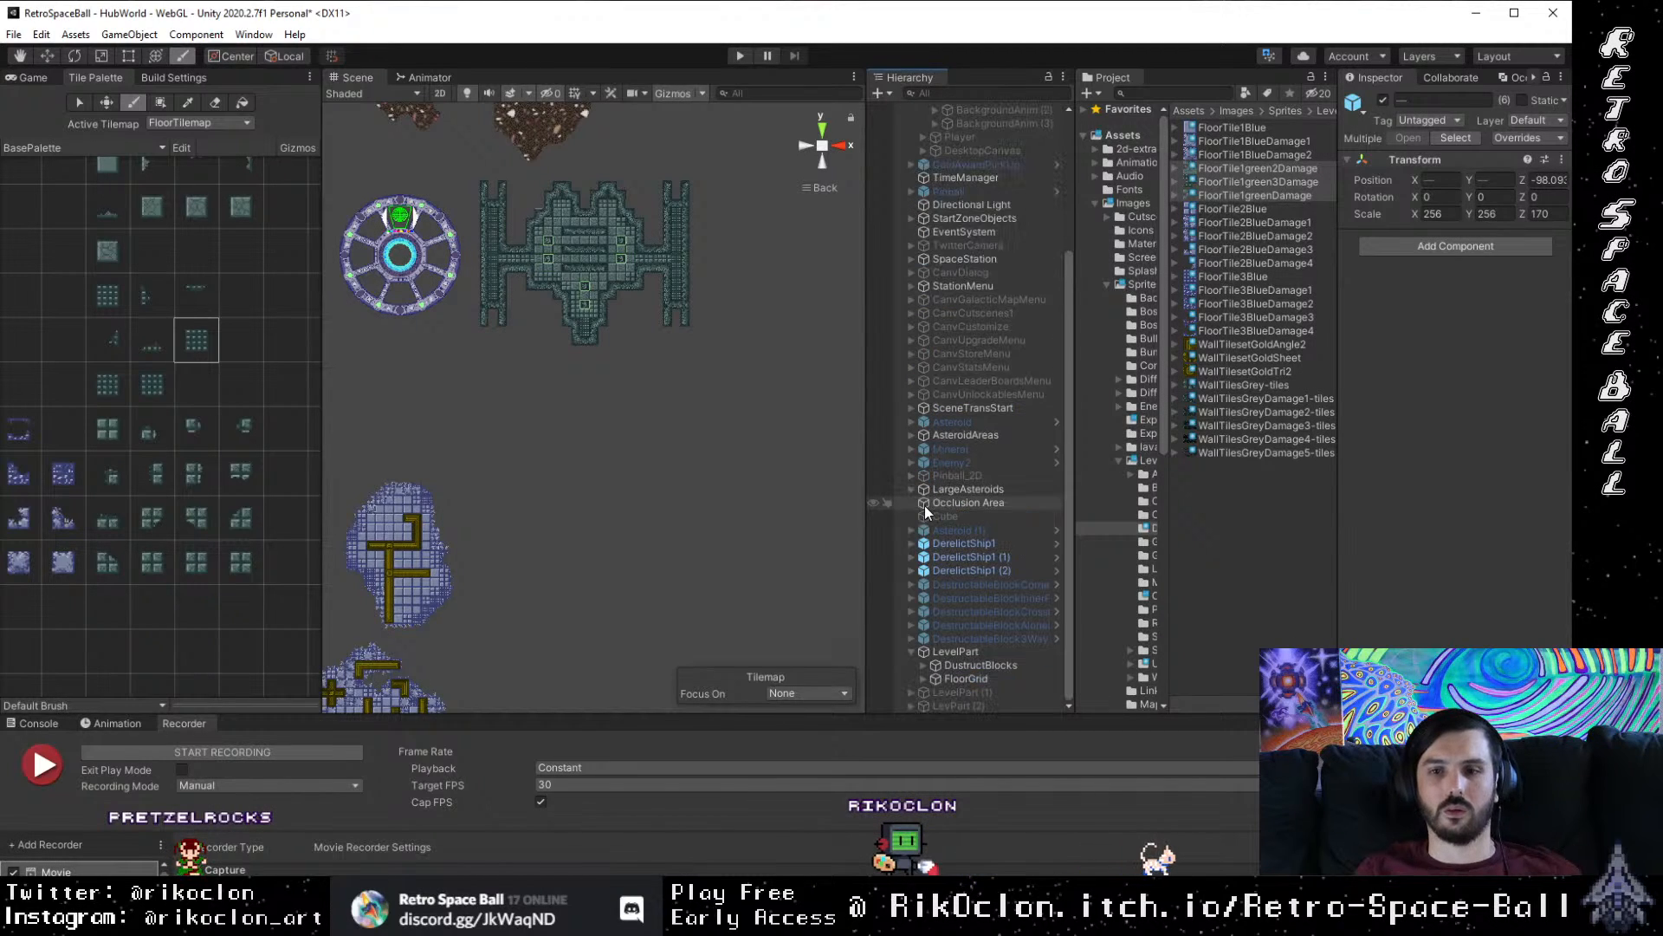
Step: Check which objects belong to LevelPart, DustructBlocks and FloorGrid, and frame LevelPart in the scene with the Move tool to locate its pivot
{"action": "left_click", "coordinate": [990, 652]}
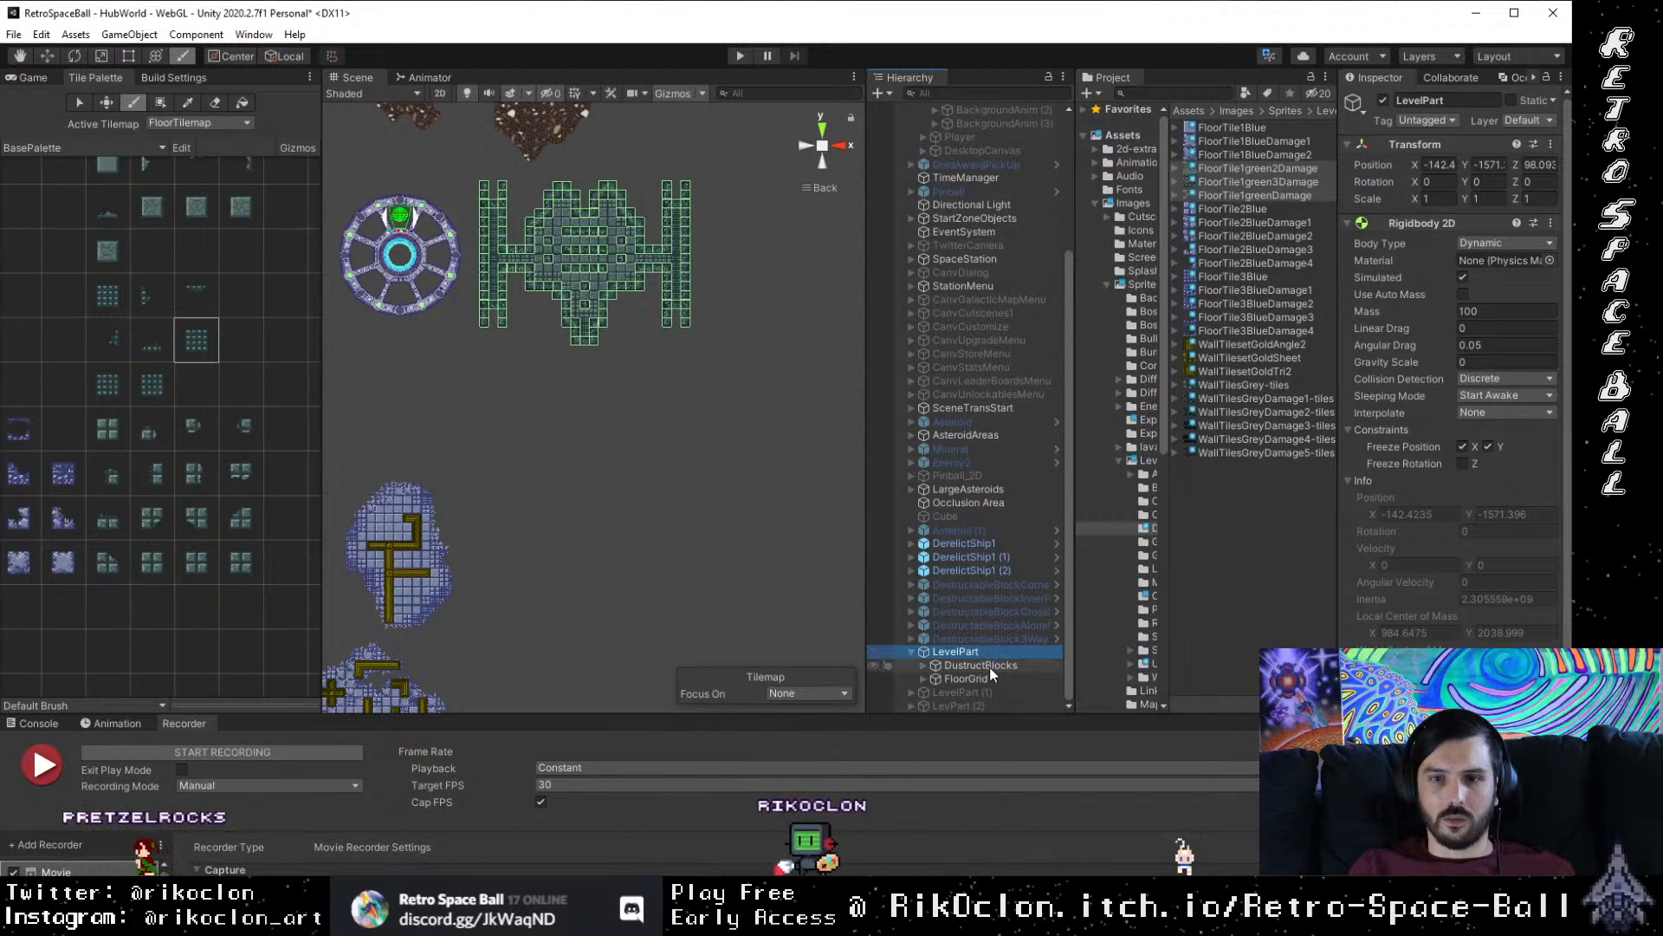
{"action": "left_click", "coordinate": [989, 668]}
{"action": "left_click", "coordinate": [989, 678]}
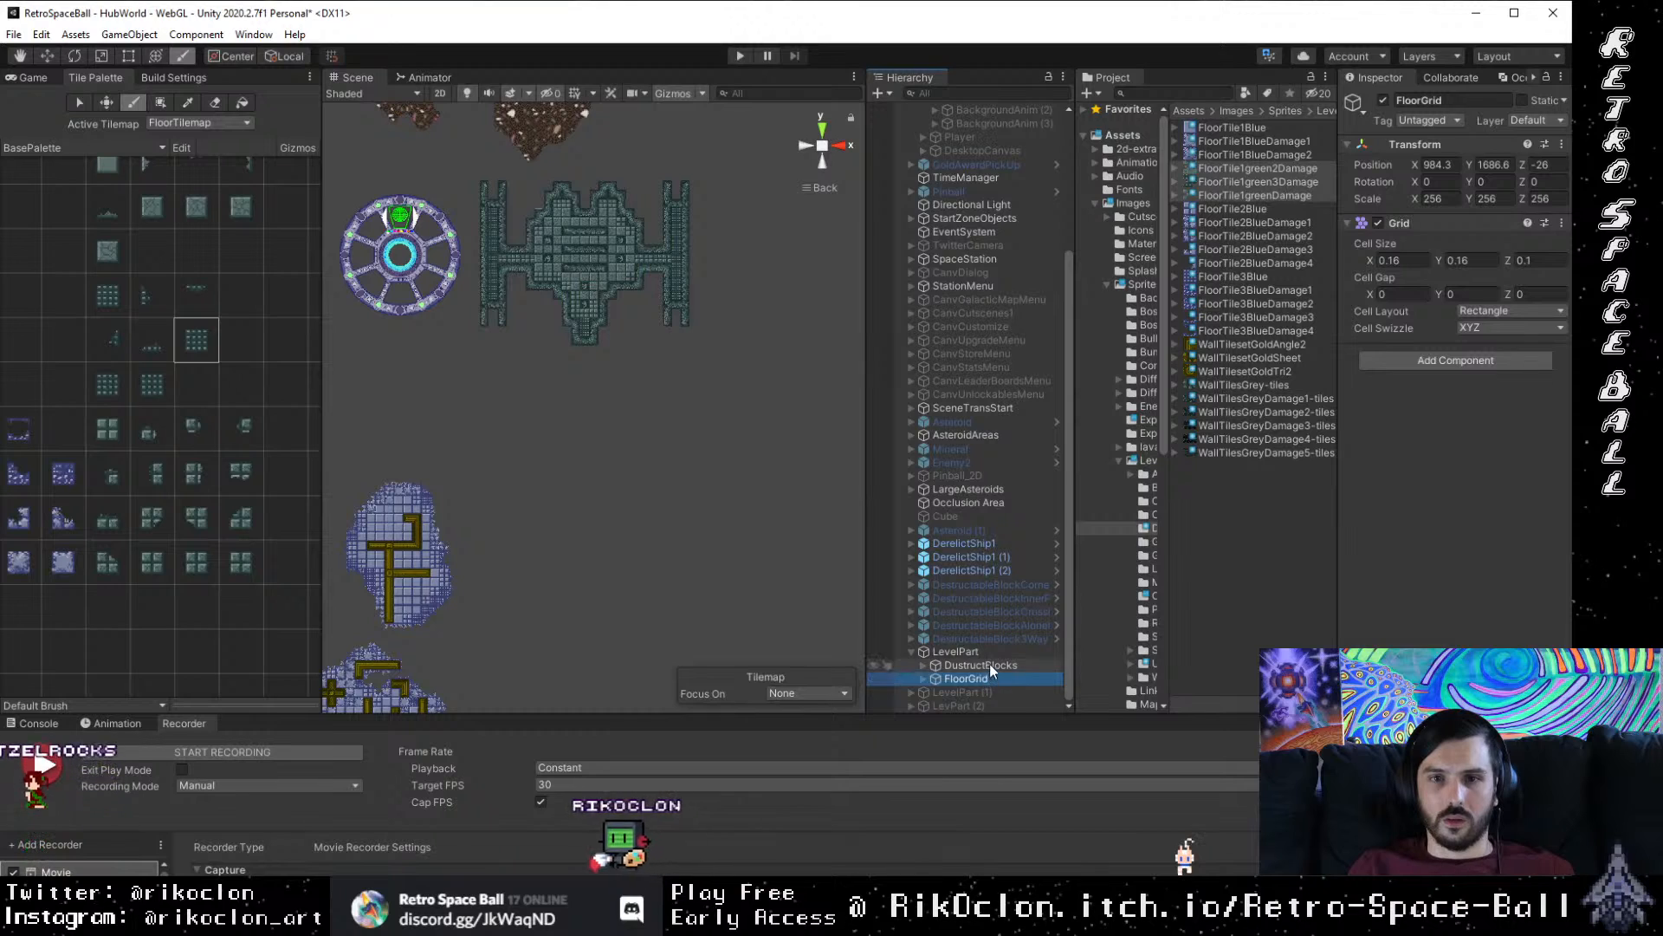
{"action": "left_click", "coordinate": [990, 664]}
{"action": "left_click", "coordinate": [990, 652]}
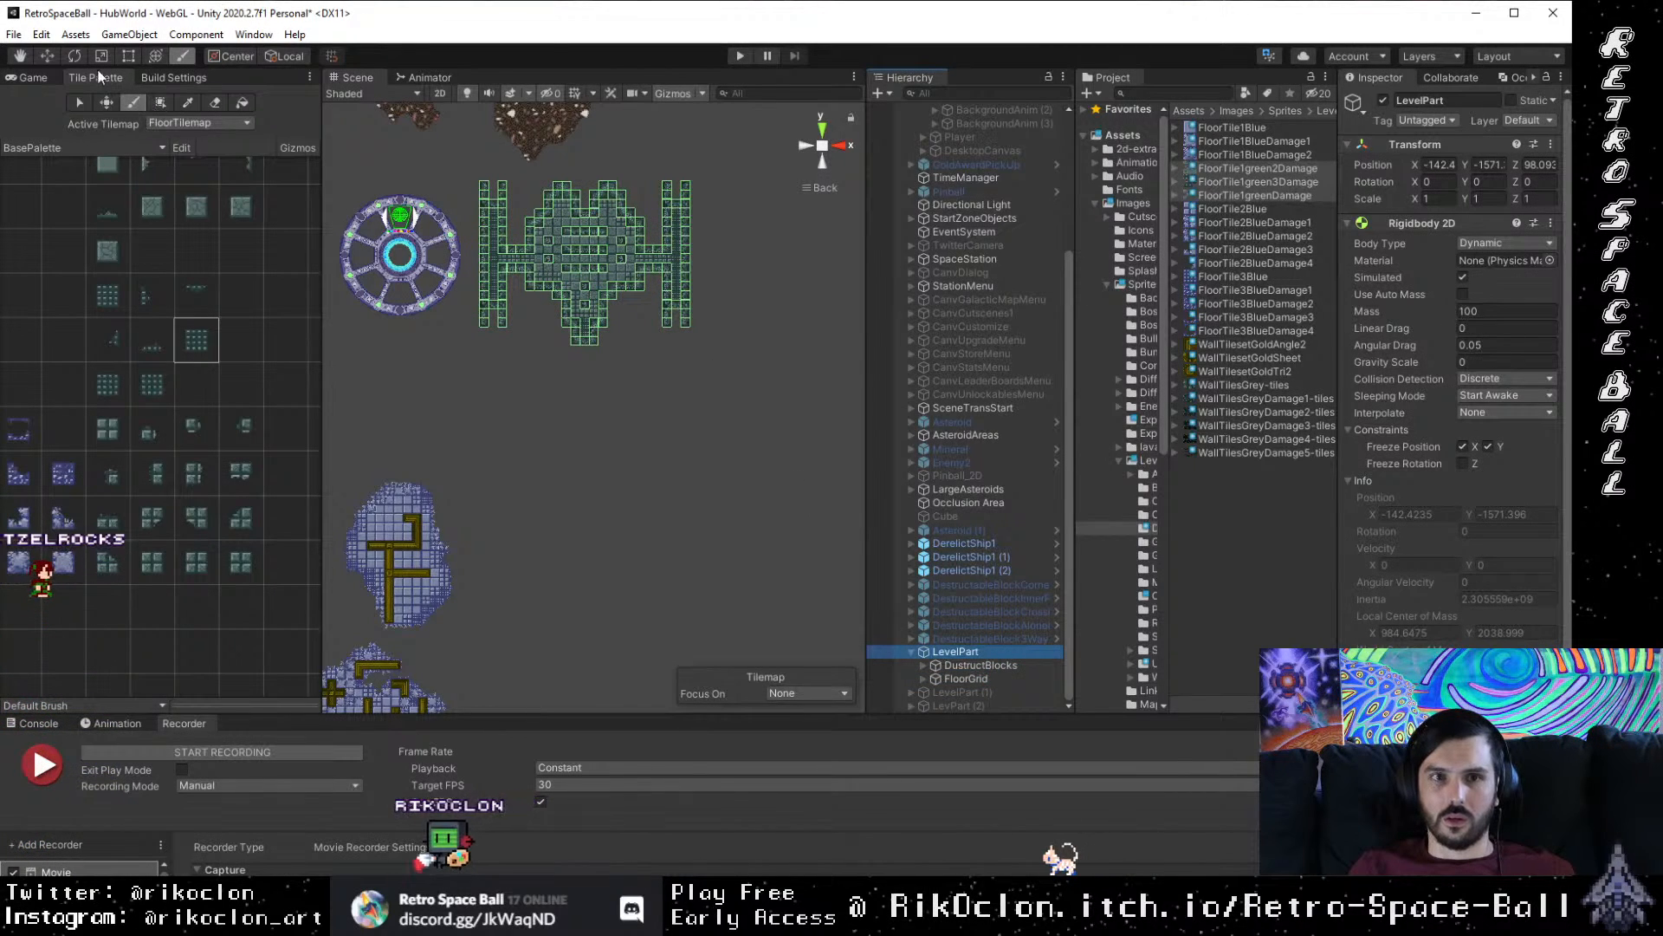
{"action": "left_click", "coordinate": [43, 59]}
{"action": "left_click_drag", "start_coordinate": [765, 288], "coordinate": [705, 350]}
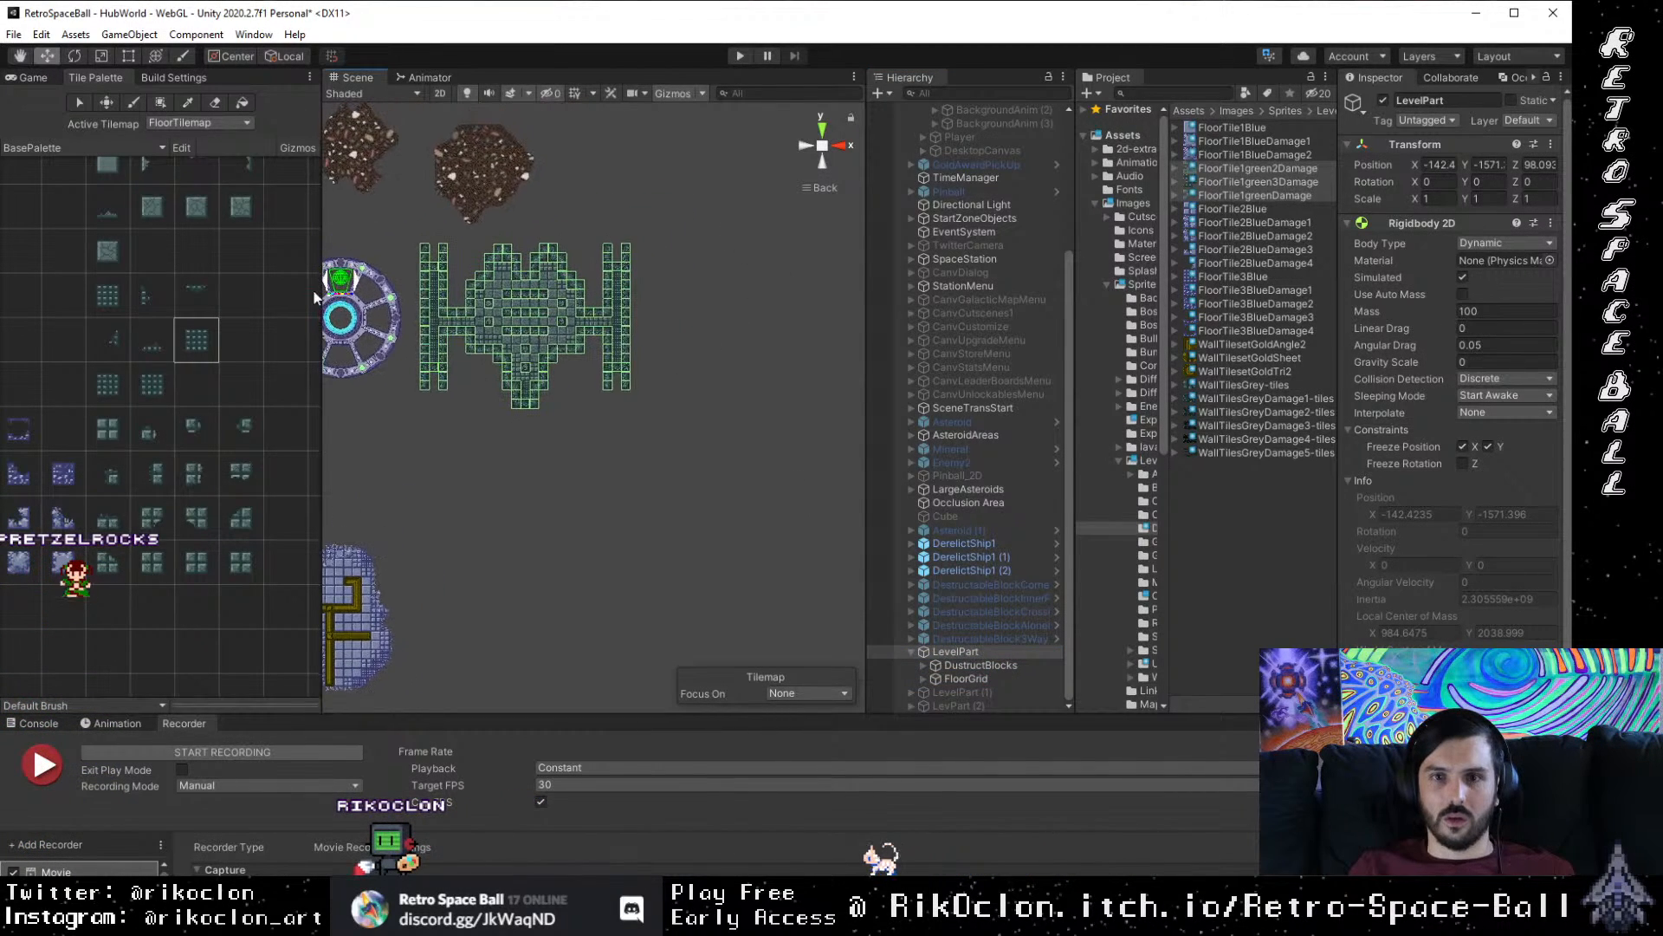
{"action": "scroll", "coordinate": [554, 381], "scroll_direction": "down", "scroll_amount": 10}
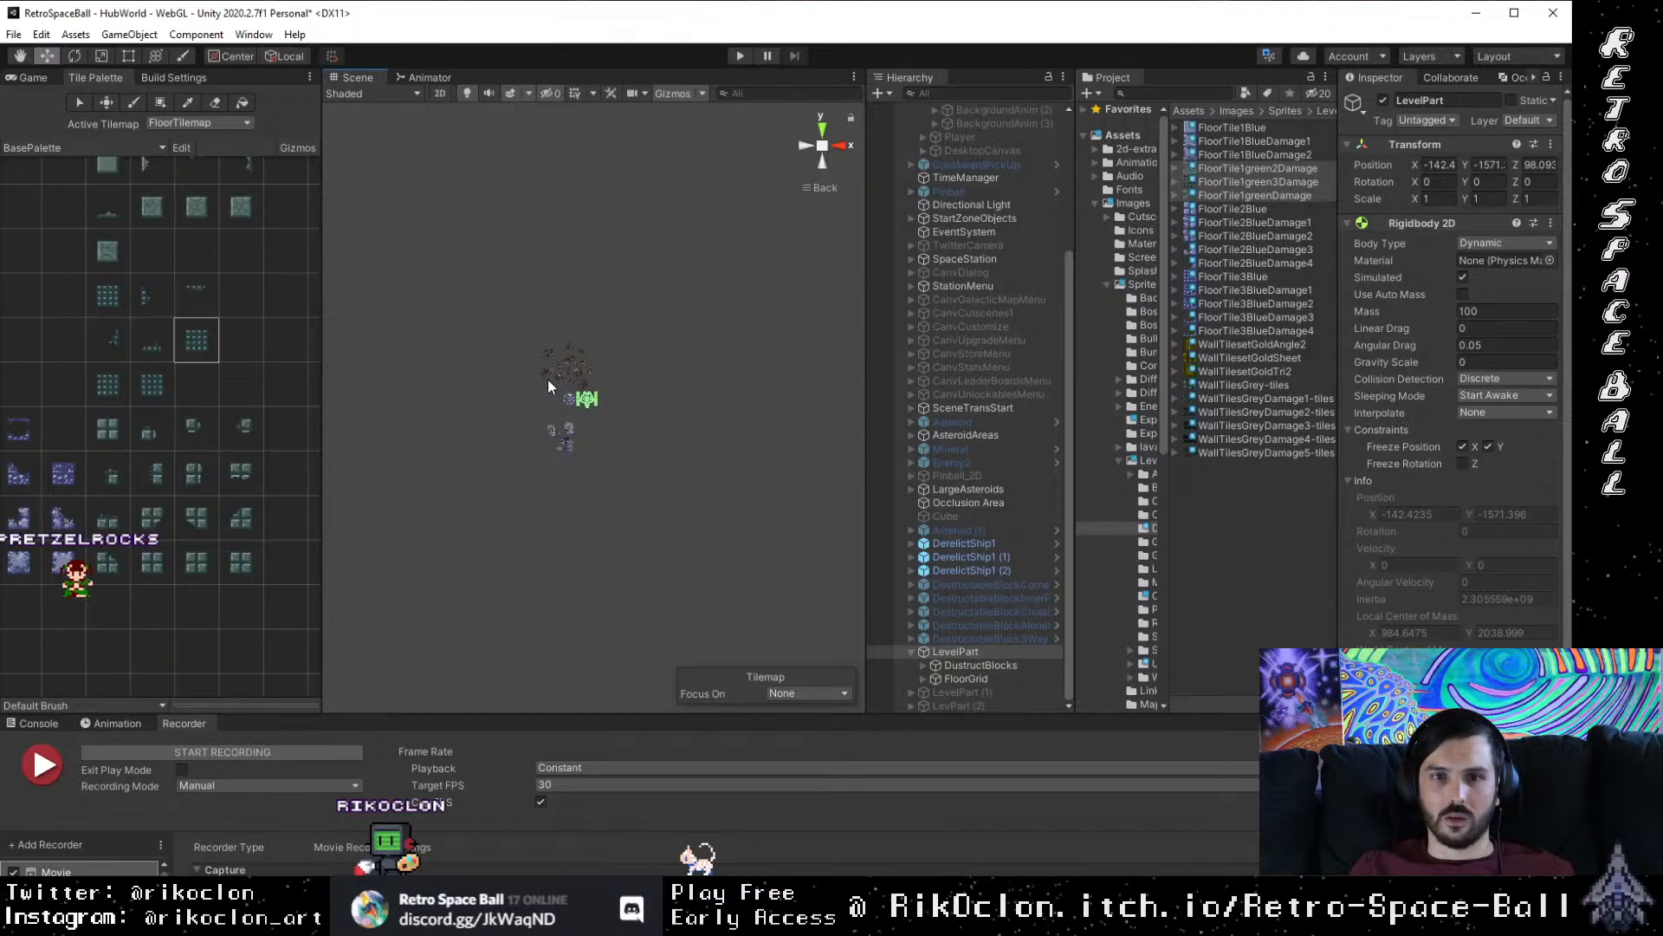
{"action": "scroll", "coordinate": [634, 445], "scroll_direction": "up", "scroll_amount": 5}
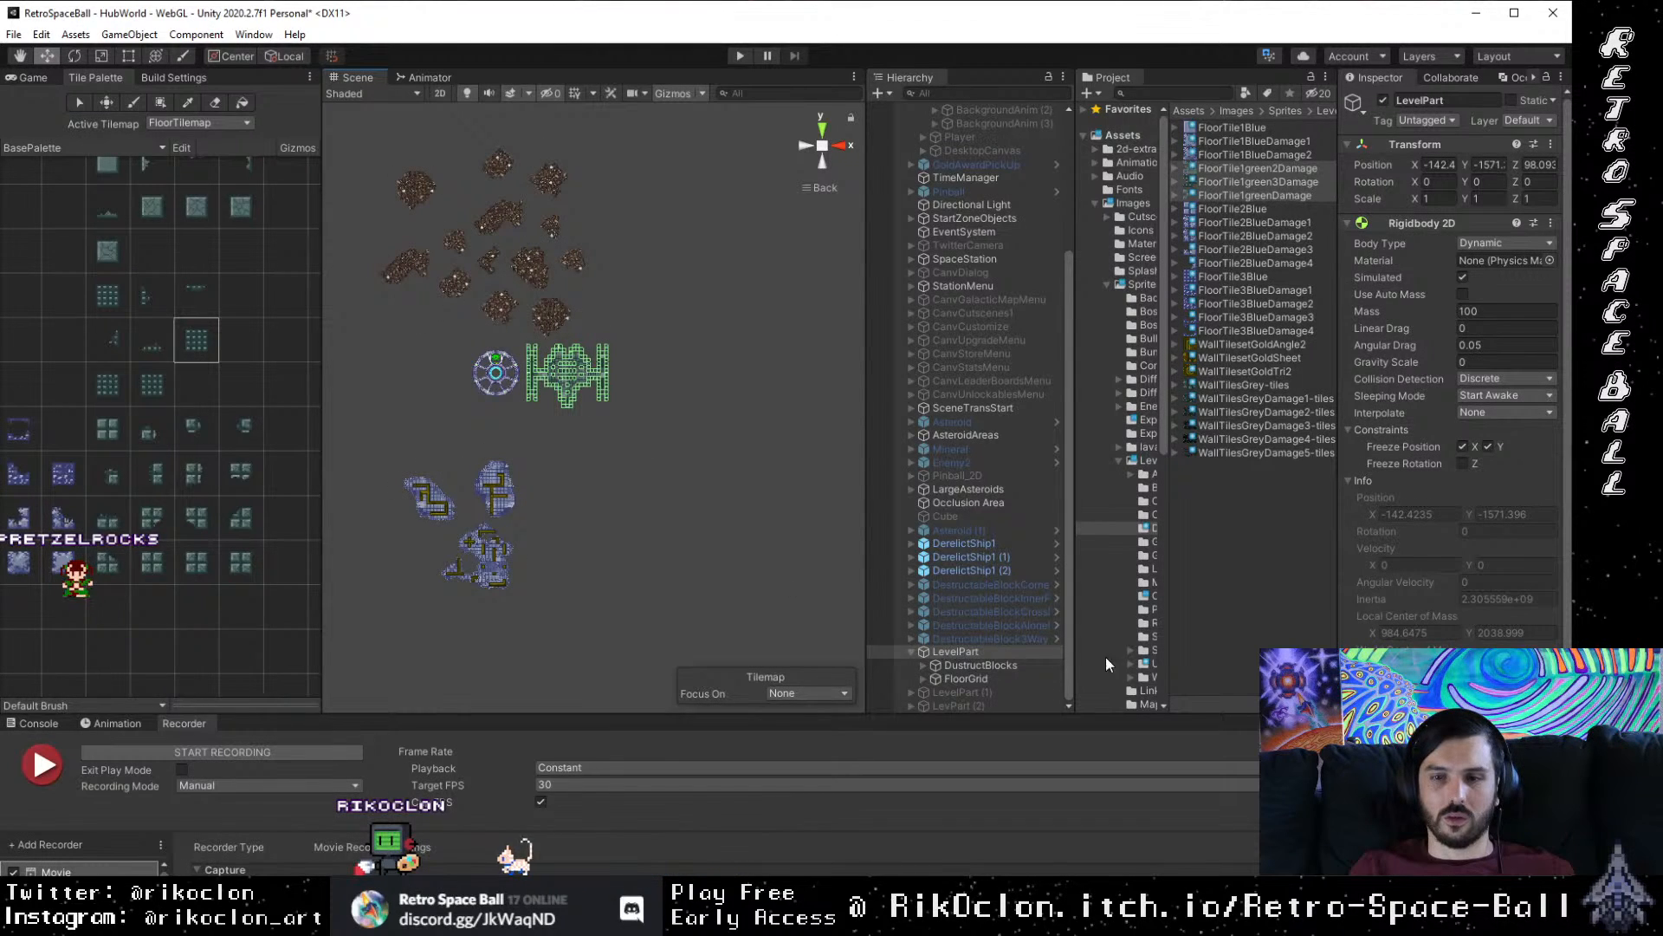
{"action": "double_click", "coordinate": [1005, 651]}
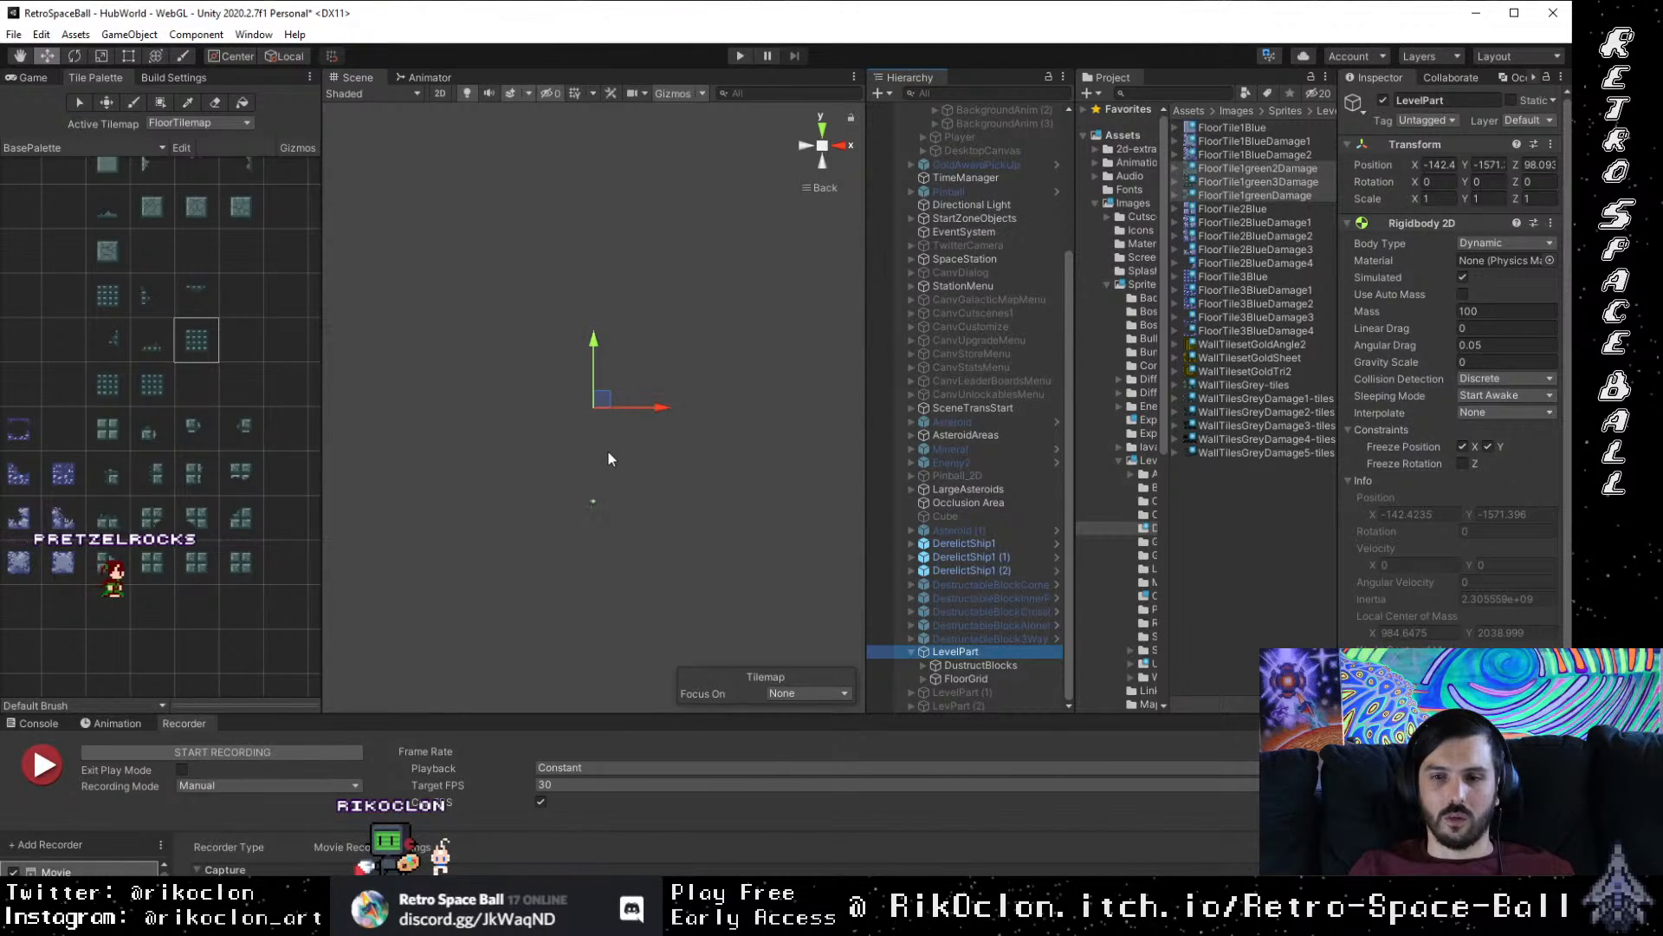
Step: Find the stray destructible corner block lying far away from the green room and delete it
{"action": "left_click_drag", "start_coordinate": [604, 532], "coordinate": [569, 512]}
{"action": "scroll", "coordinate": [548, 394], "scroll_direction": "up", "scroll_amount": 10}
{"action": "left_click_drag", "start_coordinate": [514, 301], "coordinate": [561, 476]}
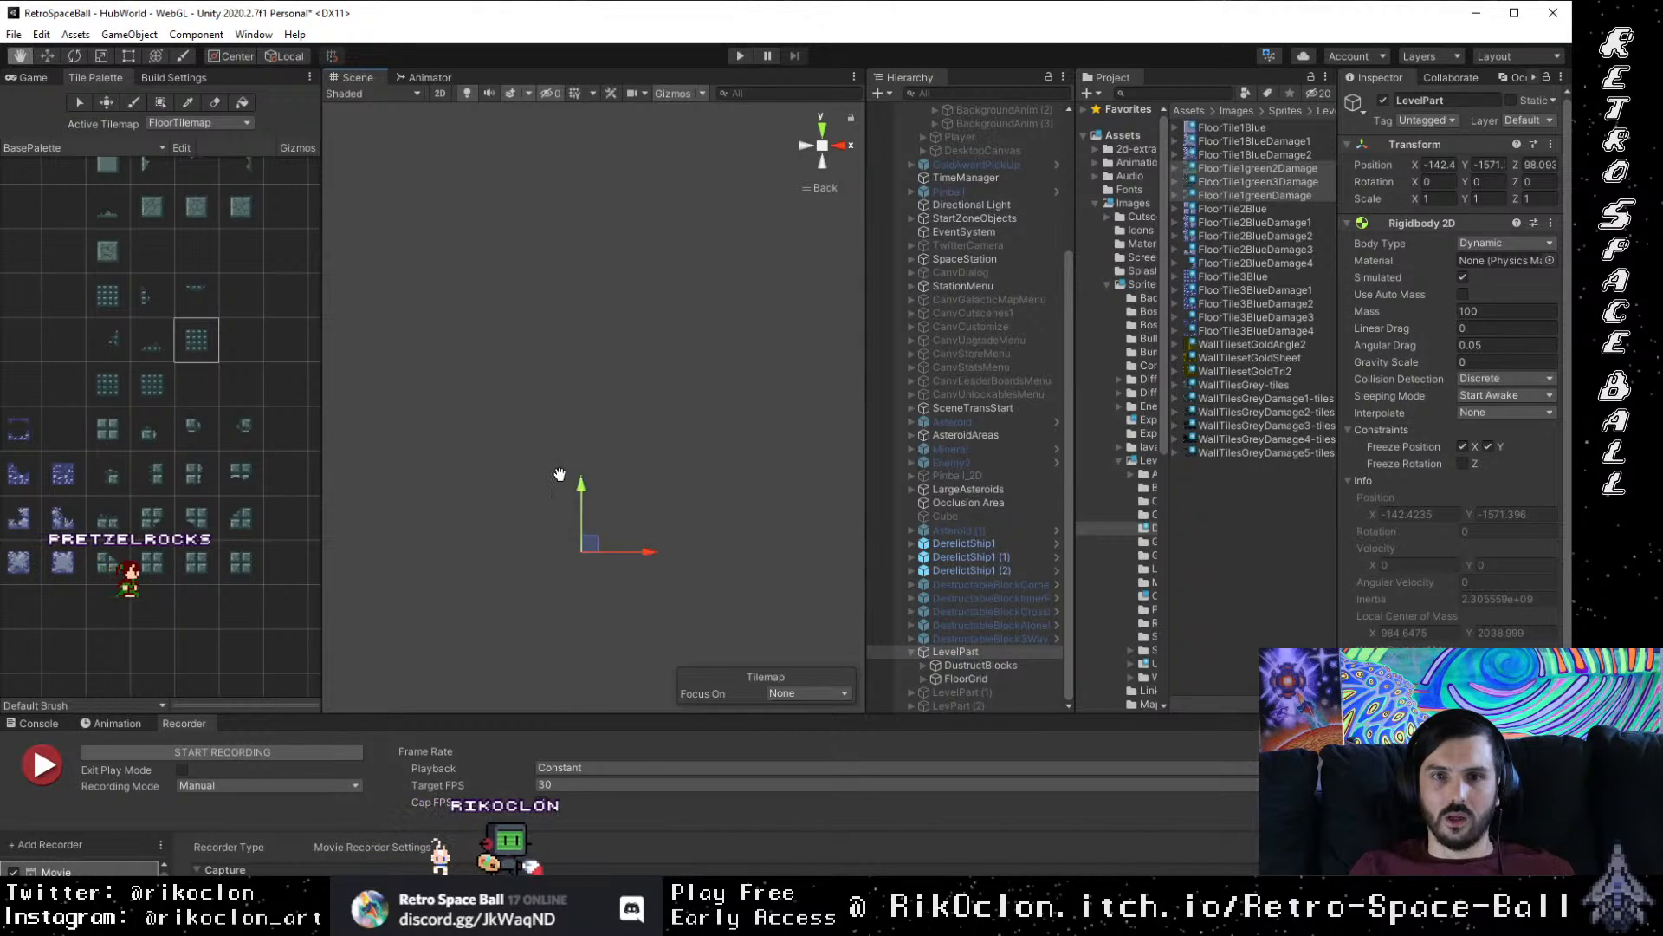
{"action": "scroll", "coordinate": [570, 460], "scroll_direction": "up", "scroll_amount": 10}
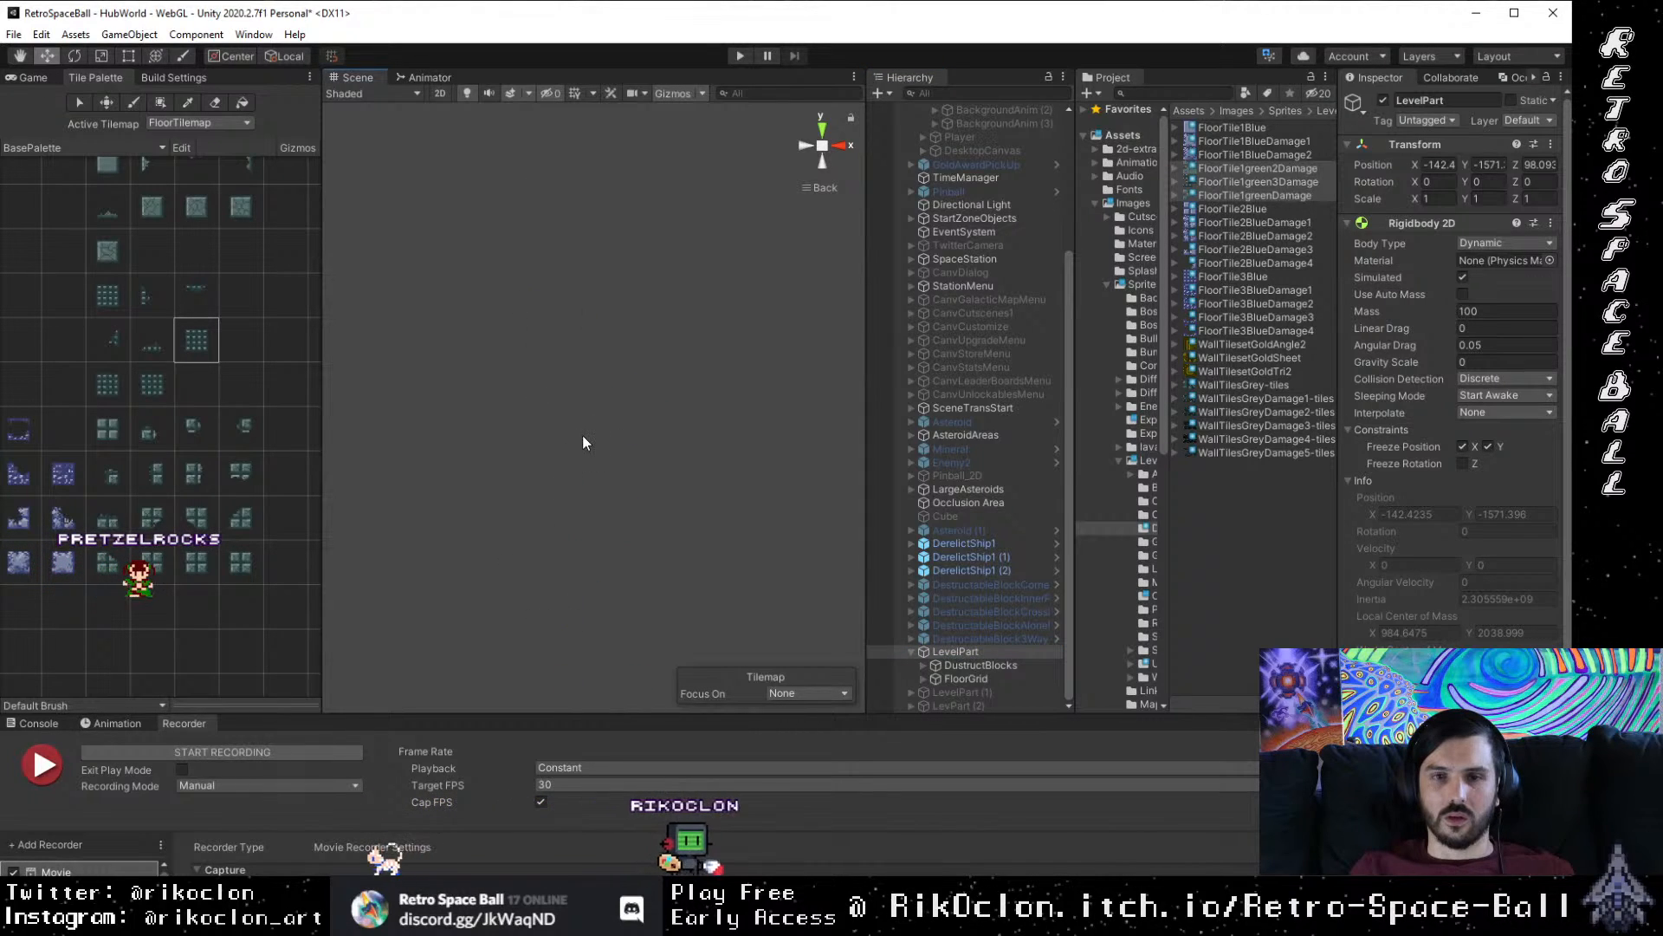
{"action": "scroll", "coordinate": [617, 516], "scroll_direction": "down", "scroll_amount": 5}
{"action": "left_click_drag", "start_coordinate": [657, 553], "coordinate": [634, 550]}
{"action": "key", "text": "w"}
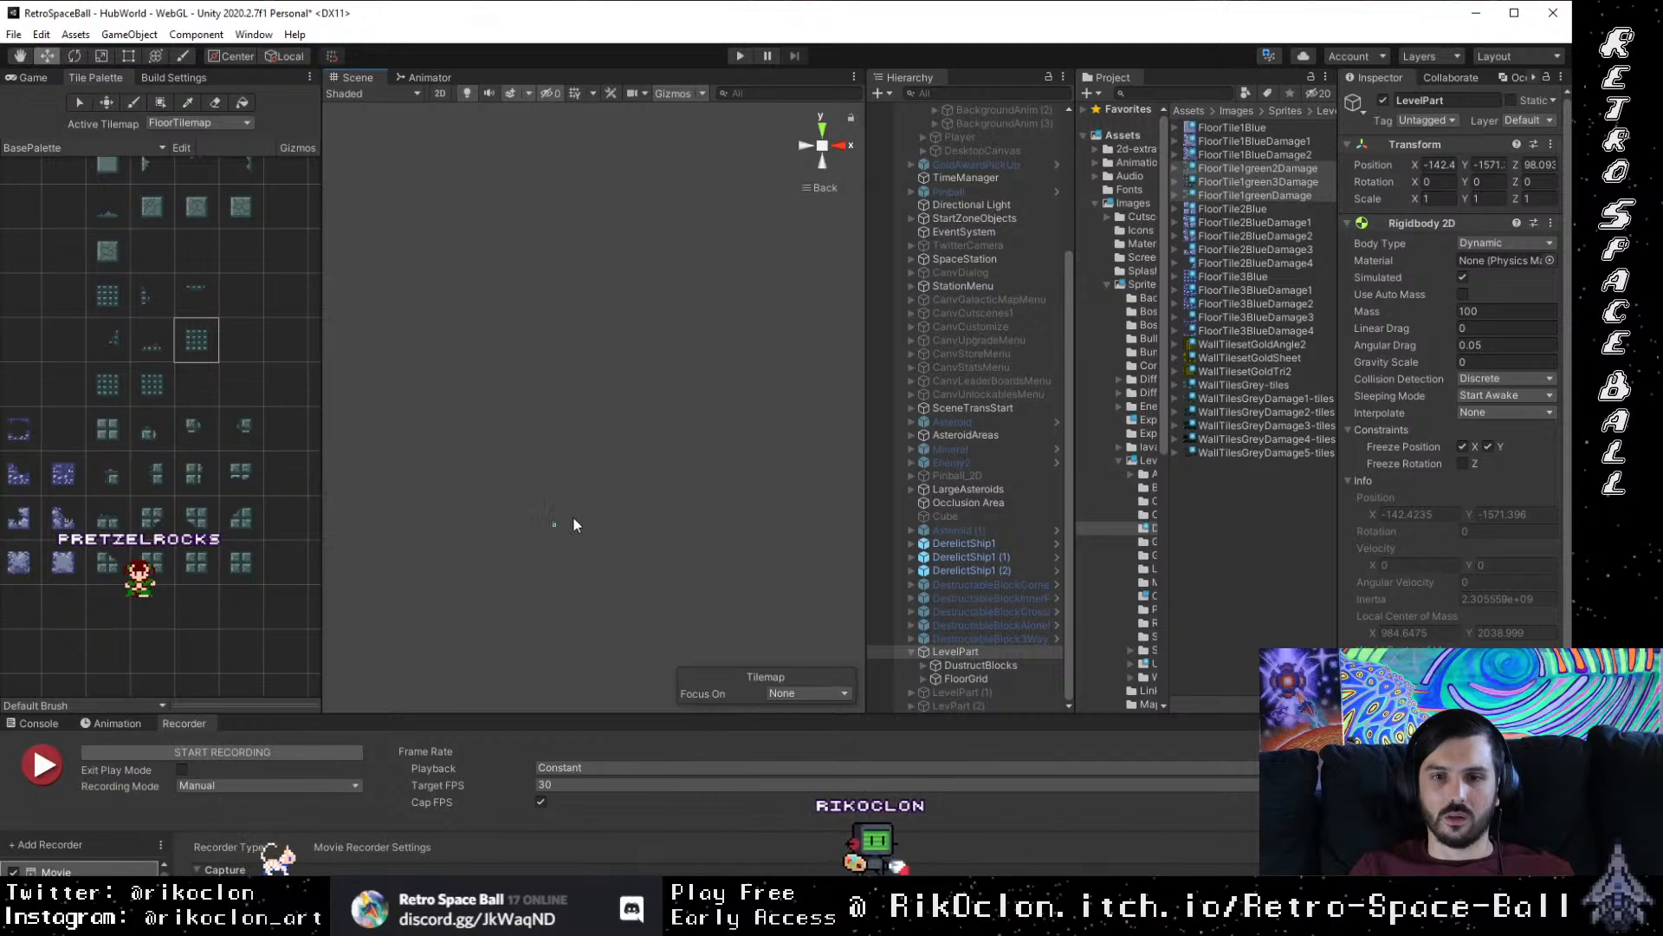
{"action": "scroll", "coordinate": [533, 525], "scroll_direction": "up", "scroll_amount": 2}
{"action": "left_click_drag", "start_coordinate": [512, 532], "coordinate": [532, 492]}
{"action": "scroll", "coordinate": [522, 518], "scroll_direction": "up", "scroll_amount": 3}
{"action": "left_click_drag", "start_coordinate": [428, 555], "coordinate": [575, 549]}
{"action": "scroll", "coordinate": [620, 542], "scroll_direction": "up", "scroll_amount": 2}
{"action": "scroll", "coordinate": [620, 539], "scroll_direction": "up", "scroll_amount": 3}
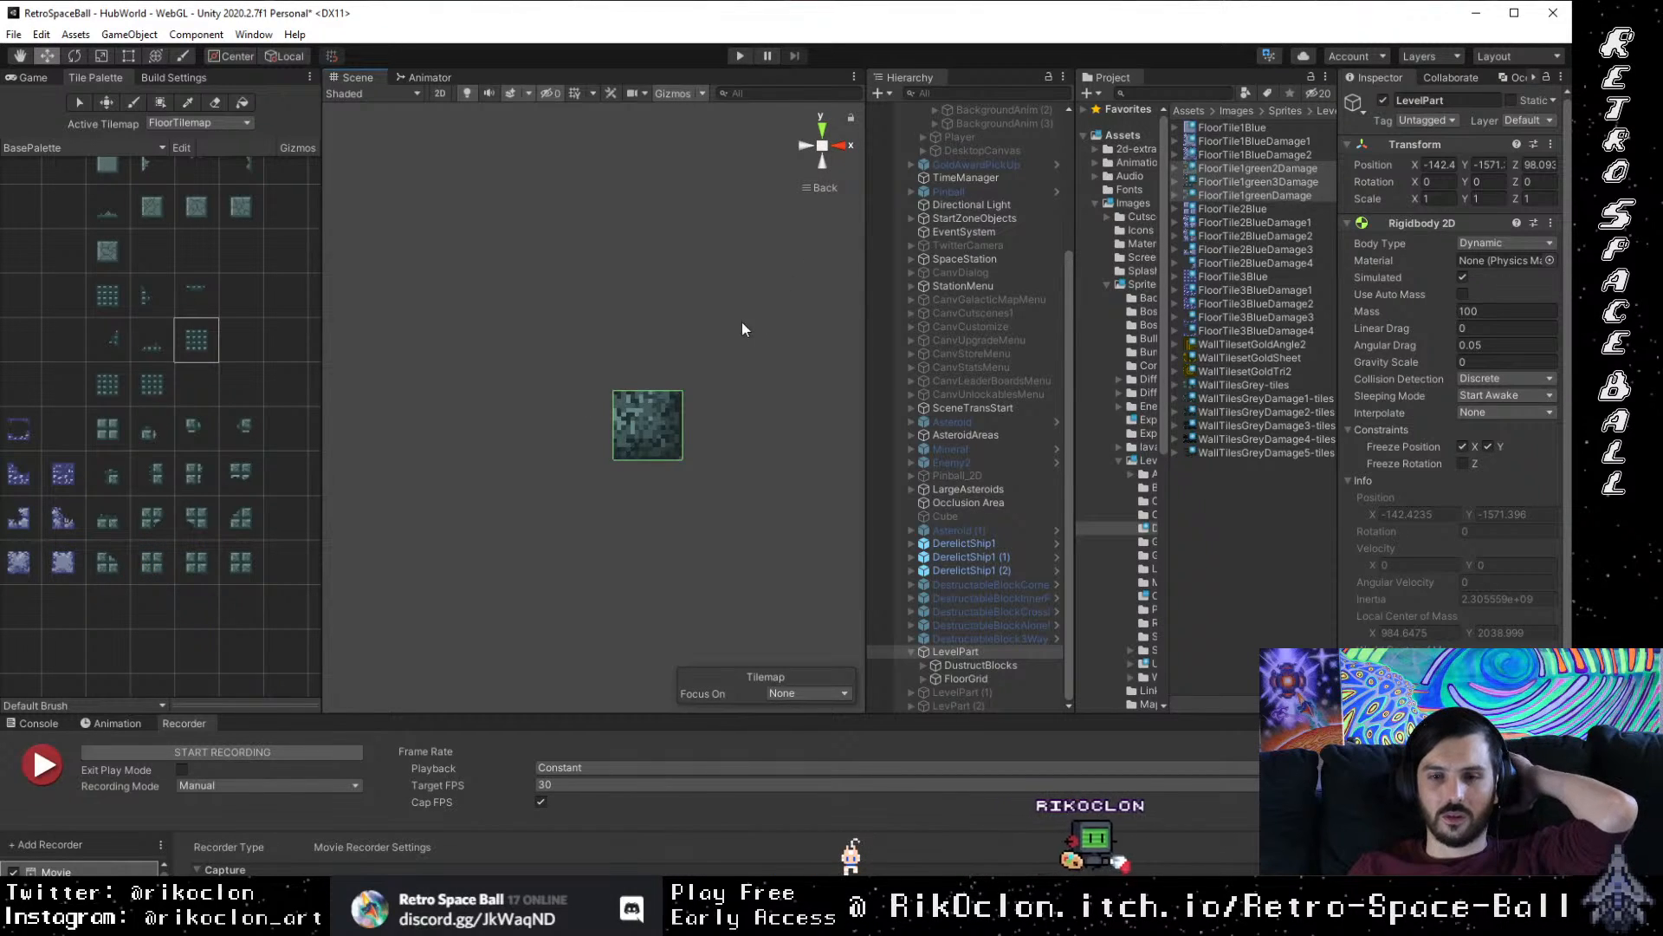
{"action": "left_click_drag", "start_coordinate": [499, 304], "coordinate": [743, 524]}
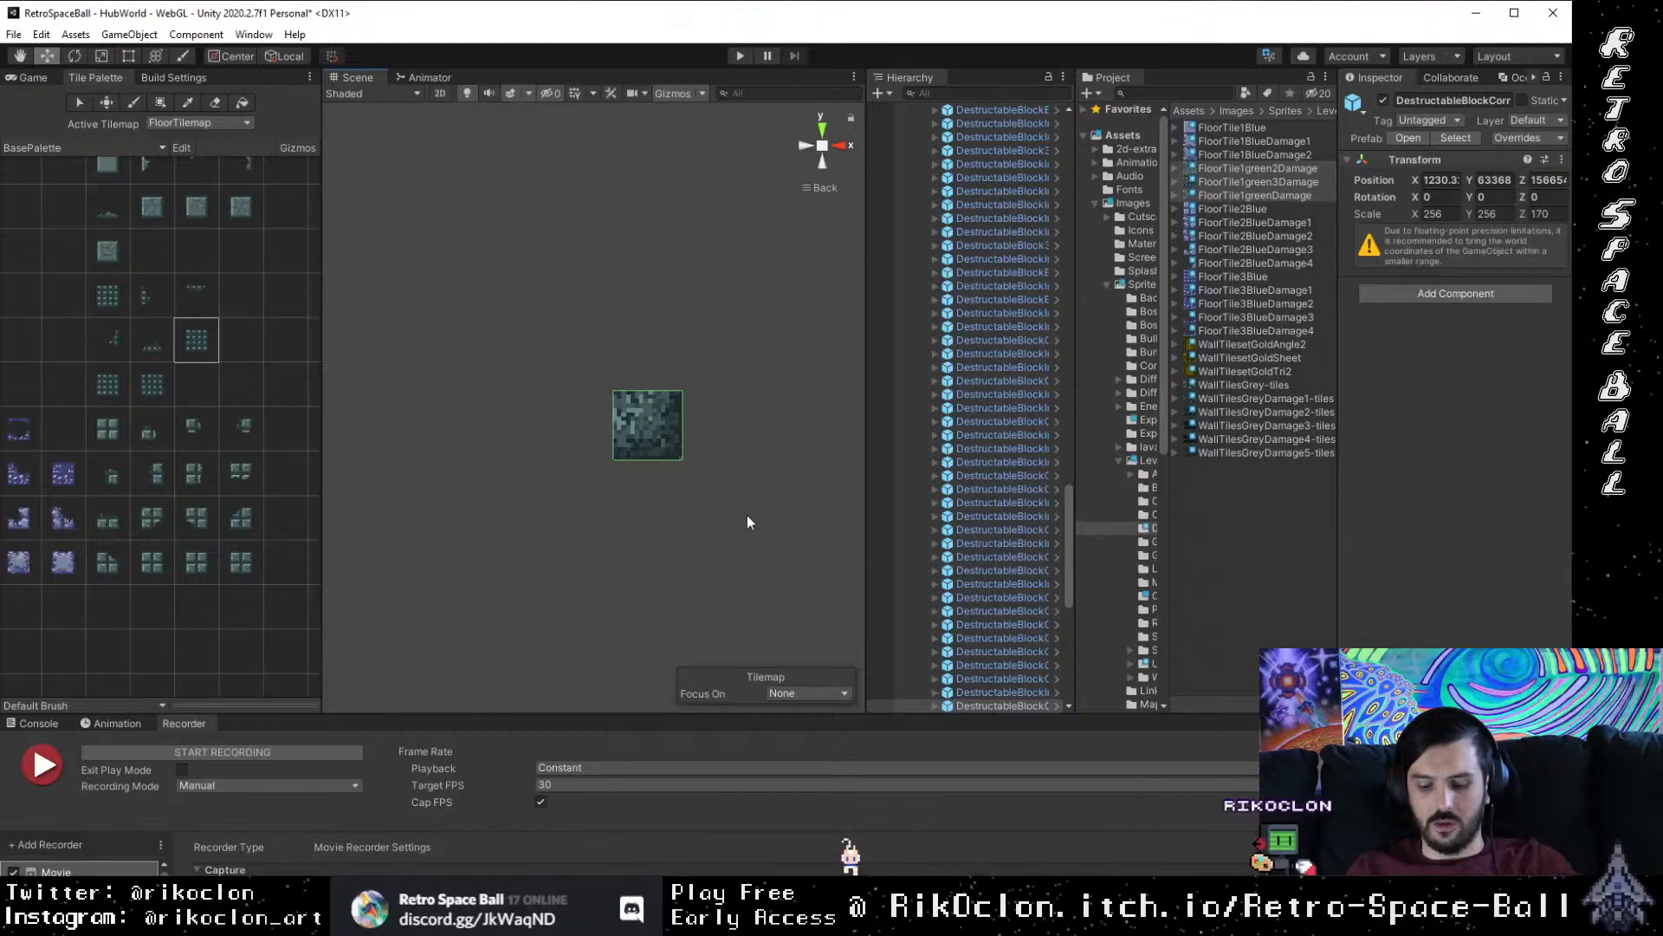
{"action": "left_click", "coordinate": [747, 516]}
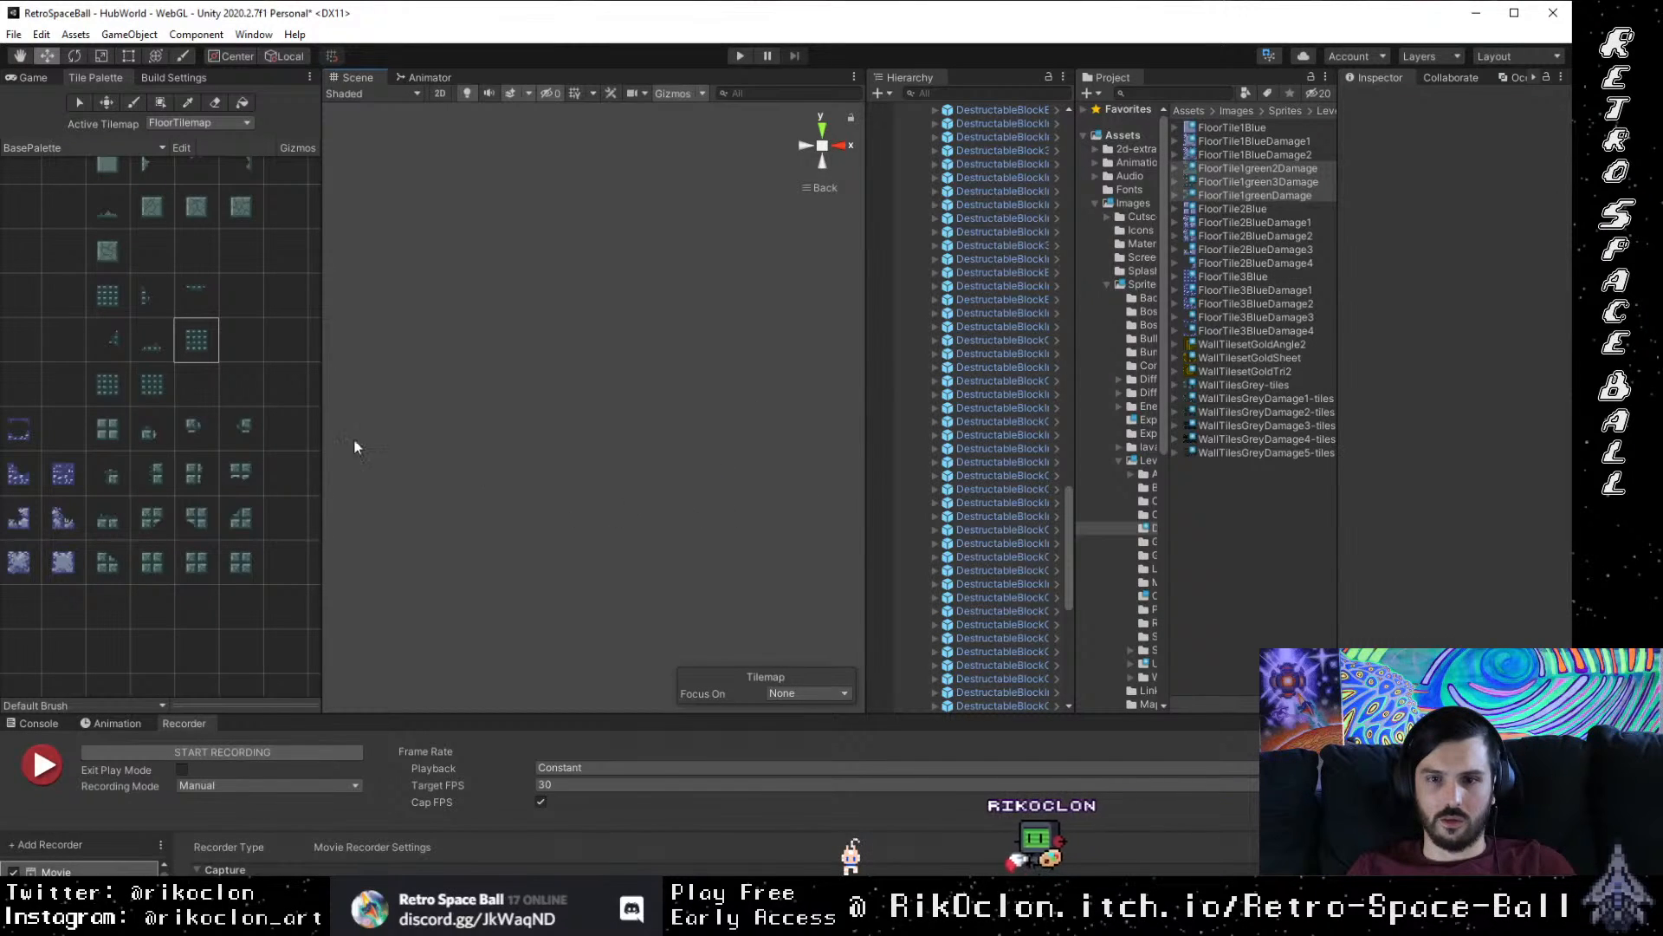
Step: Frame LevelPart in the scene and compare its pivot with that of the DustructBlocks group
{"action": "scroll", "coordinate": [985, 477], "scroll_direction": "down", "scroll_amount": 5}
{"action": "left_click", "coordinate": [975, 559]}
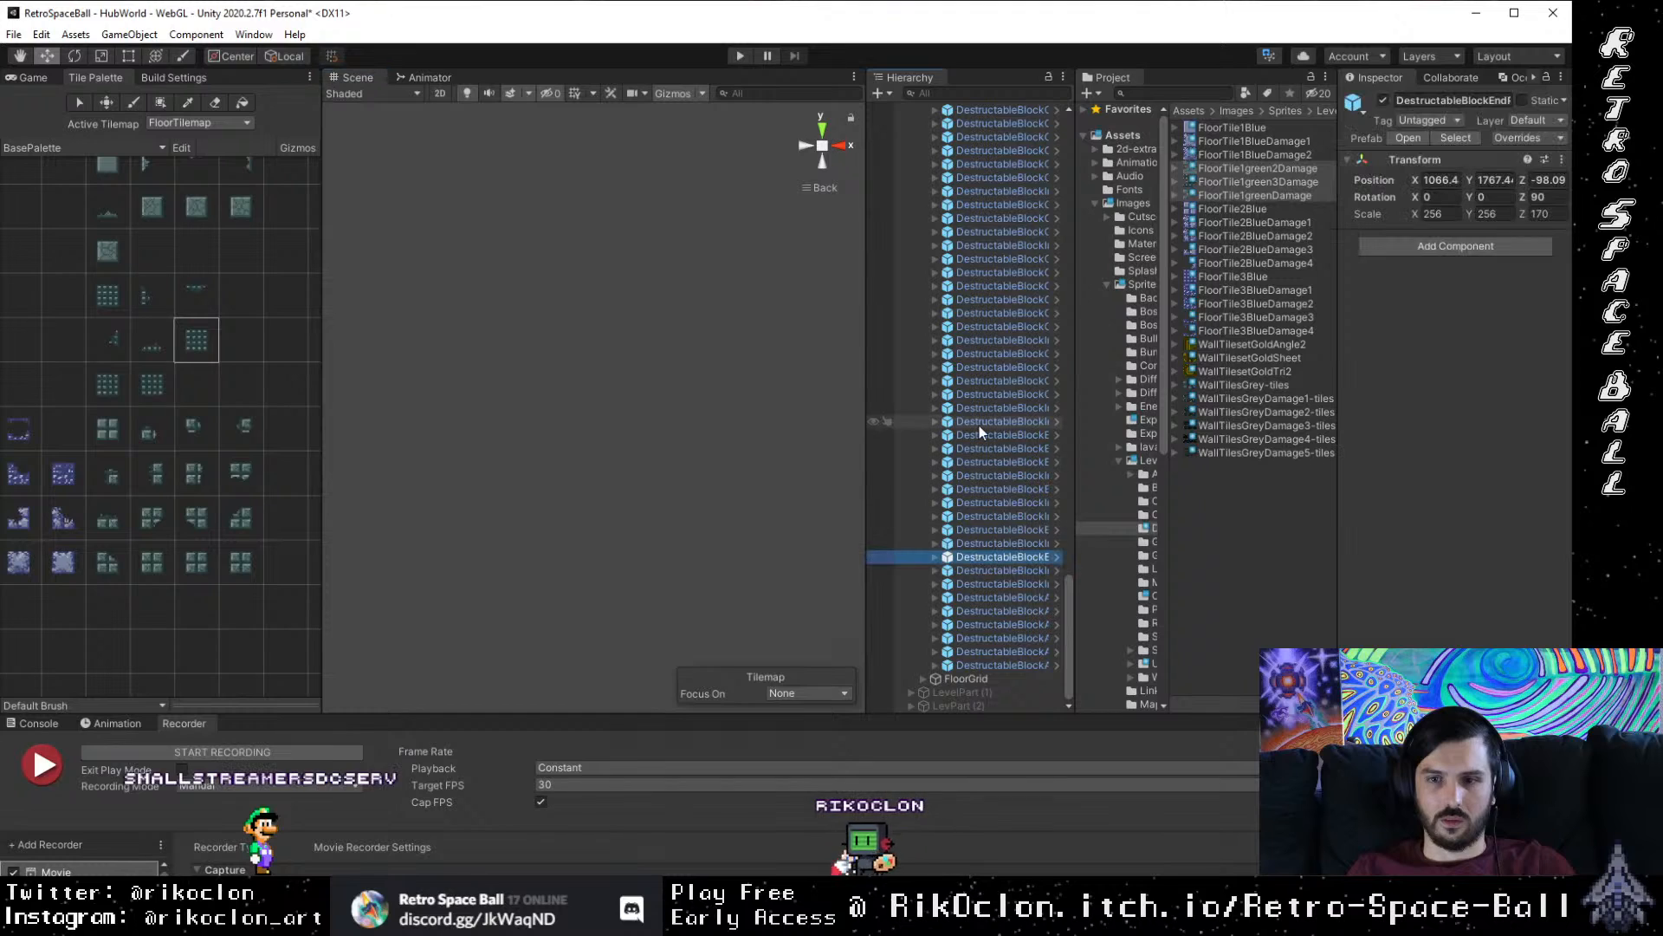
{"action": "scroll", "coordinate": [974, 445], "scroll_direction": "up", "scroll_amount": 10}
{"action": "scroll", "coordinate": [994, 514], "scroll_direction": "up", "scroll_amount": 5}
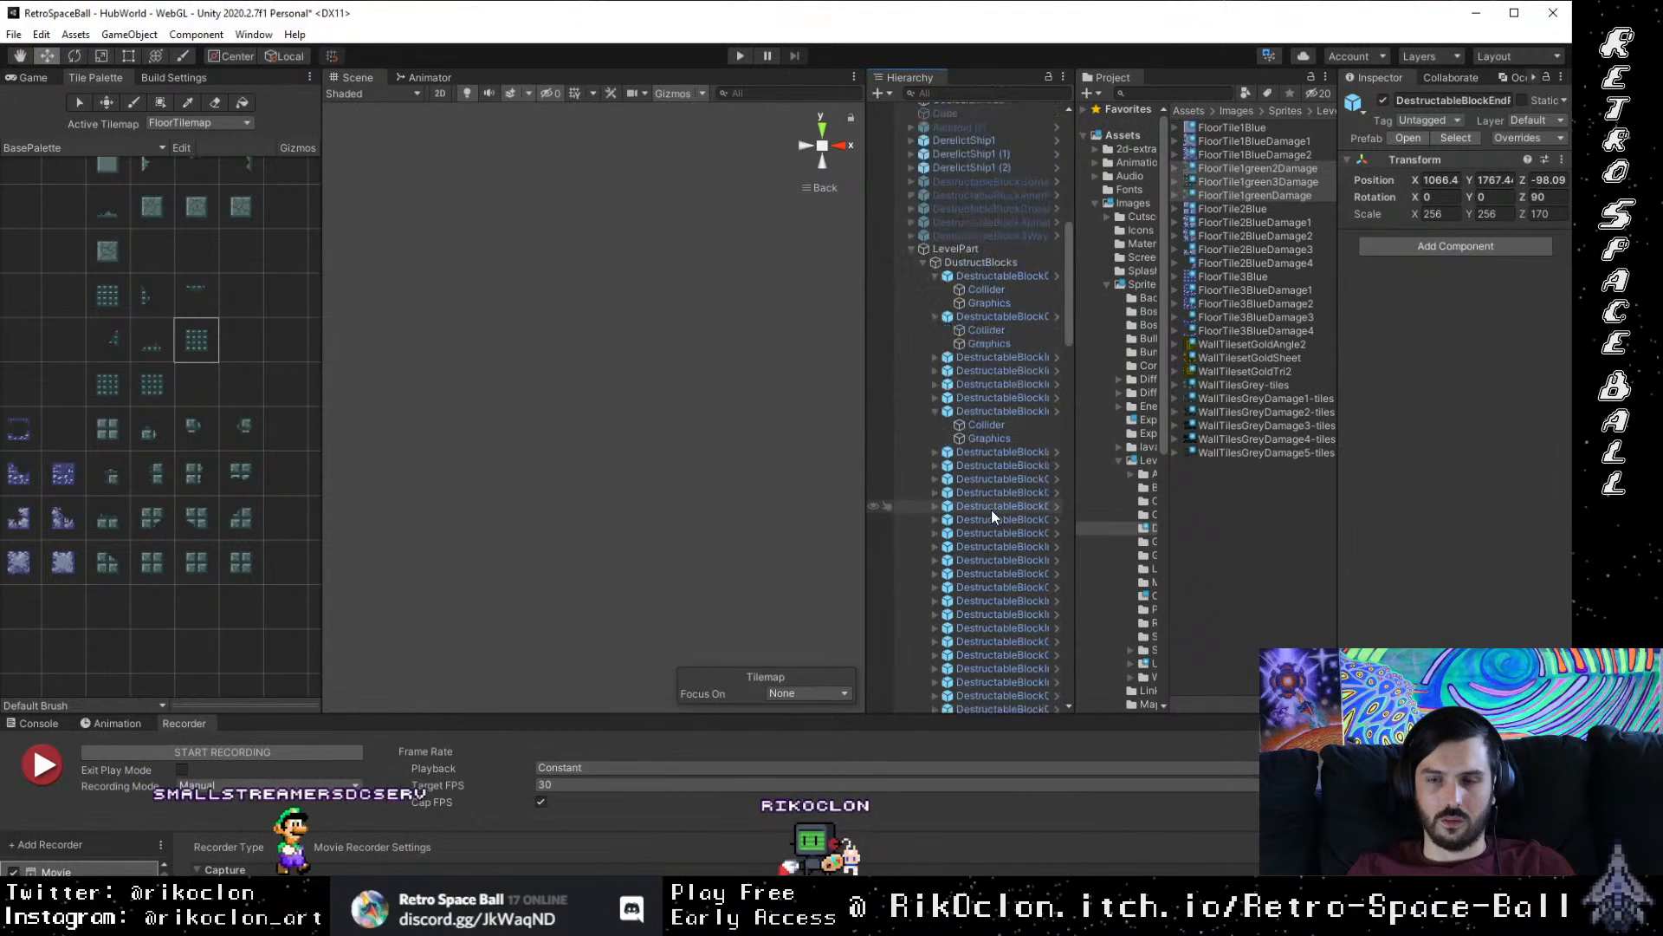
{"action": "left_click", "coordinate": [980, 403]}
{"action": "double_click", "coordinate": [981, 407]}
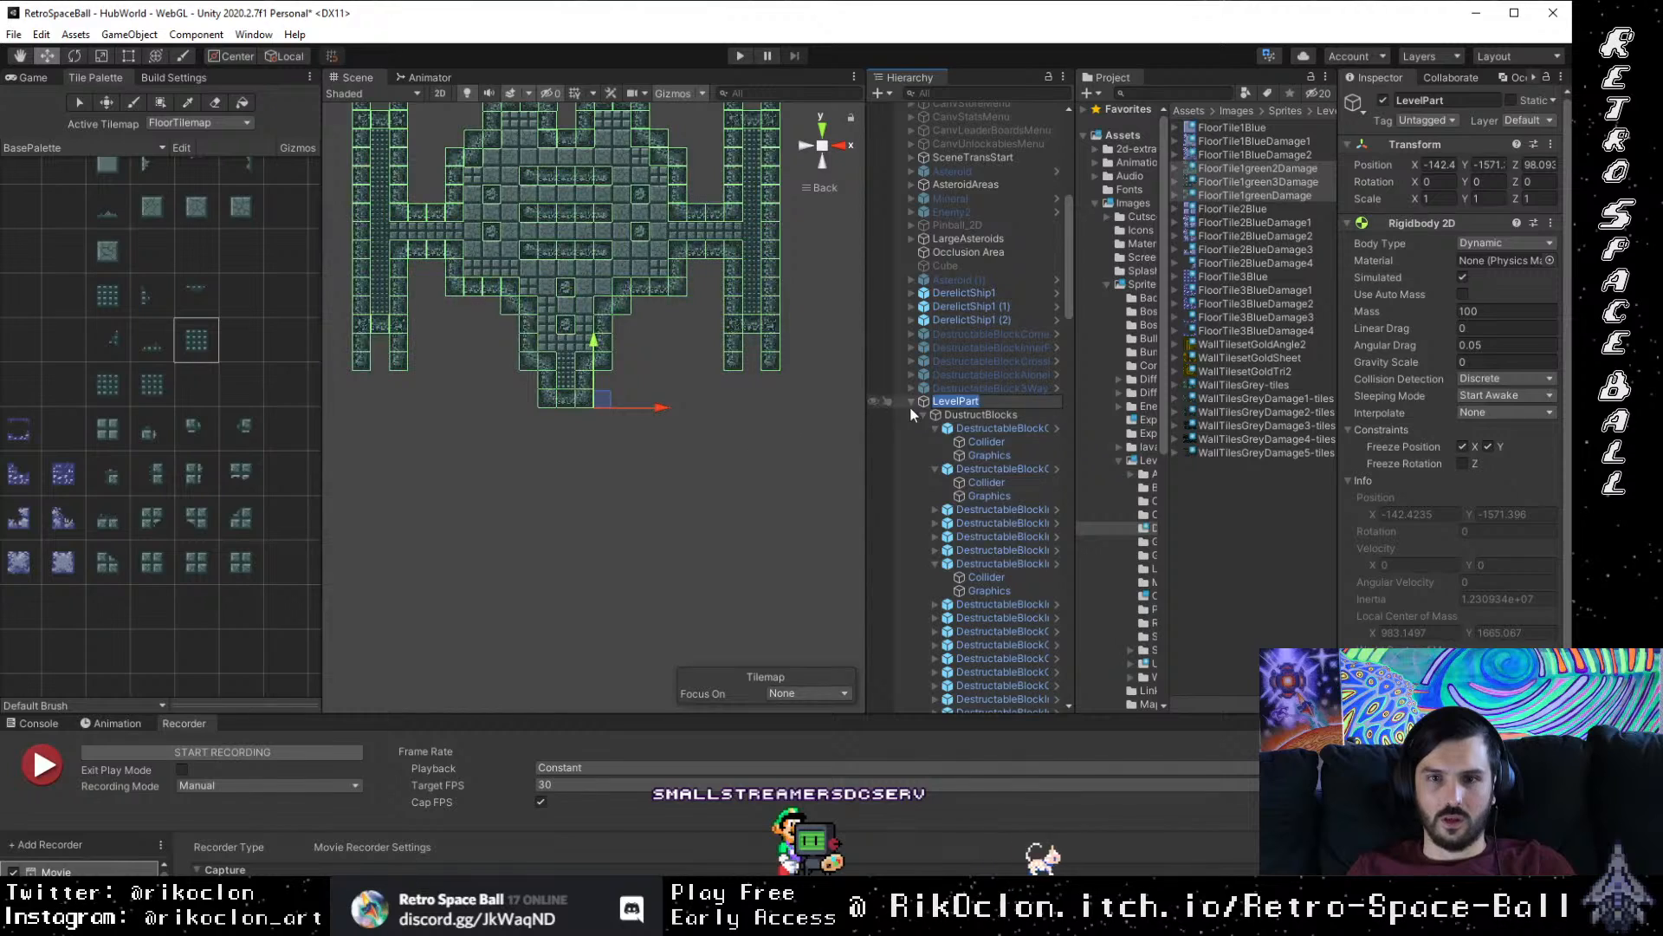
{"action": "left_click", "coordinate": [989, 418]}
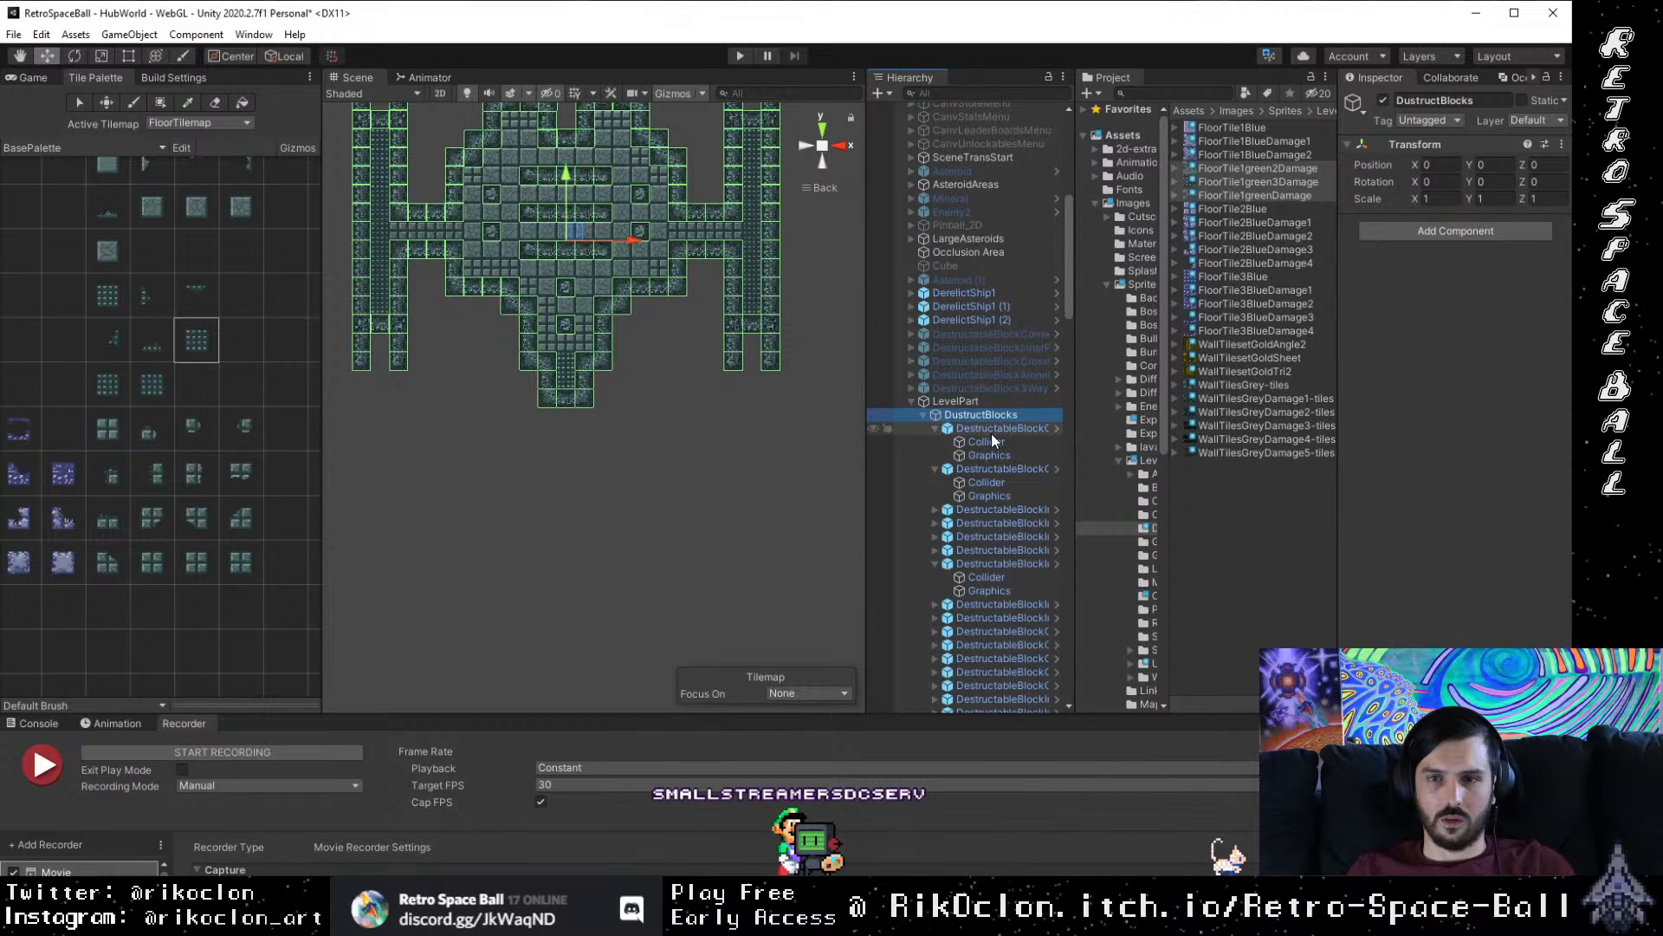
Step: Collapse the three expanded blocks inside DustructBlocks, and the DustructBlocks group itself
{"action": "left_click", "coordinate": [991, 434]}
{"action": "left_click", "coordinate": [993, 464]}
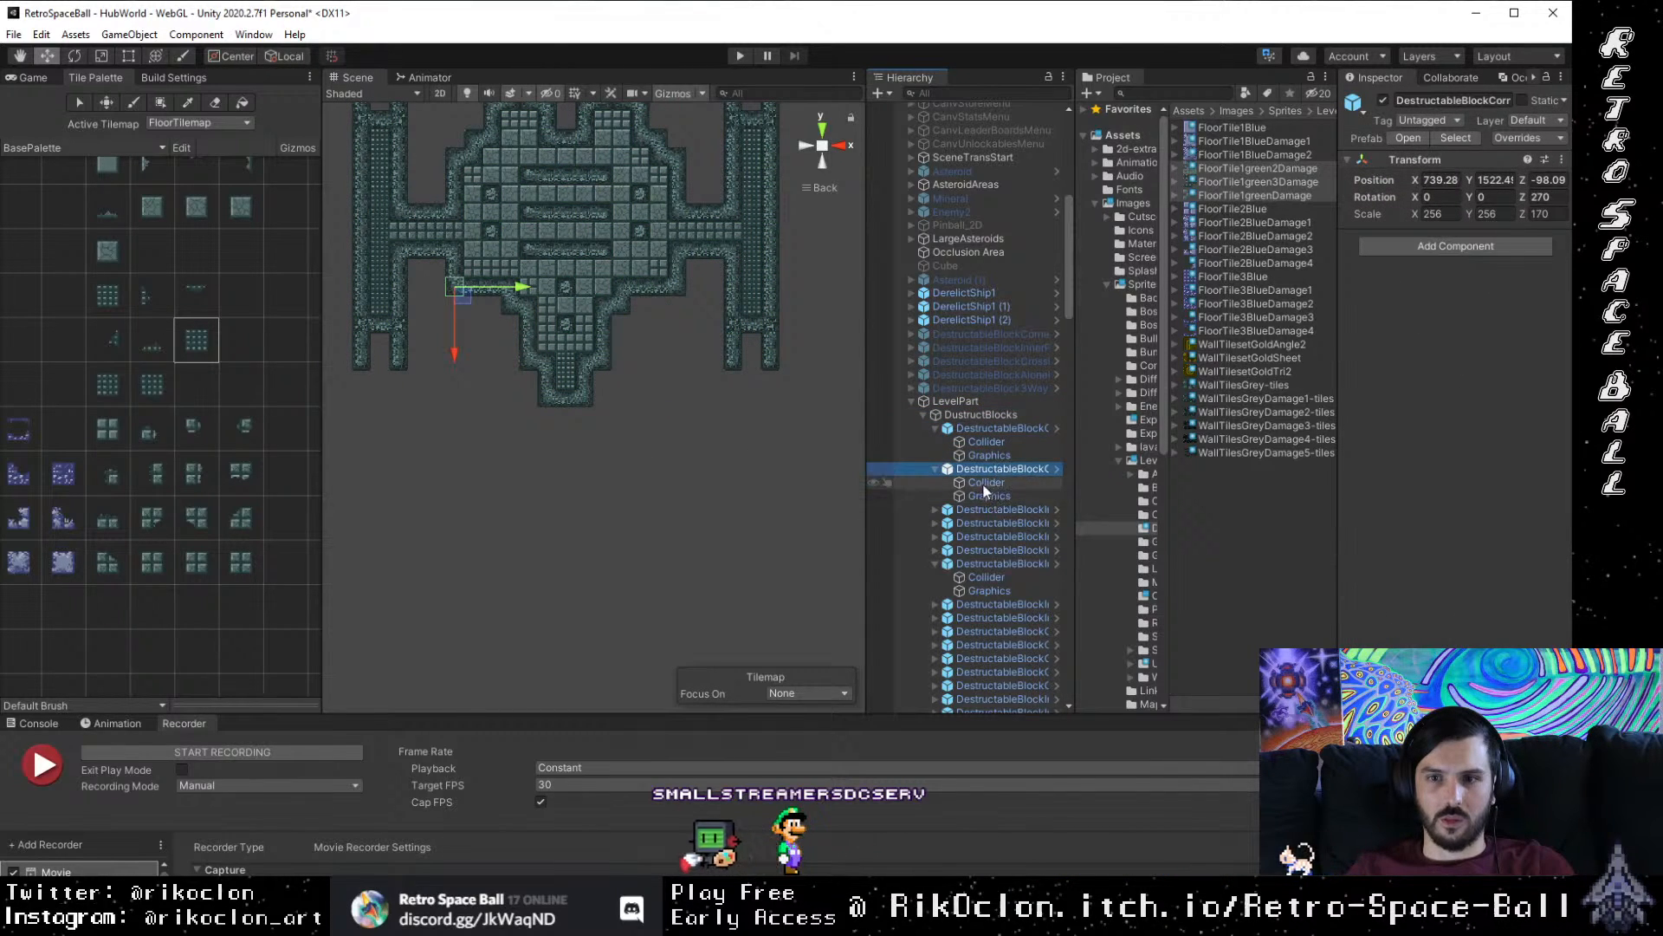
{"action": "left_click", "coordinate": [936, 468]}
{"action": "left_click", "coordinate": [934, 428]}
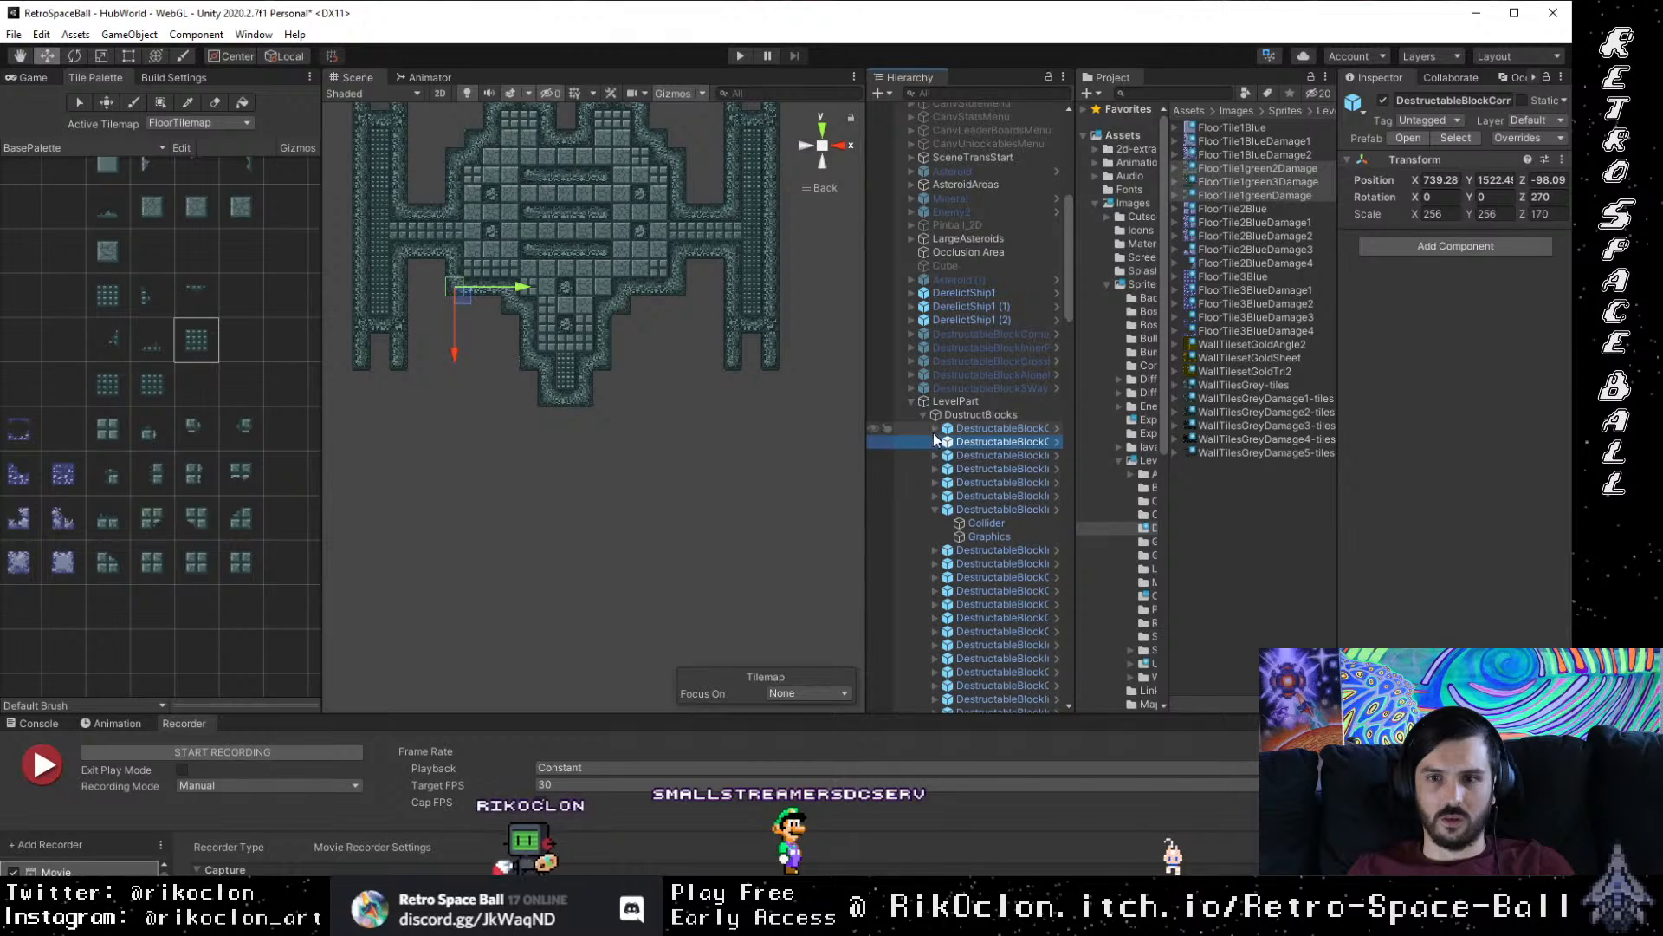
{"action": "left_click", "coordinate": [935, 509]}
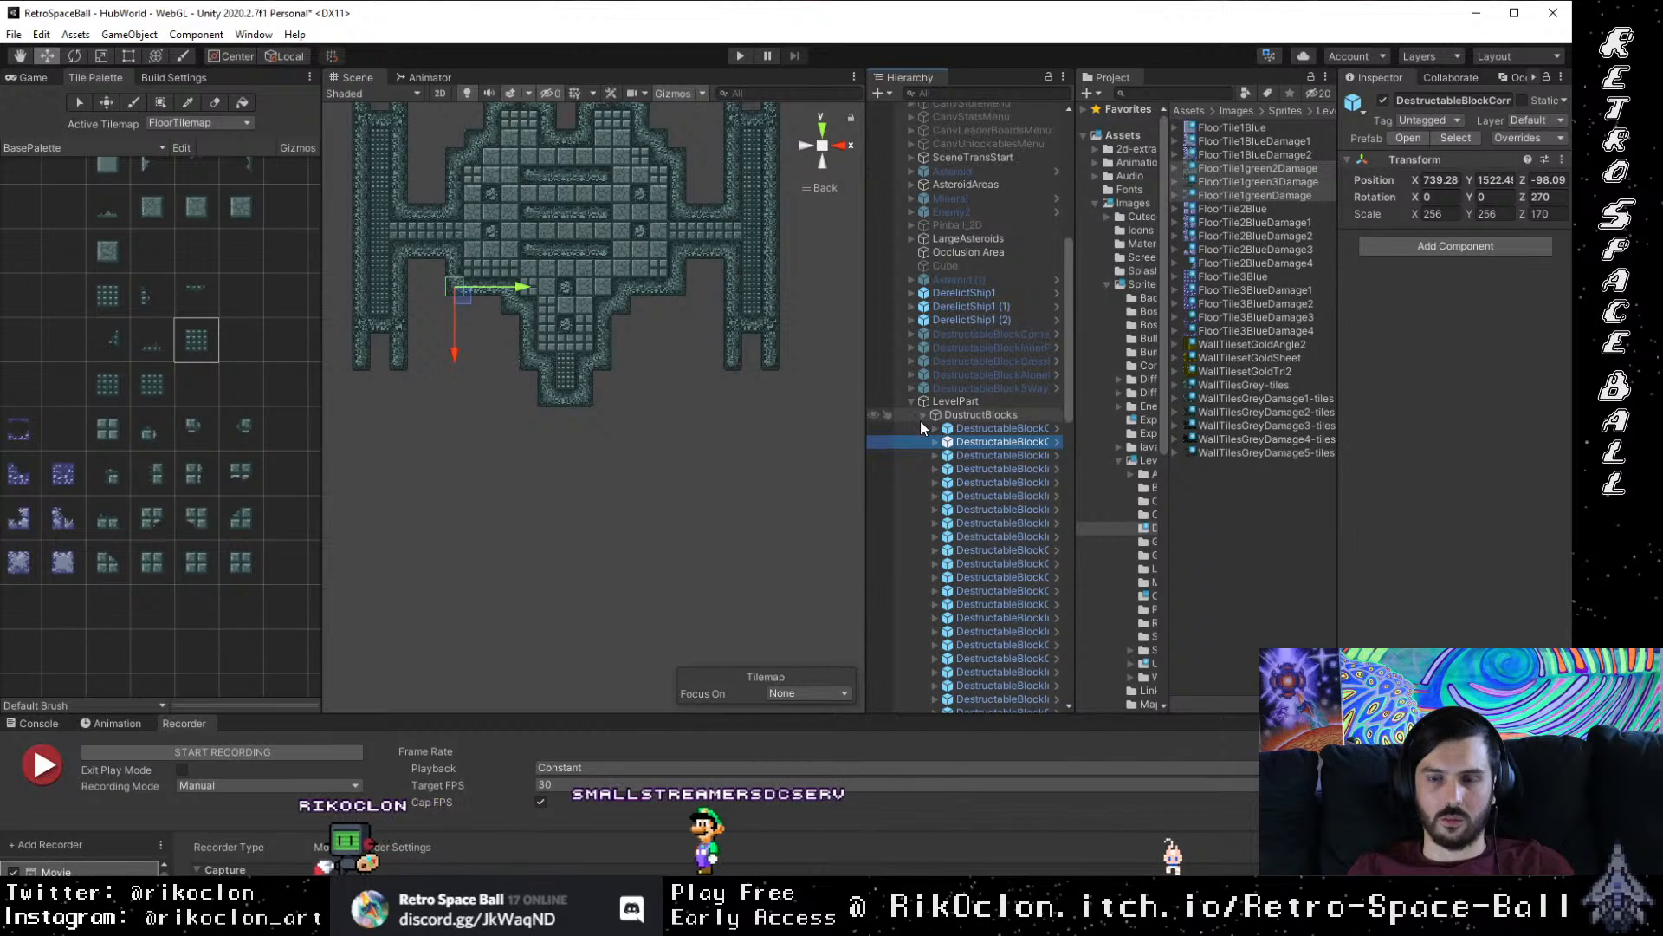
{"action": "left_click", "coordinate": [922, 416]}
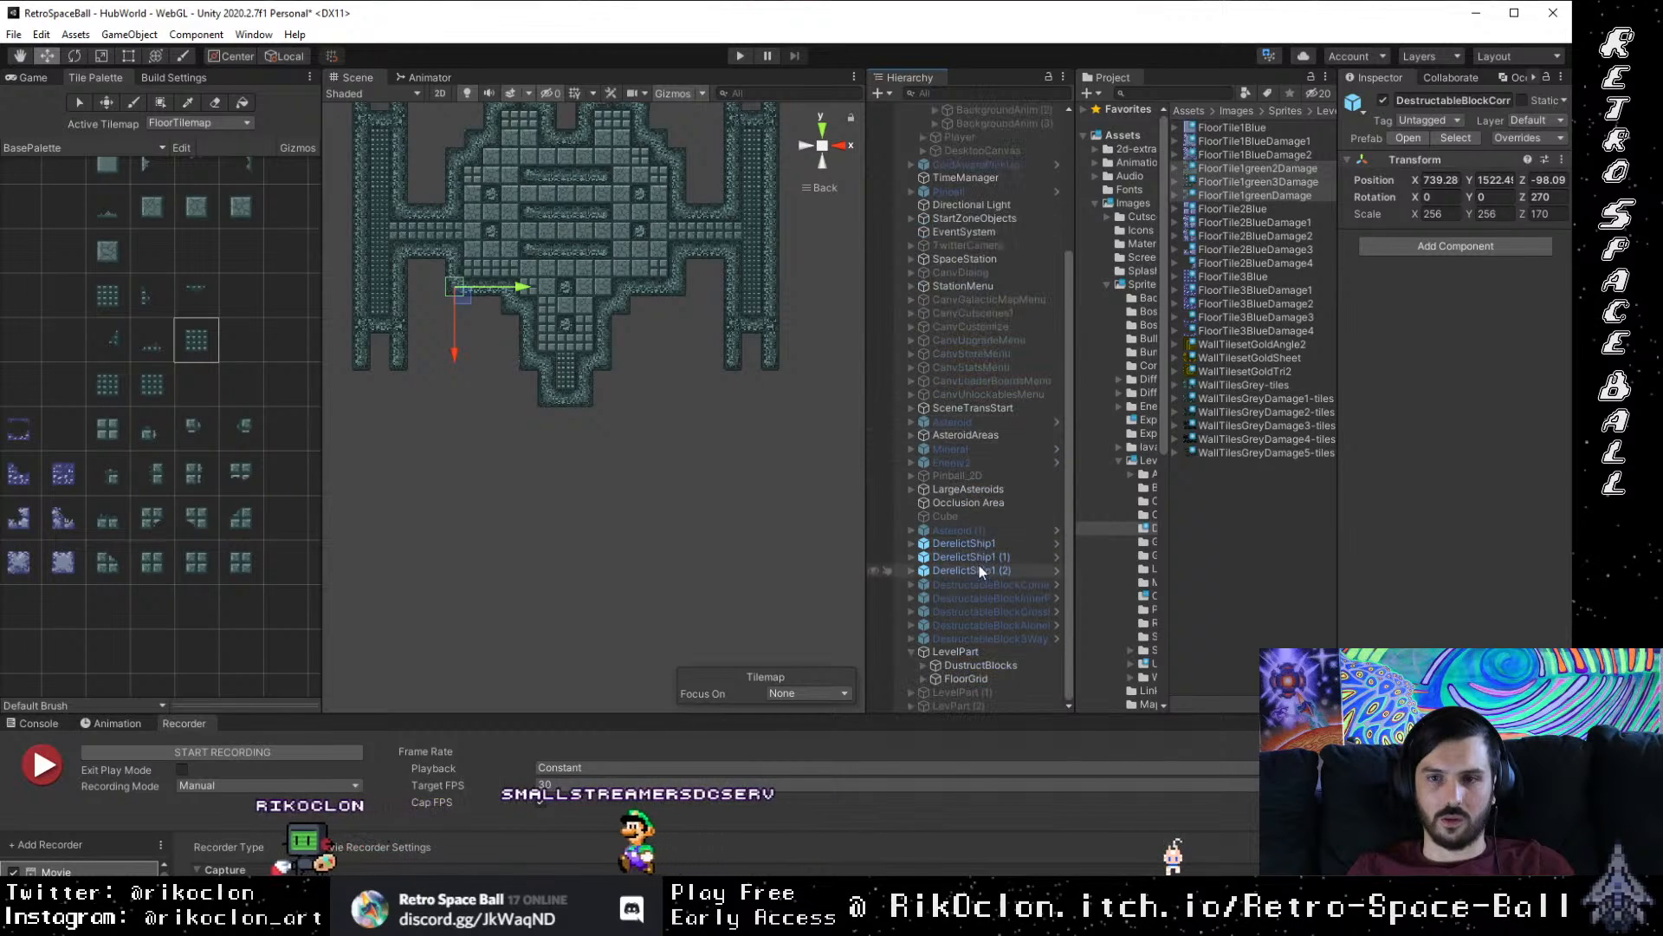
Step: Compare the pivots of DustructBlocks and FloorGrid, try moving FloorGrid up and sideways off the walls, and undo the moves
{"action": "left_click", "coordinate": [975, 680]}
{"action": "left_click", "coordinate": [984, 665]}
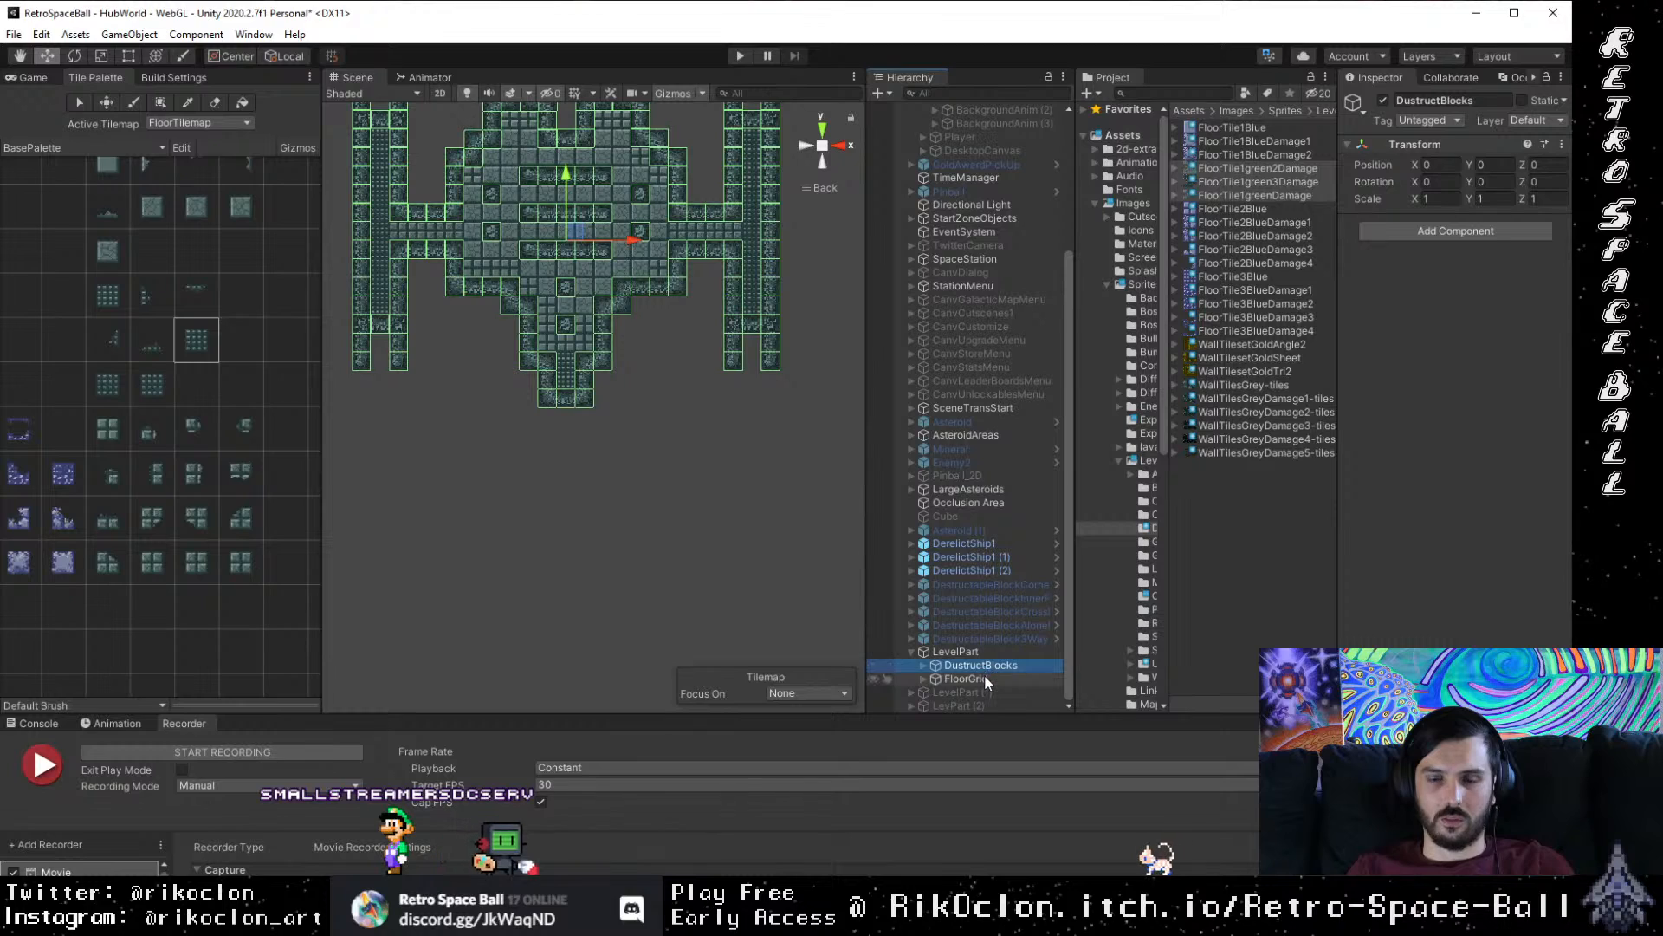
{"action": "left_click", "coordinate": [985, 679]}
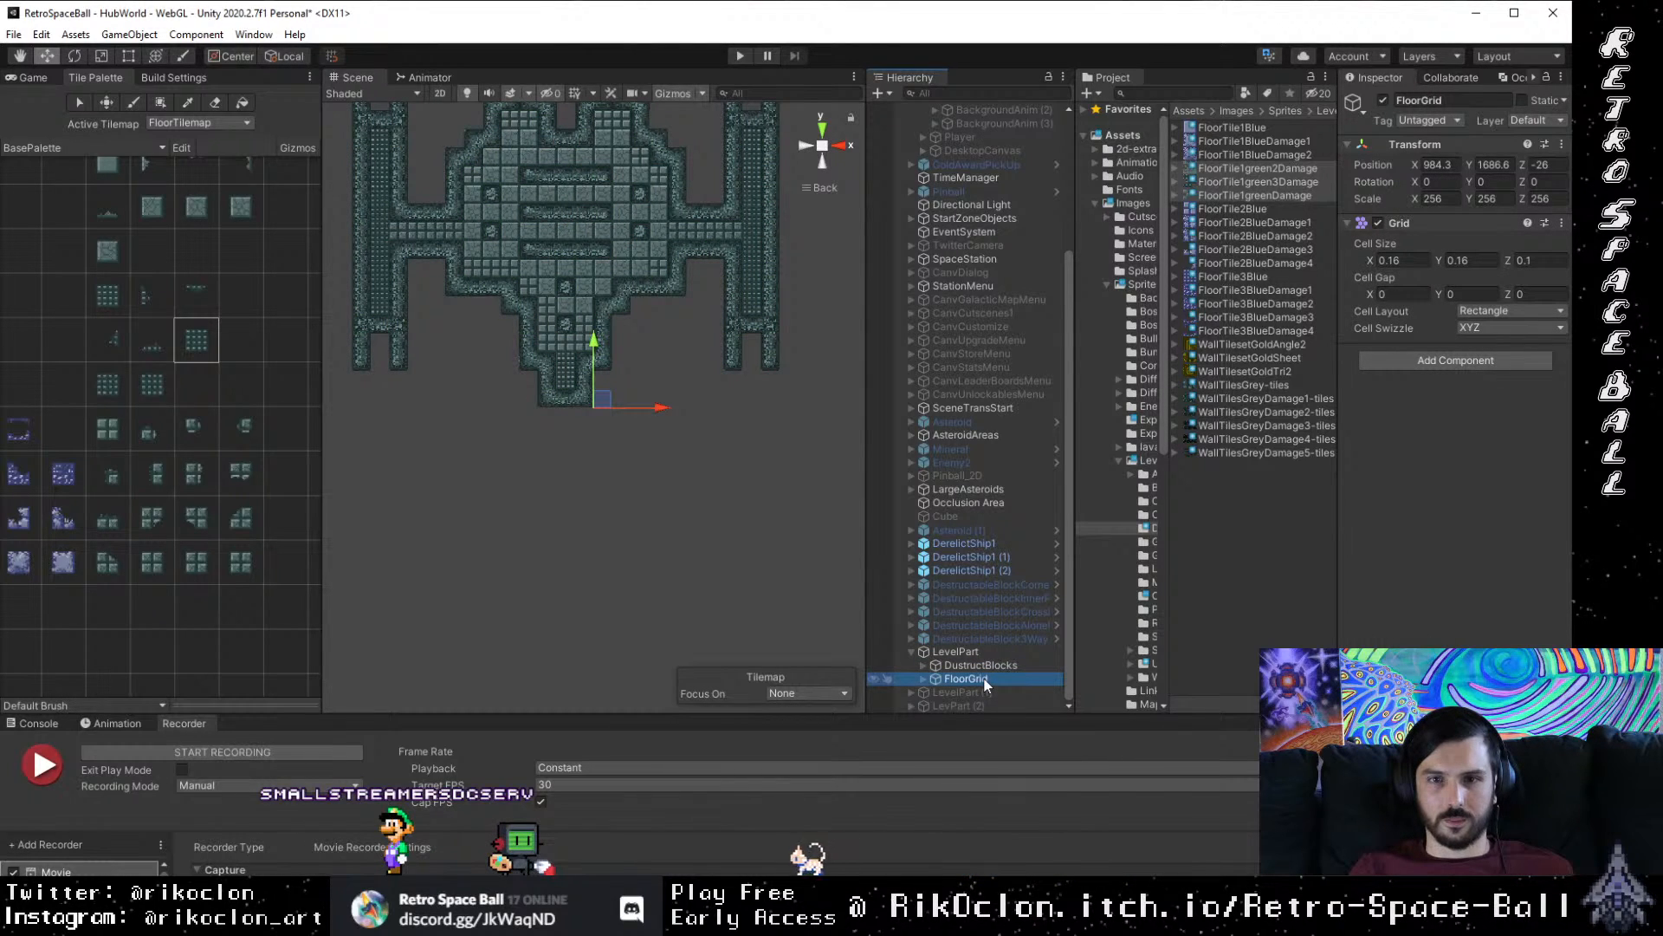
{"action": "left_click_drag", "start_coordinate": [612, 393], "coordinate": [587, 496]}
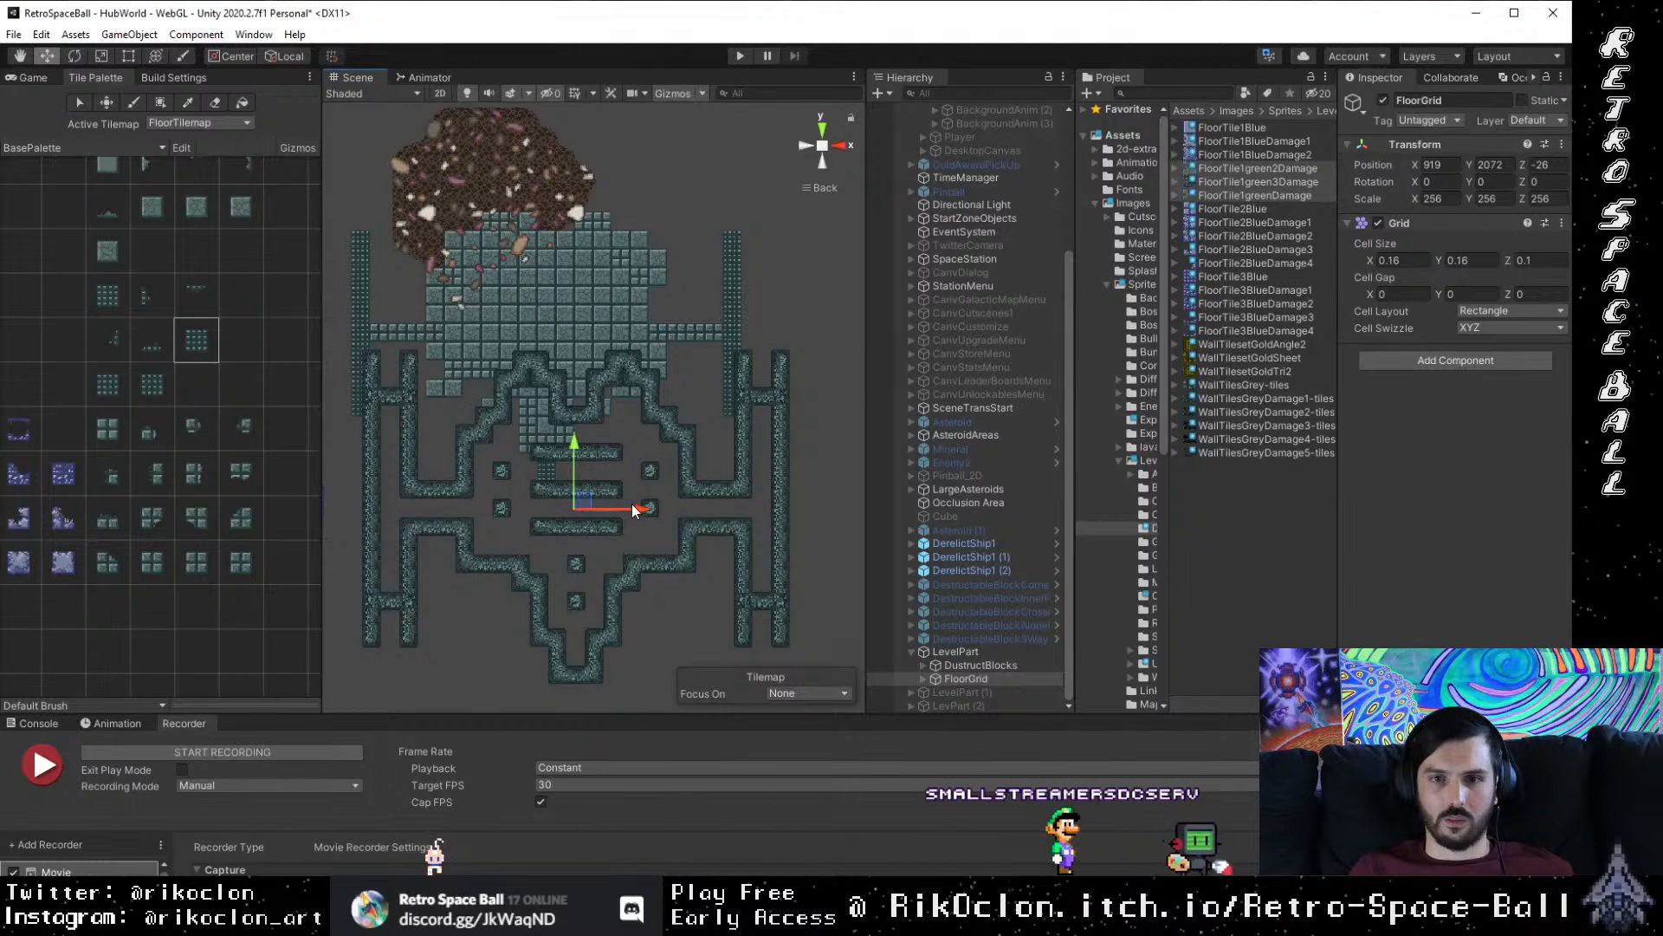
{"action": "left_click_drag", "start_coordinate": [641, 510], "coordinate": [927, 530]}
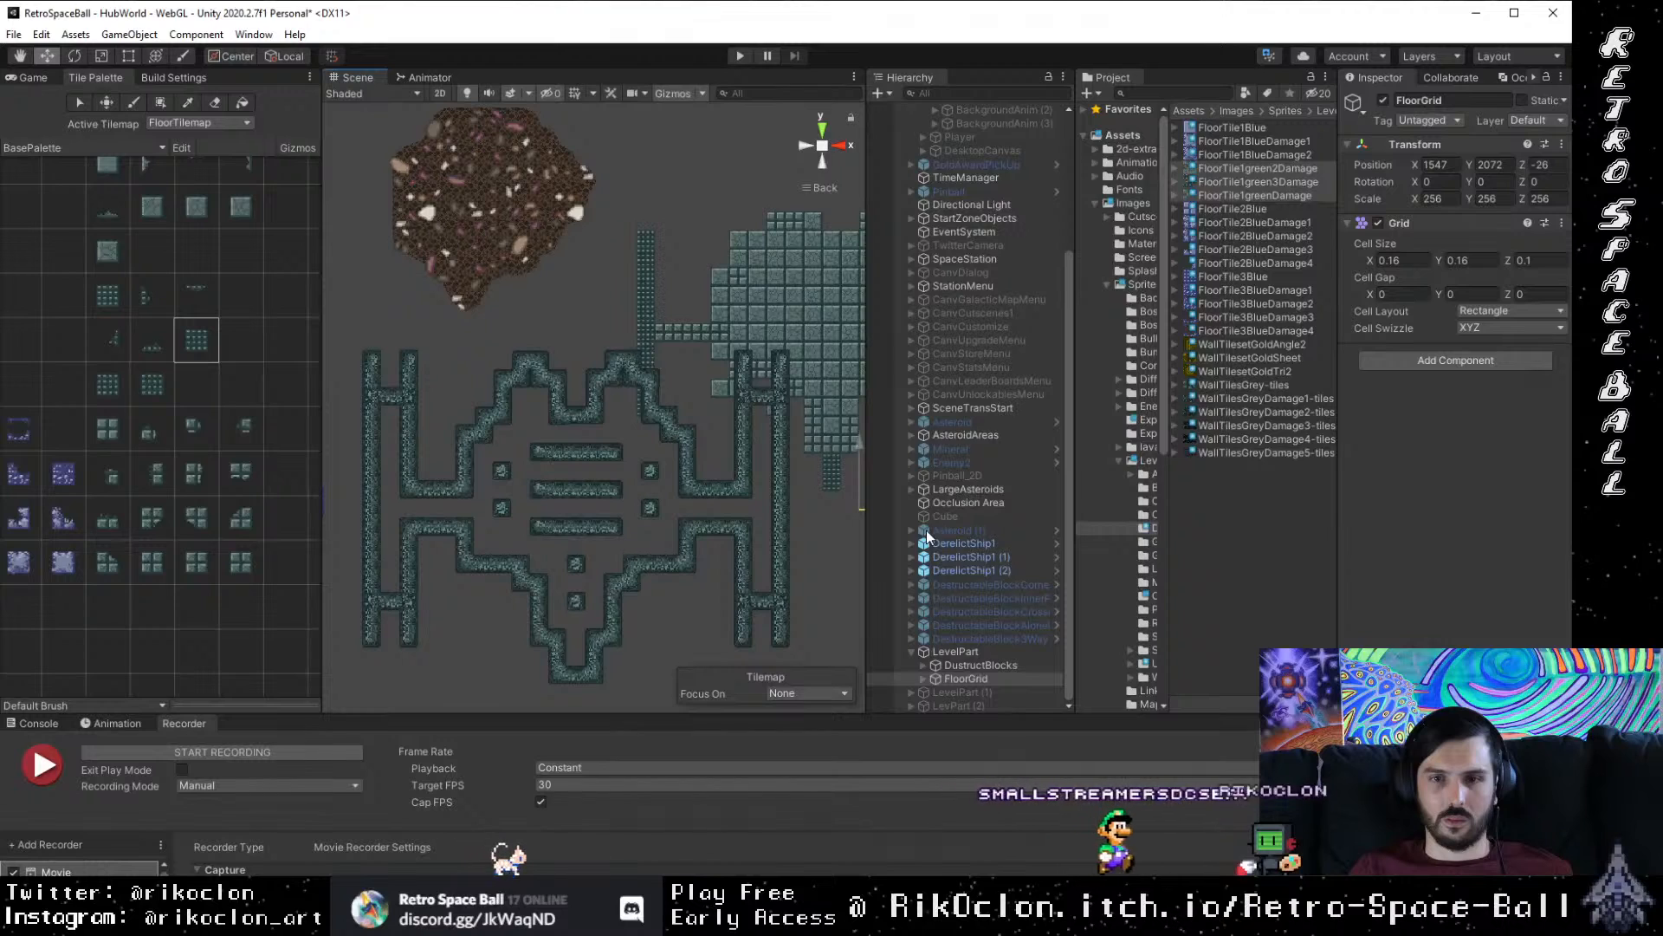
{"action": "key", "text": "ctrl+z"}
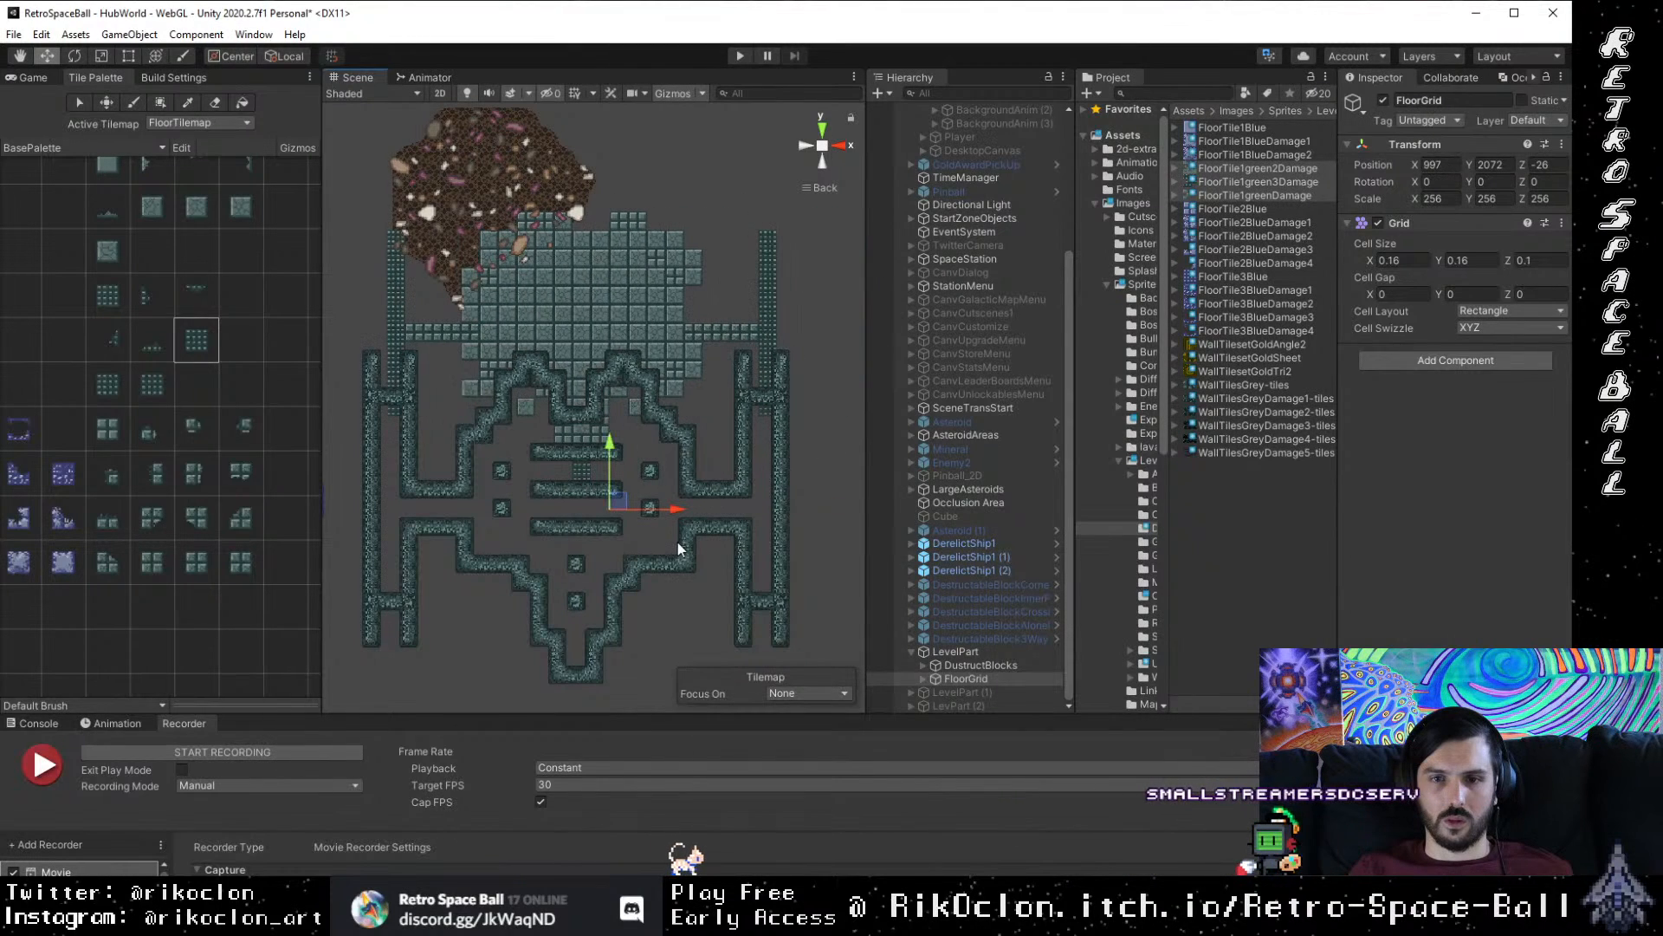
{"action": "key", "text": "ctrl+z"}
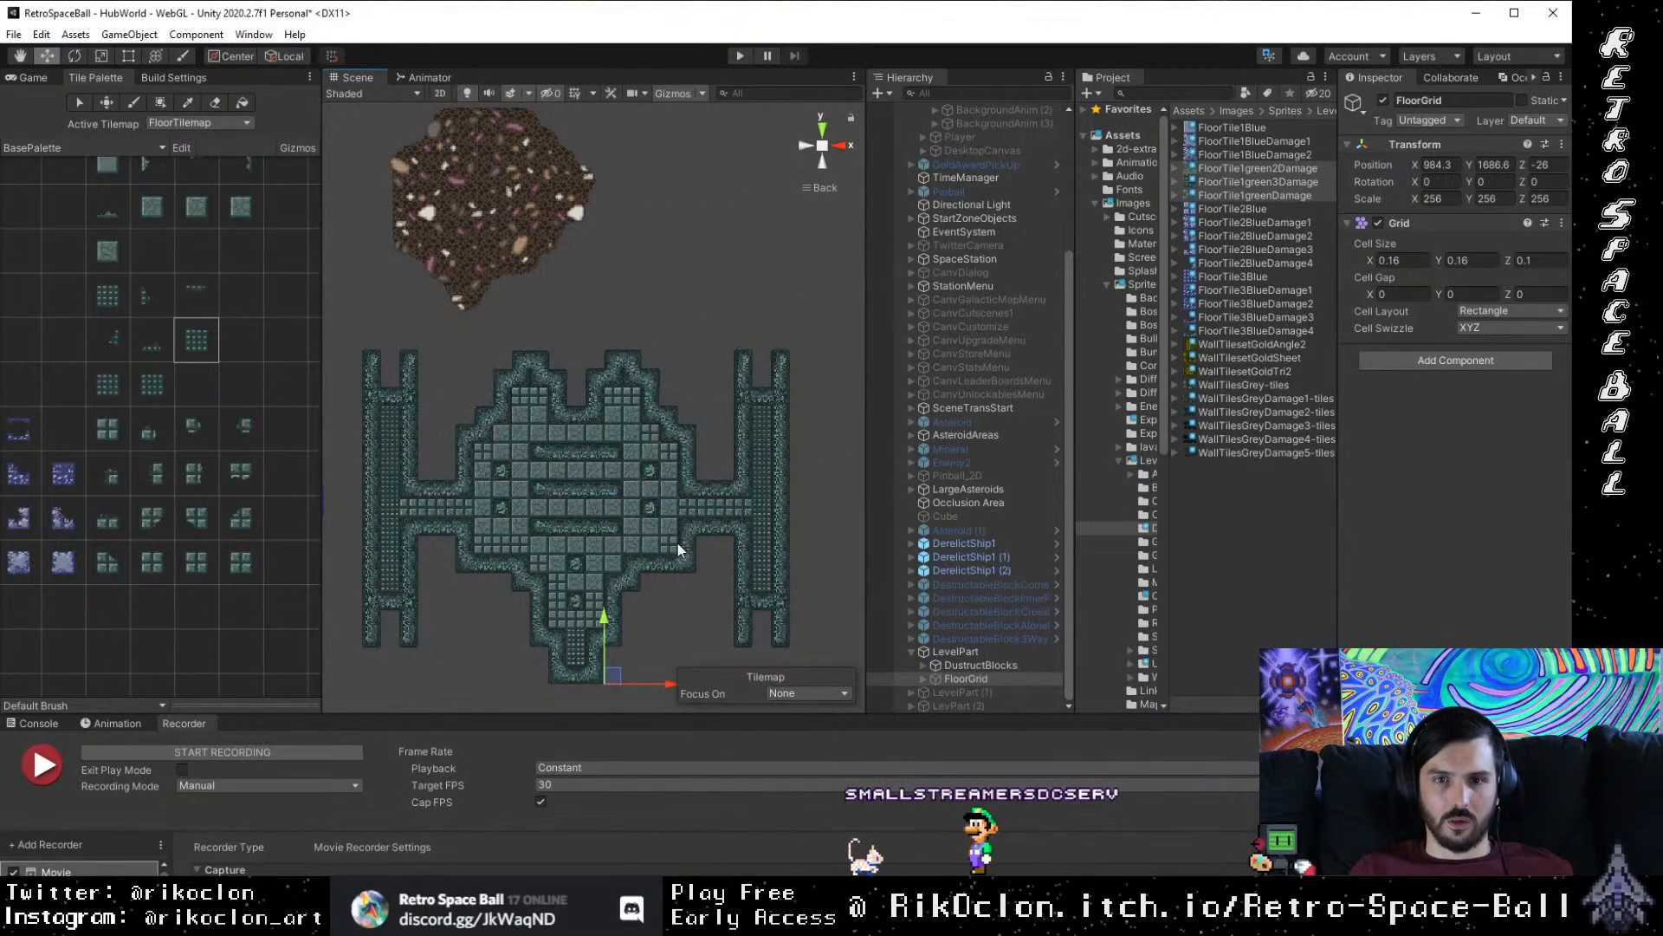
Step: Move LevelPart away from the asteroids into empty space at about X 1261, Y -2533
{"action": "double_click", "coordinate": [1026, 650]}
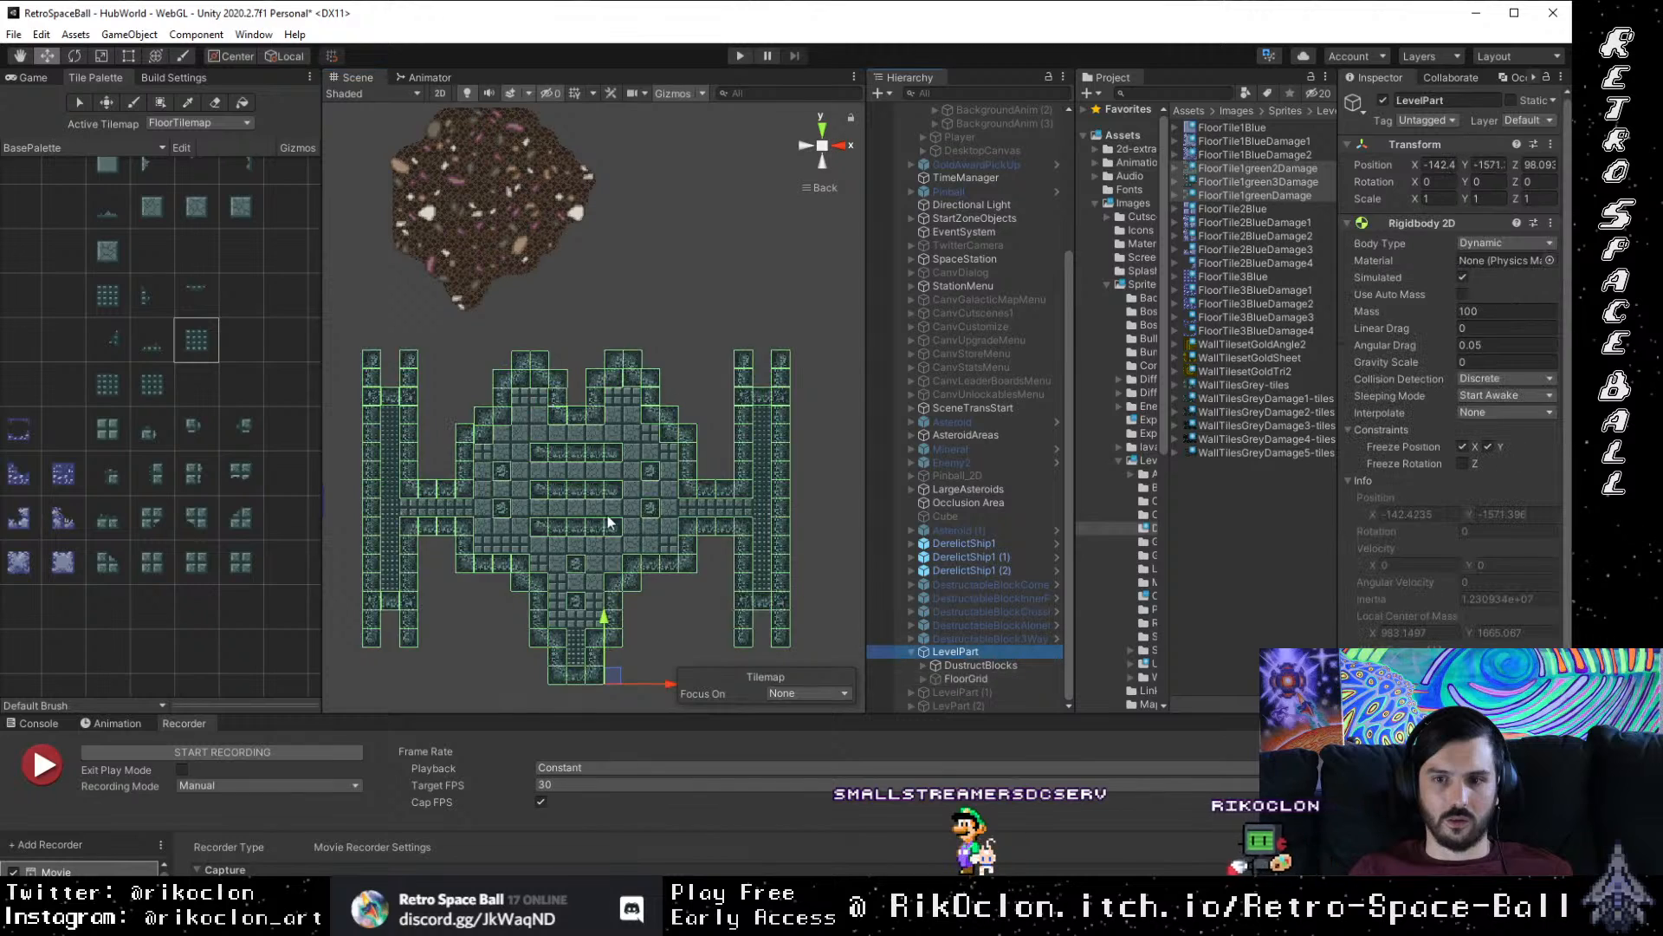
{"action": "left_click_drag", "start_coordinate": [541, 449], "coordinate": [804, 639]}
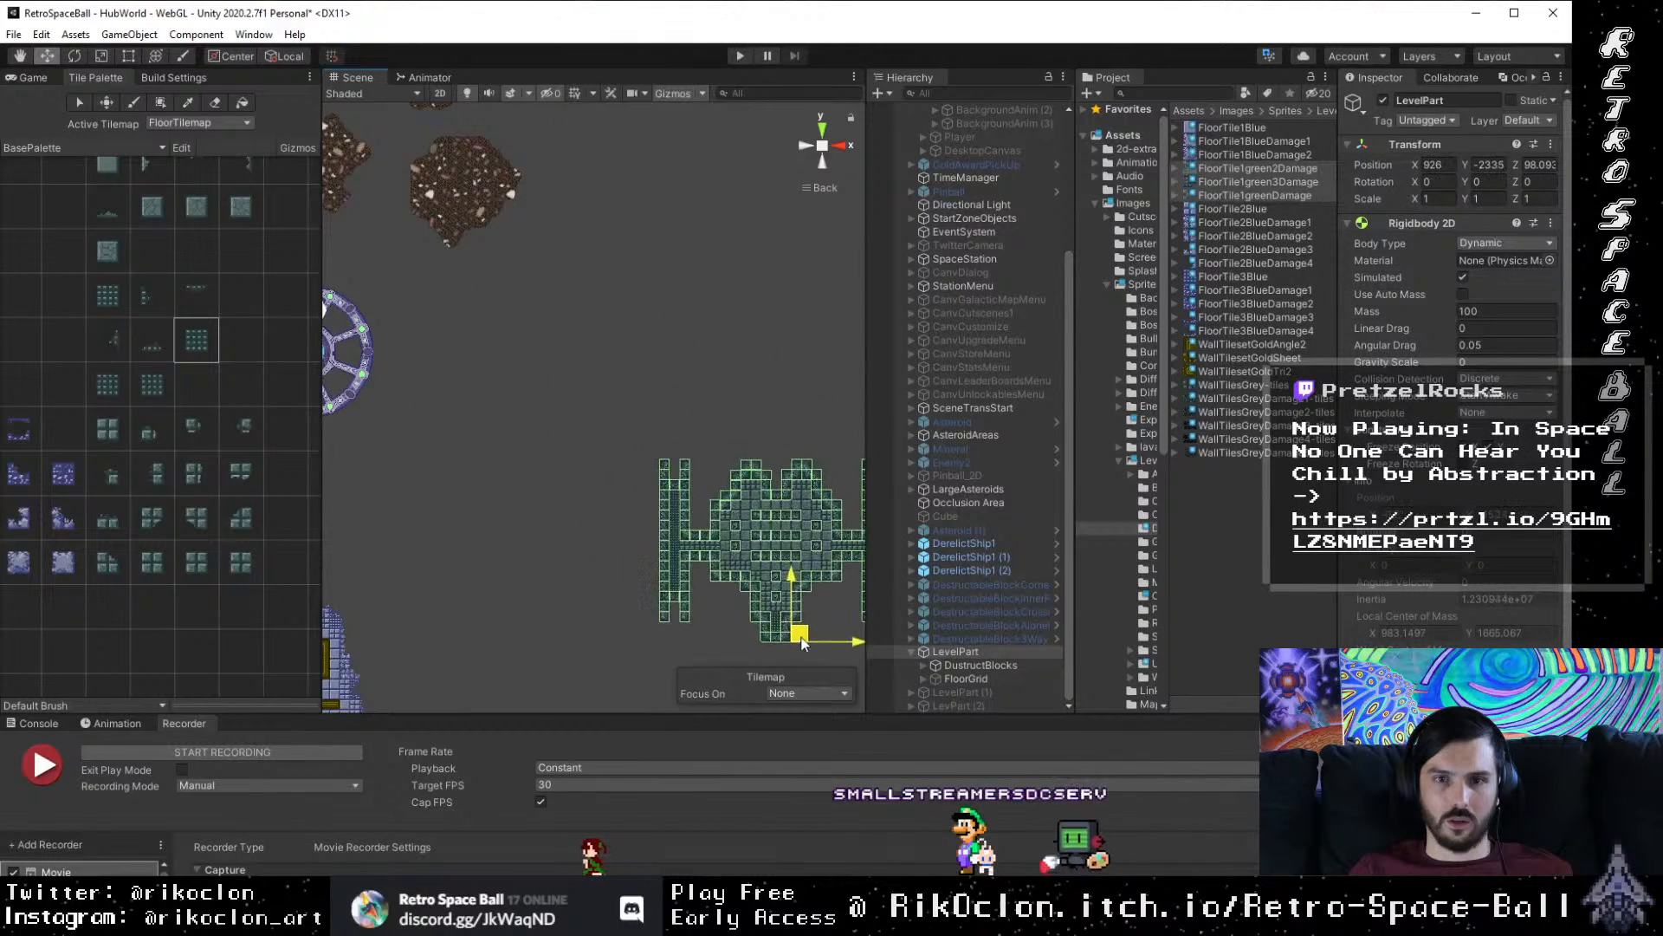
{"action": "key", "text": "f"}
{"action": "left_click_drag", "start_coordinate": [537, 442], "coordinate": [632, 484]}
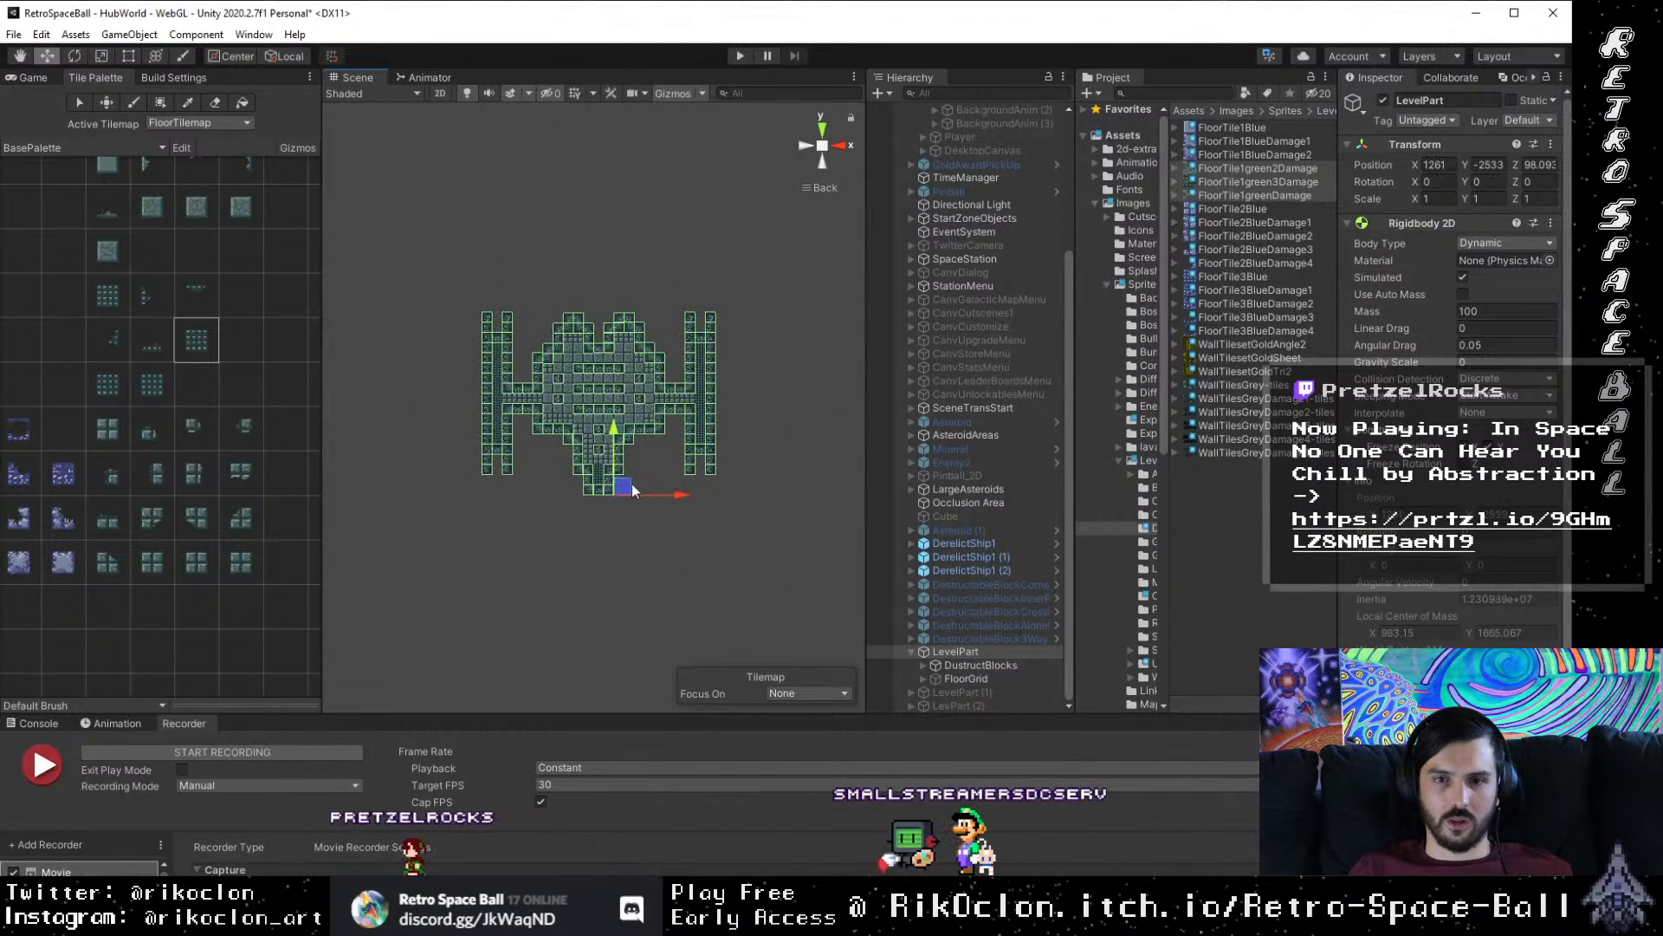
Step: Move FloorGrid to about X 919, Y 2046 so its pivot sits at the middle of the room
{"action": "left_click", "coordinate": [1006, 681]}
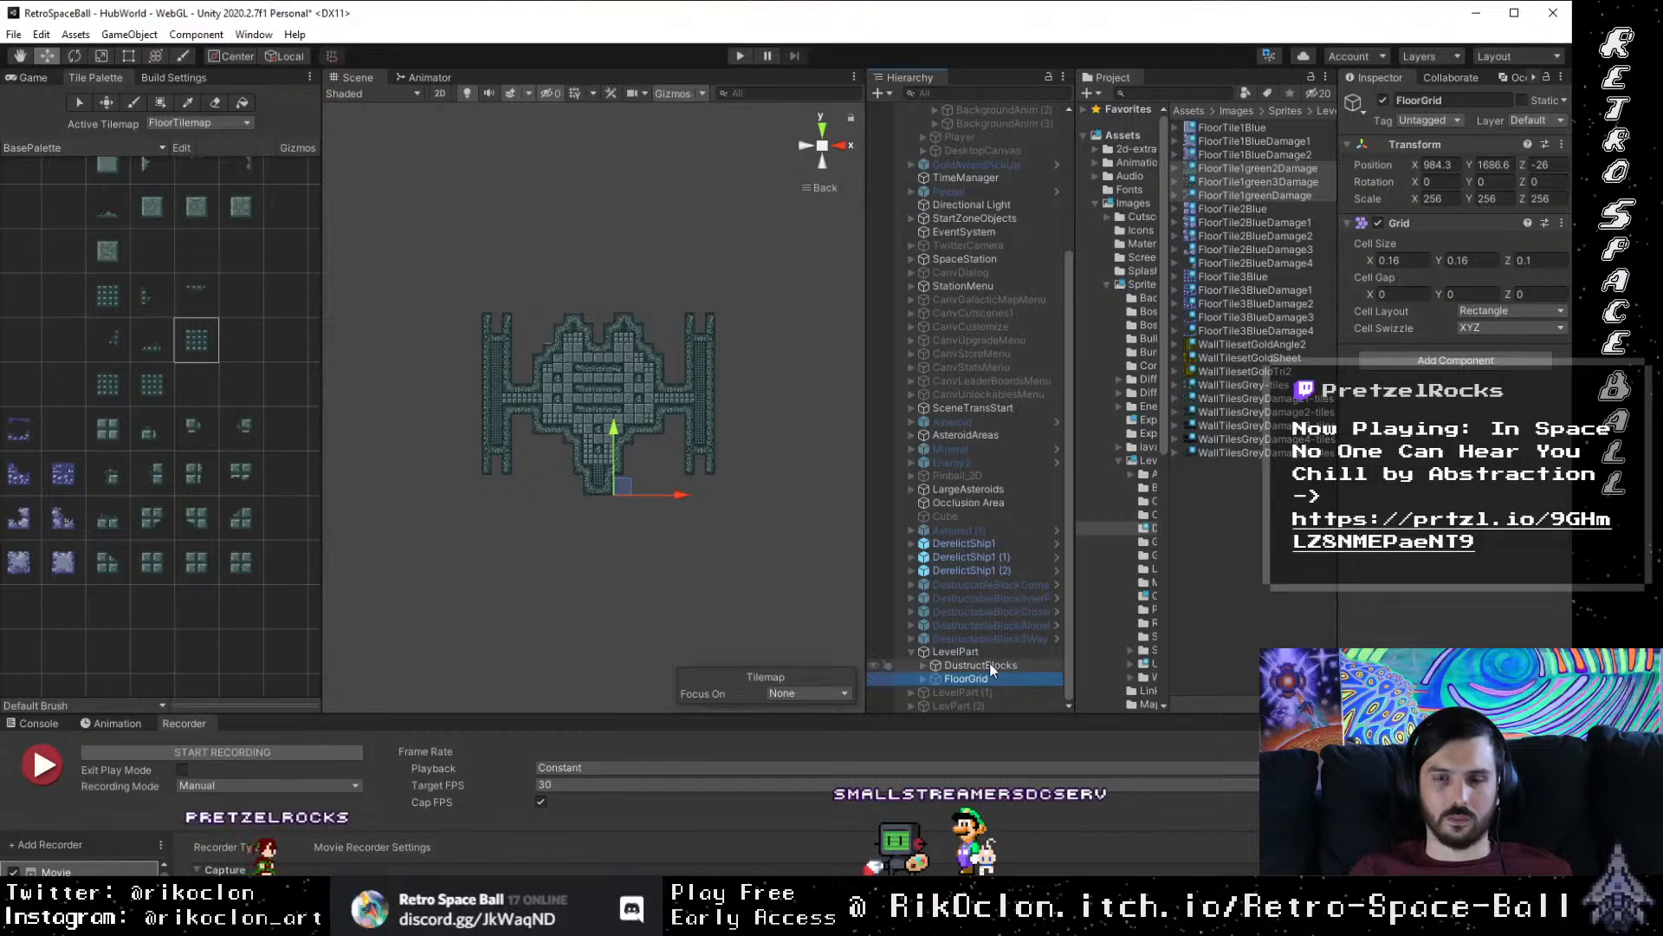
{"action": "left_click_drag", "start_coordinate": [620, 491], "coordinate": [605, 400]}
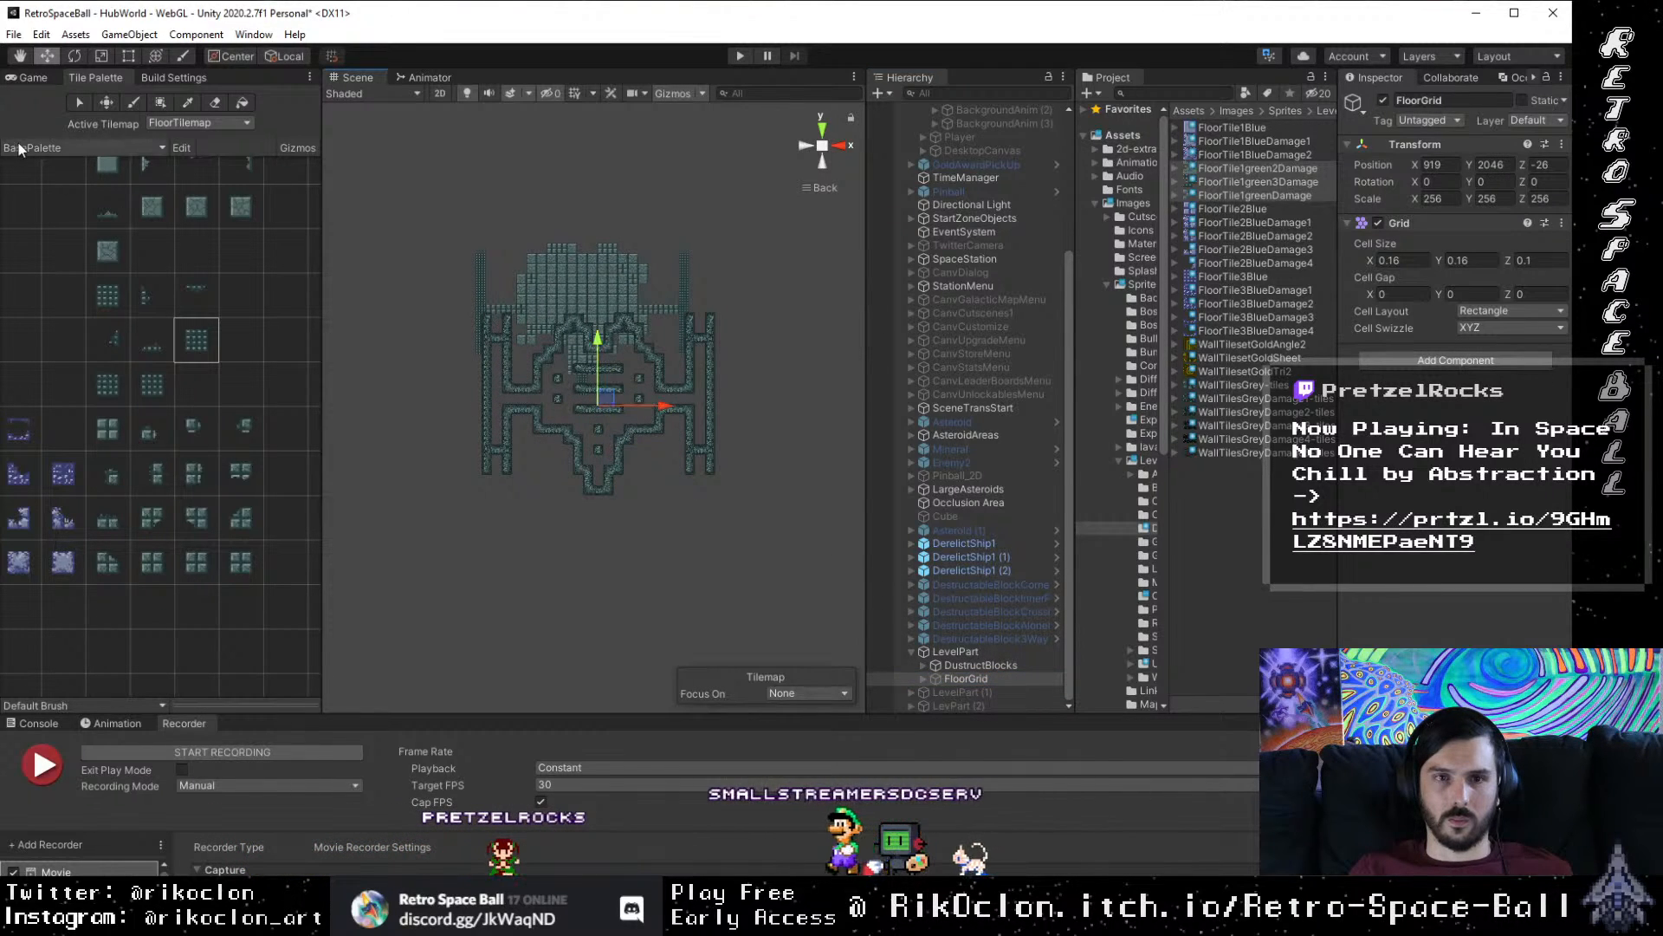
{"action": "left_click", "coordinate": [162, 108]}
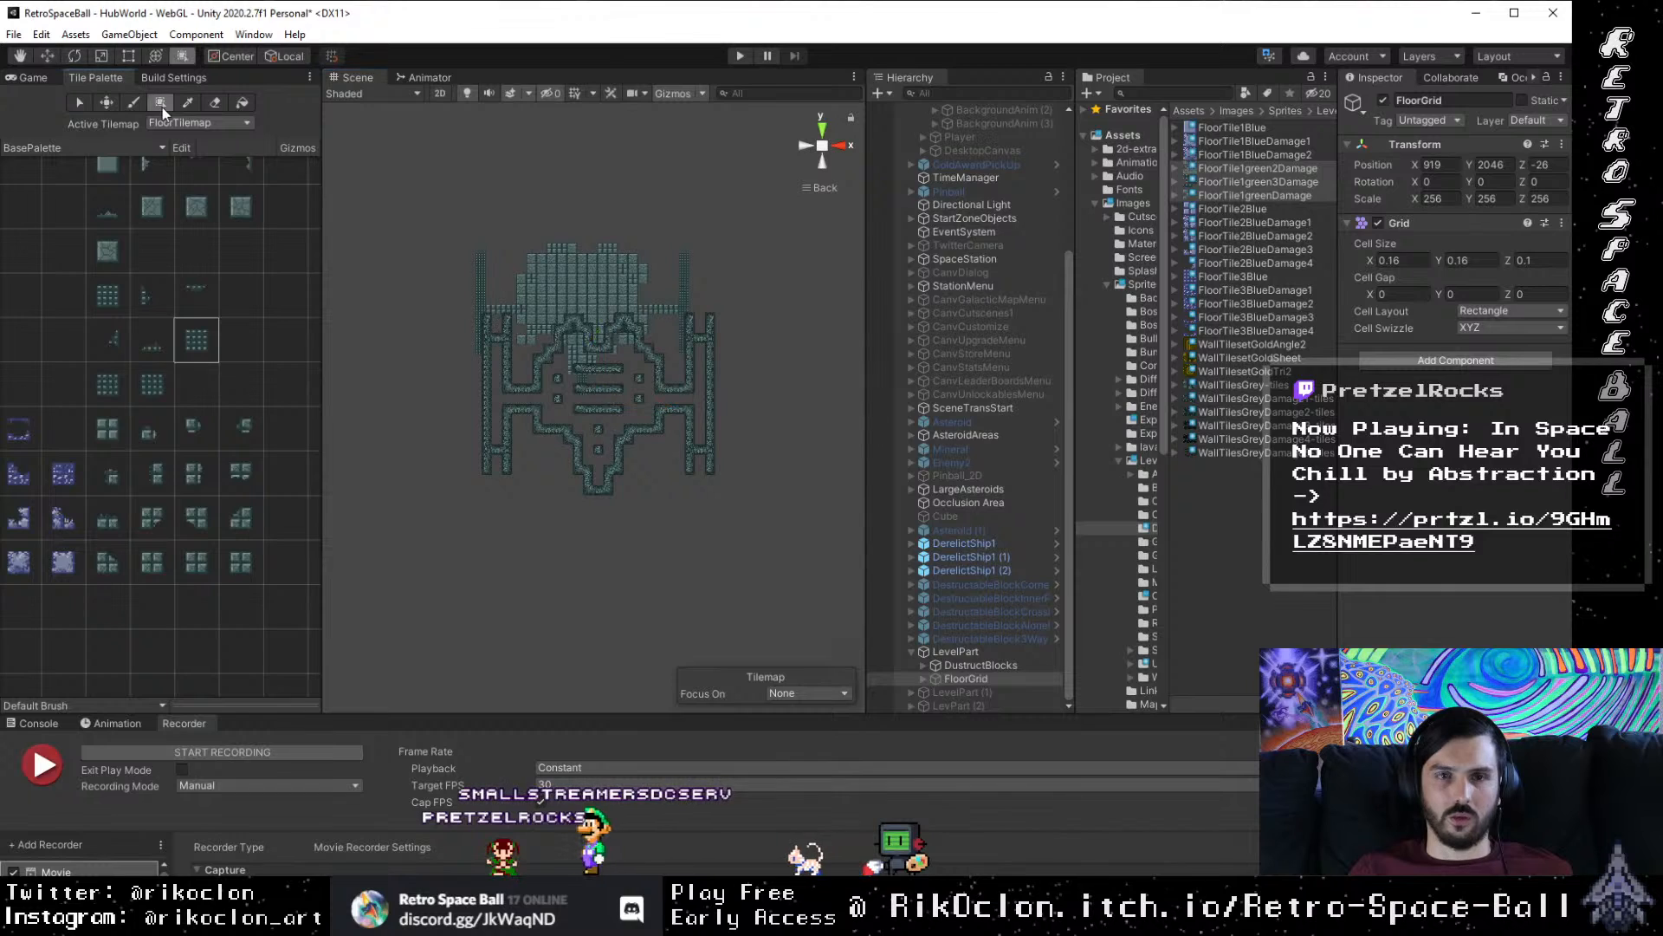
{"action": "left_click_drag", "start_coordinate": [390, 158], "coordinate": [790, 465]}
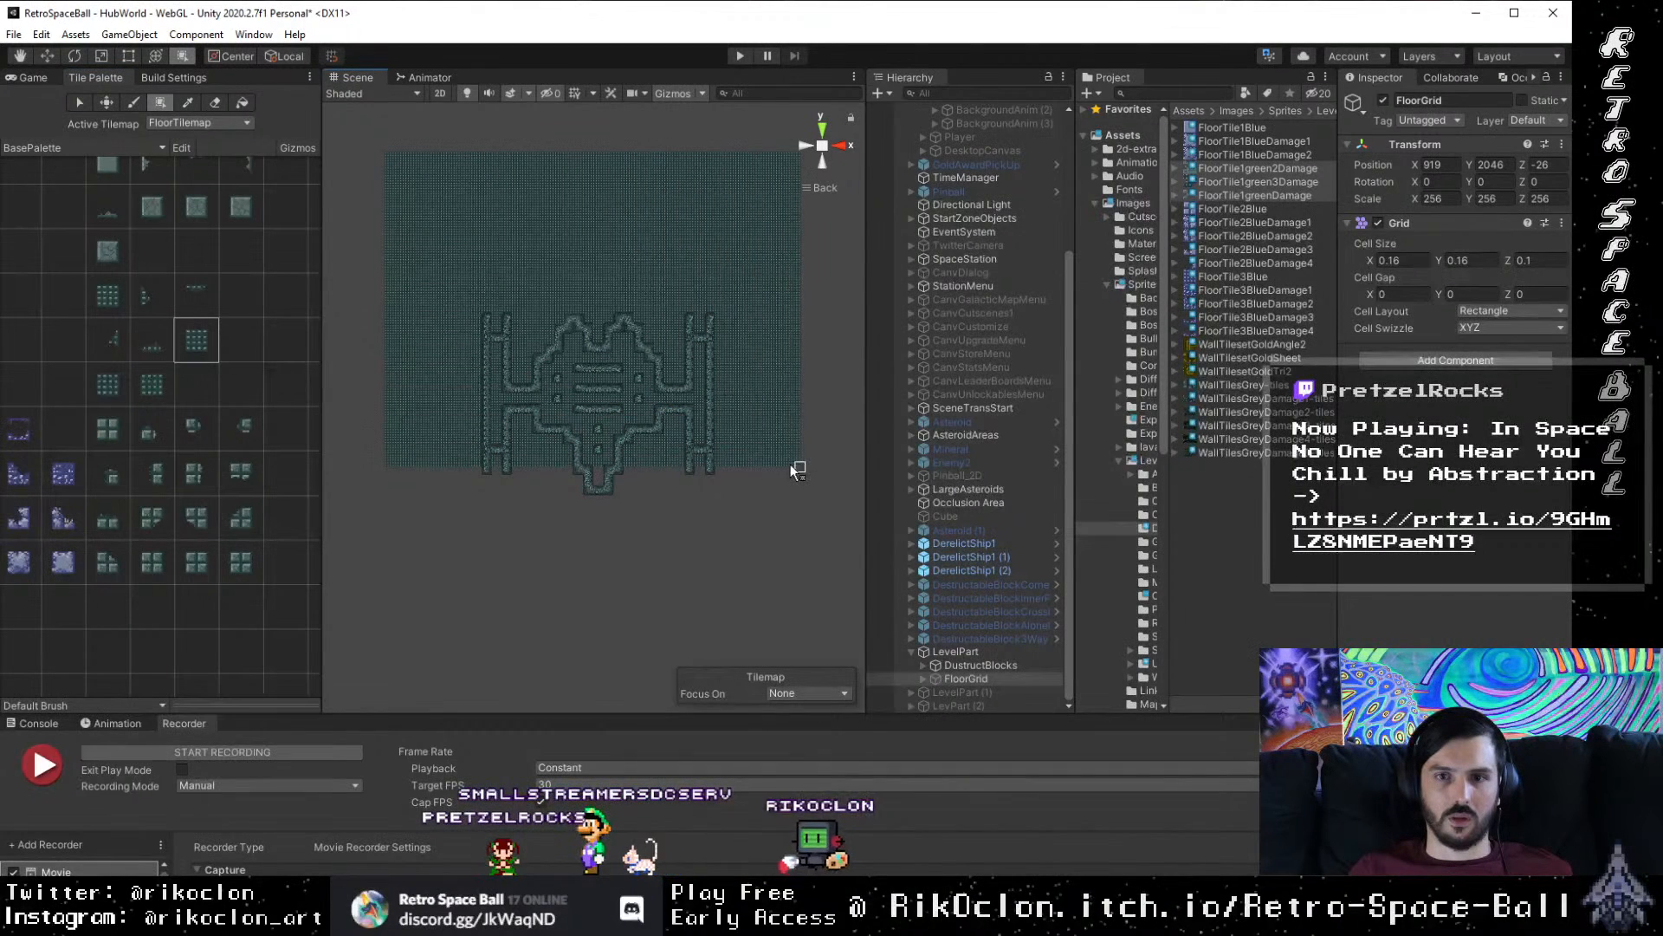
{"action": "key", "text": "ctrl+z"}
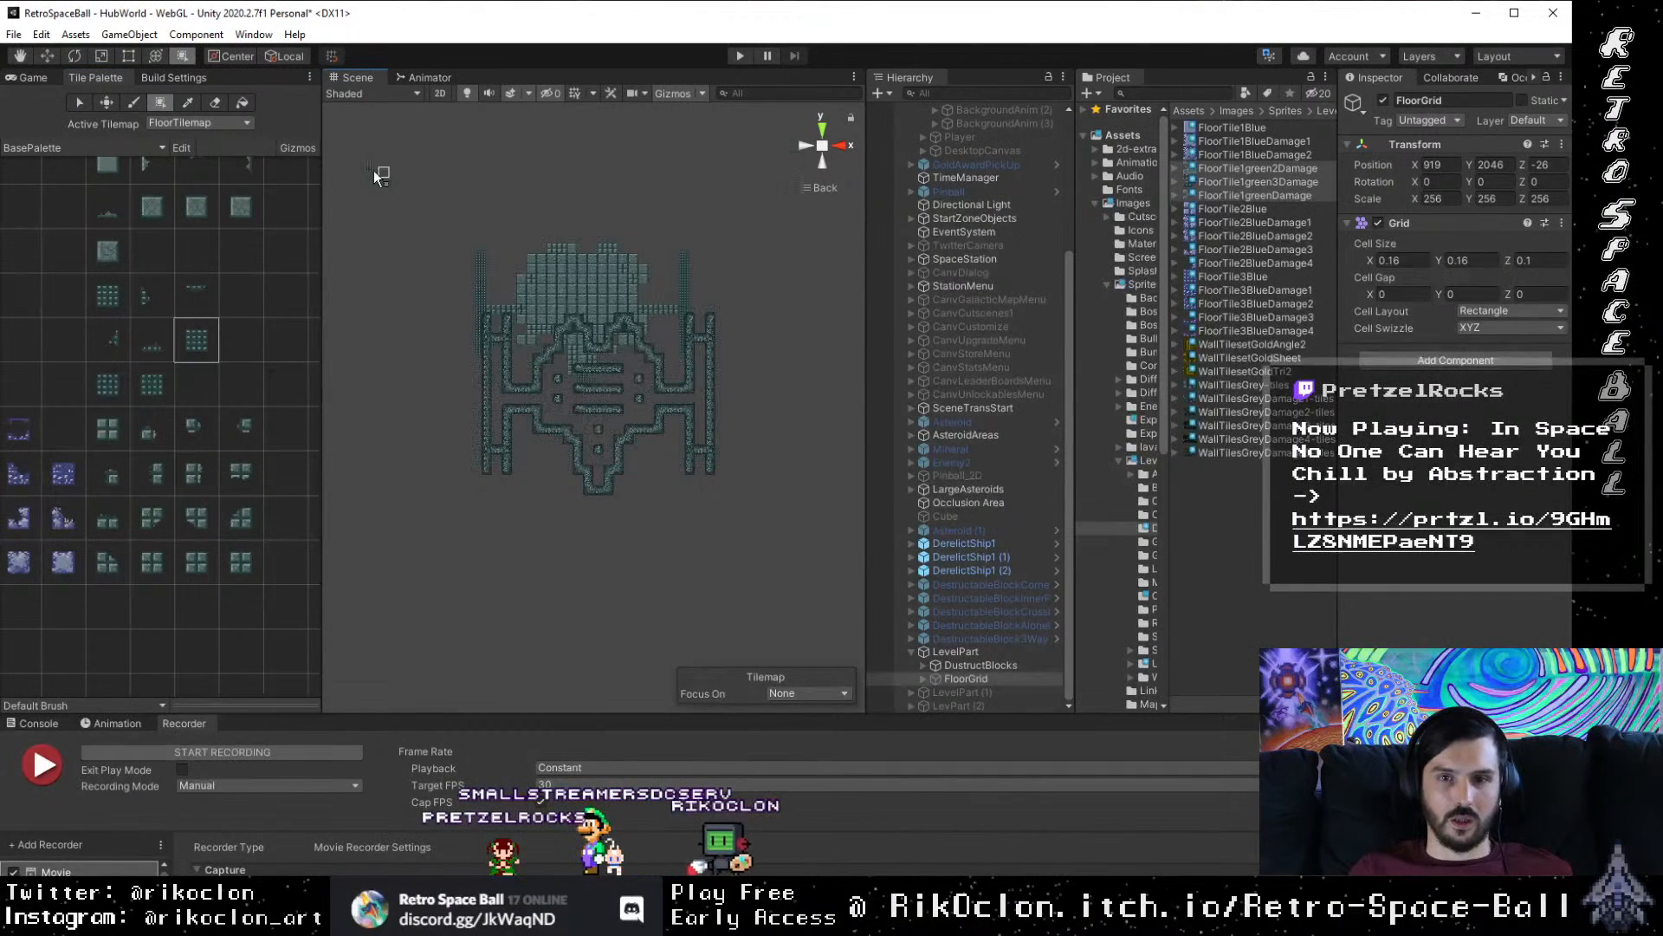
Step: Pick the whole displaced floor from FloorTilemap as the active brush
{"action": "left_click", "coordinate": [177, 104]}
{"action": "left_click_drag", "start_coordinate": [364, 170], "coordinate": [742, 439]}
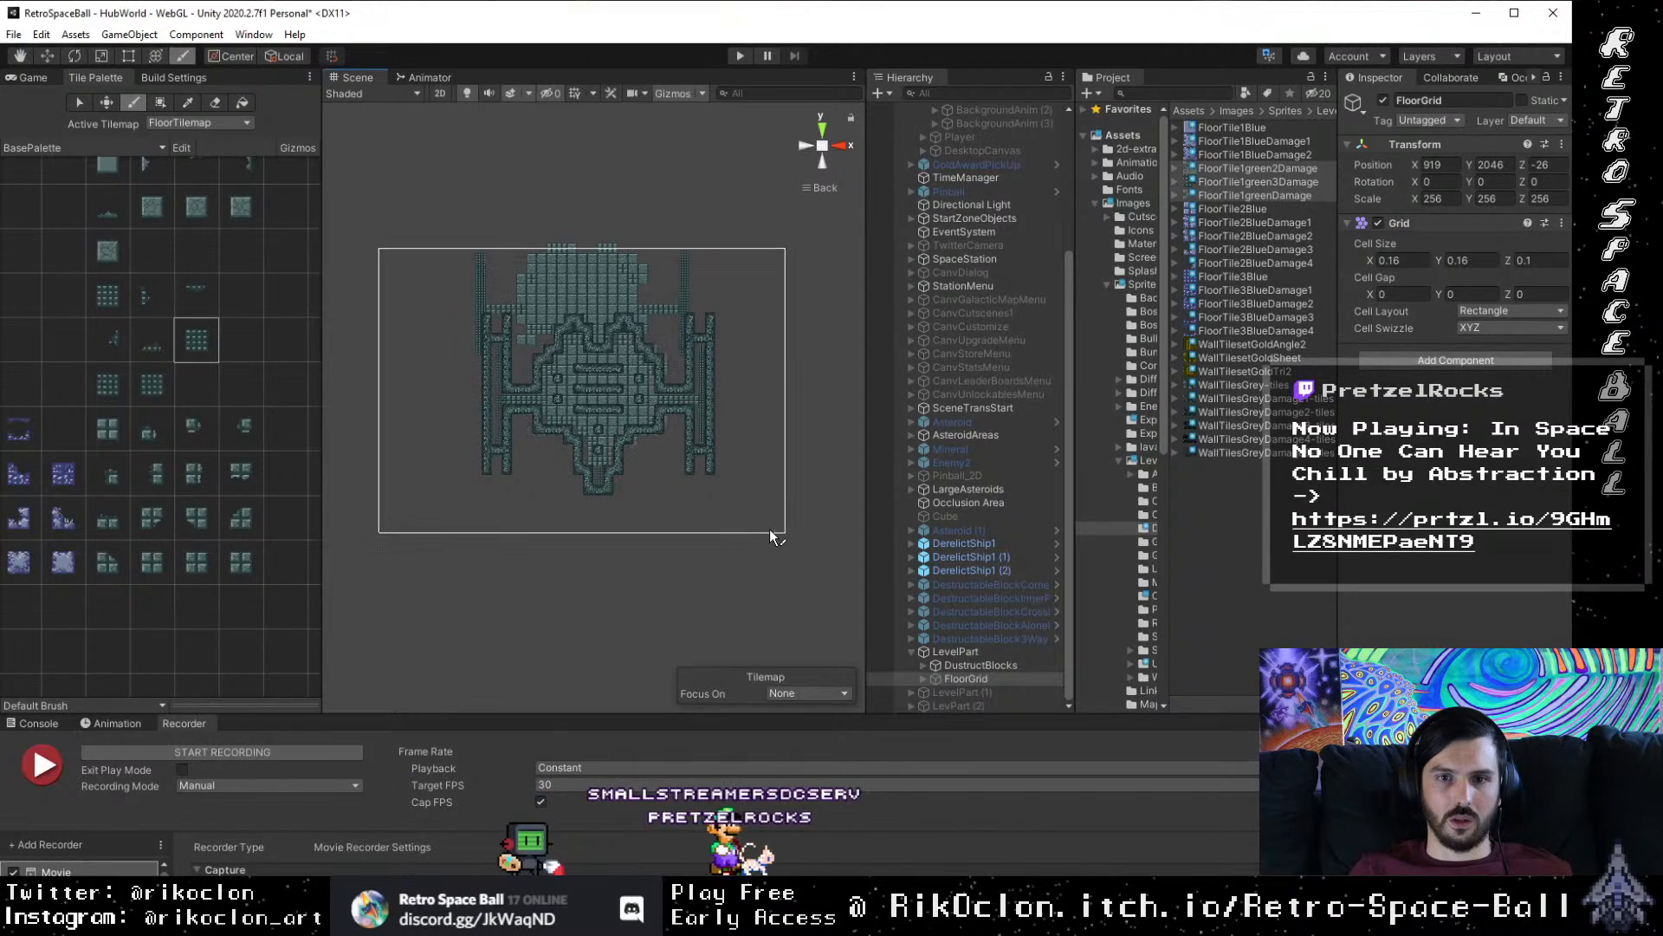
Step: Try erasing the displaced floor with the picked brush area, and undo the erasure
{"action": "left_click", "coordinate": [212, 104]}
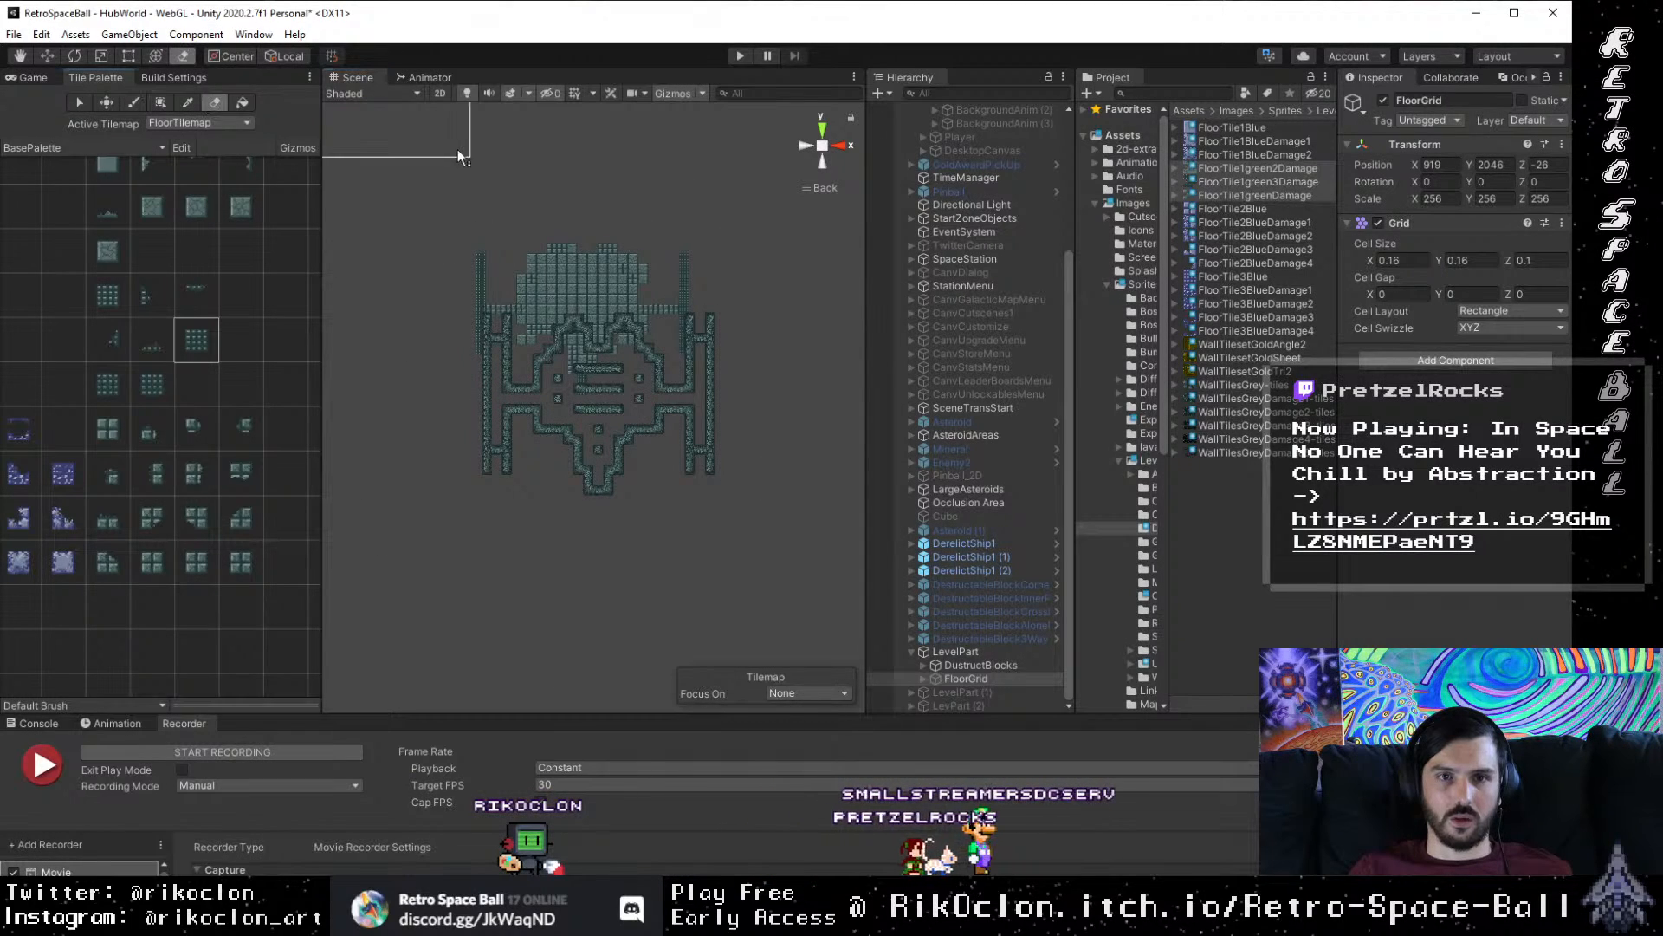
{"action": "left_click", "coordinate": [825, 473]}
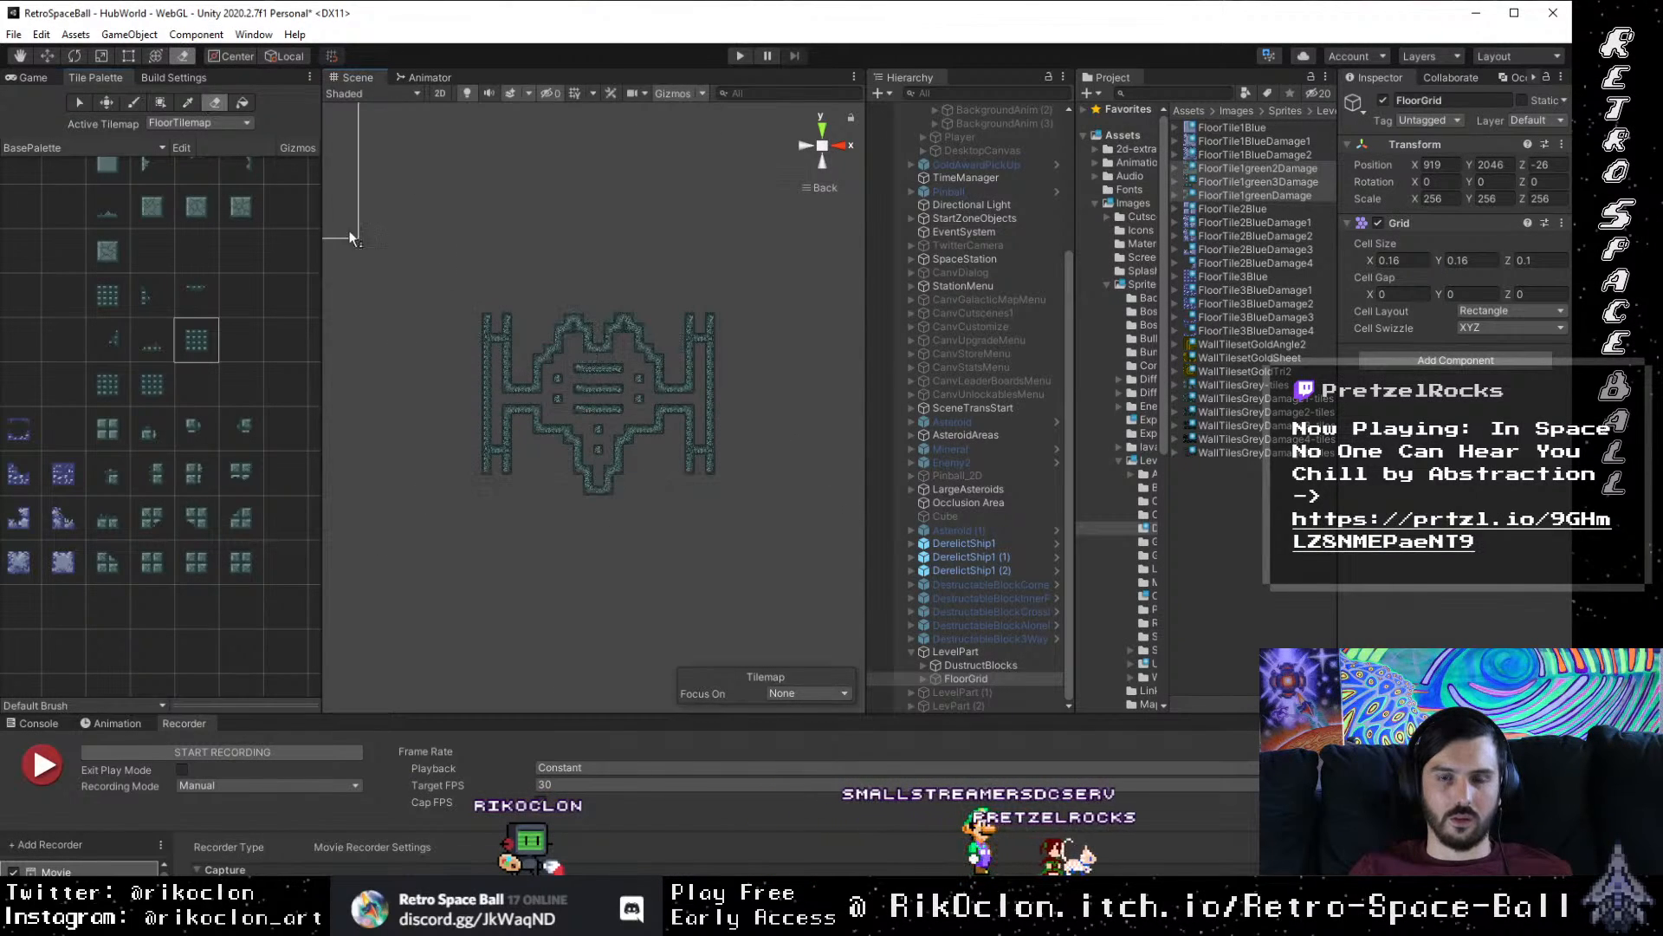
{"action": "left_click", "coordinate": [191, 103]}
{"action": "key", "text": "ctrl+z"}
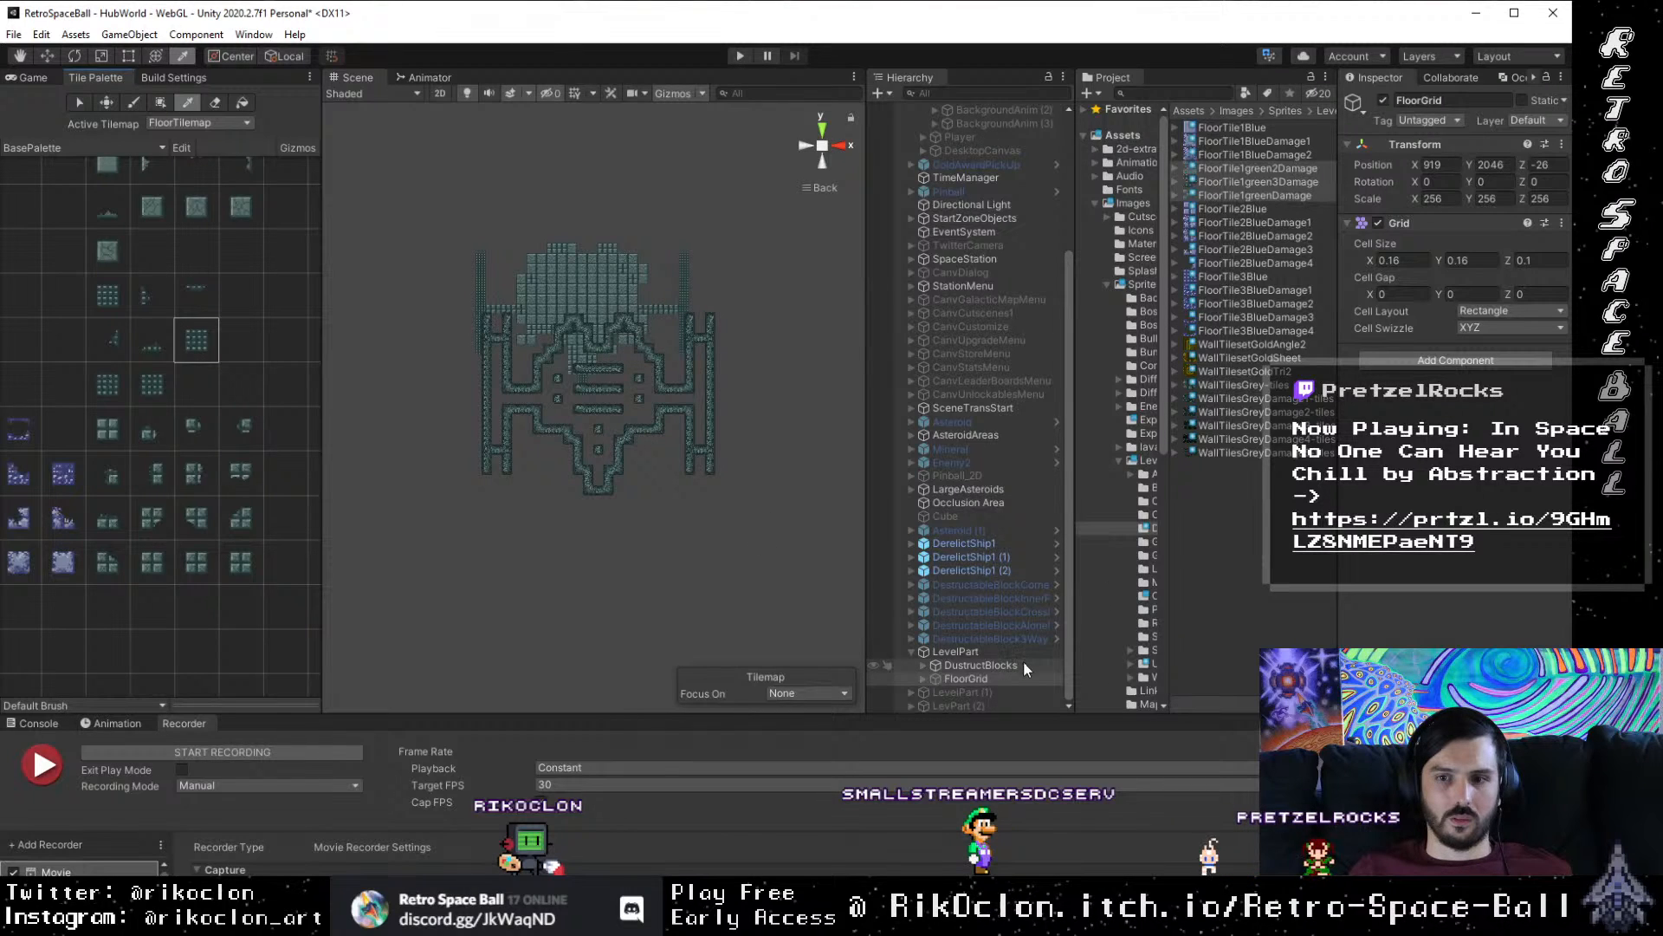
Step: Try box-filling and flood-filling over the displaced floor, and erase that floor from FloorTilemap with the picked brush area
{"action": "left_click", "coordinate": [154, 104]}
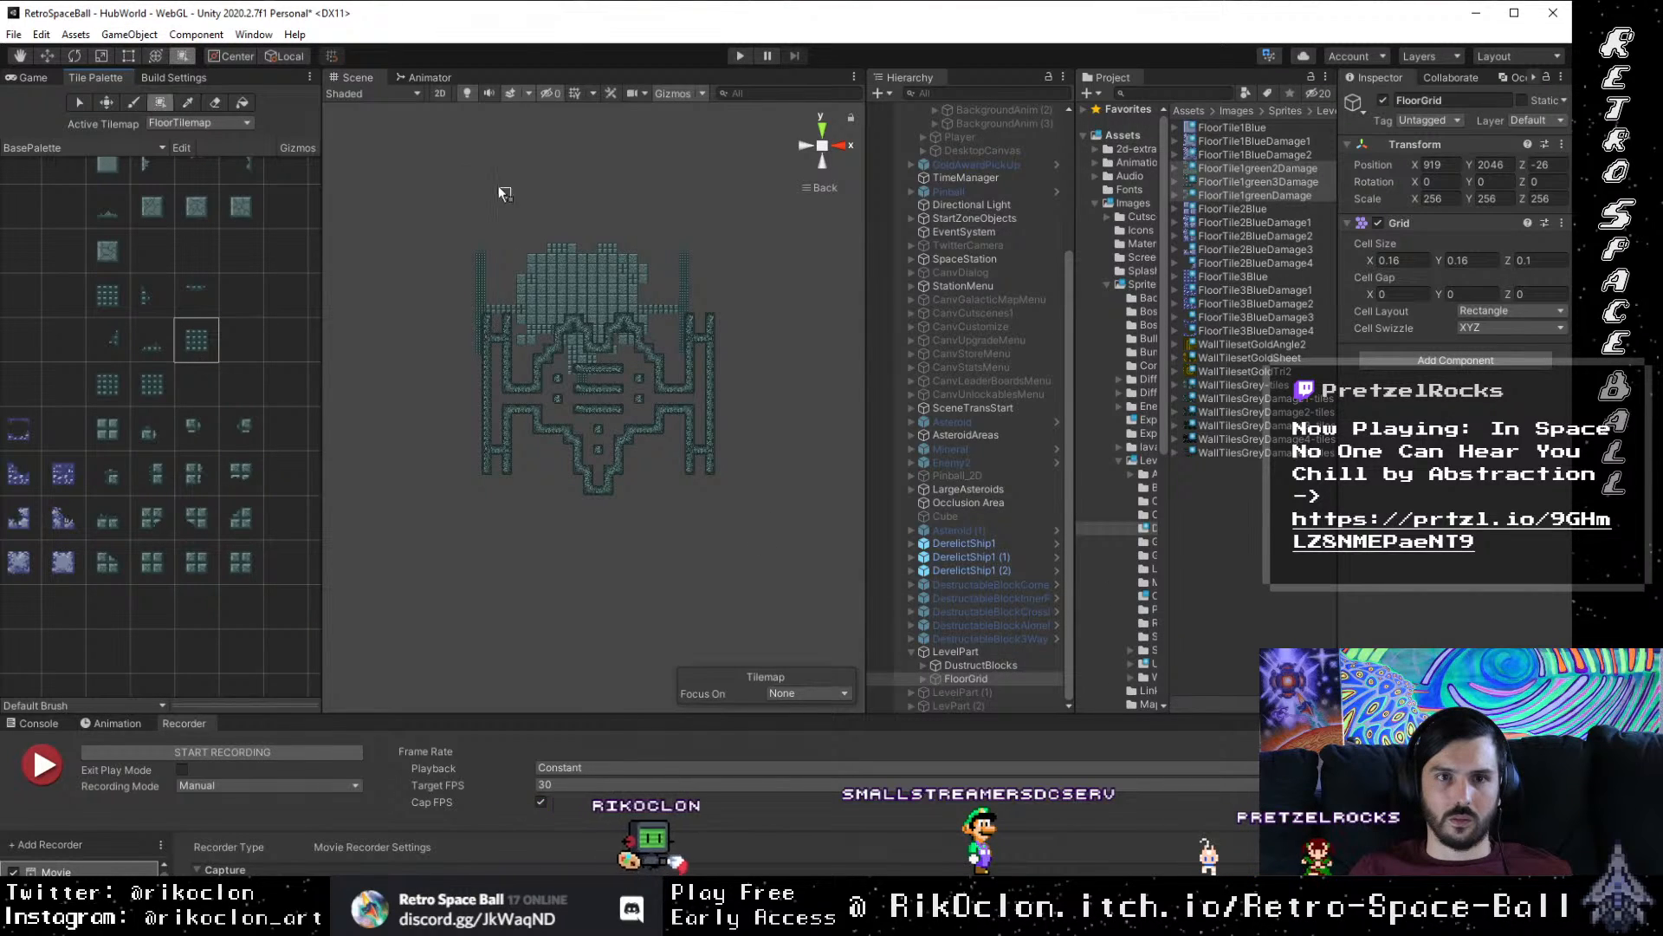
{"action": "left_click_drag", "start_coordinate": [349, 157], "coordinate": [684, 326]}
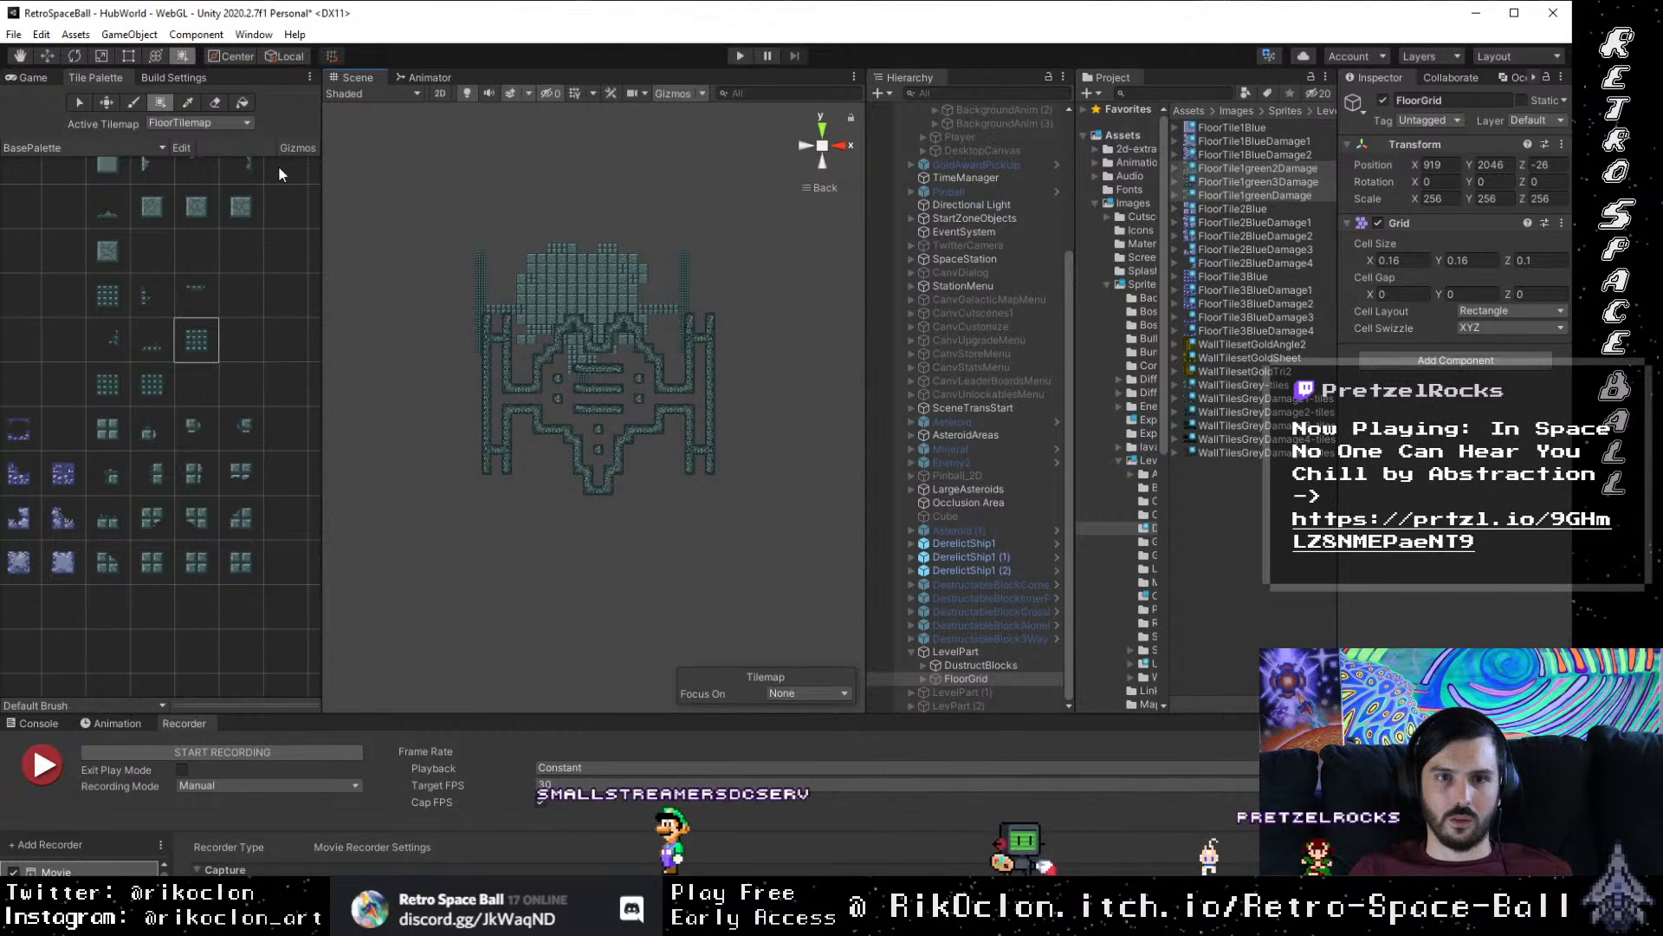
{"action": "left_click", "coordinate": [242, 102]}
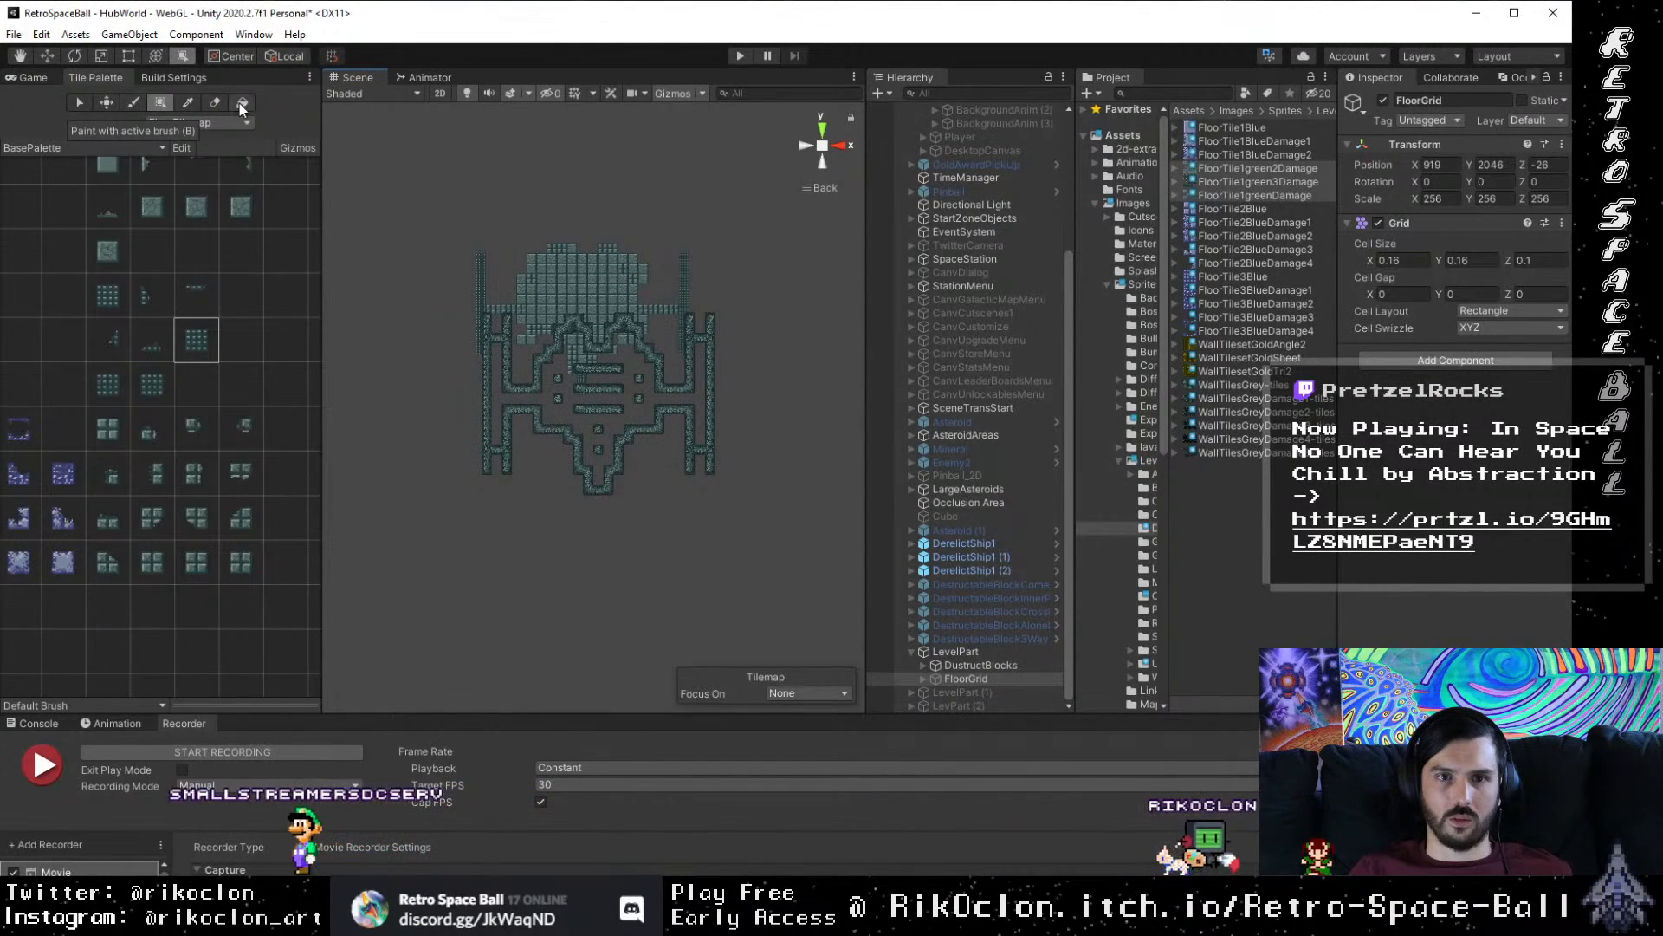
{"action": "left_click", "coordinate": [586, 291]}
{"action": "left_click", "coordinate": [211, 105]}
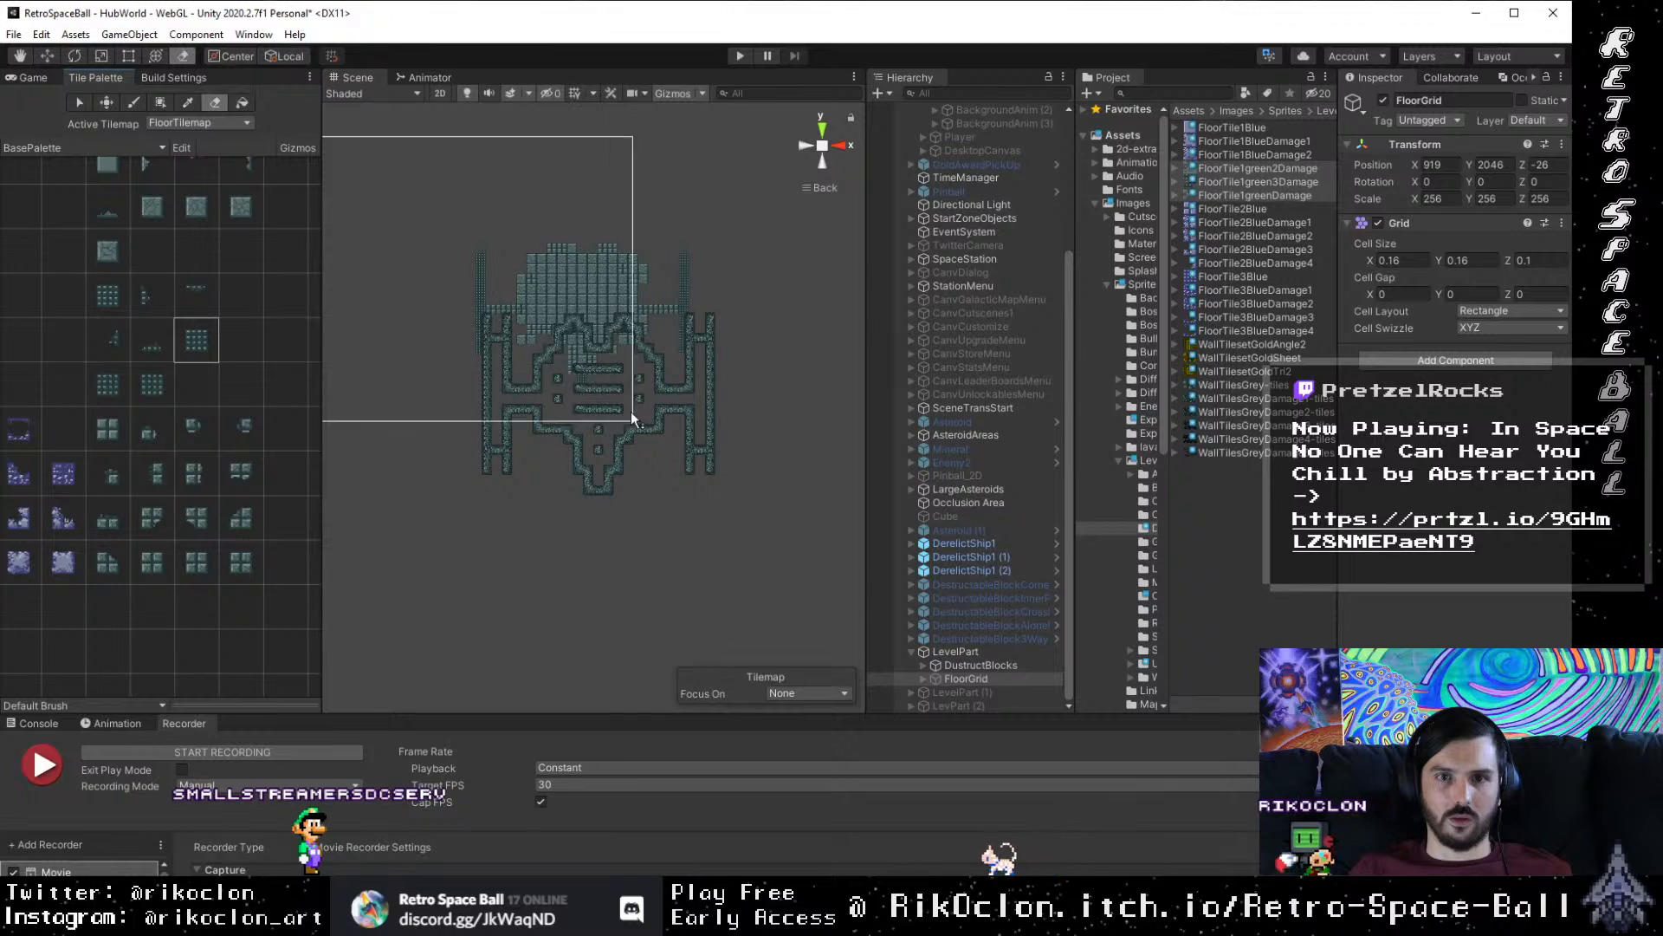
{"action": "left_click", "coordinate": [767, 444]}
Step: Try box-filling the emptied room with the picked floor pattern, undoing each misaligned attempt
{"action": "left_click", "coordinate": [160, 102]}
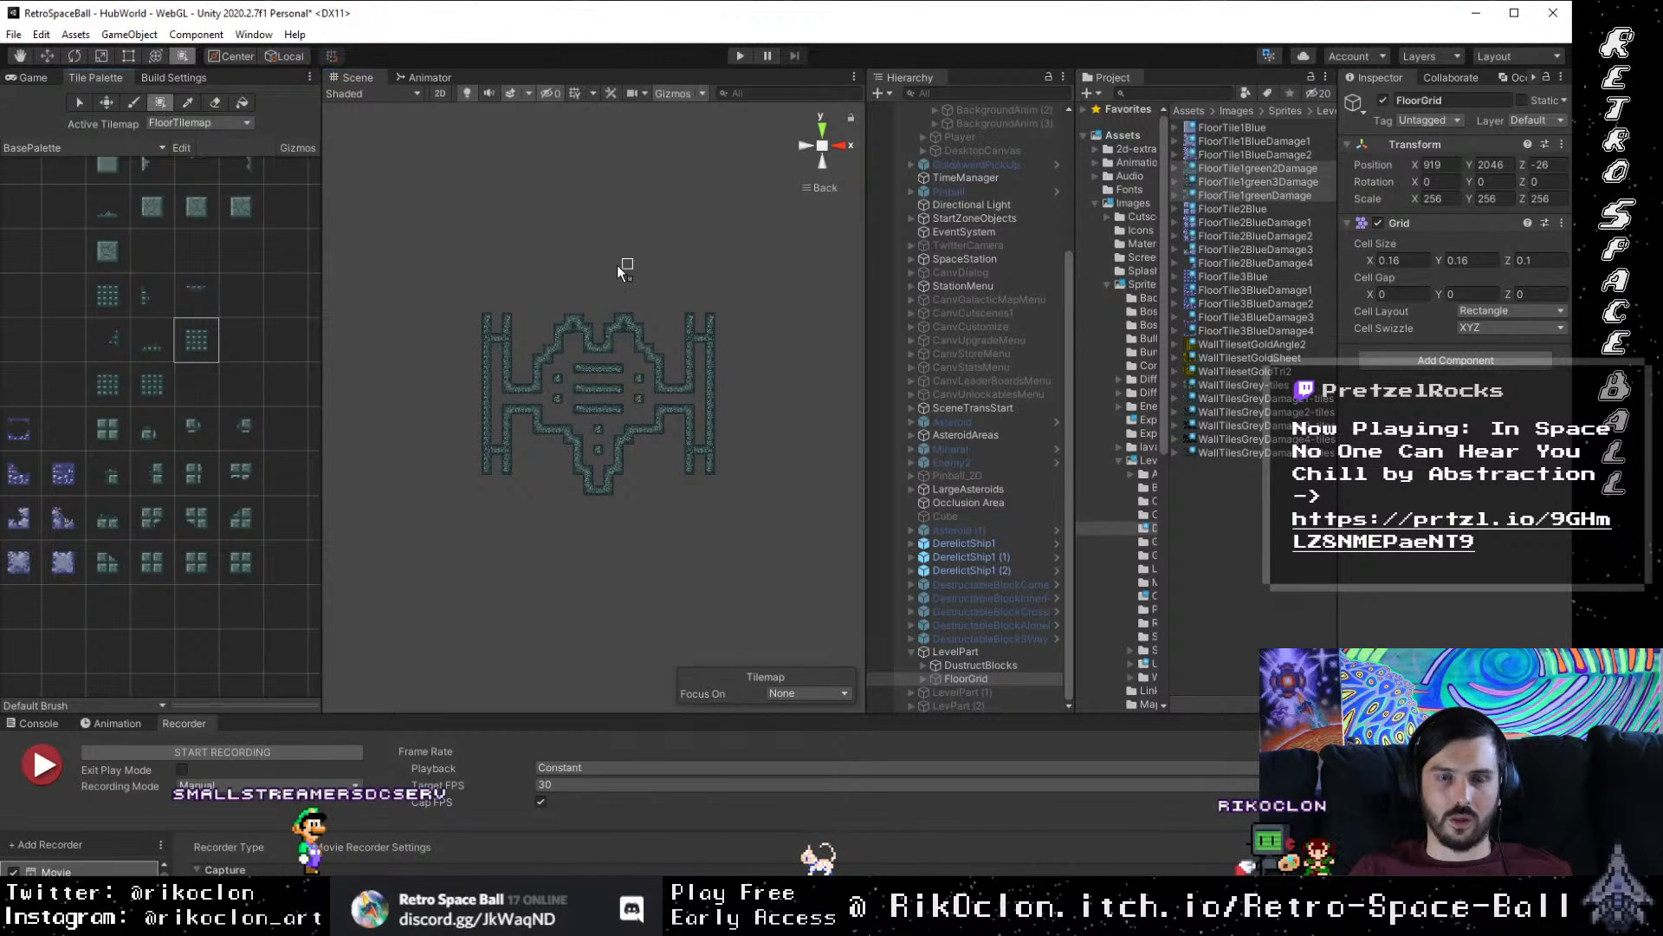
{"action": "left_click_drag", "start_coordinate": [431, 198], "coordinate": [687, 461]}
{"action": "key", "text": "ctrl+z"}
{"action": "scroll", "coordinate": [567, 468], "scroll_direction": "up", "scroll_amount": 3}
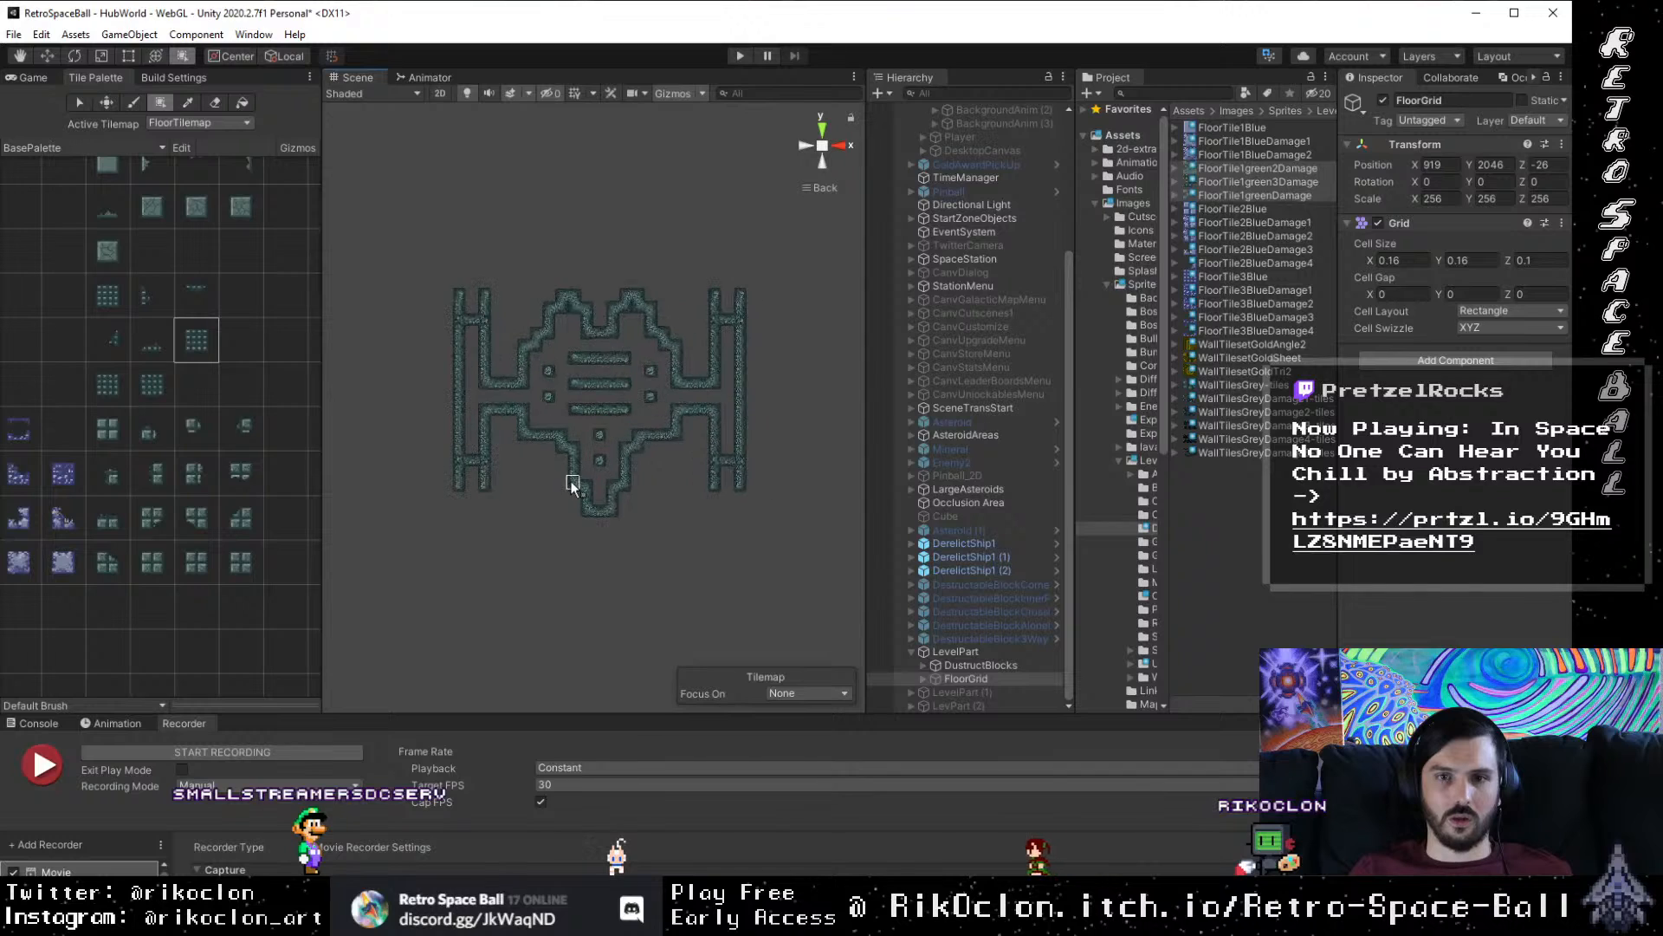
{"action": "left_click_drag", "start_coordinate": [415, 253], "coordinate": [728, 558]}
{"action": "key", "text": "ctrl+z"}
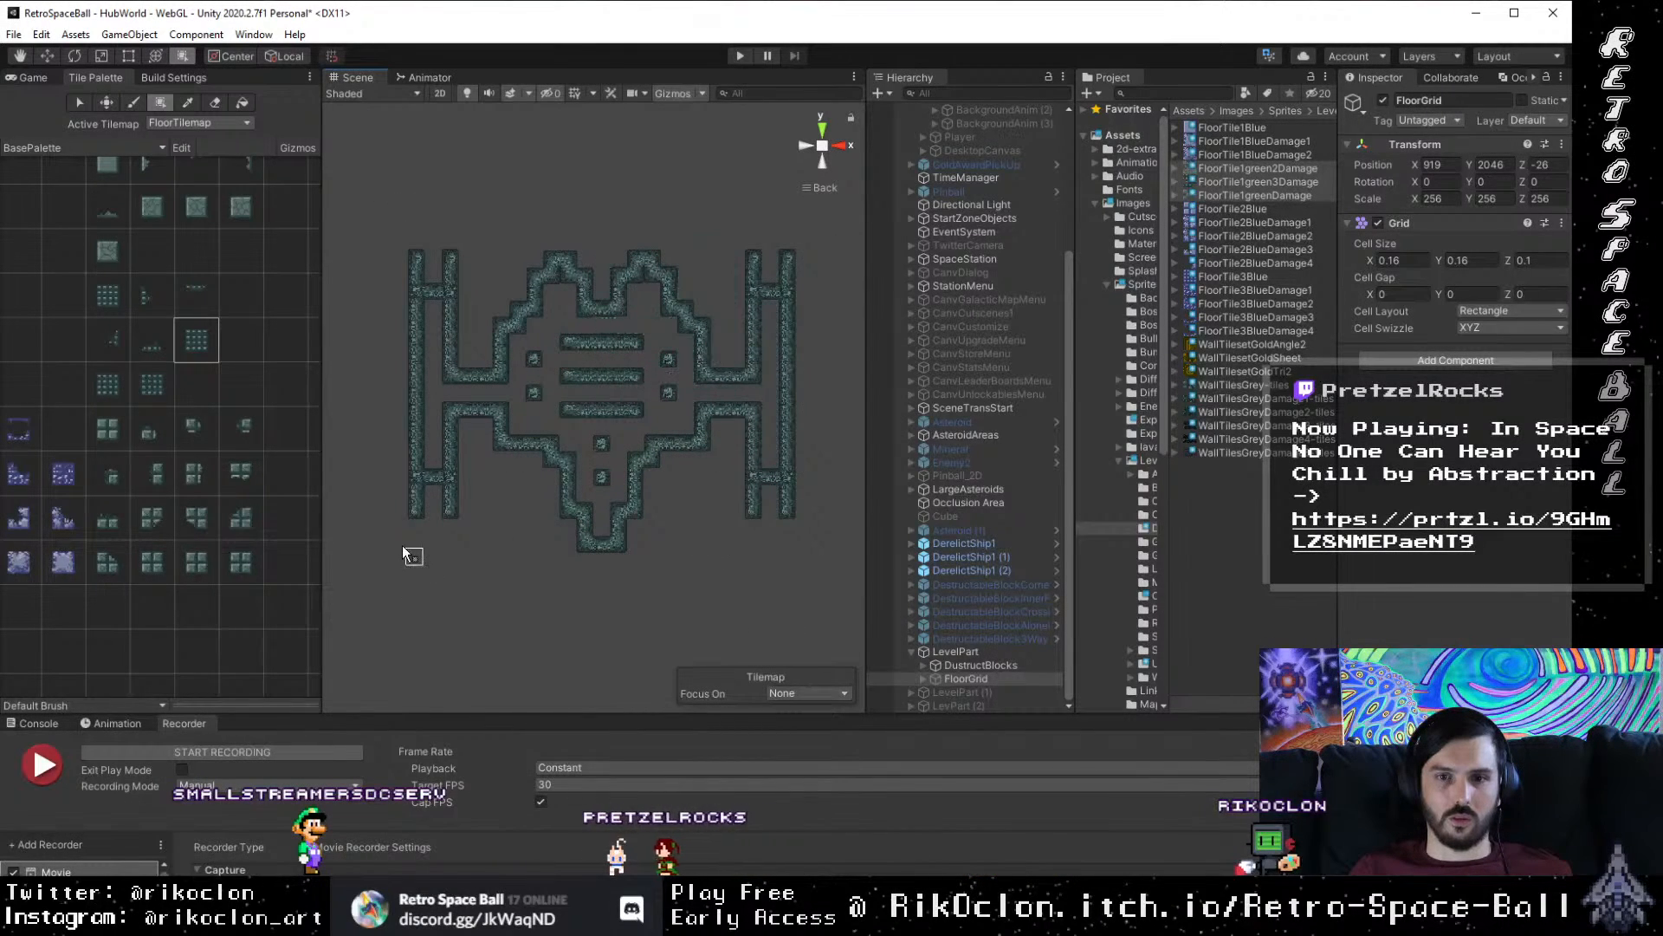
{"action": "scroll", "coordinate": [411, 502], "scroll_direction": "down", "scroll_amount": 4}
{"action": "left_click_drag", "start_coordinate": [345, 242], "coordinate": [672, 562]}
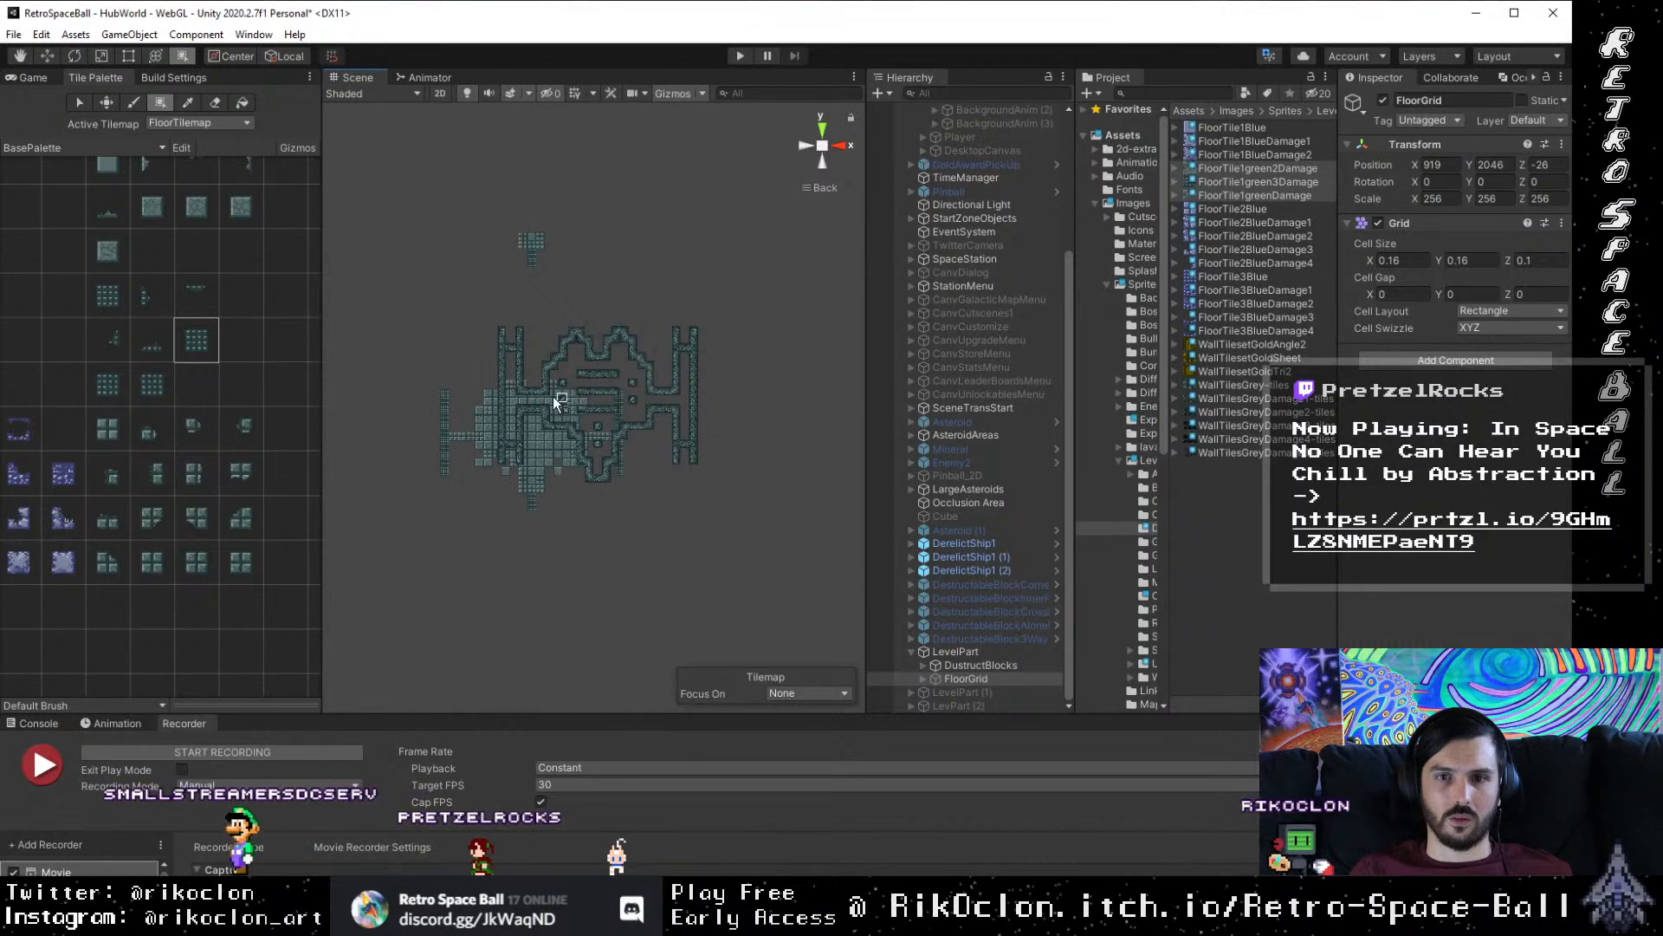
{"action": "key", "text": "ctrl+z"}
Step: Retry the floor box fill from varying start cells outside the room's upper-left corner, undoing each attempt
{"action": "mouse_move", "coordinate": [414, 276]}
{"action": "left_mouse_down"}
{"action": "mouse_move", "coordinate": [675, 522]}
{"action": "mouse_move", "coordinate": [707, 545]}
{"action": "mouse_move", "coordinate": [723, 520]}
{"action": "left_mouse_up"}
{"action": "left_click_drag", "start_coordinate": [412, 282], "coordinate": [712, 519]}
{"action": "left_click_drag", "start_coordinate": [439, 277], "coordinate": [718, 498]}
{"action": "left_click_drag", "start_coordinate": [412, 255], "coordinate": [728, 511]}
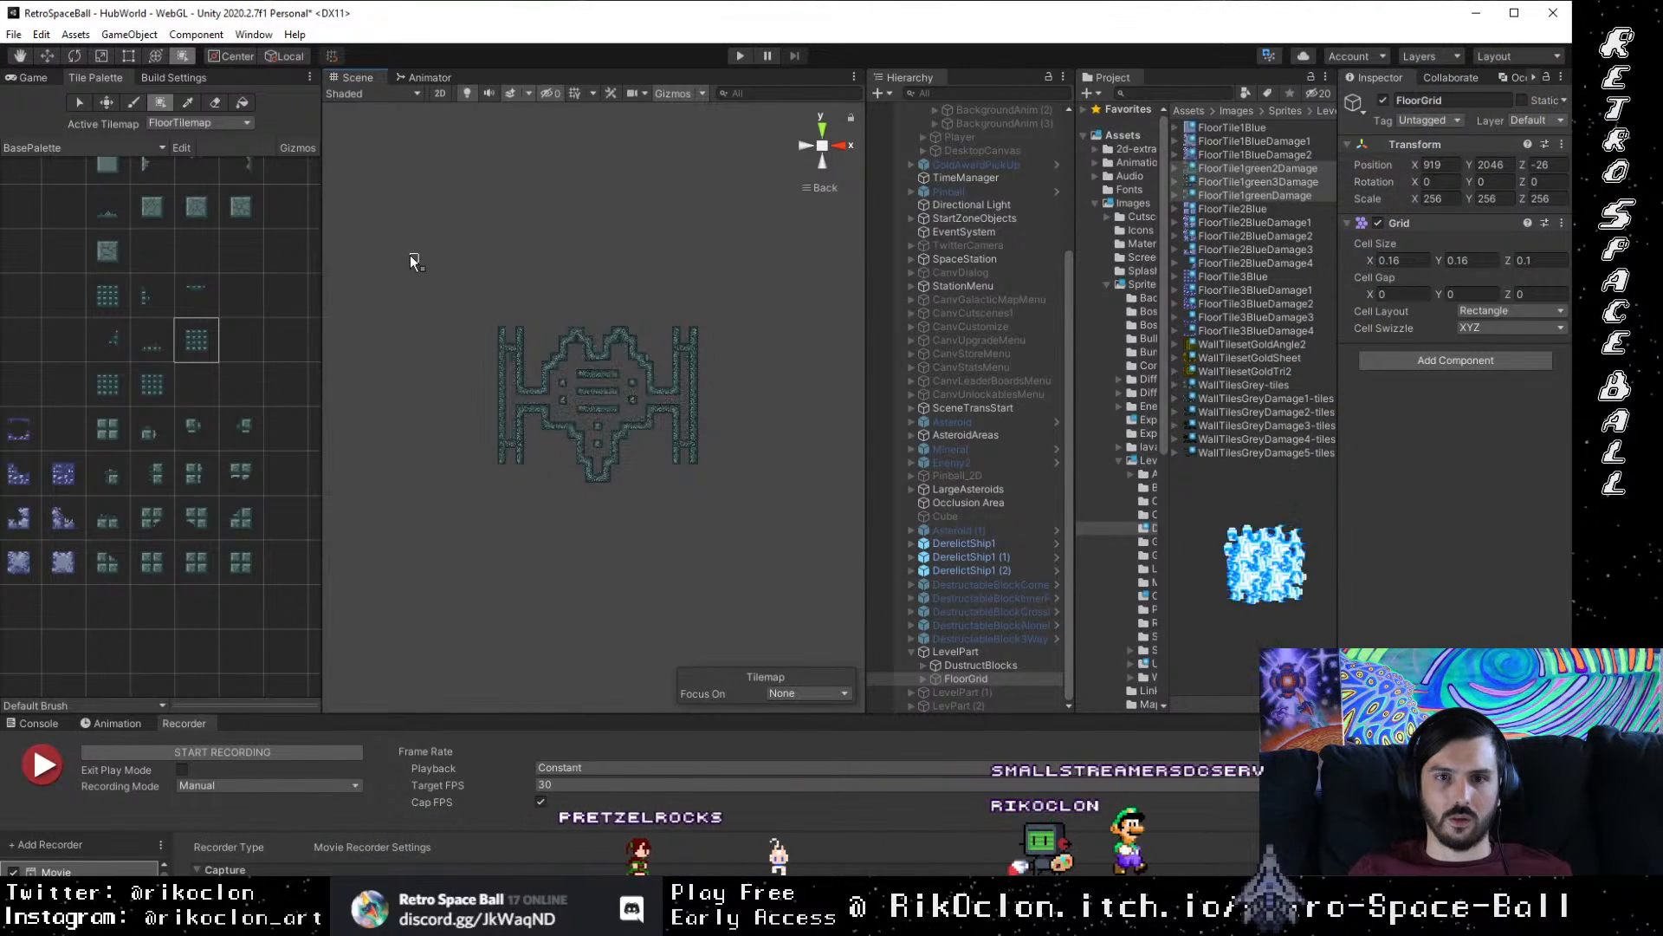
{"action": "left_click_drag", "start_coordinate": [414, 272], "coordinate": [674, 482]}
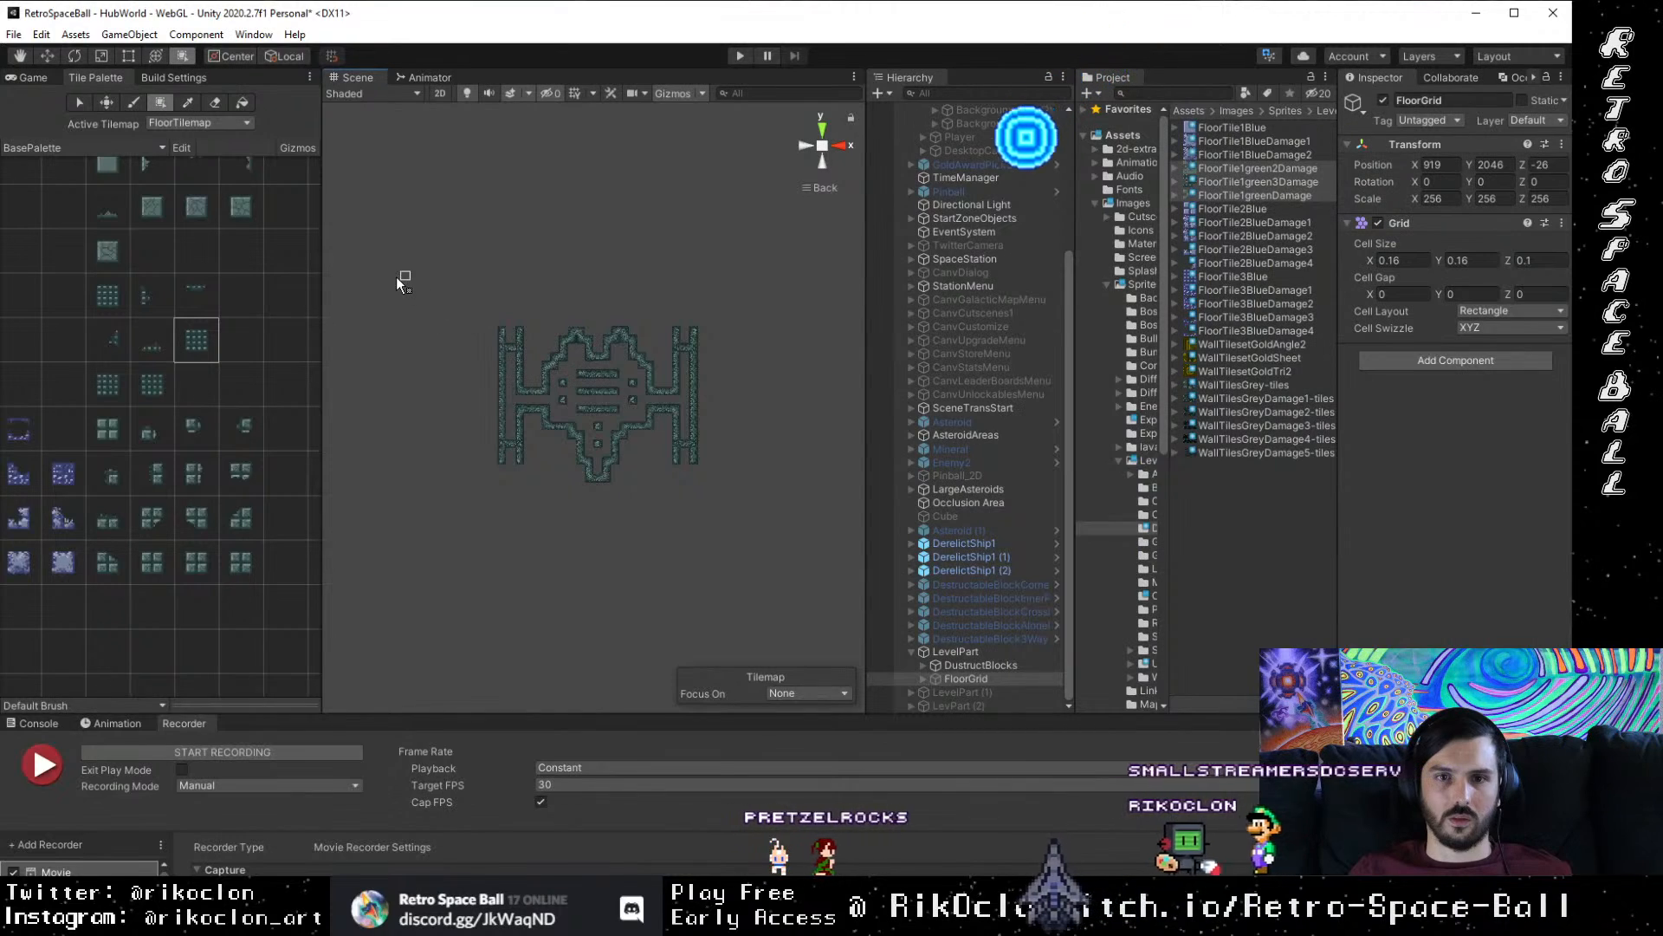
{"action": "left_click_drag", "start_coordinate": [396, 273], "coordinate": [727, 522]}
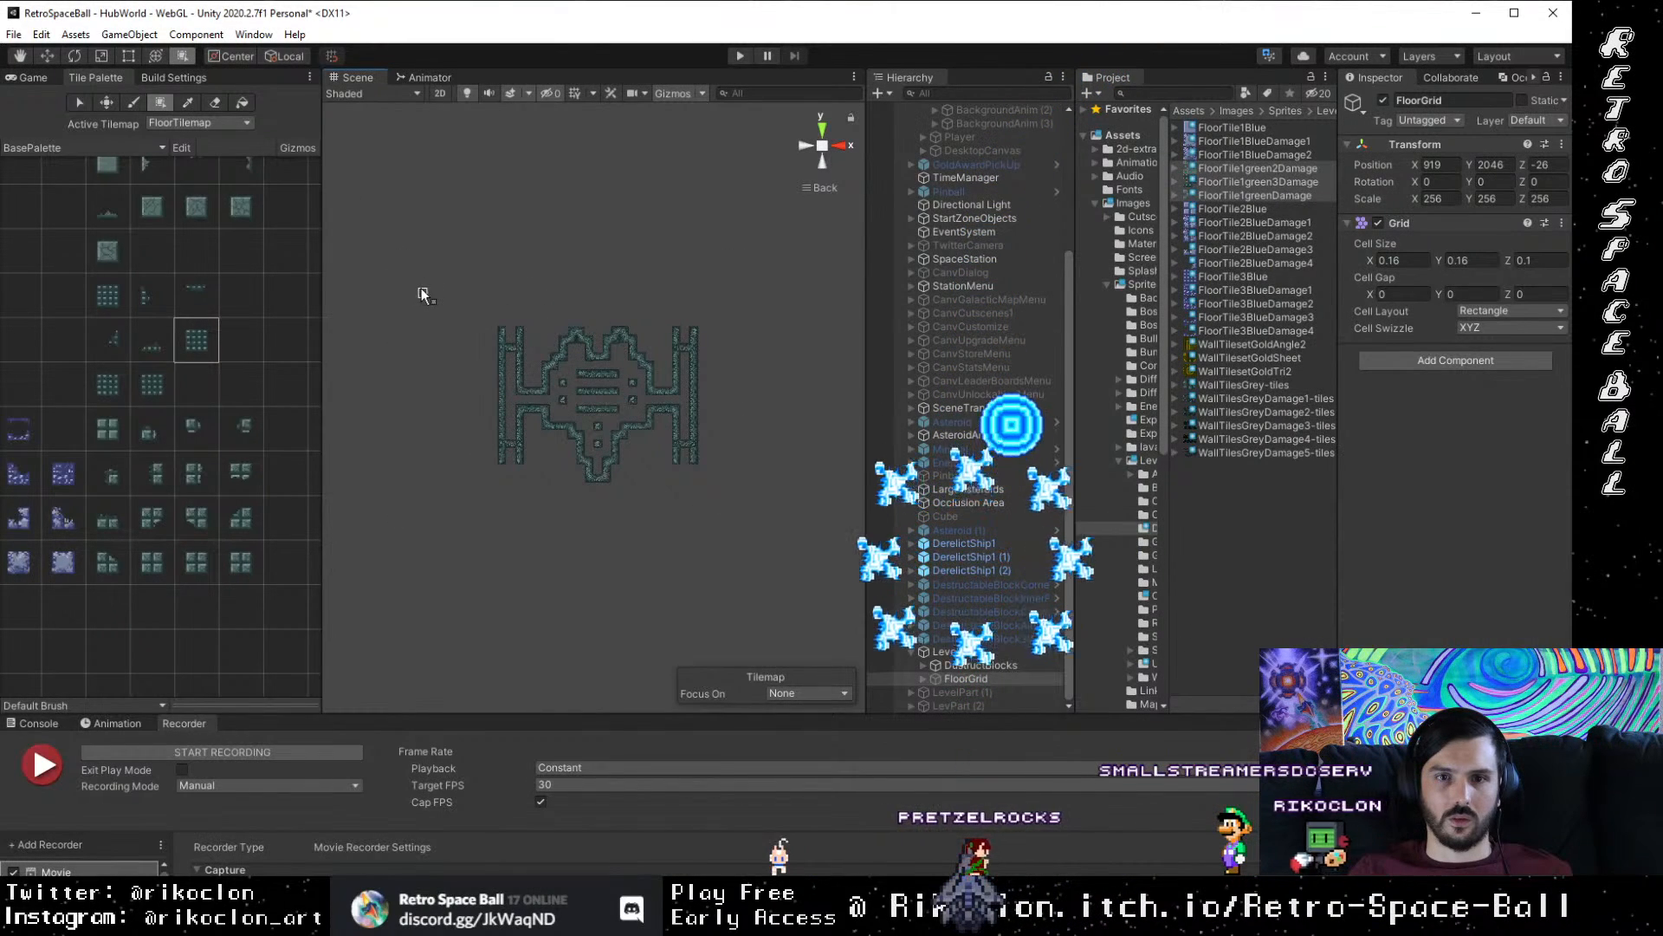
{"action": "left_click_drag", "start_coordinate": [421, 287], "coordinate": [812, 494]}
{"action": "key", "text": "ctrl+z"}
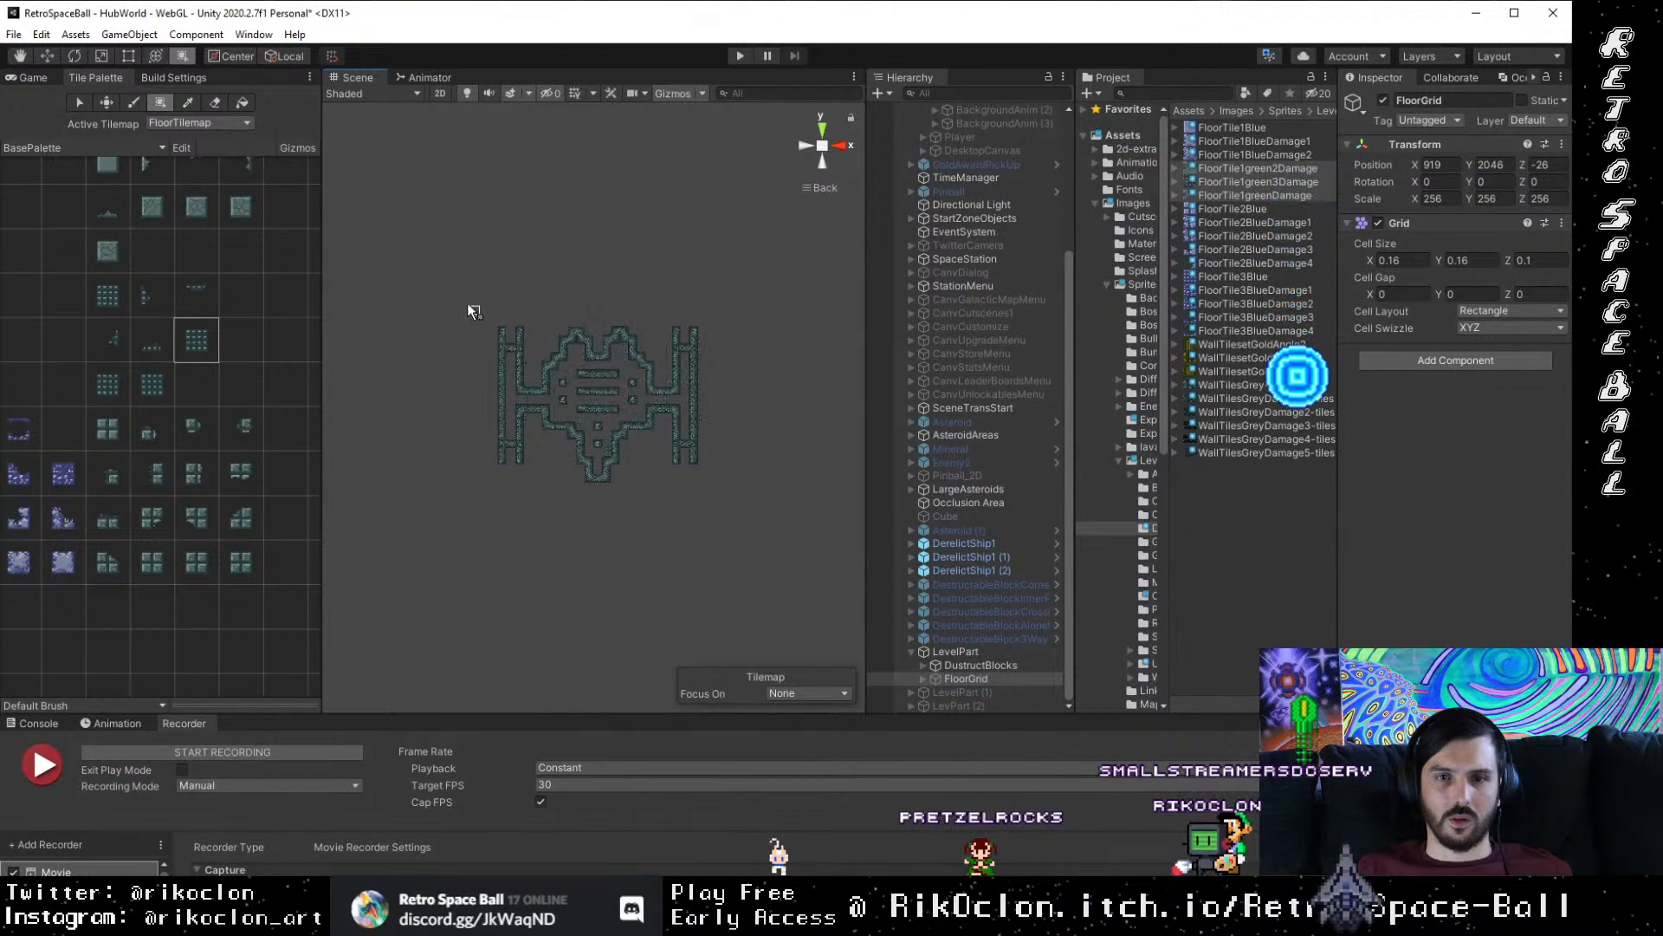
{"action": "left_click_drag", "start_coordinate": [430, 273], "coordinate": [685, 485]}
{"action": "key", "text": "ctrl+z"}
{"action": "left_click_drag", "start_coordinate": [426, 271], "coordinate": [618, 461]}
{"action": "key", "text": "ctrl+z"}
{"action": "left_click_drag", "start_coordinate": [386, 277], "coordinate": [564, 415]}
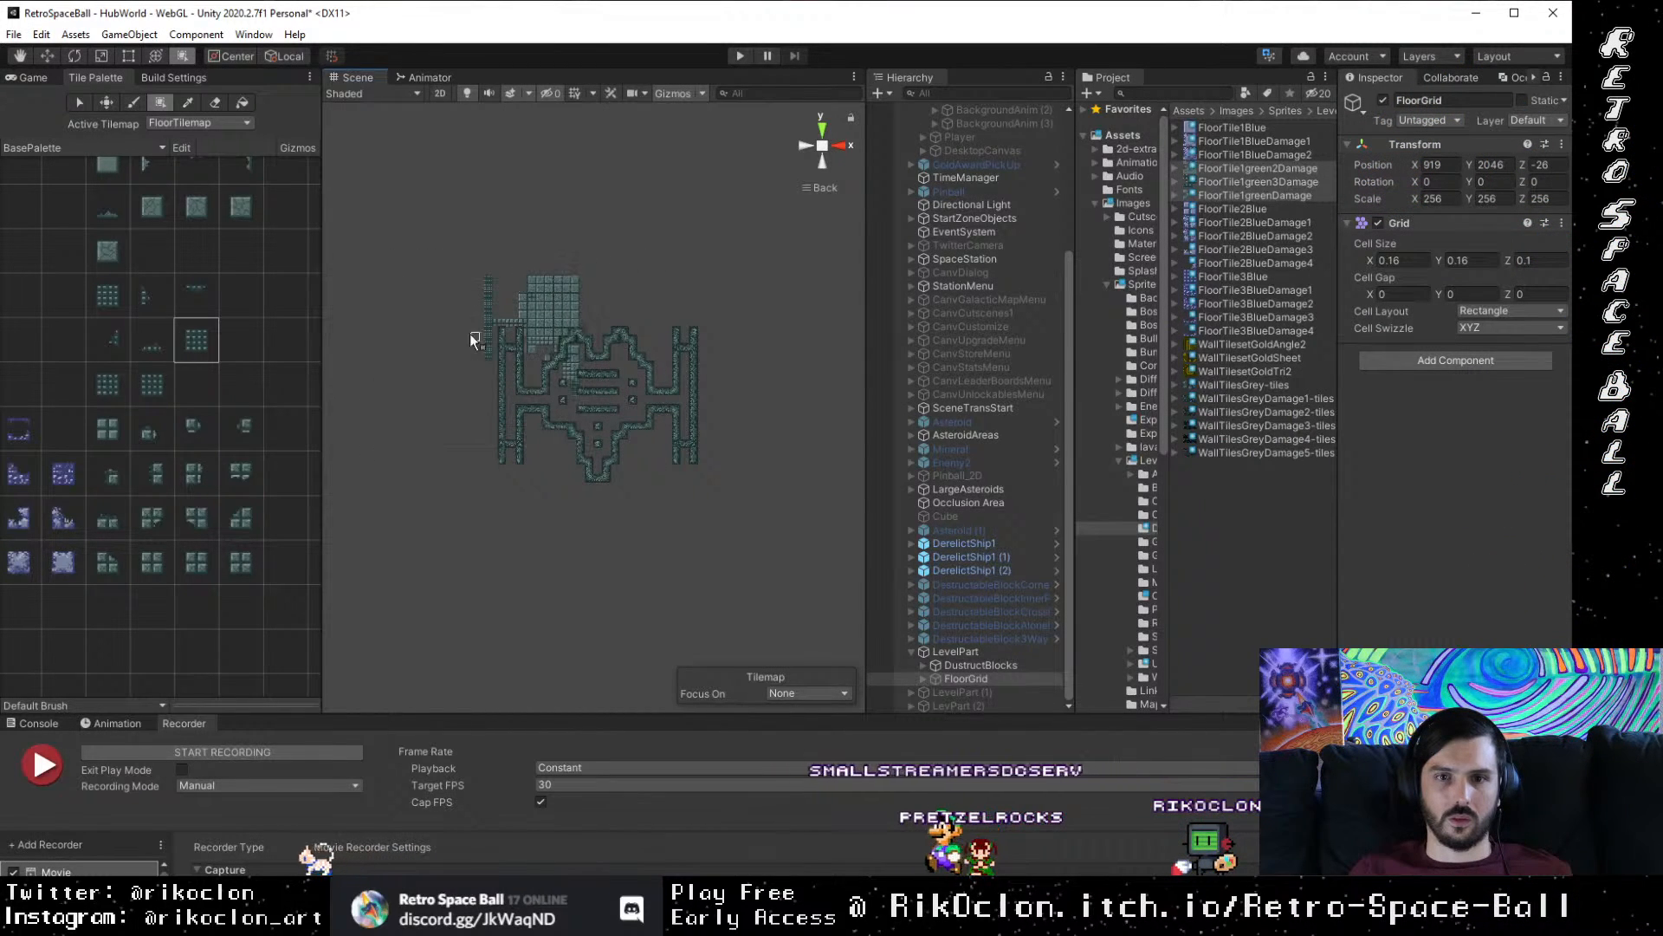
{"action": "key", "text": "ctrl+z"}
{"action": "left_click_drag", "start_coordinate": [401, 271], "coordinate": [578, 472]}
{"action": "key", "text": "ctrl+z"}
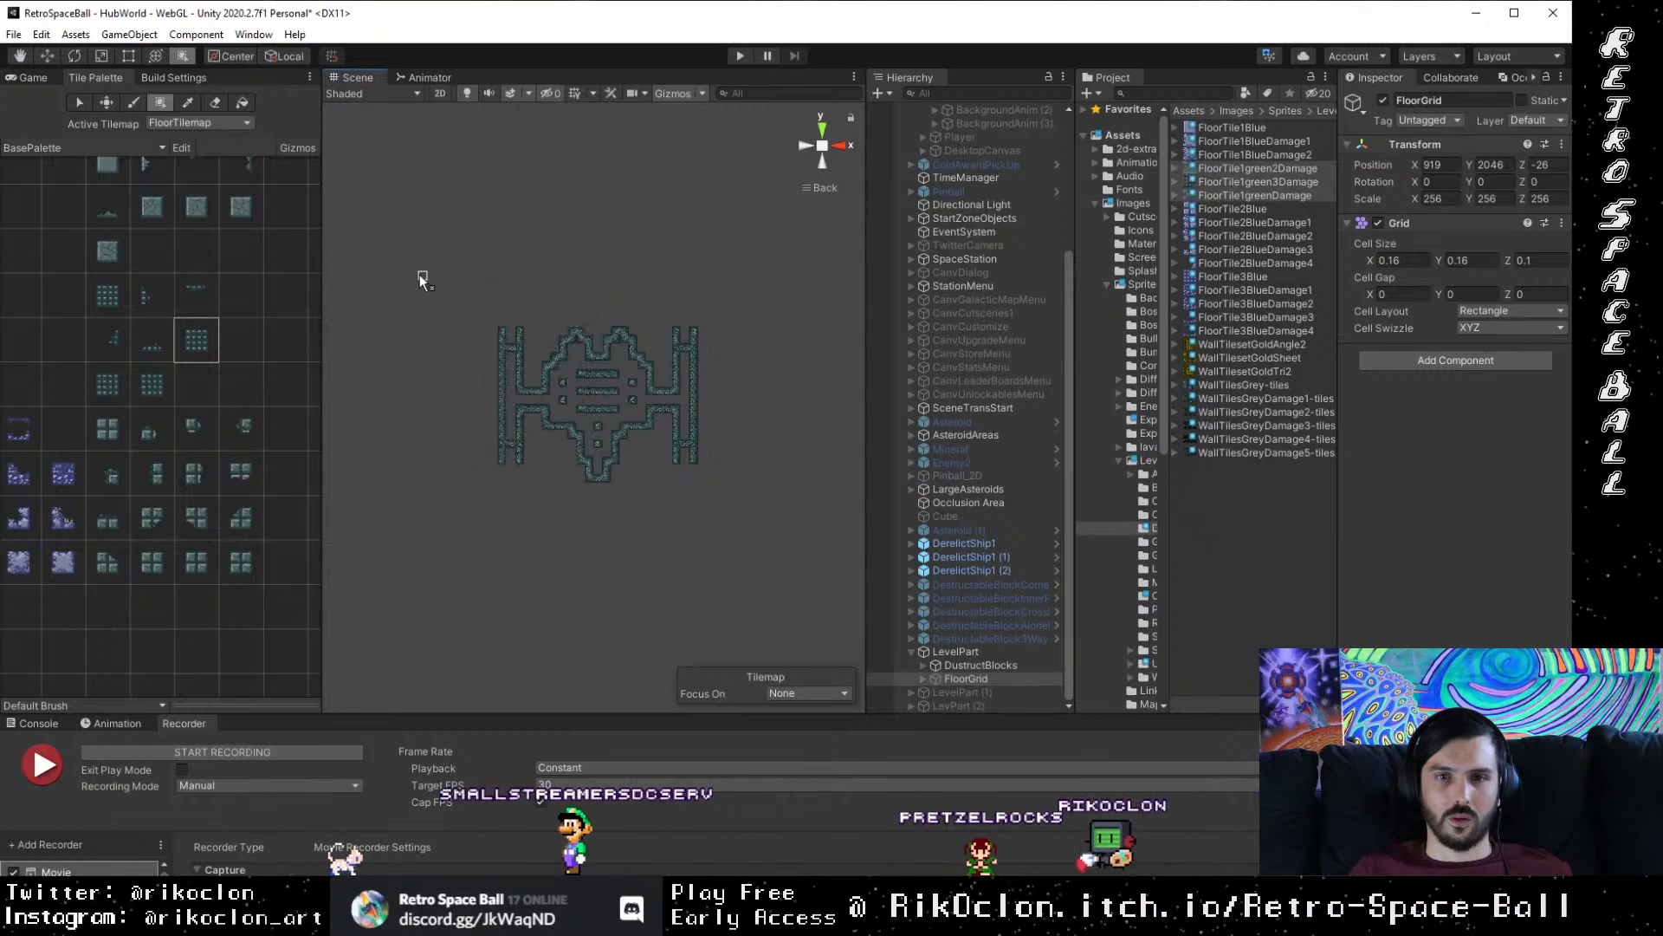
{"action": "left_click_drag", "start_coordinate": [417, 278], "coordinate": [638, 471]}
{"action": "key", "text": "ctrl+z"}
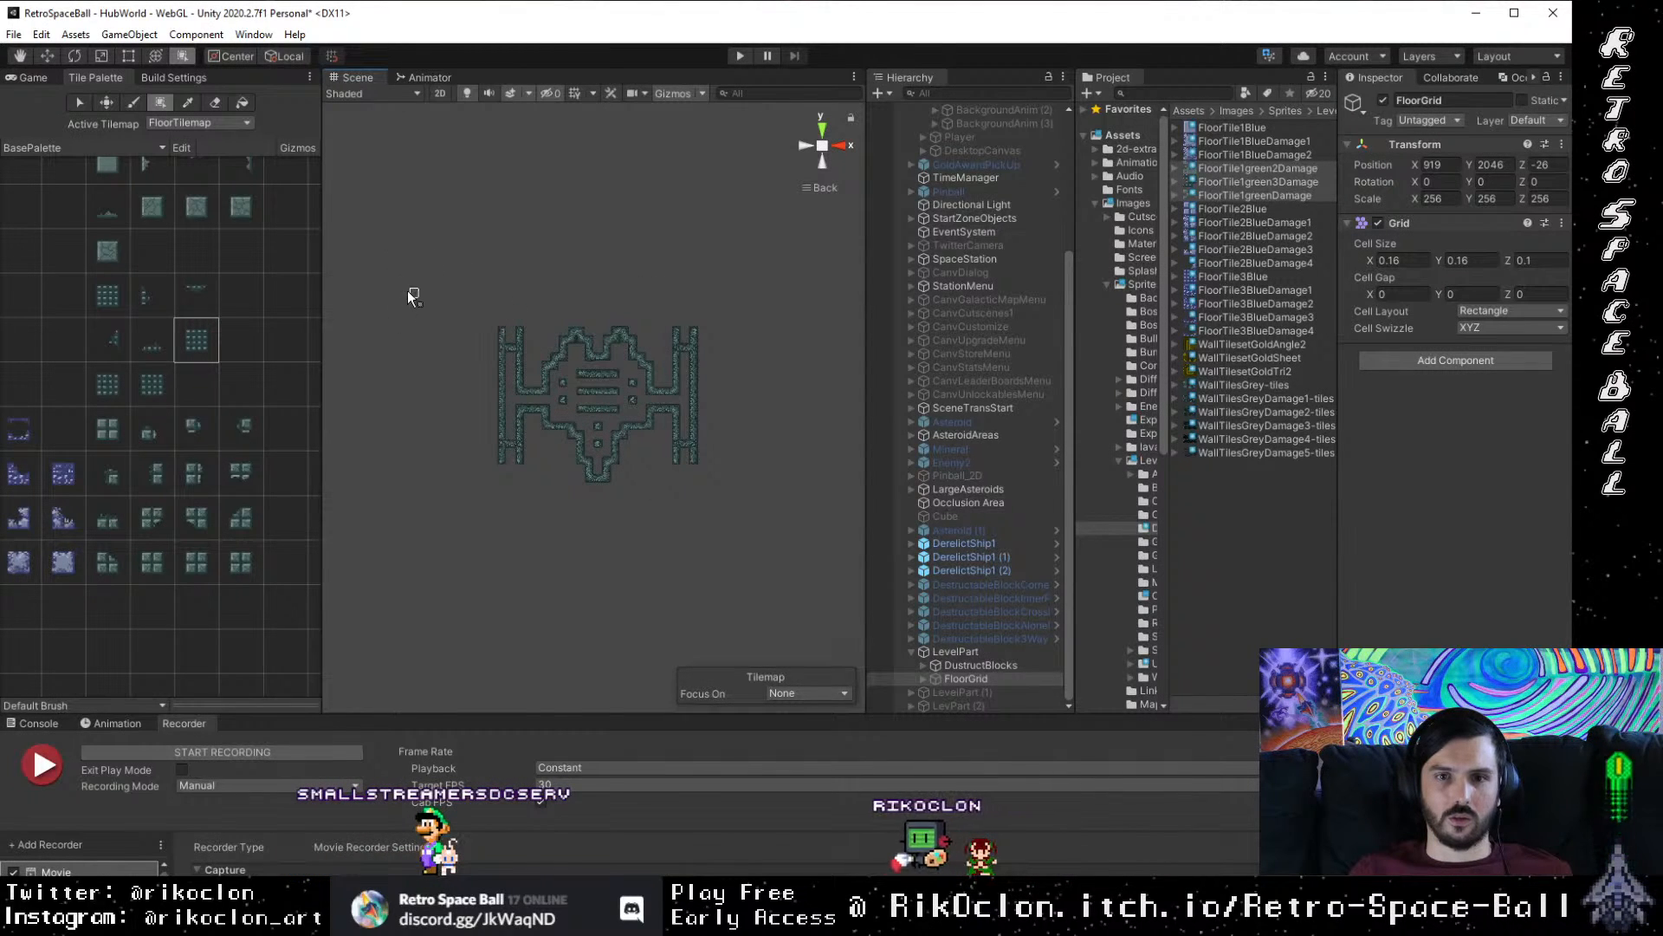
Step: Box-fill the floor pattern across the whole room, and revert FloorTilemap to the displaced floor
{"action": "left_click_drag", "start_coordinate": [413, 281], "coordinate": [746, 518]}
{"action": "scroll", "coordinate": [743, 537], "scroll_direction": "up", "scroll_amount": 6}
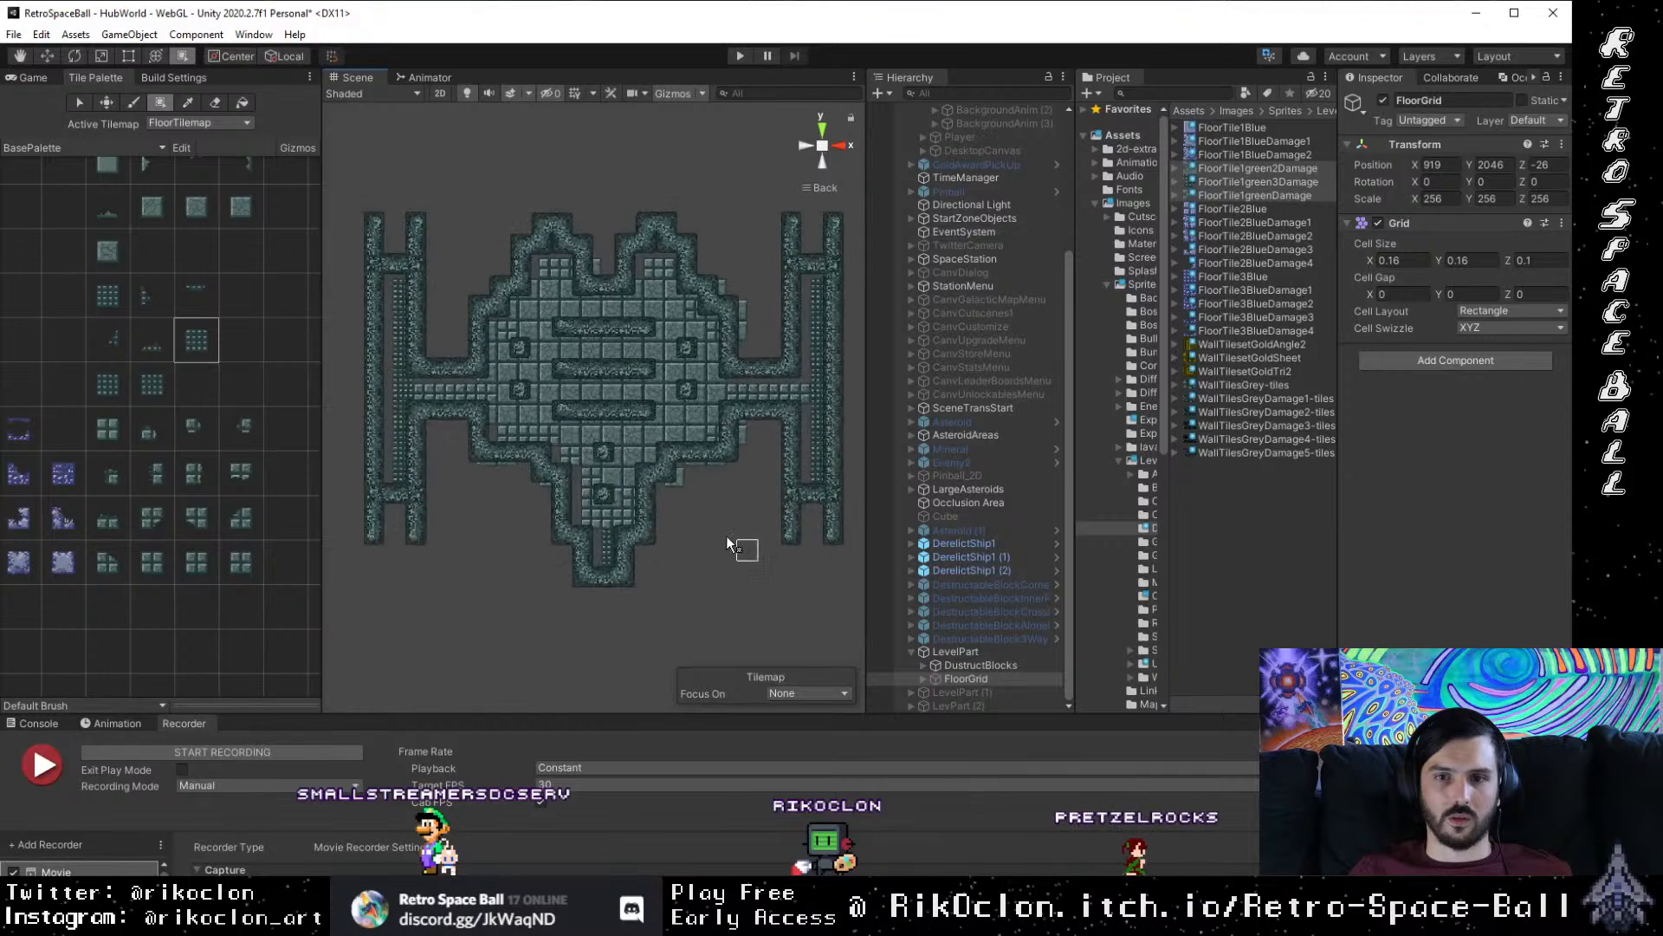
{"action": "scroll", "coordinate": [684, 485], "scroll_direction": "up", "scroll_amount": 5}
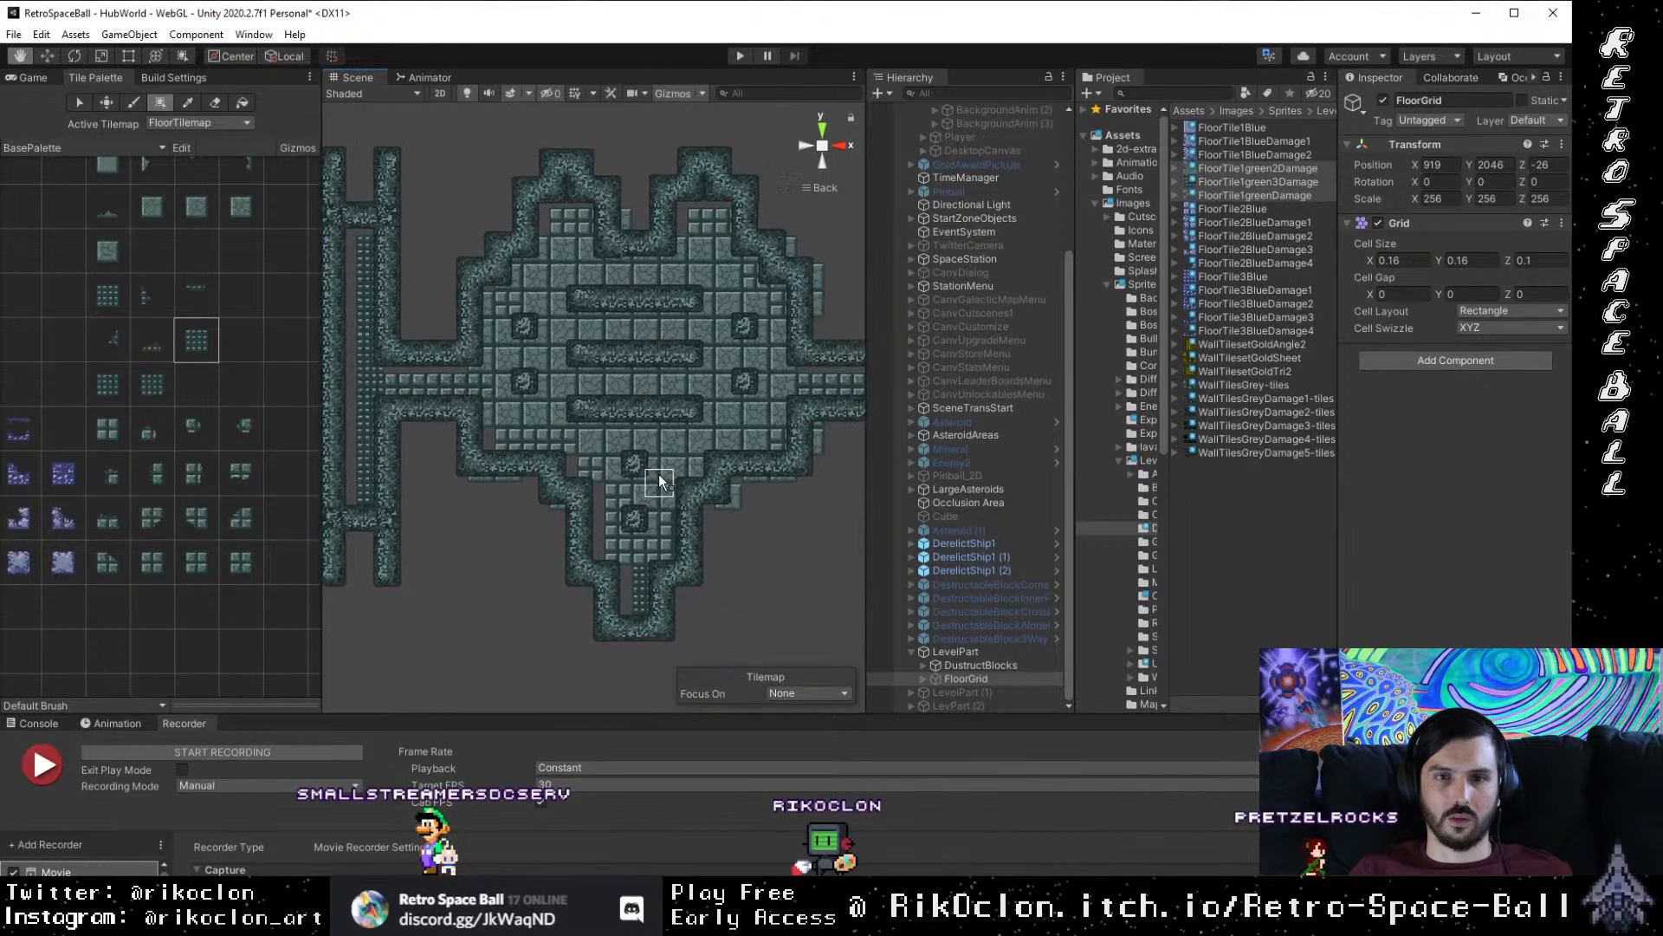
{"action": "key", "text": "ctrl+z"}
{"action": "scroll", "coordinate": [560, 367], "scroll_direction": "down", "scroll_amount": 7}
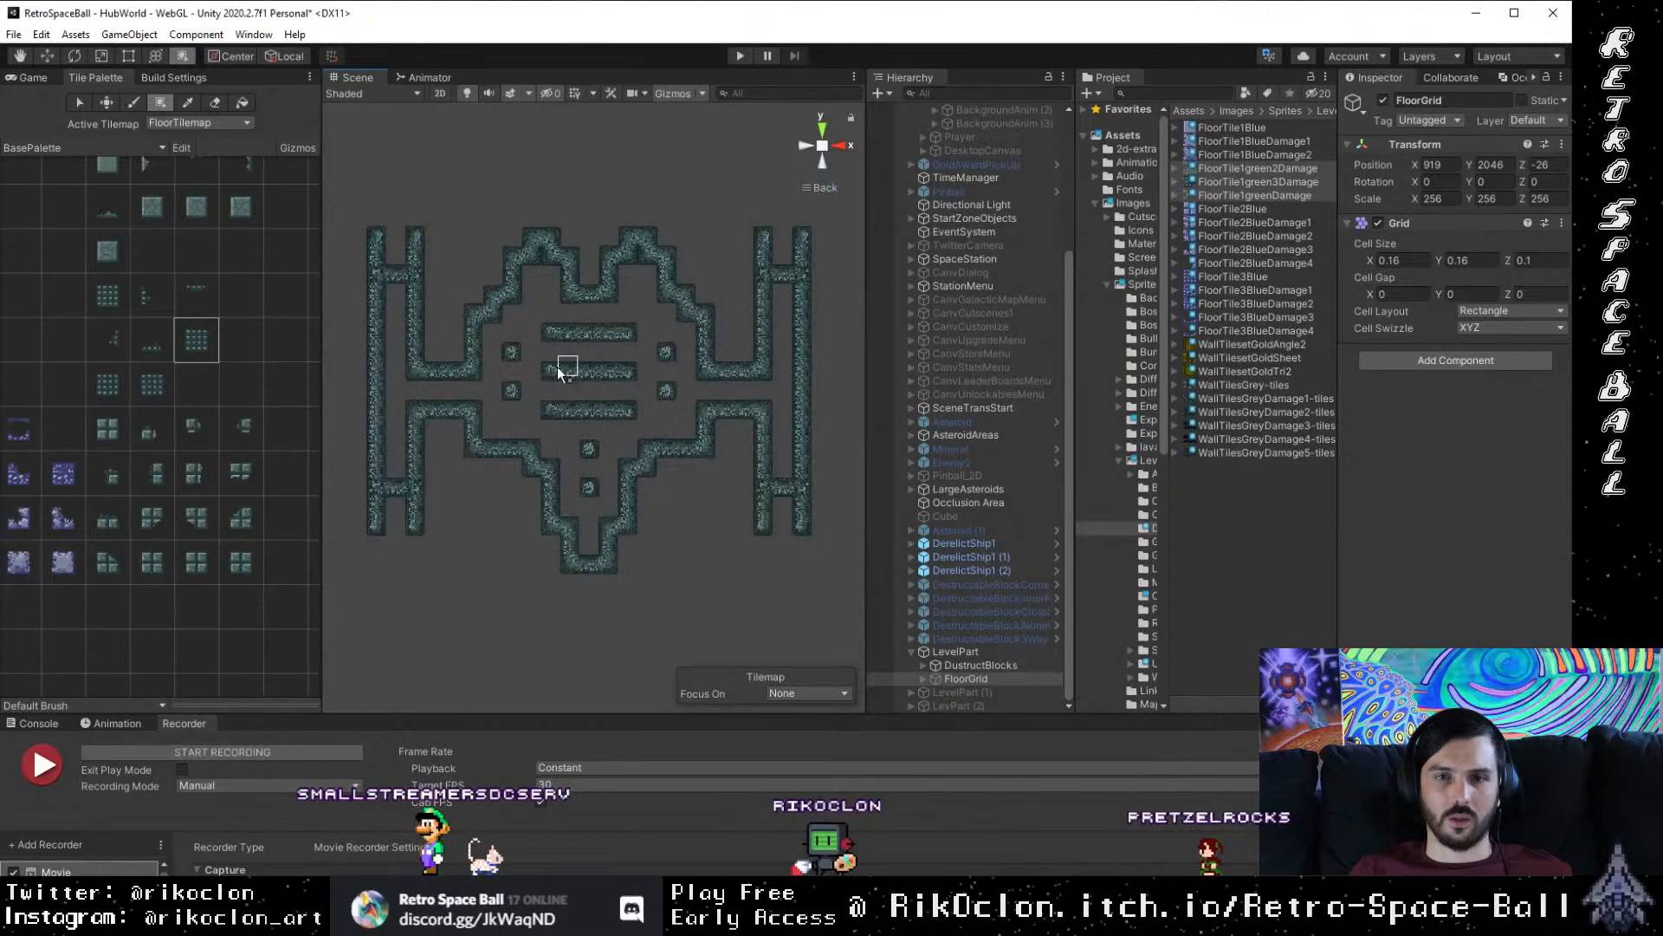
{"action": "key", "text": "ctrl+y"}
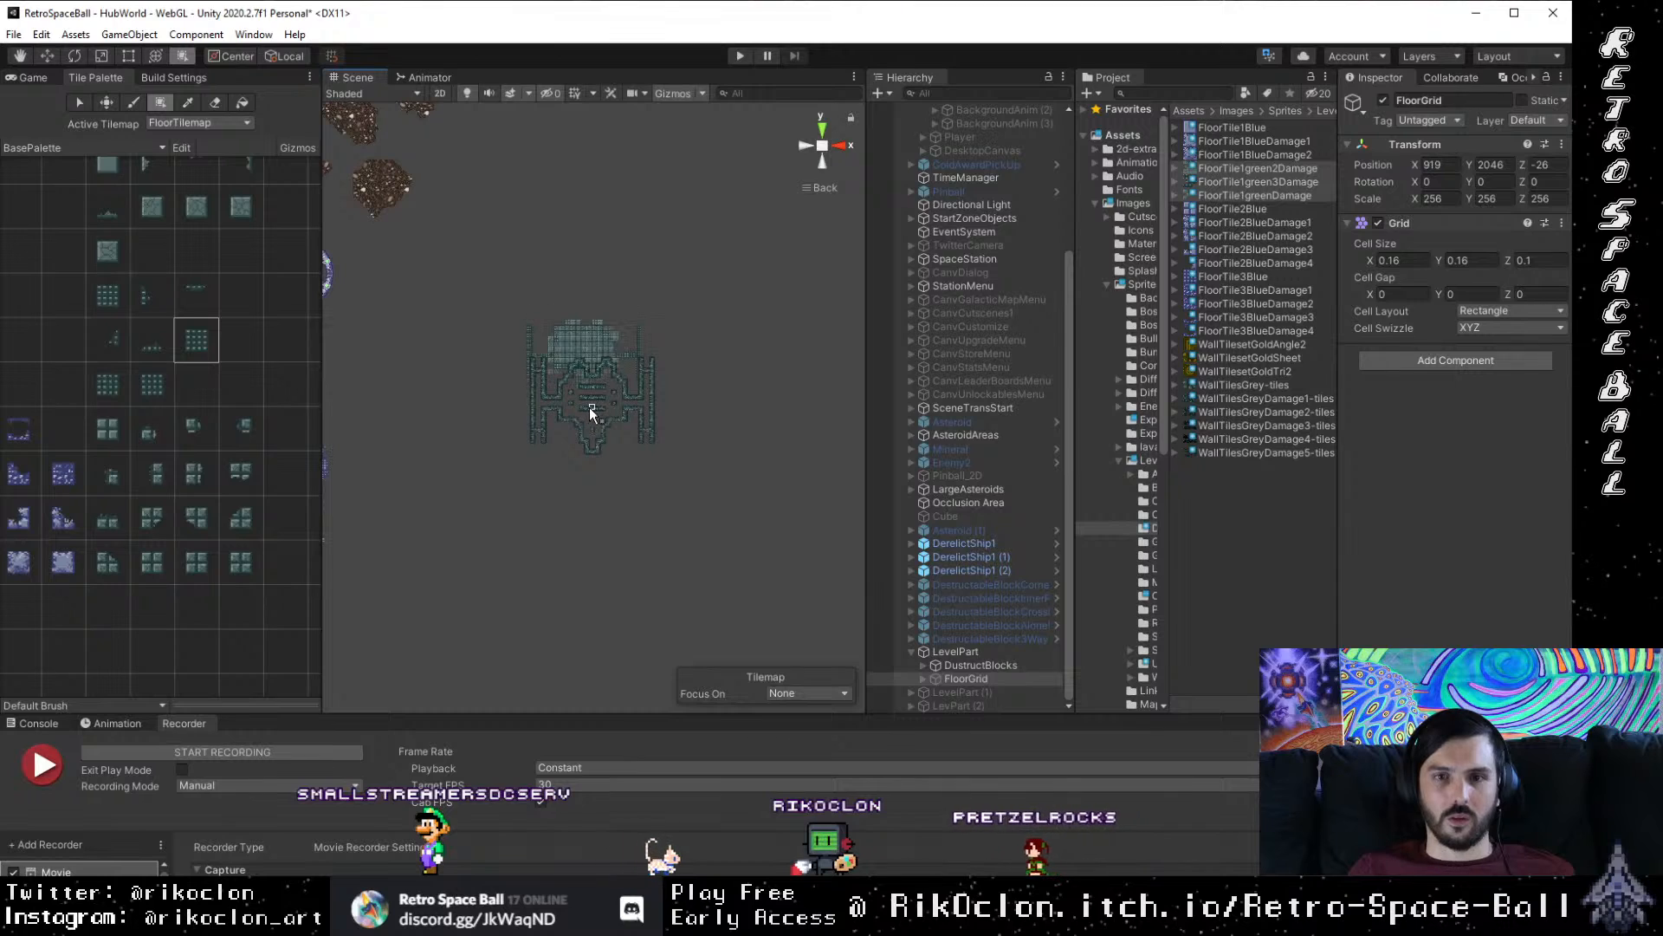
Step: Try selecting the displaced floor tiles in order to move them as a block, and clear the accidental wall block selection
{"action": "scroll", "coordinate": [582, 424], "scroll_direction": "up", "scroll_amount": 3}
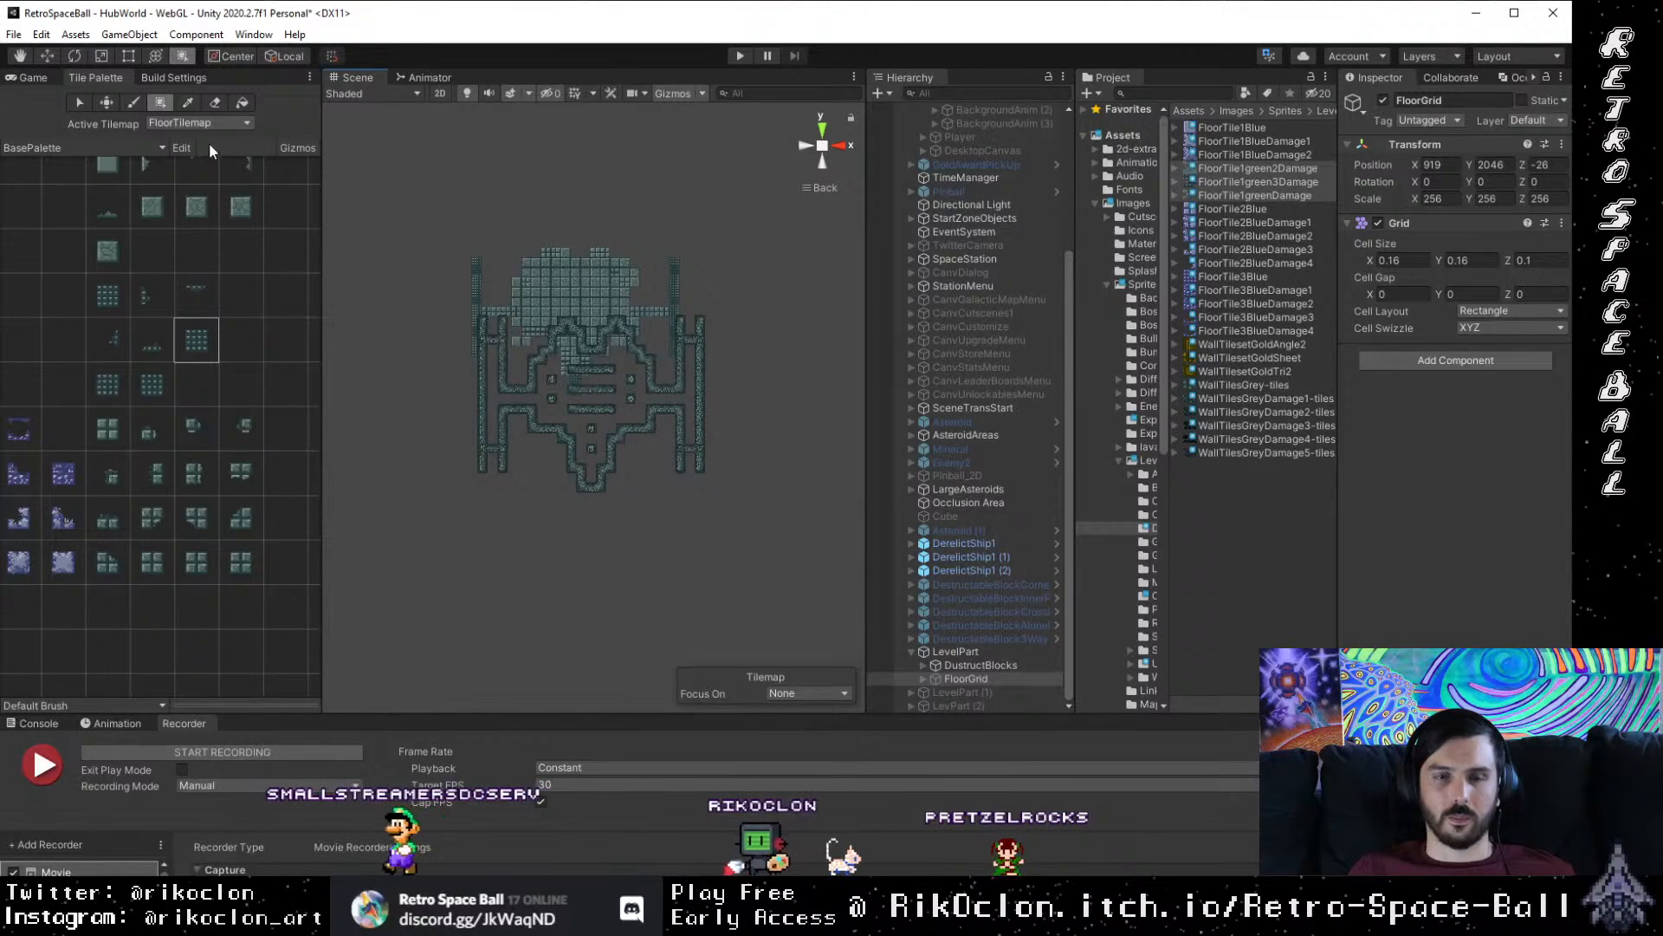
{"action": "left_click", "coordinate": [108, 103]}
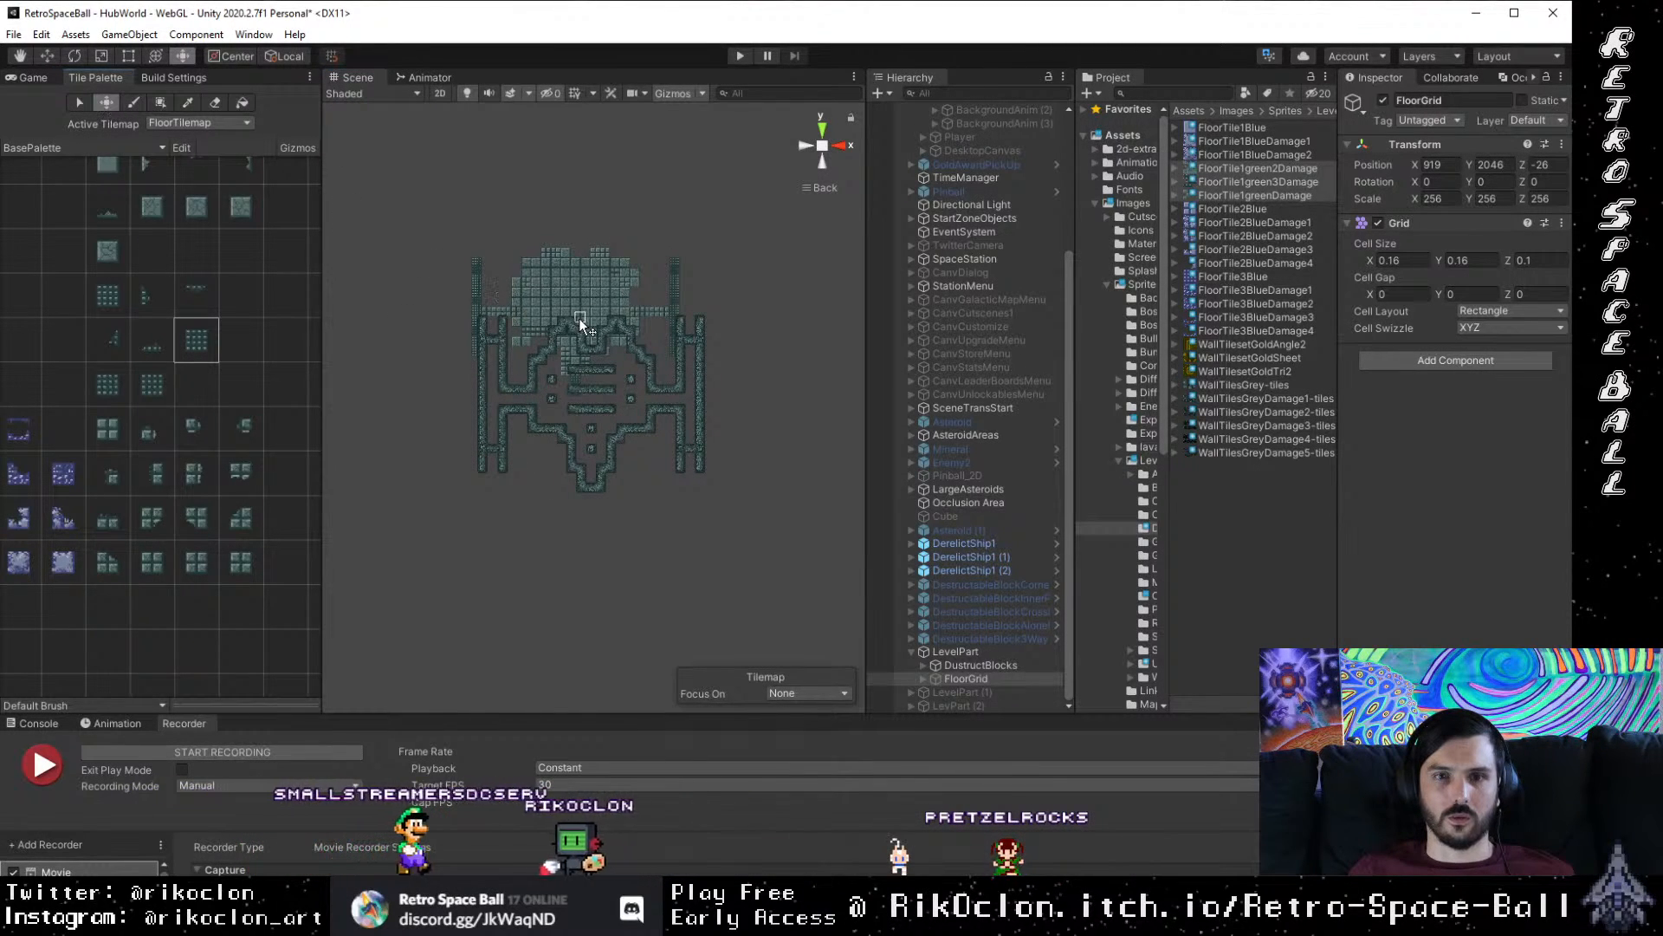
{"action": "left_click_drag", "start_coordinate": [403, 200], "coordinate": [704, 443]}
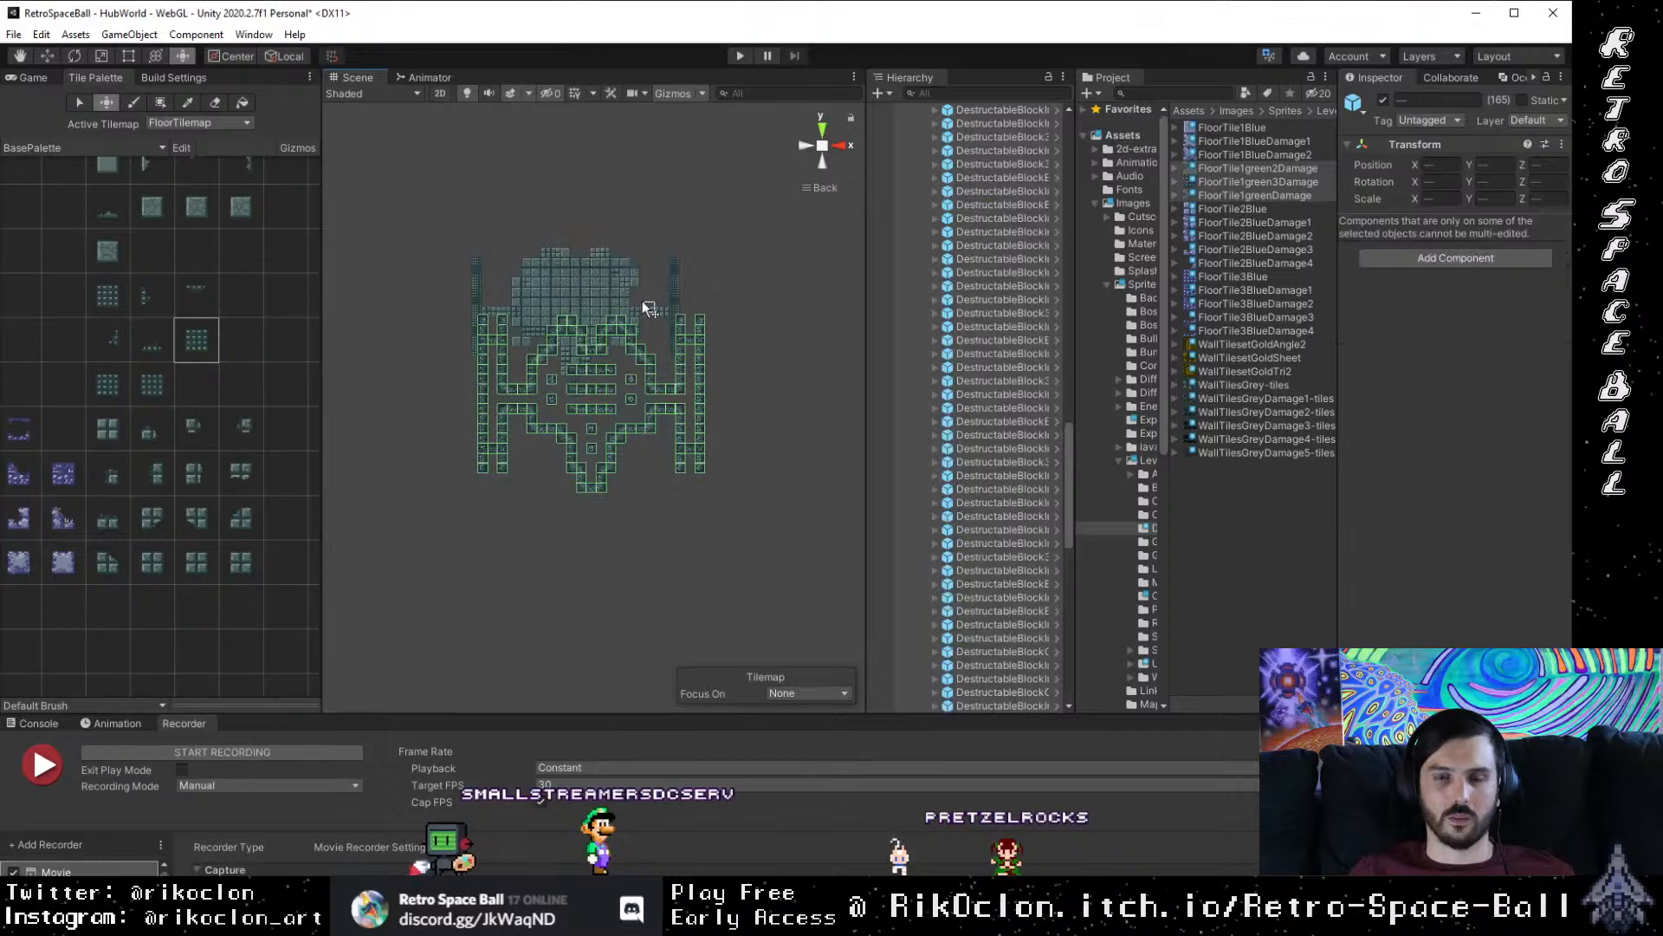
{"action": "left_click", "coordinate": [747, 278]}
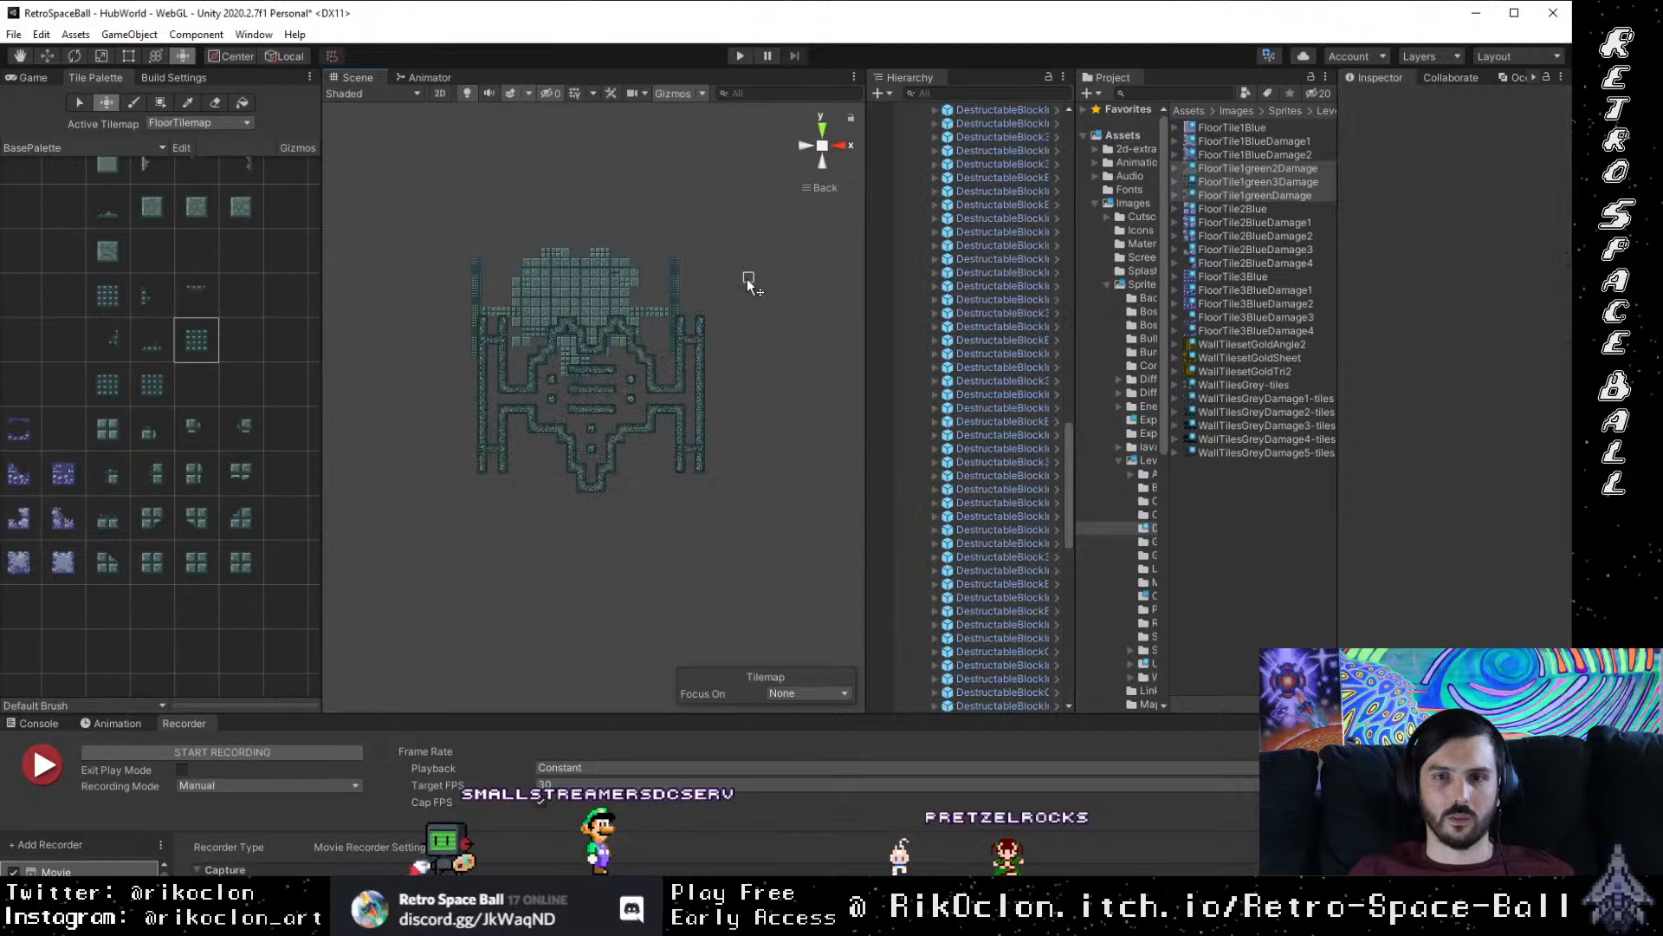
{"action": "left_click", "coordinate": [108, 101]}
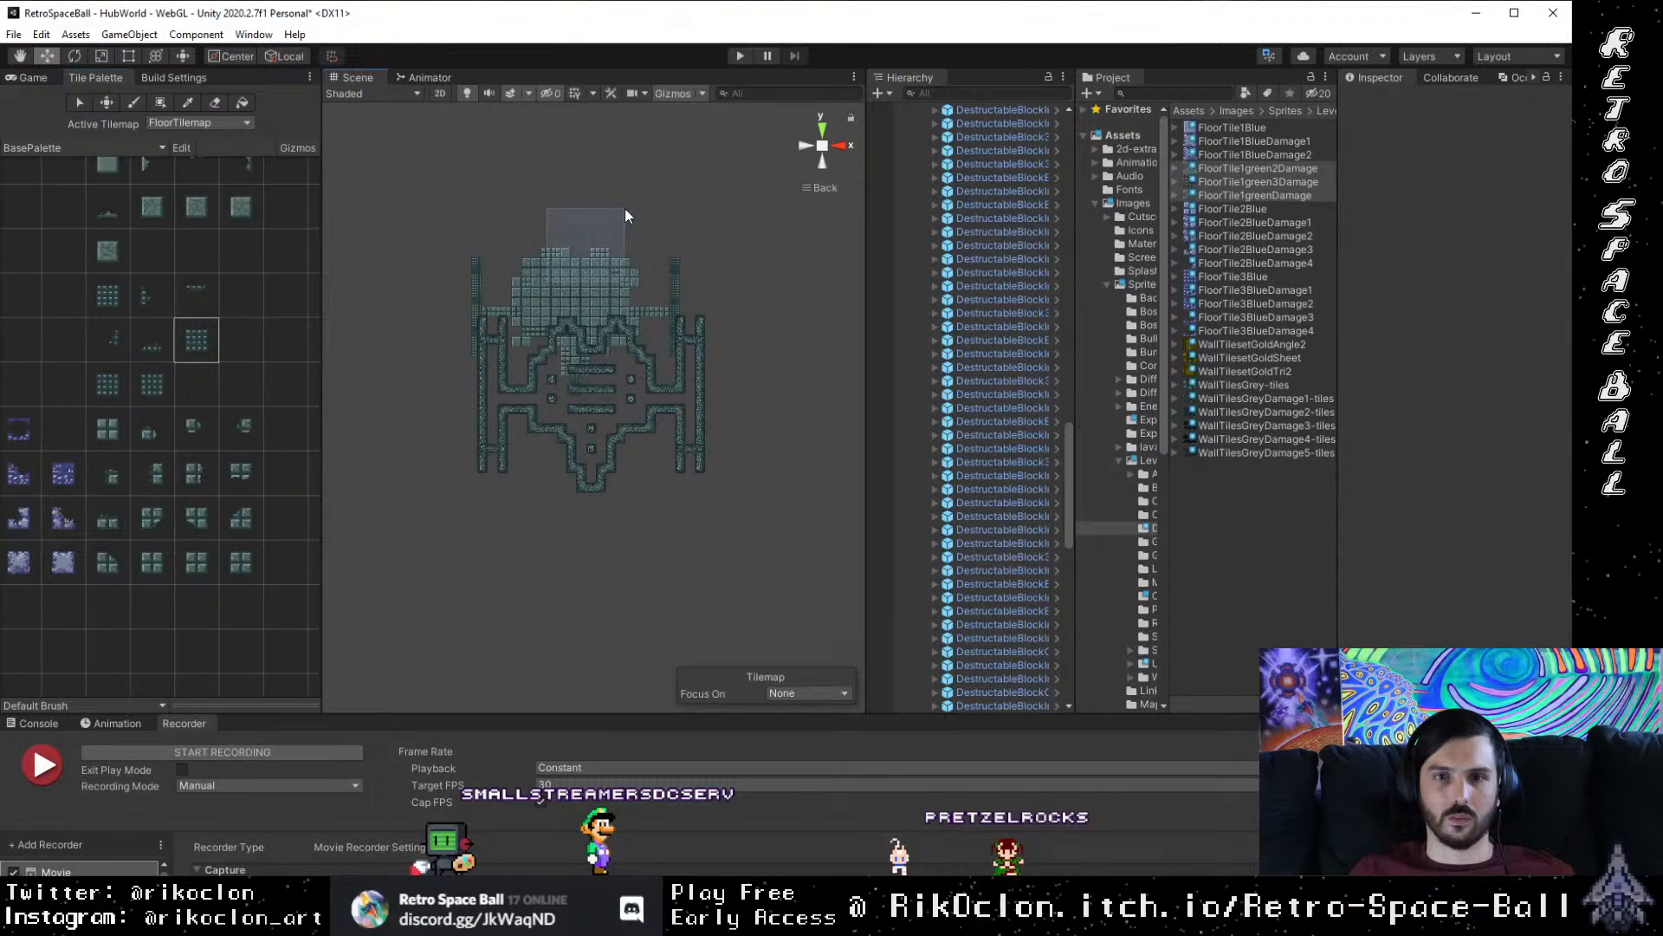
{"action": "left_click_drag", "start_coordinate": [346, 178], "coordinate": [616, 275]}
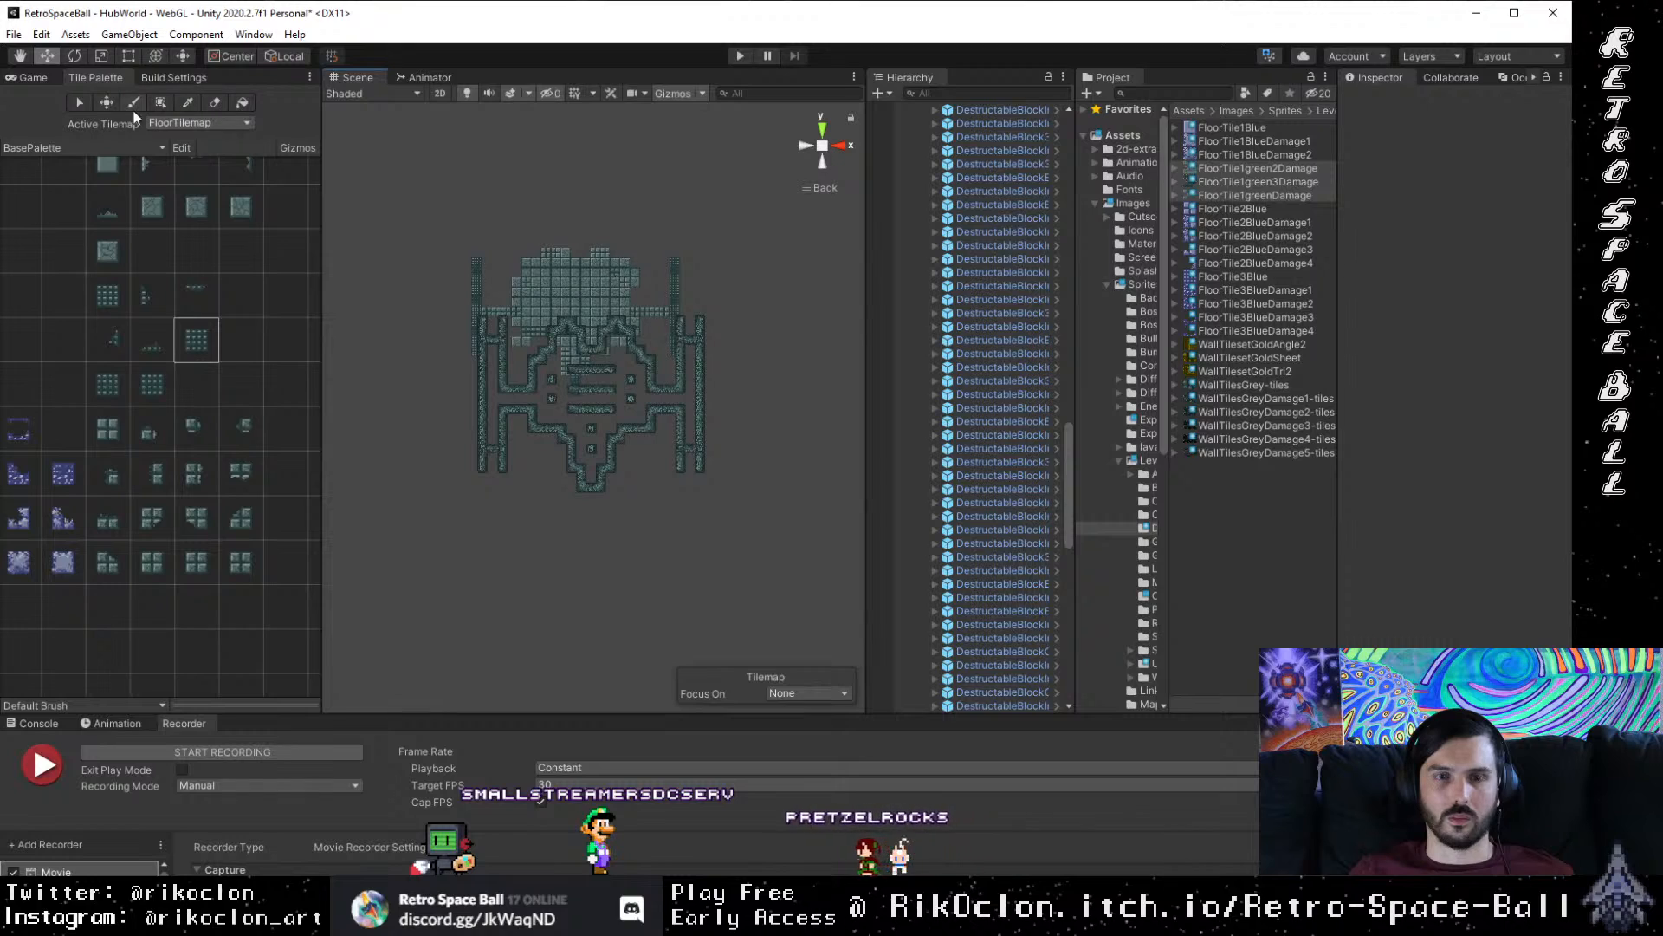
{"action": "left_click", "coordinate": [107, 101]}
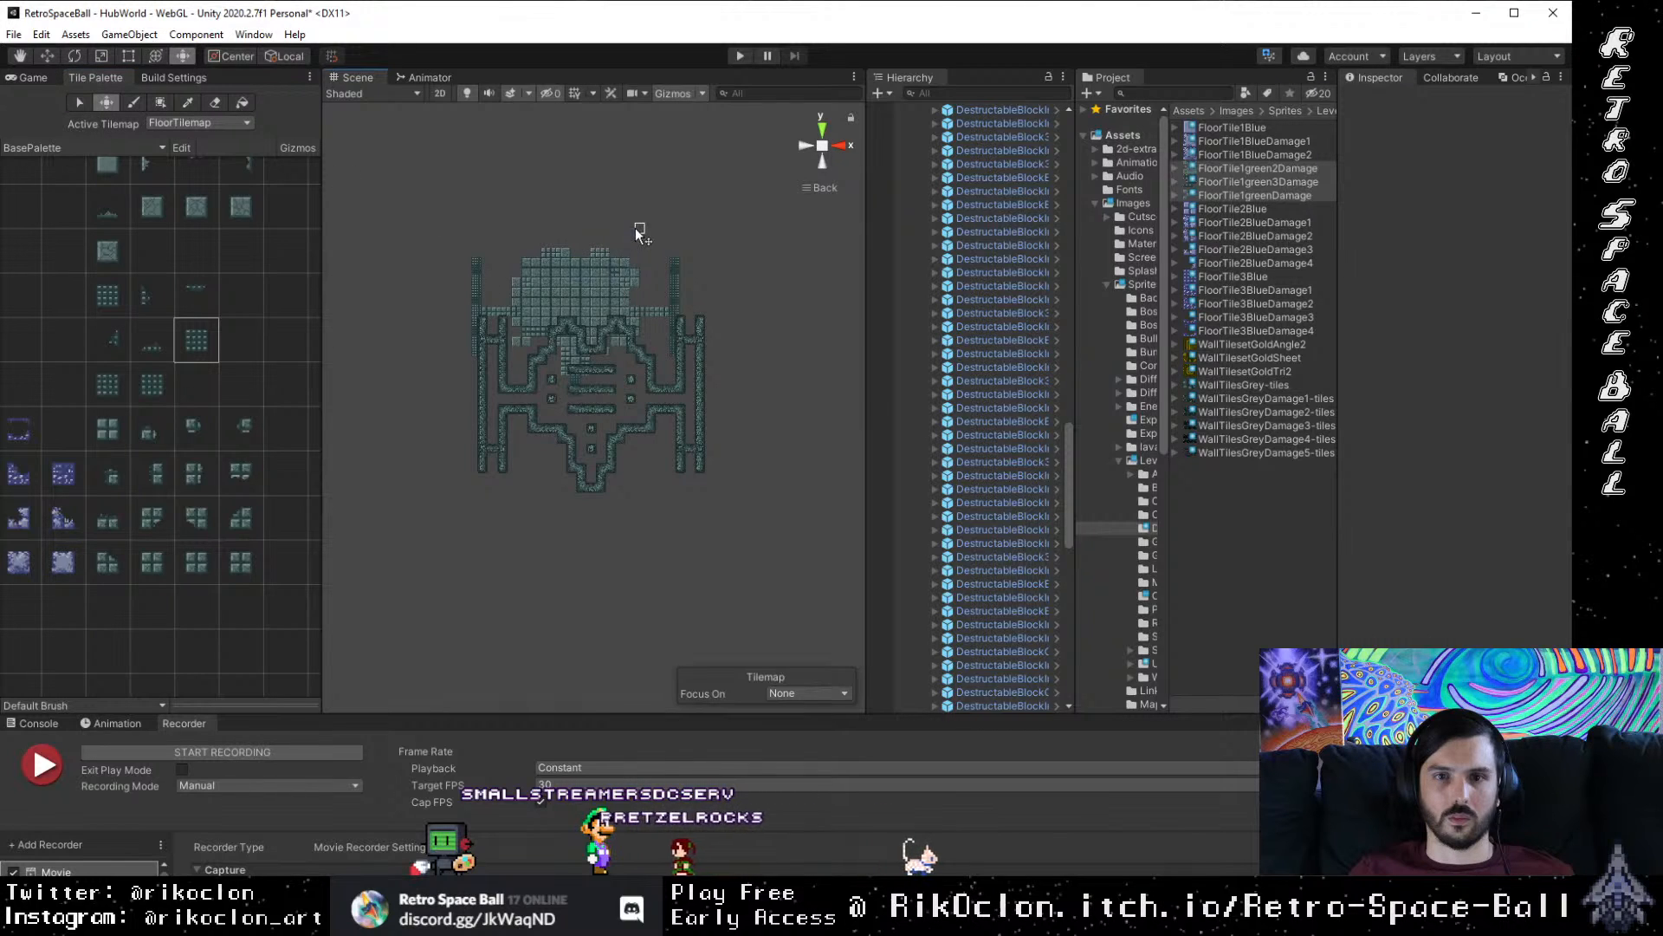
Step: Try picking a single tile from the displaced floor and flood-filling the empty area above it
{"action": "left_click", "coordinate": [188, 103]}
{"action": "left_click", "coordinate": [546, 259]}
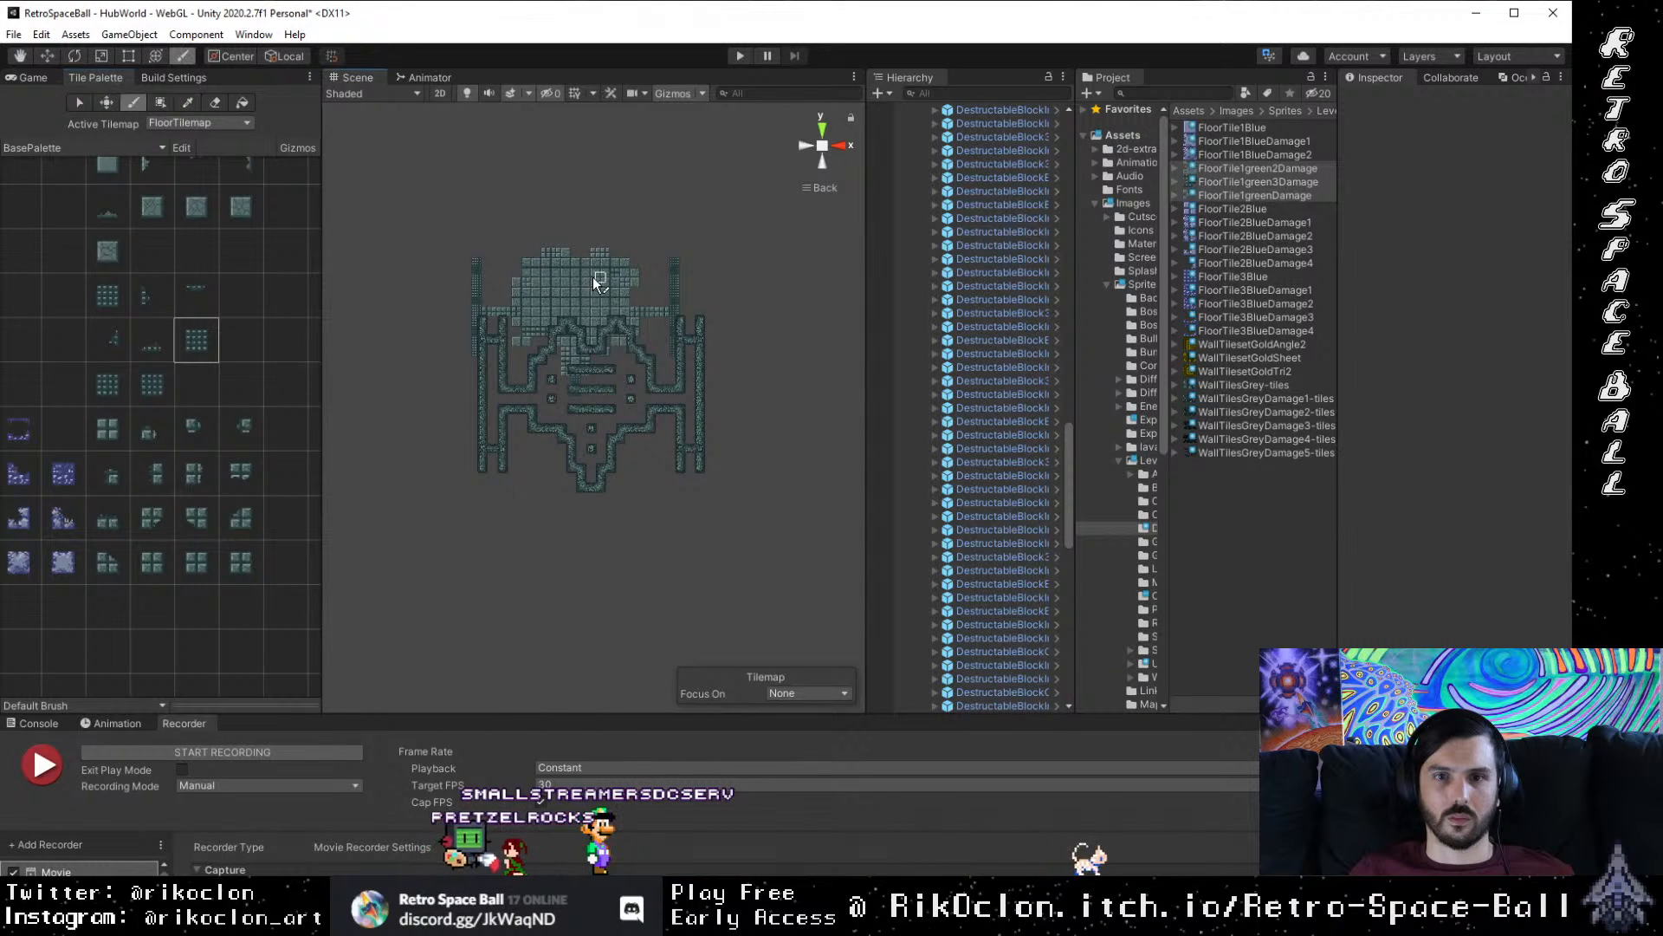
{"action": "left_click", "coordinate": [242, 102]}
{"action": "left_click", "coordinate": [569, 193]}
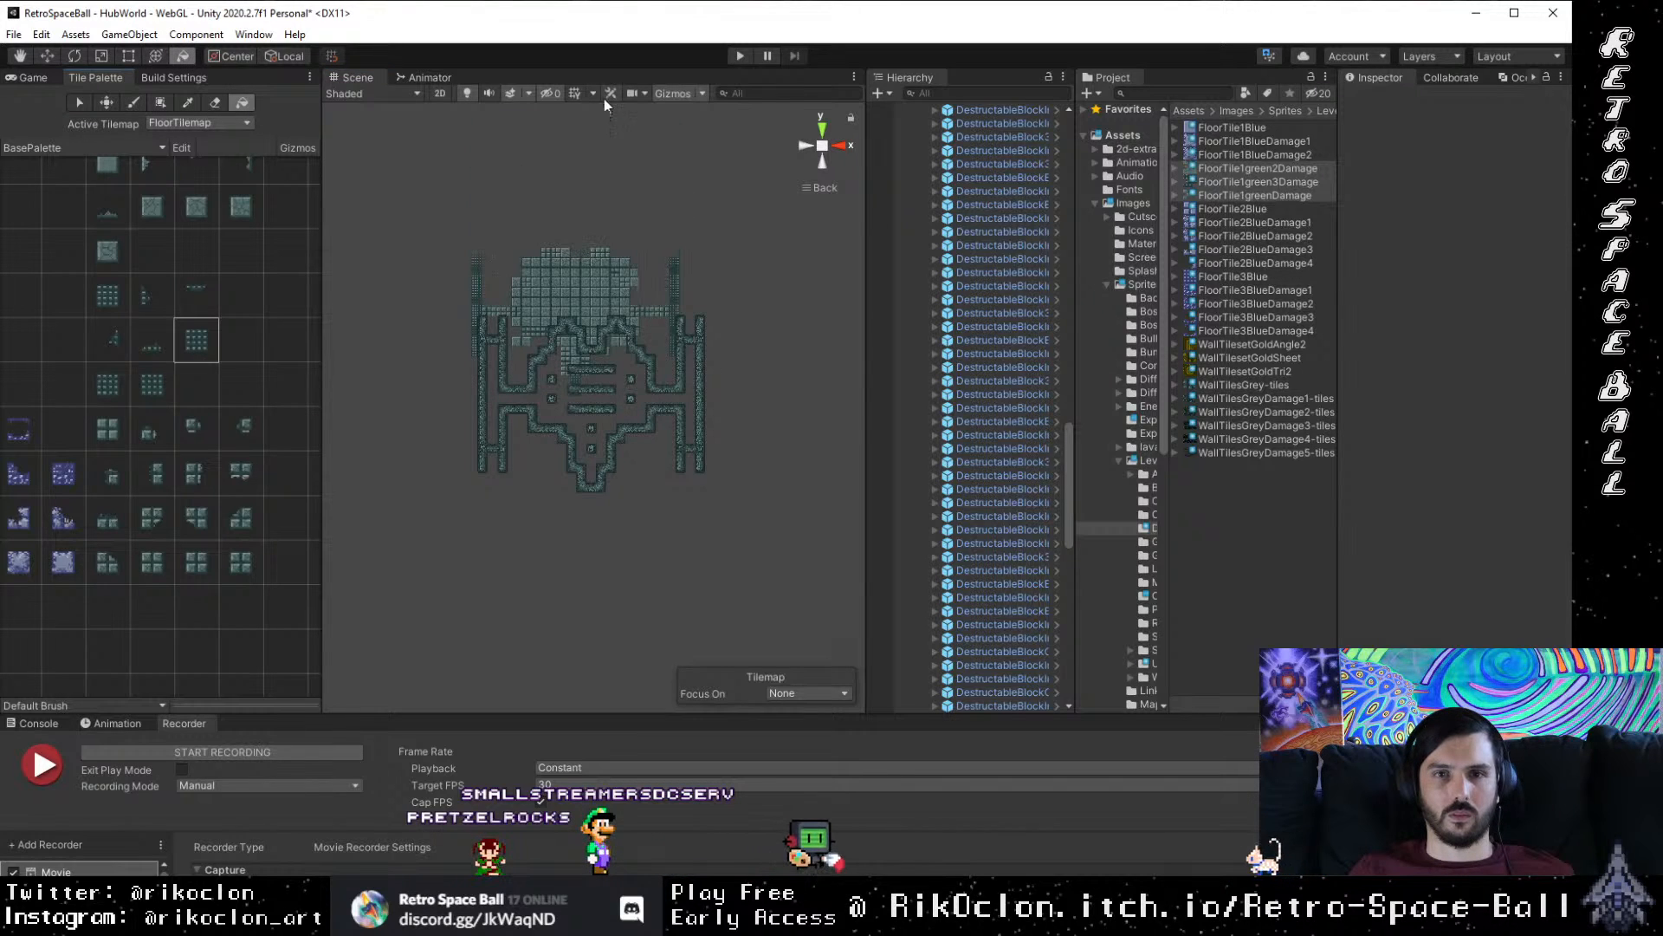
{"action": "left_click", "coordinate": [136, 103]}
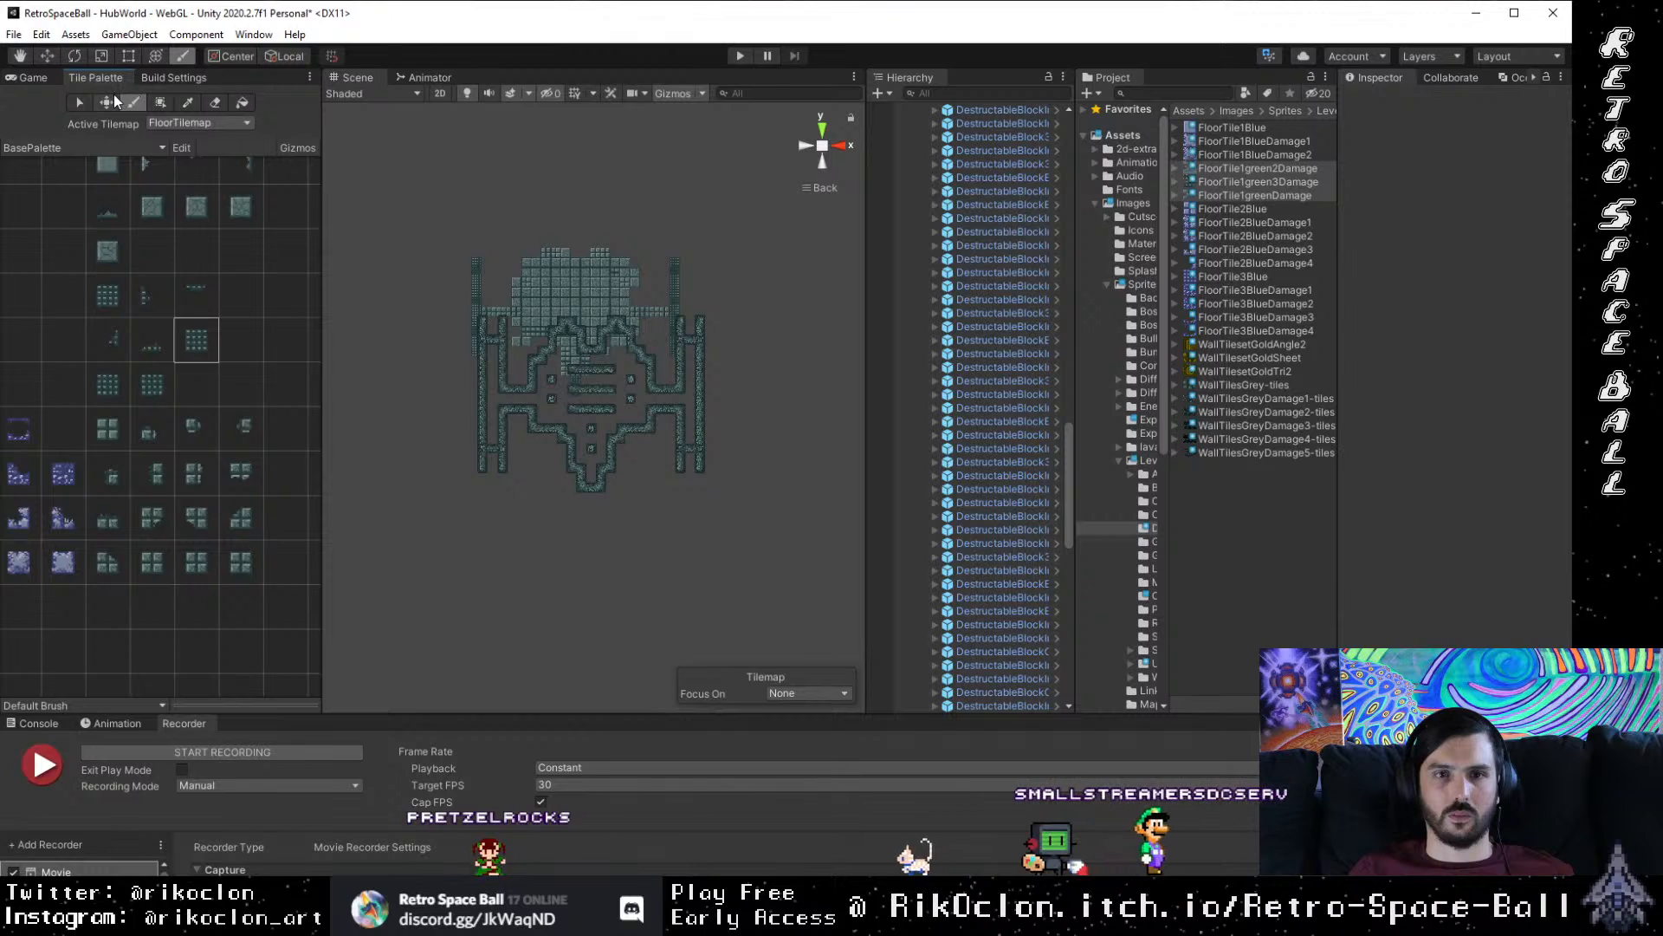
Step: Pick the whole displaced floor as the brush and paint a copy in the empty space up and to the right of the room
{"action": "left_click", "coordinate": [197, 103]}
{"action": "left_click_drag", "start_coordinate": [427, 180], "coordinate": [771, 439]}
{"action": "mouse_move", "coordinate": [720, 334]}
{"action": "left_mouse_down"}
{"action": "mouse_move", "coordinate": [608, 463]}
{"action": "mouse_move", "coordinate": [711, 394]}
{"action": "mouse_move", "coordinate": [598, 511]}
{"action": "left_mouse_up"}
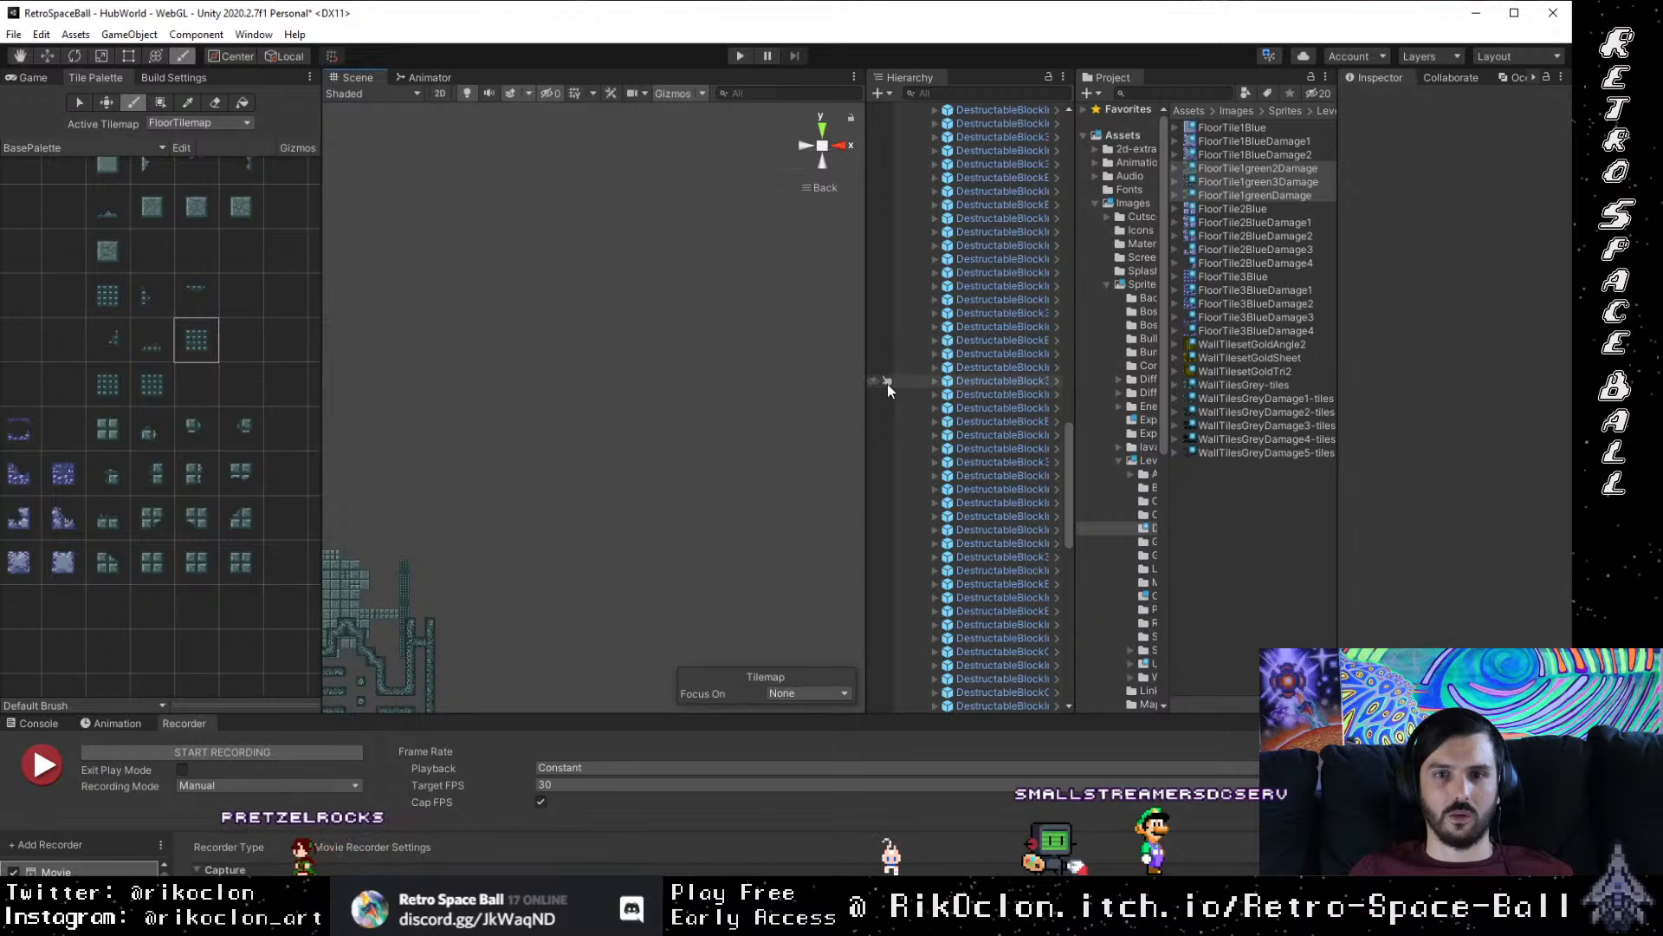
{"action": "left_click", "coordinate": [839, 368]}
{"action": "left_click_drag", "start_coordinate": [700, 465], "coordinate": [779, 336]}
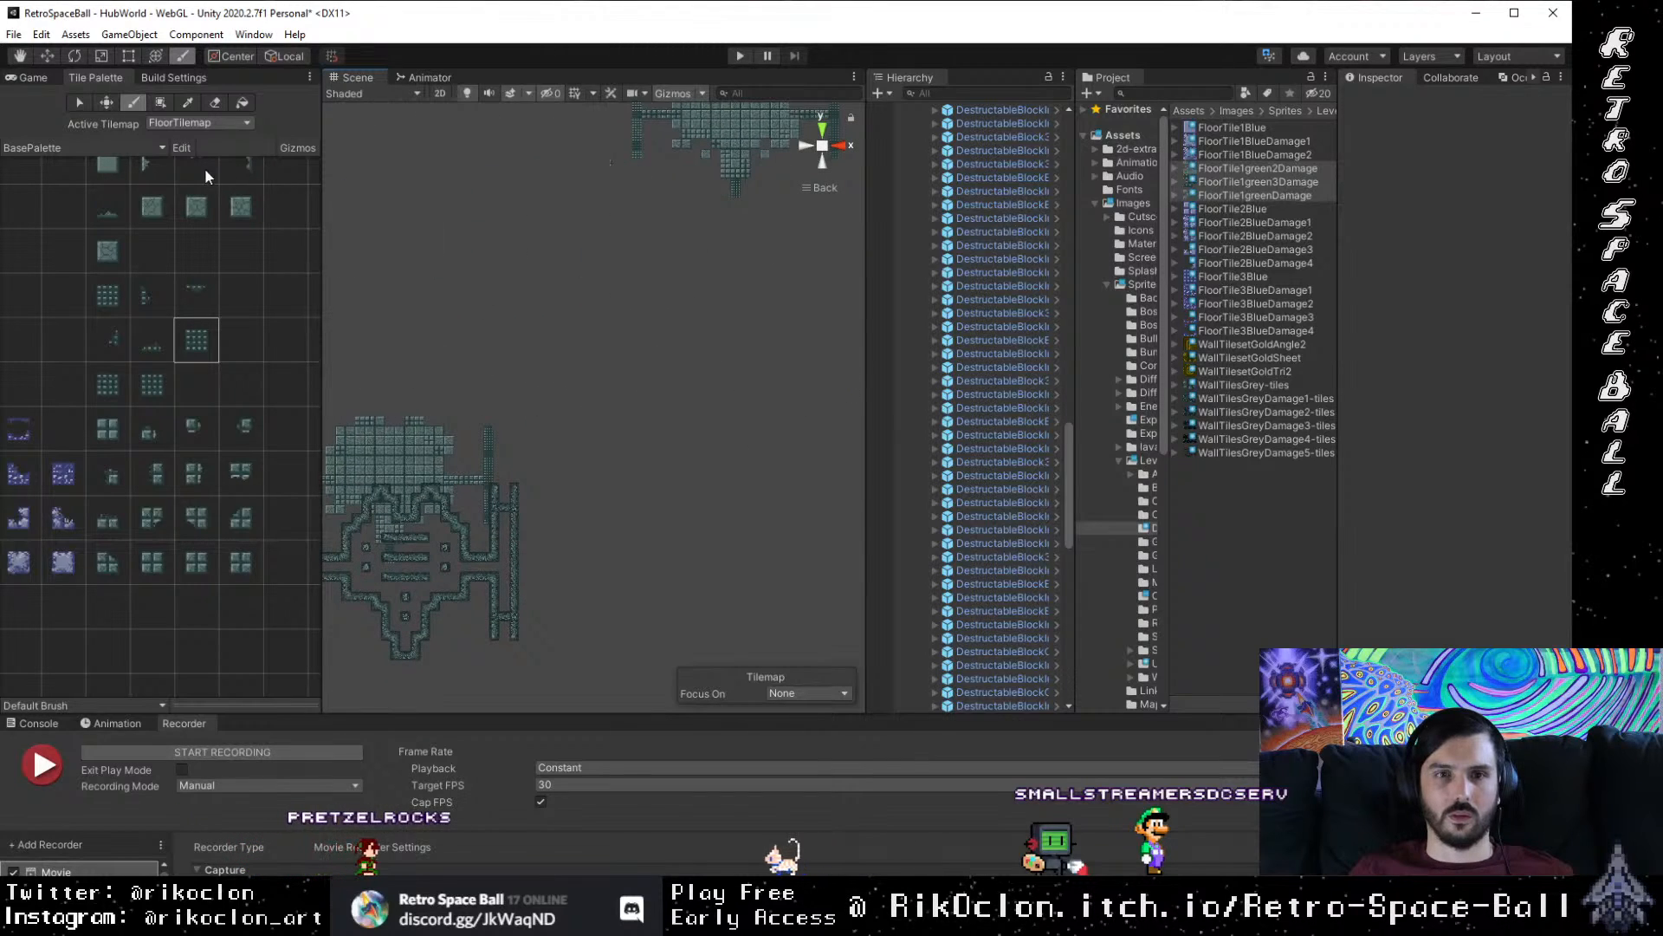
Step: Erase the displaced floor overlapping the room walls, keeping the painted copy in empty space
{"action": "left_click", "coordinate": [213, 103]}
{"action": "left_click", "coordinate": [582, 575]}
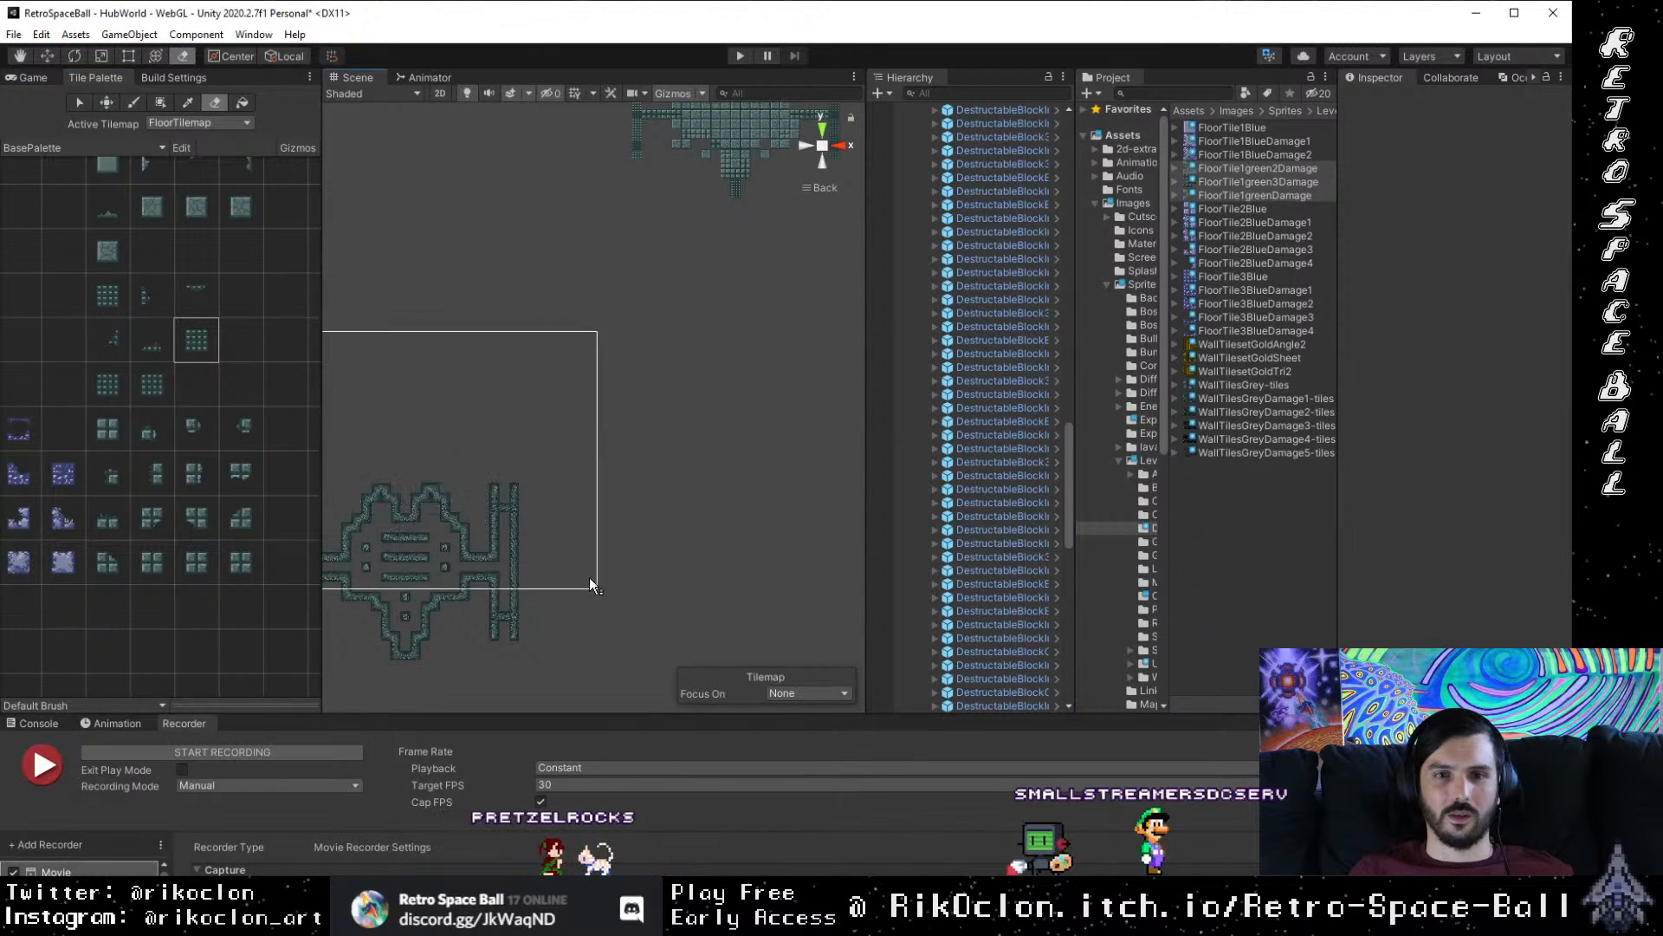
{"action": "mouse_move", "coordinate": [606, 479]}
{"action": "left_mouse_down"}
{"action": "mouse_move", "coordinate": [634, 509]}
{"action": "mouse_move", "coordinate": [587, 618]}
{"action": "left_mouse_up"}
{"action": "scroll", "coordinate": [656, 489], "scroll_direction": "down", "scroll_amount": 4}
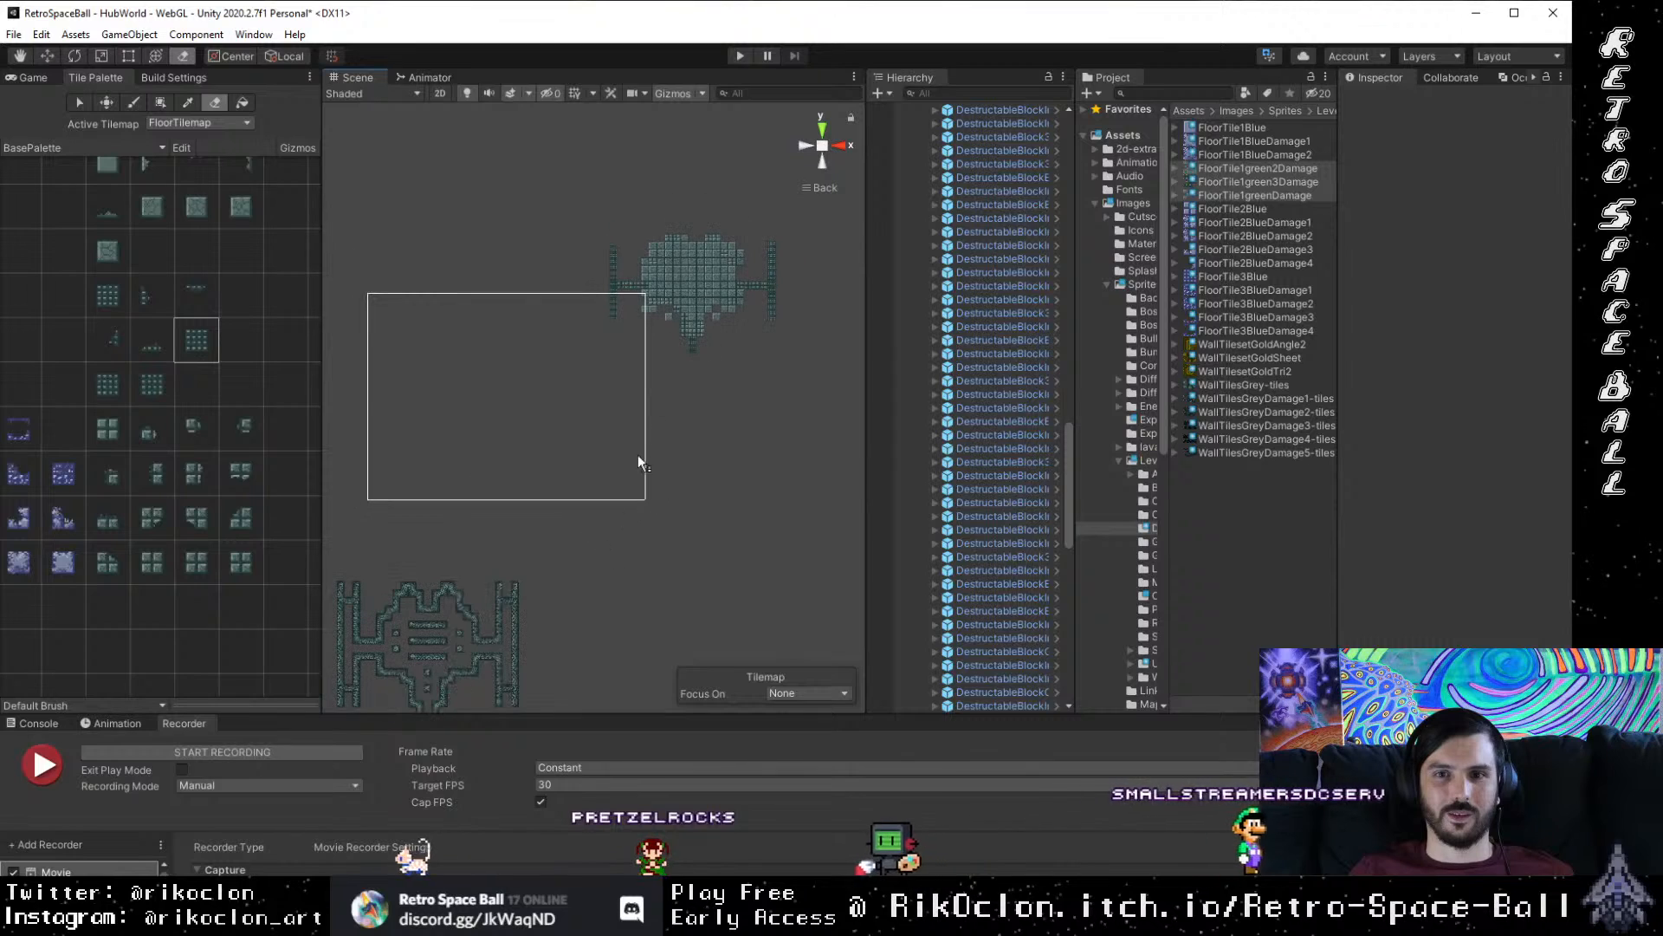
Step: Pick the whole floor copy in empty space as the brush and paint it aligned inside the room walls
{"action": "left_click_drag", "start_coordinate": [580, 473], "coordinate": [660, 292]}
{"action": "key", "text": "b"}
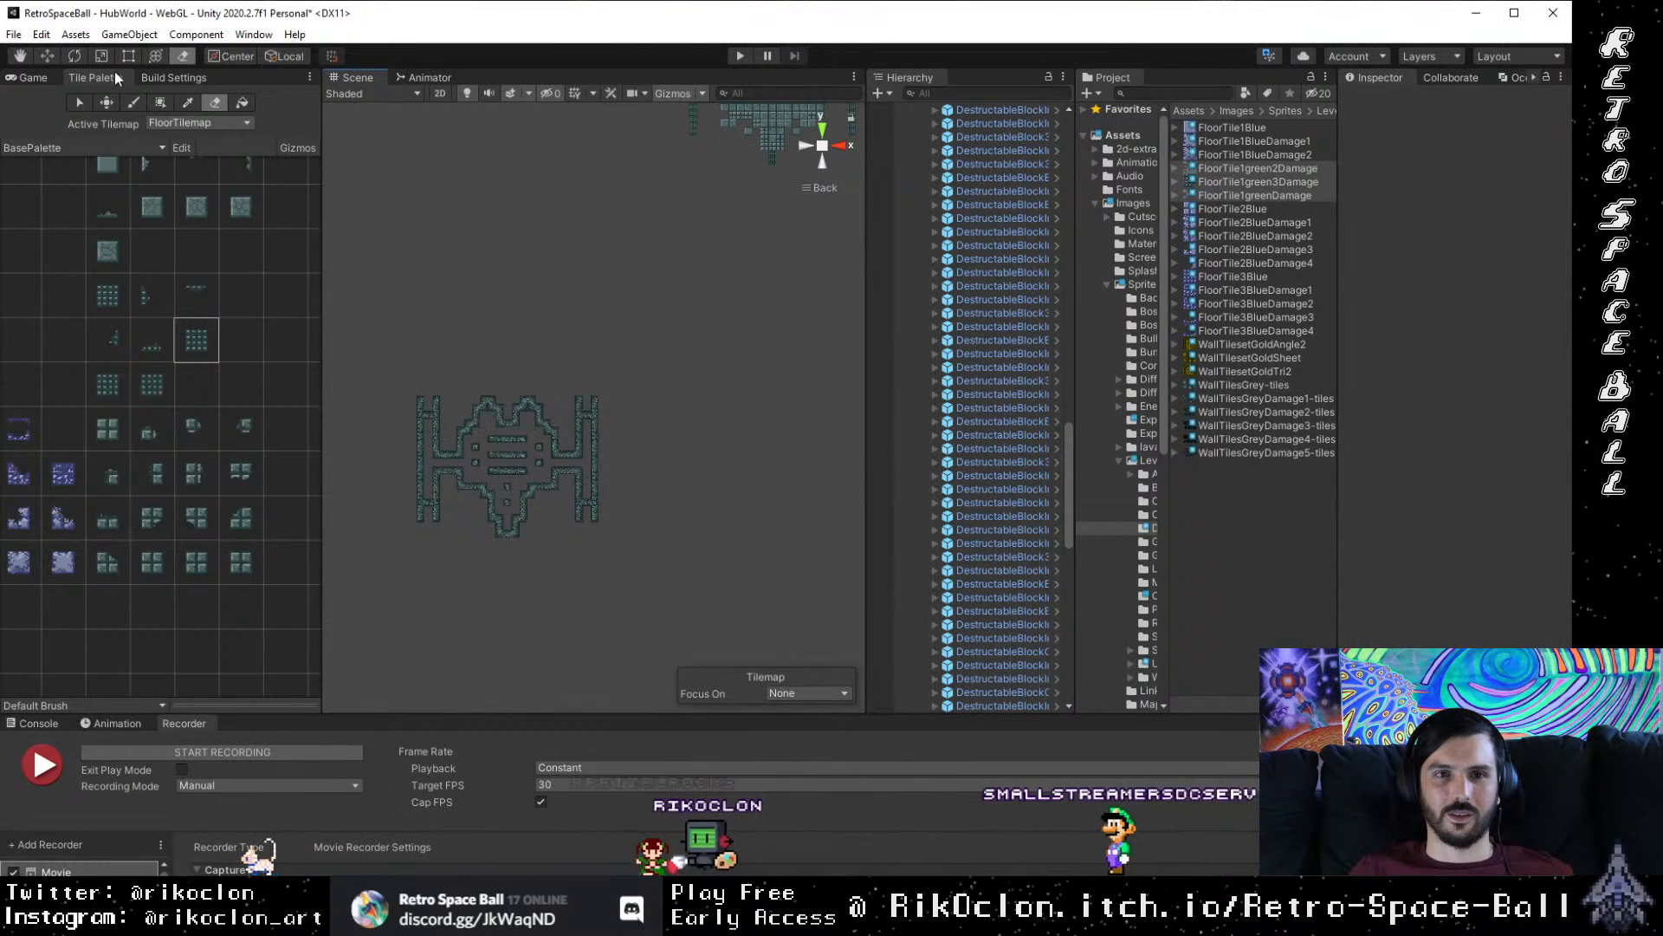
{"action": "left_click_drag", "start_coordinate": [679, 401], "coordinate": [532, 530]}
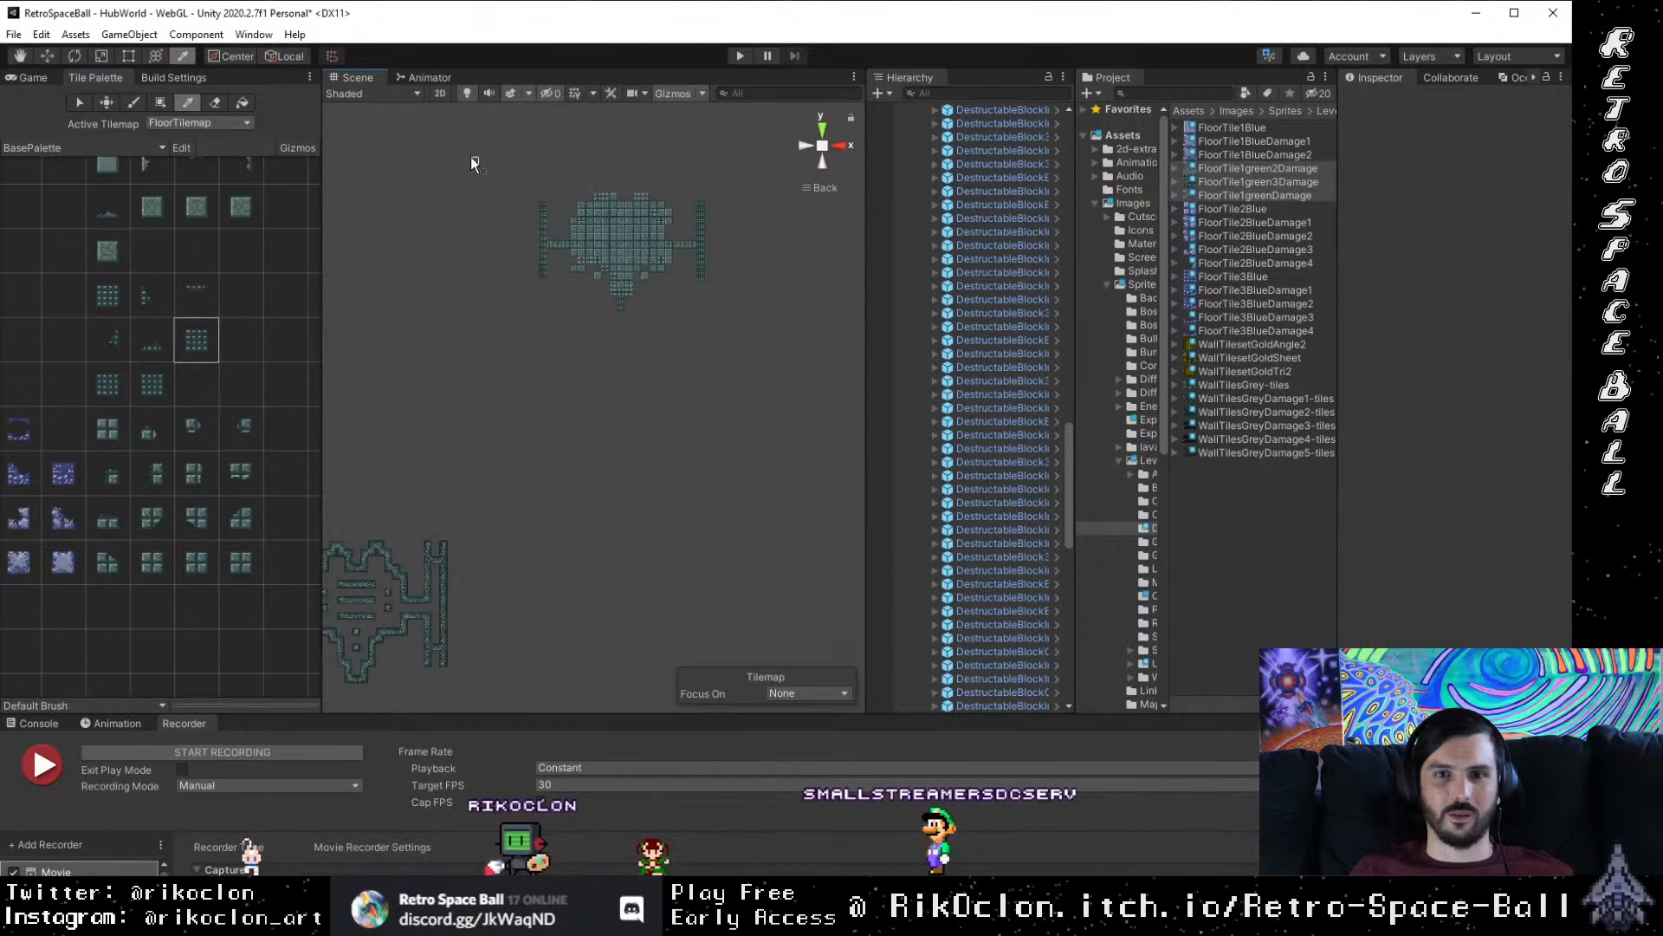
{"action": "left_click_drag", "start_coordinate": [470, 156], "coordinate": [730, 367]}
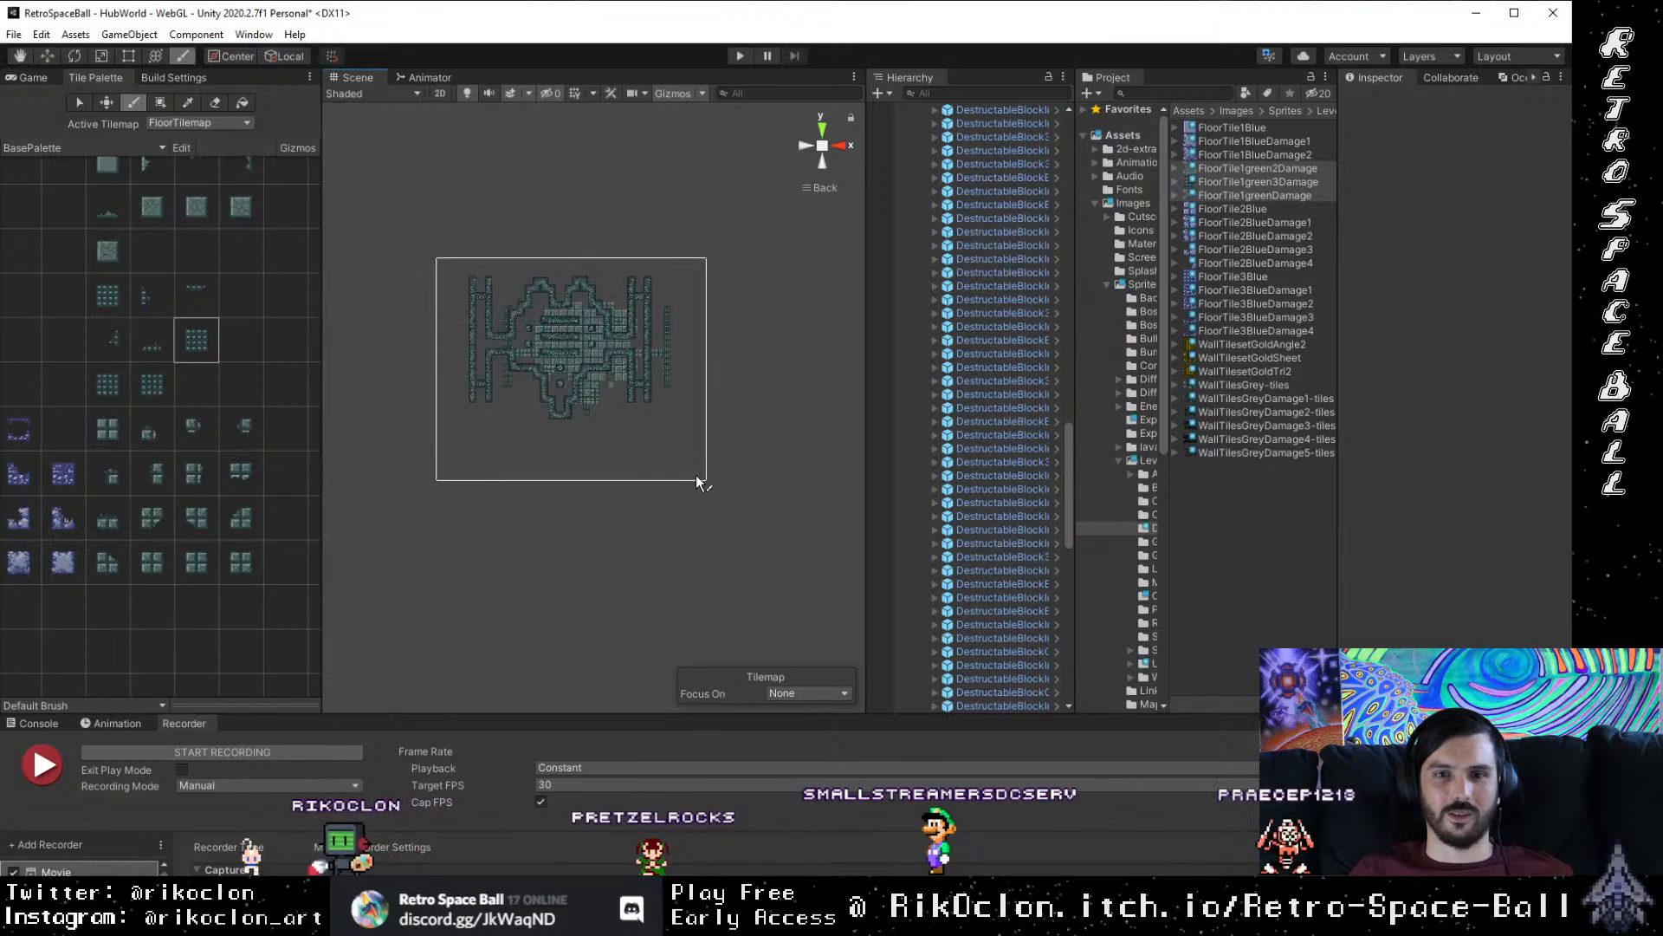
{"action": "scroll", "coordinate": [671, 468], "scroll_direction": "up", "scroll_amount": 5}
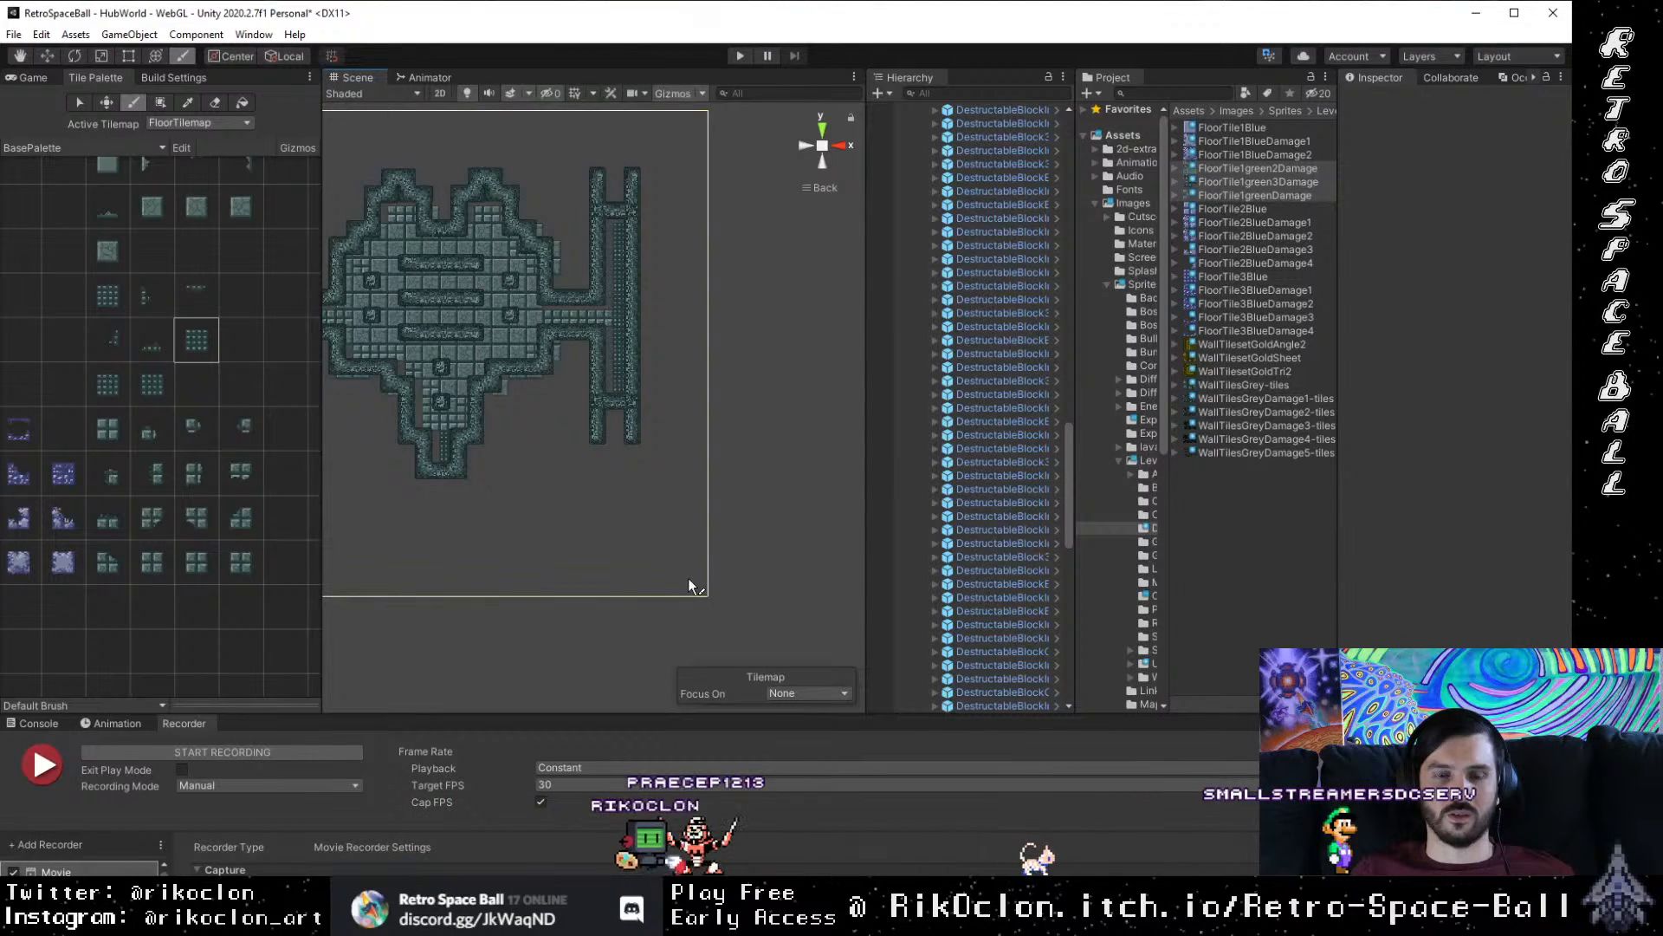
Step: Erase the leftover floor copy from the empty space, keeping the floor painted inside the room
{"action": "mouse_move", "coordinate": [688, 579]}
{"action": "left_mouse_down"}
{"action": "mouse_move", "coordinate": [653, 382]}
{"action": "mouse_move", "coordinate": [461, 741]}
{"action": "mouse_move", "coordinate": [559, 479]}
{"action": "mouse_move", "coordinate": [446, 65]}
{"action": "left_mouse_up"}
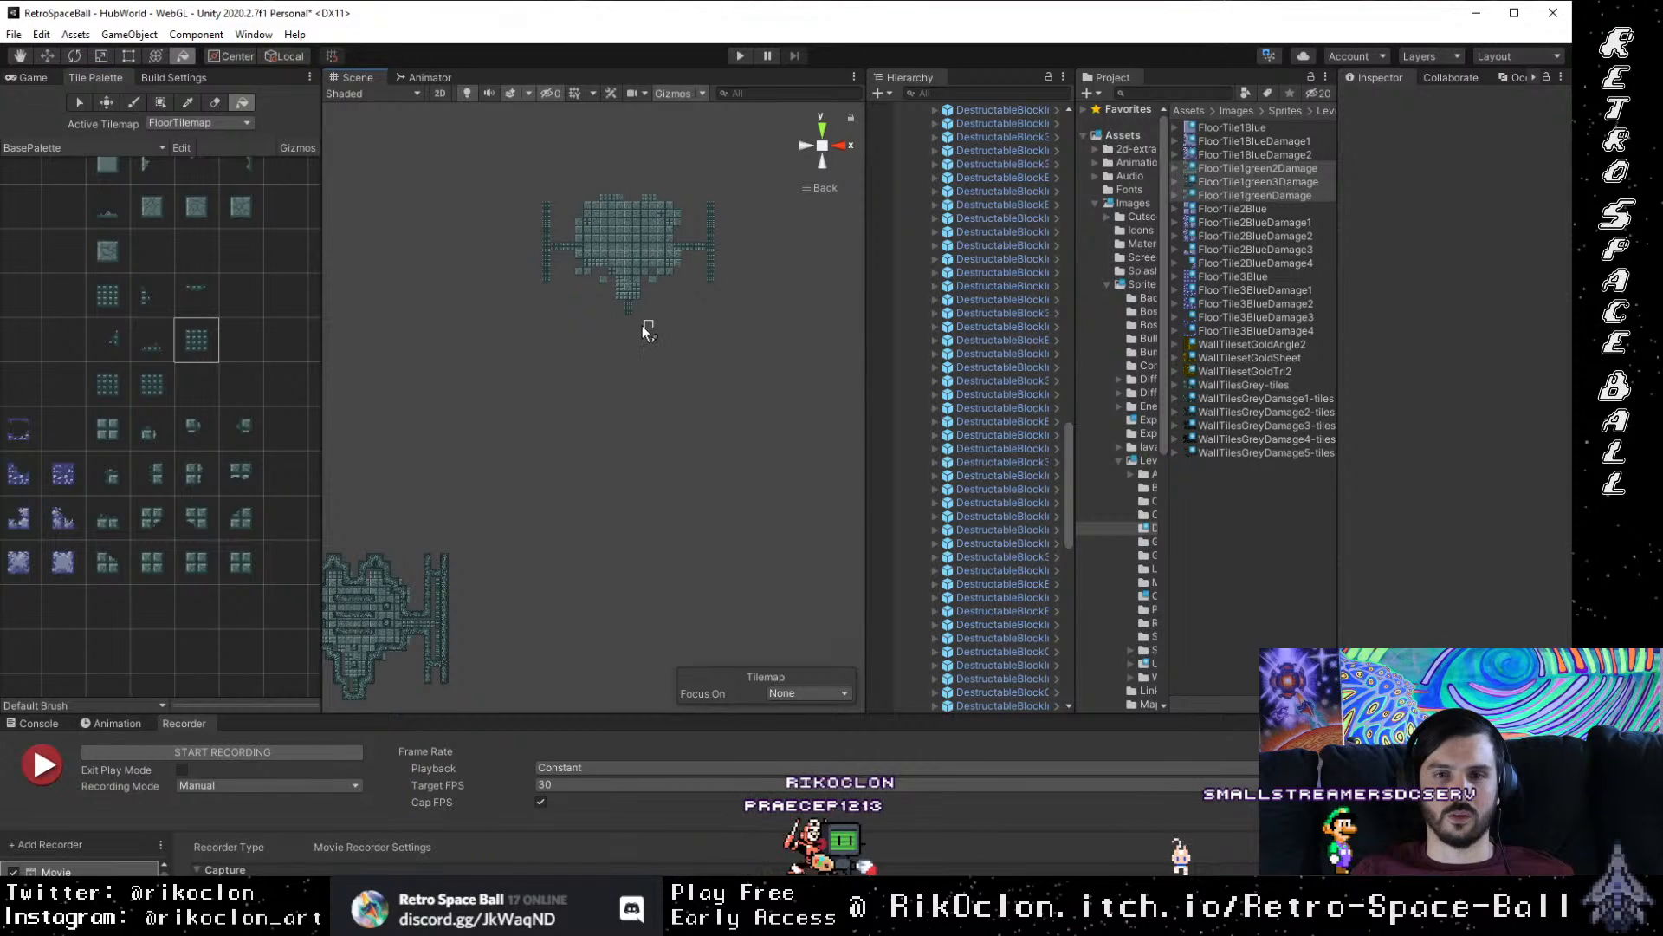
{"action": "left_click", "coordinate": [163, 104]}
{"action": "left_click", "coordinate": [185, 103]}
{"action": "left_click_drag", "start_coordinate": [514, 145], "coordinate": [759, 349]}
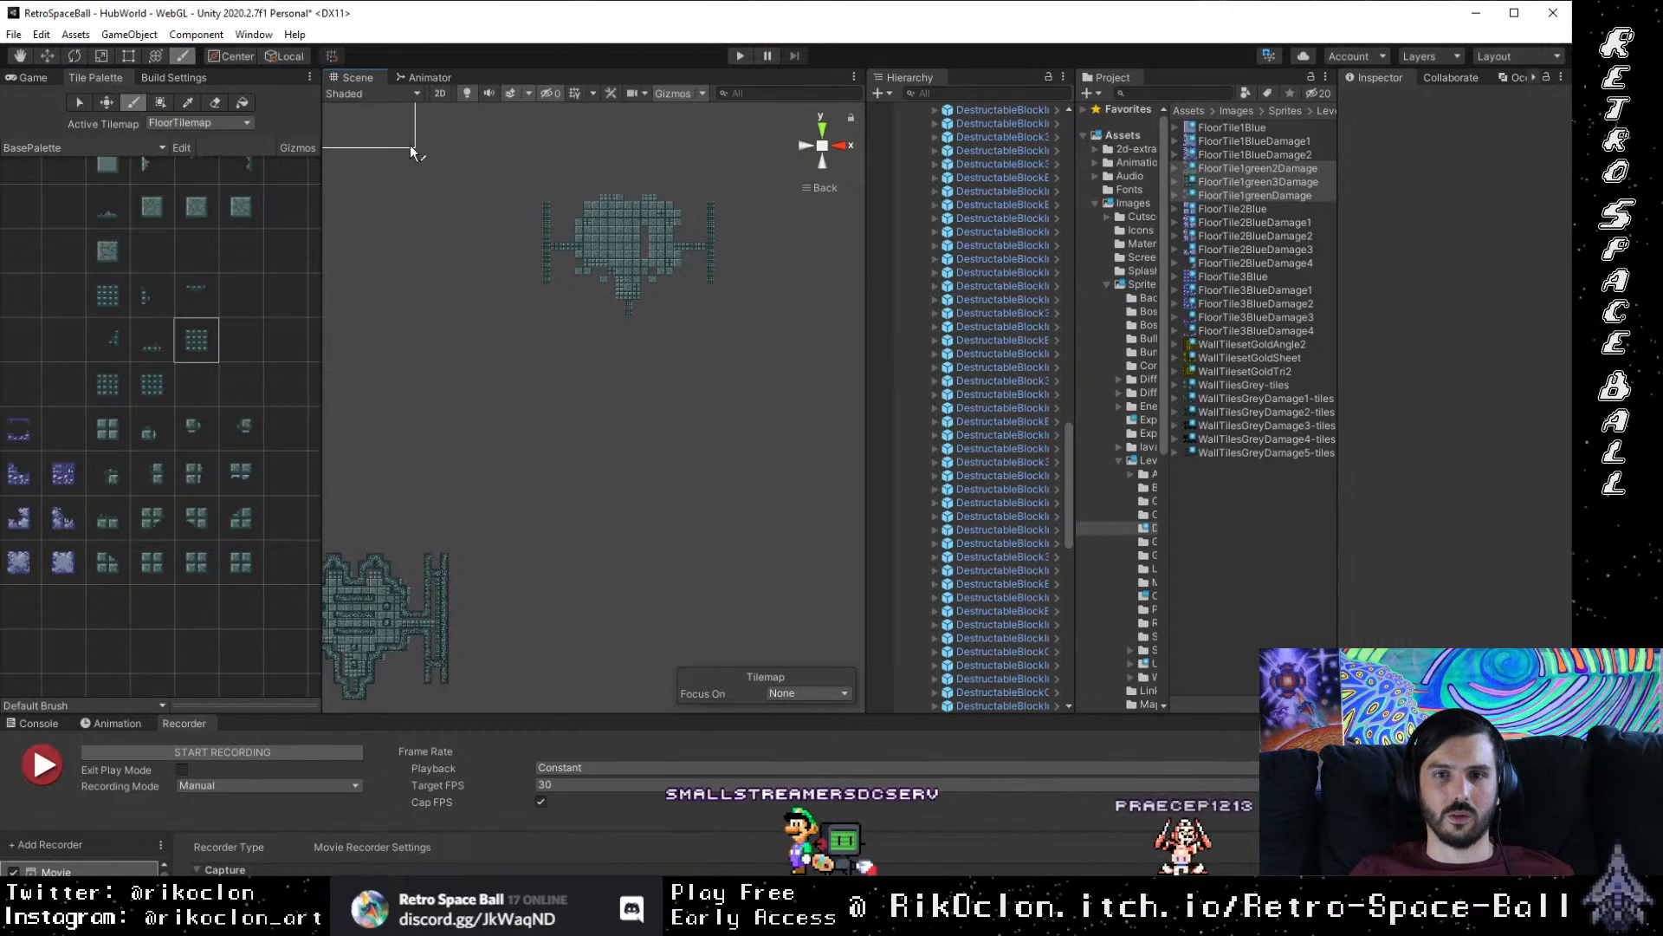
{"action": "left_click", "coordinate": [216, 107]}
{"action": "left_click", "coordinate": [771, 362]}
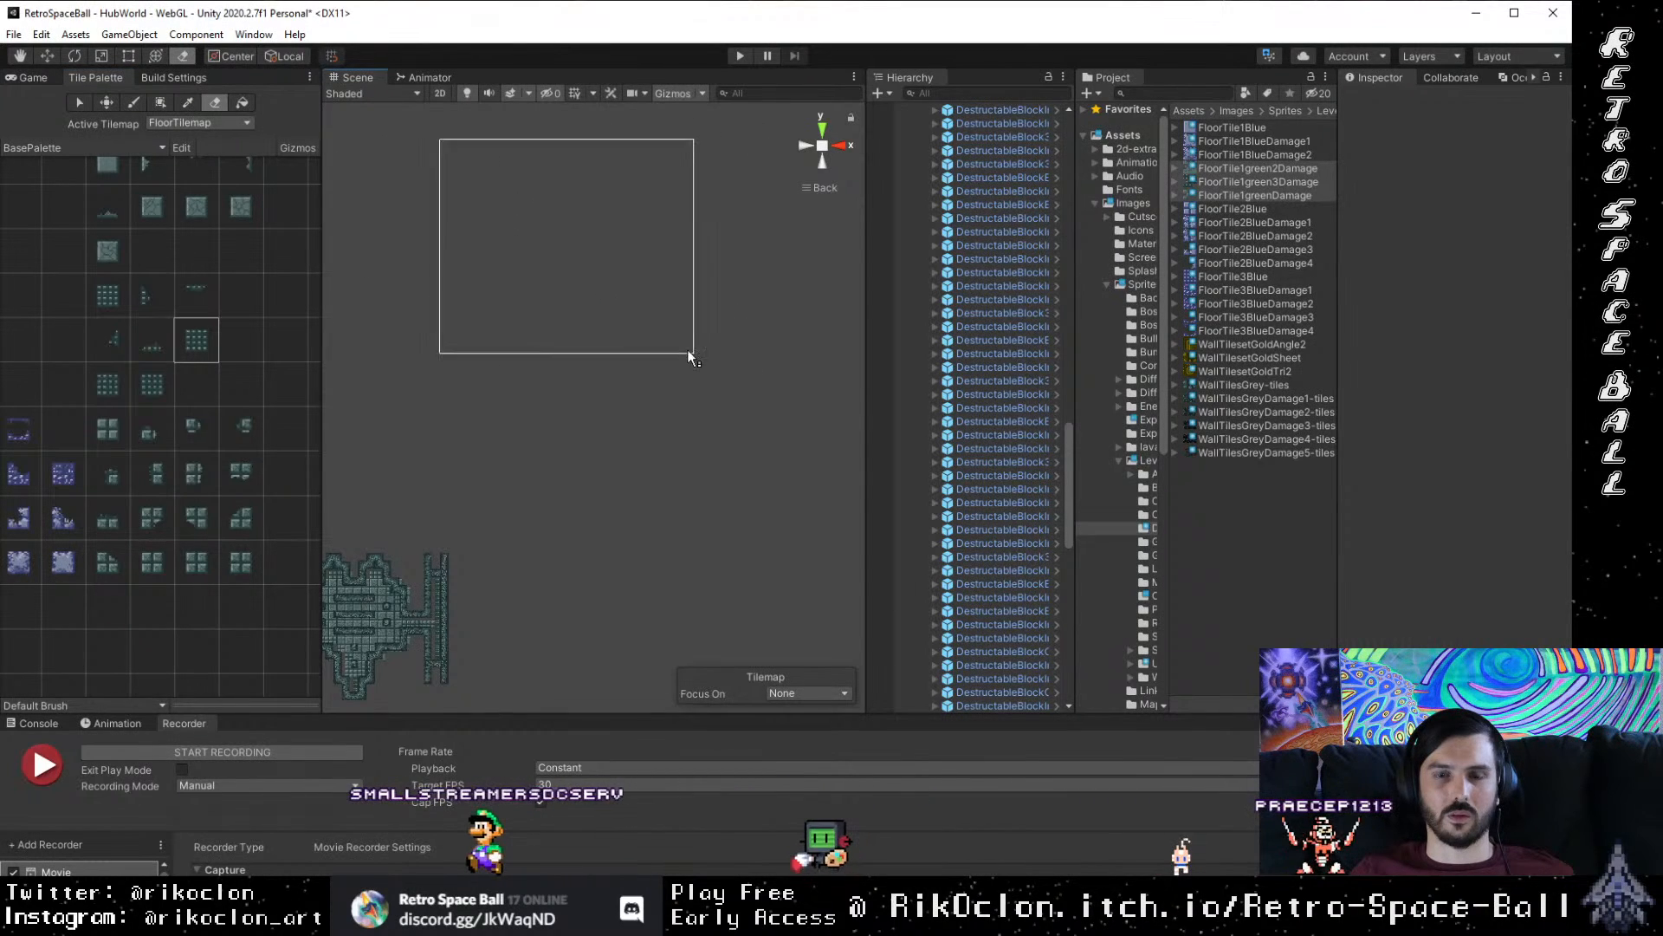
{"action": "scroll", "coordinate": [686, 378], "scroll_direction": "down", "scroll_amount": 2}
{"action": "scroll", "coordinate": [648, 533], "scroll_direction": "up", "scroll_amount": 6}
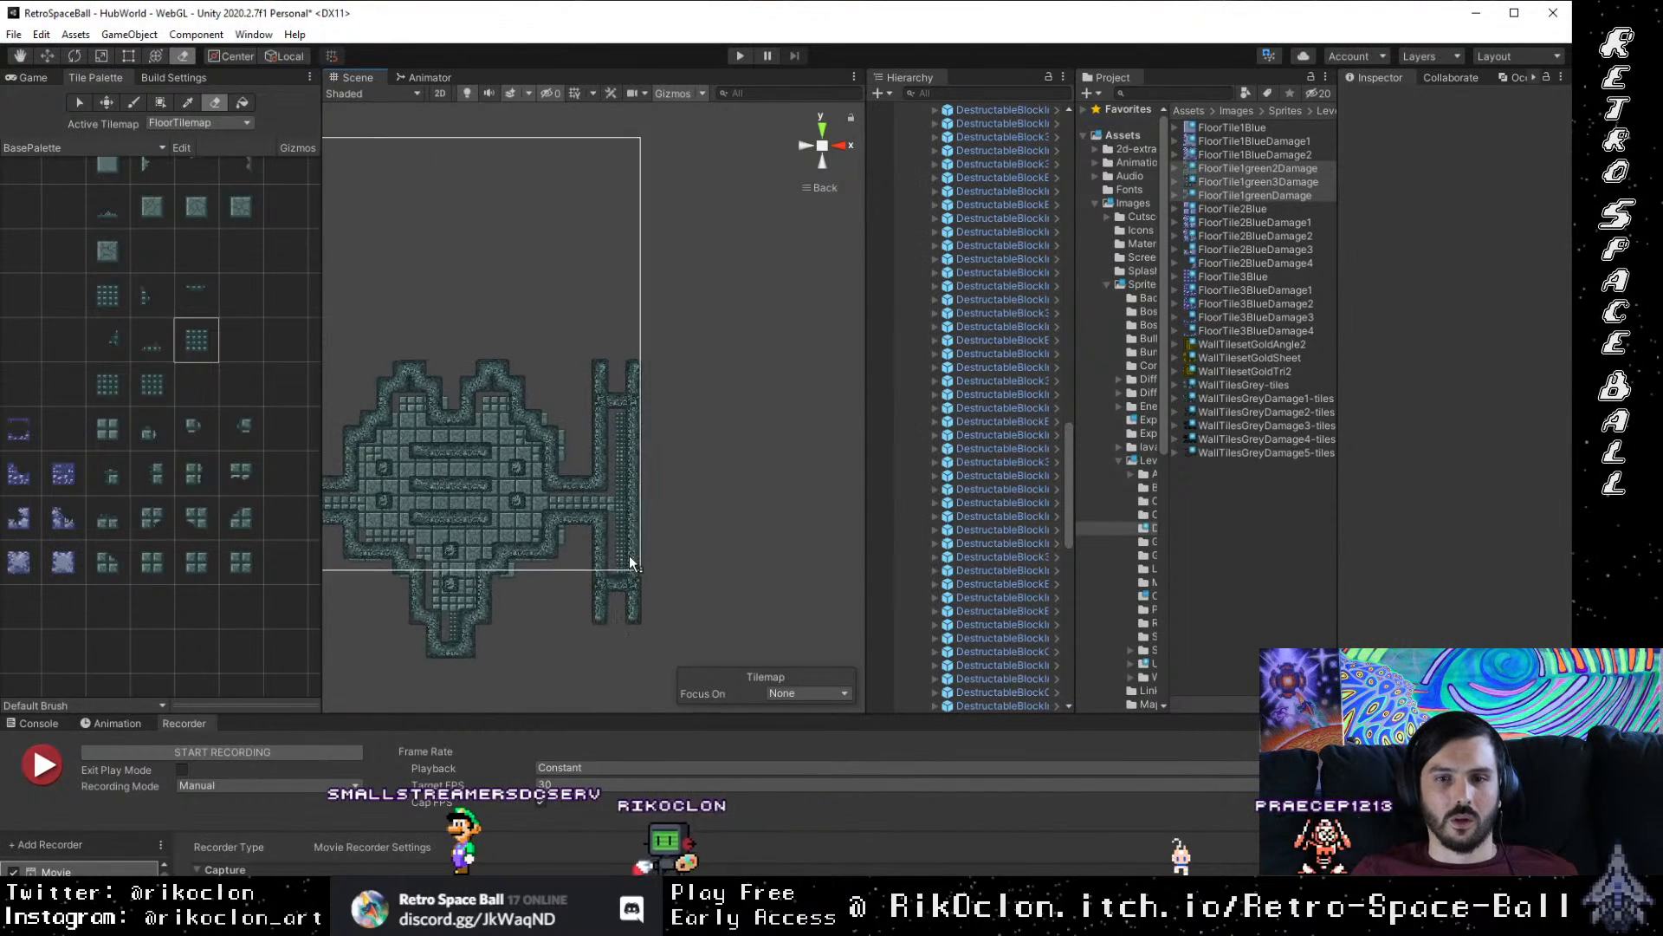
{"action": "scroll", "coordinate": [975, 621], "scroll_direction": "down", "scroll_amount": 10}
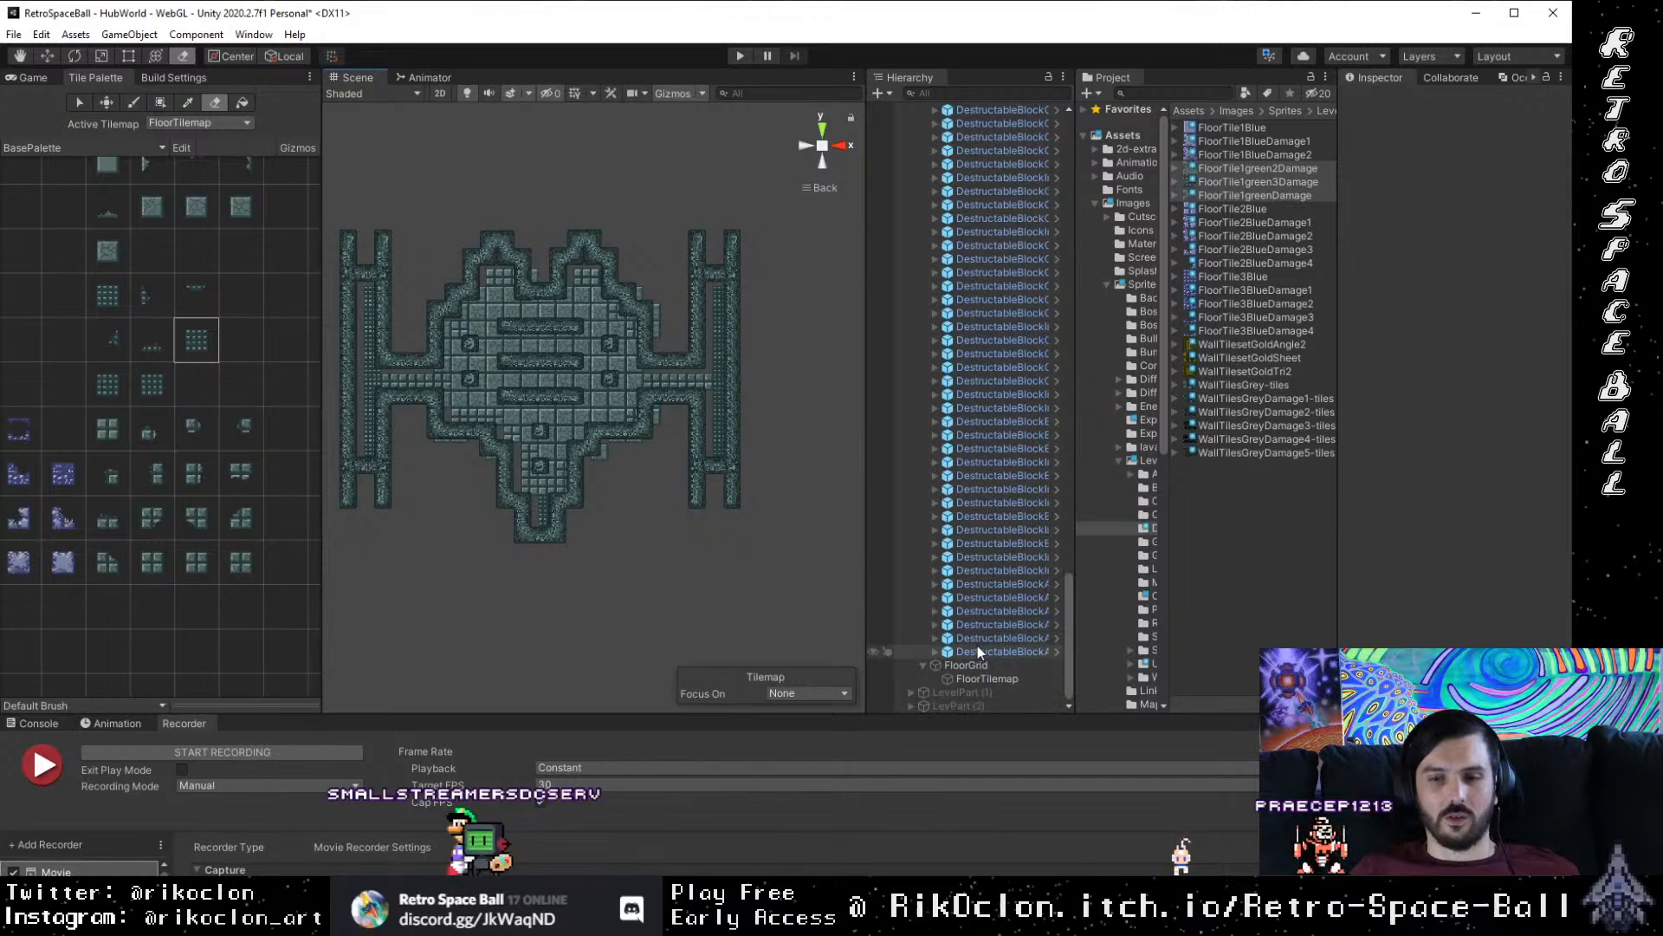
Step: Examine FloorTilemap and FloorGrid, check FloorGrid's pivot against the room with the Move tool, and collapse LevelPart
{"action": "left_click", "coordinate": [967, 665]}
{"action": "left_click", "coordinate": [999, 679]}
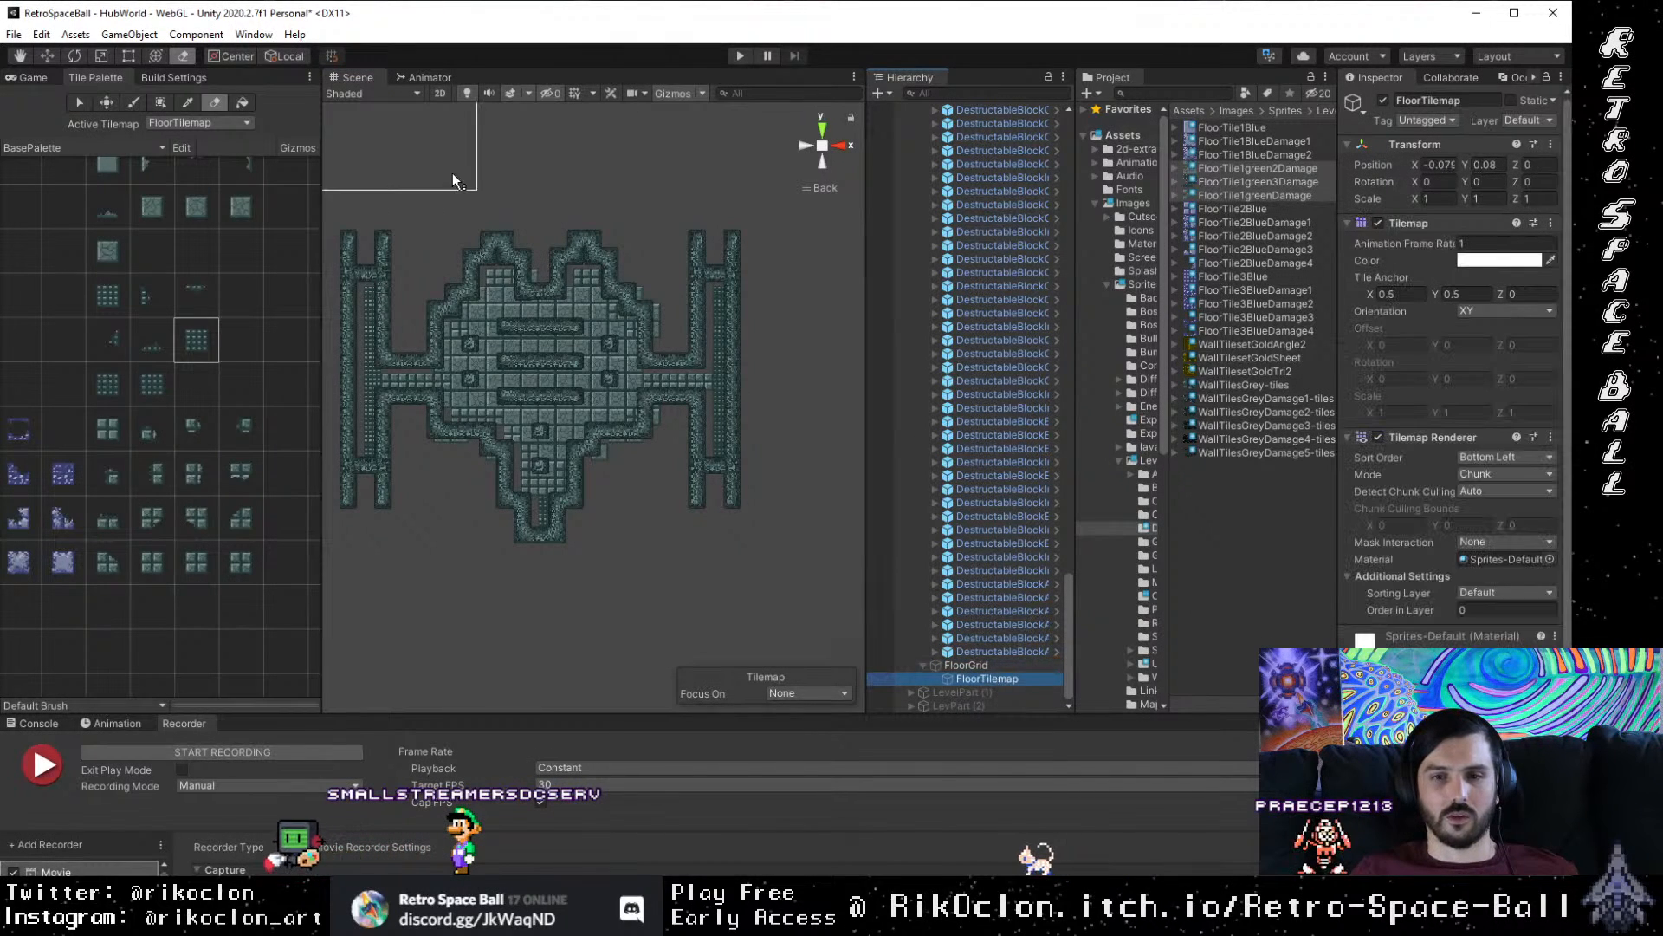
{"action": "left_click", "coordinate": [967, 665]}
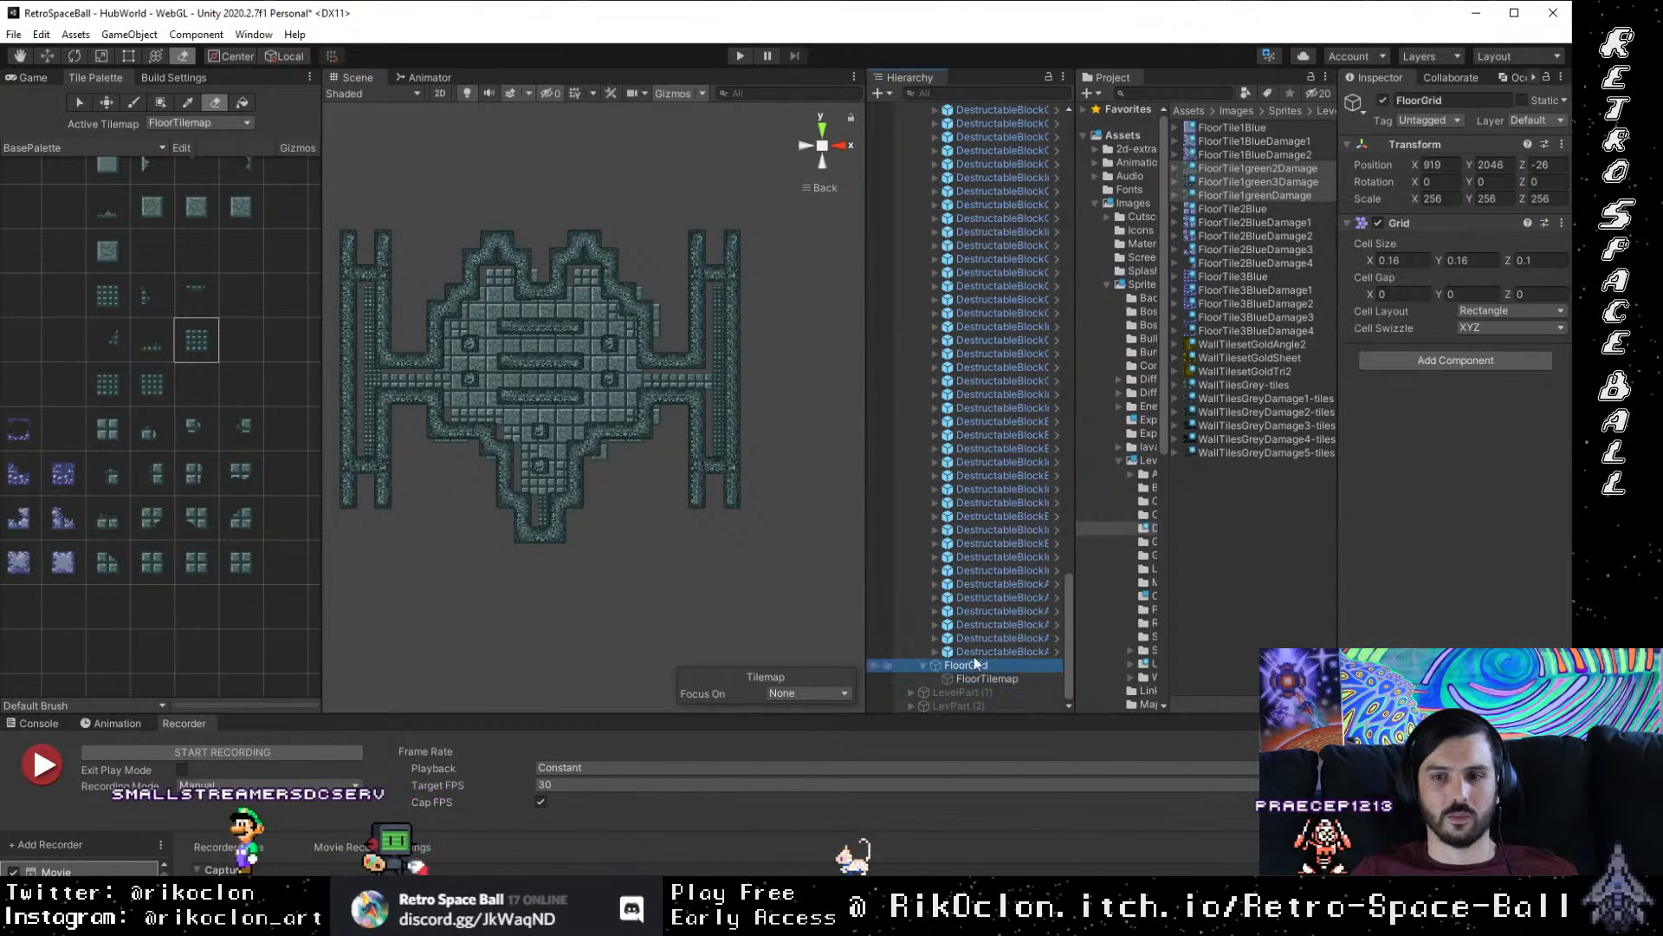
{"action": "left_click", "coordinate": [48, 56]}
{"action": "scroll", "coordinate": [601, 418], "scroll_direction": "down", "scroll_amount": 5}
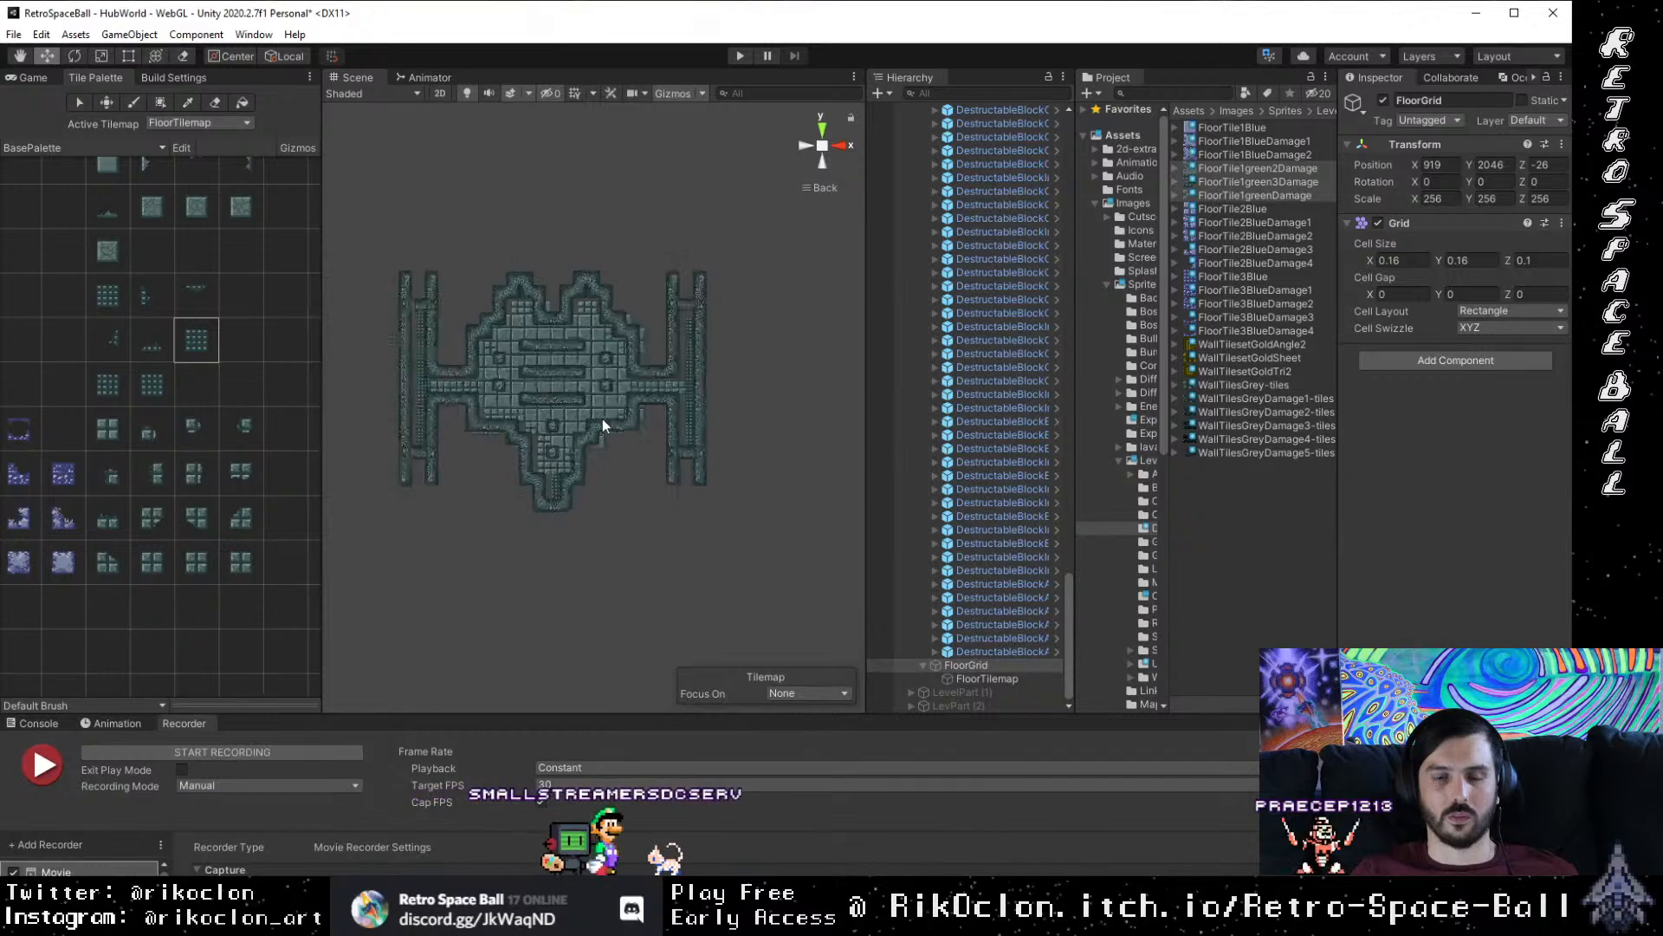
{"action": "scroll", "coordinate": [598, 424], "scroll_direction": "up", "scroll_amount": 5}
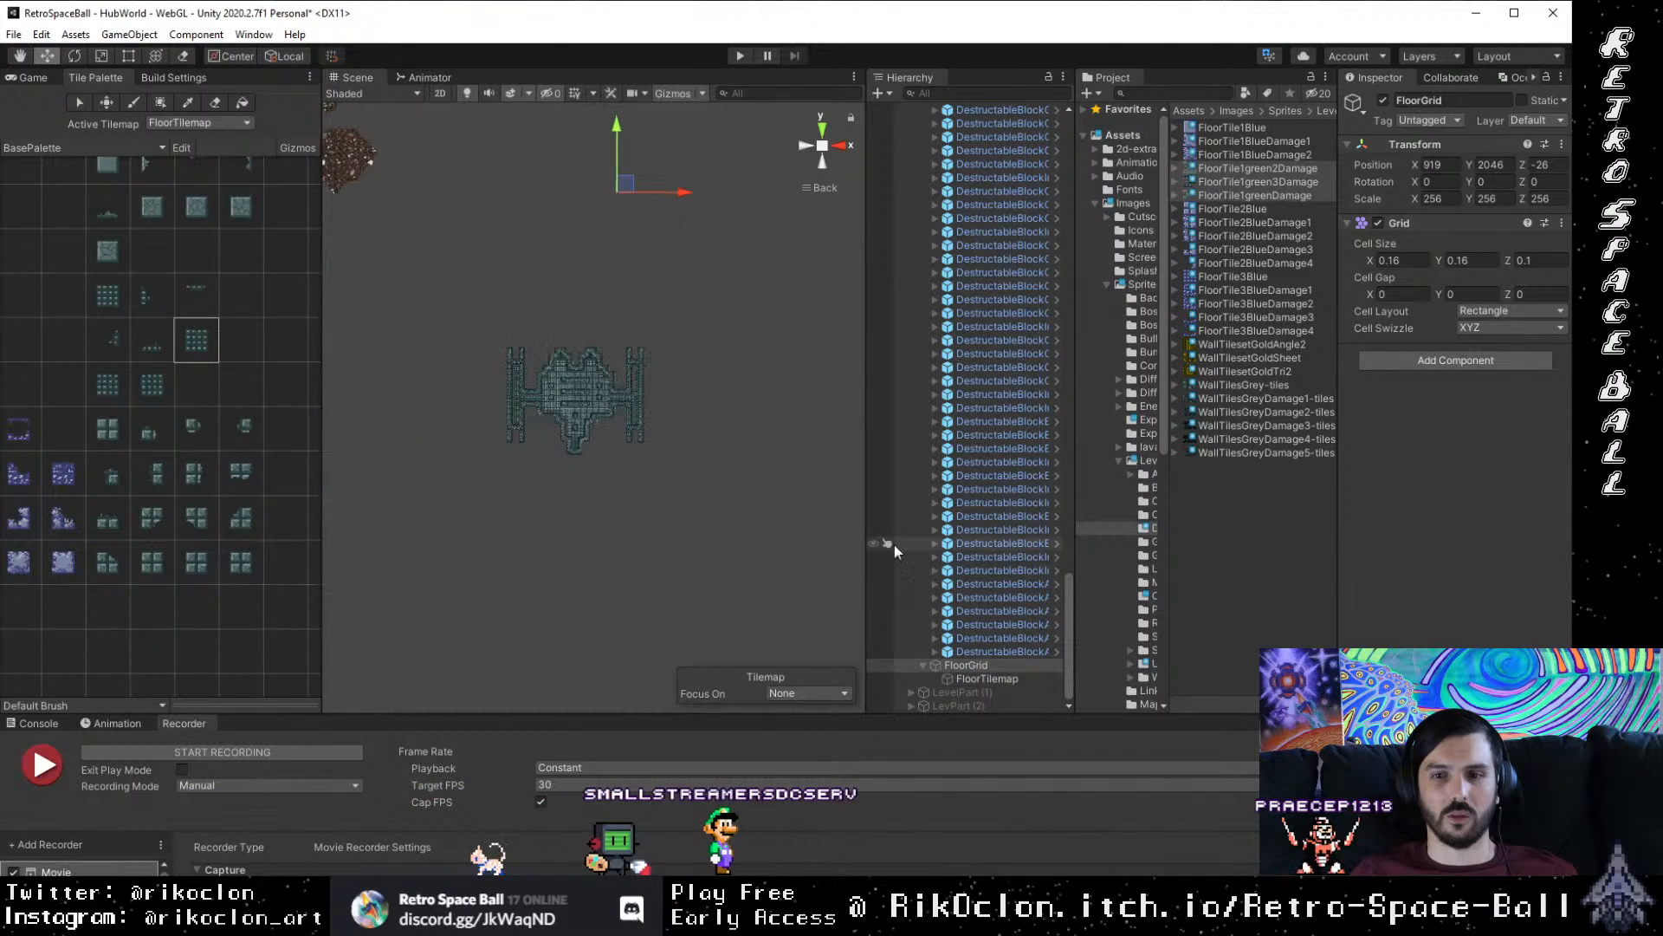
{"action": "scroll", "coordinate": [962, 637], "scroll_direction": "up", "scroll_amount": 10}
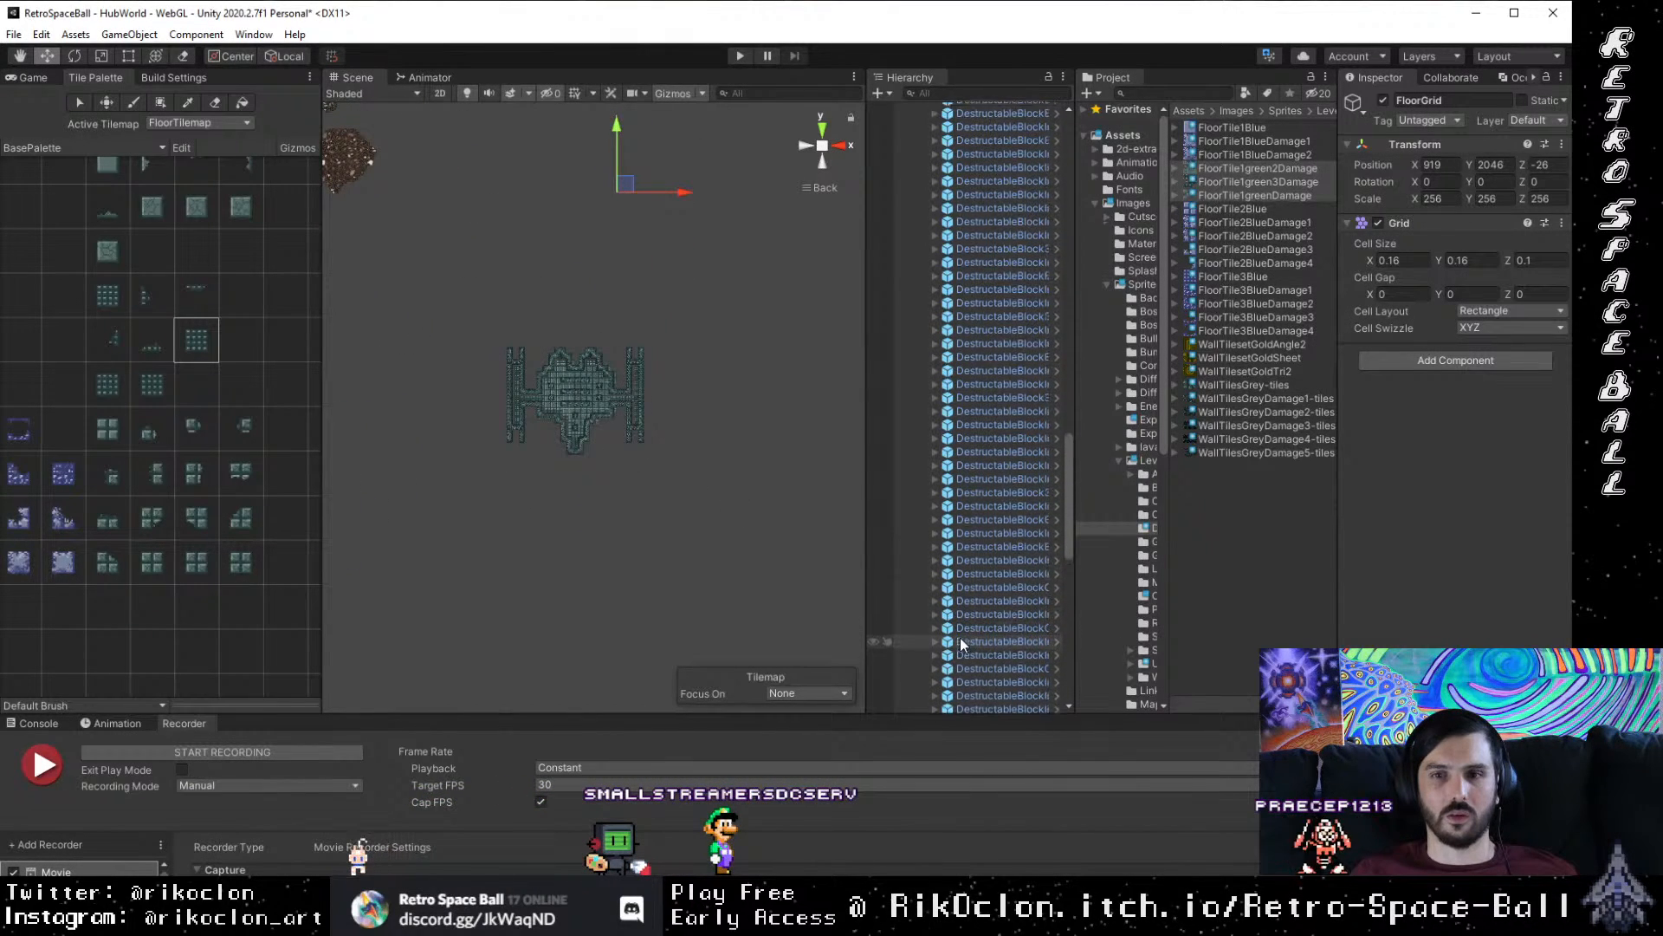
{"action": "scroll", "coordinate": [959, 638], "scroll_direction": "up", "scroll_amount": 10}
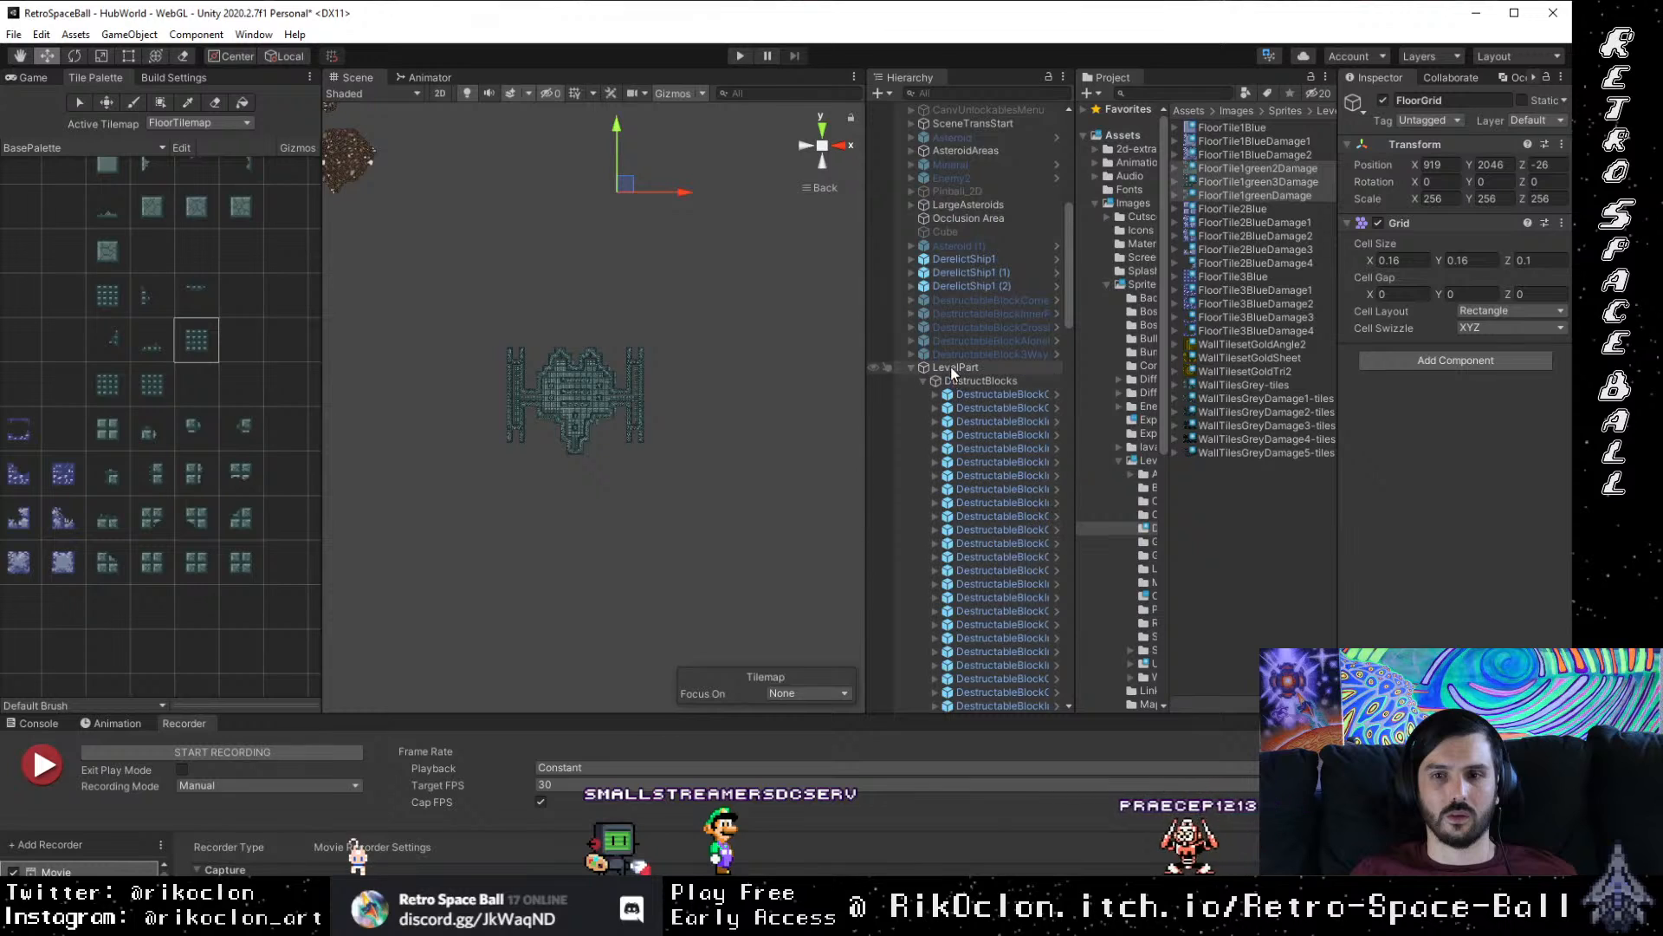
{"action": "left_click", "coordinate": [913, 367]}
Step: Try moving FloorGrid up and to the right in the scene, shifting the floor relative to the room walls
{"action": "scroll", "coordinate": [598, 412], "scroll_direction": "down", "scroll_amount": 3}
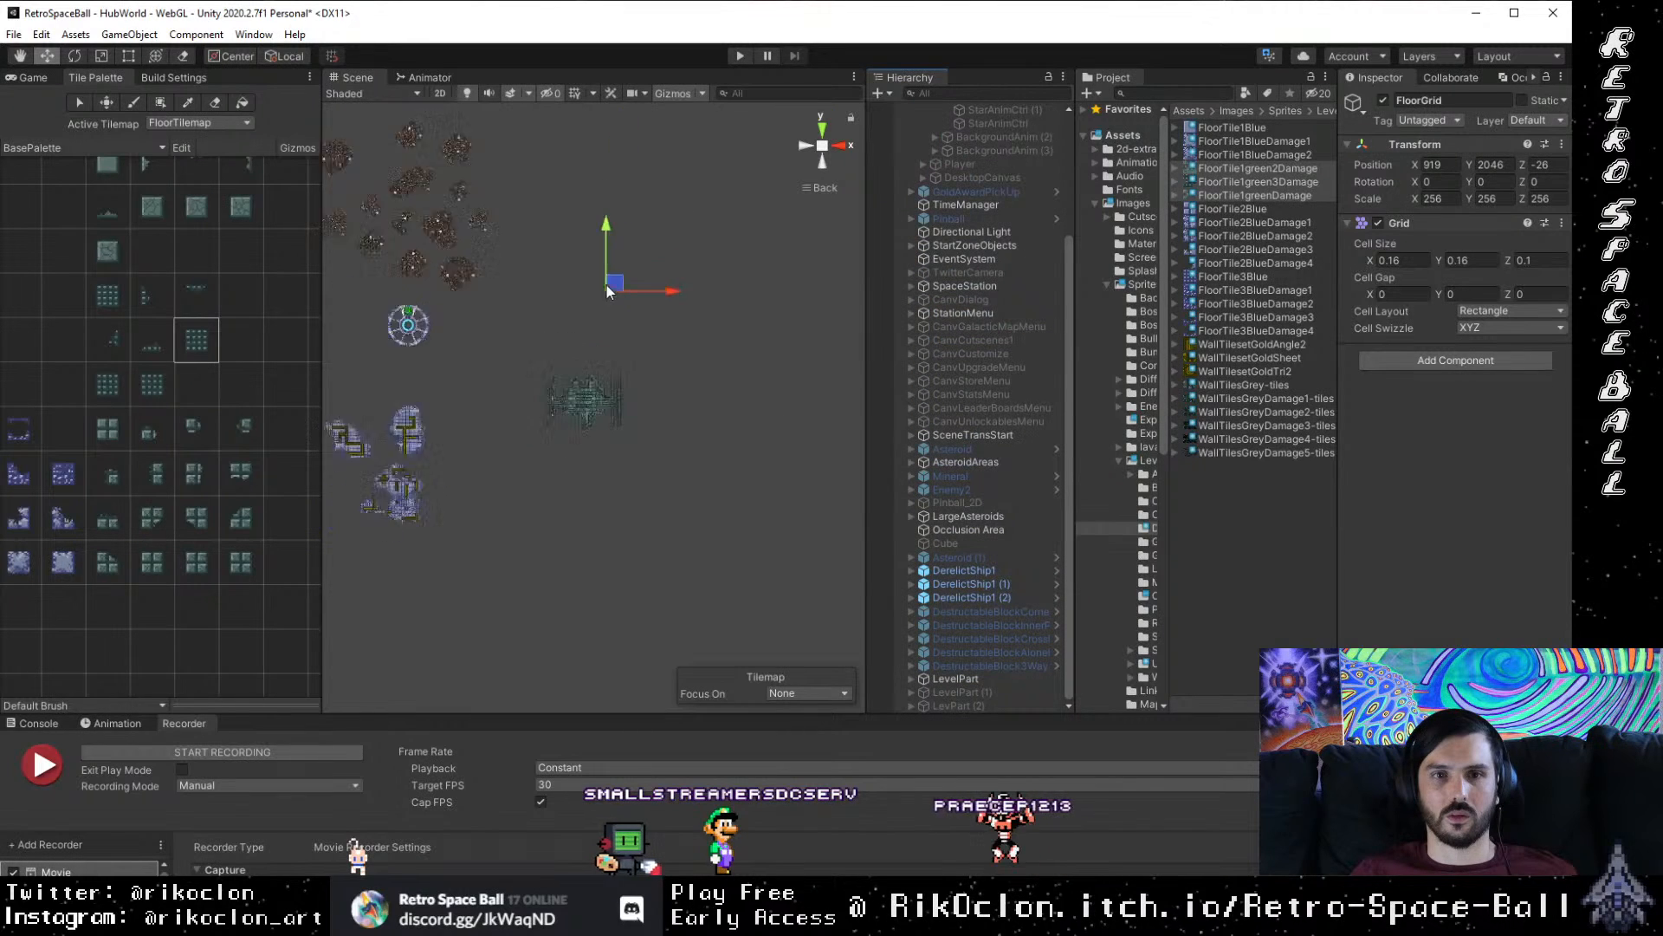
{"action": "scroll", "coordinate": [624, 273], "scroll_direction": "down", "scroll_amount": 3}
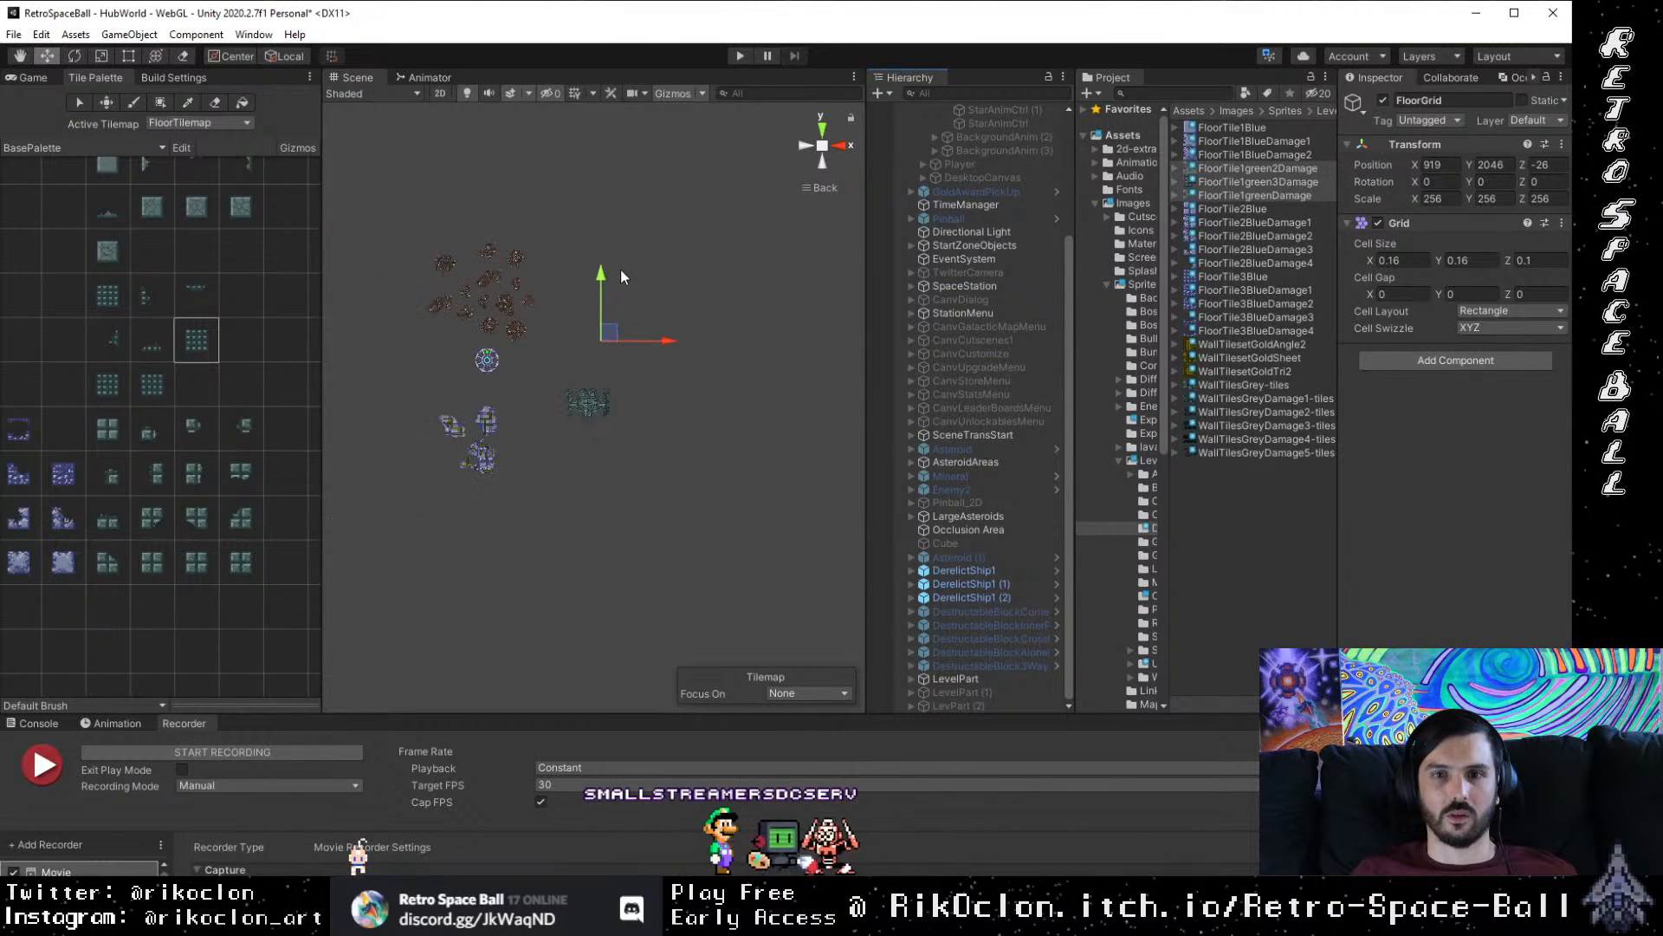
{"action": "left_click_drag", "start_coordinate": [620, 271], "coordinate": [624, 395]}
{"action": "key", "text": "w"}
{"action": "scroll", "coordinate": [625, 398], "scroll_direction": "up", "scroll_amount": 5}
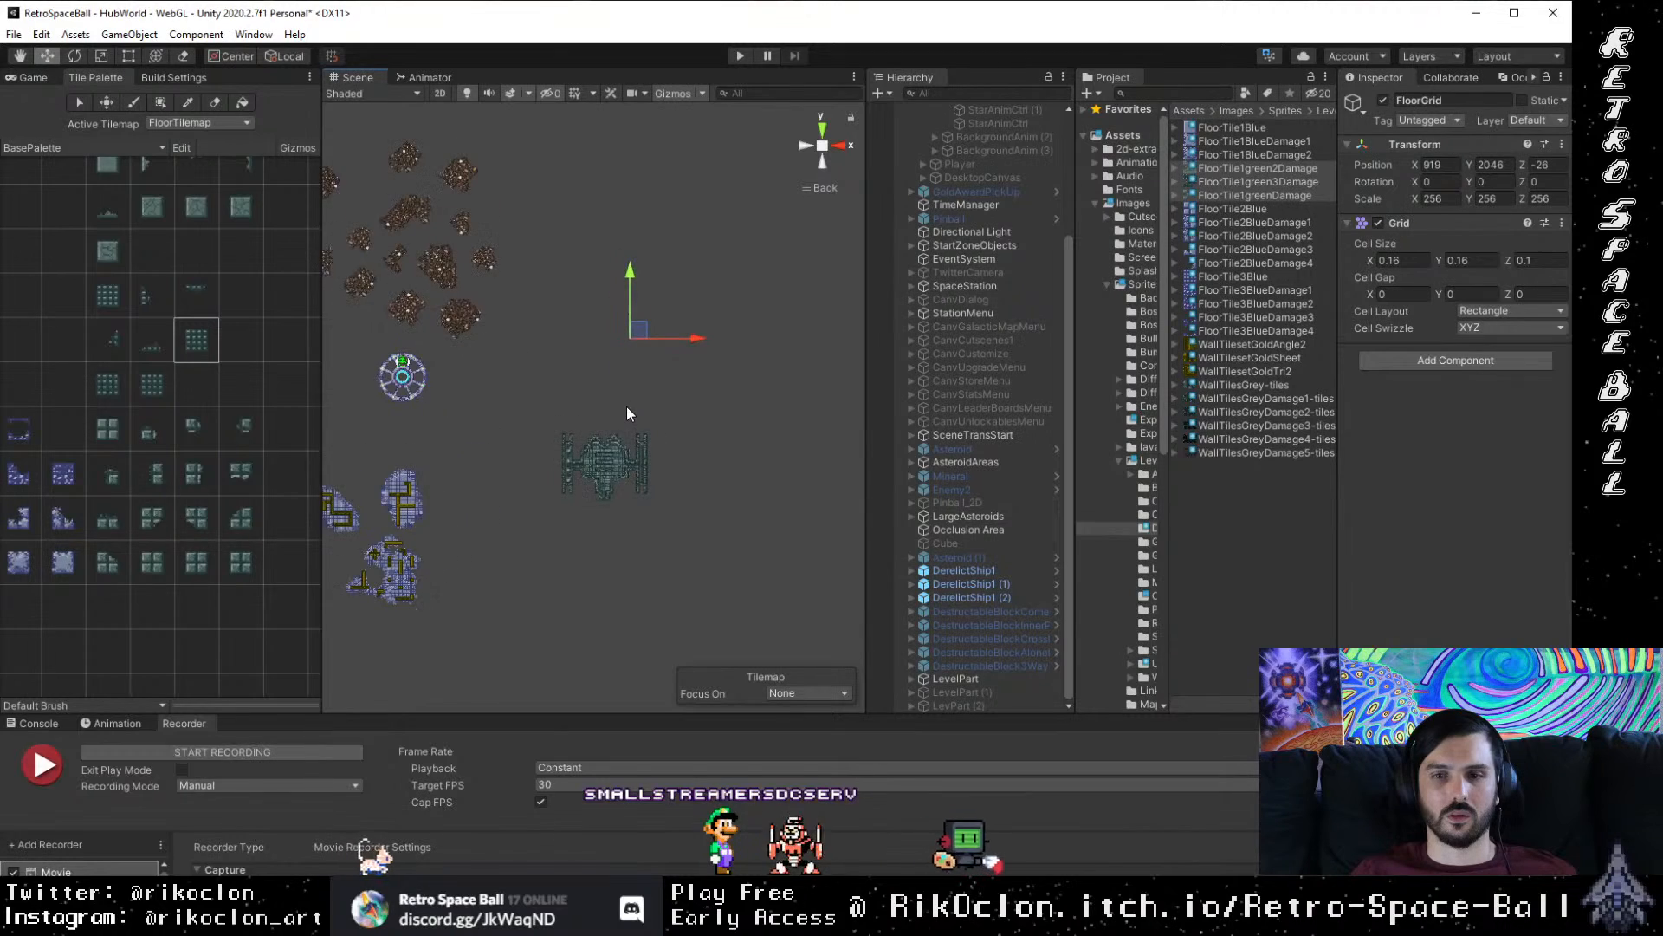
{"action": "left_click_drag", "start_coordinate": [649, 312], "coordinate": [695, 304]}
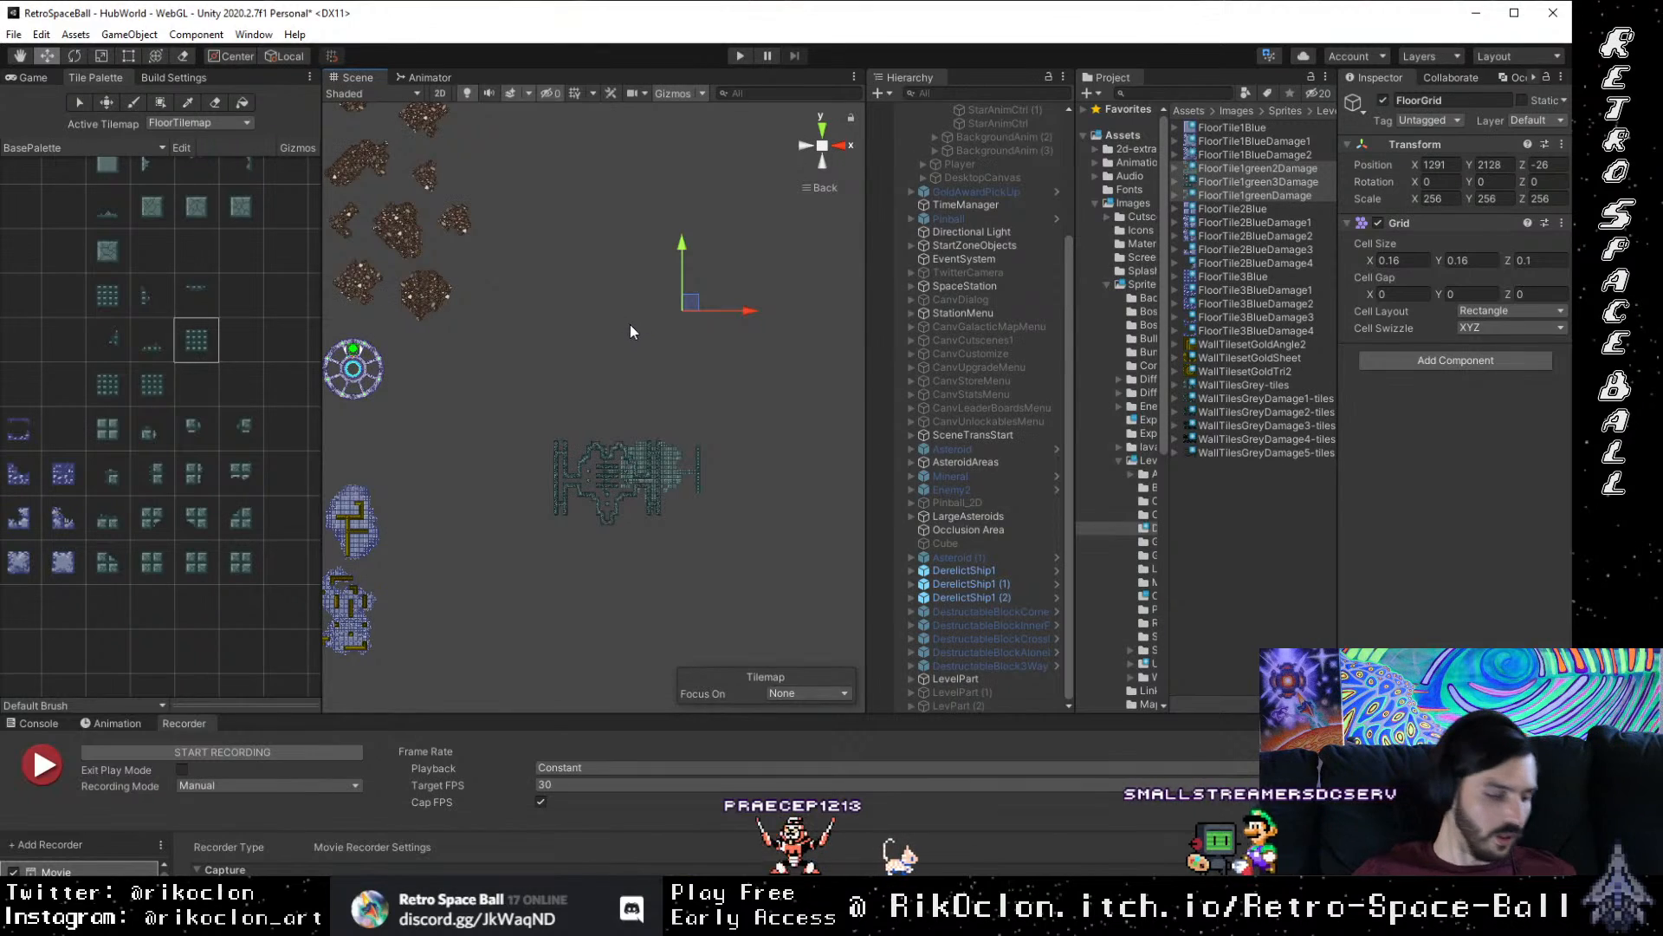
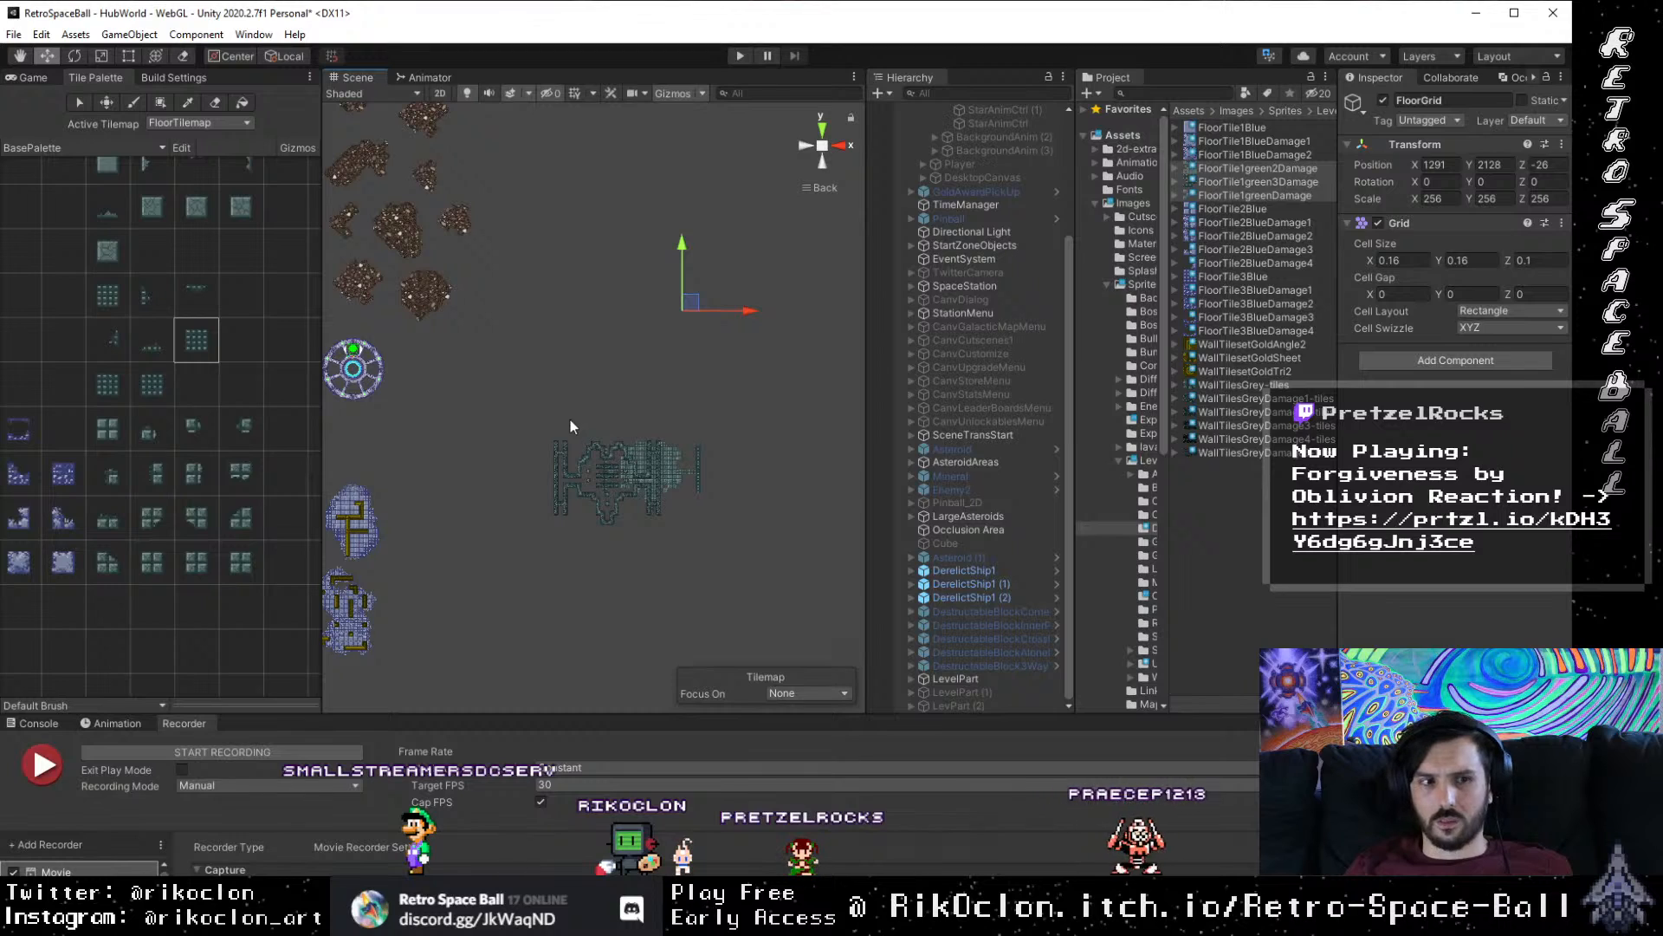
Step: Try moving FloorGrid's pivot to the middle of the room walls, and undo the grid moves
{"action": "scroll", "coordinate": [646, 518], "scroll_direction": "up", "scroll_amount": 4}
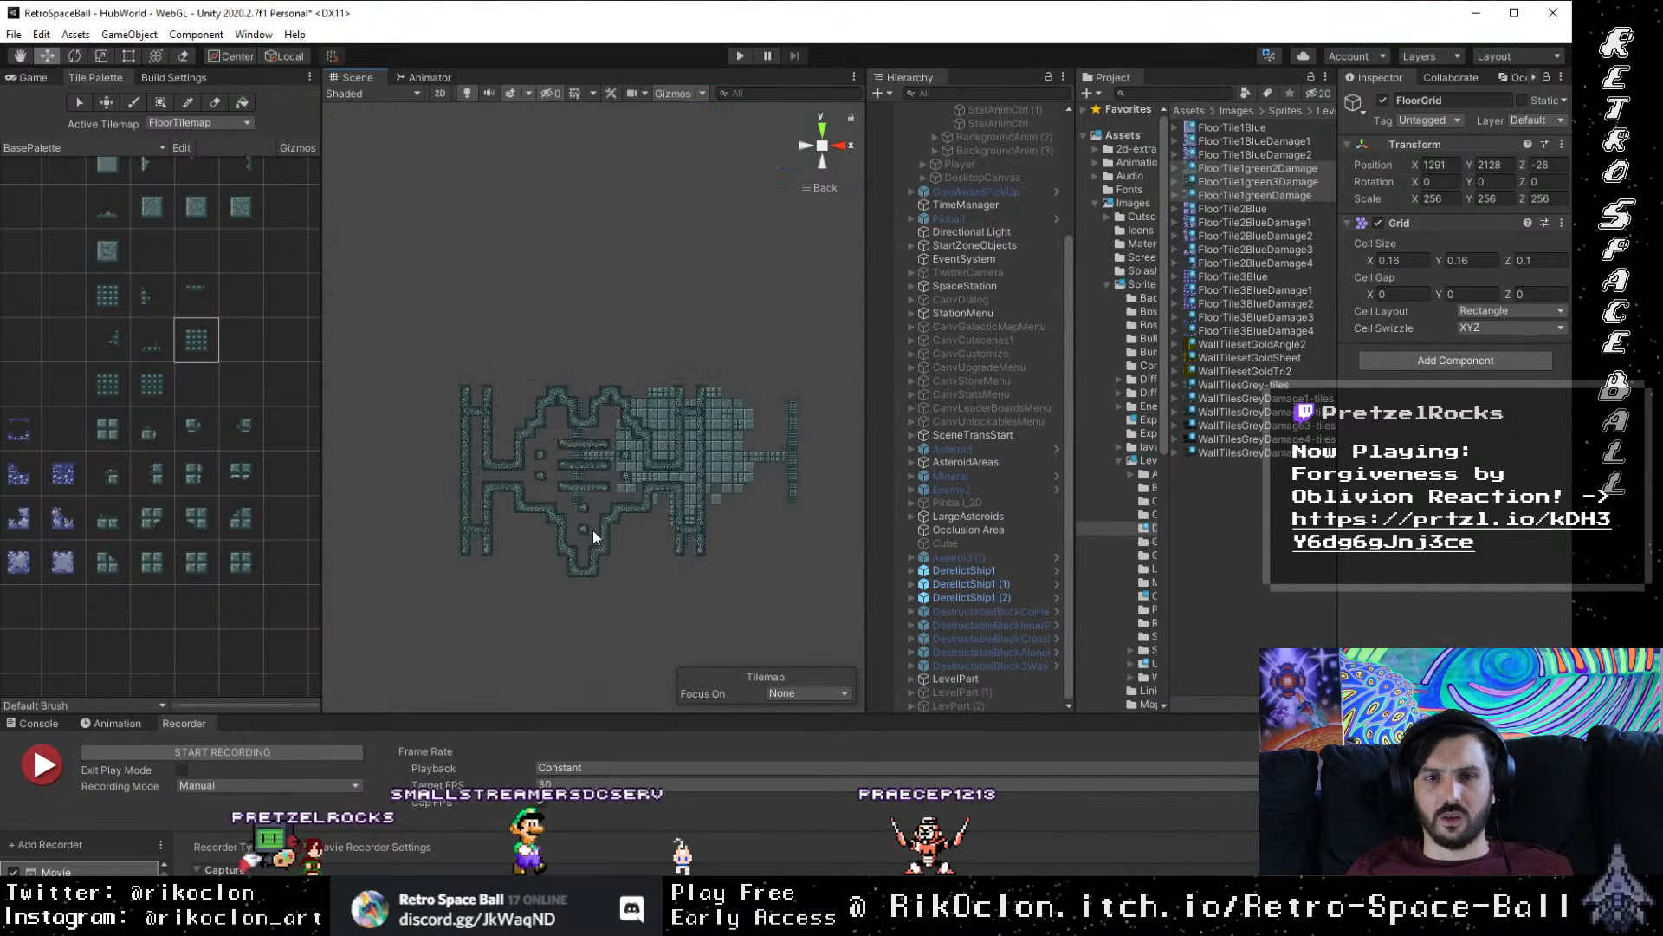
{"action": "left_click_drag", "start_coordinate": [592, 530], "coordinate": [488, 525]}
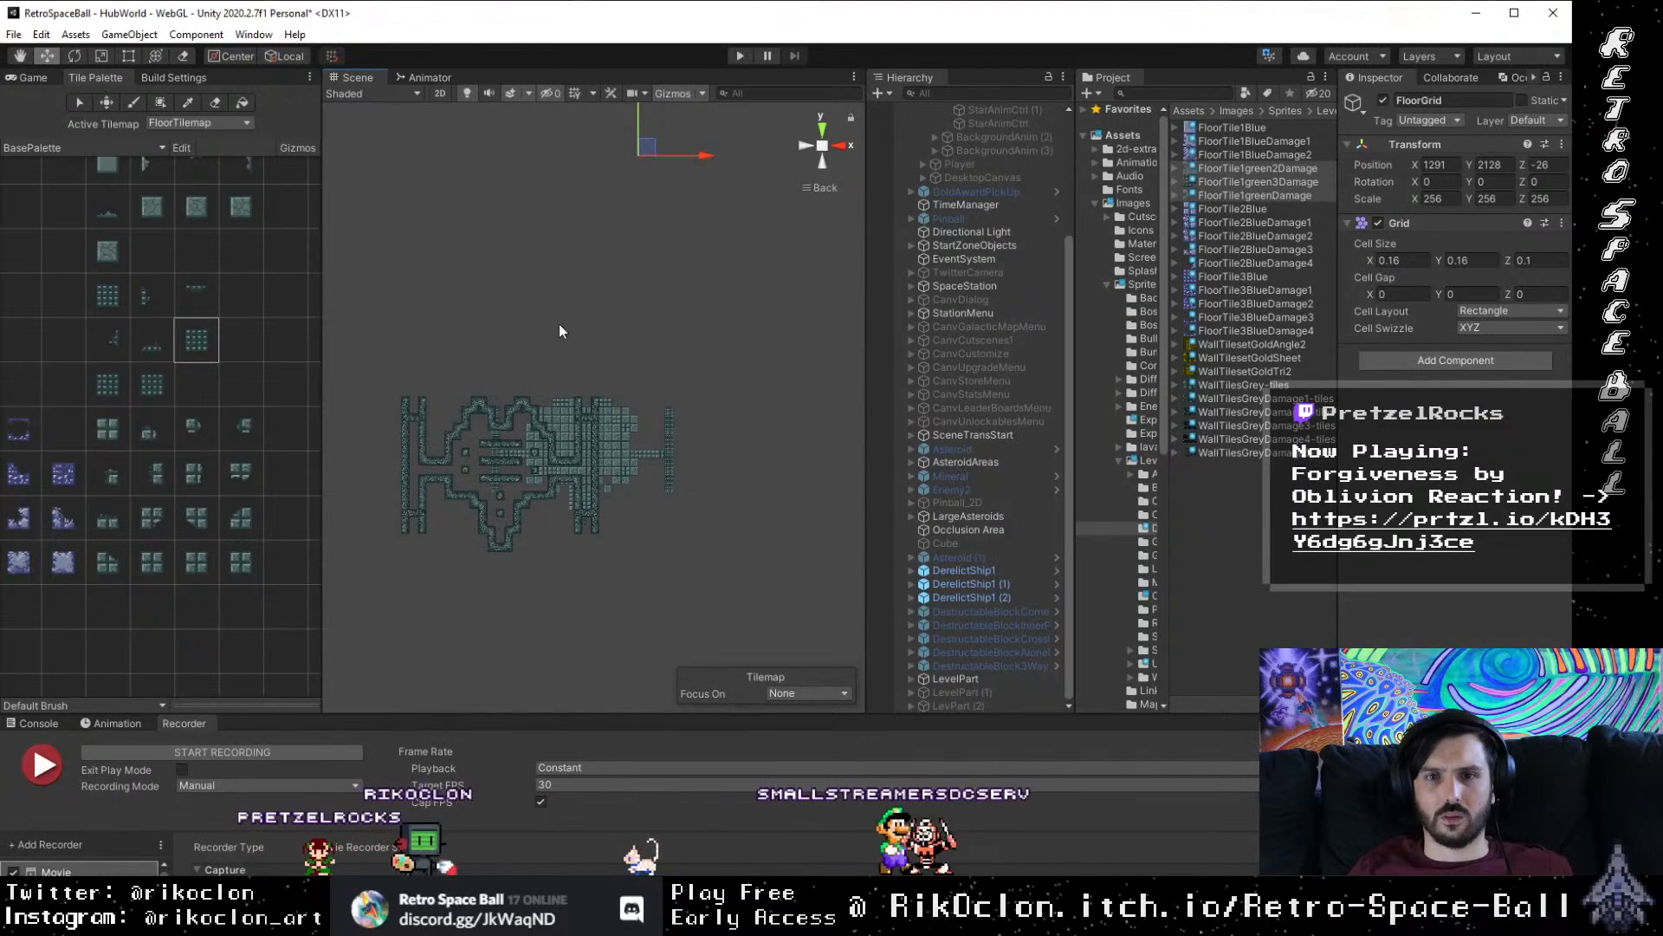
{"action": "left_click_drag", "start_coordinate": [648, 149], "coordinate": [556, 358]}
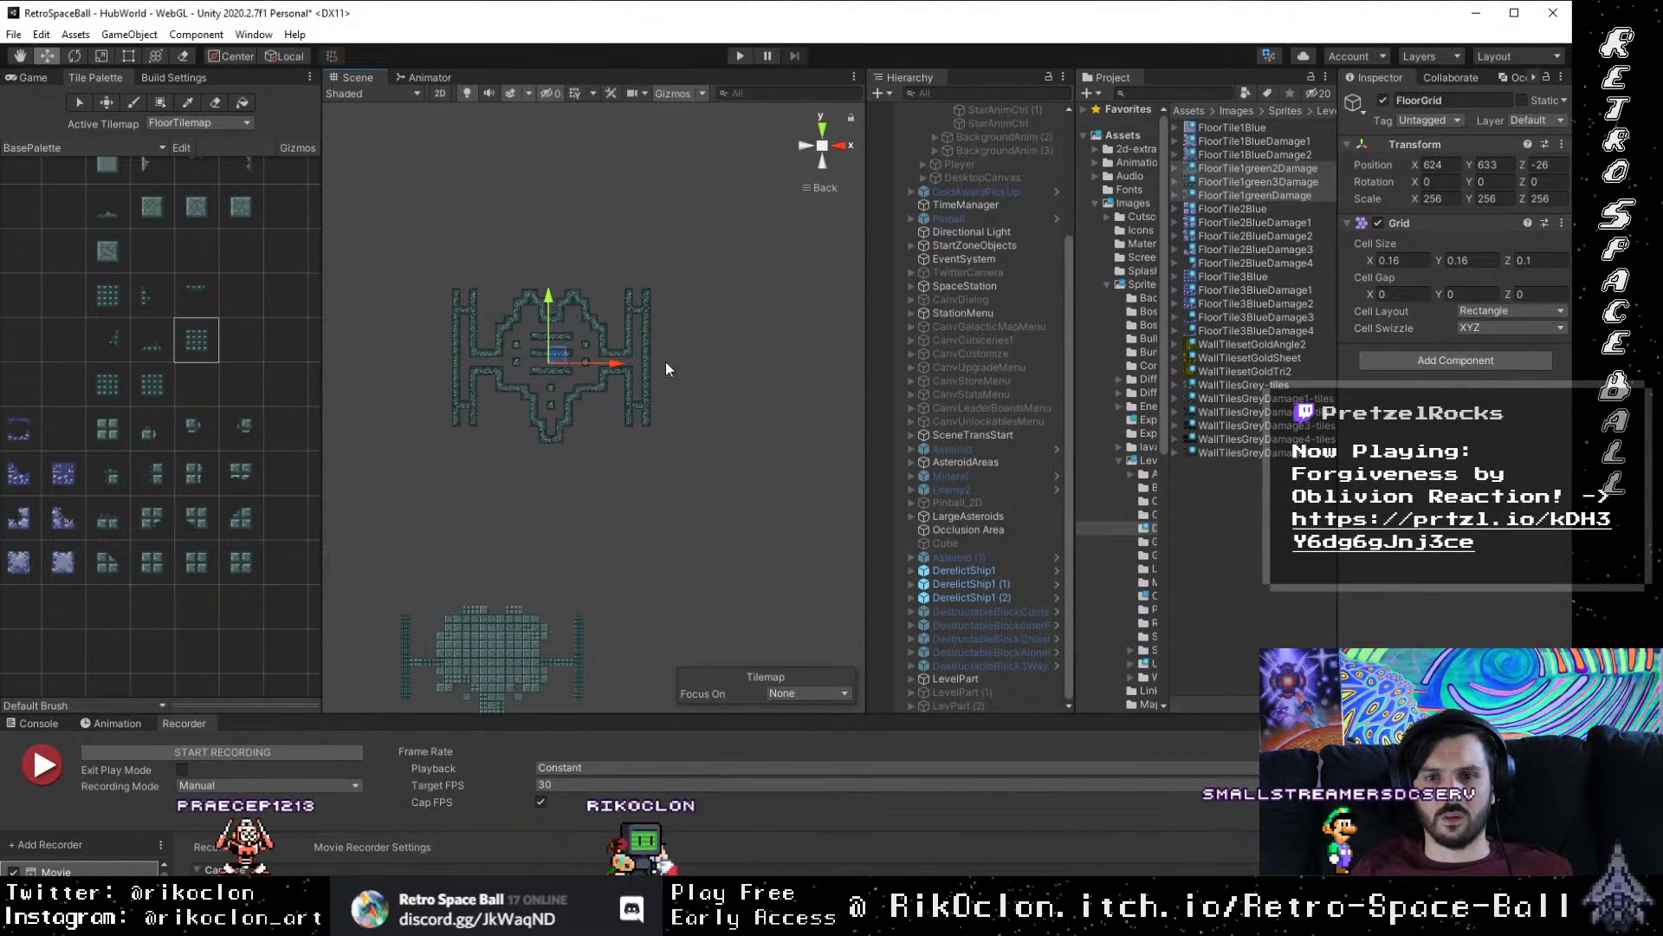
{"action": "scroll", "coordinate": [977, 598], "scroll_direction": "up", "scroll_amount": 4}
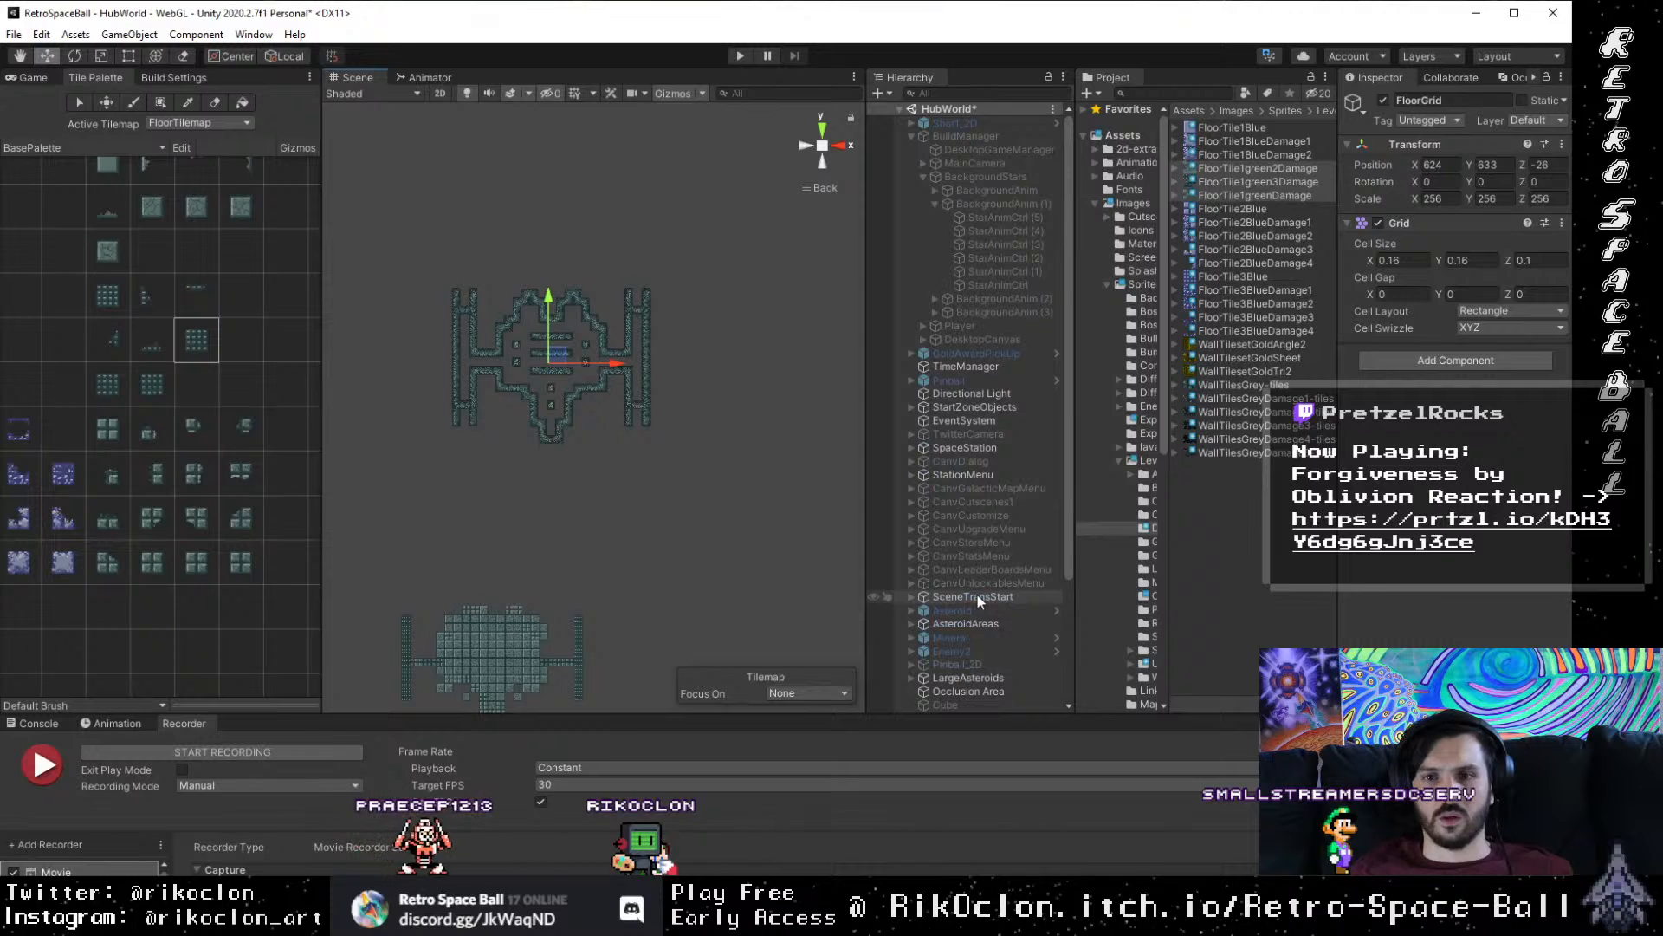
{"action": "scroll", "coordinate": [977, 596], "scroll_direction": "down", "scroll_amount": 4}
{"action": "scroll", "coordinate": [976, 602], "scroll_direction": "up", "scroll_amount": 4}
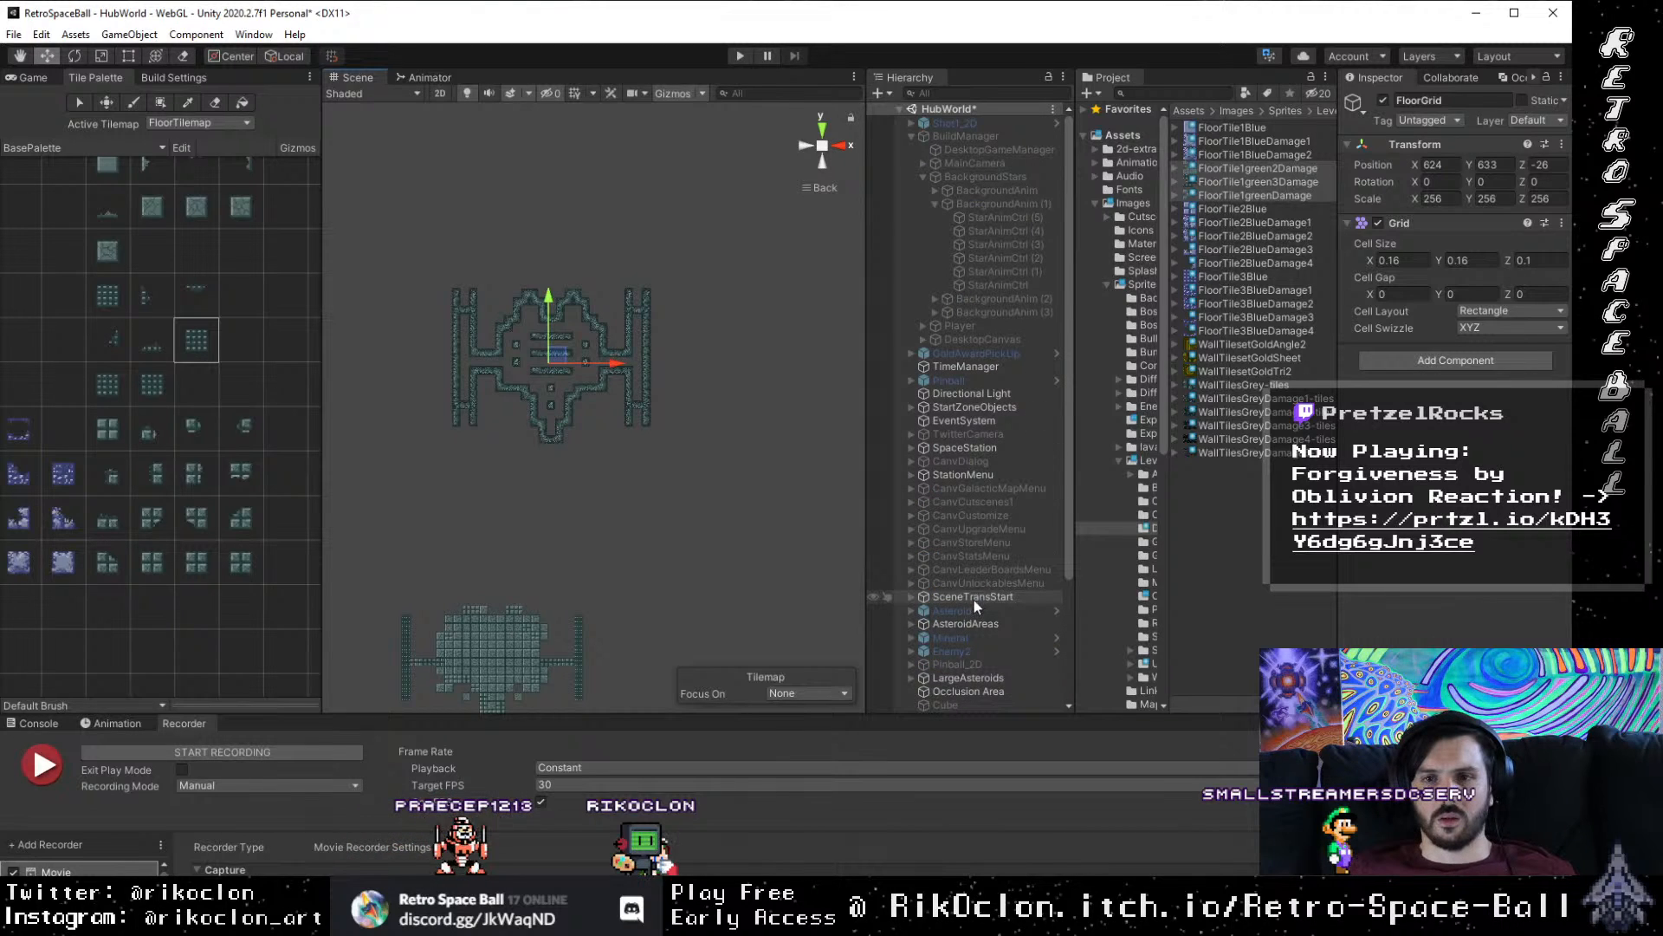
{"action": "key", "text": "ctrl+z"}
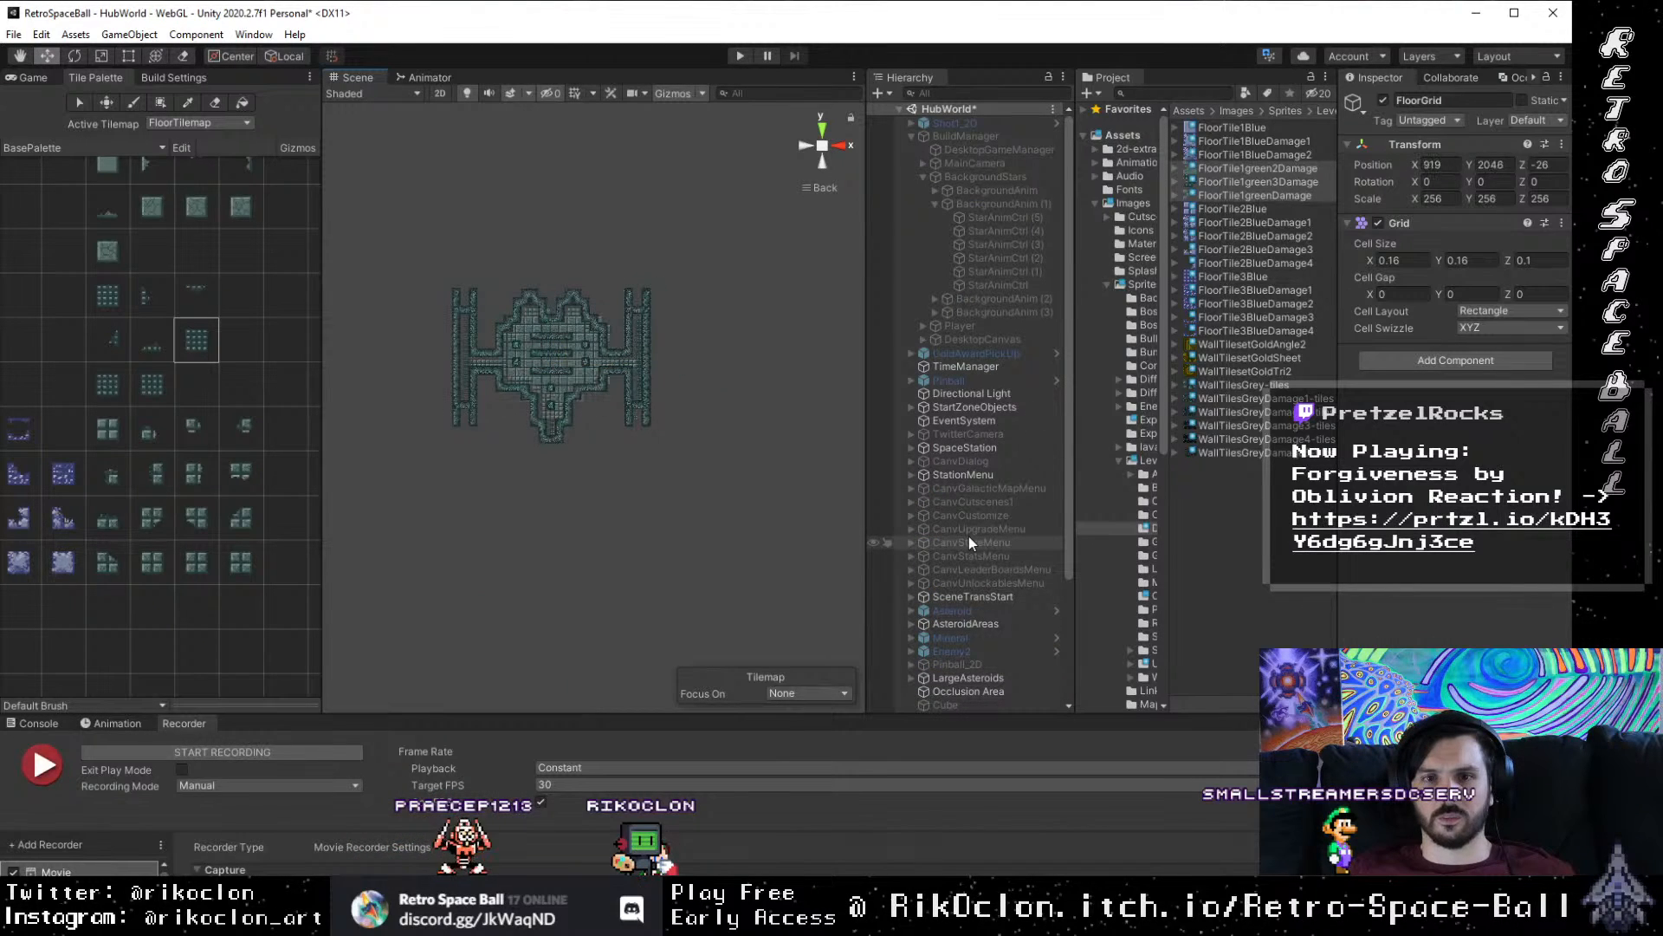
Step: Expand the LevelPart object and rename it as IntactShip
{"action": "scroll", "coordinate": [1005, 626], "scroll_direction": "down", "scroll_amount": 4}
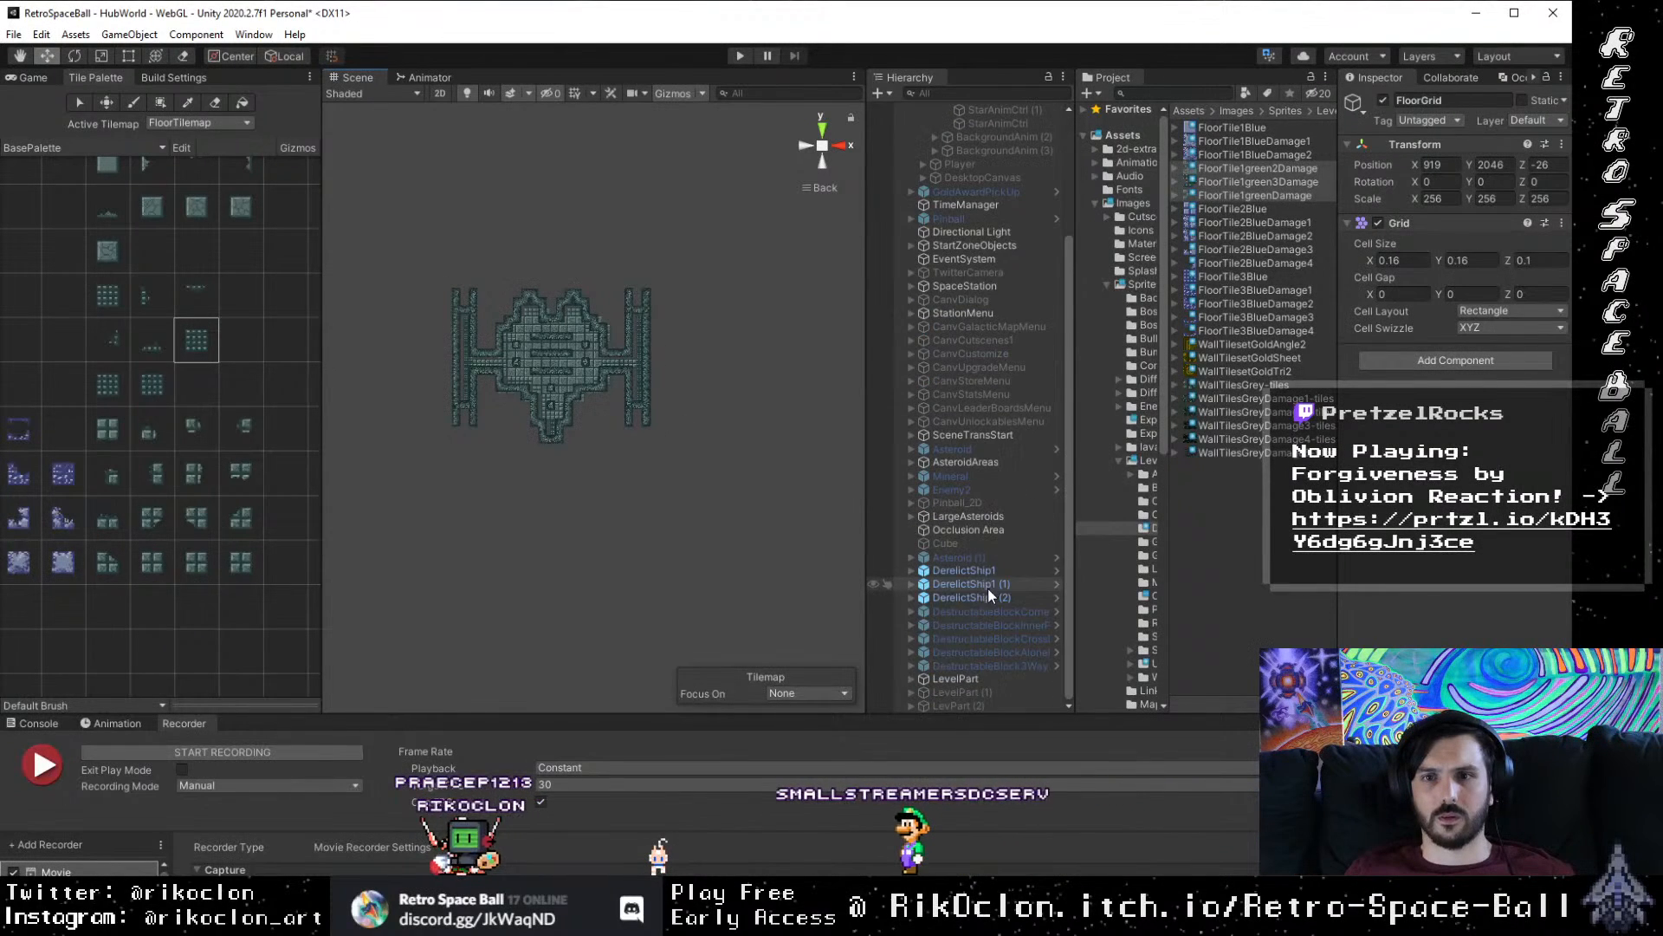
{"action": "left_click", "coordinate": [956, 681]}
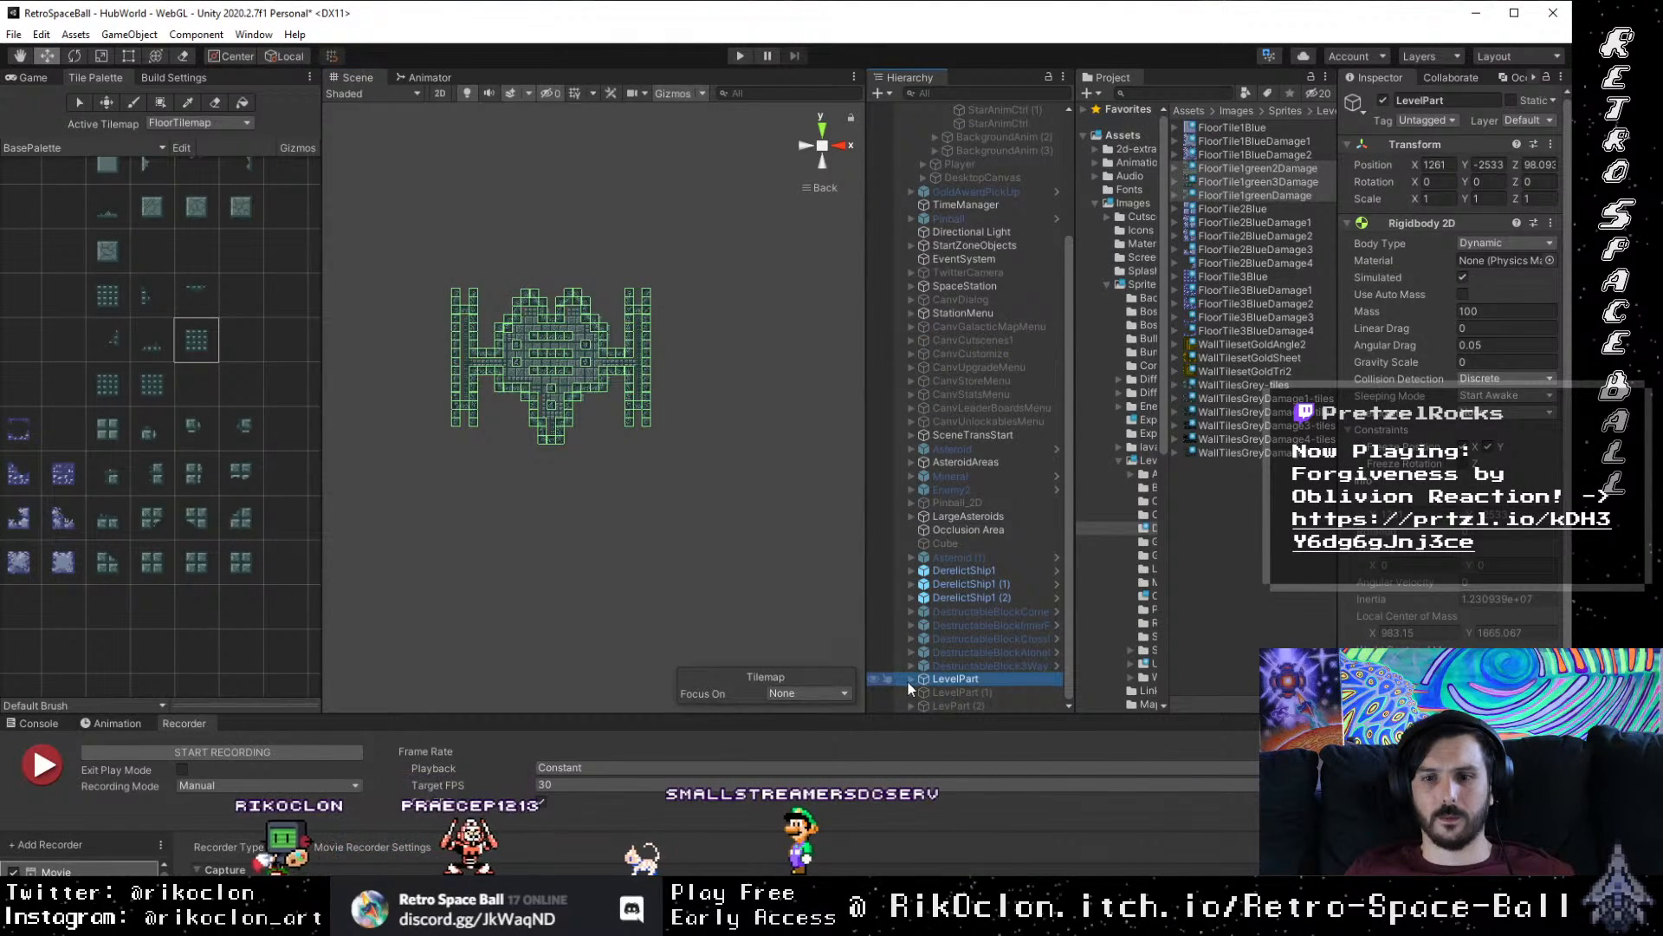
{"action": "left_click", "coordinate": [908, 683]}
{"action": "scroll", "coordinate": [961, 685], "scroll_direction": "down", "scroll_amount": 10}
{"action": "scroll", "coordinate": [970, 693], "scroll_direction": "up", "scroll_amount": 10}
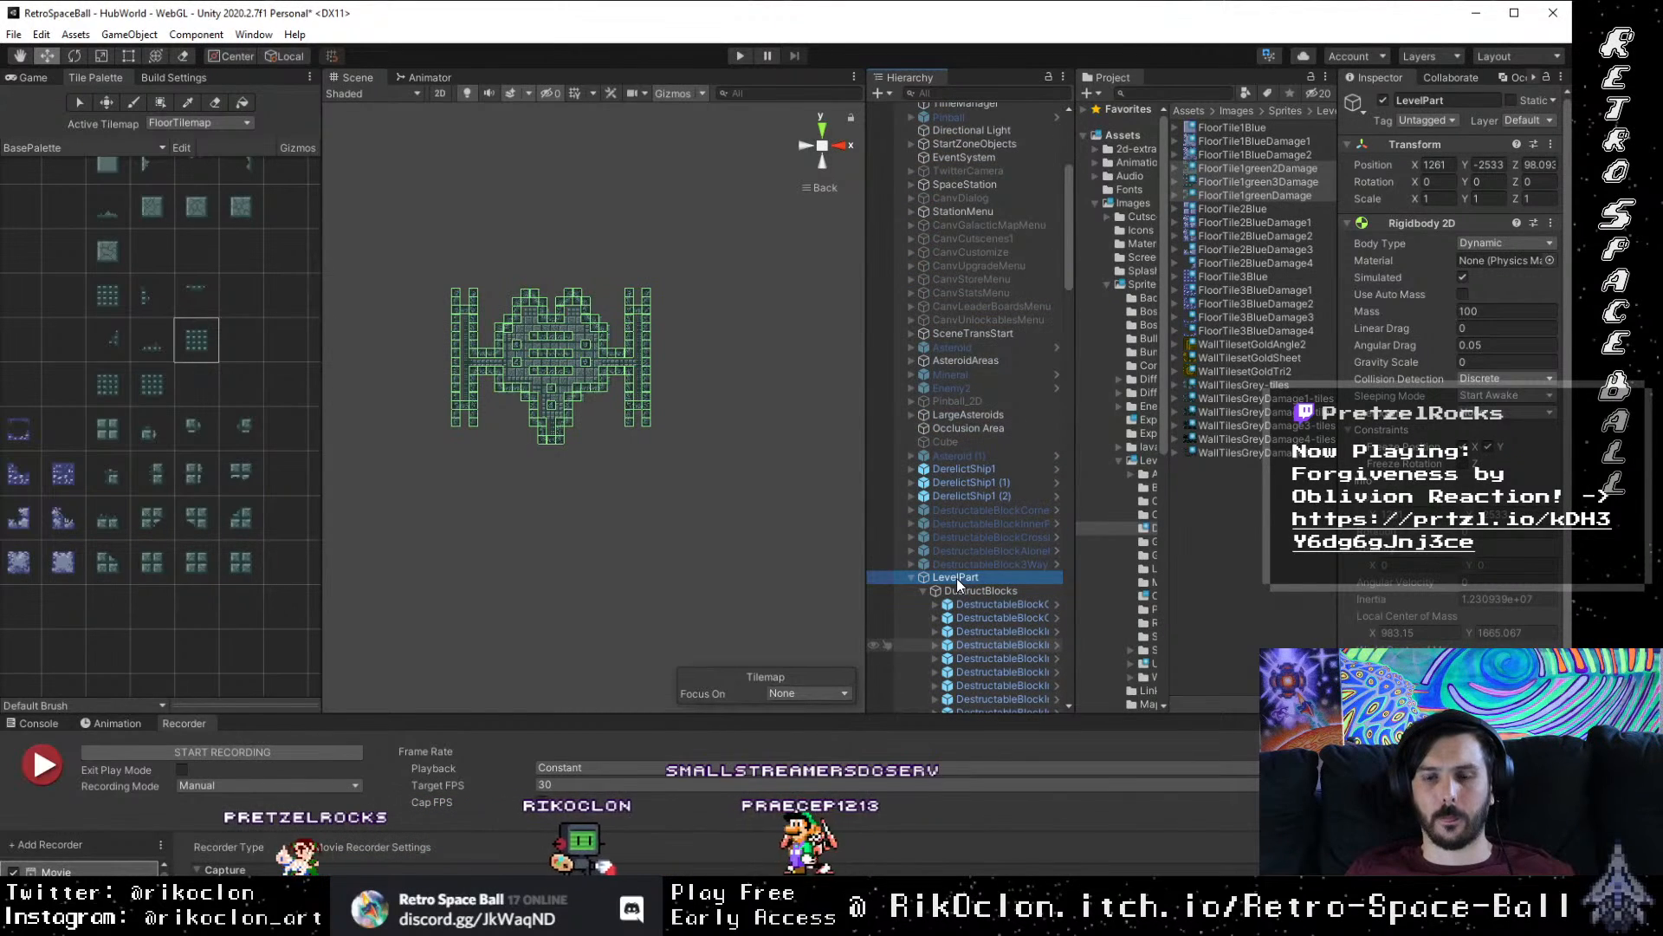
{"action": "left_click", "coordinate": [970, 581]}
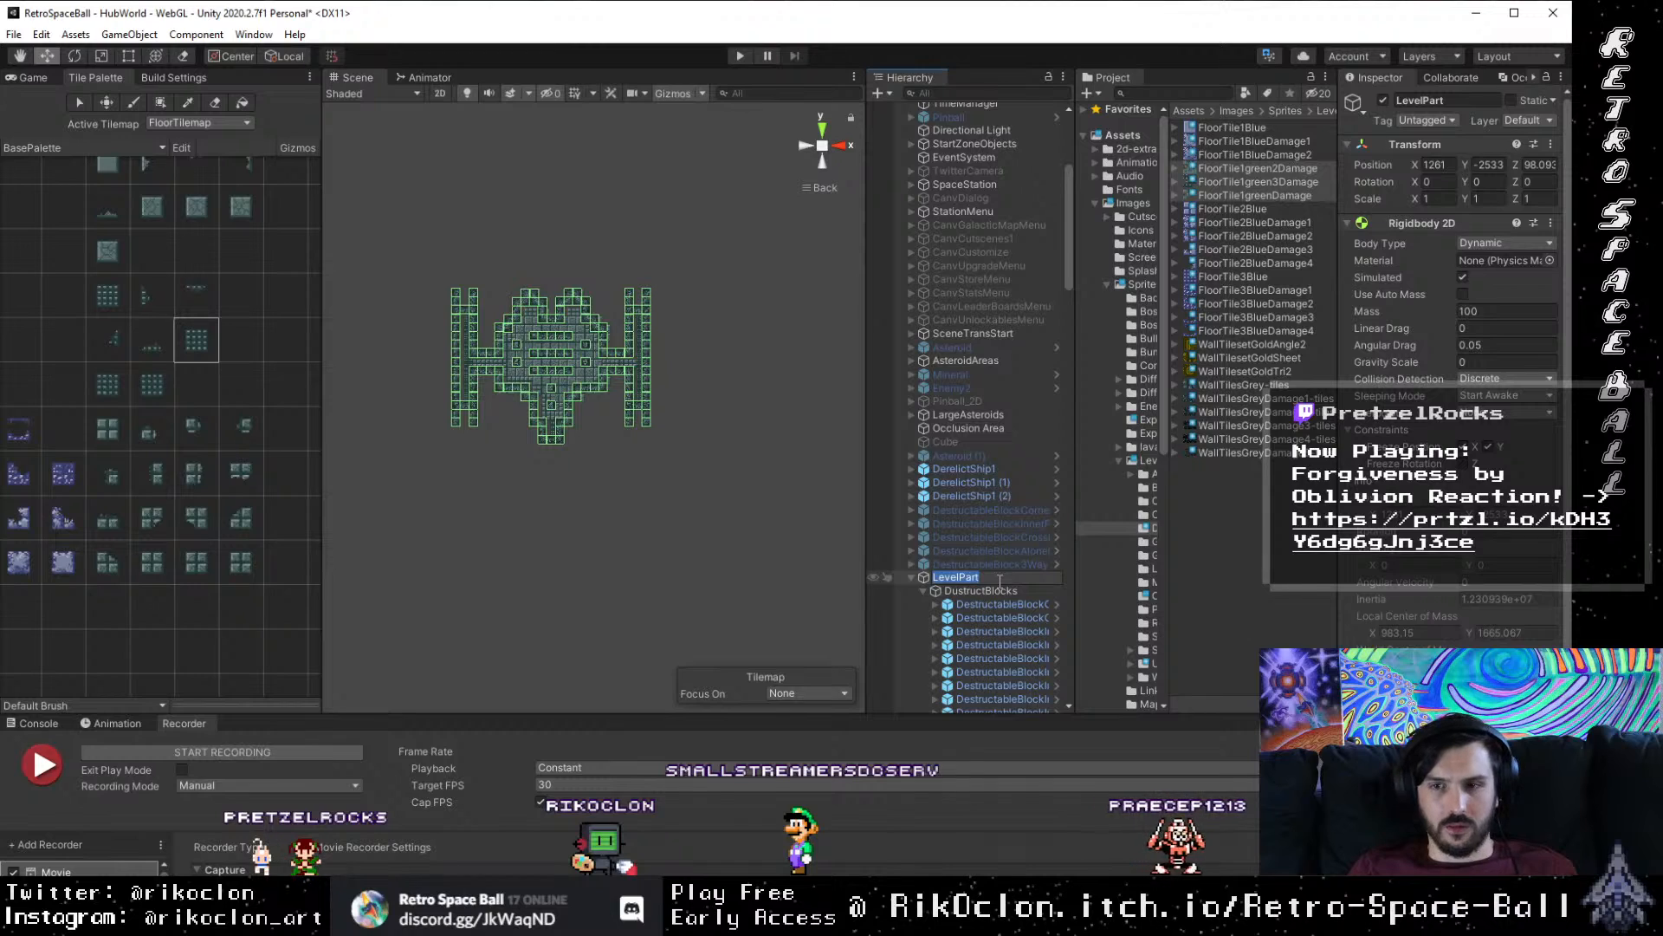
{"action": "type", "text": "Intact"}
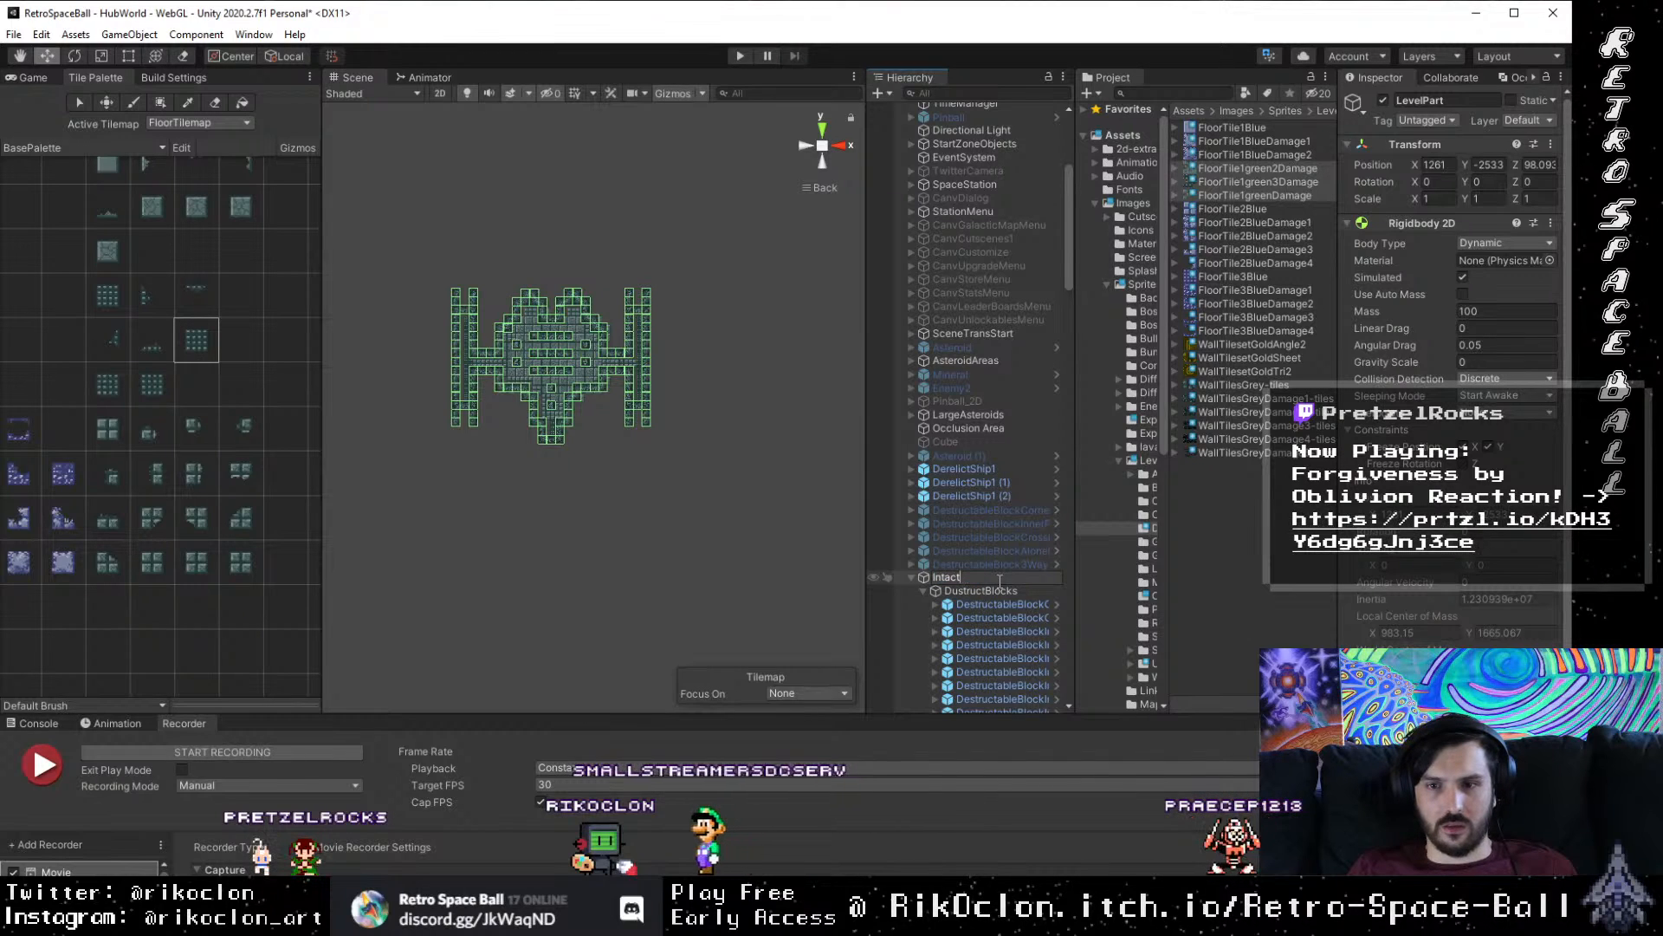
{"action": "type", "text": "Ship"}
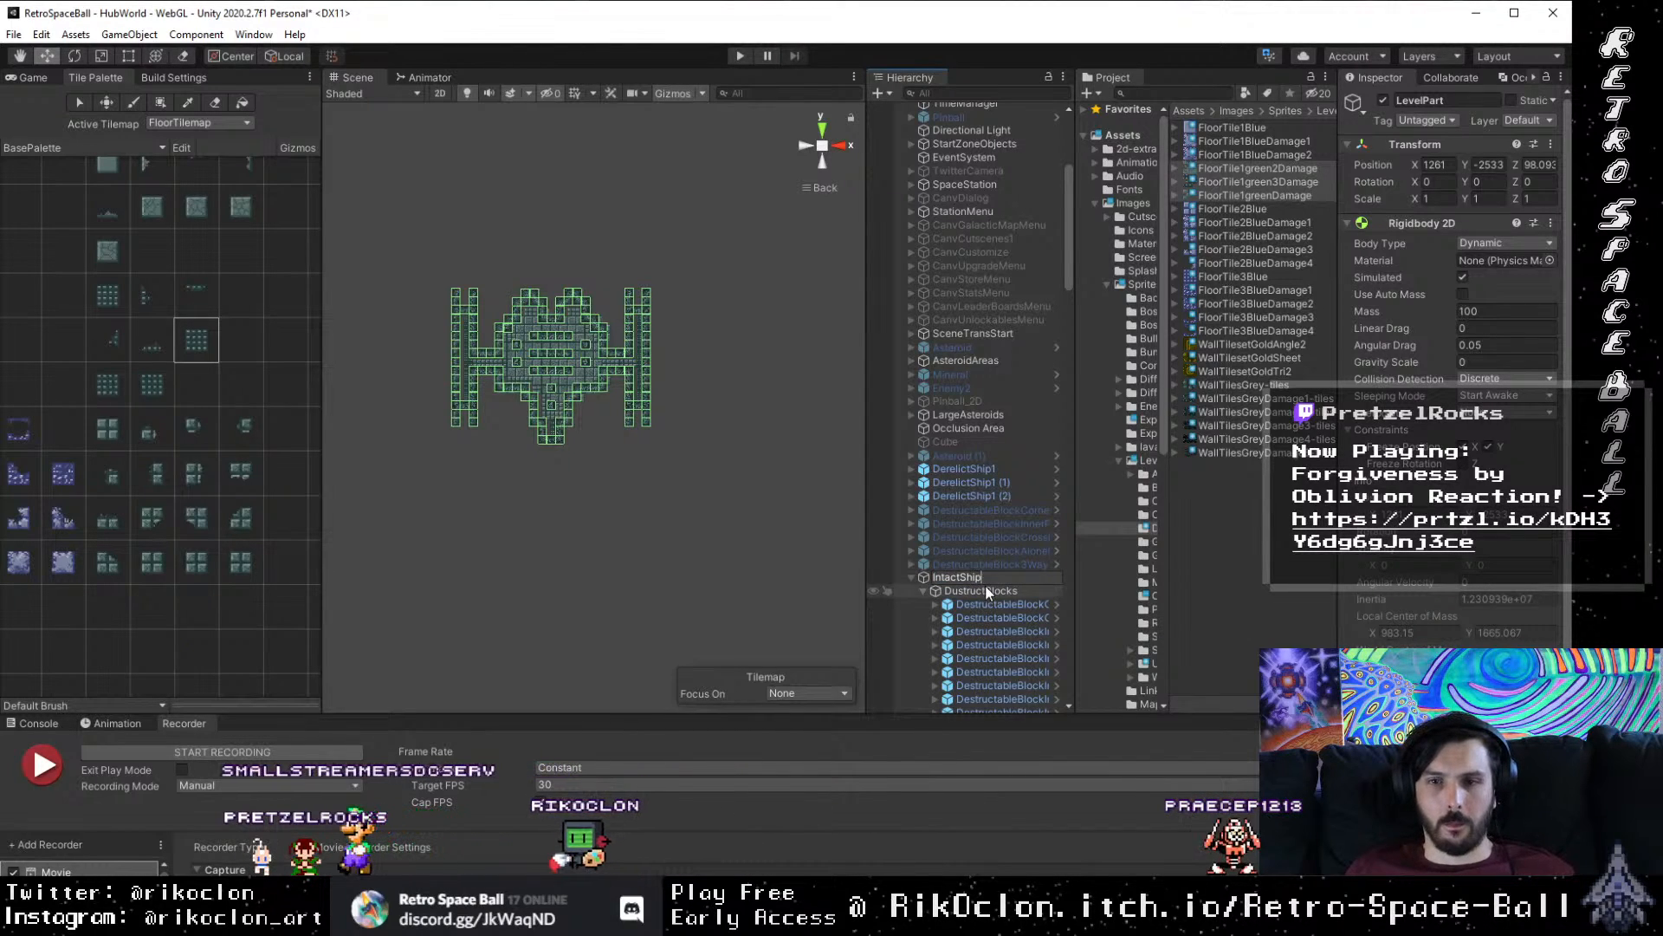
{"action": "key", "text": "Return"}
Step: Inspect FloorTilemap under IntactShip and select its parent FloorGrid
{"action": "scroll", "coordinate": [987, 596], "scroll_direction": "down", "scroll_amount": 10}
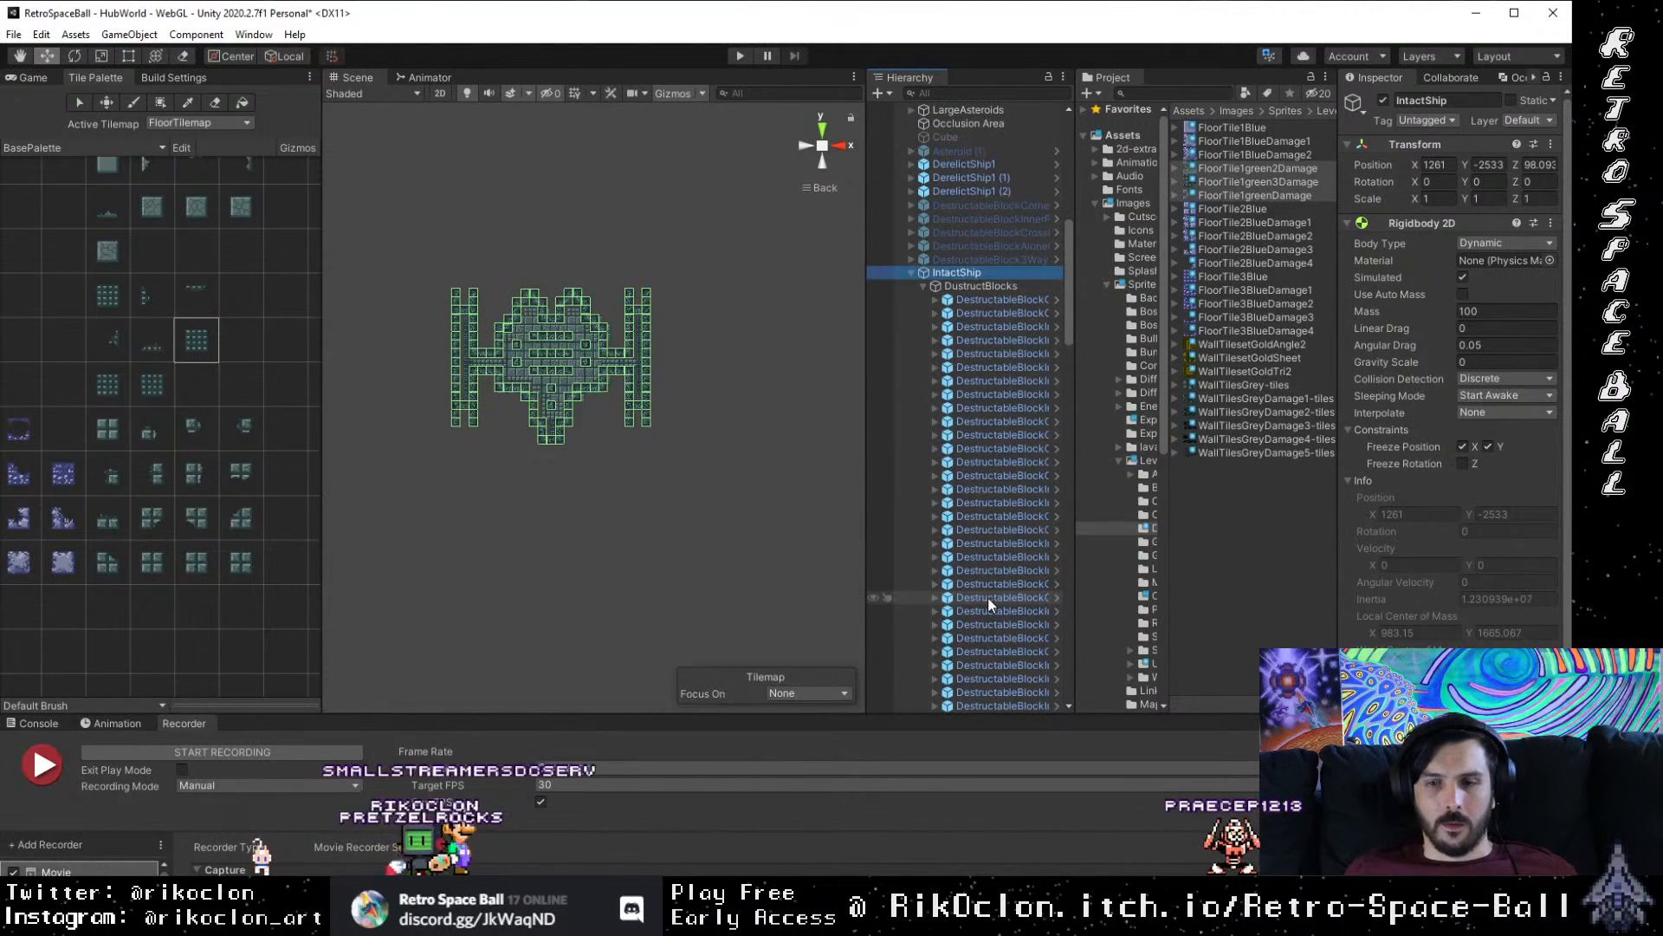
{"action": "scroll", "coordinate": [987, 596], "scroll_direction": "down", "scroll_amount": 5}
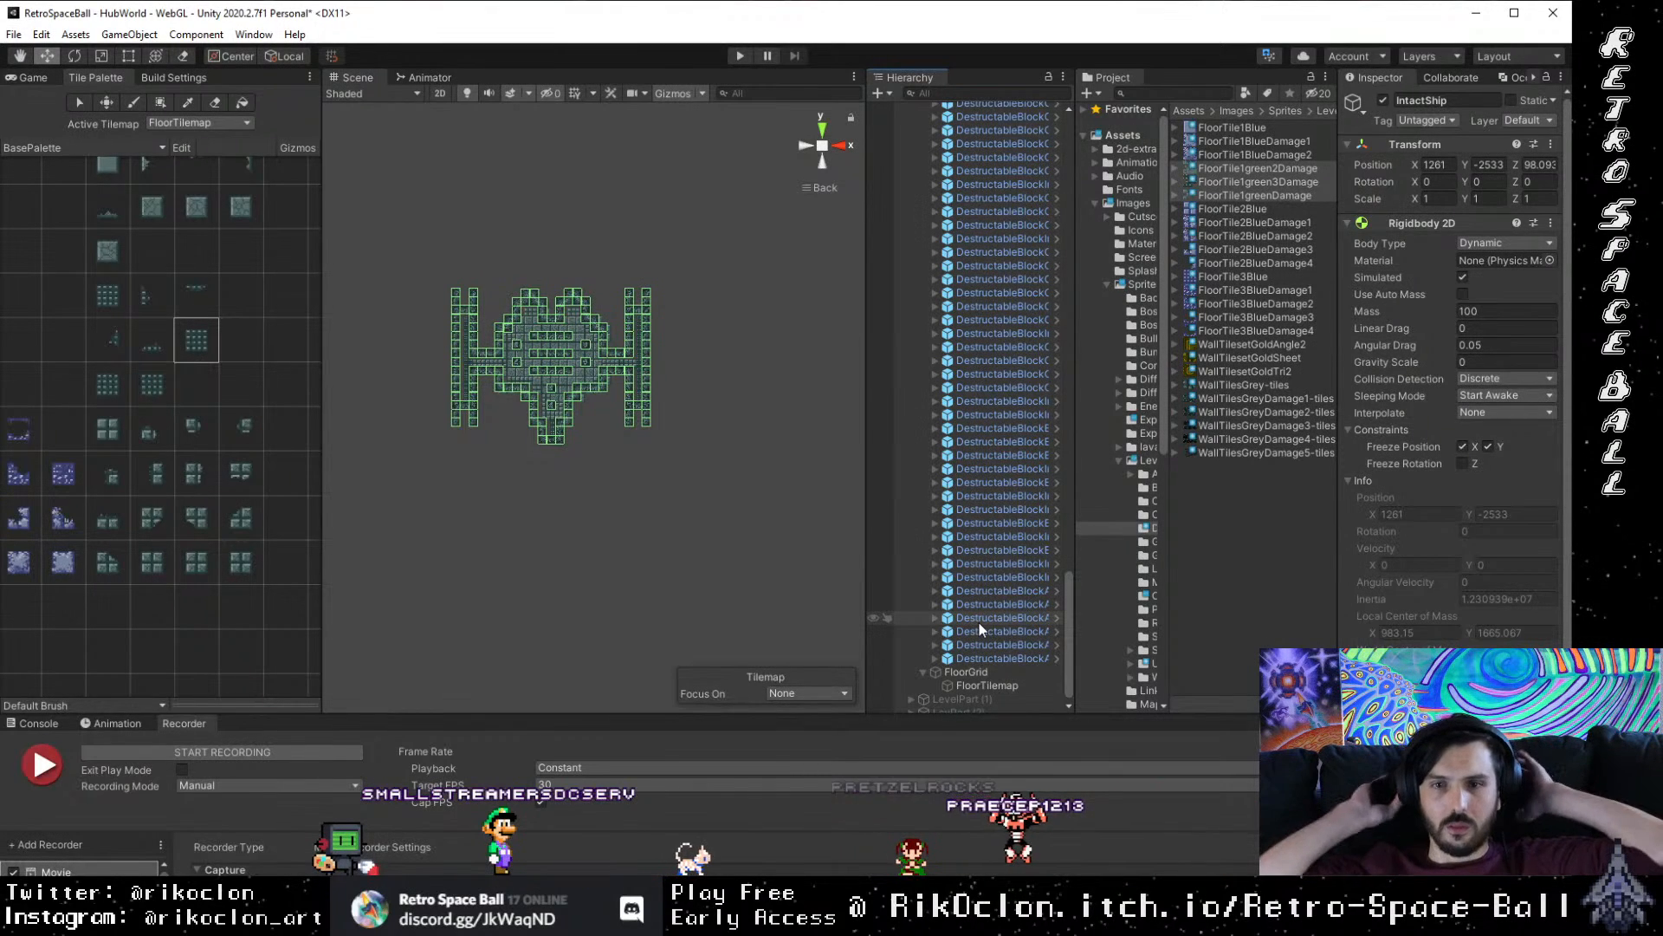
{"action": "left_click", "coordinate": [991, 687]}
{"action": "left_click", "coordinate": [985, 673]}
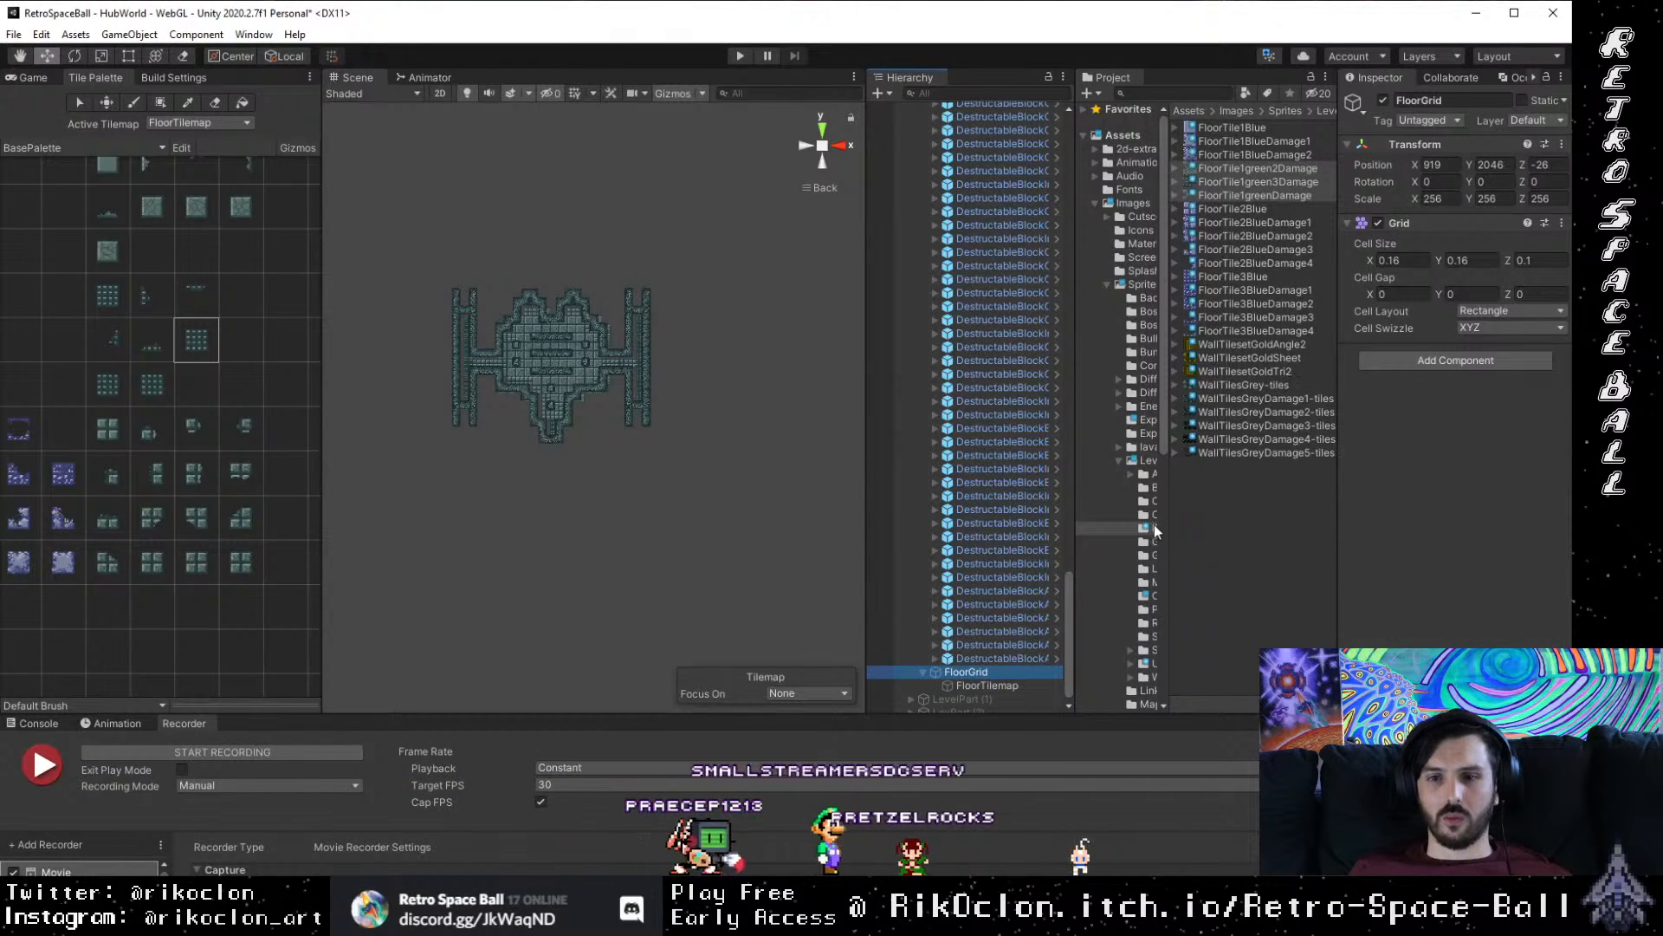
Step: Inspect the pivots of FloorGrid and FloorTilemap, and detach FloorTilemap so it sits directly under IntactShip above FloorGrid
{"action": "left_click", "coordinate": [993, 686]}
{"action": "double_click", "coordinate": [989, 678]}
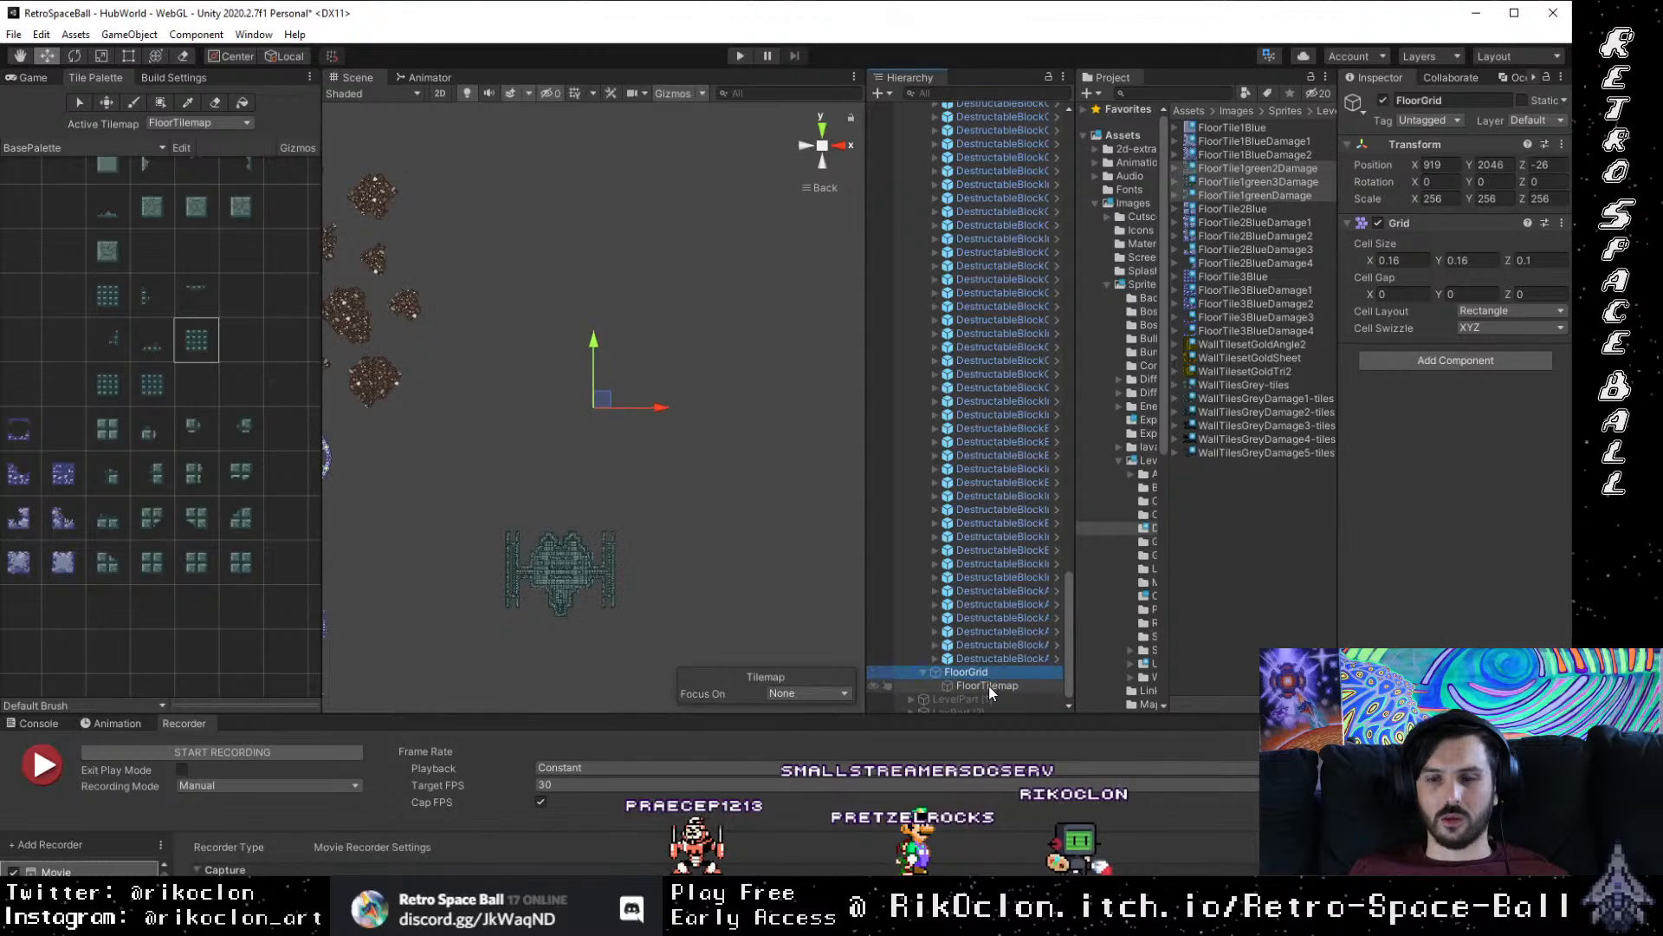
{"action": "double_click", "coordinate": [990, 685]}
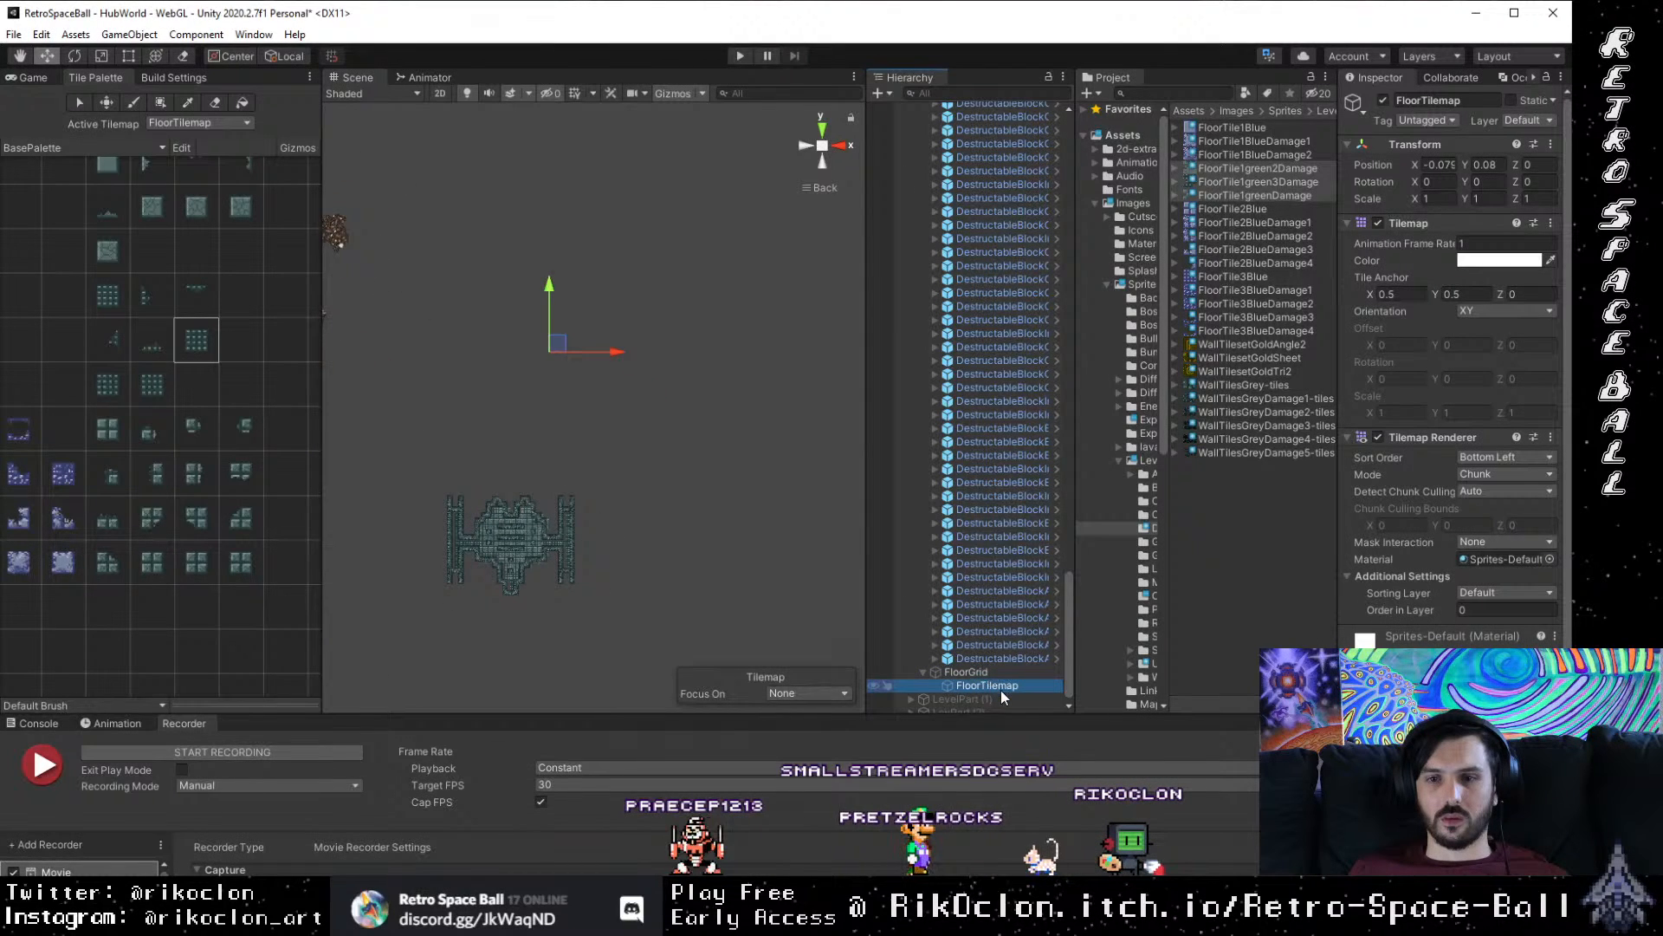
{"action": "left_click_drag", "start_coordinate": [1000, 681], "coordinate": [1006, 673]}
Step: Try moving the detached FloorGrid to the middle of the room walls at X 984, Y 1683, and nest FloorTilemap under it
{"action": "left_click", "coordinate": [1000, 686]}
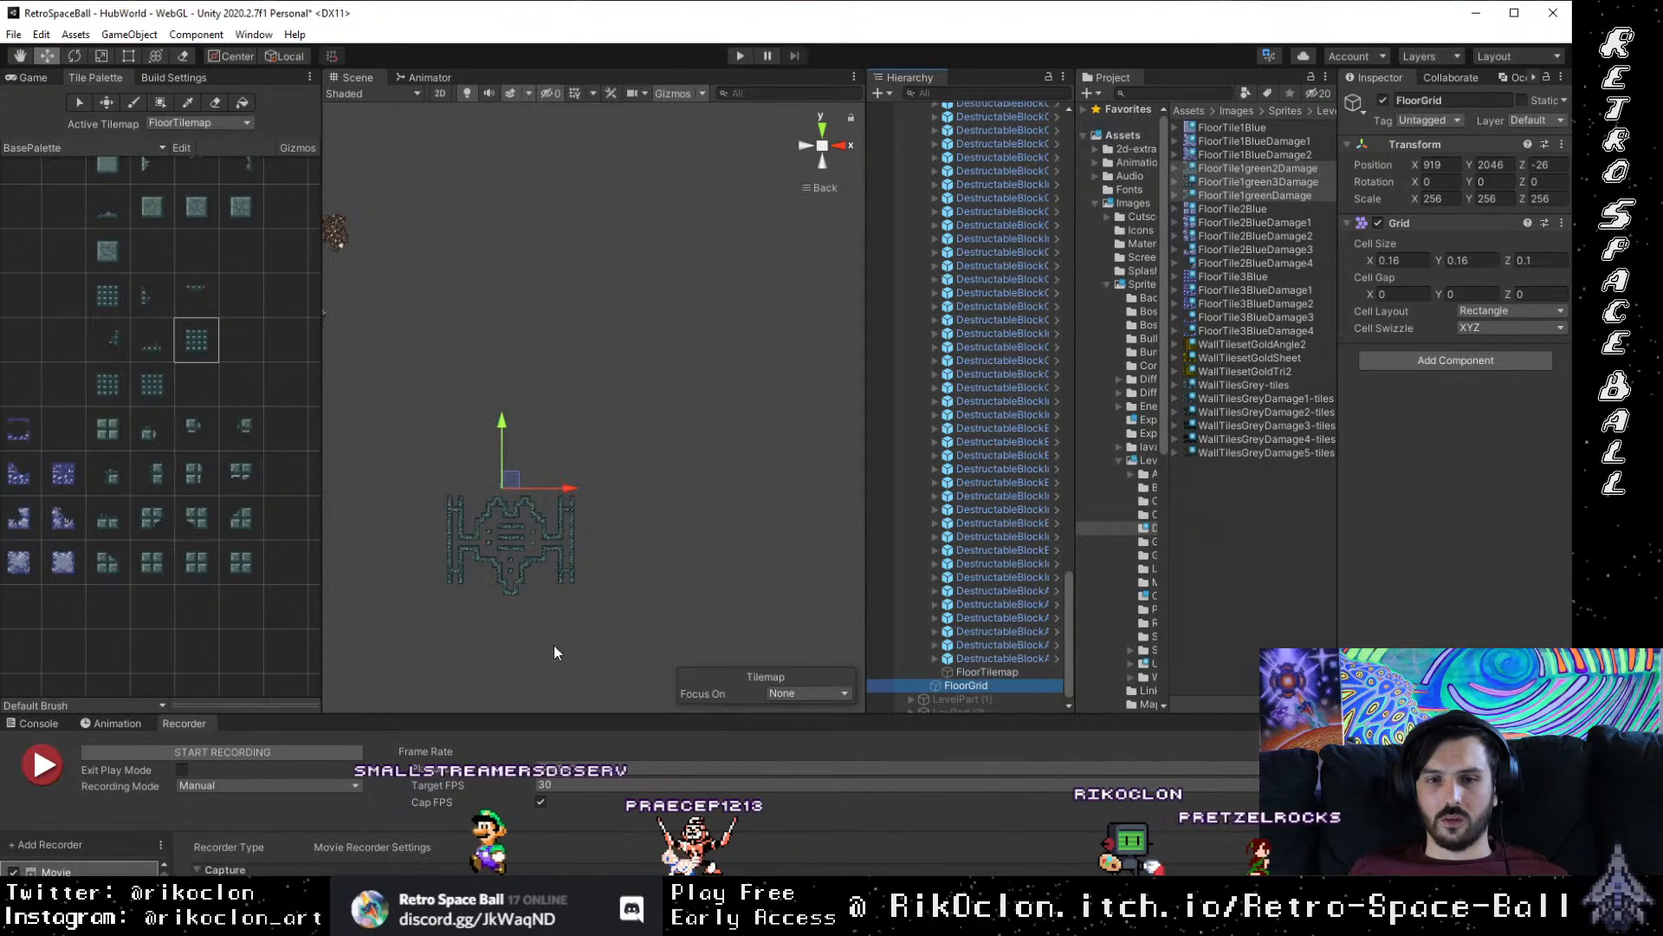
{"action": "scroll", "coordinate": [546, 649], "scroll_direction": "up", "scroll_amount": 6}
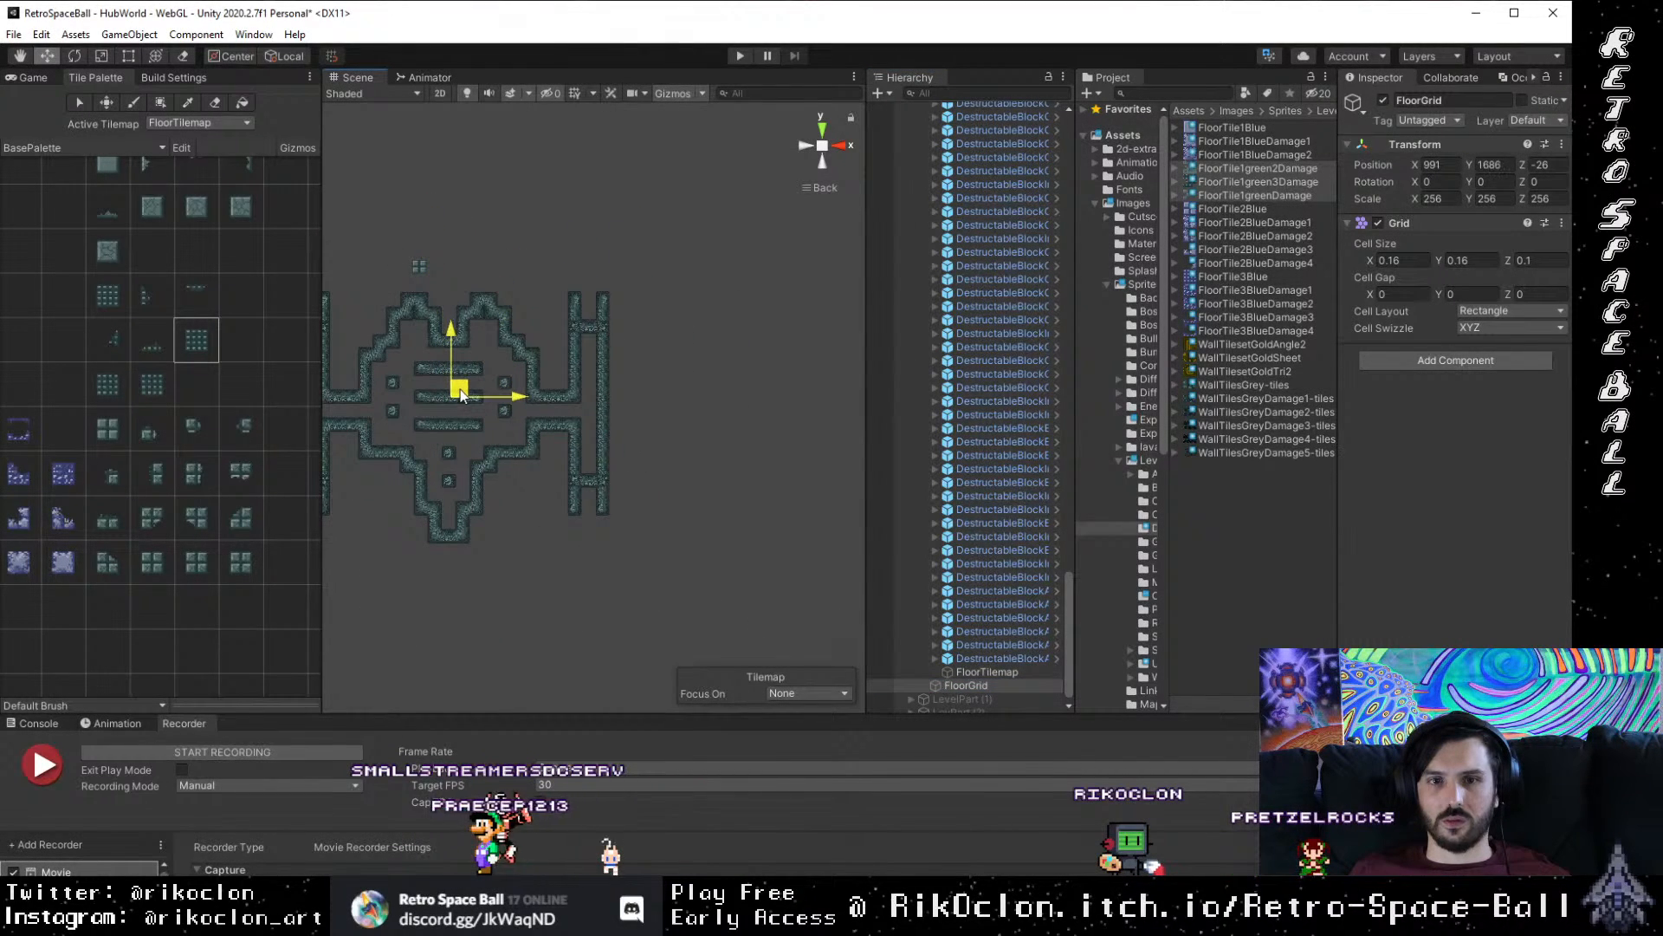
{"action": "left_click", "coordinate": [1011, 670]}
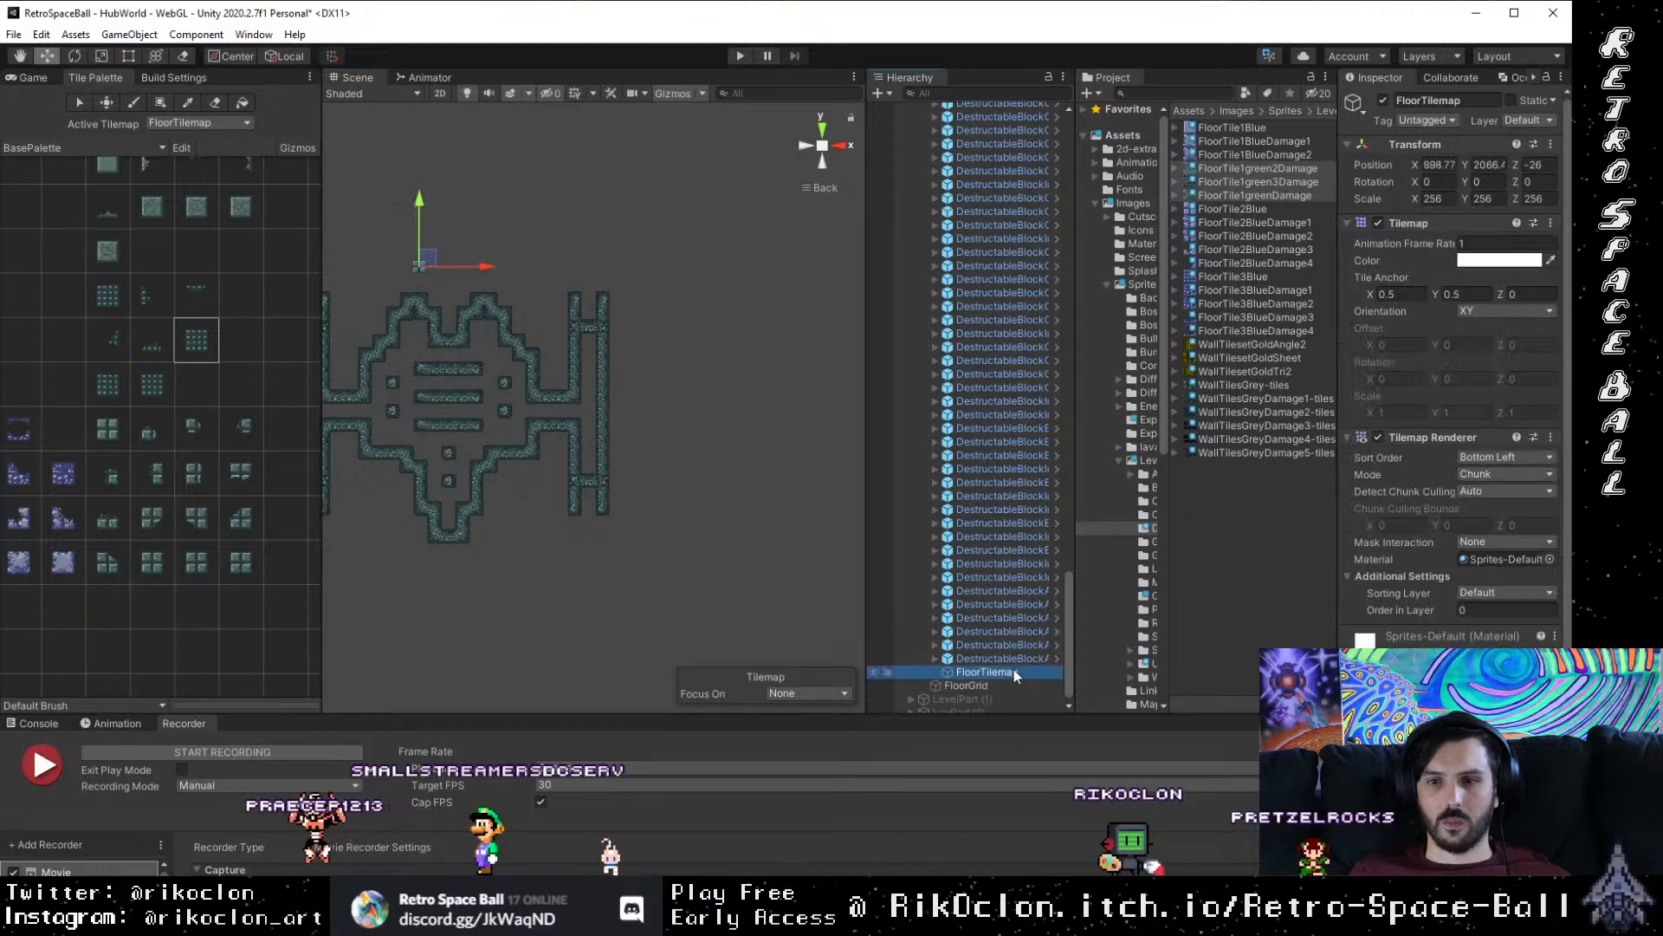
{"action": "left_click_drag", "start_coordinate": [996, 683], "coordinate": [996, 684]}
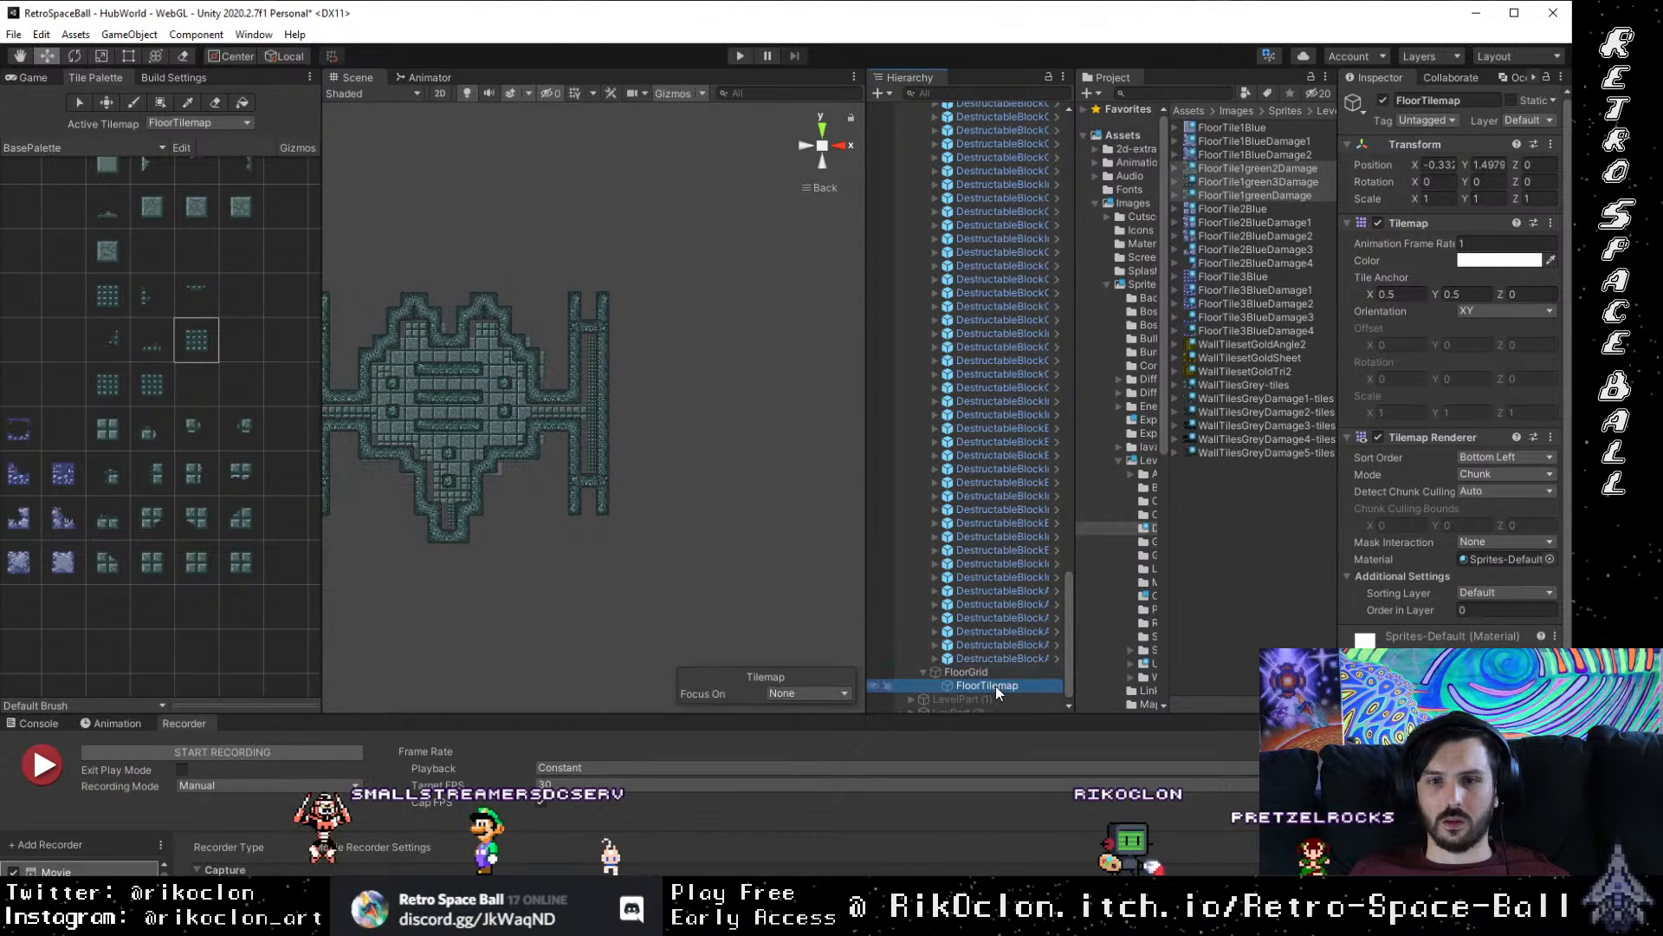
Step: Compare the pivots of FloorGrid and FloorTilemap by selecting each, and frame FloorGrid in the scene
{"action": "left_click_drag", "start_coordinate": [637, 476], "coordinate": [667, 506]}
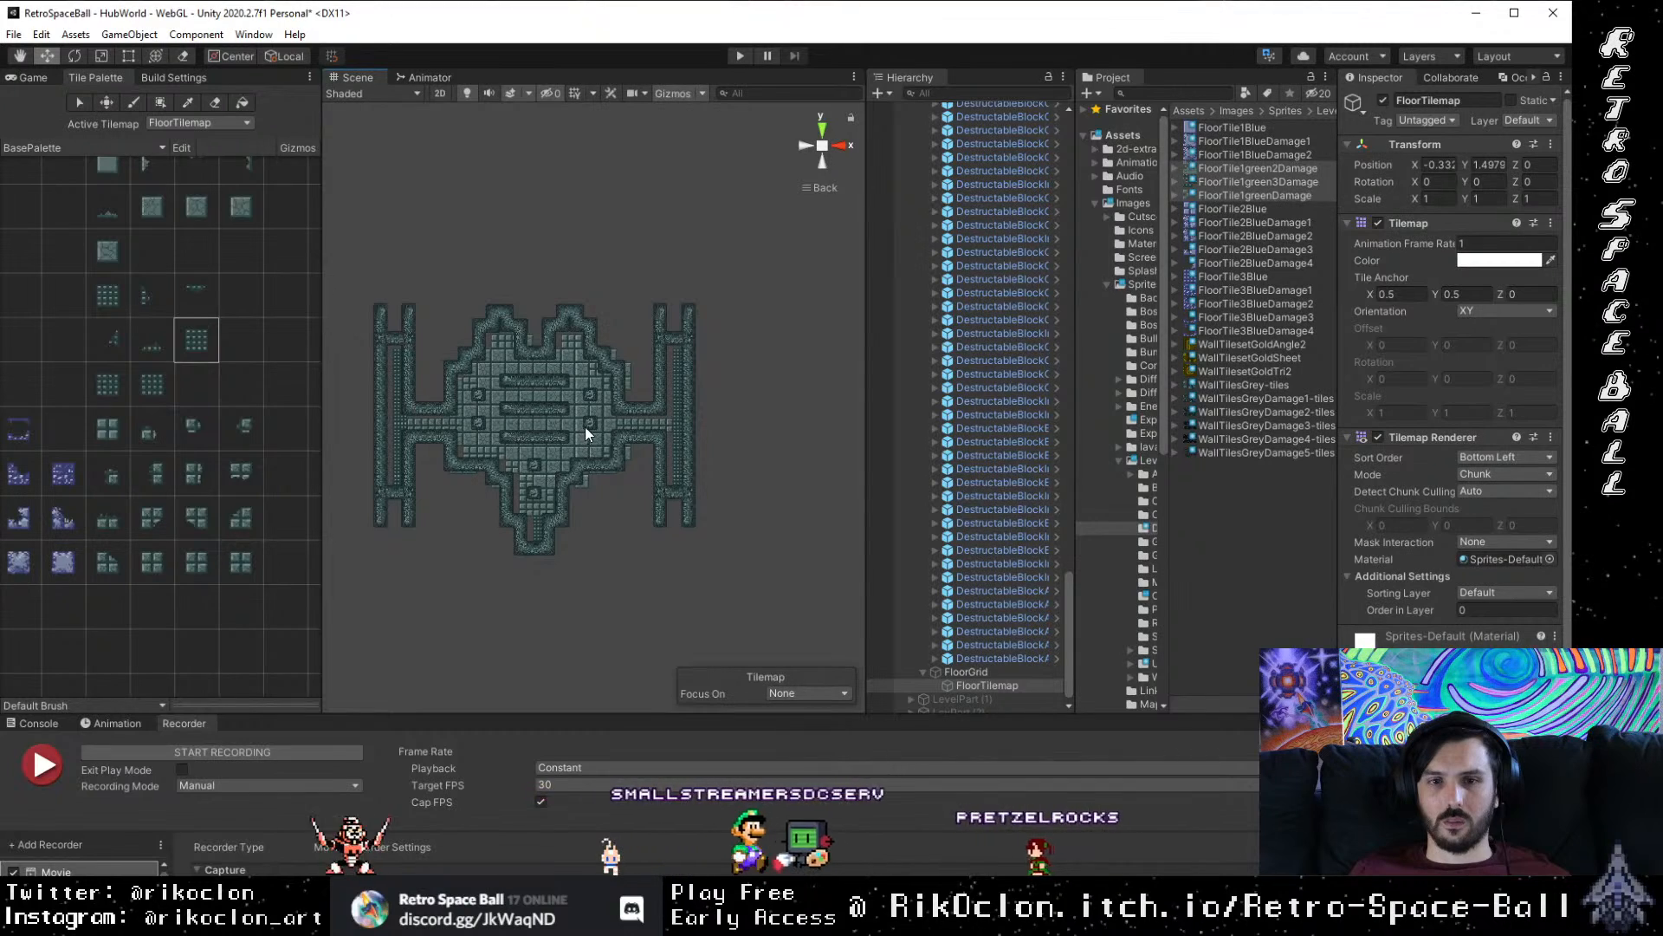
{"action": "left_click", "coordinate": [1005, 673]}
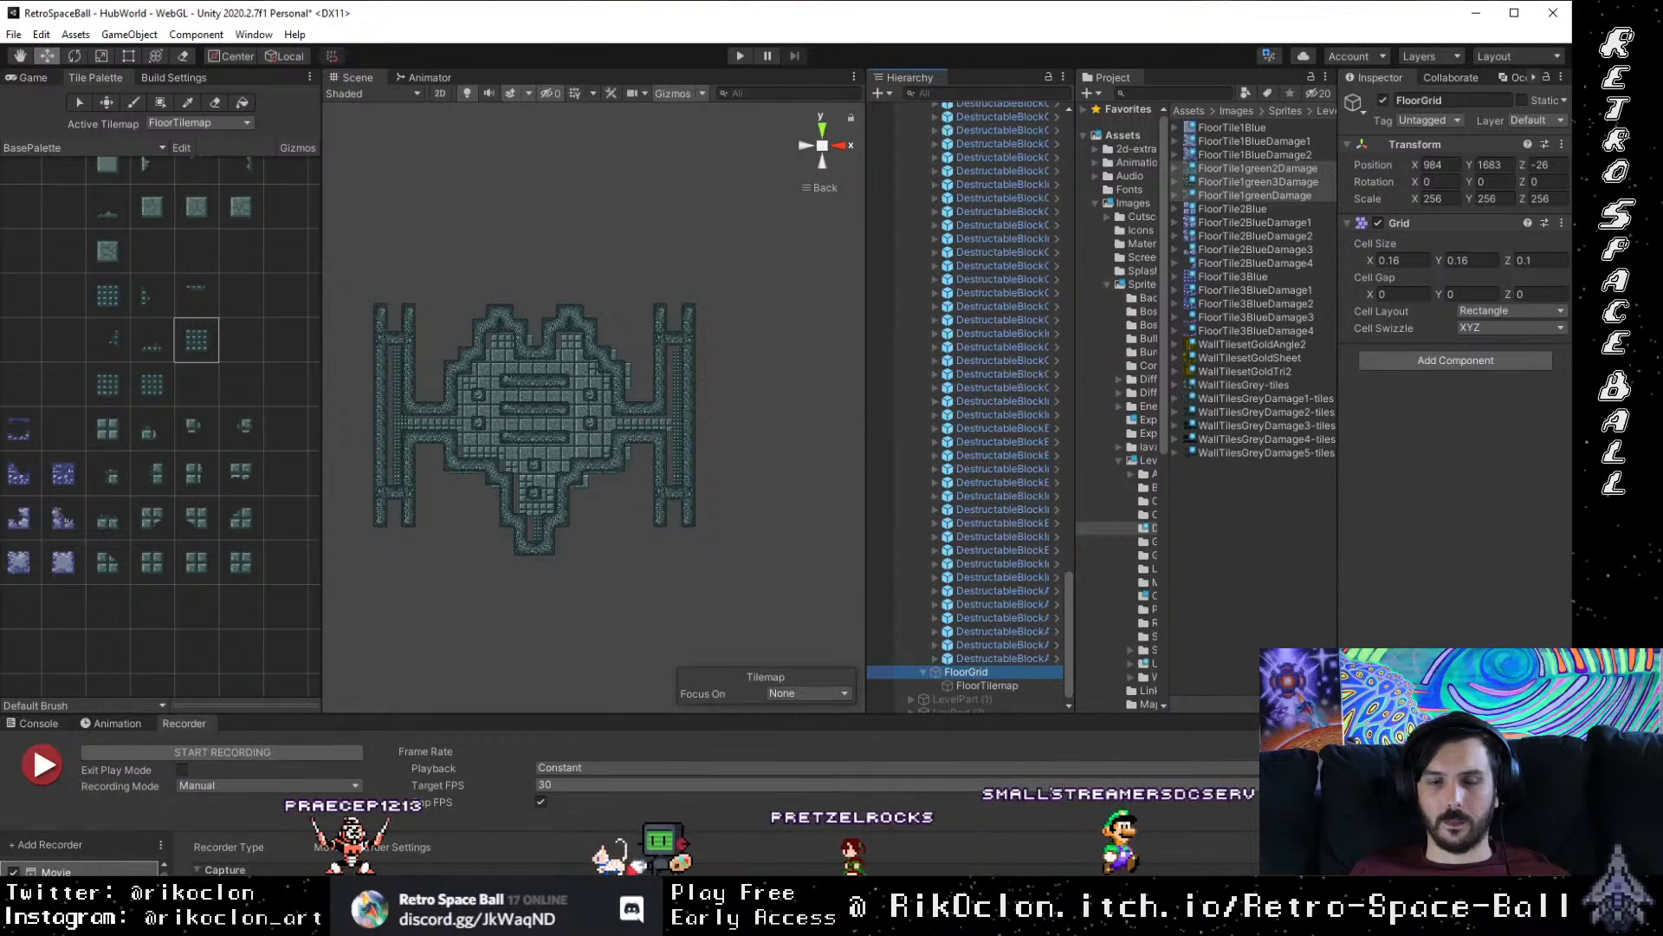
{"action": "left_click", "coordinate": [1038, 685]}
{"action": "scroll", "coordinate": [570, 416], "scroll_direction": "up", "scroll_amount": 2}
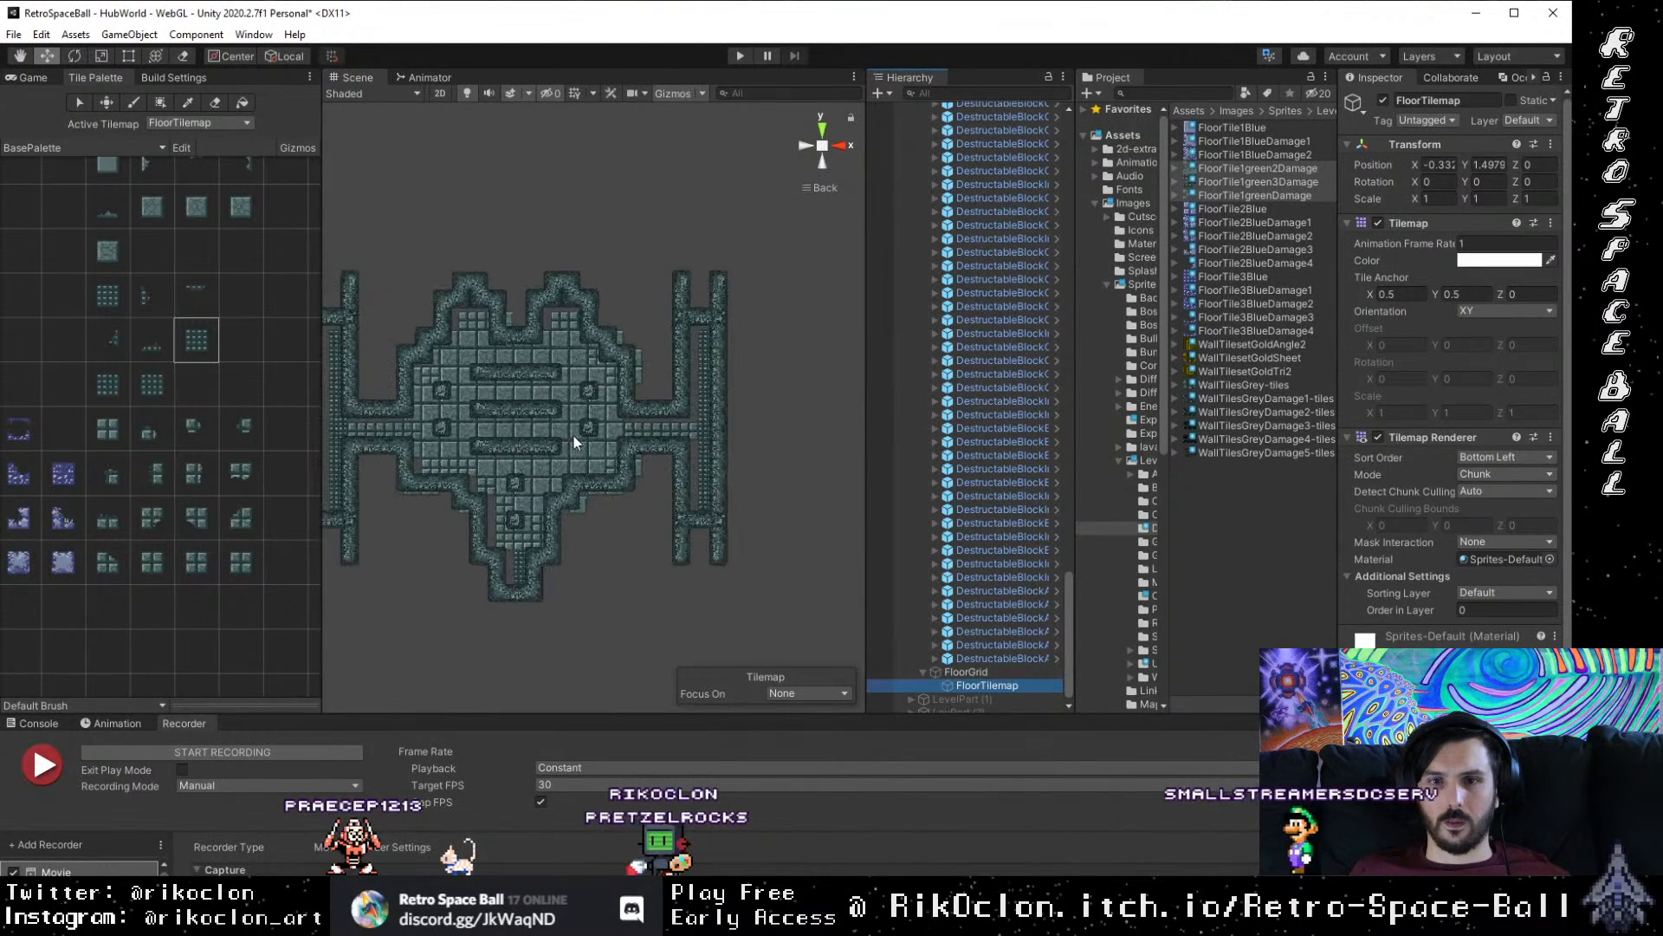
{"action": "left_click_drag", "start_coordinate": [574, 435], "coordinate": [618, 439]}
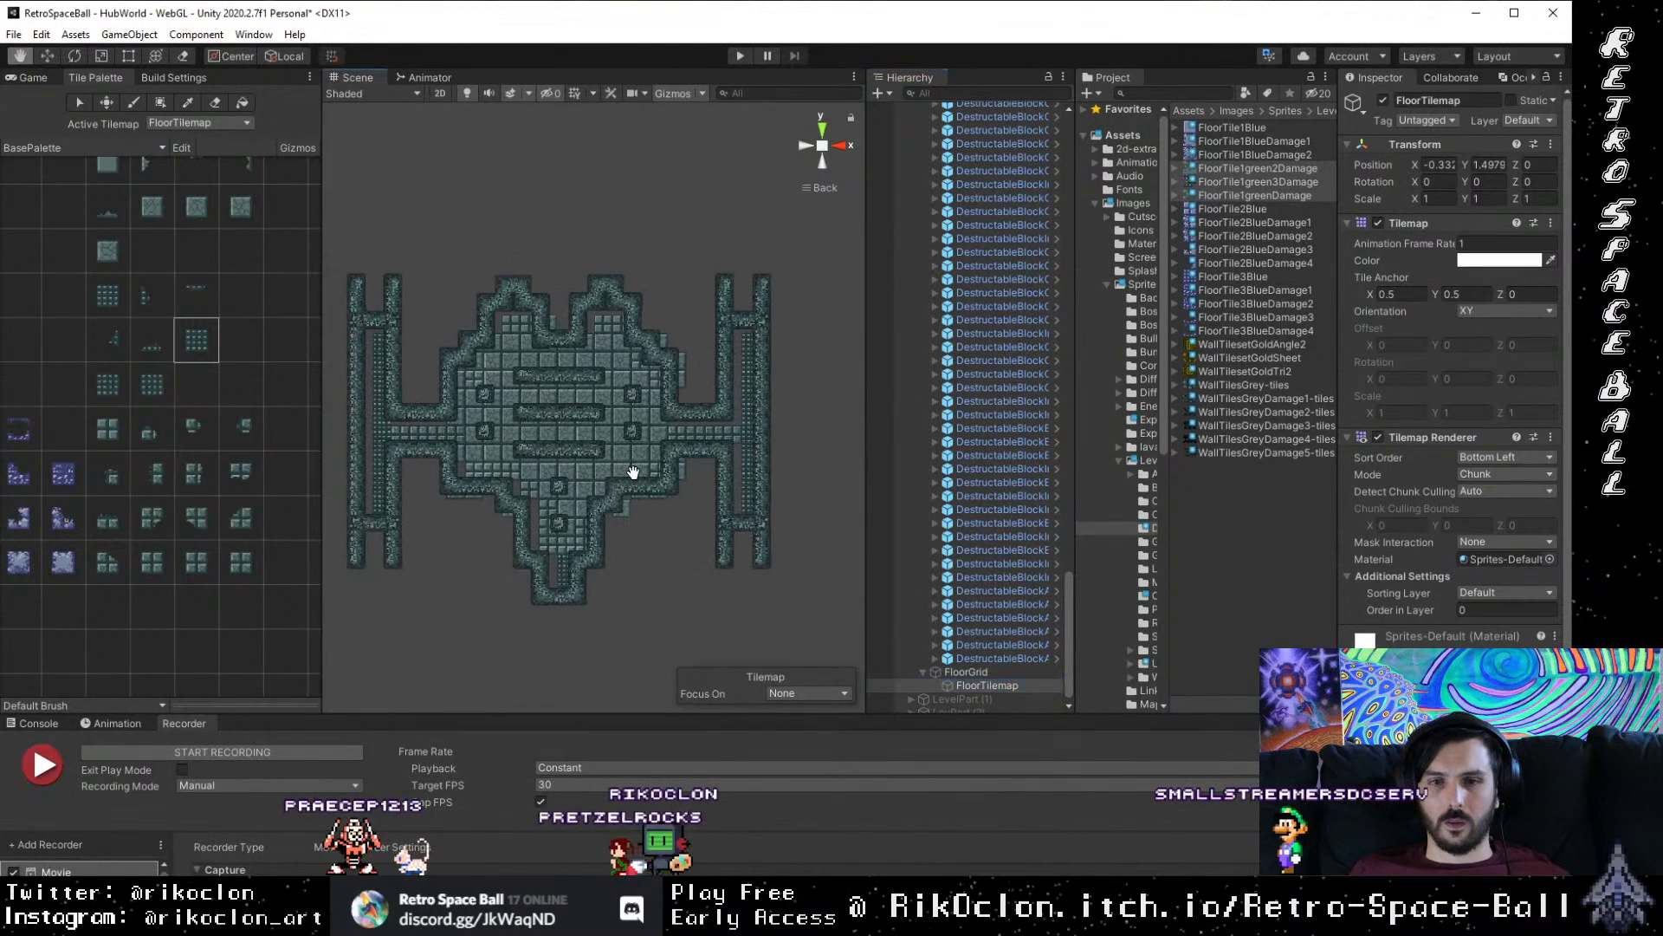
{"action": "left_click", "coordinate": [984, 673]}
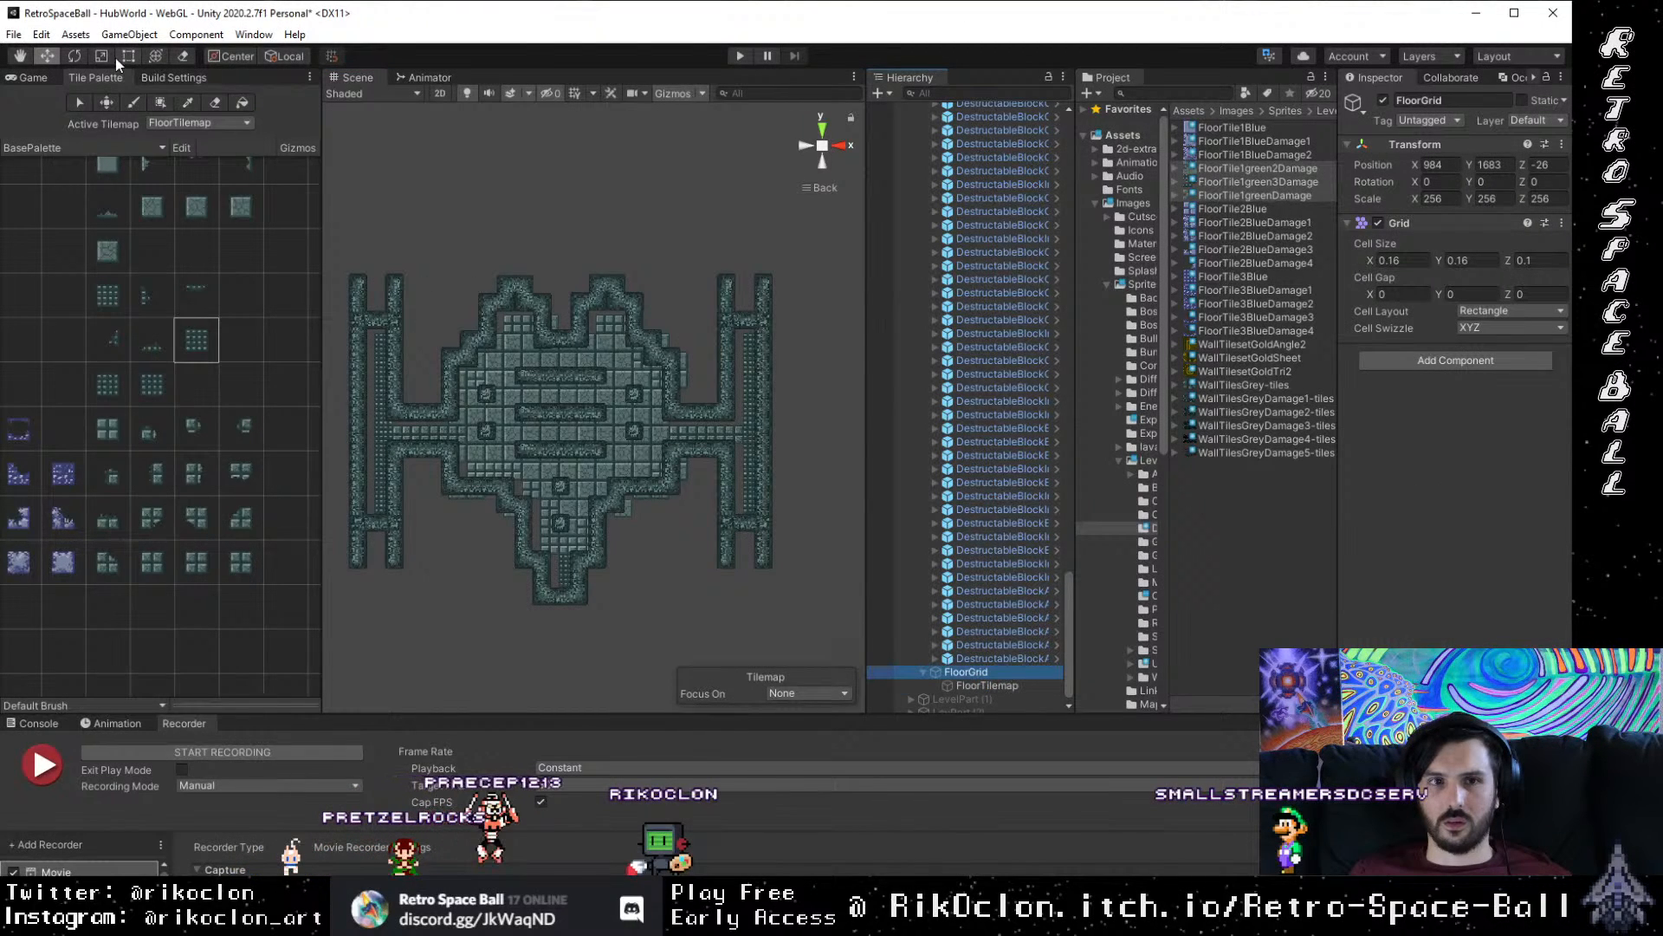
{"action": "double_click", "coordinate": [990, 673]}
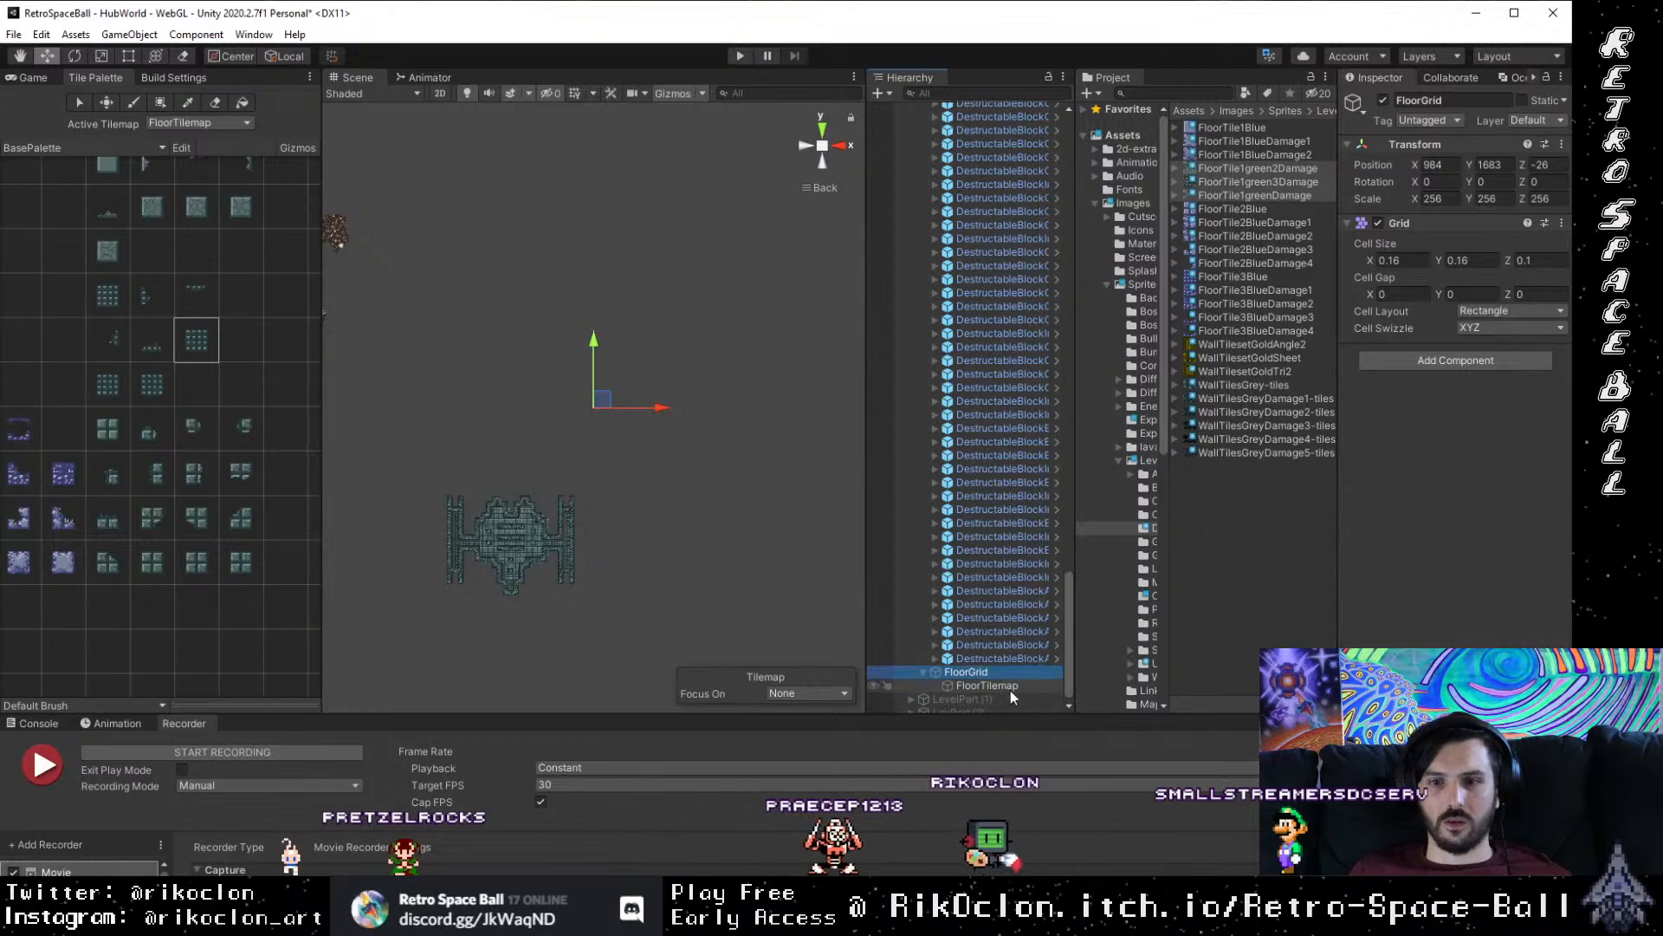
Step: Take FloorTilemap out of FloorGrid and move it to the middle of the room walls at X 980, Y 1682
{"action": "left_click", "coordinate": [1010, 689]}
{"action": "left_click_drag", "start_coordinate": [1012, 646], "coordinate": [1015, 664]}
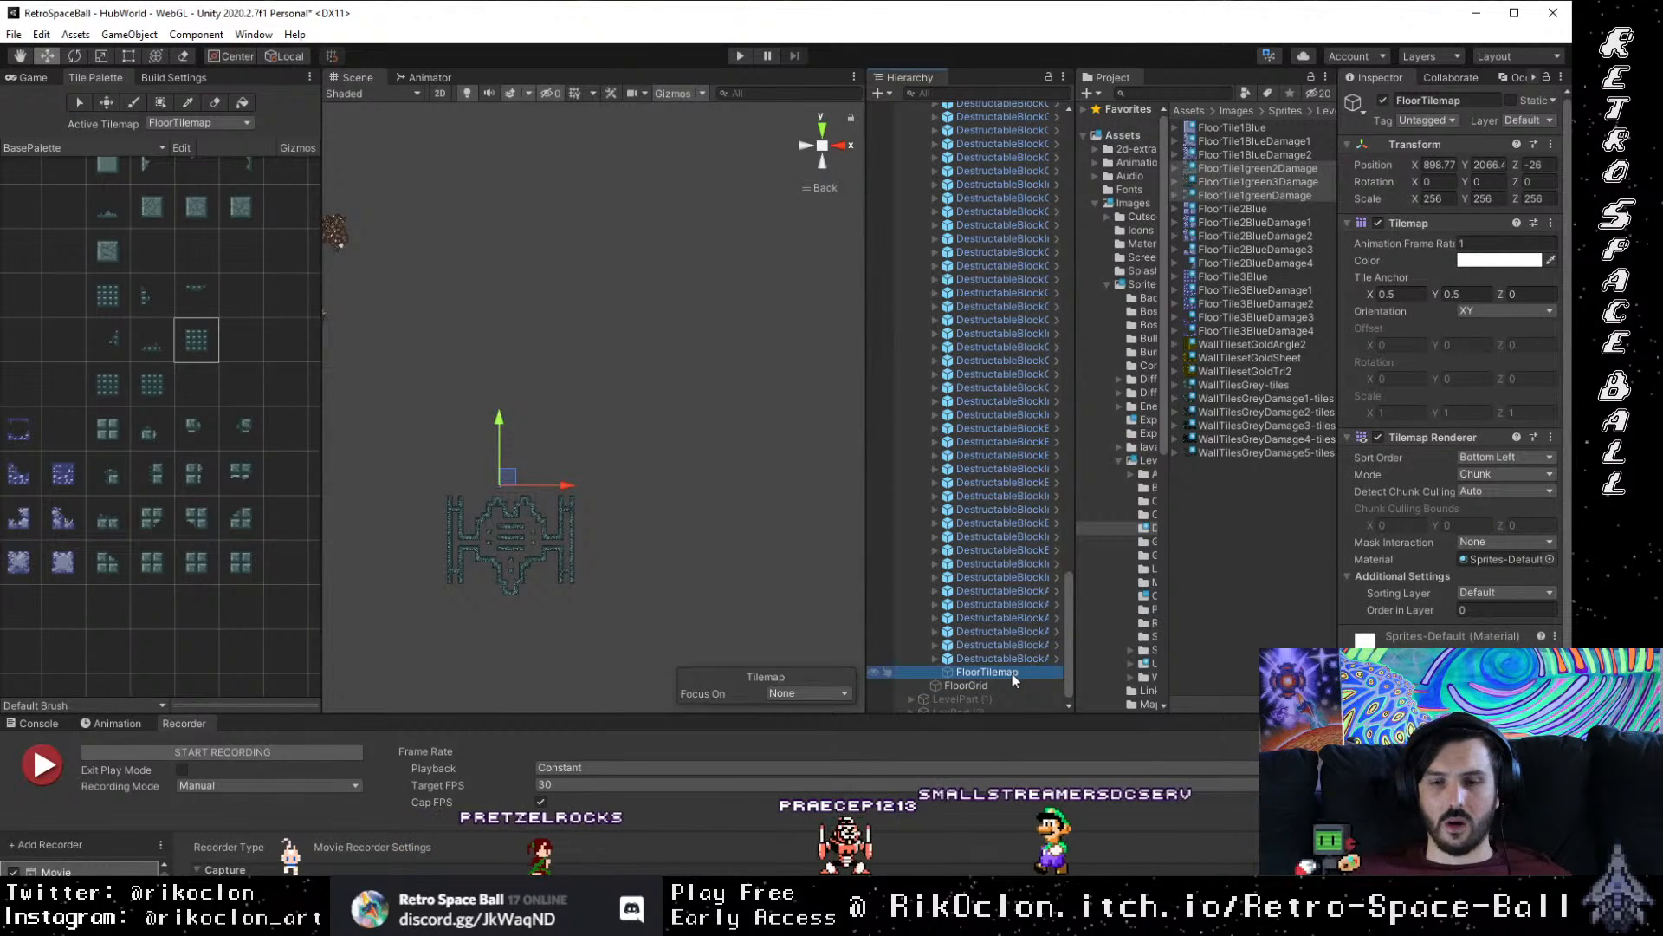
{"action": "left_click", "coordinate": [1011, 674]}
{"action": "scroll", "coordinate": [594, 529], "scroll_direction": "up", "scroll_amount": 1}
{"action": "scroll", "coordinate": [594, 527], "scroll_direction": "up", "scroll_amount": 8}
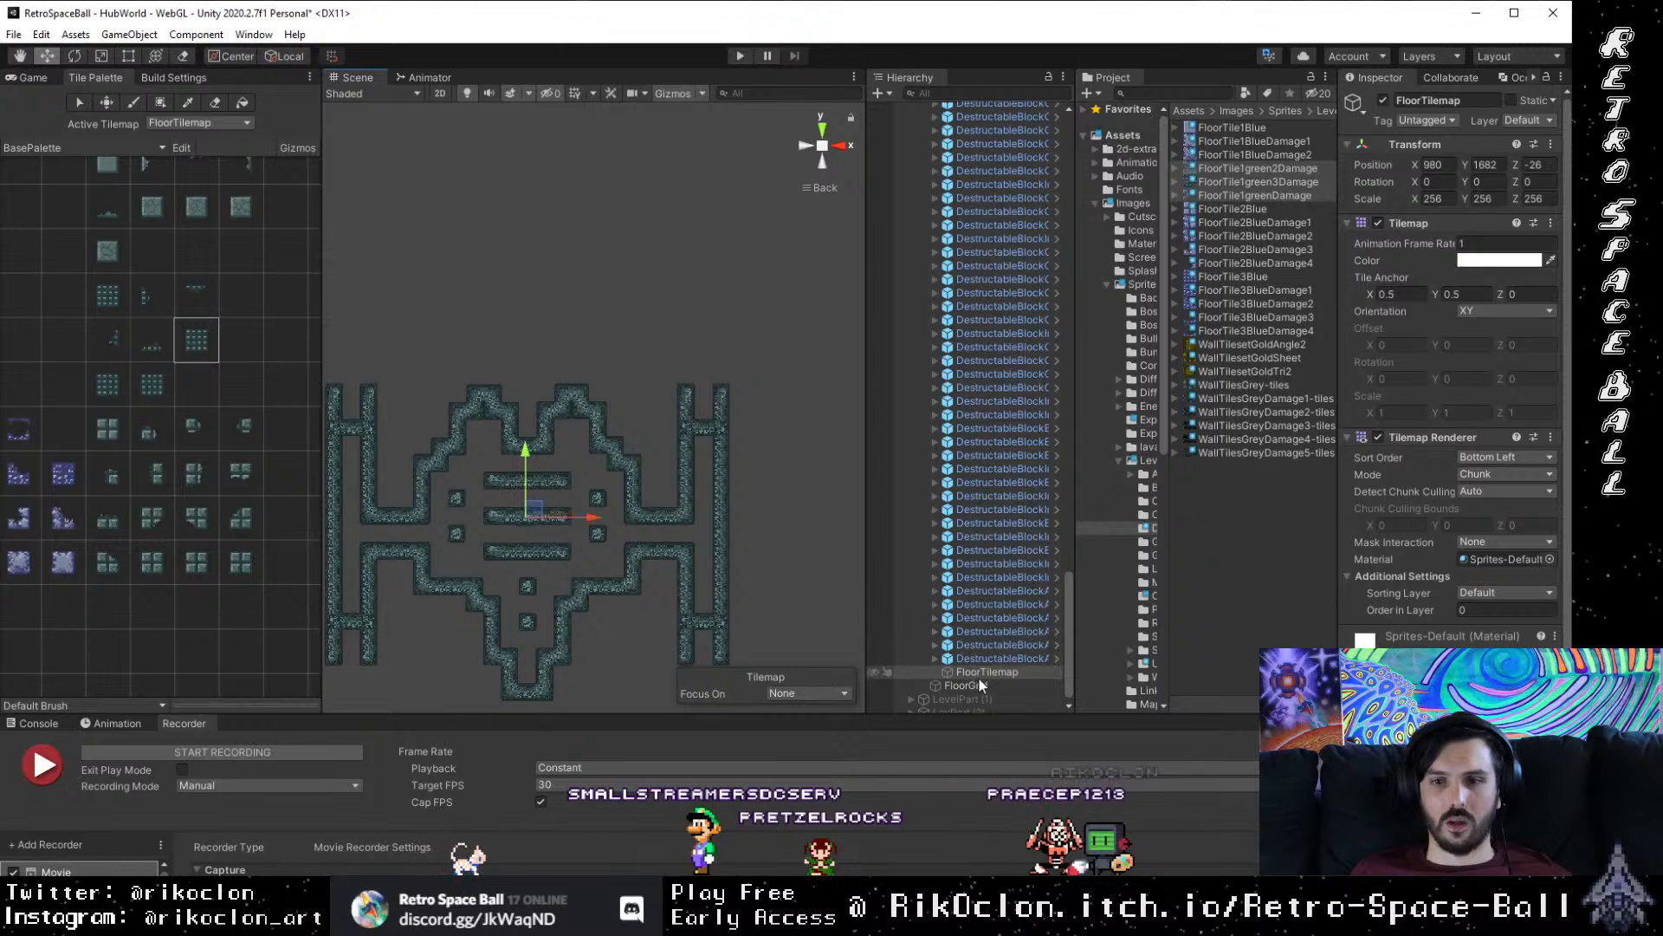
Step: Try nesting FloorTilemap under FloorGrid, and examine how the floor lines up with the room walls
{"action": "left_click_drag", "start_coordinate": [979, 678], "coordinate": [979, 686]}
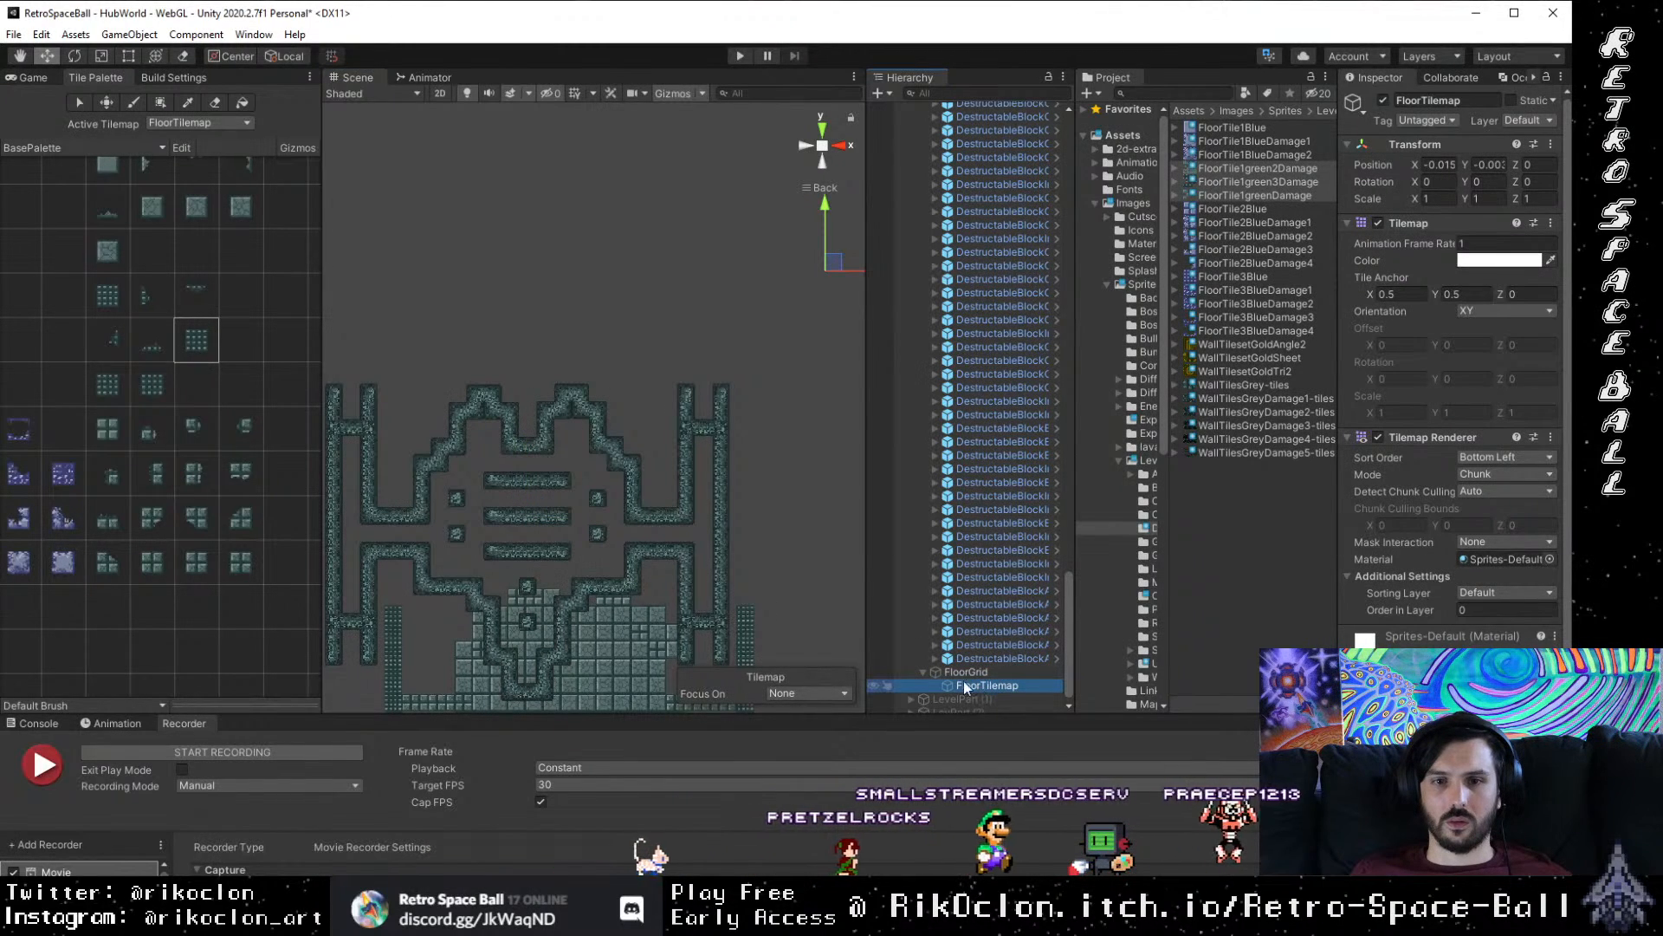
{"action": "scroll", "coordinate": [482, 234], "scroll_direction": "down", "scroll_amount": 5}
{"action": "left_click_drag", "start_coordinate": [485, 243], "coordinate": [461, 344]}
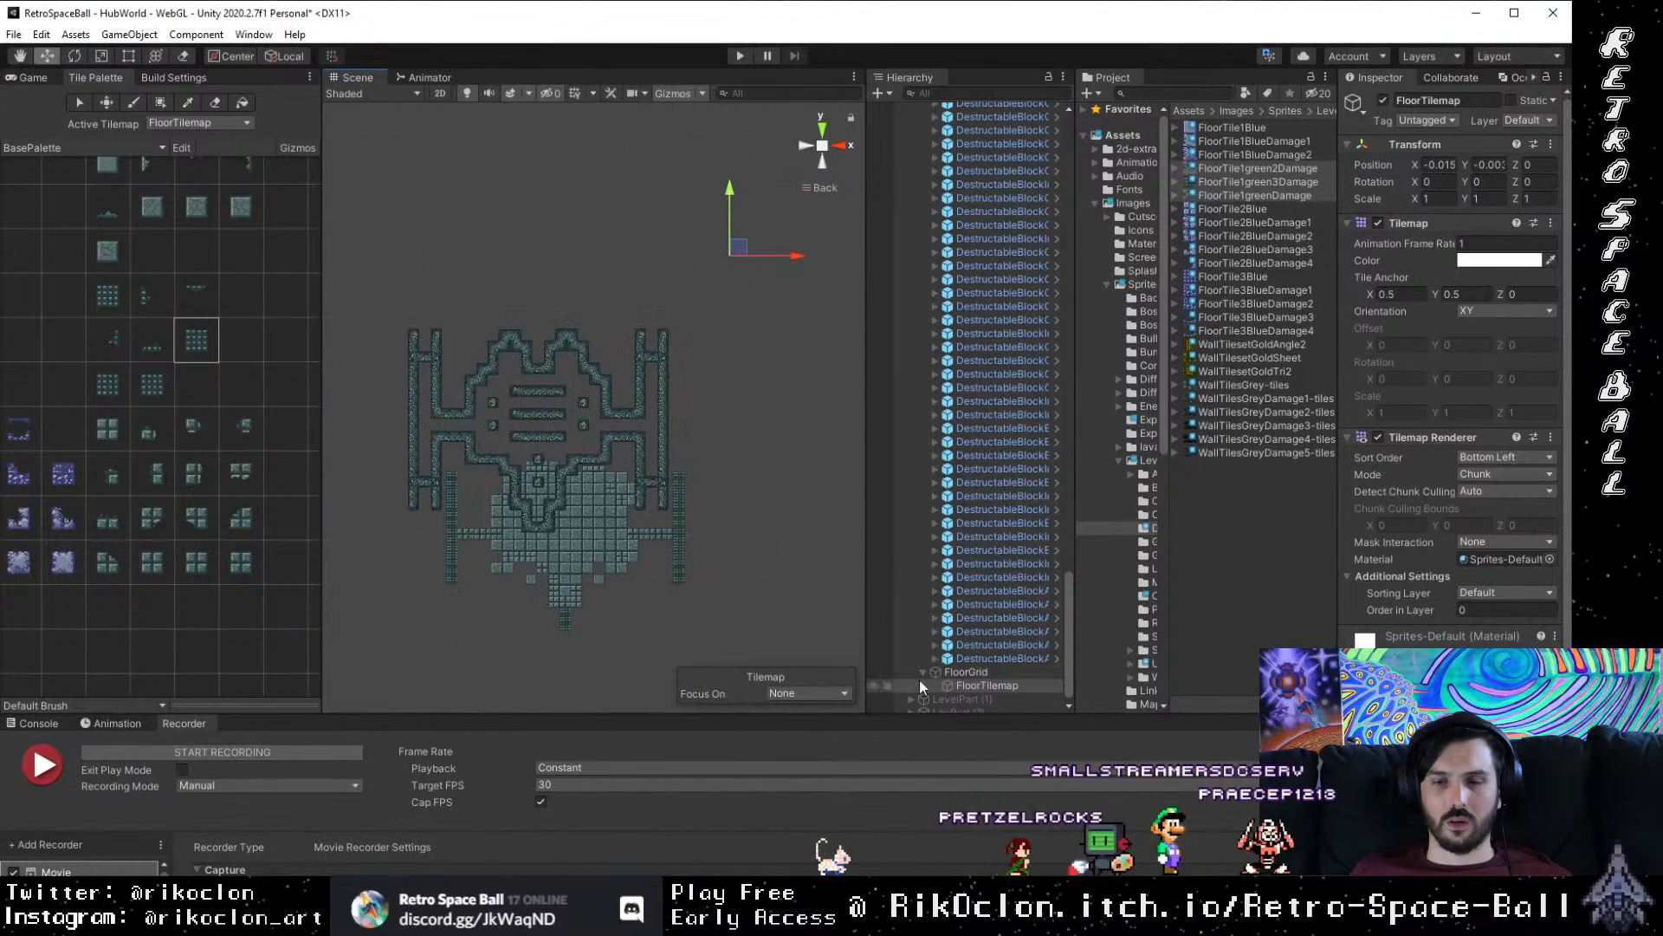
{"action": "left_click", "coordinate": [993, 671]}
{"action": "left_click", "coordinate": [991, 684]}
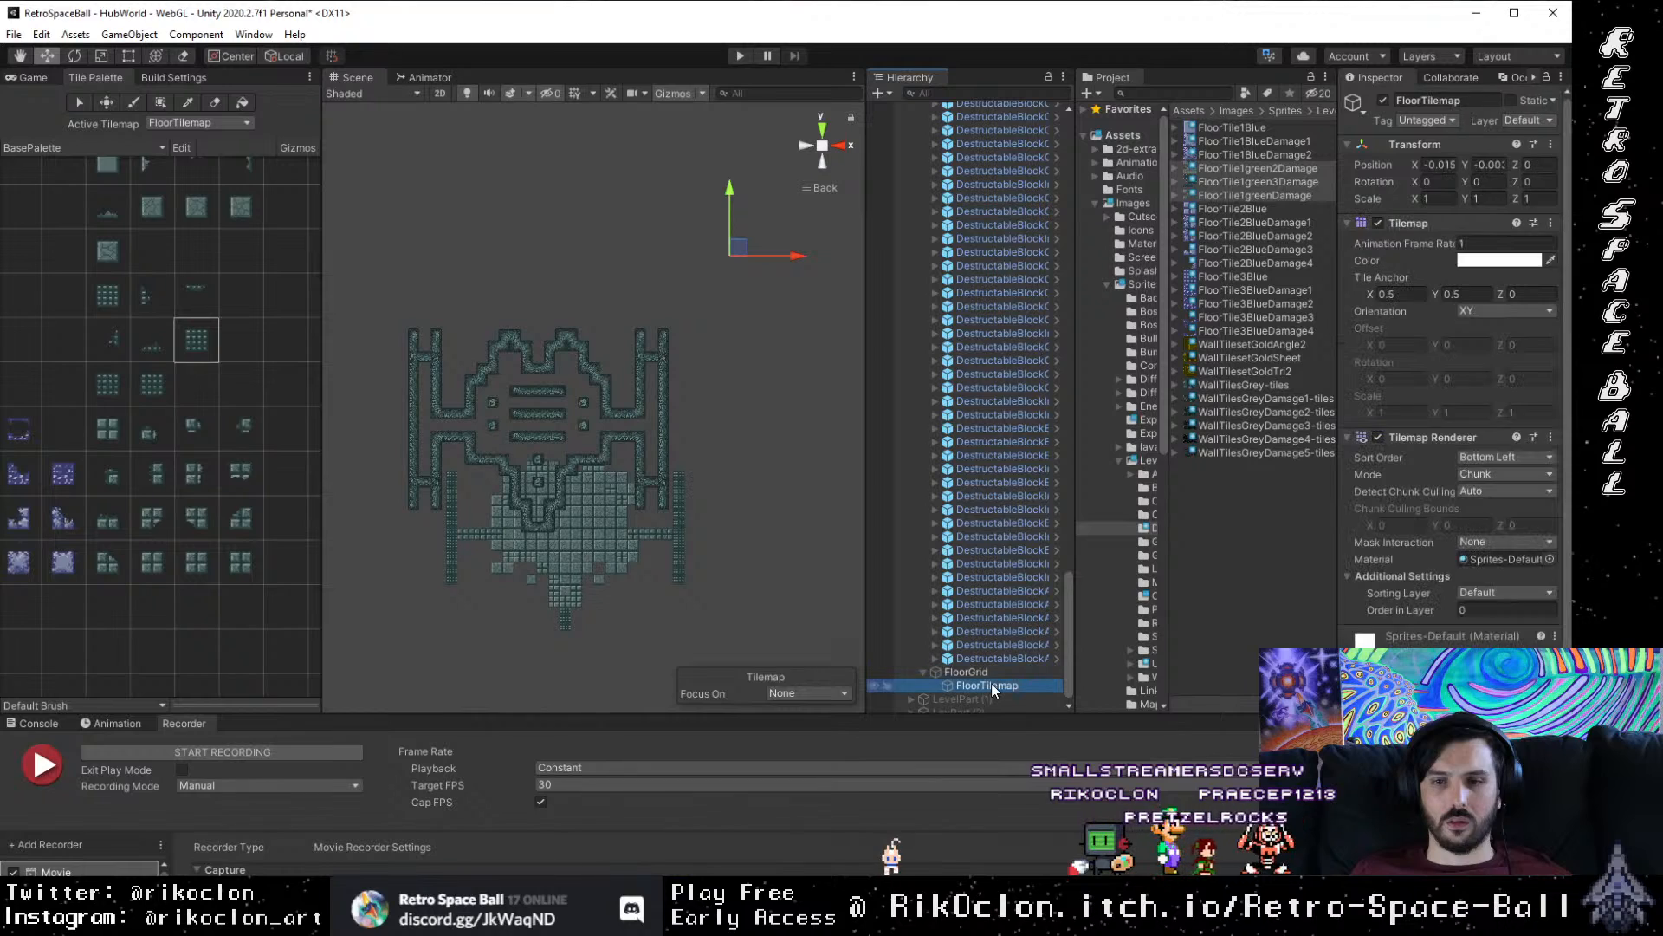
Step: Detach FloorTilemap and order it below FloorGrid, and match FloorGrid's position to it at X 980, Y 1682
{"action": "left_click_drag", "start_coordinate": [995, 674], "coordinate": [989, 683]}
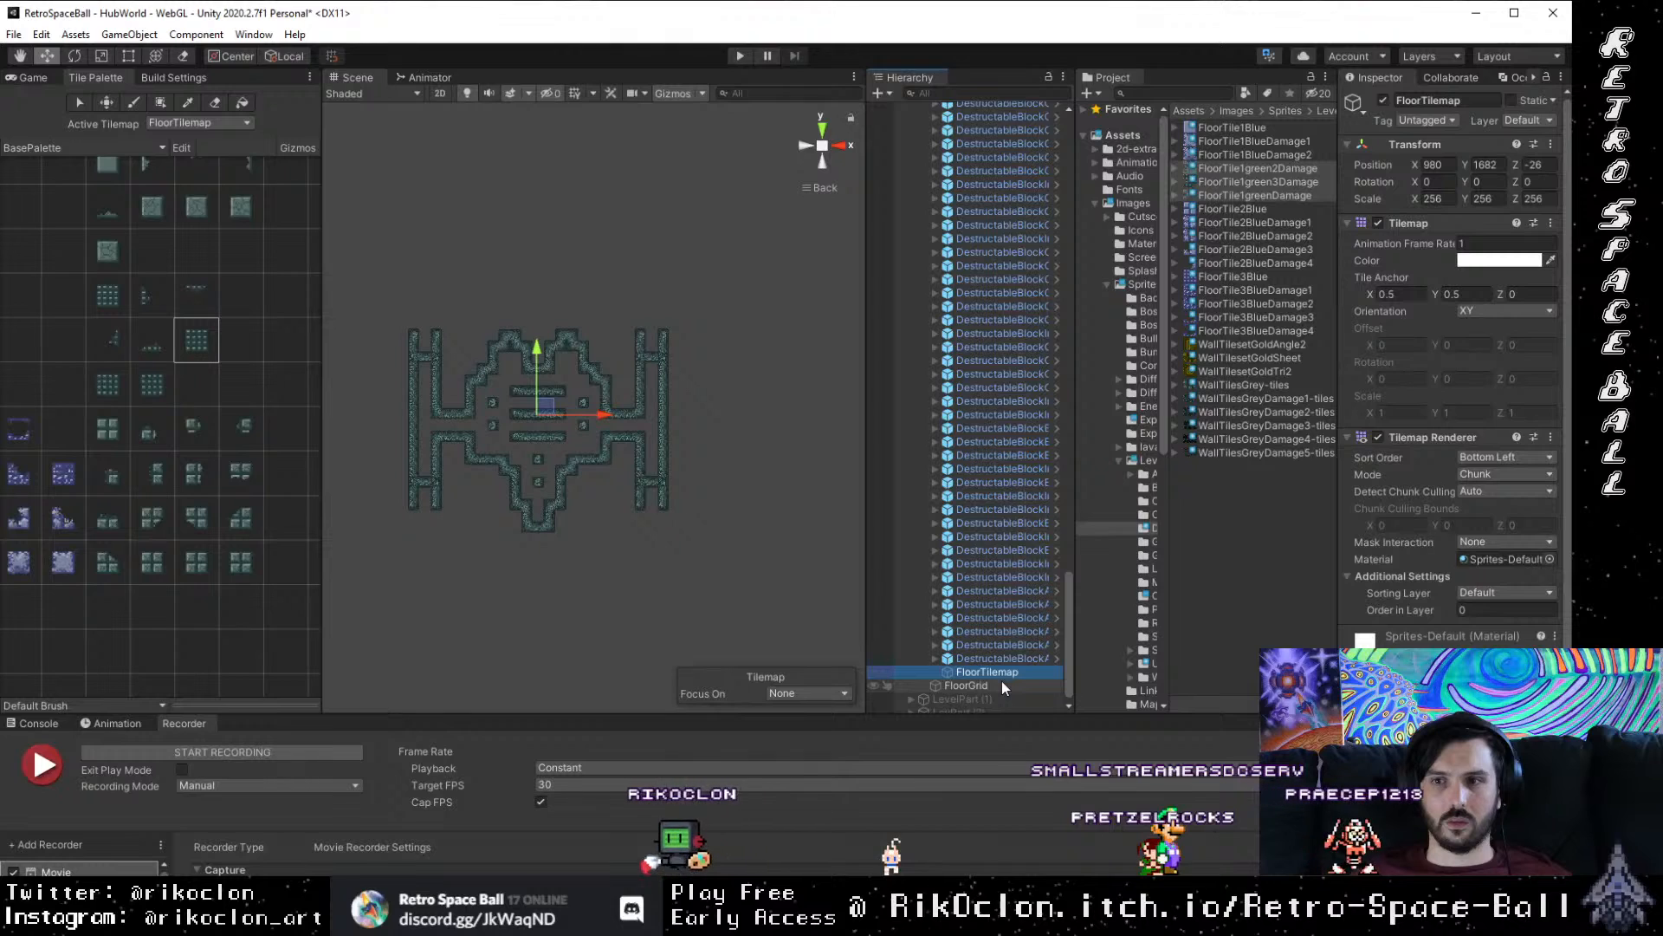
{"action": "left_click", "coordinate": [1001, 681]}
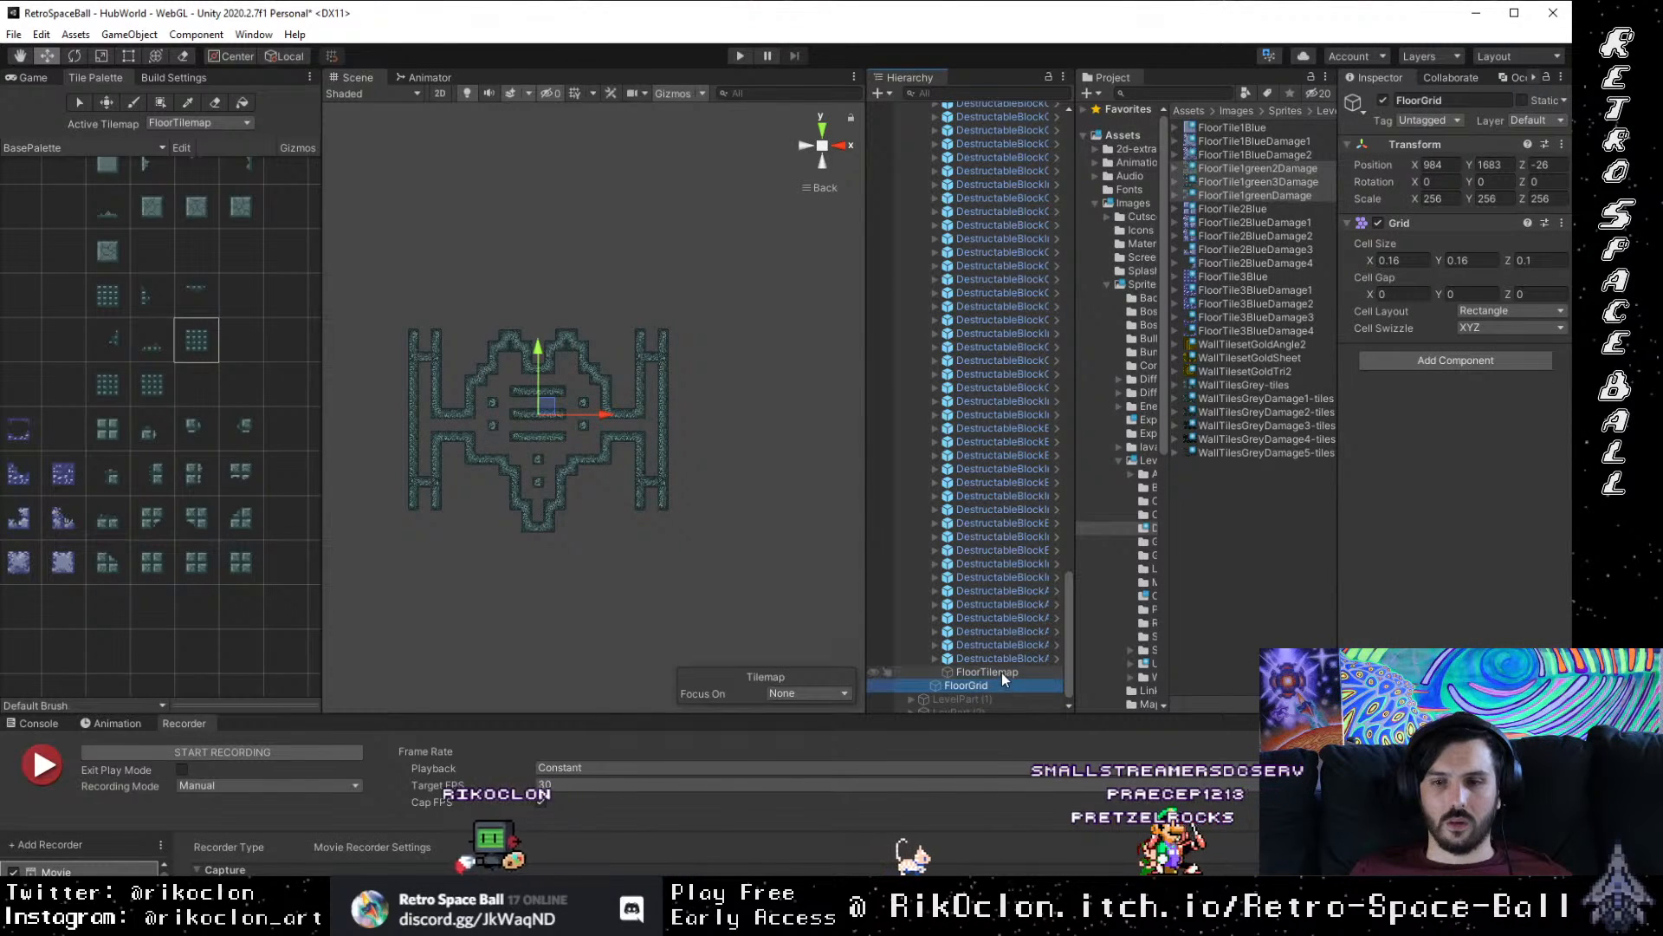
{"action": "double_click", "coordinate": [1002, 672]}
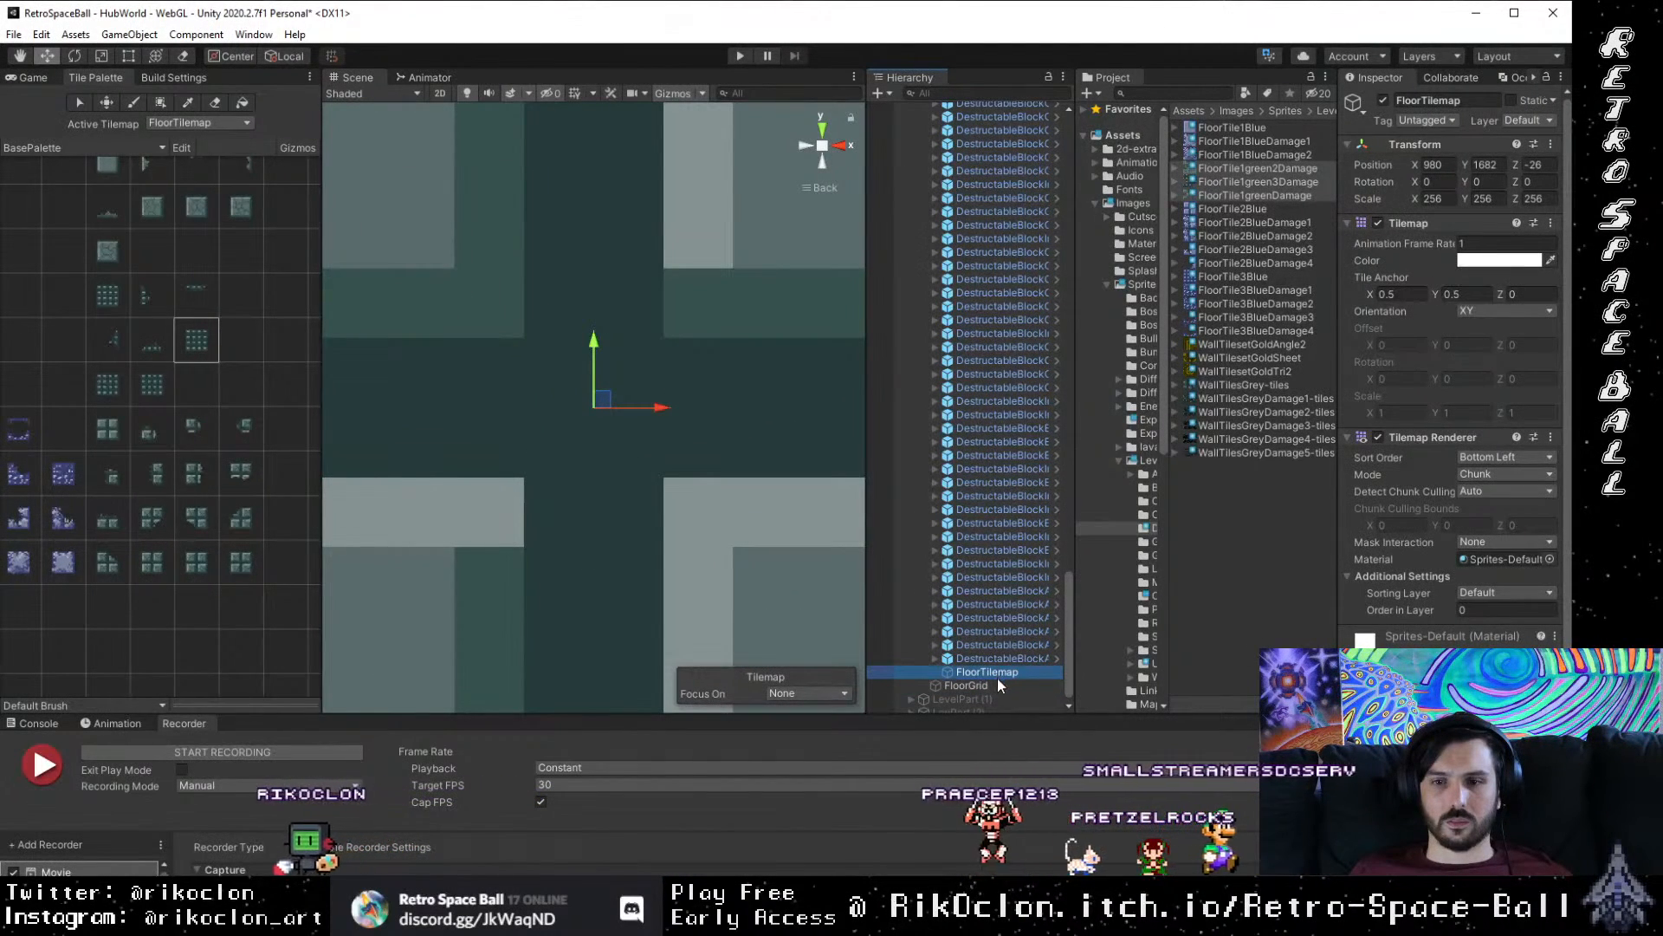
{"action": "left_click_drag", "start_coordinate": [996, 679], "coordinate": [995, 689]}
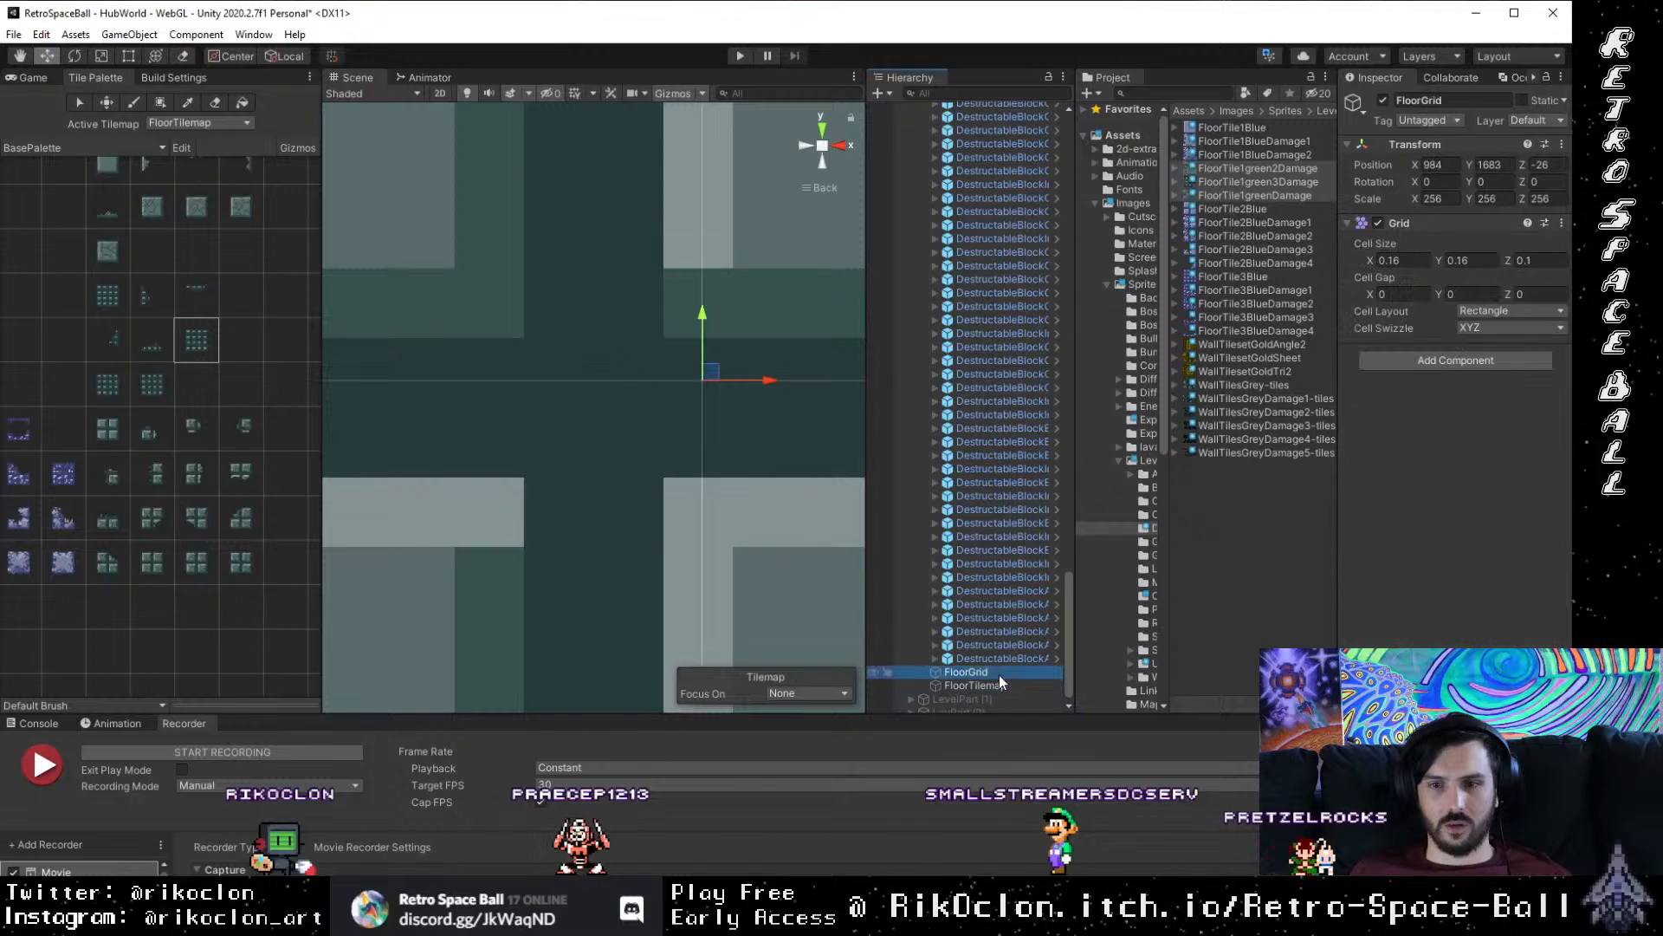
{"action": "left_click", "coordinate": [1001, 674]}
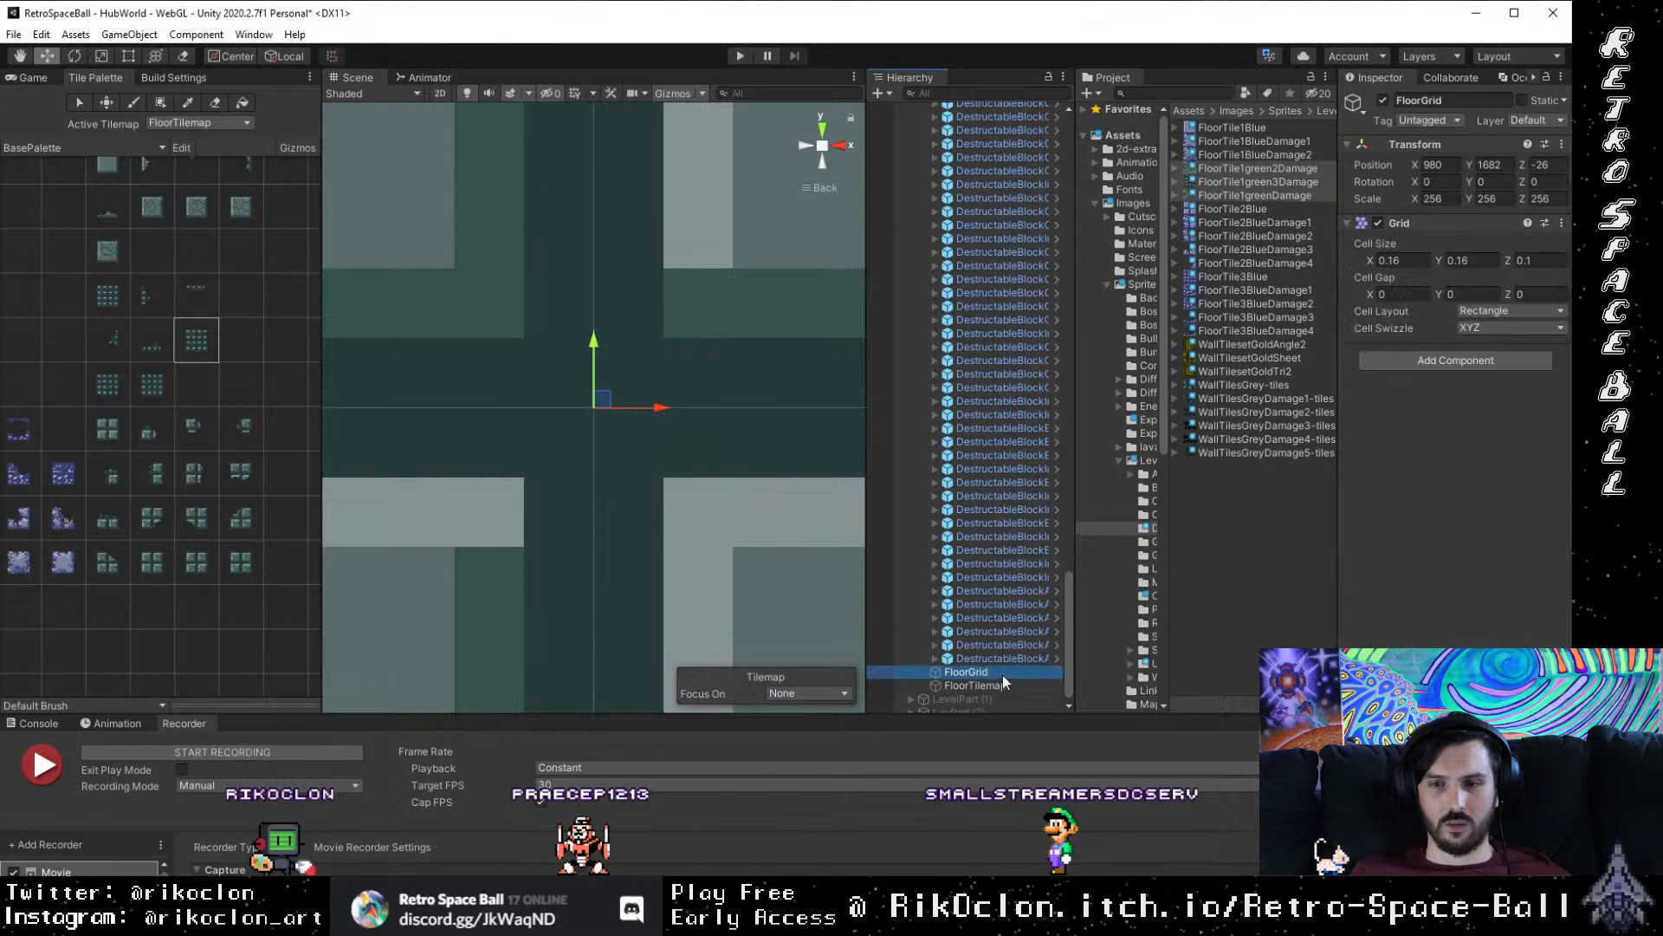
Step: Select FloorGrid and FloorTilemap together and move them slightly to about X 986.5, Y 1685.9
{"action": "scroll", "coordinate": [579, 356], "scroll_direction": "down", "scroll_amount": 5}
{"action": "scroll", "coordinate": [565, 376], "scroll_direction": "down", "scroll_amount": 2}
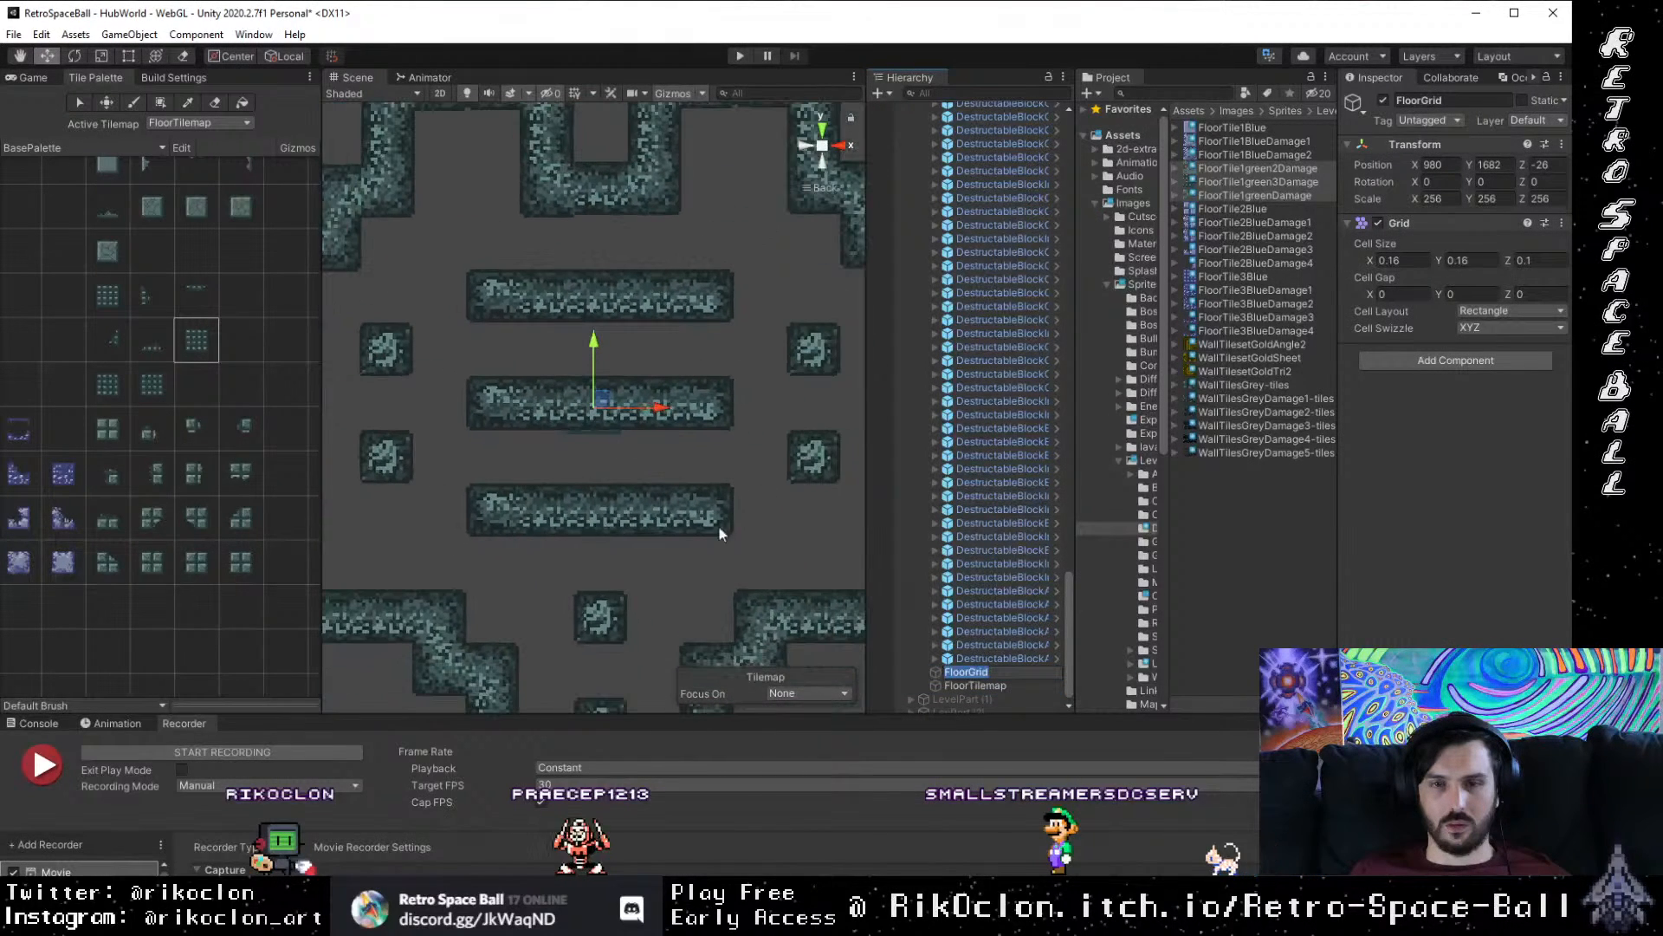
{"action": "left_click", "coordinate": [981, 684], "text": "shift"}
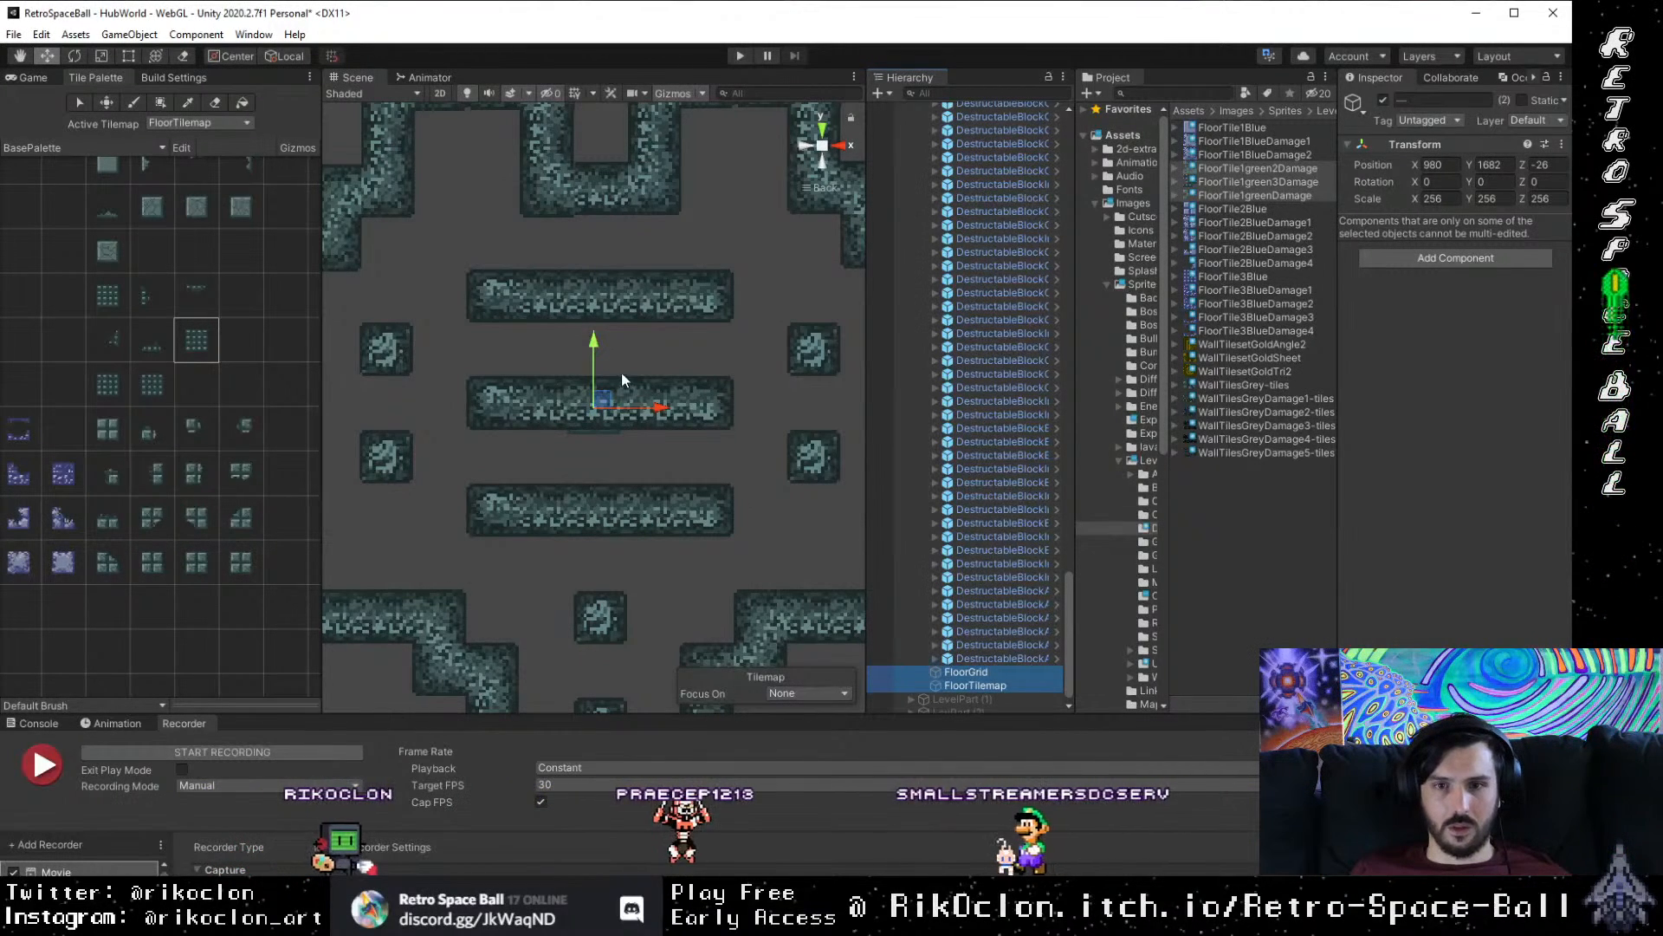
{"action": "left_click_drag", "start_coordinate": [622, 379], "coordinate": [620, 397]}
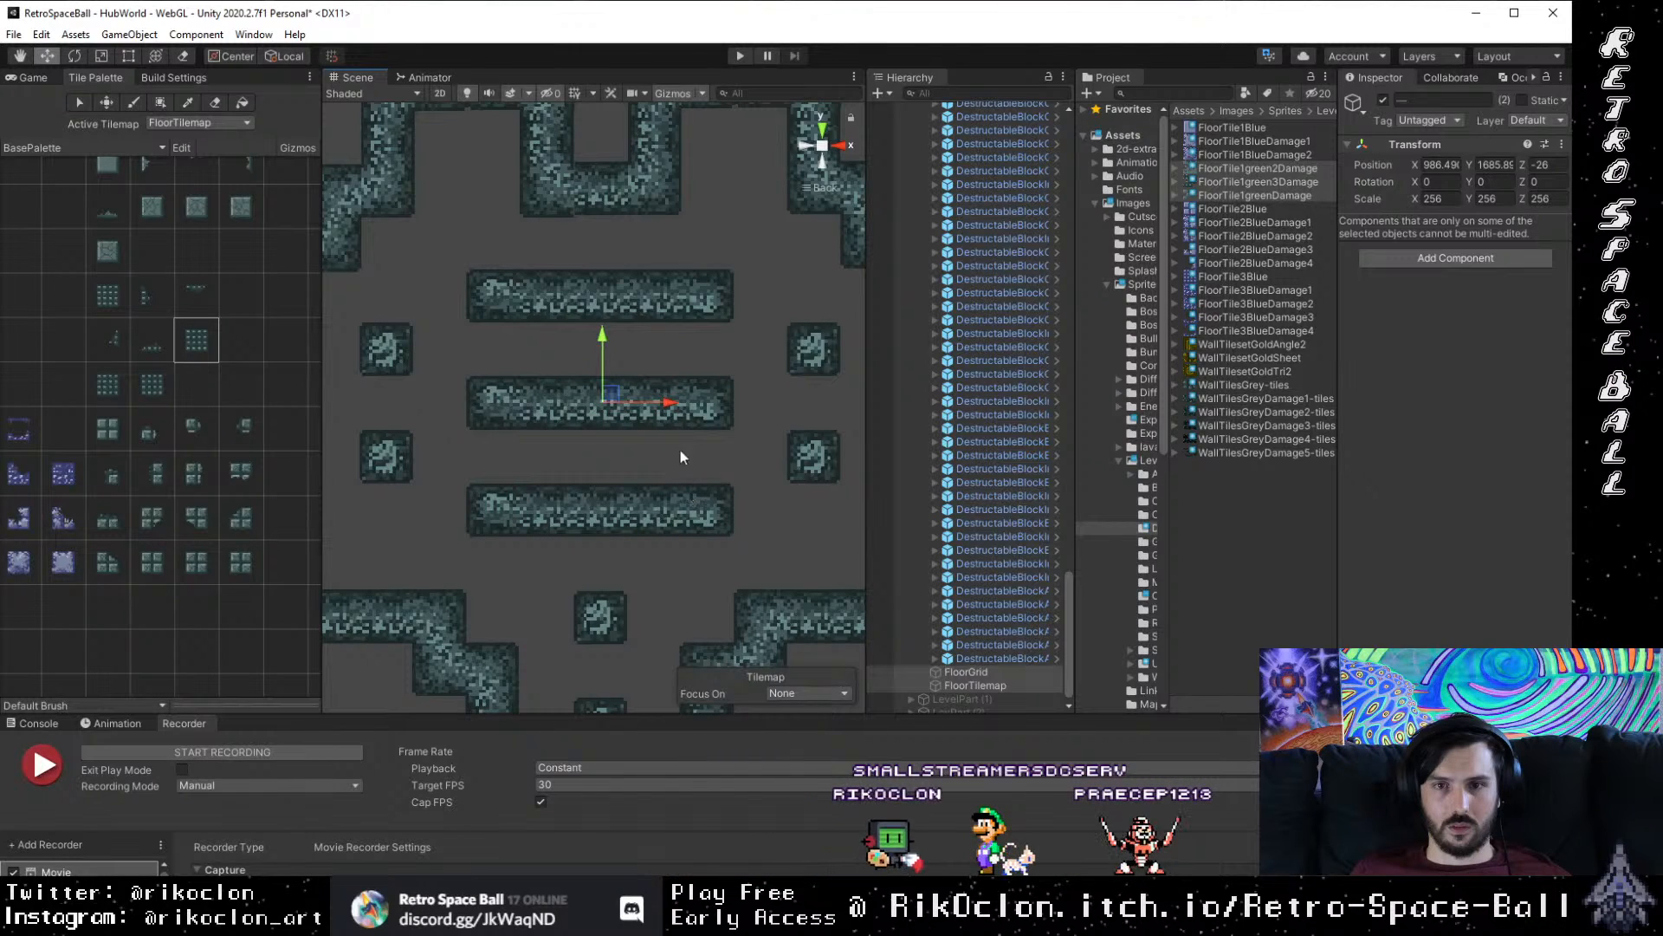
Step: Try moving FloorGrid and FloorTilemap together down to Y 1520.4, and undo the downward moves
{"action": "left_click_drag", "start_coordinate": [610, 334], "coordinate": [612, 551]}
{"action": "key", "text": "ctrl+z"}
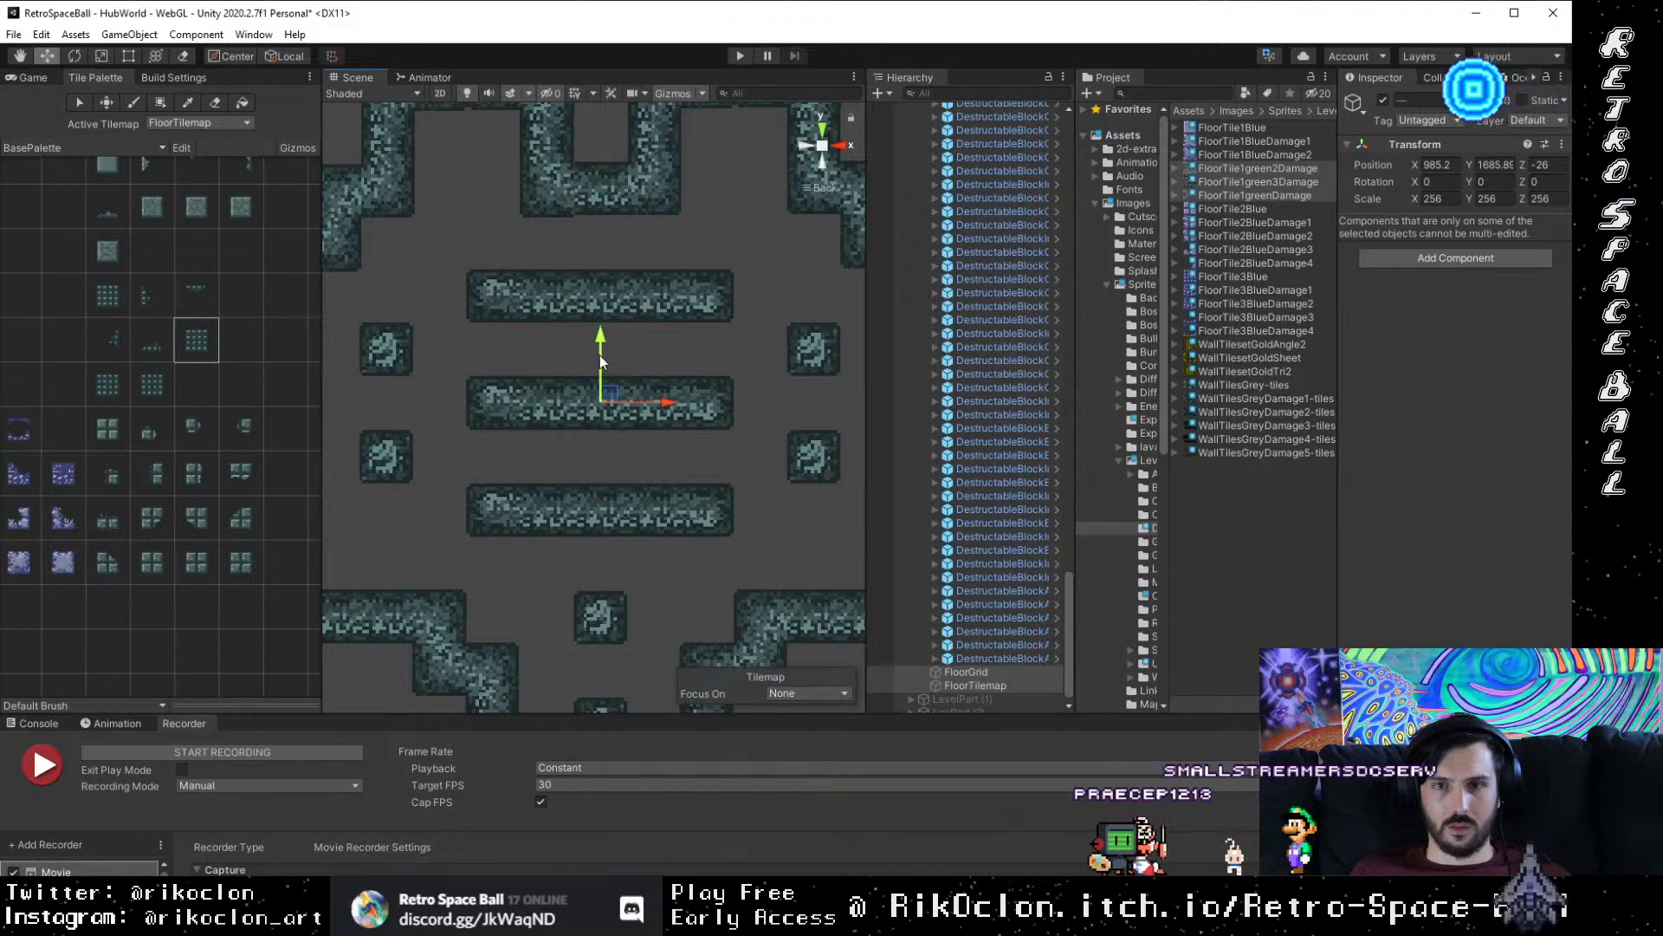
{"action": "left_click_drag", "start_coordinate": [610, 336], "coordinate": [615, 537]}
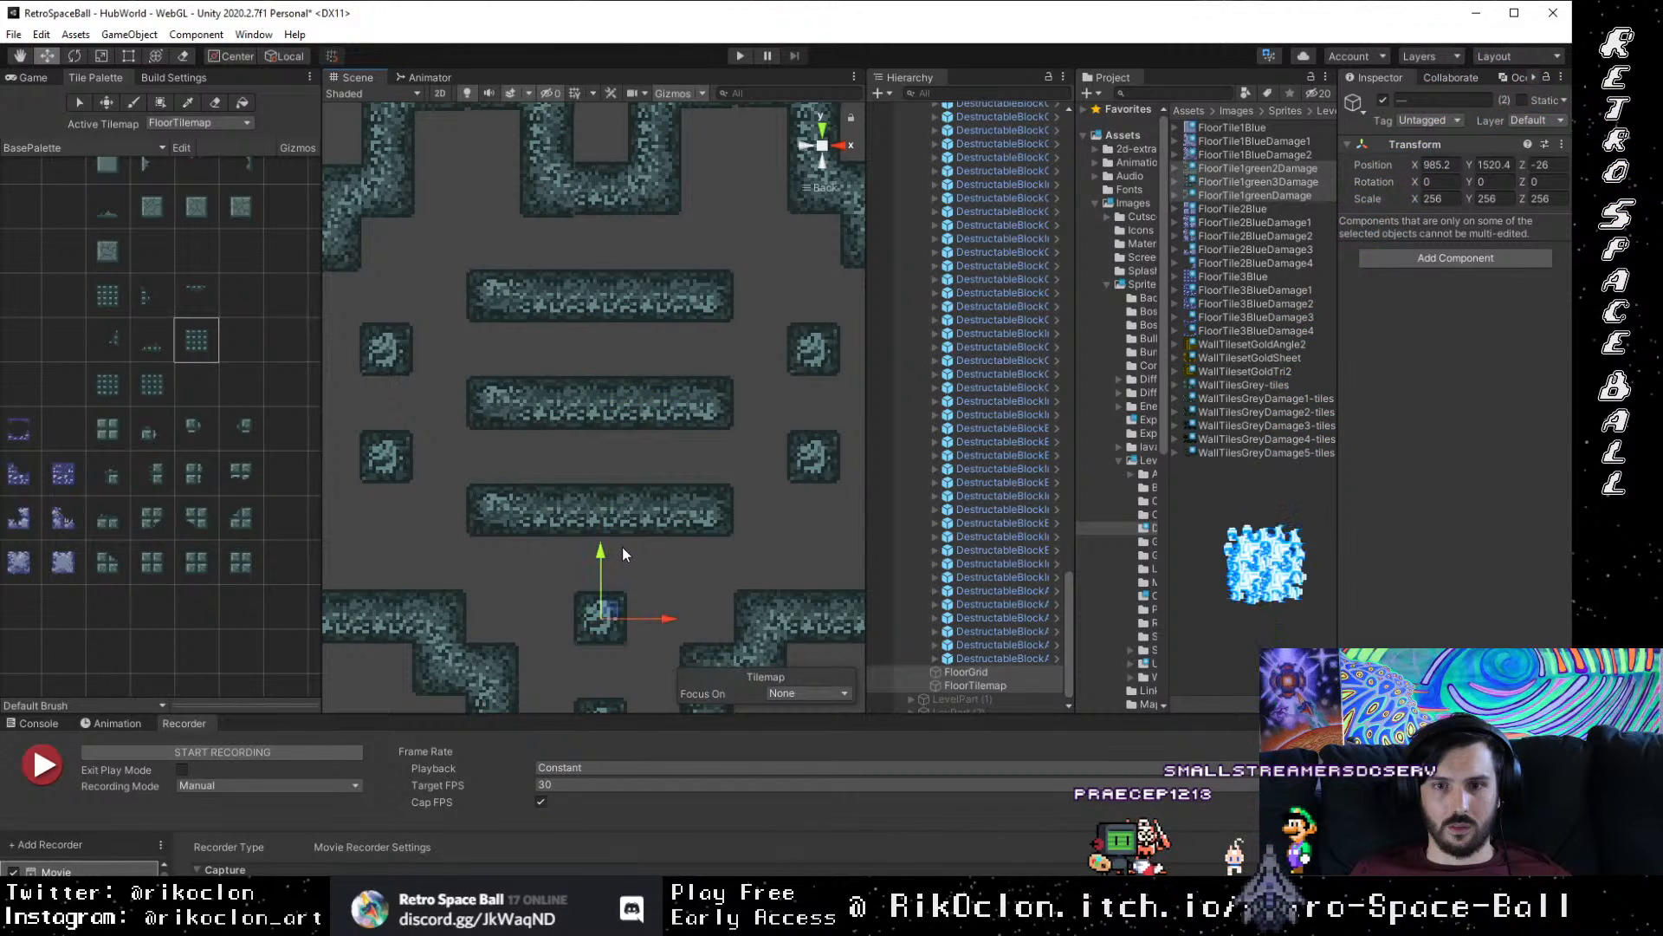
{"action": "key", "text": "ctrl+z"}
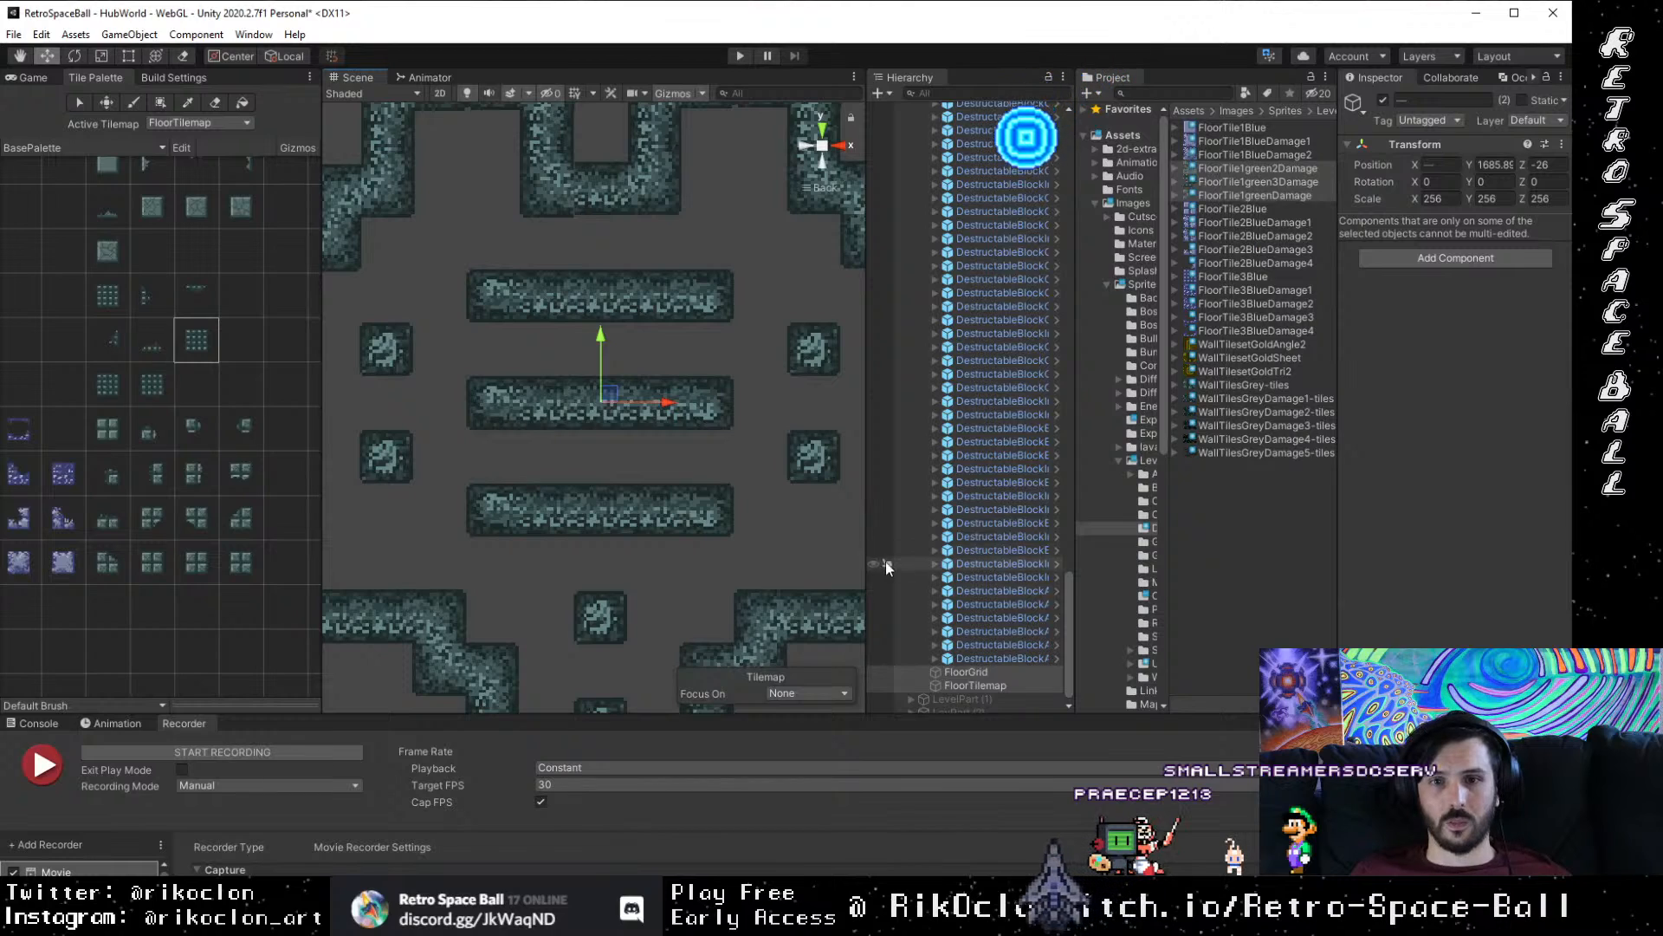
Step: Make FloorTilemap a child of FloorGrid, and compare the pivots of the two objects against the room walls
{"action": "left_click", "coordinate": [966, 686]}
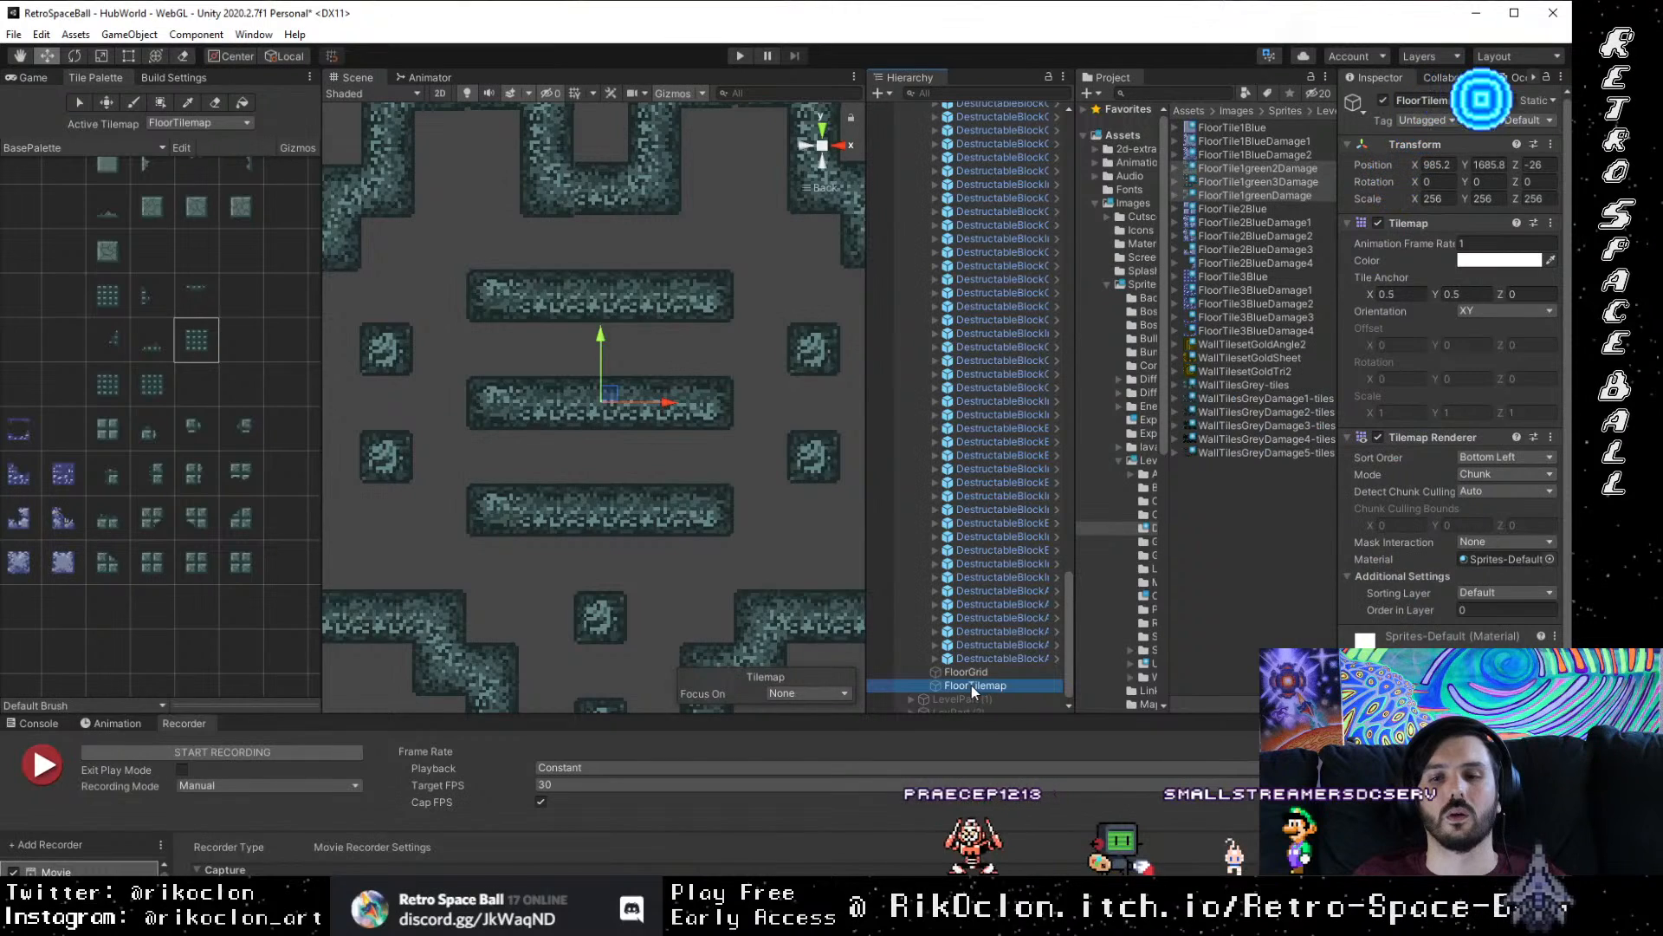
{"action": "left_click_drag", "start_coordinate": [970, 685], "coordinate": [971, 673]}
{"action": "scroll", "coordinate": [682, 572], "scroll_direction": "down", "scroll_amount": 3}
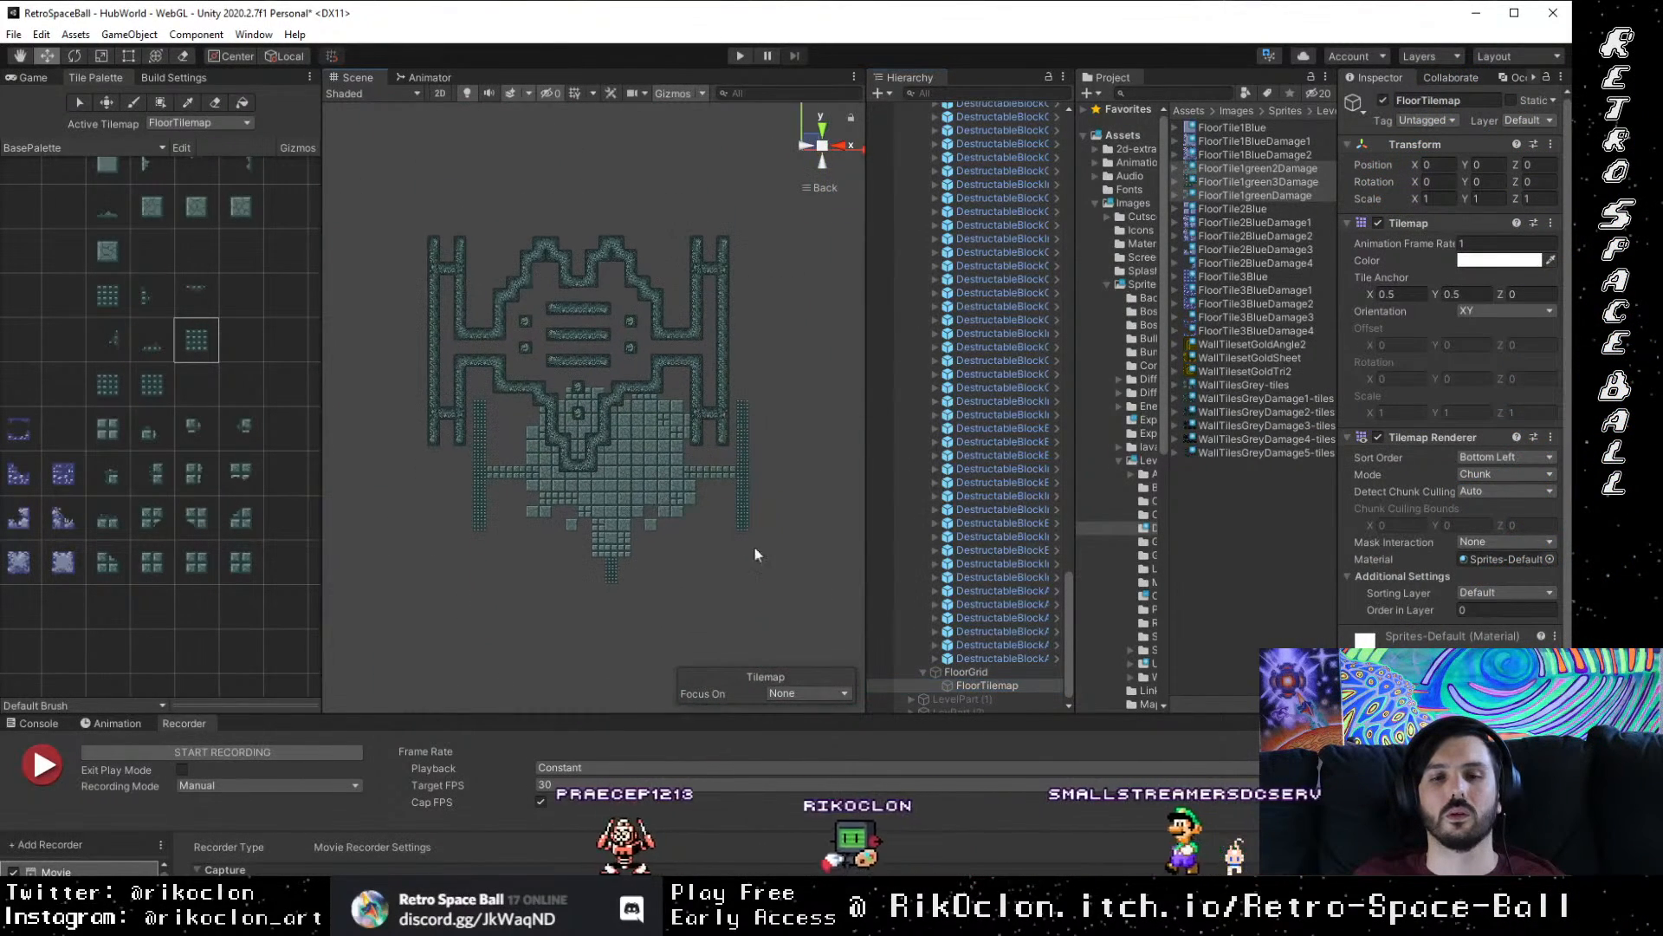
{"action": "left_click", "coordinate": [966, 672]}
{"action": "scroll", "coordinate": [698, 371], "scroll_direction": "down", "scroll_amount": 3}
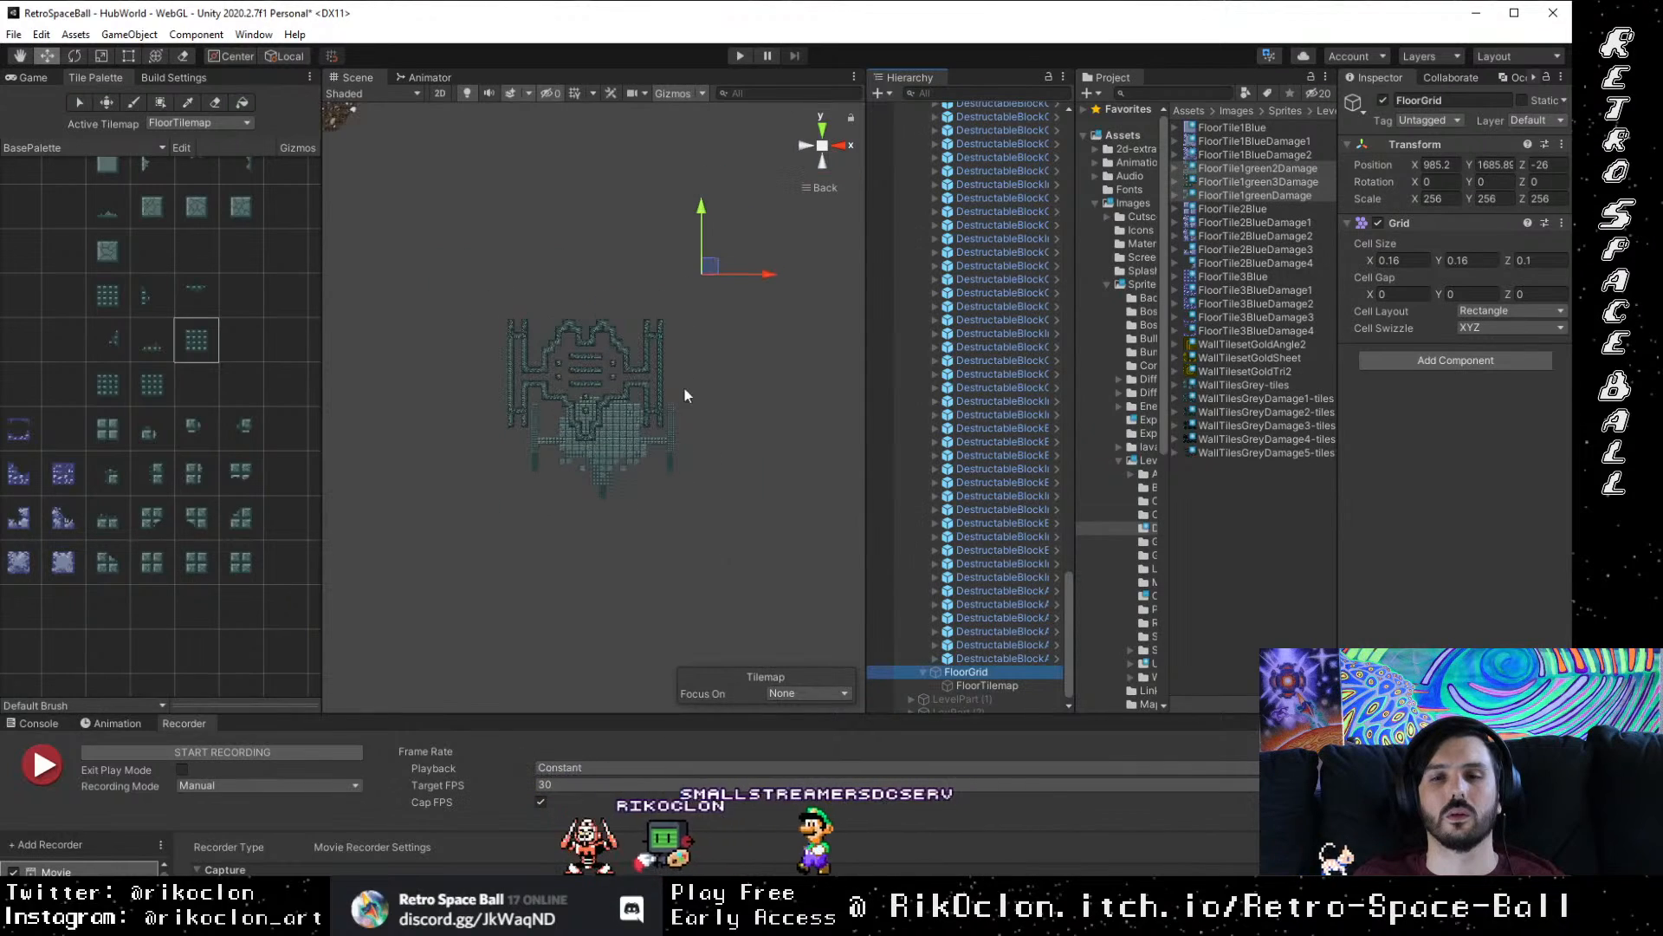
{"action": "left_click", "coordinate": [987, 685]}
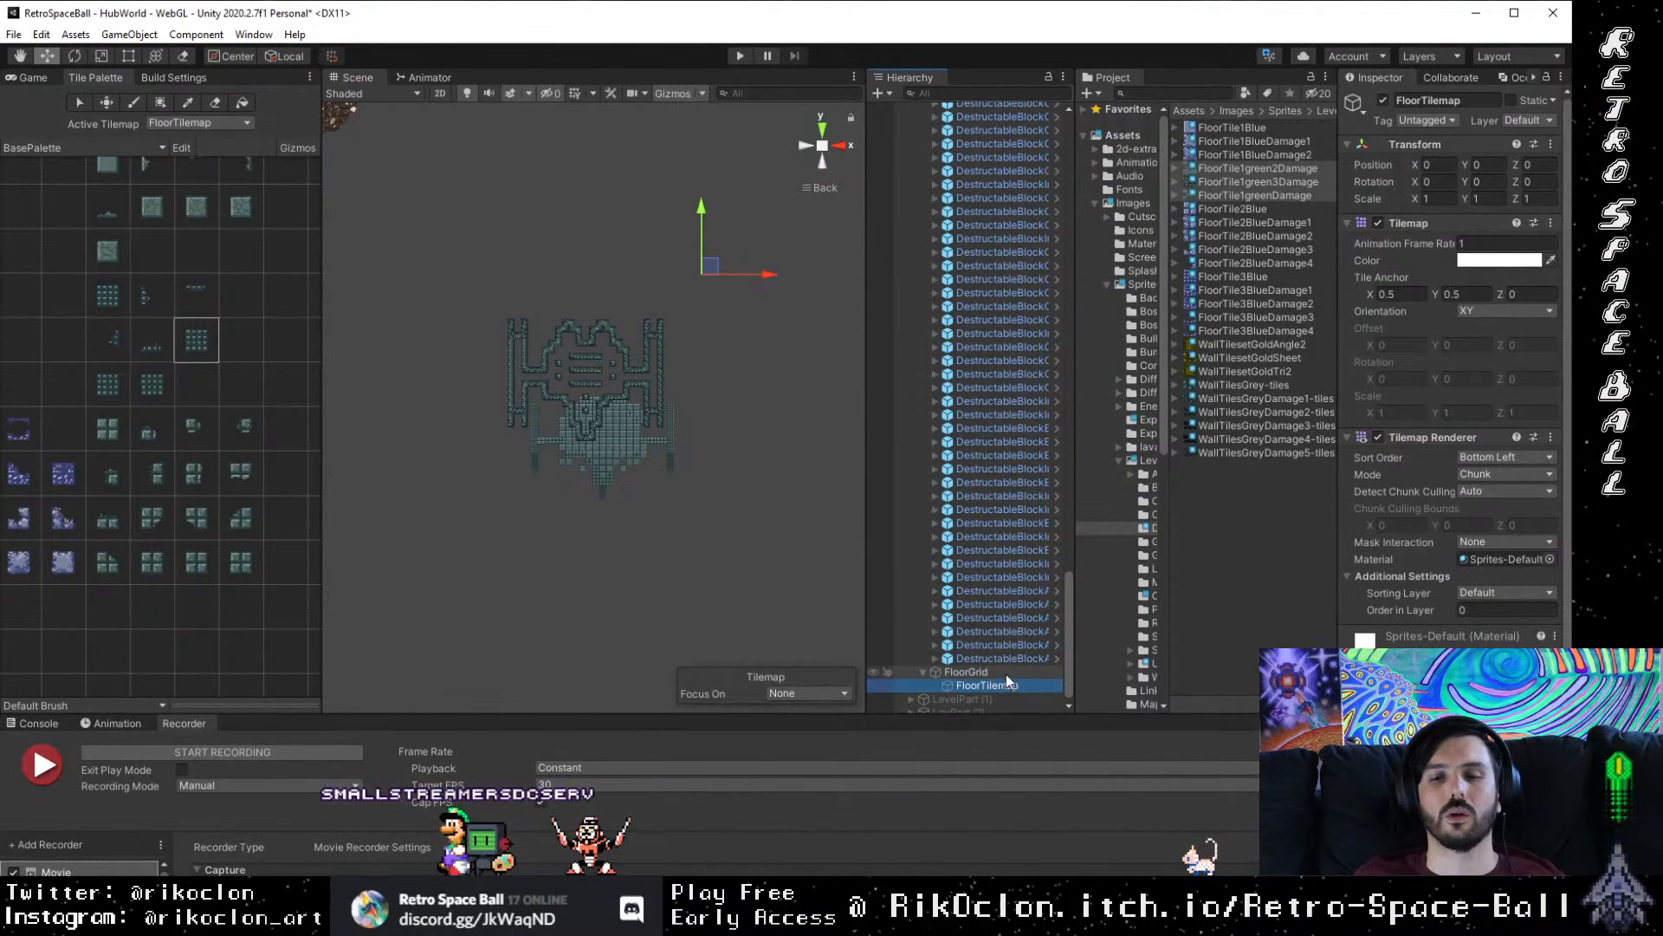
{"action": "left_click", "coordinate": [1005, 673]}
{"action": "left_click", "coordinate": [1005, 686]}
Step: Move FloorGrid so its pivot sits in the middle of the room walls, at X 290, Y 1113
{"action": "left_click", "coordinate": [1005, 674]}
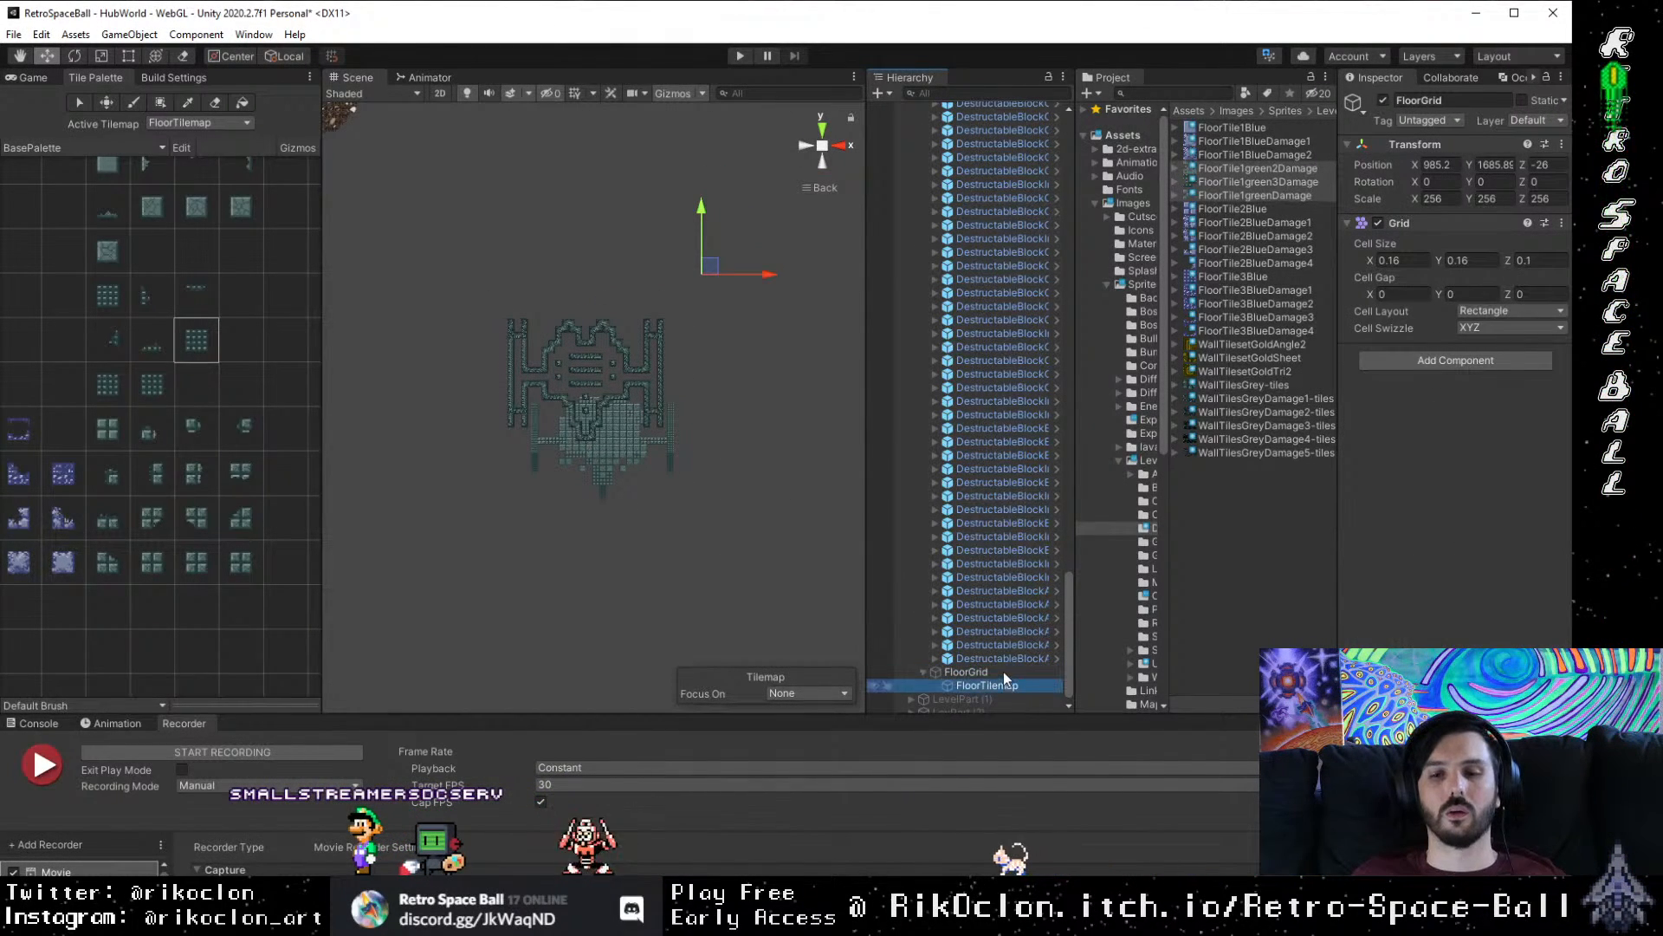
{"action": "left_click_drag", "start_coordinate": [711, 268], "coordinate": [596, 357]}
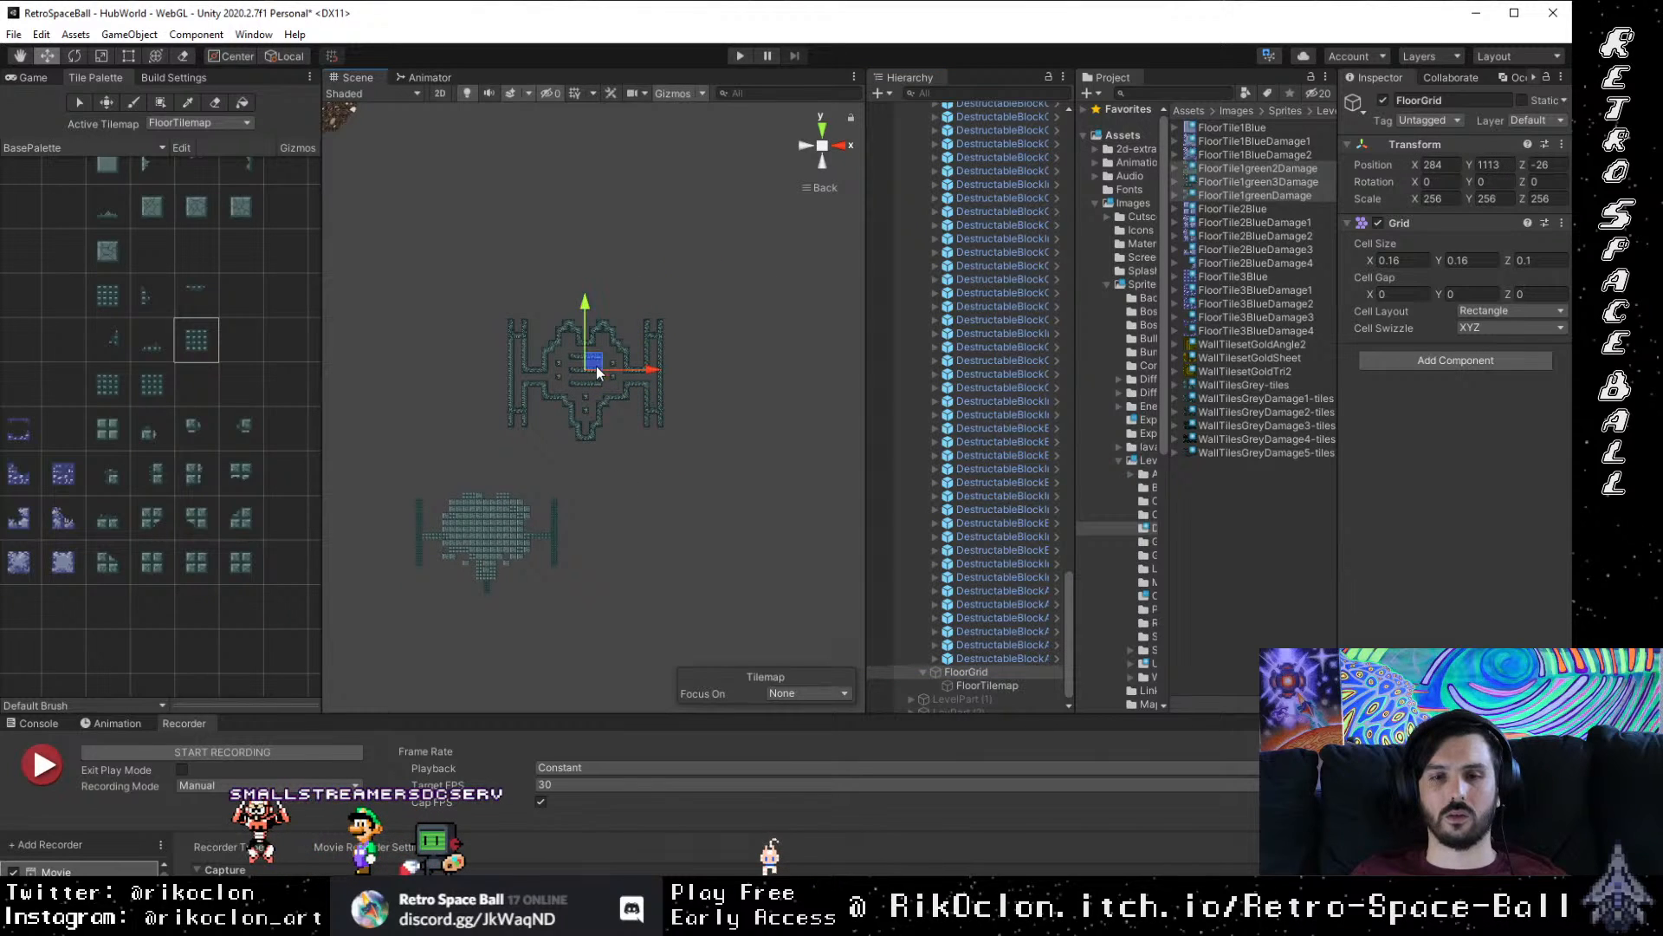
{"action": "scroll", "coordinate": [594, 381], "scroll_direction": "up", "scroll_amount": 6}
{"action": "left_click_drag", "start_coordinate": [596, 275], "coordinate": [630, 279]}
{"action": "scroll", "coordinate": [586, 412], "scroll_direction": "down", "scroll_amount": 10}
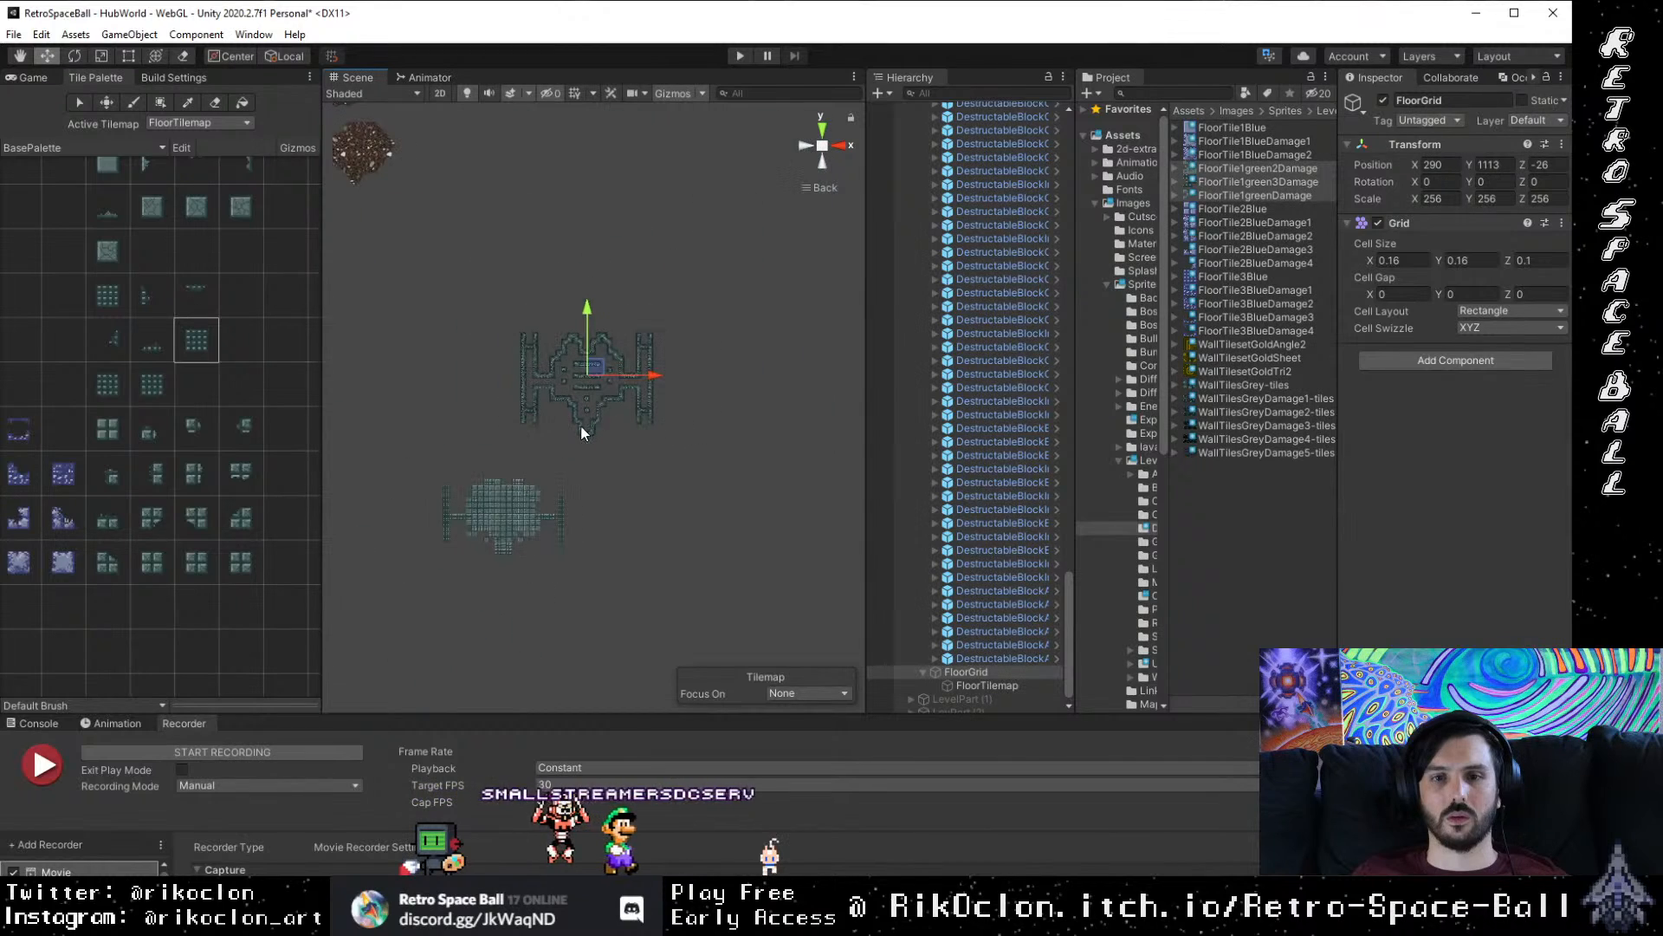
Step: Copy the whole floor tile pattern from below the room and paint it inside the room walls on FloorTilemap
{"action": "scroll", "coordinate": [581, 424], "scroll_direction": "up", "scroll_amount": 2}
{"action": "left_click_drag", "start_coordinate": [512, 564], "coordinate": [543, 489]}
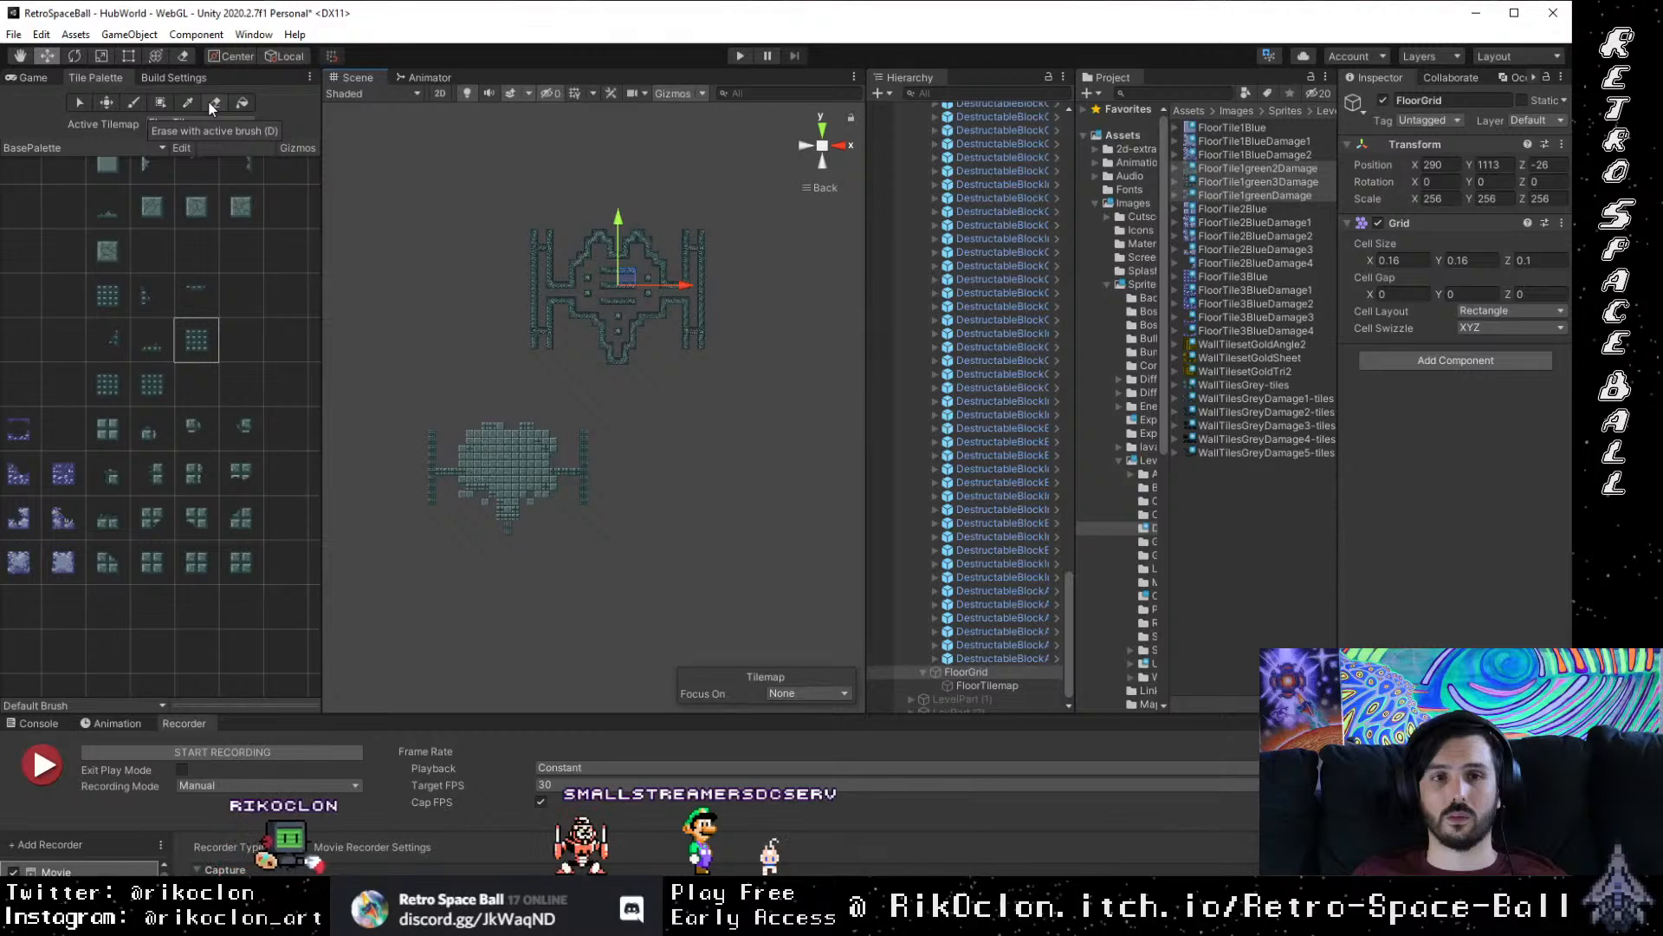
{"action": "left_click_drag", "start_coordinate": [338, 379], "coordinate": [652, 589]}
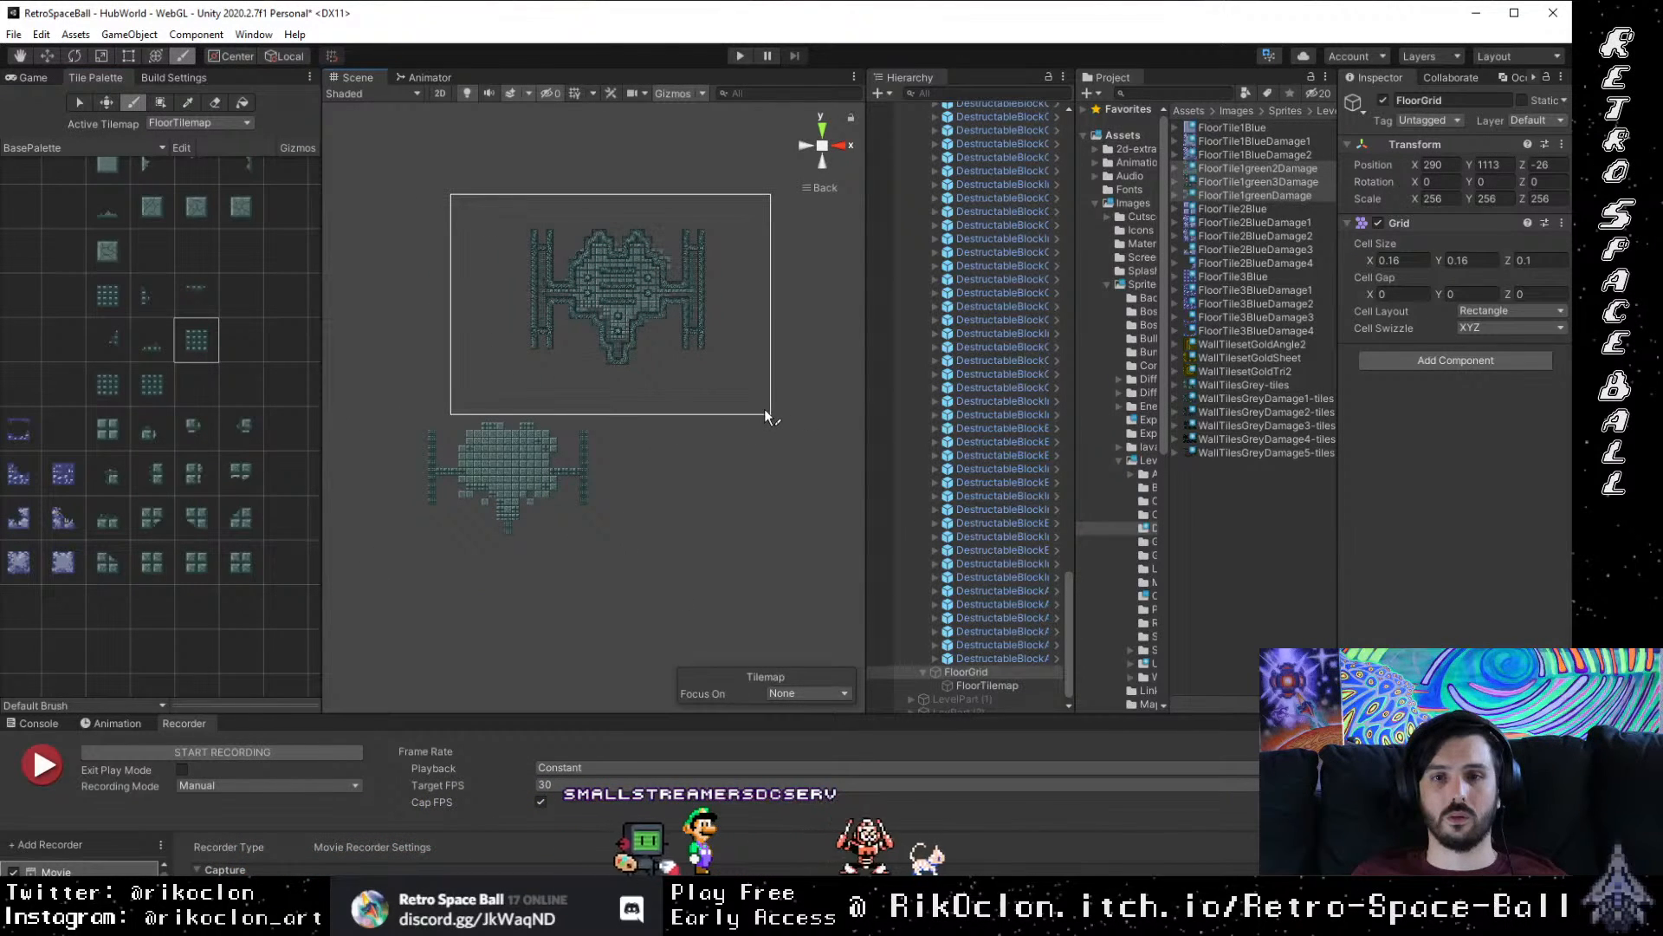
{"action": "scroll", "coordinate": [763, 412], "scroll_direction": "up", "scroll_amount": 5}
{"action": "scroll", "coordinate": [763, 415], "scroll_direction": "down", "scroll_amount": 3}
{"action": "scroll", "coordinate": [759, 624], "scroll_direction": "up", "scroll_amount": 3}
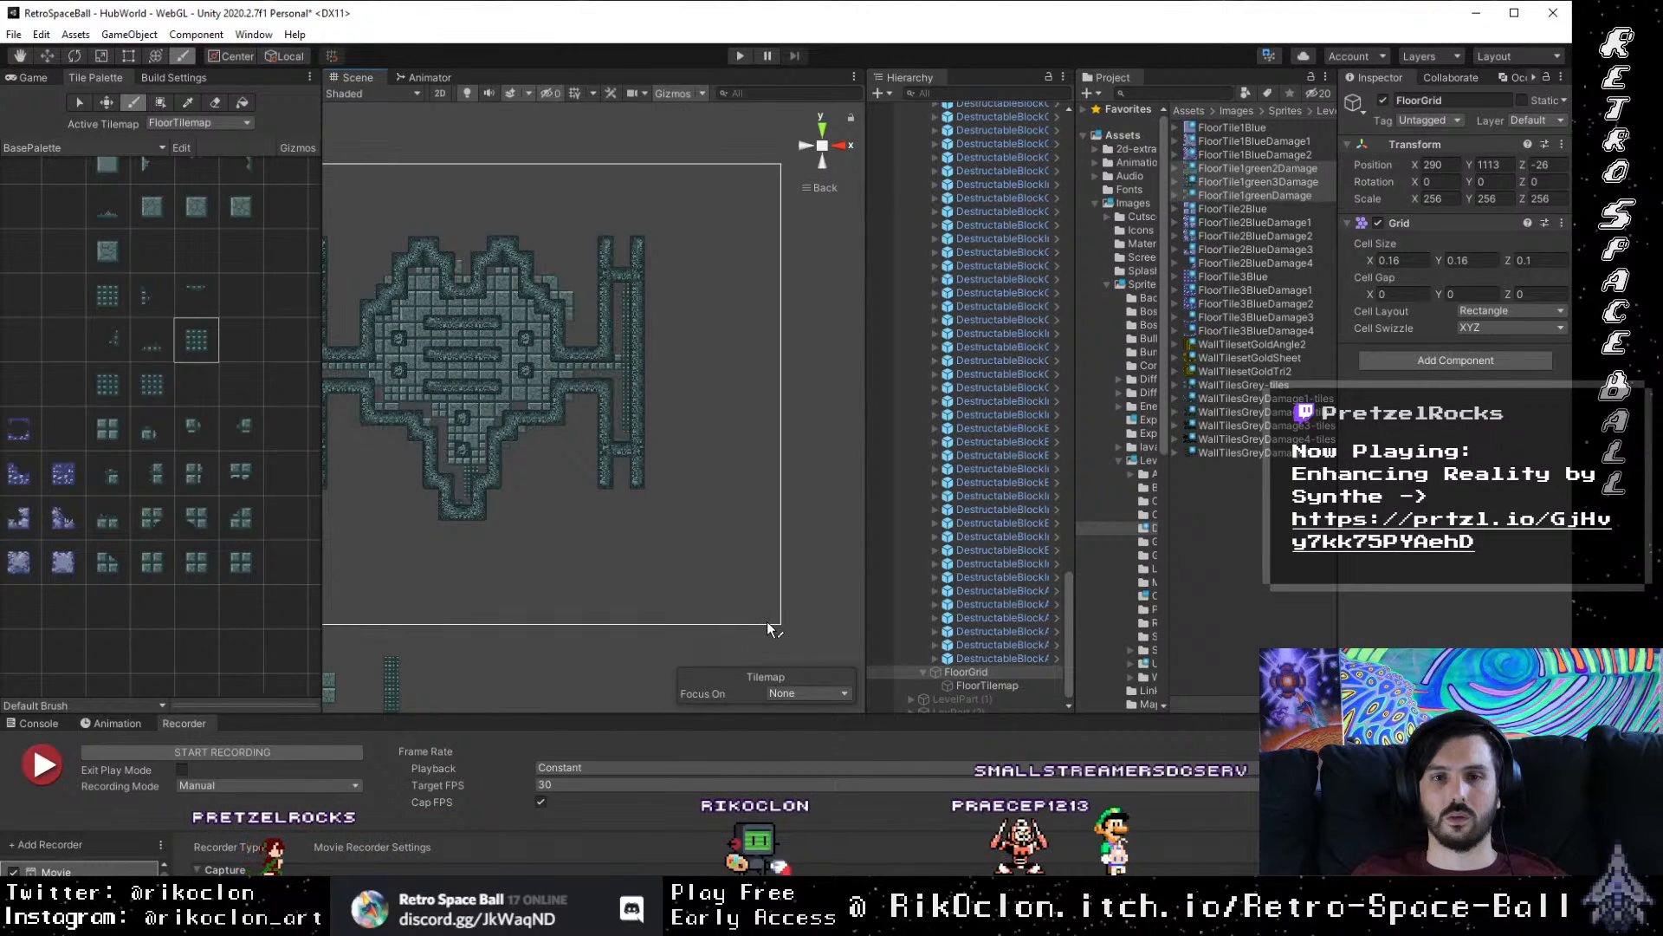
{"action": "left_click", "coordinate": [766, 628]}
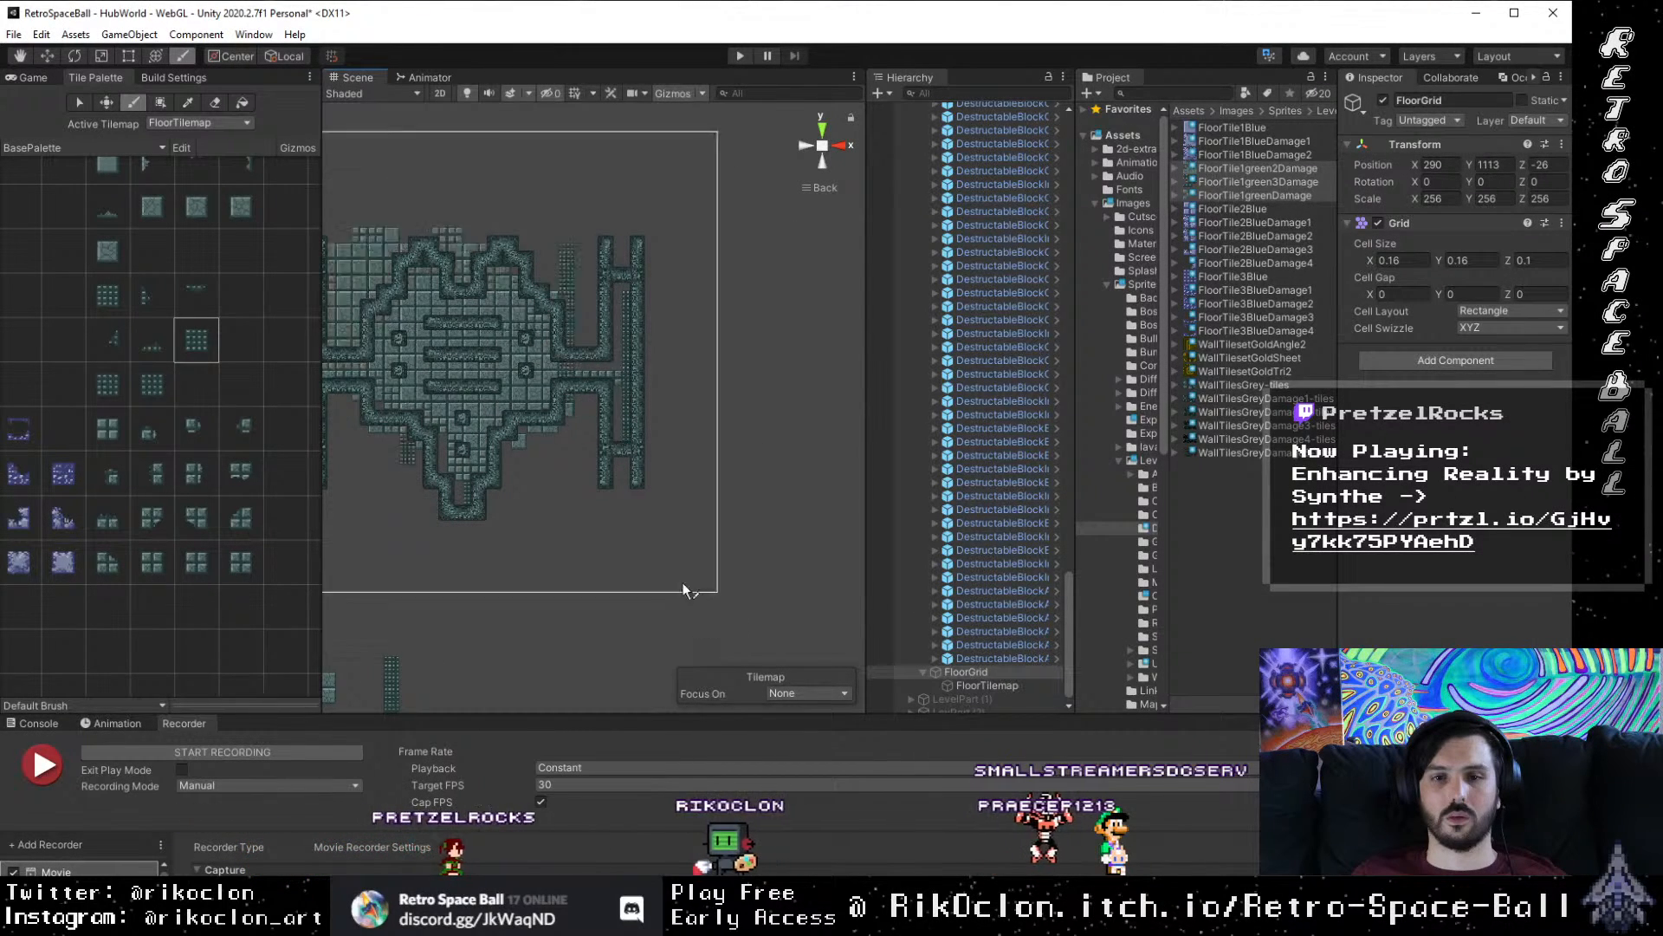
Step: Erase the original floor tile pattern below the room, keeping the copy inside the walls
{"action": "left_click_drag", "start_coordinate": [702, 444], "coordinate": [860, 291]}
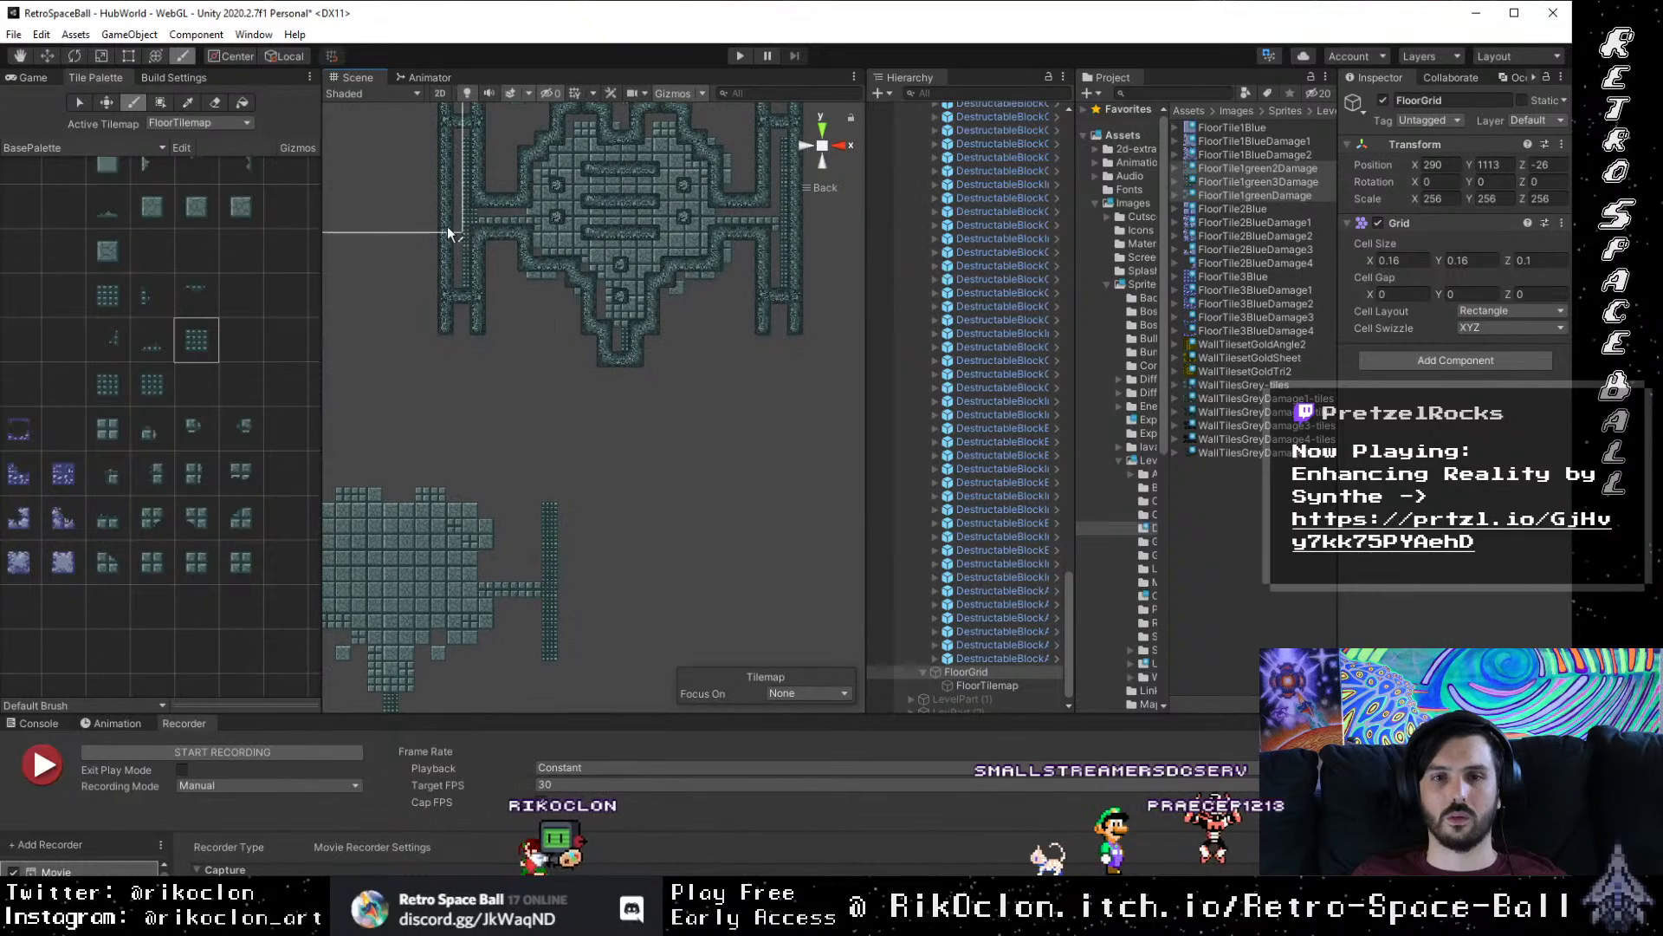
{"action": "left_click", "coordinate": [212, 102]}
{"action": "left_click_drag", "start_coordinate": [394, 532], "coordinate": [544, 367]}
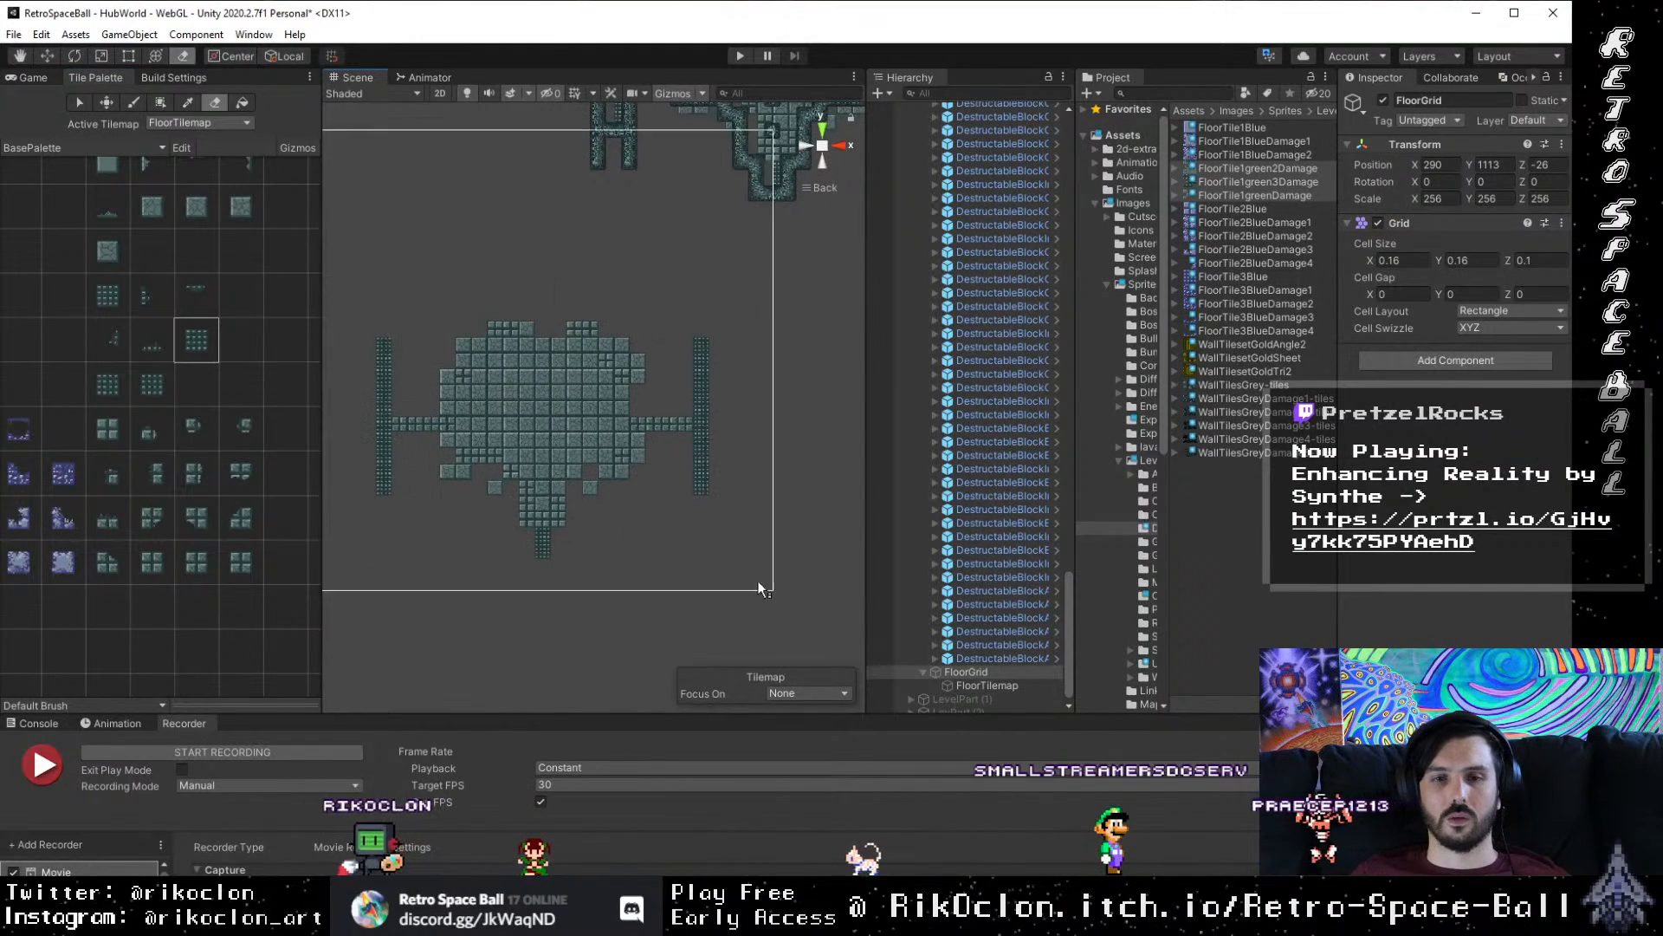
{"action": "left_click", "coordinate": [817, 662]}
{"action": "mouse_move", "coordinate": [698, 440]}
{"action": "left_mouse_down"}
{"action": "mouse_move", "coordinate": [344, 638]}
{"action": "mouse_move", "coordinate": [227, 676]}
{"action": "left_mouse_up"}
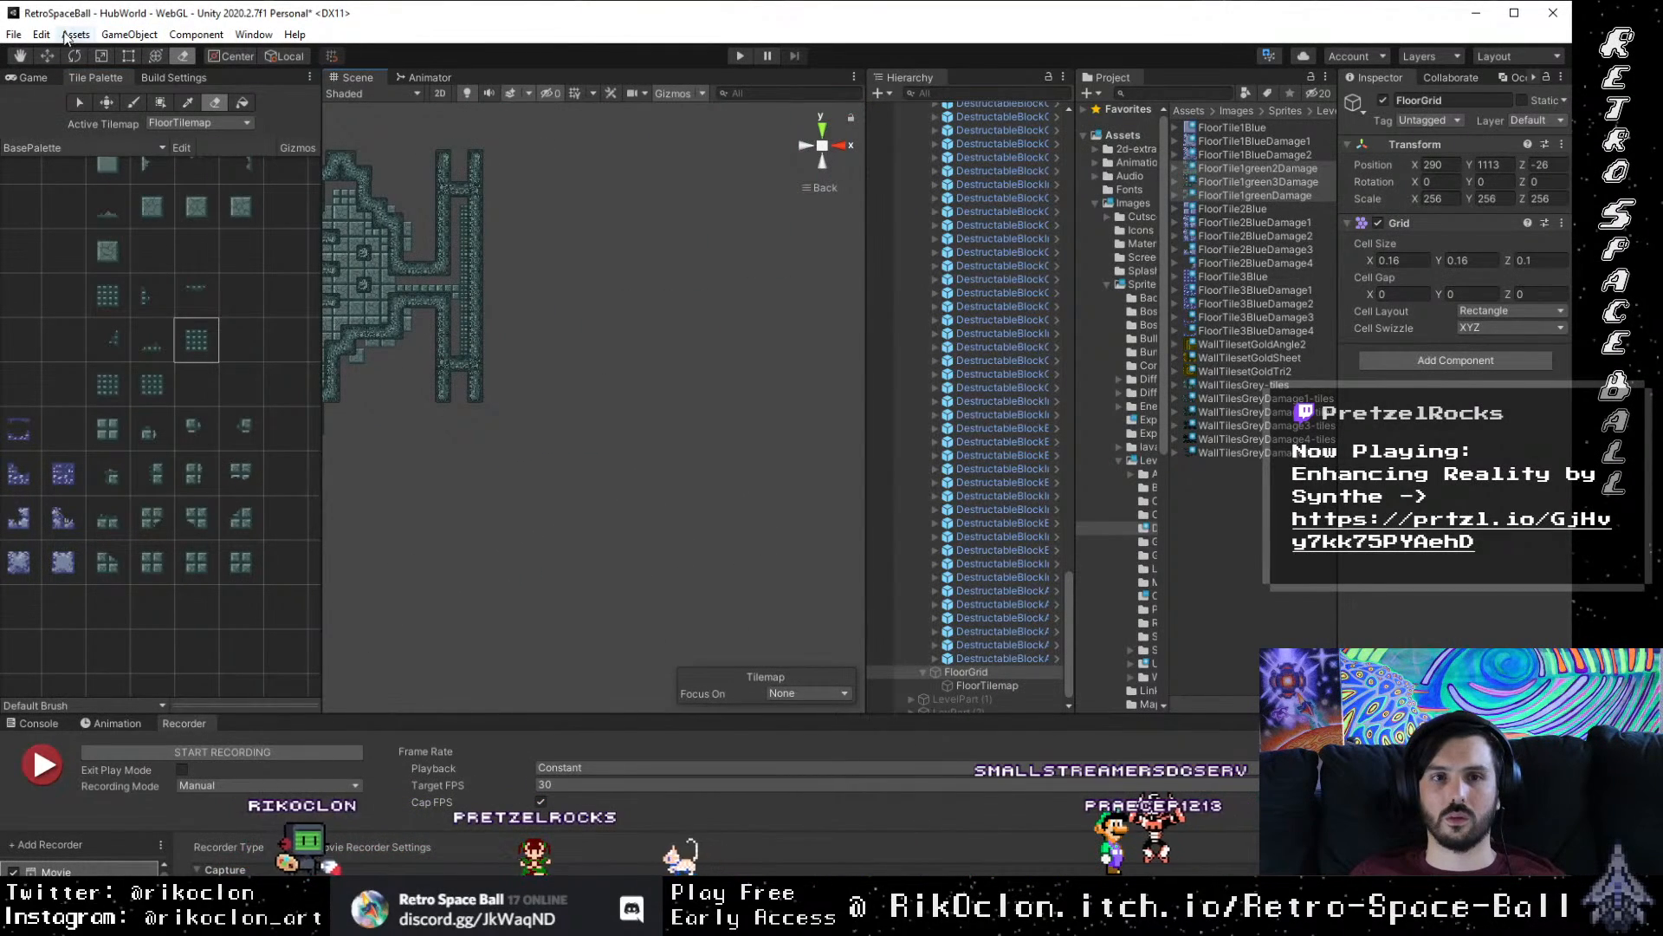
Step: Move FloorGrid to X 269, Y 1133 so the painted floor lines up with the room walls
{"action": "left_click_drag", "start_coordinate": [601, 446], "coordinate": [796, 513]}
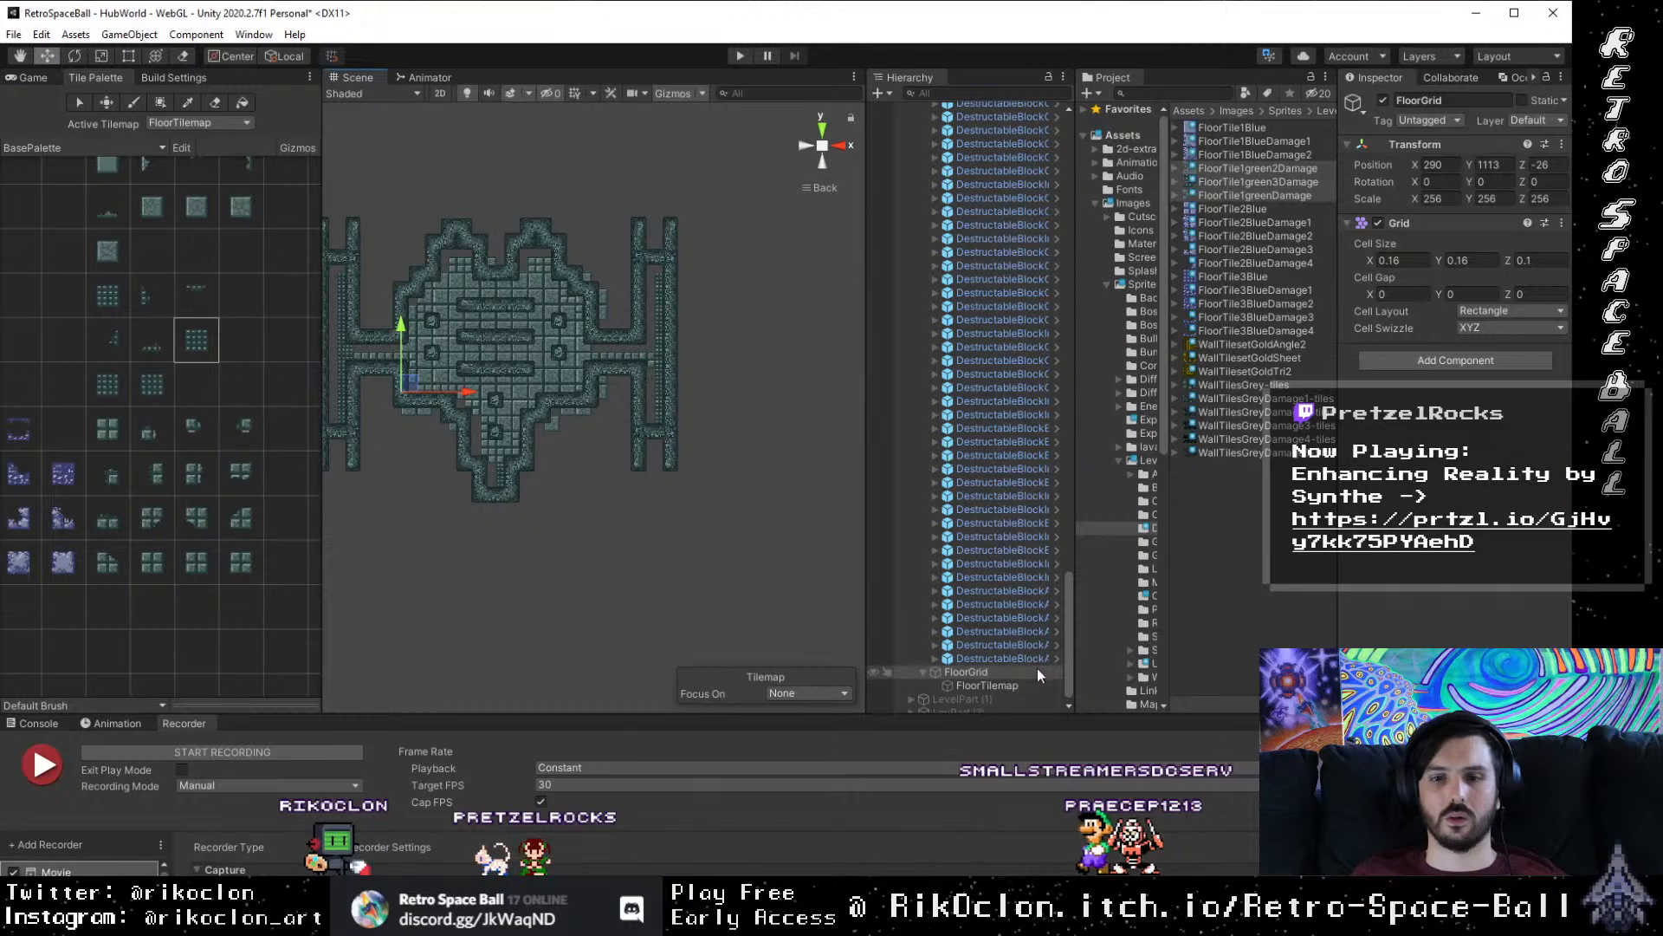
{"action": "left_click", "coordinate": [1028, 684]}
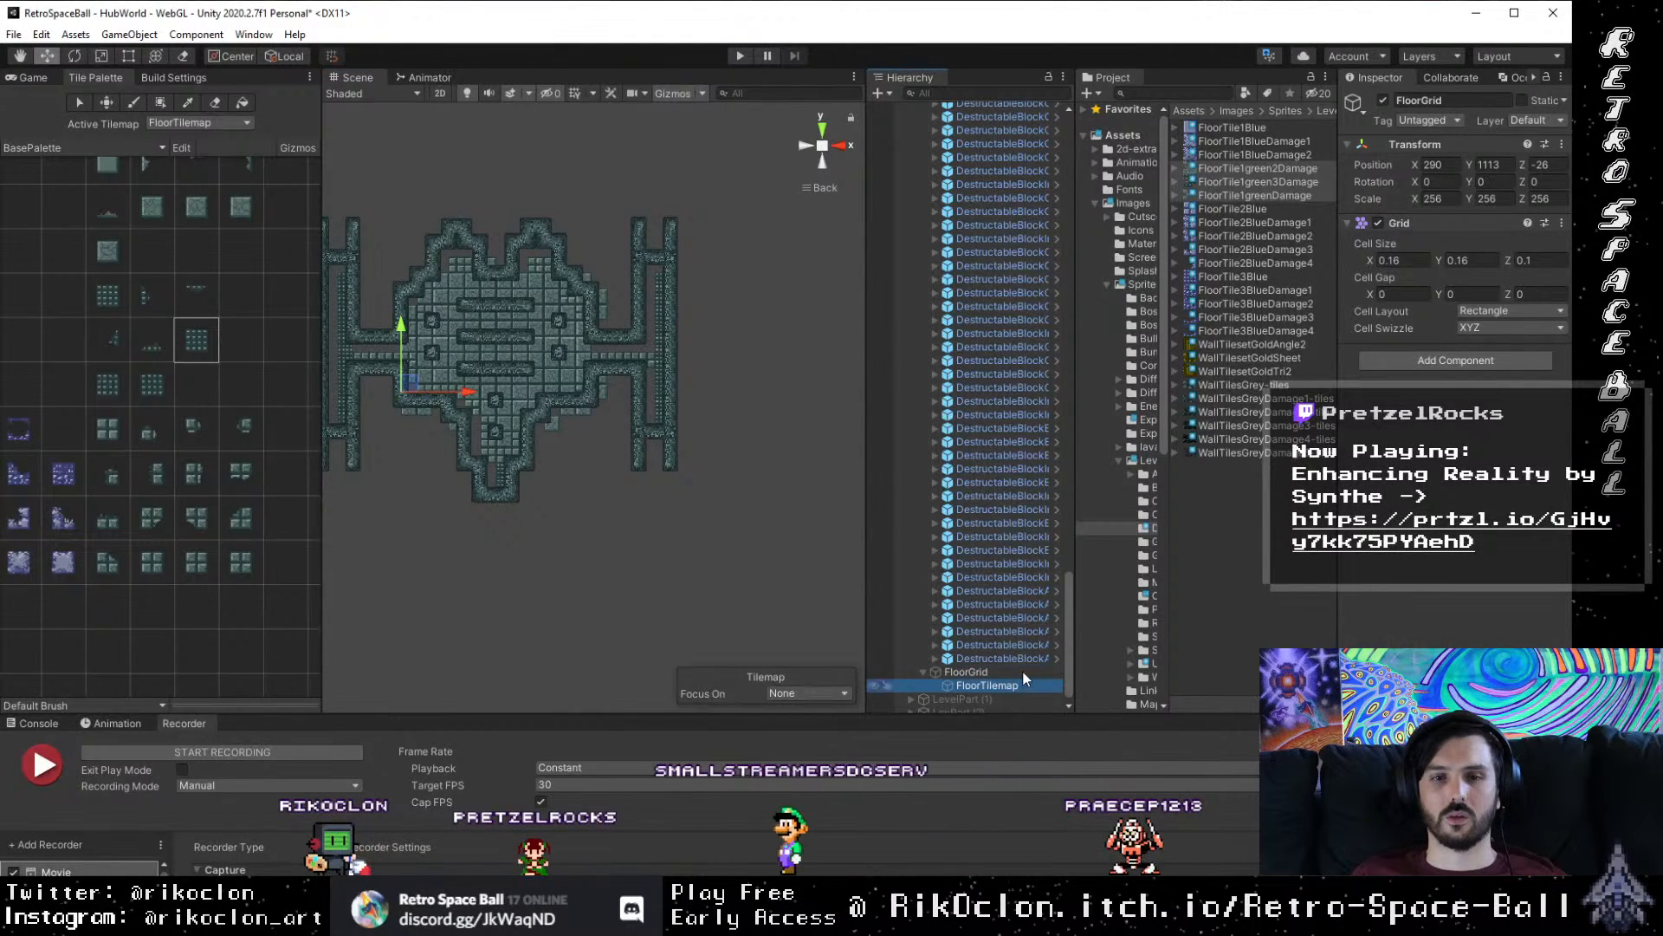
{"action": "left_click", "coordinate": [1022, 672]}
{"action": "left_click_drag", "start_coordinate": [590, 416], "coordinate": [695, 504]}
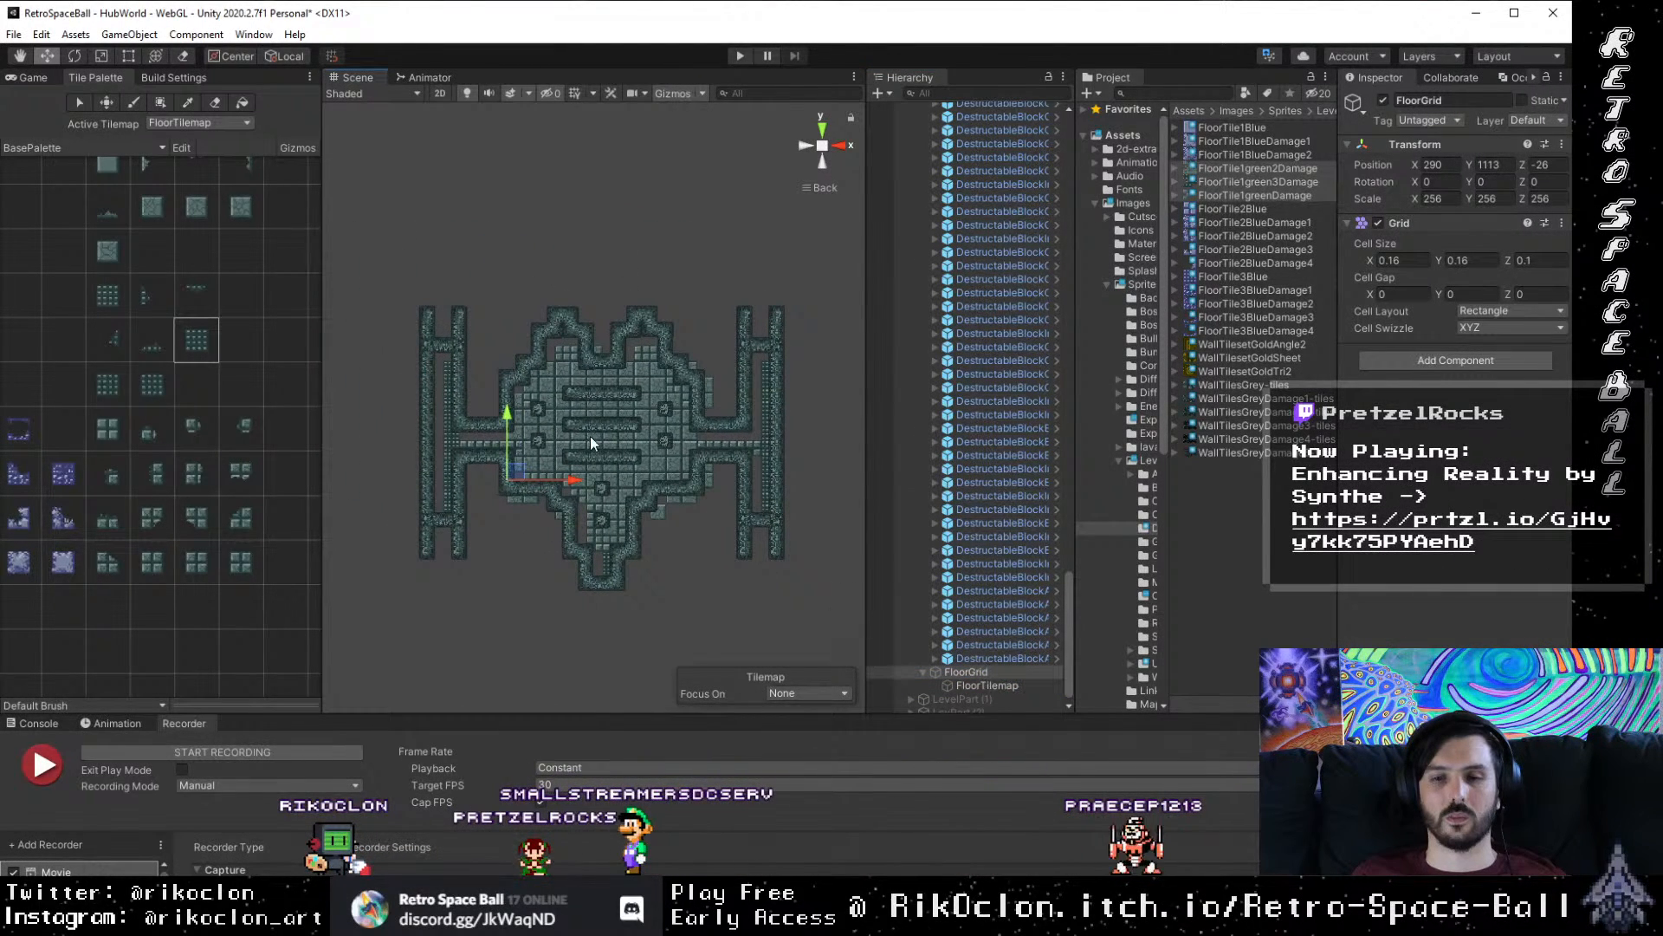
{"action": "mouse_move", "coordinate": [519, 475]}
{"action": "left_mouse_down"}
{"action": "mouse_move", "coordinate": [518, 457]}
{"action": "mouse_move", "coordinate": [496, 466]}
{"action": "mouse_move", "coordinate": [513, 468]}
{"action": "left_mouse_up"}
{"action": "scroll", "coordinate": [548, 537], "scroll_direction": "up", "scroll_amount": 2}
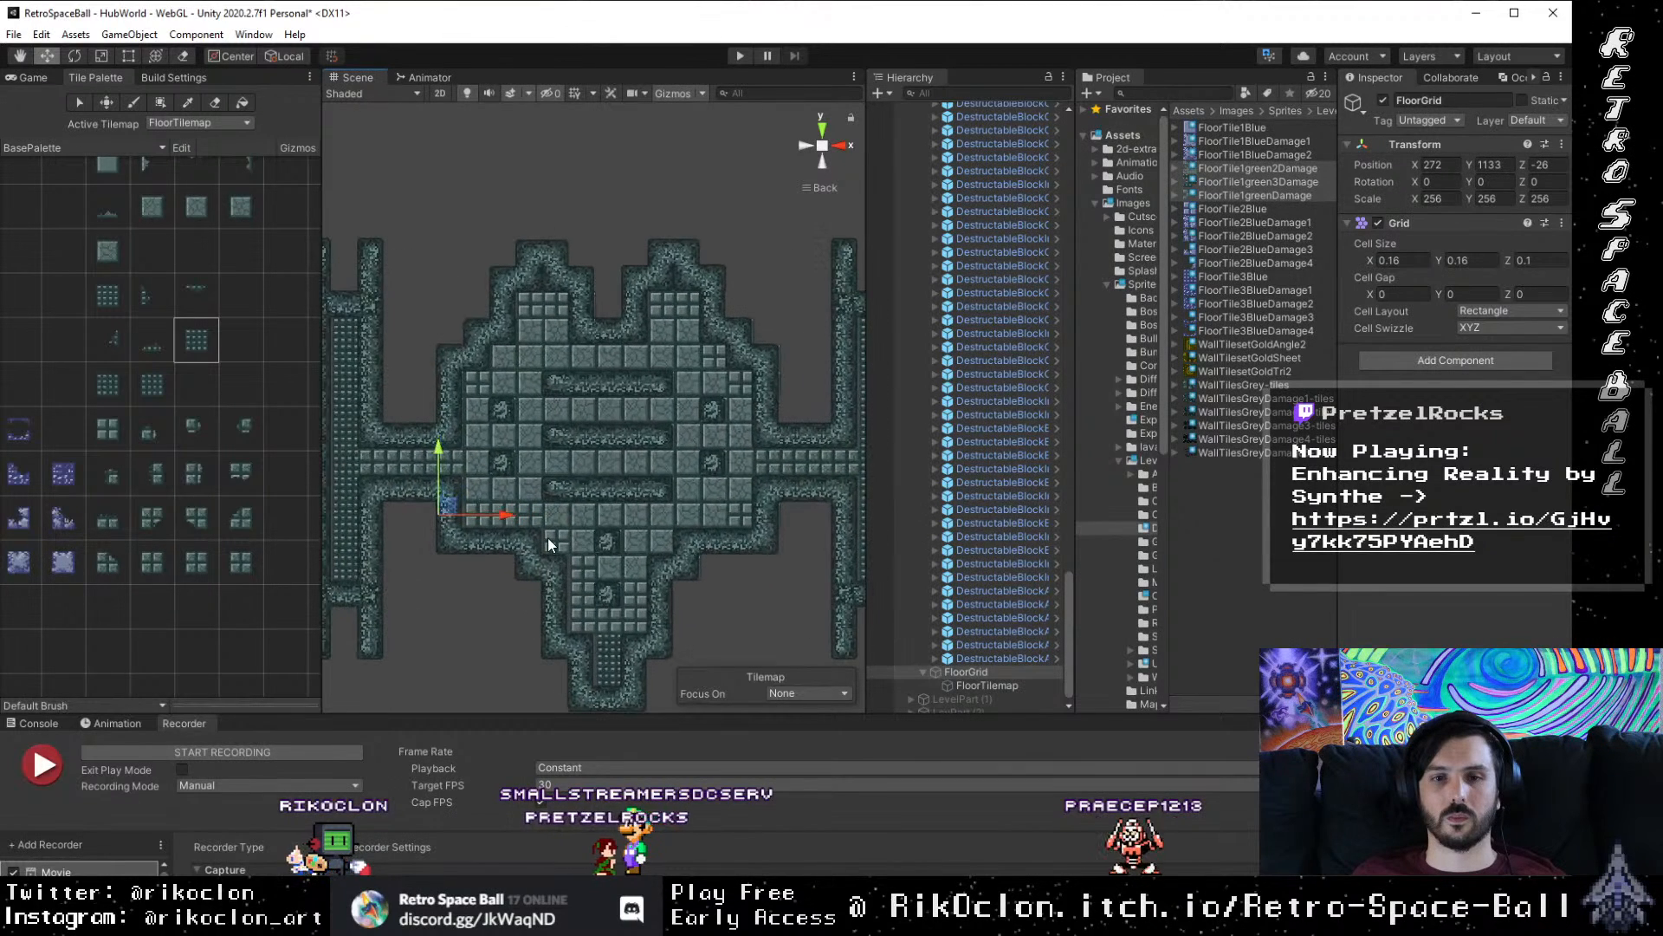
{"action": "scroll", "coordinate": [515, 554], "scroll_direction": "up", "scroll_amount": 3}
{"action": "left_click_drag", "start_coordinate": [498, 518], "coordinate": [496, 513]}
{"action": "scroll", "coordinate": [497, 512], "scroll_direction": "down", "scroll_amount": 5}
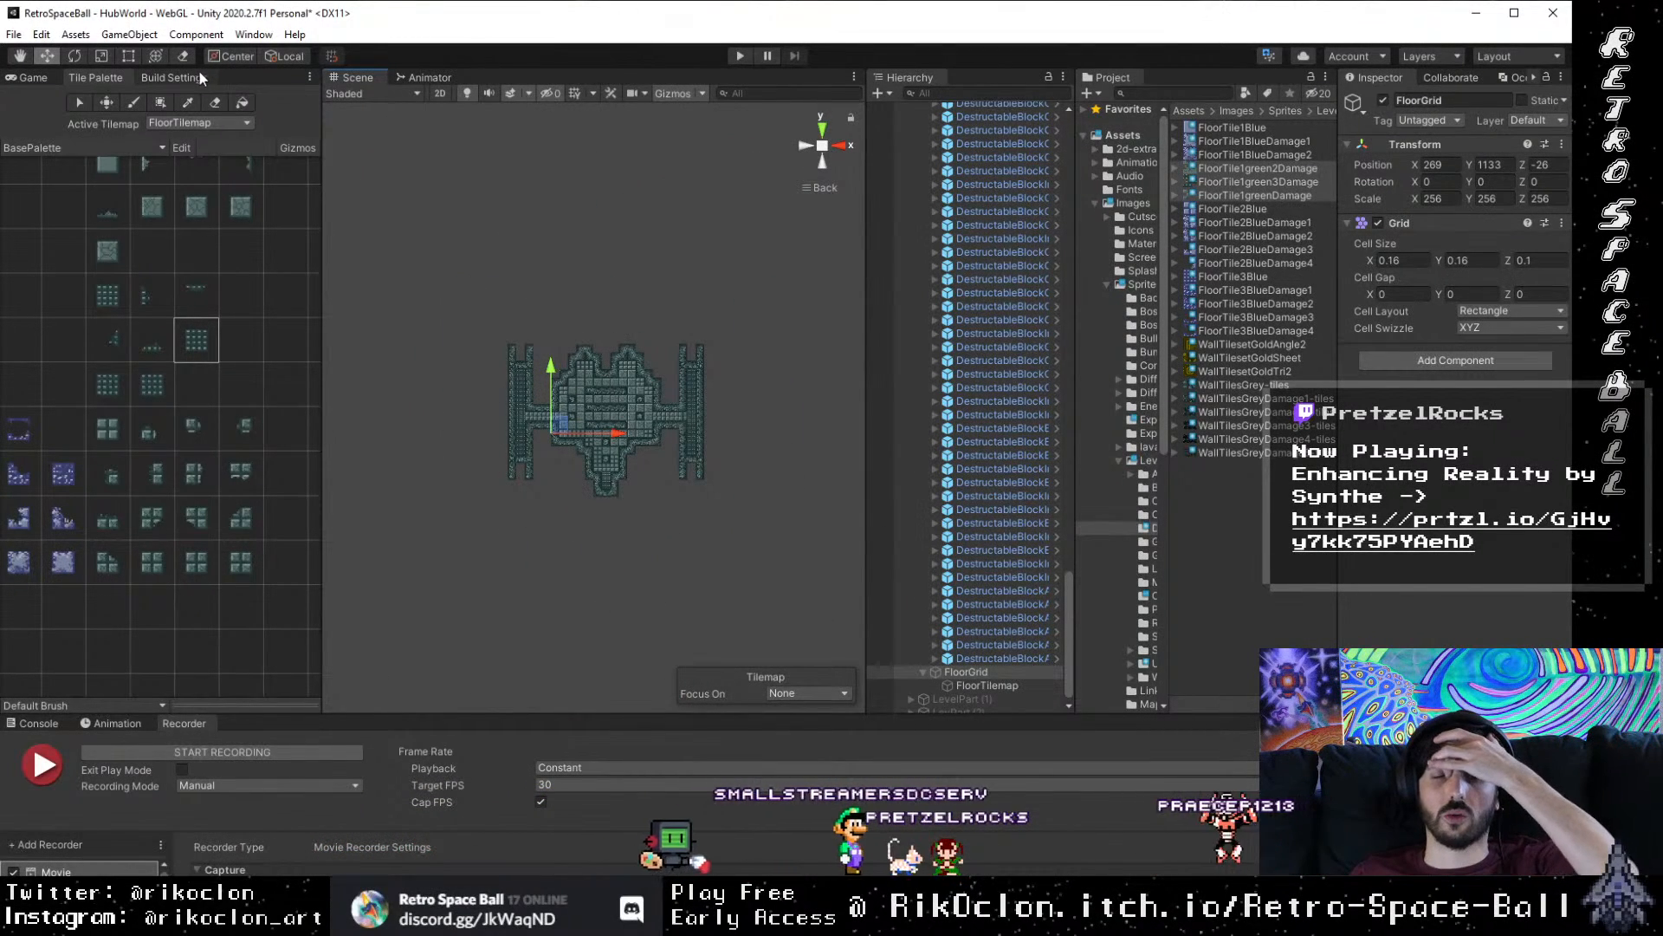
Step: Show the Game view and activate the BuildManager object in the HubWorld scene
{"action": "left_click", "coordinate": [33, 78]}
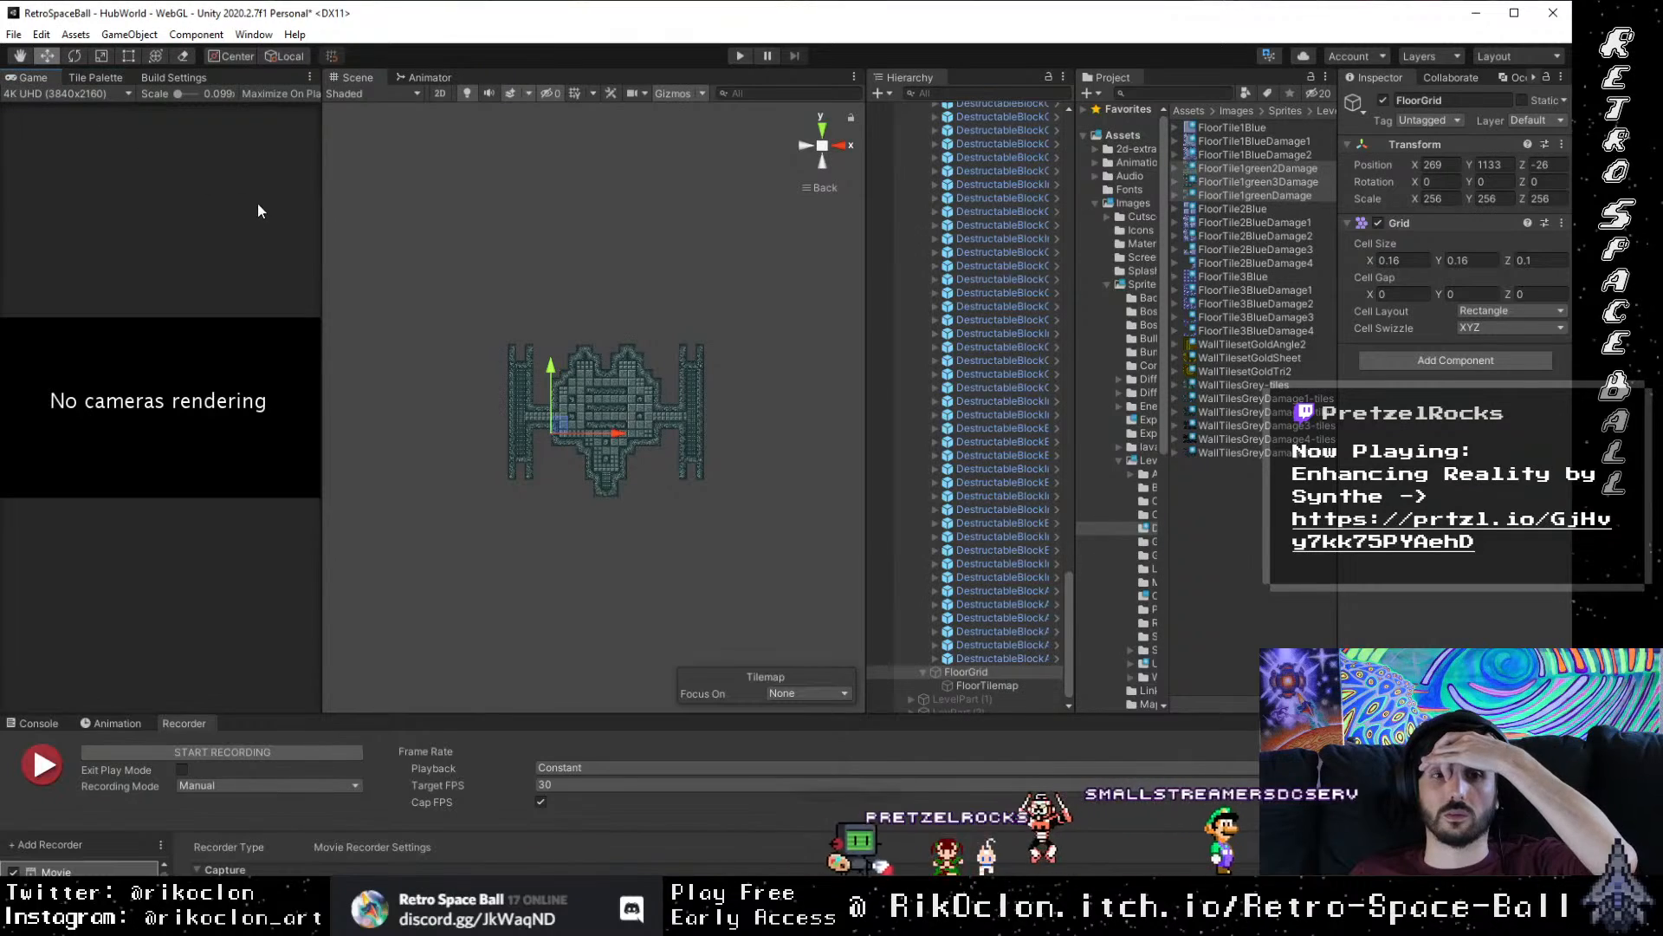
{"action": "scroll", "coordinate": [1020, 484], "scroll_direction": "down", "scroll_amount": 1}
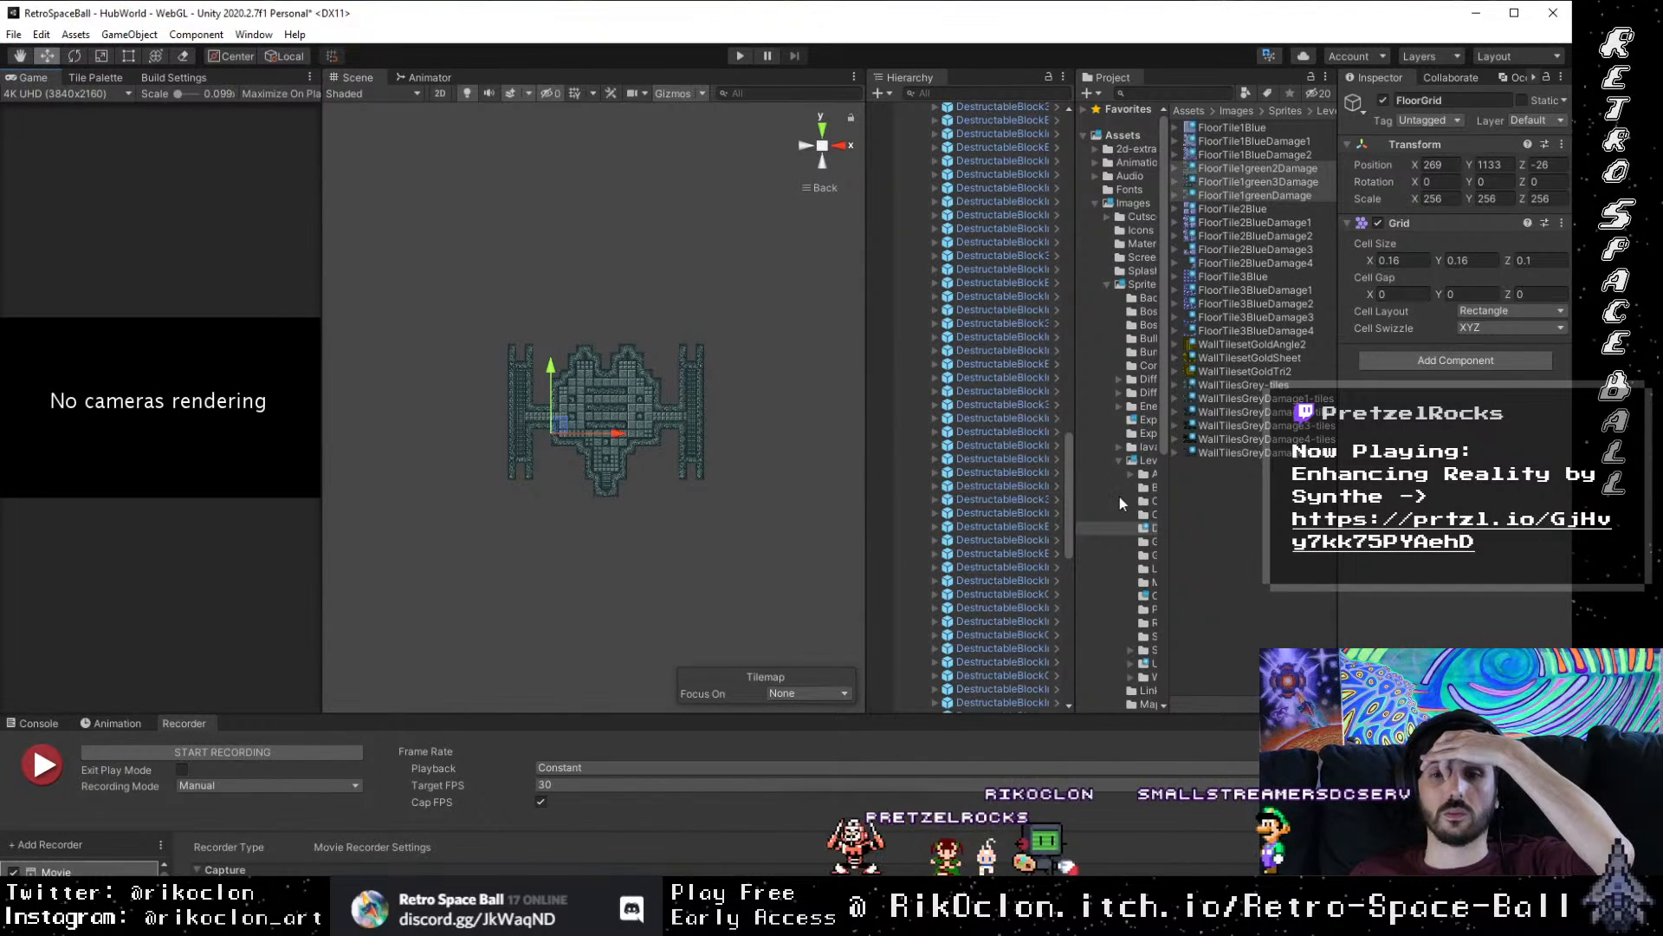
{"action": "left_click_drag", "start_coordinate": [1067, 524], "coordinate": [1089, 192]}
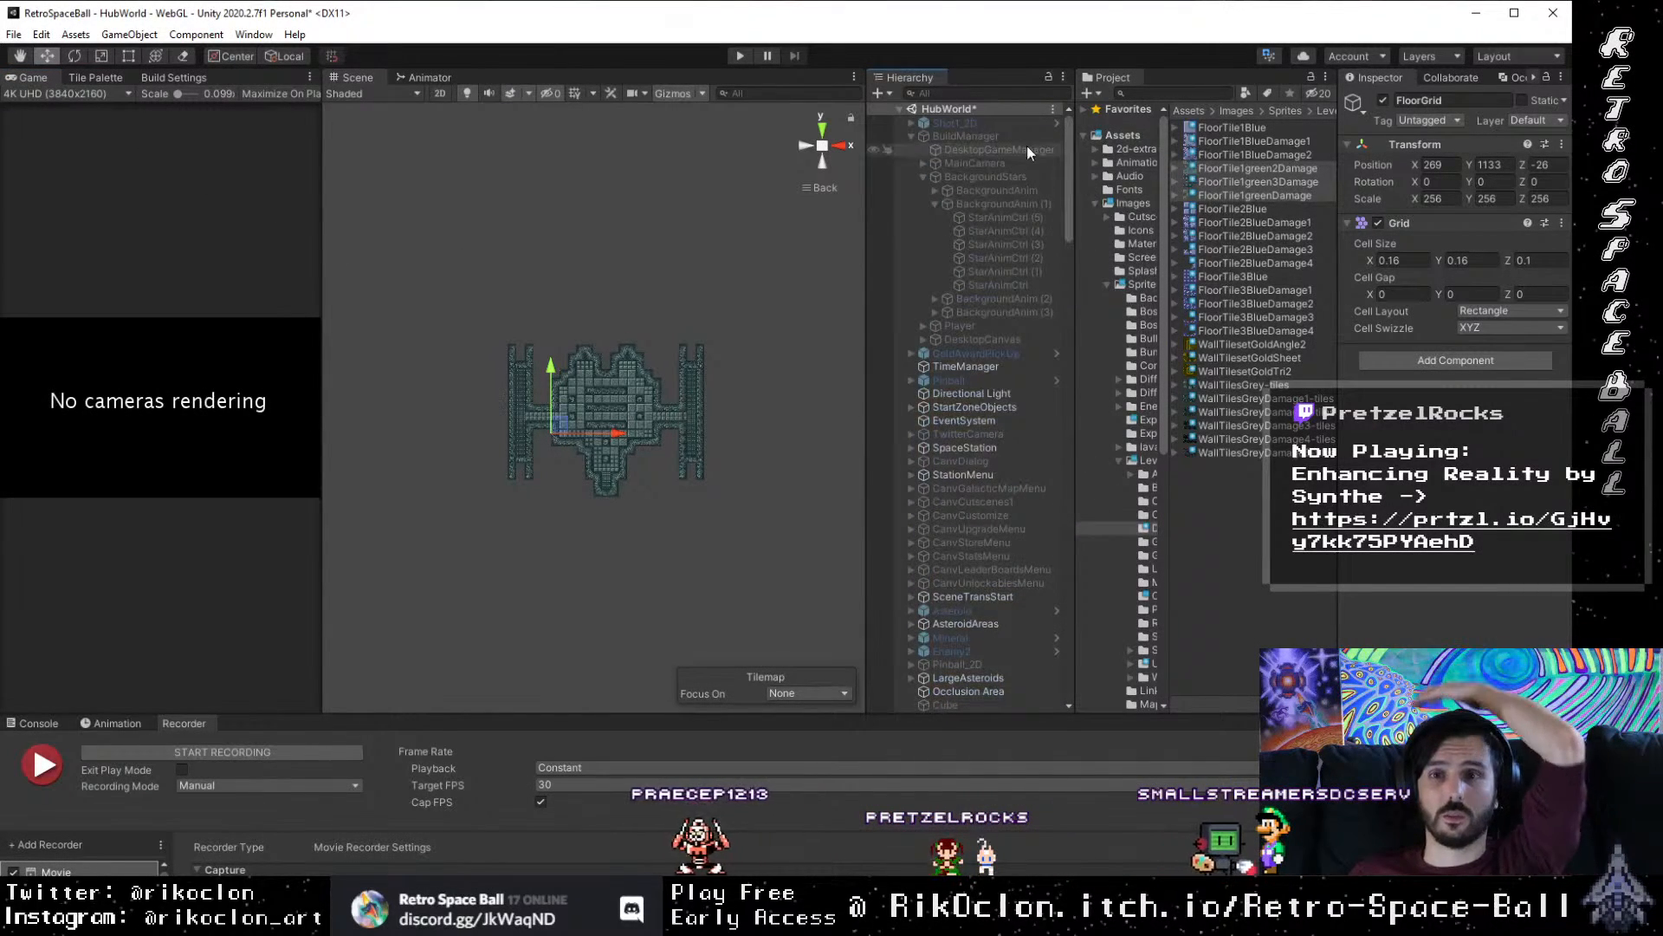
{"action": "left_click", "coordinate": [1005, 139]}
{"action": "left_click", "coordinate": [1383, 102]}
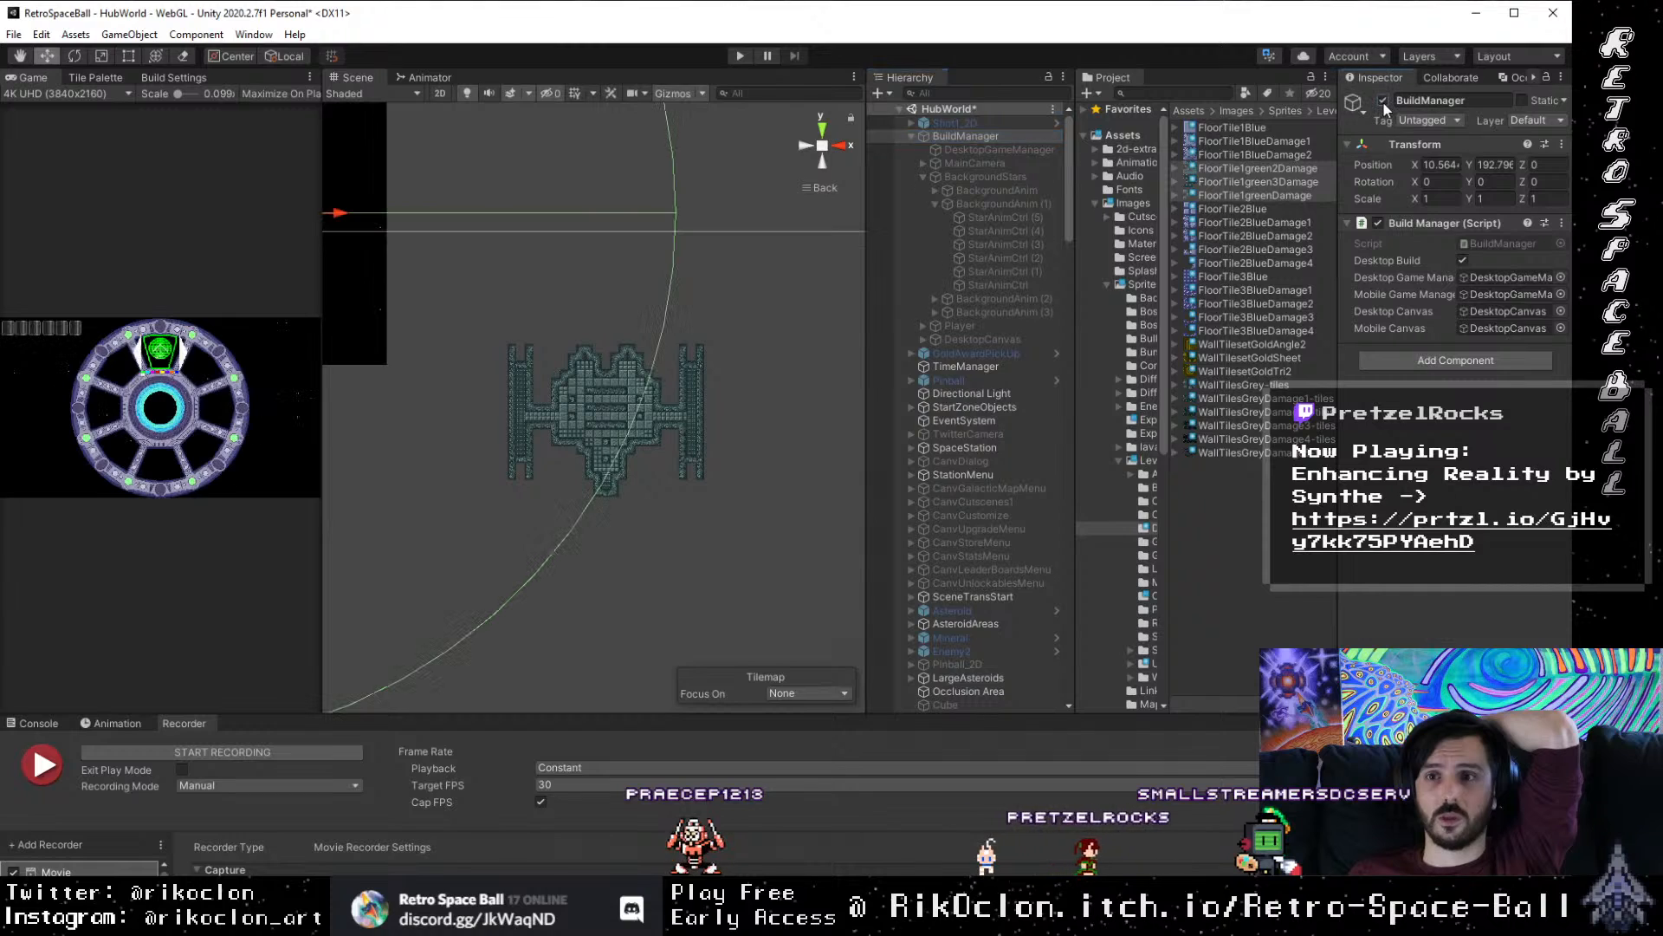
{"action": "scroll", "coordinate": [762, 394], "scroll_direction": "down", "scroll_amount": 5}
{"action": "scroll", "coordinate": [507, 417], "scroll_direction": "up", "scroll_amount": 2}
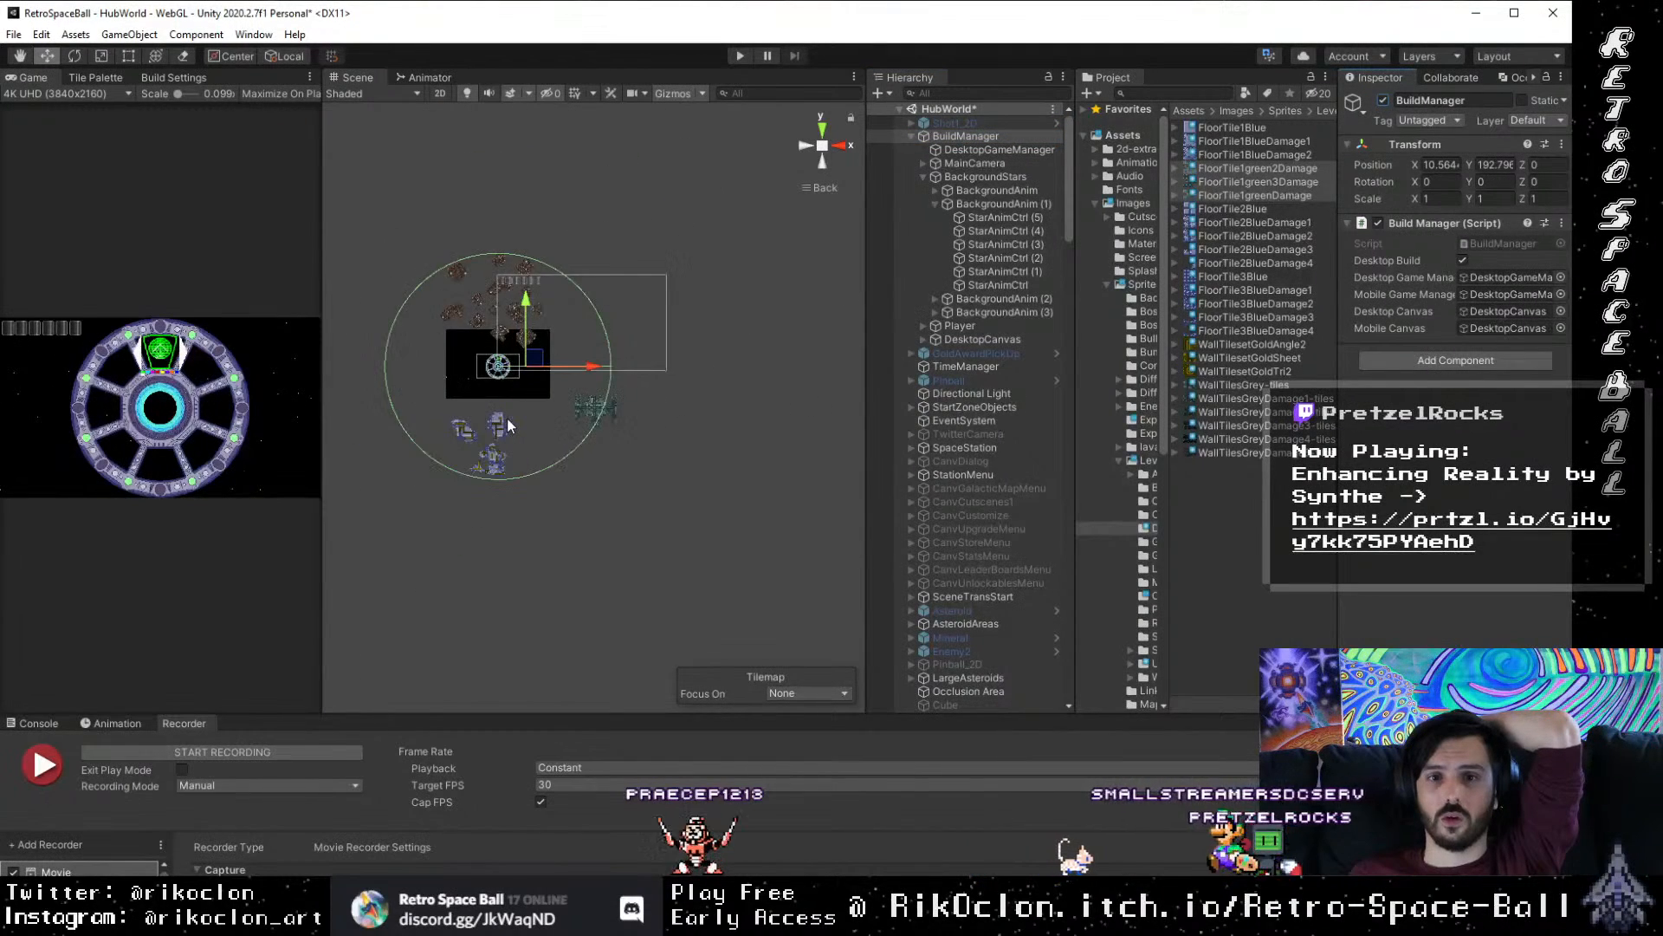
Step: Run the scene briefly, check the CanvDialog object during play, and stop the run
{"action": "left_click", "coordinate": [742, 58]}
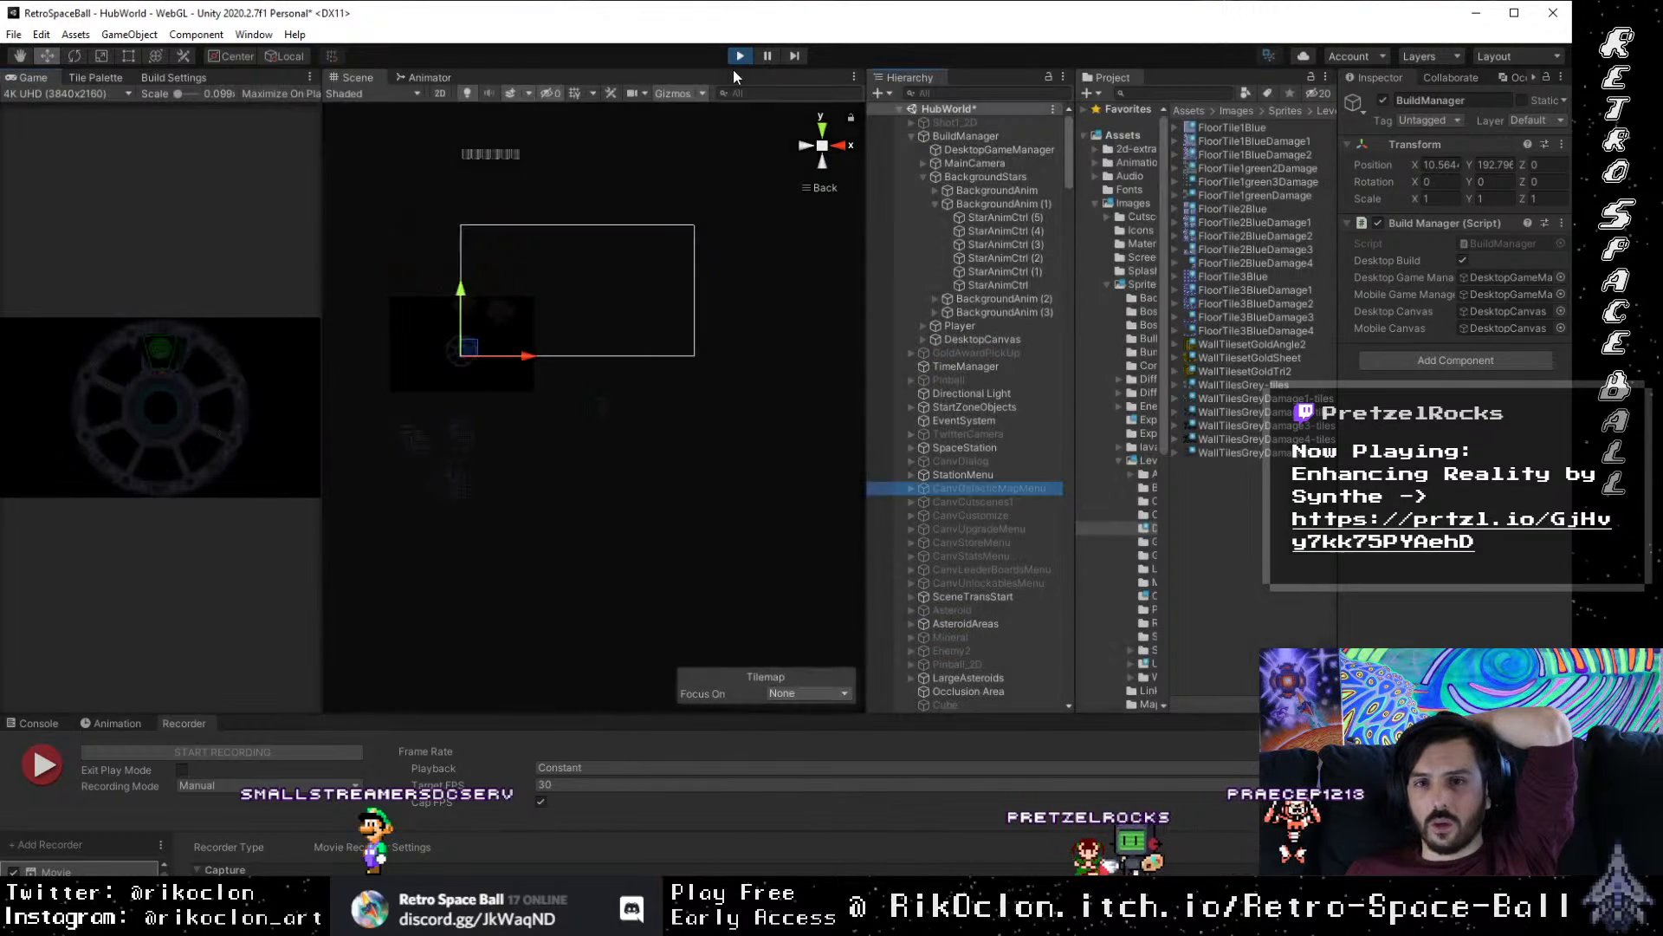
{"action": "left_click", "coordinate": [960, 464]}
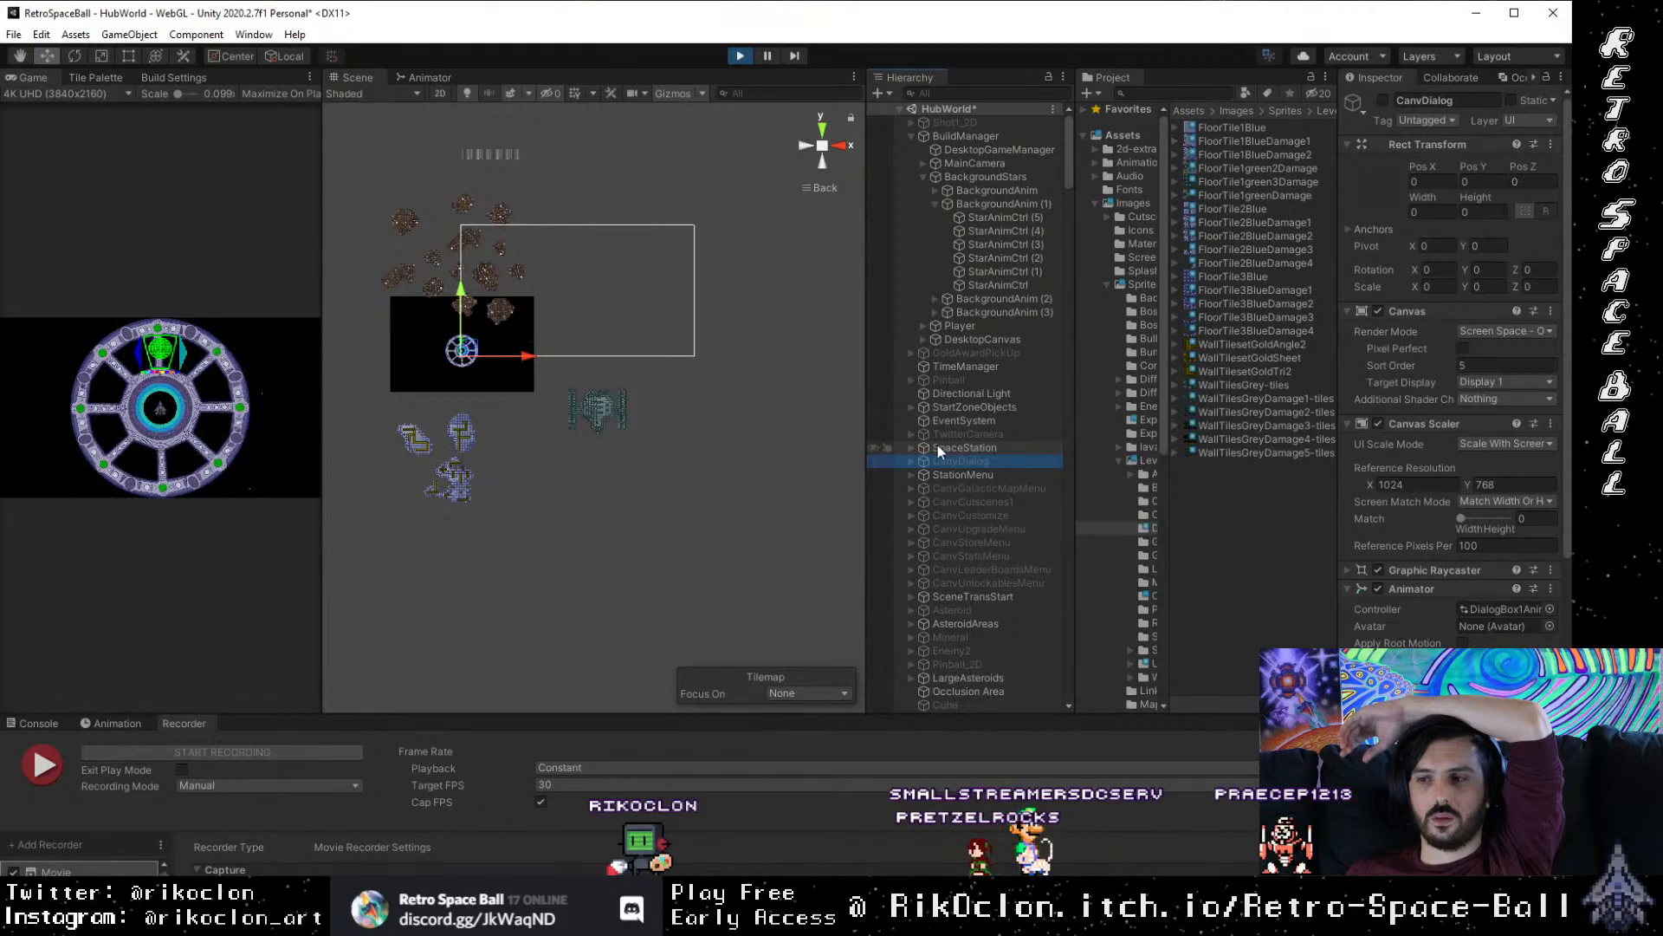
{"action": "left_click", "coordinate": [739, 51]}
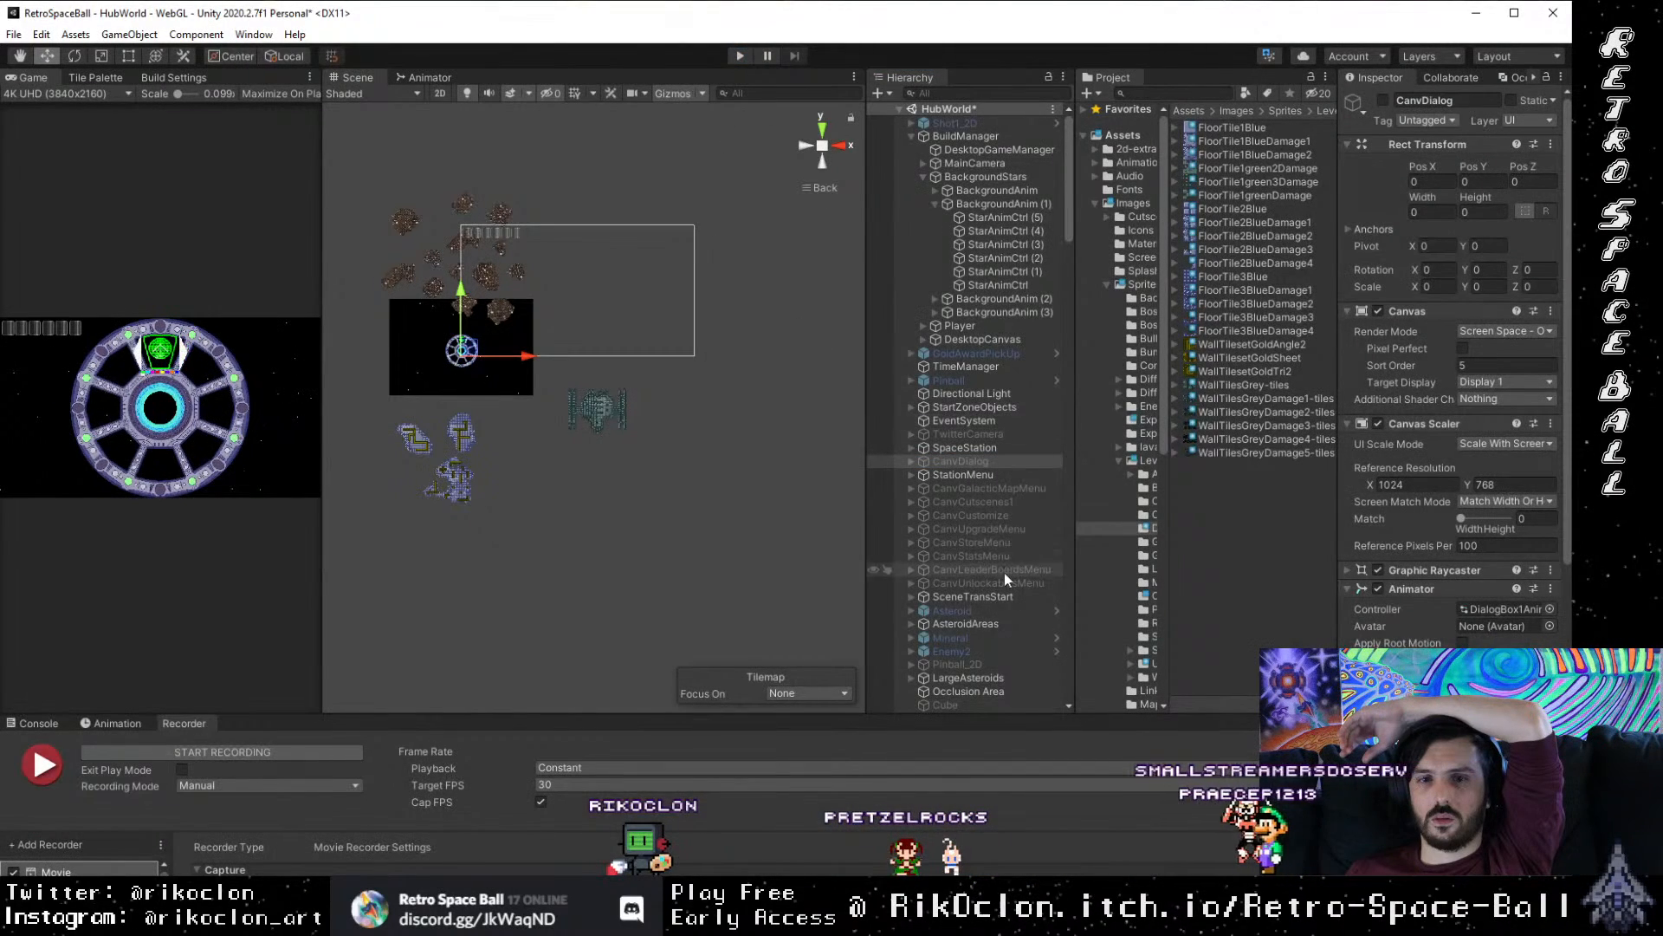
Step: Activate CanvDialog, start the scene again and widen the Game view
{"action": "left_click", "coordinate": [975, 475]}
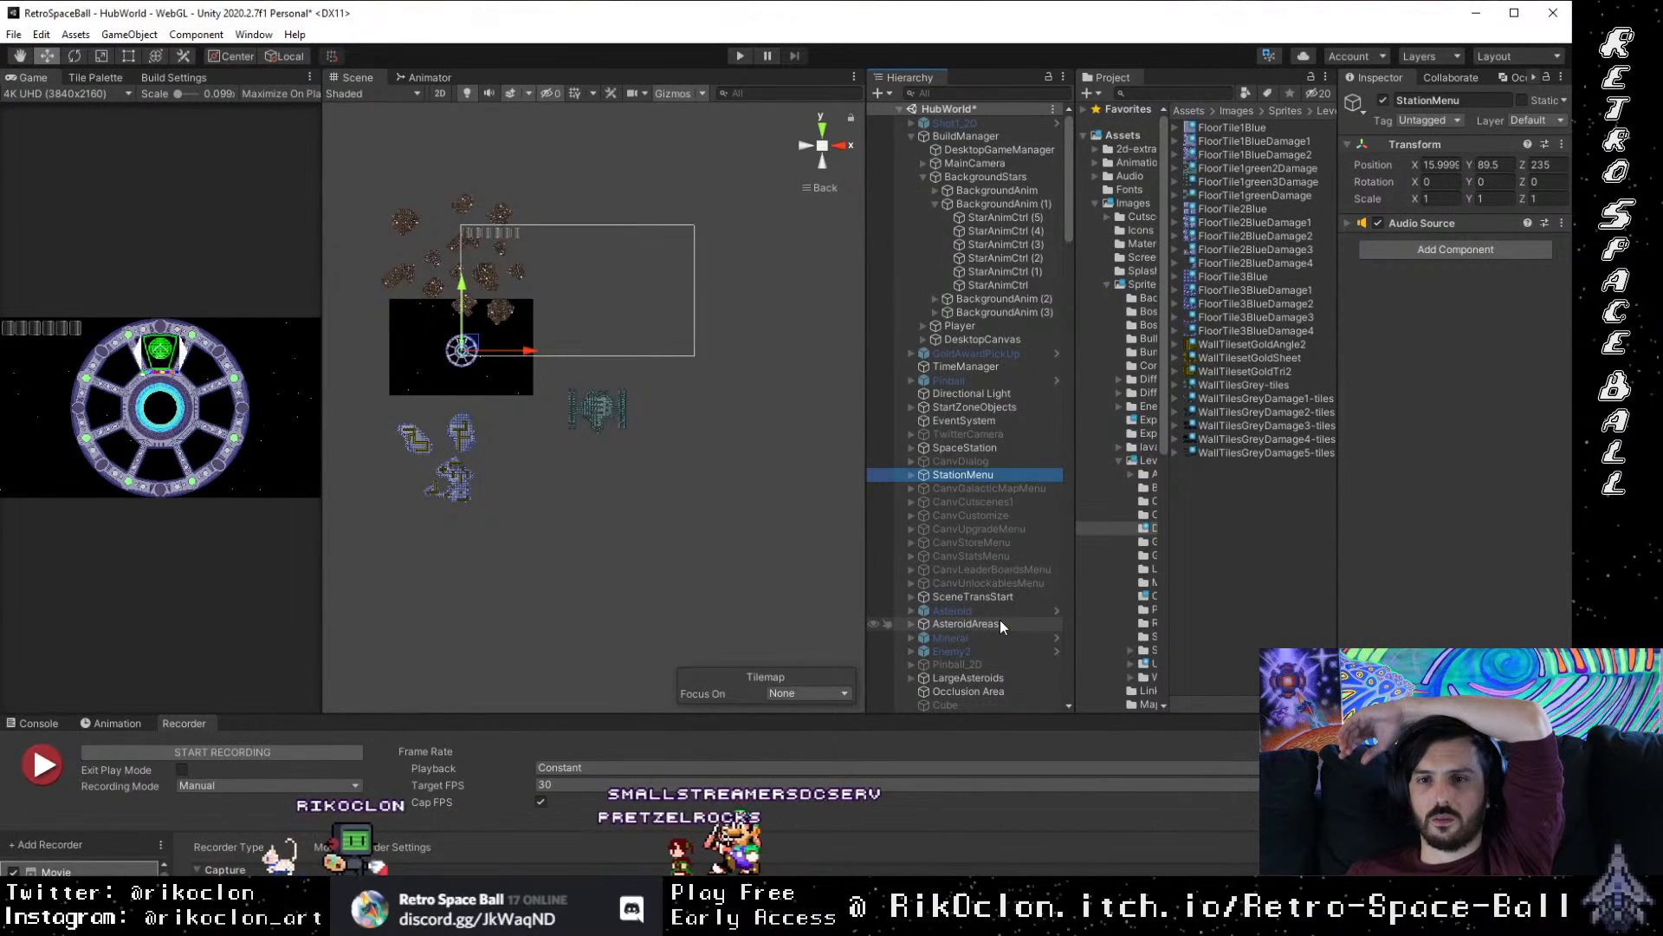
{"action": "left_click", "coordinate": [970, 462]}
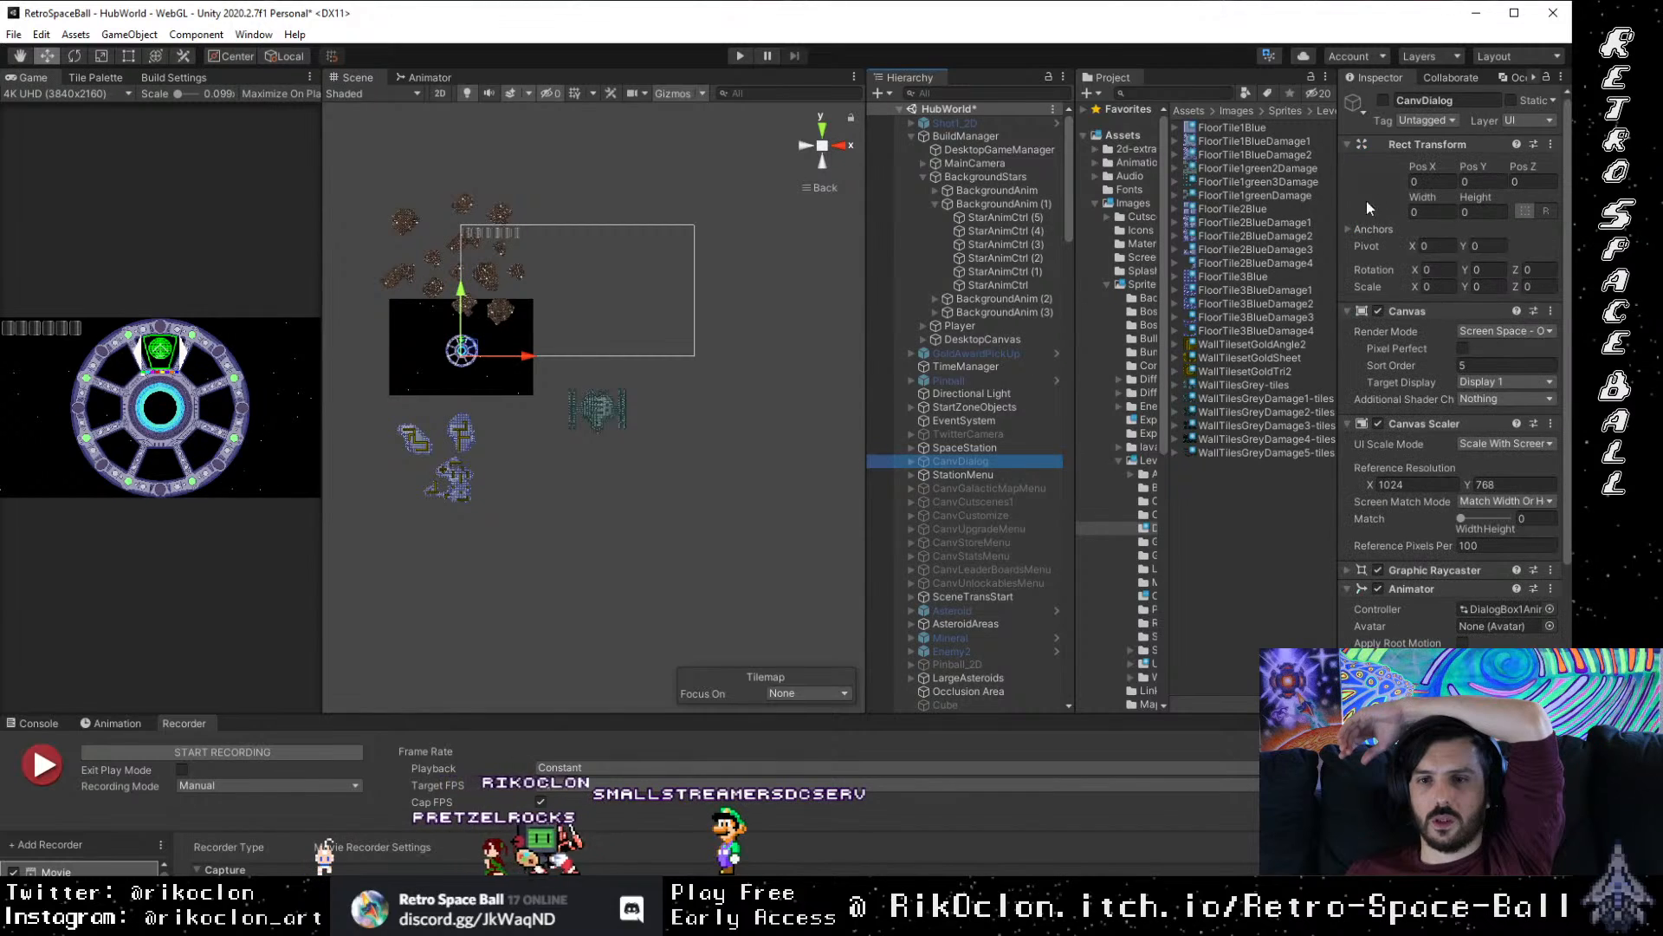
{"action": "left_click", "coordinate": [1383, 100]}
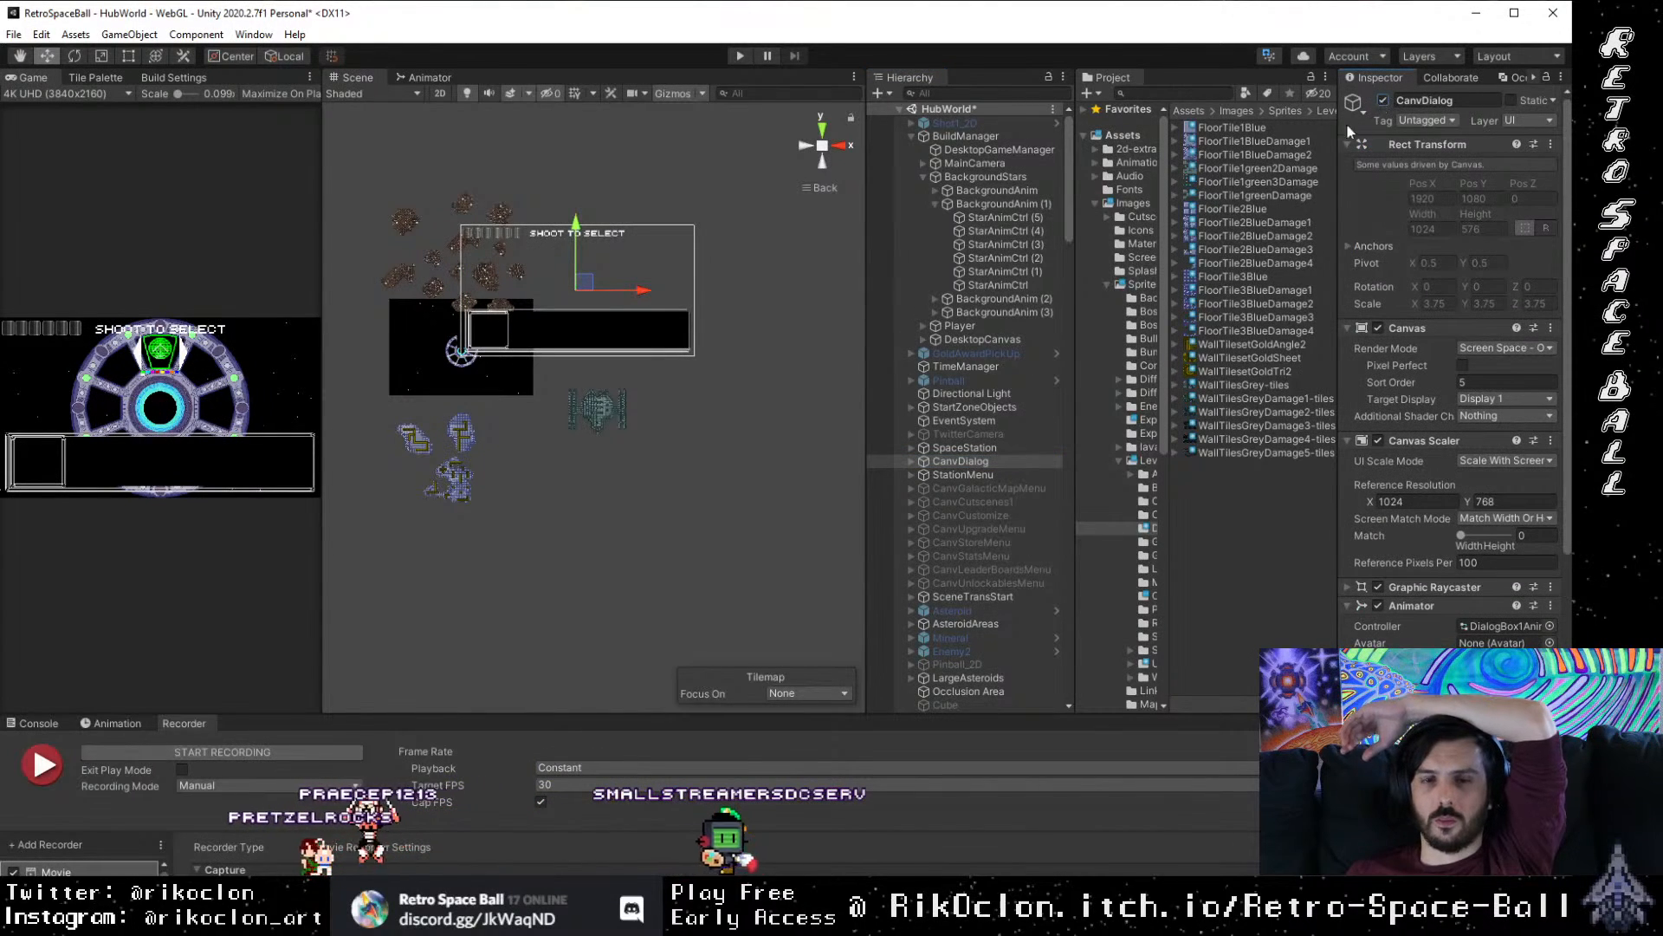
{"action": "left_click", "coordinate": [739, 62]}
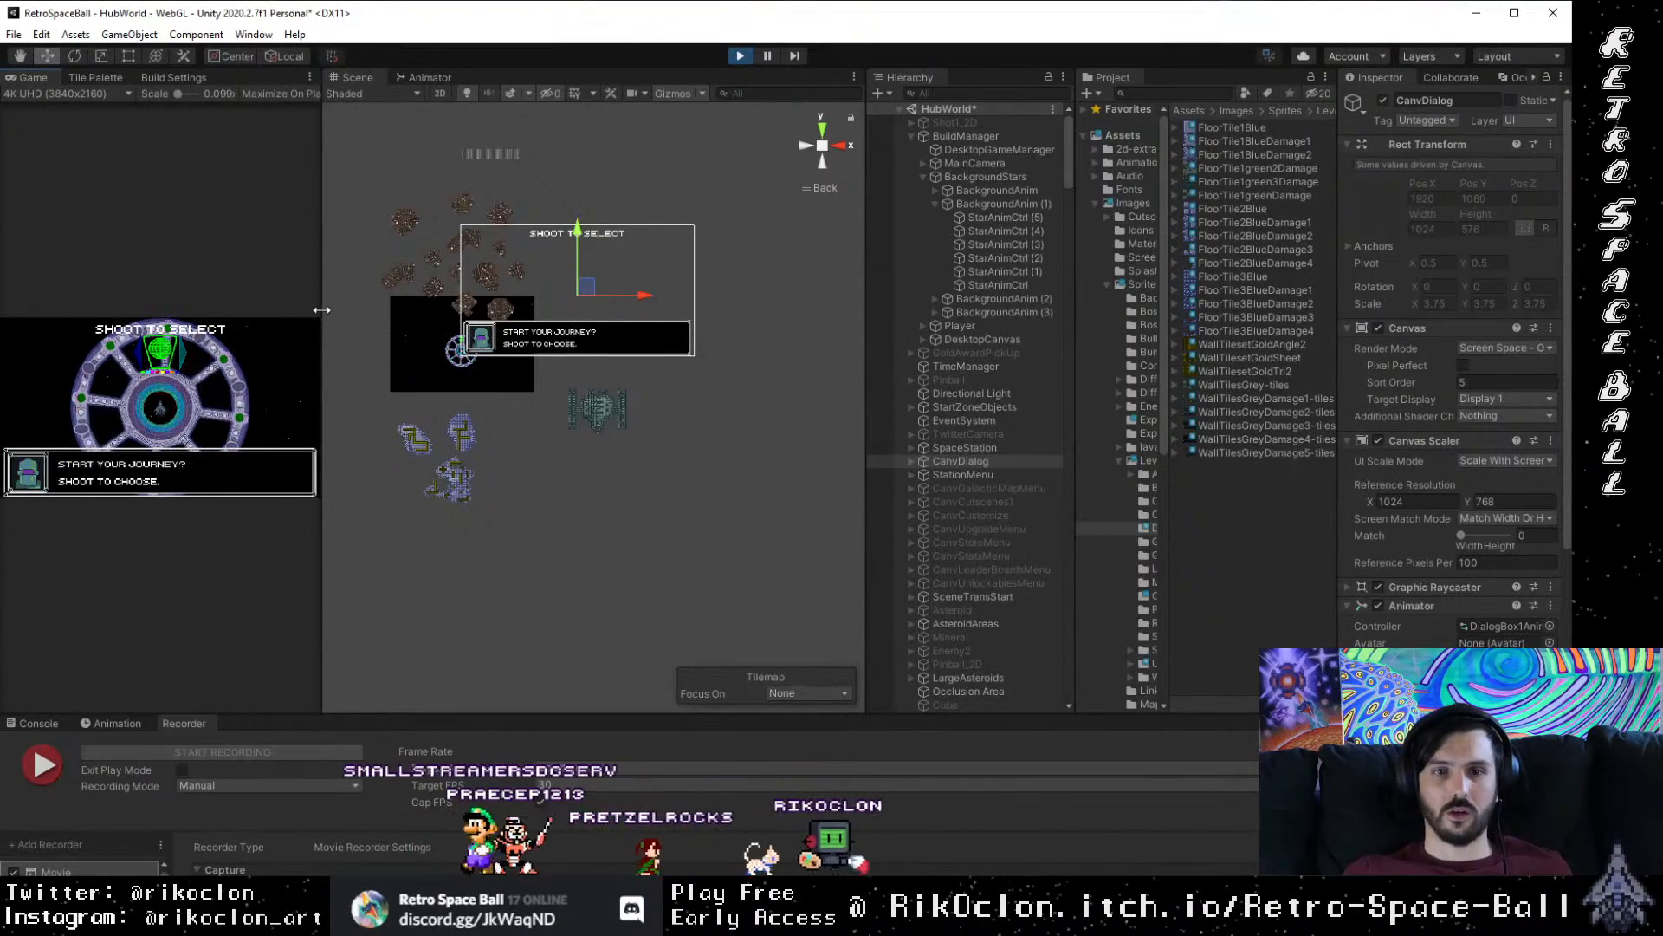
{"action": "left_click_drag", "start_coordinate": [323, 307], "coordinate": [578, 312]}
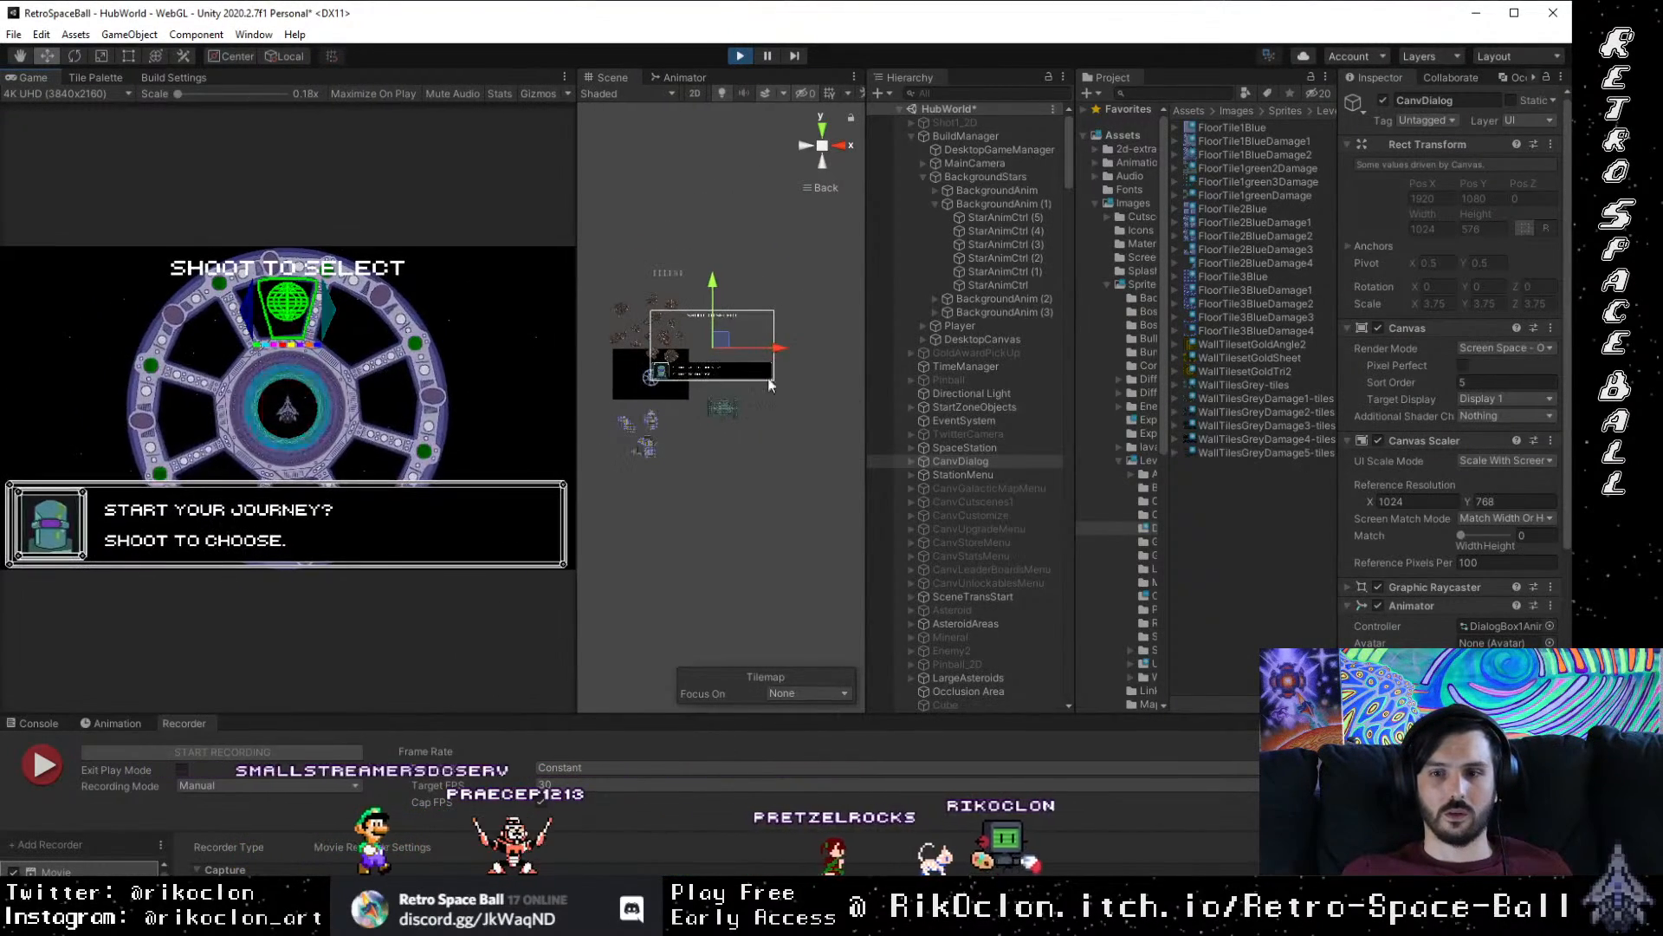
Step: Select the IntactShip parent object and move it closer to the space station, to X -81, Y -2270, during play
{"action": "left_click_drag", "start_coordinate": [813, 463], "coordinate": [684, 388]}
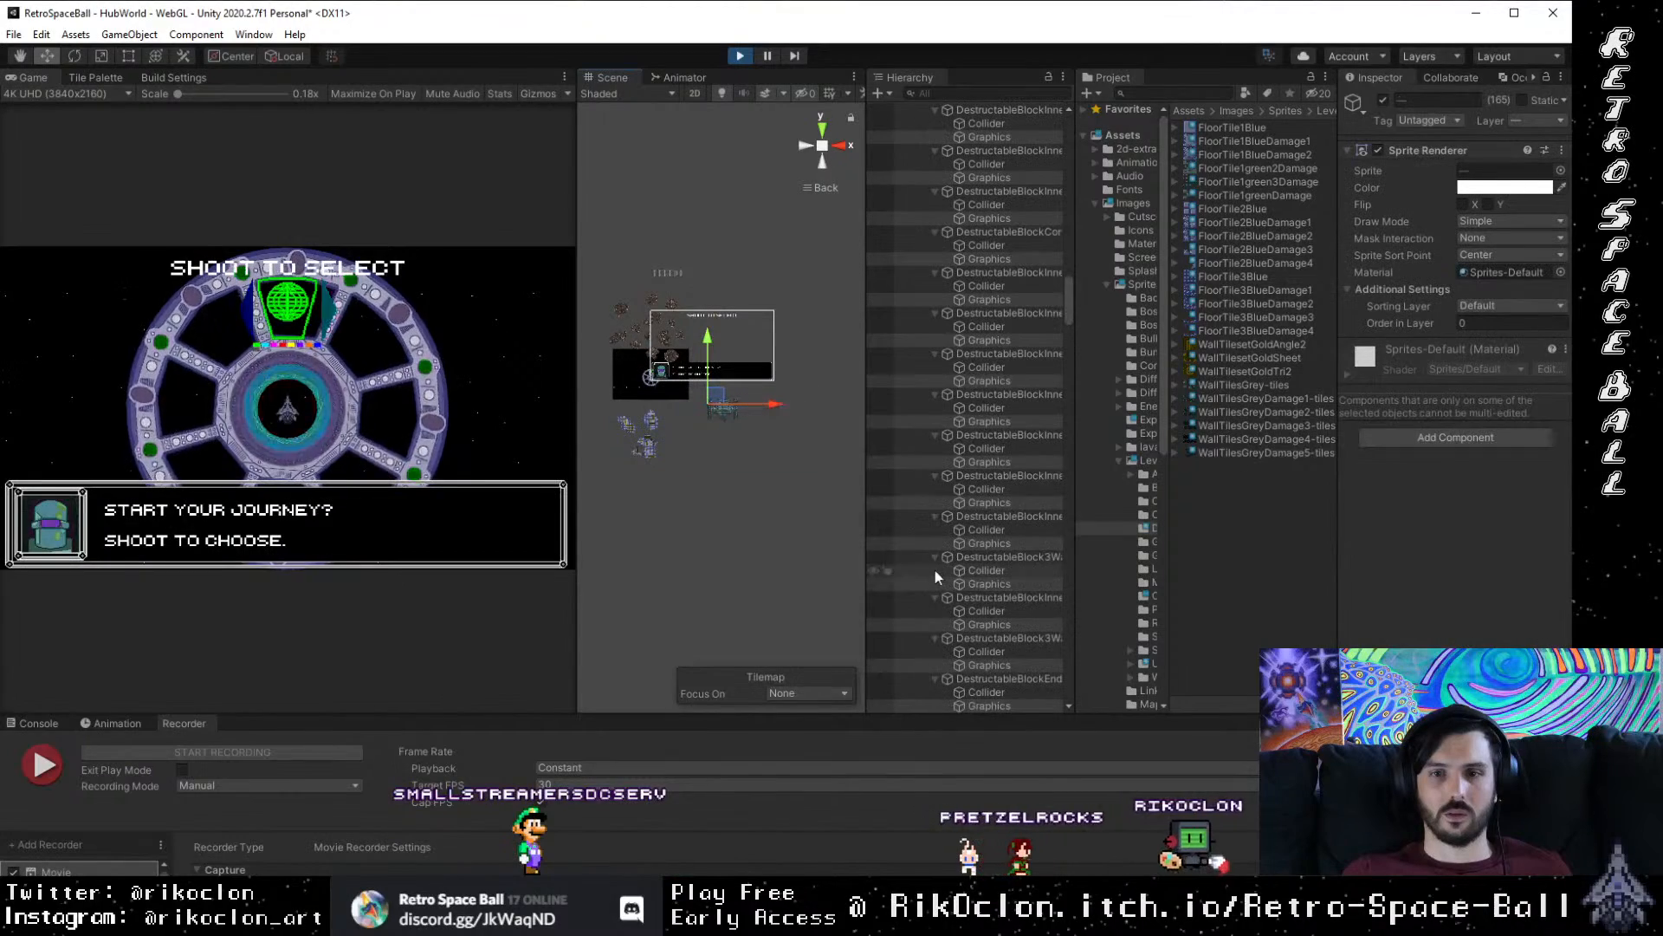
{"action": "scroll", "coordinate": [941, 568], "scroll_direction": "down", "scroll_amount": 5}
{"action": "scroll", "coordinate": [941, 568], "scroll_direction": "up", "scroll_amount": 5}
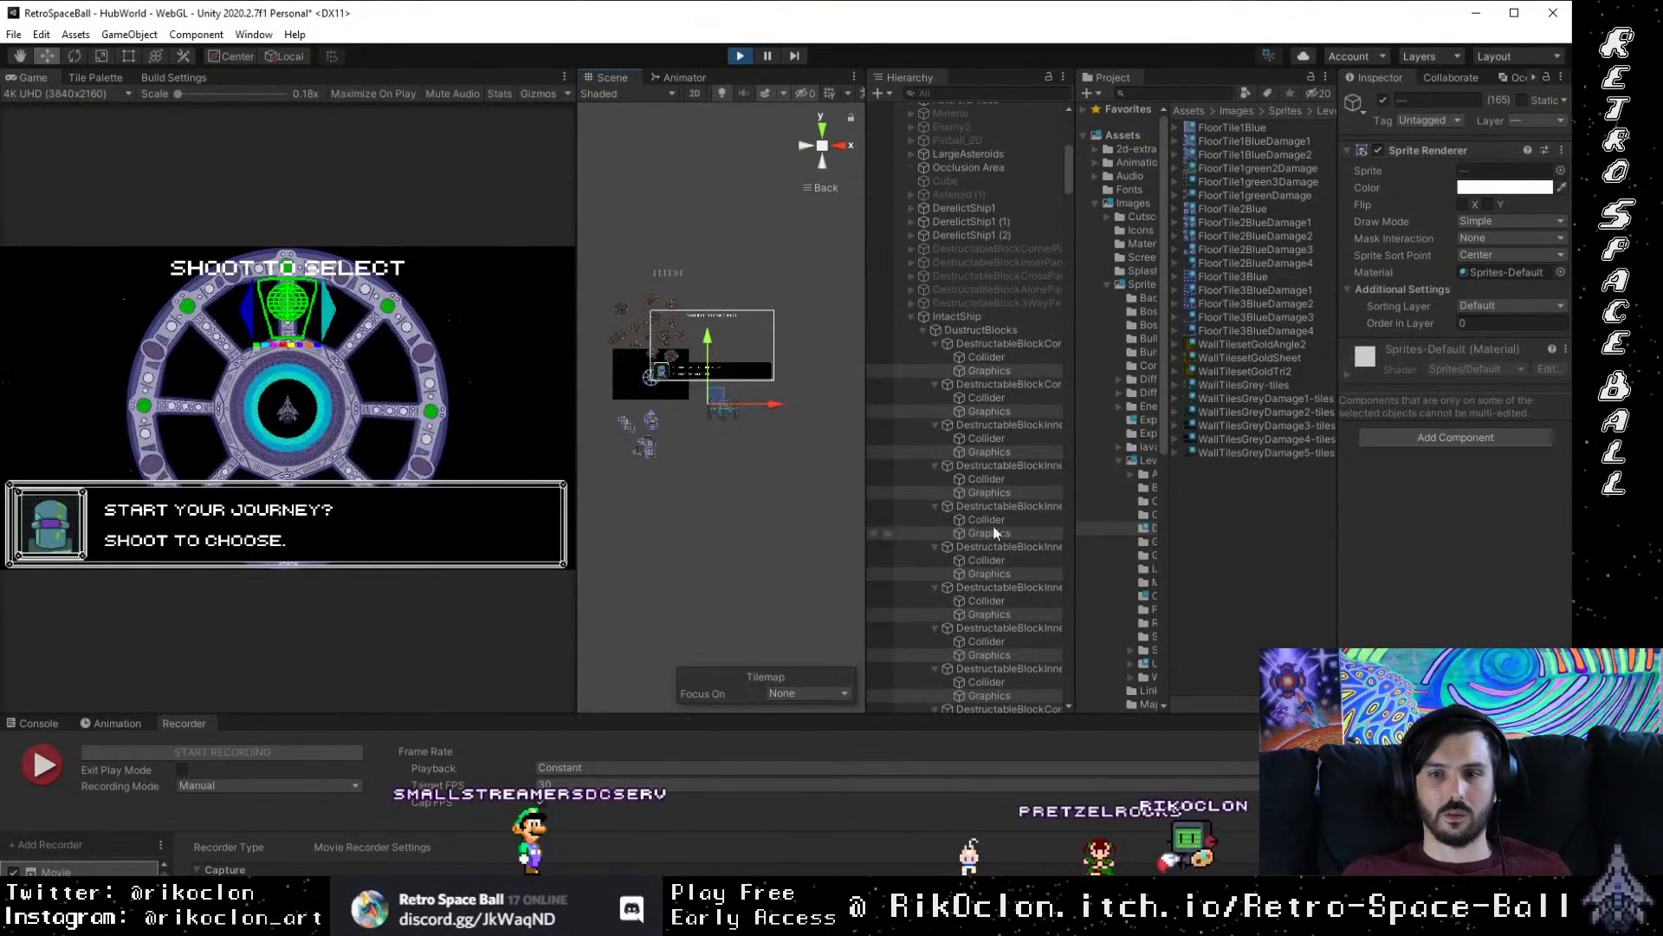
{"action": "left_click", "coordinate": [988, 315]}
{"action": "left_click_drag", "start_coordinate": [734, 411], "coordinate": [690, 400]}
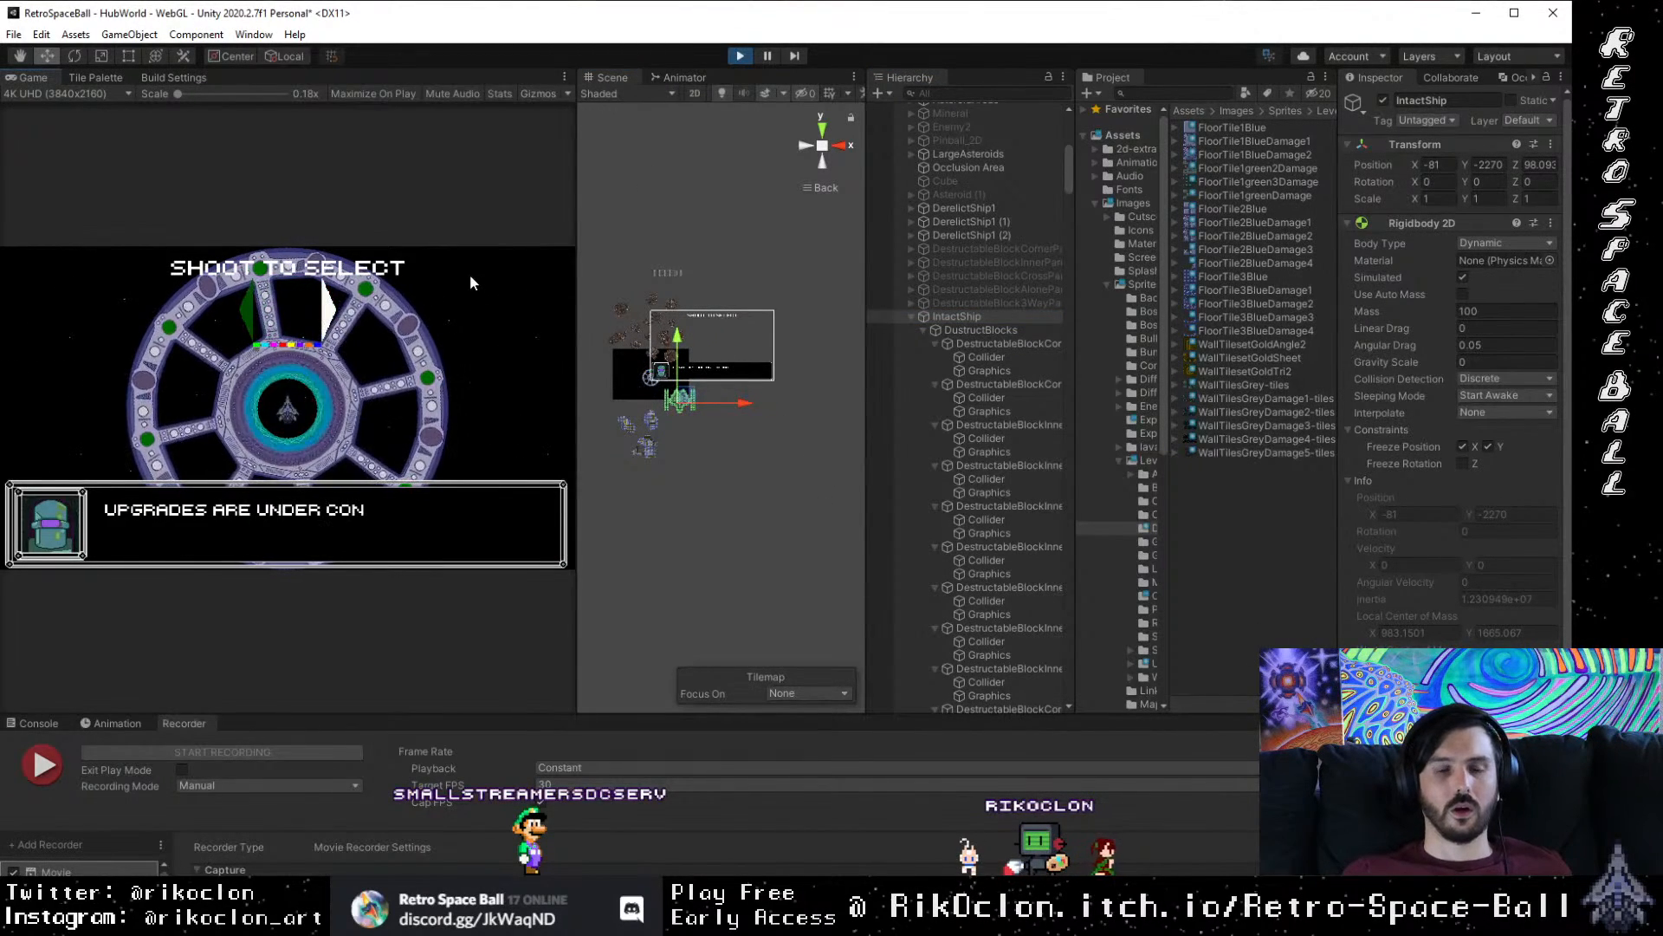
Step: Widen the Game view further and frame IntactShip and the space station in the Scene view
{"action": "left_click_drag", "start_coordinate": [578, 350], "coordinate": [801, 351]}
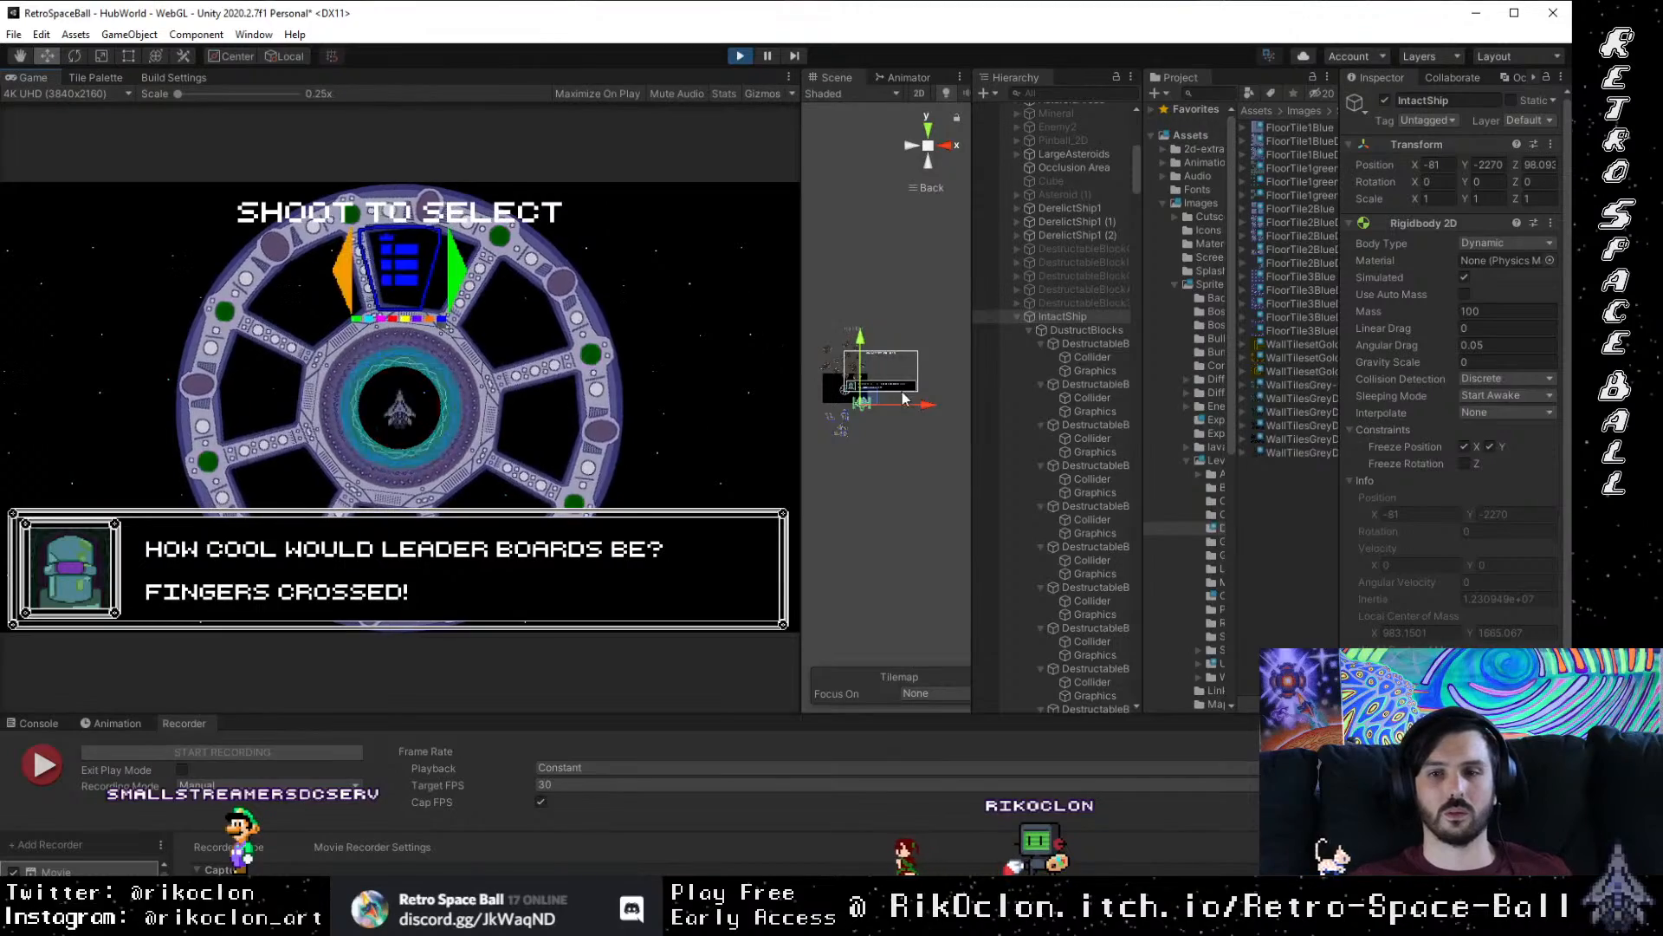
{"action": "scroll", "coordinate": [876, 435], "scroll_direction": "up", "scroll_amount": 5}
{"action": "scroll", "coordinate": [923, 447], "scroll_direction": "up", "scroll_amount": 3}
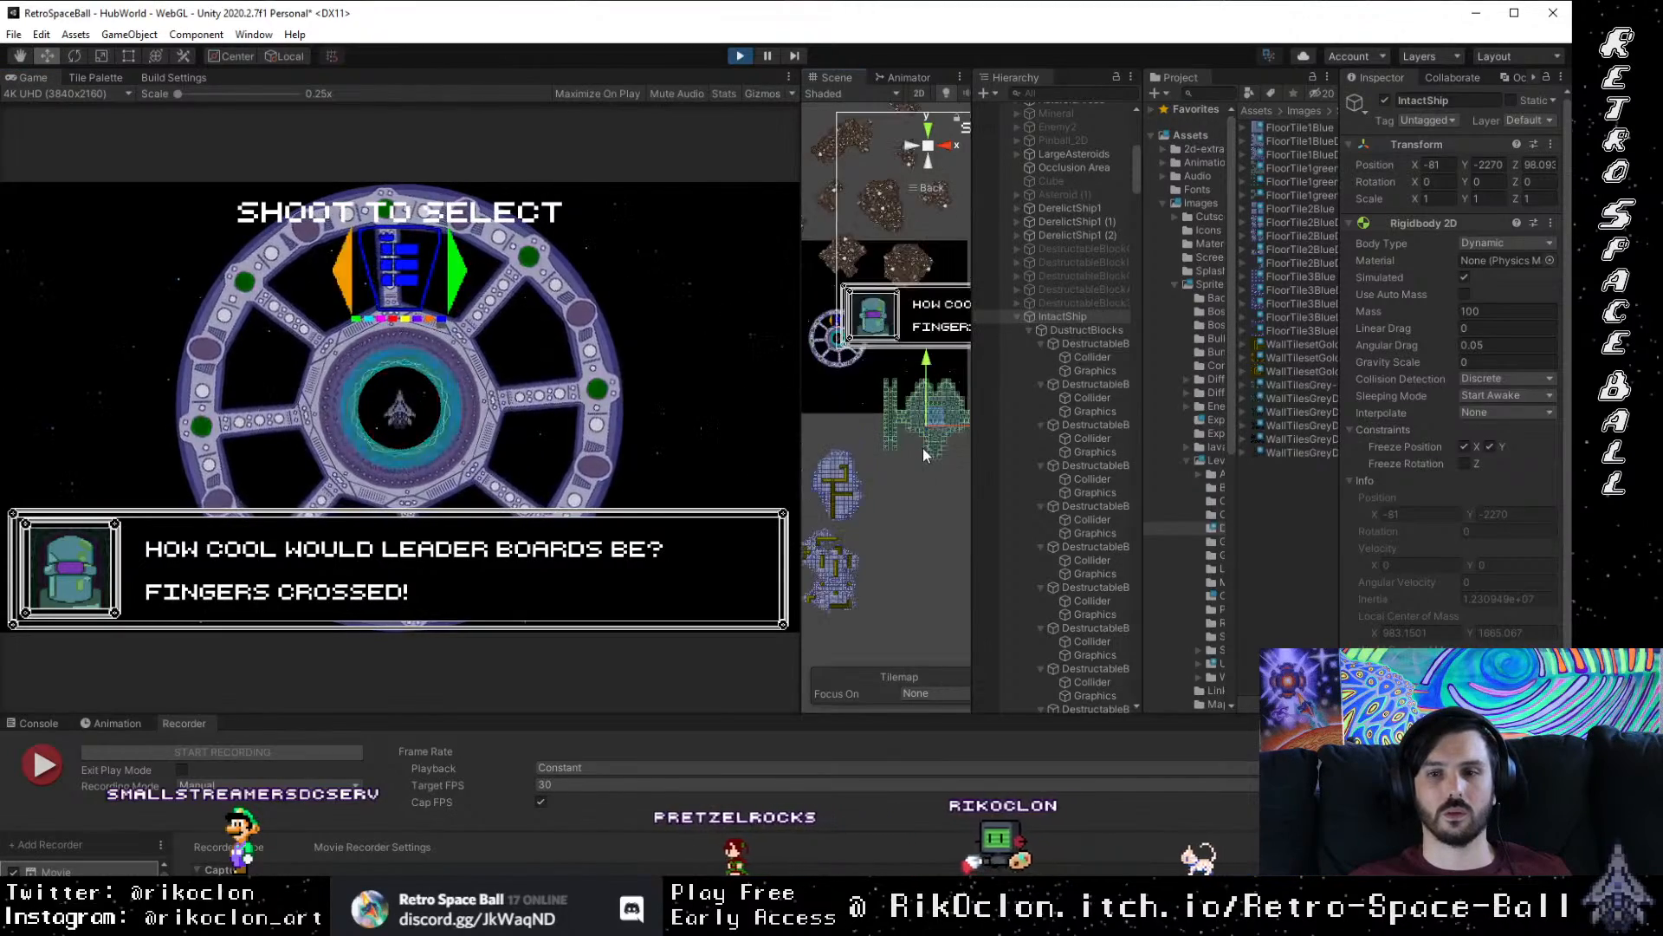
{"action": "left_click_drag", "start_coordinate": [871, 463], "coordinate": [851, 470]}
{"action": "scroll", "coordinate": [851, 469], "scroll_direction": "down", "scroll_amount": 1}
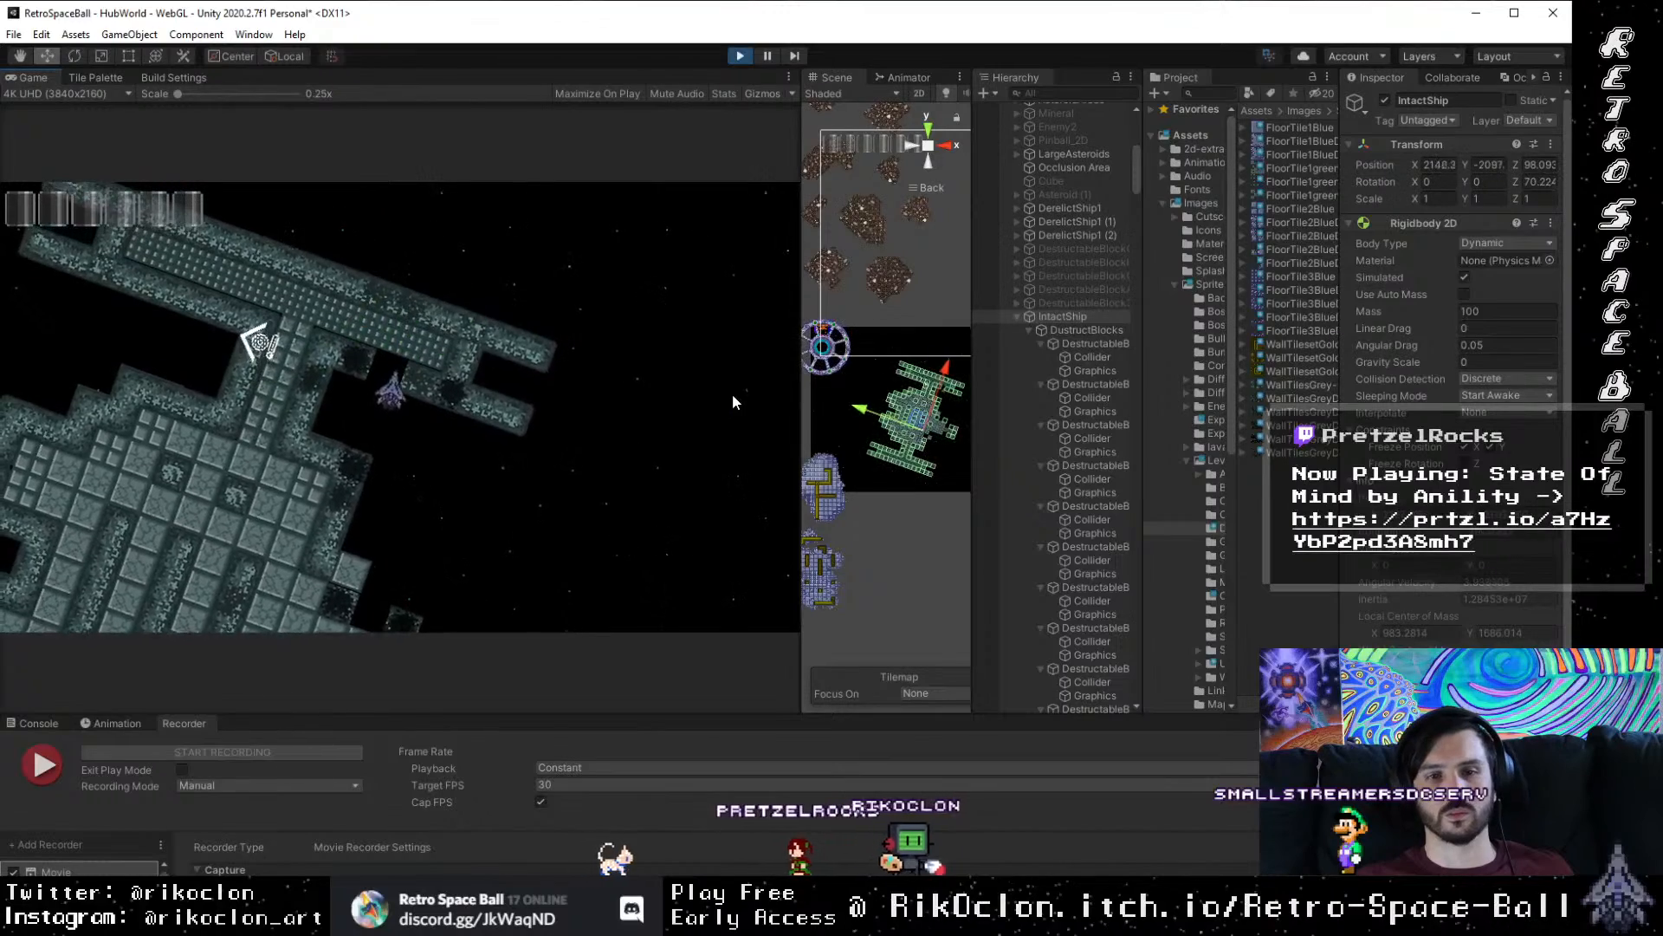
Step: Playtest flying the player ship across IntactShip's wing and down the connecting corridor into the main hall
{"action": "key", "text": "Left"}
{"action": "key", "text": "Up"}
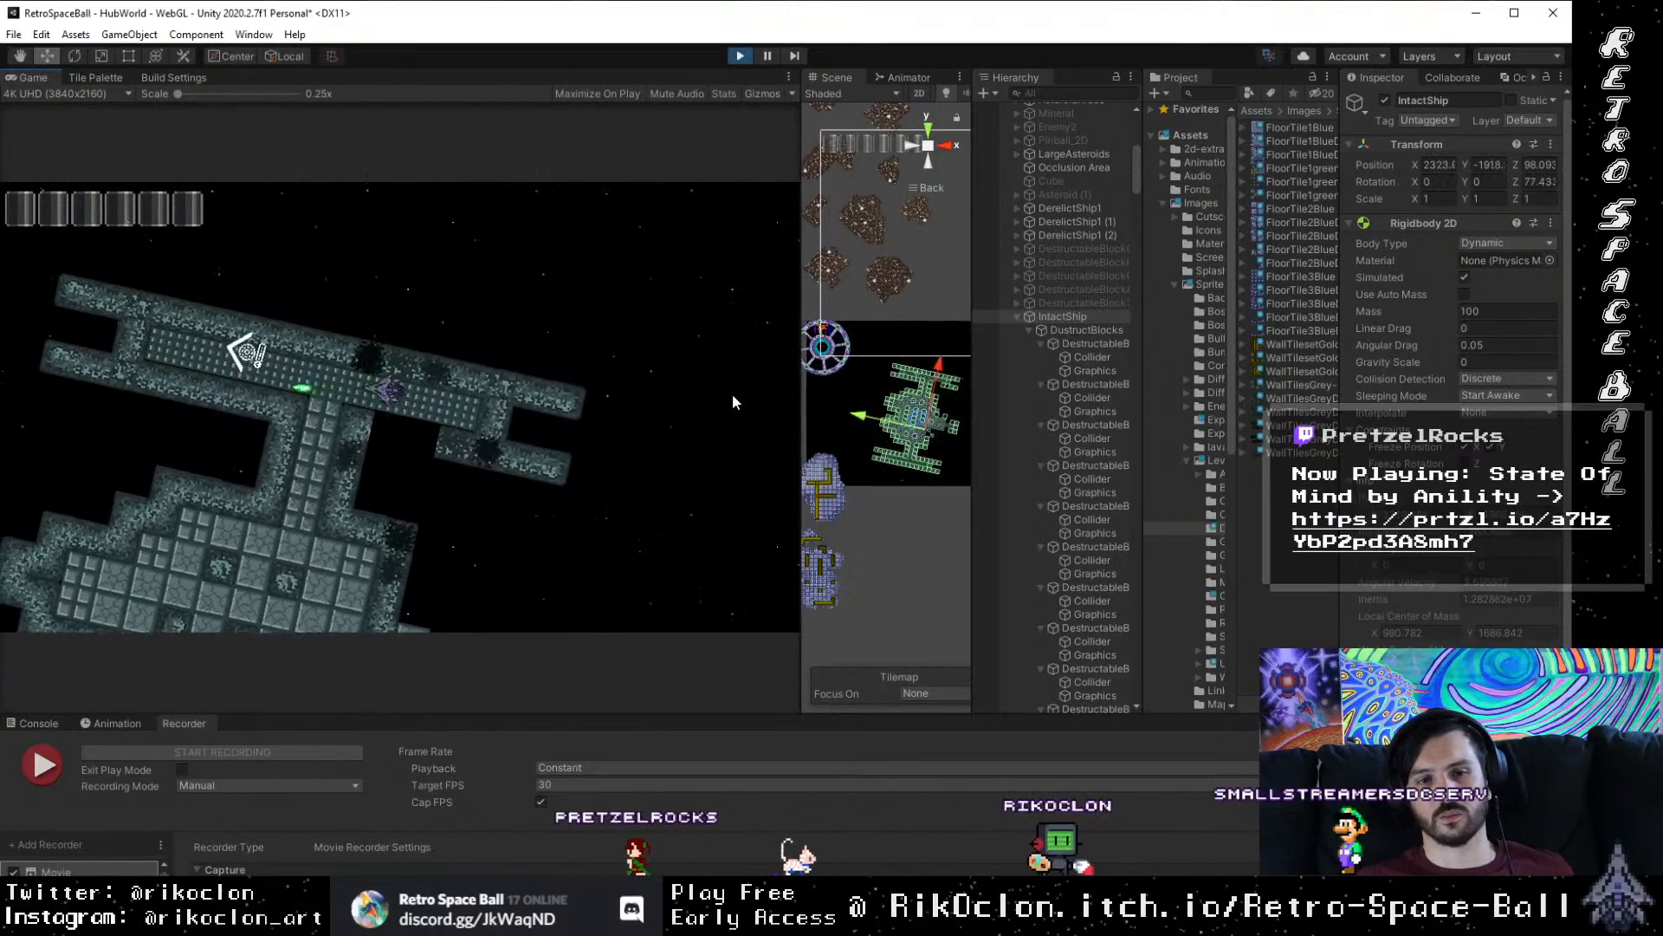
{"action": "key", "text": "Left"}
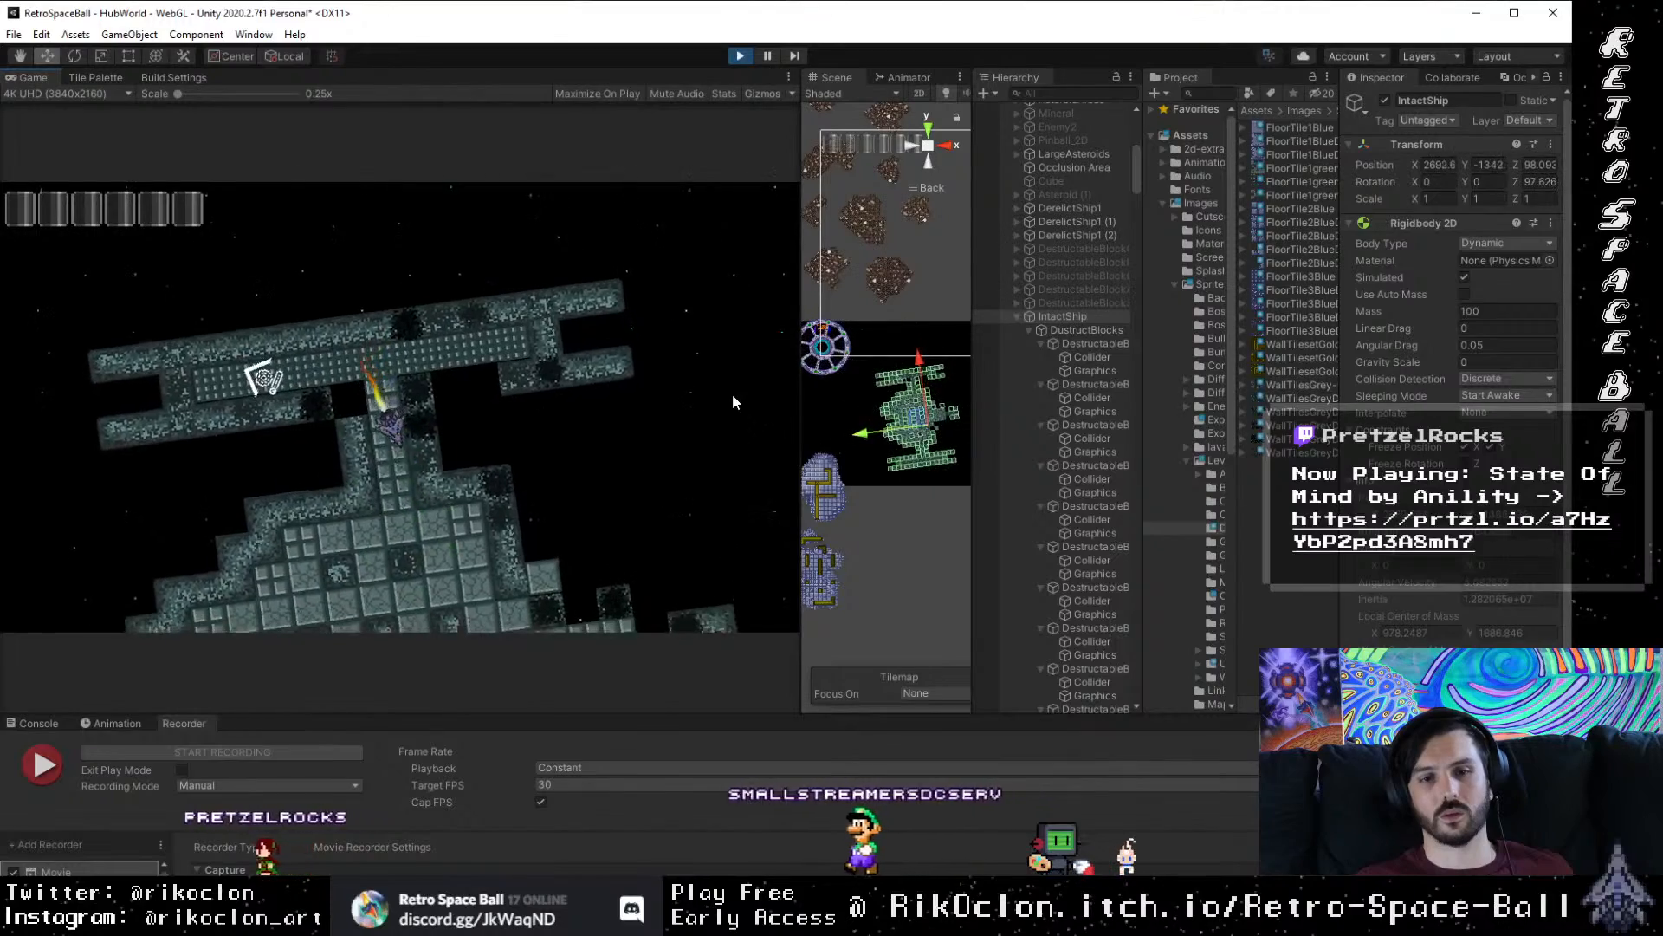
{"action": "key", "text": "space"}
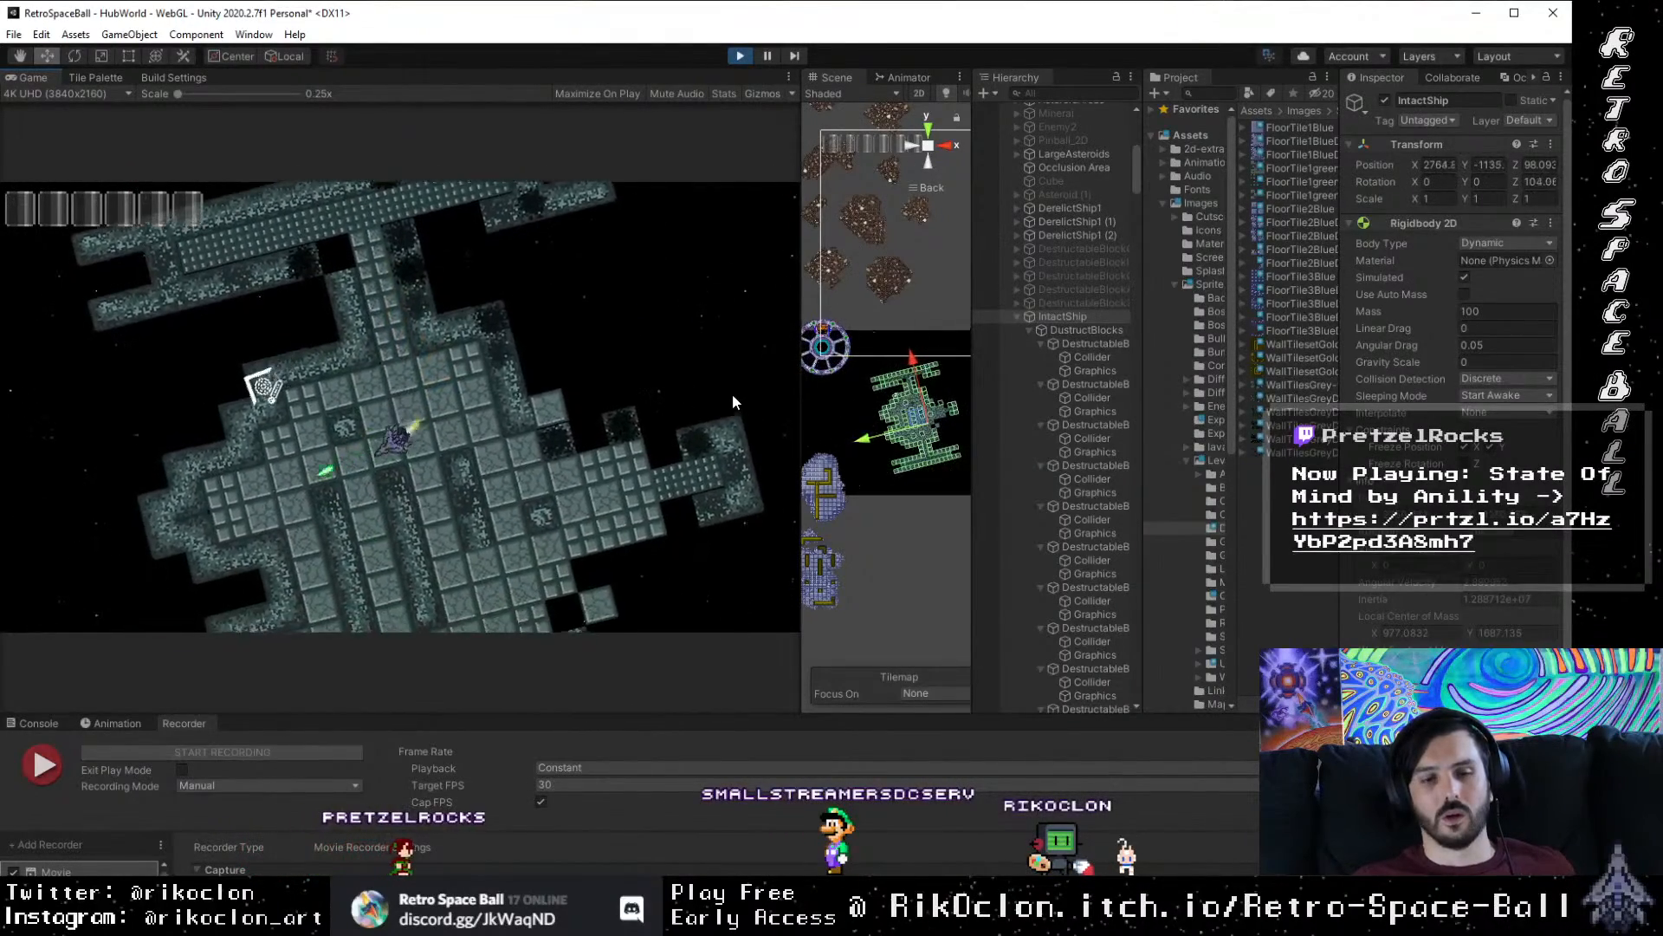
{"action": "key", "text": "Right"}
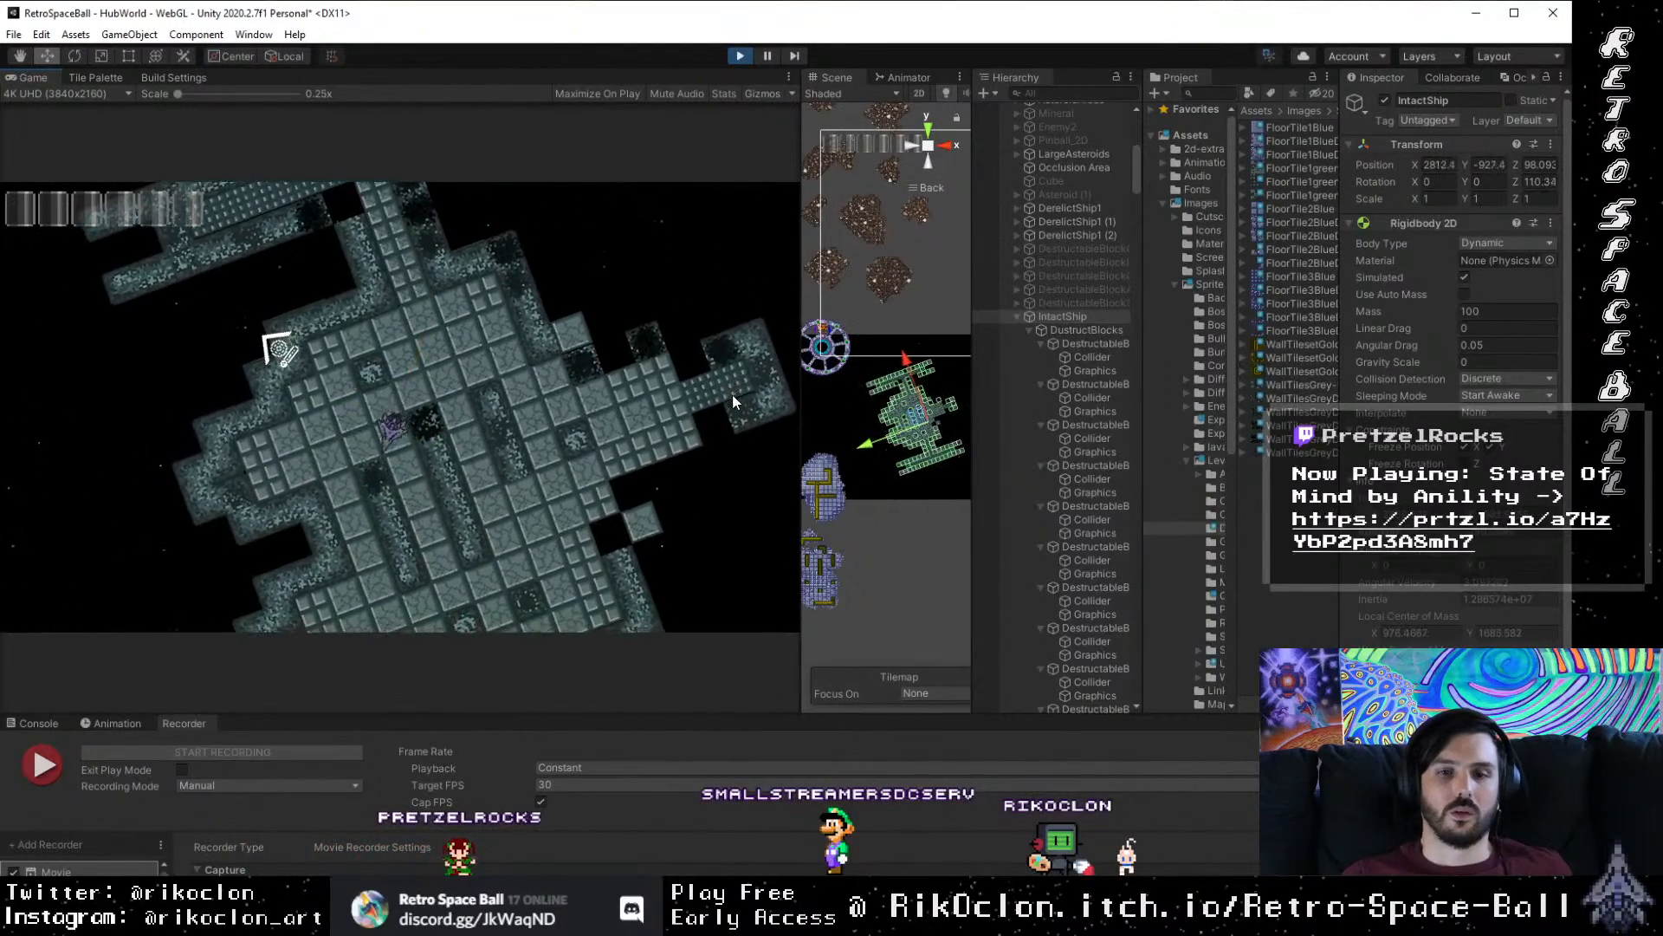
Step: Fly across IntactShip's main hall and shoot its outer wall blocks to test breaking through the hull
{"action": "key", "text": "Up"}
{"action": "key", "text": "space"}
{"action": "key", "text": "space"}
{"action": "key", "text": "Right"}
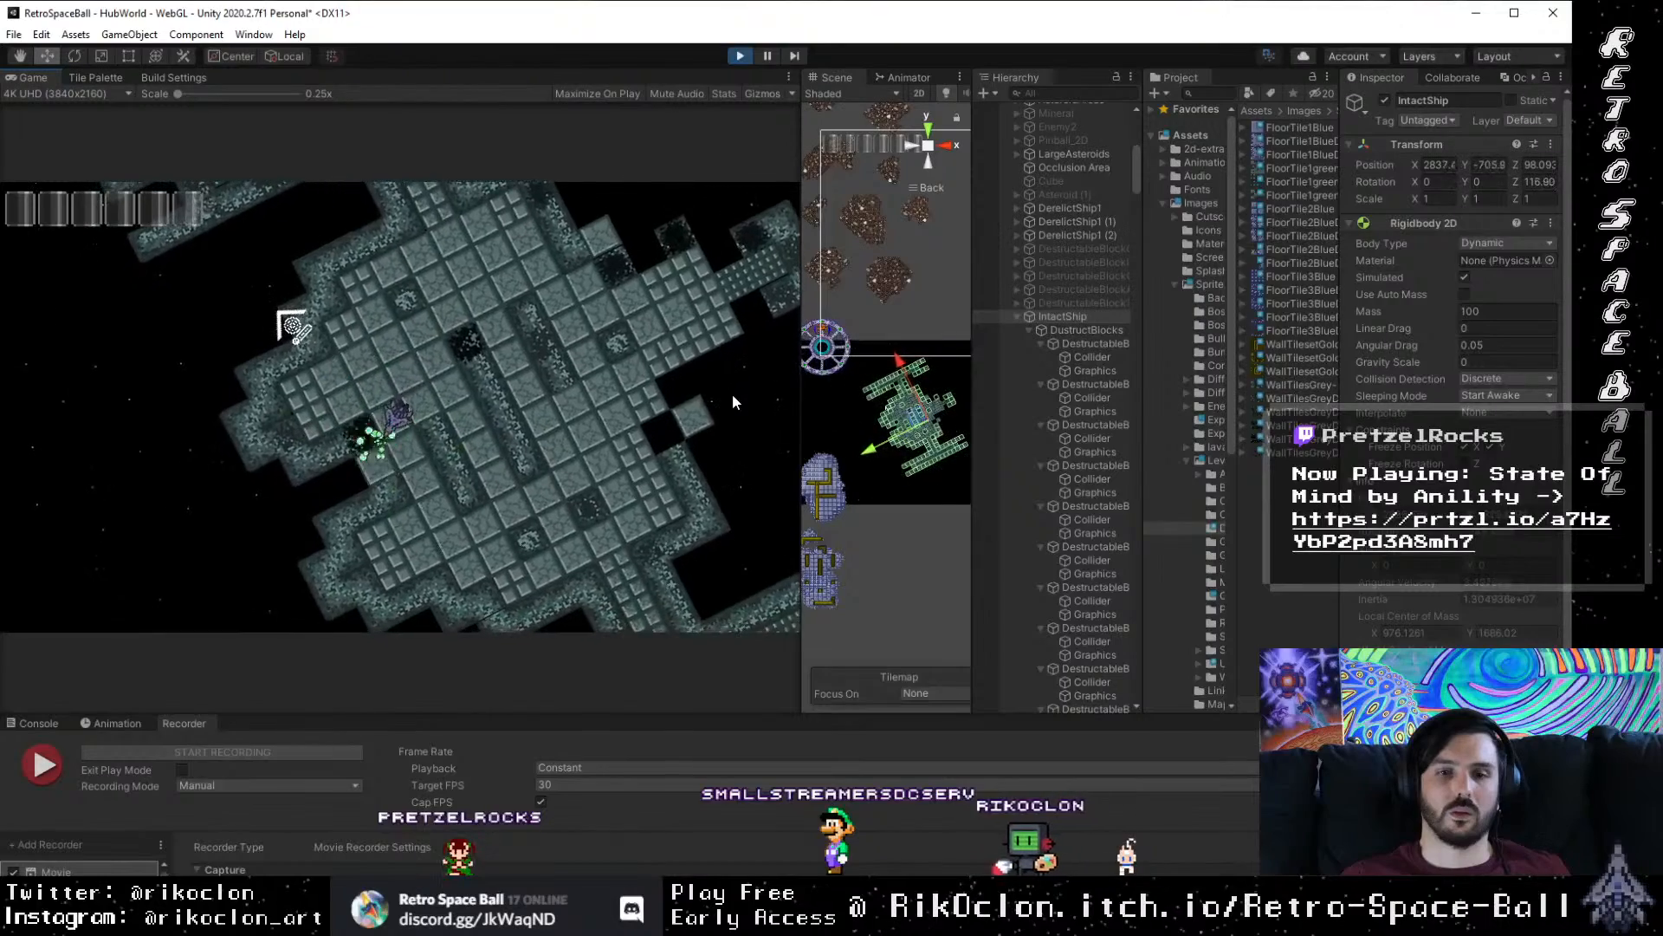
{"action": "key", "text": "Left"}
{"action": "key", "text": "Up"}
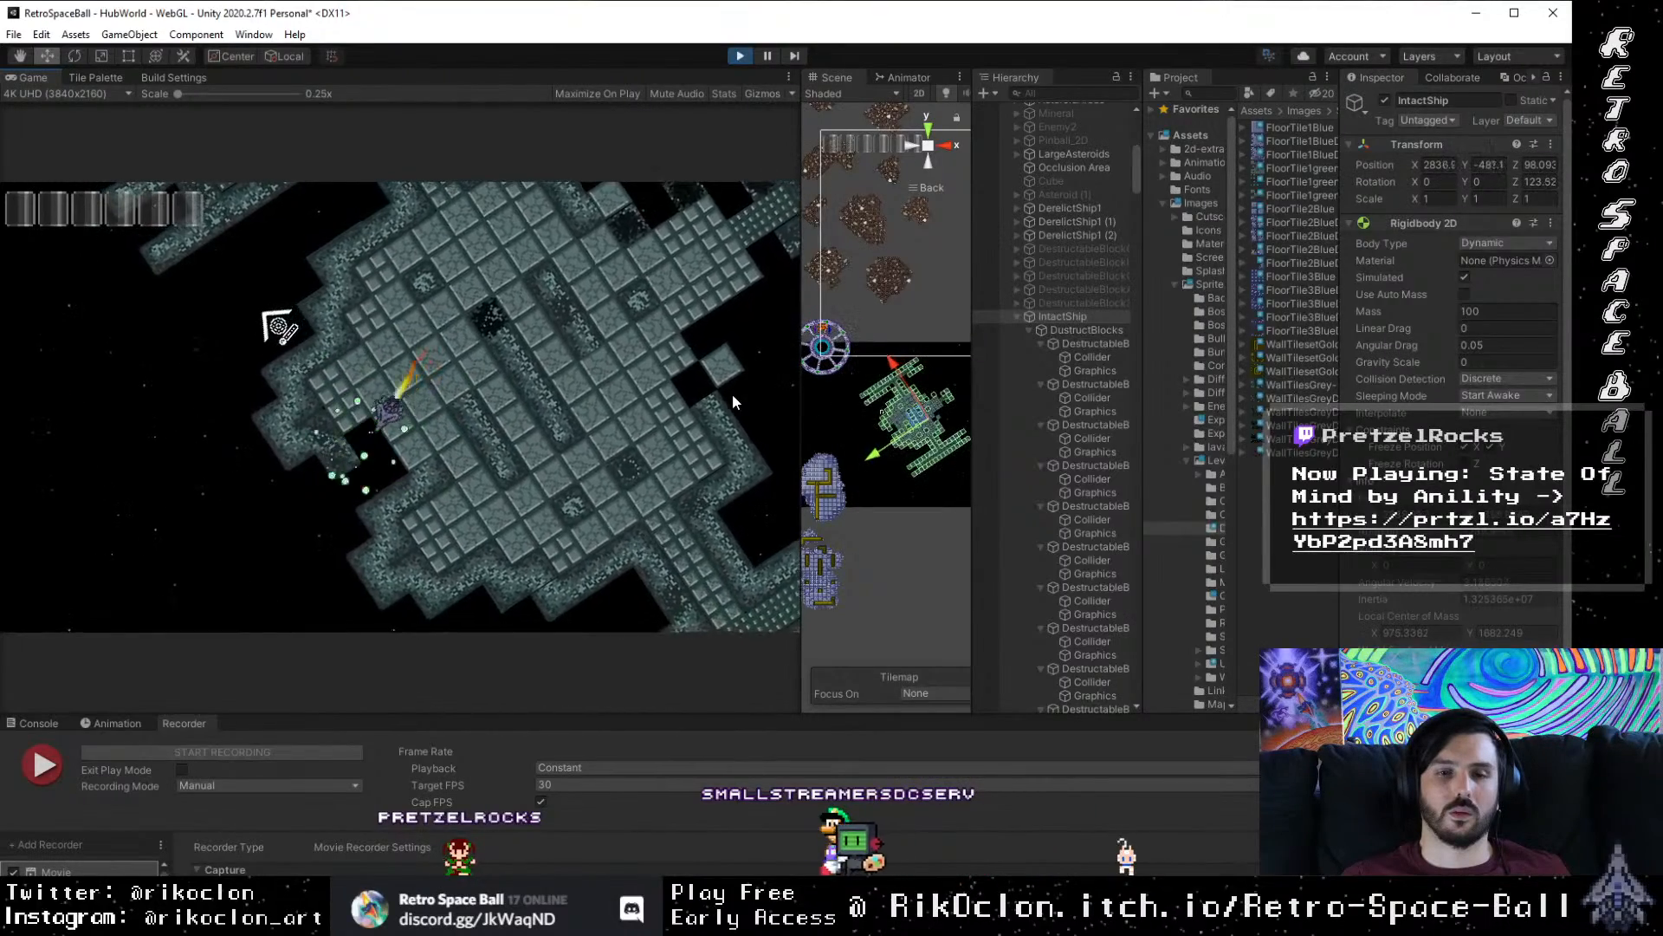
{"action": "key", "text": "space"}
{"action": "key", "text": "Right"}
{"action": "key", "text": "Up"}
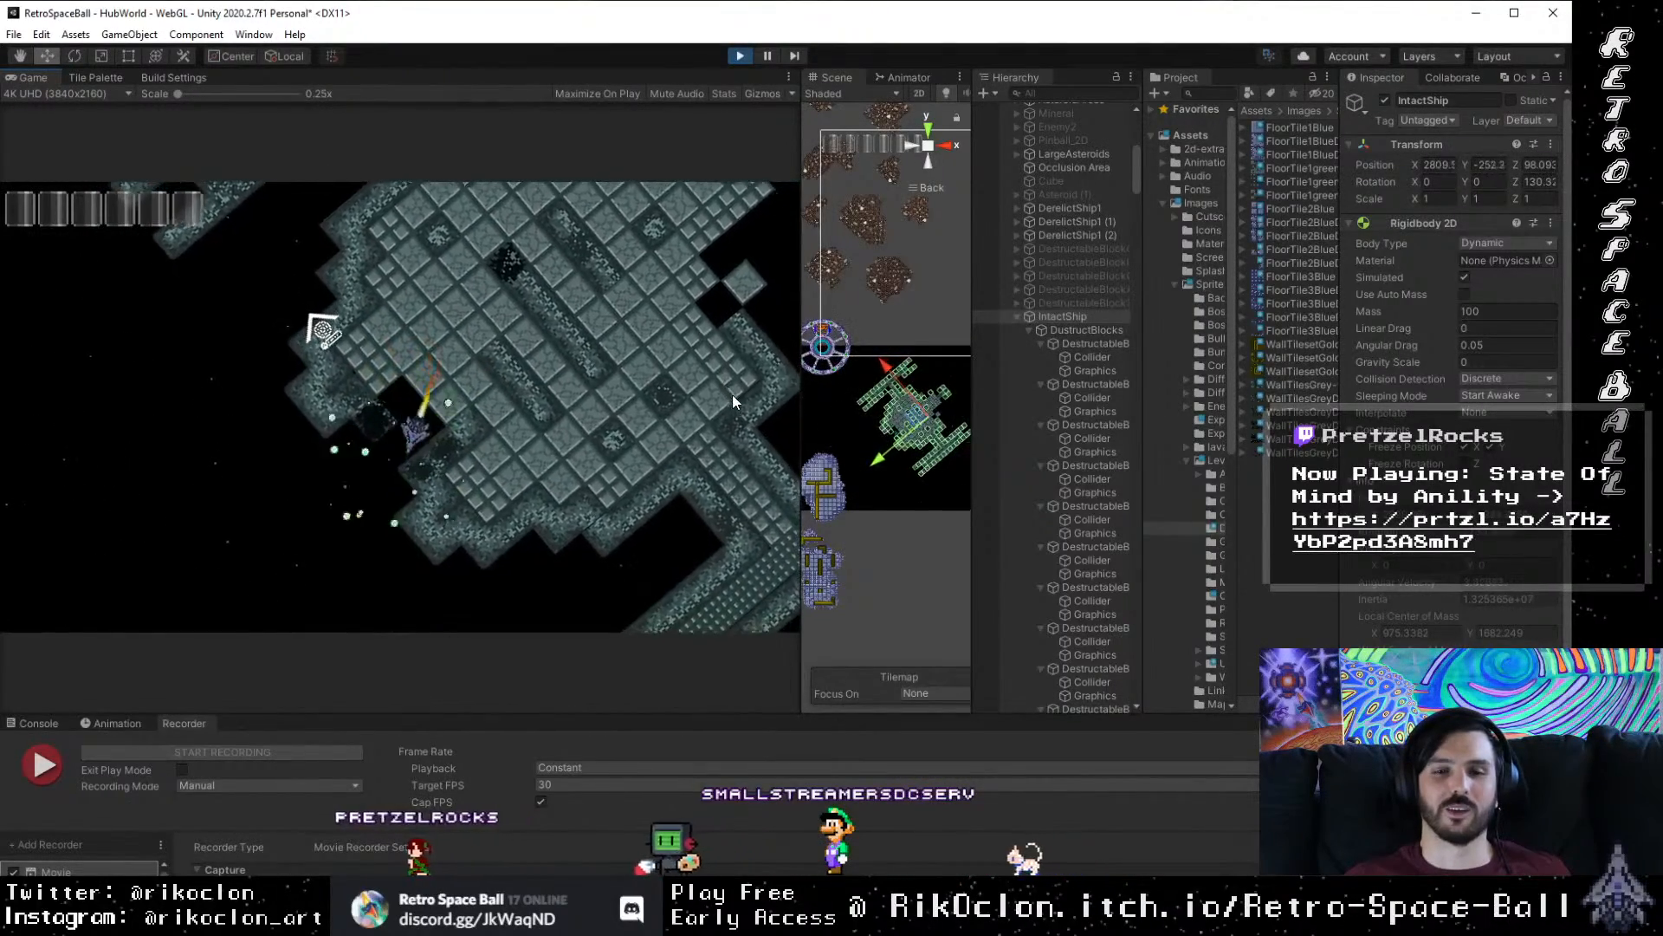
Step: Fly out through the breach in IntactShip's hull and keep turning and firing outside the ship
{"action": "key", "text": "space"}
{"action": "key", "text": "Left"}
{"action": "key", "text": "space"}
{"action": "key", "text": "Left"}
{"action": "key", "text": "space"}
{"action": "key", "text": "space"}
{"action": "key", "text": "space"}
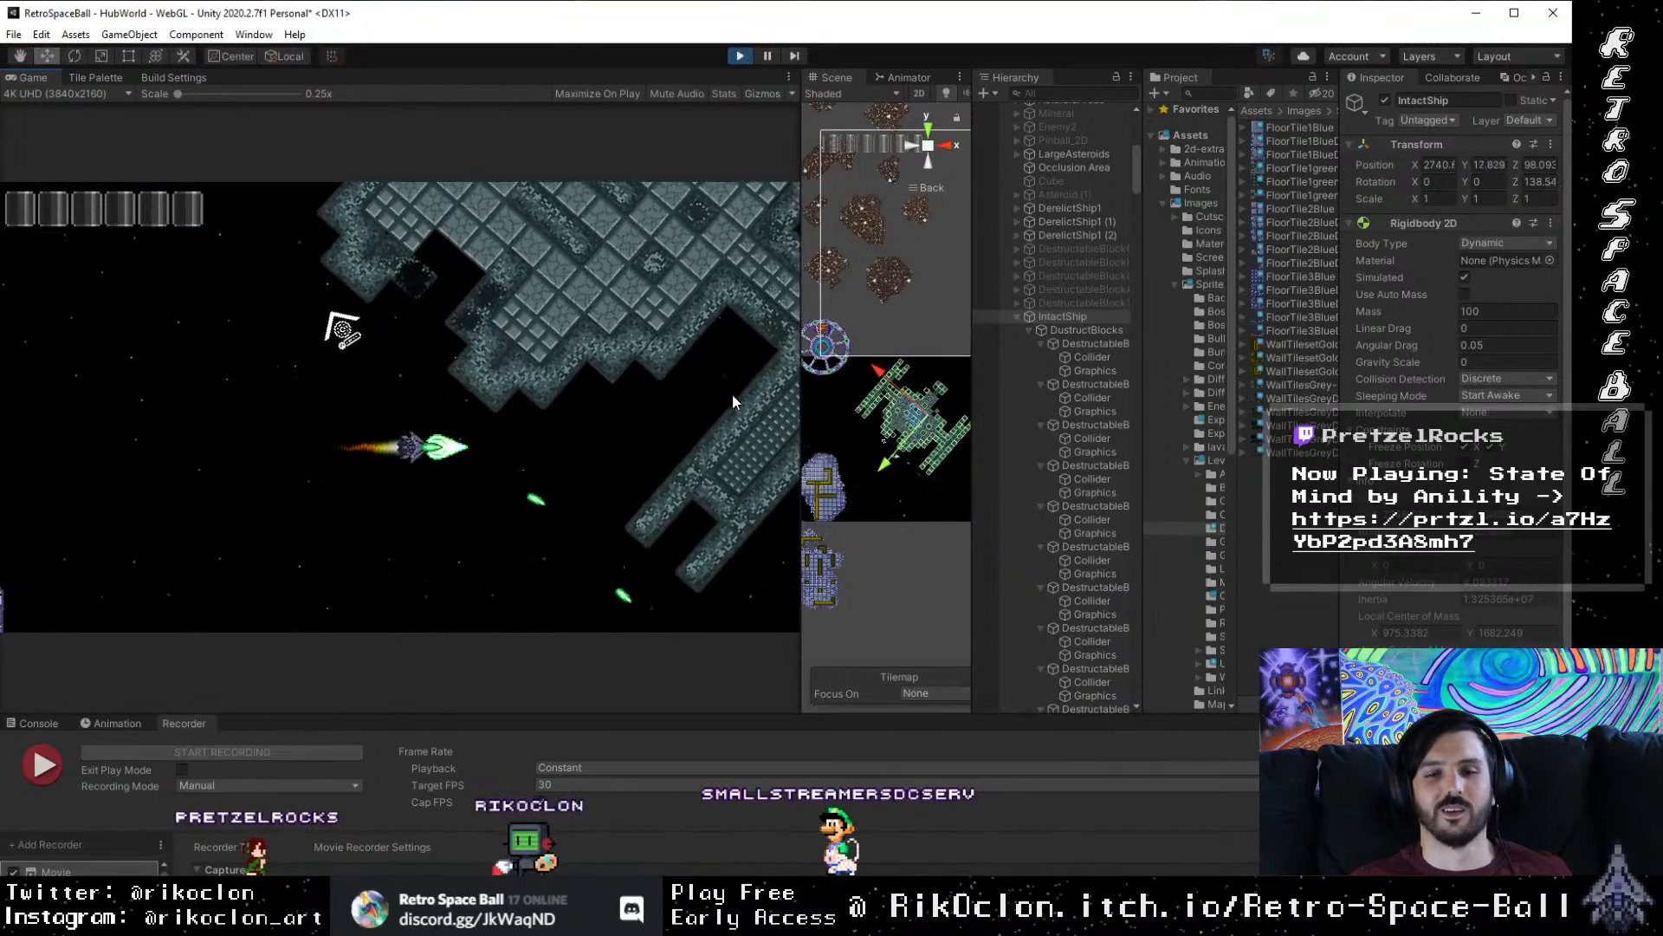
{"action": "key", "text": "Right"}
{"action": "key", "text": "space"}
{"action": "key", "text": "Up"}
{"action": "key", "text": "space"}
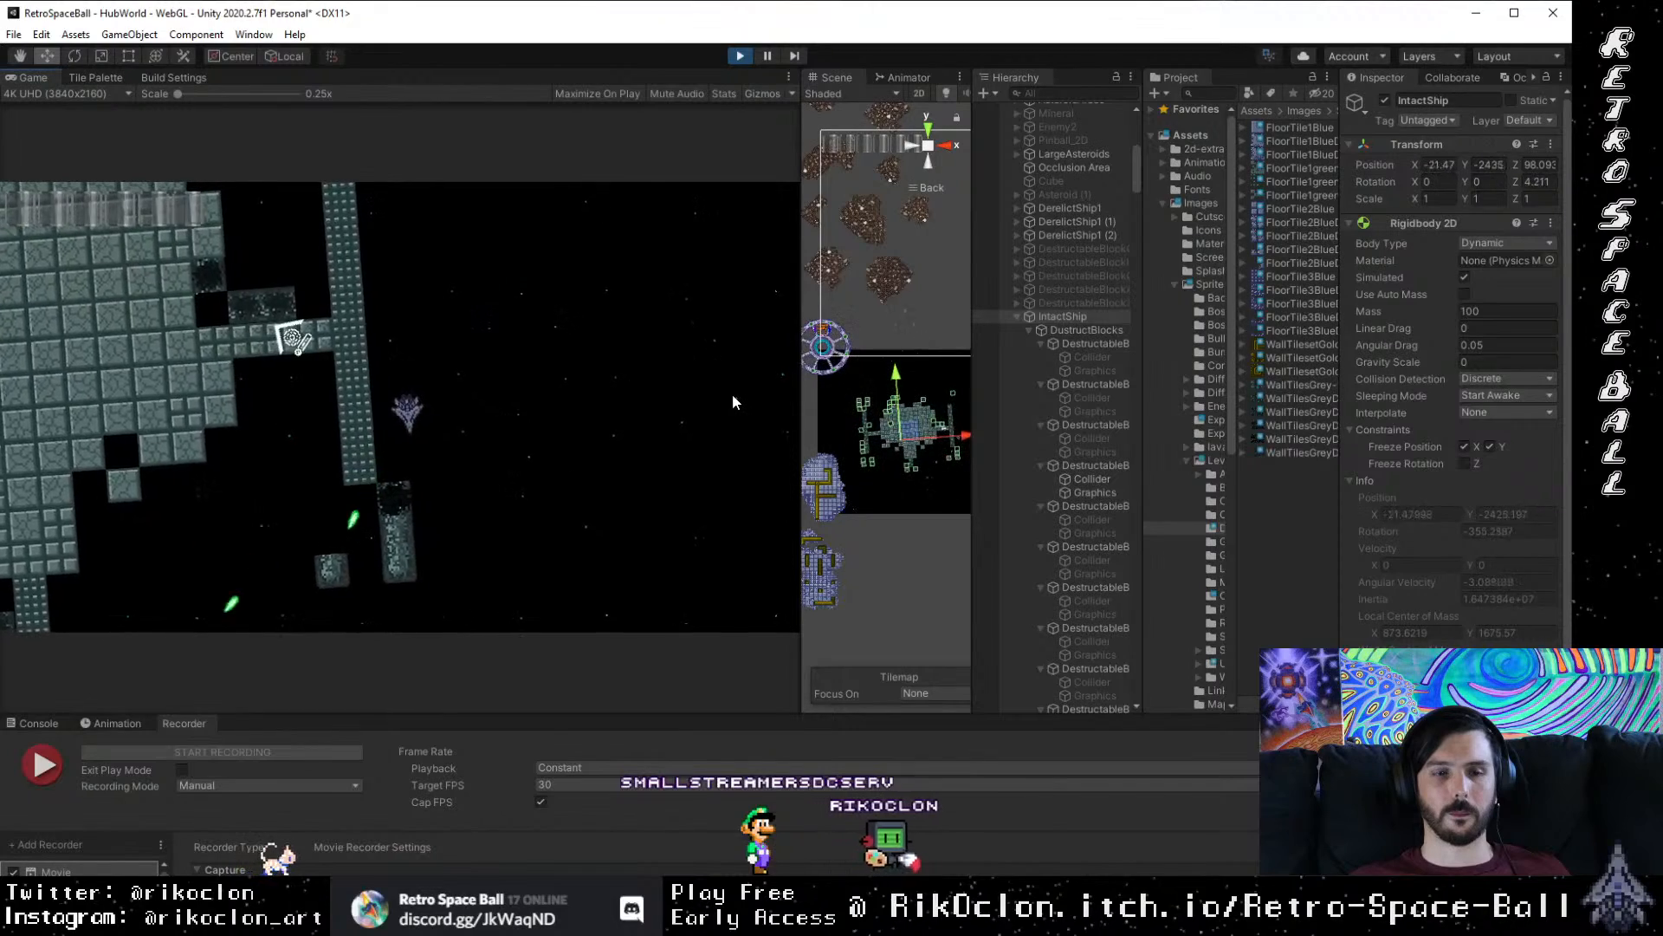
Step: Fly below IntactShip's exposed floor and shoot at the leftover wall fragments near its lower corridor
{"action": "key", "text": "w"}
{"action": "key", "text": "space"}
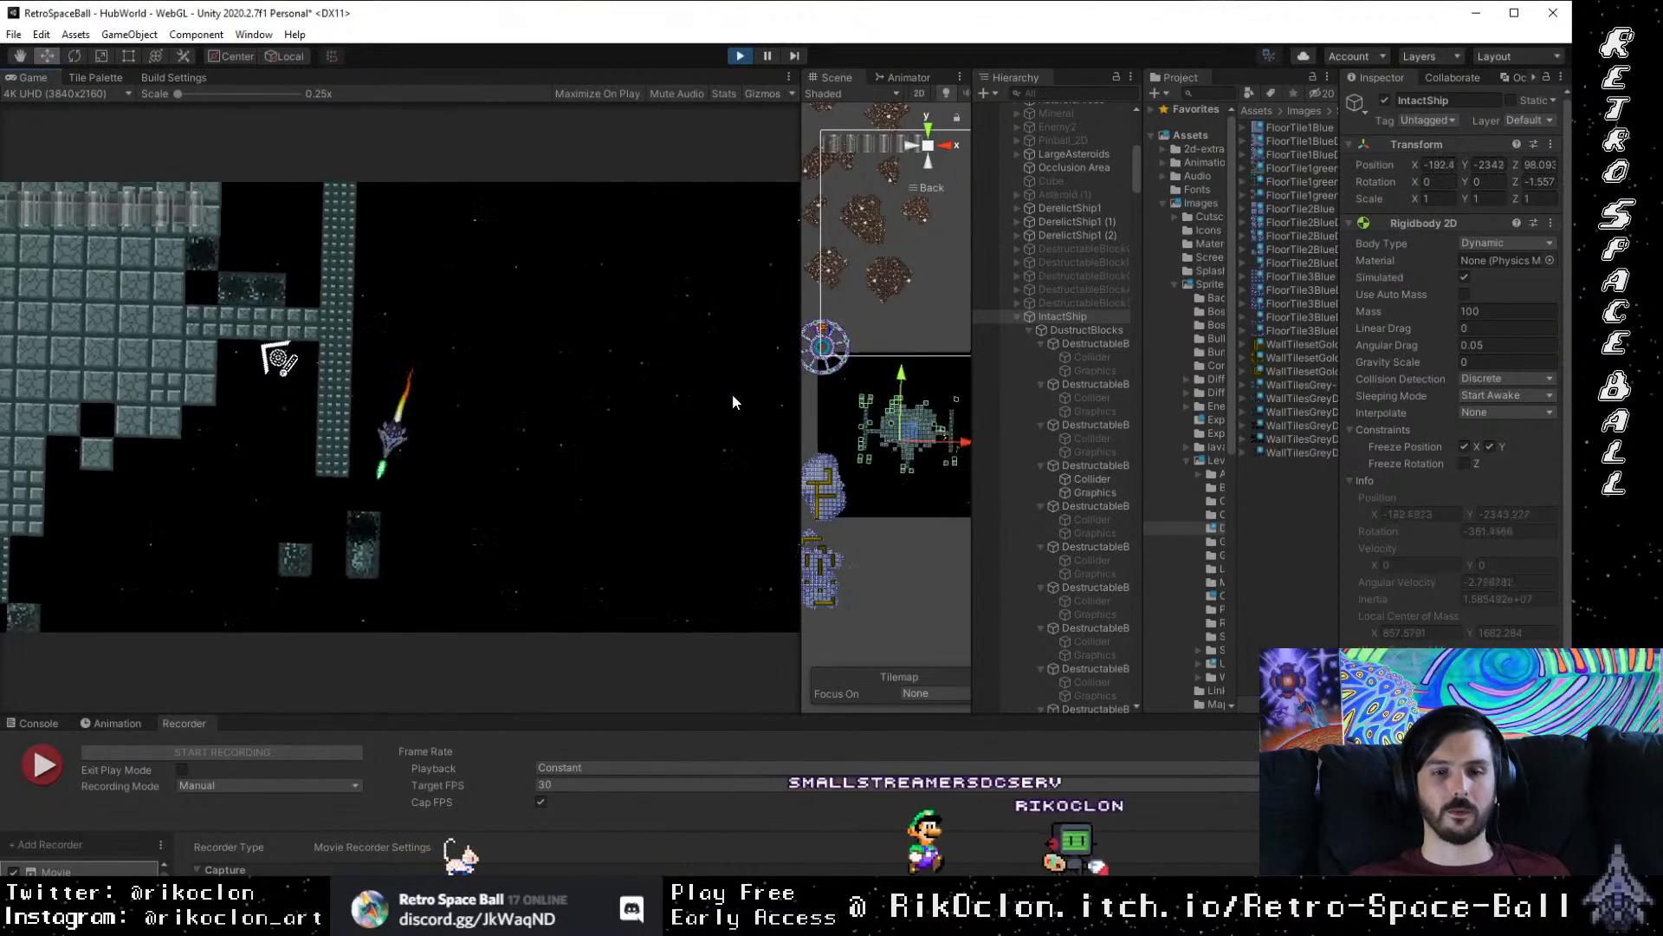
{"action": "key", "text": "w"}
{"action": "key", "text": "space"}
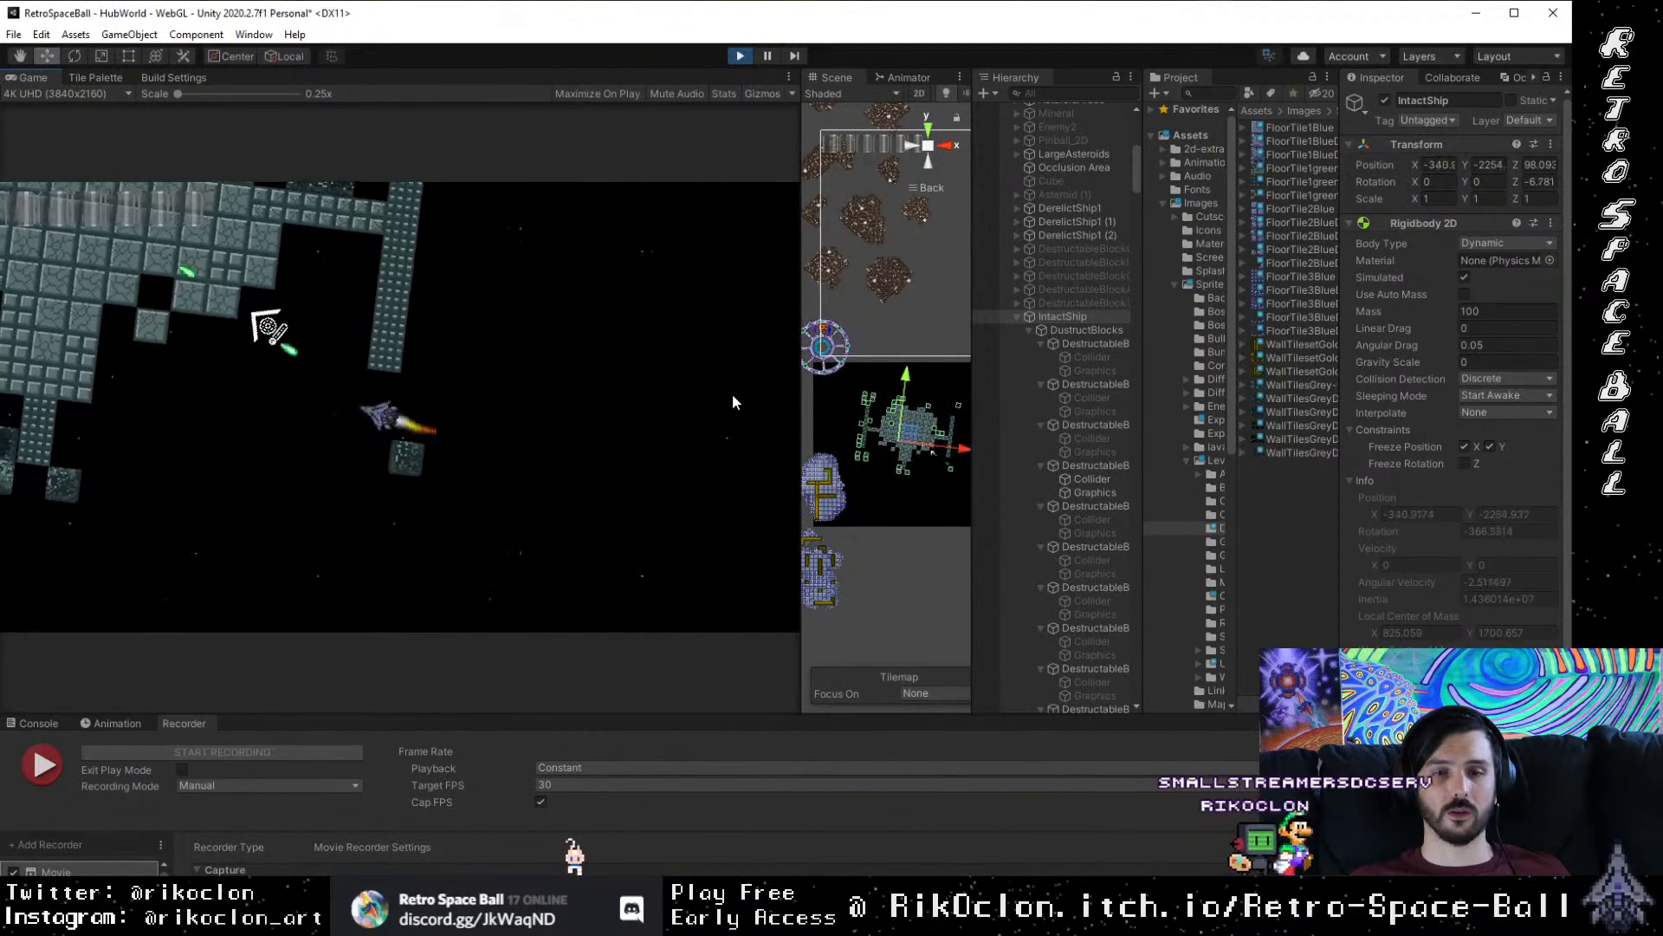
{"action": "key", "text": "space"}
{"action": "key", "text": "d"}
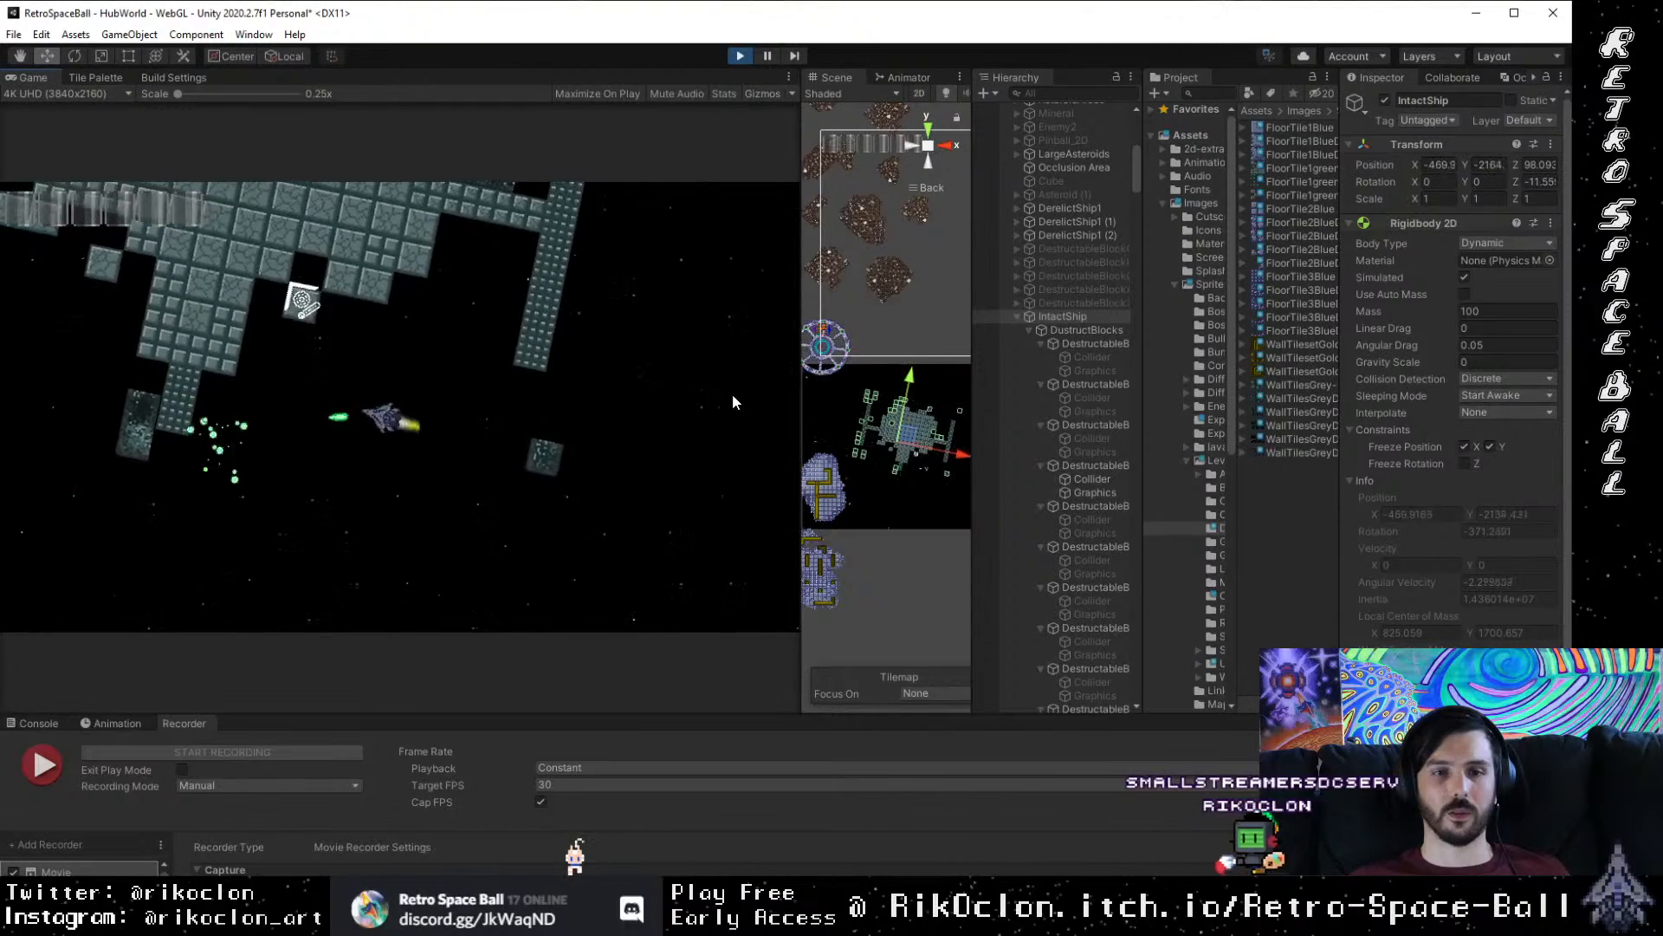
{"action": "key", "text": "w"}
{"action": "key", "text": "space"}
{"action": "key", "text": "space"}
{"action": "key", "text": "d"}
{"action": "key", "text": "w"}
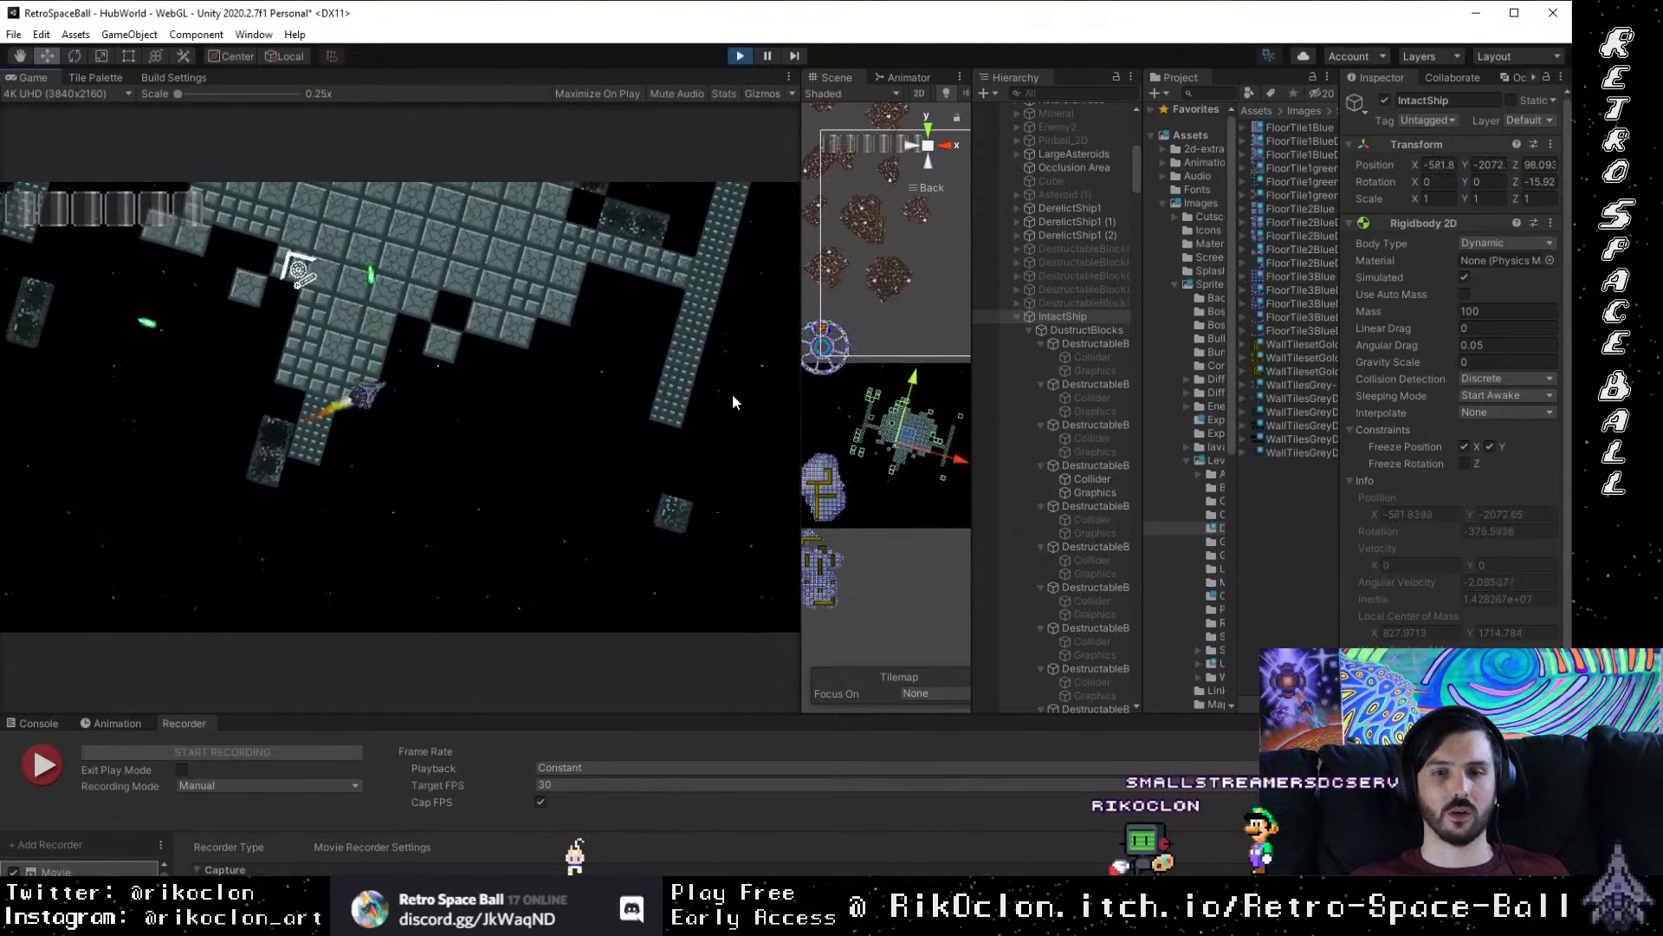
Step: Shoot away the remaining wall blocks beside the corridor joining IntactShip's main floor to its right wing
{"action": "key", "text": "space"}
{"action": "key", "text": "space"}
{"action": "key", "text": "d"}
{"action": "key", "text": "w"}
{"action": "key", "text": "a"}
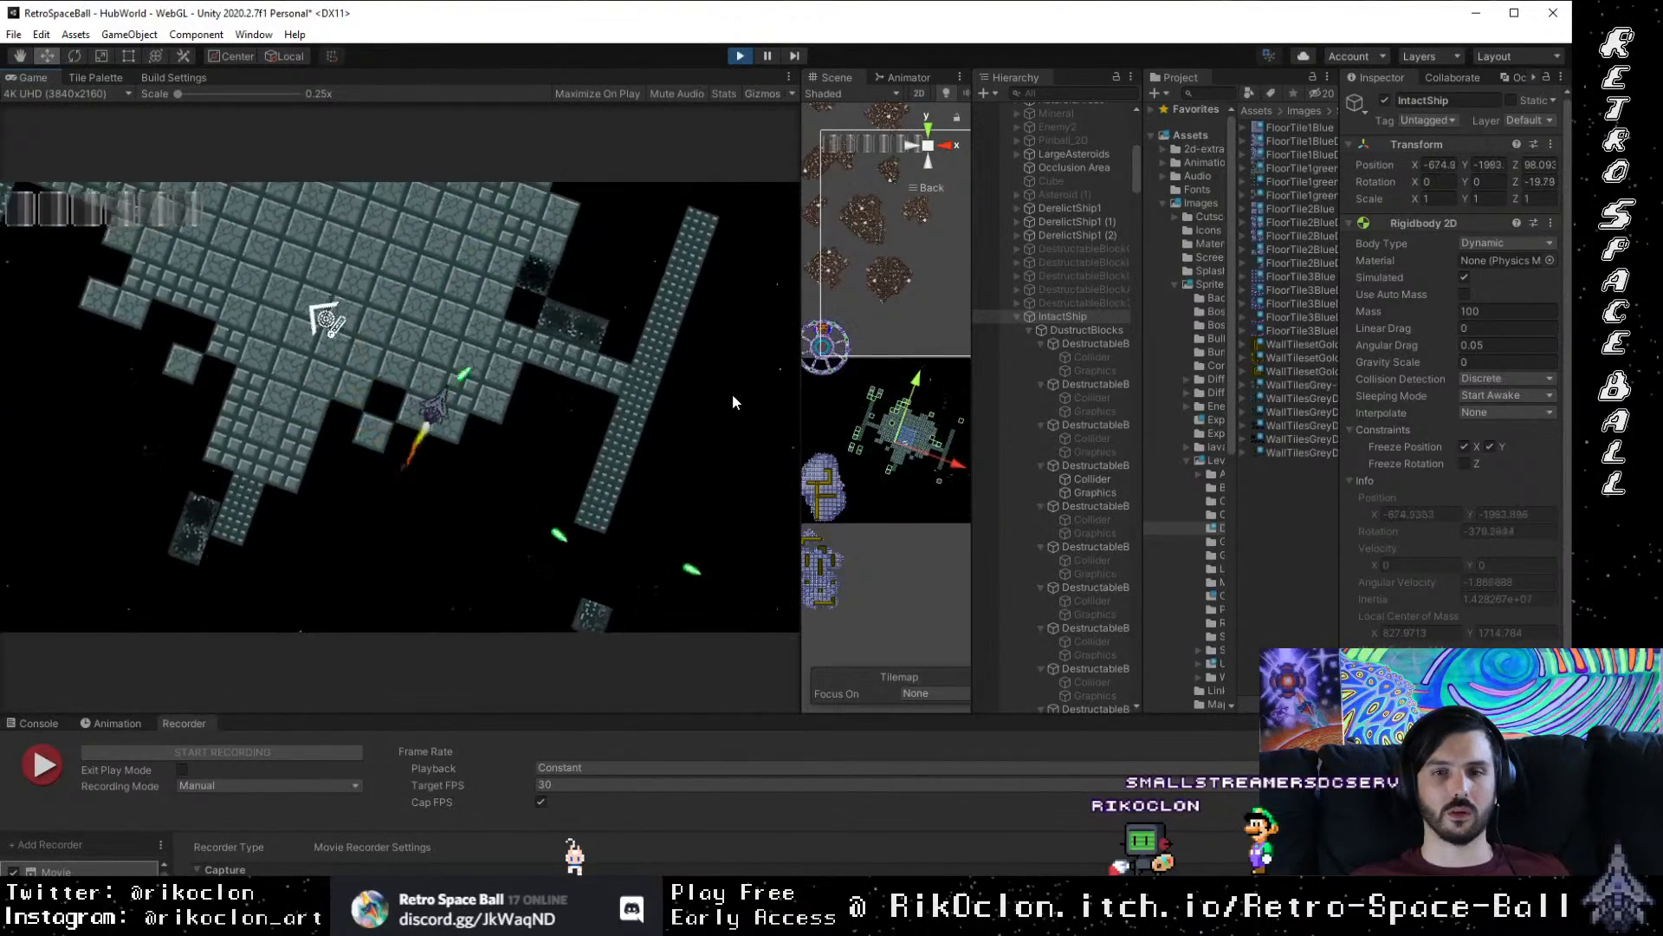
{"action": "key", "text": "space"}
{"action": "key", "text": "space"}
{"action": "key", "text": "d"}
{"action": "key", "text": "w"}
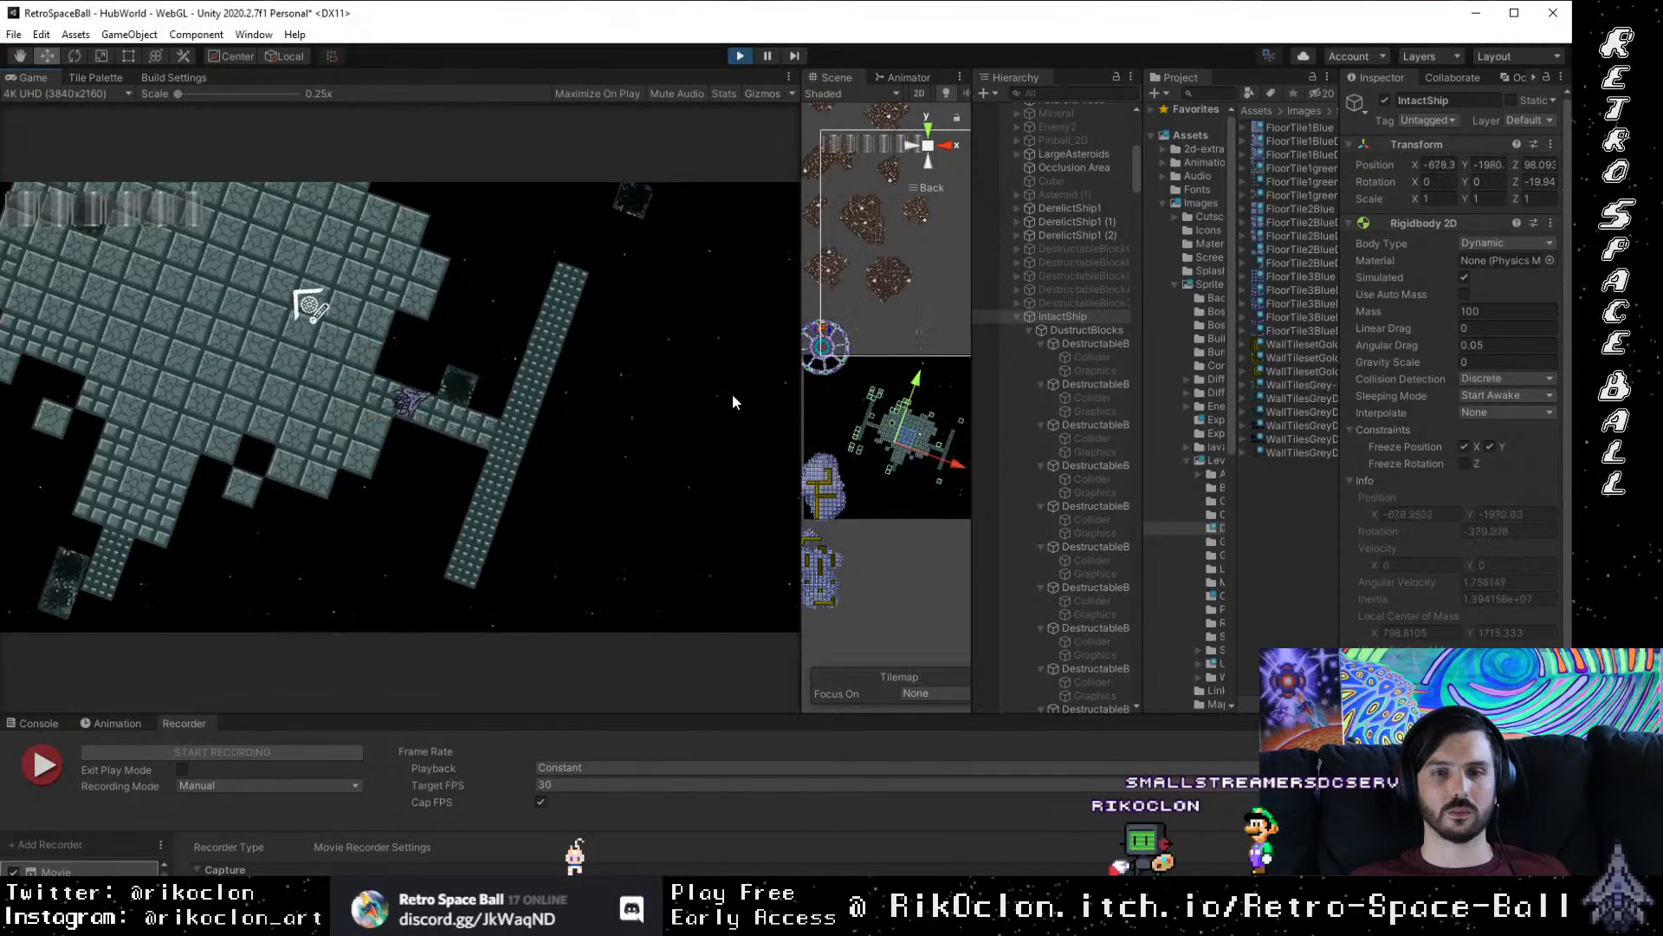
{"action": "key", "text": "space"}
{"action": "key", "text": "d"}
{"action": "key", "text": "w"}
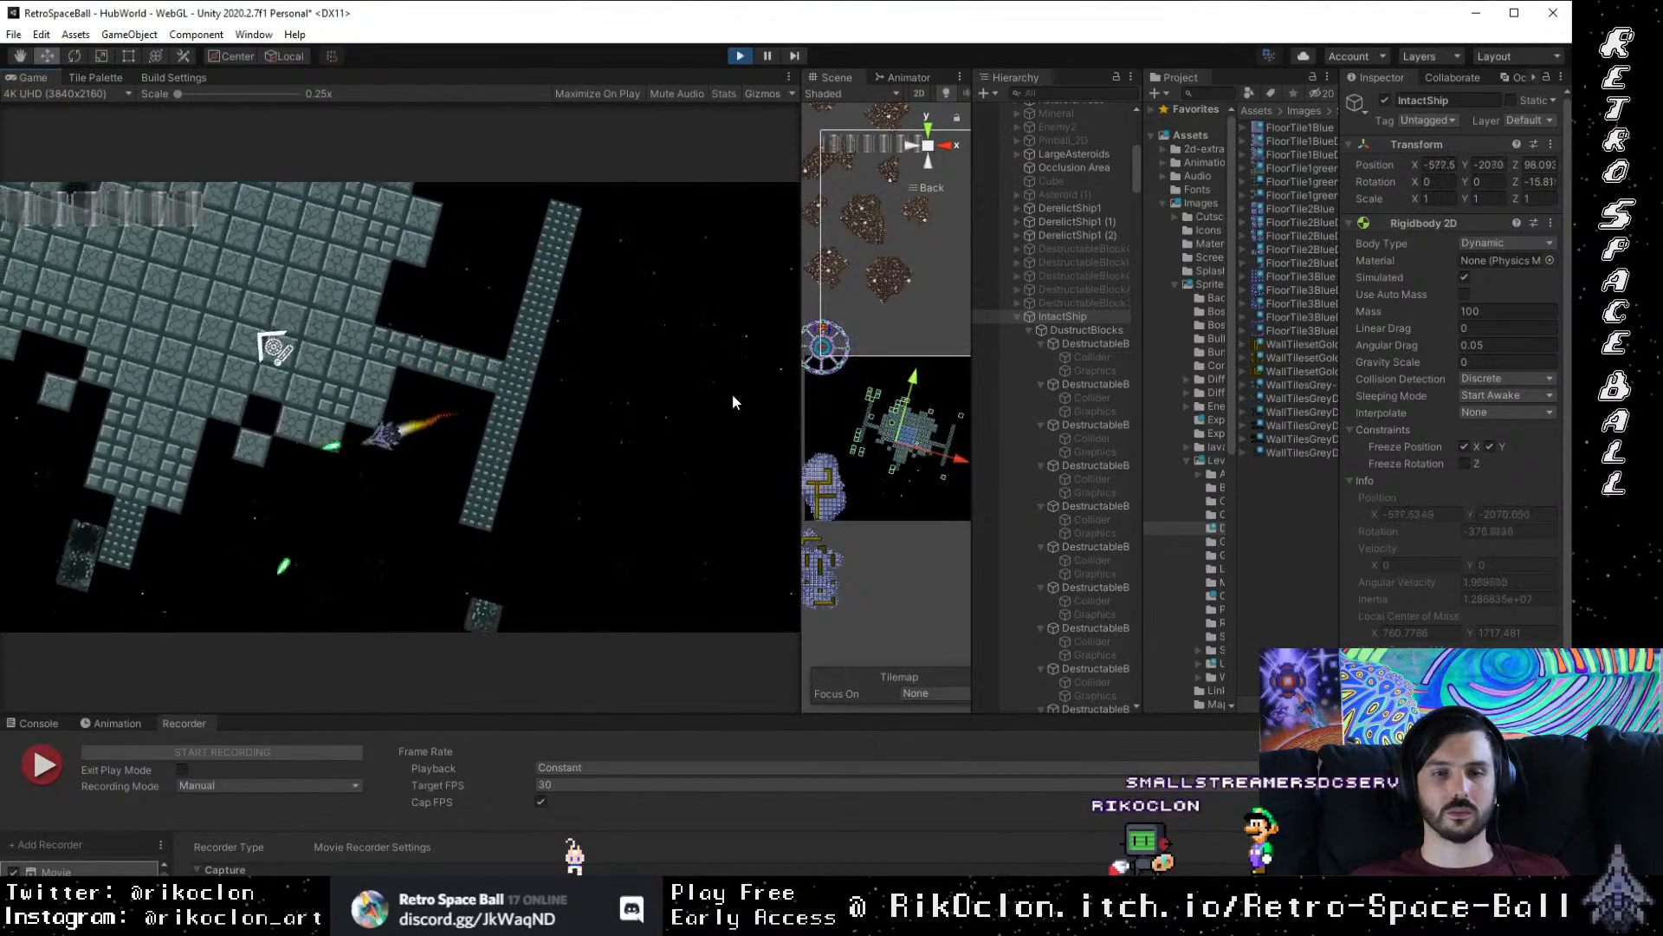
Step: Circle below IntactShip's right wing and shoot the detached wall block under its lower end
{"action": "key", "text": "space"}
{"action": "key", "text": "d"}
{"action": "key", "text": "w"}
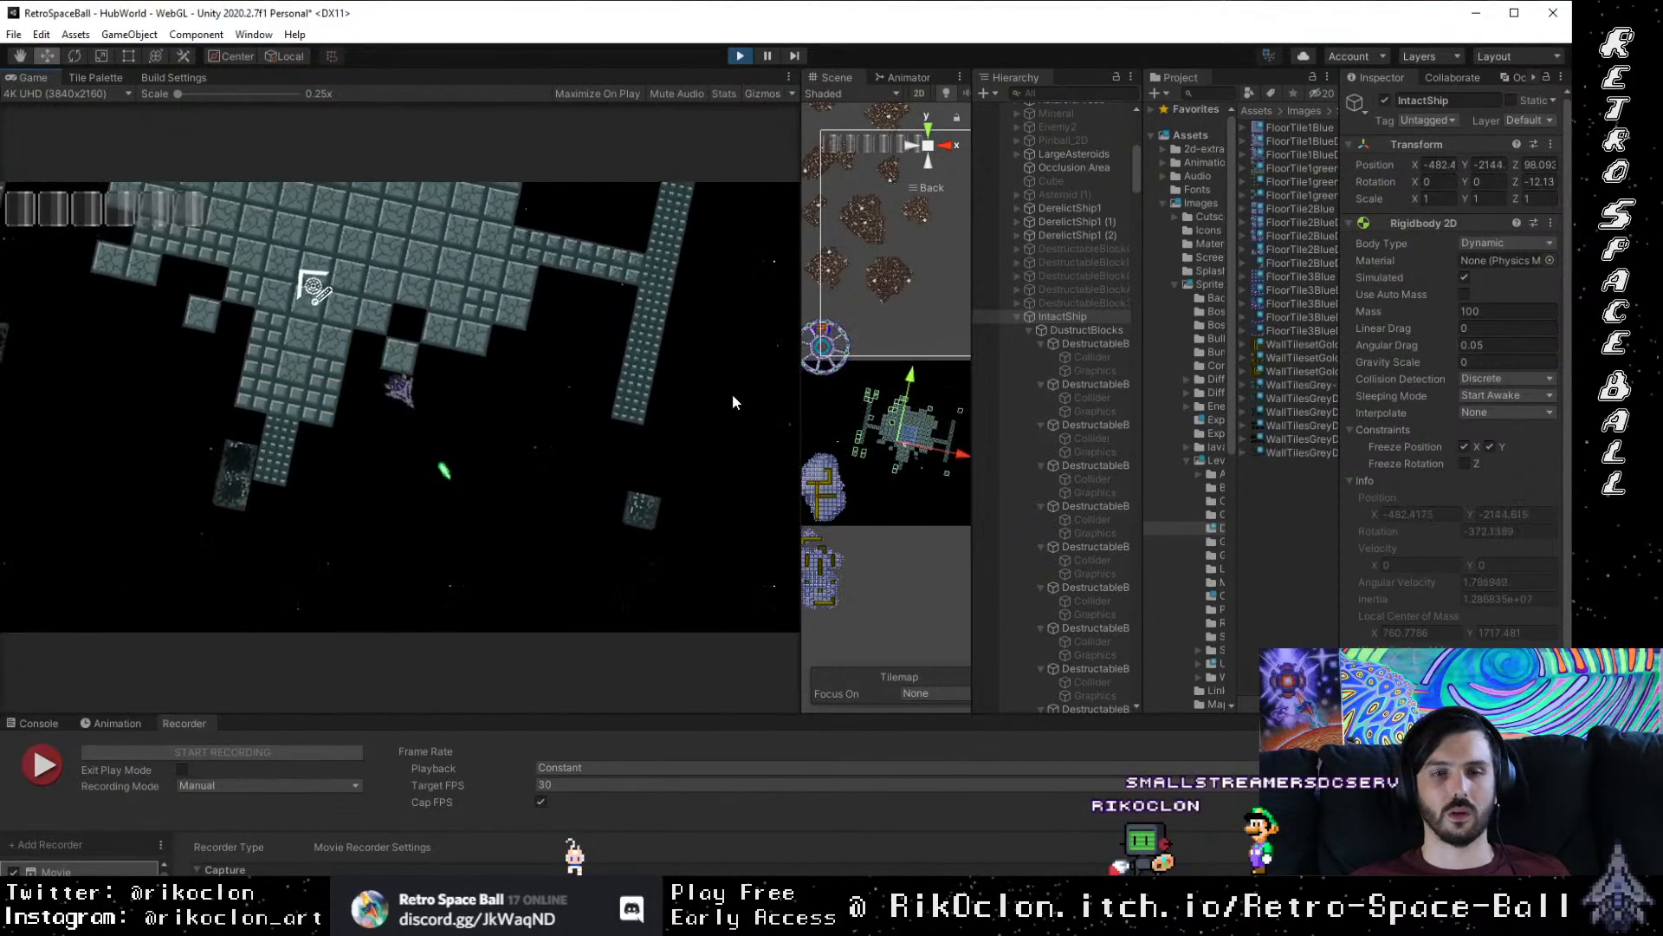
{"action": "key", "text": "w"}
{"action": "key", "text": "space"}
{"action": "key", "text": "a"}
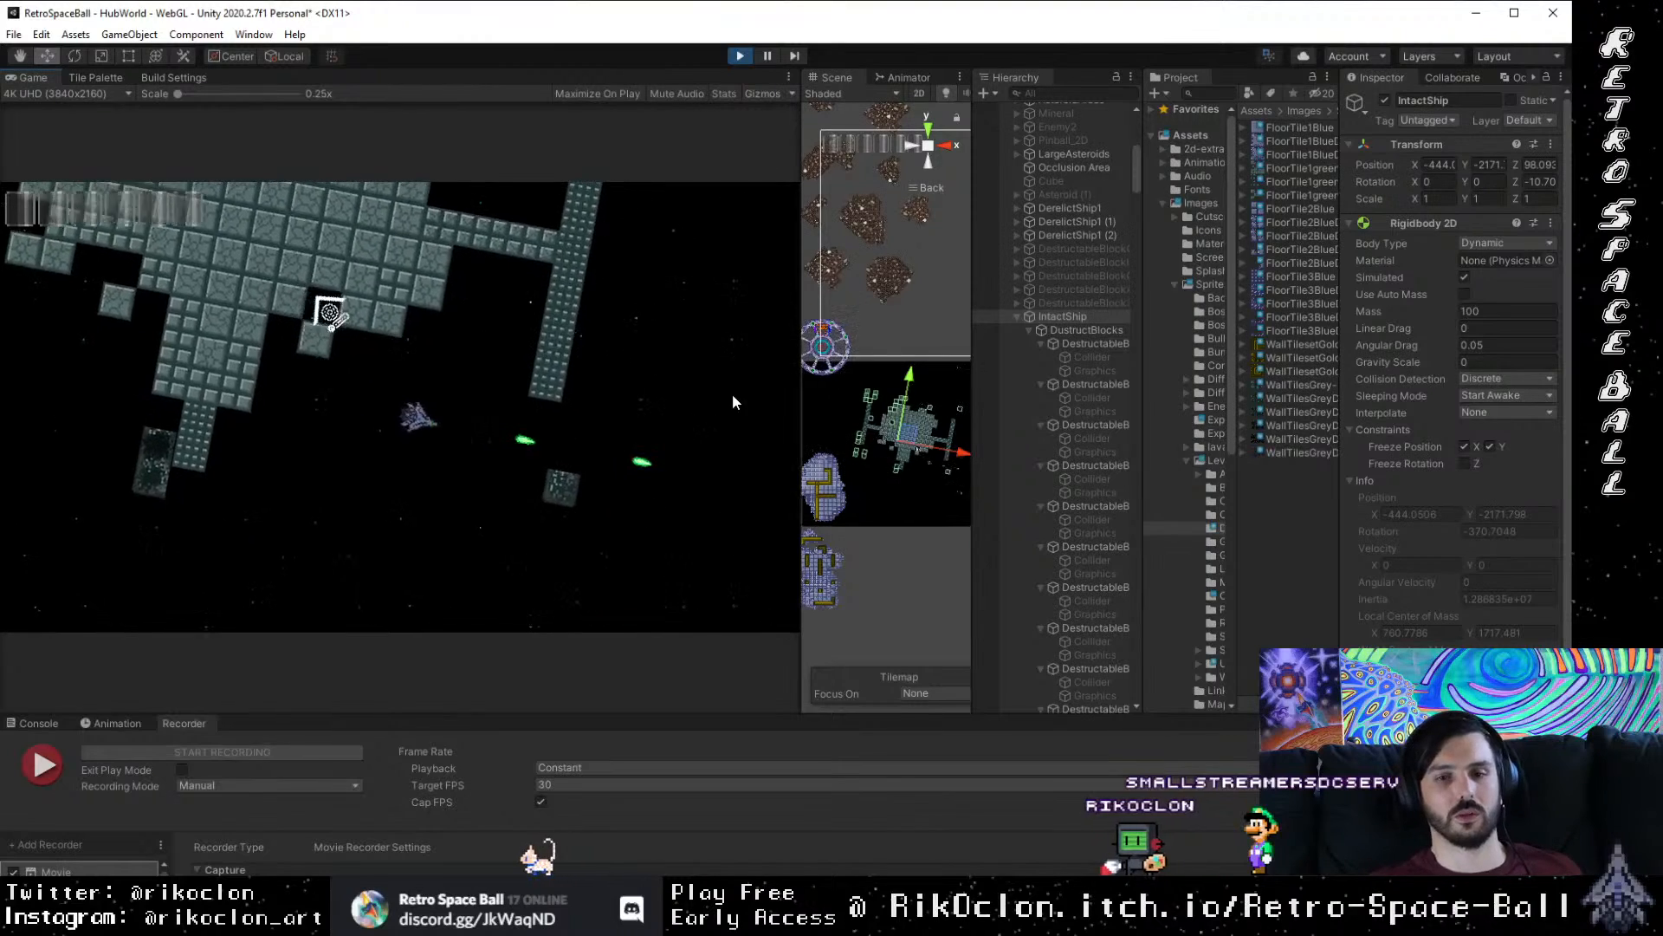
{"action": "key", "text": "d"}
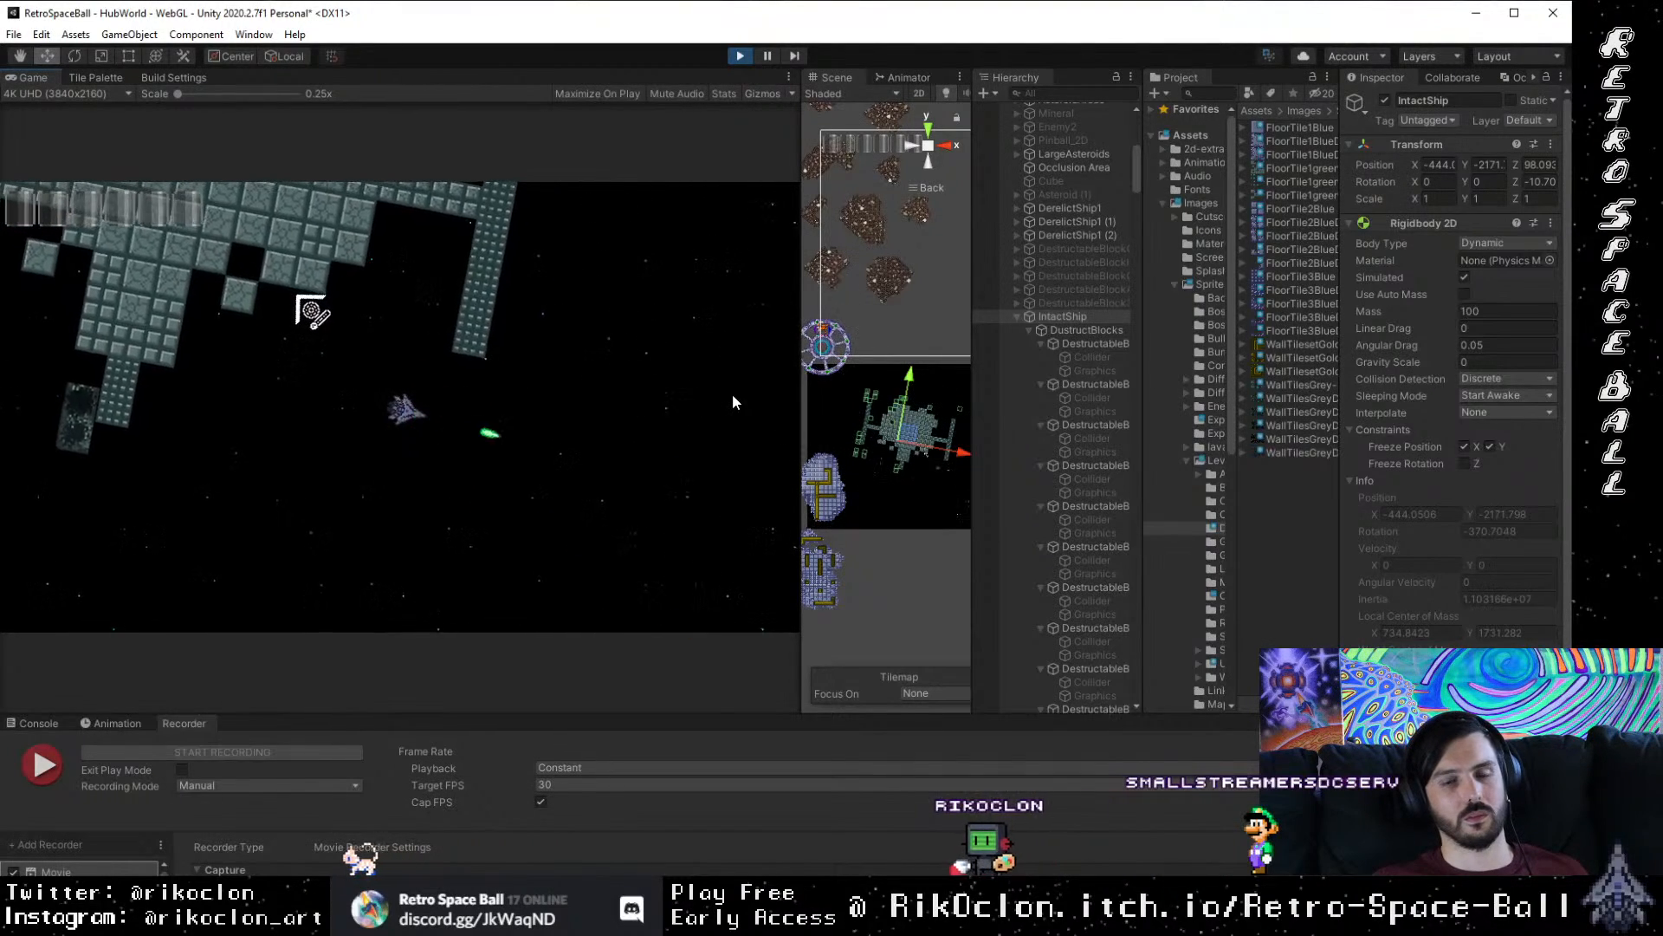
{"action": "key", "text": "a"}
{"action": "key", "text": "space"}
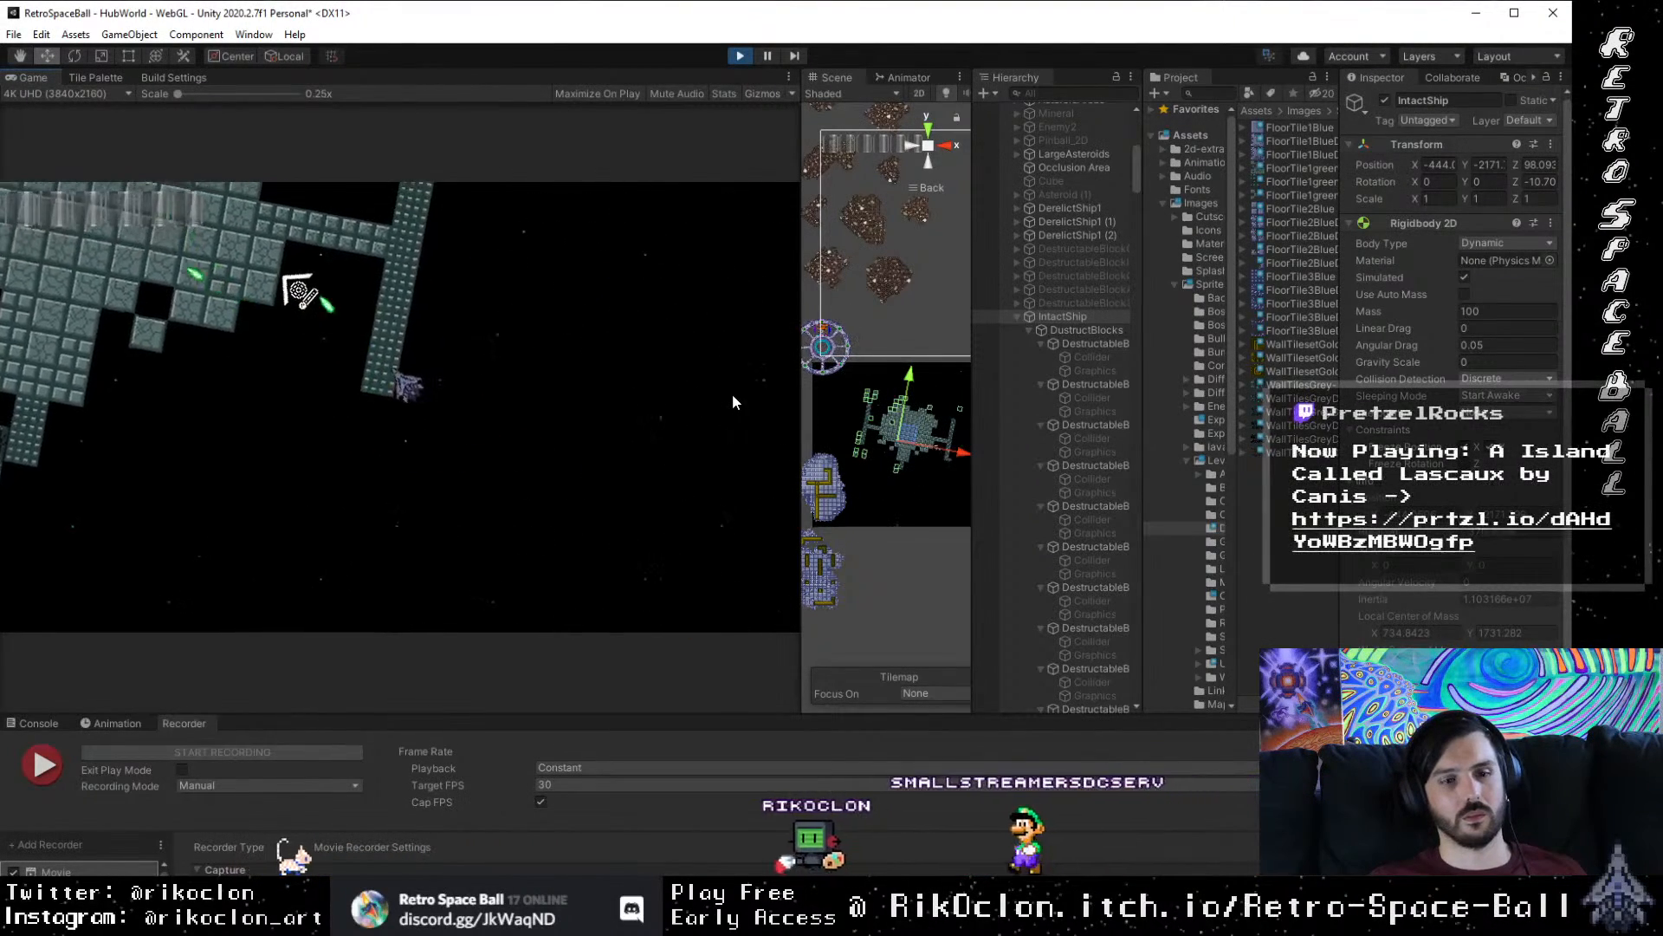
Step: Fly up along IntactShip's right wing and over the main floor, firing at the wall blocks on its upper edge
{"action": "key", "text": "space"}
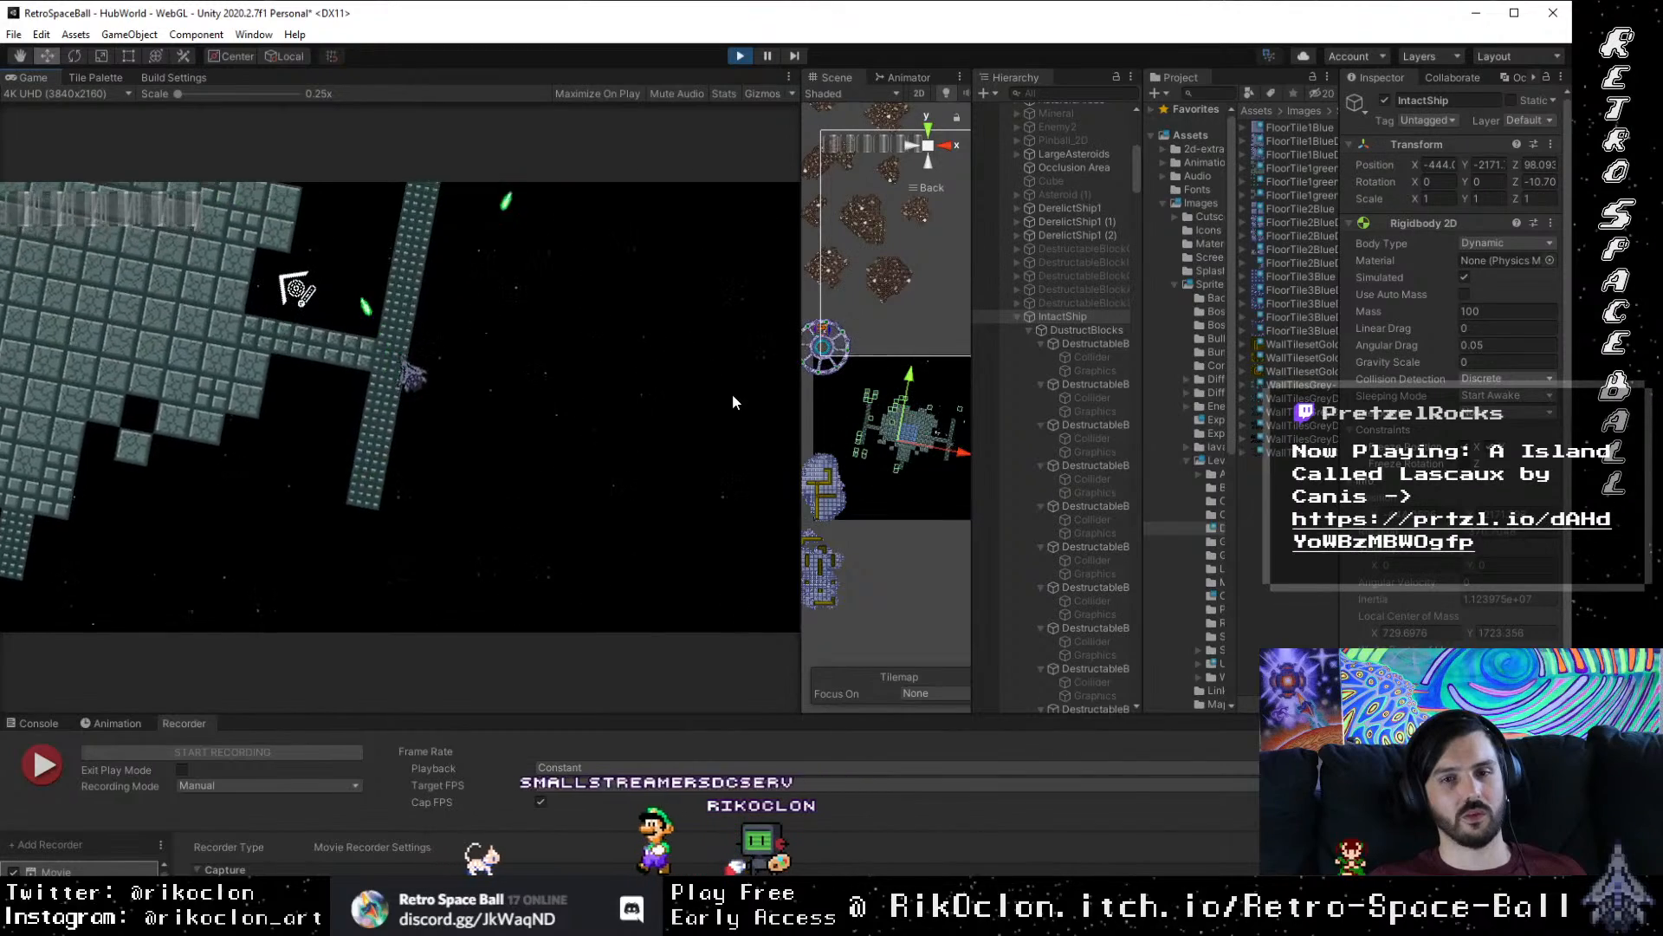
{"action": "key", "text": "w"}
{"action": "key", "text": "space"}
{"action": "key", "text": "w"}
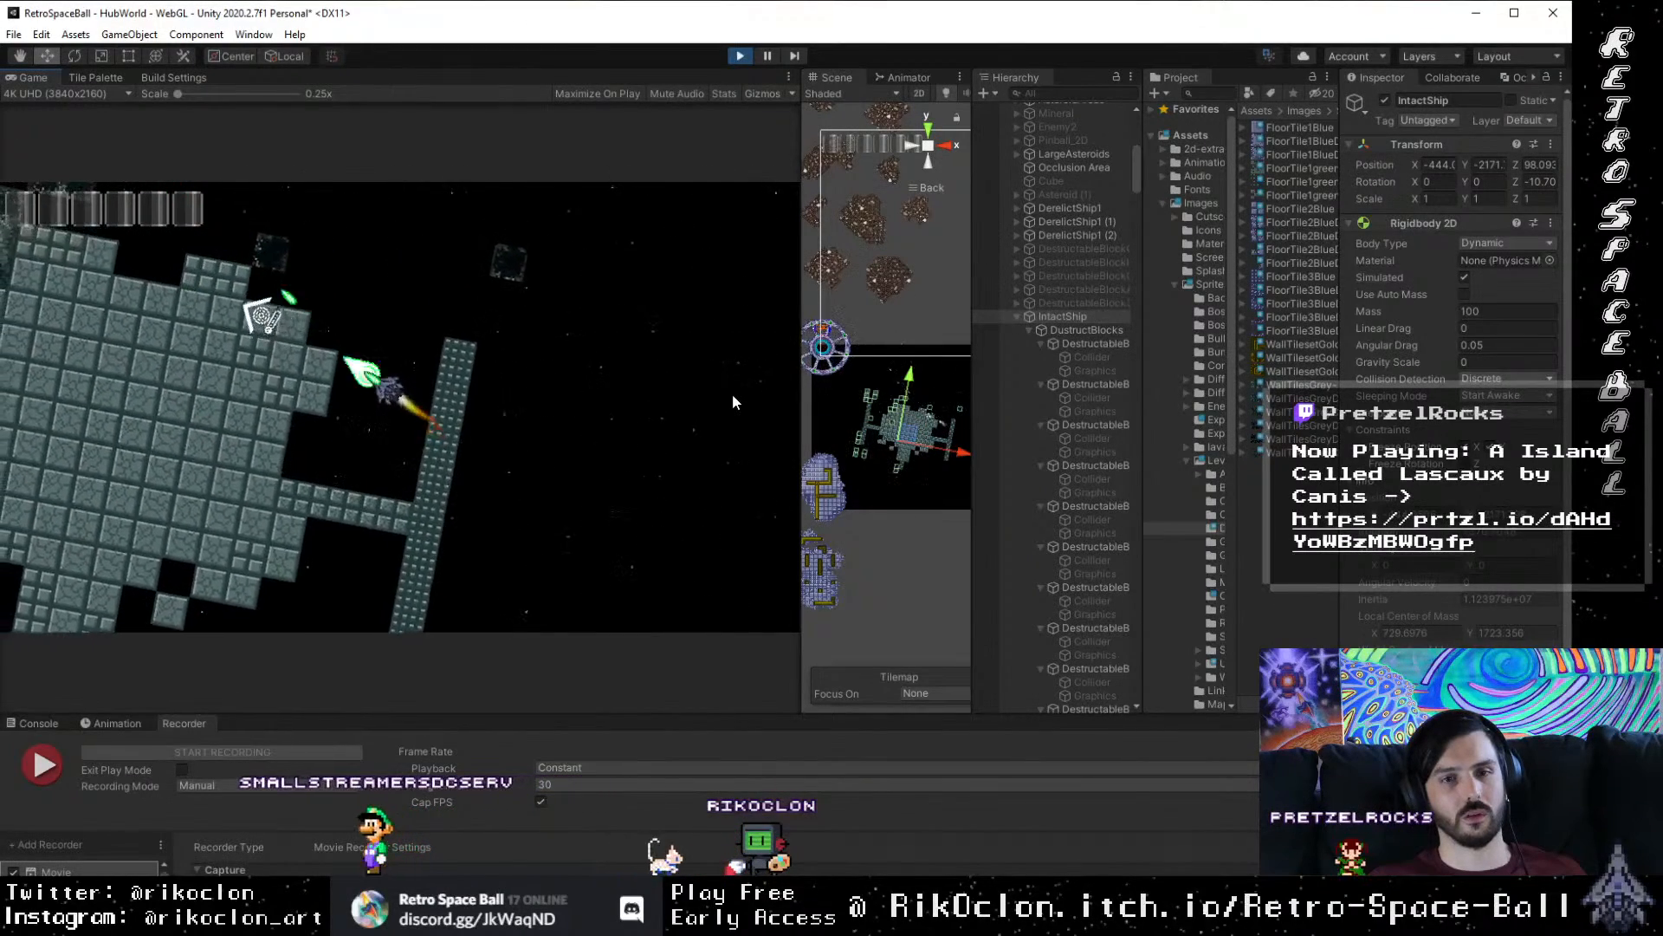
{"action": "key", "text": "a"}
{"action": "key", "text": "w"}
{"action": "key", "text": "space"}
{"action": "key", "text": "d"}
{"action": "key", "text": "w"}
{"action": "key", "text": "space"}
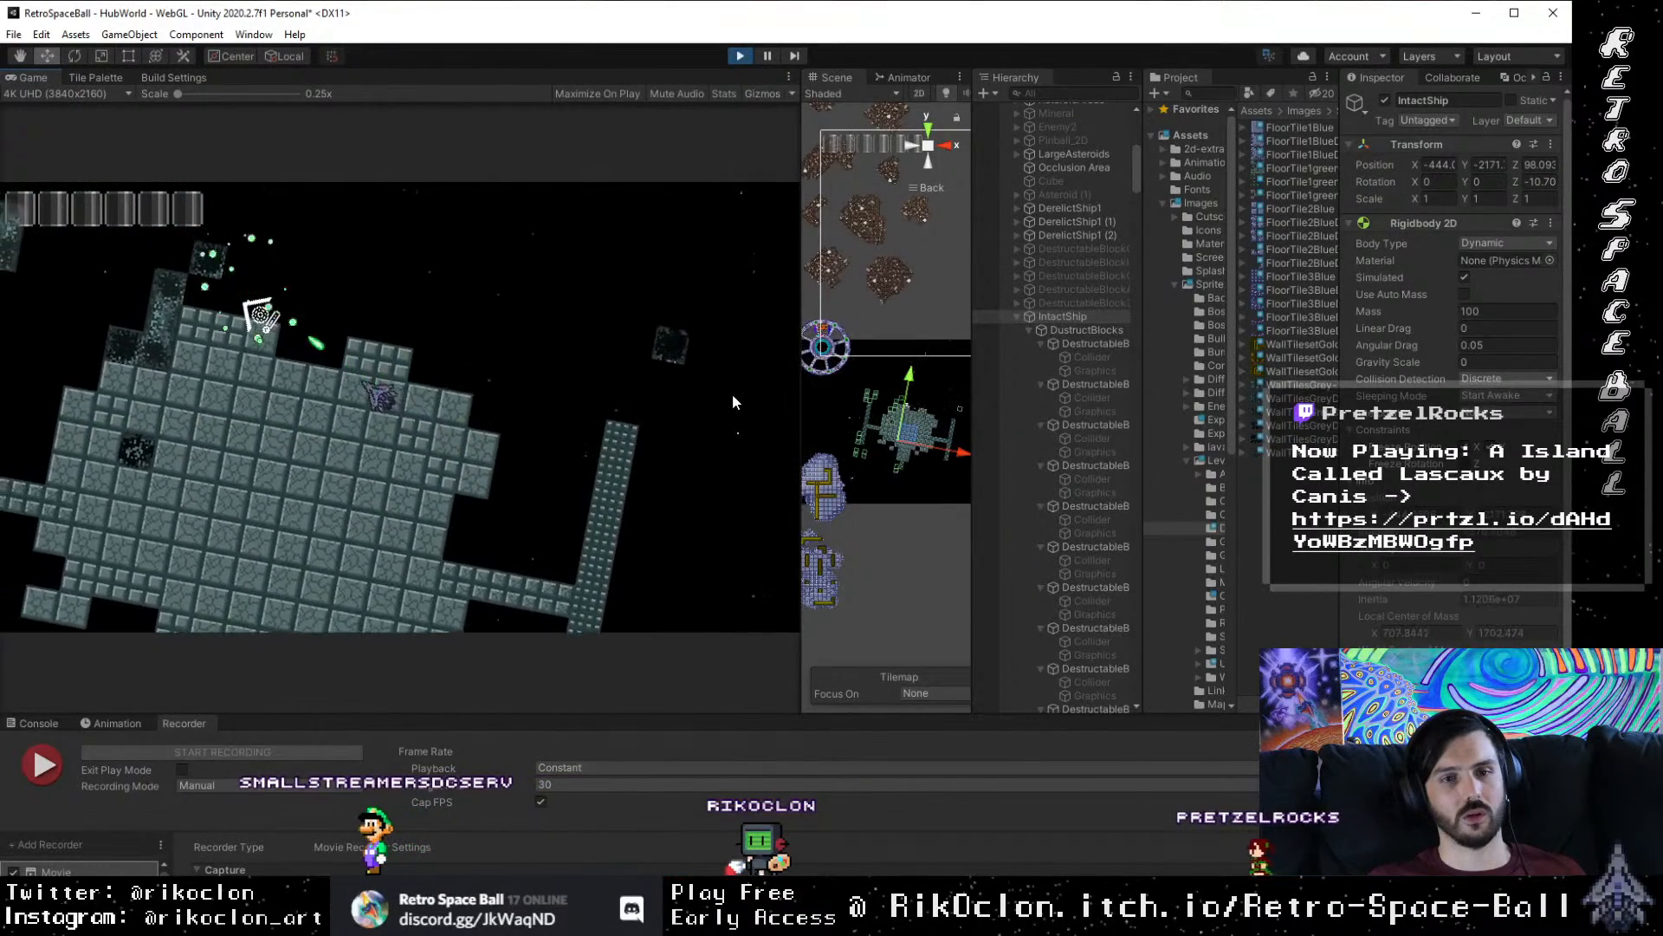
Step: Clear the last wall blocks from the upper edge of IntactShip's main floor
{"action": "key", "text": "space"}
{"action": "key", "text": "w"}
{"action": "key", "text": "space"}
{"action": "key", "text": "space"}
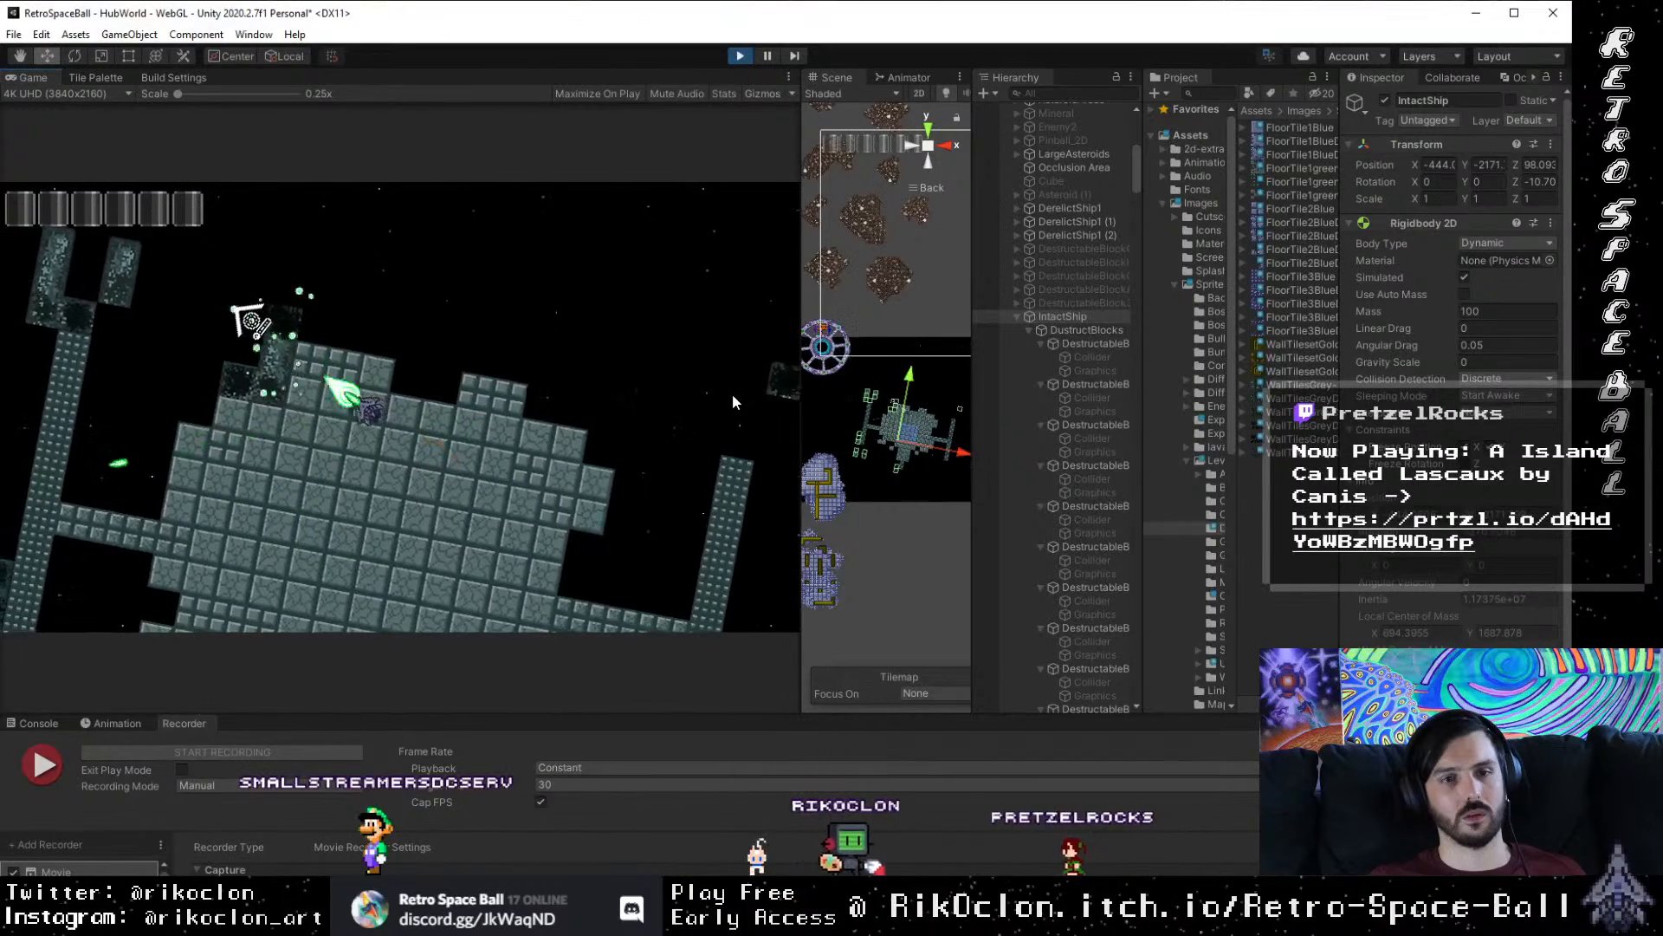
{"action": "key", "text": "space"}
{"action": "key", "text": "space"}
{"action": "key", "text": "a"}
{"action": "key", "text": "w"}
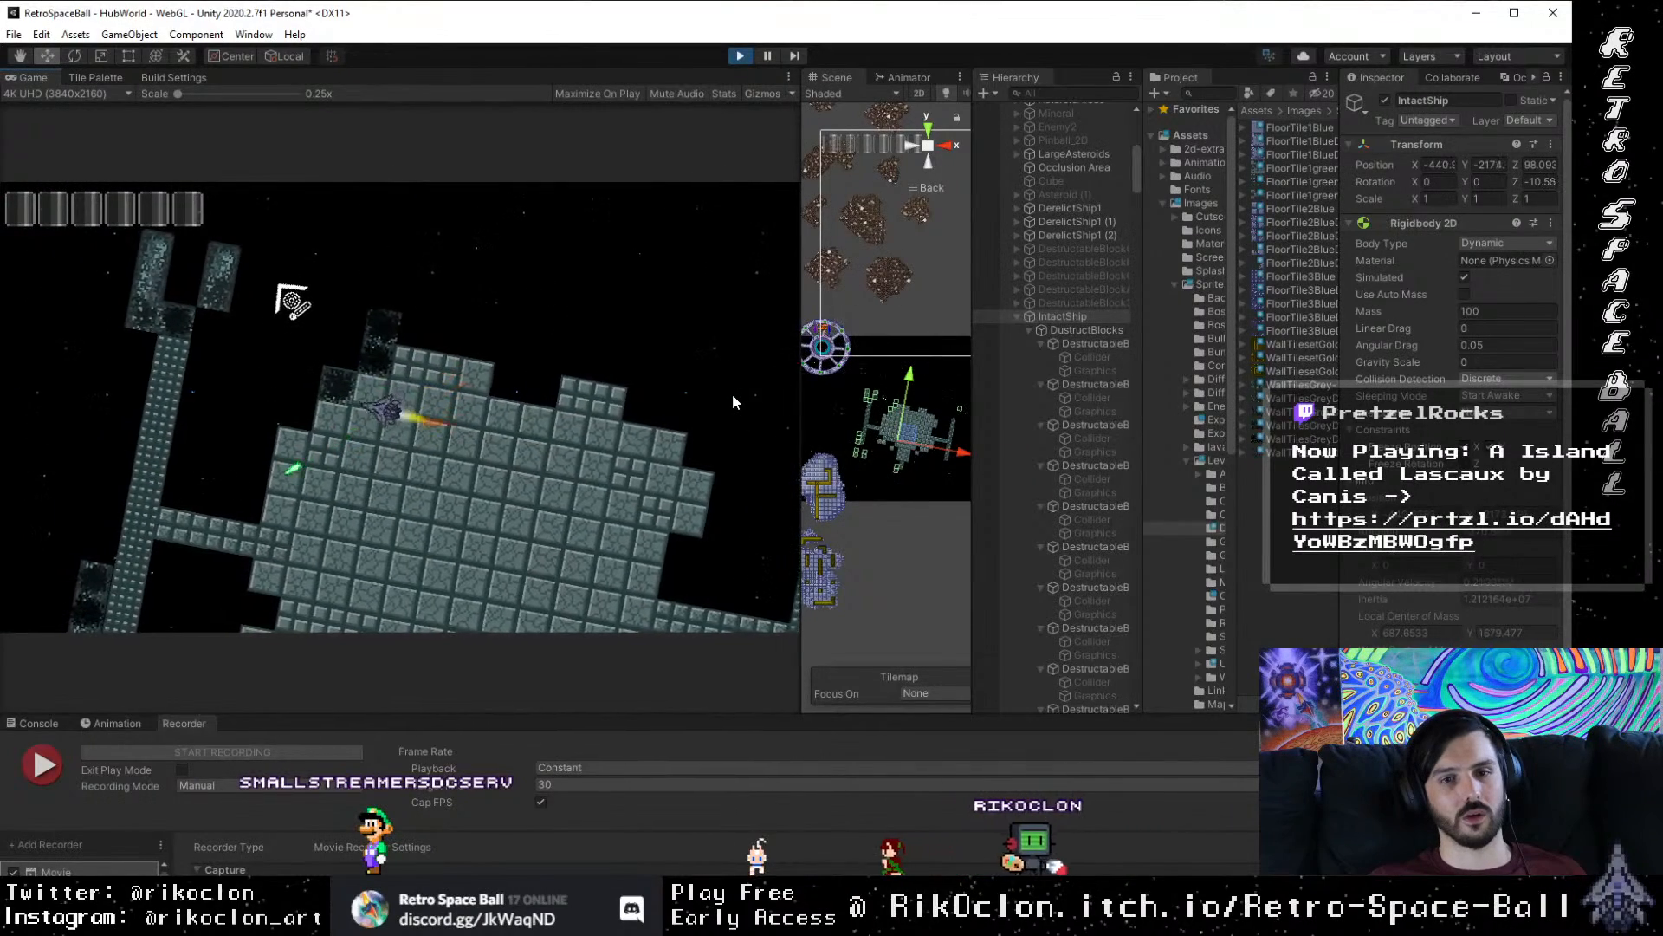
{"action": "key", "text": "d"}
{"action": "key", "text": "space"}
{"action": "key", "text": "a"}
{"action": "key", "text": "space"}
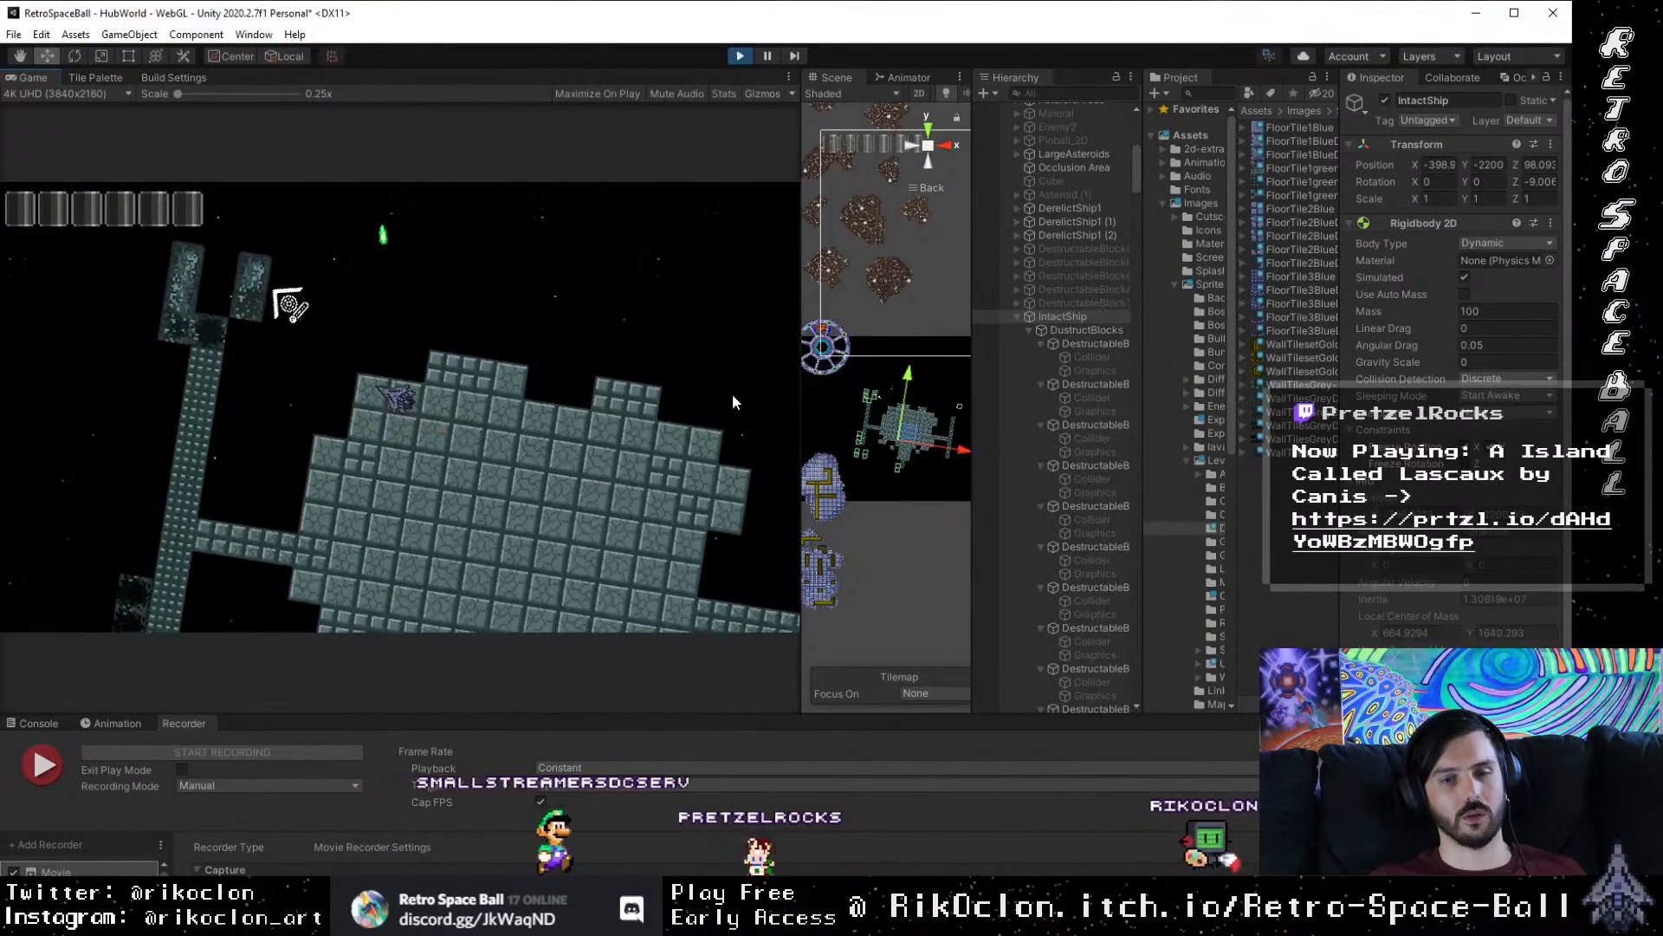
Step: Fly to the upper tip of IntactShip's left wing and fire at its remaining wall blocks
{"action": "key", "text": "w"}
{"action": "key", "text": "d"}
{"action": "key", "text": "a"}
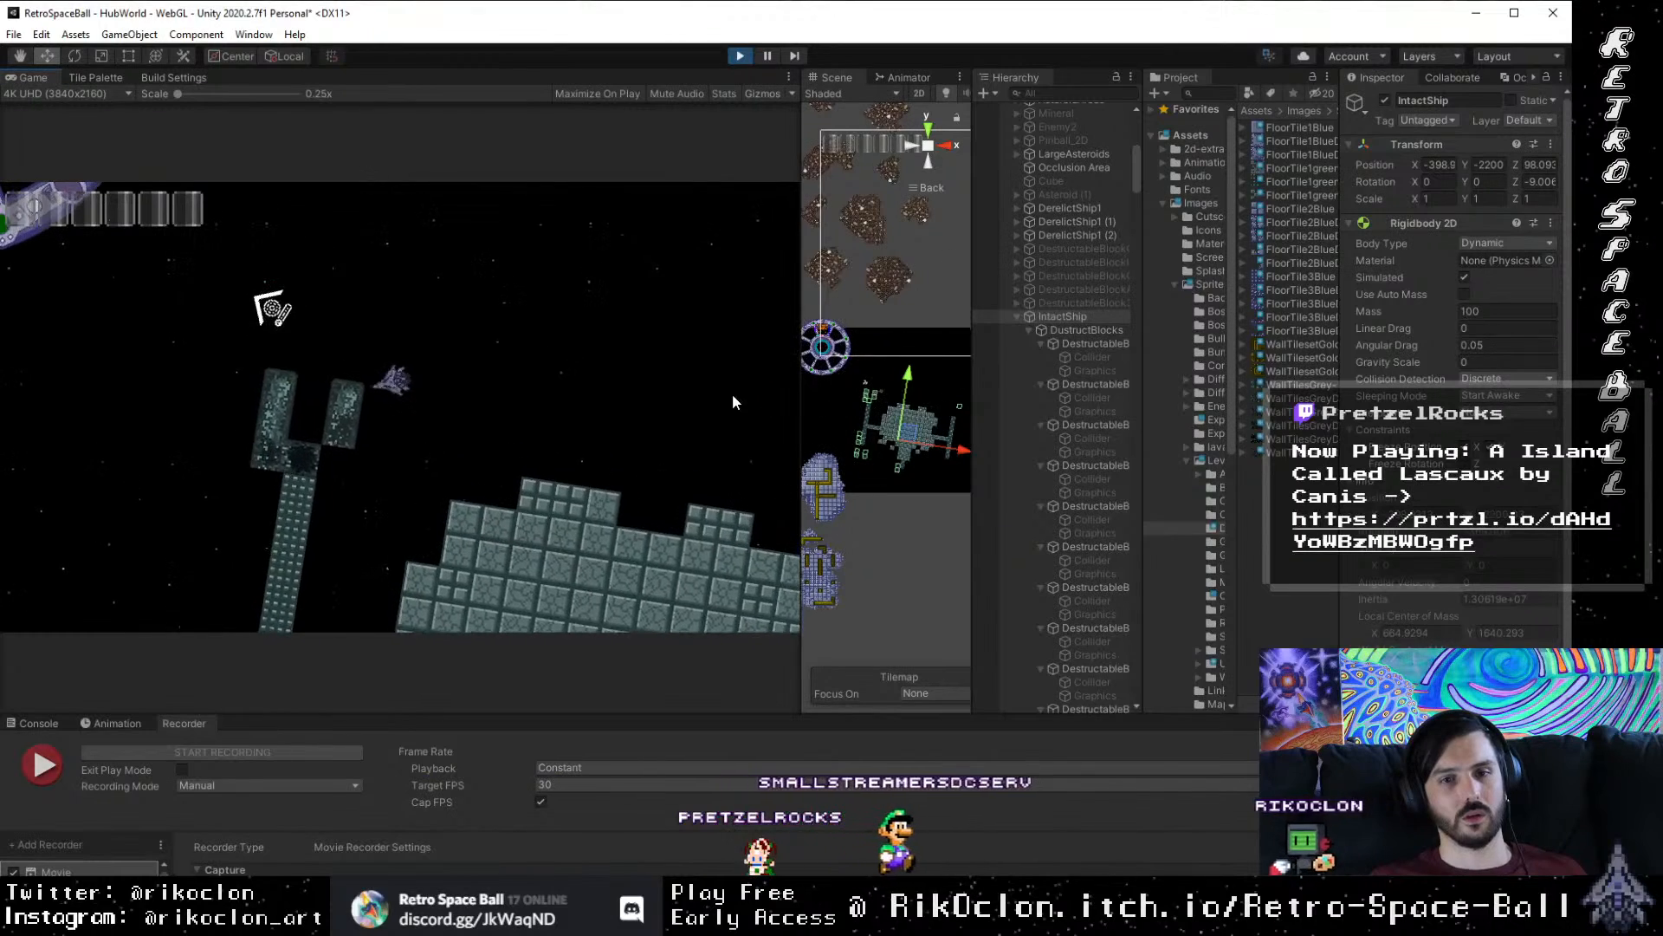
{"action": "key", "text": "a"}
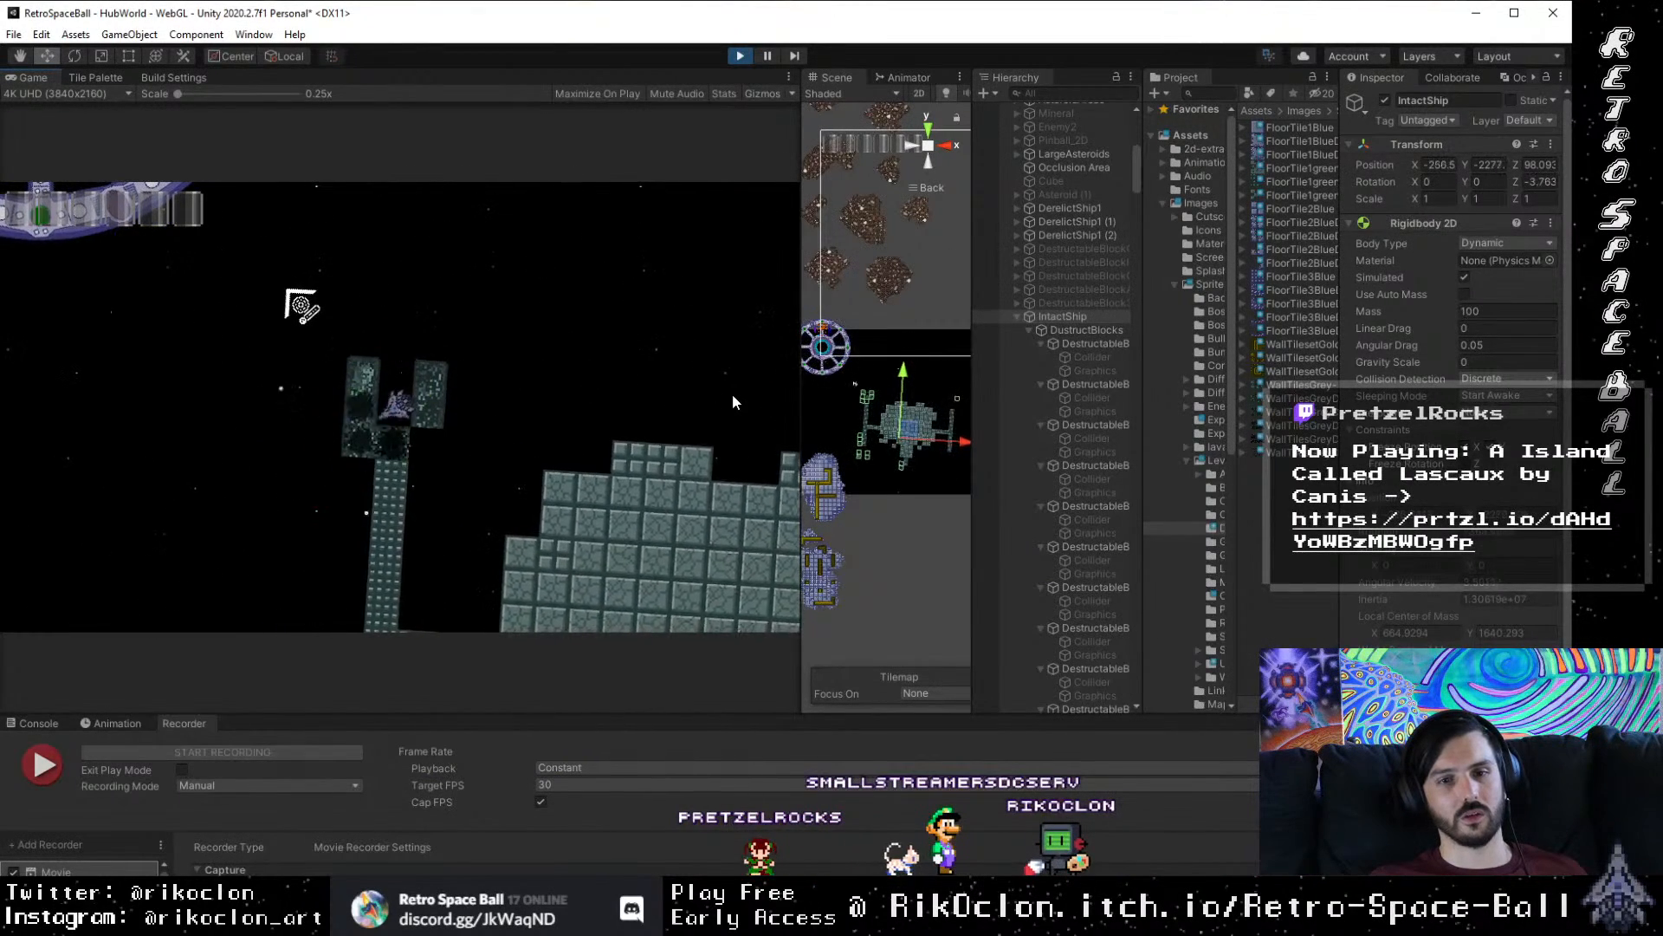
{"action": "key", "text": "space"}
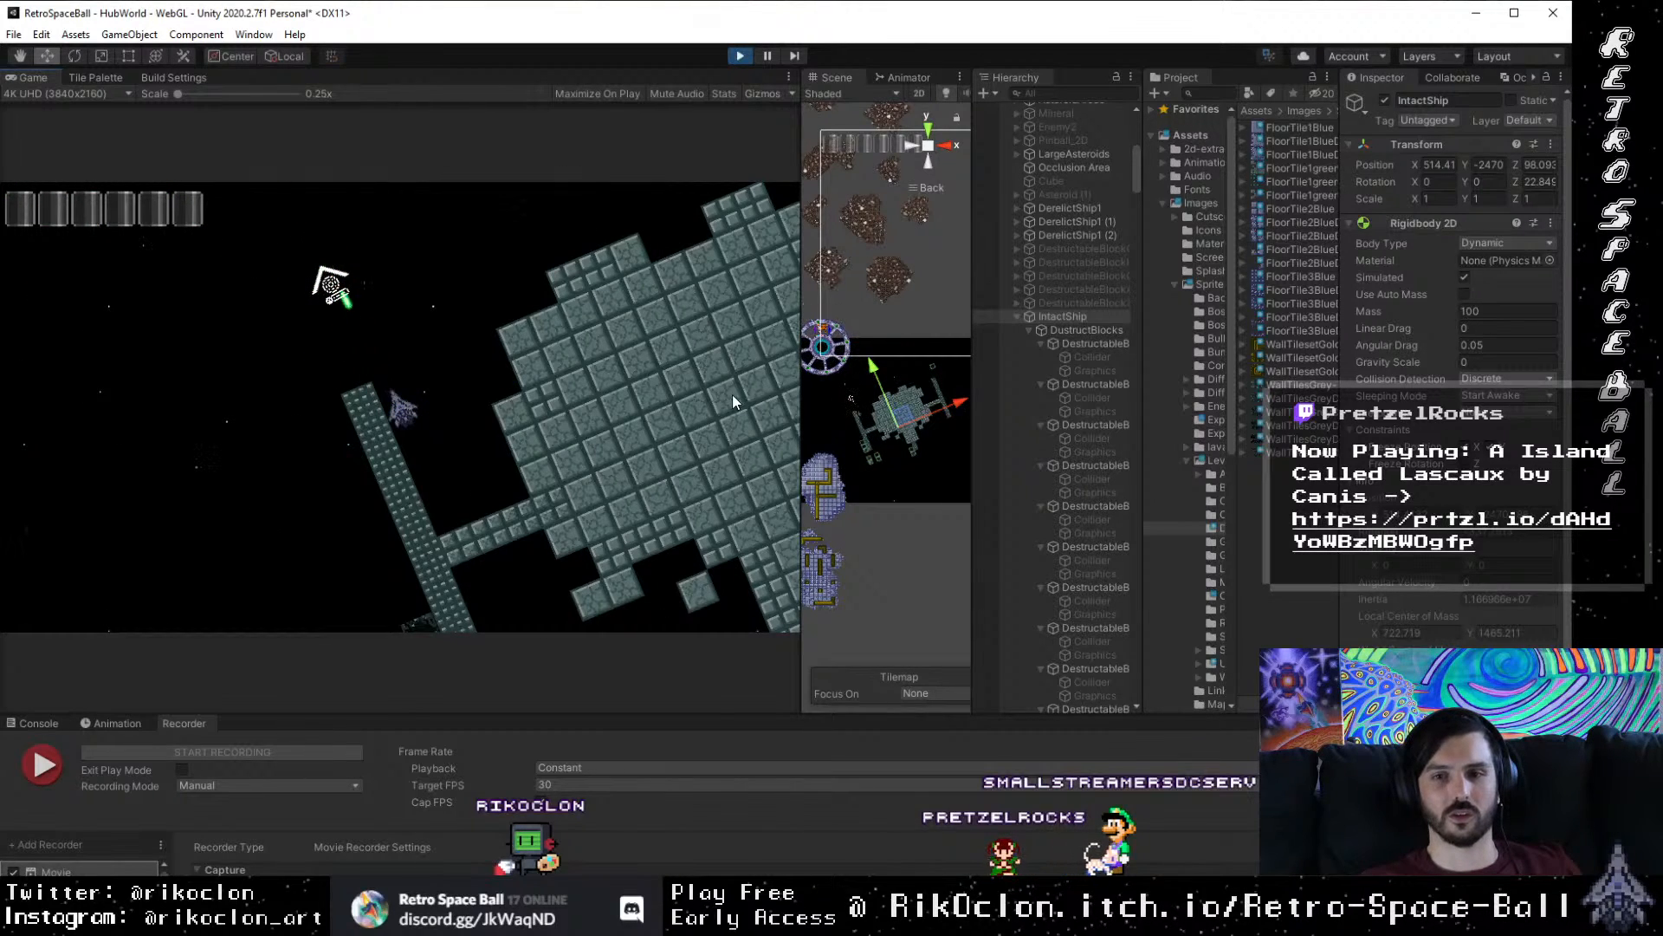
Step: Examine the space station up close in the Scene view
{"action": "scroll", "coordinate": [830, 362], "scroll_direction": "up", "scroll_amount": 6}
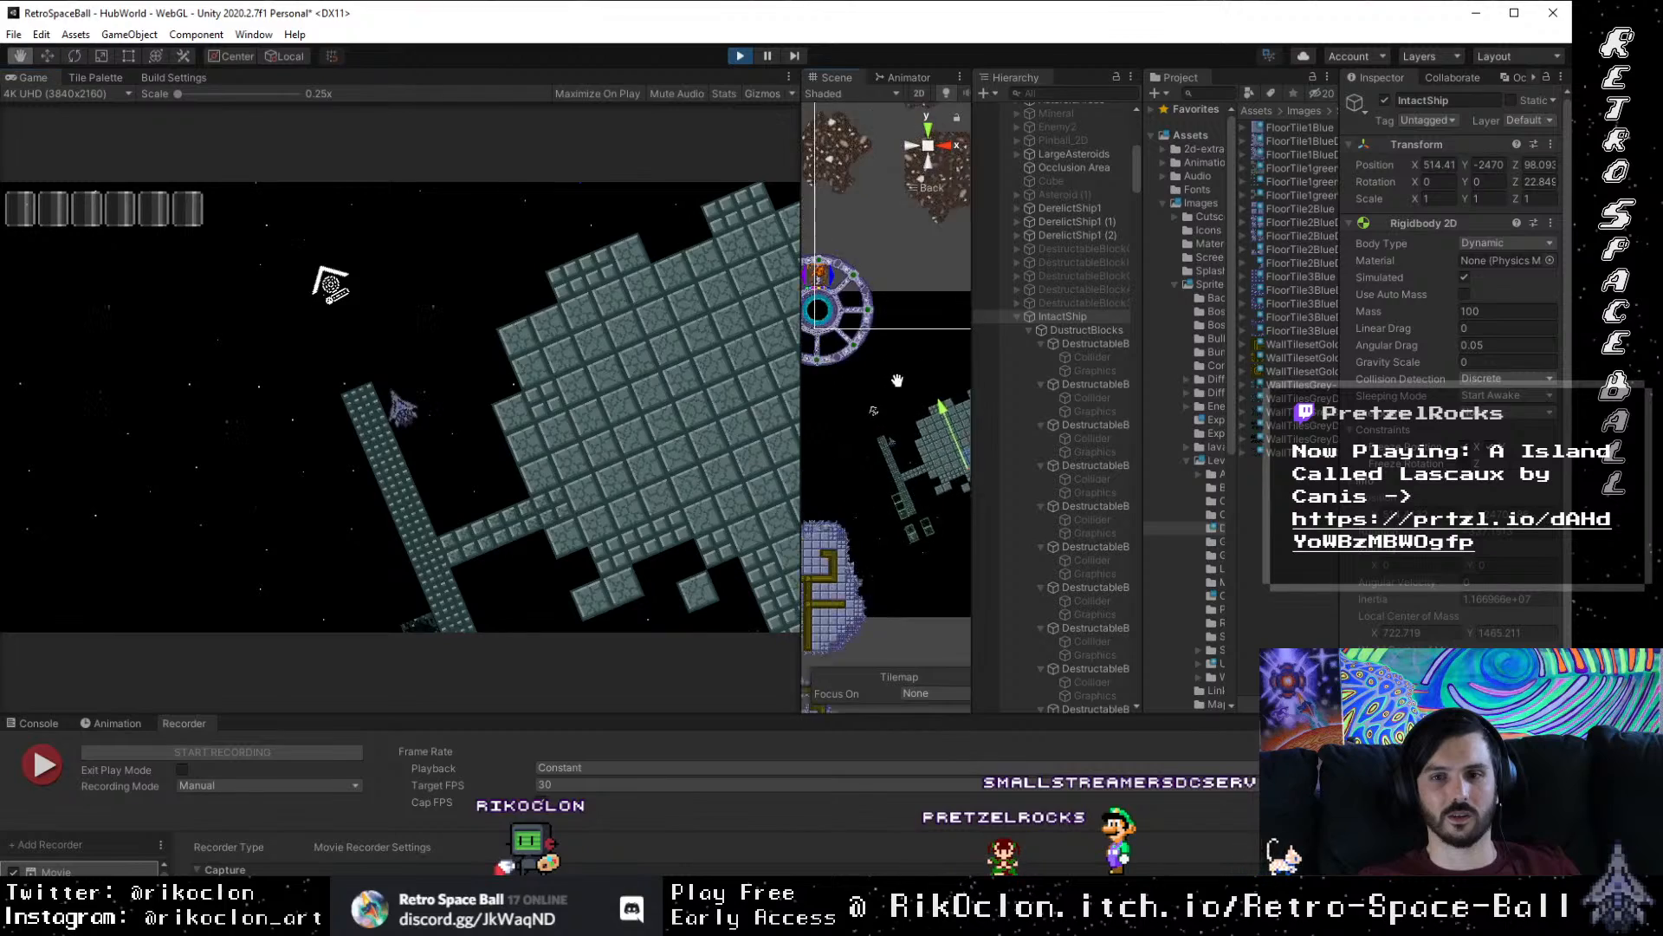
{"action": "scroll", "coordinate": [862, 316], "scroll_direction": "up", "scroll_amount": 7}
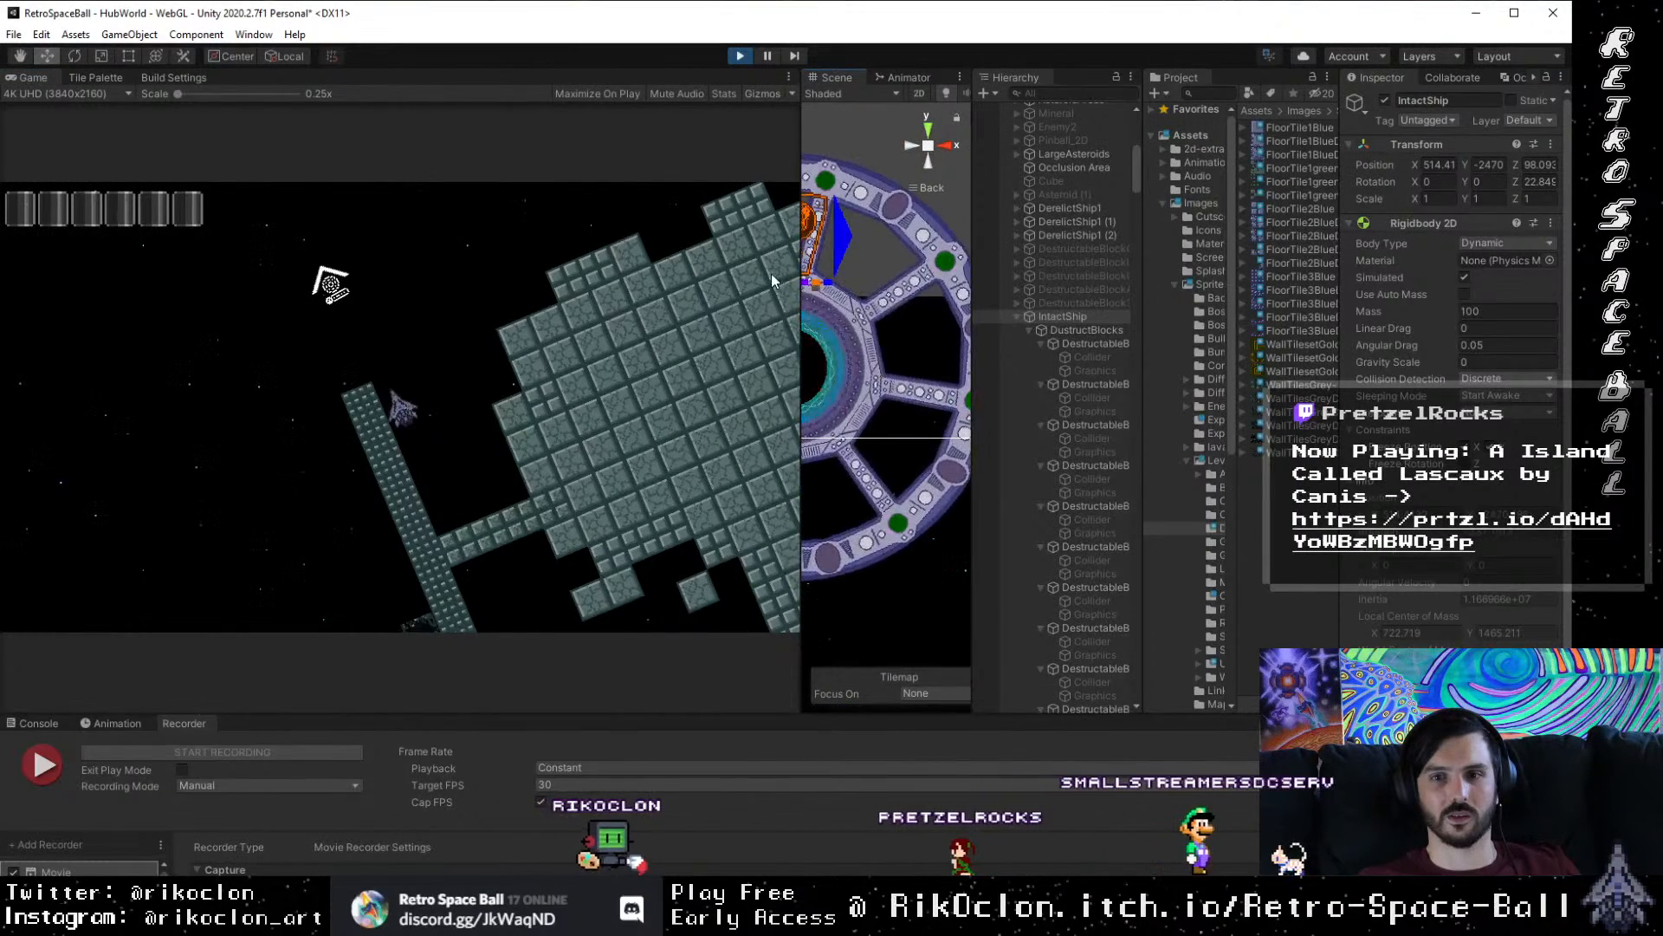
{"action": "left_click_drag", "start_coordinate": [869, 353], "coordinate": [928, 494]}
{"action": "scroll", "coordinate": [925, 493], "scroll_direction": "up", "scroll_amount": 5}
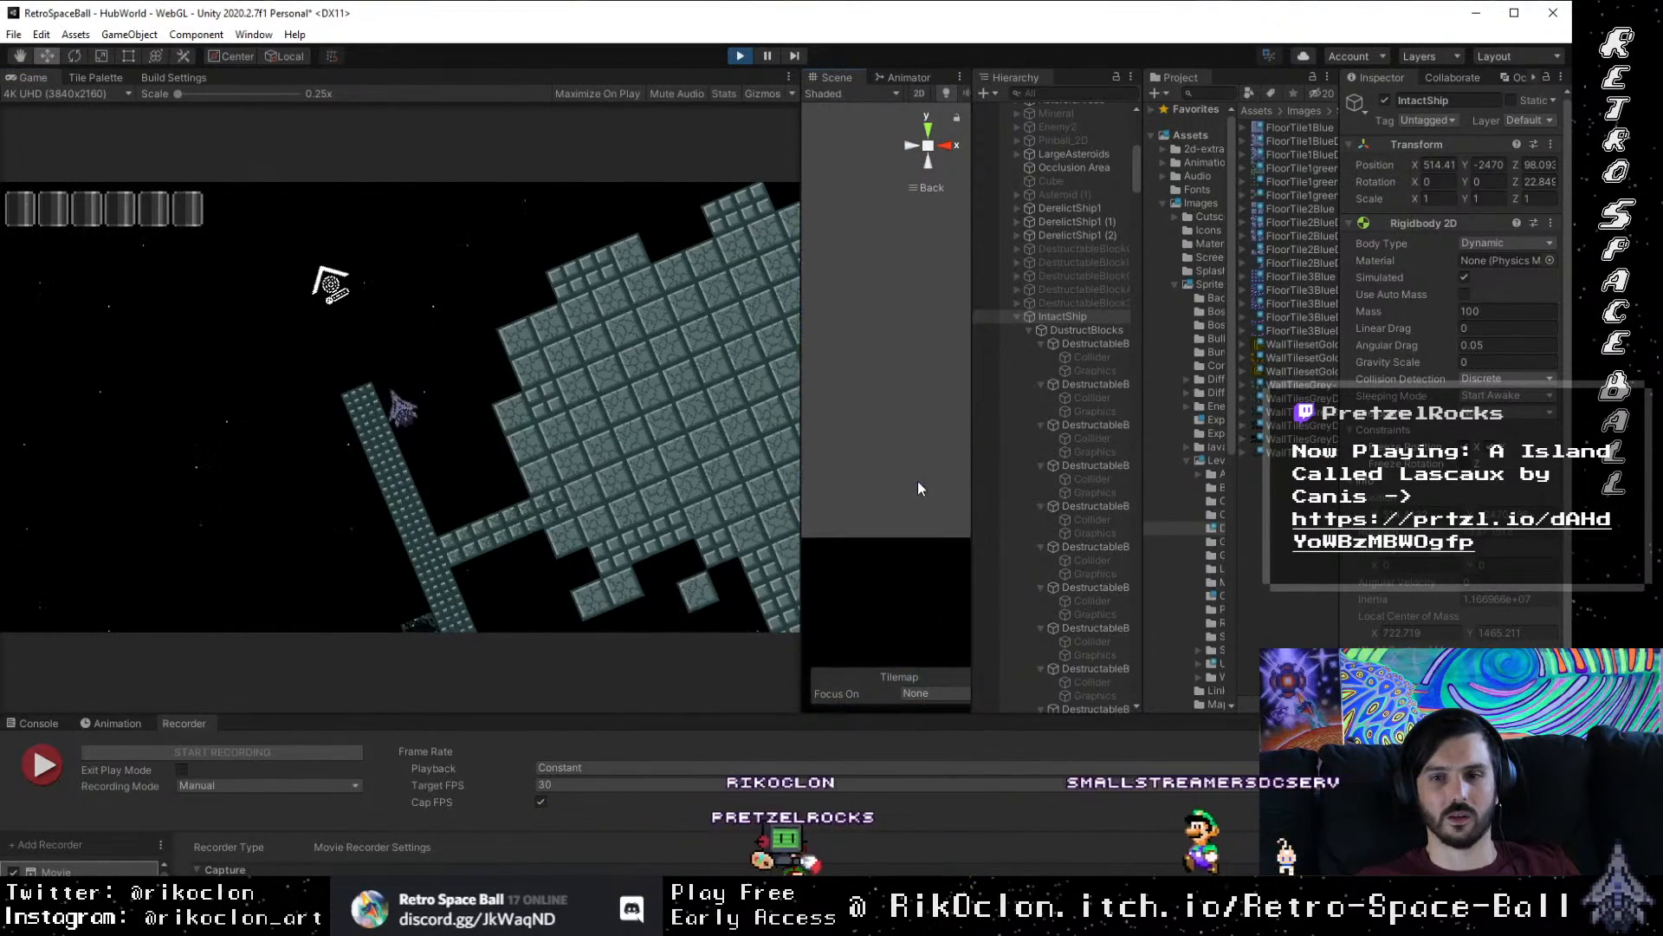
{"action": "scroll", "coordinate": [917, 482], "scroll_direction": "down", "scroll_amount": 5}
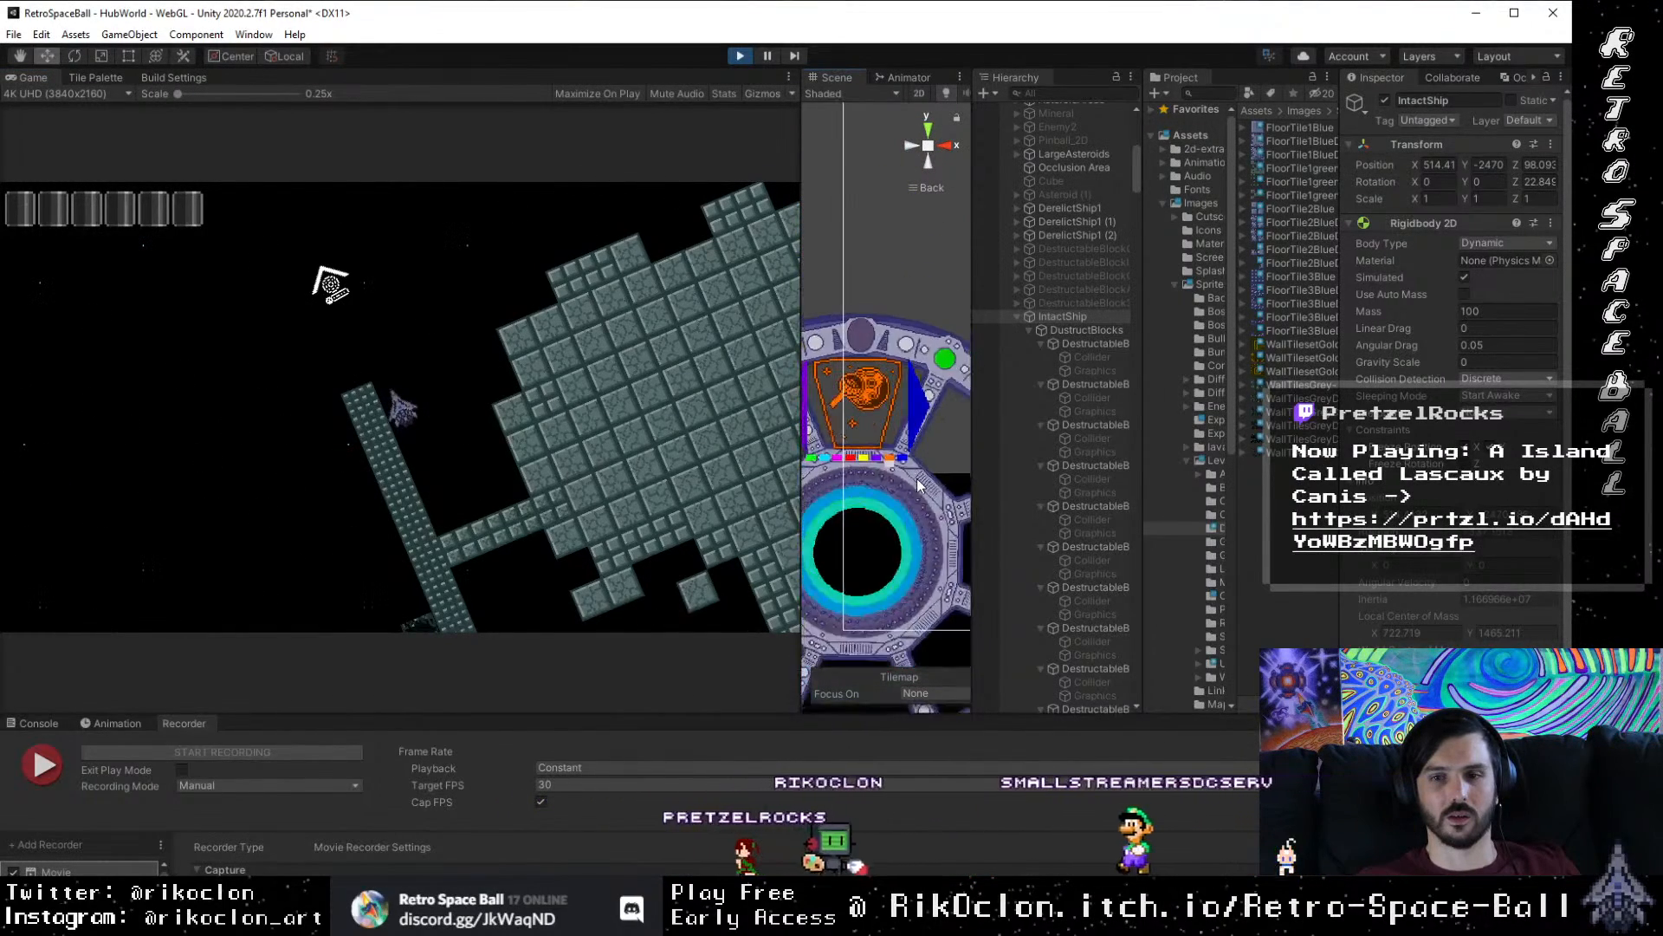
Step: Return to the running game and fly from IntactShip's left wing onto the main floor, firing across it
{"action": "left_click", "coordinate": [543, 395]}
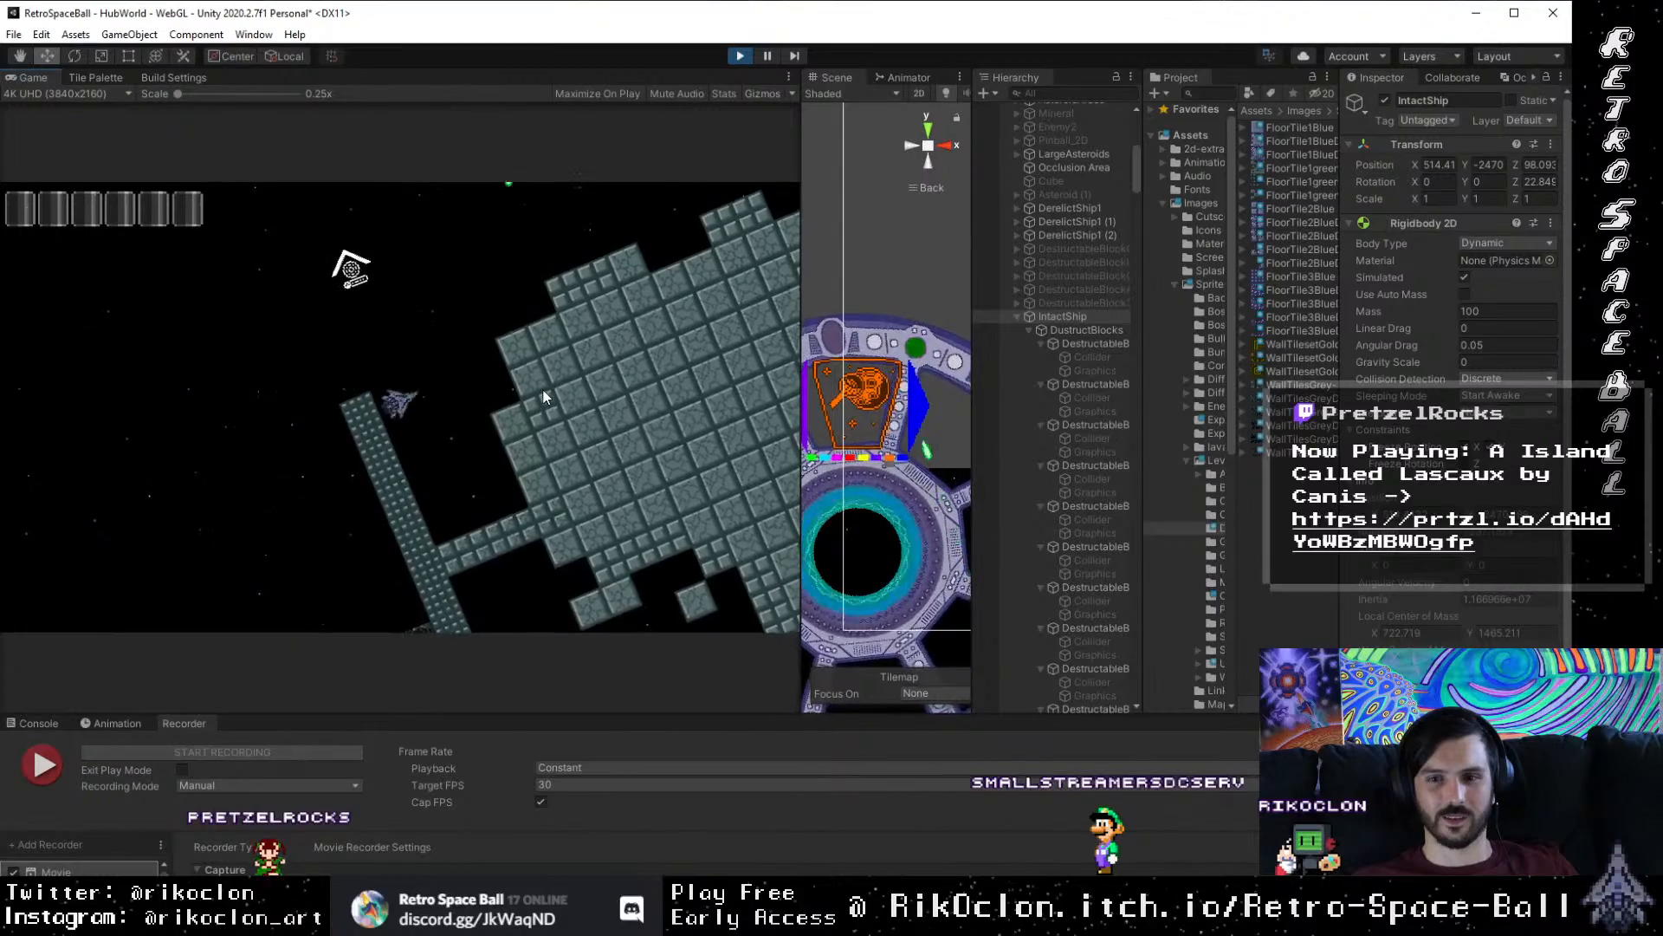
{"action": "key", "text": "w"}
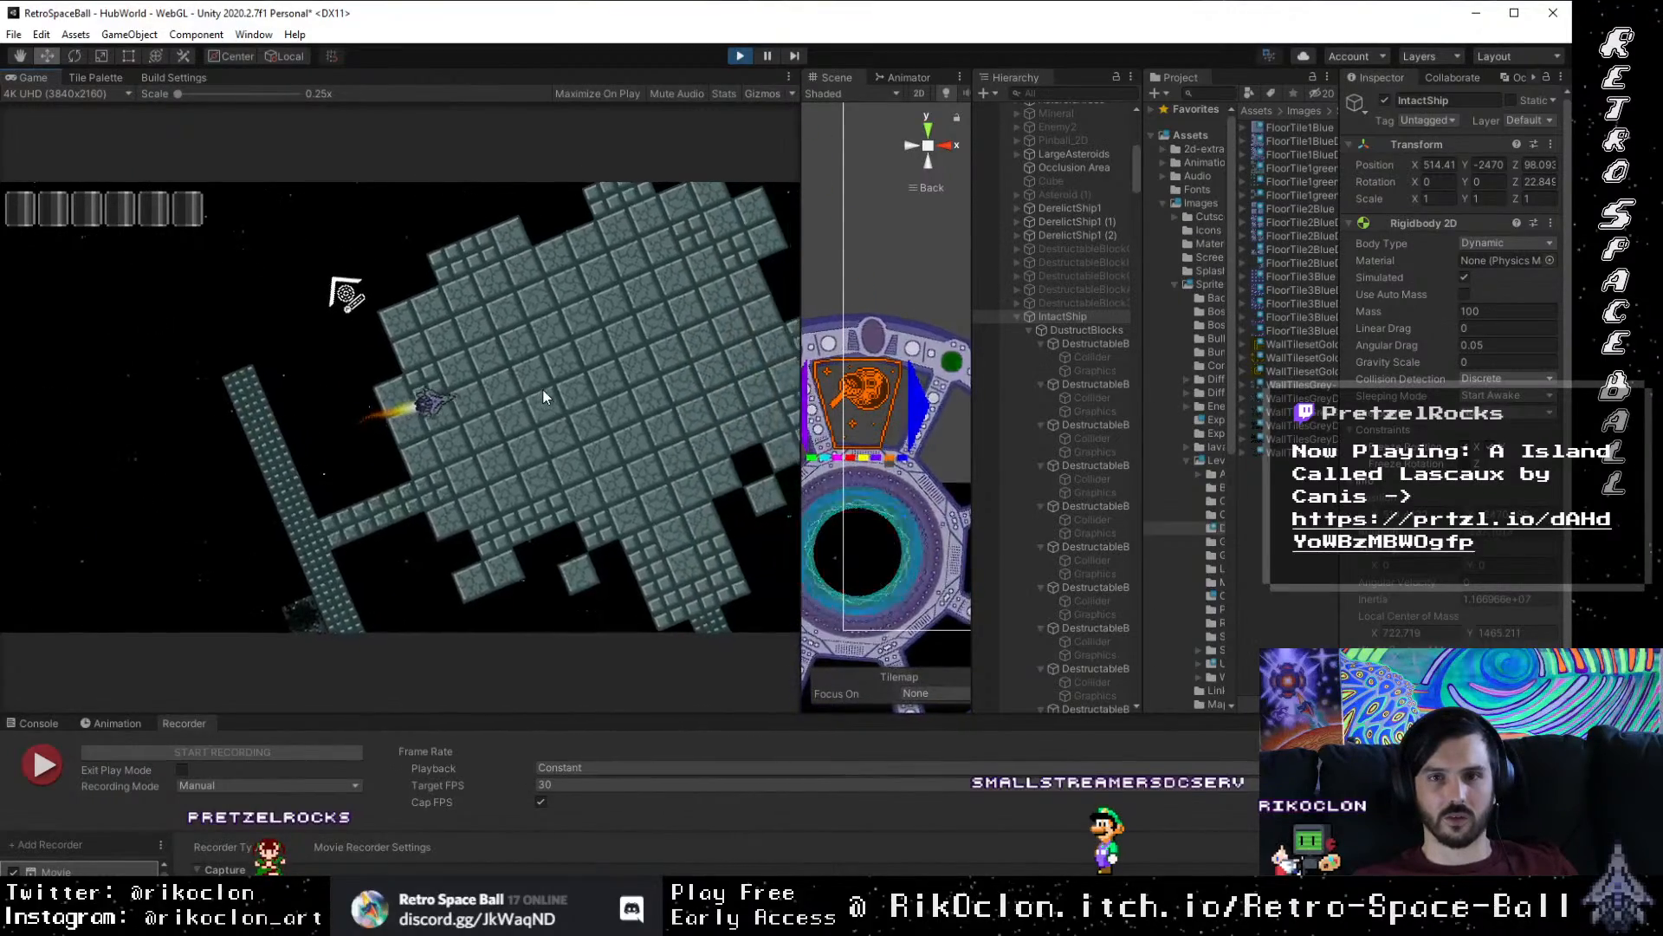
{"action": "key", "text": "d"}
{"action": "key", "text": "space"}
{"action": "key", "text": "space"}
{"action": "key", "text": "space"}
{"action": "key", "text": "space"}
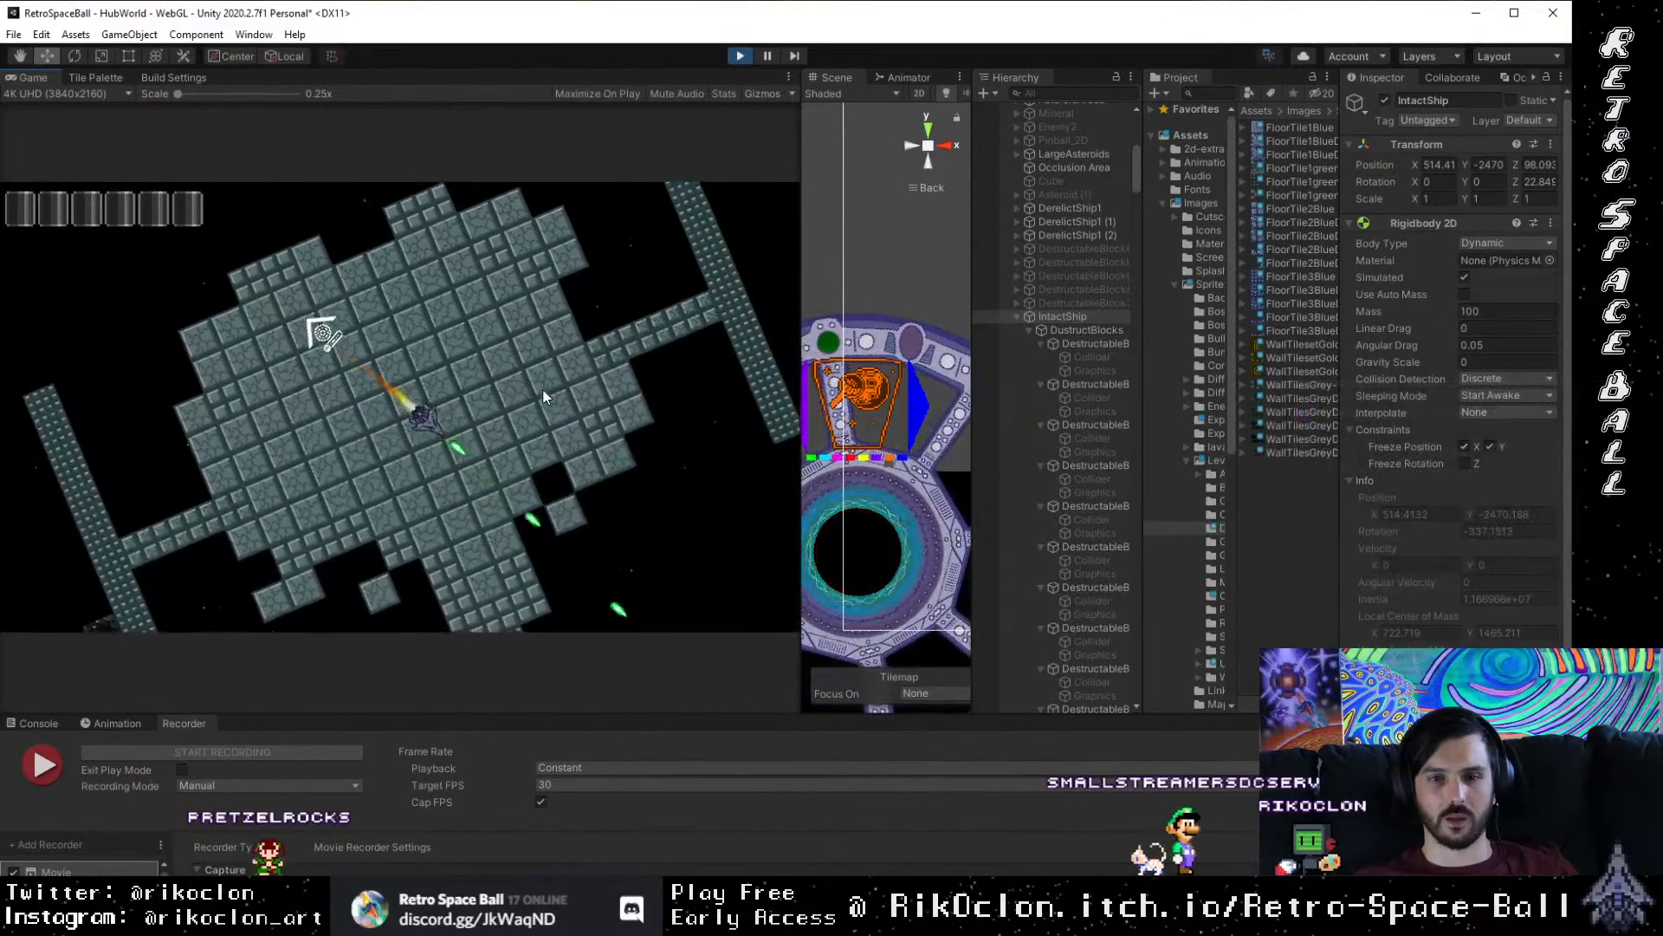
Step: Fly down over the main floor to IntactShip's lower prong while firing, and turn towards the right
{"action": "key", "text": "d"}
{"action": "key", "text": "space"}
{"action": "key", "text": "space"}
{"action": "key", "text": "space"}
{"action": "key", "text": "a"}
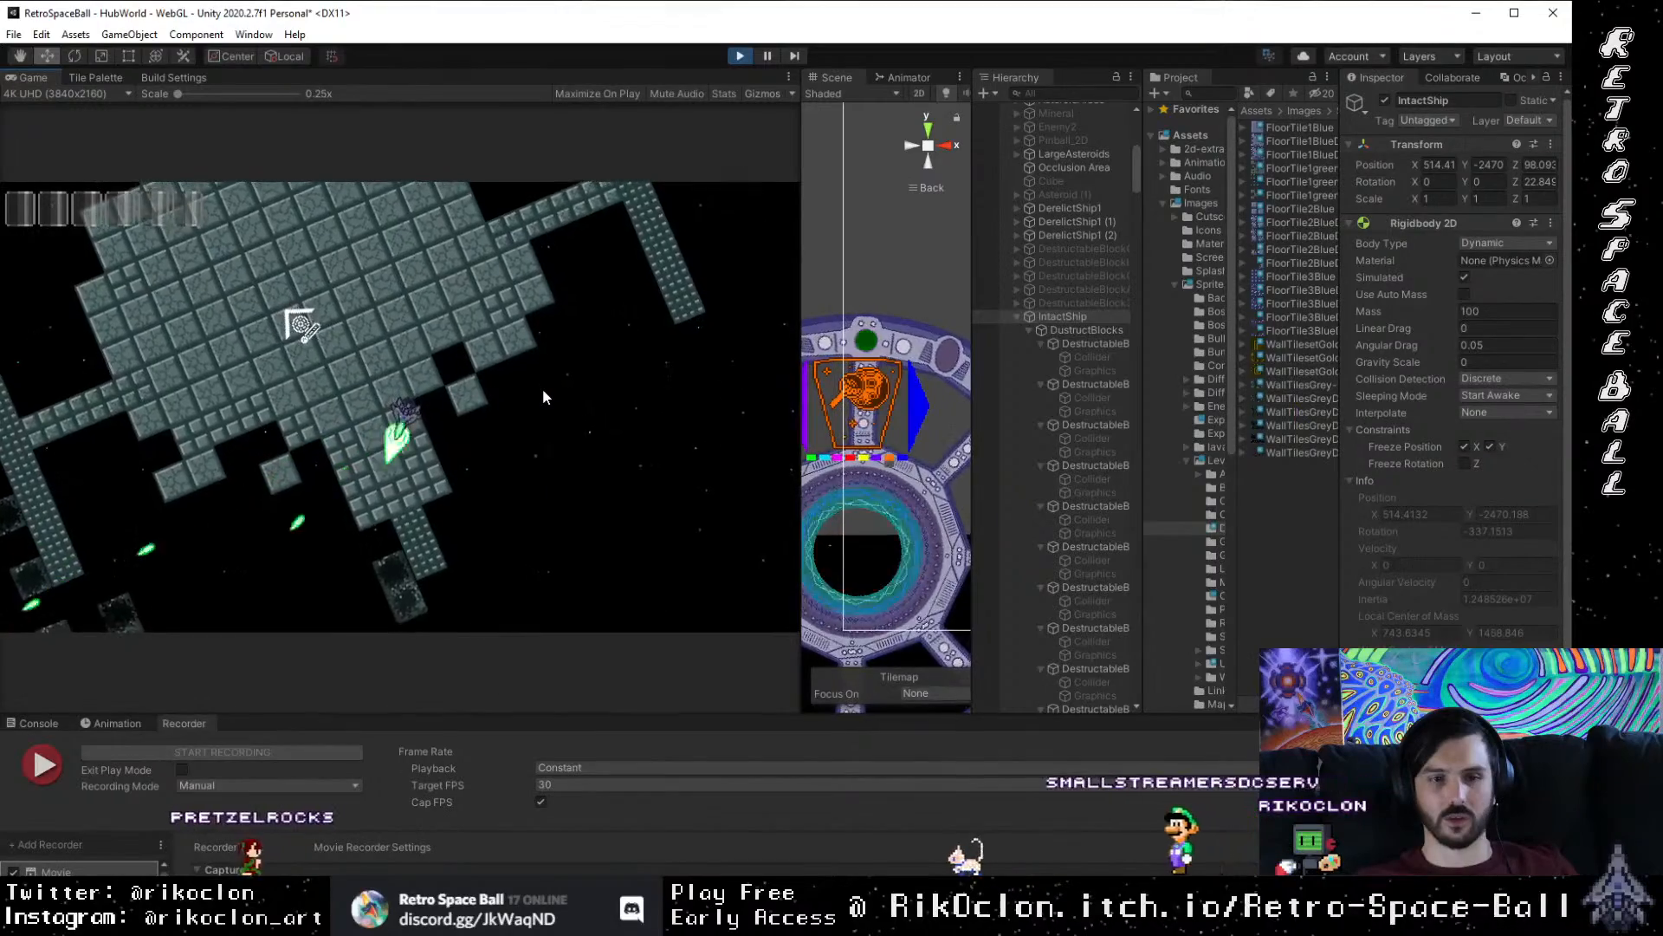
{"action": "key", "text": "a"}
{"action": "key", "text": "w"}
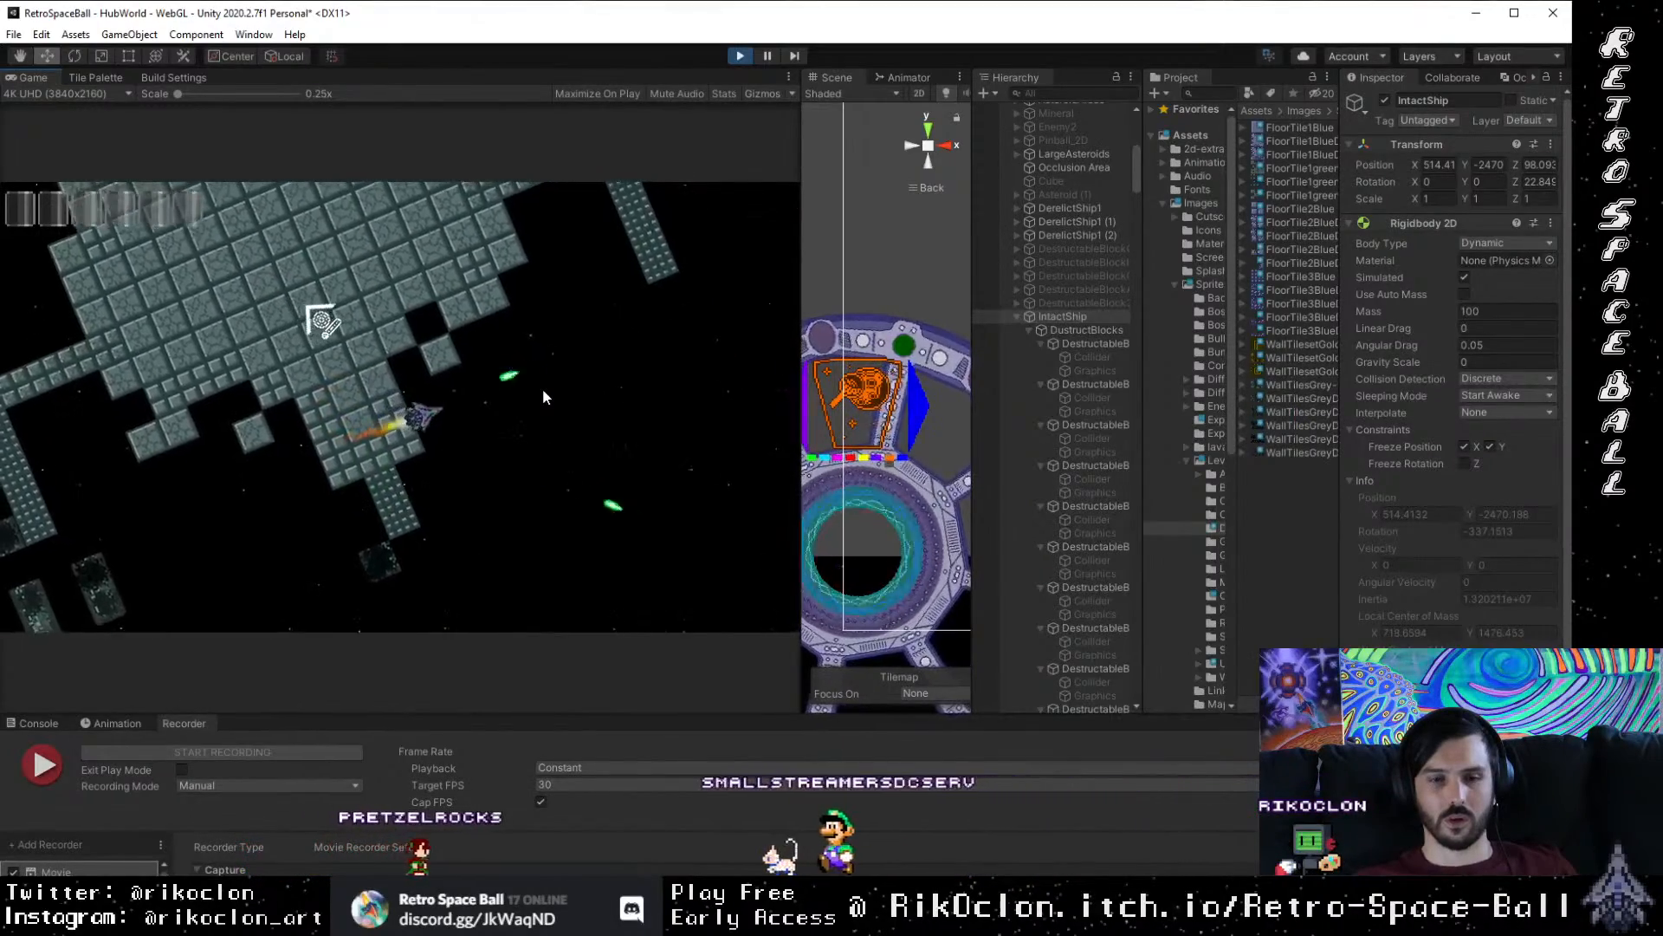
Step: Fly from the lower prong up along the right edge of IntactShip's main floor, firing at it
{"action": "key", "text": "space"}
{"action": "key", "text": "space"}
{"action": "key", "text": "a"}
{"action": "key", "text": "space"}
{"action": "key", "text": "w"}
{"action": "key", "text": "a"}
{"action": "key", "text": "w"}
{"action": "key", "text": "space"}
{"action": "key", "text": "space"}
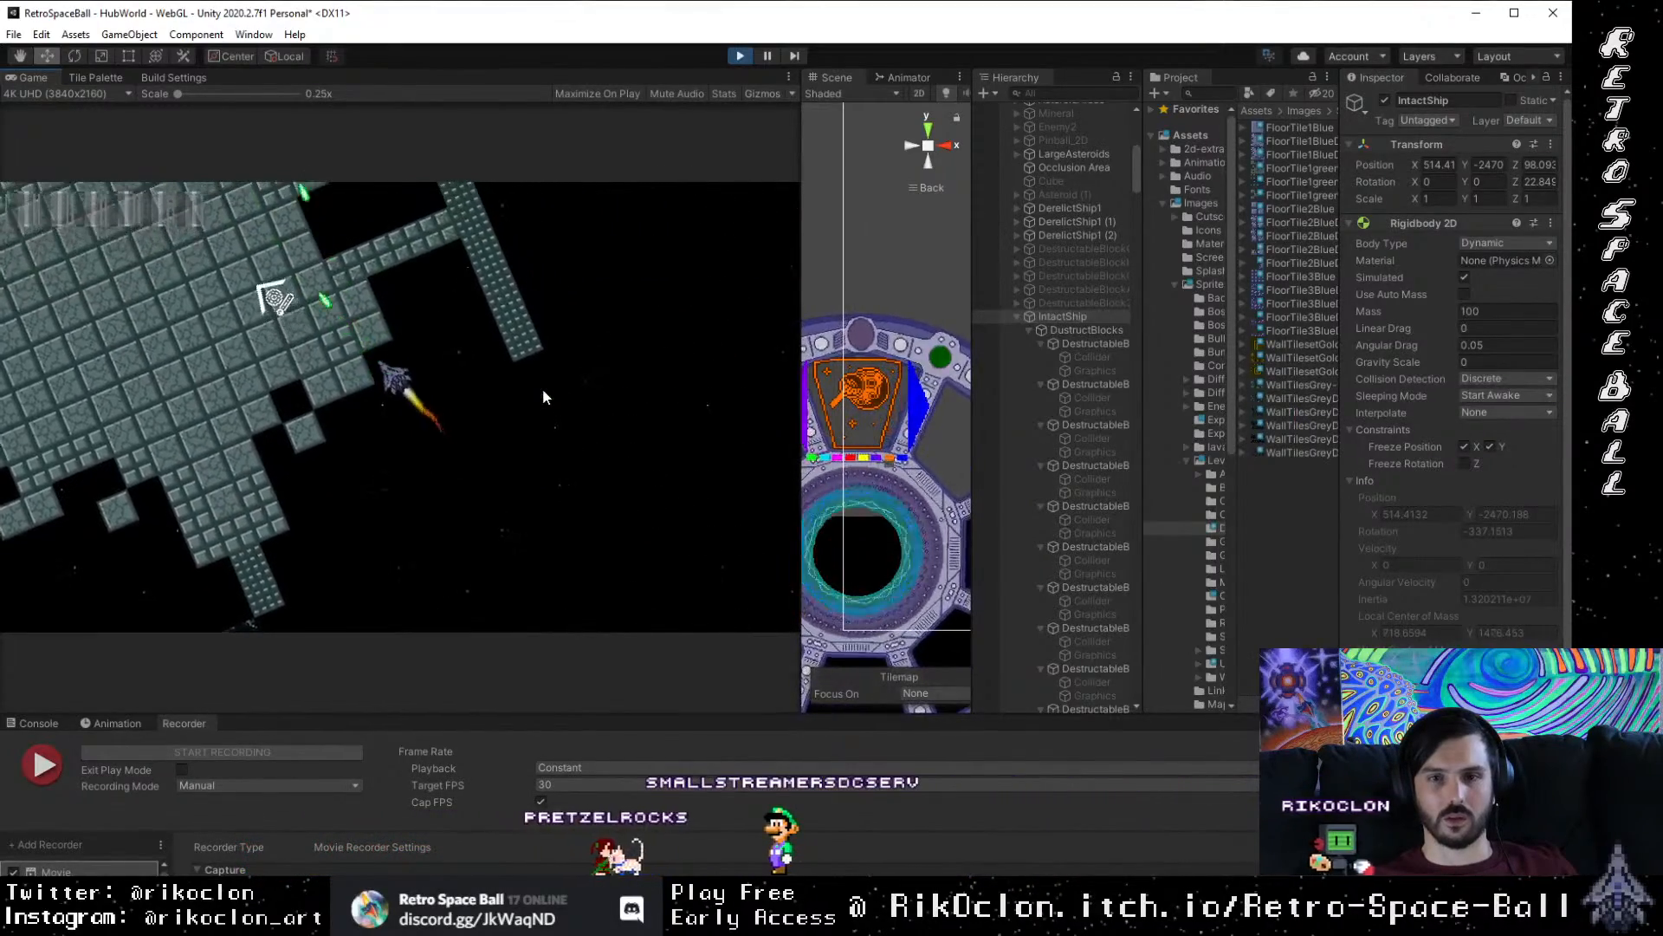
Step: Fly past the right wing's strut and onto the upper part of IntactShip's main floor while firing
{"action": "key", "text": "d"}
{"action": "key", "text": "space"}
{"action": "key", "text": "space"}
{"action": "key", "text": "a"}
{"action": "key", "text": "w"}
{"action": "key", "text": "space"}
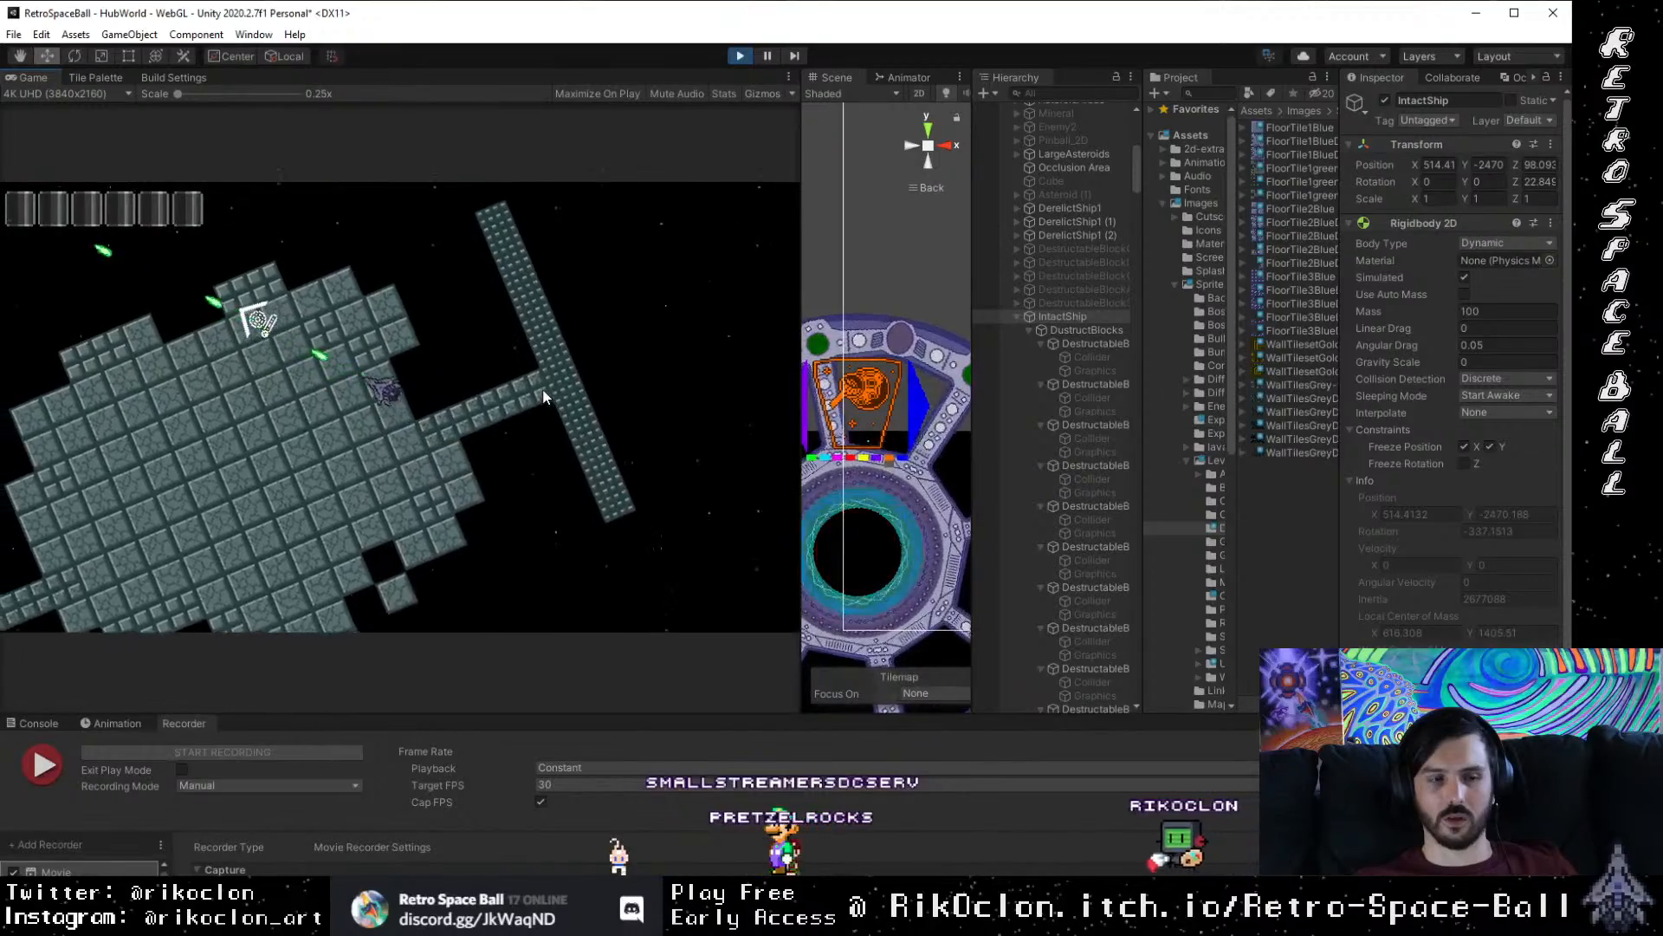
{"action": "key", "text": "space"}
{"action": "key", "text": "space"}
{"action": "key", "text": "a"}
{"action": "key", "text": "w"}
{"action": "key", "text": "space"}
{"action": "key", "text": "space"}
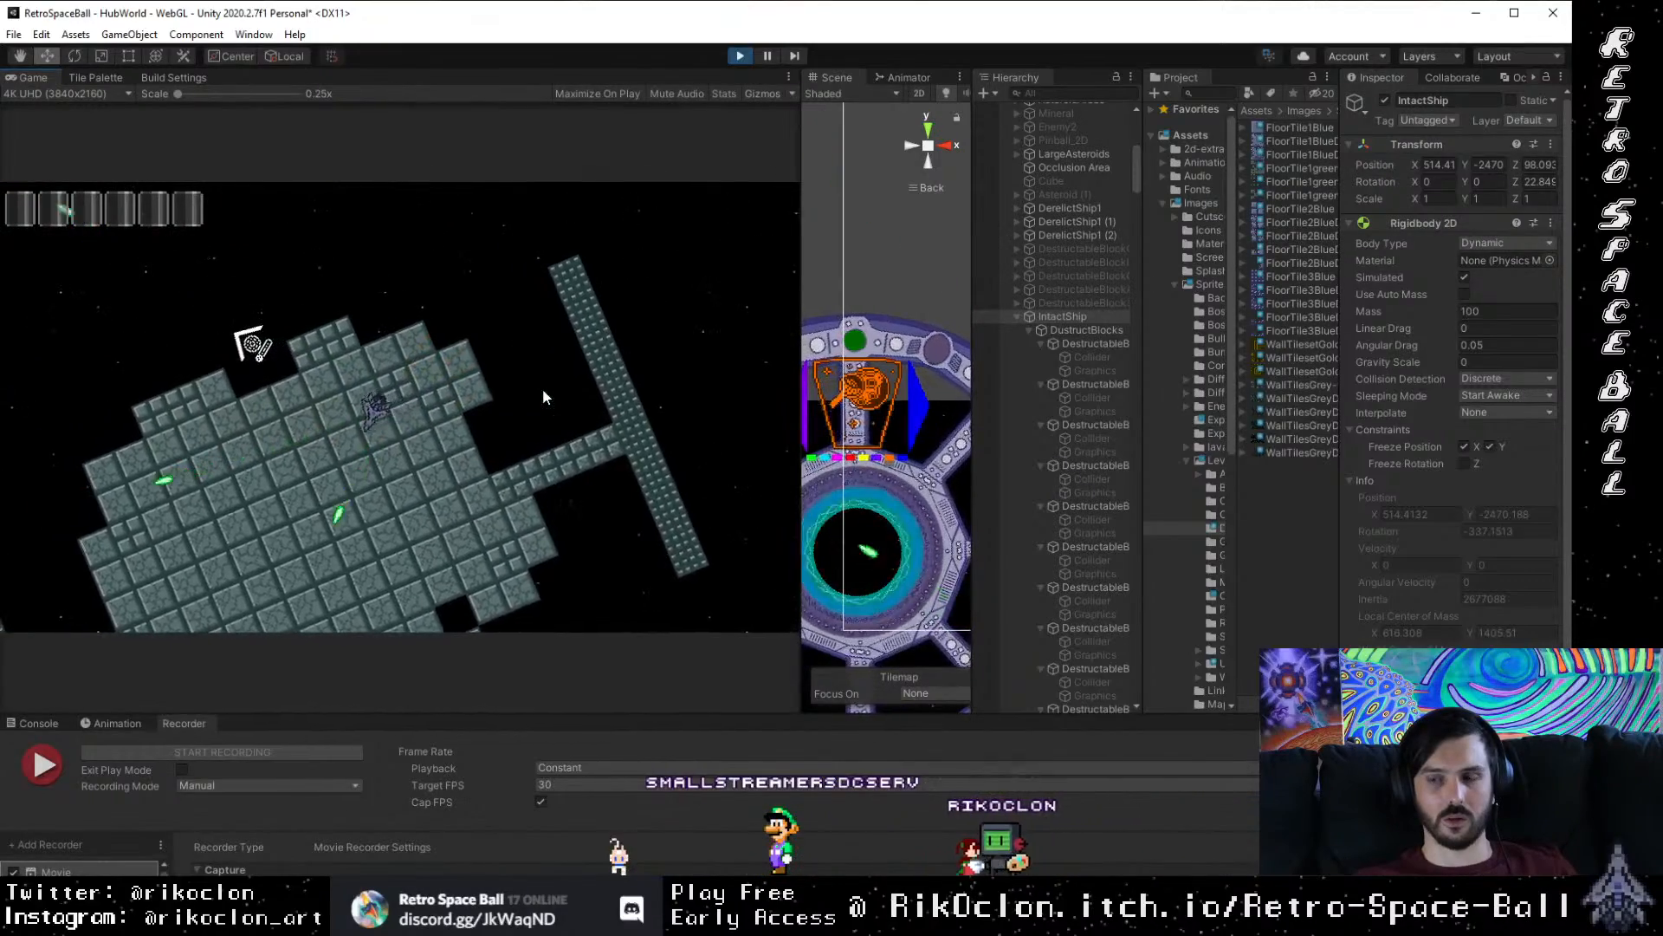
Step: Fly back to the middle of IntactShip's main floor, turning and firing shots across it
{"action": "key", "text": "a"}
{"action": "key", "text": "w"}
{"action": "key", "text": "space"}
{"action": "key", "text": "space"}
{"action": "key", "text": "space"}
{"action": "key", "text": "d"}
{"action": "key", "text": "space"}
{"action": "key", "text": "space"}
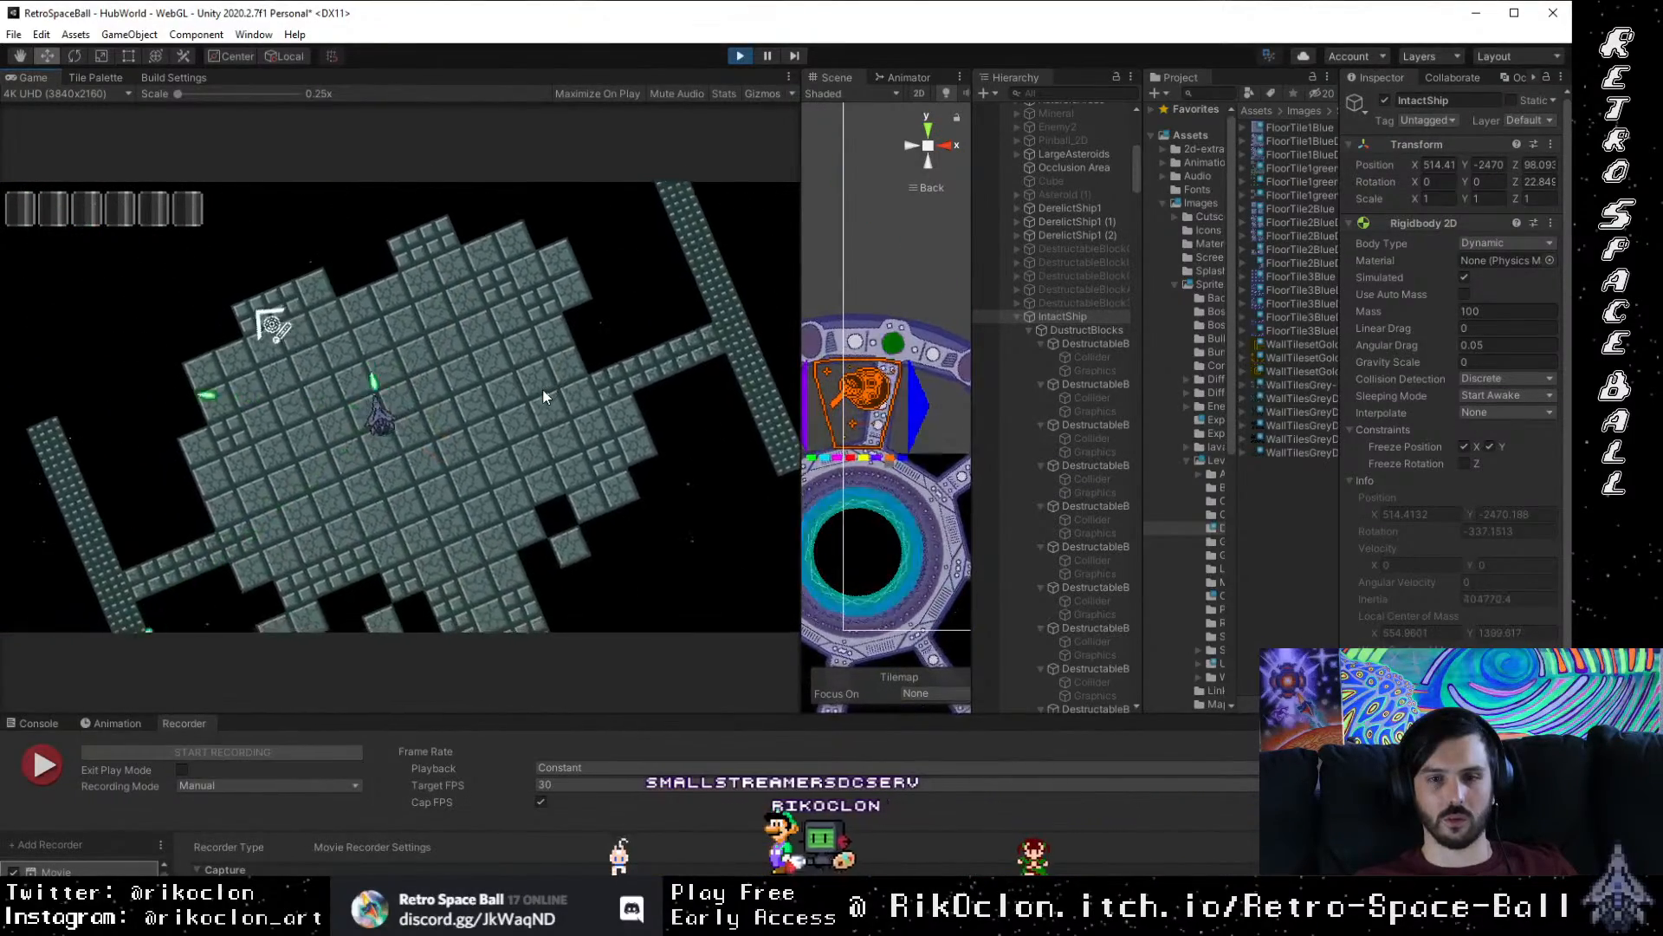
Step: Turn around on the main floor and fly down to IntactShip's lower edge while firing
{"action": "key", "text": "space"}
{"action": "key", "text": "space"}
{"action": "key", "text": "d"}
{"action": "key", "text": "space"}
{"action": "key", "text": "space"}
{"action": "key", "text": "d"}
{"action": "key", "text": "space"}
{"action": "key", "text": "space"}
{"action": "key", "text": "w"}
{"action": "key", "text": "space"}
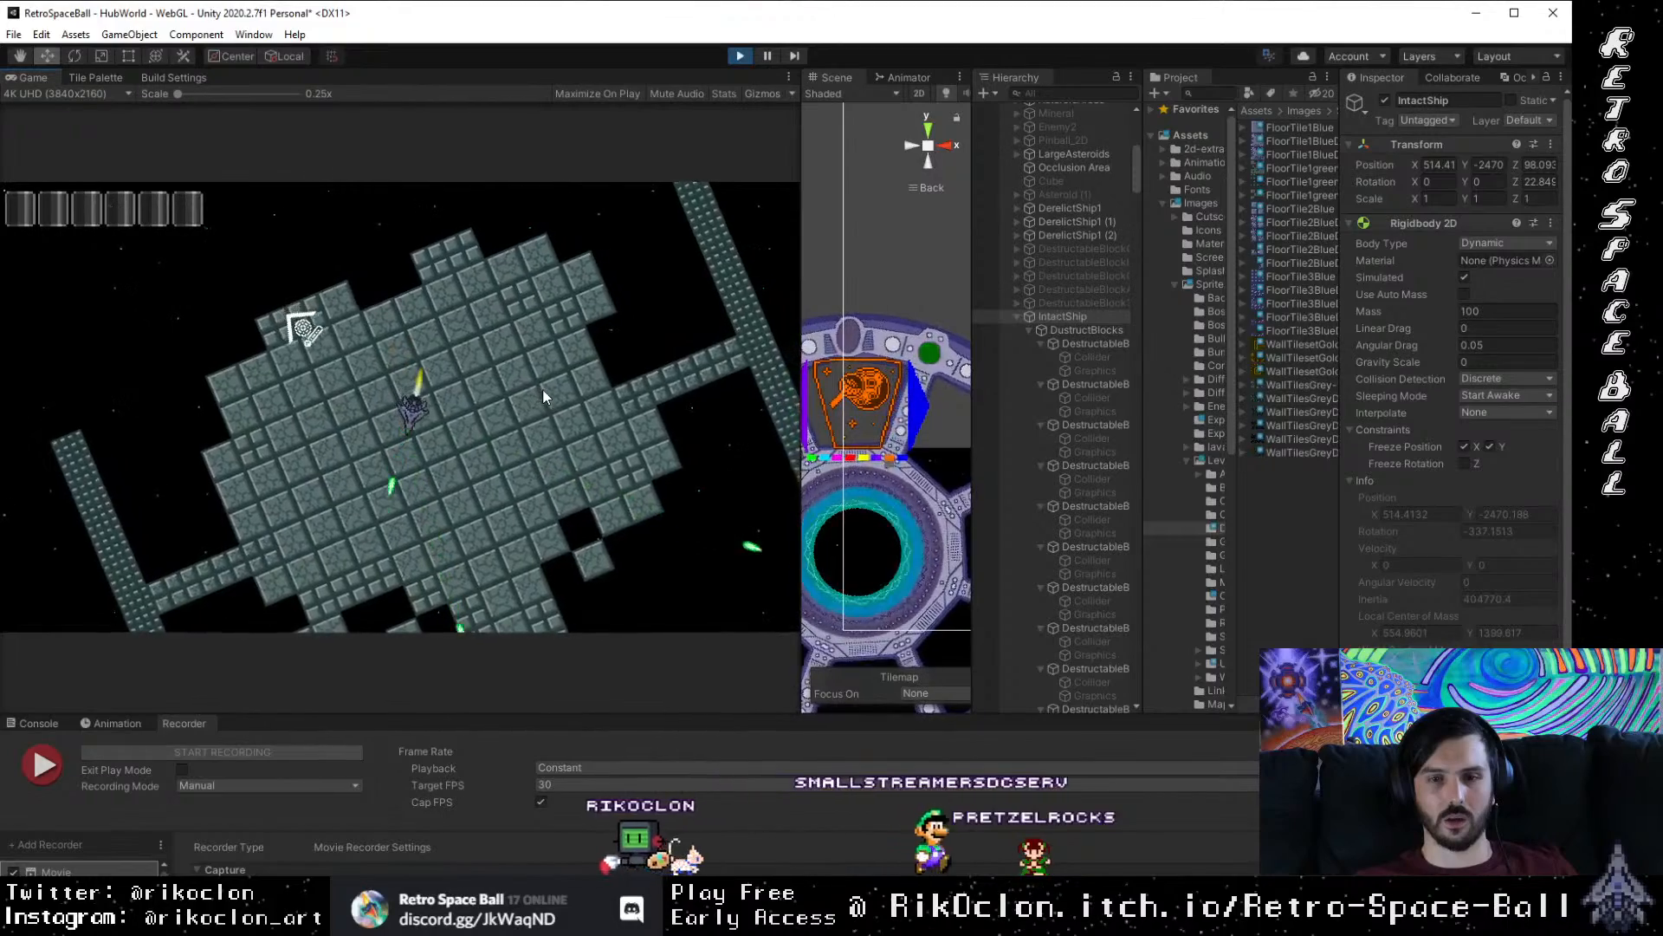
{"action": "key", "text": "space"}
{"action": "key", "text": "a"}
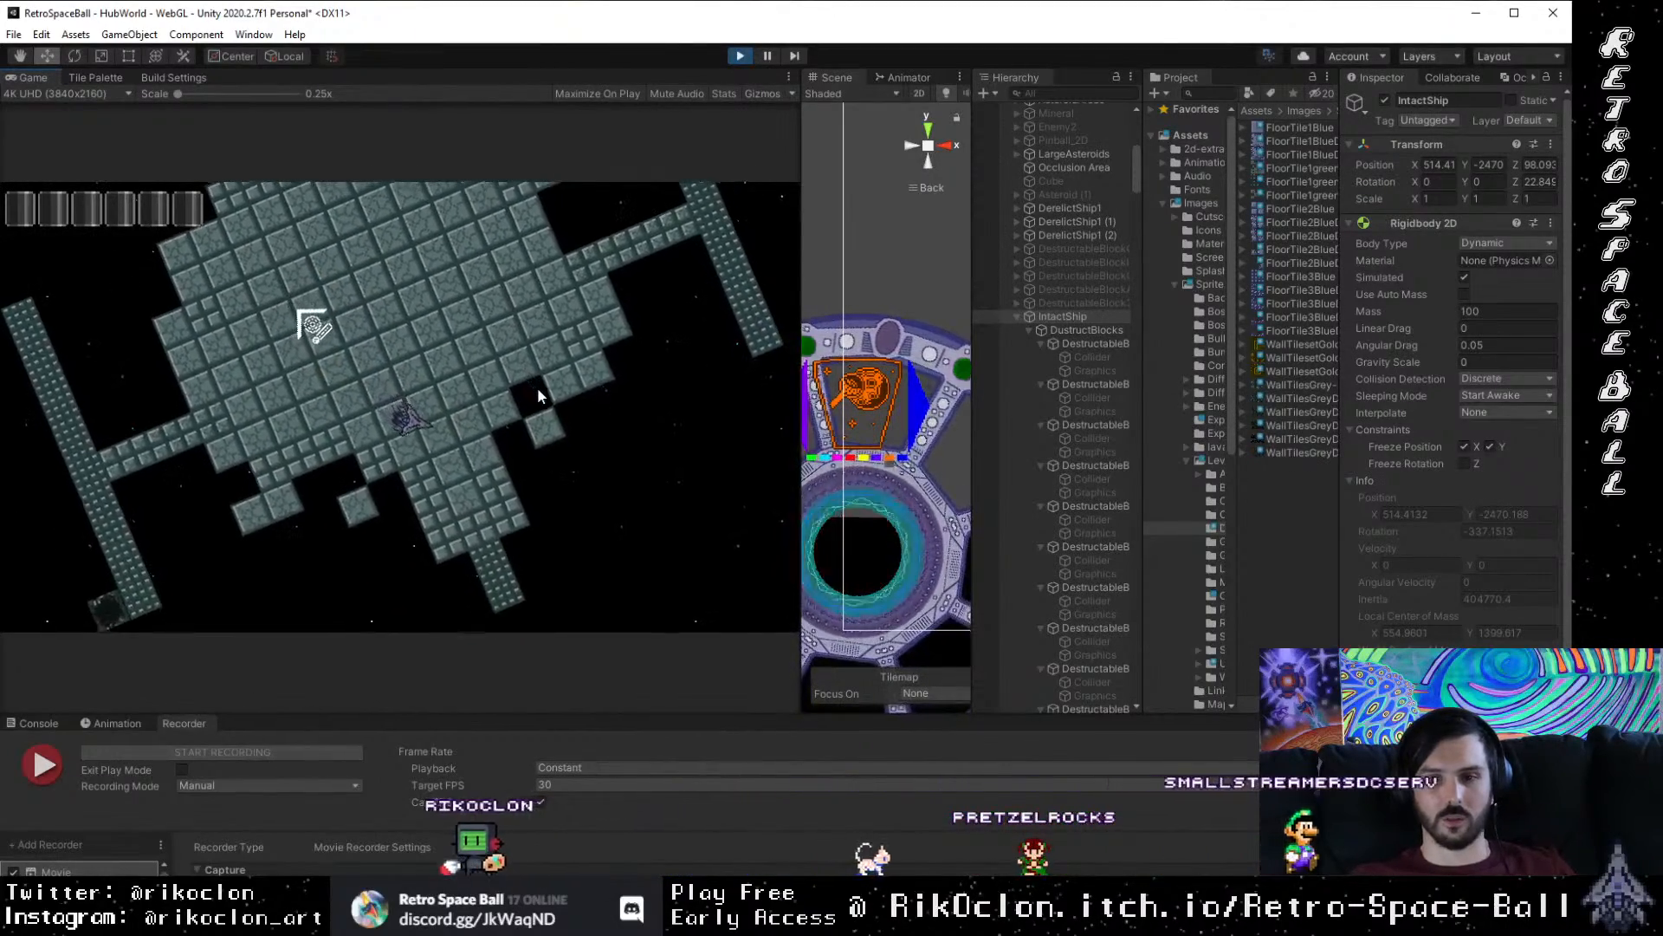
Step: Widen the Scene view and examine IntactShip's location relative to the space station, asteroids and derelict ships
{"action": "scroll", "coordinate": [868, 498], "scroll_direction": "down", "scroll_amount": 7}
{"action": "scroll", "coordinate": [868, 498], "scroll_direction": "down", "scroll_amount": 8}
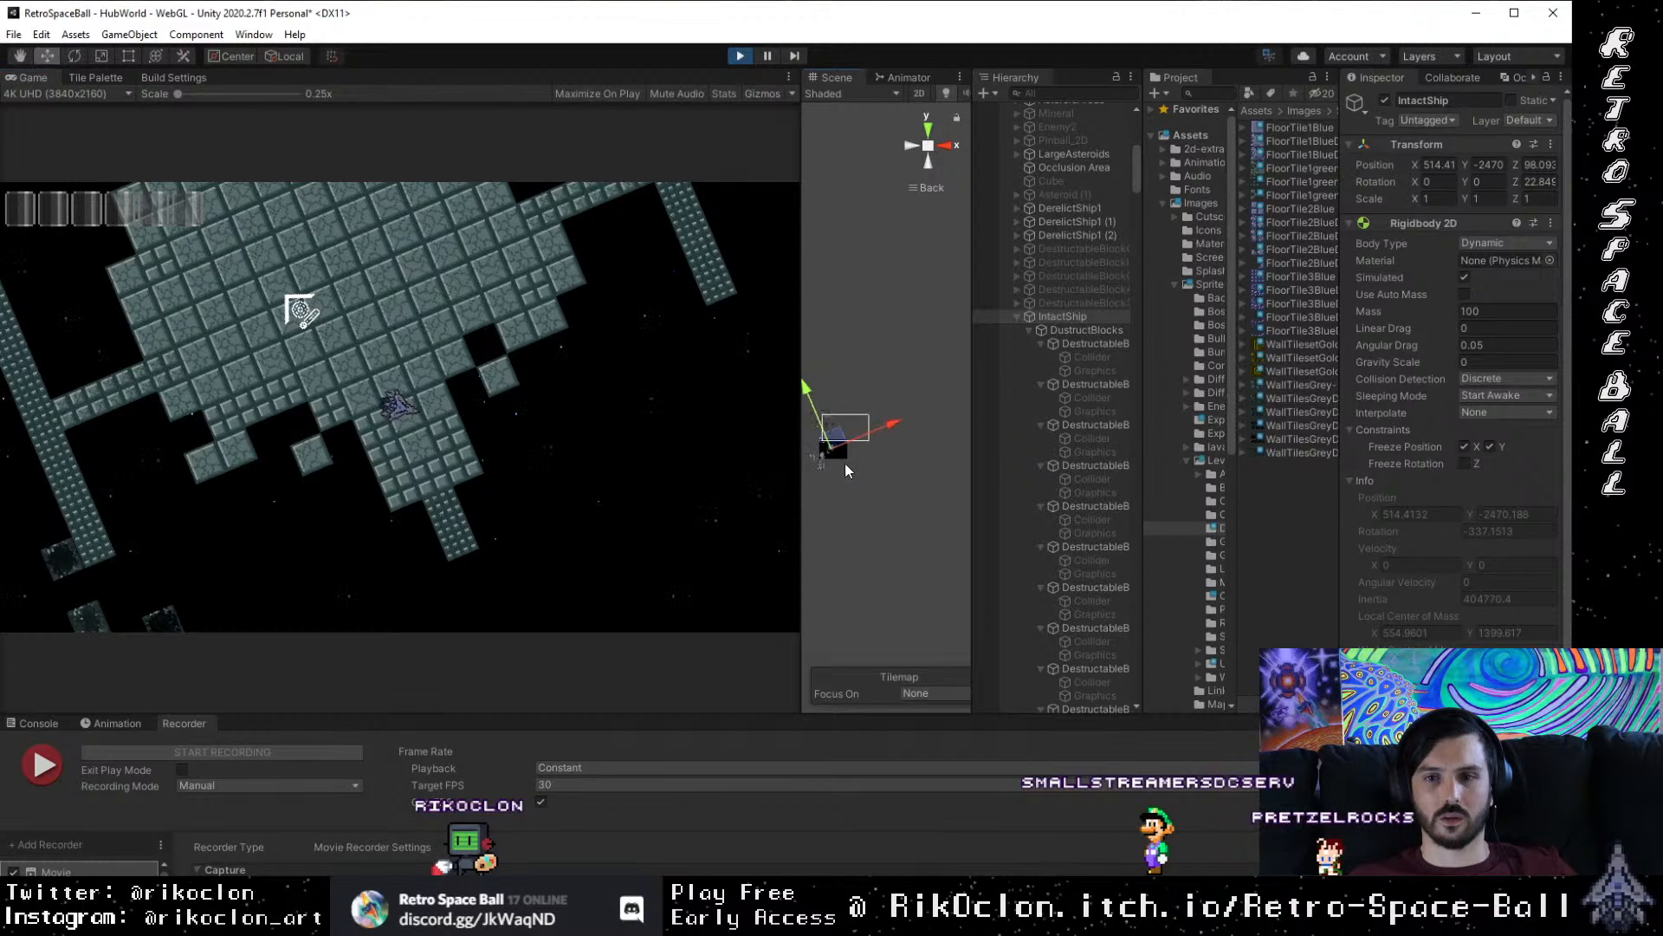
{"action": "left_click_drag", "start_coordinate": [797, 429], "coordinate": [295, 519]}
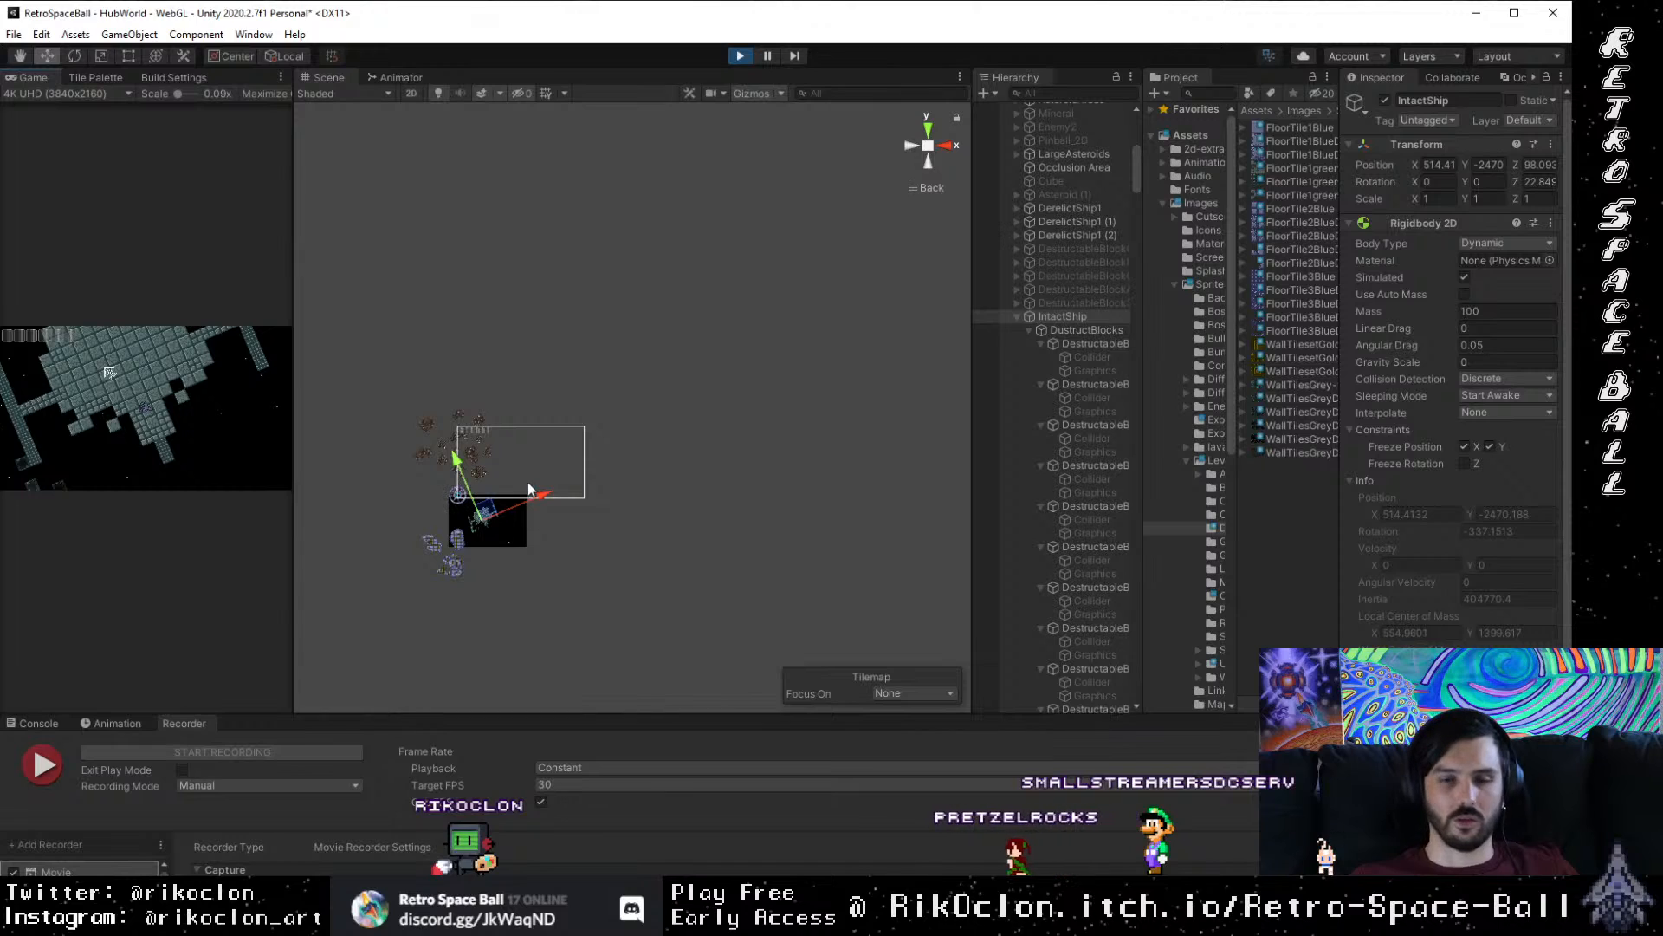
{"action": "scroll", "coordinate": [529, 491], "scroll_direction": "up", "scroll_amount": 3}
{"action": "left_click_drag", "start_coordinate": [486, 557], "coordinate": [584, 474]}
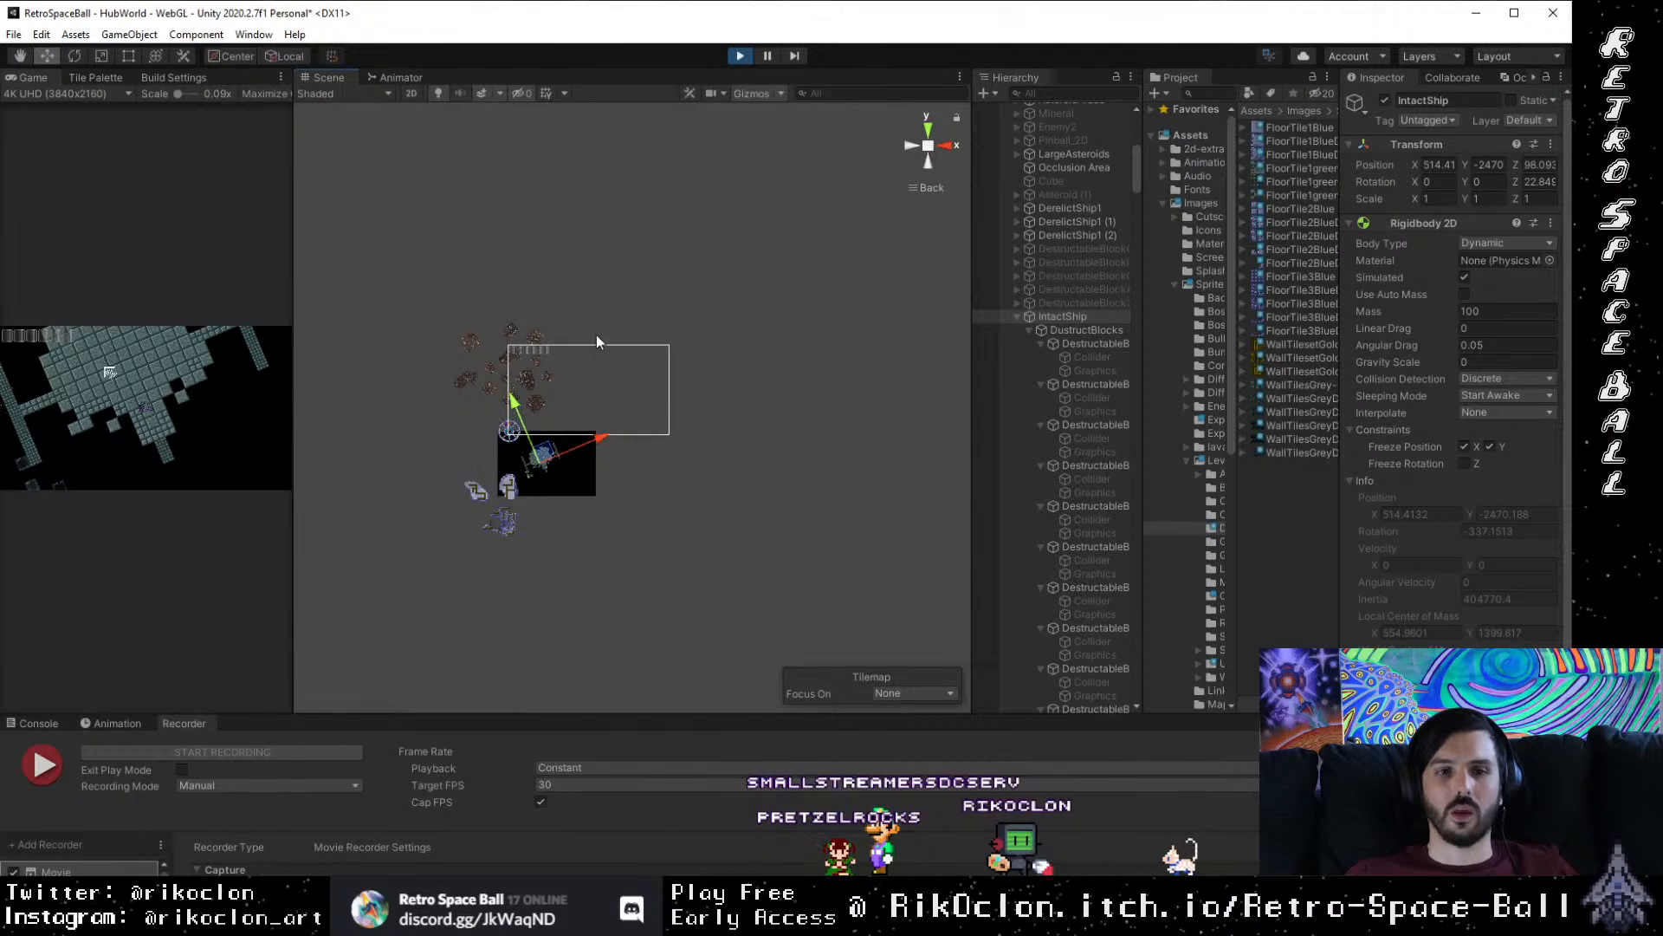
{"action": "left_click_drag", "start_coordinate": [546, 415], "coordinate": [563, 364]}
{"action": "scroll", "coordinate": [562, 463], "scroll_direction": "up", "scroll_amount": 6}
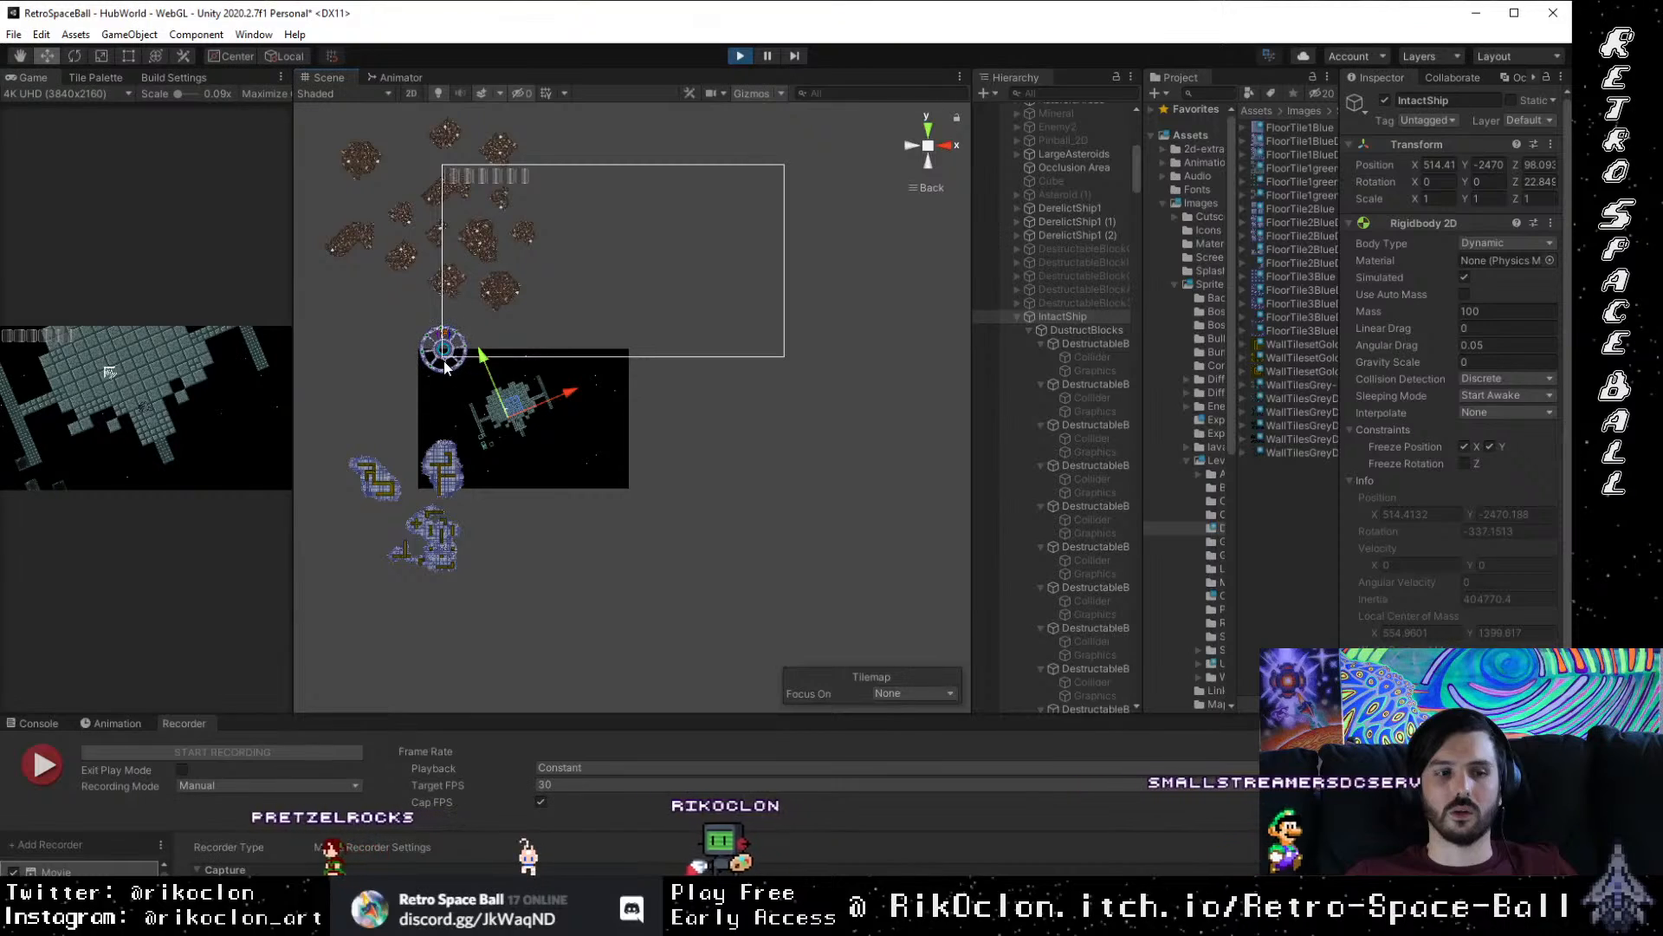
{"action": "scroll", "coordinate": [442, 375], "scroll_direction": "up", "scroll_amount": 6}
{"action": "left_click_drag", "start_coordinate": [442, 375], "coordinate": [776, 367]}
{"action": "scroll", "coordinate": [657, 408], "scroll_direction": "down", "scroll_amount": 3}
{"action": "scroll", "coordinate": [655, 401], "scroll_direction": "down", "scroll_amount": 2}
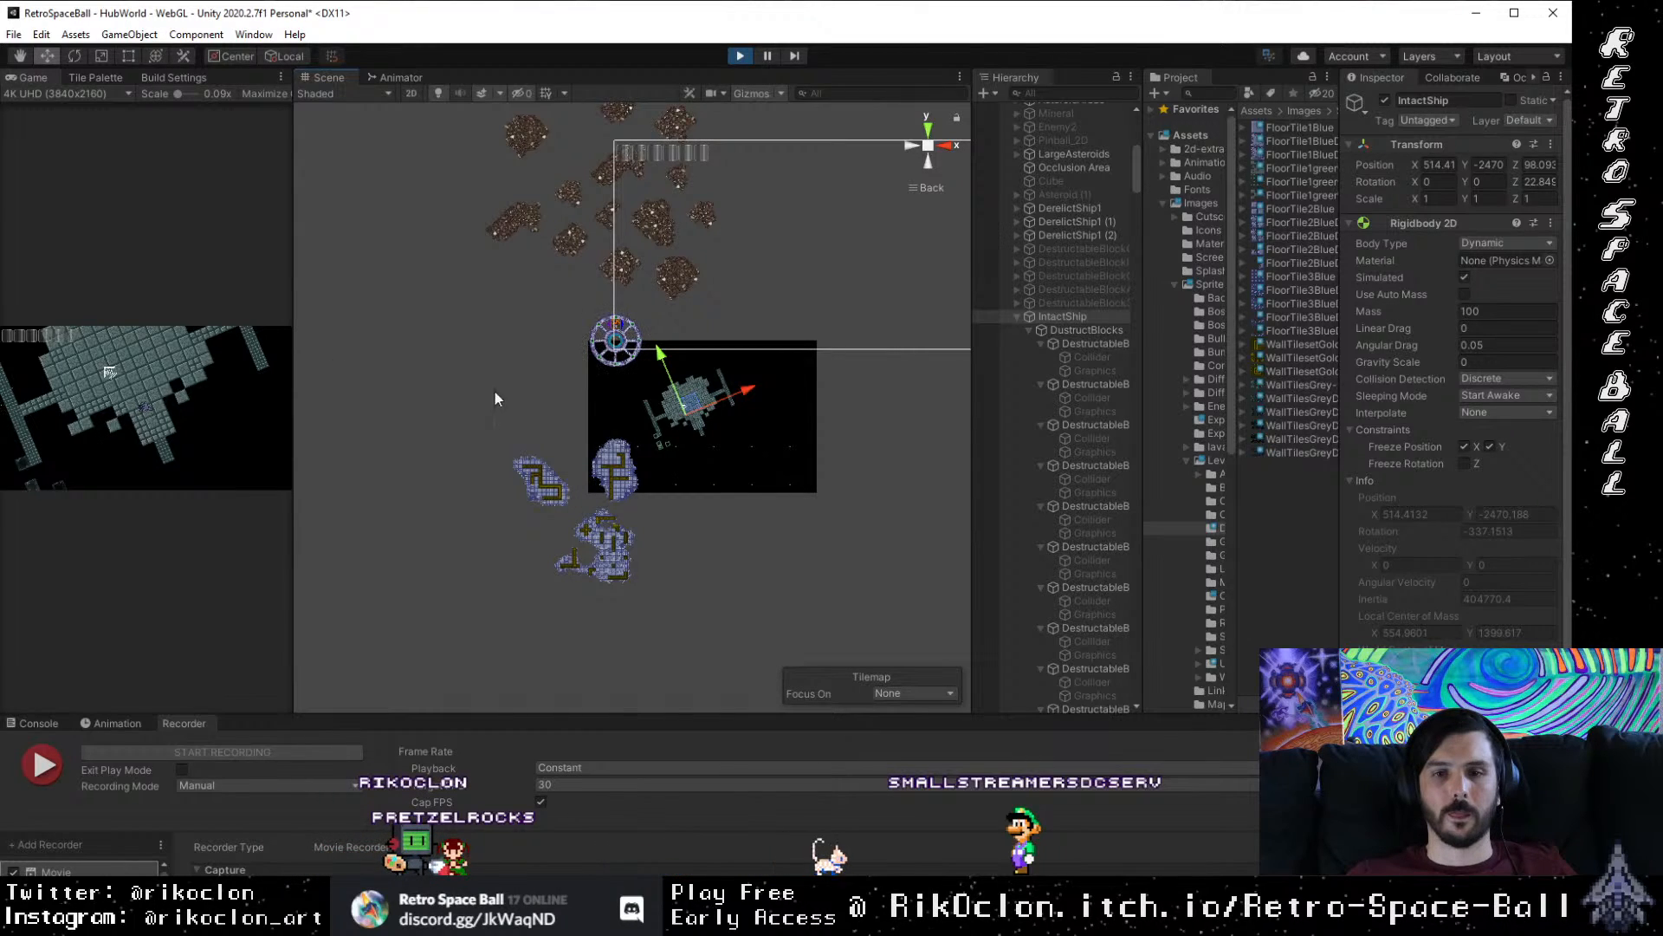
Step: Stop the playtest and move IntactShip beside the derelict ships, to about X 436, Y -2849
{"action": "left_click", "coordinate": [739, 56]}
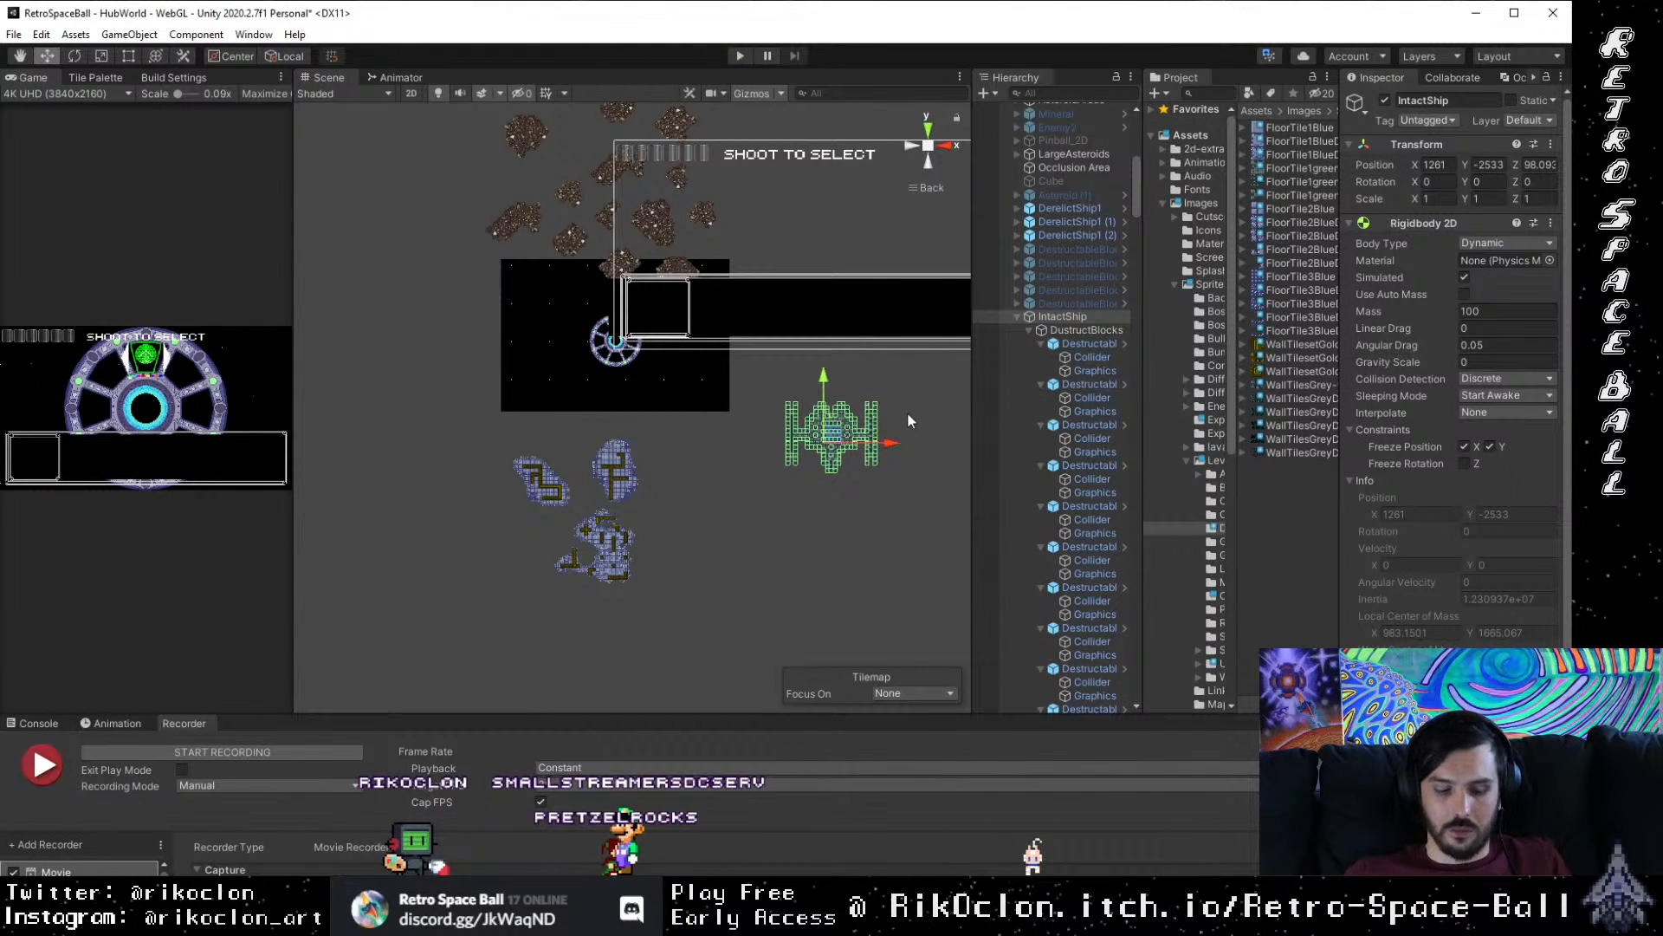
{"action": "left_click_drag", "start_coordinate": [834, 435], "coordinate": [756, 465]}
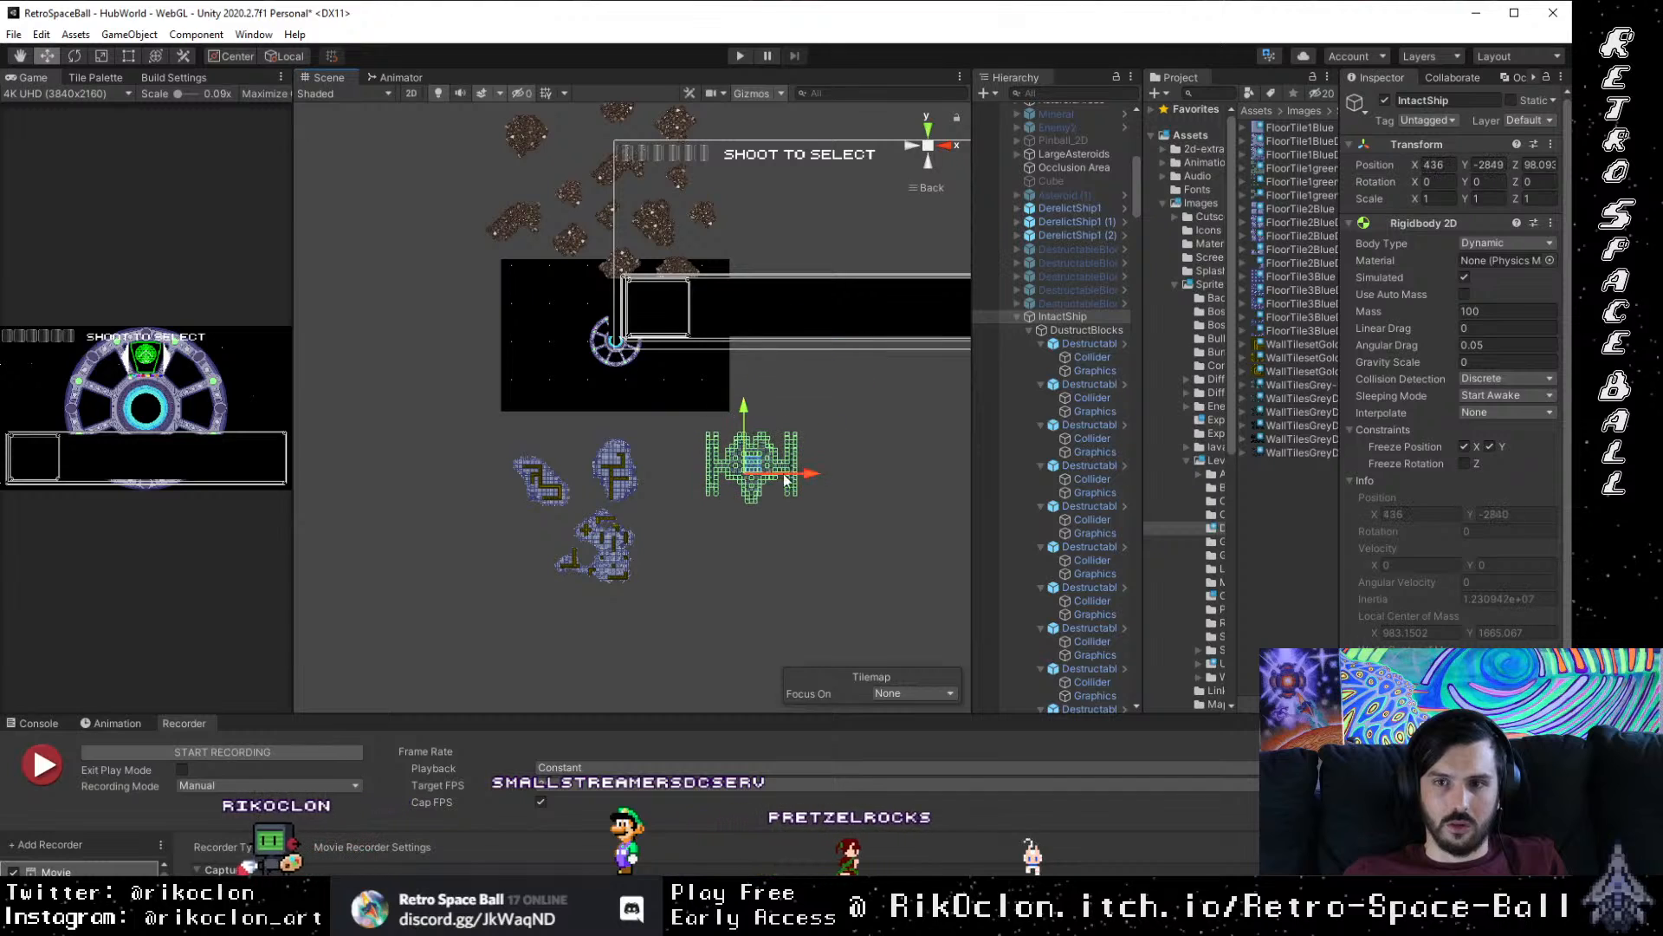
Step: Duplicate IntactShip twice, placing the copies at about X 2130, Y -2700 and X 1121, Y -1875
{"action": "left_click", "coordinate": [1019, 318]}
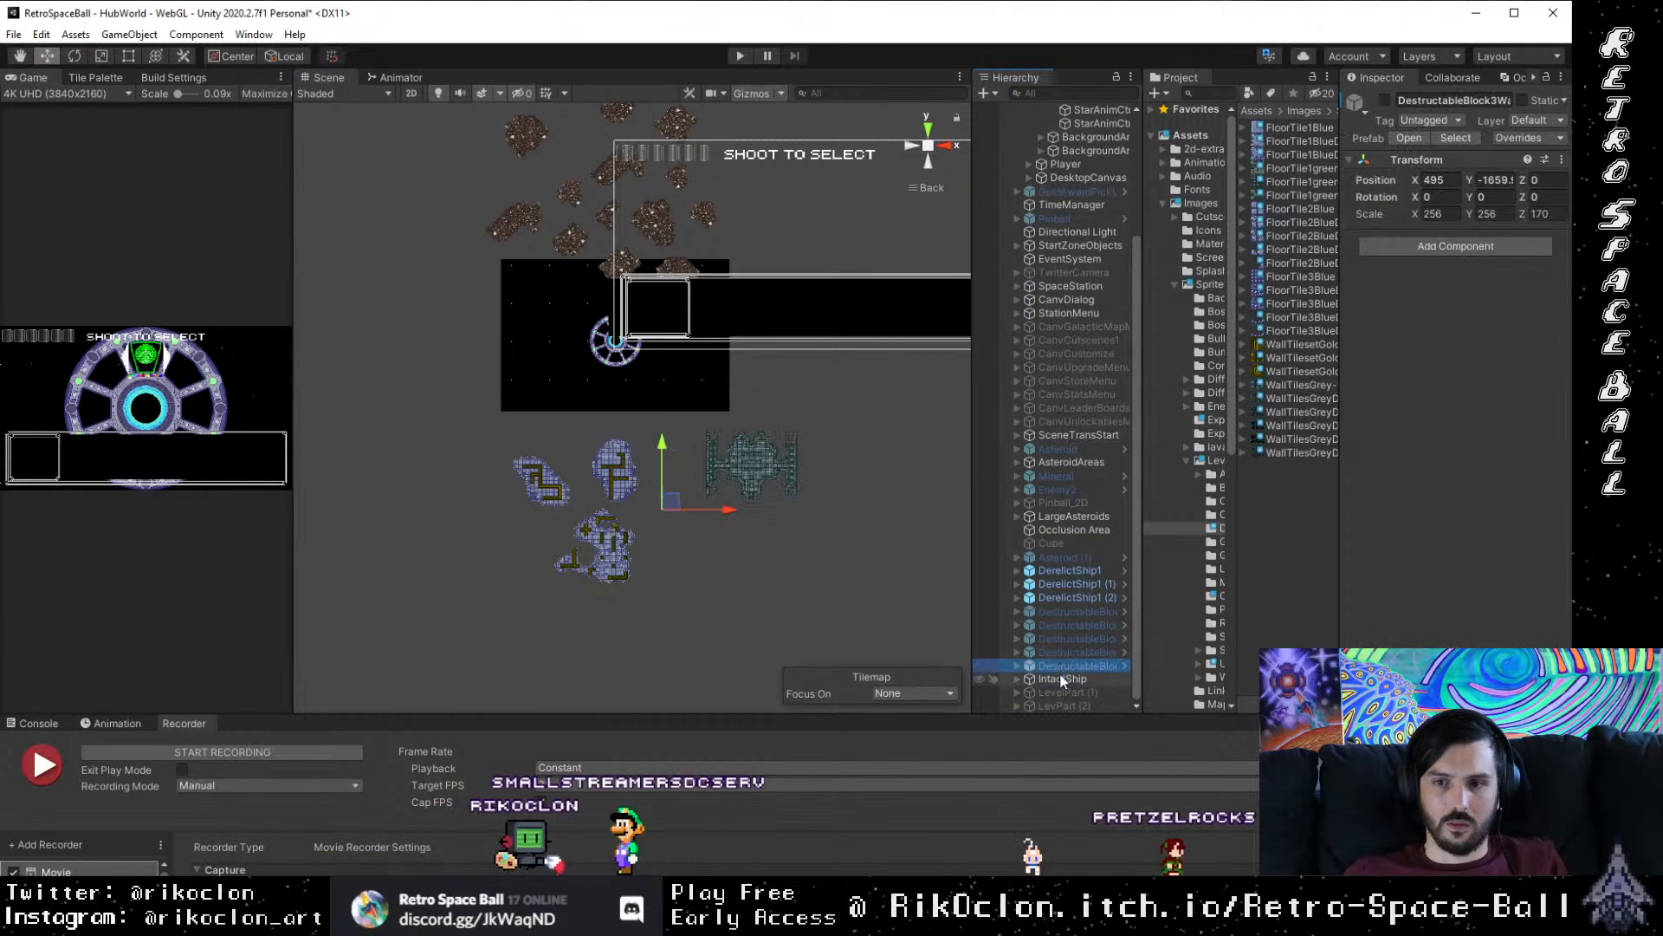
{"action": "key", "text": "ctrl+d"}
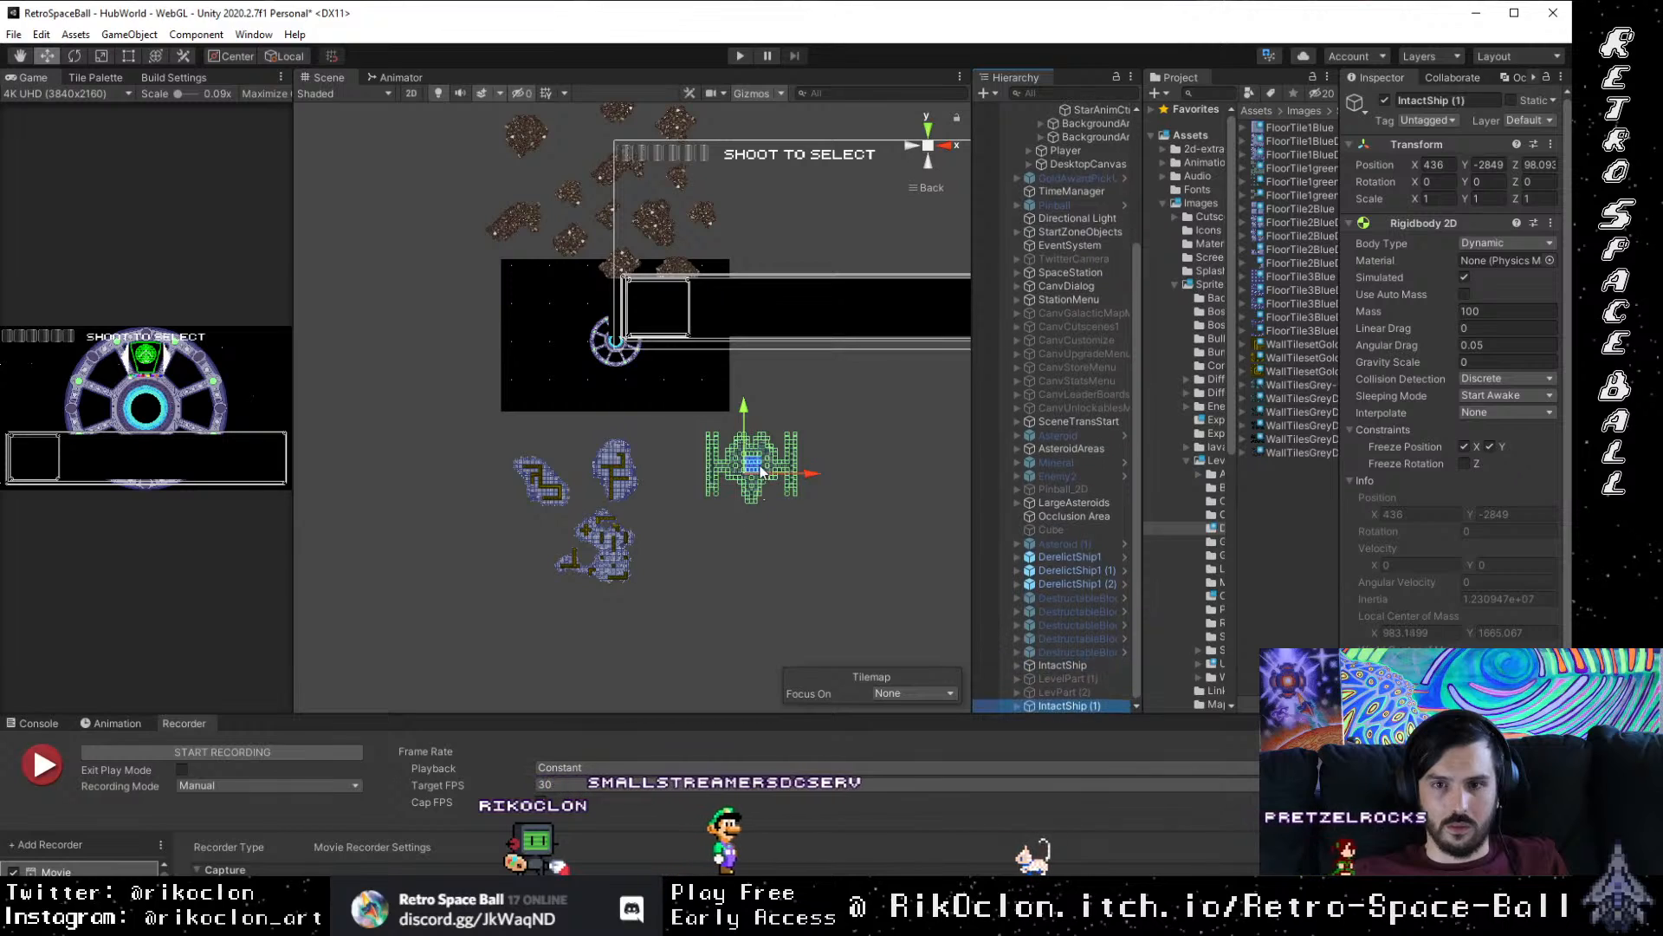
{"action": "left_click_drag", "start_coordinate": [760, 465], "coordinate": [872, 382]}
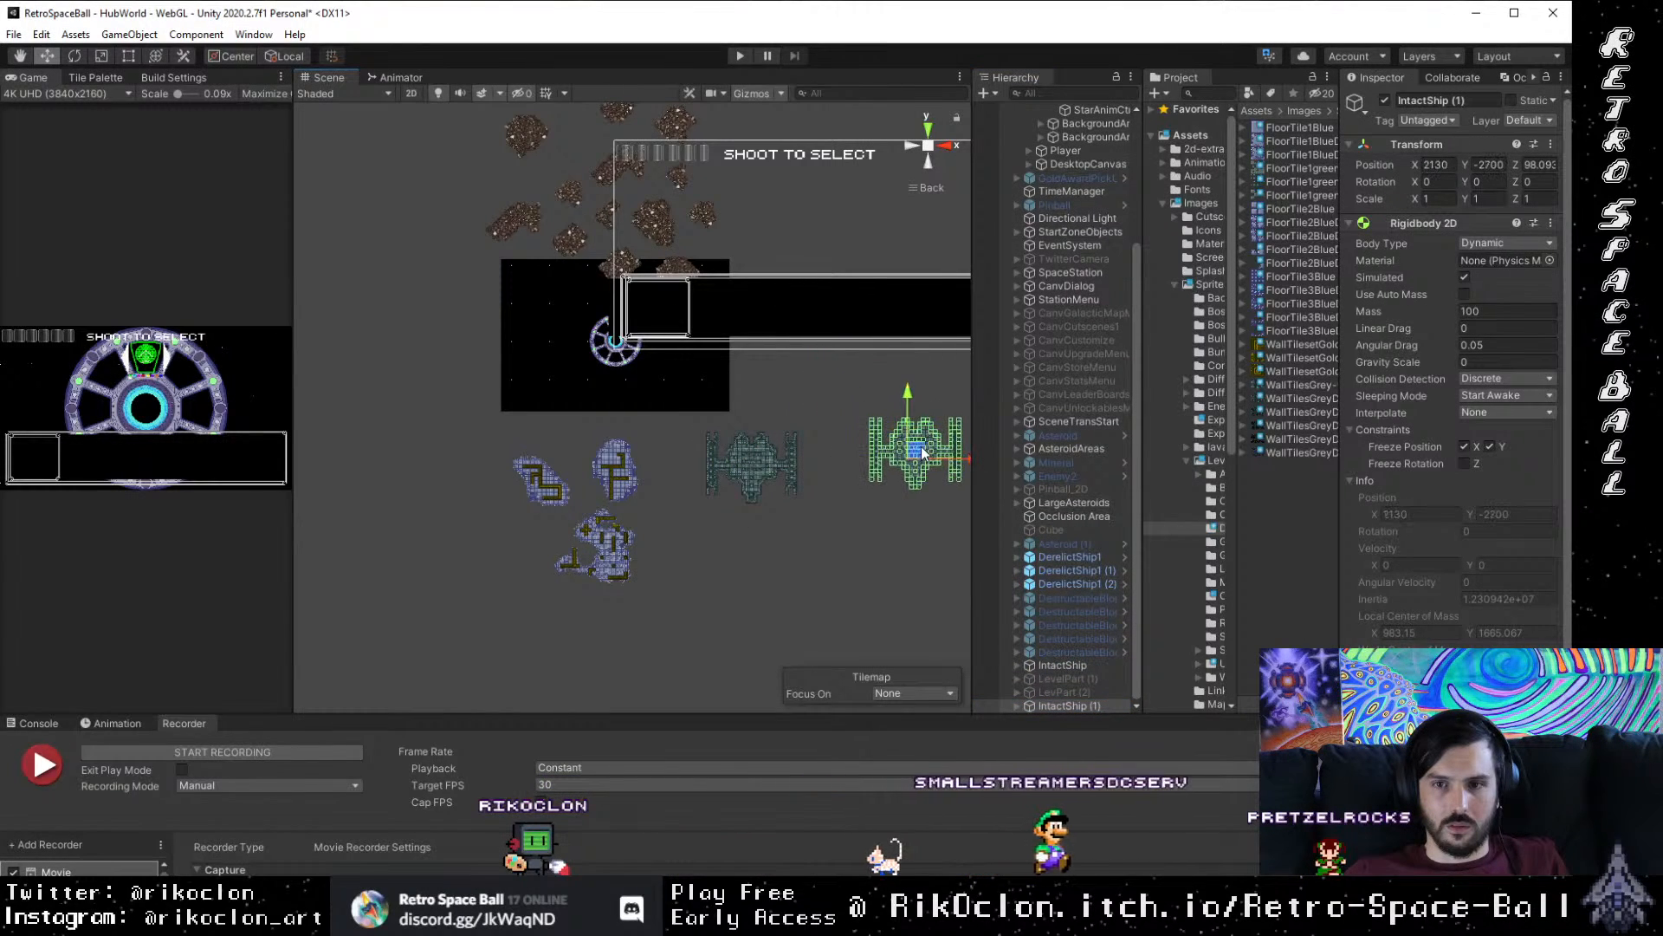
{"action": "key", "text": "ctrl+d"}
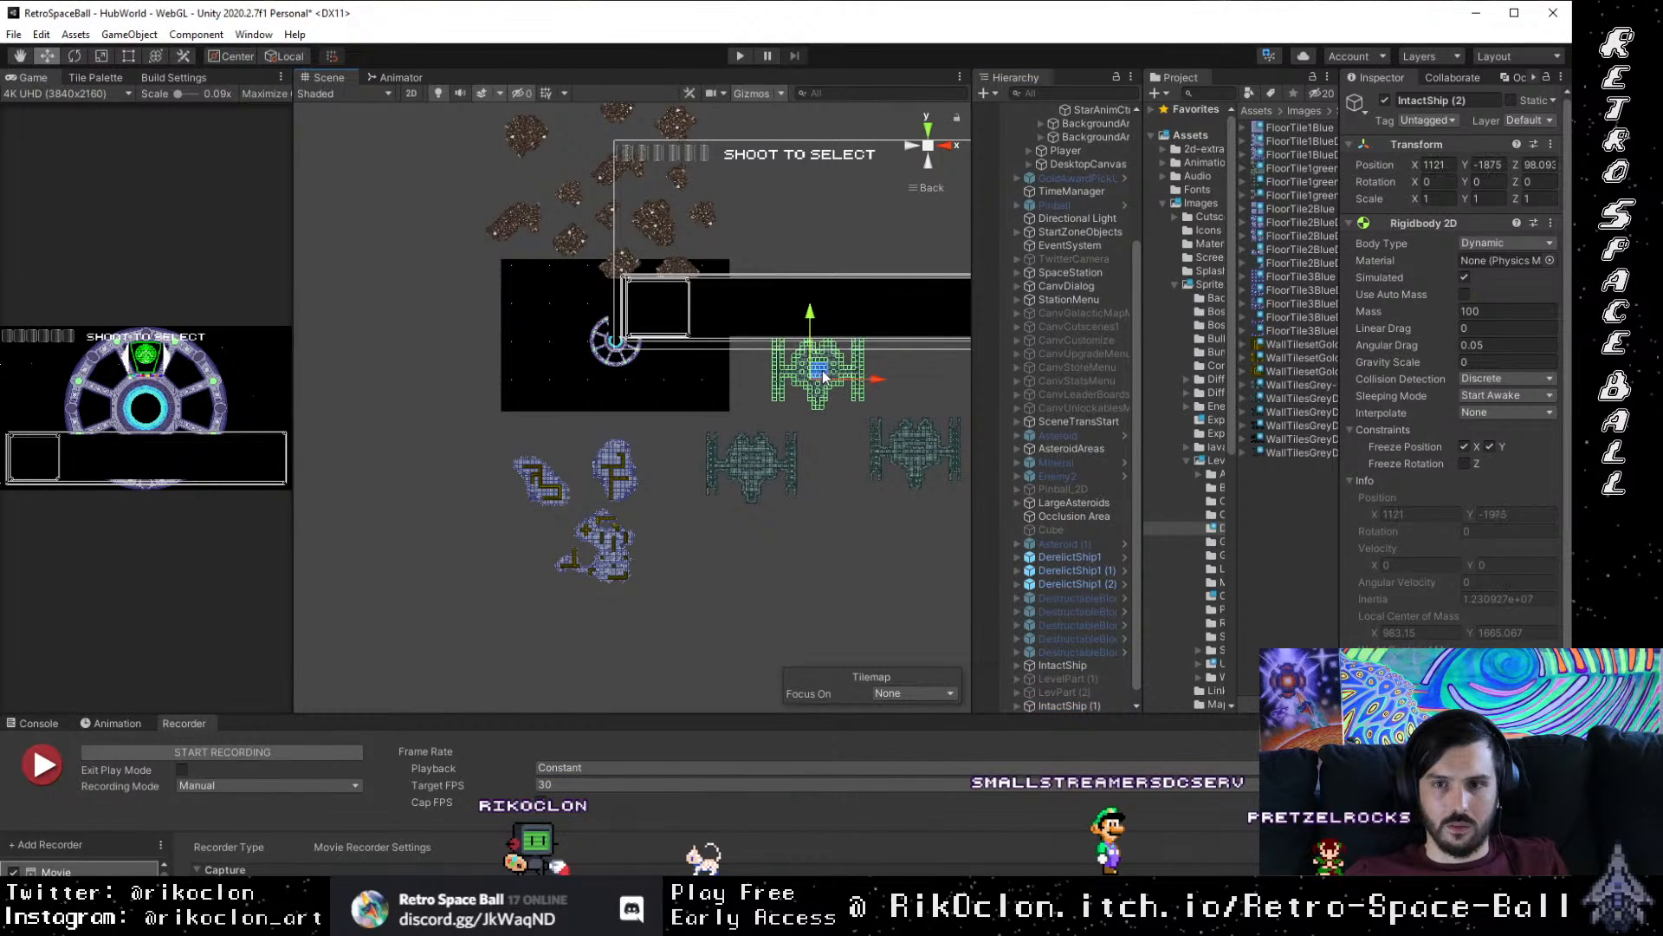
Step: Add three more IntactShip copies spread out to the right of the asteroids, the last at about X 2411, Y 759
{"action": "key", "text": "ctrl+d"}
{"action": "left_click_drag", "start_coordinate": [939, 281], "coordinate": [844, 388]}
{"action": "key", "text": "ctrl+d"}
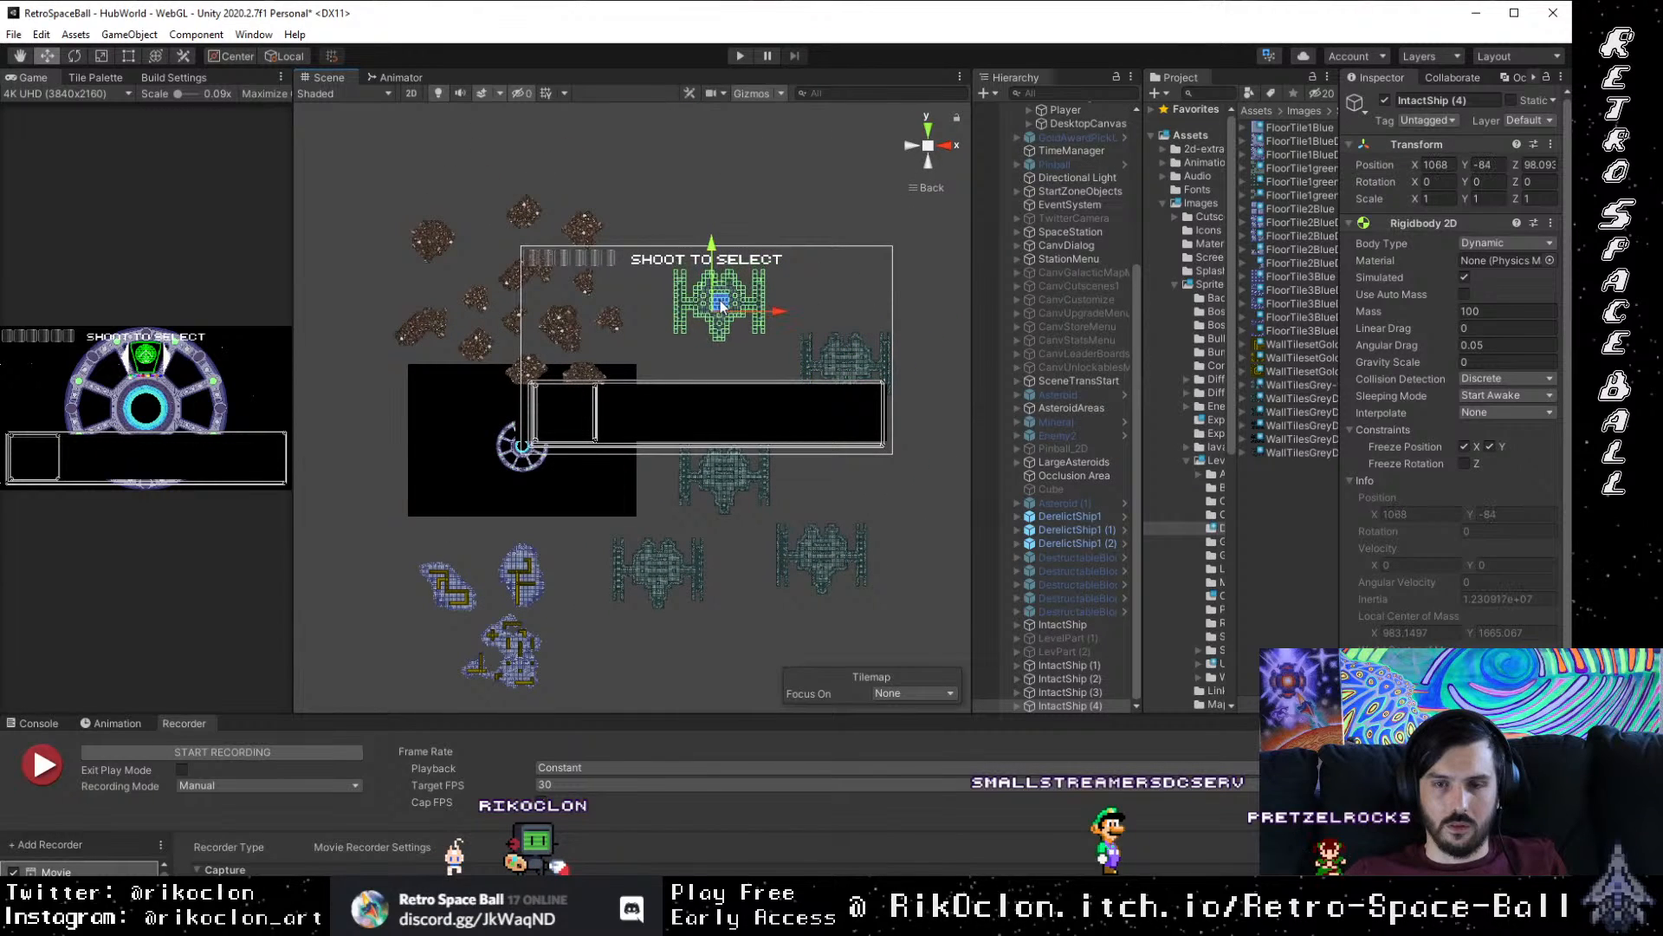
{"action": "key", "text": "ctrl+d"}
{"action": "left_click_drag", "start_coordinate": [850, 227], "coordinate": [852, 218]}
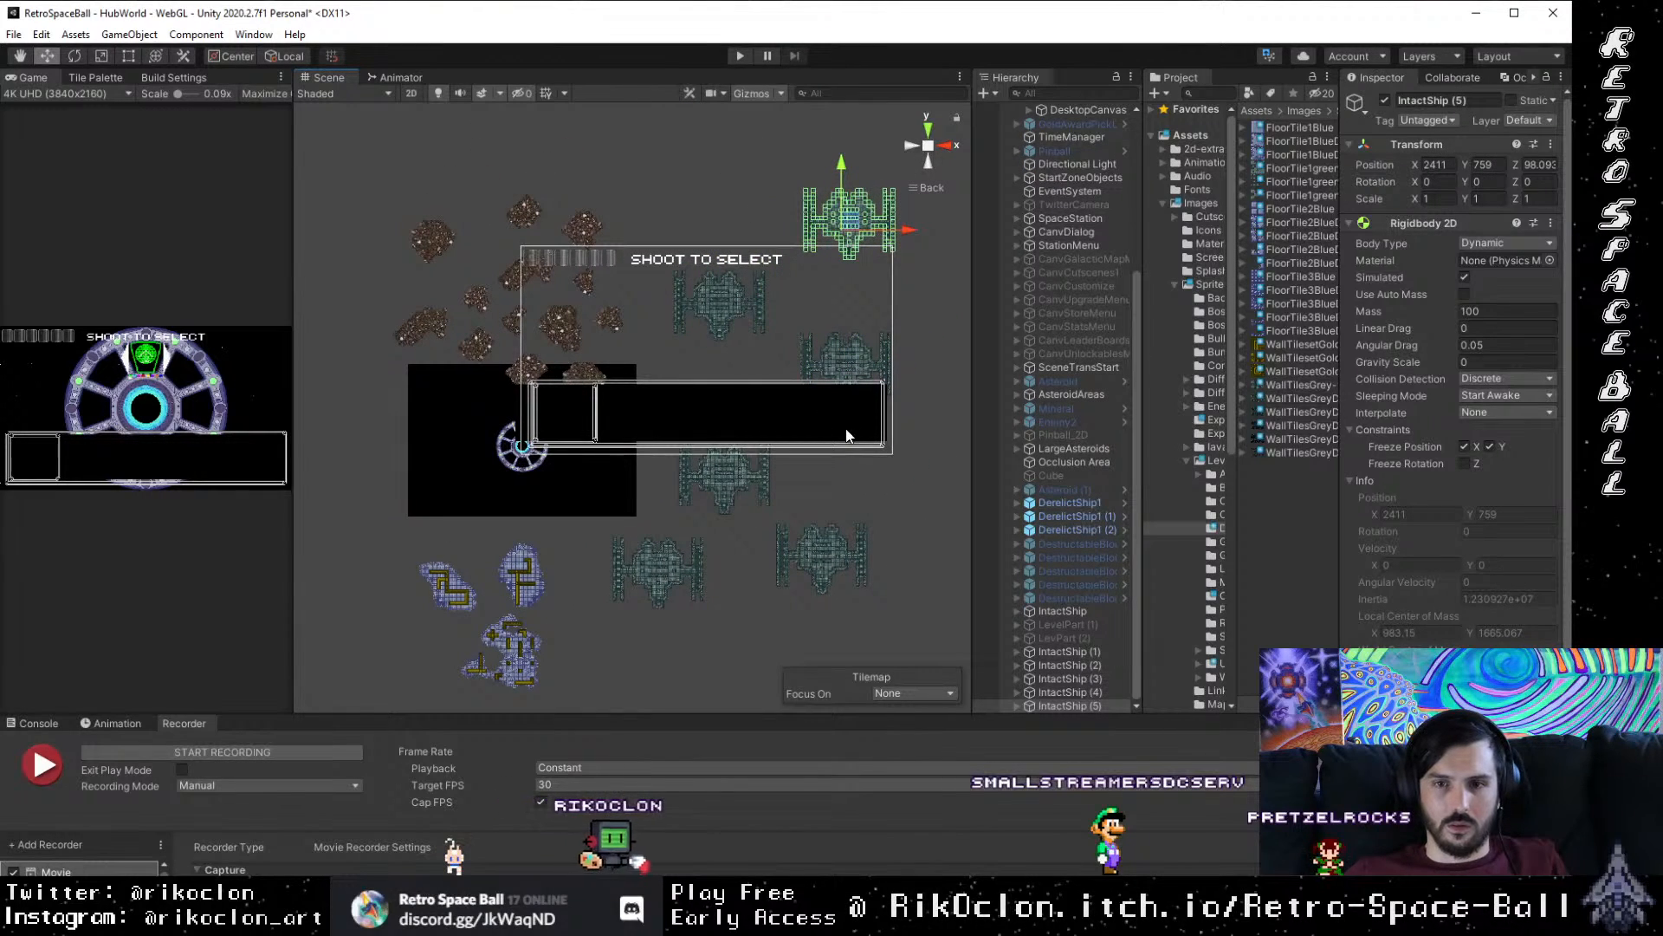
Step: Add two more IntactShip copies at the far lower right of the map, the last at about X 3271, Y -3664
{"action": "key", "text": "ctrl+d"}
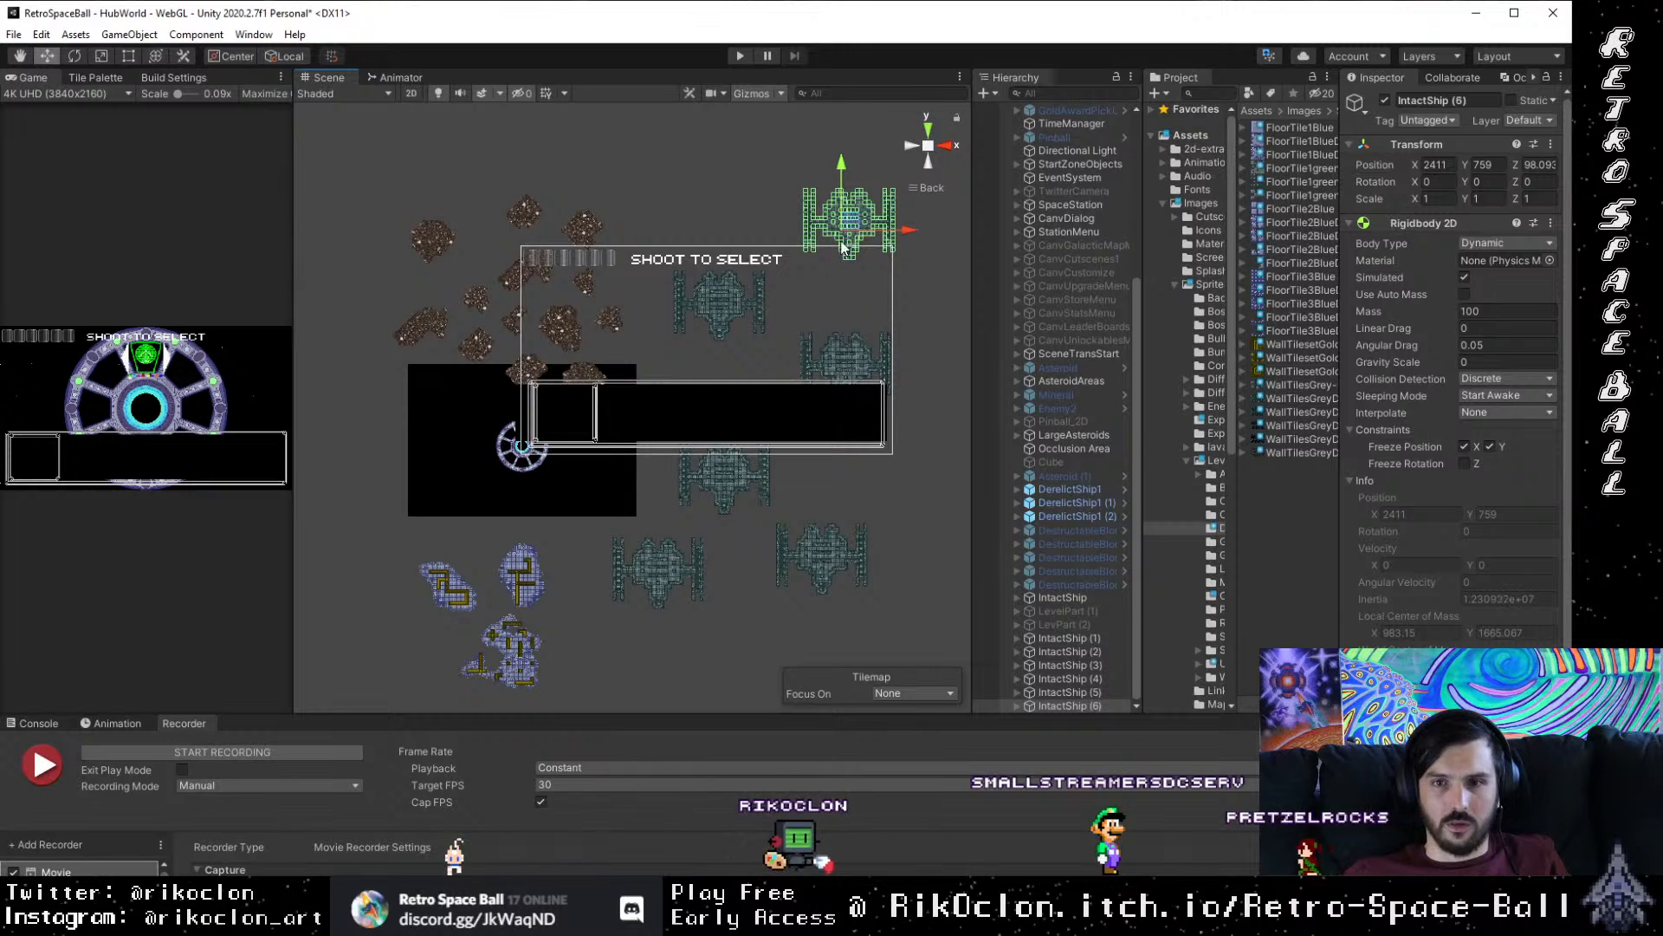
{"action": "left_click_drag", "start_coordinate": [939, 477], "coordinate": [938, 490]}
{"action": "left_click_drag", "start_coordinate": [938, 490], "coordinate": [801, 550]}
{"action": "key", "text": "ctrl+d"}
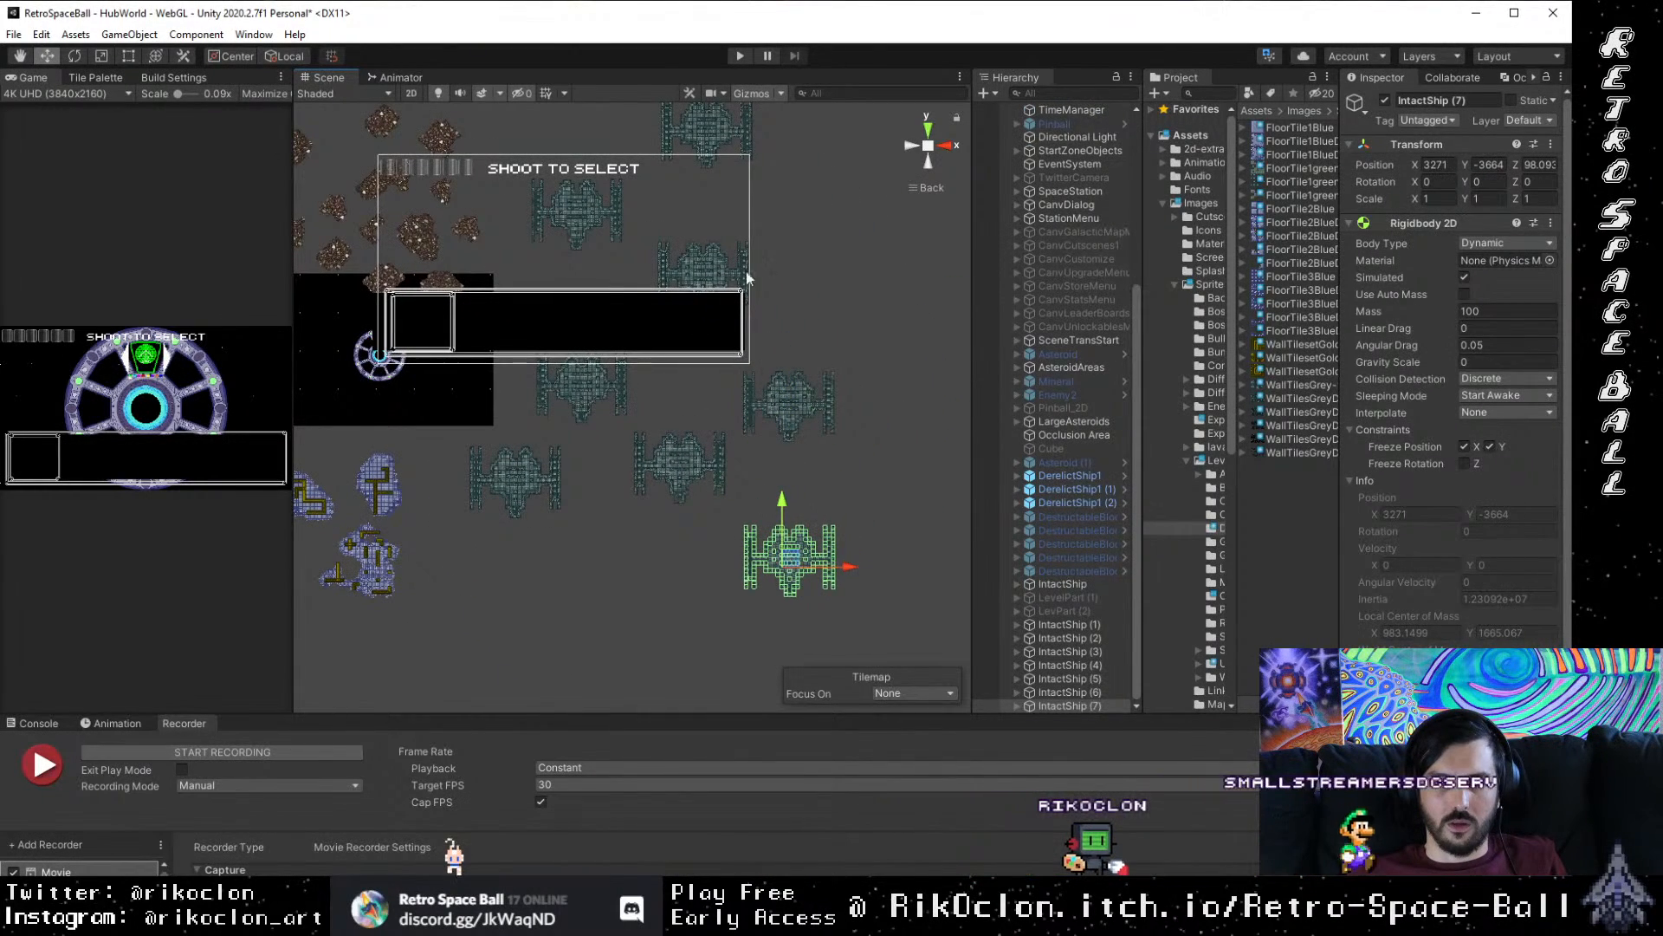
Step: Start a new playtest with an enlarged Game view and choose the explore option at the space station
{"action": "left_click", "coordinate": [740, 55]}
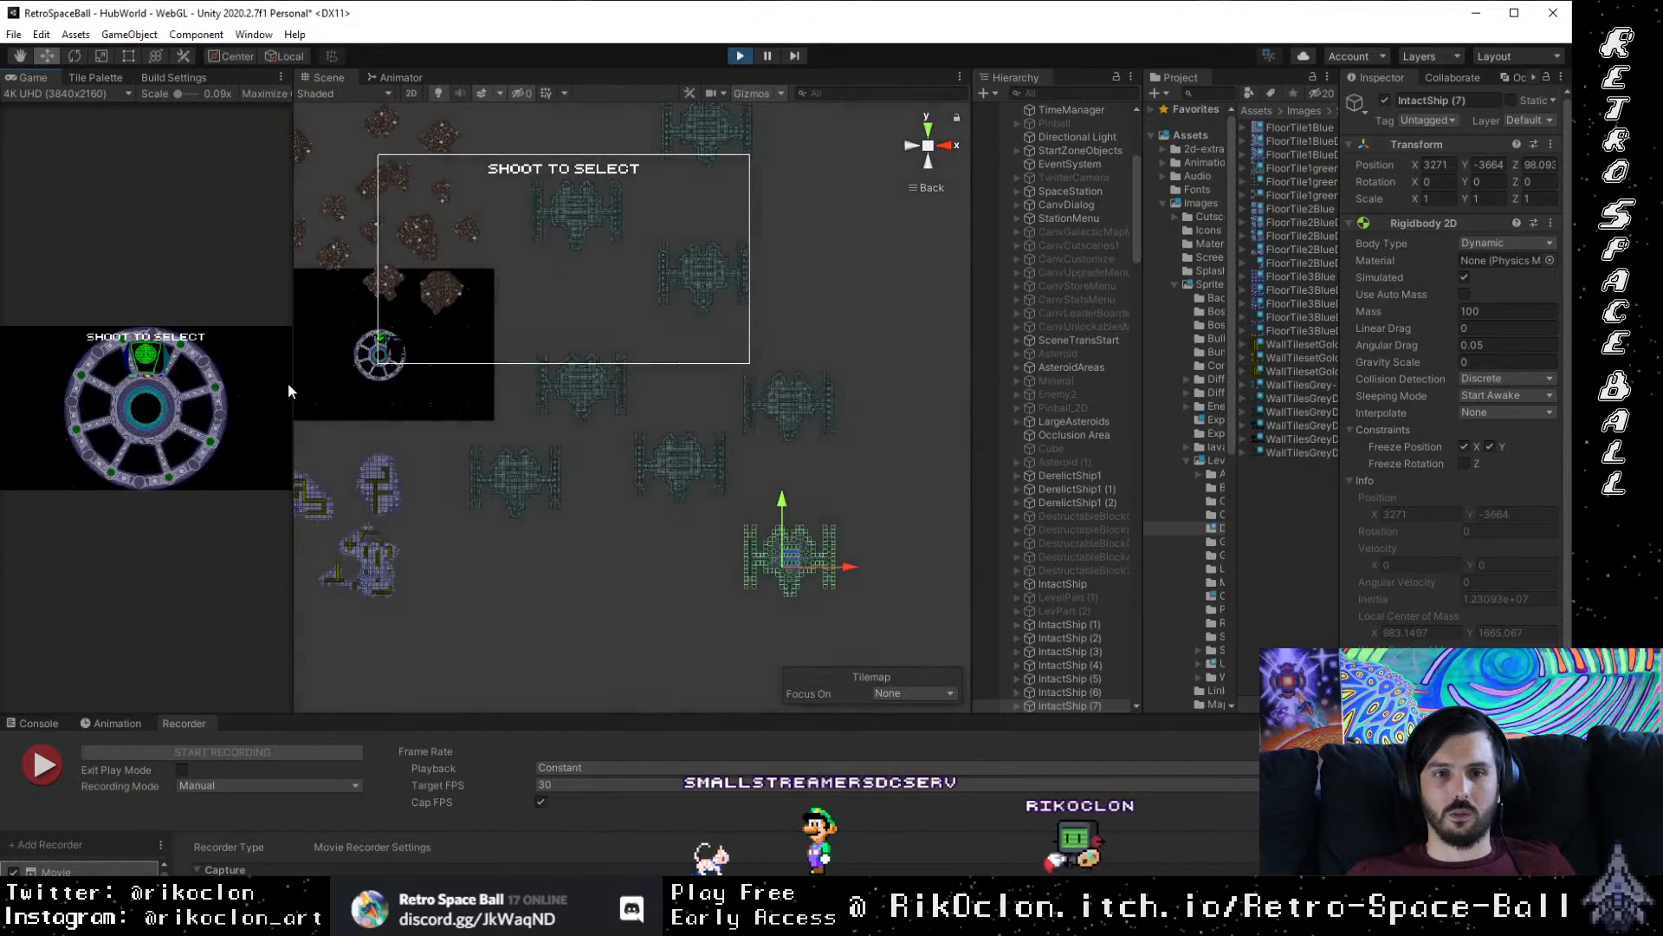
{"action": "left_click_drag", "start_coordinate": [289, 378], "coordinate": [800, 378]}
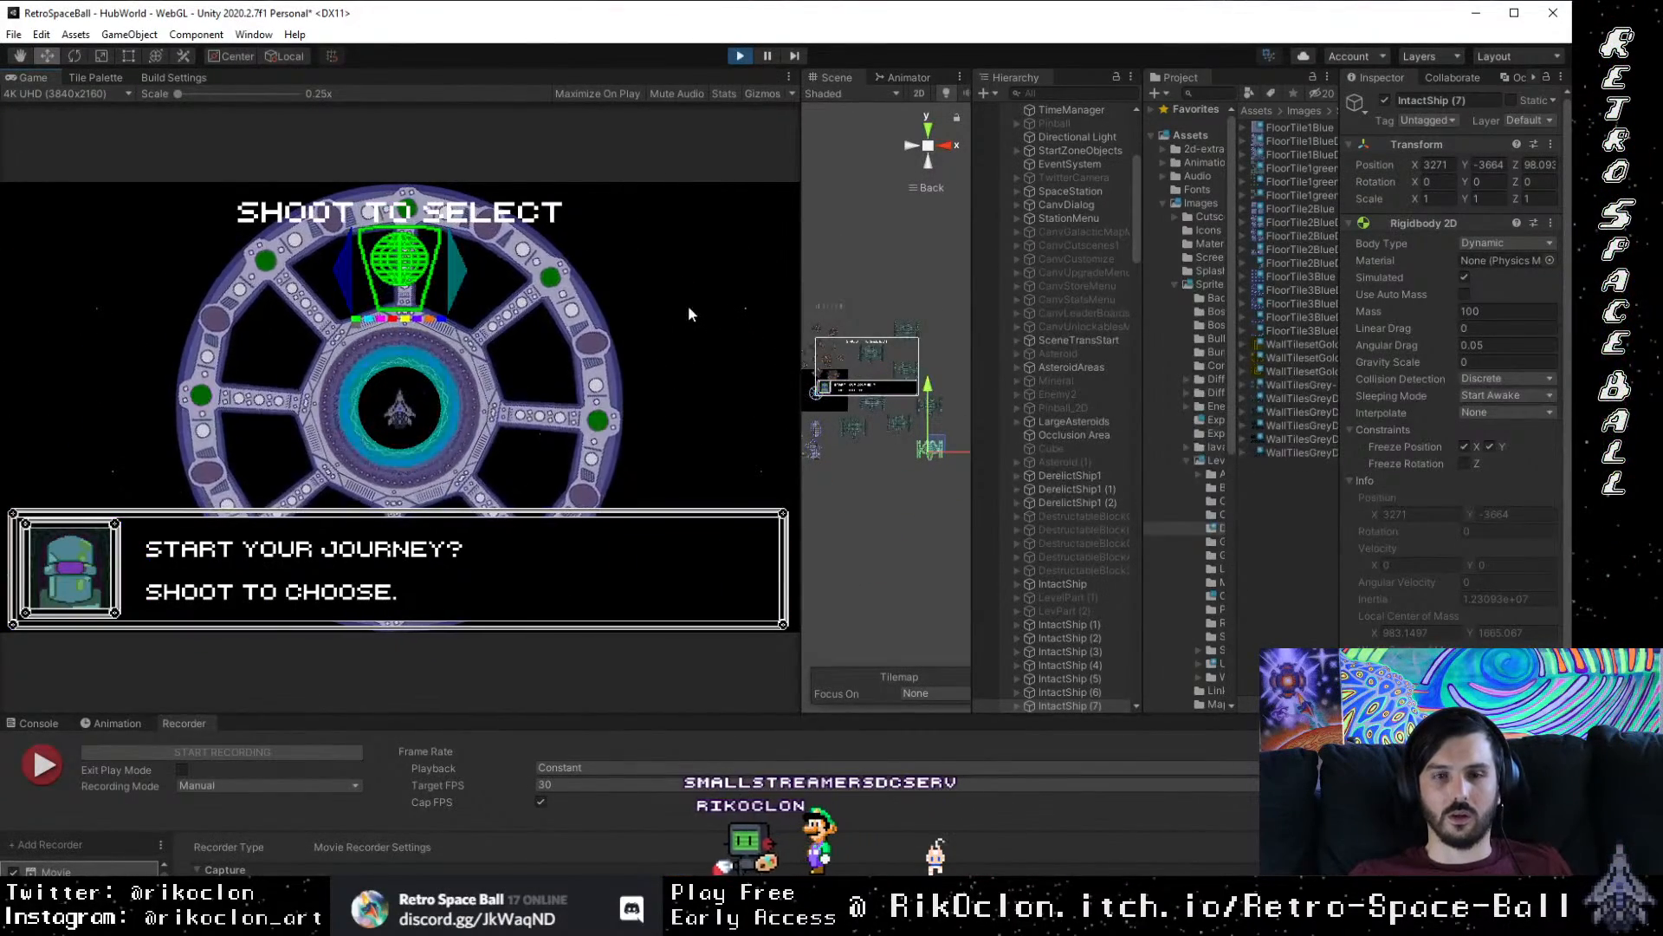
{"action": "key", "text": "Left"}
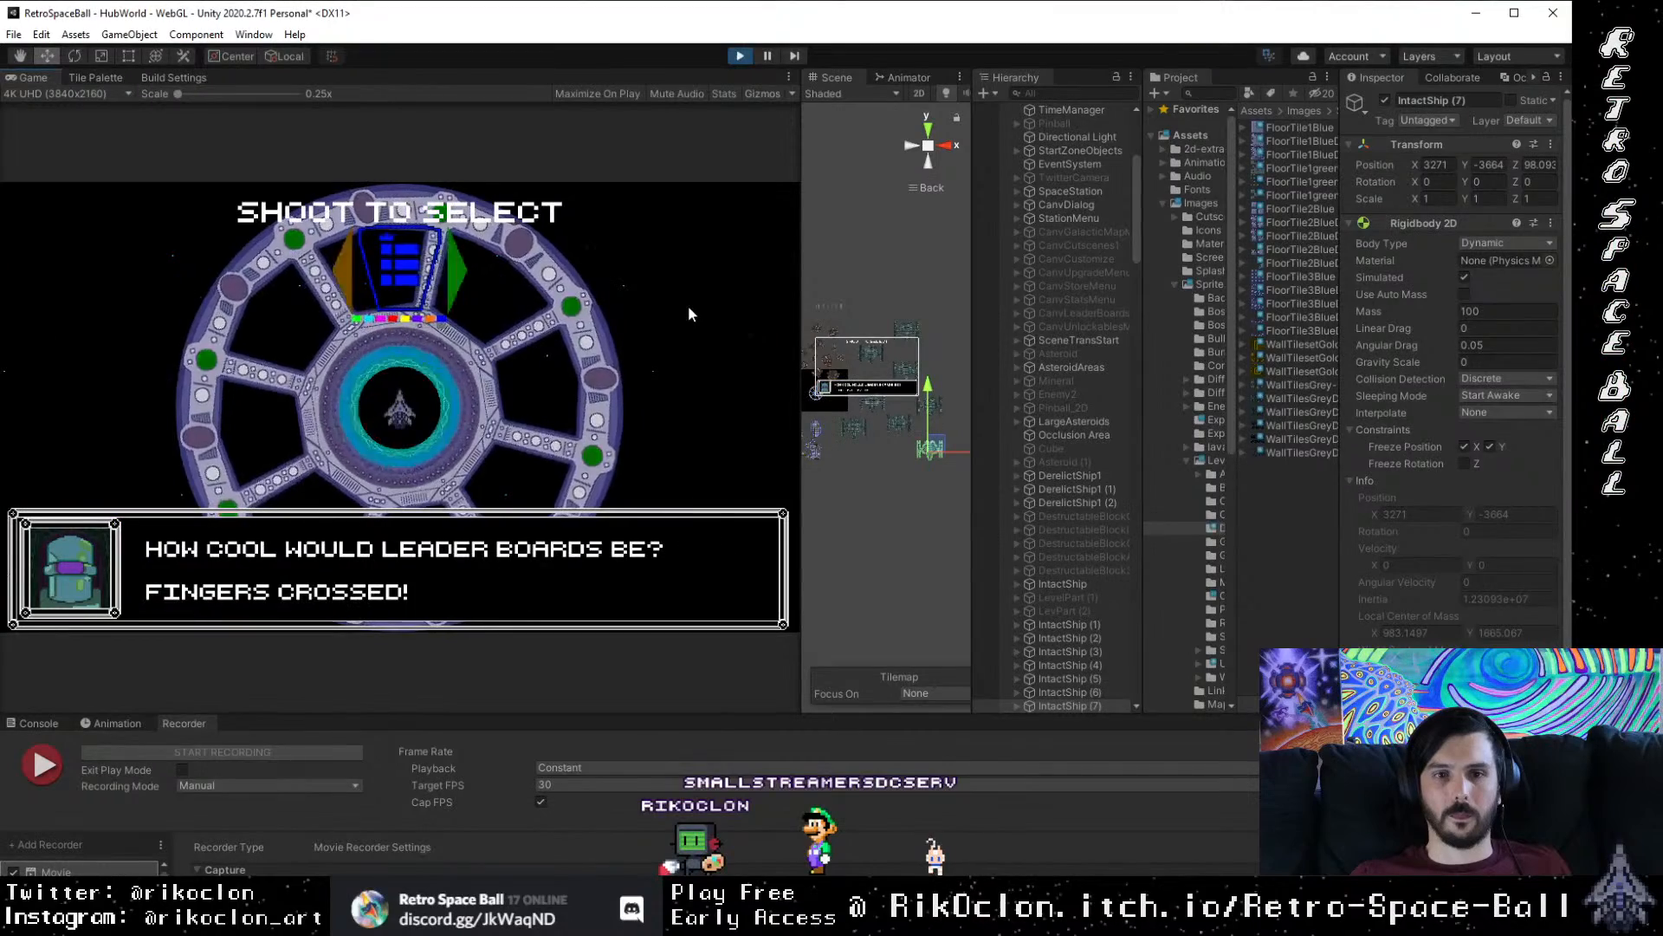
{"action": "key", "text": "Left"}
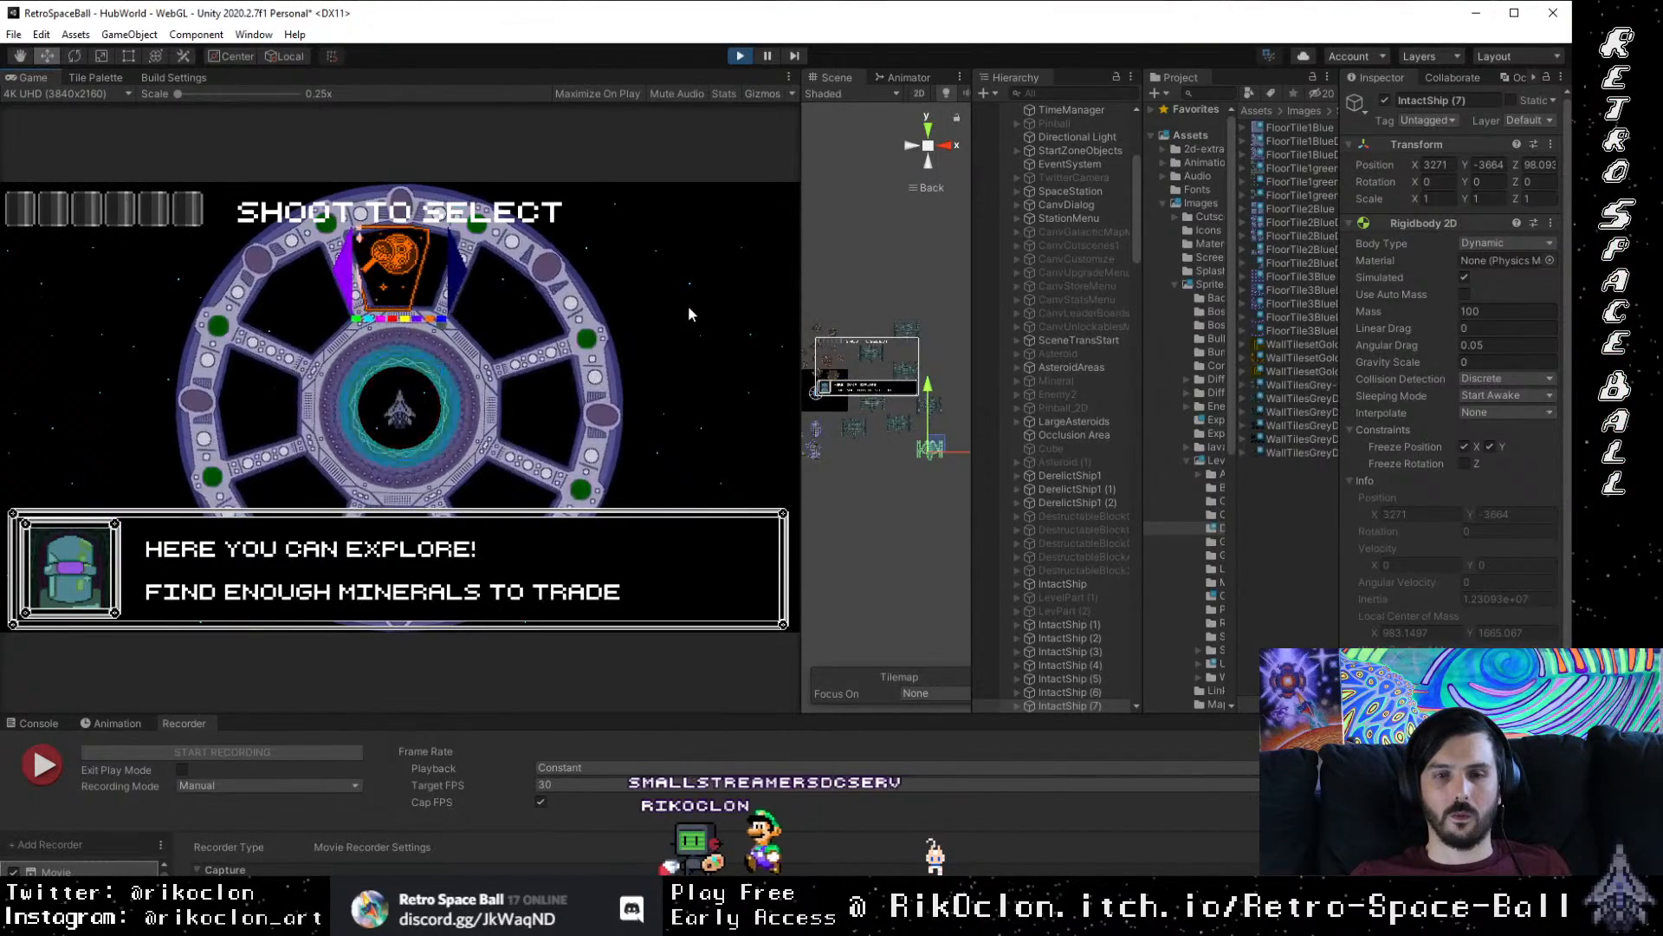
{"action": "key", "text": "space"}
Step: Fly right from the space station into open space, fire a shot, and stop the playtest
{"action": "key", "text": "Right"}
{"action": "key", "text": "Up"}
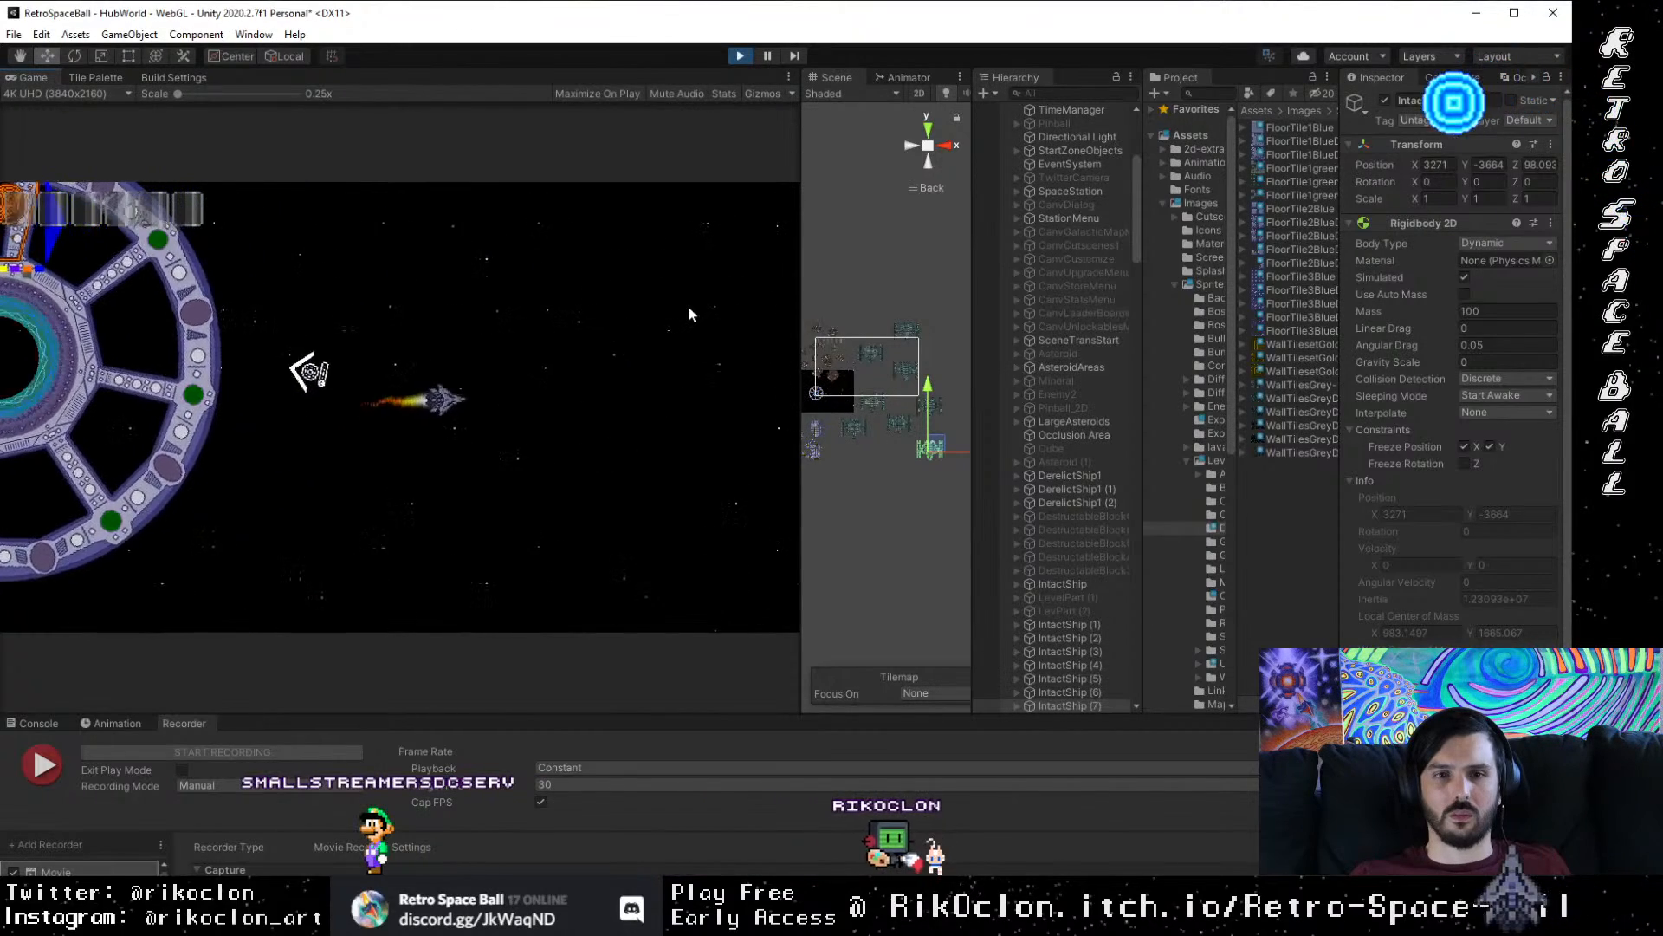
{"action": "key", "text": "space"}
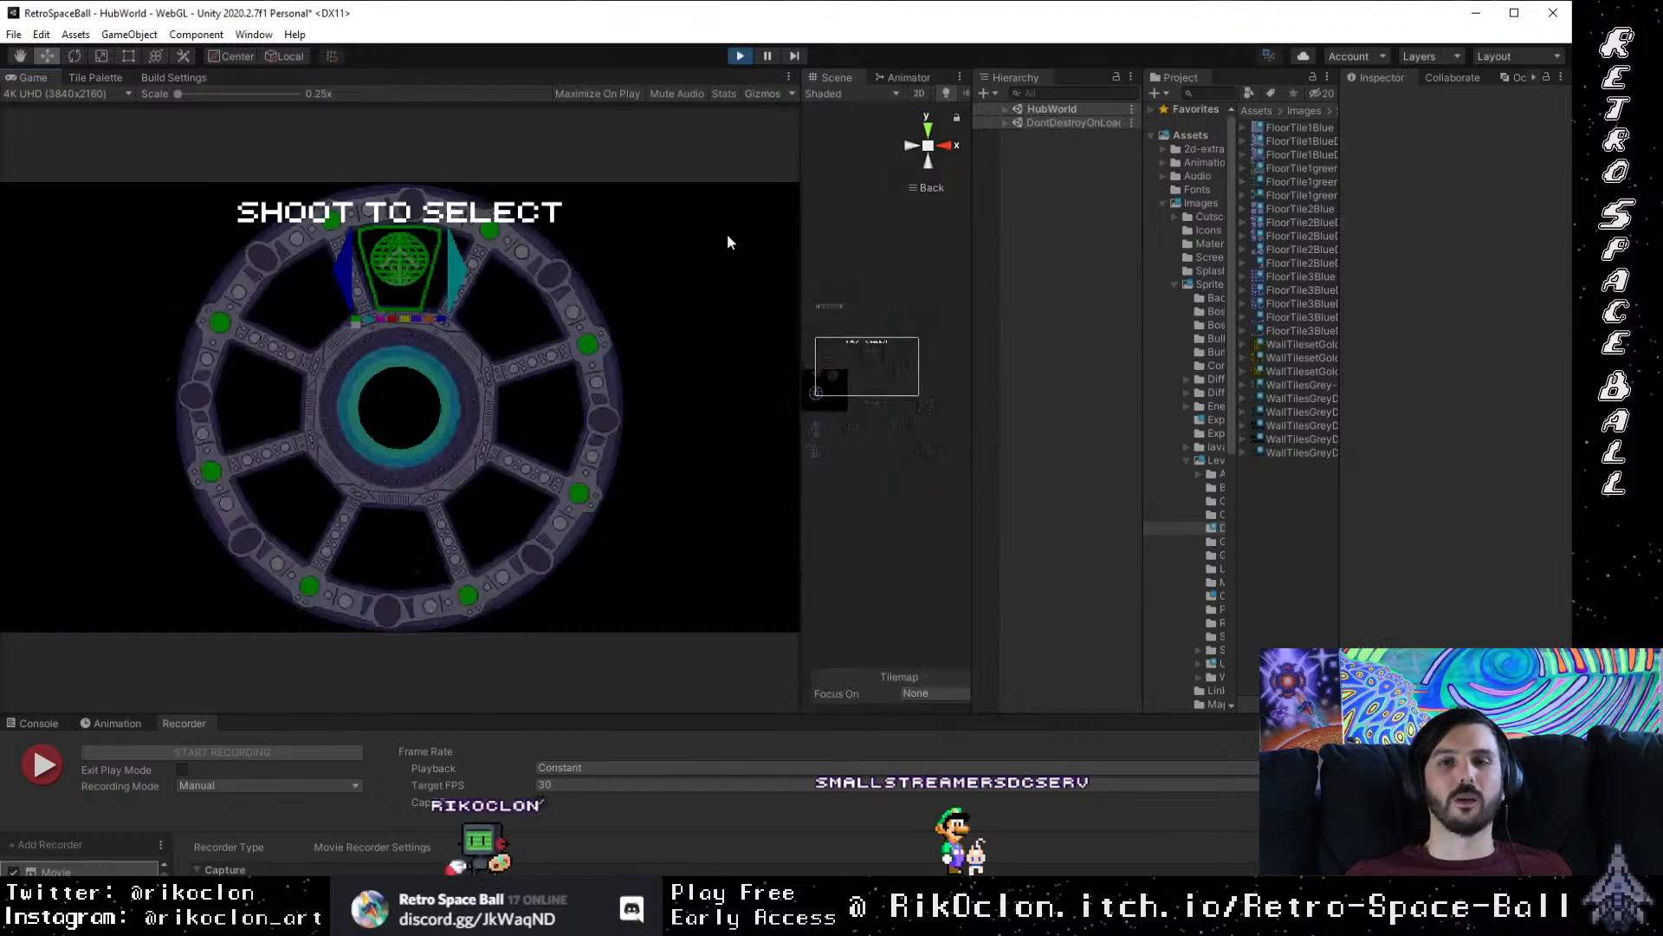
{"action": "left_click", "coordinate": [738, 57]}
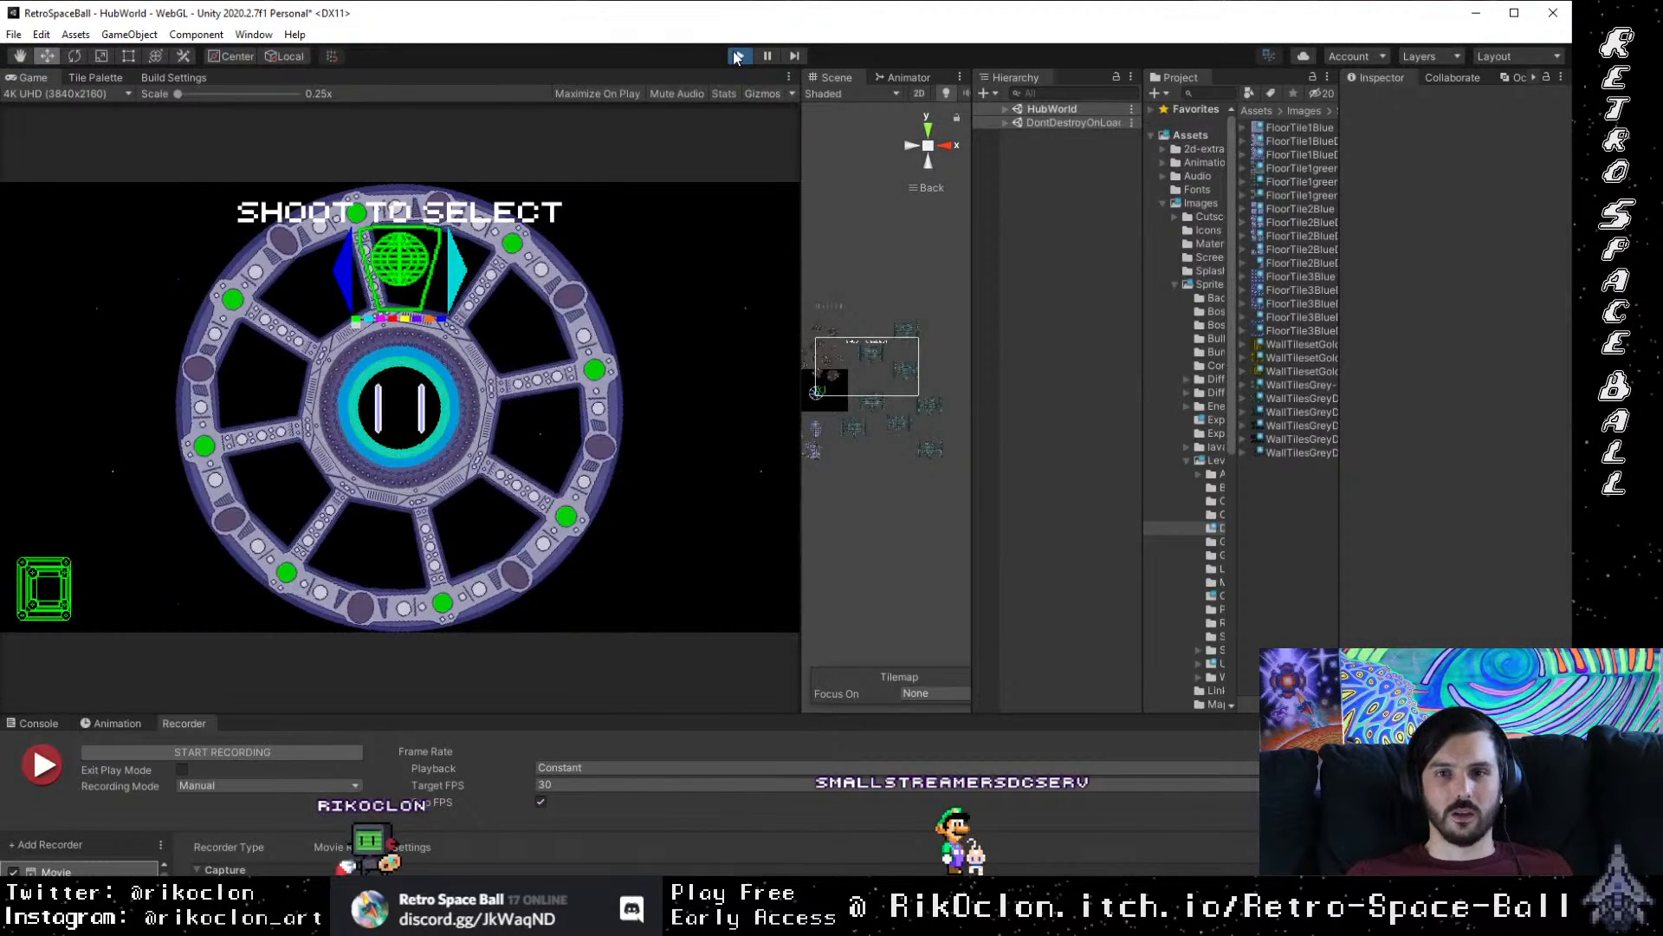